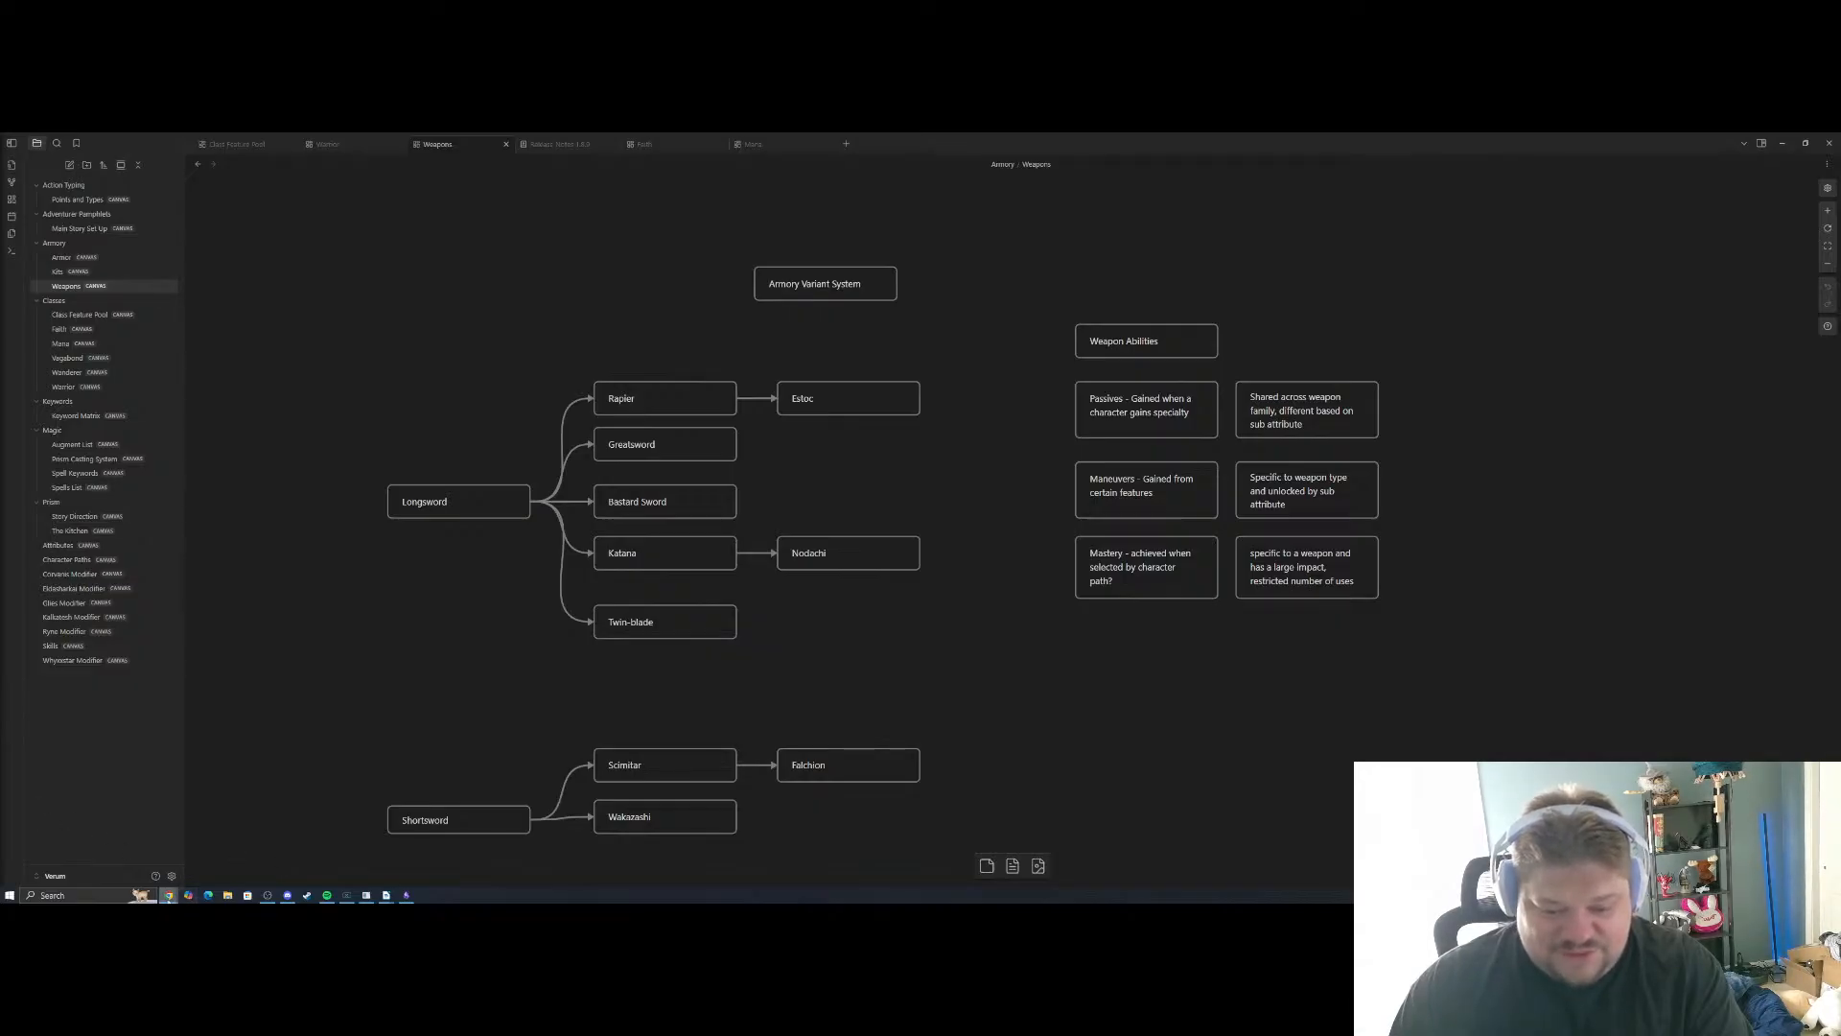
Switch to the open LibreOffice Writer planning documents and move their windows off to the other display
mouse_move(168, 895)
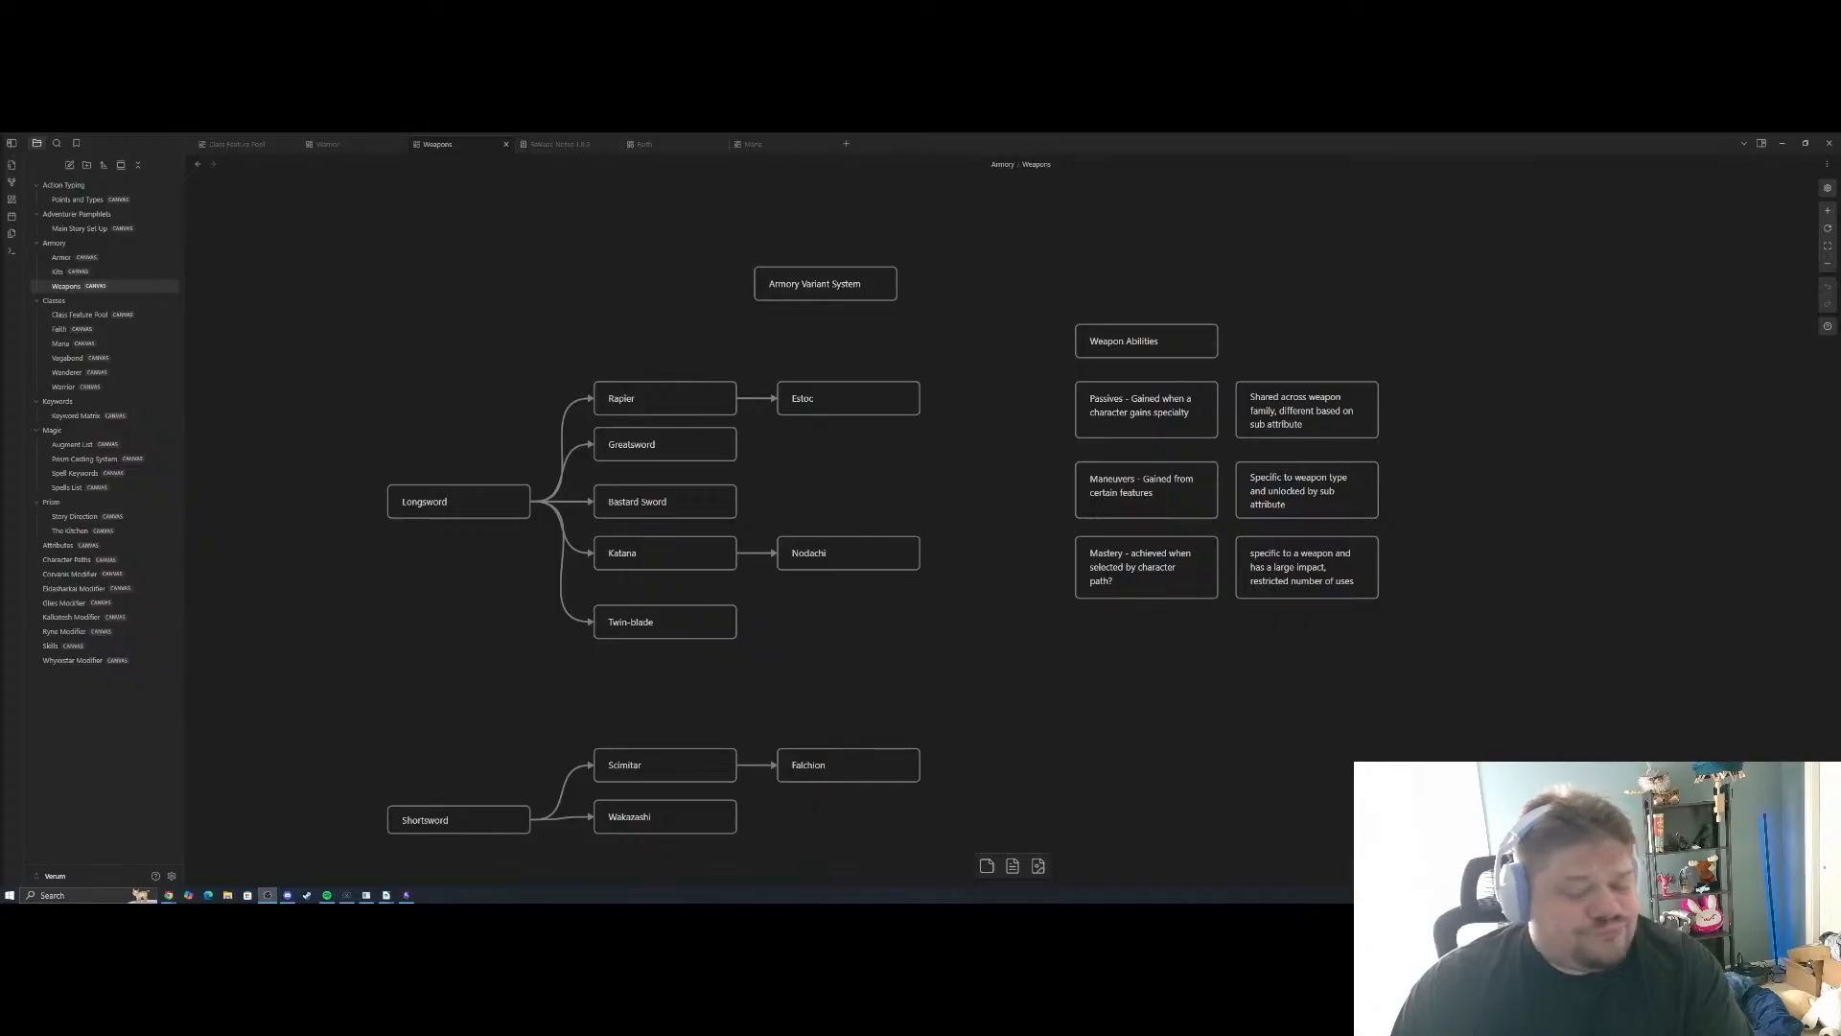
mouse_move(388, 897)
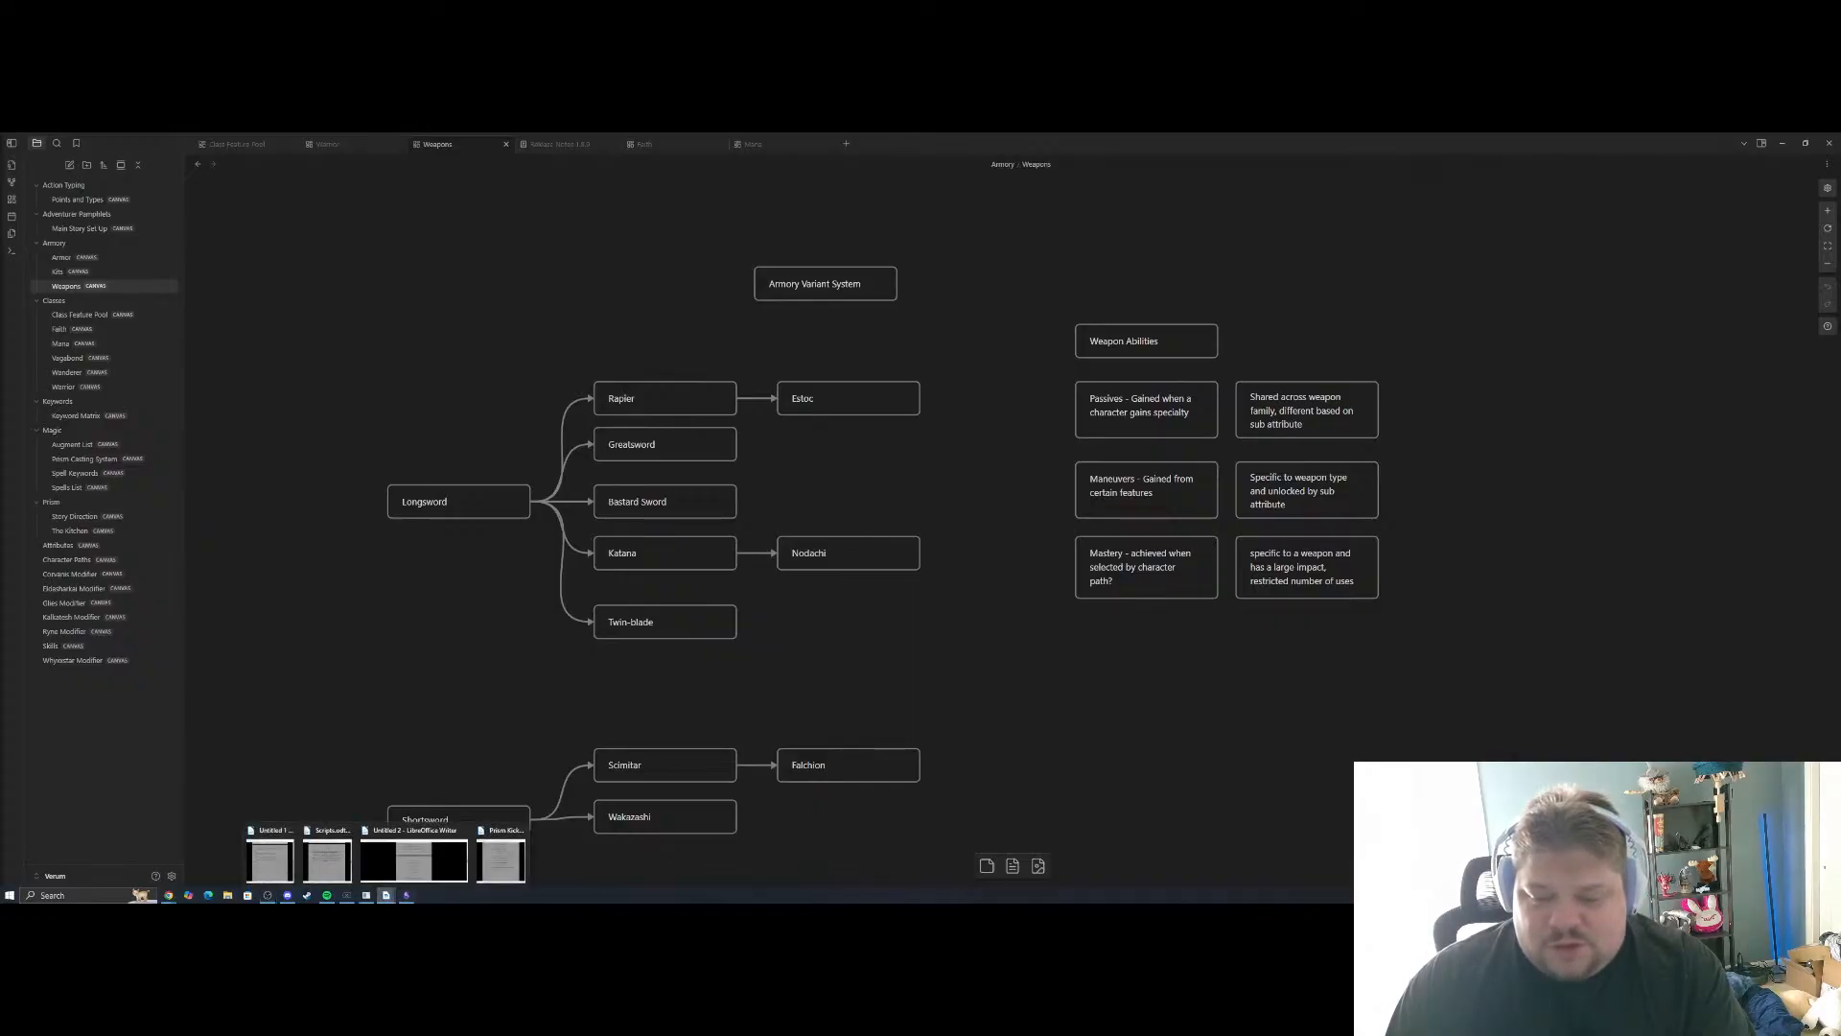
left_click(415, 854)
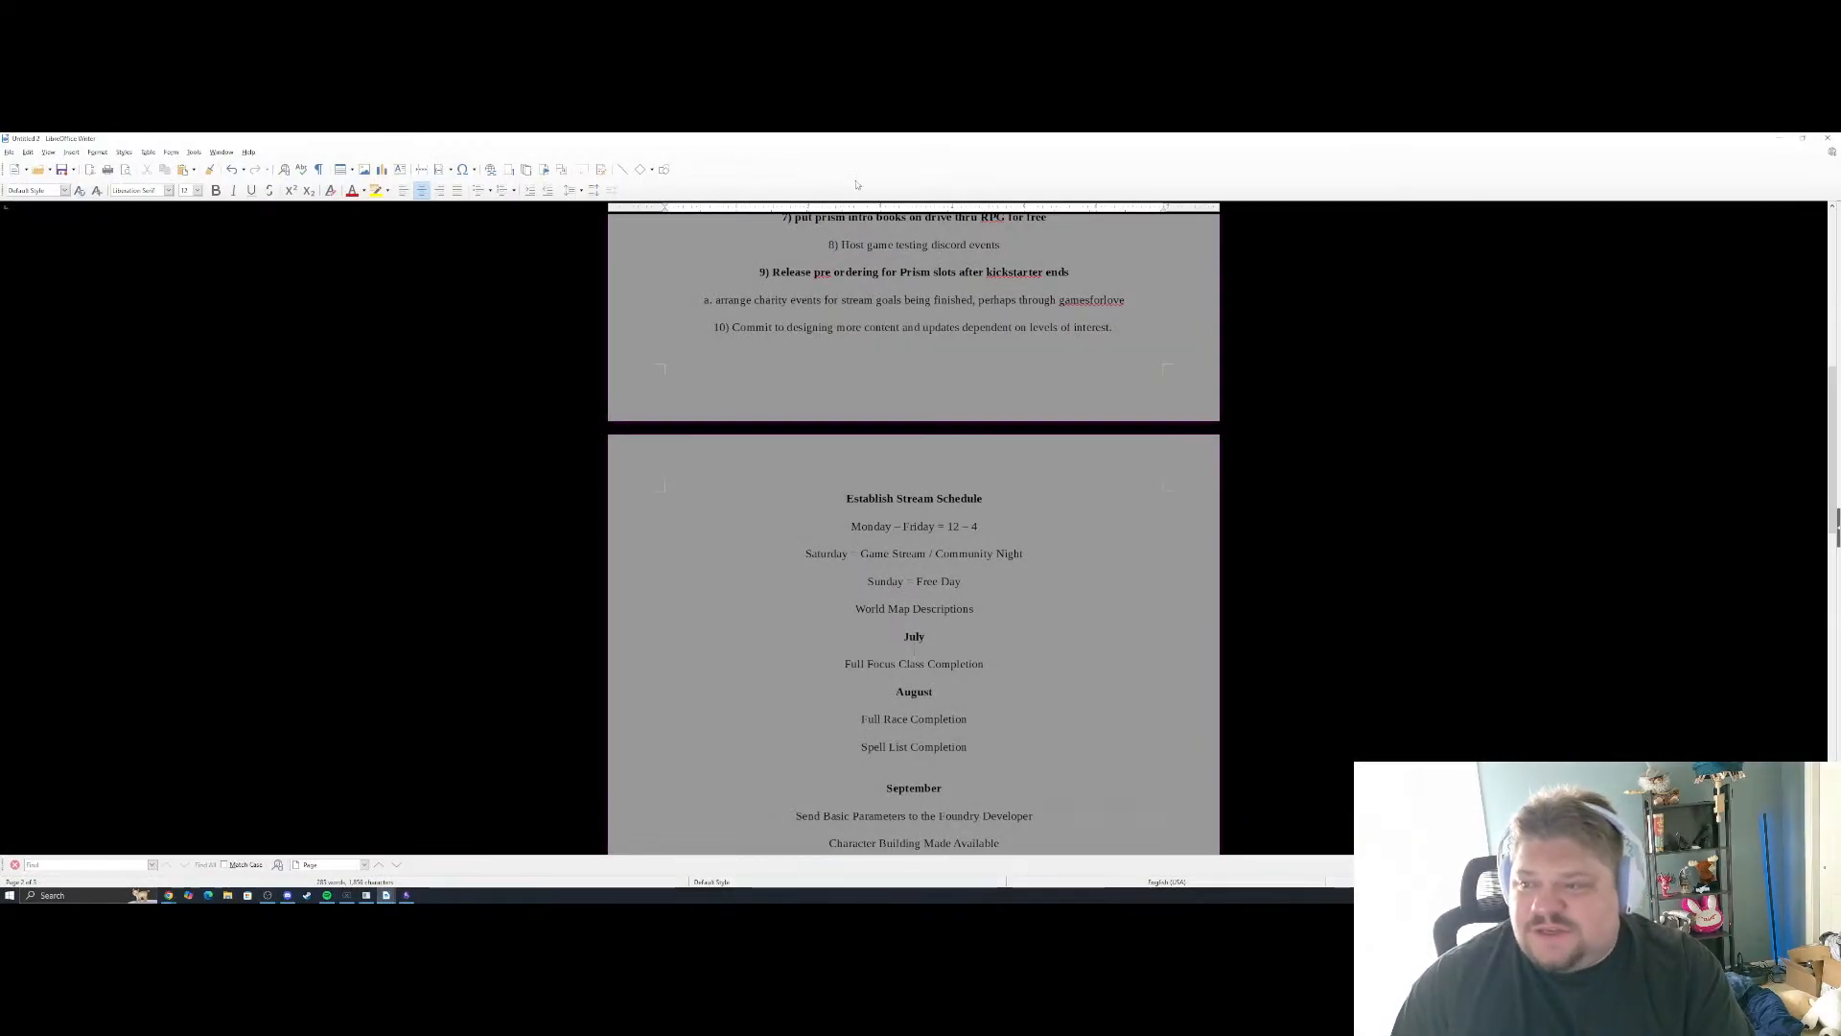
left_click_drag(895, 144, 0, 190)
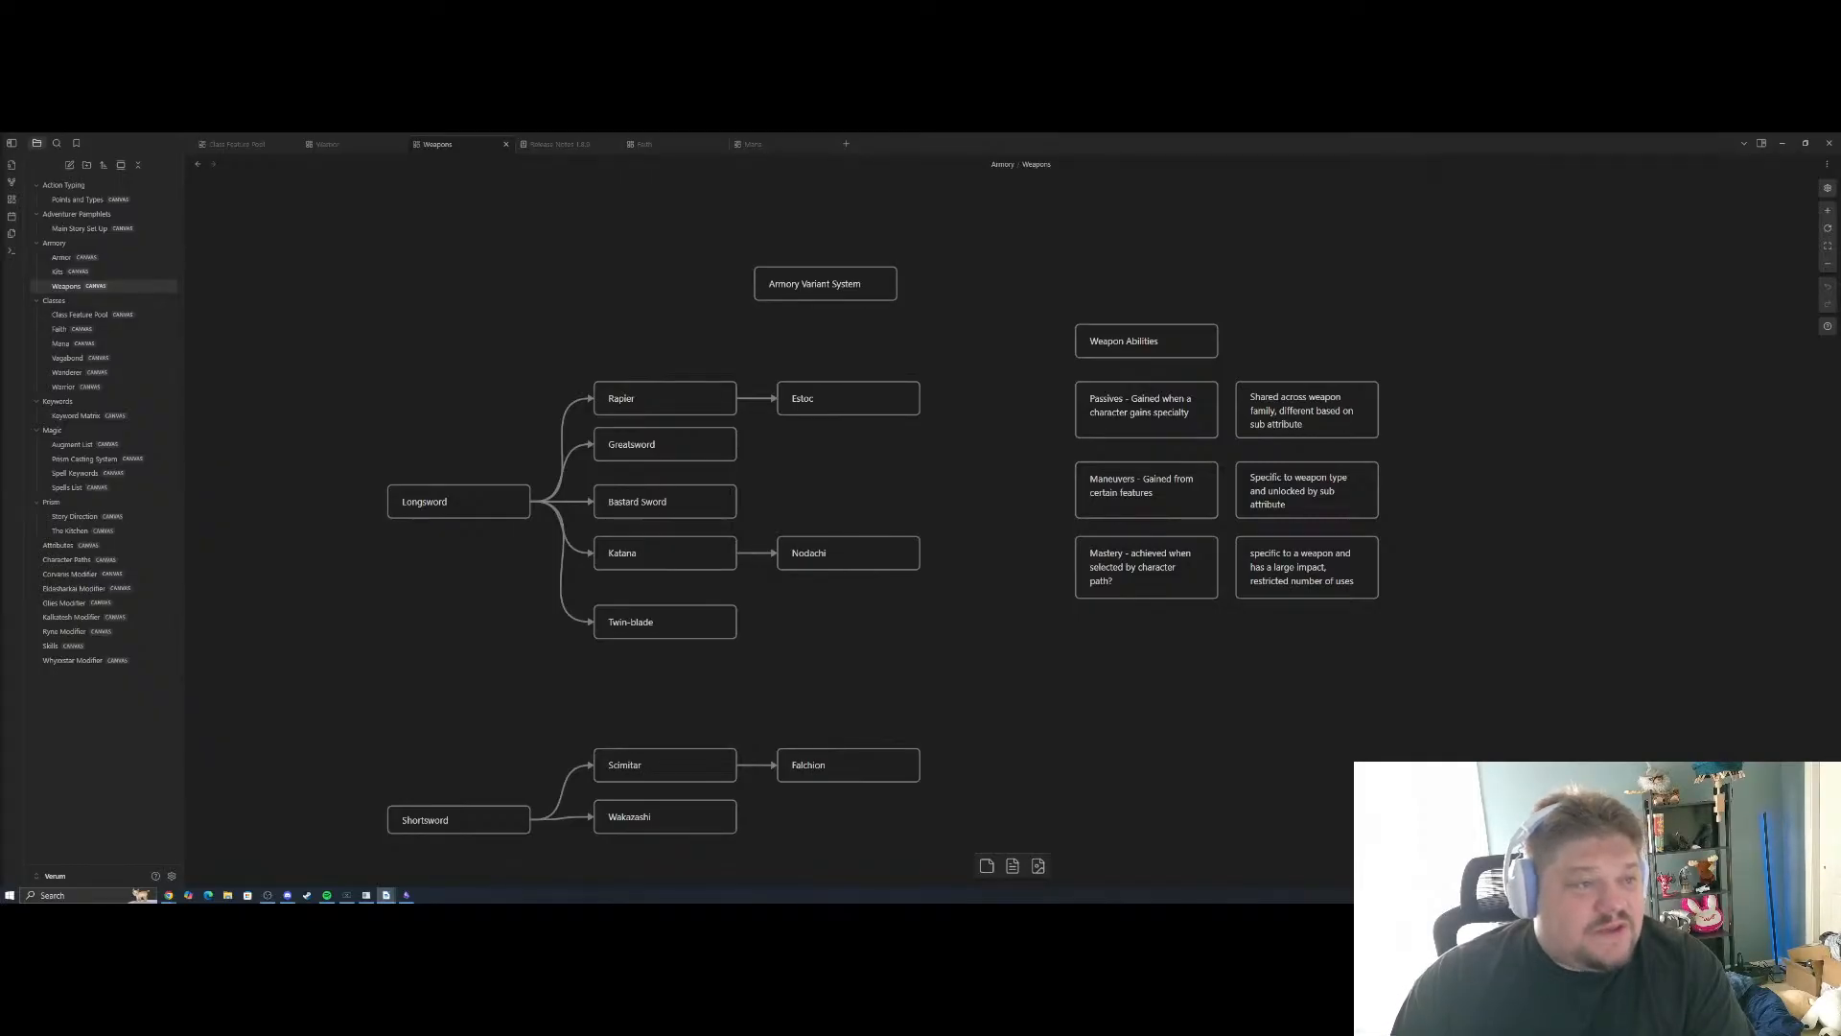
left_click_drag(0, 165, 669, 169)
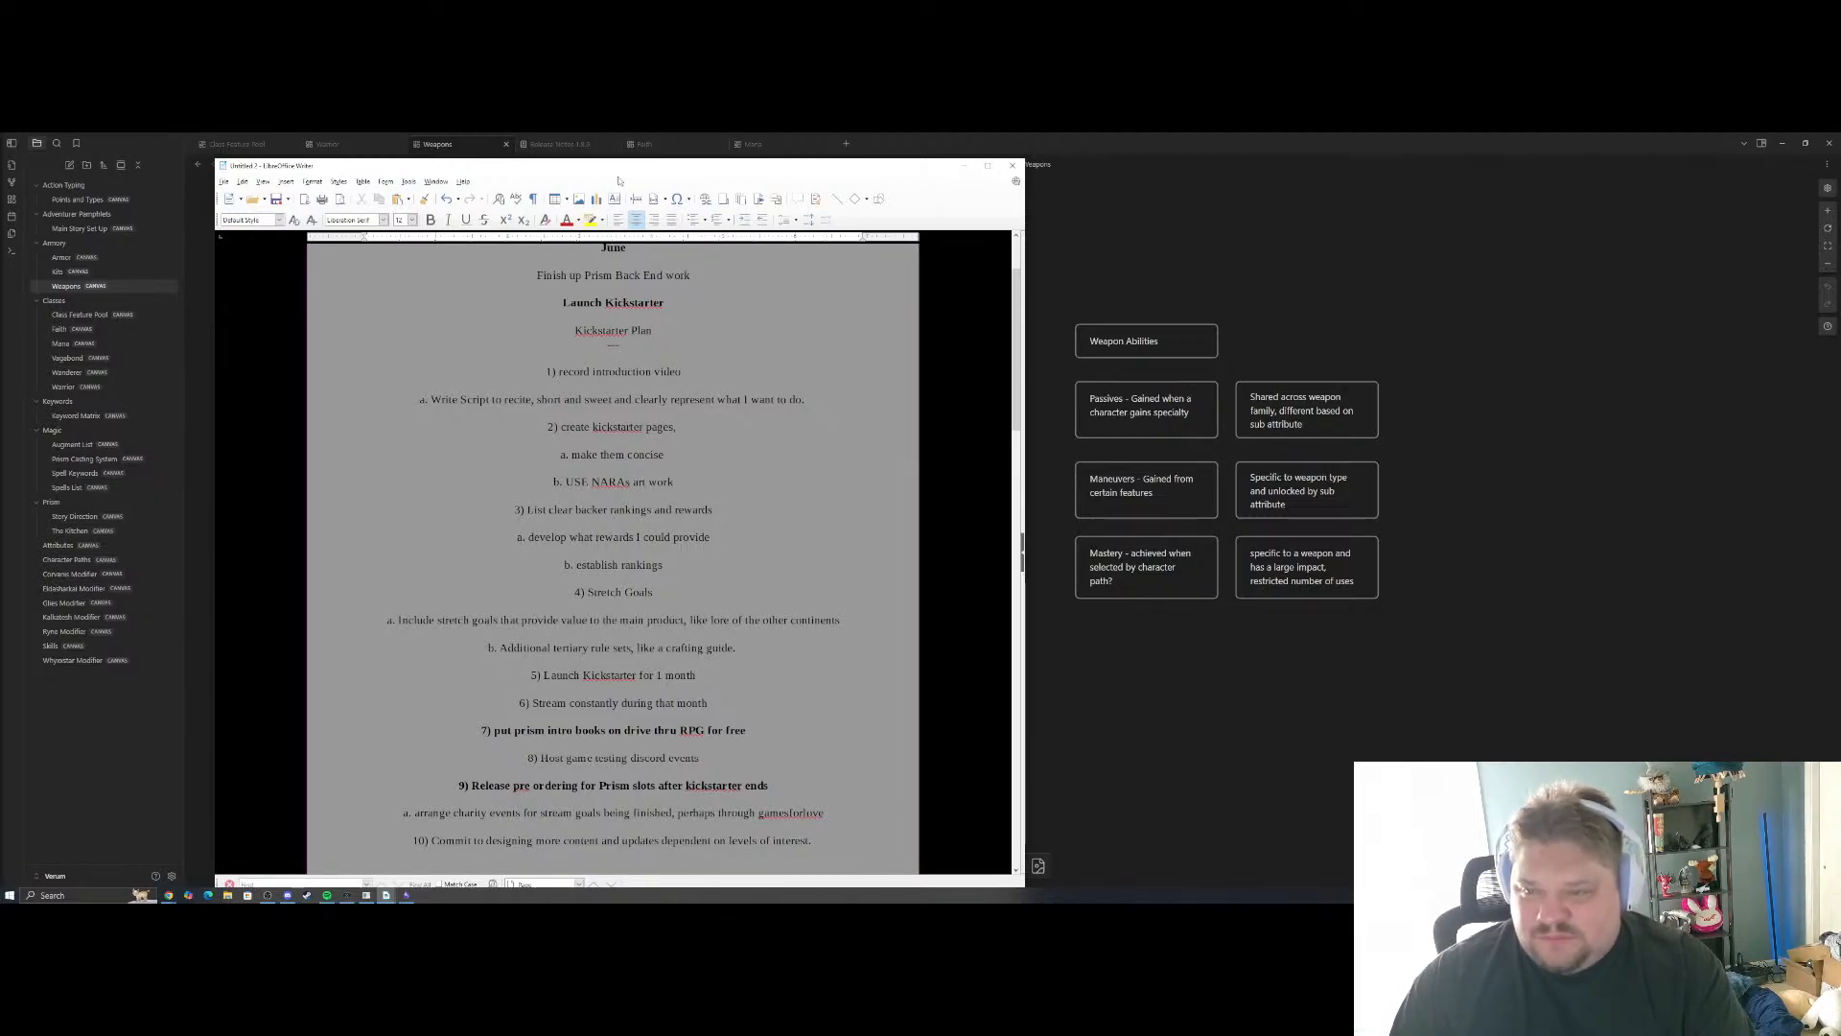
left_click_drag(622, 172, 0, 181)
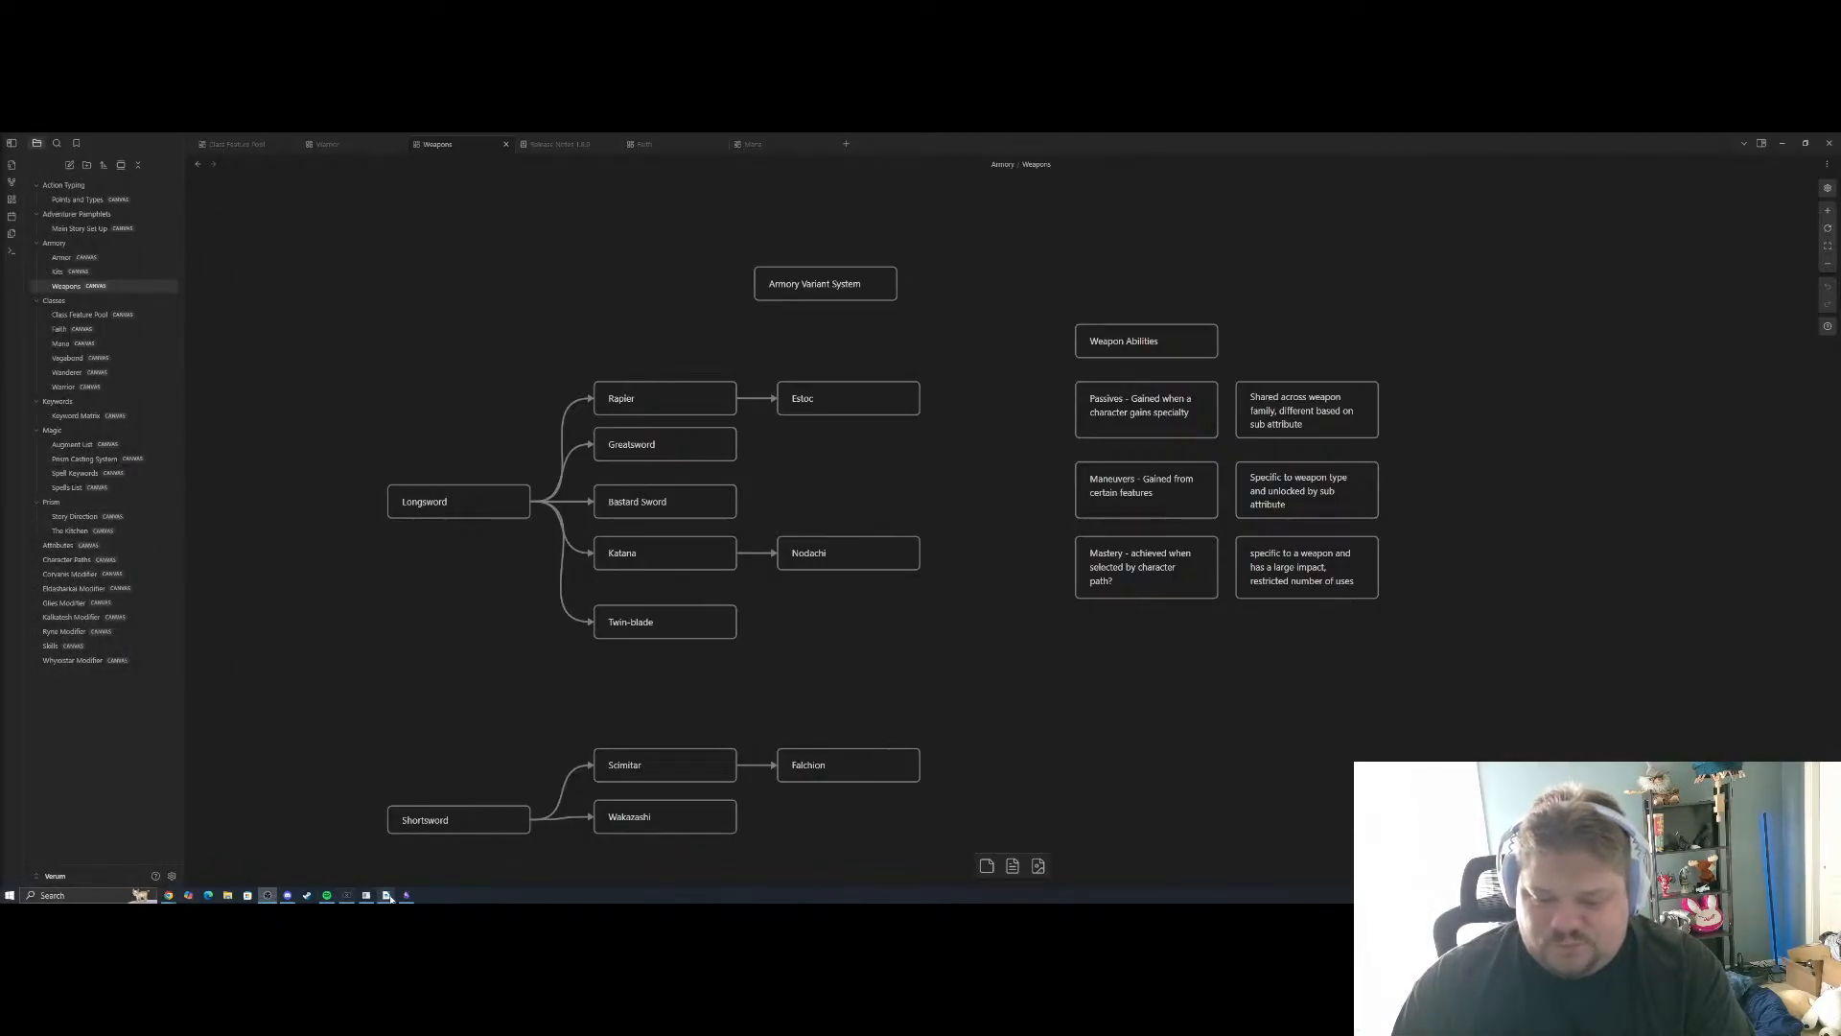
Open the Core Concepts document through File Explorer and move its Writer window off to the other display
mouse_move(386, 895)
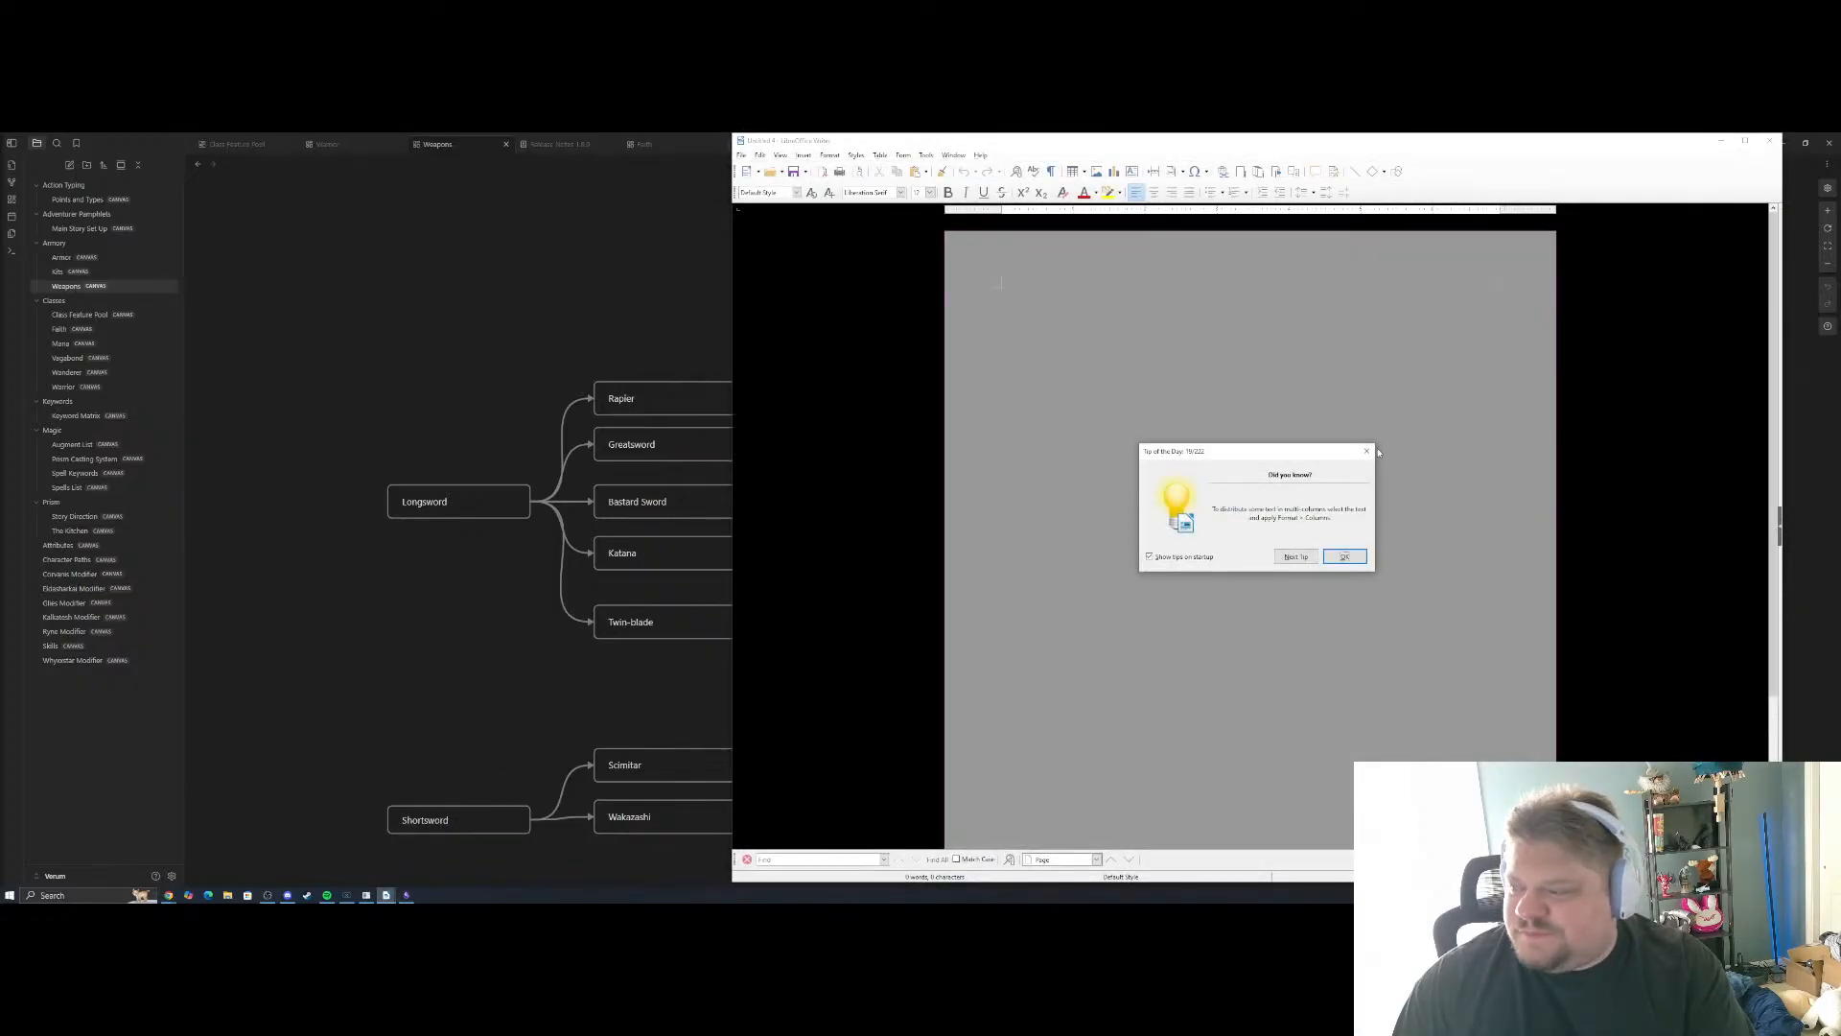
left_click(1369, 452)
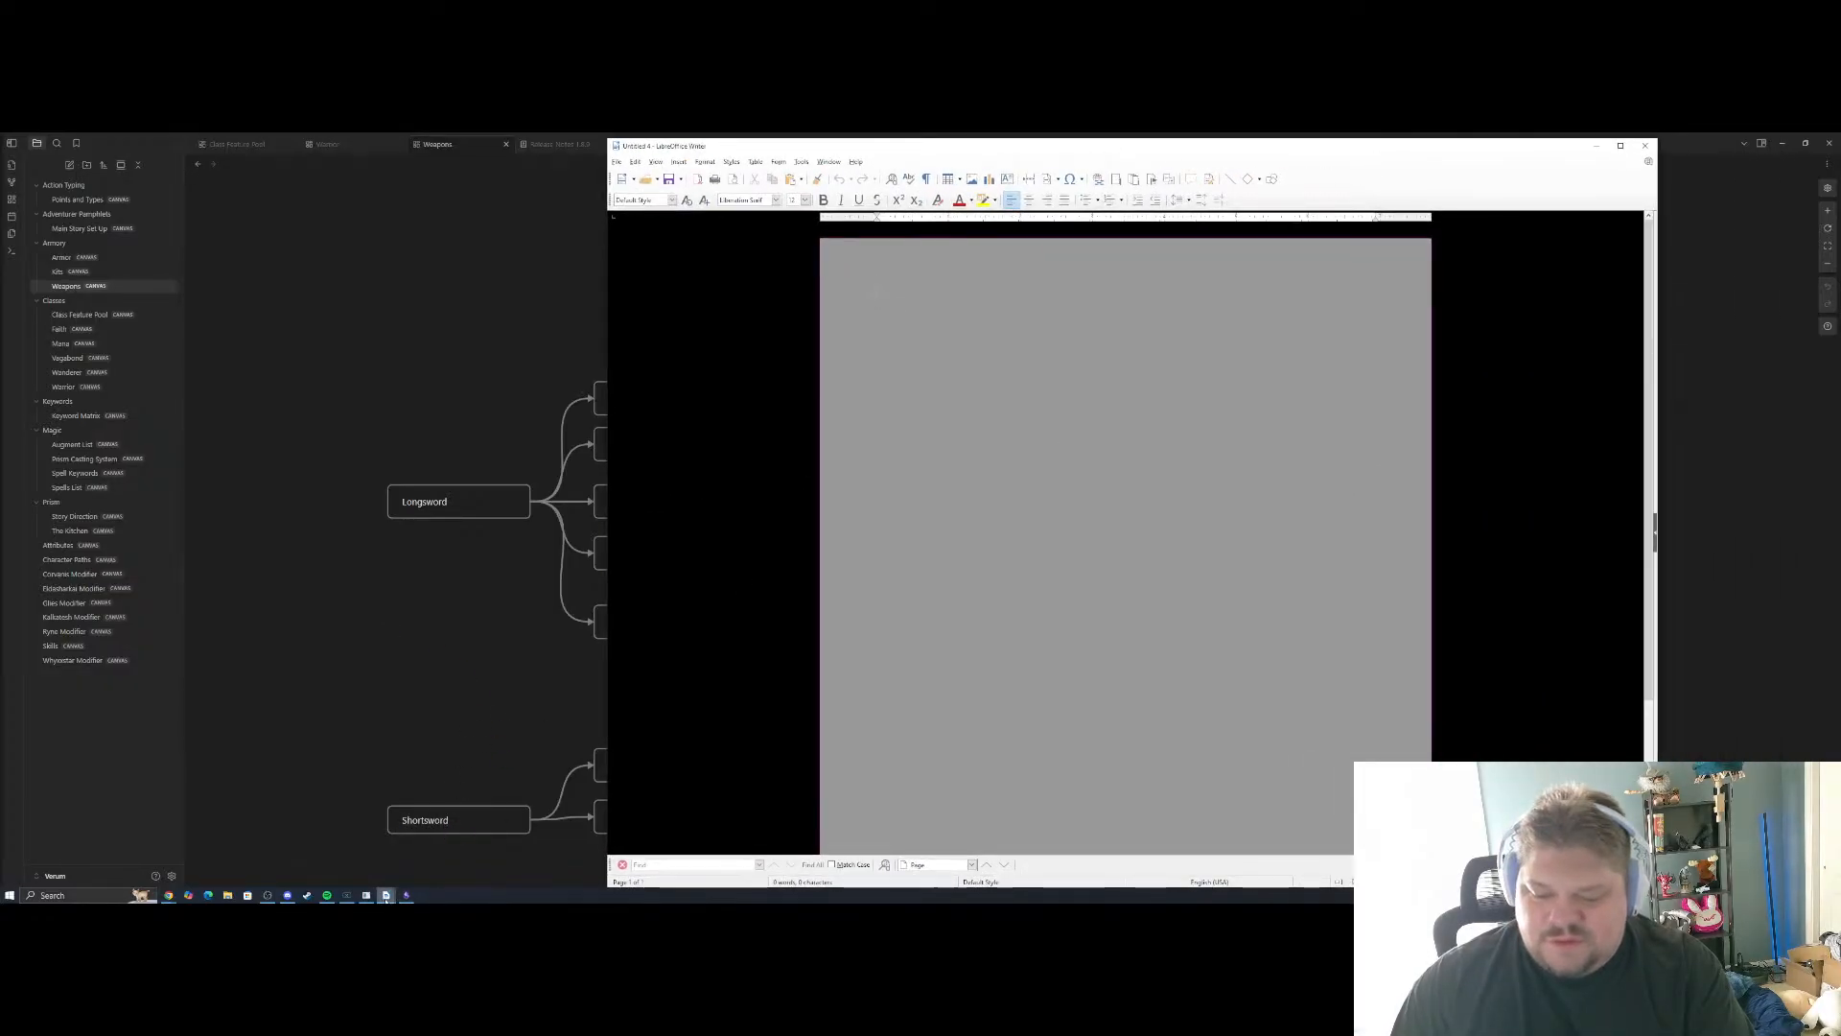
left_click(227, 895)
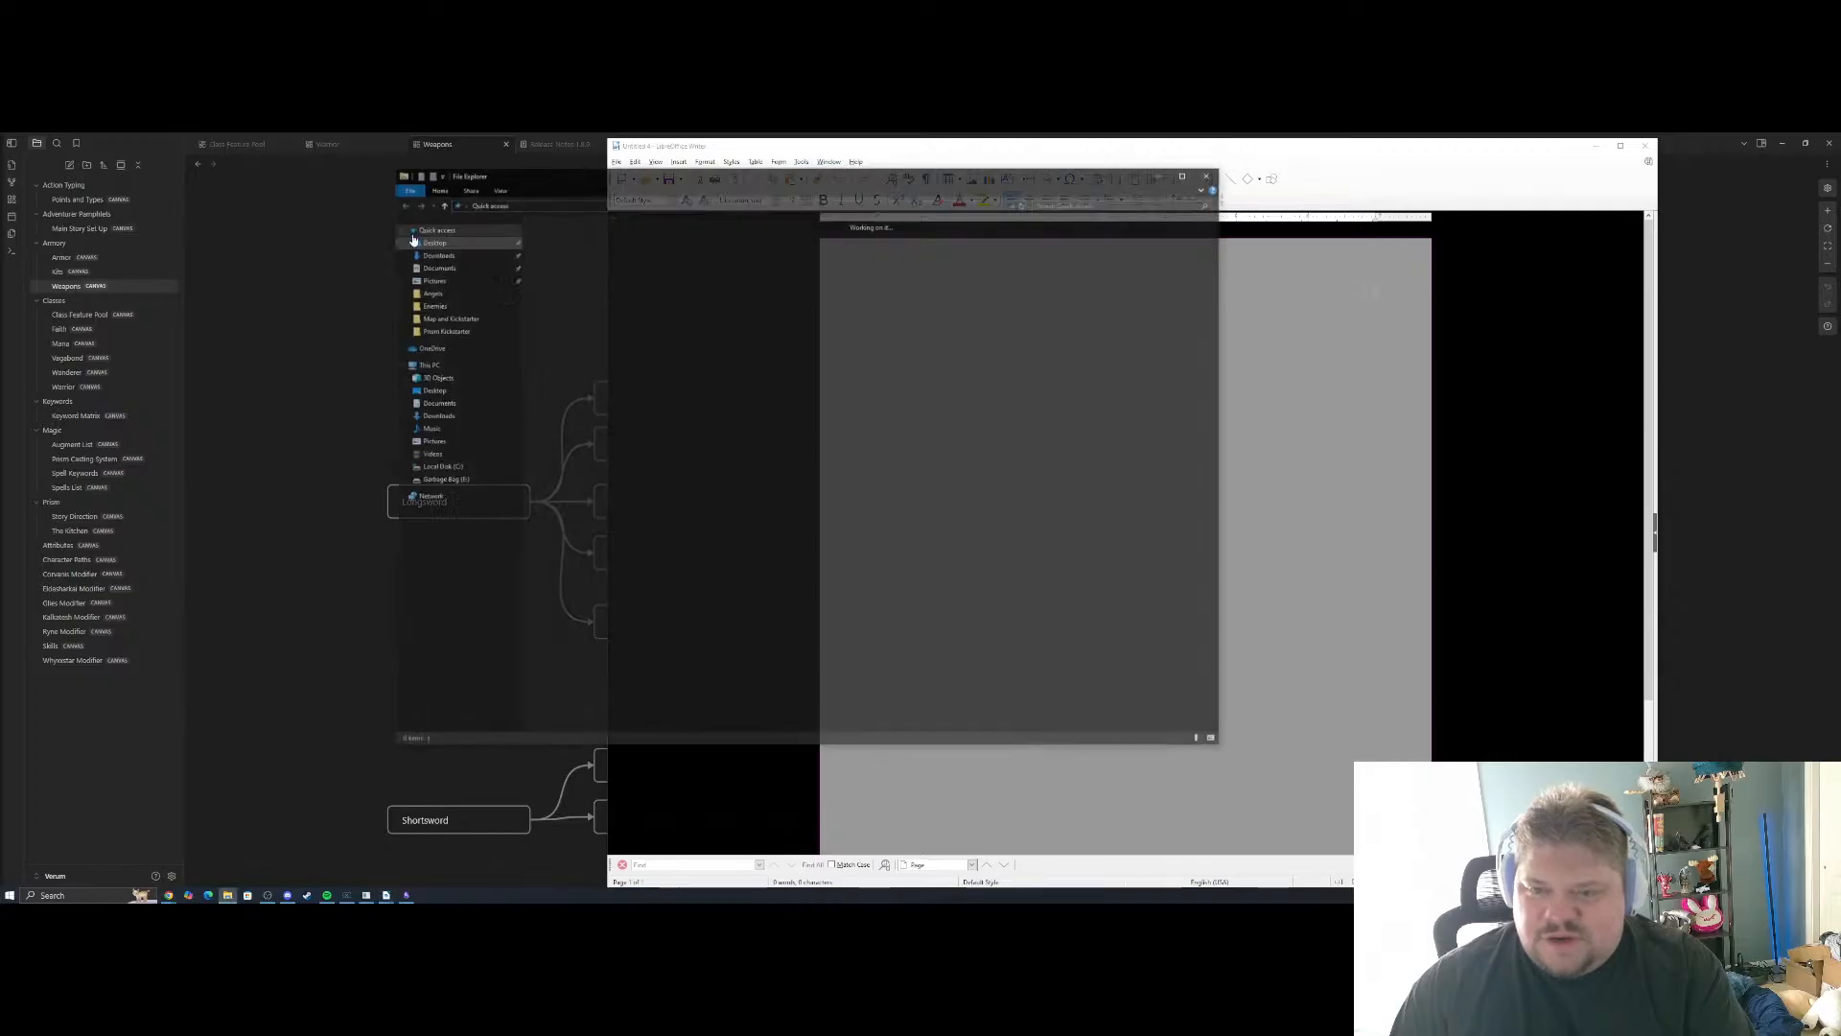
left_click_drag(607, 173, 0, 207)
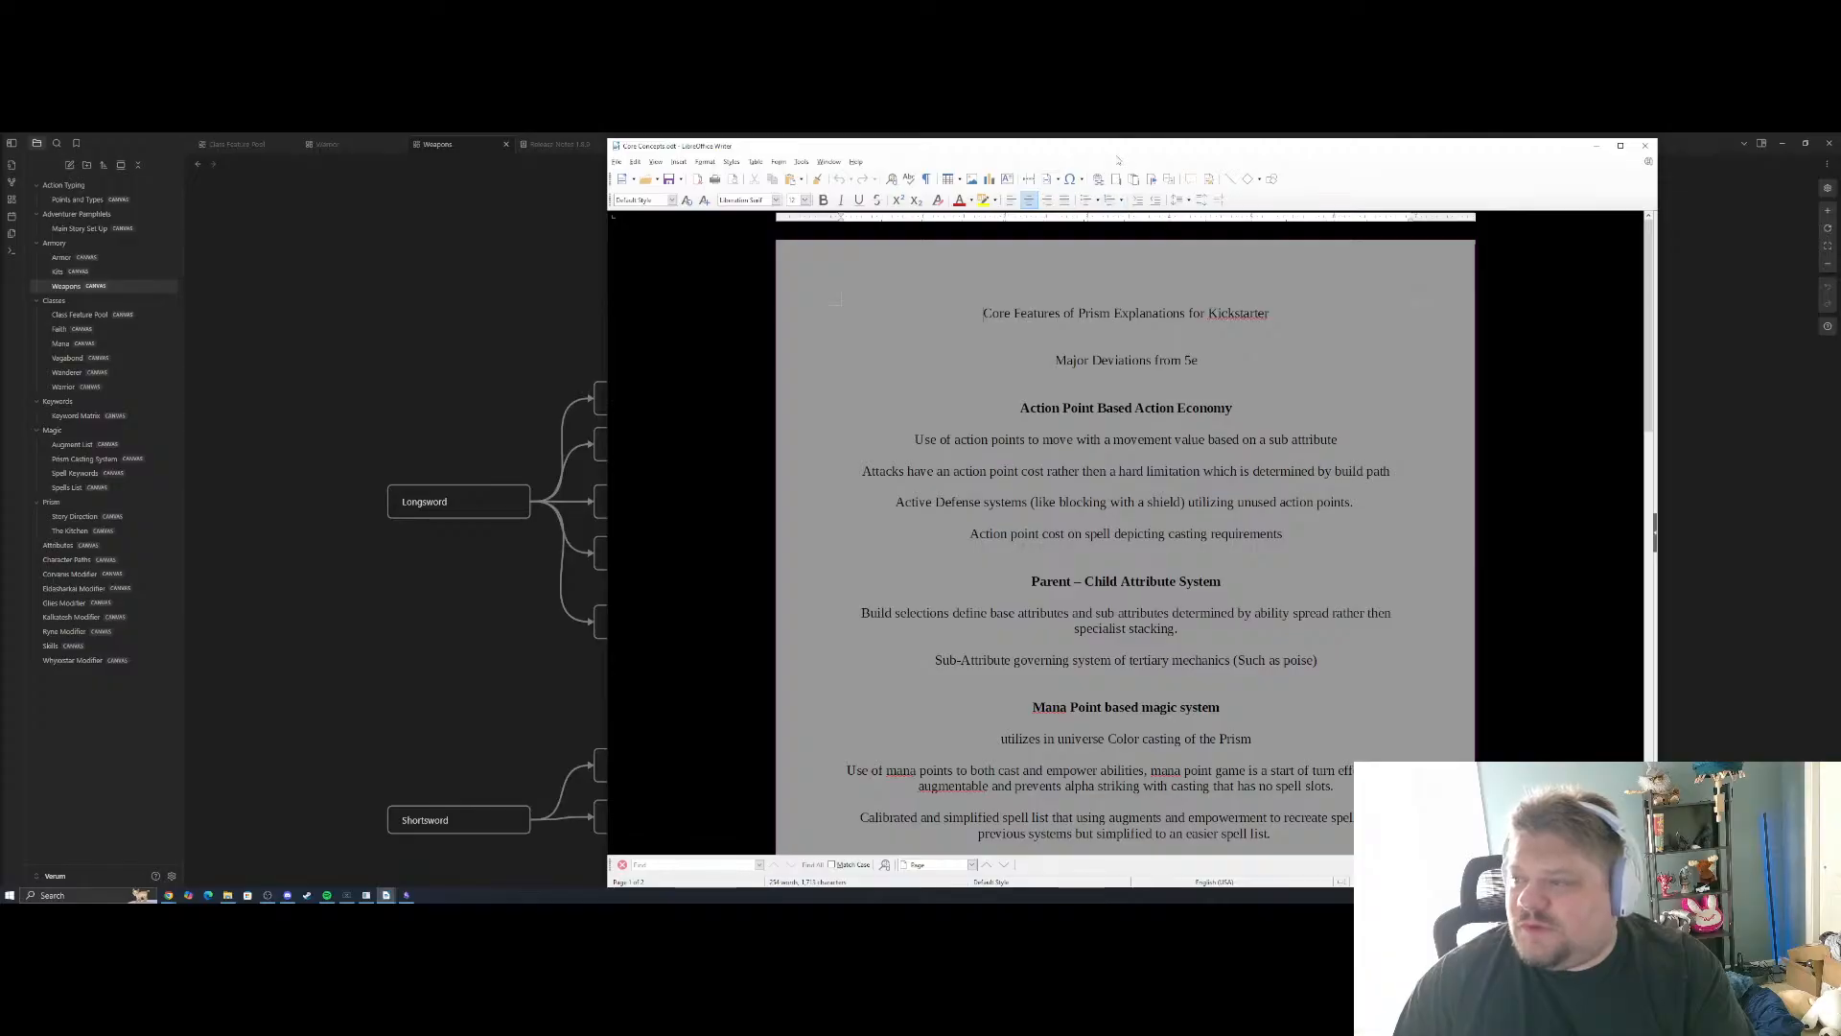
left_click_drag(1126, 147, 0, 161)
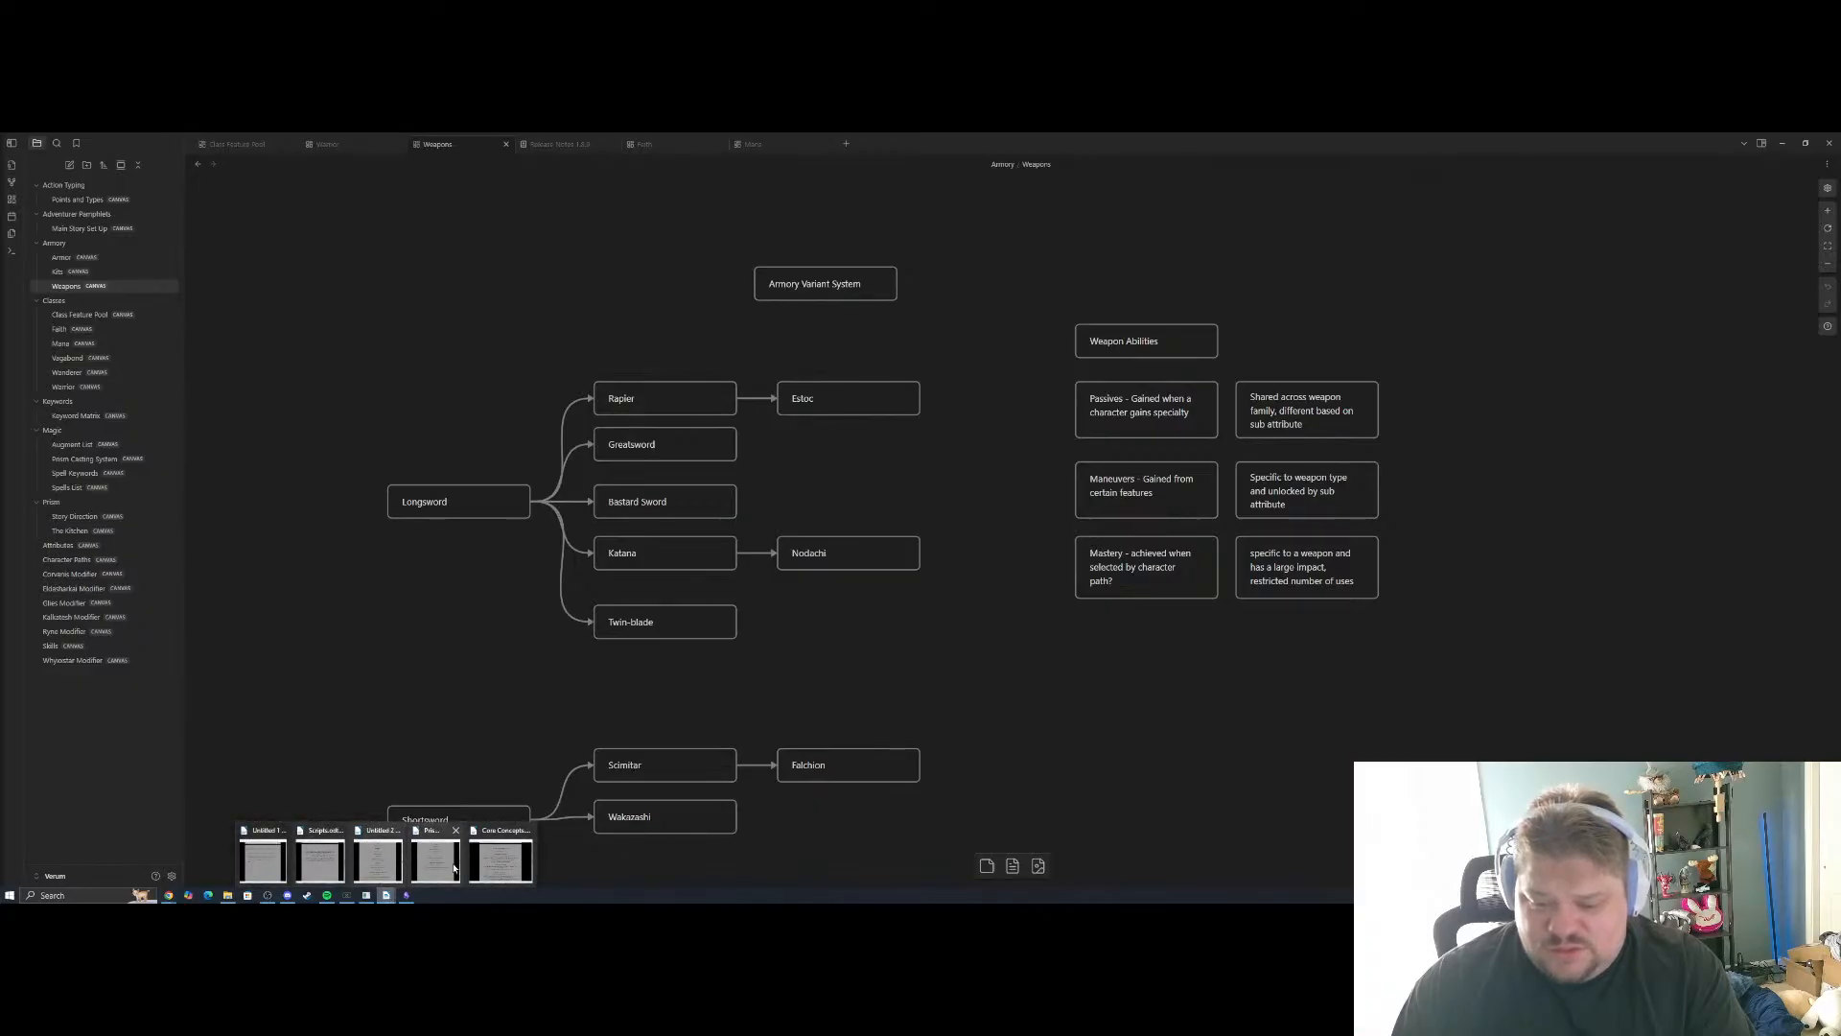
Bring the Core Concepts document back to the main display, maximized, and skim its section headings
left_click(499, 860)
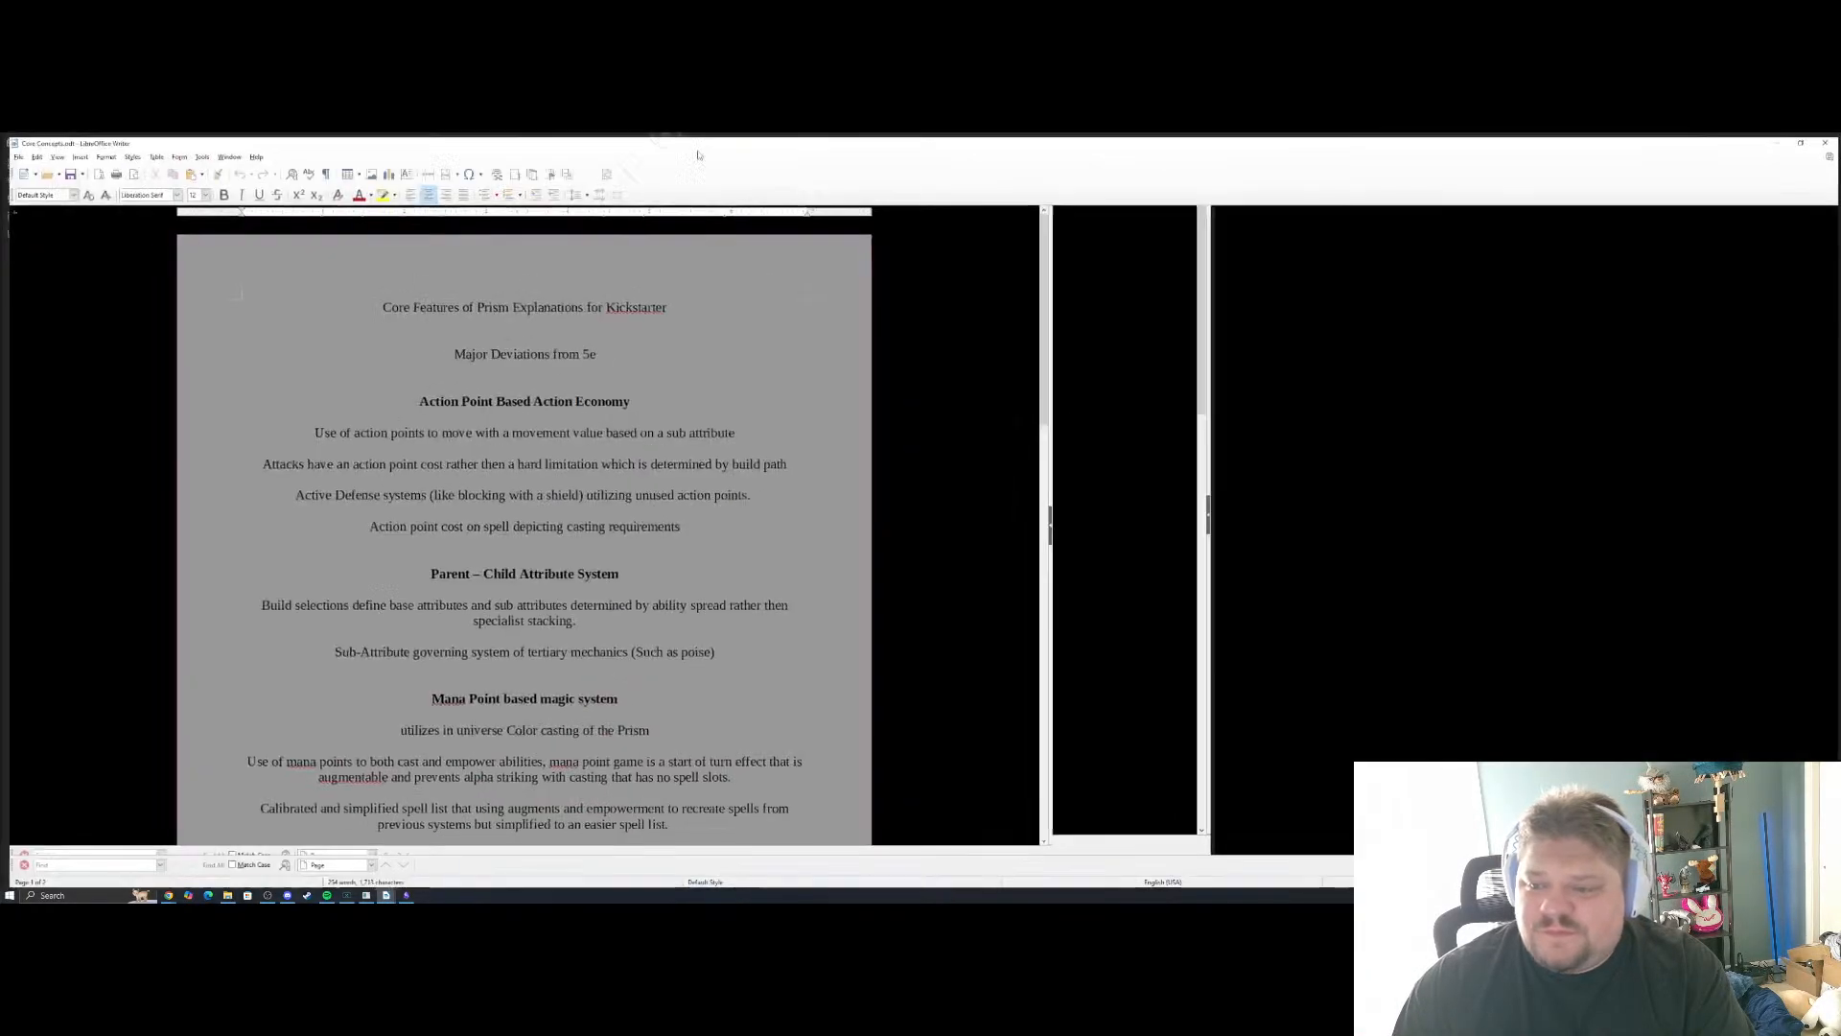
scroll(913, 528, "down", 7)
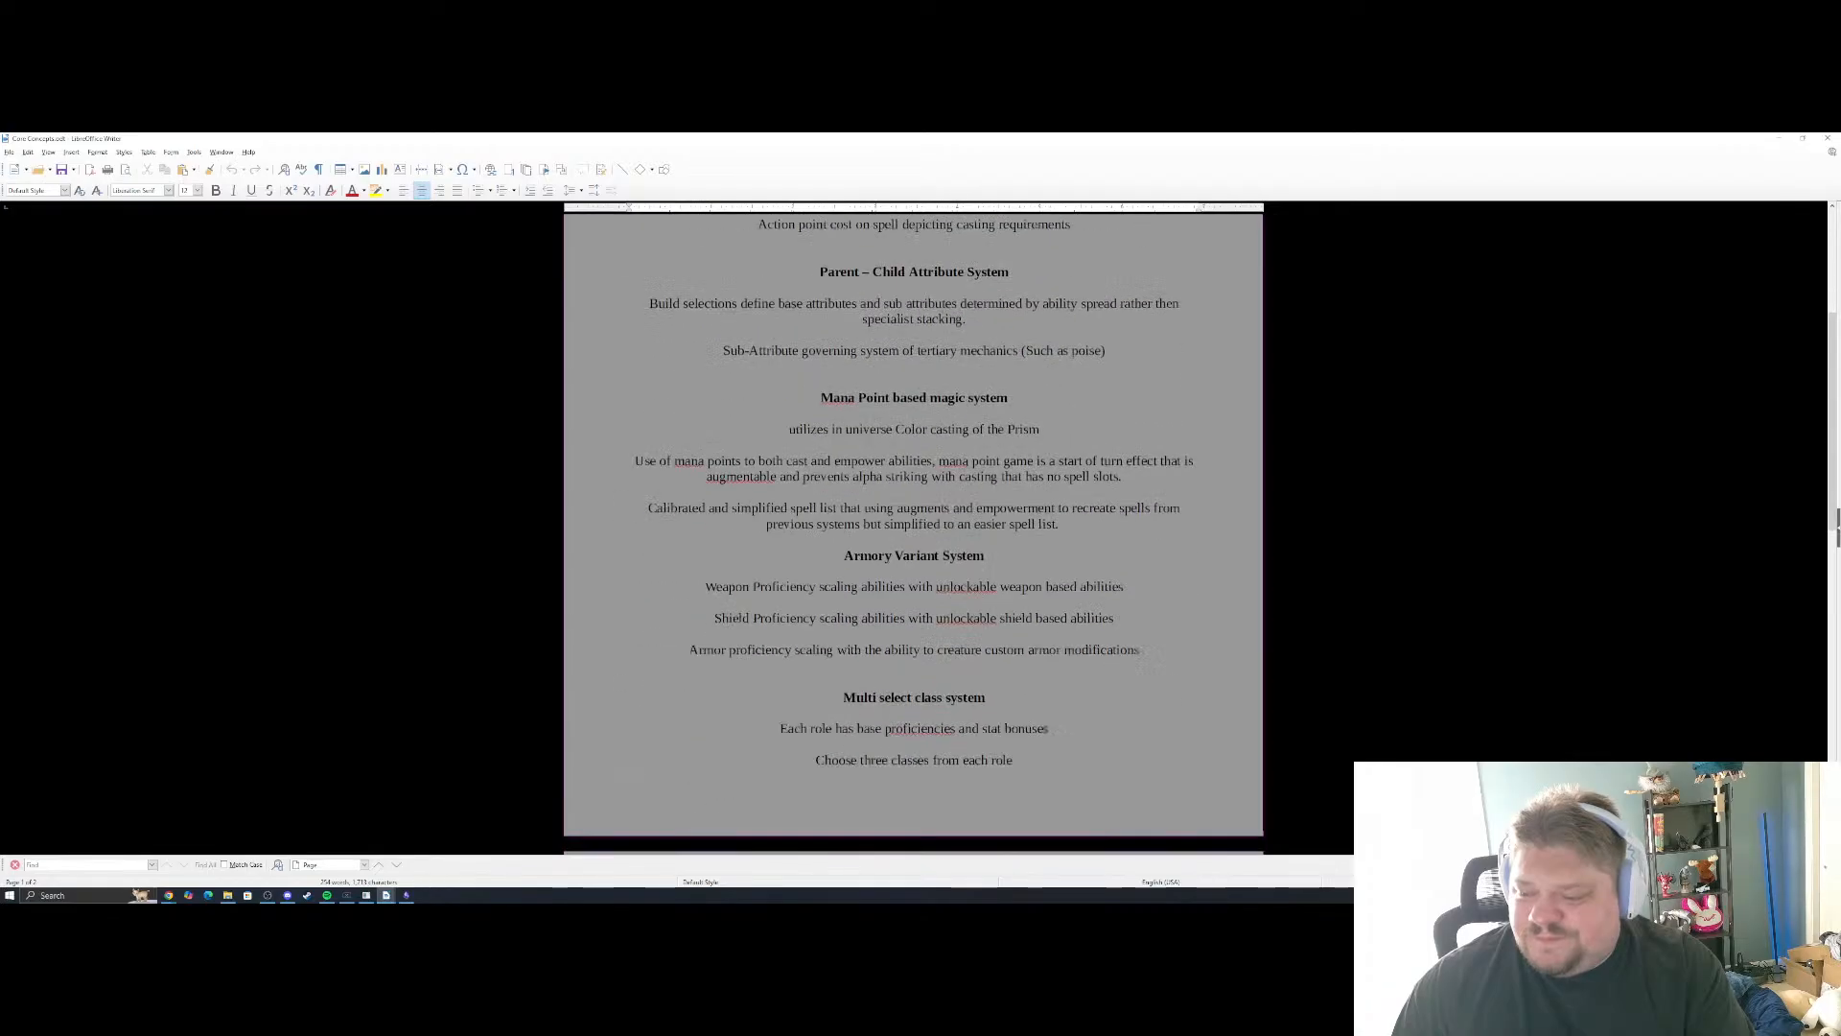
scroll(968, 623, "down", 8)
scroll(969, 624, "up", 14)
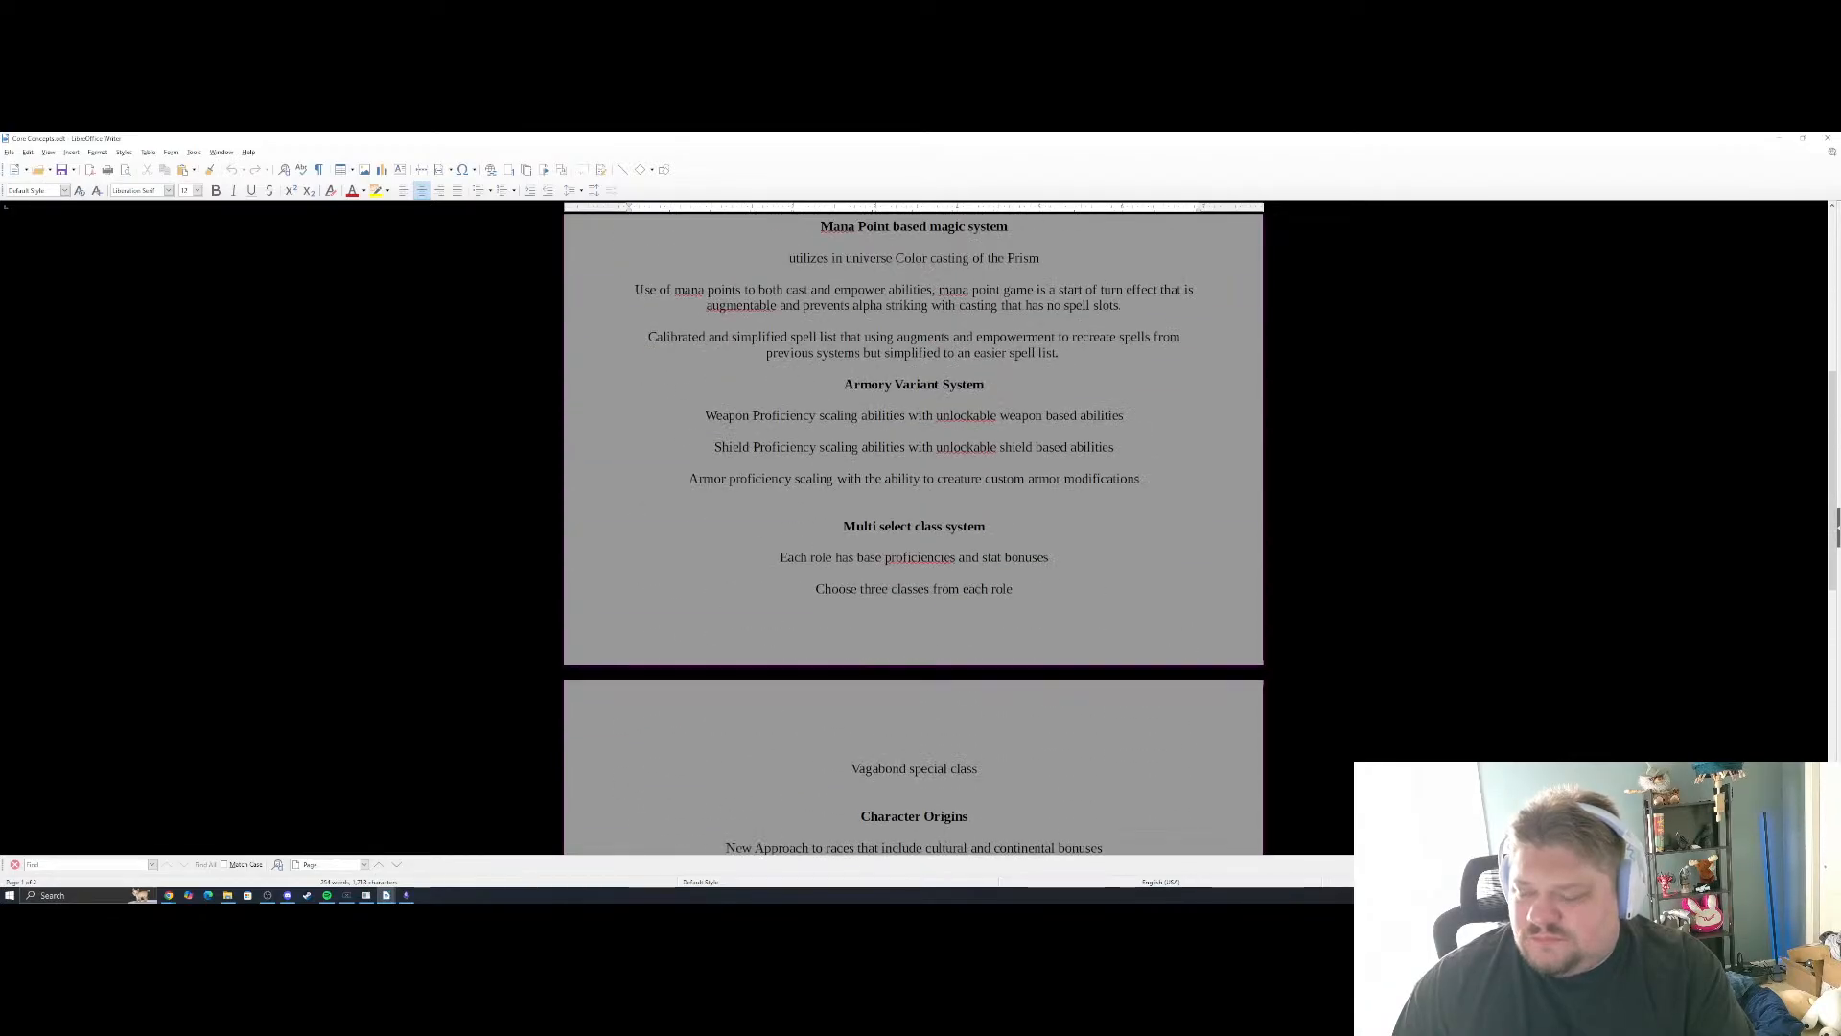
Extend the spell action point line under Action Point Based Action Economy with "associated with the use of mana points as a cost."
scroll(968, 624, "up", 2)
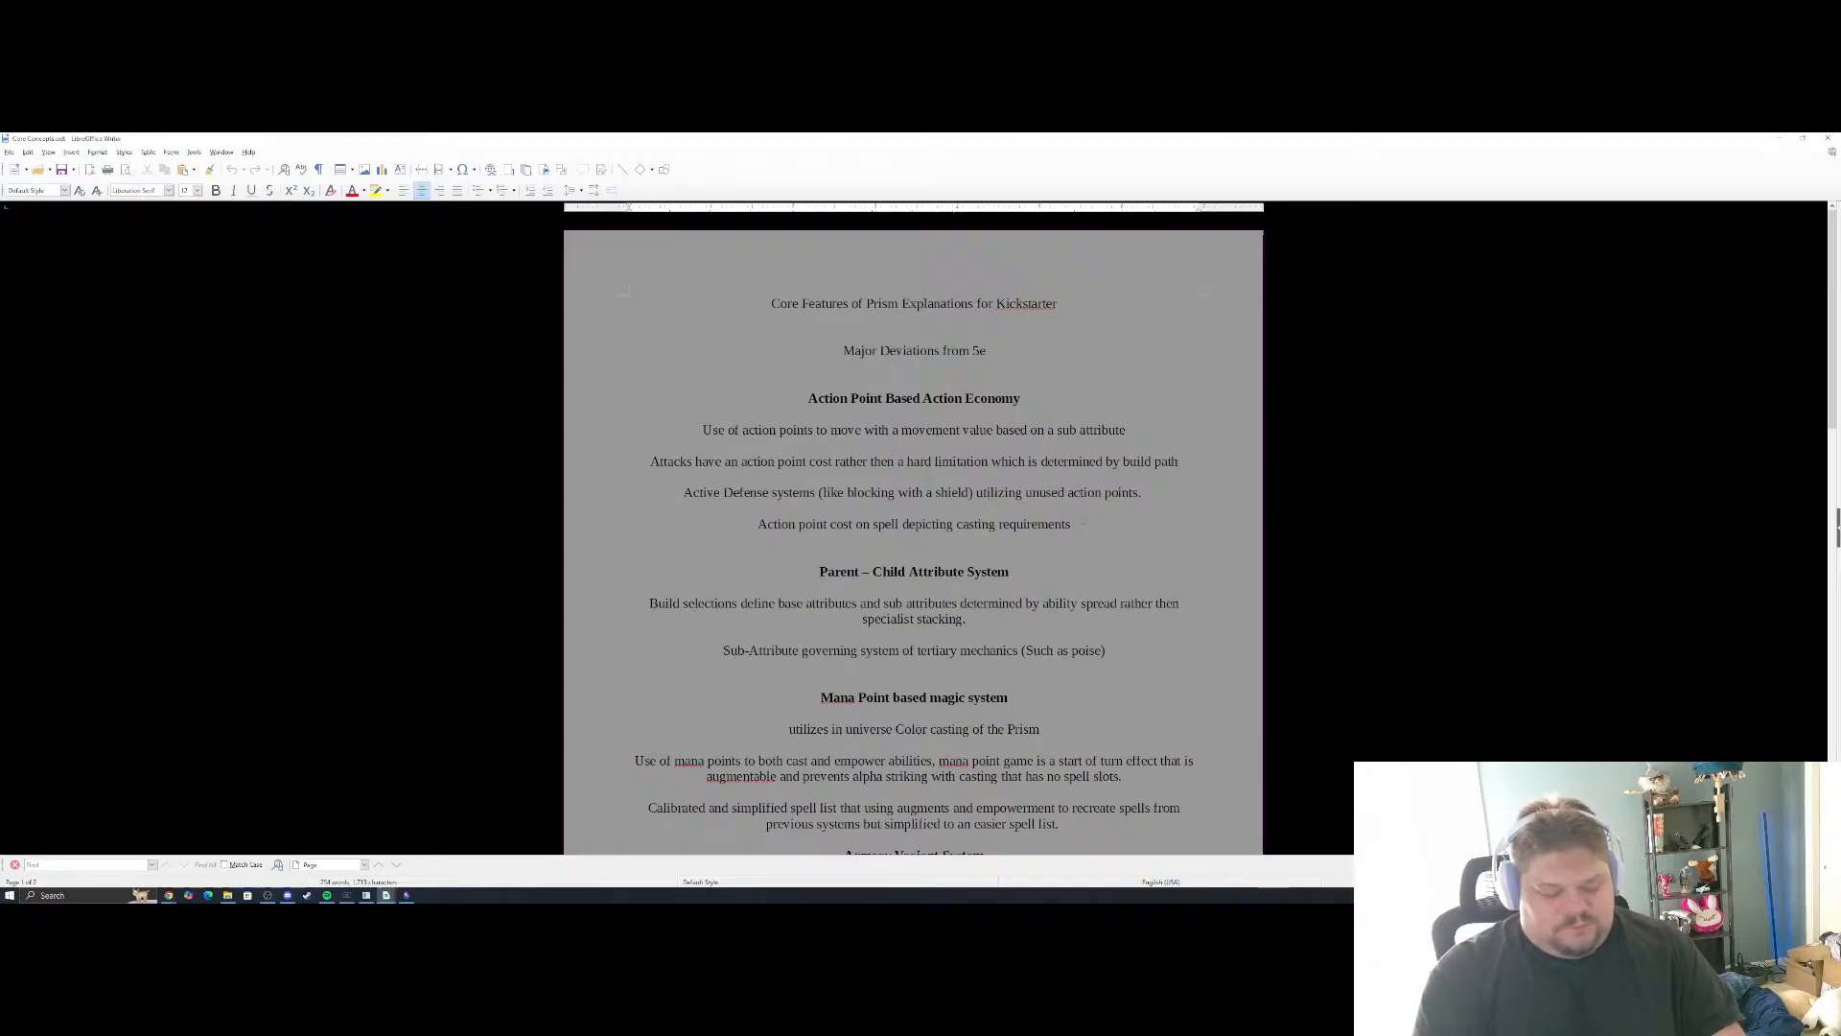
type("with")
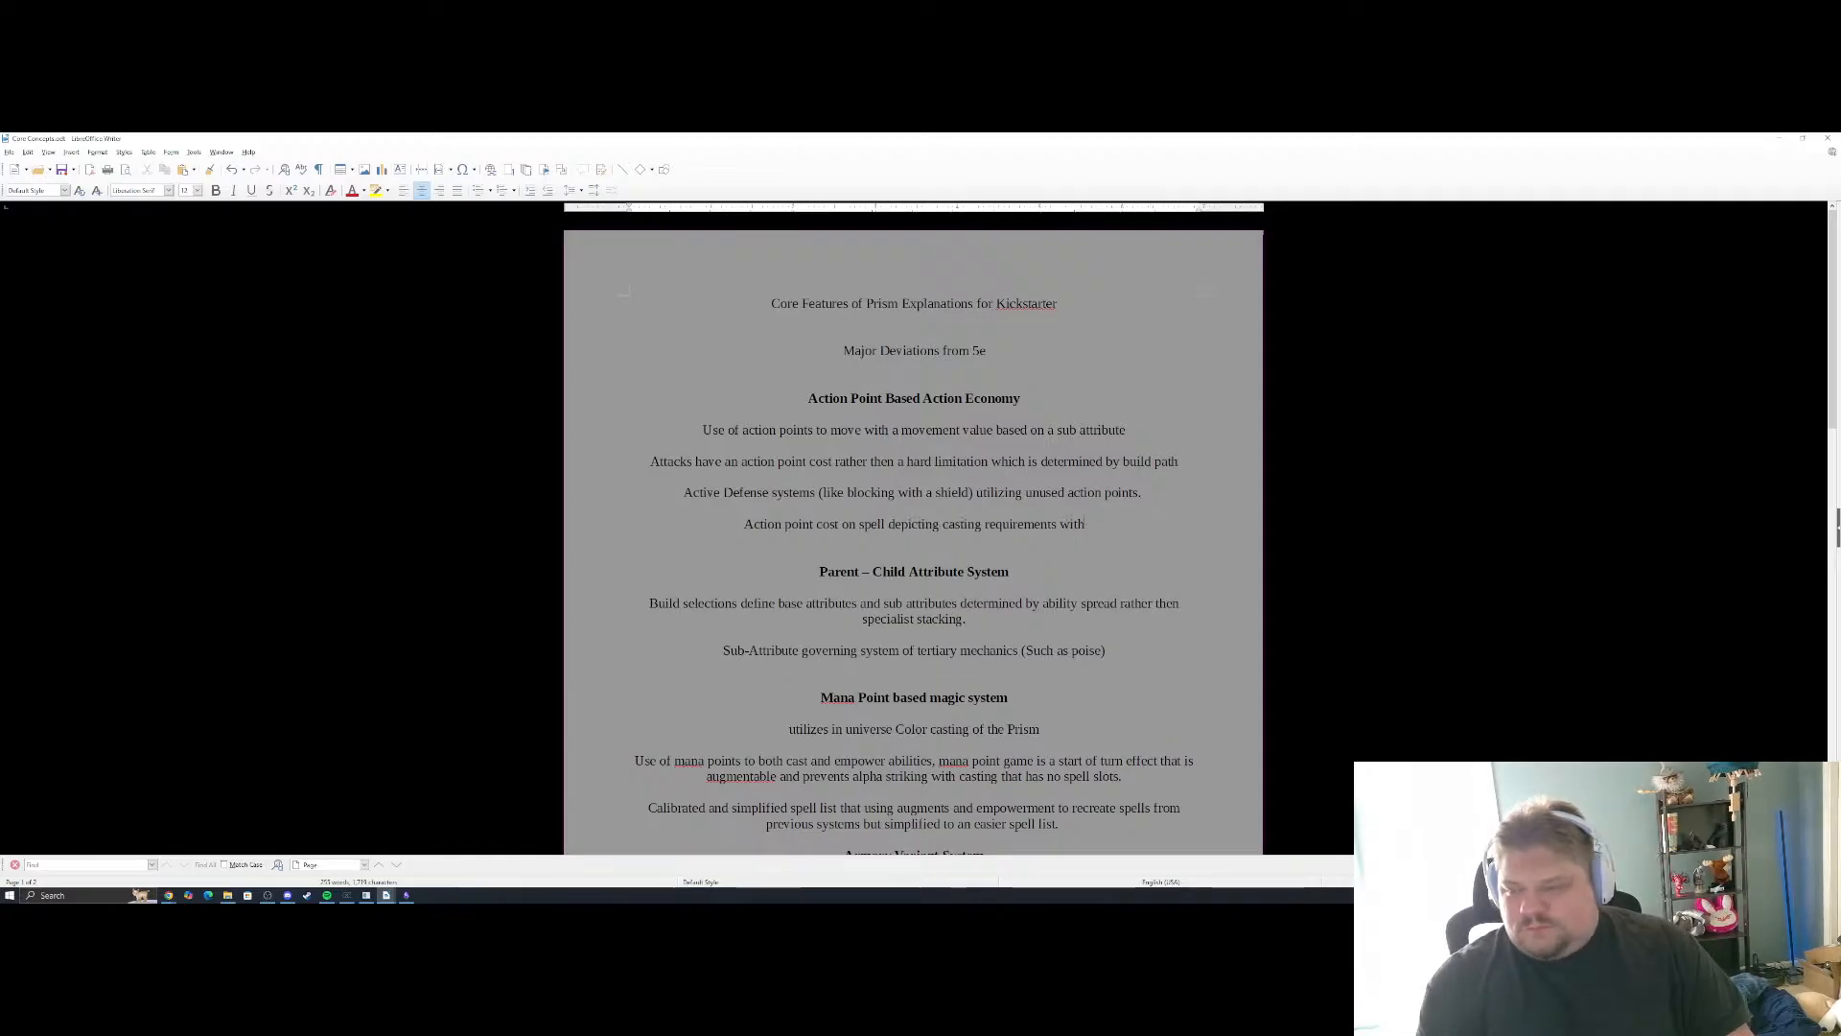
key("BackSpace")
key("BackSpace")
key("BackSpace")
key("BackSpace")
type("associ")
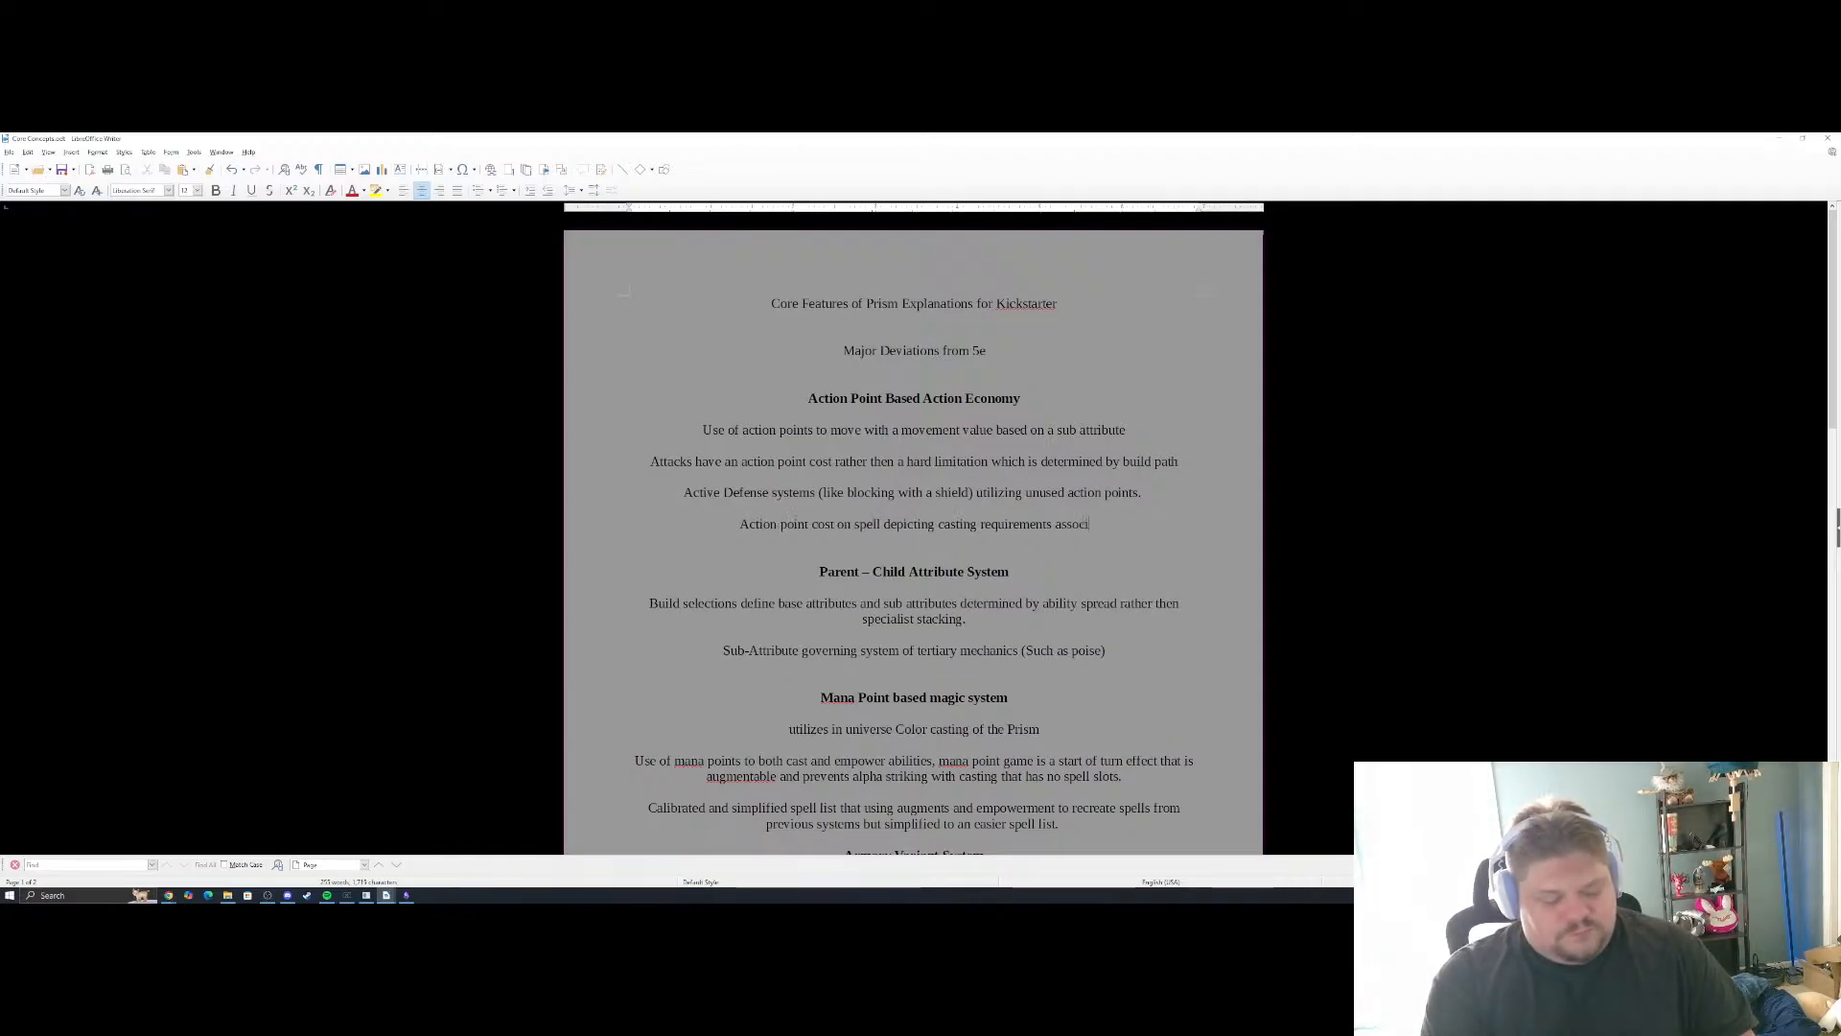
type("ated with the castin")
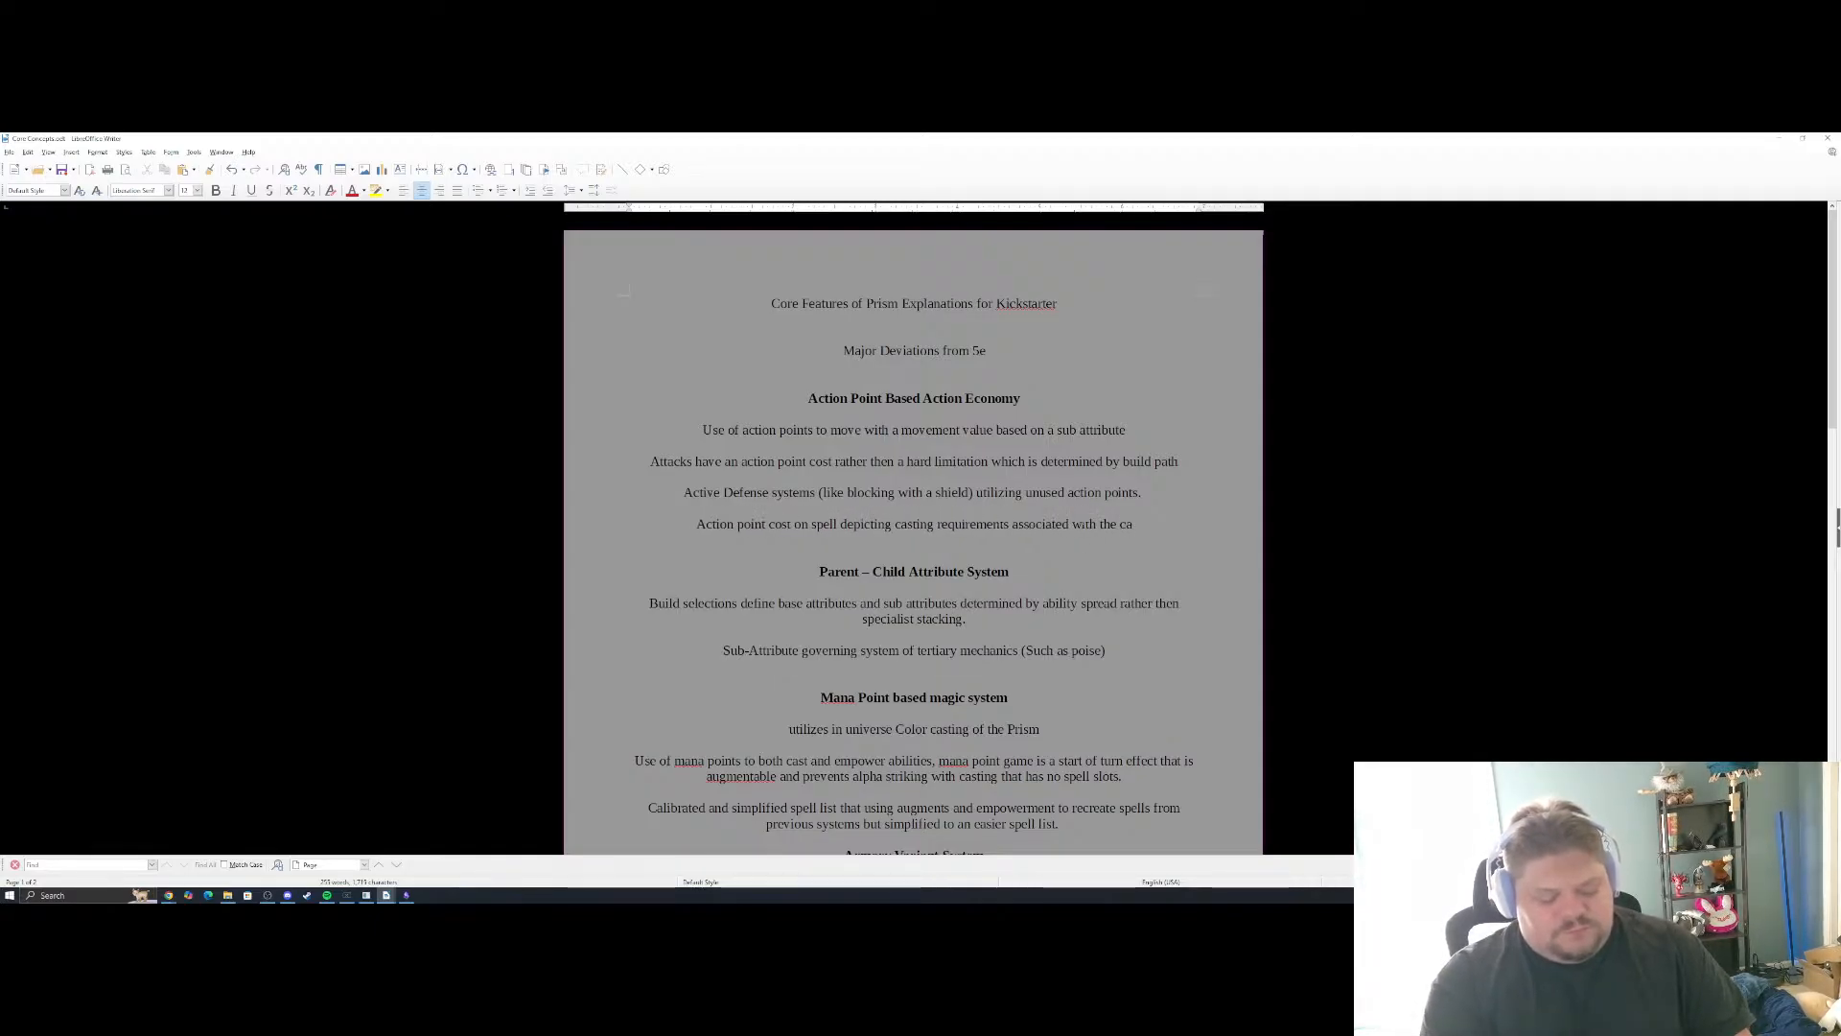
key("BackSpace")
key("BackSpace")
key("BackSpace")
key("BackSpace")
key("BackSpace")
key("BackSpace")
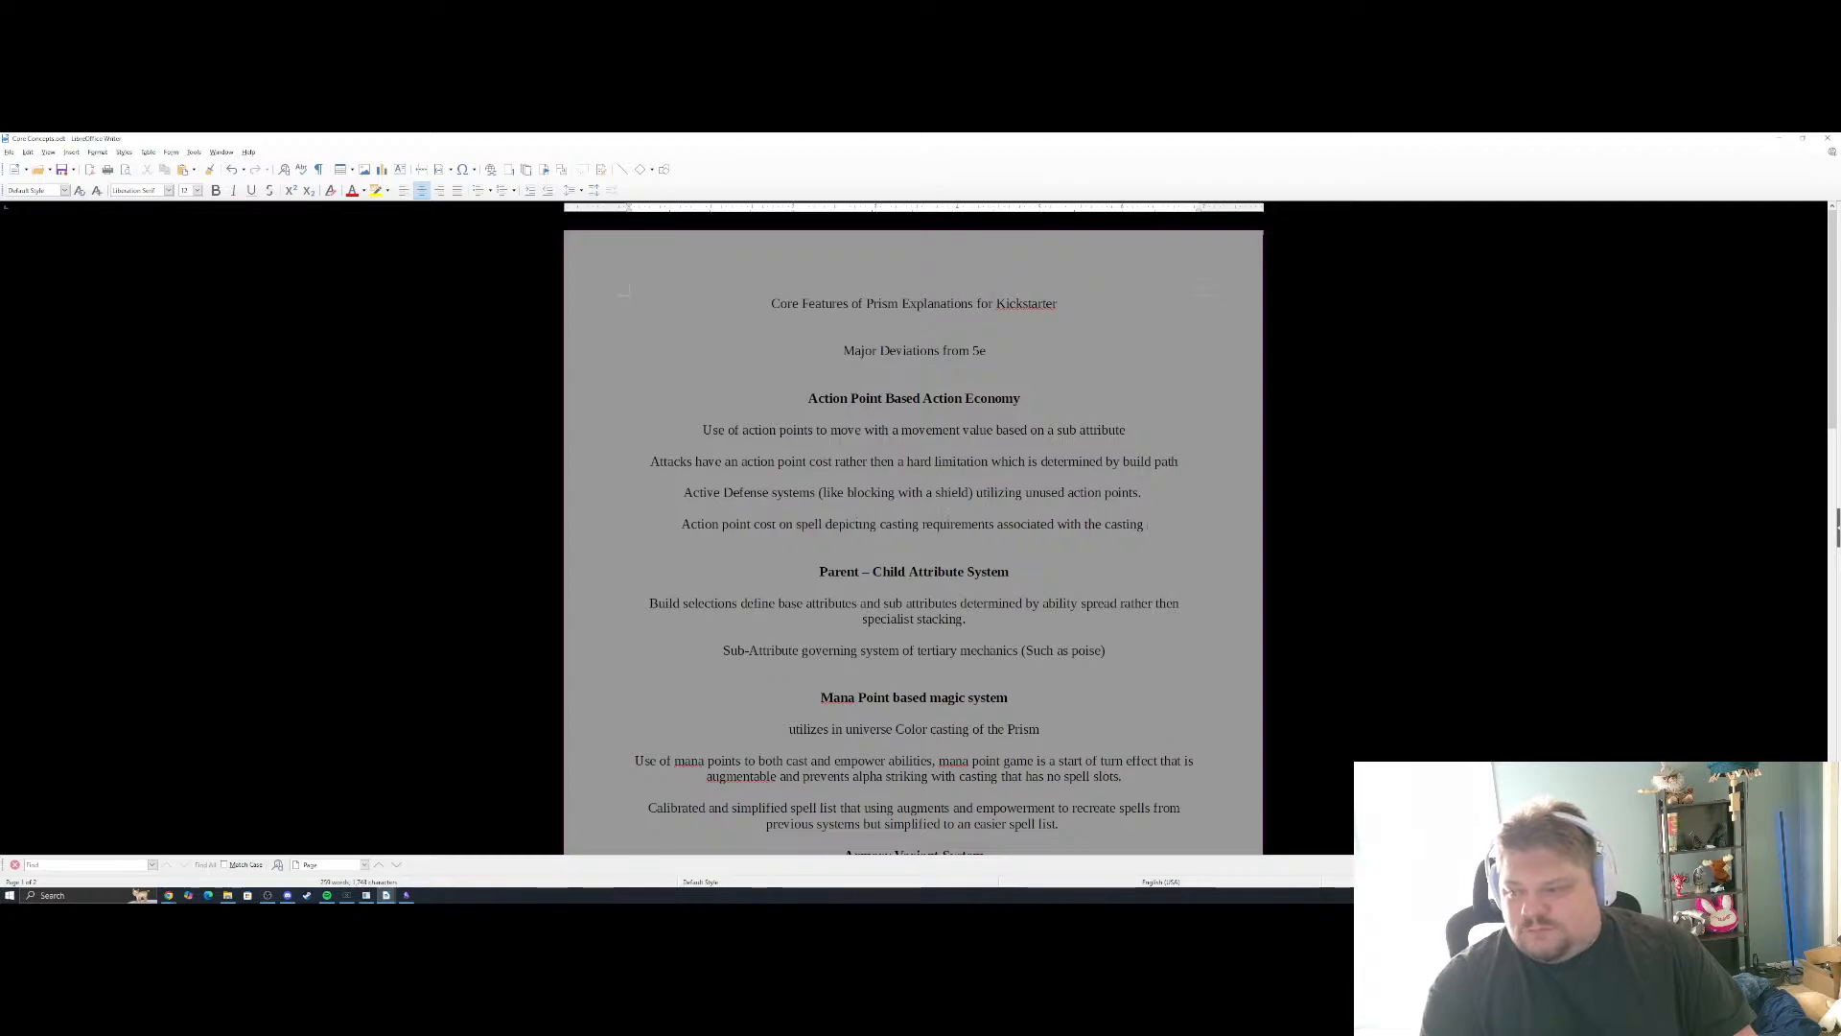
type("use of")
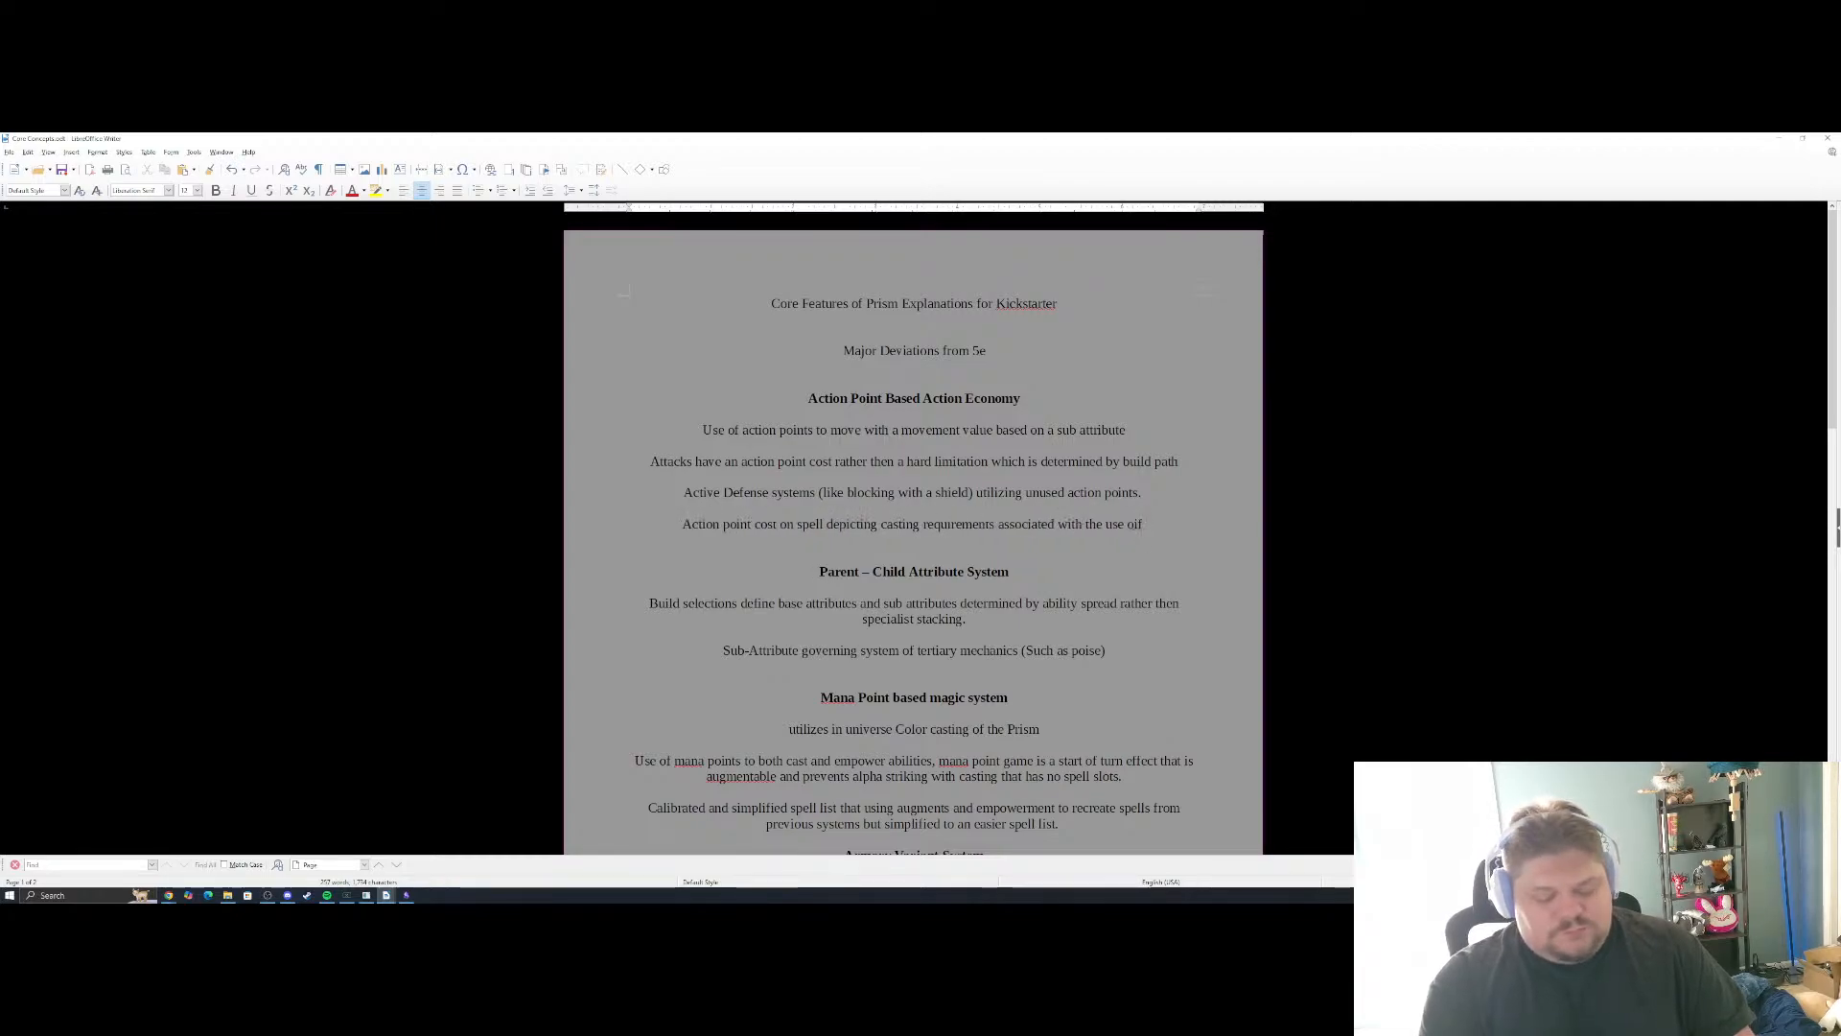
type(" man")
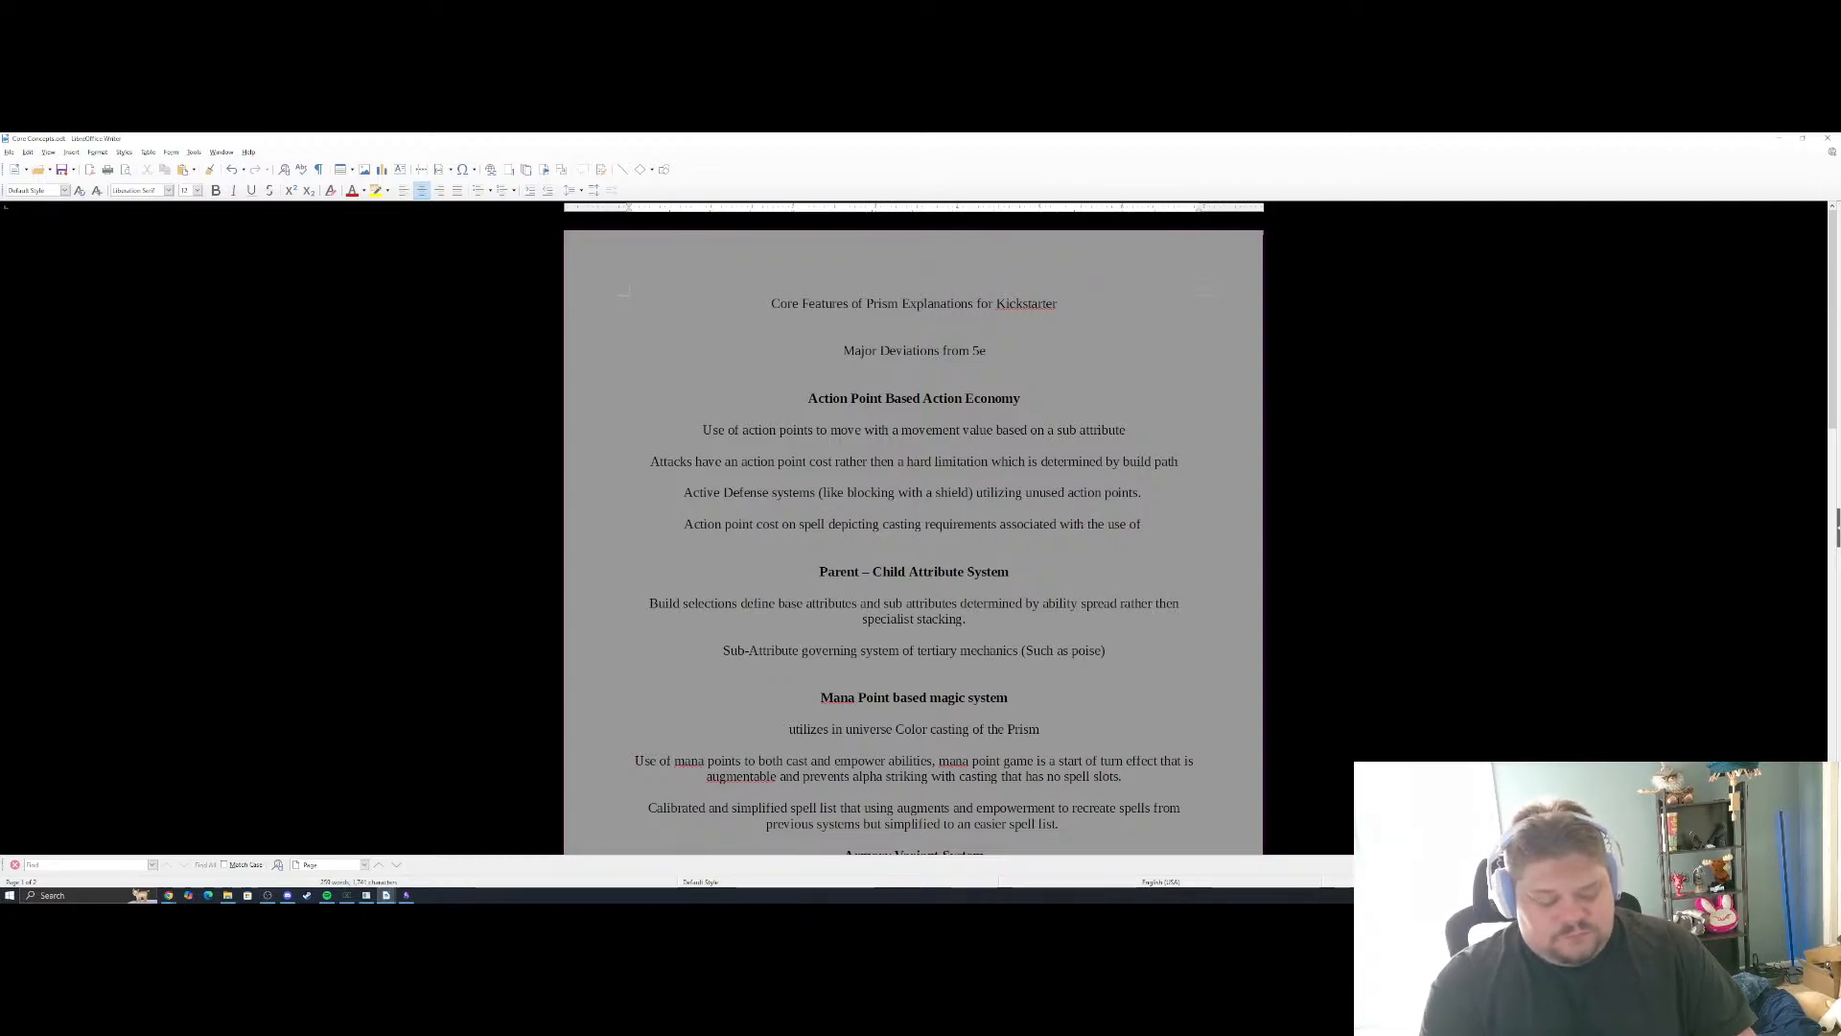
type("a points a")
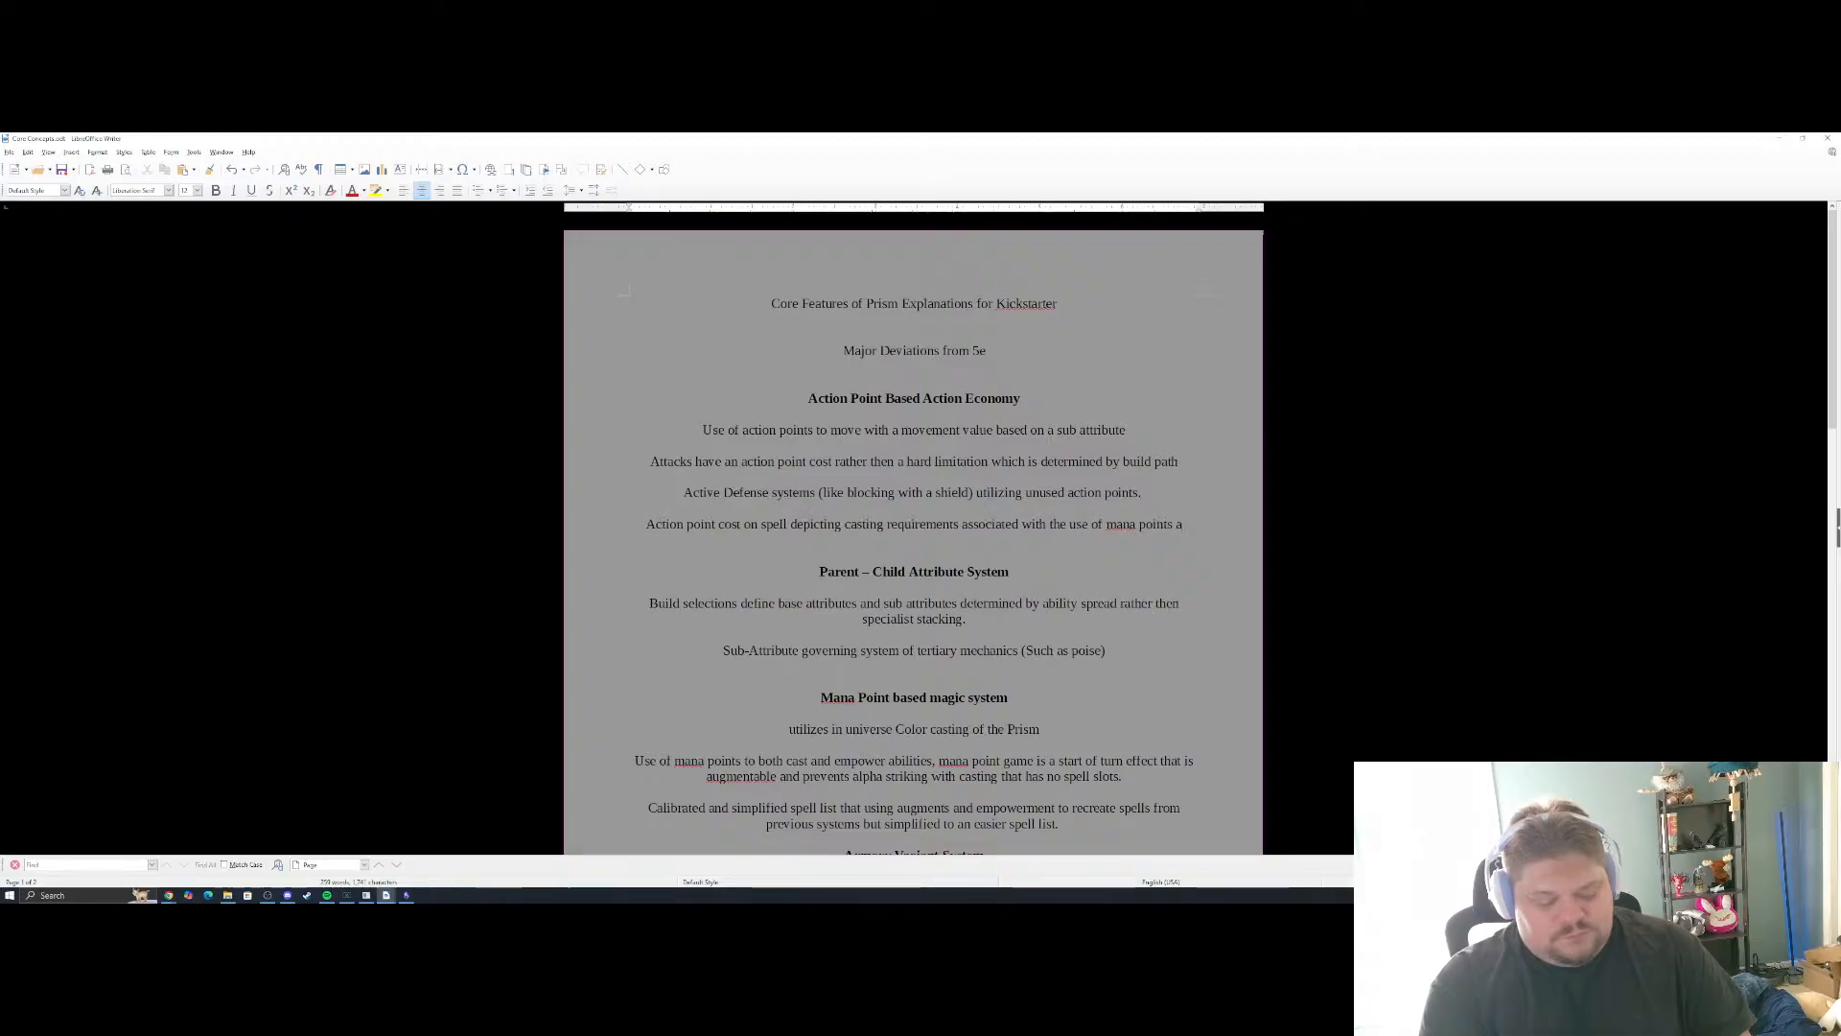
type("s a cost.")
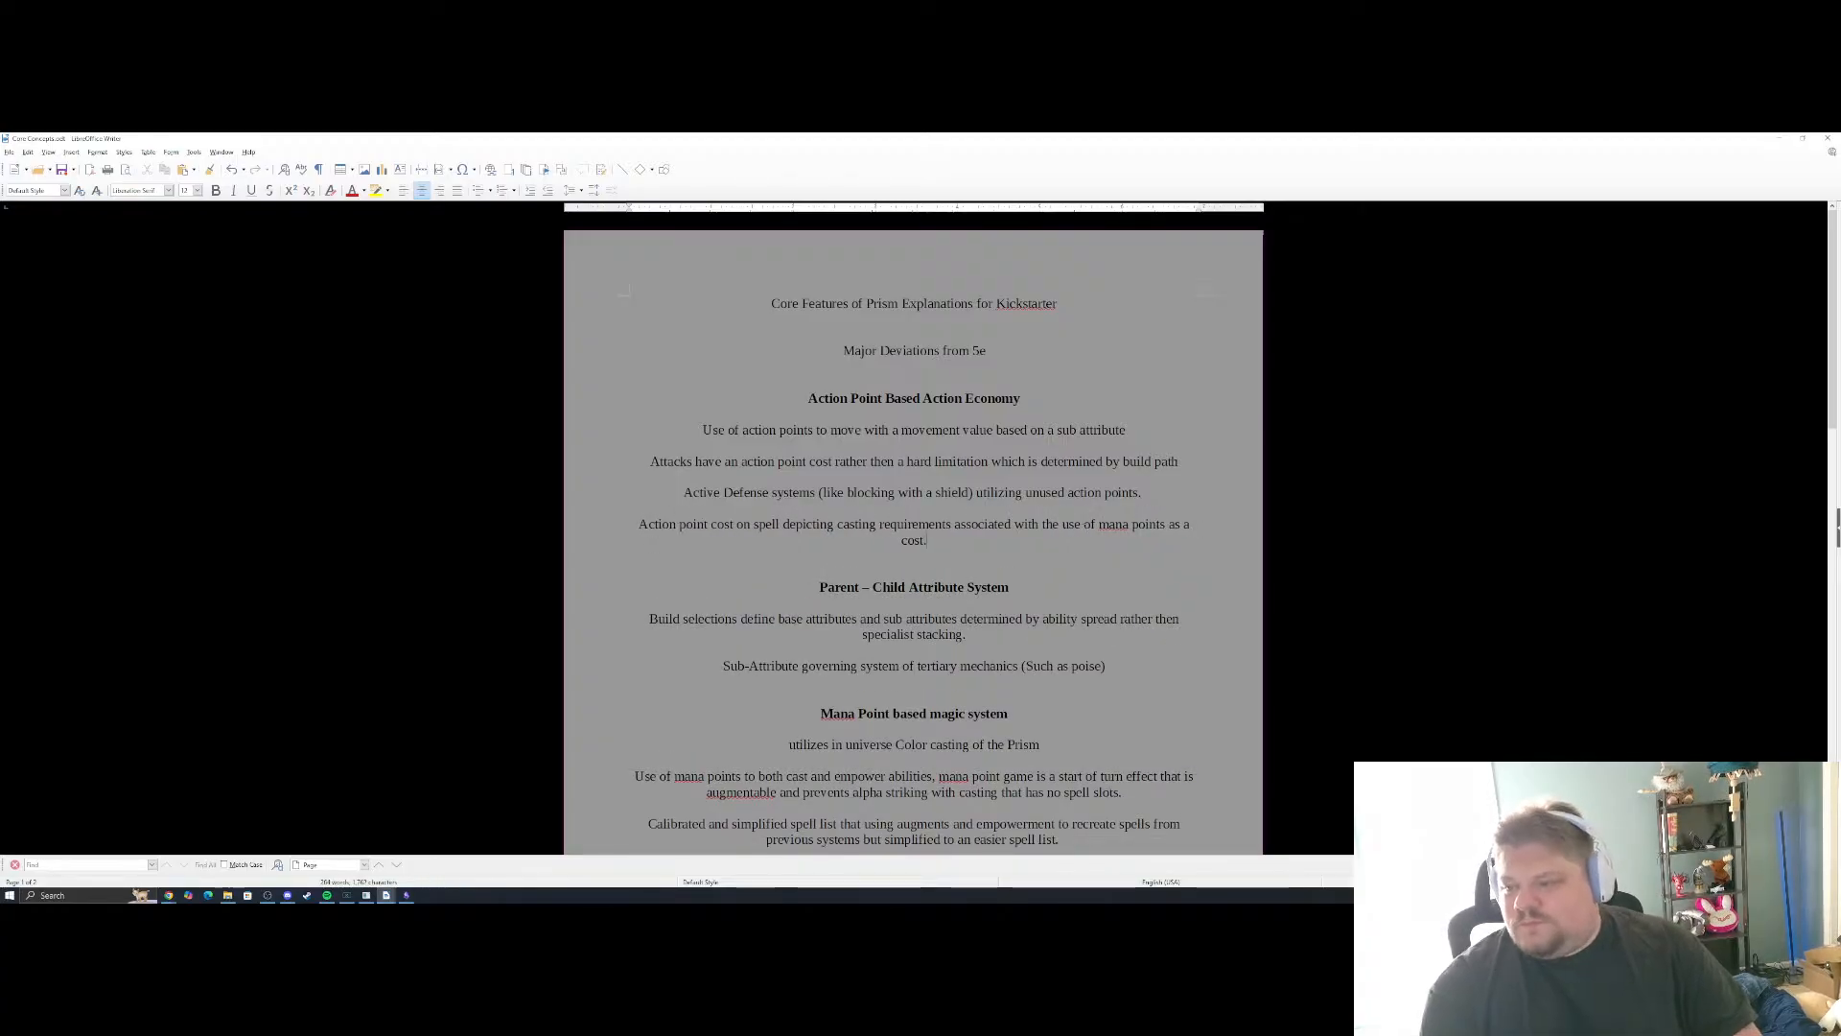
Review the sections from Parent – Child Attribute System through Character Origins, checking the spelling suggestions for "augmentable"
scroll(914, 528, "down", 3)
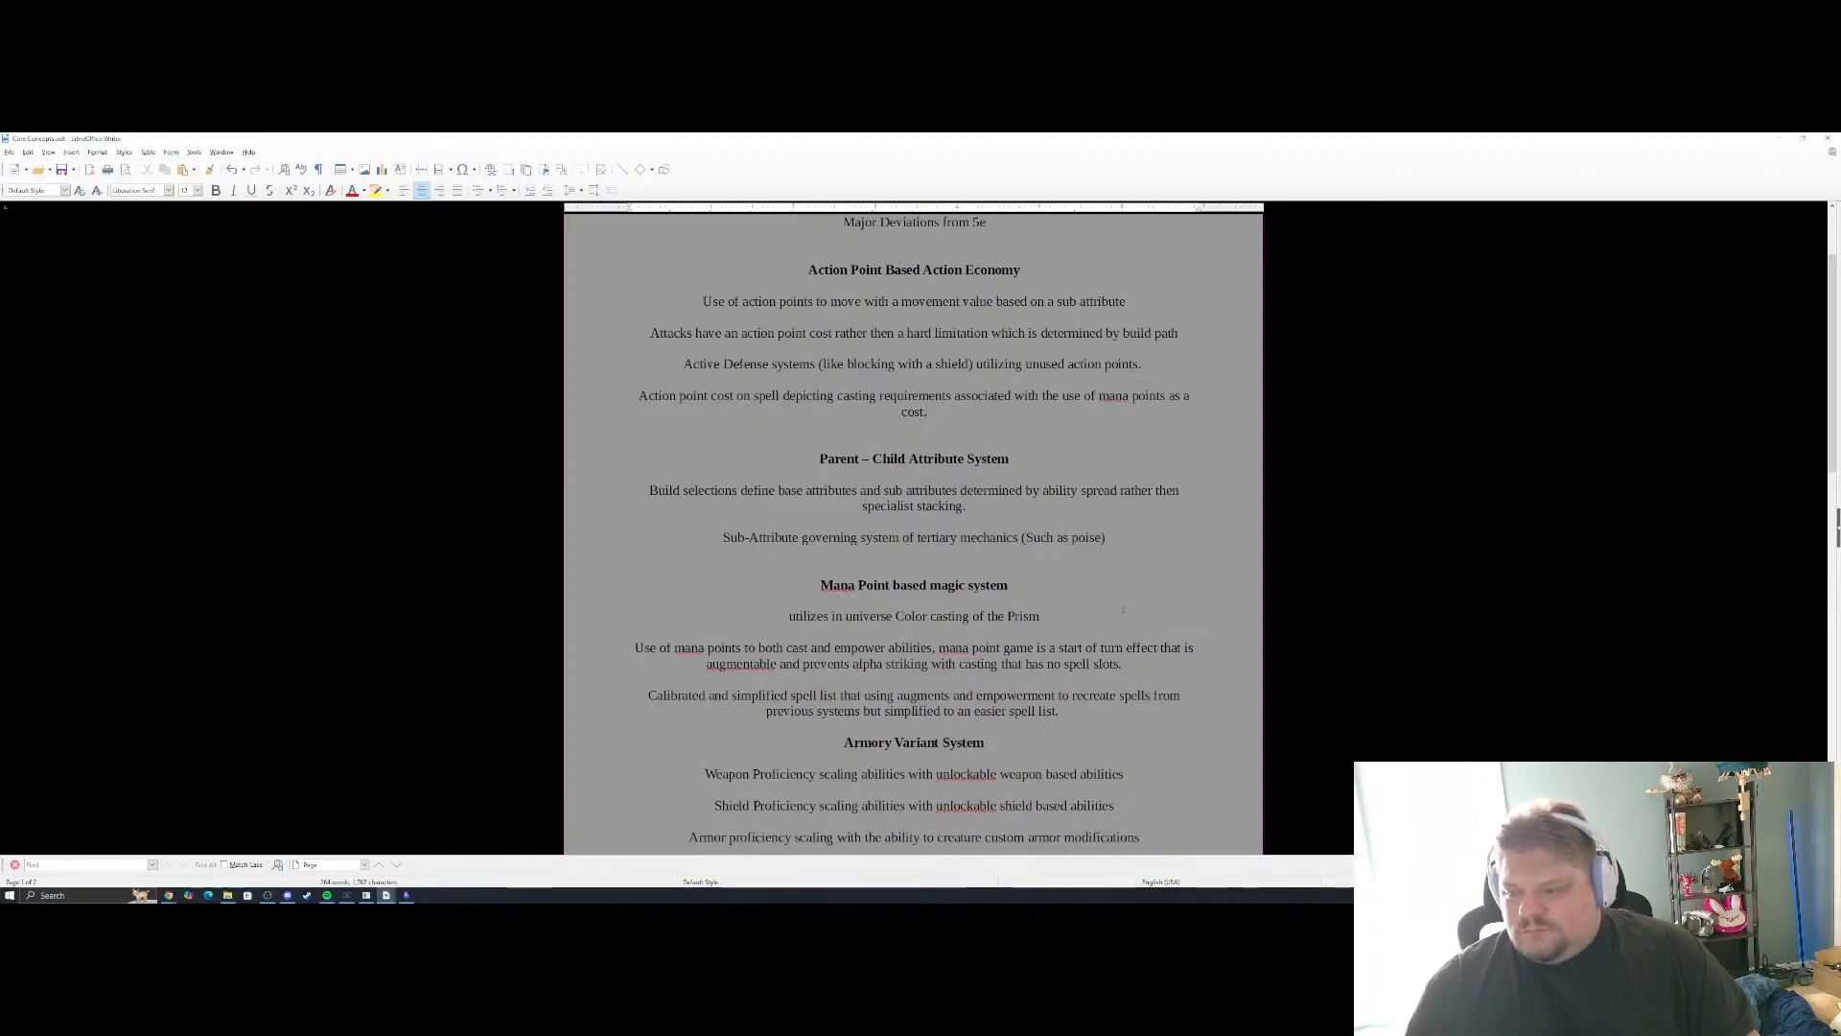
scroll(1122, 610, "down", 3)
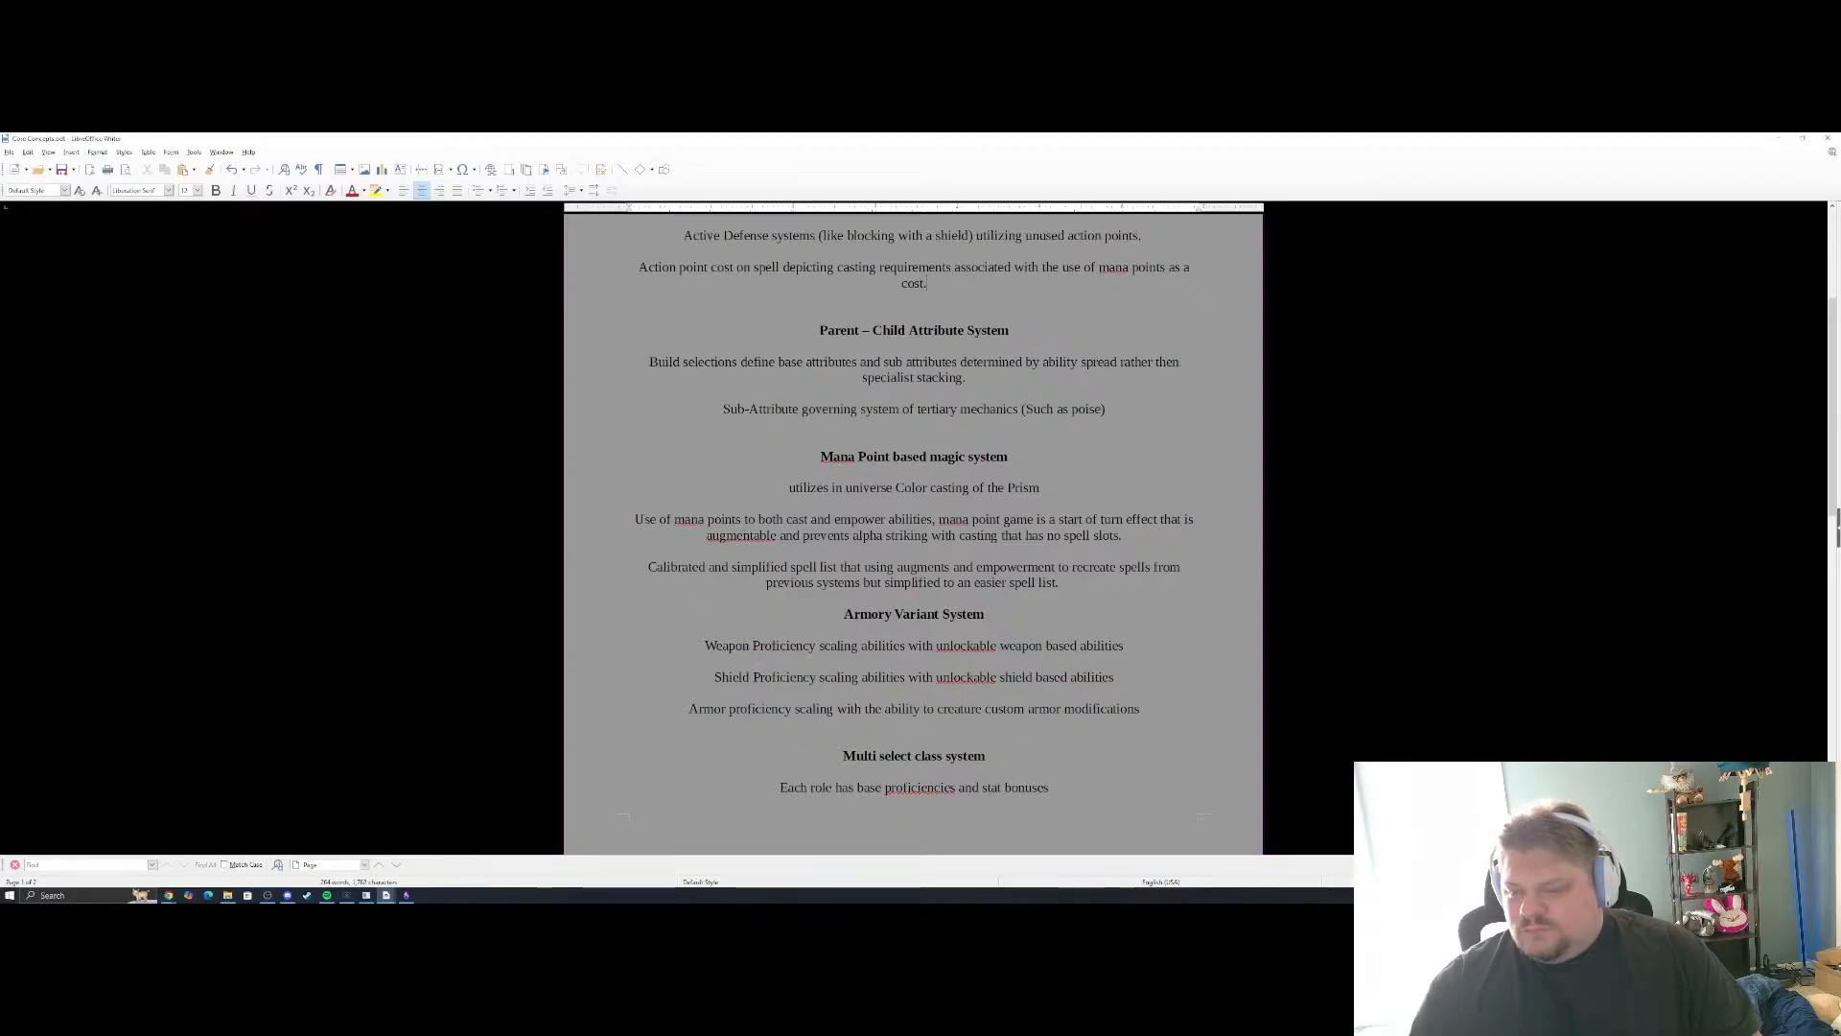
right_click(710, 539)
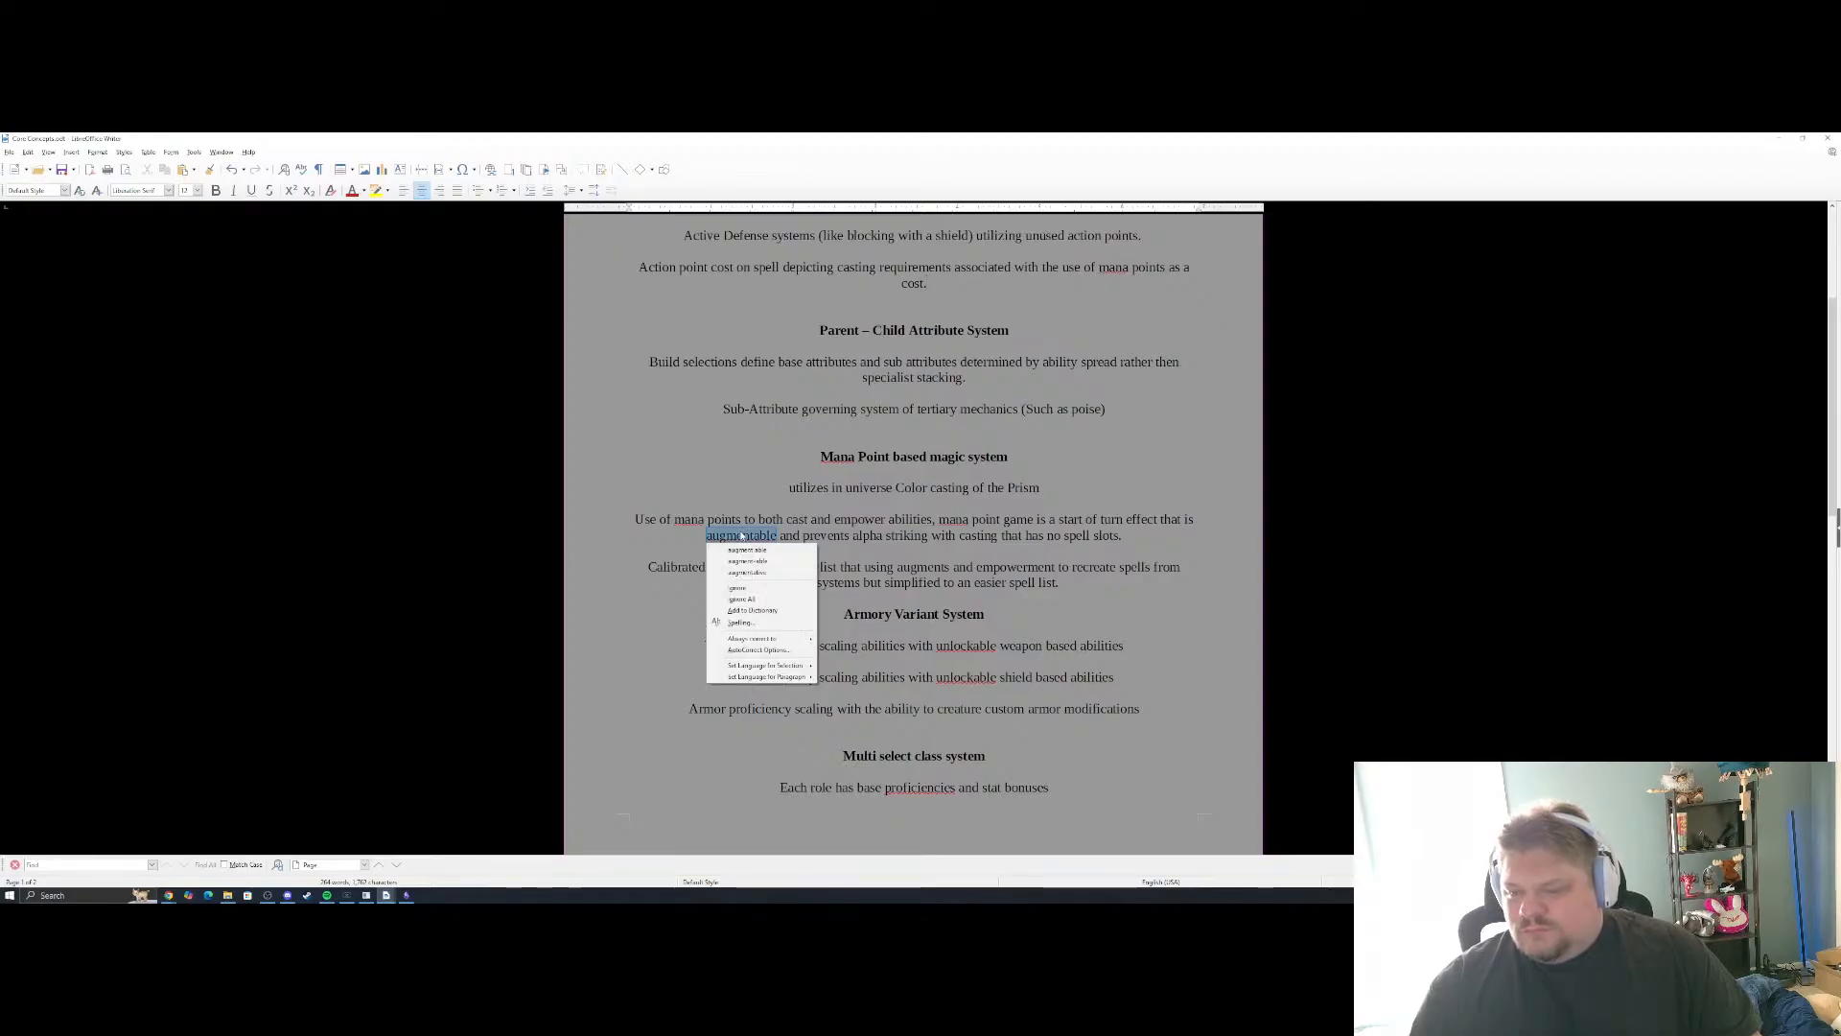
left_click(628, 547)
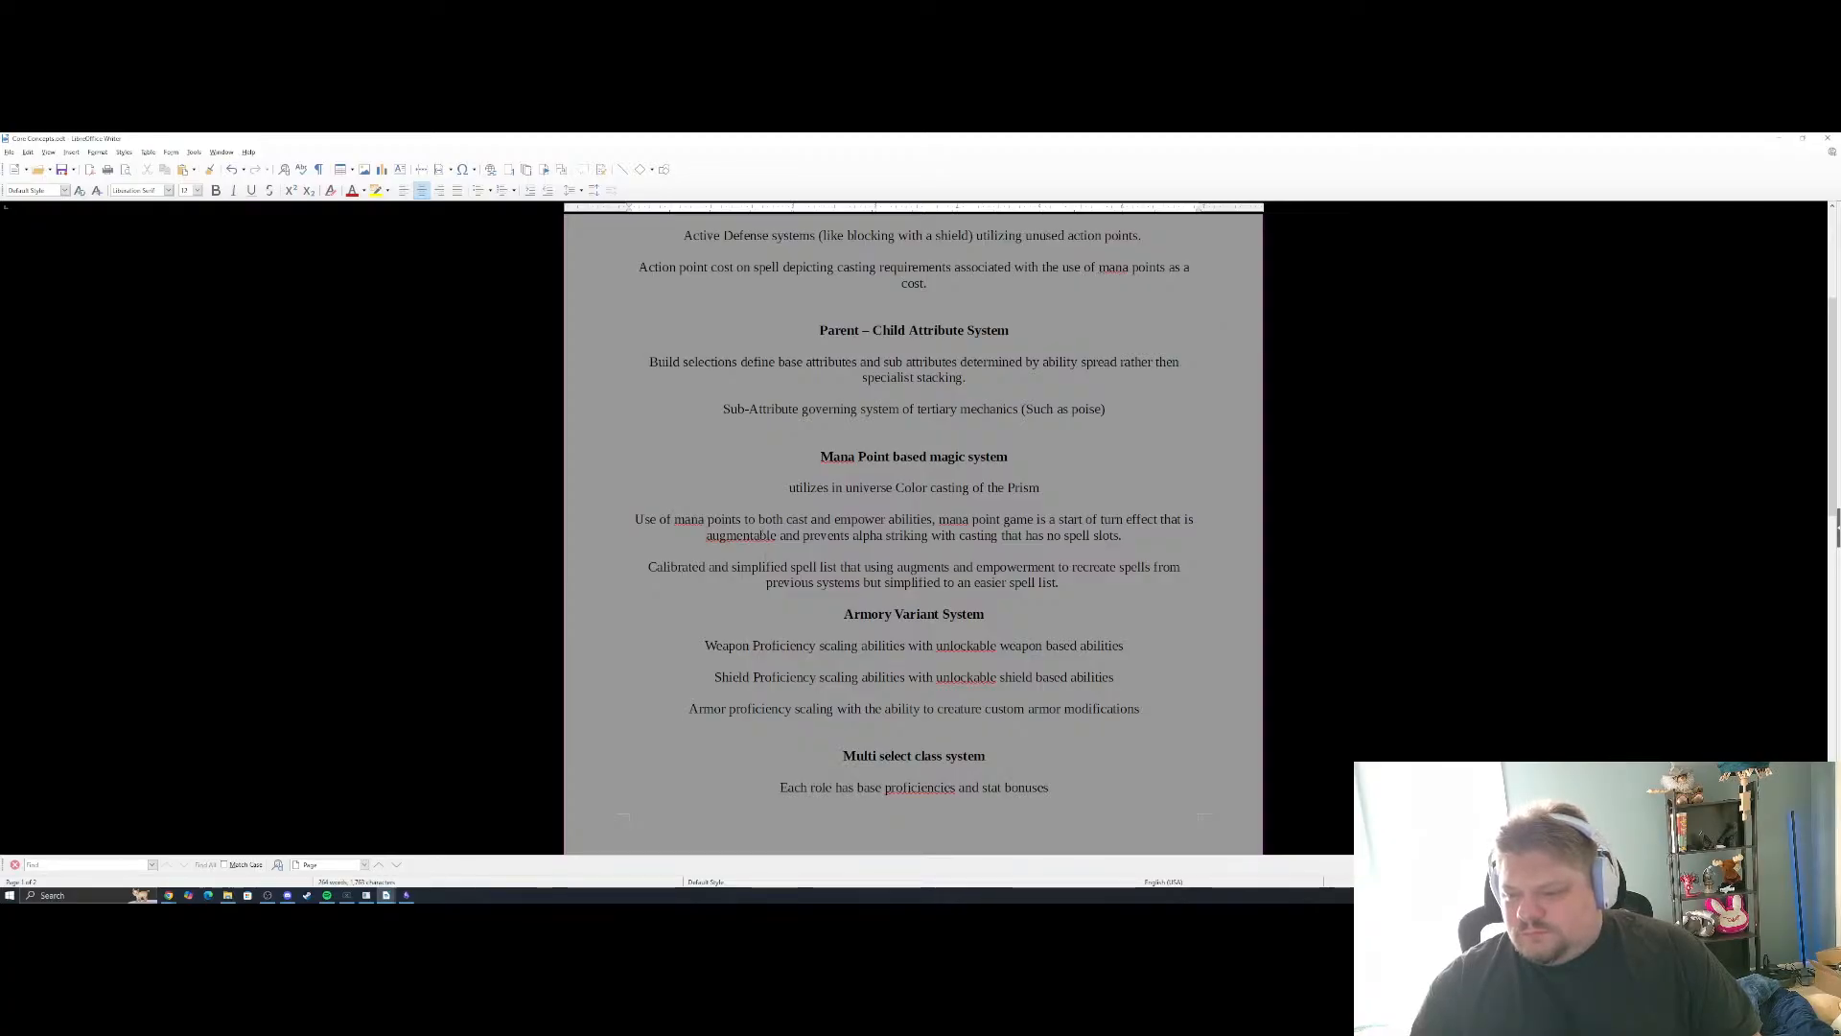
scroll(679, 548, "down", 3)
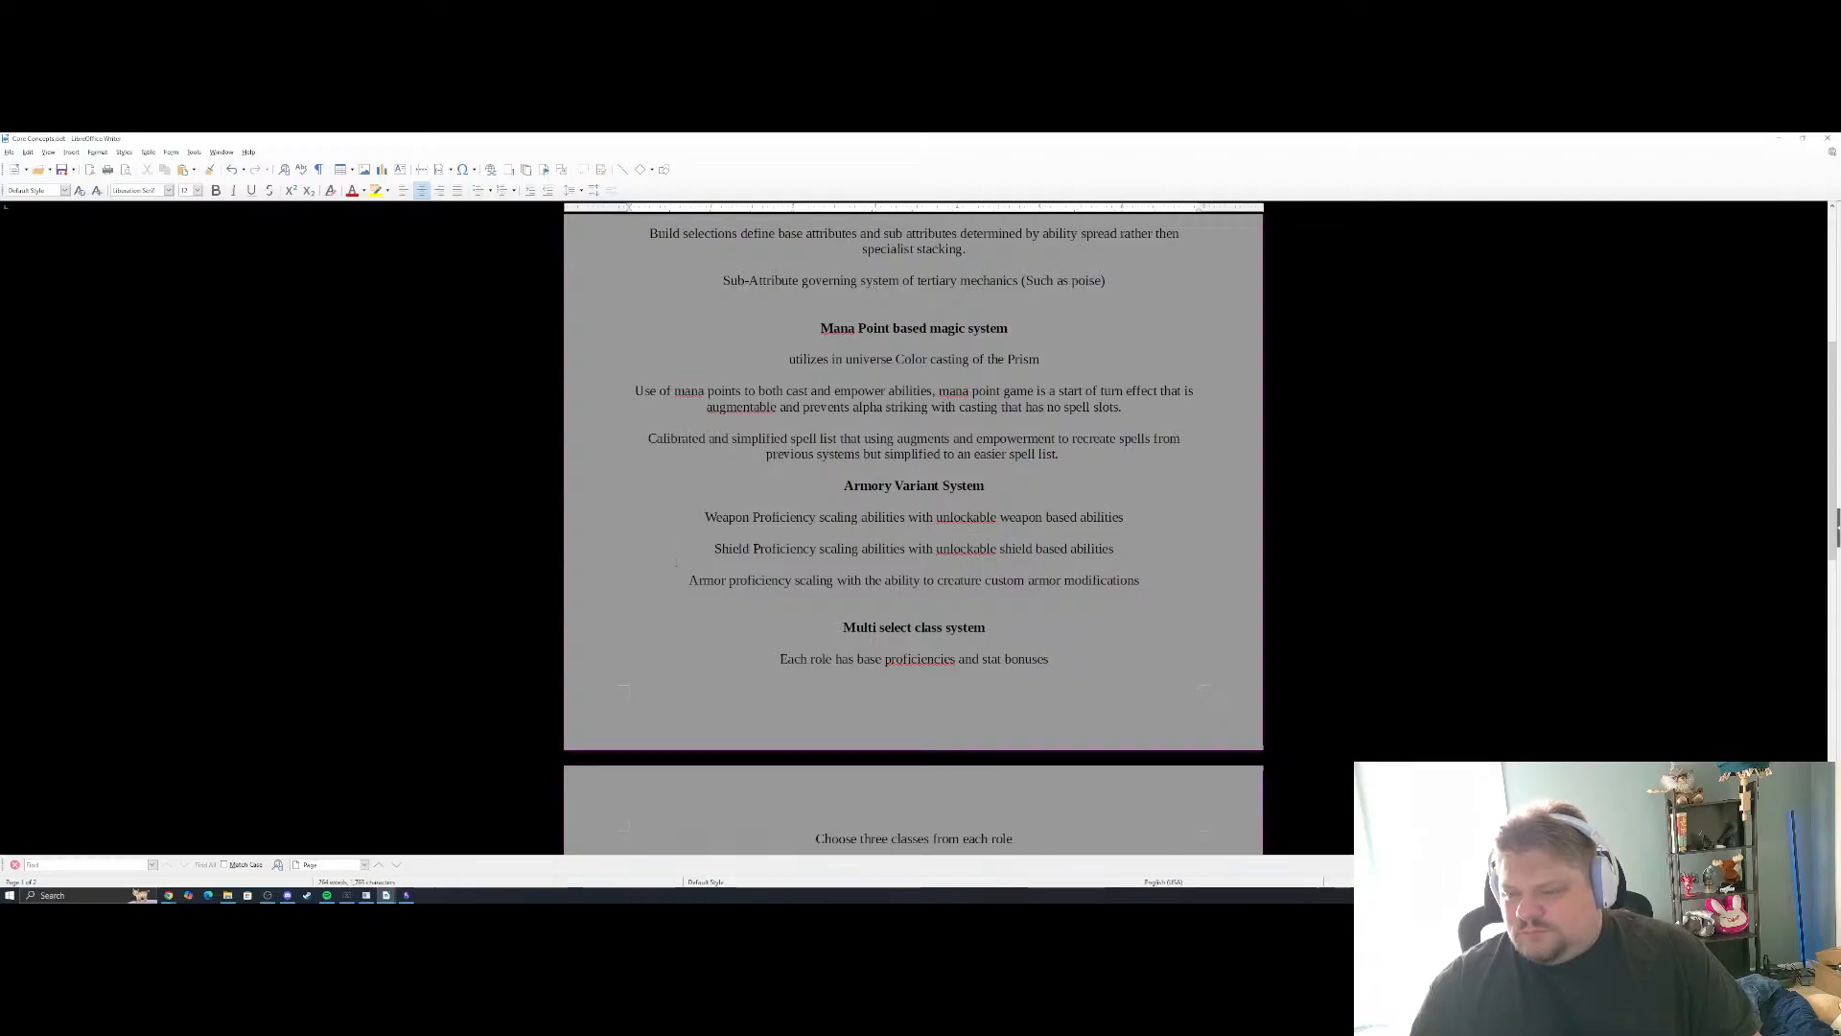
scroll(696, 543, "down", 4)
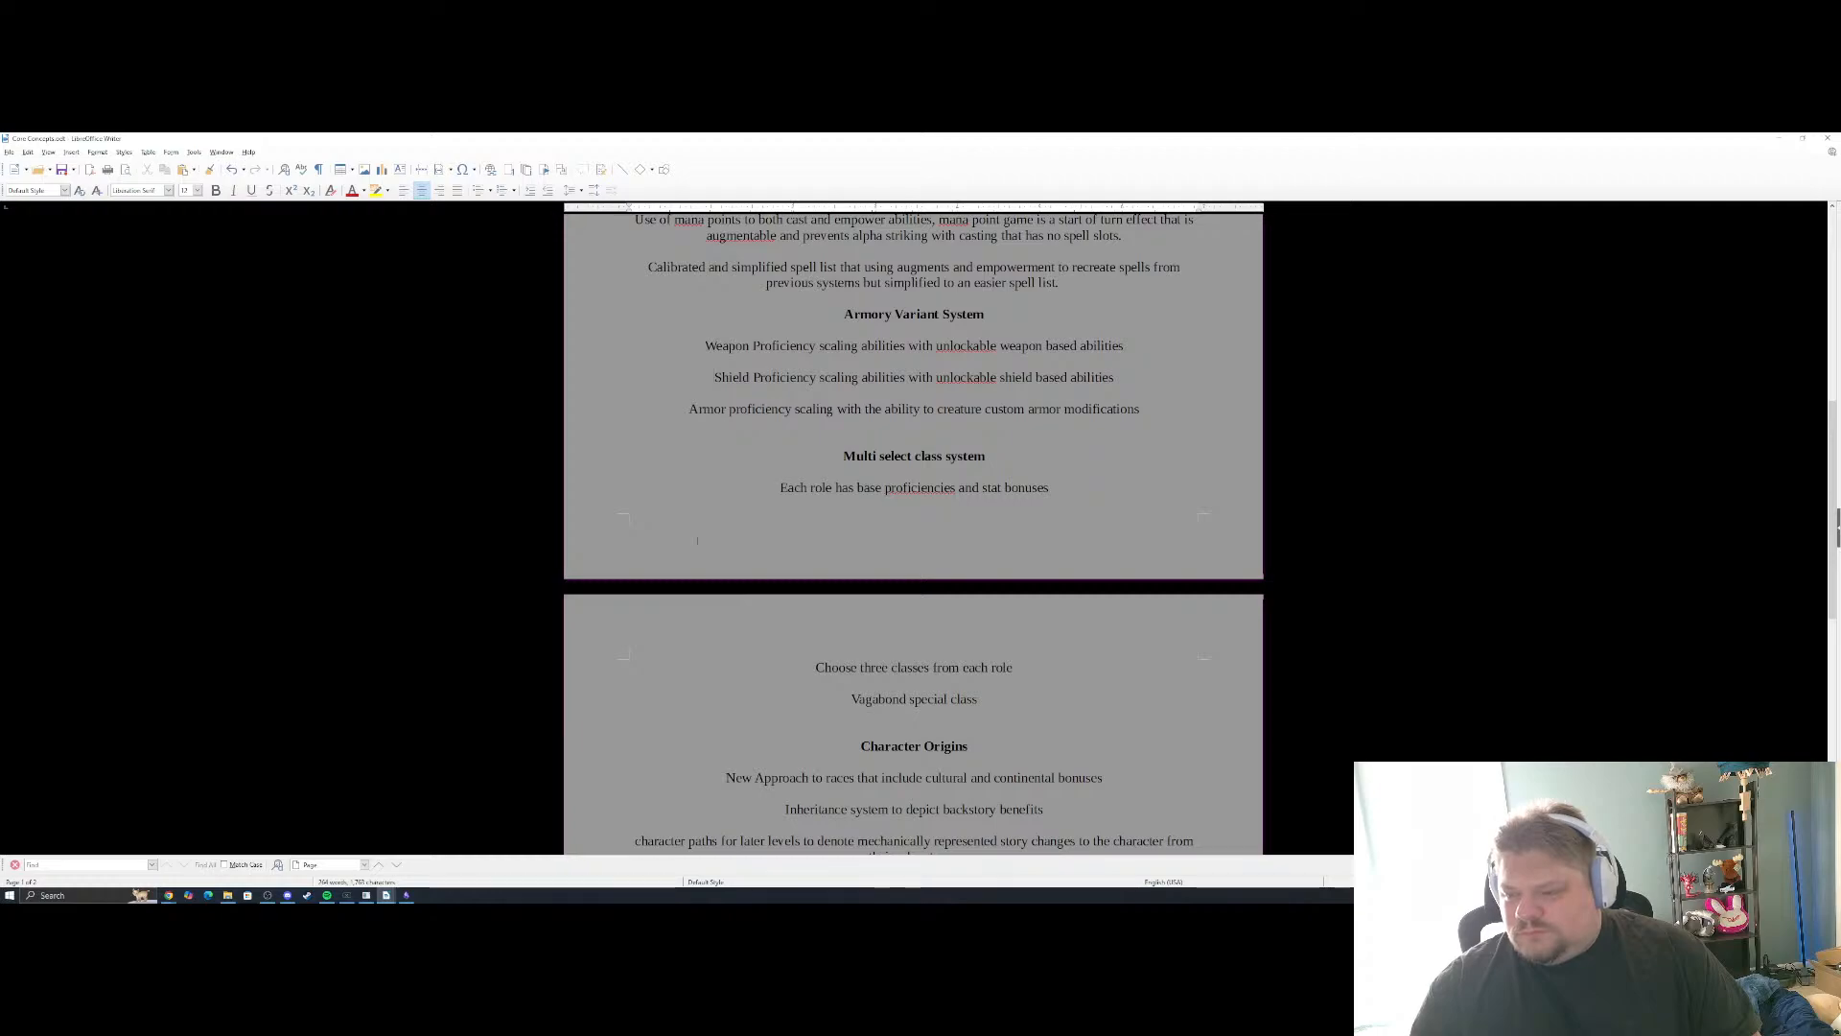
scroll(697, 540, "down", 2)
scroll(697, 540, "down", 3)
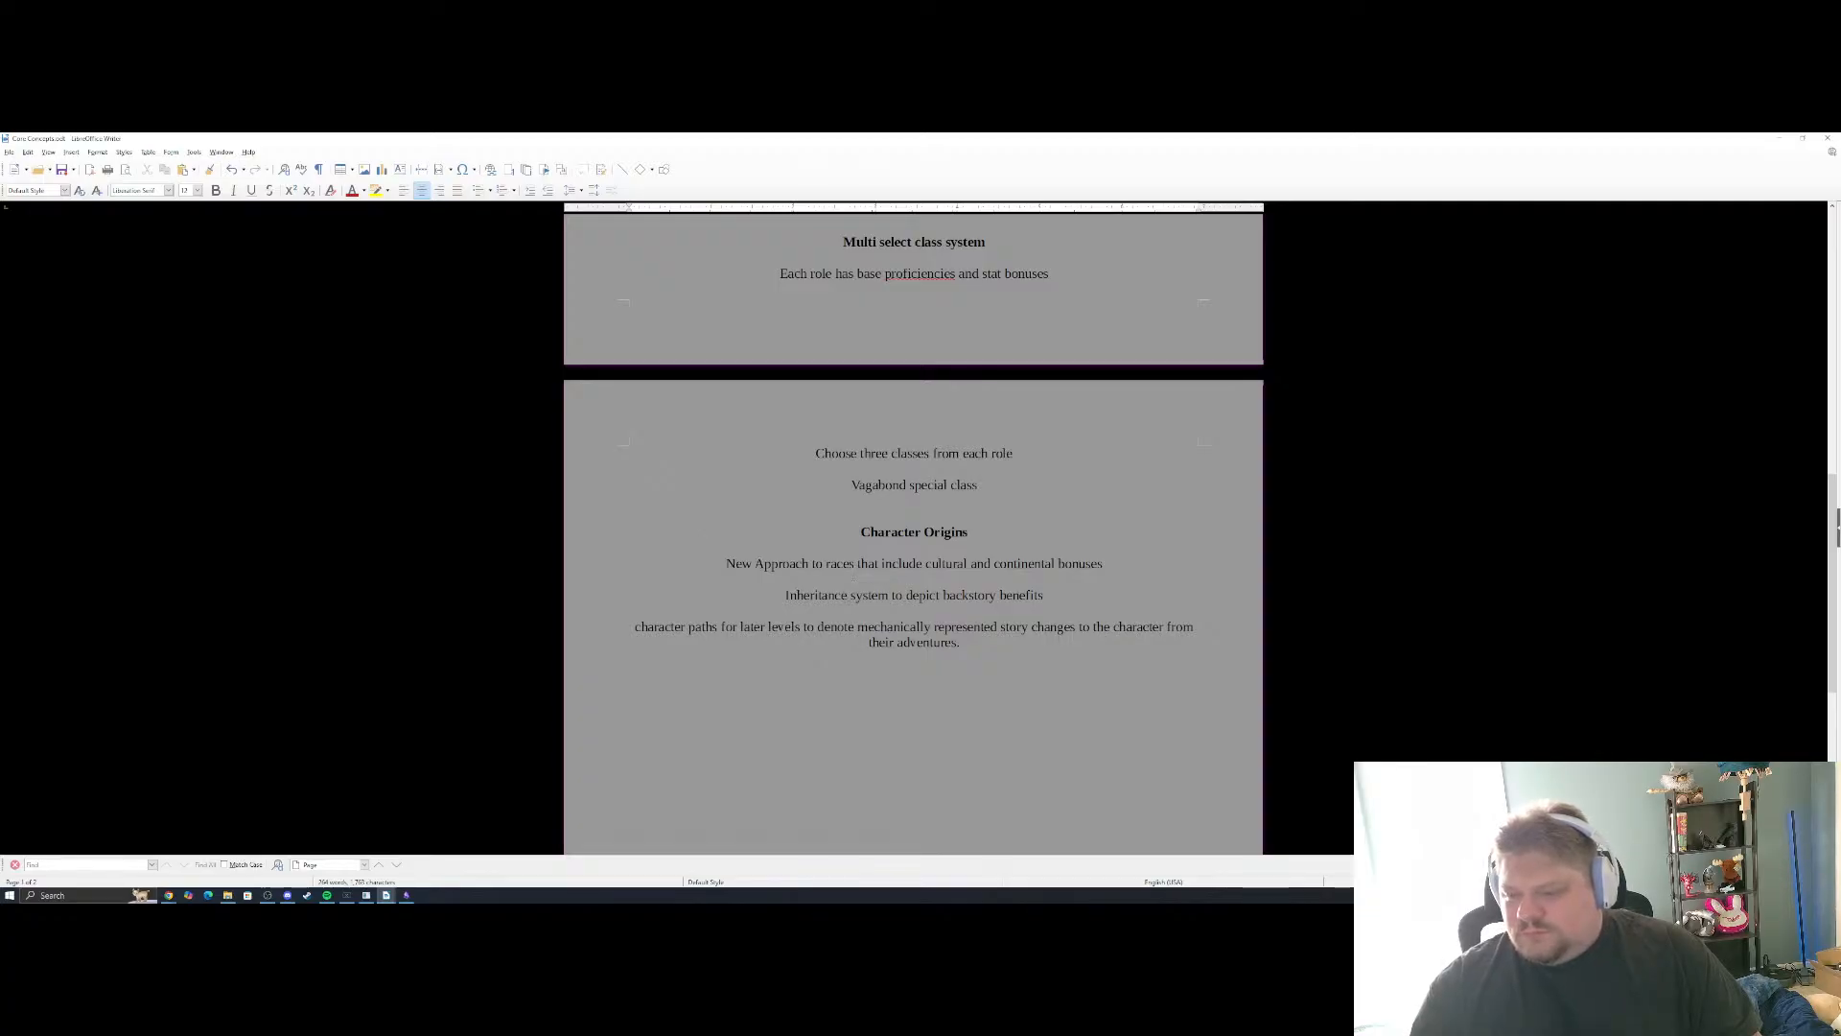
Replace "Inheritance" with "Origin character paths" in the backstory benefits line under Character Origins
double_click(805, 594)
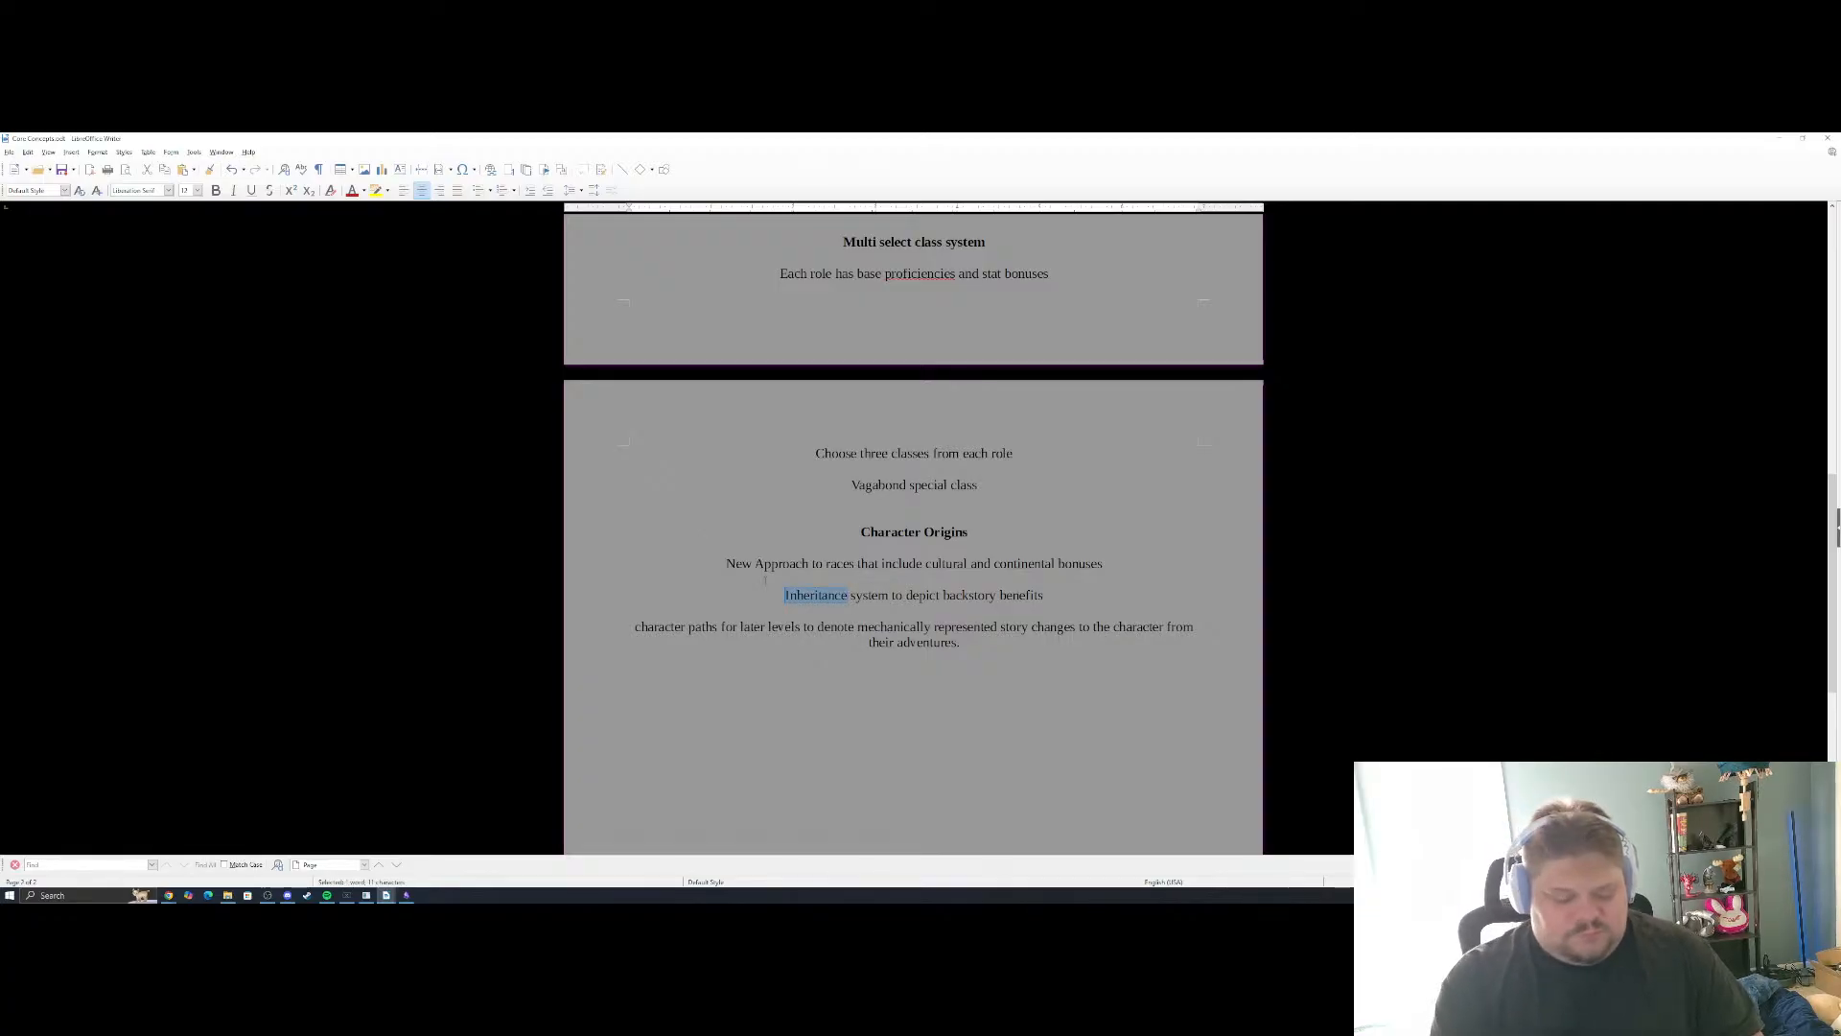
type("Origin c")
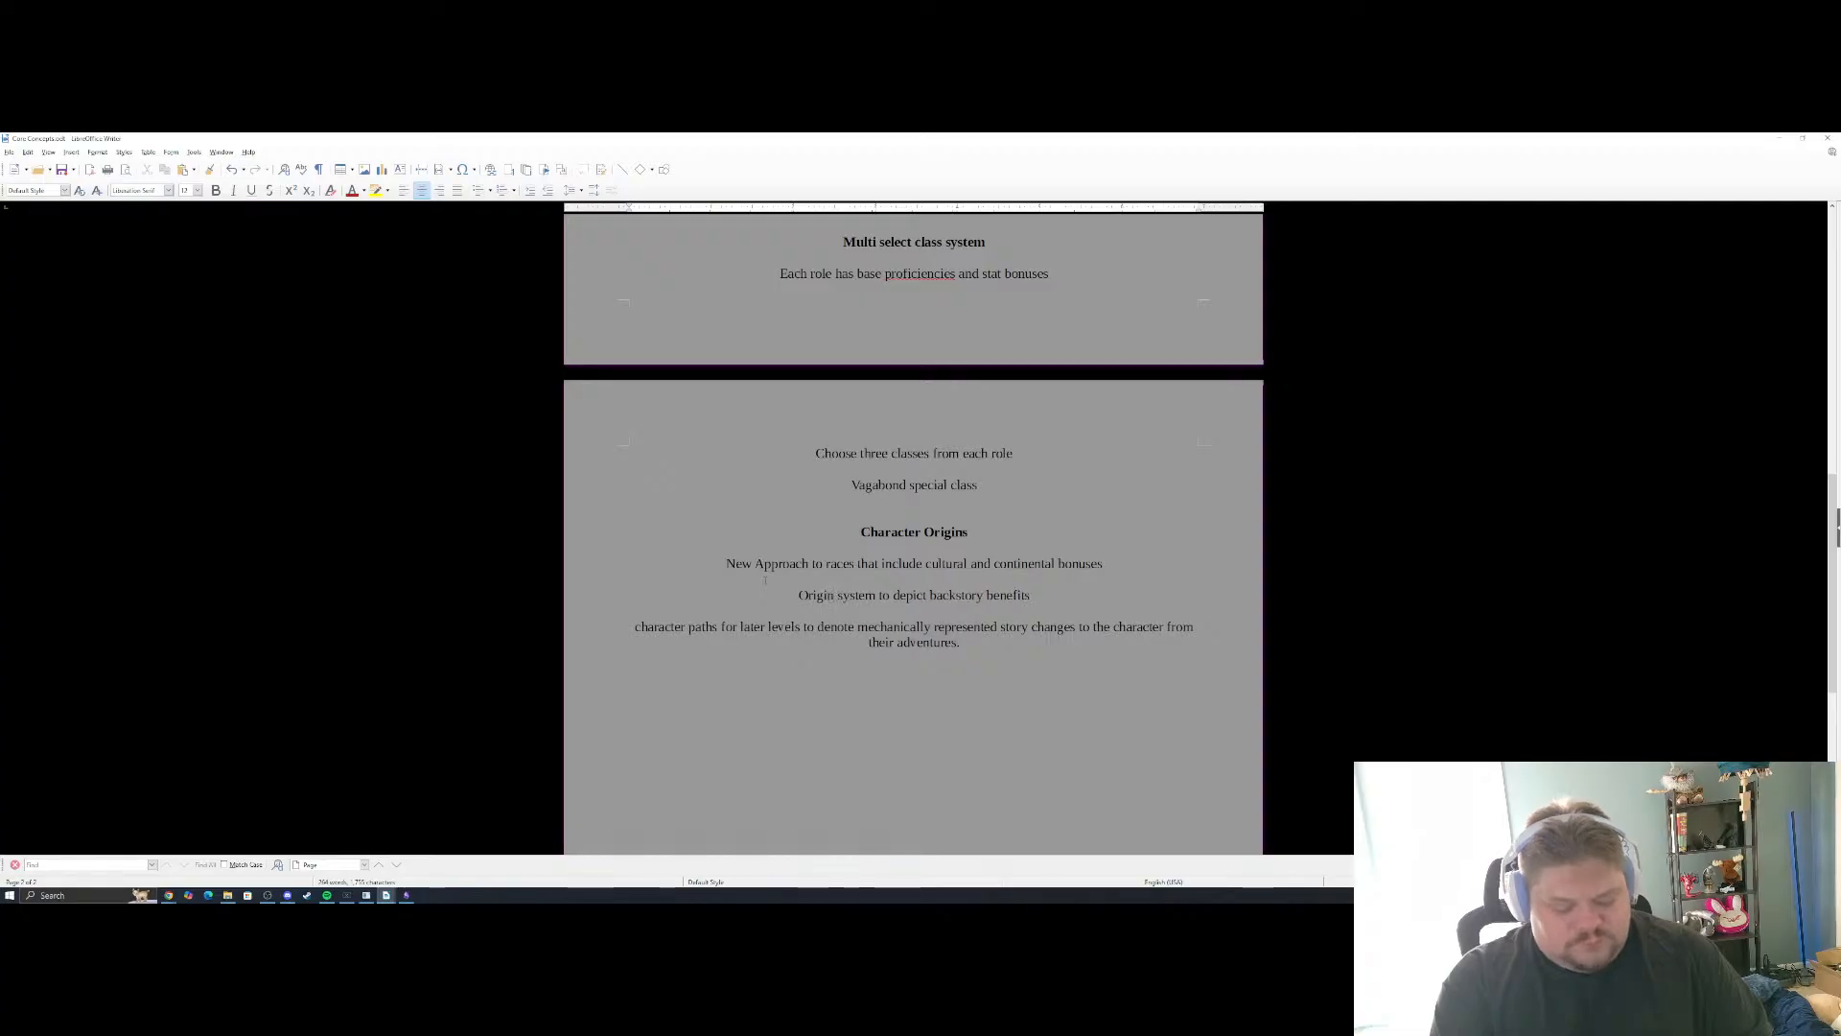
type("haracter path")
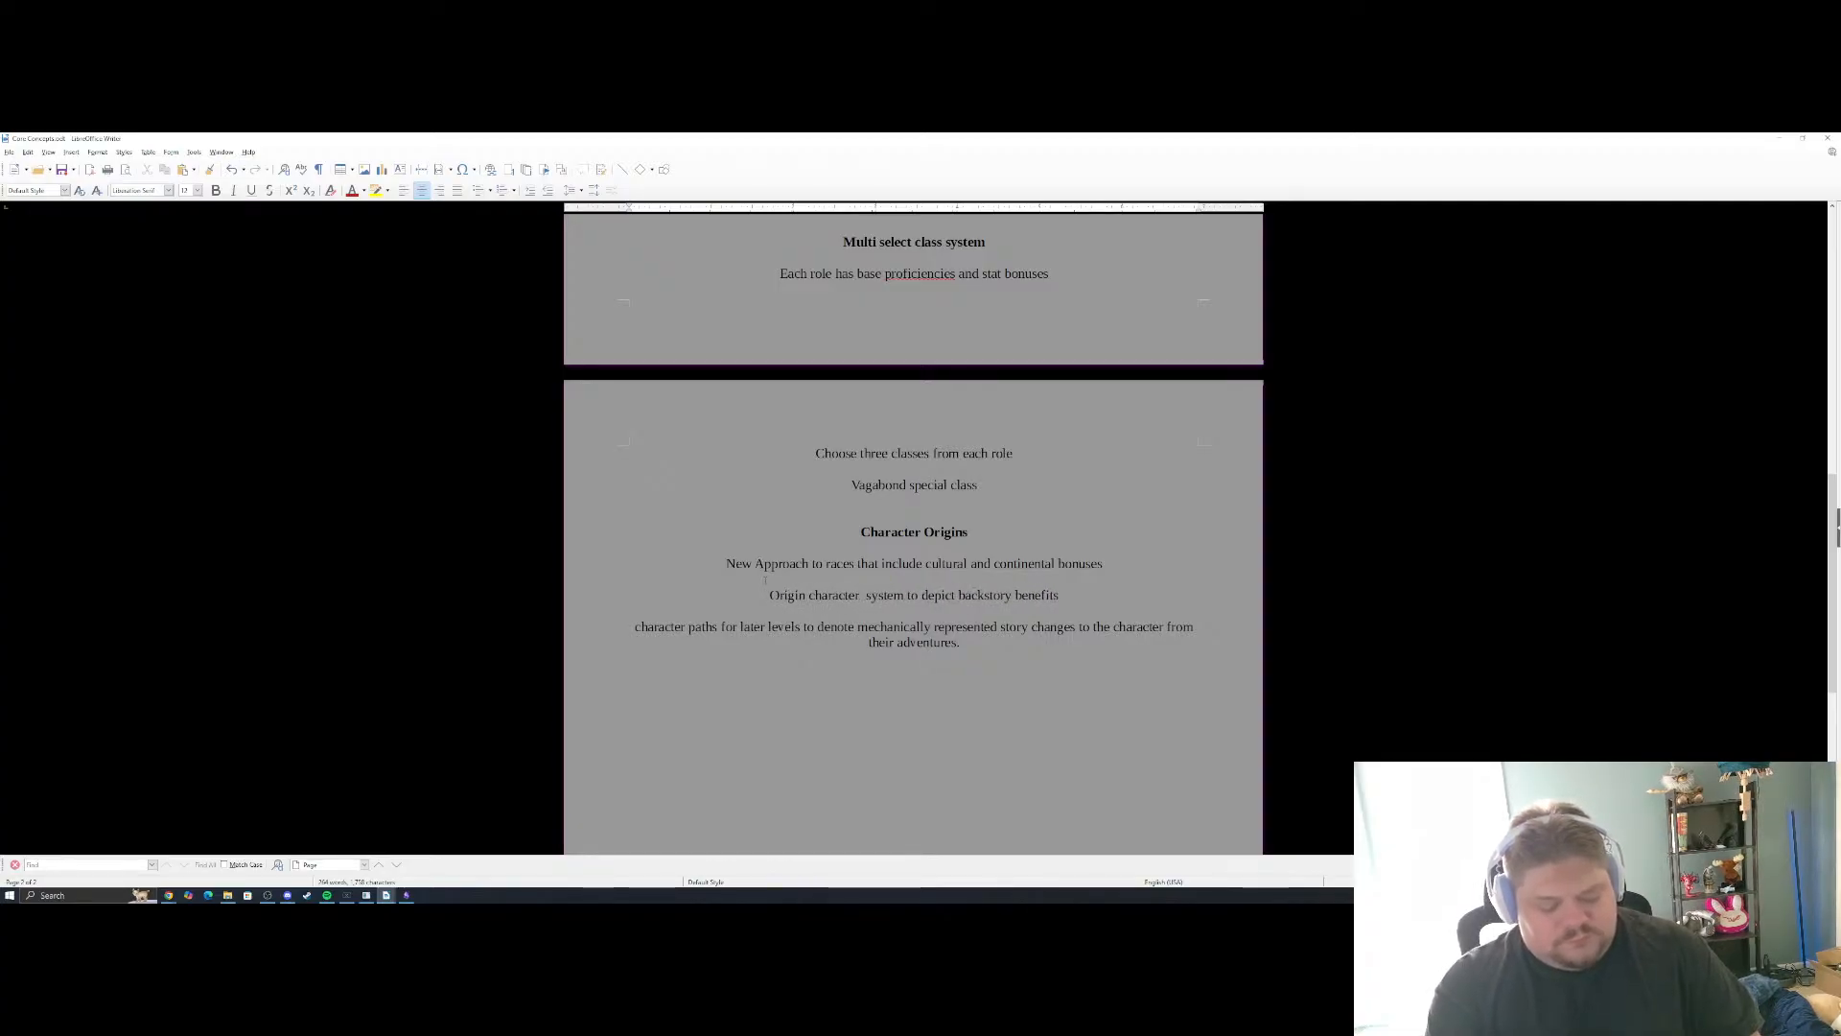
type("s")
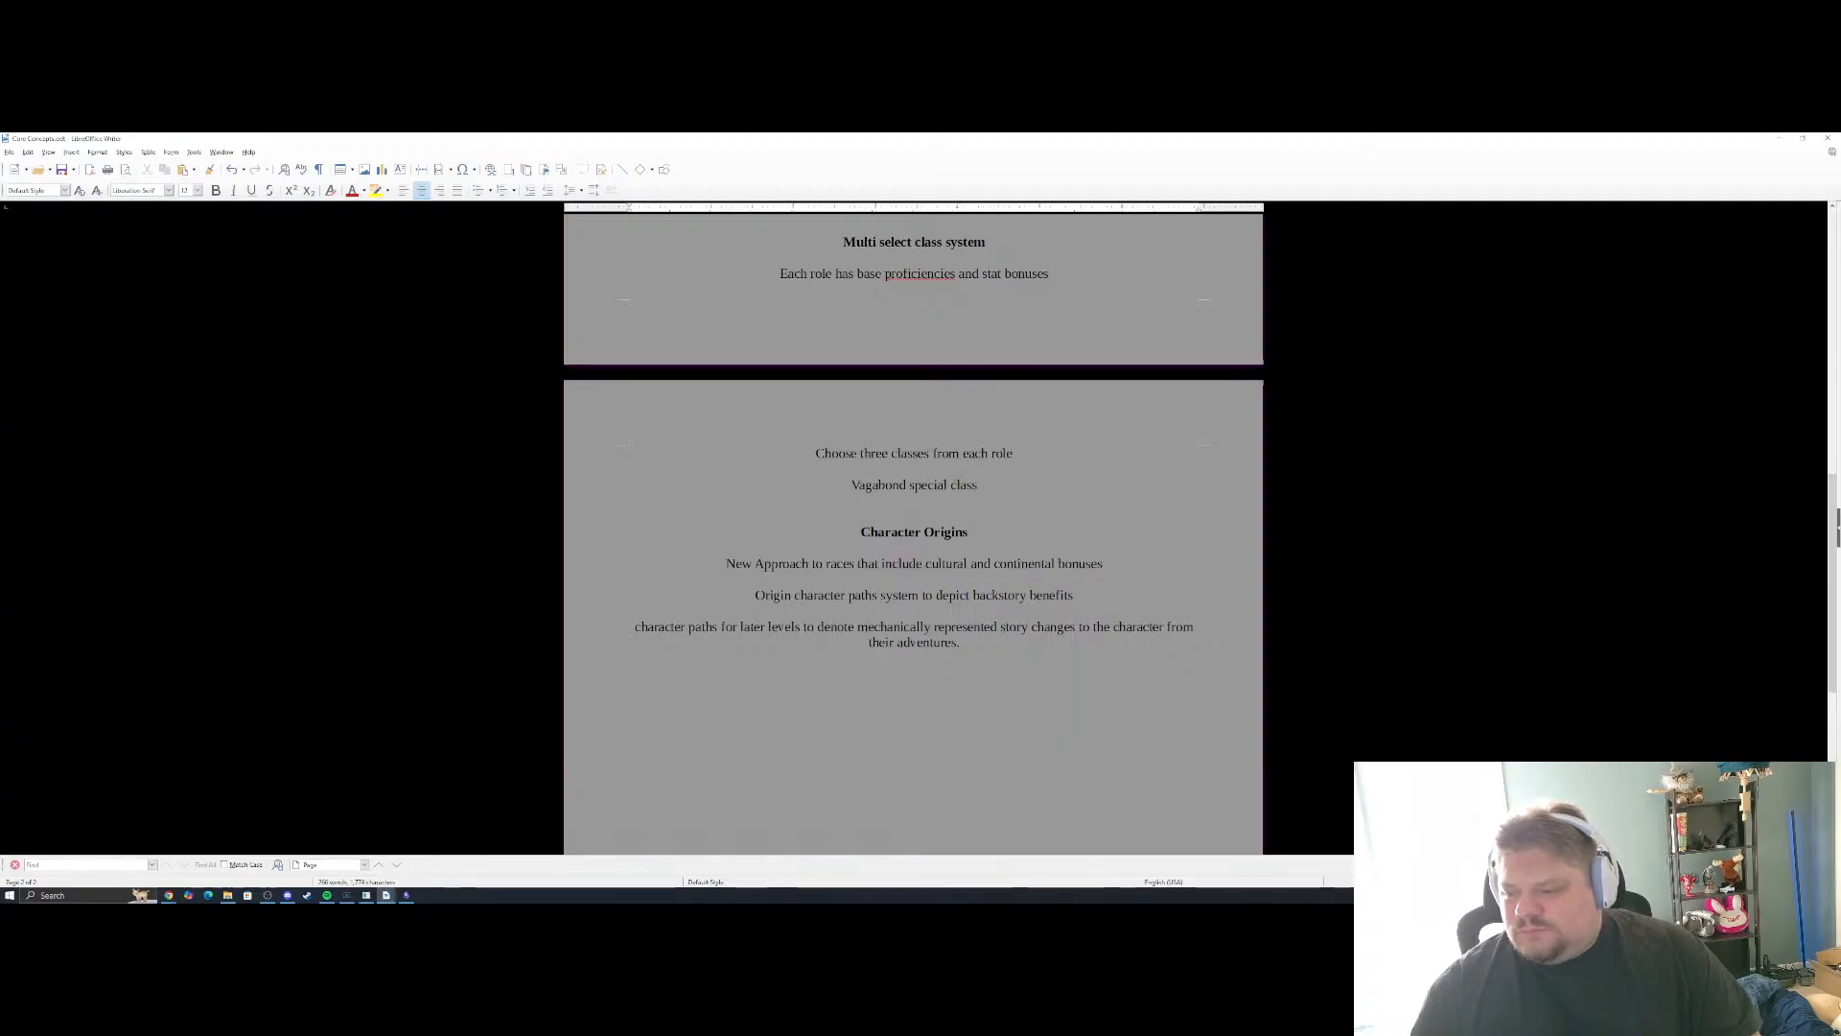
scroll(913, 528, "down", 3)
scroll(913, 528, "up", 15)
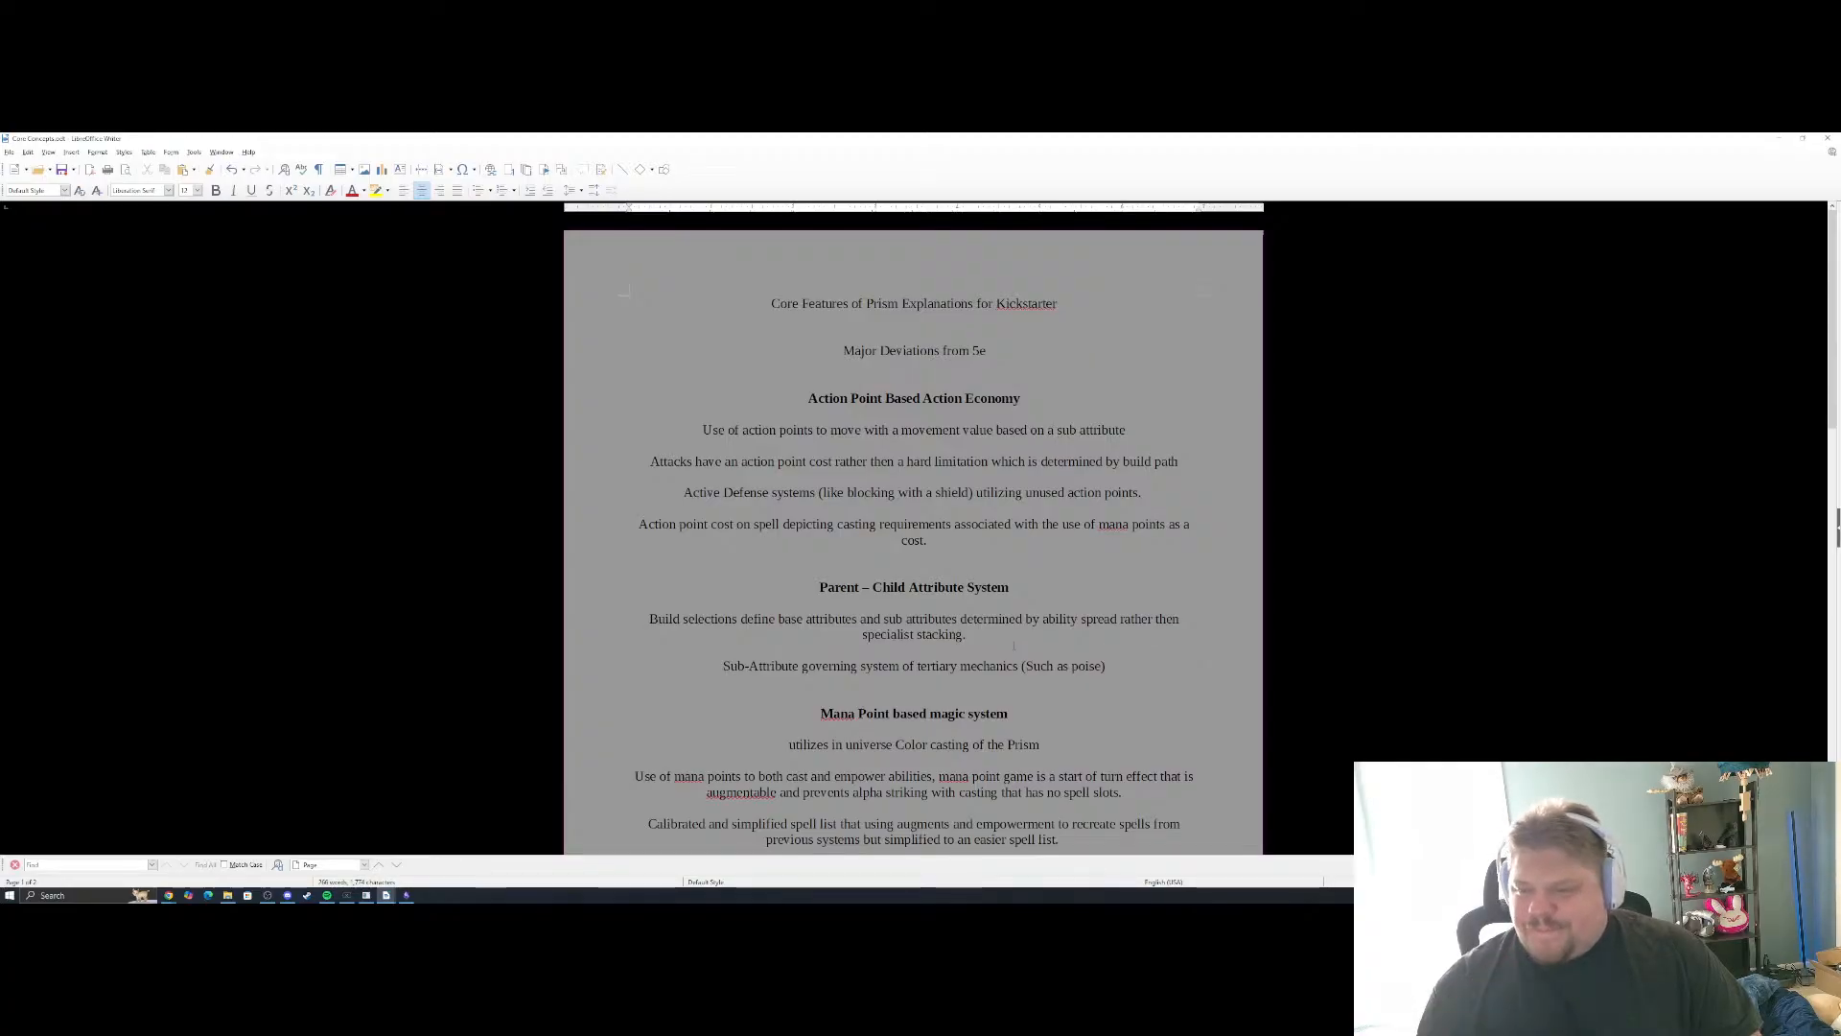
Reread the Core Concepts document from Action Point Based Action Economy through Multi select class system
scroll(1014, 571, "down", 2)
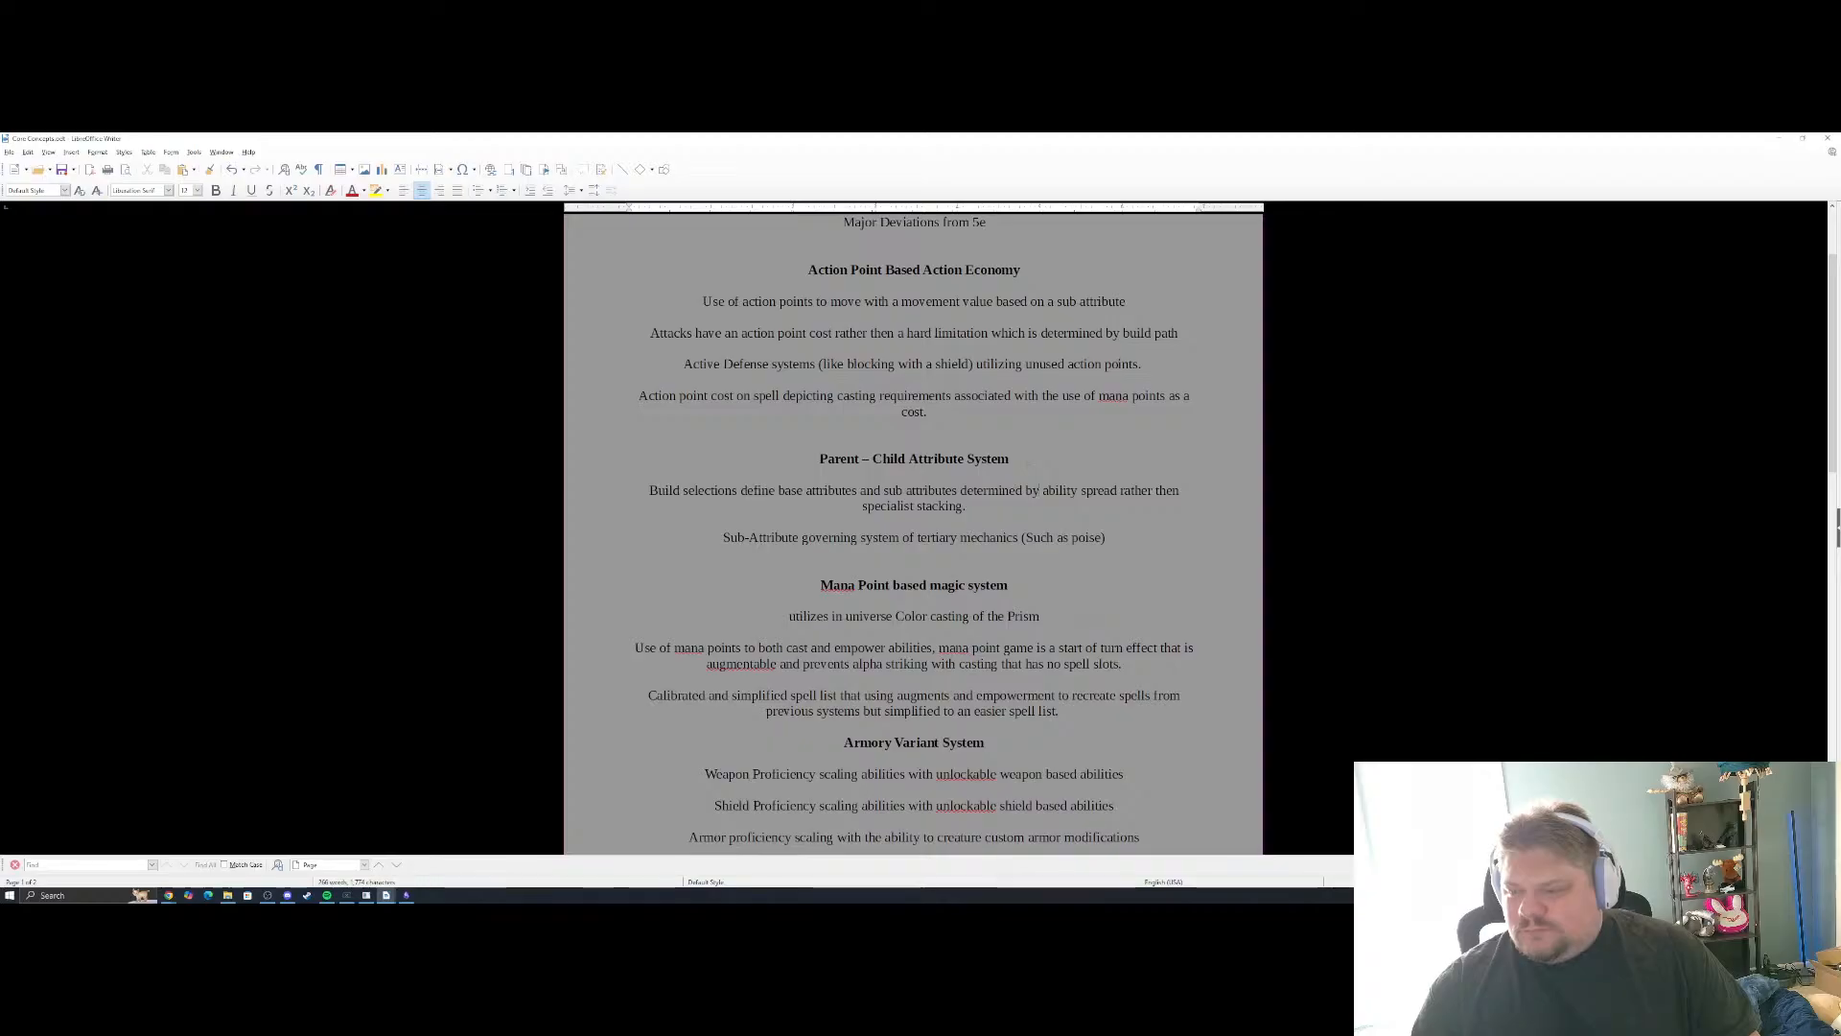
scroll(914, 528, "down", 2)
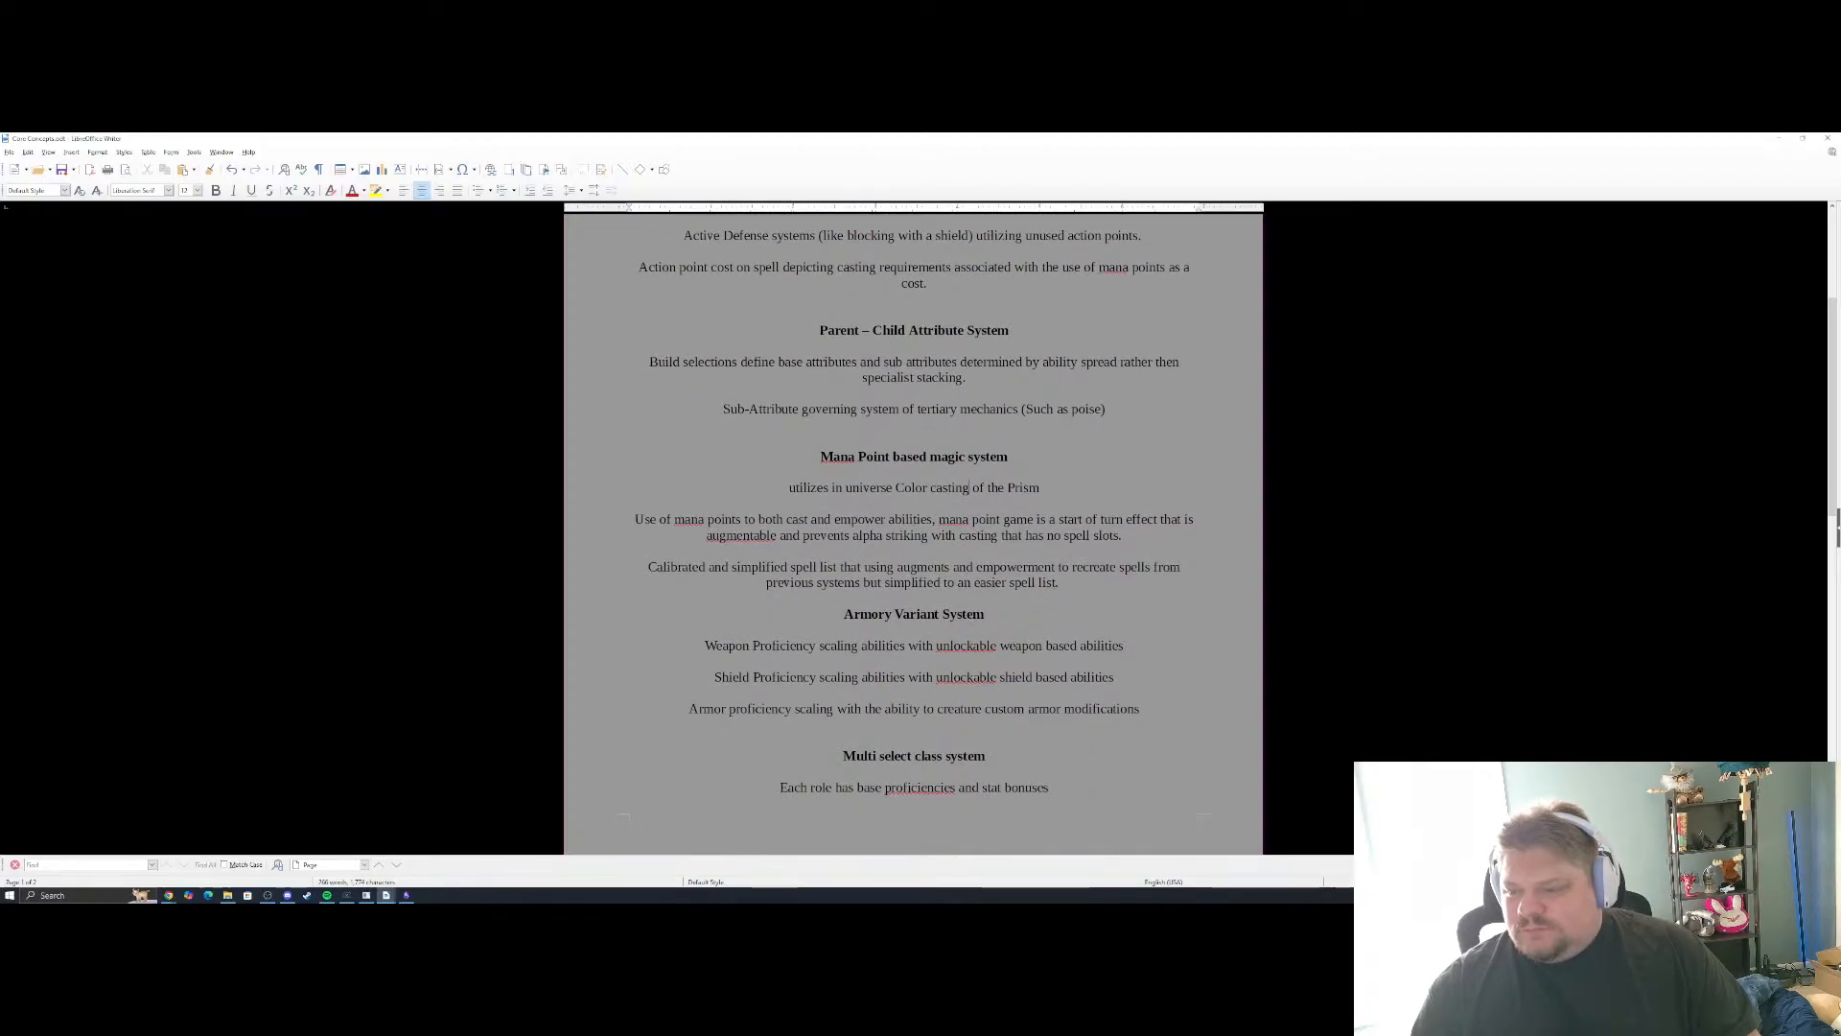
left_click(1052, 613)
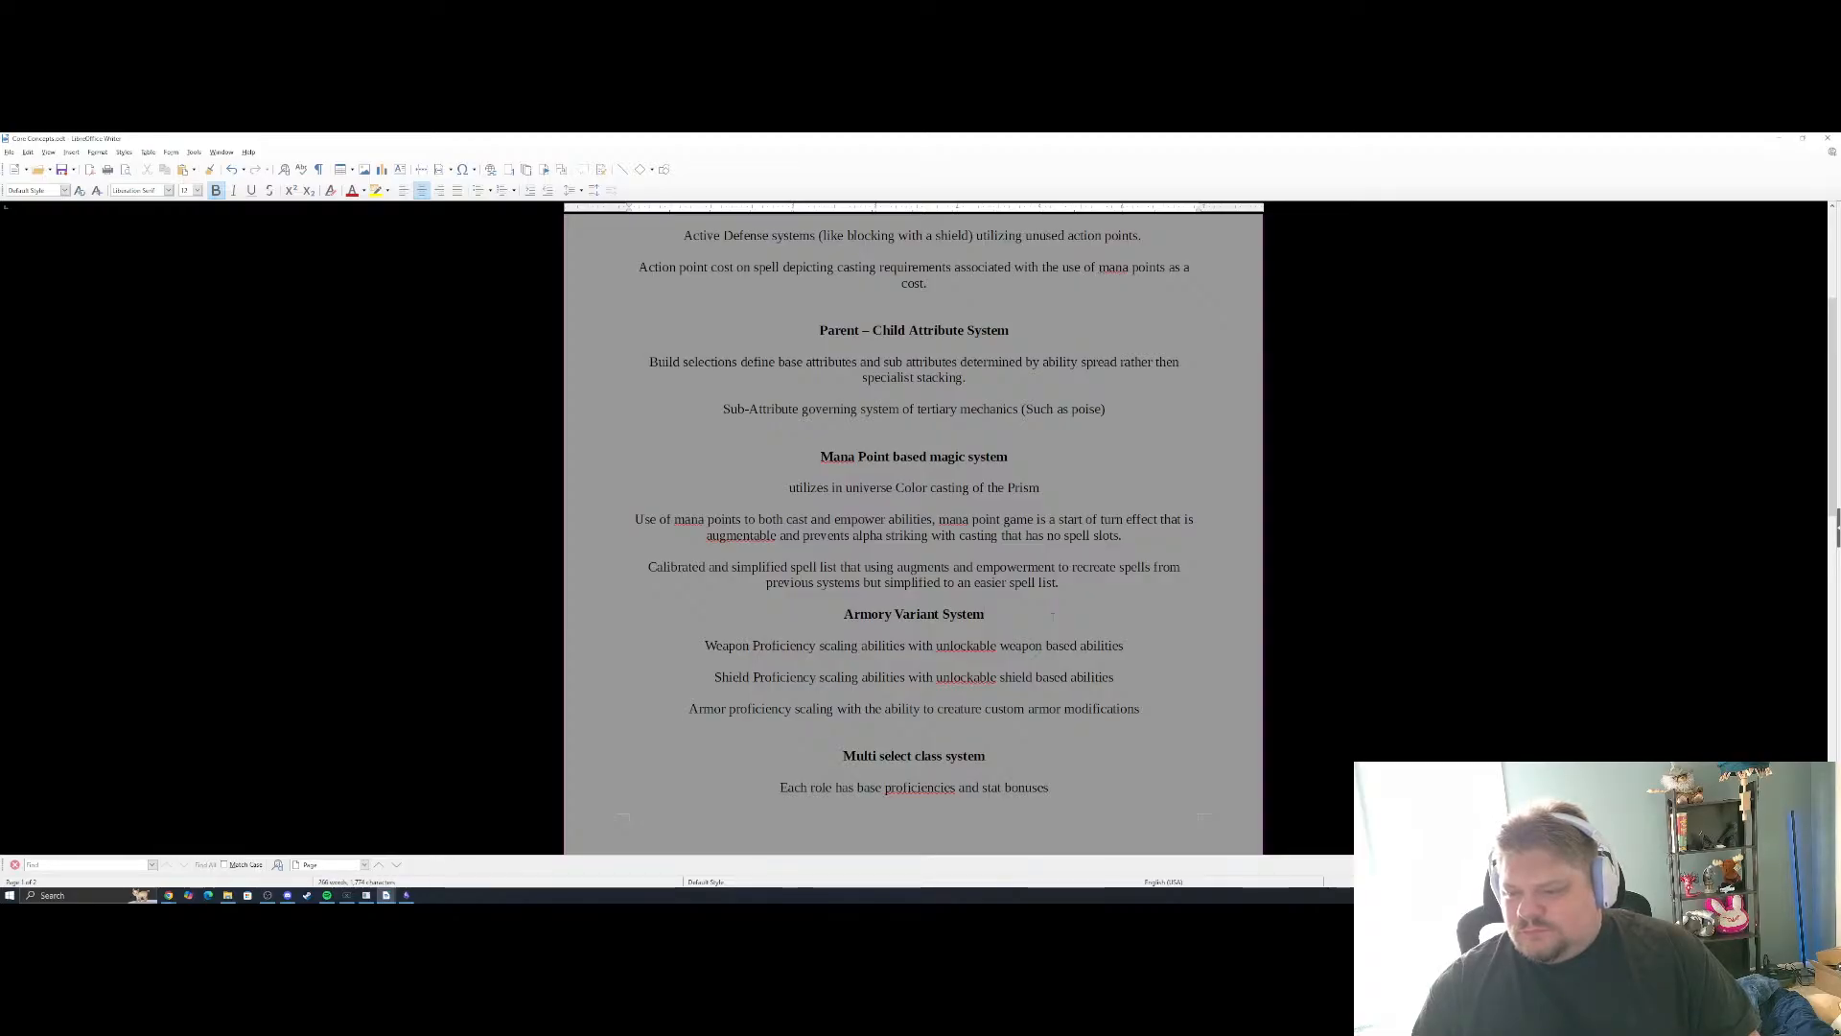
scroll(1052, 613, "down", 3)
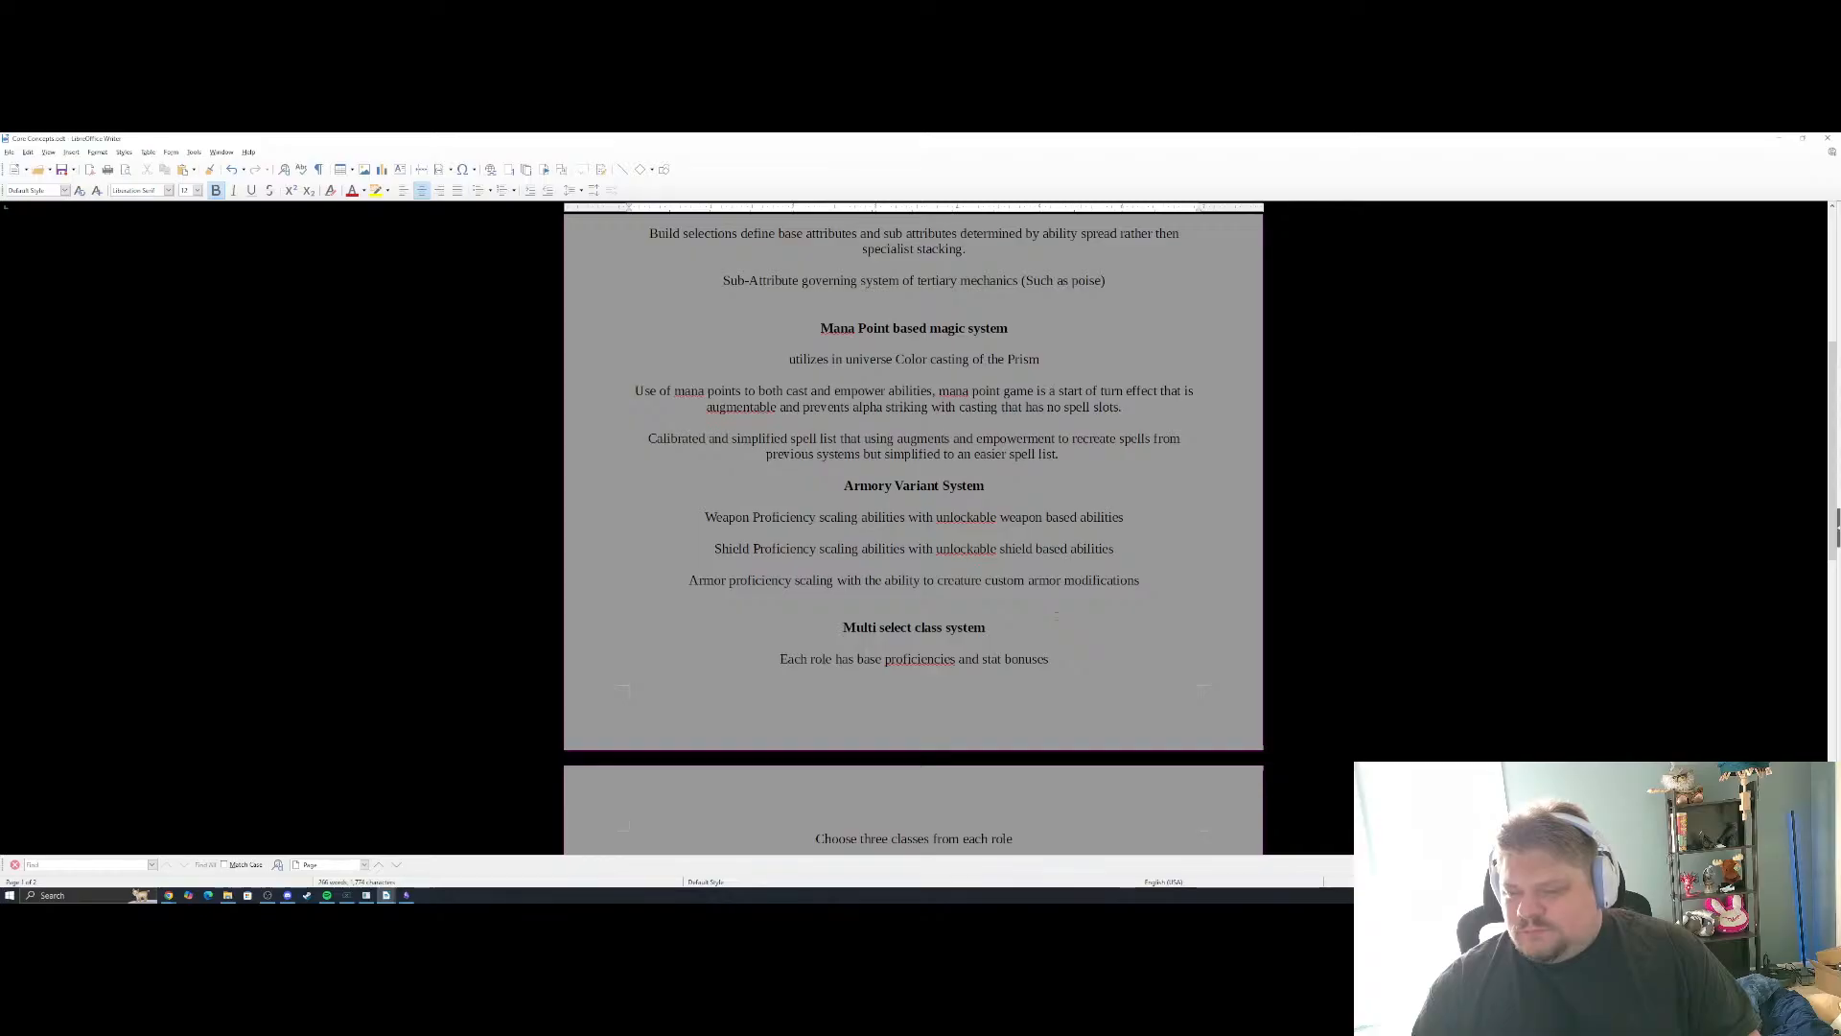
scroll(1056, 615, "up", 9)
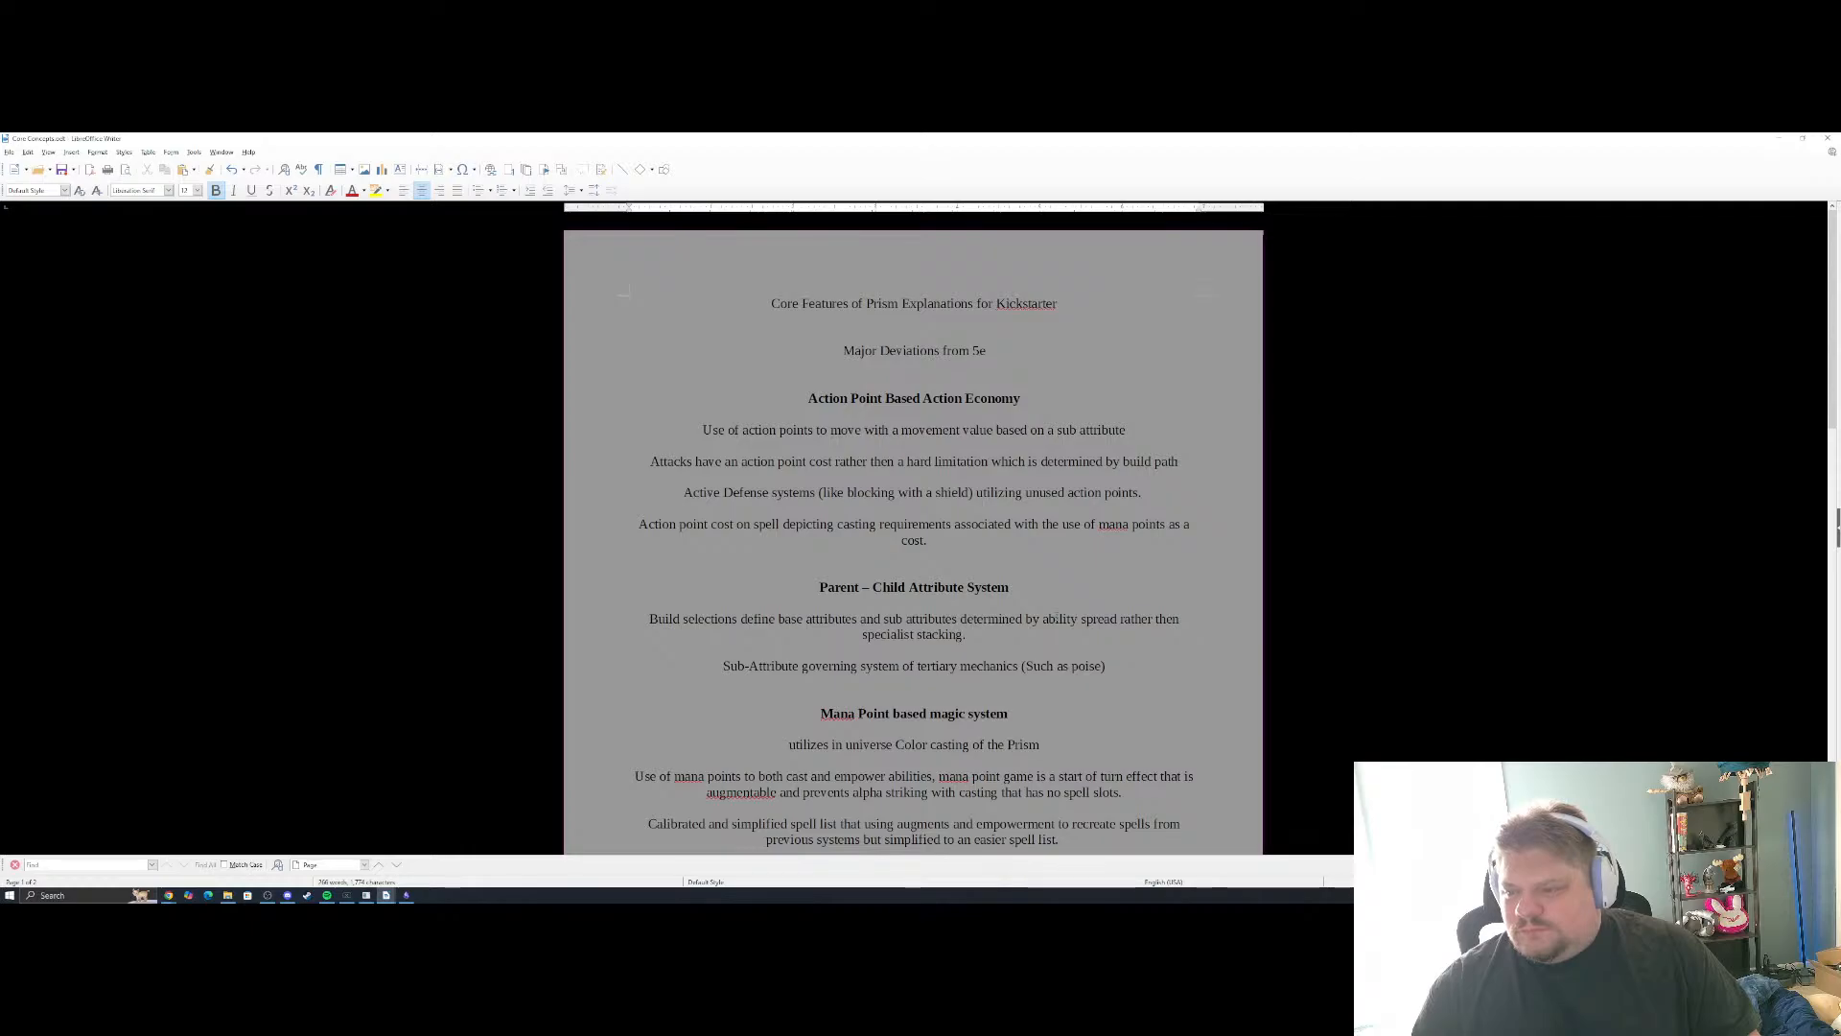
Arrange the Core Concepts document and a blank untitled text document side by side
left_click_drag(679, 138, 1, 213)
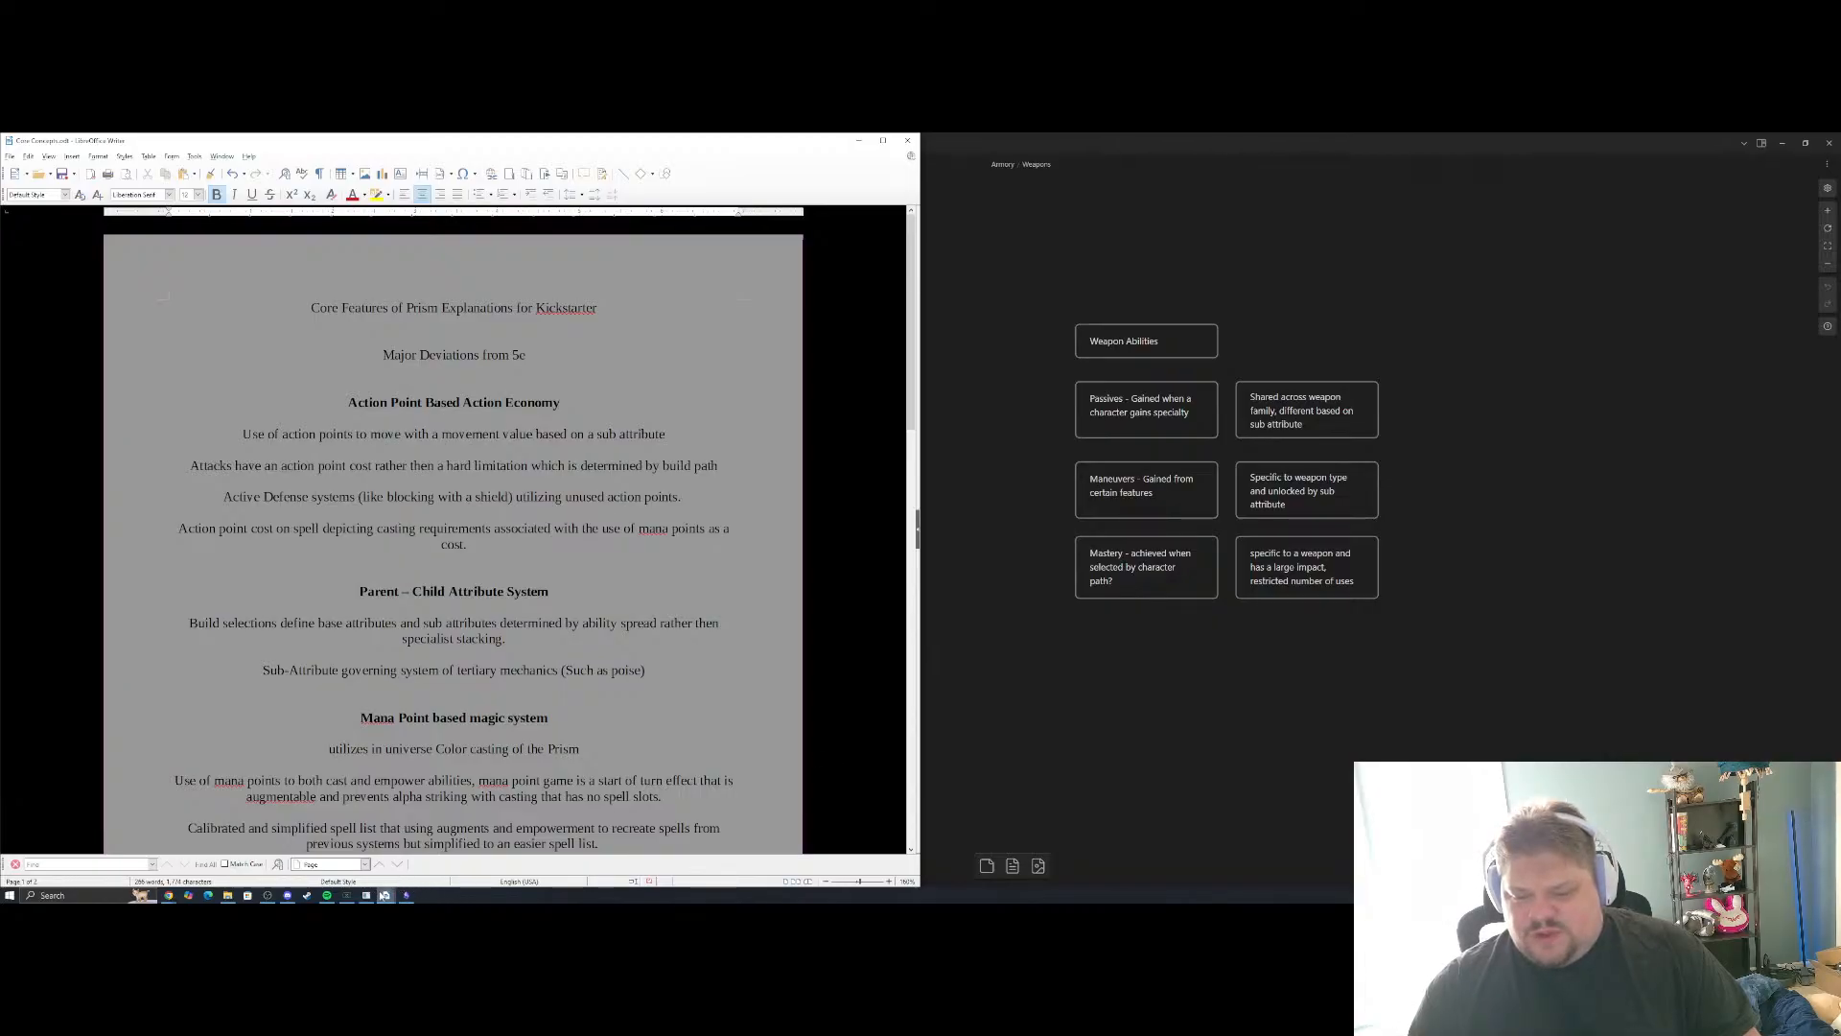
left_click(387, 894)
left_click(498, 856)
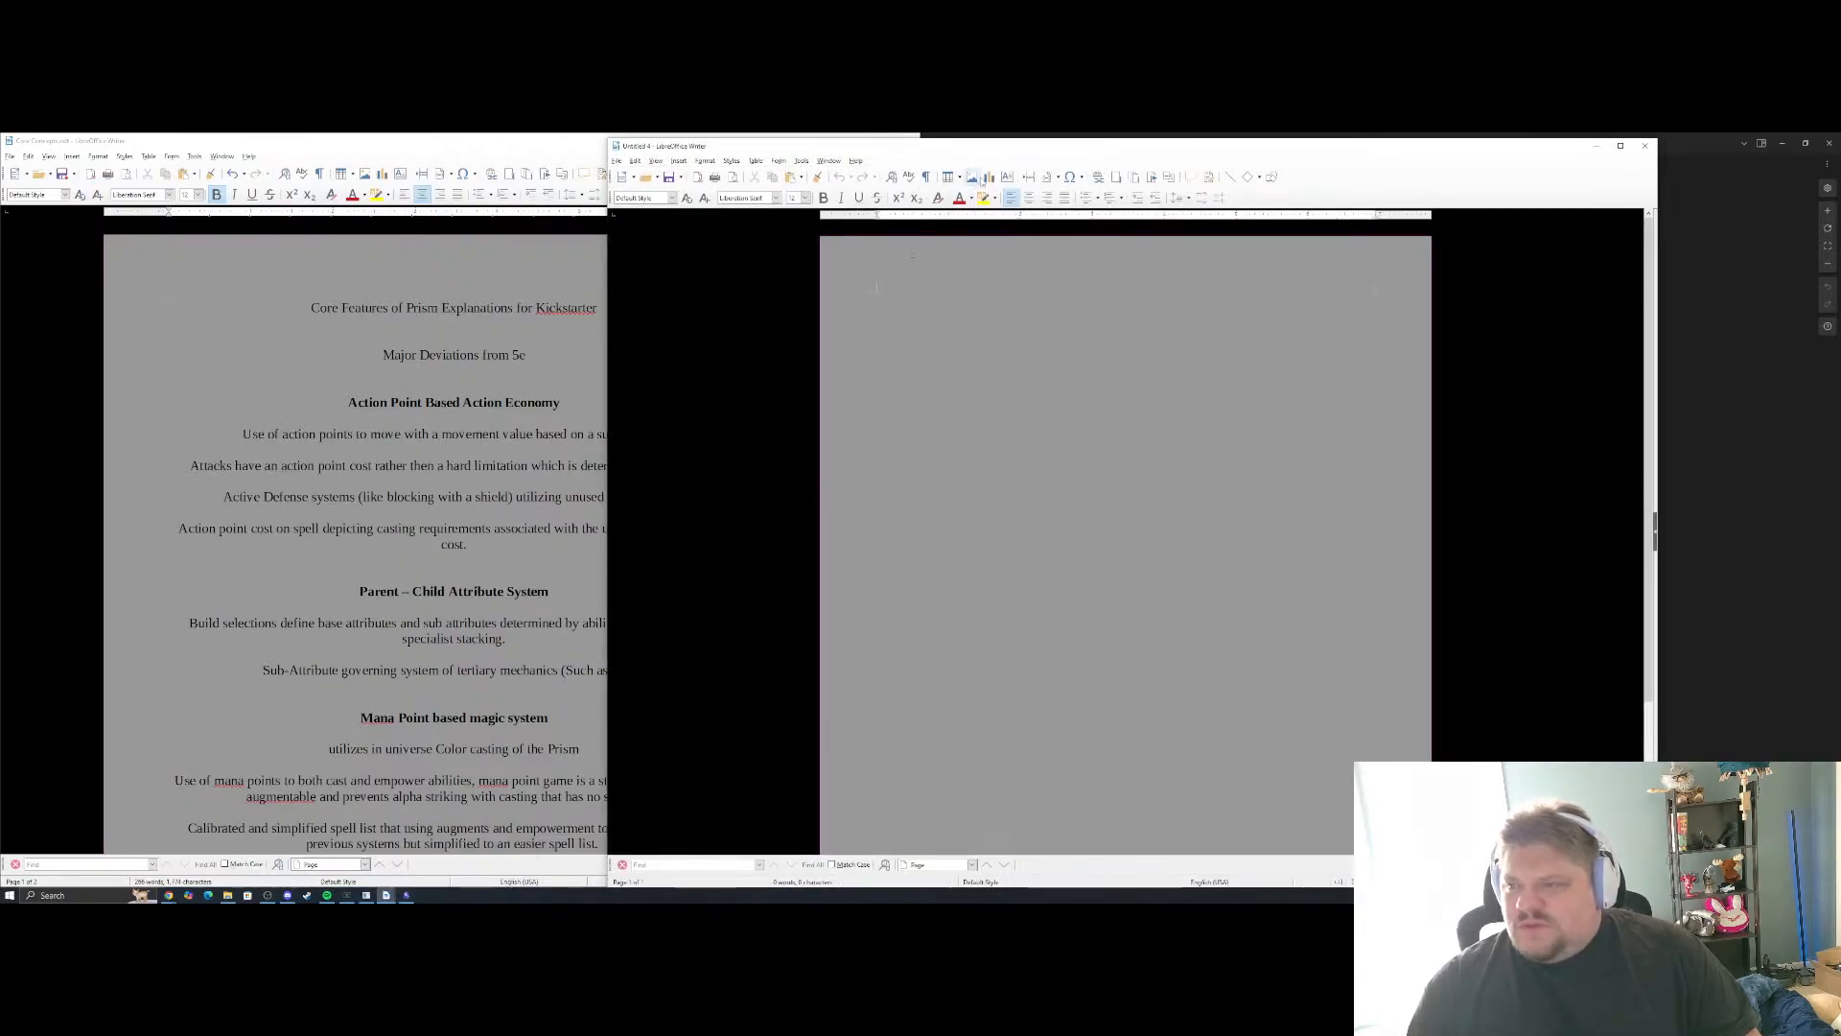
left_click_drag(994, 146, 1839, 260)
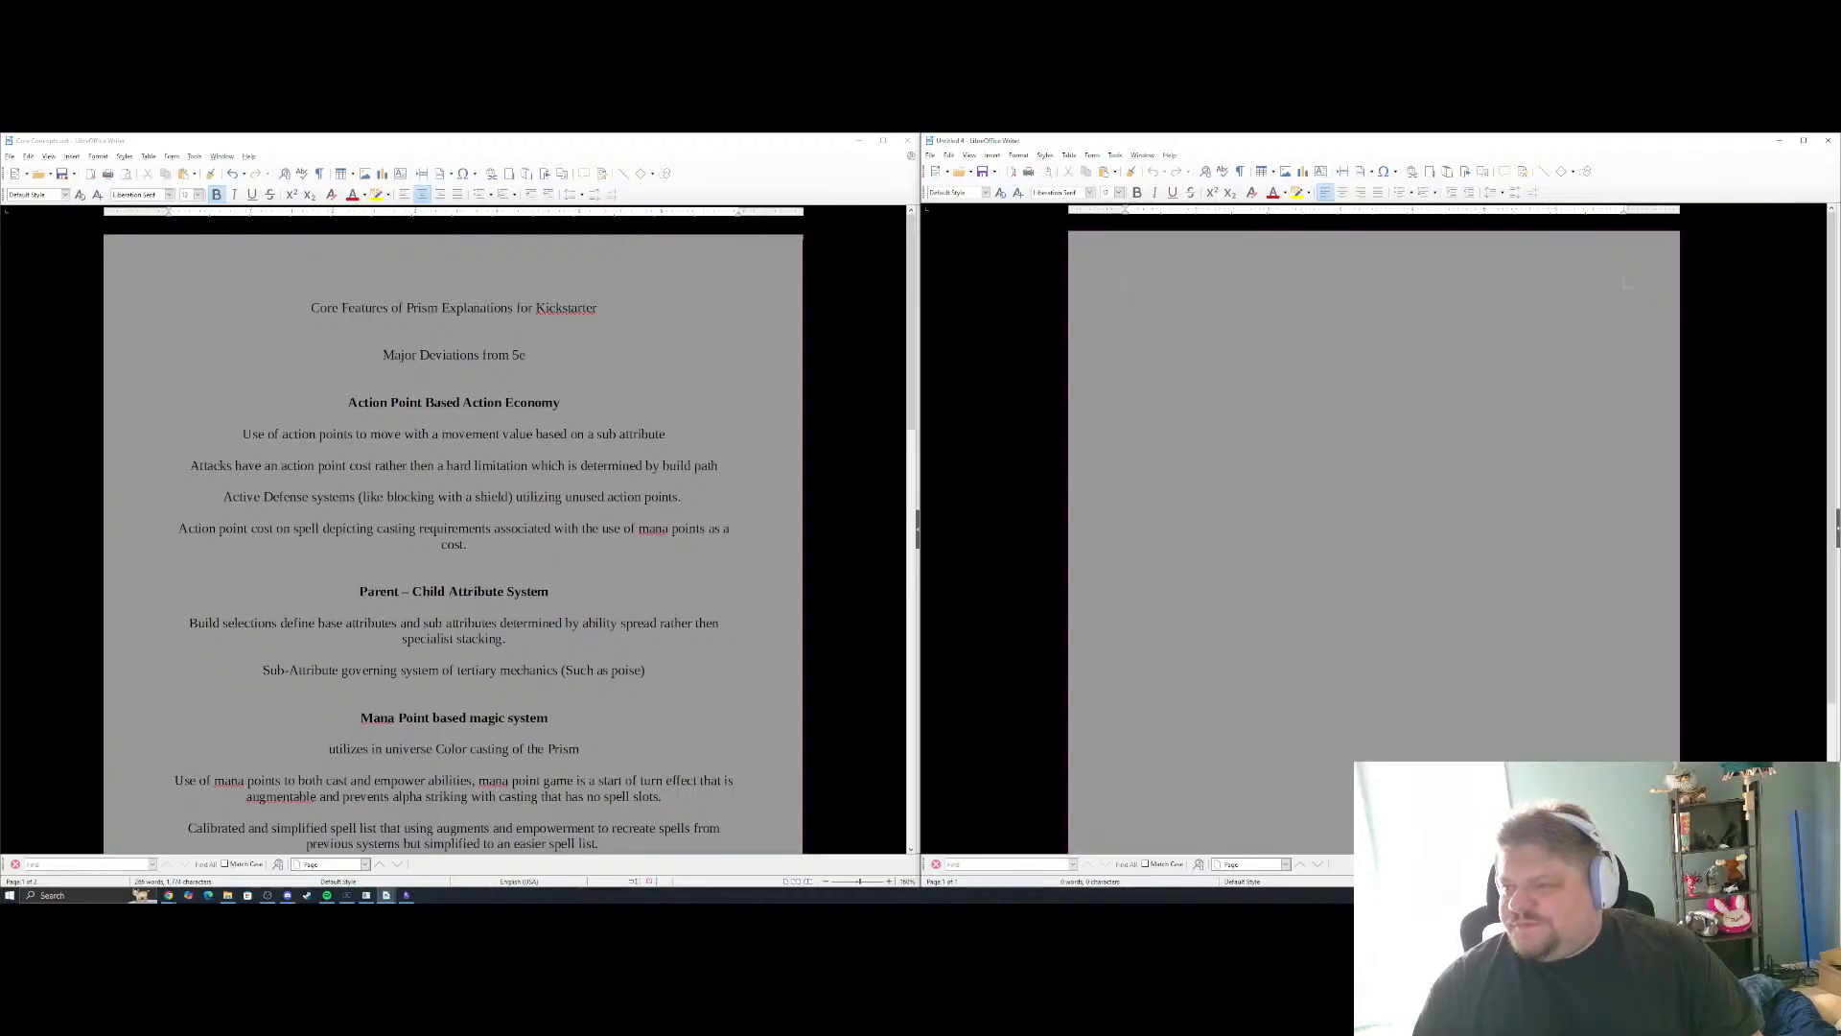
Centre the text in the blank document and enter the title "Core Mechanics"
left_click(1343, 192)
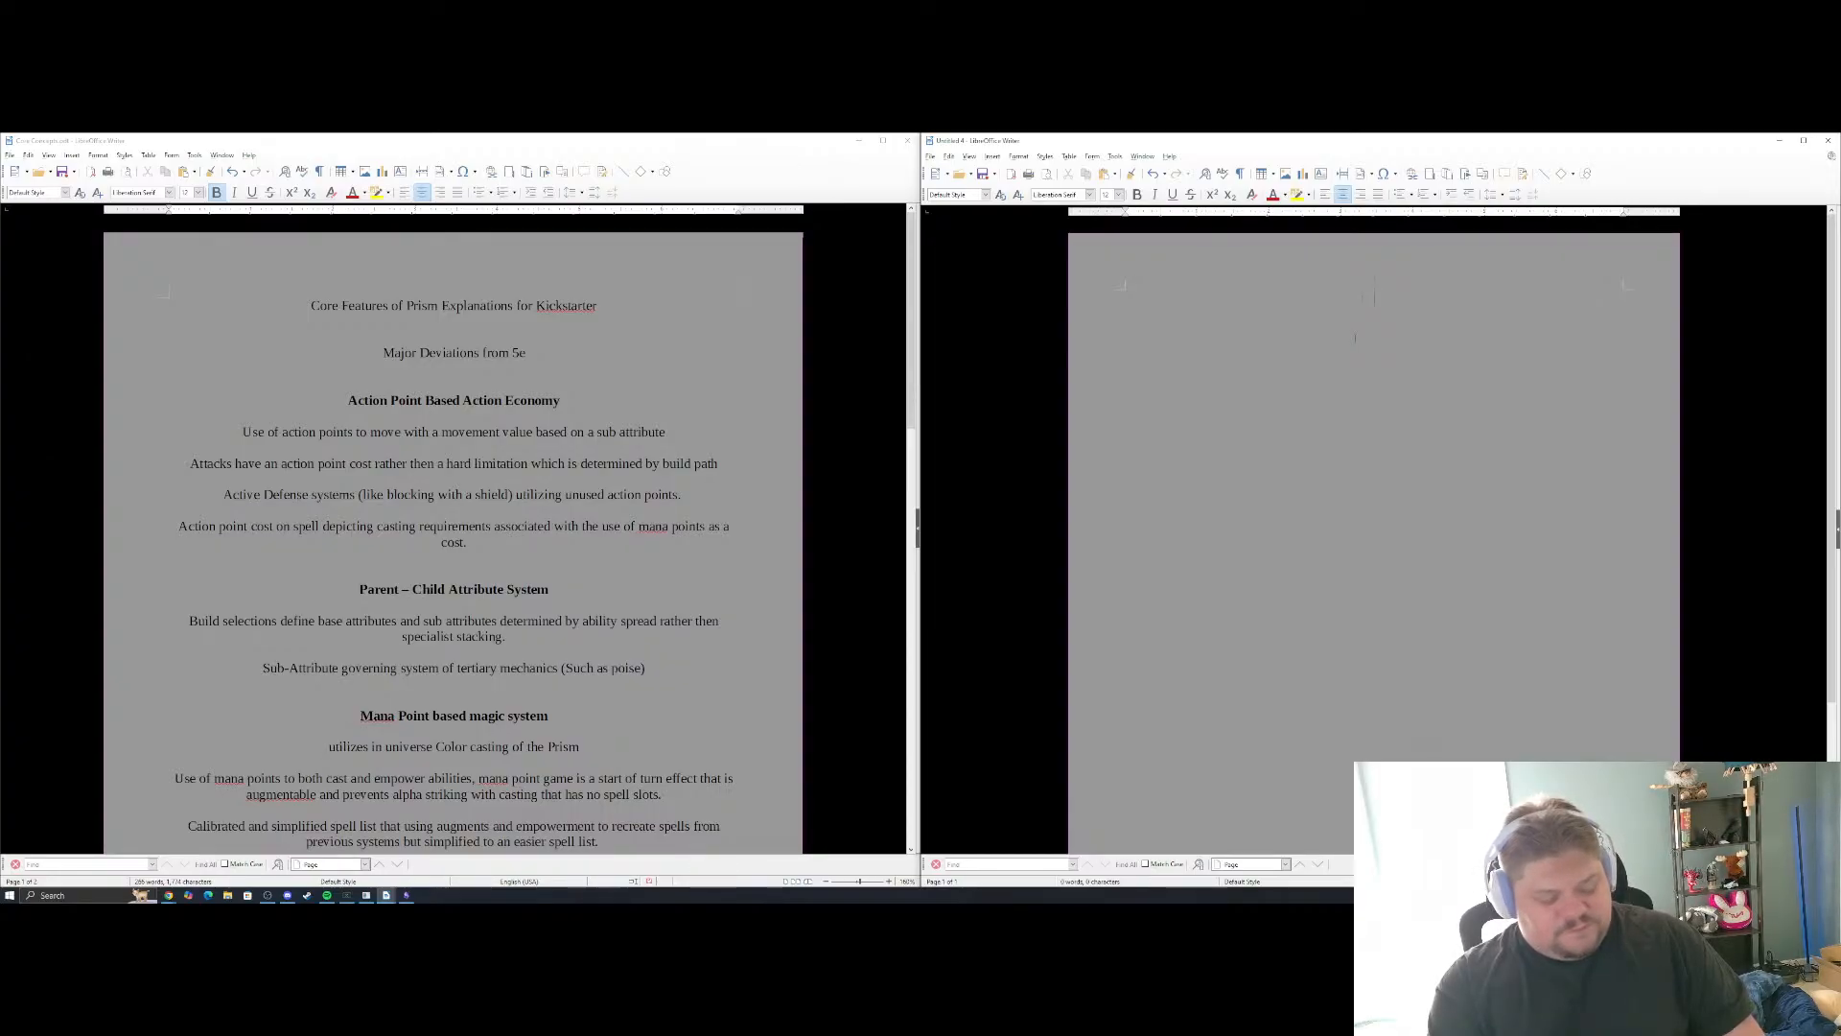
type("ore Me")
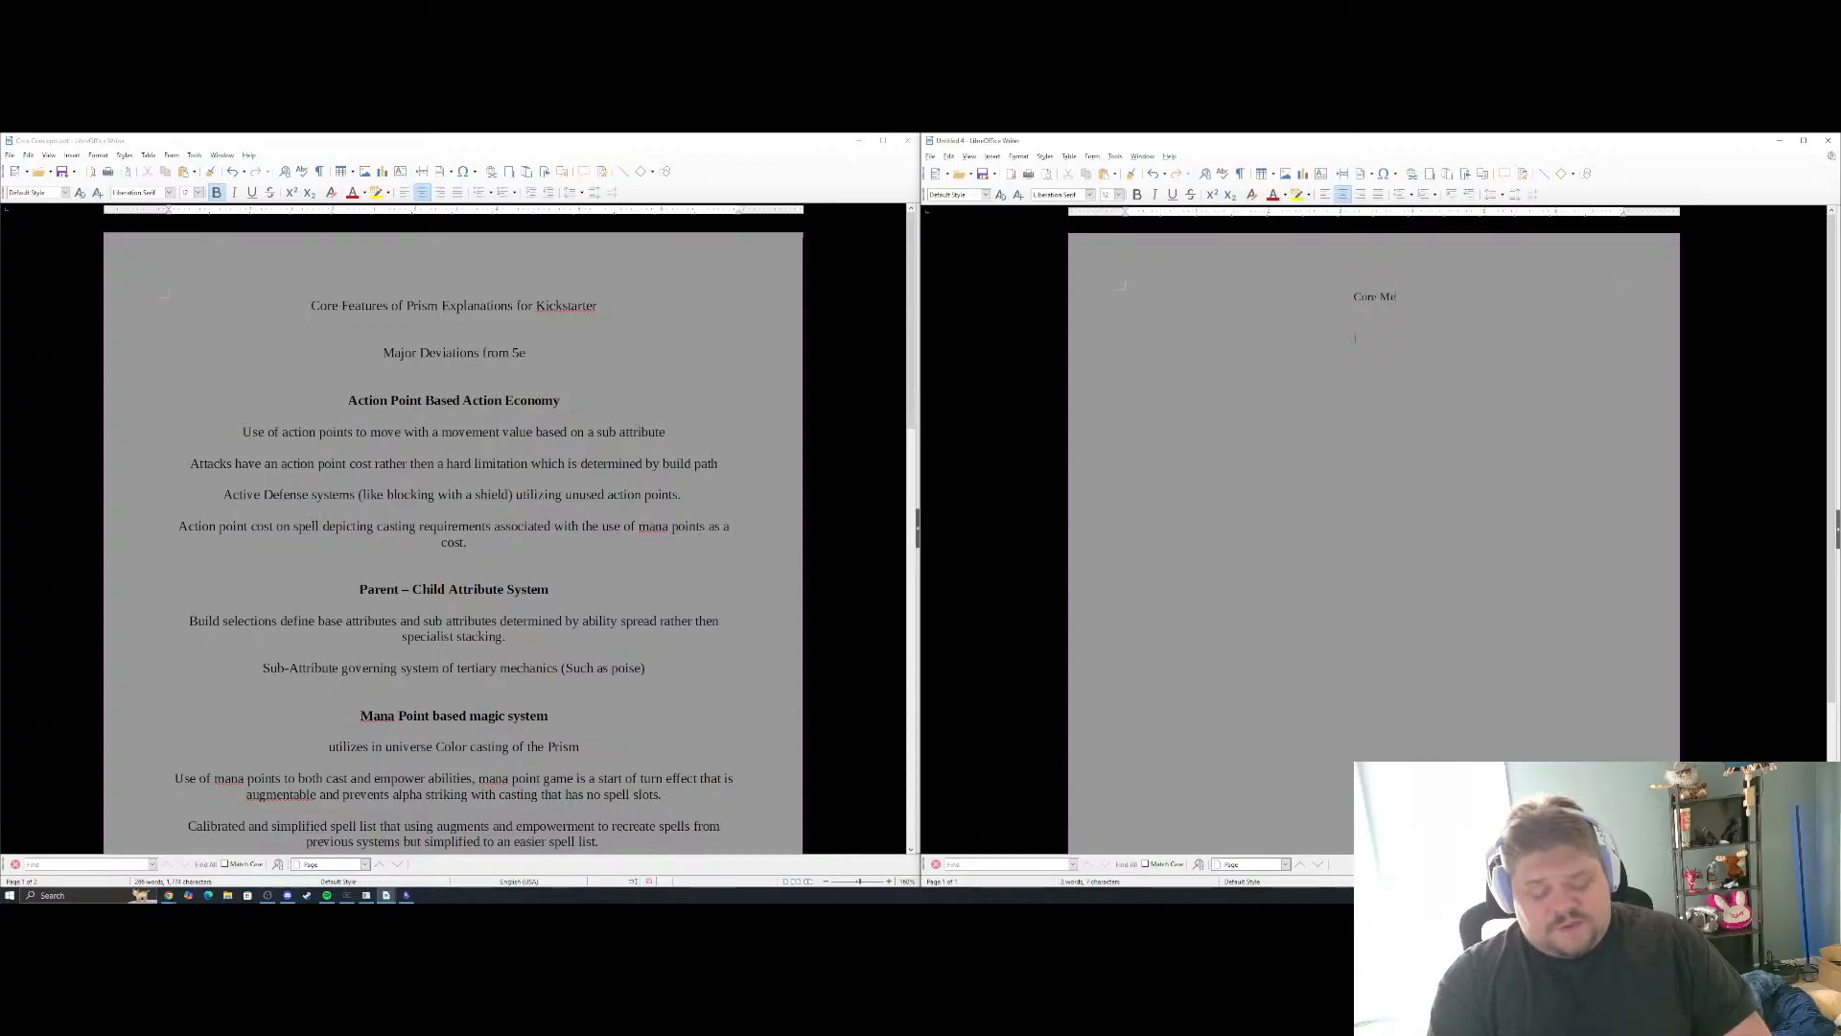
type("chanics ")
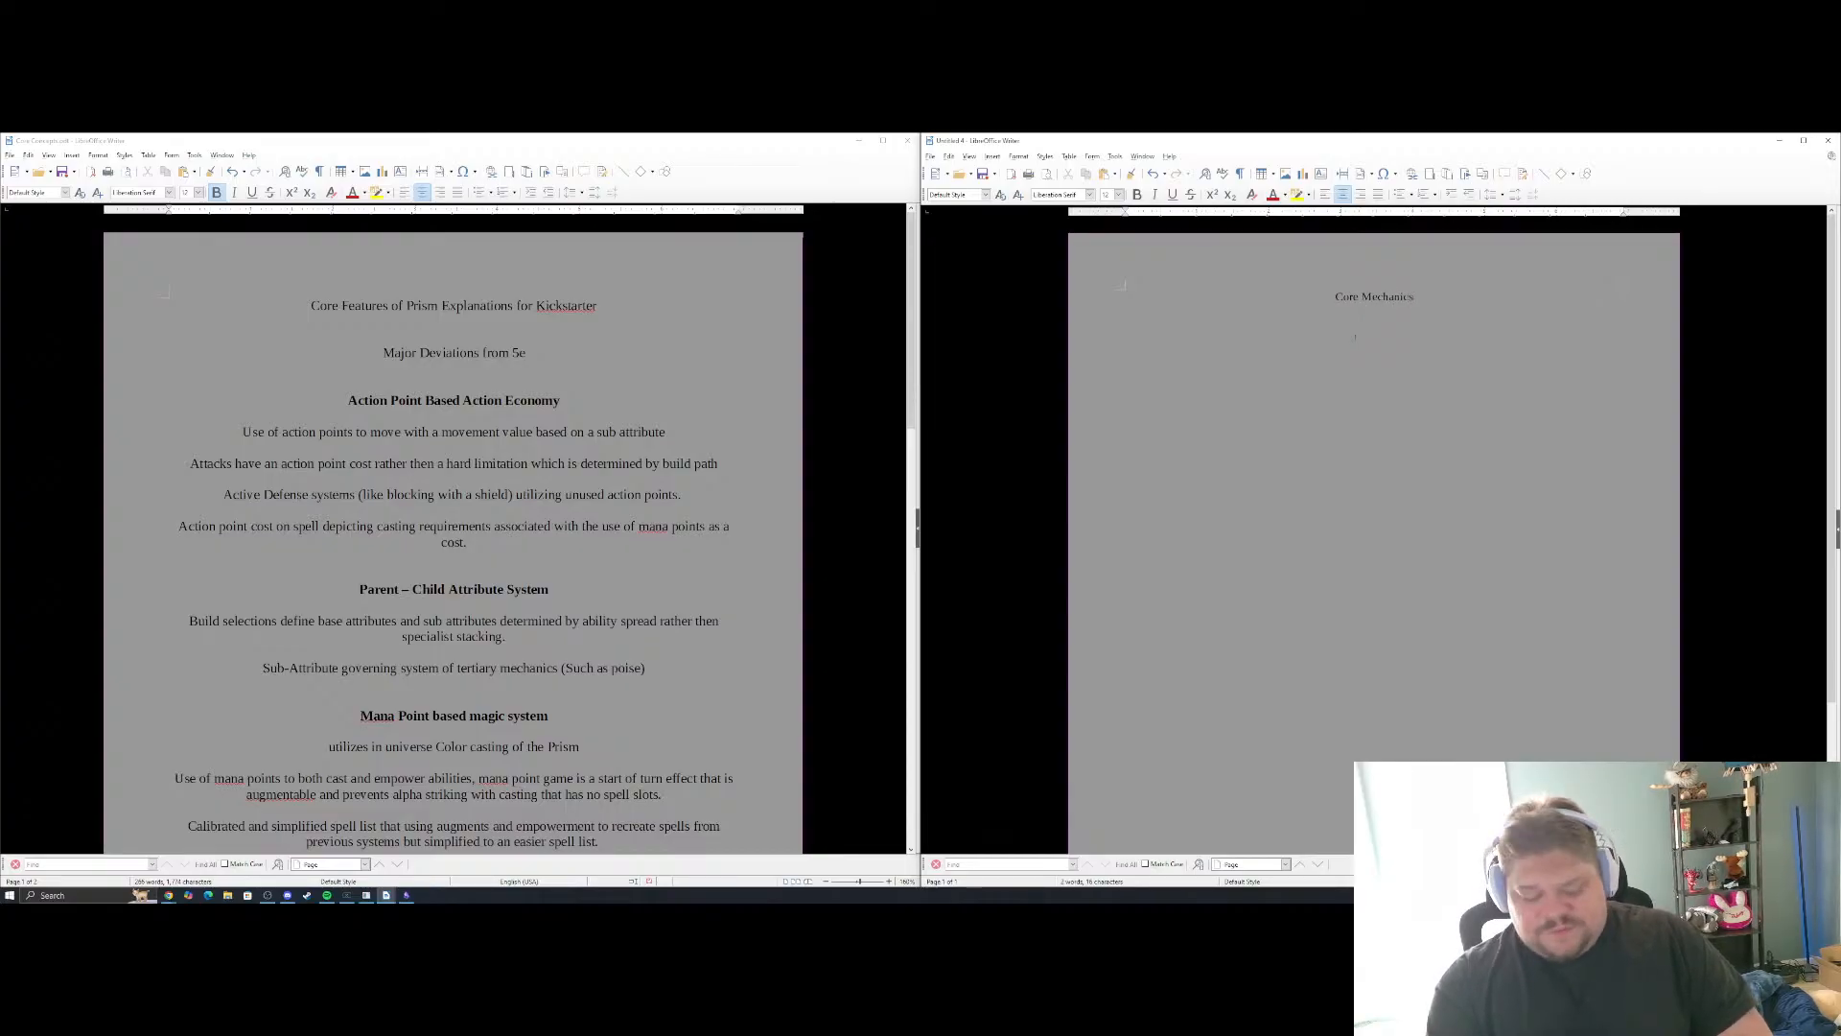
type("Action P")
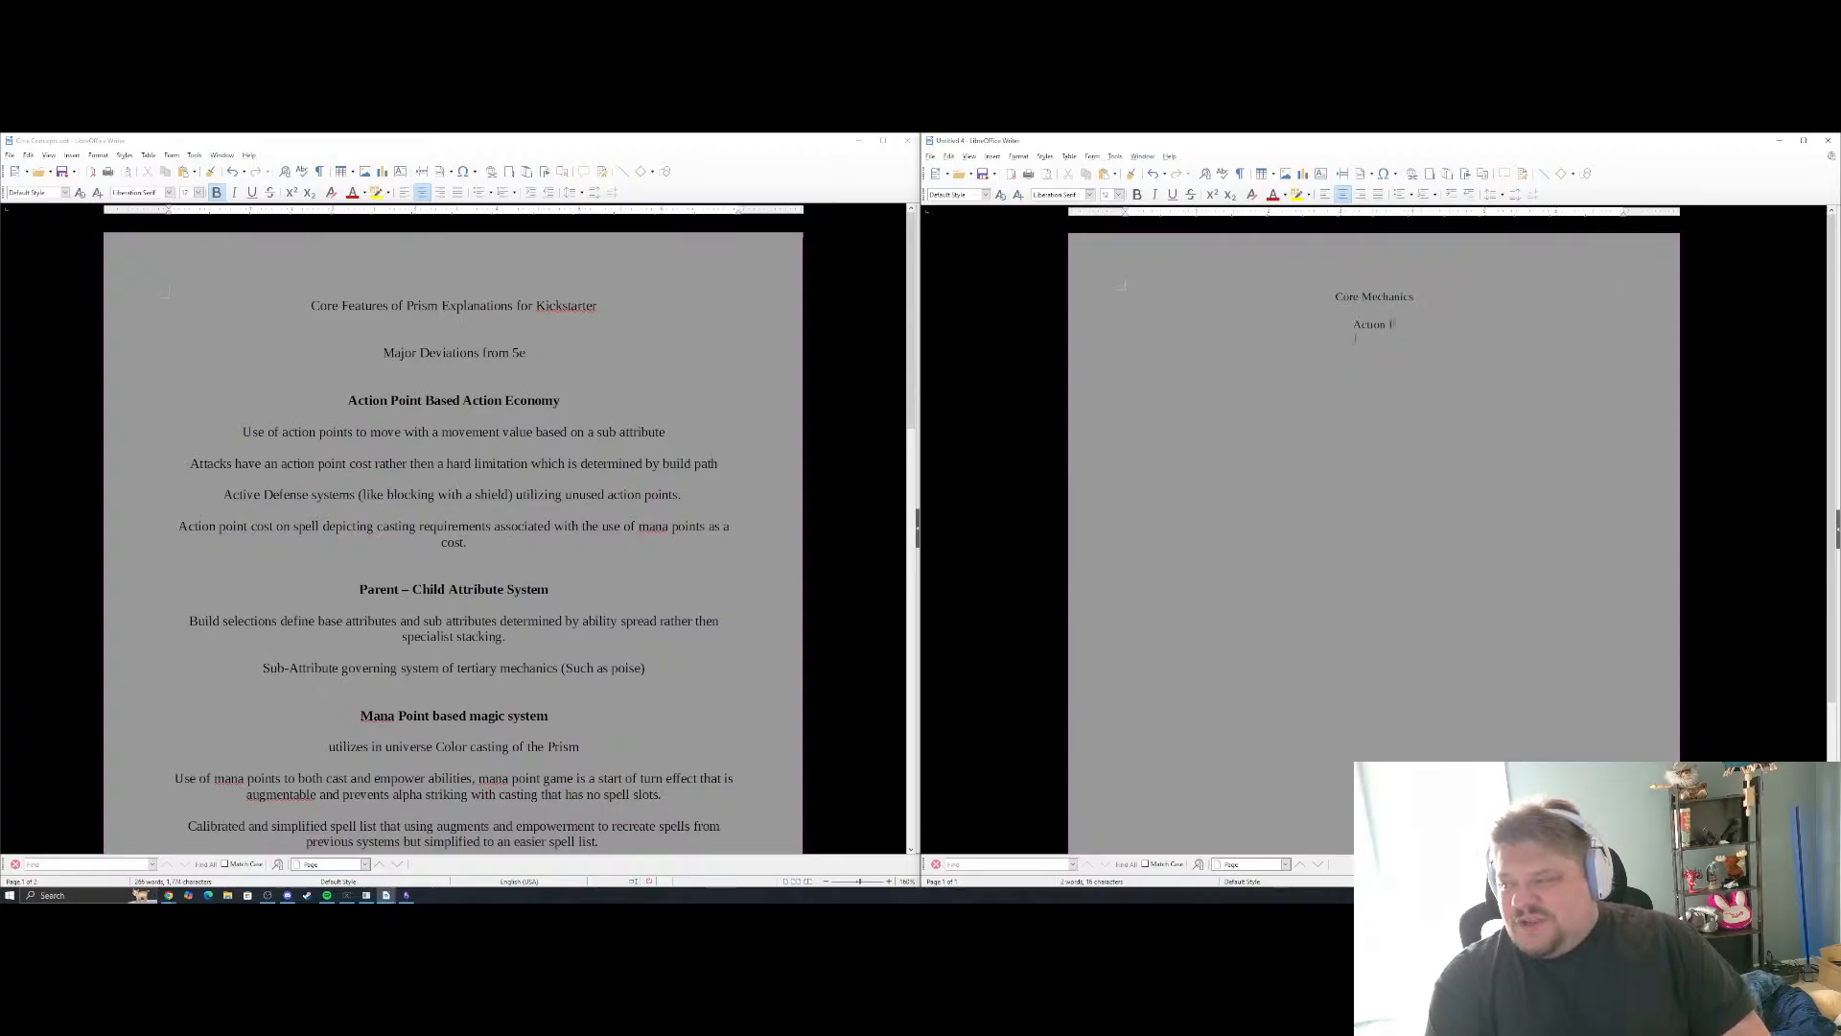
Add the subheading "Action Economy" below the title, with extra line spacing between the two
key("BackSpace")
type("Ecomnum")
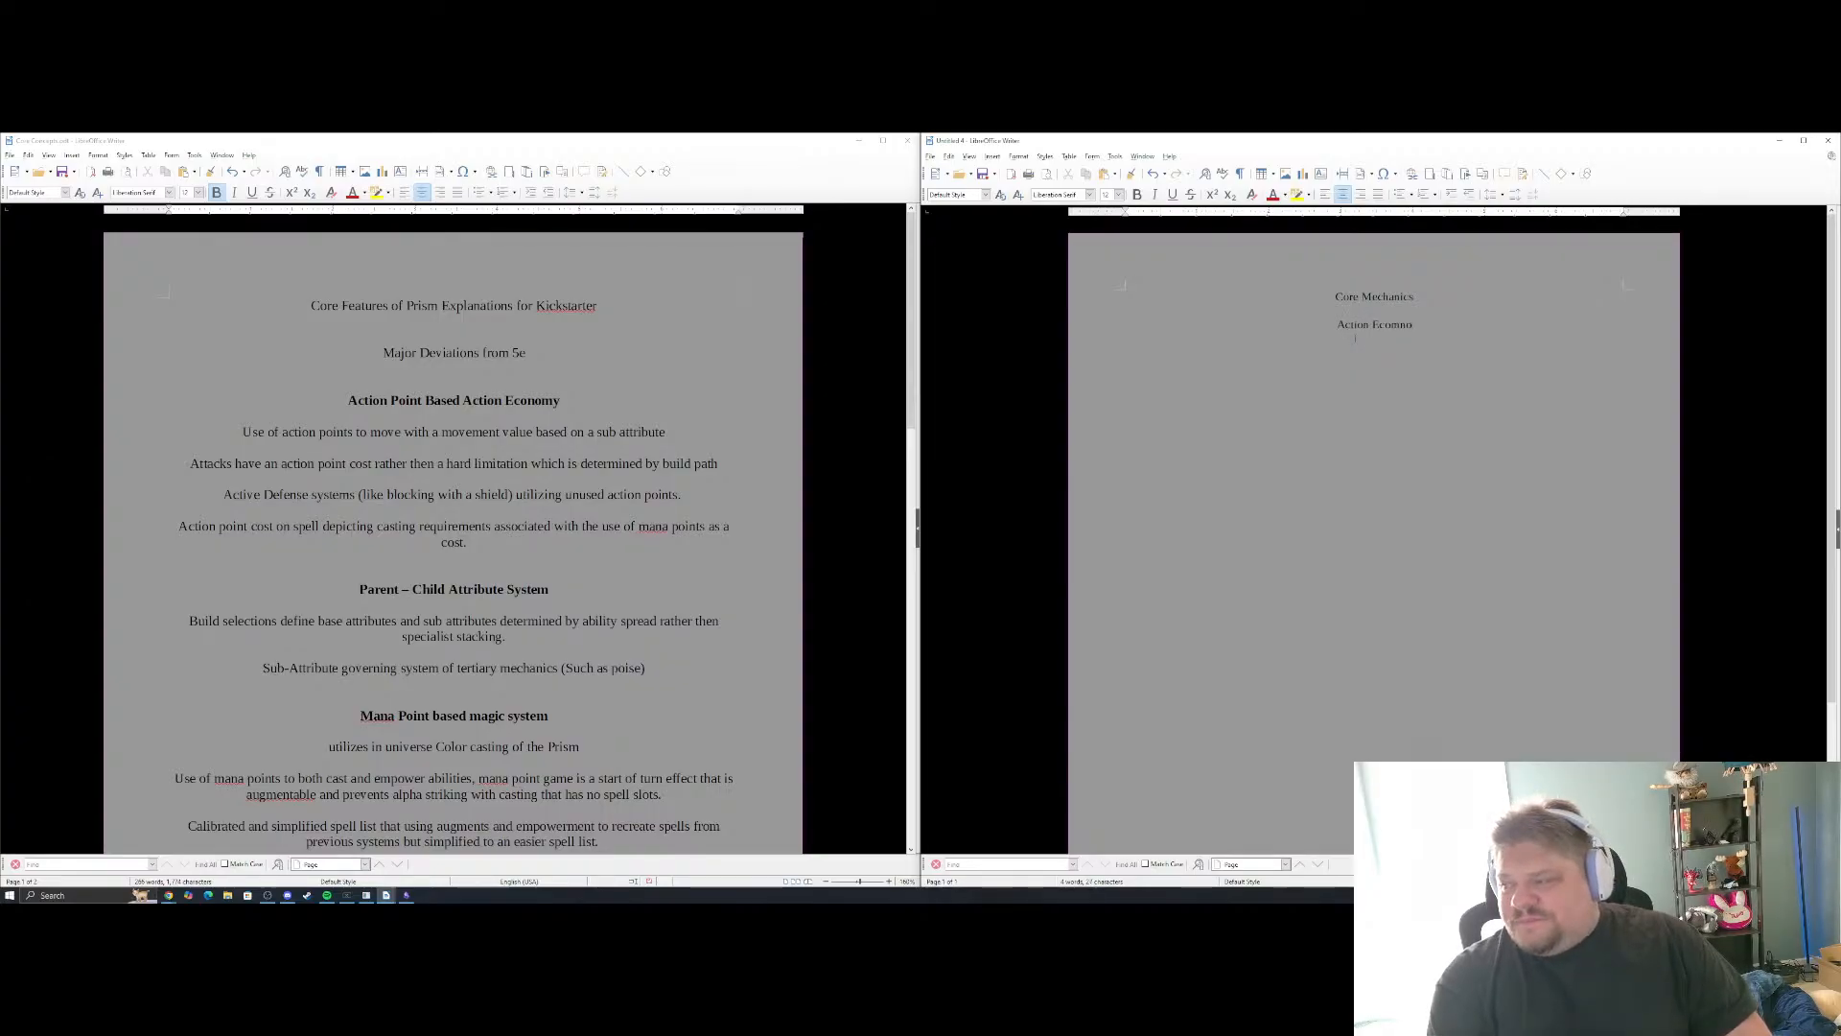
key("BackSpace")
key("BackSpace")
key("BackSpace")
key("BackSpace")
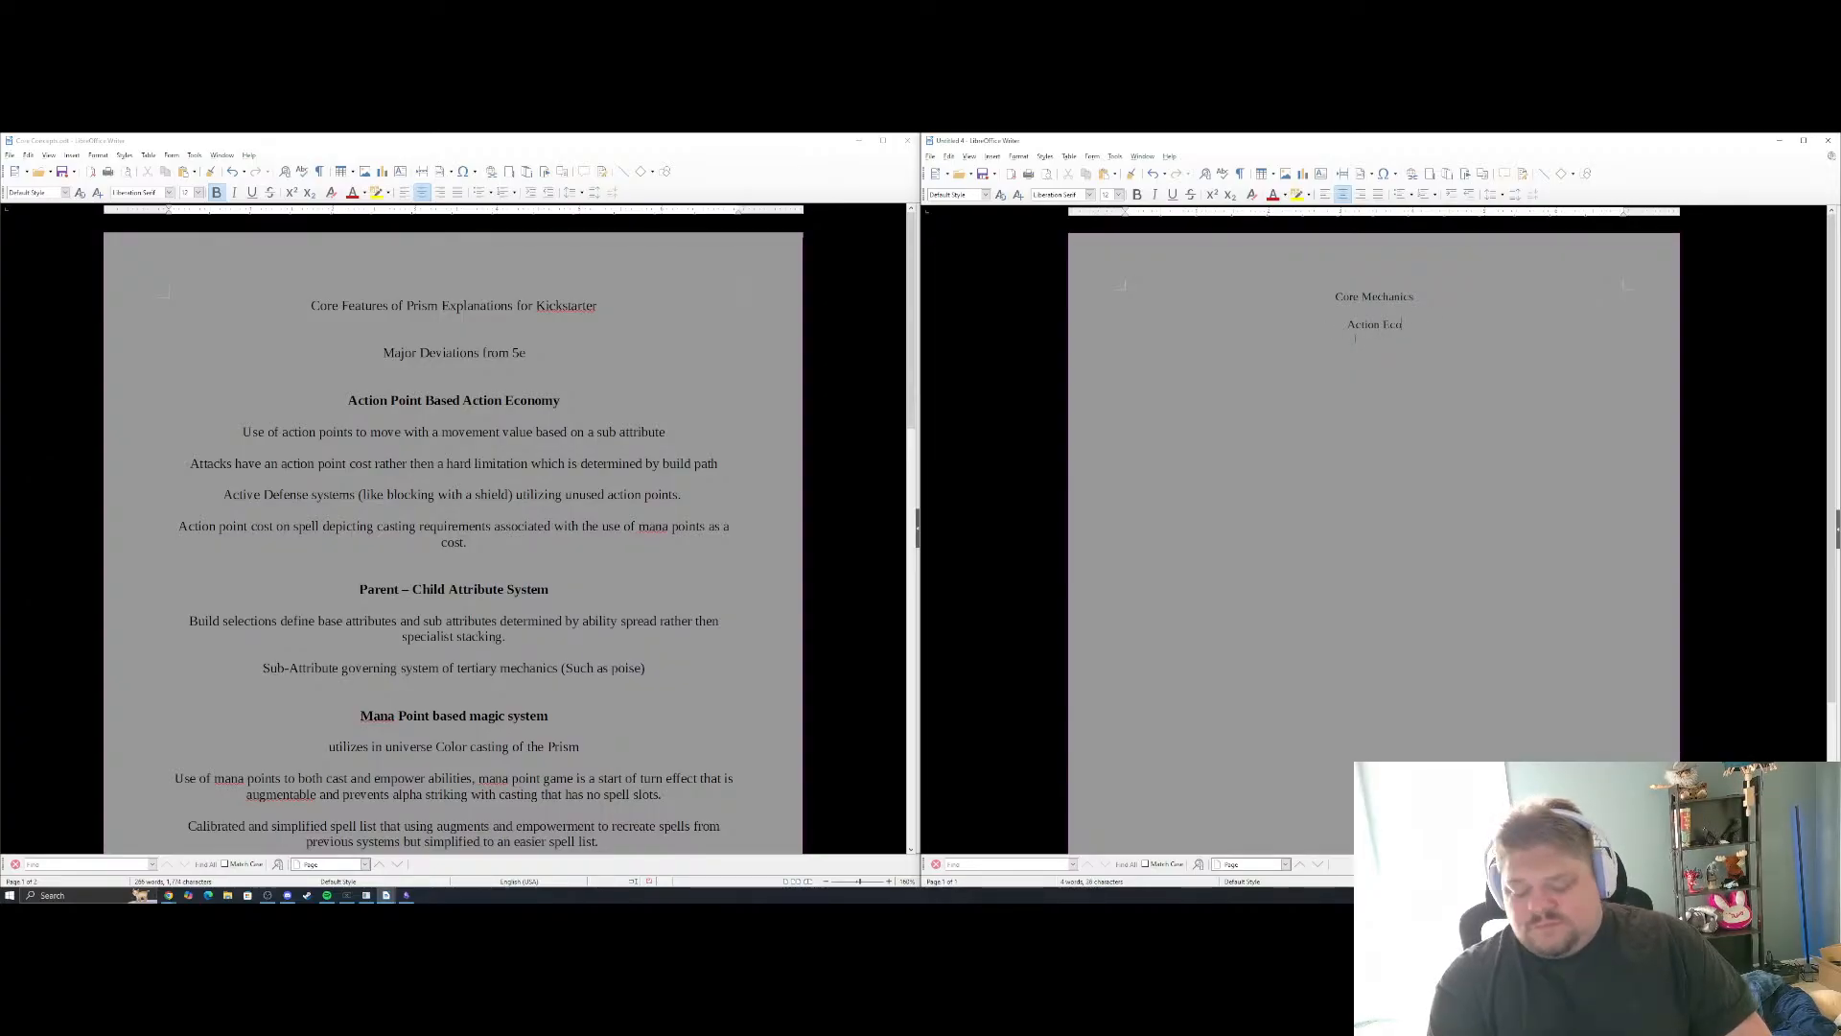
type("nomy")
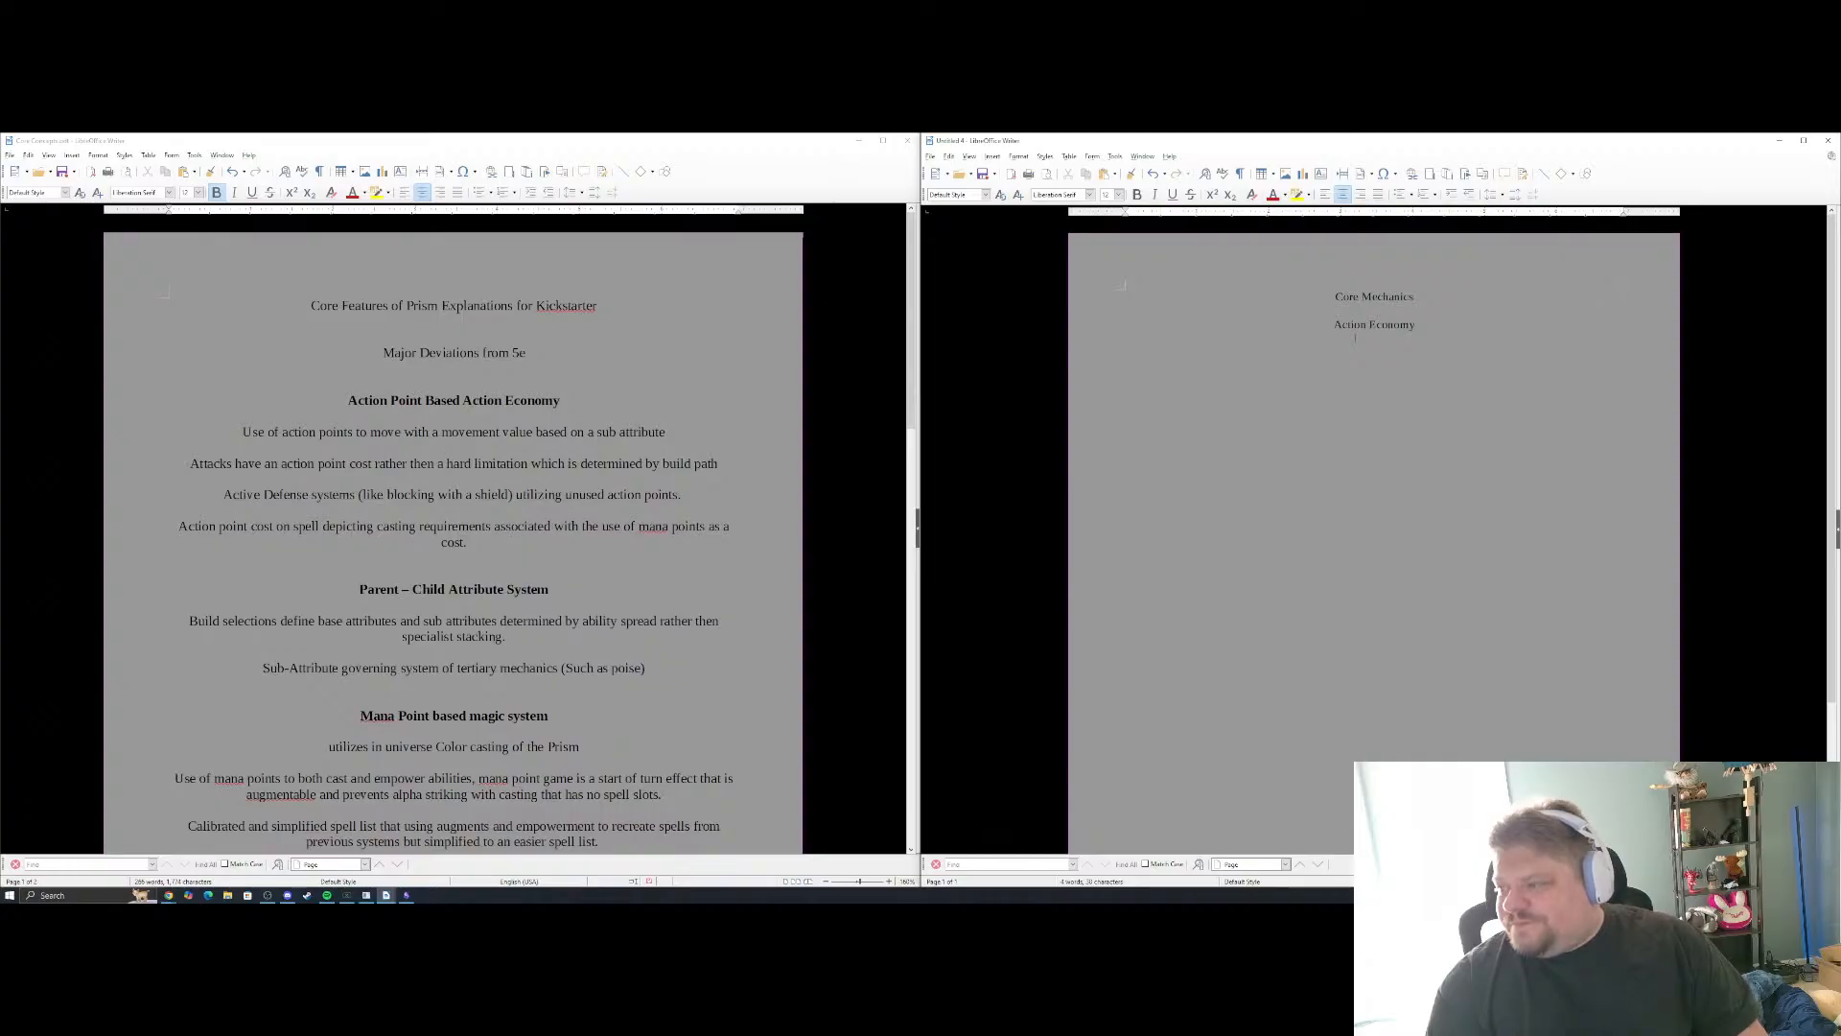
key("Return")
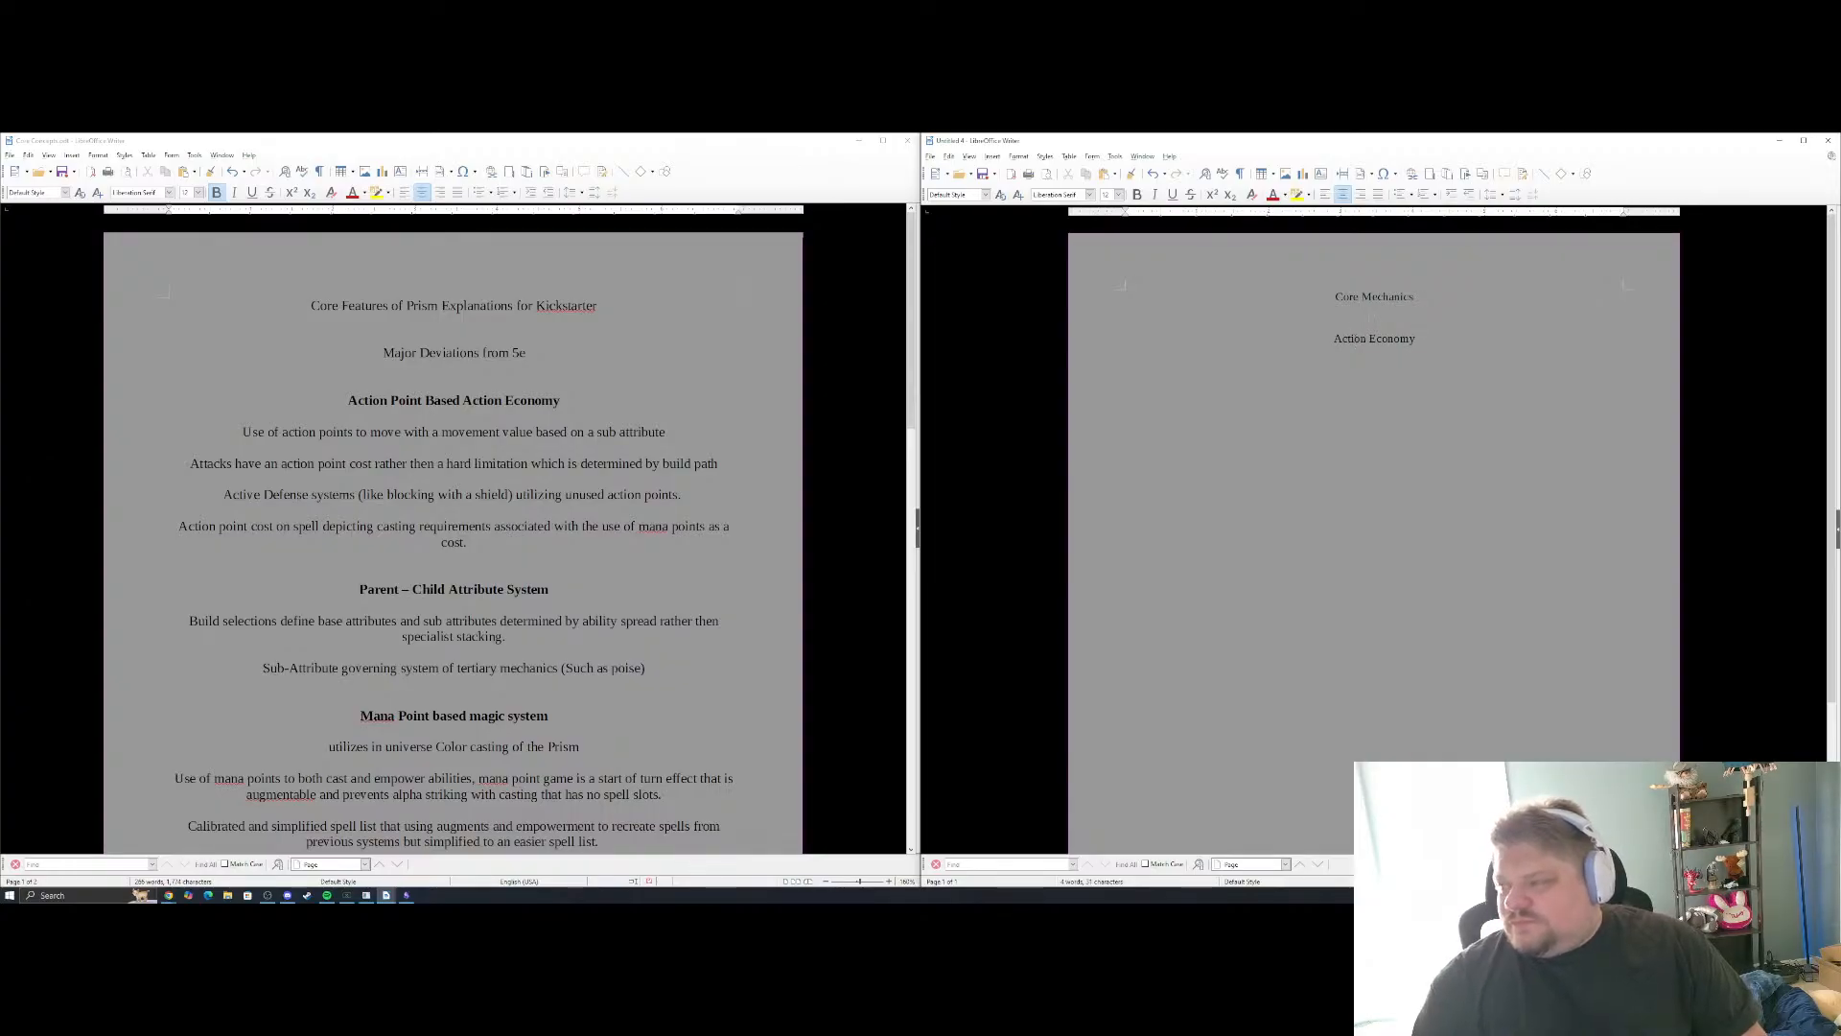
Enlarge the font size of the "Core Mechanics" title
left_click_drag(1335, 297, 1414, 297)
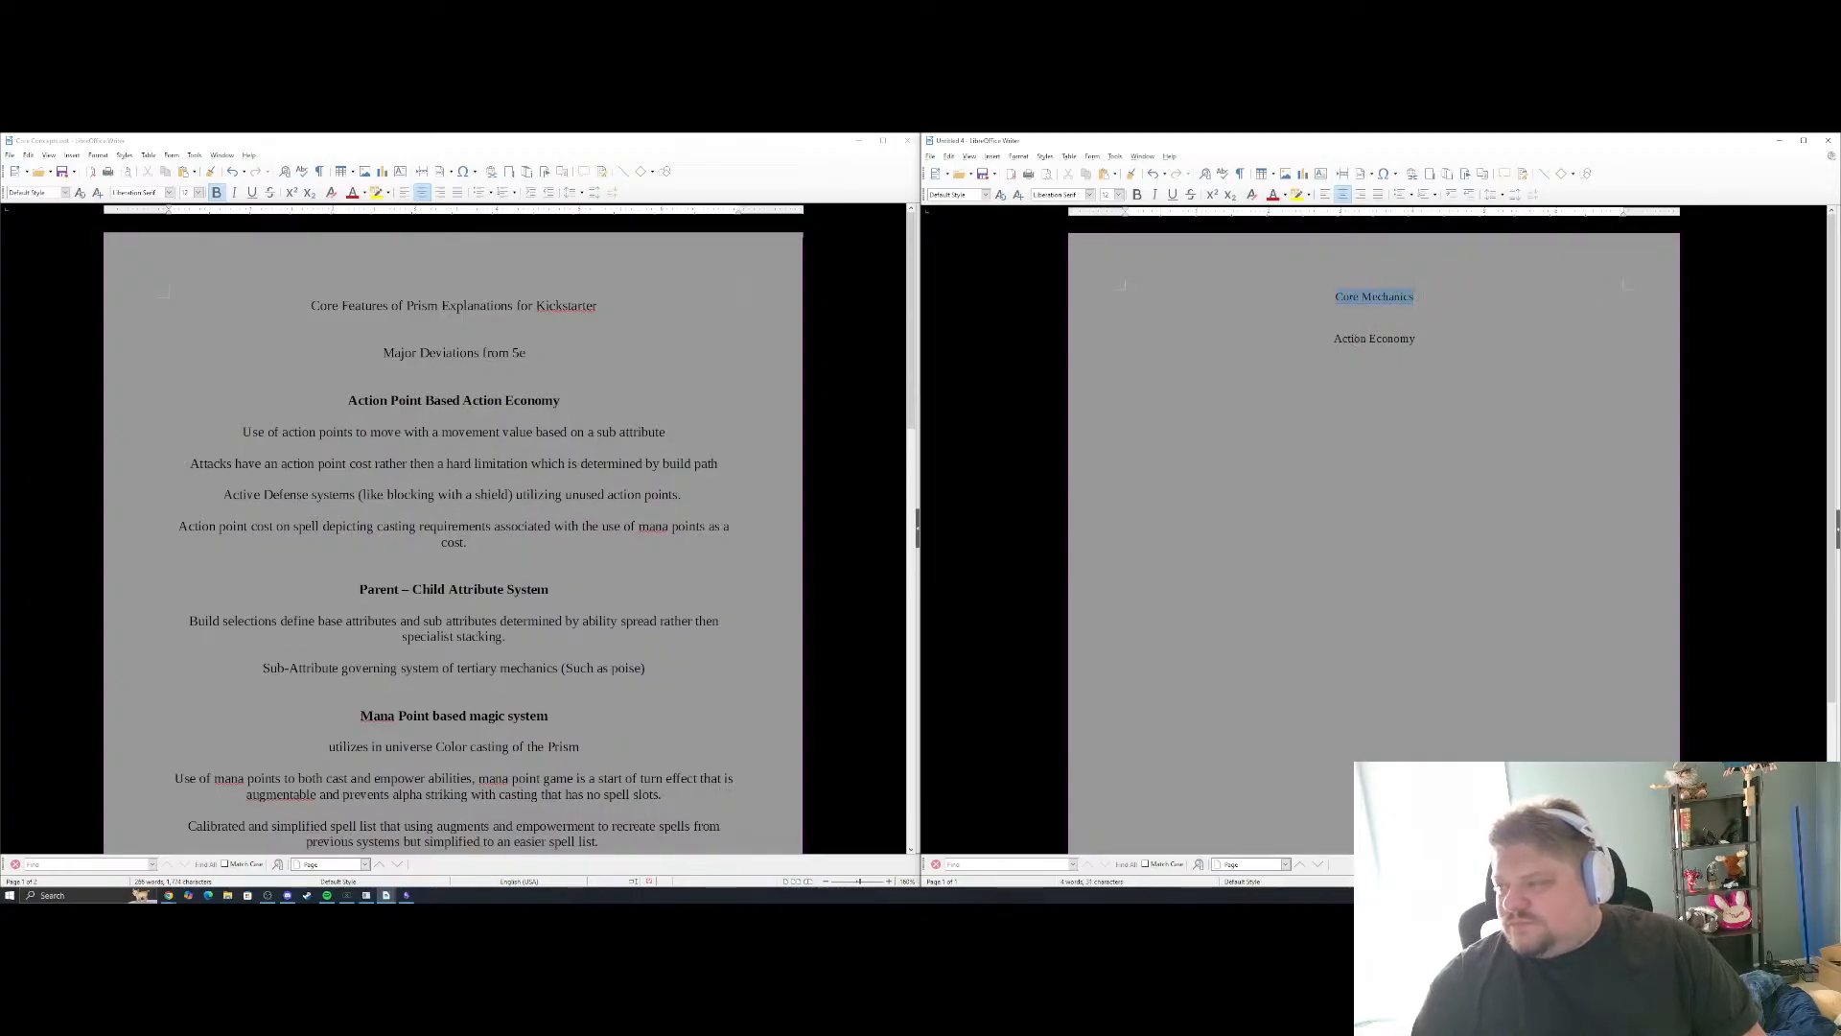
left_click(1116, 196)
left_click(1119, 195)
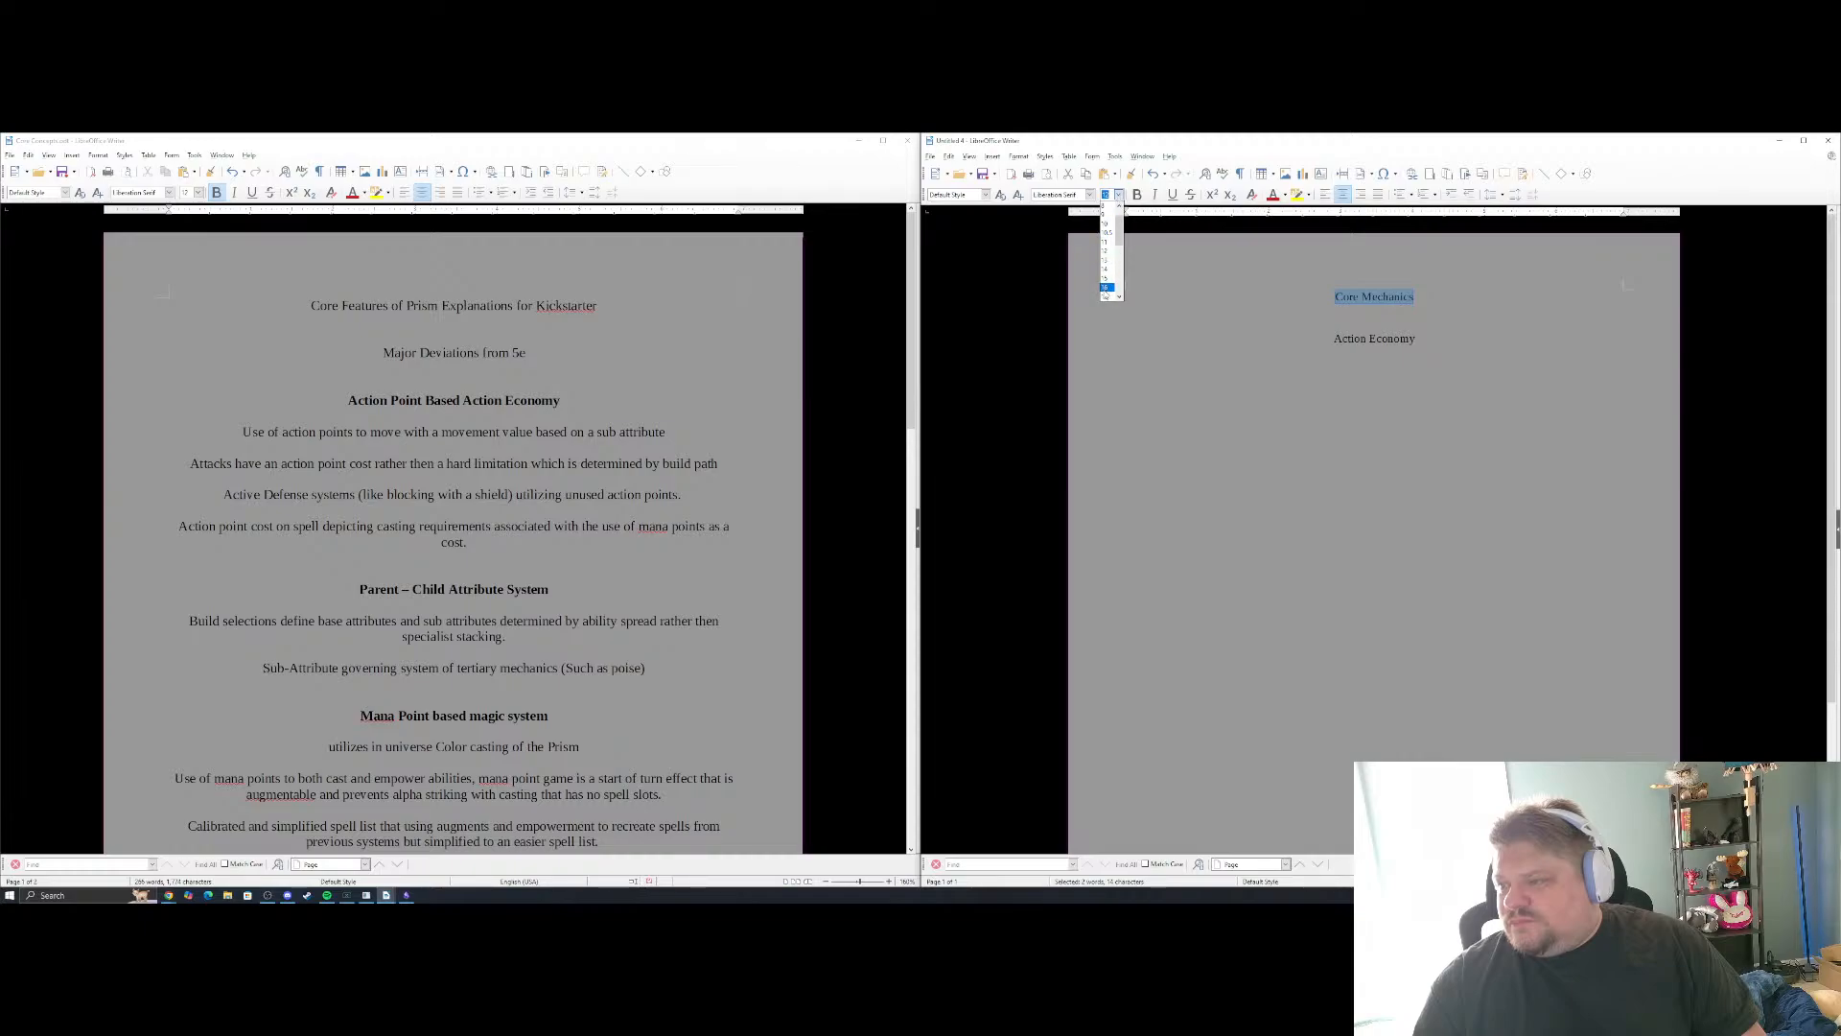
left_click(1111, 288)
Start a paragraph under Action Economy reading "Each character starts with 4 action points. These action points"
left_click(1417, 344)
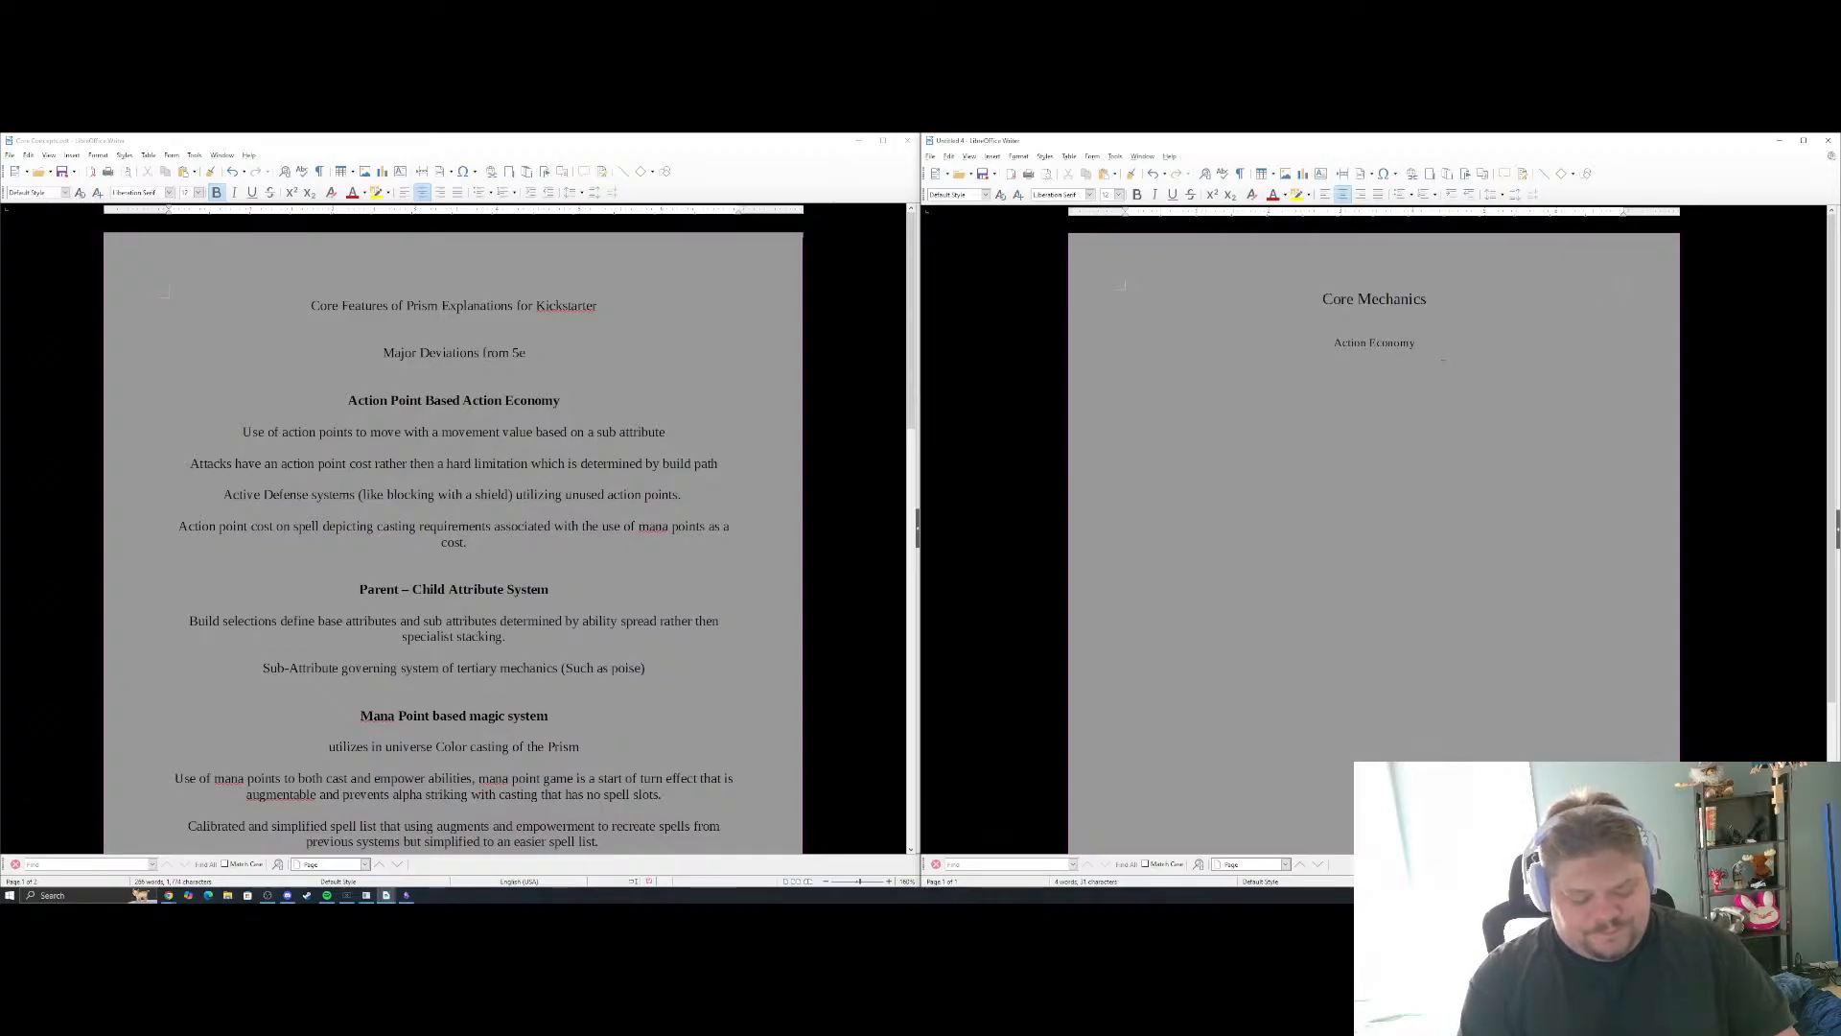
type("I")
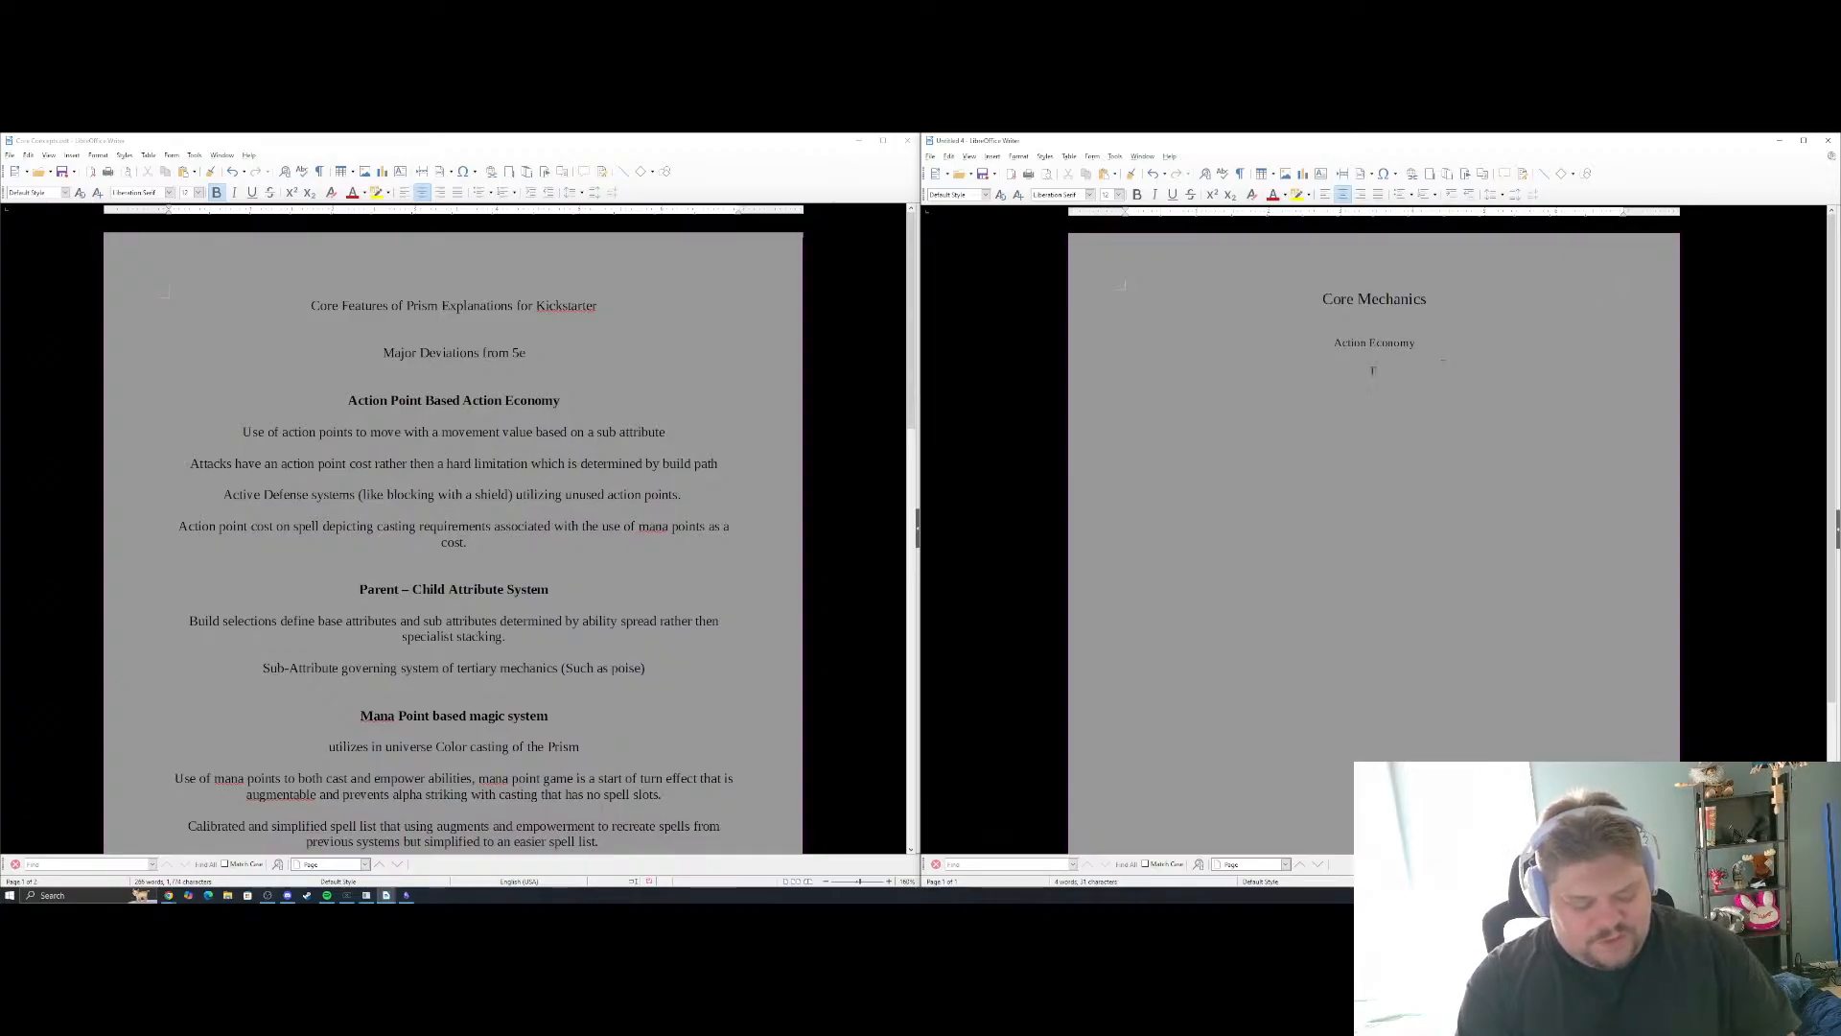
type("ach charact")
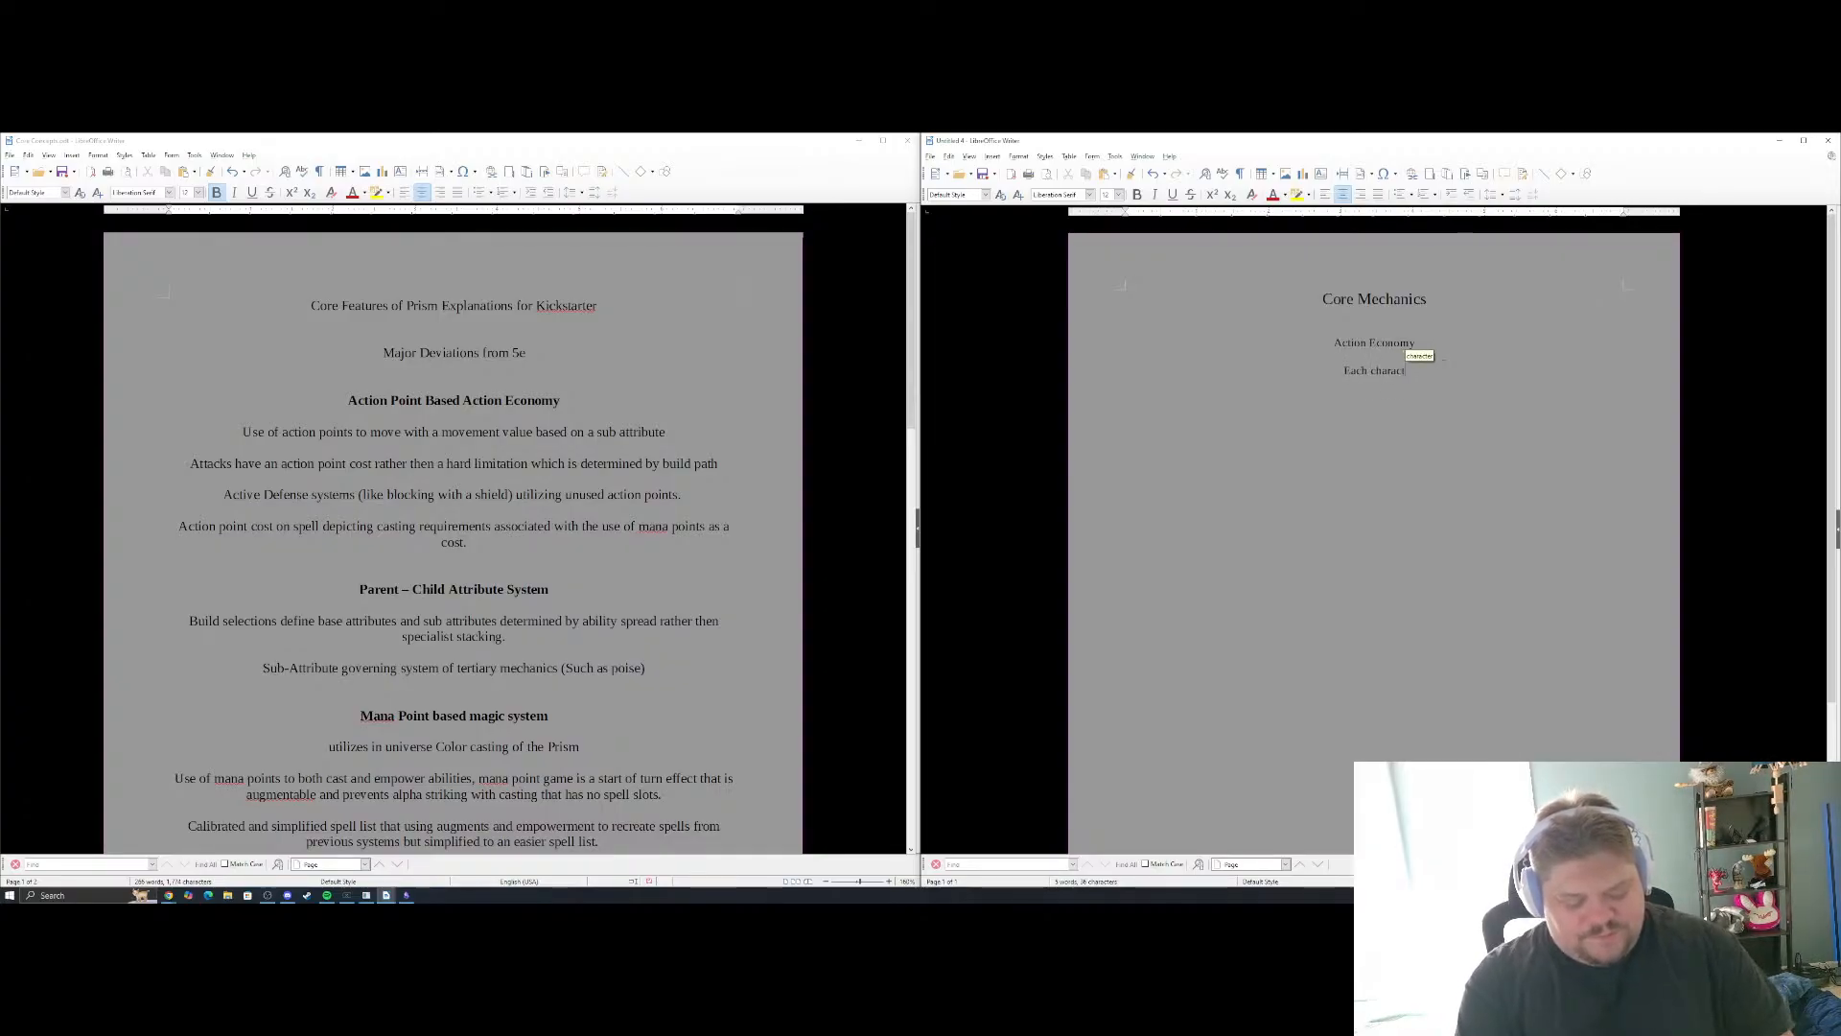
type("er starts with")
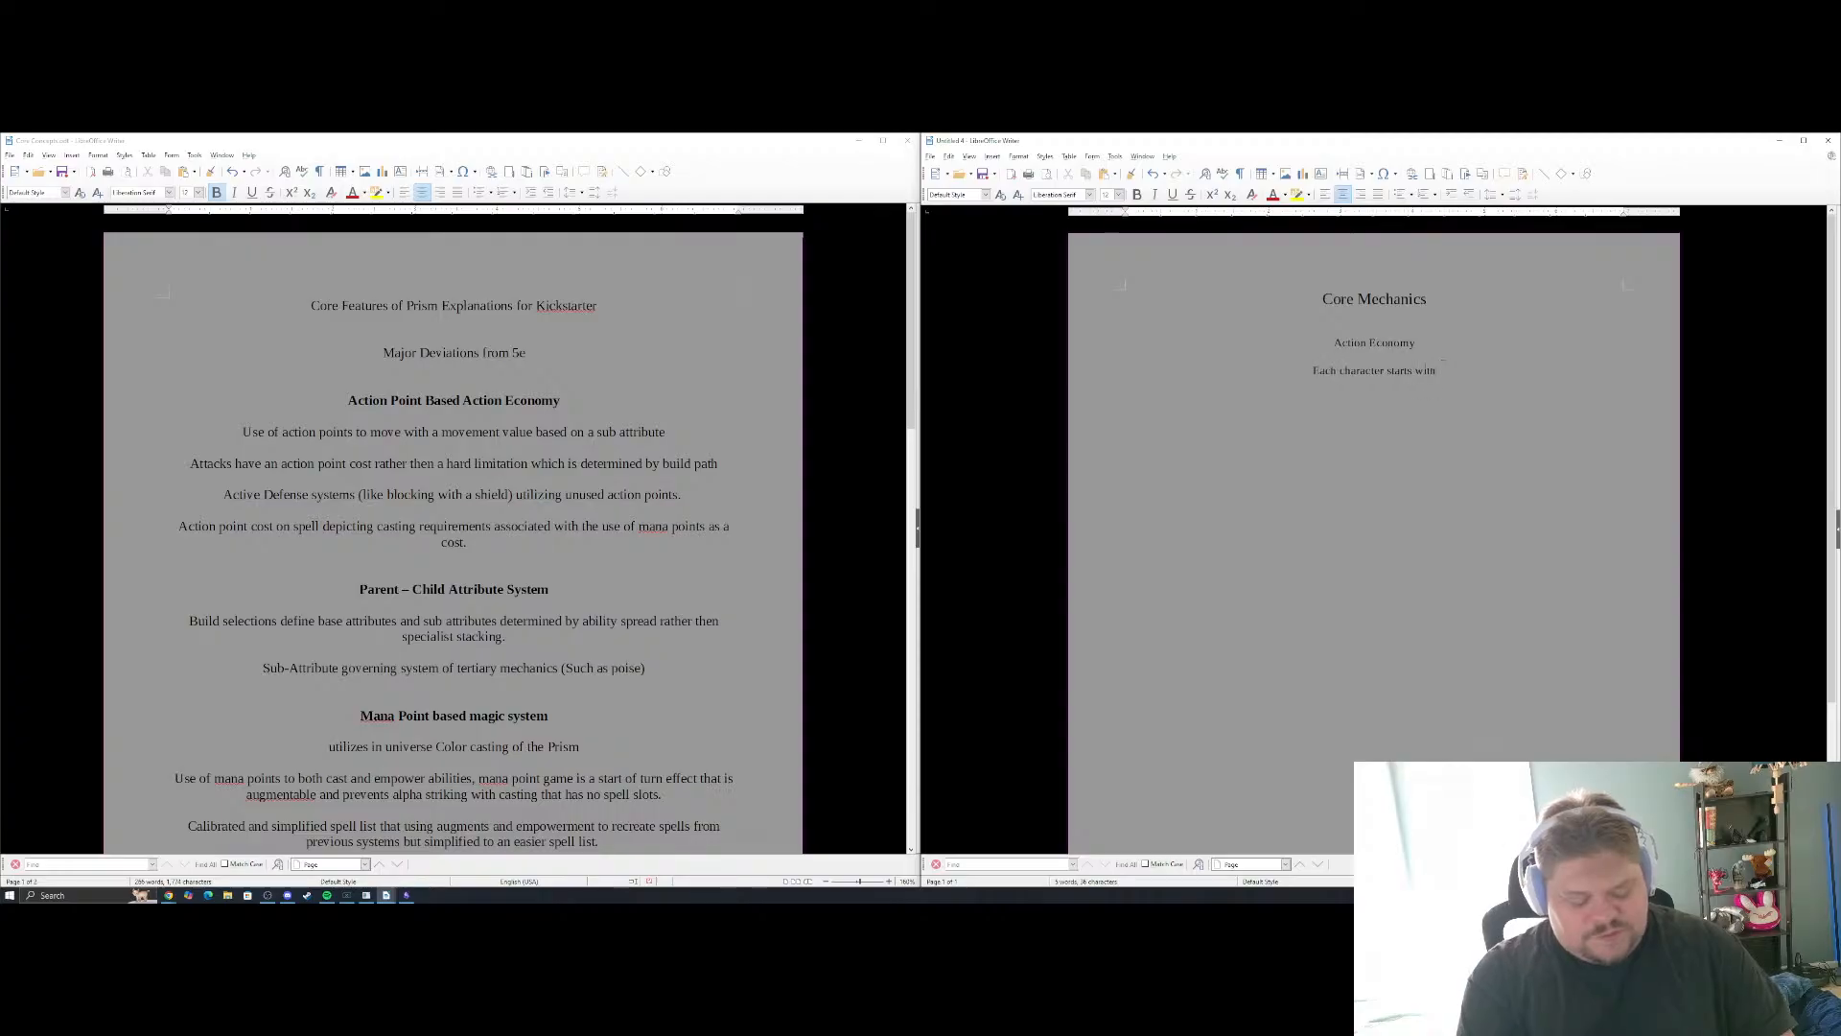
type(" 4 action")
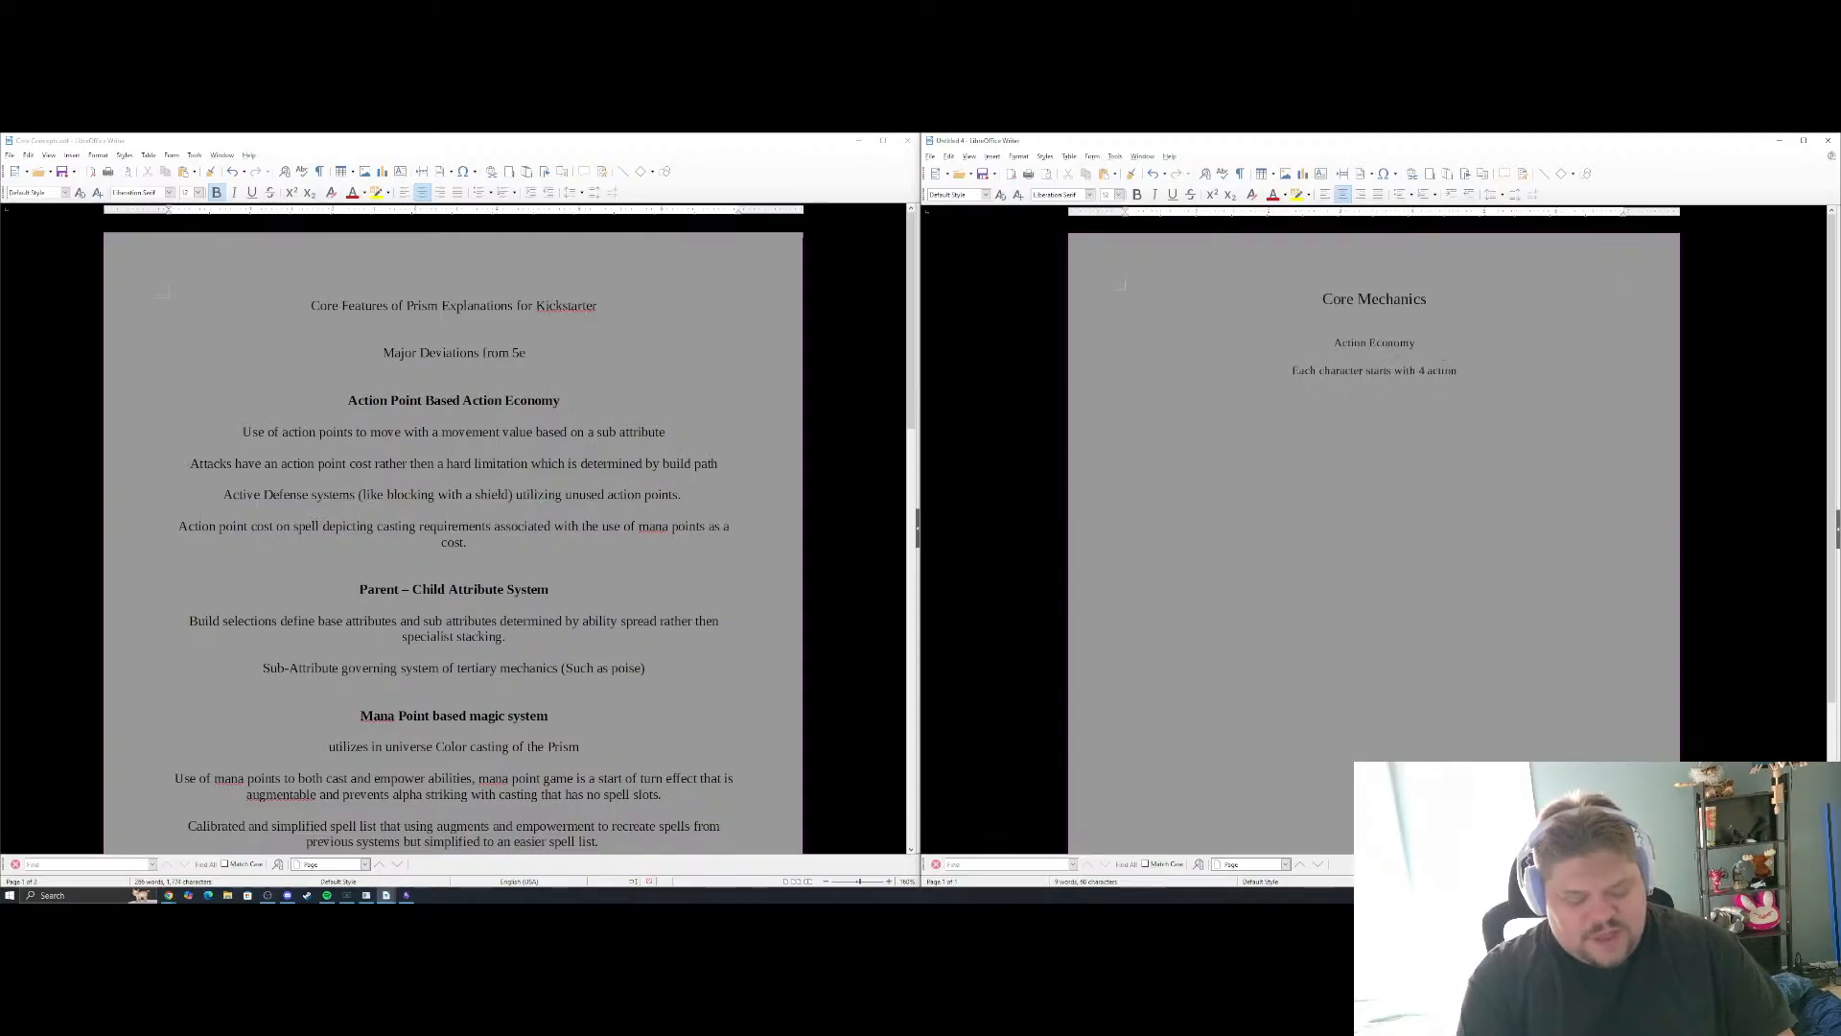
type(" points.")
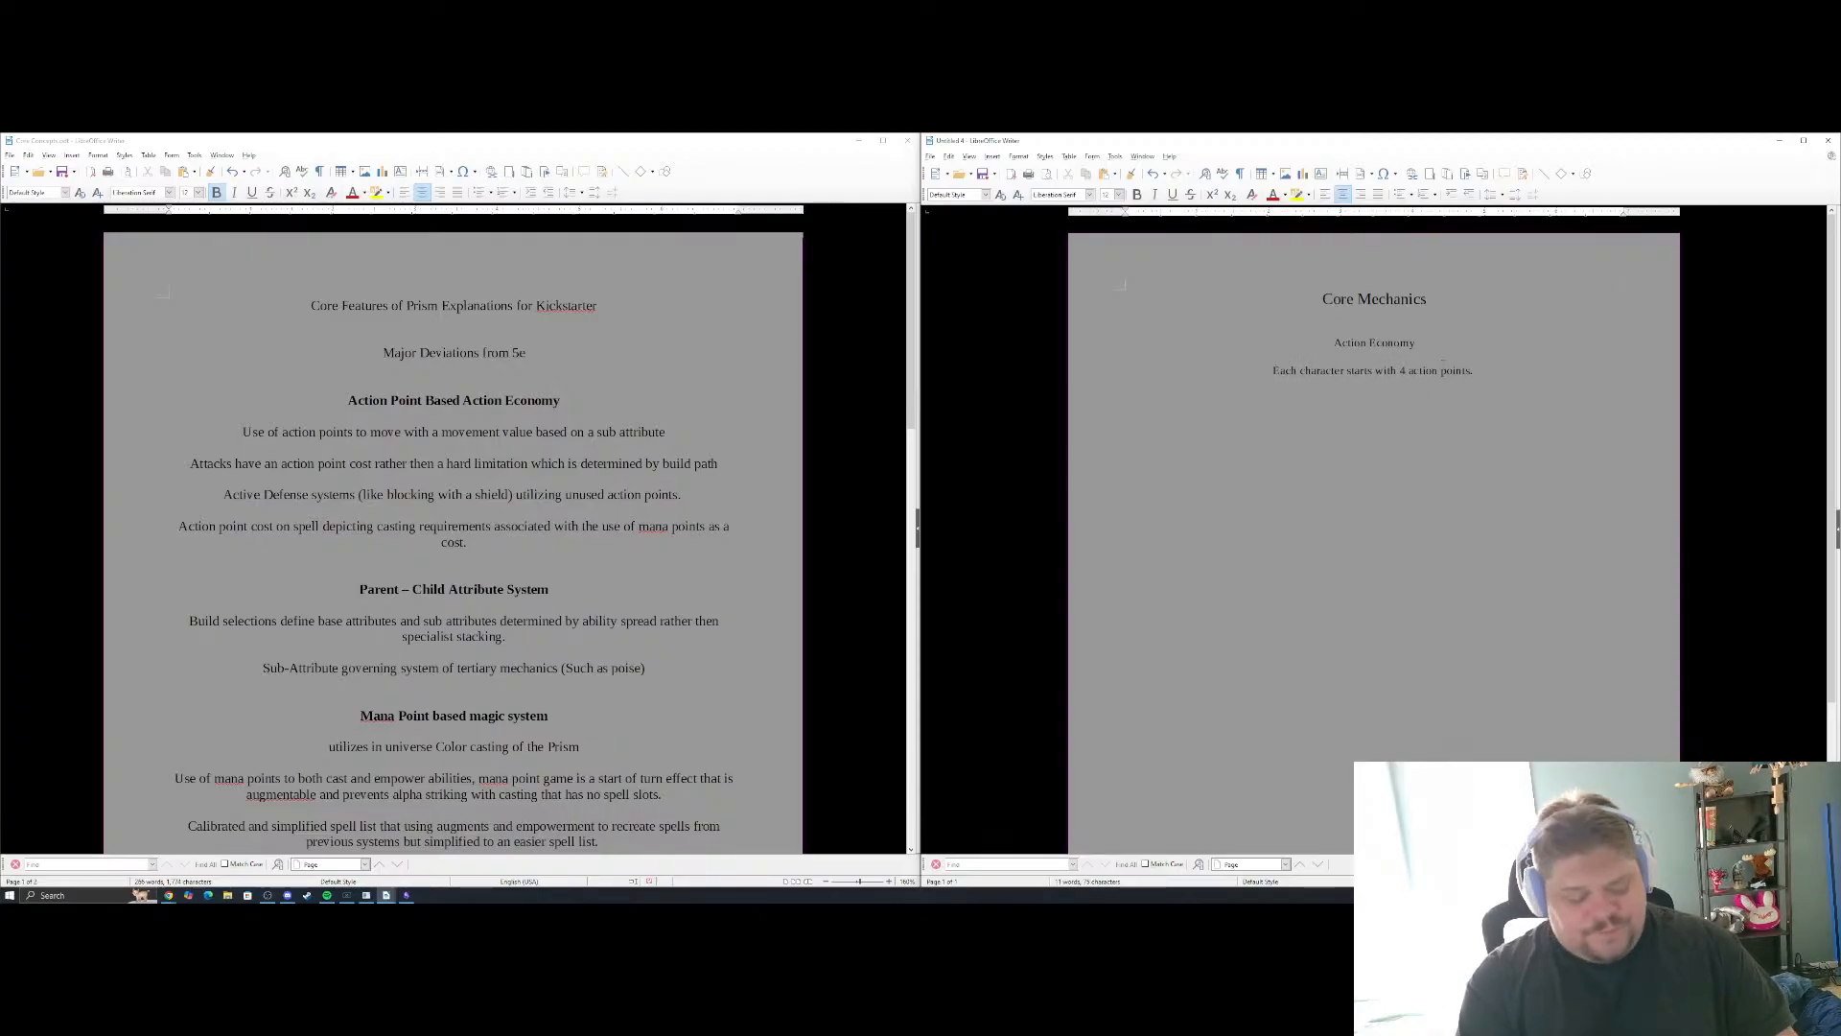
type(" These actiopn")
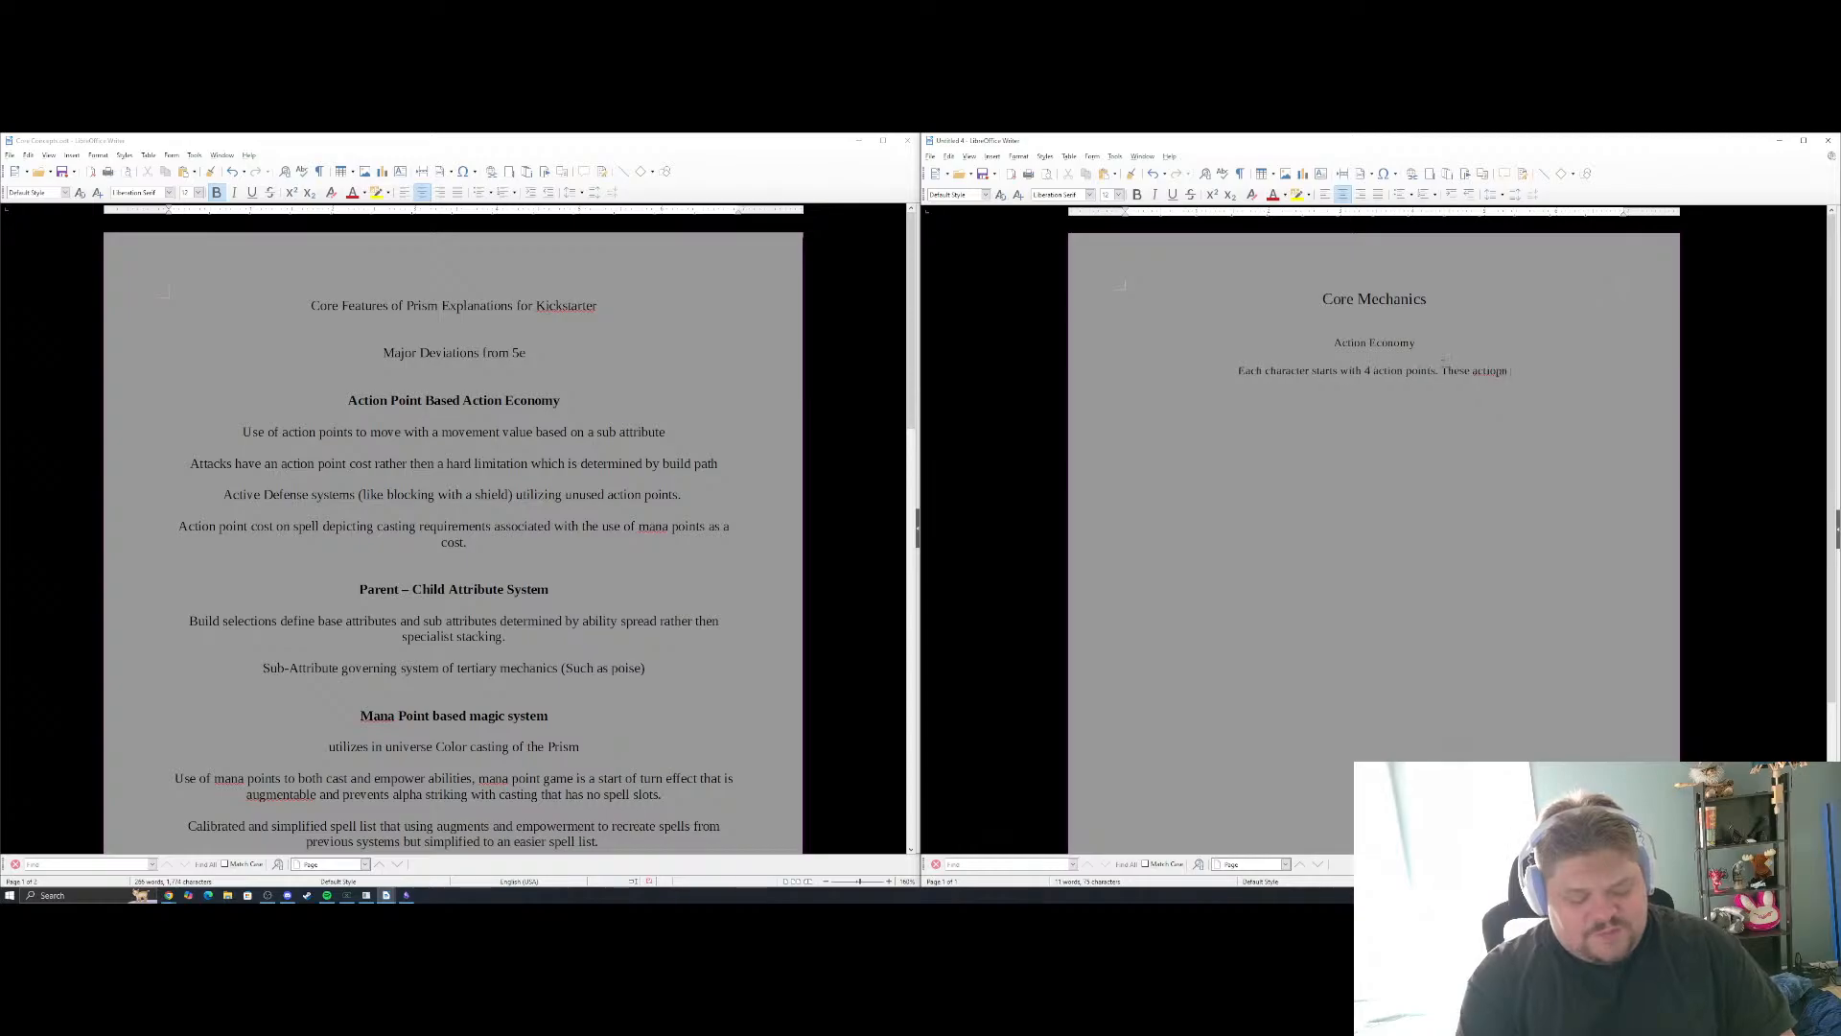
key("BackSpace")
key("BackSpace")
type("n poi")
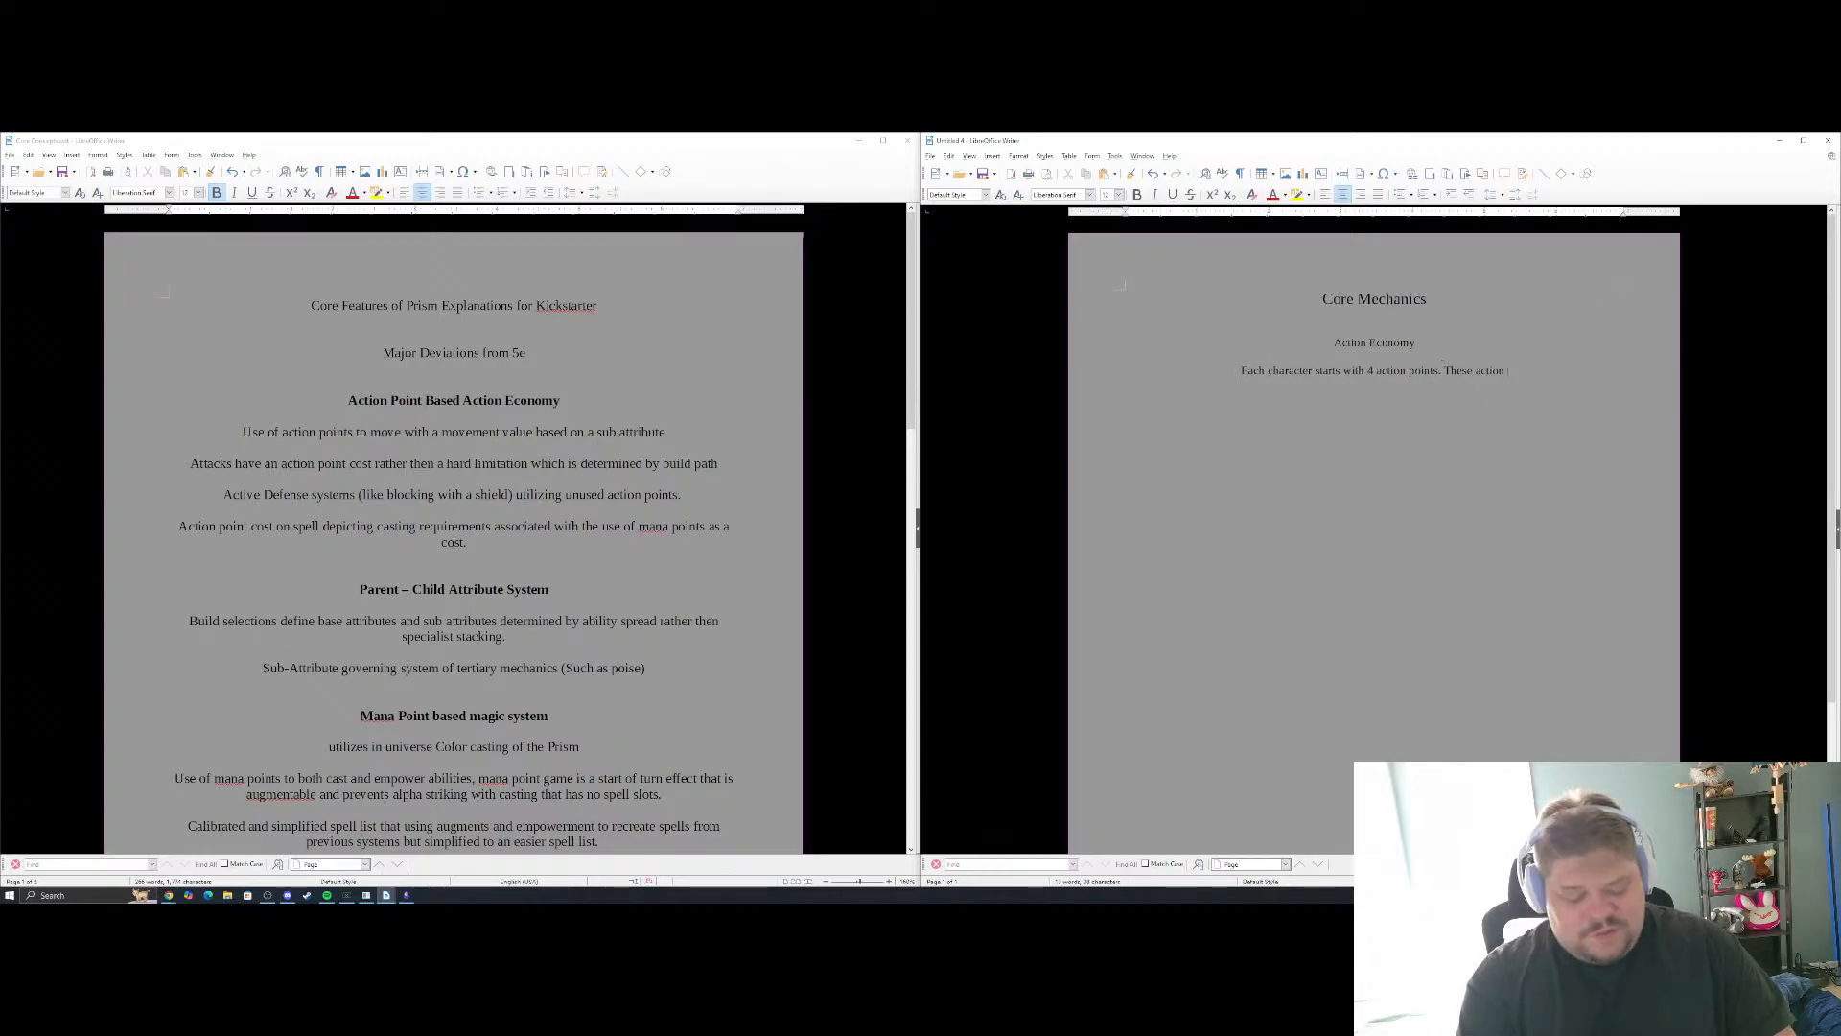
type("nts.")
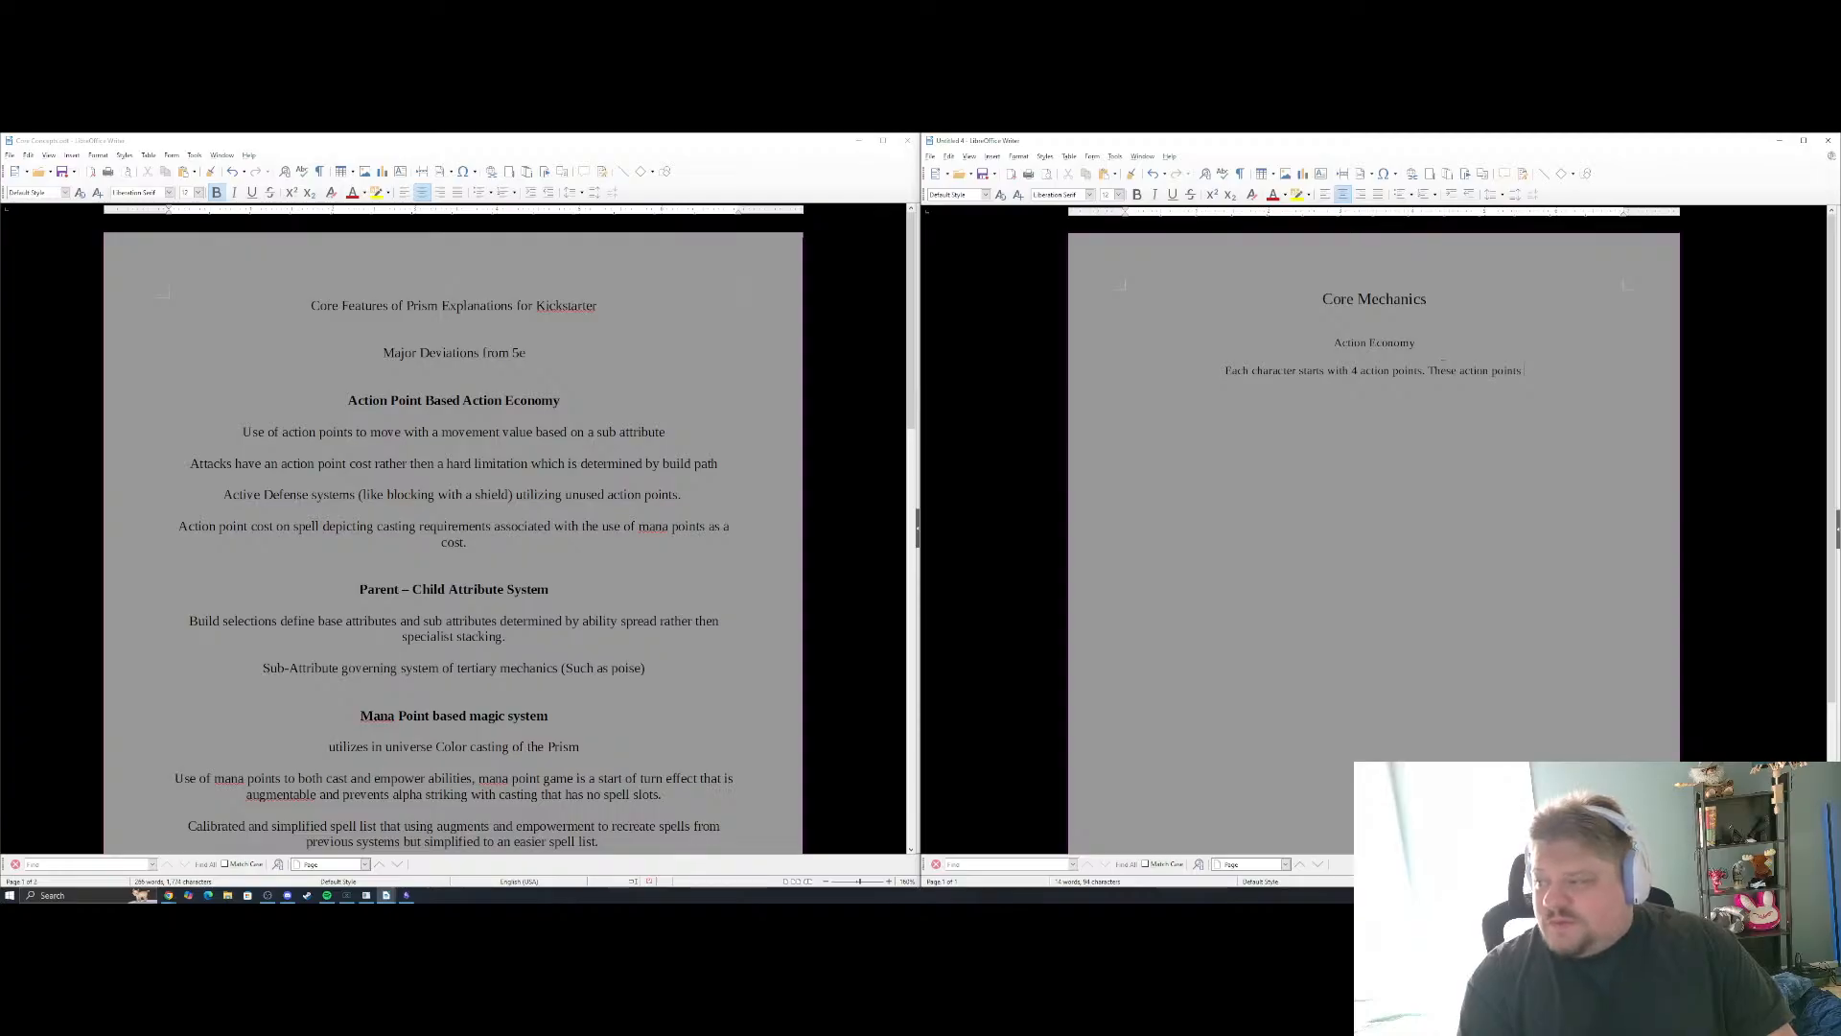
Rewrite the paragraph's opening sentence as "Each character starts each round with 4 action points."
key("BackSpace")
key("BackSpace")
key("BackSpace")
key("BackSpace")
key("BackSpace")
key("BackSpace")
key("BackSpace")
key("BackSpace")
key("BackSpace")
key("BackSpace")
key("BackSpace")
key("BackSpace")
key("BackSpace")
key("BackSpace")
key("BackSpace")
key("BackSpace")
key("BackSpace")
key("BackSpace")
key("BackSpace")
key("BackSpace")
key("BackSpace")
key("BackSpace")
key("BackSpace")
key("BackSpace")
key("BackSpace")
key("BackSpace")
type("e")
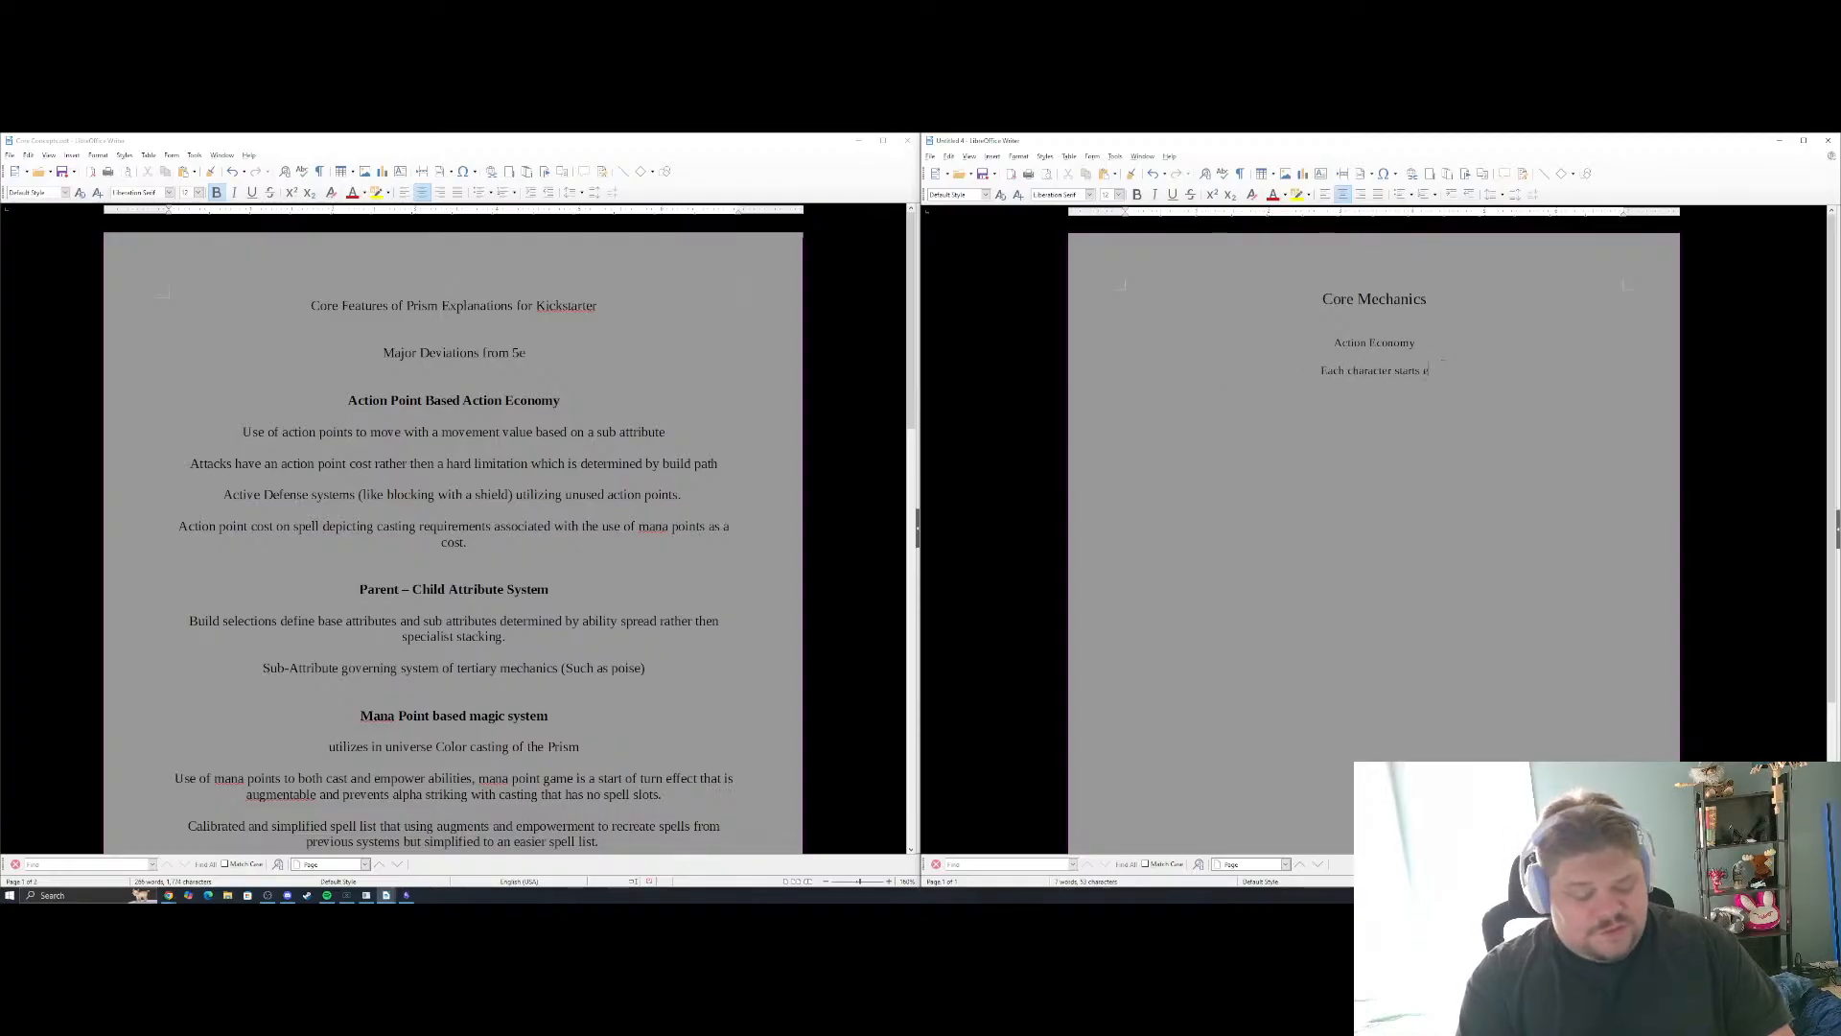
type("ach round ")
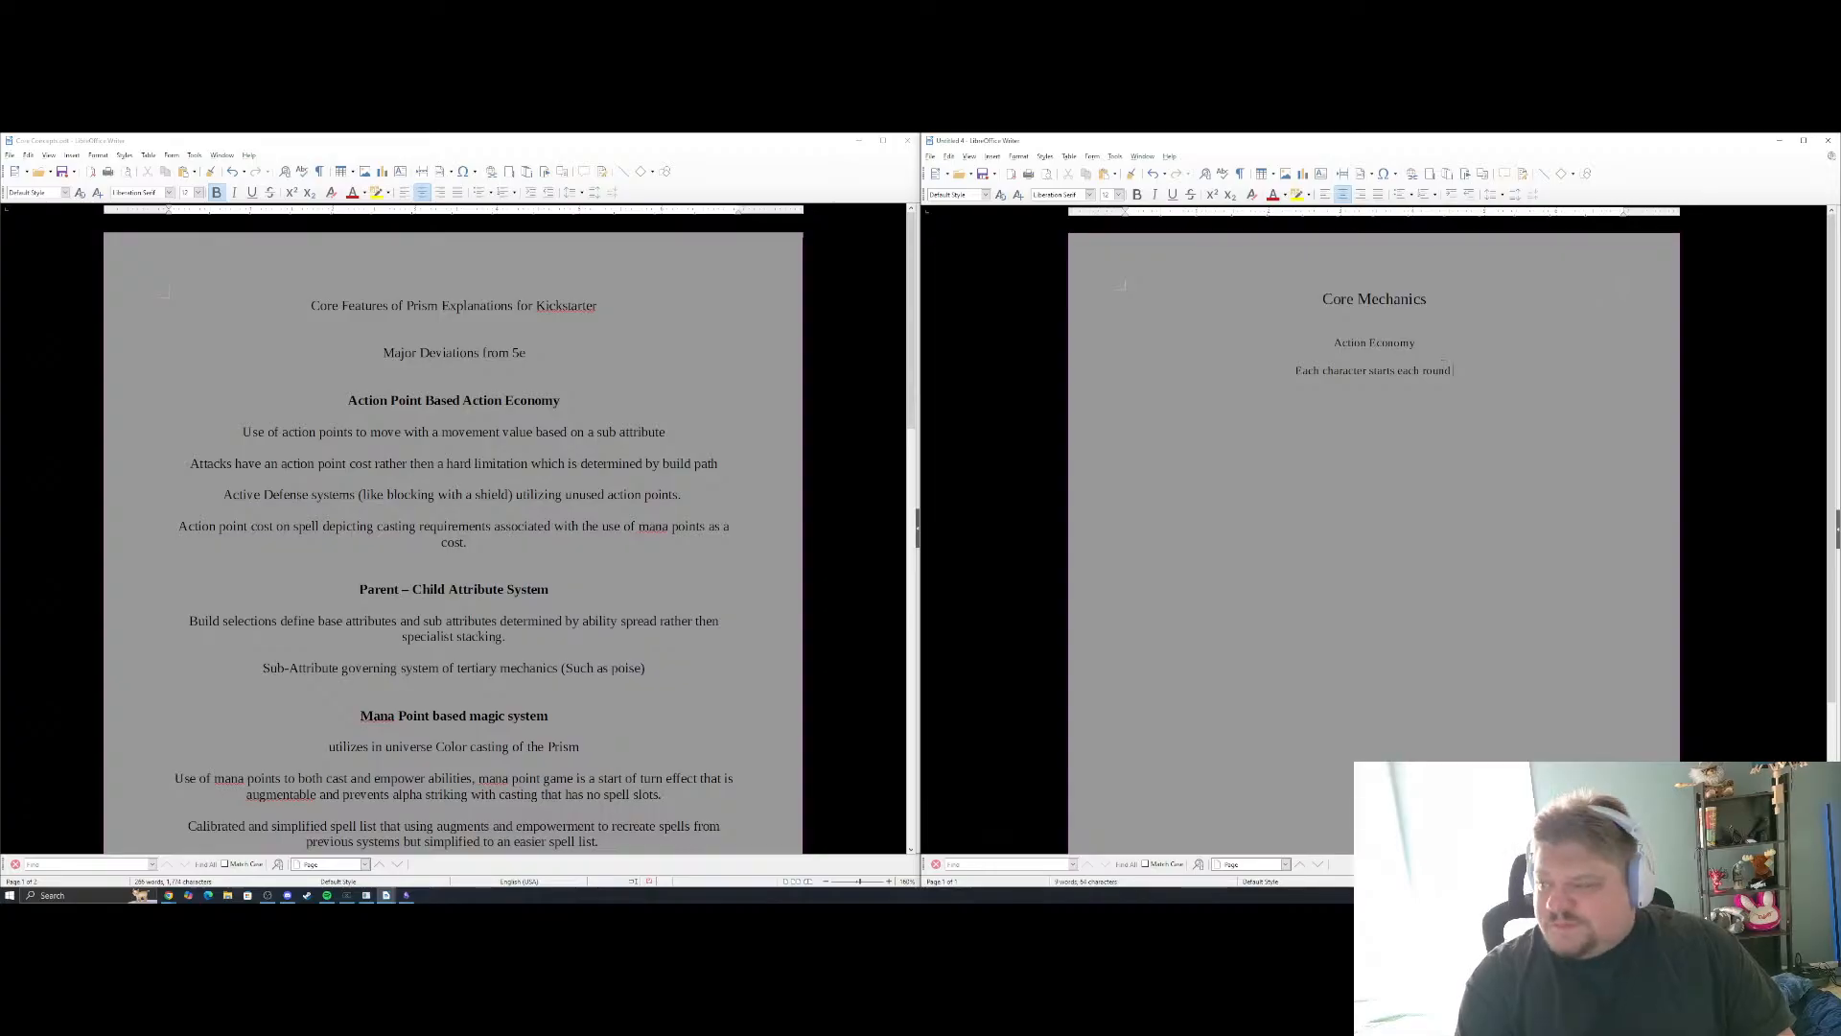
type("with 4")
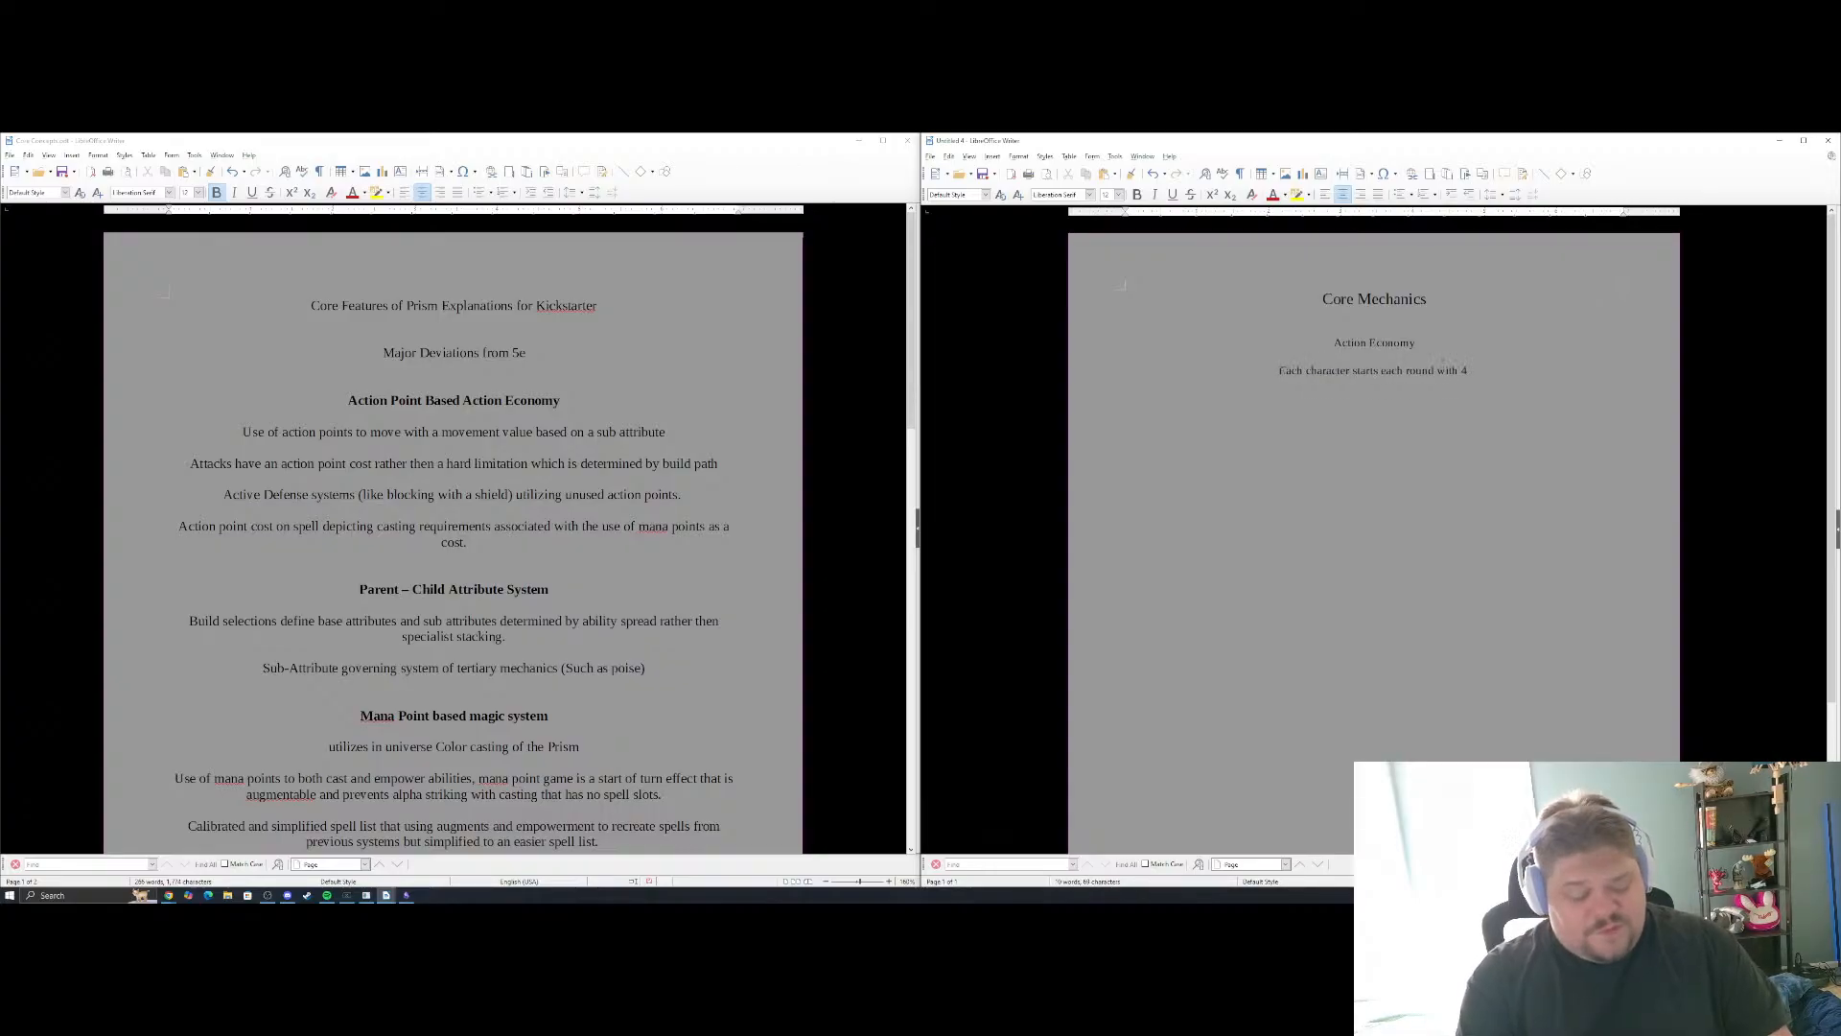
type(" action poin")
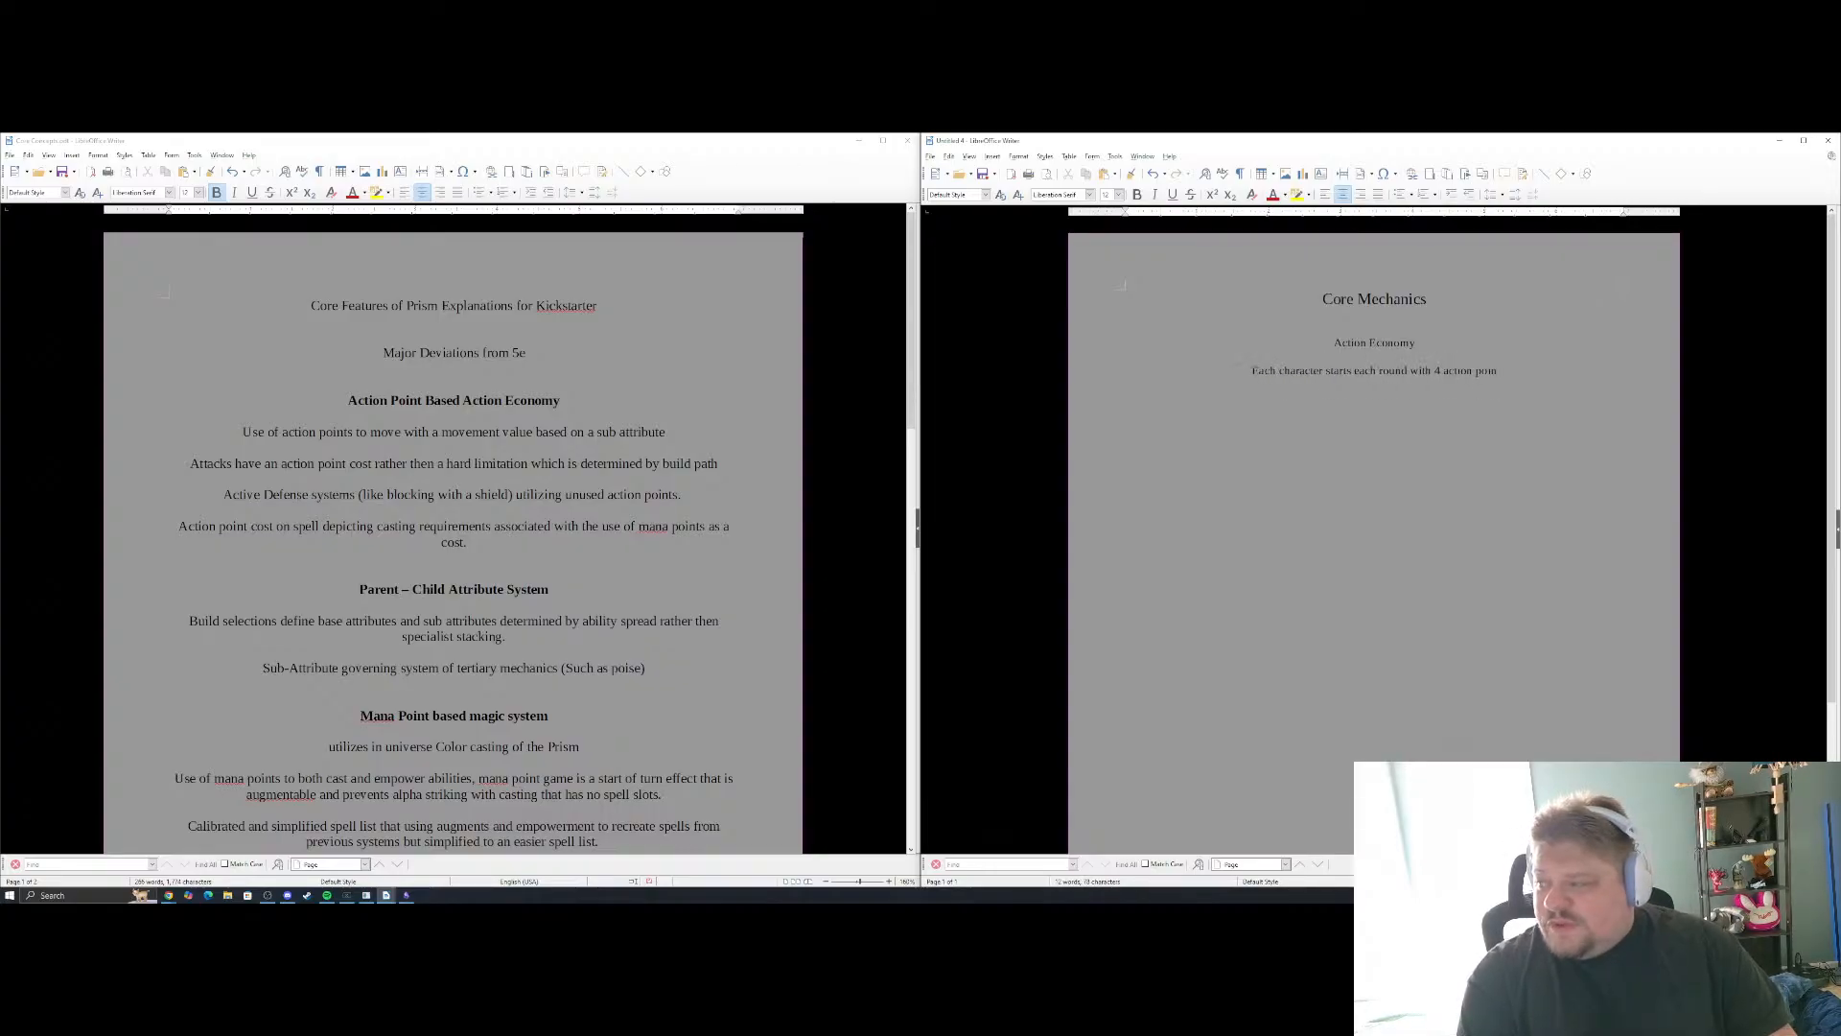
type("ts. The")
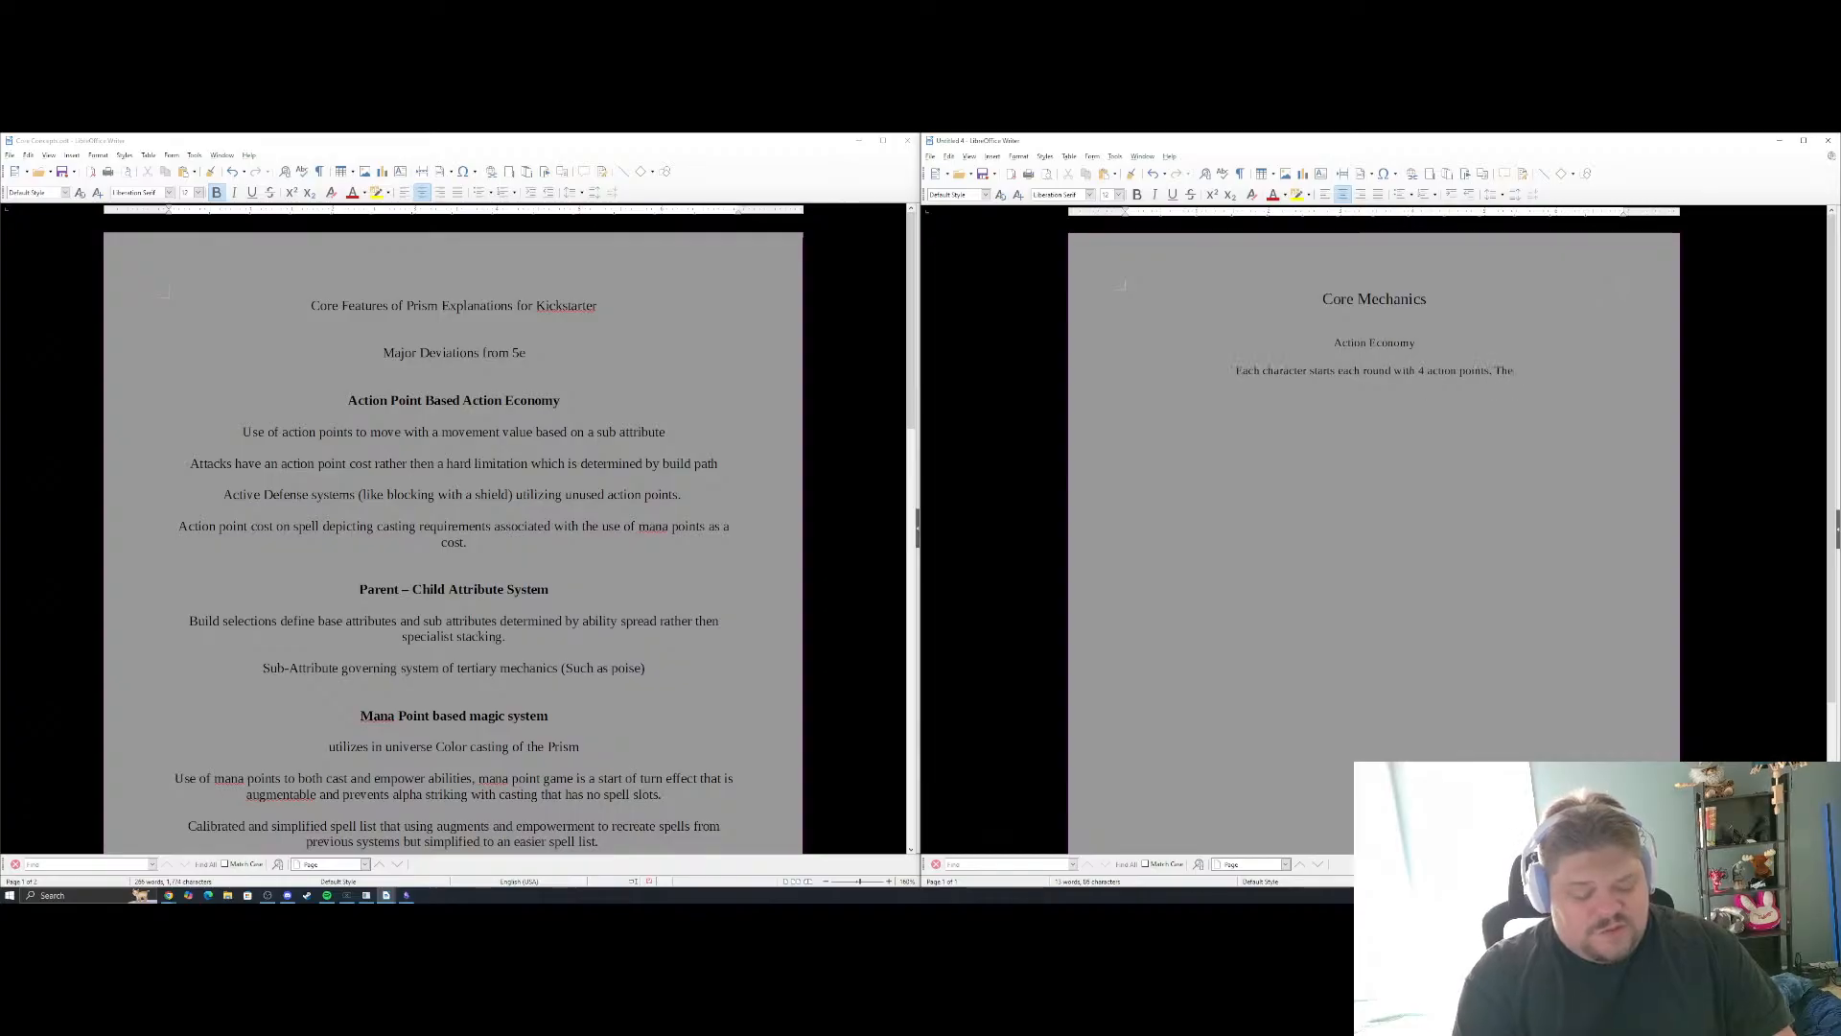
type("se points are used")
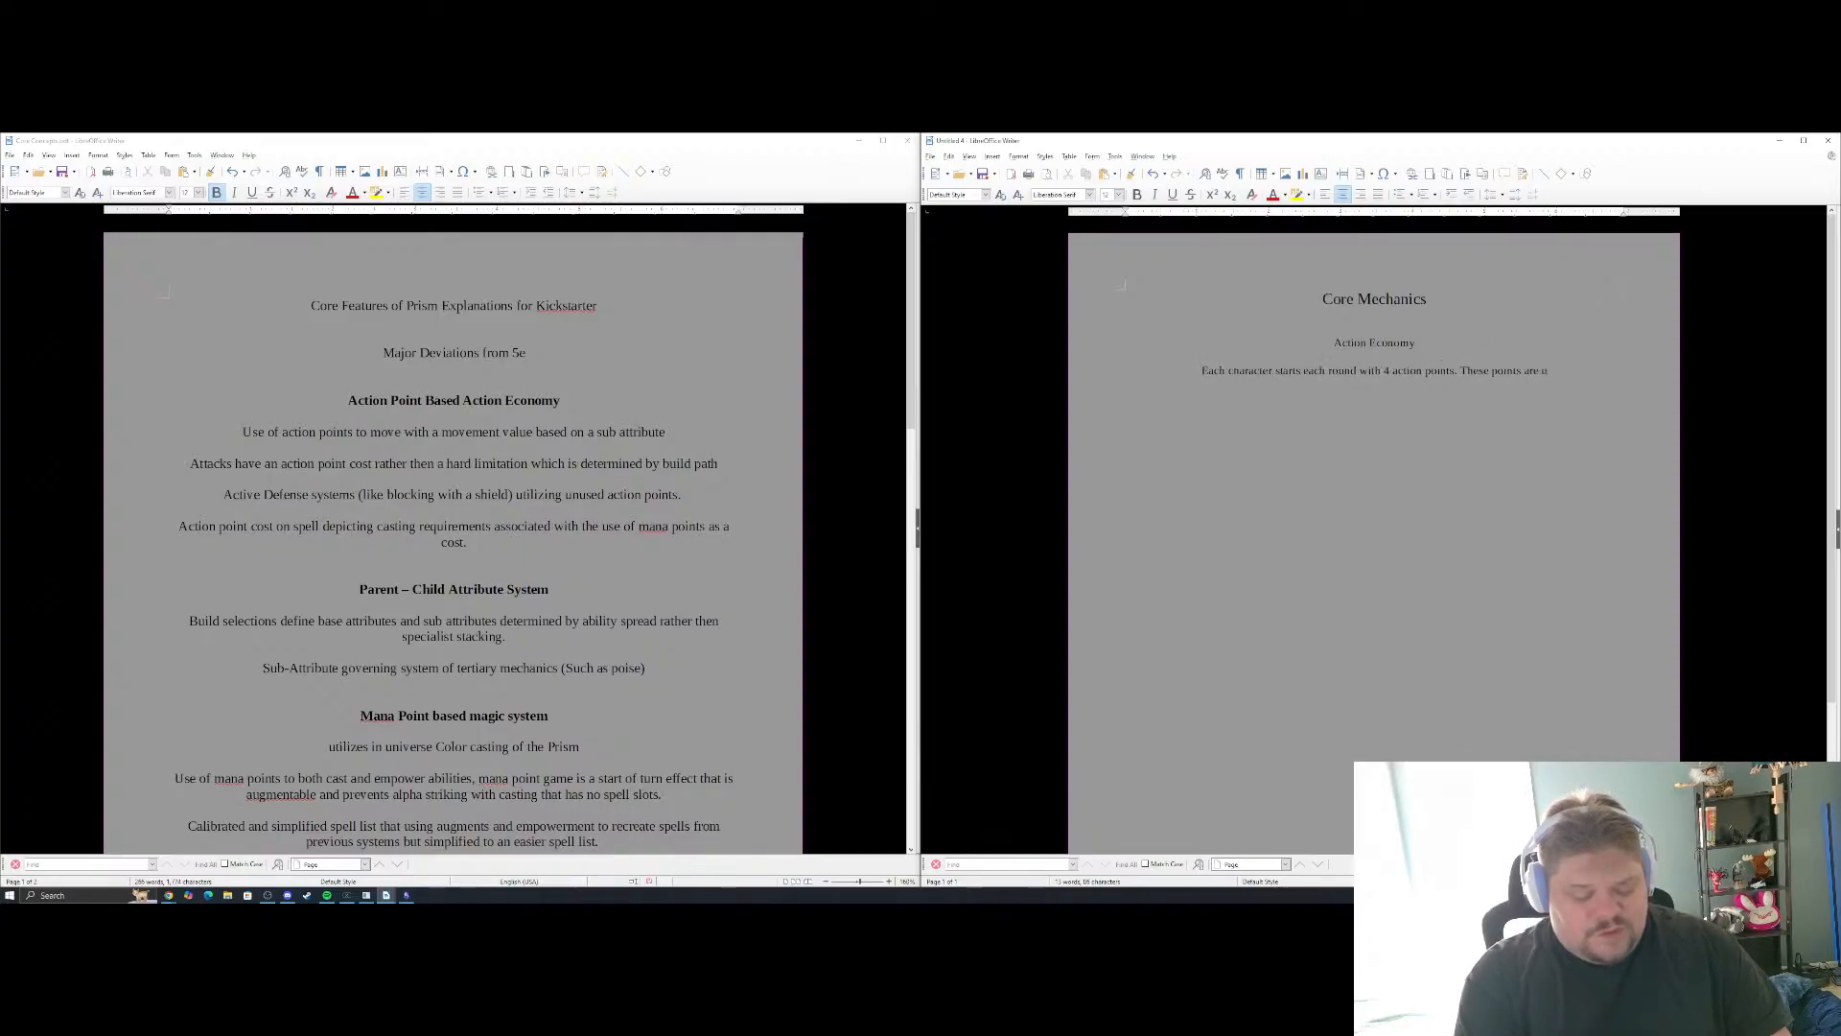
Continue the Action Economy paragraph with the sentence "These points are spent to perform various actions throughout the round."
key("BackSpace")
key("BackSpace")
key("BackSpace")
key("BackSpace")
key("BackSpace")
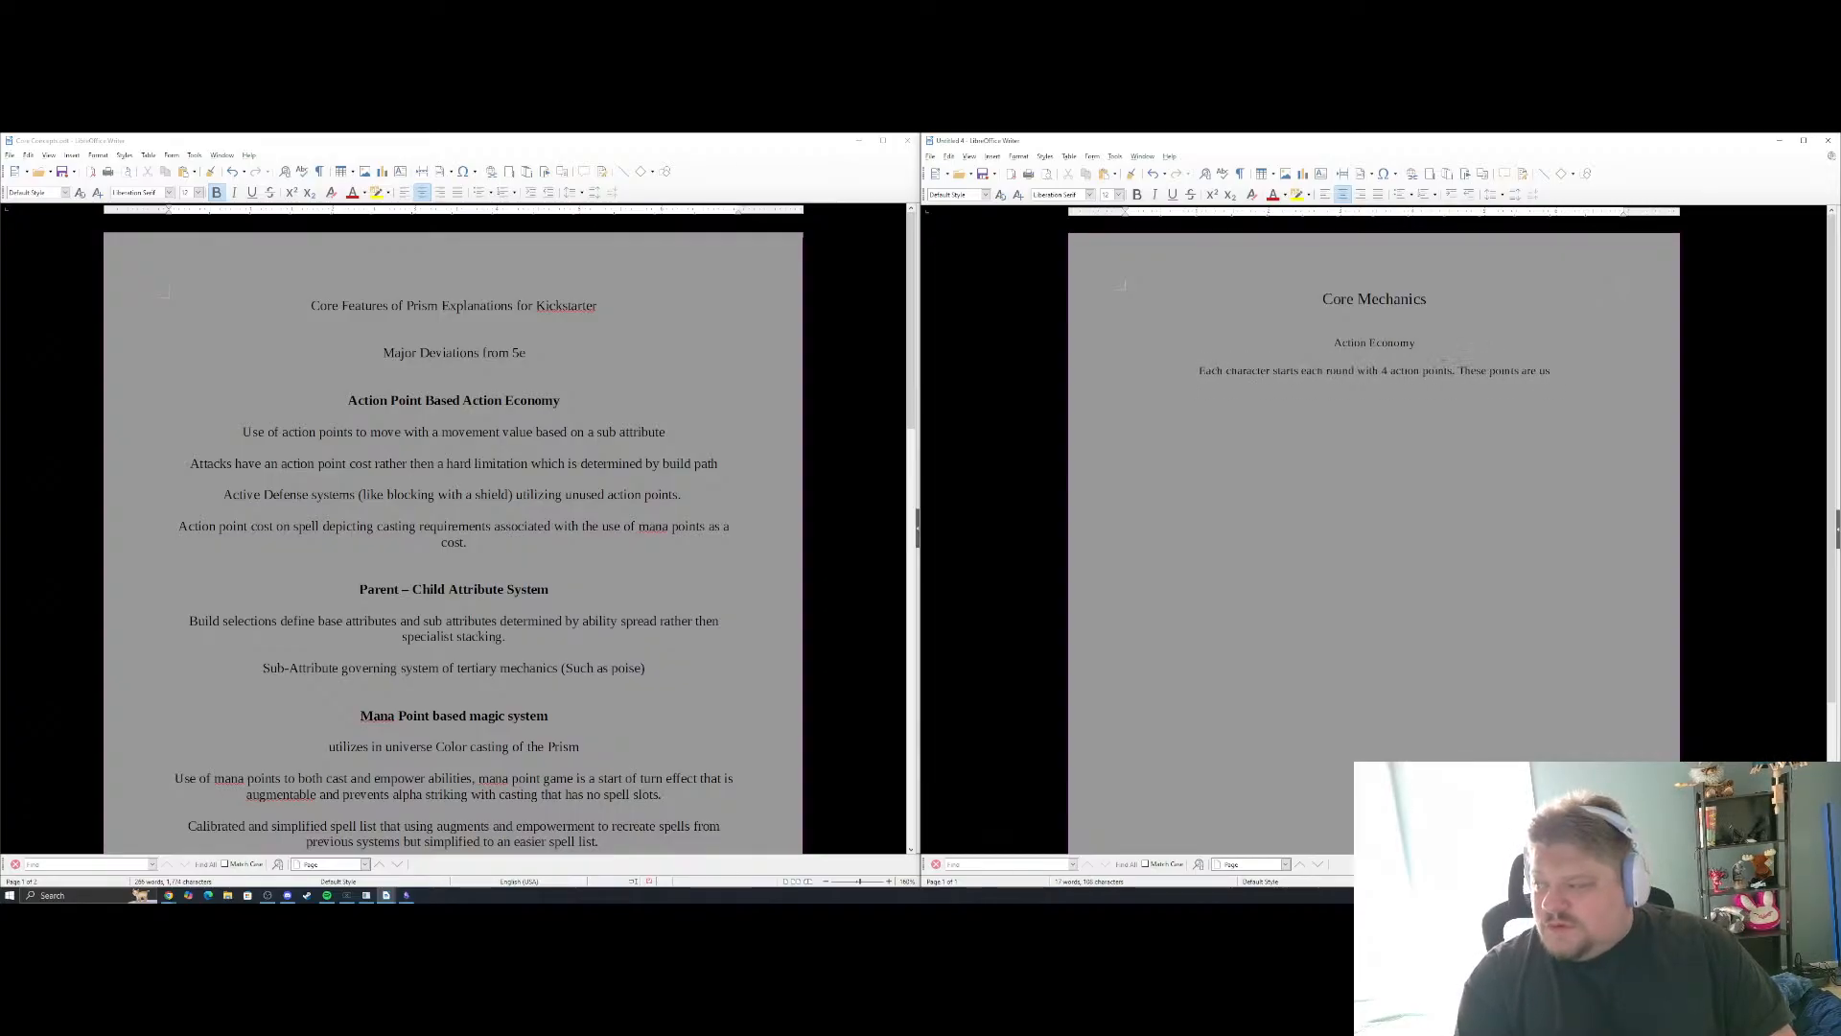
type("spent")
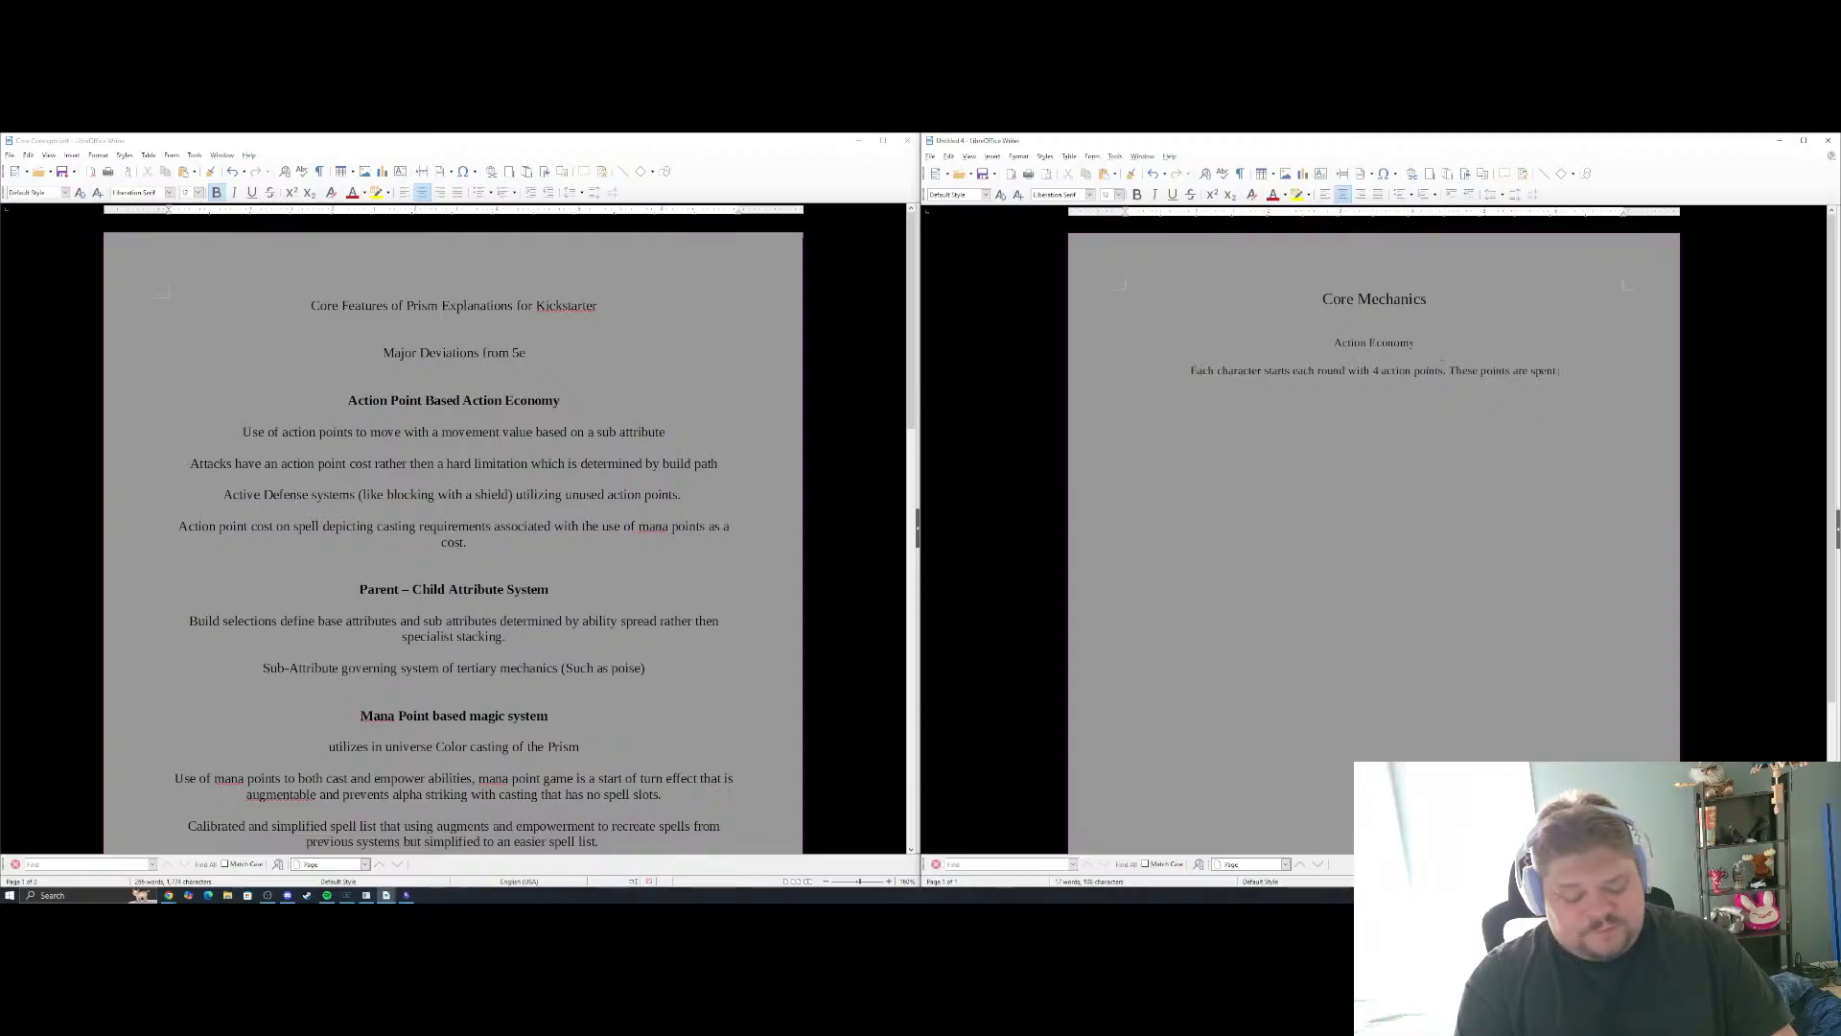
type(" to perform ")
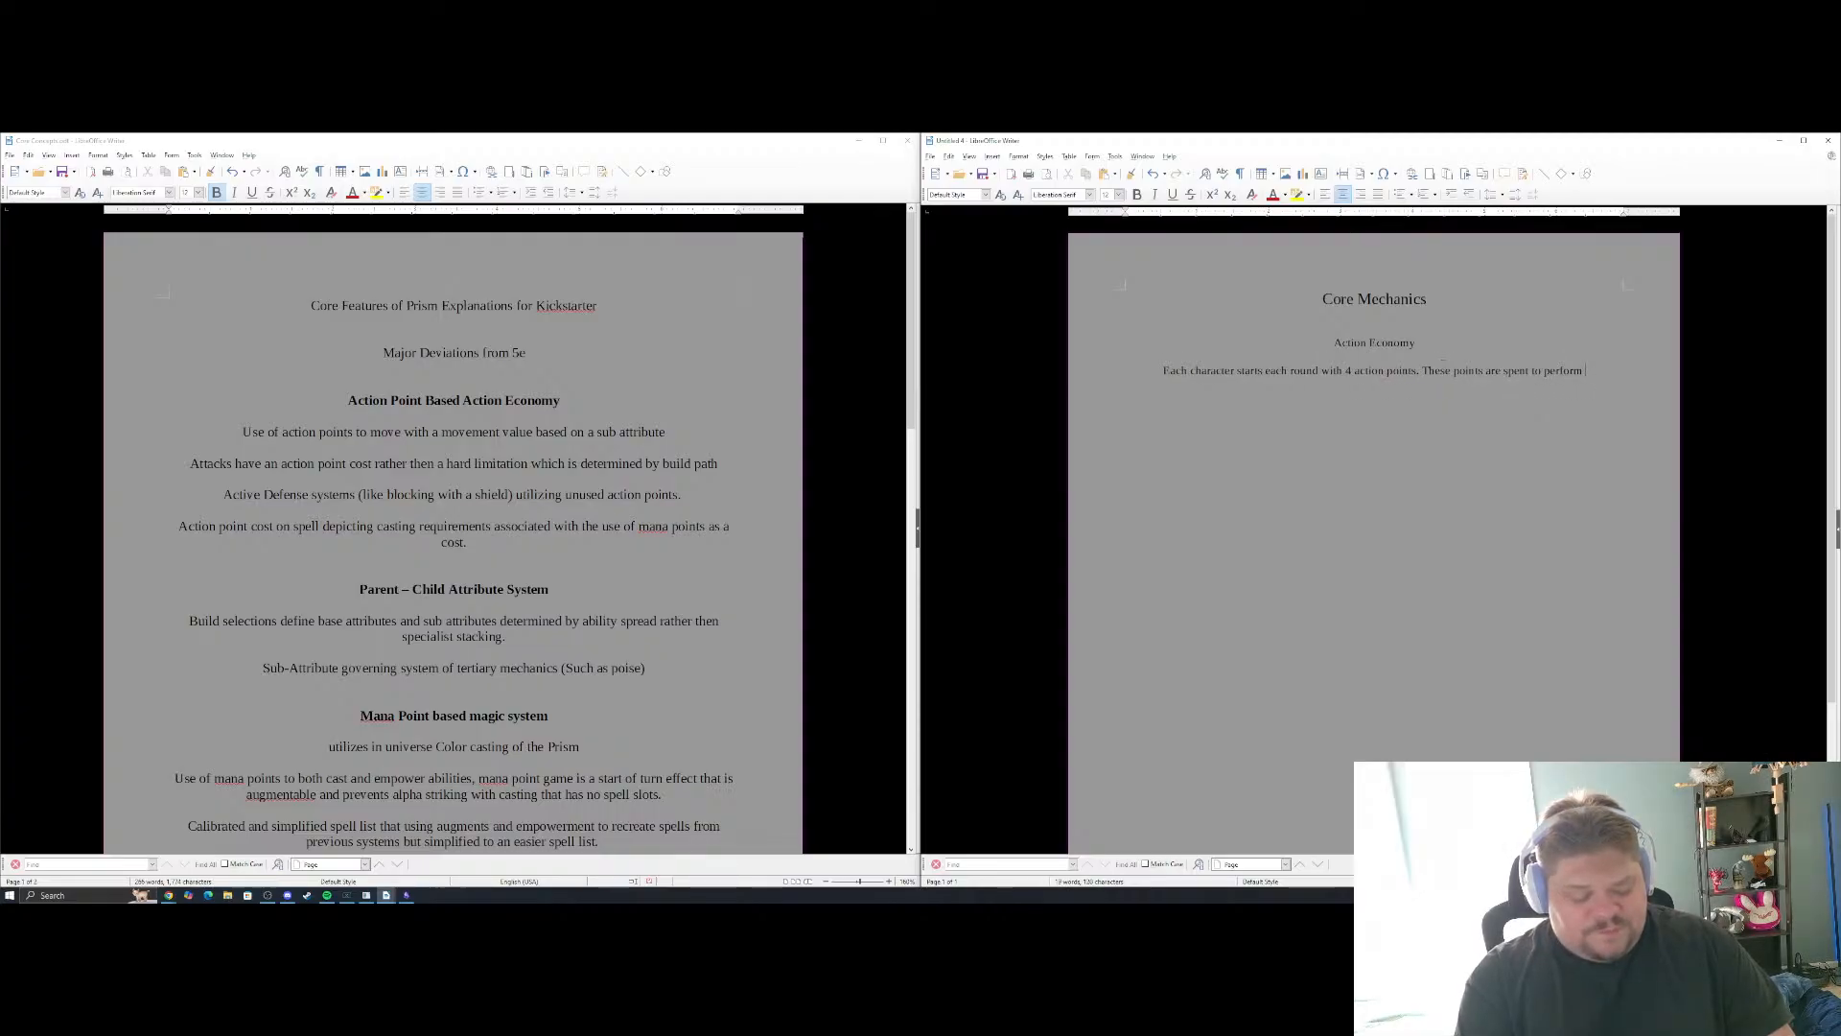
type("varioius actions")
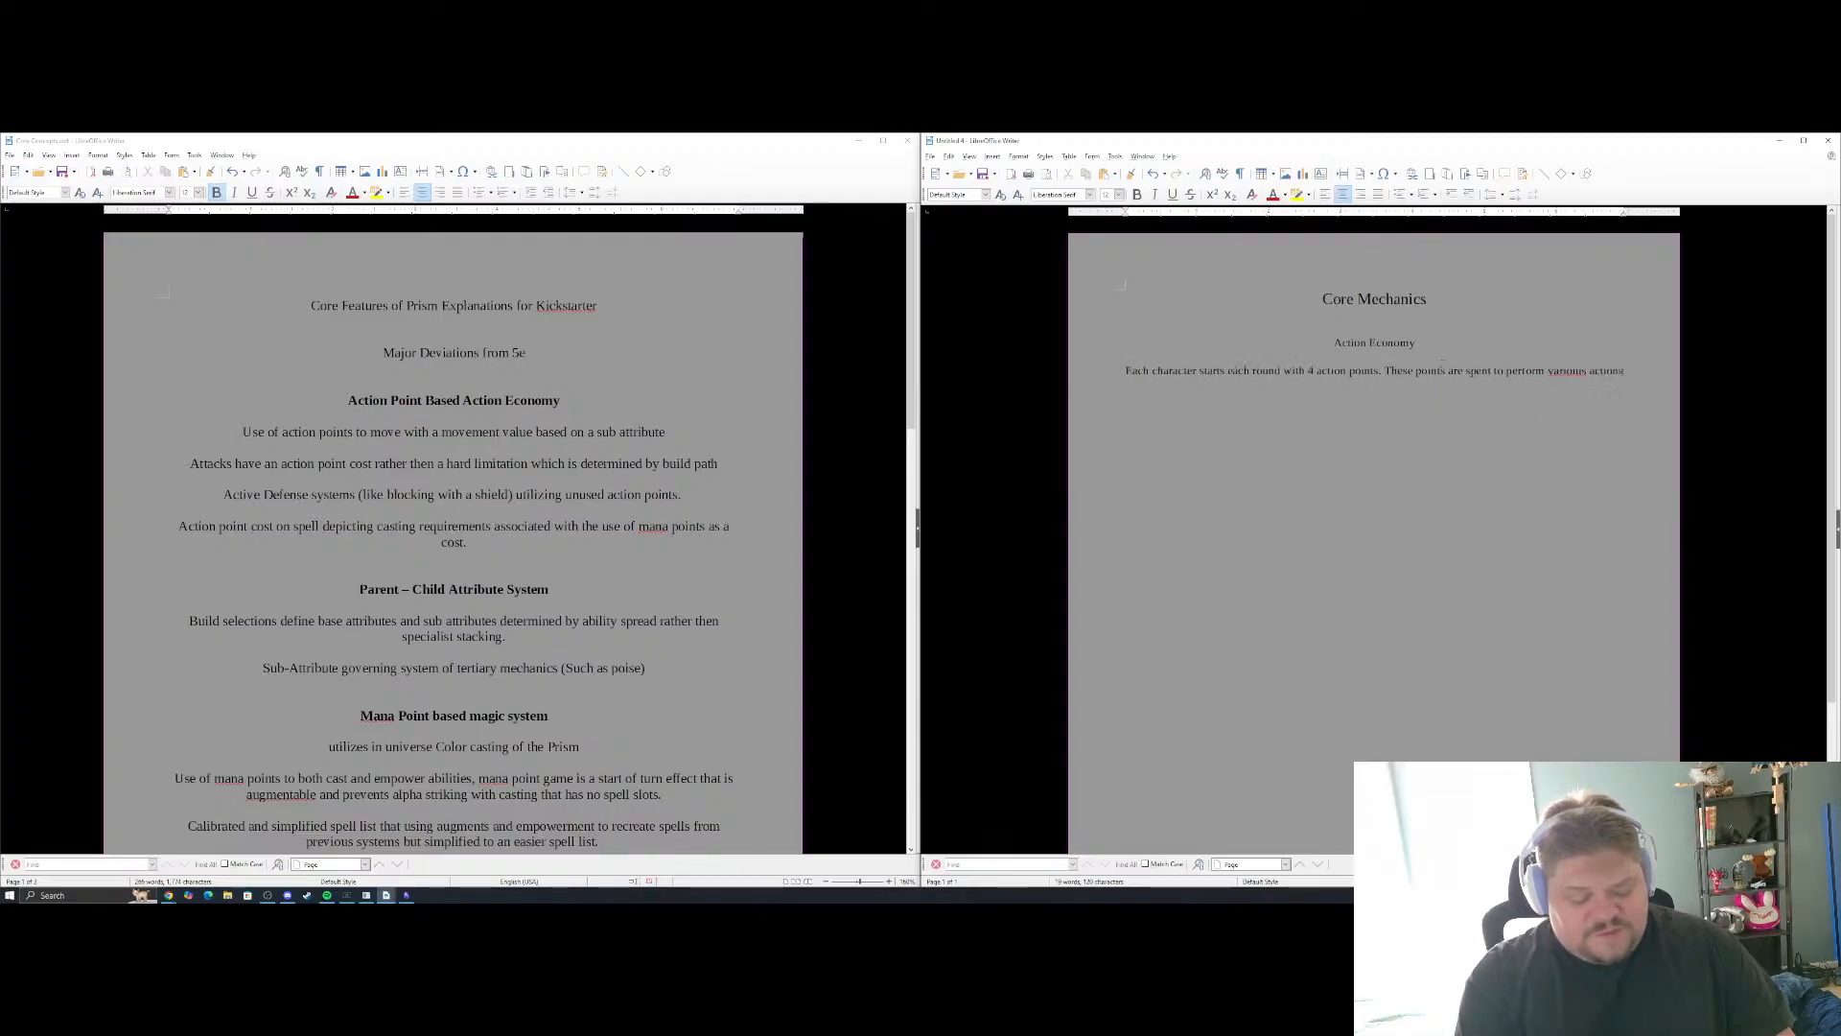
type(" throughout the")
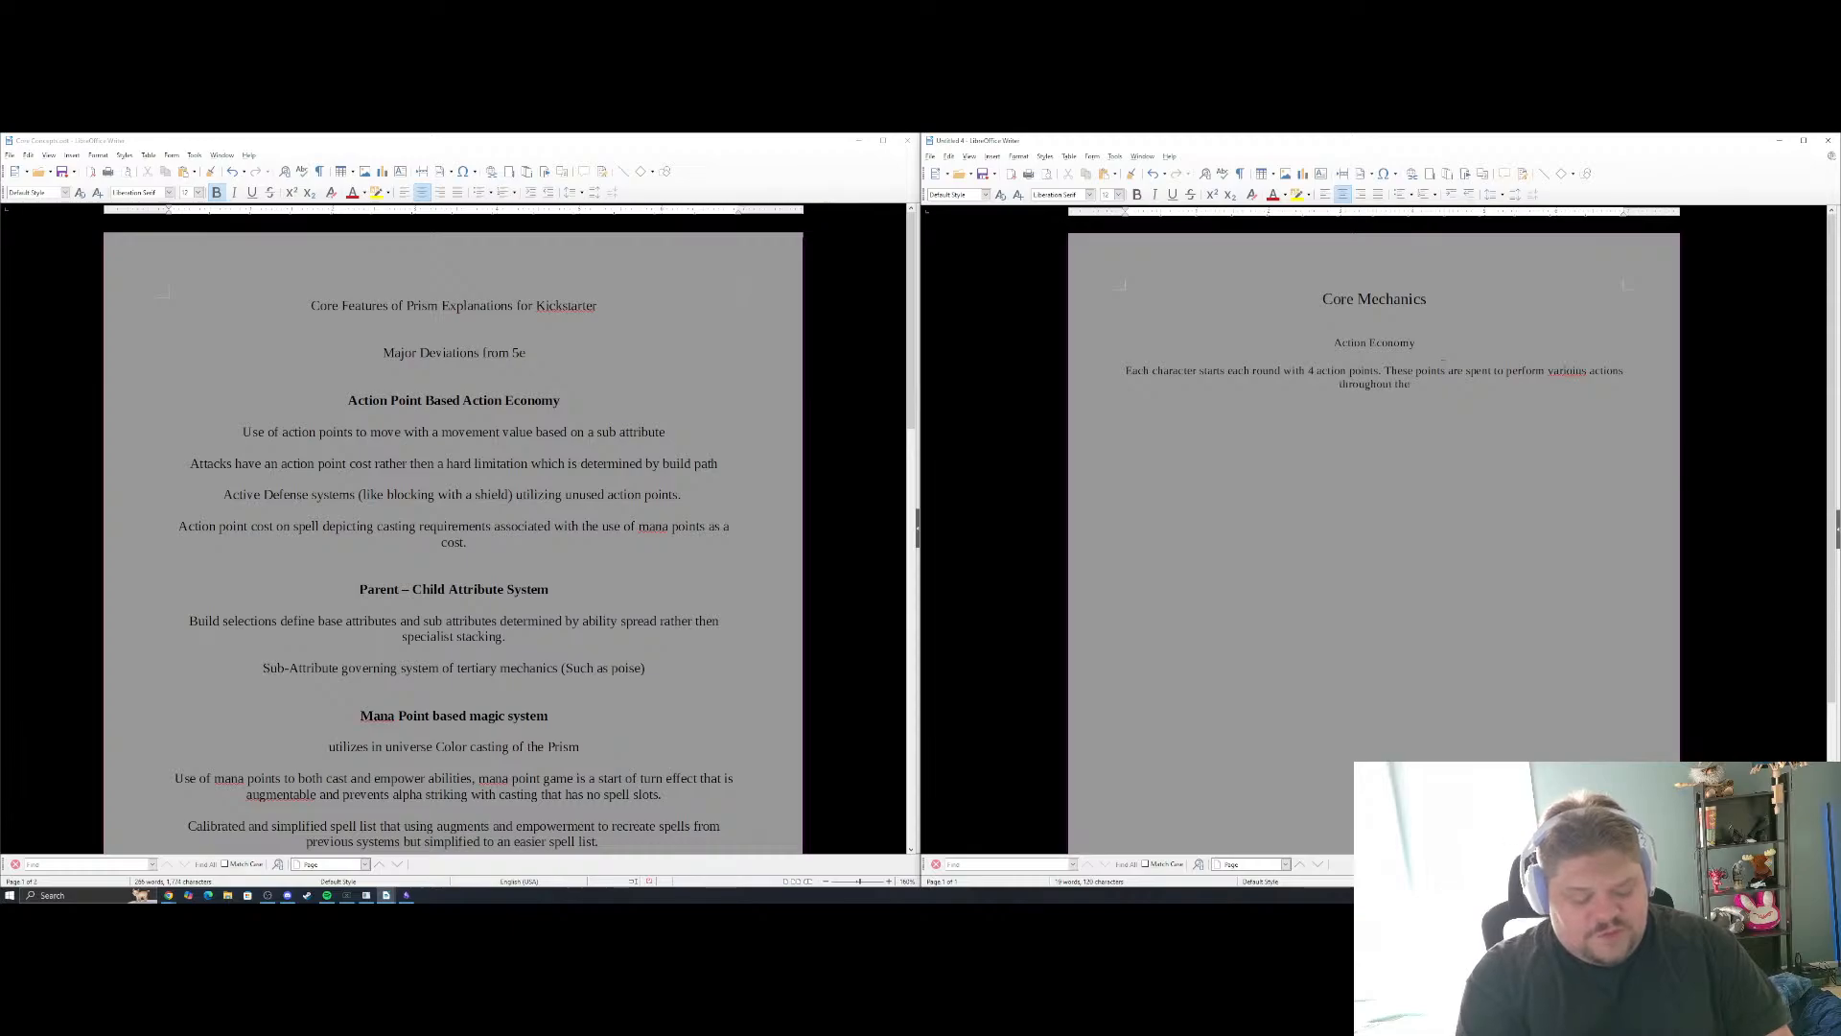
key("BackSpace")
key("BackSpace")
key("BackSpace")
key("BackSpace")
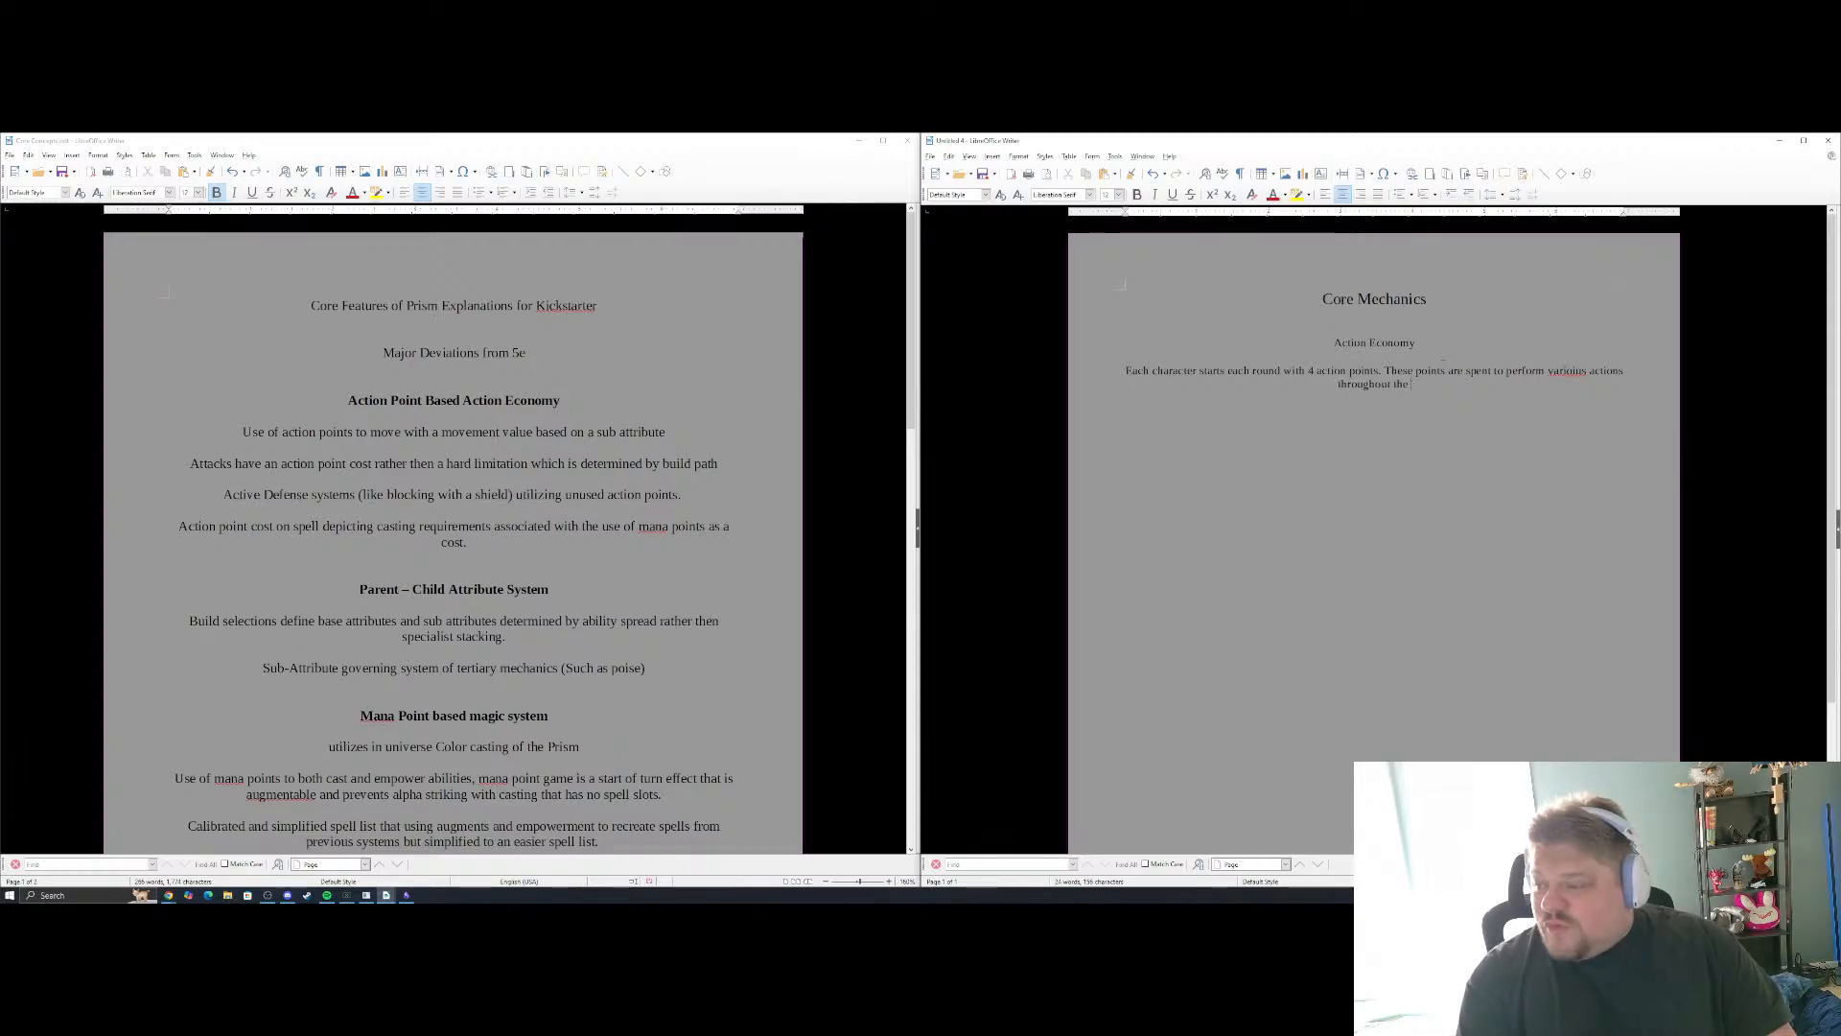
type("round.")
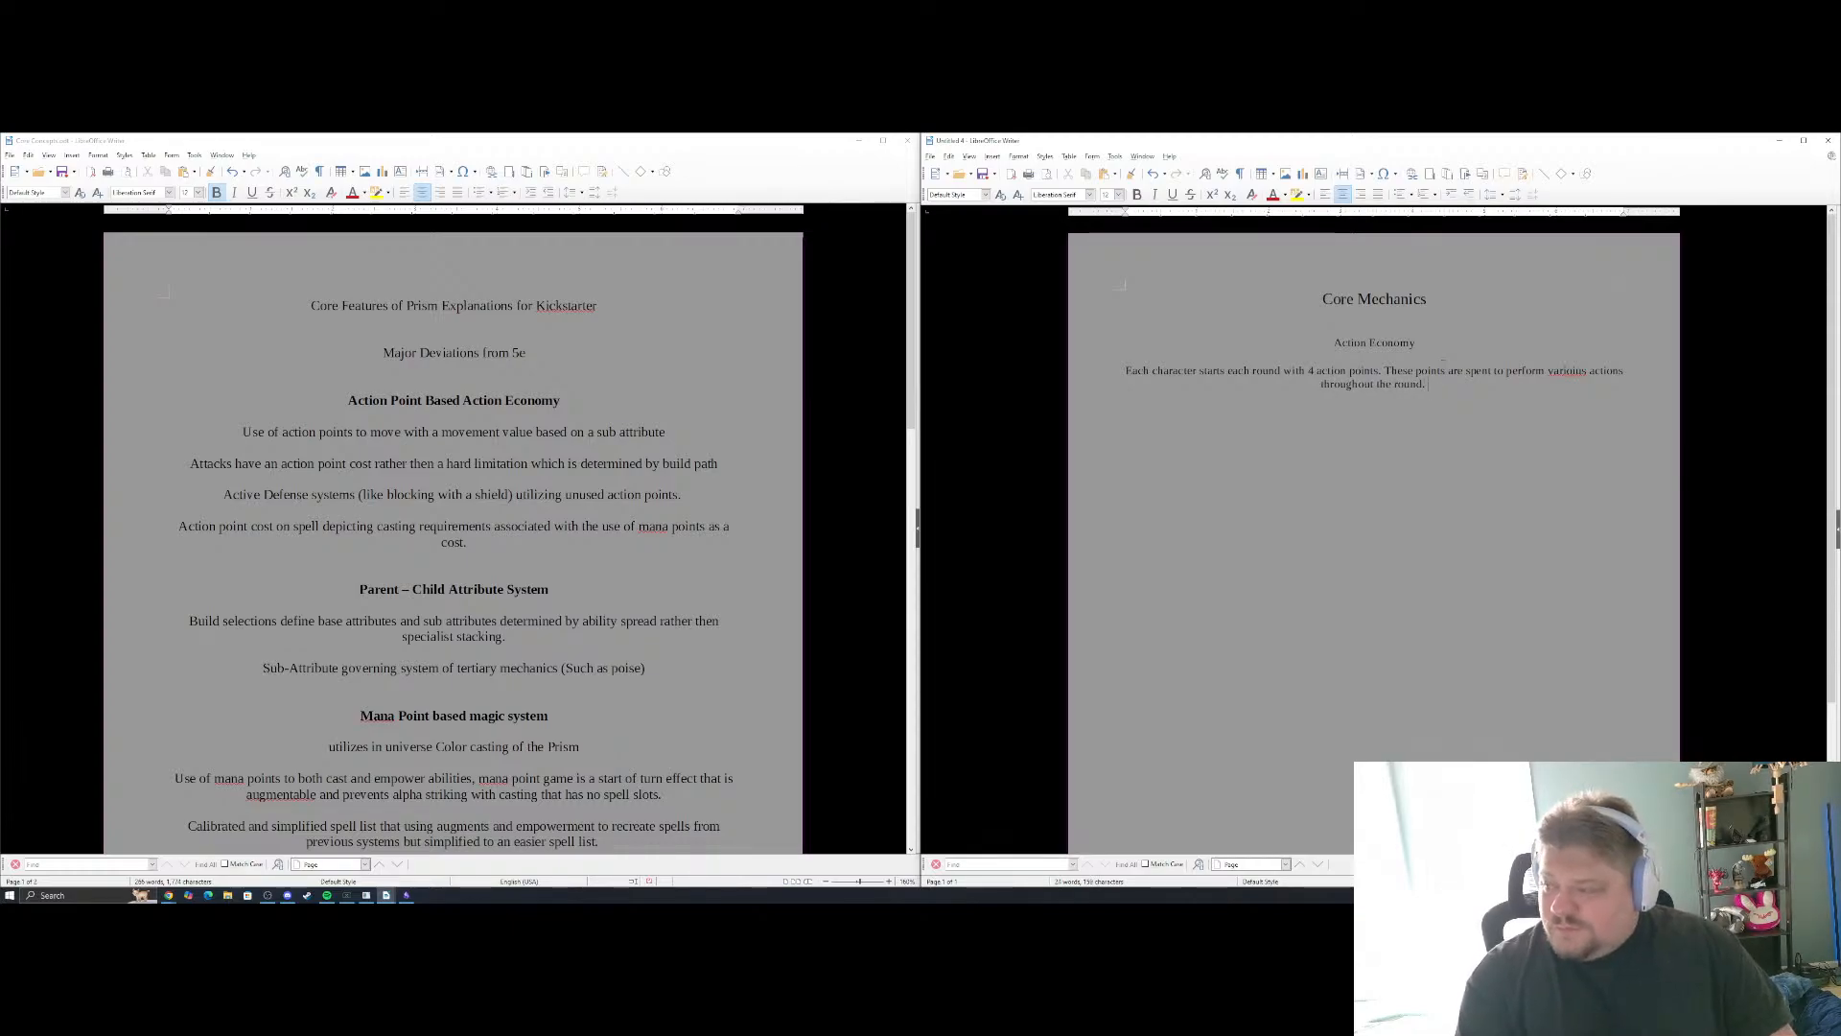
type(" These ac")
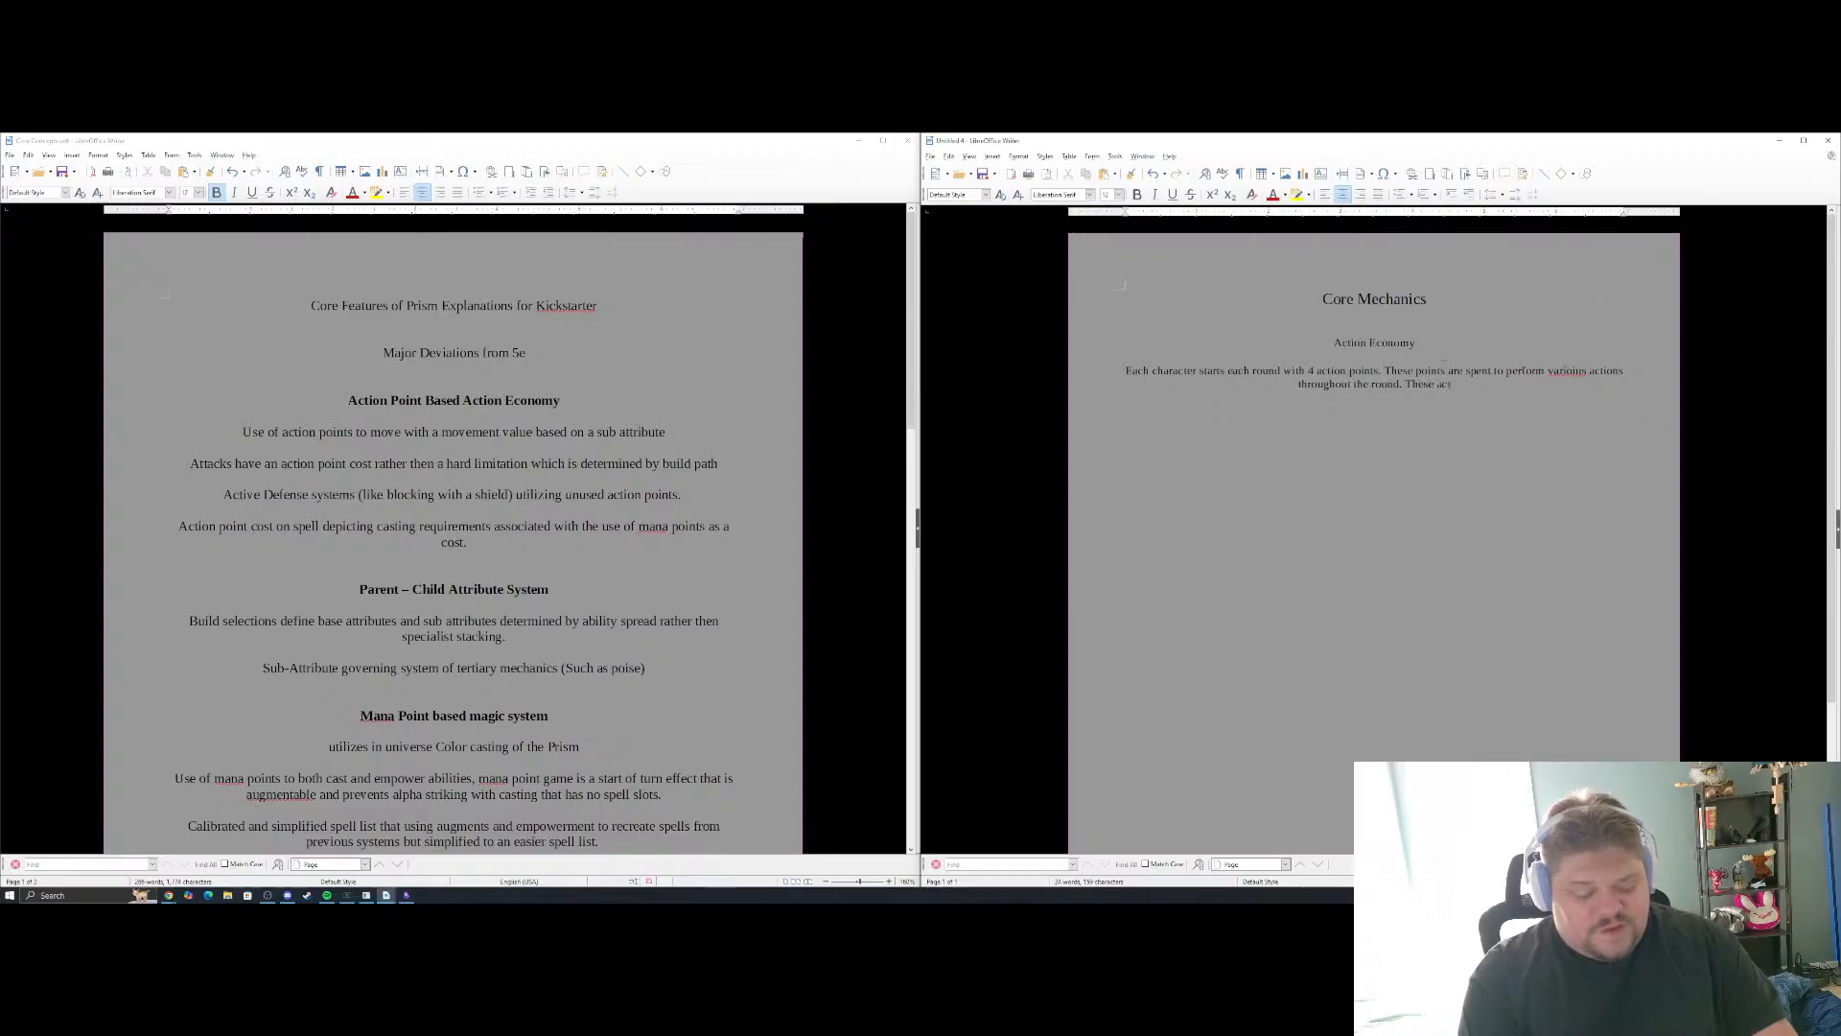
type("tion points re")
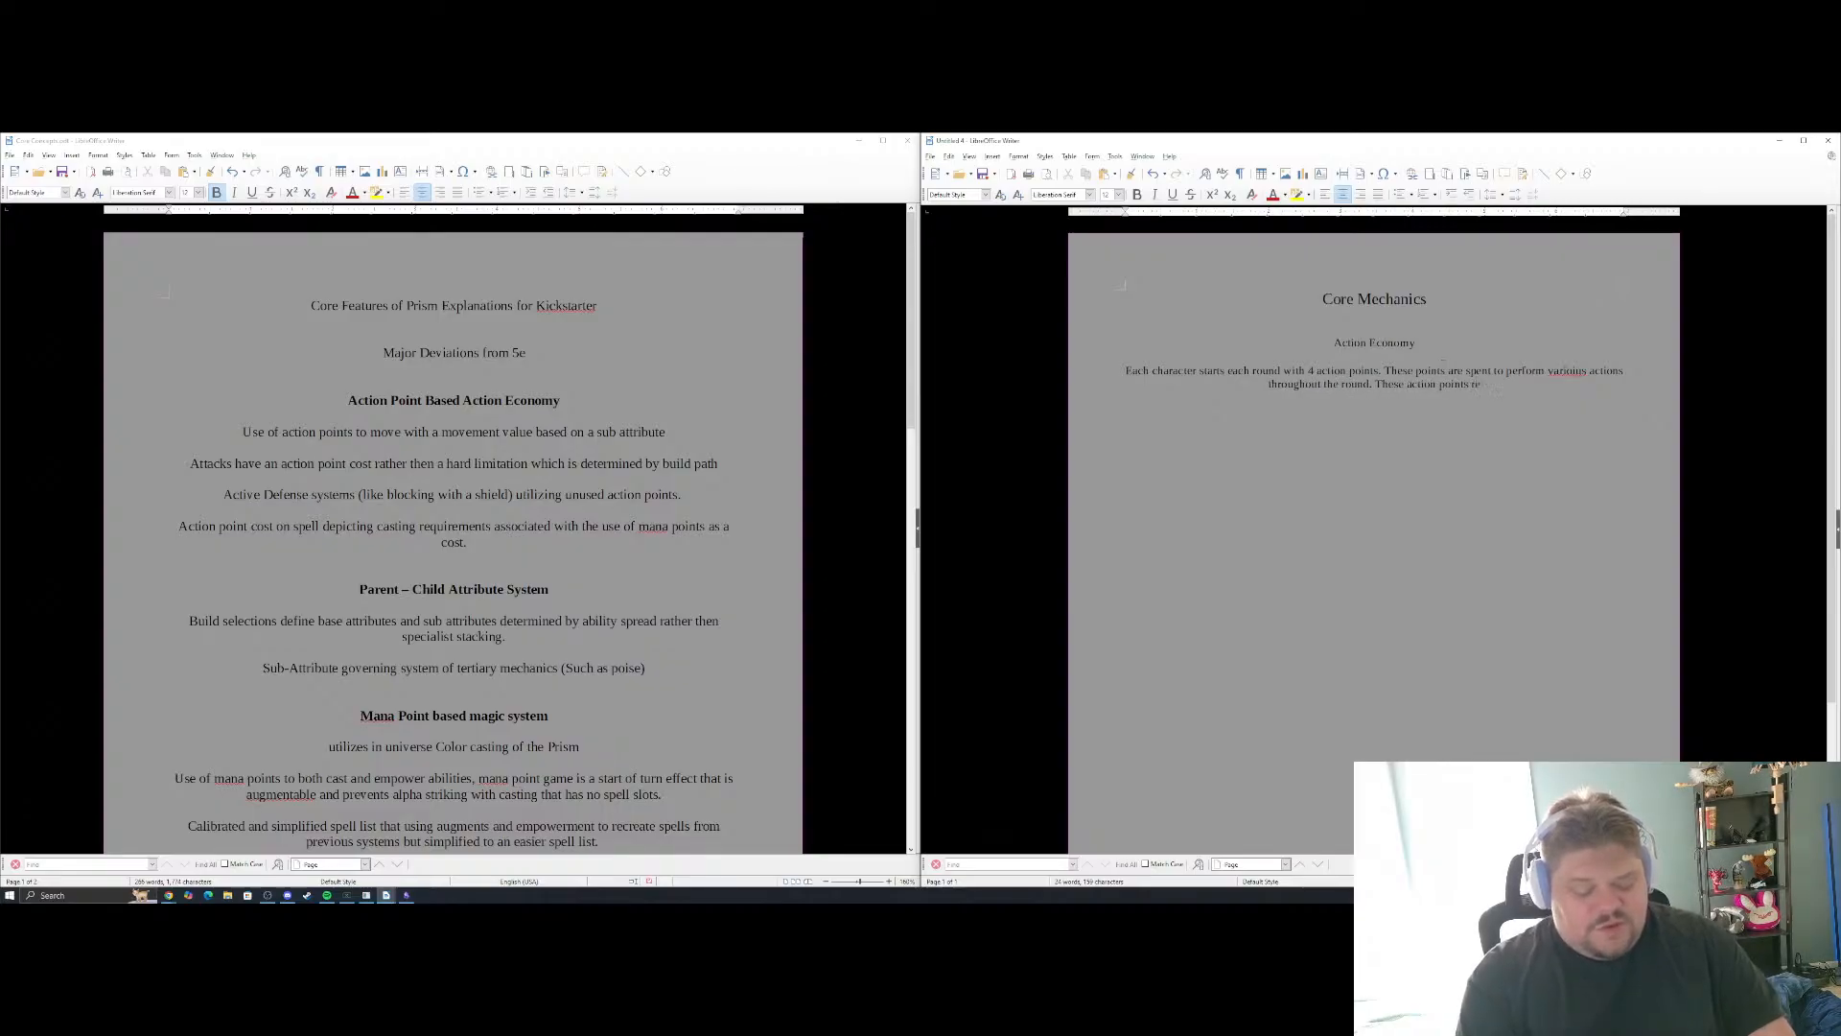
type("fresh at th")
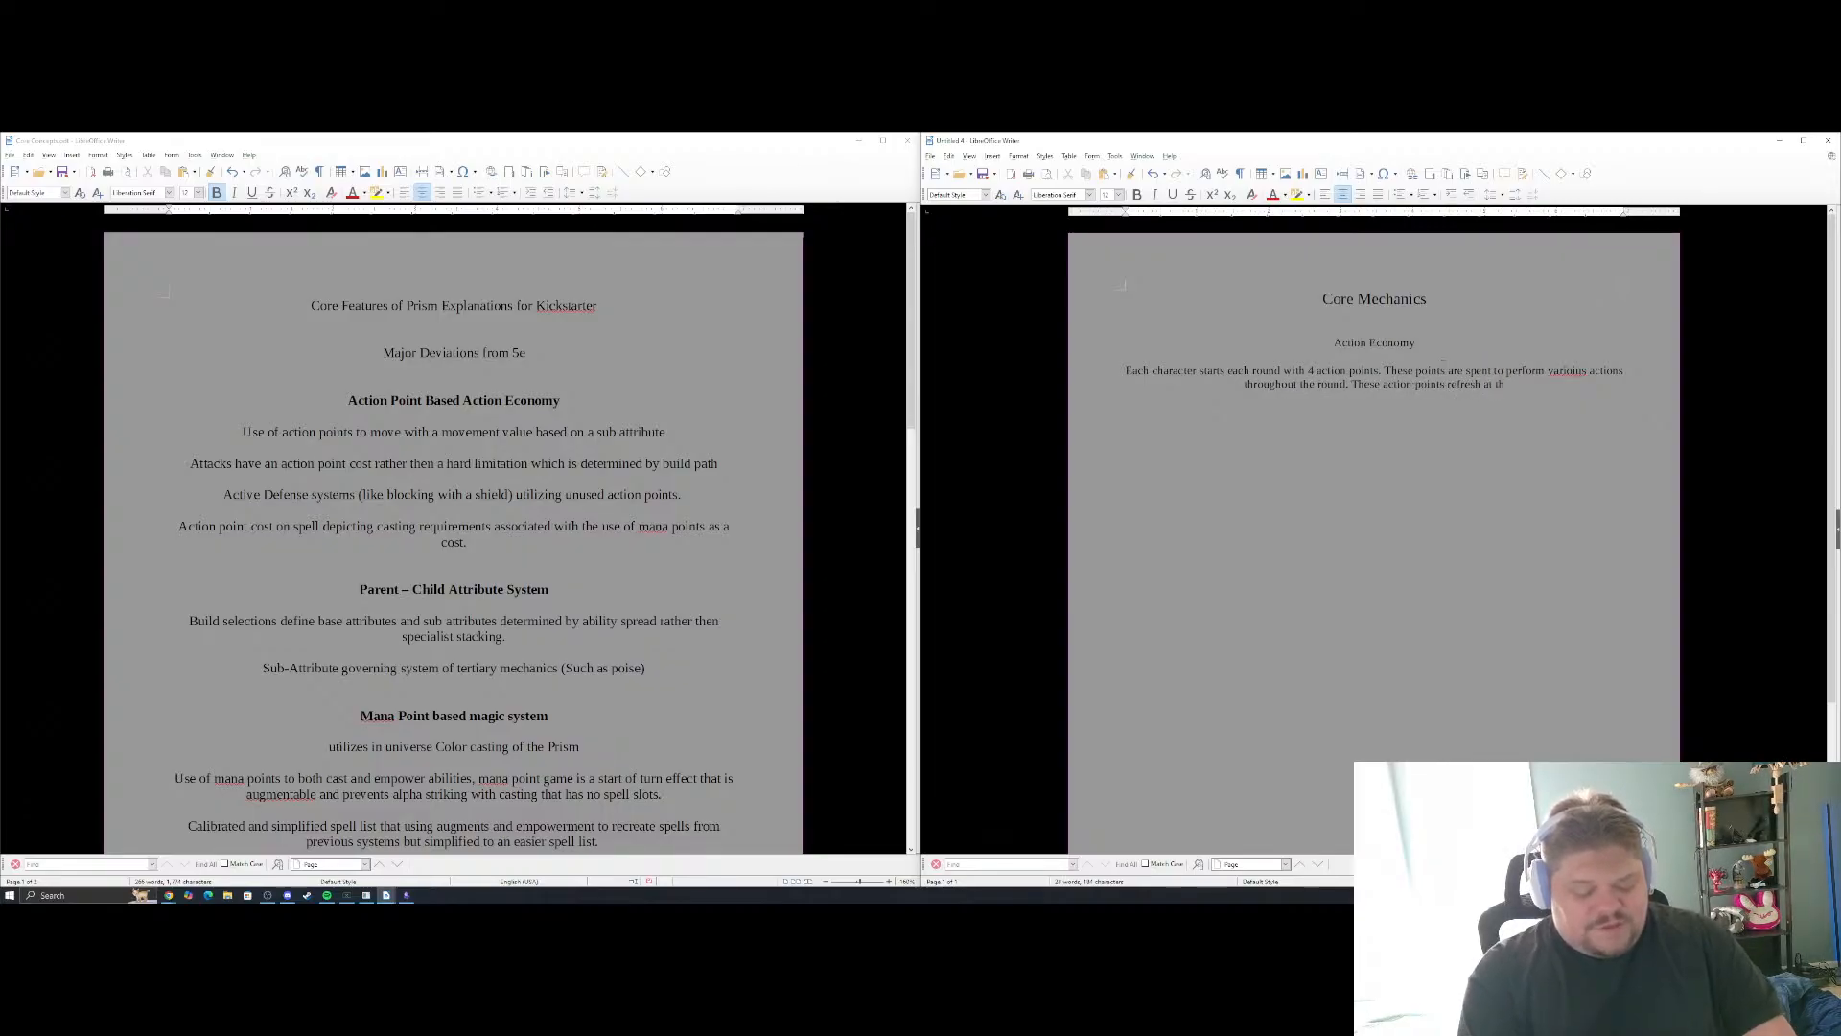
type("e start of ")
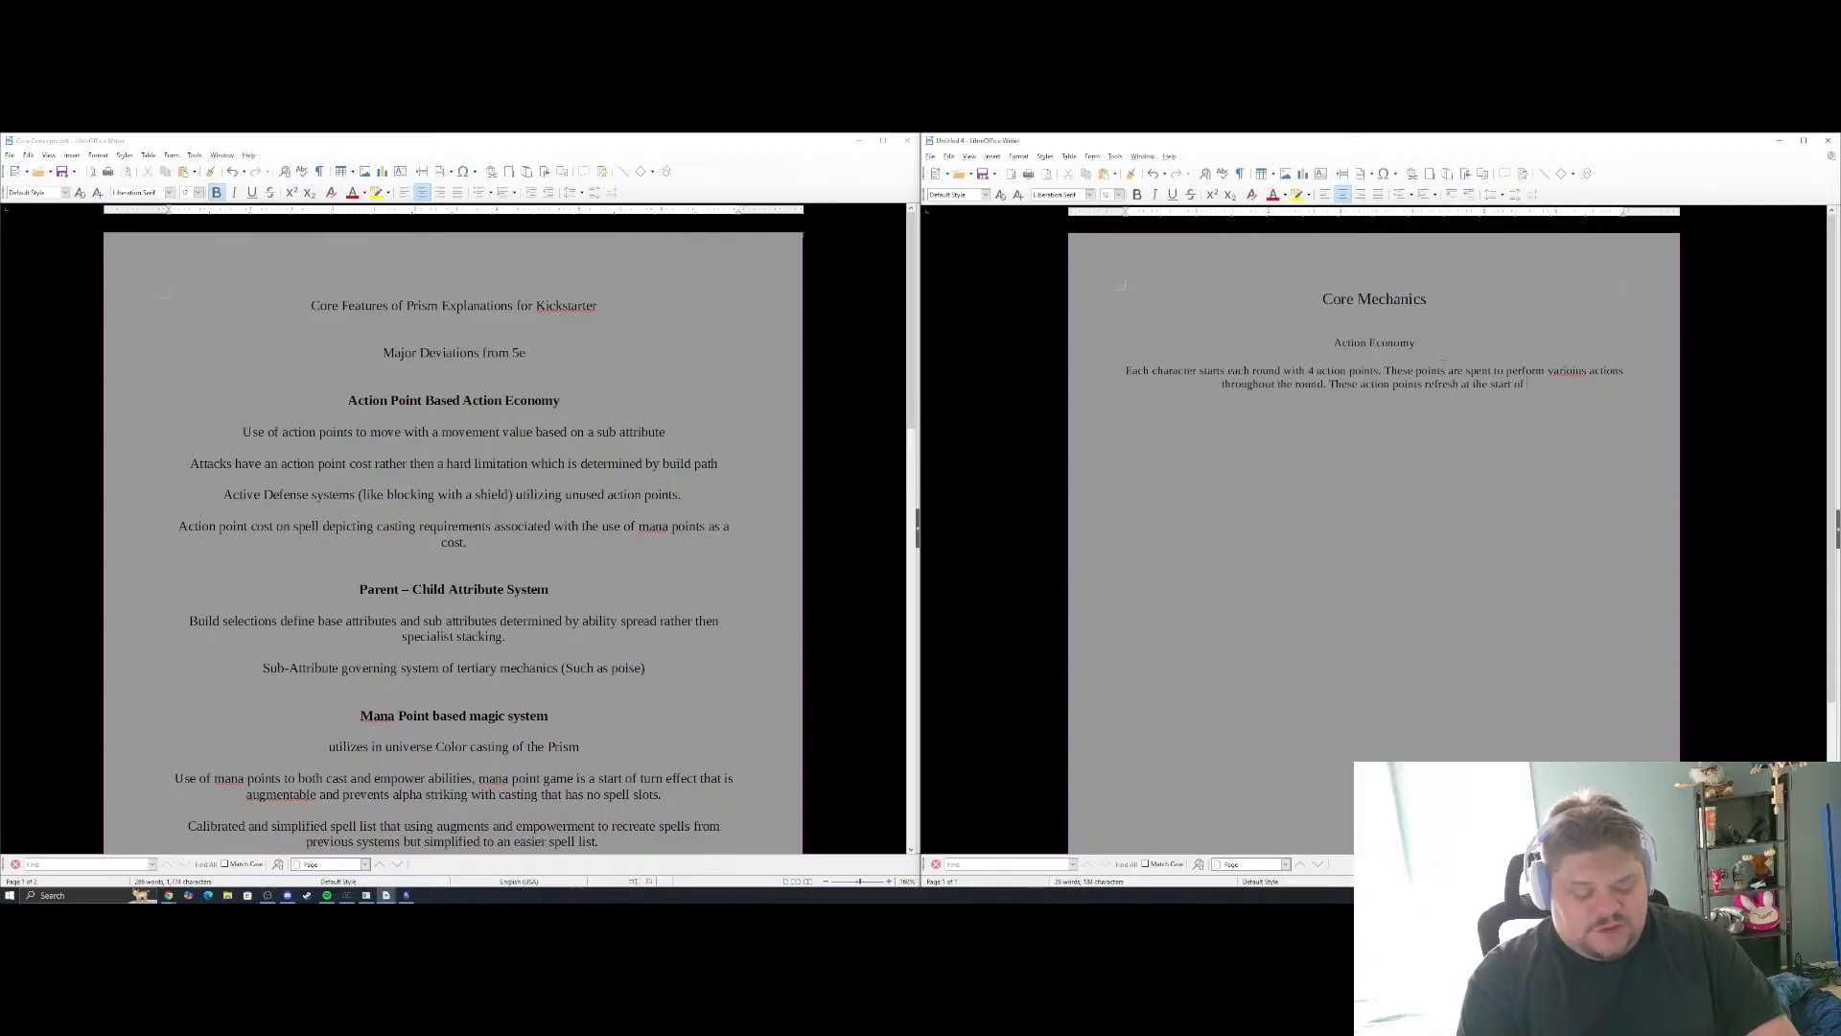
type("t")
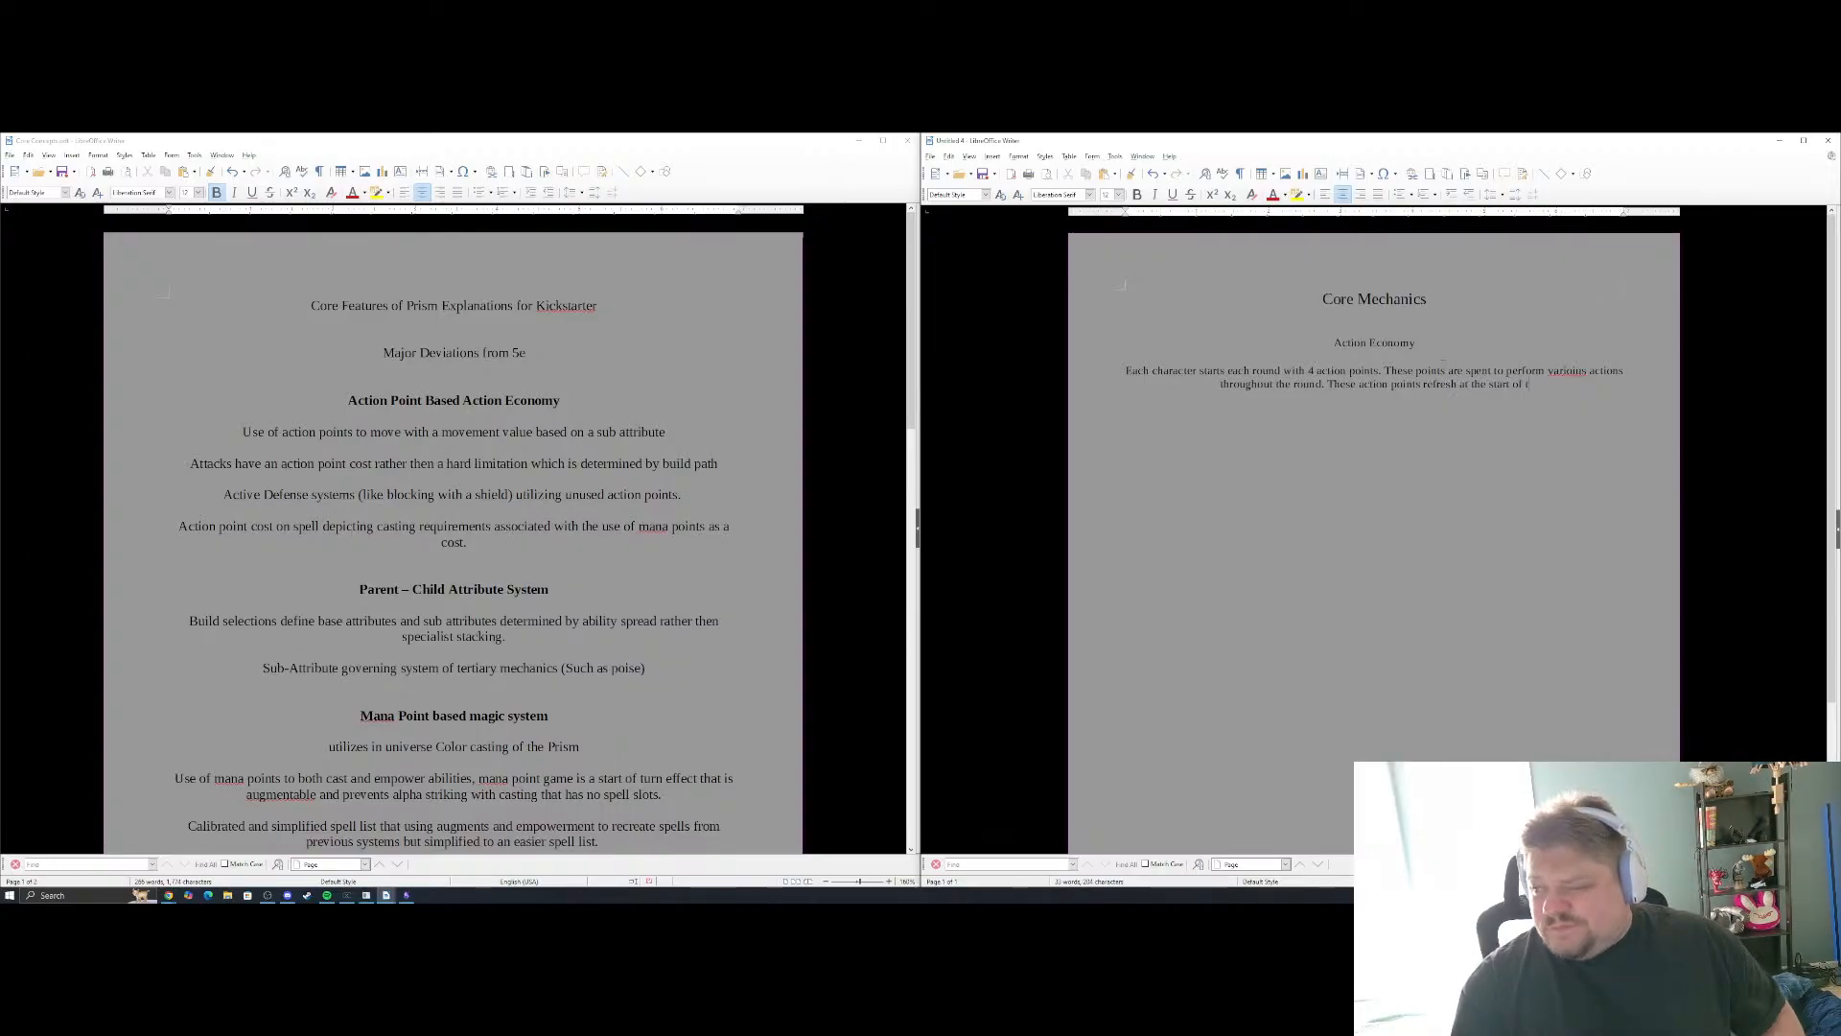
type("he round.")
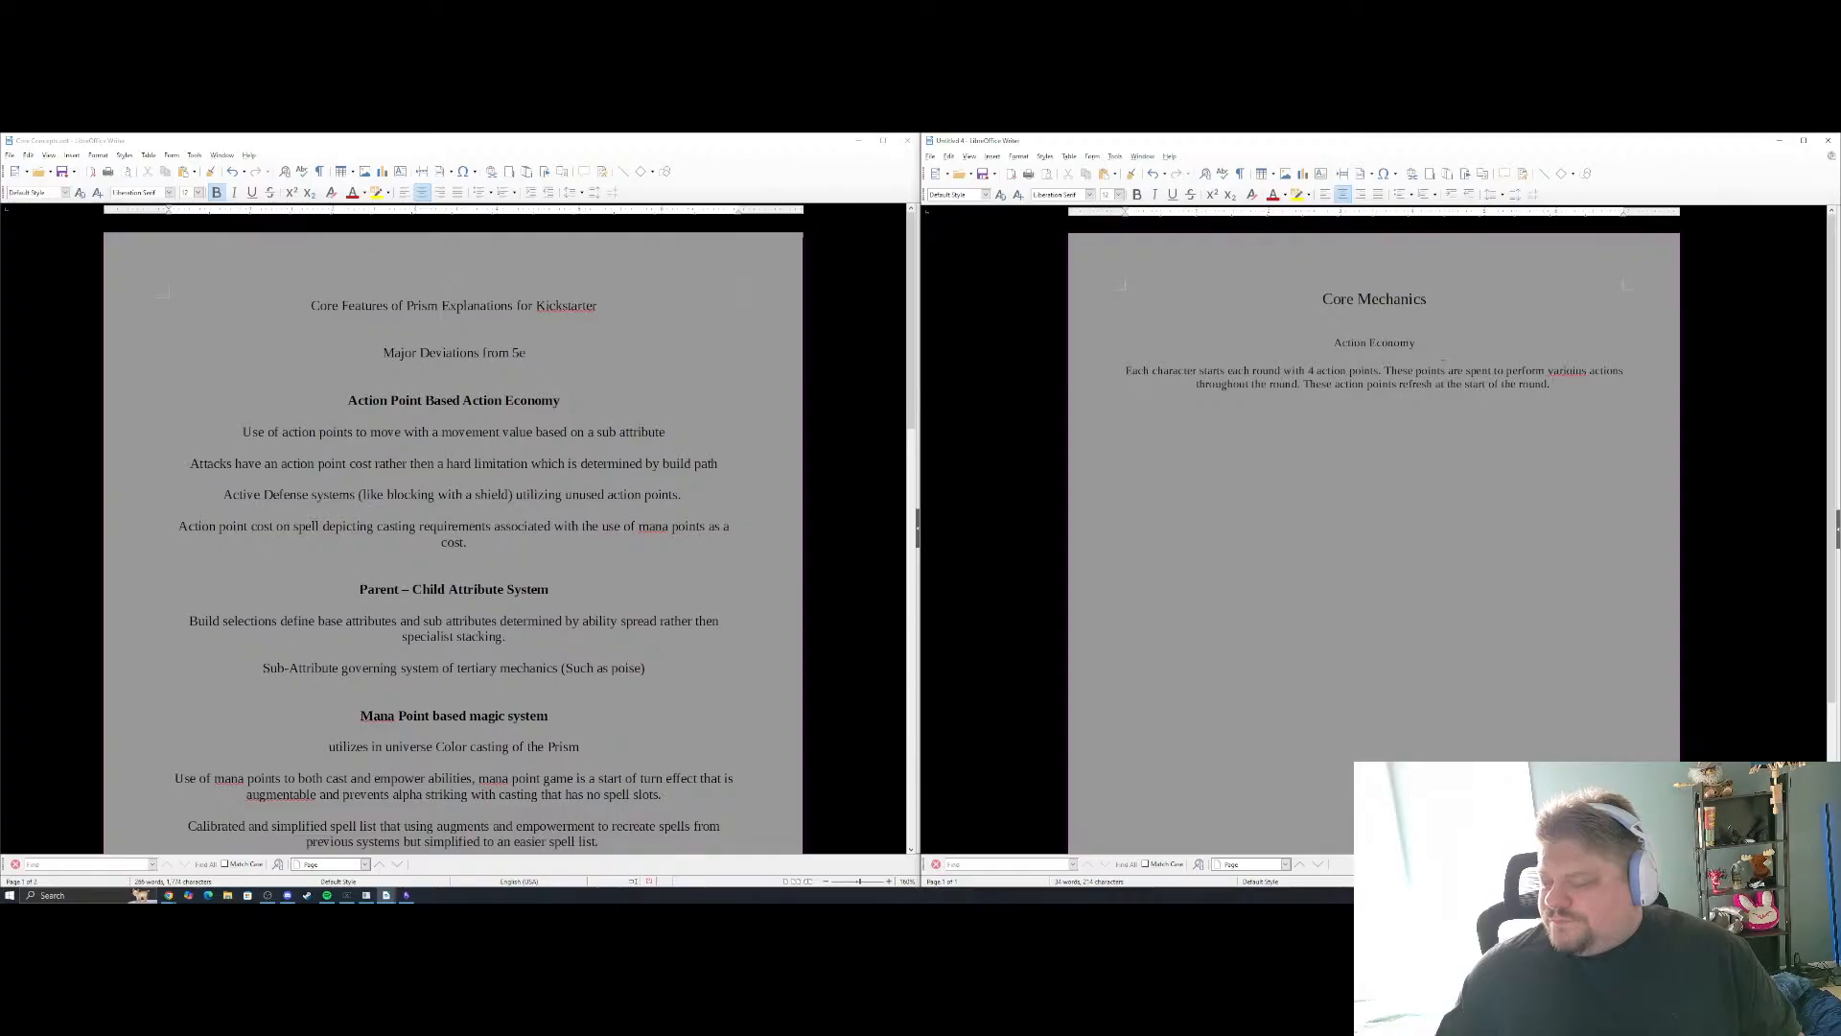
Add the sentence "These action points refresh at the start of the round." and correct the paragraph's misspelled word to "various"
right_click(1563, 371)
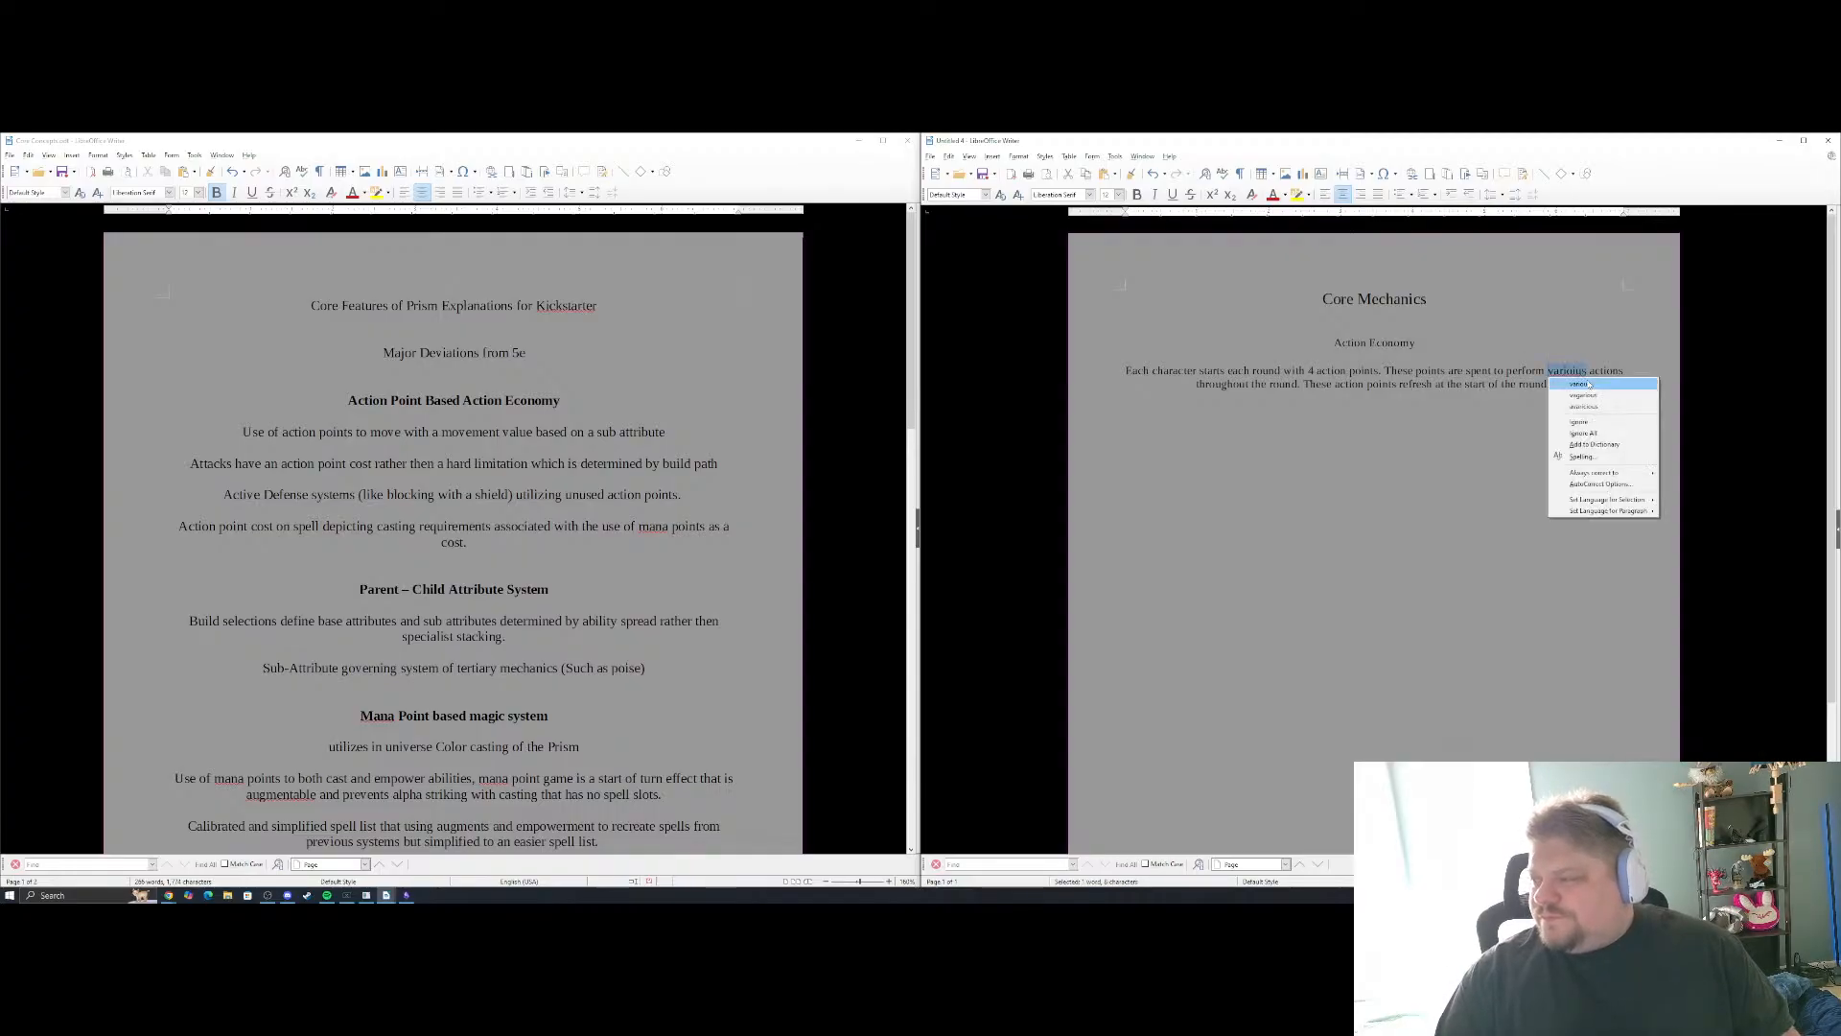
left_click(1564, 382)
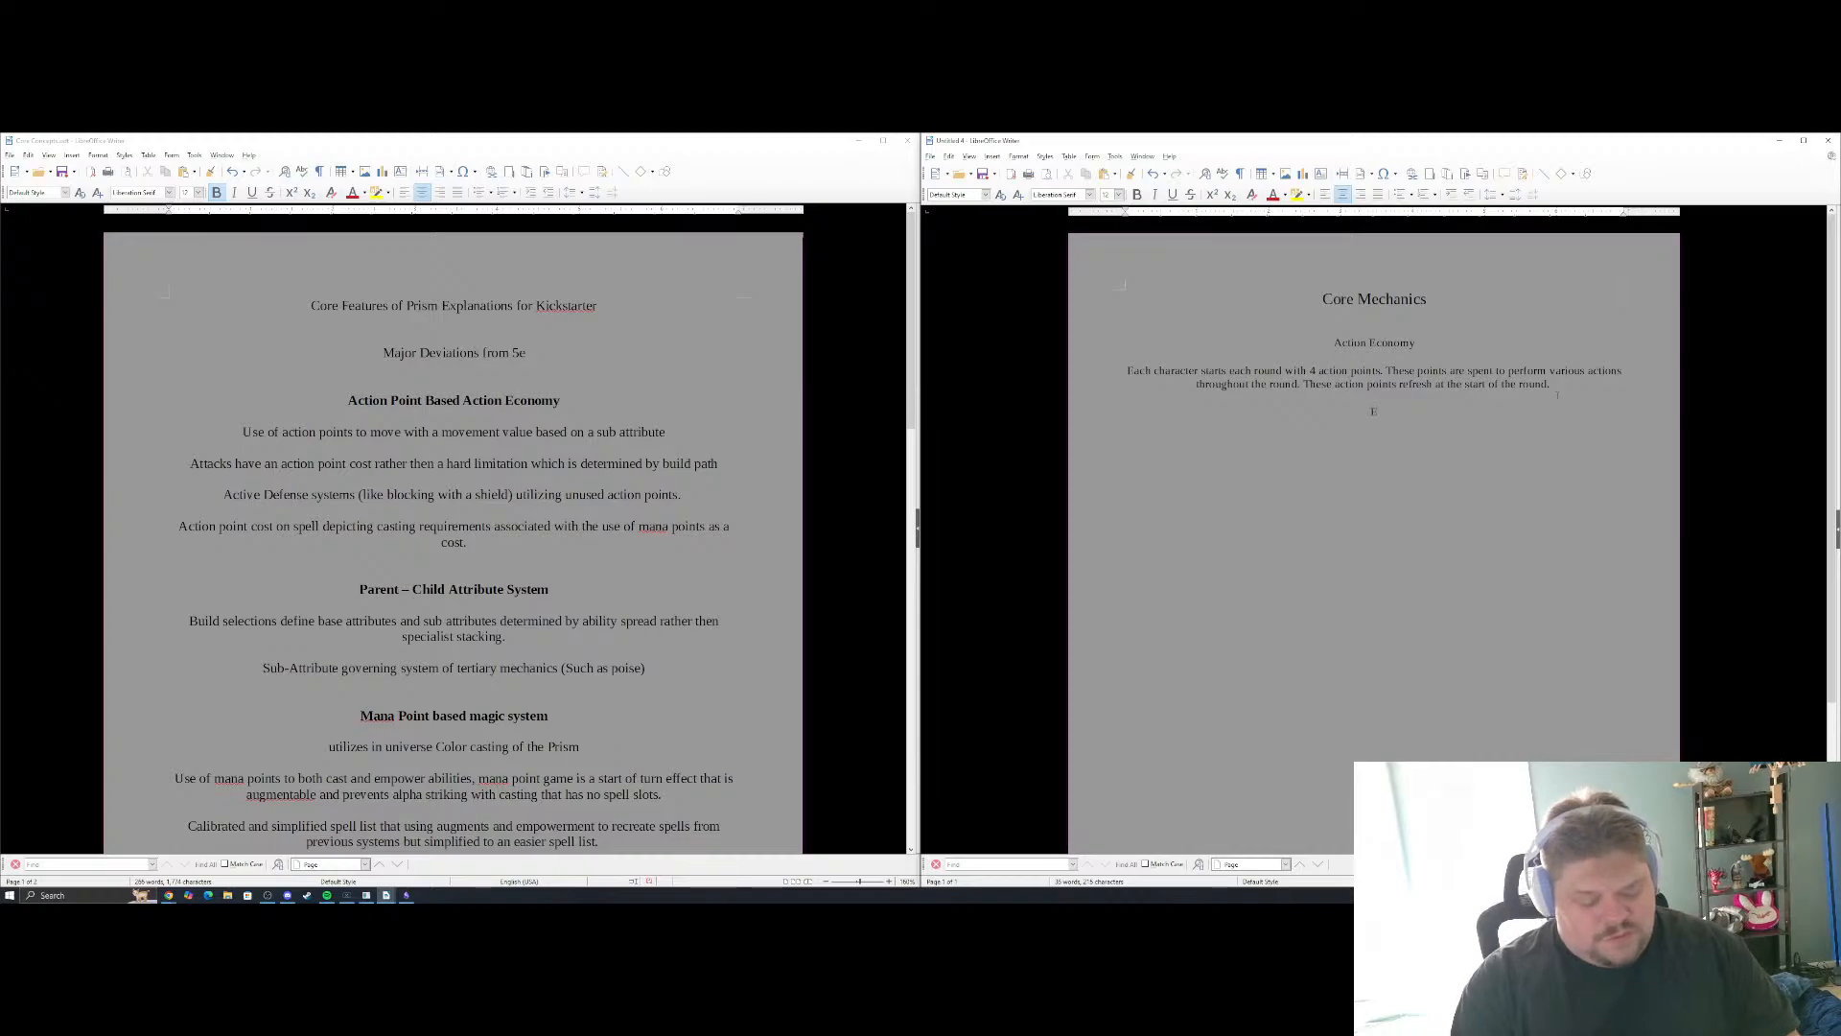
Start a new line below the Action Economy paragraph reading "Example of Actions", with "Actions" capitalized and punctuation at the end
key("Return")
type("Example of ac")
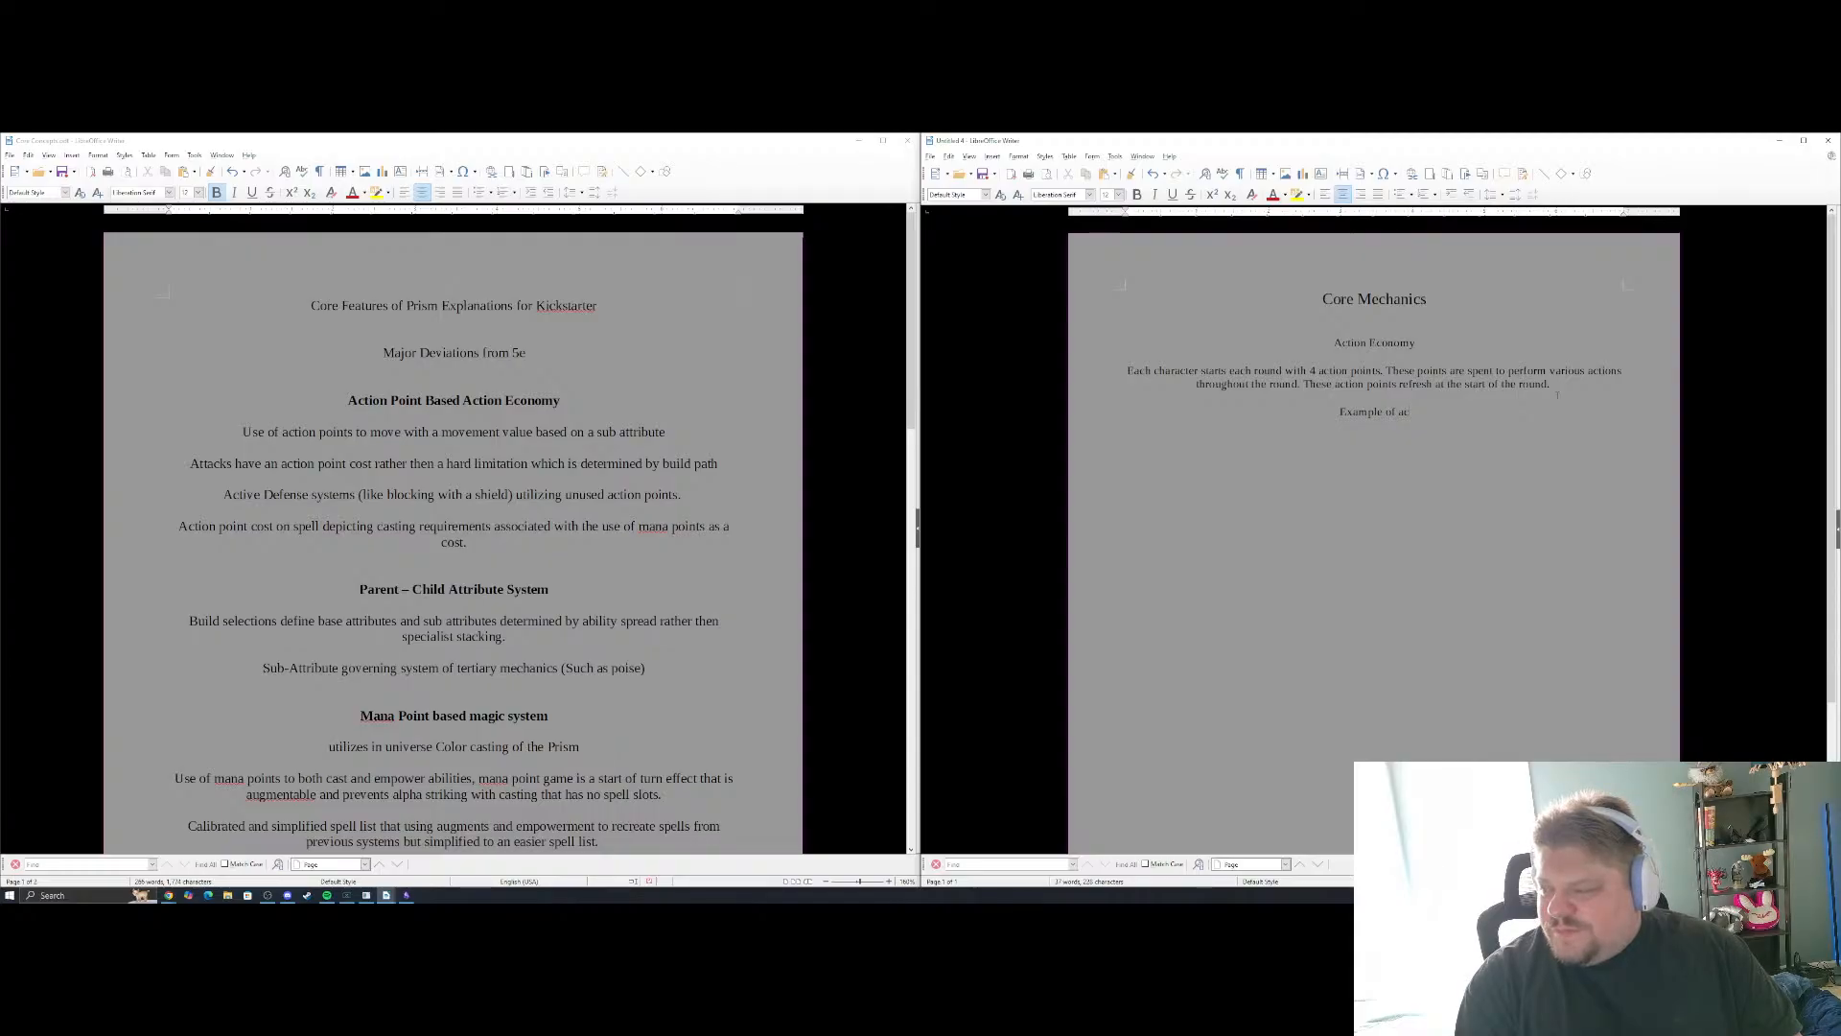
key("BackSpace")
key("BackSpace")
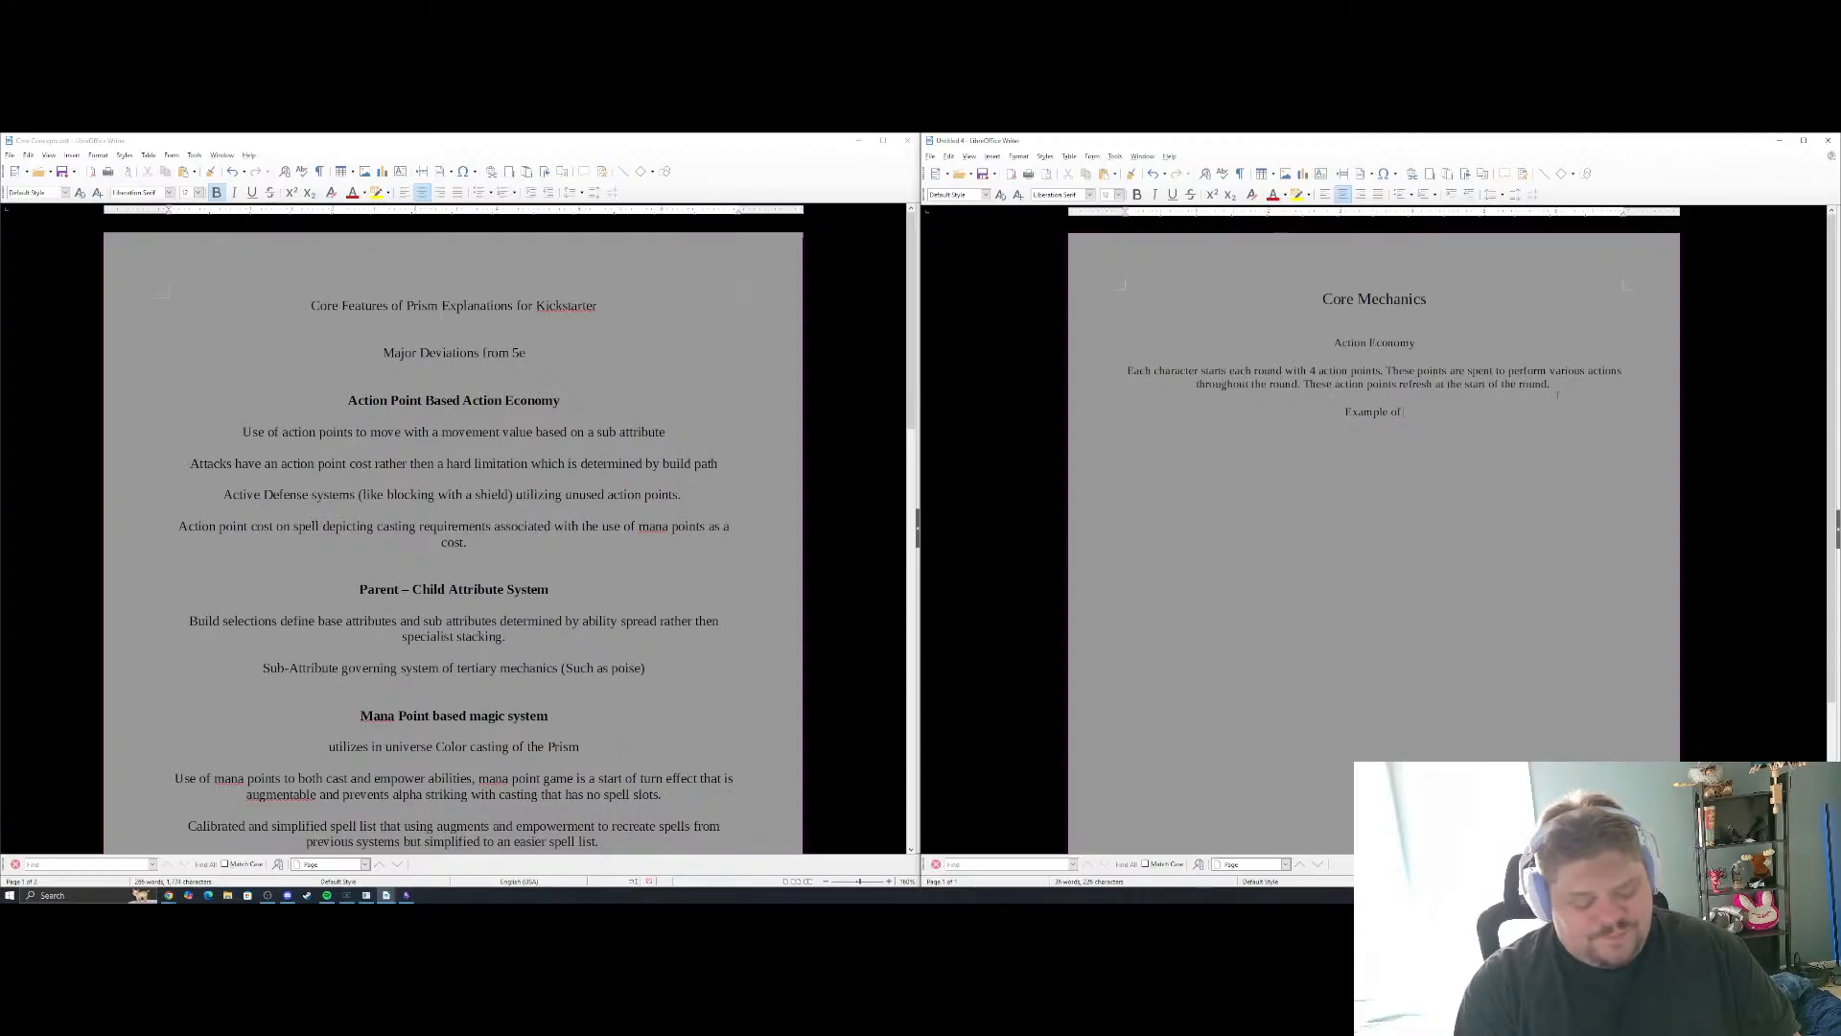
type("ac")
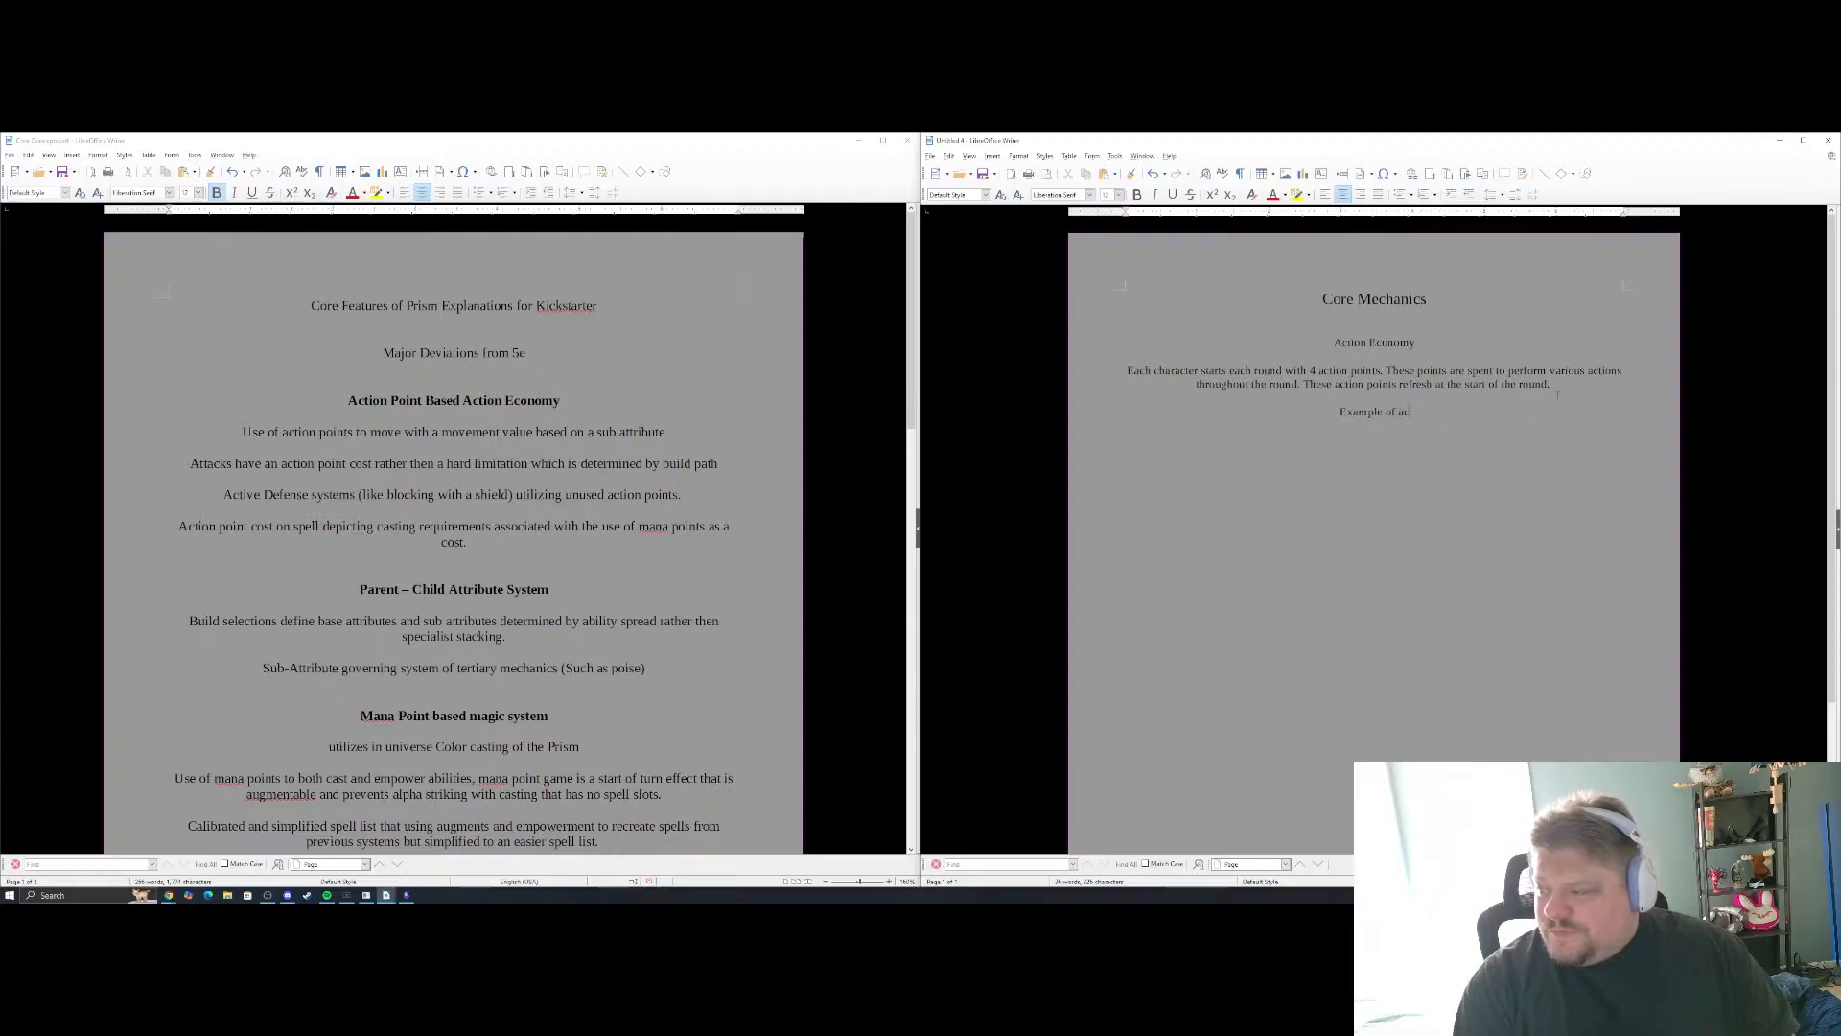
type("tions")
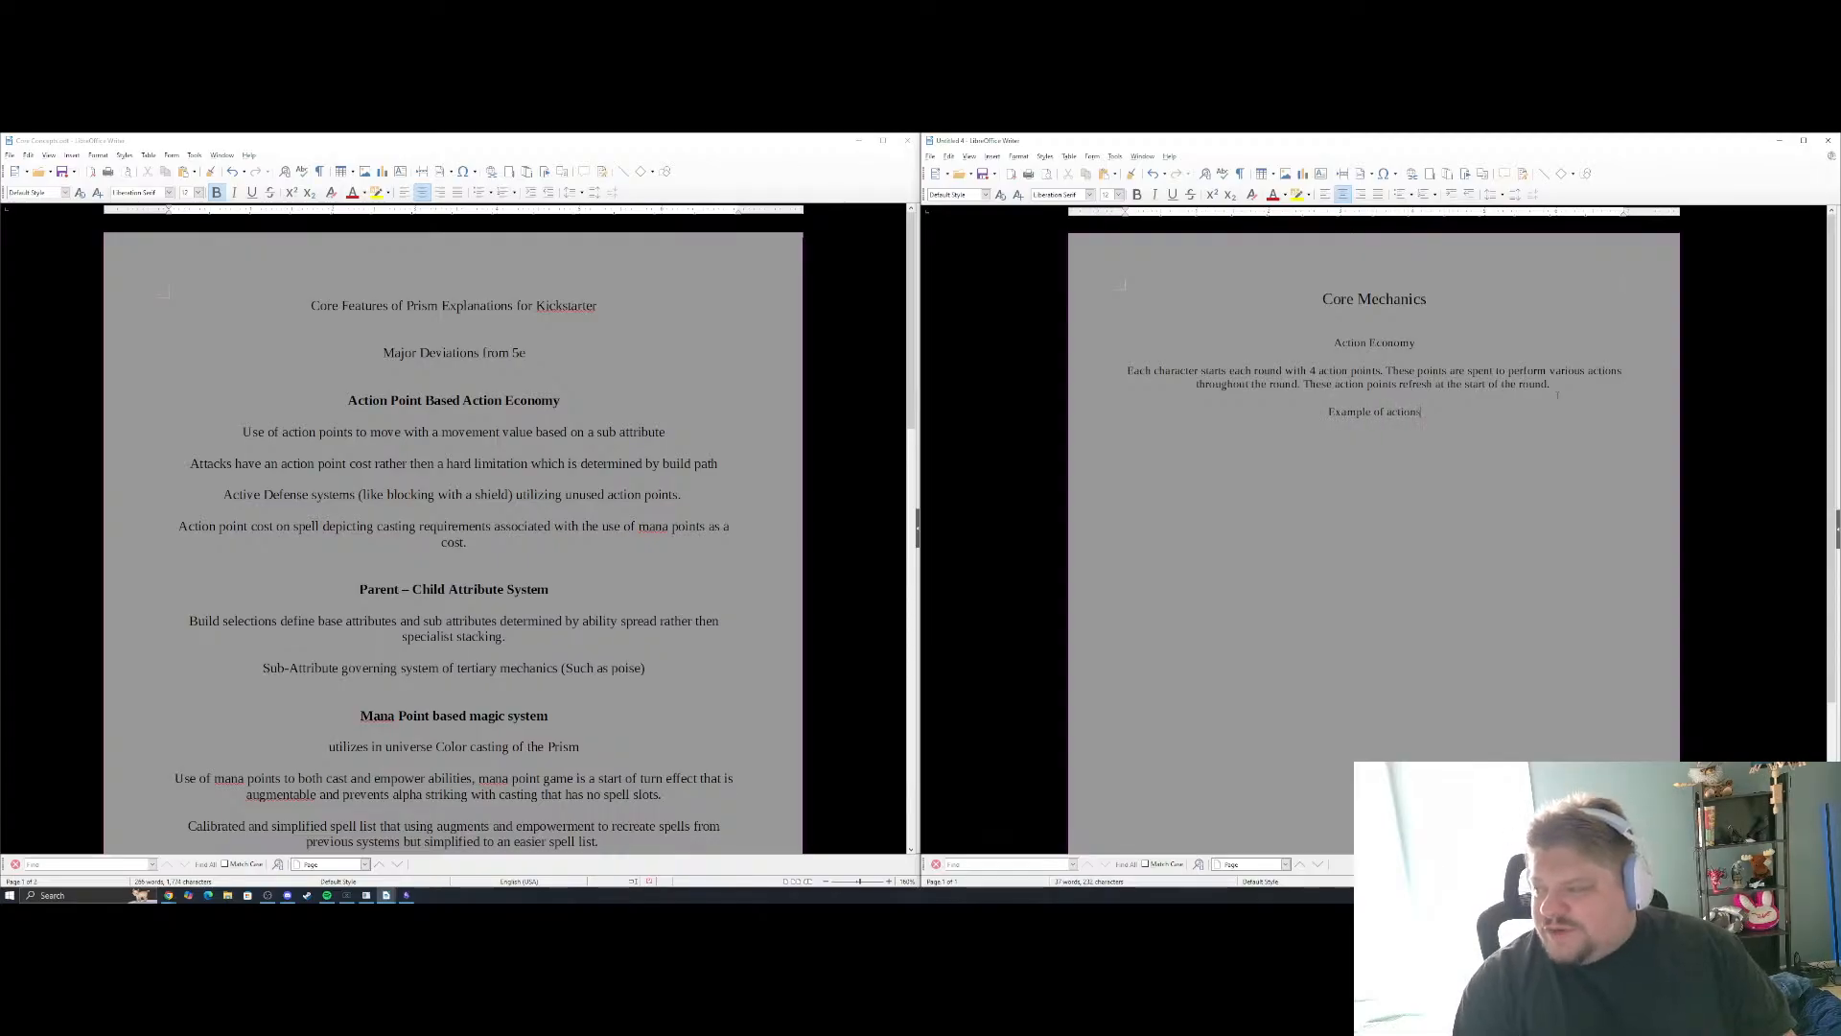
key("BackSpace")
key("BackSpace")
key("BackSpace")
key("BackSpace")
key("BackSpace")
key("BackSpace")
key("BackSpace")
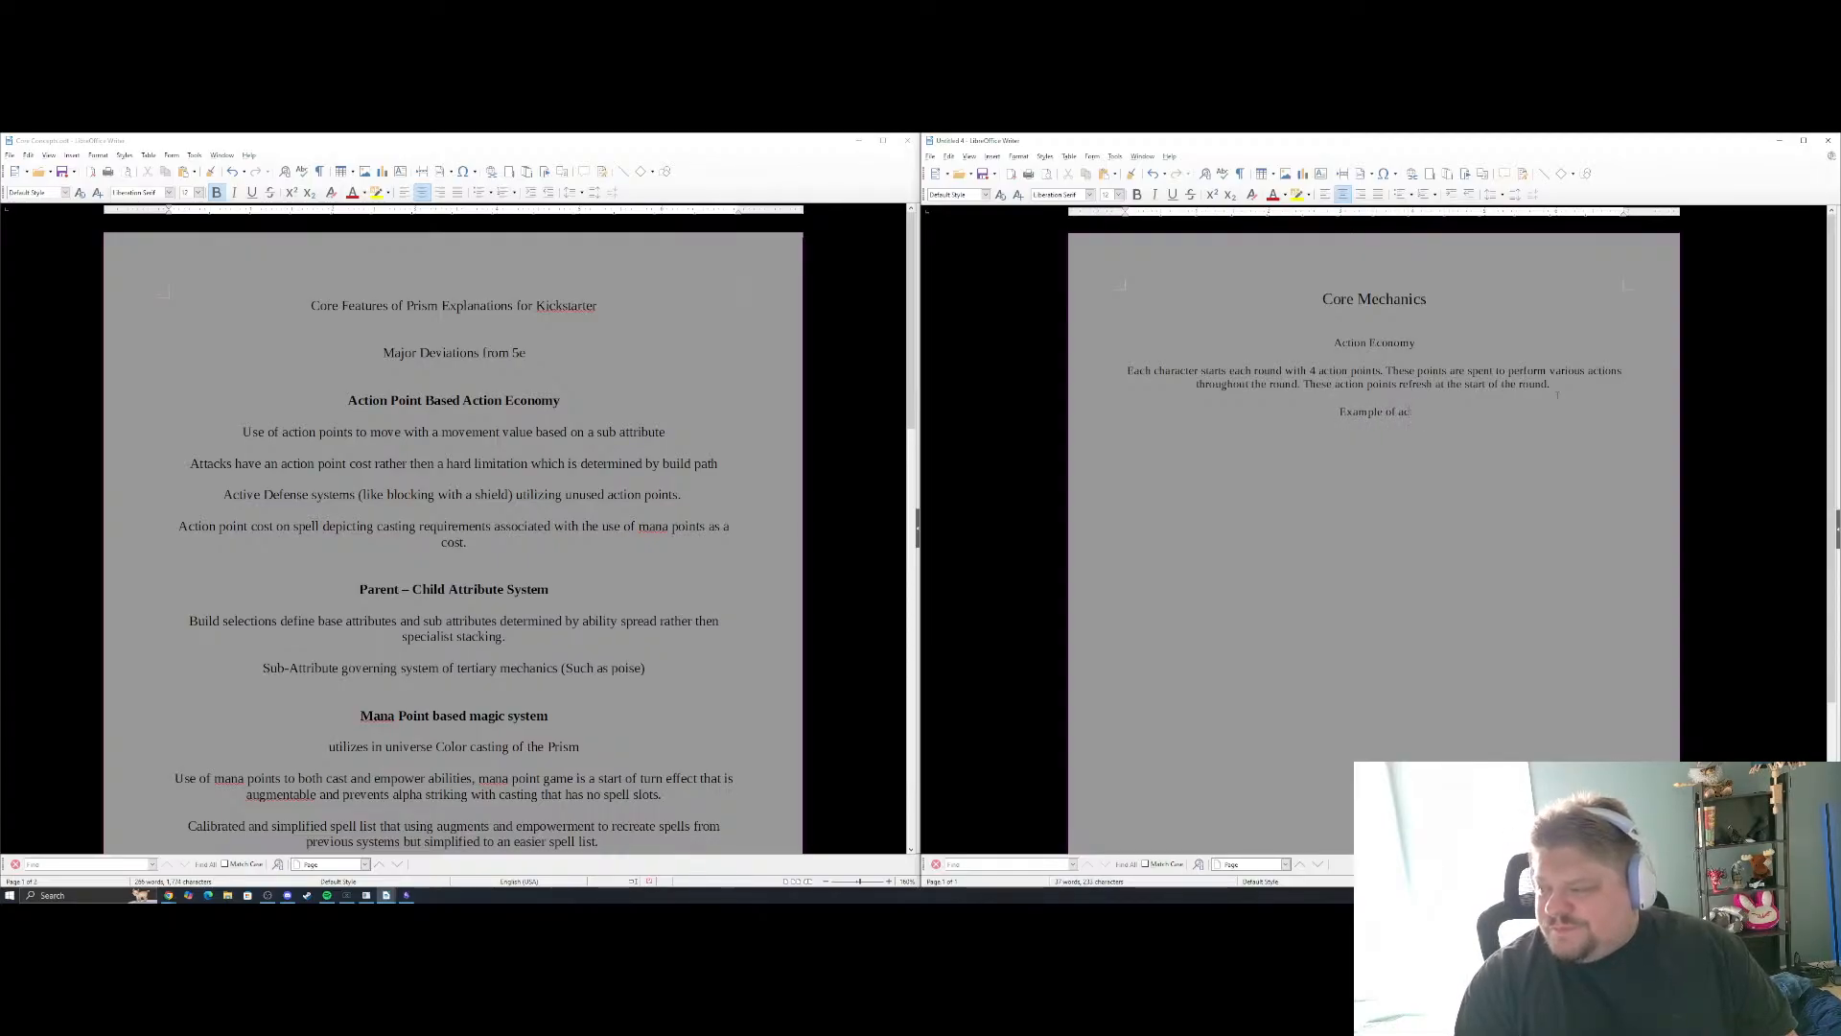
type("Actions")
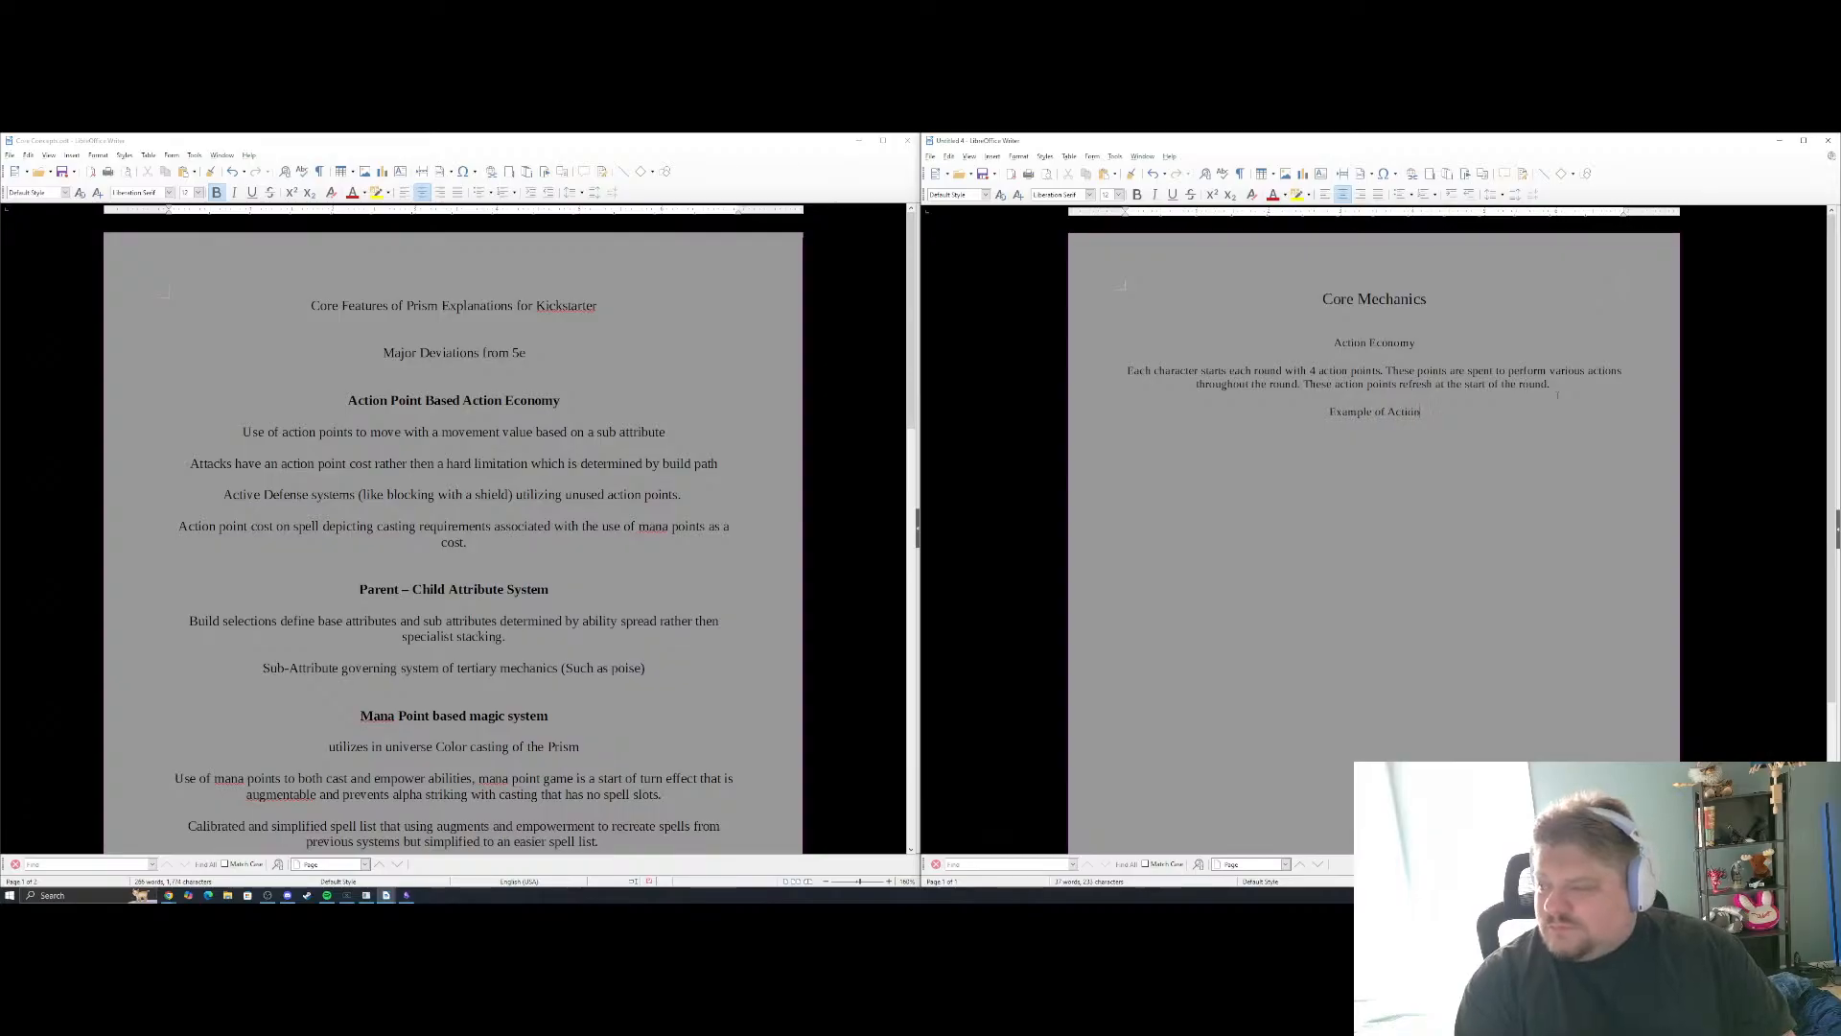
type(".")
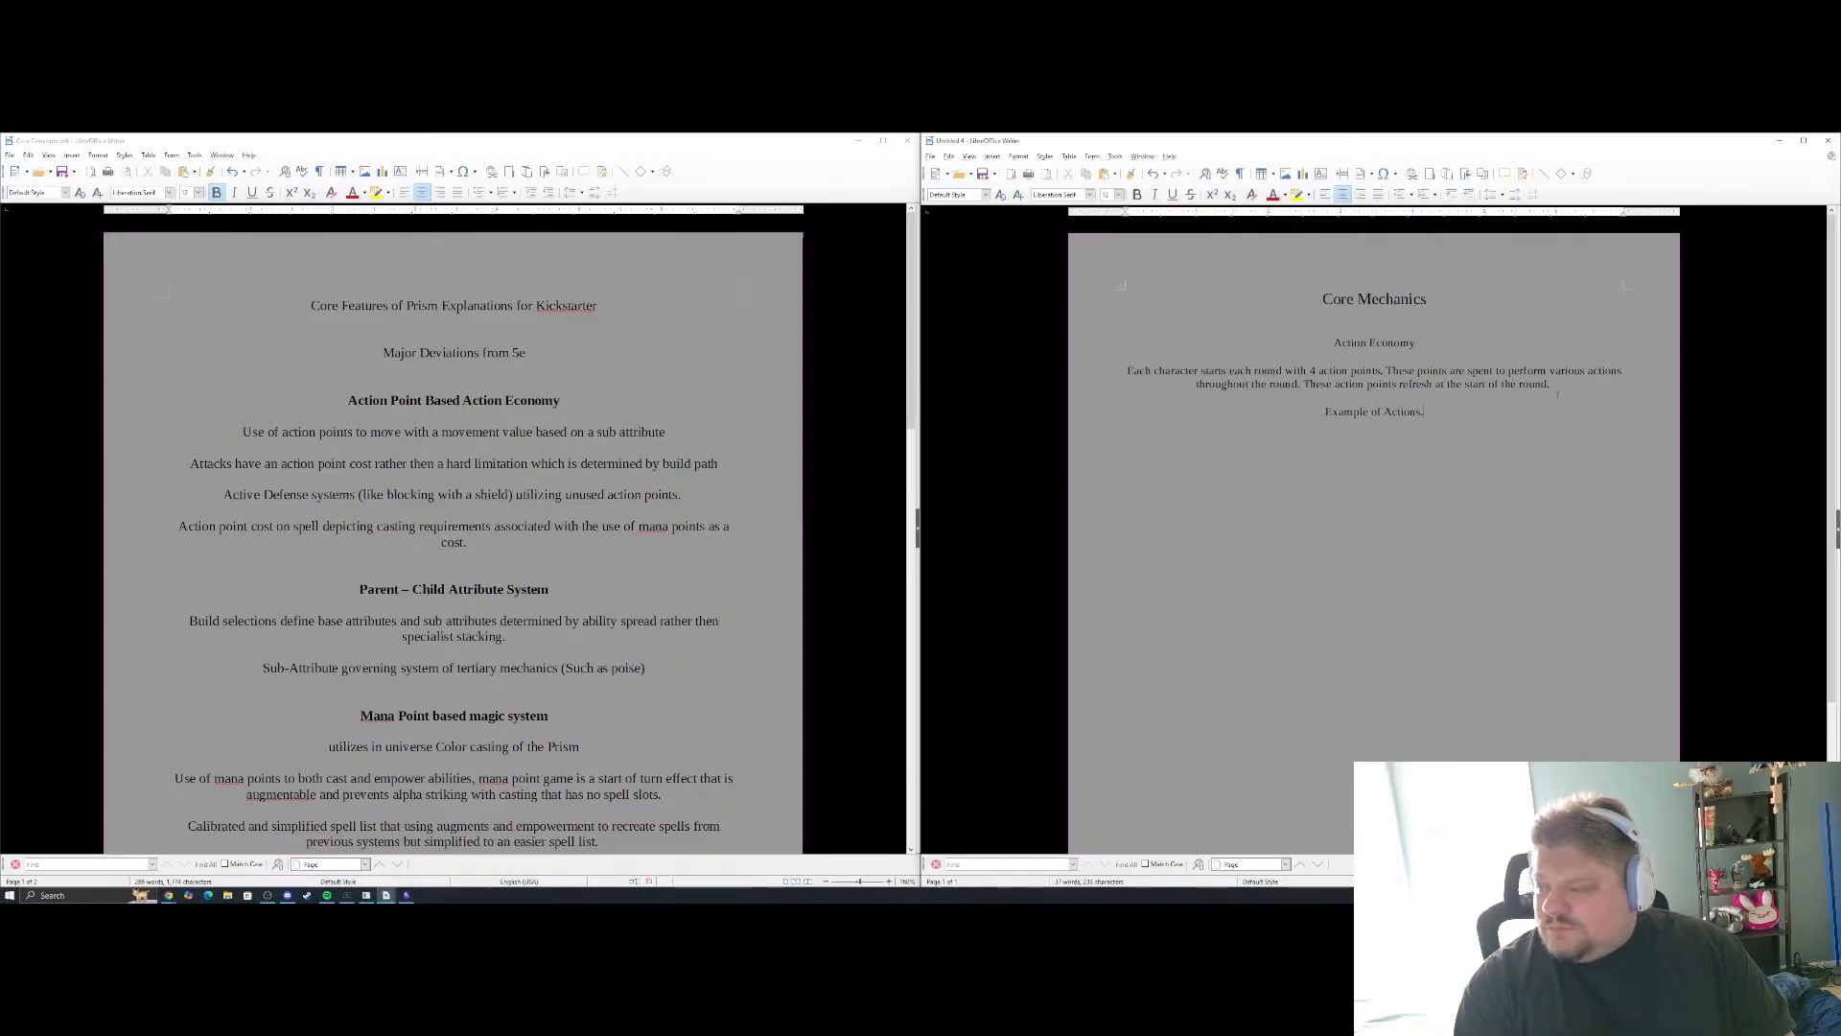
Change "Example" to the plural "Examples" in the line introducing the actions
key("Home")
key("ctrl+Right")
key("Left")
type("s")
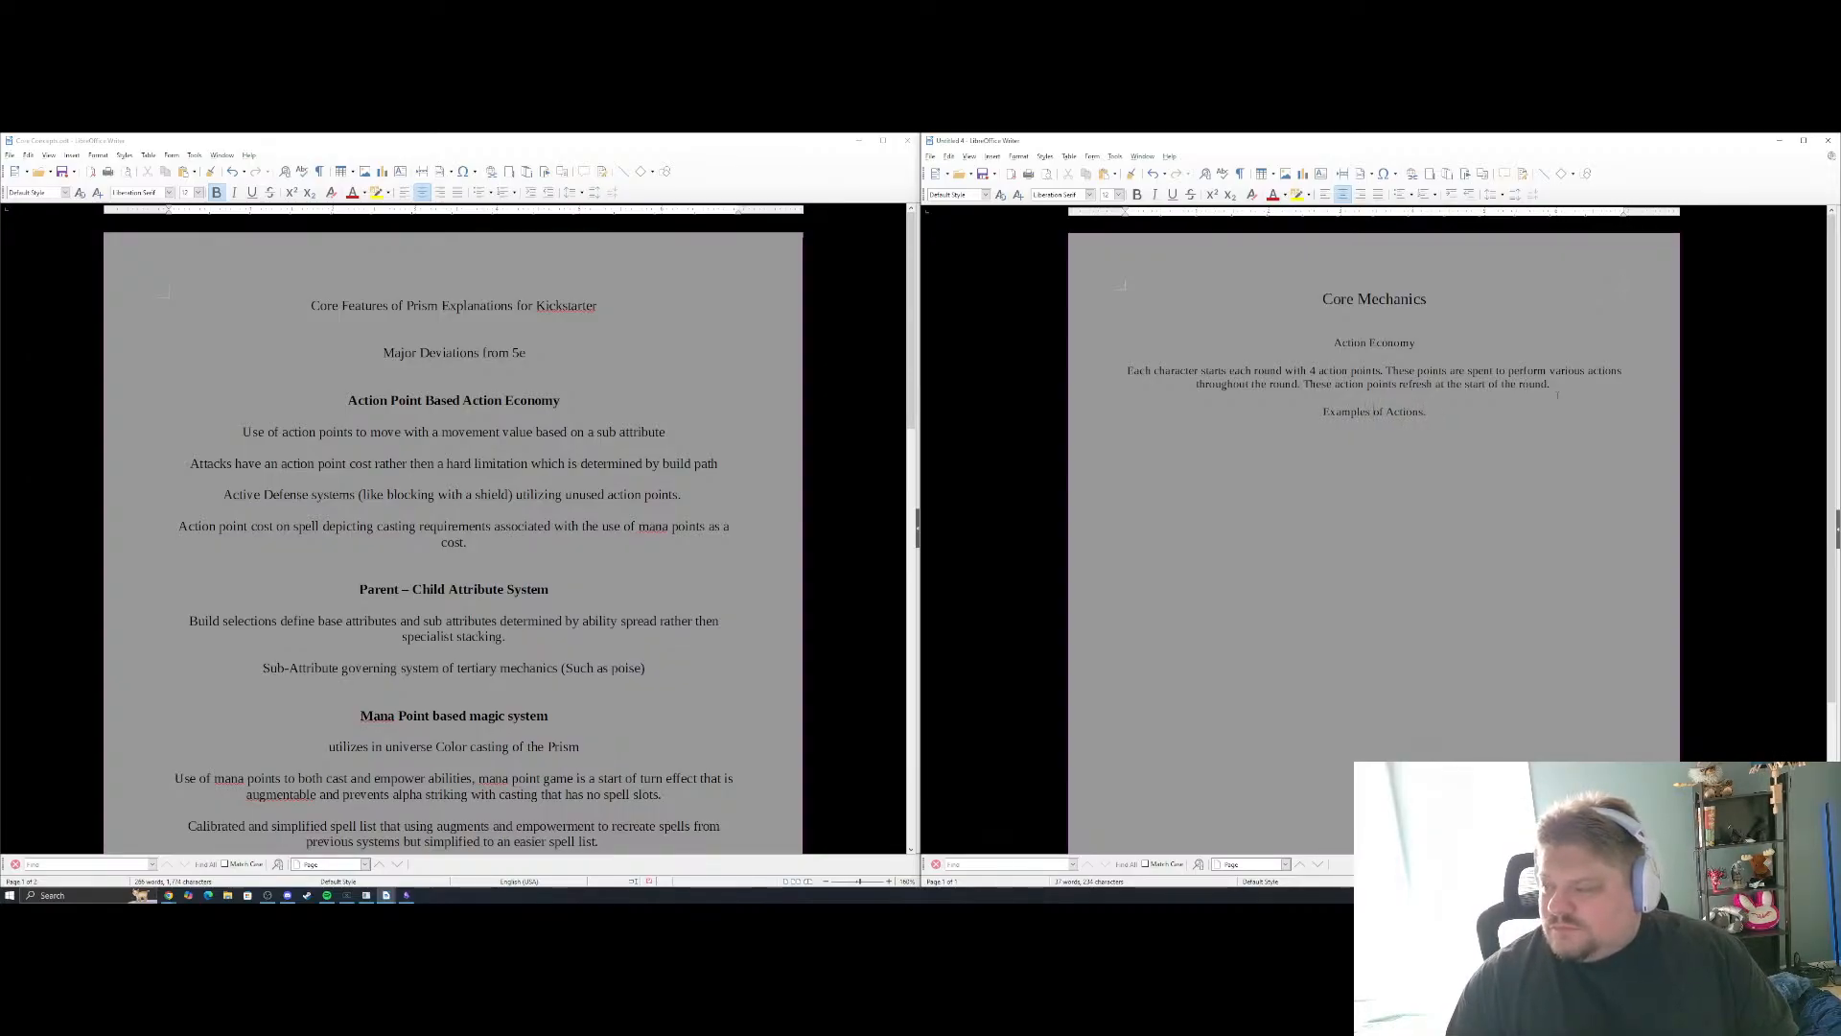
key("End")
List "Attack with light weapon" and "Attack with weapon" on separate lines under Examples of Actions
key("Return")
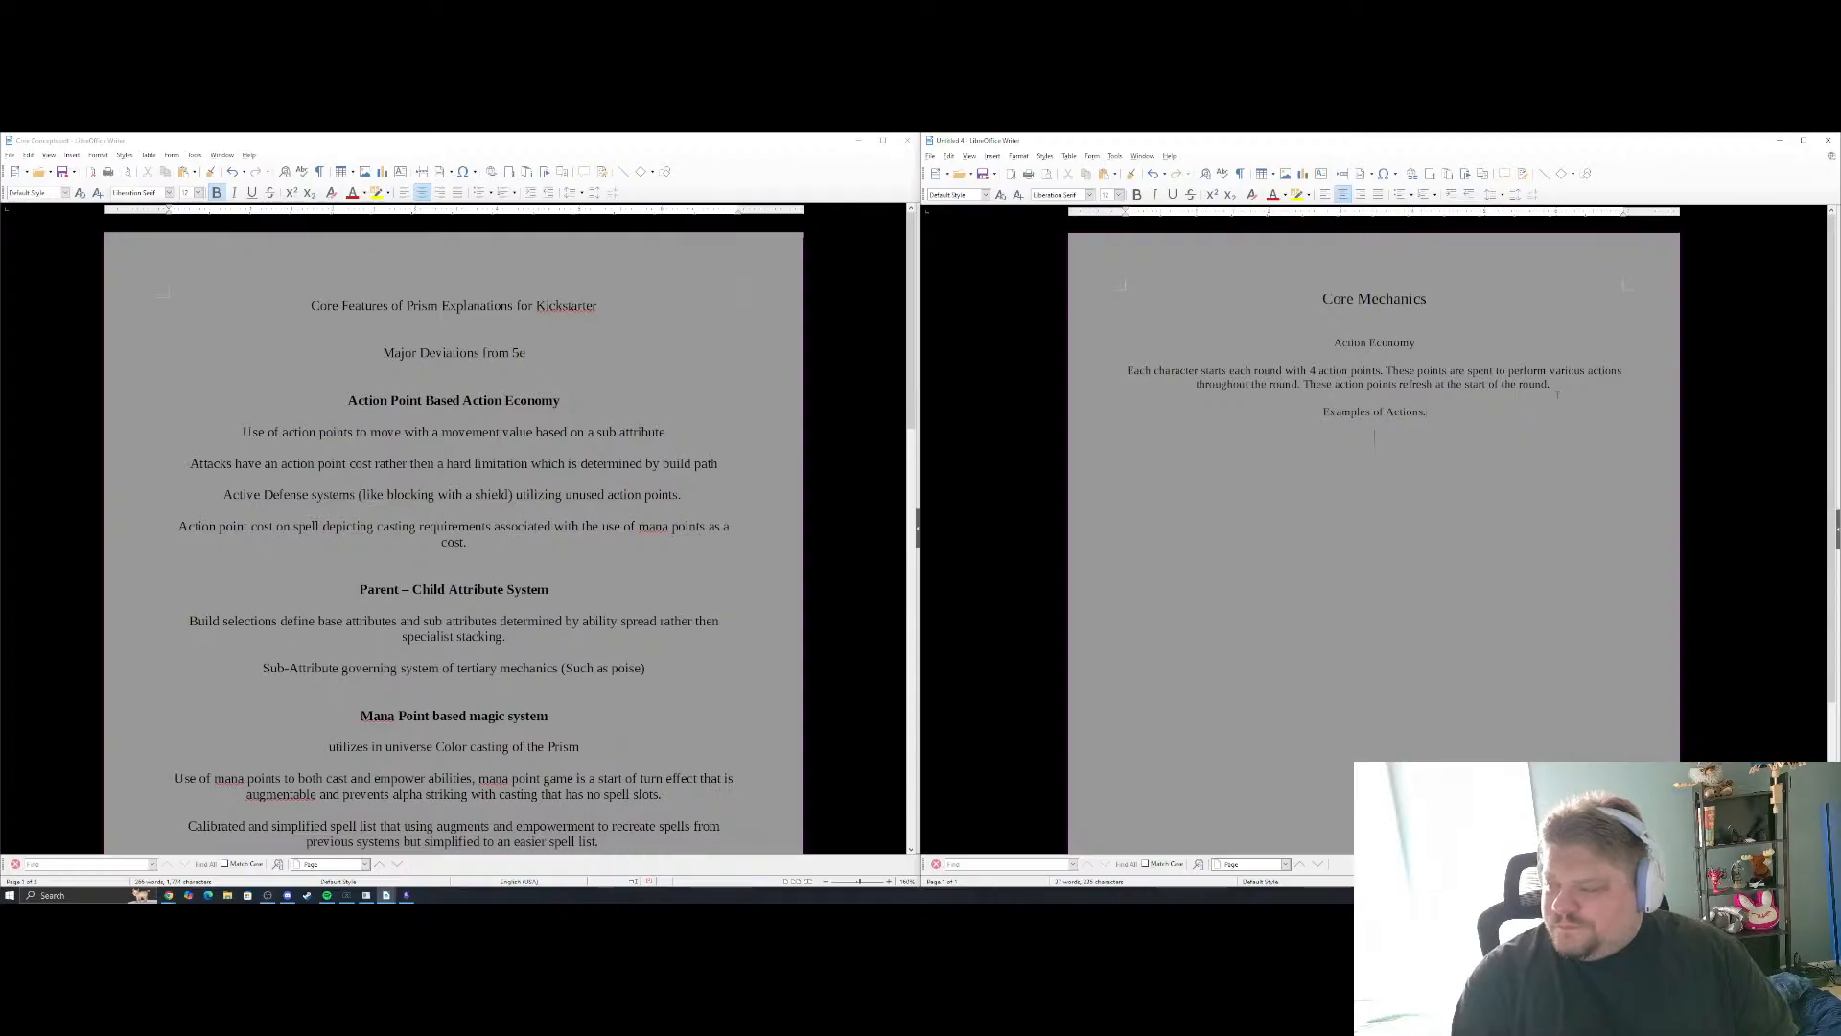
type("A")
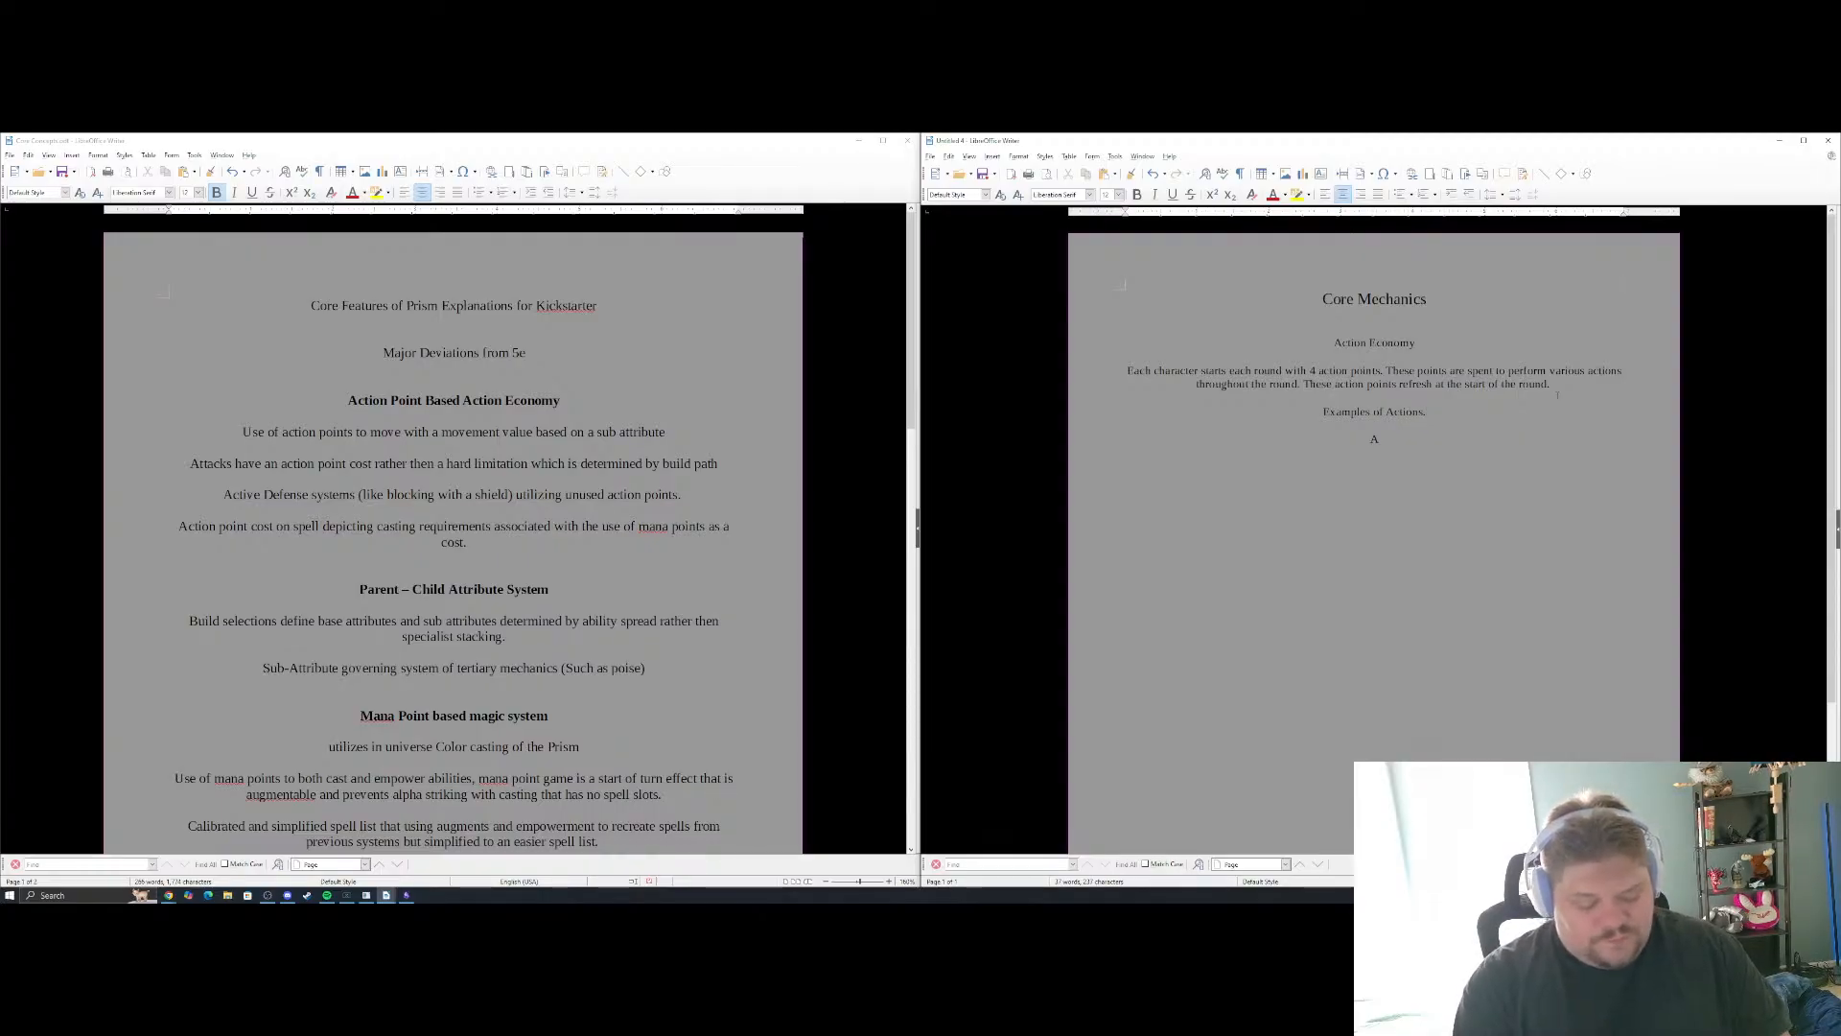
type("ttack with l")
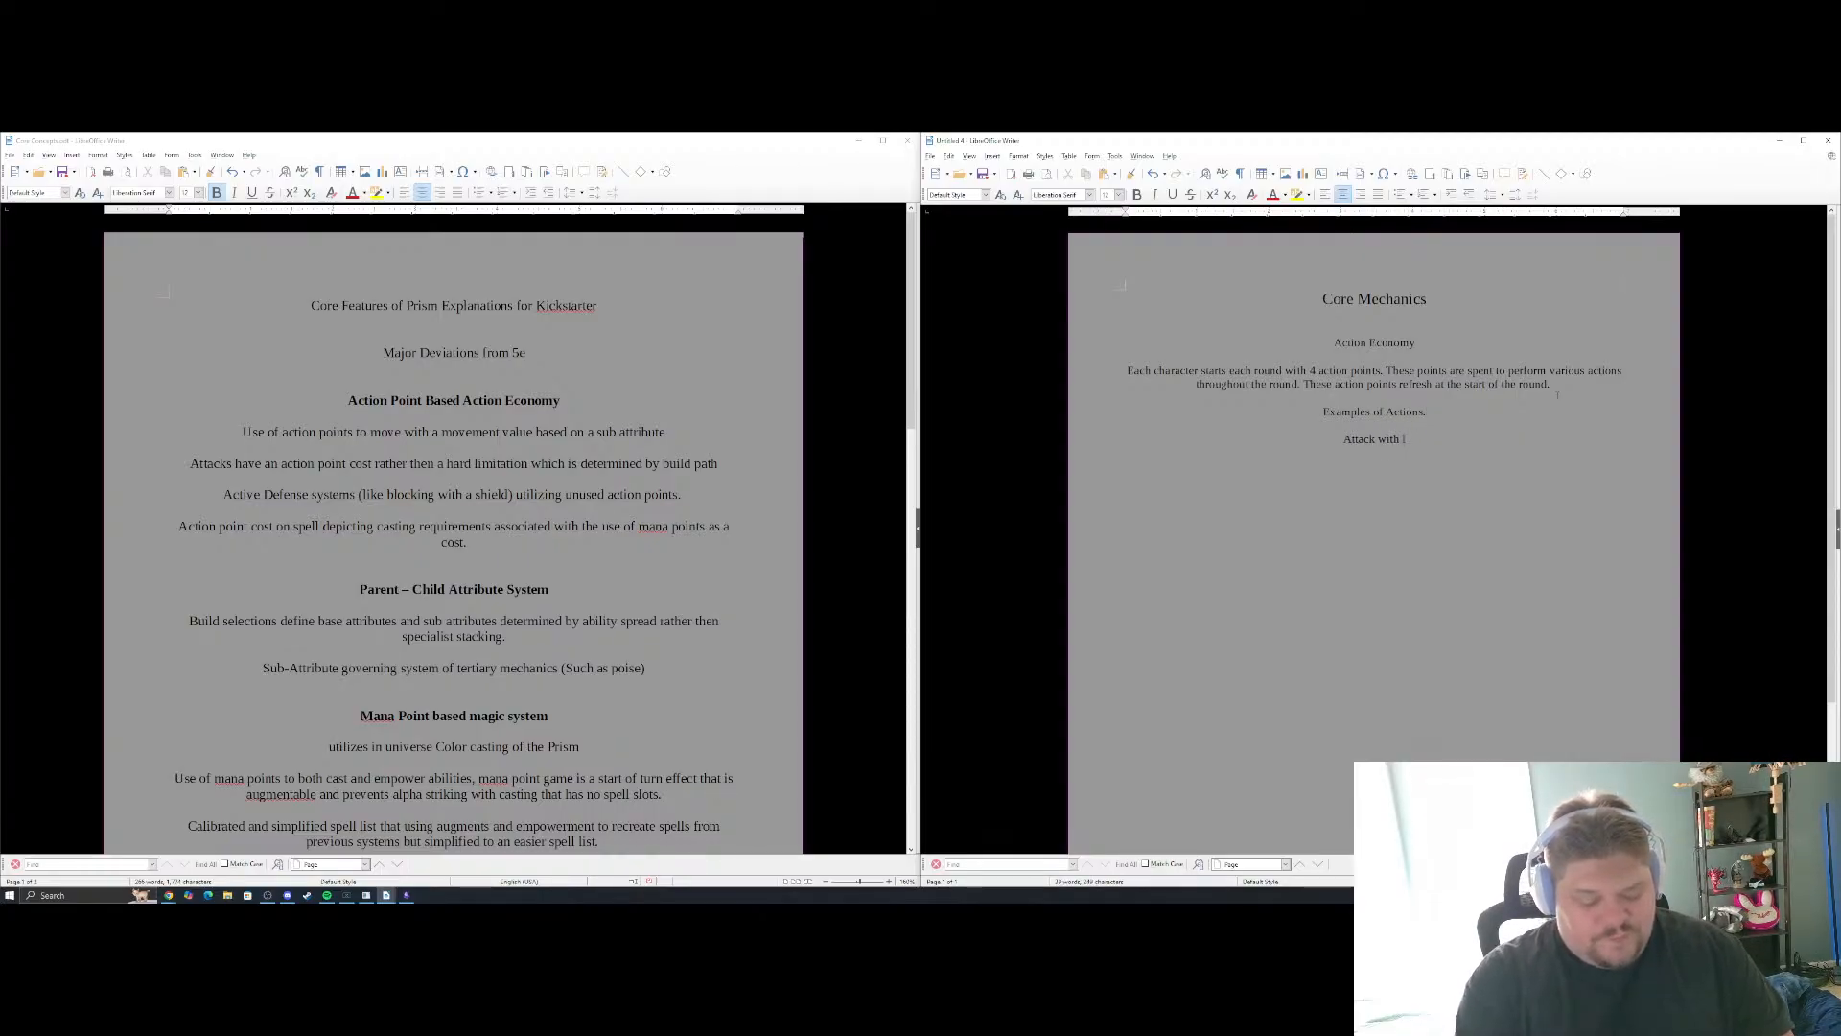
type("ight weapon")
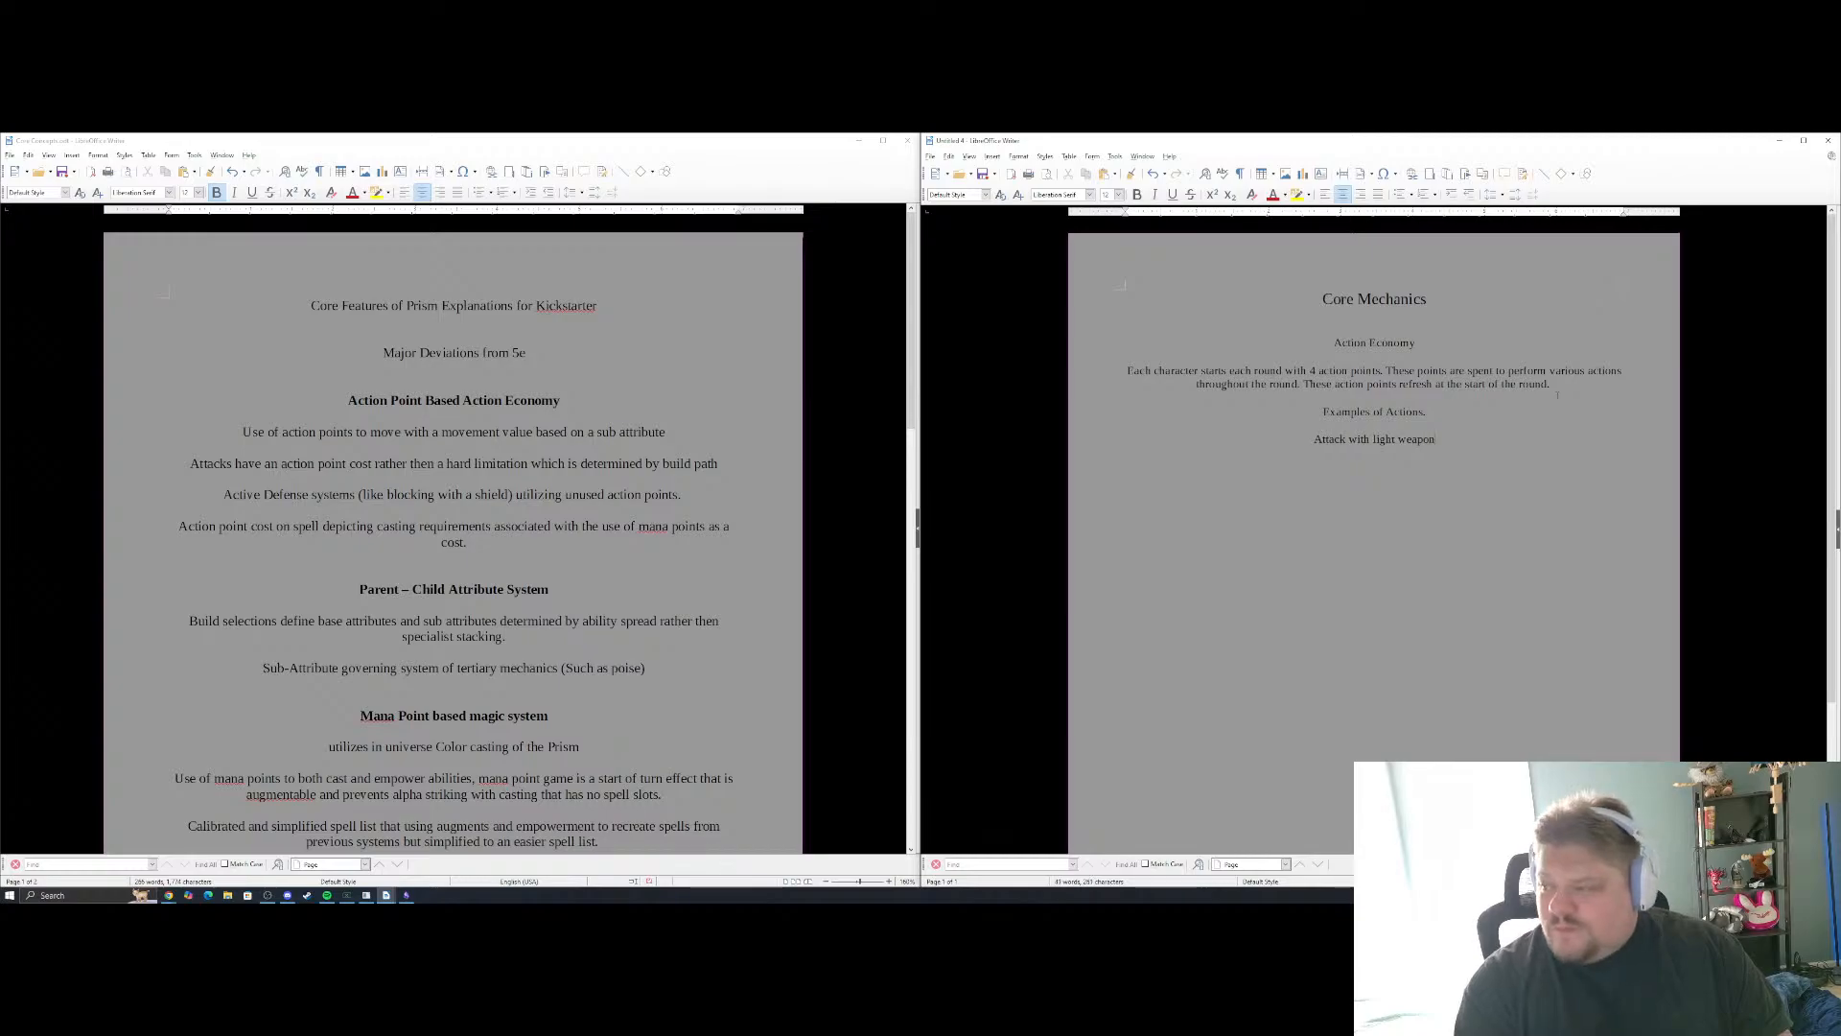
type(" Attack wit")
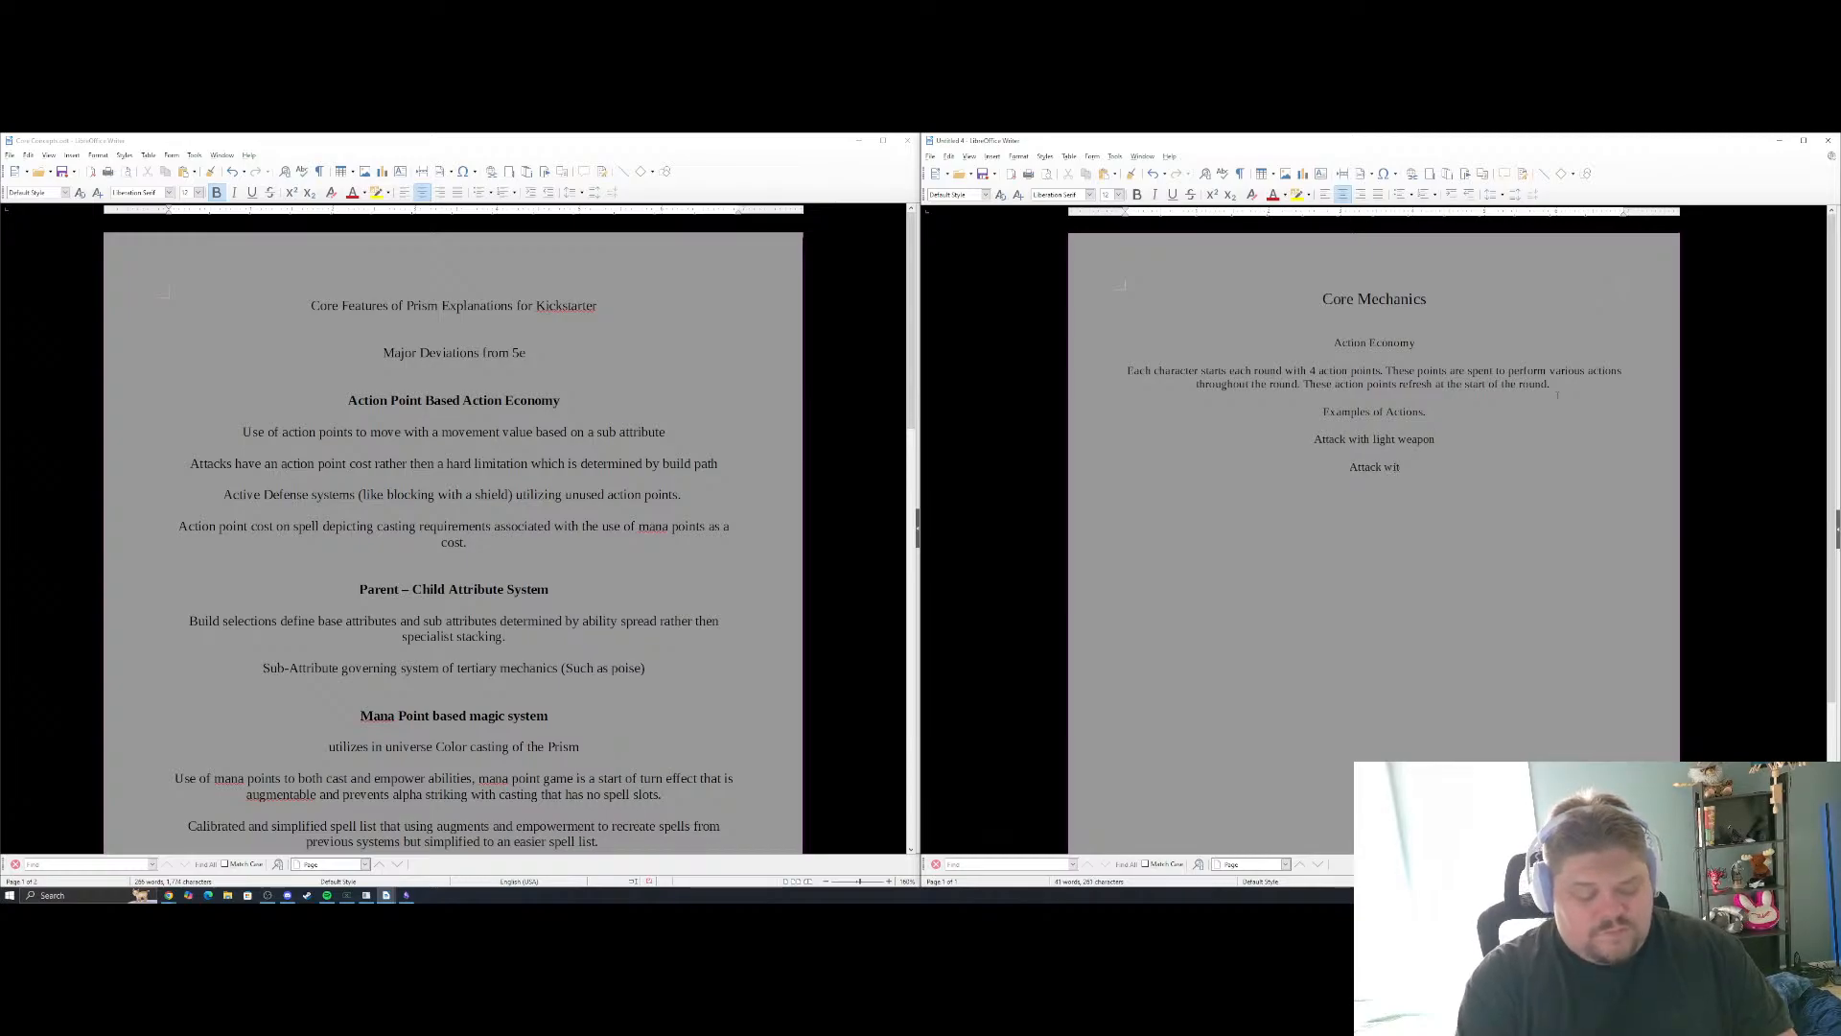
type("h weapon")
key("Return")
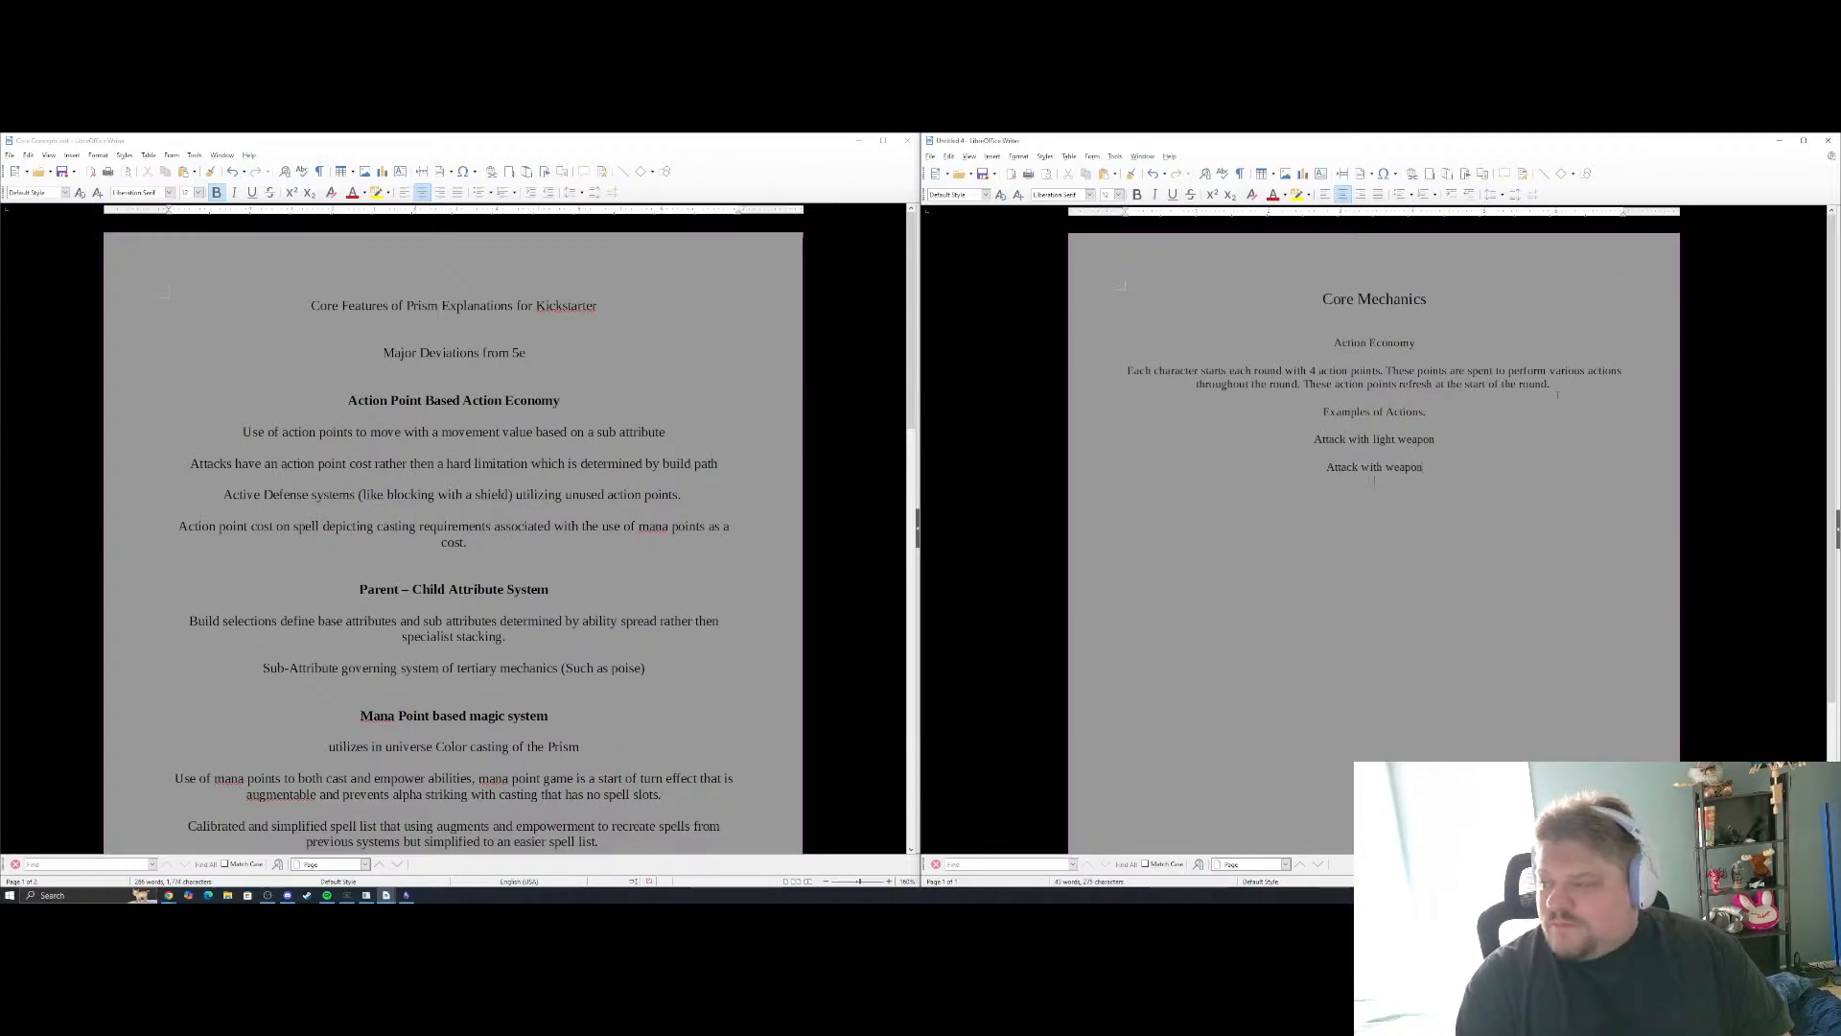
Add "Attack with heavy weapon" as the third entry in the list of example actions
type("A")
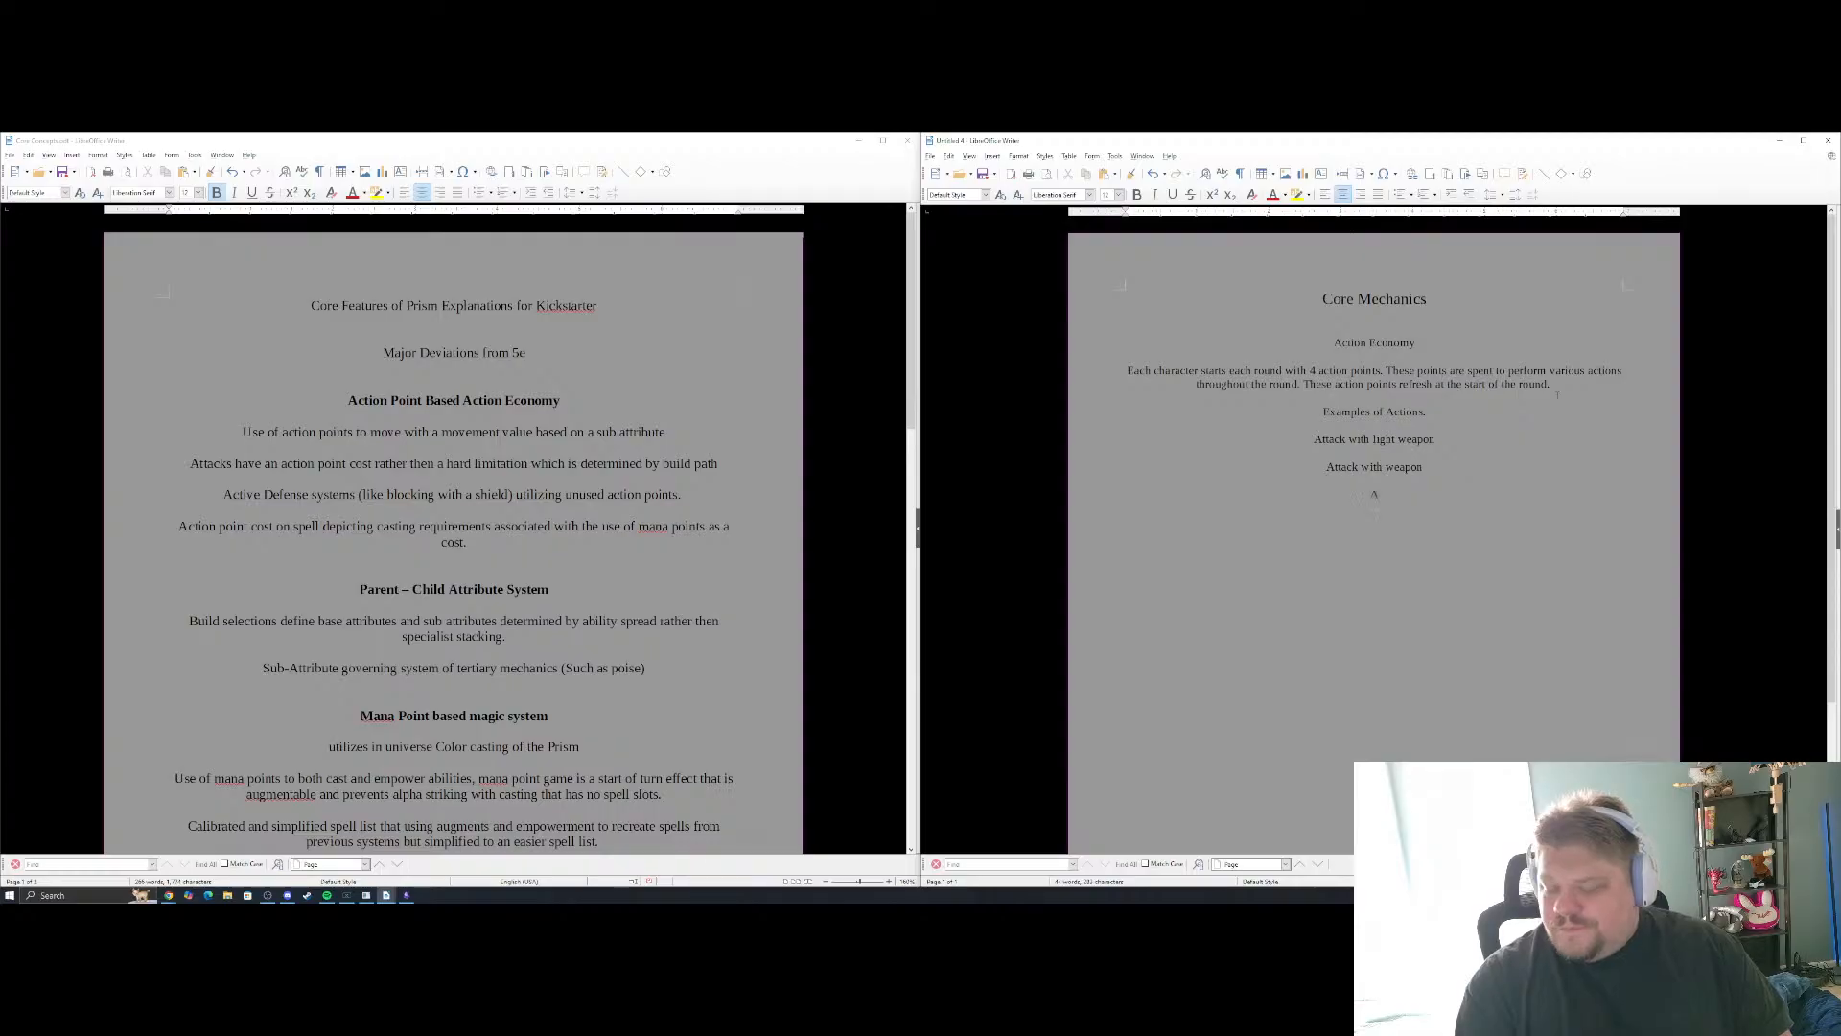
type("ttack with")
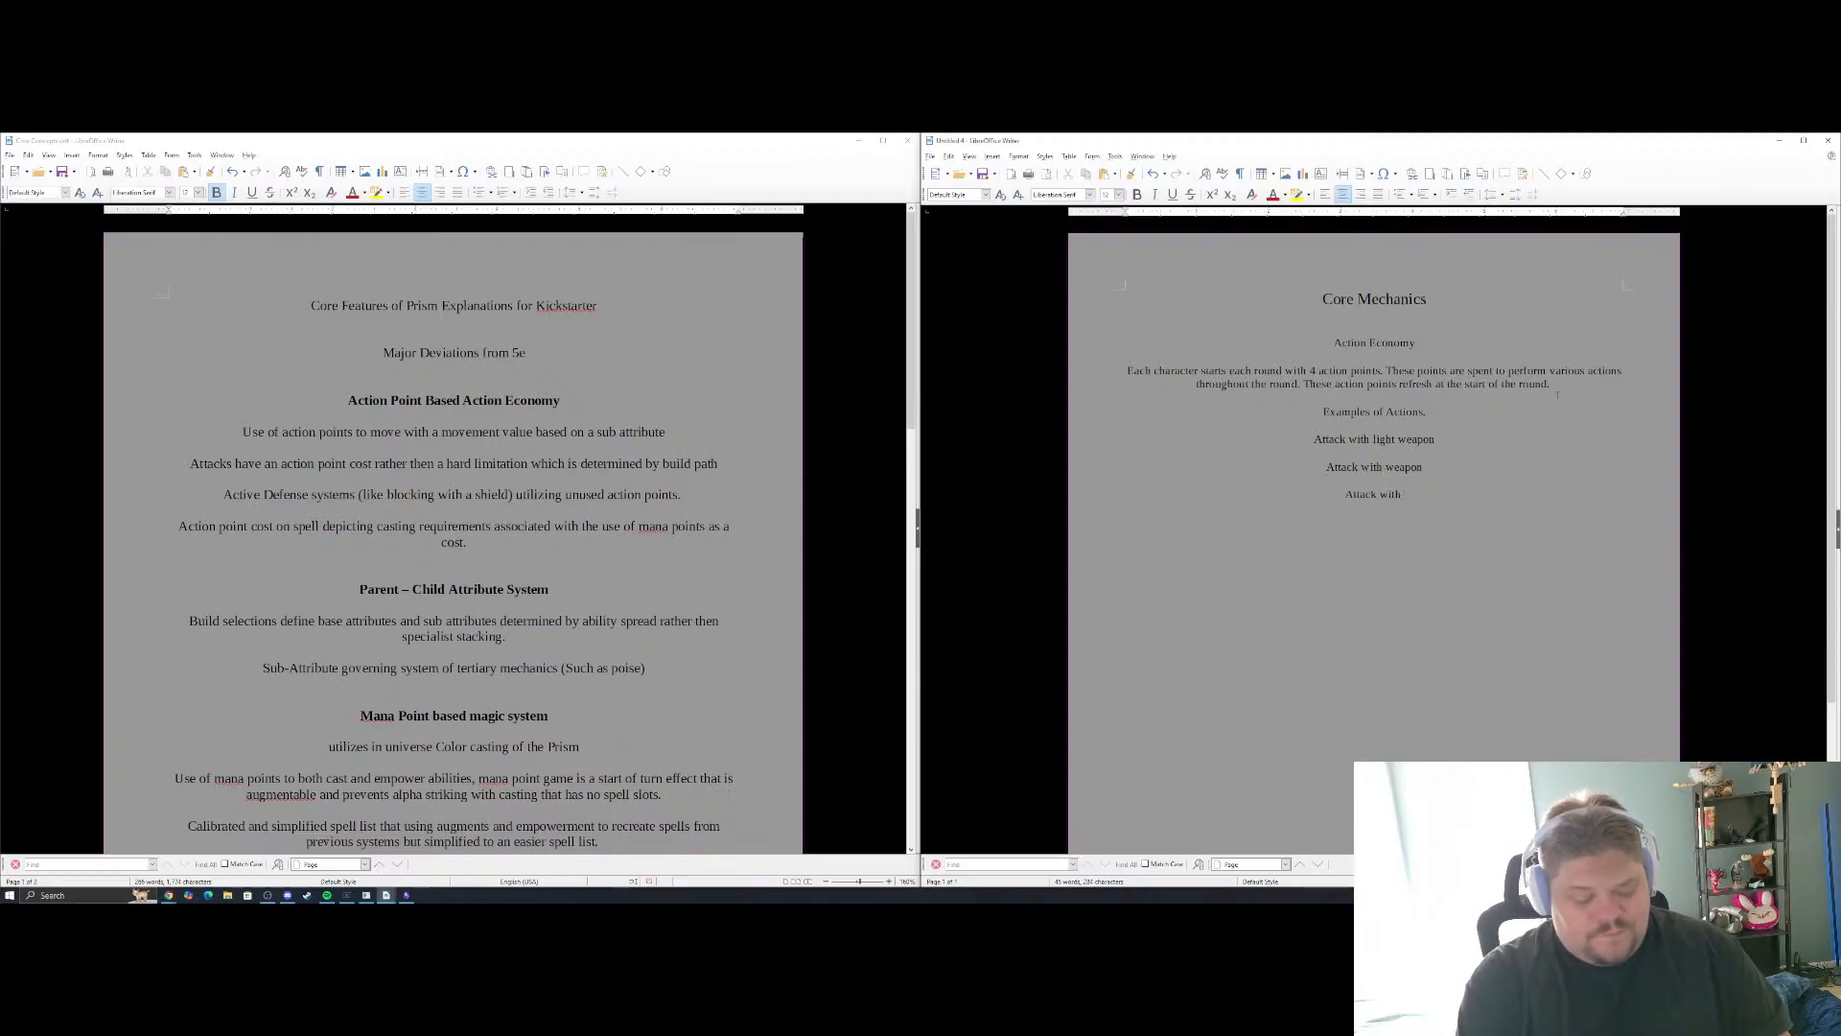
type(" heave")
key("BackSpace")
type("y")
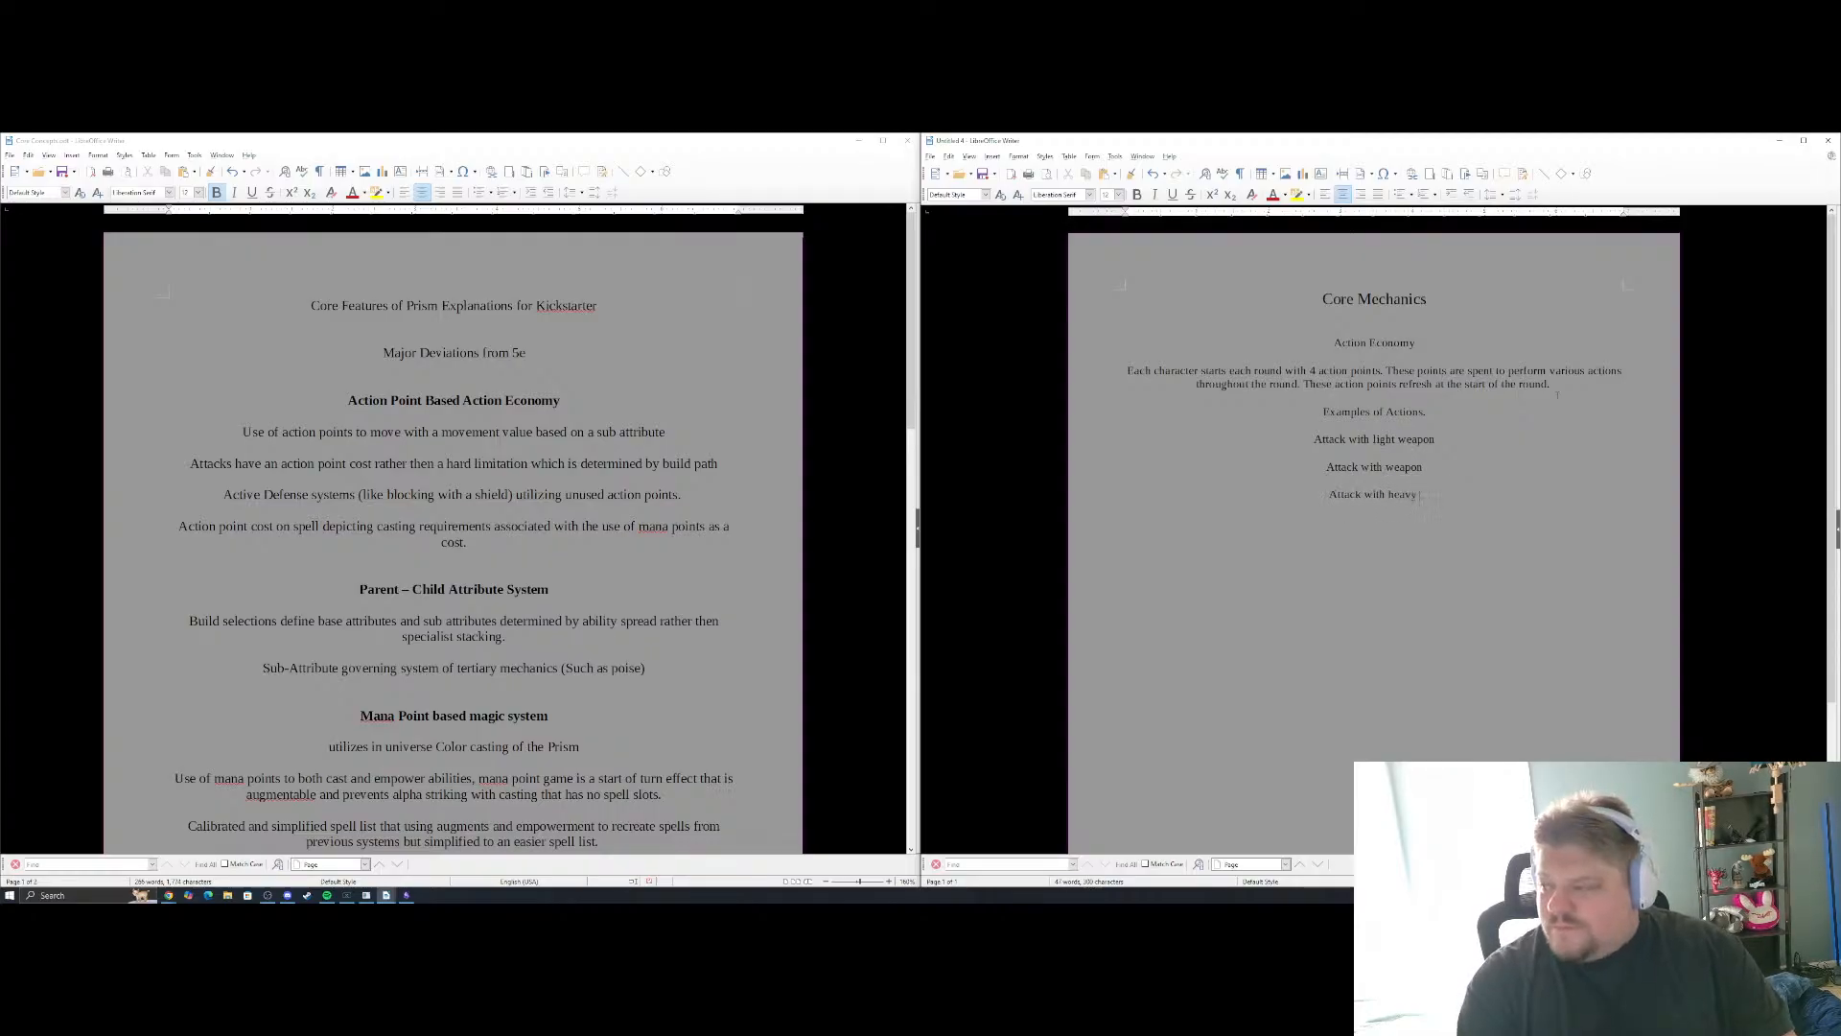
type(" weapon")
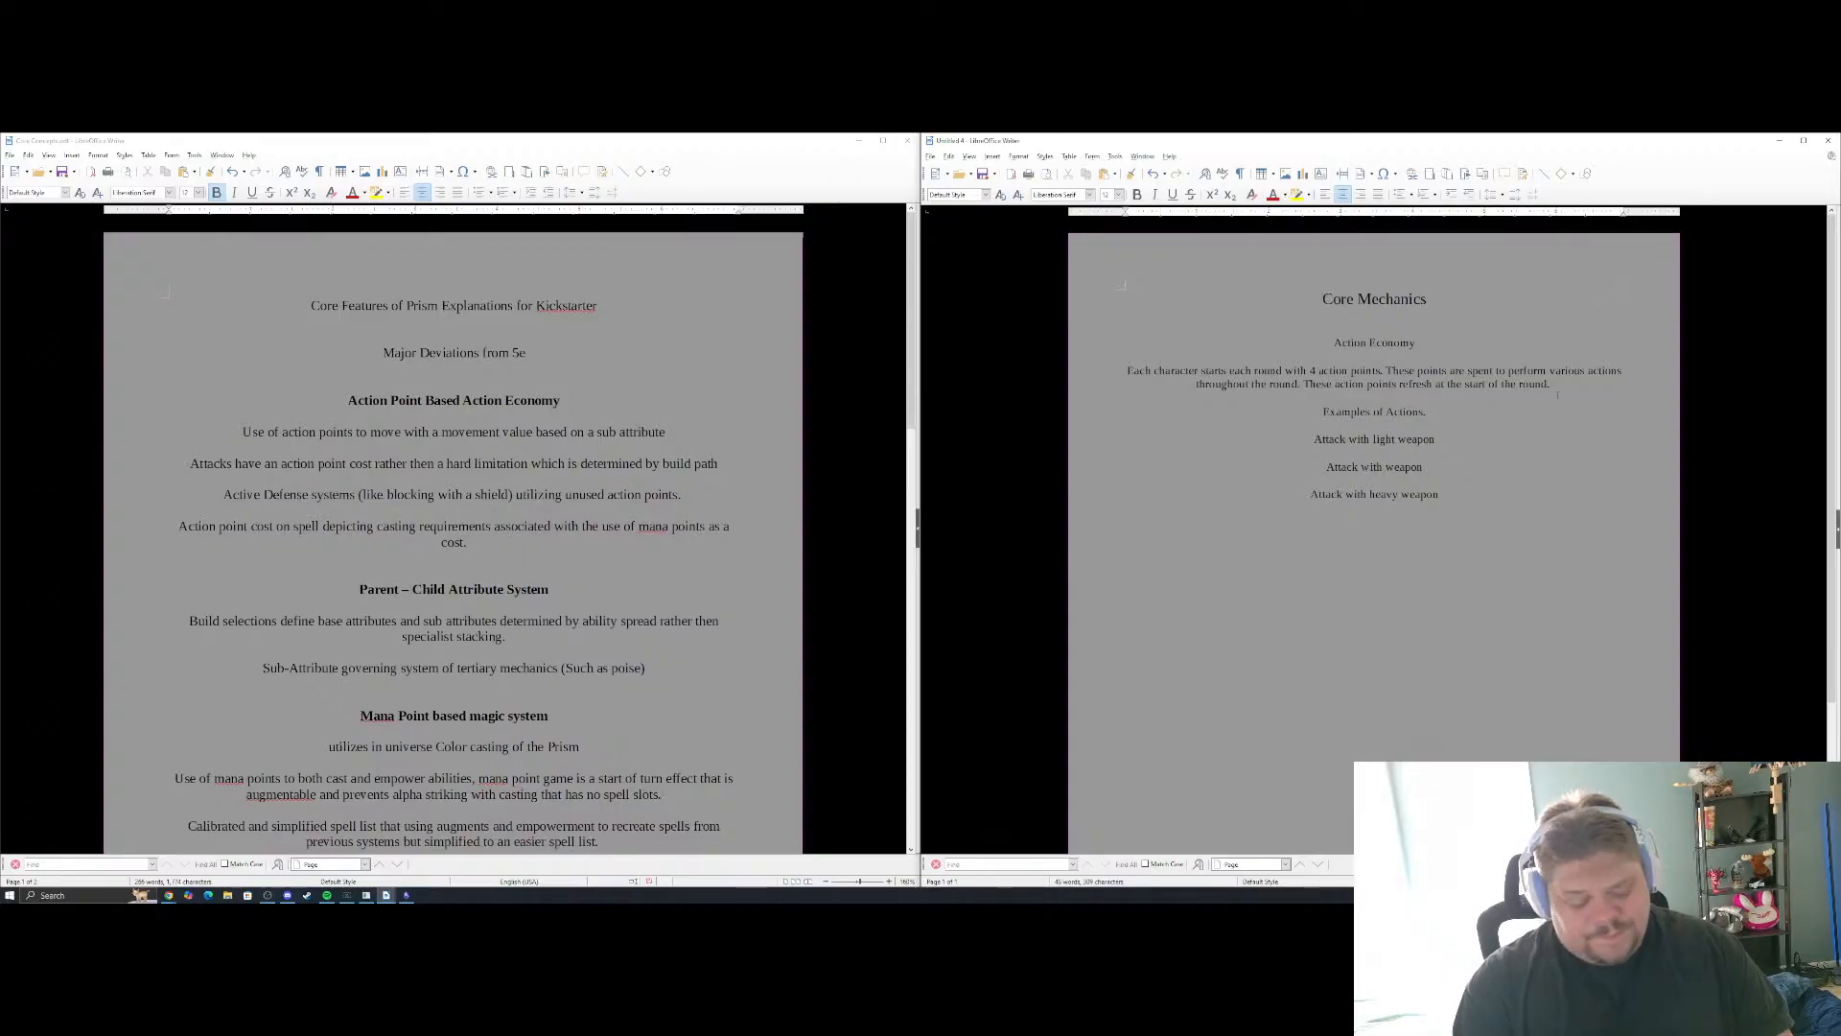
Add "Cast spell", "Use item" and "Move" on separate lines below "Attack with heavy weapon" in the example actions list
key("Return")
type("Cast spell")
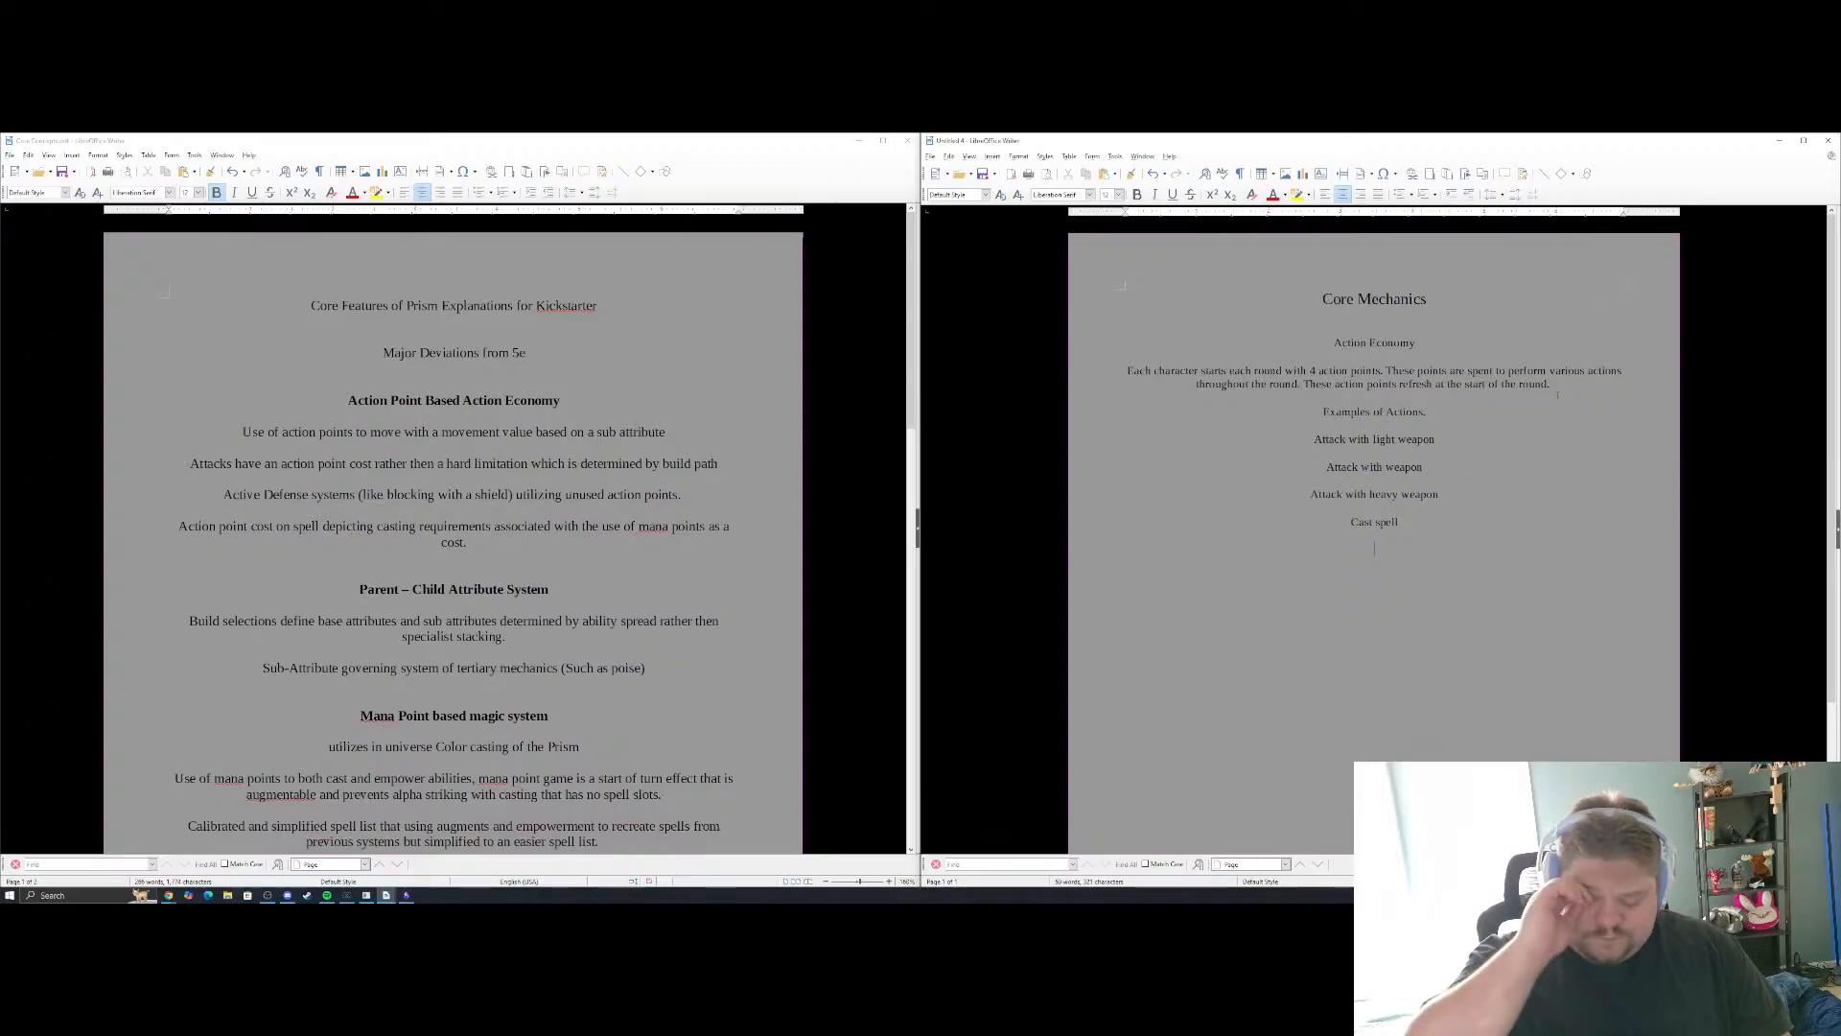
type("Ise item")
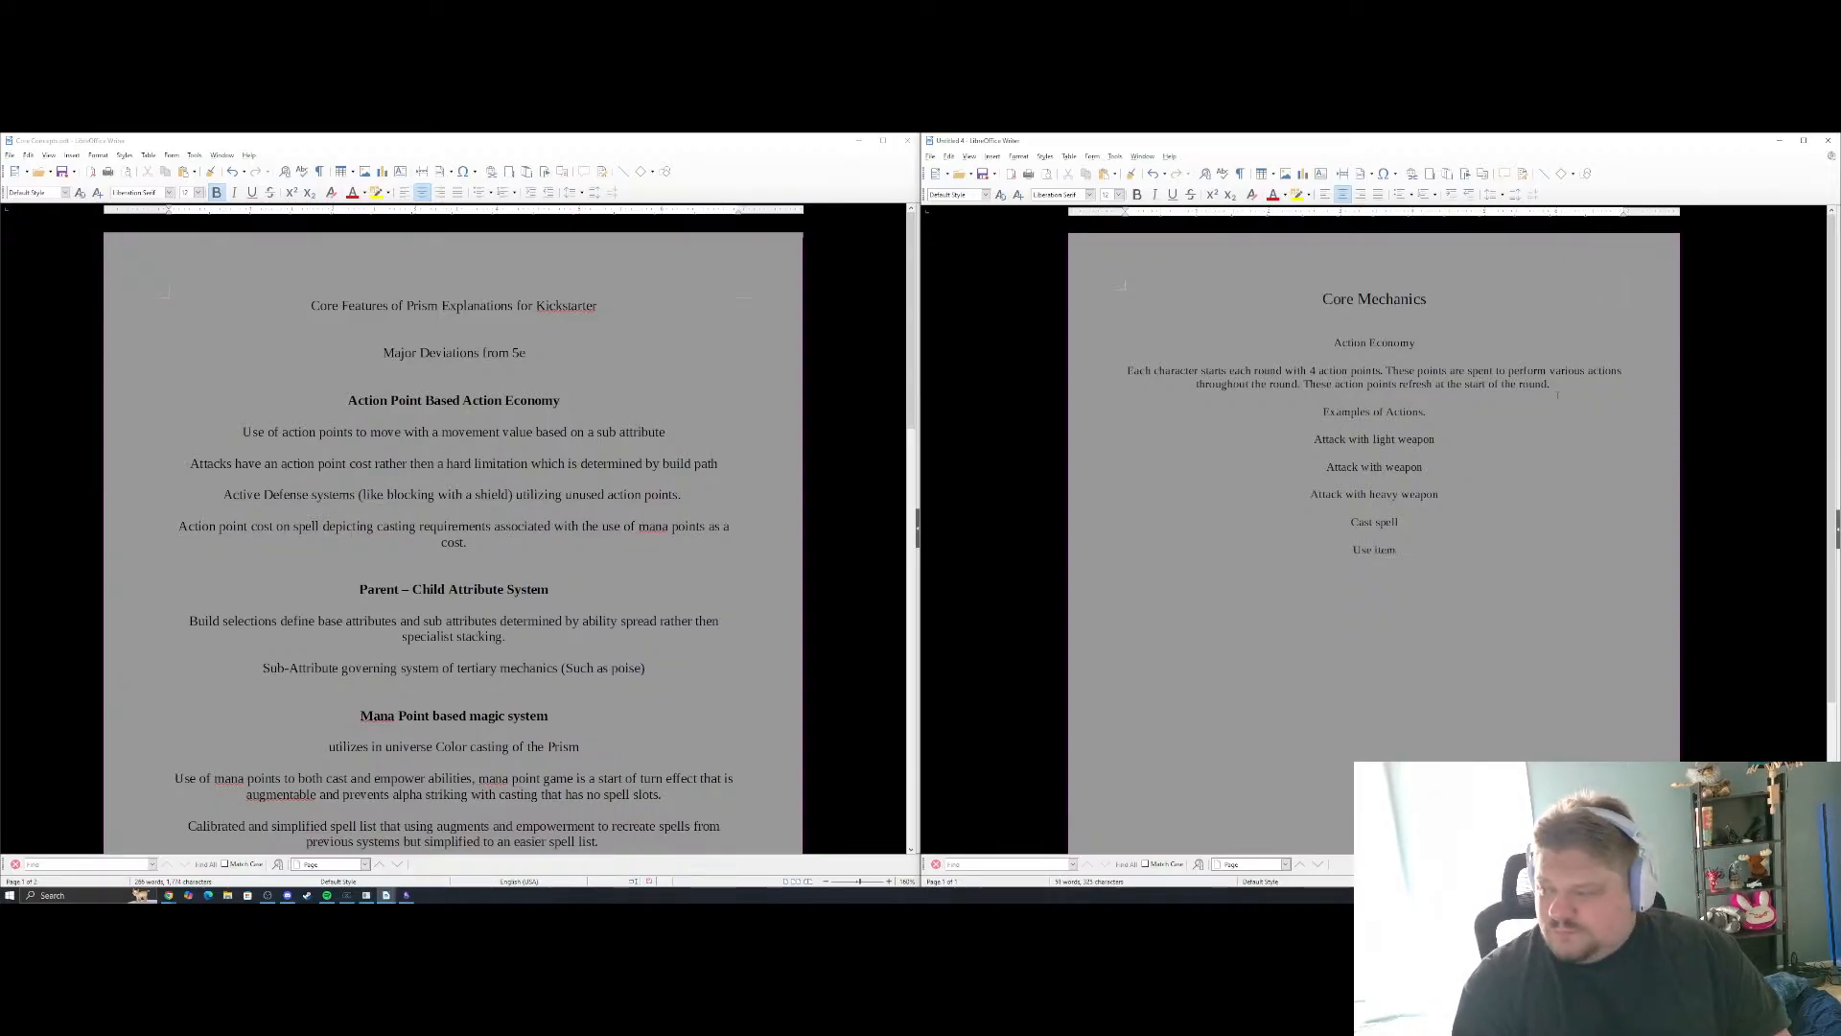
key("Return")
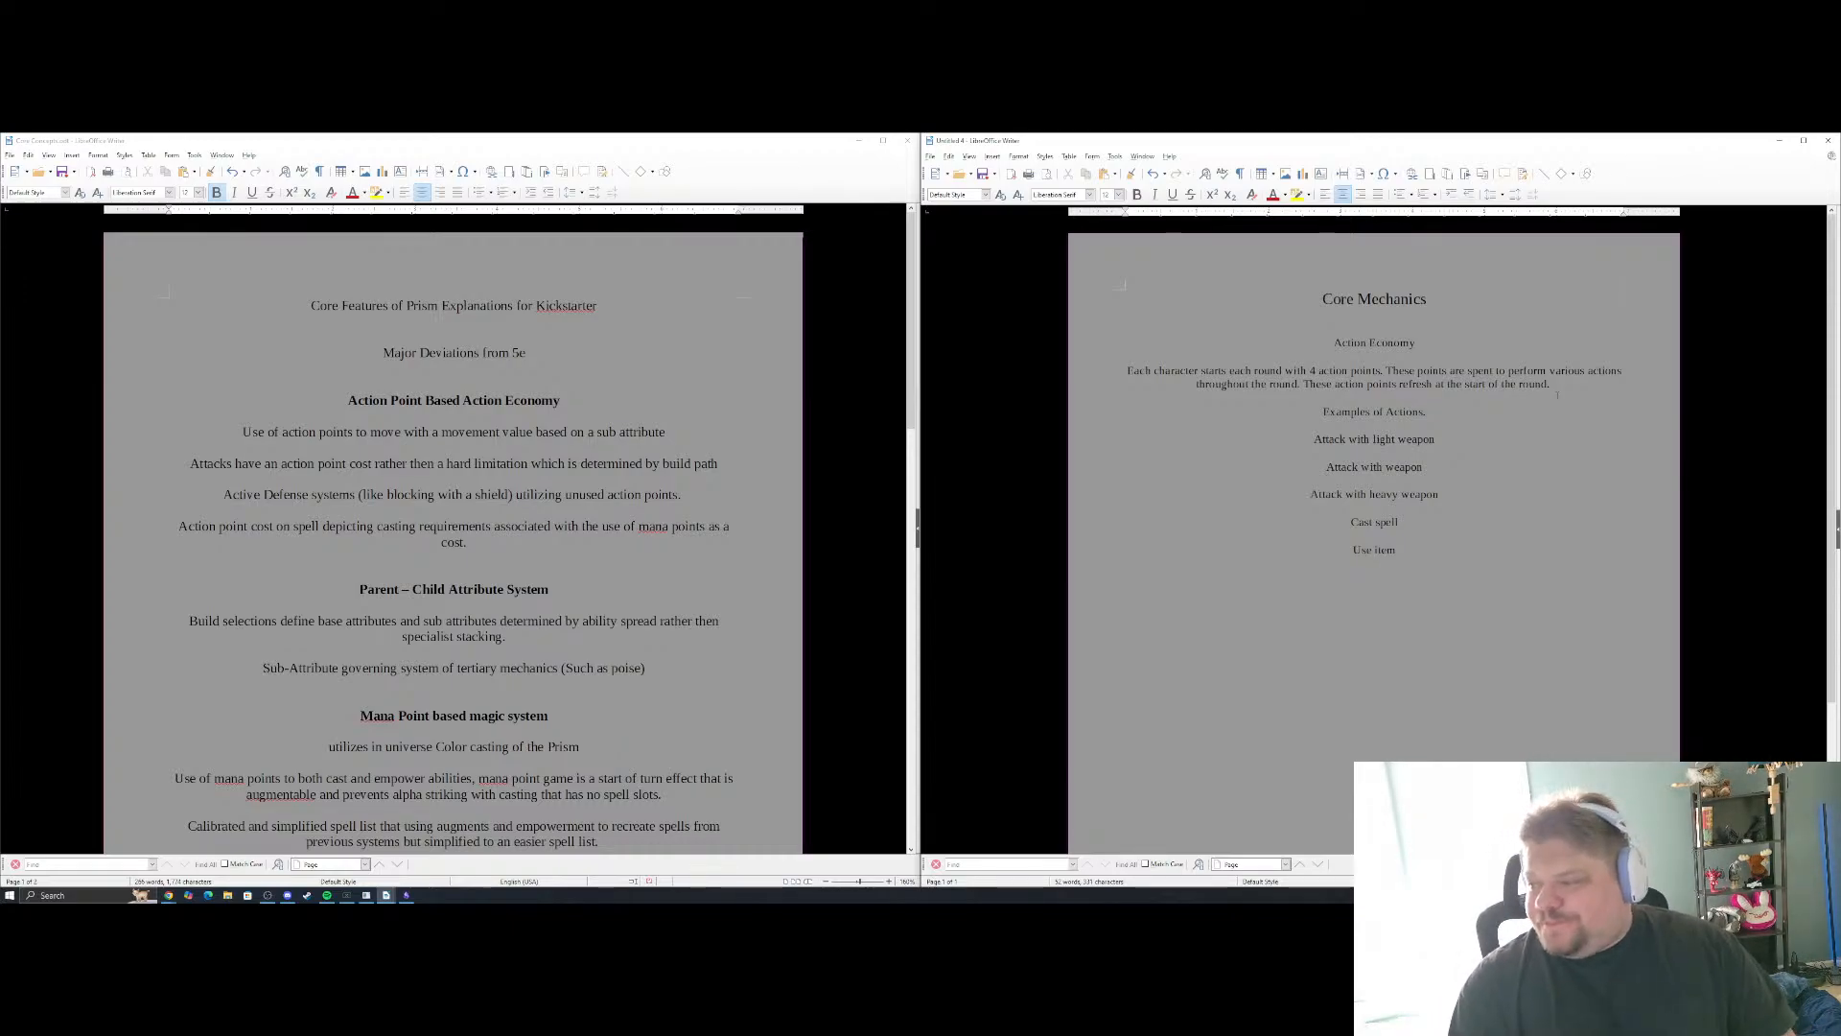
type("Move")
key("Return")
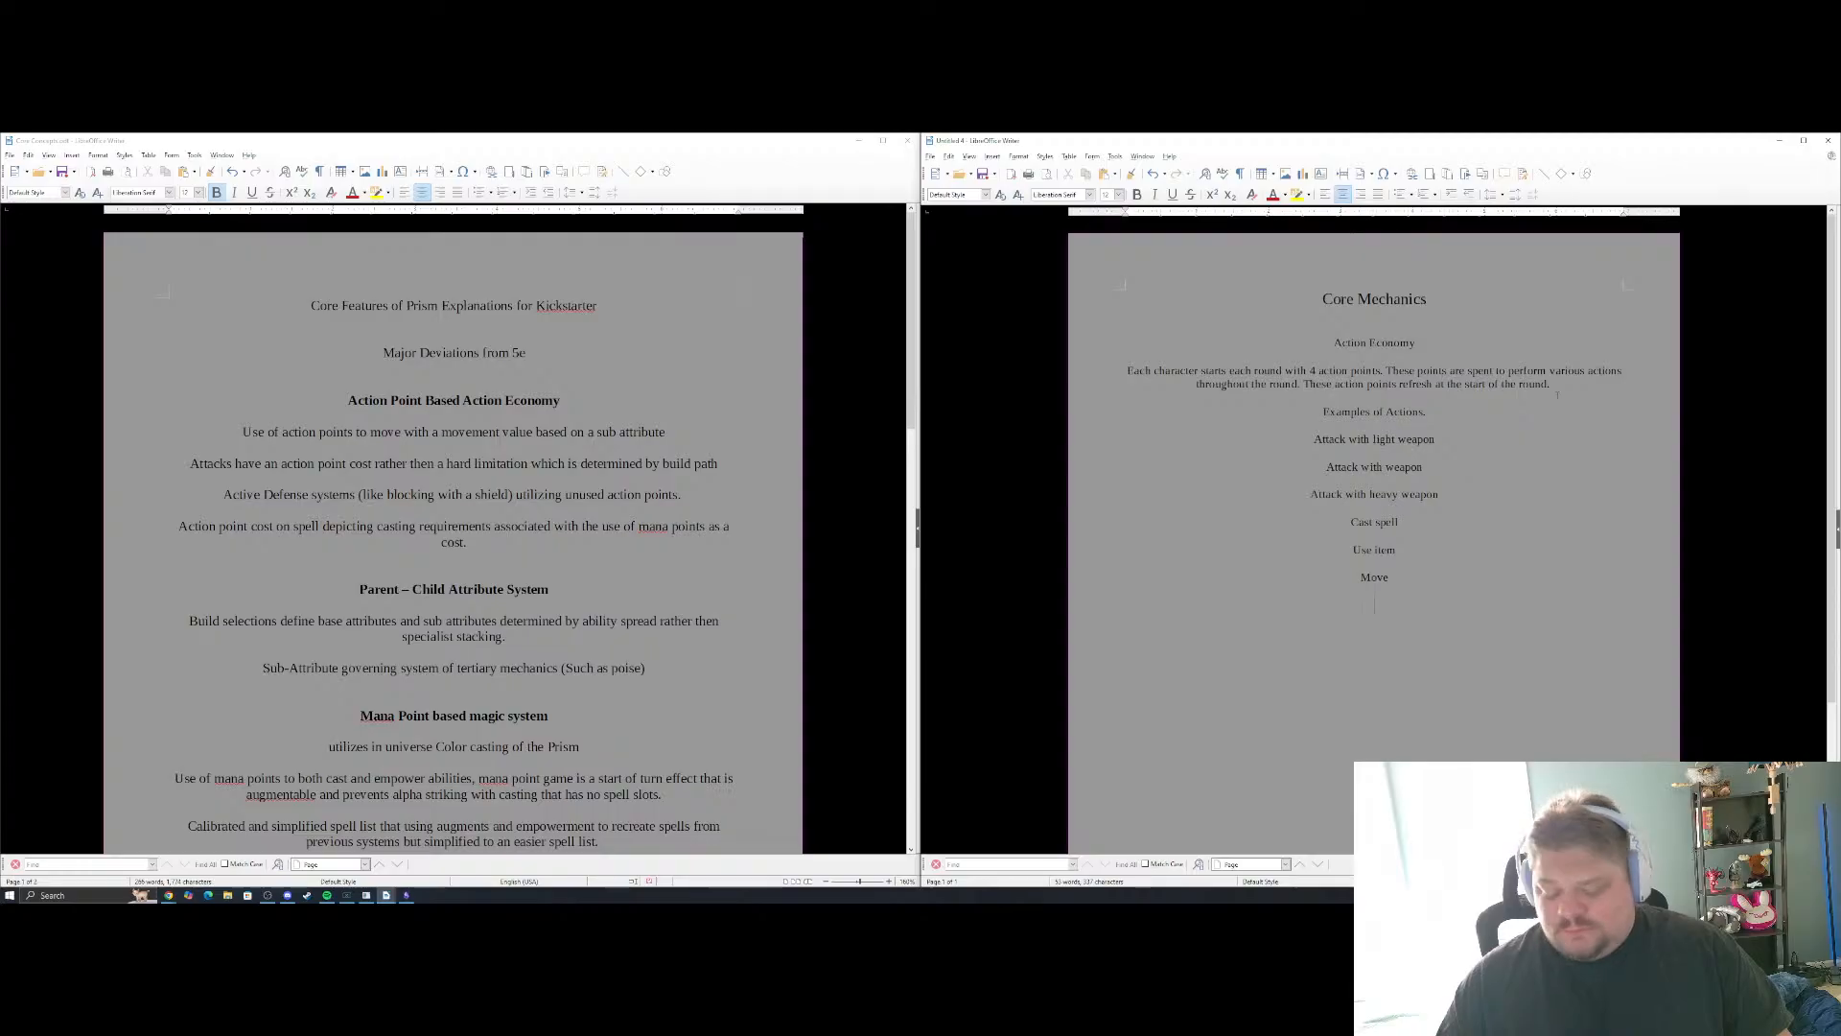
Continue the example actions list with "Block", "Parry", "Avoid" and "Utilize Skill", each on its own line
type("Block")
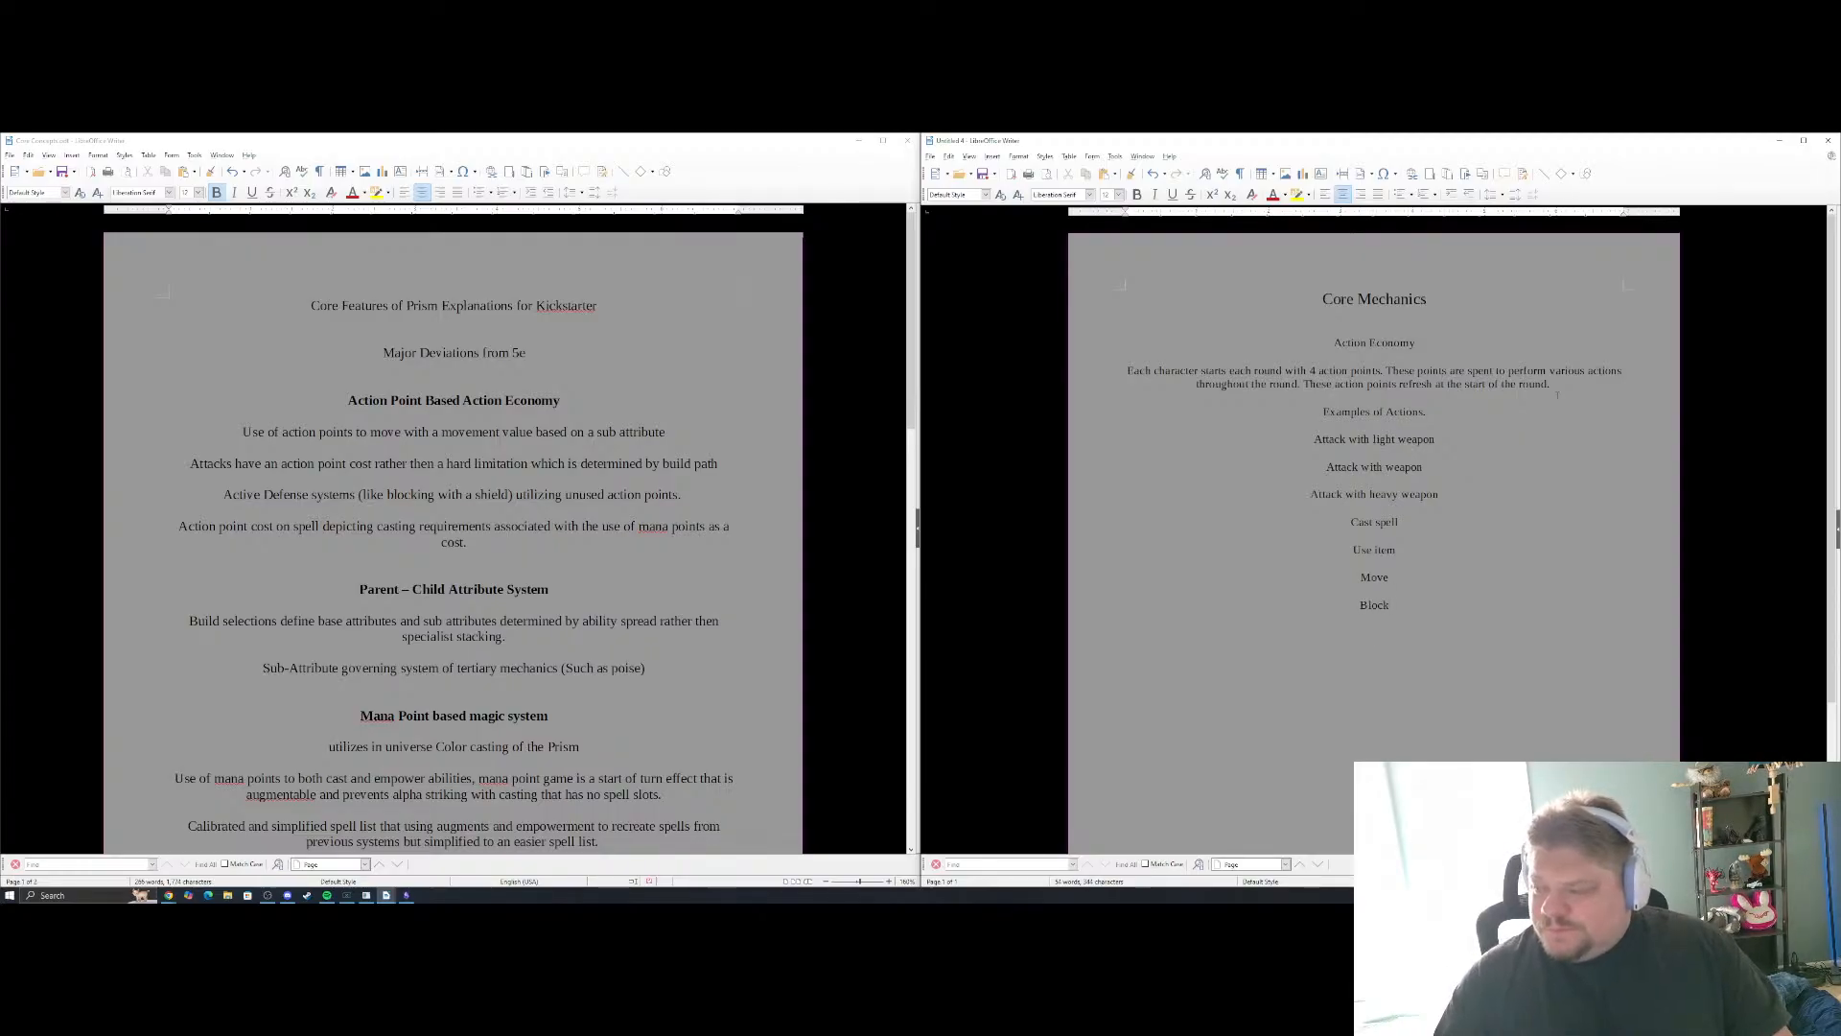
key("Return")
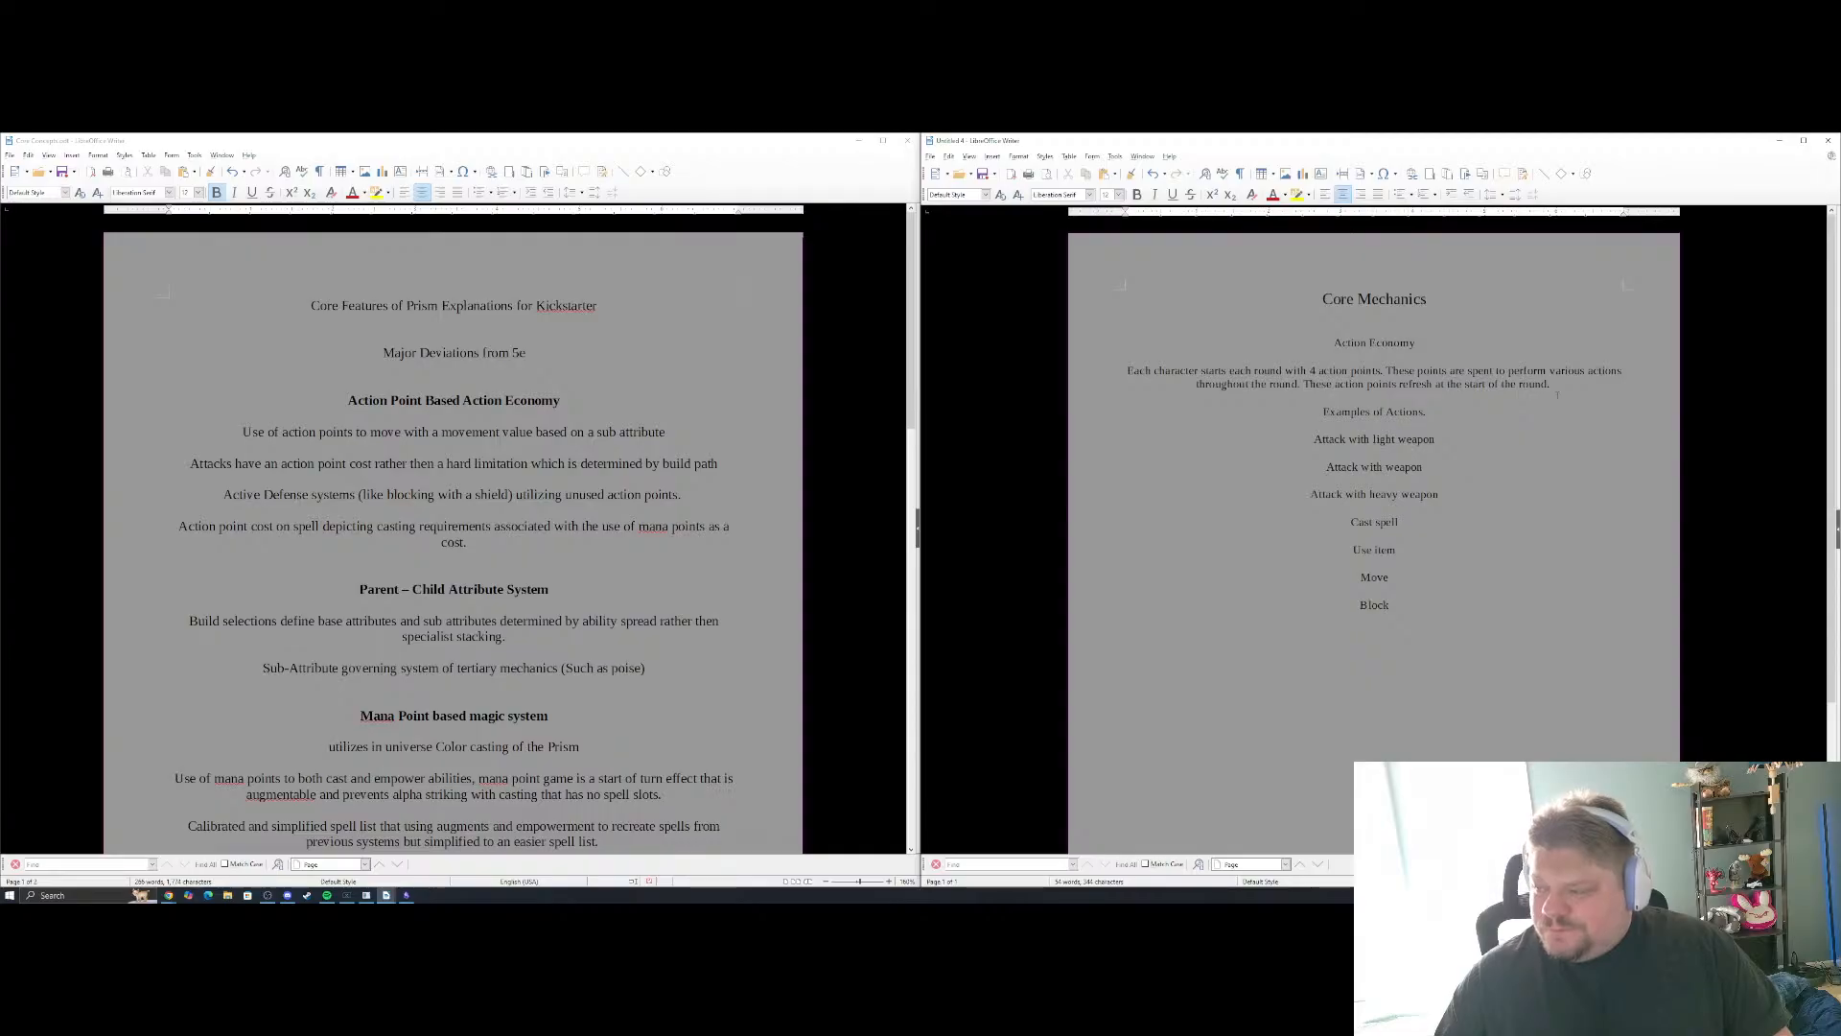
type("Parry")
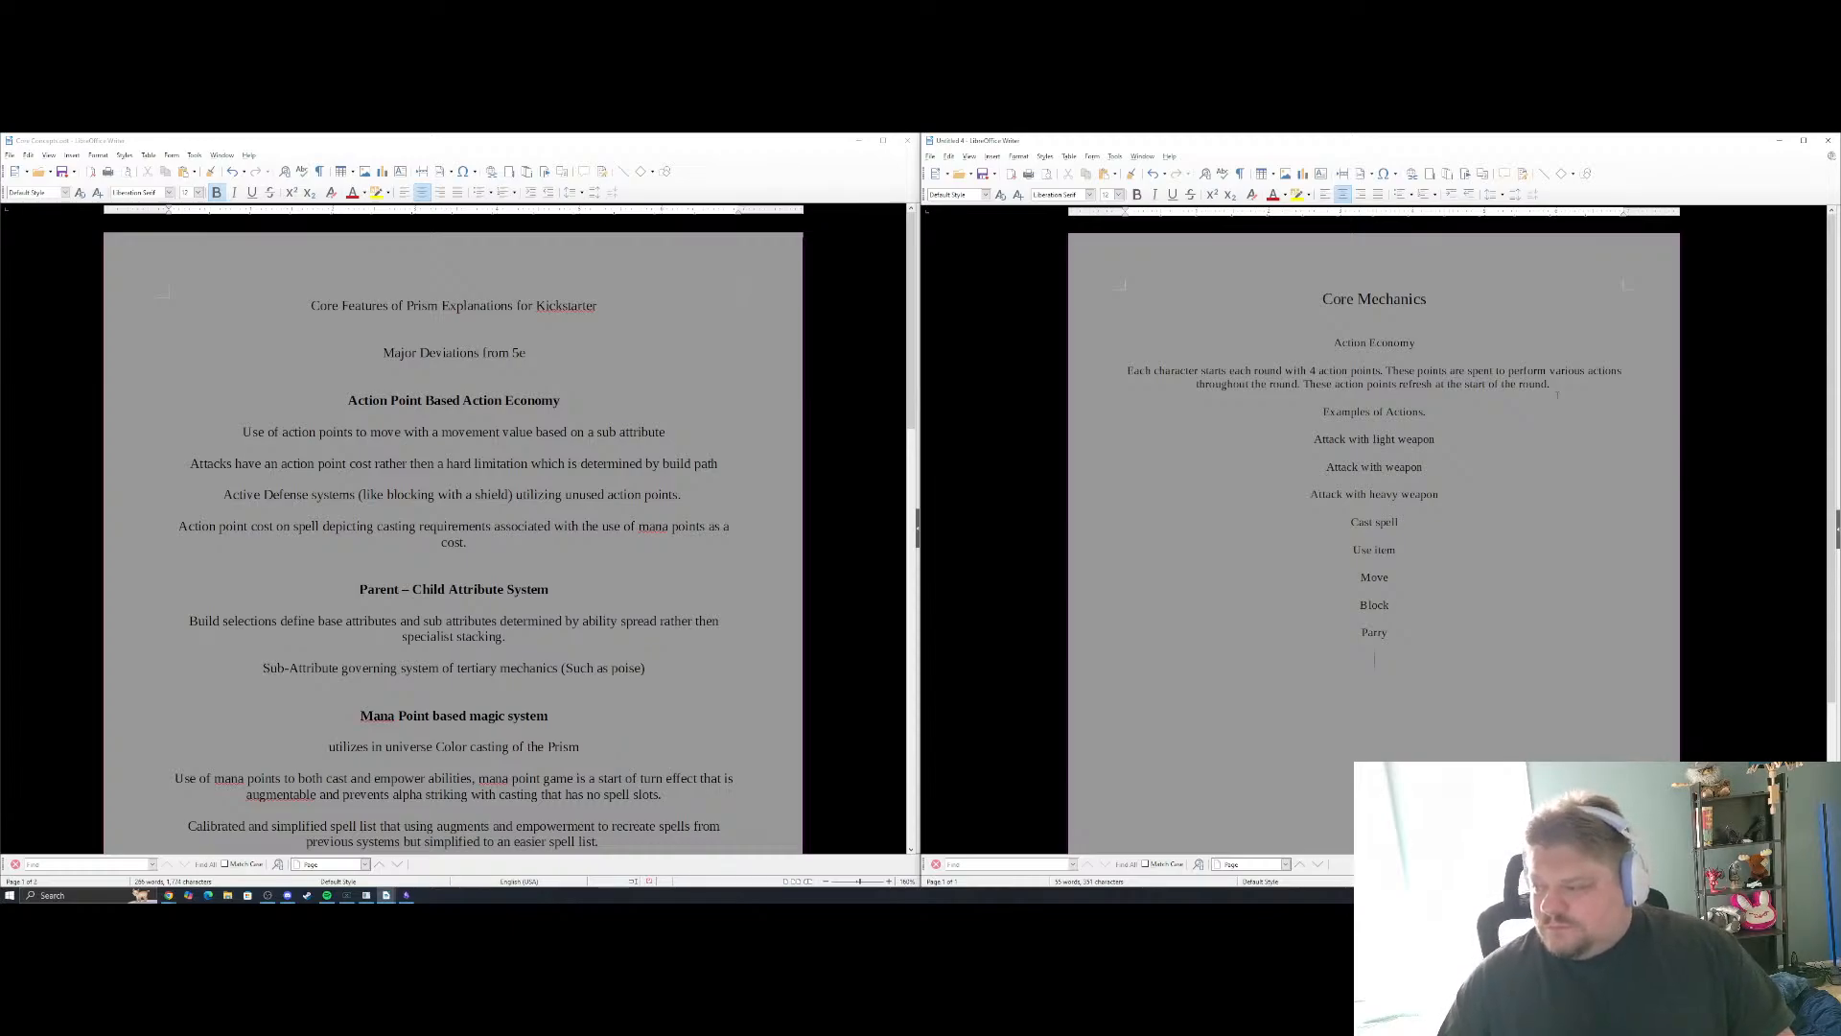
key("Return")
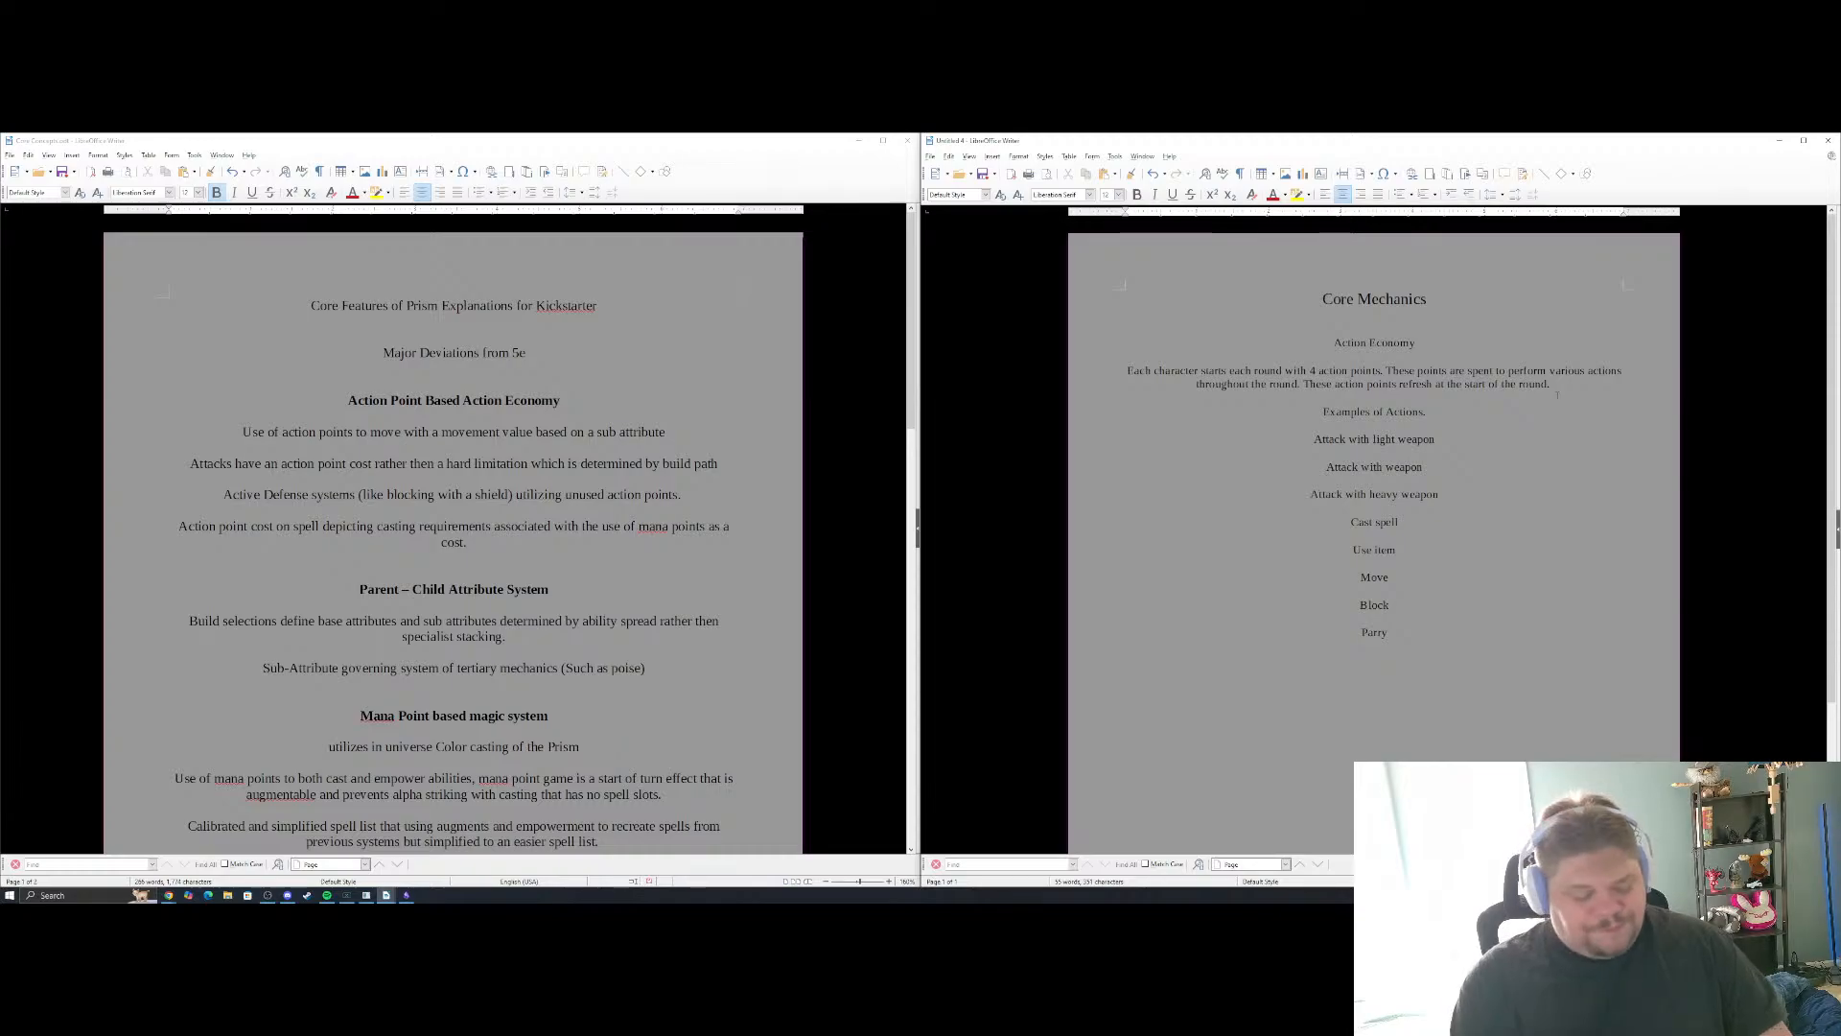
key("Return")
type("Avoid")
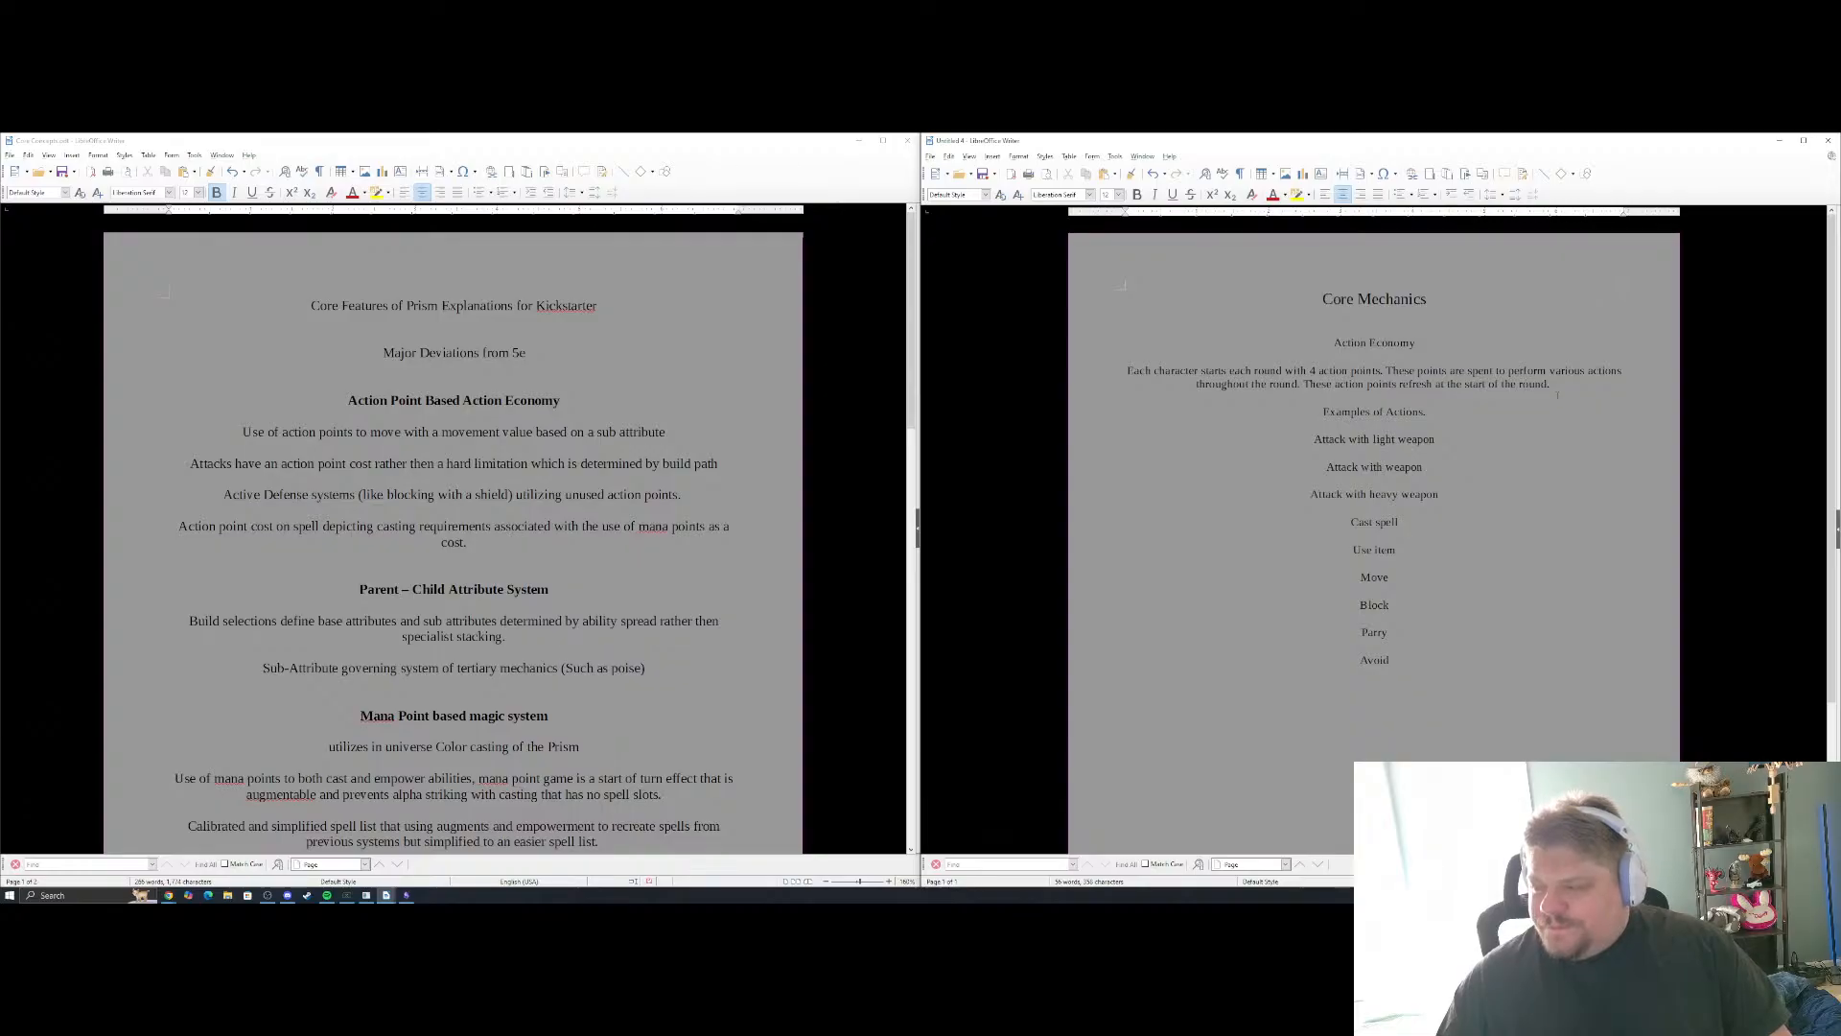
key("Return")
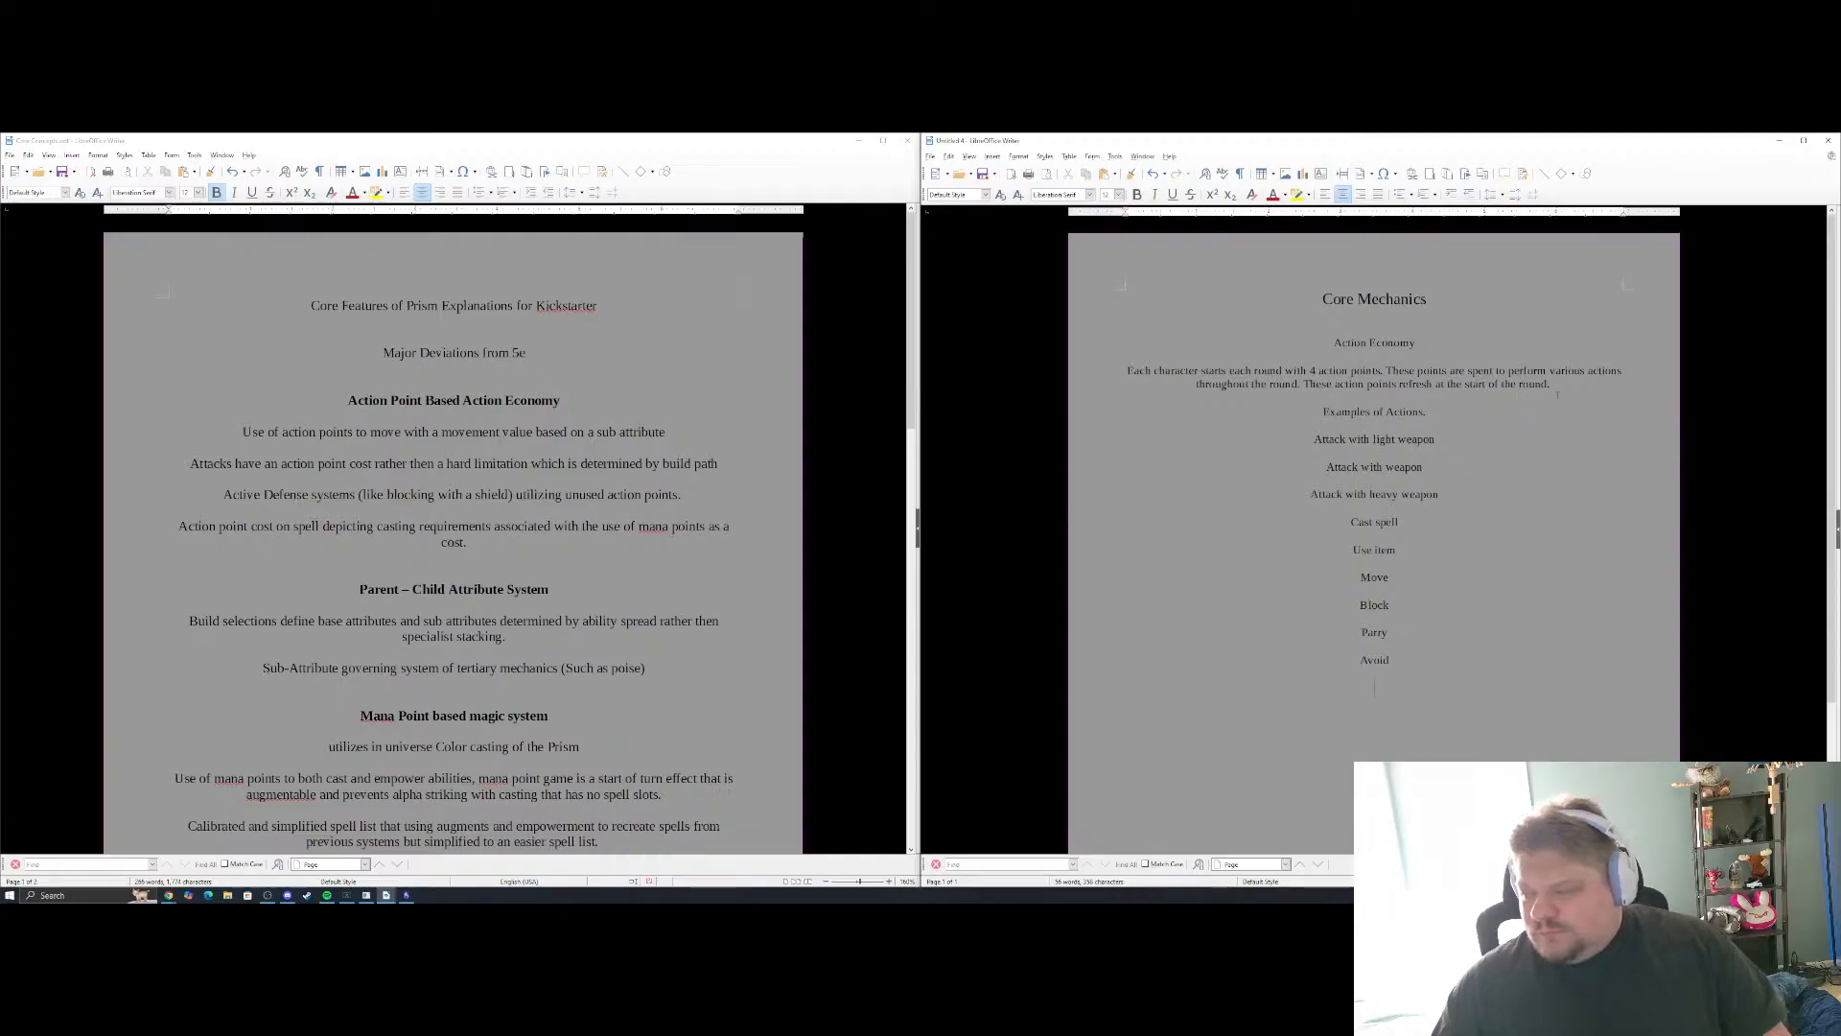
type("Utilize S")
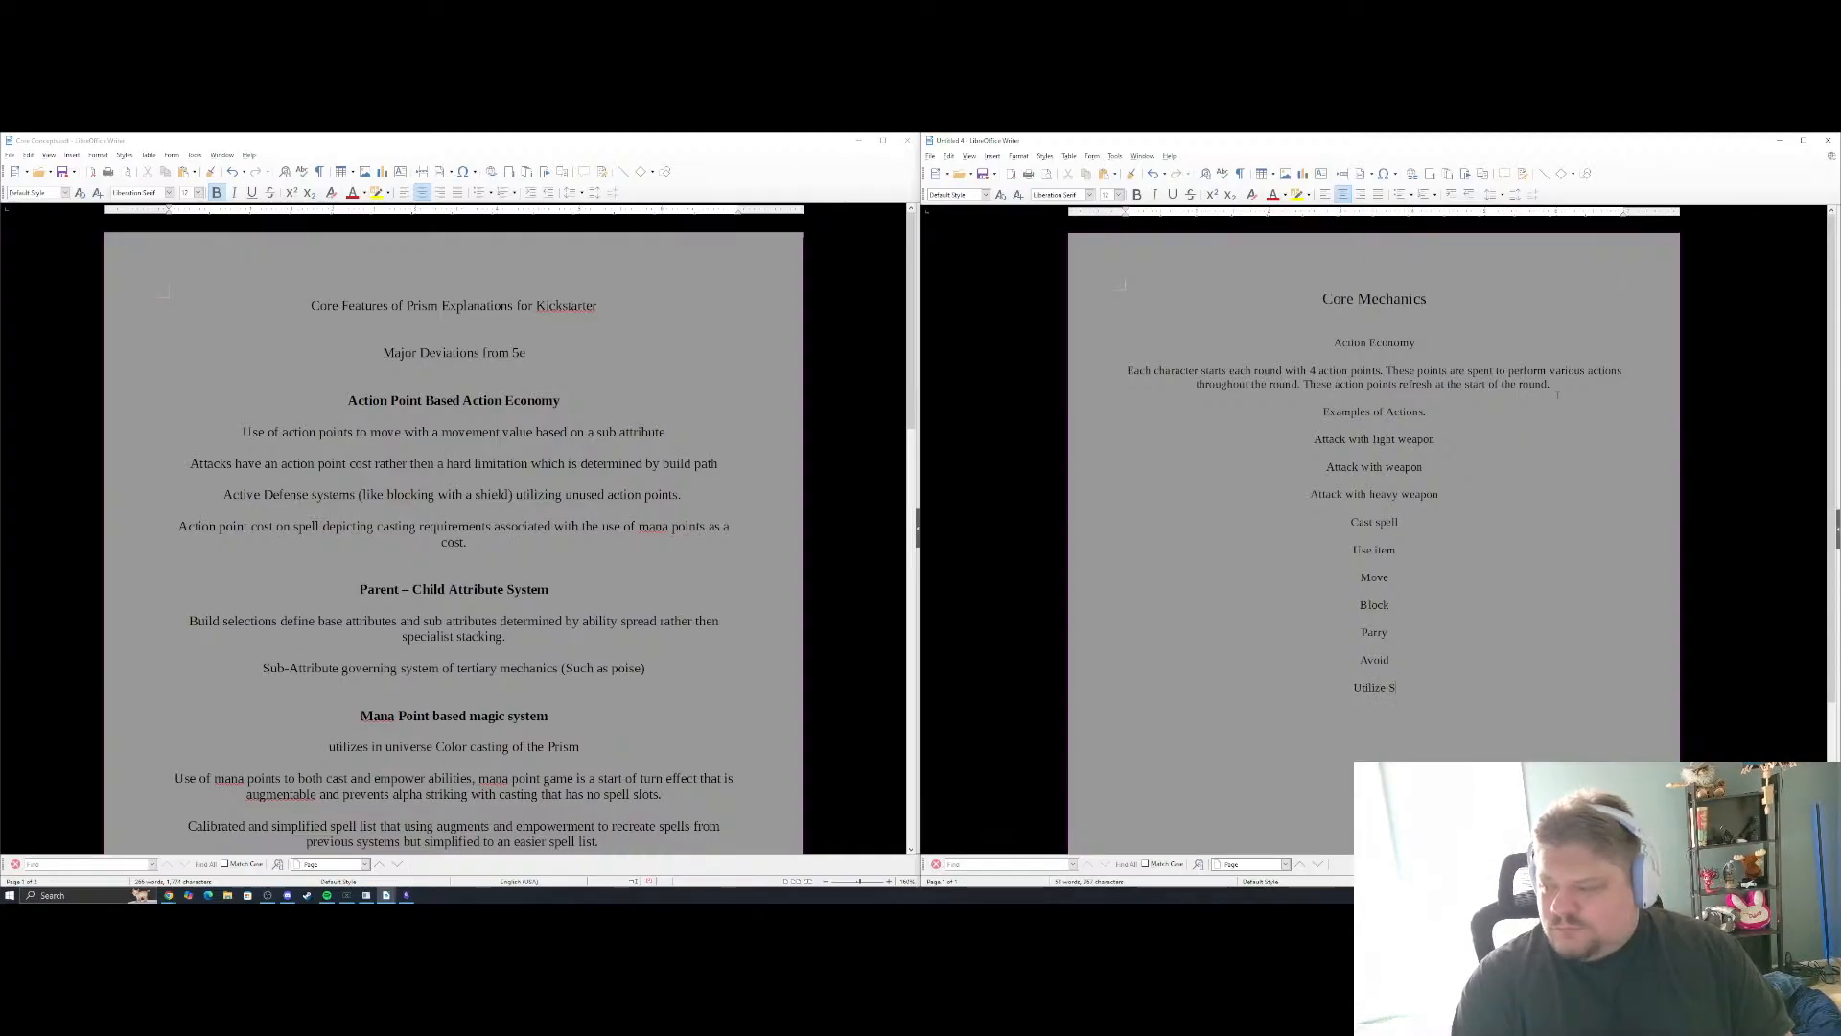
type("kill")
key("Return")
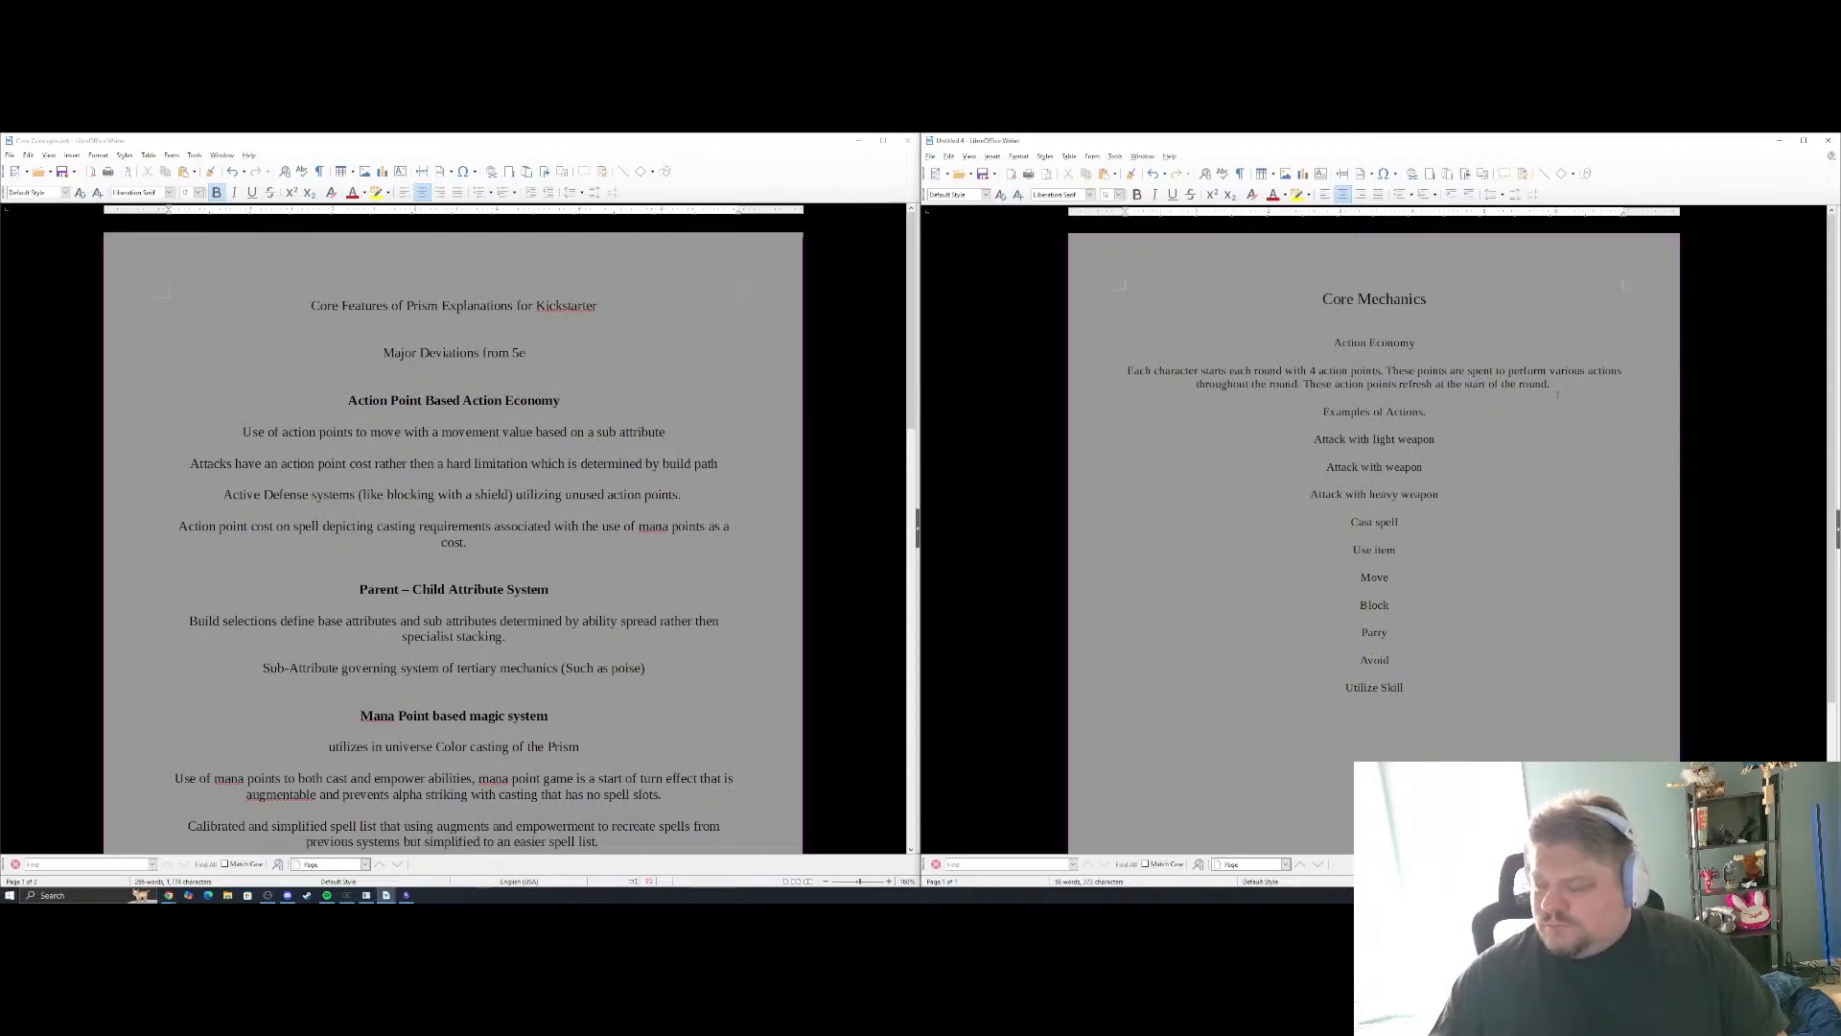
Append "– 1 action point" to the "Attack with light weapon" line and "– 2 action points" to the "Attack with weapon" line
left_click(1467, 439)
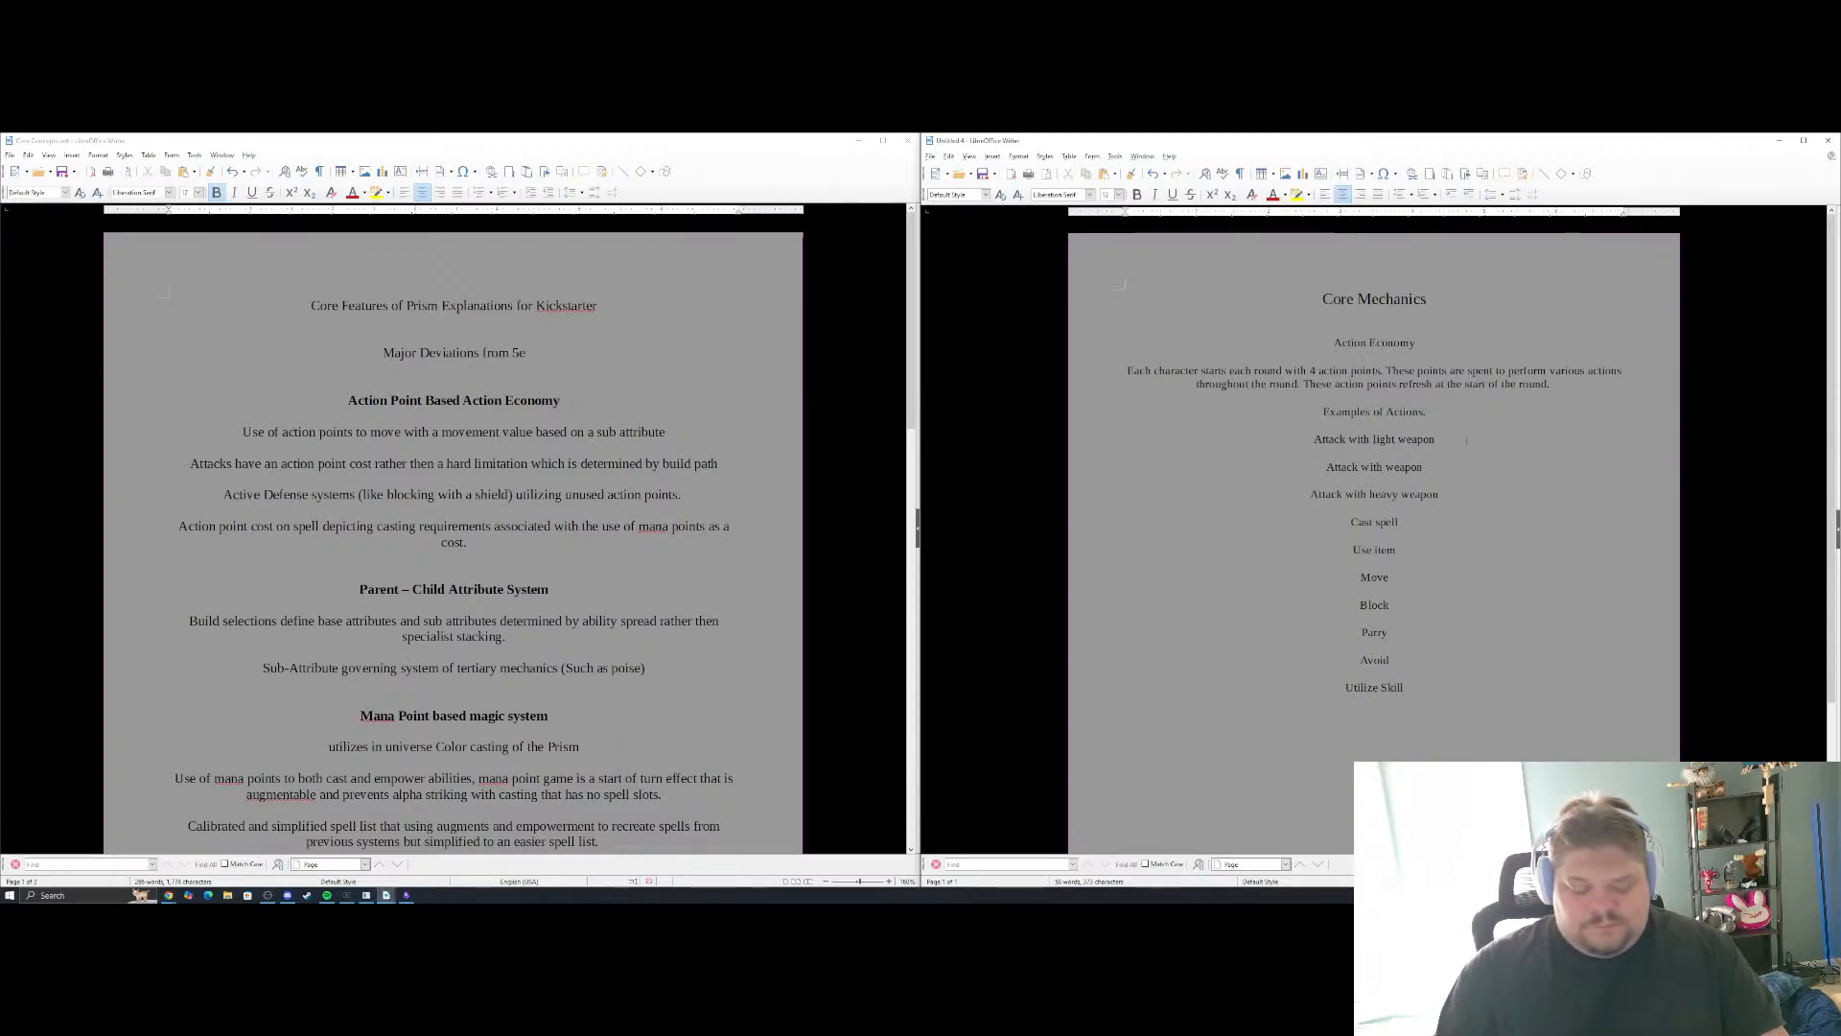
type("- 1 acti")
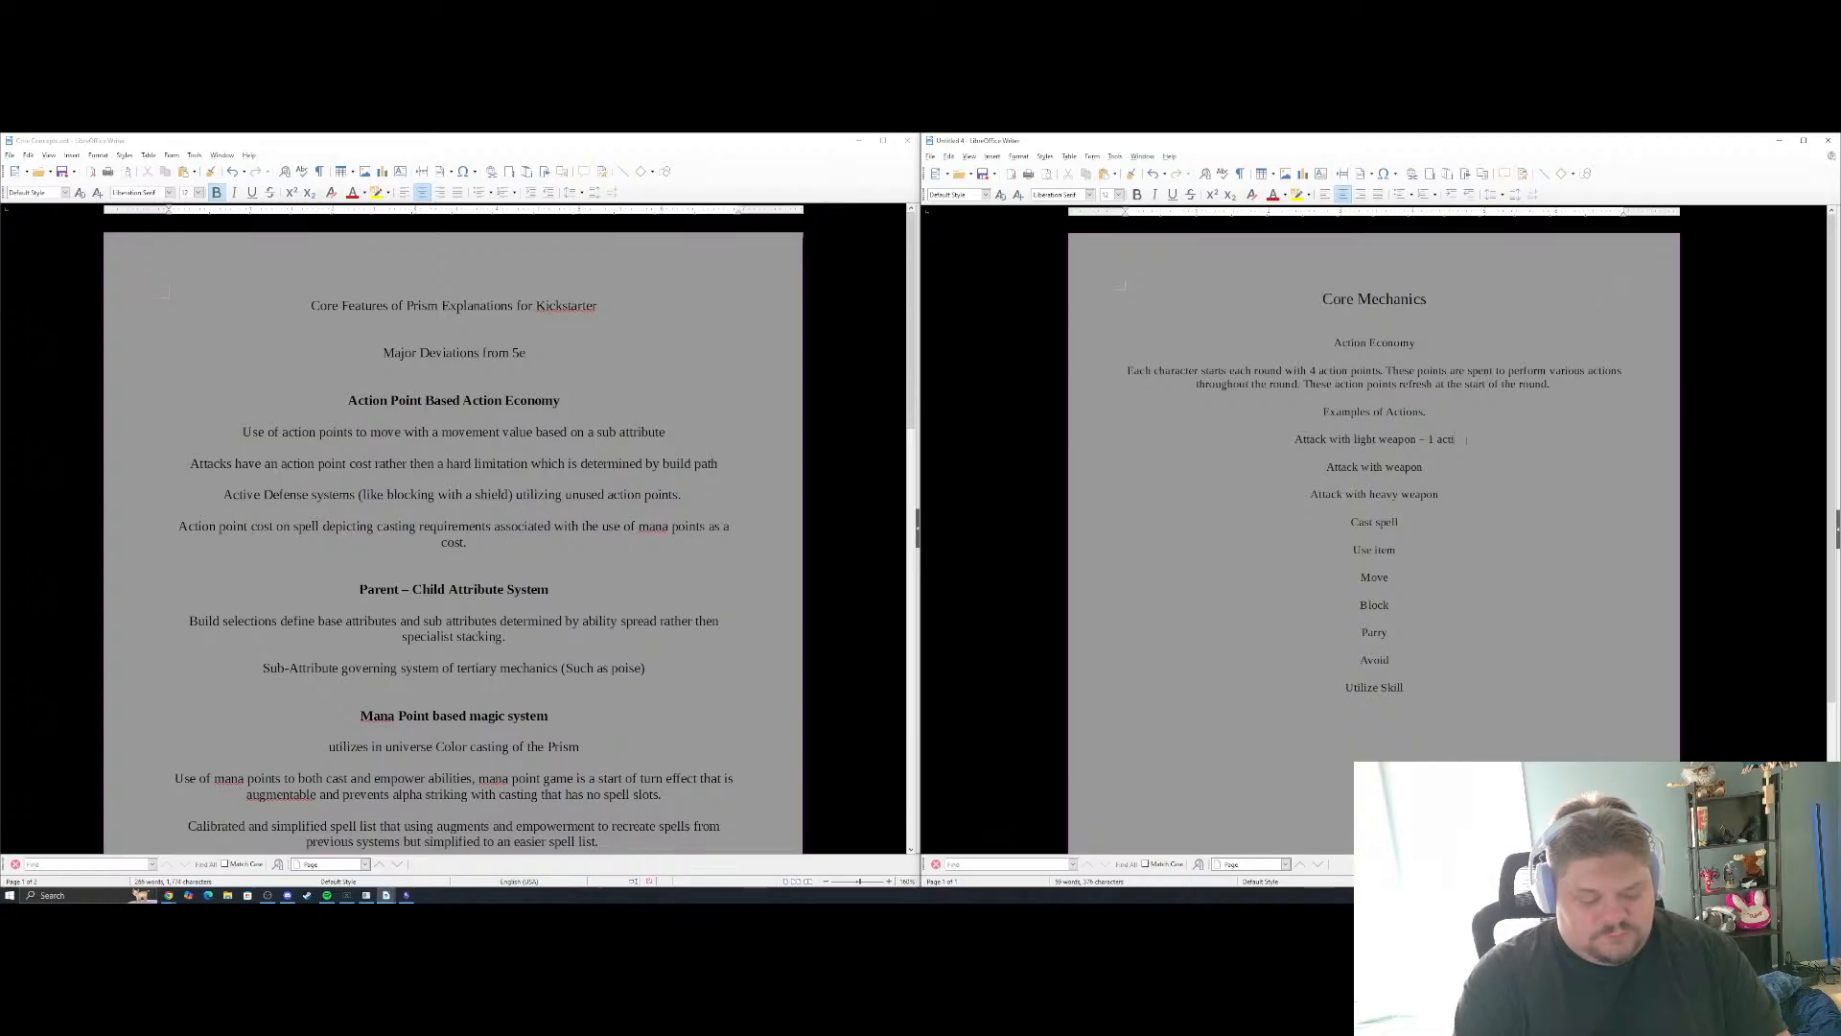
type("on point")
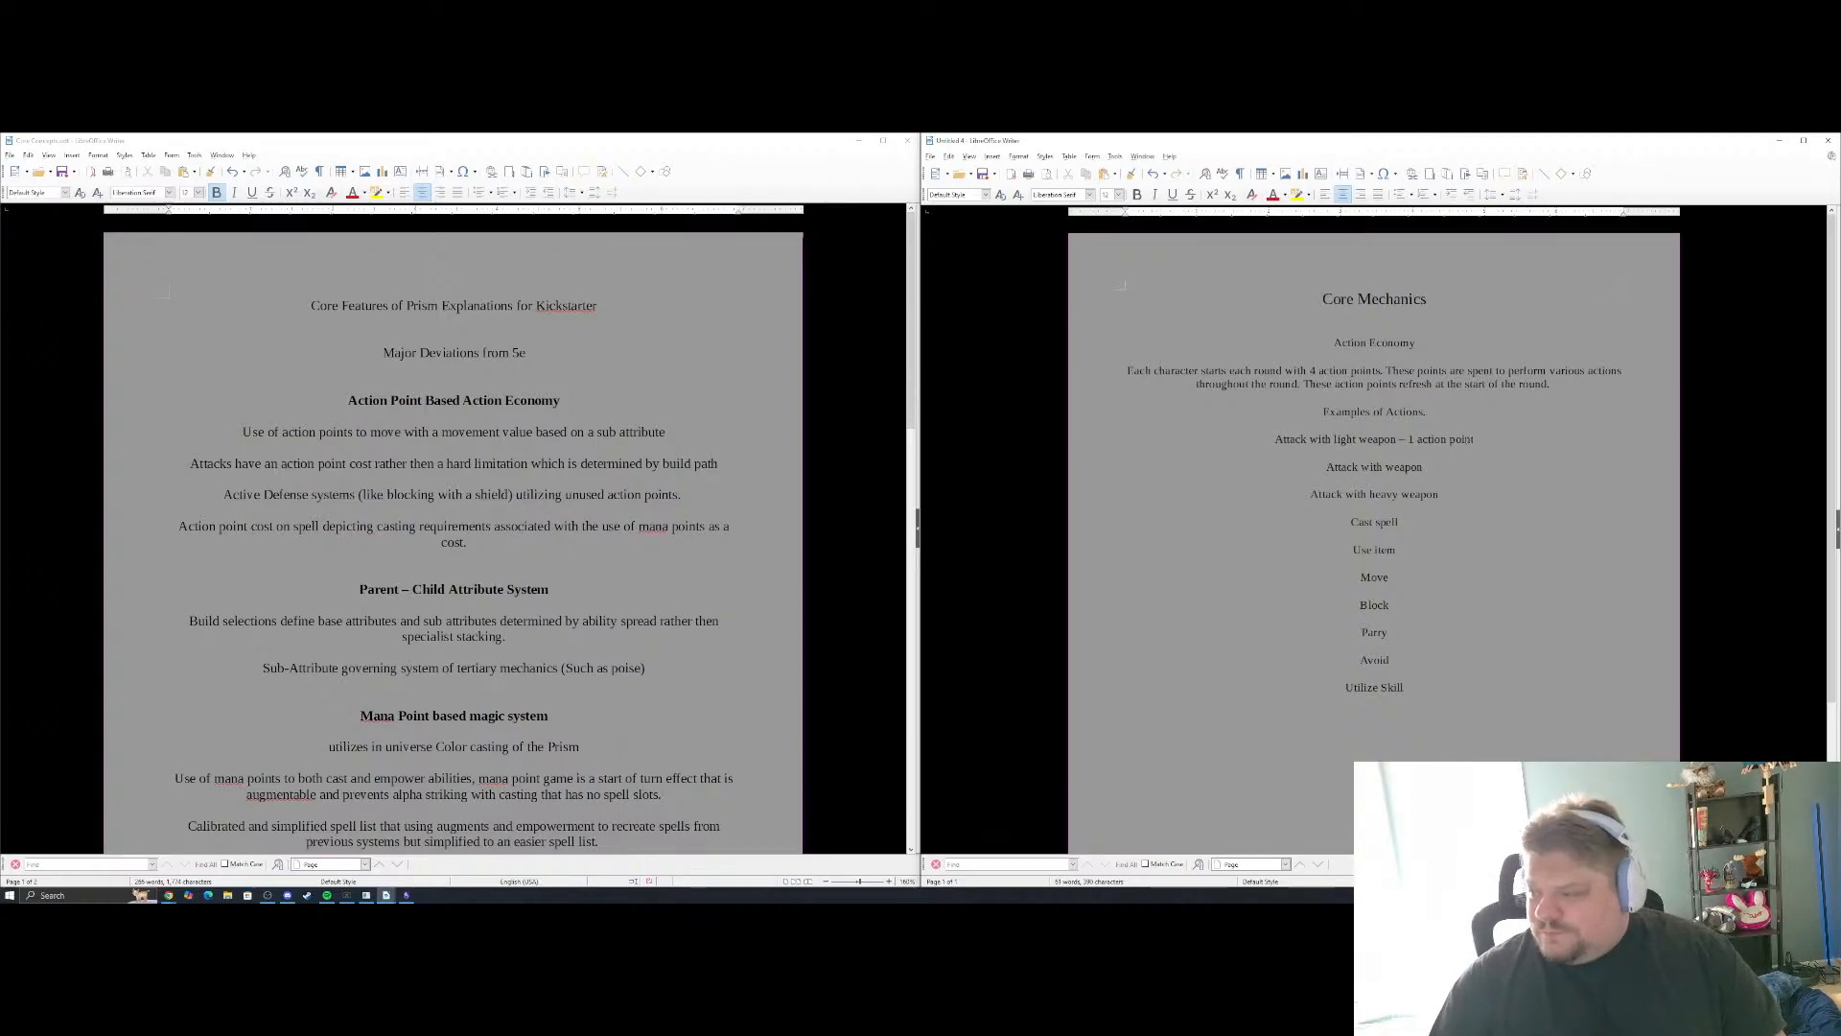
left_click(1457, 467)
type("- 2")
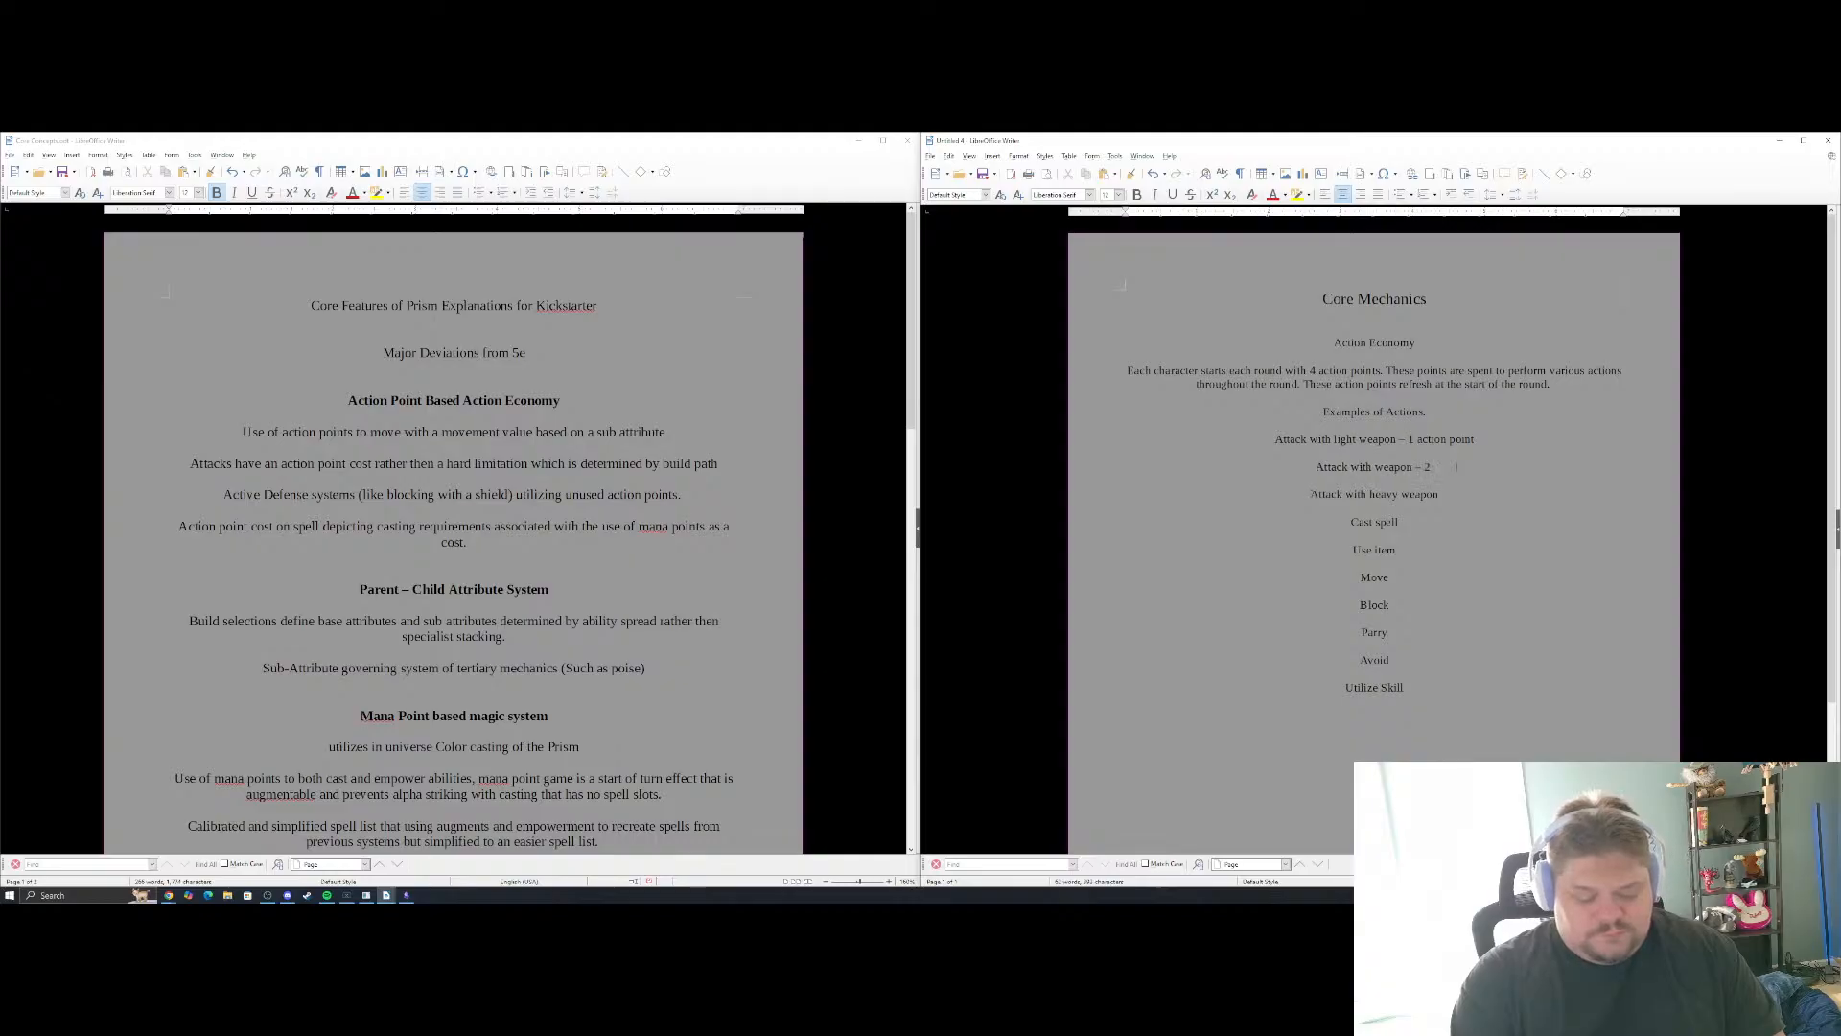
type(" action points")
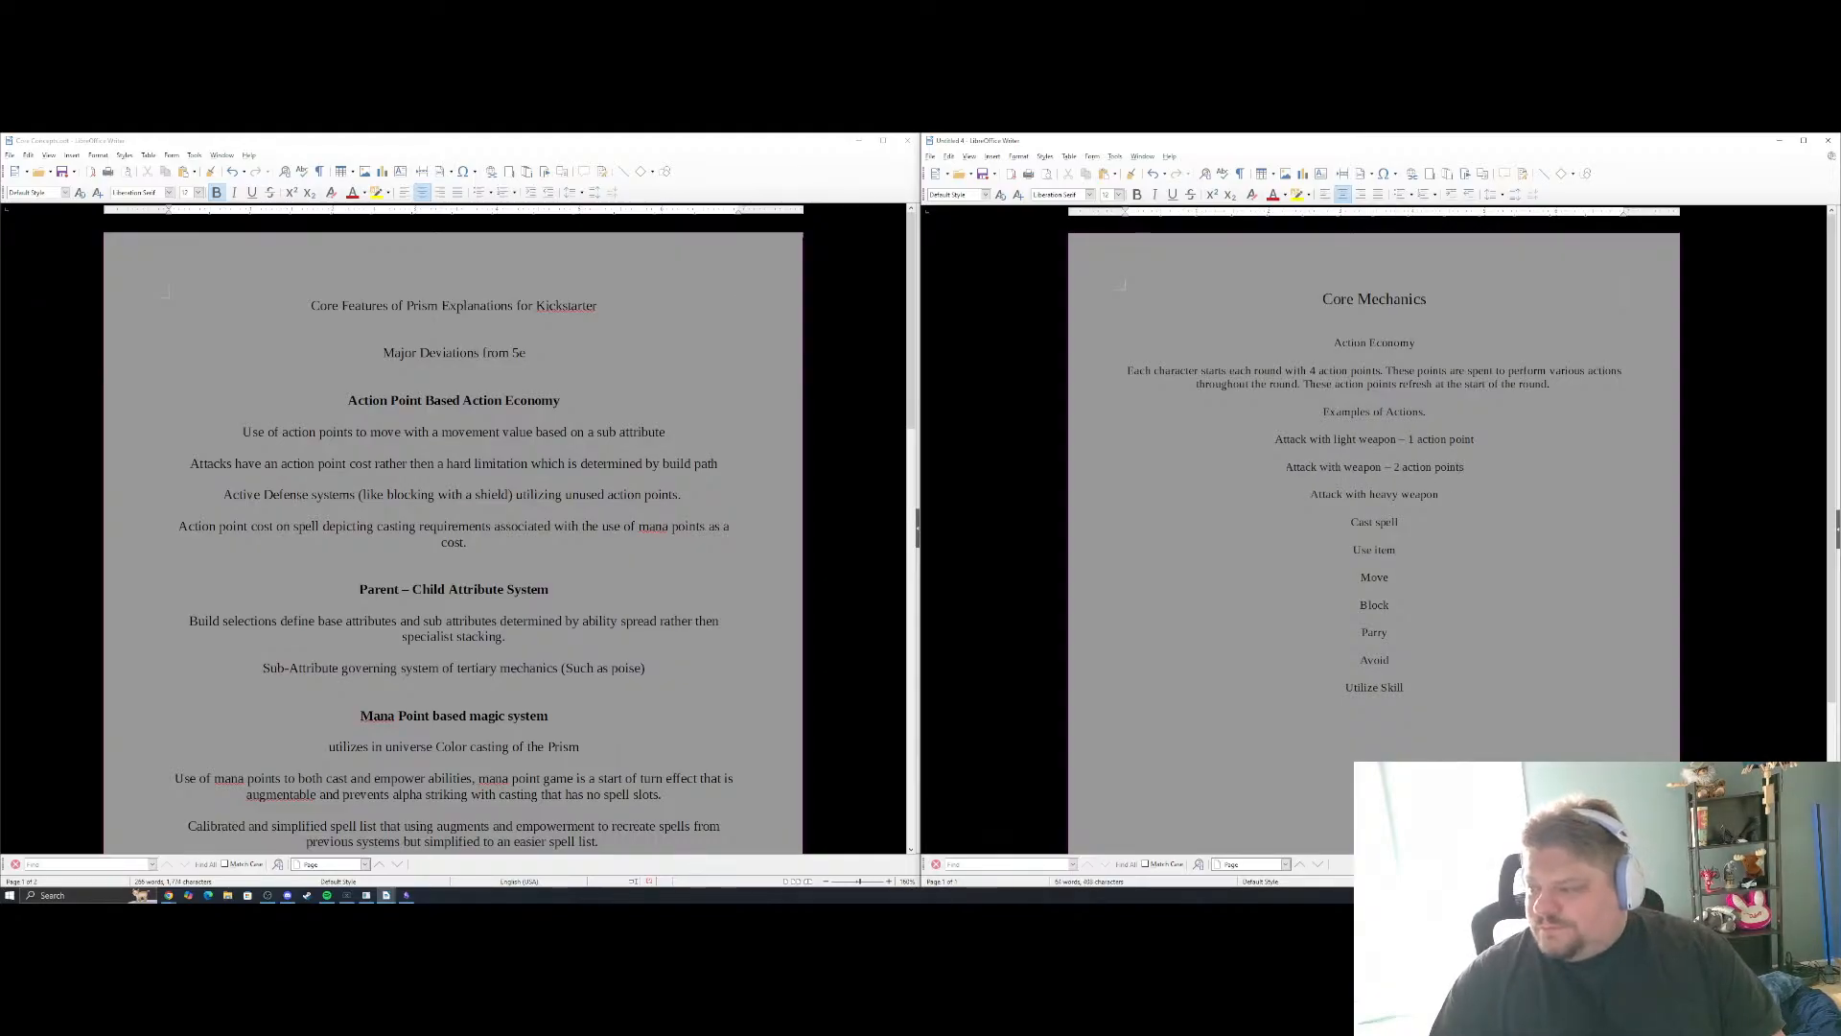
Append the cost "– 3 action points" to the "Attack with heavy weapon" line
left_click(1457, 495)
type("- ")
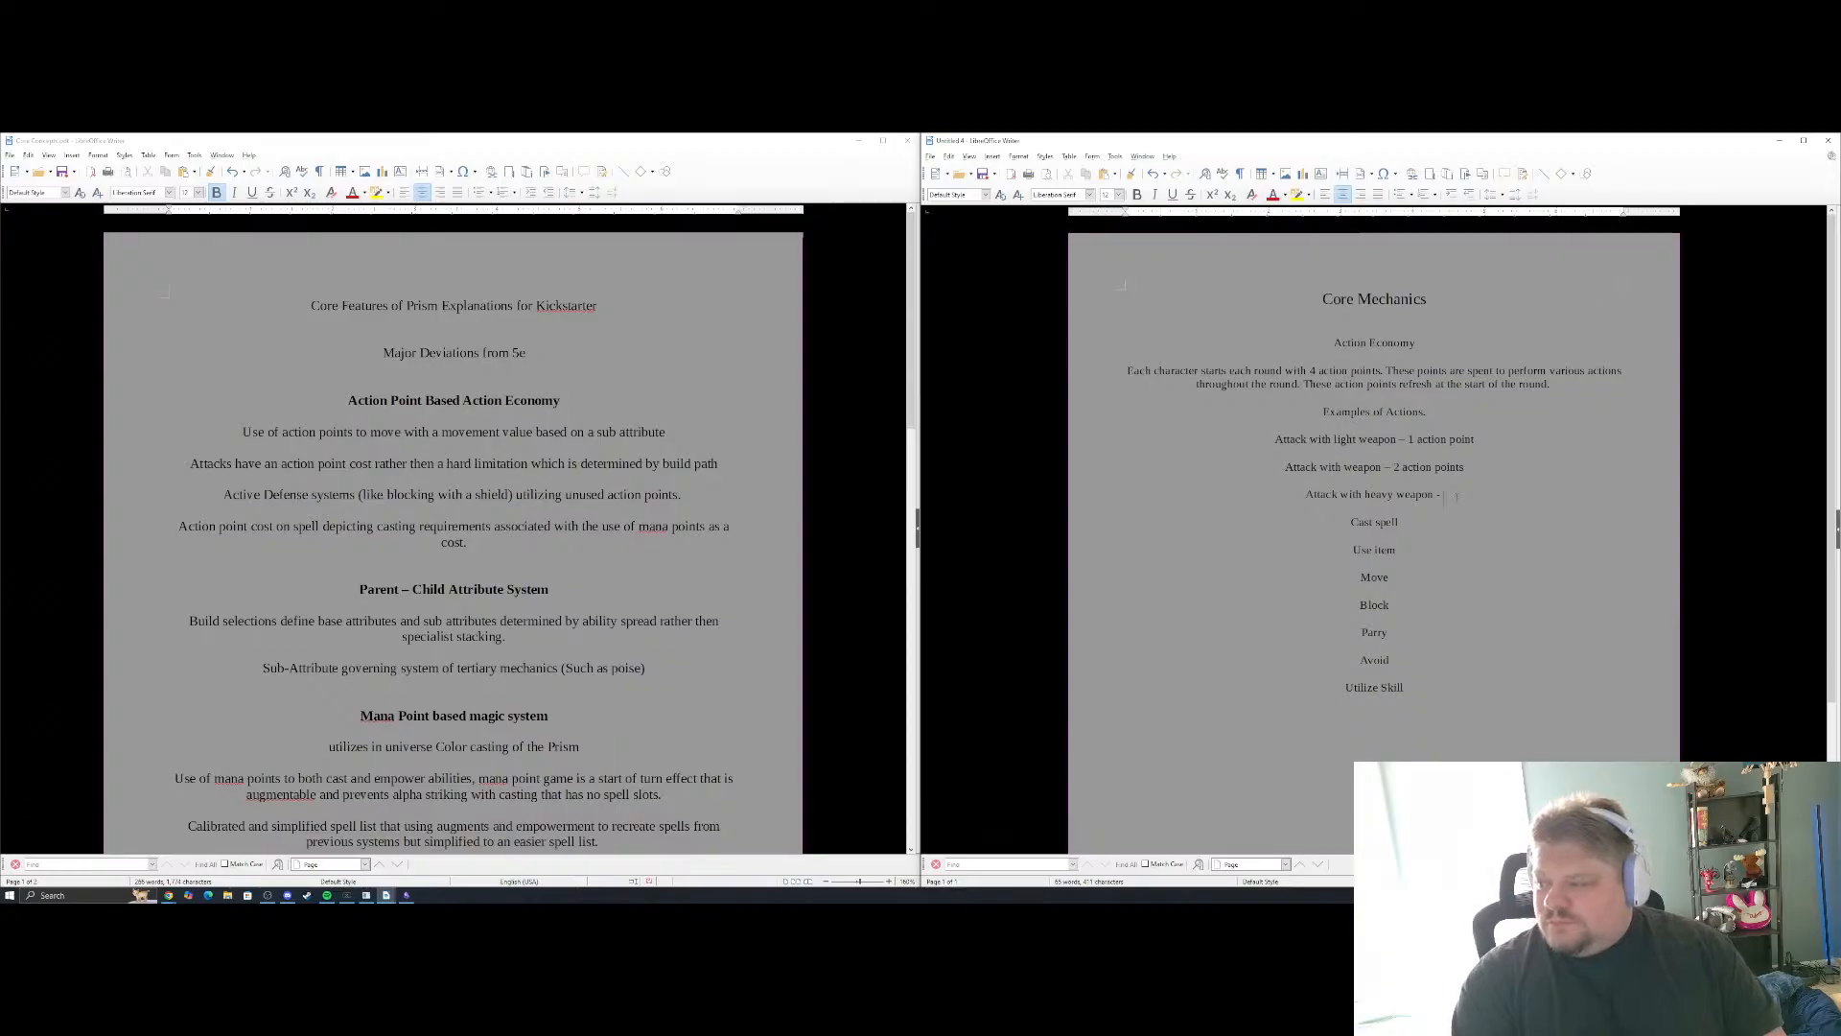
type("3 a")
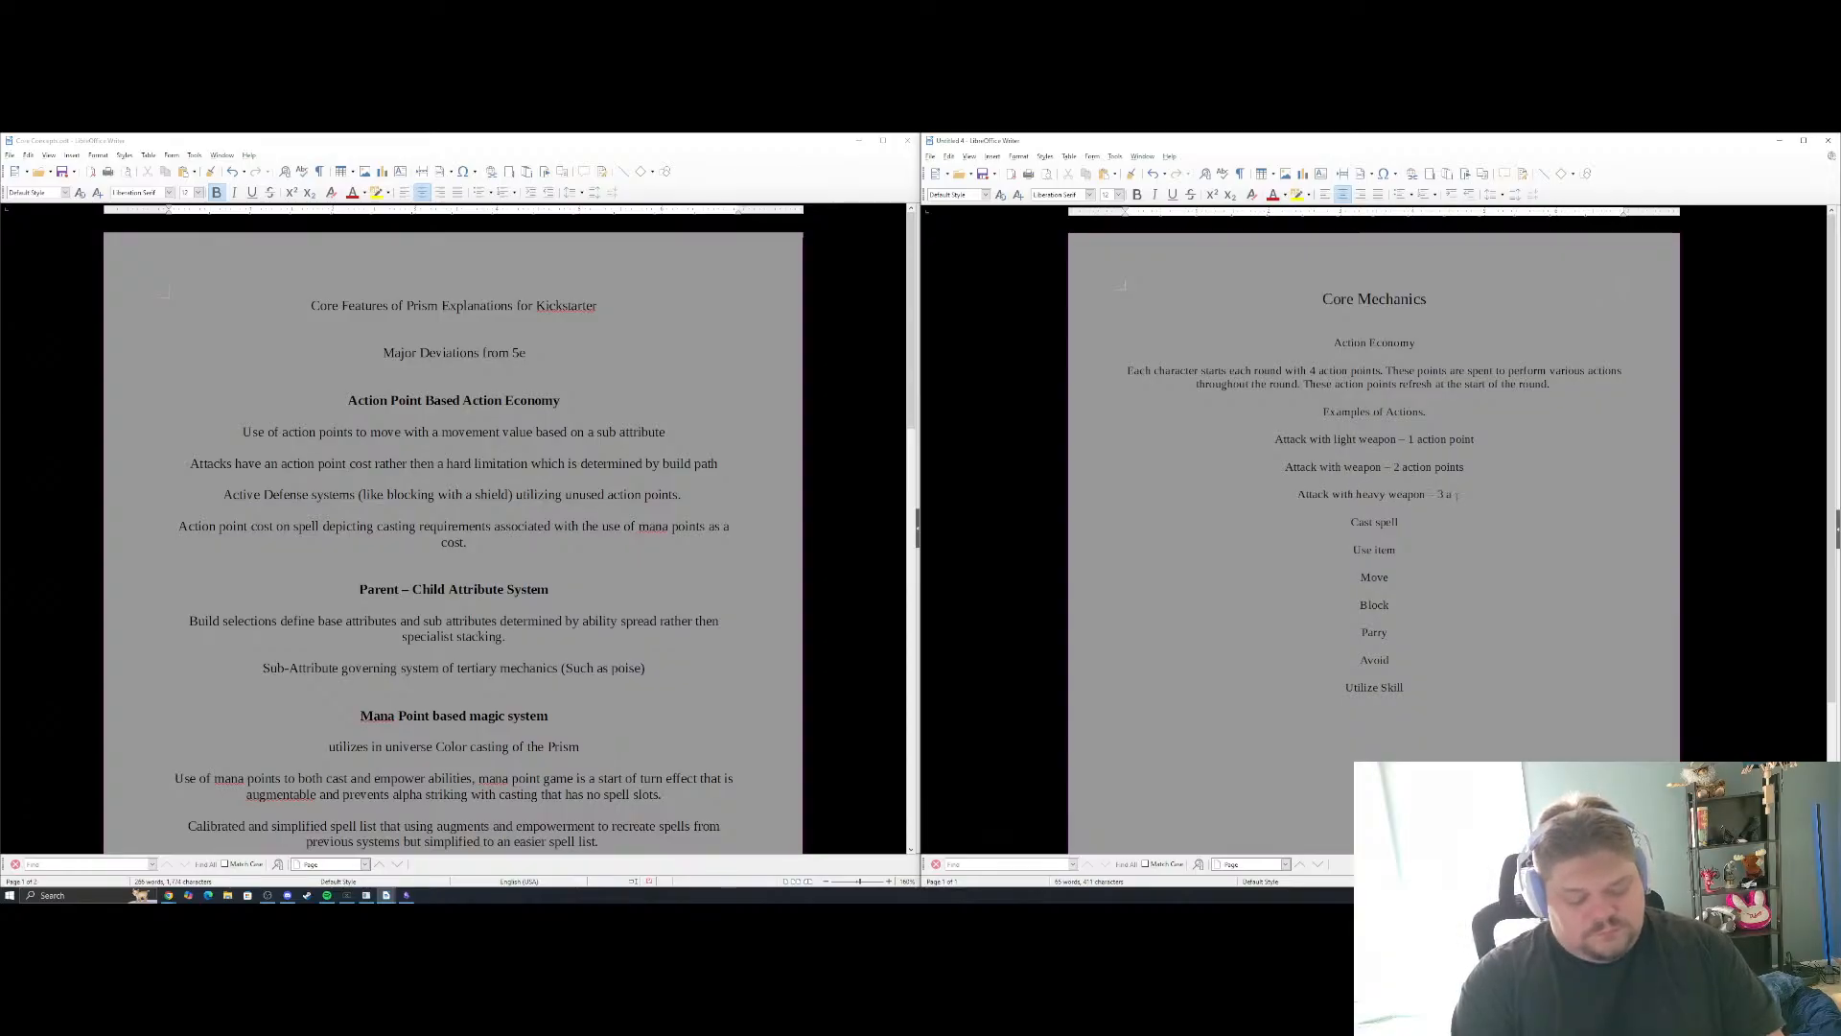
type("ction points")
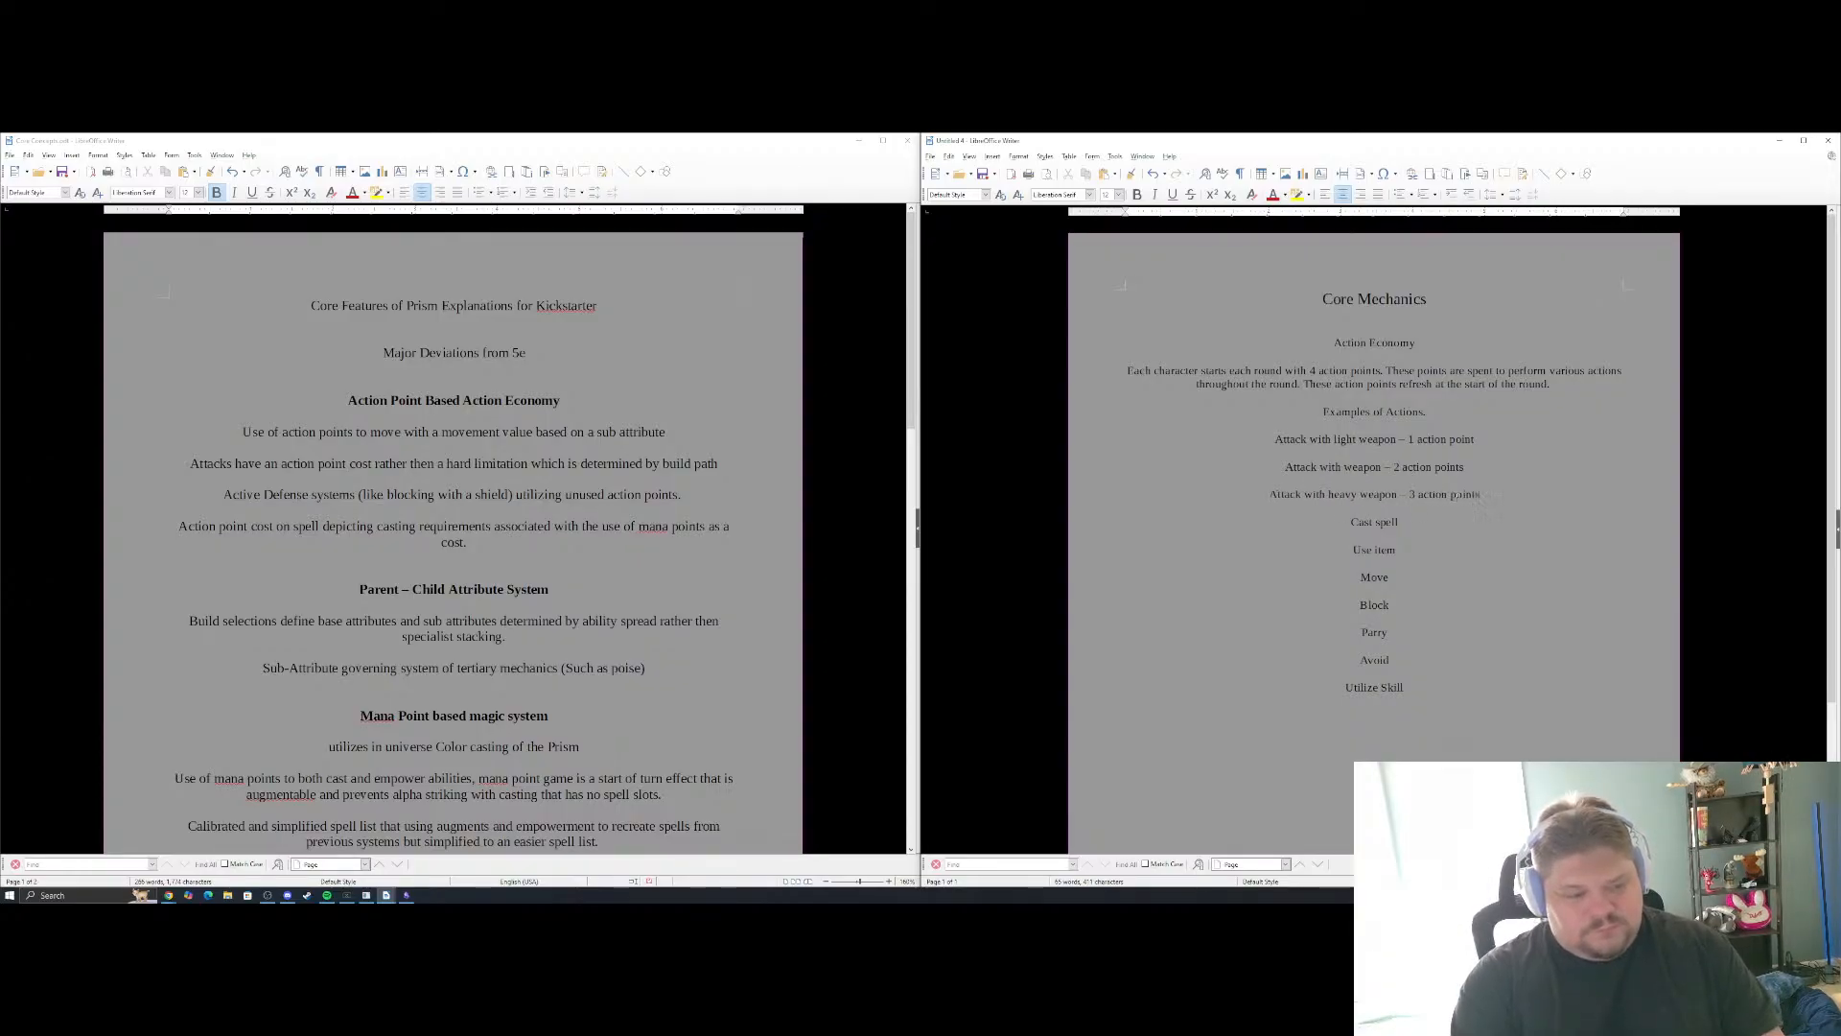
Append "– 1 action point per spell level" to the "Cast spell" line, correcting the spelling of "point"
left_click(1424, 522)
type("-")
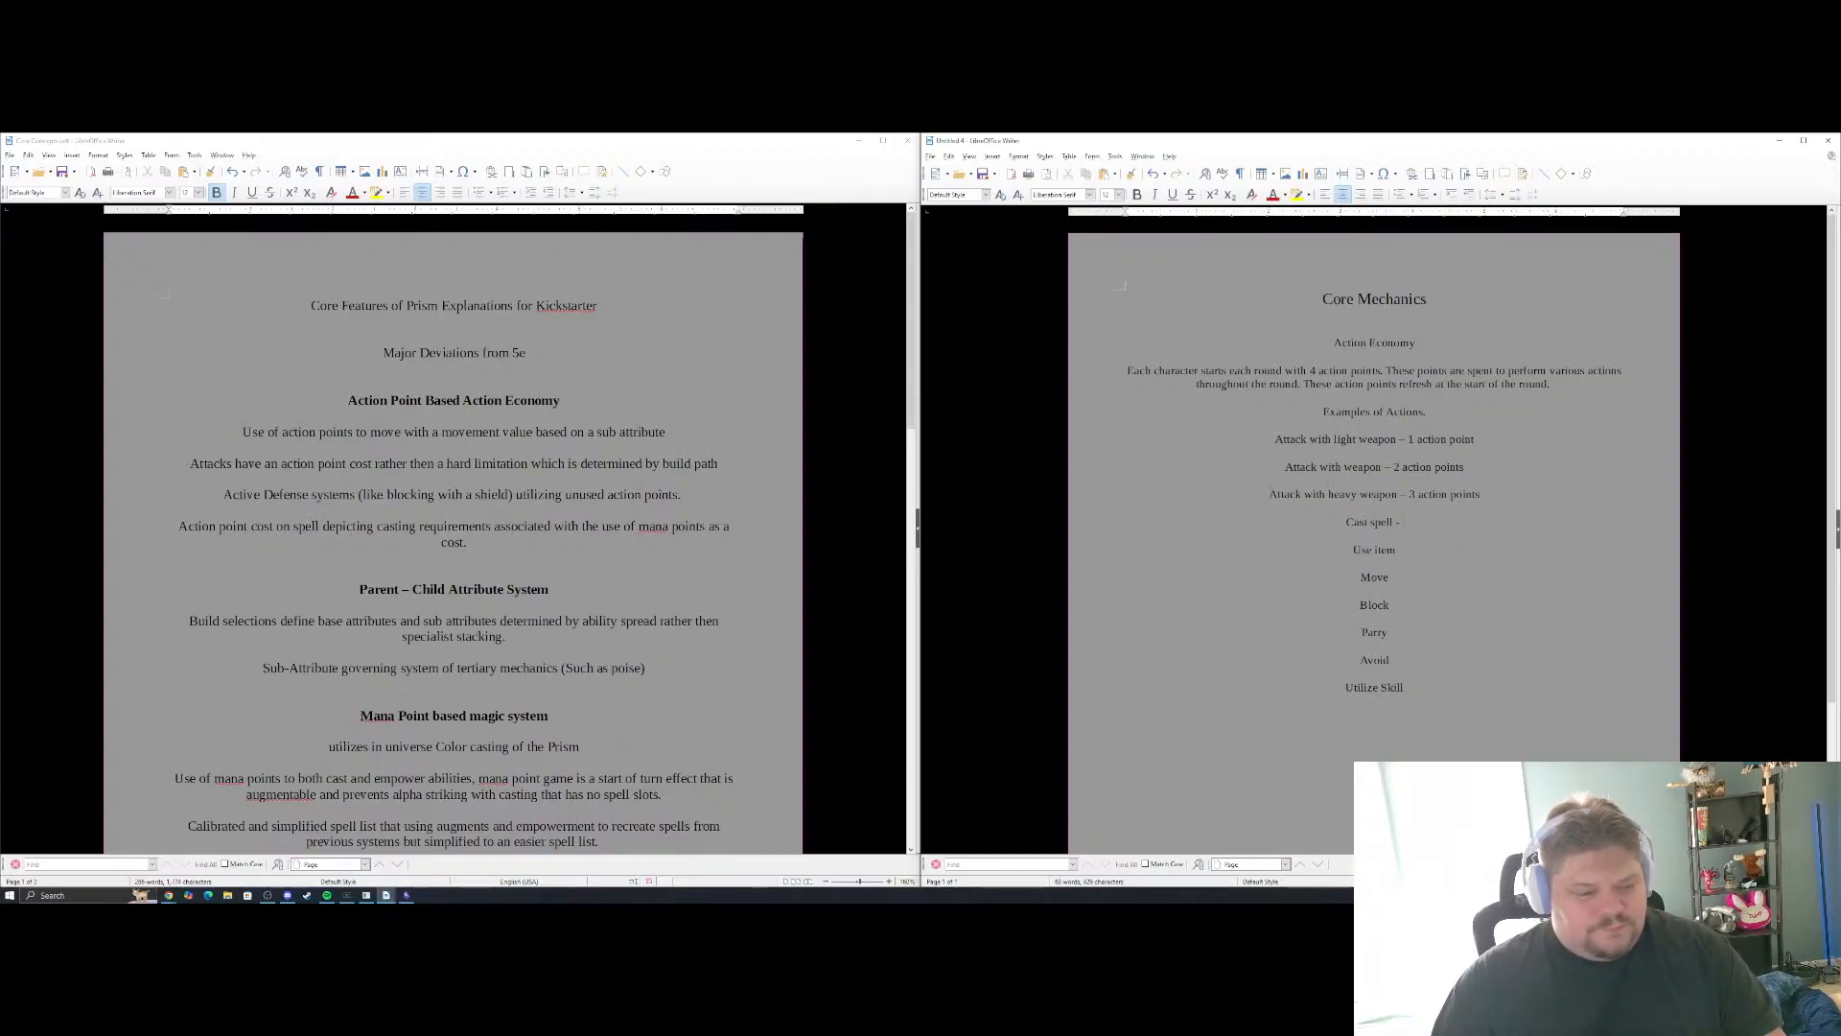
key("alt+Tab")
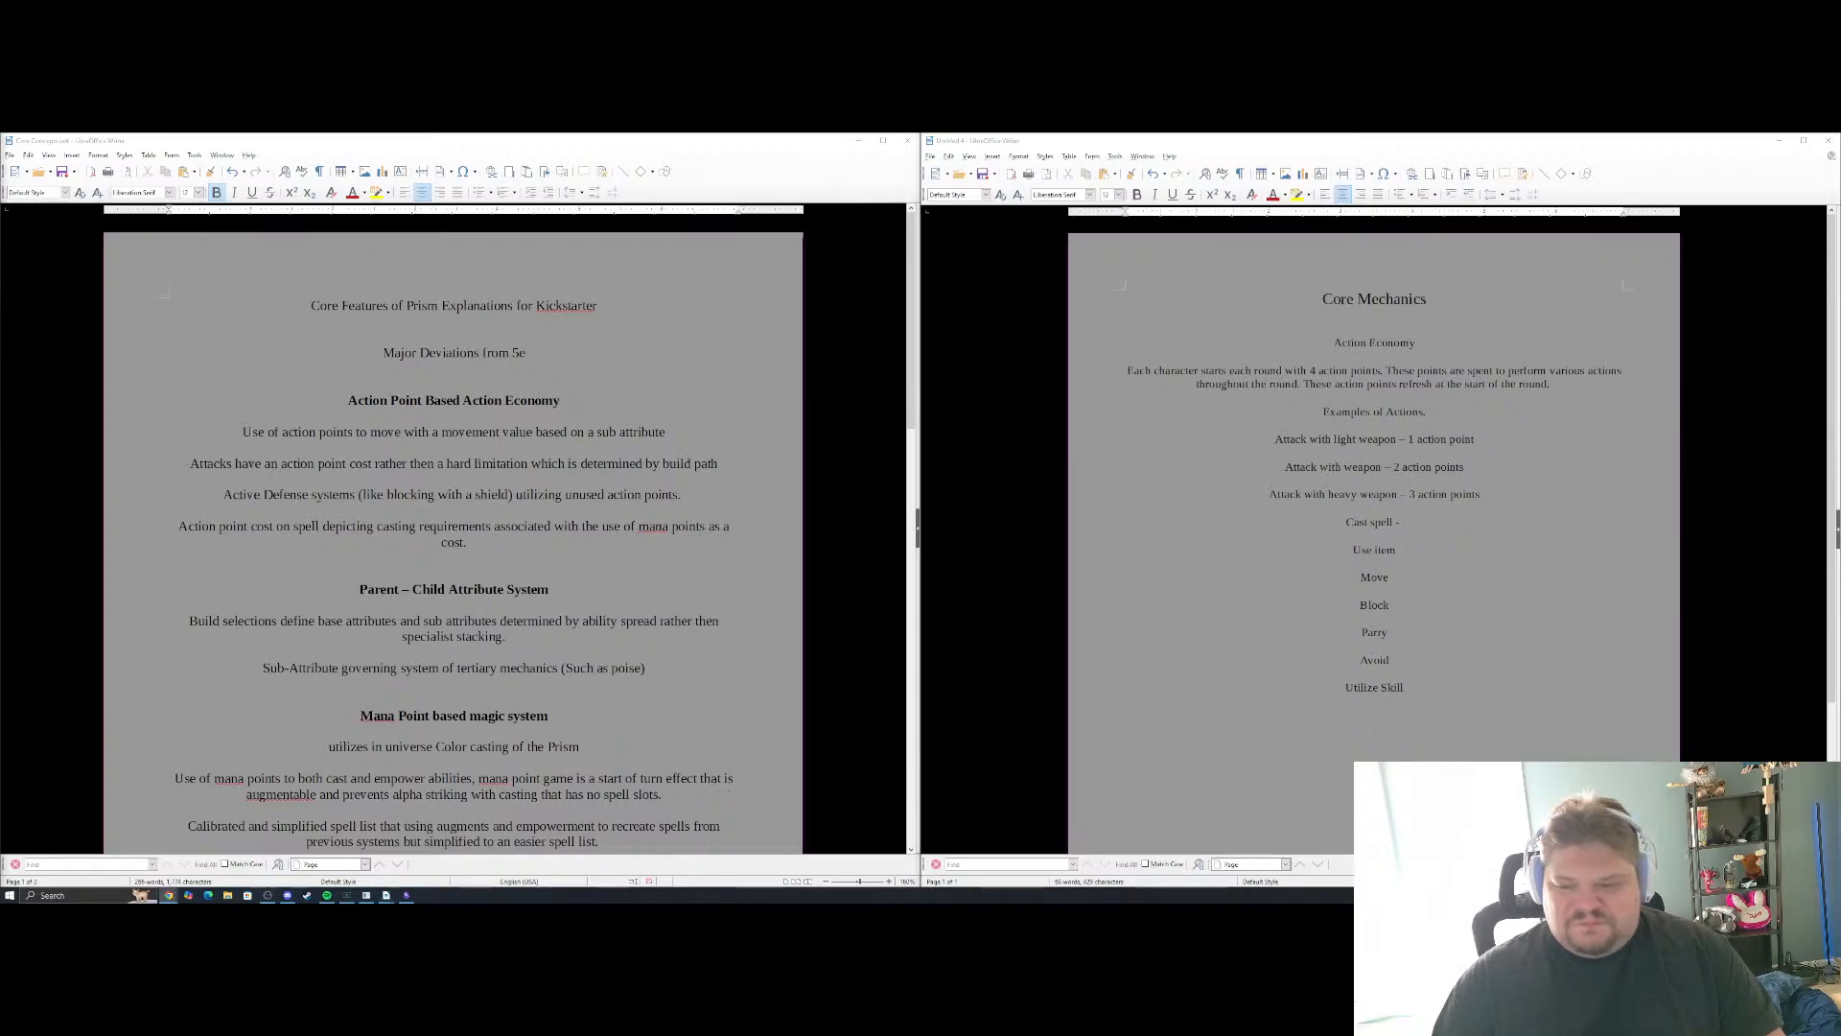
key("alt+Tab")
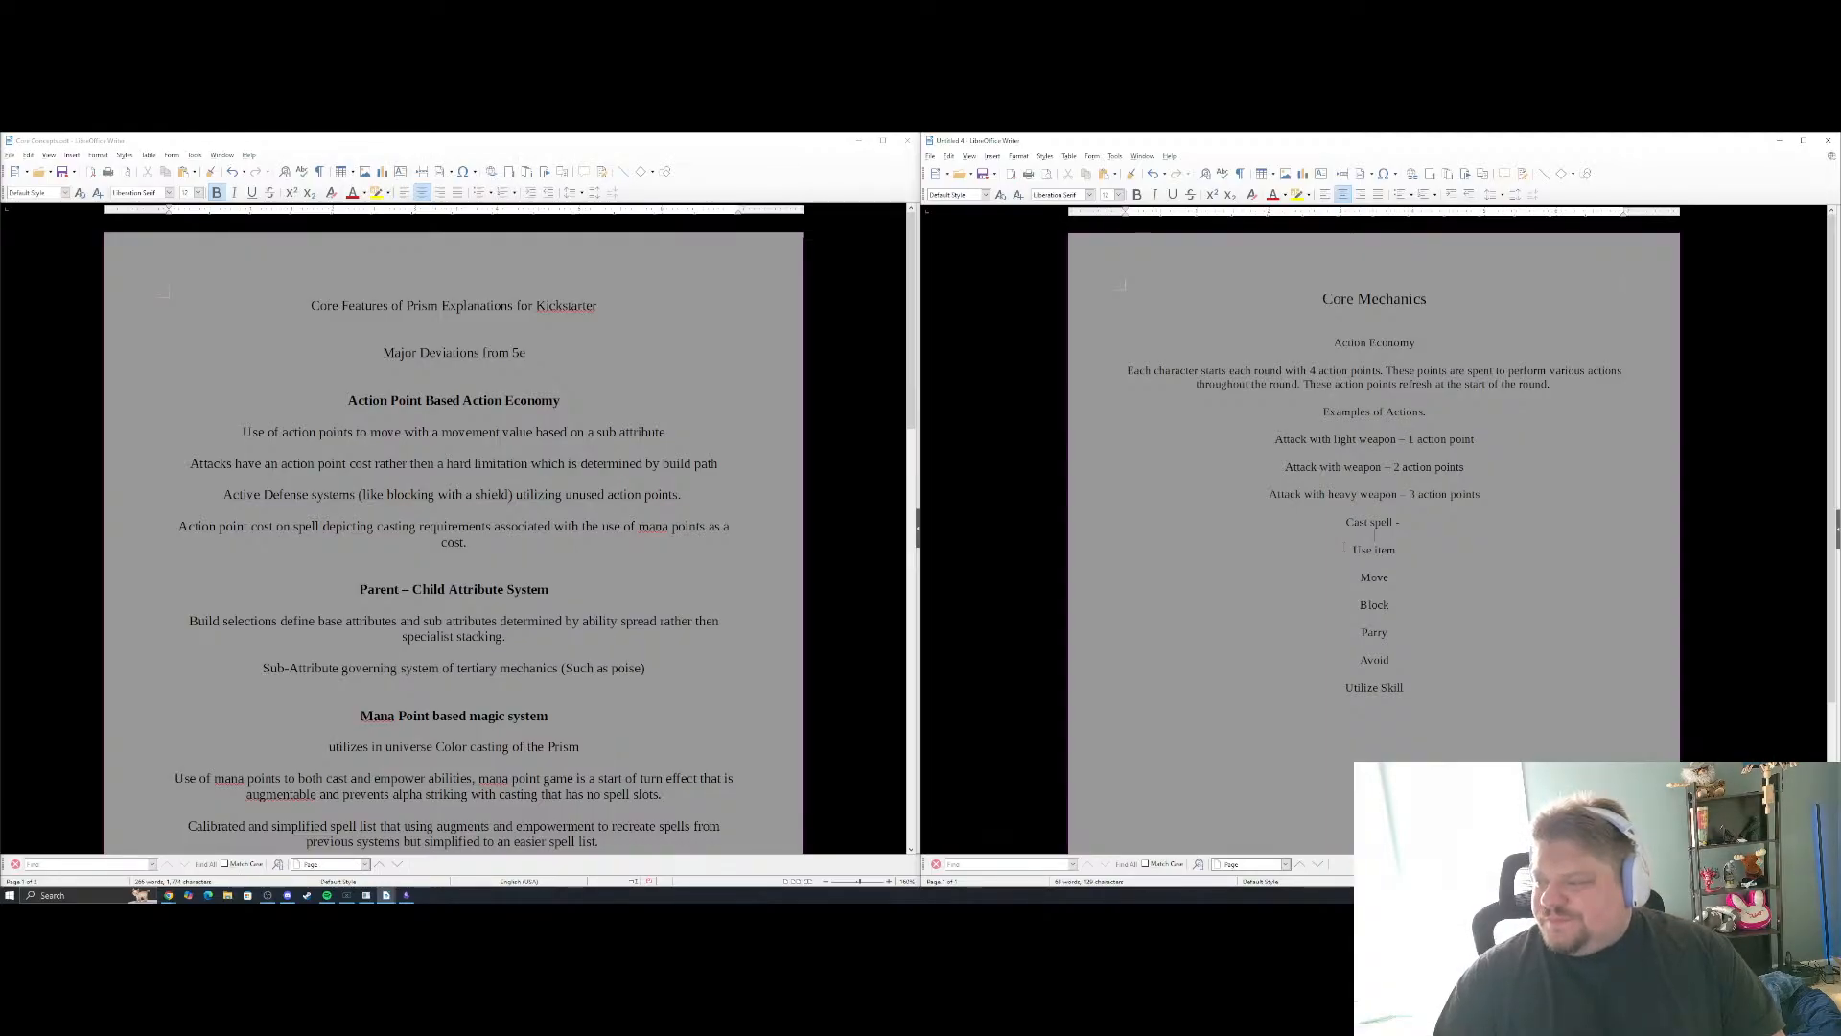
type("1 a")
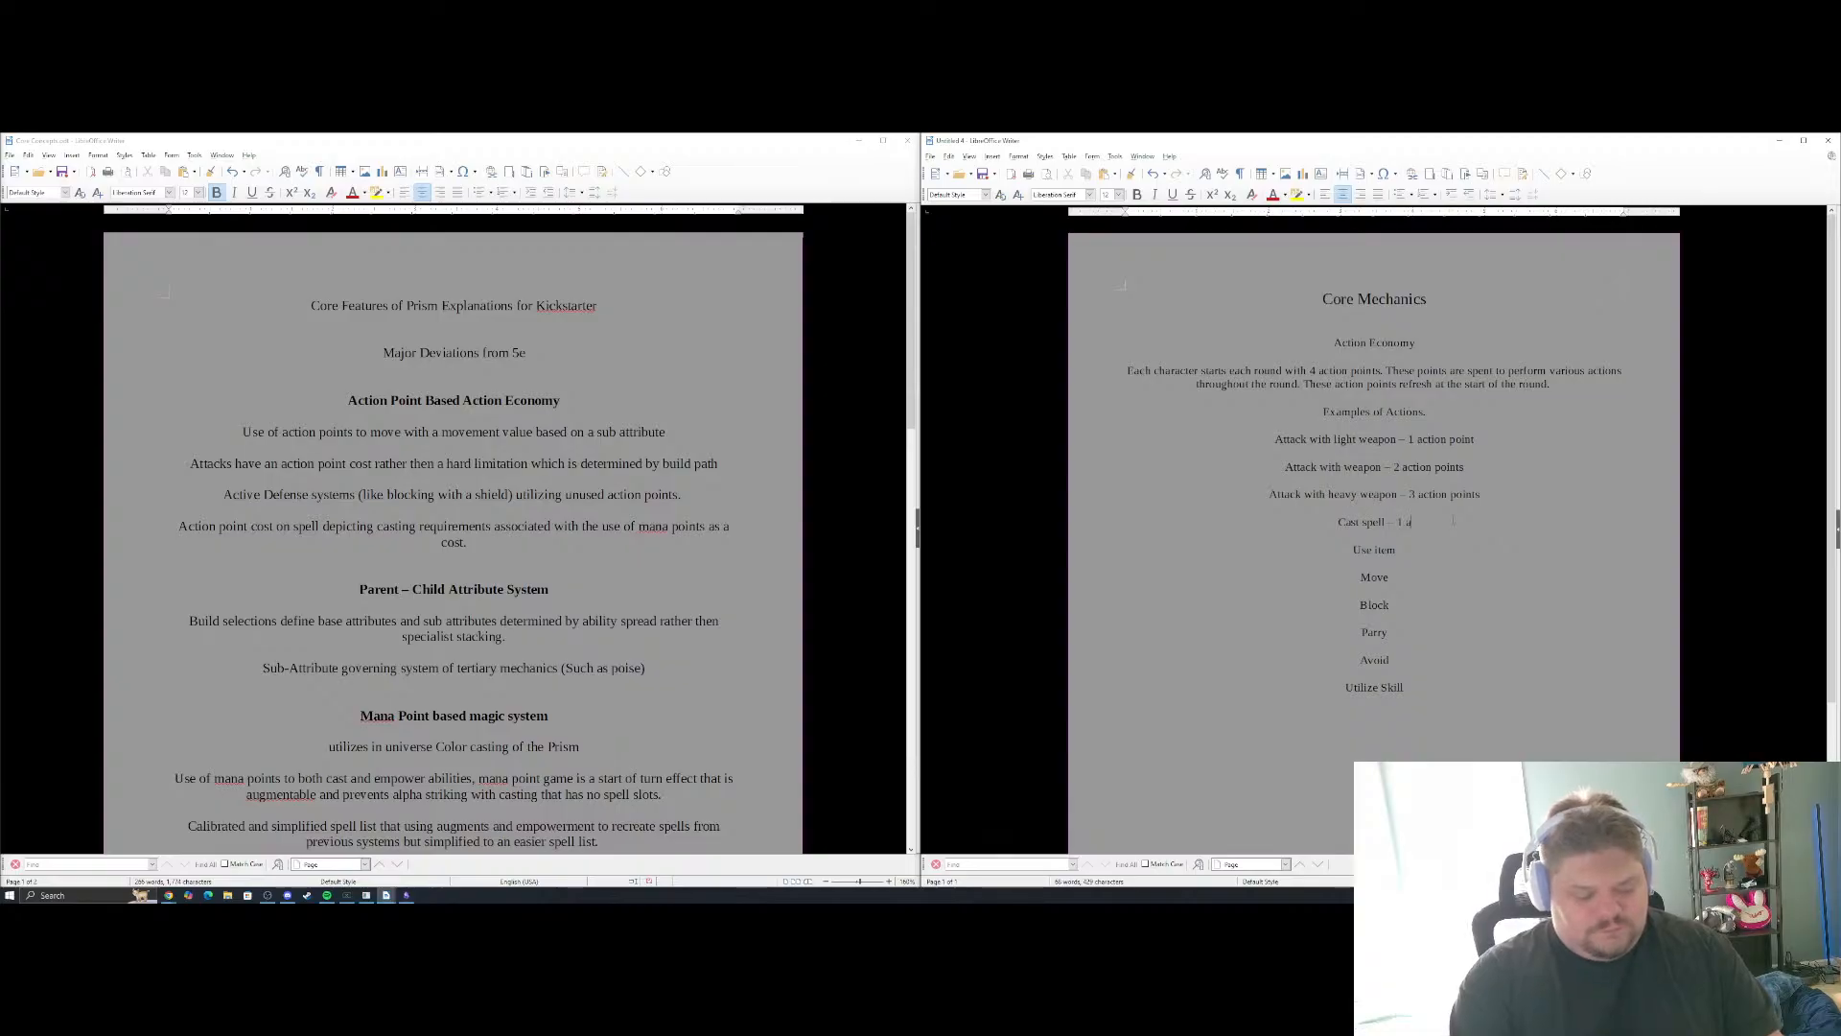
type("ction poiont")
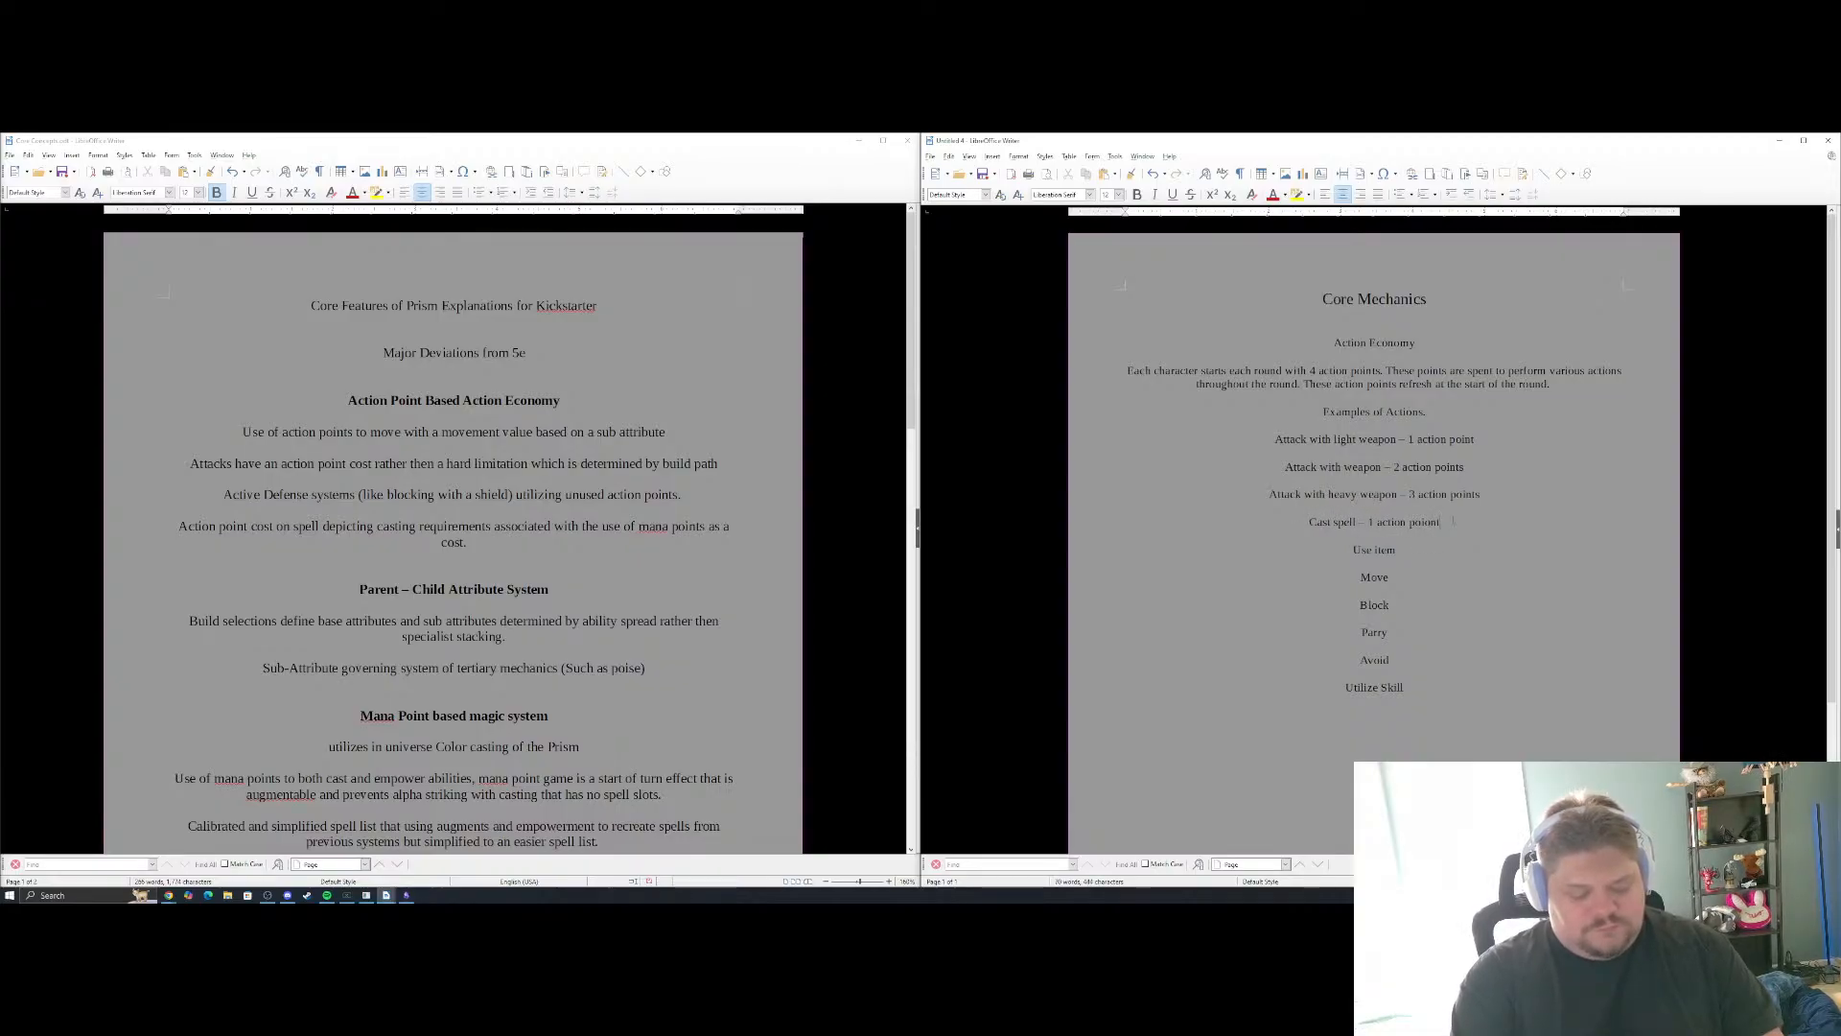
type(" per spell level")
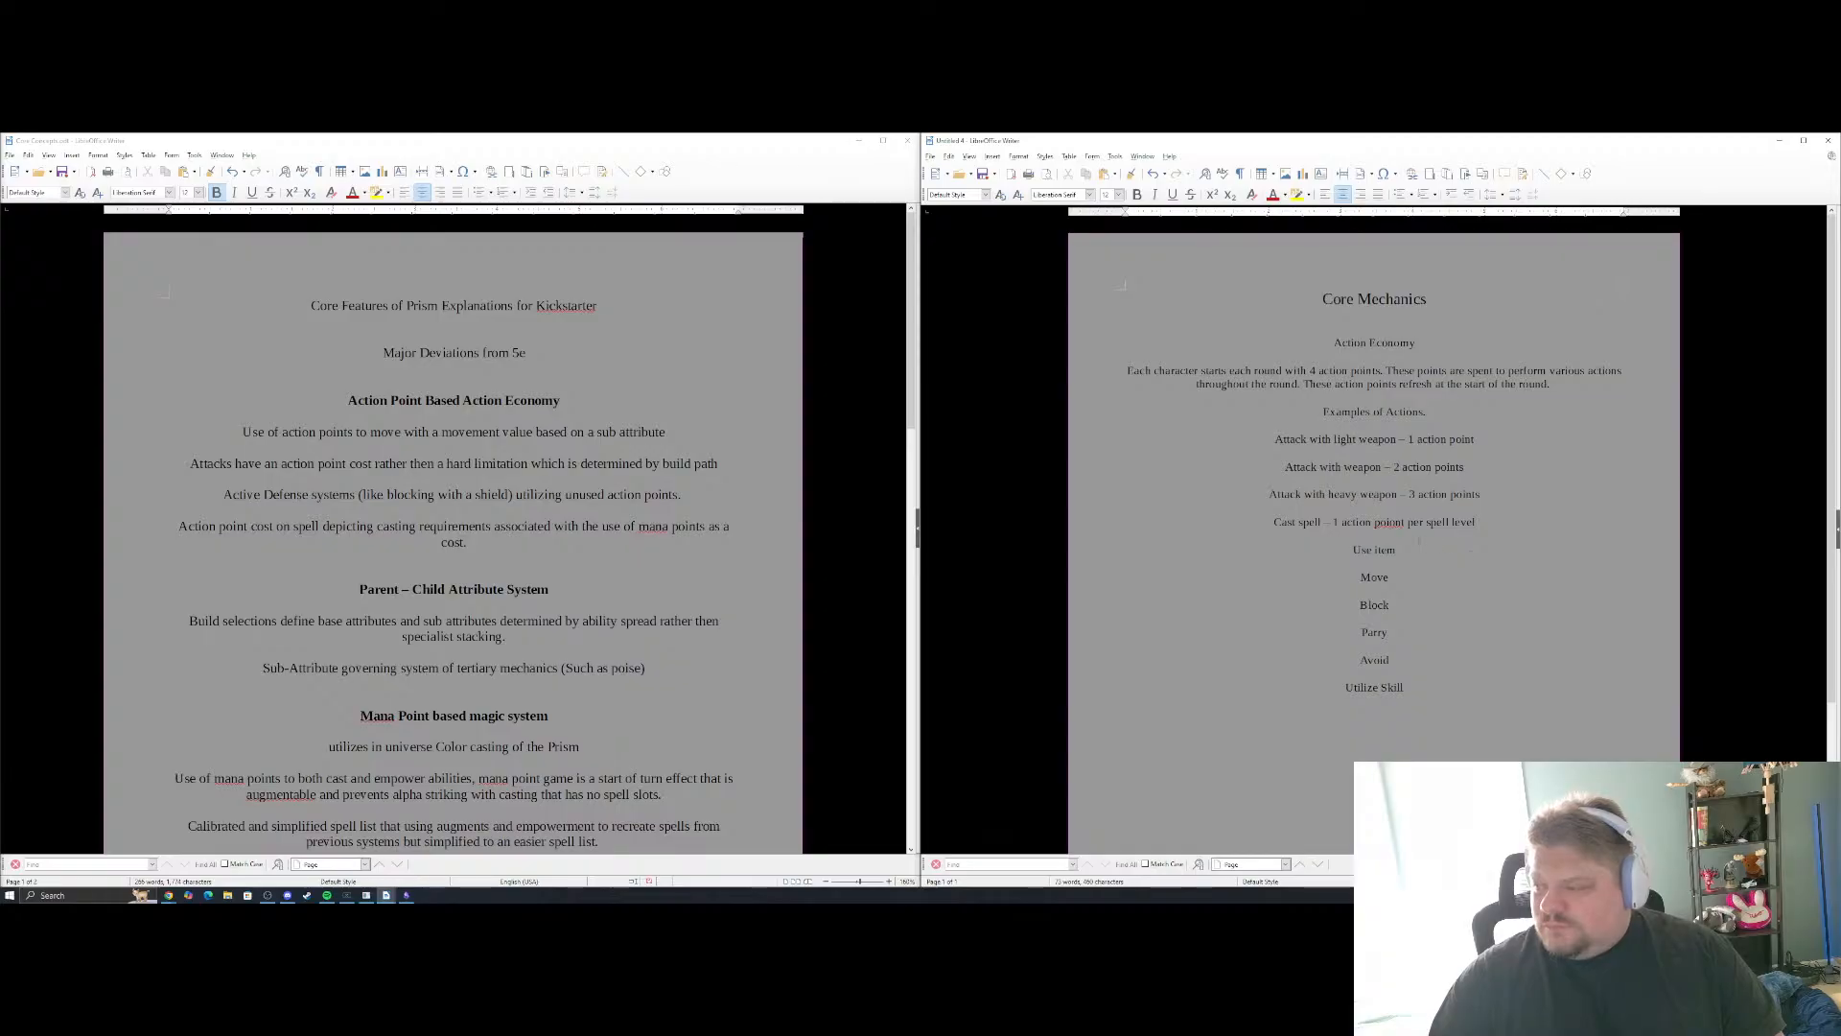
left_click(1397, 522)
key("BackSpace")
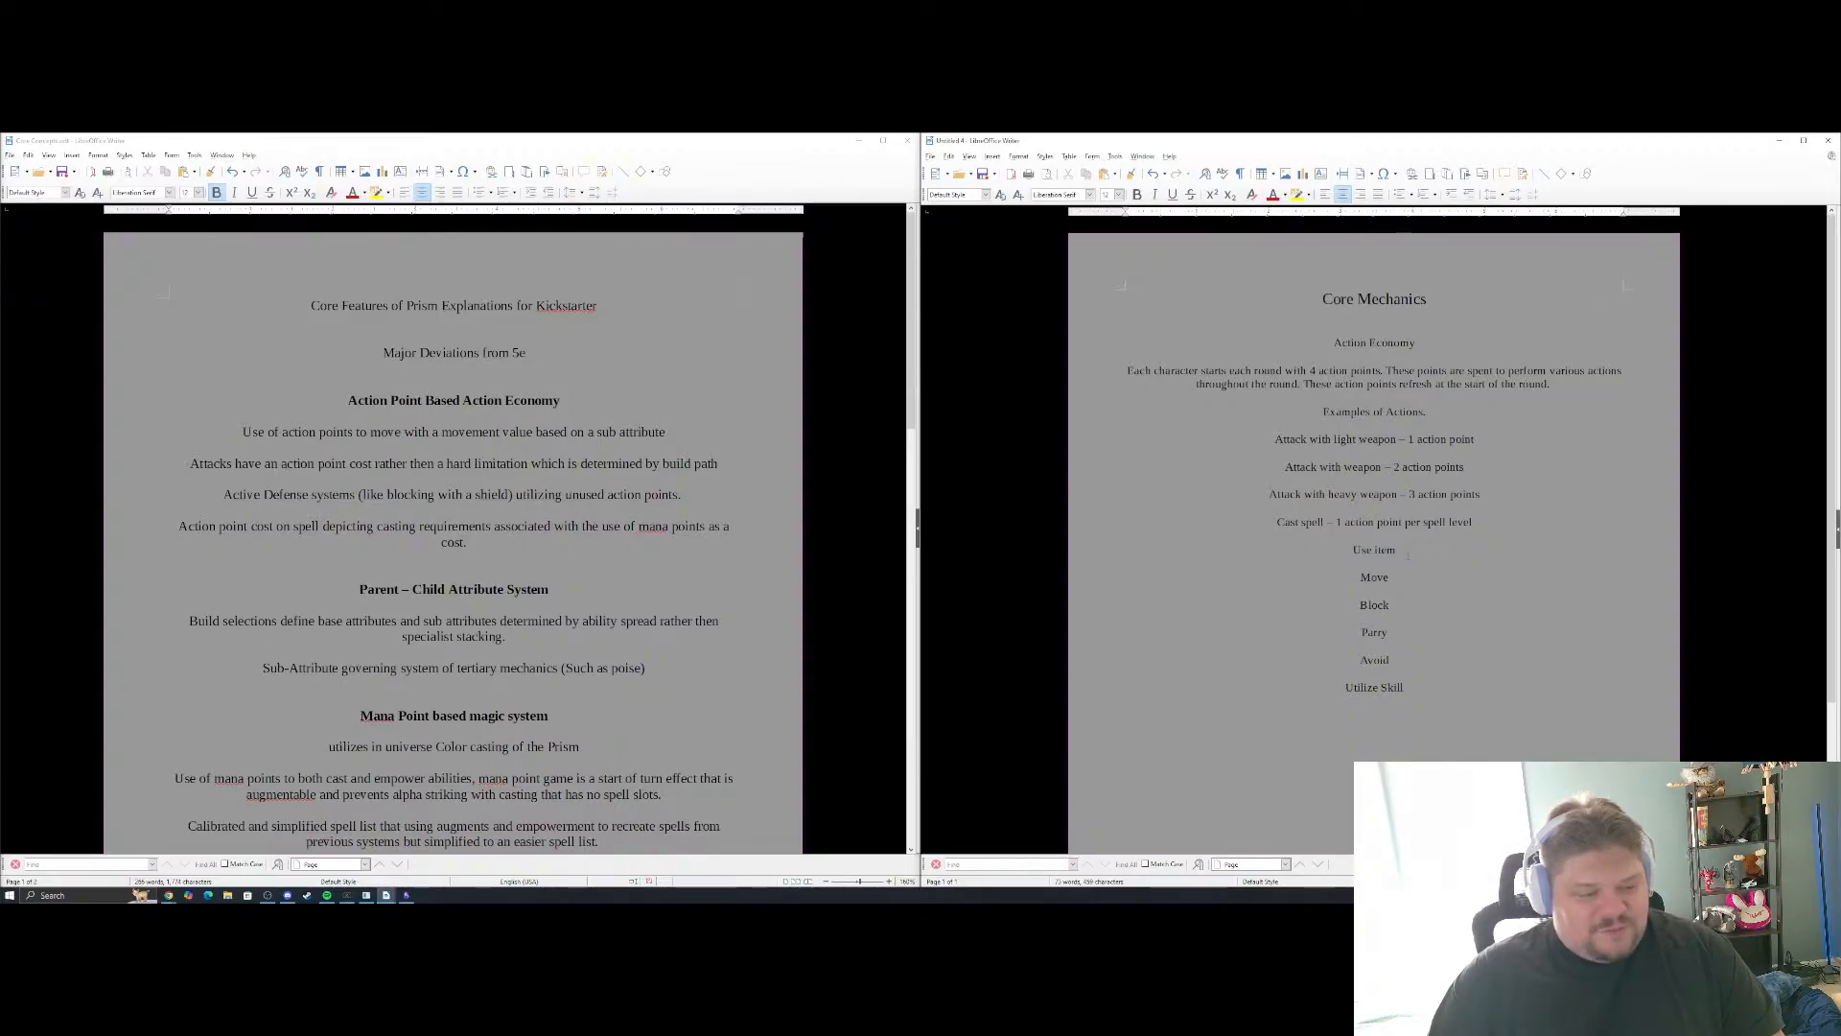
Append a cost to the "Use item" line, starting with "– 1 action point per"
type("- ")
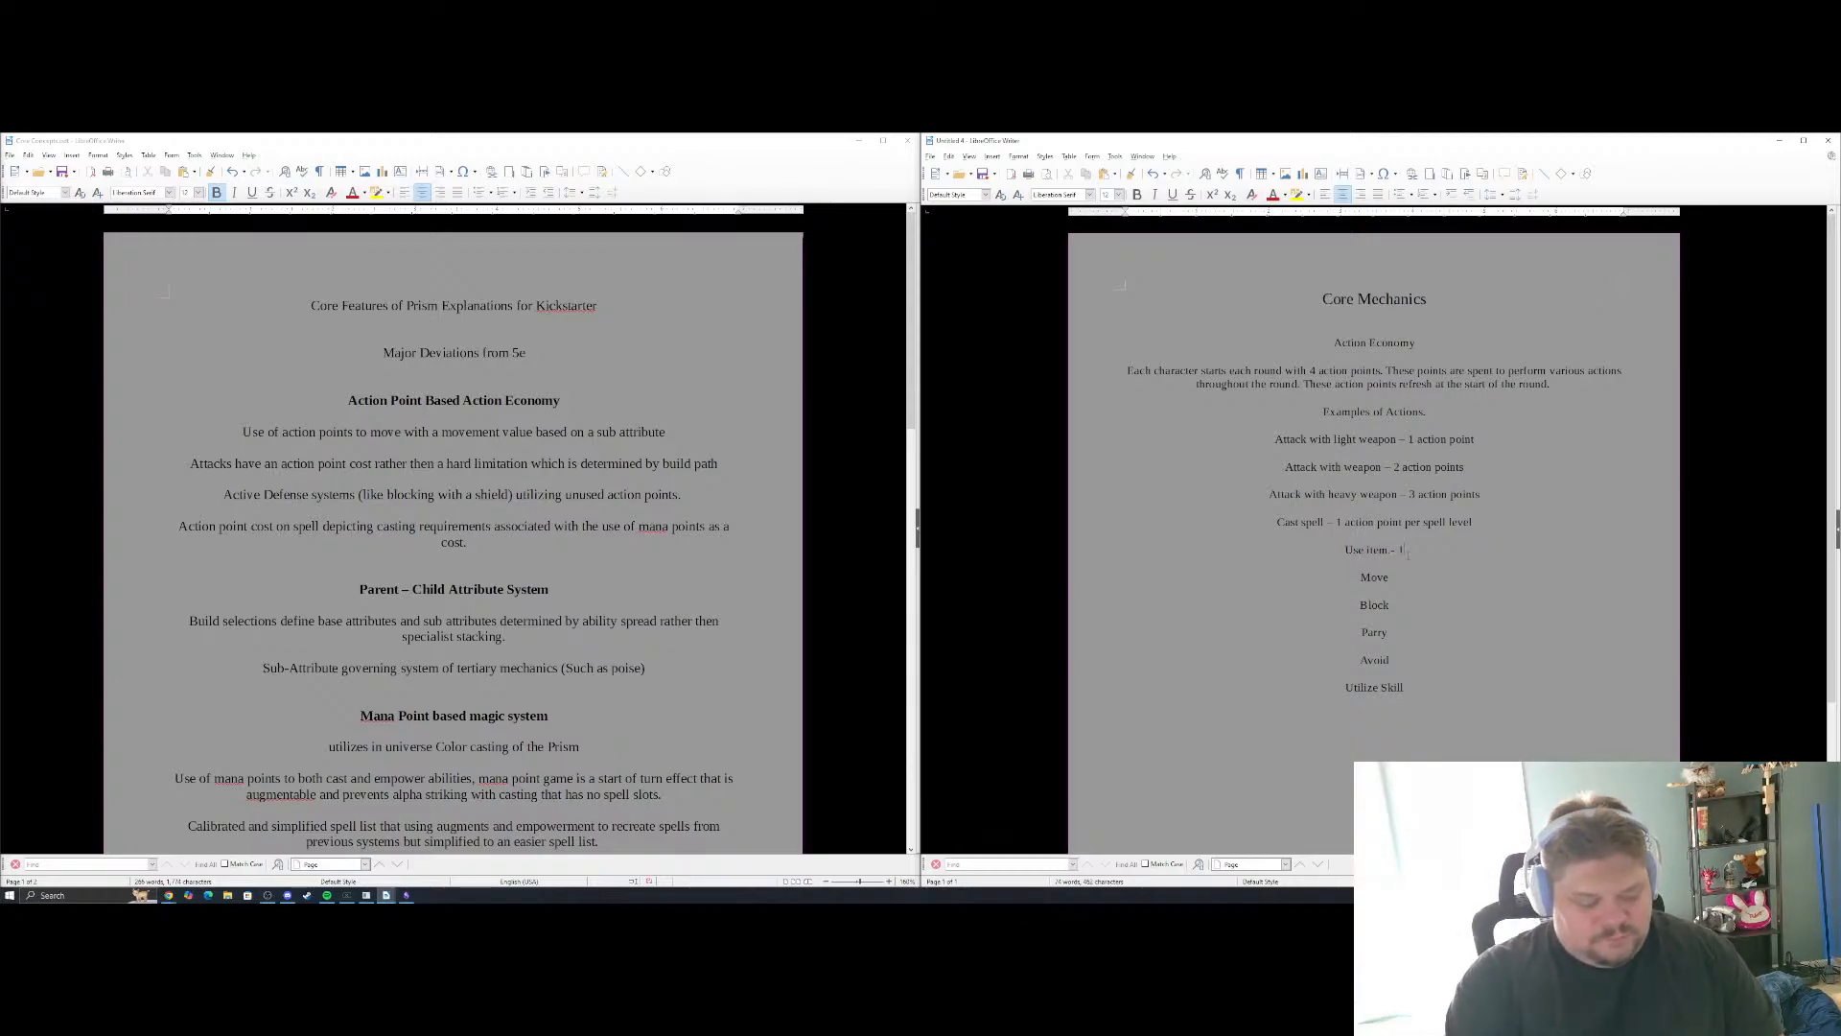
type("1 ac")
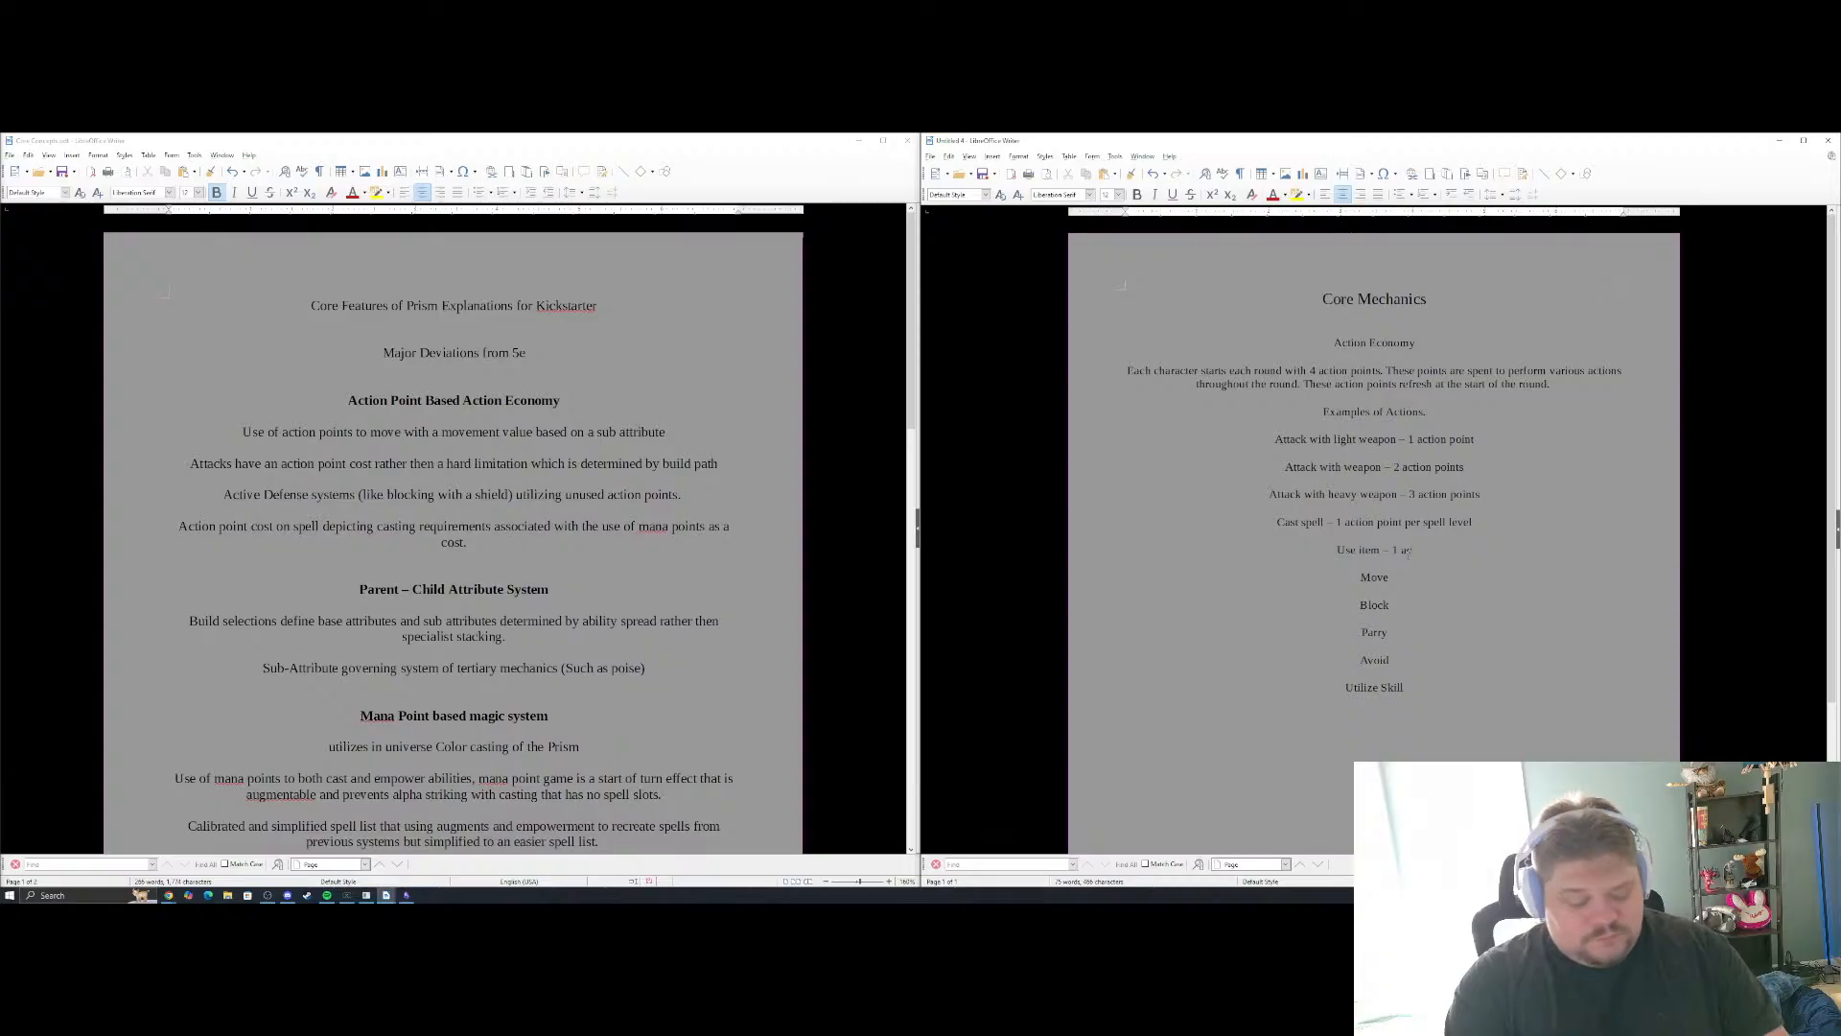
type("tion point pe")
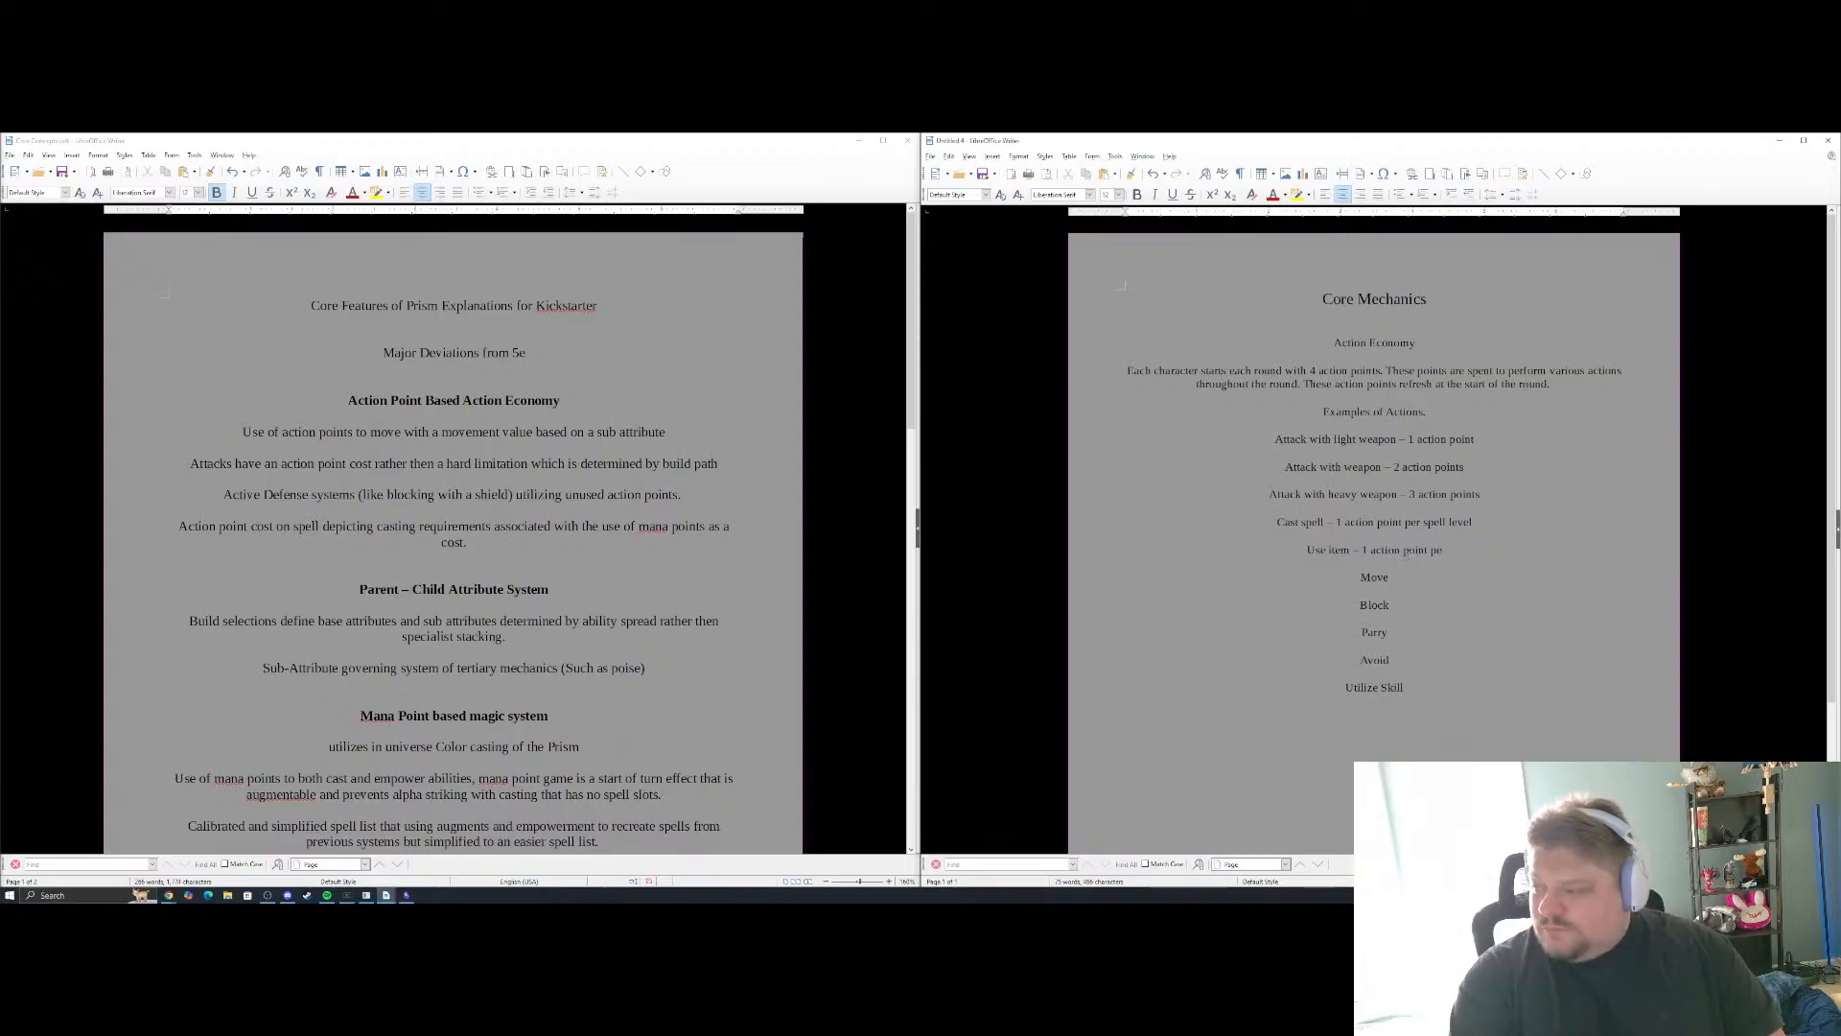
type("r compl")
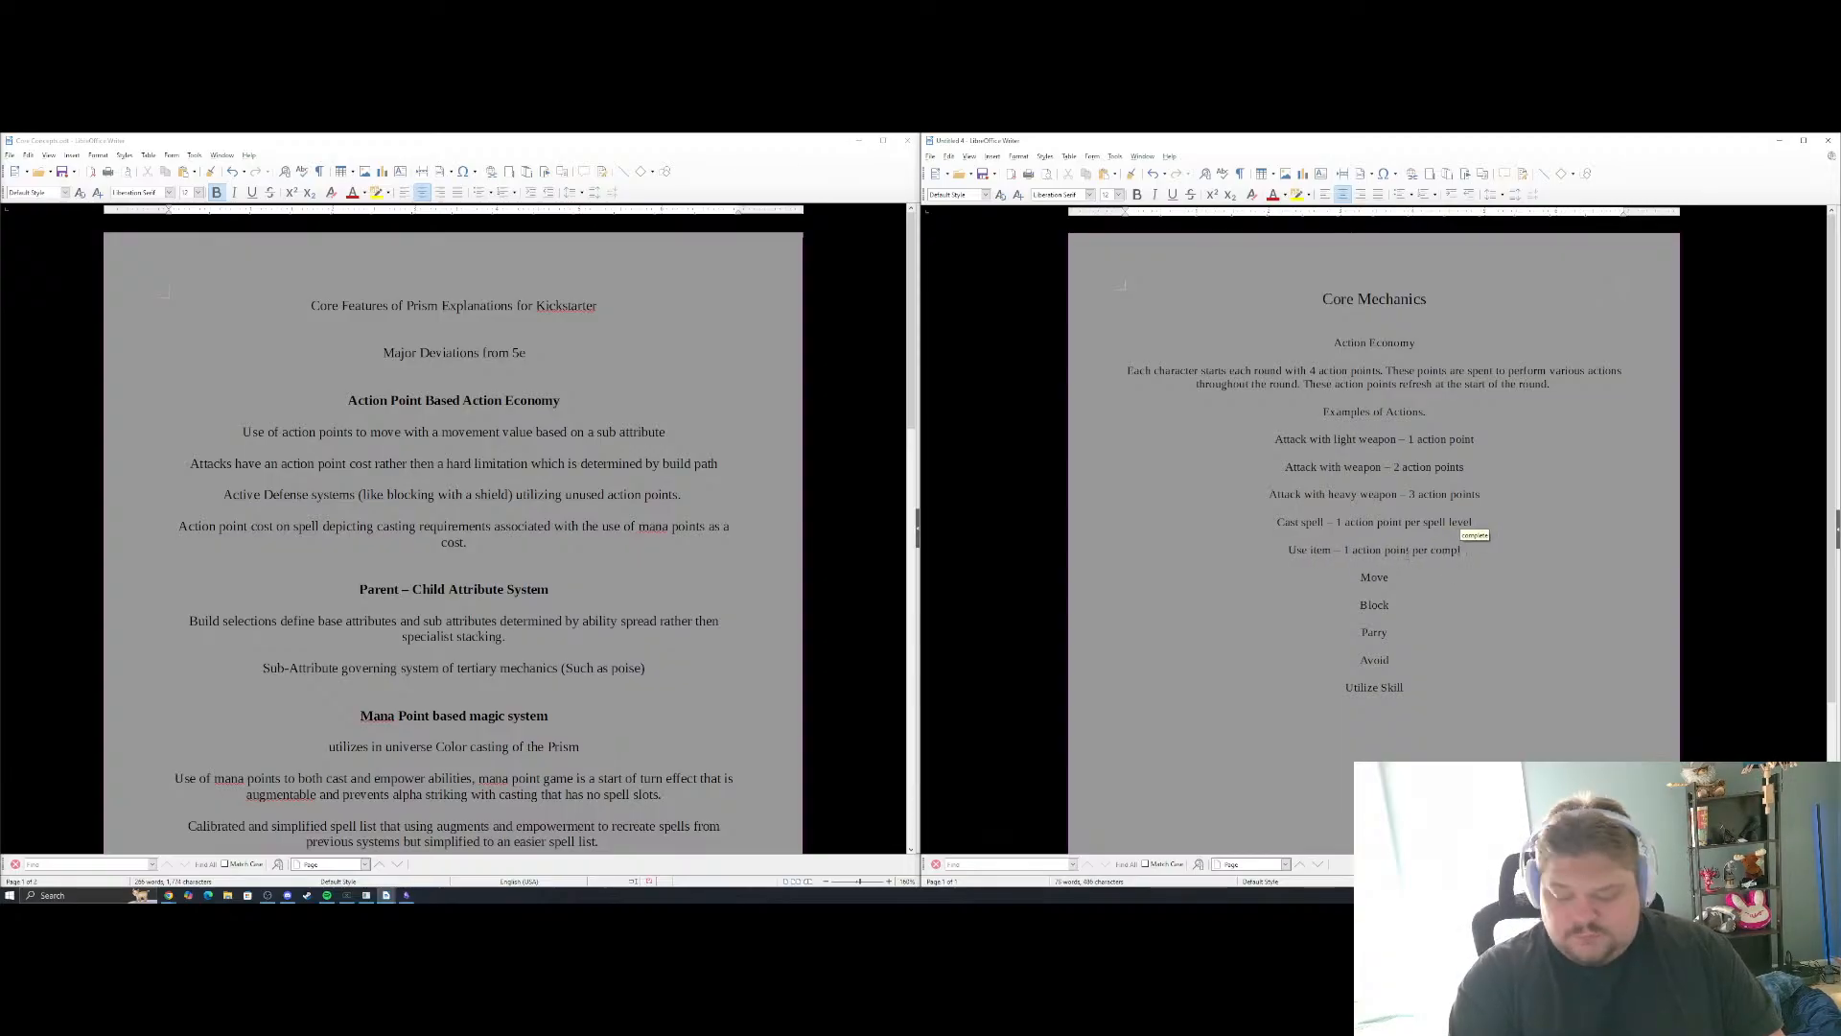
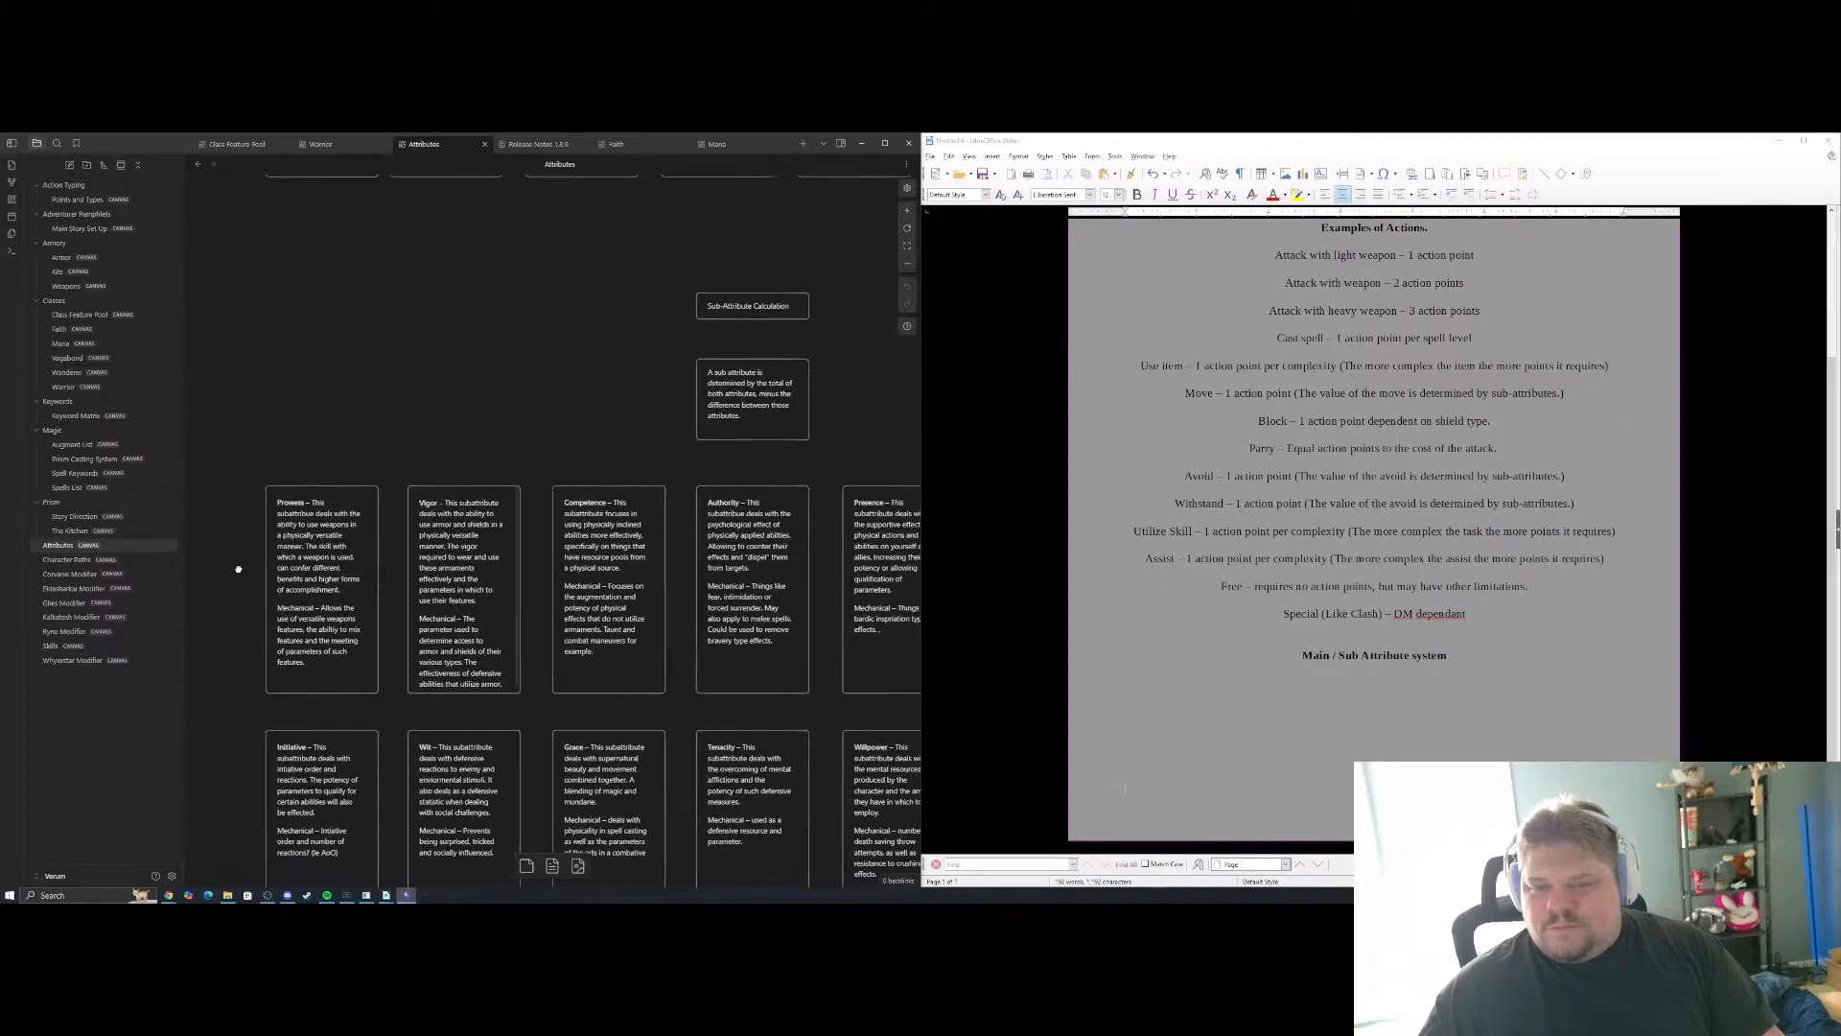
List Strength, Dexterity and Constitution on separate lines below the "Main / Sub Attribute system" heading, using the Attributes canvas as reference
left_click_drag(501, 619, 637, 755)
scroll(556, 600, "up", 2)
scroll(394, 497, "up", 1)
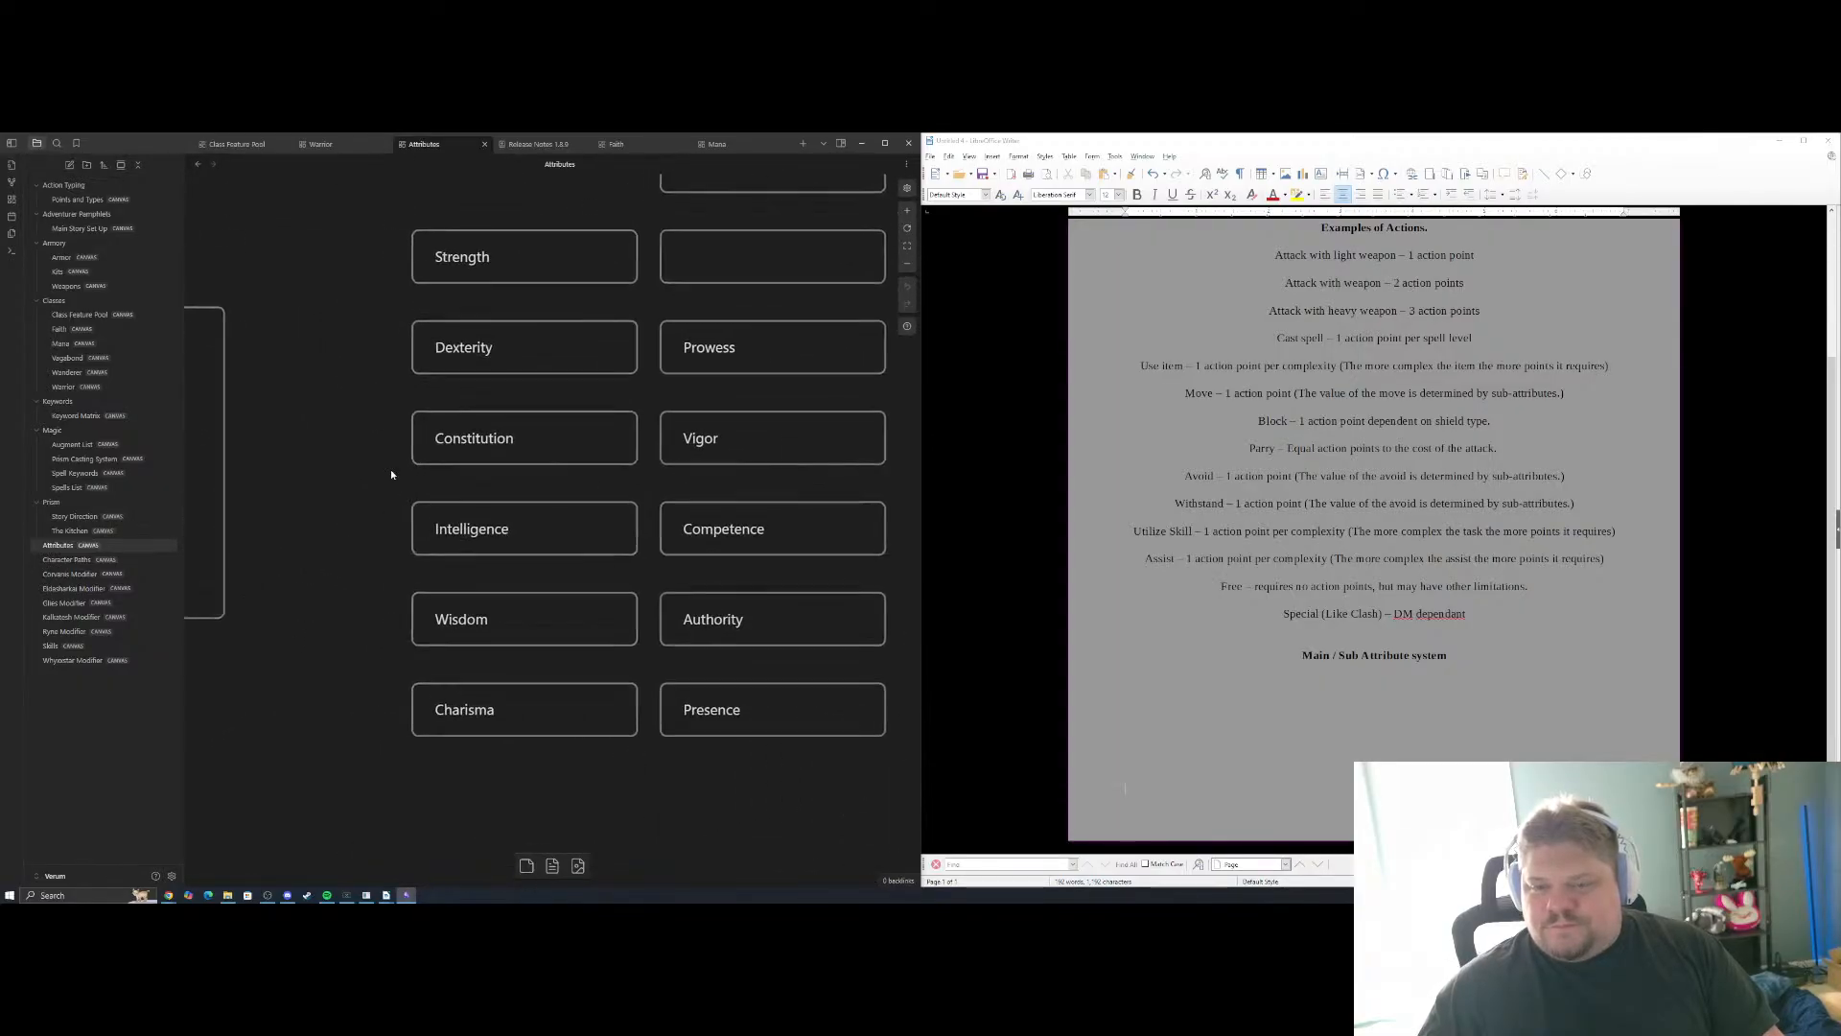
left_click_drag(385, 462, 308, 488)
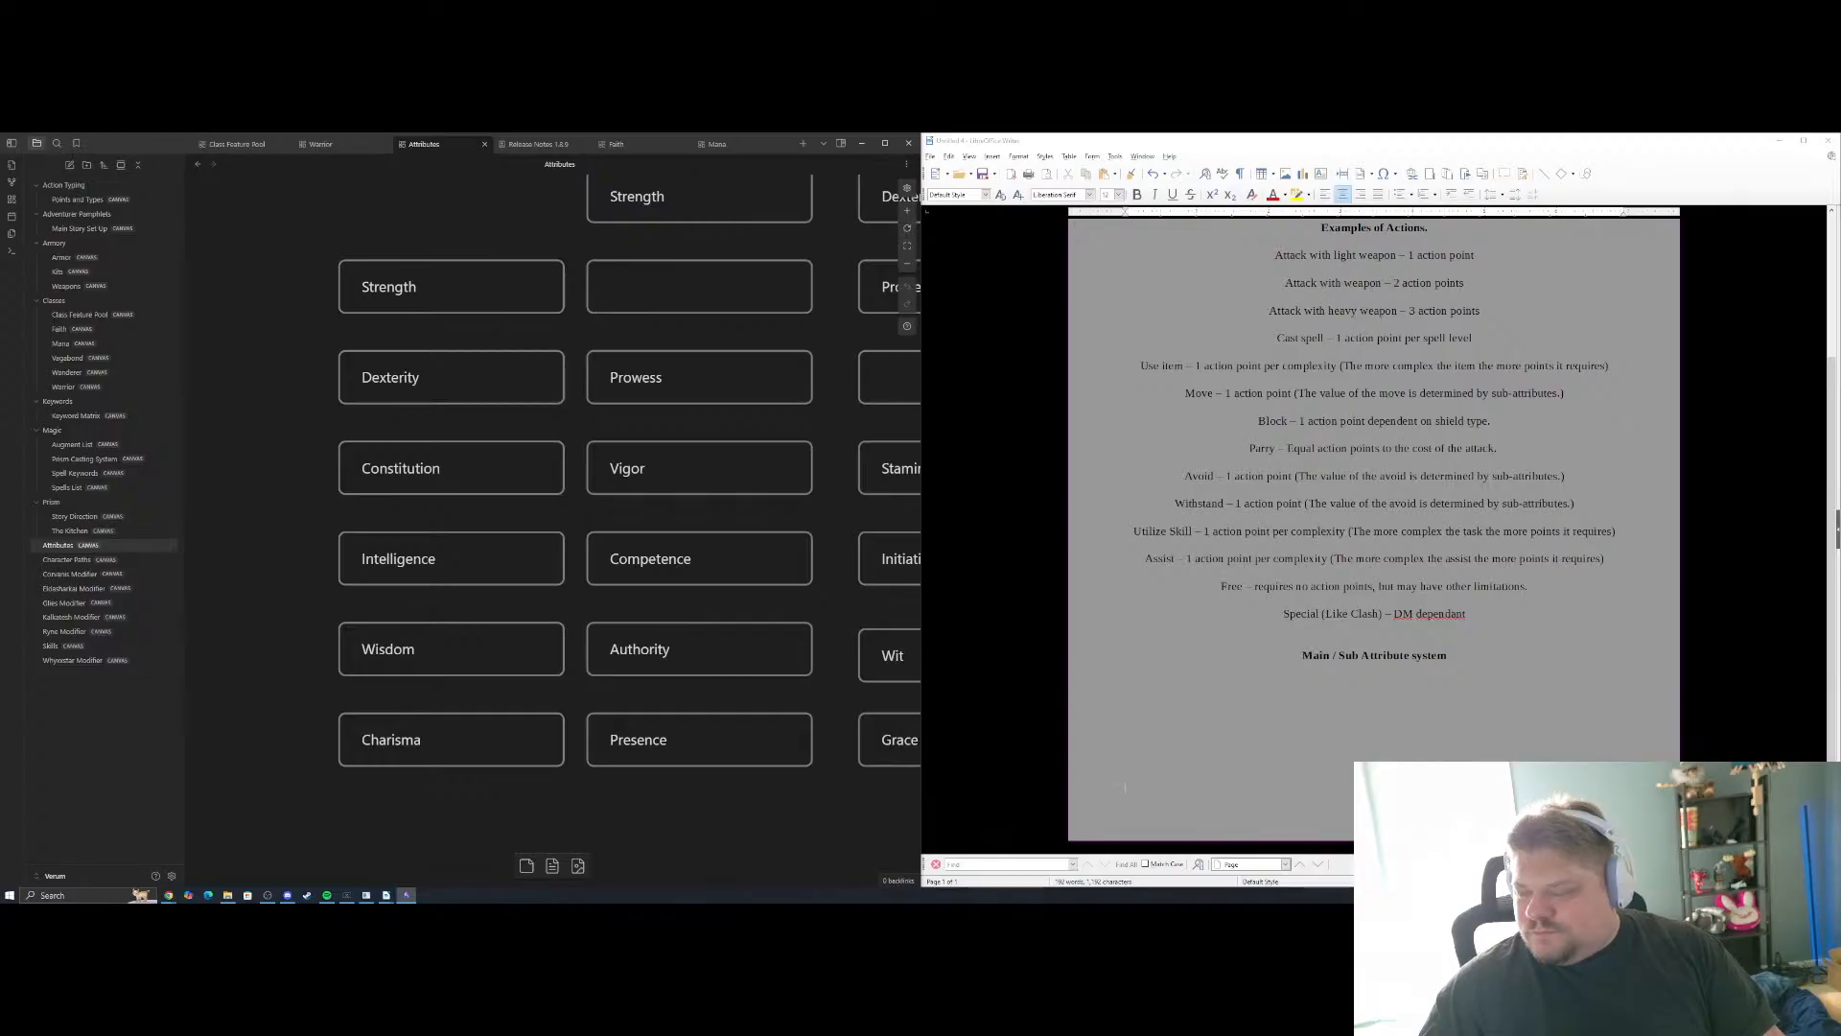
key("alt+Tab")
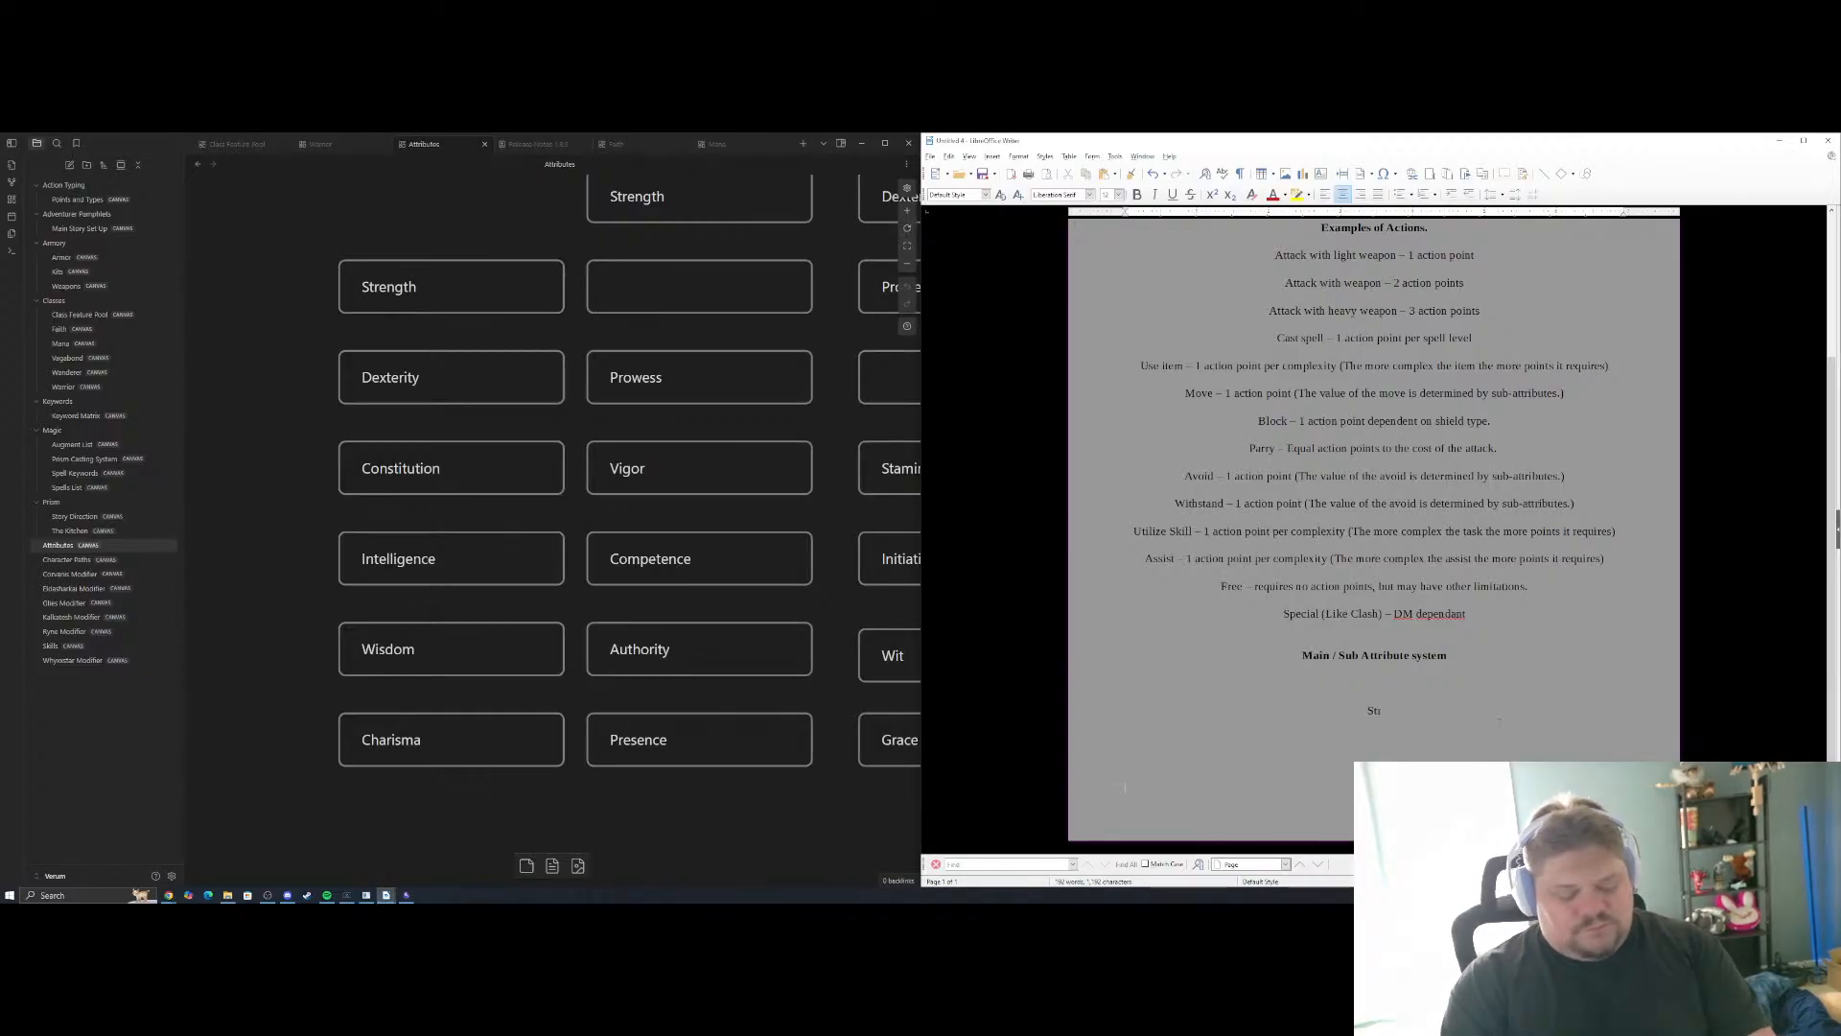
type("Strength")
key("Return")
type("De")
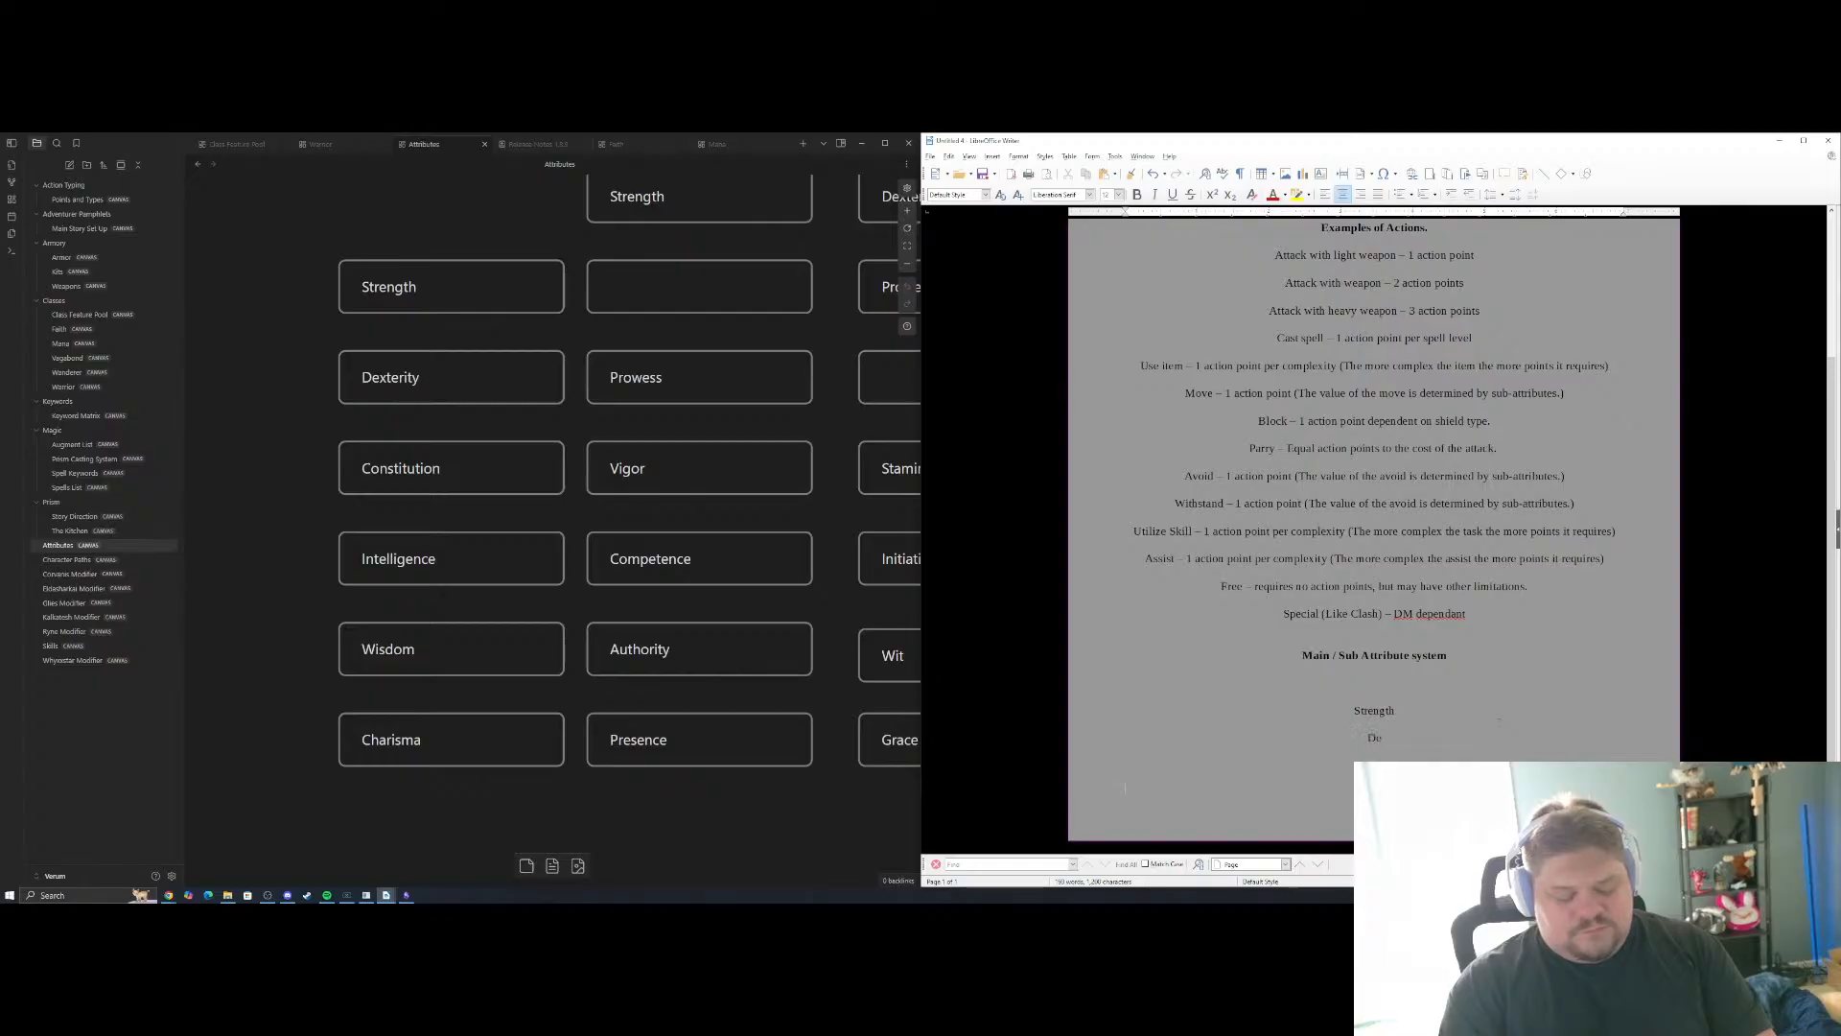
type("xterity")
key("Return")
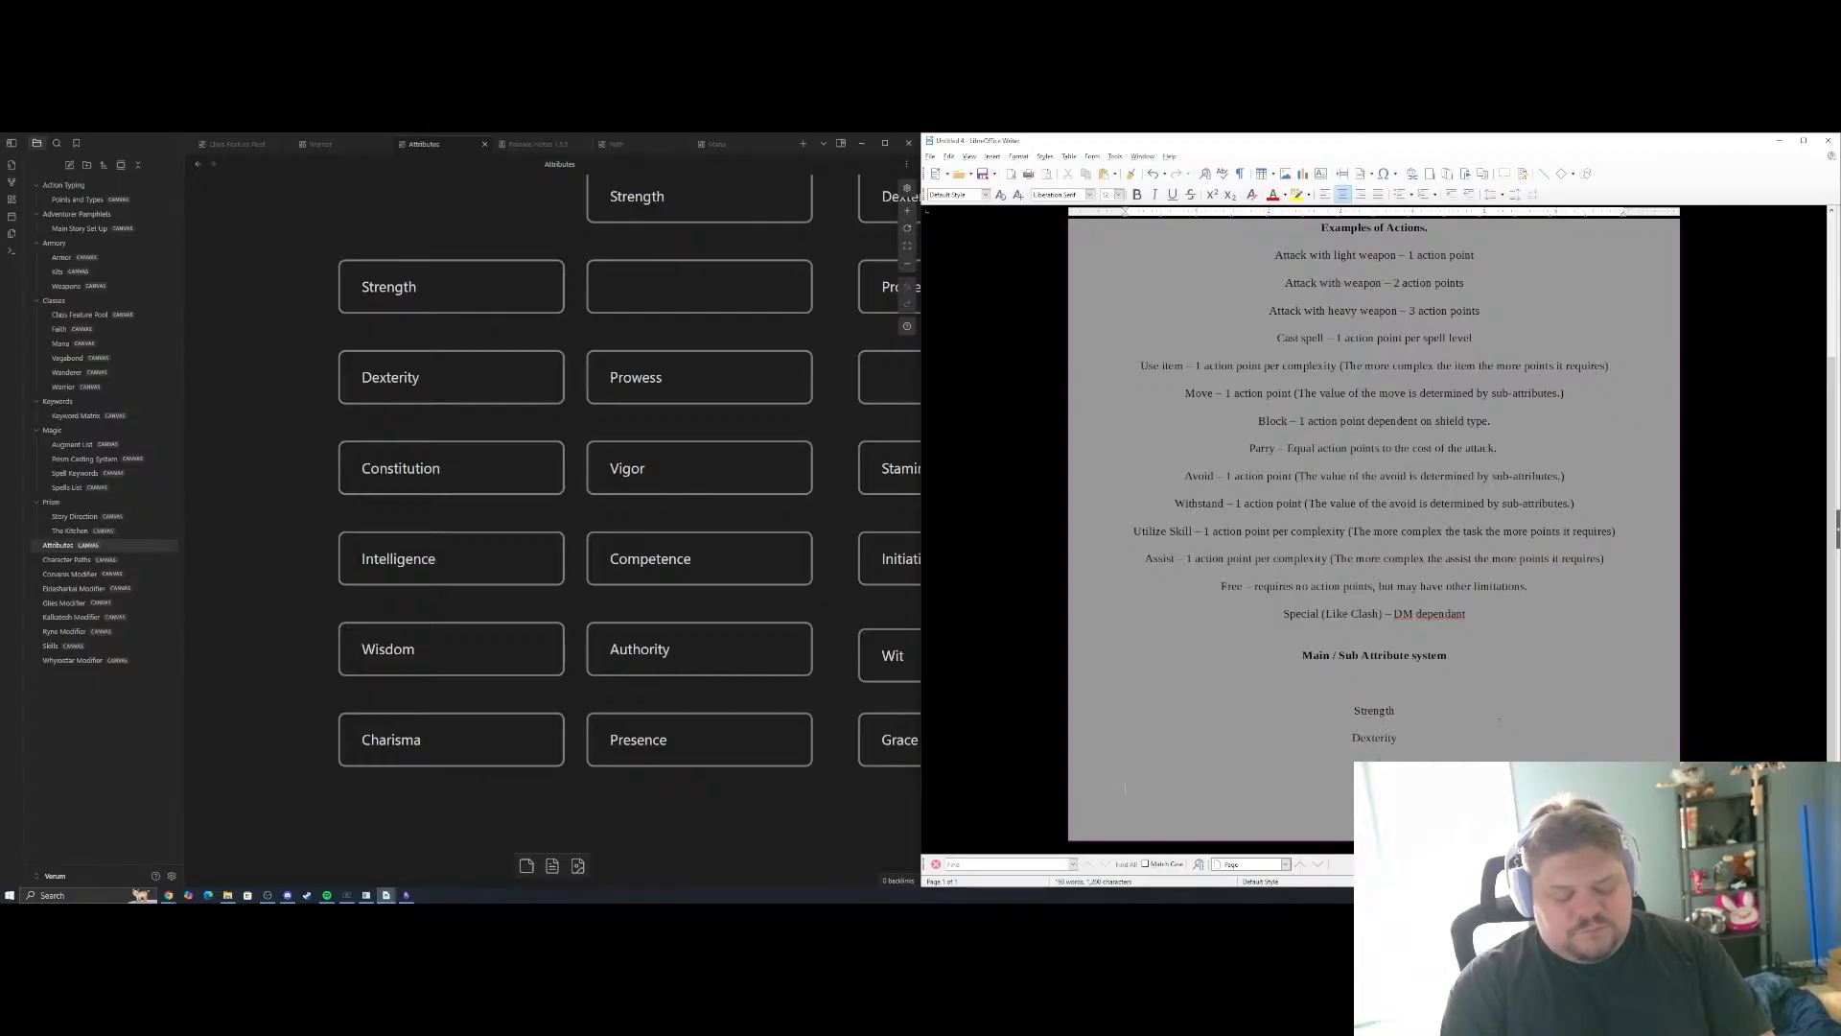
type("Constitution")
key("Return")
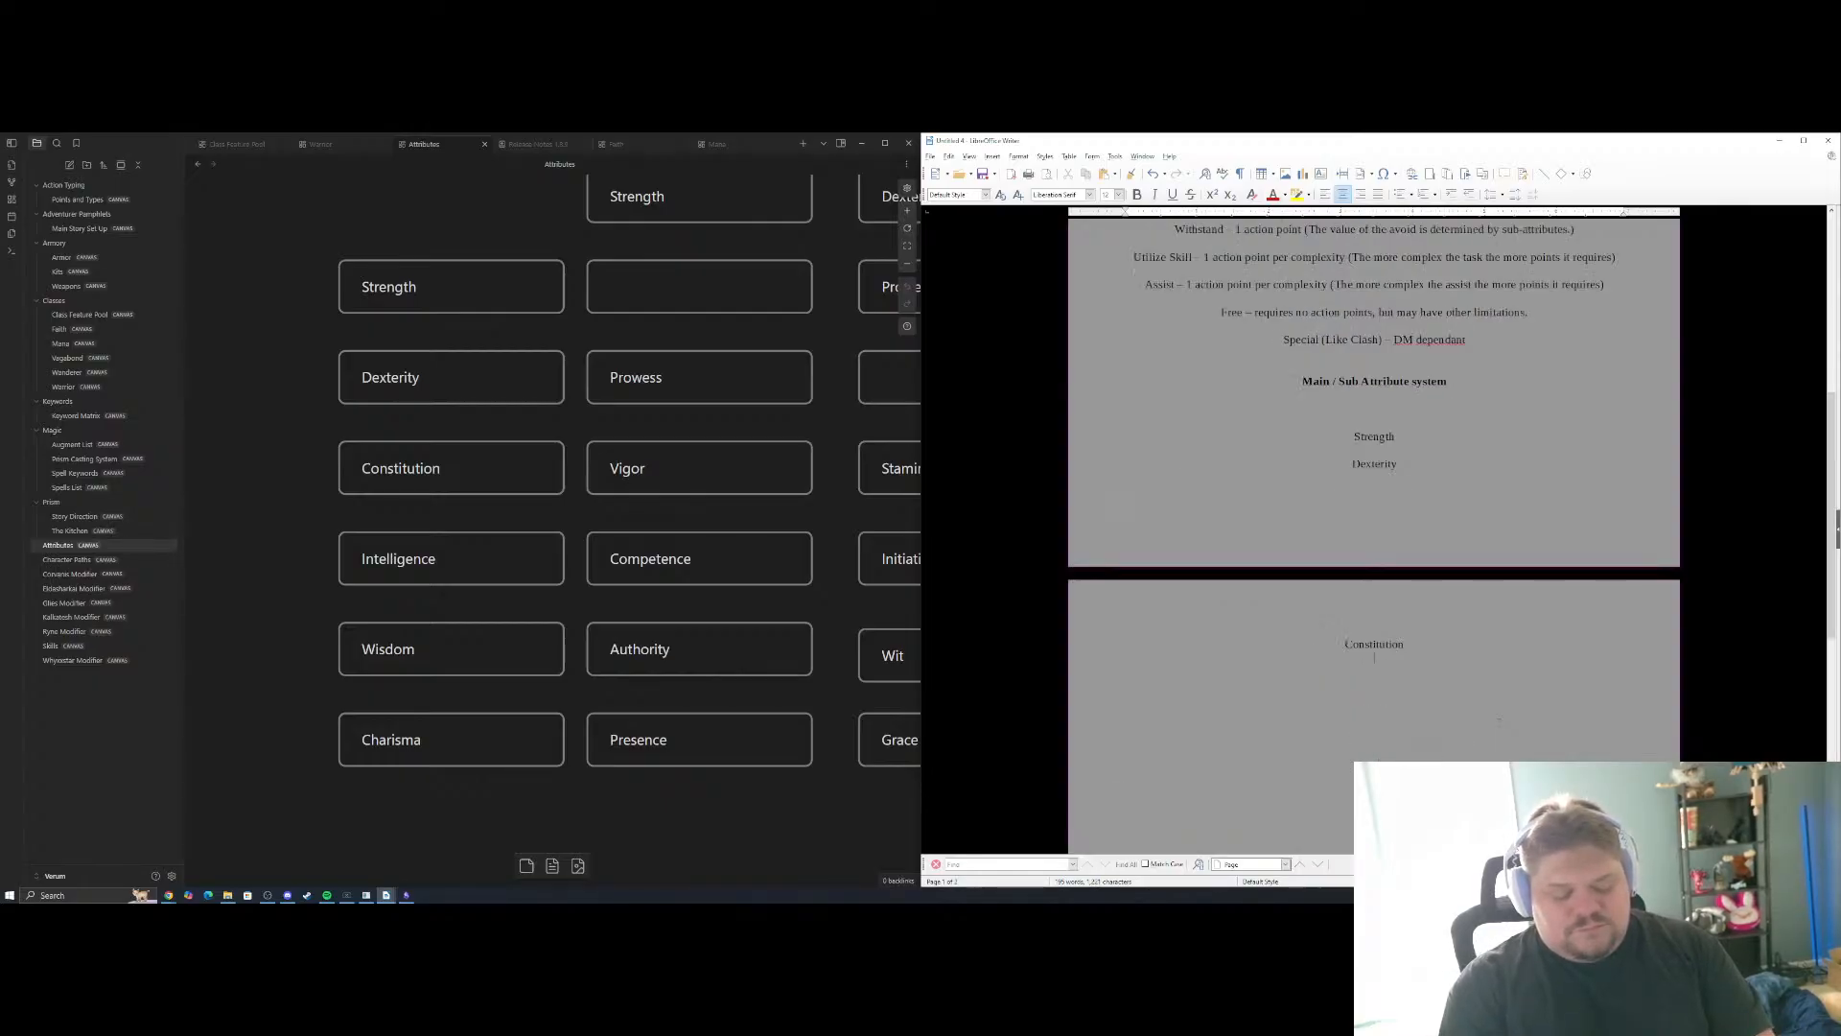
Add Intelligence, Wisdom and Charisma on separate lines of the attribute list, followed by a "----" separator line
type("Intelligence")
key("Return")
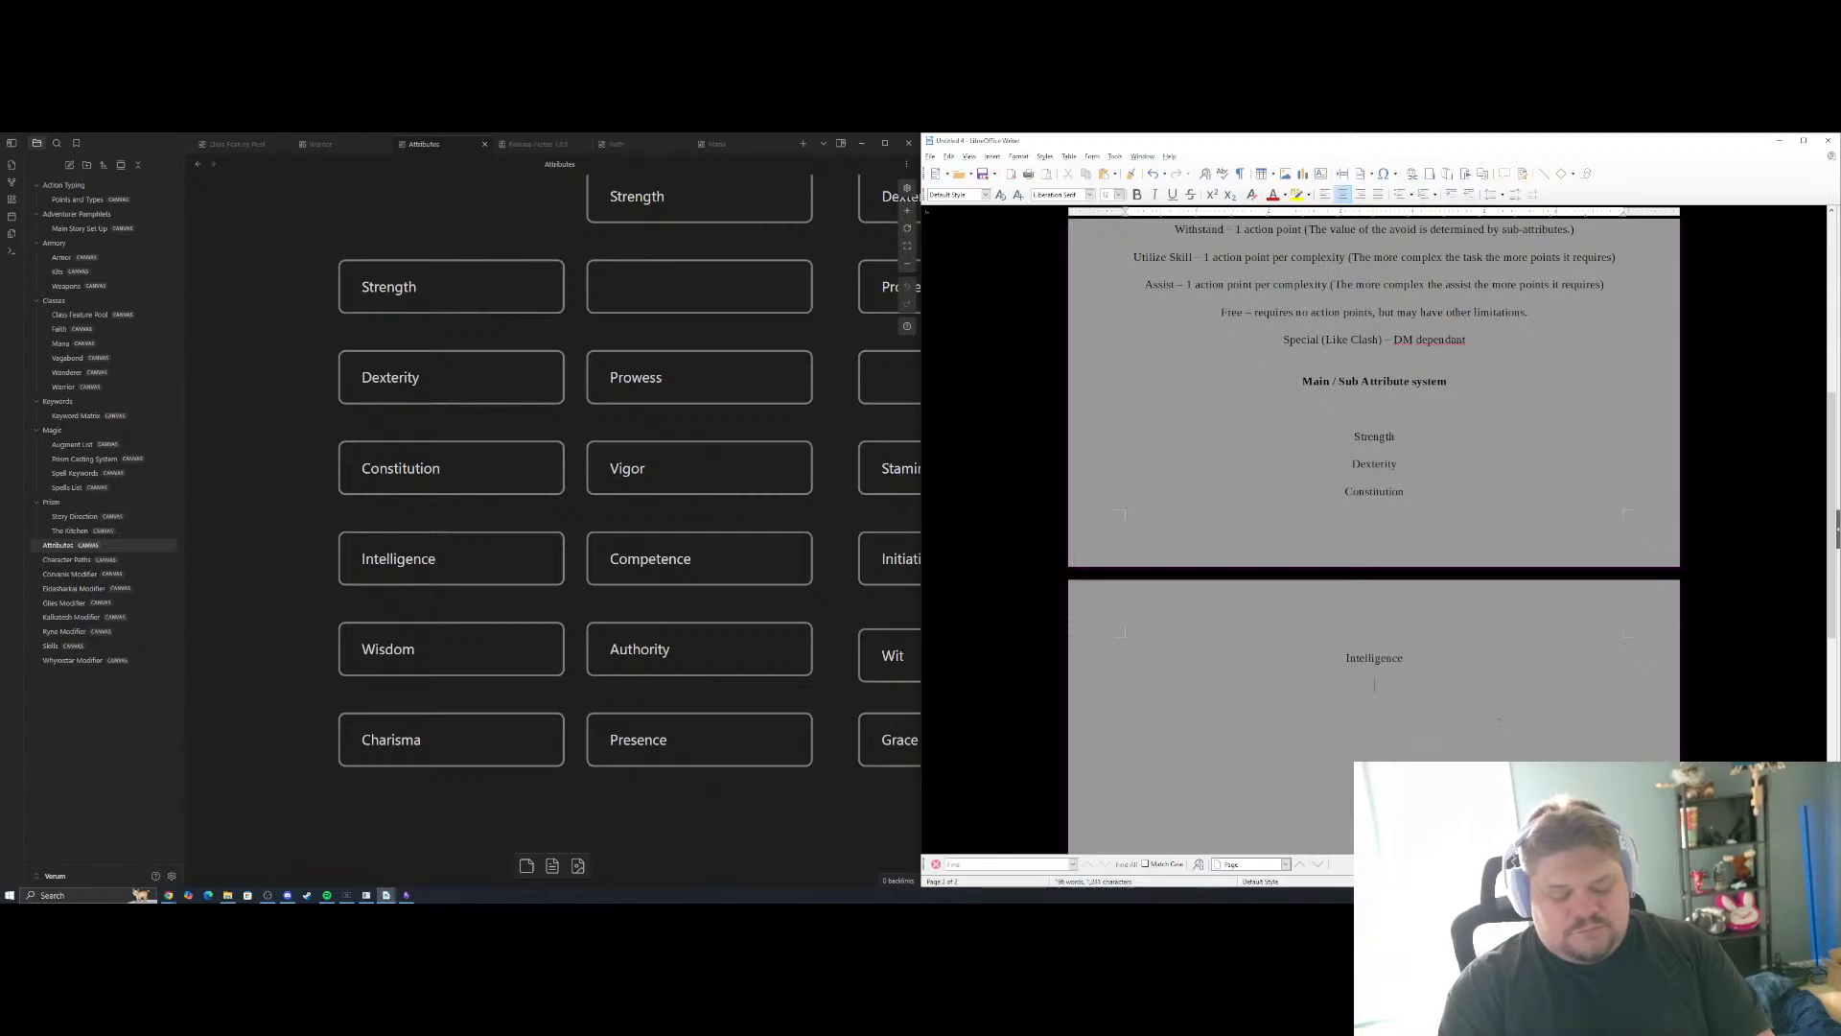
type("Wisdom")
key("Return")
type("C")
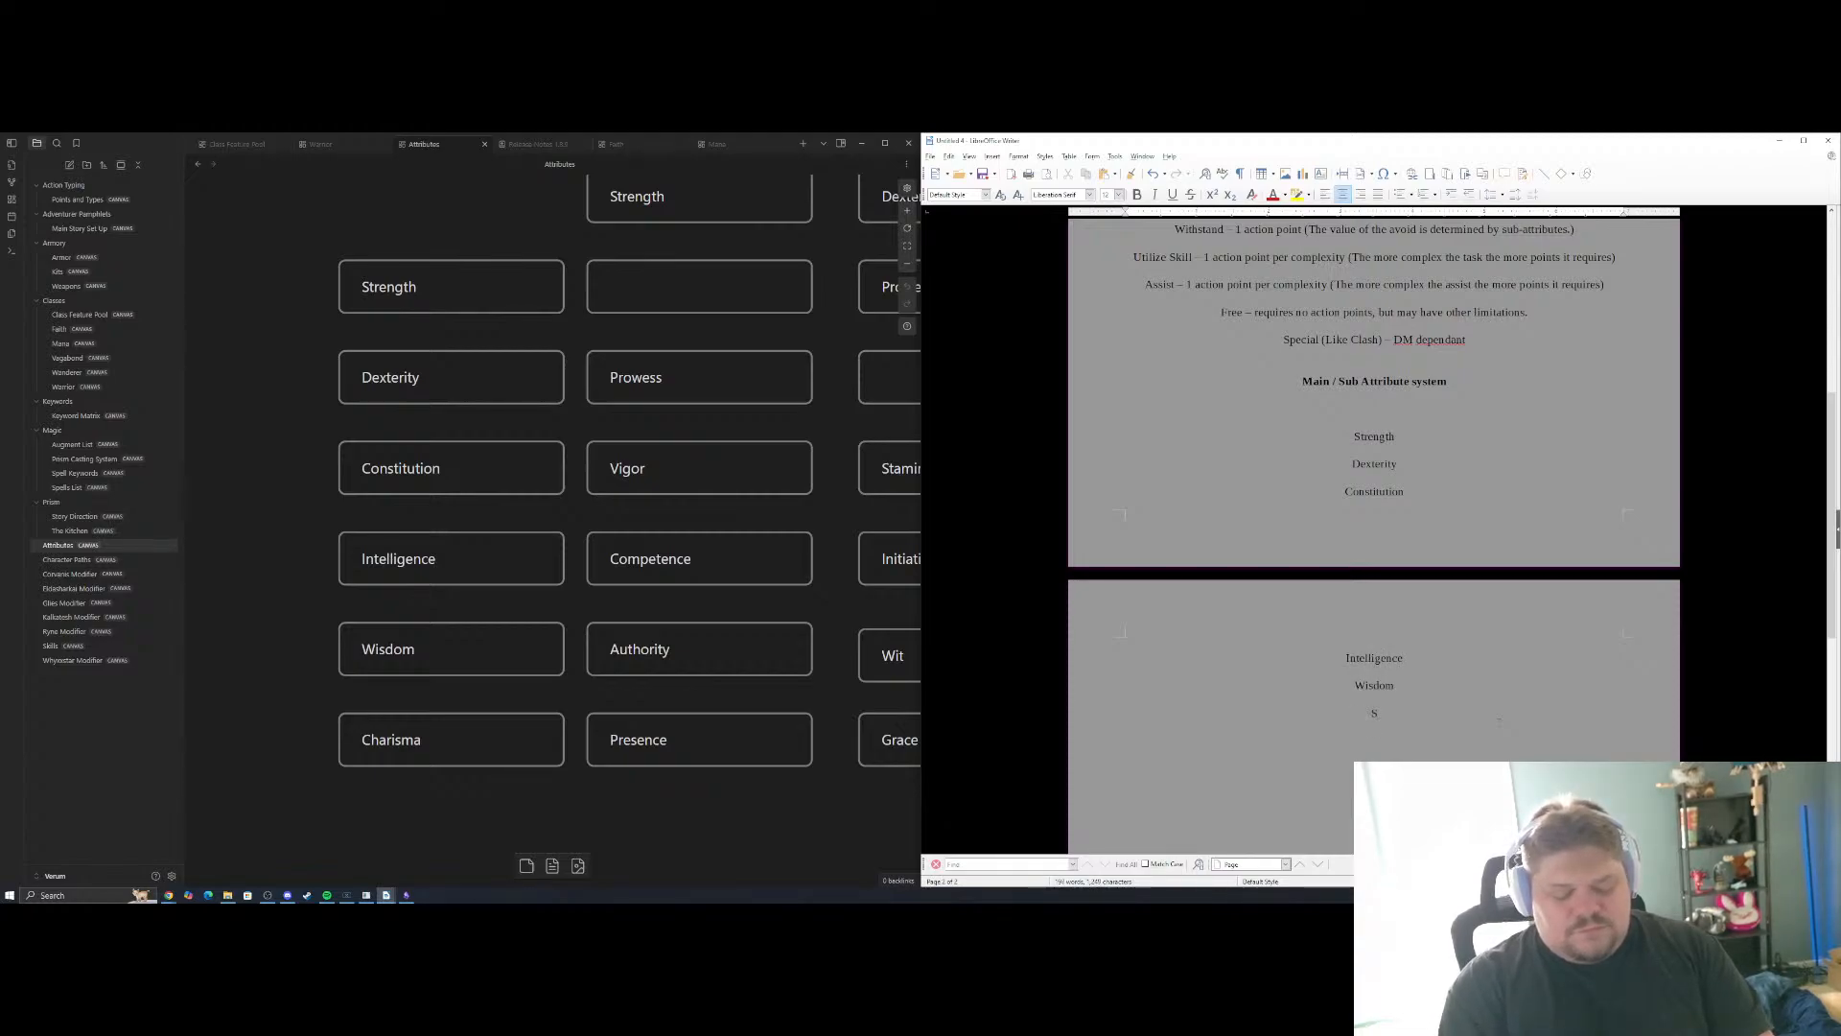
type("h")
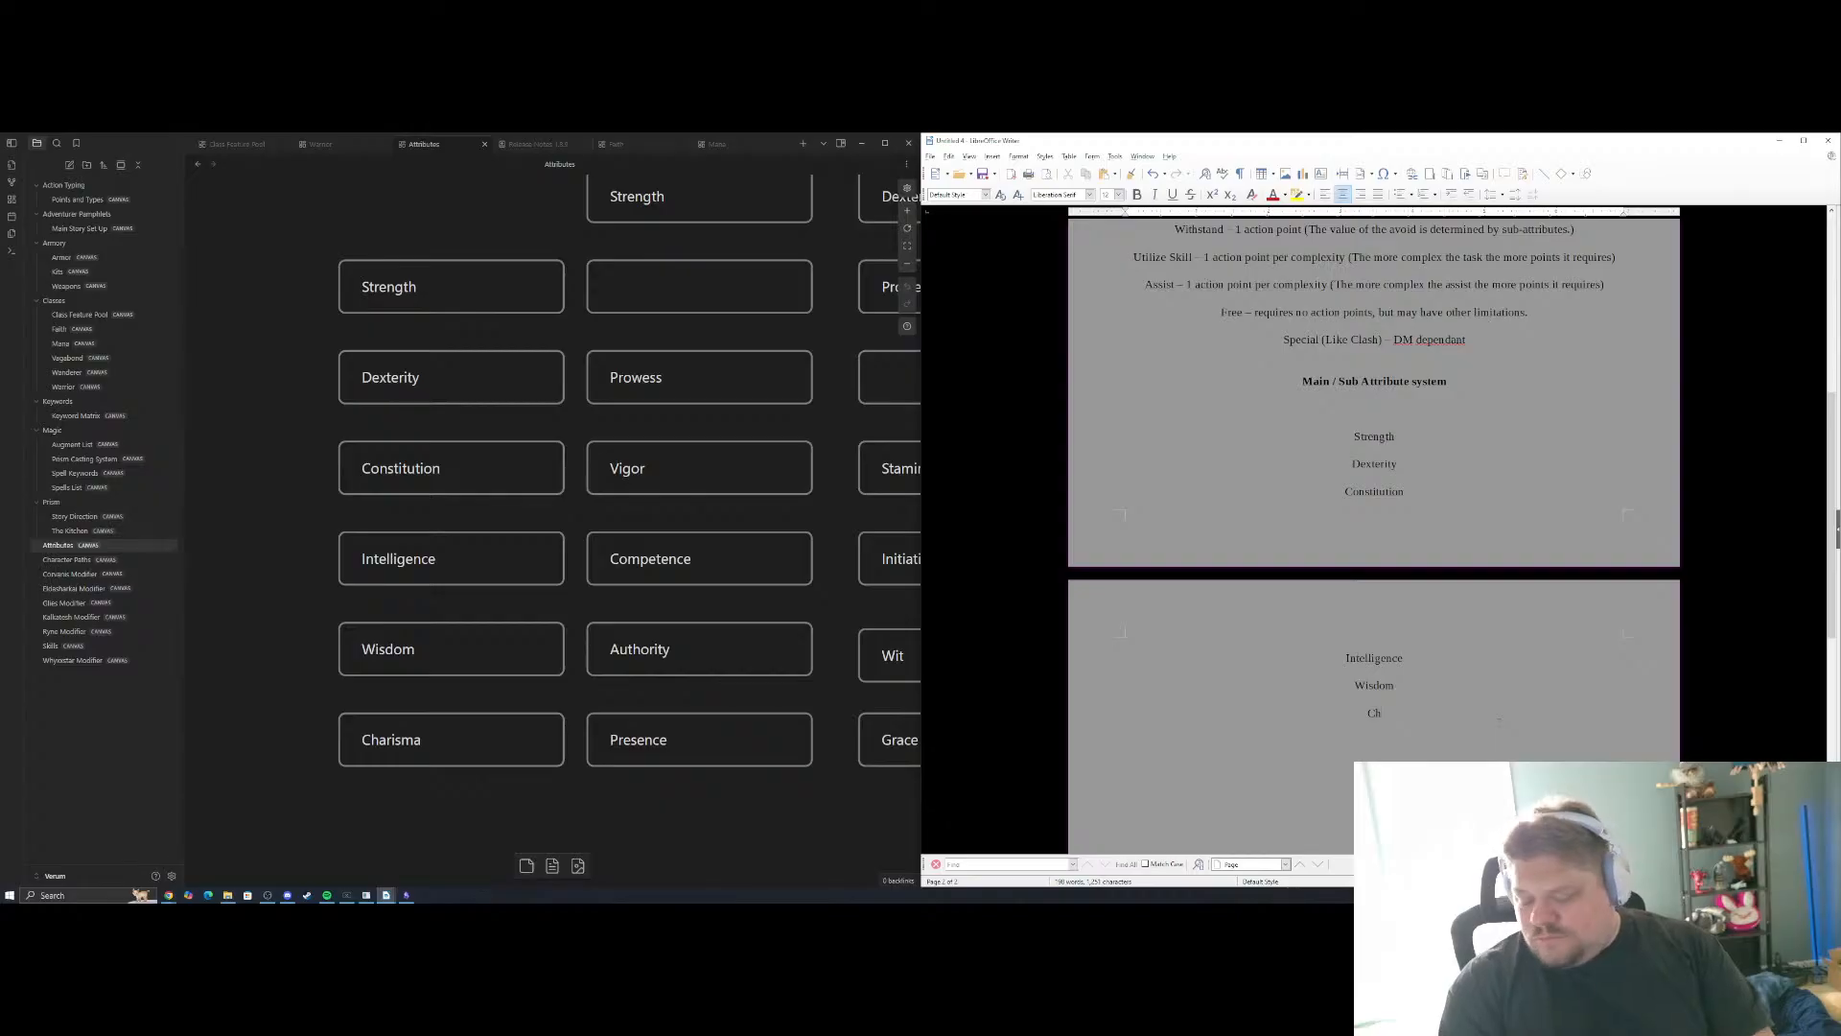
type("arisma")
key("Return")
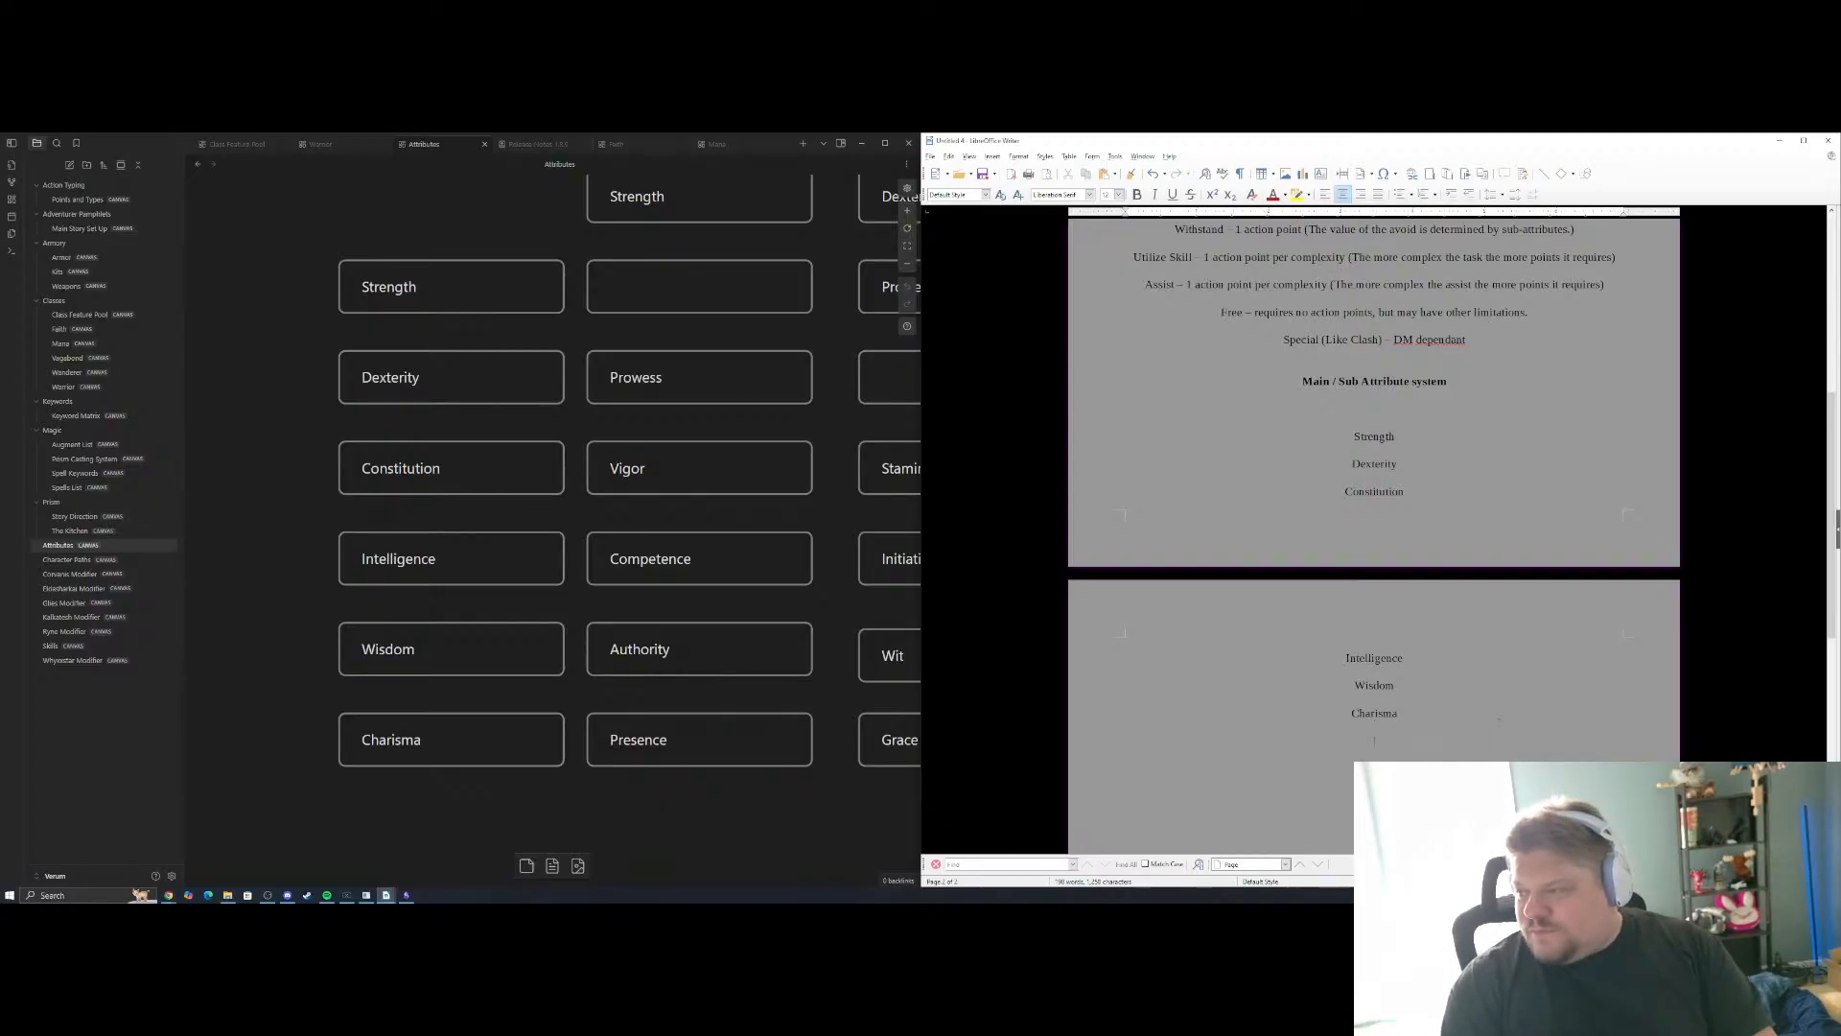
type("----")
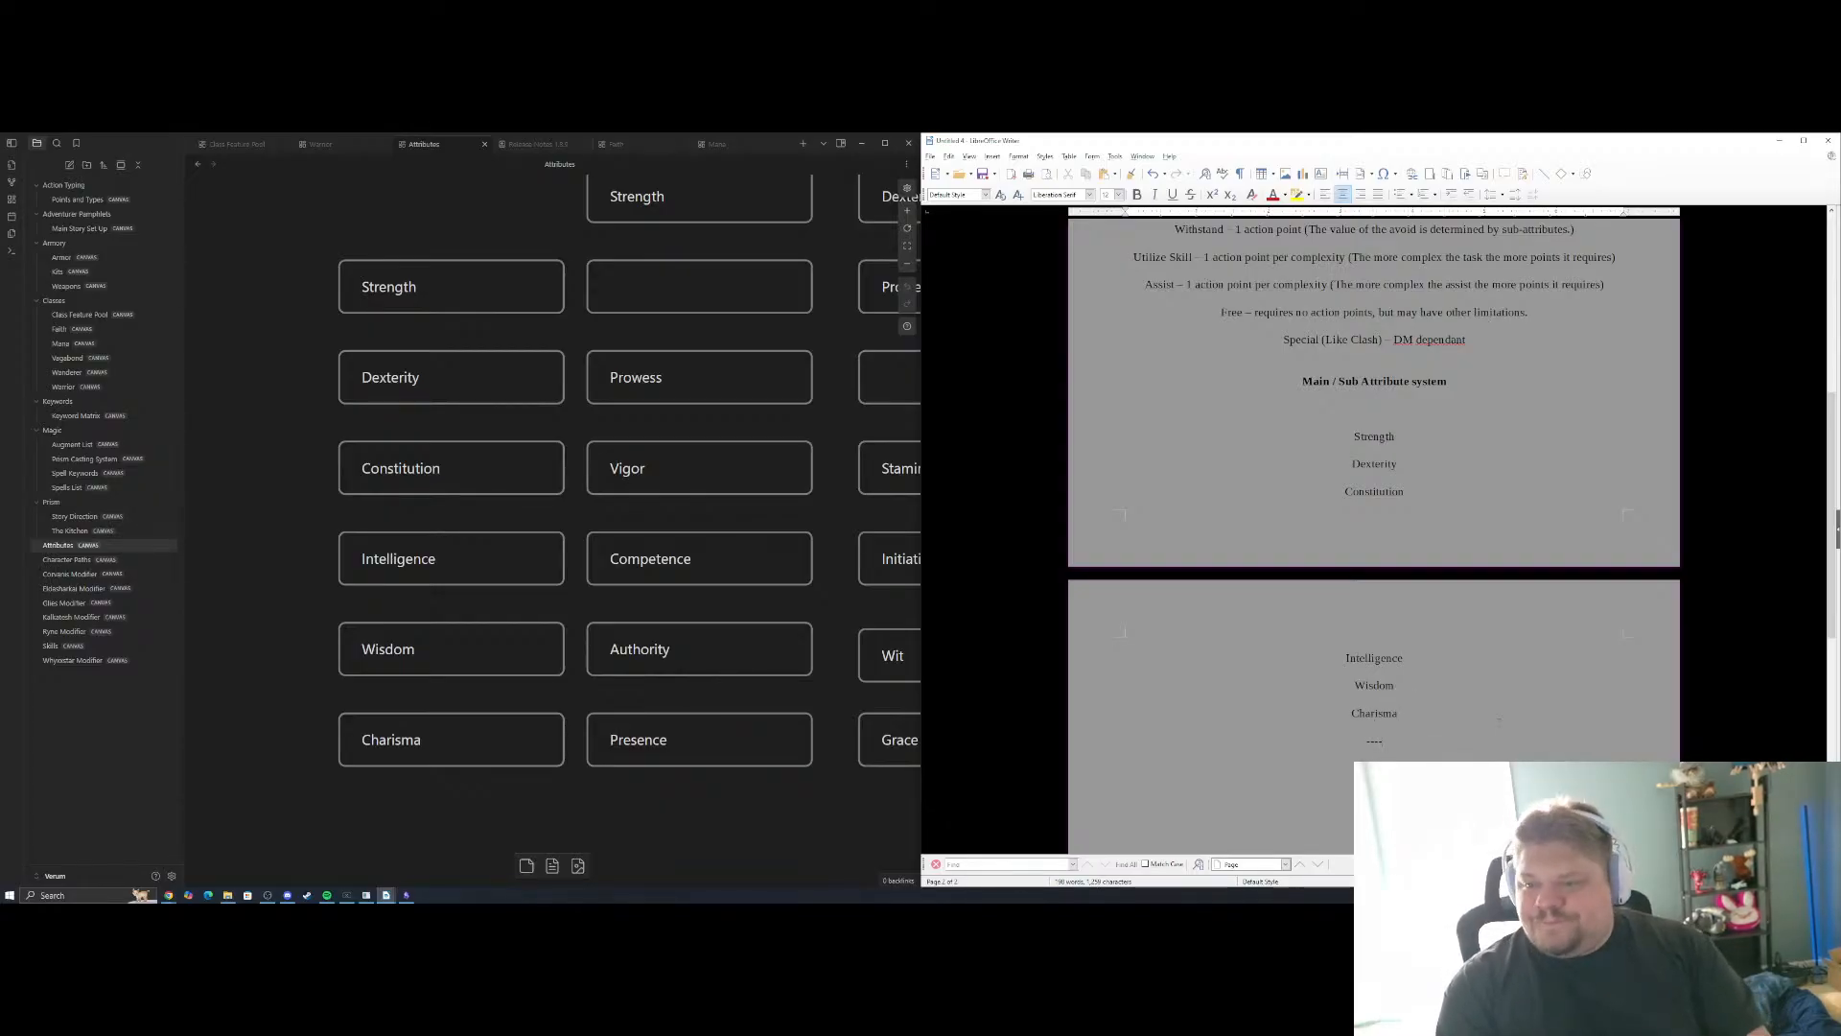
Examine the Prowess, Vigor and Competence descriptions on the Attributes canvas against the list of main attributes in the document
left_click(280, 481)
scroll(280, 480, "down", 18)
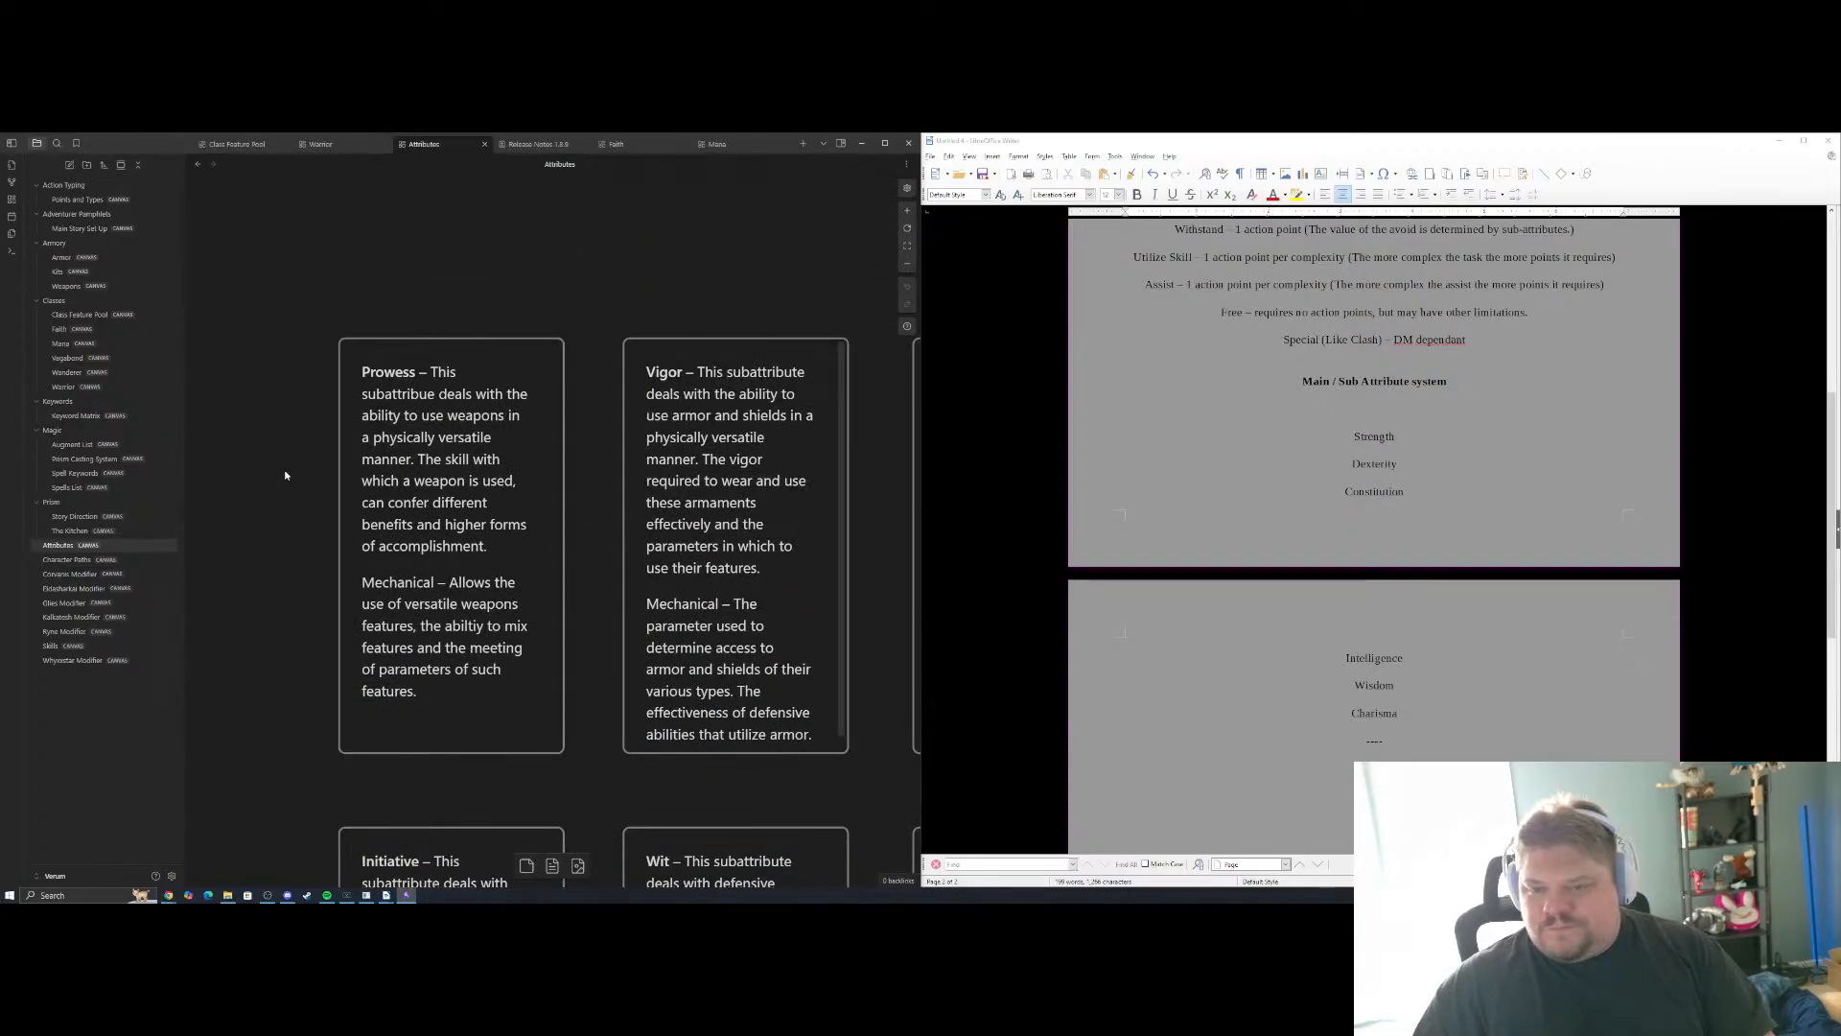
scroll(278, 475, "down", 2)
scroll(263, 474, "down", 3)
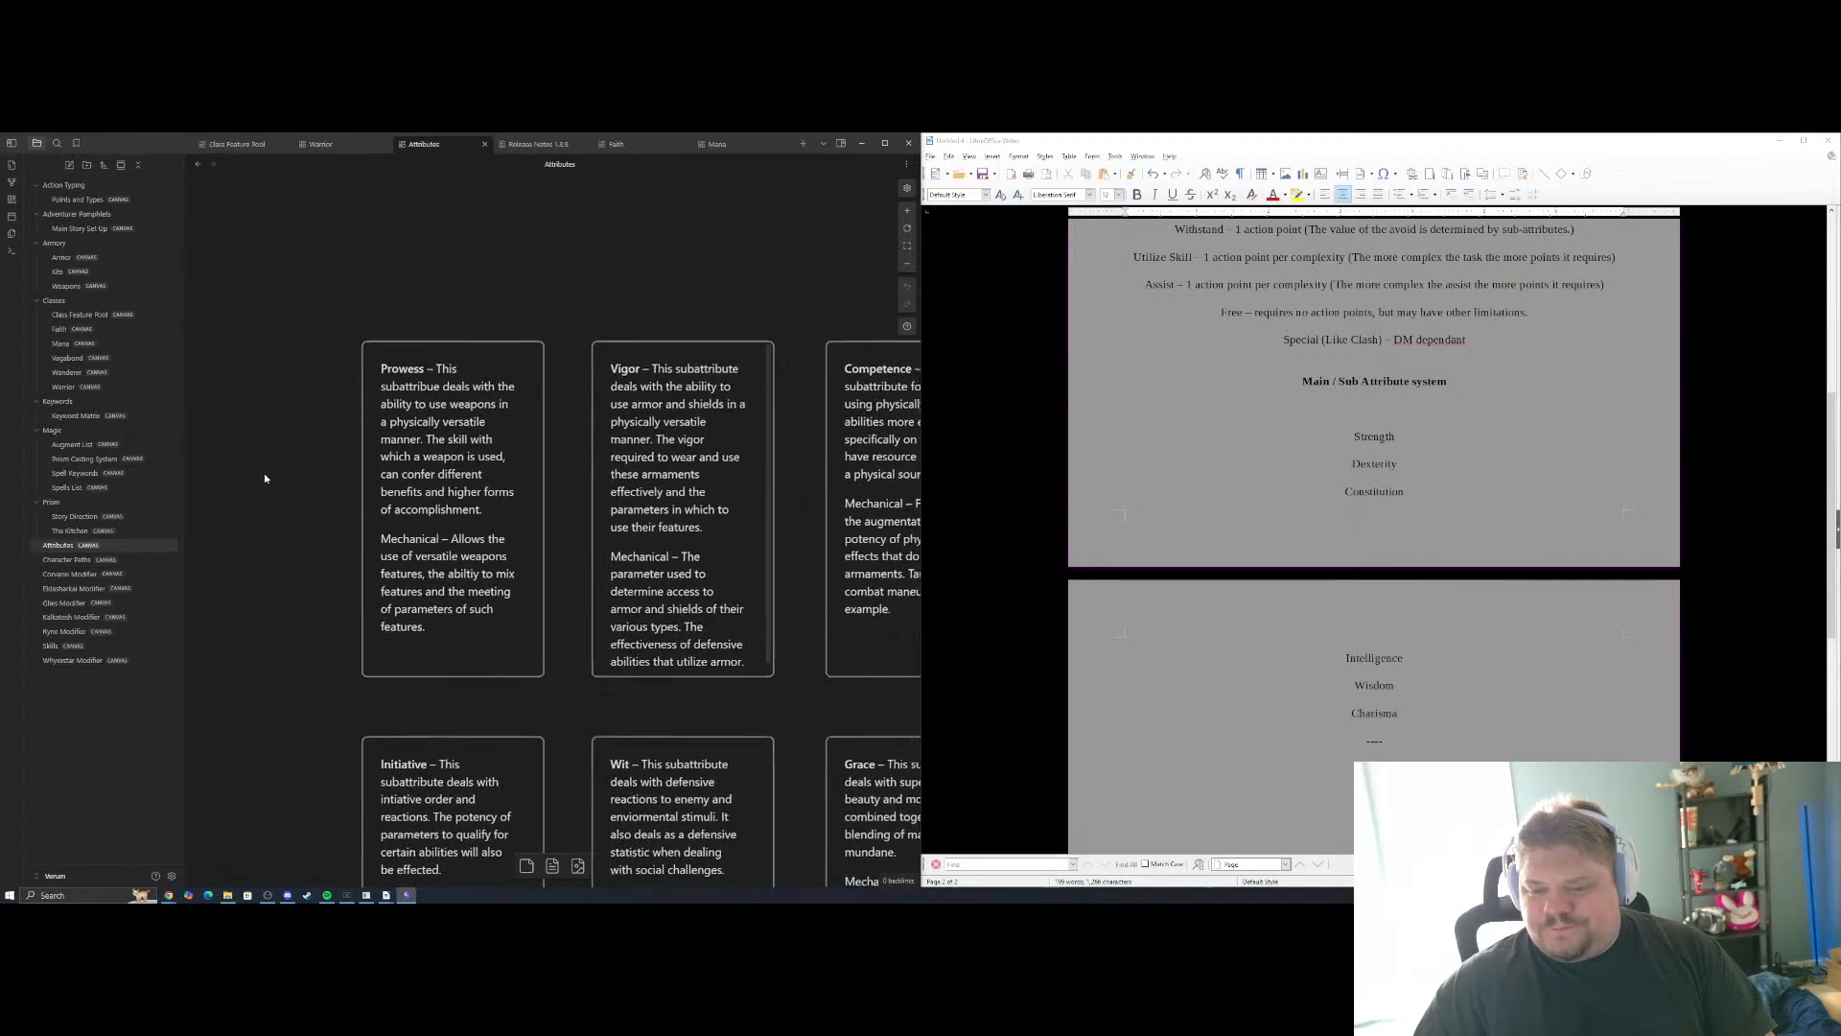
left_click_drag(695, 303, 539, 315)
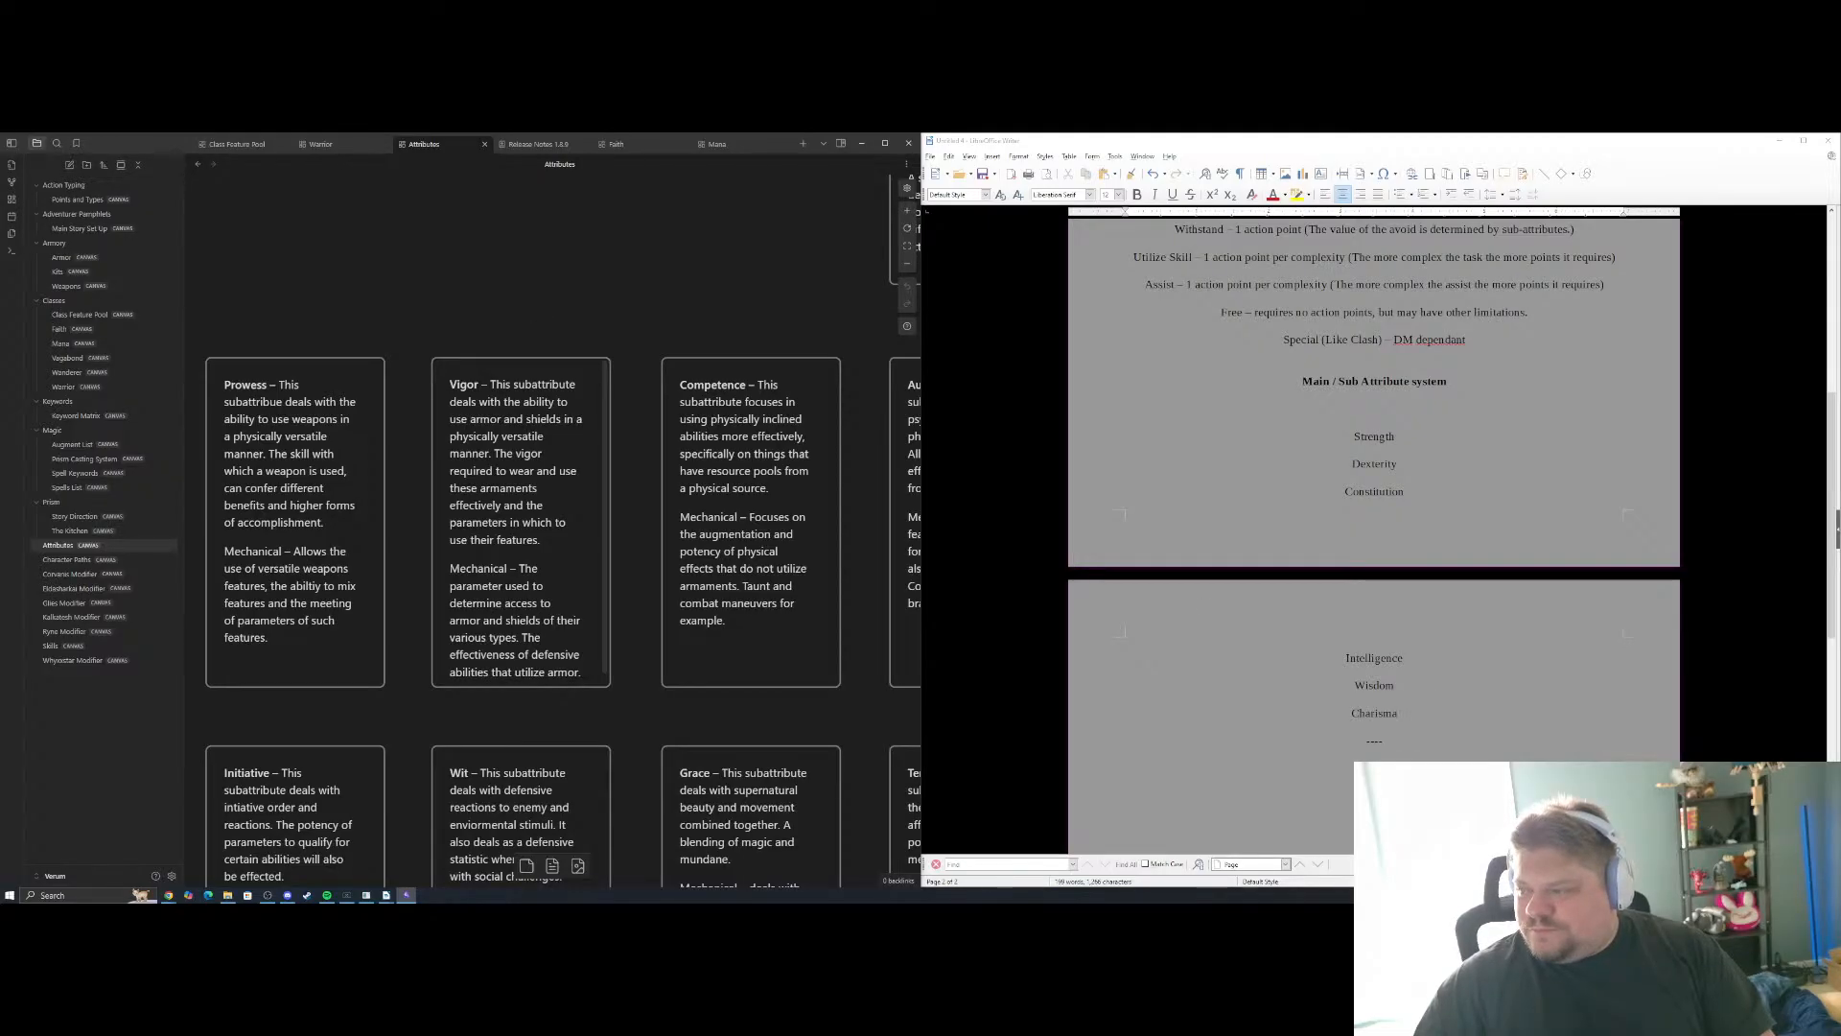
left_click(1375, 448)
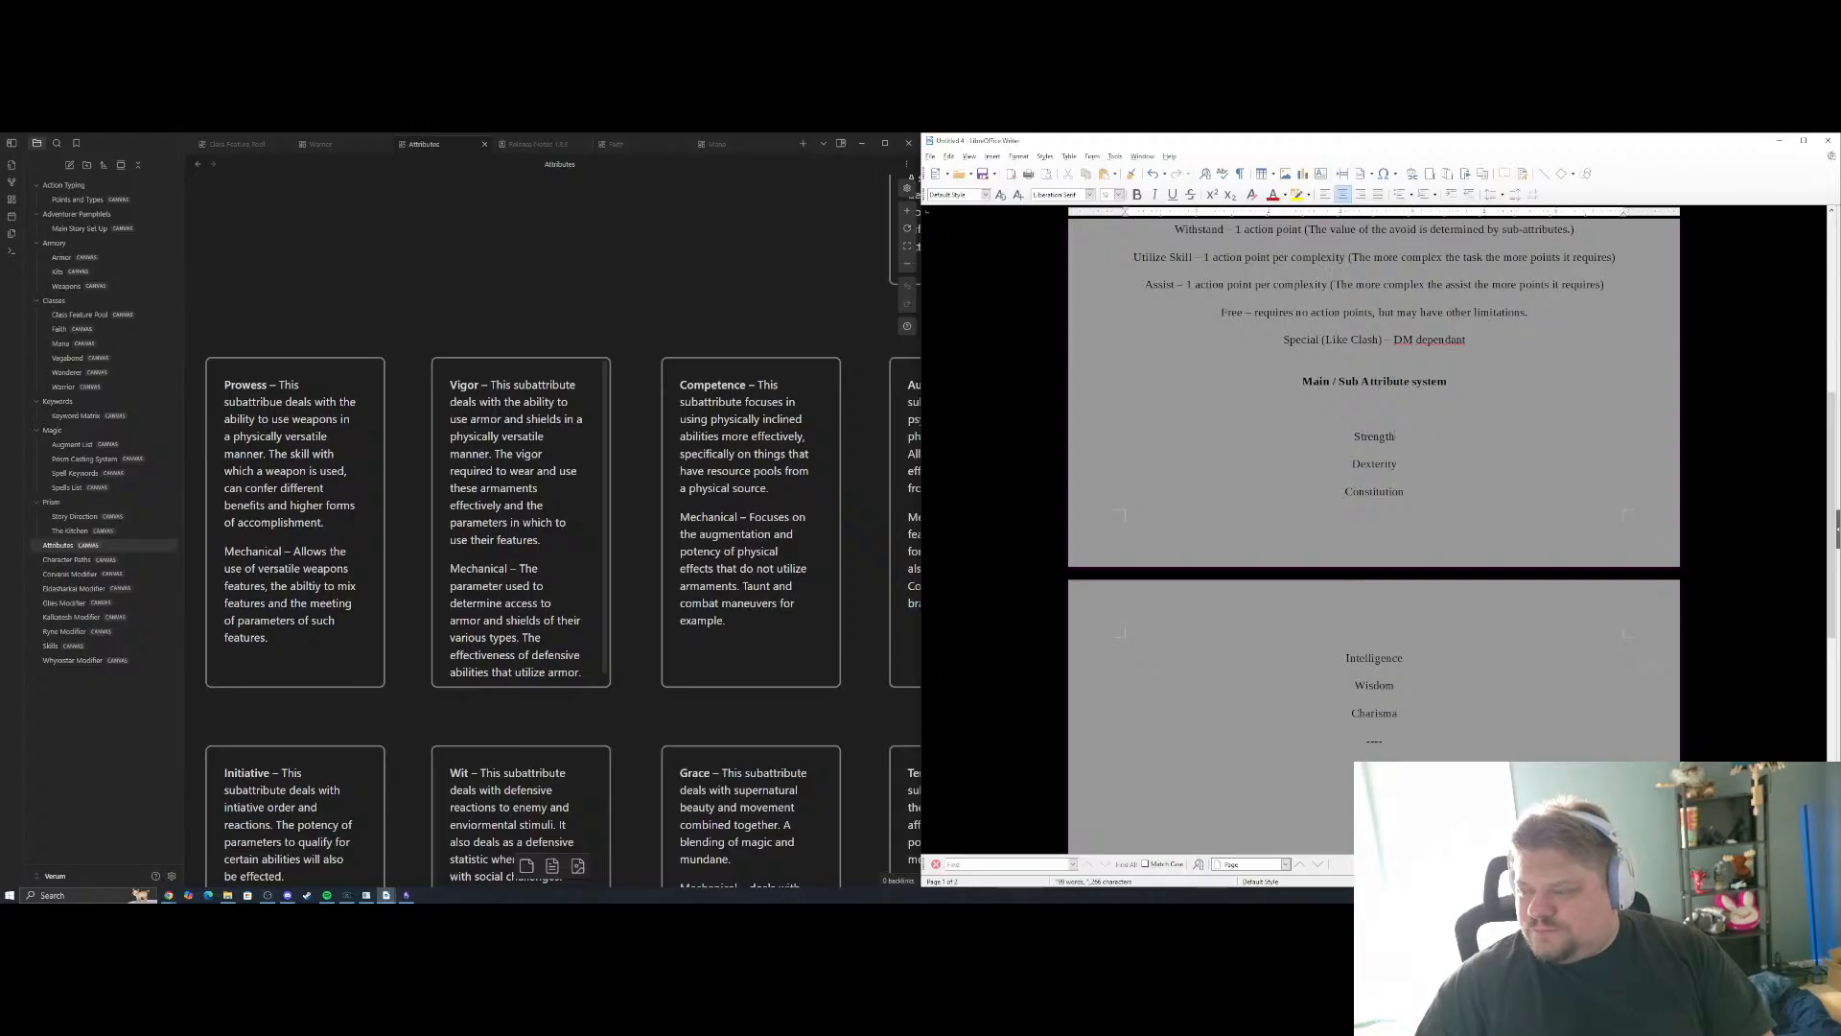
left_click_drag(1397, 713, 1354, 436)
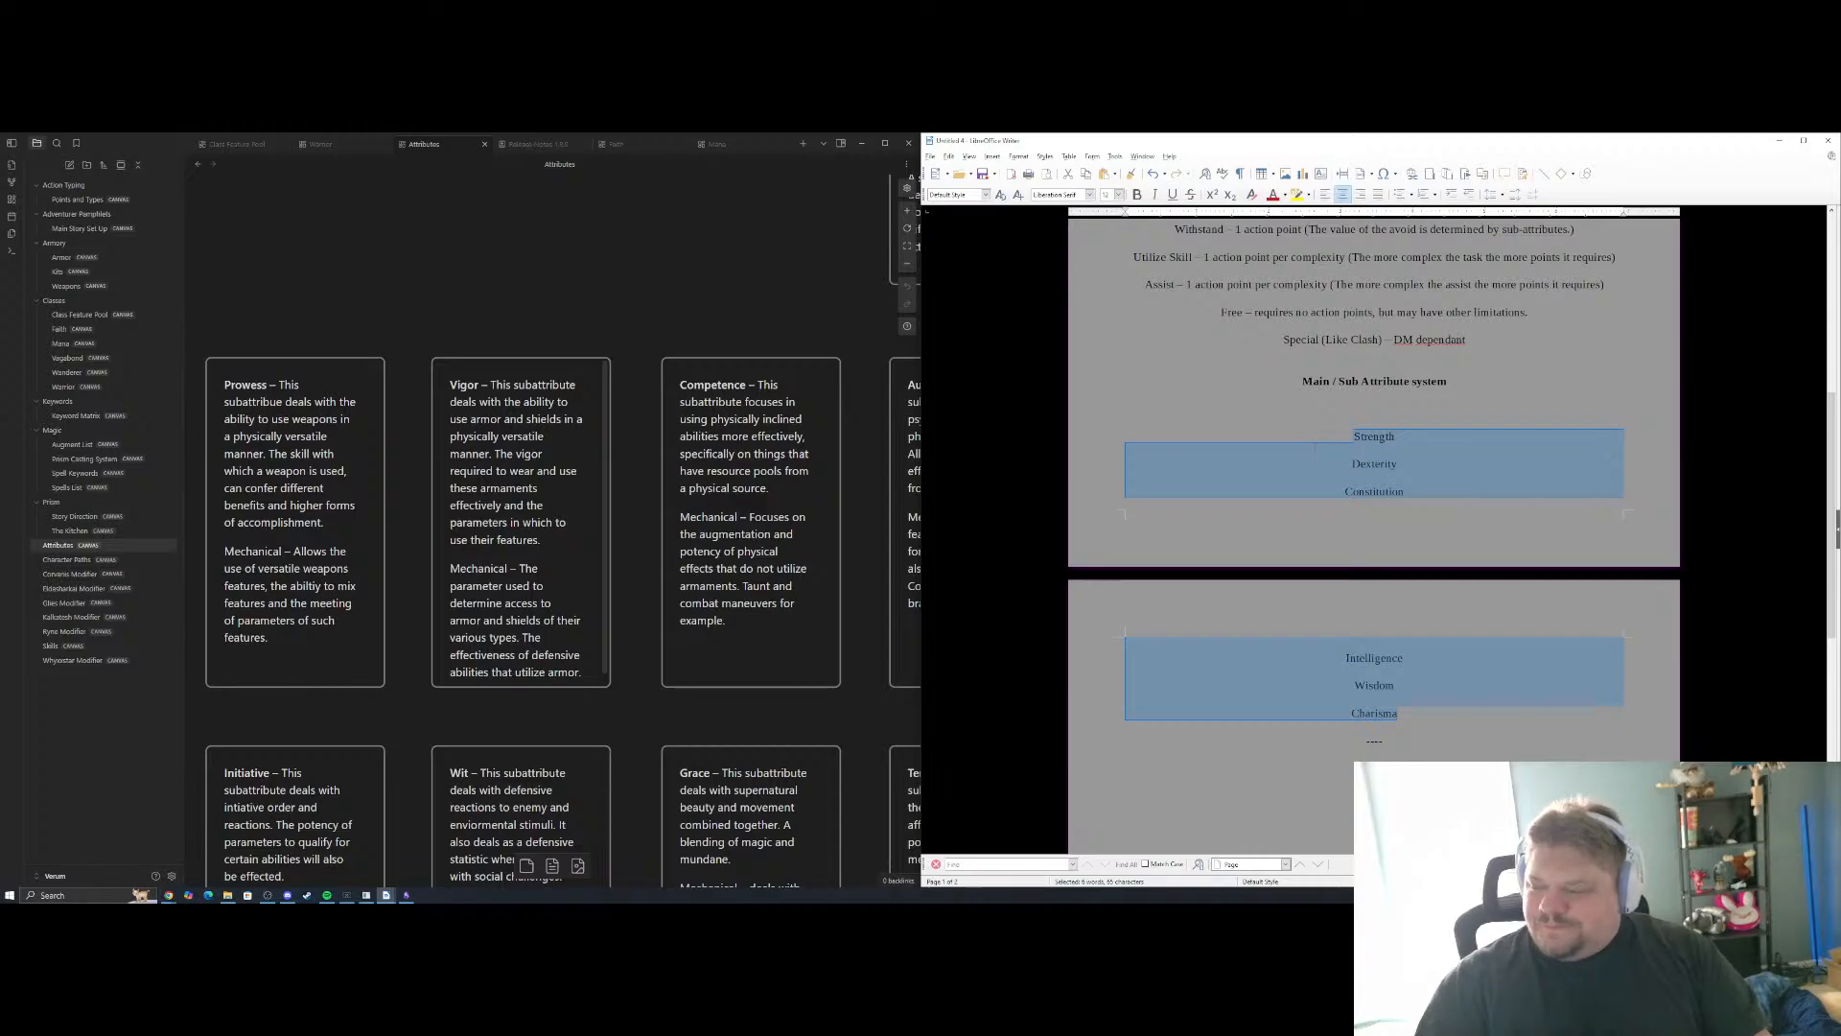
left_click(1381, 768)
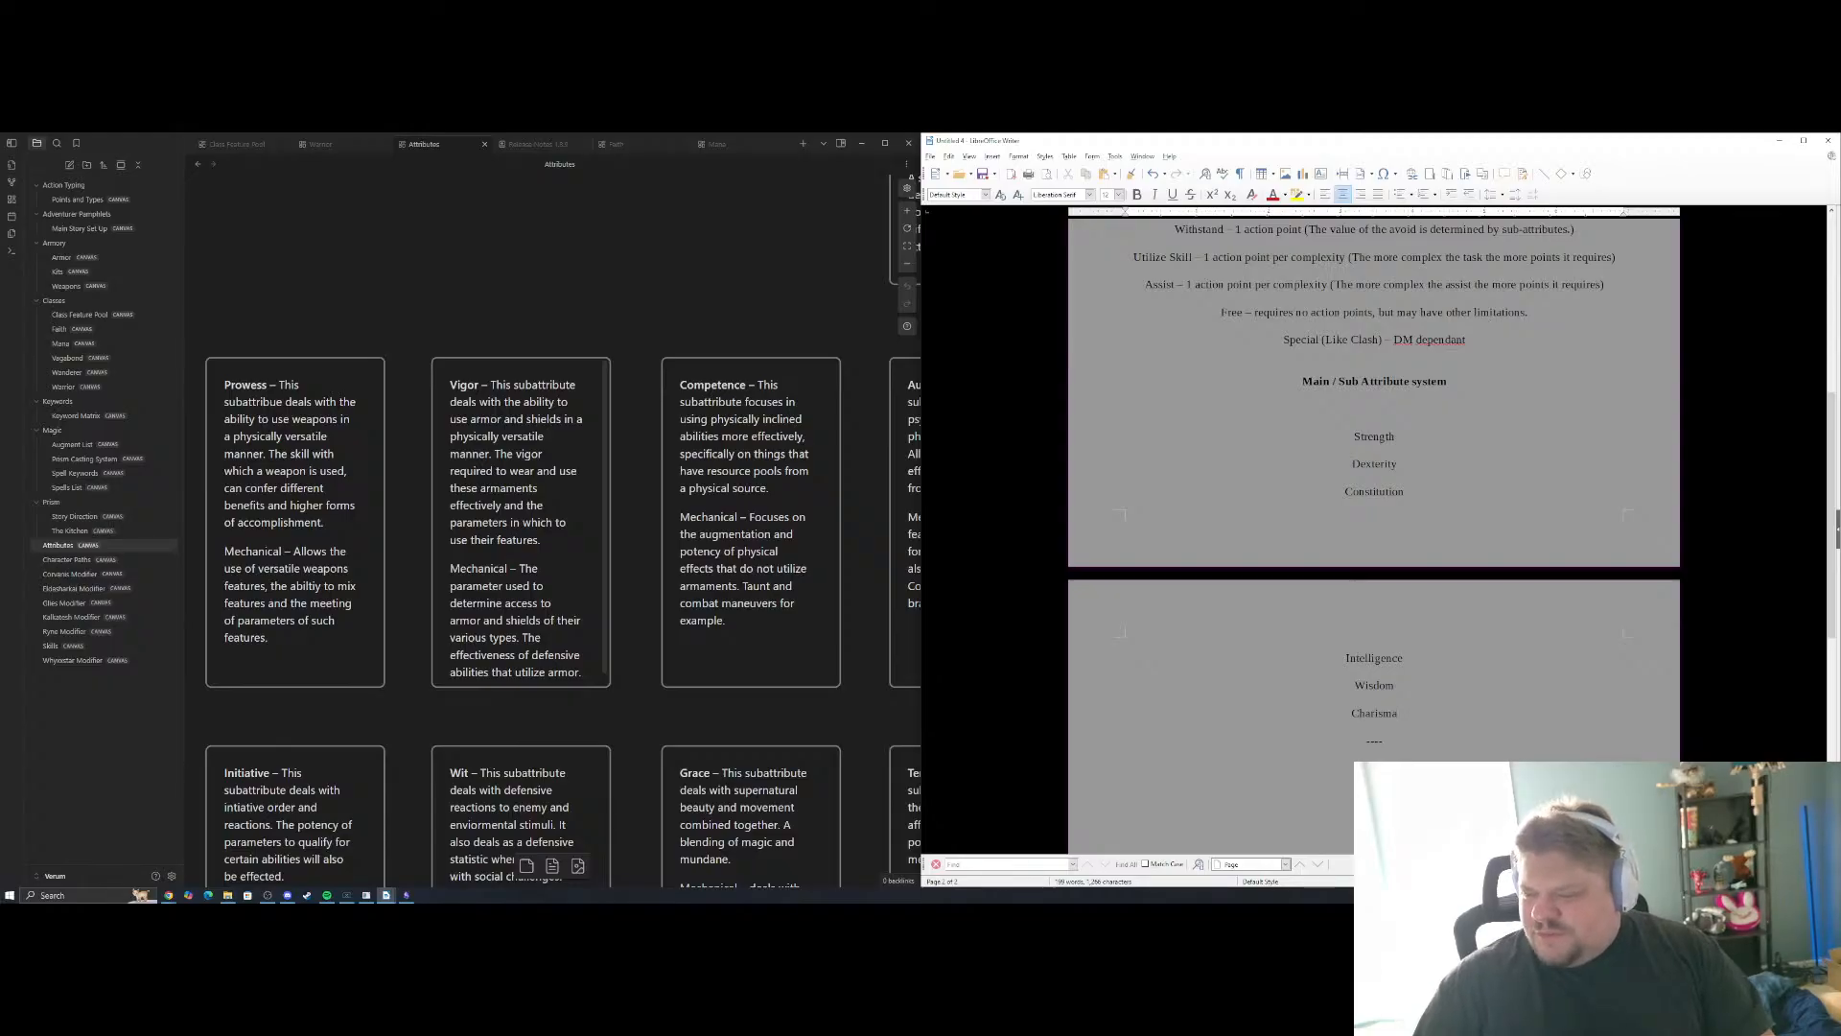
Delete the Strength to Charisma list and the "----" line below the "Main / Sub Attribute system" heading
left_click_drag(1399, 714, 1352, 437)
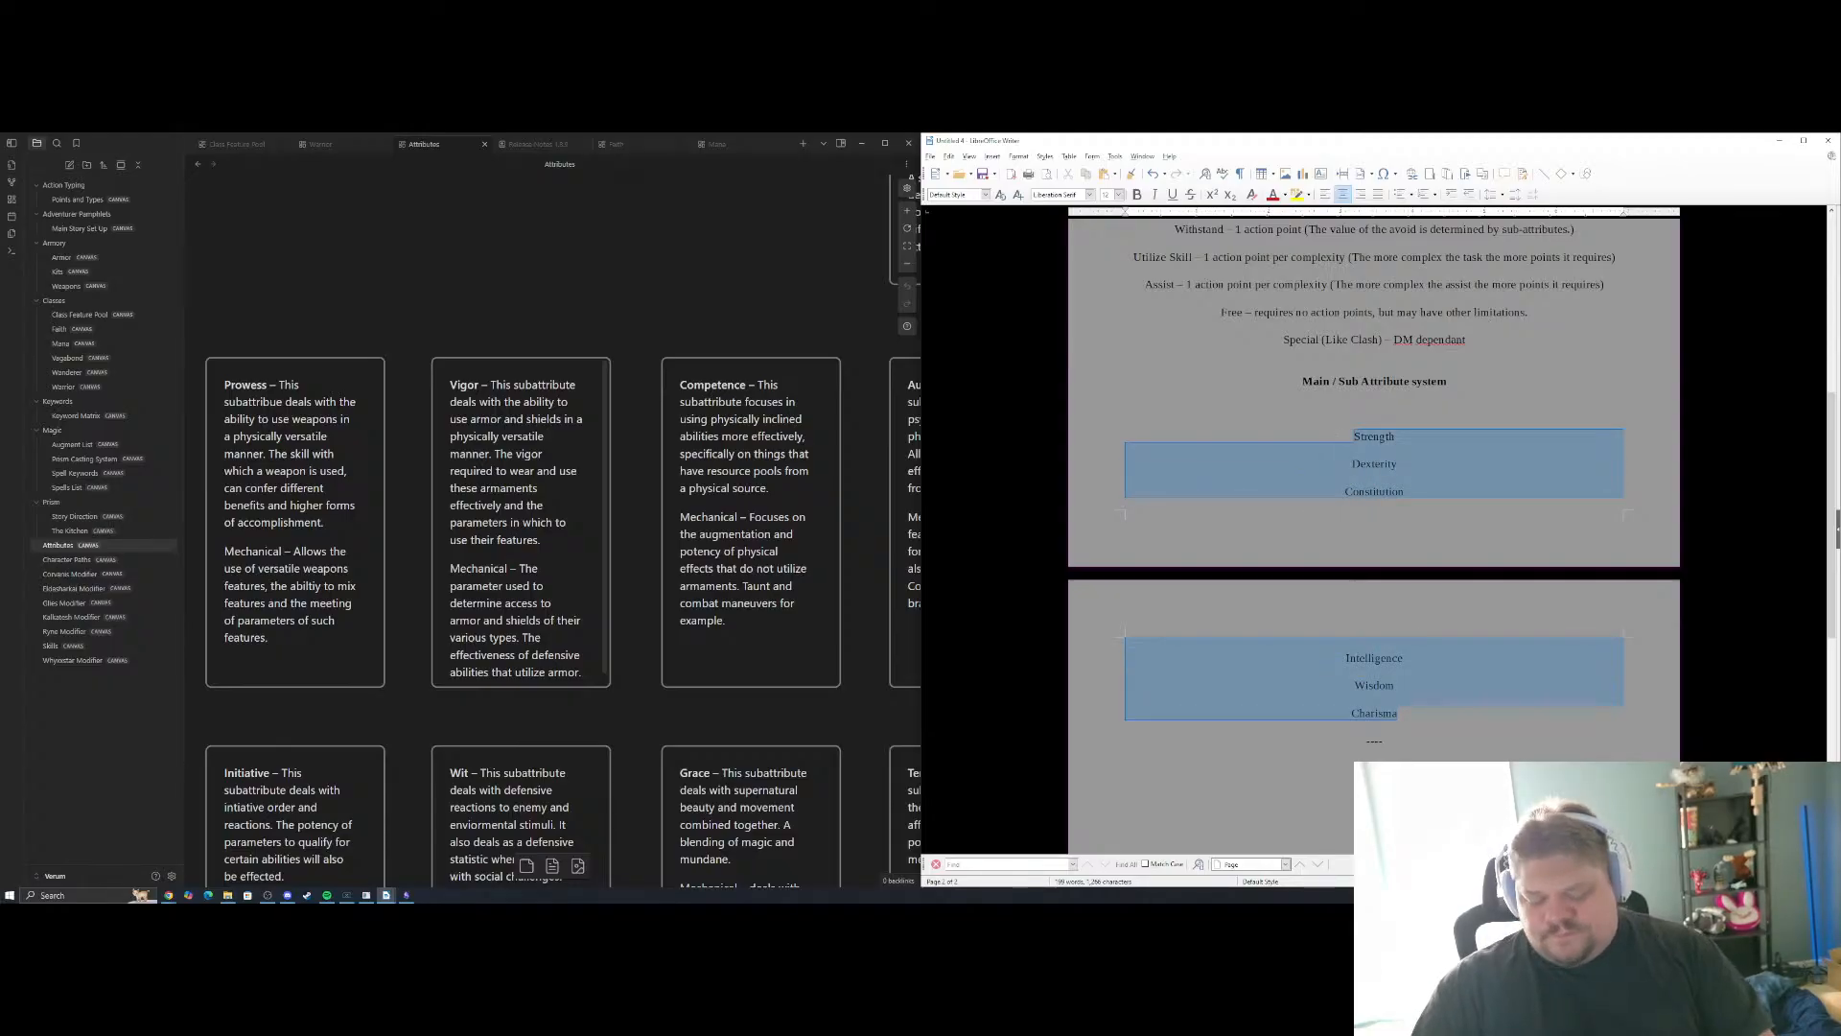
key("BackSpace")
key("BackSpace")
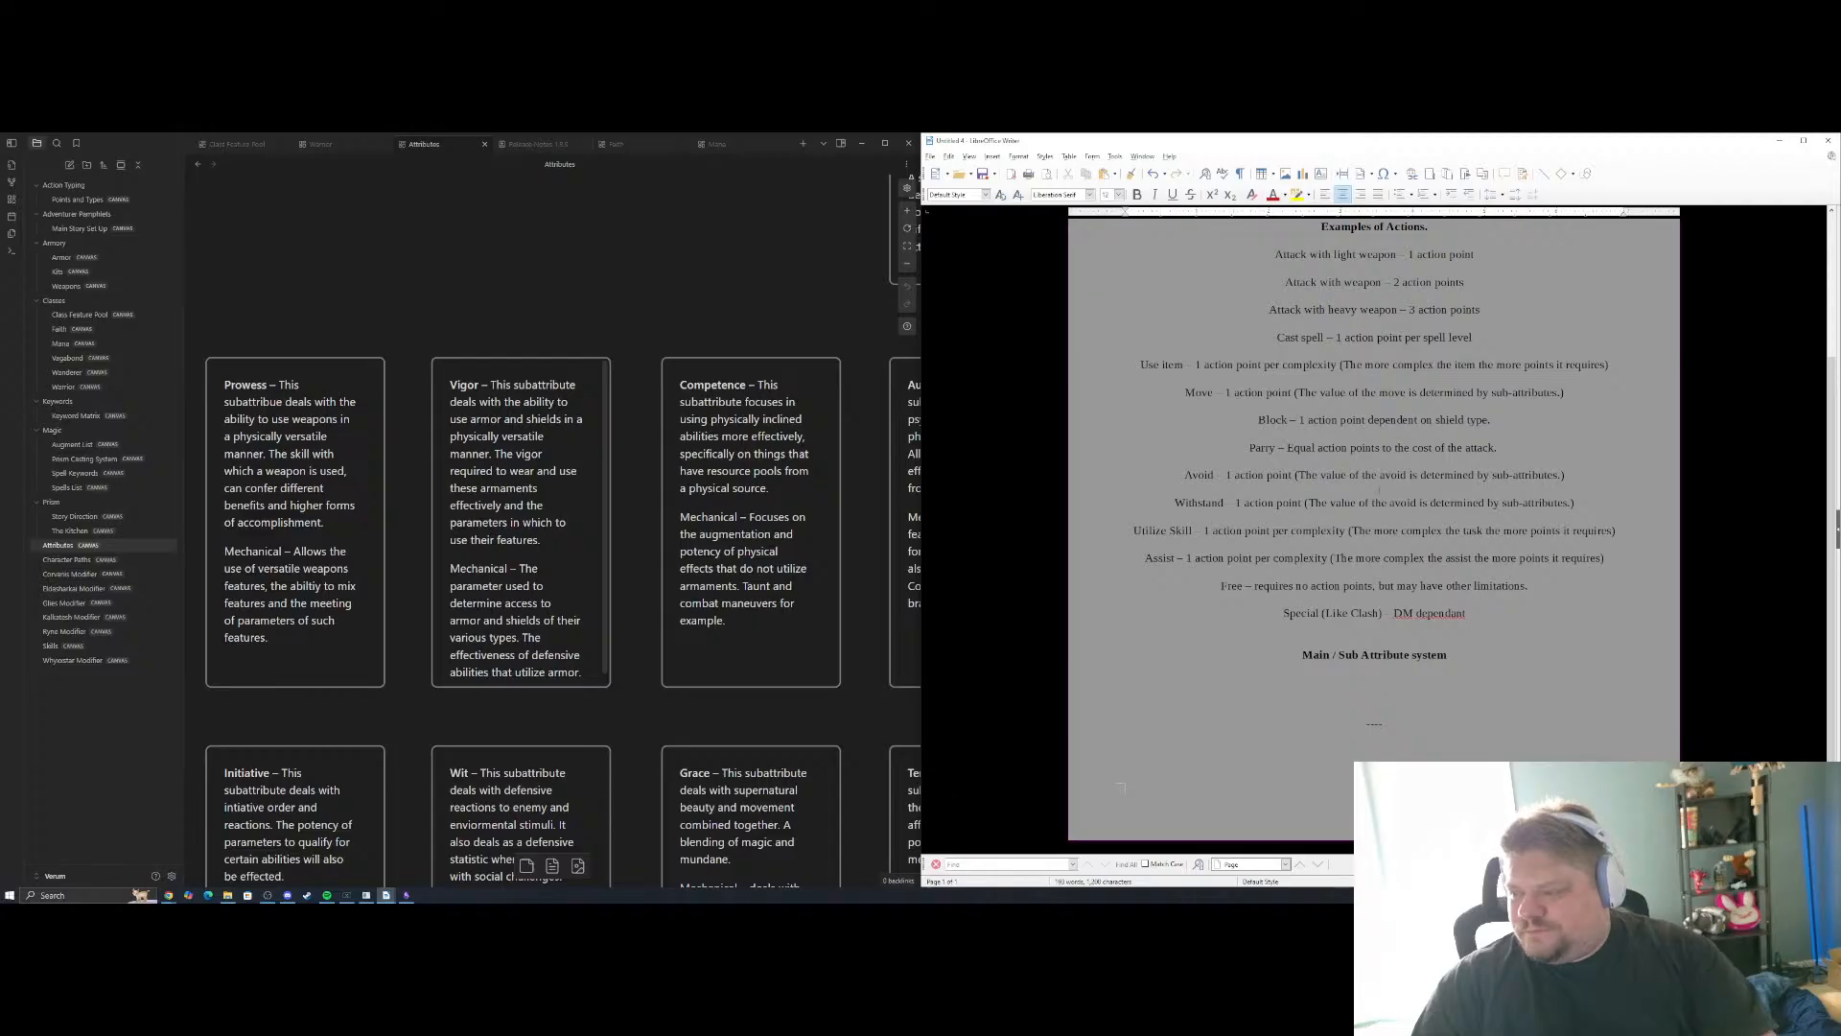
left_click_drag(1388, 725, 1359, 702)
key("BackSpace")
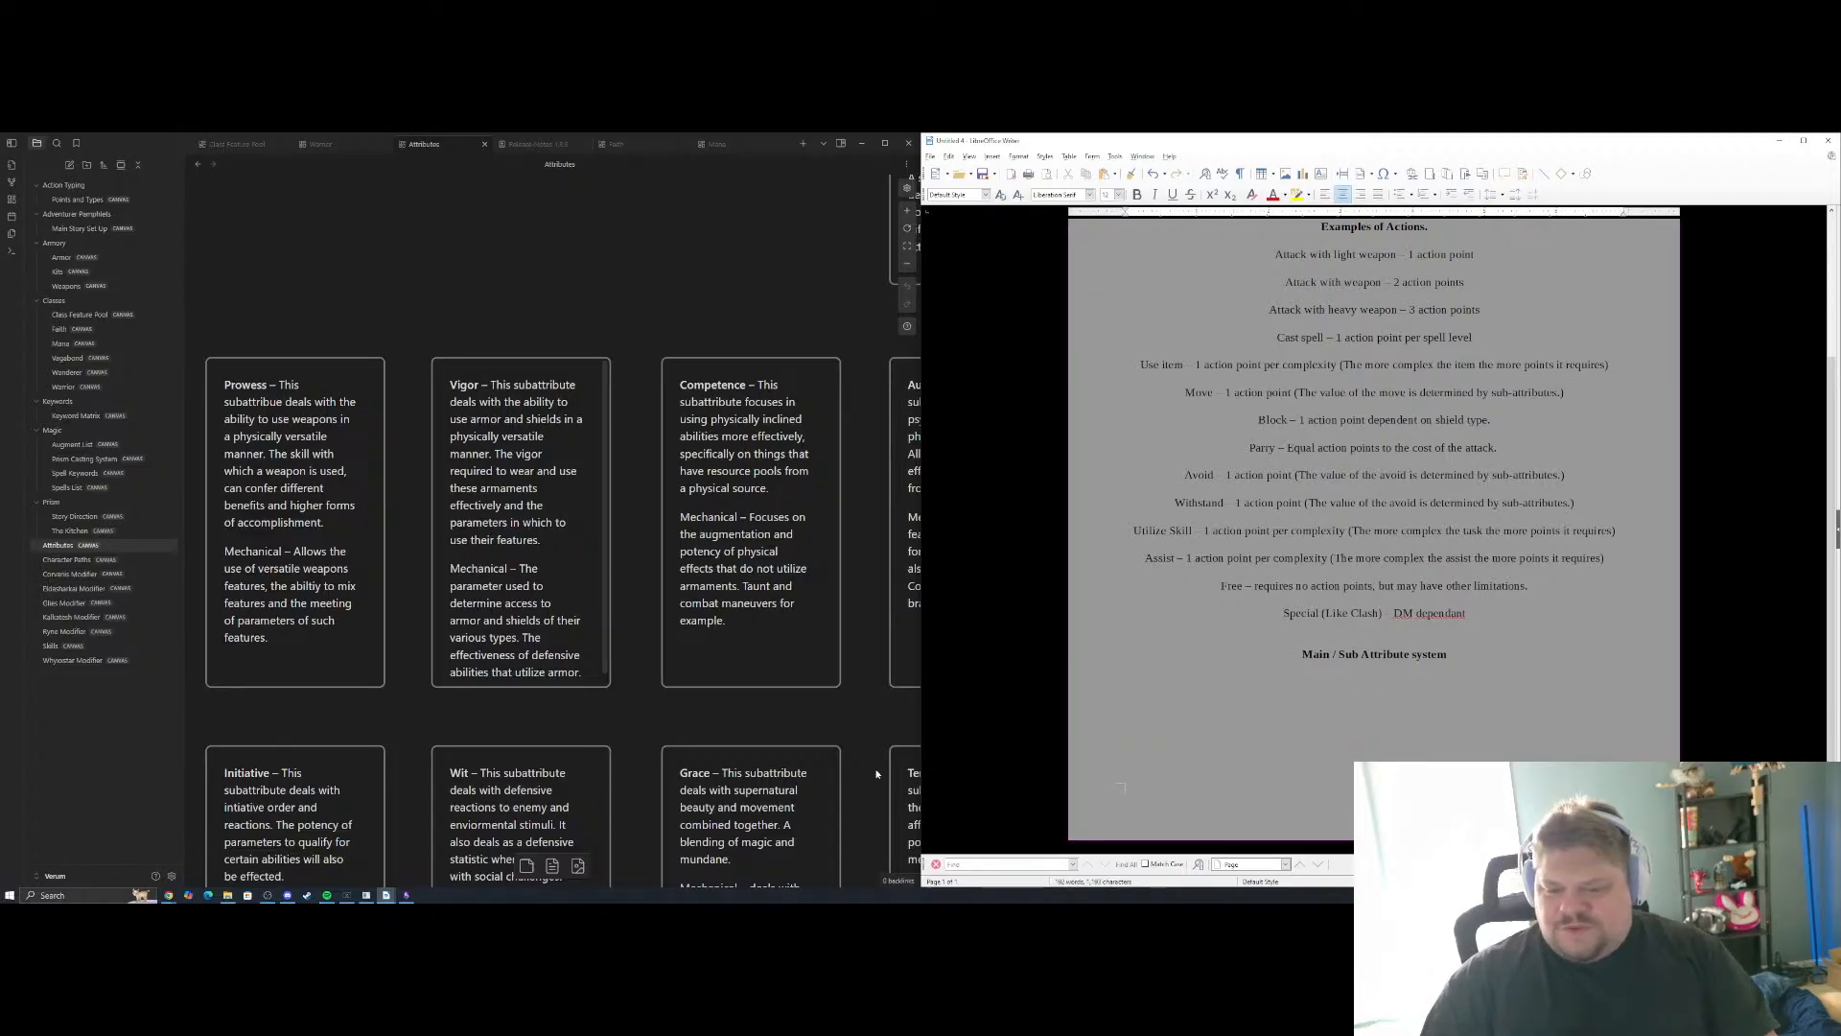
Examine the remaining sub-attribute cards on the Attributes canvas, down to Cunning and Sovereignty, and return to Prowess
left_click_drag(624, 816, 646, 499)
scroll(653, 521, "down", 14)
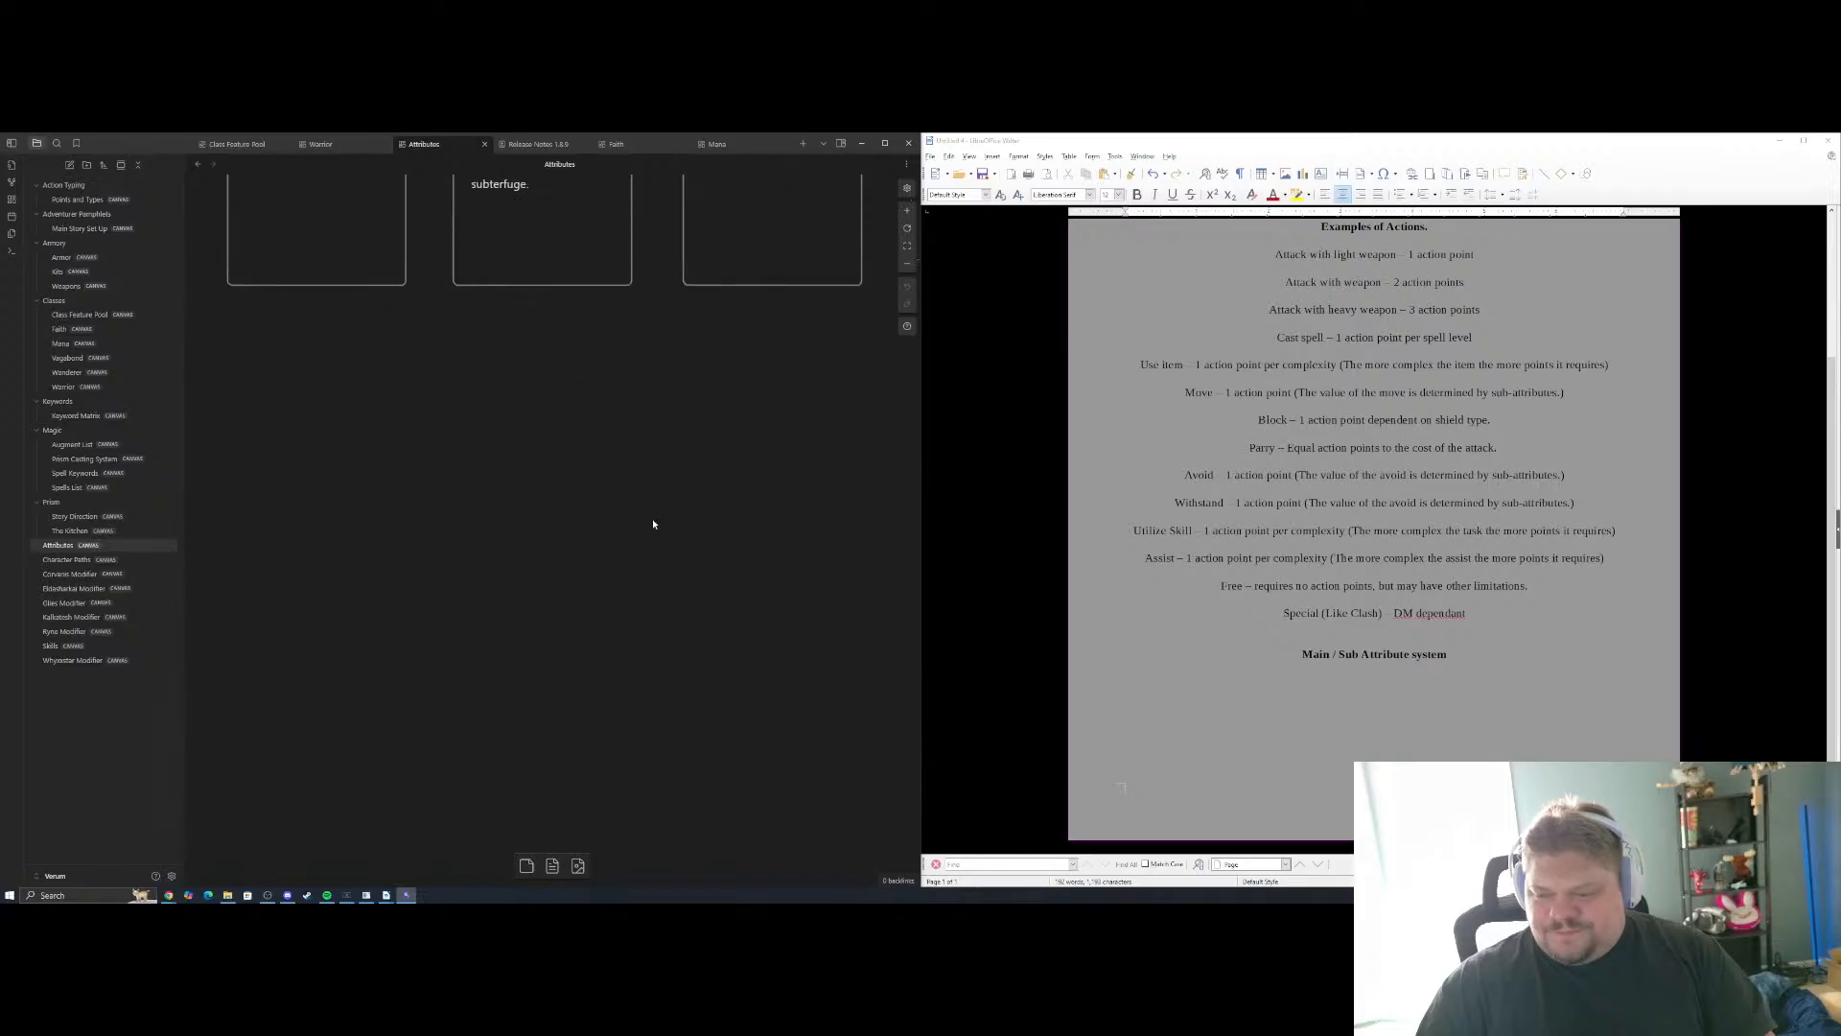
scroll(653, 521, "up", 4)
scroll(653, 521, "down", 7)
scroll(653, 521, "up", 3)
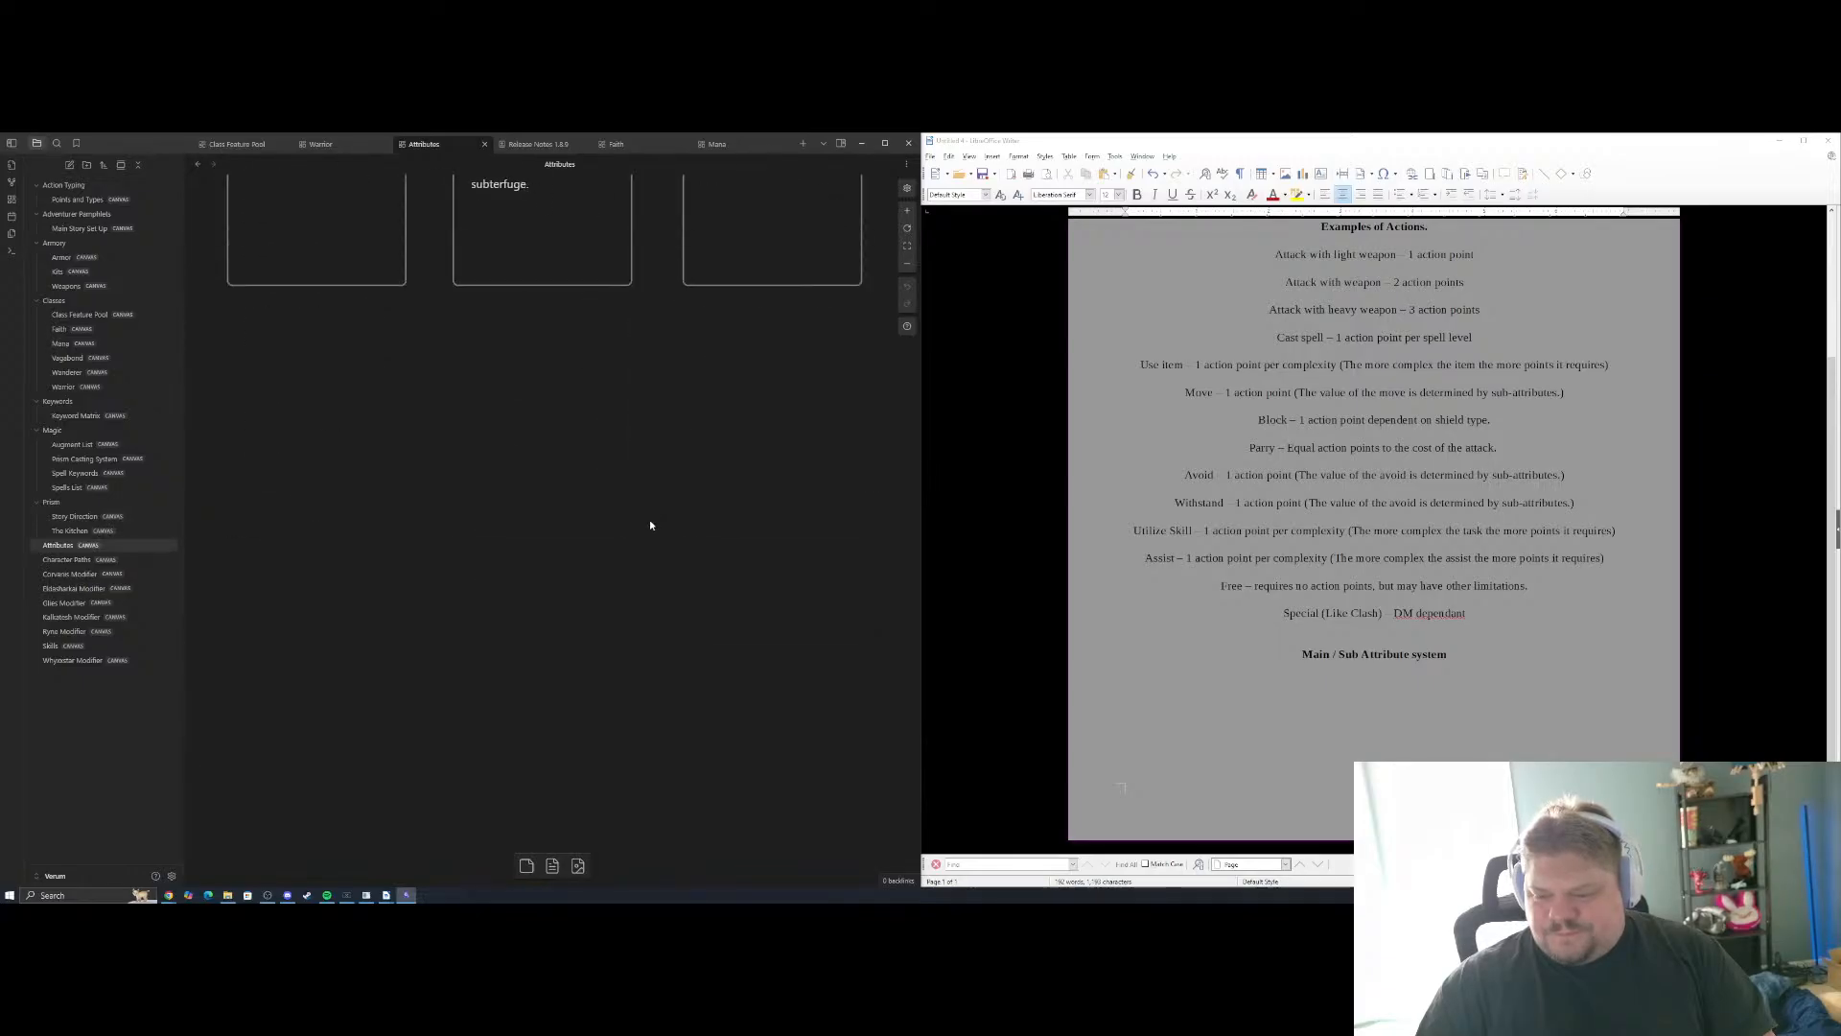
scroll(653, 521, "down", 5)
left_click_drag(654, 521, 641, 679)
scroll(640, 681, "up", 6)
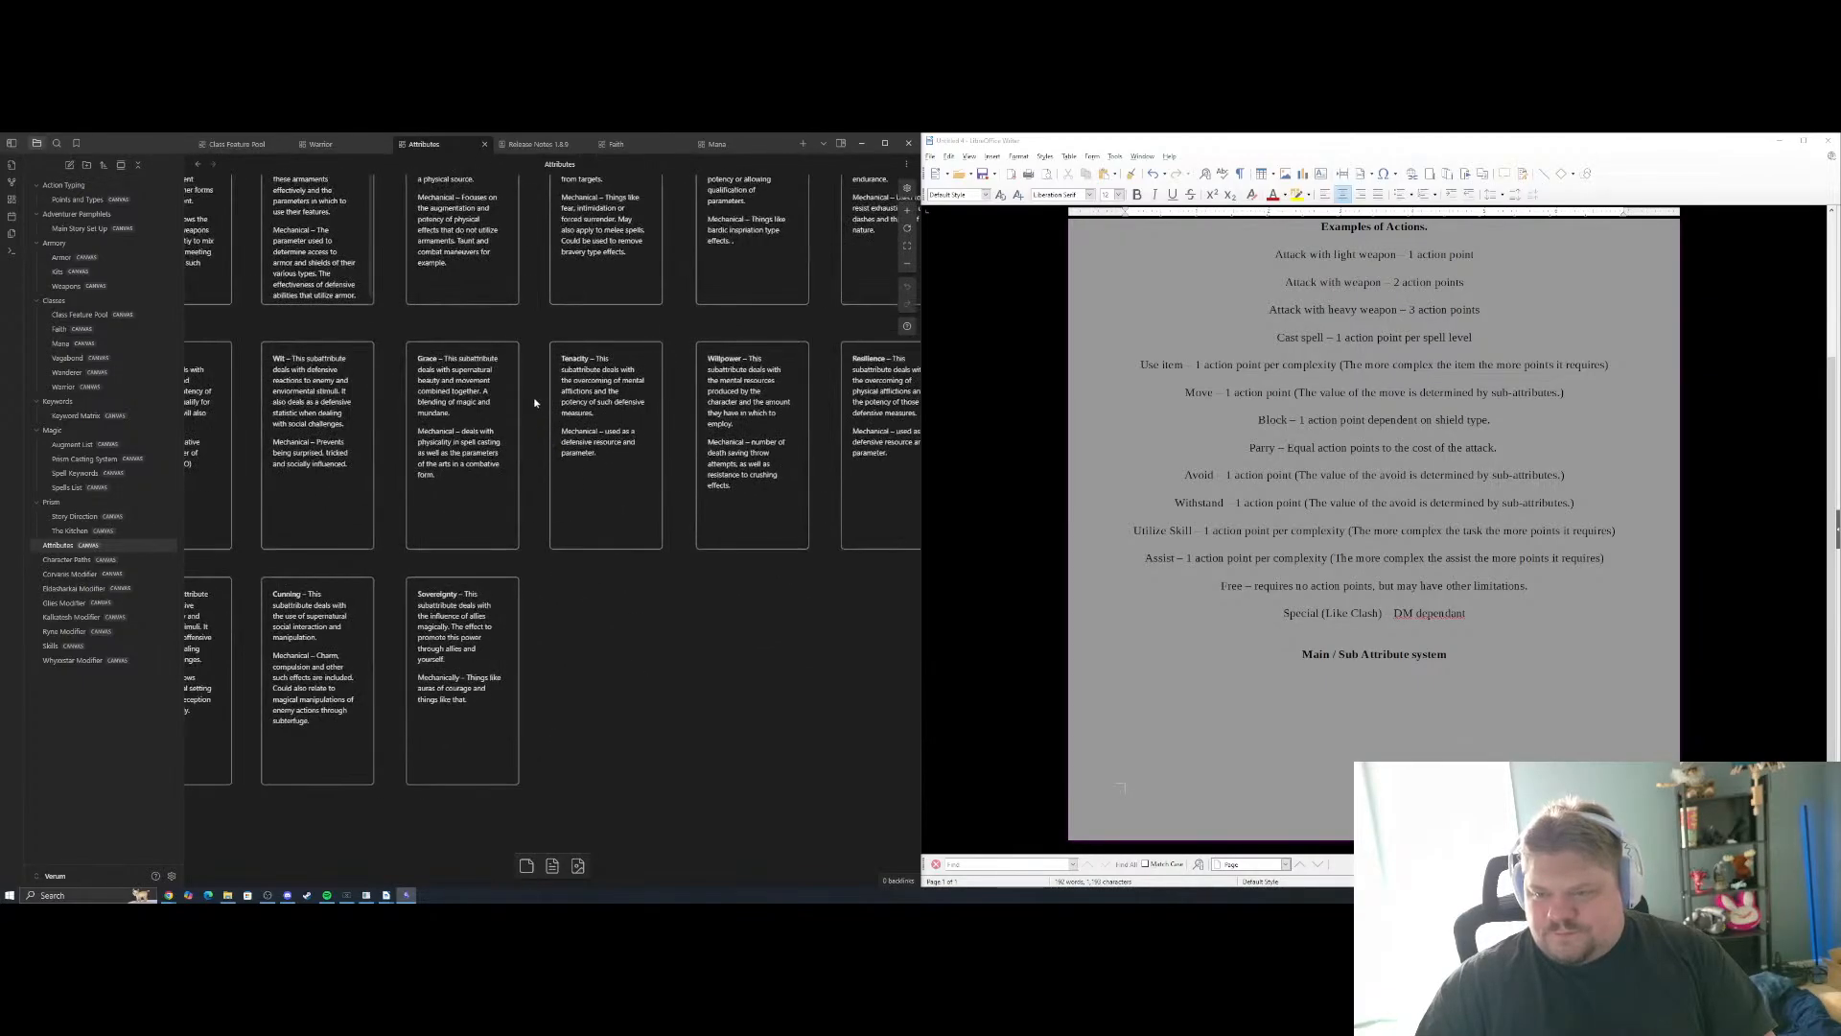
scroll(509, 394, "up", 5)
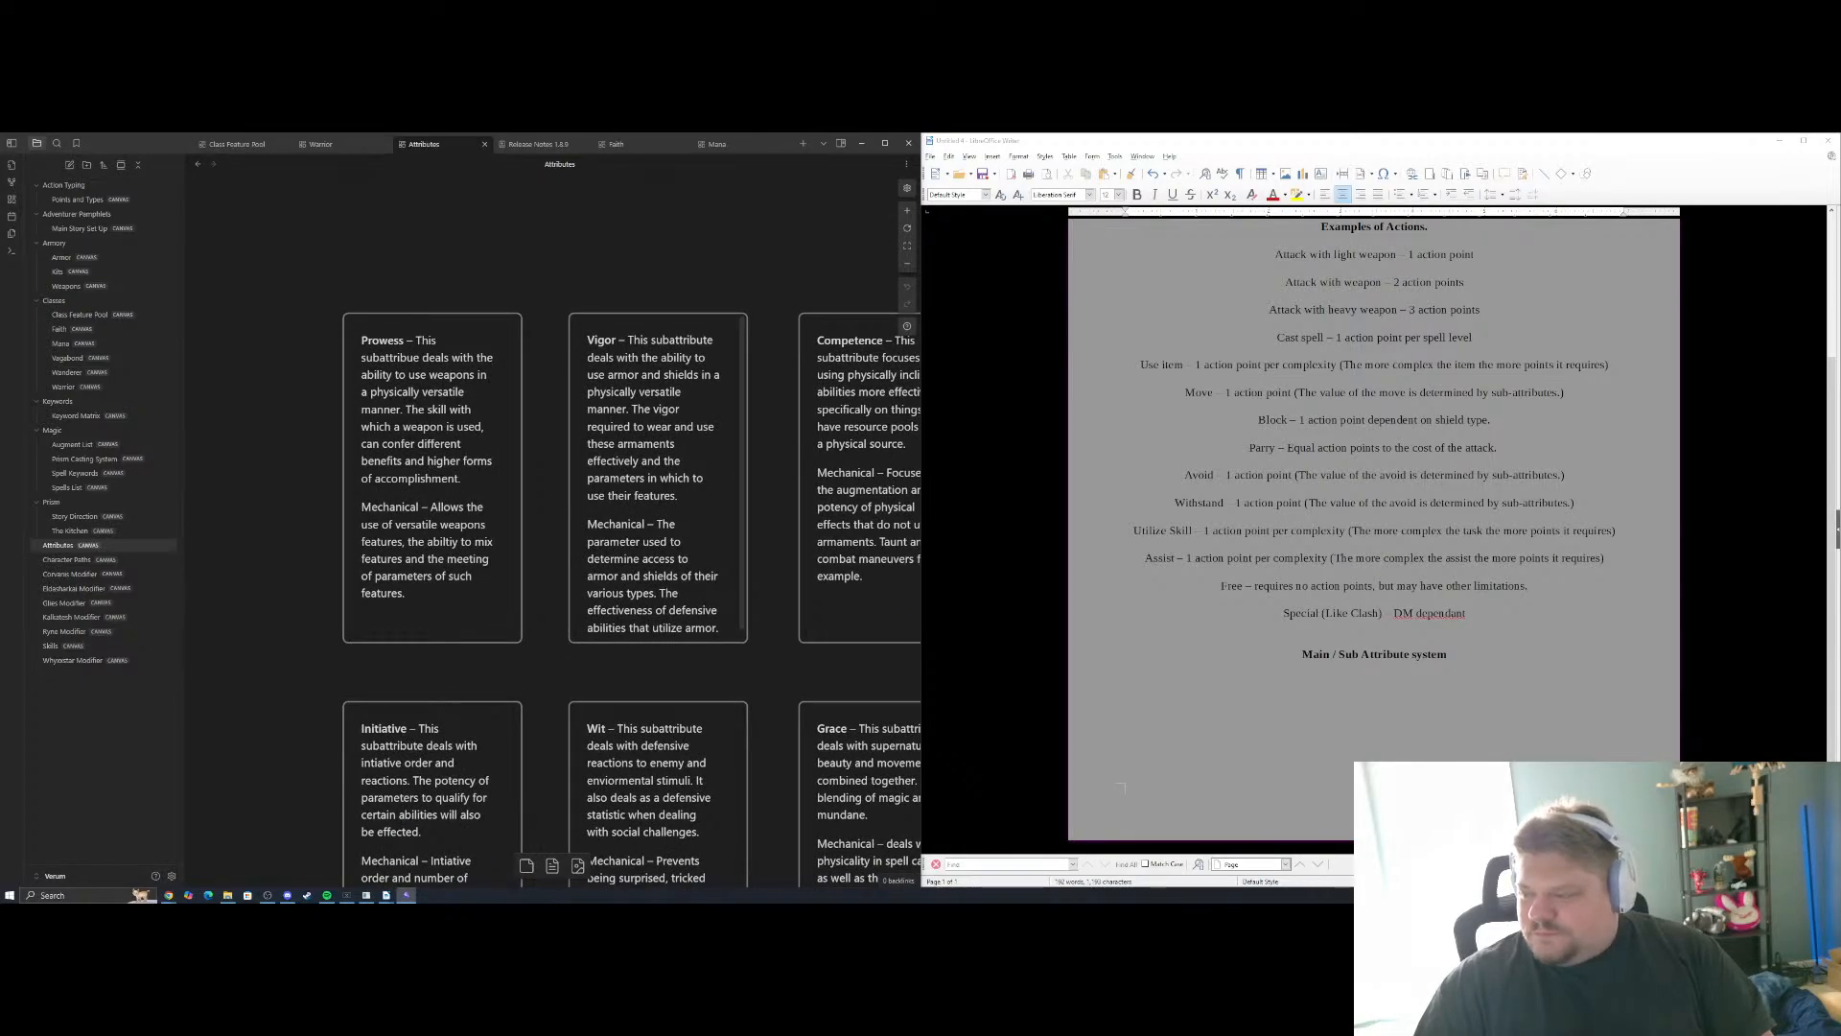
Begin the text directly below the "Main / Sub Attribute system" heading with "Main Attributes will determine base effects"
left_click(1375, 681)
type("Sub")
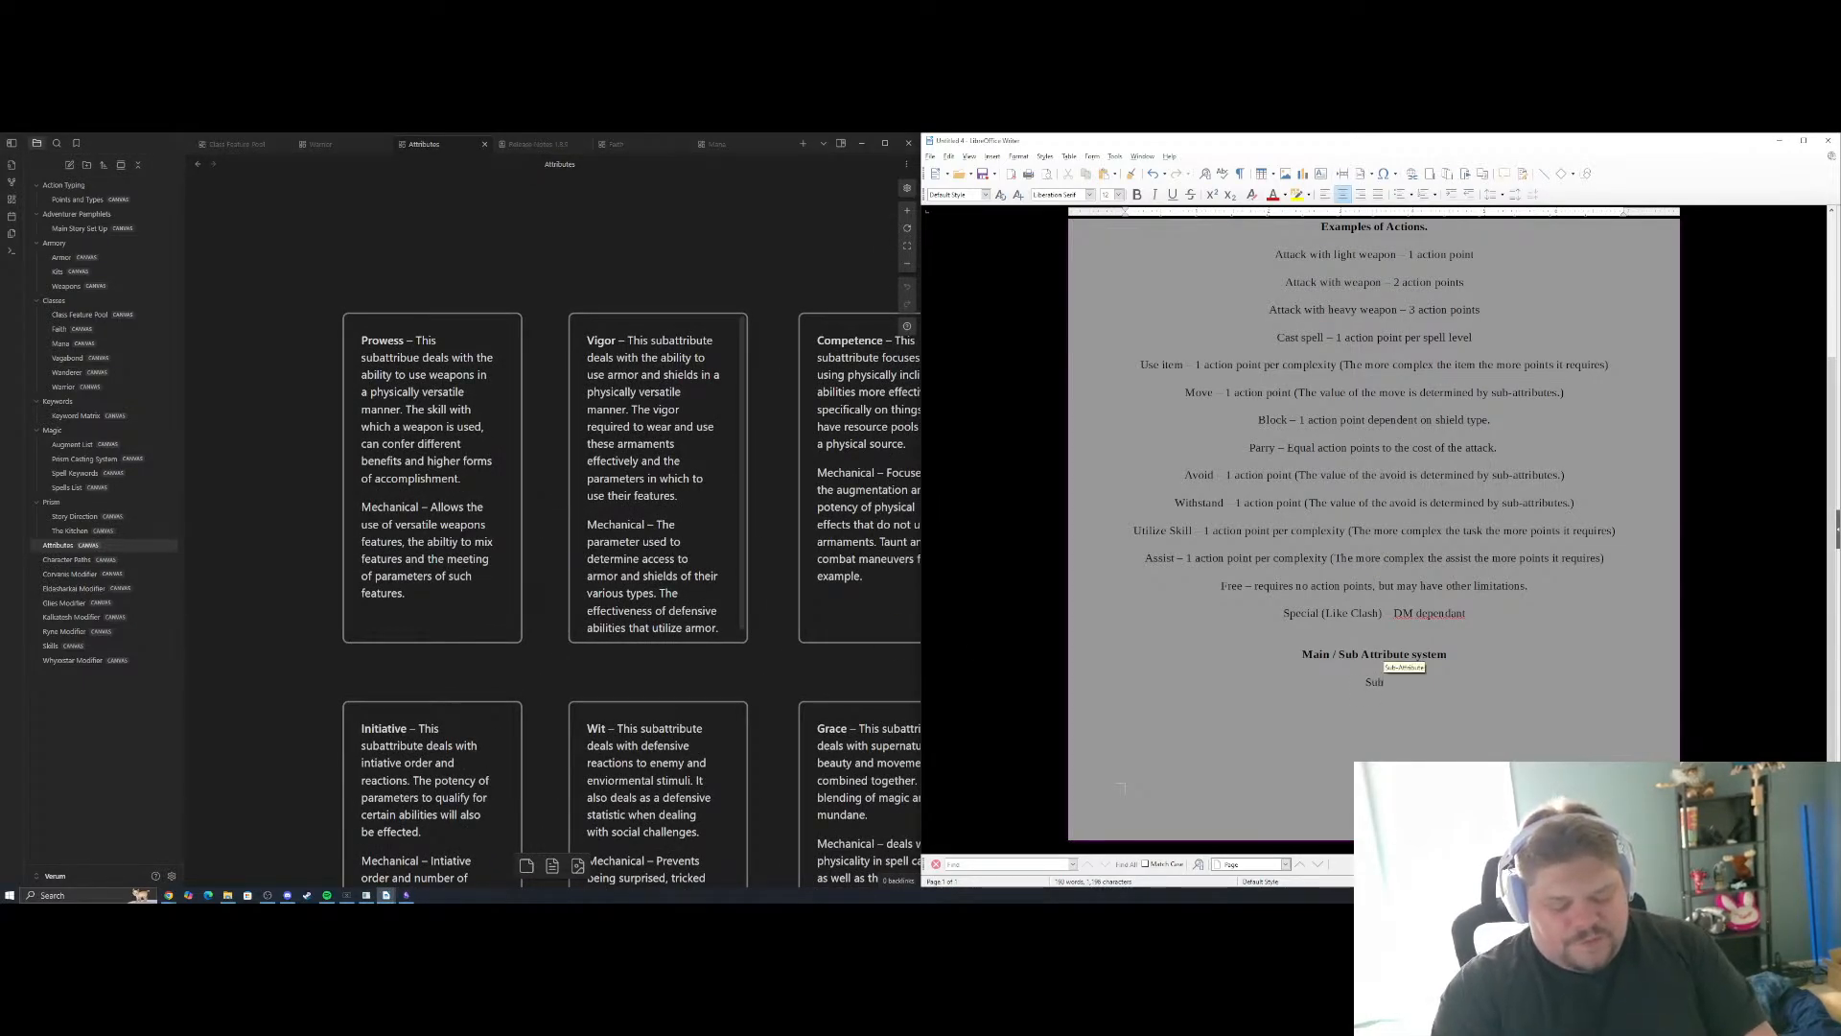
key("BackSpace")
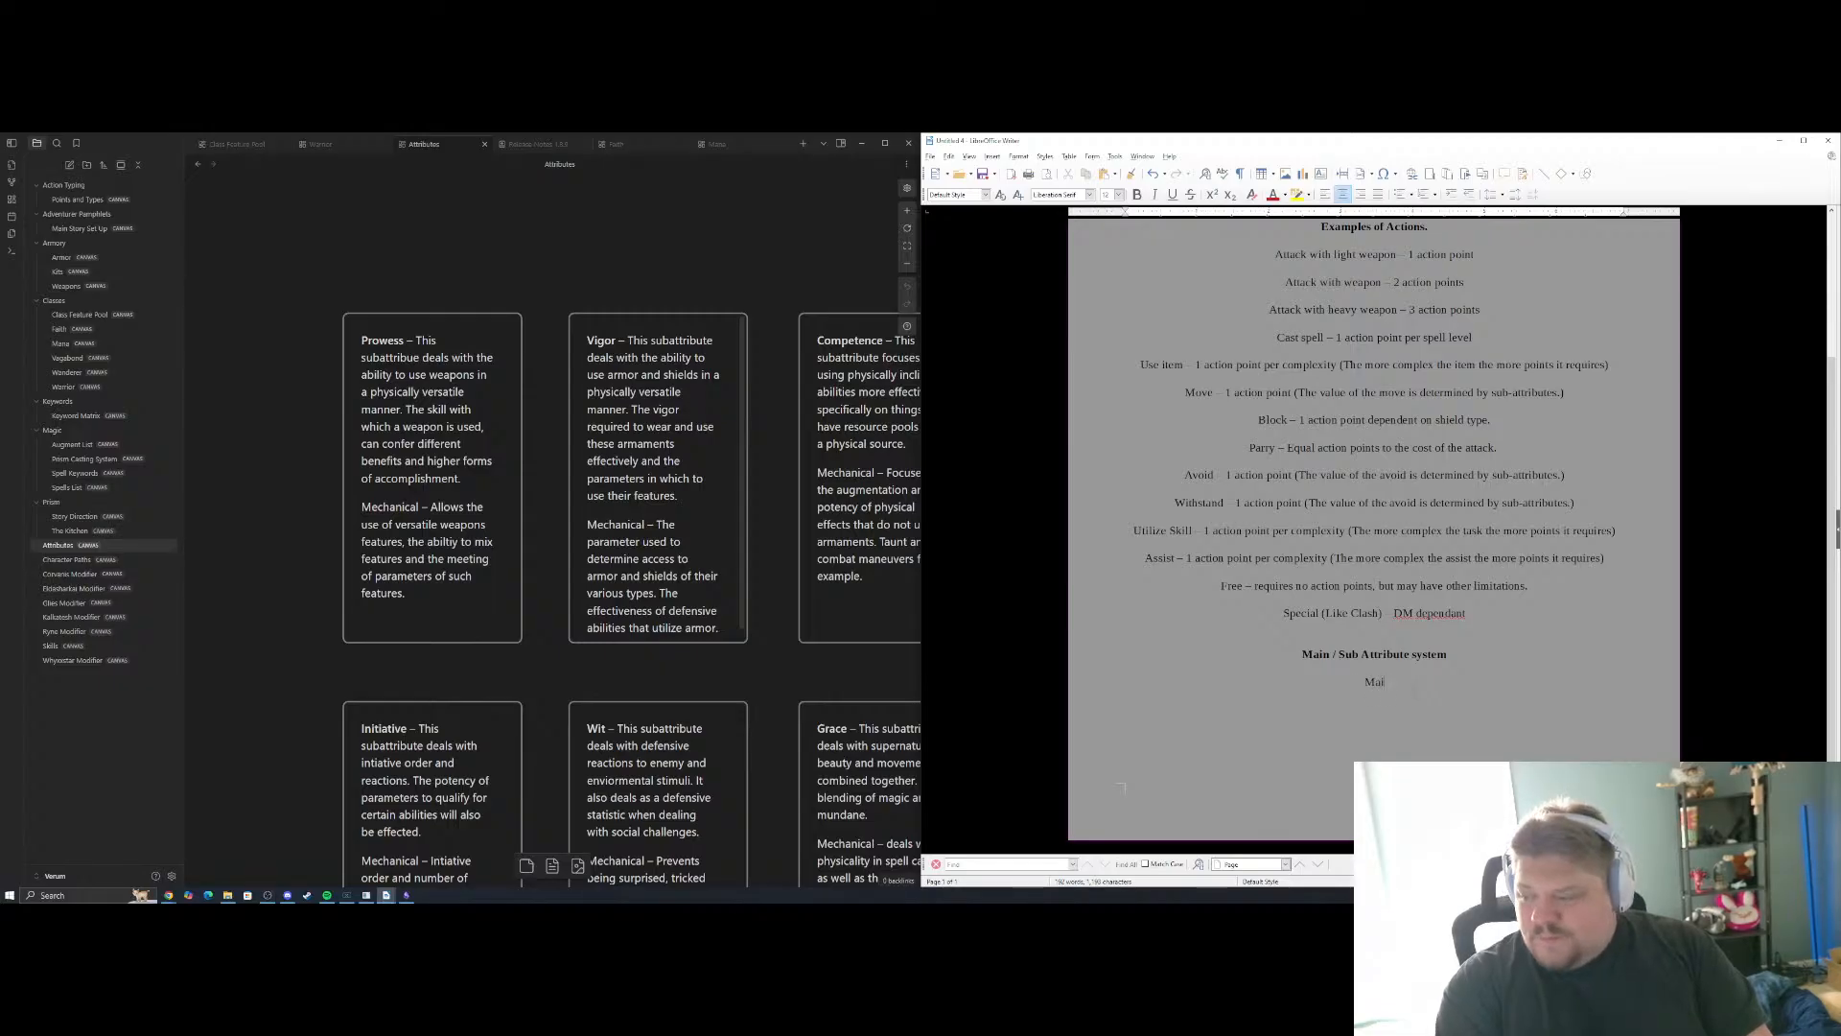
type("n Attribu")
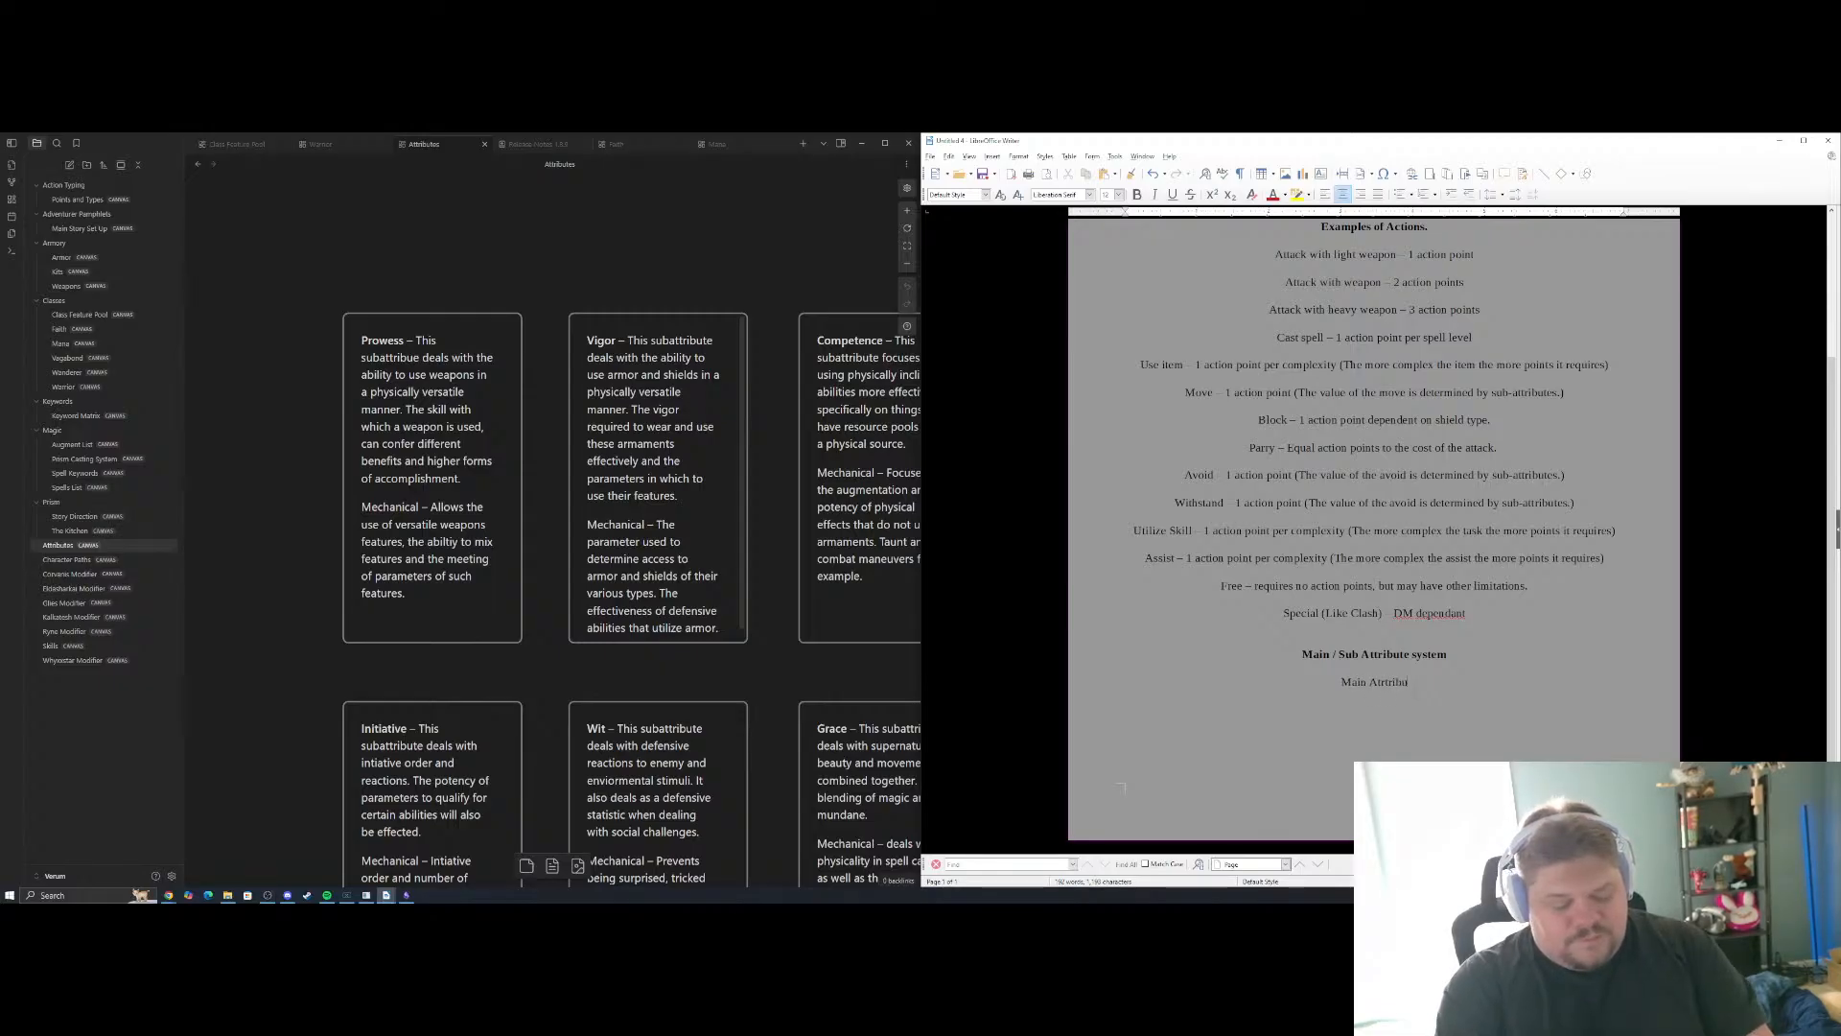
type("tes will deter")
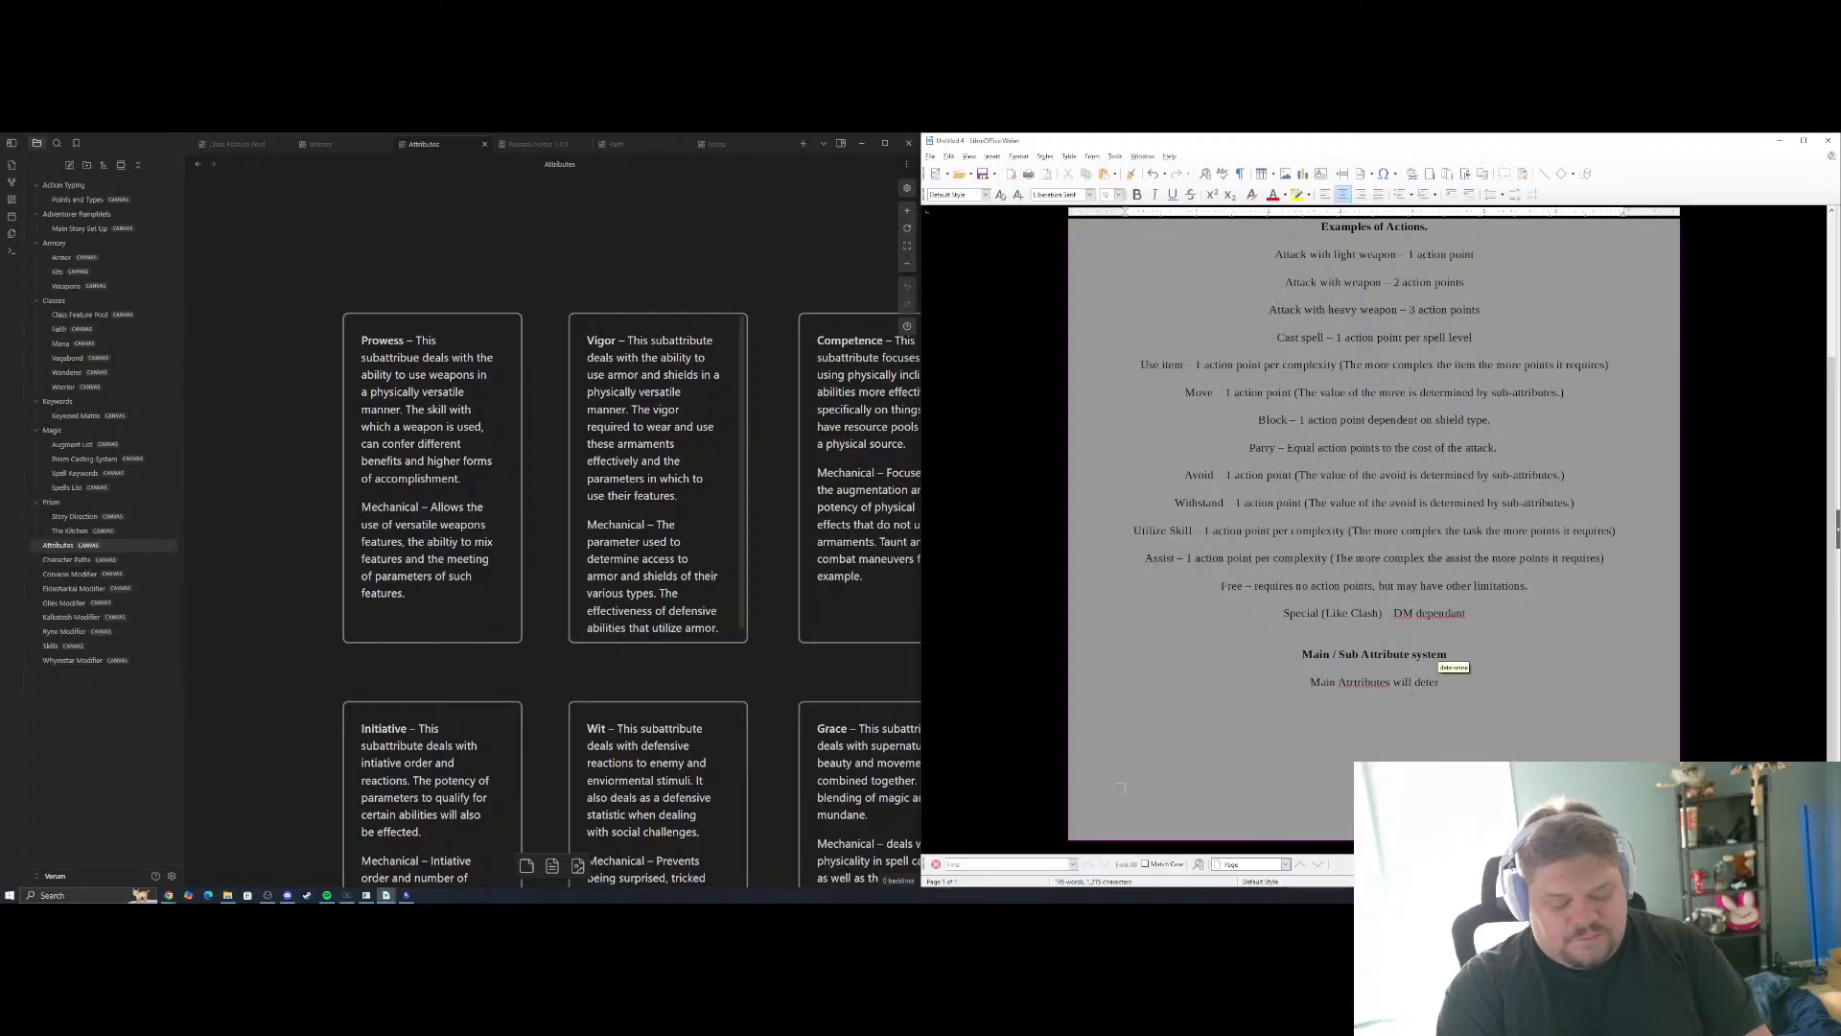
type("mine base effectrs of th")
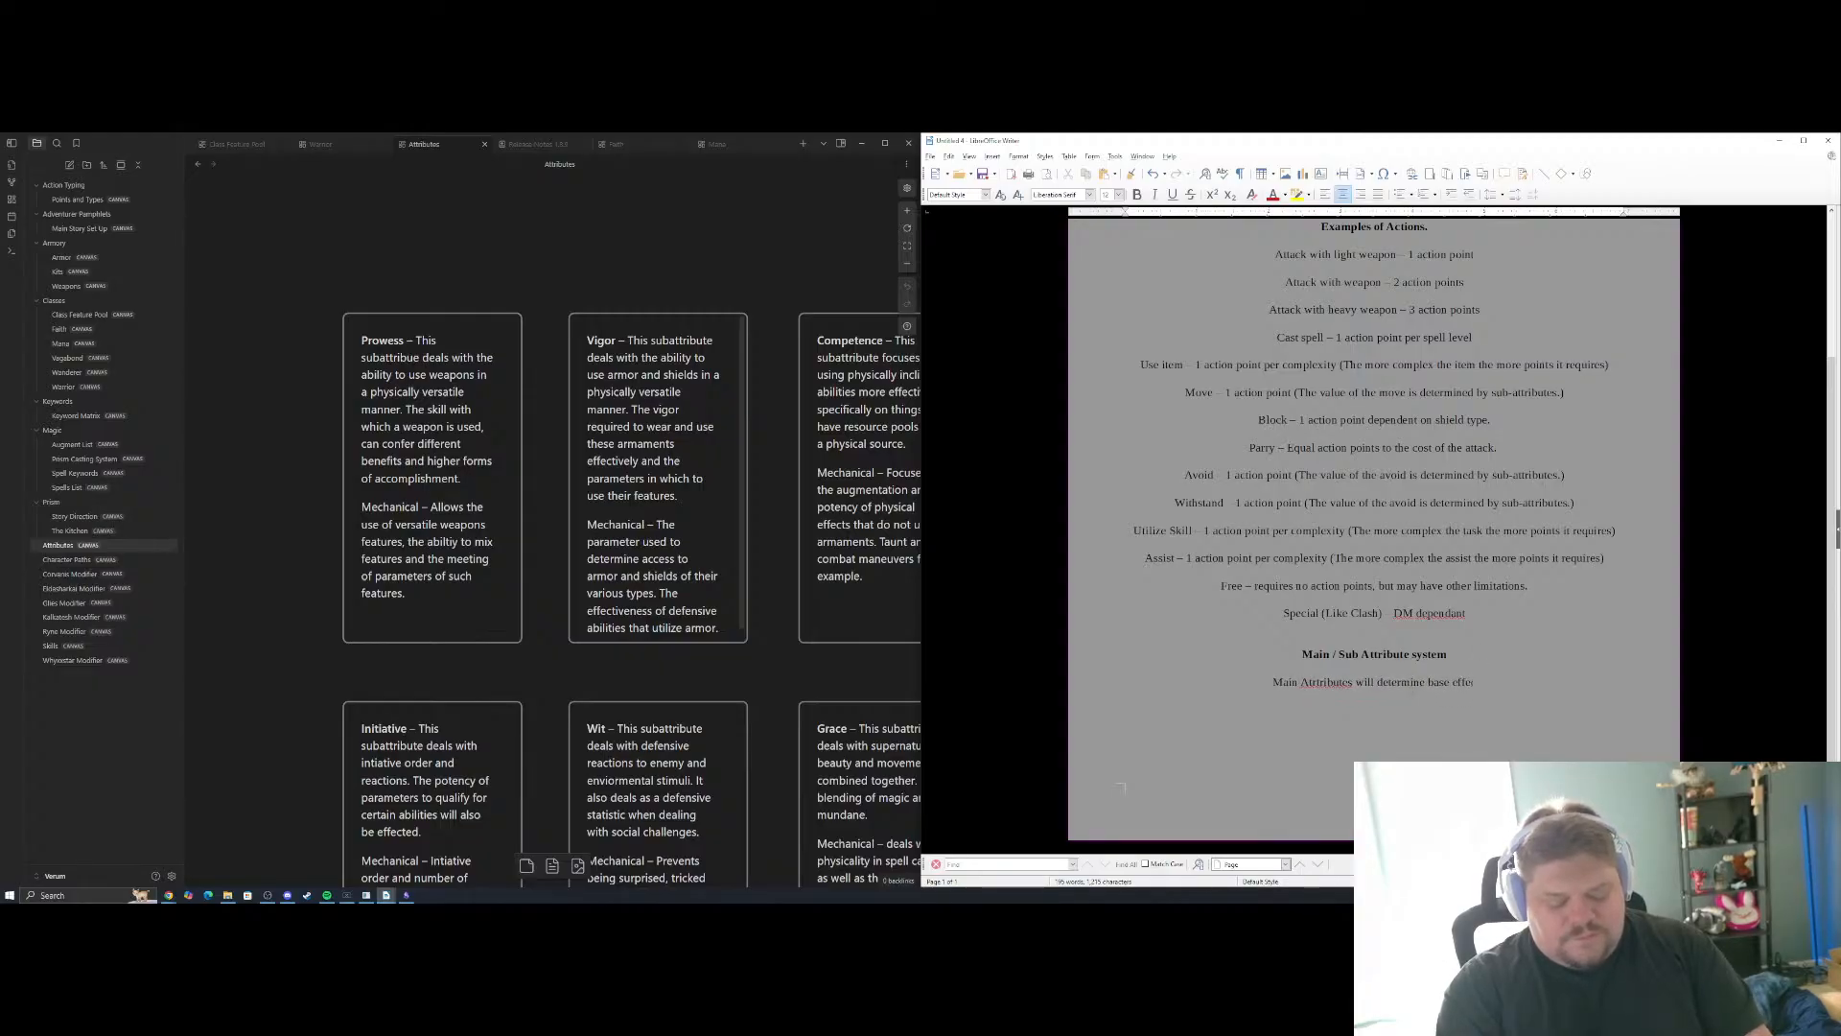
type("e sys")
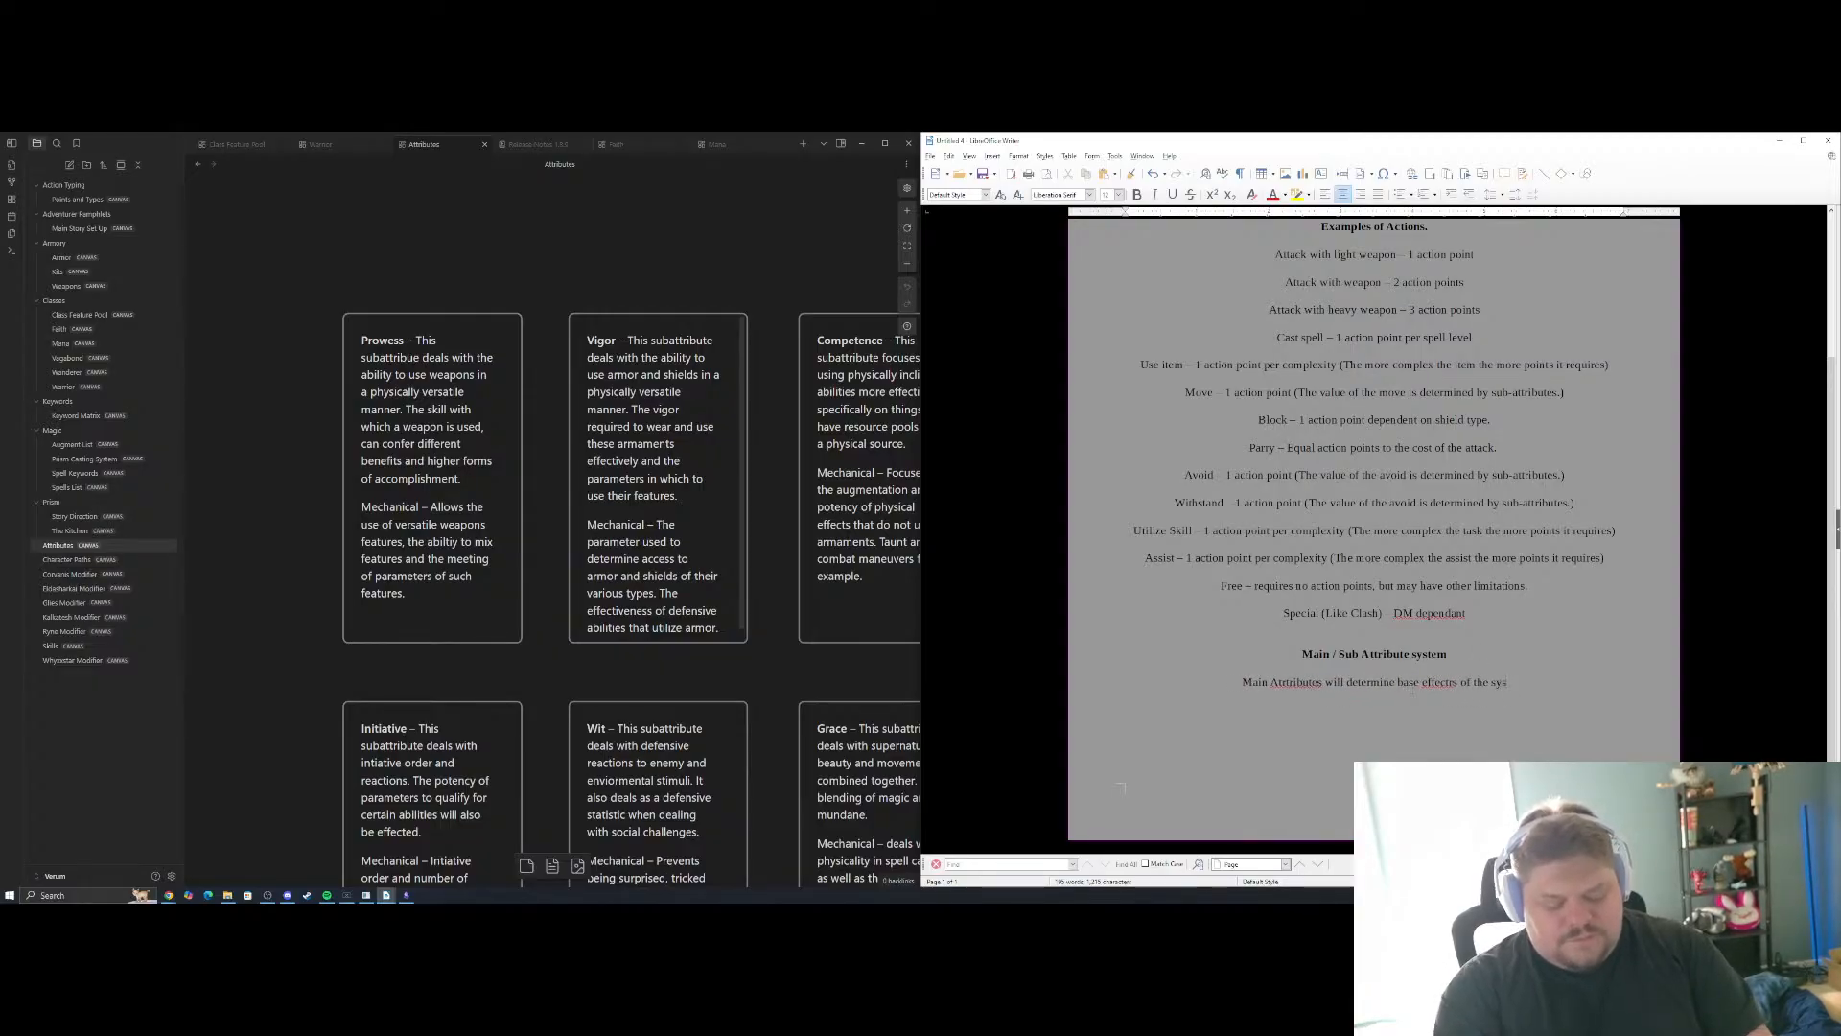
type("tem, like")
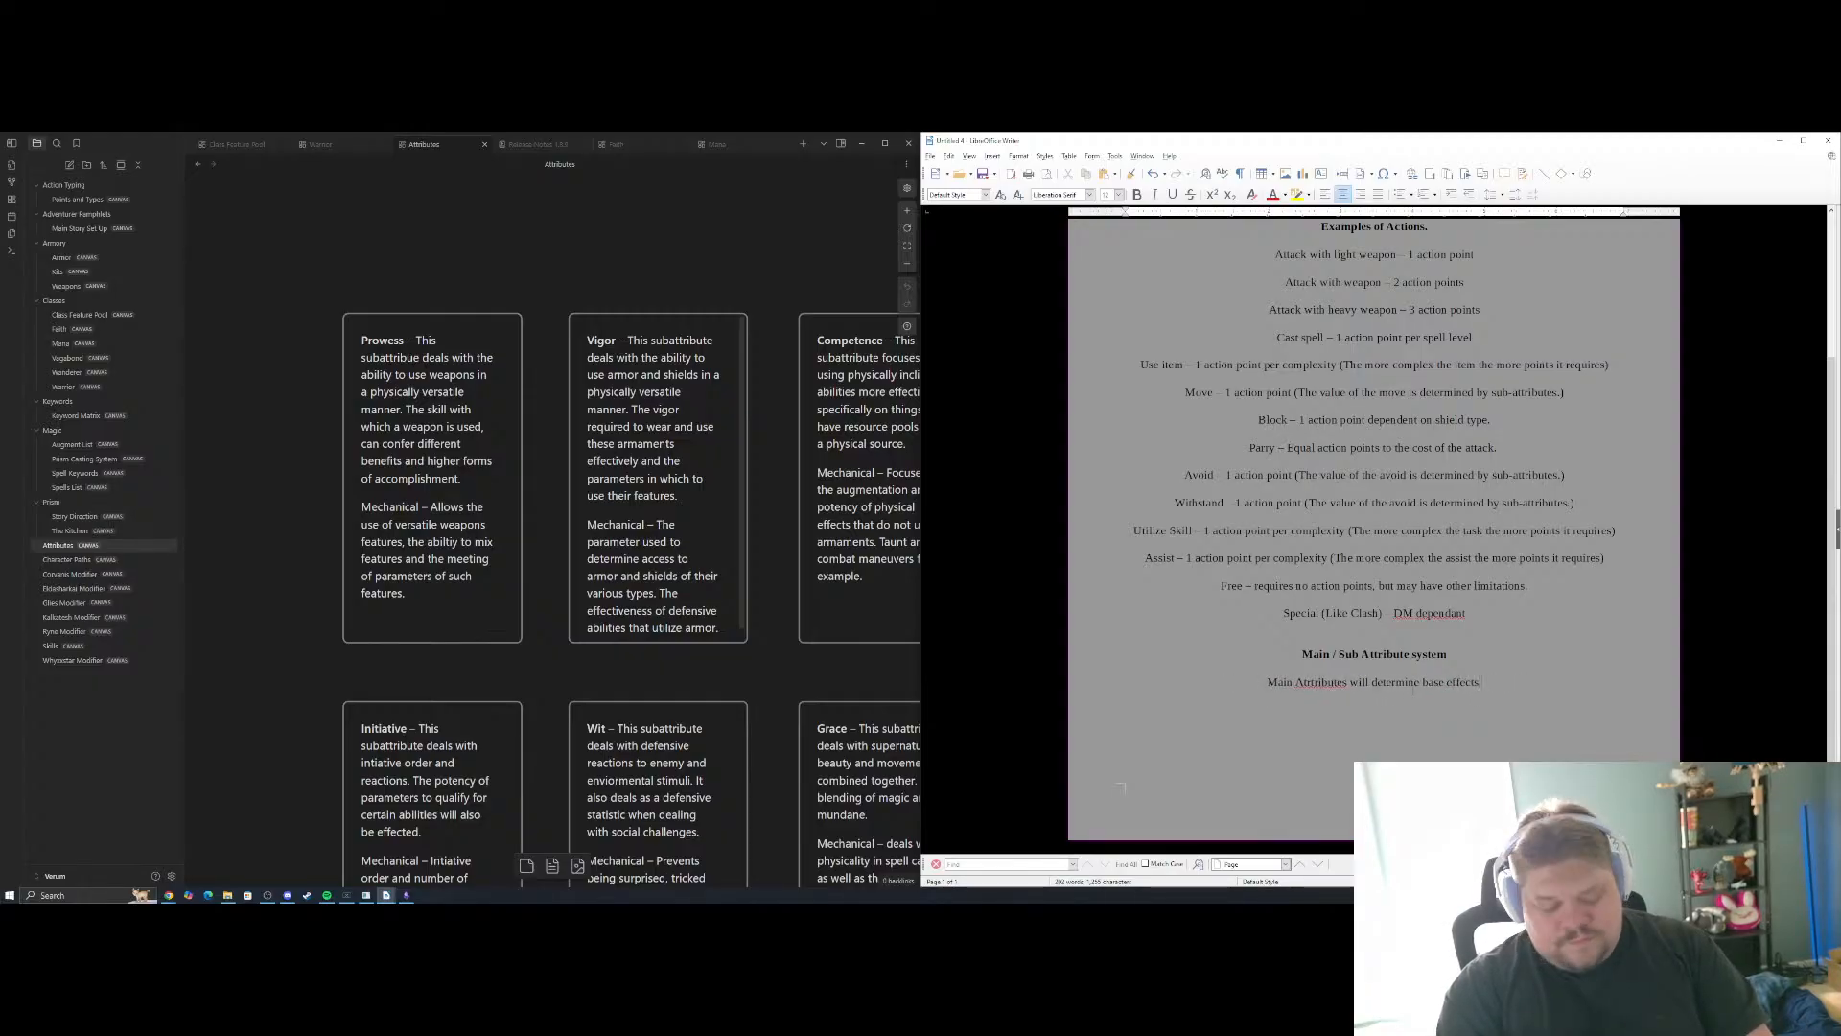
type(" the system but will b")
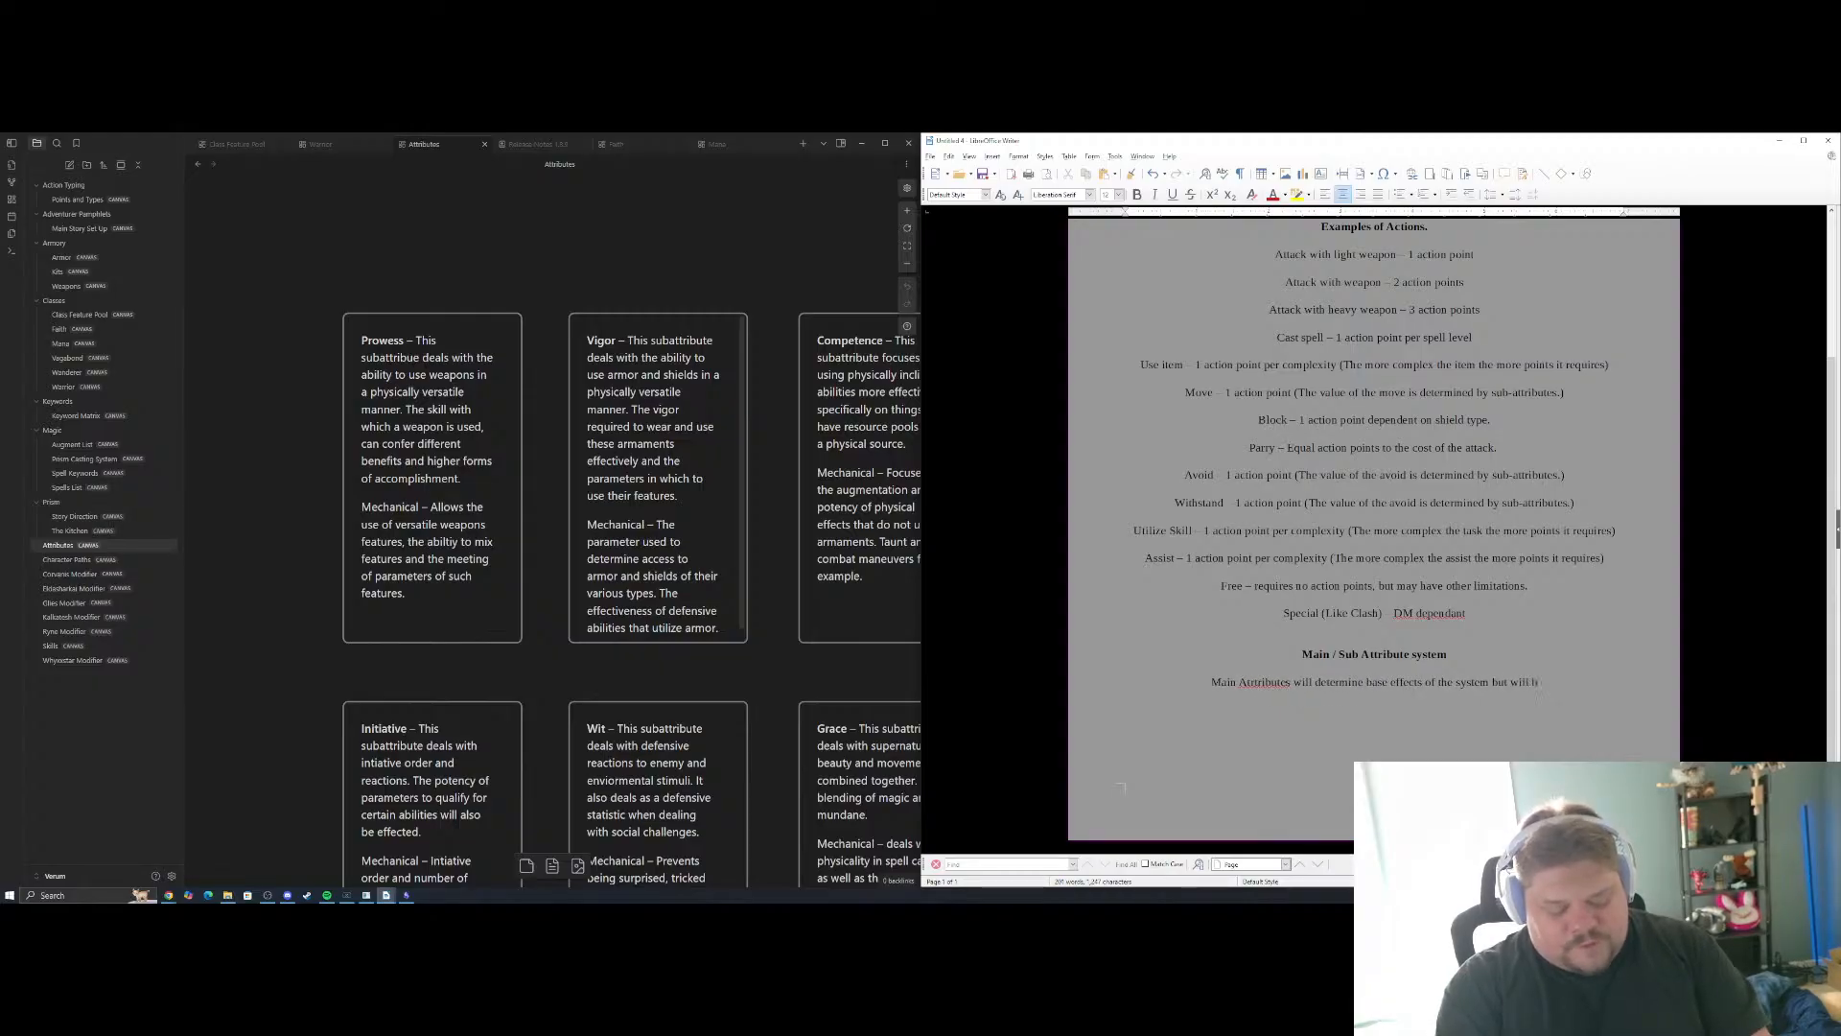
type("e replaced by")
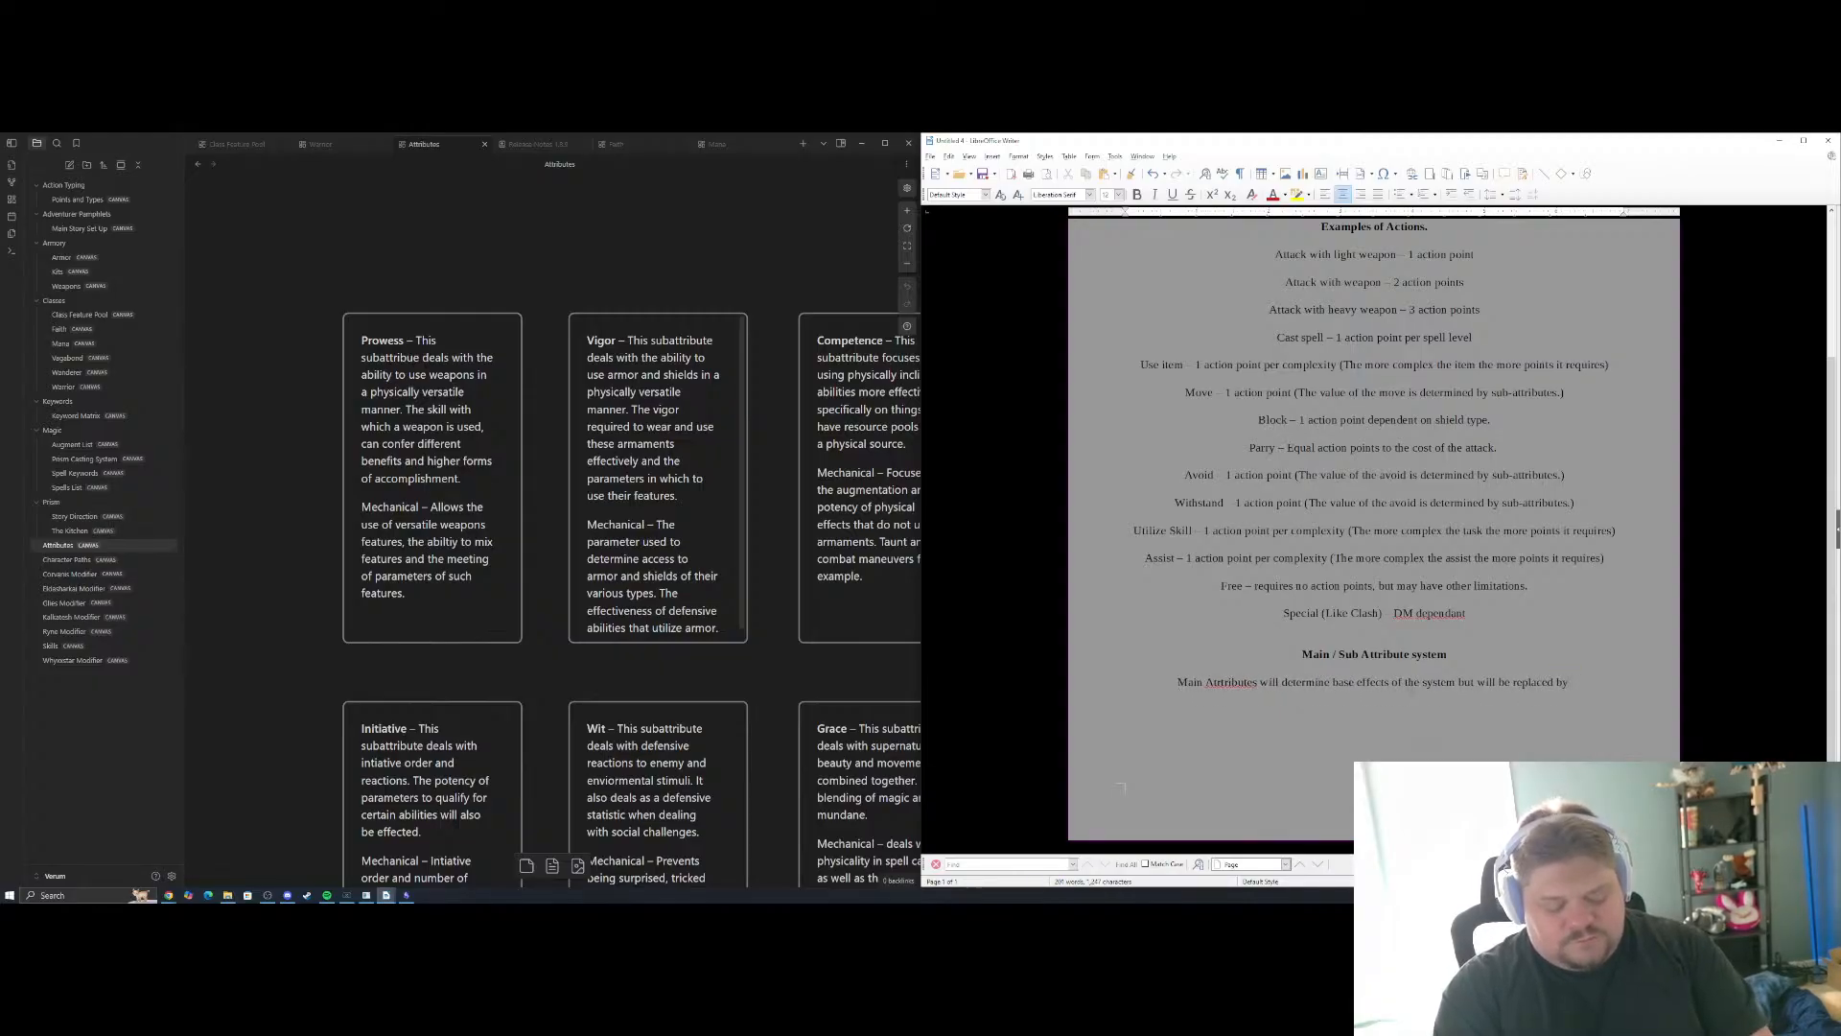
type(" their sub attributes a")
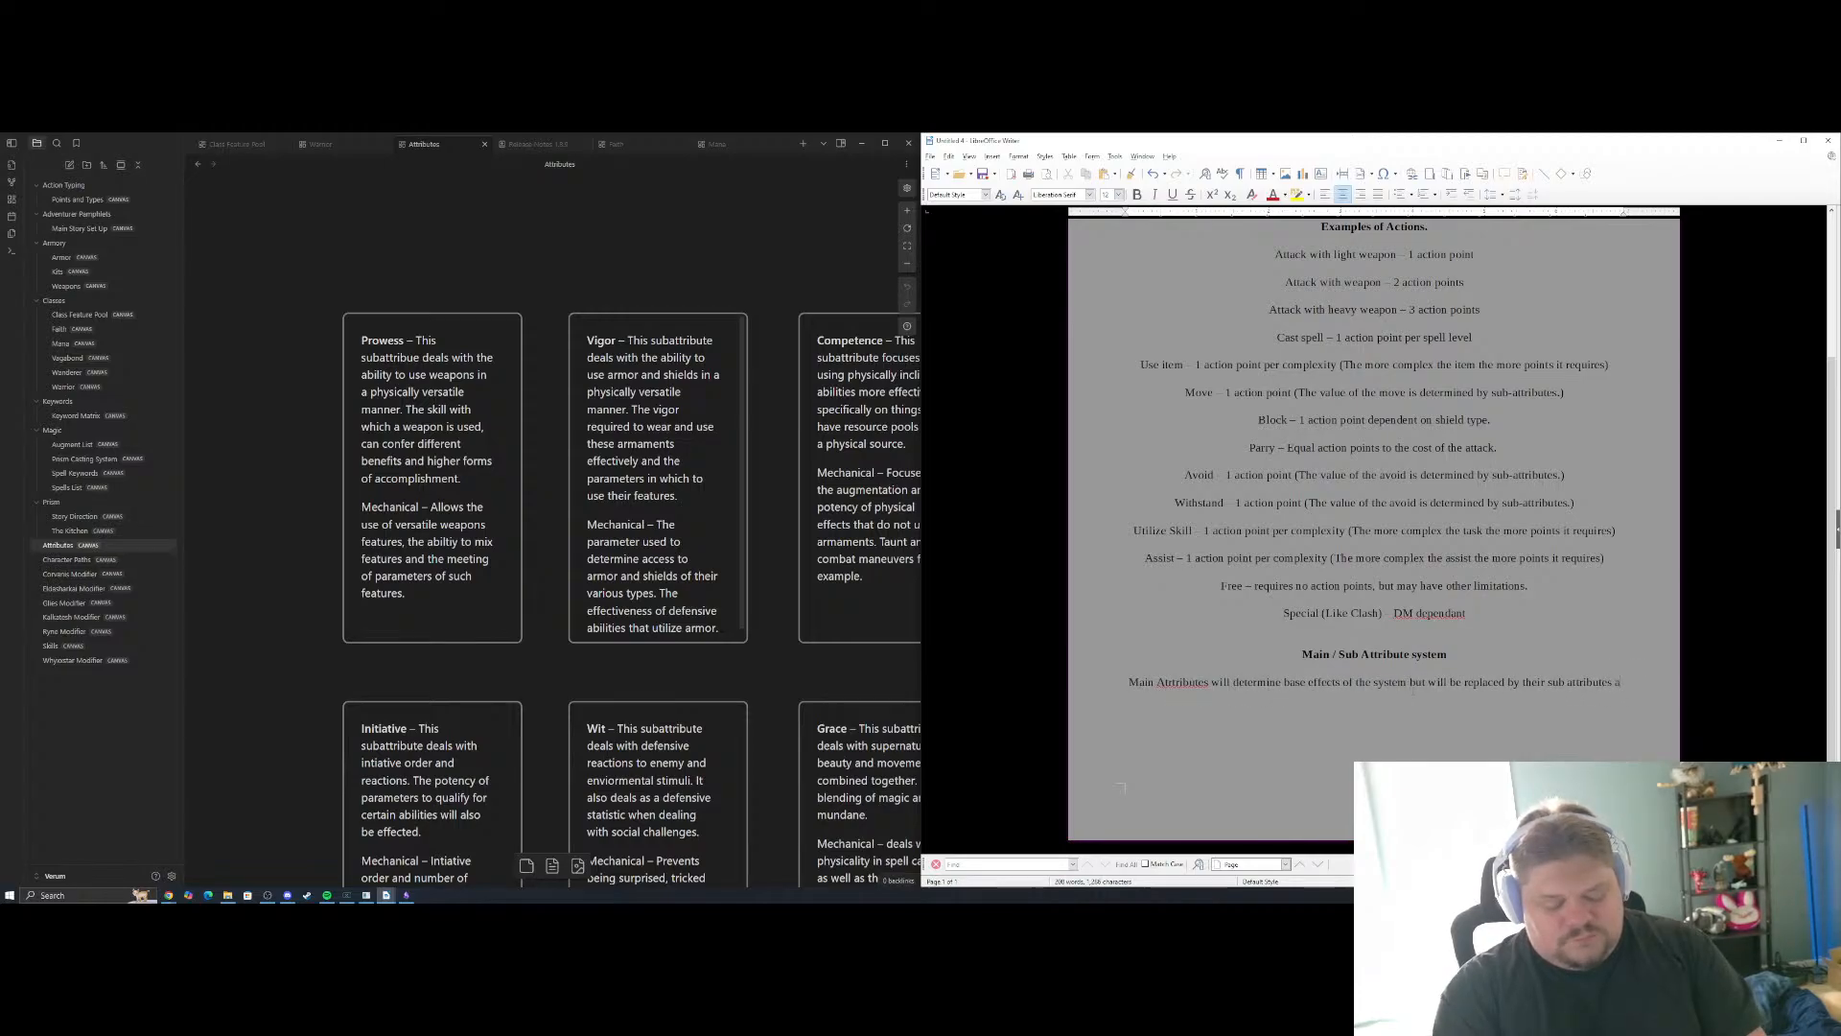
Continue the opening sentence with "of the system but will be replaced by their sub attributes on more specific strata of play."
key("BackSpace")
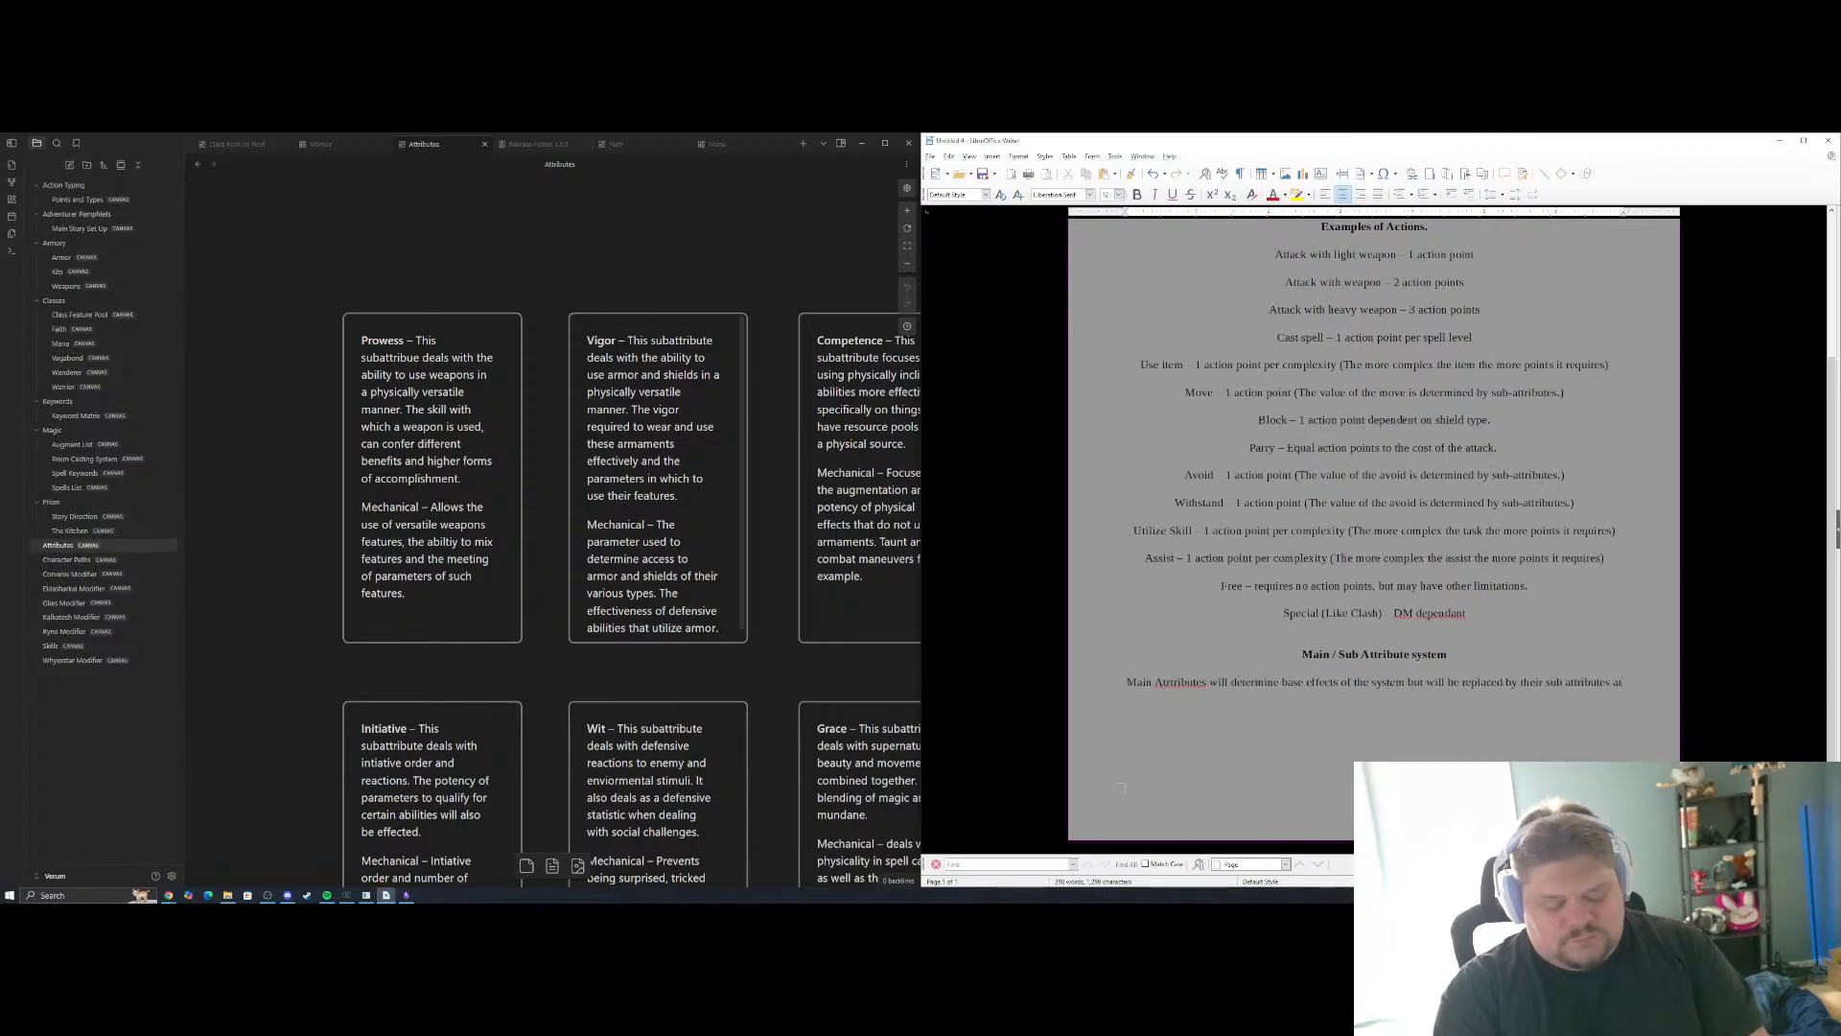
type("on more")
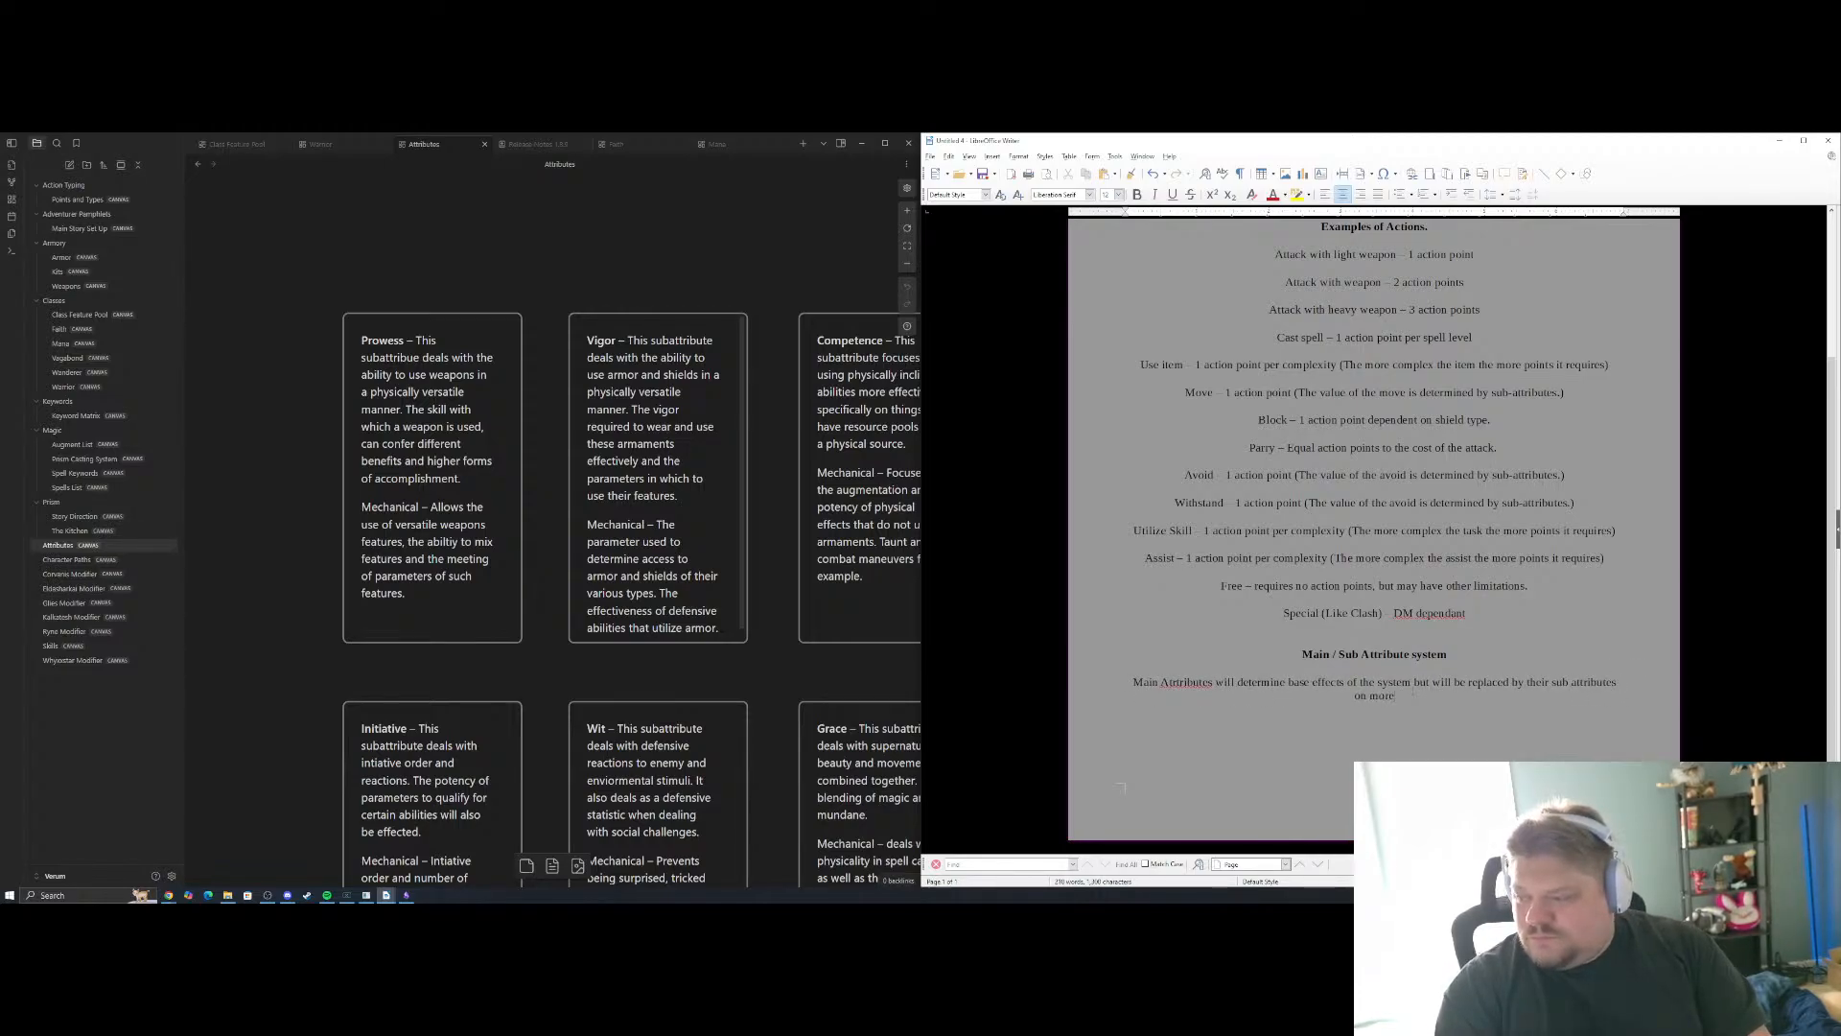
type(" spoecific str")
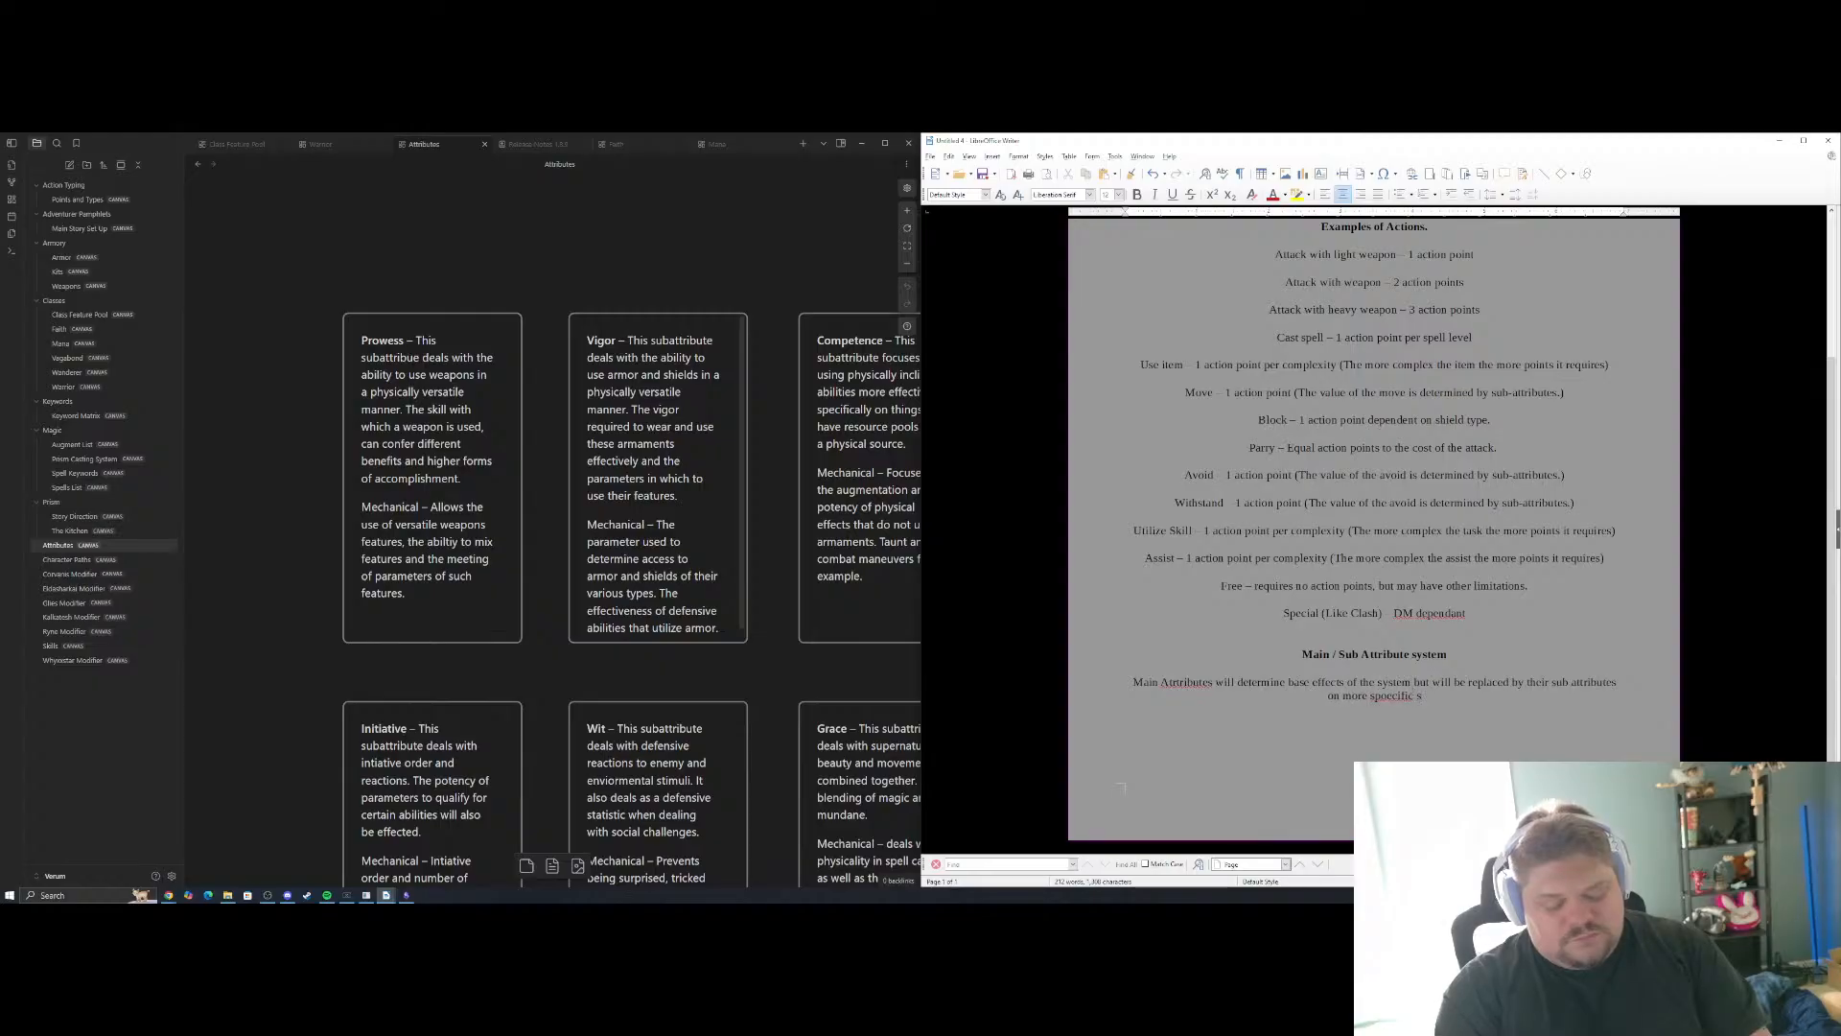
type("ata of play.")
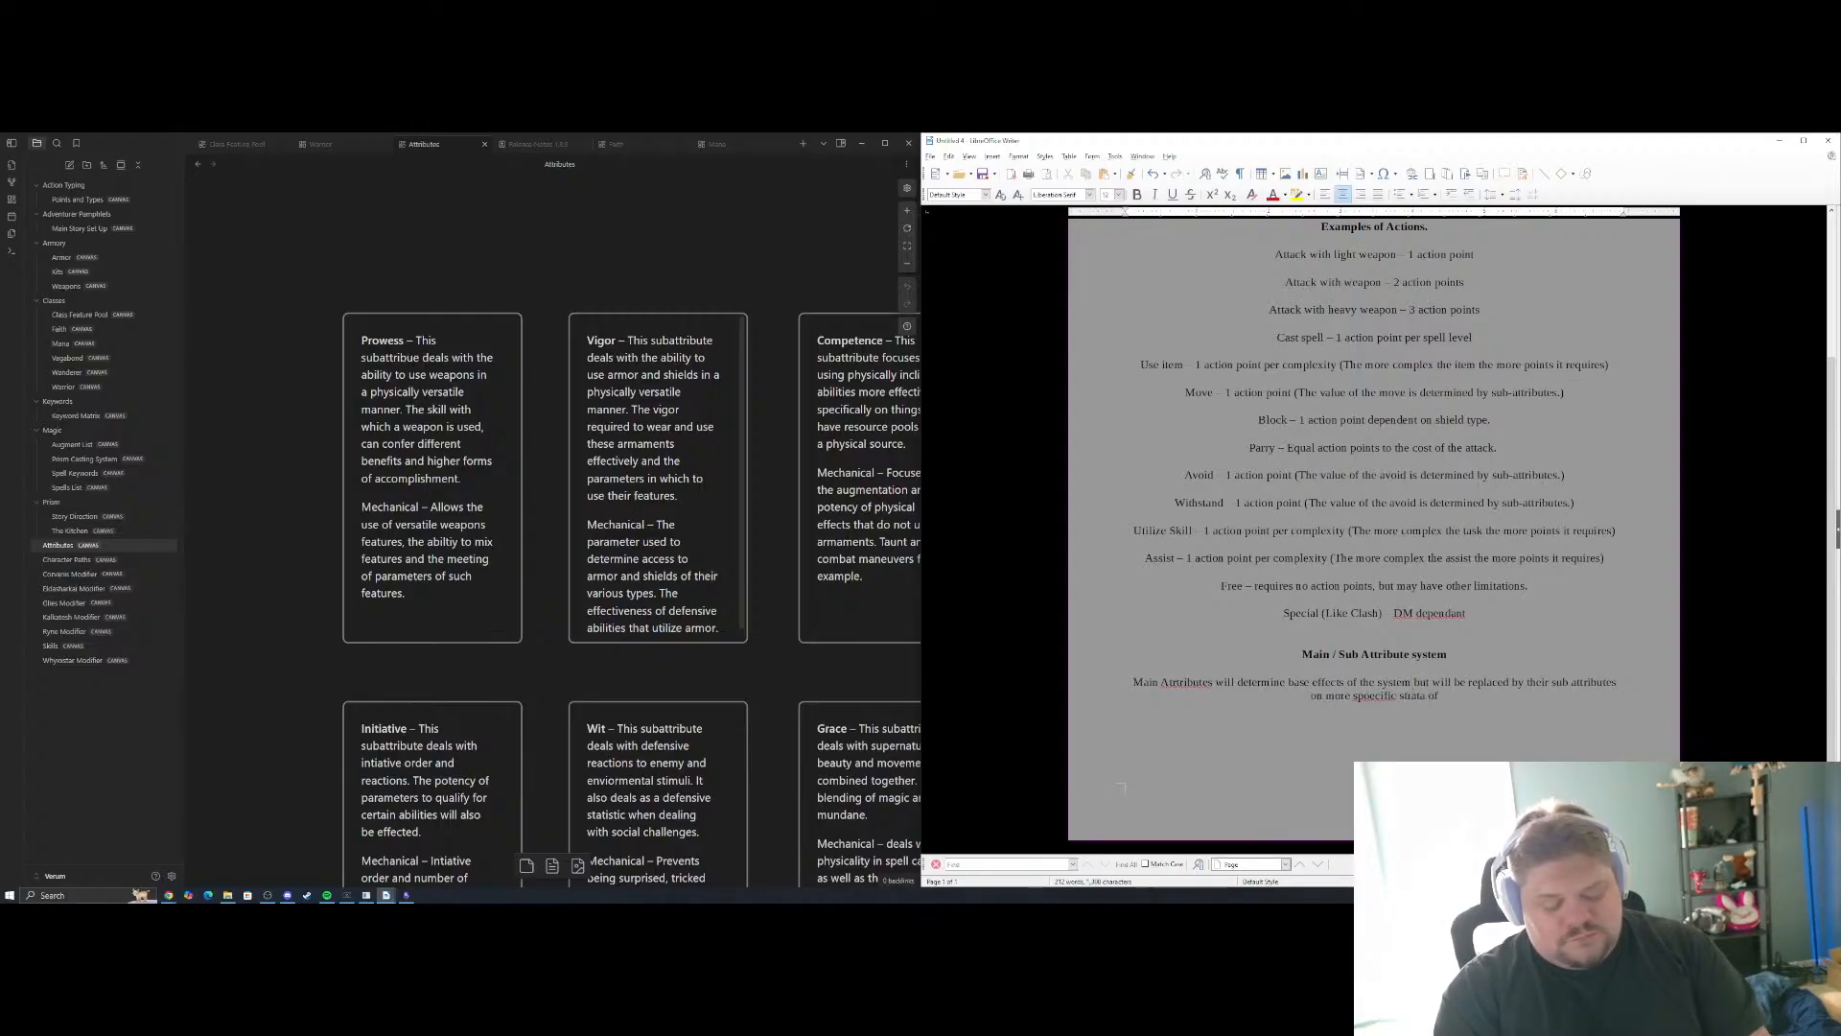
key("Return")
key("Return")
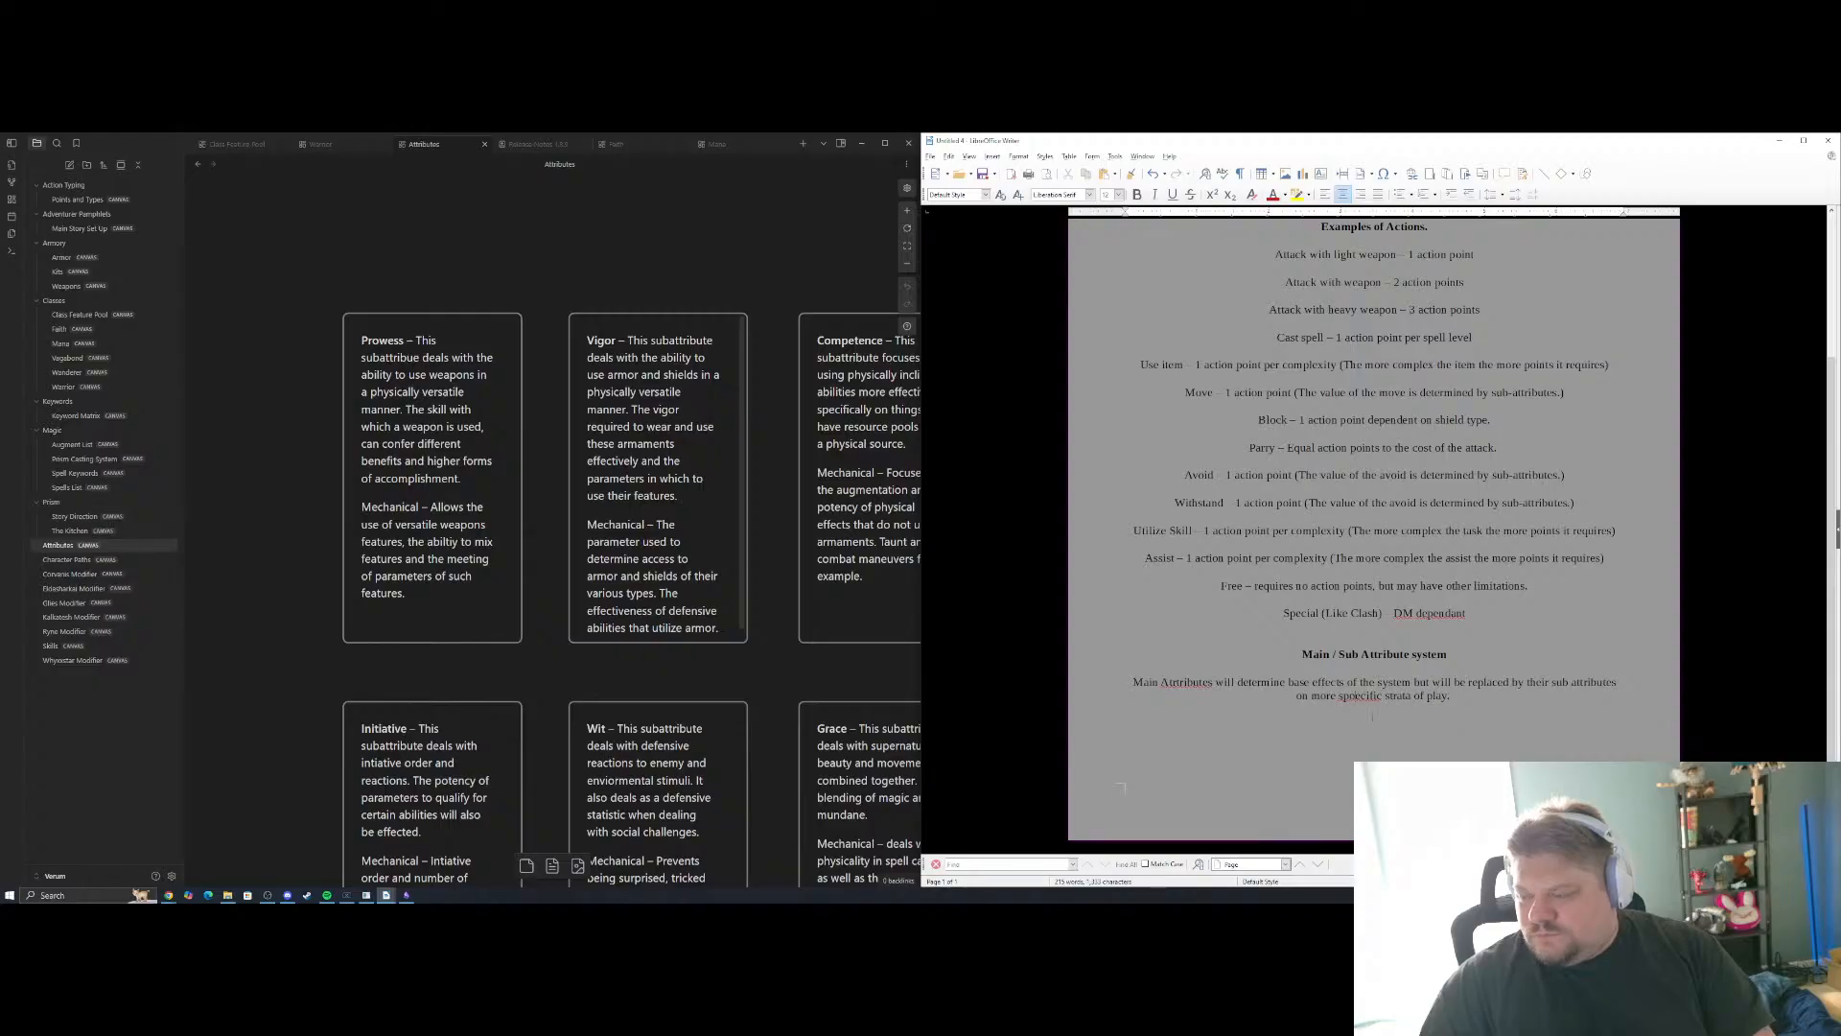
Correct the misspelled words "specific" and "Attributes" in the Main / Sub Attribute system paragraph
left_click(1355, 697)
key("BackSpace")
left_click(1364, 736)
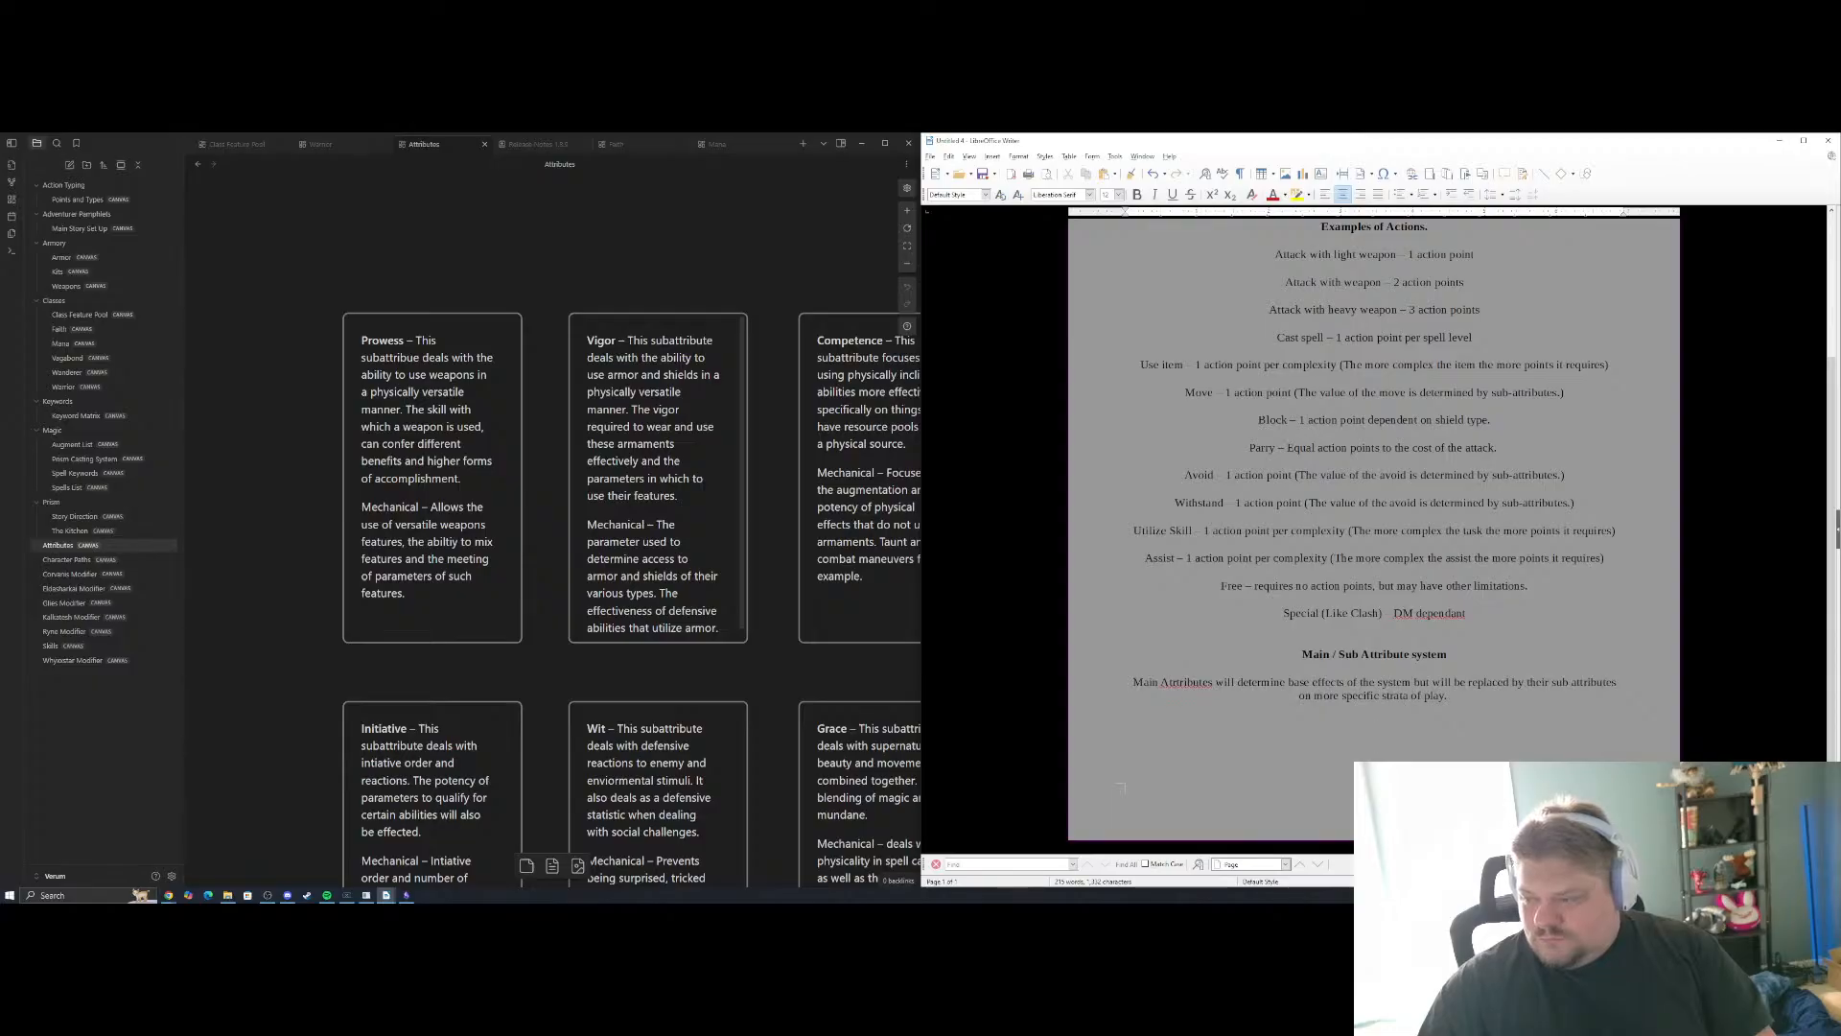
right_click(1165, 682)
left_click(1189, 689)
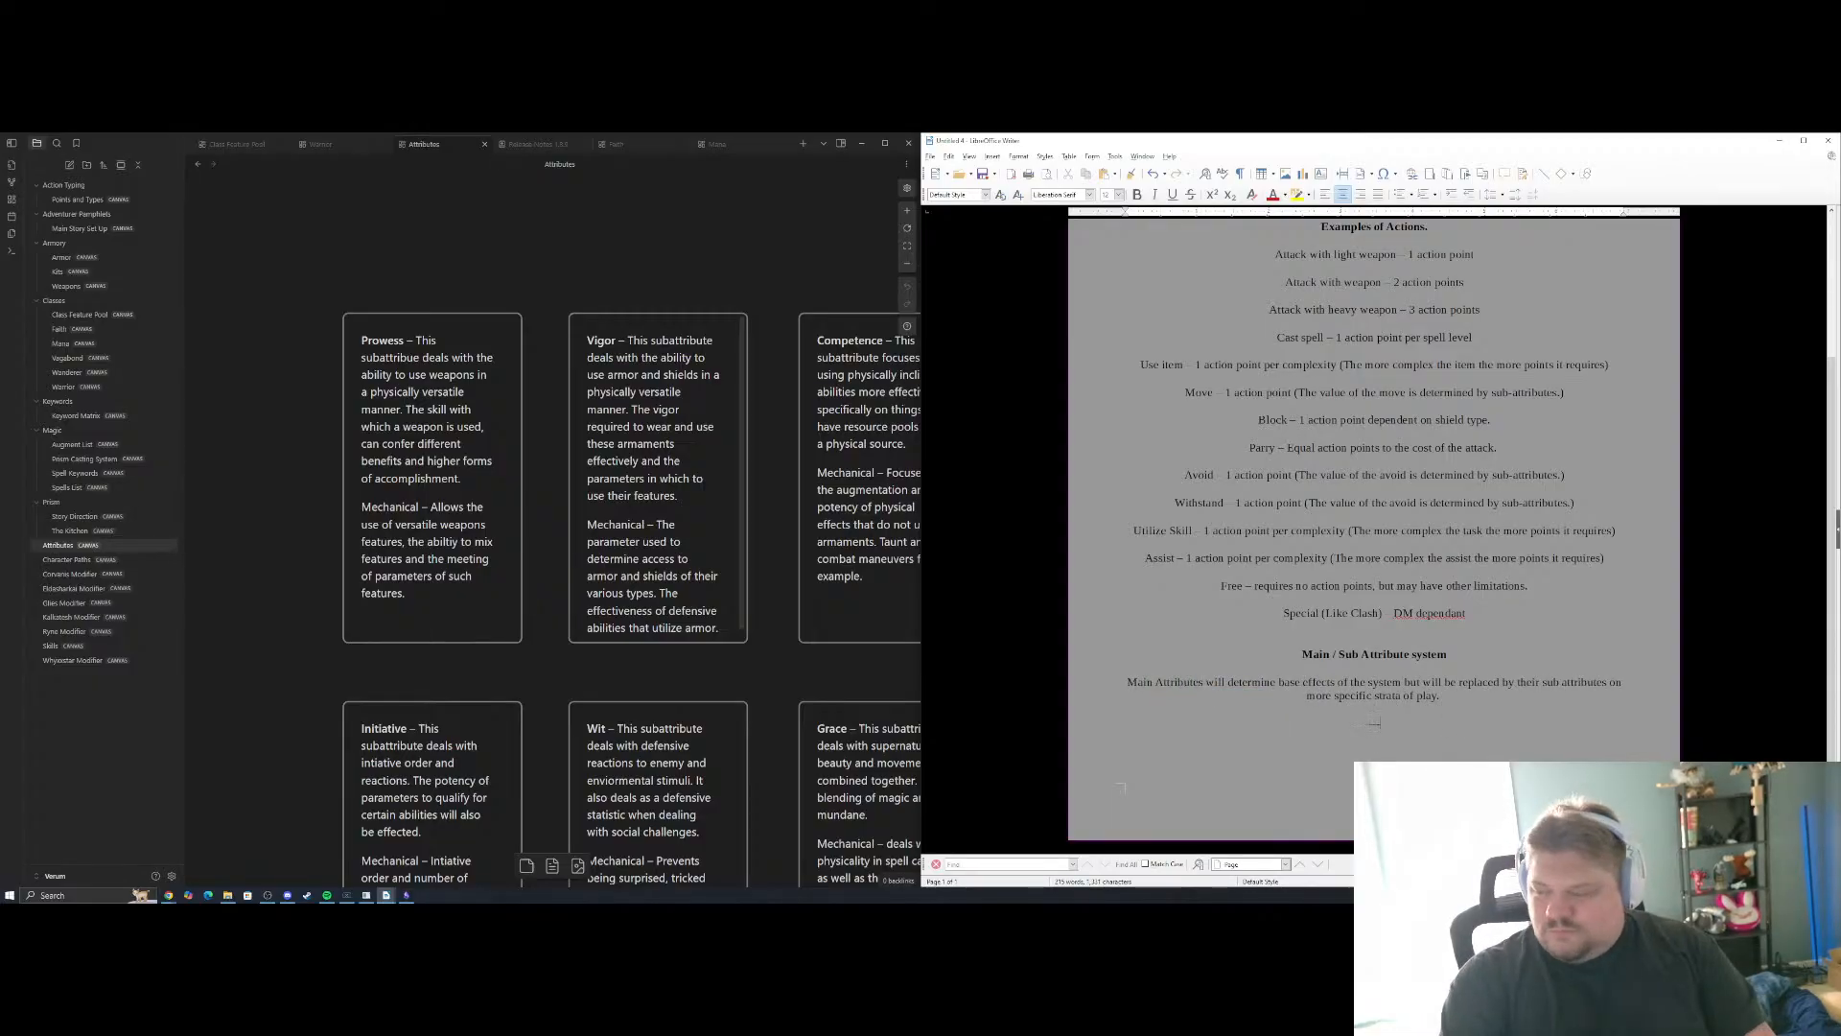
Add a "----" separator below the paragraph and enter "Prowess" as the first sub-attribute beneath it
key("Return")
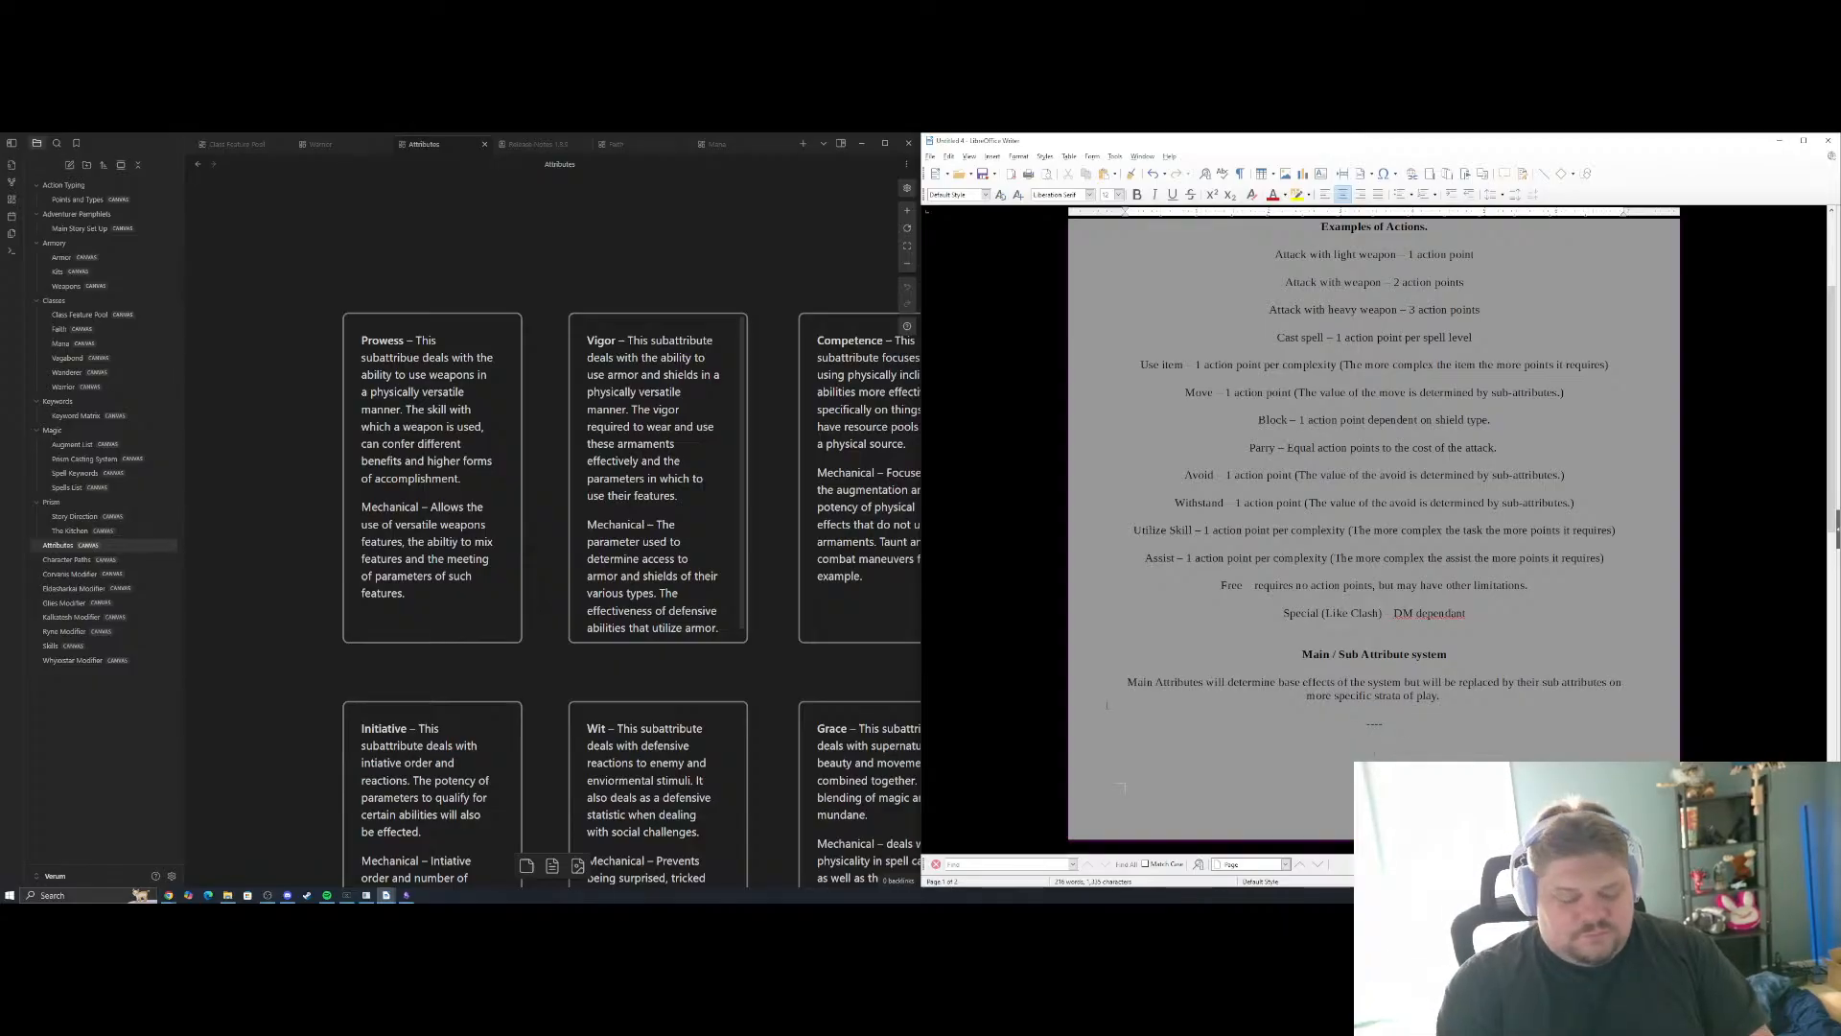
left_click_drag(581, 252, 358, 699)
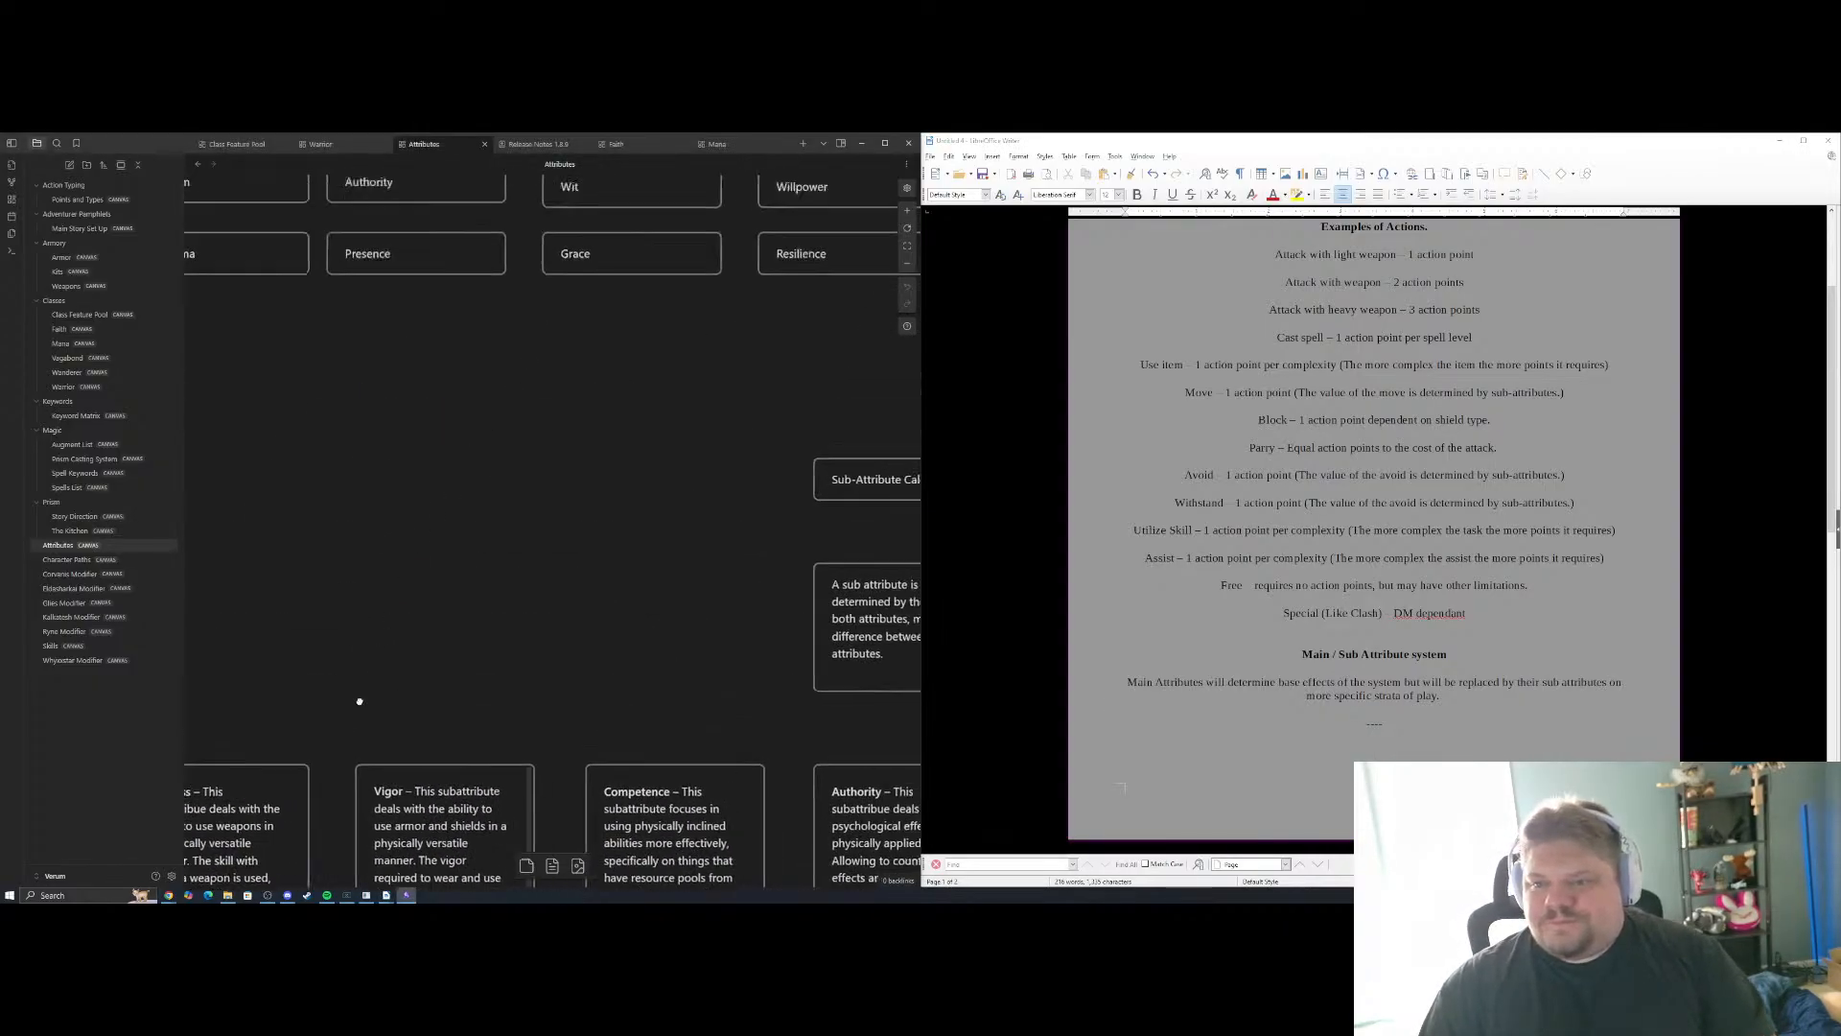
left_click_drag(505, 457, 781, 860)
left_click_drag(421, 643, 328, 143)
left_click_drag(472, 618, 312, 259)
left_click(1383, 741)
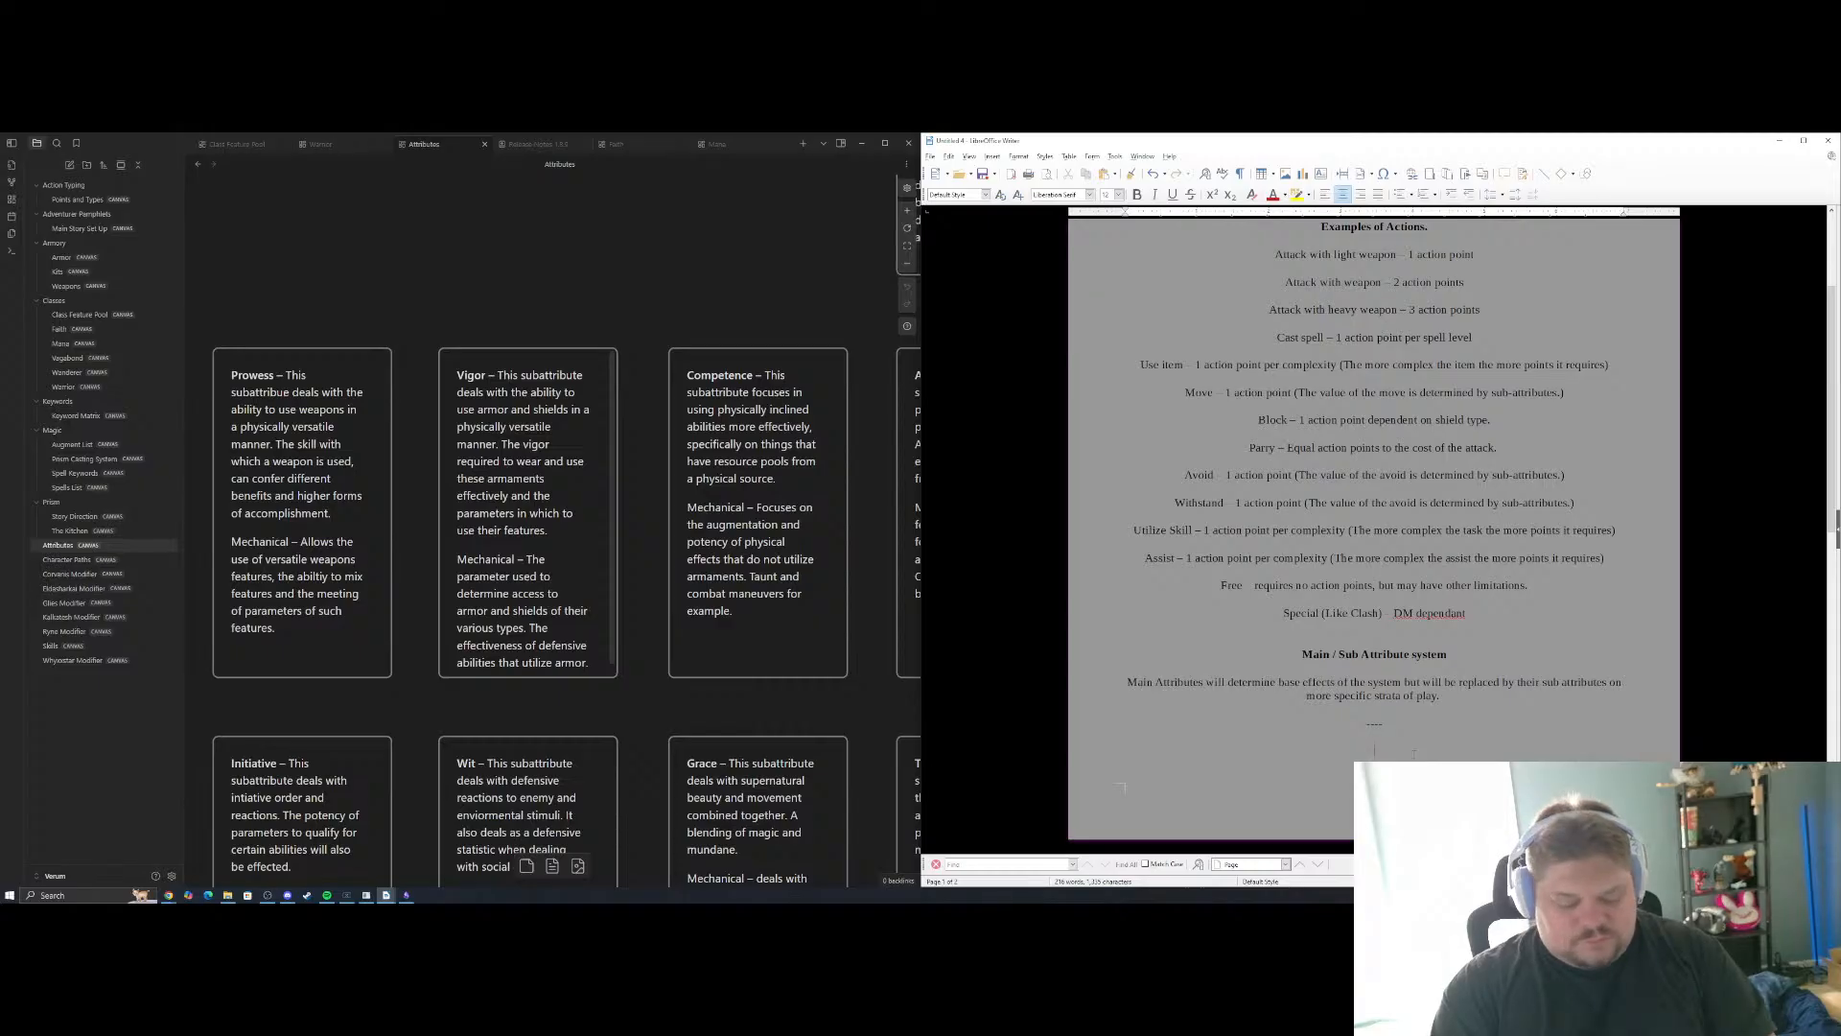
type("Prowess")
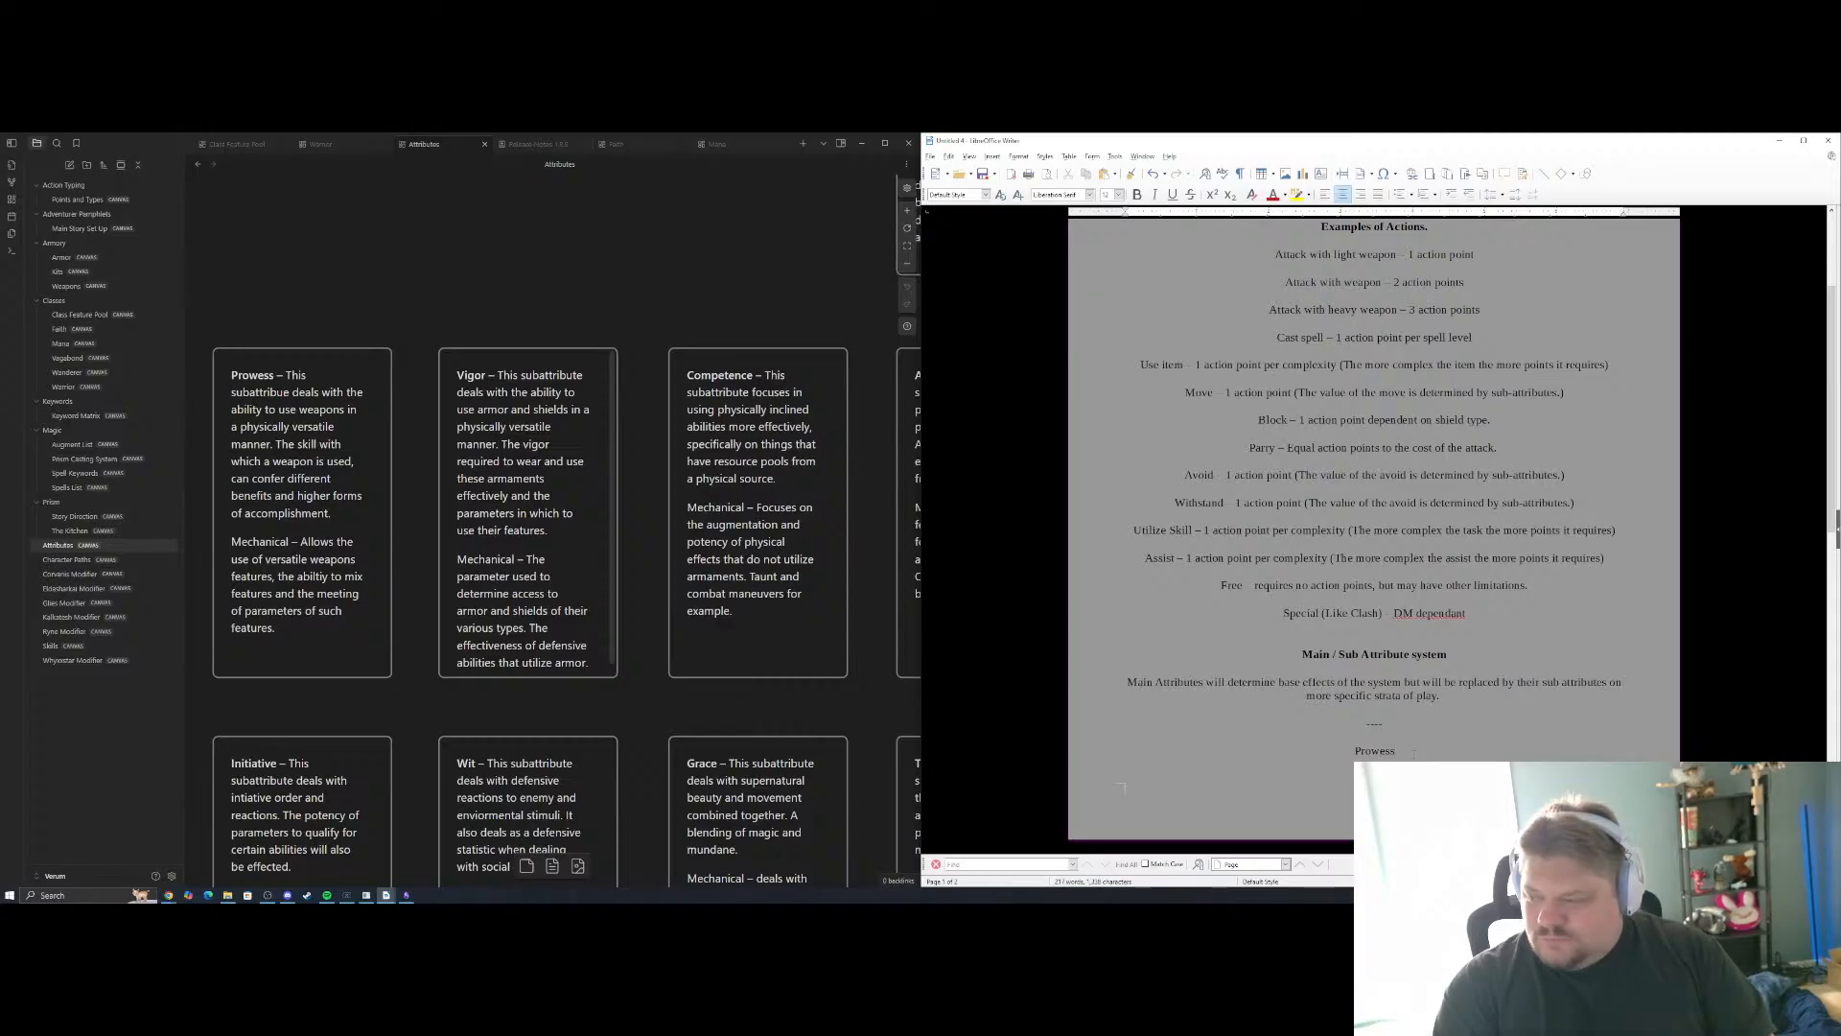
key("ctrl+Return")
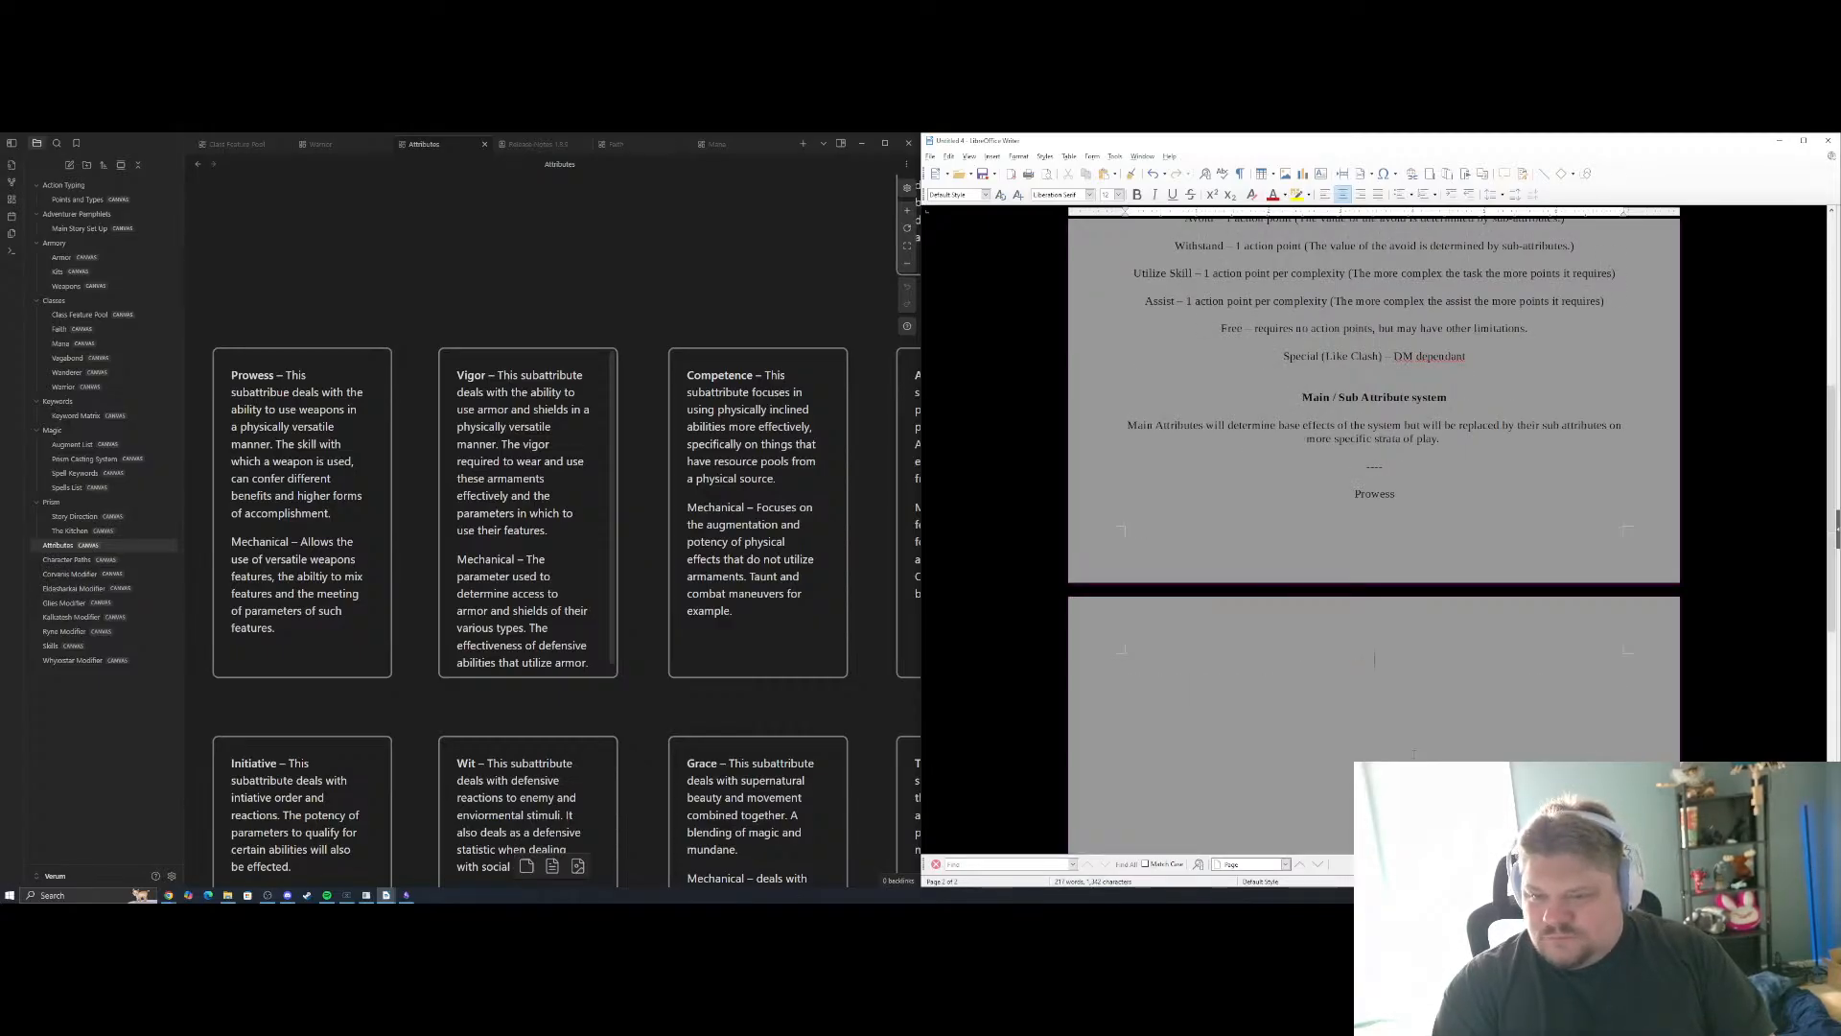
Look up Prowess in the attribute grid on the Attributes canvas and add "(Str/Dex)" after its name in the document
left_click(605, 637)
scroll(604, 637, "up", 7)
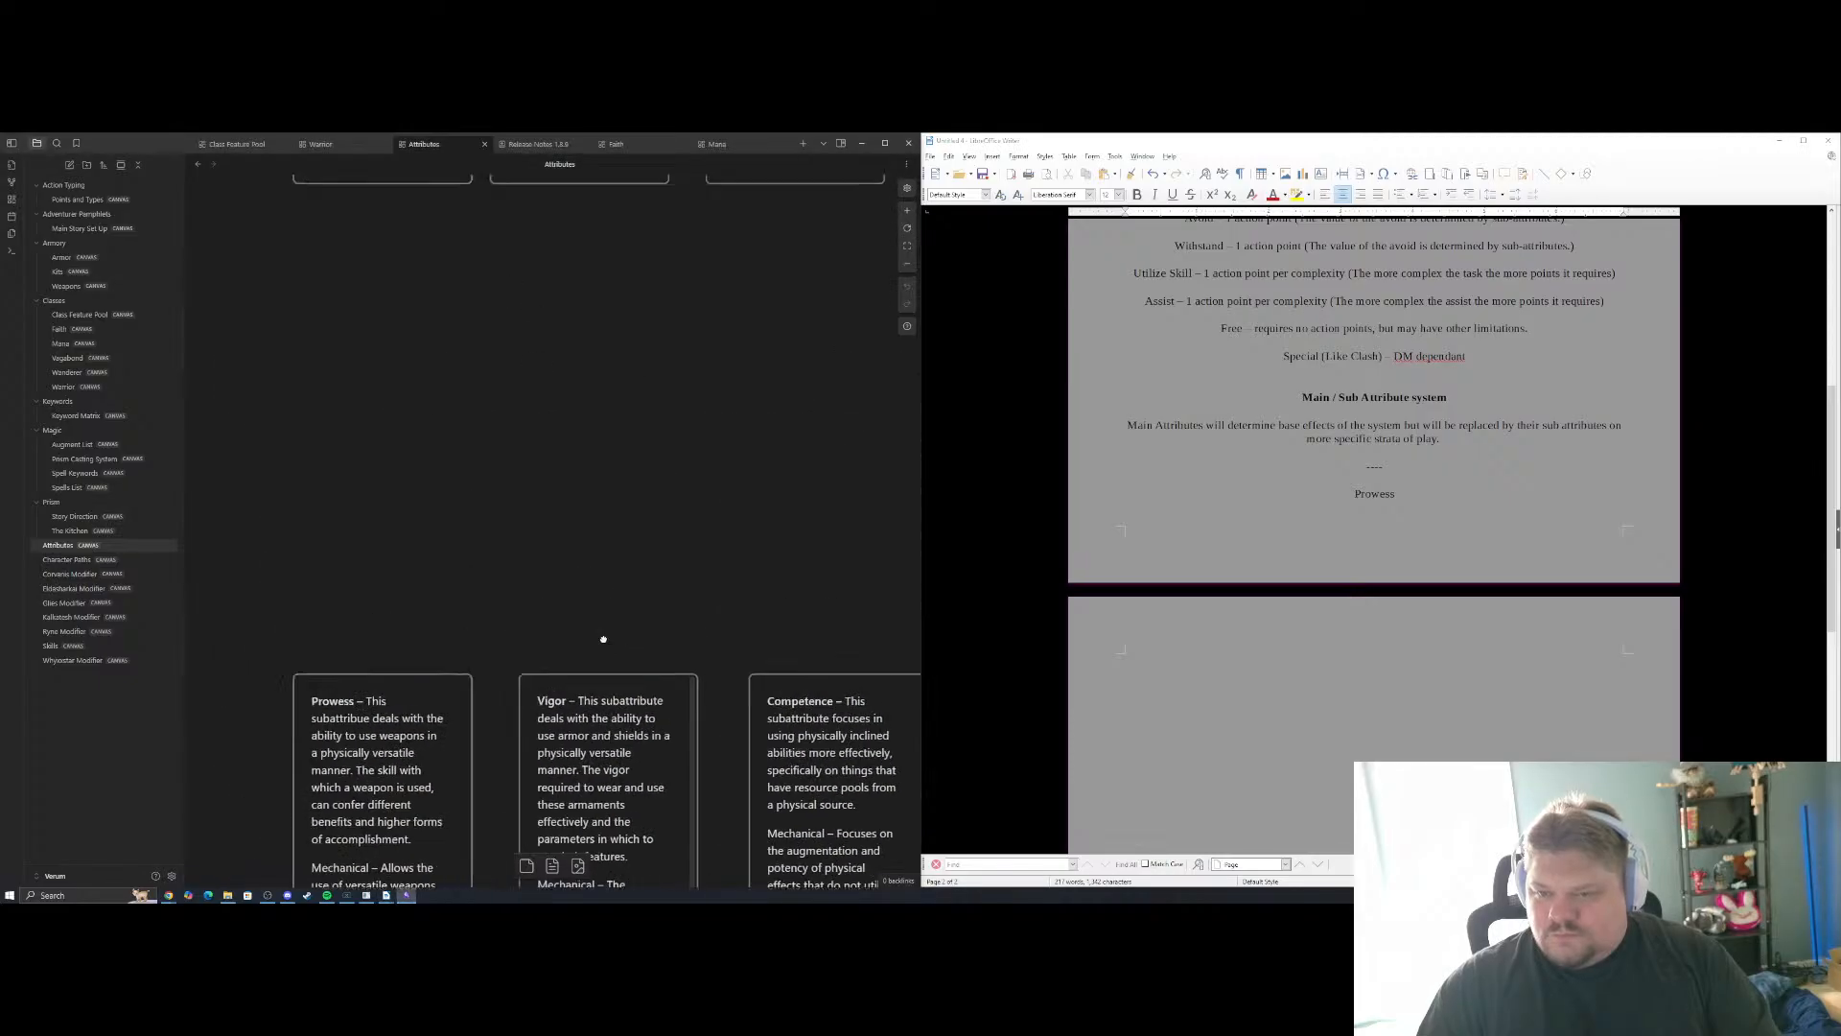
left_click_drag(617, 553, 526, 810)
left_click_drag(640, 539, 563, 474)
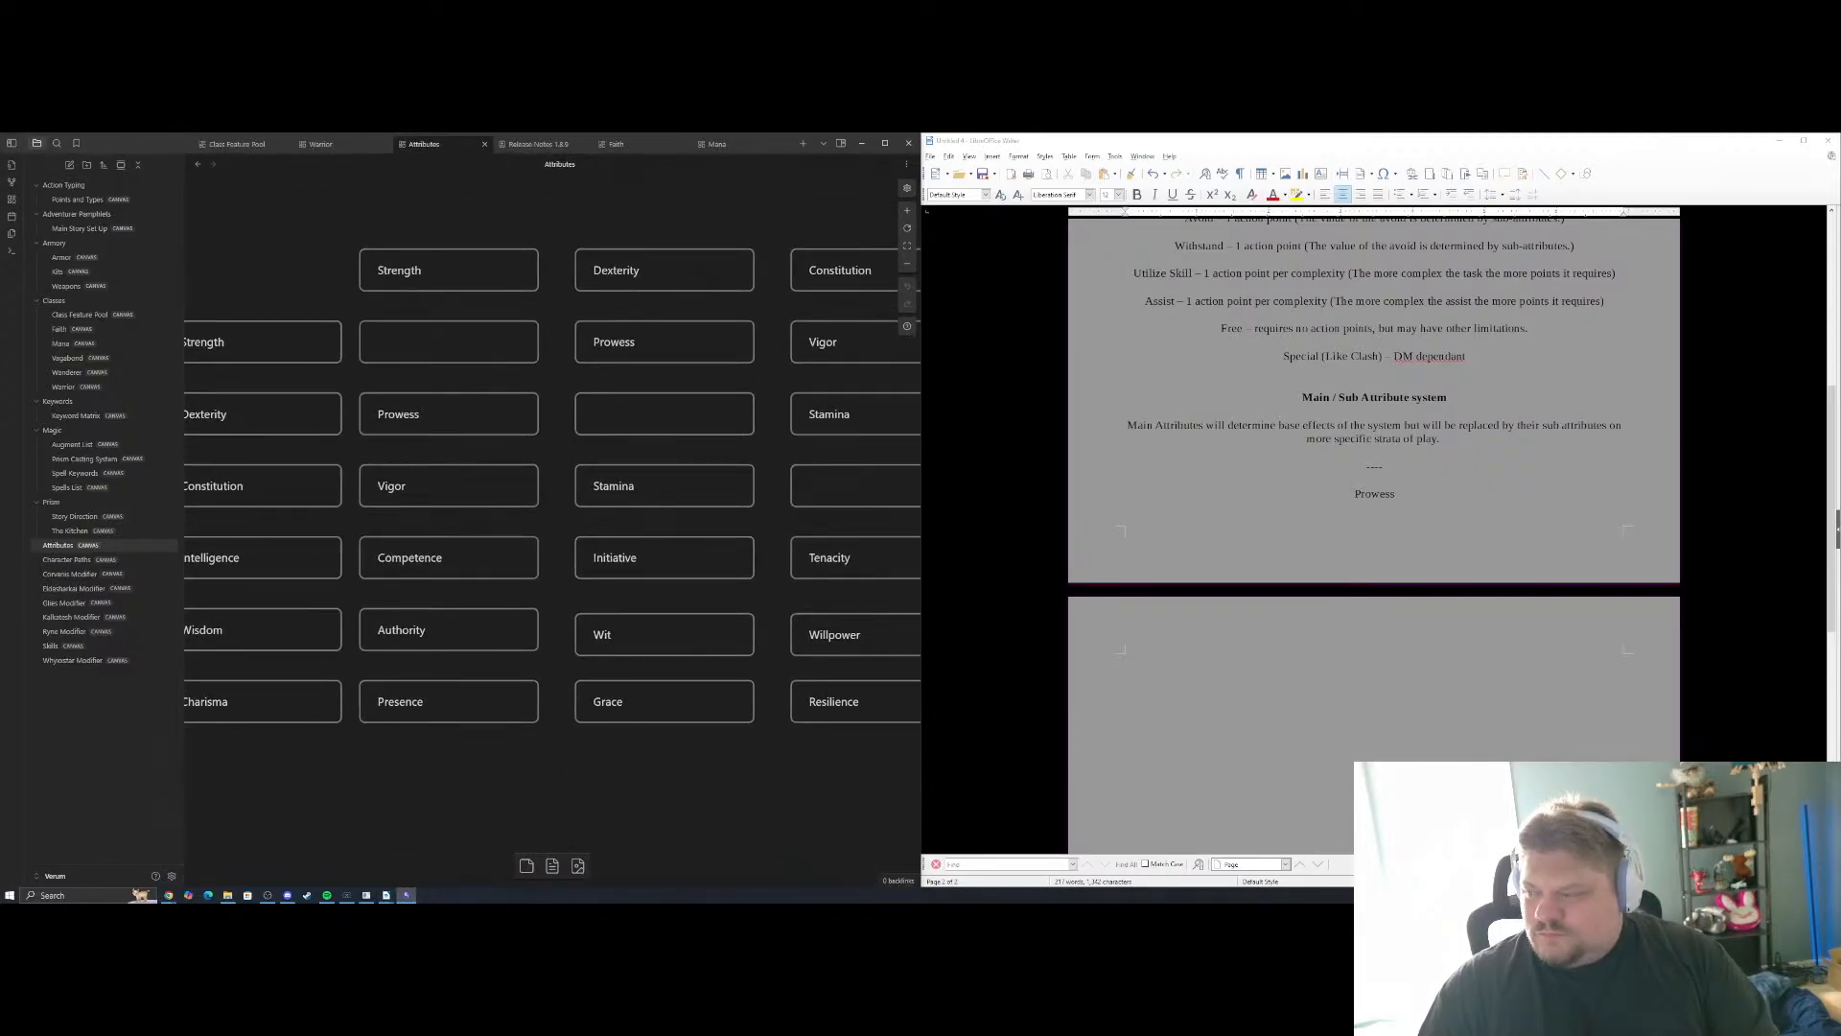
left_click(1403, 506)
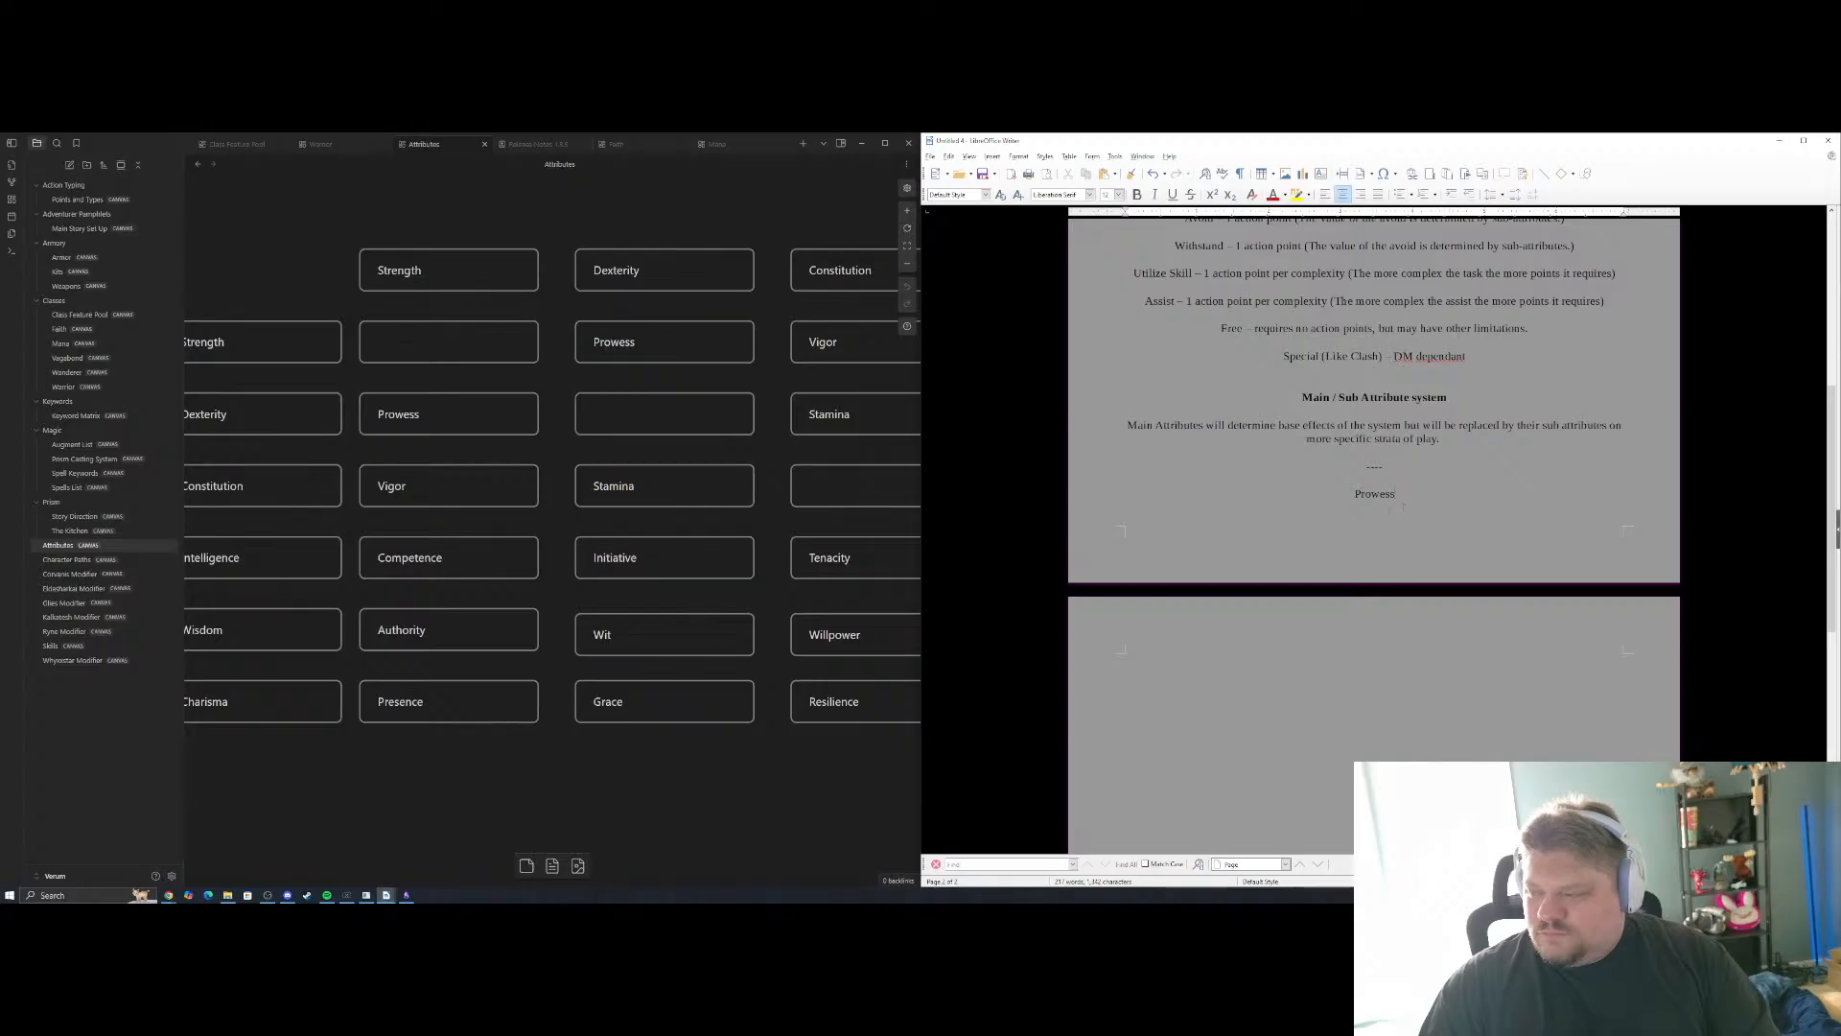
type("Prowess ")
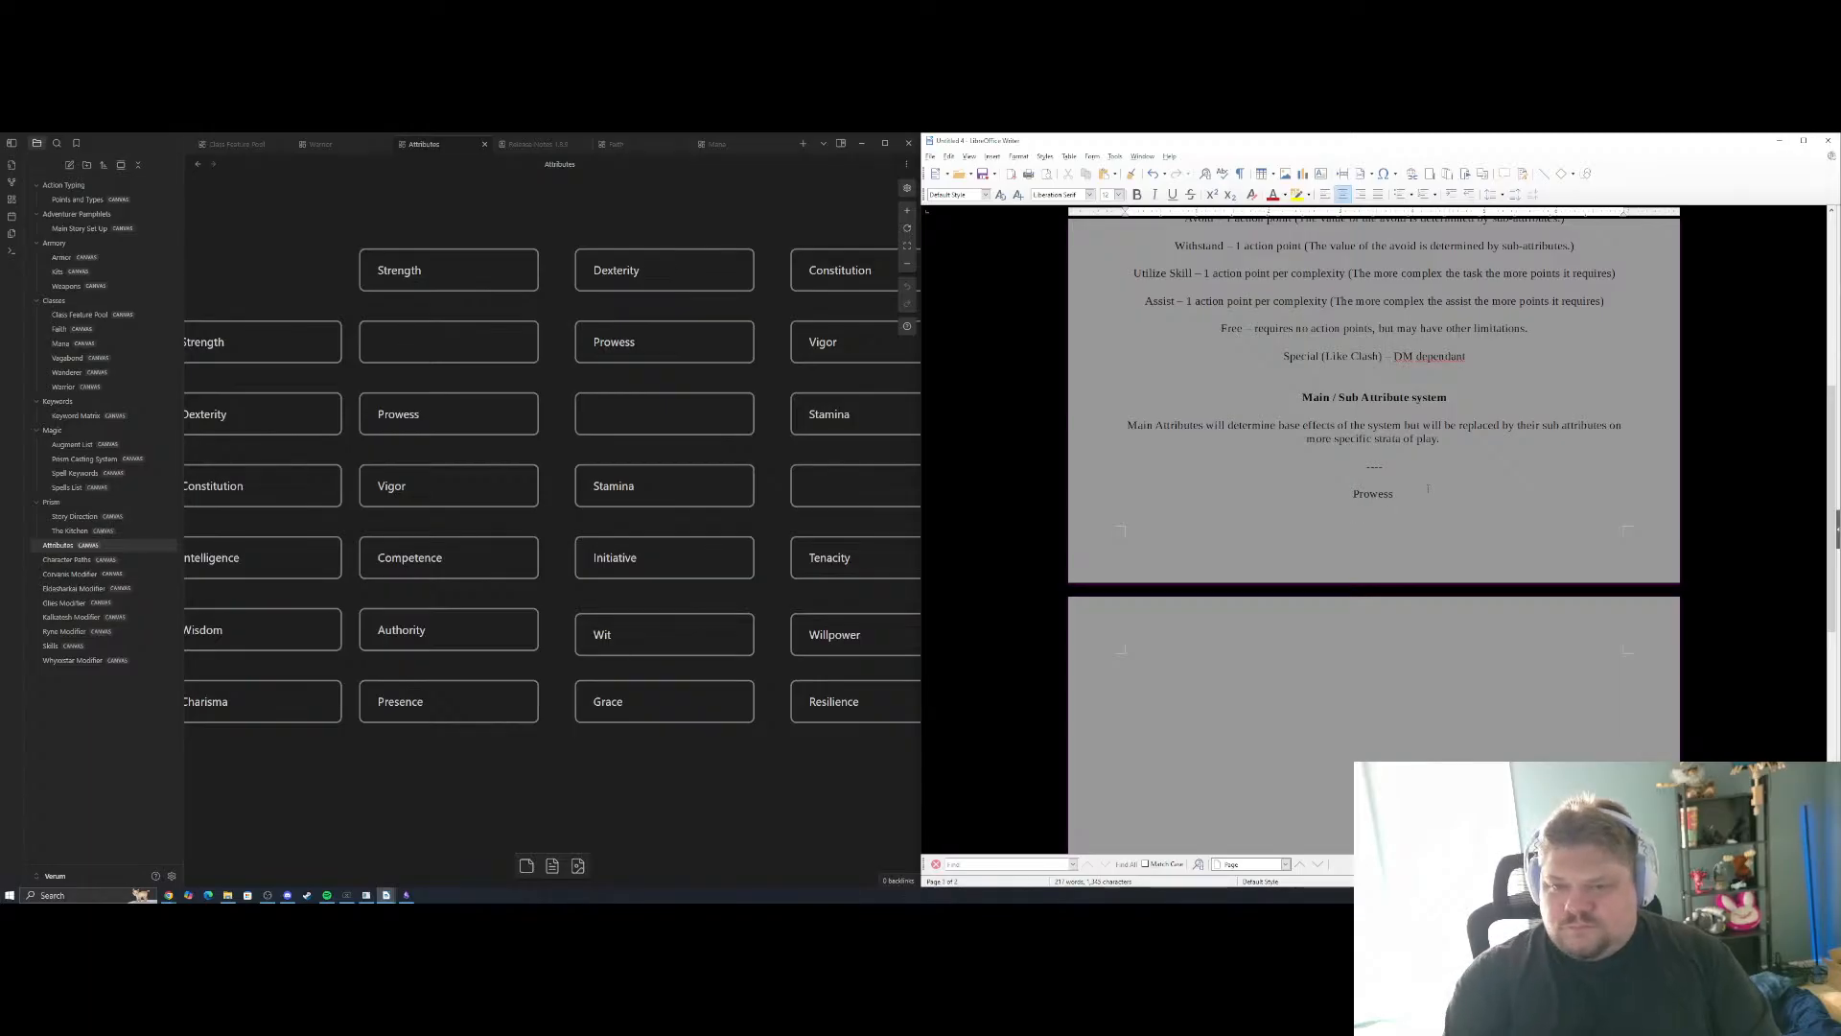
type("(")
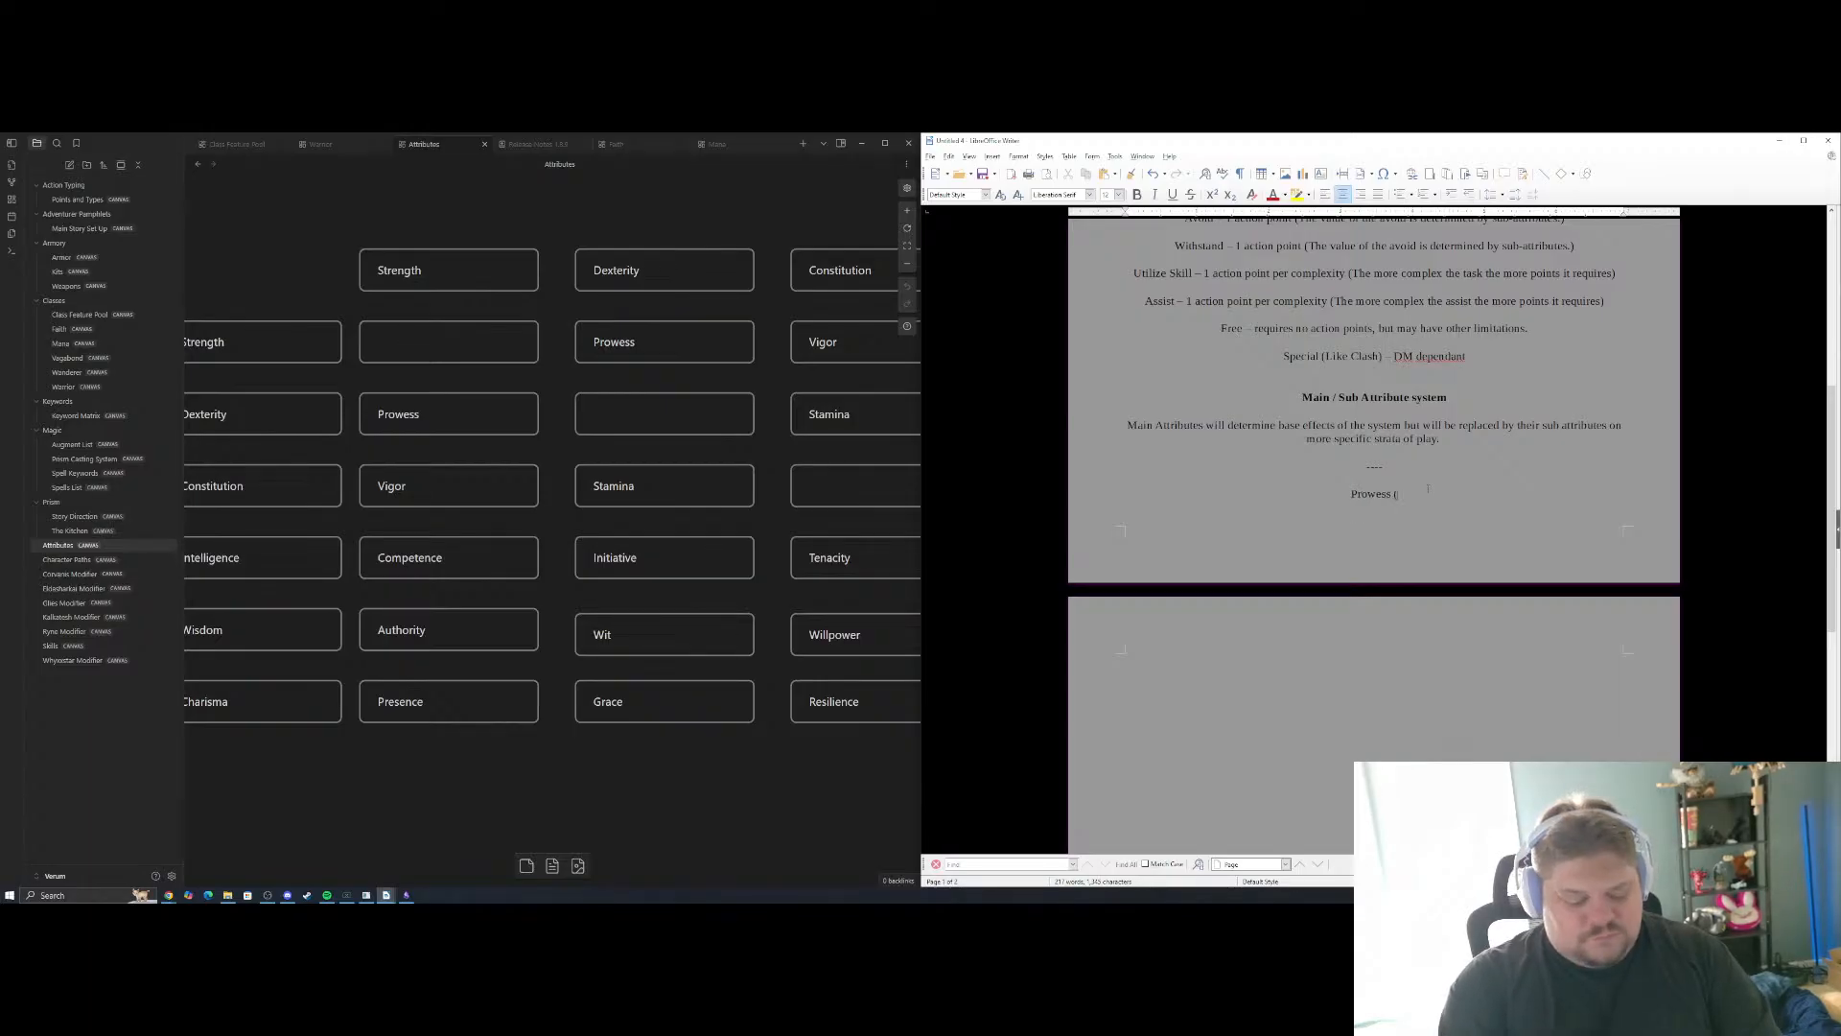
type("Str/De")
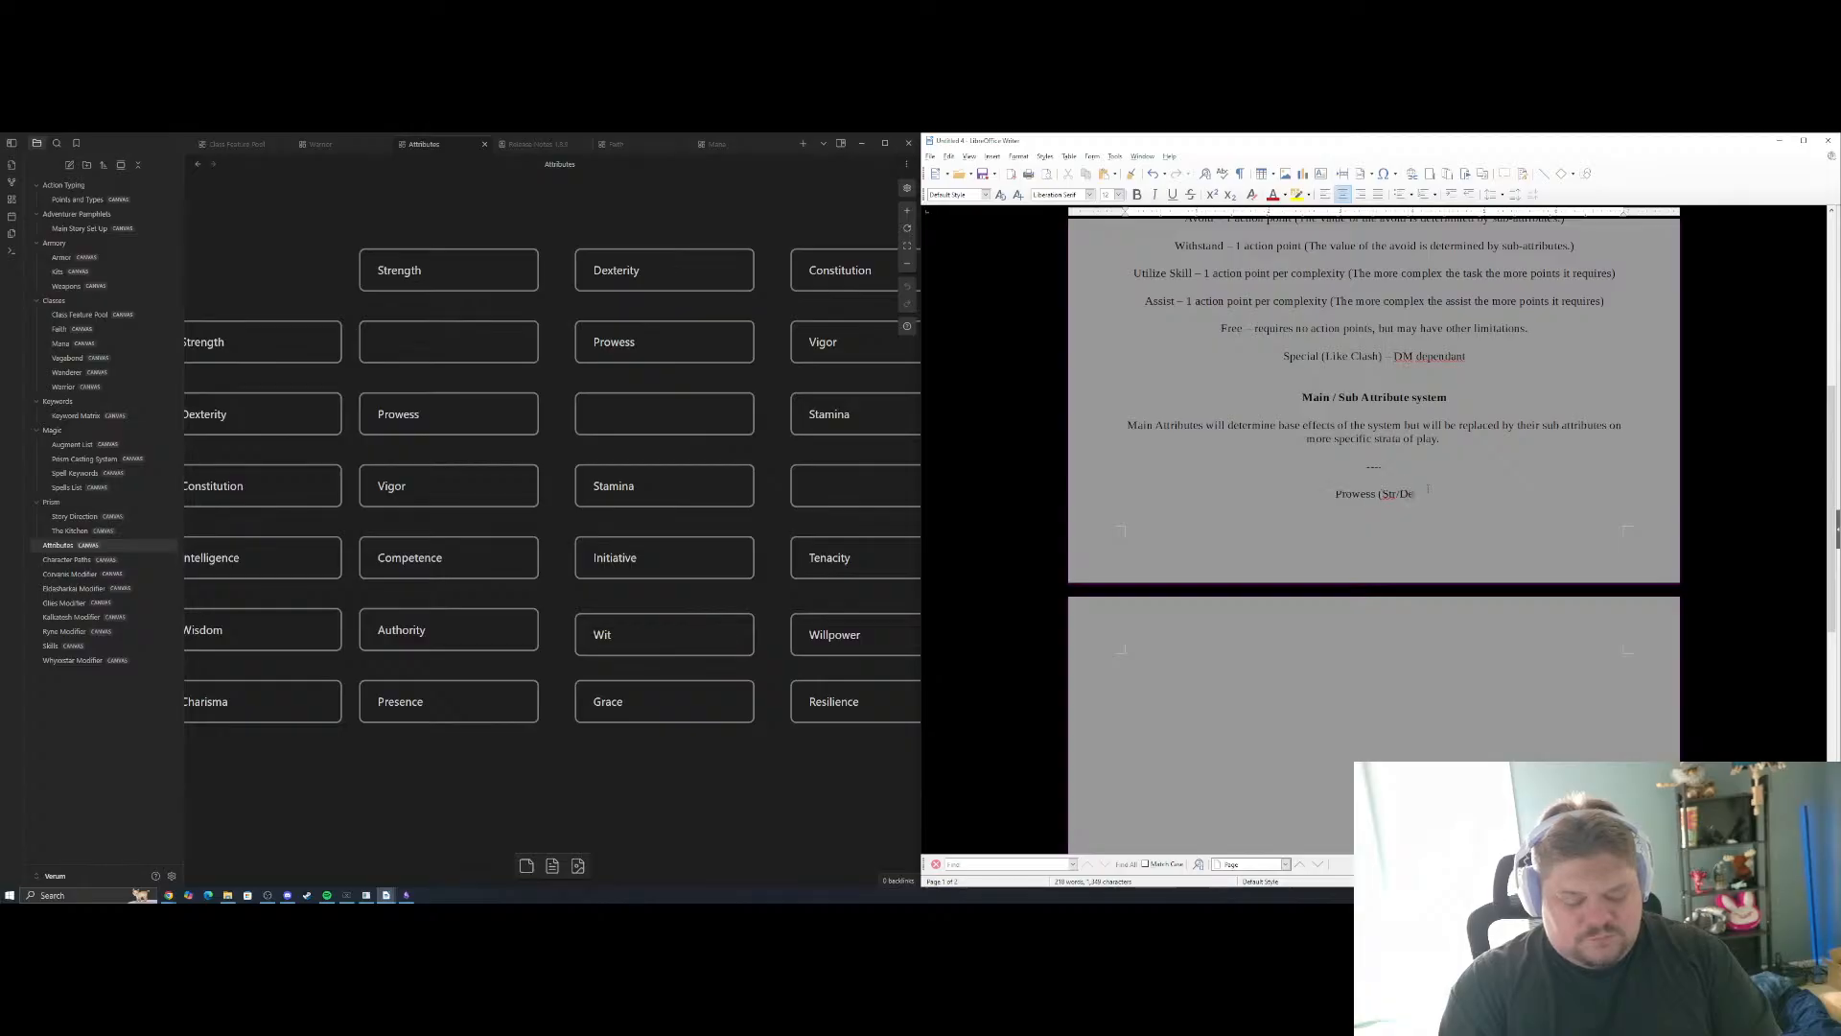
type("x)")
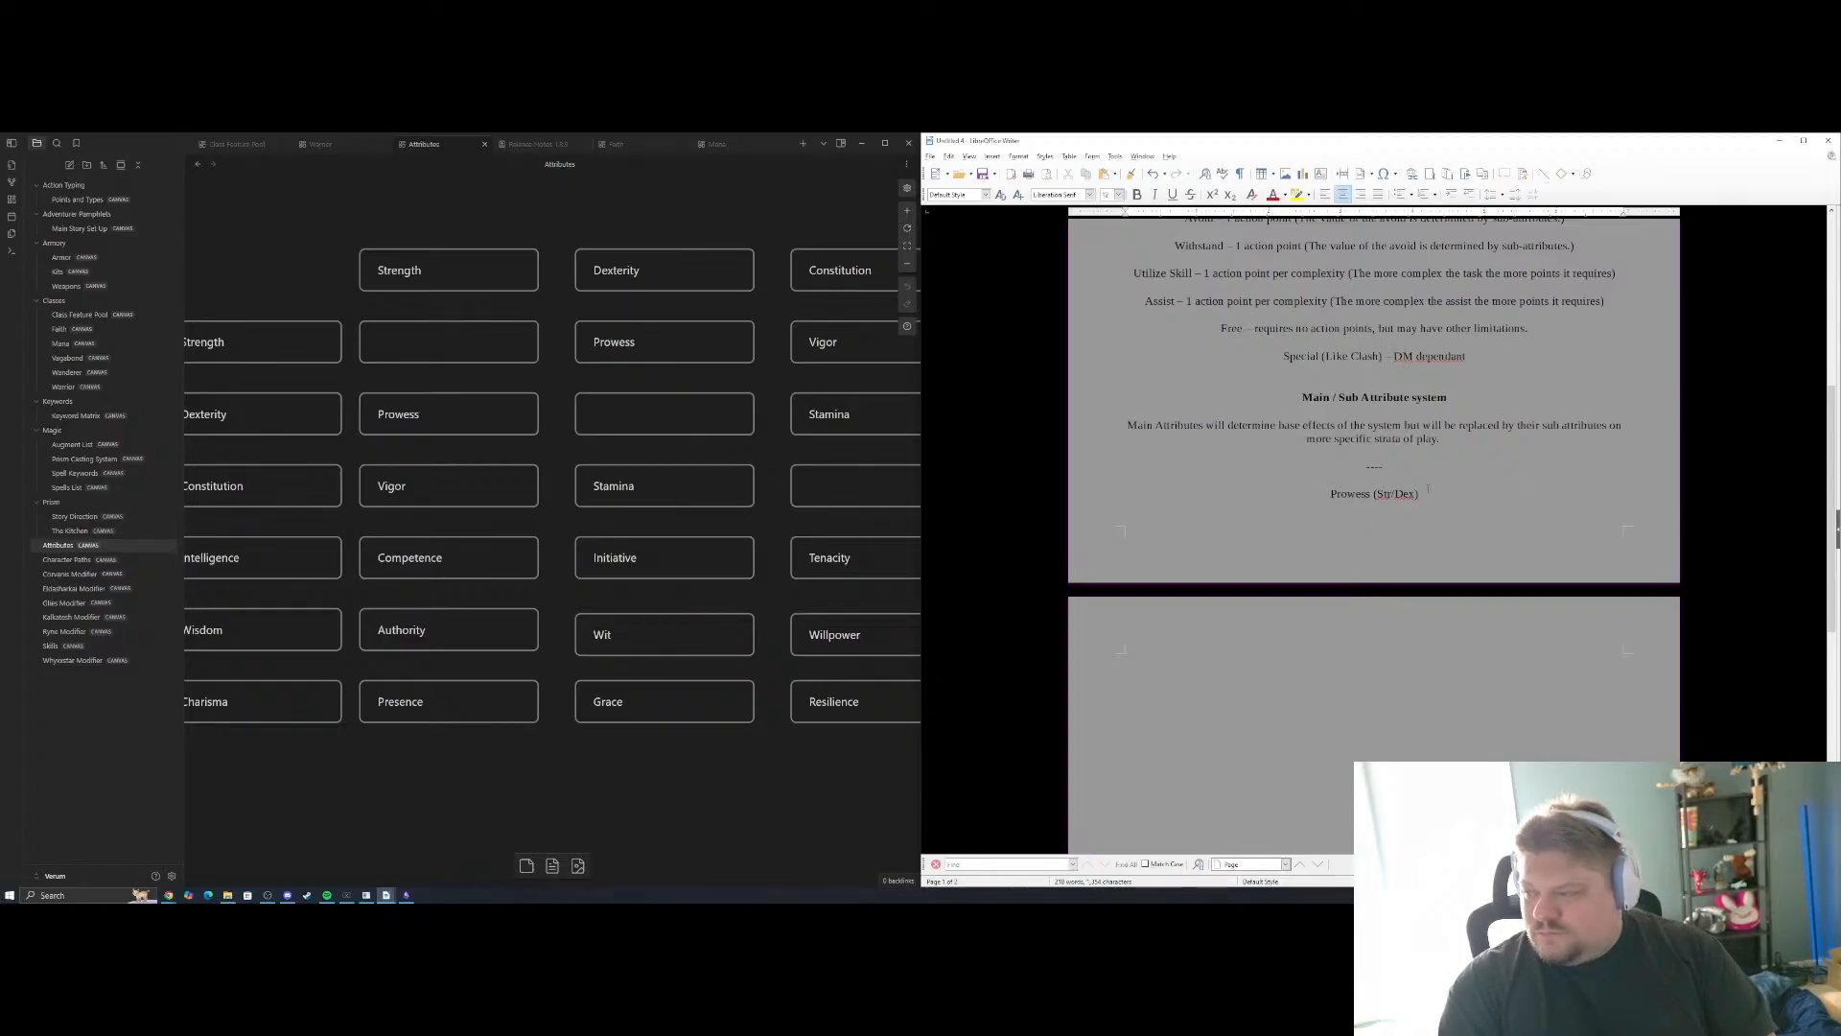
Add "Vigor (Str/Con)" on the line below Prowess, following the Strength column of the attribute grid
left_click_drag(542, 445, 625, 425)
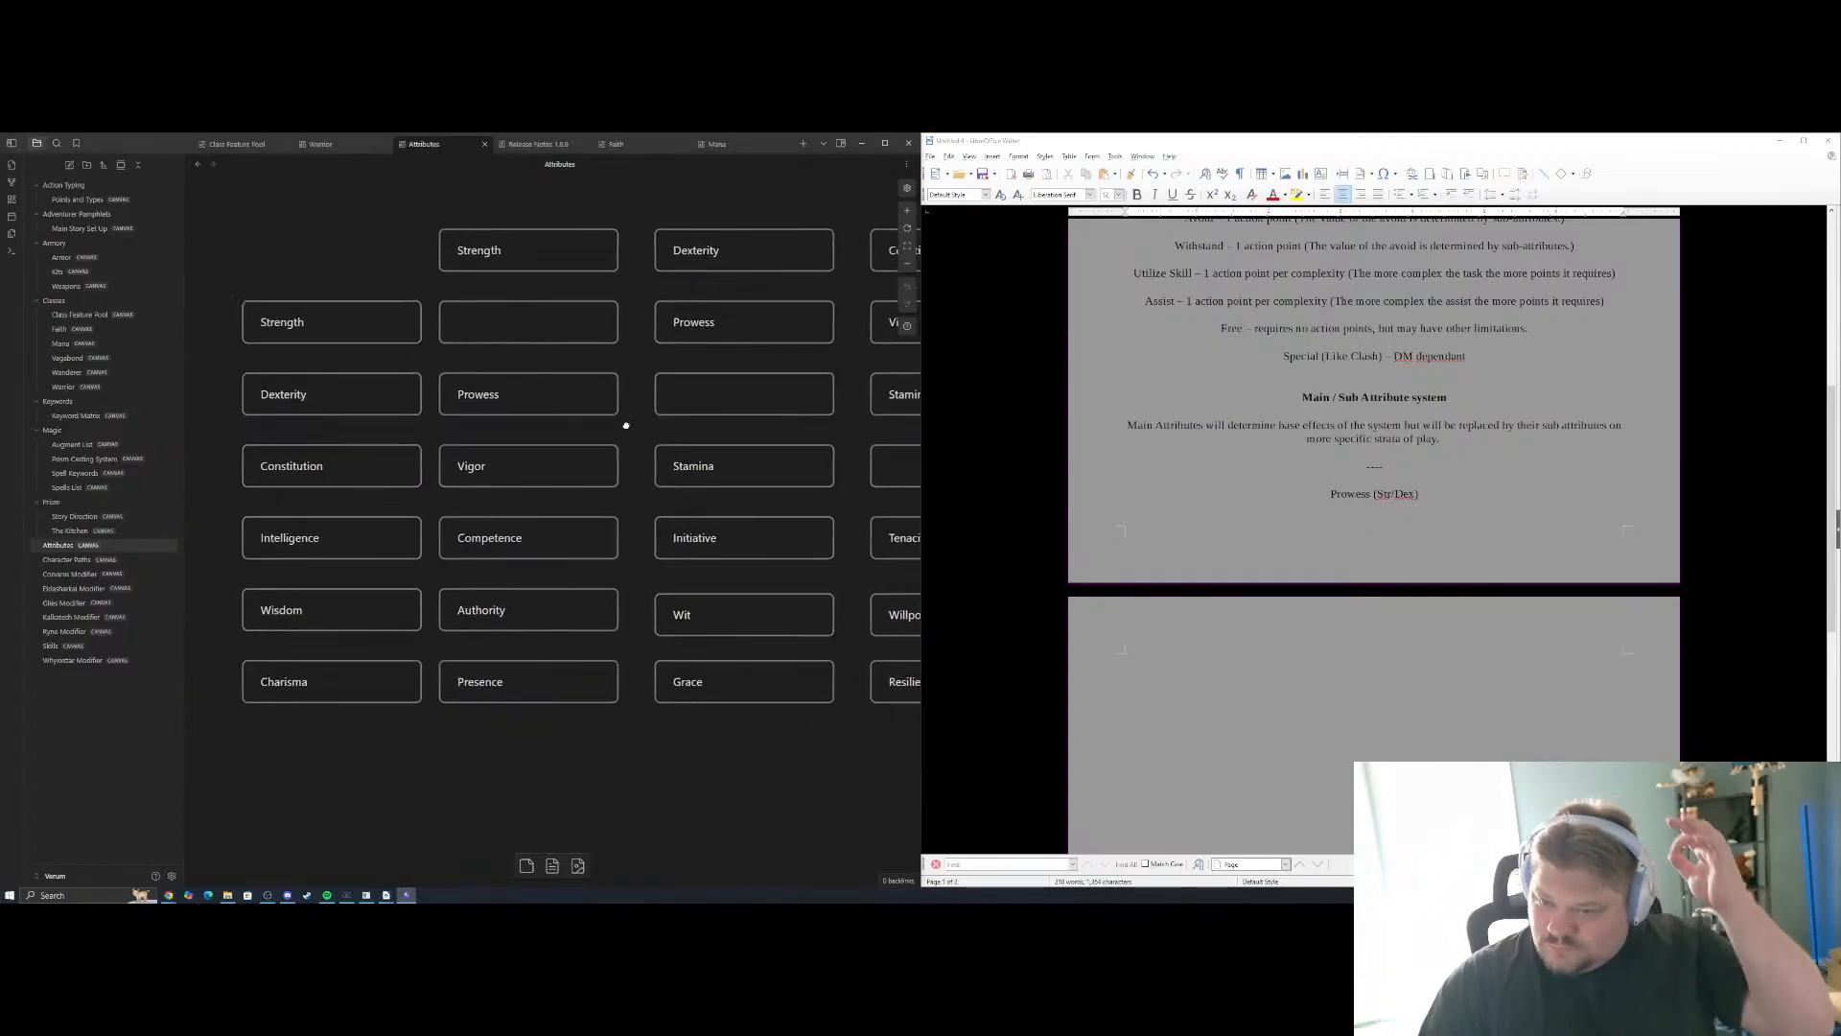
left_click(1381, 659)
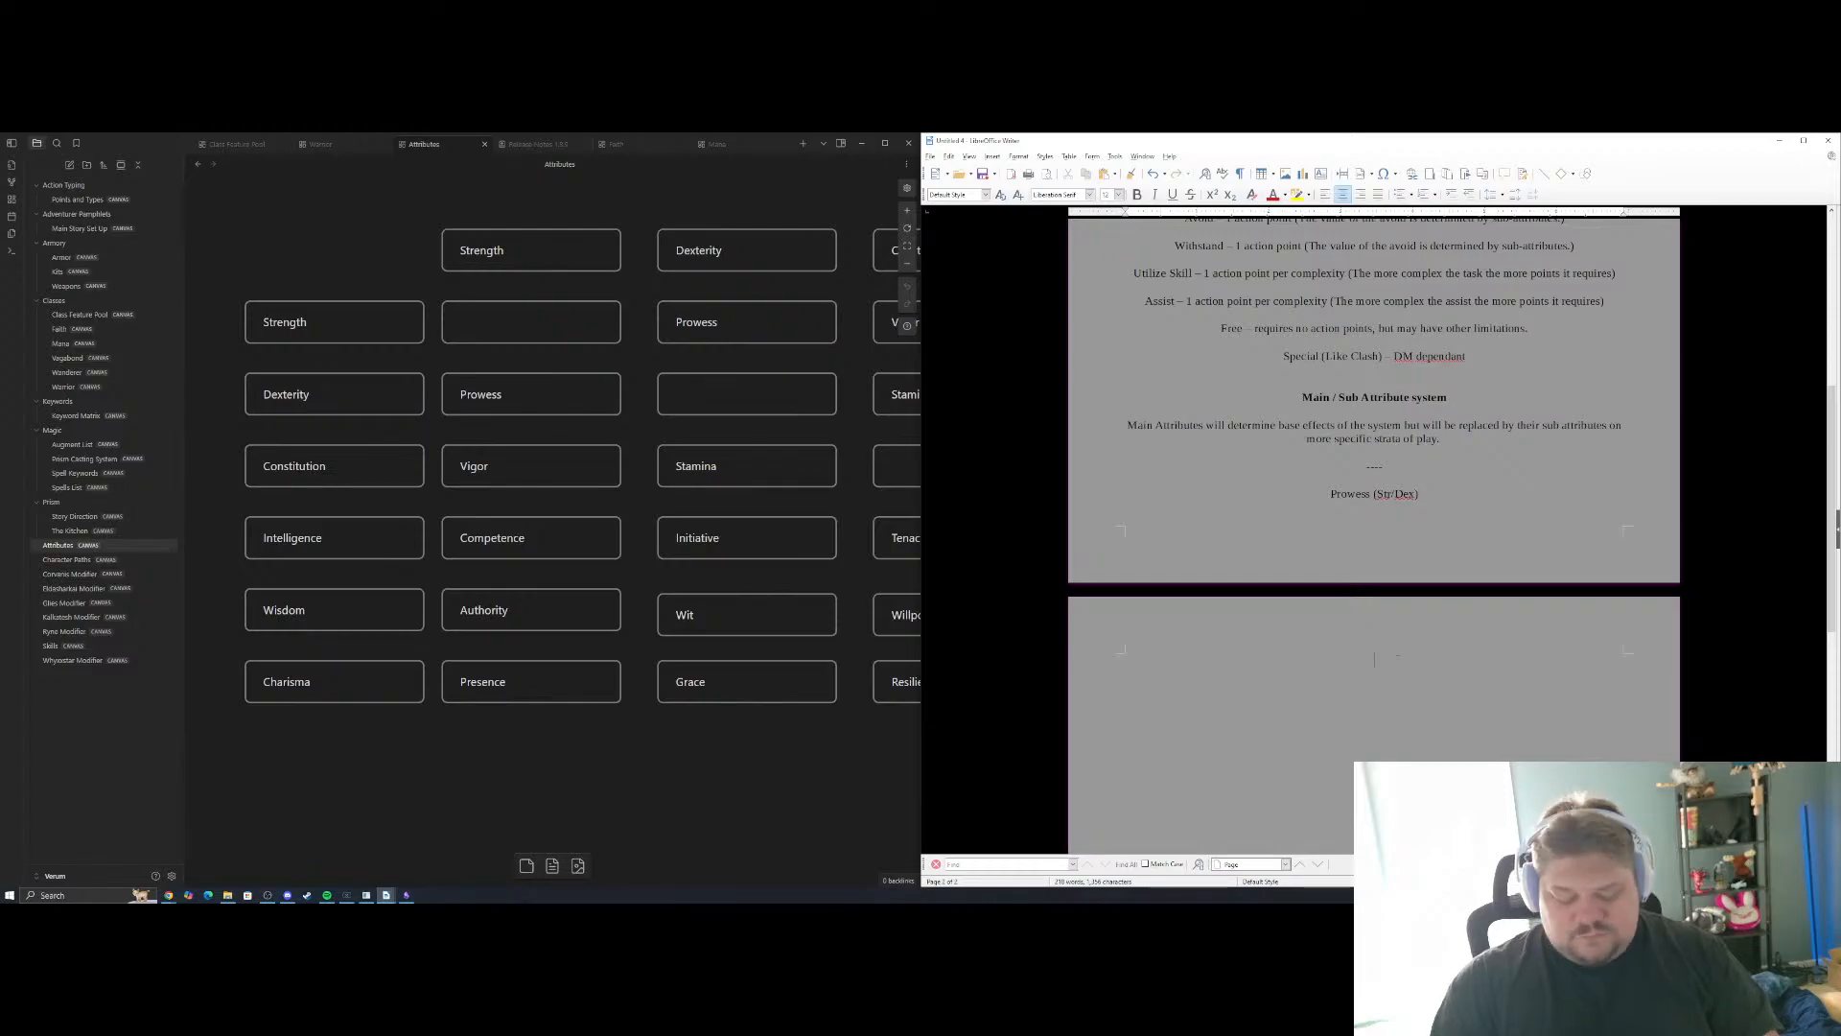
type("Vigor")
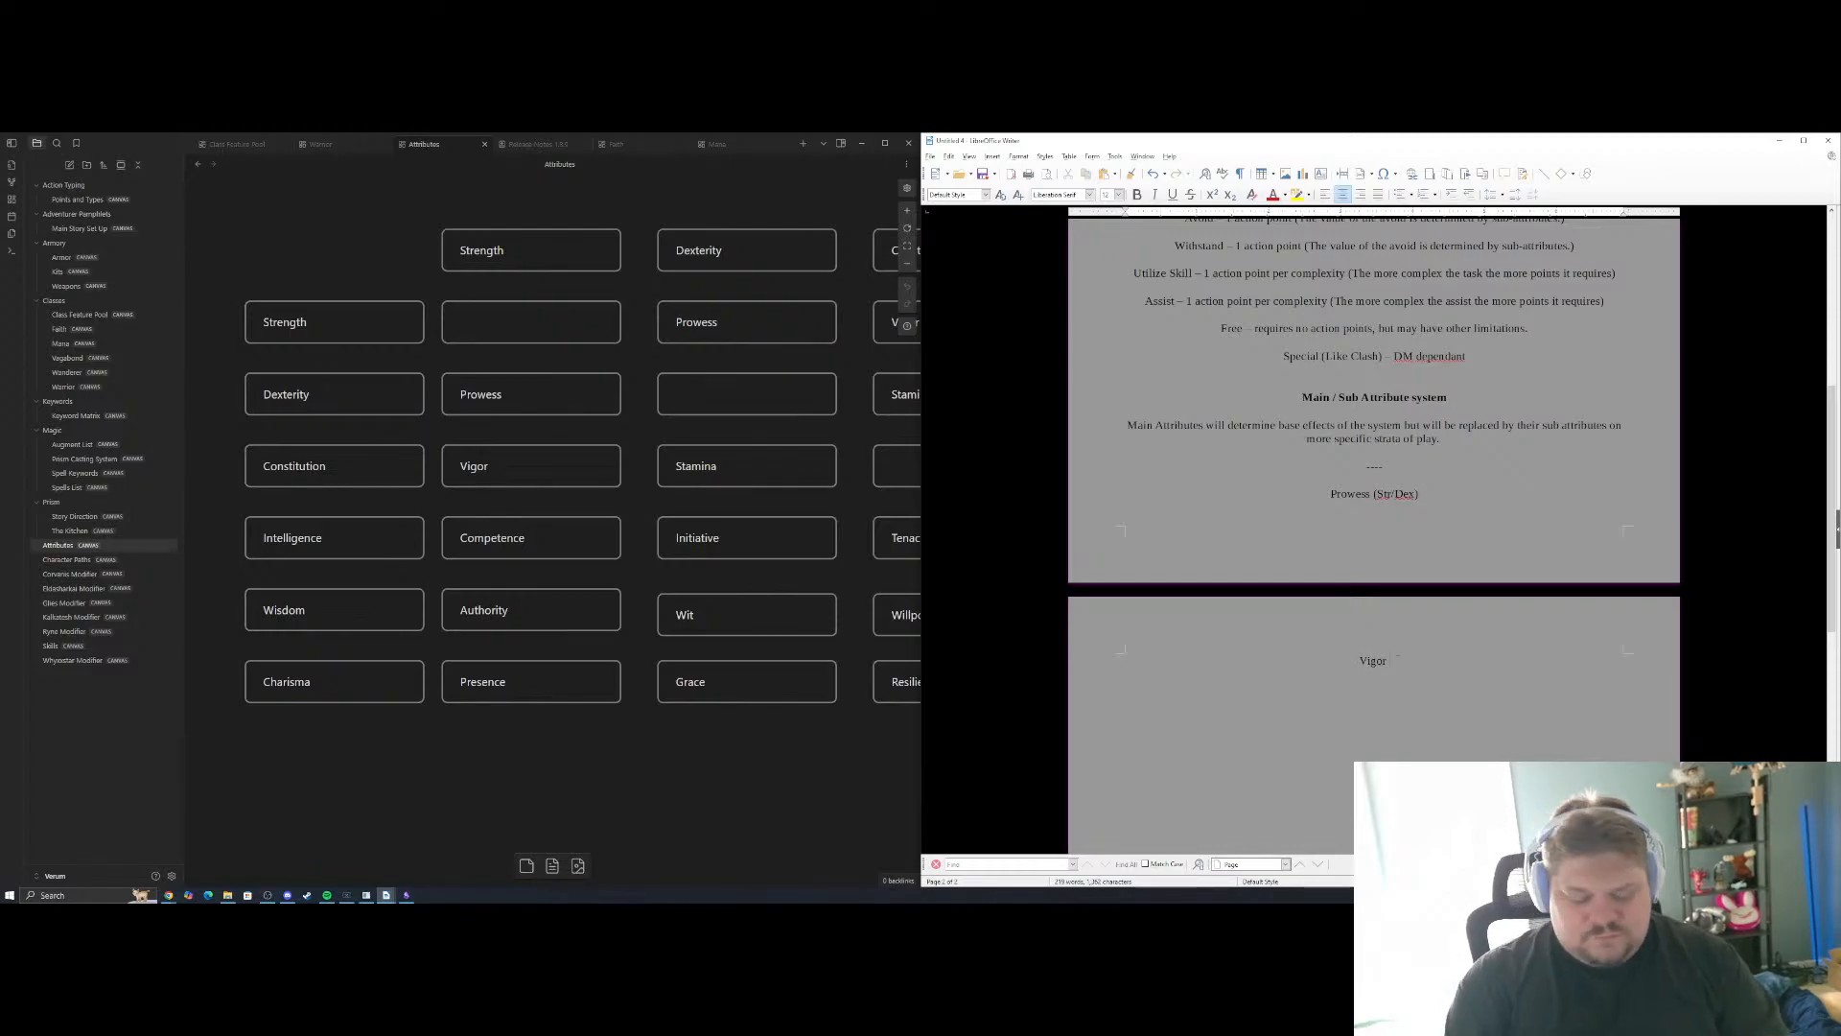
type(" (Str")
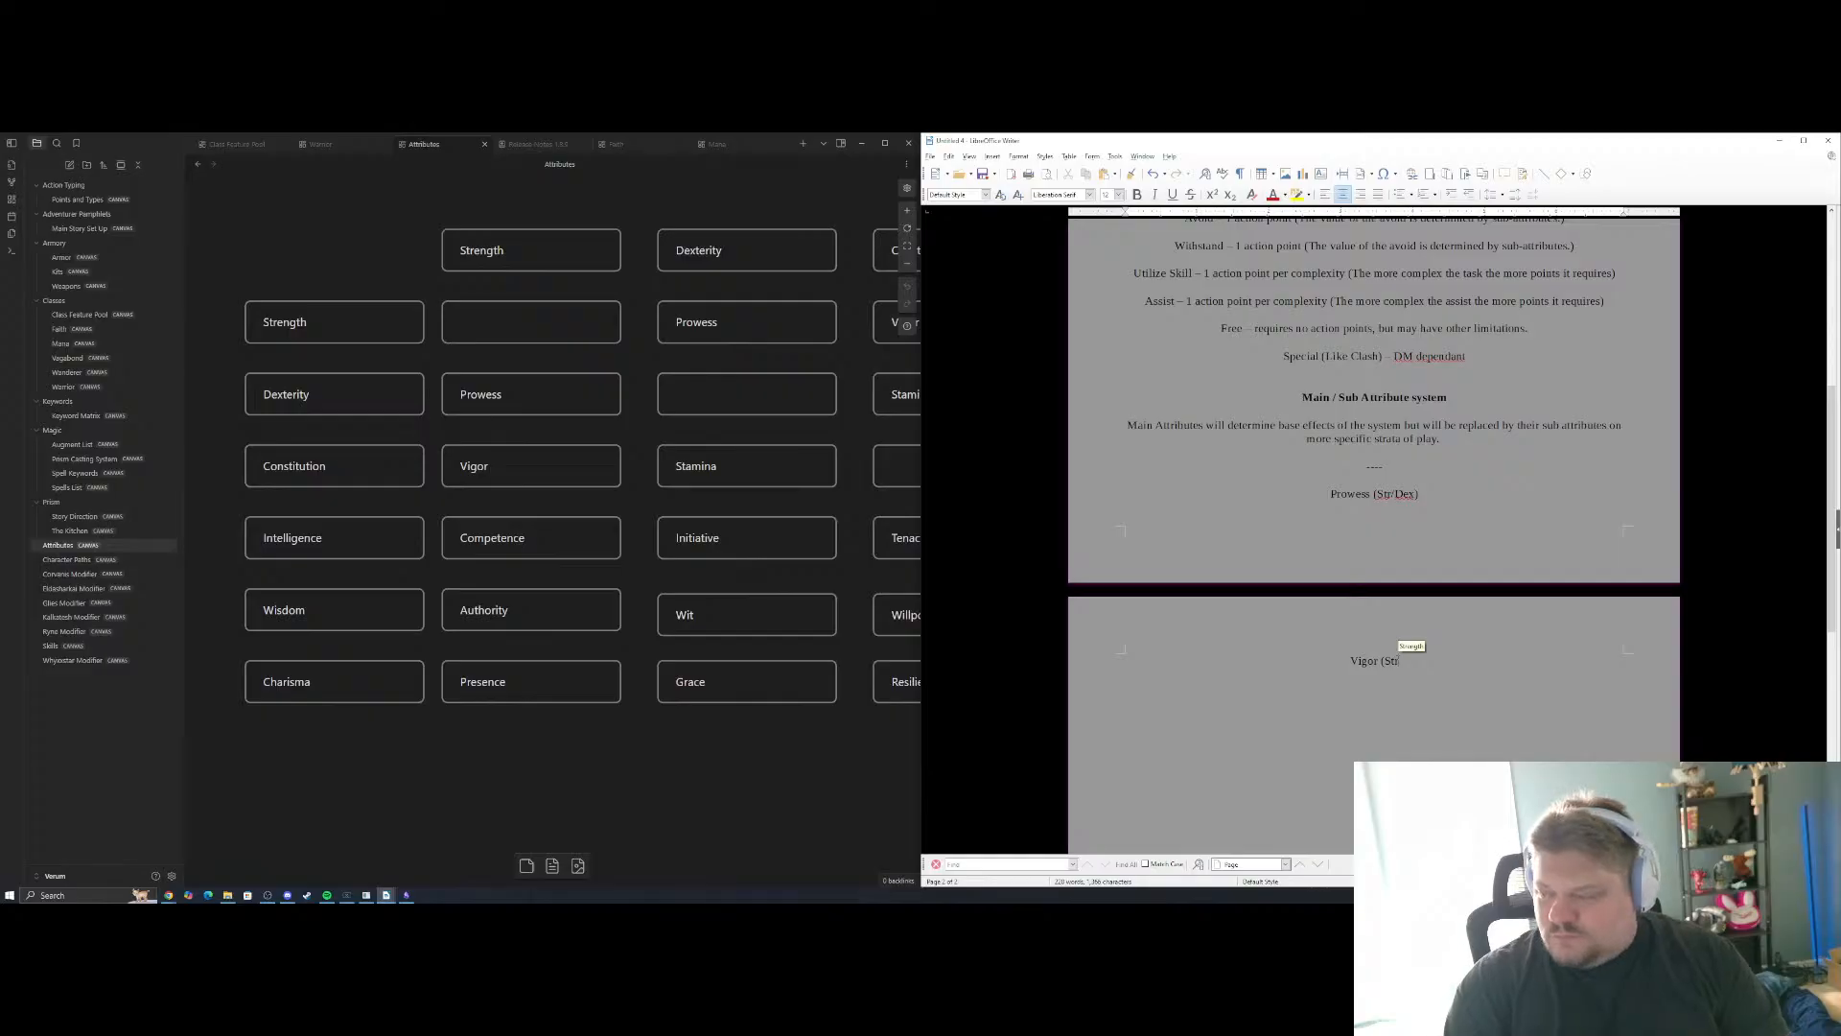
type("/Con")
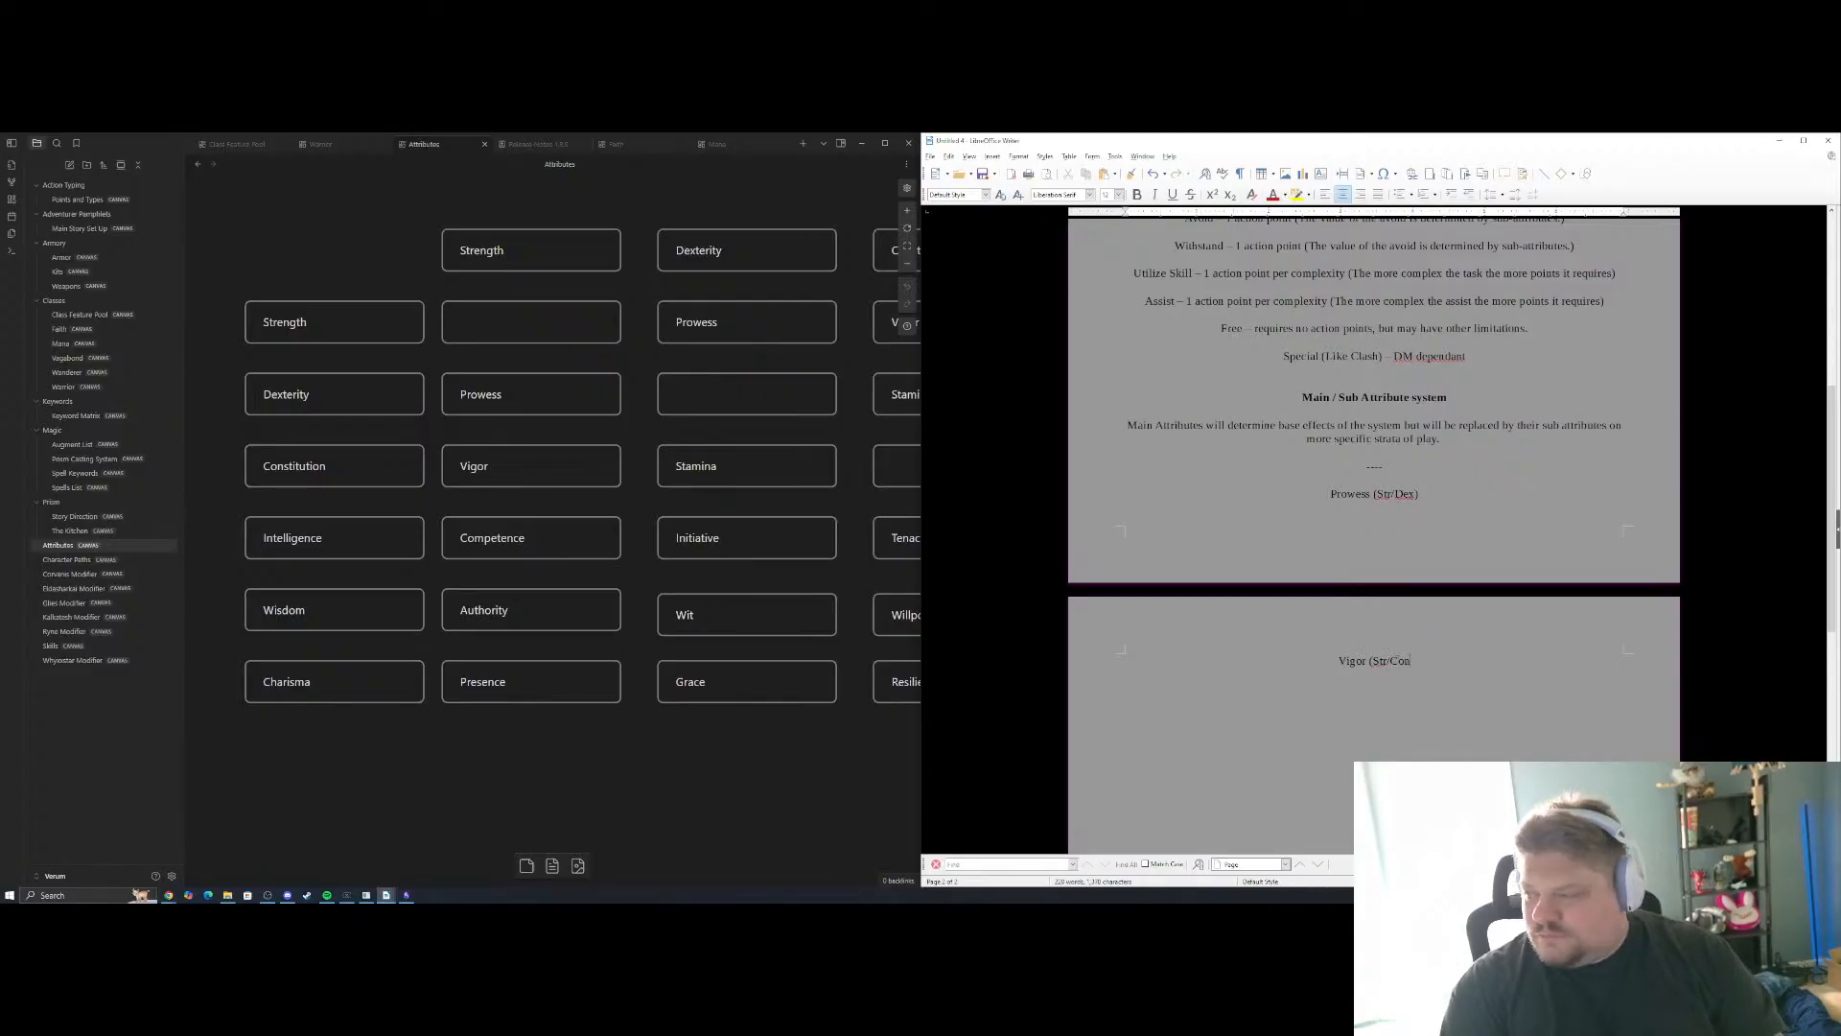
type(") ")
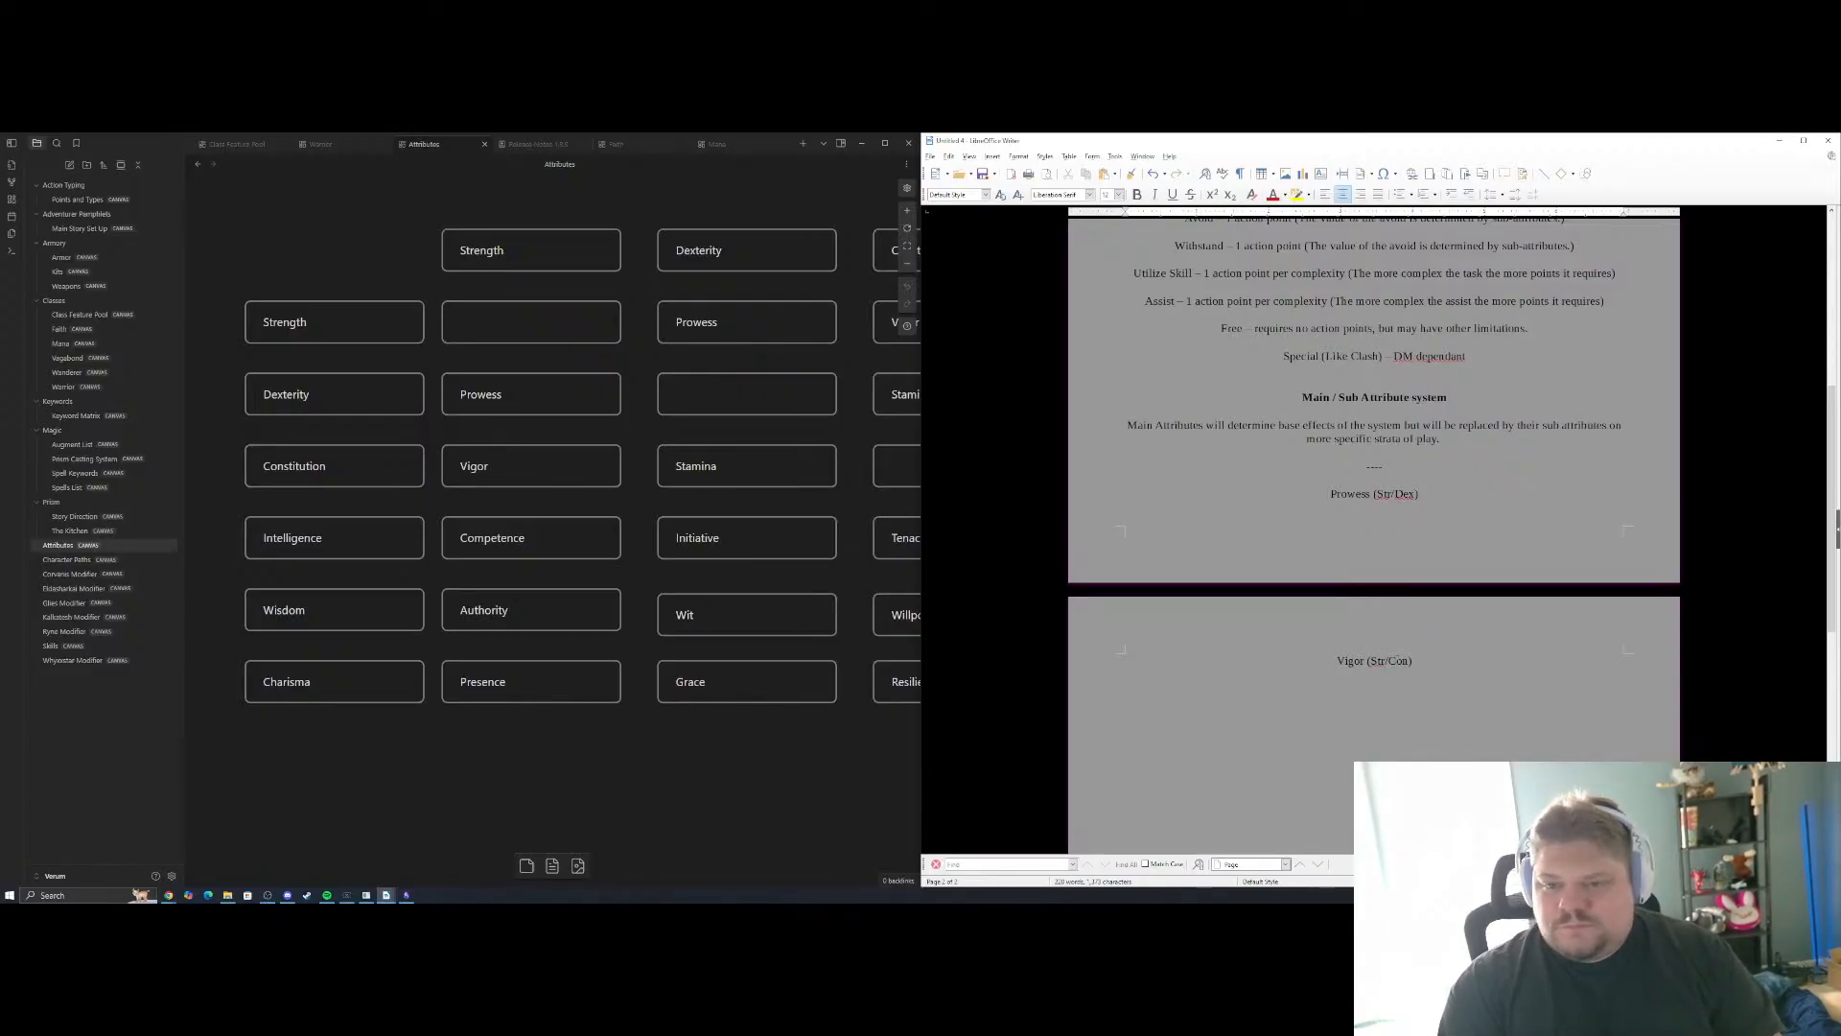
type("Intelligence")
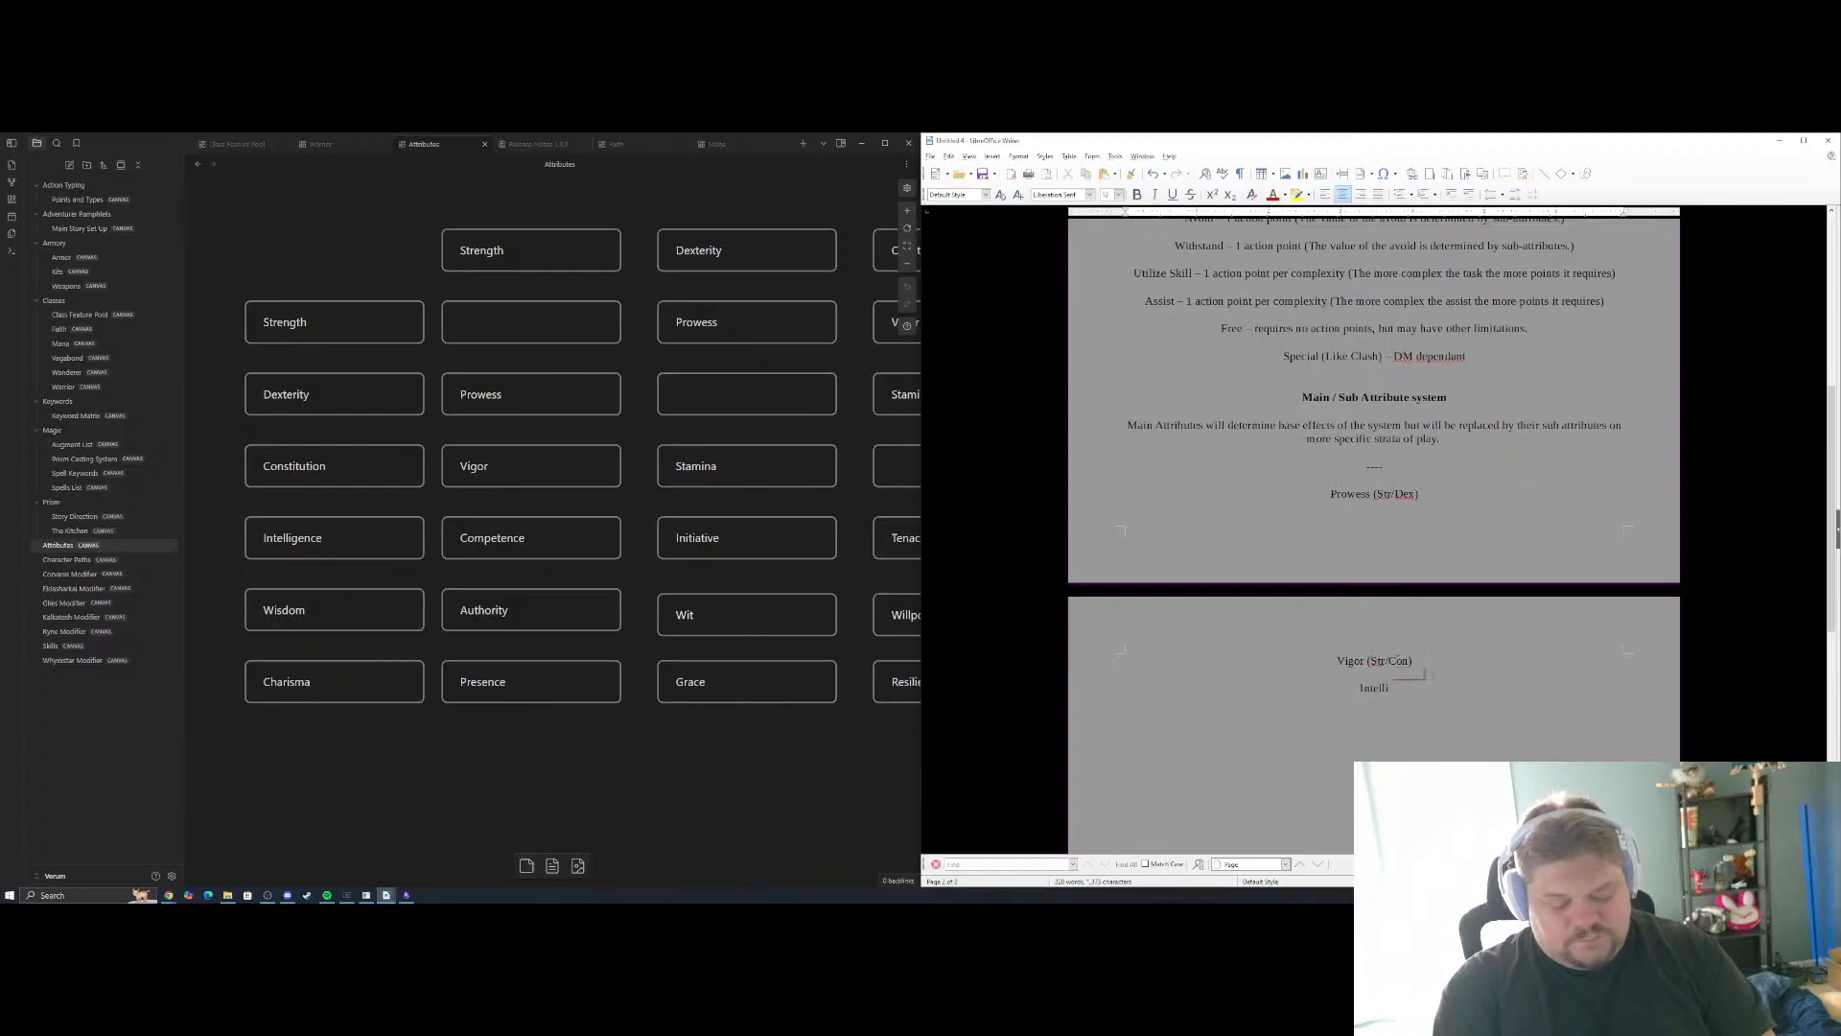
key("BackSpace")
key("BackSpace")
key("BackSpace")
key("BackSpace")
key("BackSpace")
key("BackSpace")
key("BackSpace")
key("BackSpace")
key("BackSpace")
key("BackSpace")
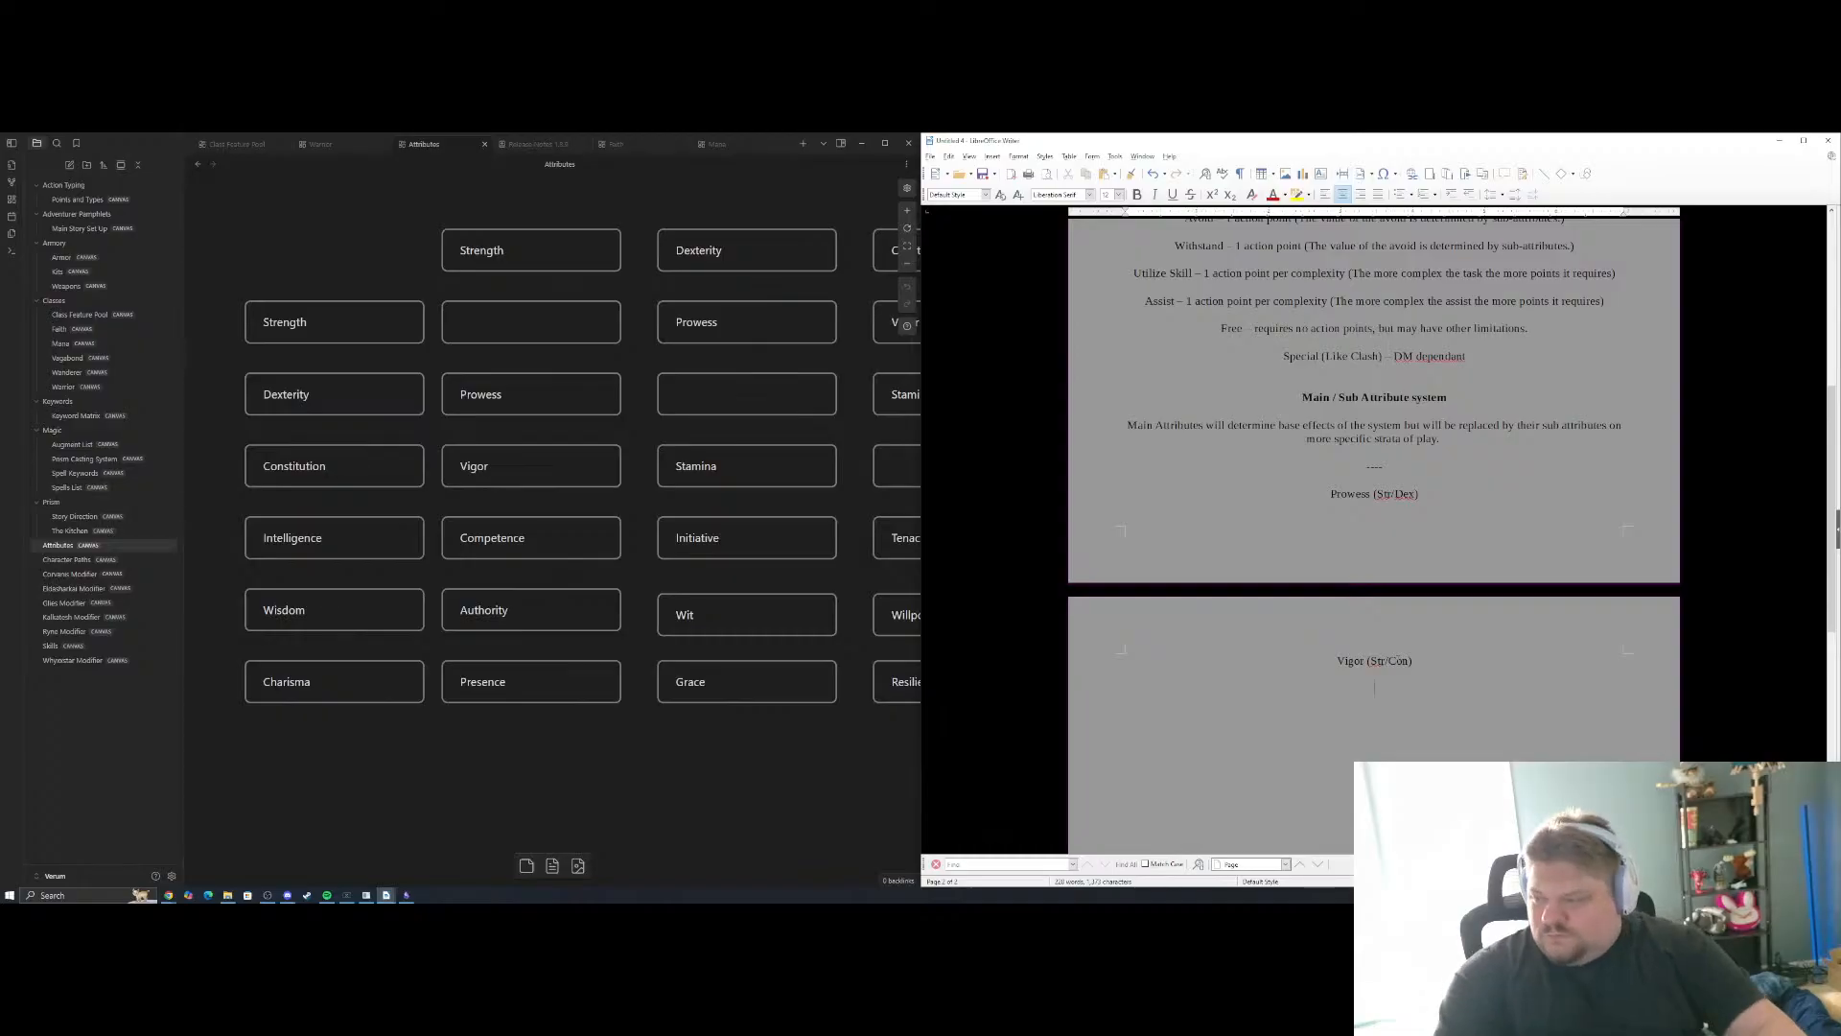
Add "Competence (Str/Int)" on the line below Vigor in the sub-attribute list
type("Coppmpetence")
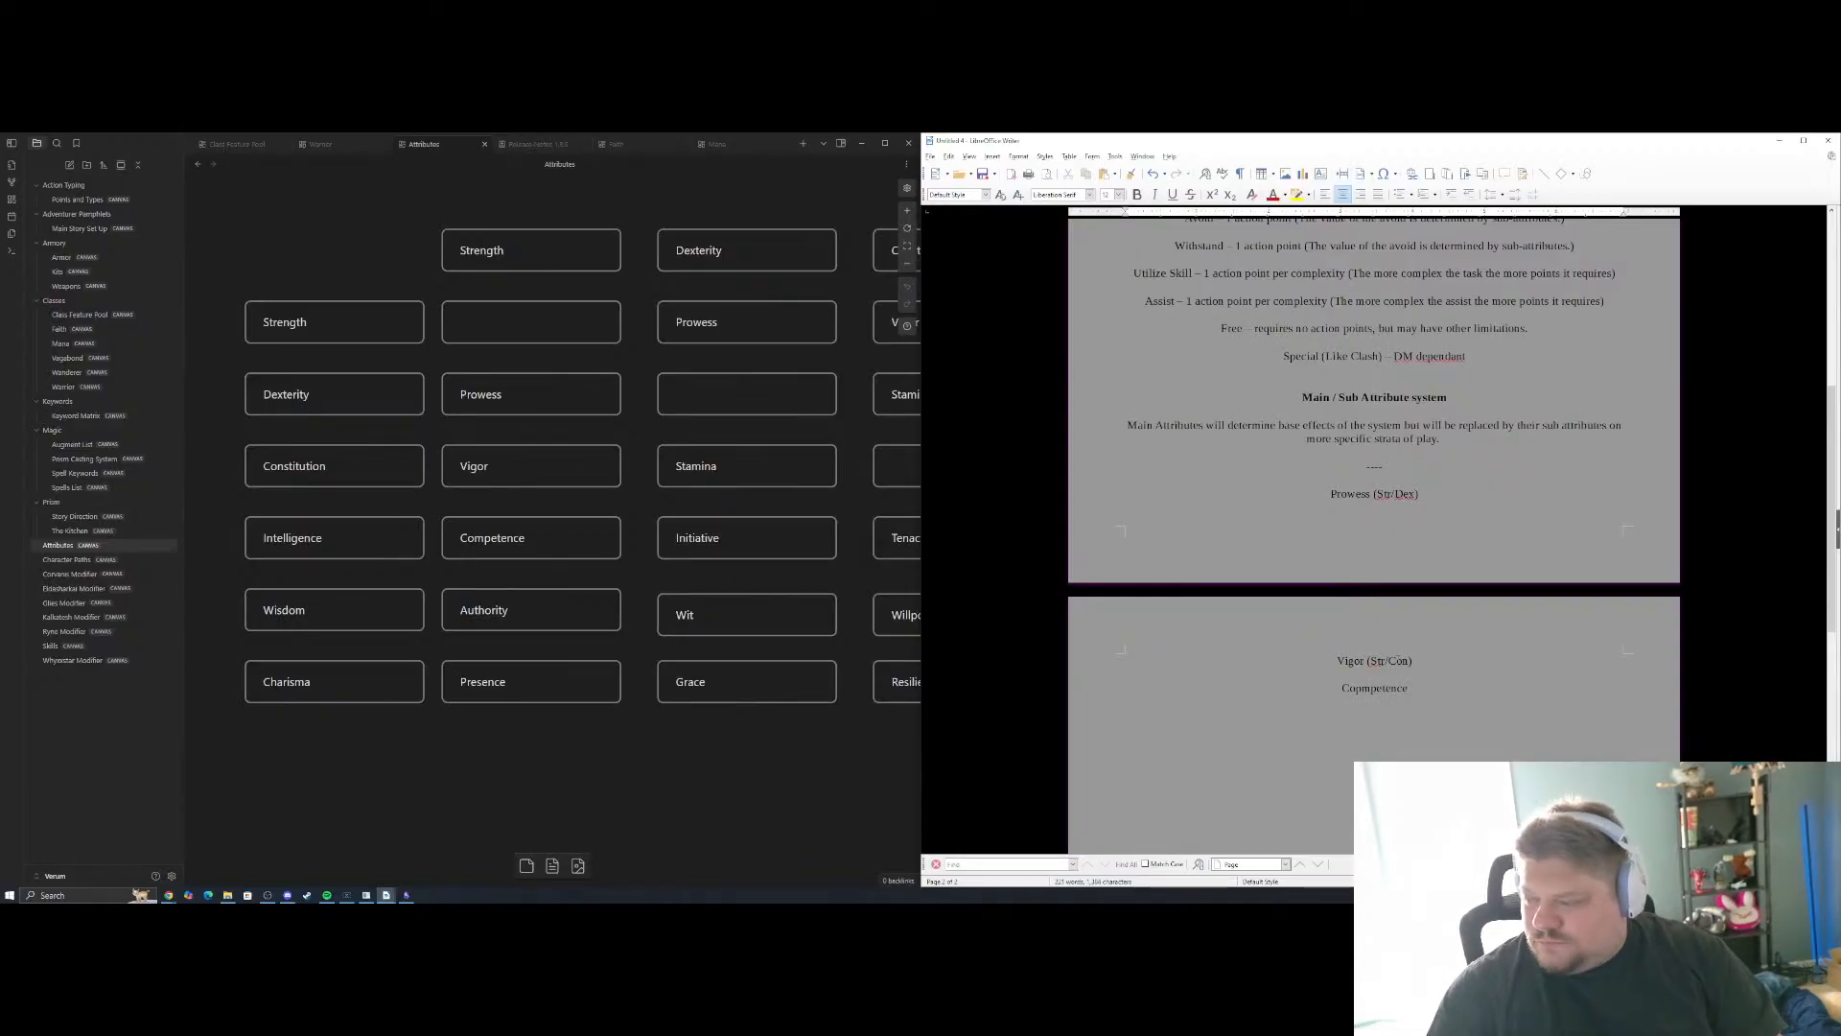
key("BackSpace")
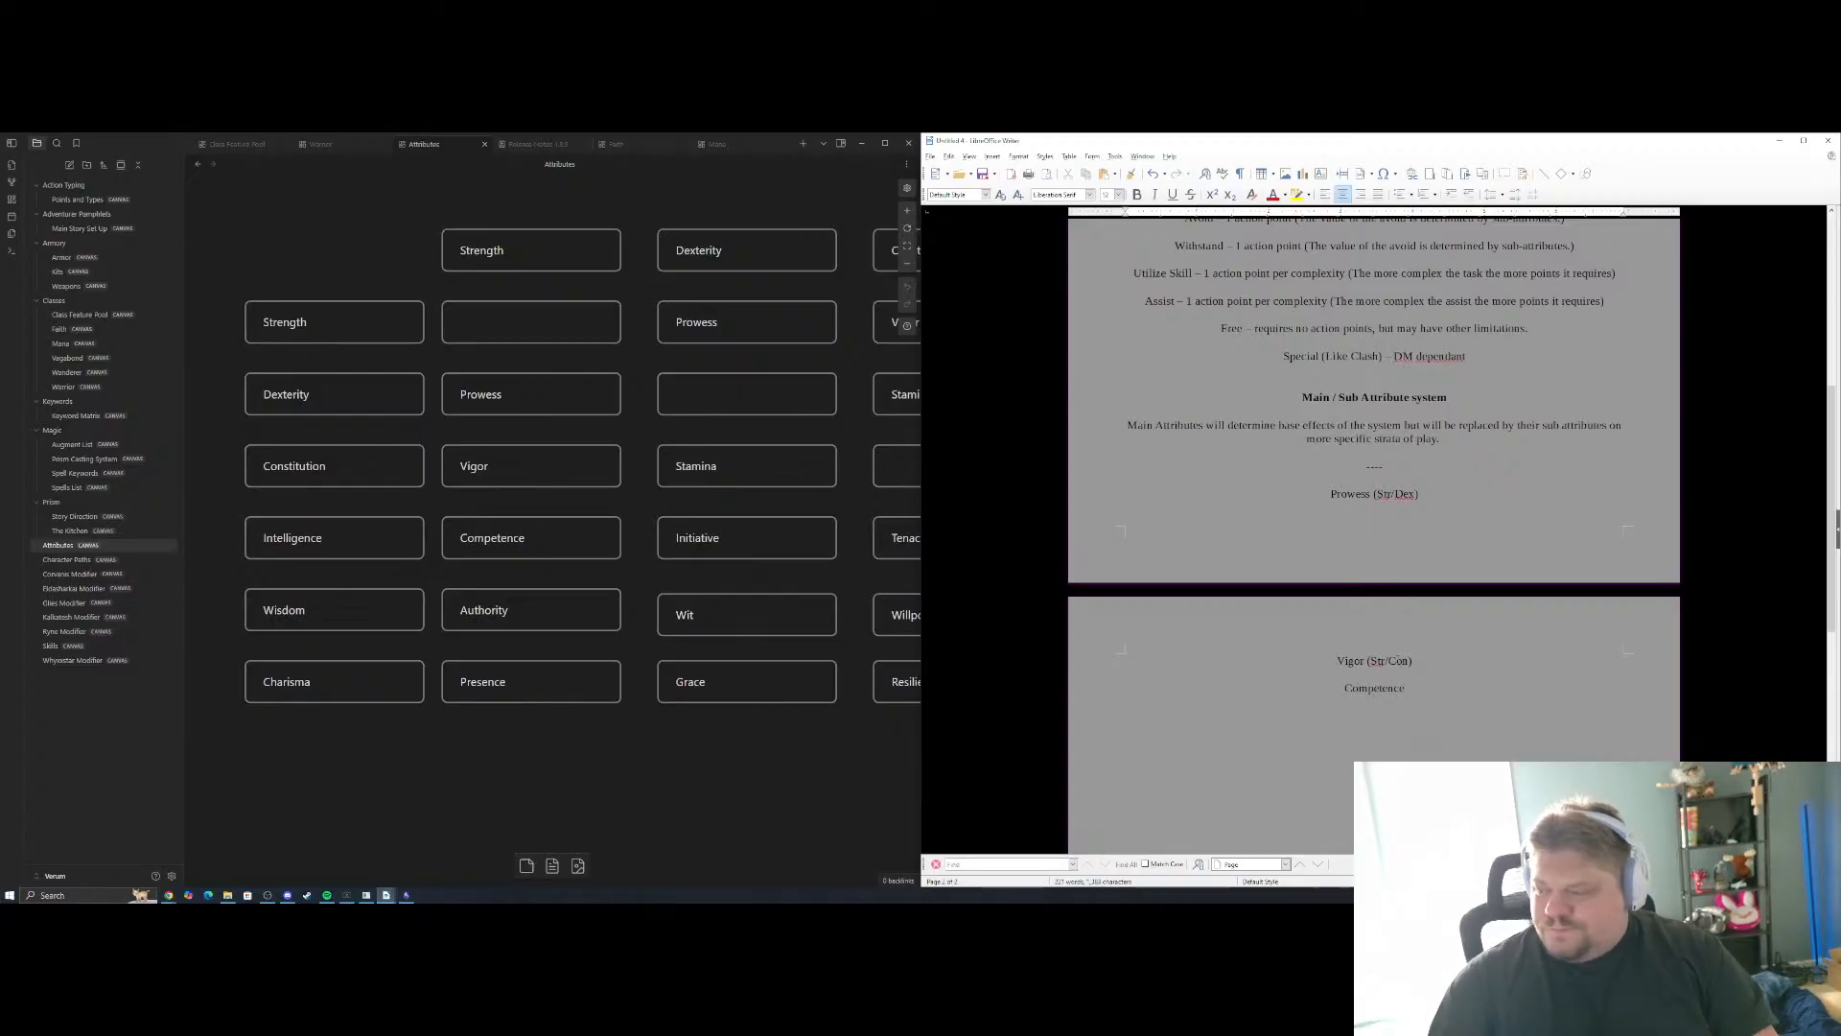
type("(Str")
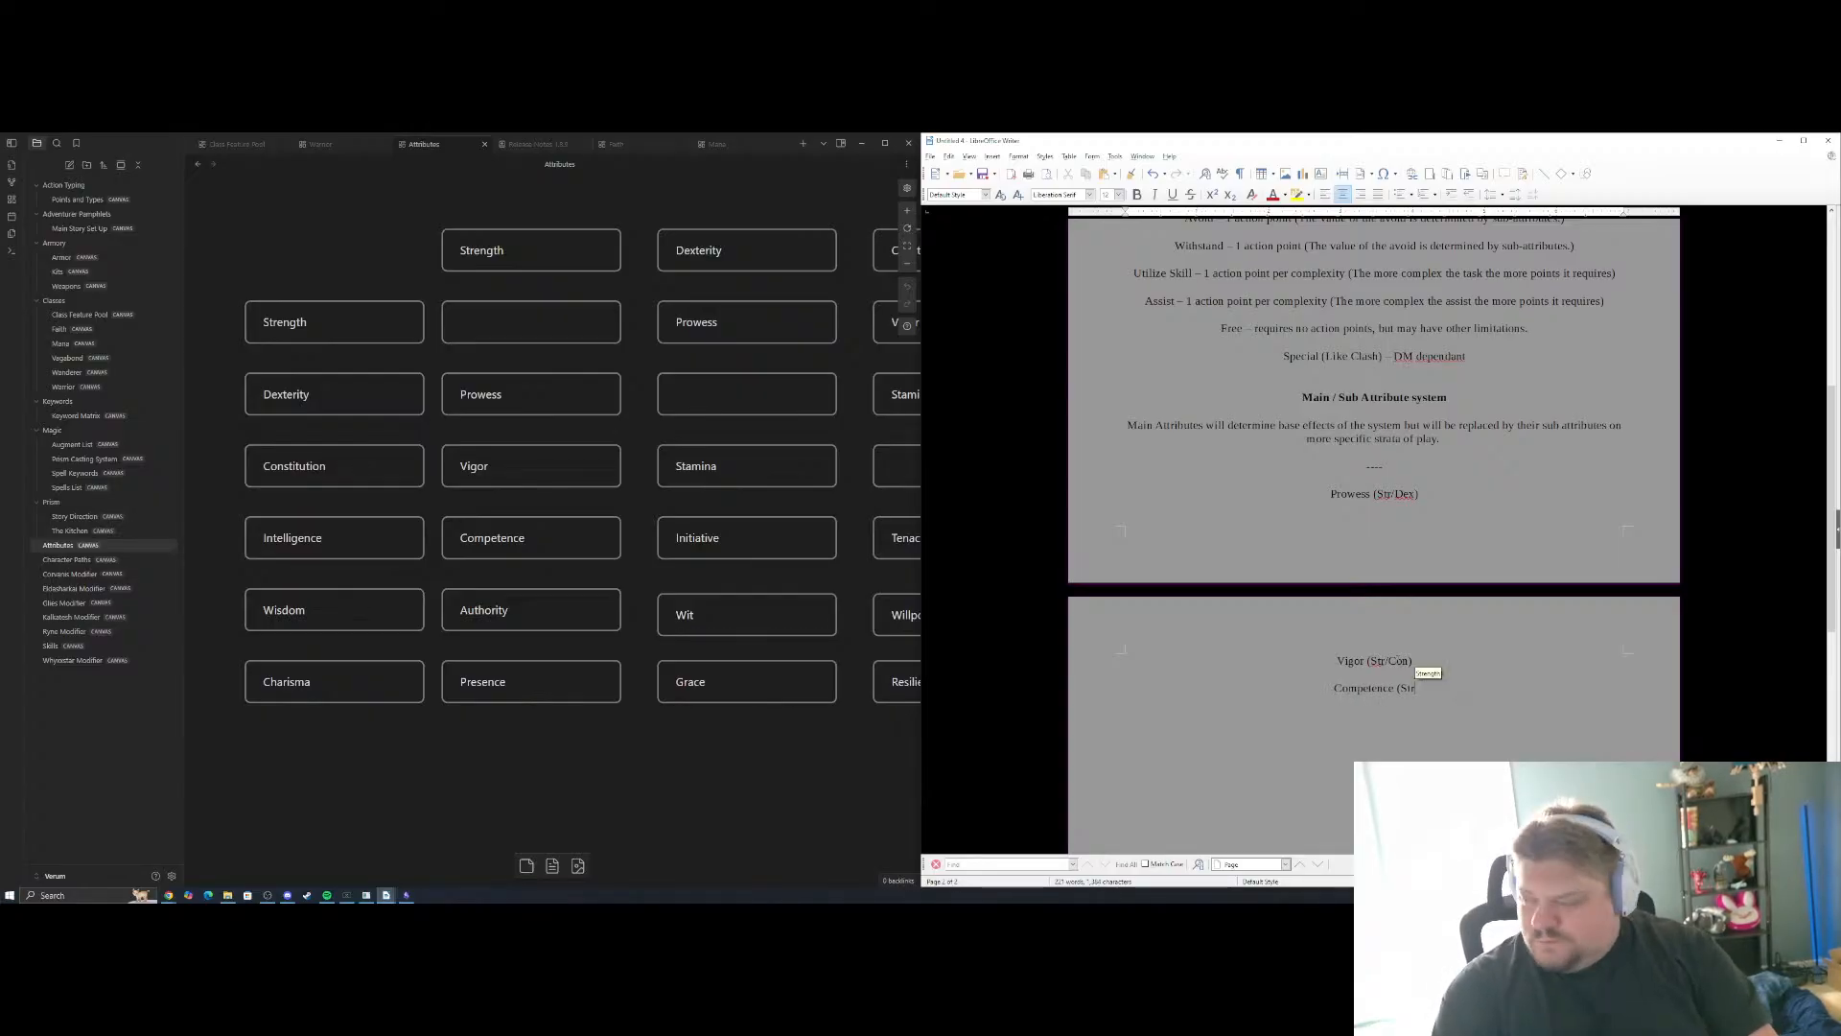
type("/")
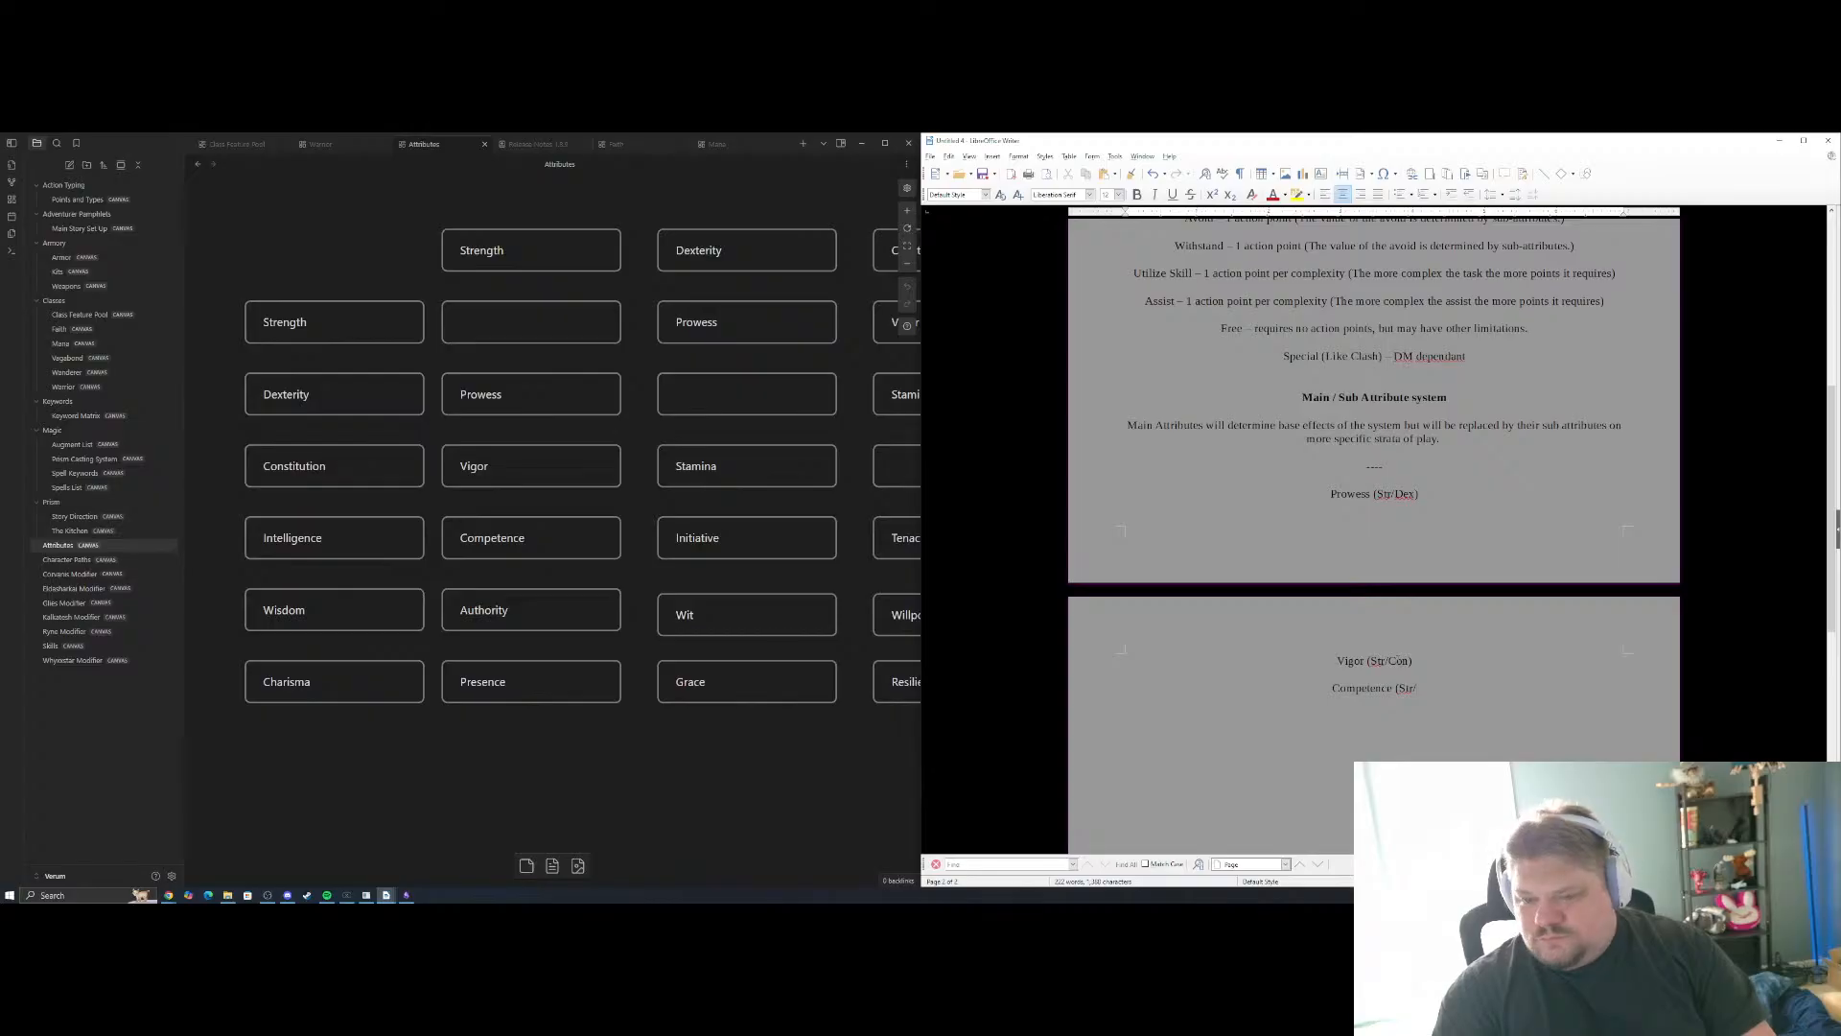
type("I")
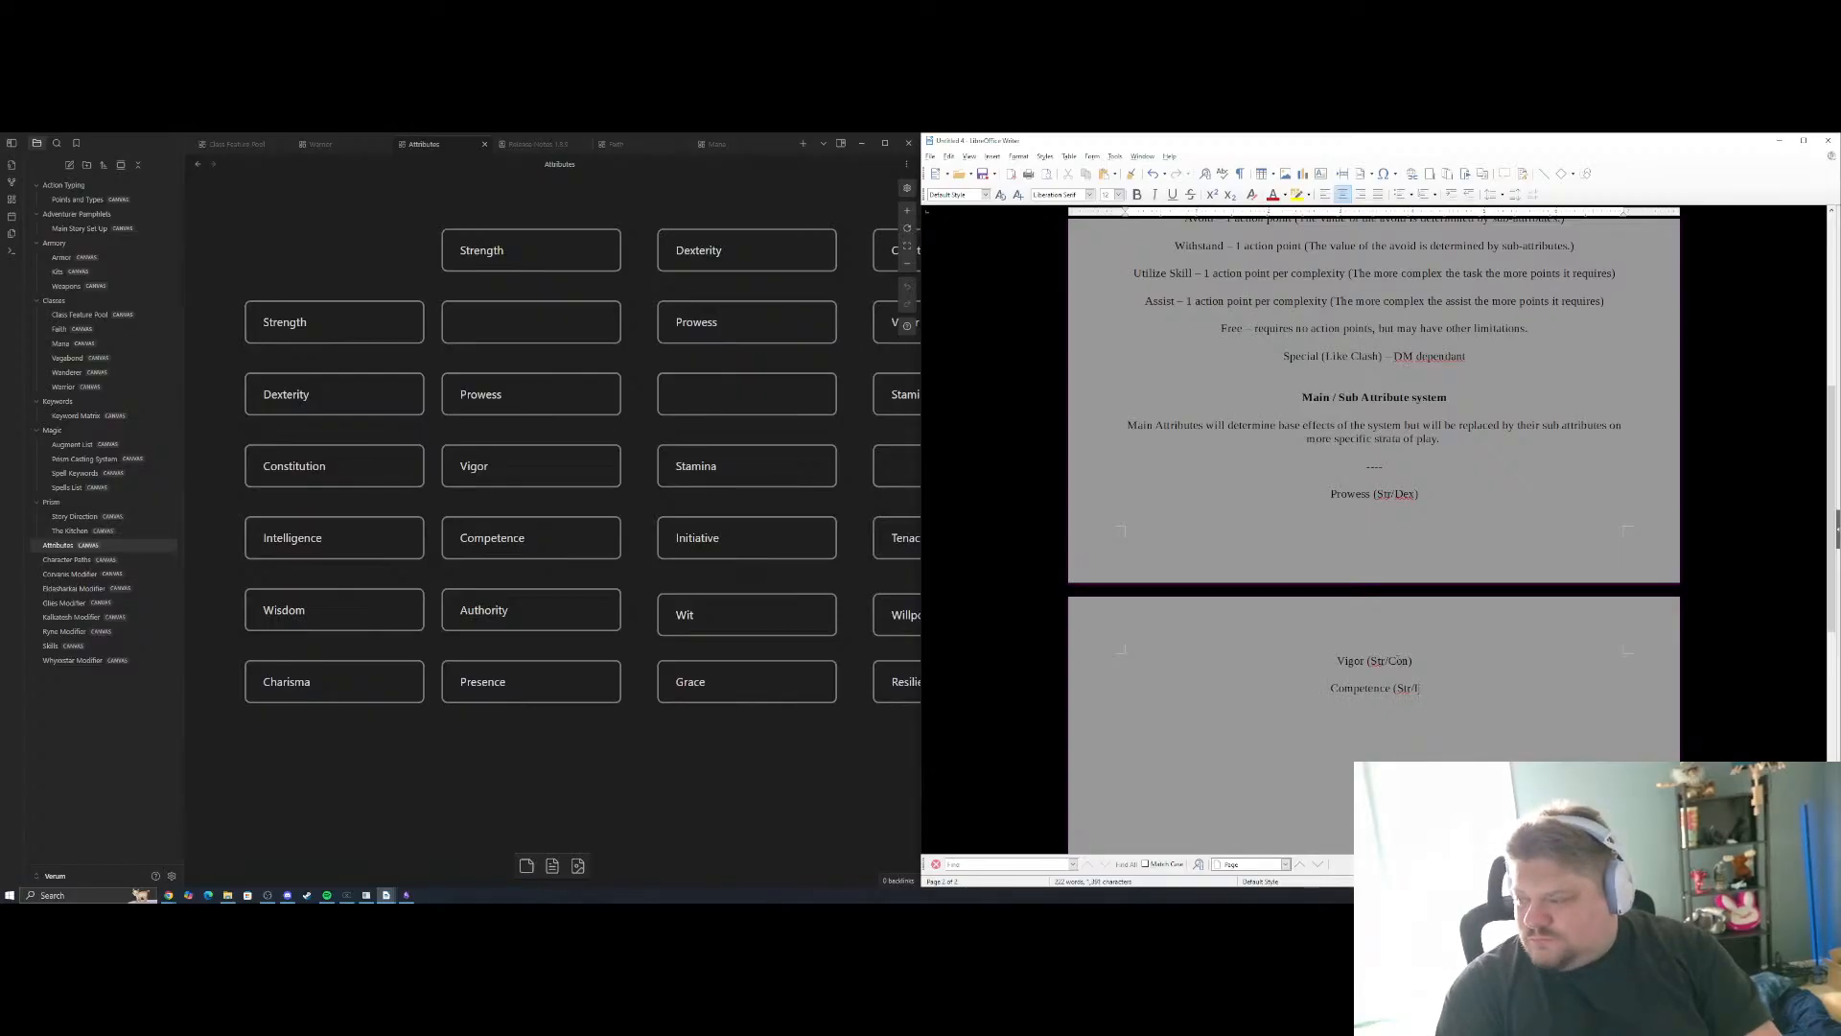
type("nt)")
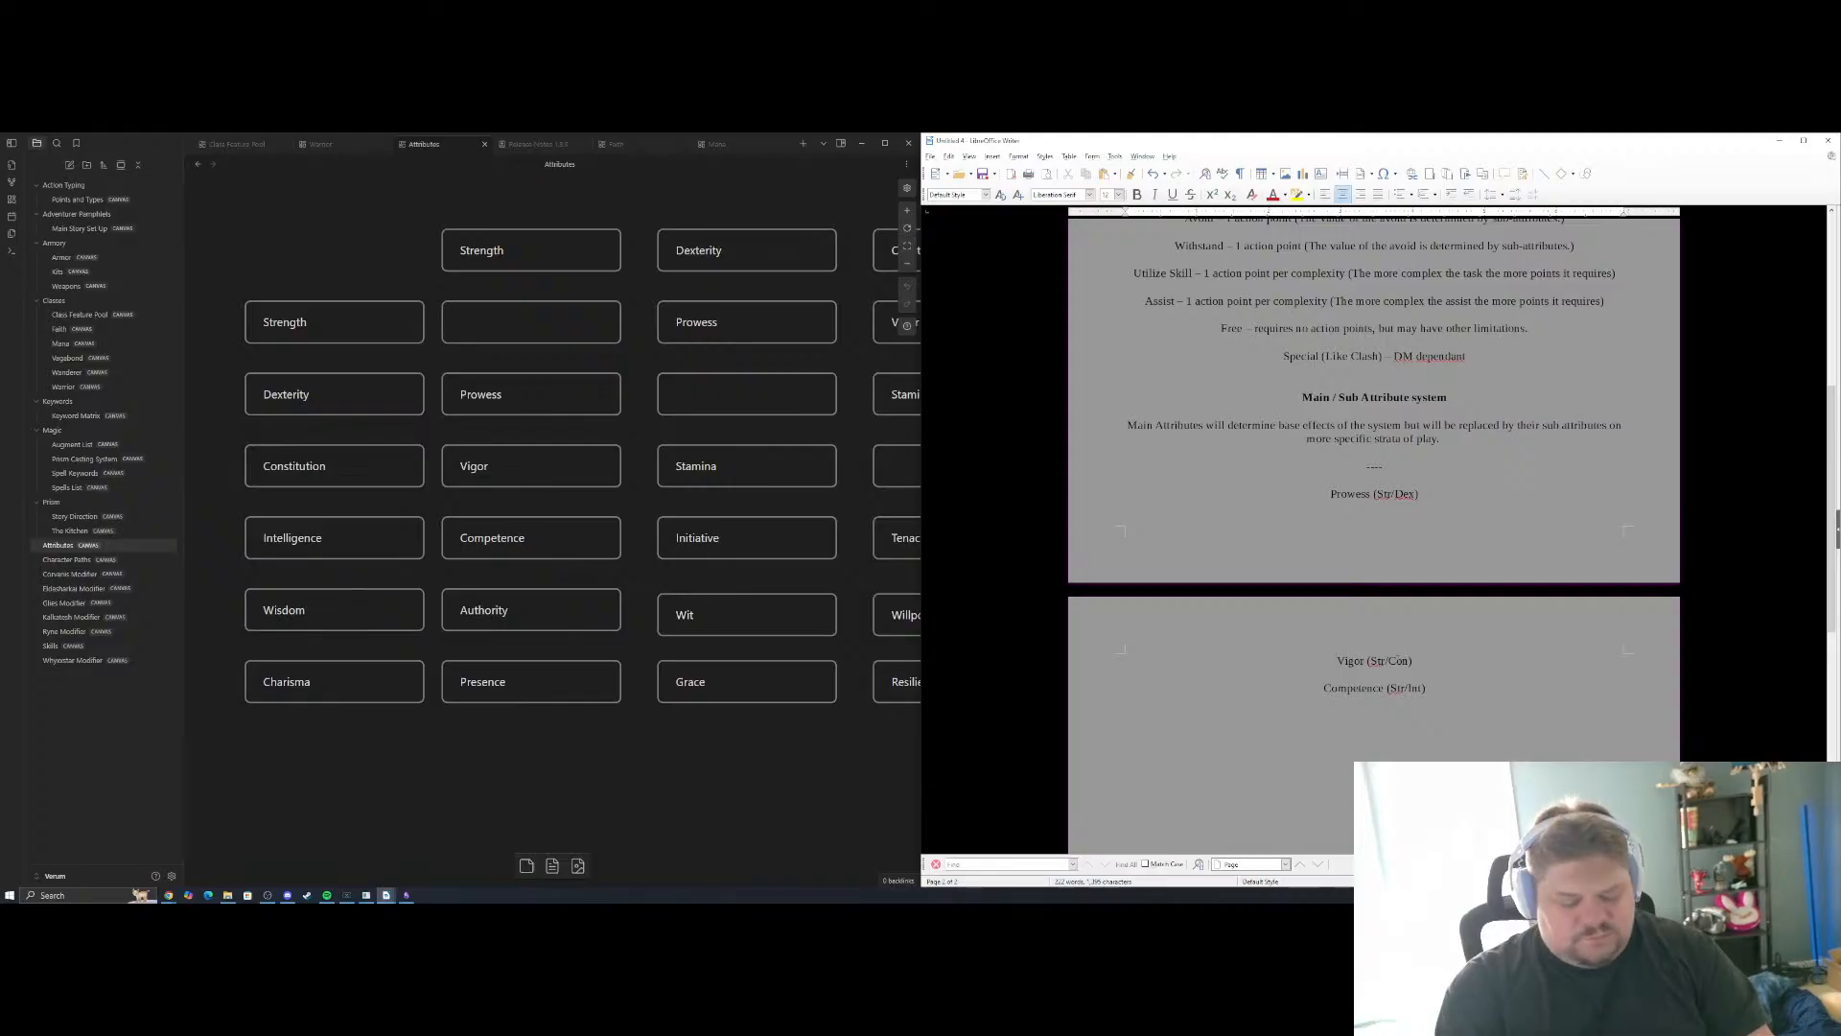
Add "Authority (Str/Wis)" on the line below Competence, following the Strength column of the attribute grid
key("Return")
type("Authority ")
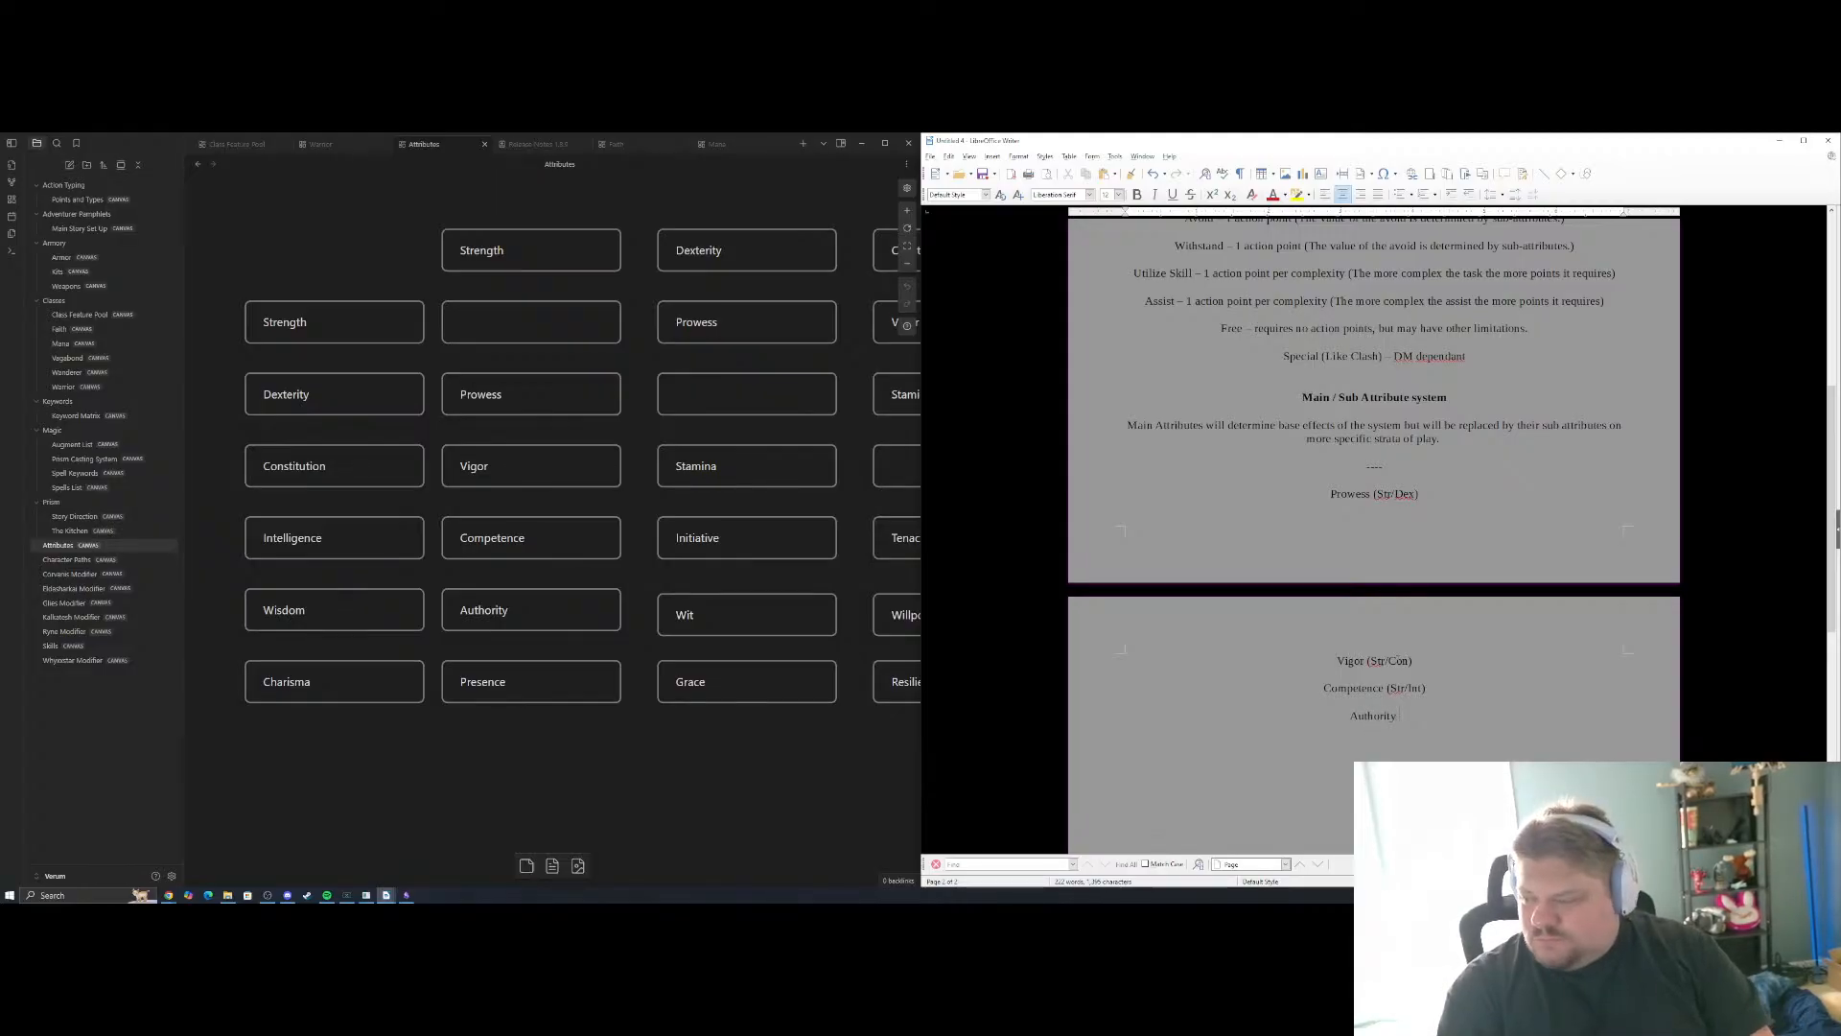
type("(Str")
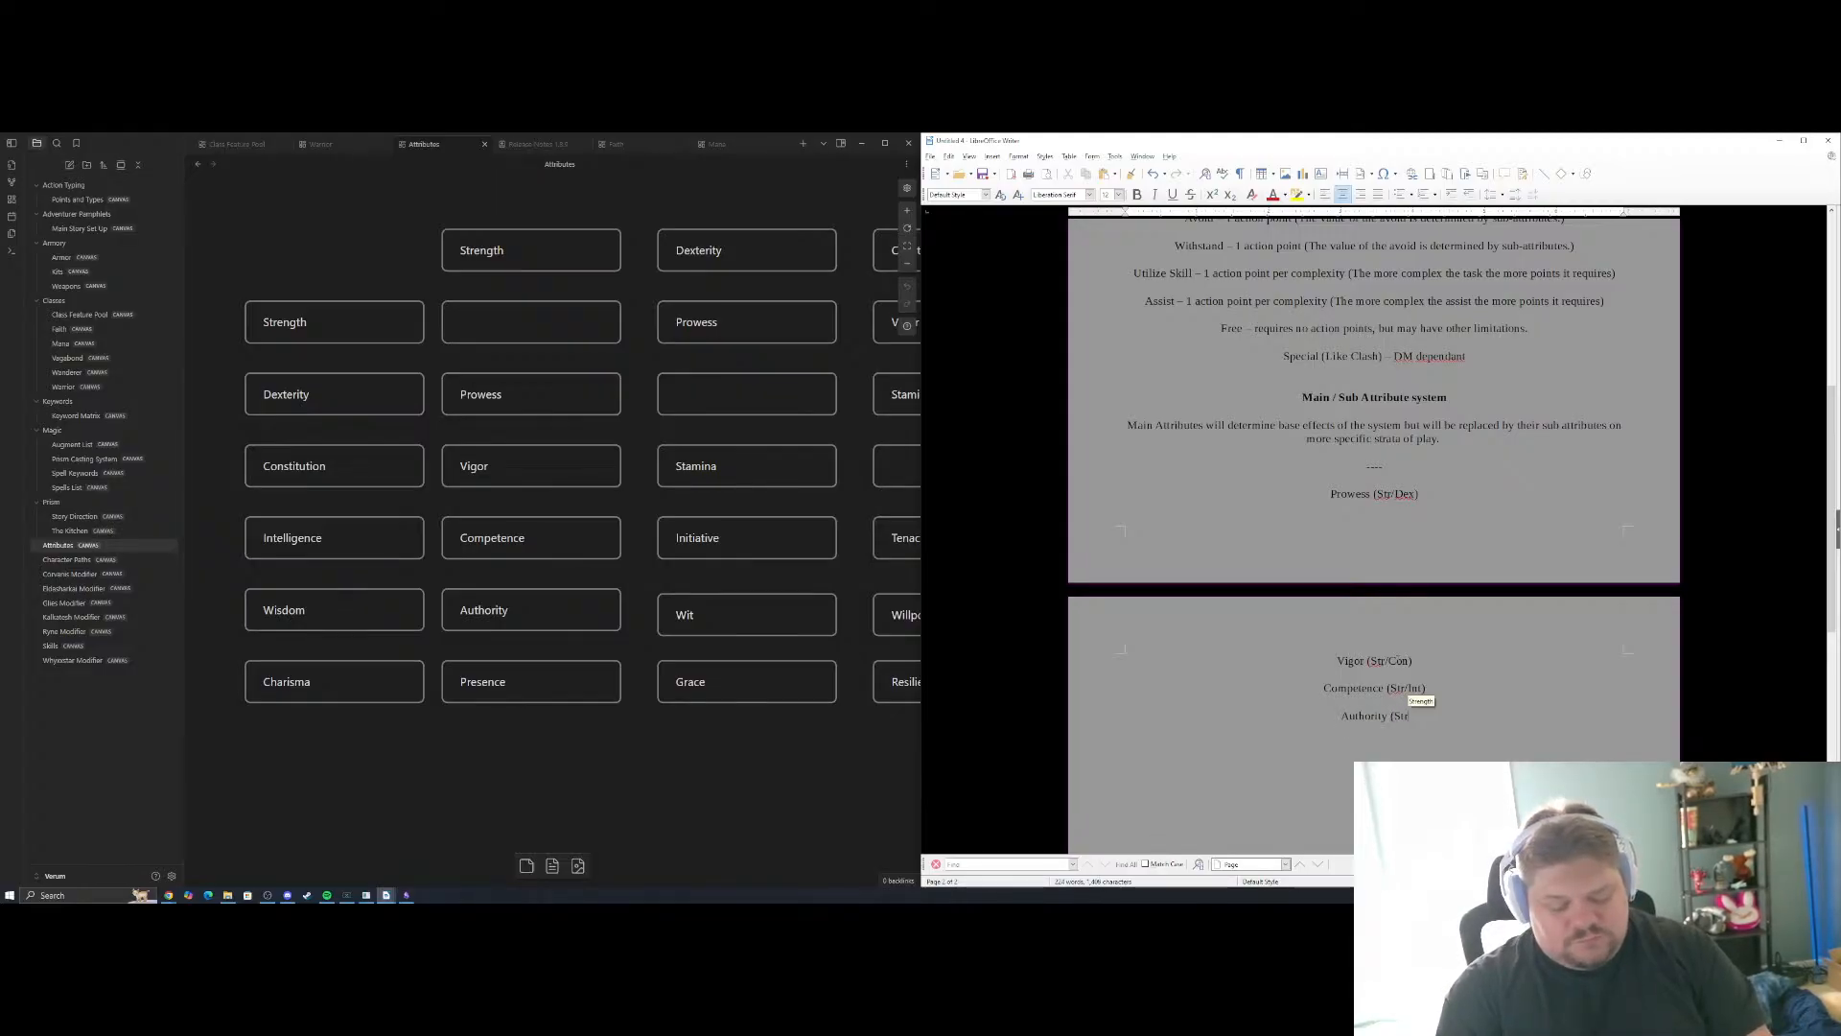
type("/Wis)")
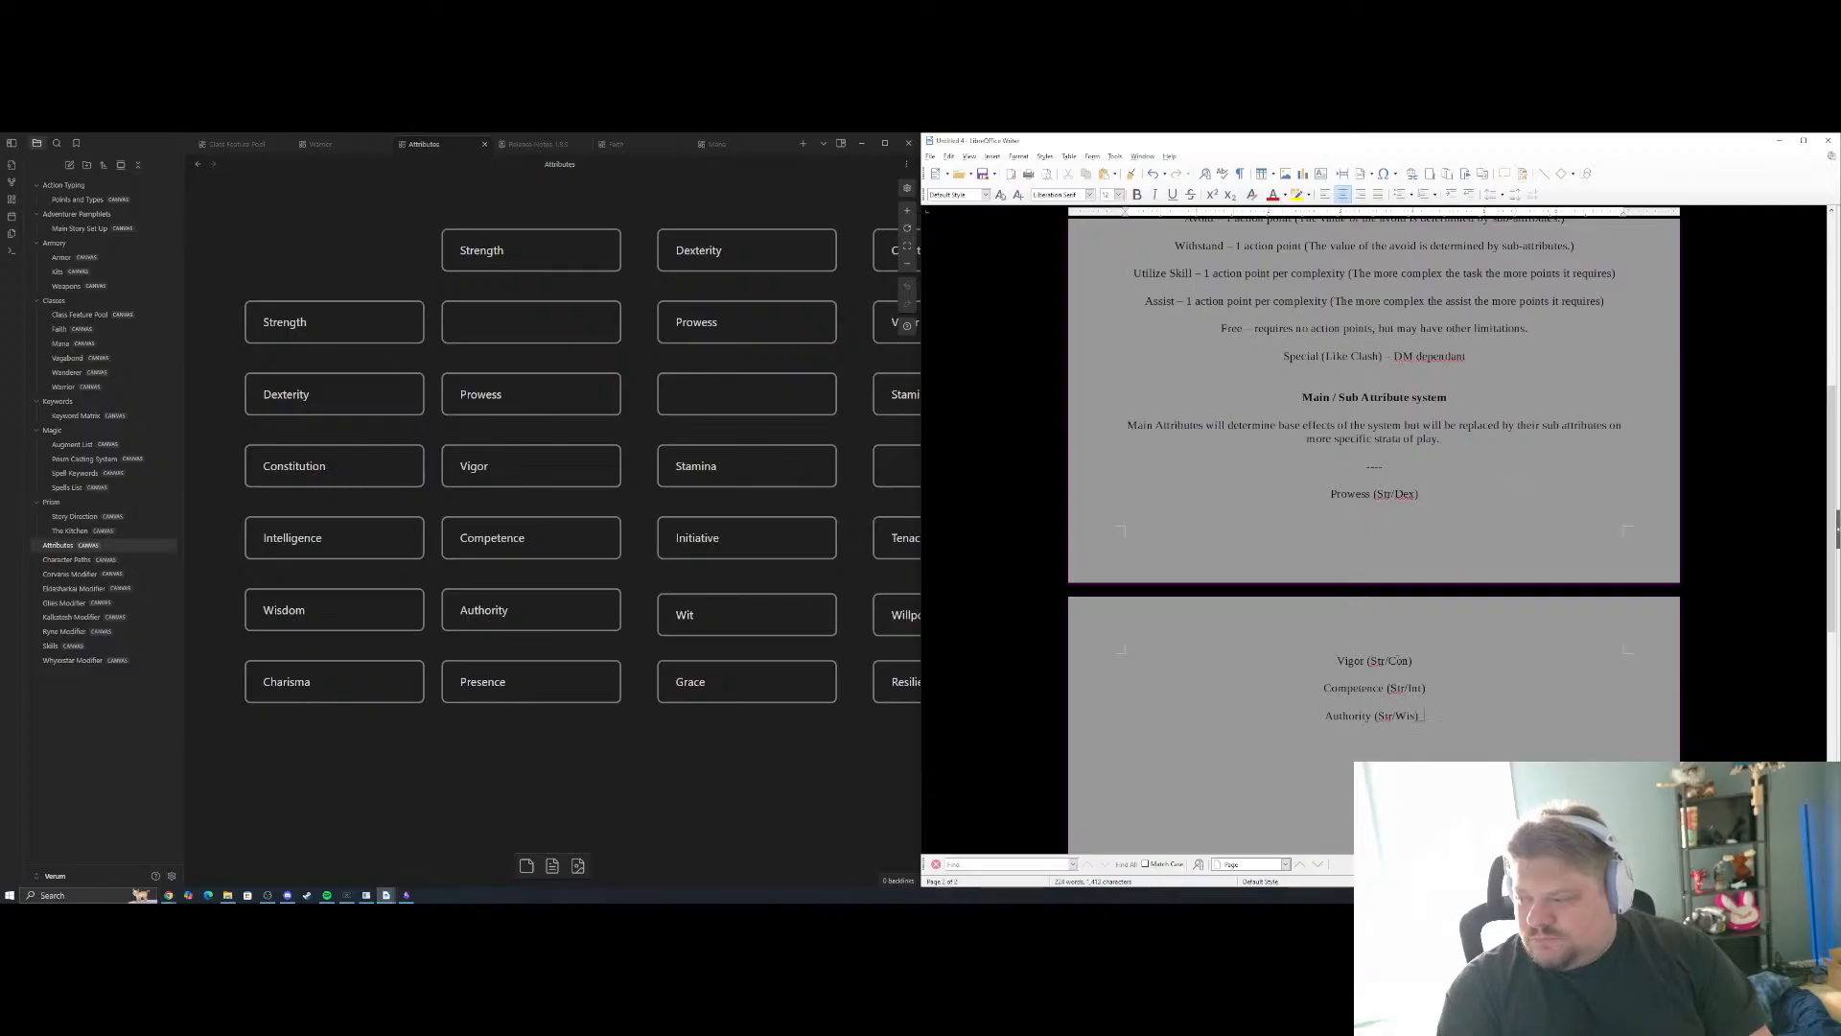
key("Return")
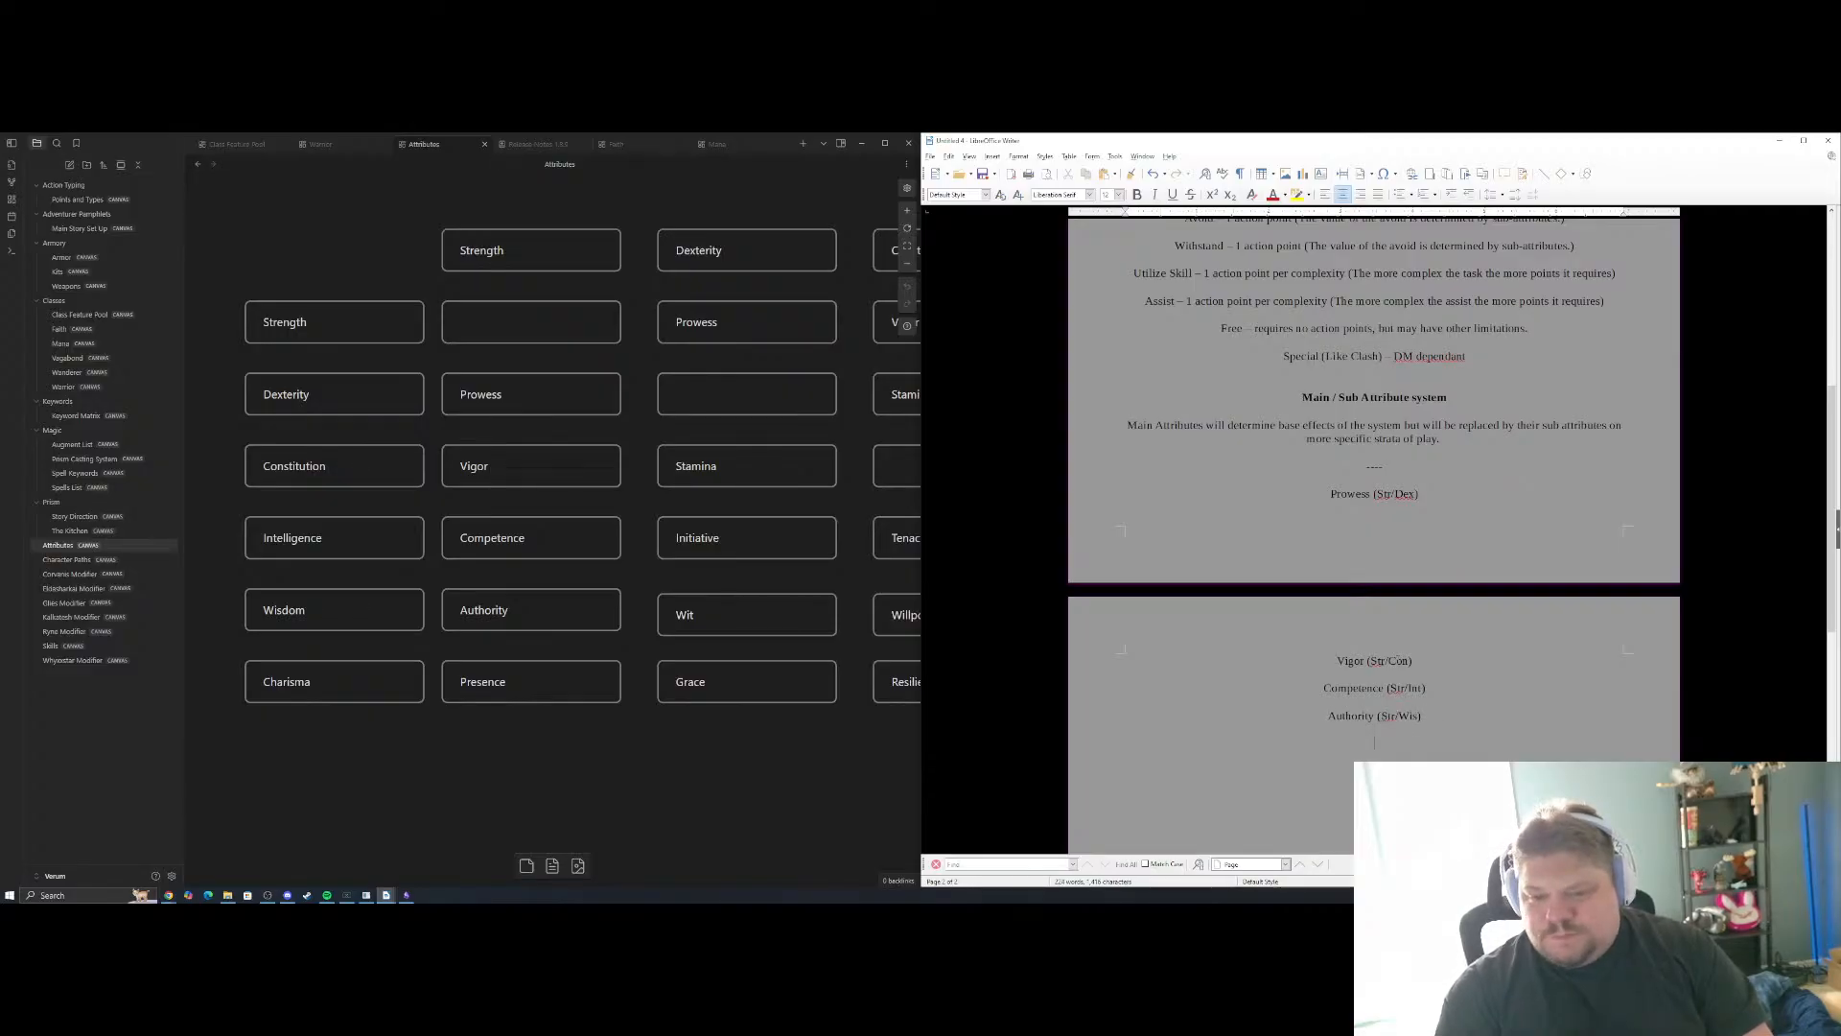
Add "Presence (Str/Cha)" below Authority as the last sub-attribute of the grid's Strength column
type("C")
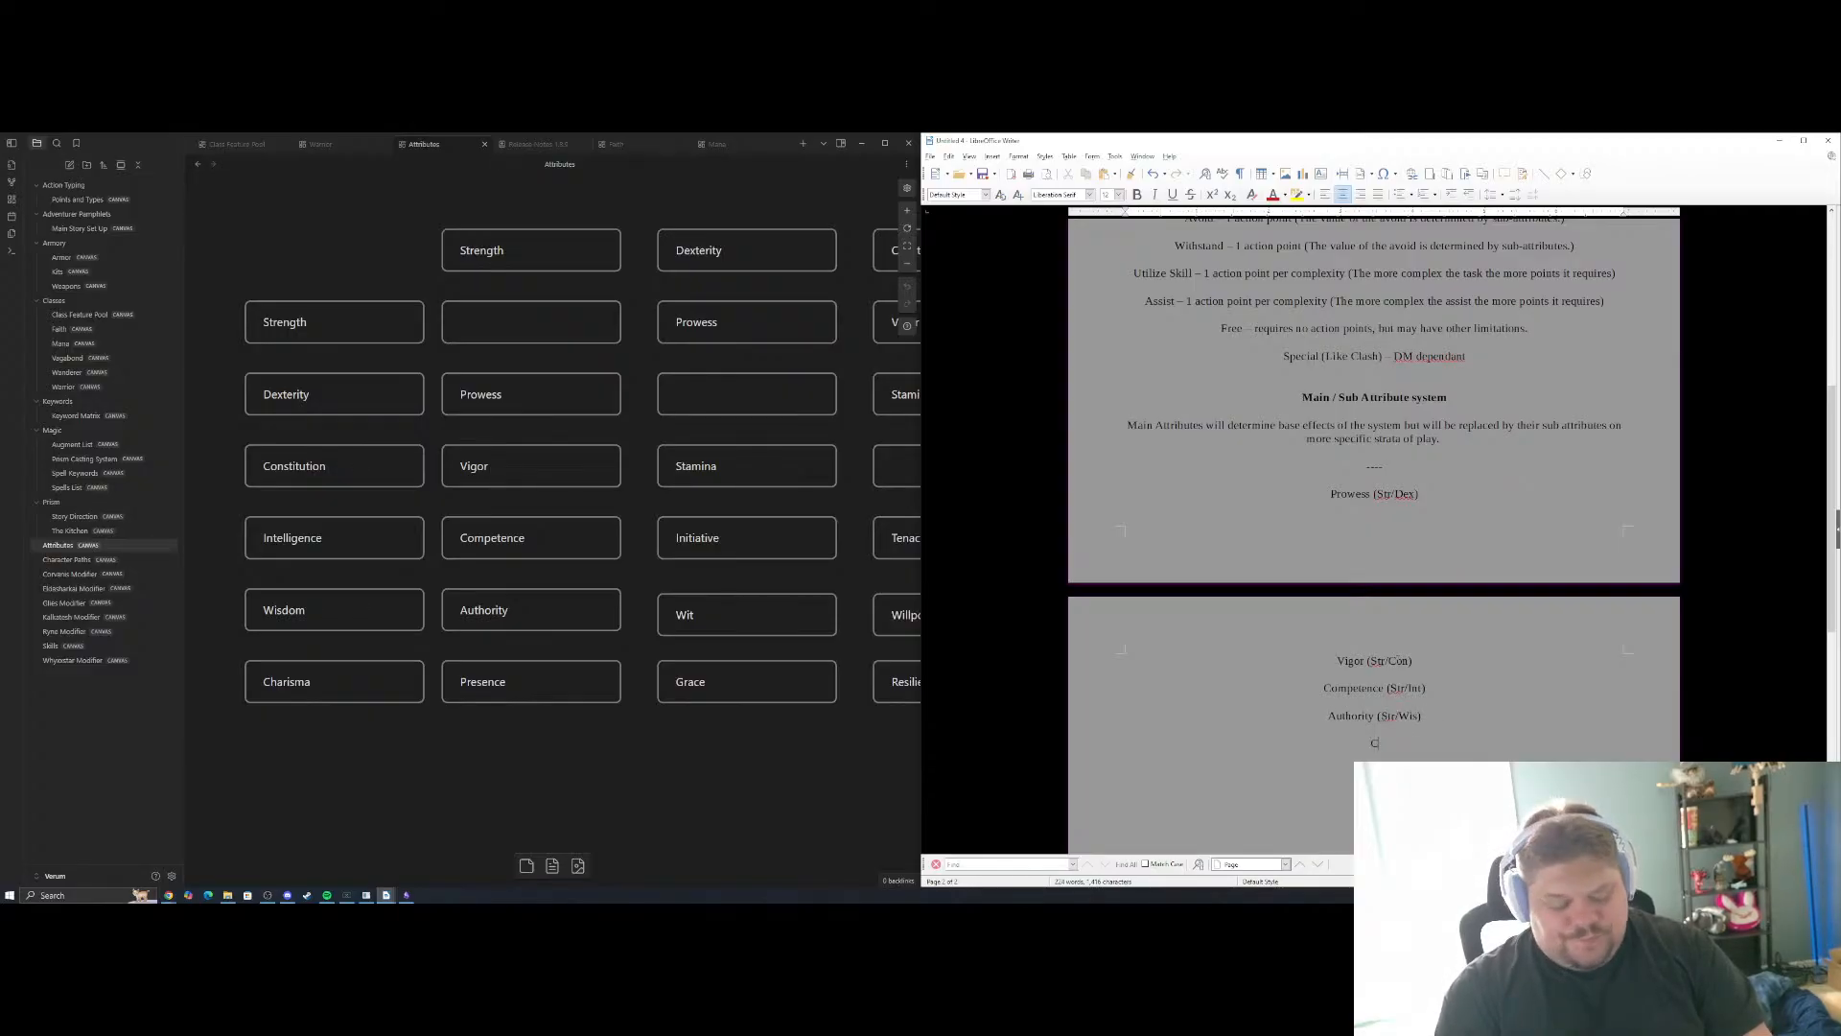
type("harisma")
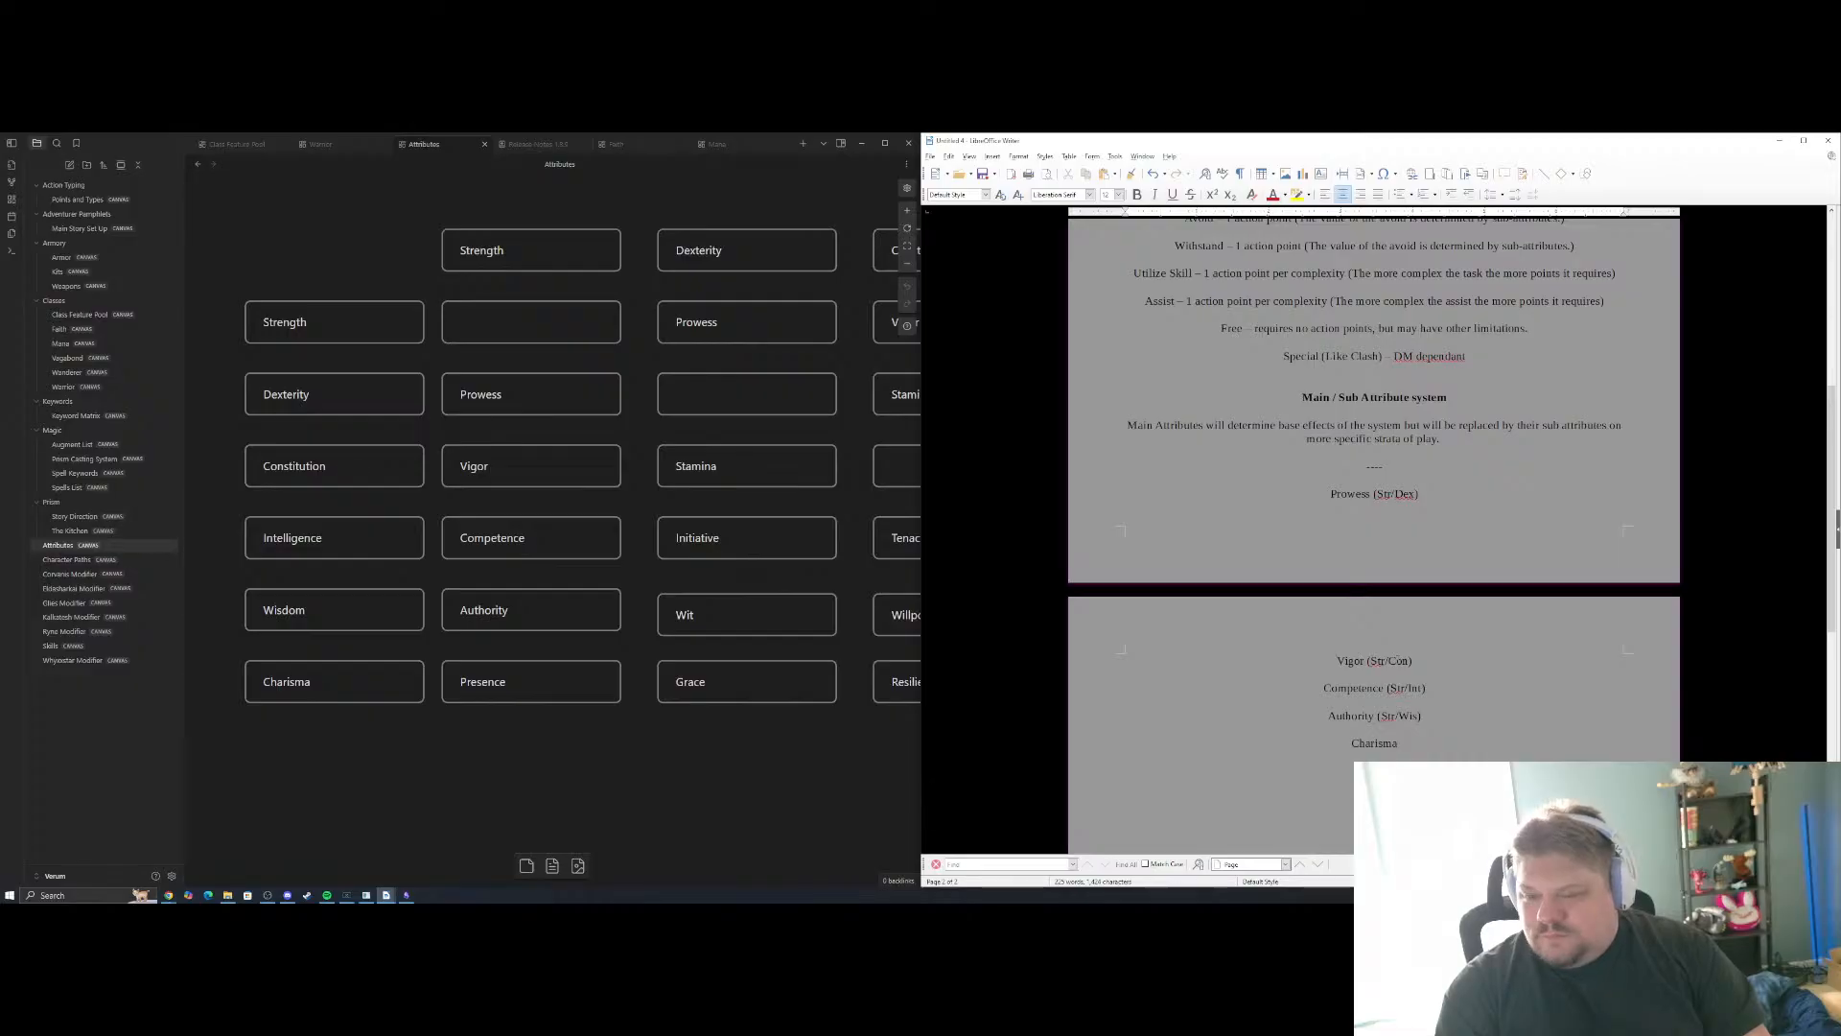
key("BackSpace")
key("BackSpace")
key("BackSpace")
key("BackSpace")
key("BackSpace")
key("BackSpace")
key("BackSpace")
type("Pre")
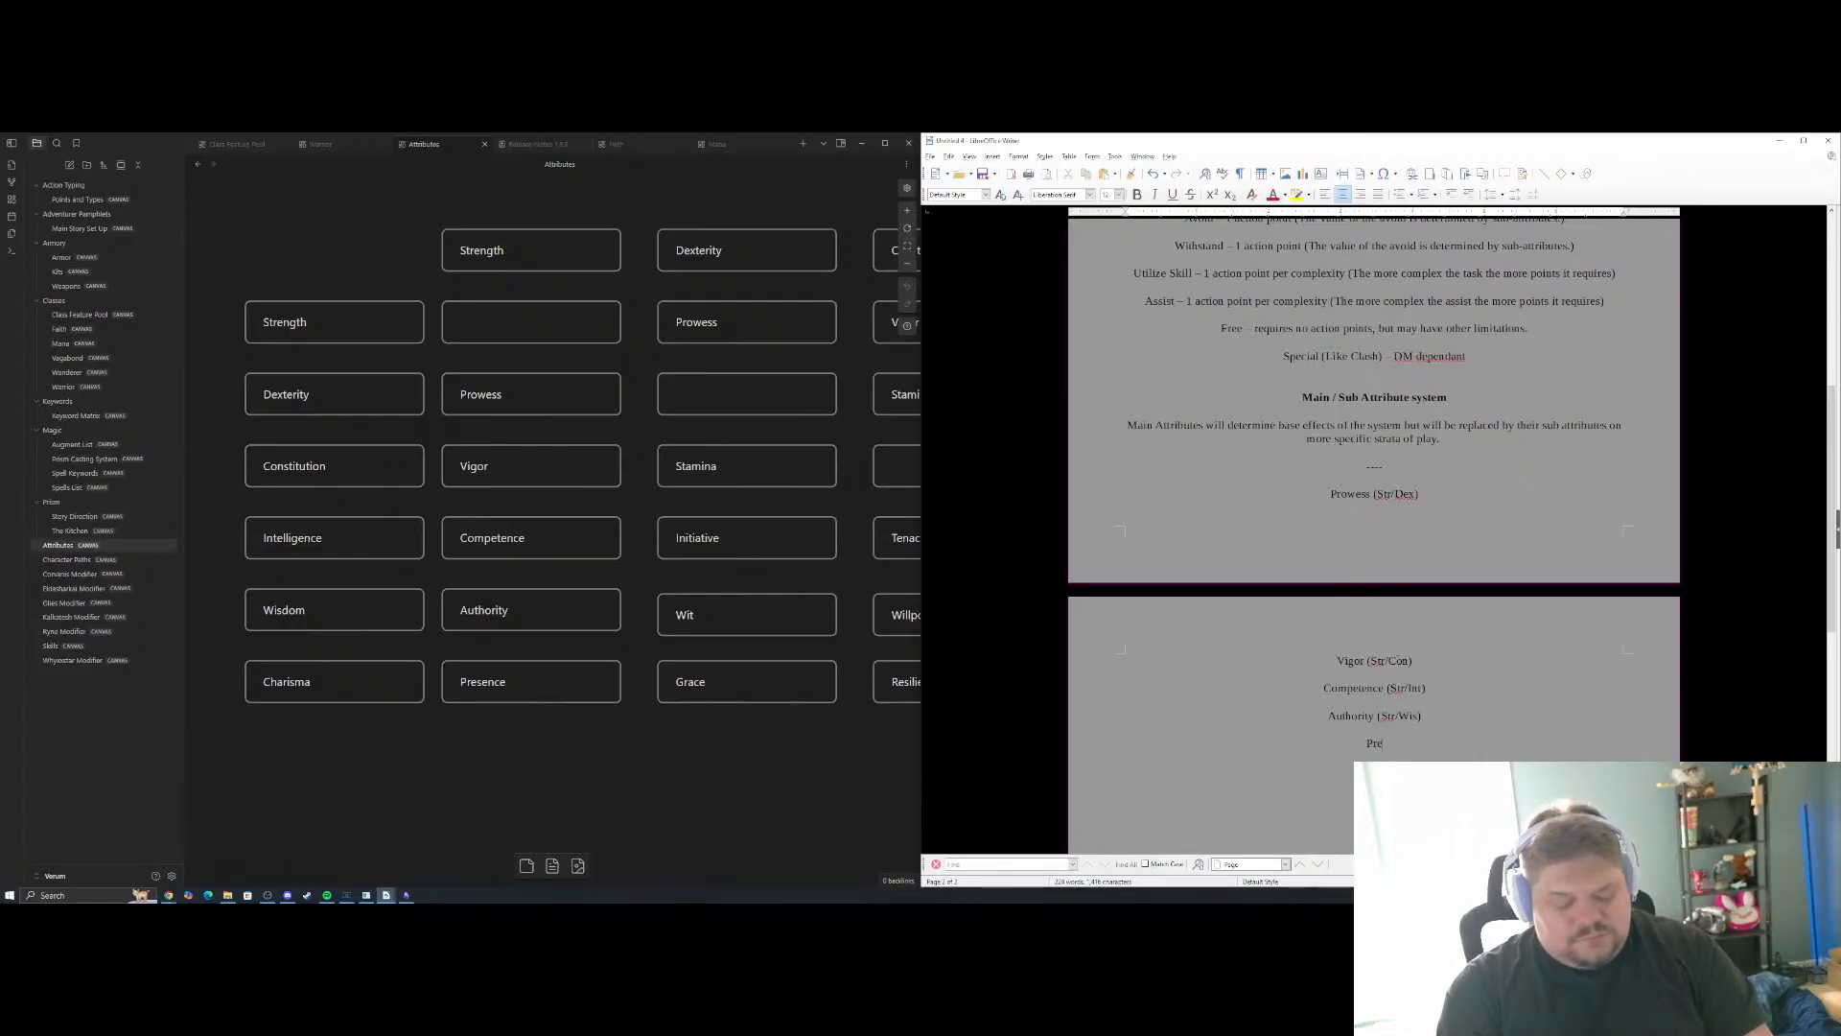
type("sence (")
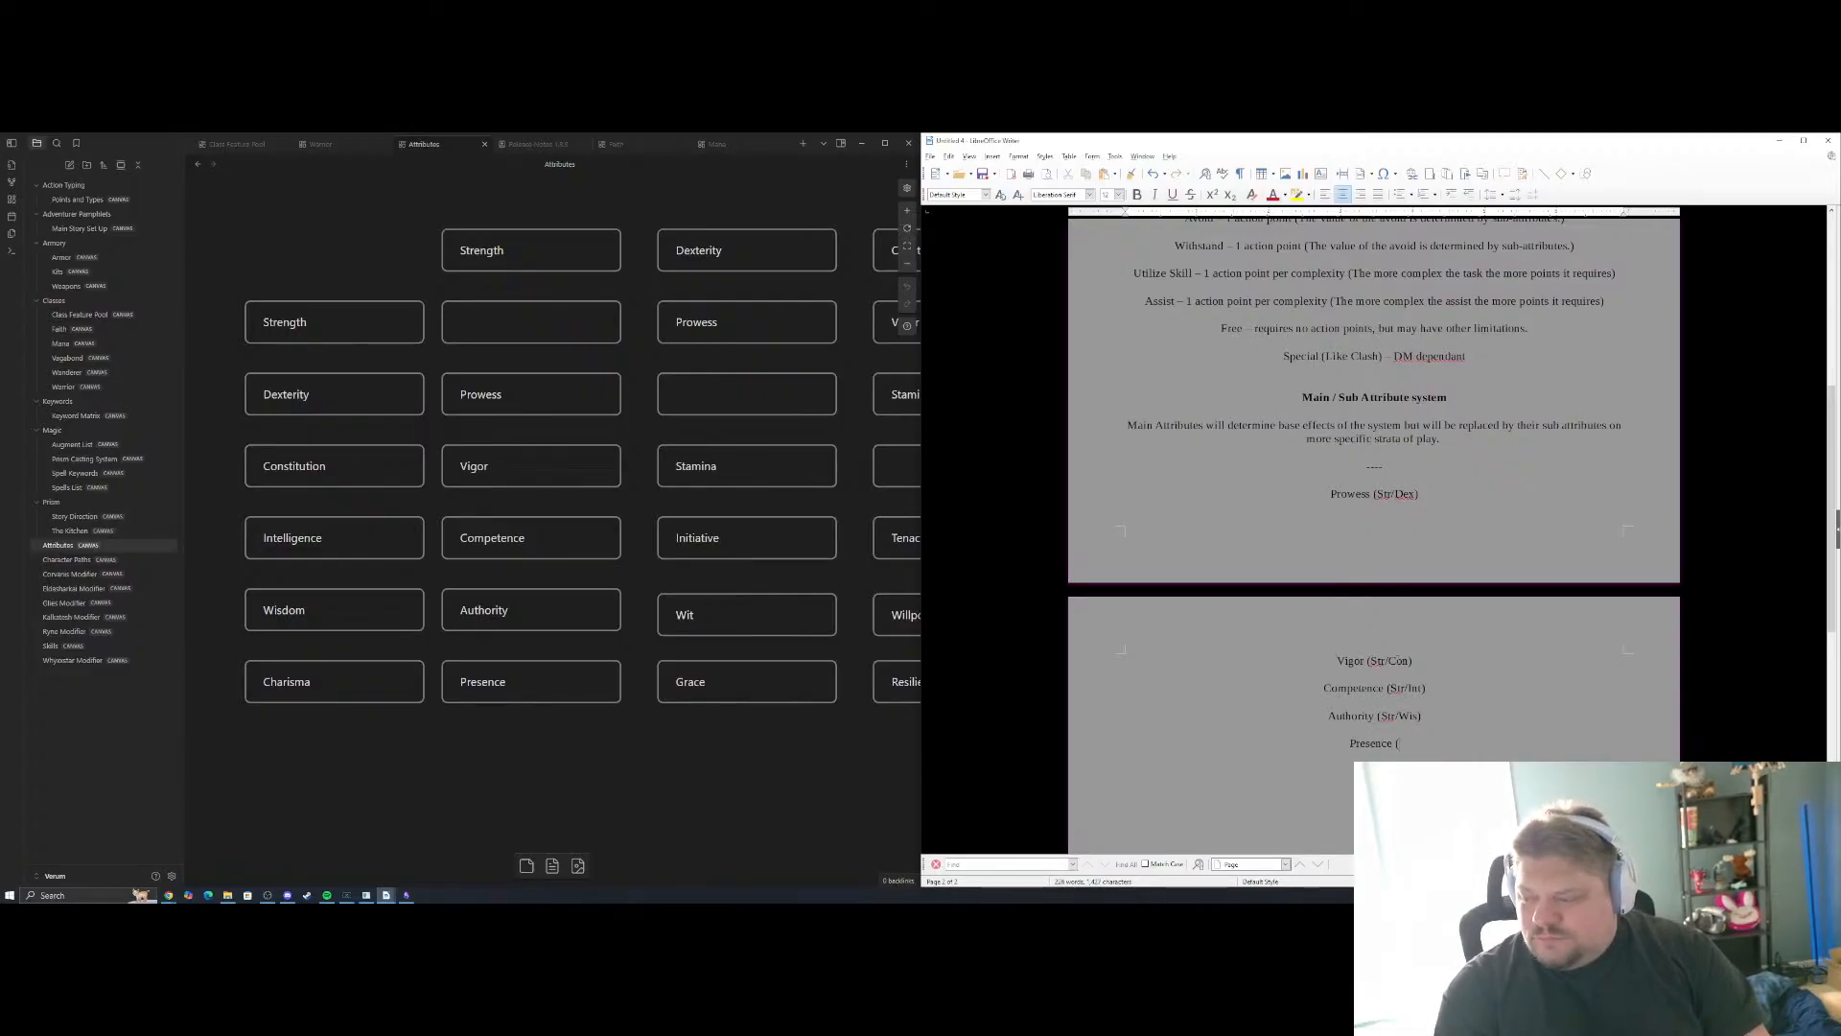
type("Str/")
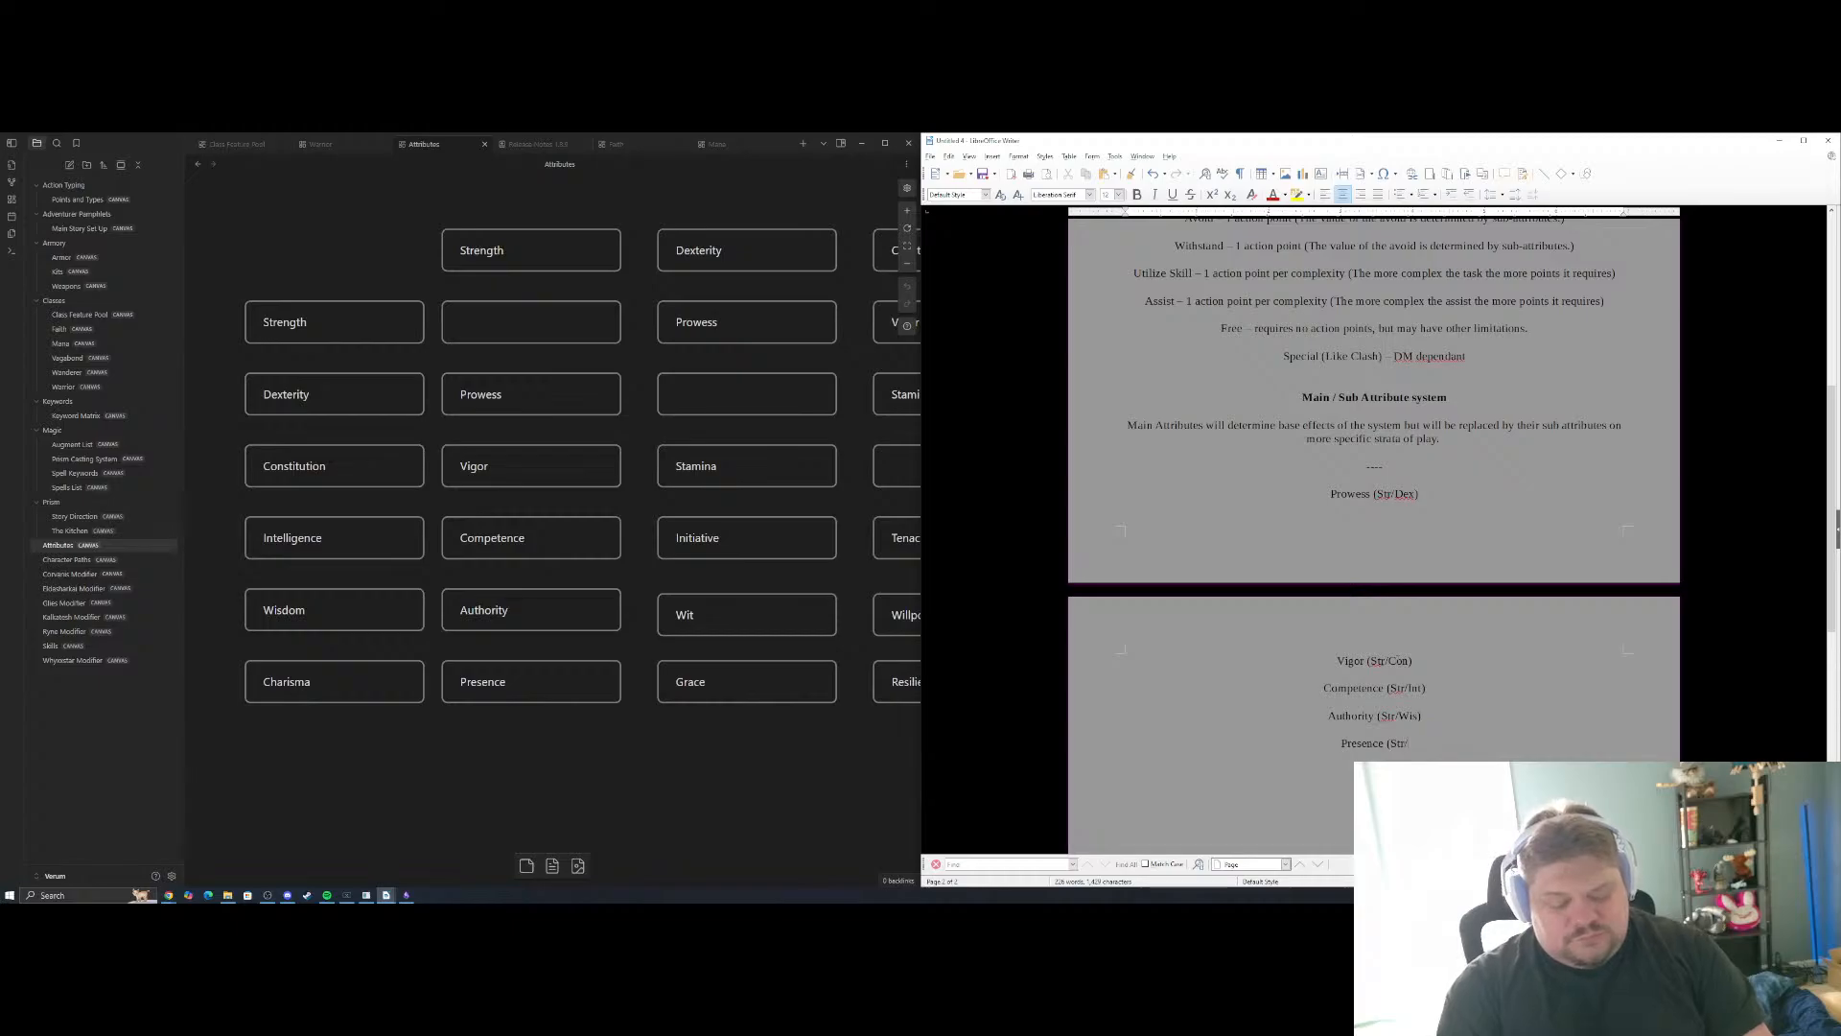
type("Cha)")
key("Return")
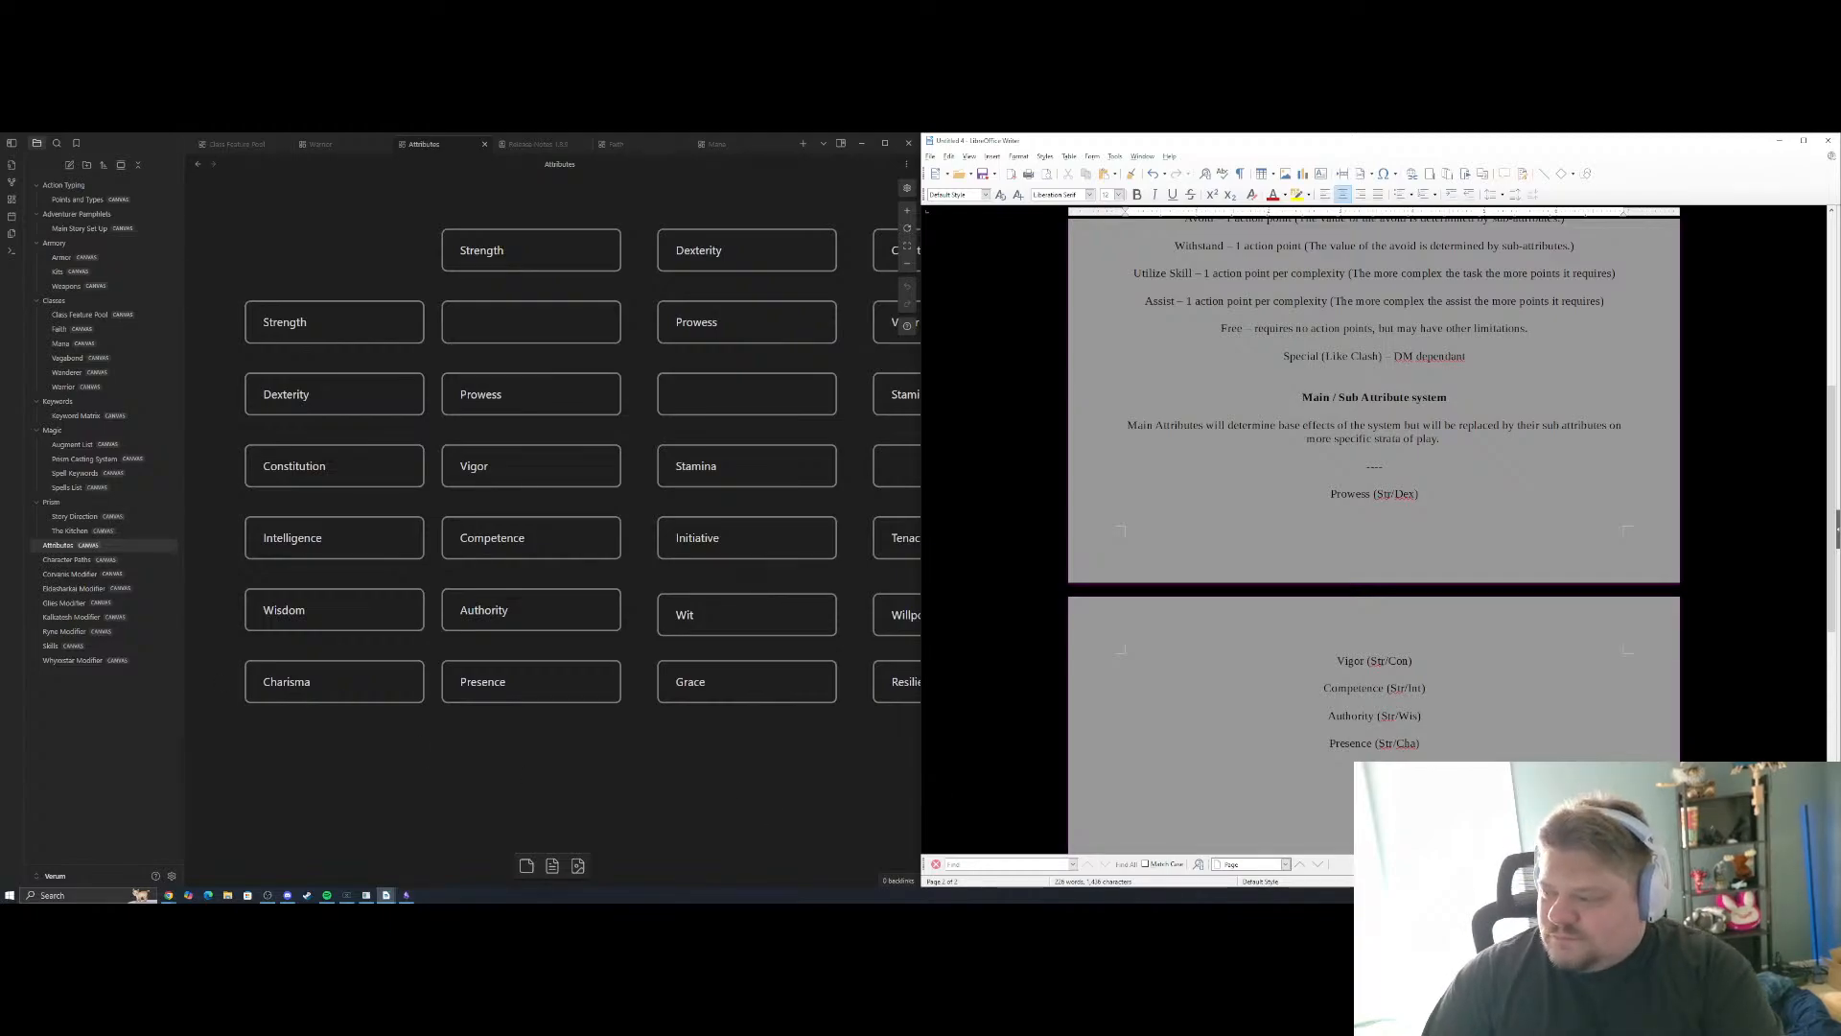
Examine the Dexterity and Constitution columns and the sub-attribute description cards on the Attributes canvas, and return to the grid
left_click_drag(845, 744, 765, 761)
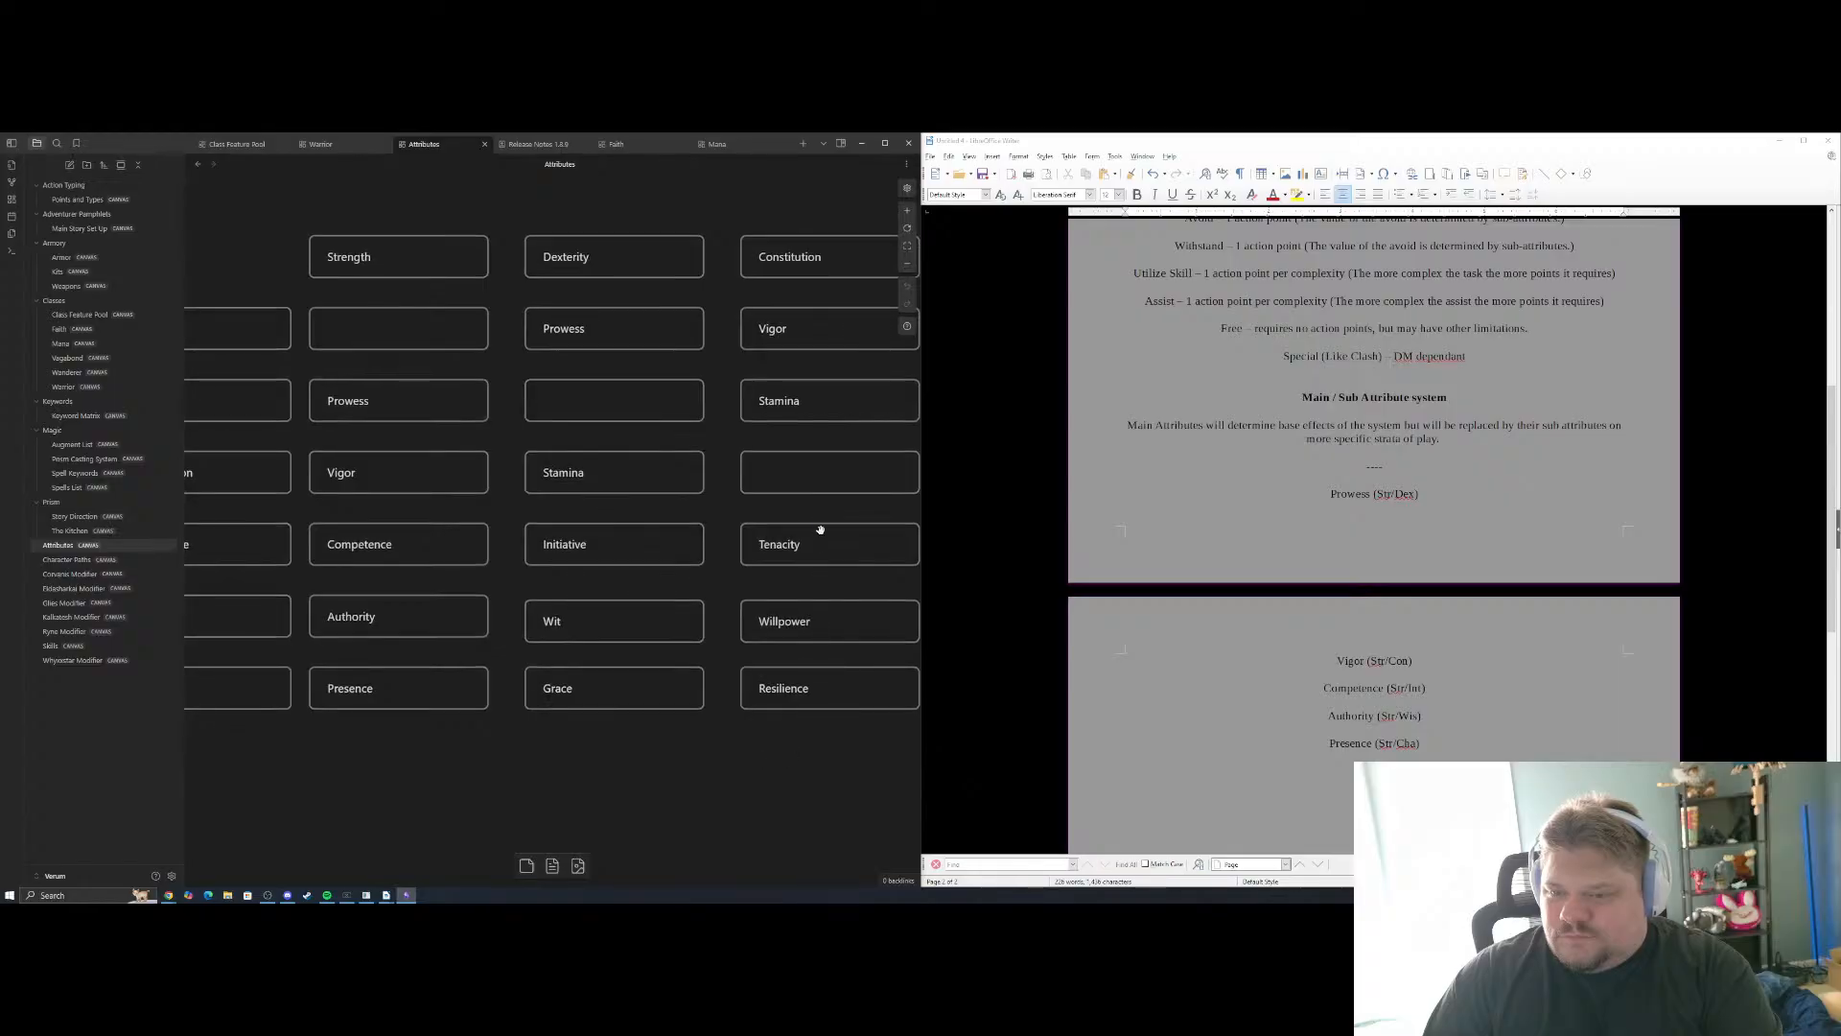
mouse_move(793, 508)
left_mouse_down()
mouse_move(748, 488)
mouse_move(470, 510)
mouse_move(746, 508)
mouse_move(723, 510)
mouse_move(763, 489)
left_mouse_up()
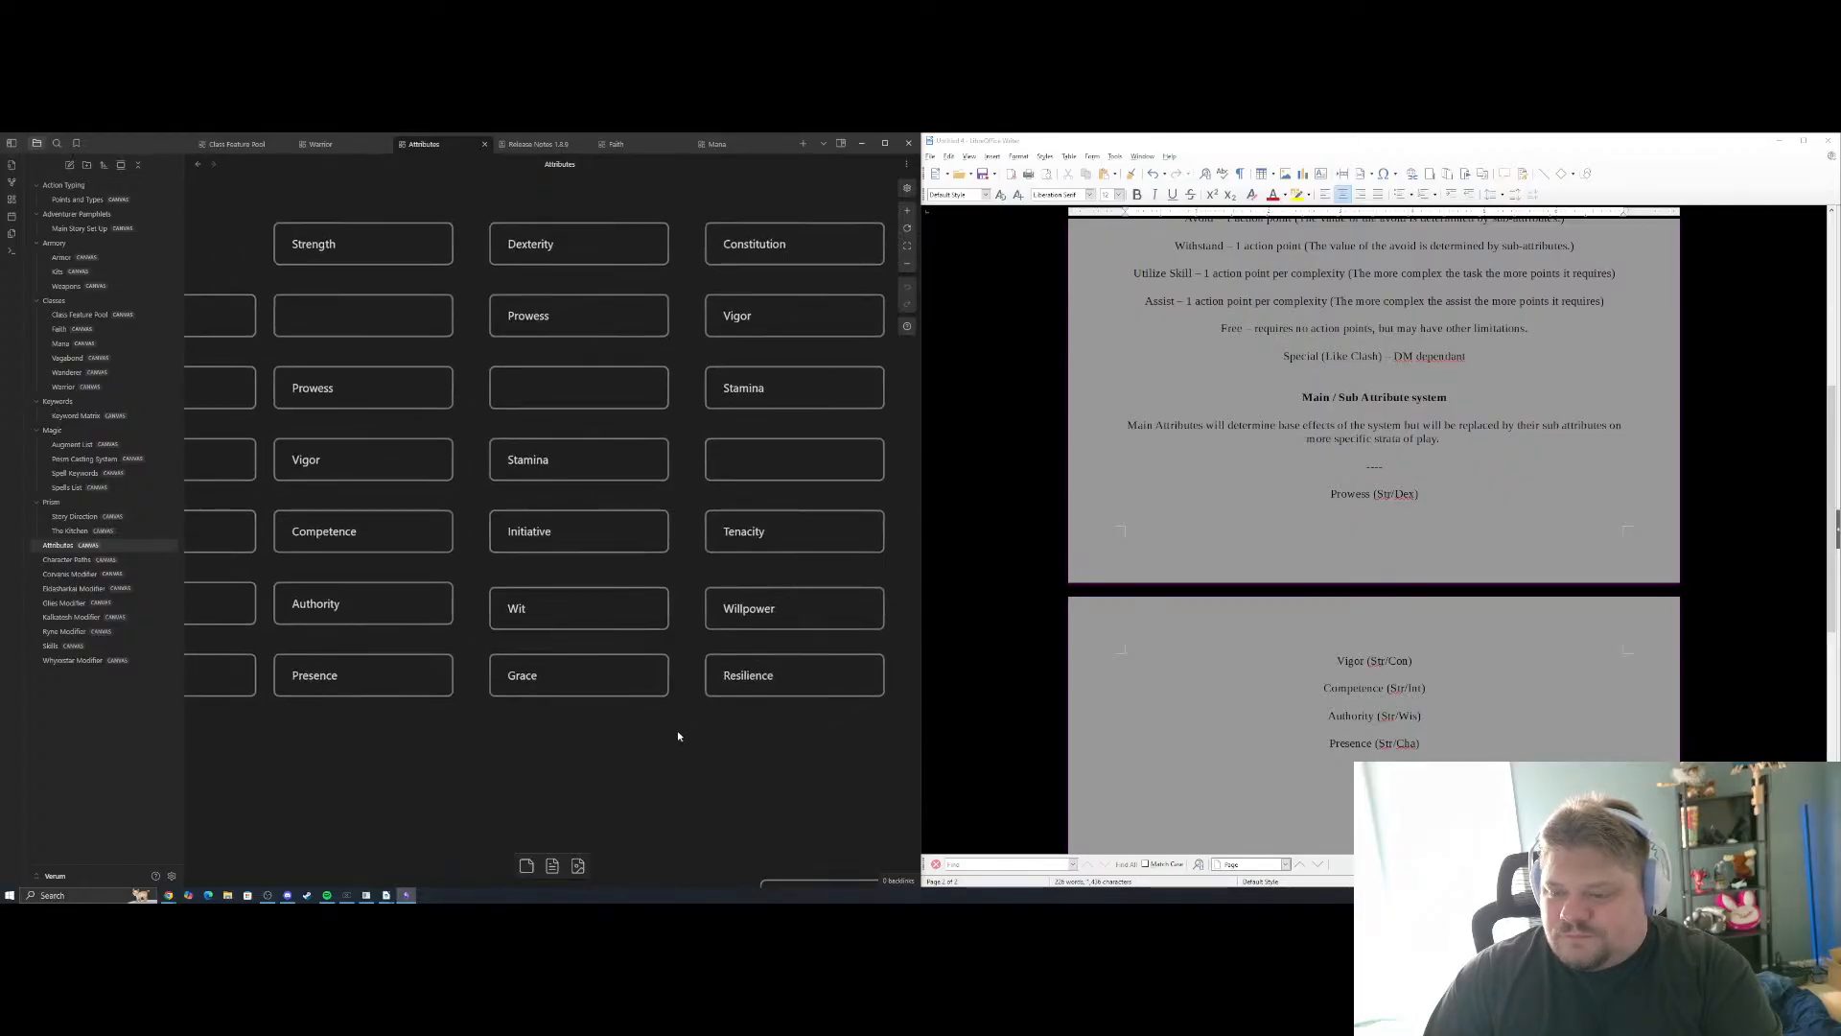
left_click_drag(680, 737, 688, 382)
scroll(641, 618, "down", 4)
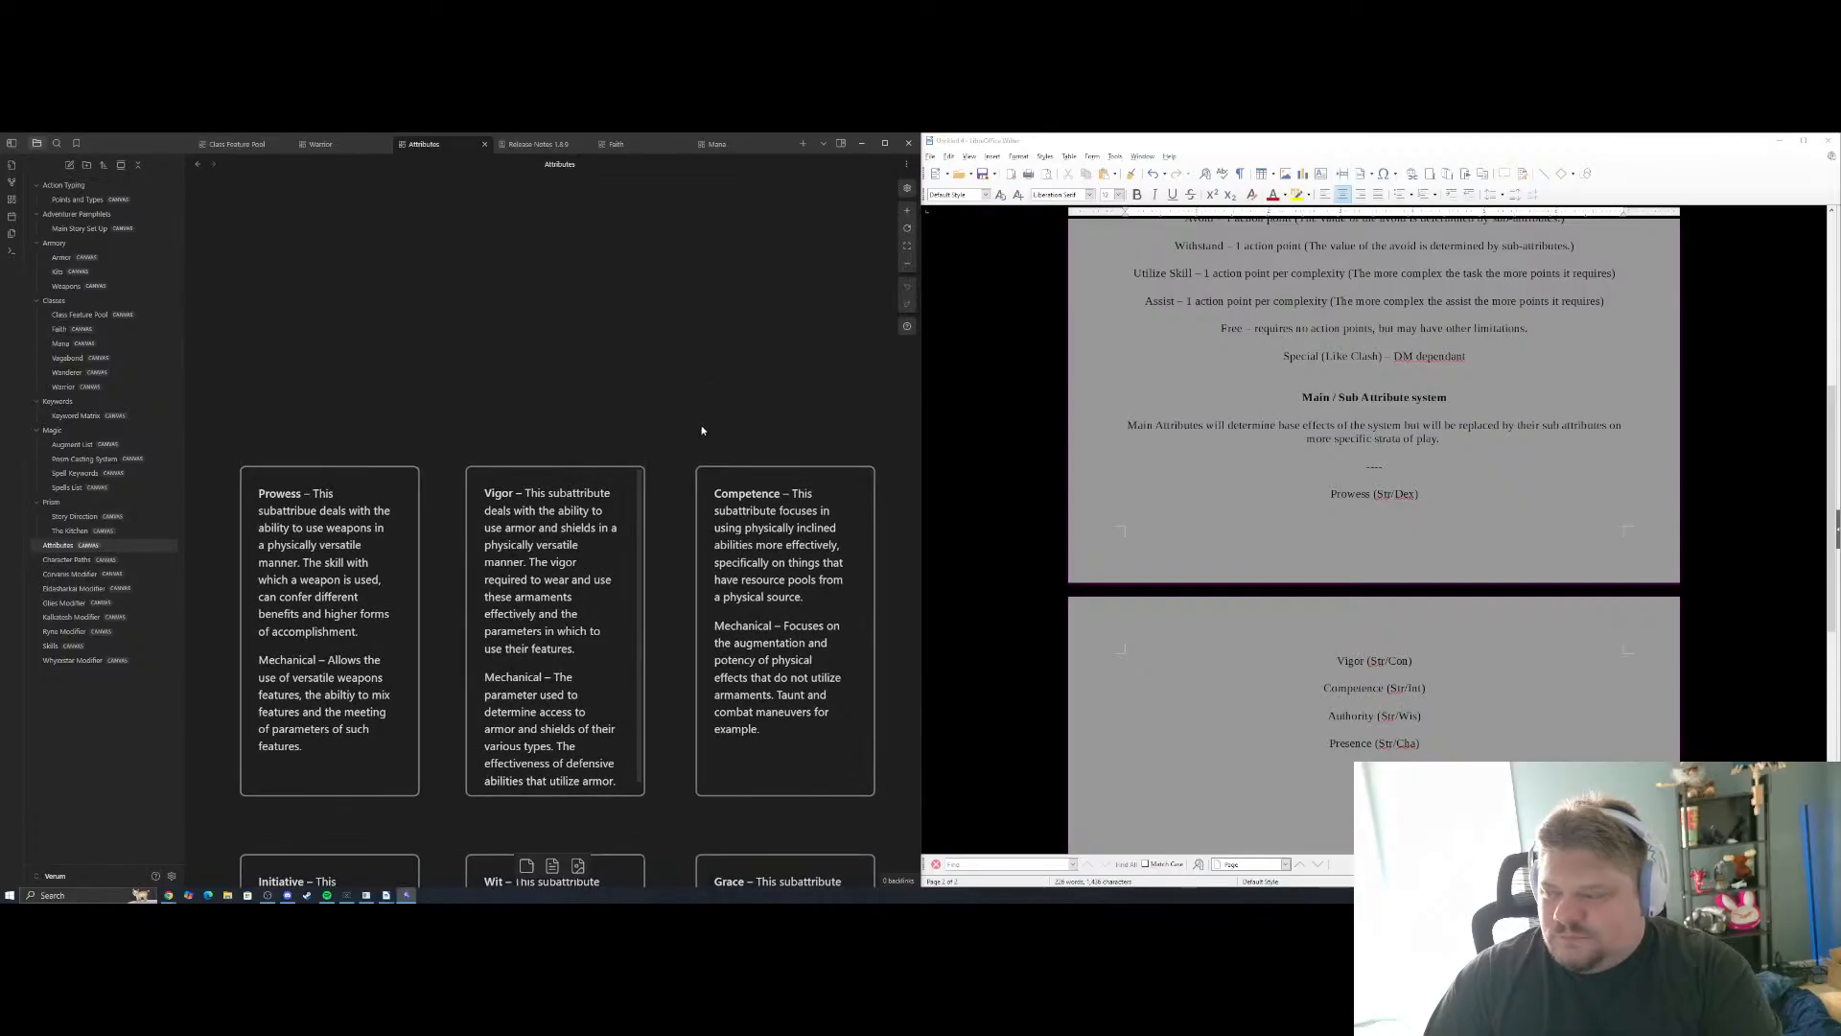
scroll(667, 652, "down", 1)
scroll(668, 652, "right", 8)
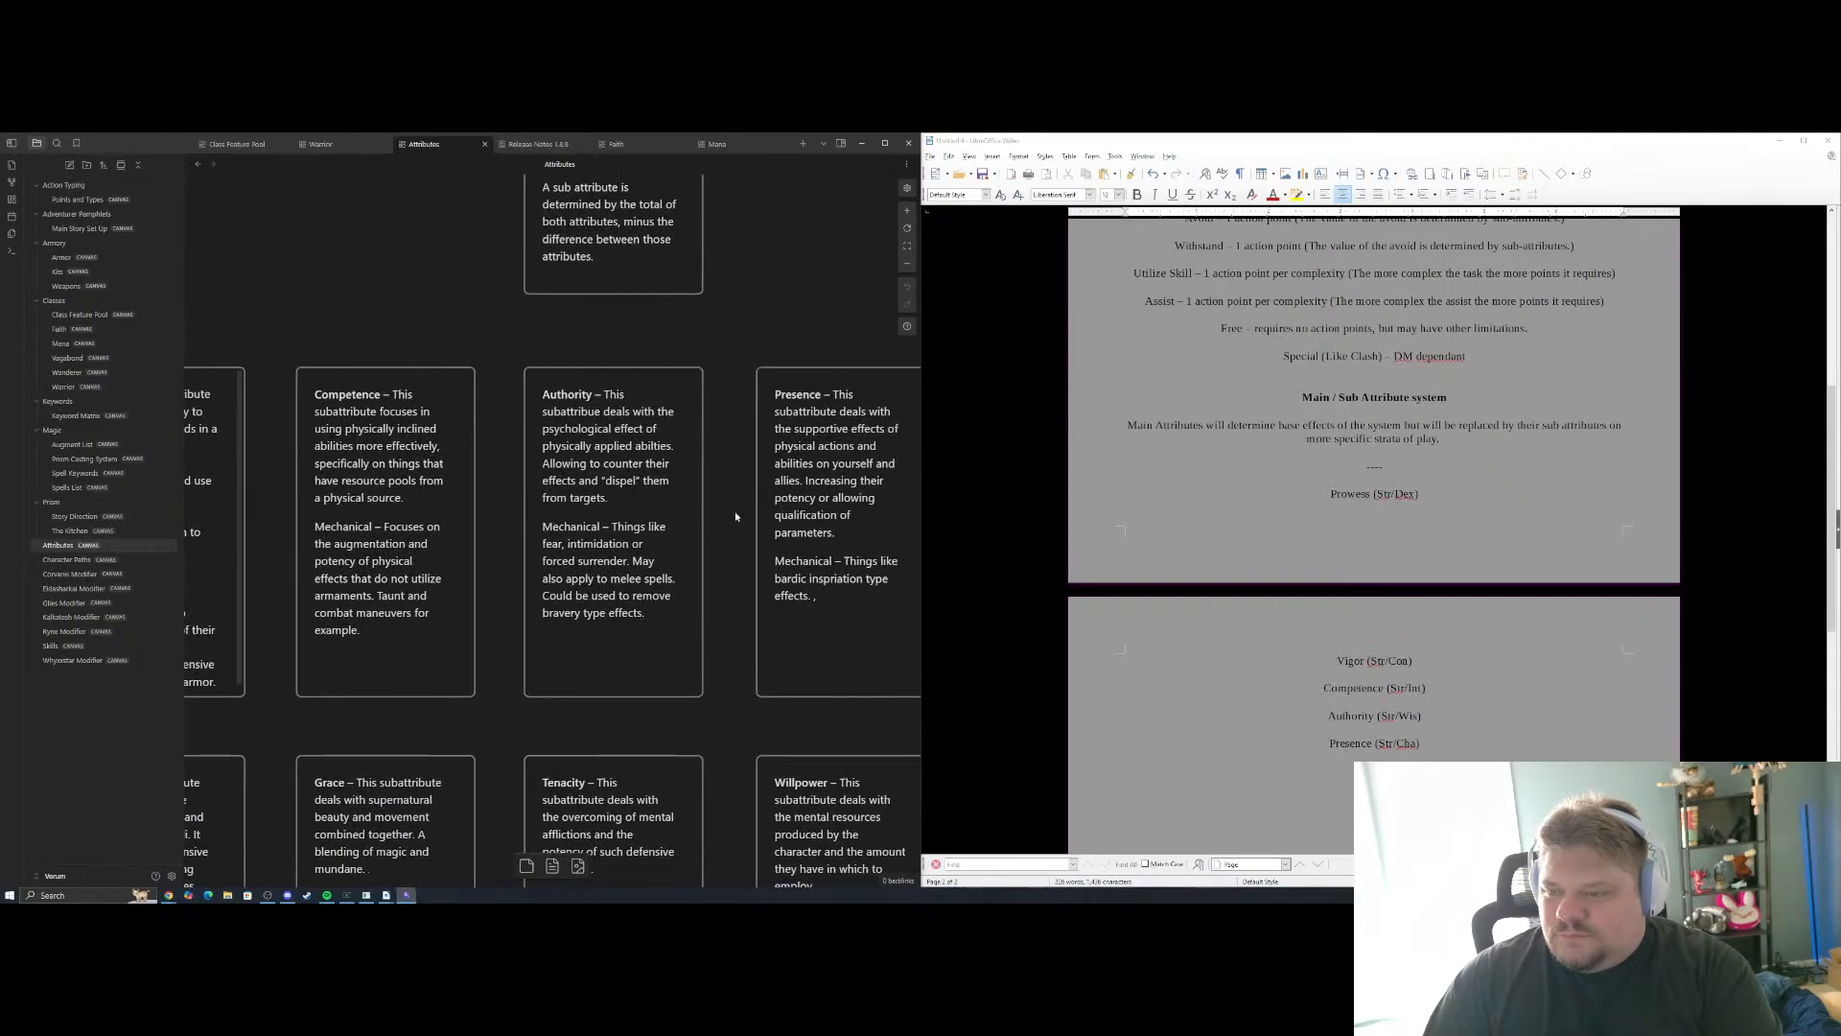
scroll(583, 518, "right", 3)
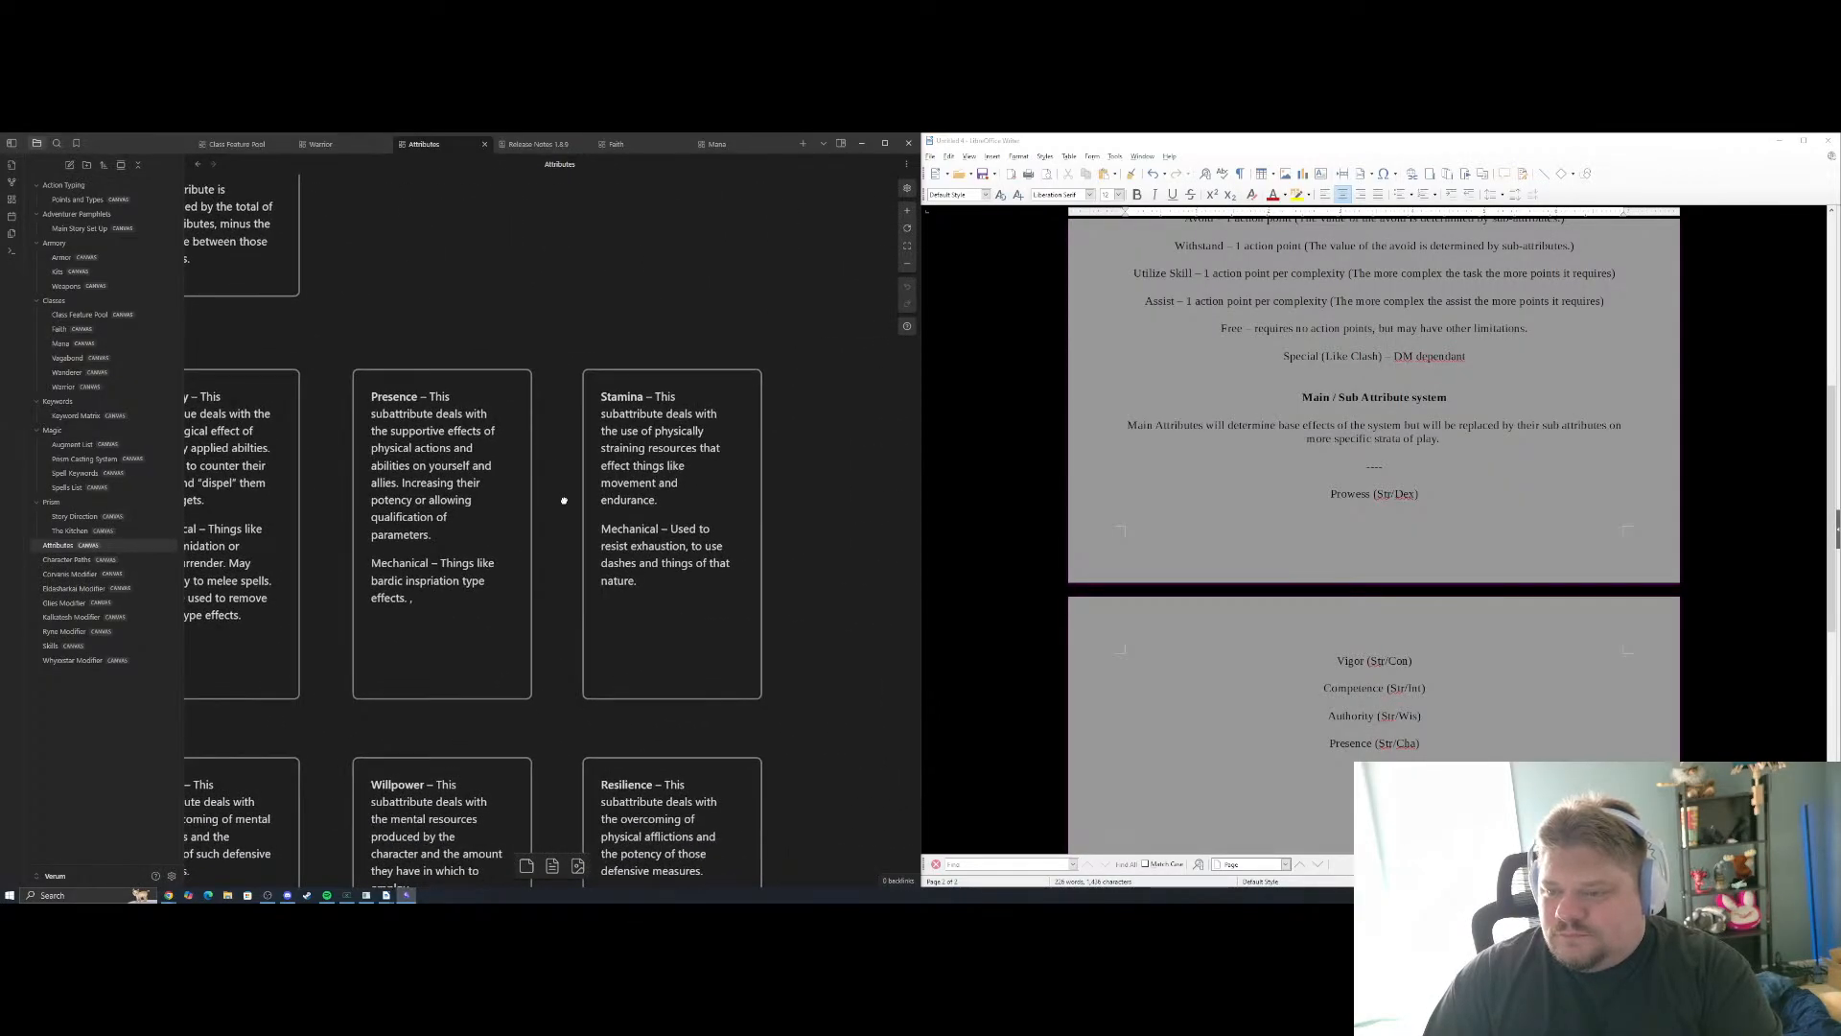
scroll(564, 500, "up", 6)
scroll(564, 499, "left", 6)
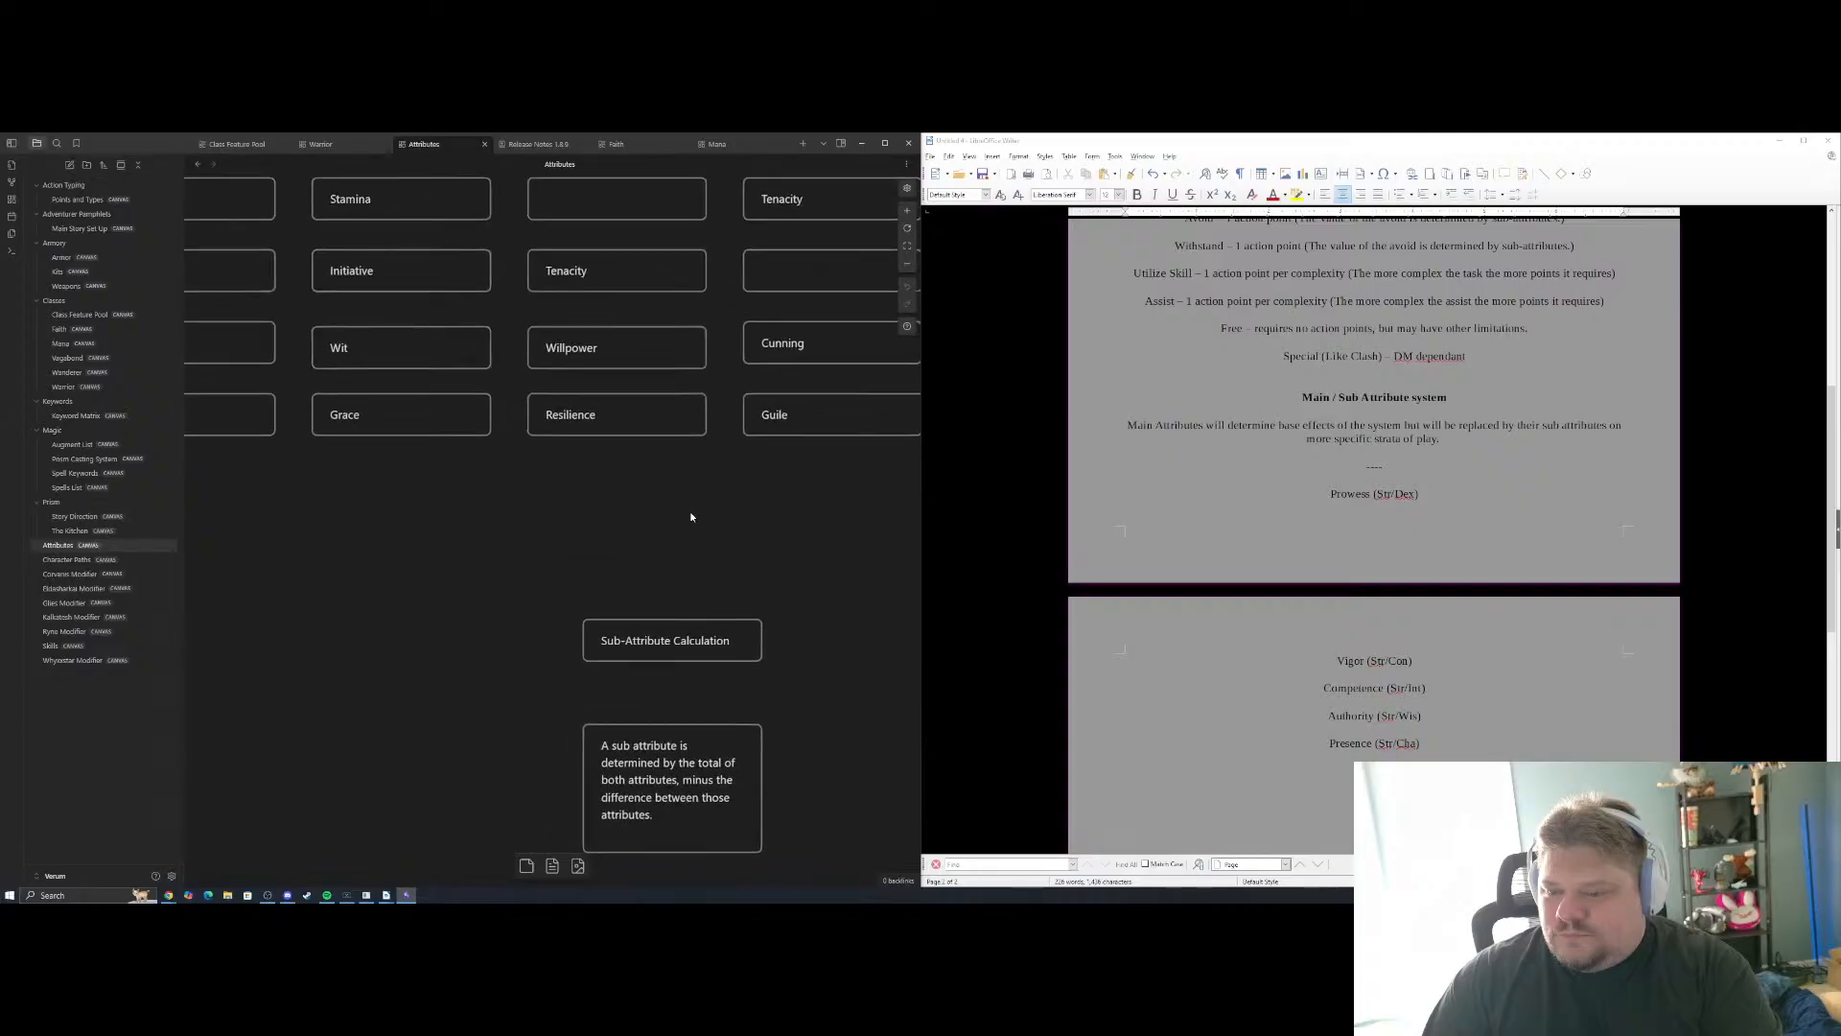
scroll(691, 517, "up", 3)
scroll(690, 517, "left", 3)
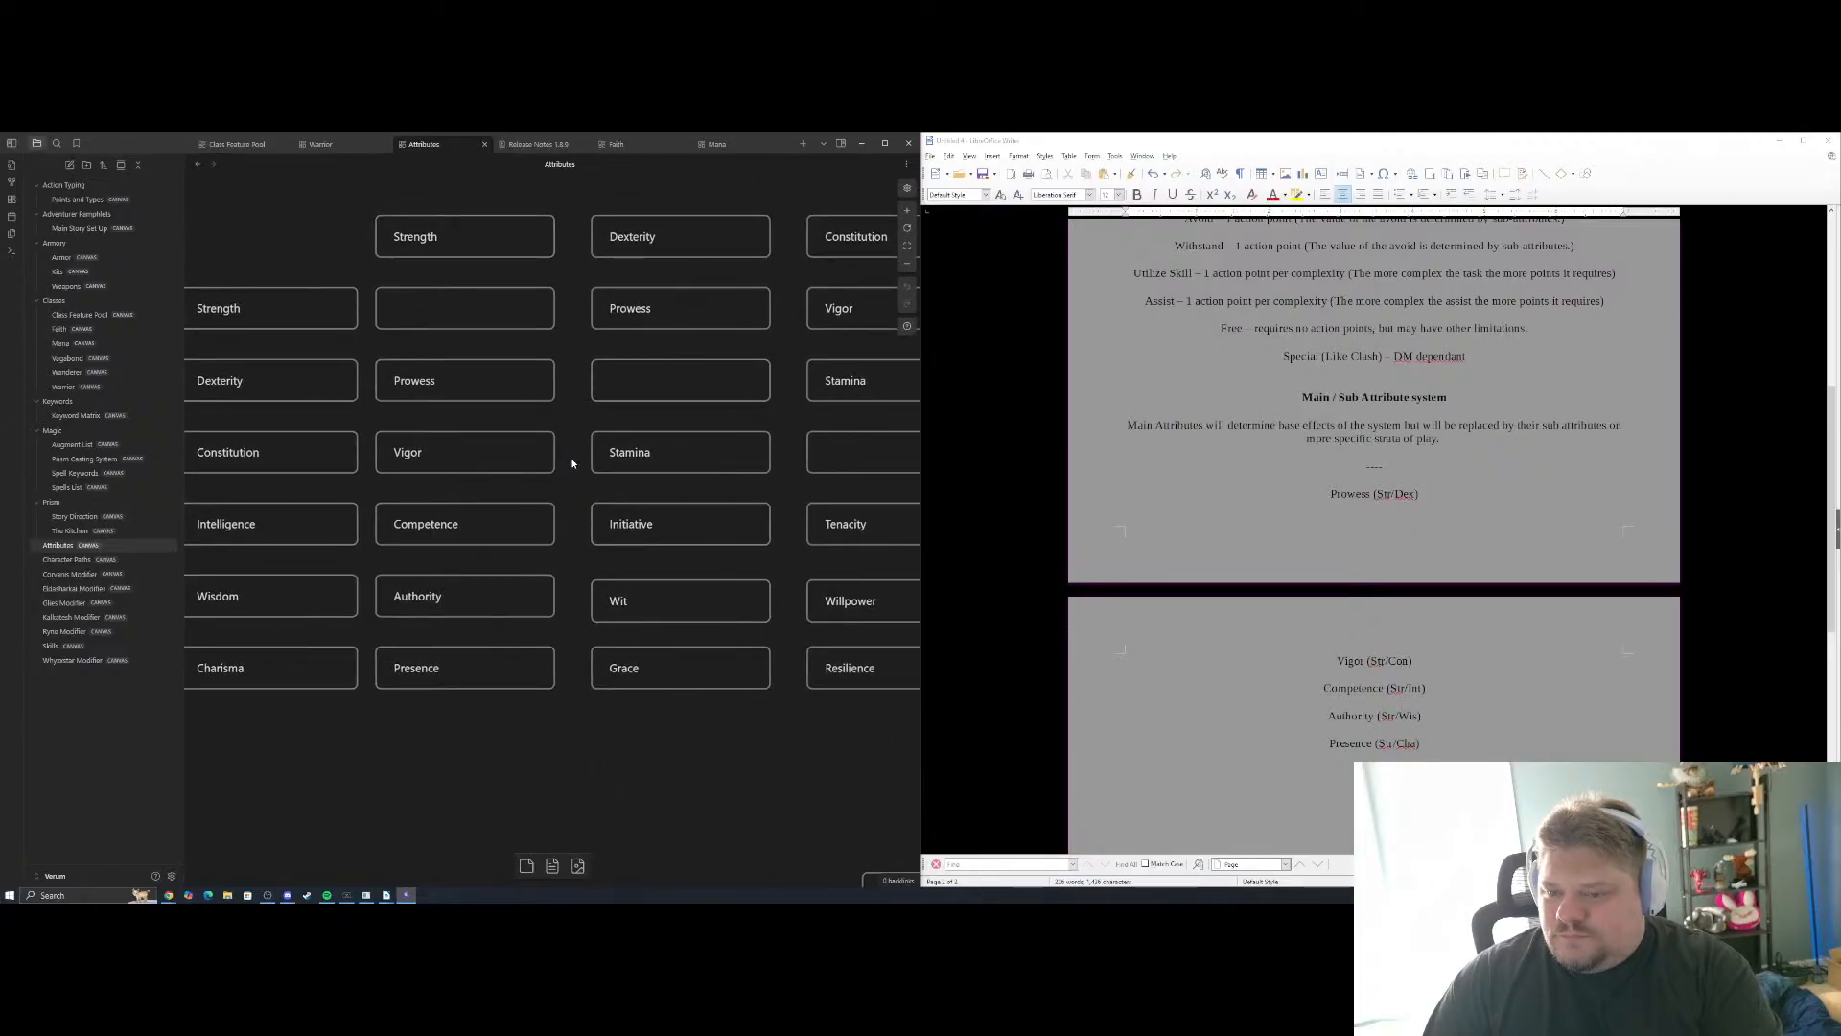
left_click_drag(574, 464, 604, 510)
Start the Dexterity column's entries in the document by adding "Prowess (Str/Dex)" below Presence
left_click(1439, 744)
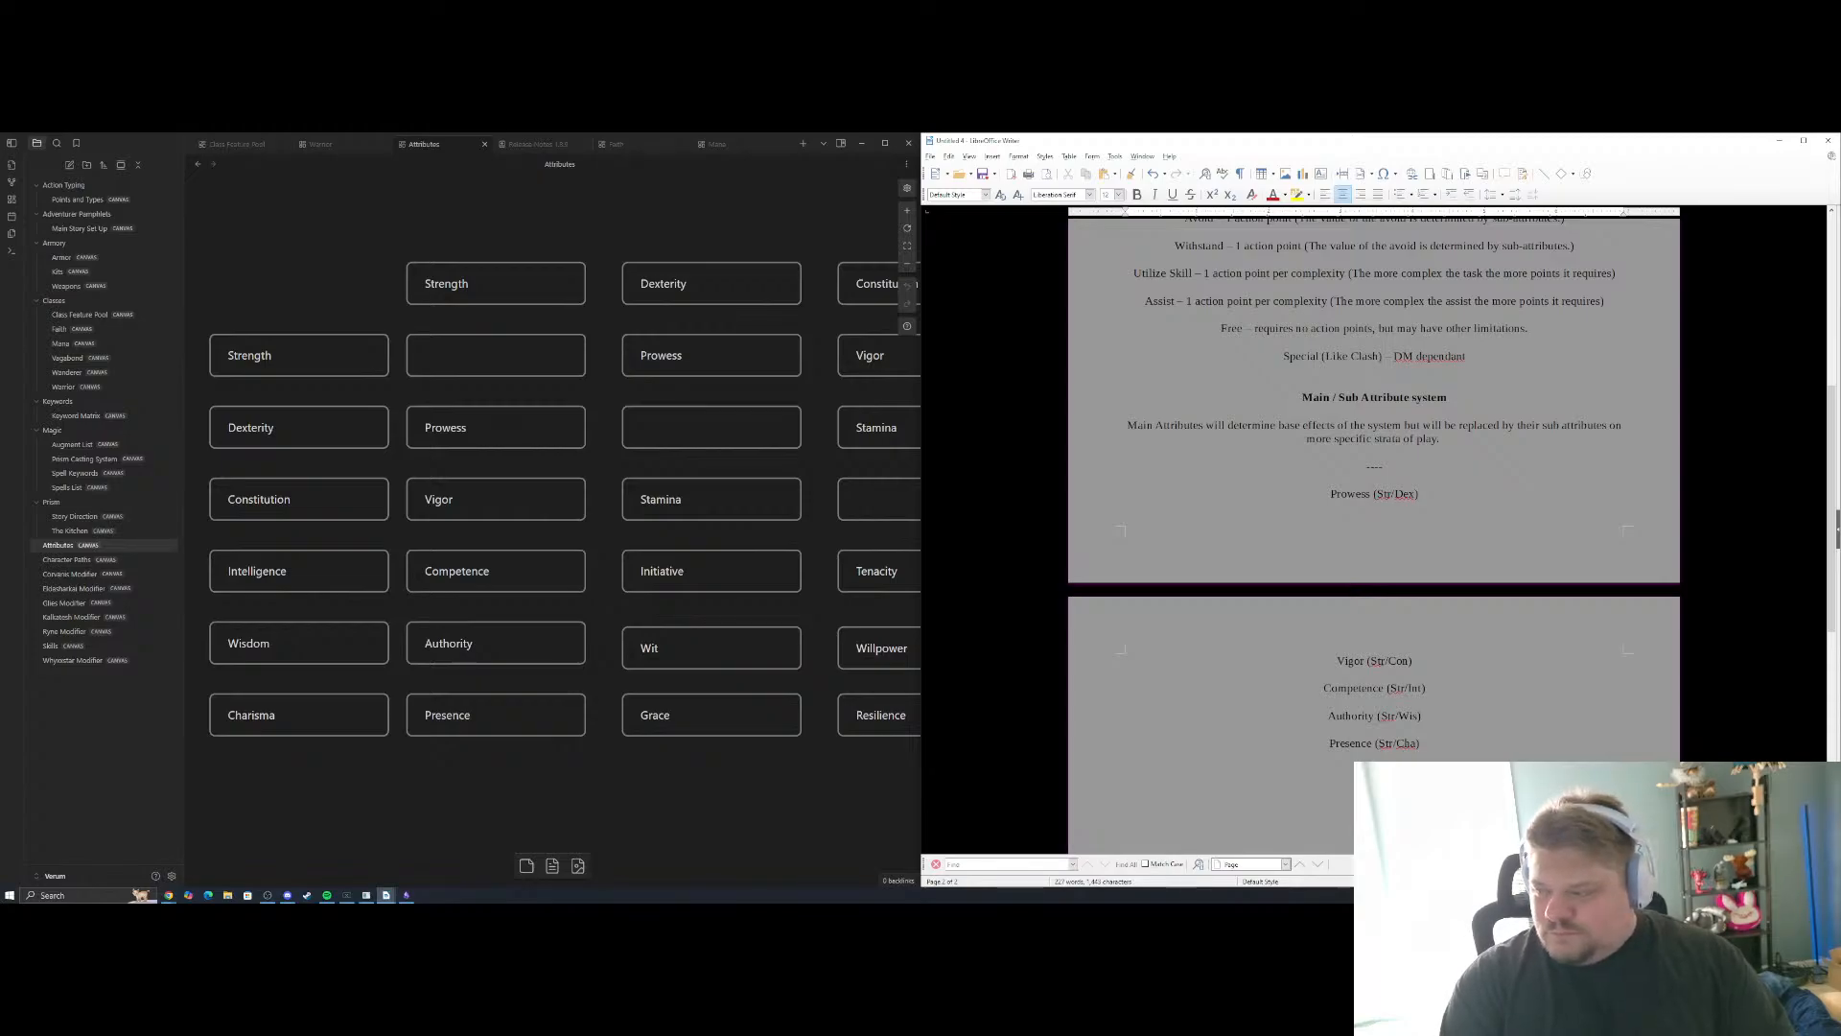
type("P")
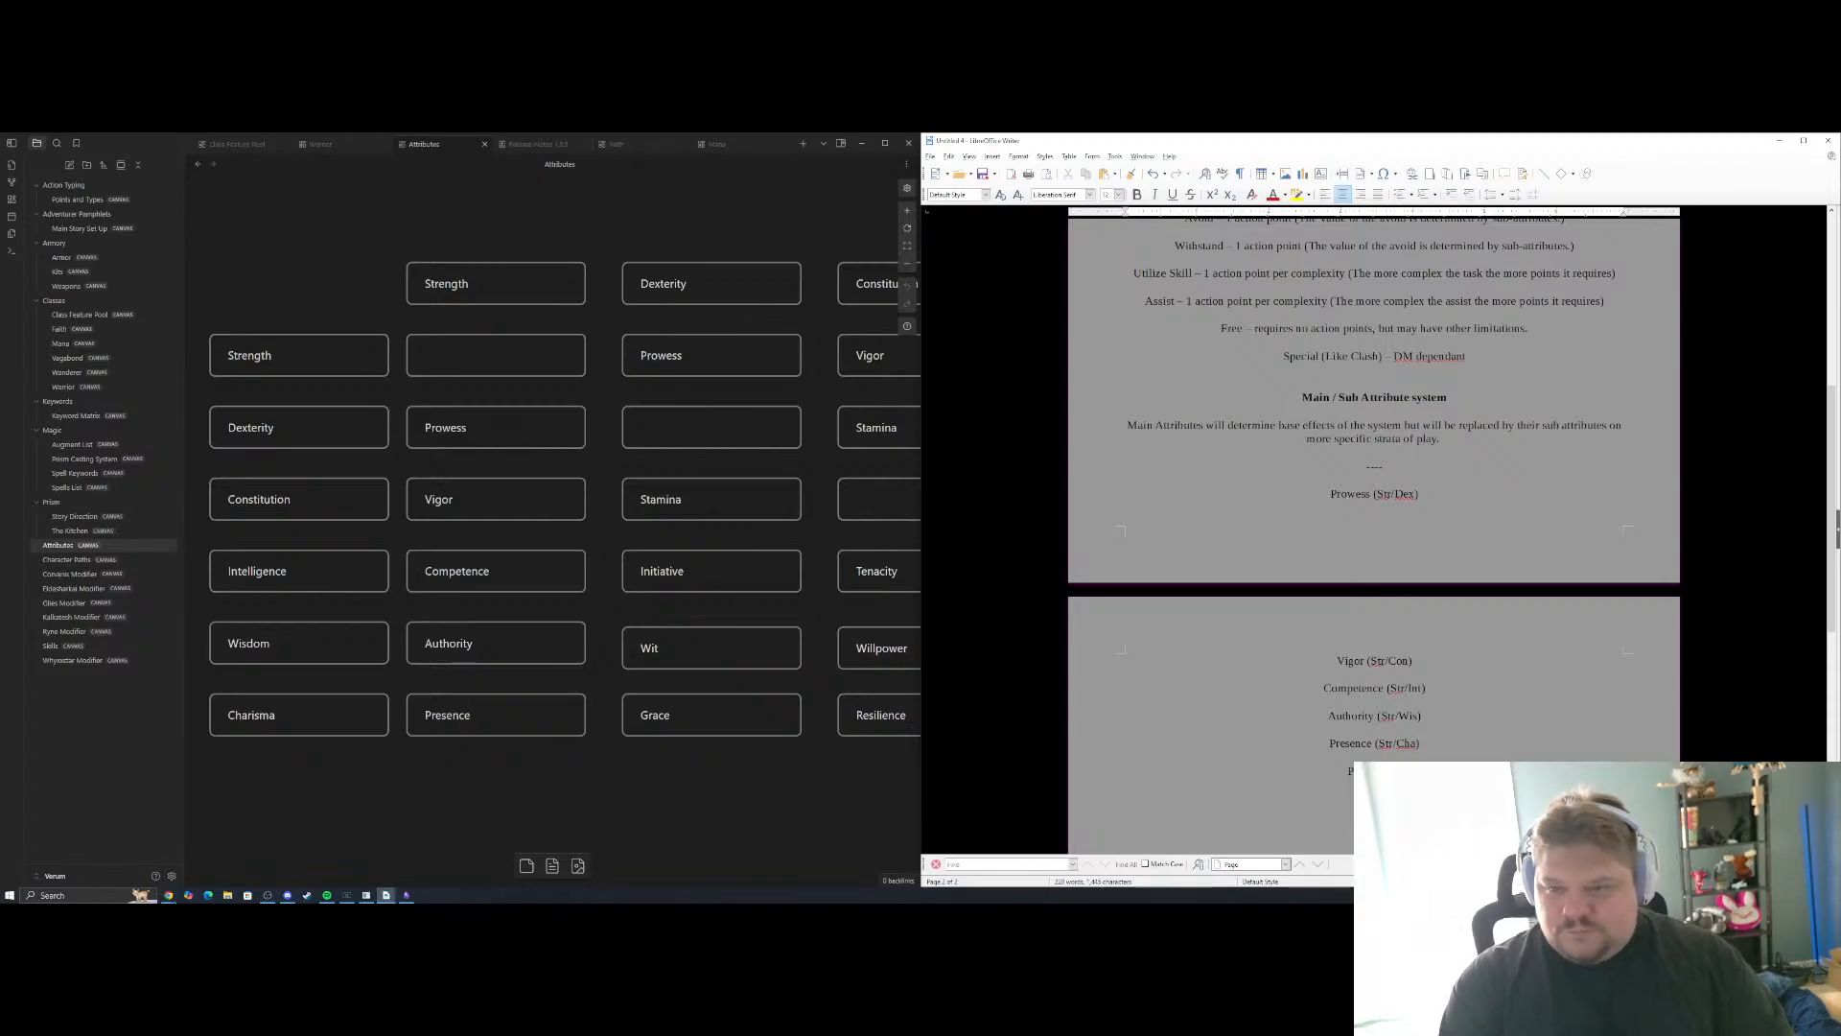
type("rowess (Dex/Str)")
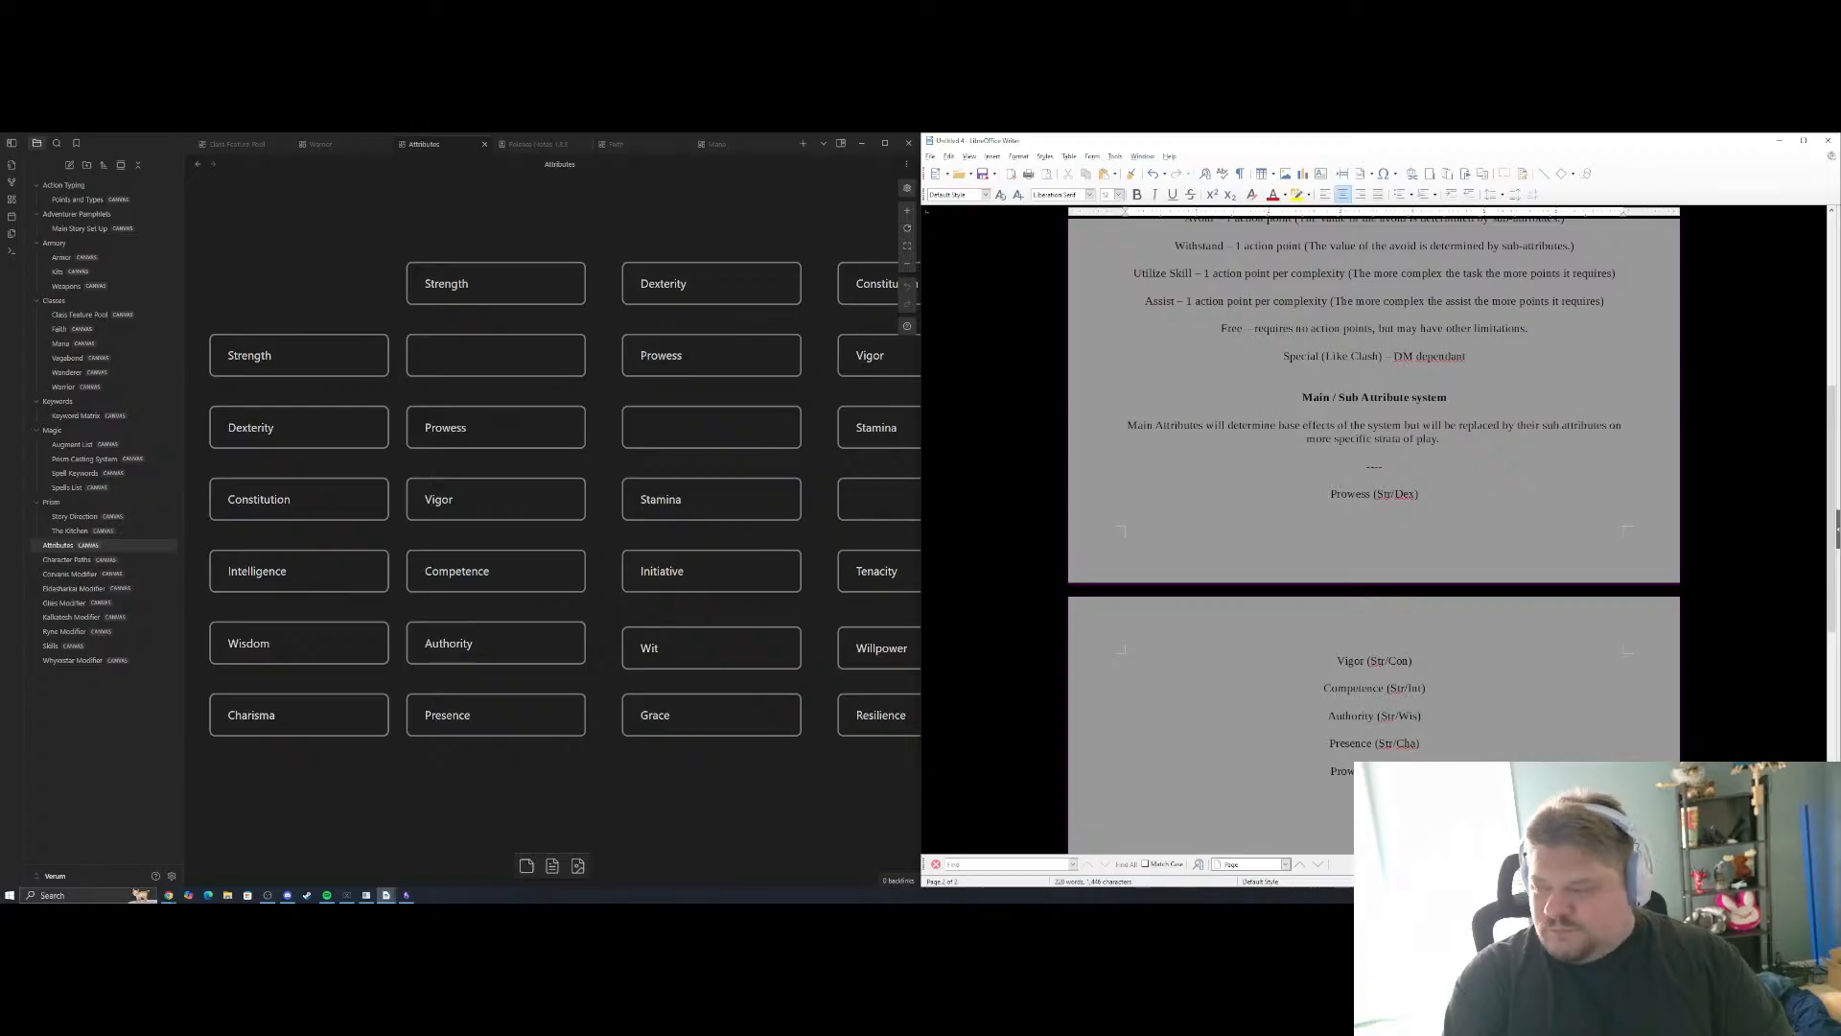
key("BackSpace")
key("BackSpace")
key("BackSpace")
key("BackSpace")
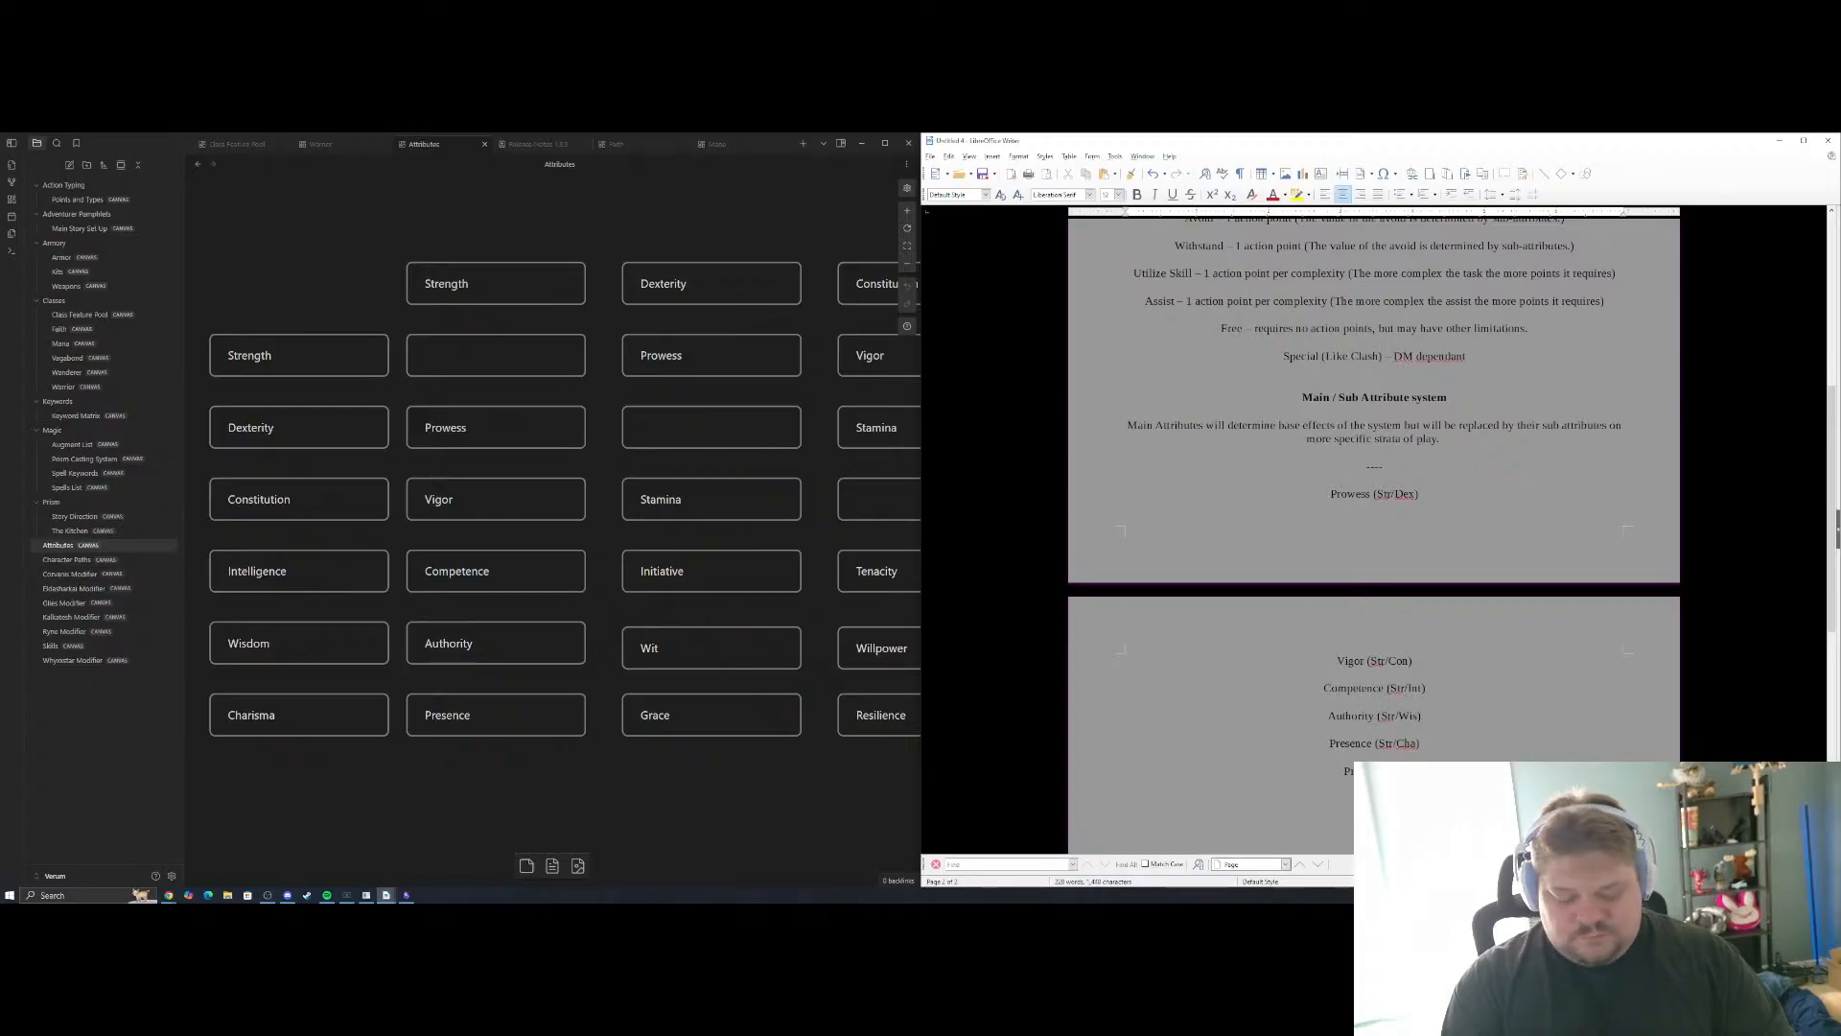
type("x/Str)")
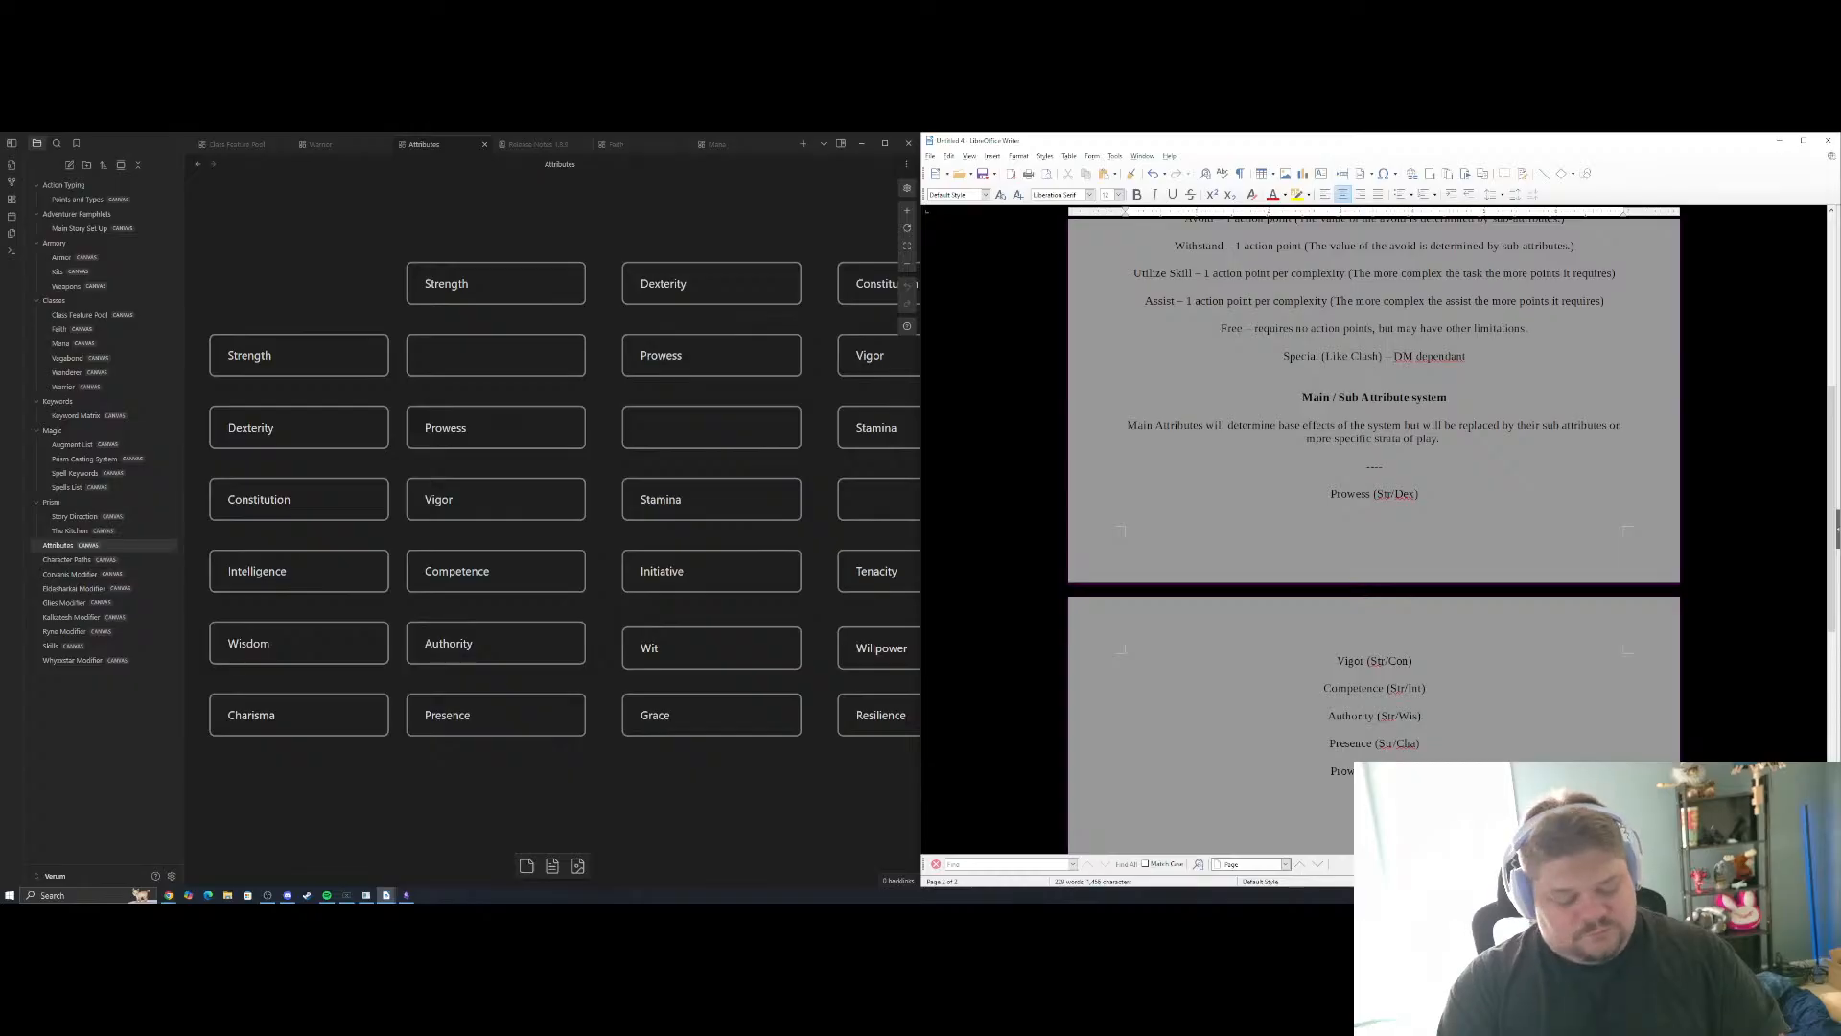
Add "Stamina (Con/Dex)" on the line below the second Prowess entry
type("Stamina ")
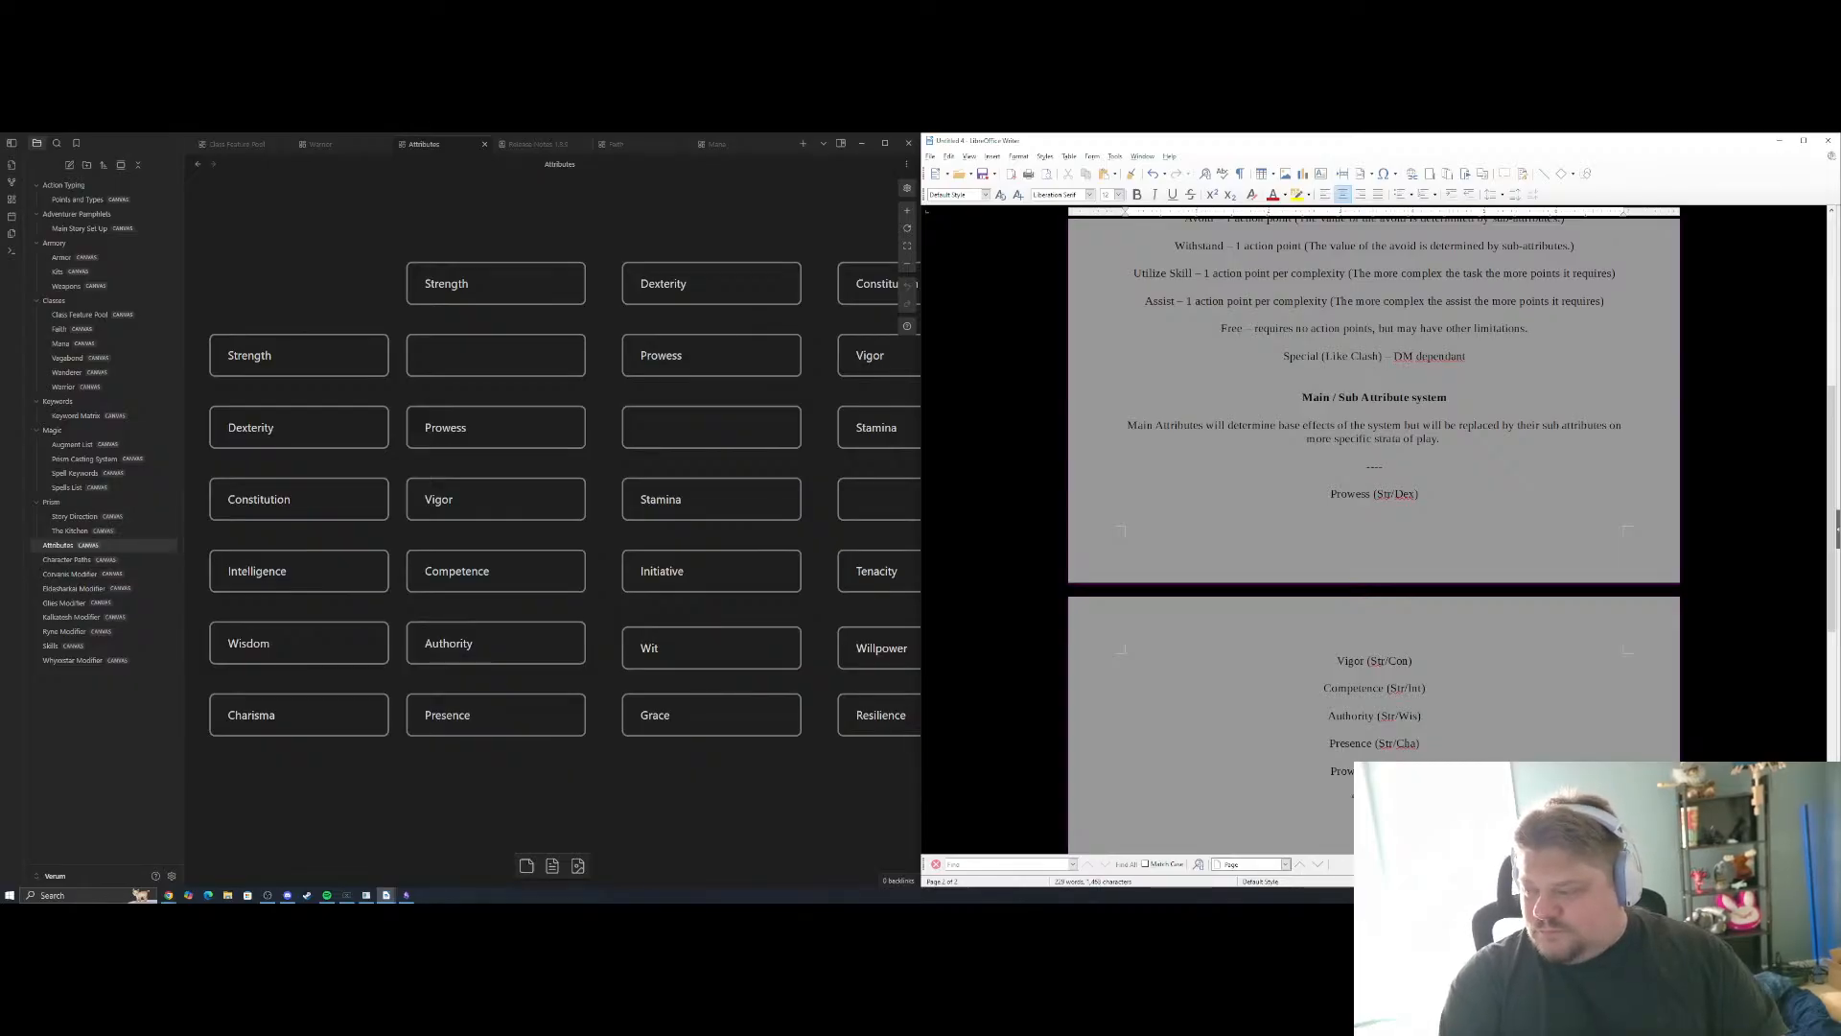
type("(")
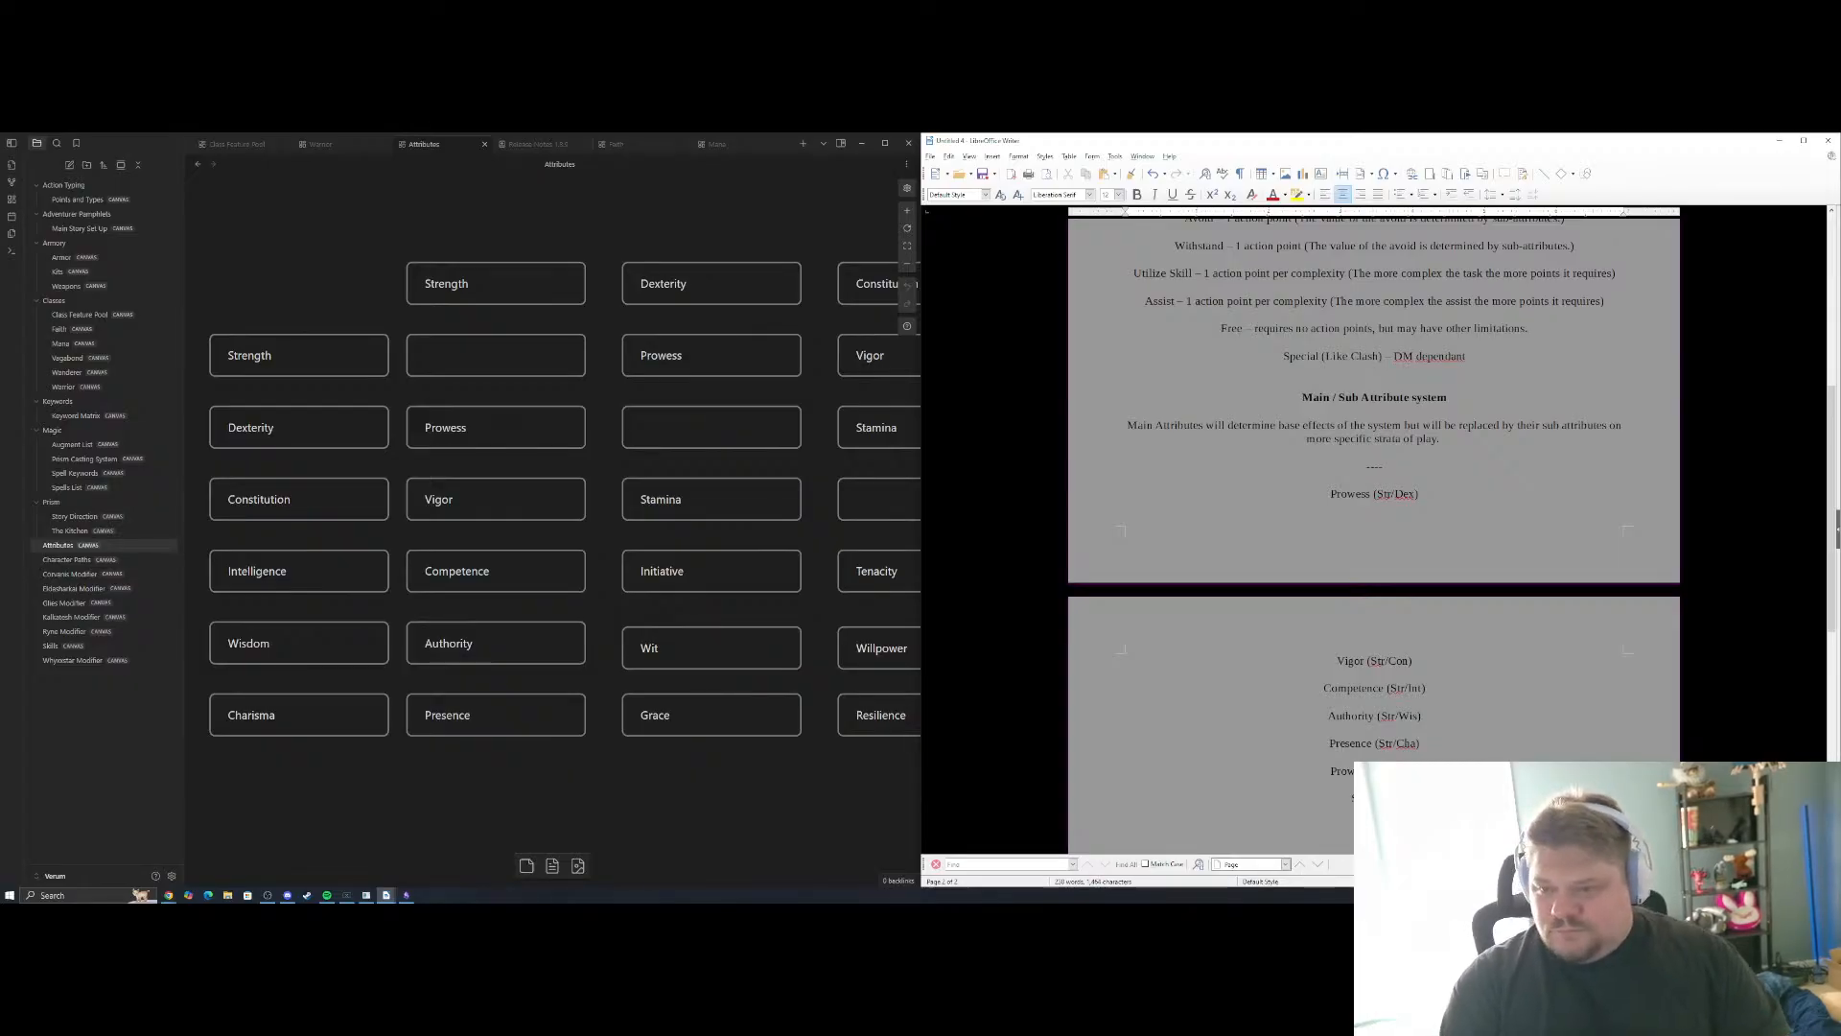
type("Dex")
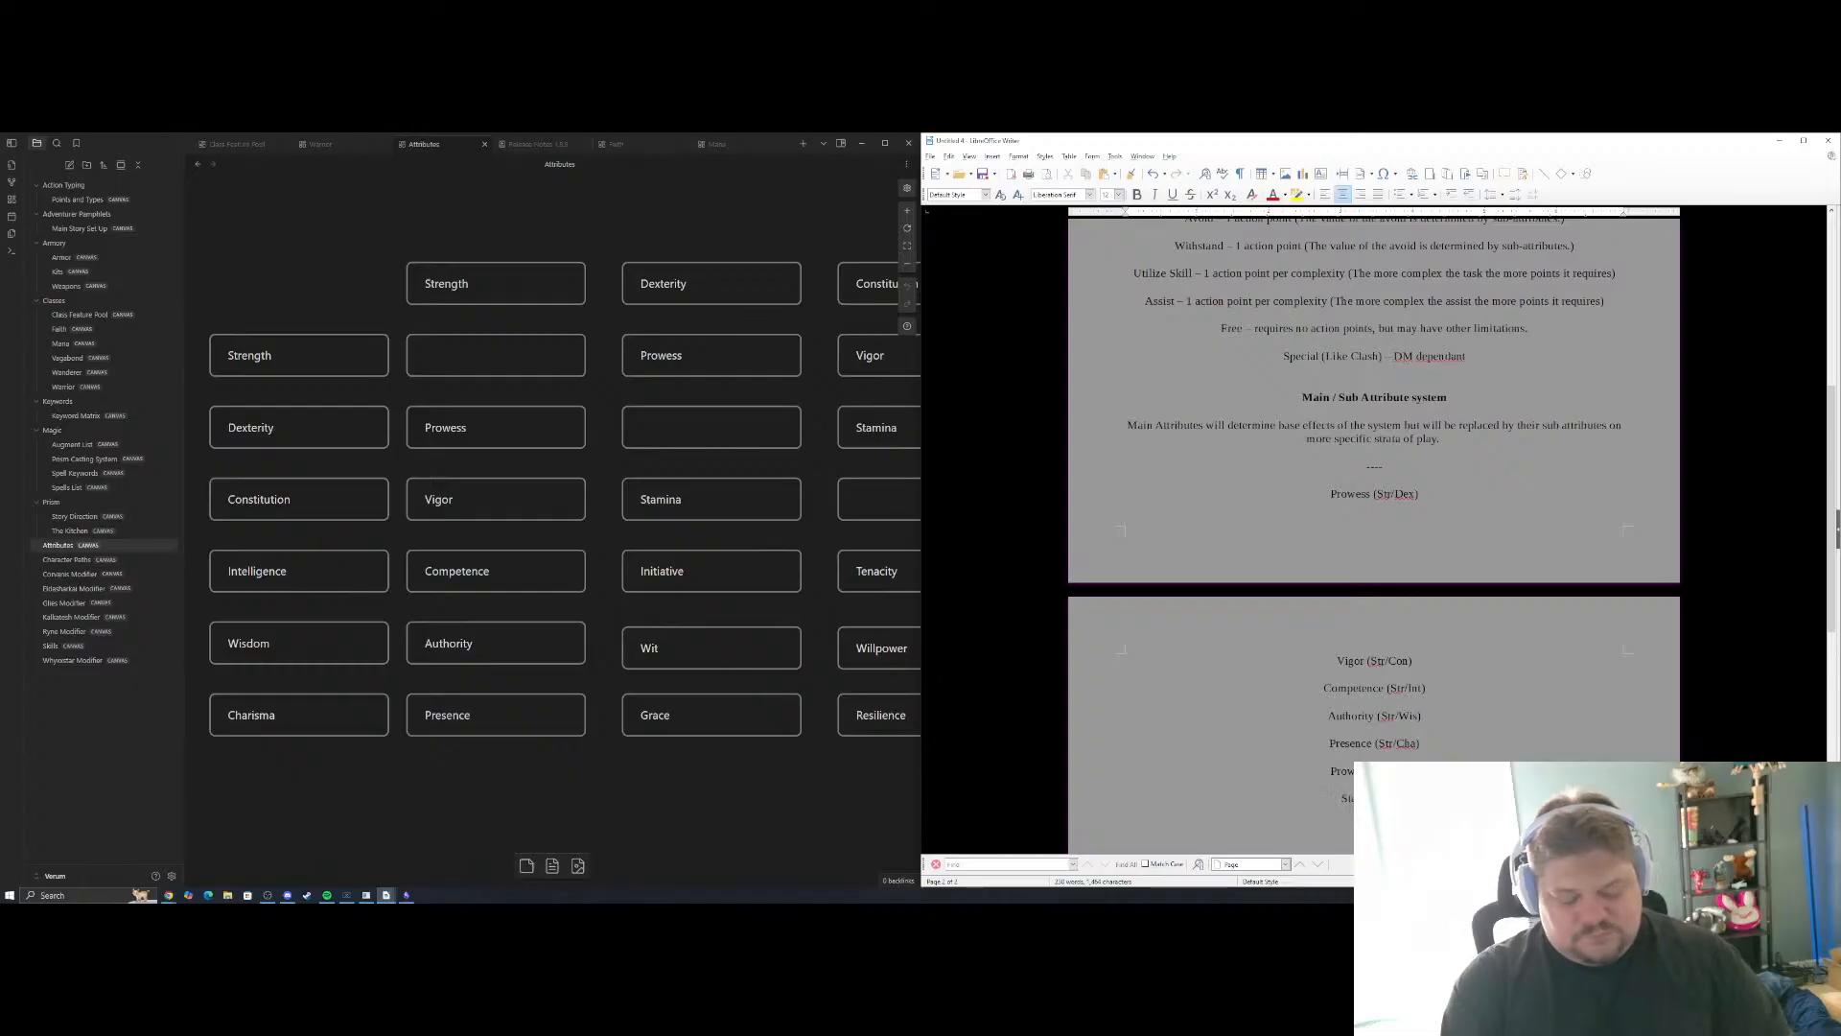
type("/Con)")
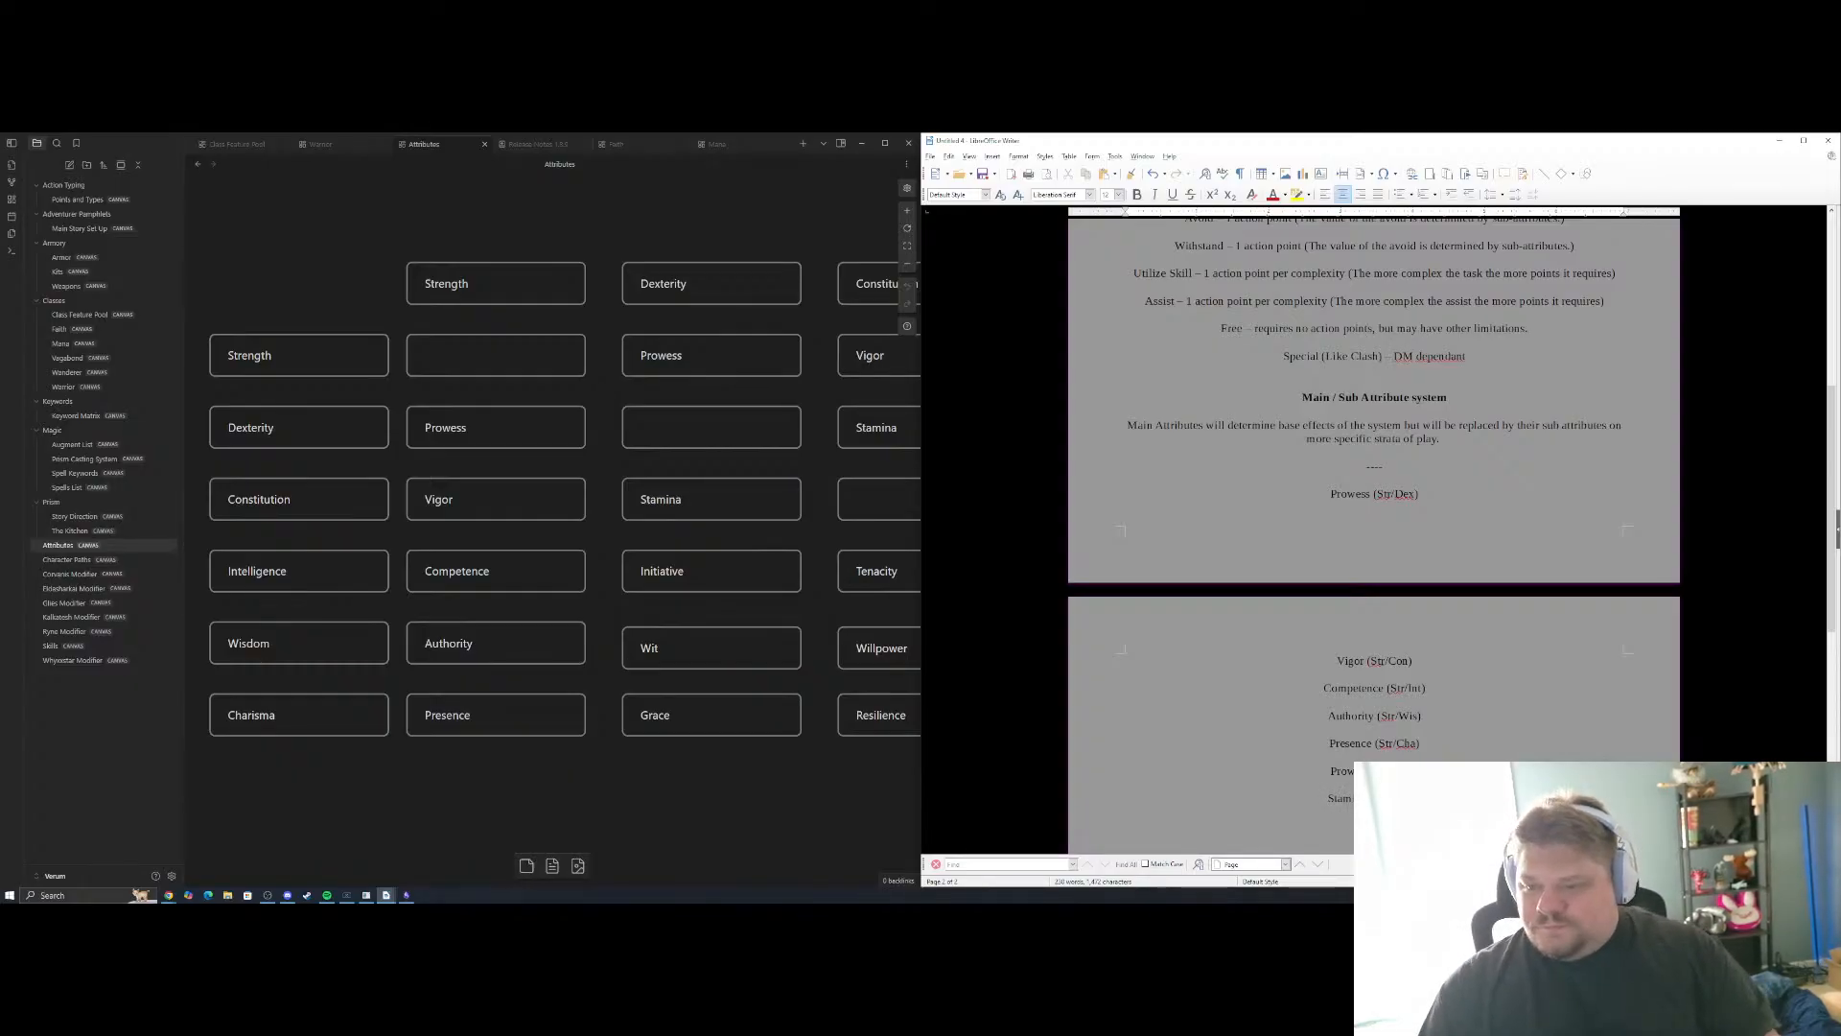
Place the text cursor in the document below the "Stamina (Con/Dex)" entry, with the grid's Dexterity column in view
mouse_move(597, 526)
left_mouse_down()
mouse_move(510, 527)
mouse_move(563, 526)
mouse_move(589, 550)
left_mouse_up()
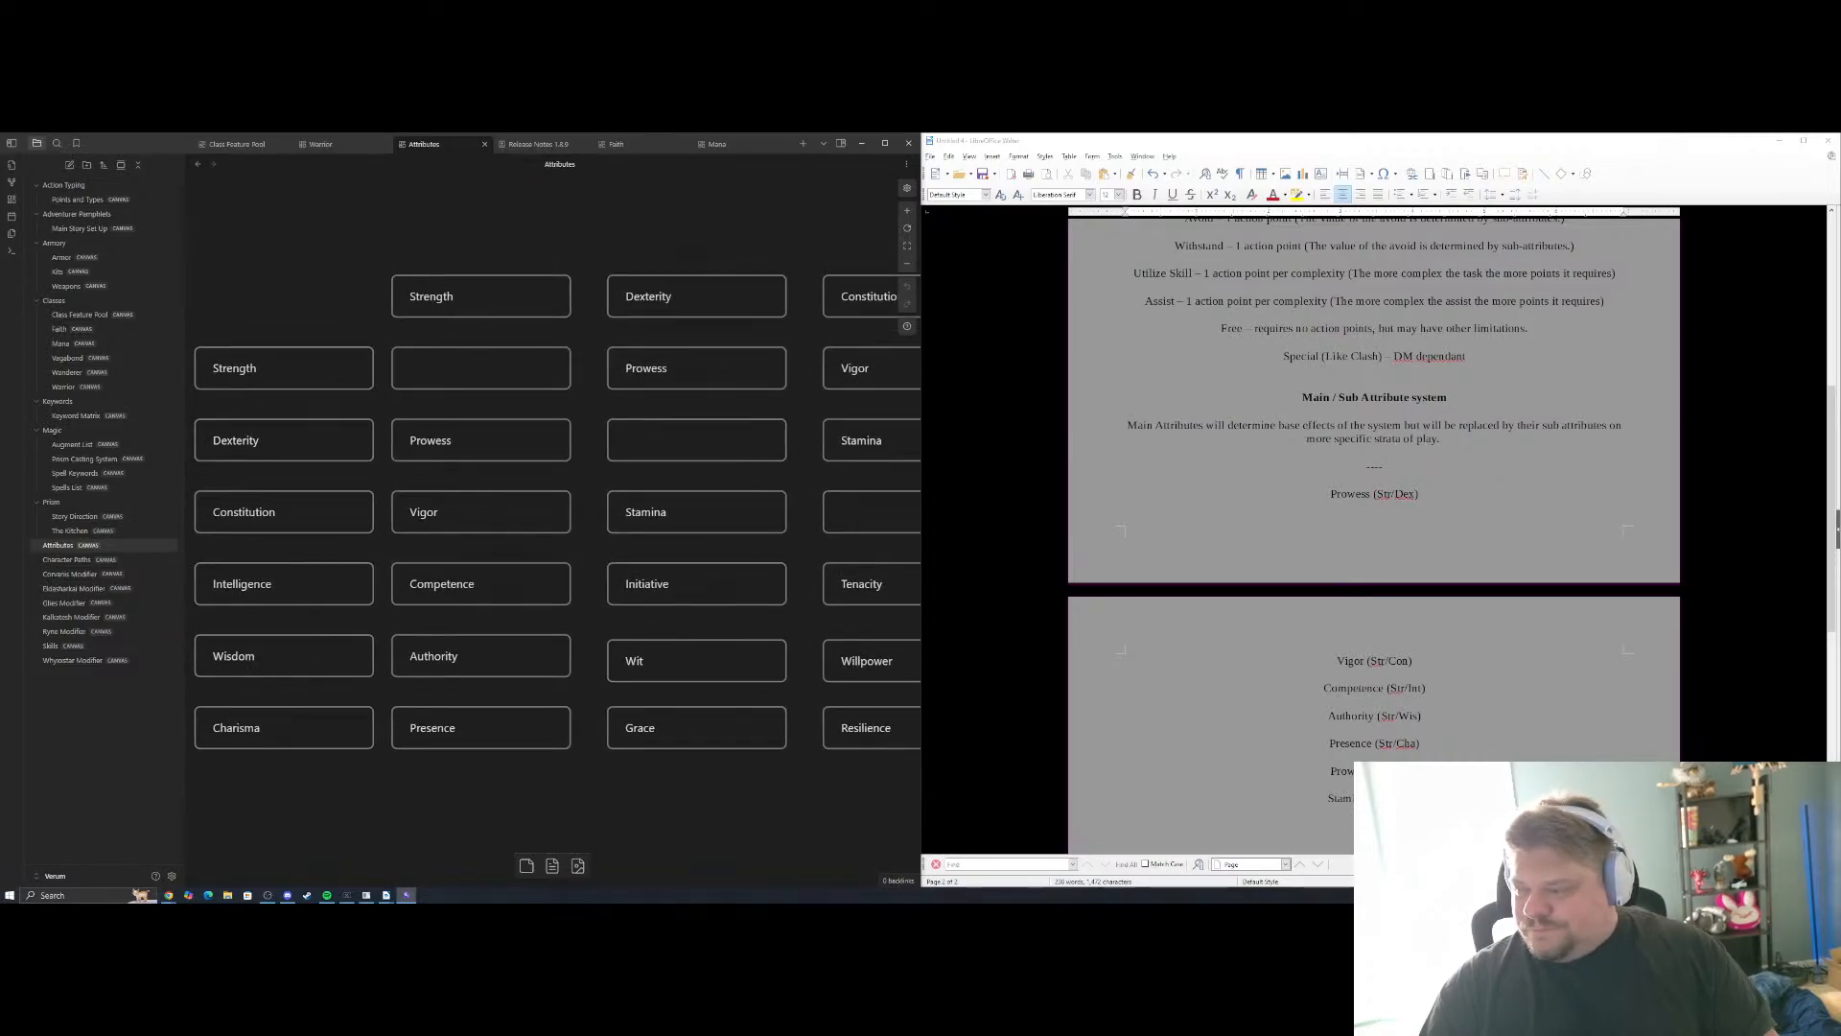
scroll(1422, 712, "down", 2)
left_click(1422, 713)
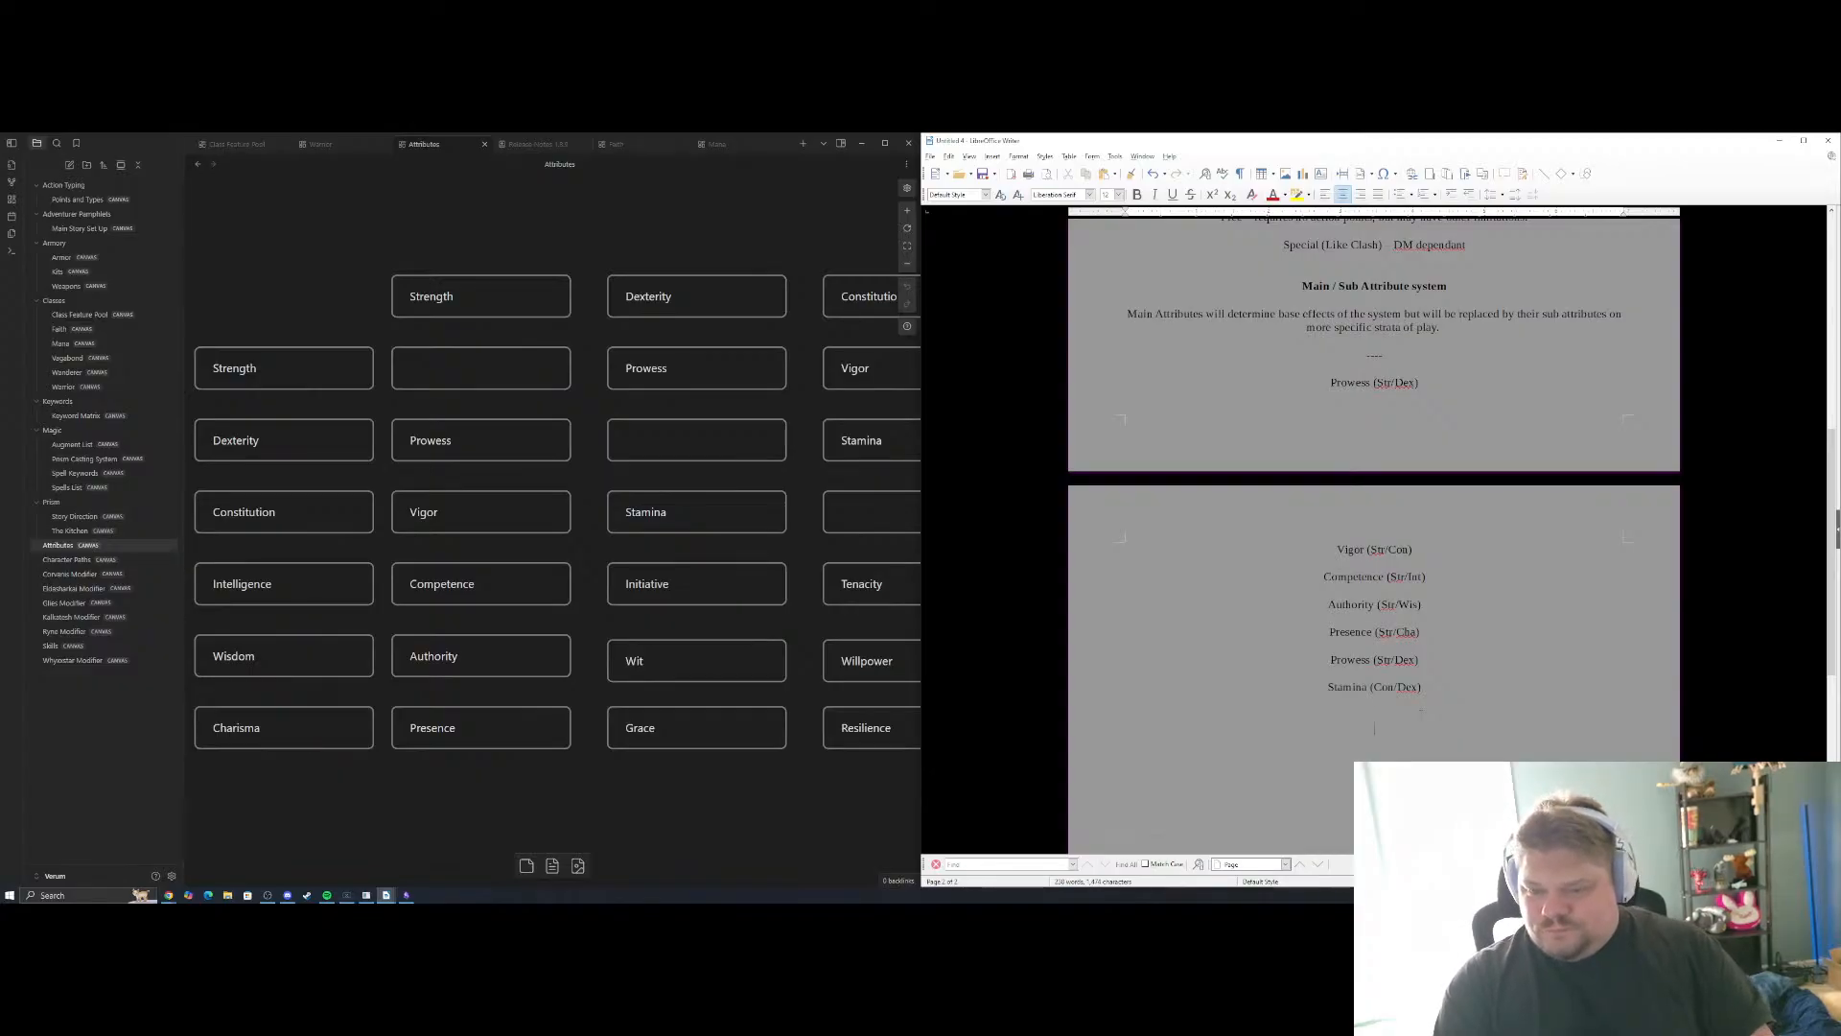
type("Dex/IOn")
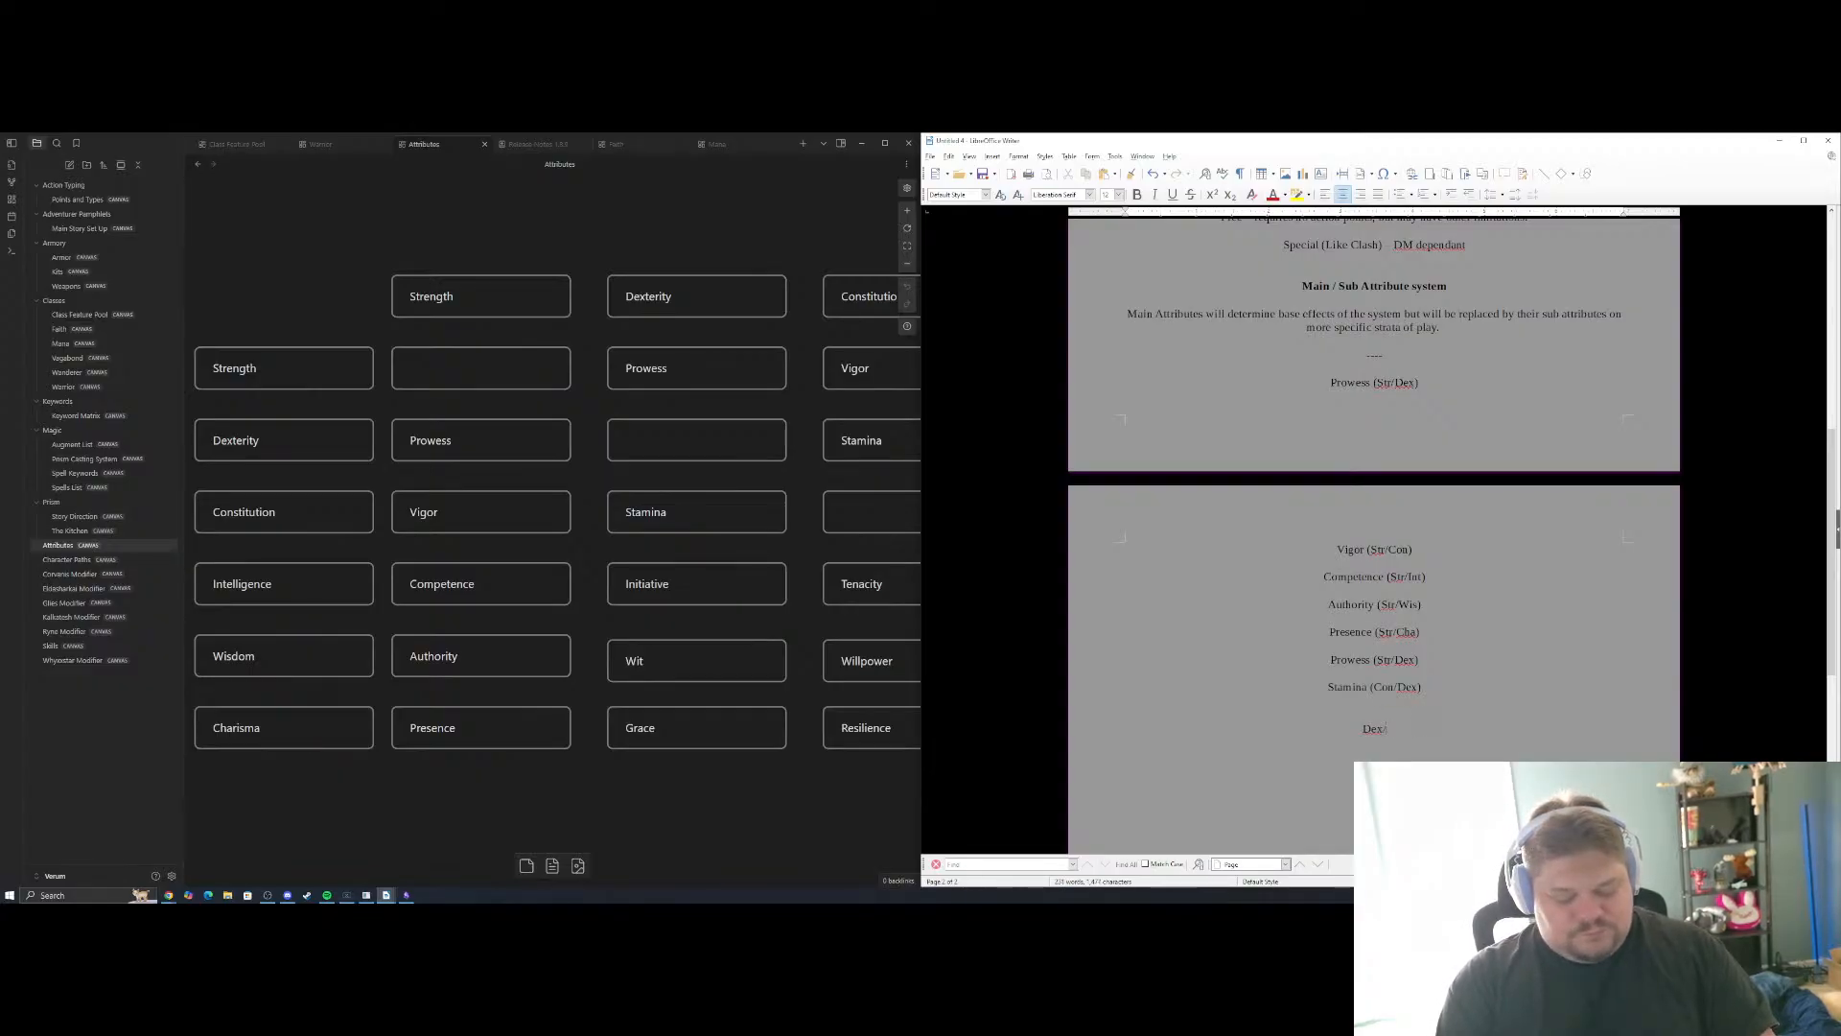
key("BackSpace")
key("BackSpace")
key("BackSpace")
key("BackSpace")
key("BackSpace")
key("BackSpace")
key("BackSpace")
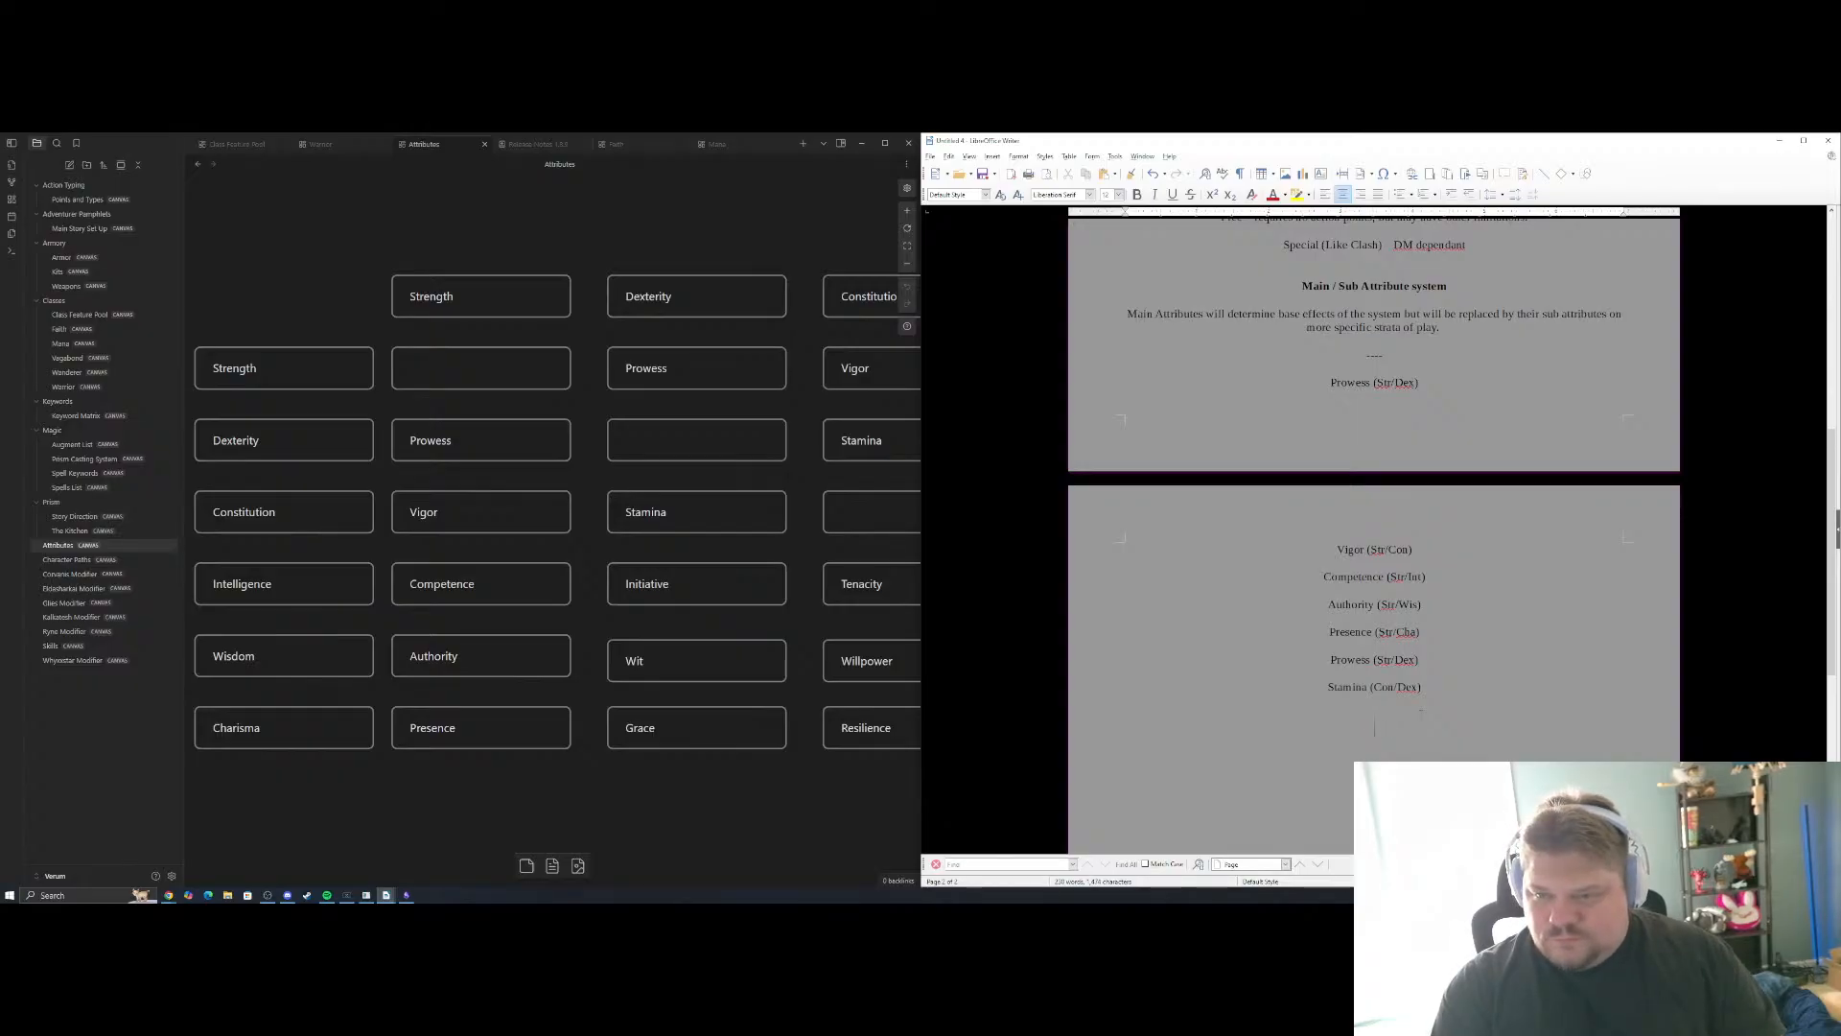
Add "Initiative (Dex/Int)" below the Stamina entry and close up the extra gap between the two lines
type("In")
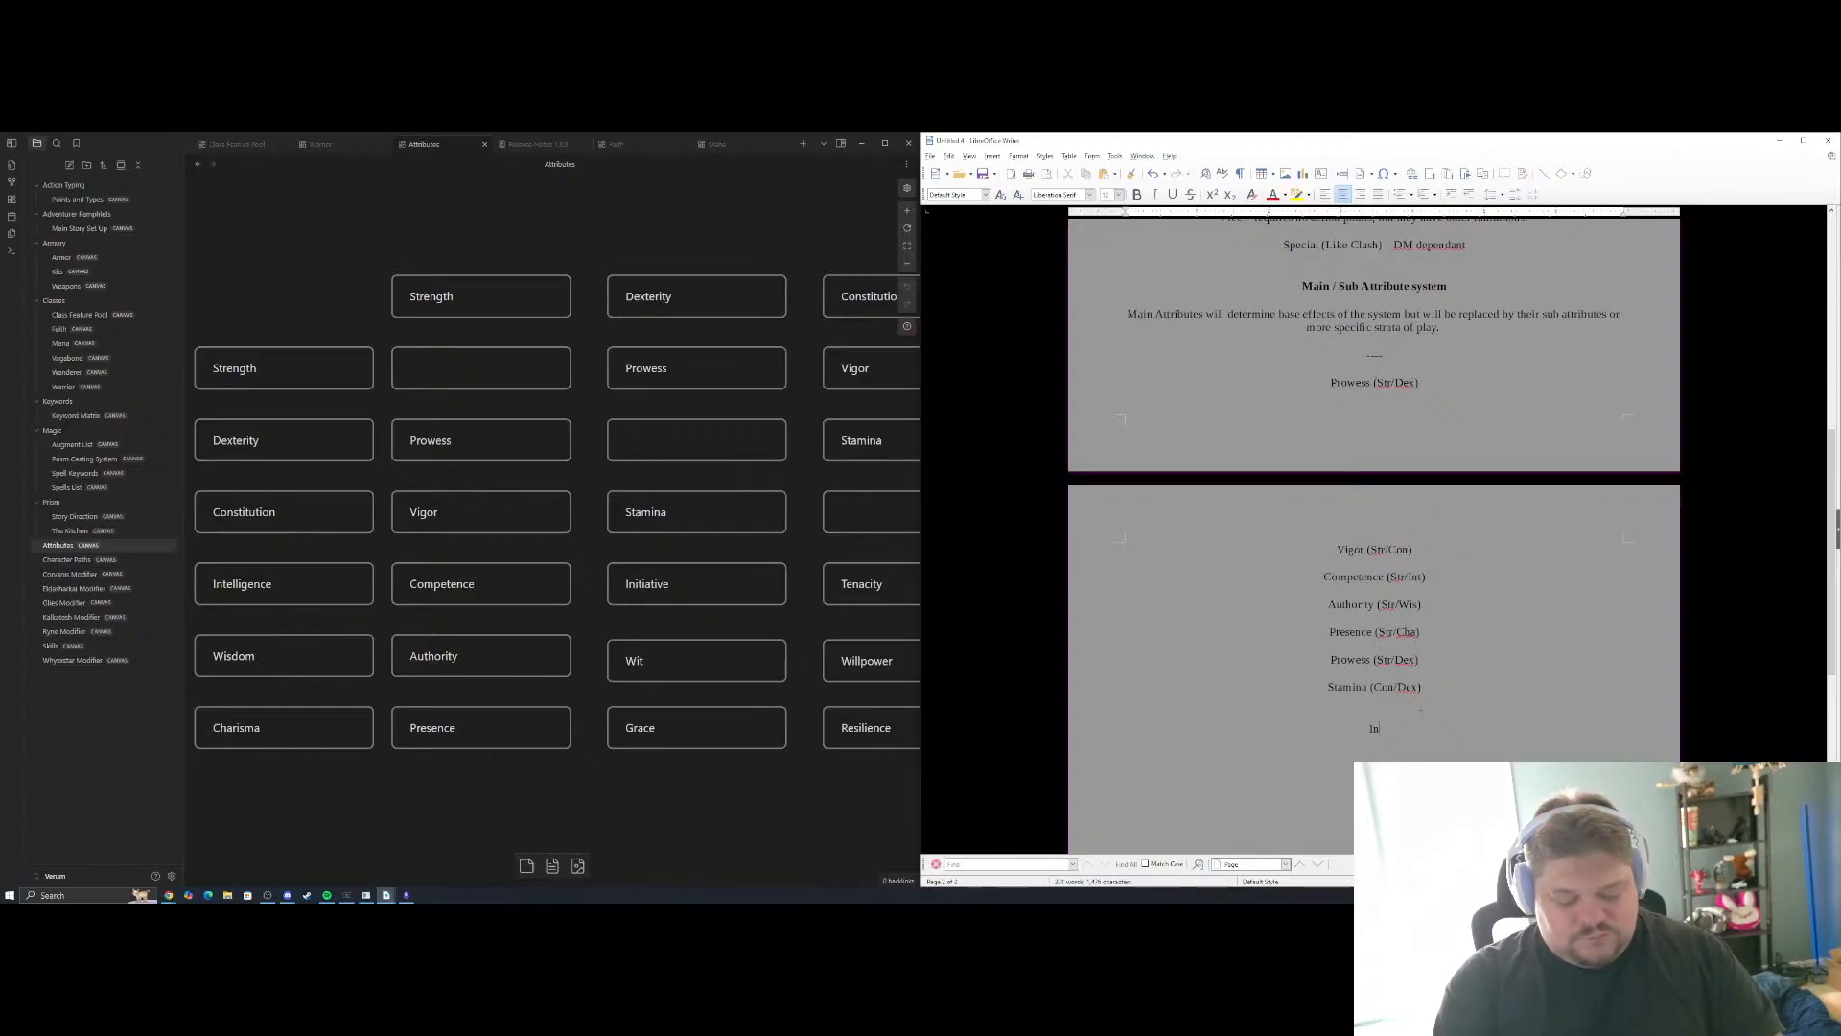
type("itiative (")
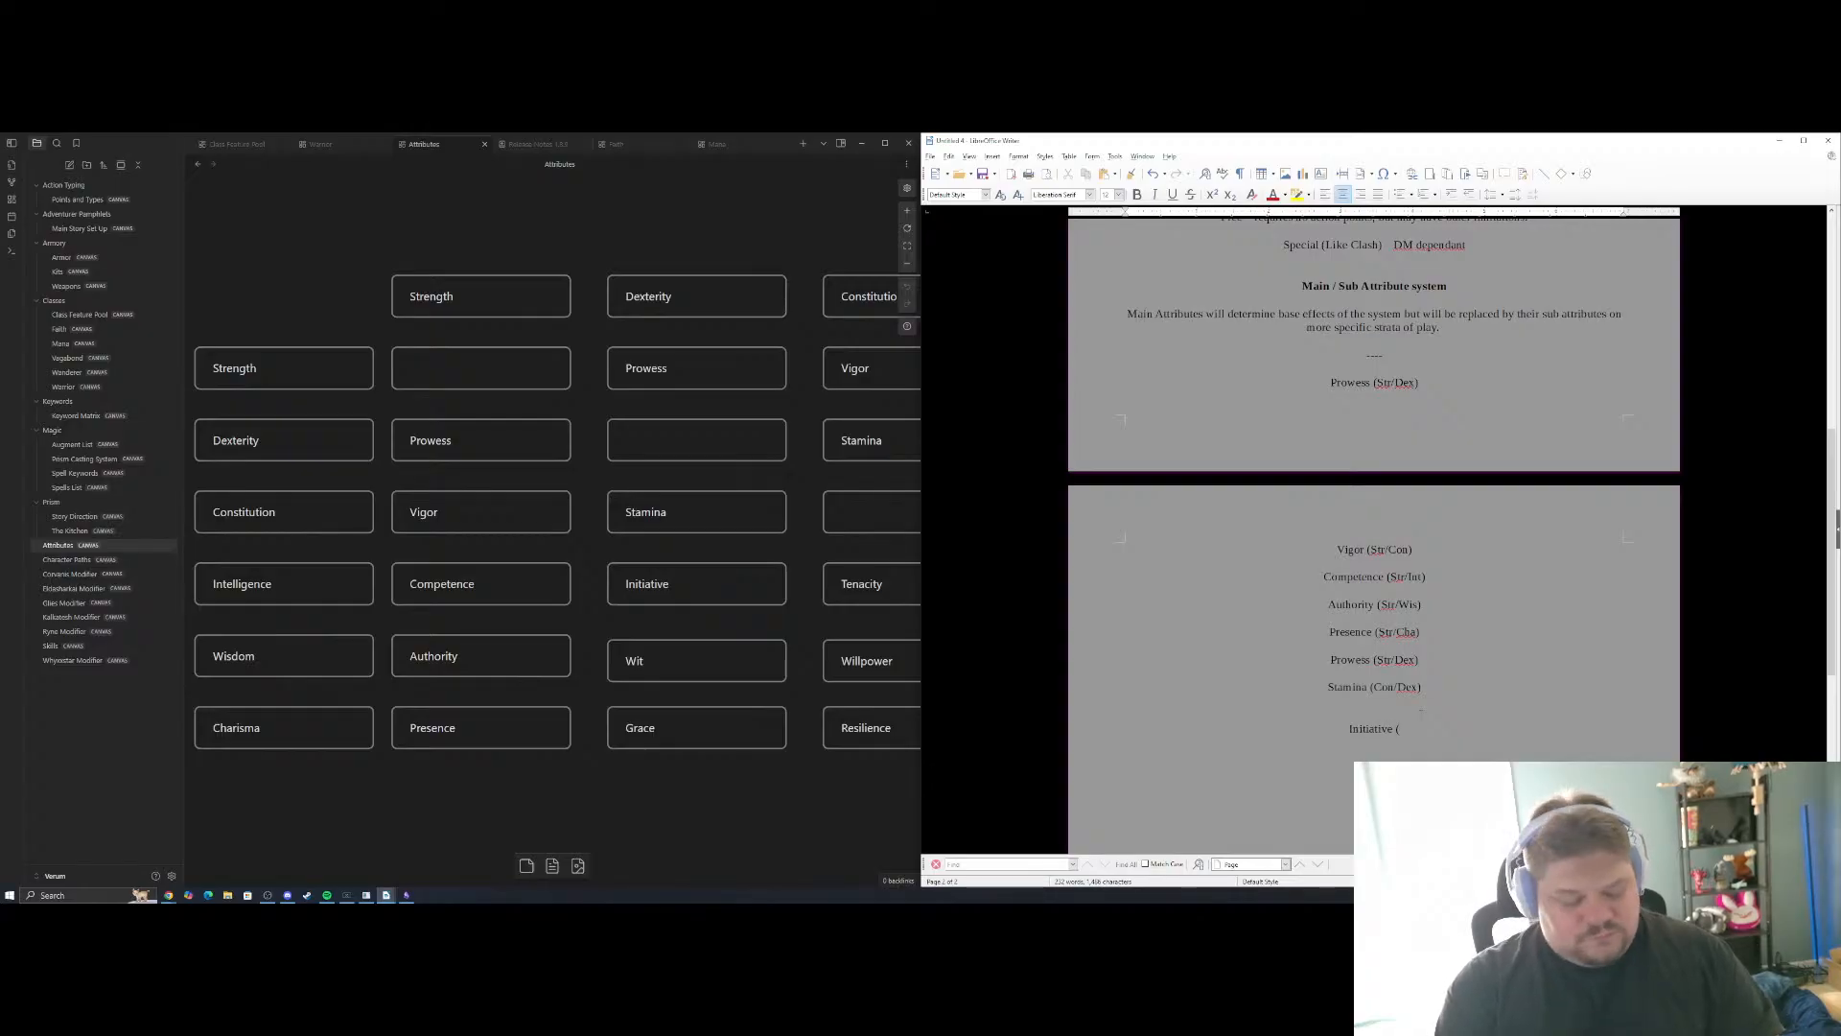
type("Dex/Int()")
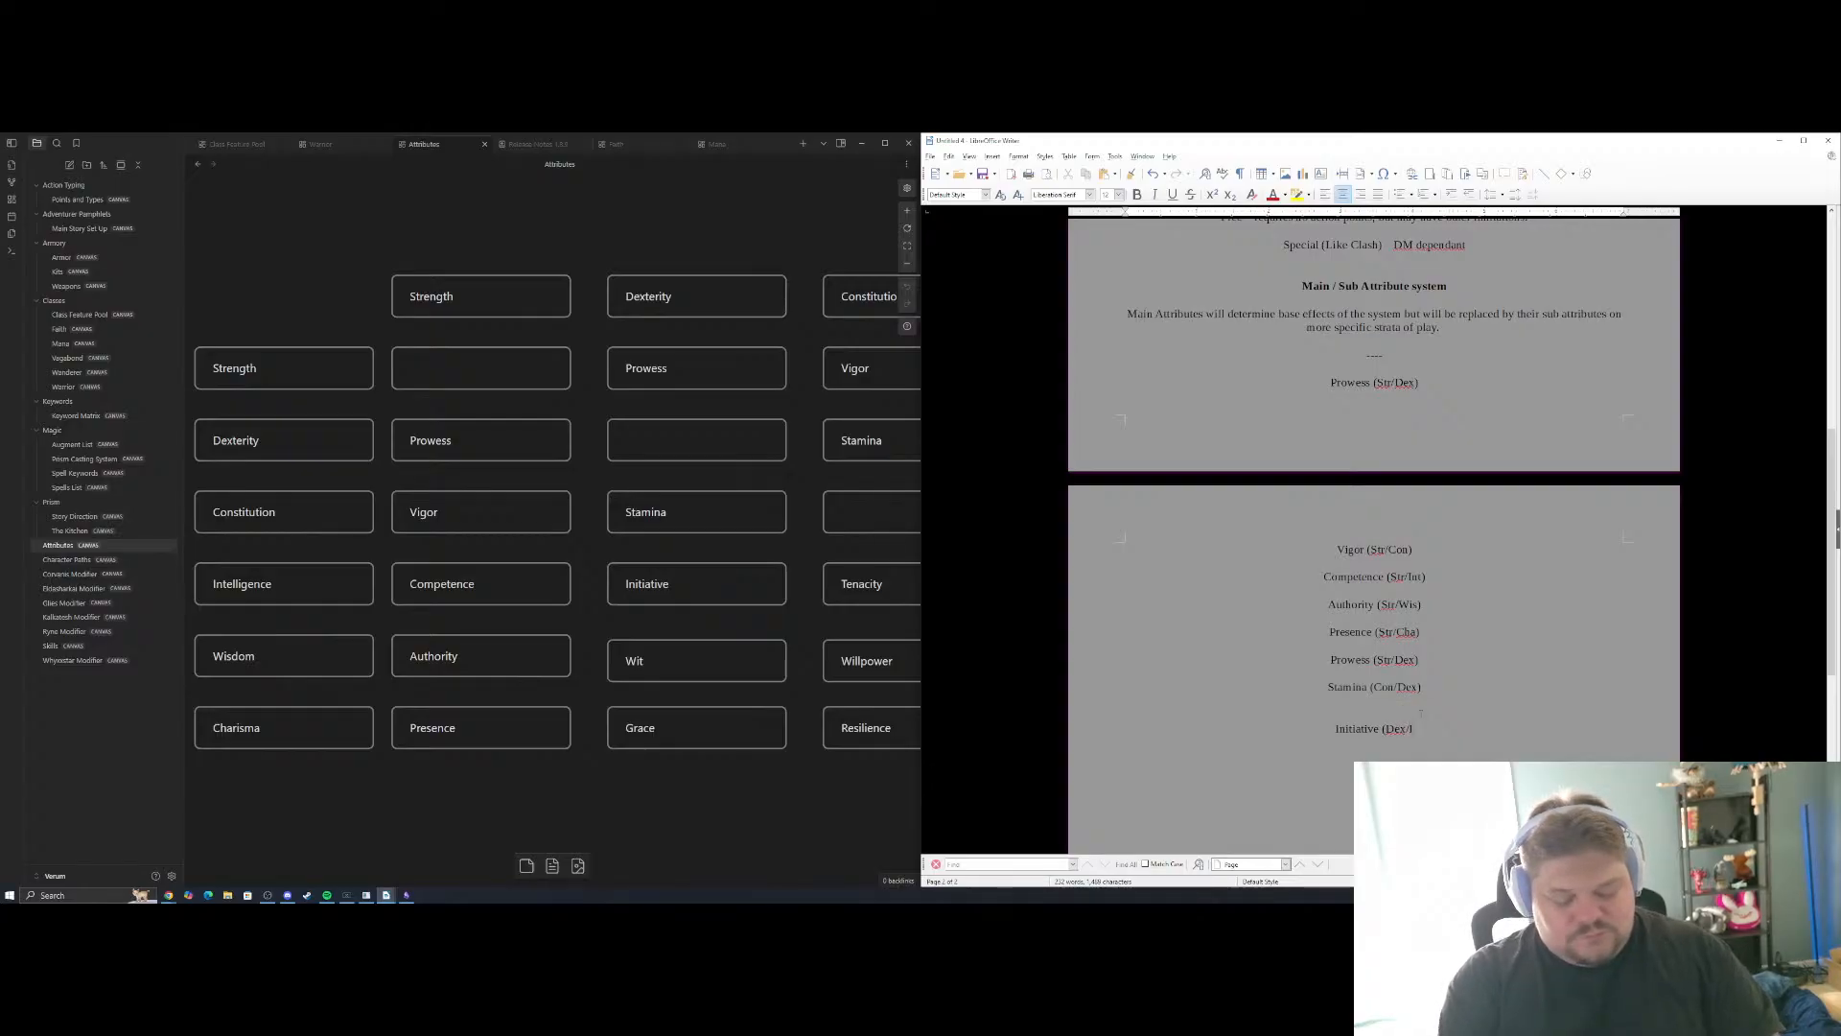
key("BackSpace")
key("BackSpace")
type(")")
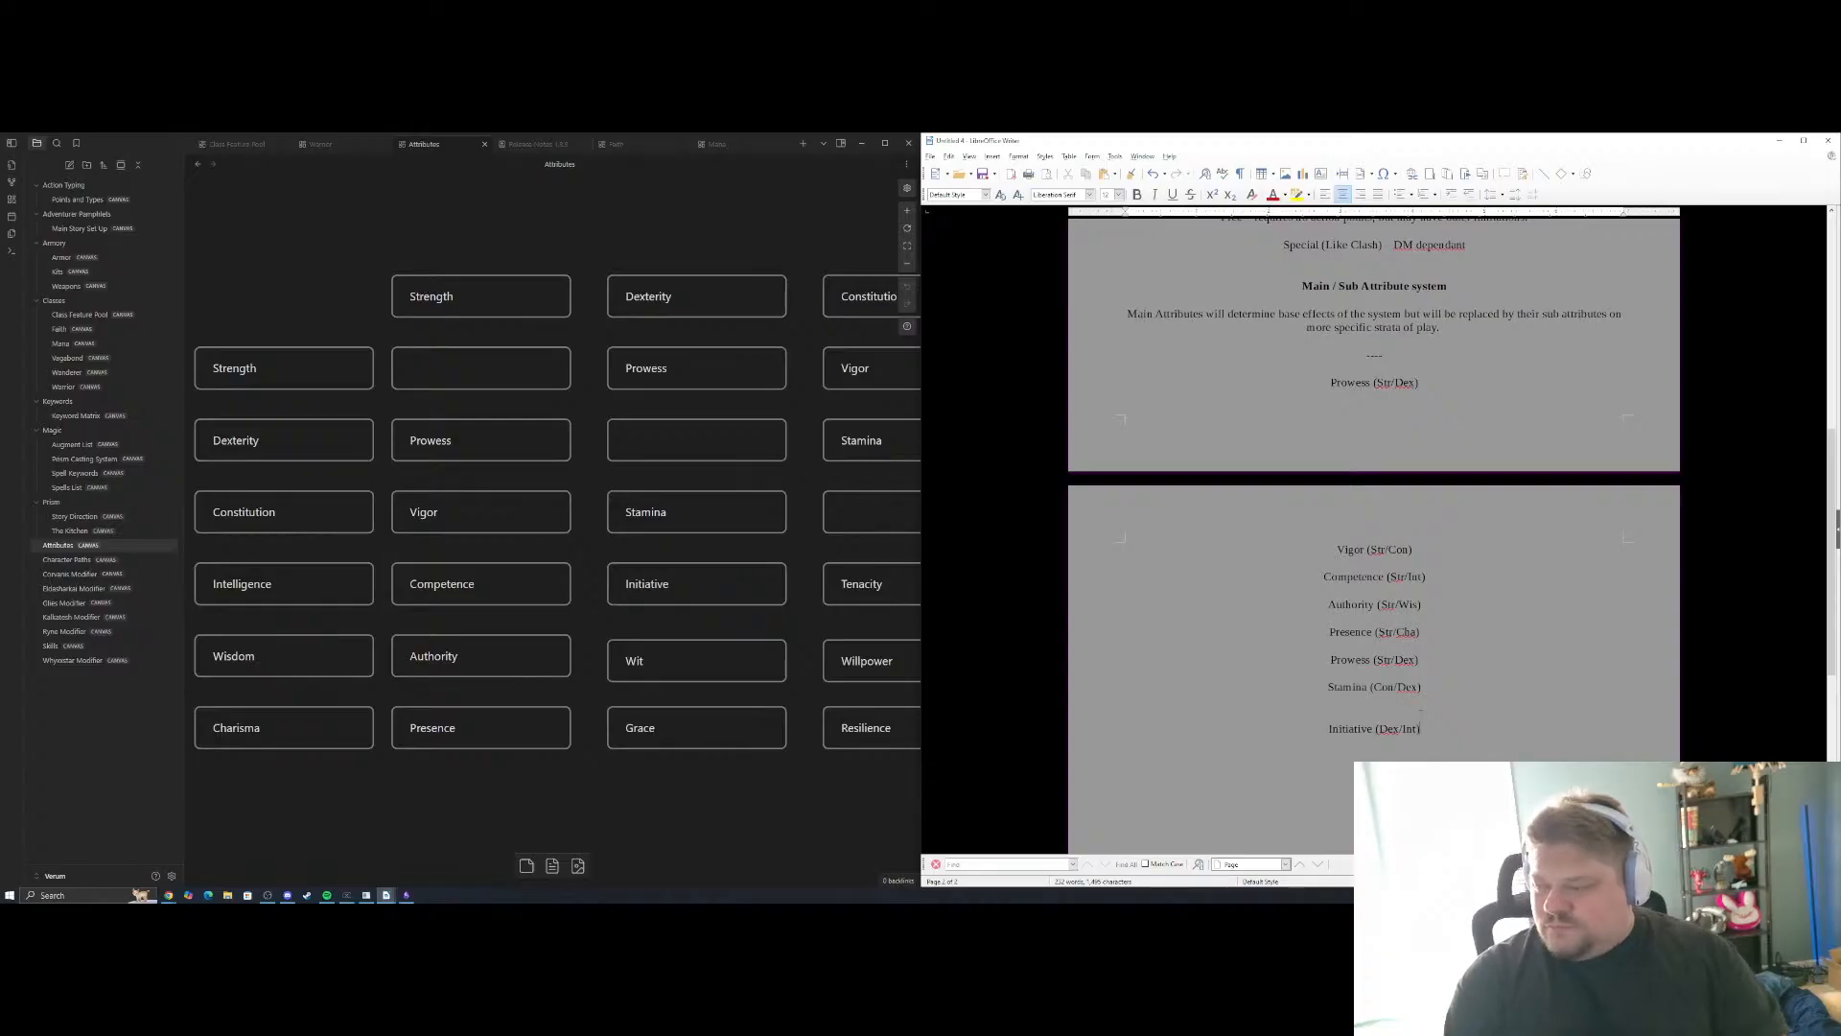
key("Up")
key("BackSpace")
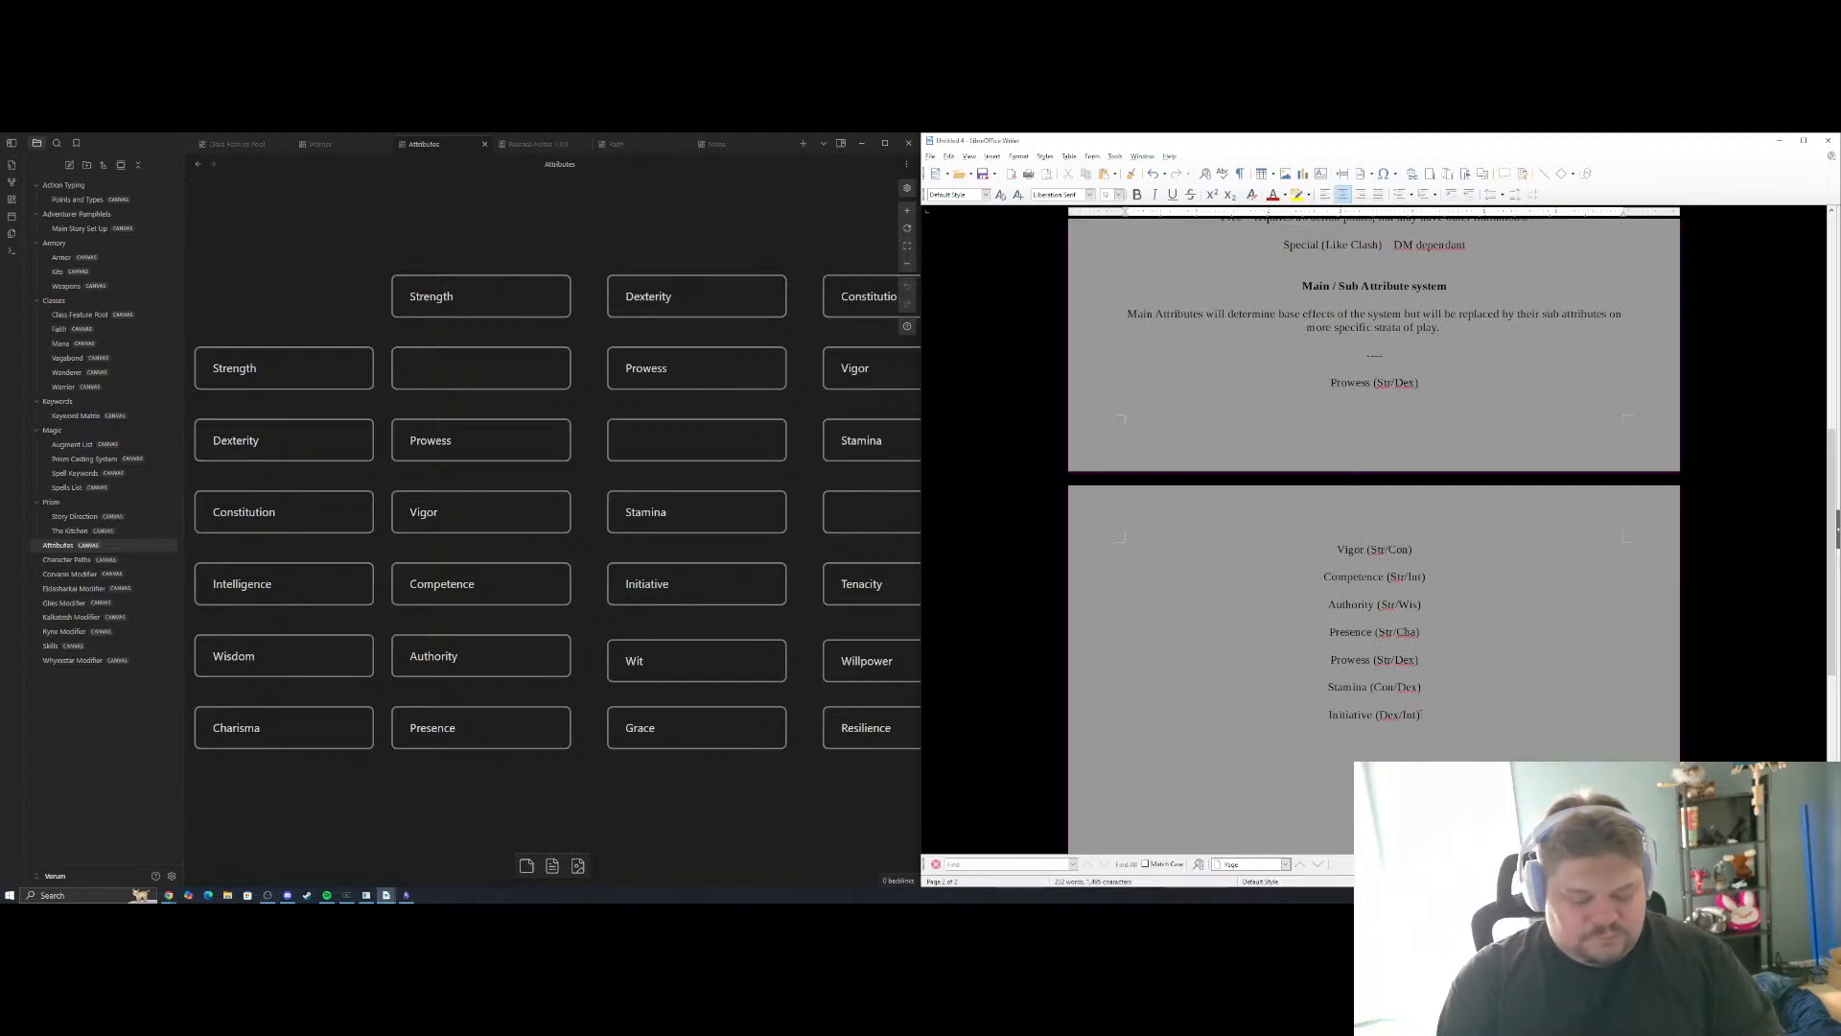
Add "Wit (Wis/Dex)" on the line below the Initiative entry
type("is")
key("BackSpace")
key("BackSpace")
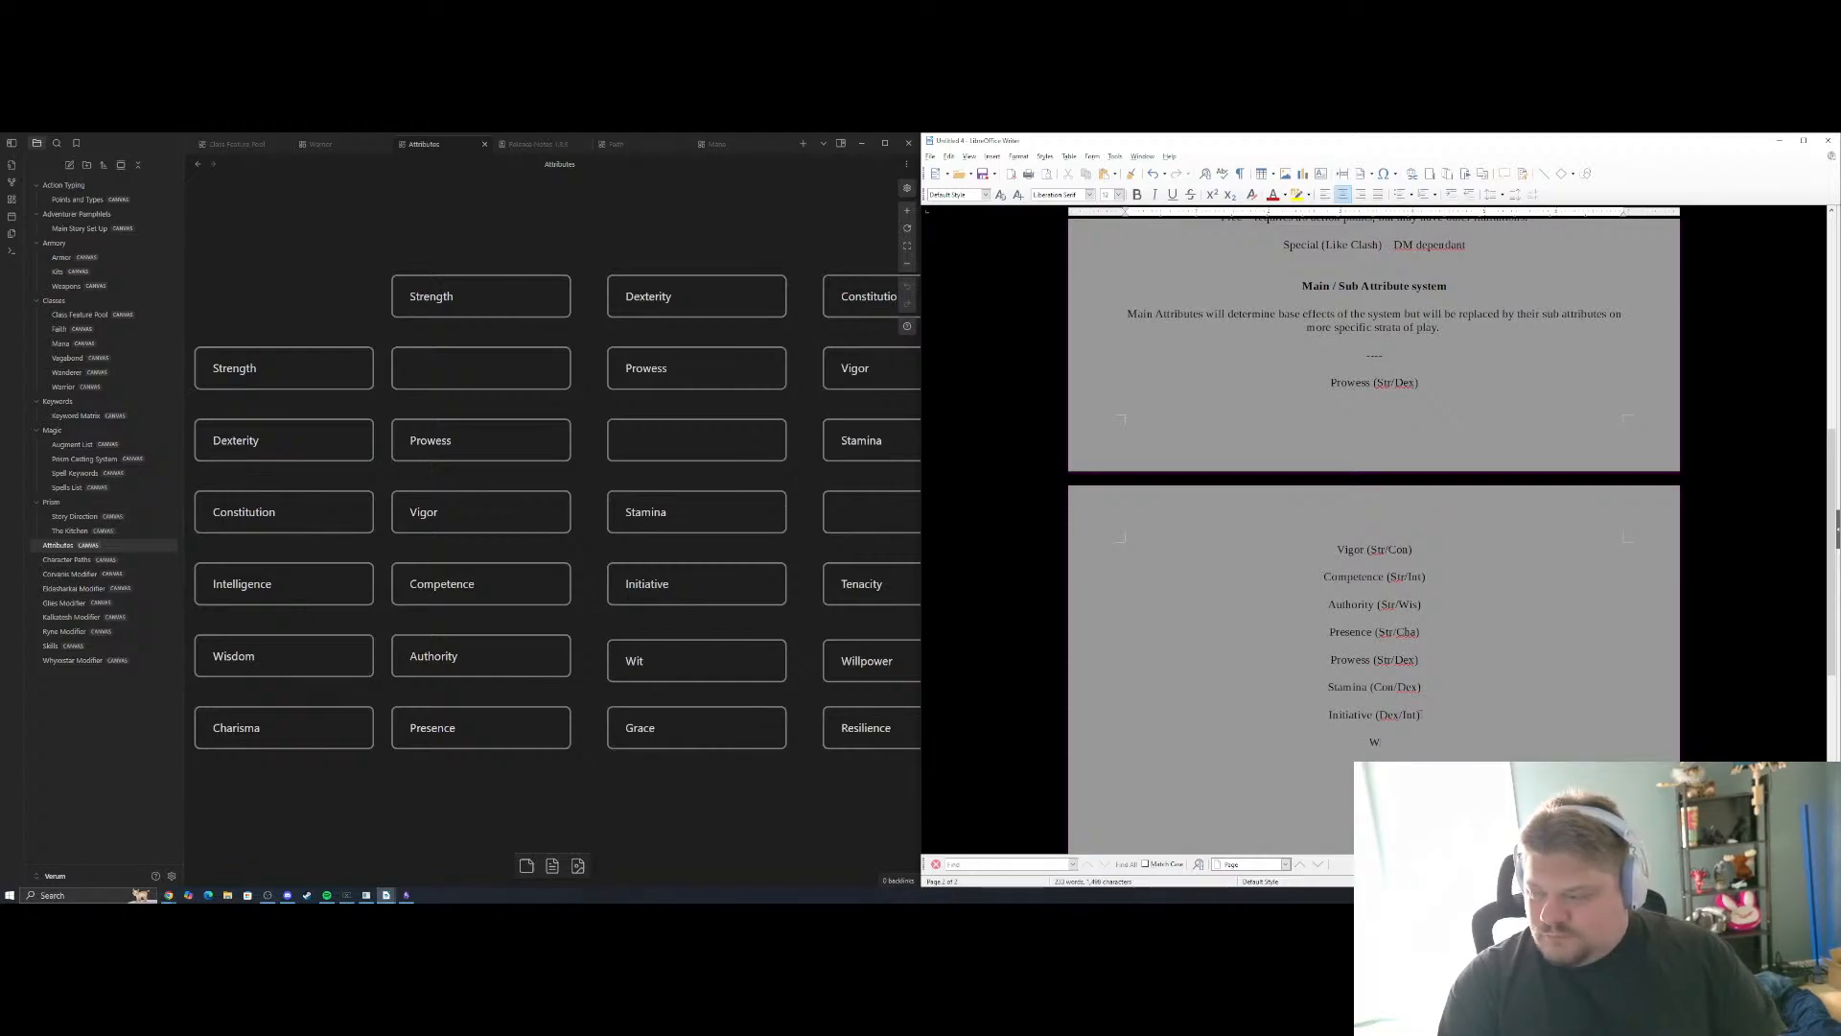
type("it")
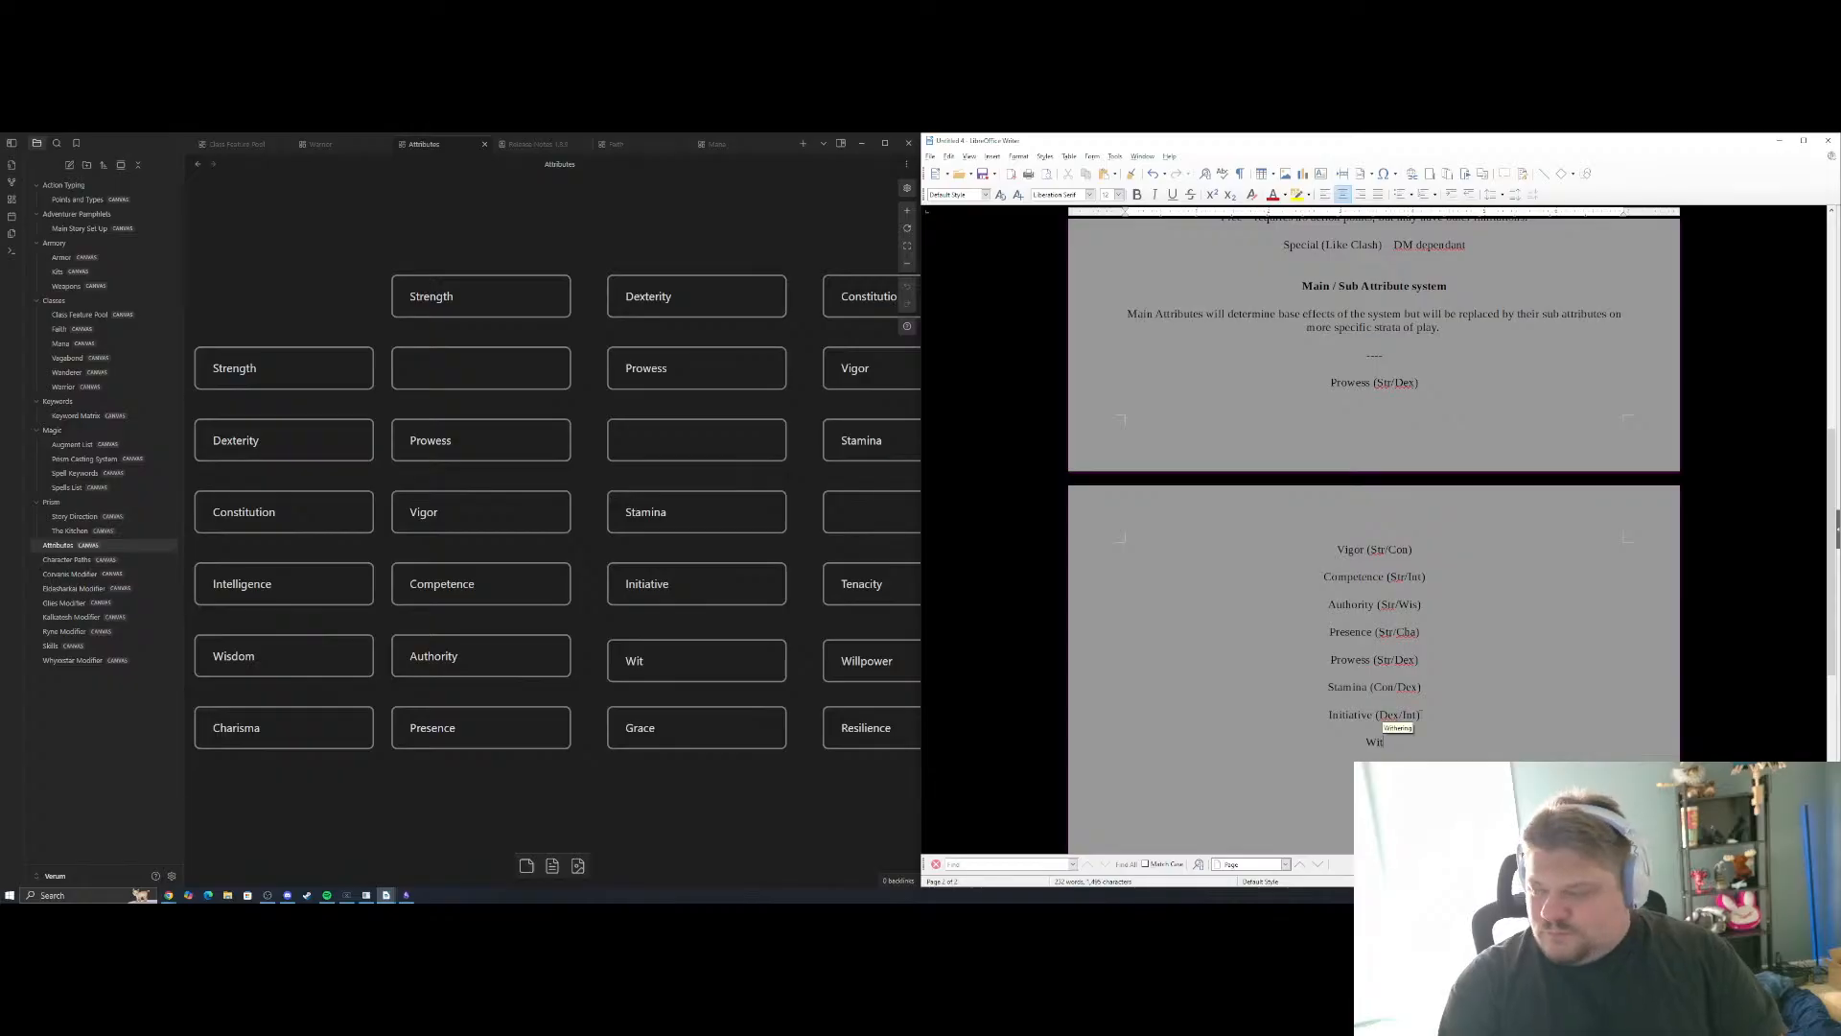
type(" (W")
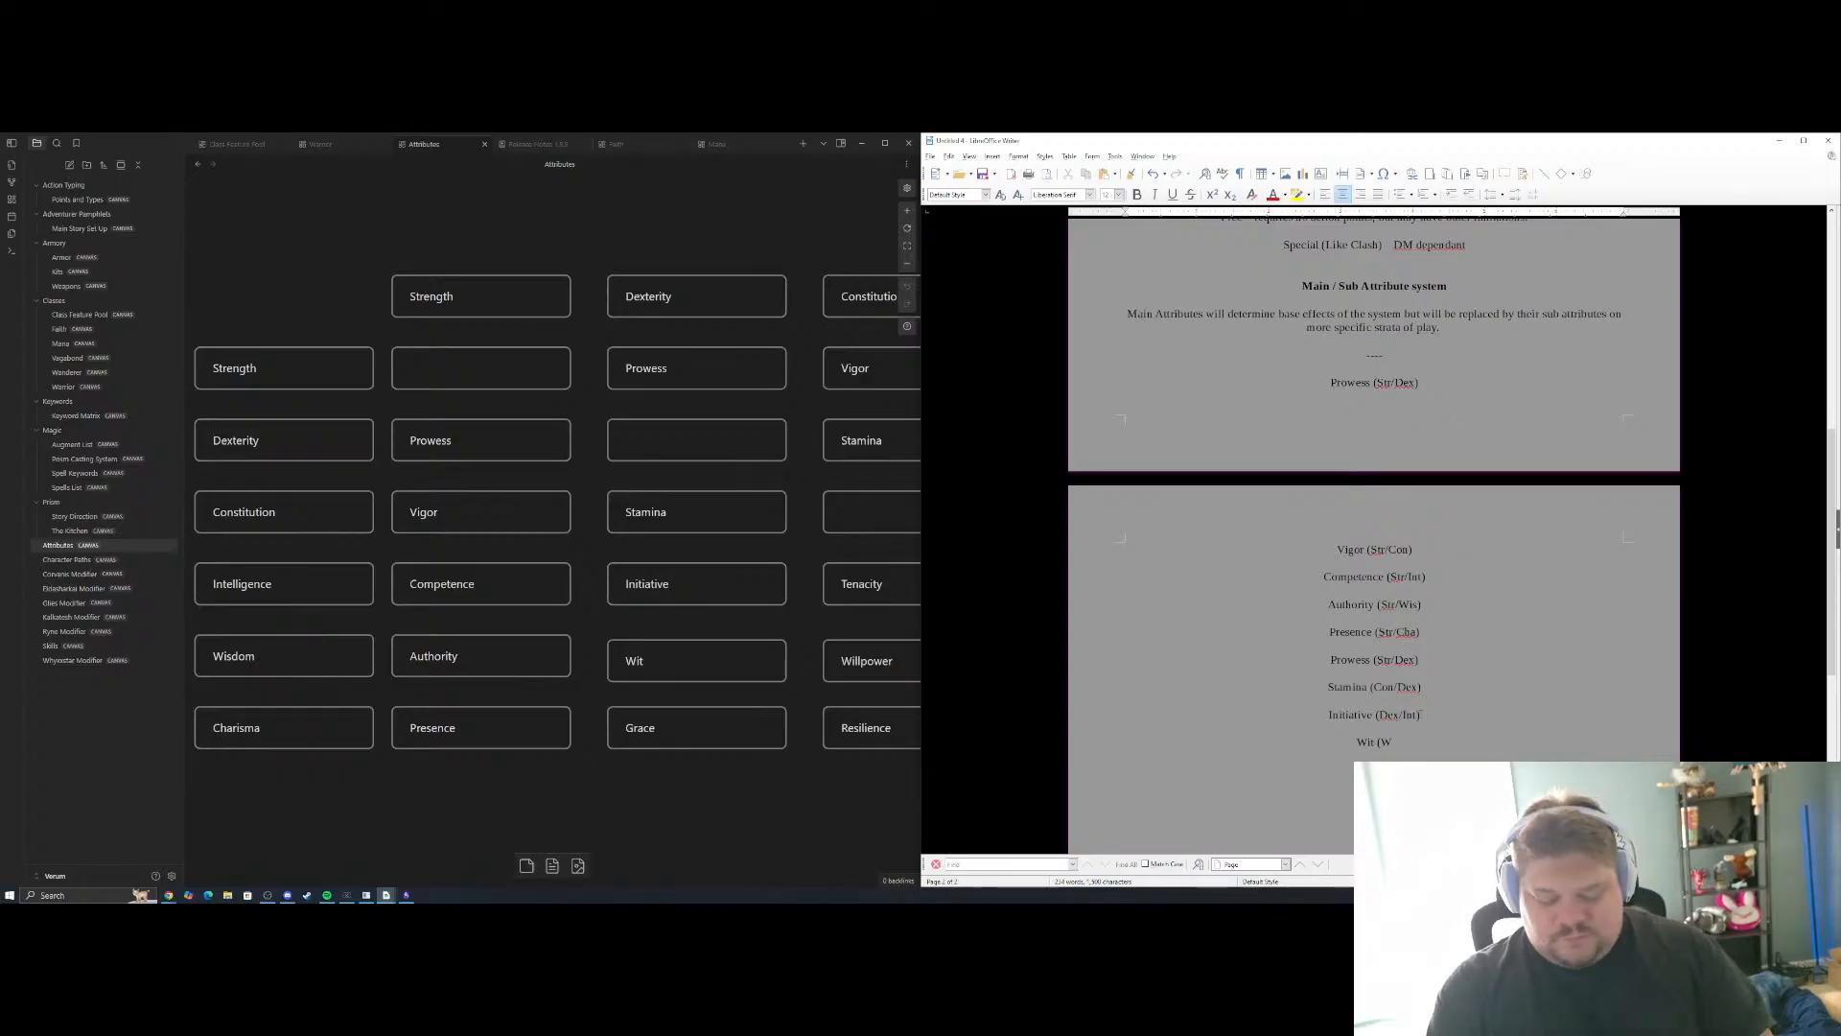
type("is/")
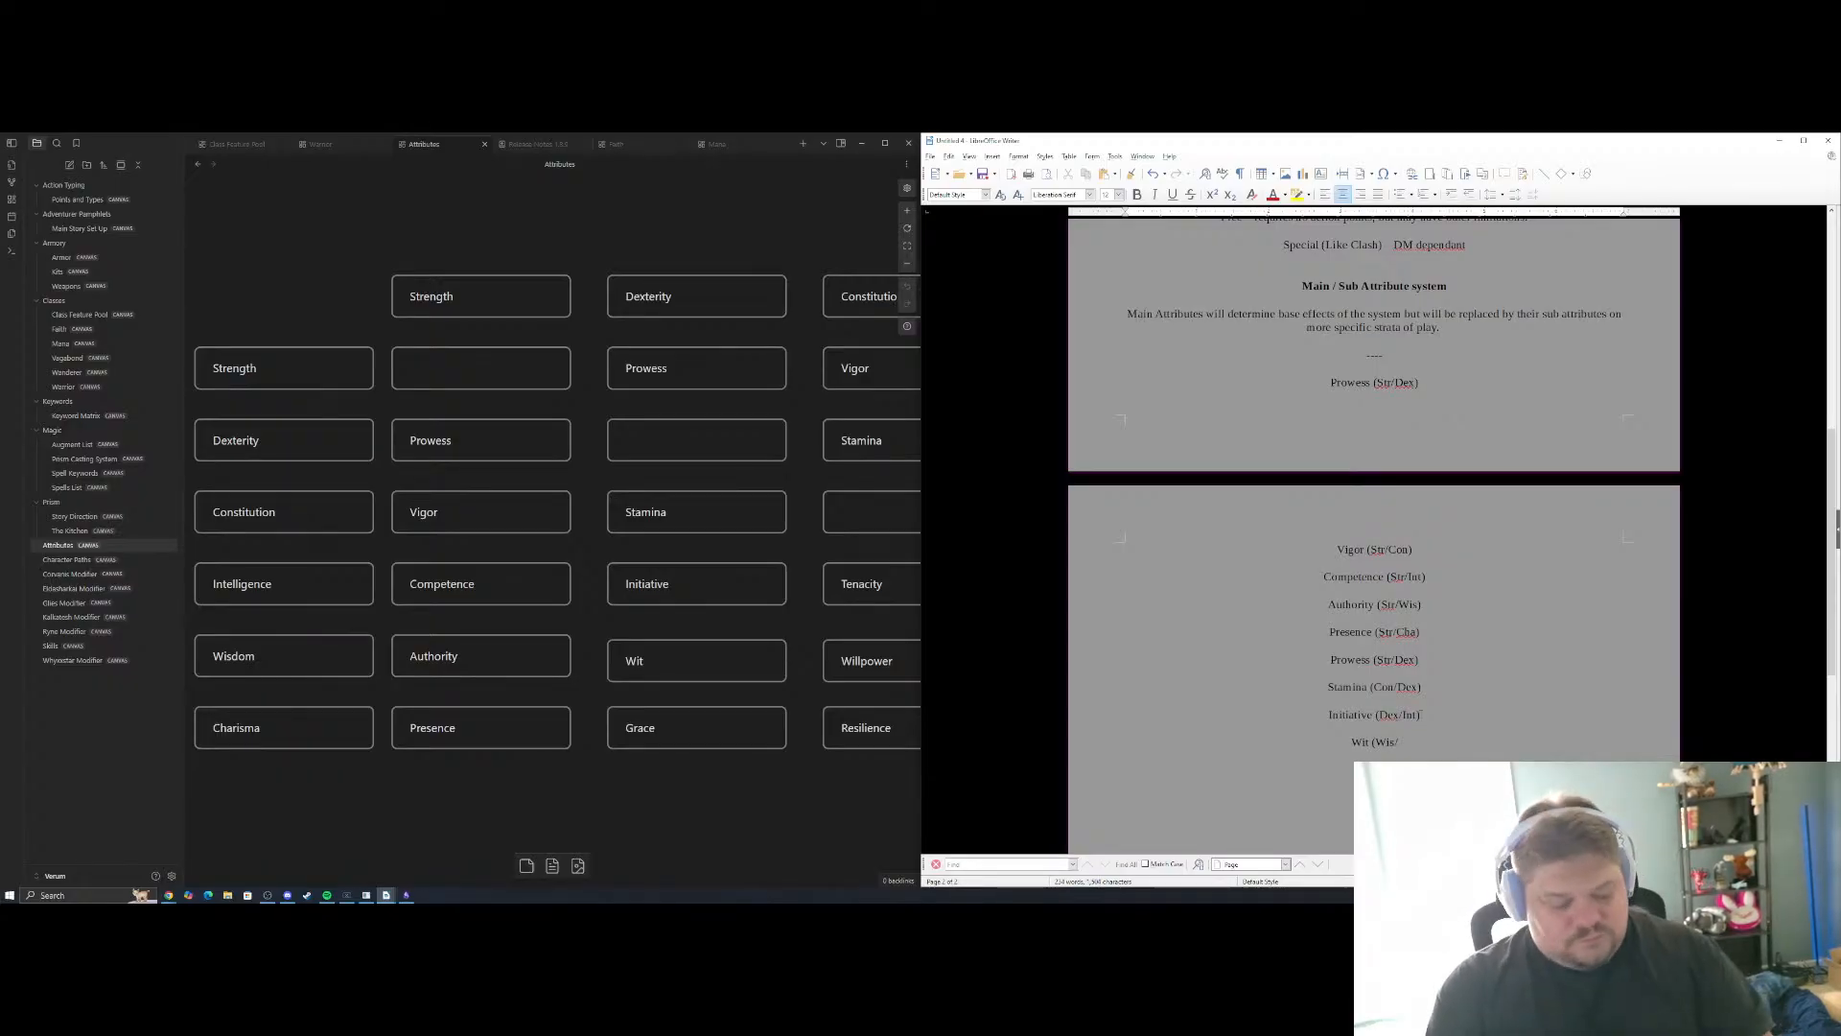
type("Dex)")
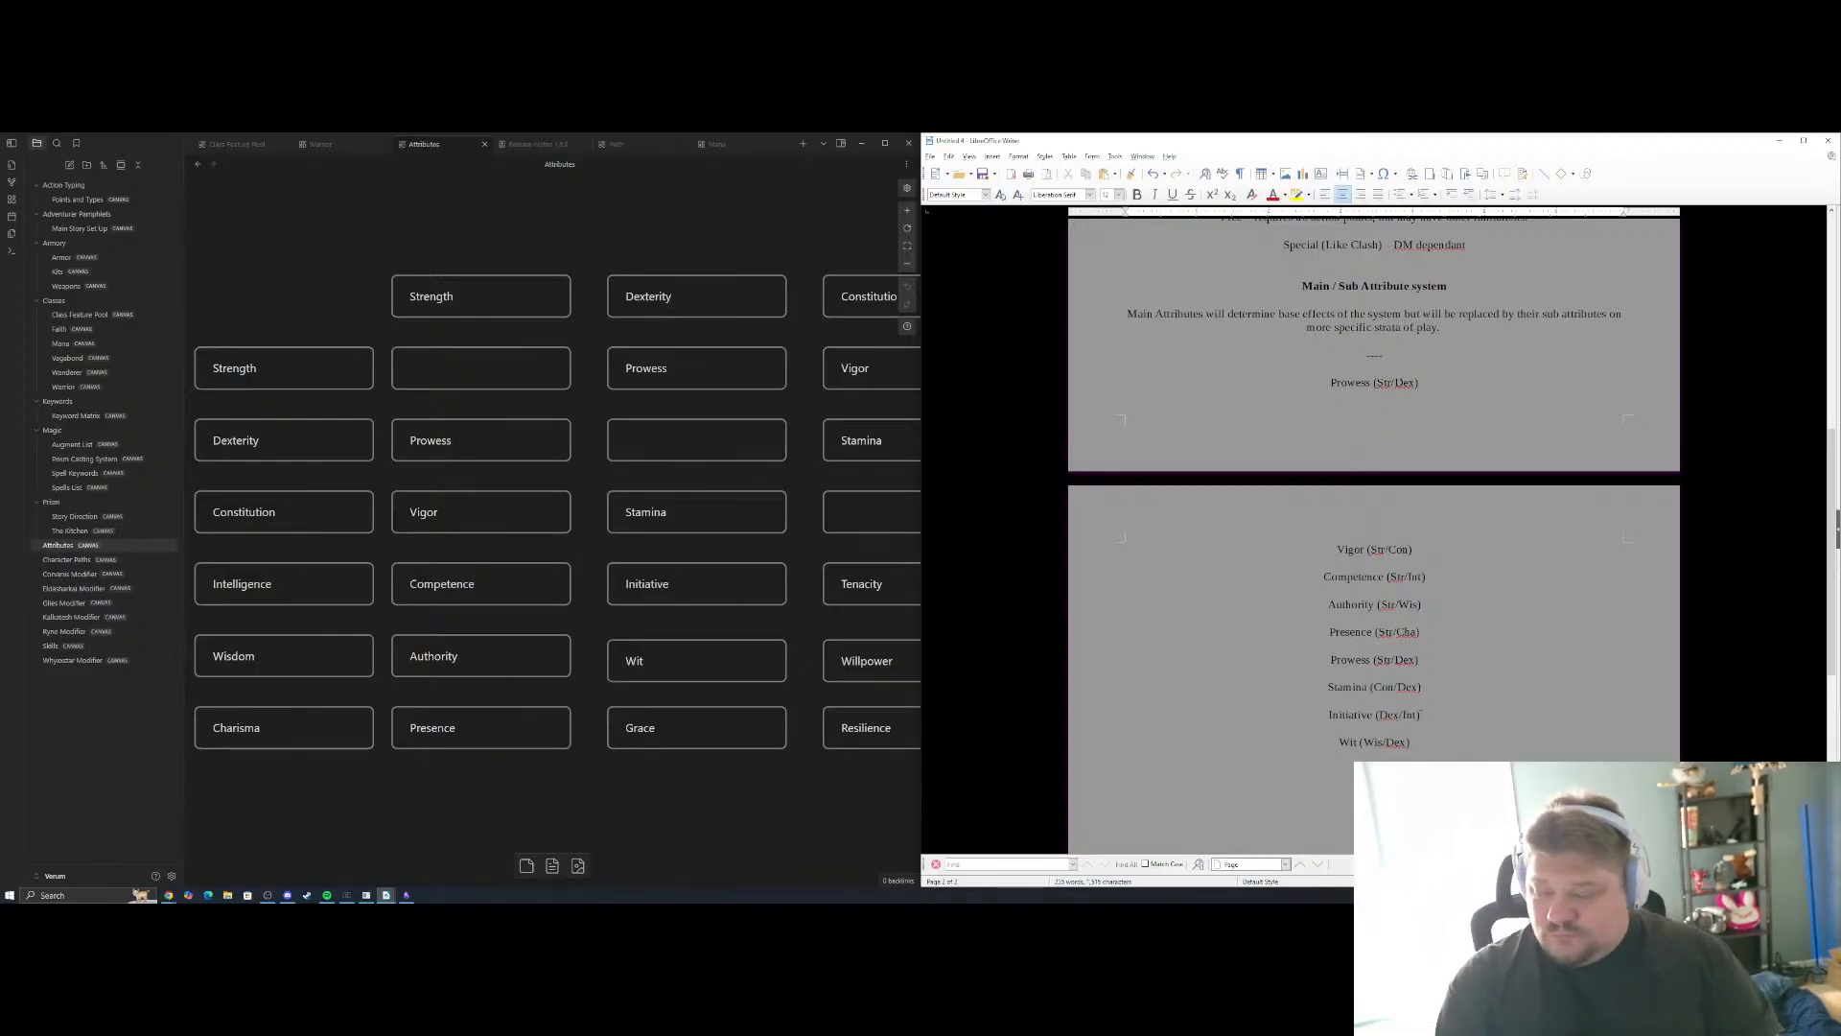
Add "Grace (Cha/Dex)" below Wit as the last sub-attribute of the grid's Dexterity column
type("Gr")
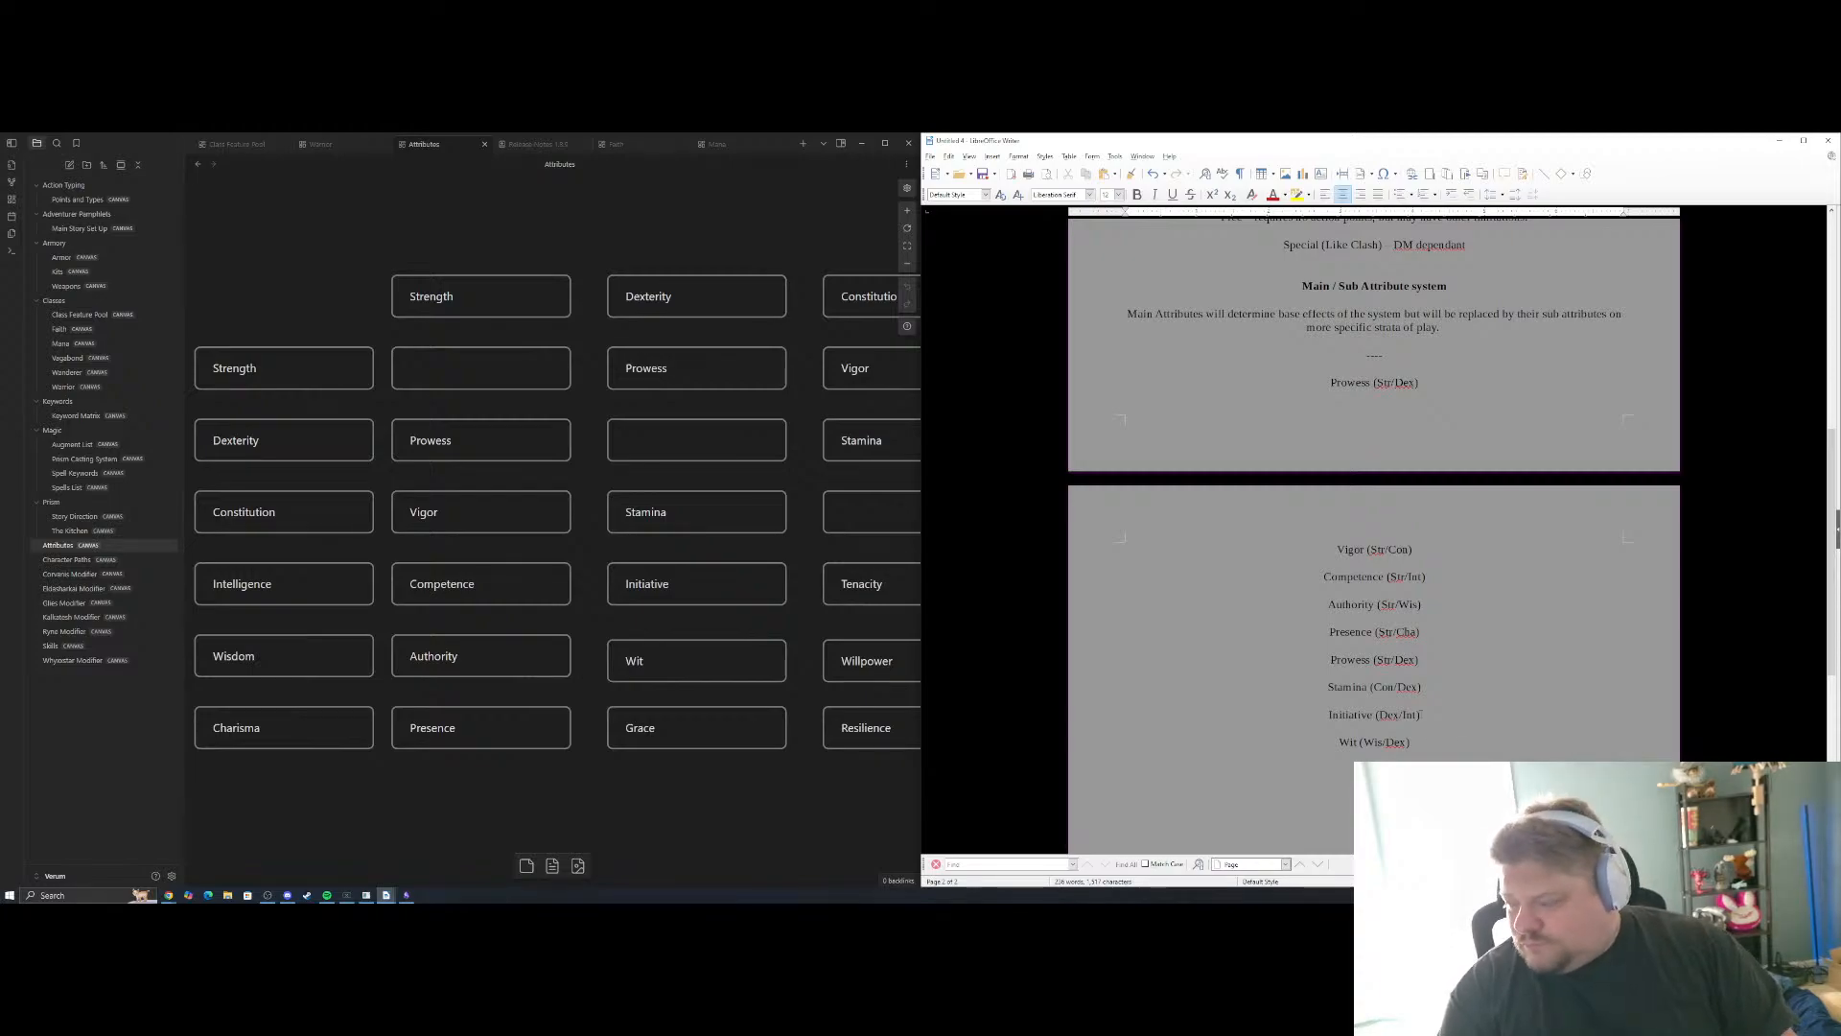
type("ha")
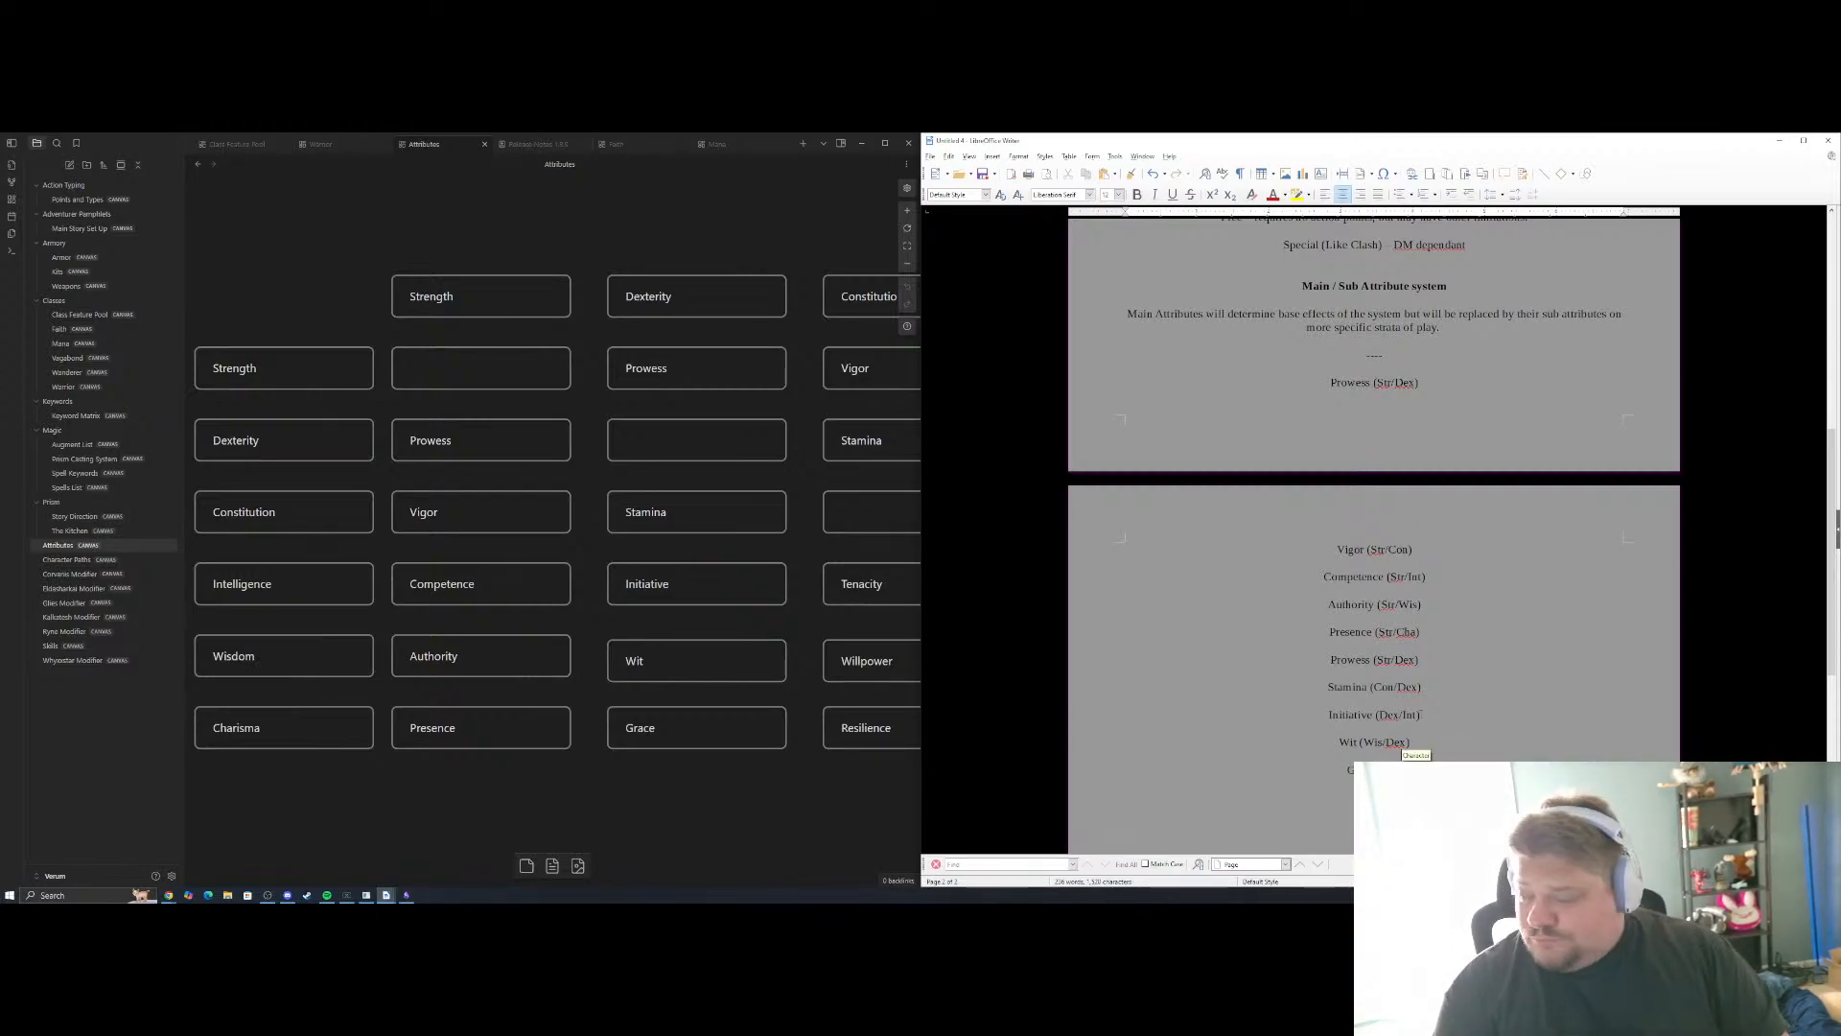
type("/")
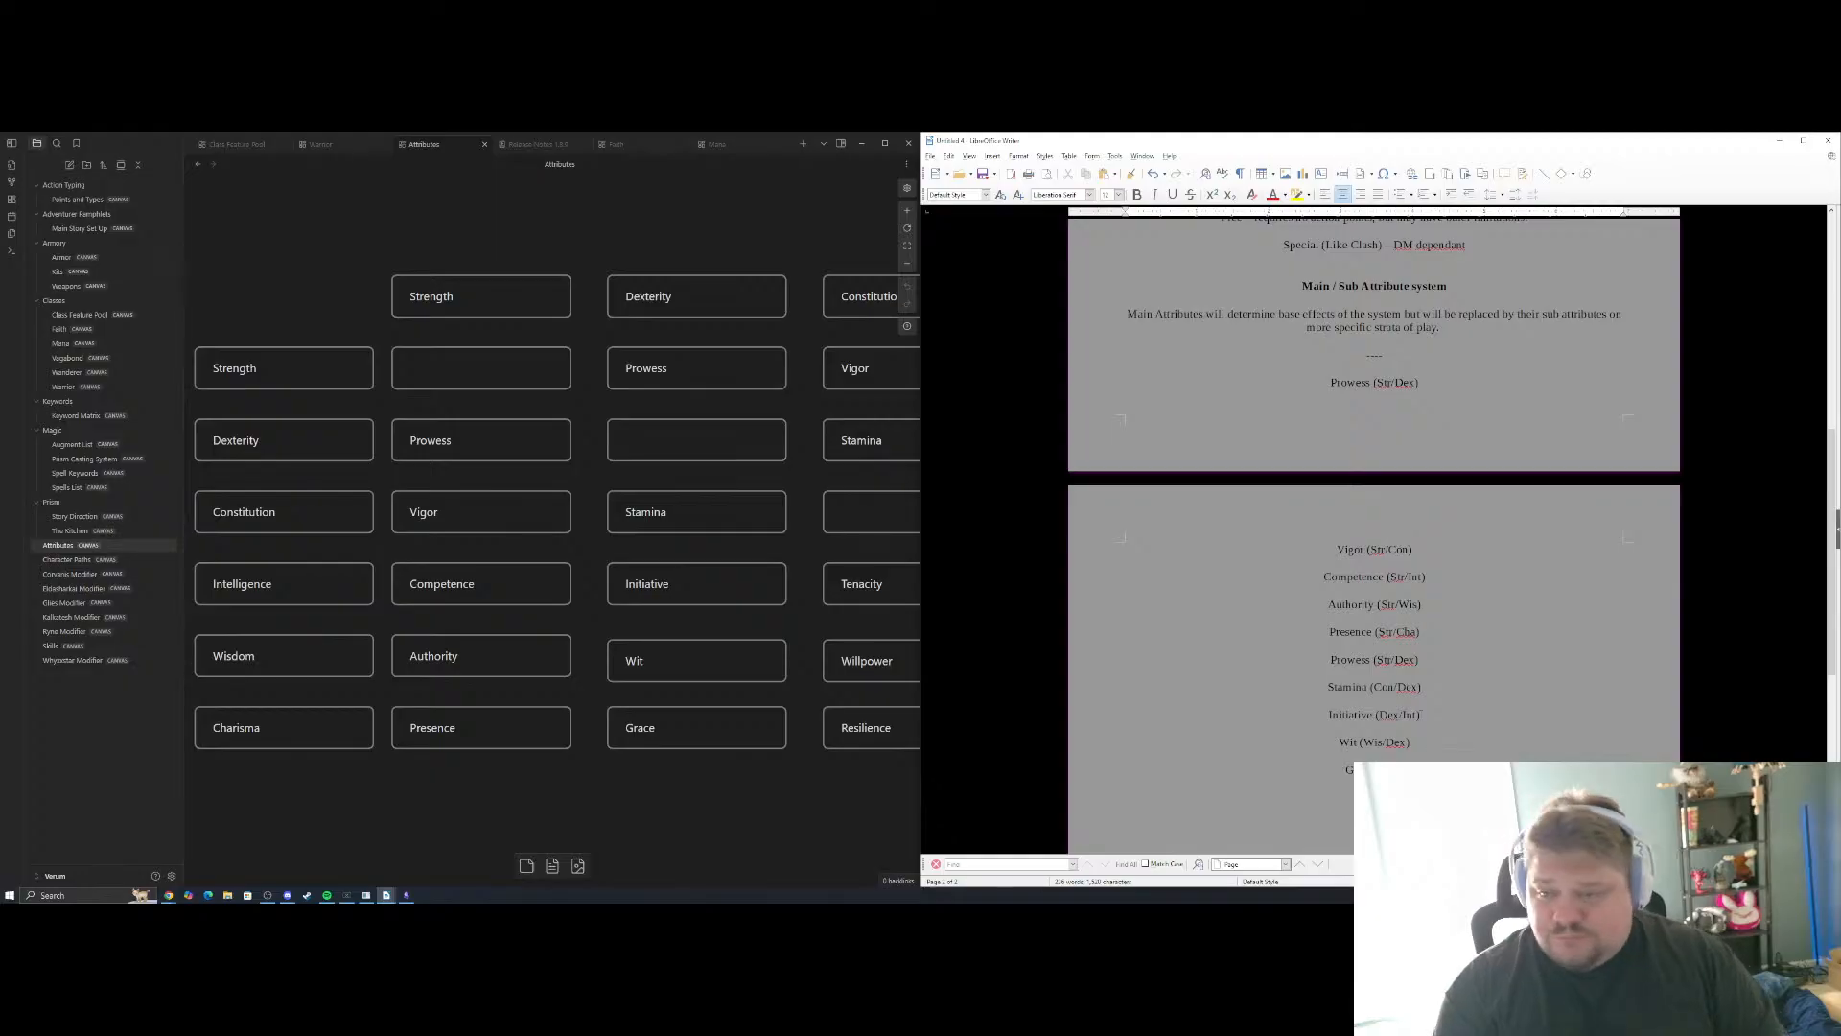
type("Dex")
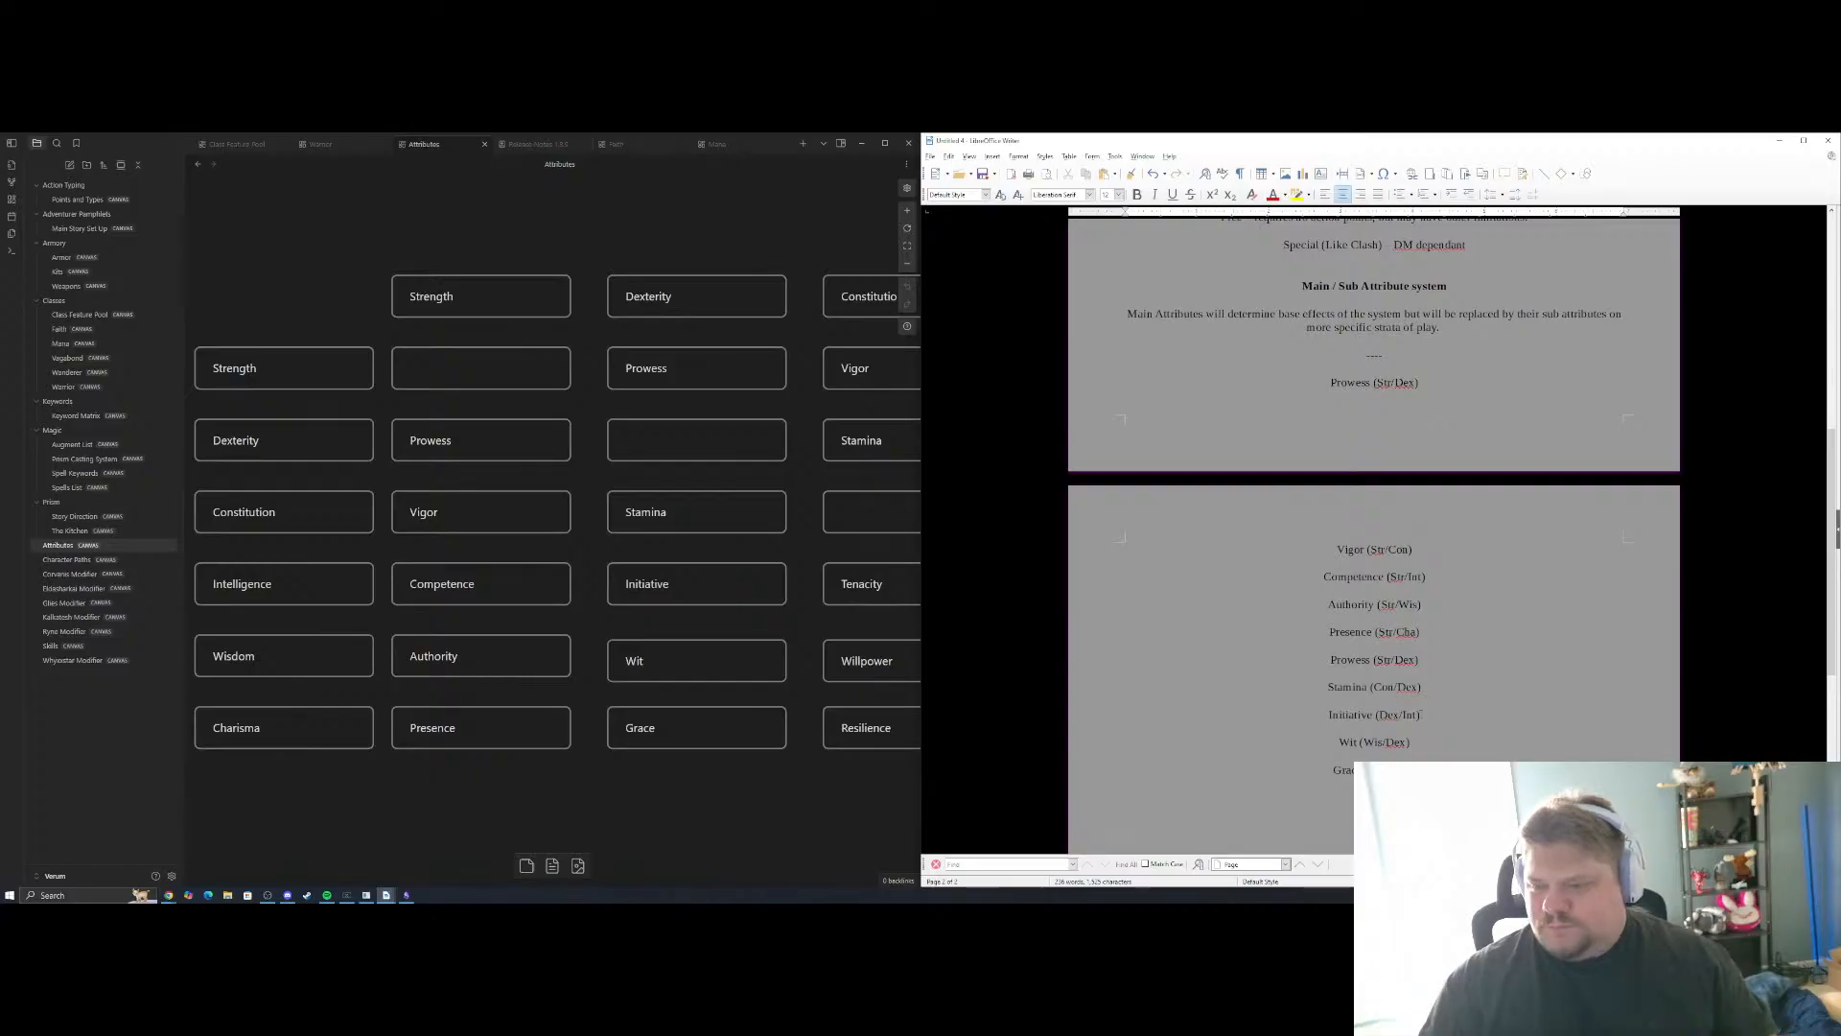
List the remaining Constitution column names Tenacity, Willpower and Resilience on separate lines below the Grace entry
left_click_drag(805, 567, 595, 500)
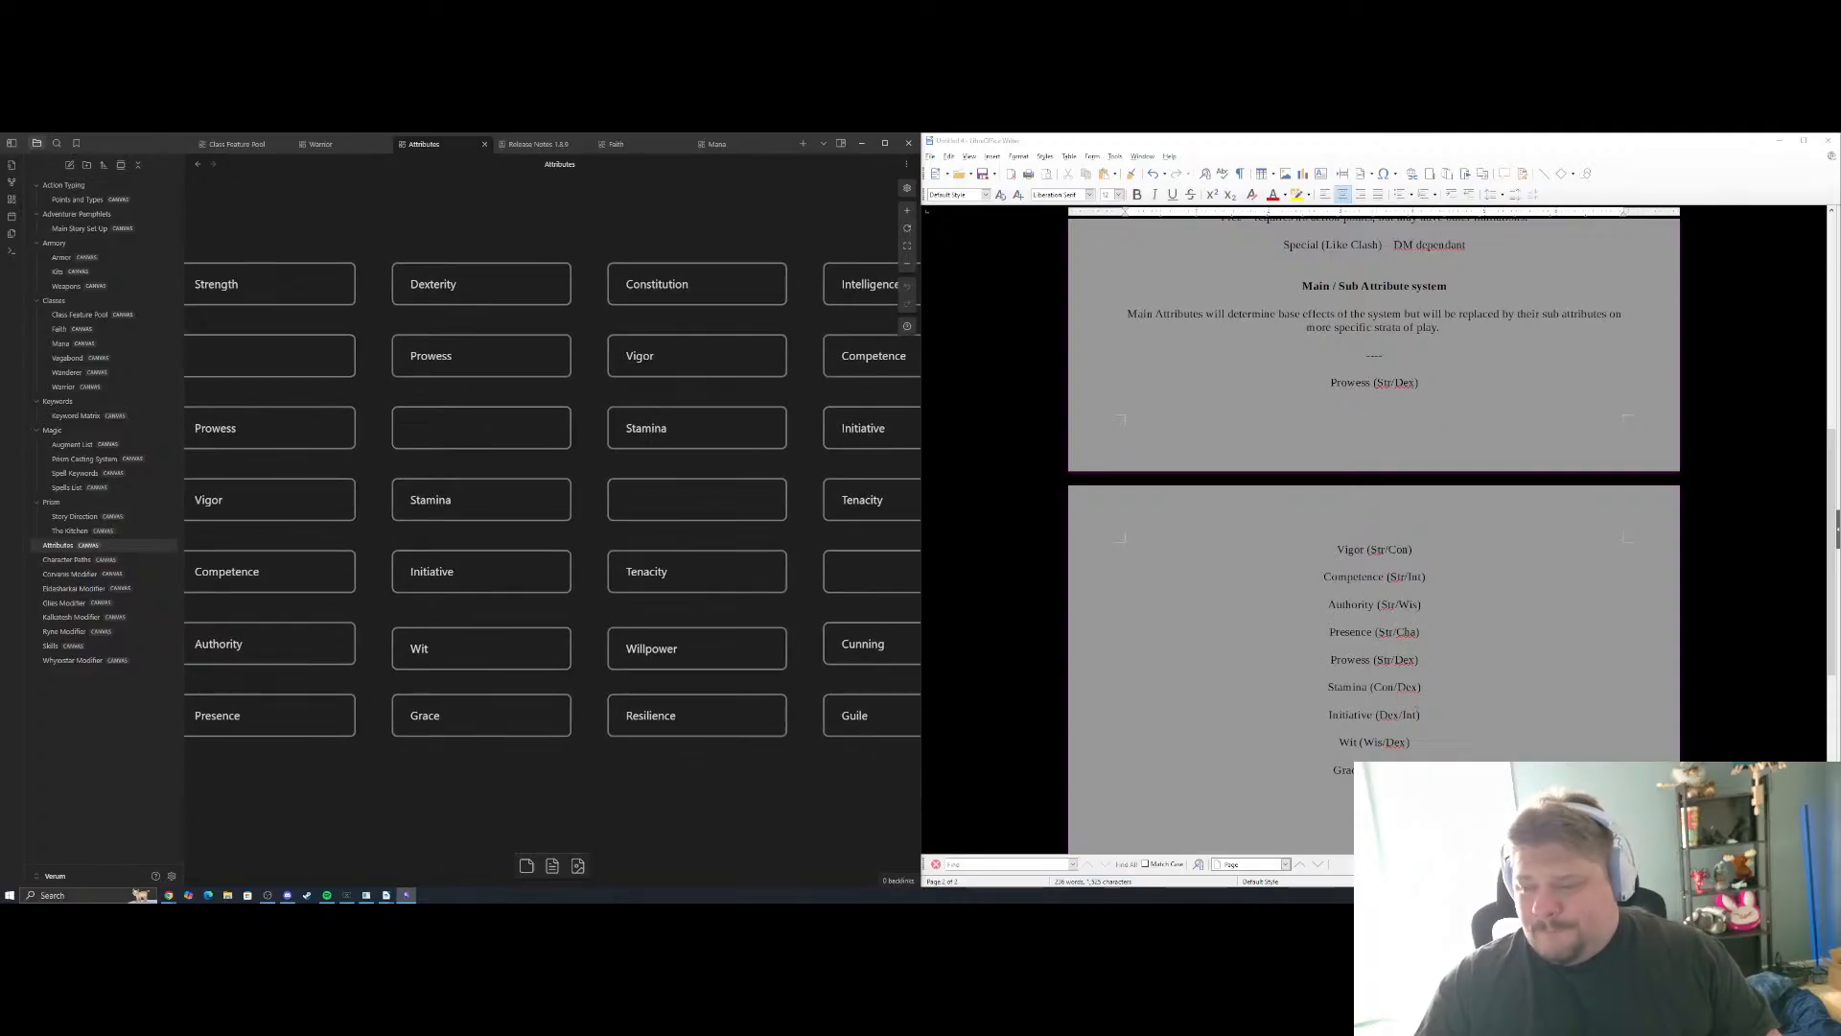
key("alt+Tab")
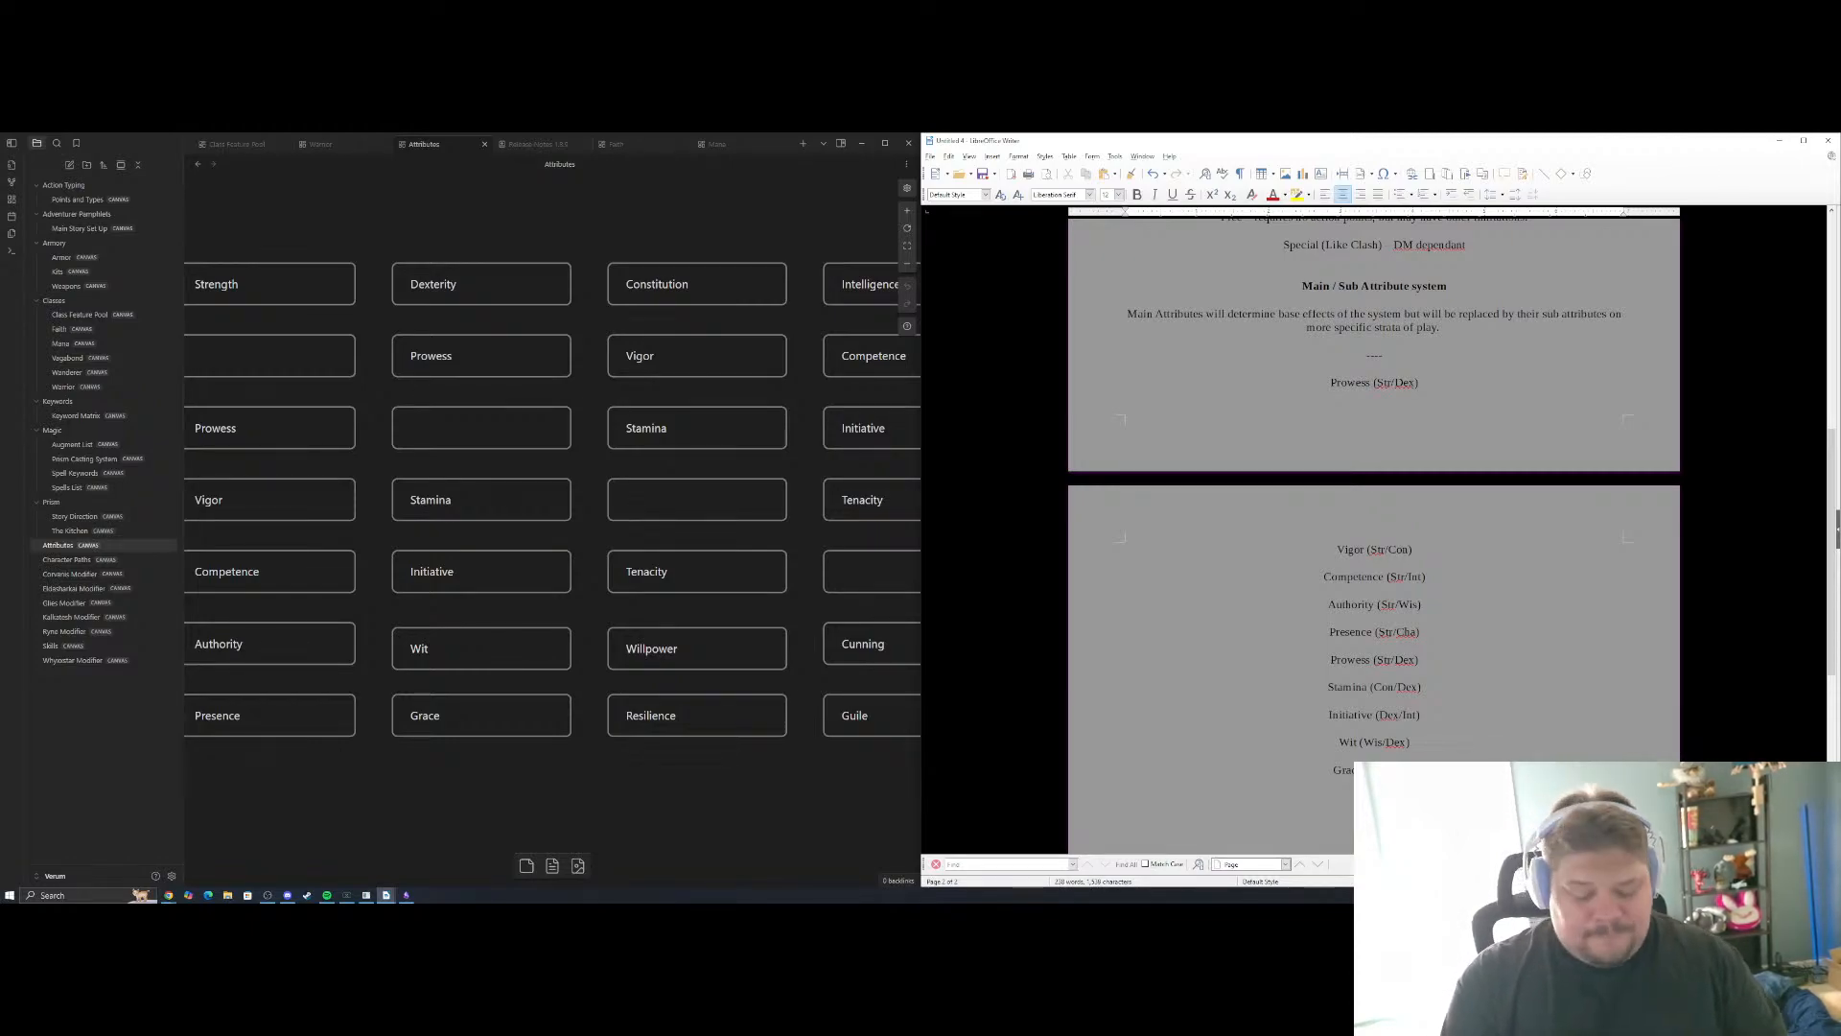
type("r")
key("Return")
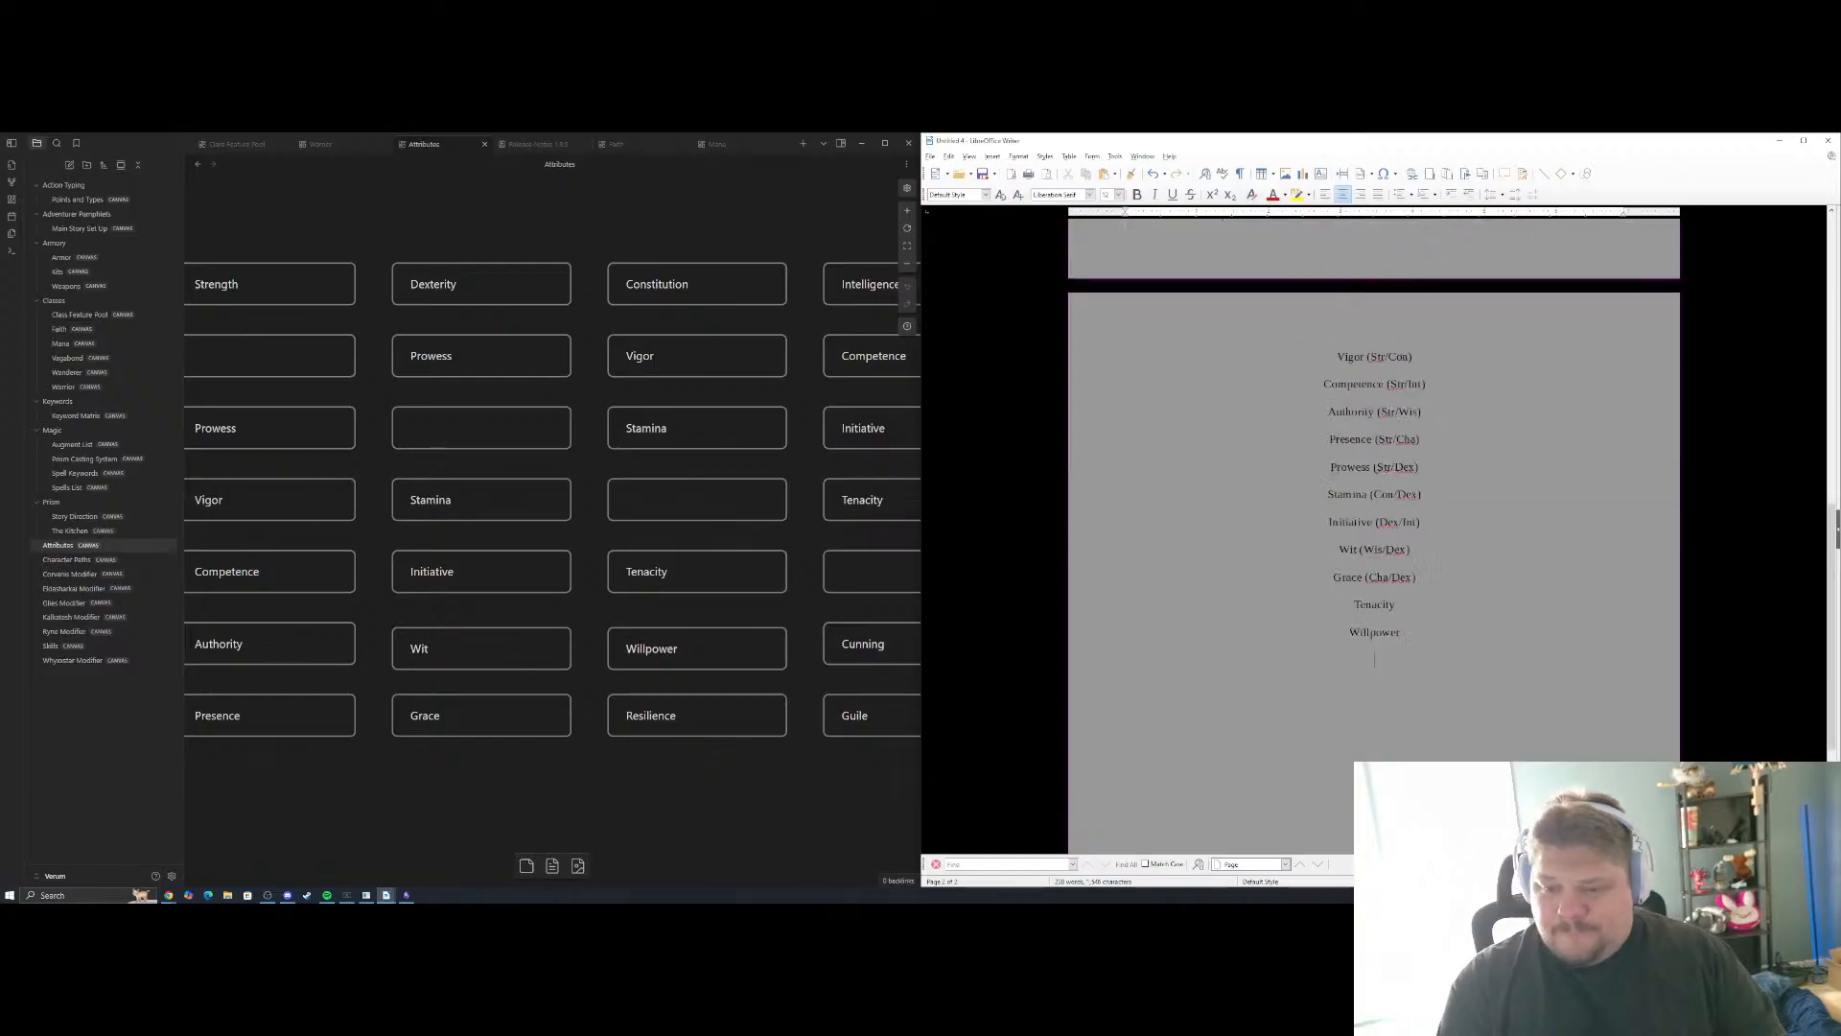
type("Resi")
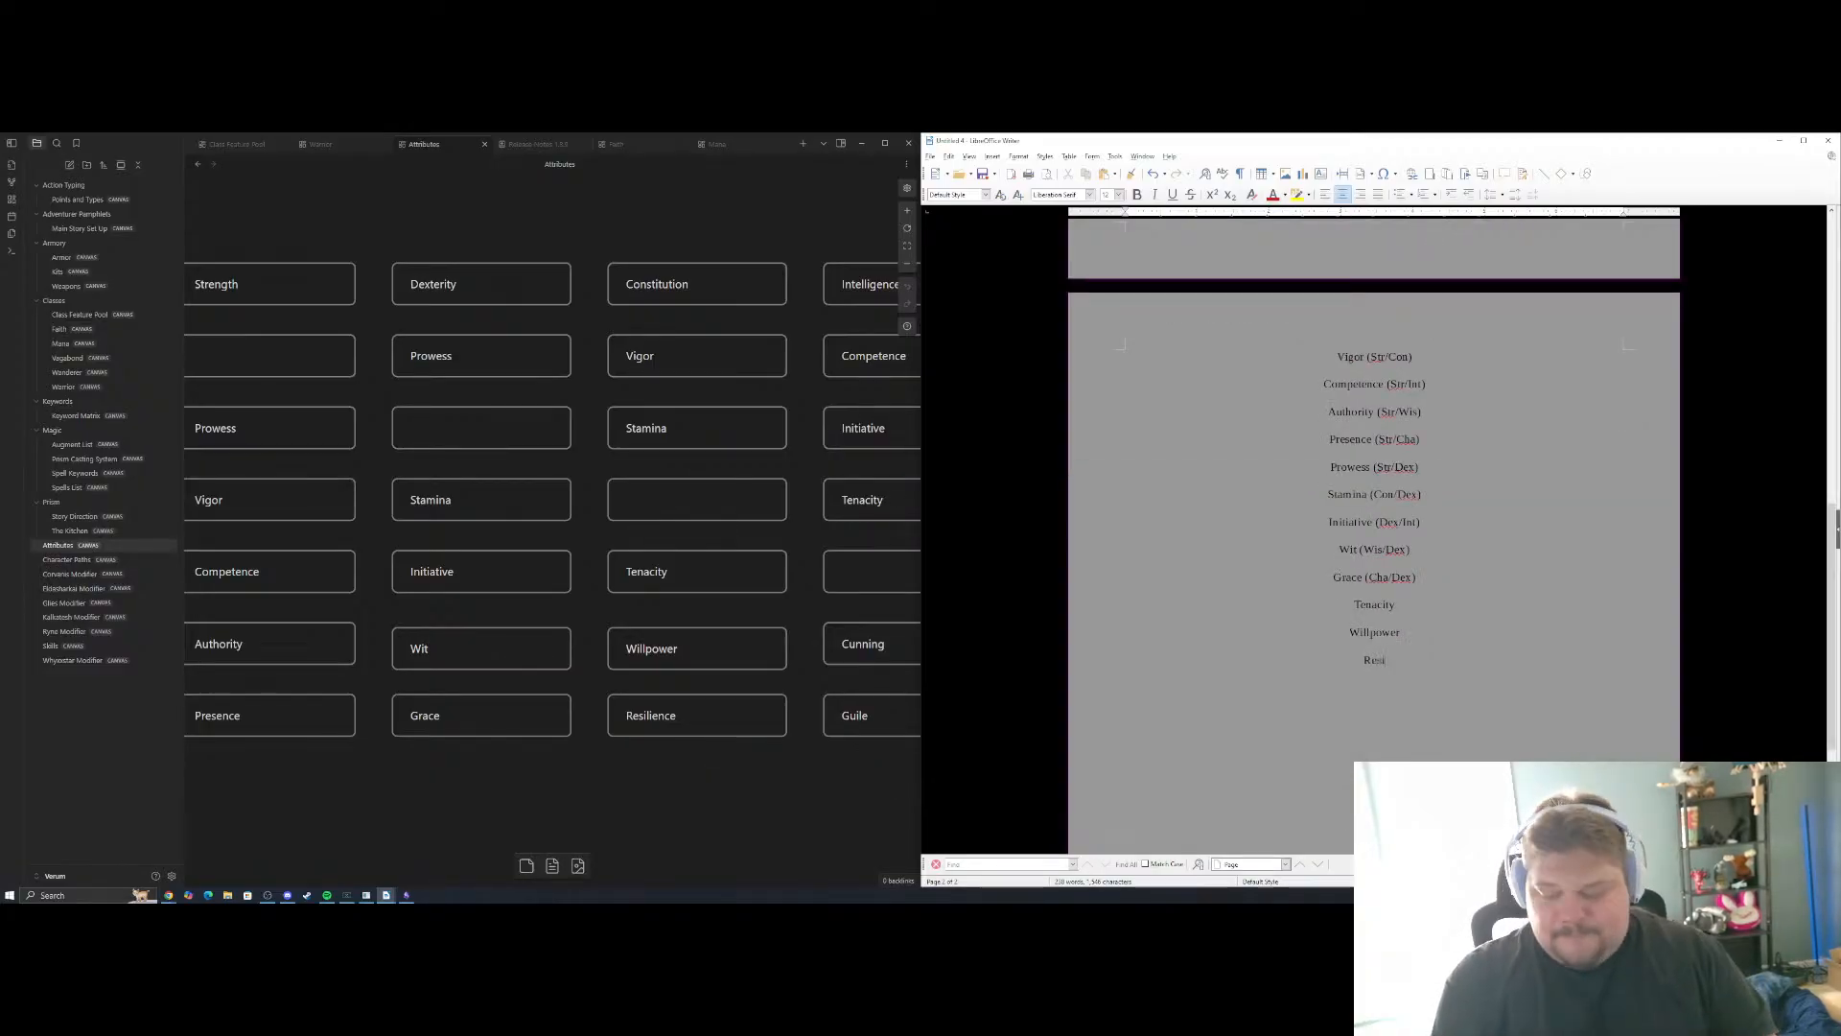
type("lience")
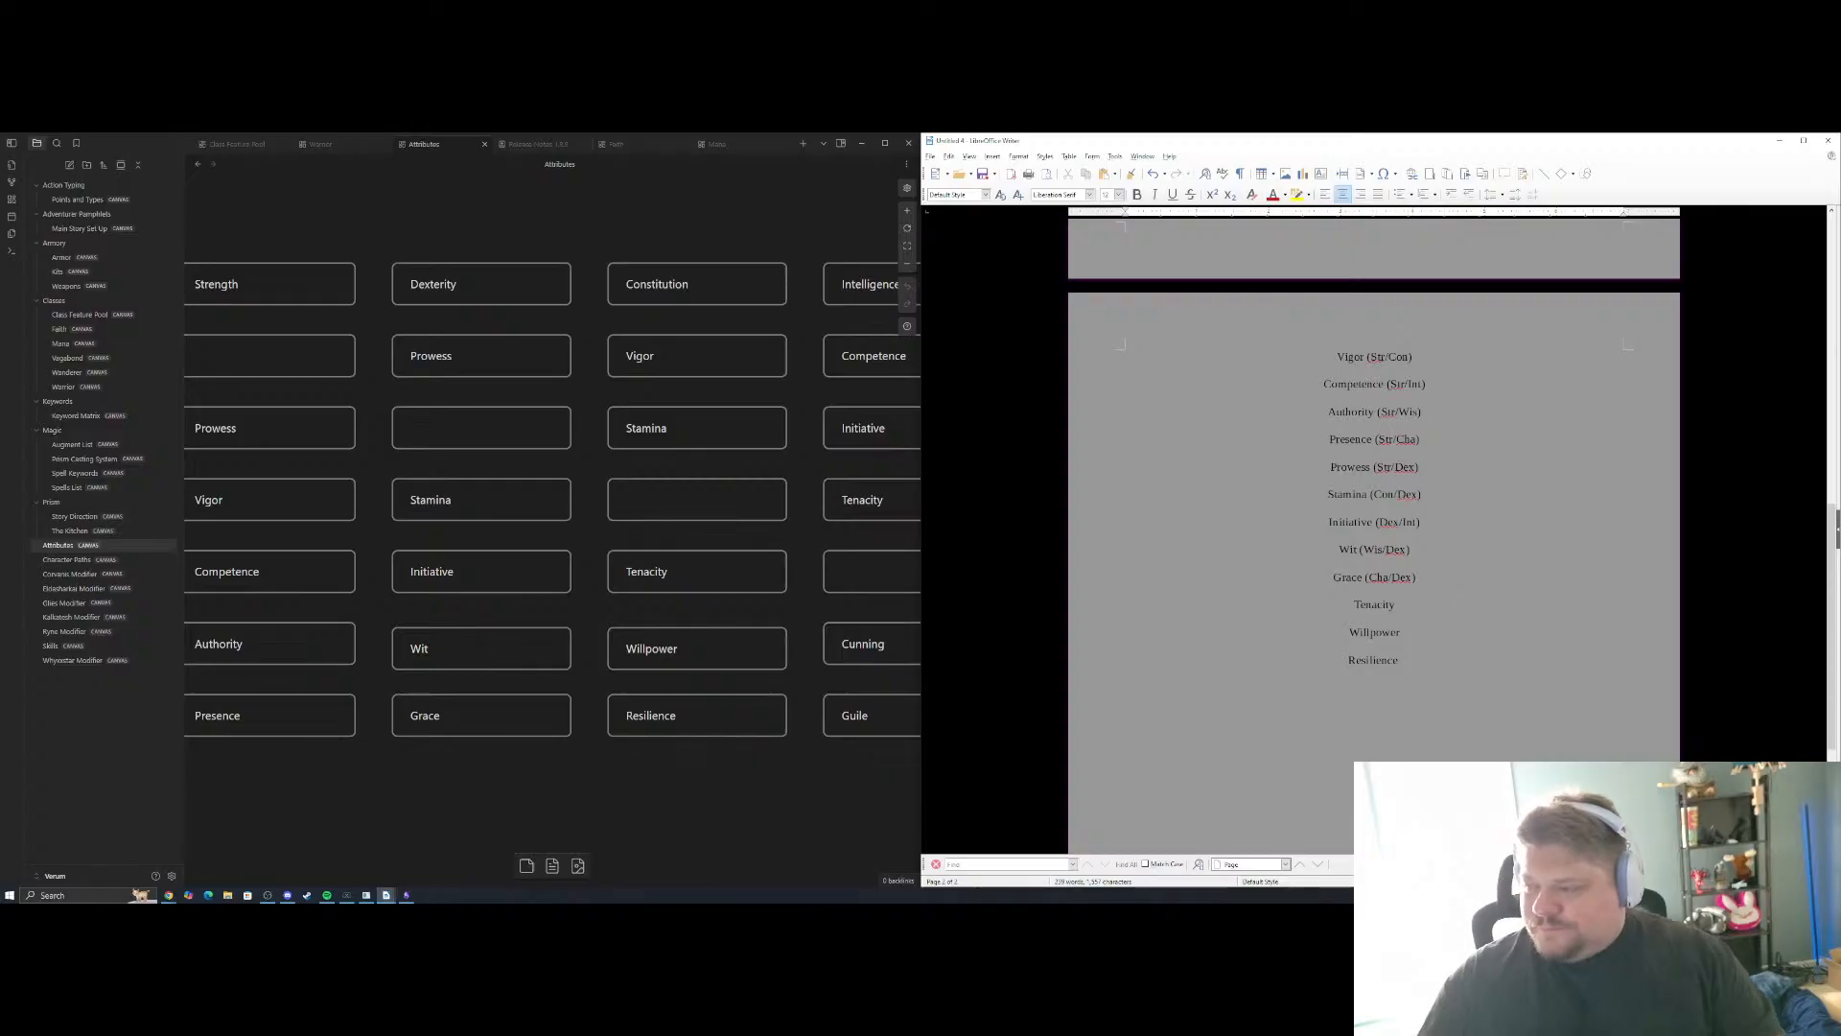
type("(C")
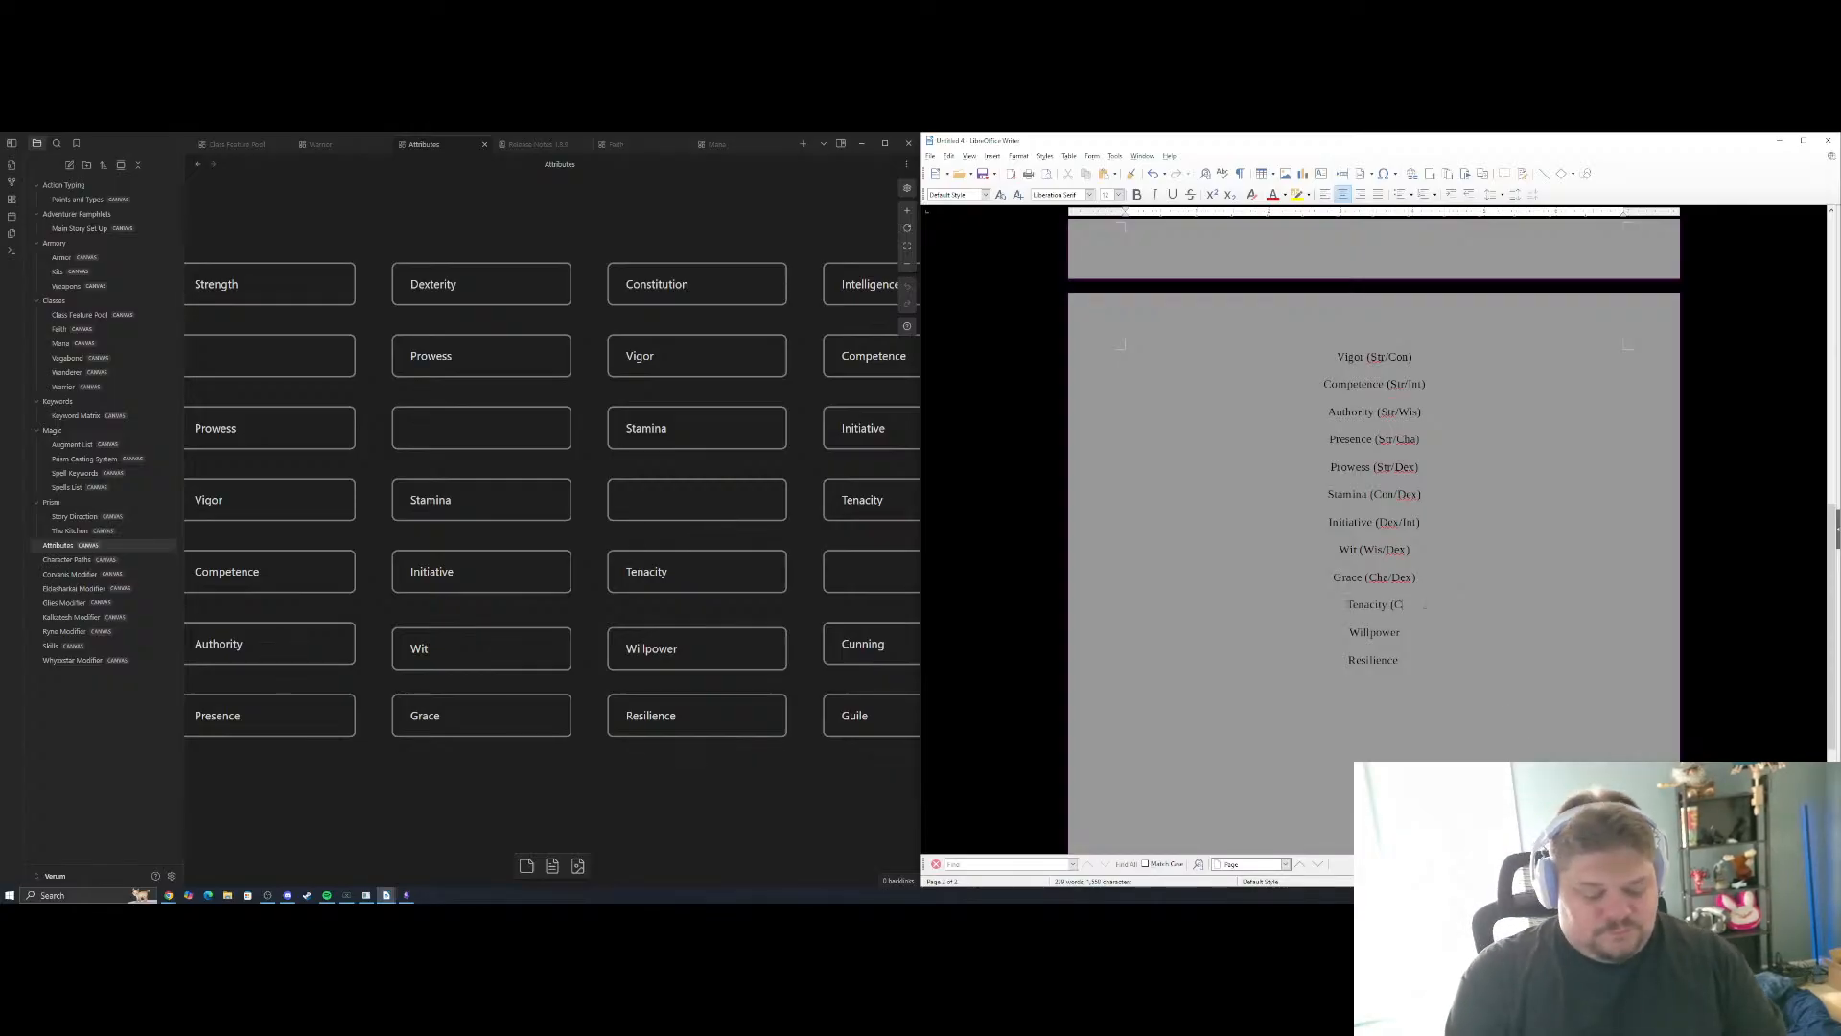
type("on/Int)")
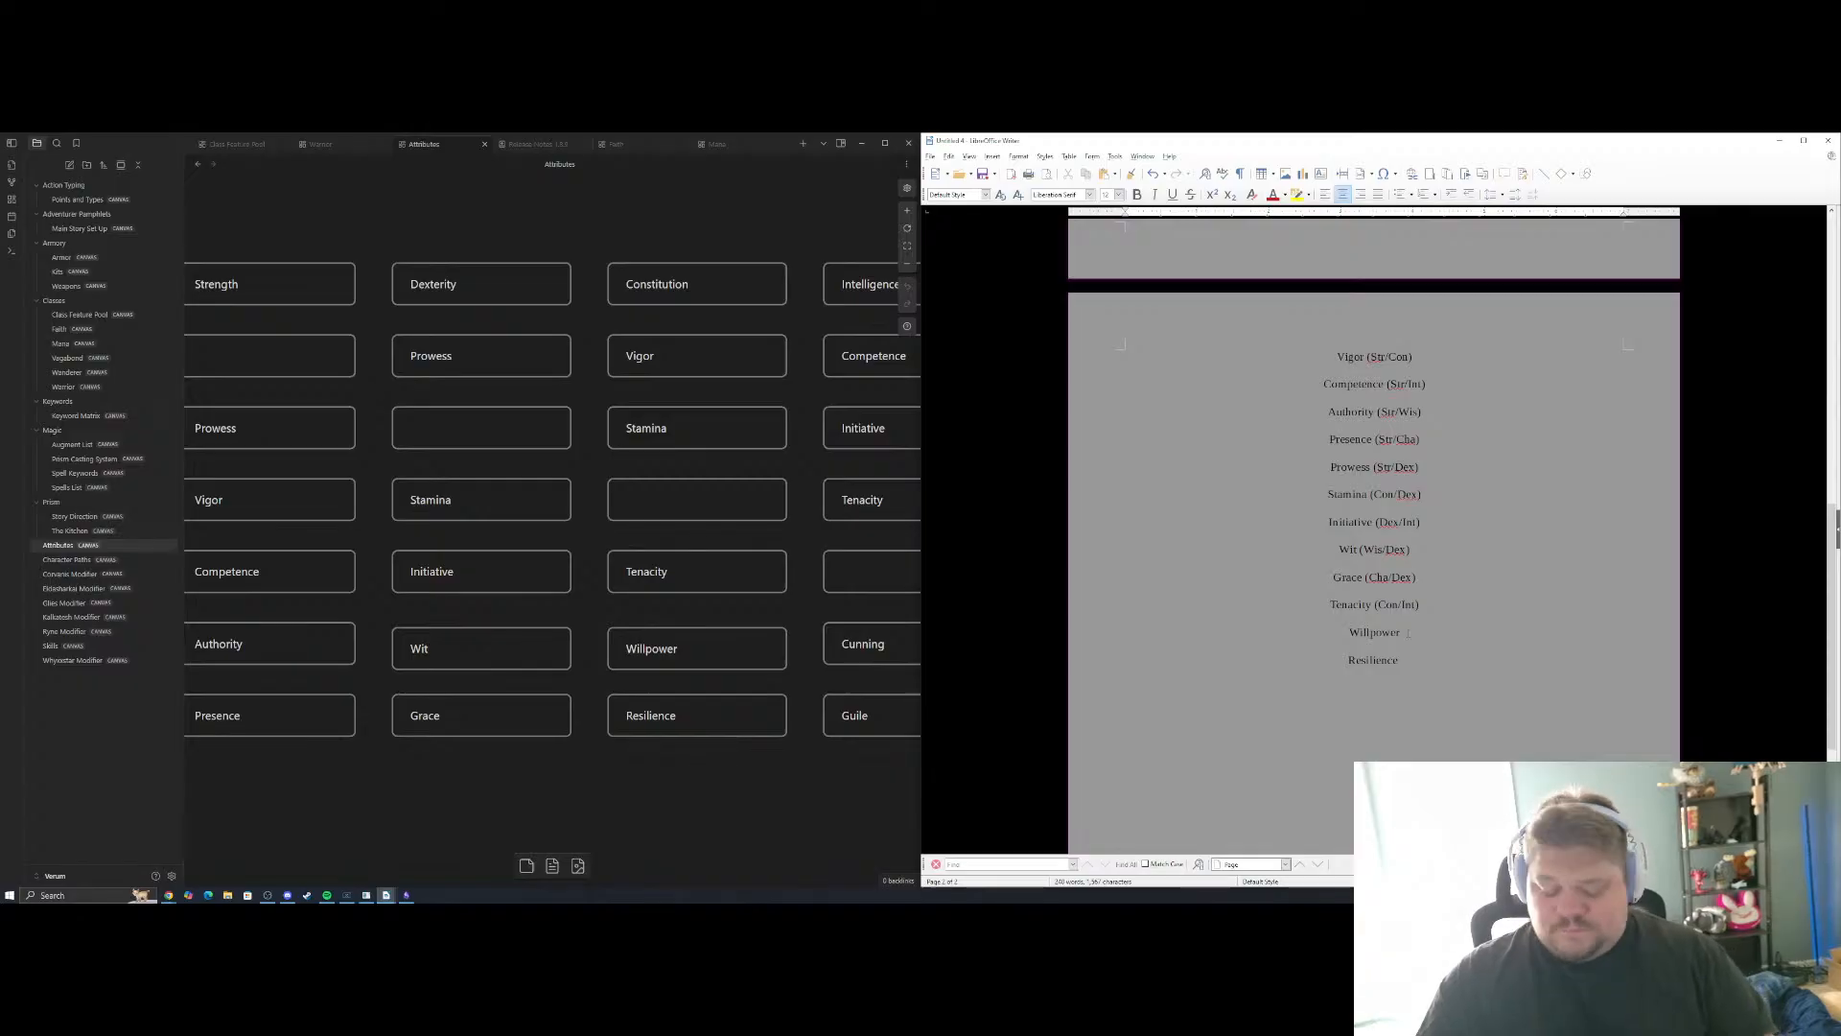
Append the main attributes "(Con/Int)" to Tenacity and "(Con/Wis)" to Willpower
key("Down")
type("(Con")
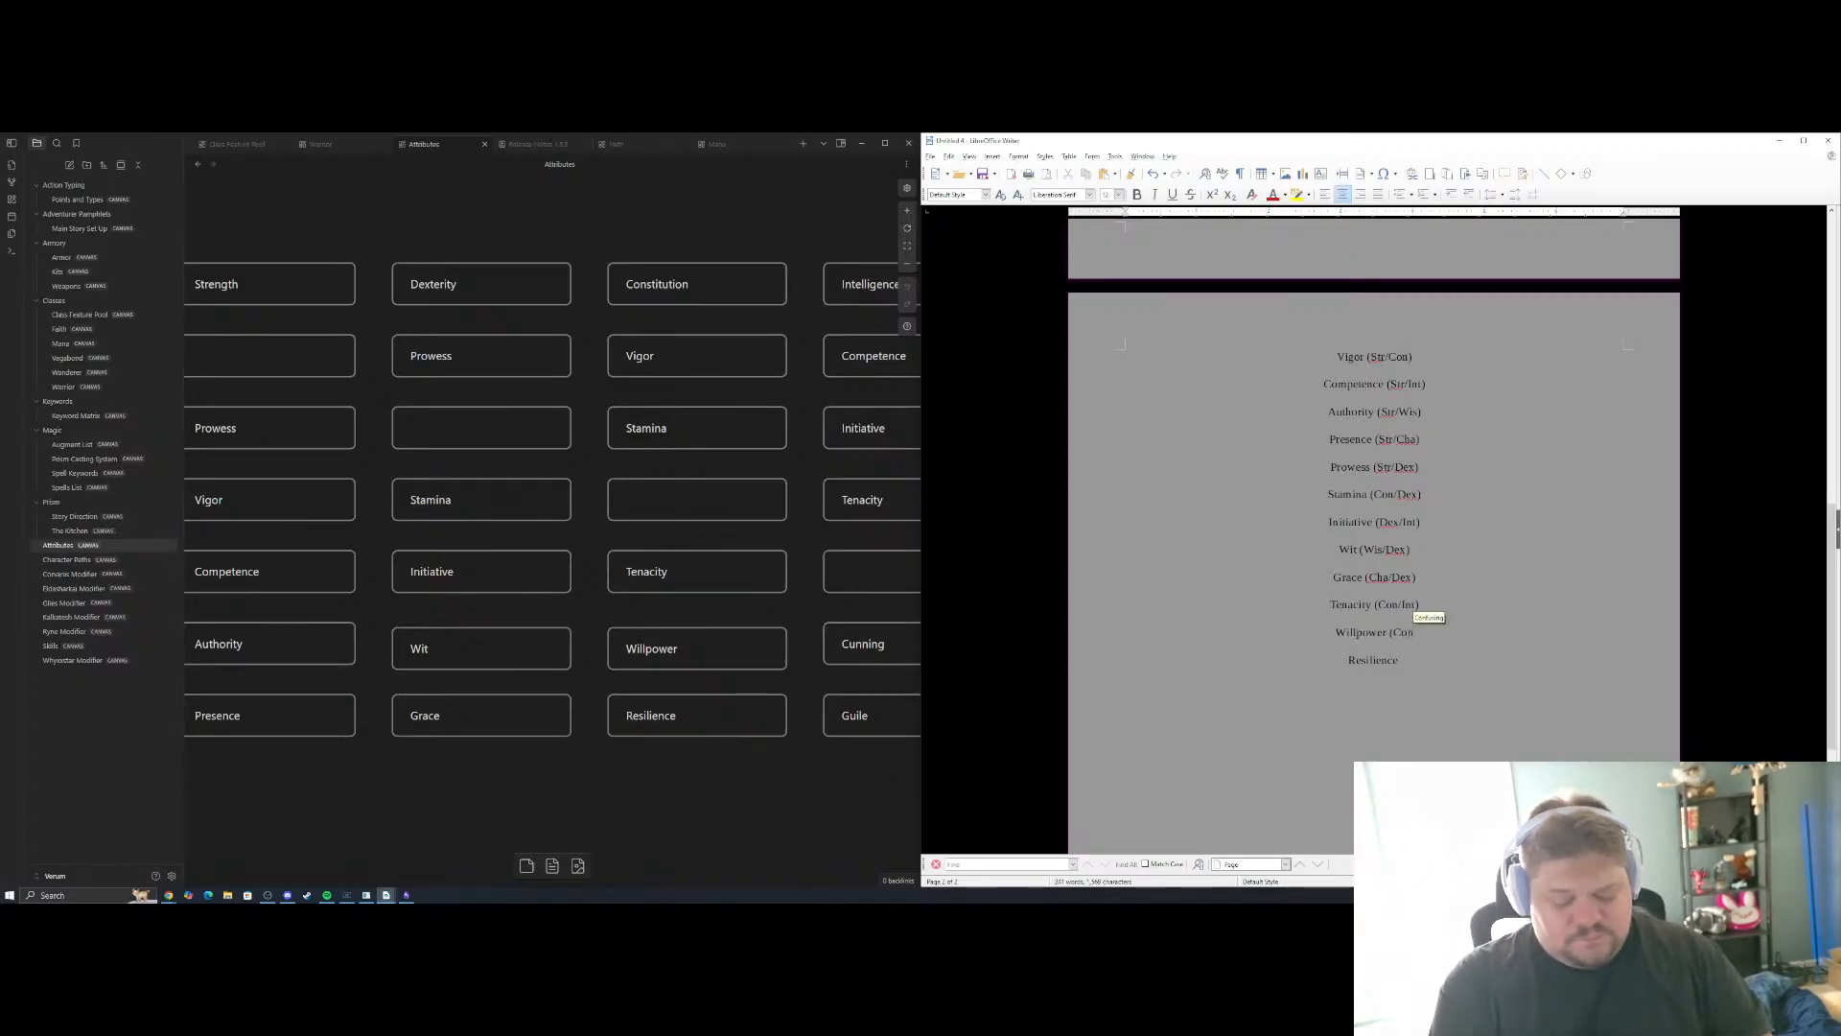
type("/Wis)")
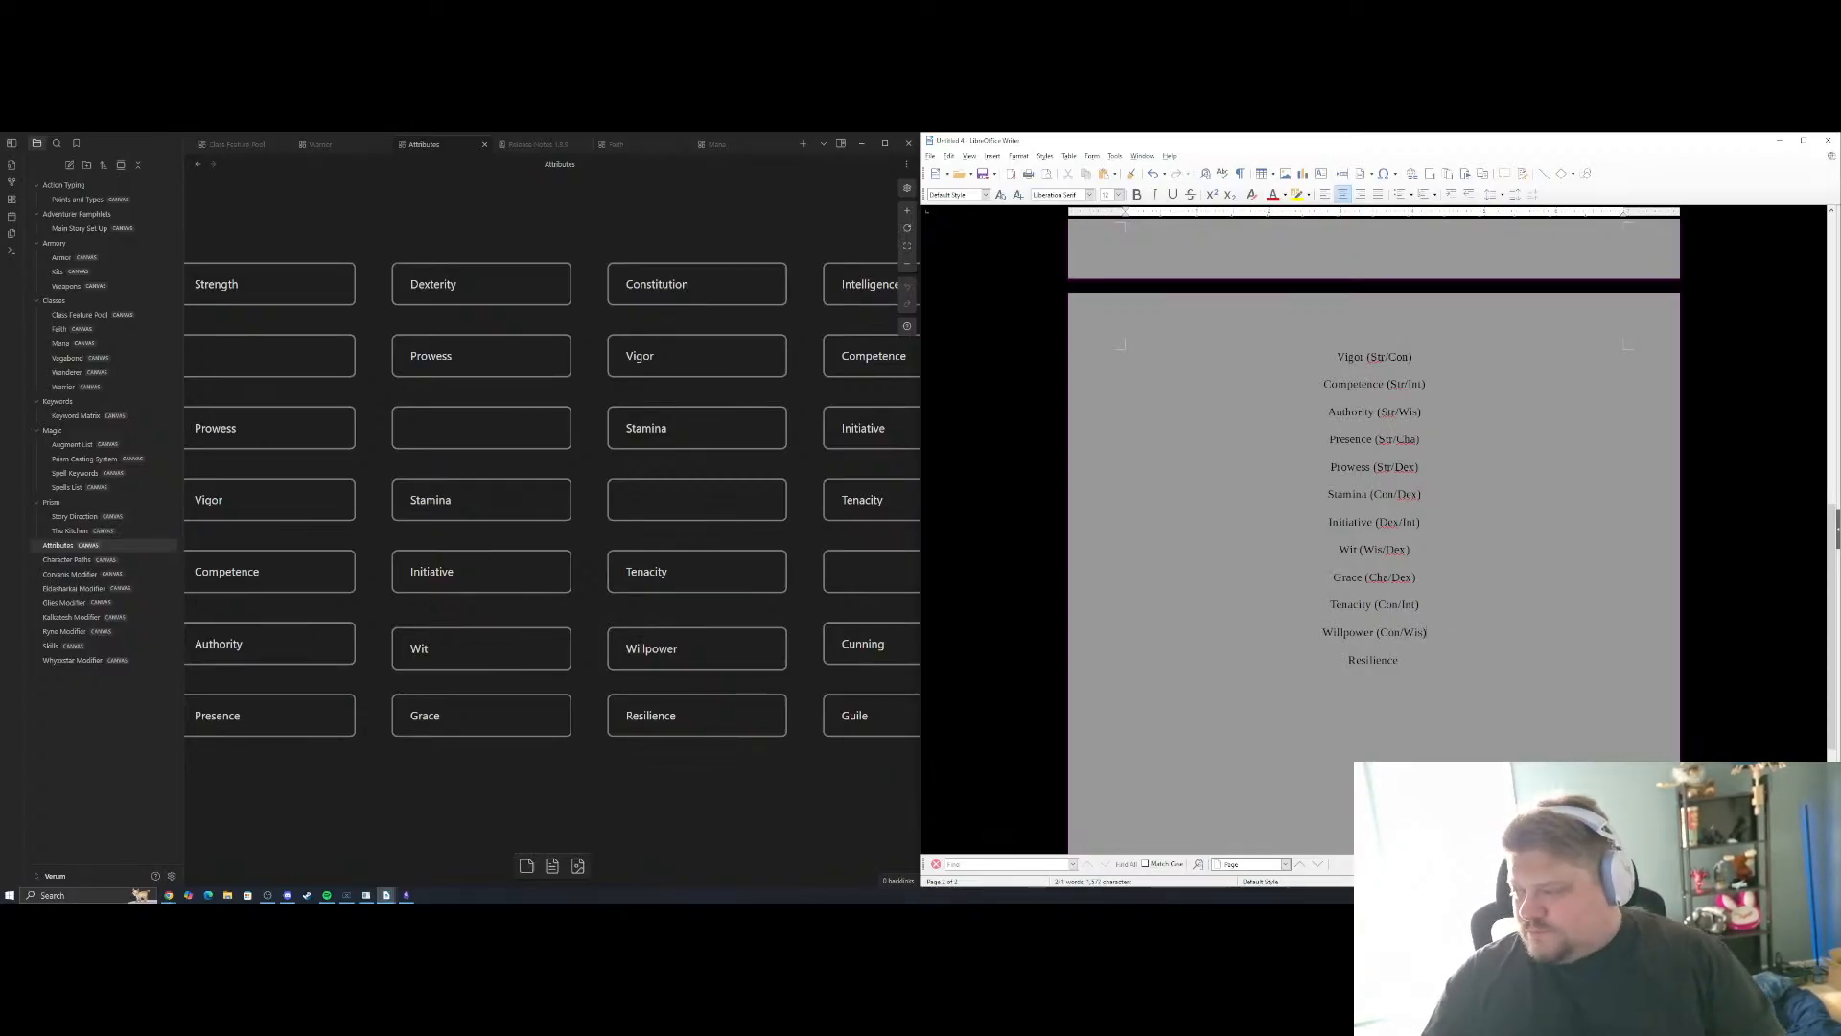
Append "(Con/Cha)" to Resilience and start a new line below it
key("Down")
type("(Co")
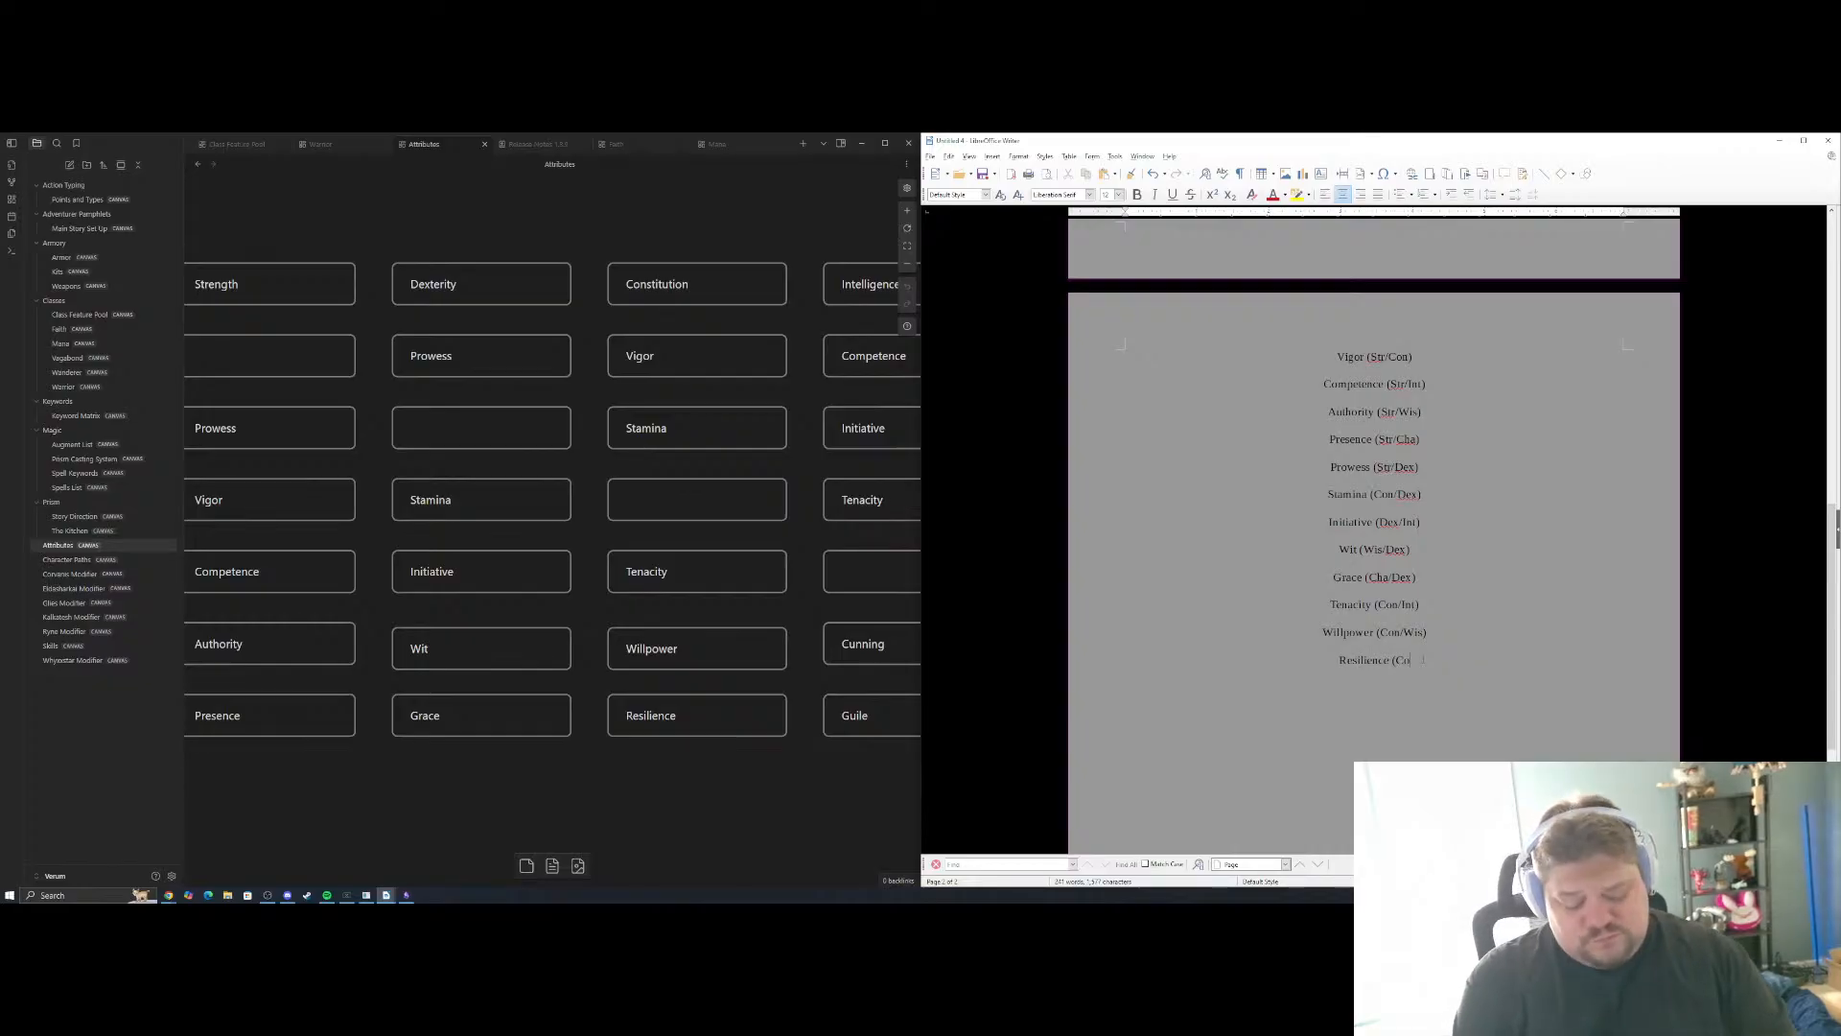
type("n/Cha")
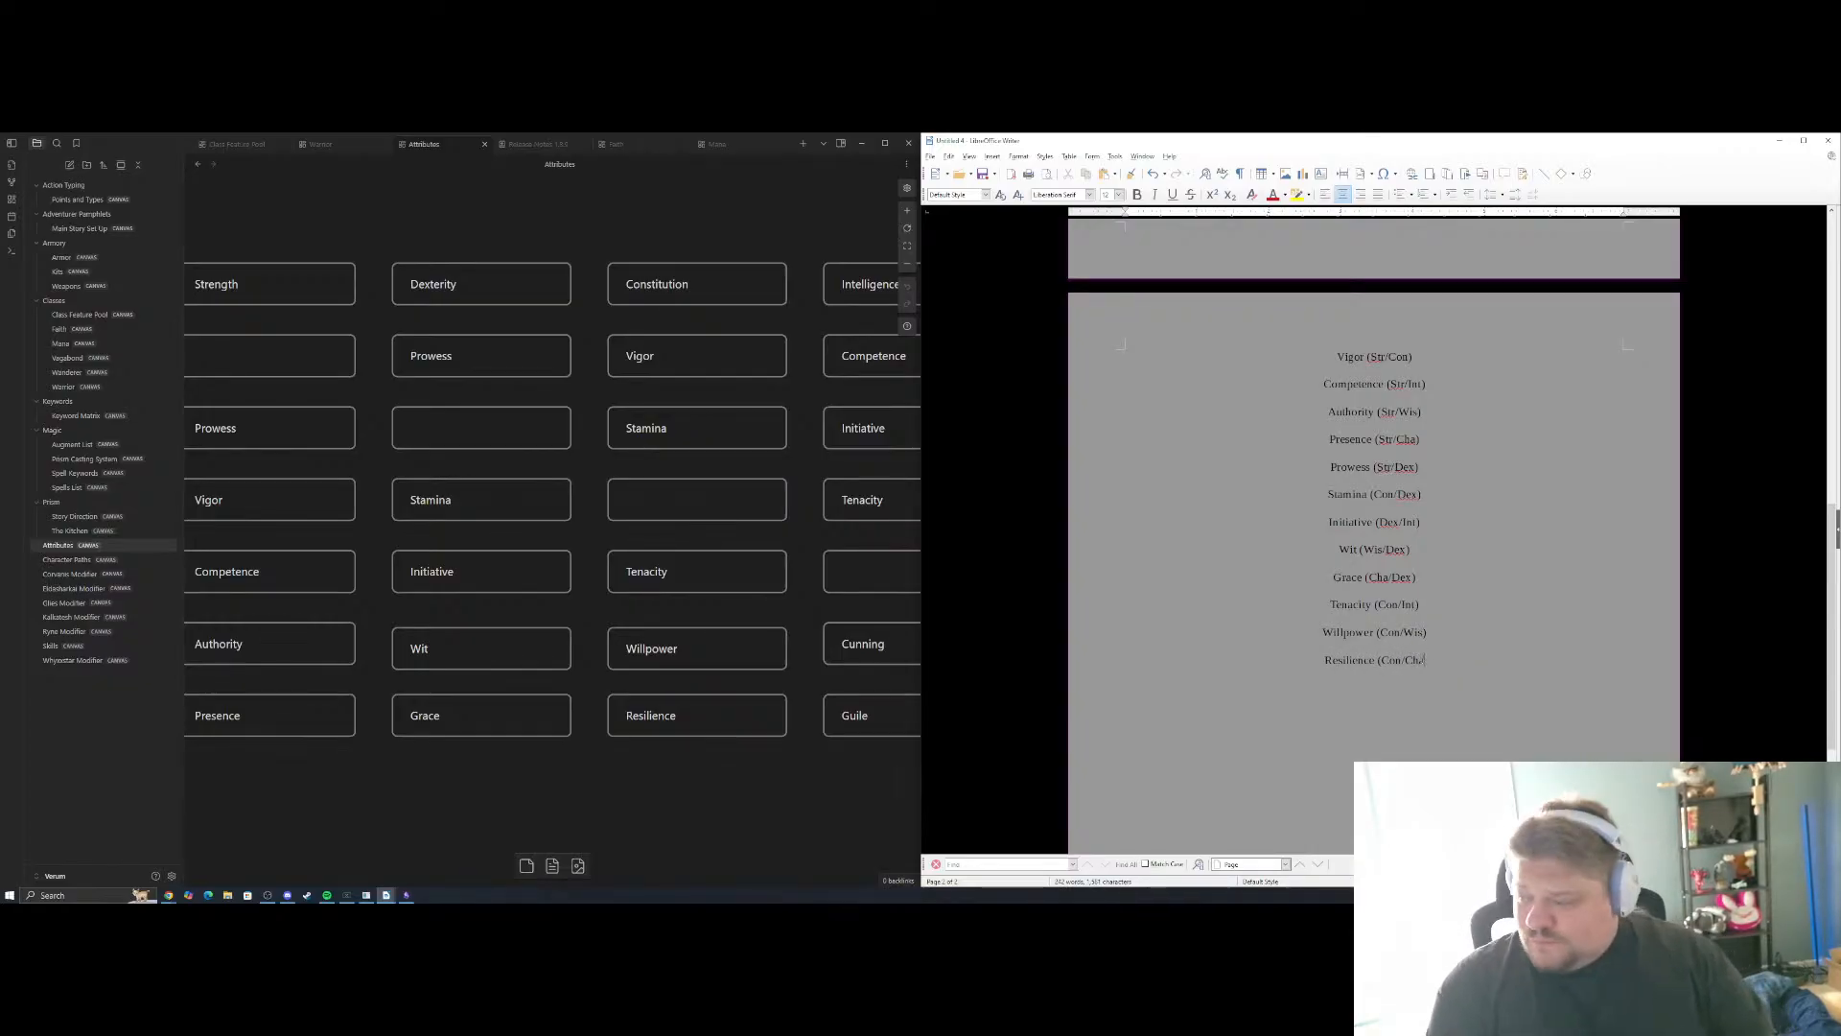
type(")")
key("Return")
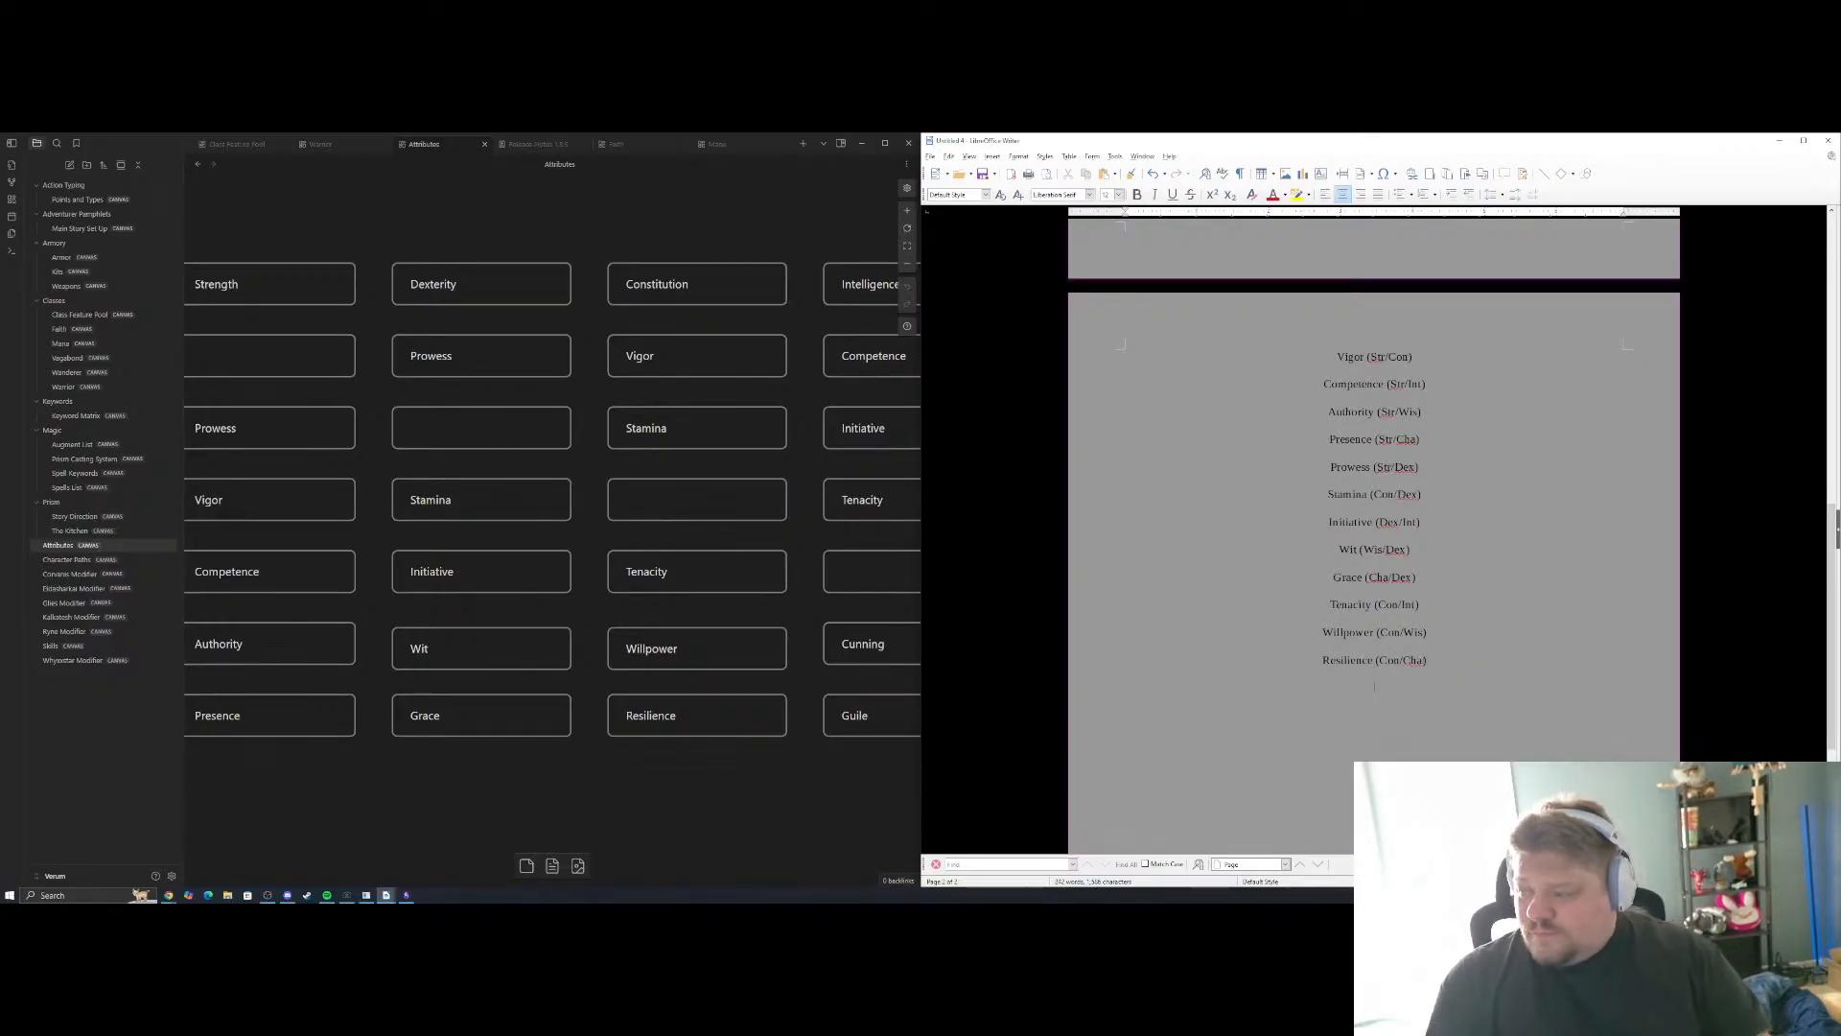
Add "Cunning (Int/Wis)" from the grid's Intelligence column on the line below Resilience and start a new line
left_click_drag(818, 553, 494, 553)
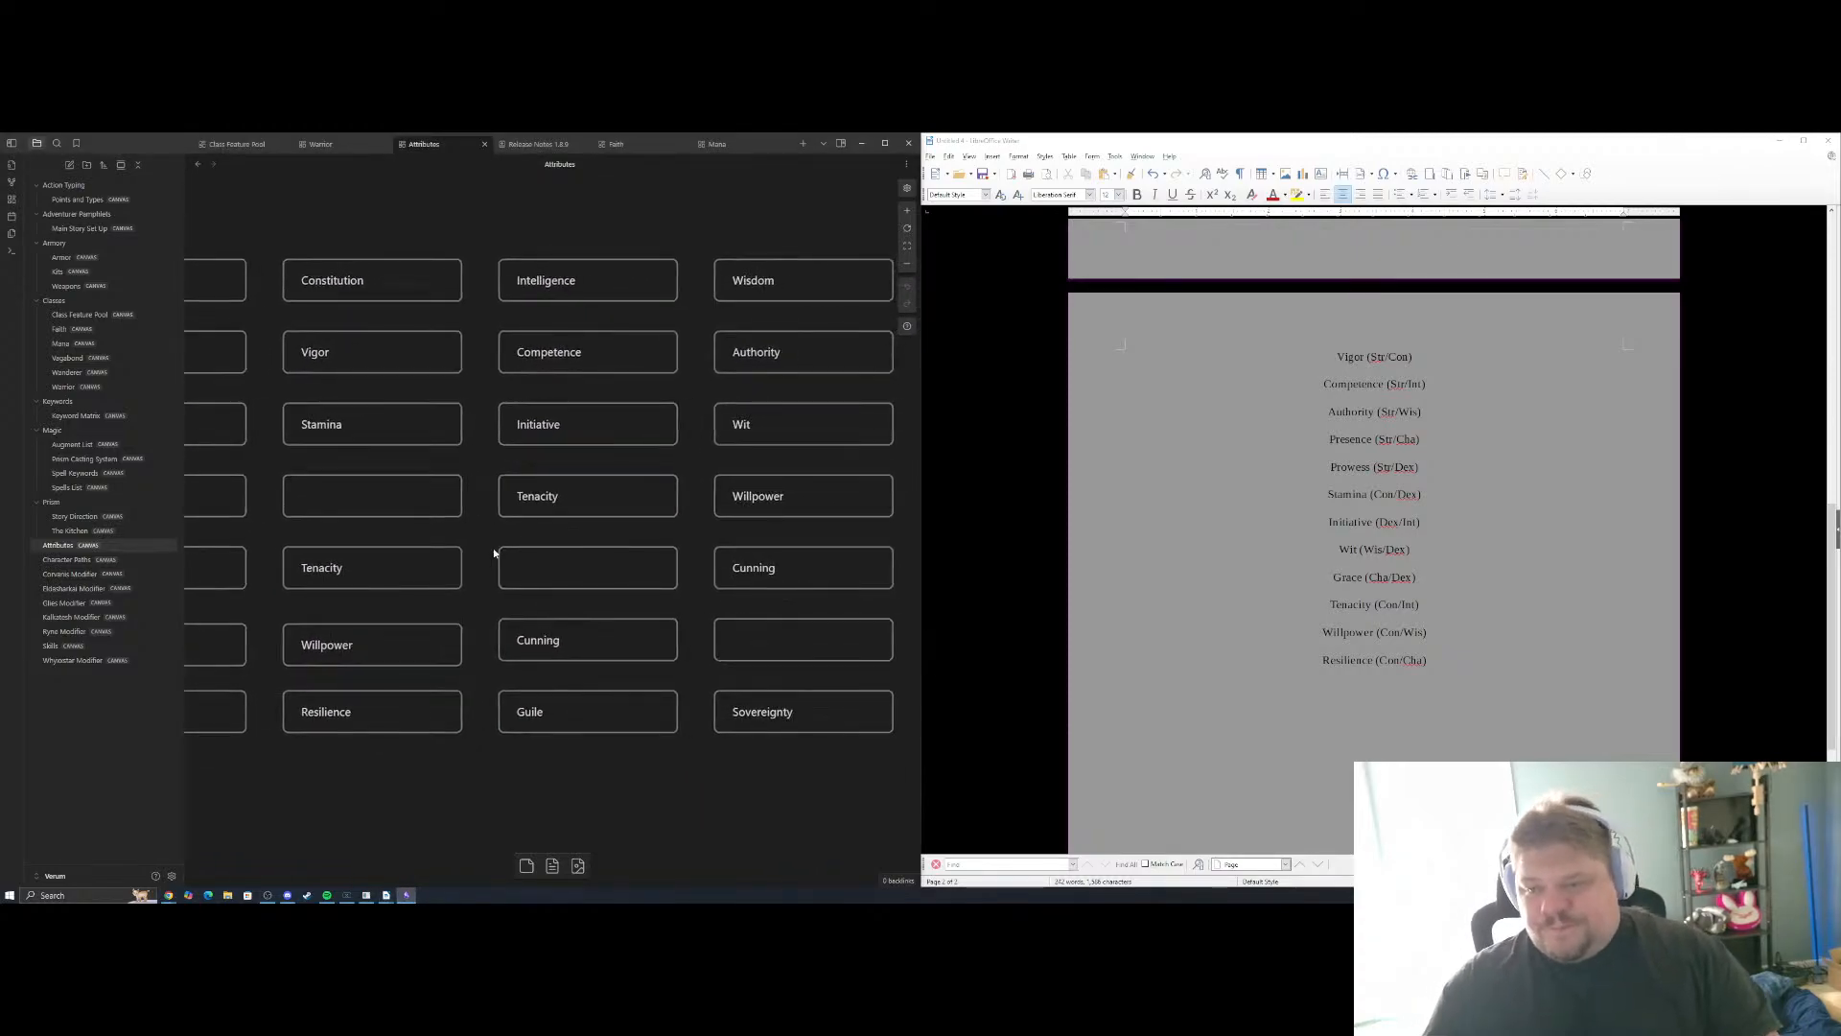
left_click(1405, 693)
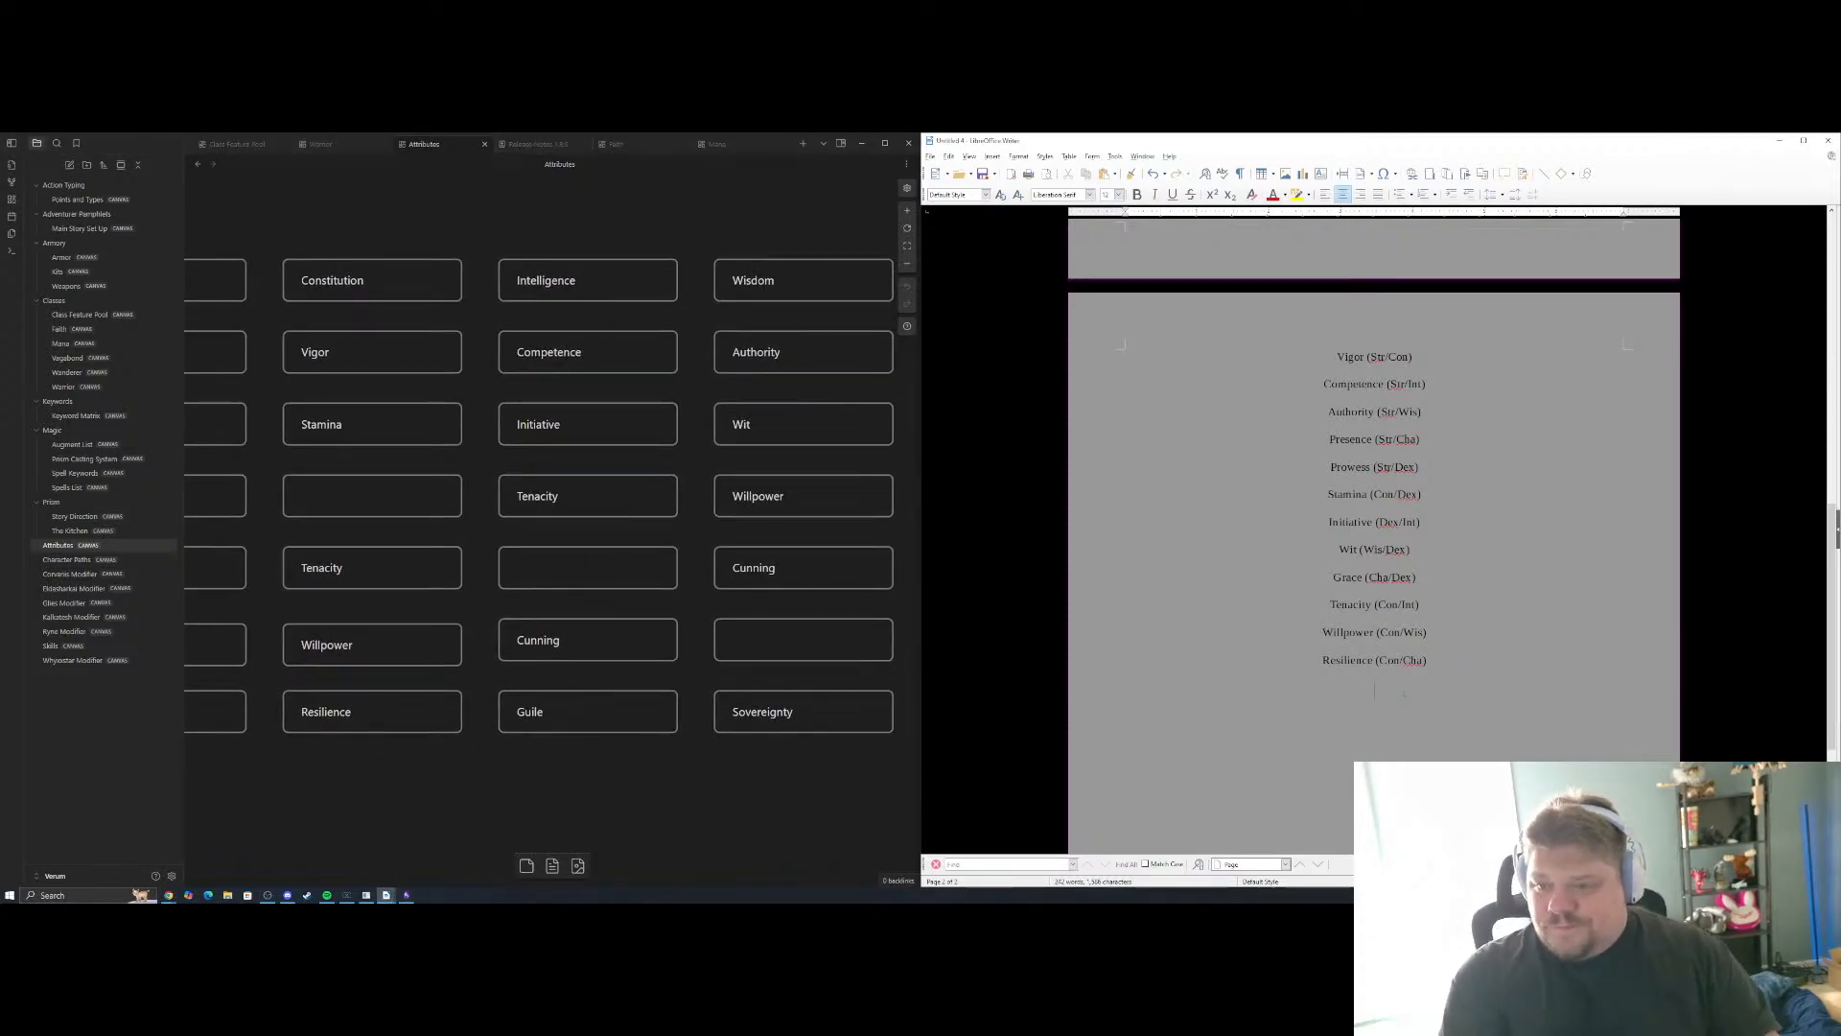
type("C")
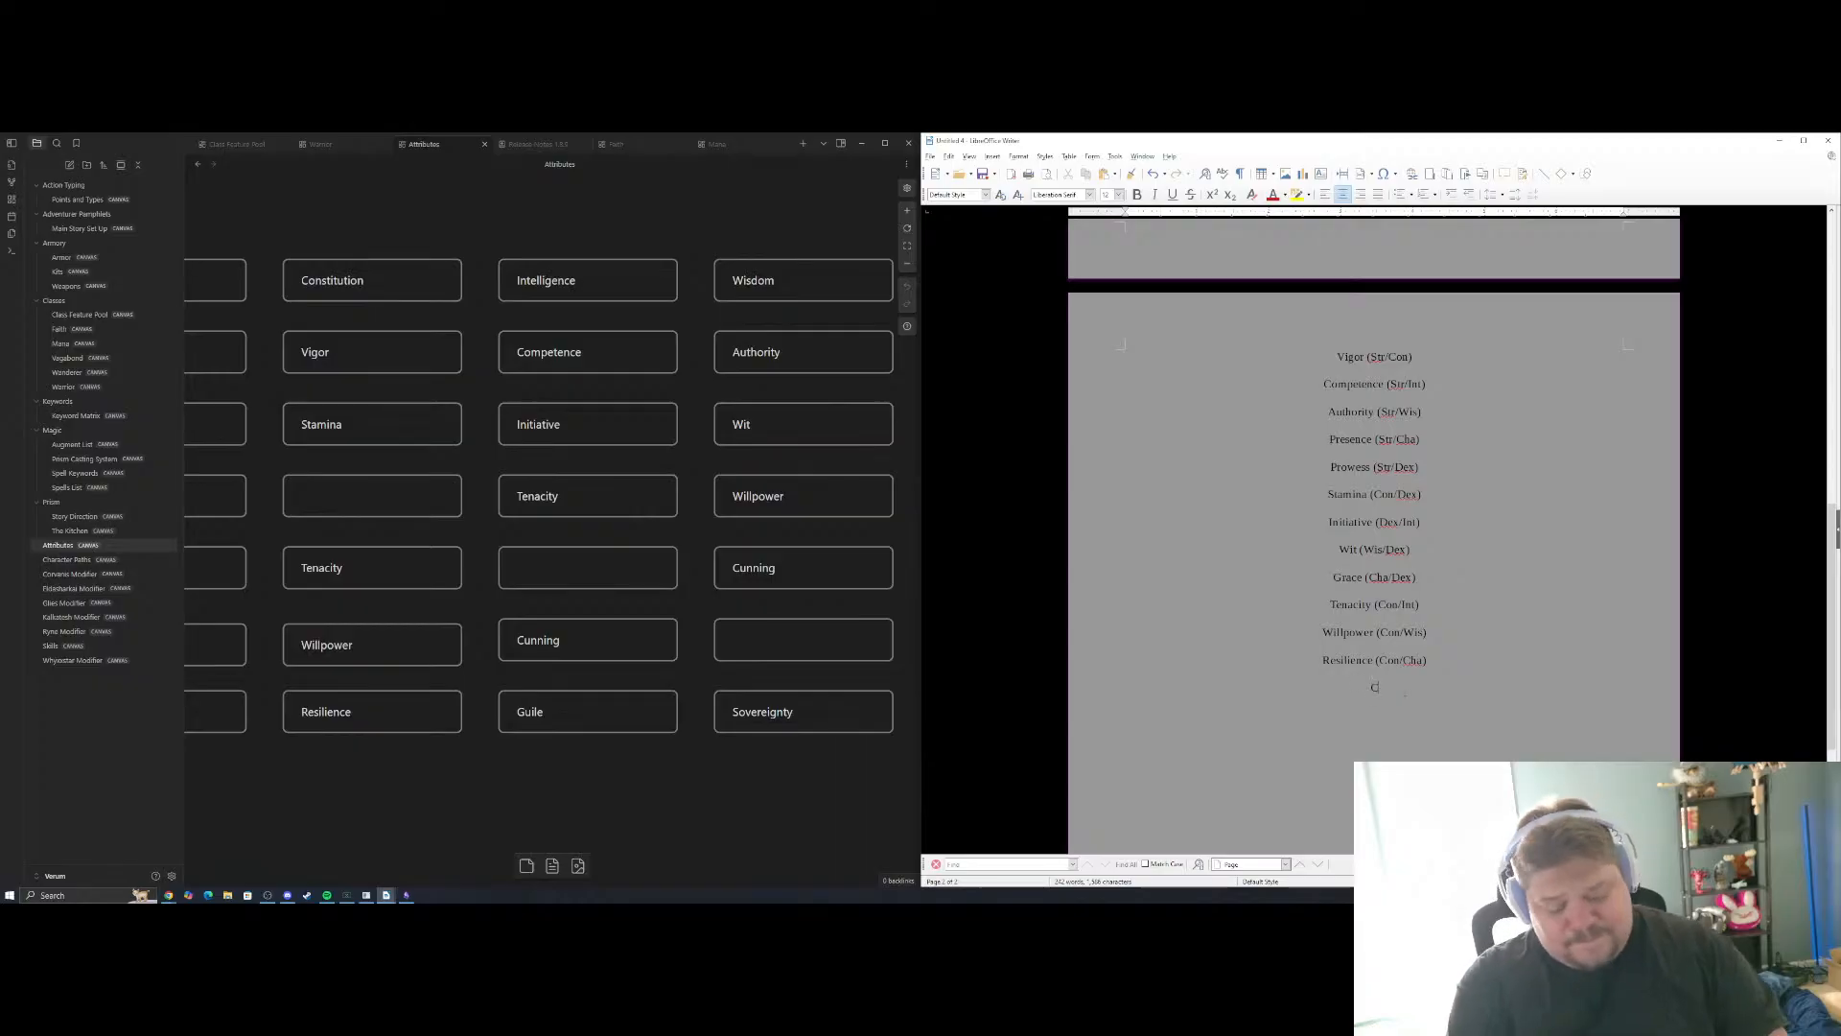
type("unning (")
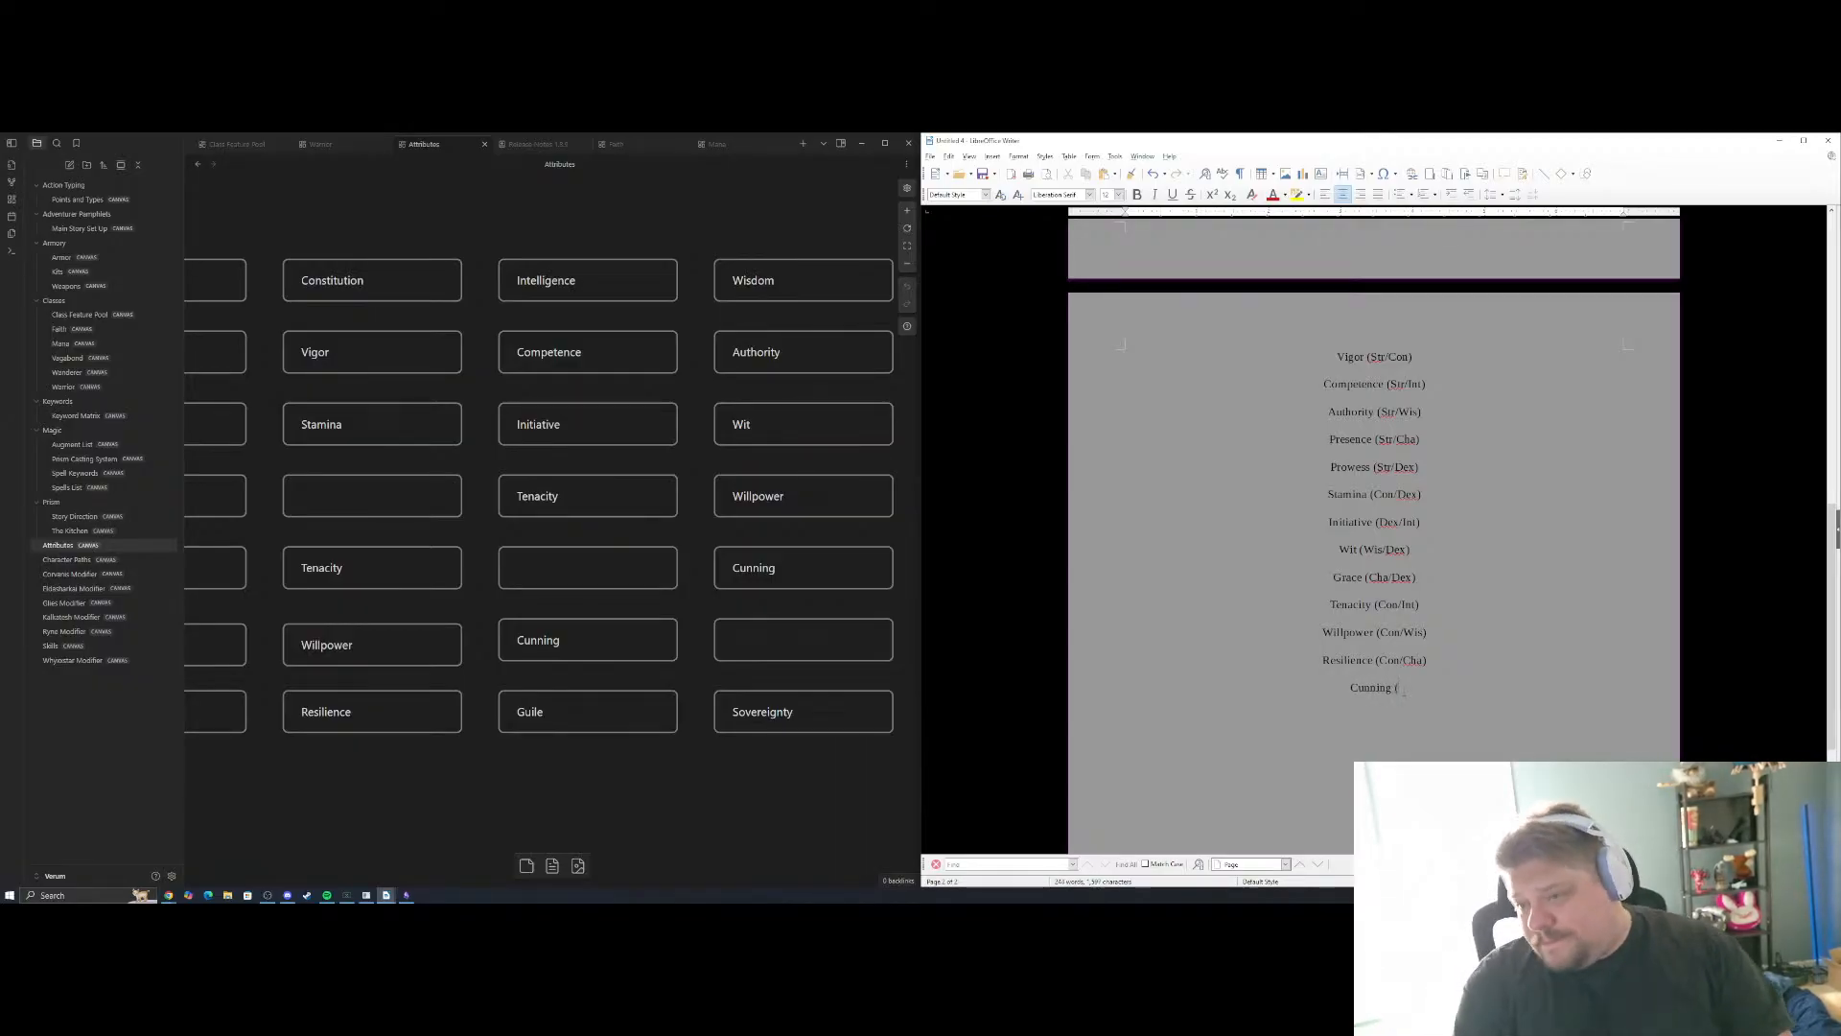
type("Int/")
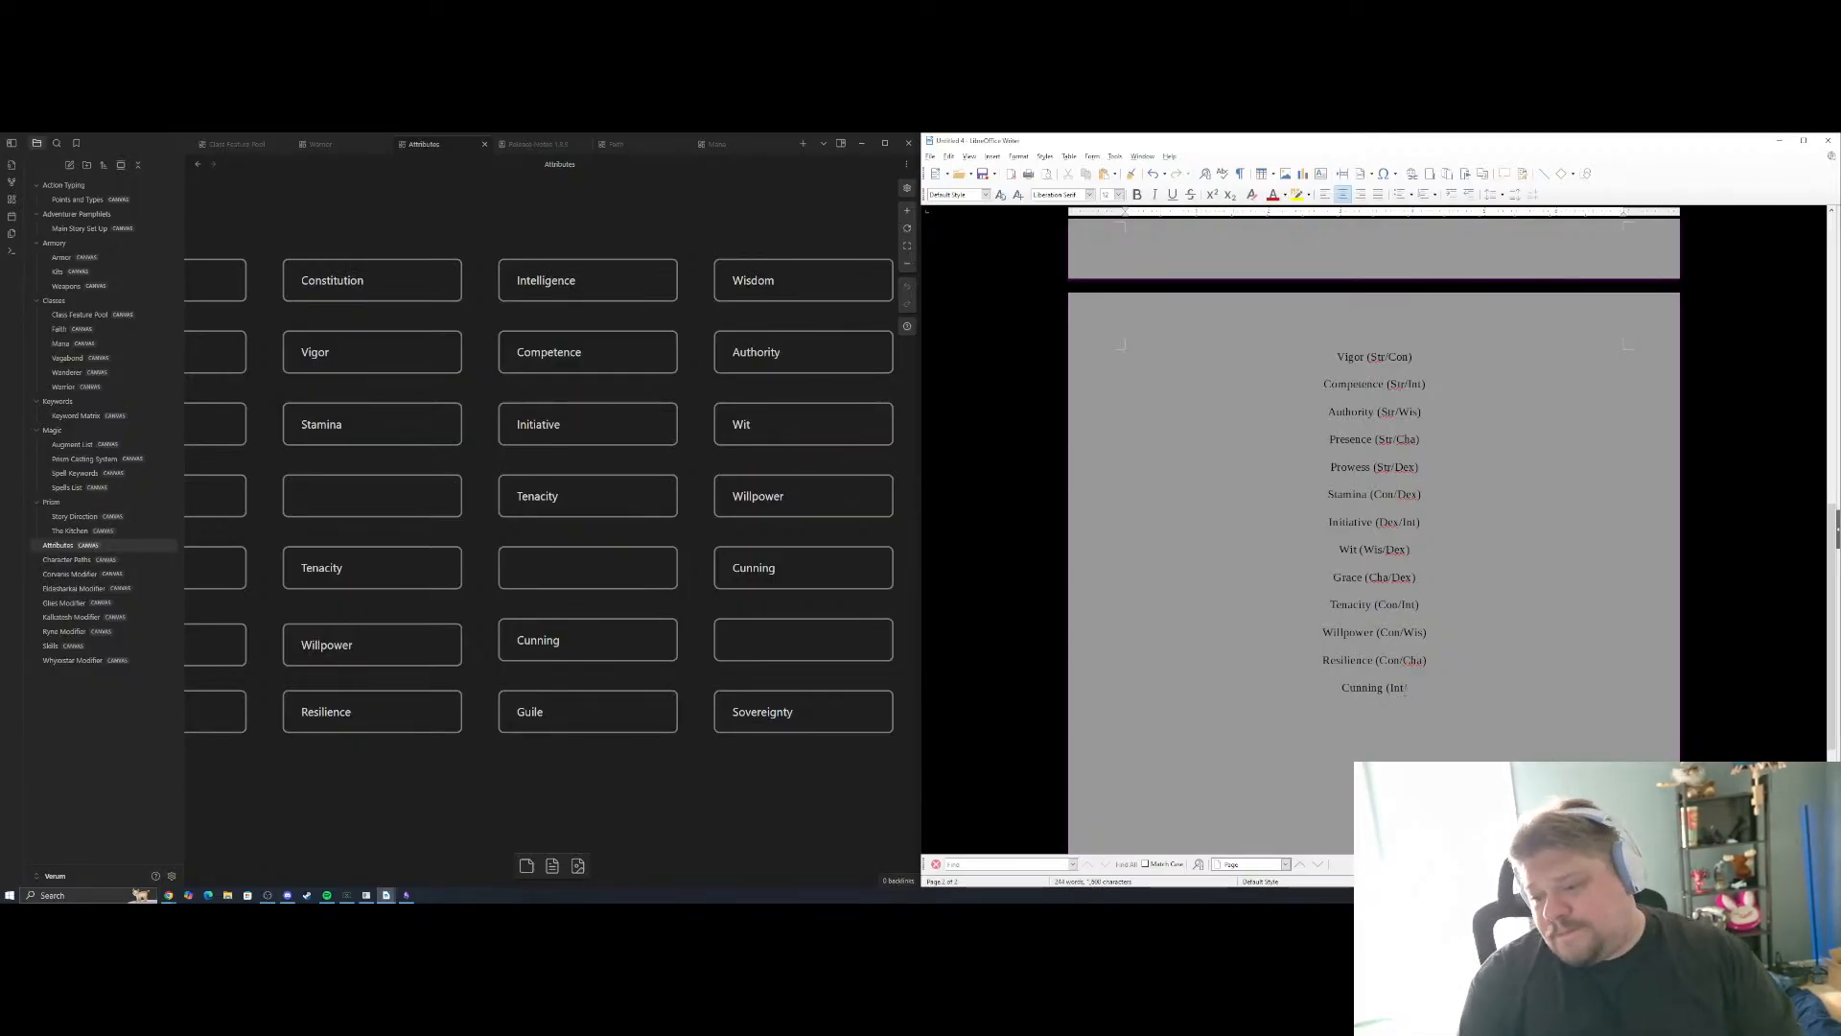
type("Wi")
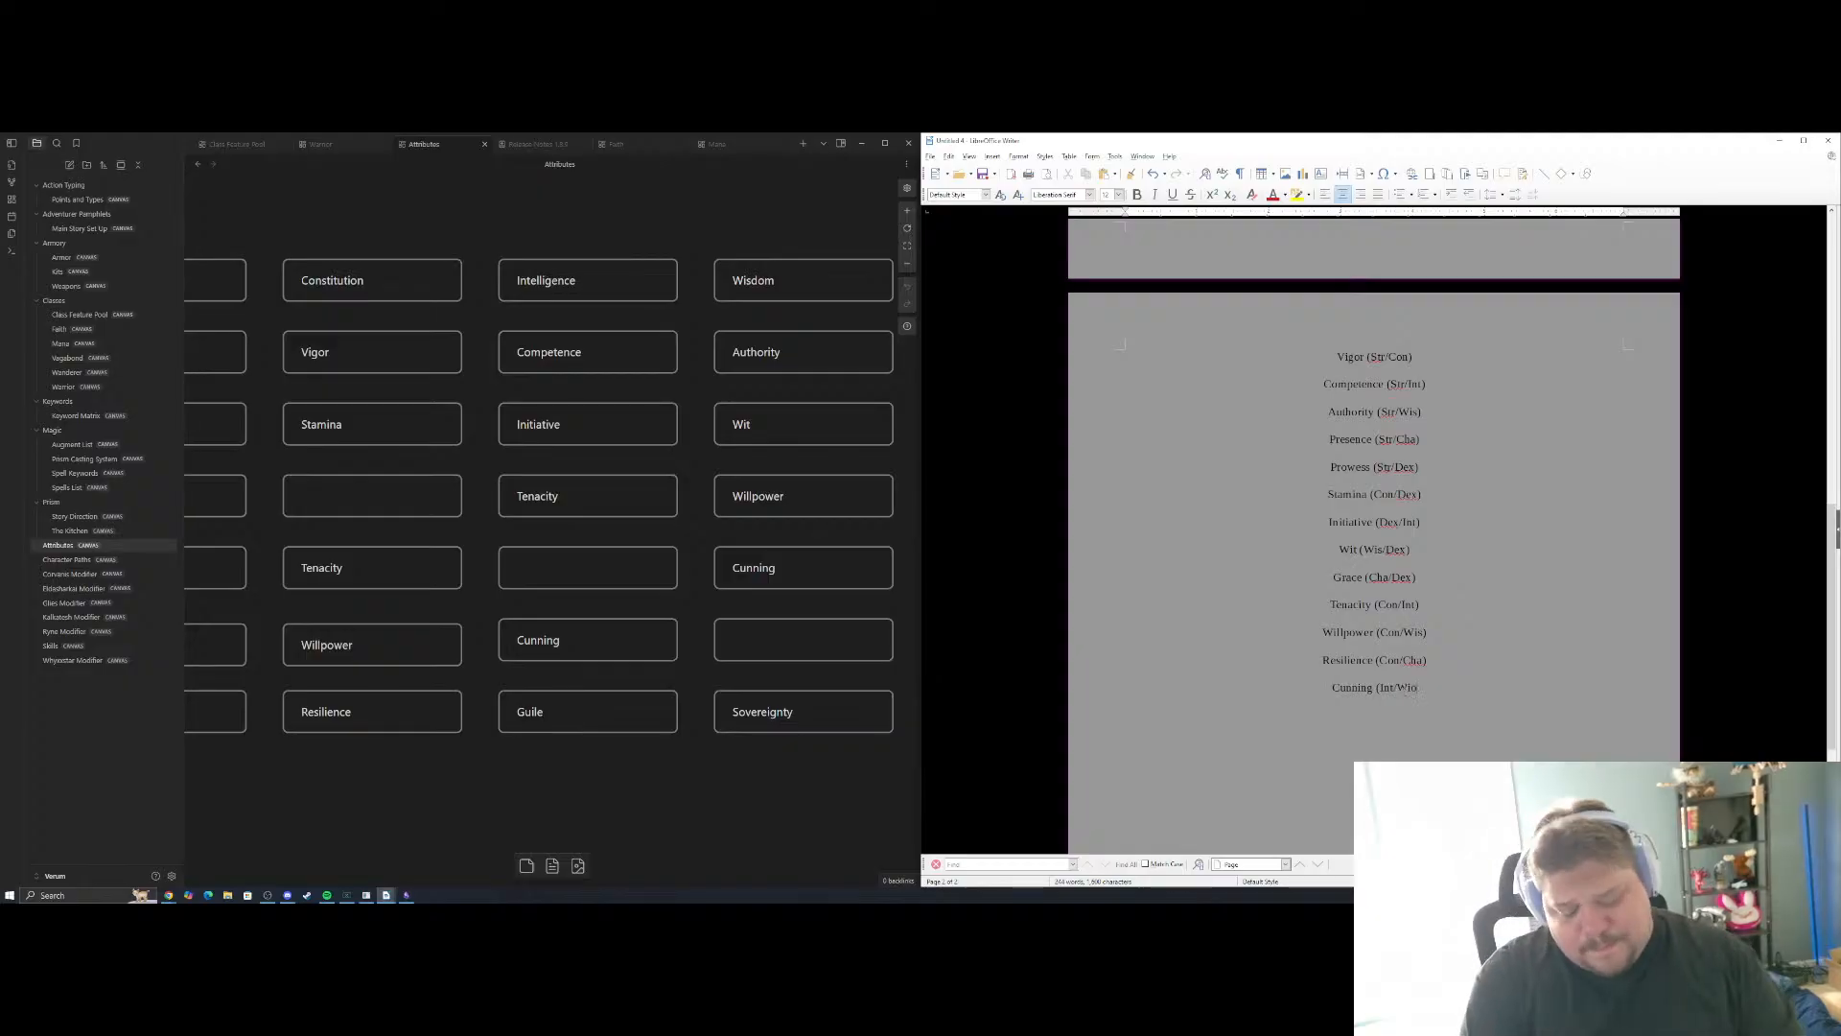
type("s) ")
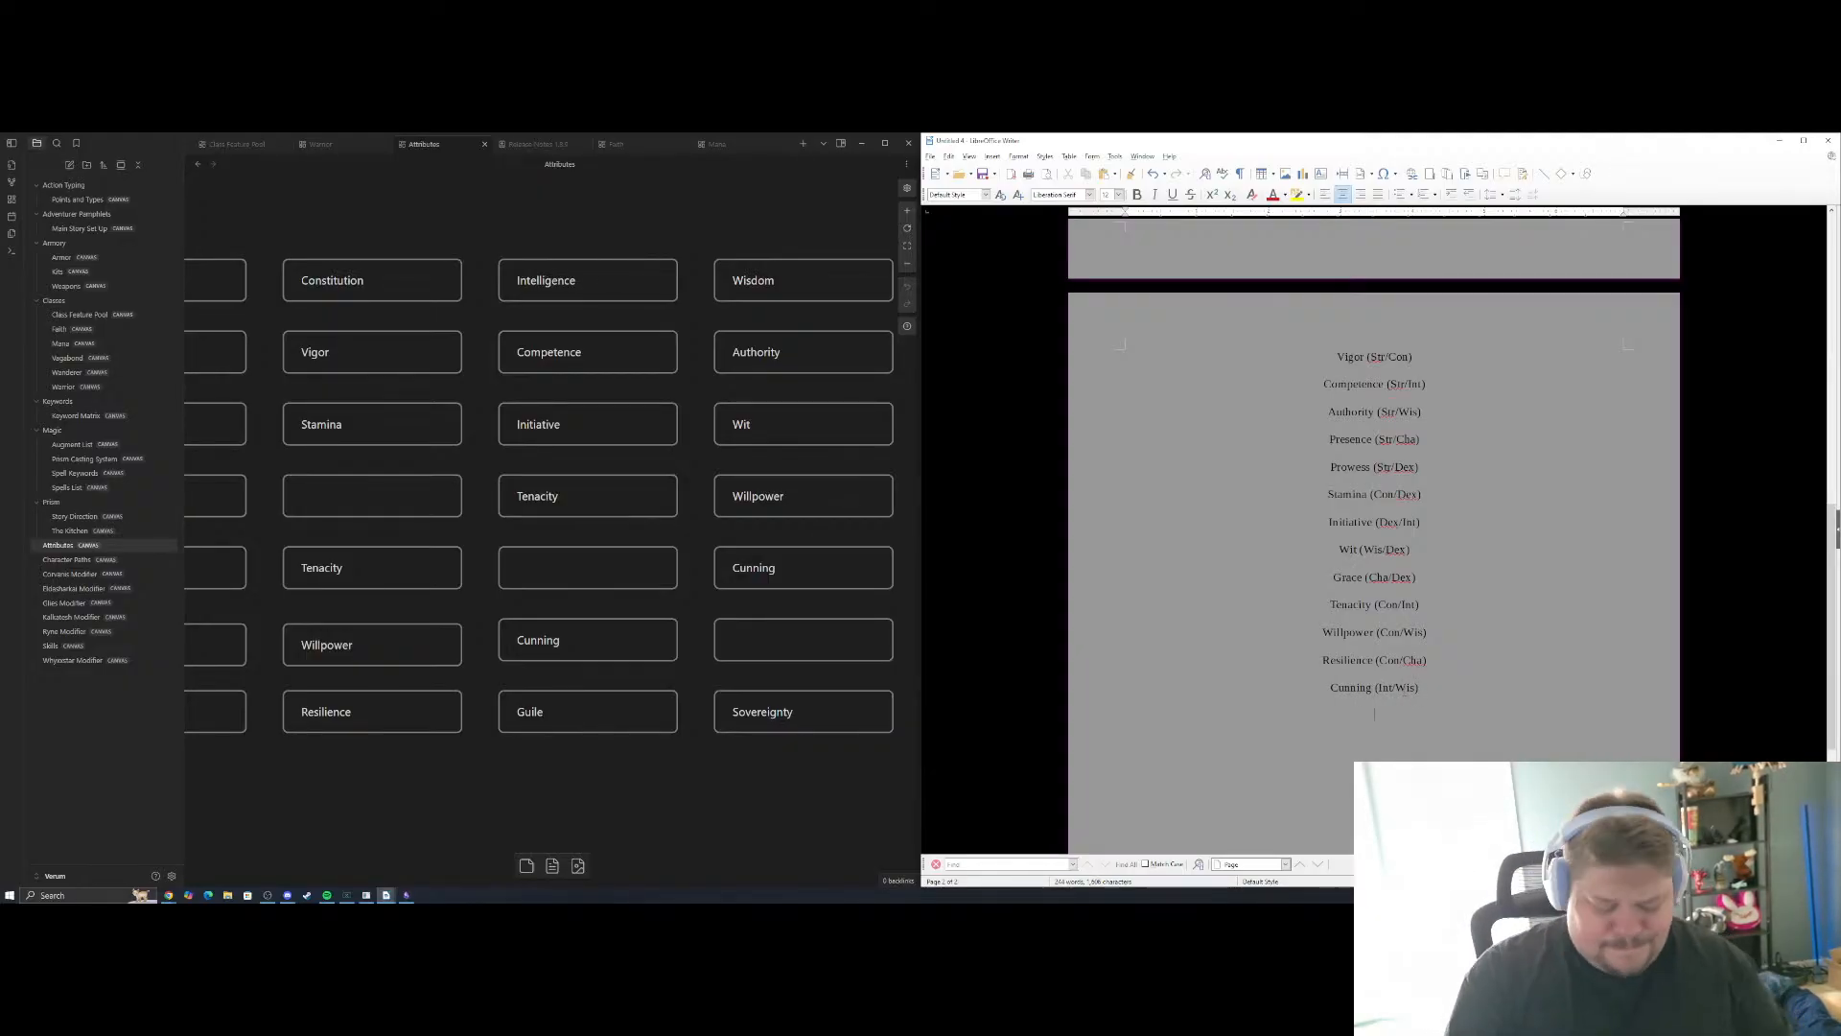
type("Guile")
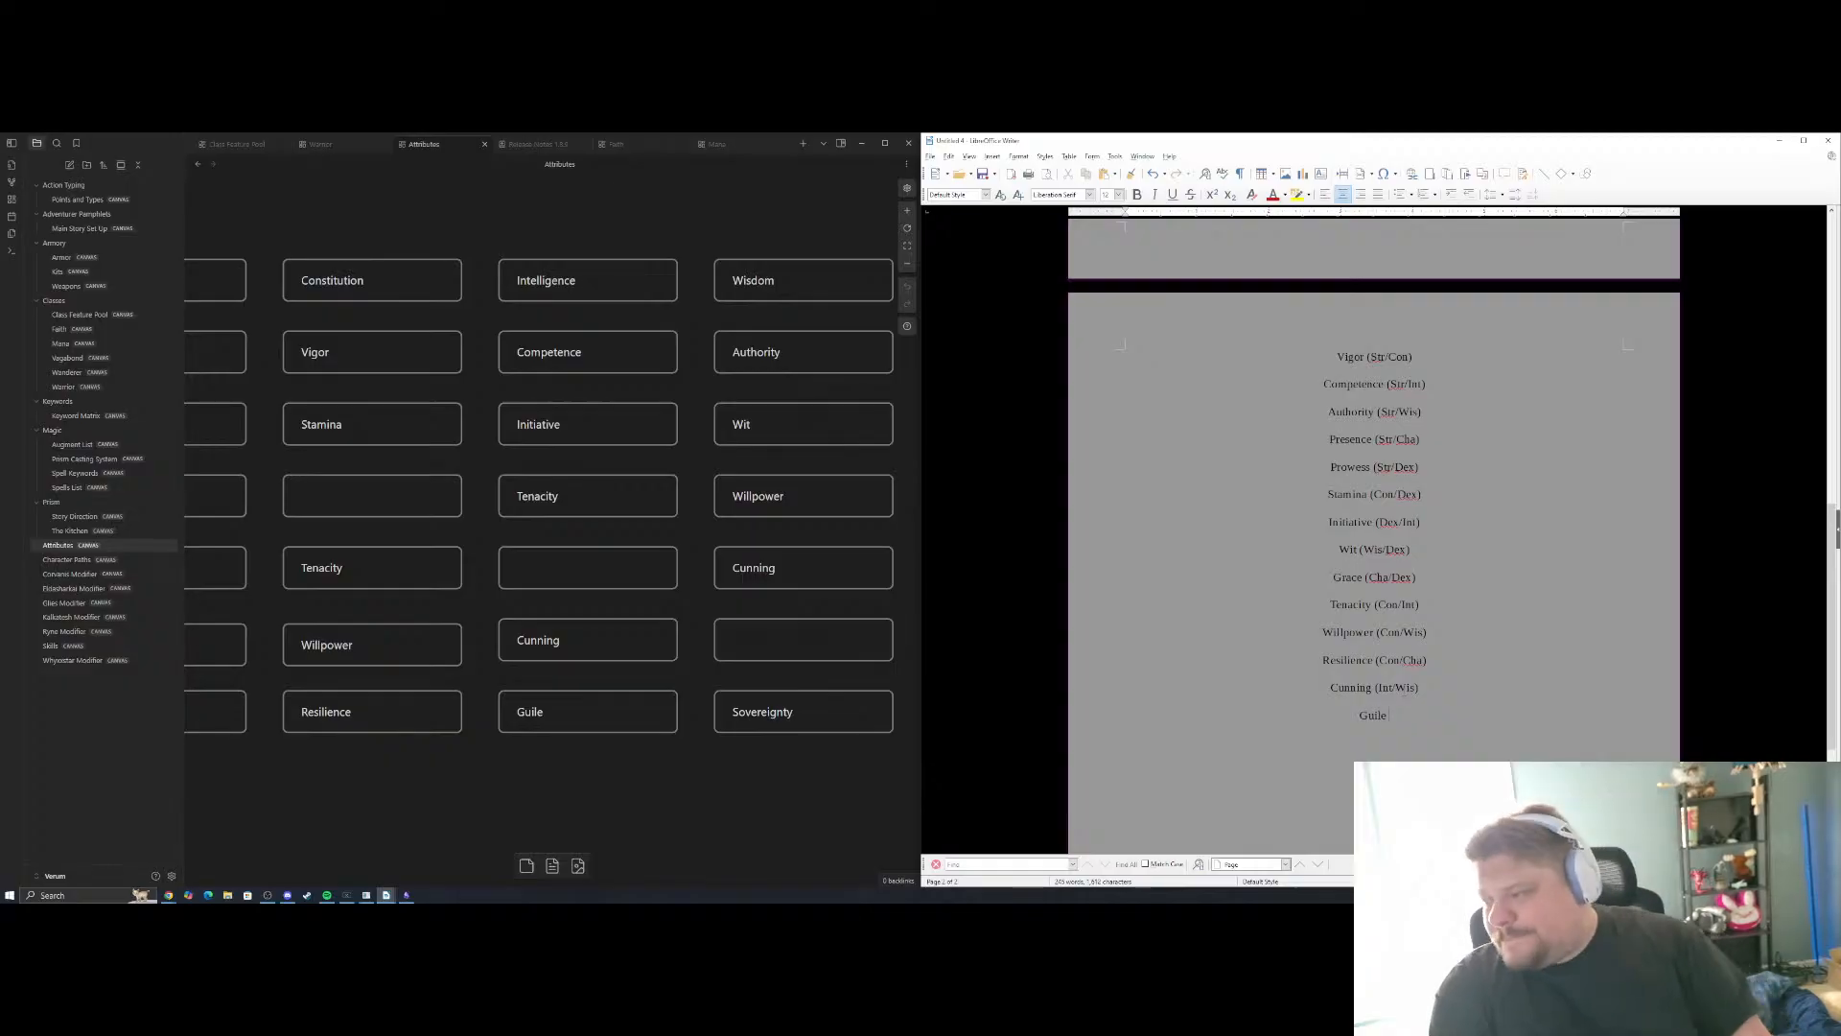
type(" (Int")
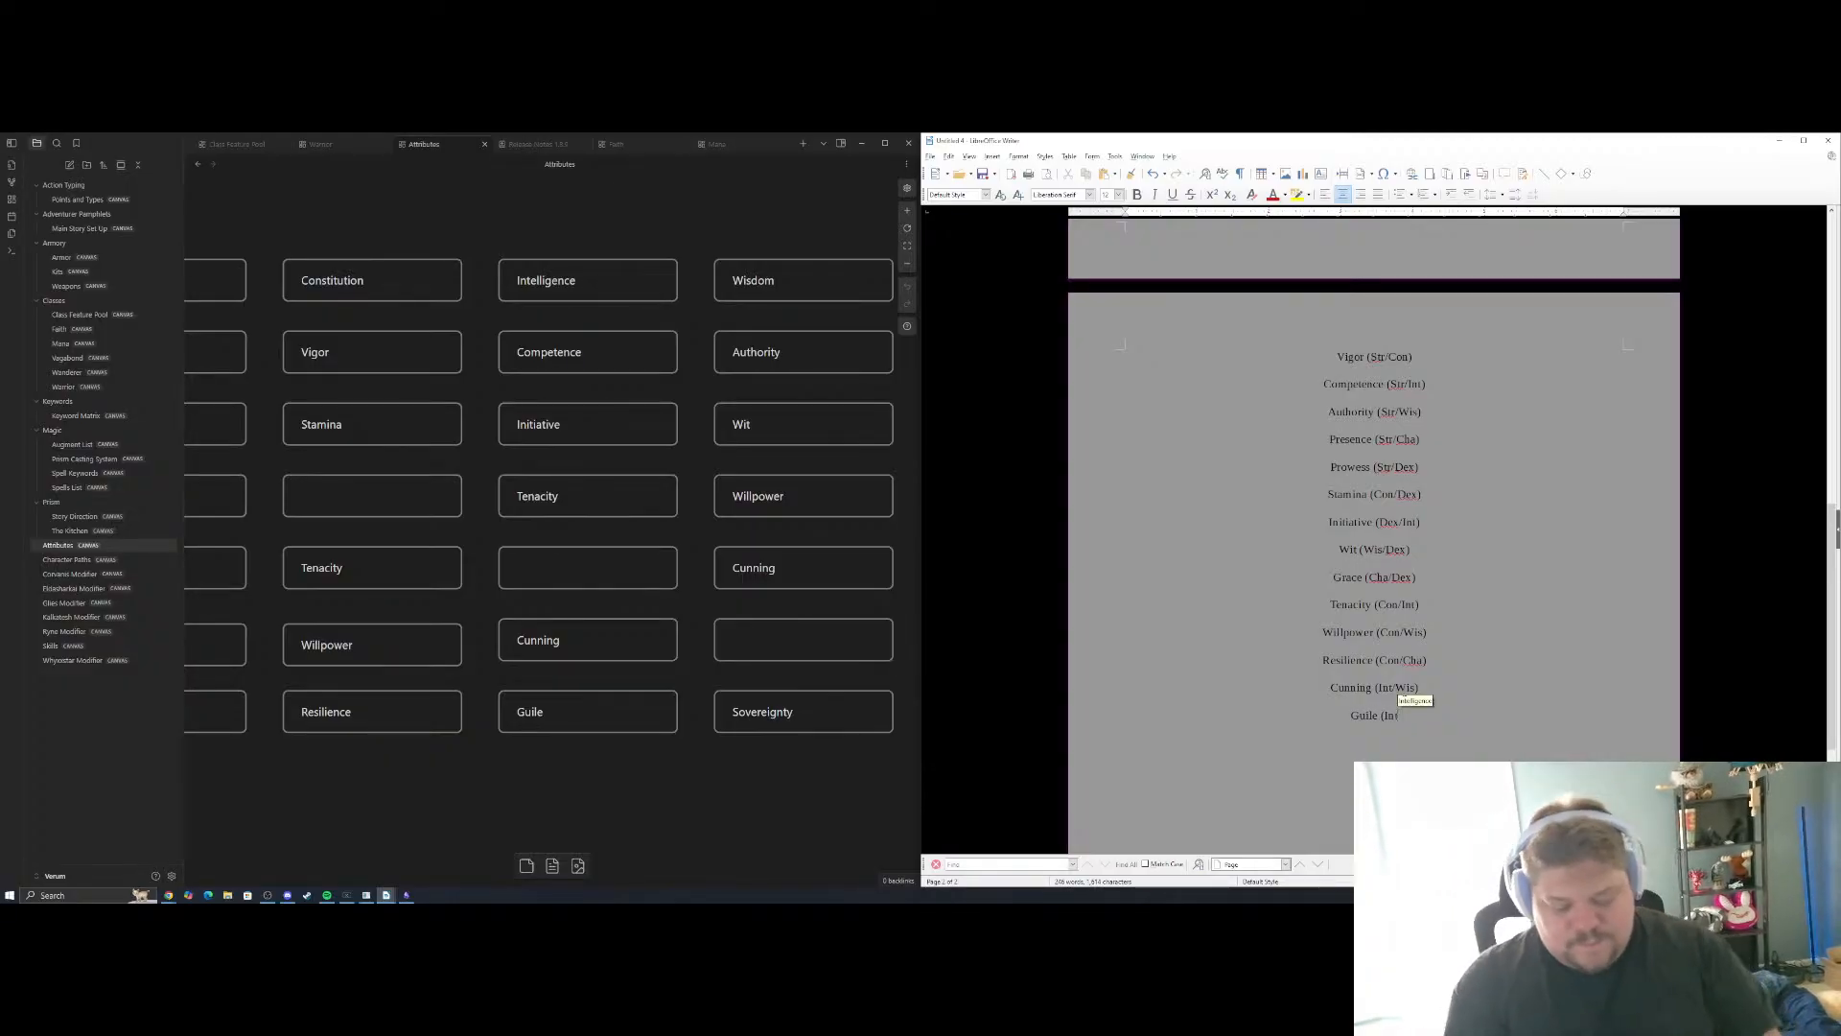
type("/Cha)")
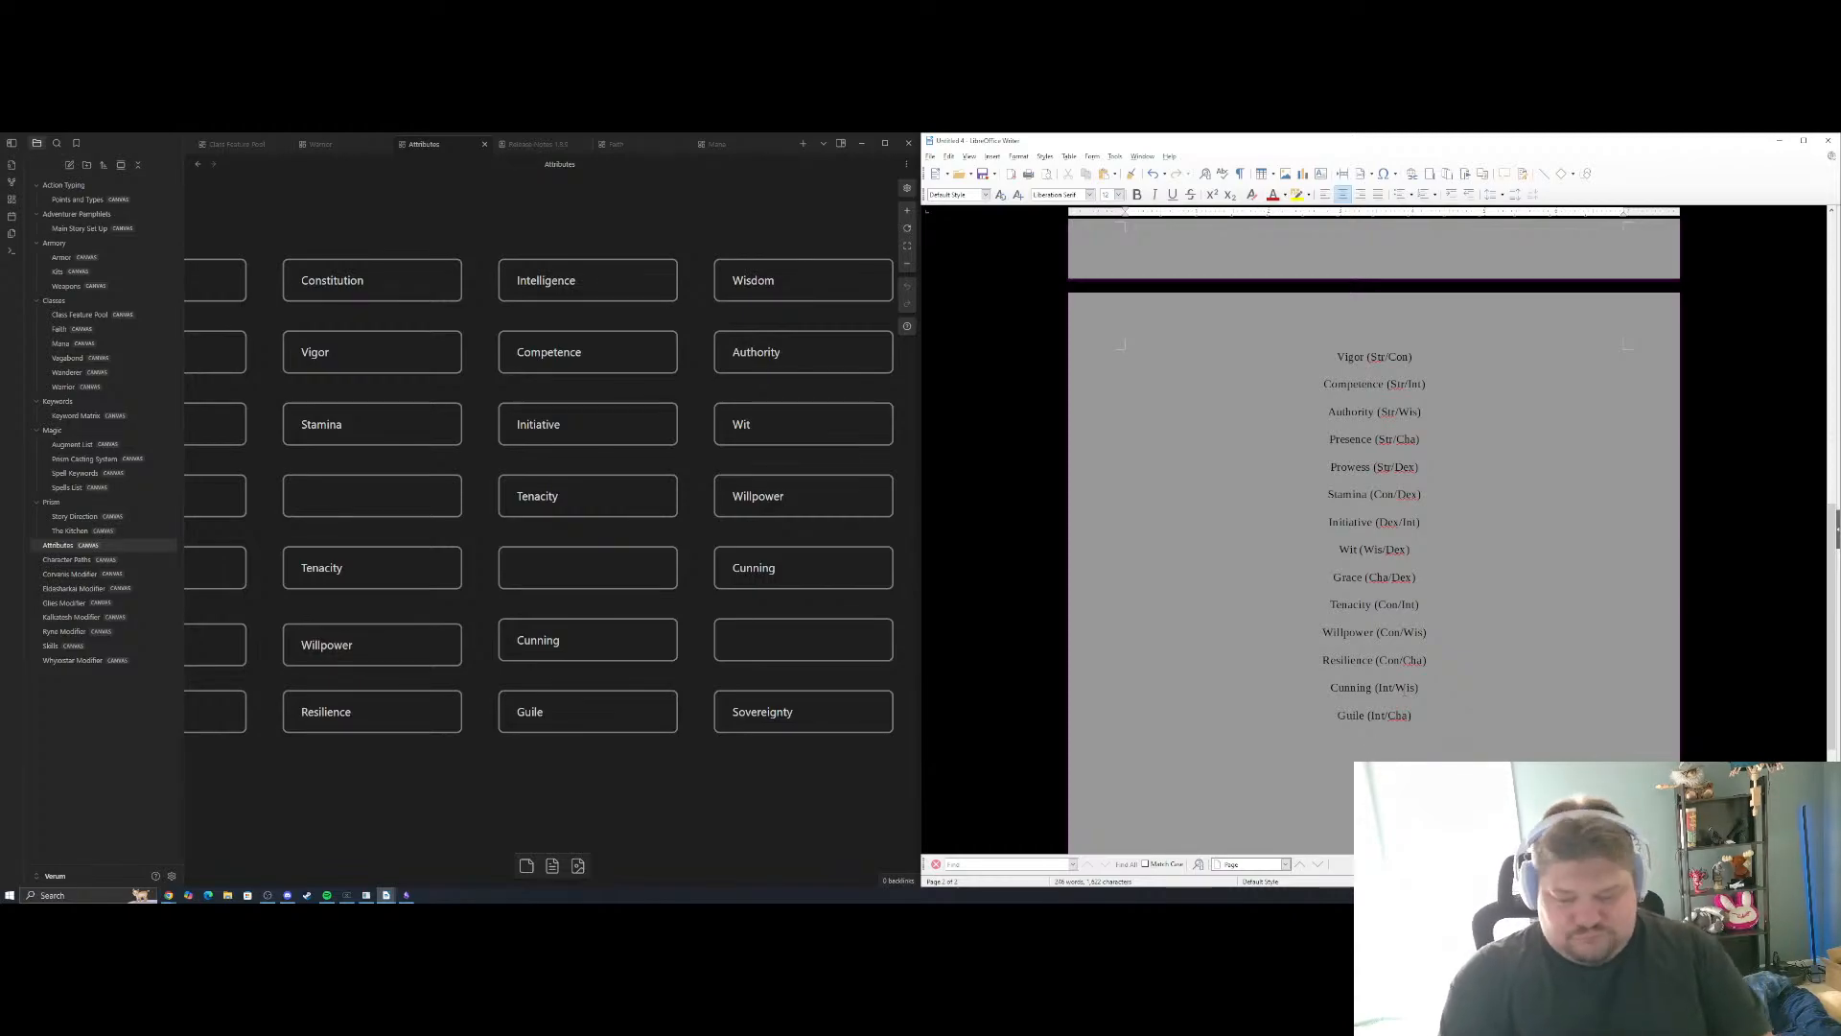
Add "Guile (Int/Cha)" below Cunning as the last sub-attribute of the Intelligence column and start a new line
key("BackSpace")
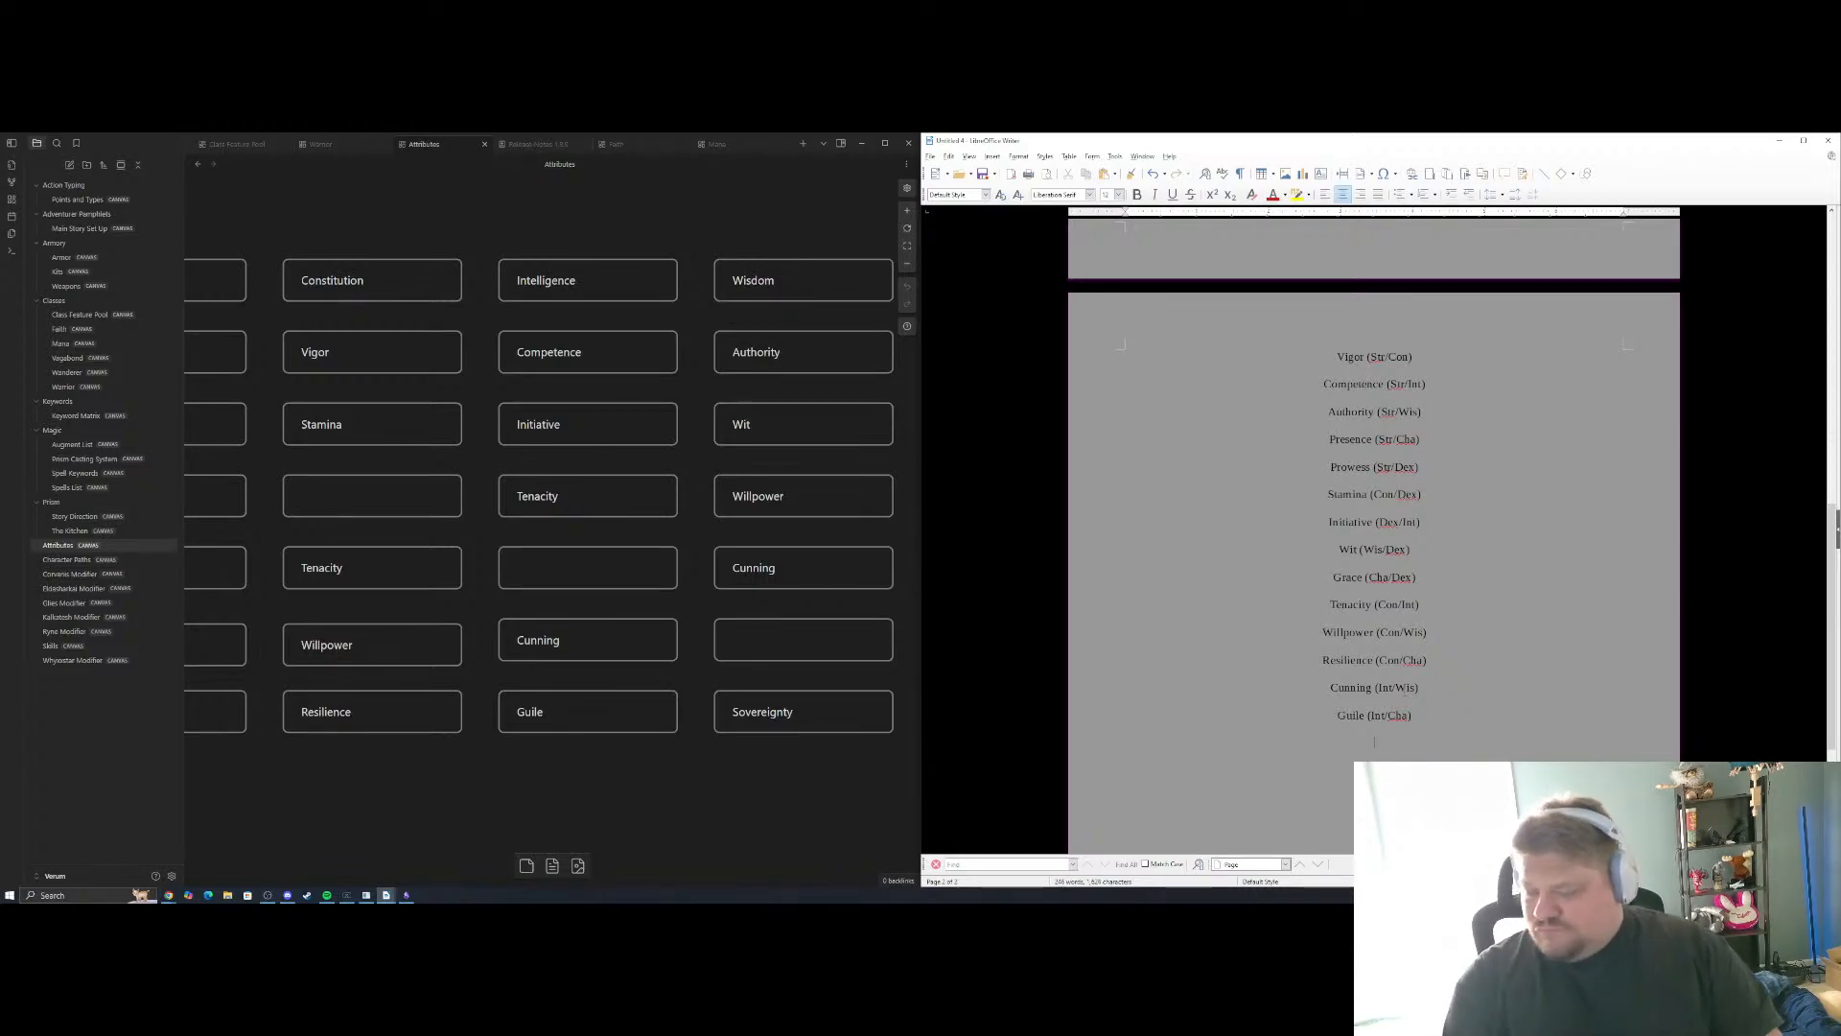
Add "Sovereignty (Wis/Cha)" below Guile, copying the name from the bottom card of the canvas grid's Wisdom column
left_click(815, 711)
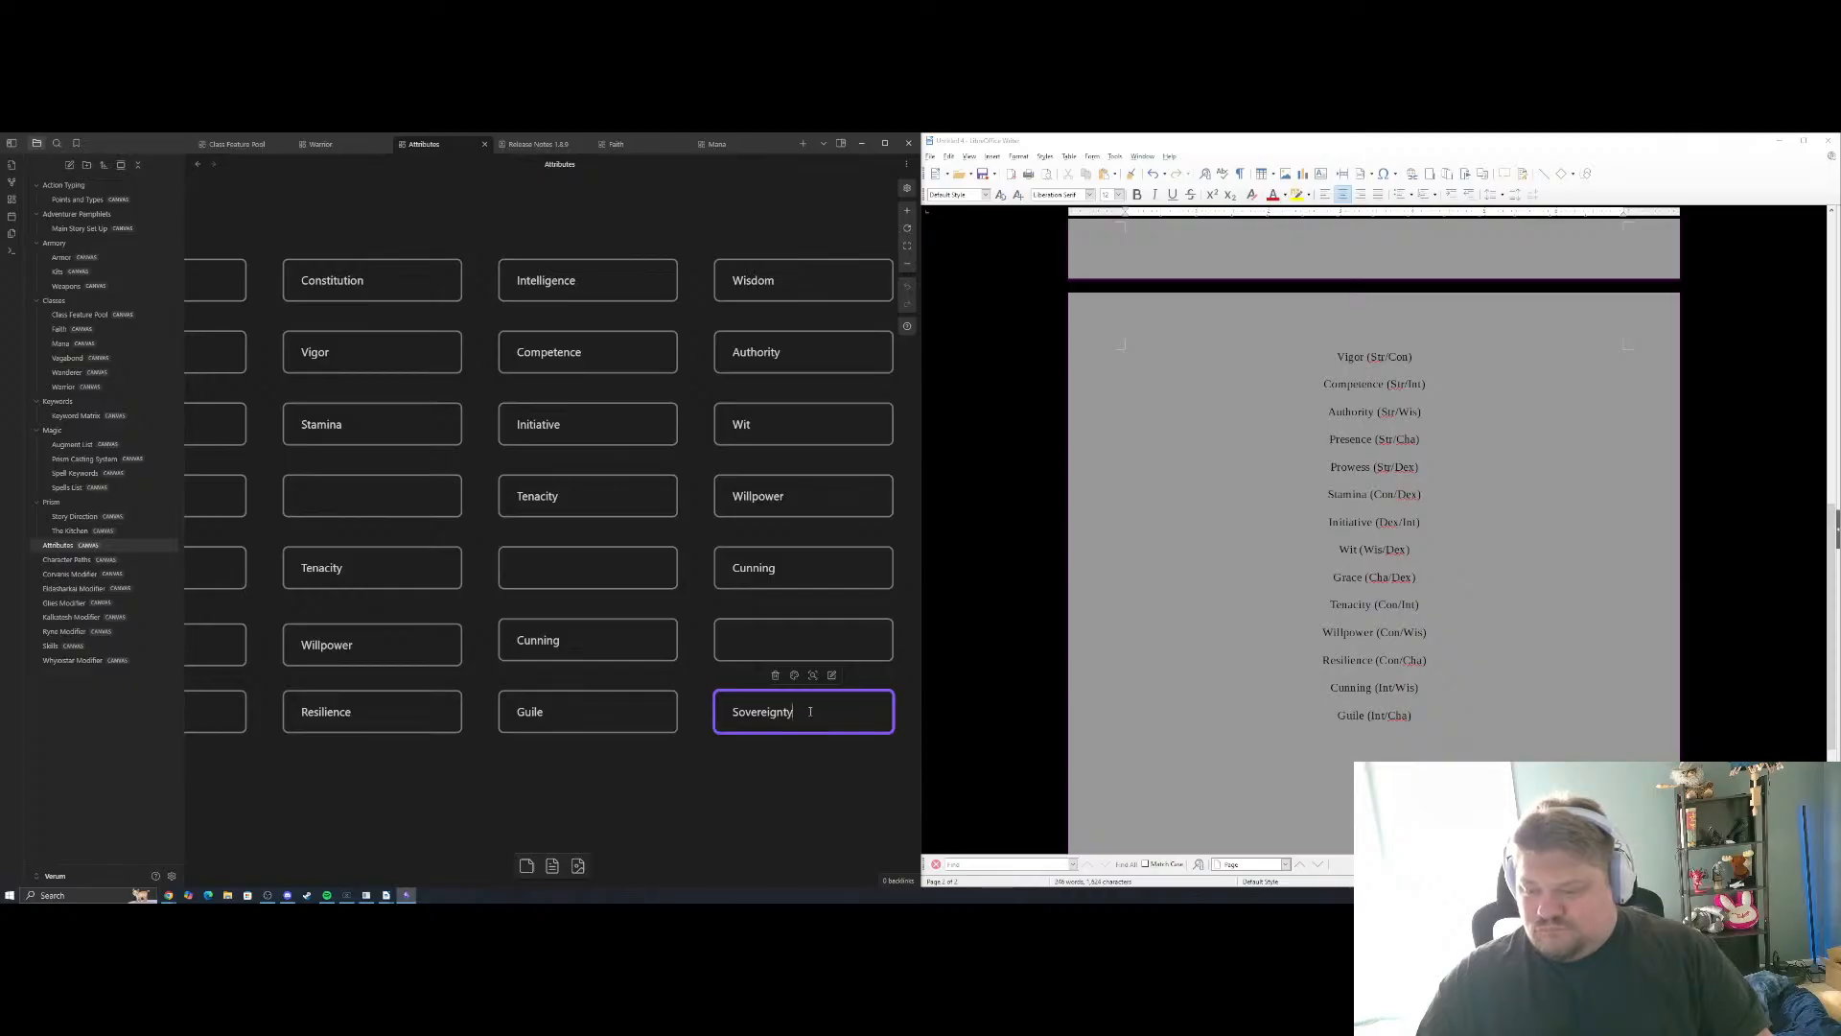
left_click_drag(810, 712, 728, 720)
key("ctrl+c")
left_click(1386, 750)
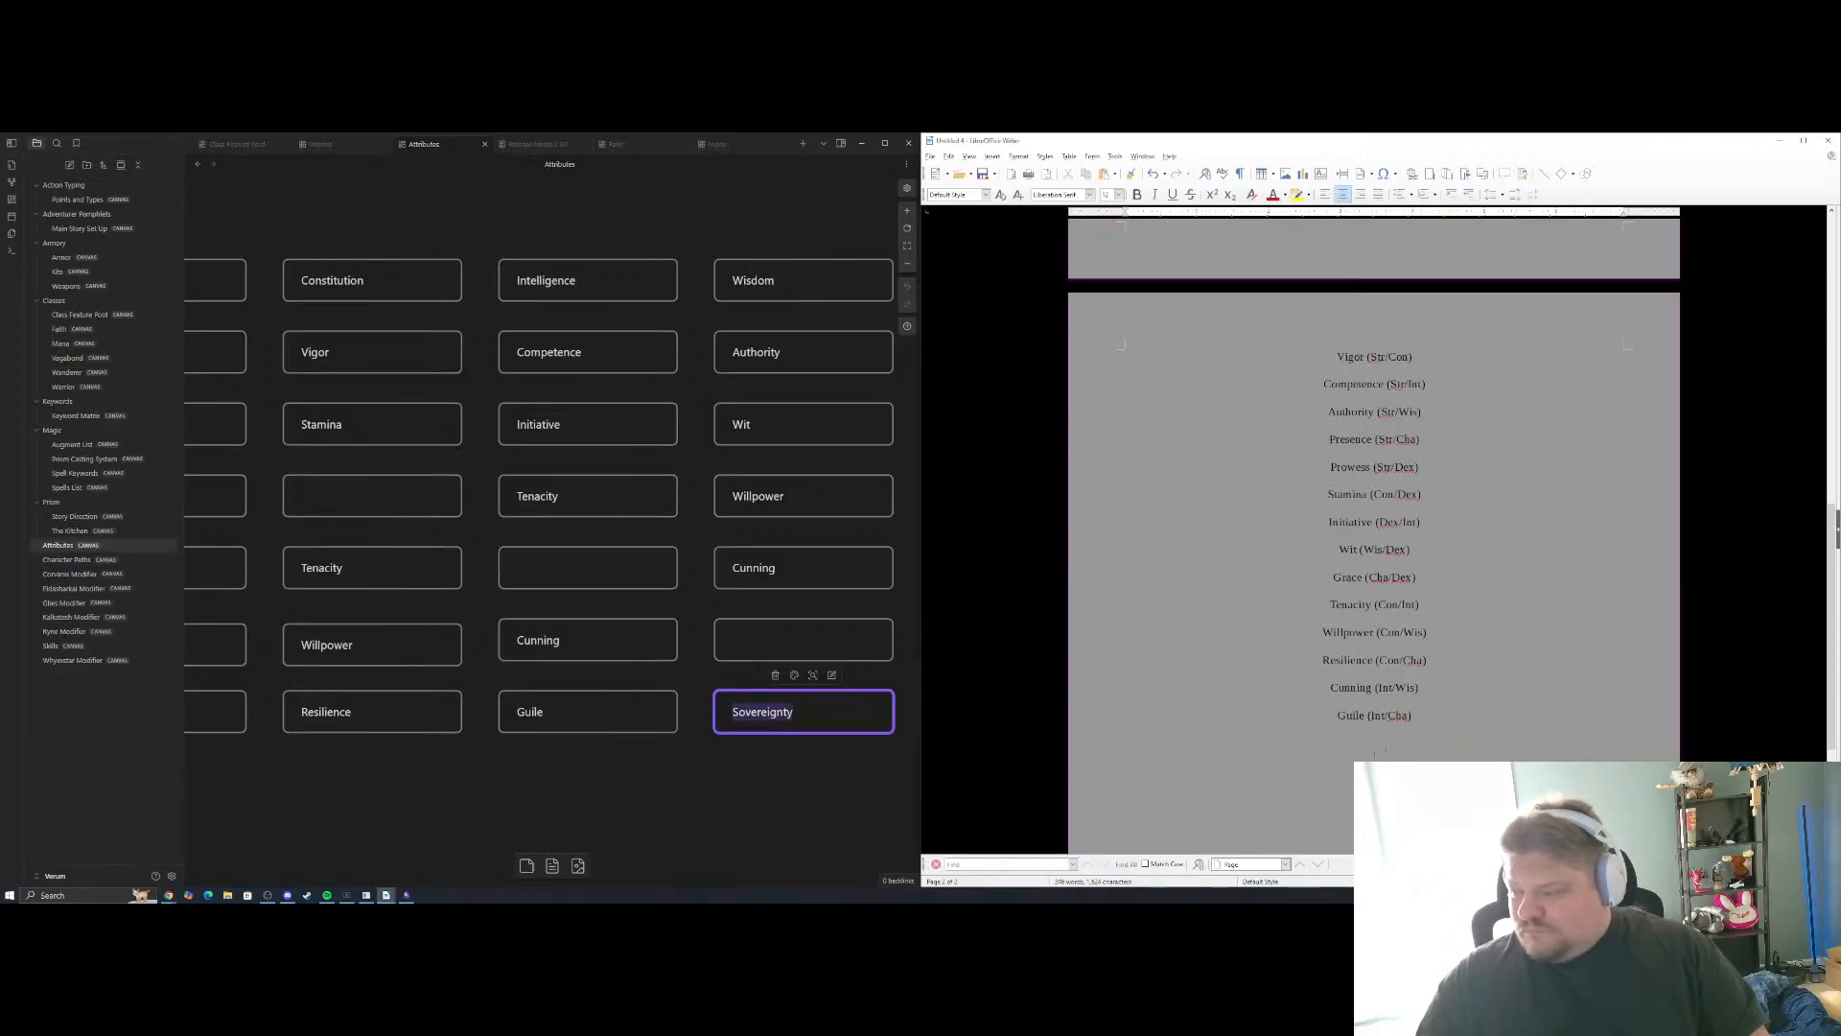
key("ctrl+v")
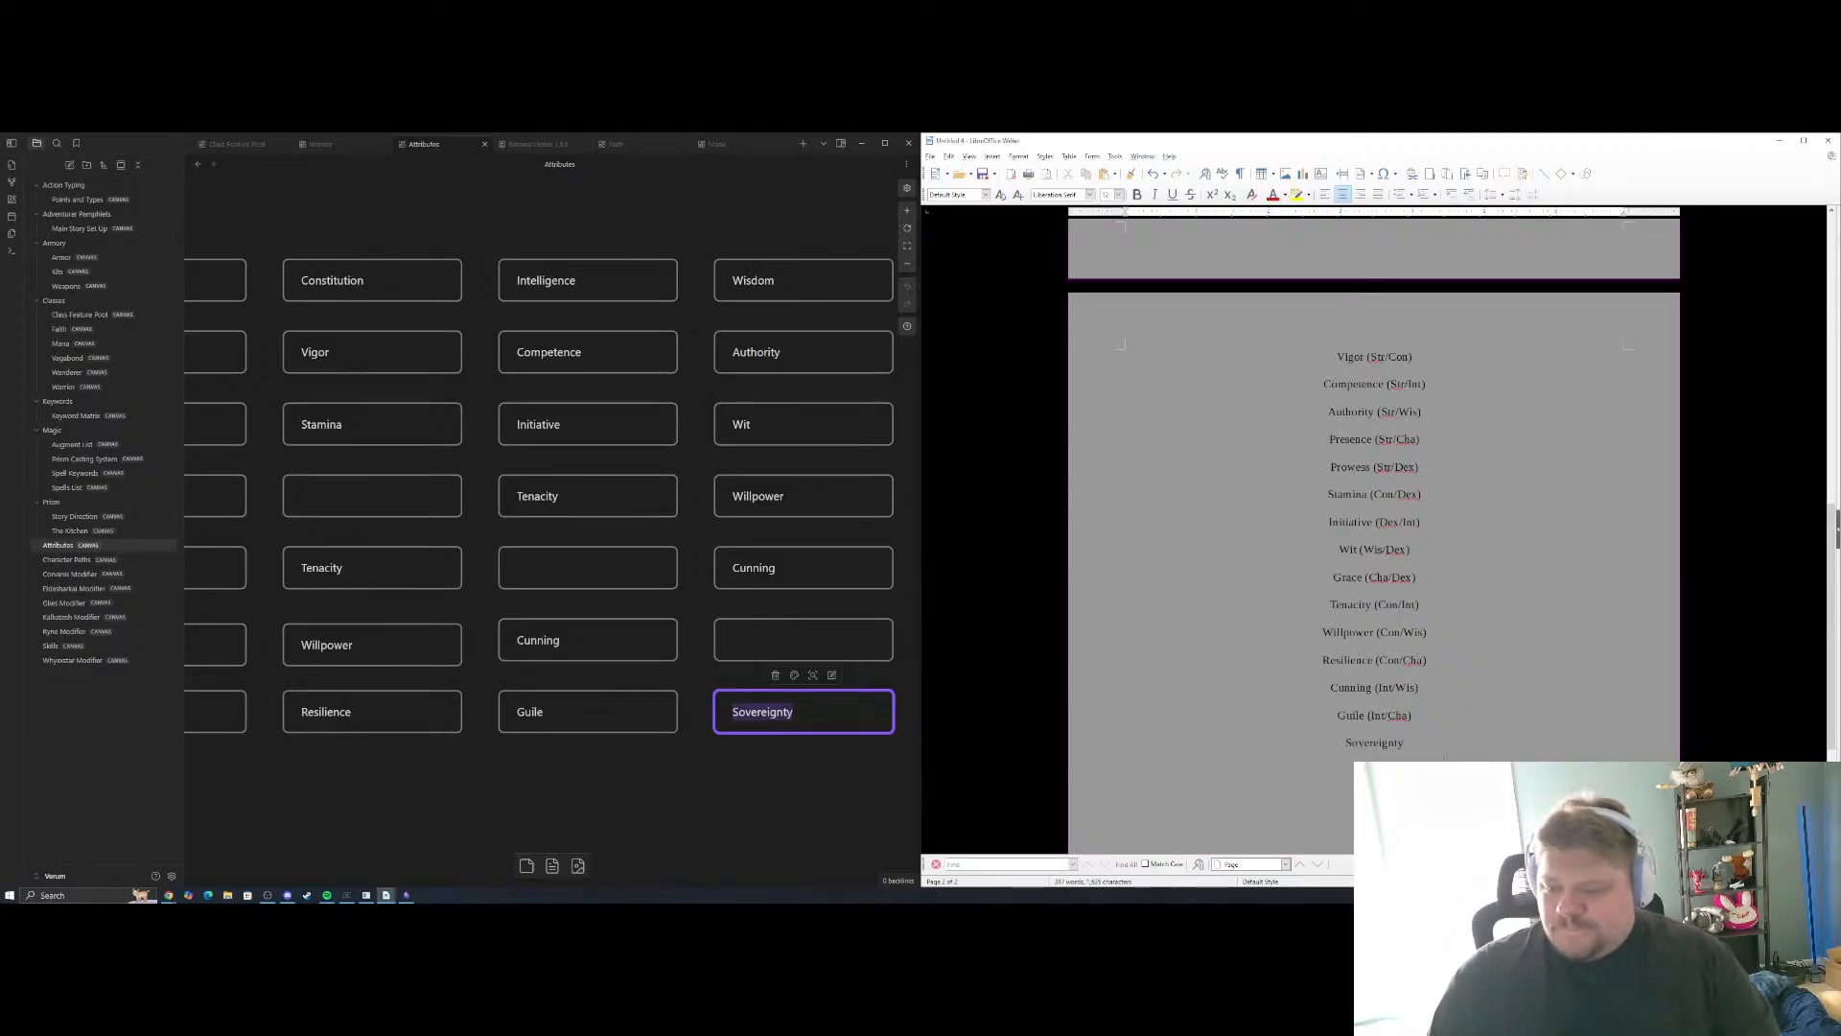
left_click(719, 808)
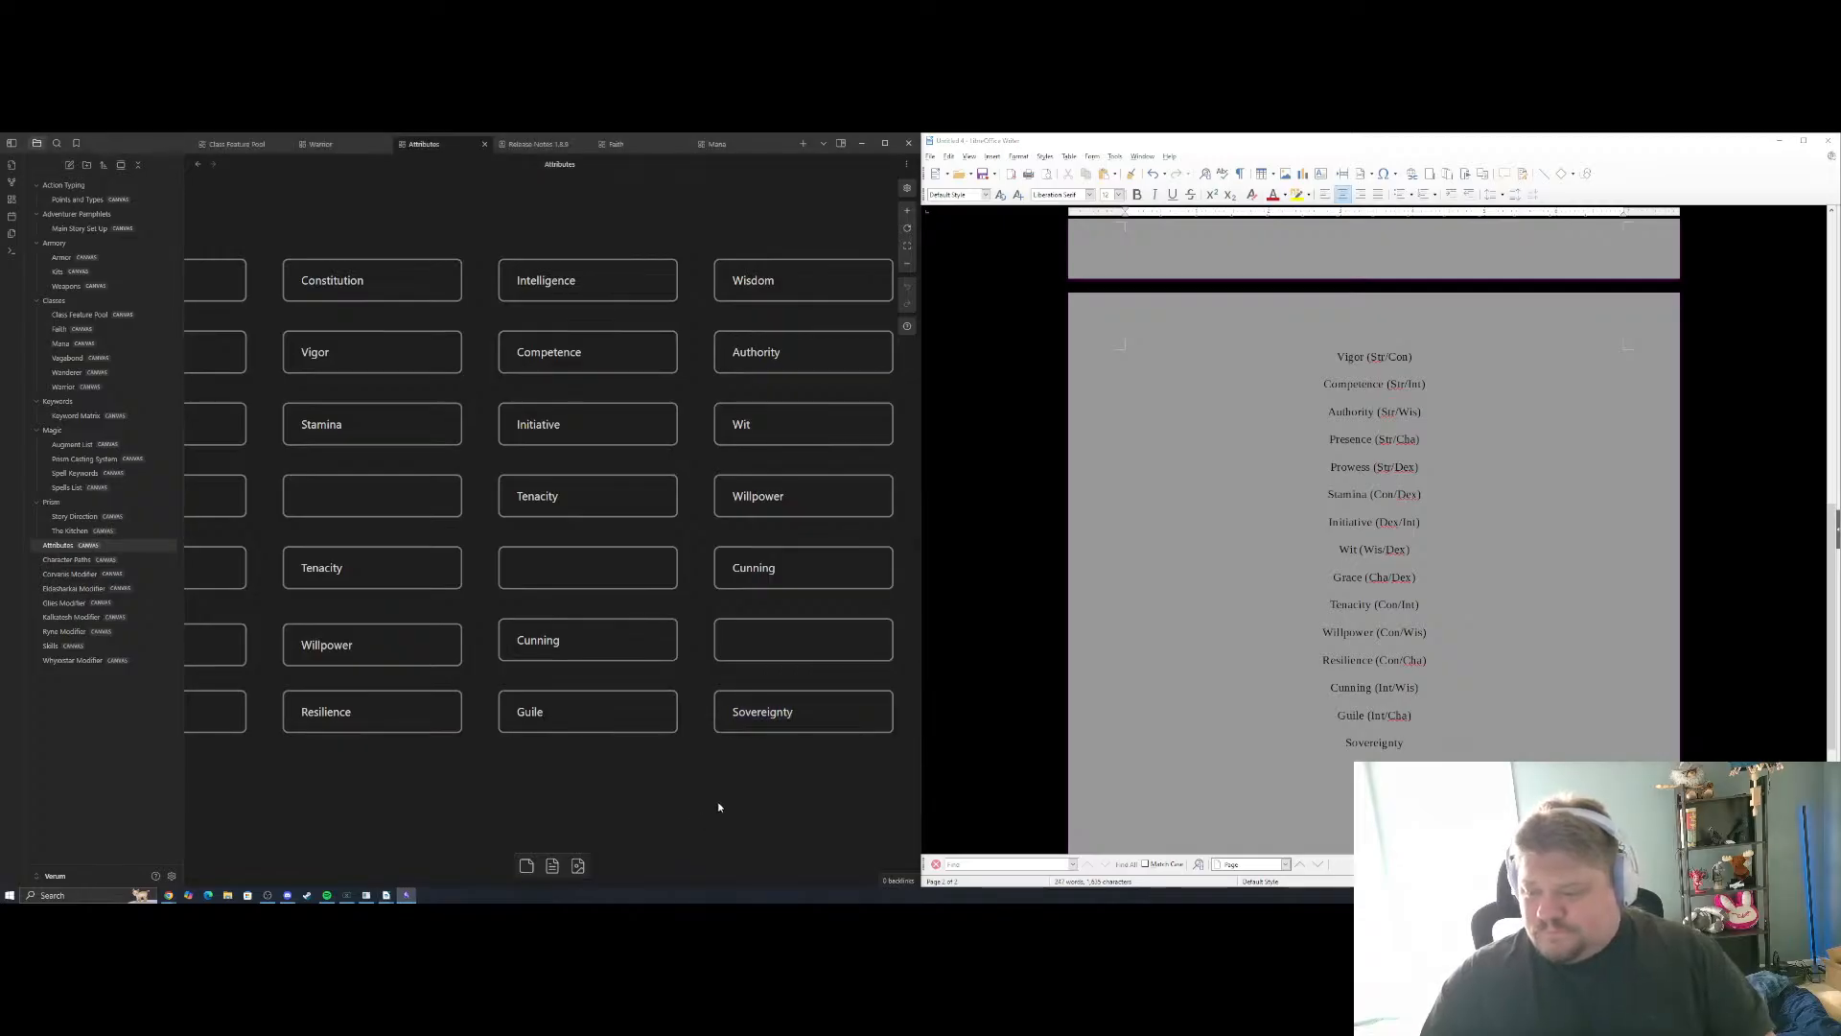
left_click(1448, 745)
type("(")
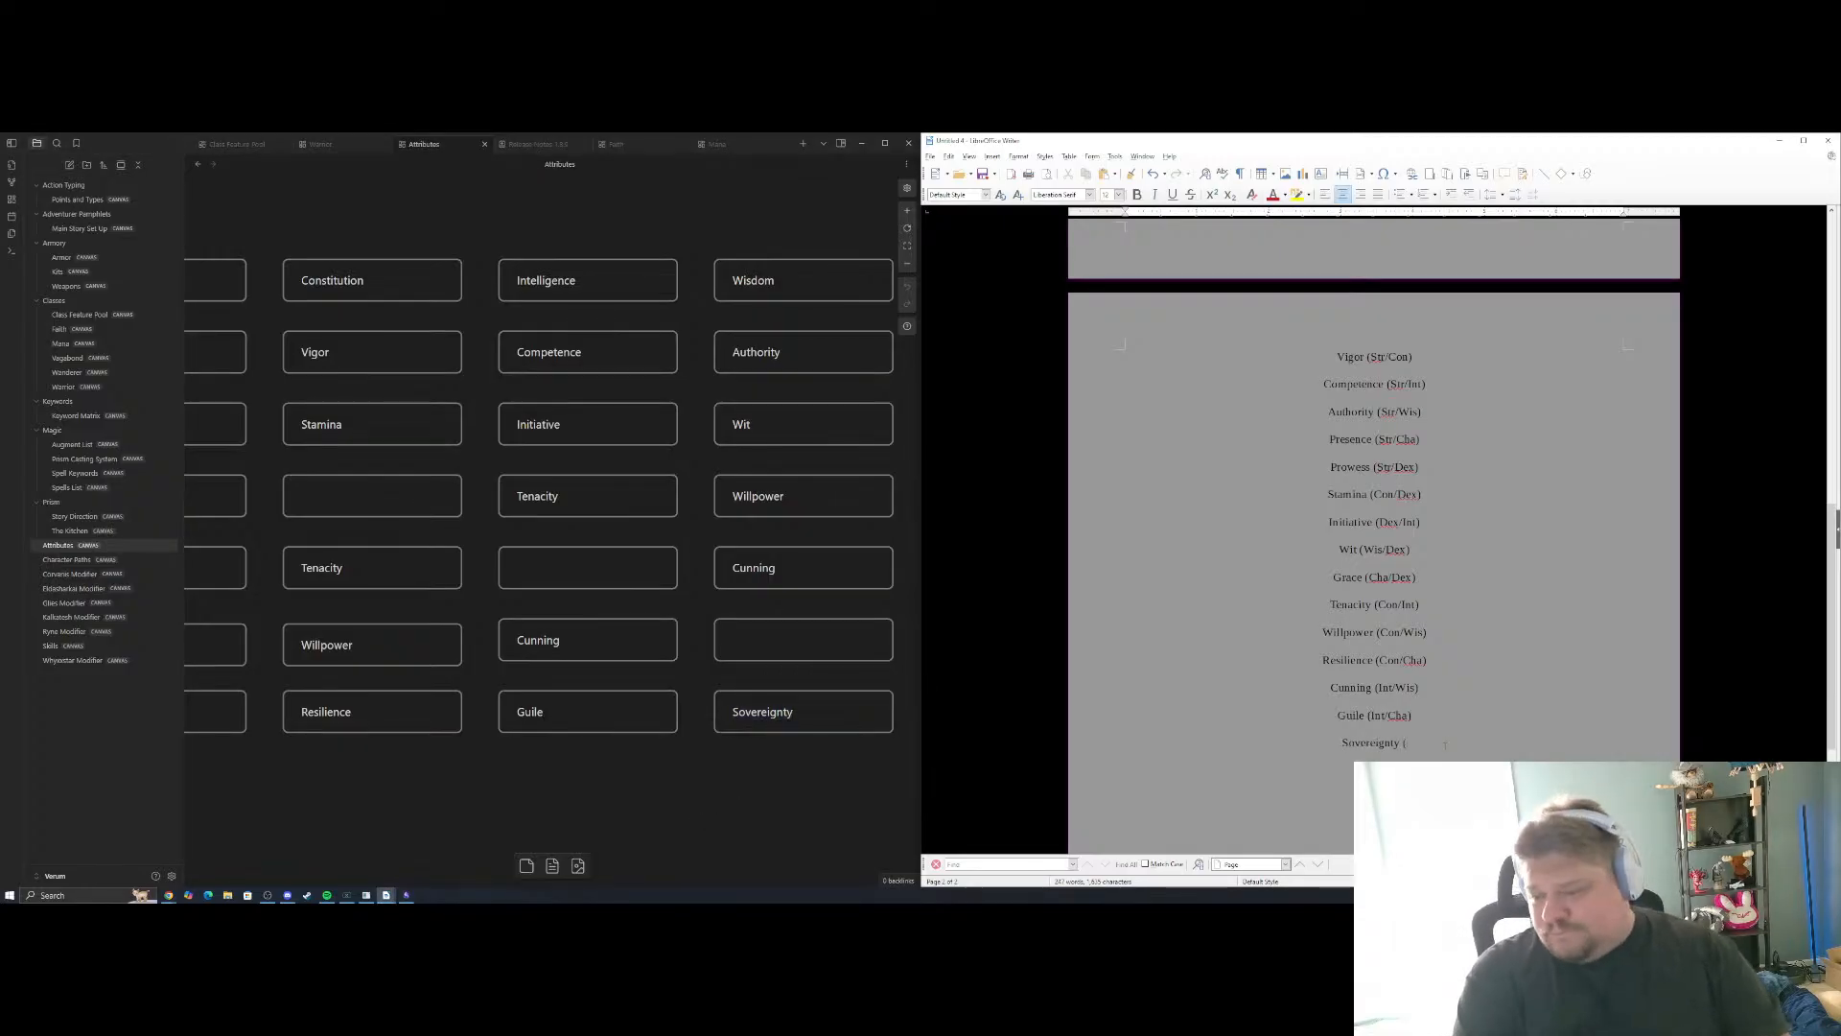
type("W")
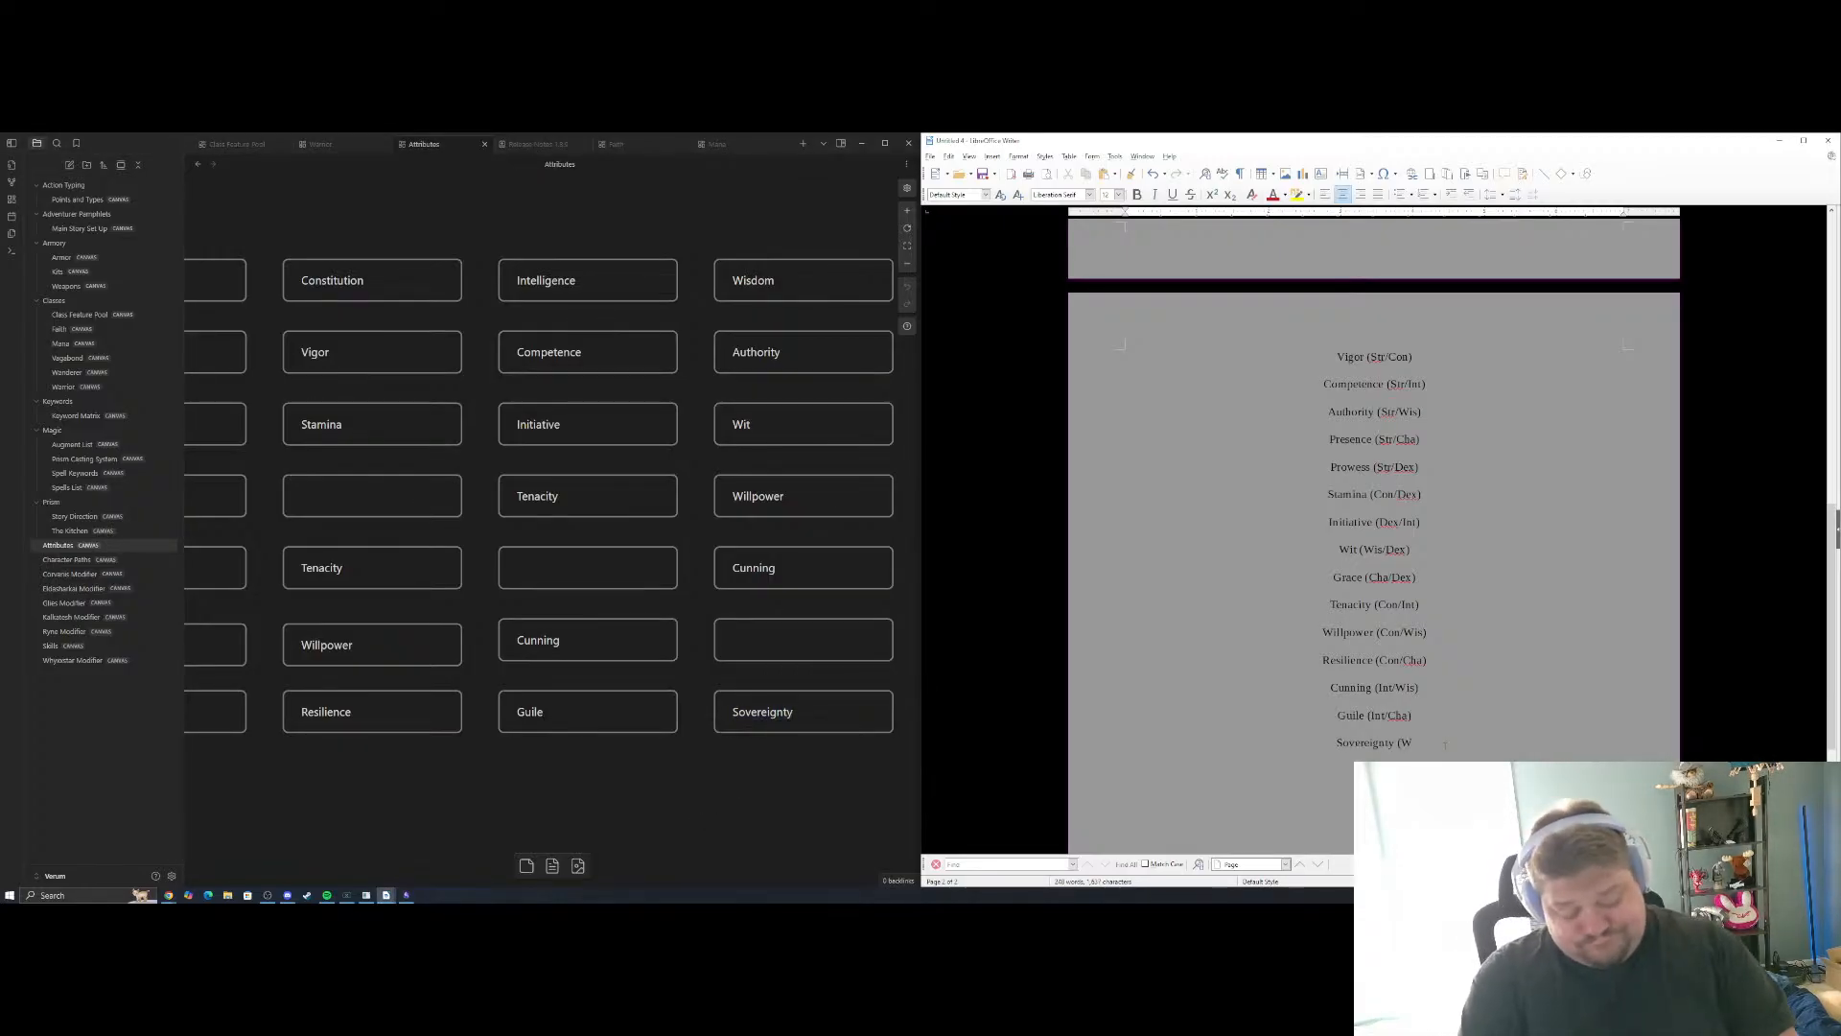
type("is/Cha)")
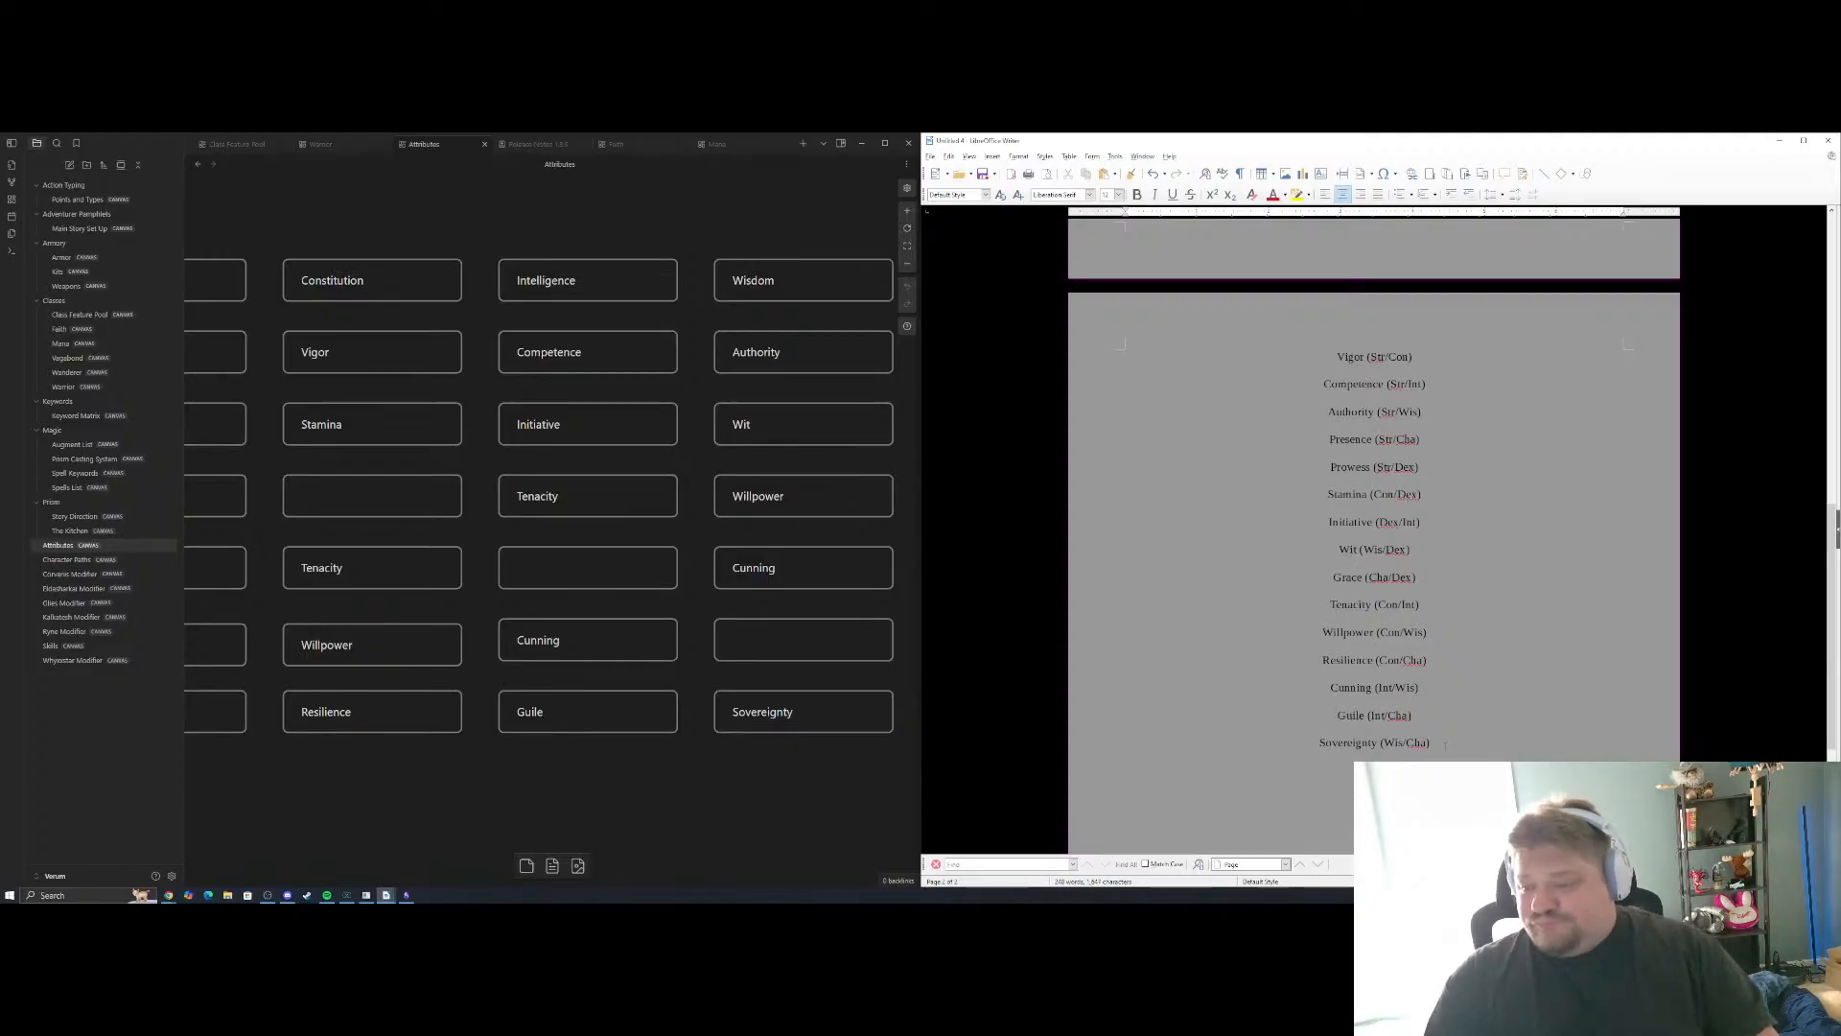
Review the Charisma column, the sub-attribute calculation rule and the sub-attribute description cards on the Attributes canvas against the written list
left_click_drag(682, 797, 390, 781)
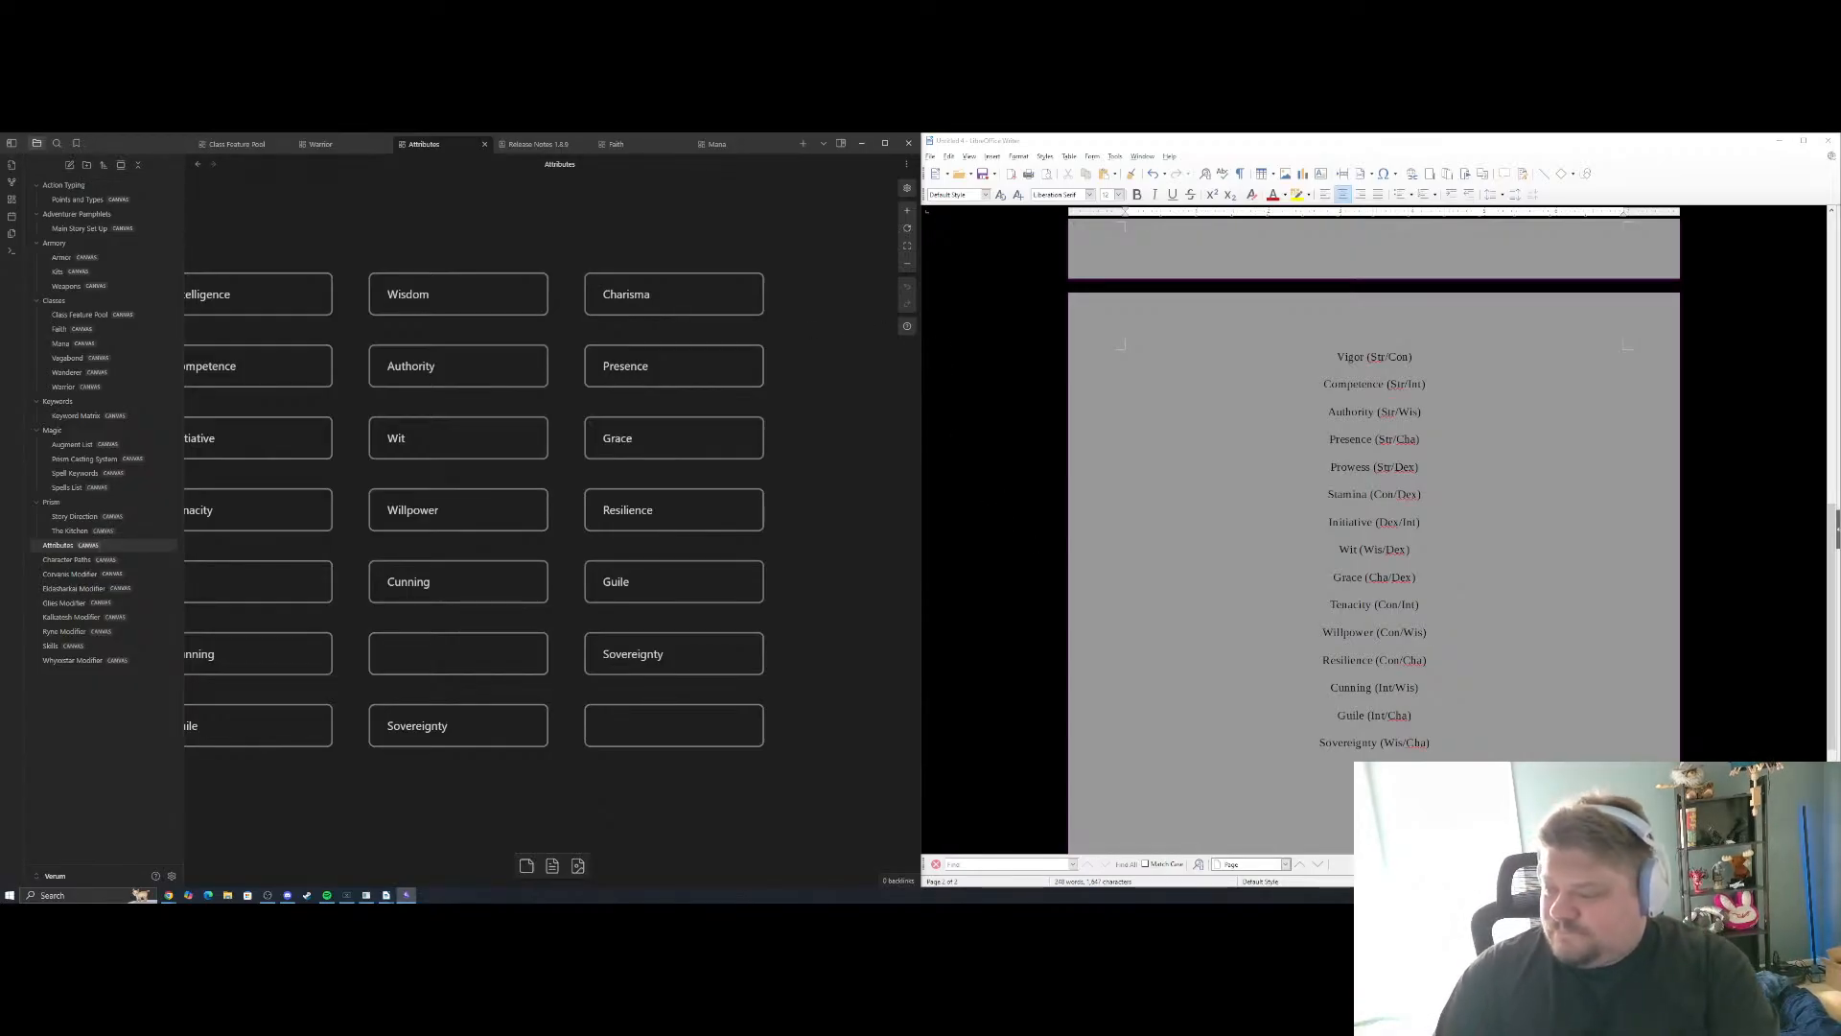
scroll(1318, 601, "up", 5)
scroll(1317, 601, "down", 3)
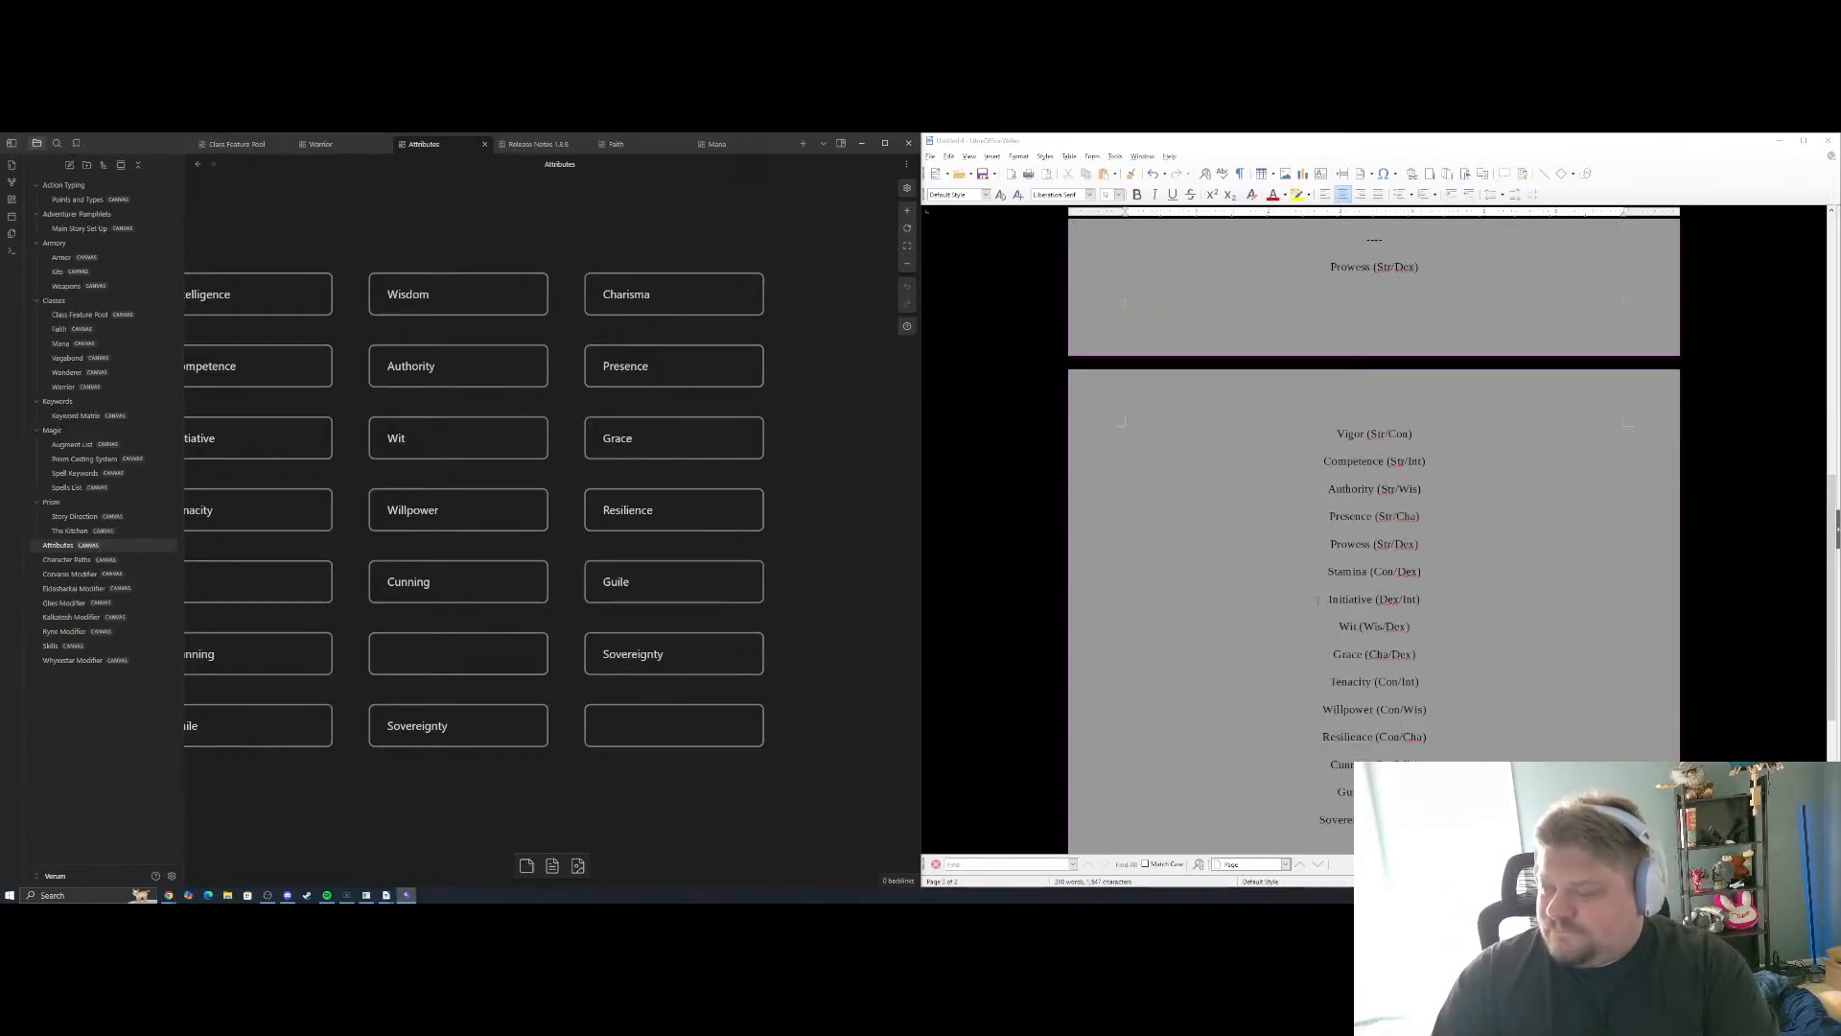
scroll(1318, 601, "down", 3)
scroll(1318, 601, "up", 3)
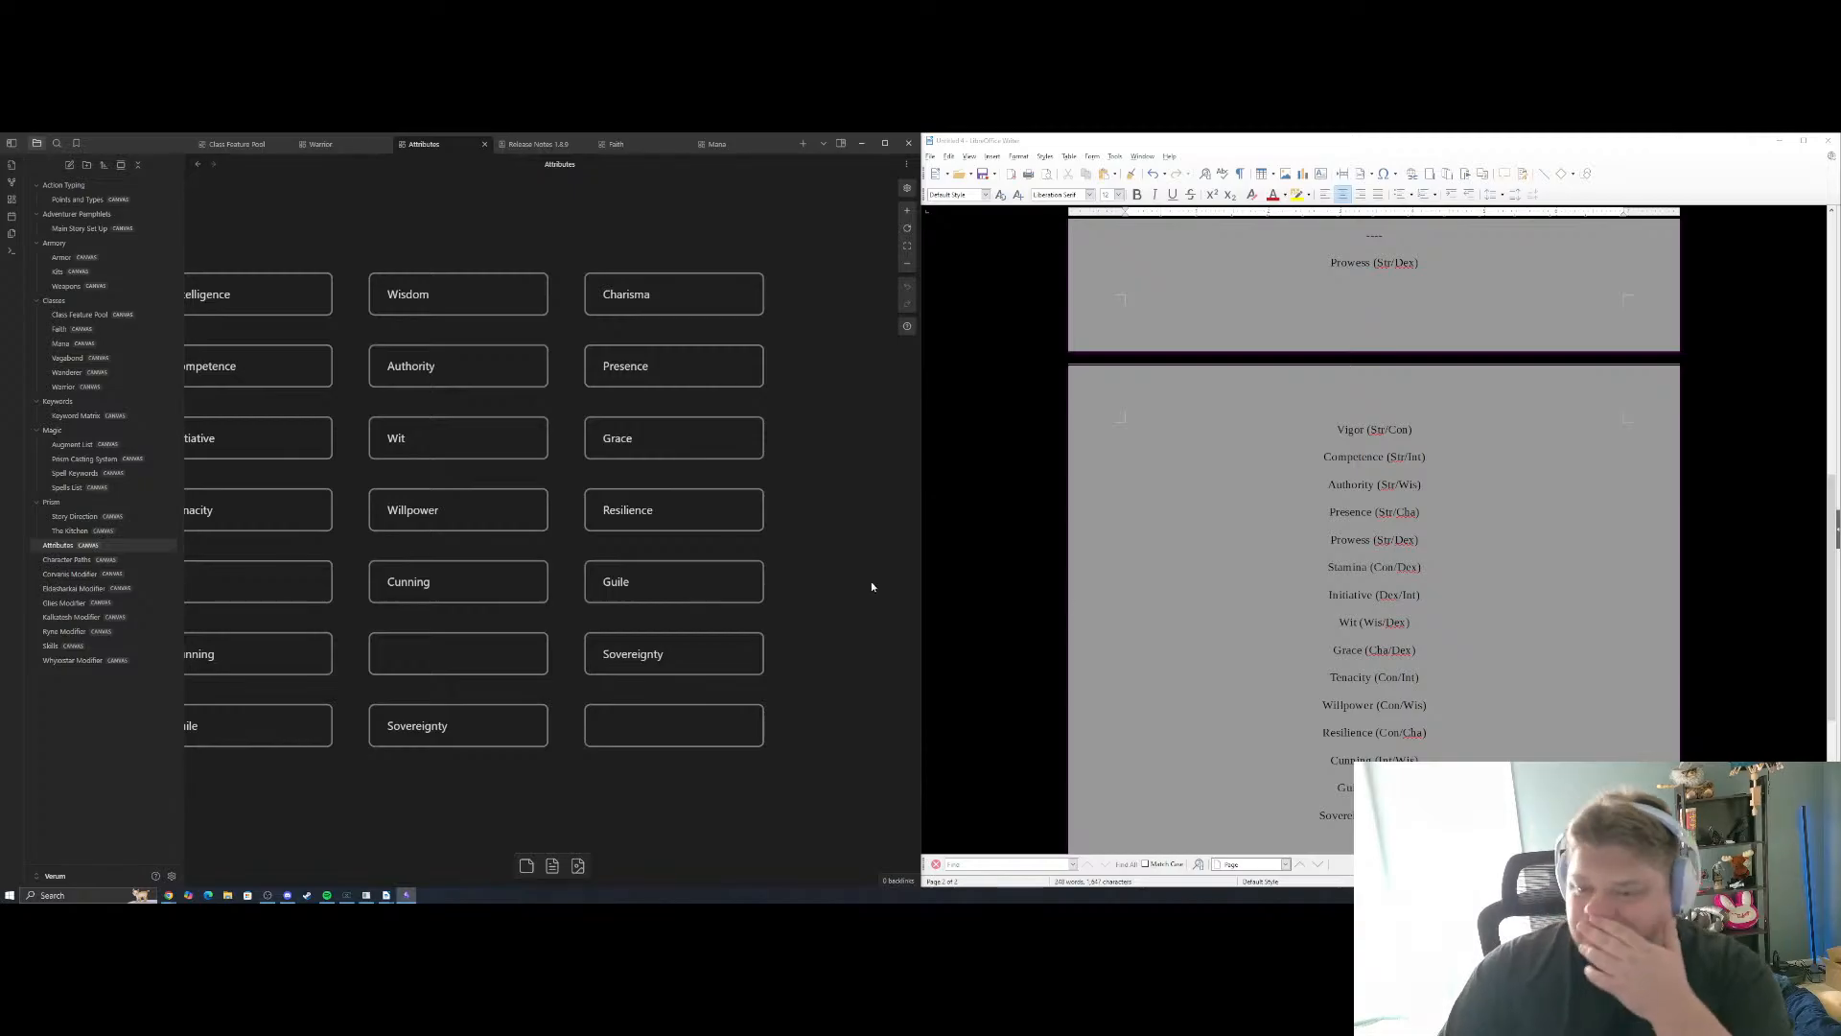
scroll(579, 781, "up", 10)
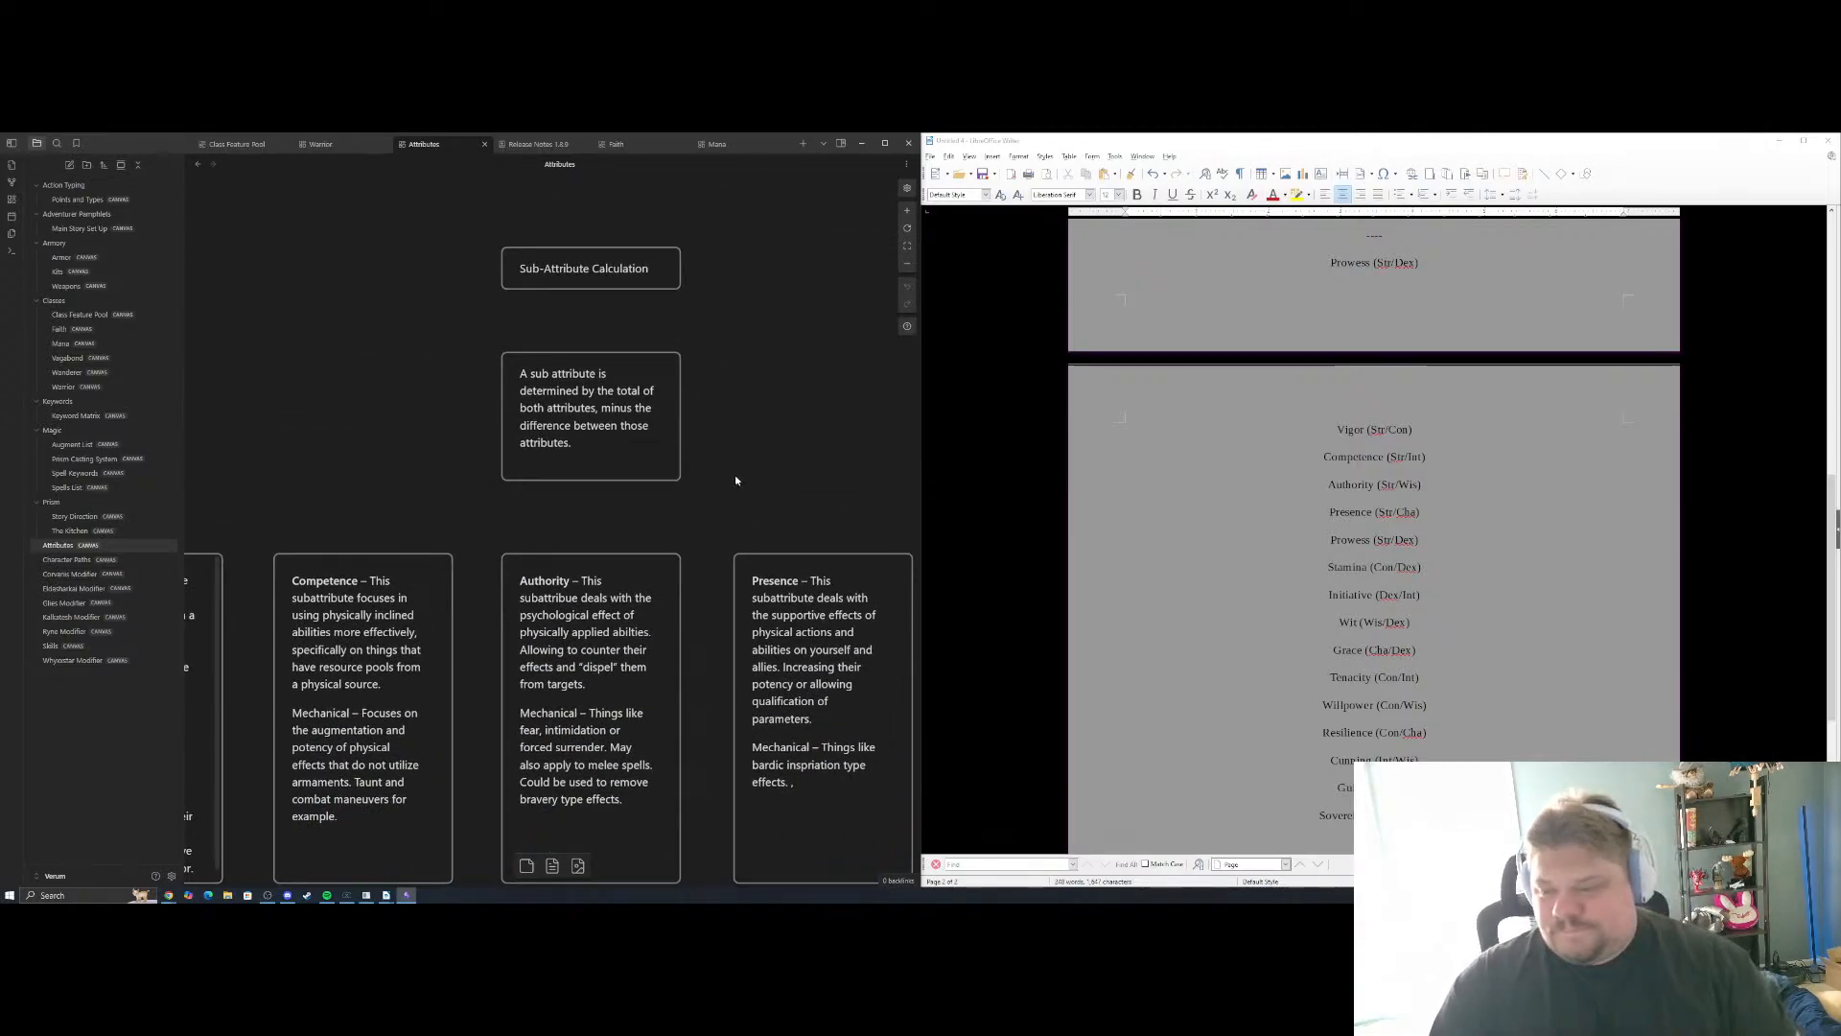
scroll(734, 474, "down", 3)
scroll(486, 327, "down", 2)
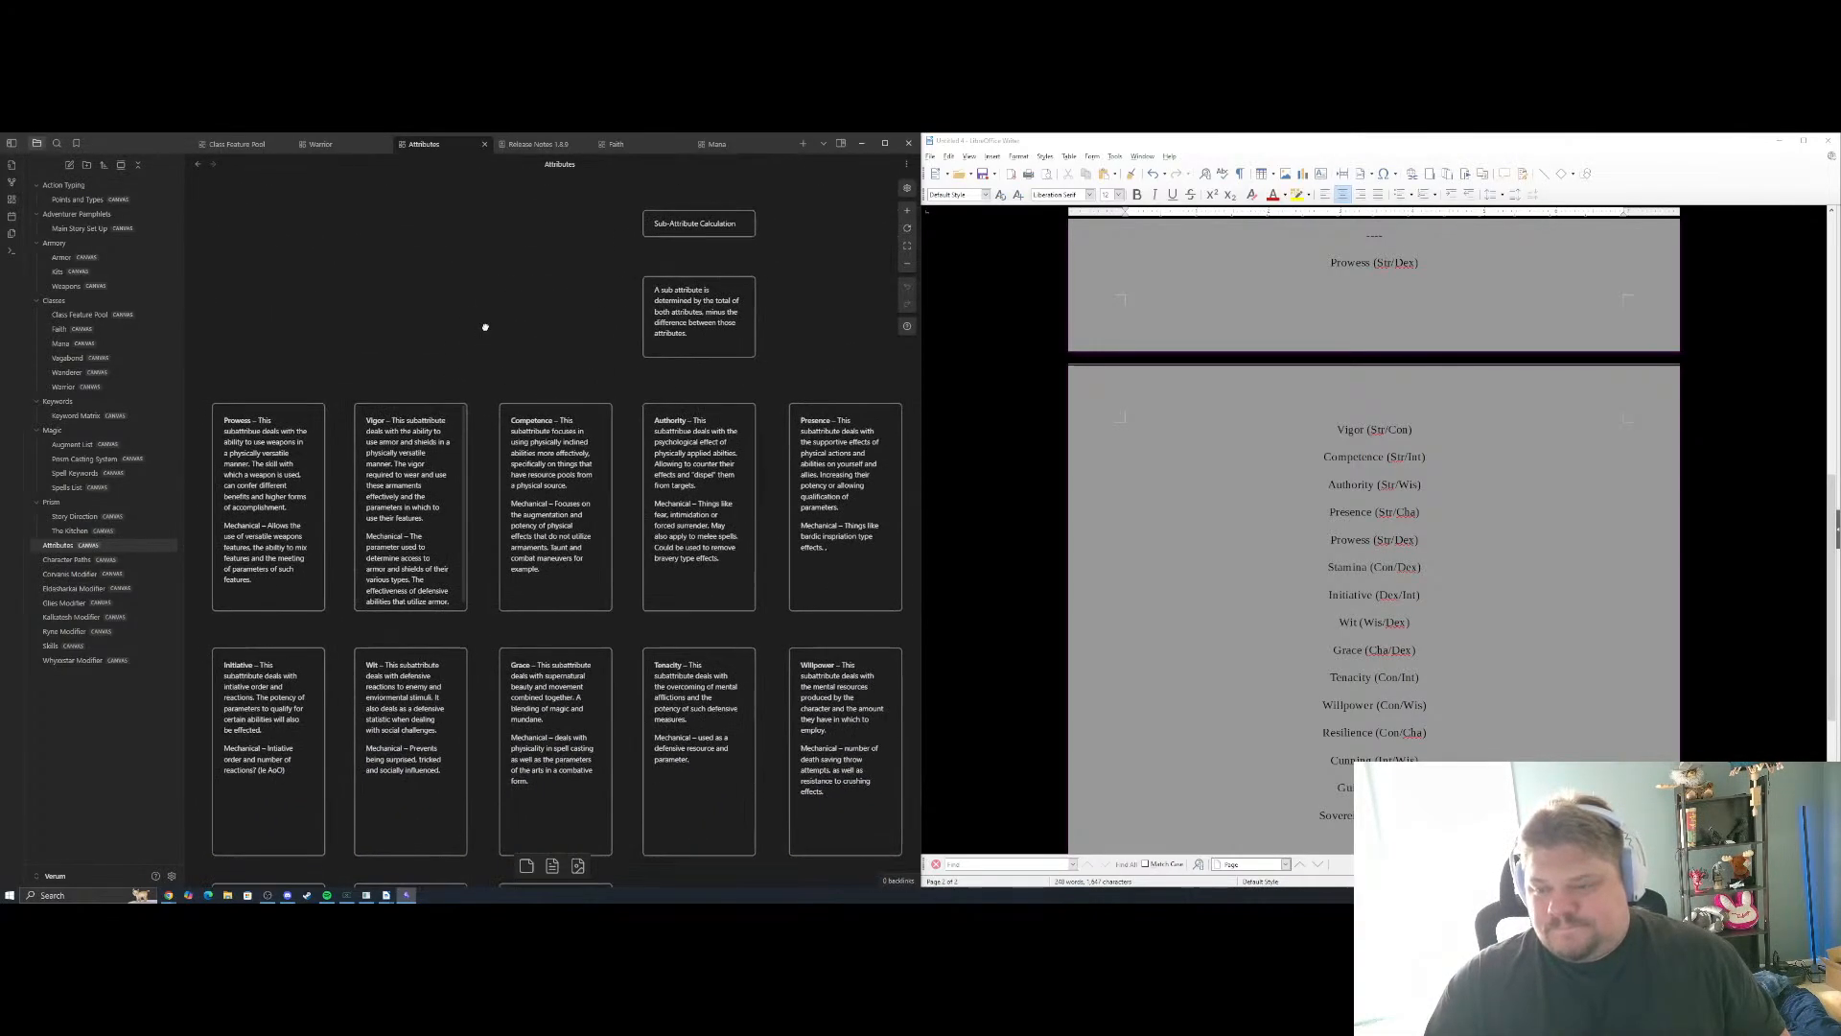
scroll(483, 328, "down", 2)
scroll(465, 288, "down", 3)
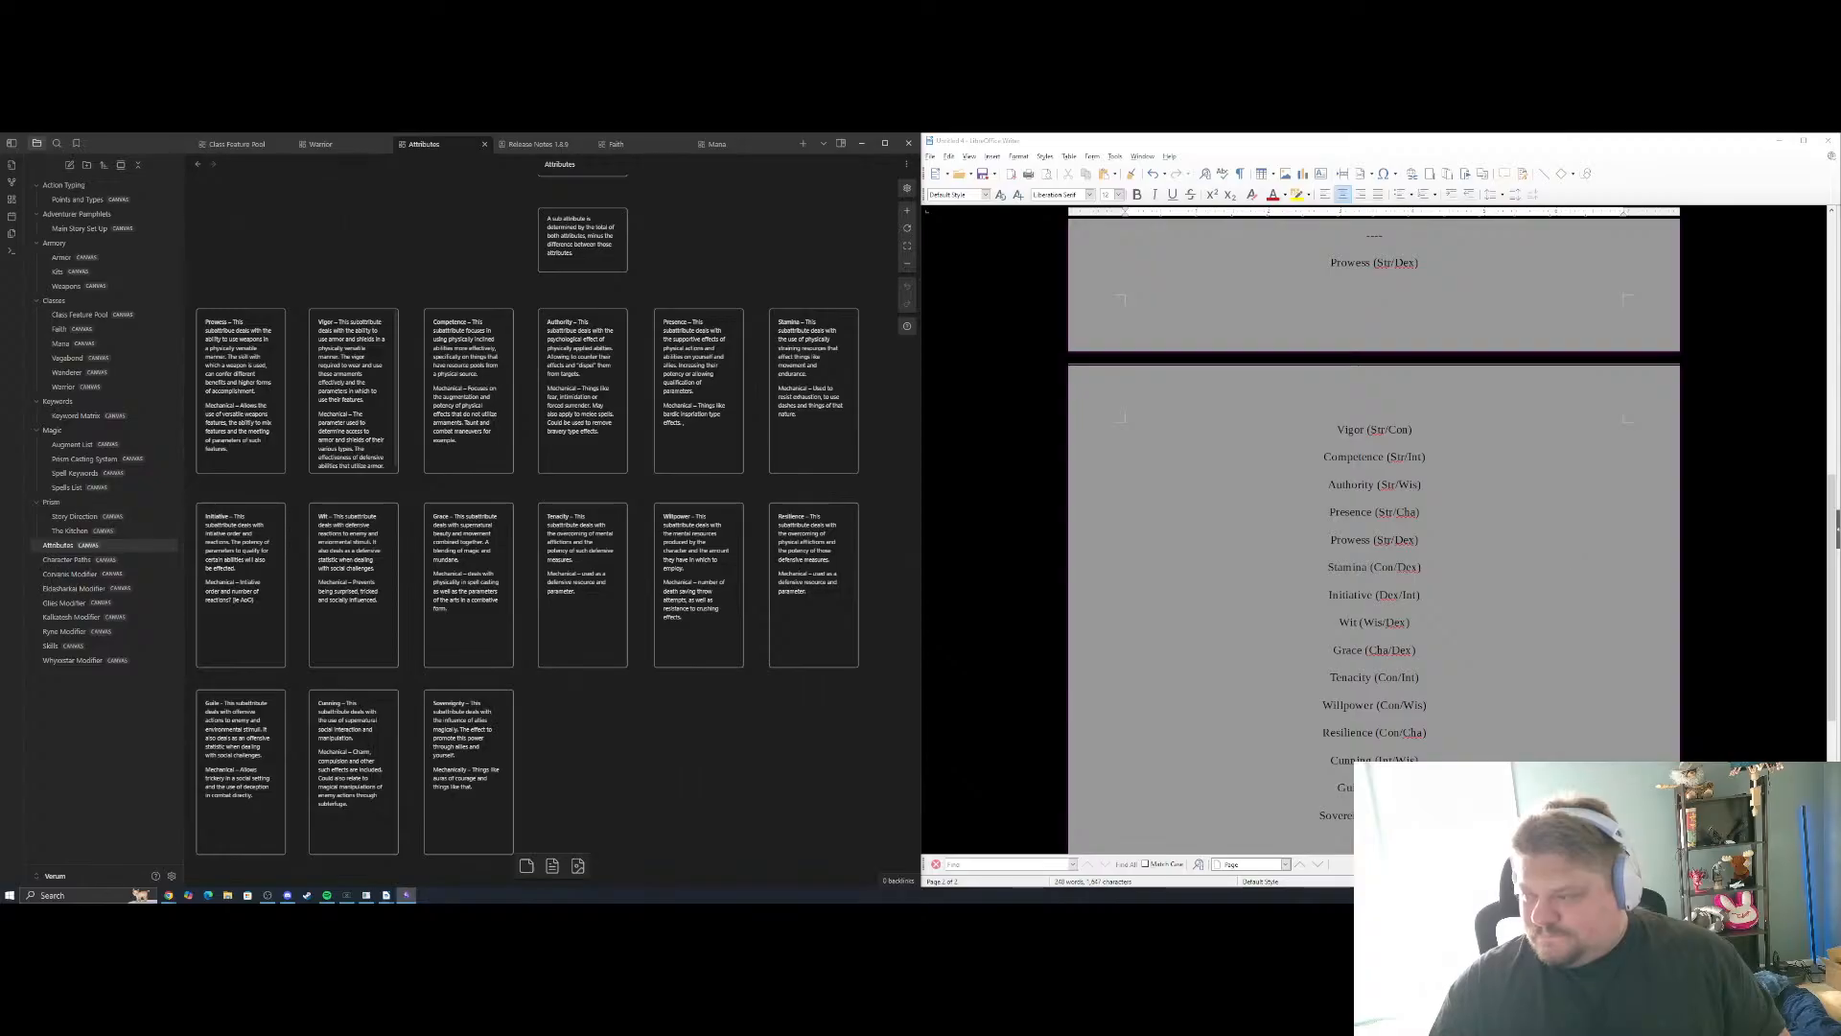
scroll(1617, 328, "up", 2)
scroll(1617, 328, "down", 2)
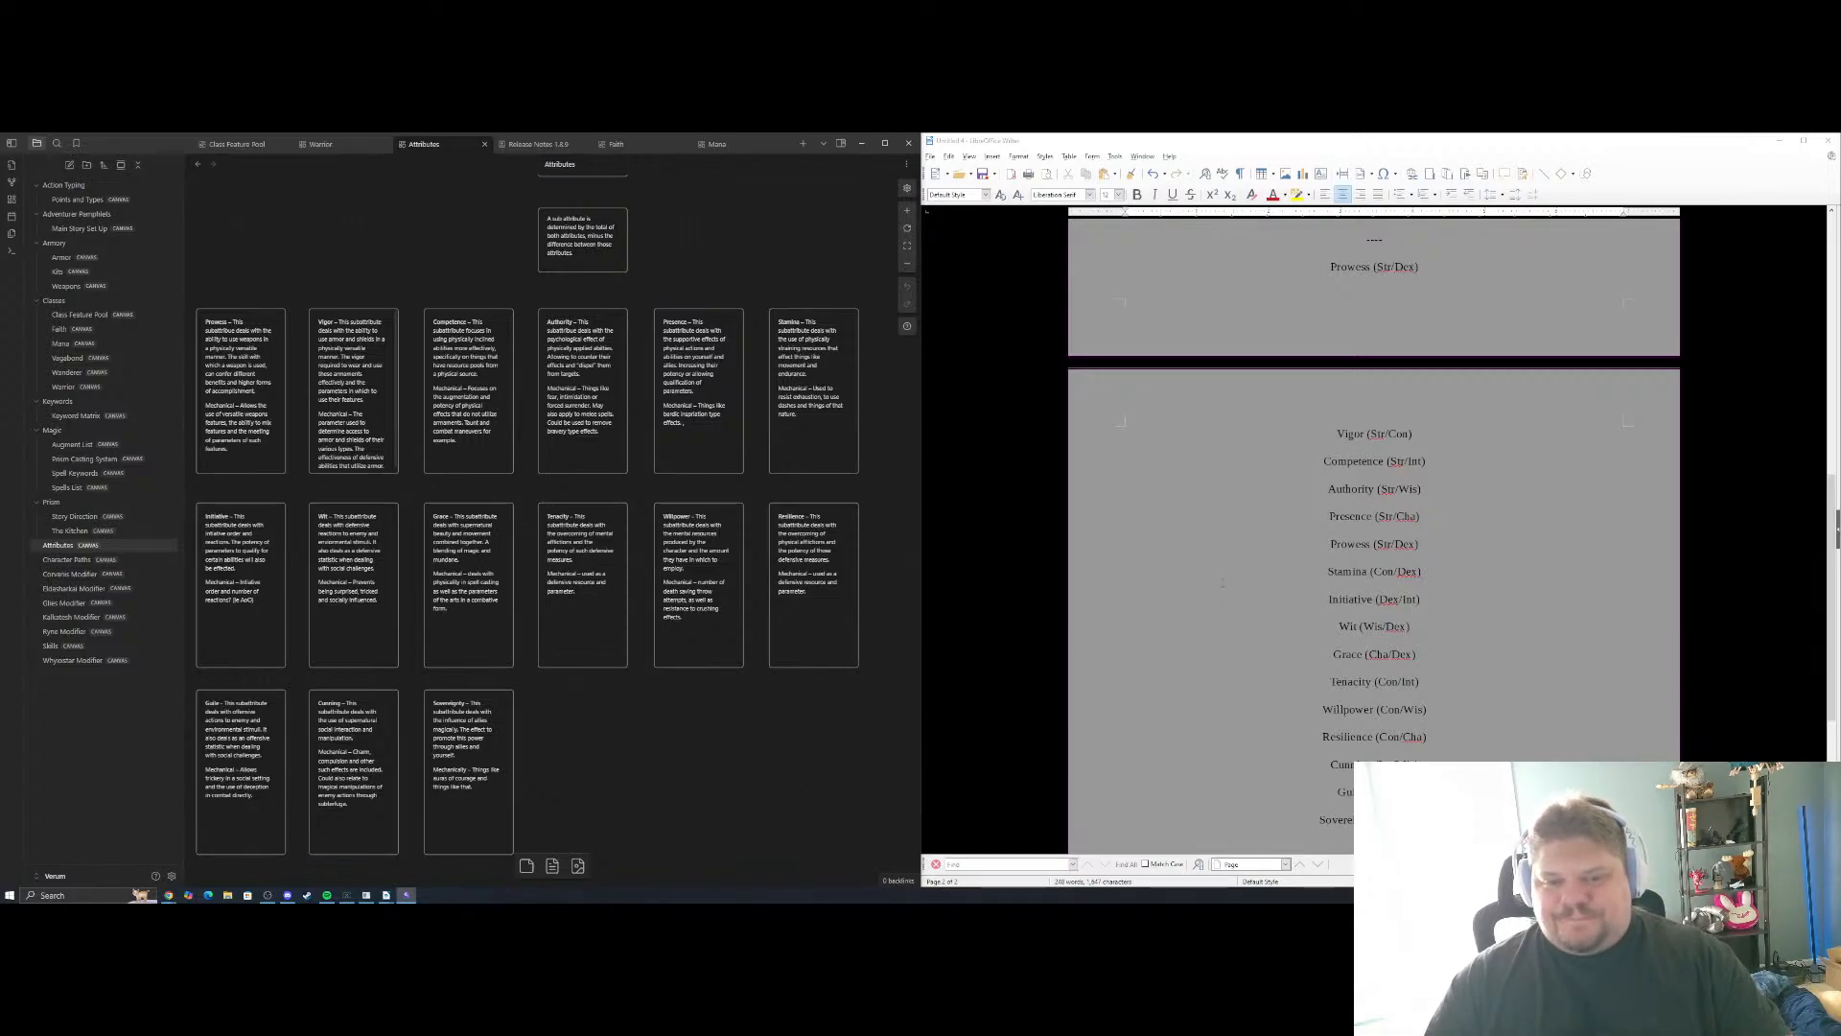
Insert the line "The following are examples of how these sub-attributes interact with the game" between the dashed separator and the first Prowess entry
scroll(1499, 455, "up", 3)
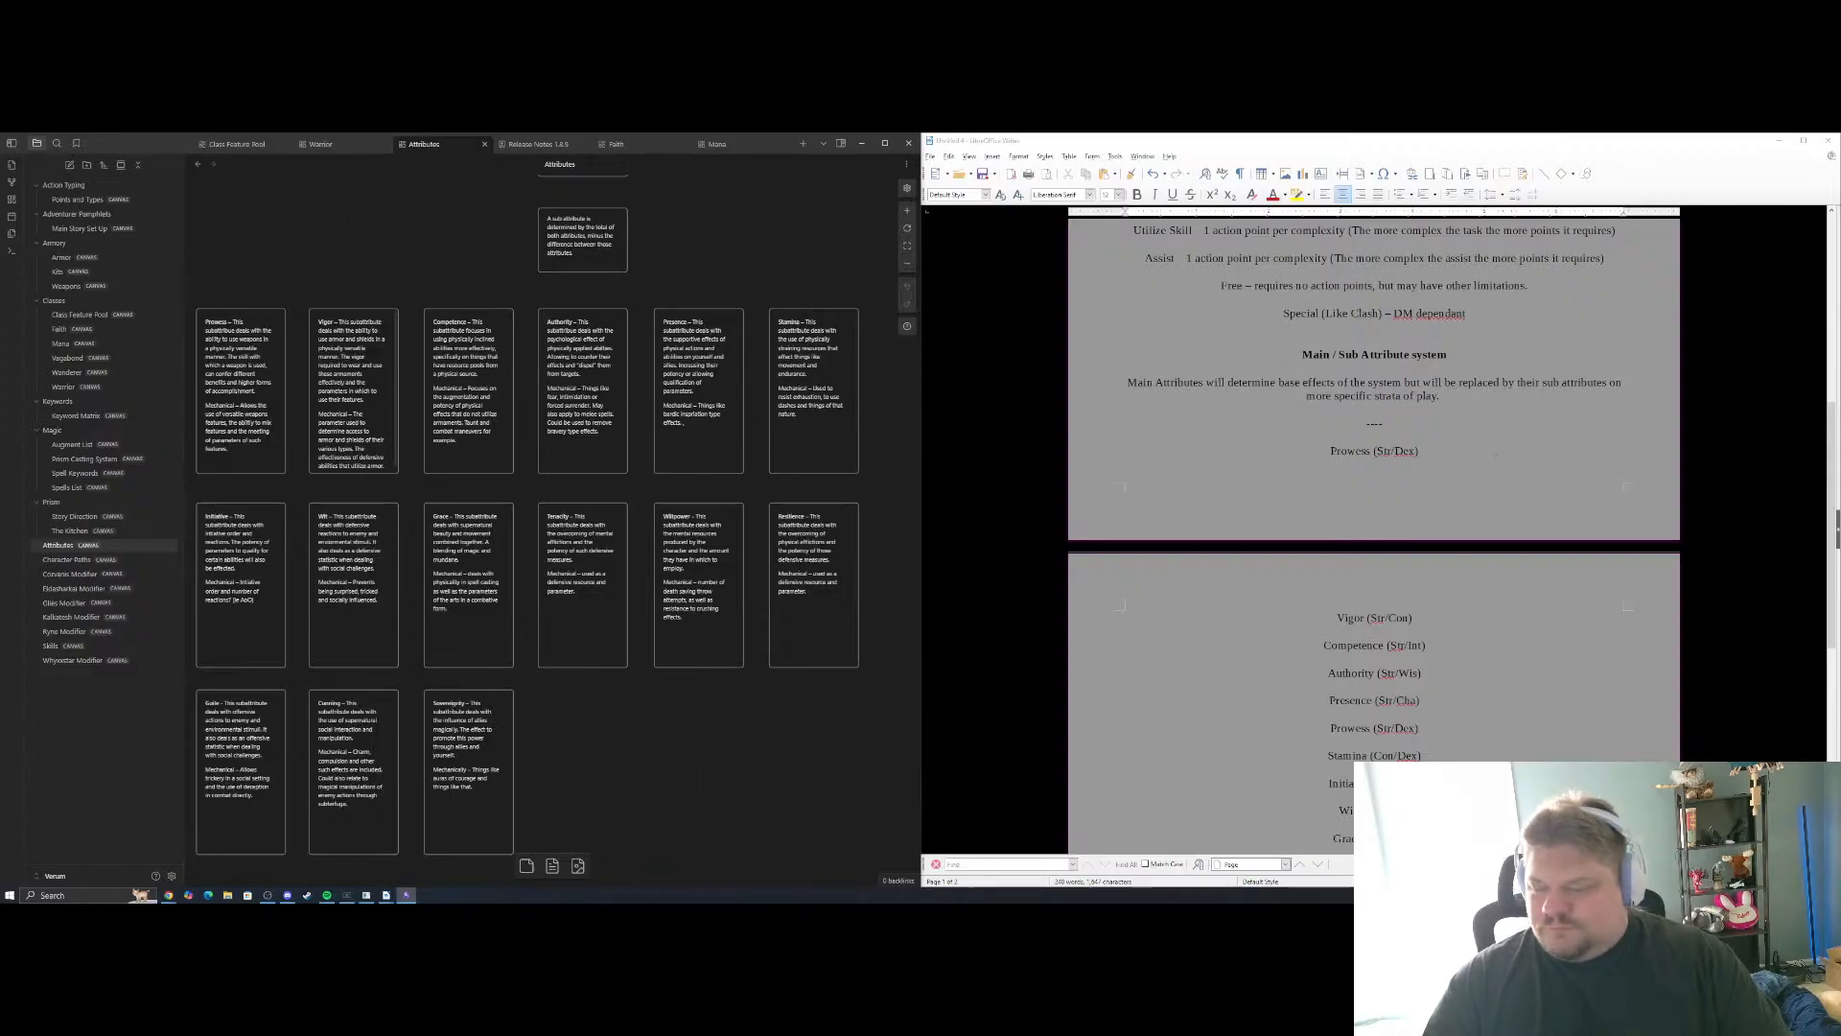
left_click(1374, 436)
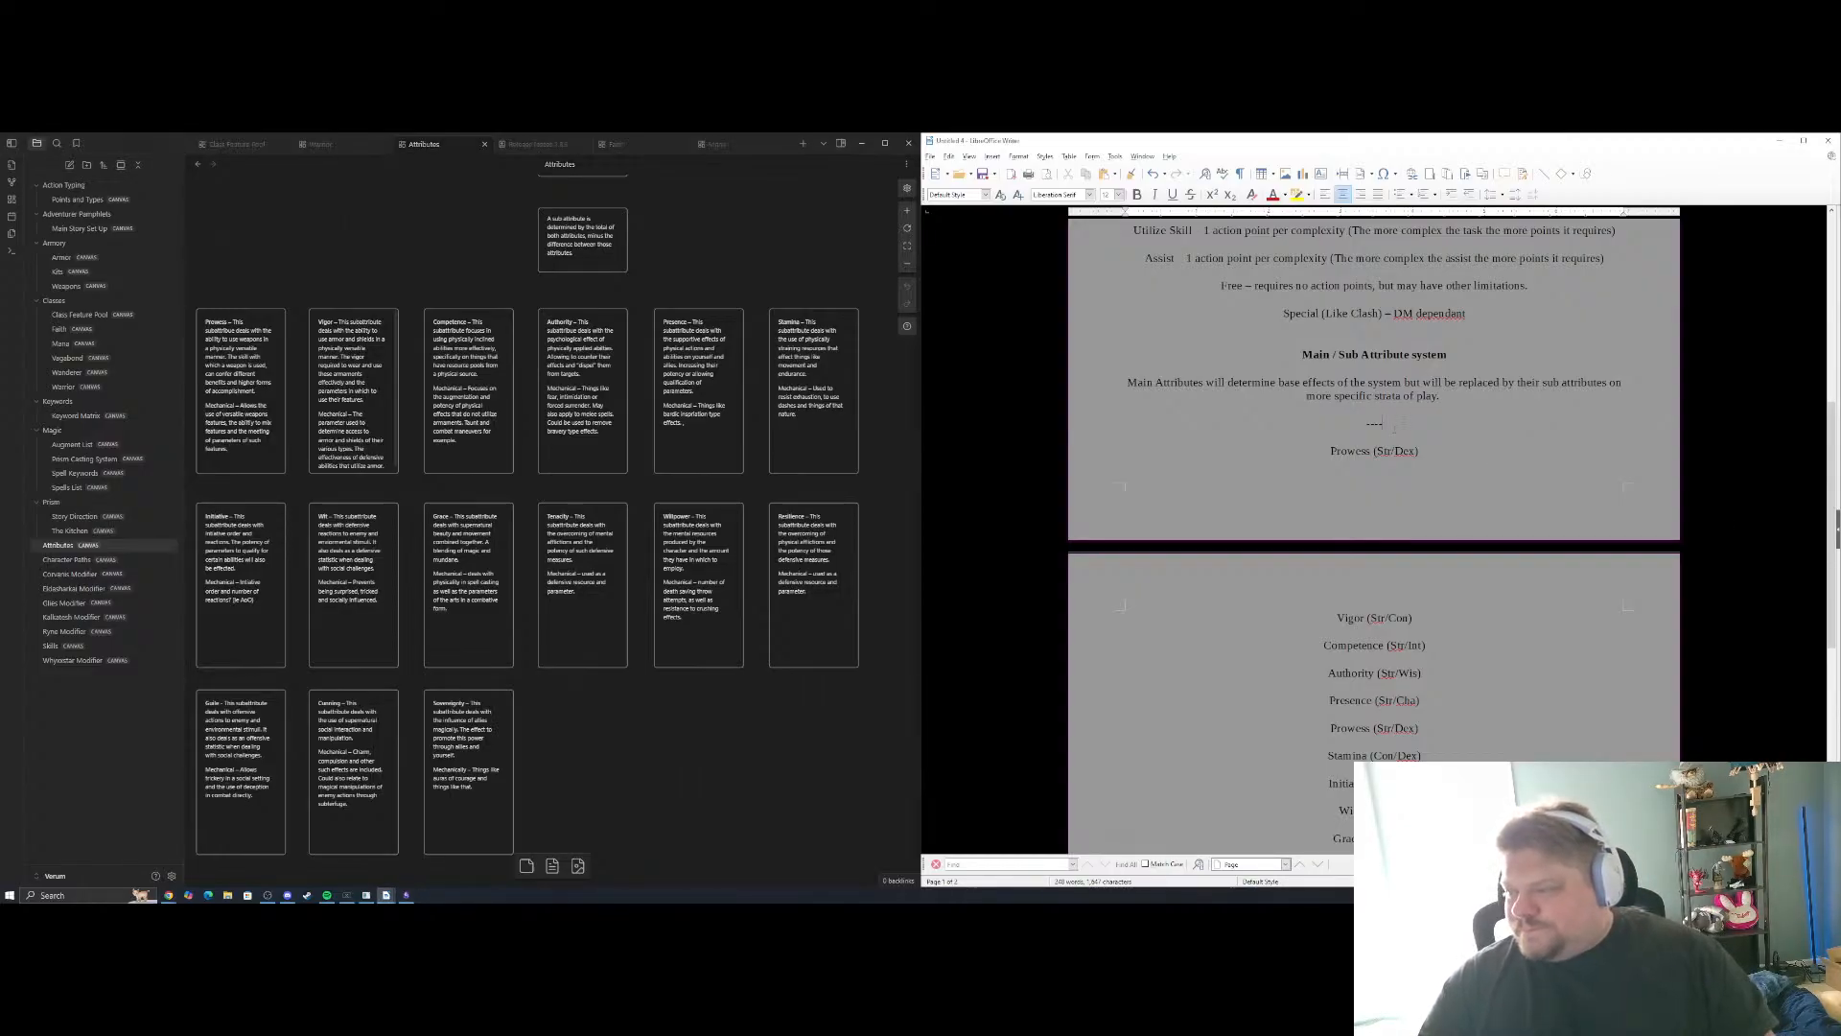
key("Return")
type("The")
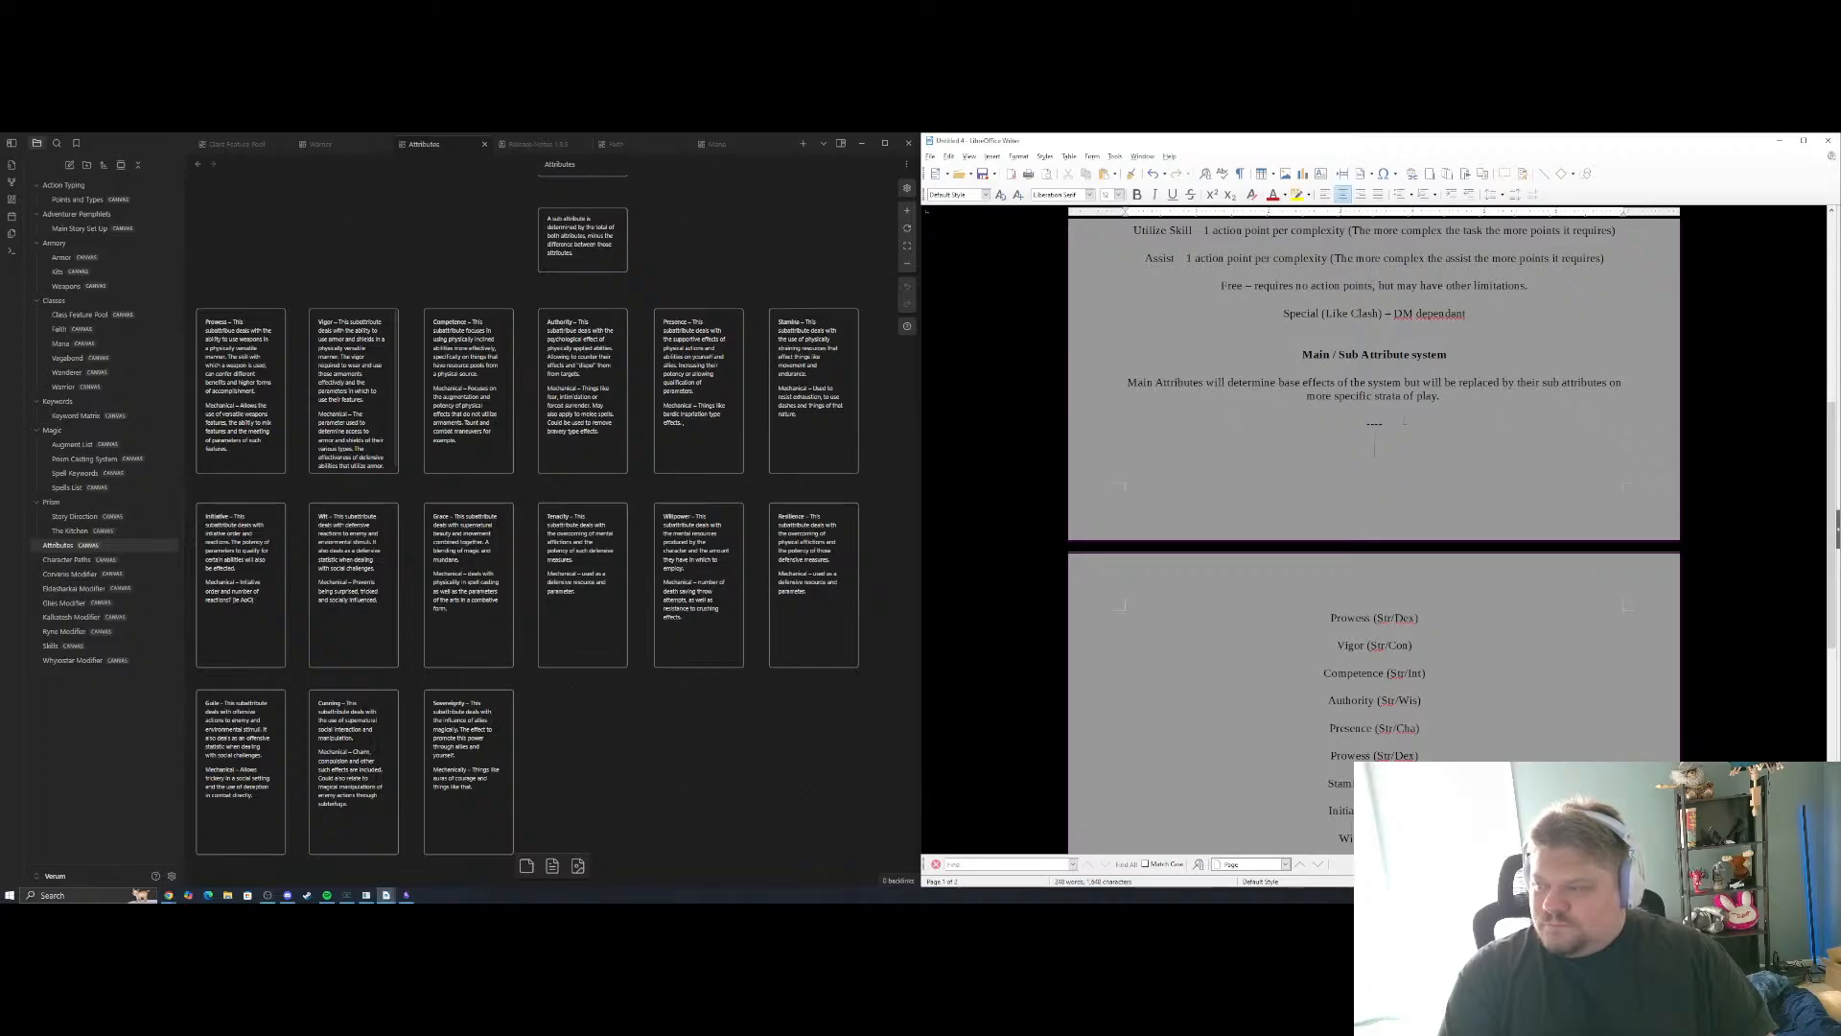
type(" following ")
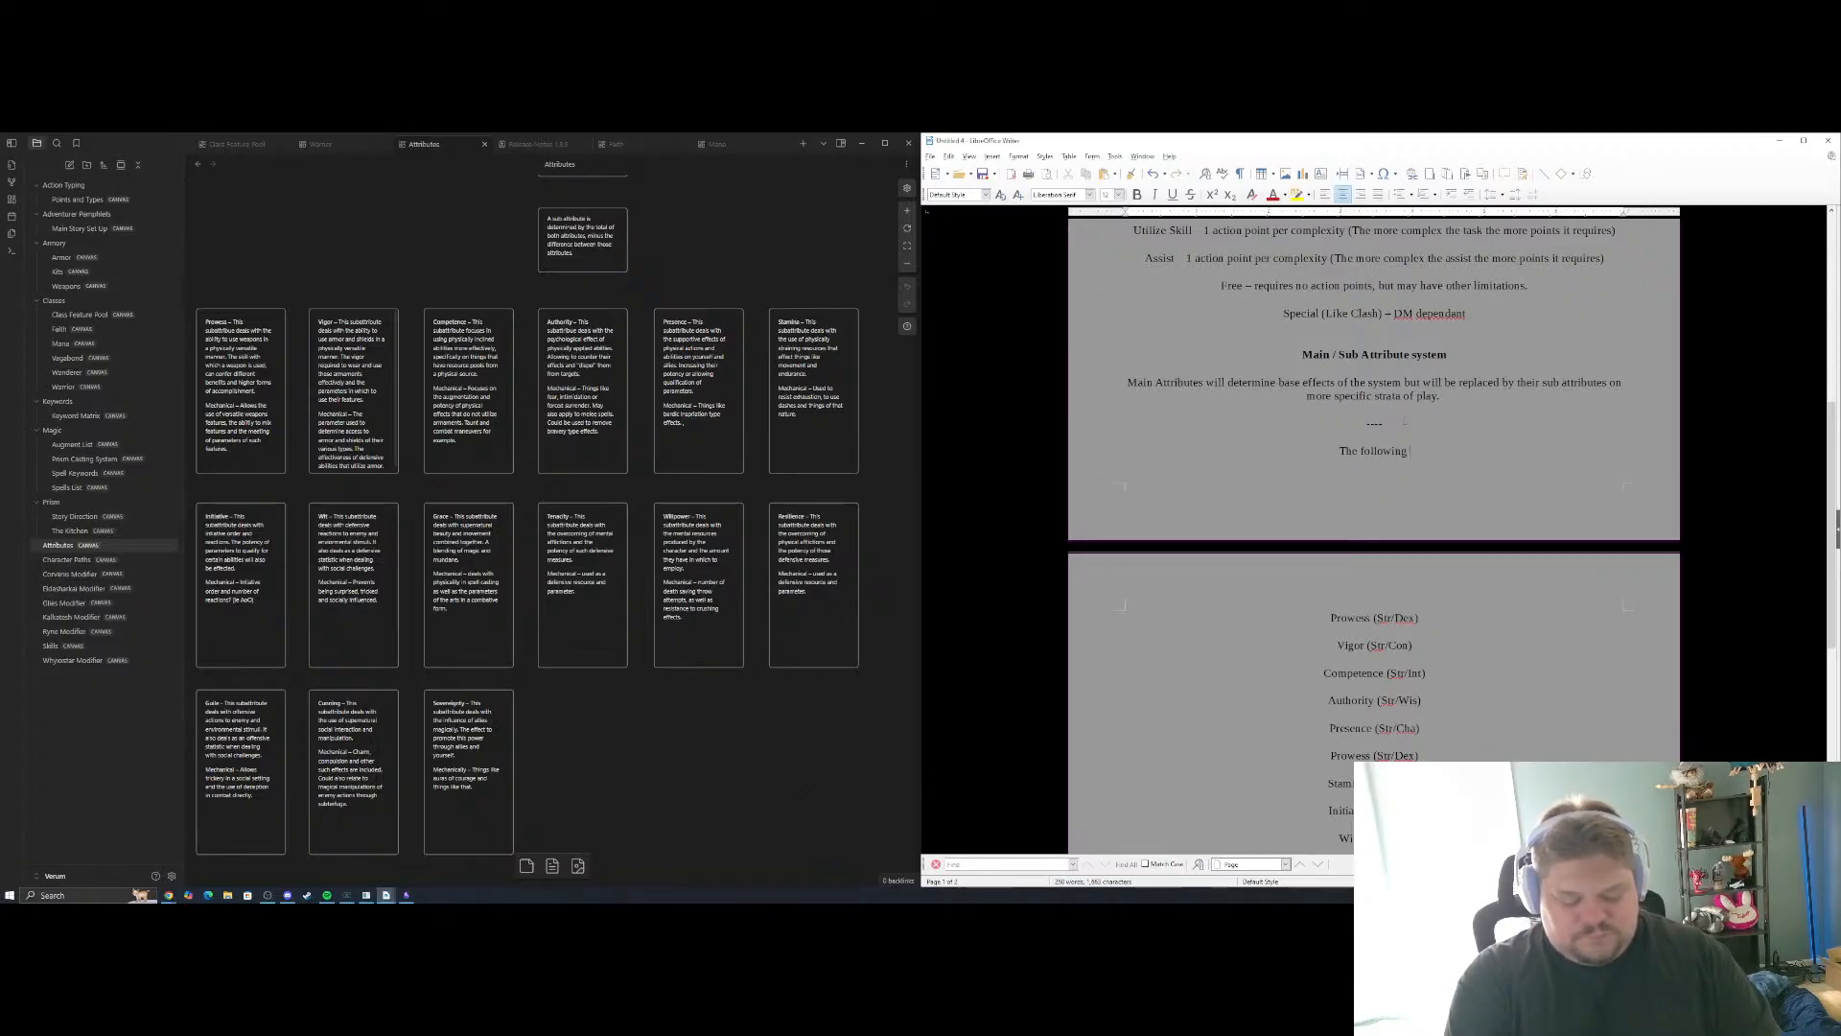
type("are examp")
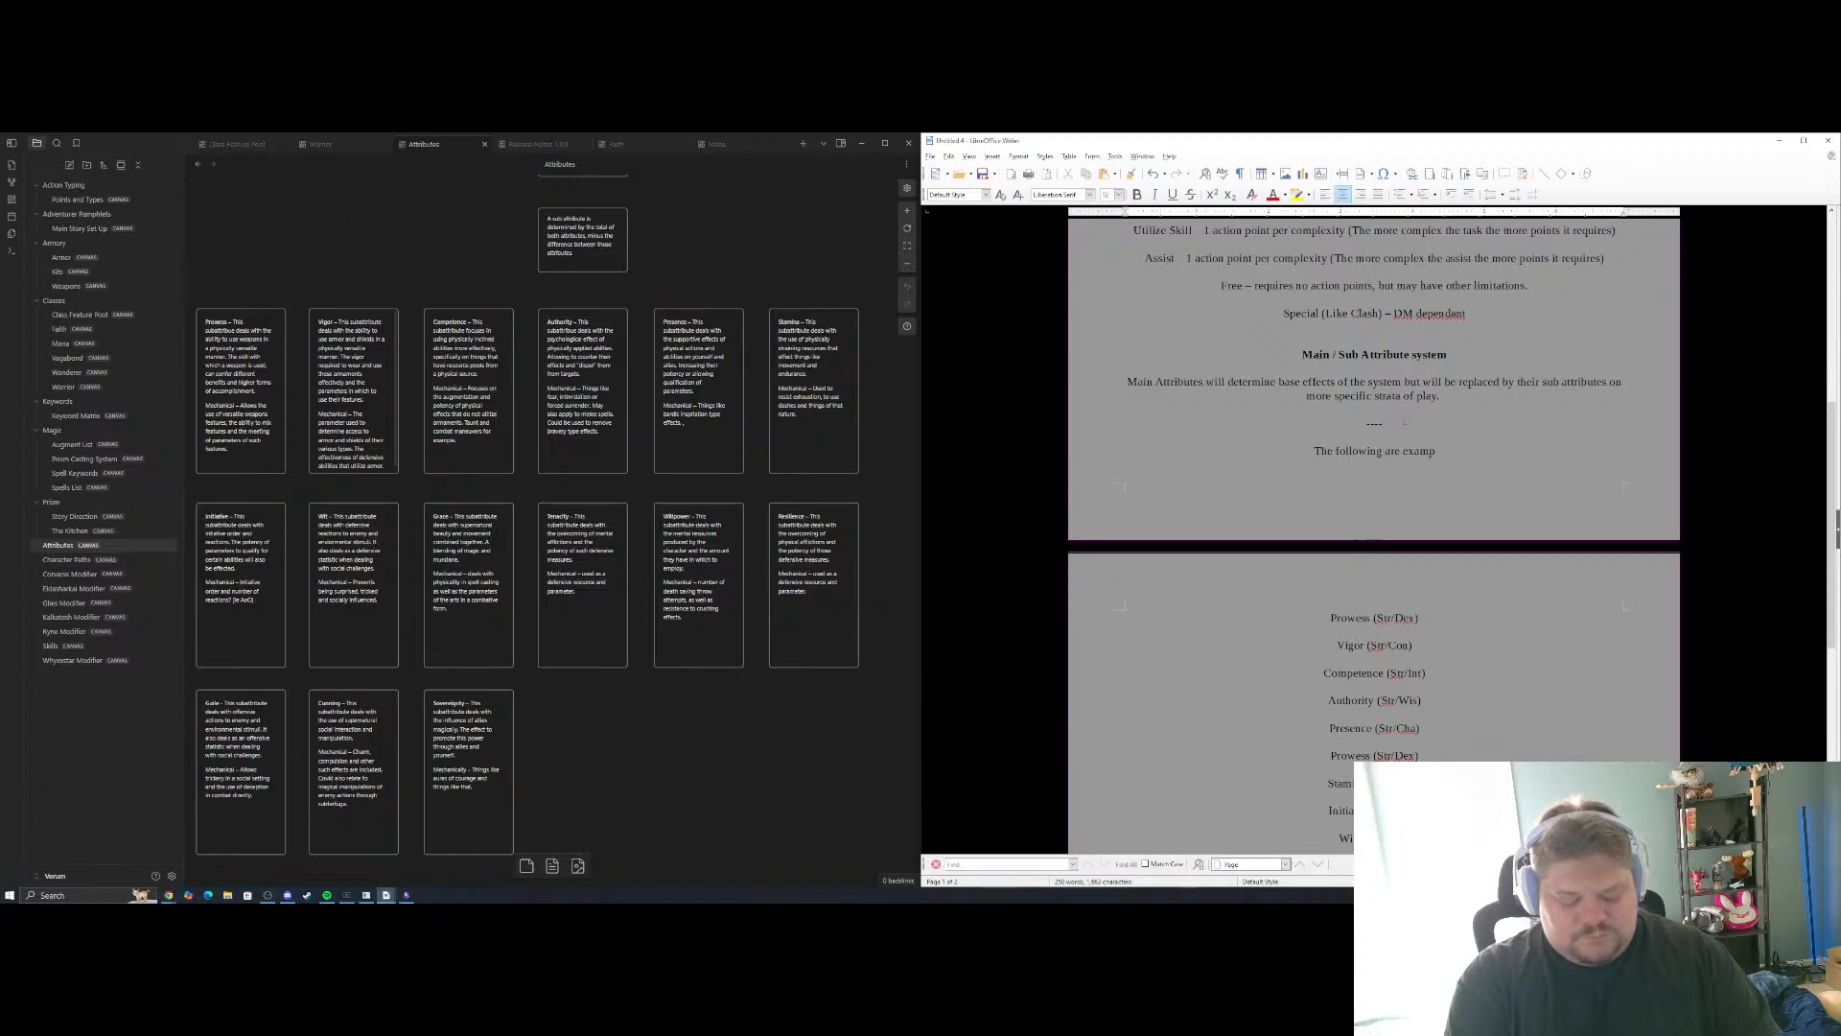
type("les of how thi")
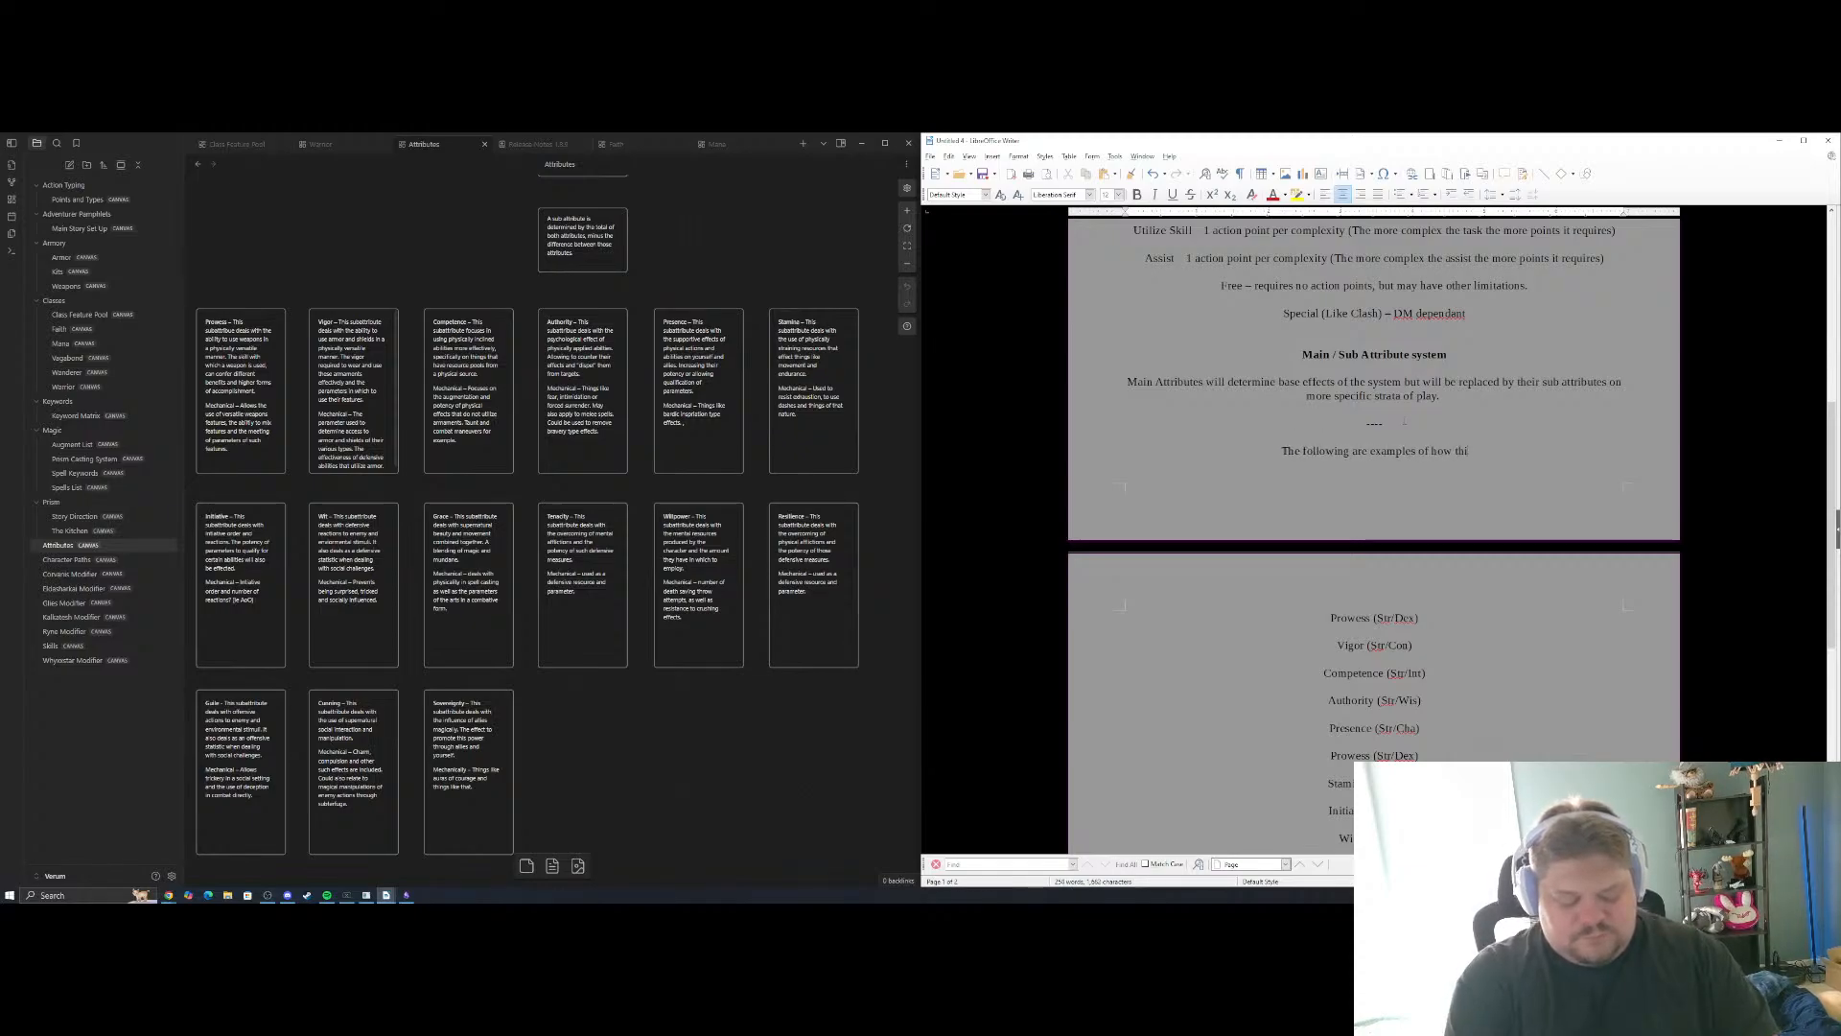
key("BackSpace")
type("ese s")
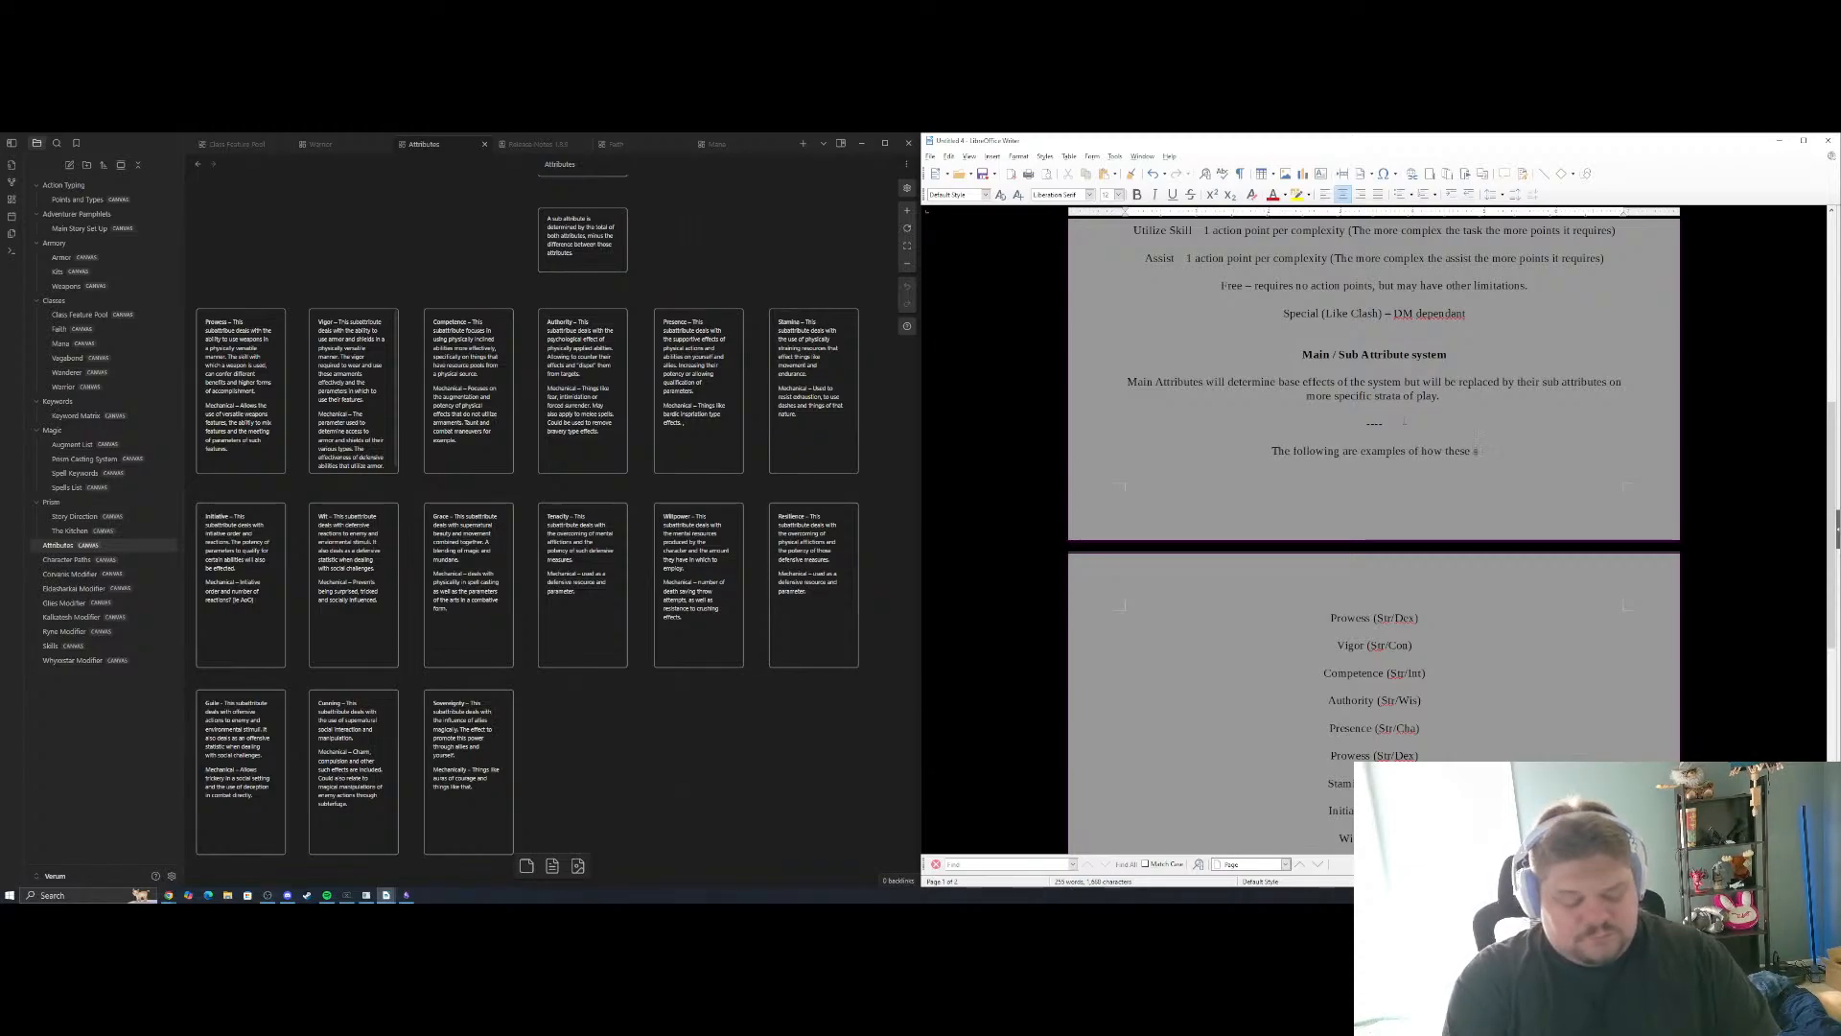
type("ub-attrib")
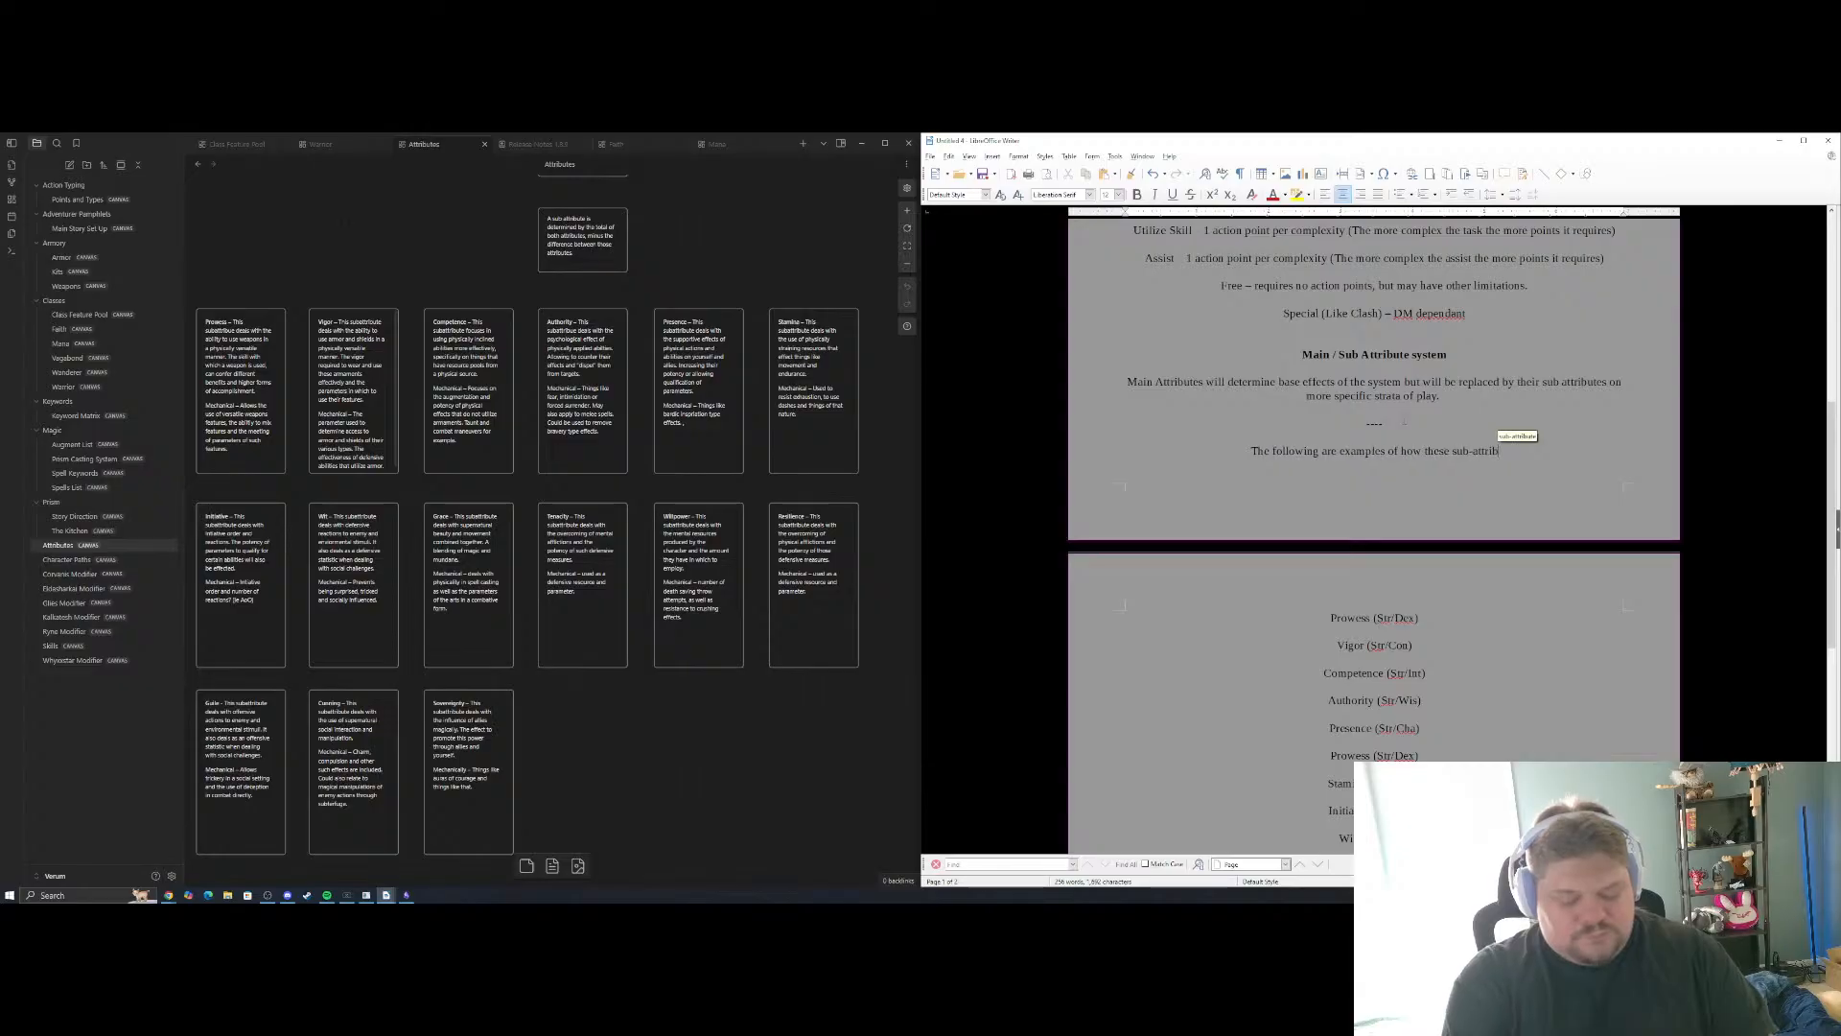
type("utes interact w")
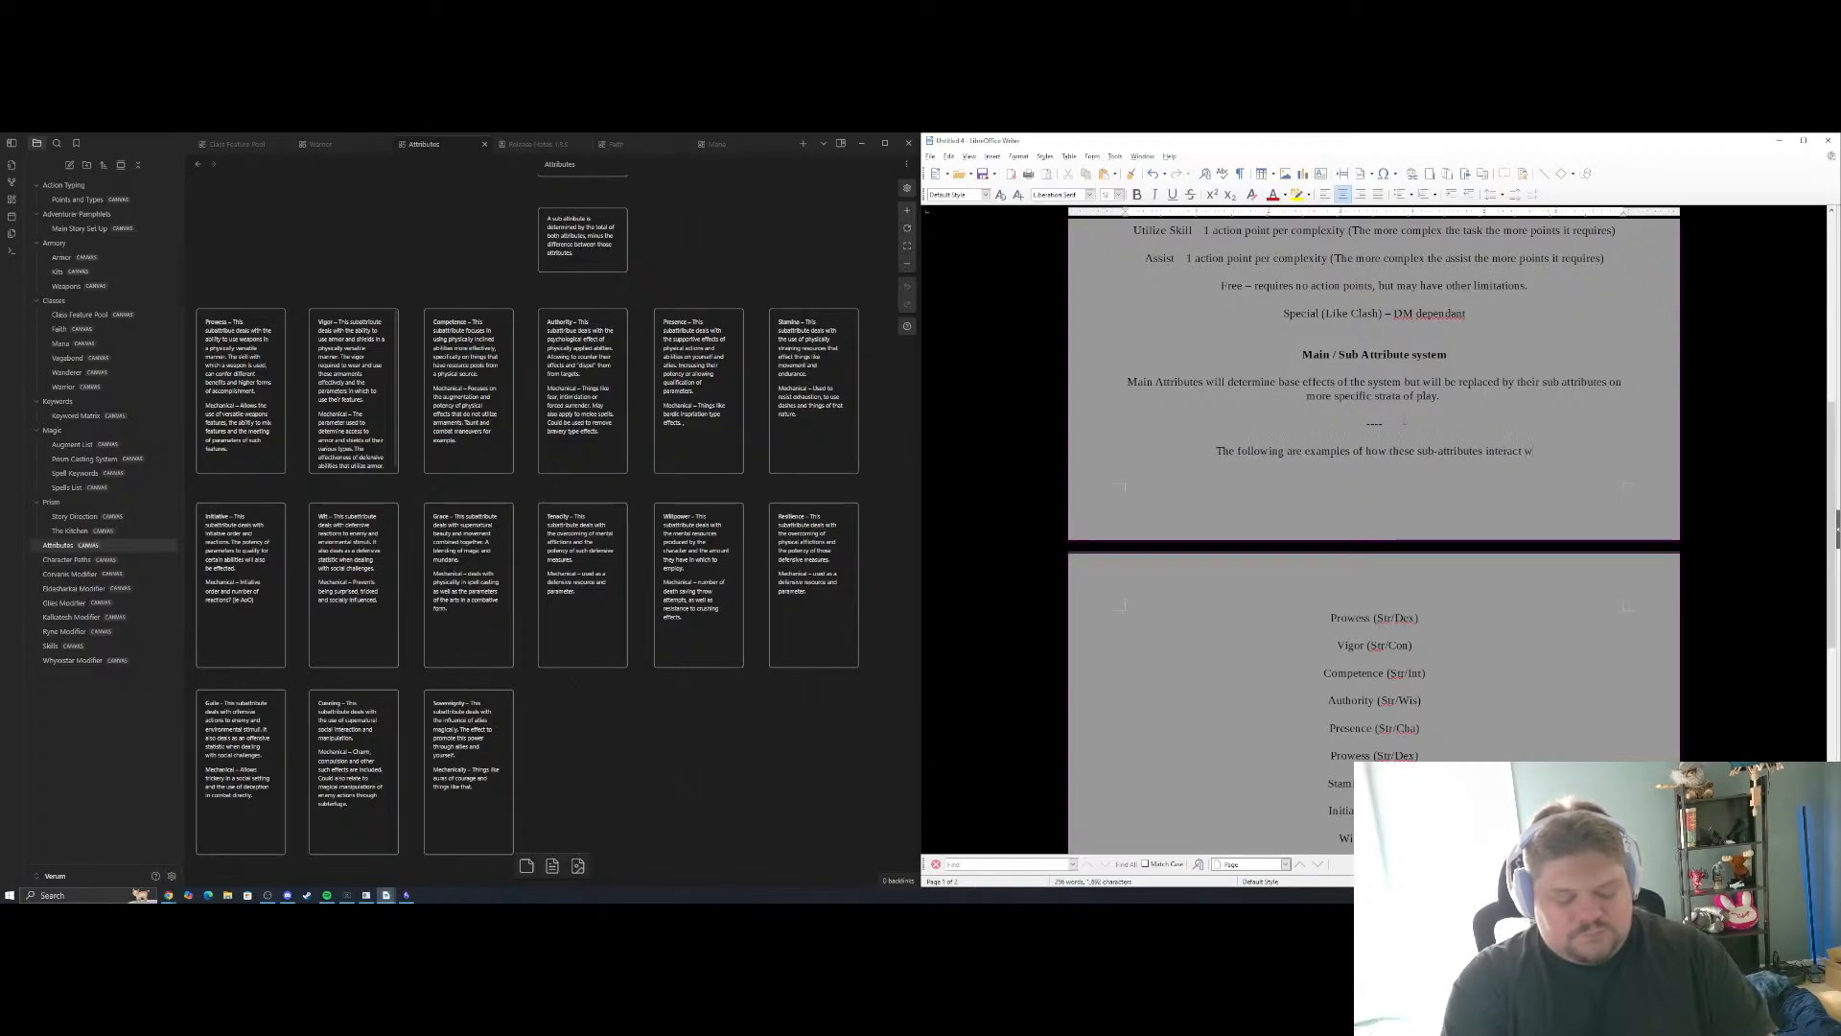
type("ith the game")
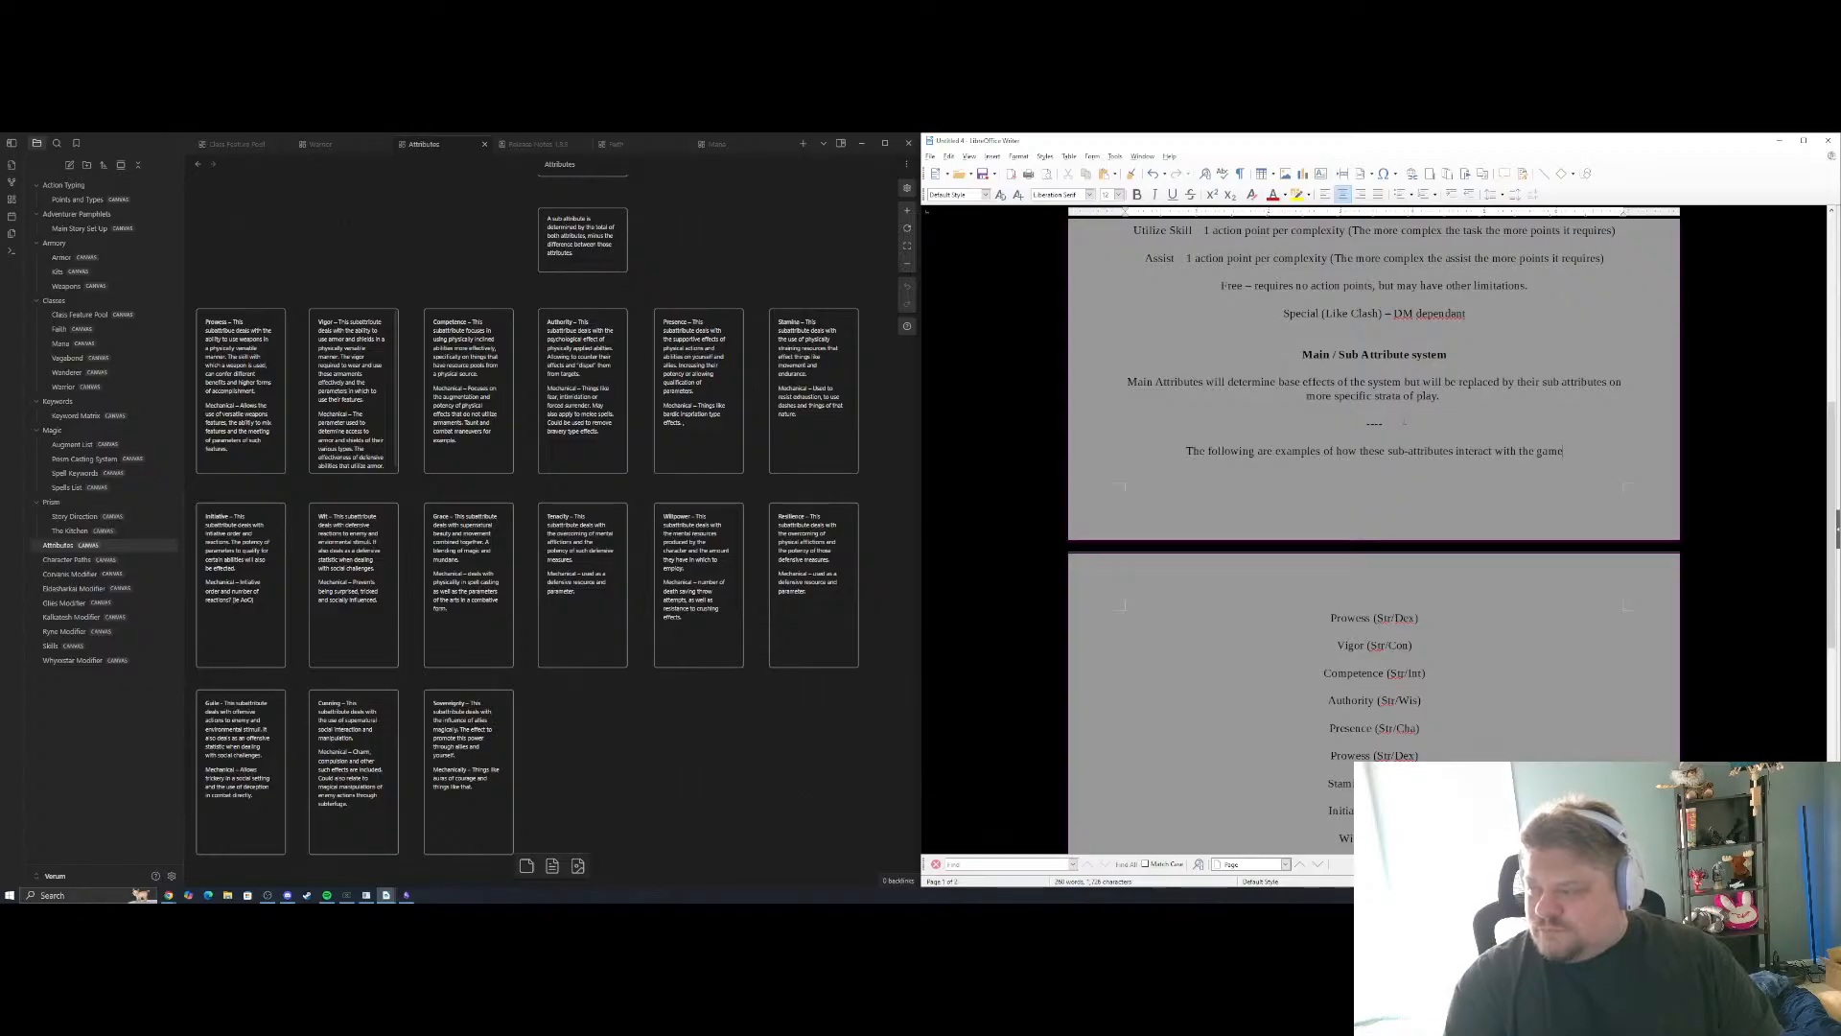
type(" state.")
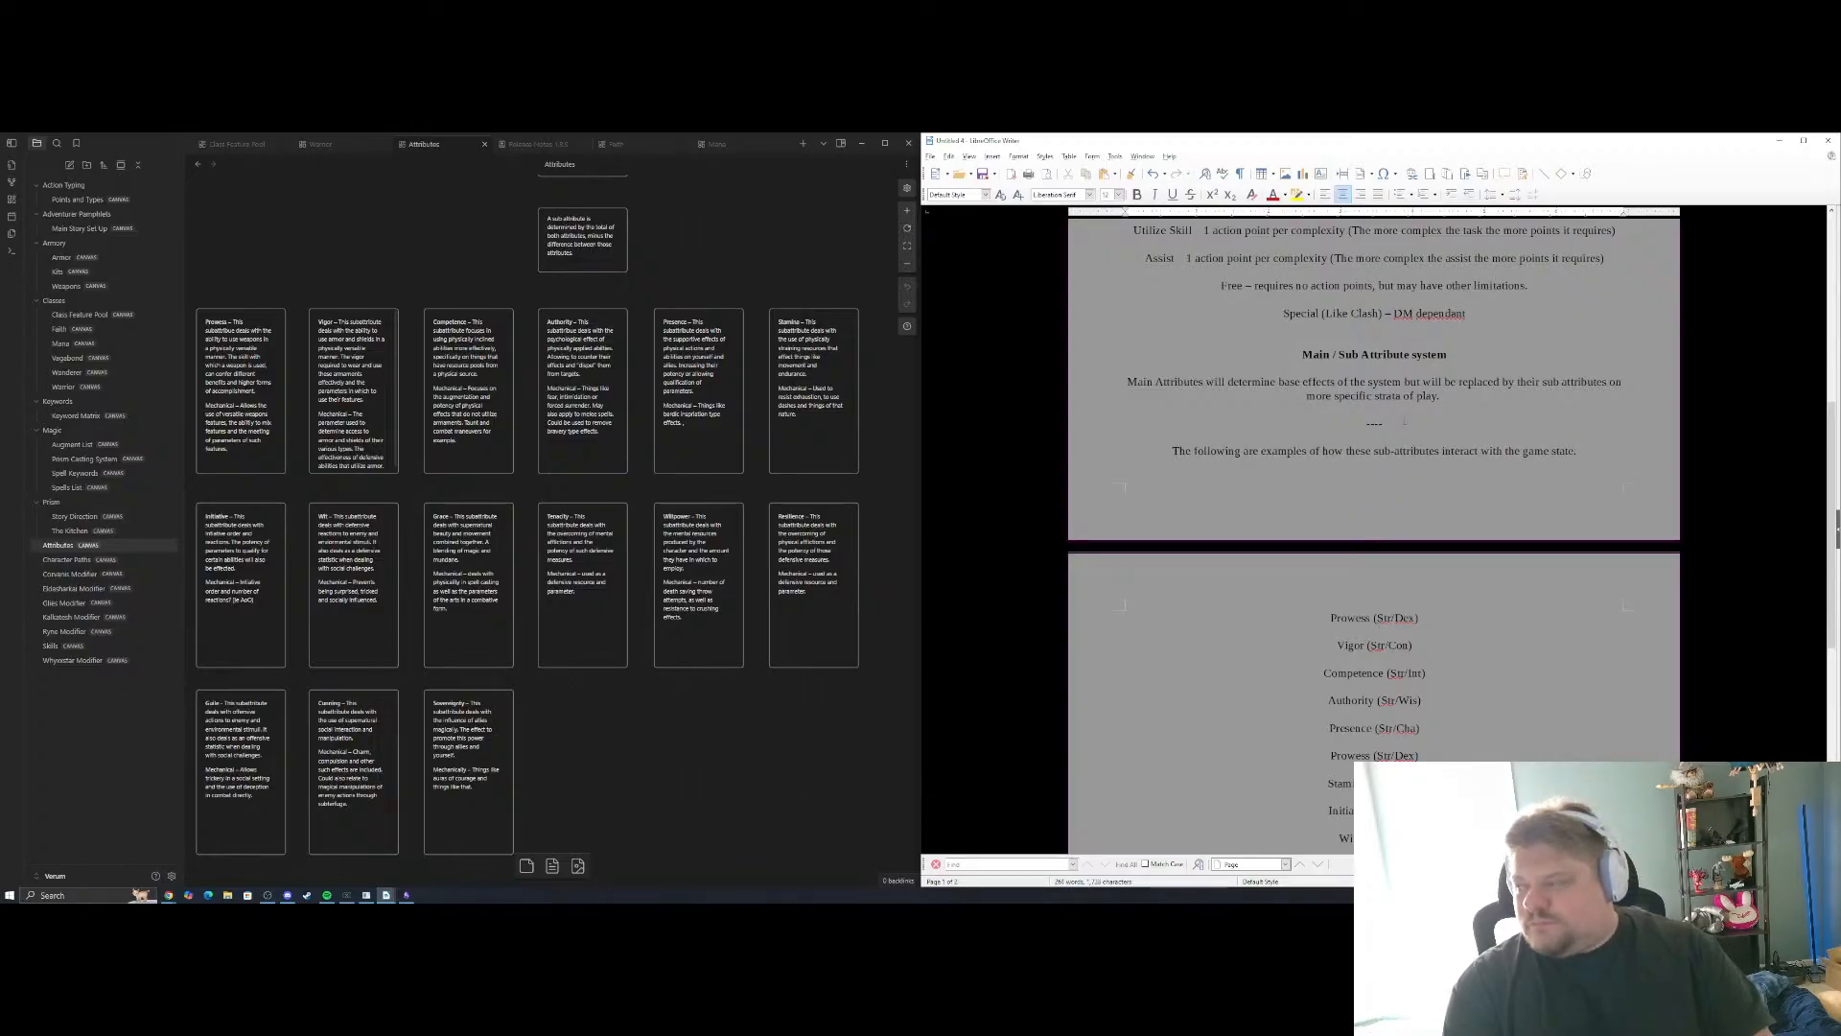
Complete the introductory line above the sub-attribute list so that it ends with "game state."
scroll(1373, 527, "down", 2)
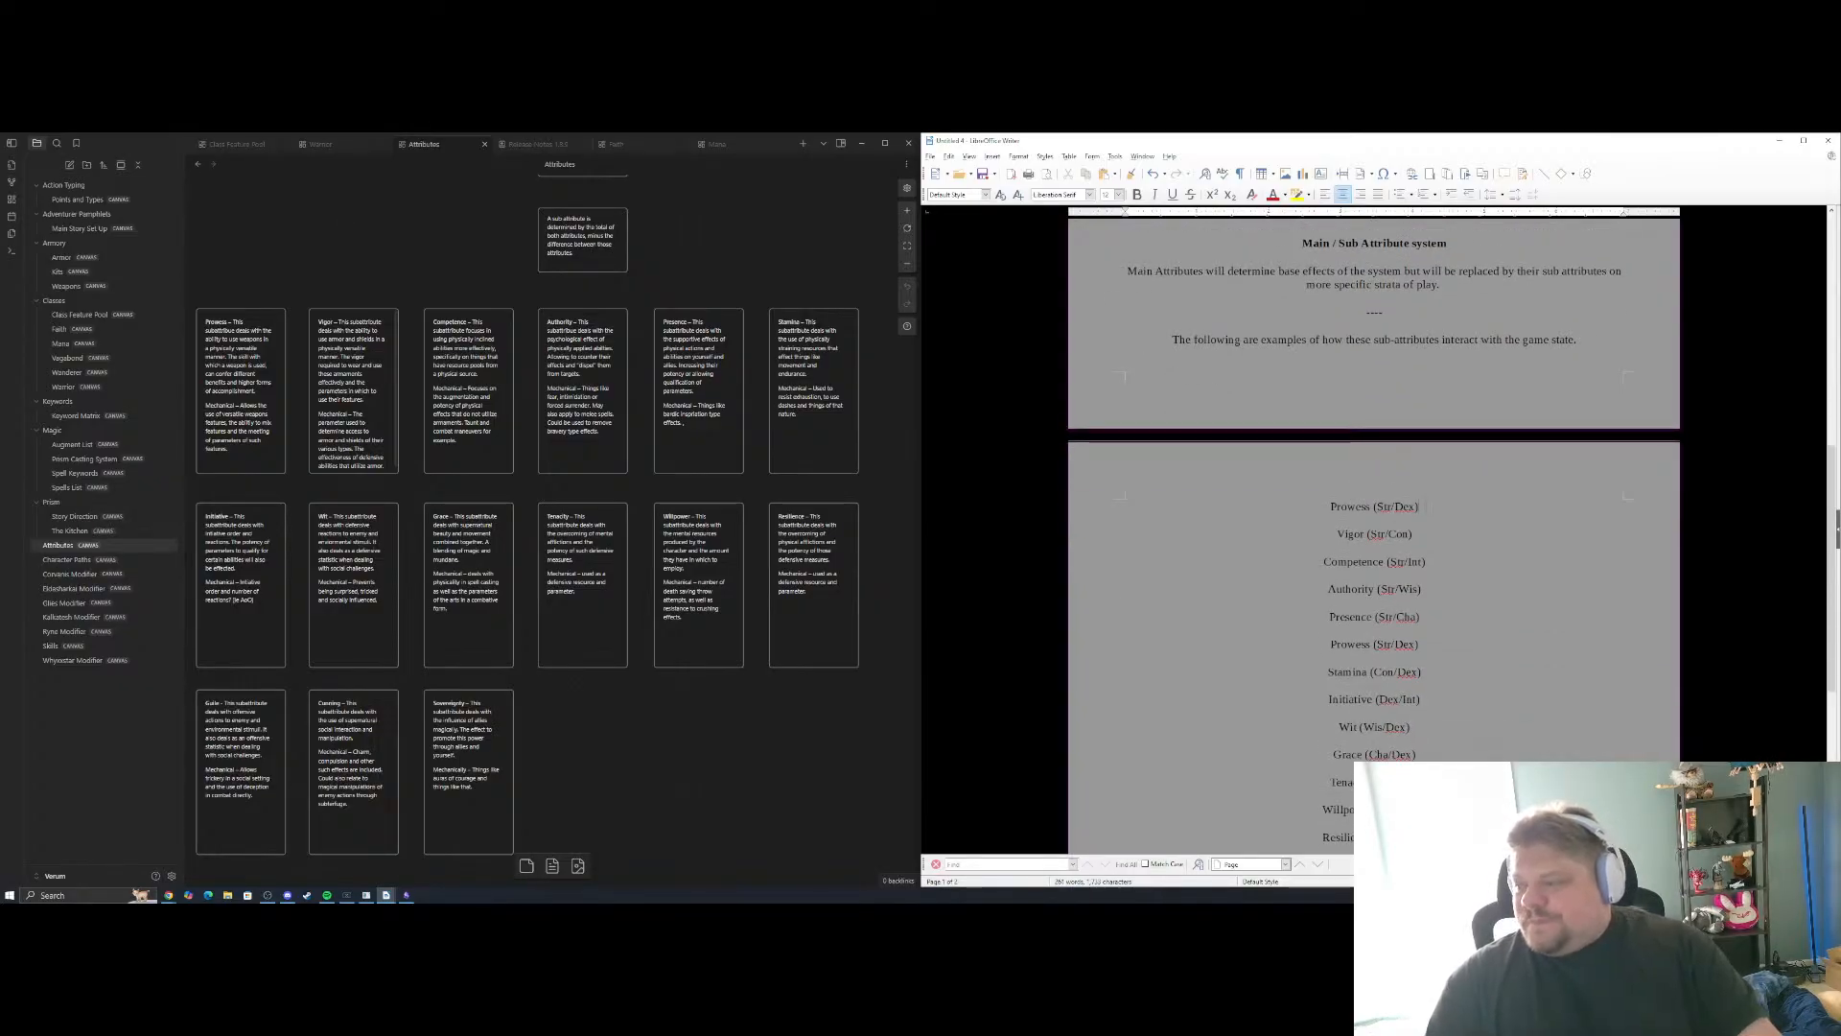
left_click(1430, 506)
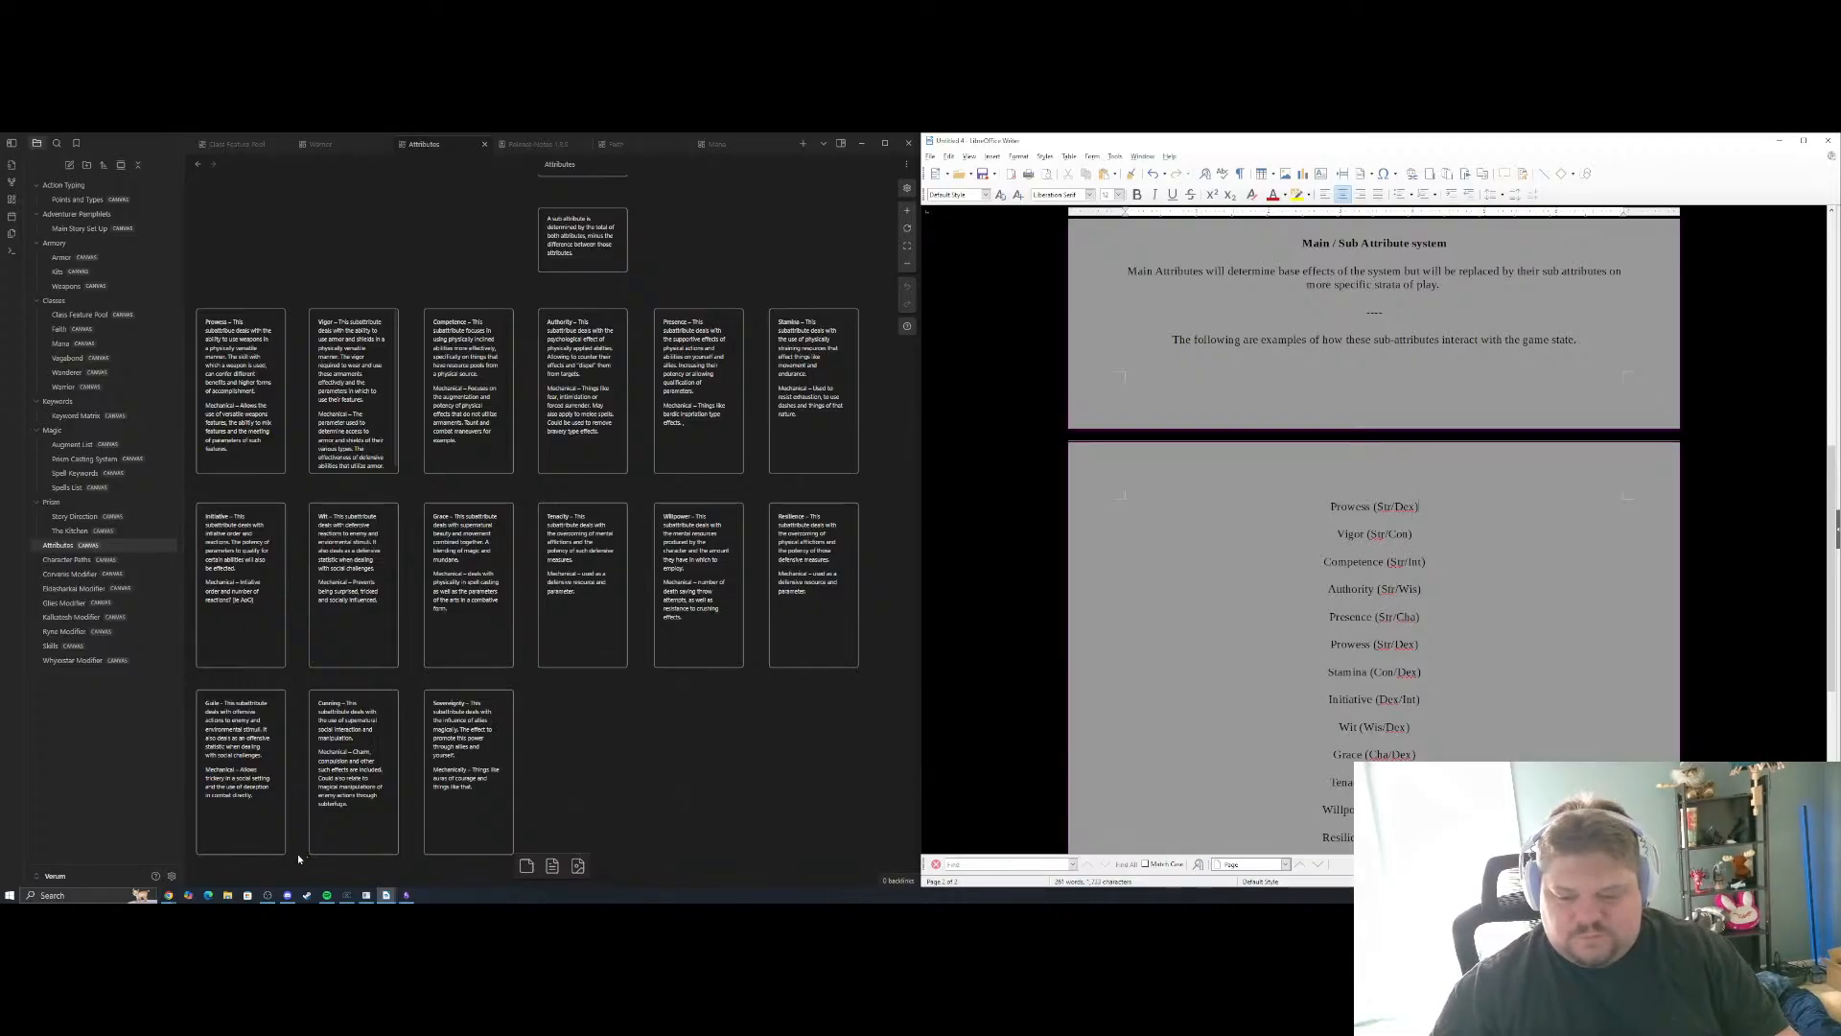
left_click_drag(614, 747, 629, 692)
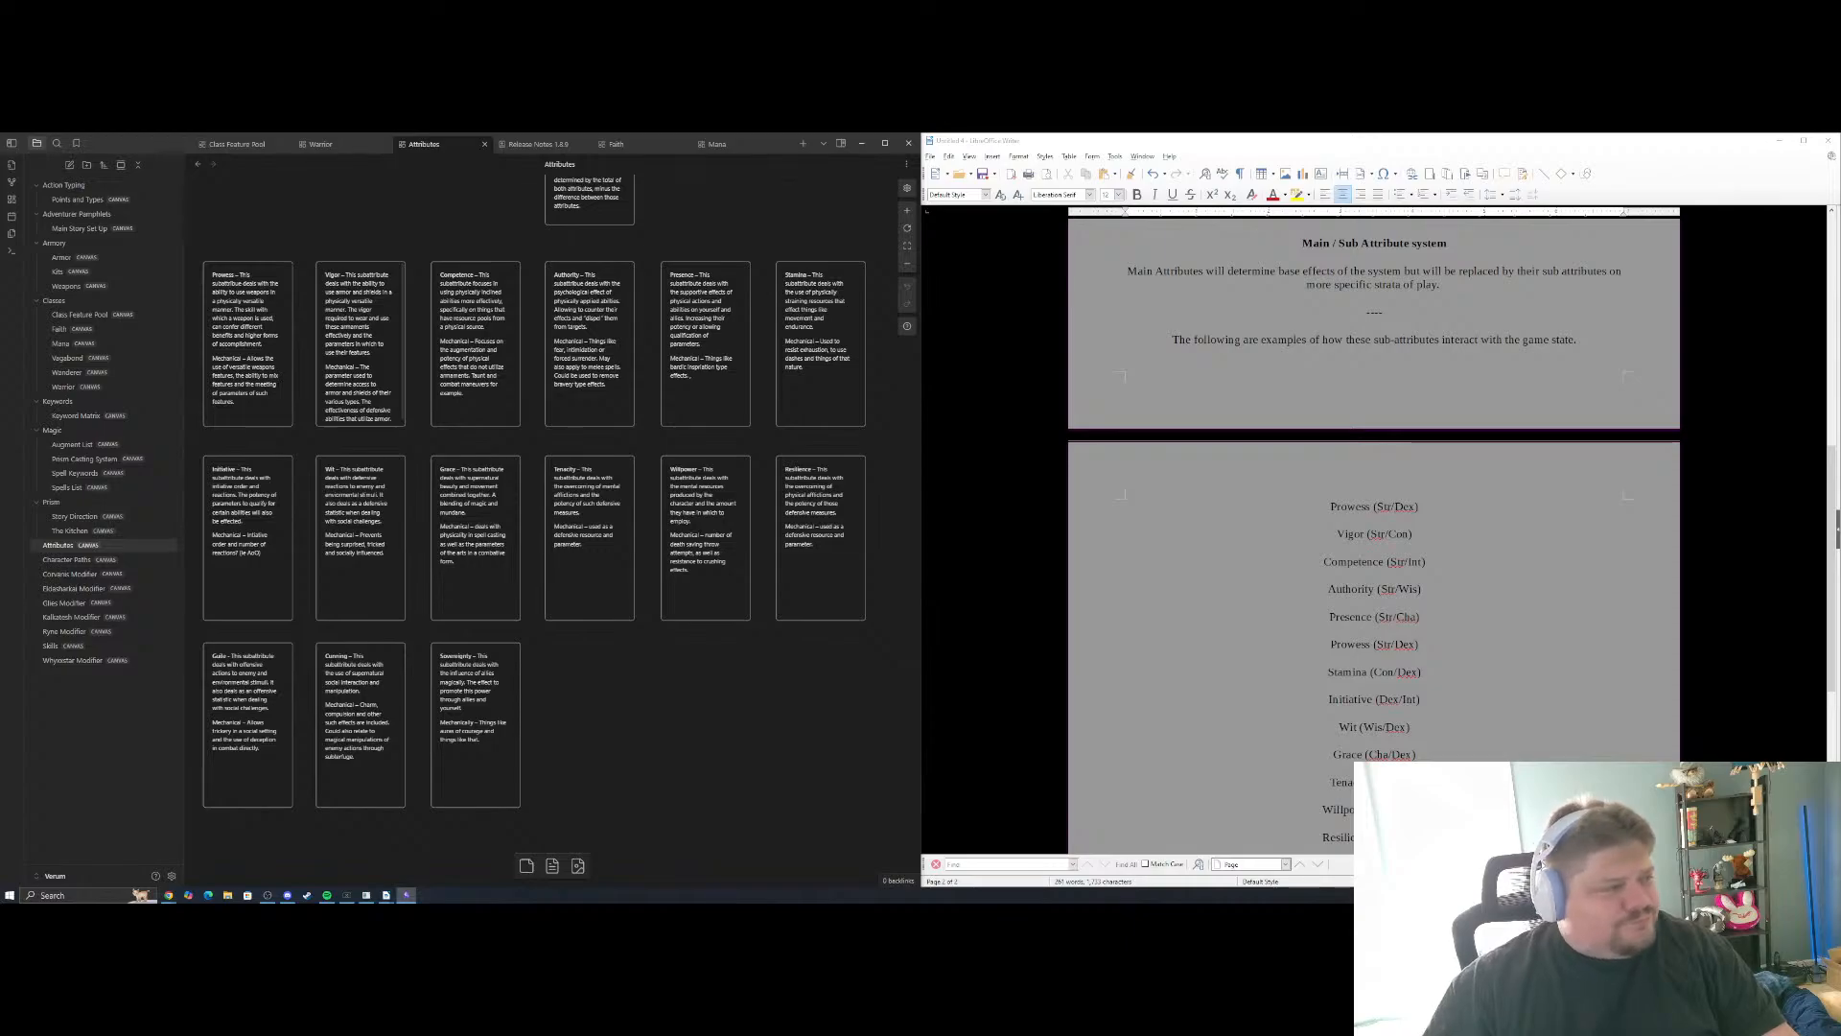
left_click(167, 895)
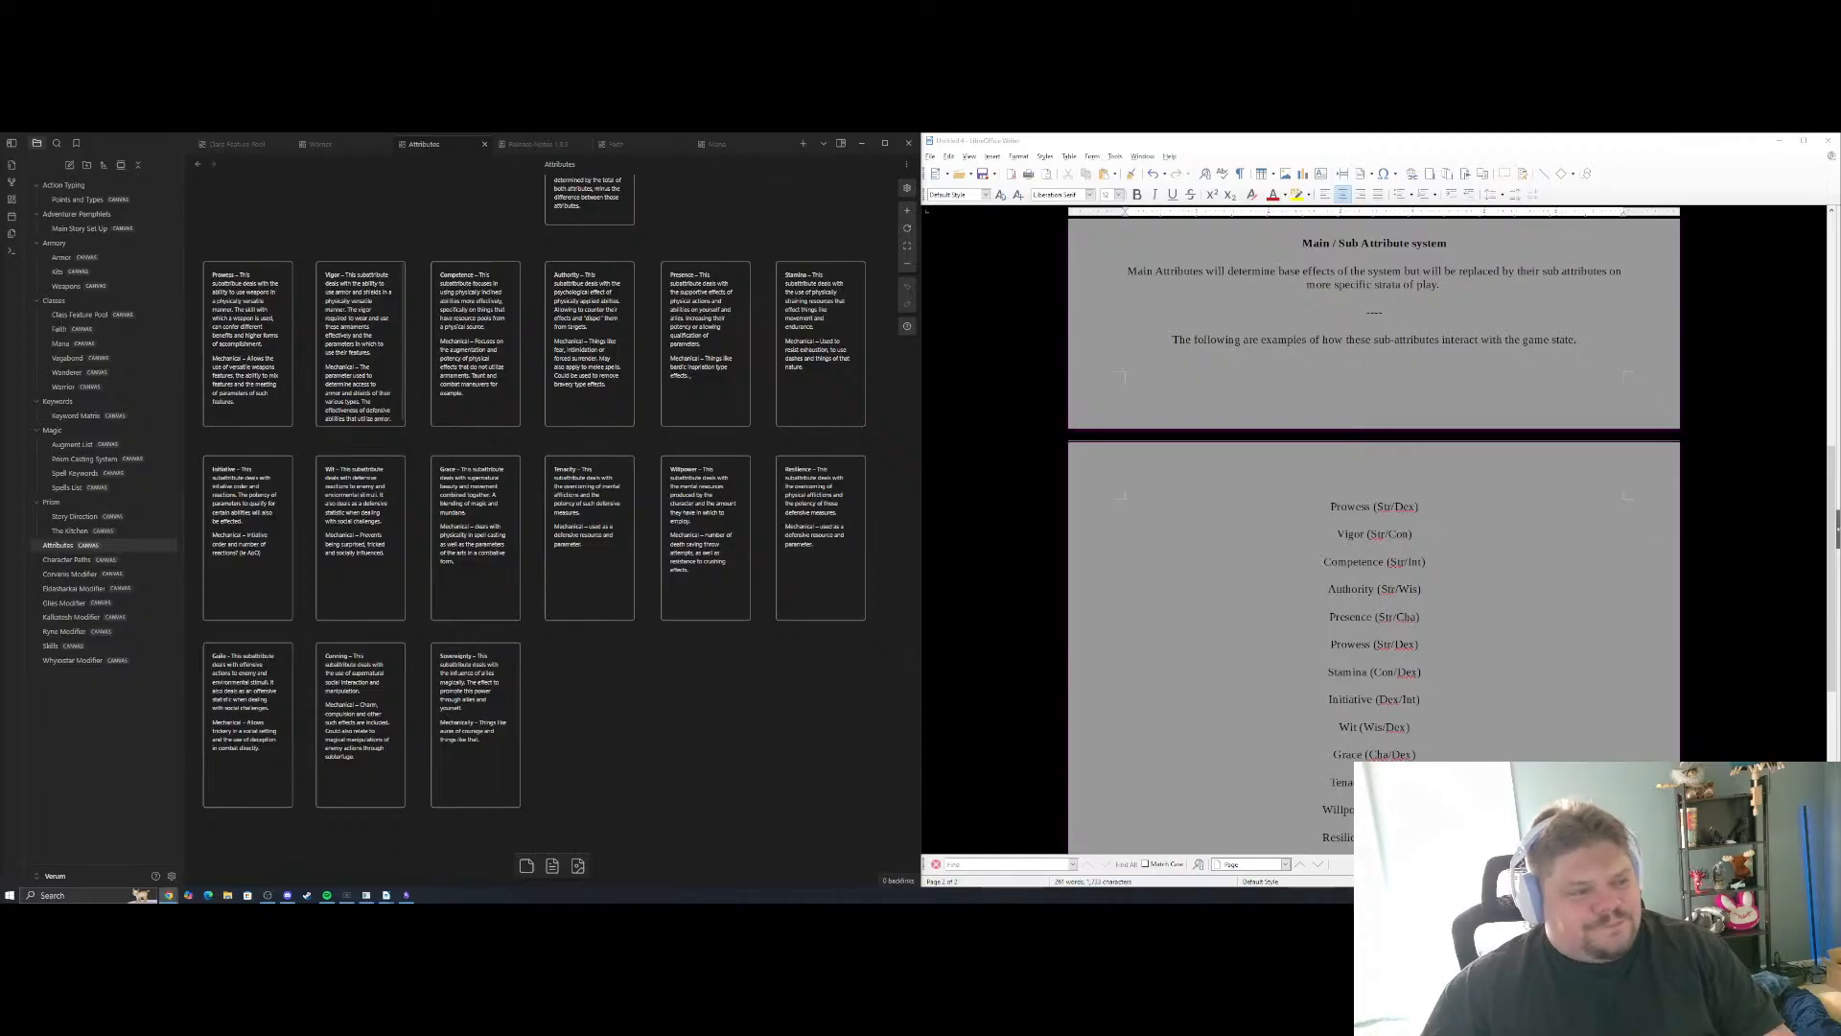
key("alt+Tab")
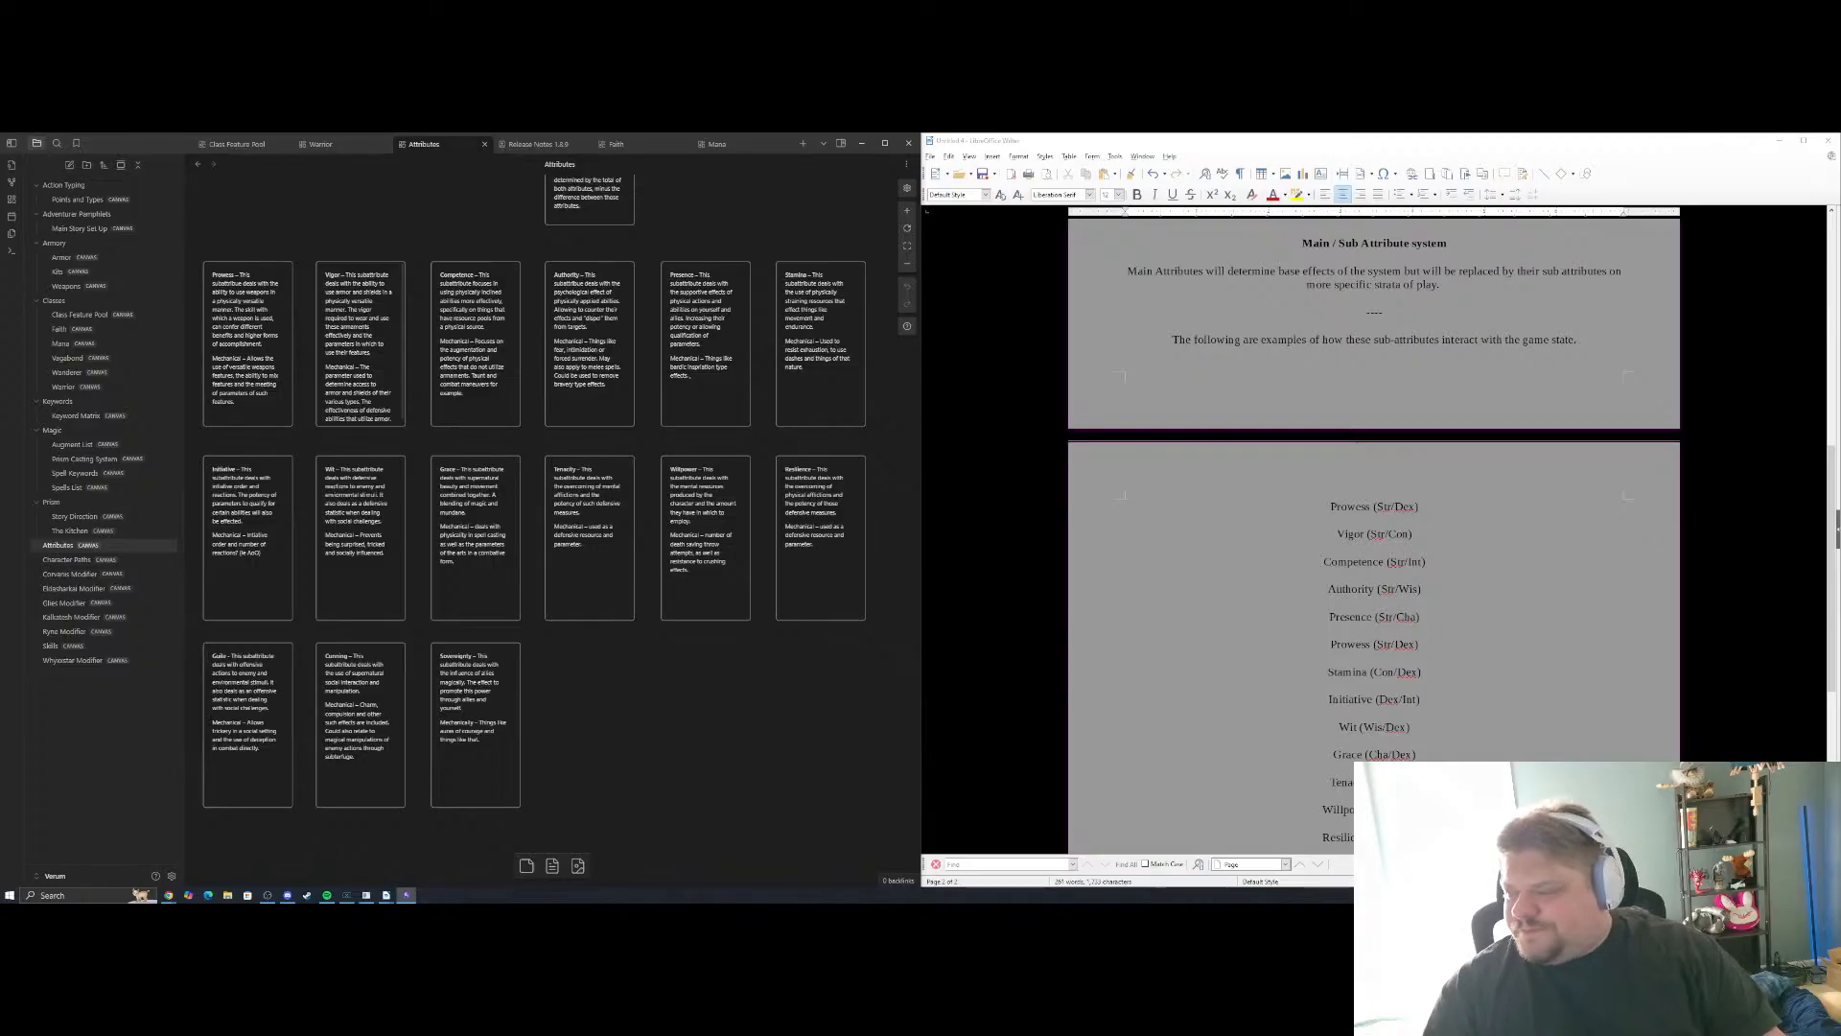
left_click(1374, 520)
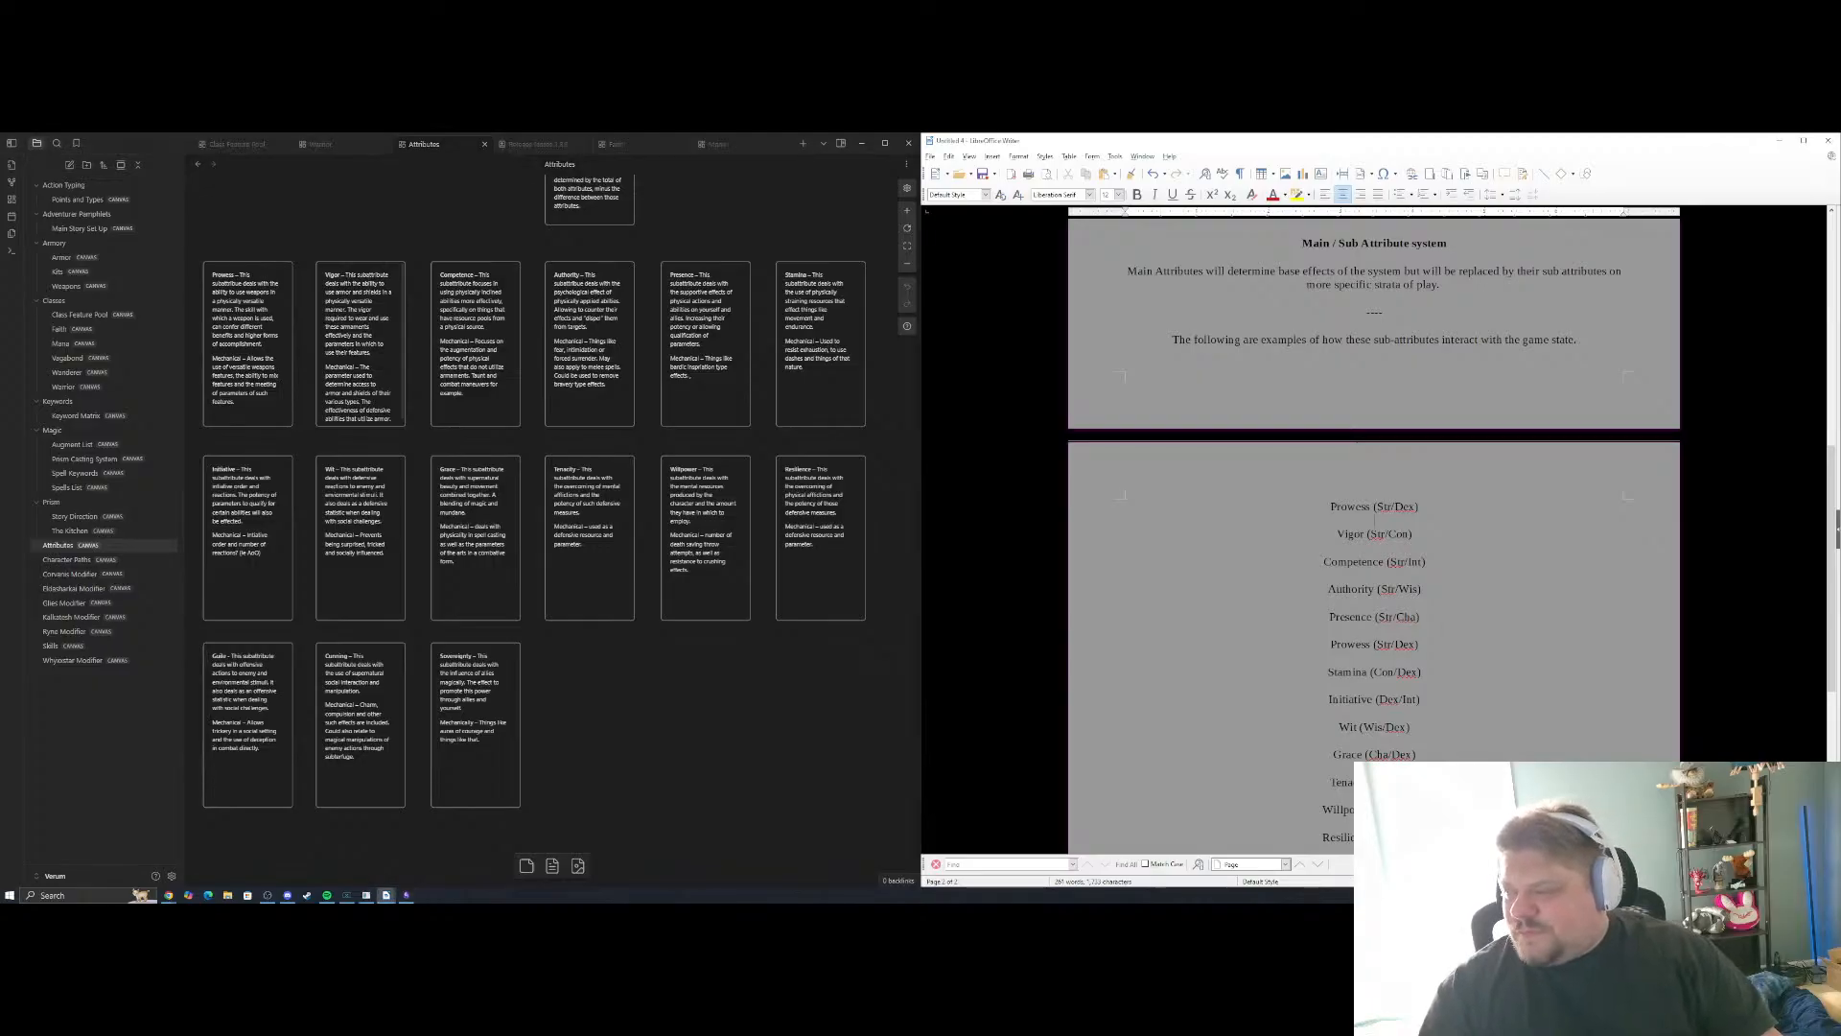
Bring the Prowess card on the Attributes canvas into readable view and insert an empty line below the first "Prowess (Str/Dex)" entry
left_click(378, 440)
scroll(378, 439, "up", 5)
scroll(393, 467, "up", 5)
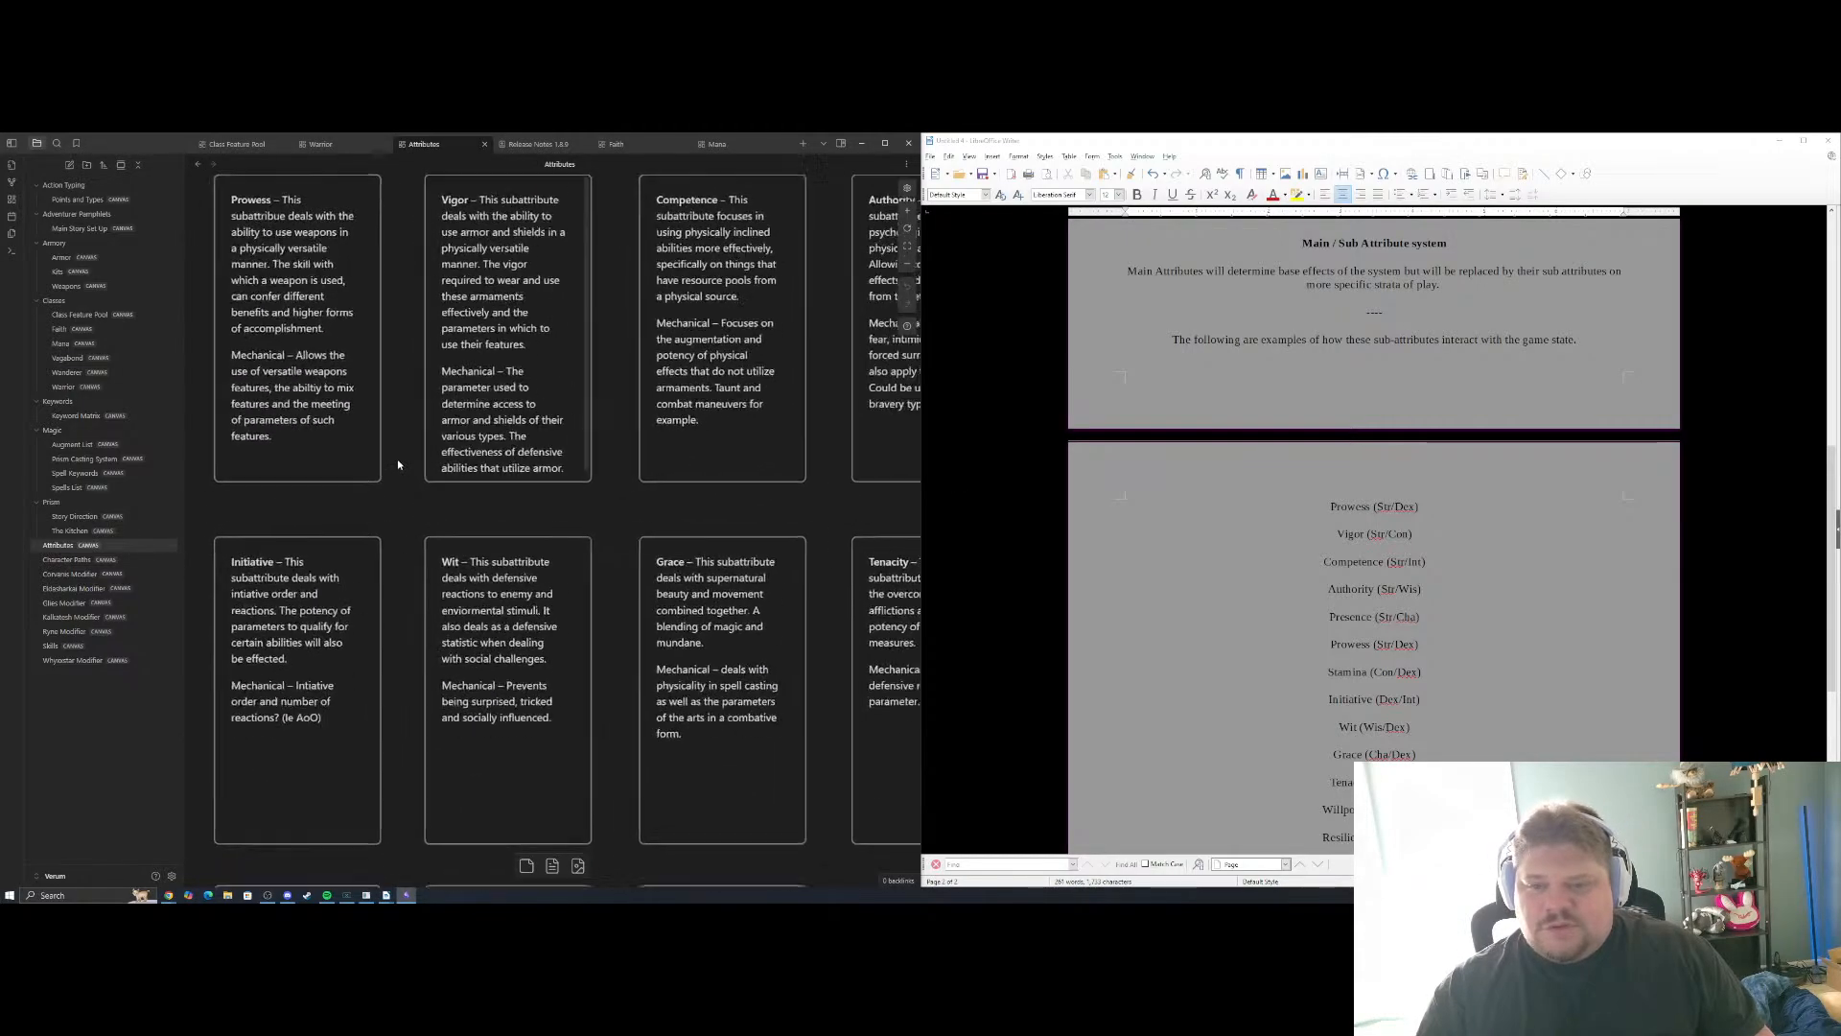
scroll(499, 470, "up", 2)
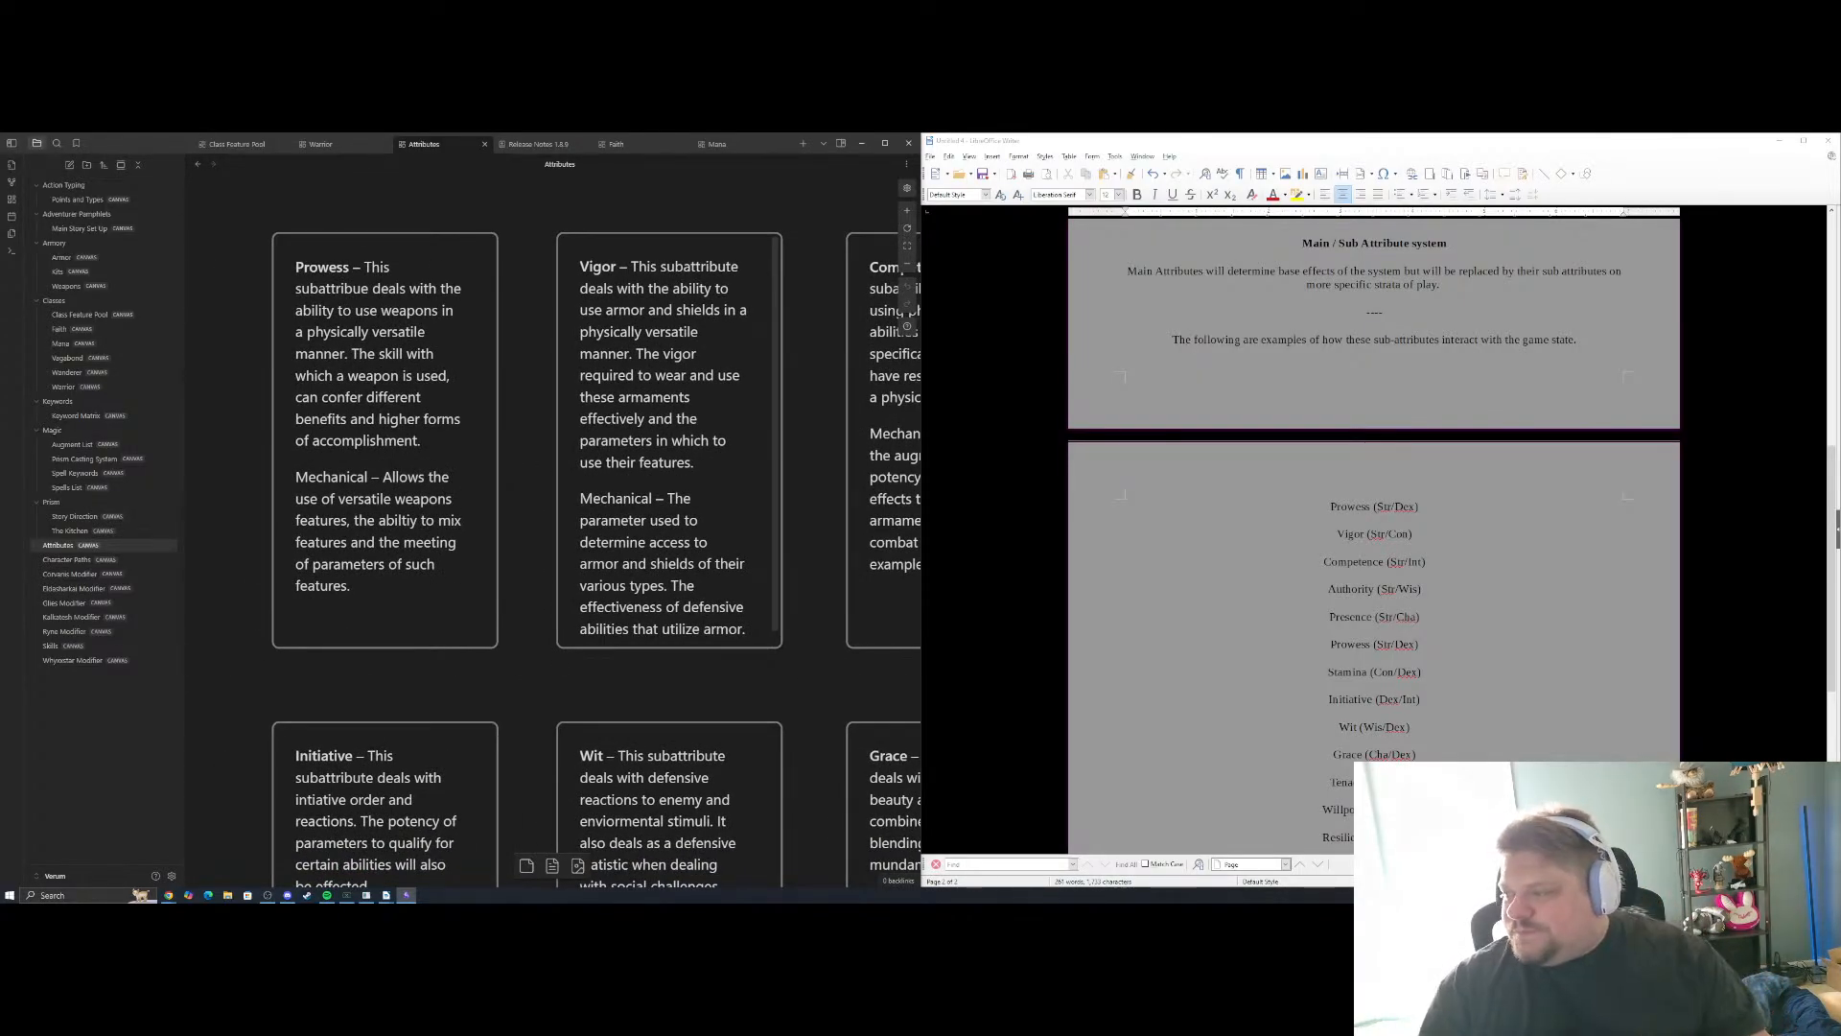
left_click(1486, 509)
key("Return")
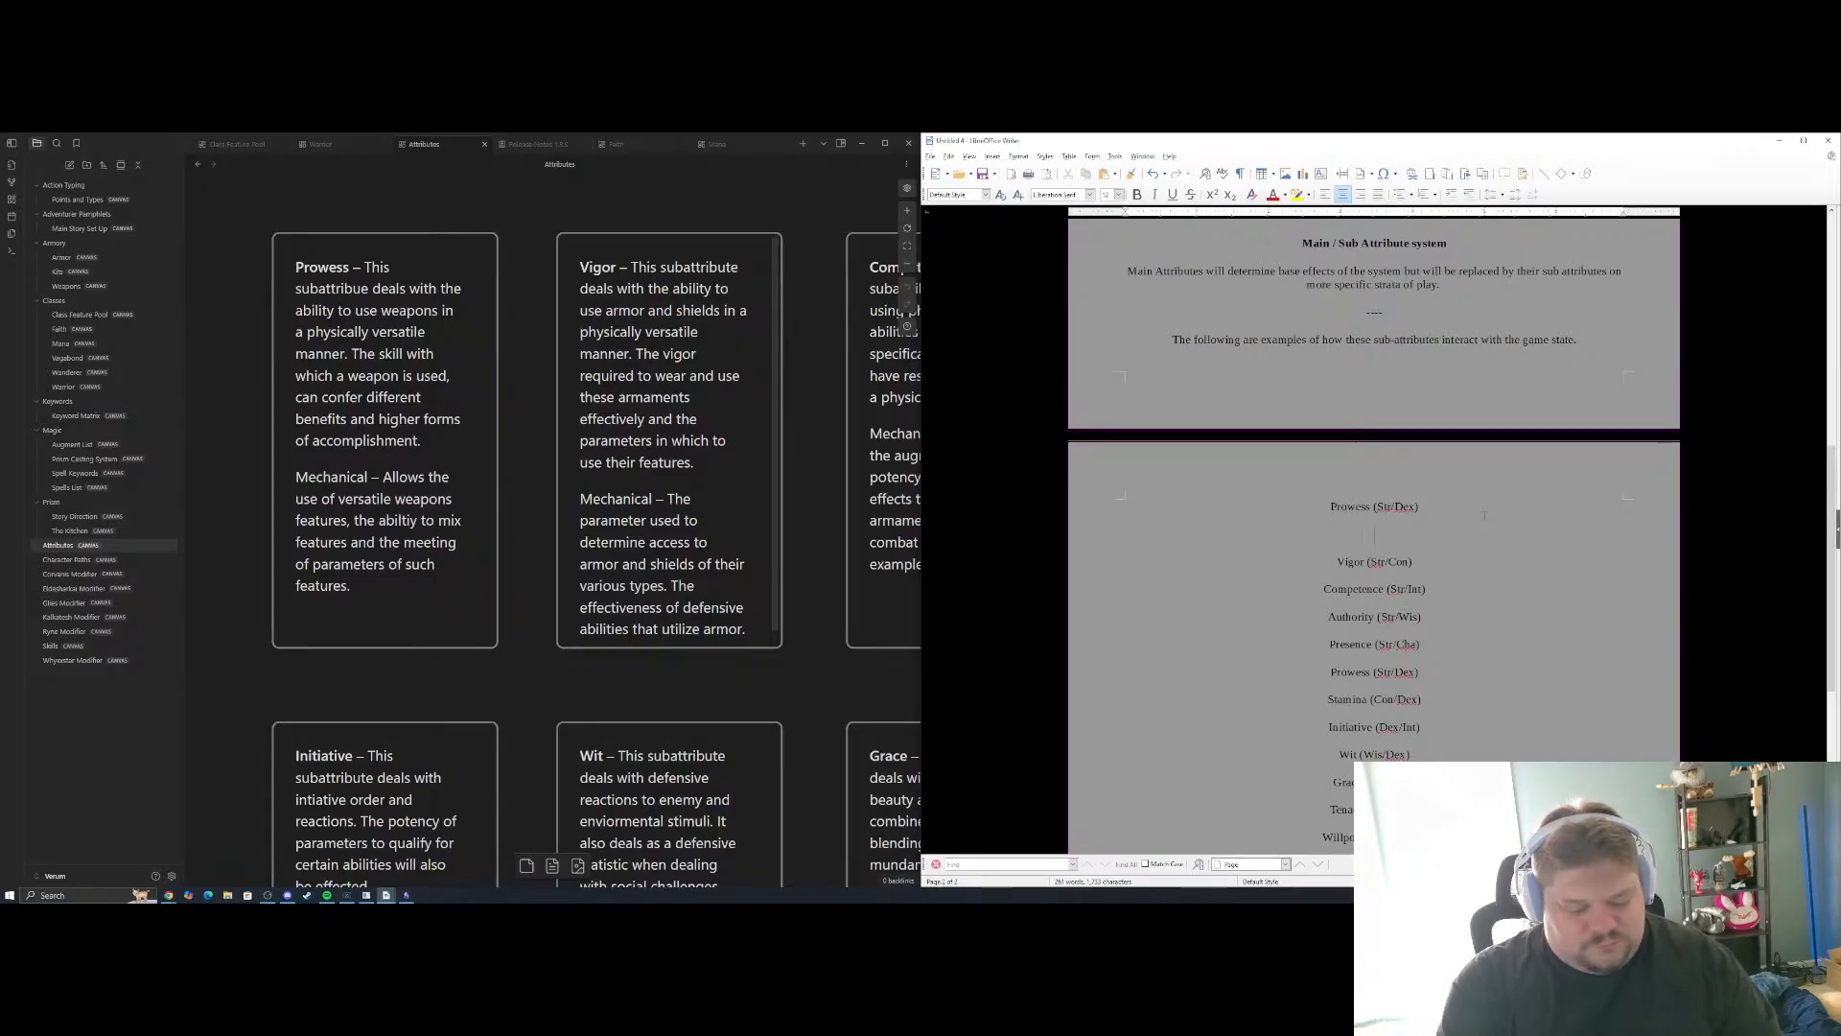
type("Use a versatile")
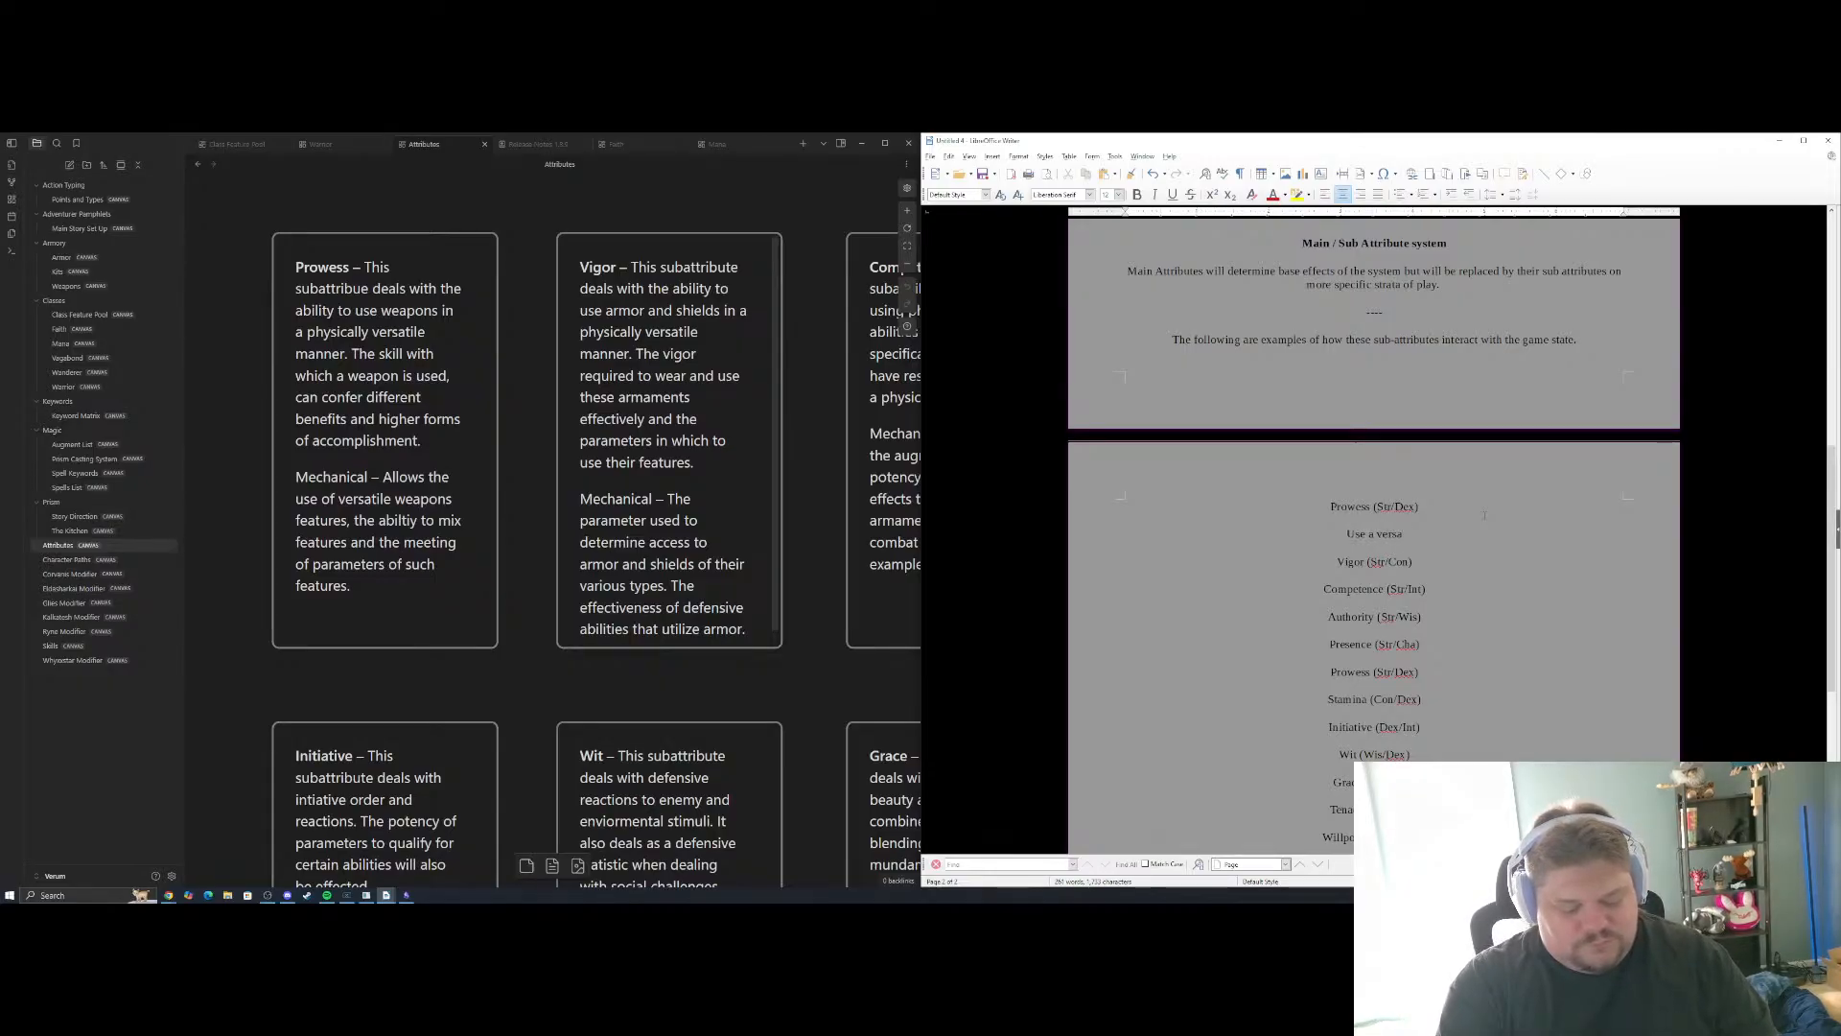
key("BackSpace")
key("BackSpace")
key("BackSpace")
key("BackSpace")
key("BackSpace")
key("BackSpace")
key("BackSpace")
key("BackSpace")
key("BackSpace")
key("BackSpace")
key("BackSpace")
key("BackSpace")
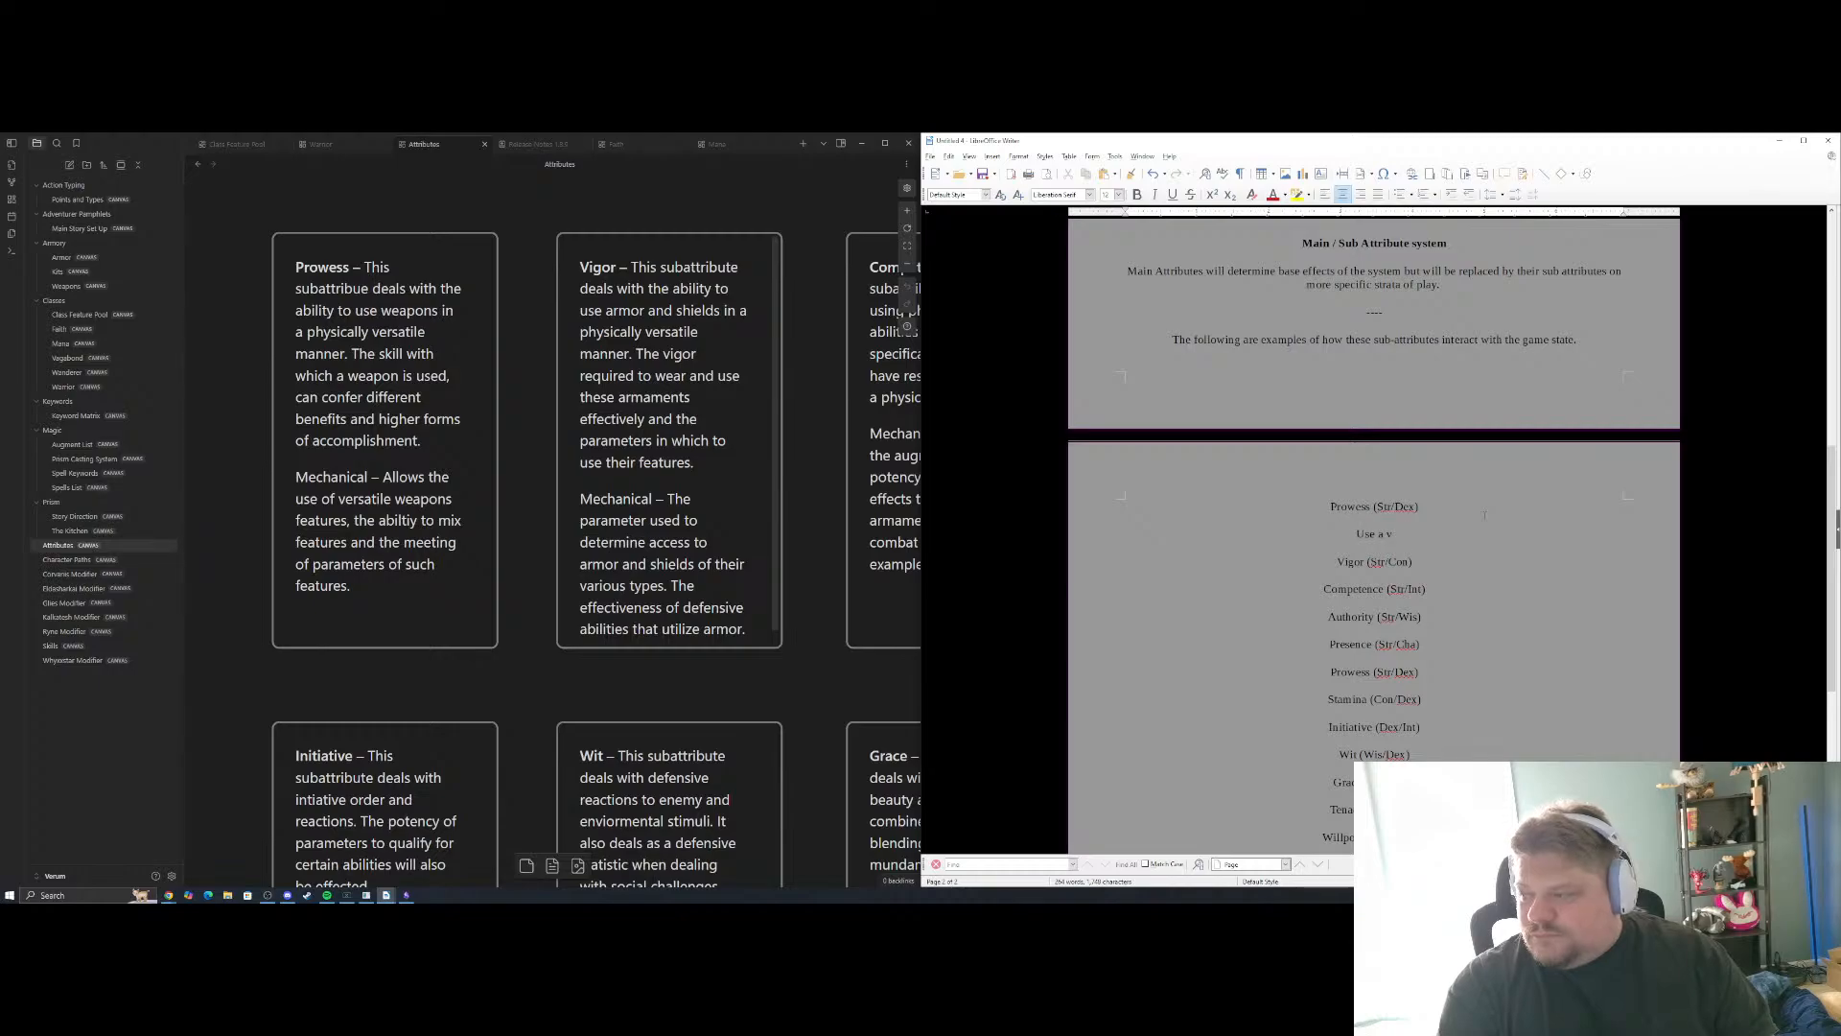
type("a ver")
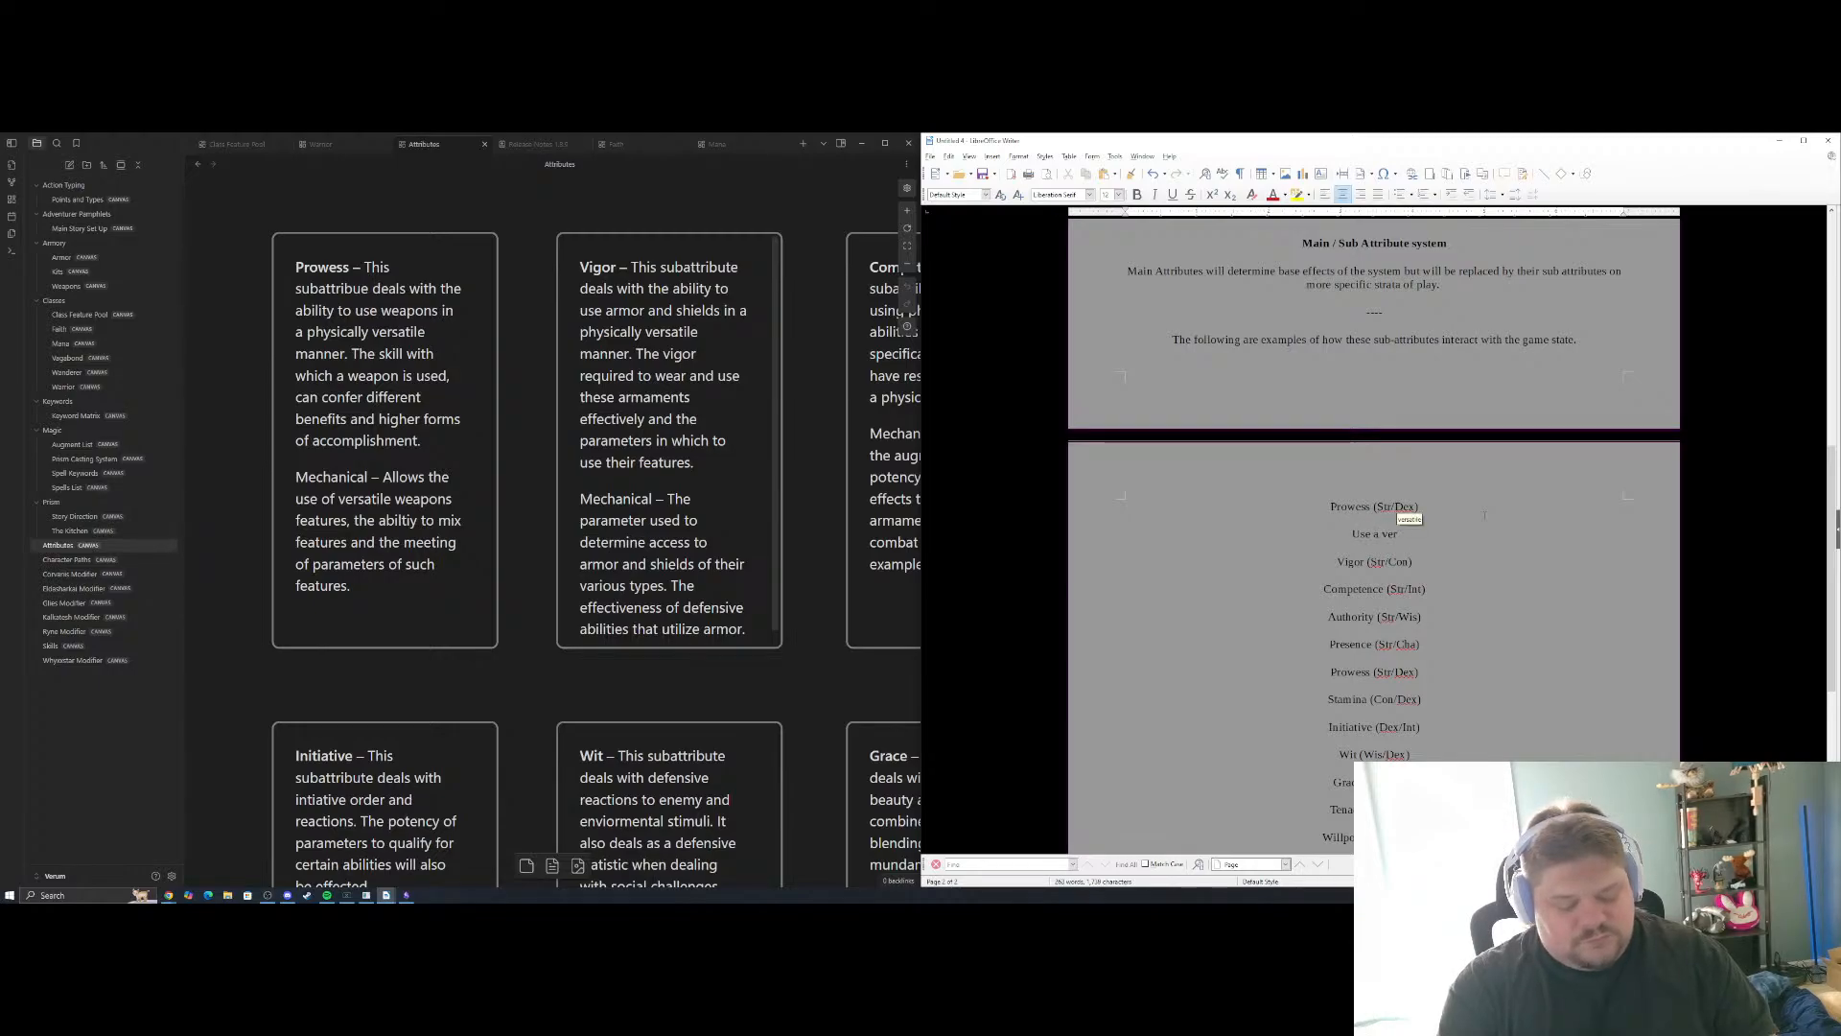
key("BackSpace")
key("BackSpace")
key("BackSpace")
key("BackSpace")
key("BackSpace")
key("BackSpace")
key("BackSpace")
key("BackSpace")
key("BackSpace")
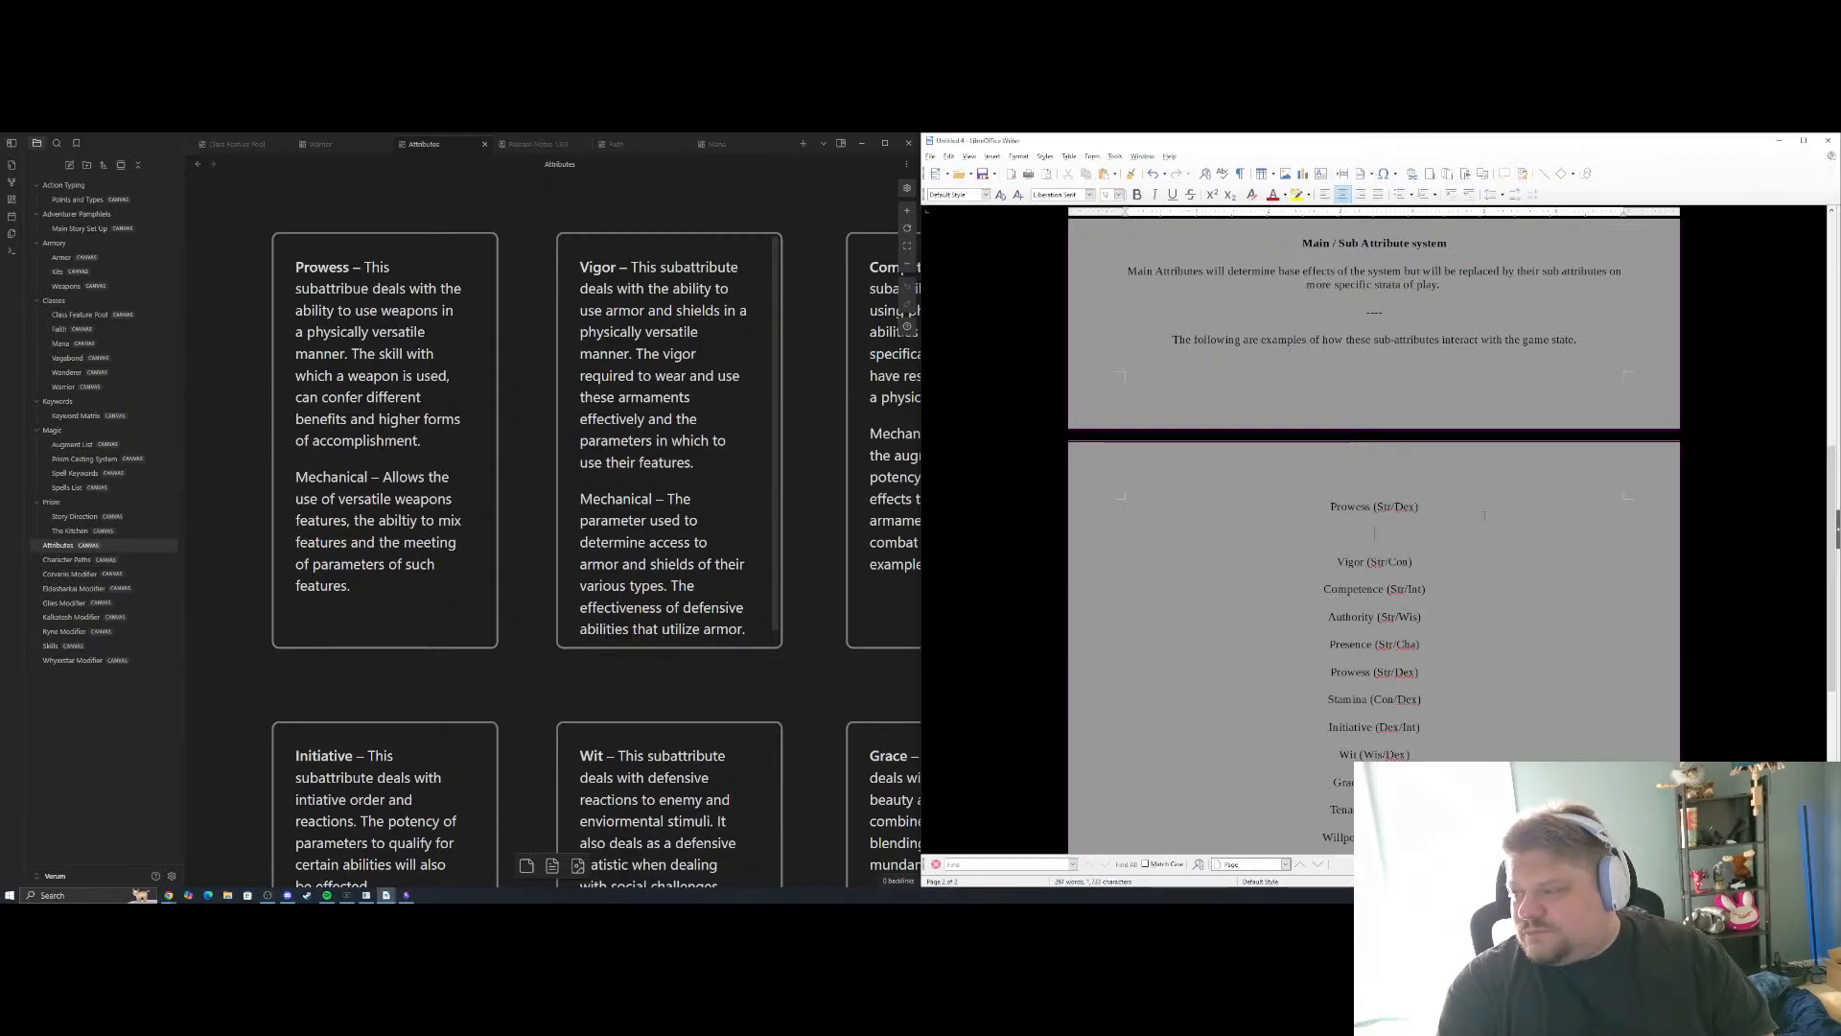
Write "Effectiveness of a versatile weapons skills" on the line below the first Prowess entry
type("Effecti")
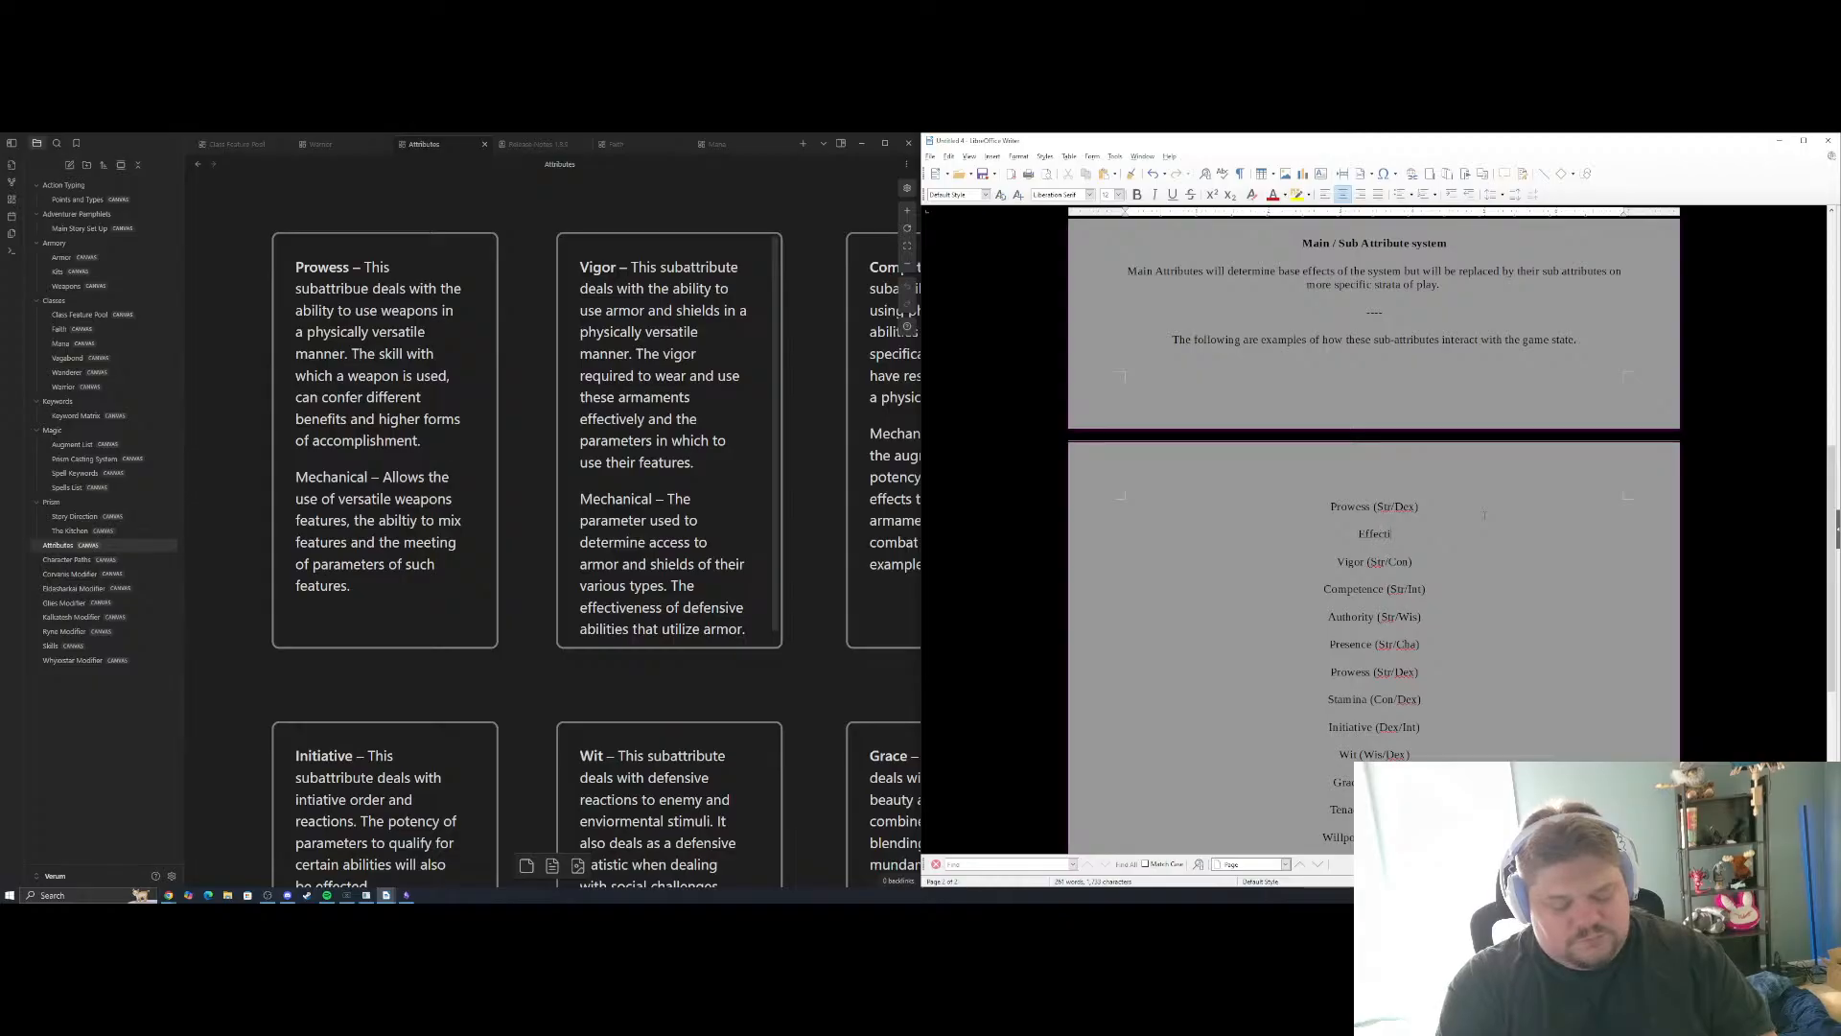
type("veness of")
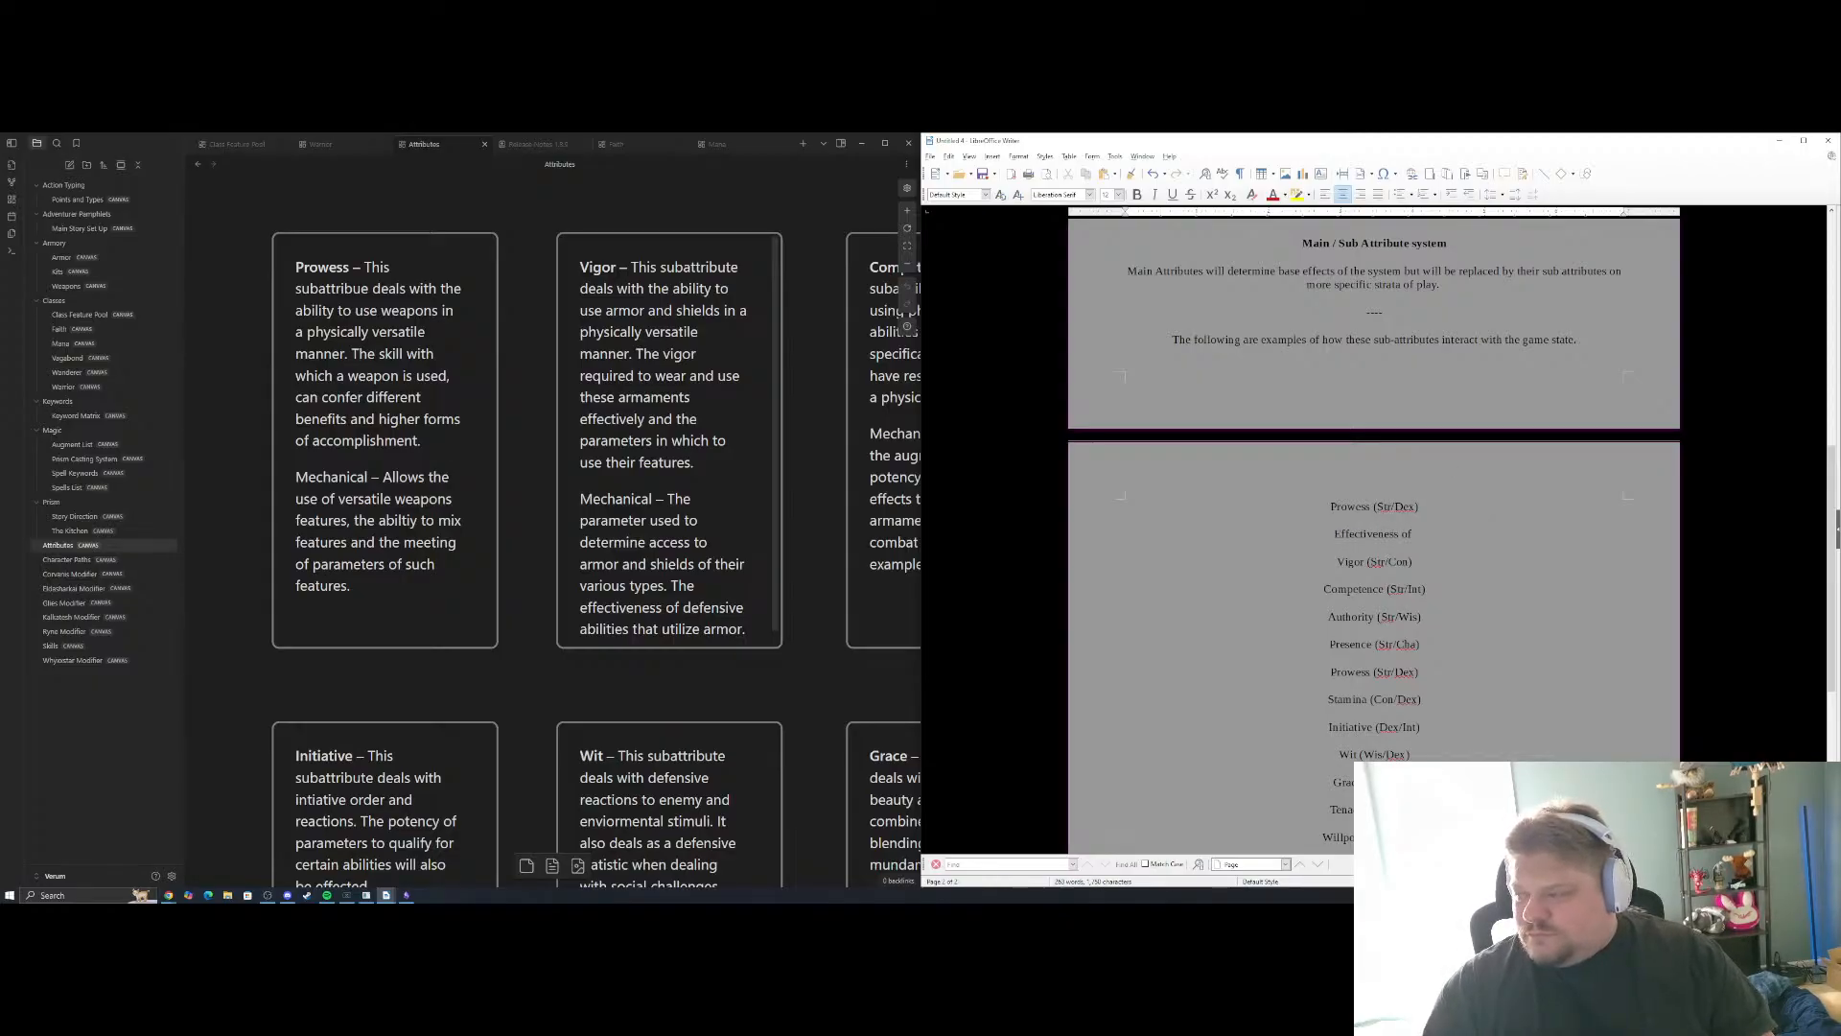
left_click_drag(1417, 536, 1327, 534)
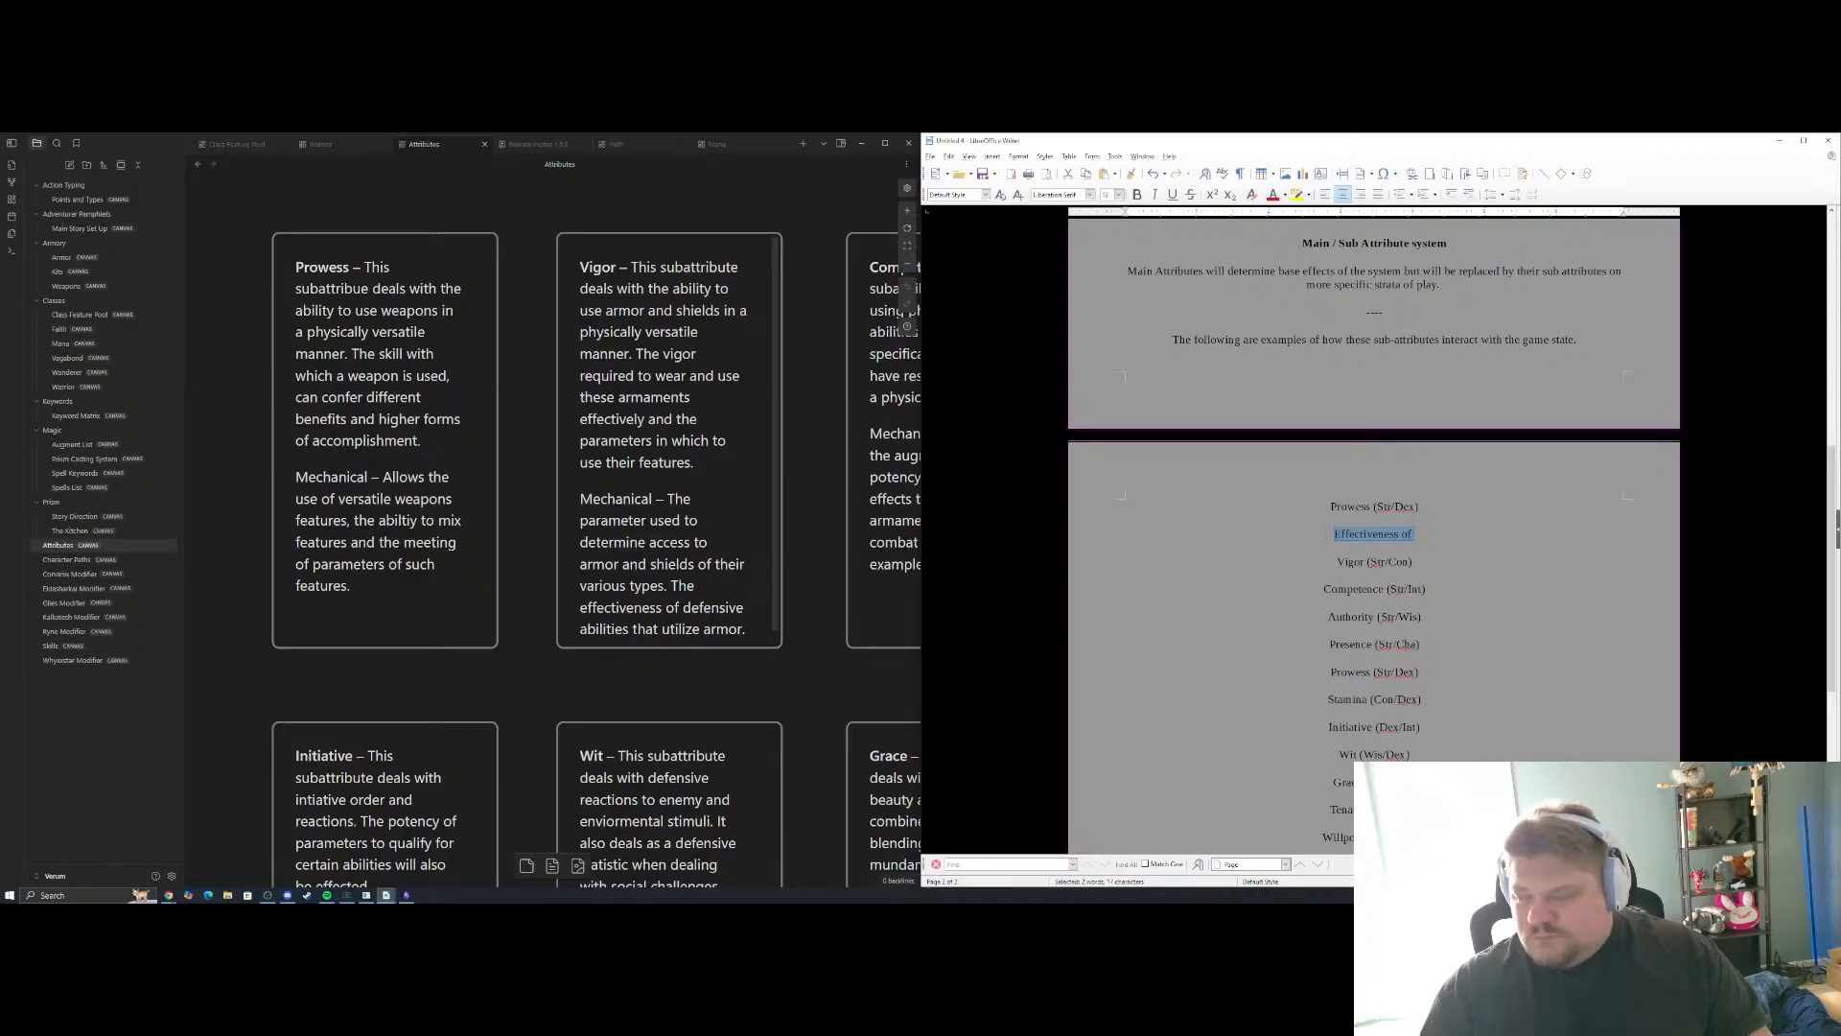
key("End")
type("a v")
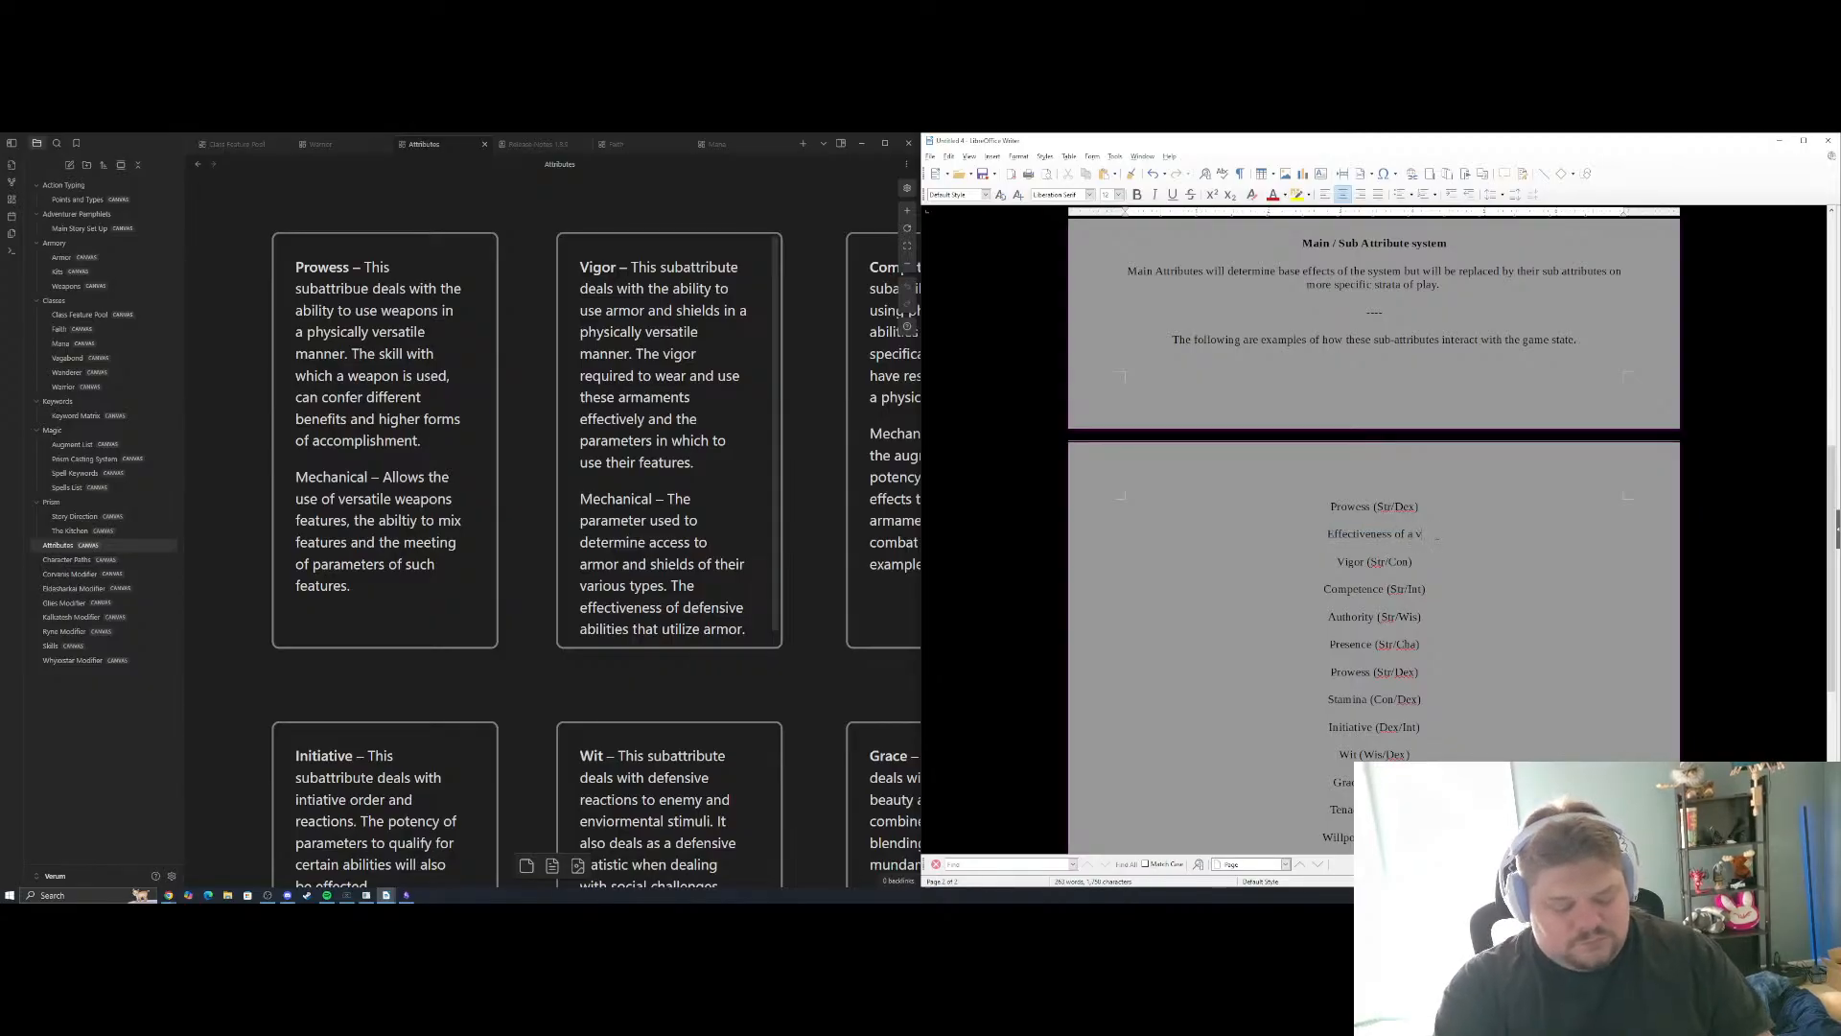
type("ersatile weapo")
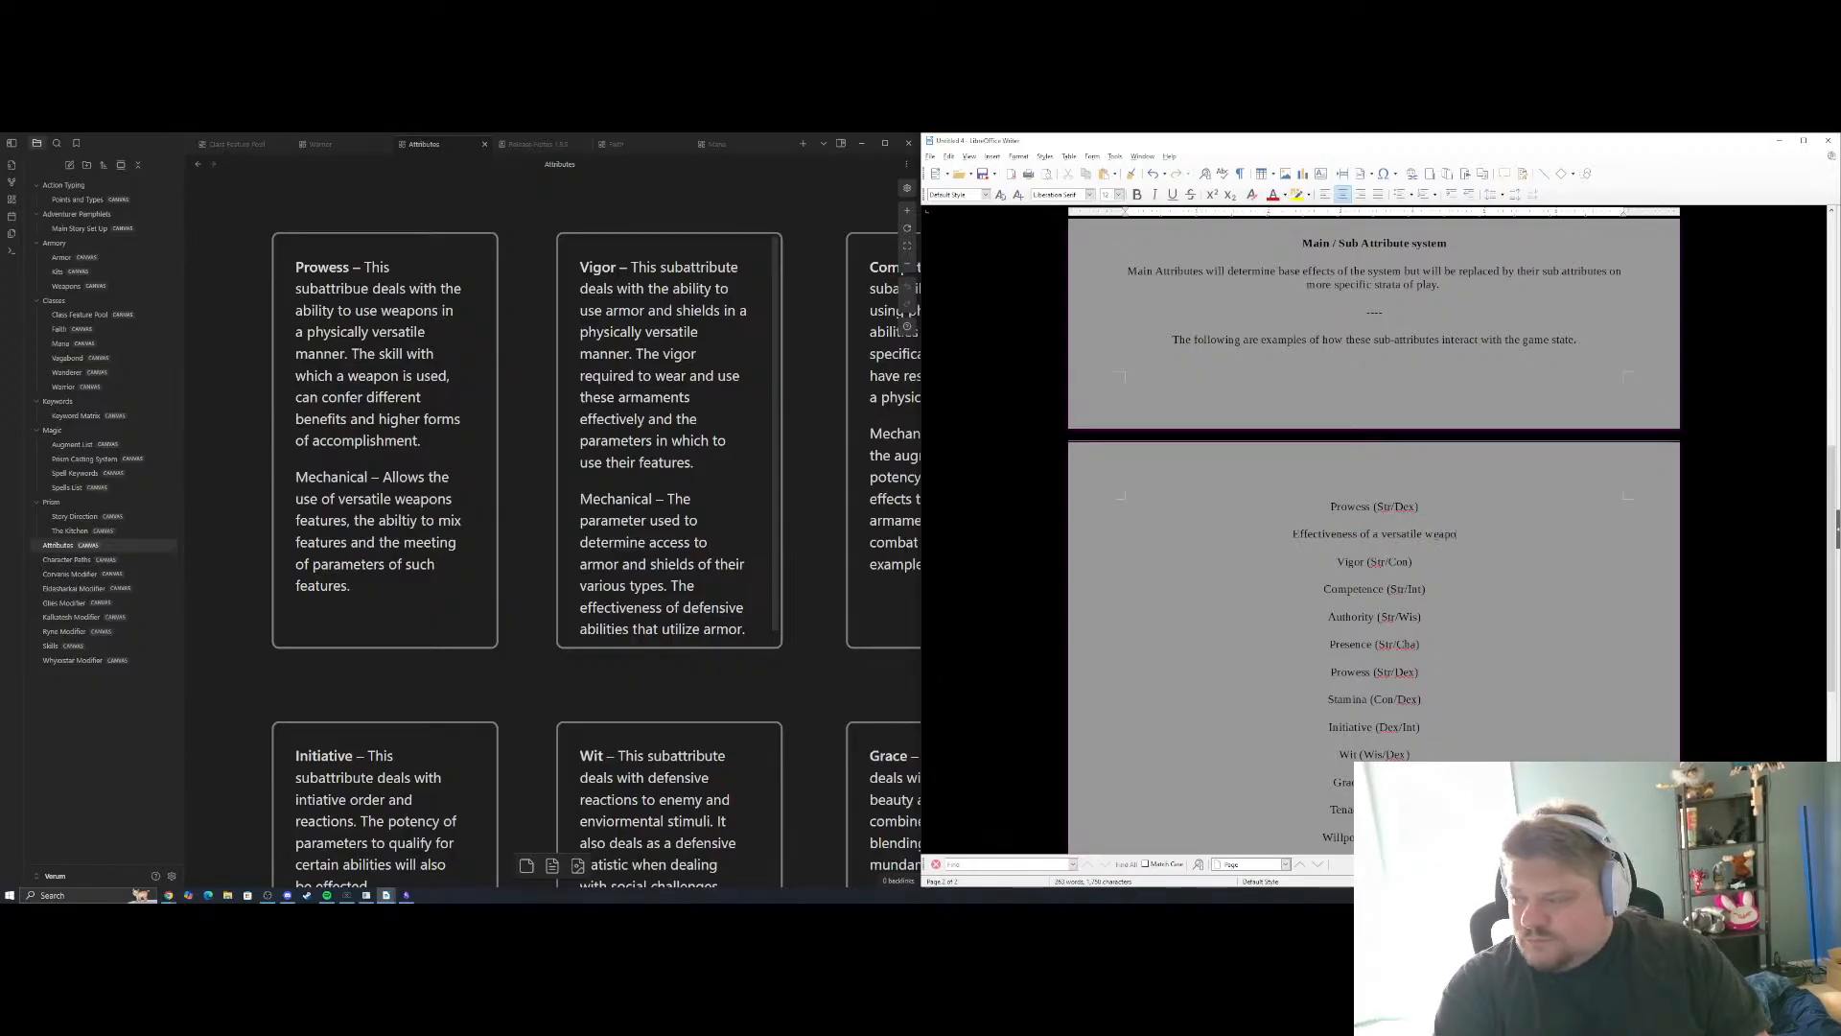
type("ns skills")
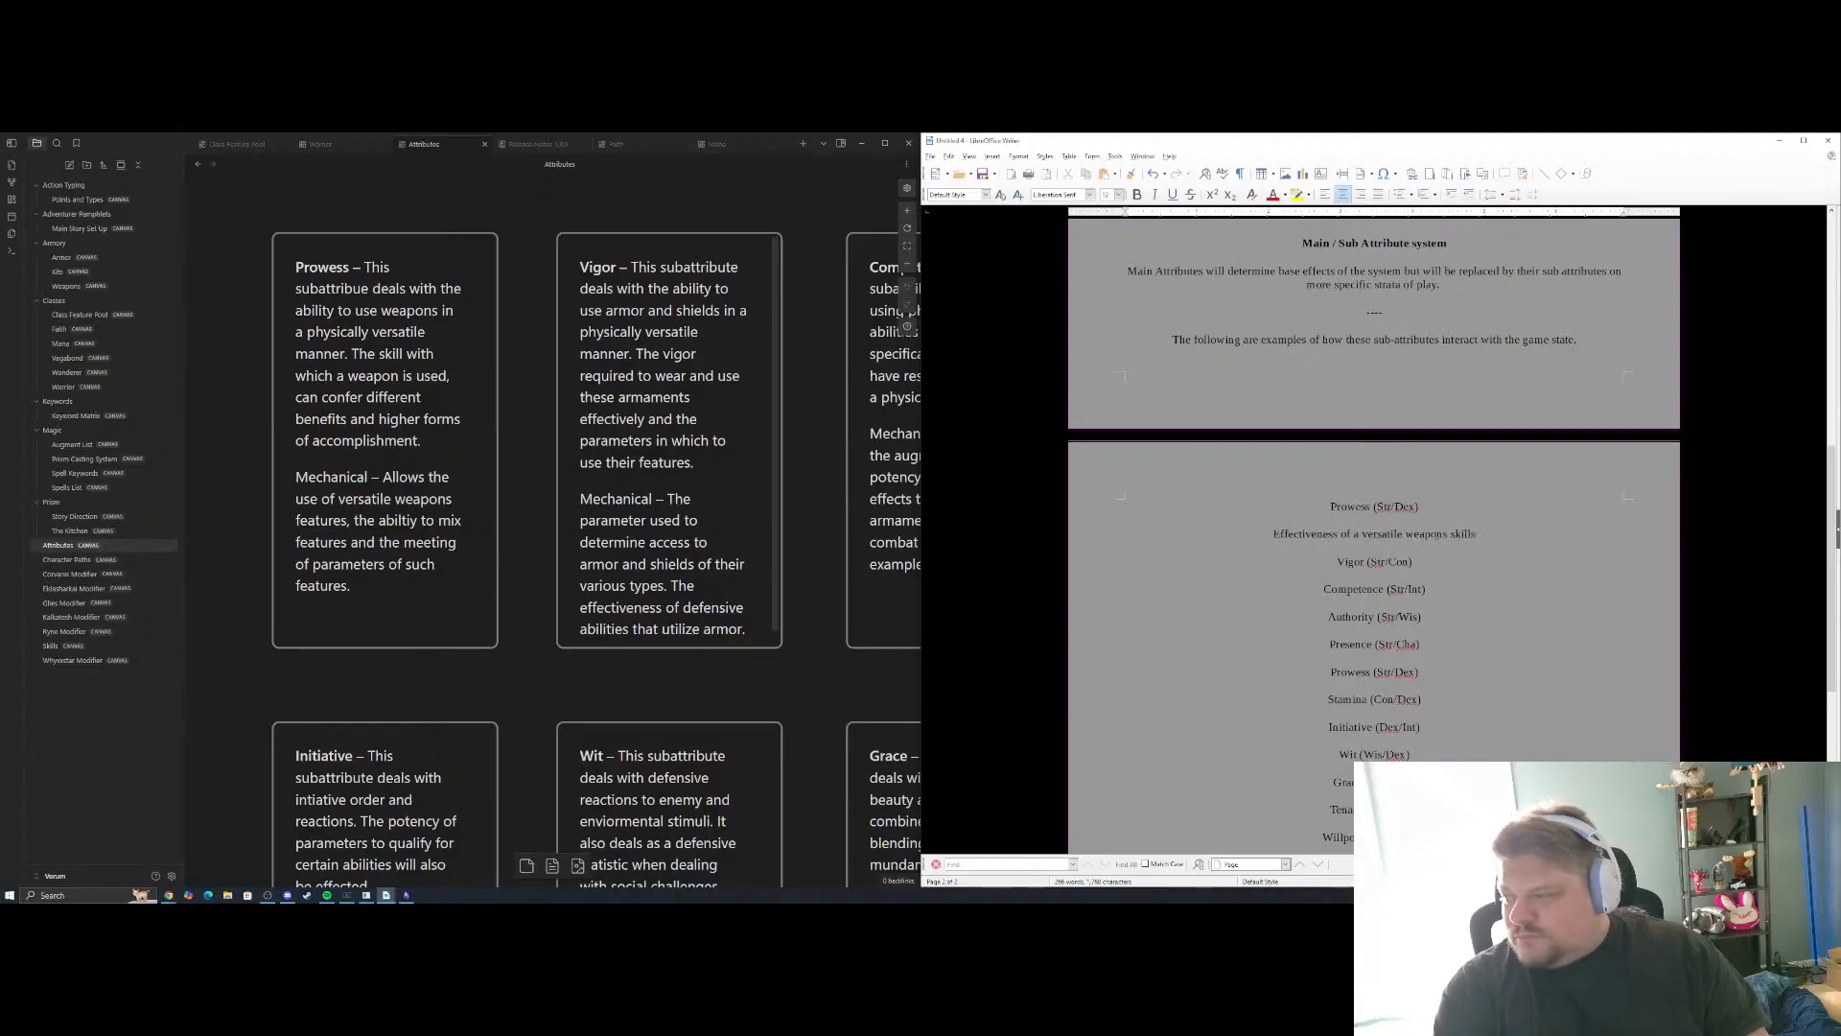
Add an empty line before Vigor, turn the Prowess effect line into a bullet point and start a second bullet below it
key("Return")
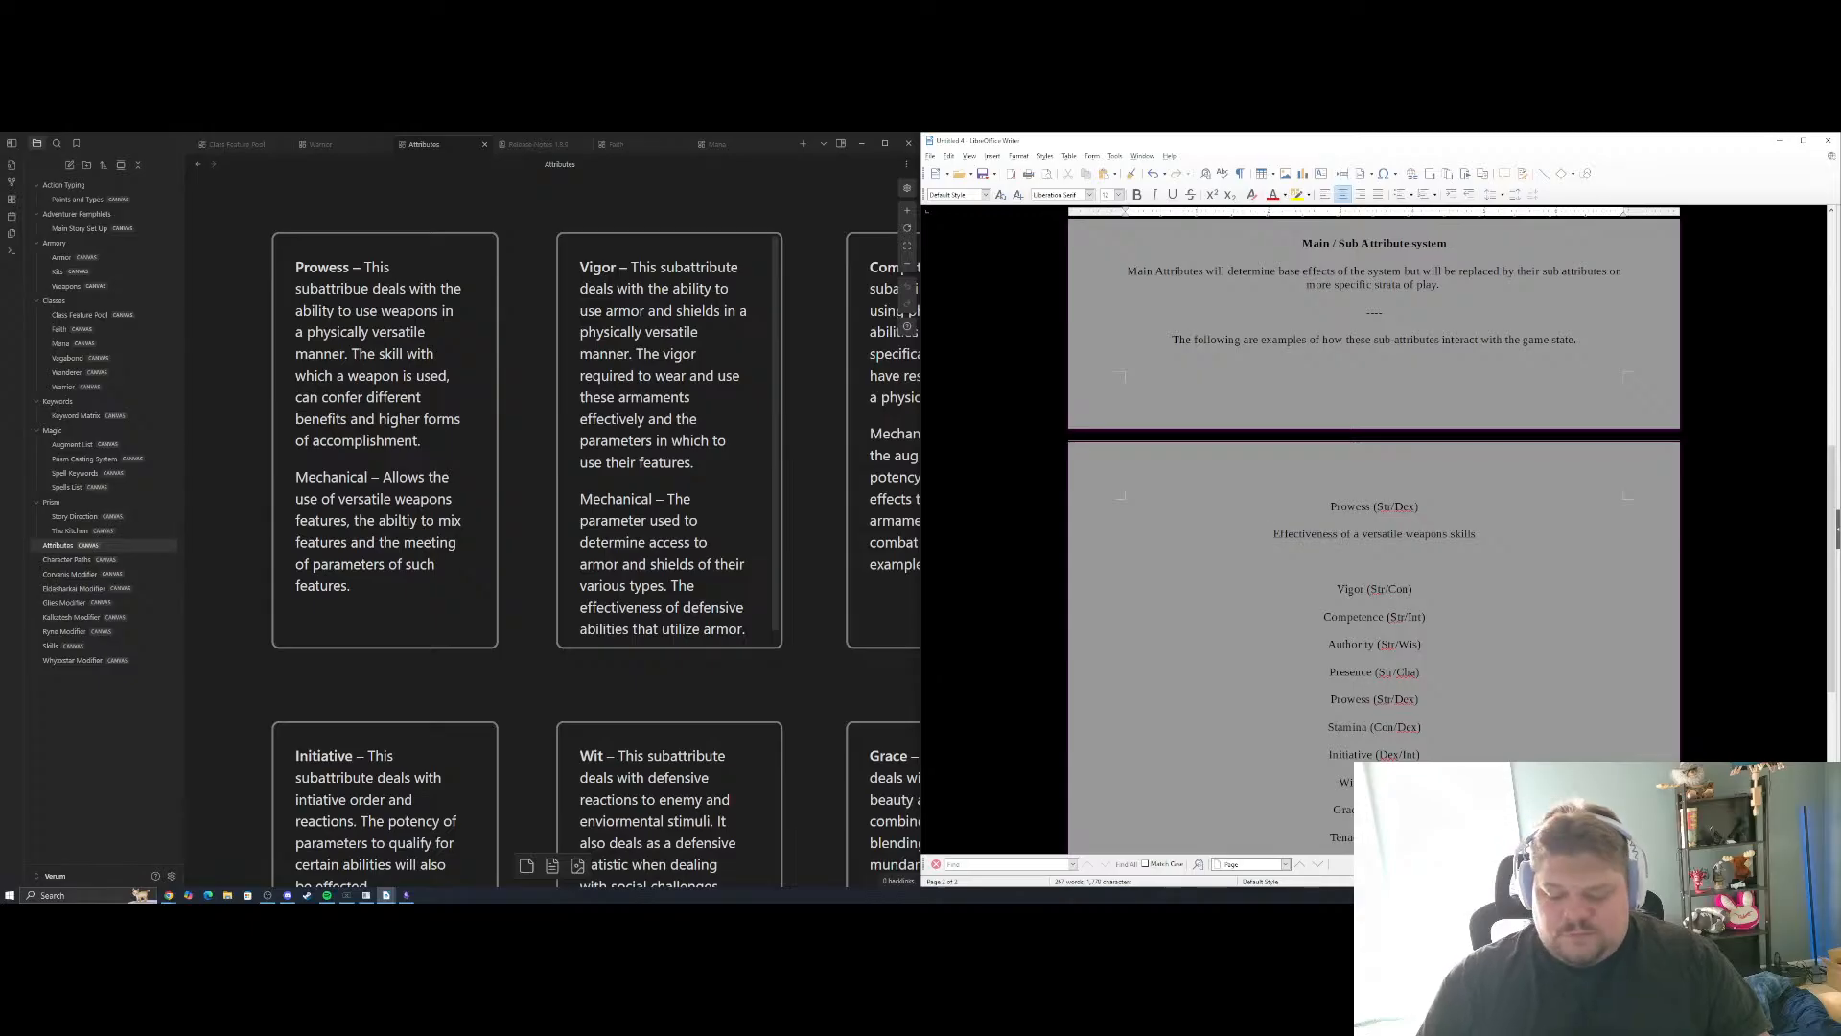
type("*")
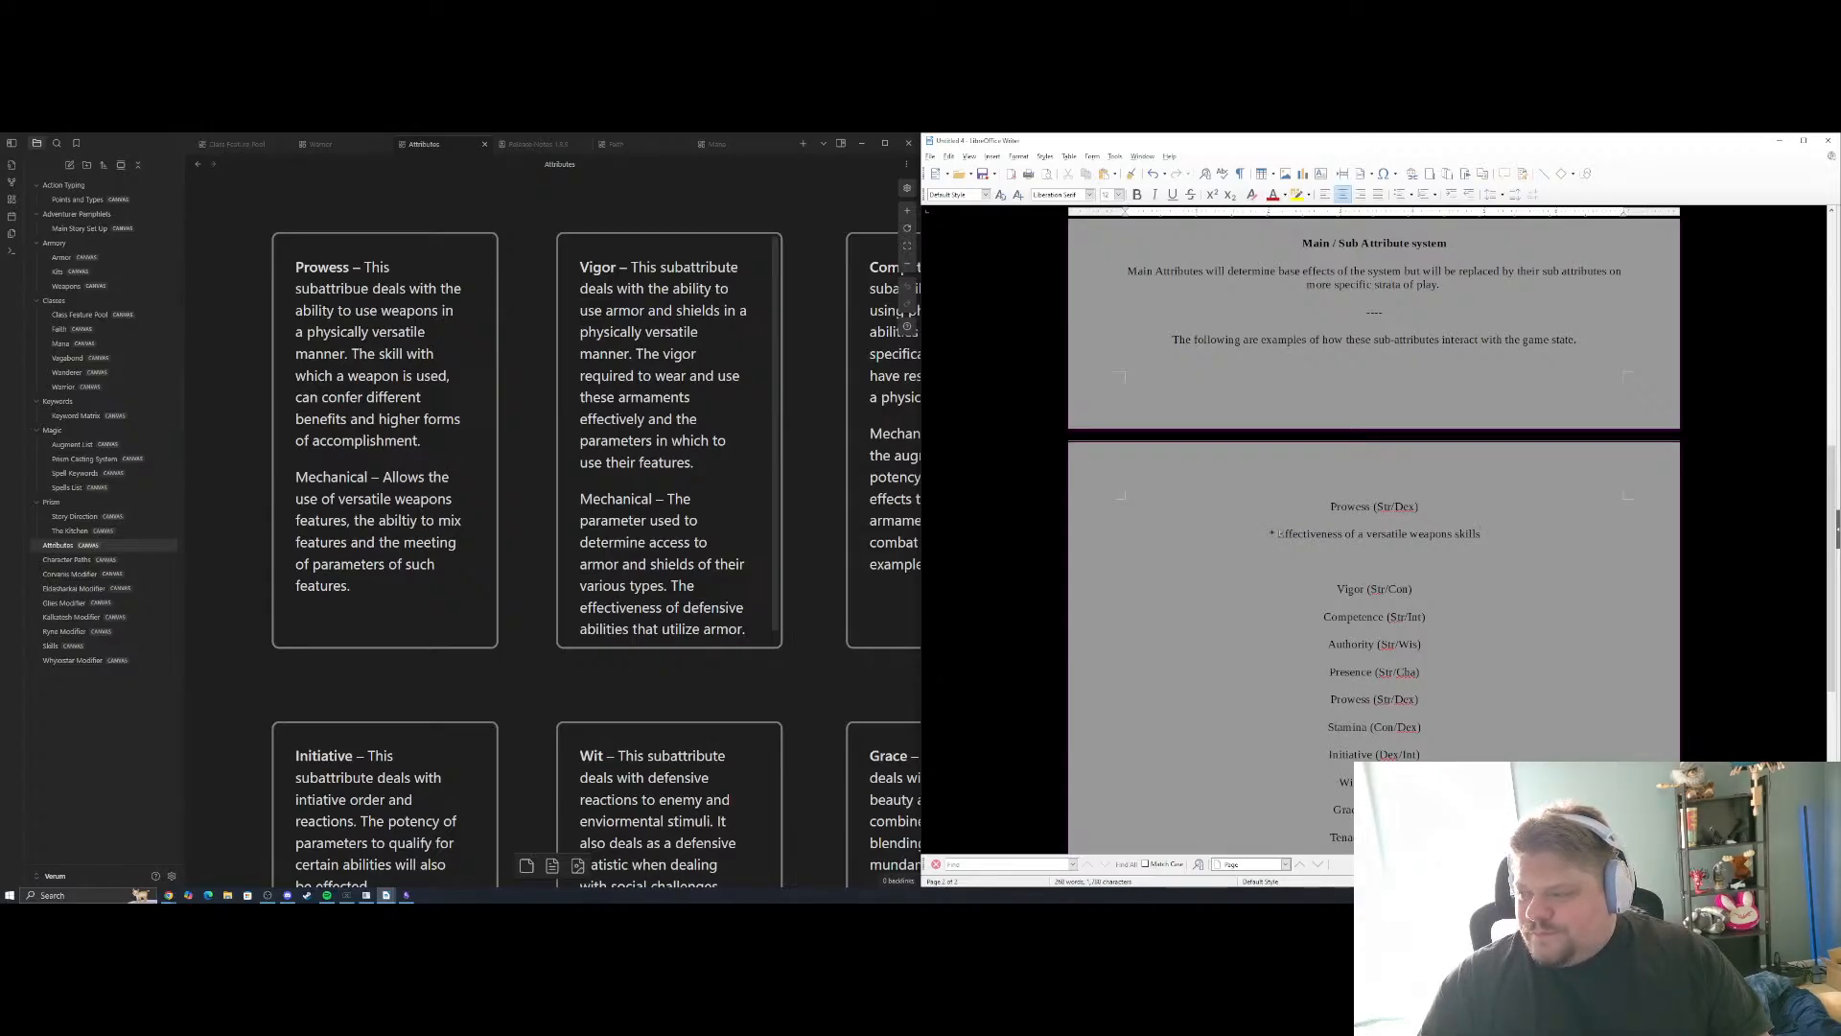
key("shift+Home")
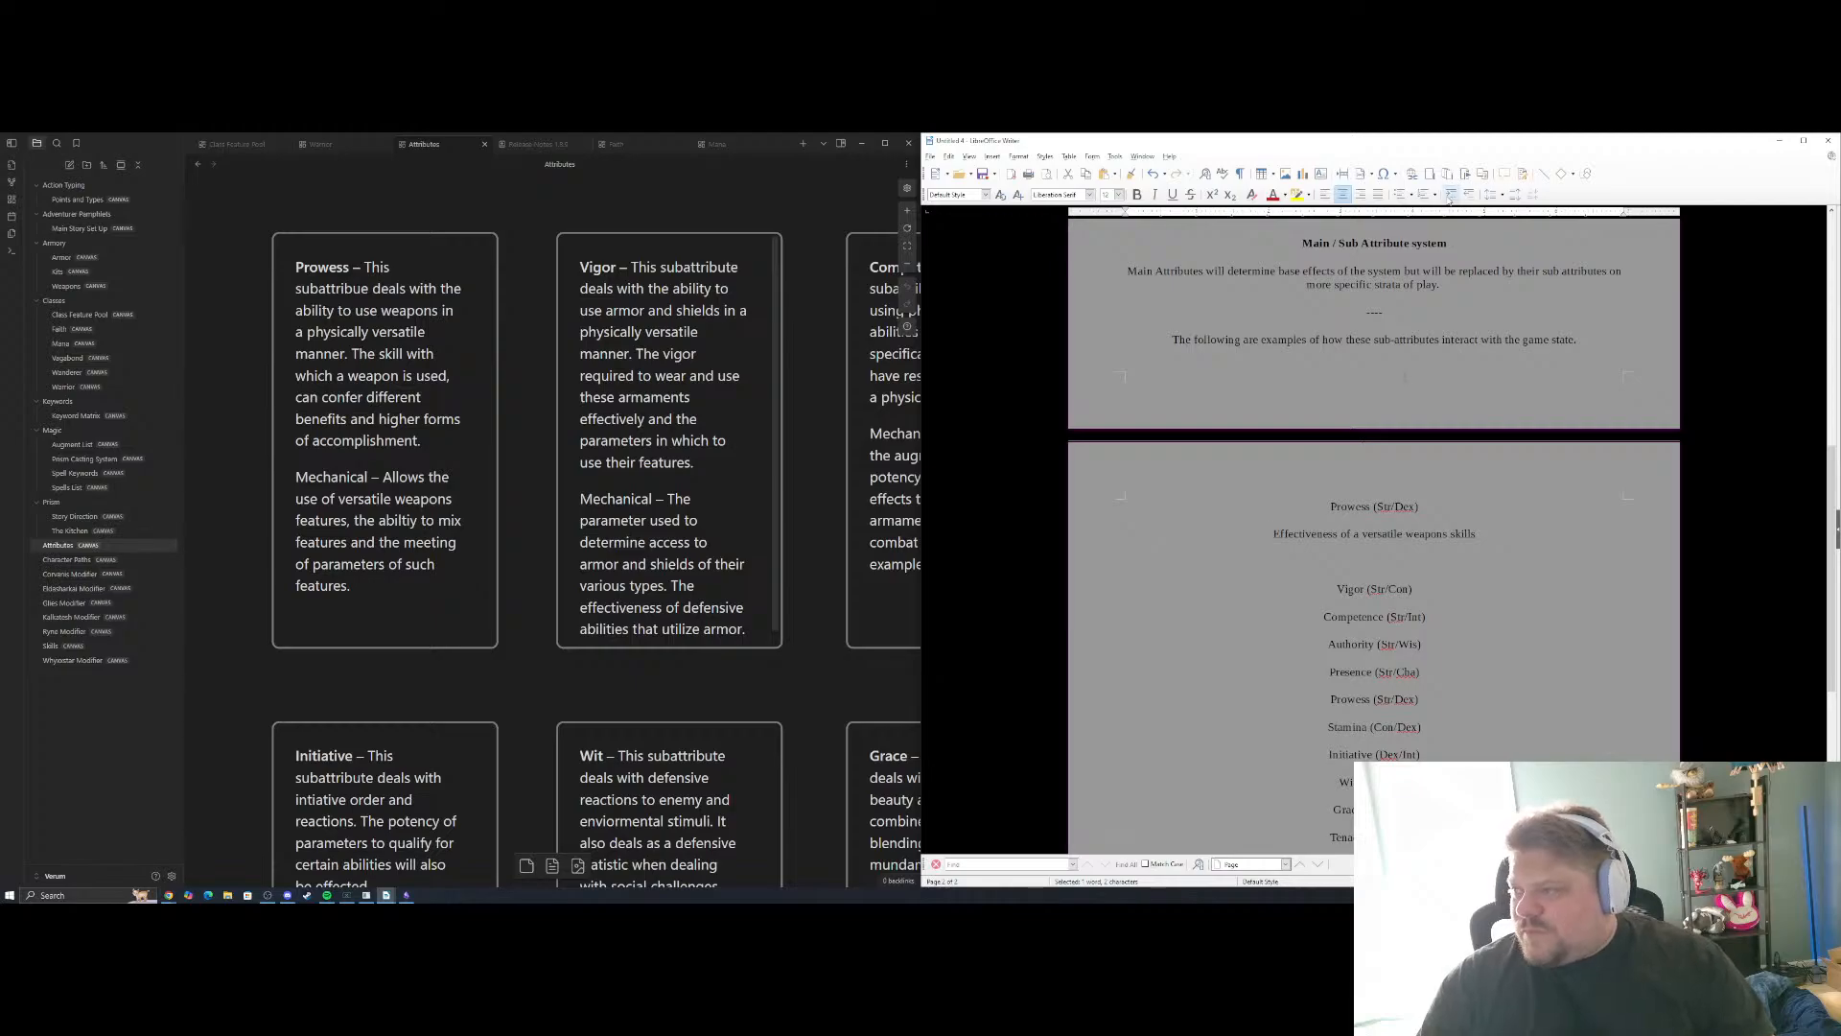
left_click(1401, 195)
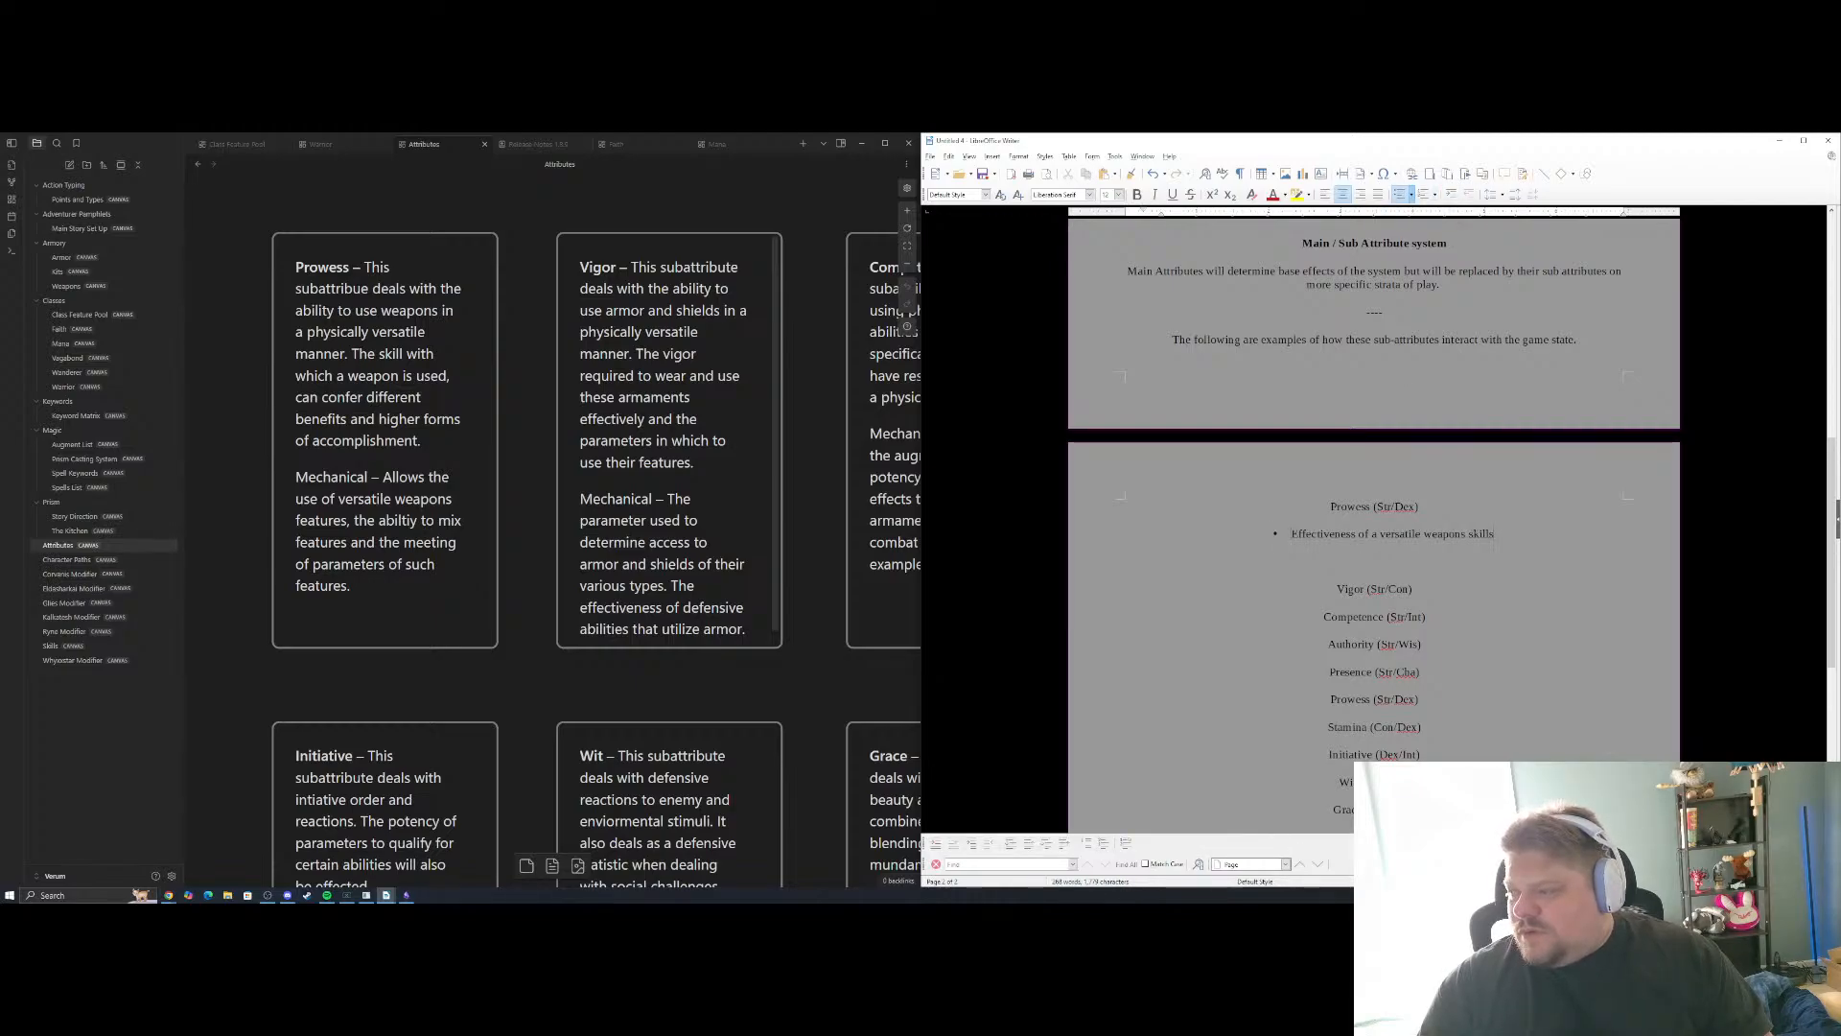
key("Return")
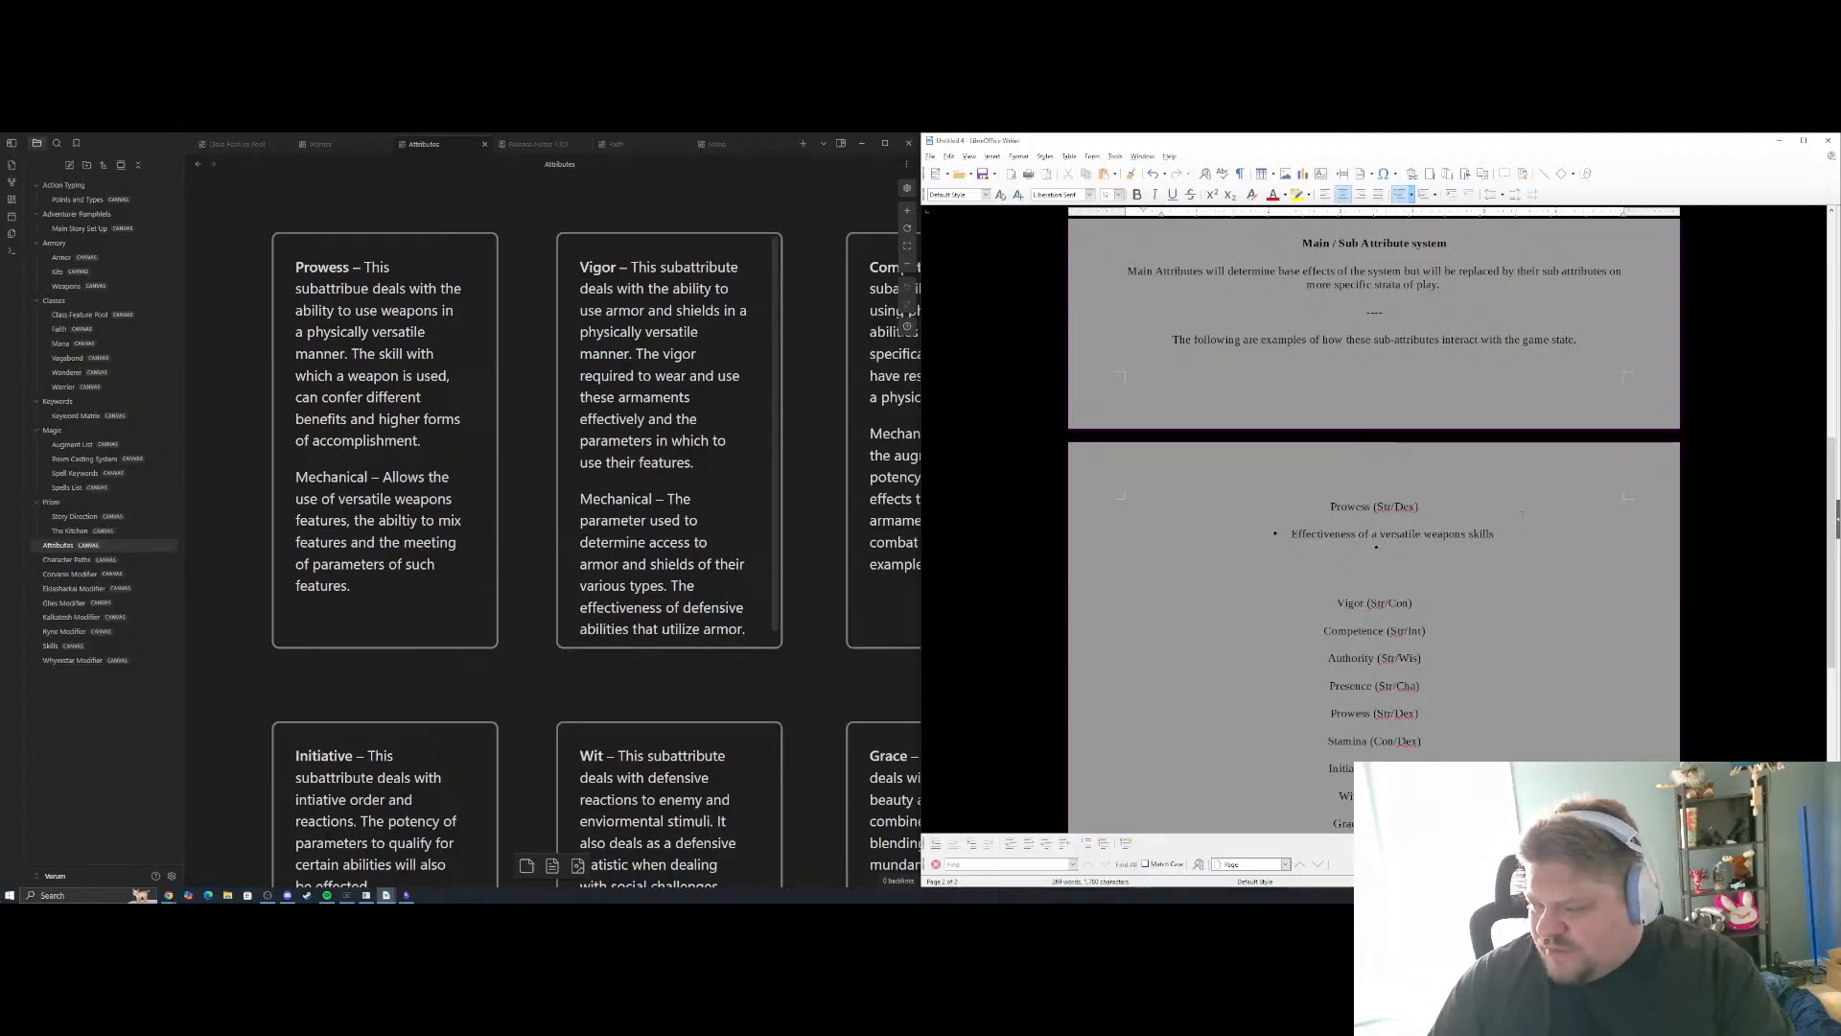
Delete the duplicate "Prowess (Str/Dex)" entry and its line between Presence and Stamina
left_click_drag(1420, 714, 1329, 715)
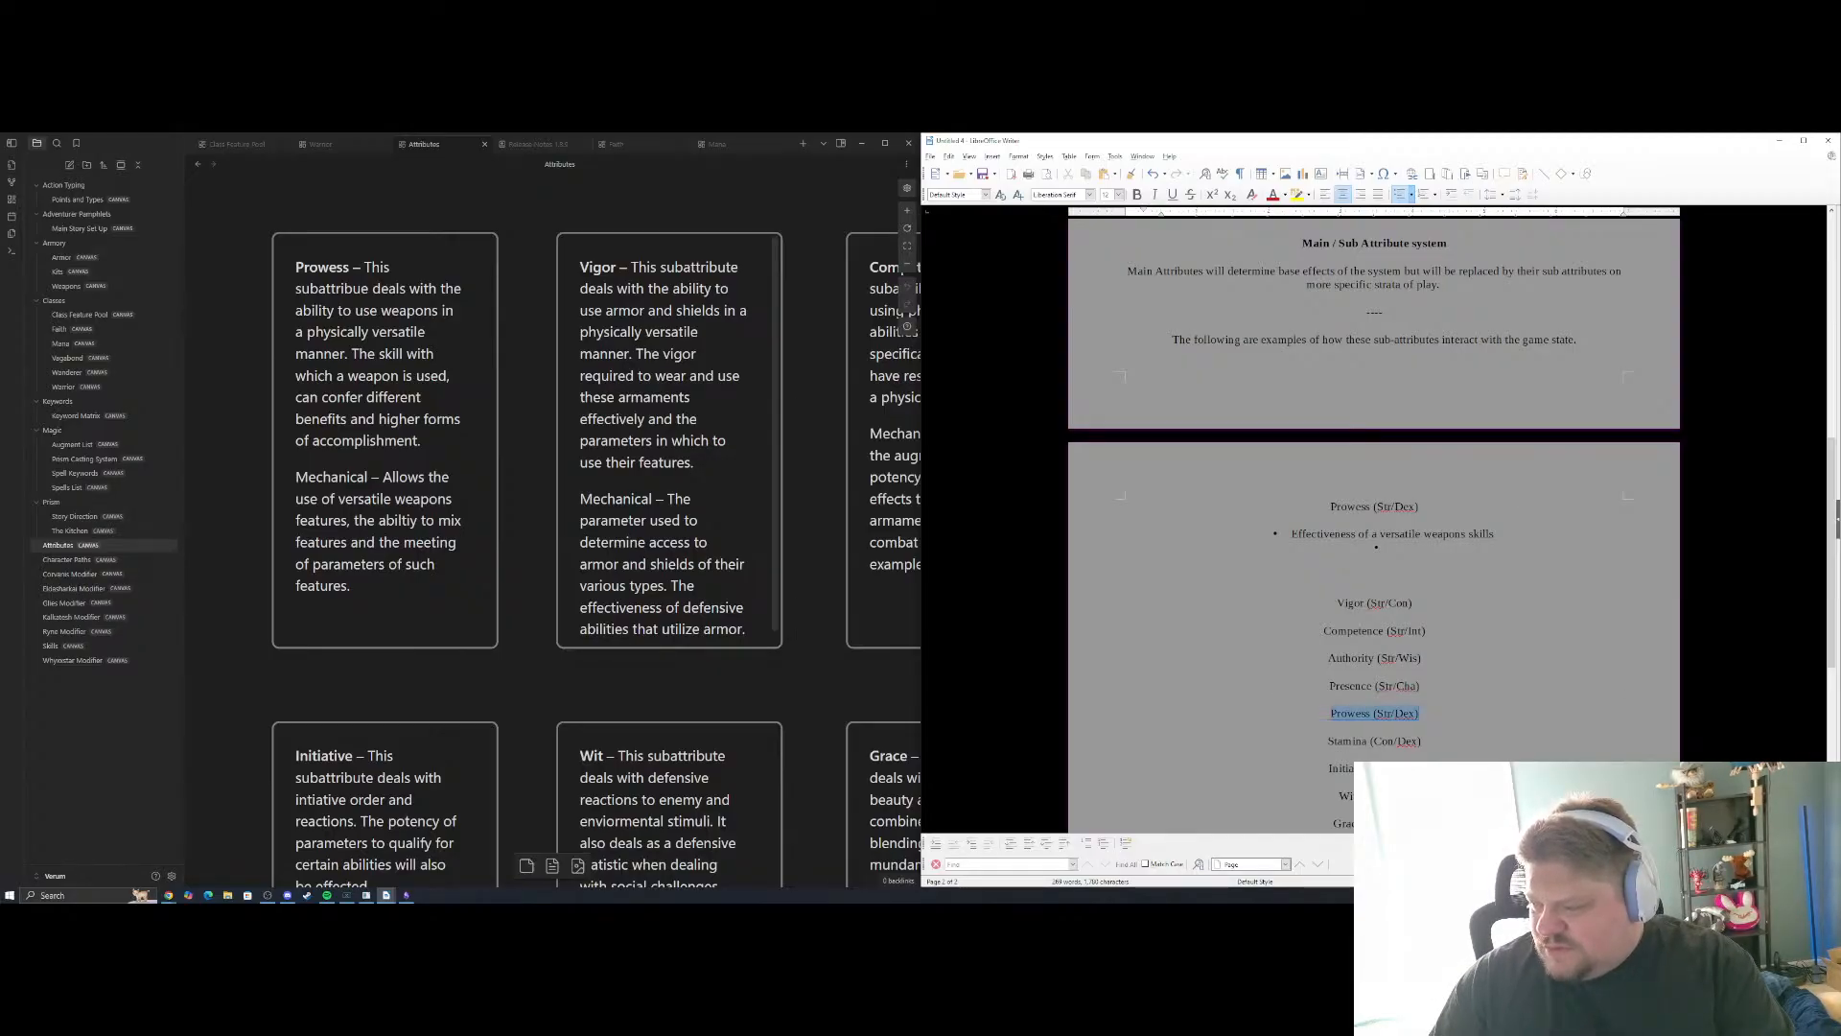
key("BackSpace")
key("BackSpace")
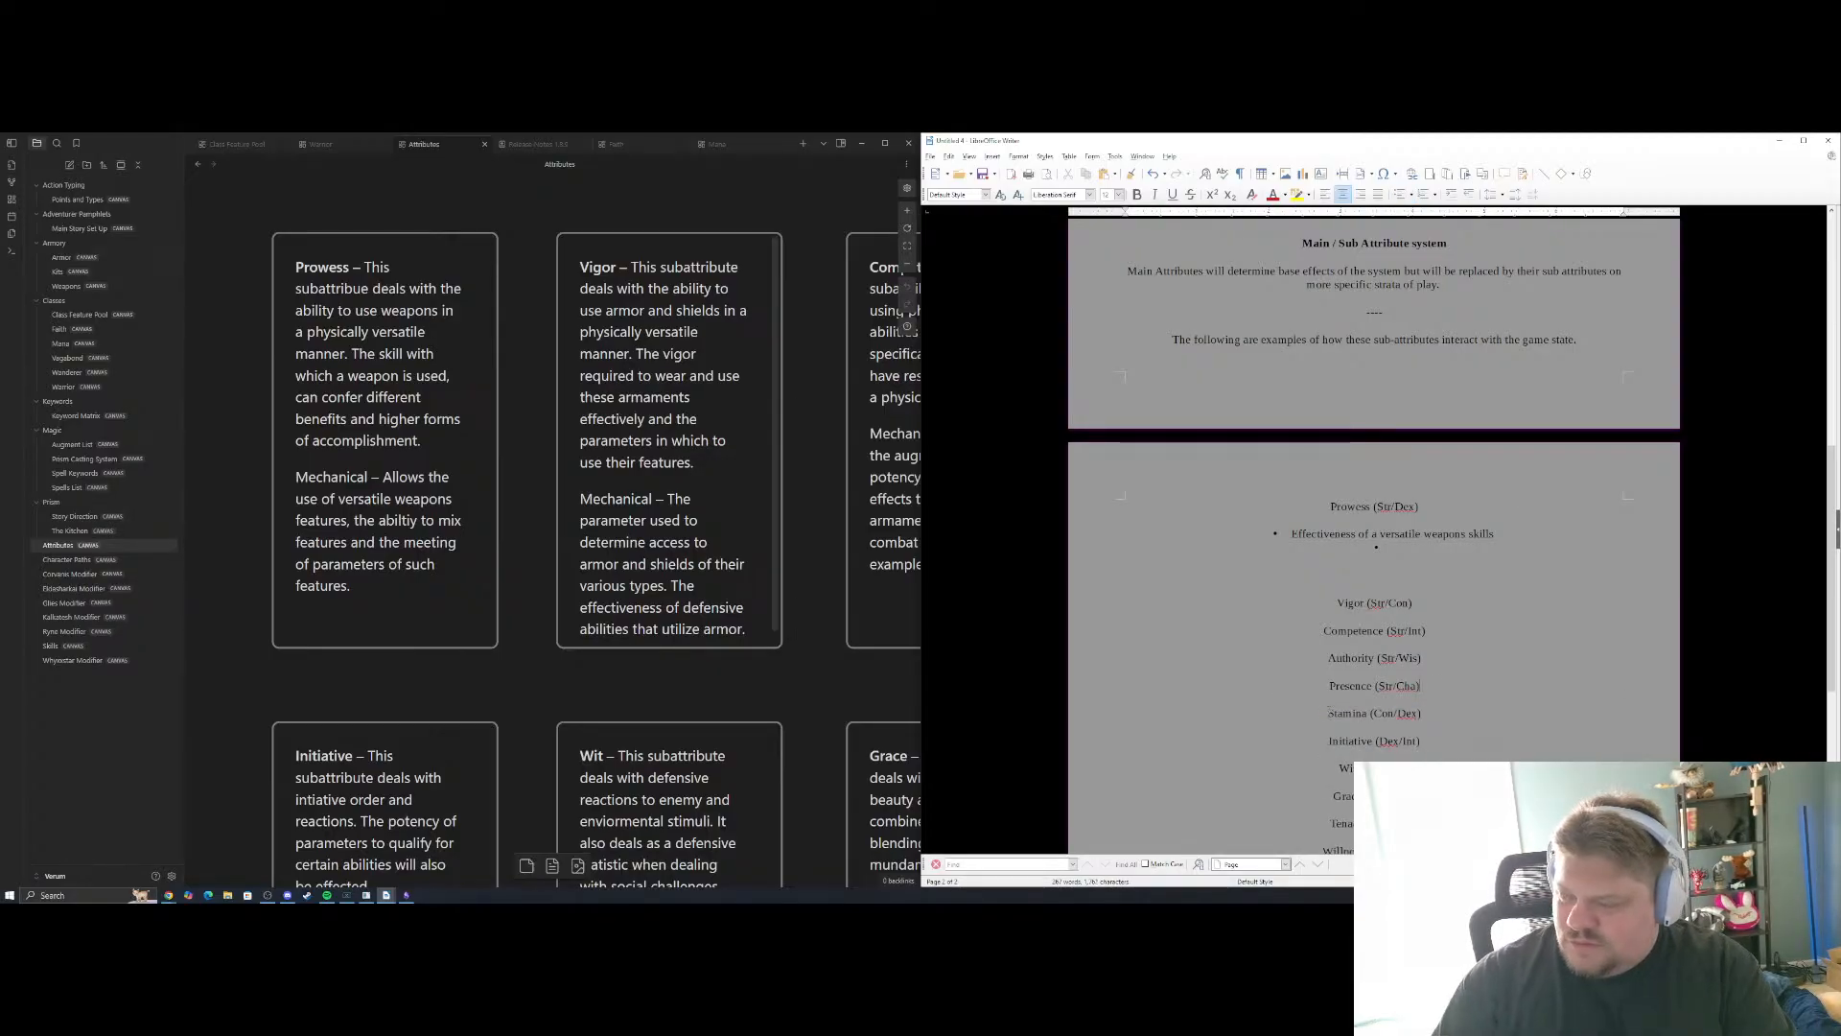
Review the sub-attribute list from Prowess to Sovereignty, the Examples of Actions section above it and the cards on the Attributes canvas
scroll(1374, 537, "down", 3)
scroll(1373, 537, "up", 6)
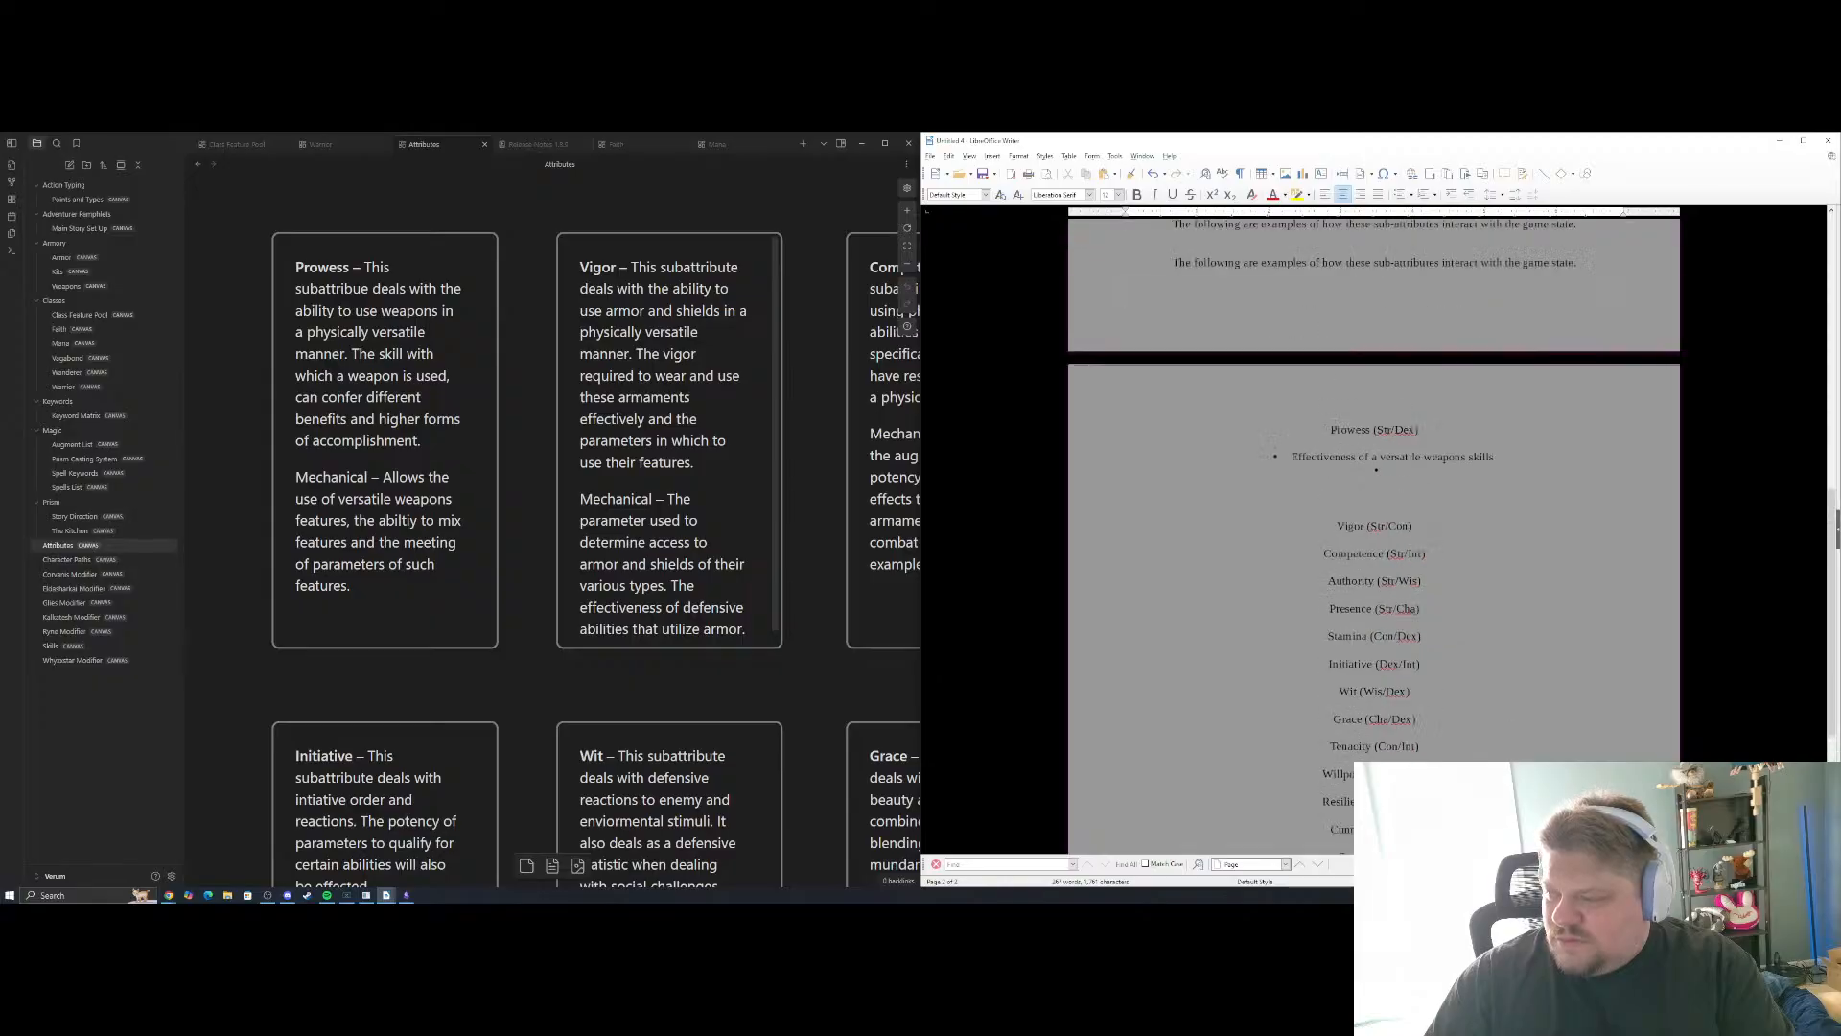
scroll(1494, 580, "up", 3)
scroll(1495, 581, "down", 4)
scroll(1494, 581, "up", 5)
scroll(1494, 580, "down", 4)
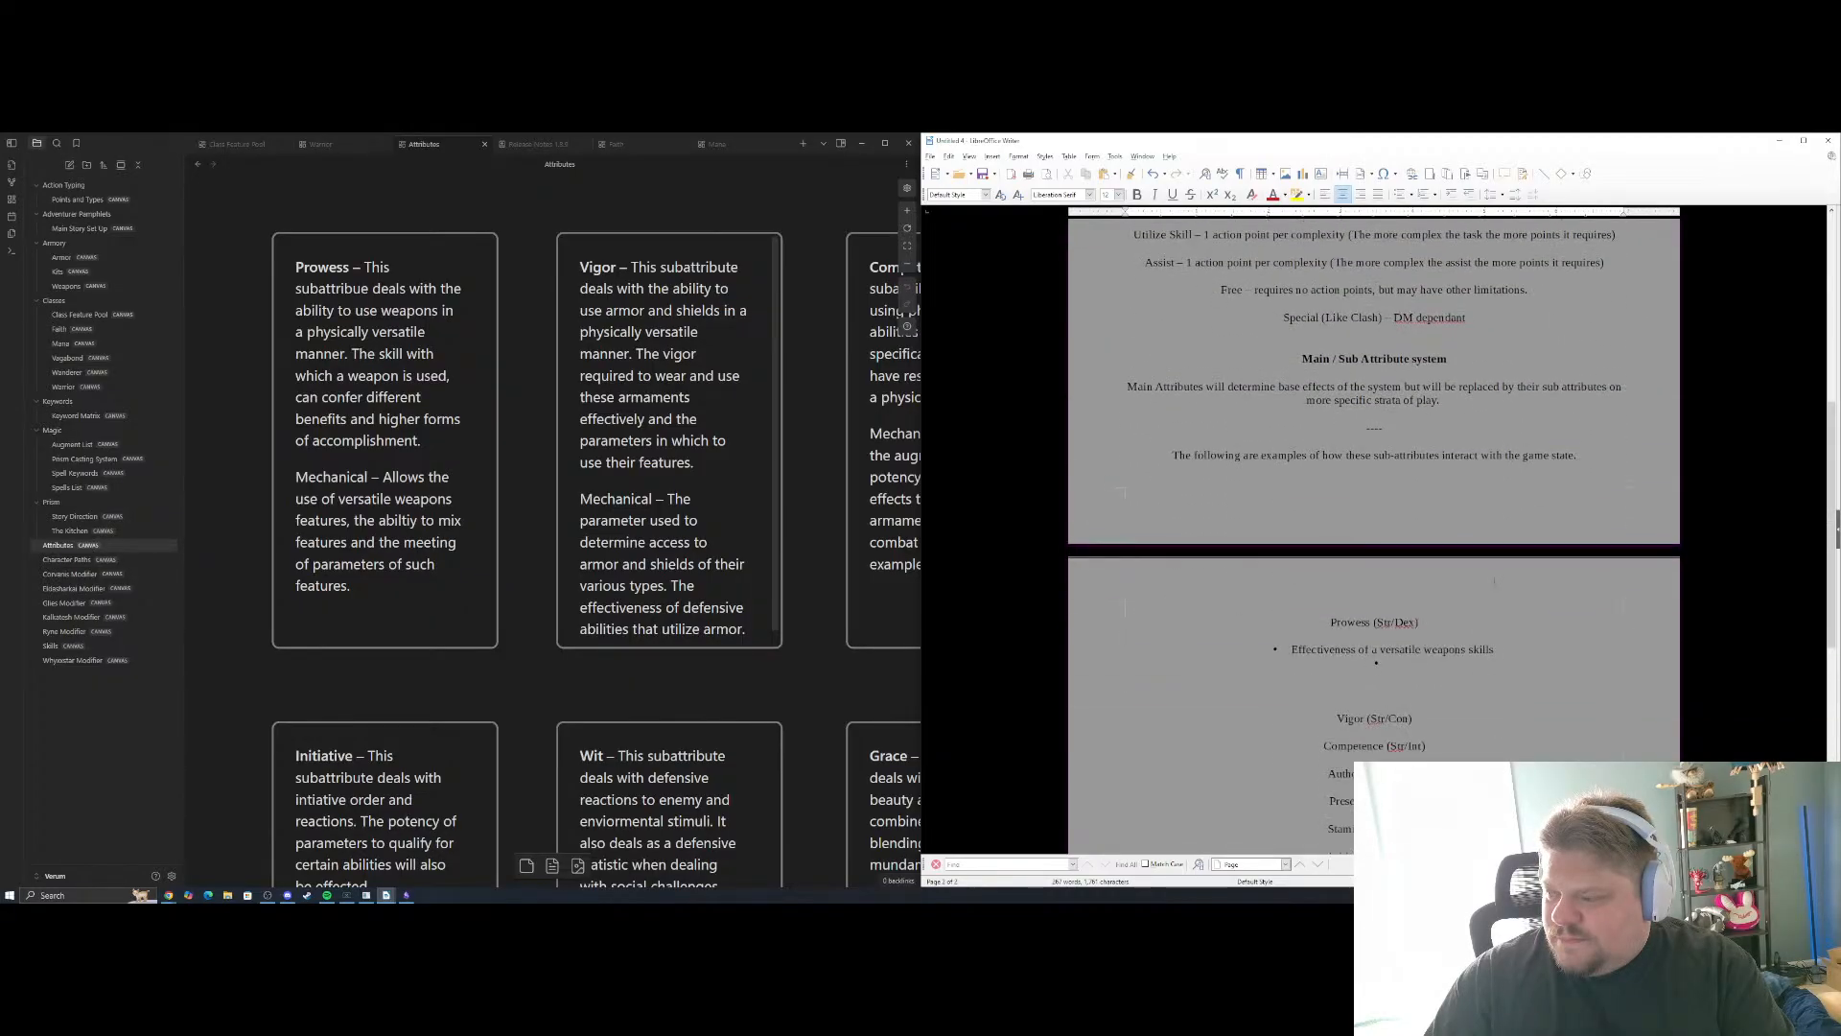
scroll(1455, 554, "down", 4)
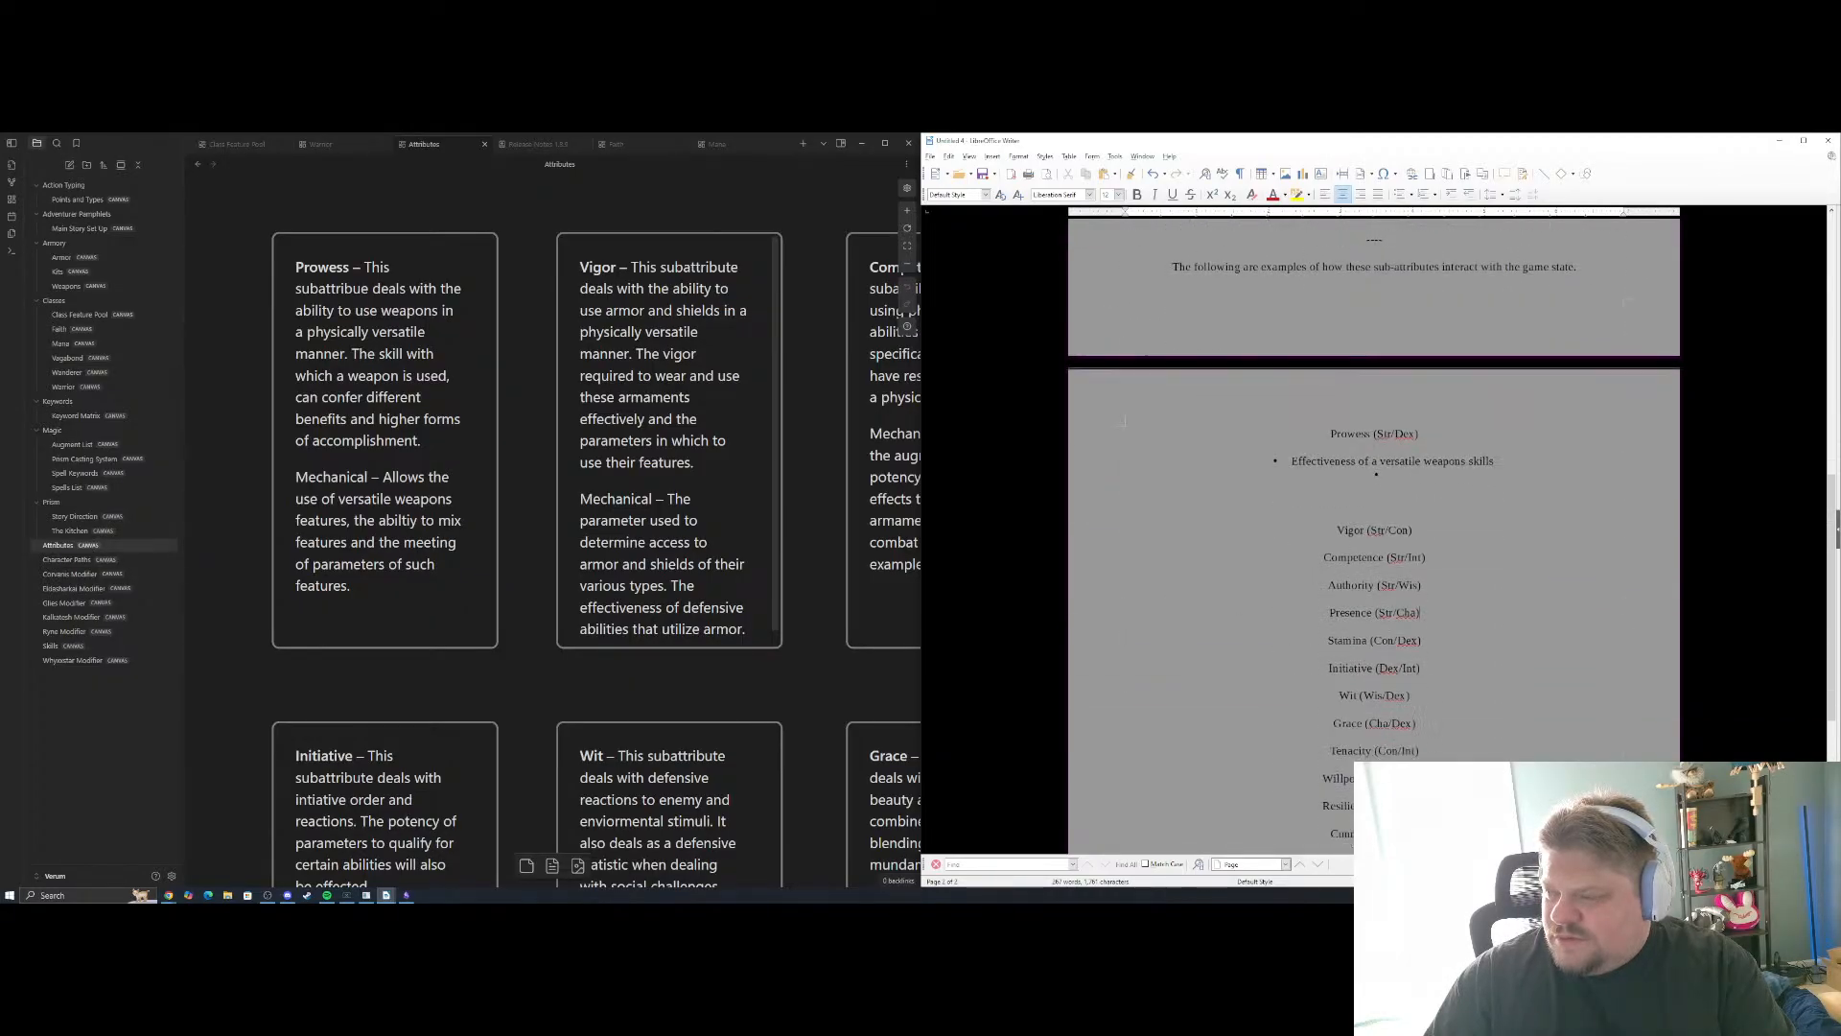
scroll(1374, 537, "down", 1)
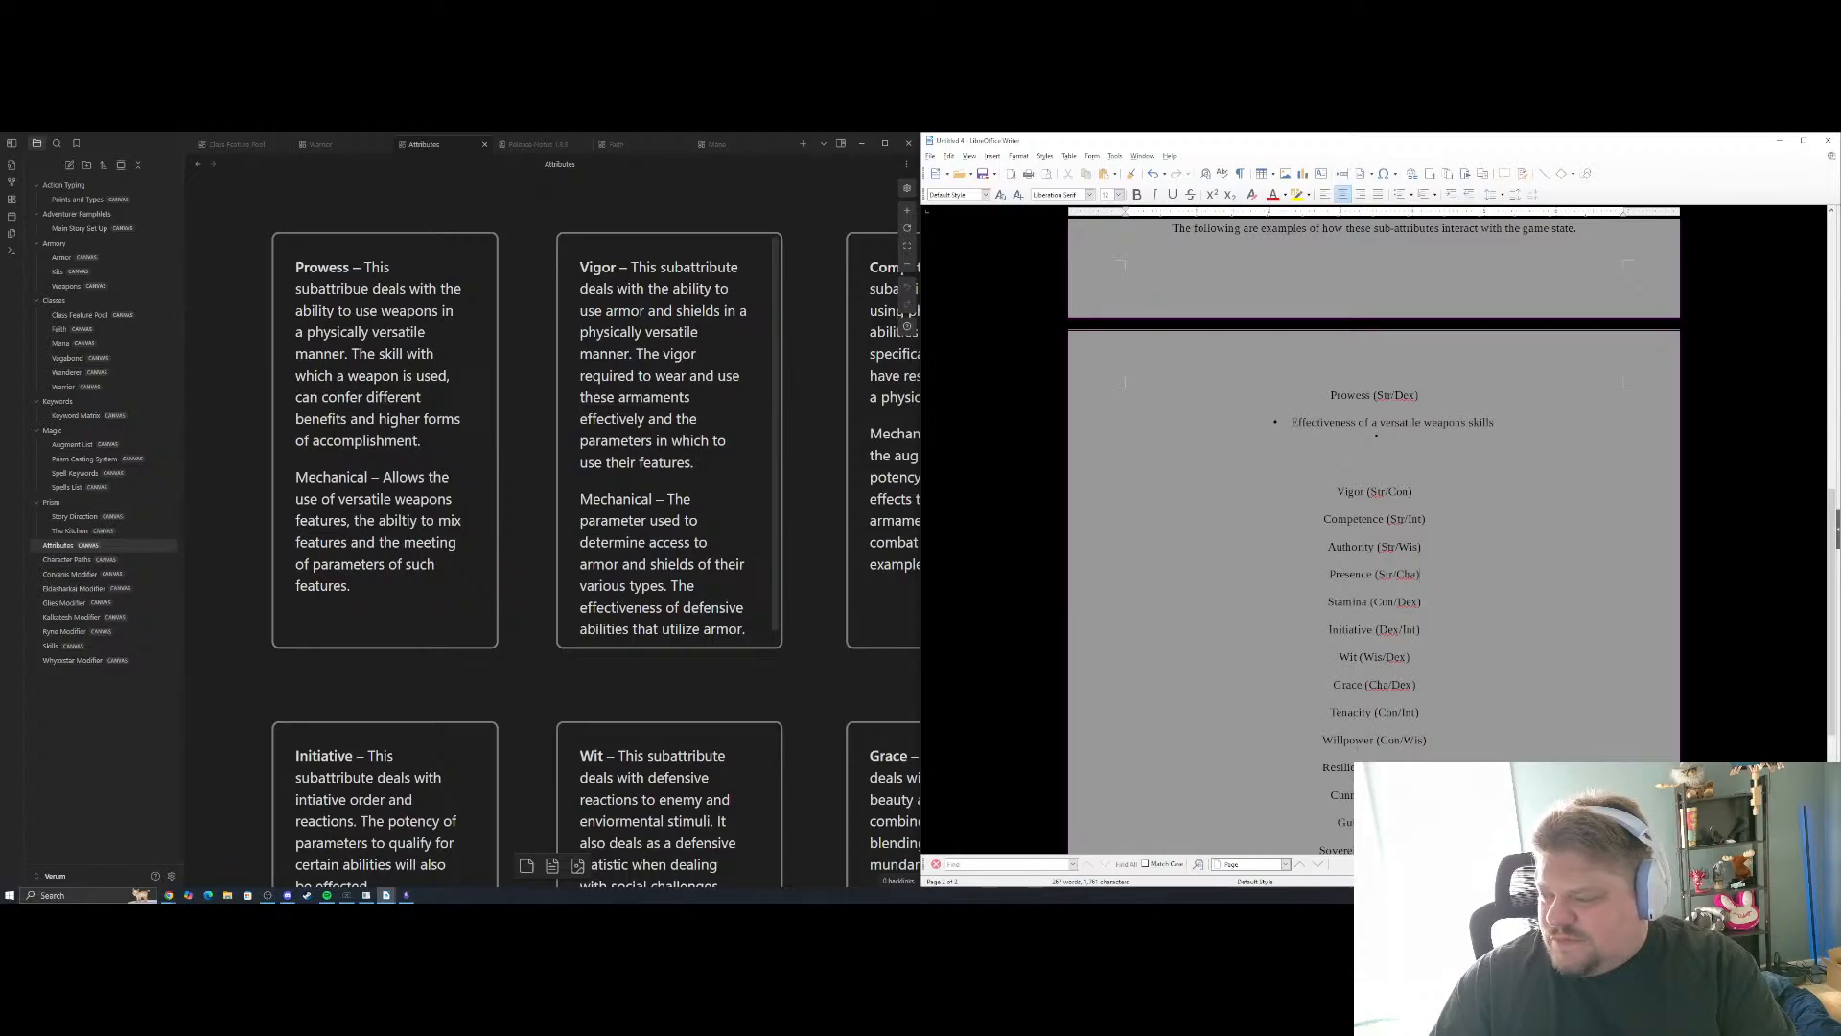
scroll(1352, 712, "down", 3)
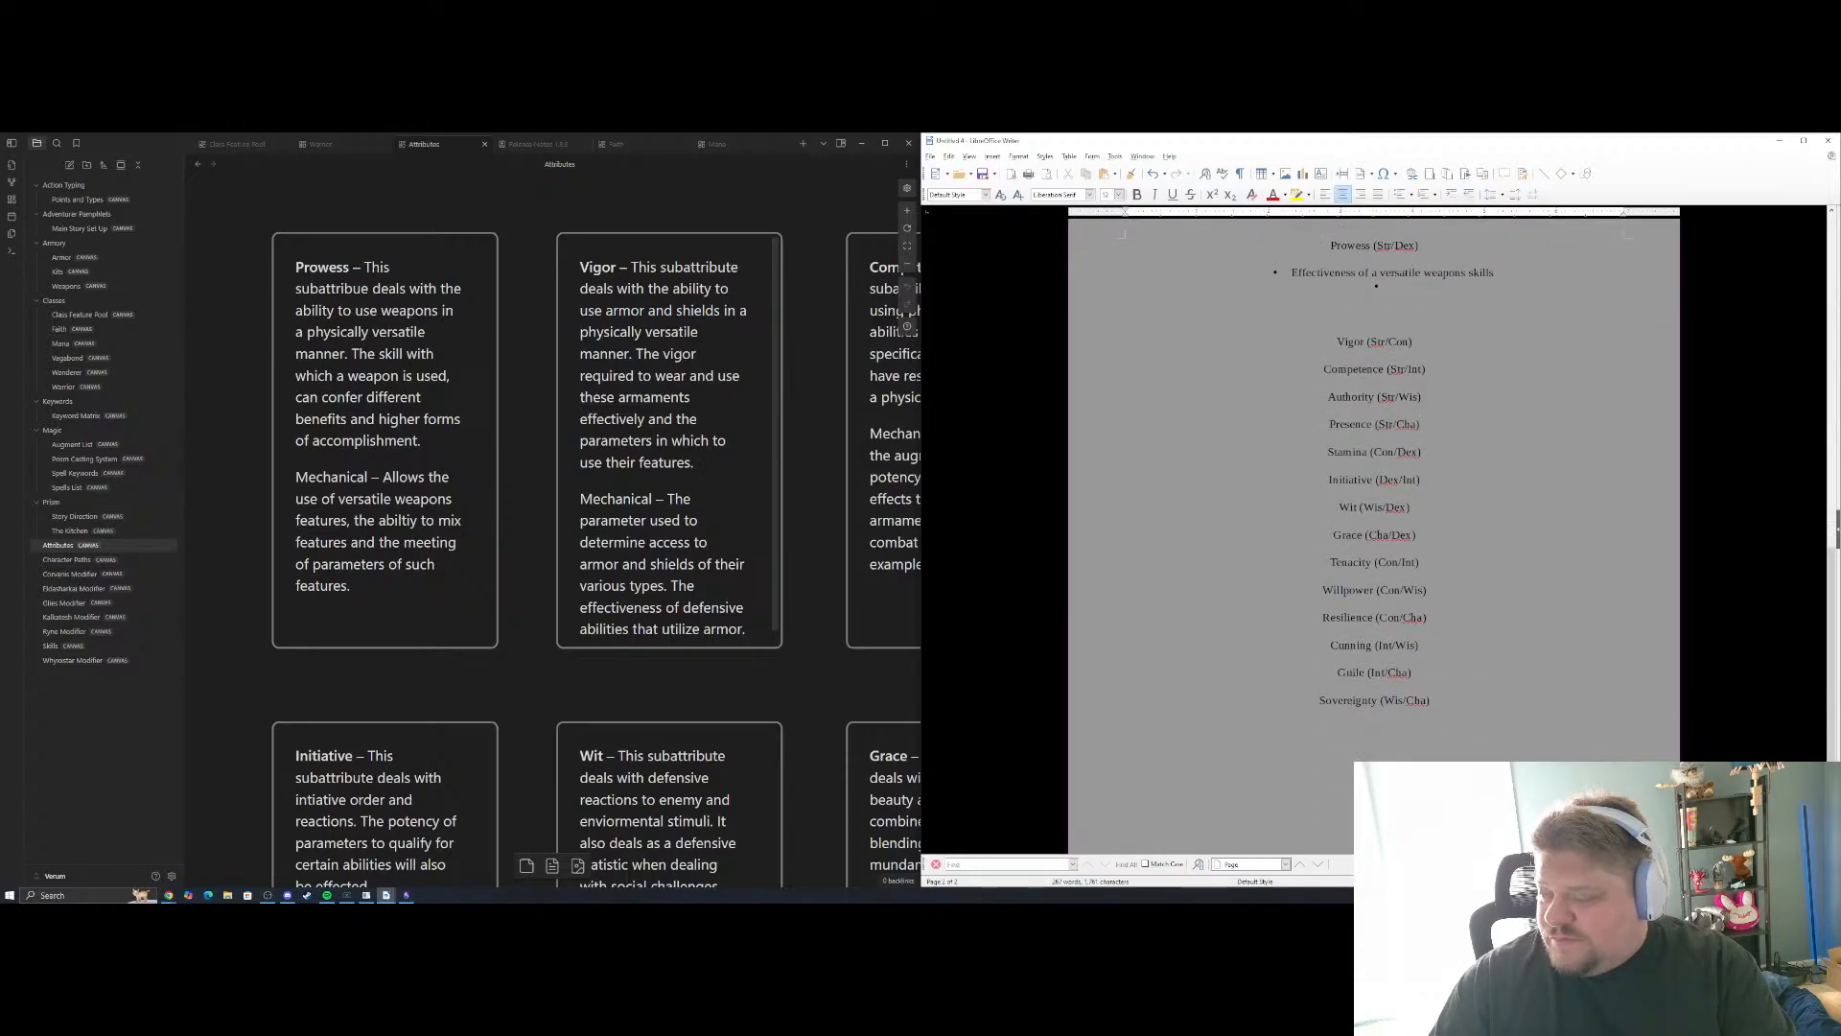
scroll(1509, 621, "up", 13)
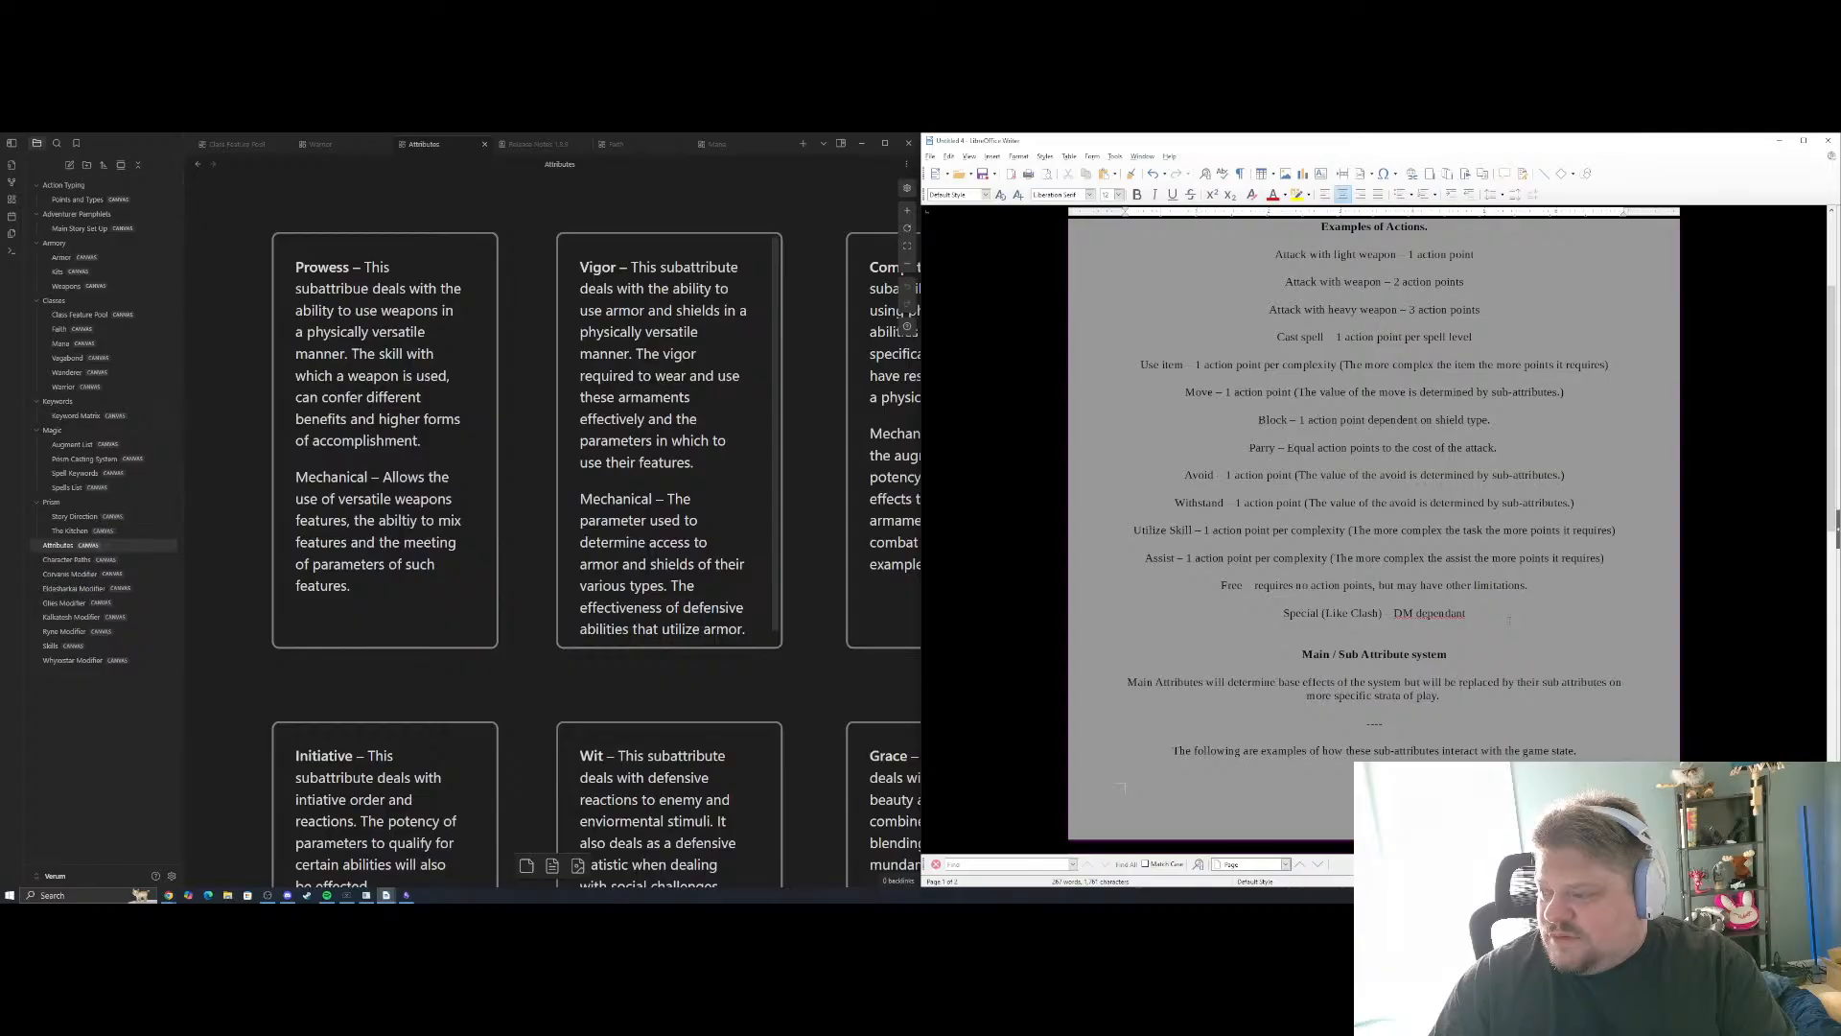
scroll(1508, 622, "down", 13)
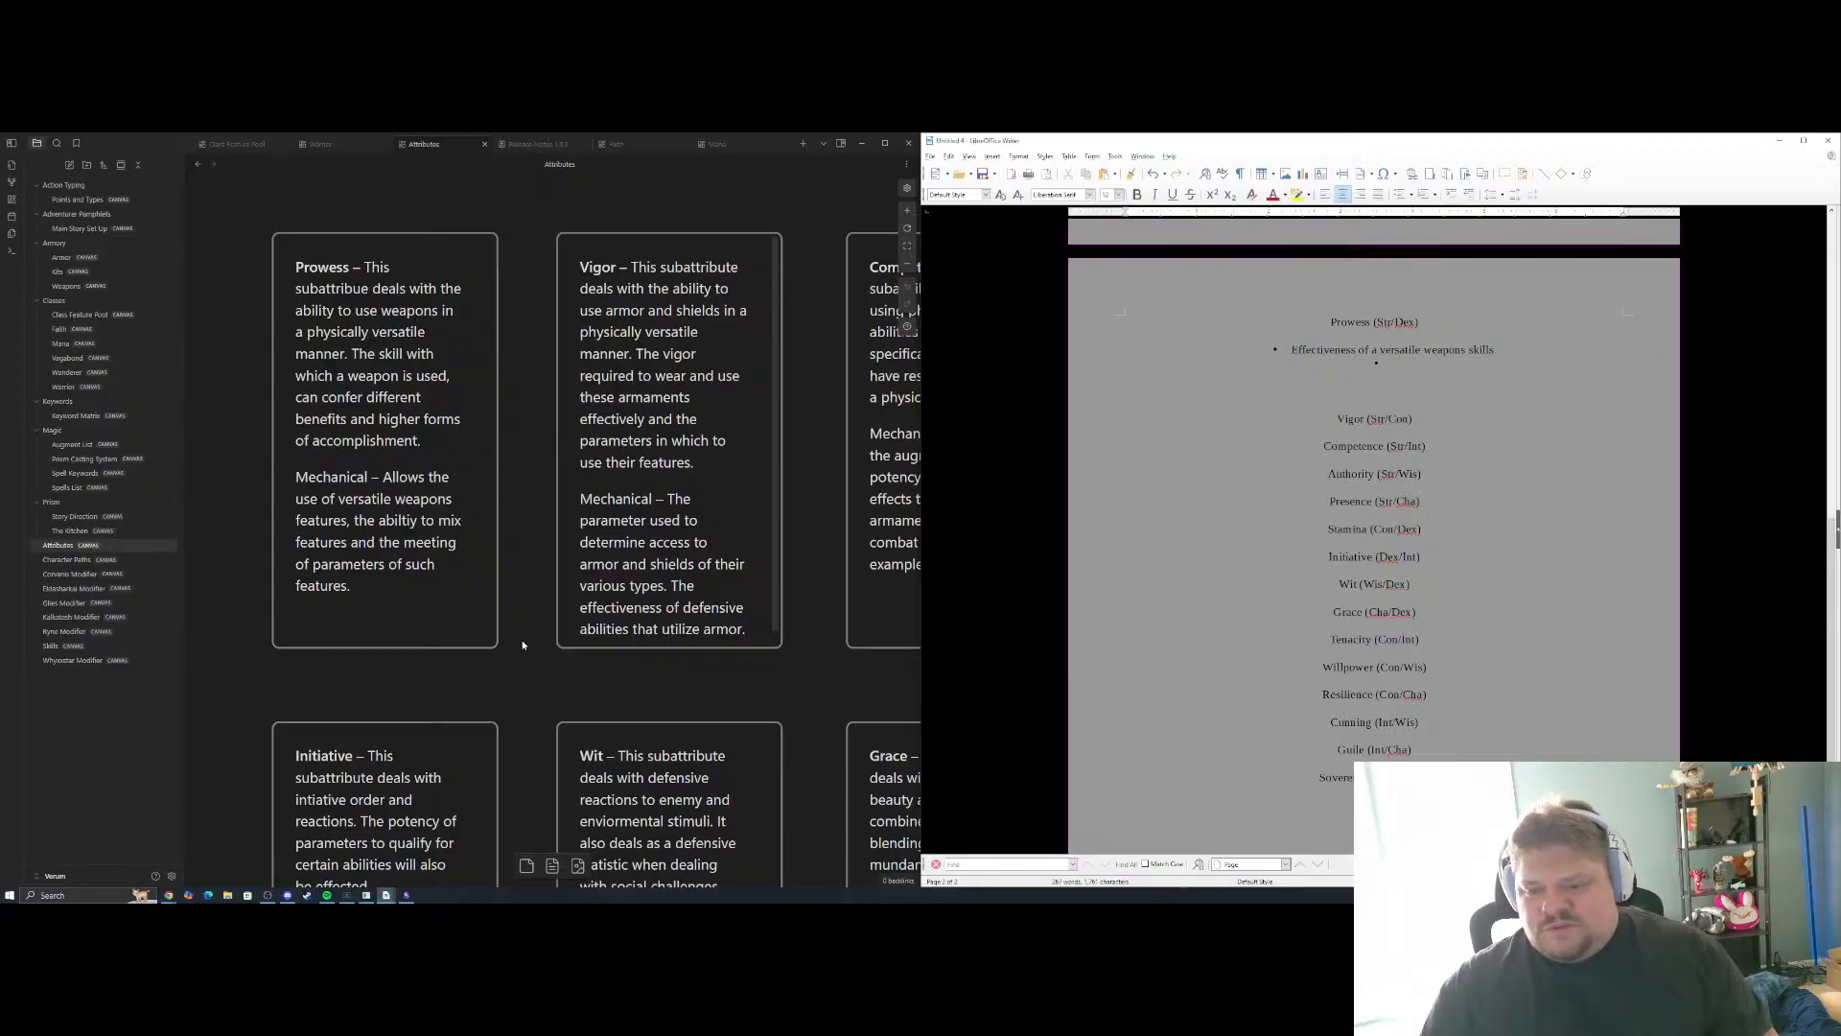
scroll(523, 645, "down", 5)
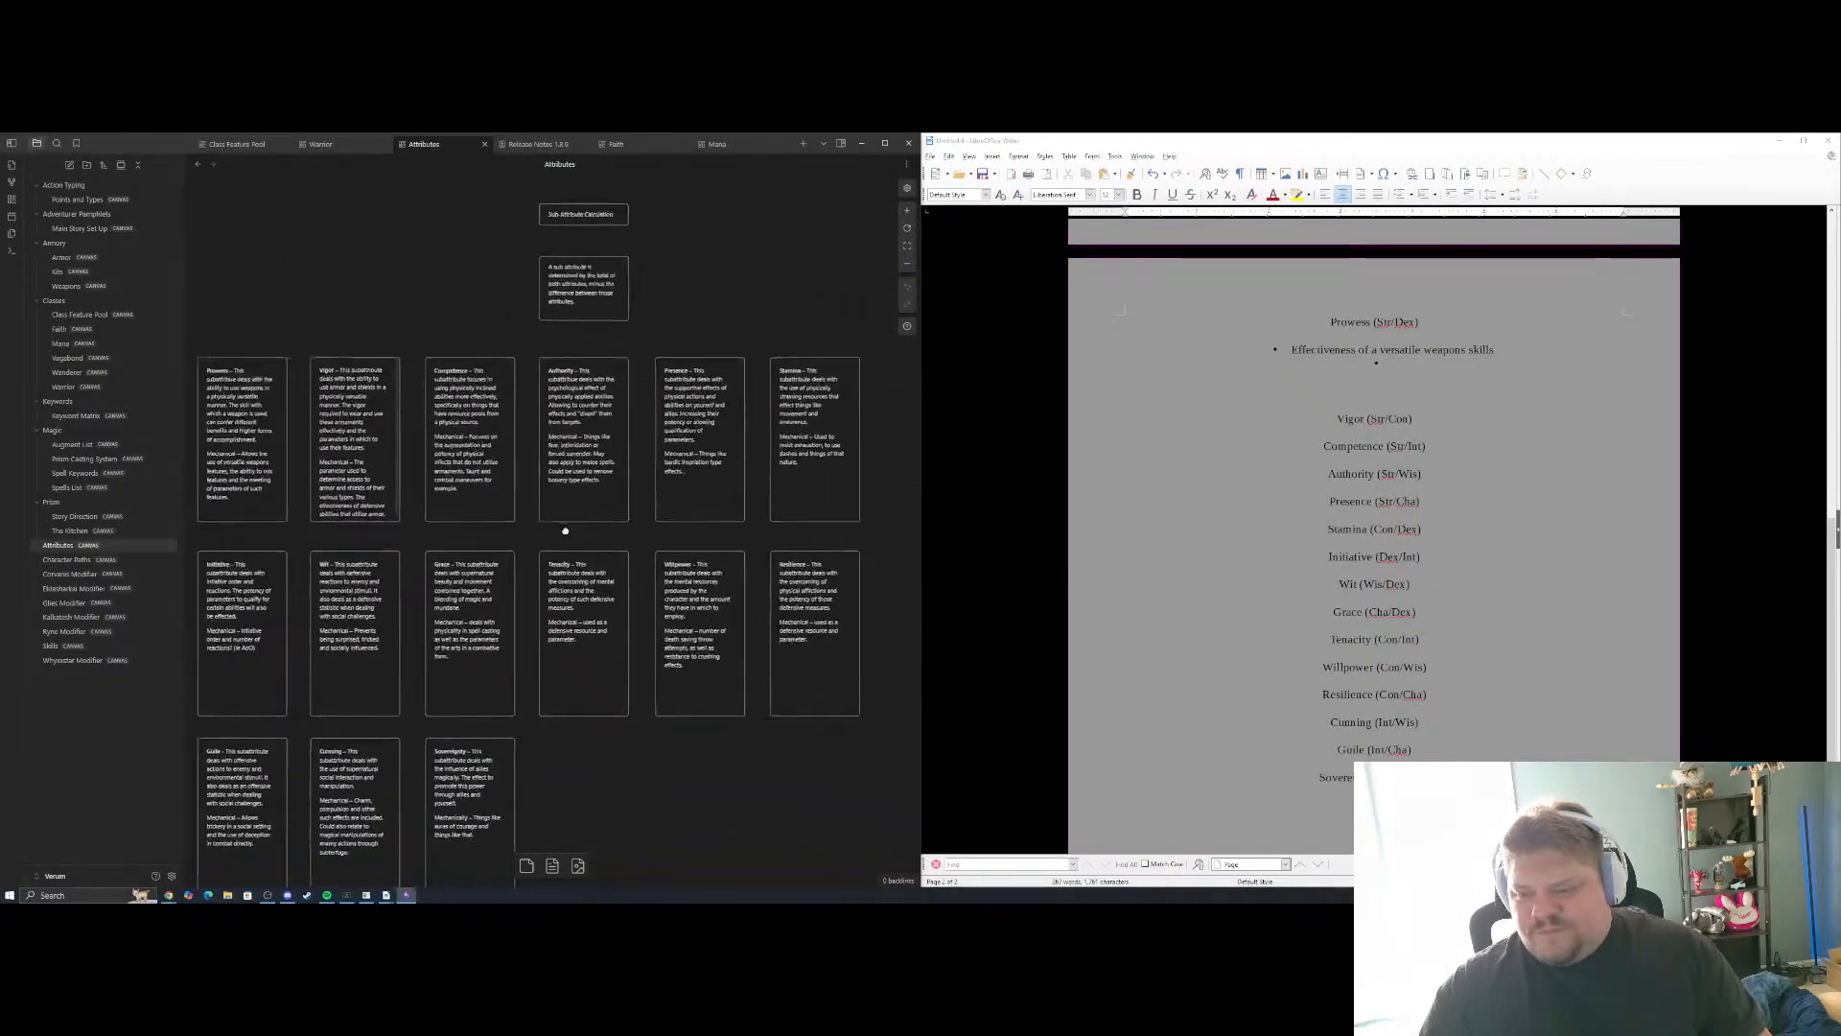
Examine the sub-attribute matrix, the Sub Attribute Calculation note and the description cards on the Attributes canvas
left_click_drag(564, 531, 617, 483)
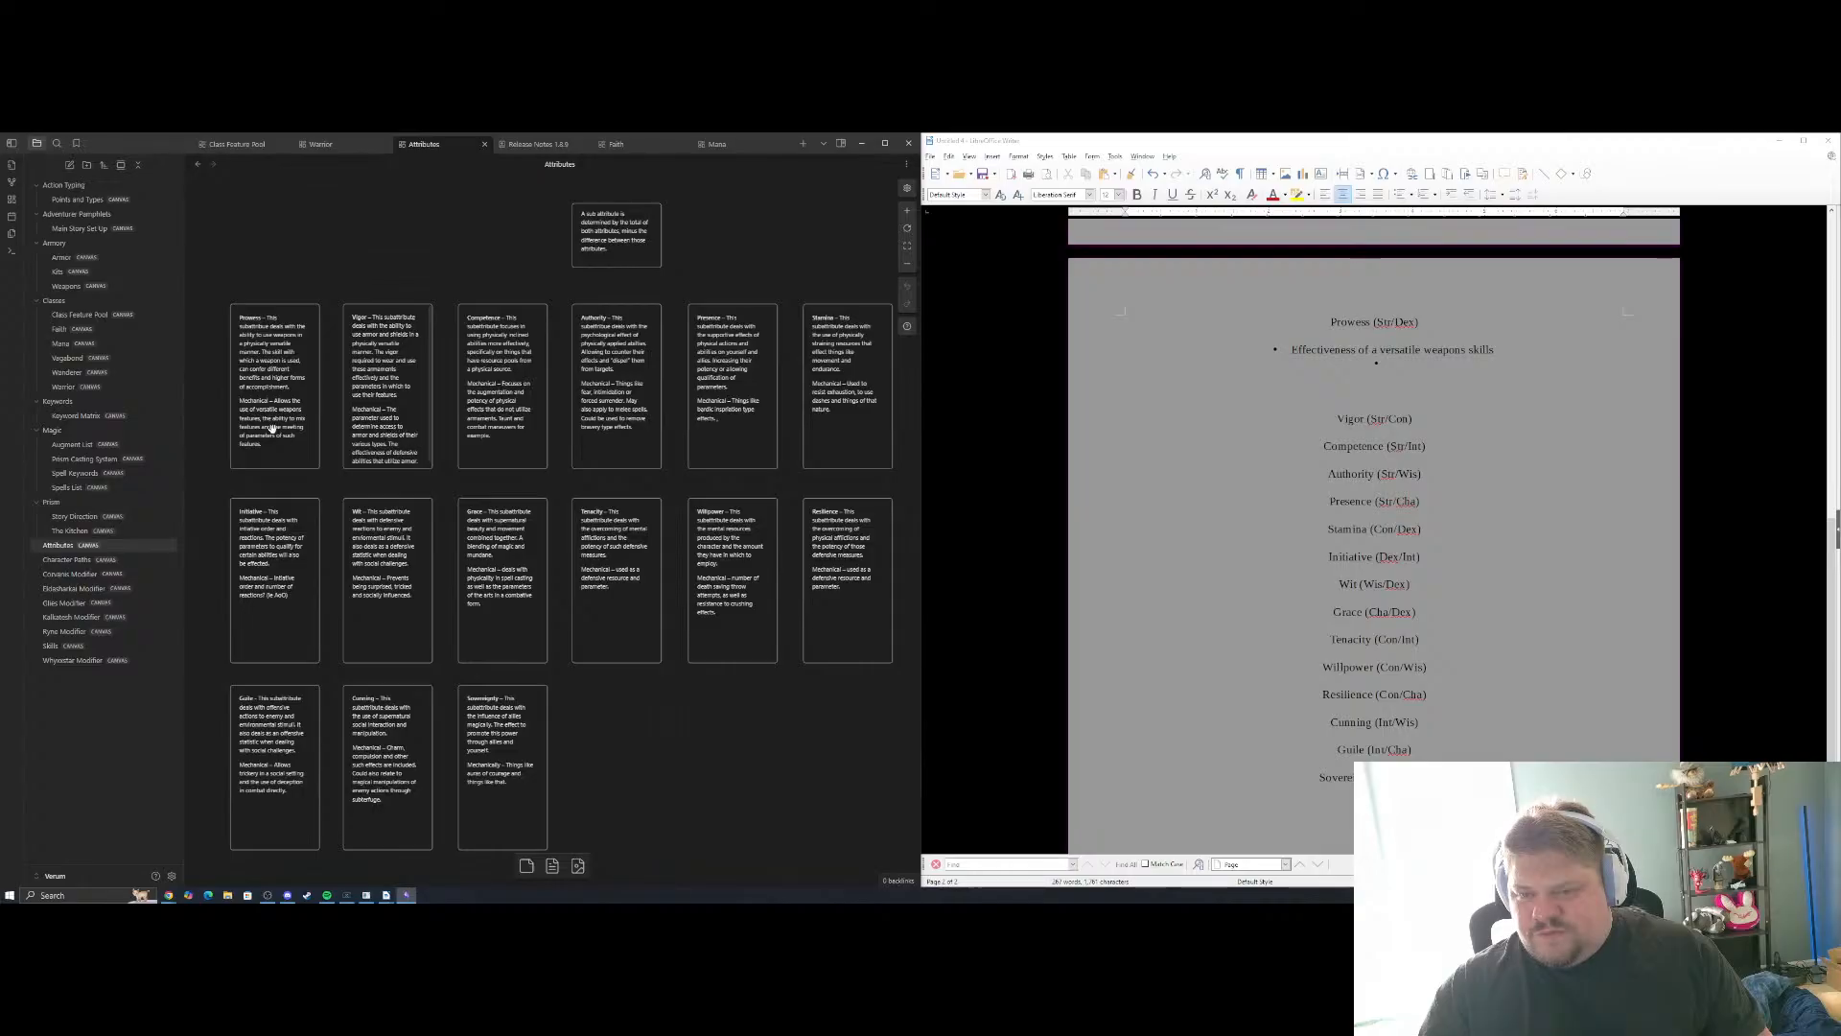
left_click_drag(781, 226, 774, 687)
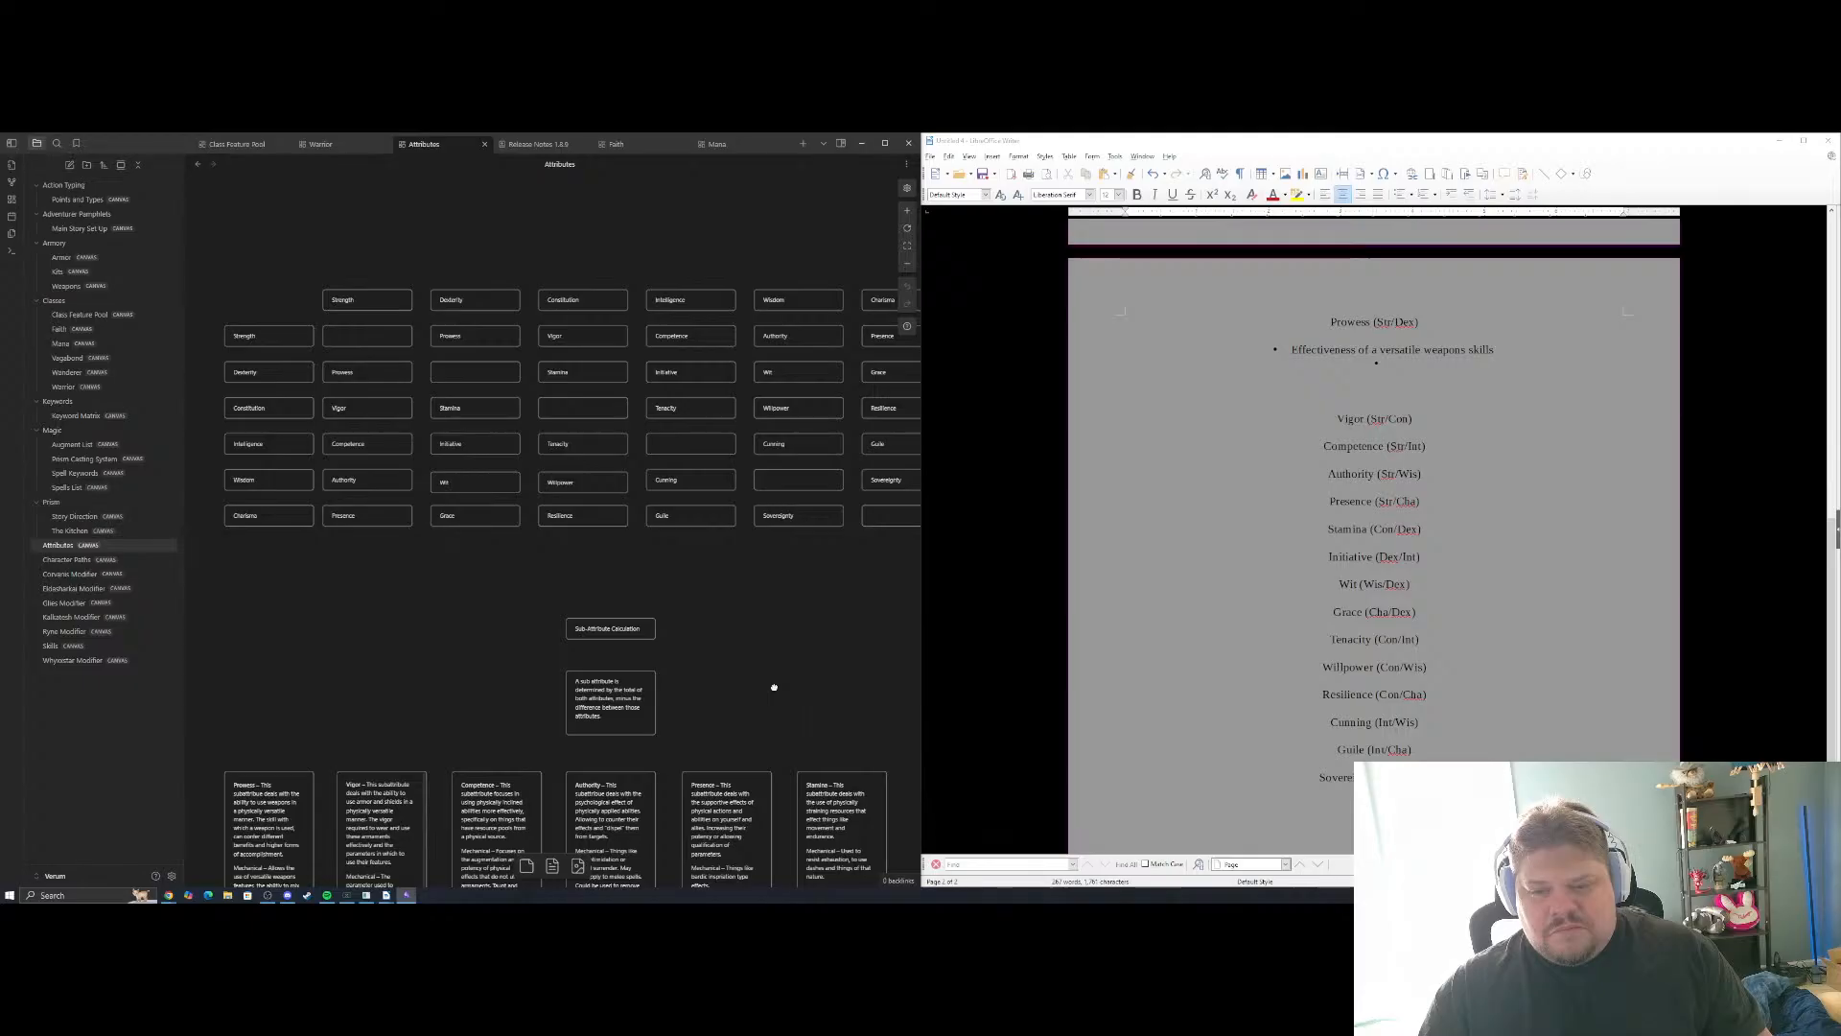
left_click_drag(774, 687, 779, 358)
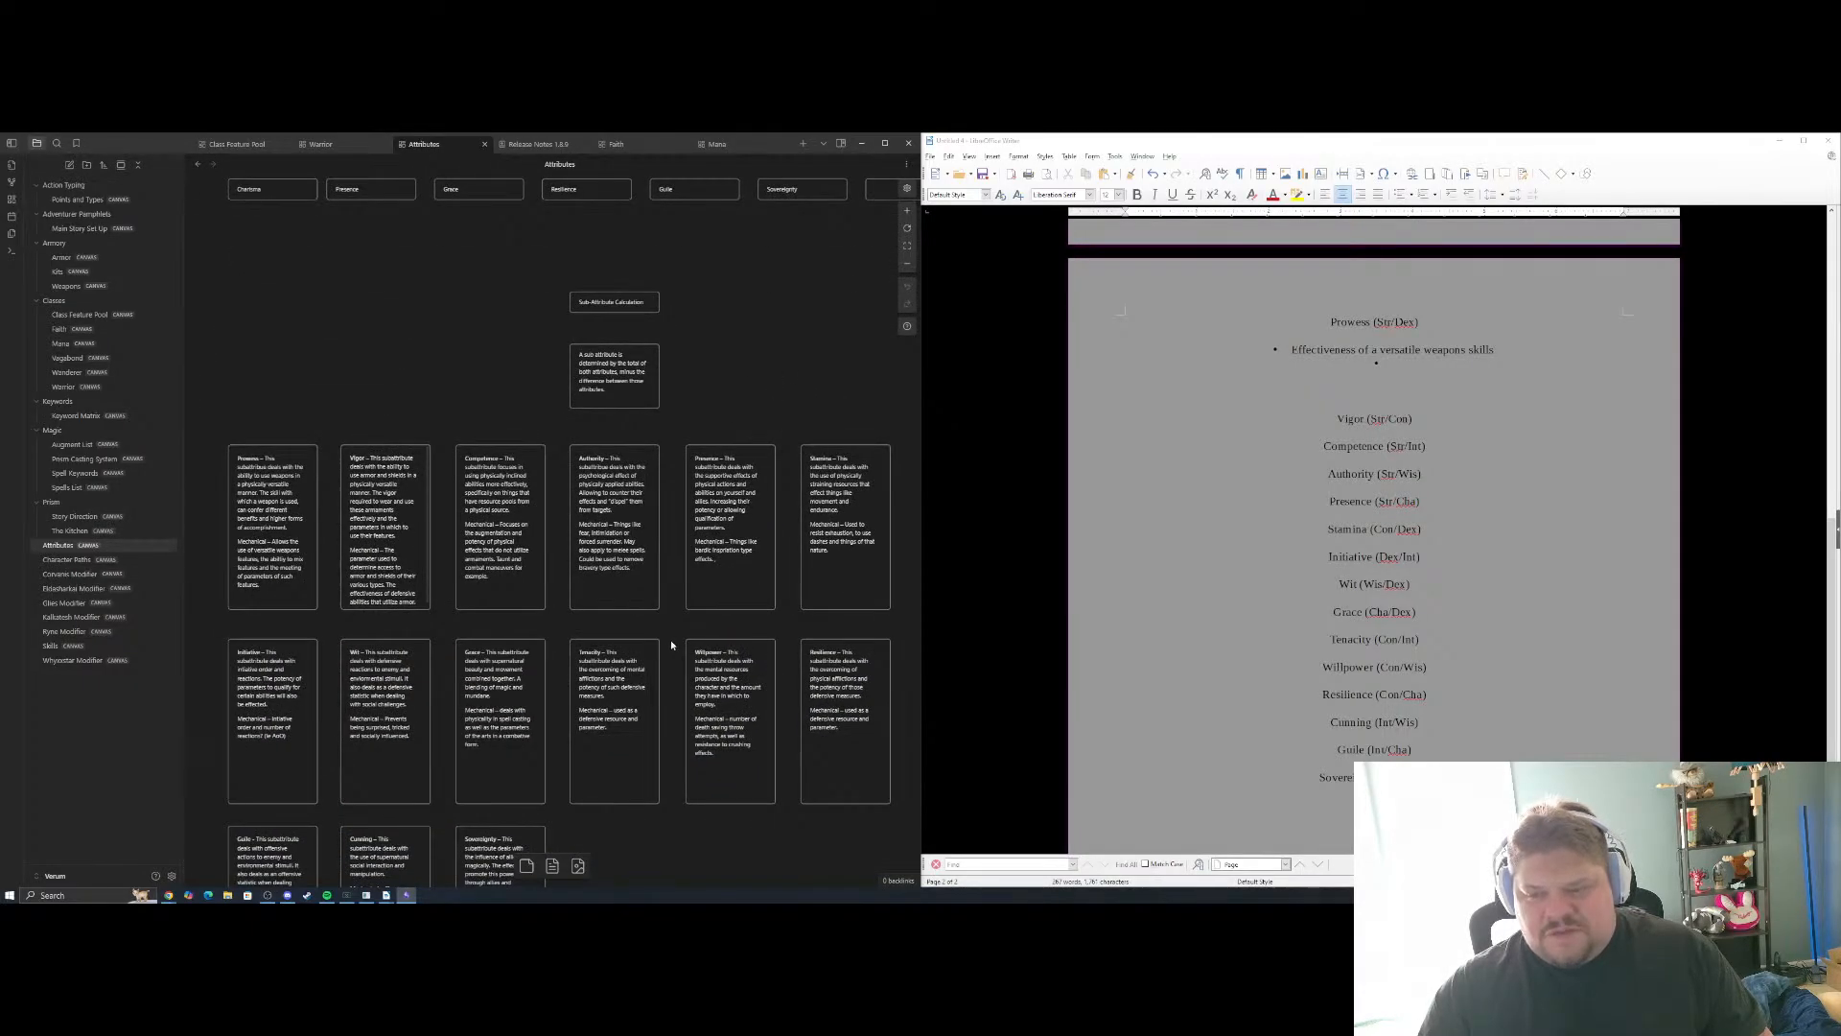
left_click_drag(671, 643, 700, 450)
left_click_drag(695, 678, 645, 694)
left_click_drag(673, 222, 520, 693)
left_click_drag(605, 575, 761, 649)
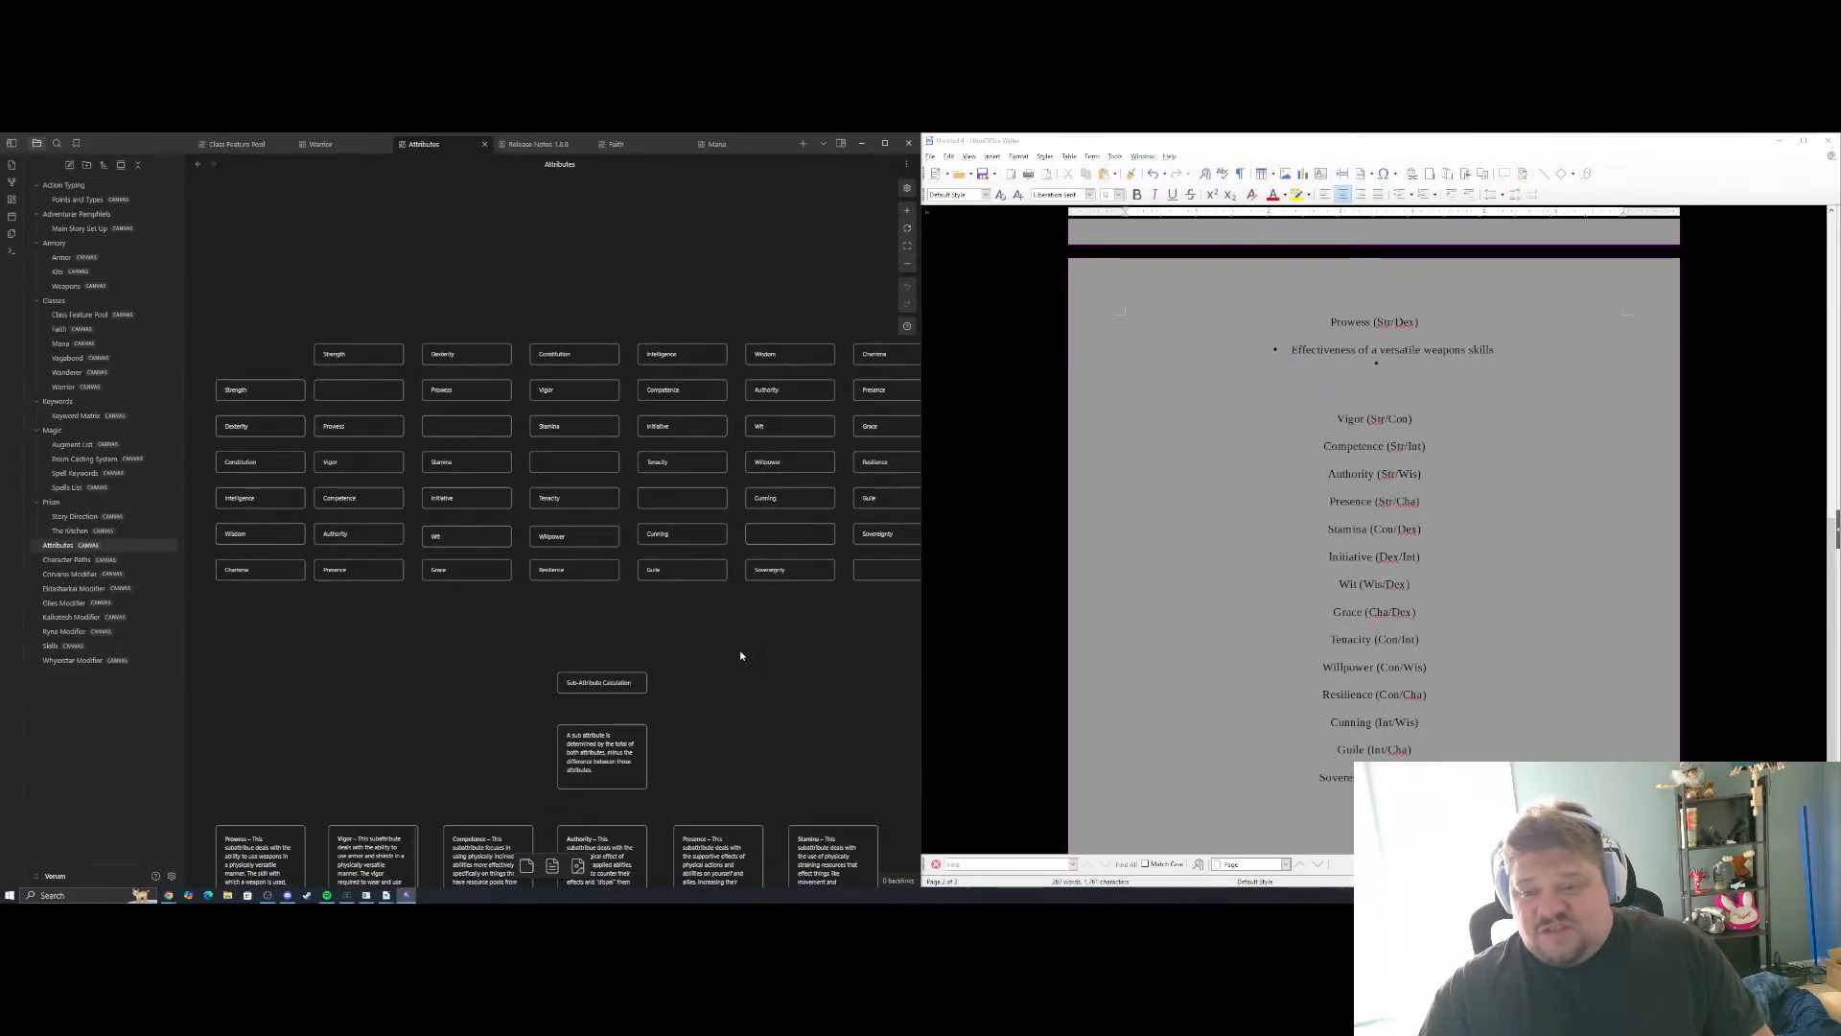
scroll(746, 653, "down", 6)
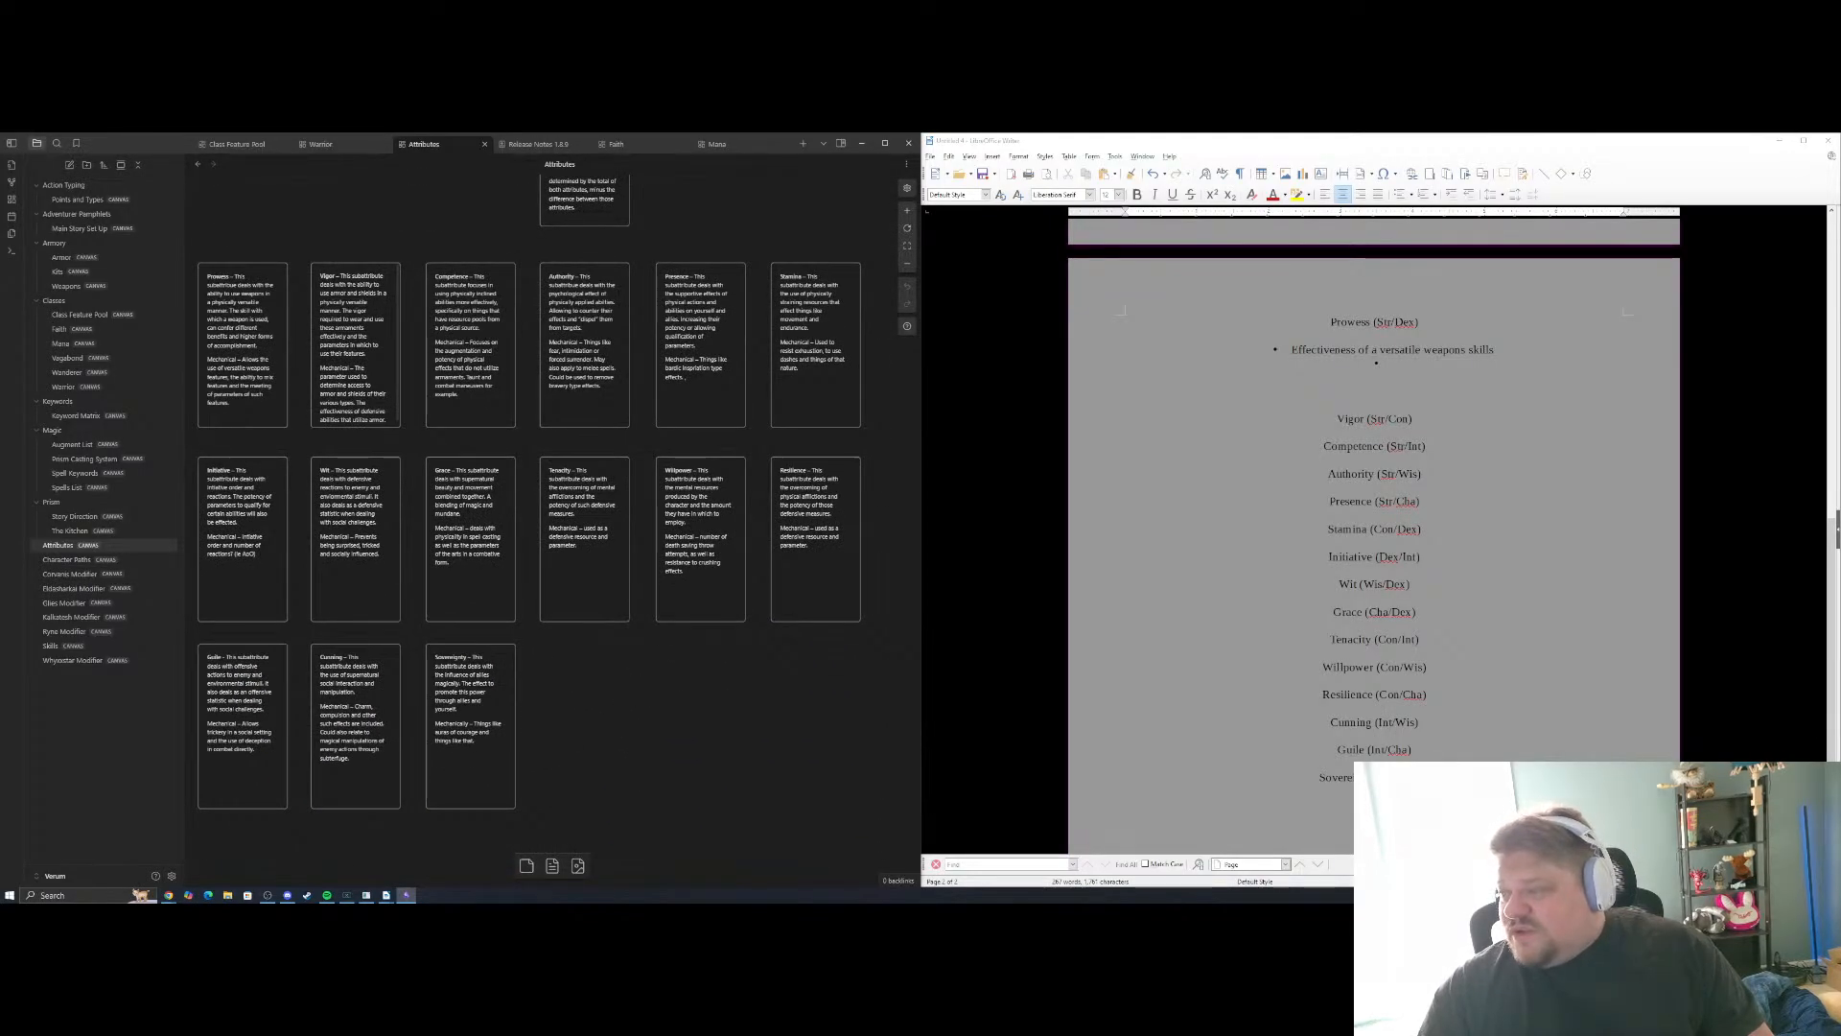
Compare the Prowess bullets in the document with the Prowess and Vigor descriptions on the Attributes canvas
left_click(1411, 350)
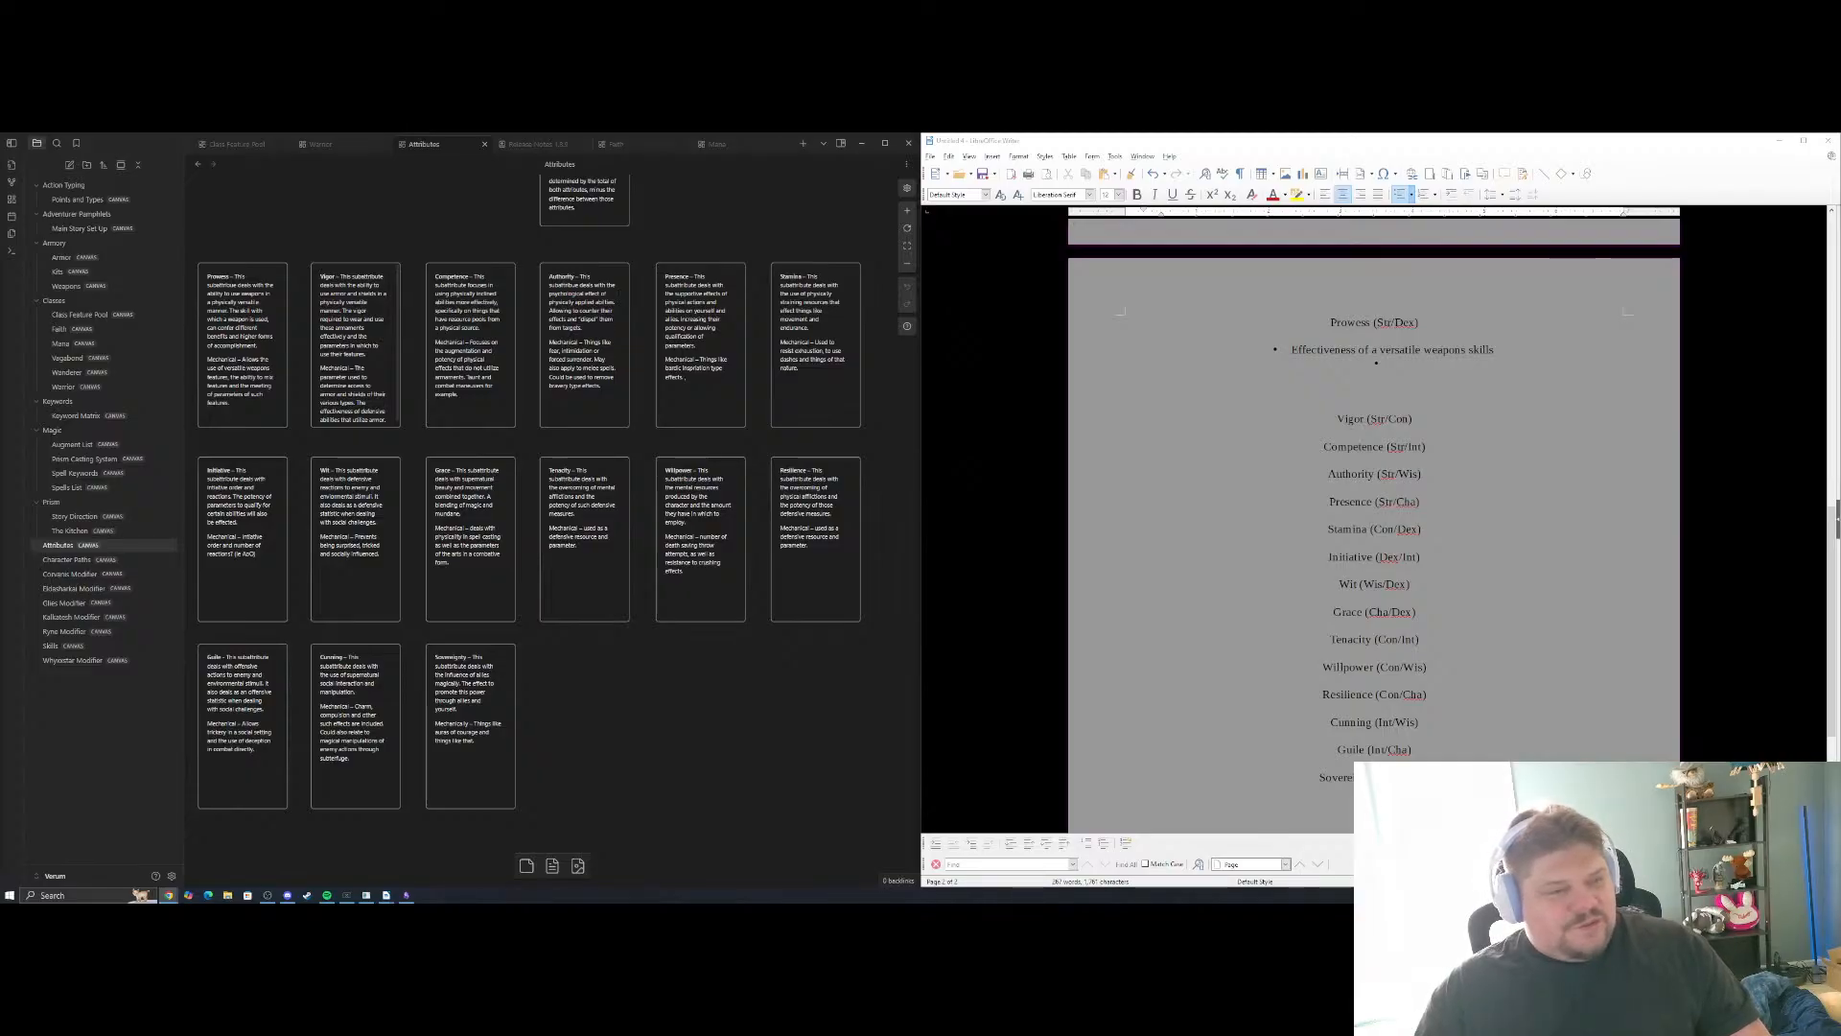
key("alt+Tab")
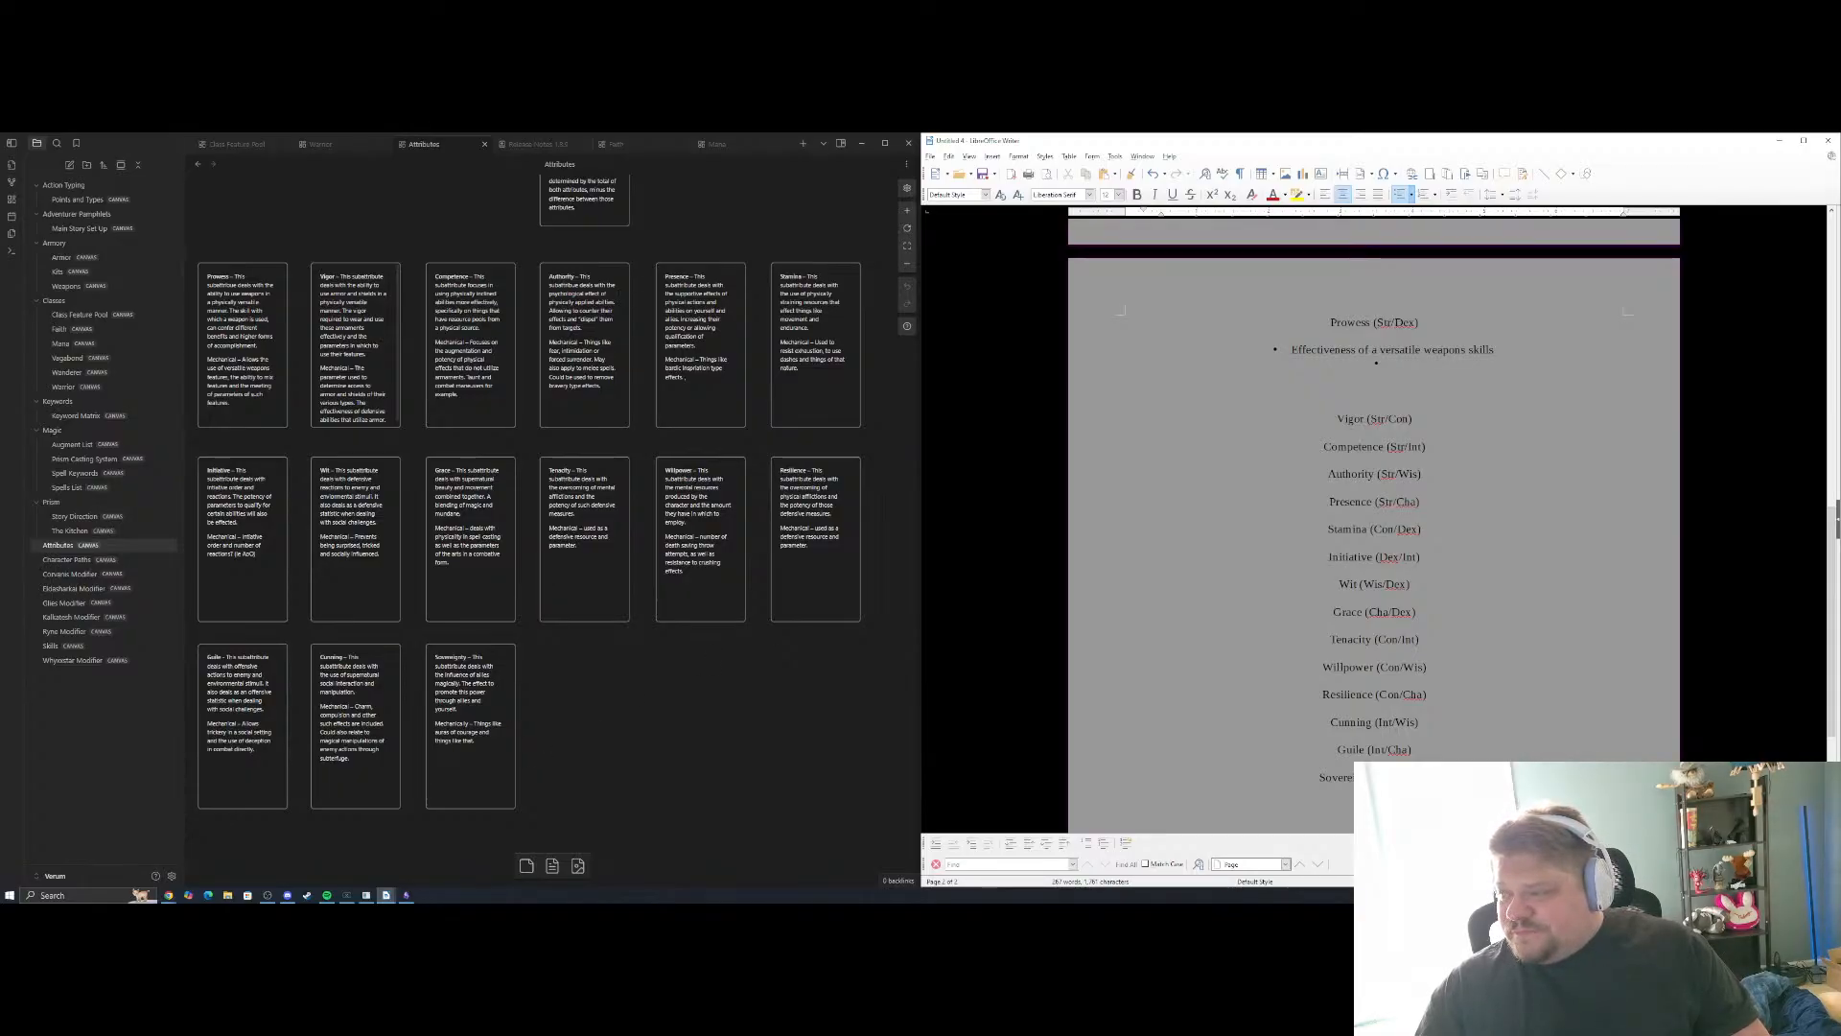
scroll(1374, 537, "up", 1)
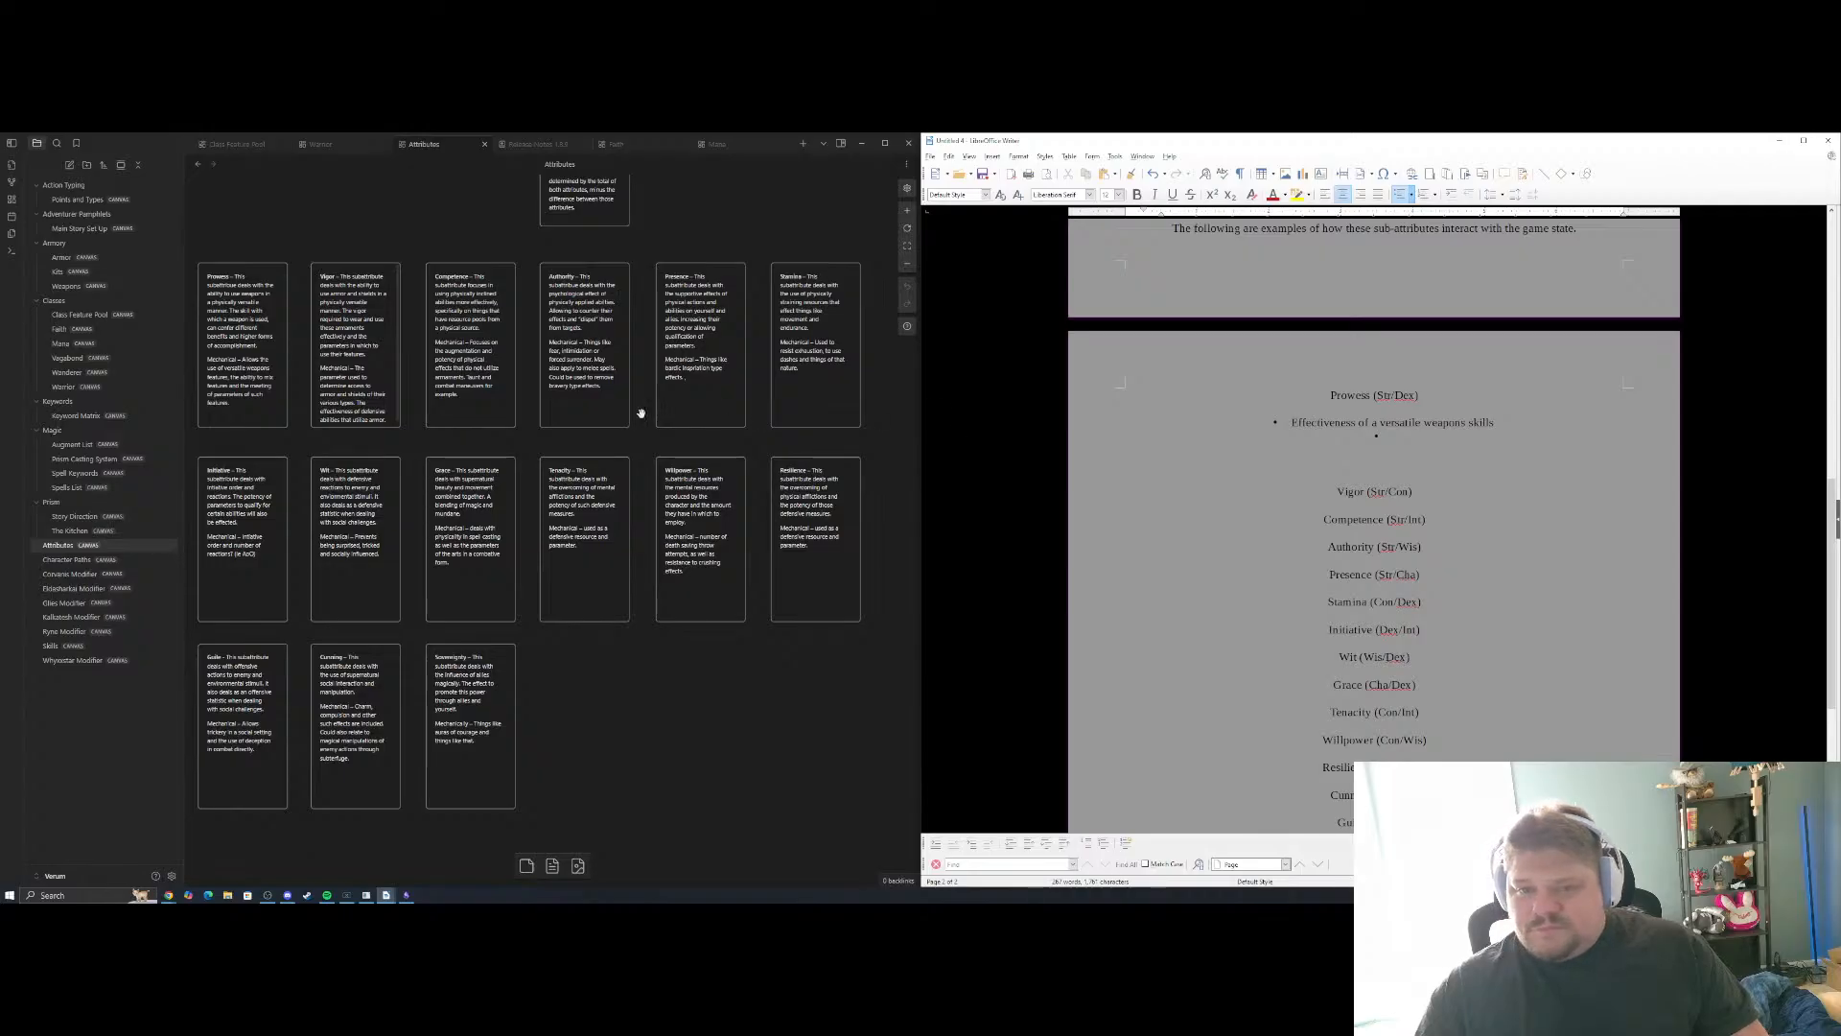
left_click(423, 451)
scroll(430, 449, "up", 5)
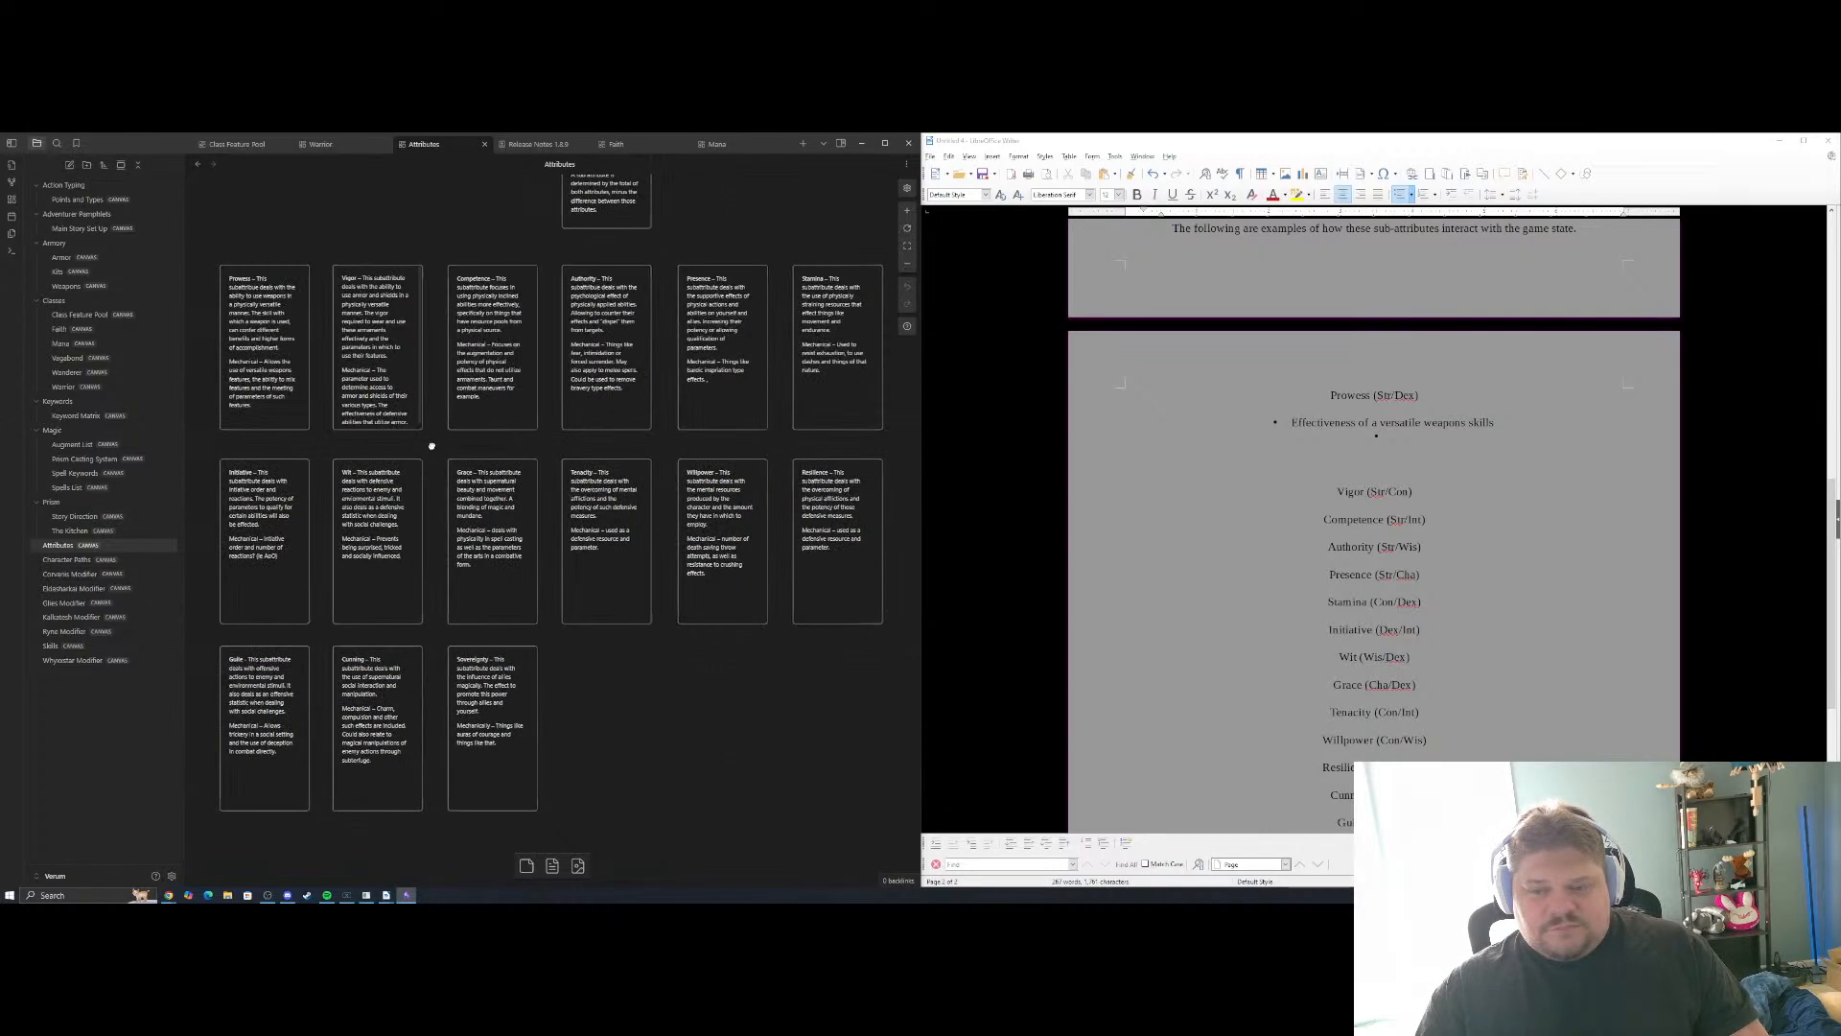
left_click_drag(468, 435, 723, 562)
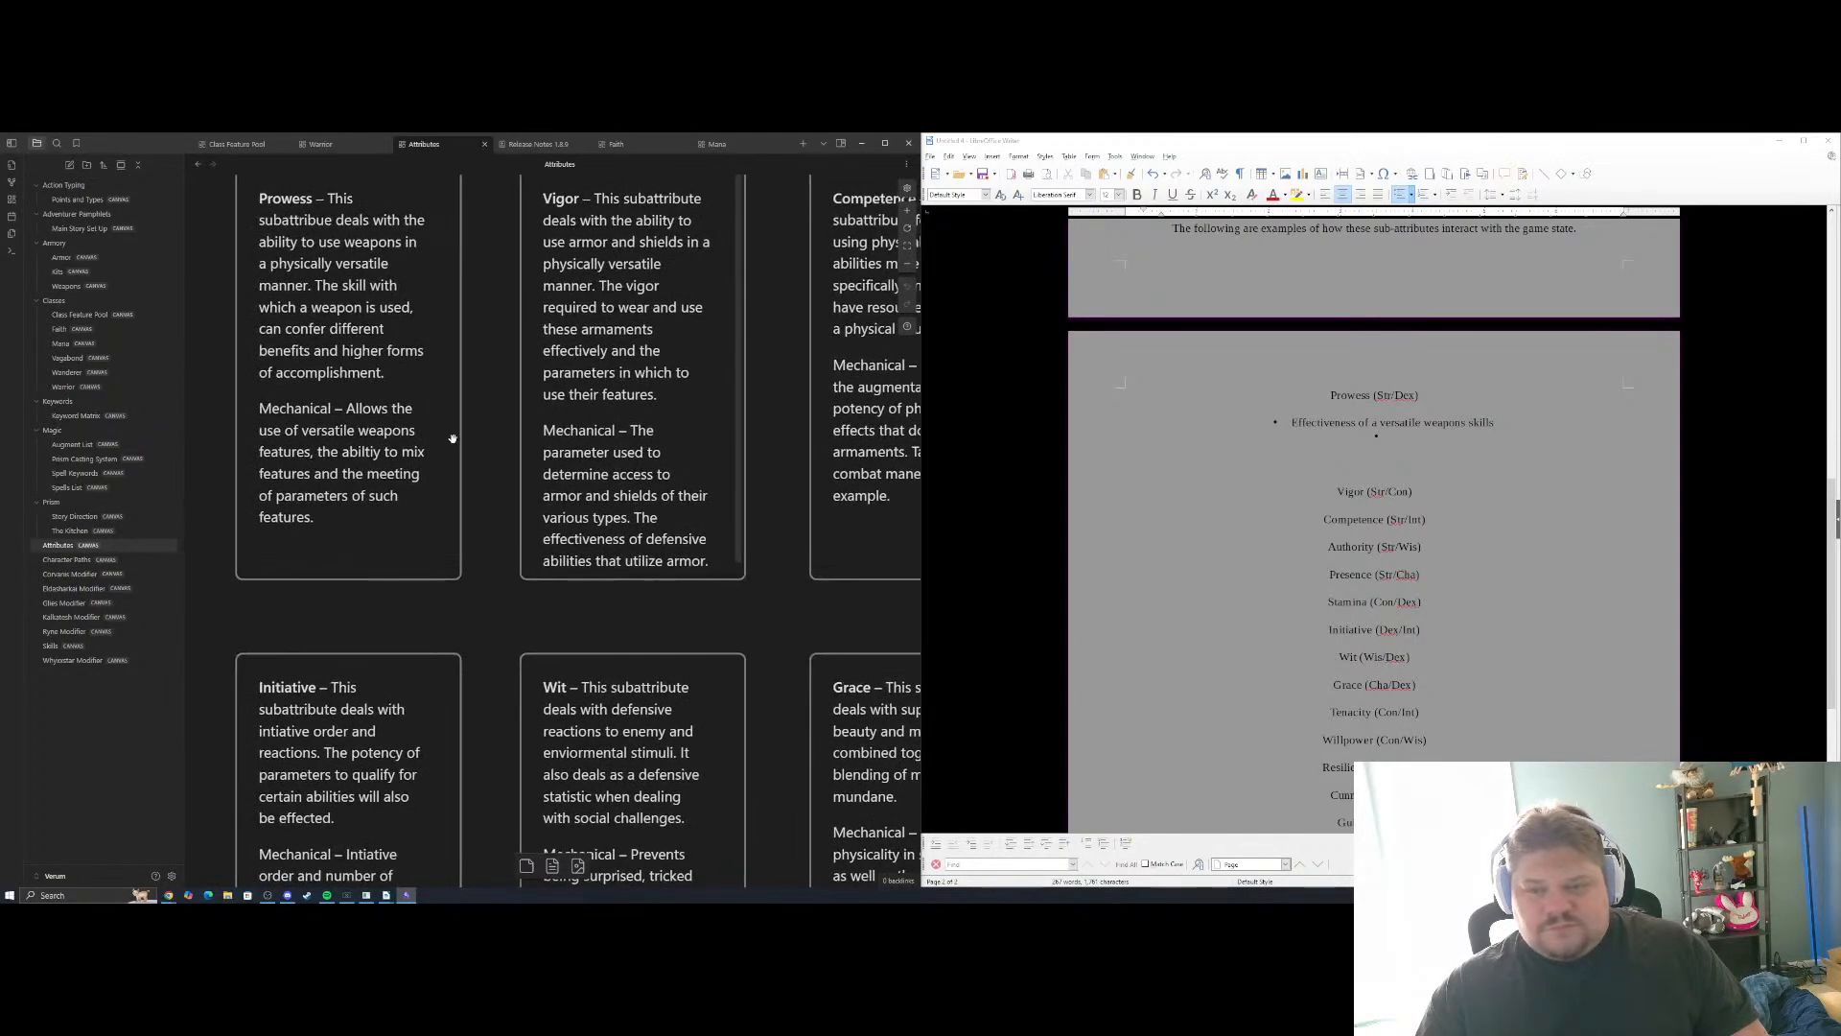
left_click_drag(480, 372, 480, 526)
scroll(486, 498, "down", 2)
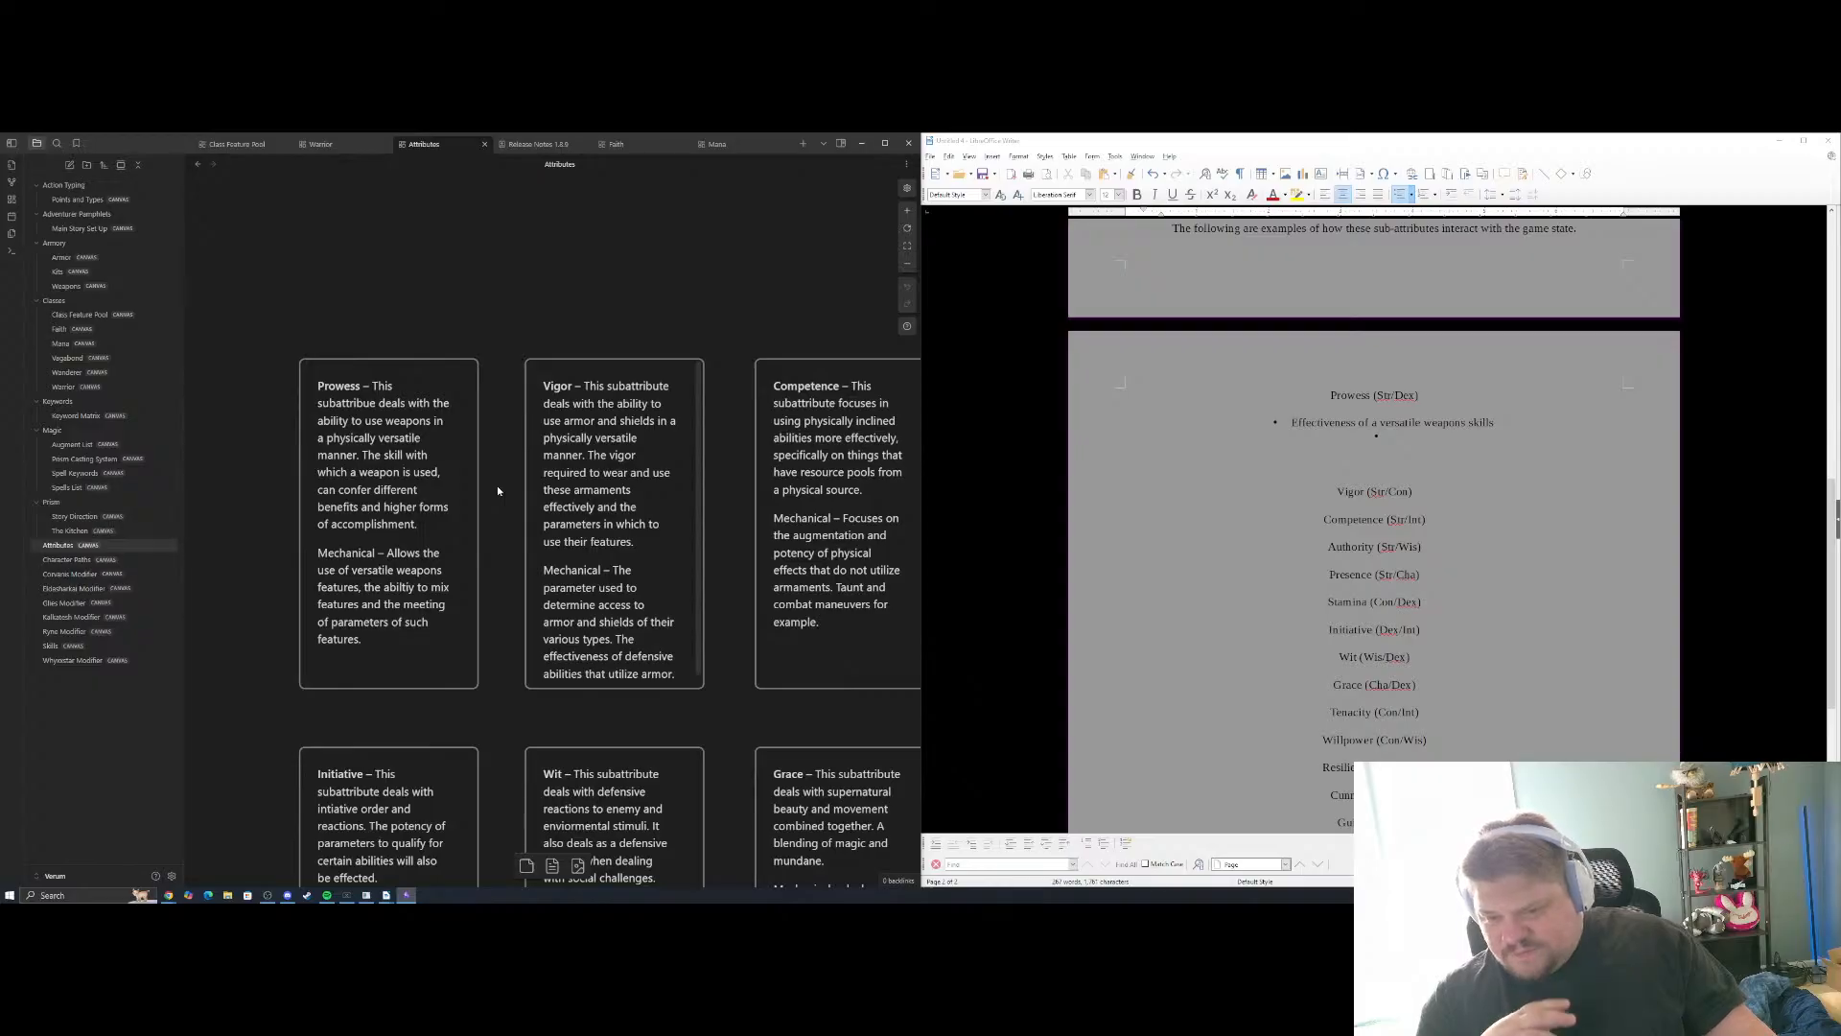
key("alt+Tab")
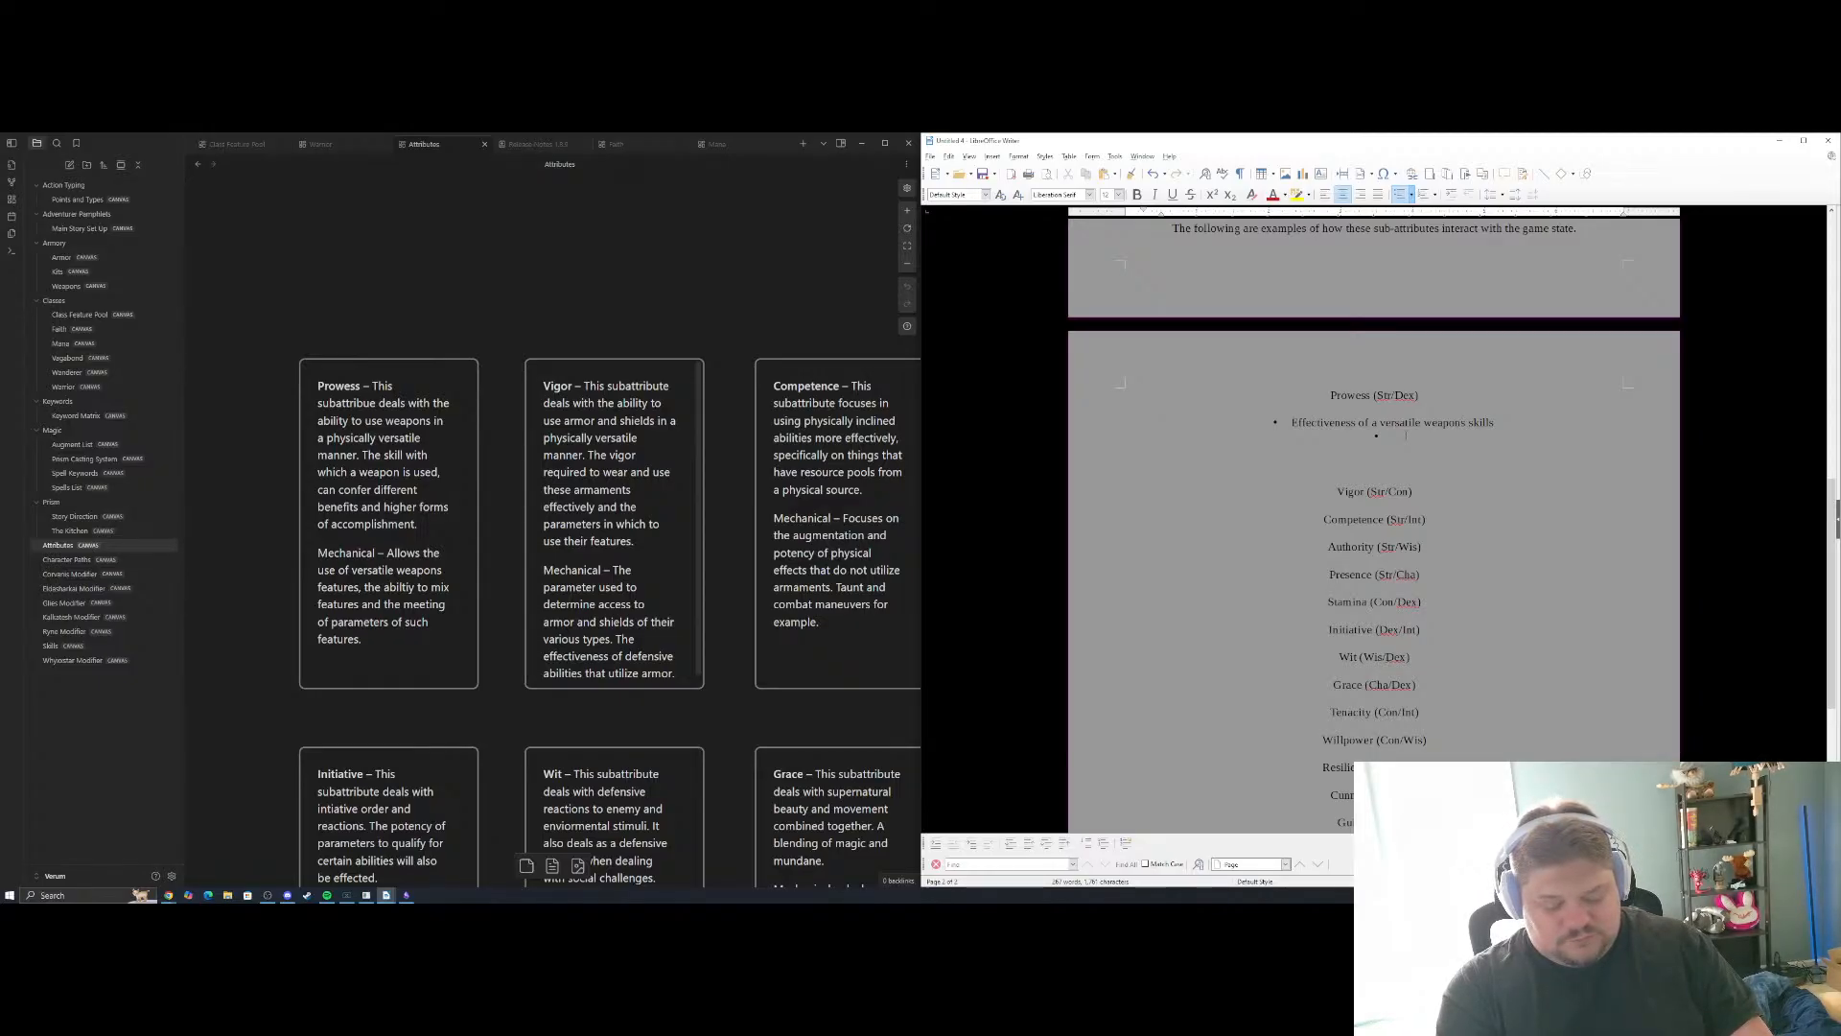
type("tat used")
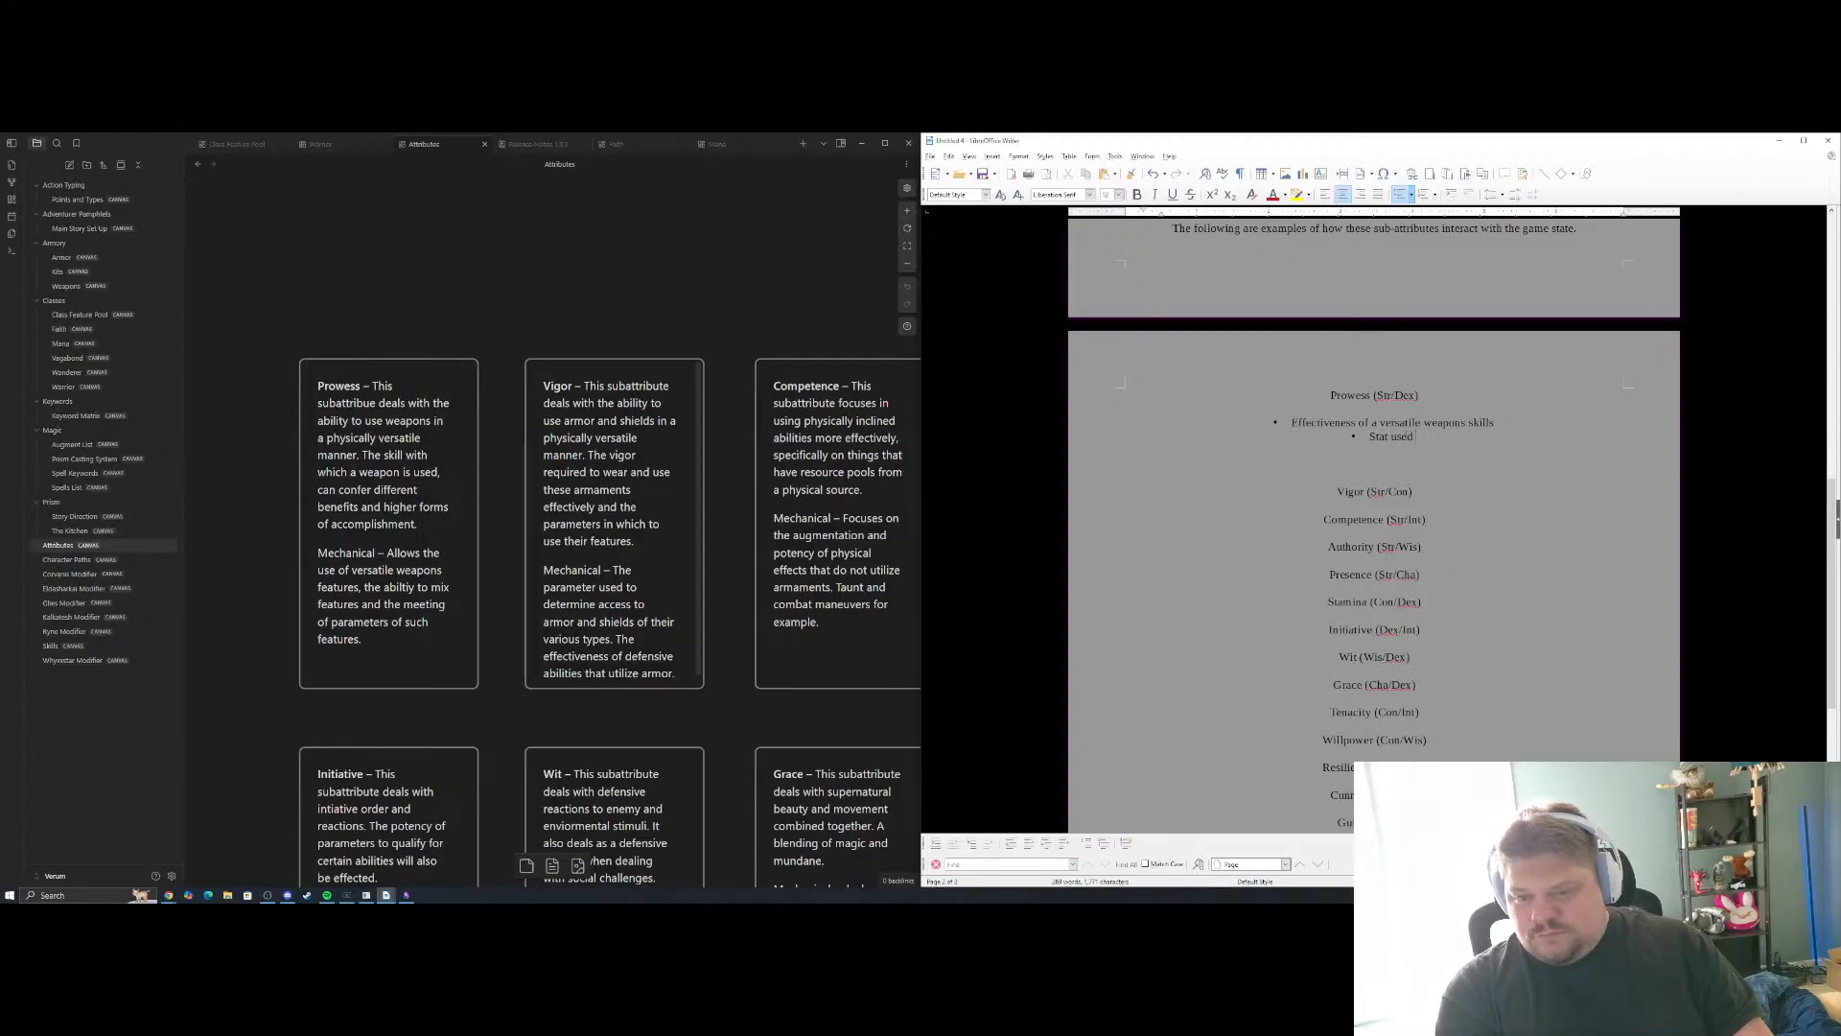
type(" in")
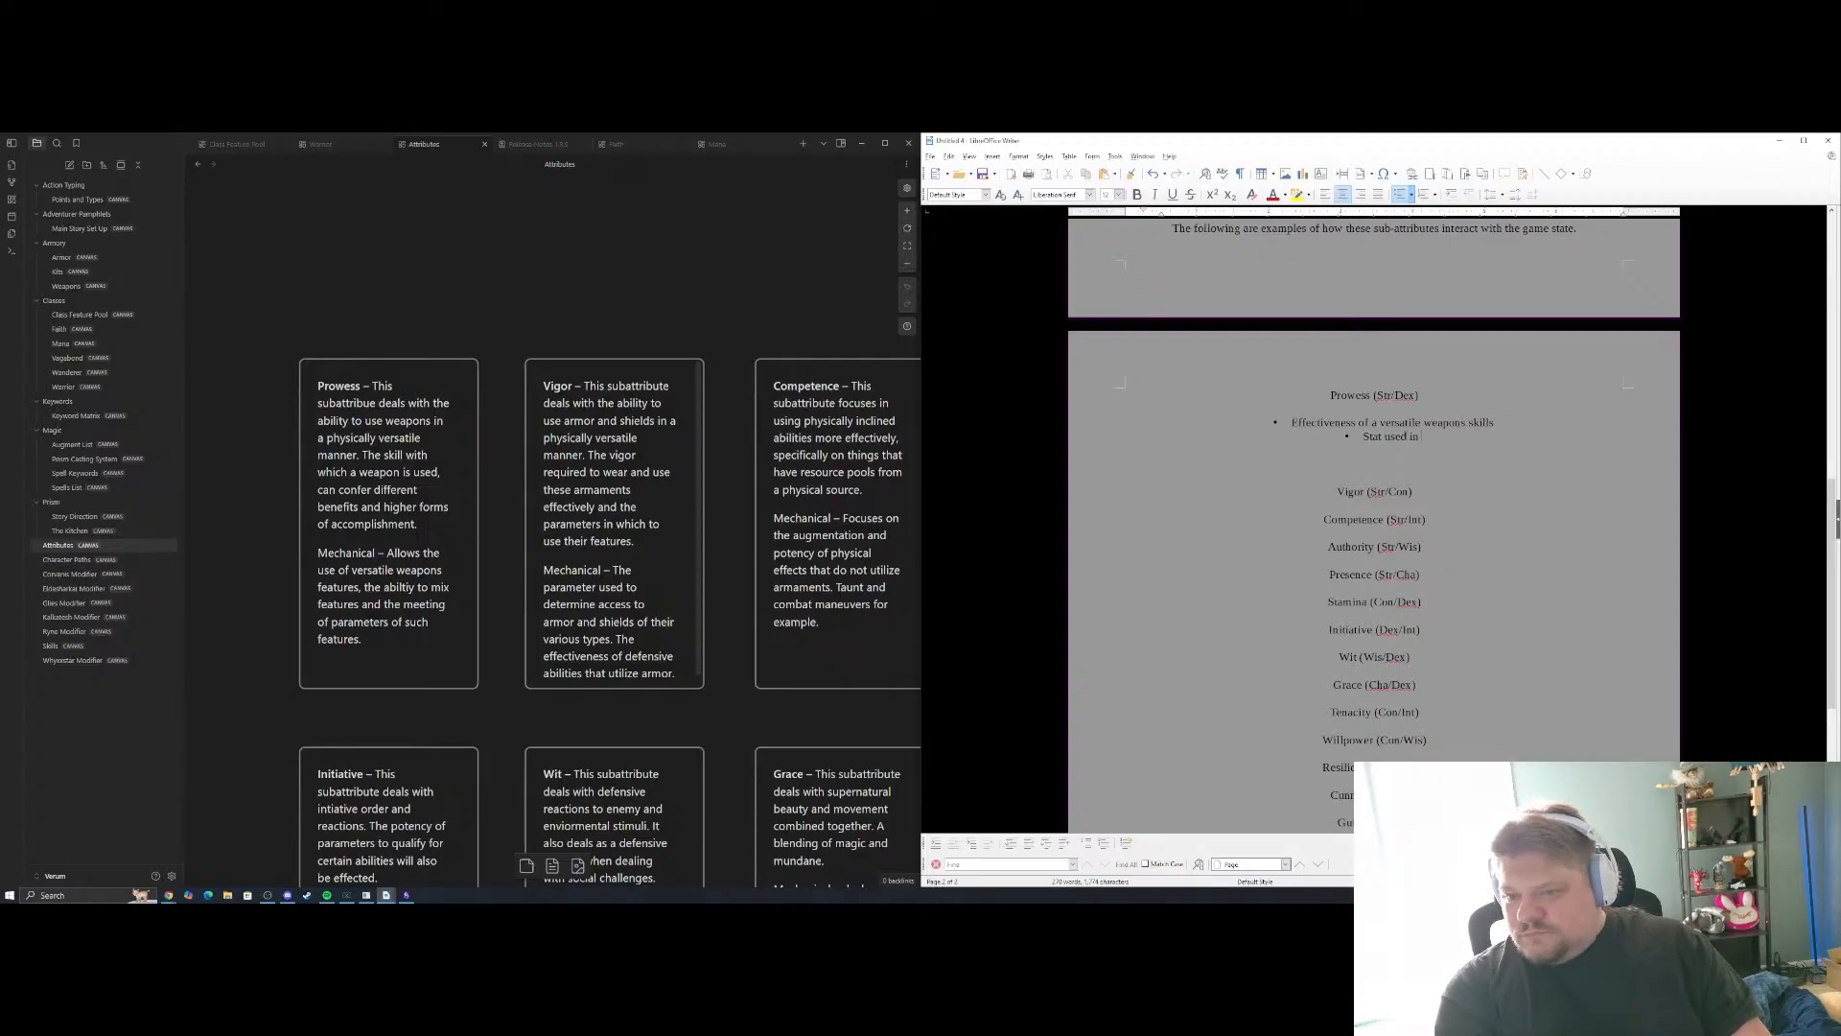
key("BackSpace")
key("BackSpace")
key("BackSpace")
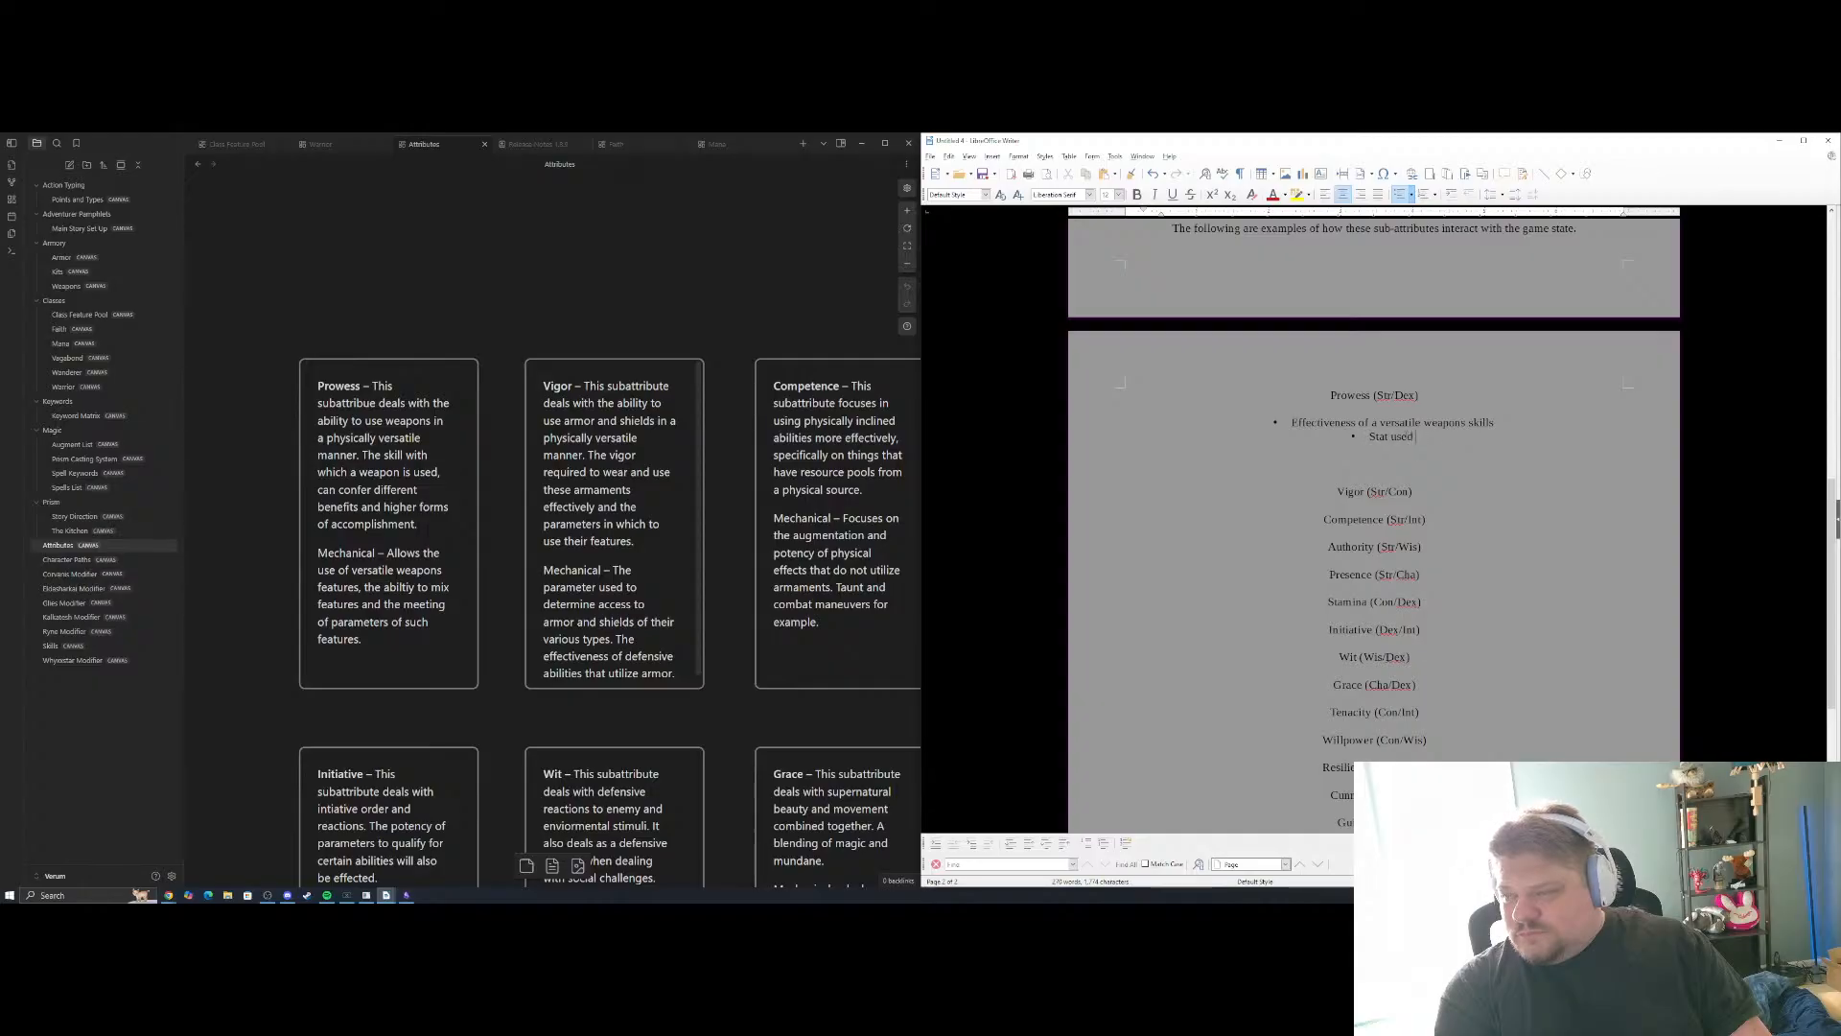
type("to deter")
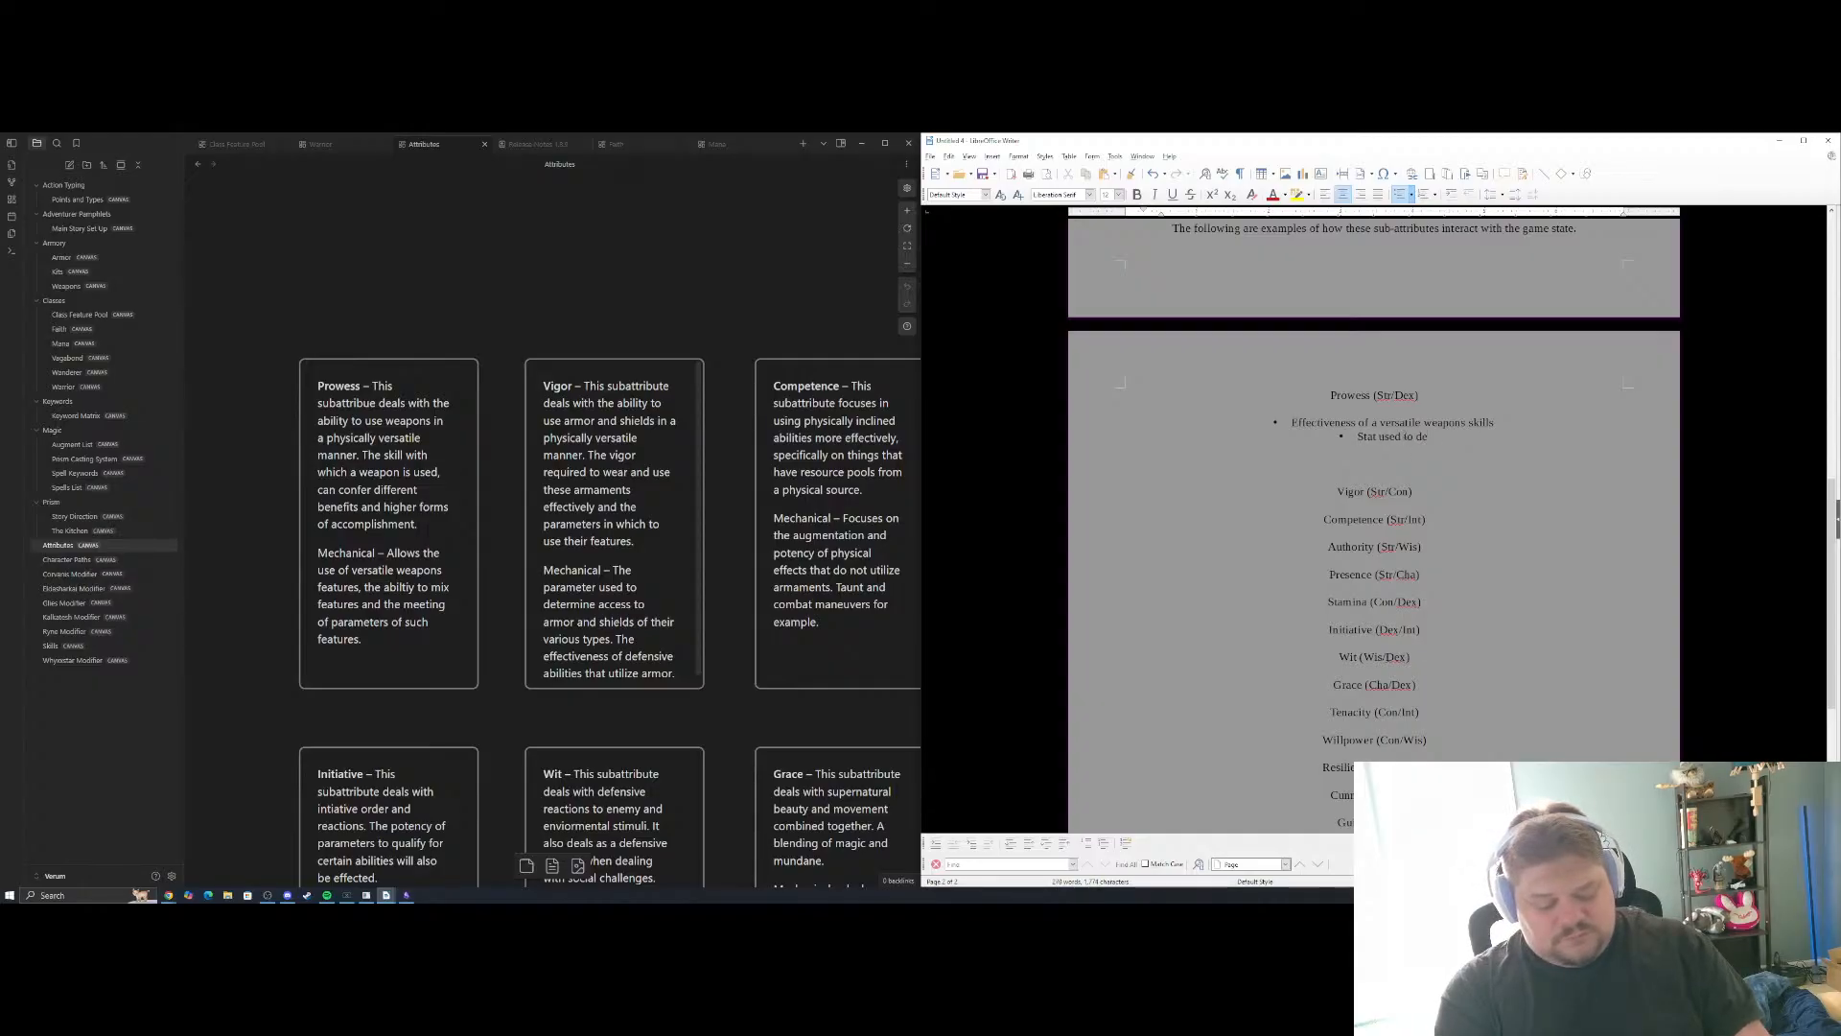
key("BackSpace")
key("BackSpace")
key("BackSpace")
key("BackSpace")
key("BackSpace")
key("BackSpace")
key("BackSpace")
key("BackSpace")
key("BackSpace")
key("BackSpace")
key("BackSpace")
key("BackSpace")
key("BackSpace")
key("BackSpace")
key("BackSpace")
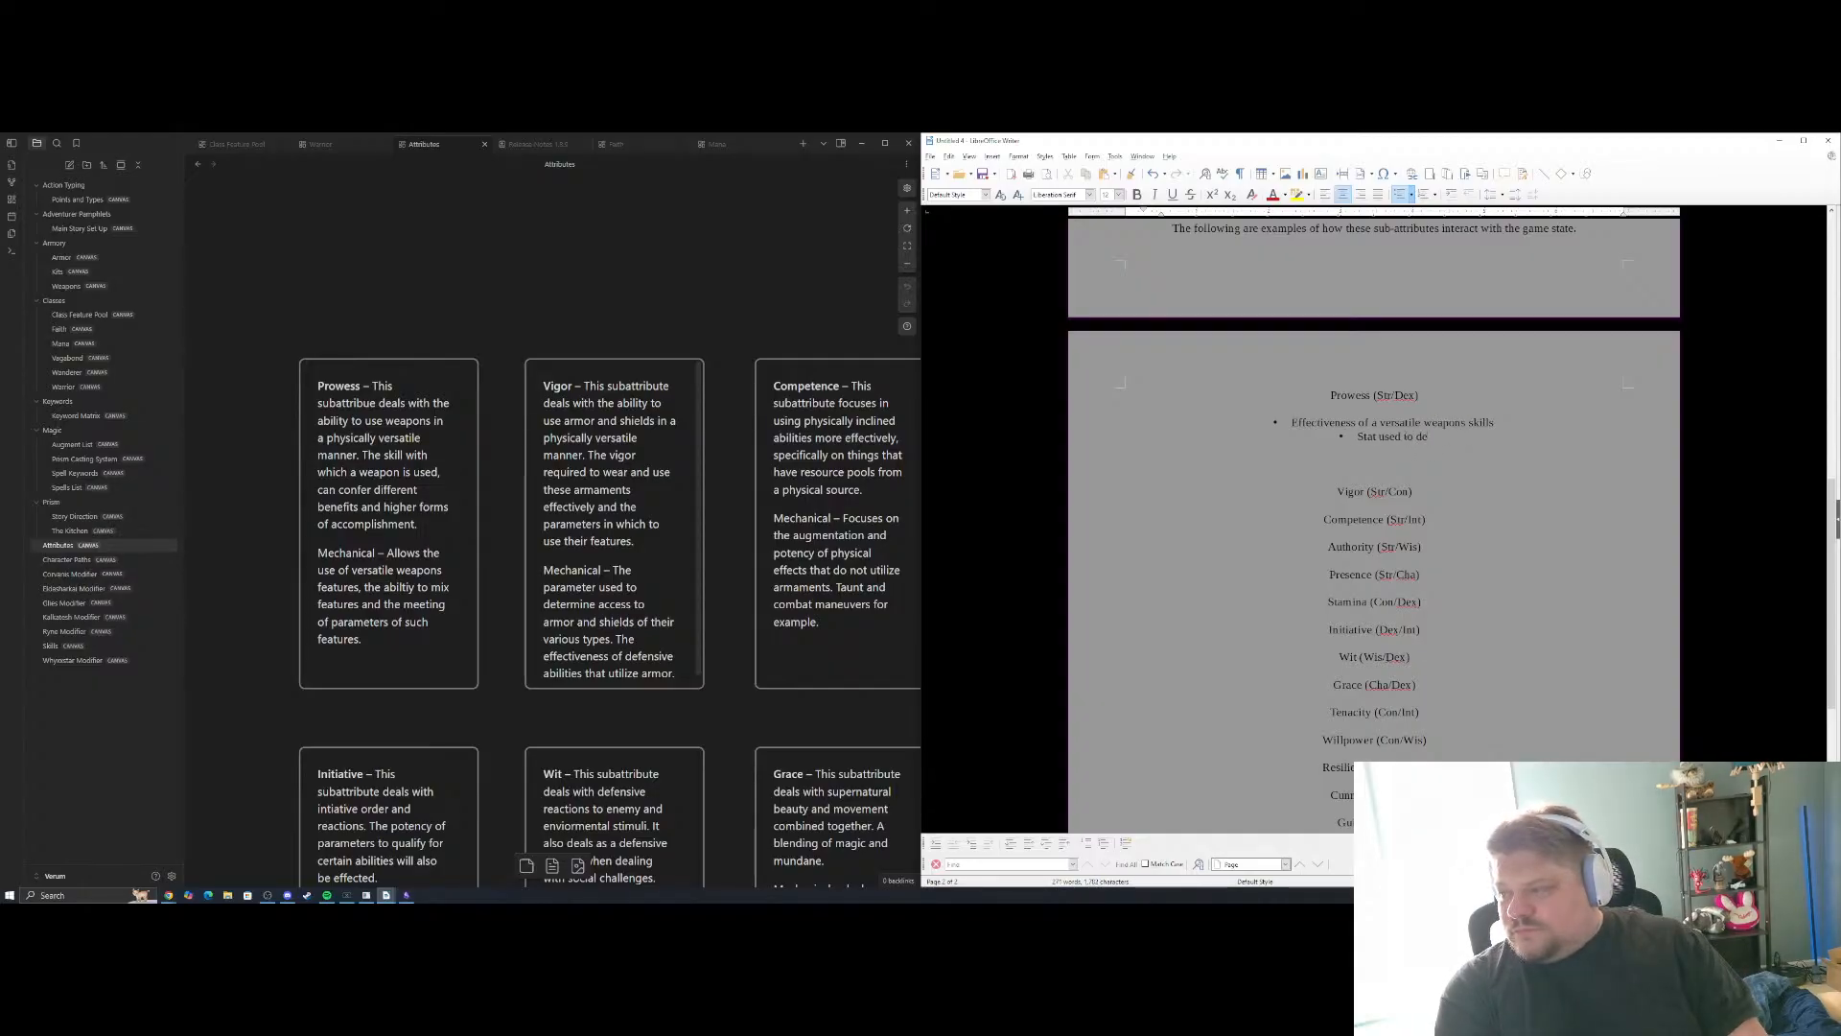
key("BackSpace")
key("BackSpace")
key("BackSpace")
Write "Effectiveness of parry" as the second bullet under Prowess and start a third bullet below it
type("Effectiveness of")
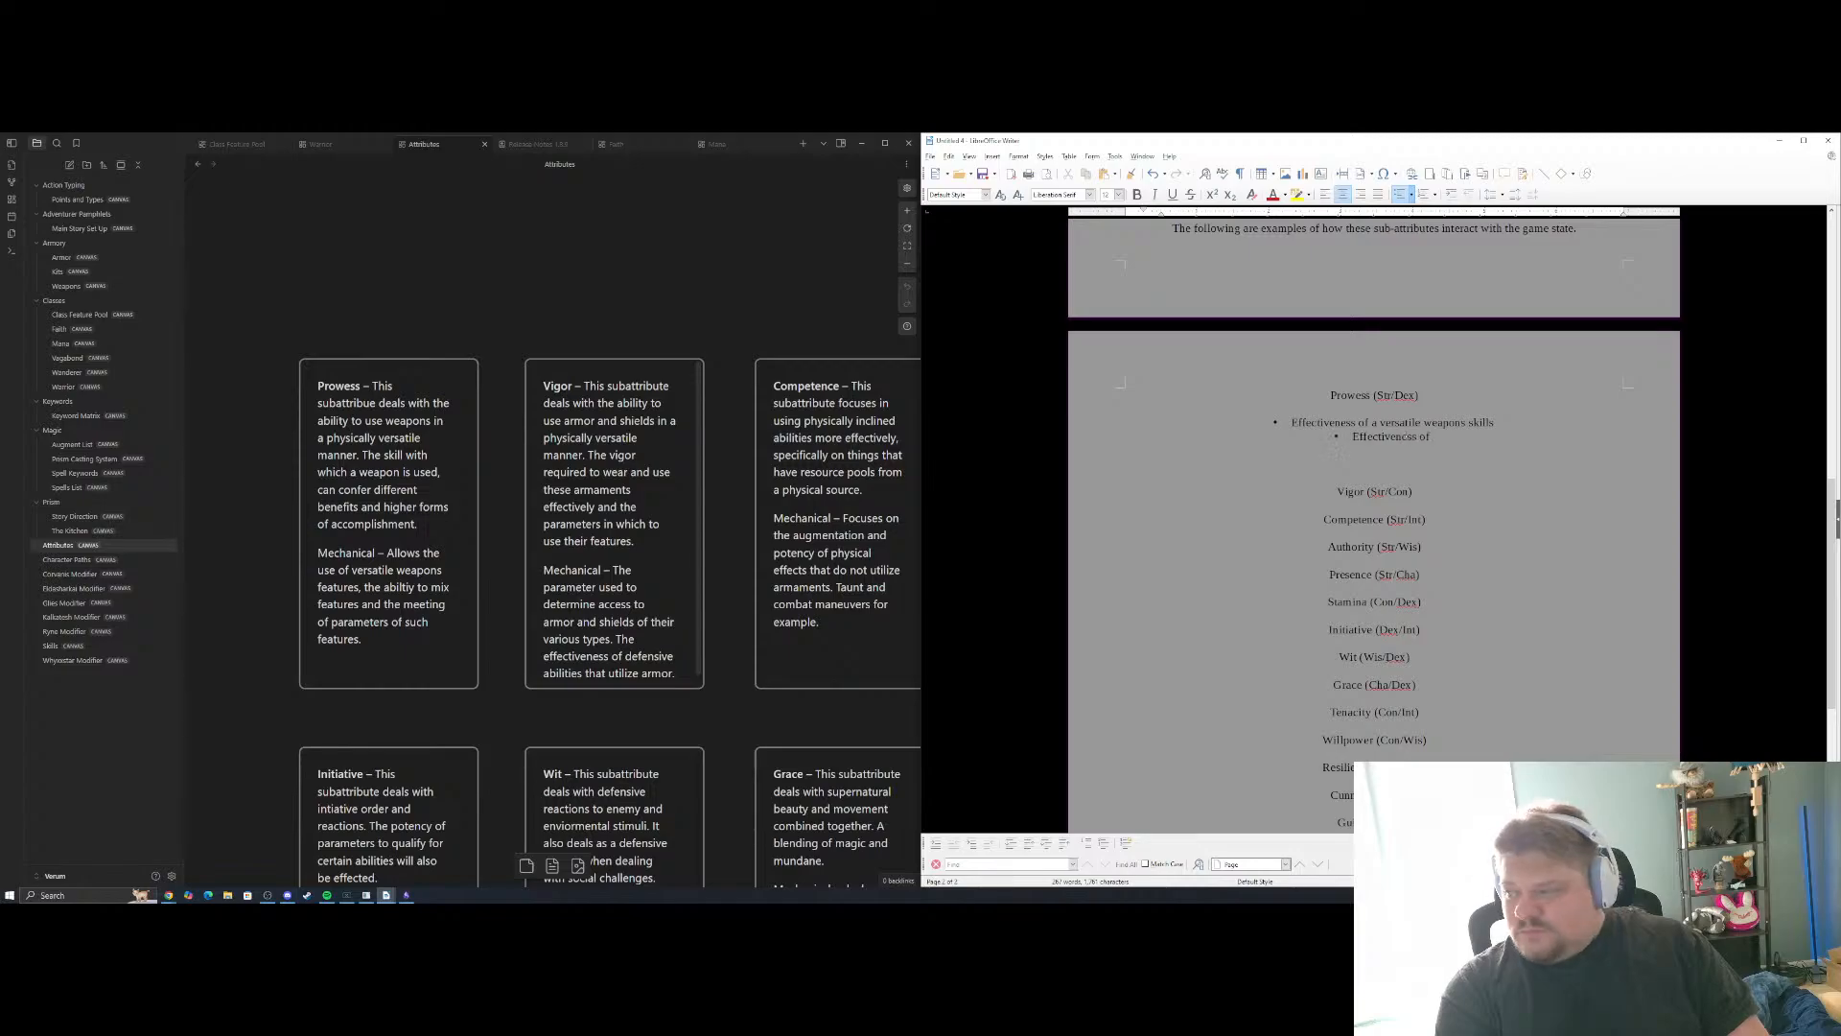
type(" parry")
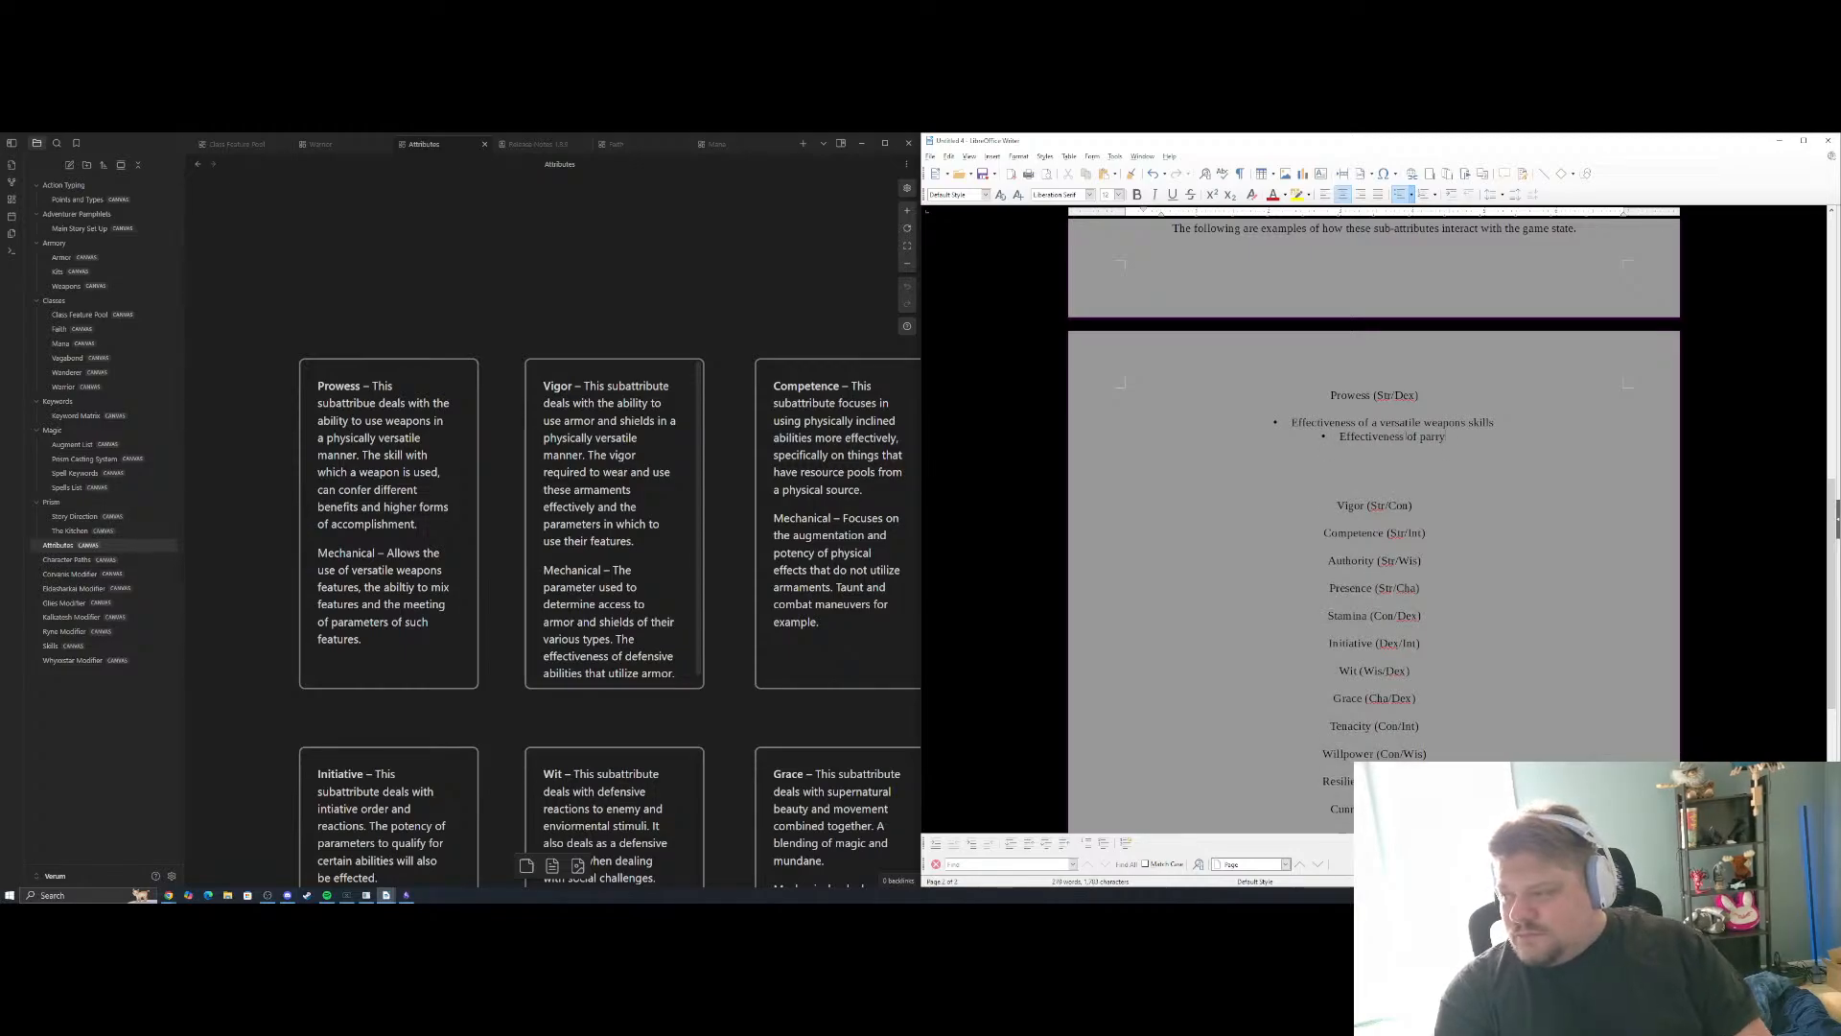
key("Return")
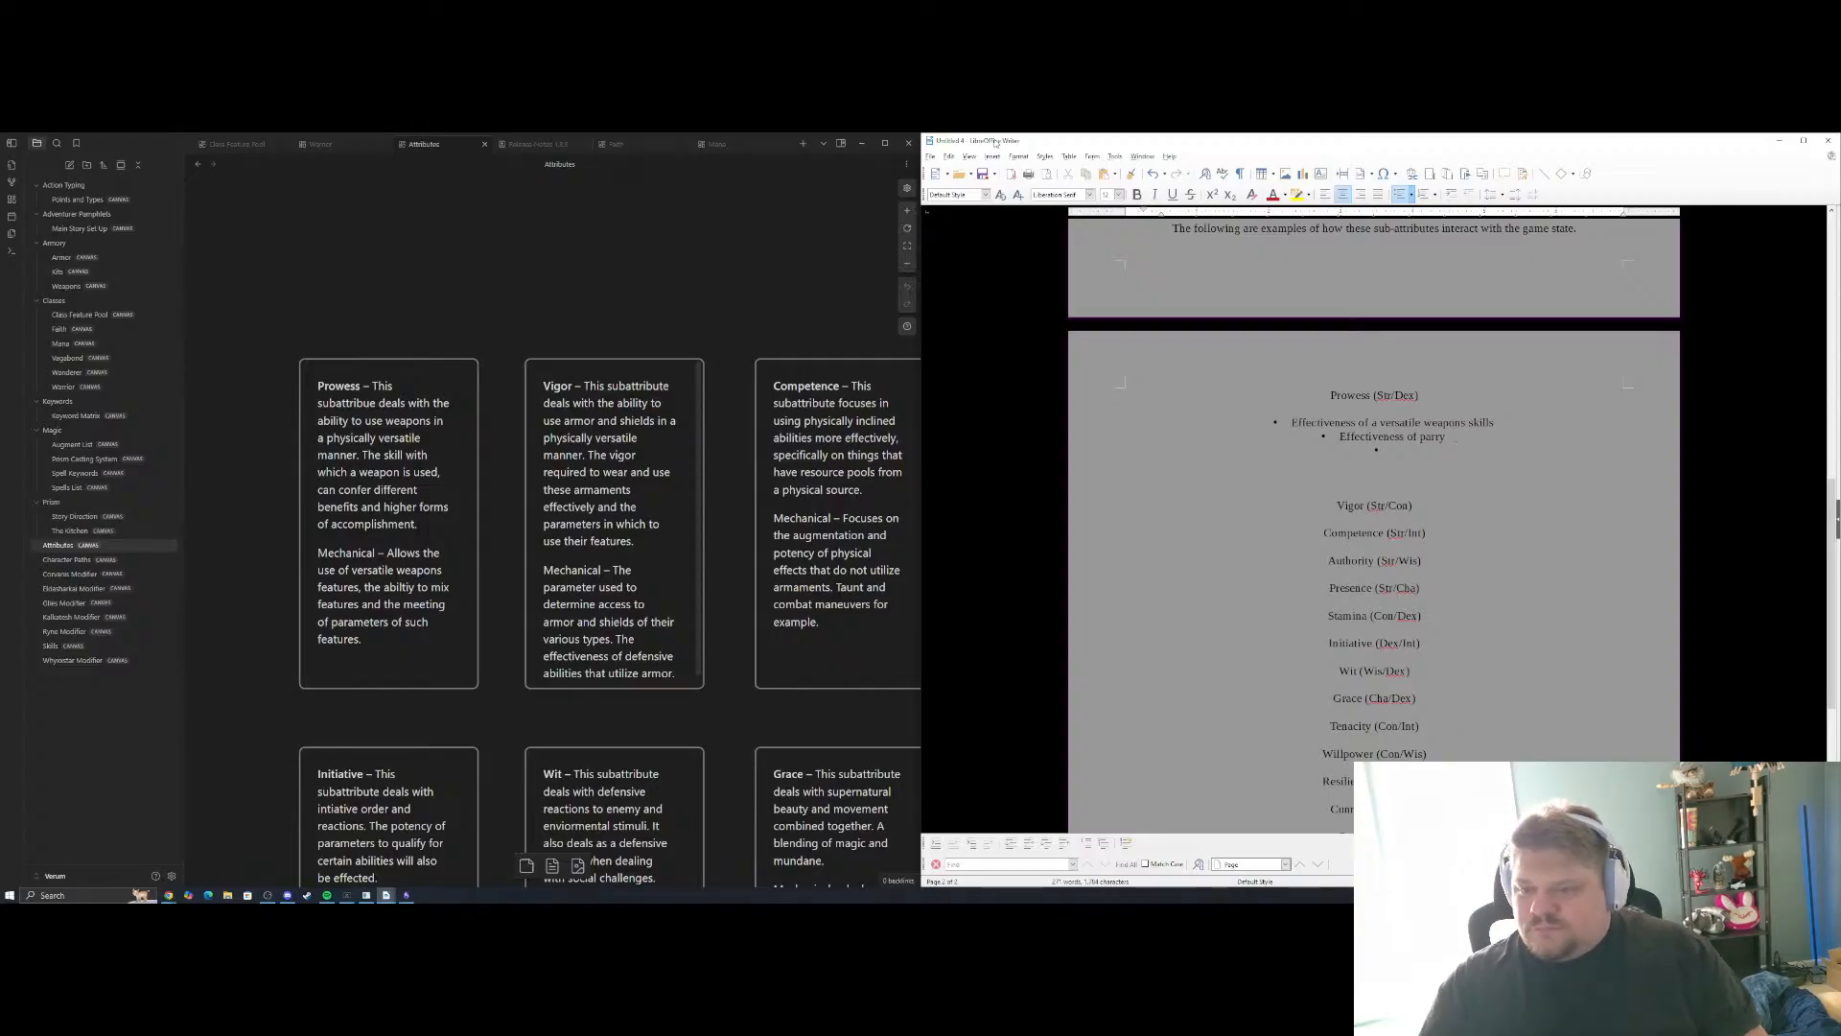
Correct the first Prowess bullet to "Effectiveness of a versatile weapon's skills" and begin the third bullet with "Effectiveness of"
left_click(434, 304)
scroll(485, 464, "up", 8)
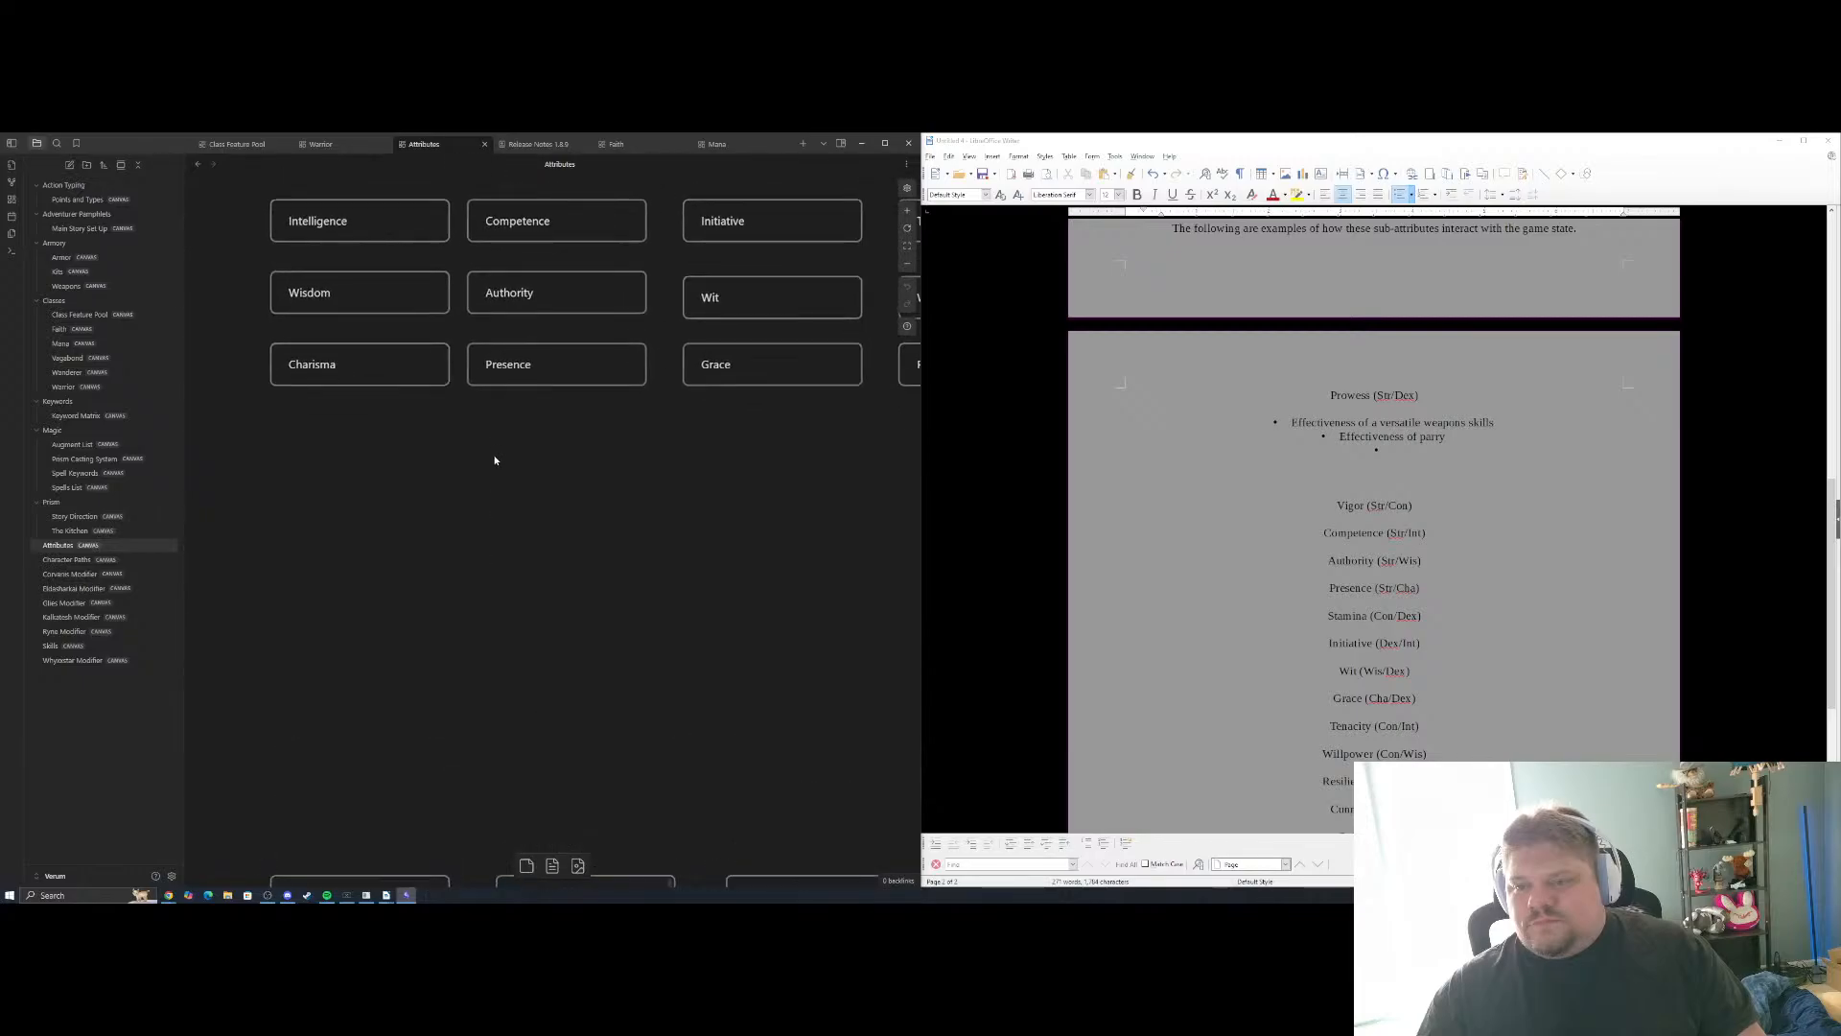
scroll(483, 431, "up", 3)
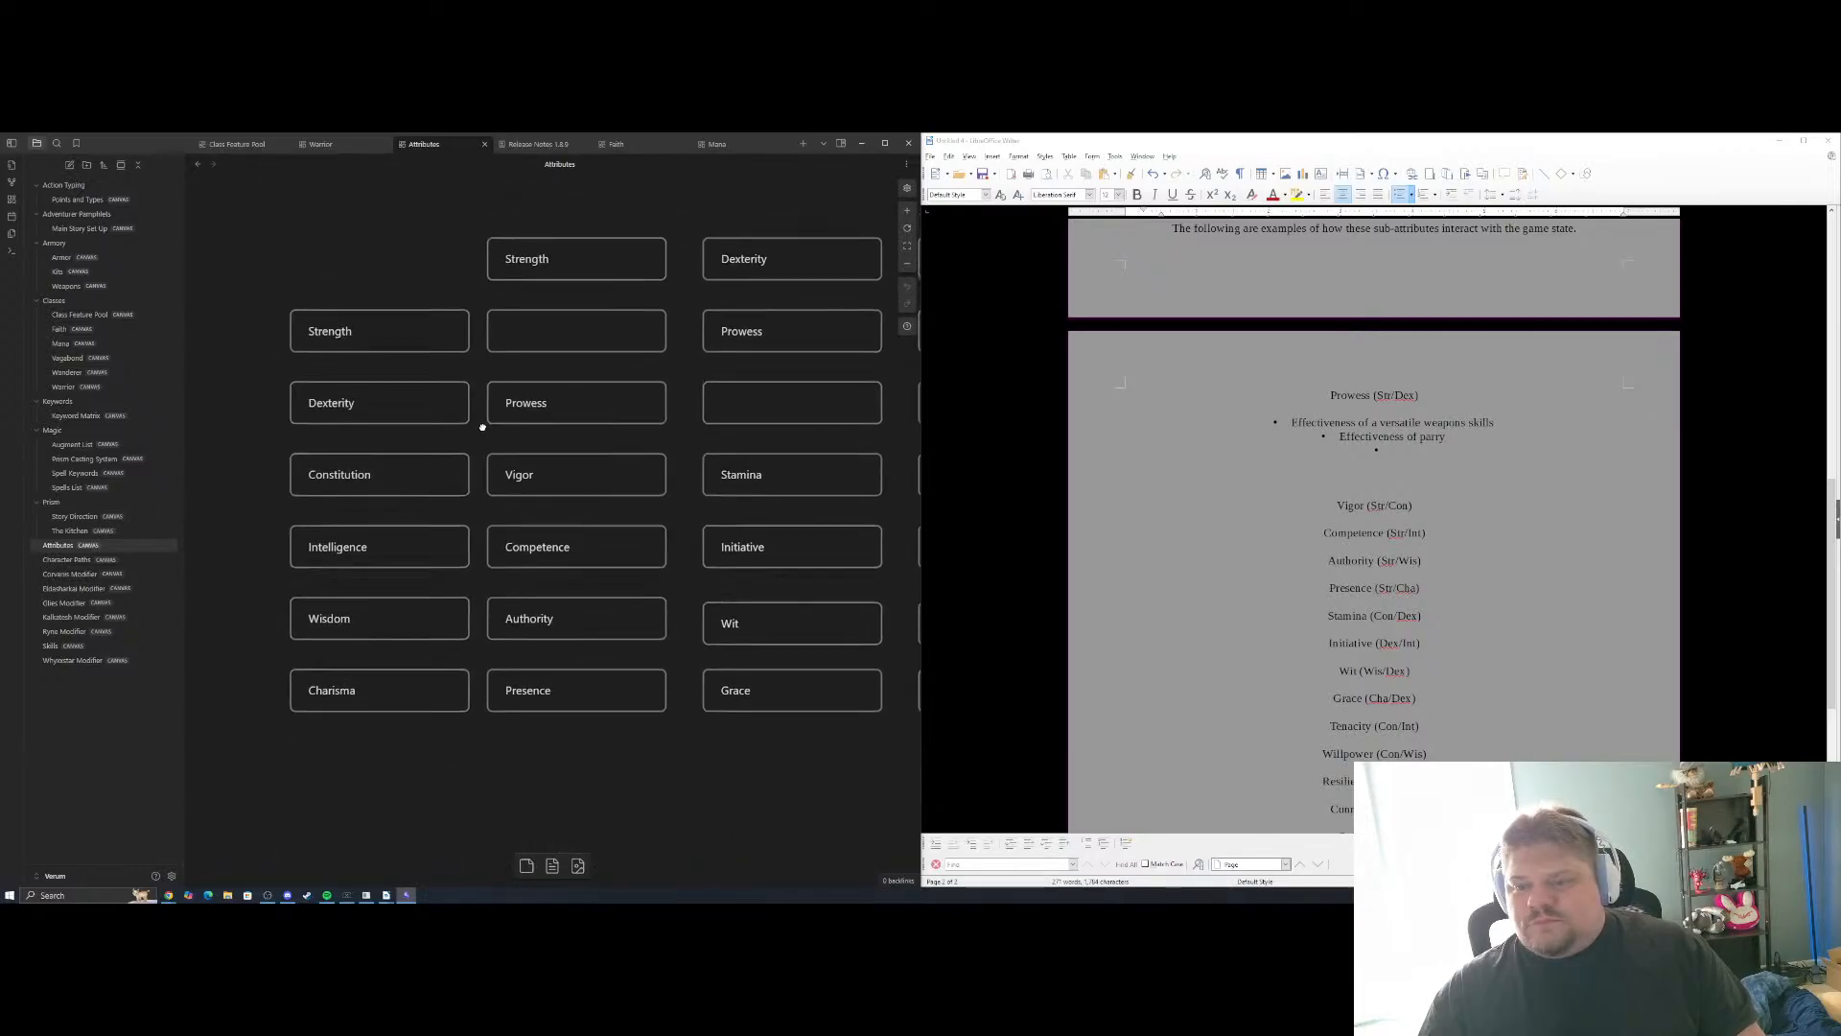
scroll(482, 431, "down", 7)
scroll(464, 559, "down", 8)
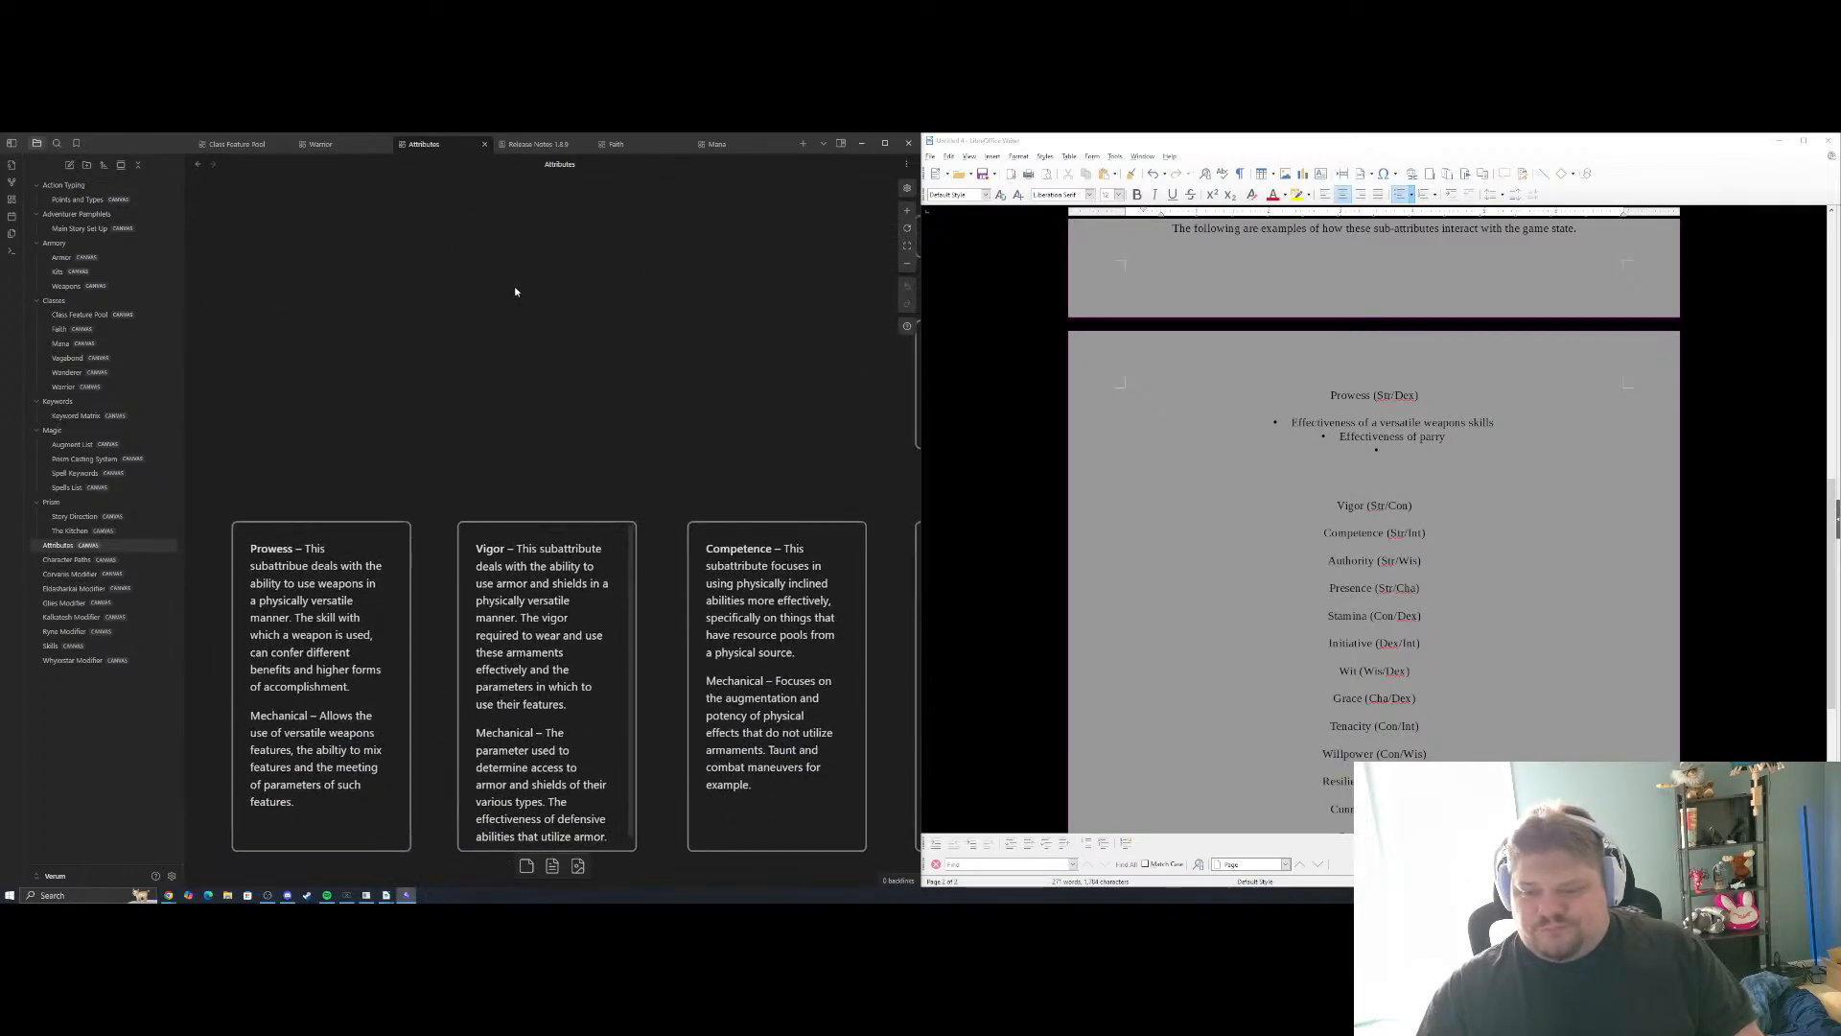
left_click_drag(726, 319, 629, 314)
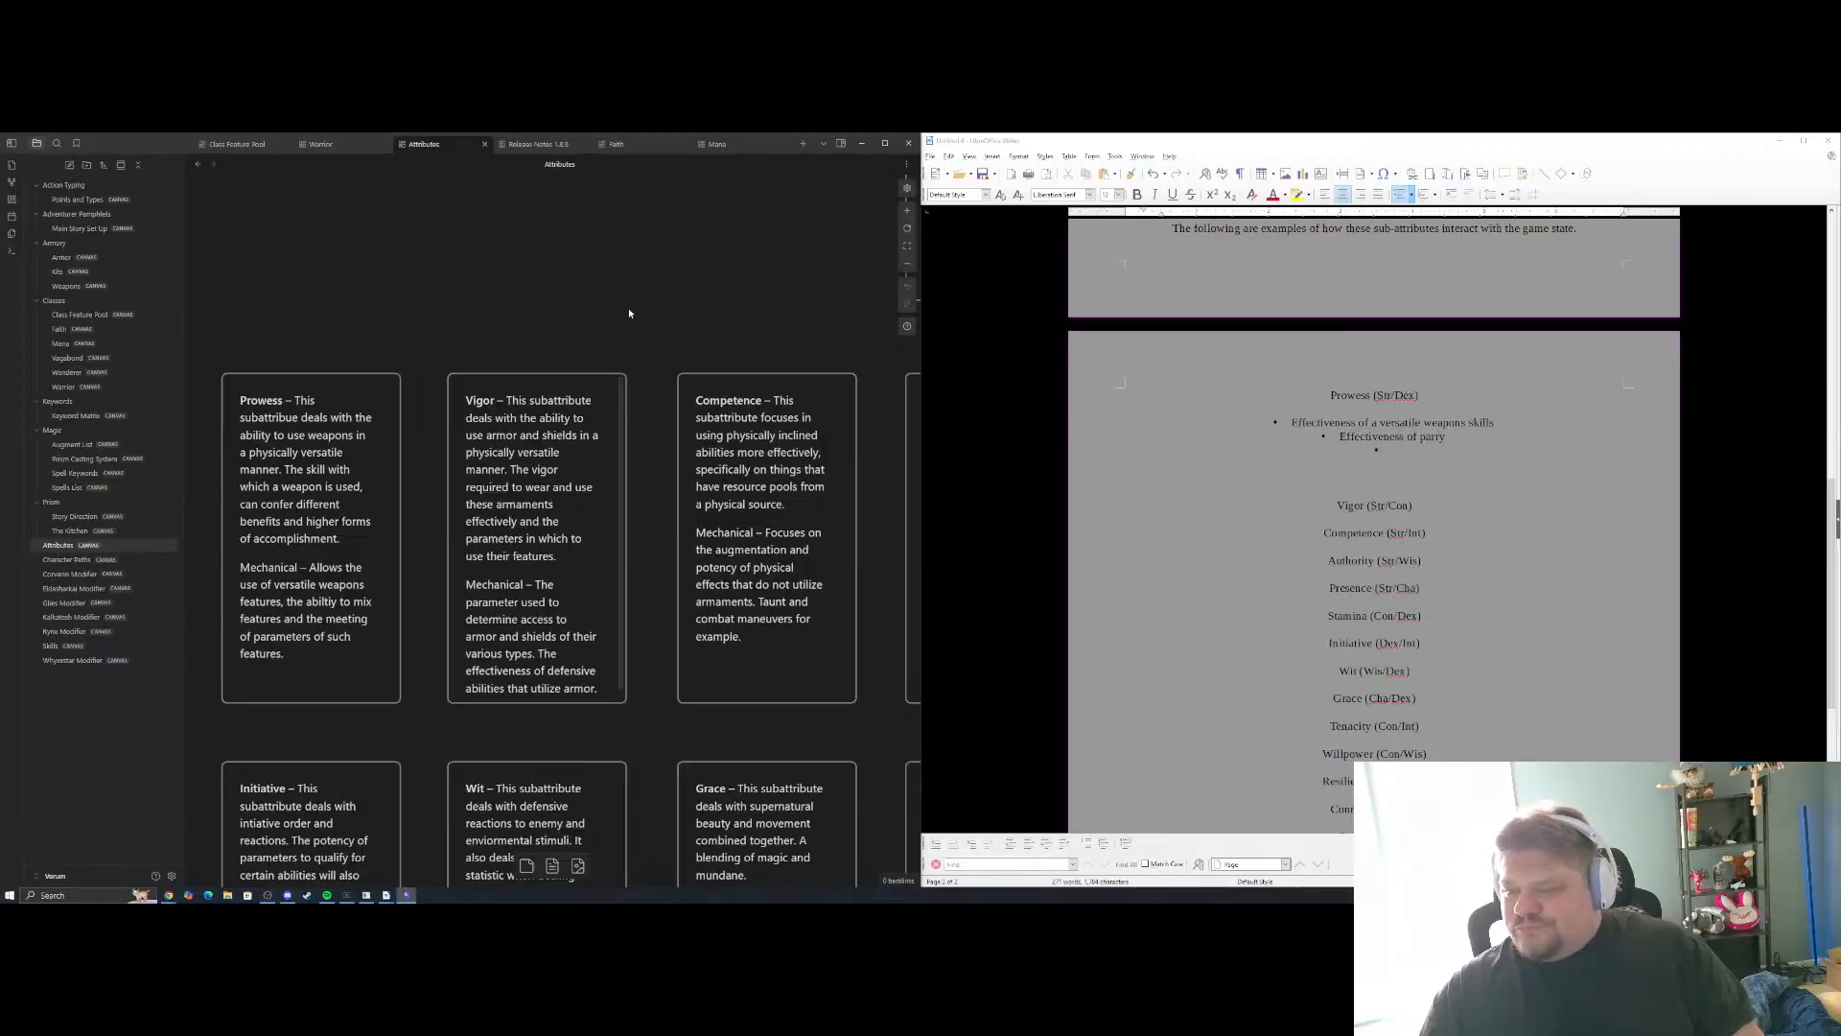
left_click(1381, 450)
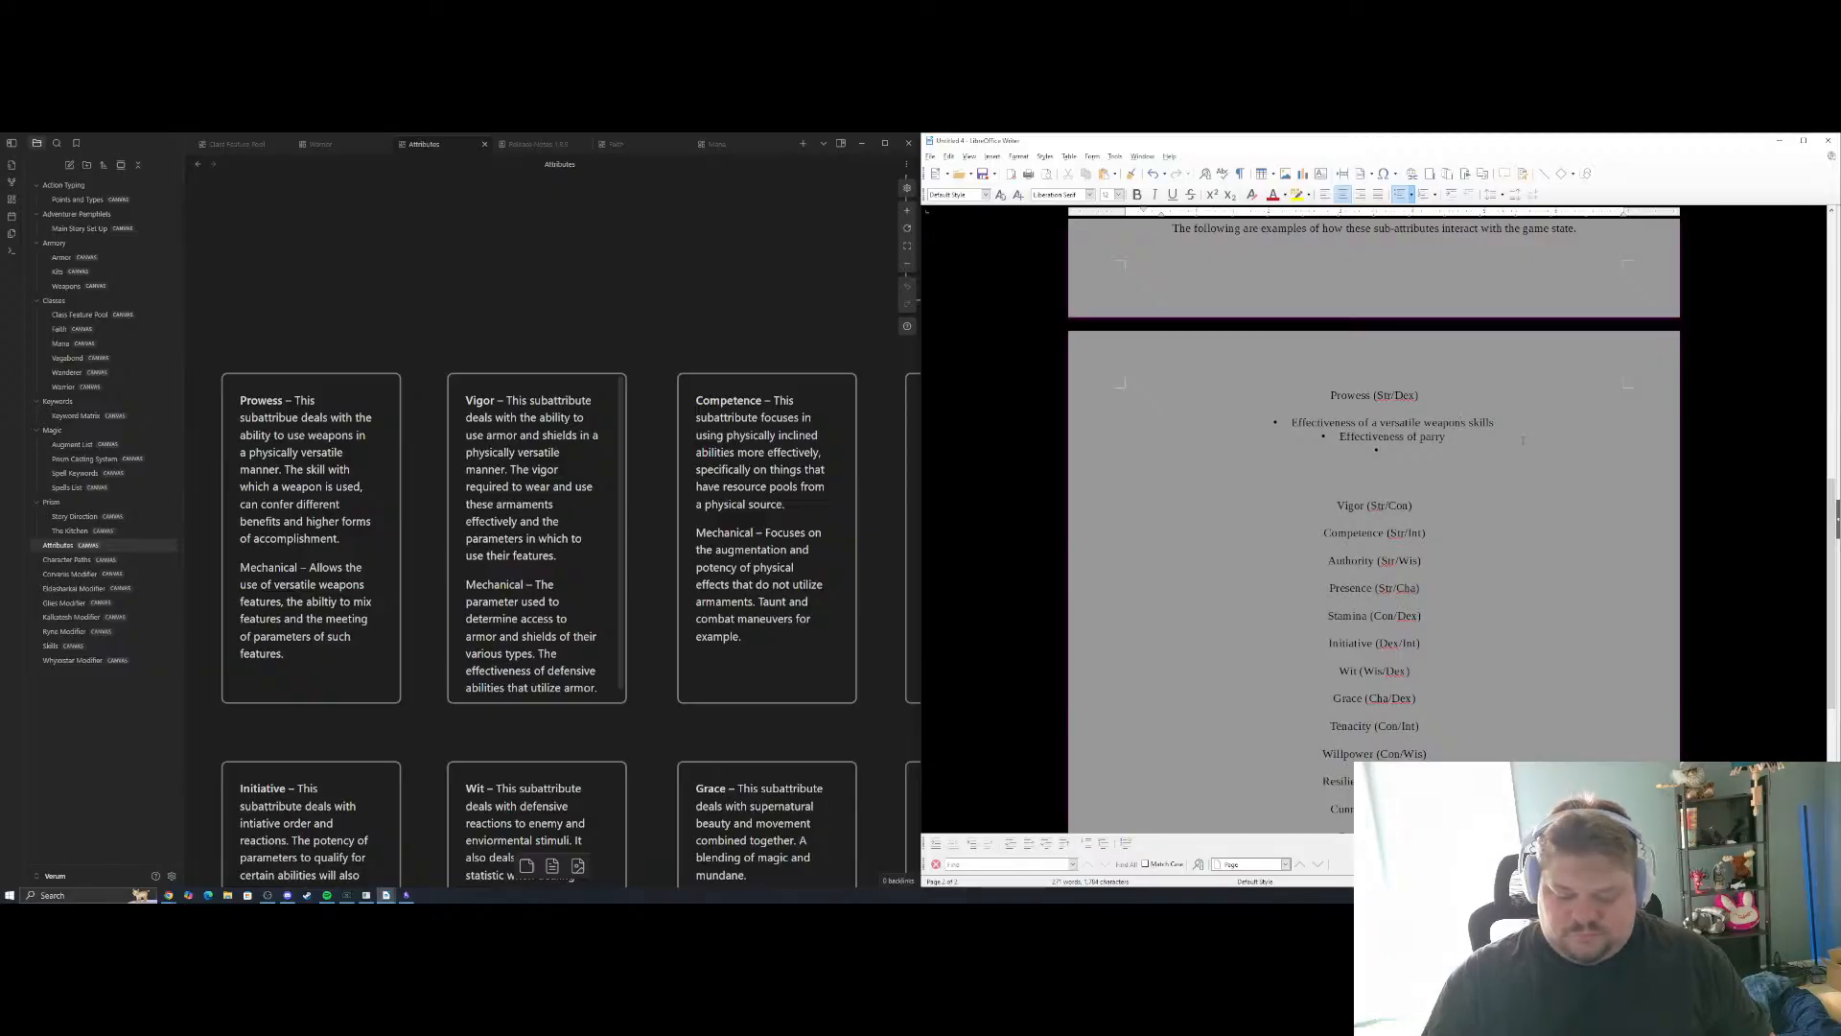
type("'")
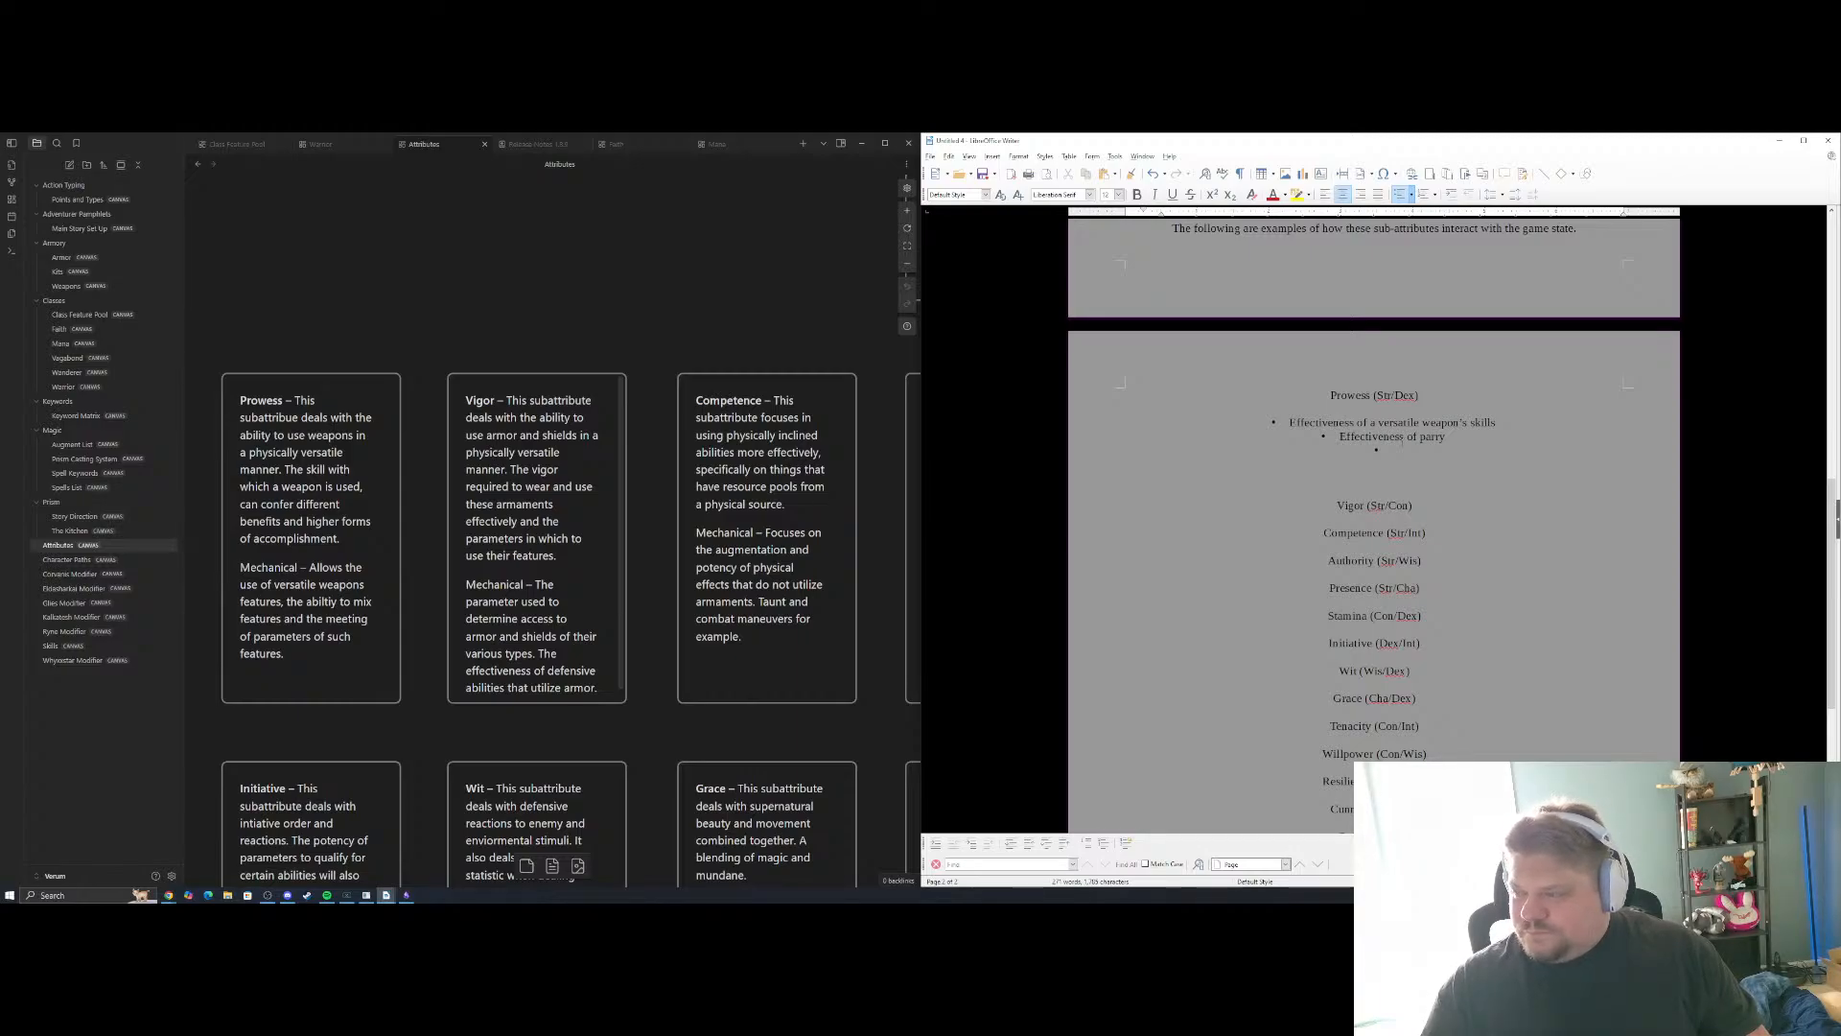
type("Effectiveness of")
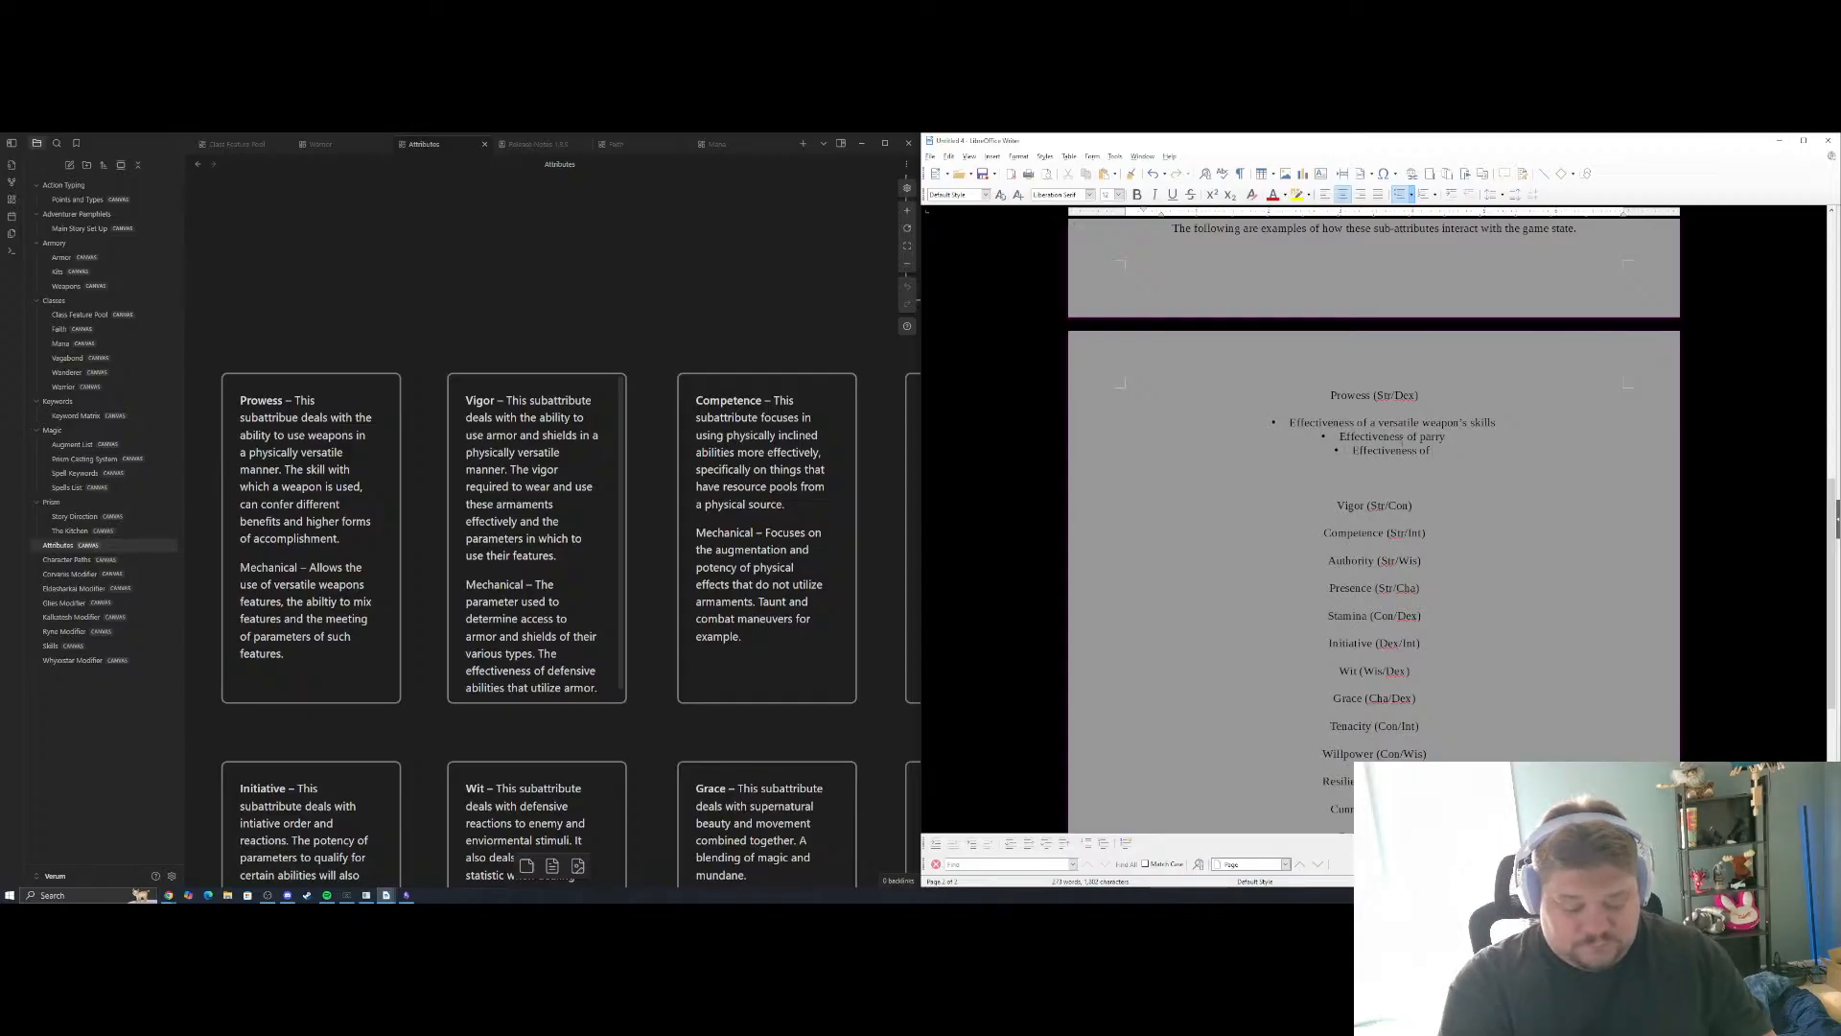
type(" combat ma")
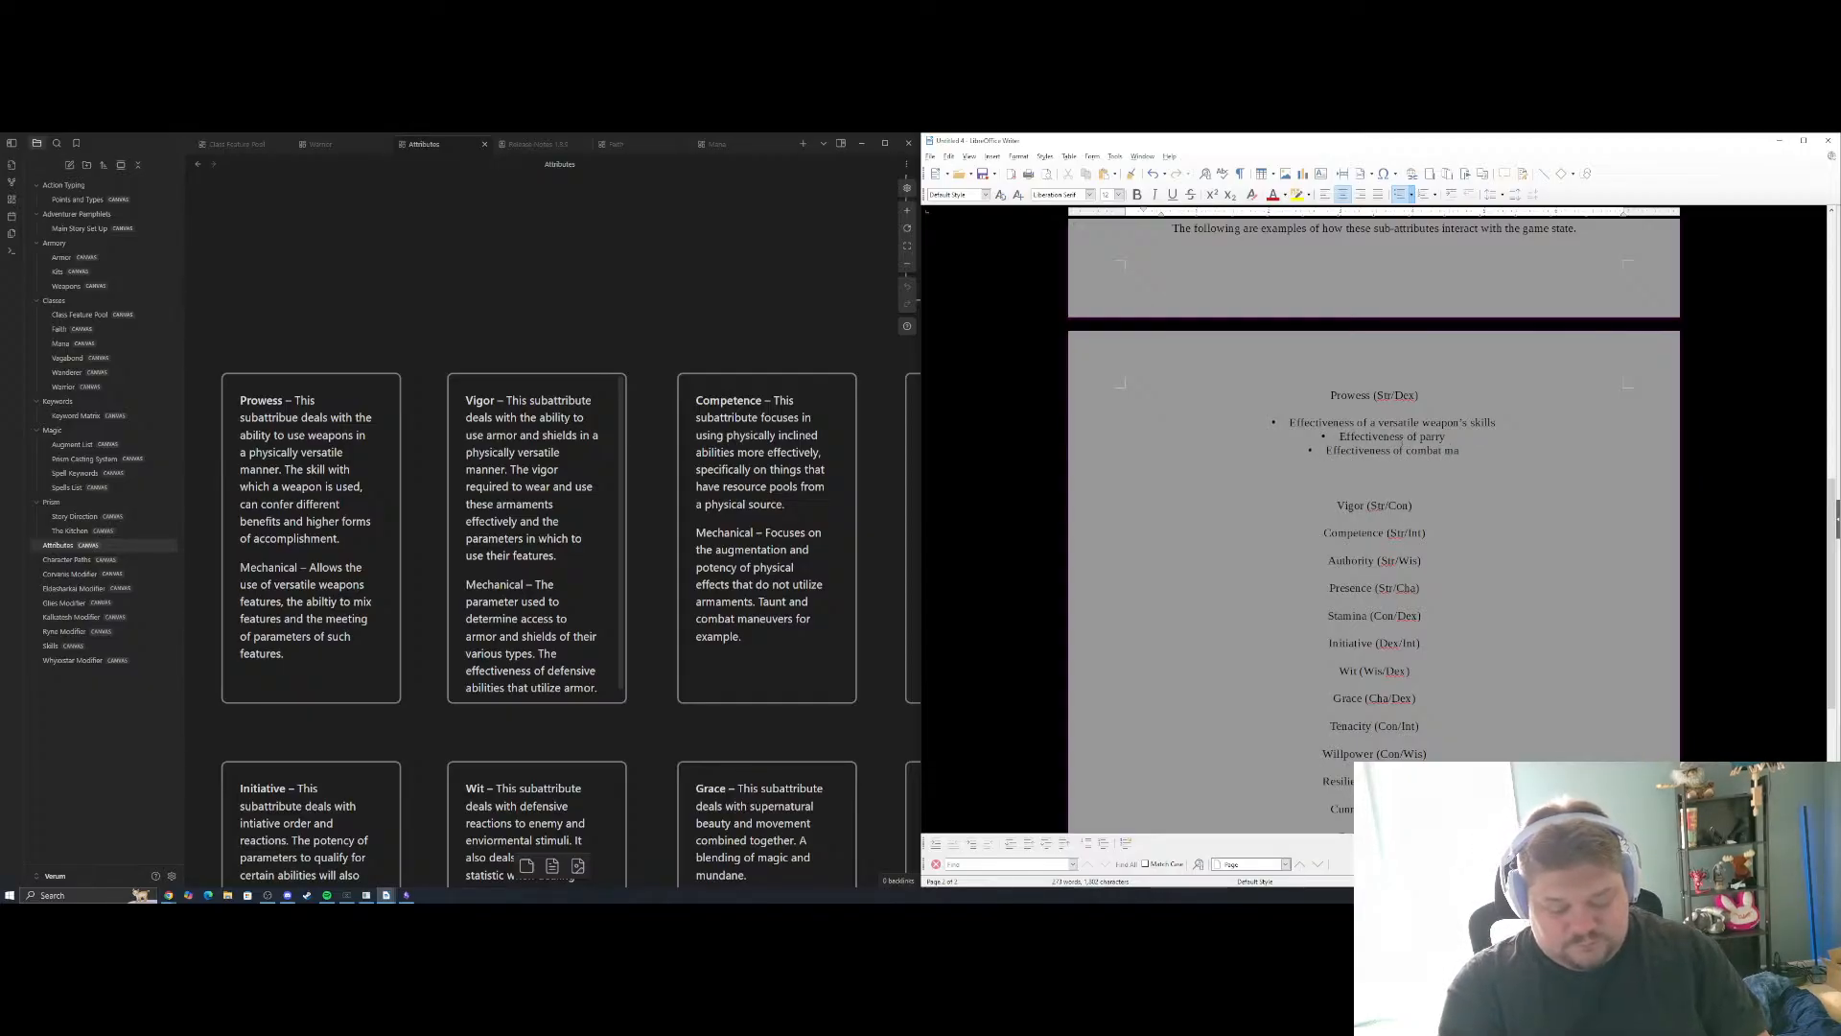
type("neuvers")
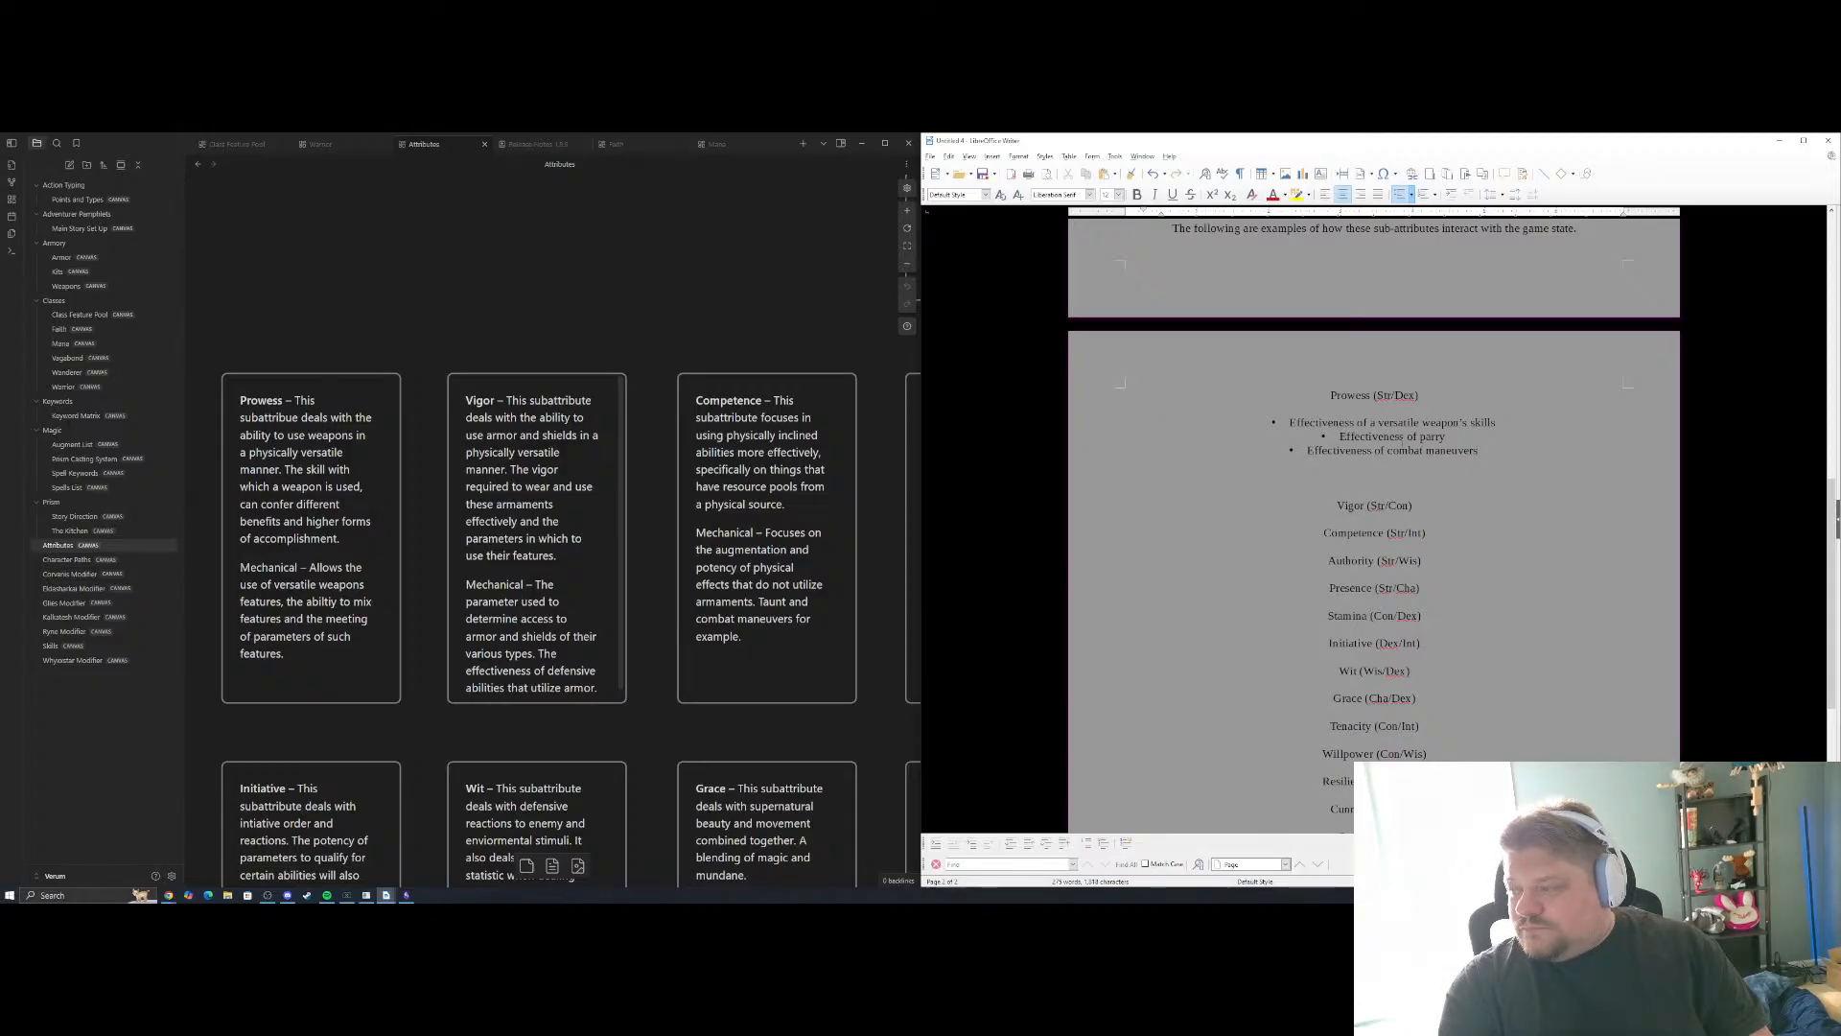
key("BackSpace")
key("BackSpace")
key("BackSpace")
key("BackSpace")
key("BackSpace")
key("BackSpace")
key("BackSpace")
key("BackSpace")
key("BackSpace")
key("BackSpace")
key("BackSpace")
key("BackSpace")
key("BackSpace")
key("BackSpace")
key("BackSpace")
key("BackSpace")
key("BackSpace")
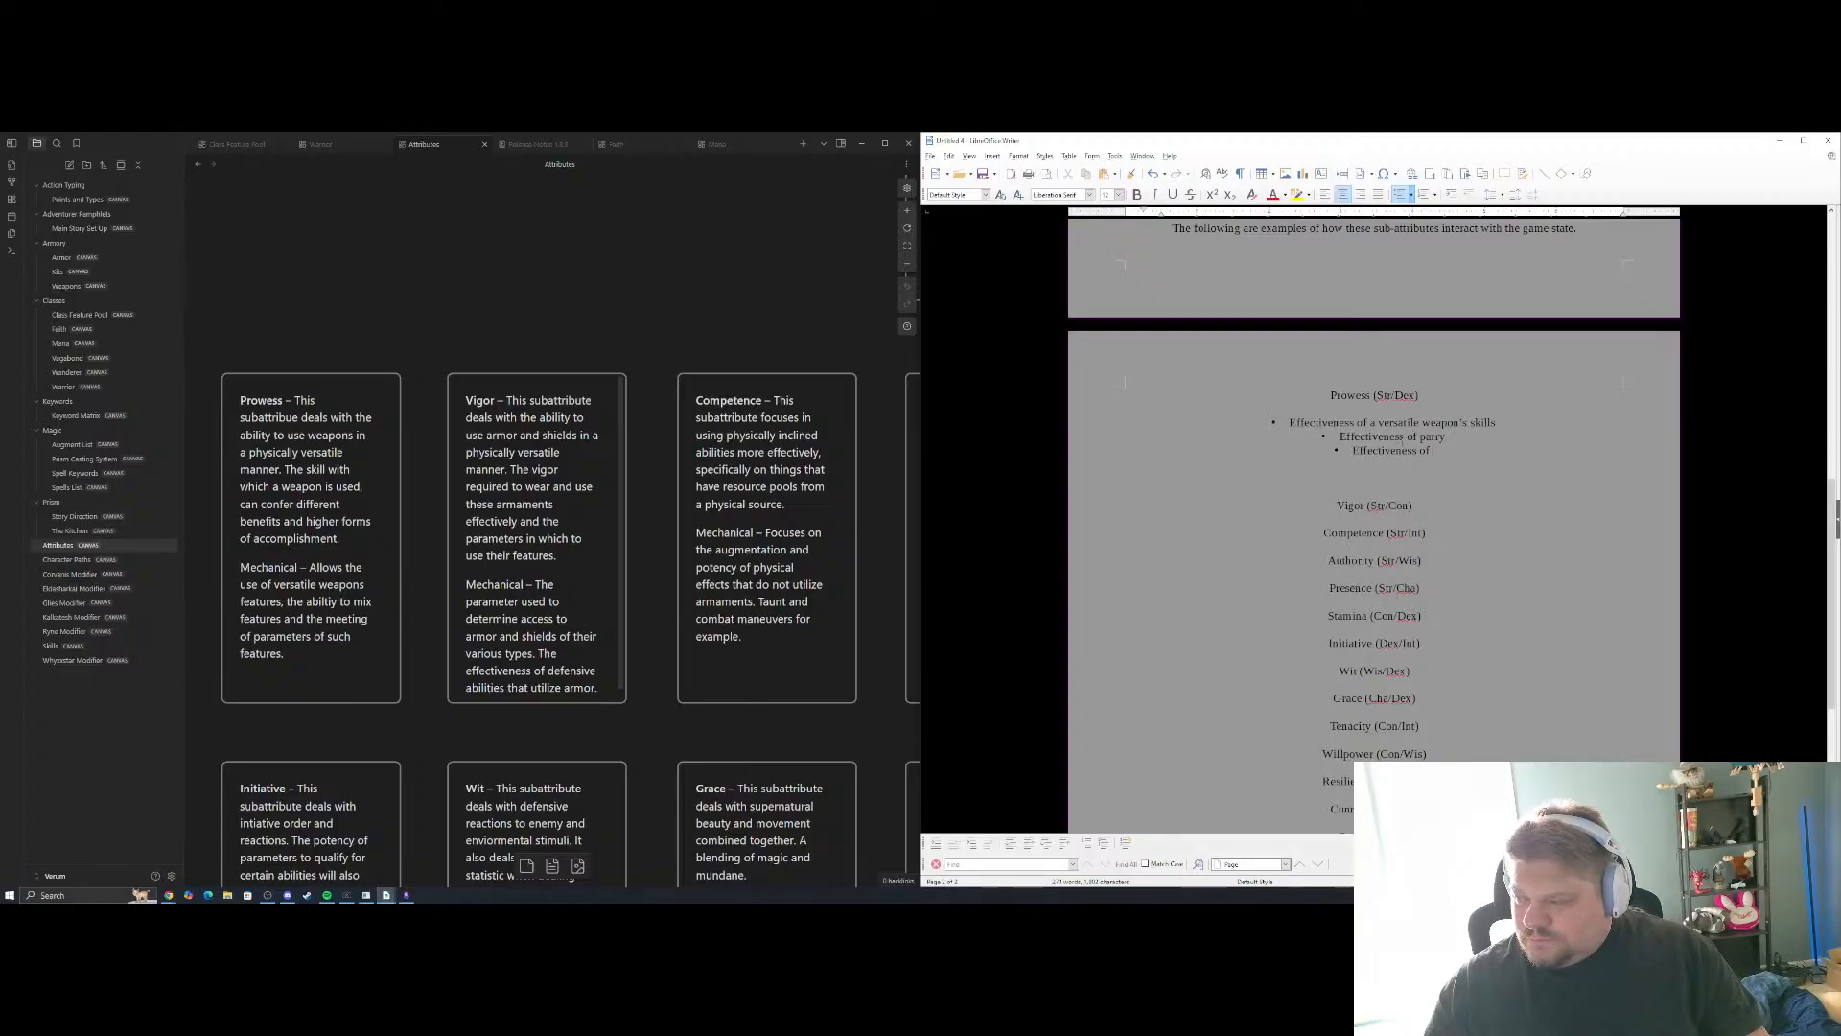
Complete the third Prowess bullet so it reads "Effectiveness of wielding weapons of different hefts"
key("shift+Tab")
type("wield")
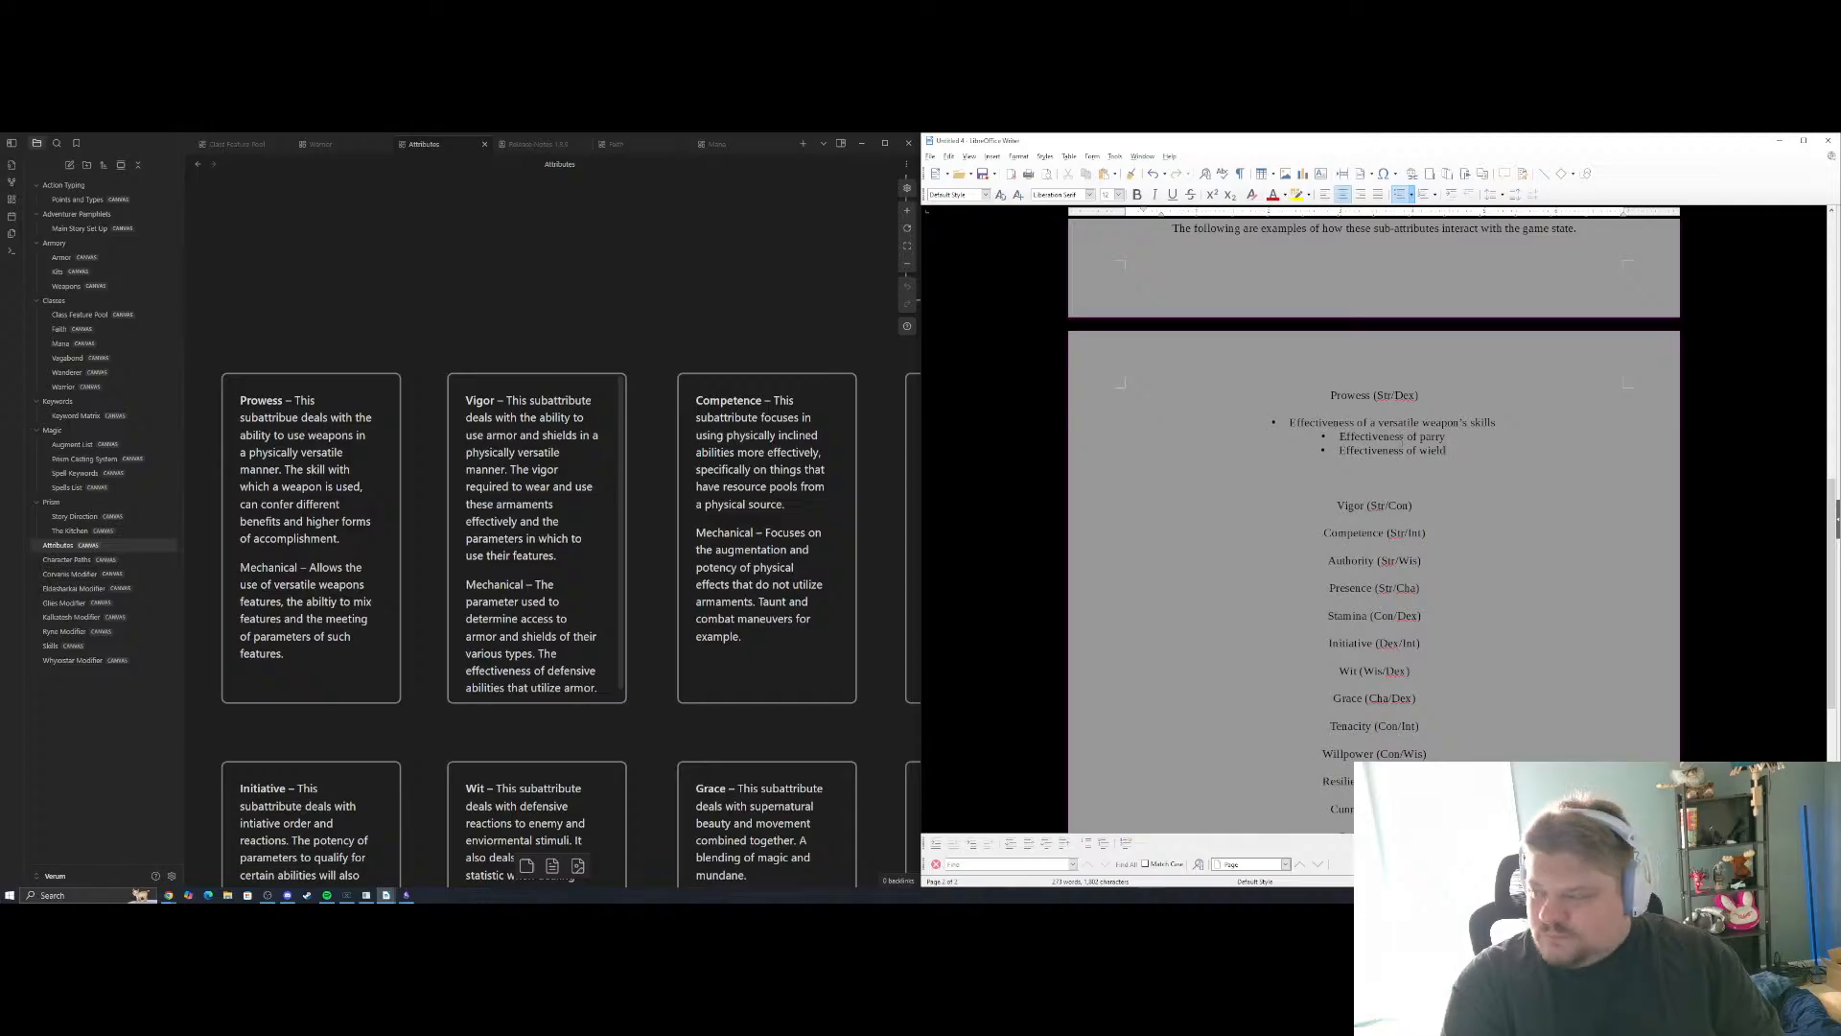
type("ing")
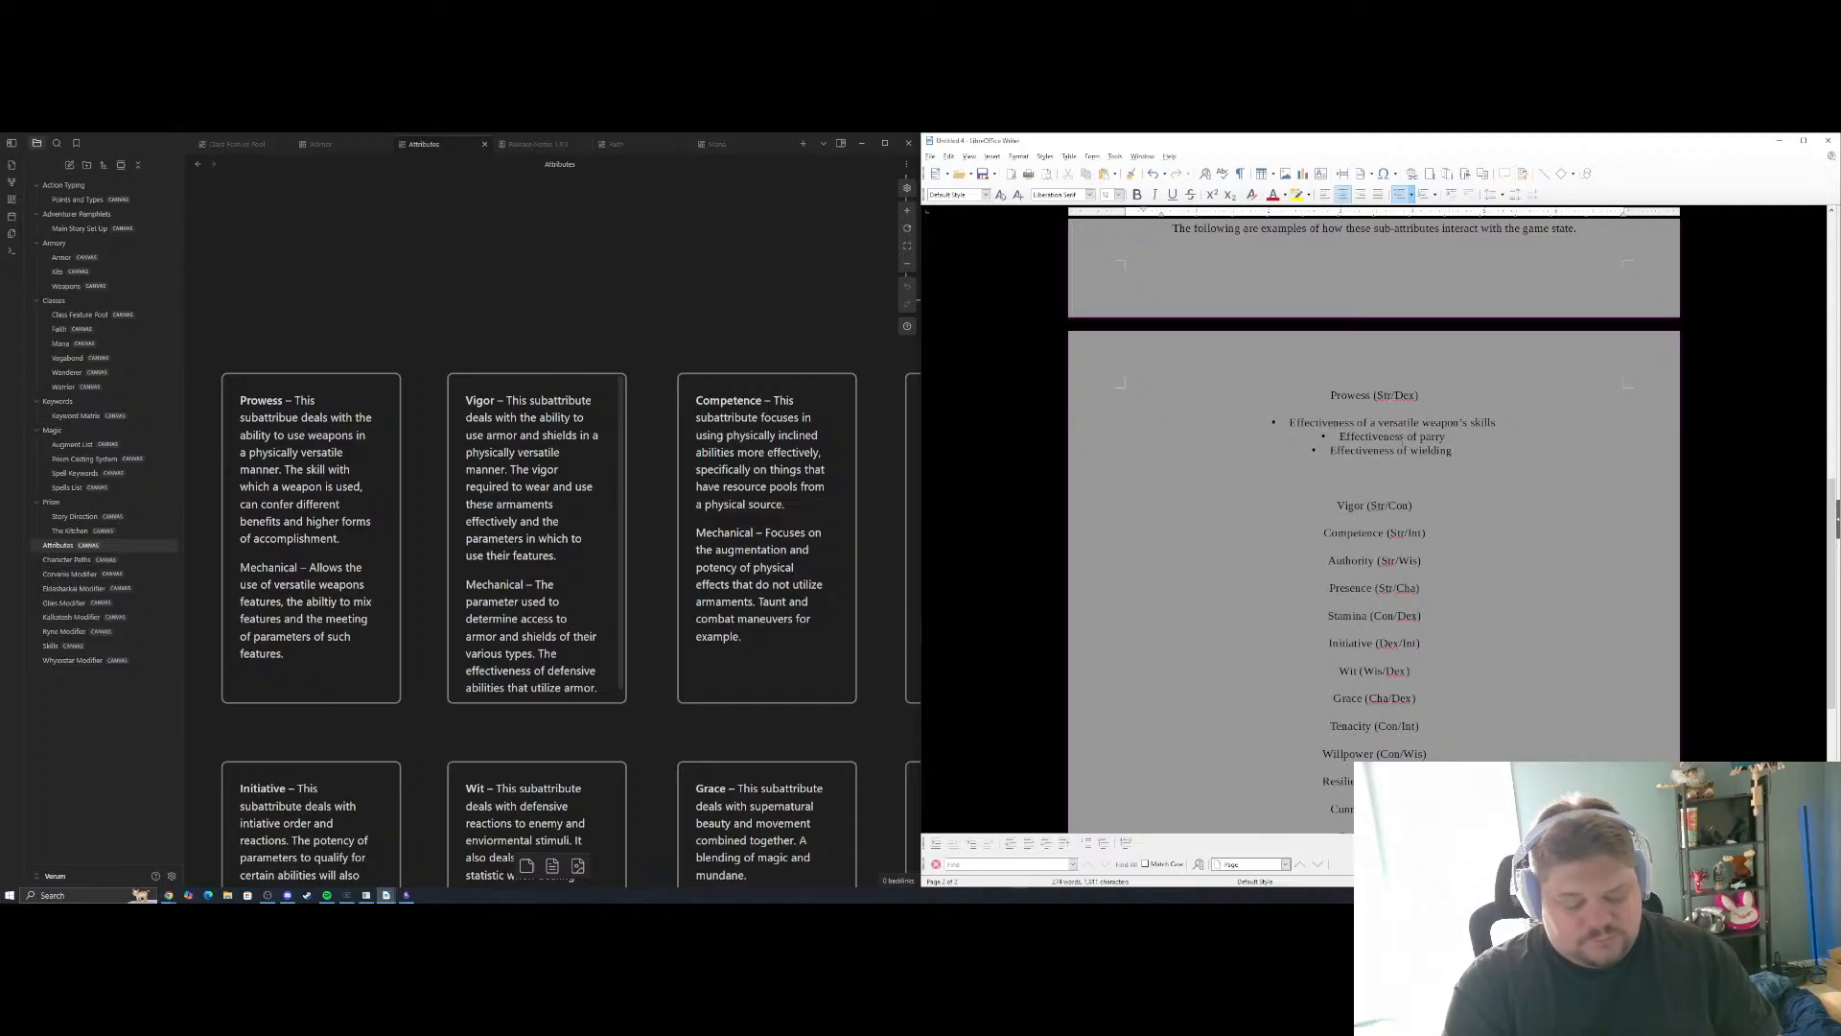
type(" weapons")
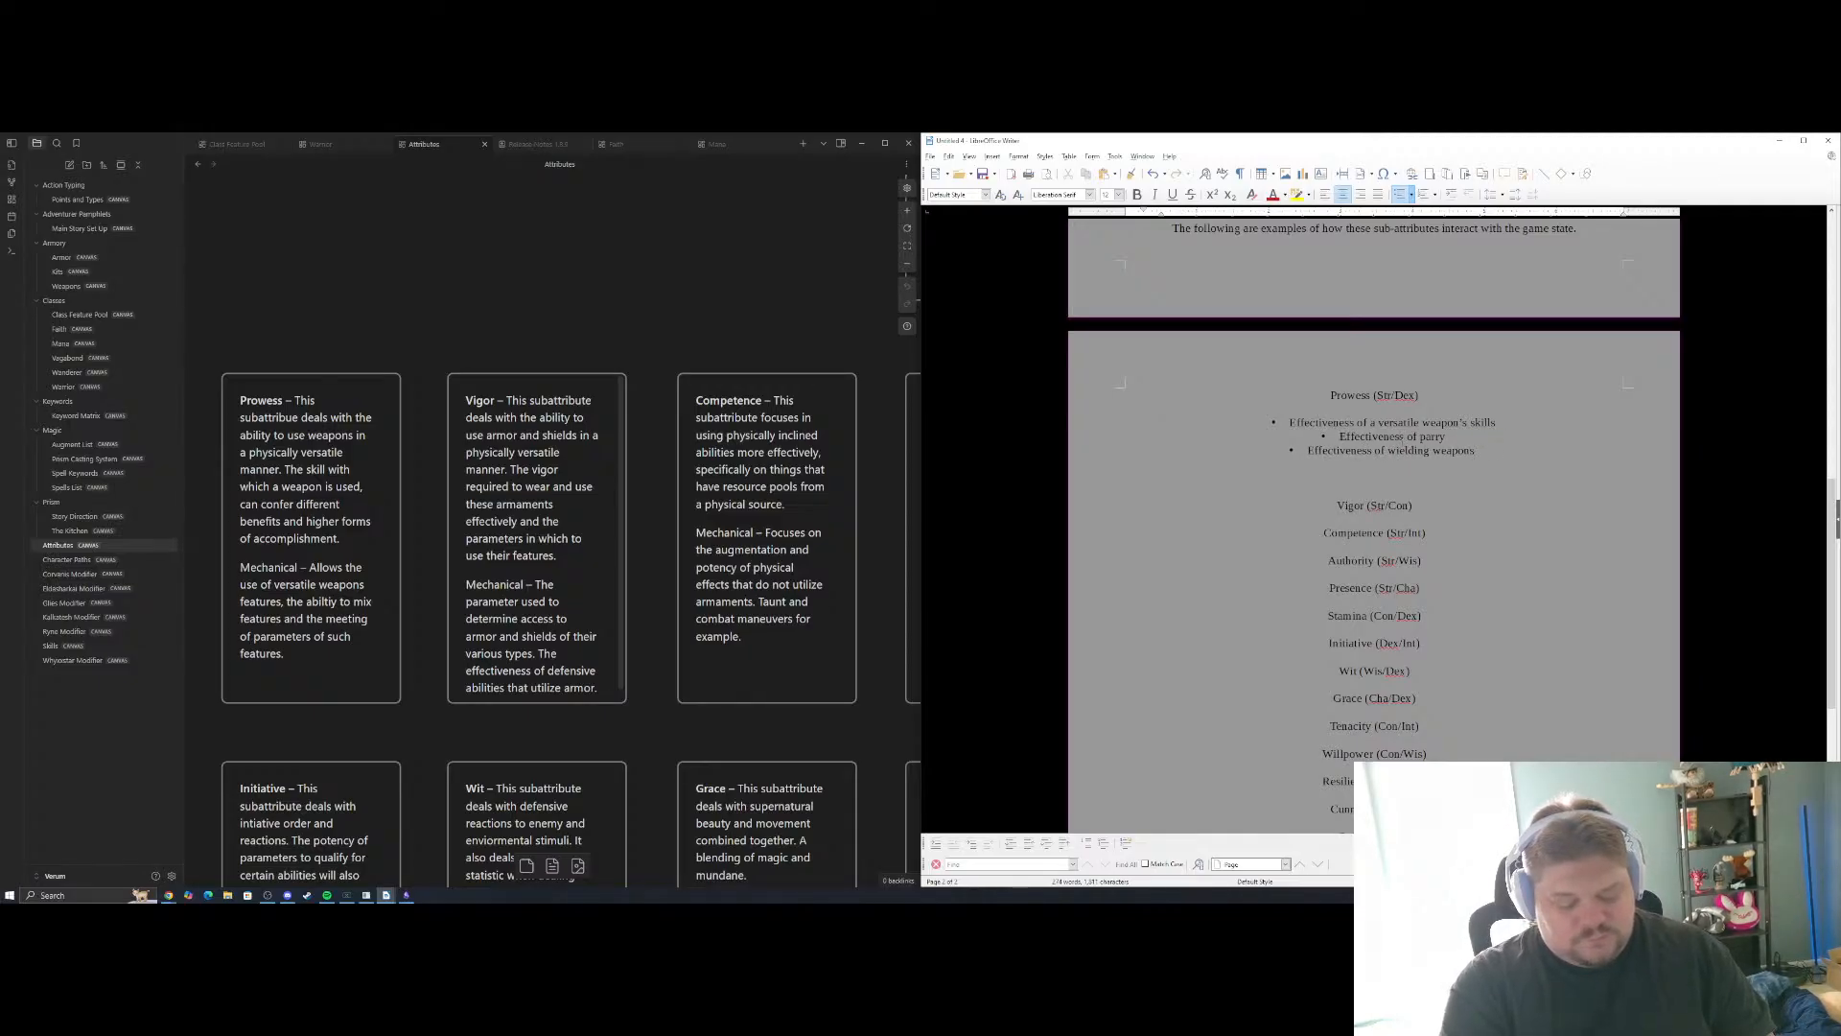
type(" of differenc")
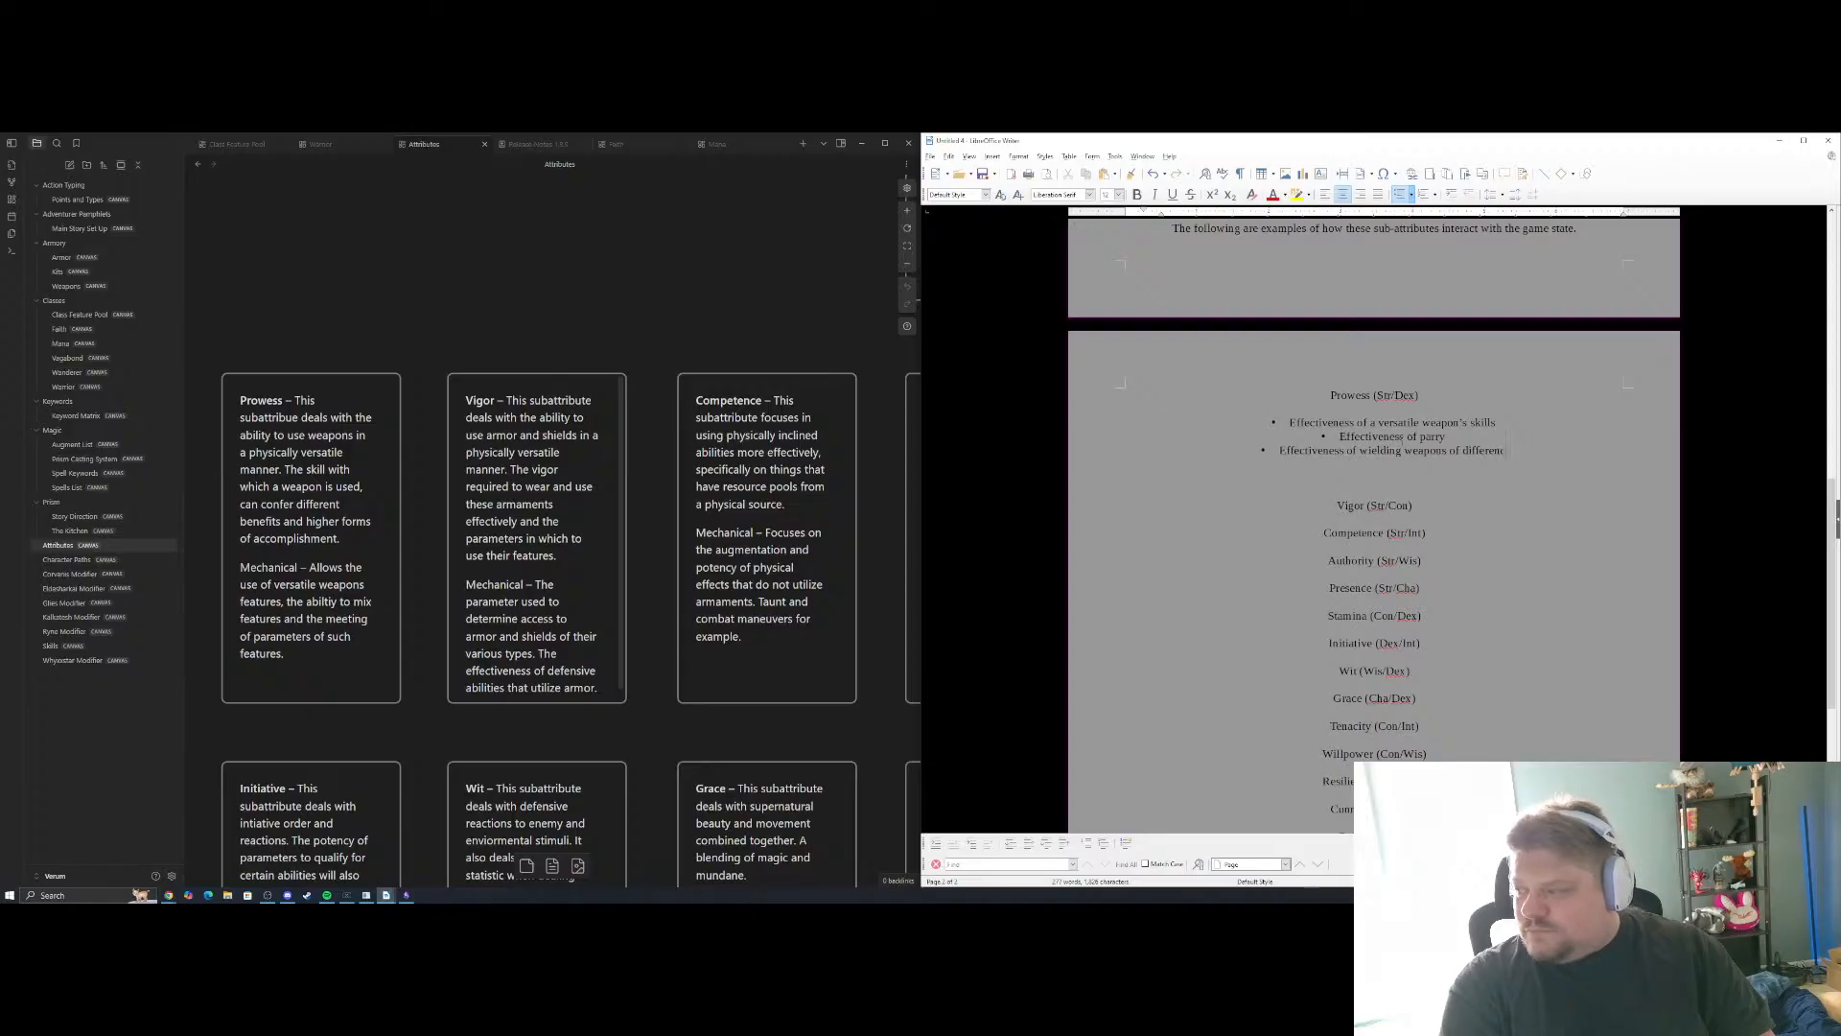
key("BackSpace")
type("t")
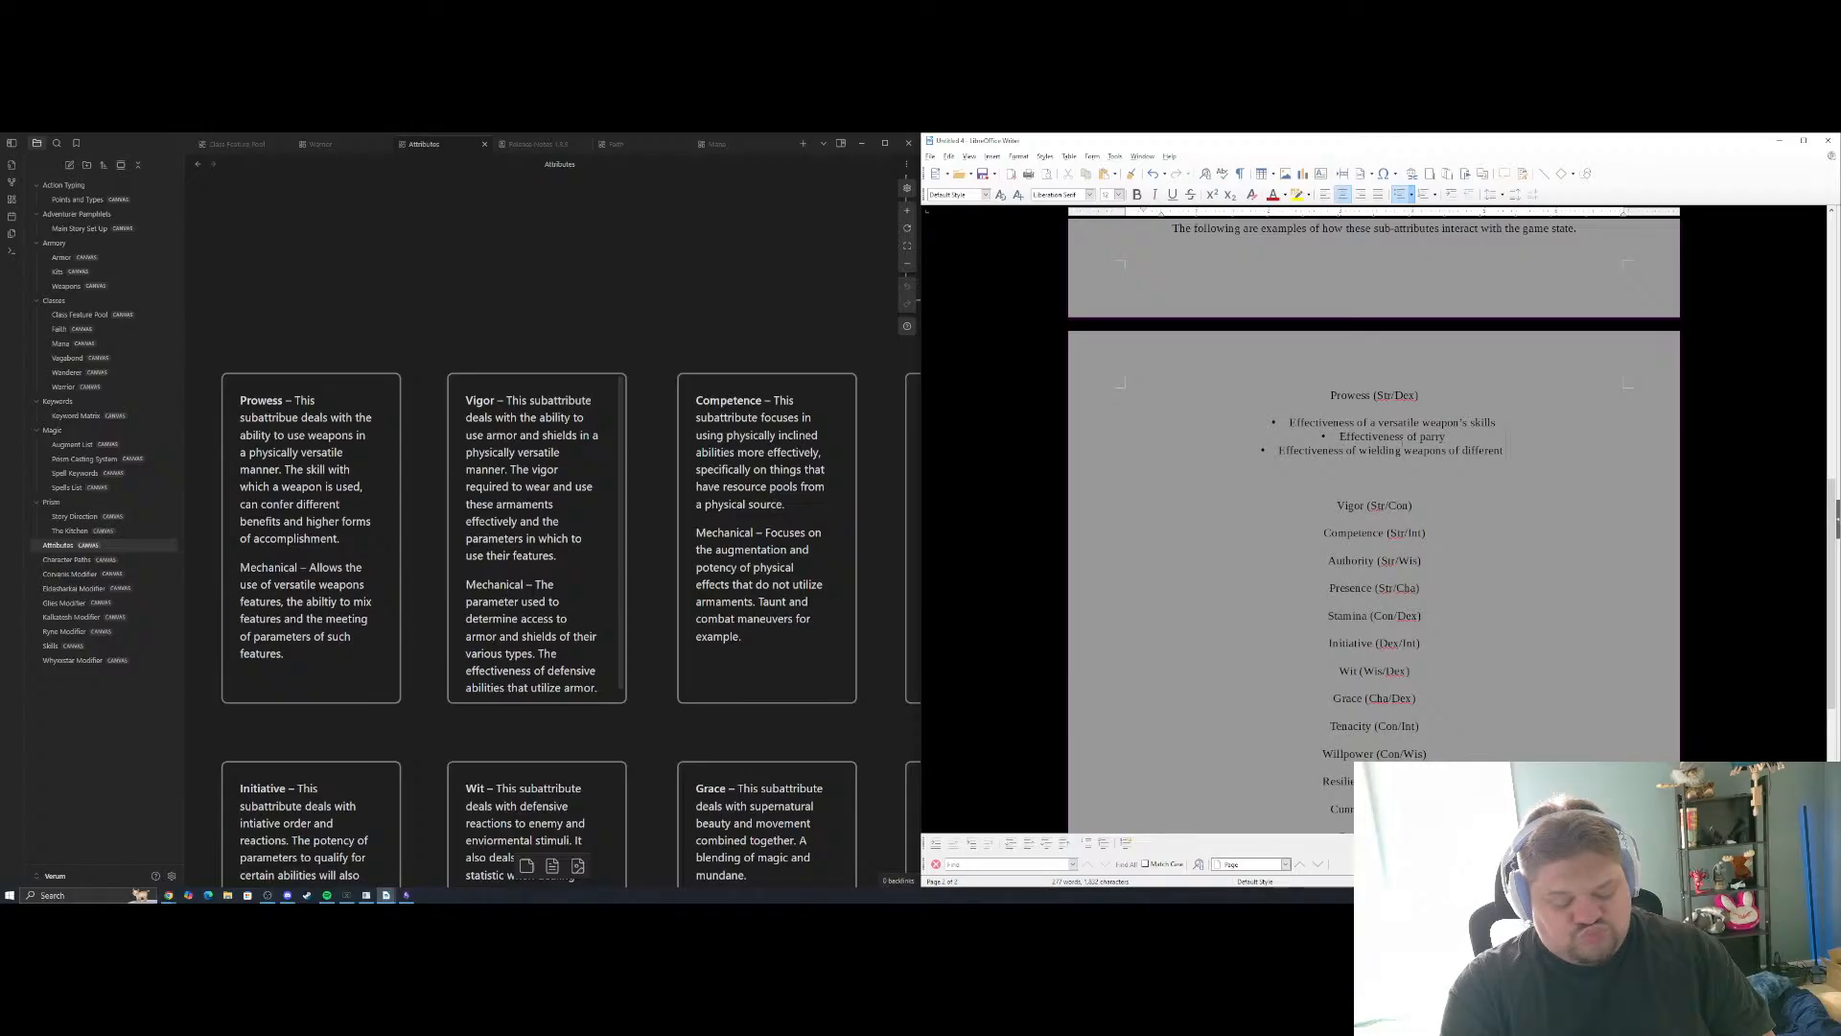
type("hefts")
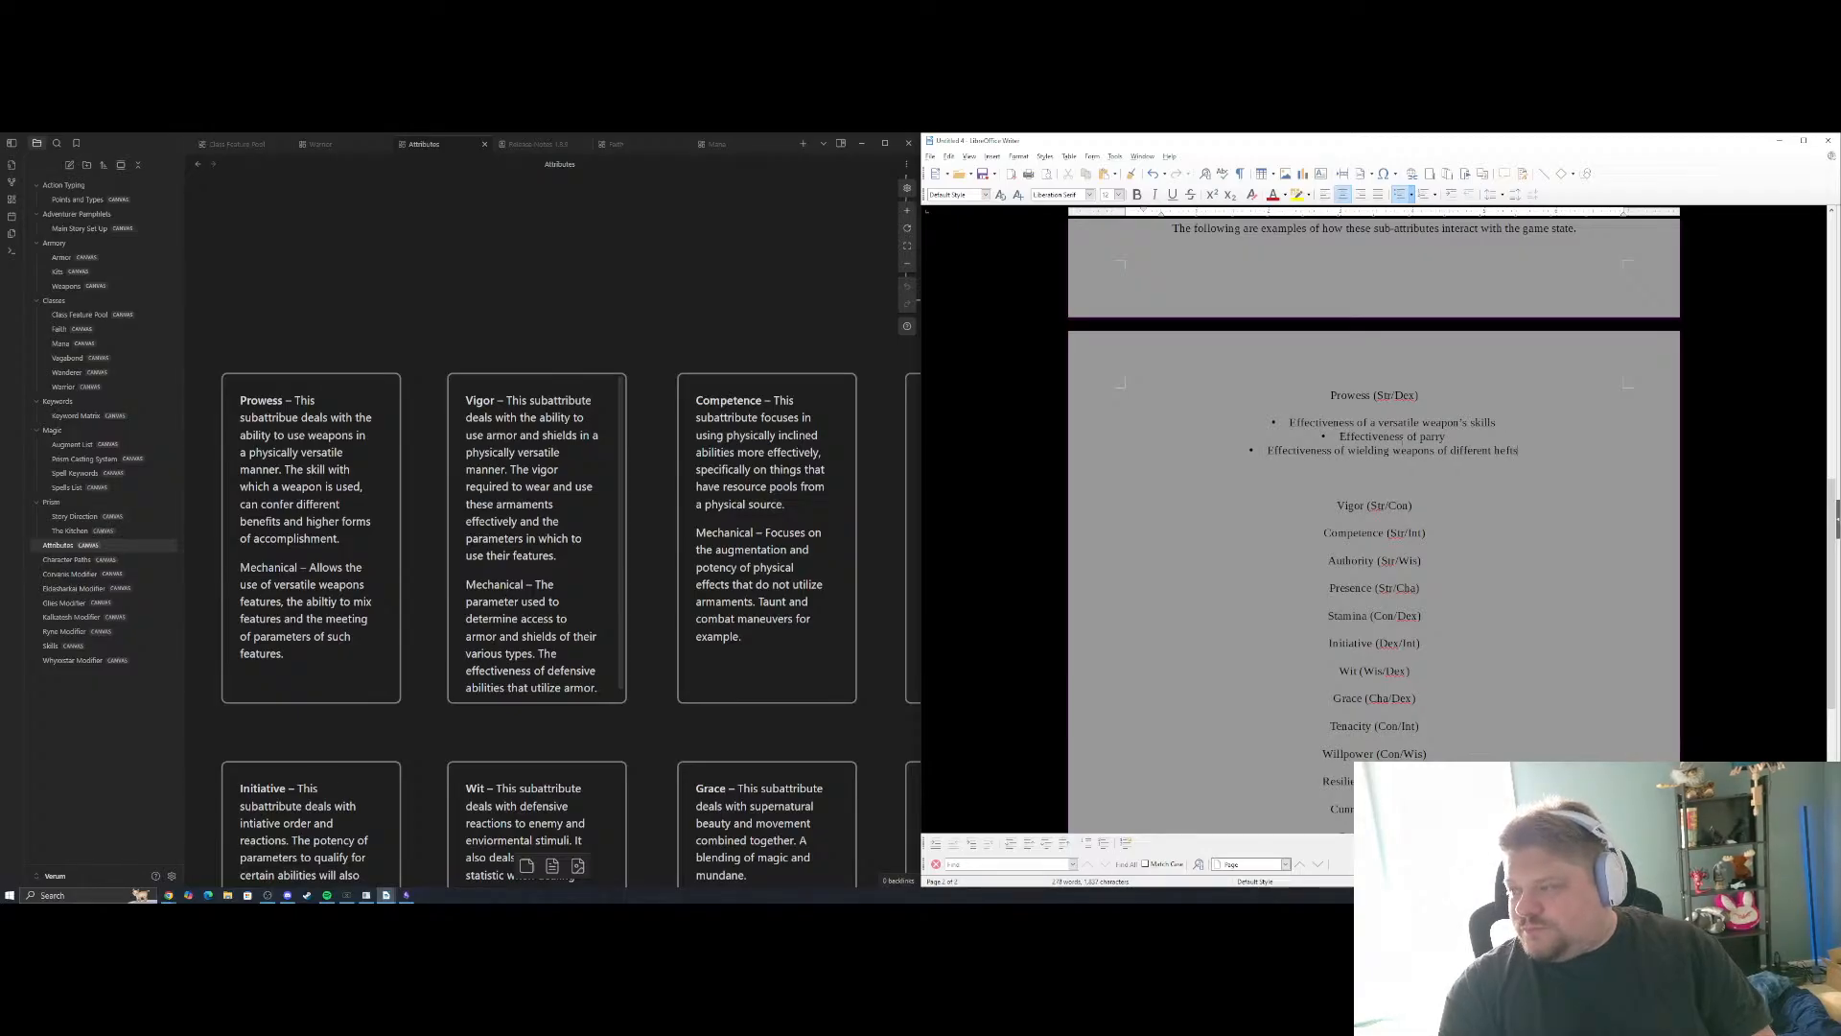
Try to tighten the blank lines between the last Prowess bullet and the Vigor (Str/Con) heading, and undo the changes
key("Return")
key("BackSpace")
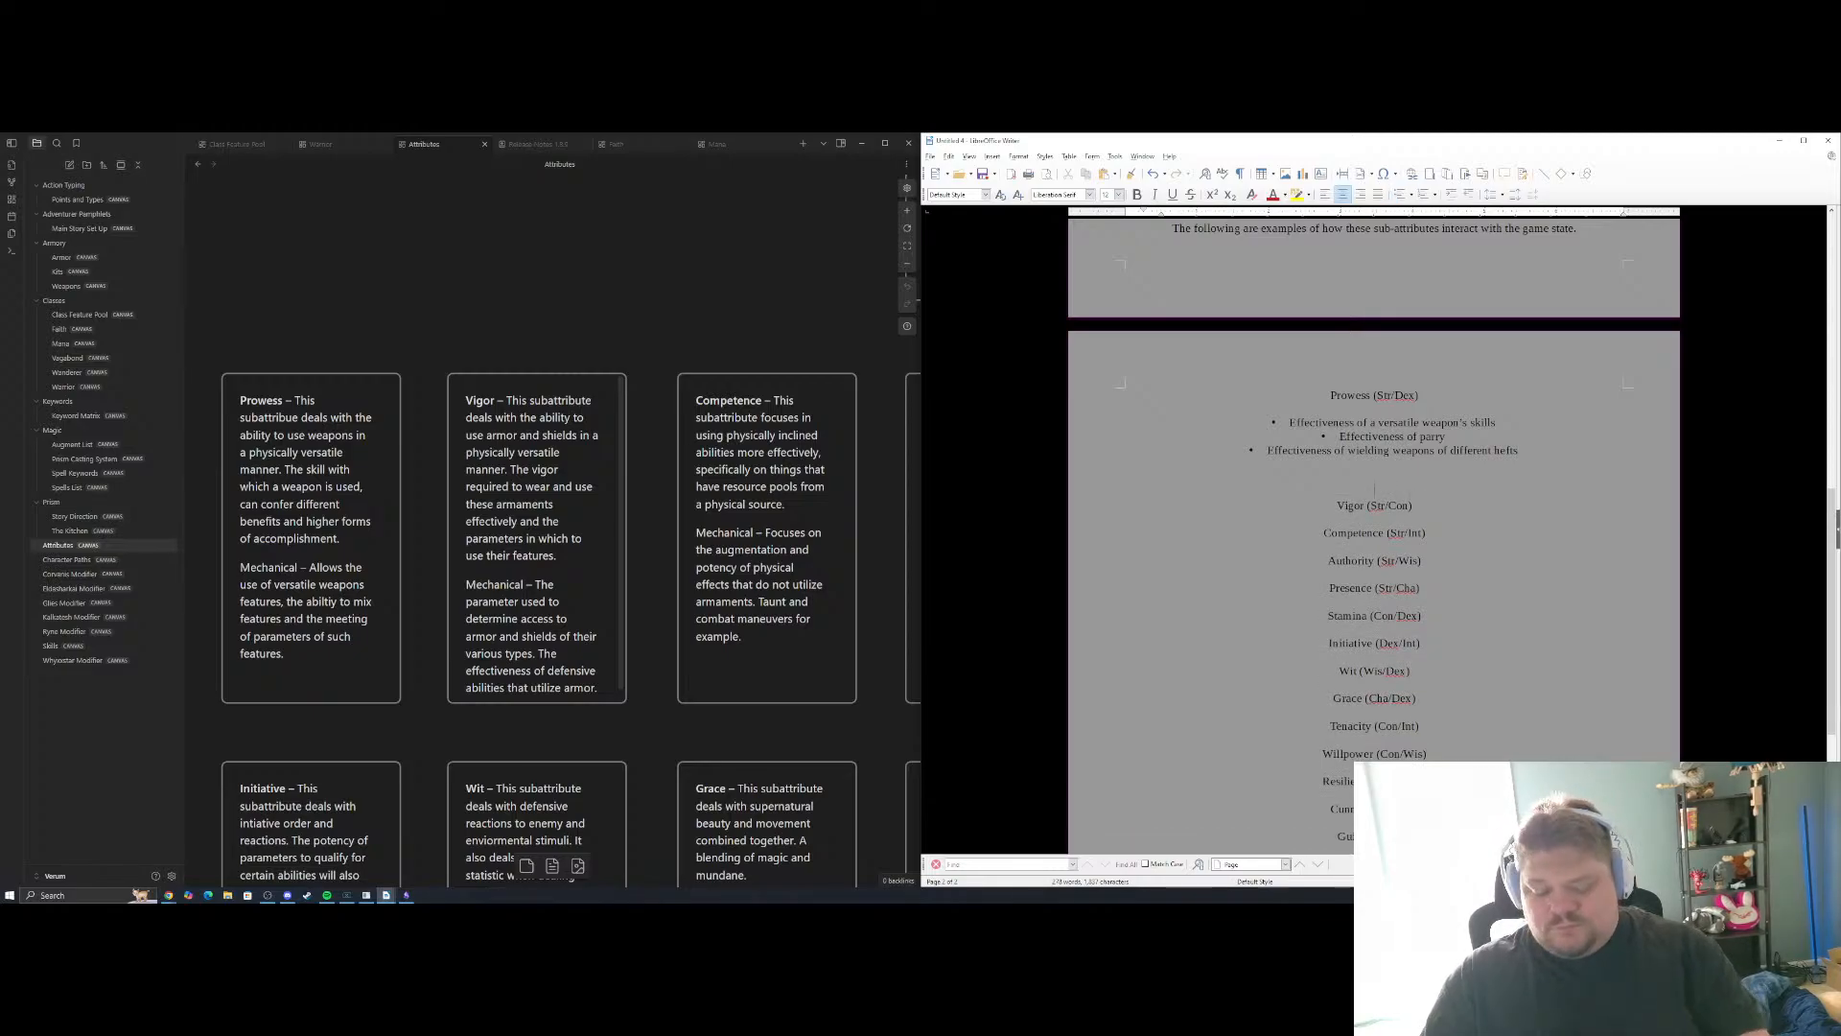
key("BackSpace")
key("BackSpace")
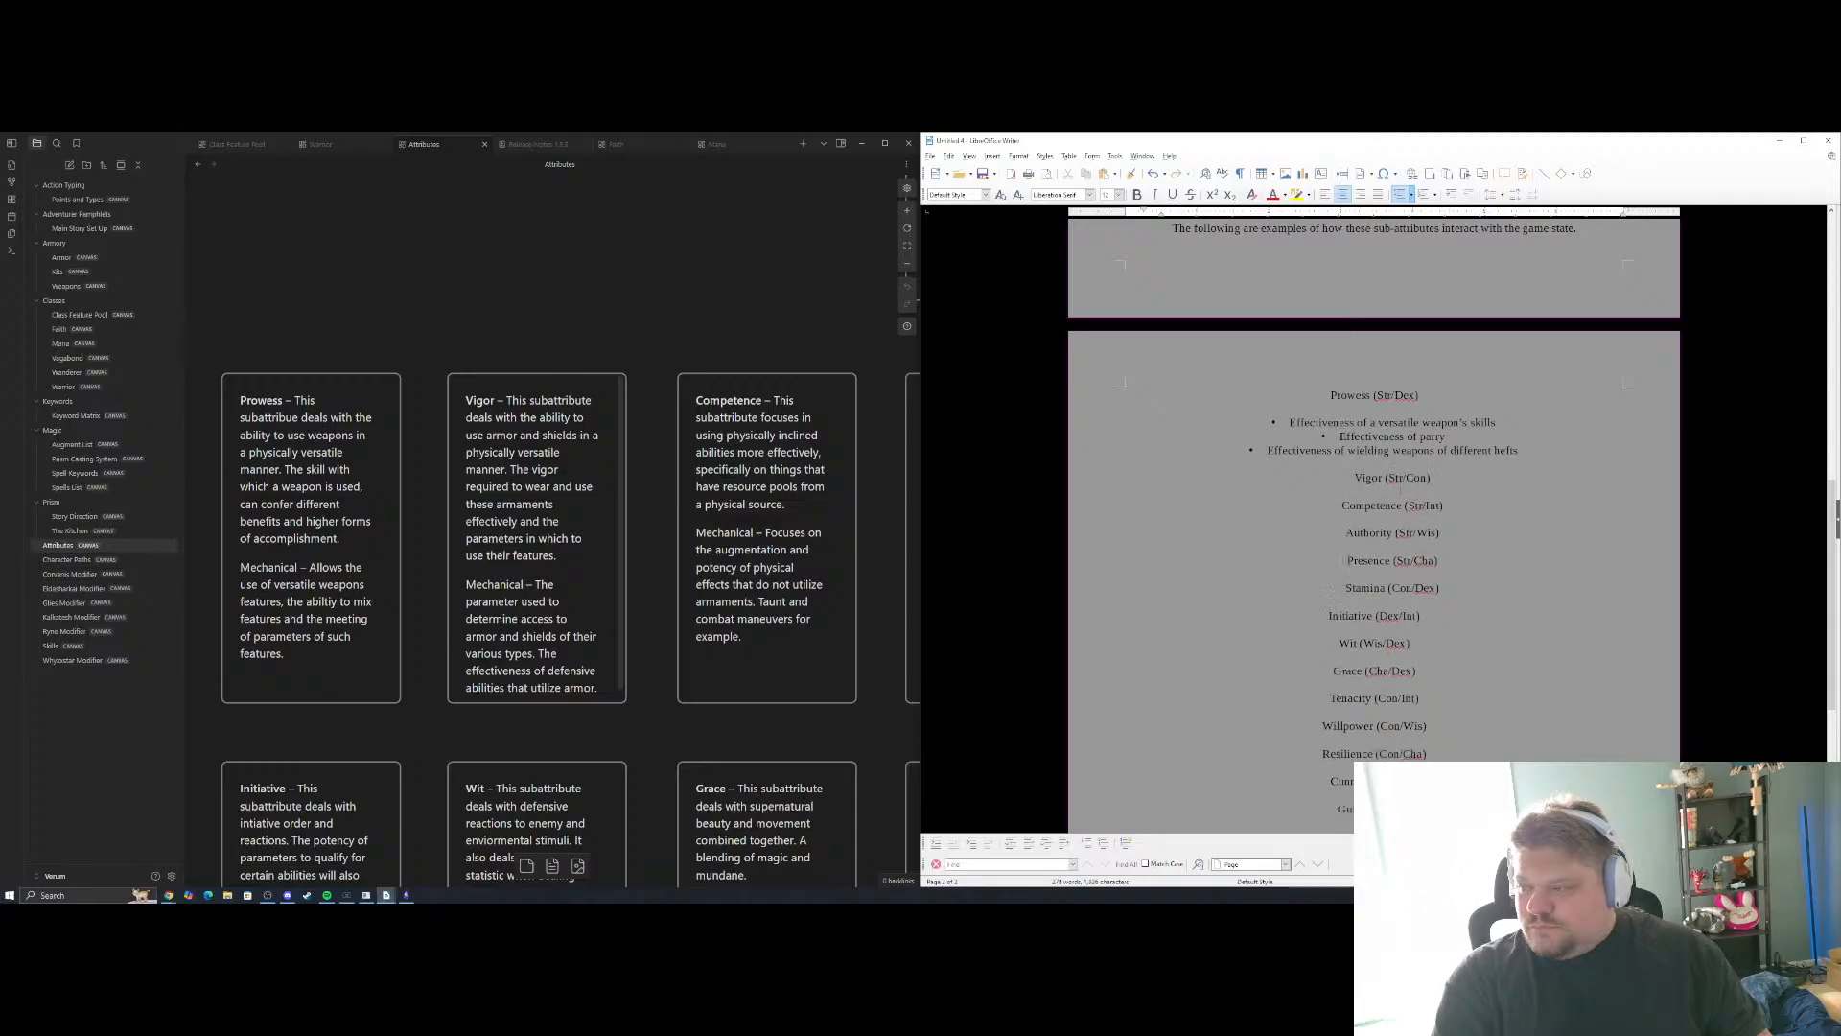
key("Return")
key("BackSpace")
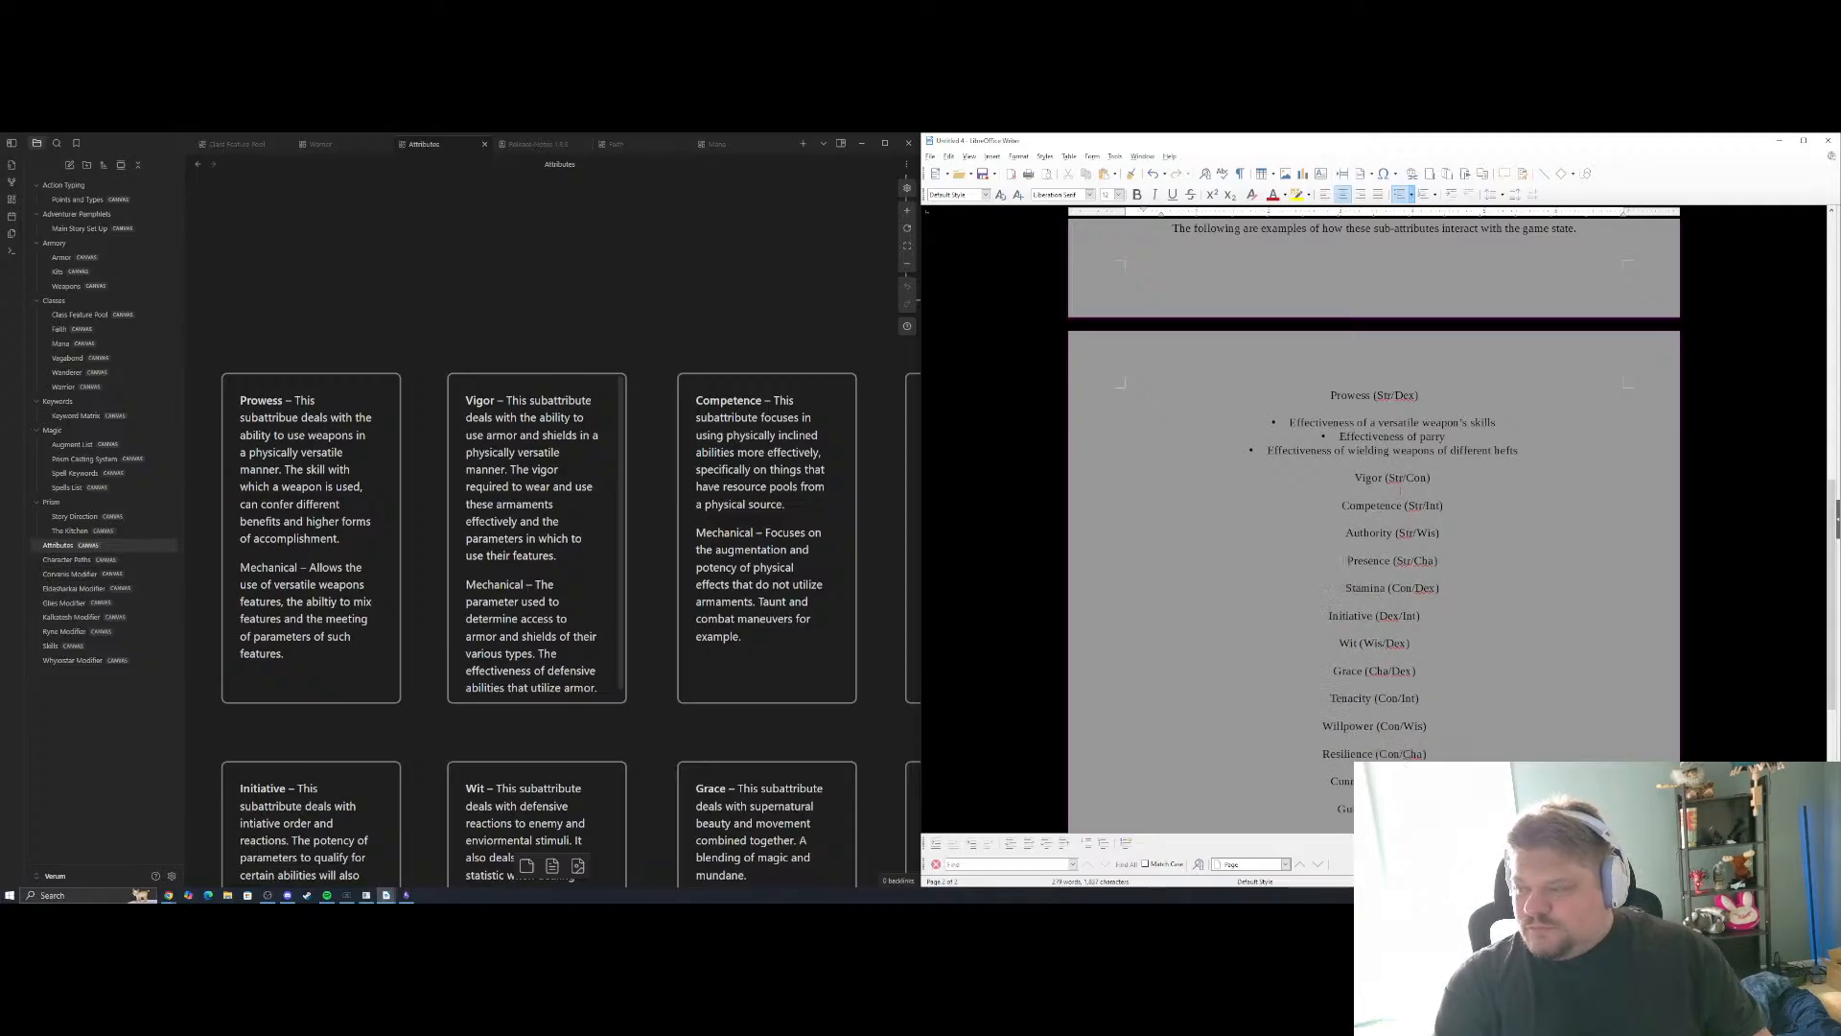
key("Return")
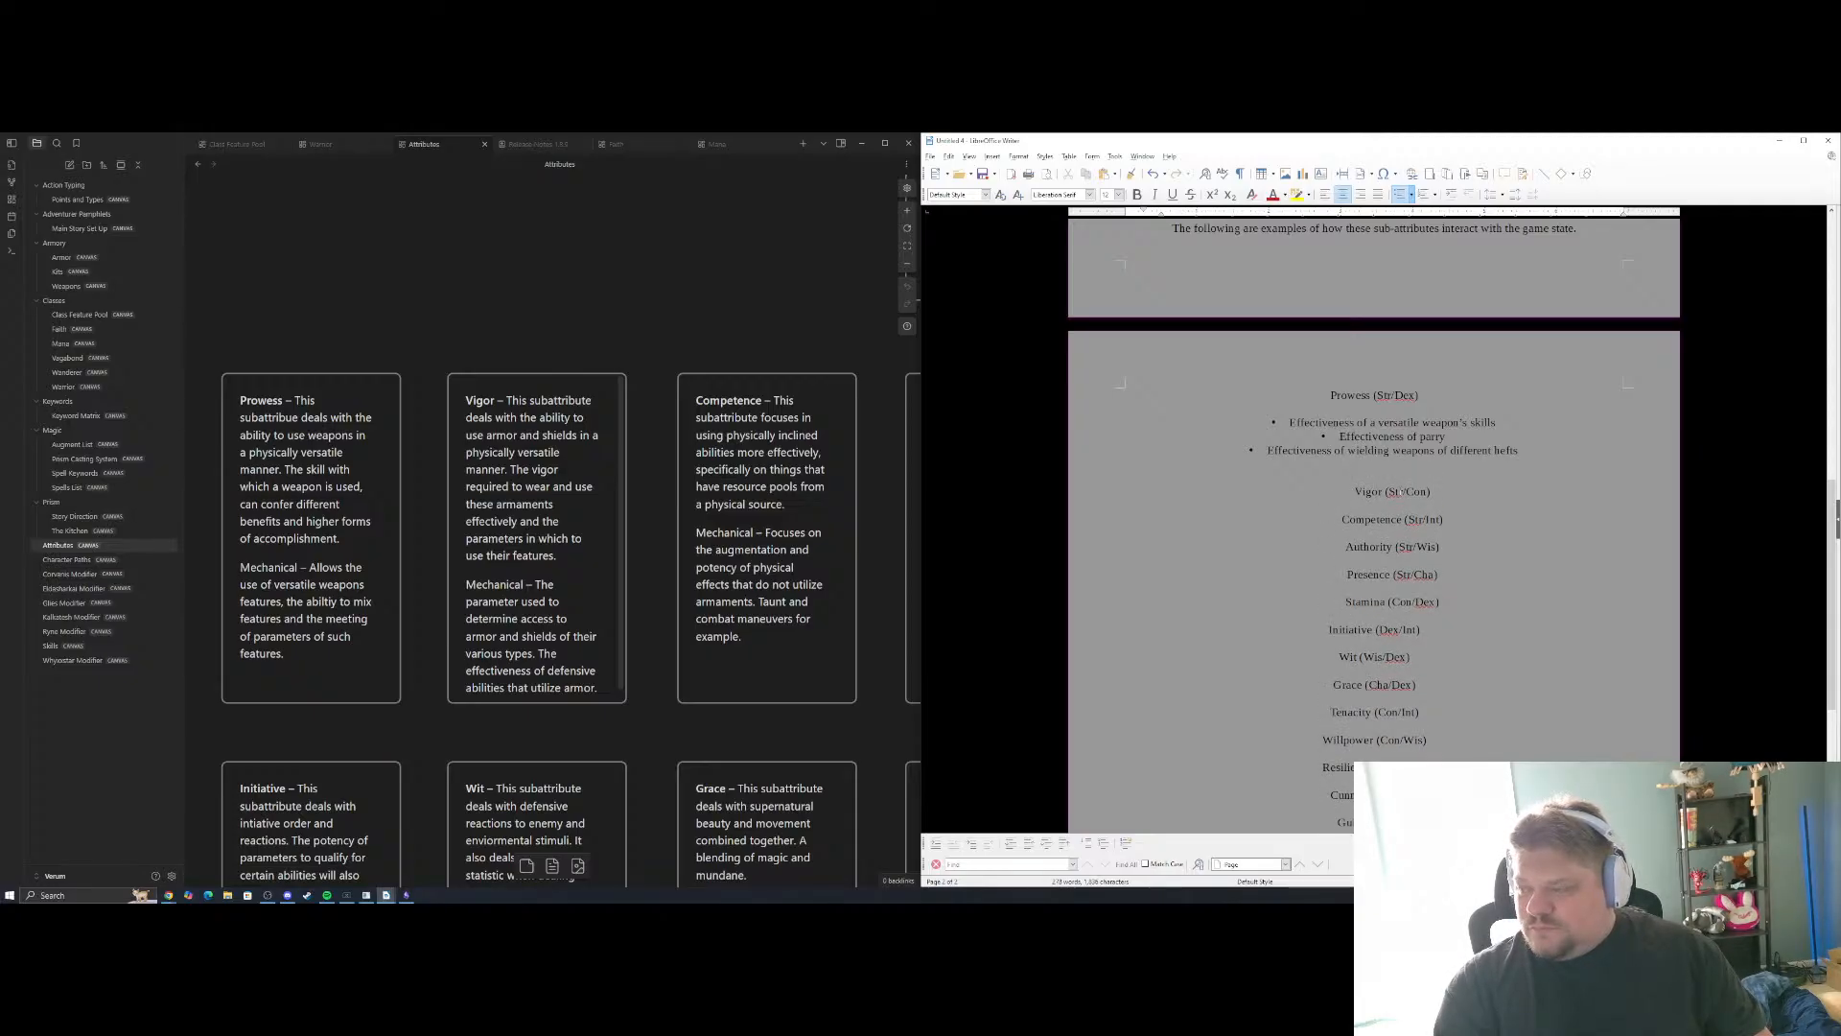
key("shift+Up")
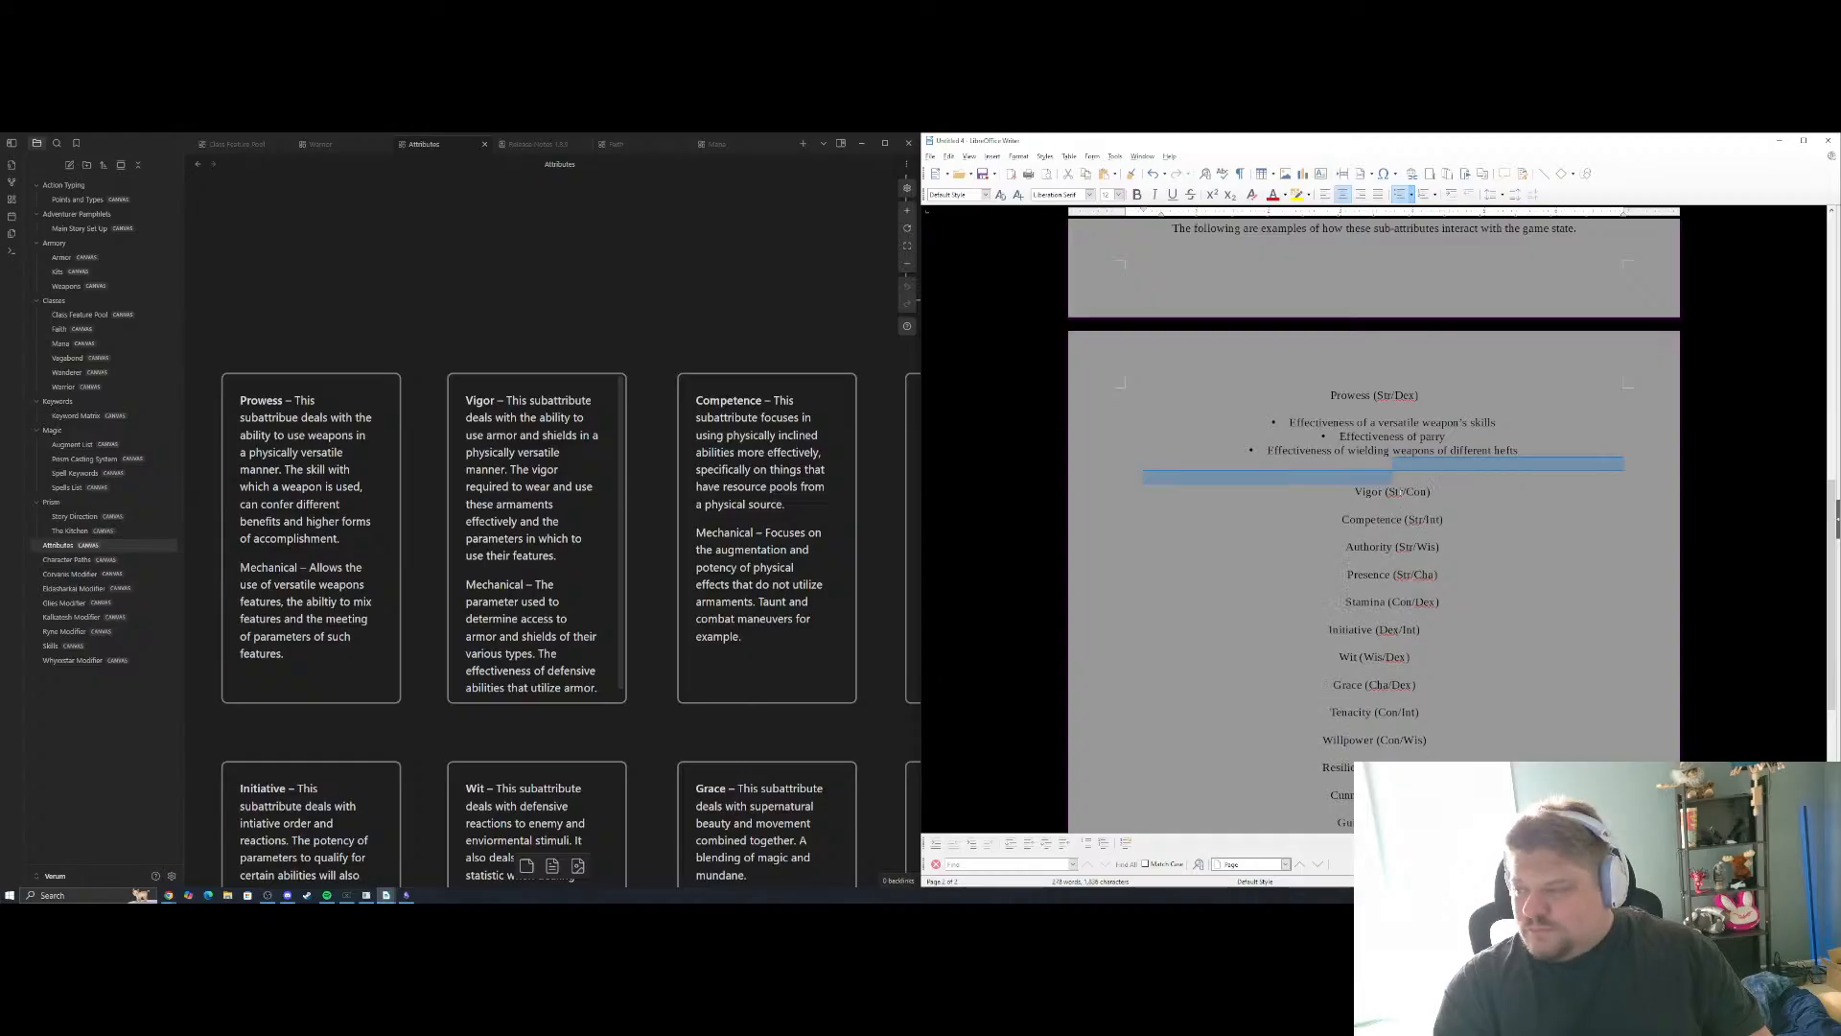
key("ctrl+z")
key("ctrl+z")
key("ctrl+z")
key("ctrl+z")
key("ctrl+z")
key("ctrl+z")
key("ctrl+z")
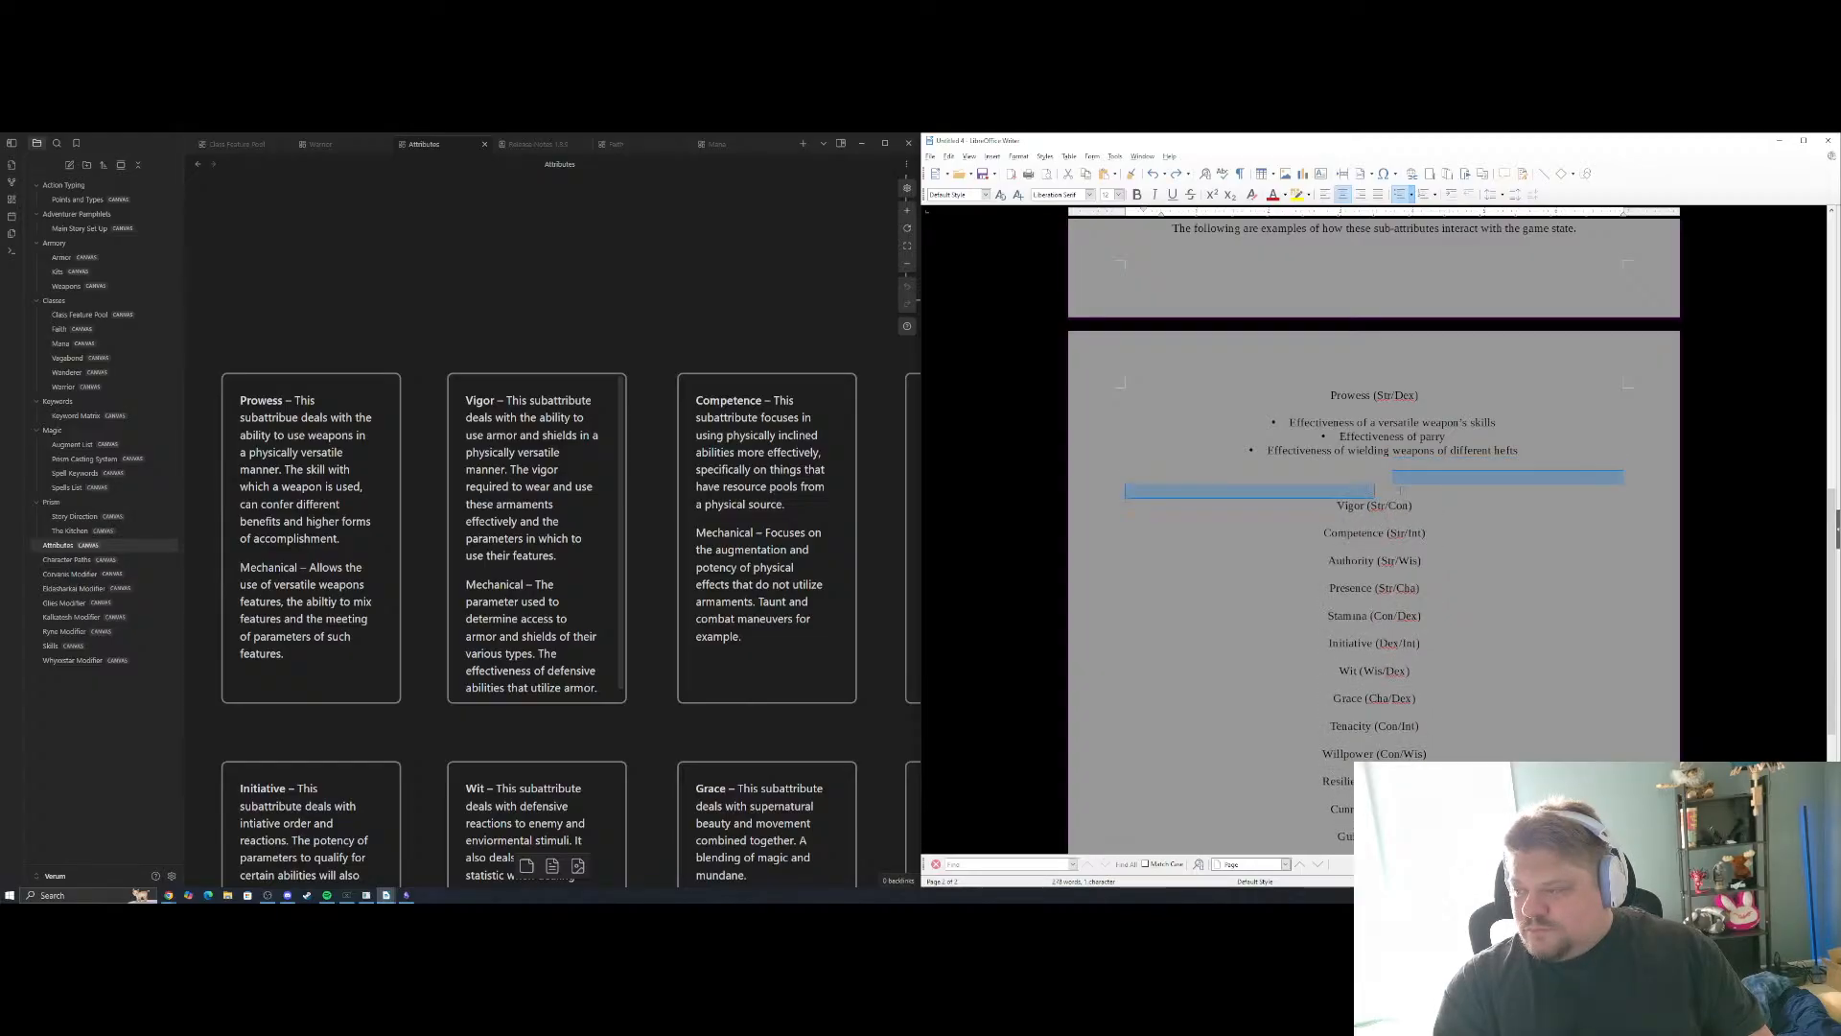
Insert four blank lines below the Vigor (Str/Con) heading to make room for its examples
left_click(1387, 493)
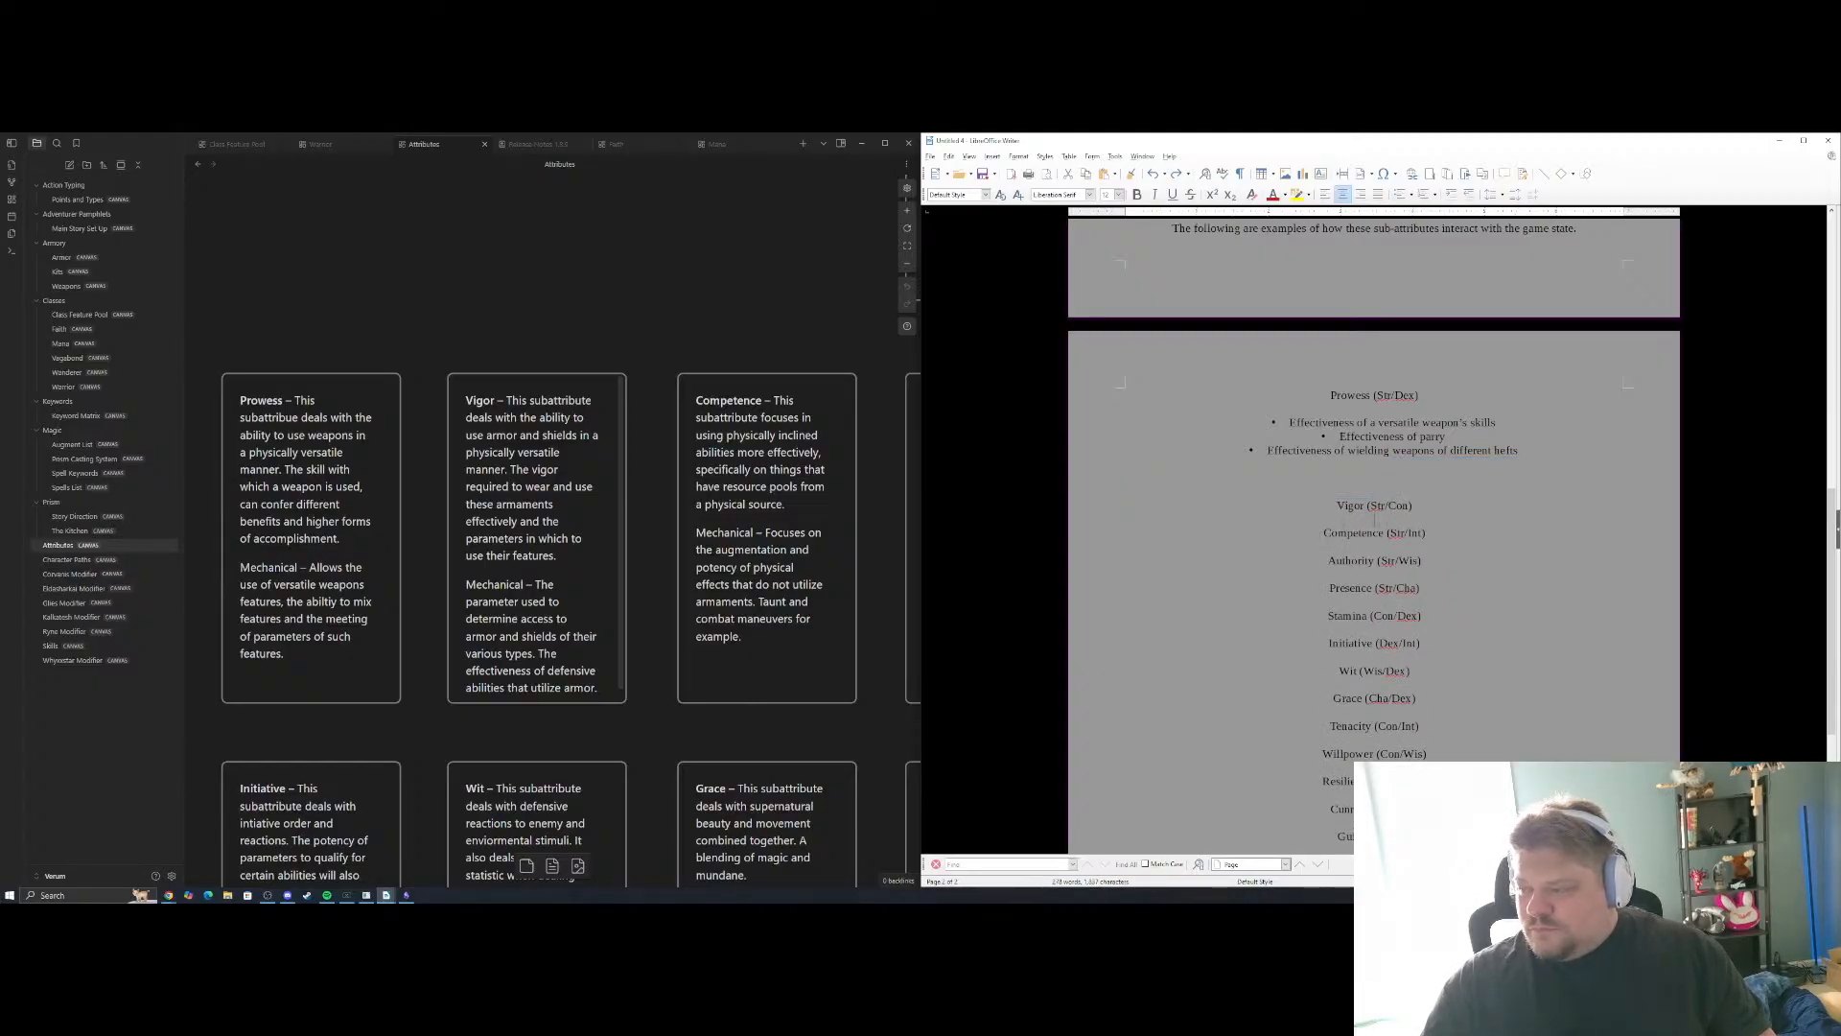
key("Return")
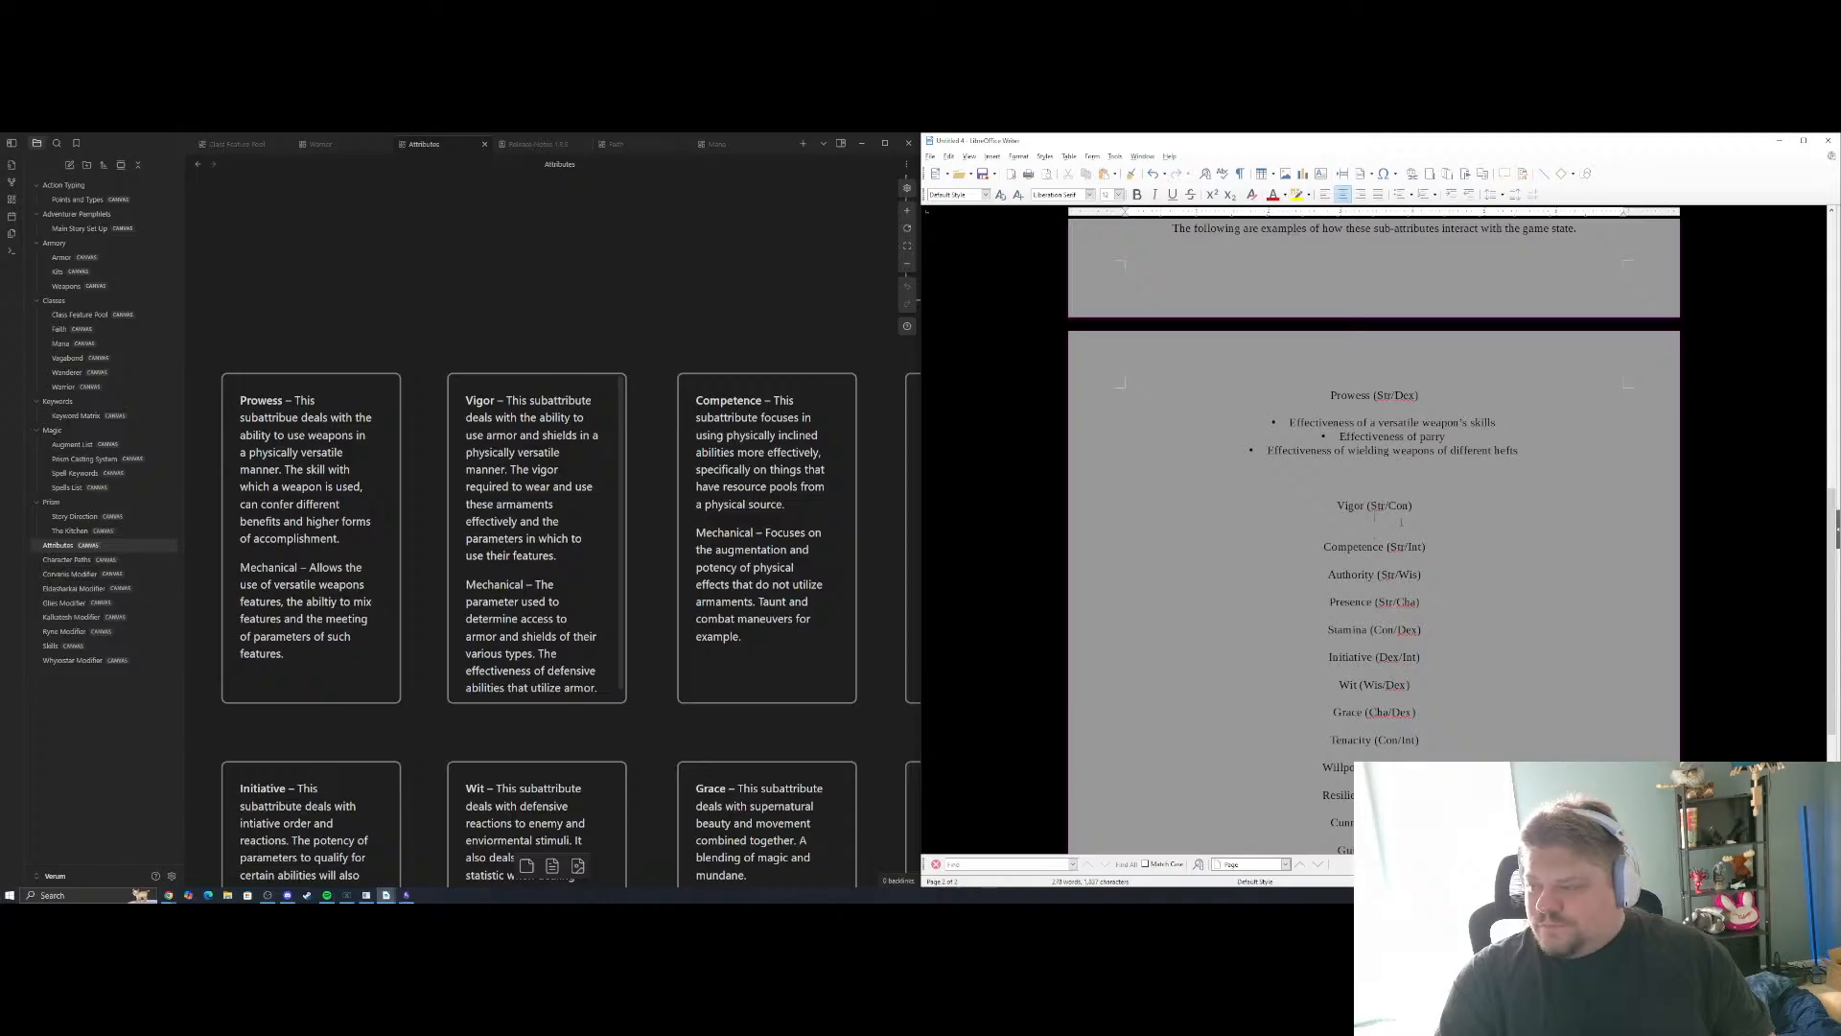
key("Return")
key("Return")
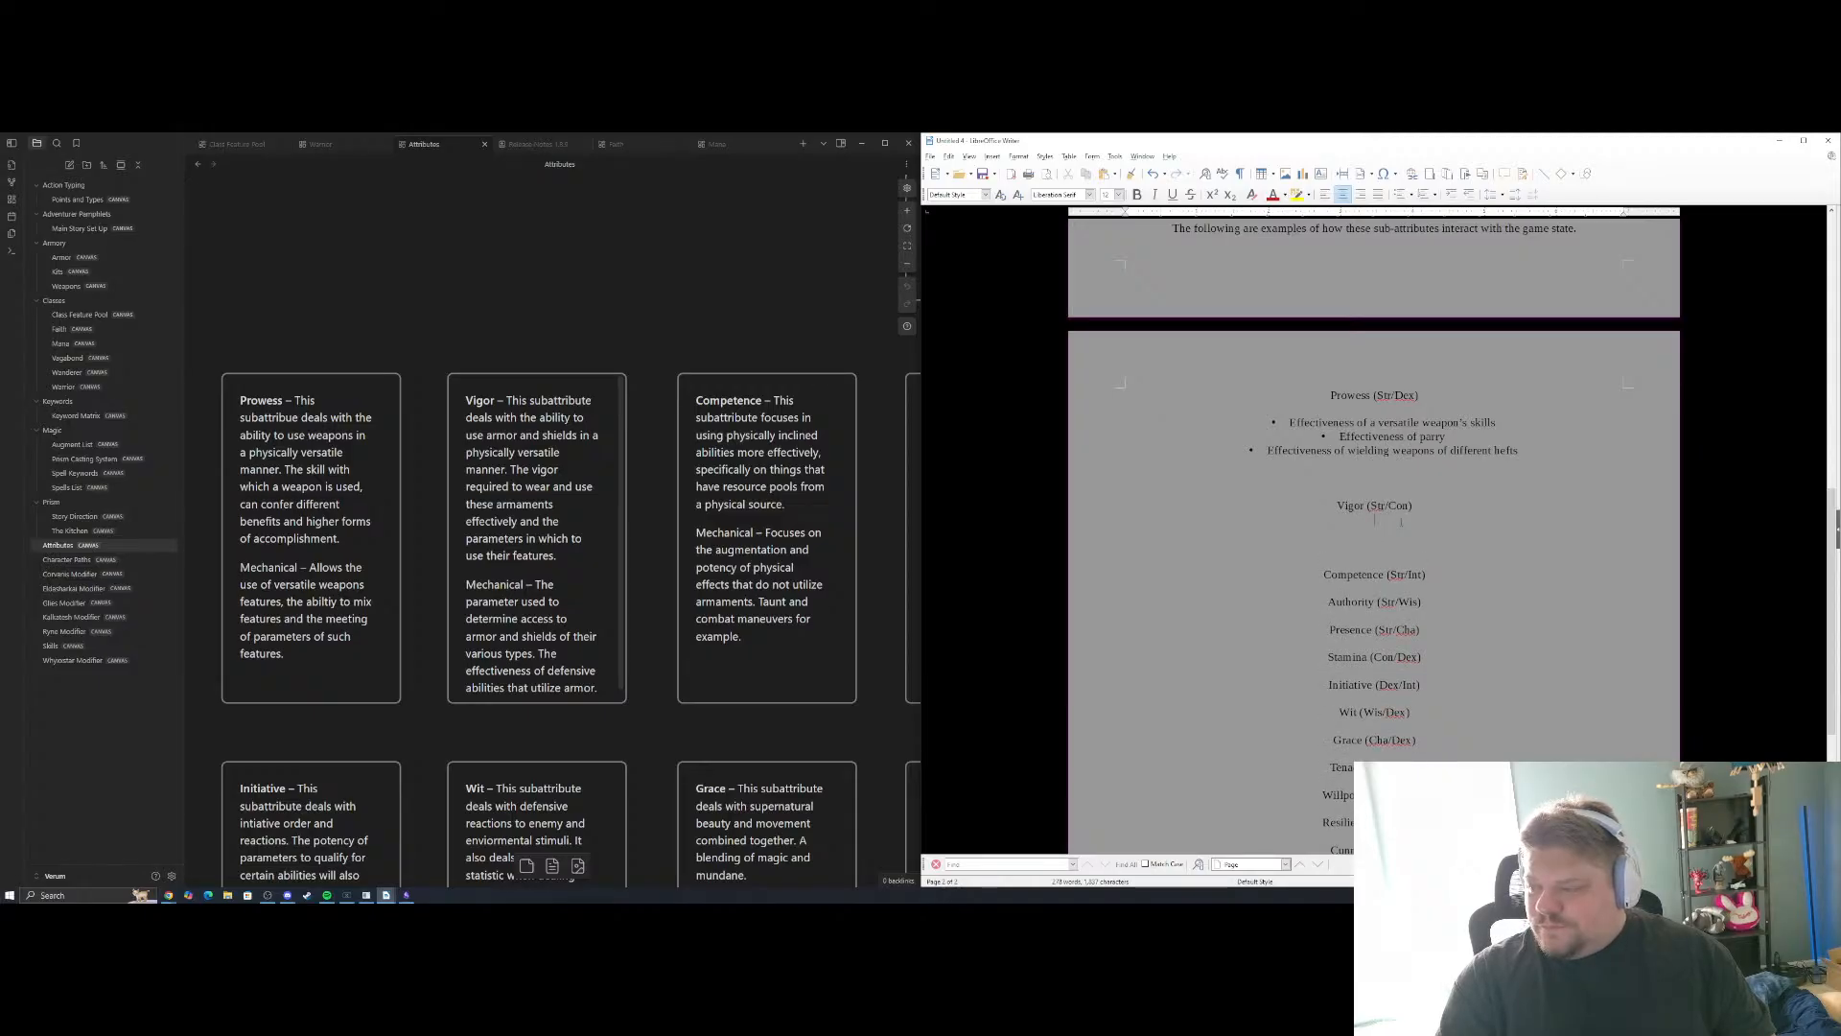
key("Return")
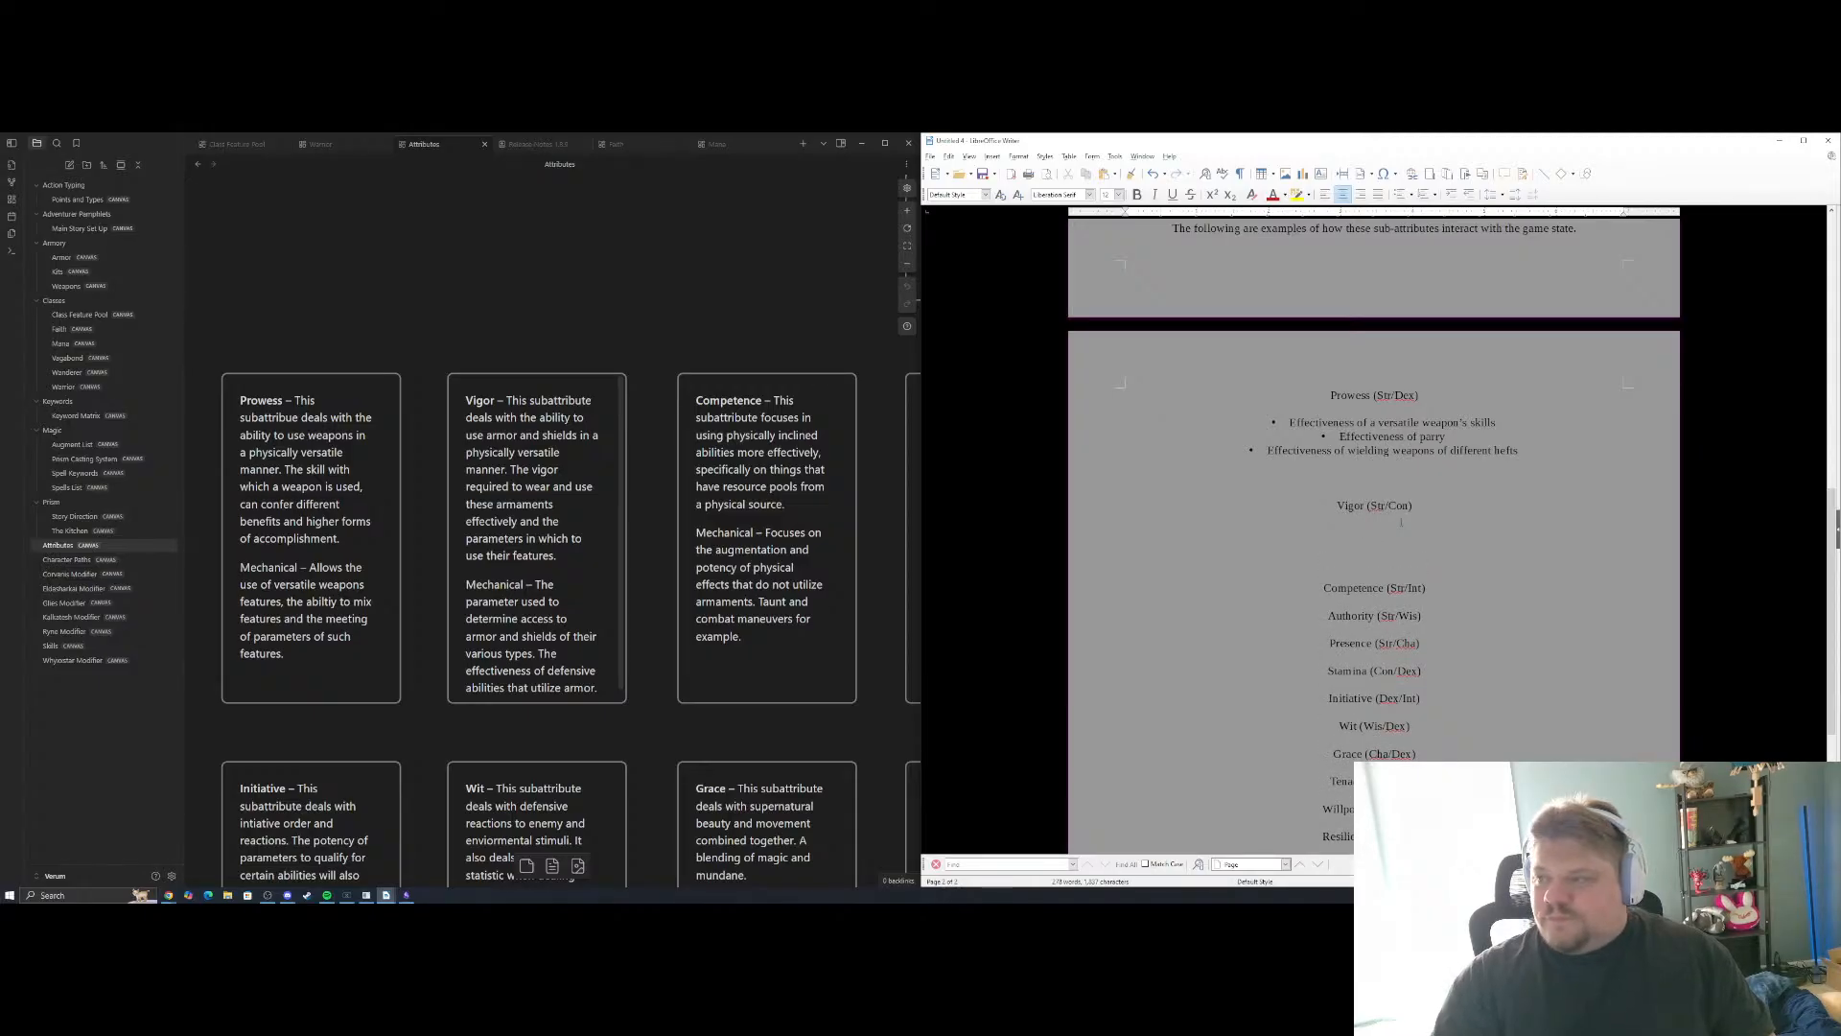
Try to apply bullet formatting to the blank line above the Vigor (Str/Con) heading, and undo it
left_click(1401, 194)
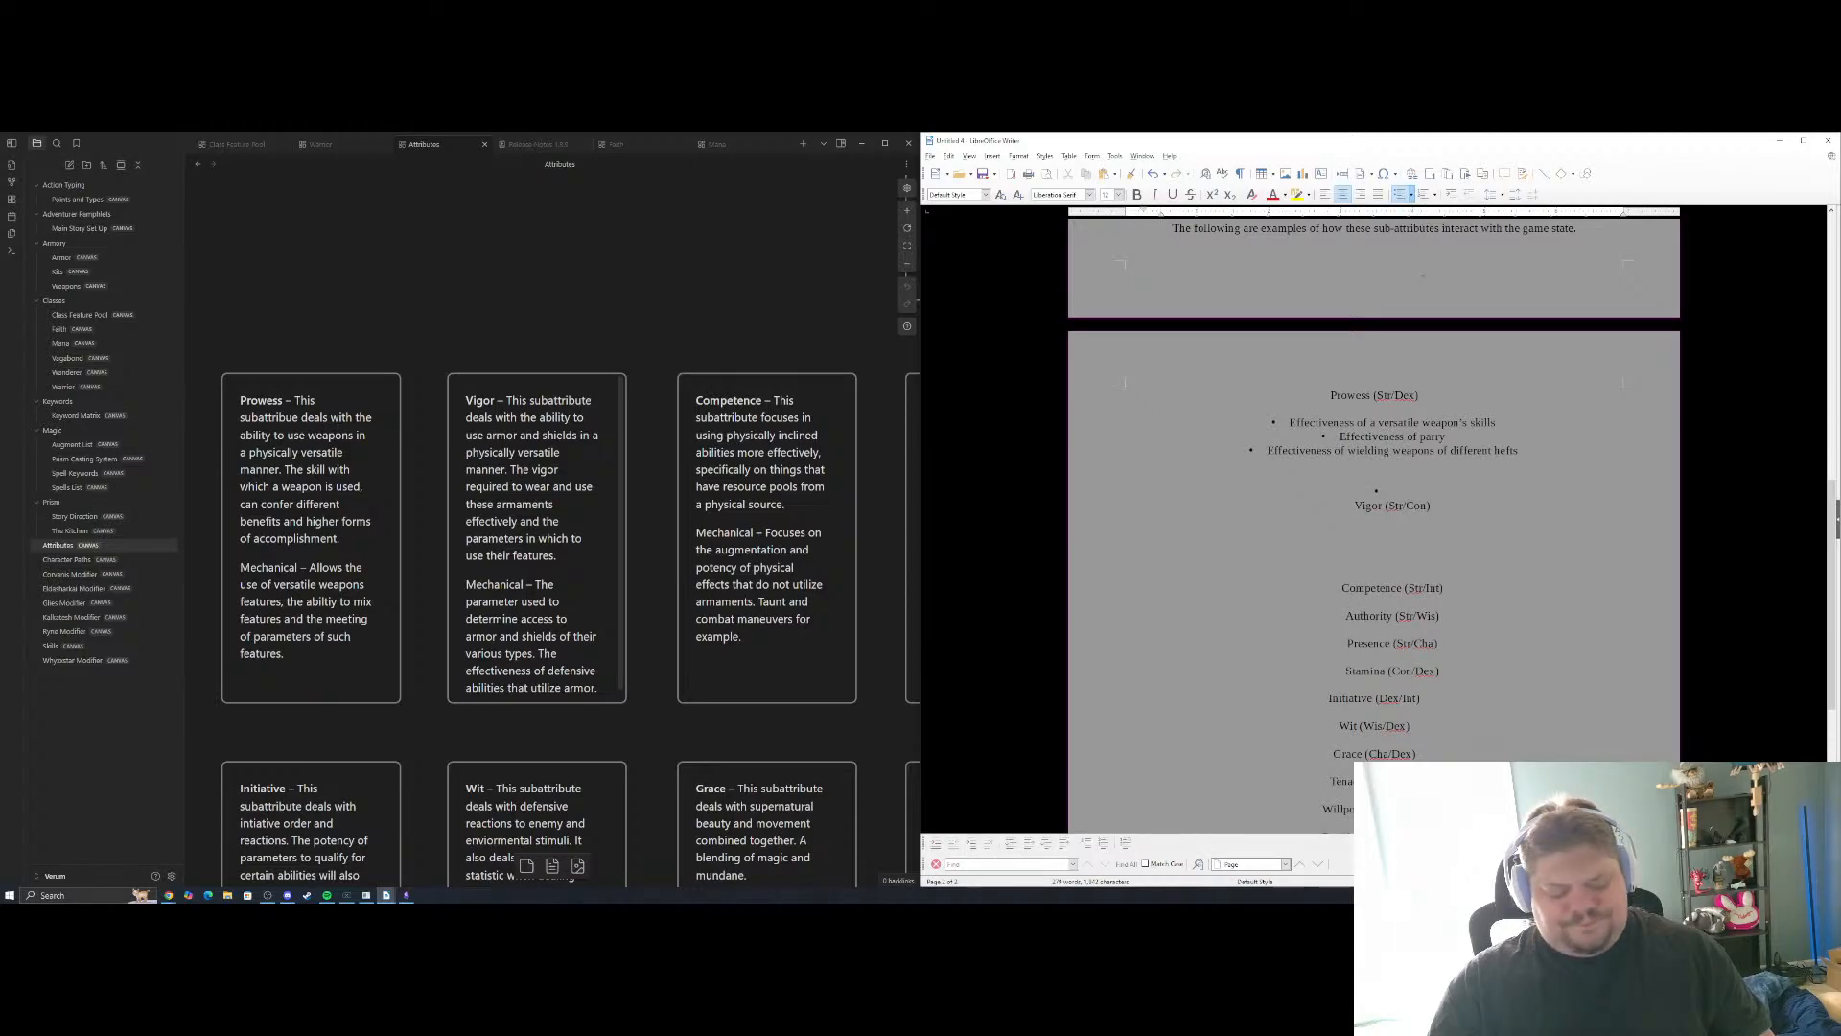
left_click(1401, 194)
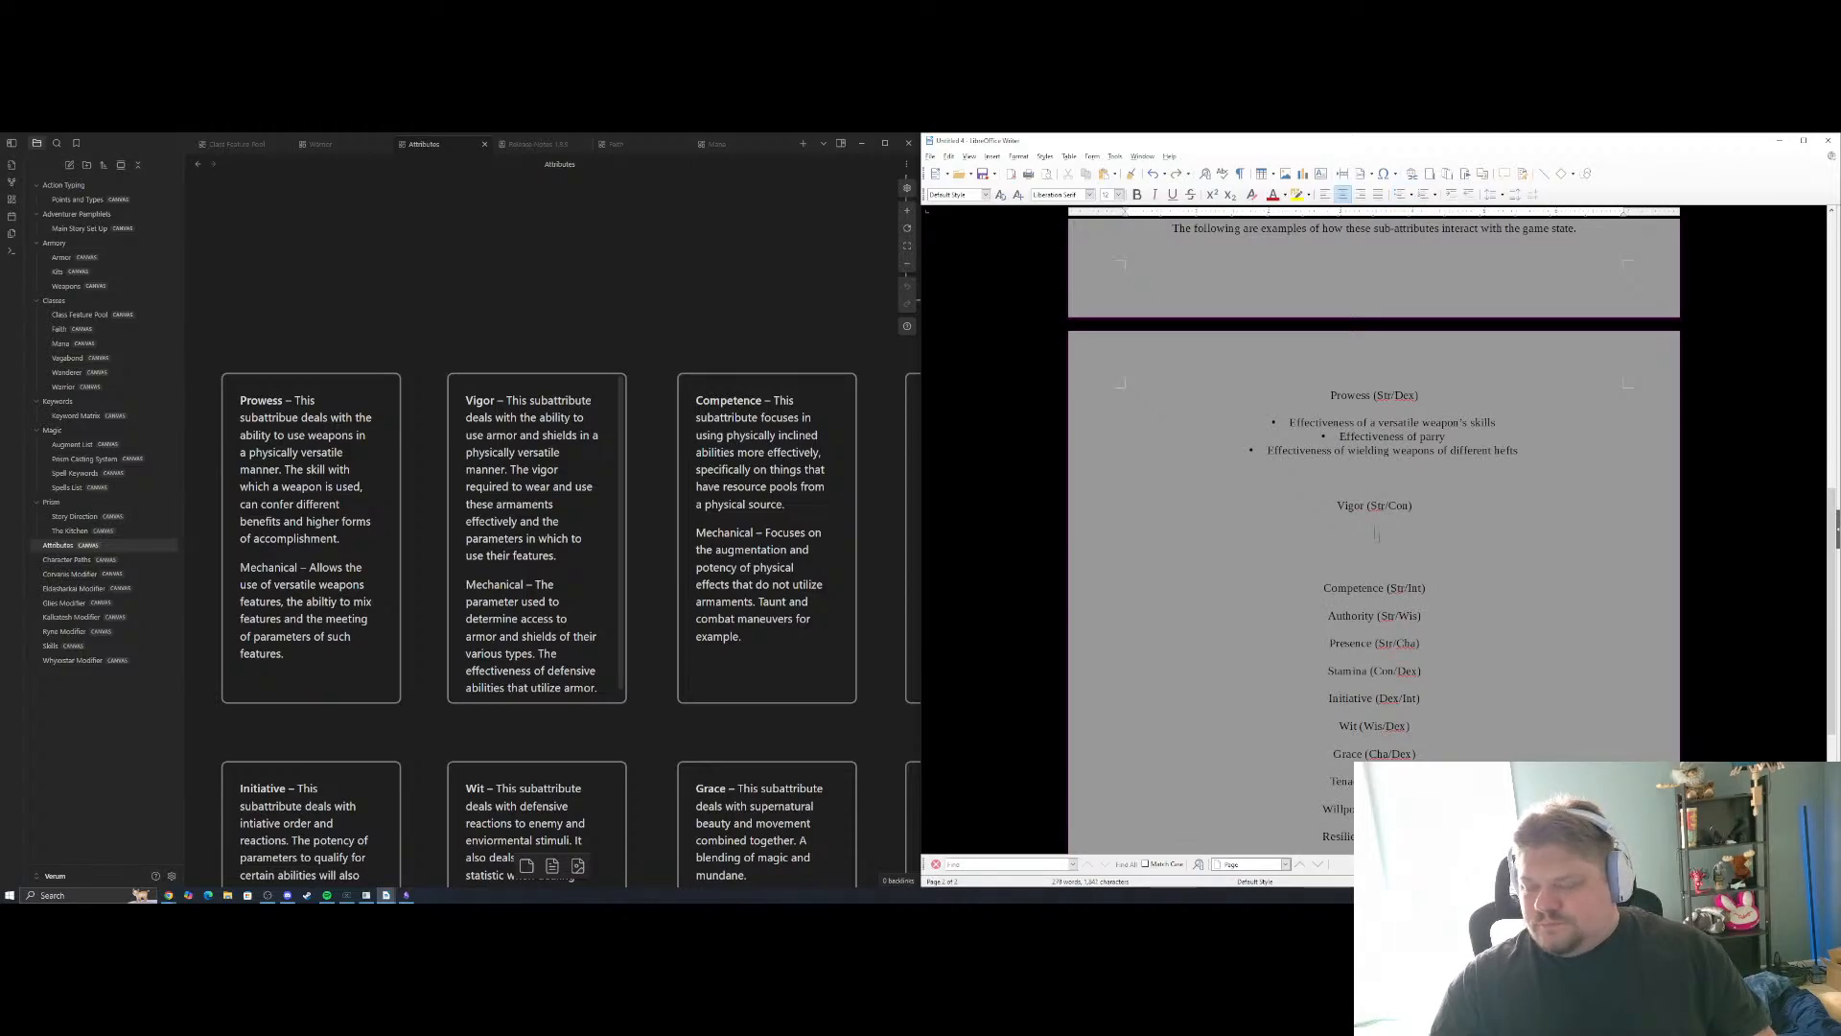
left_click(1401, 194)
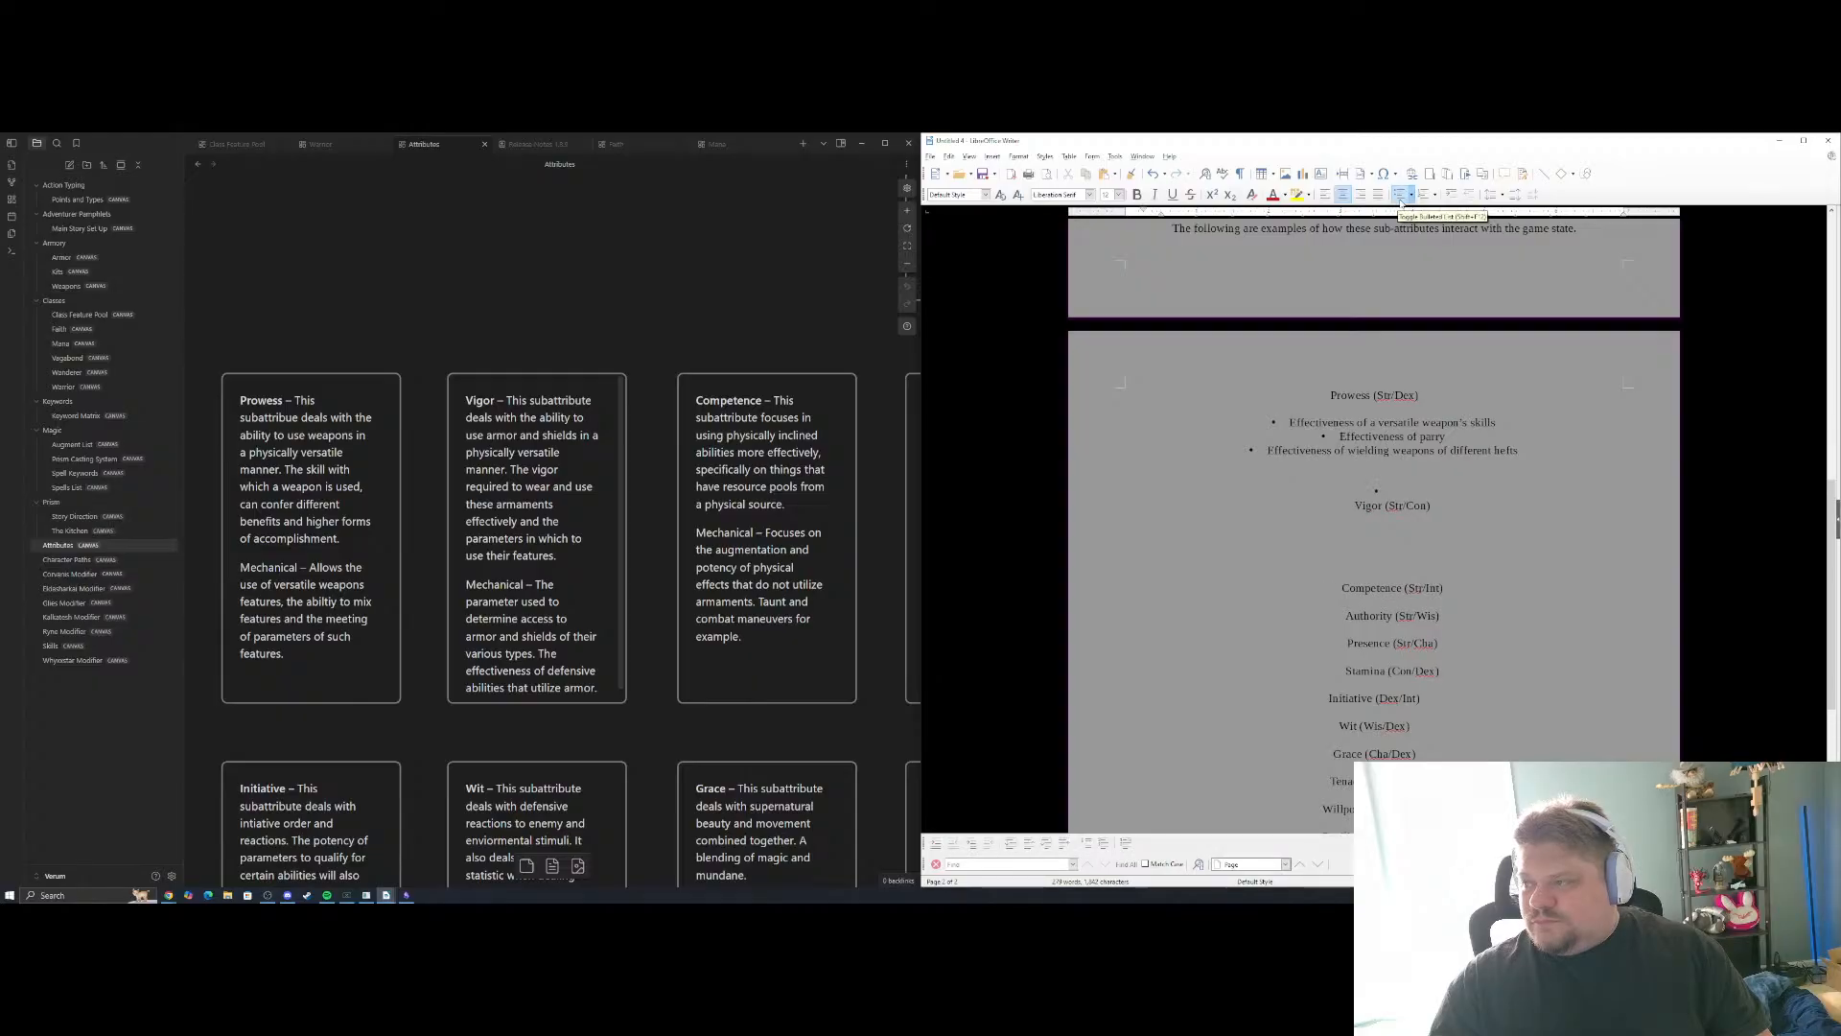
left_click(1403, 196)
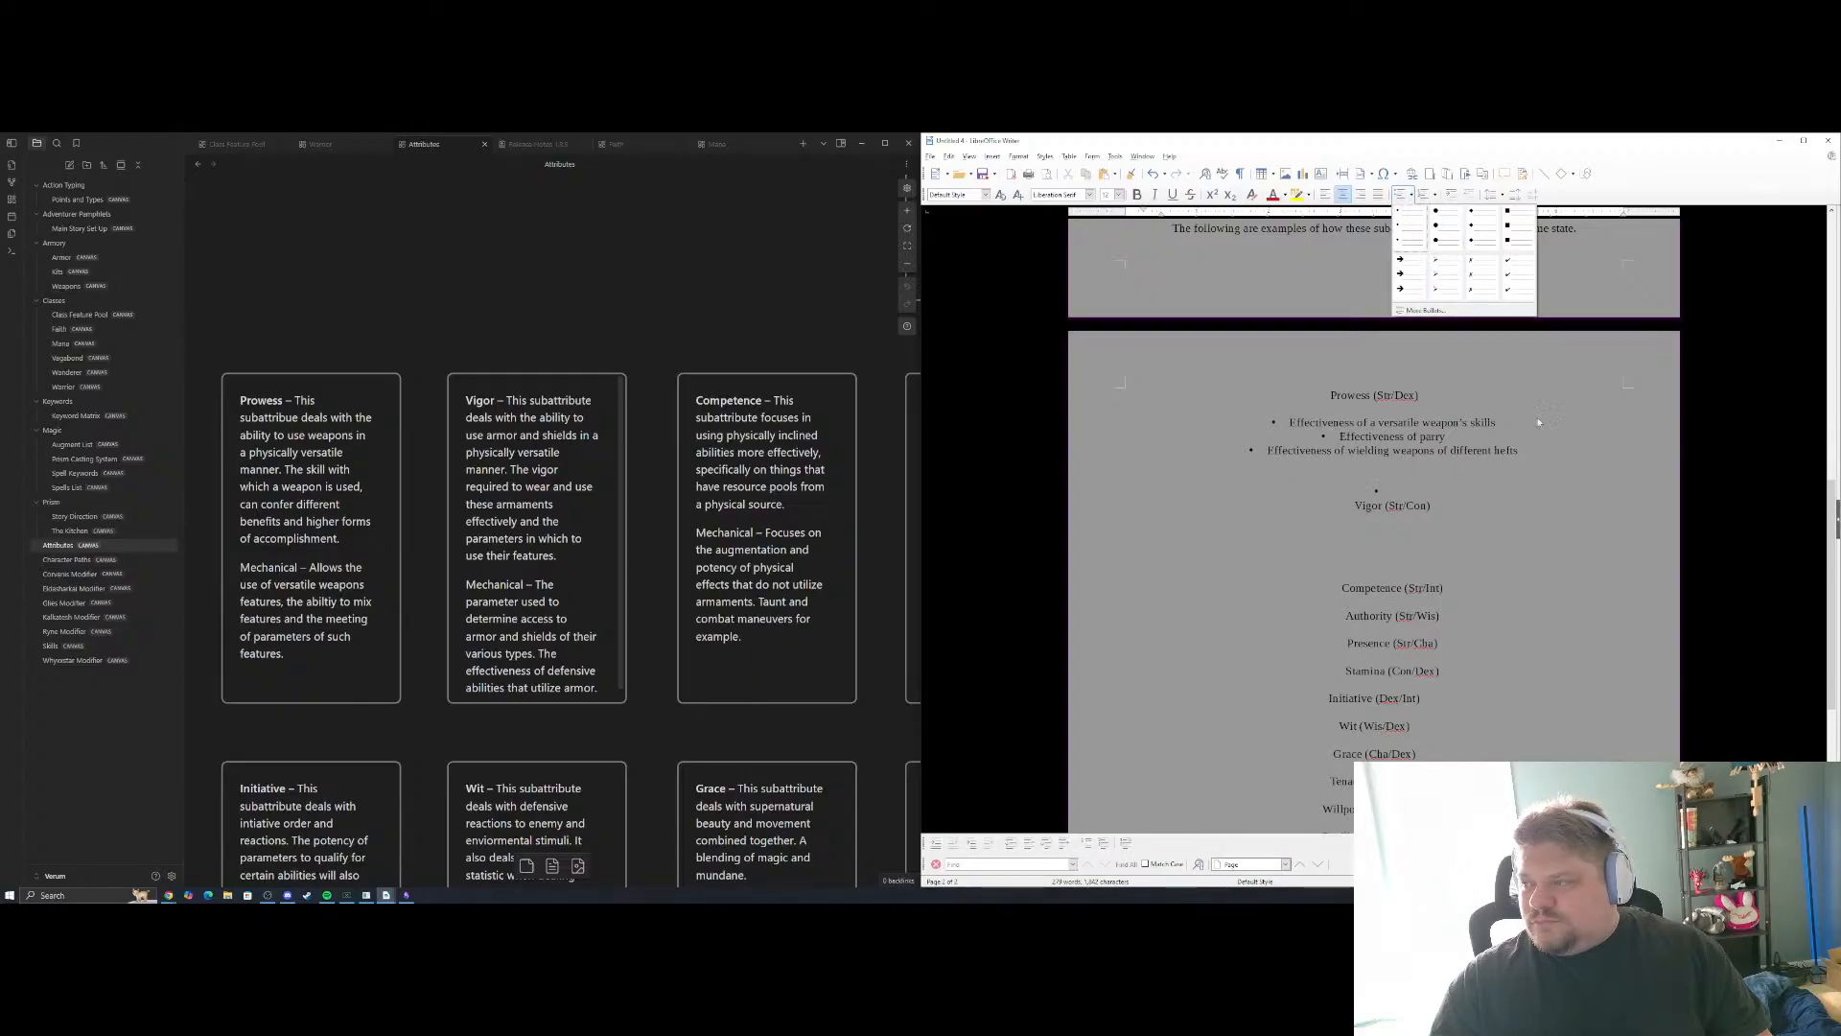
left_click(1475, 537)
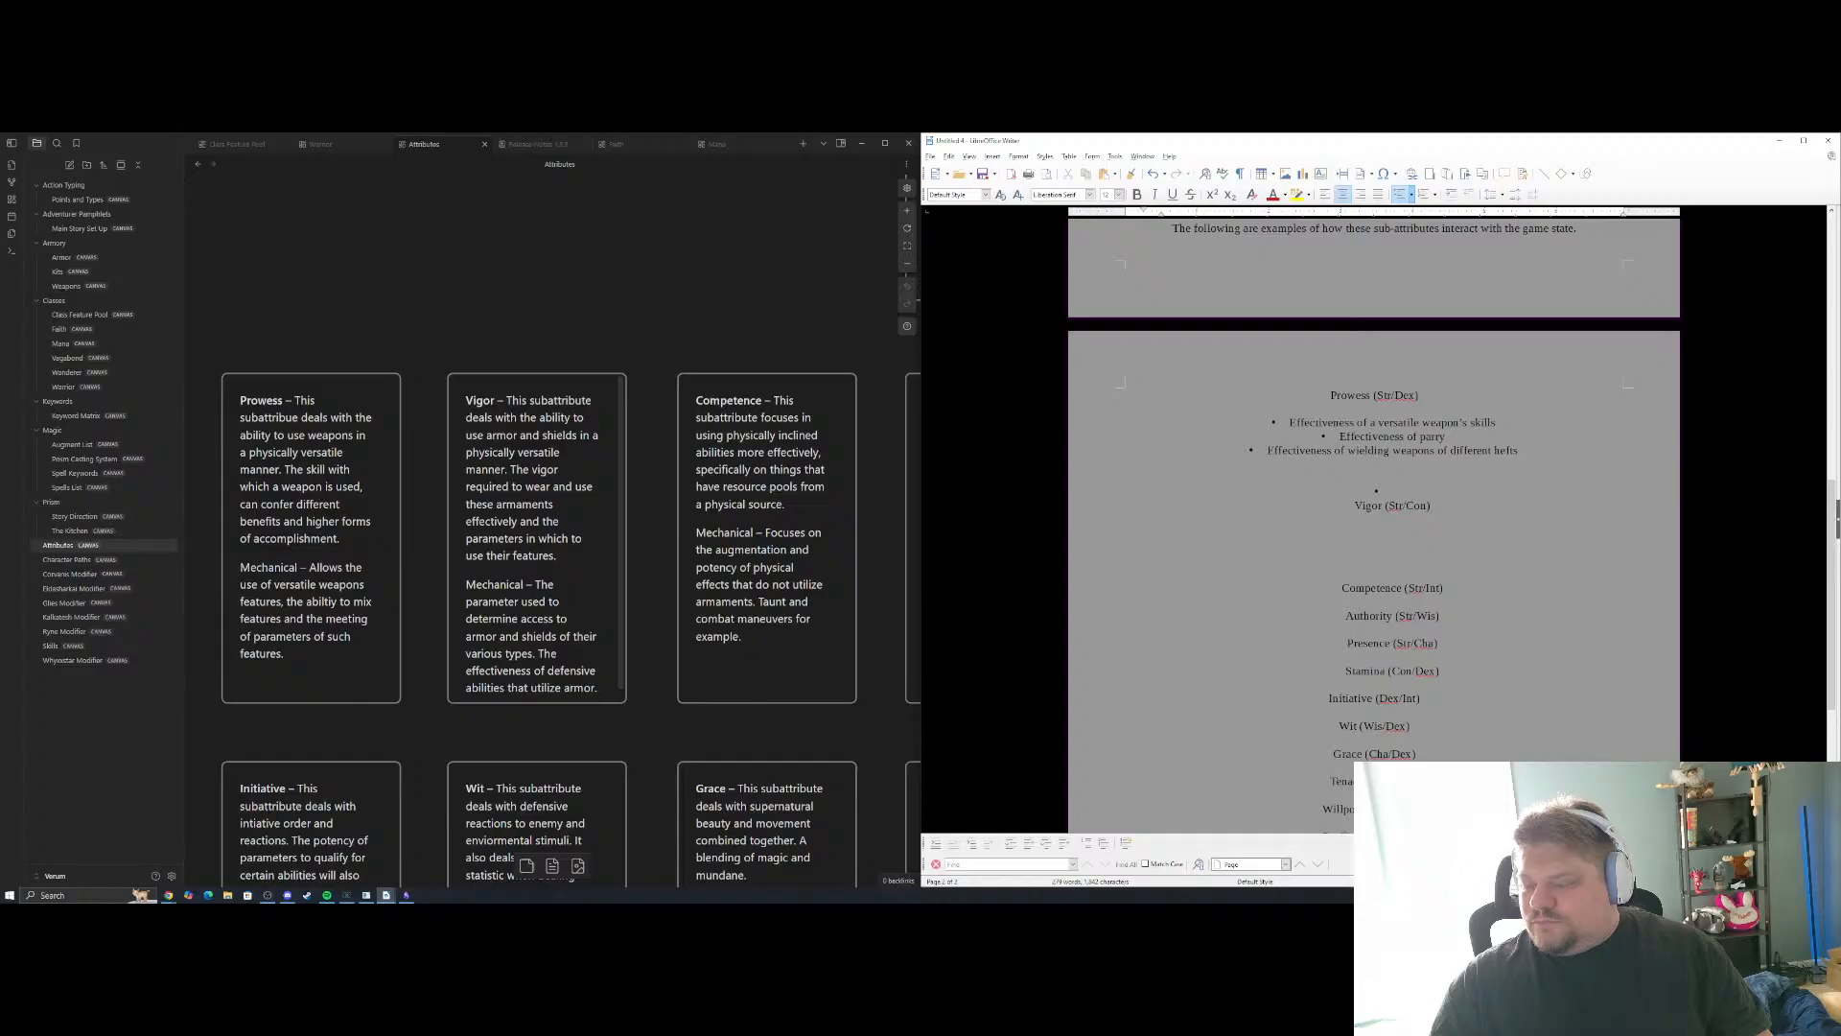
key("ctrl+z")
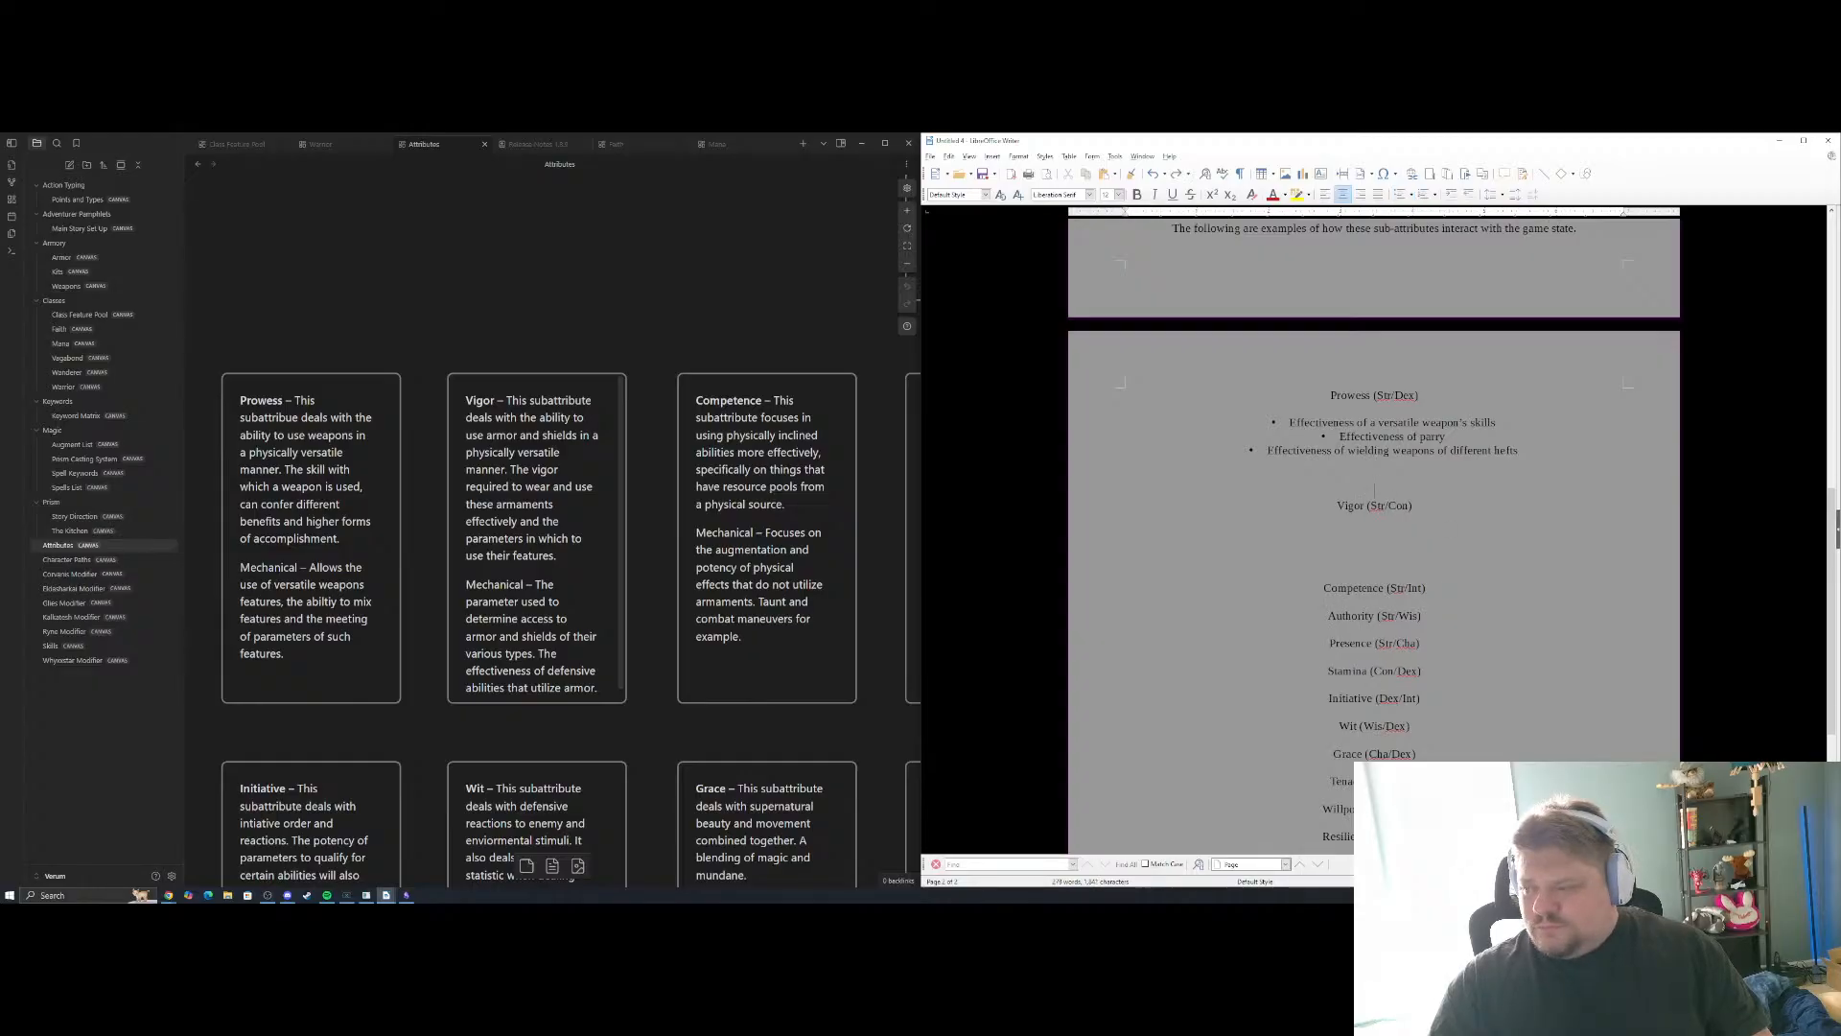
key("ctrl+z")
key("ctrl+z")
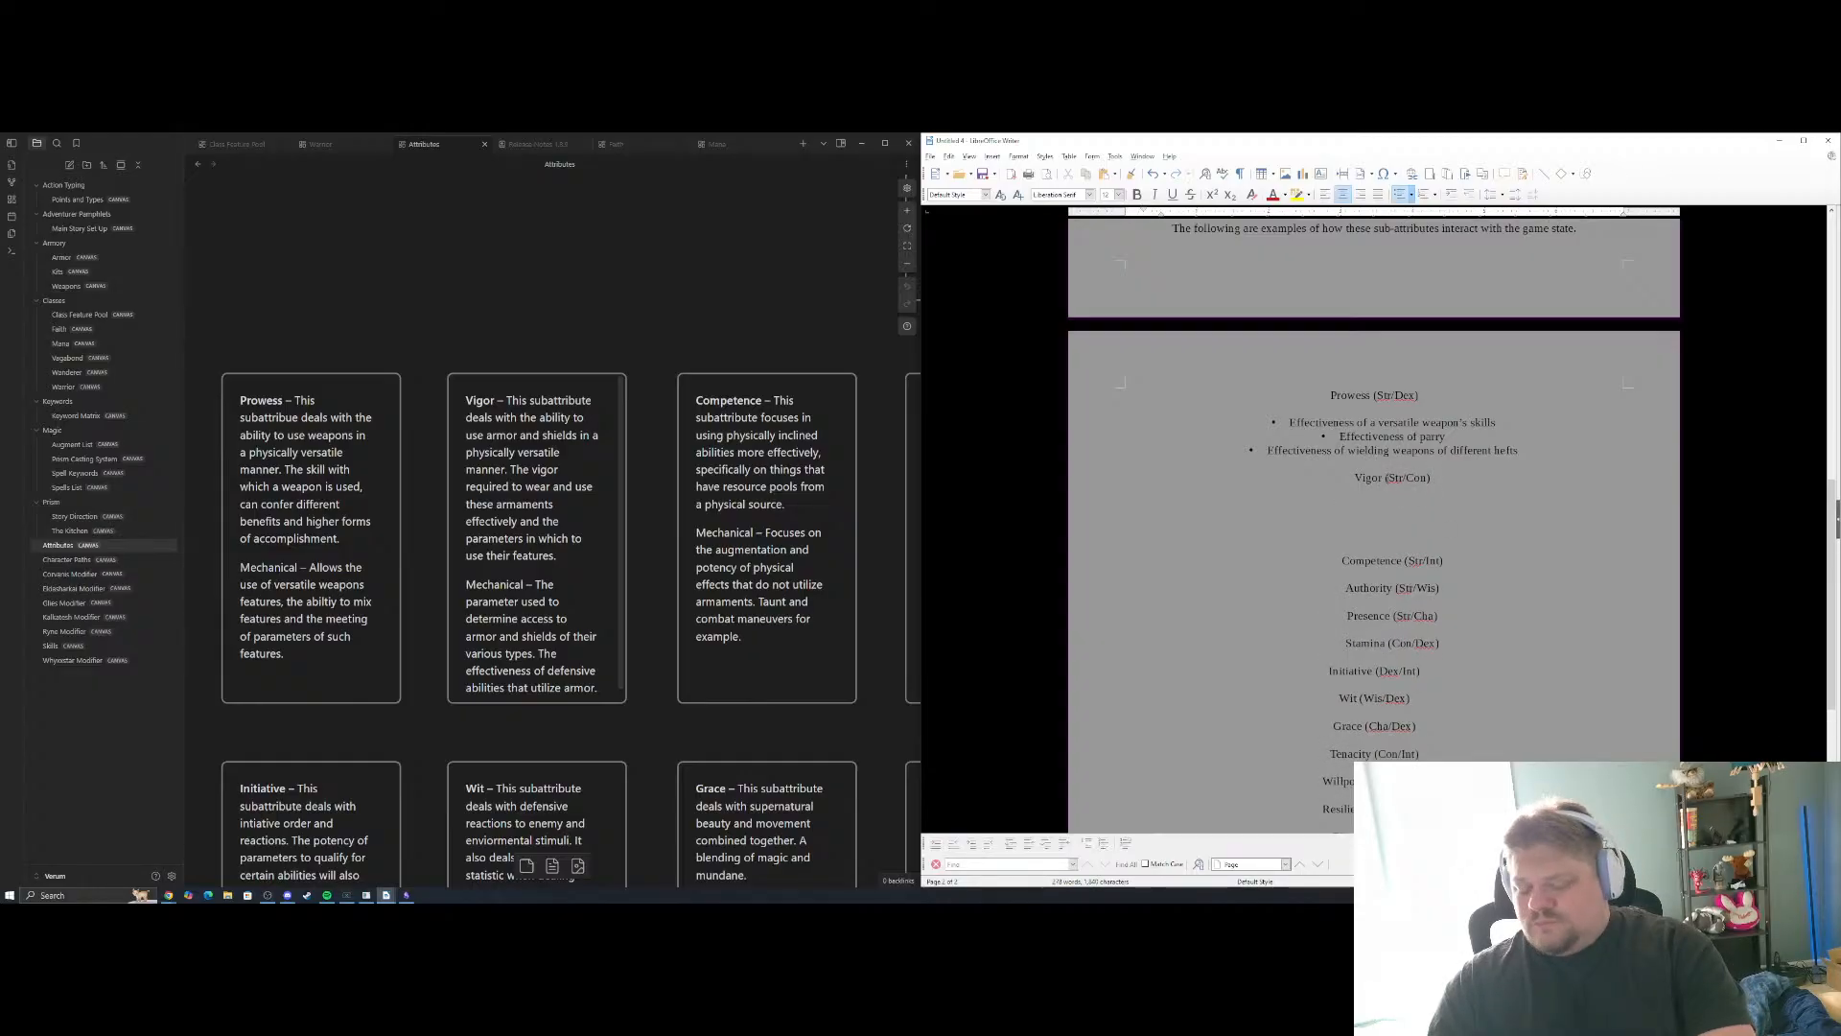
key("ctrl+y")
key("ctrl+y")
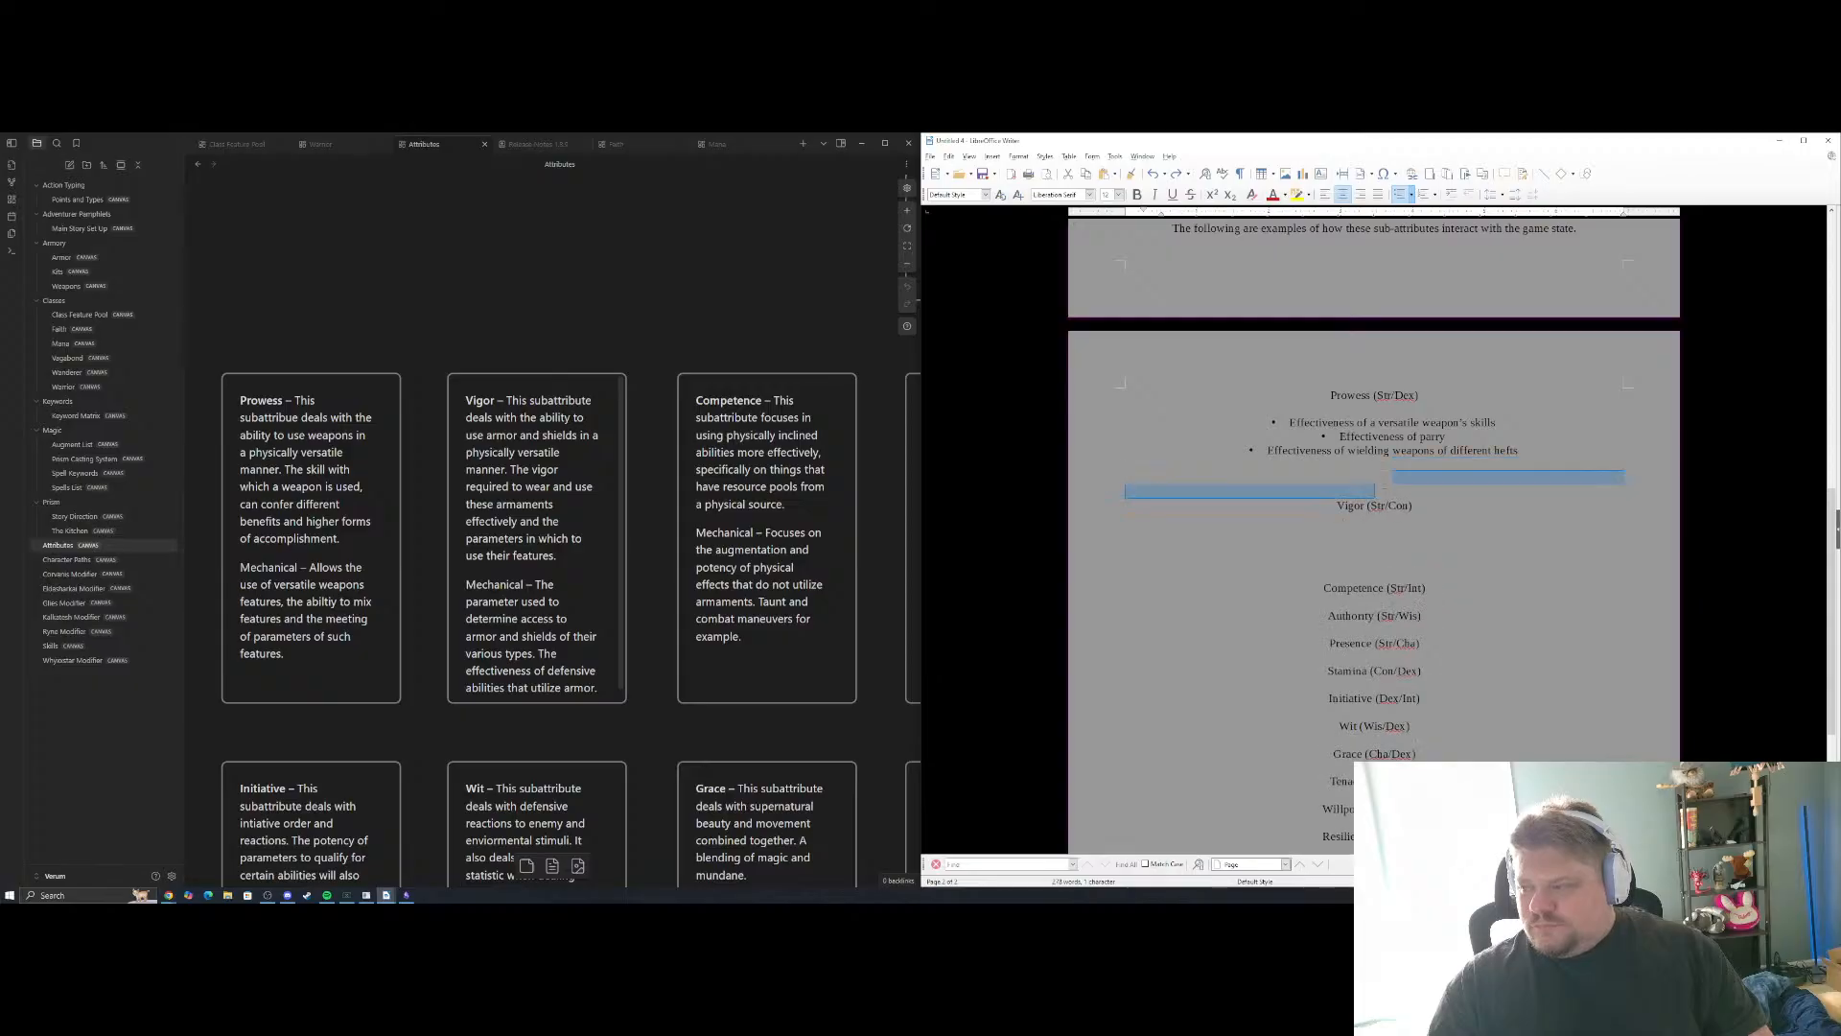
Try to delete the selected blank lines between the Prowess bullets and the Vigor heading, and undo the deletion
left_click_drag(1375, 490, 1393, 463)
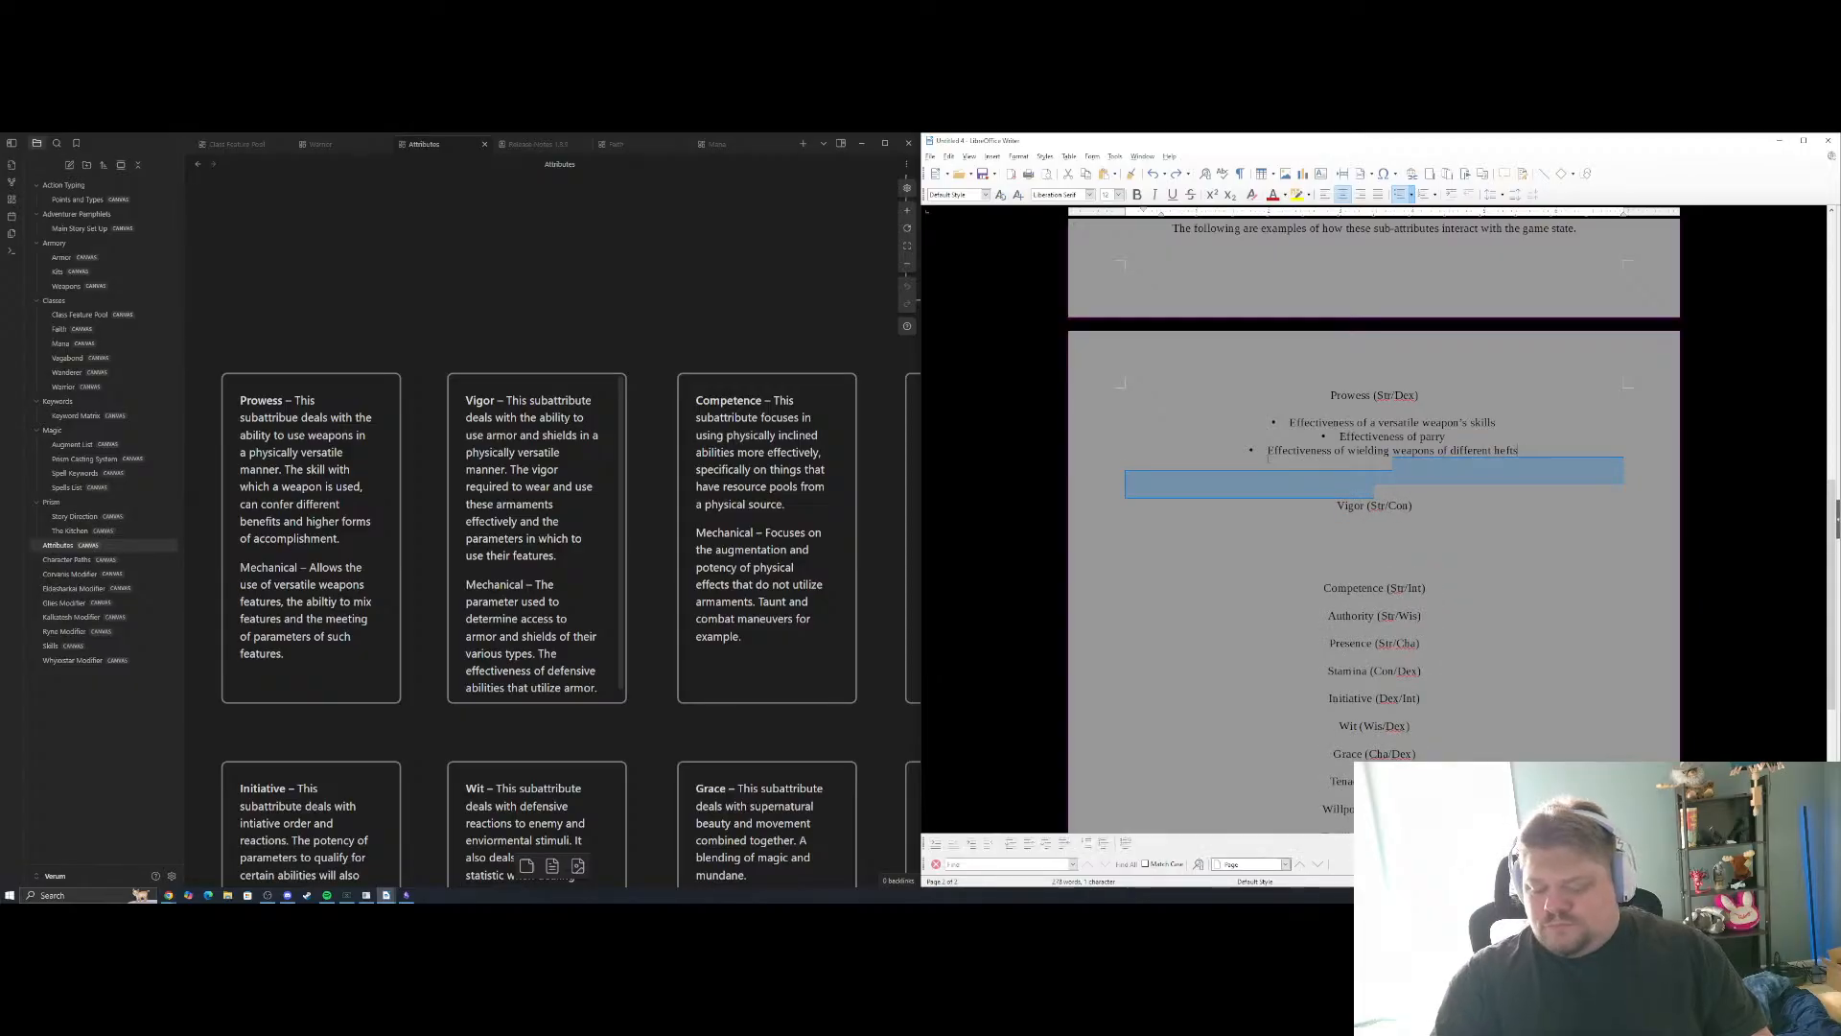
key("BackSpace")
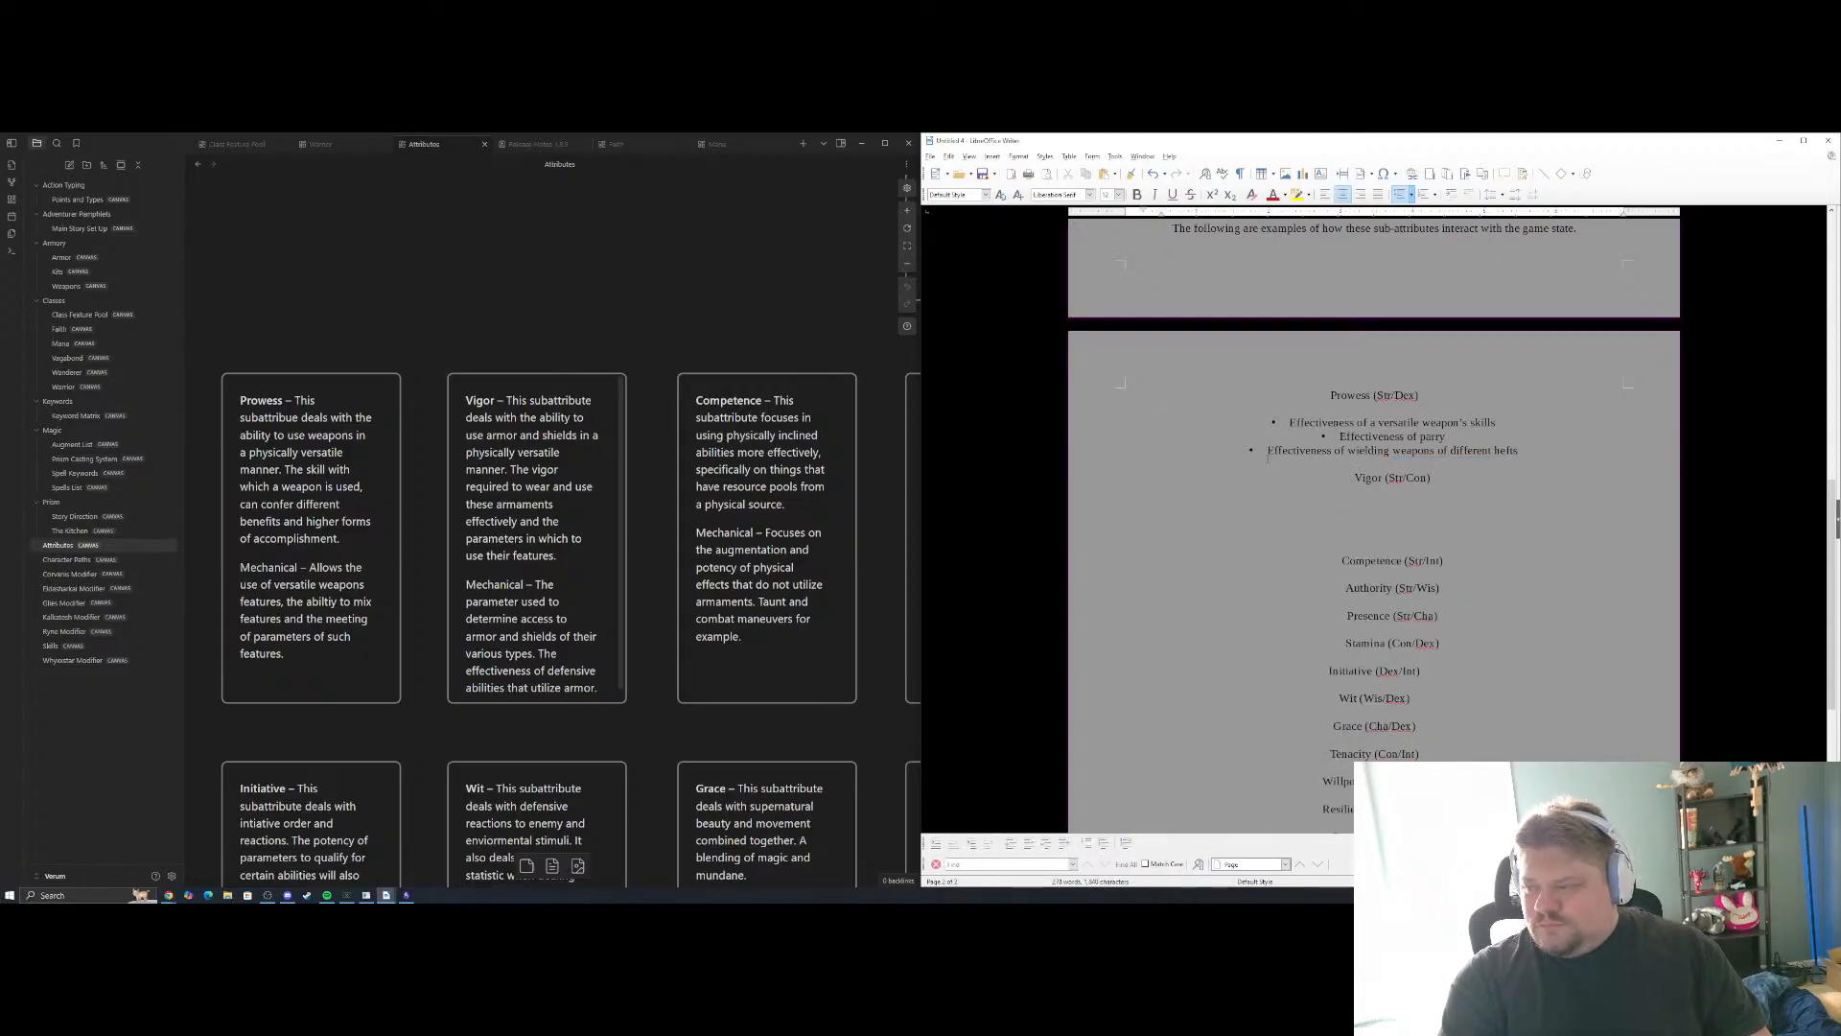
key("BackSpace")
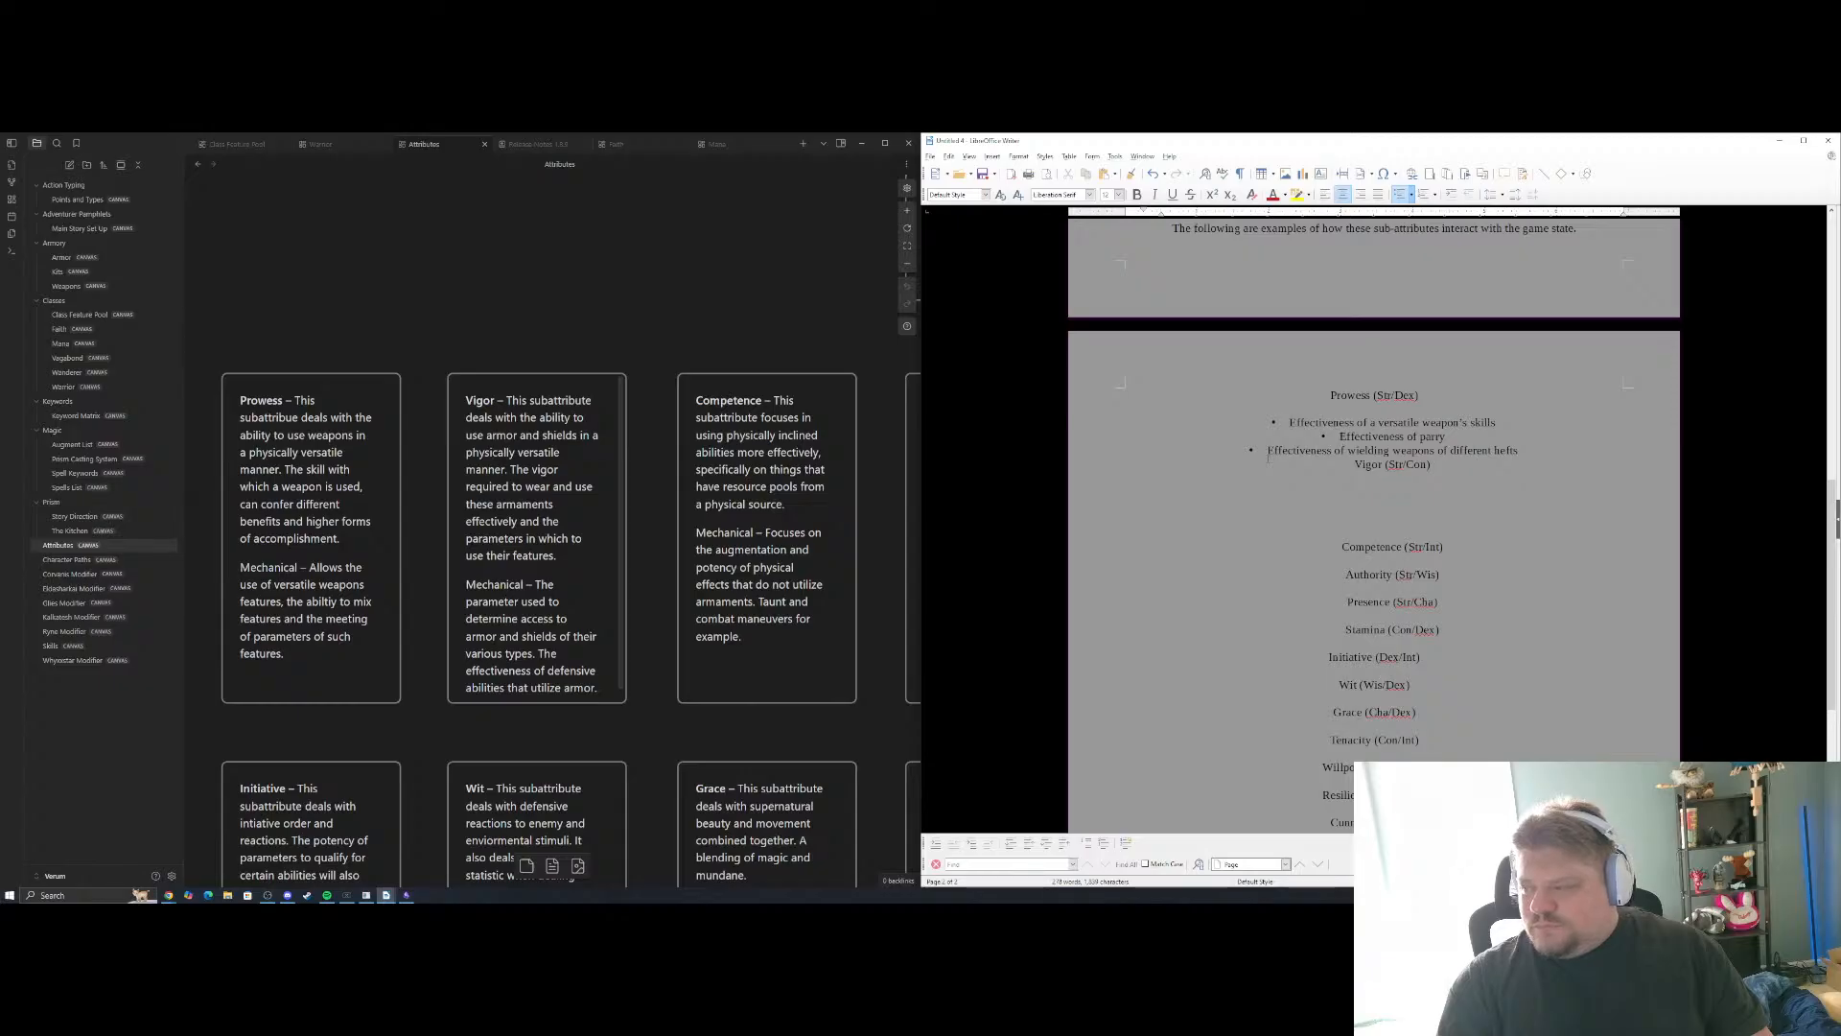
key("Return")
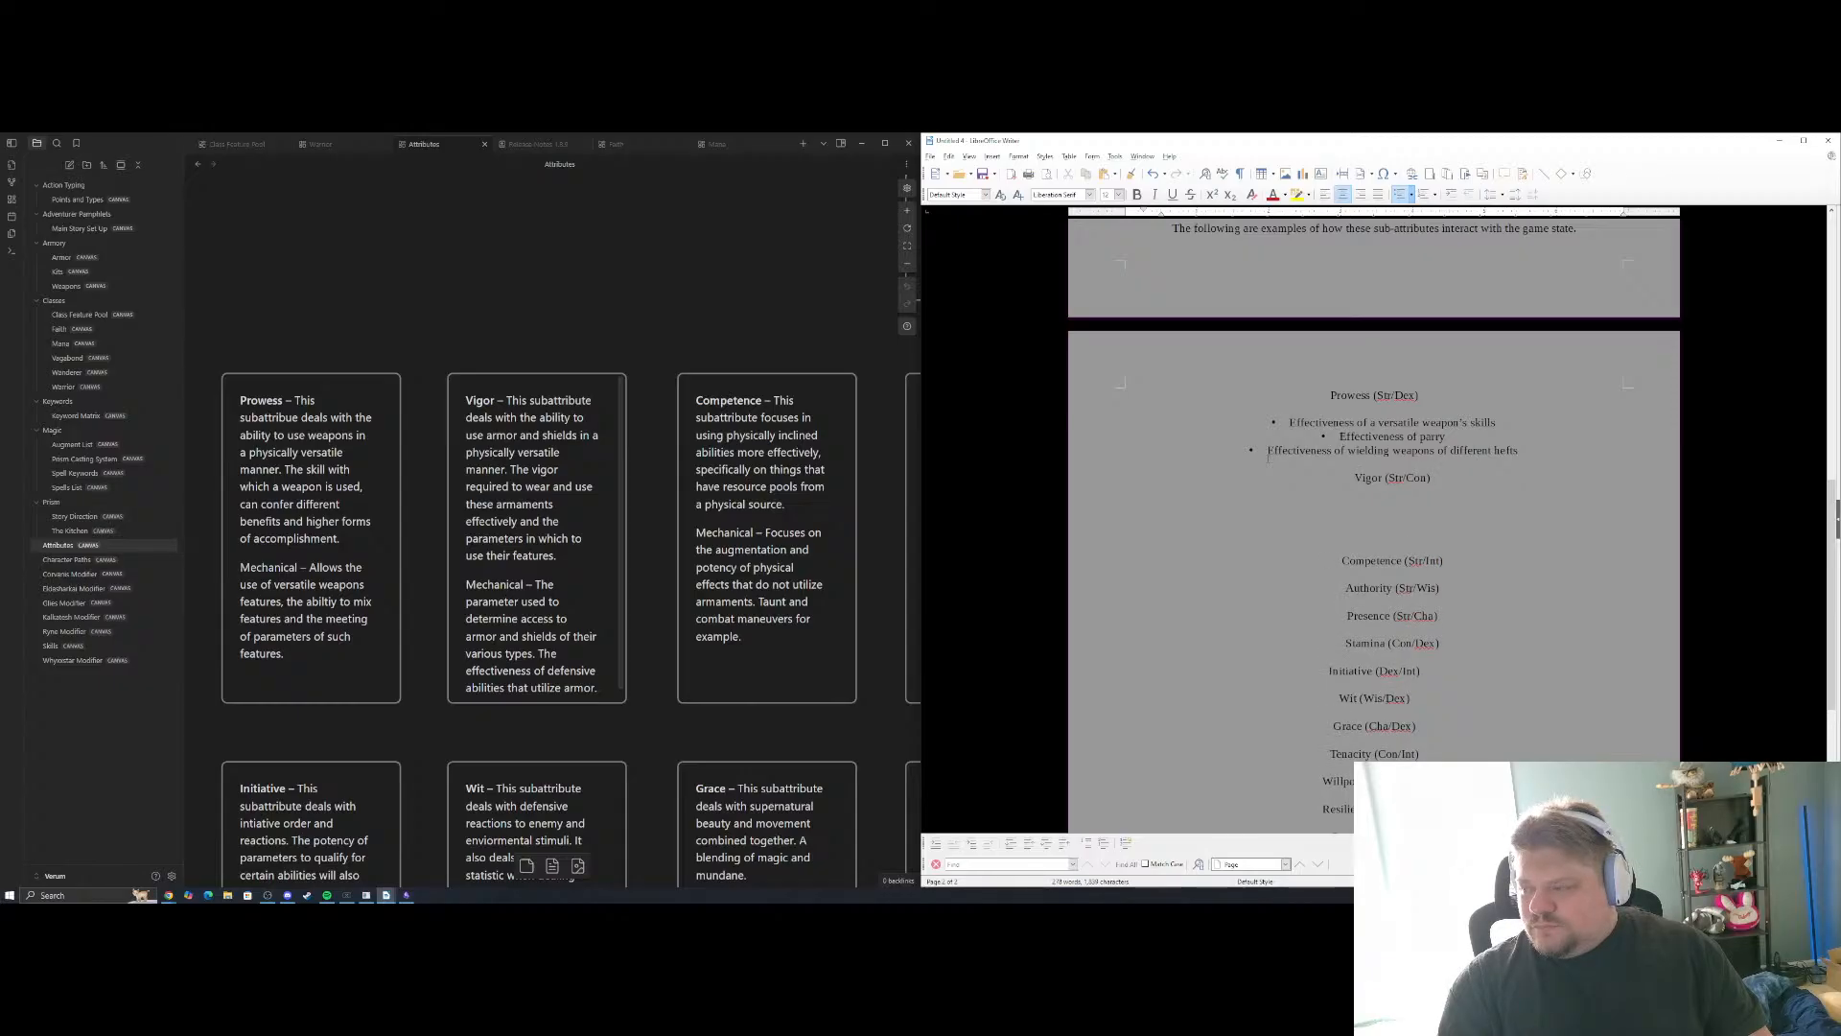
key("ctrl+z")
key("ctrl+z")
key("ctrl+z")
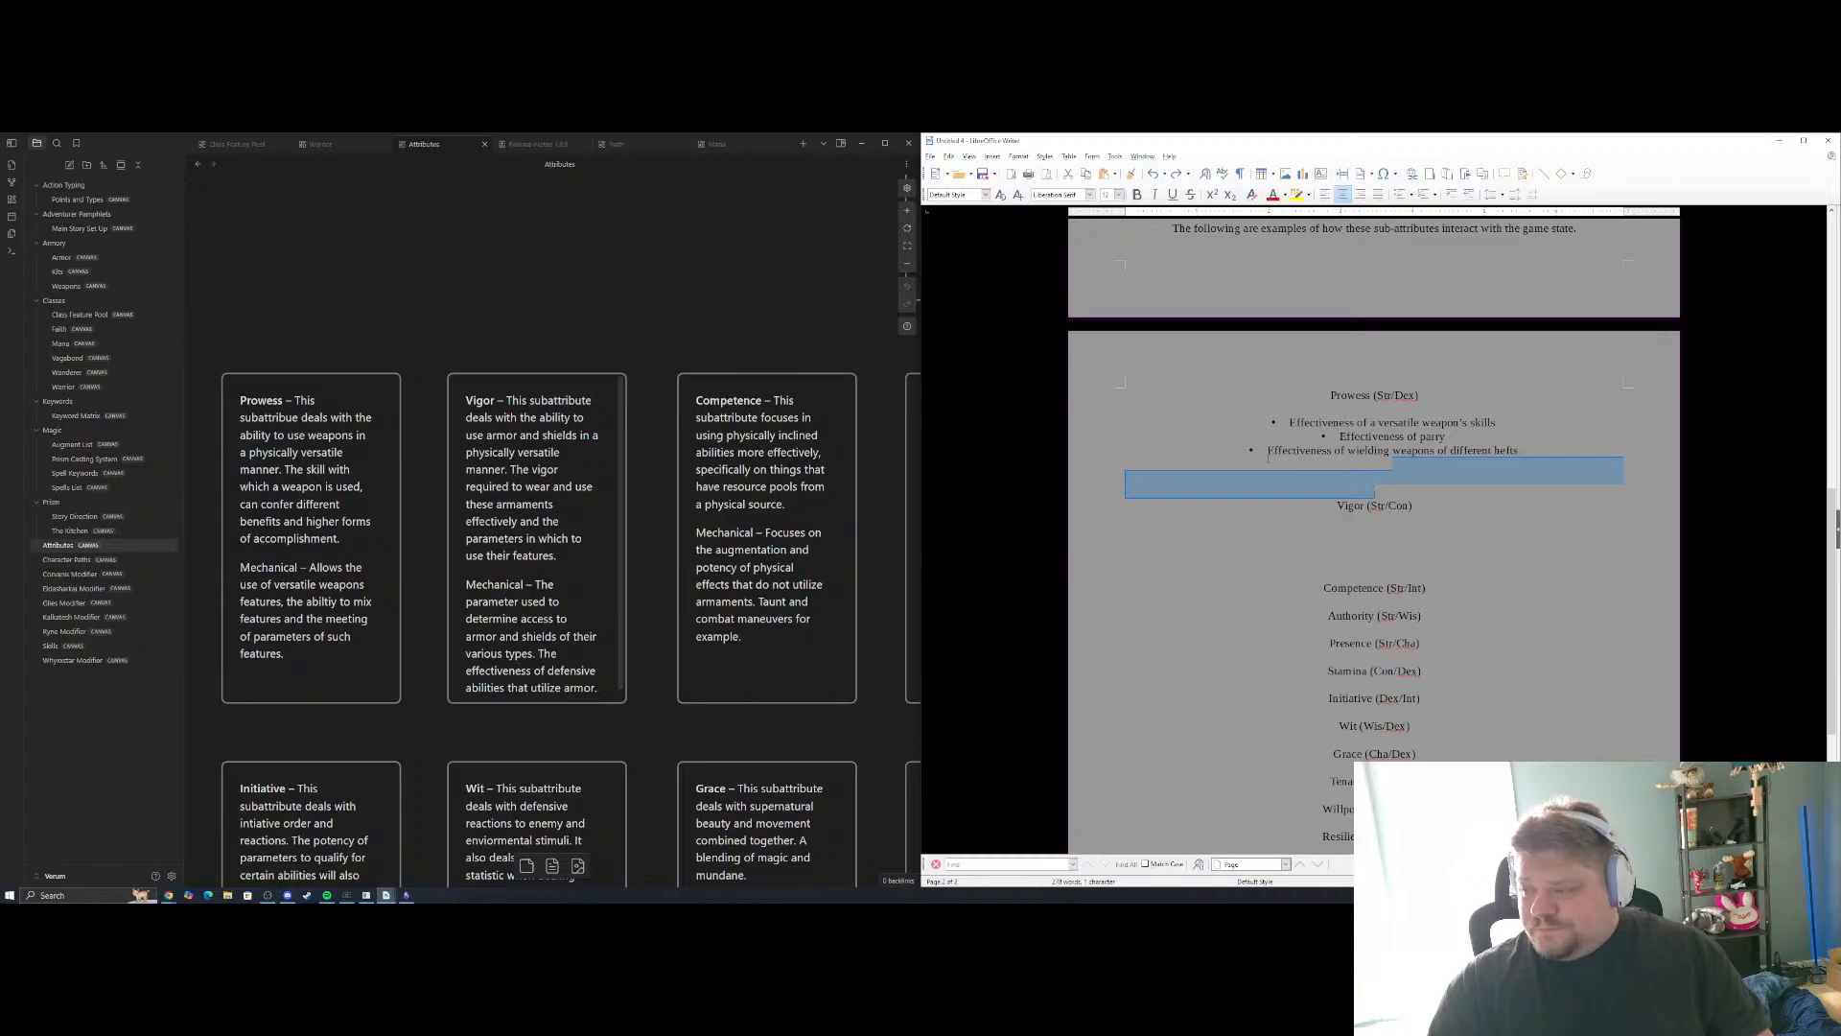
Remove the bullet formatting from the three Prowess examples and delete the extra blank line above the Vigor (Str/Con) heading
left_click(1331, 449)
left_click_drag(1518, 450, 1289, 422)
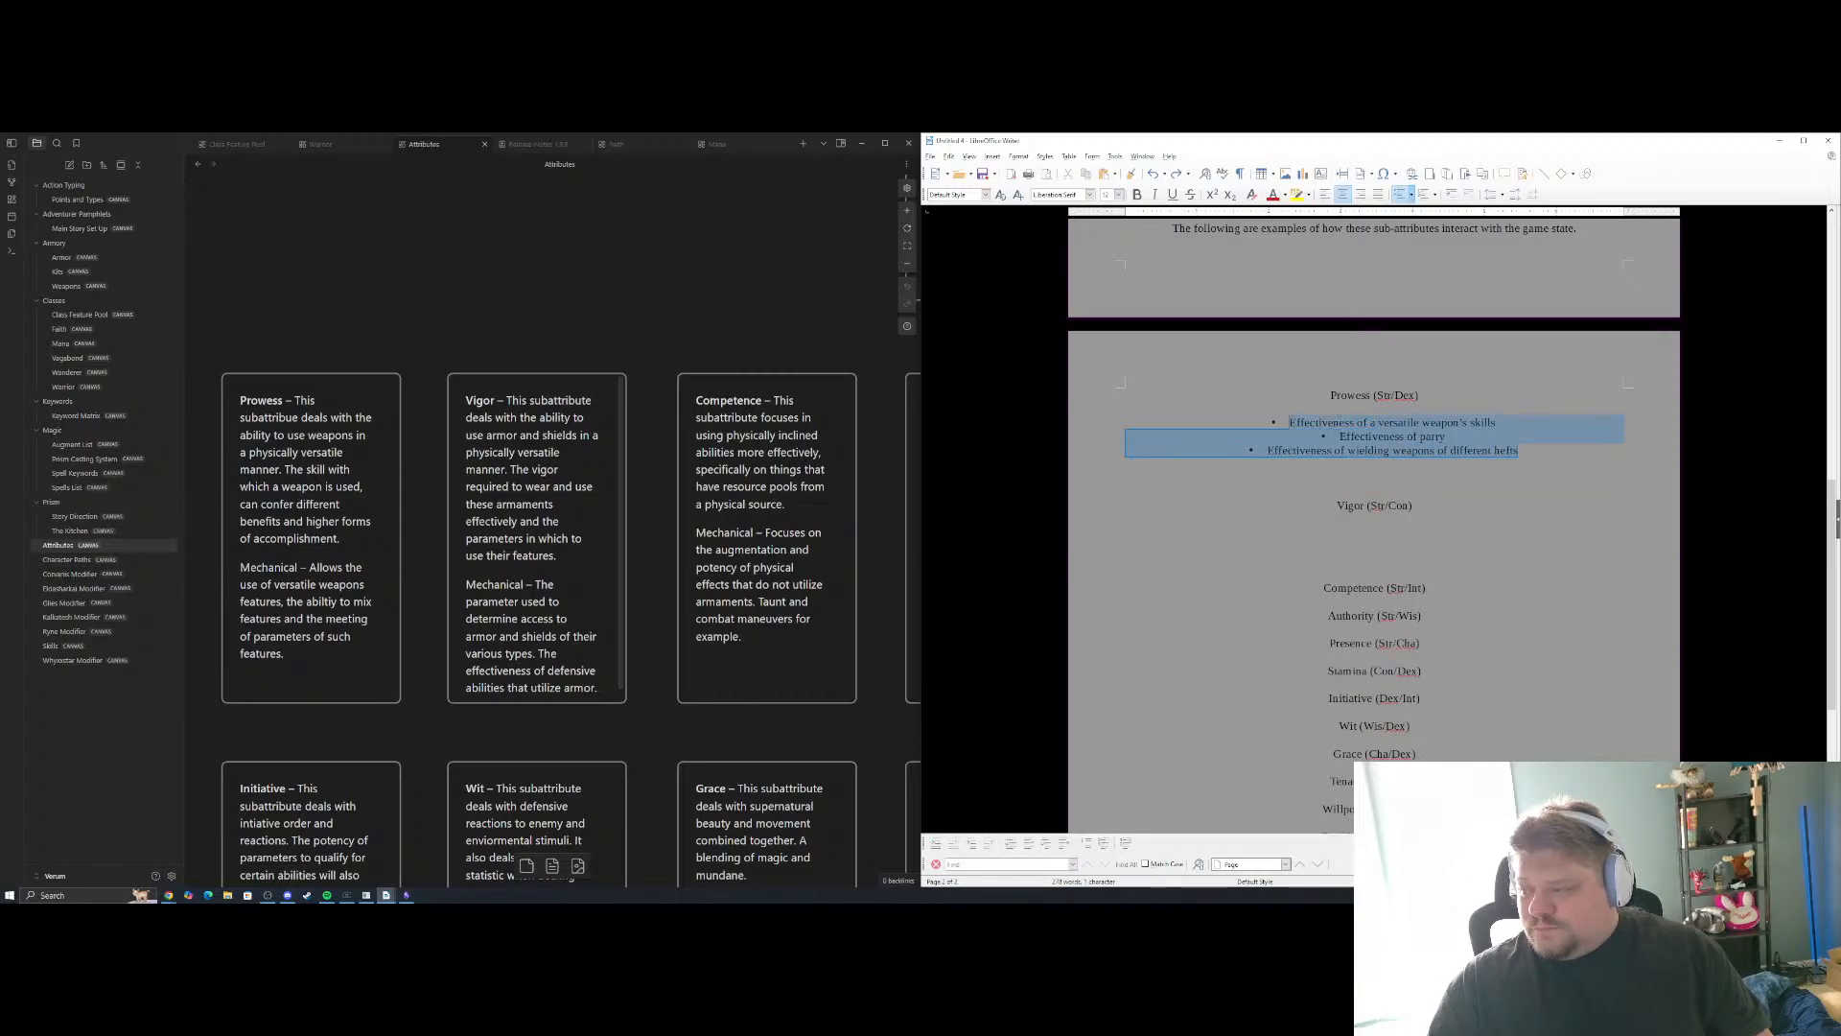
left_click(1402, 195)
left_click(1408, 195)
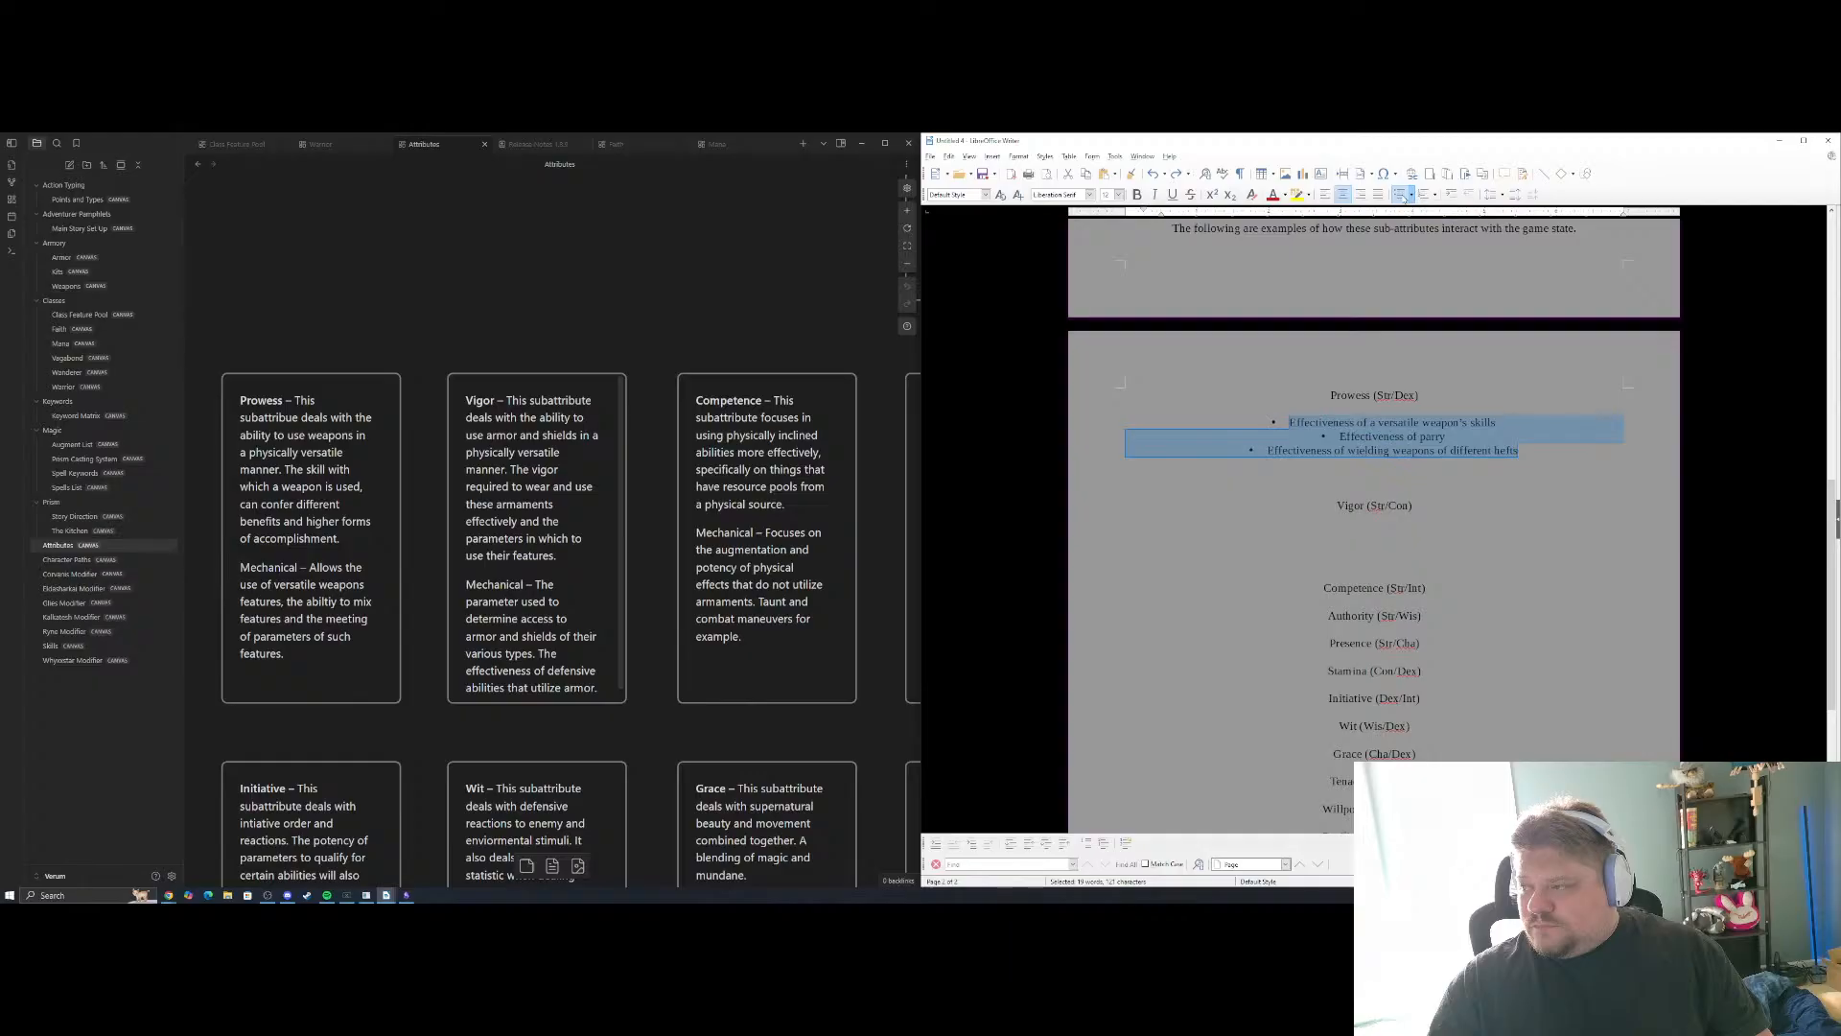
left_click(1399, 195)
left_click(1375, 472)
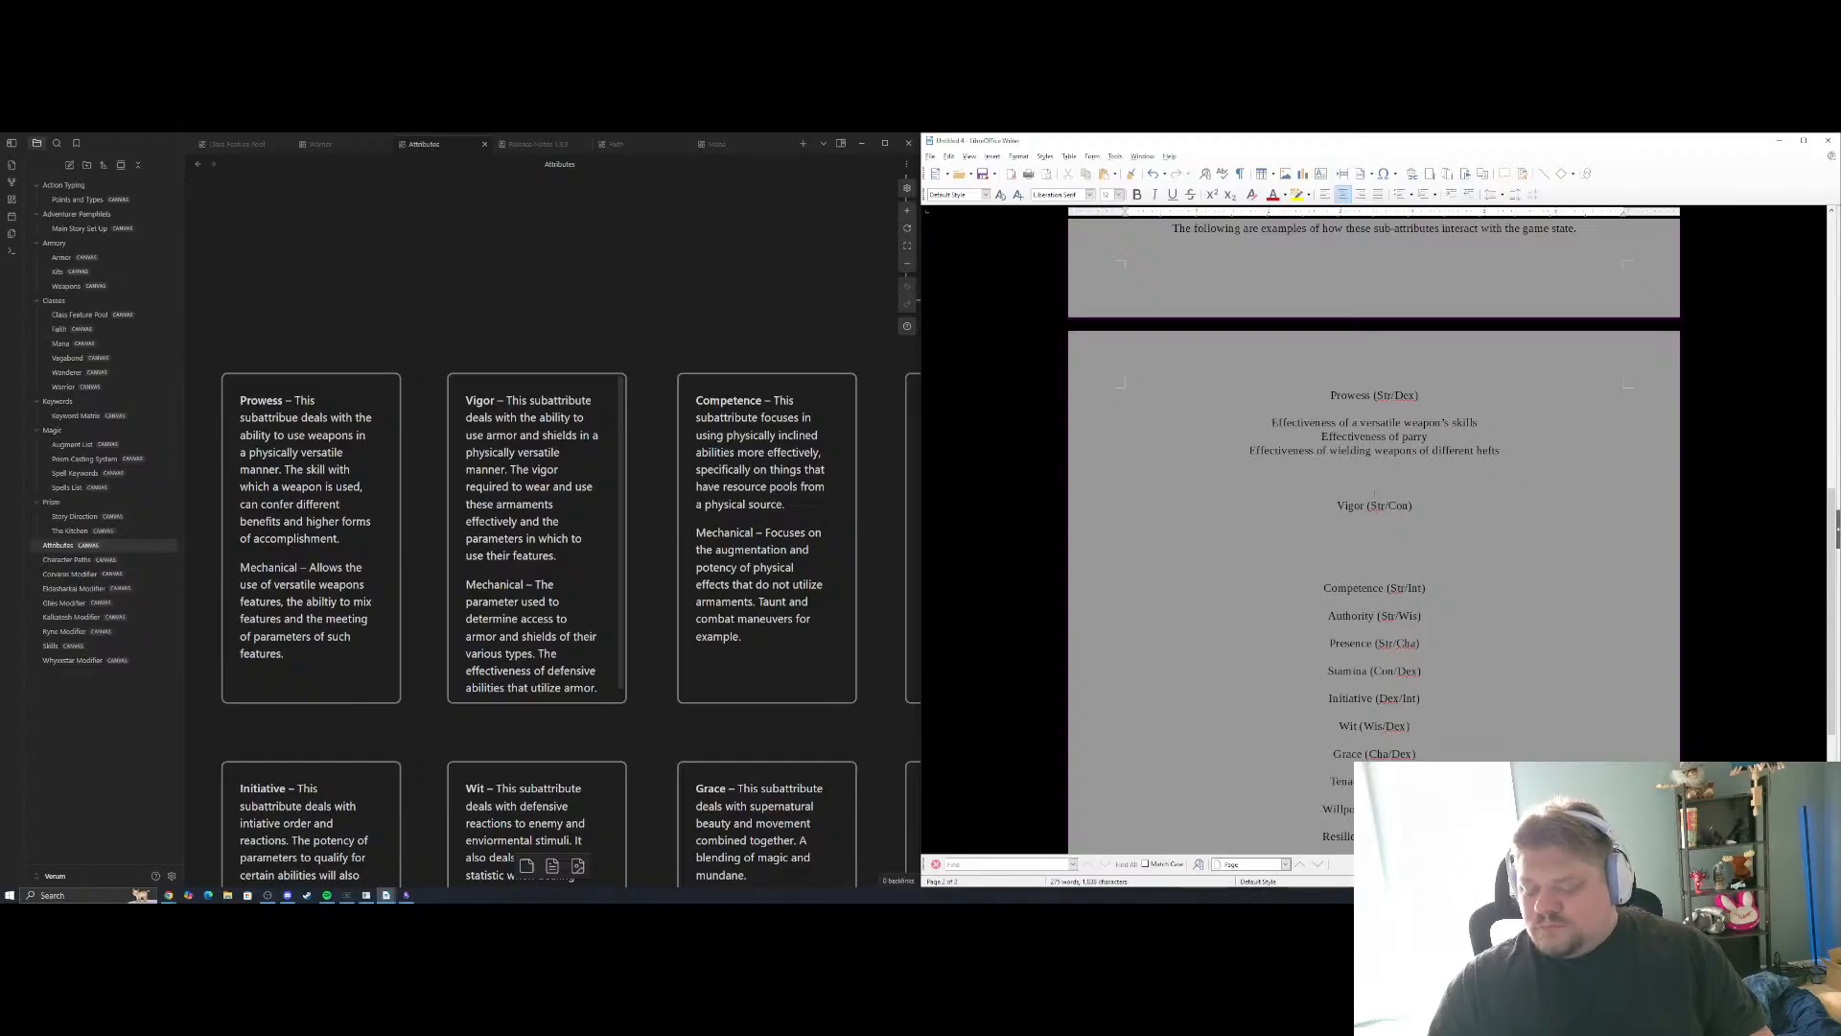
key("BackSpace")
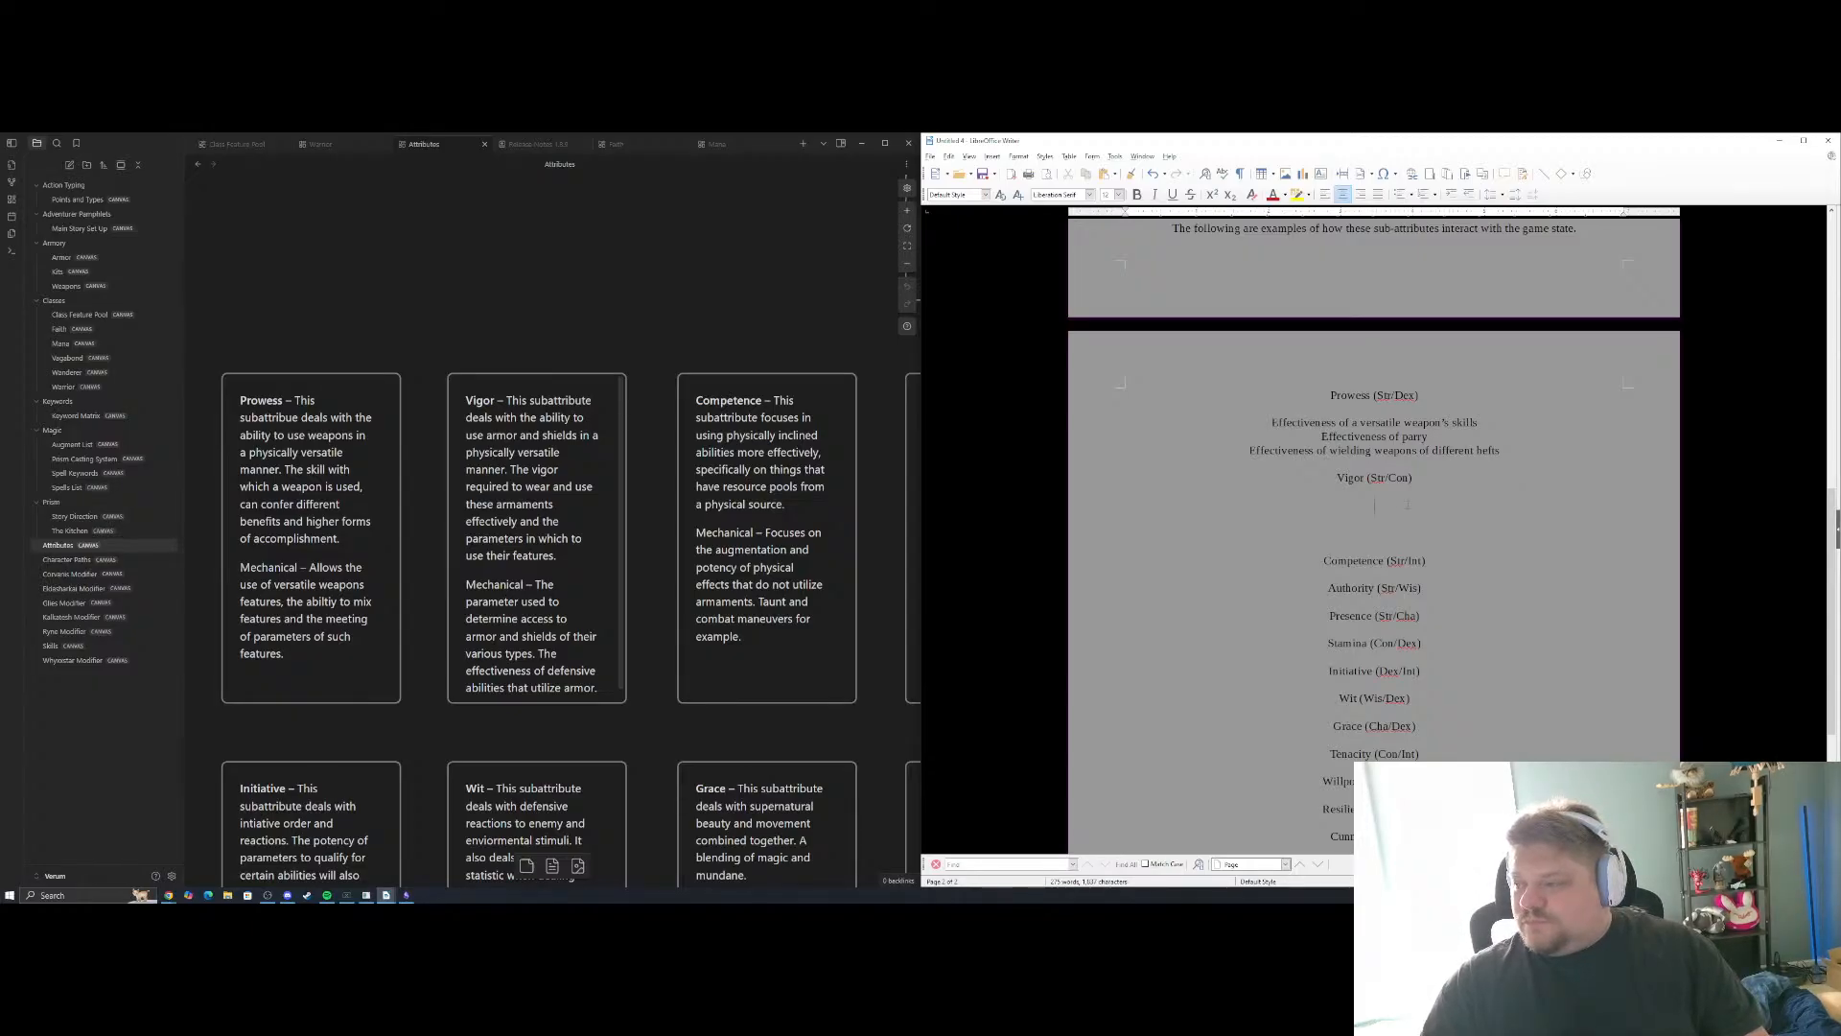
Write "Effectiveness of block" as the first example under Vigor (Str/Con) and start a new line below it
type("Effectiveness of")
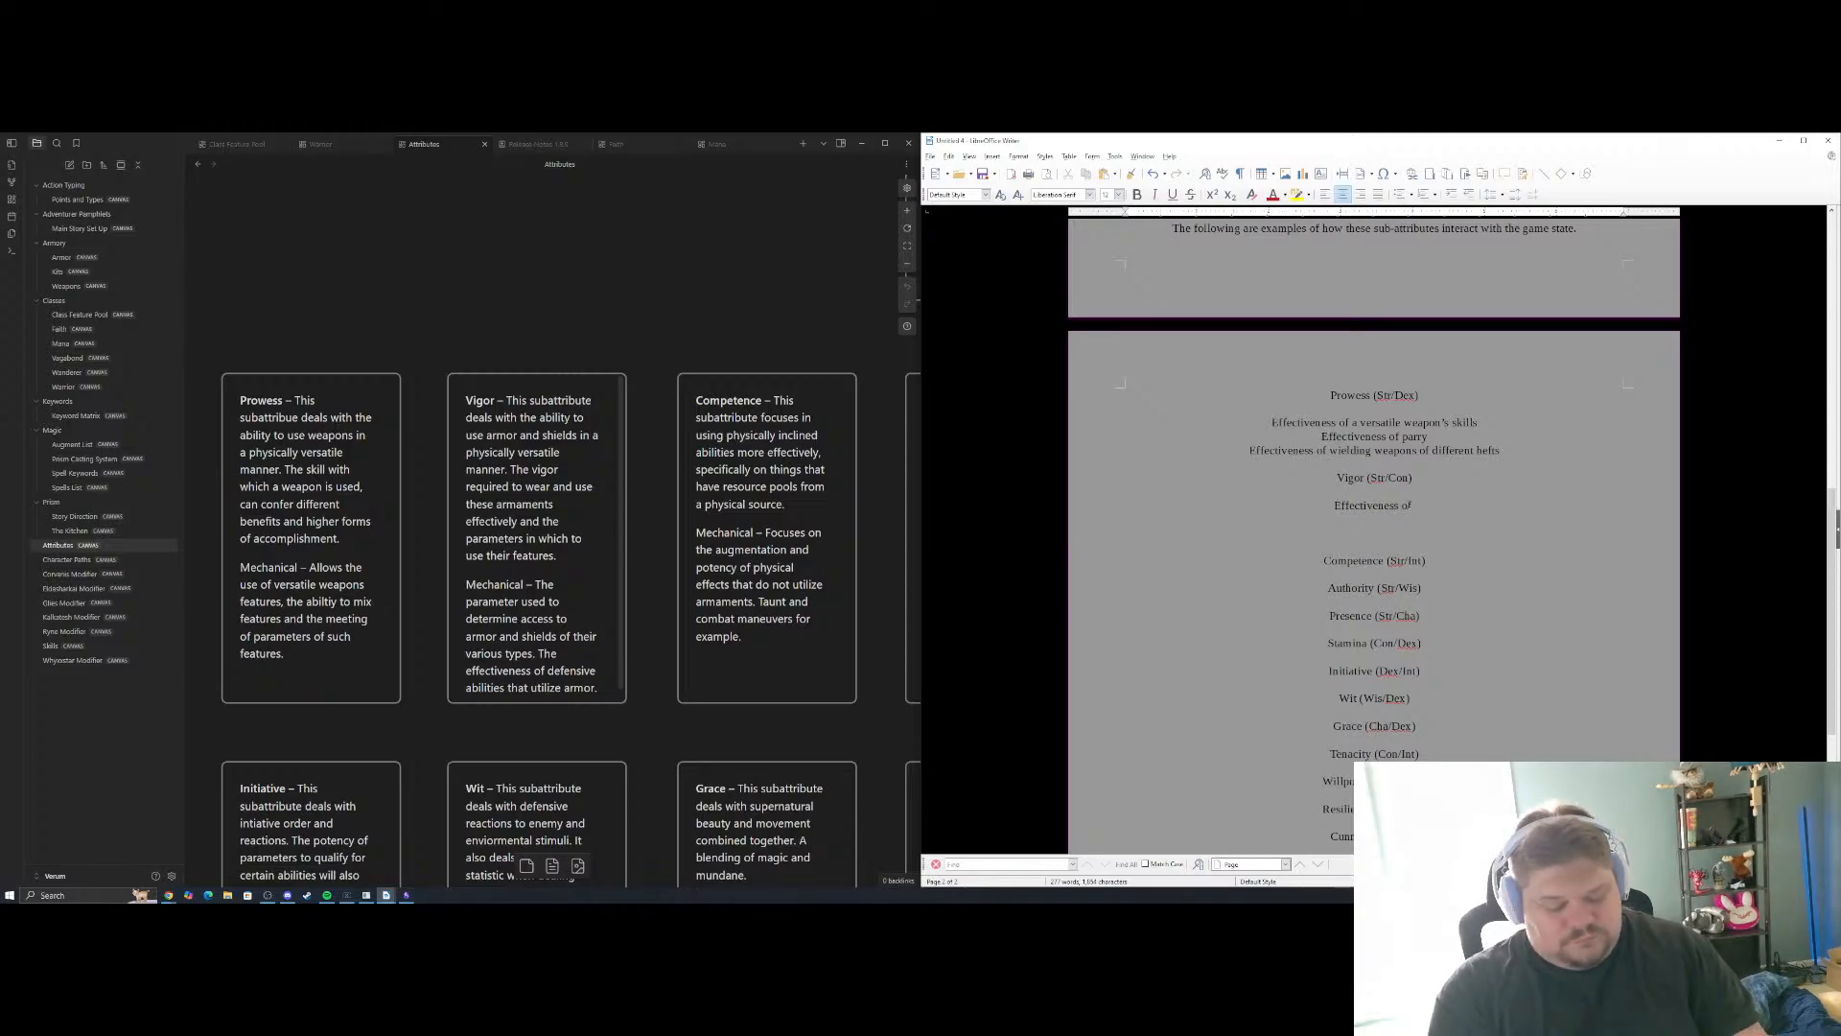
type("block")
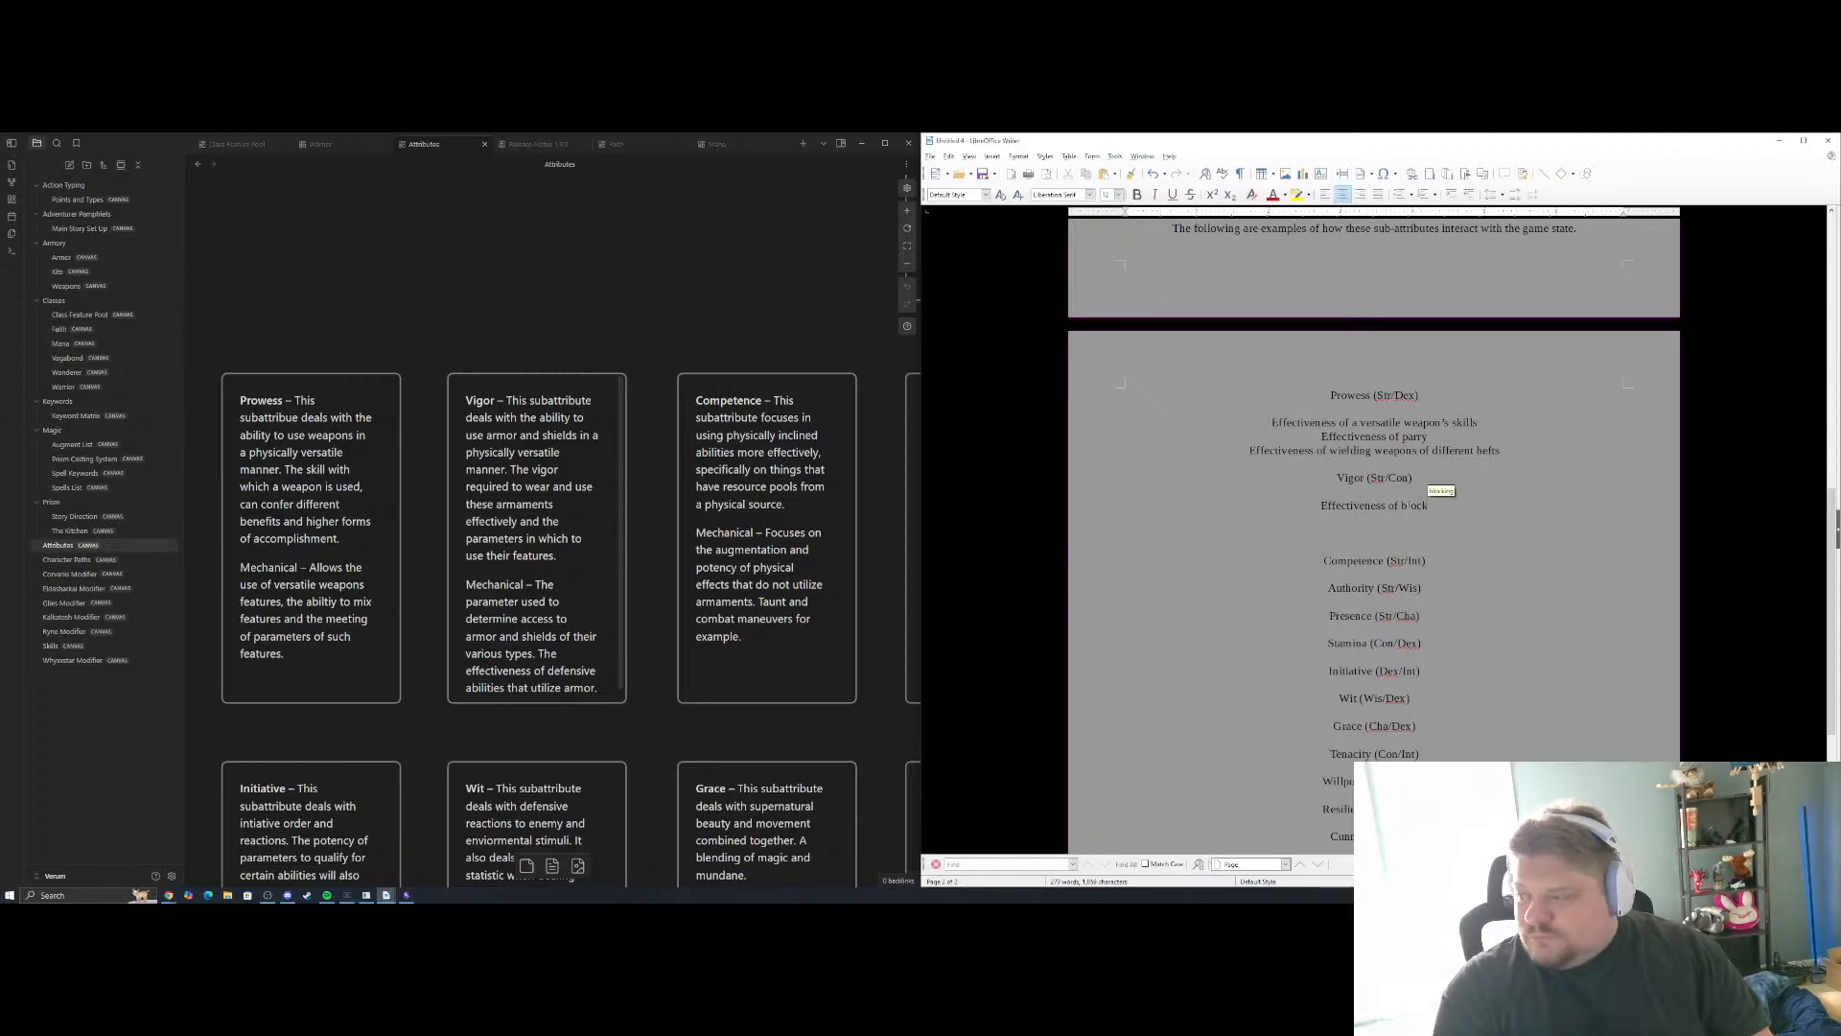
key("Return")
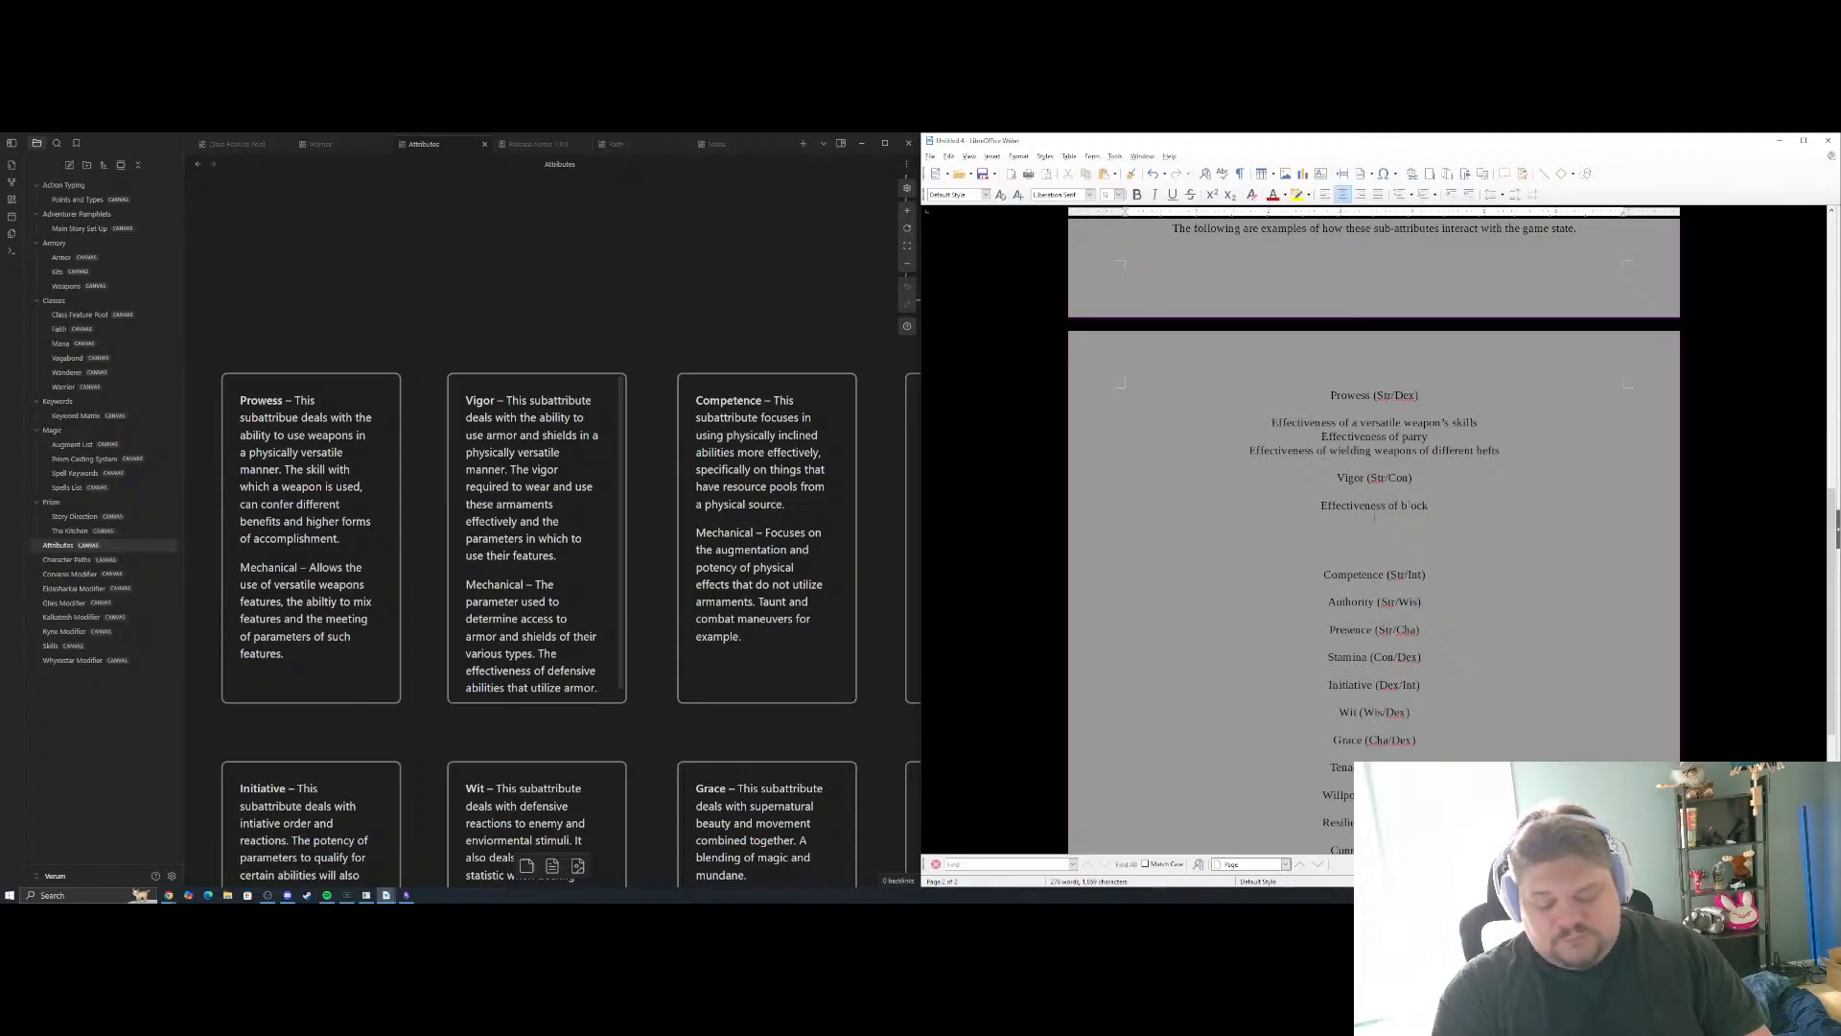
Add "Effectiveness of withstand" as the second example under Vigor (Str/Con) and start a new line below it
type("Effectiveness of wi")
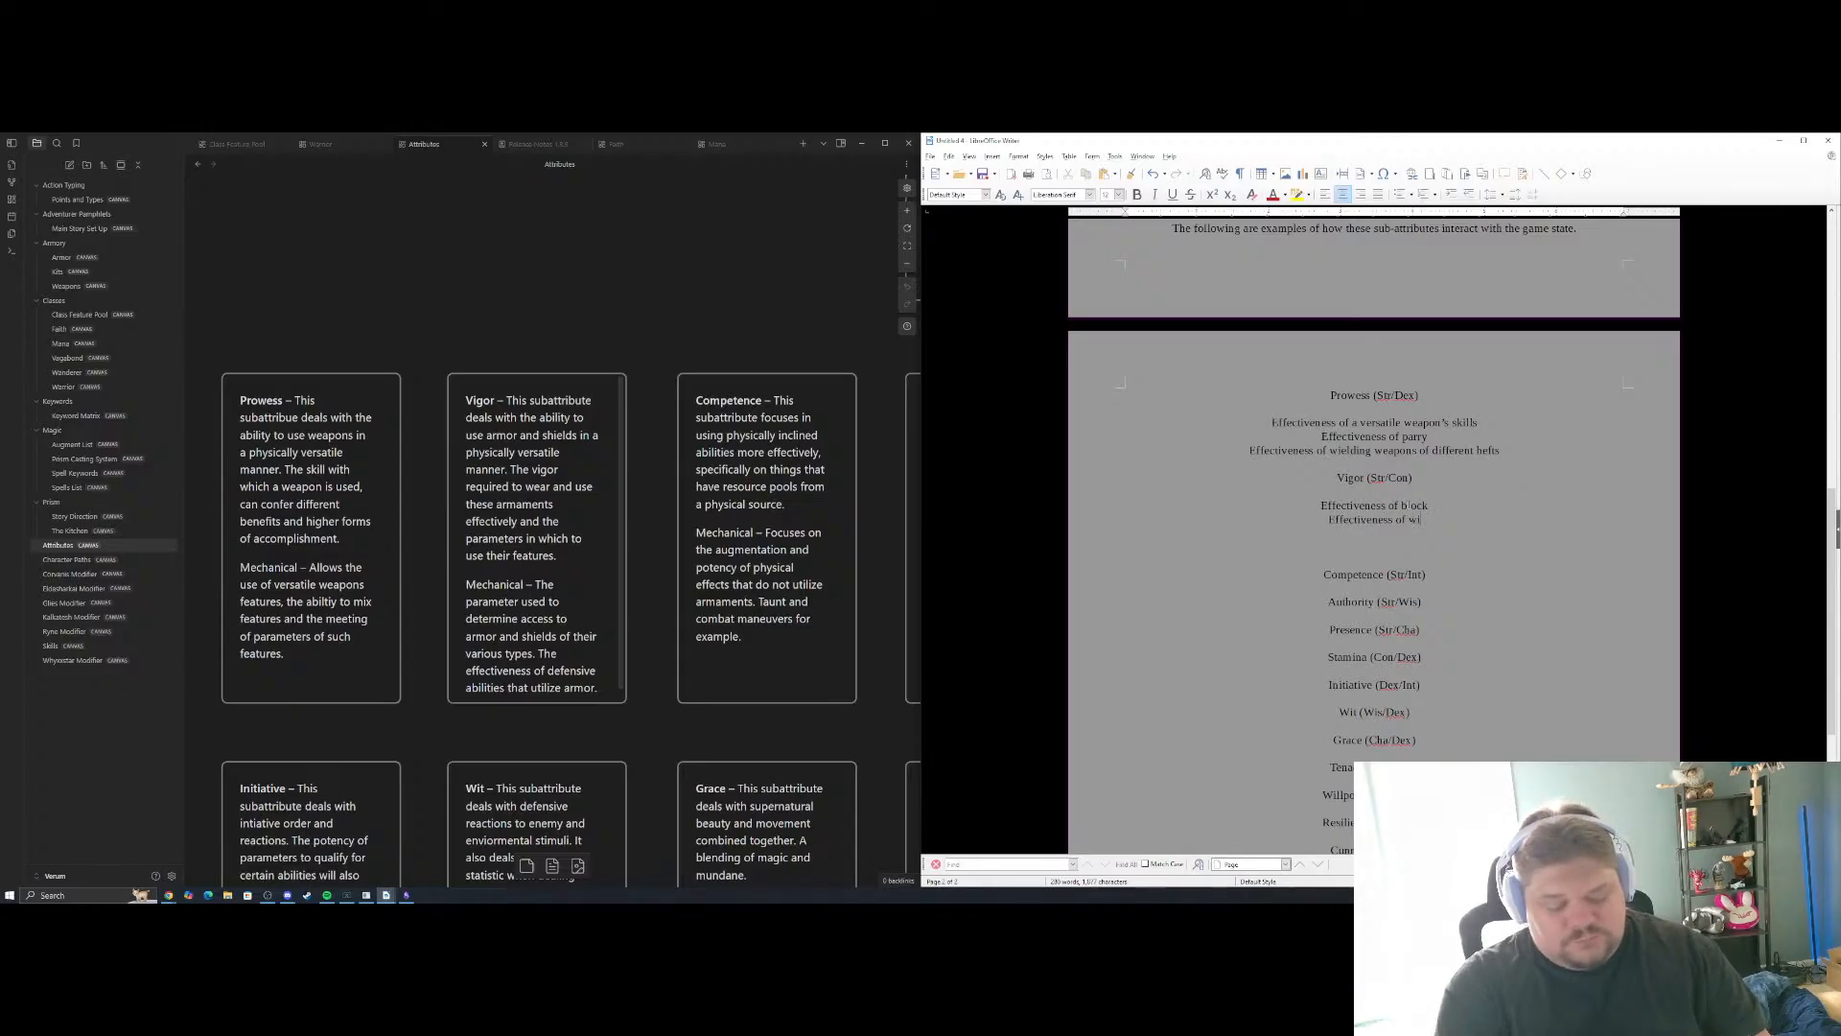
type("thstand")
key("Return")
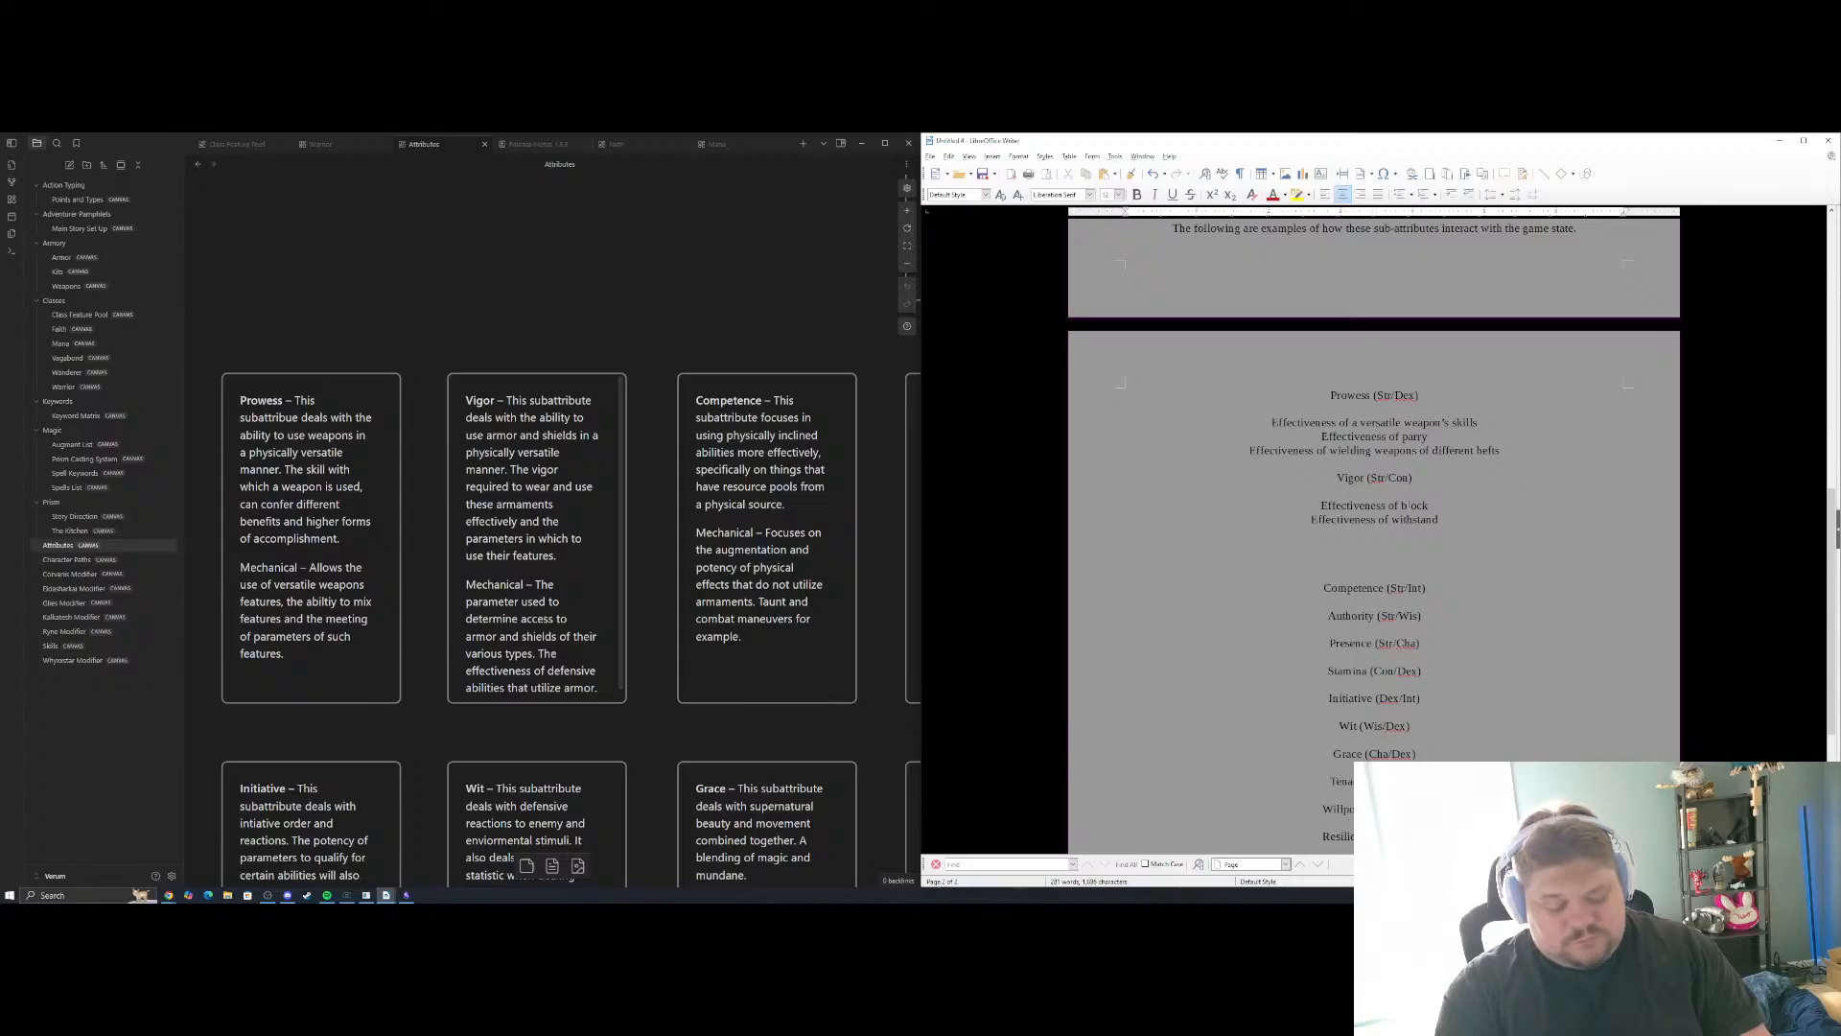
Write "Parameter to wield shields and wear armor" as the third Vigor example and delete the extra blank lines above Competence (Str/Int)
type("Paramete")
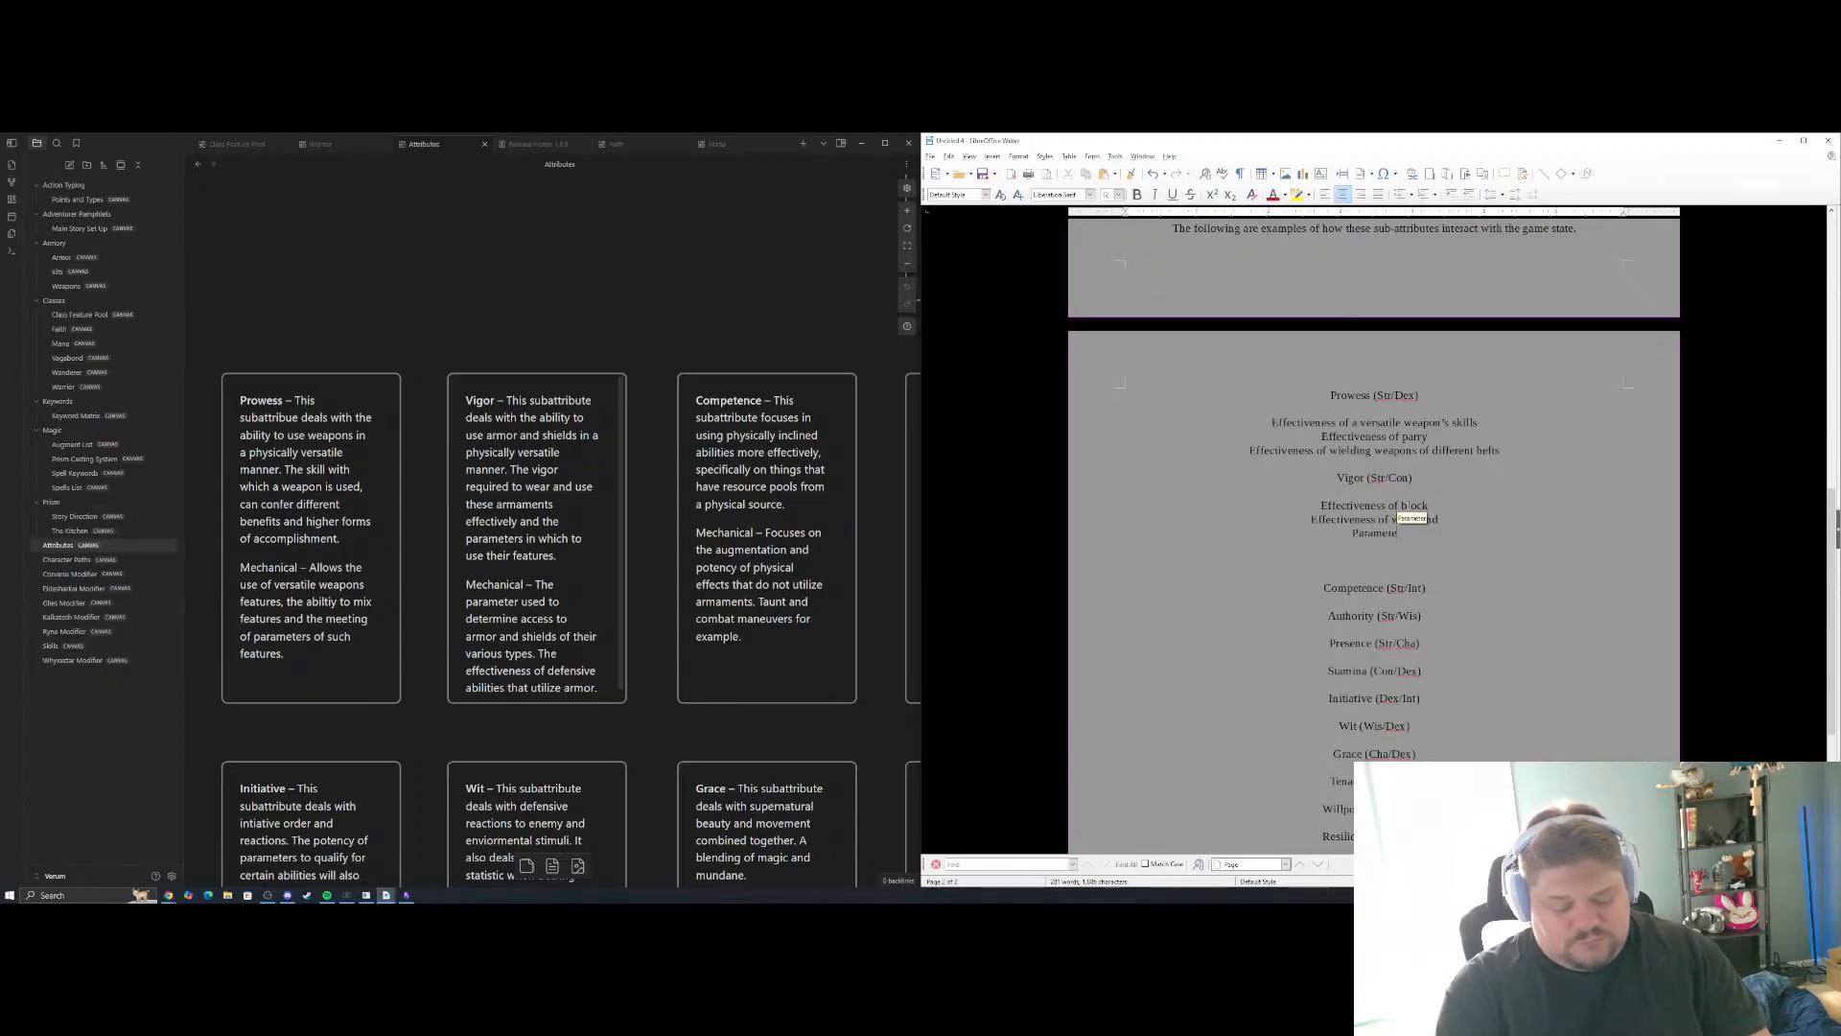
type("r to wi")
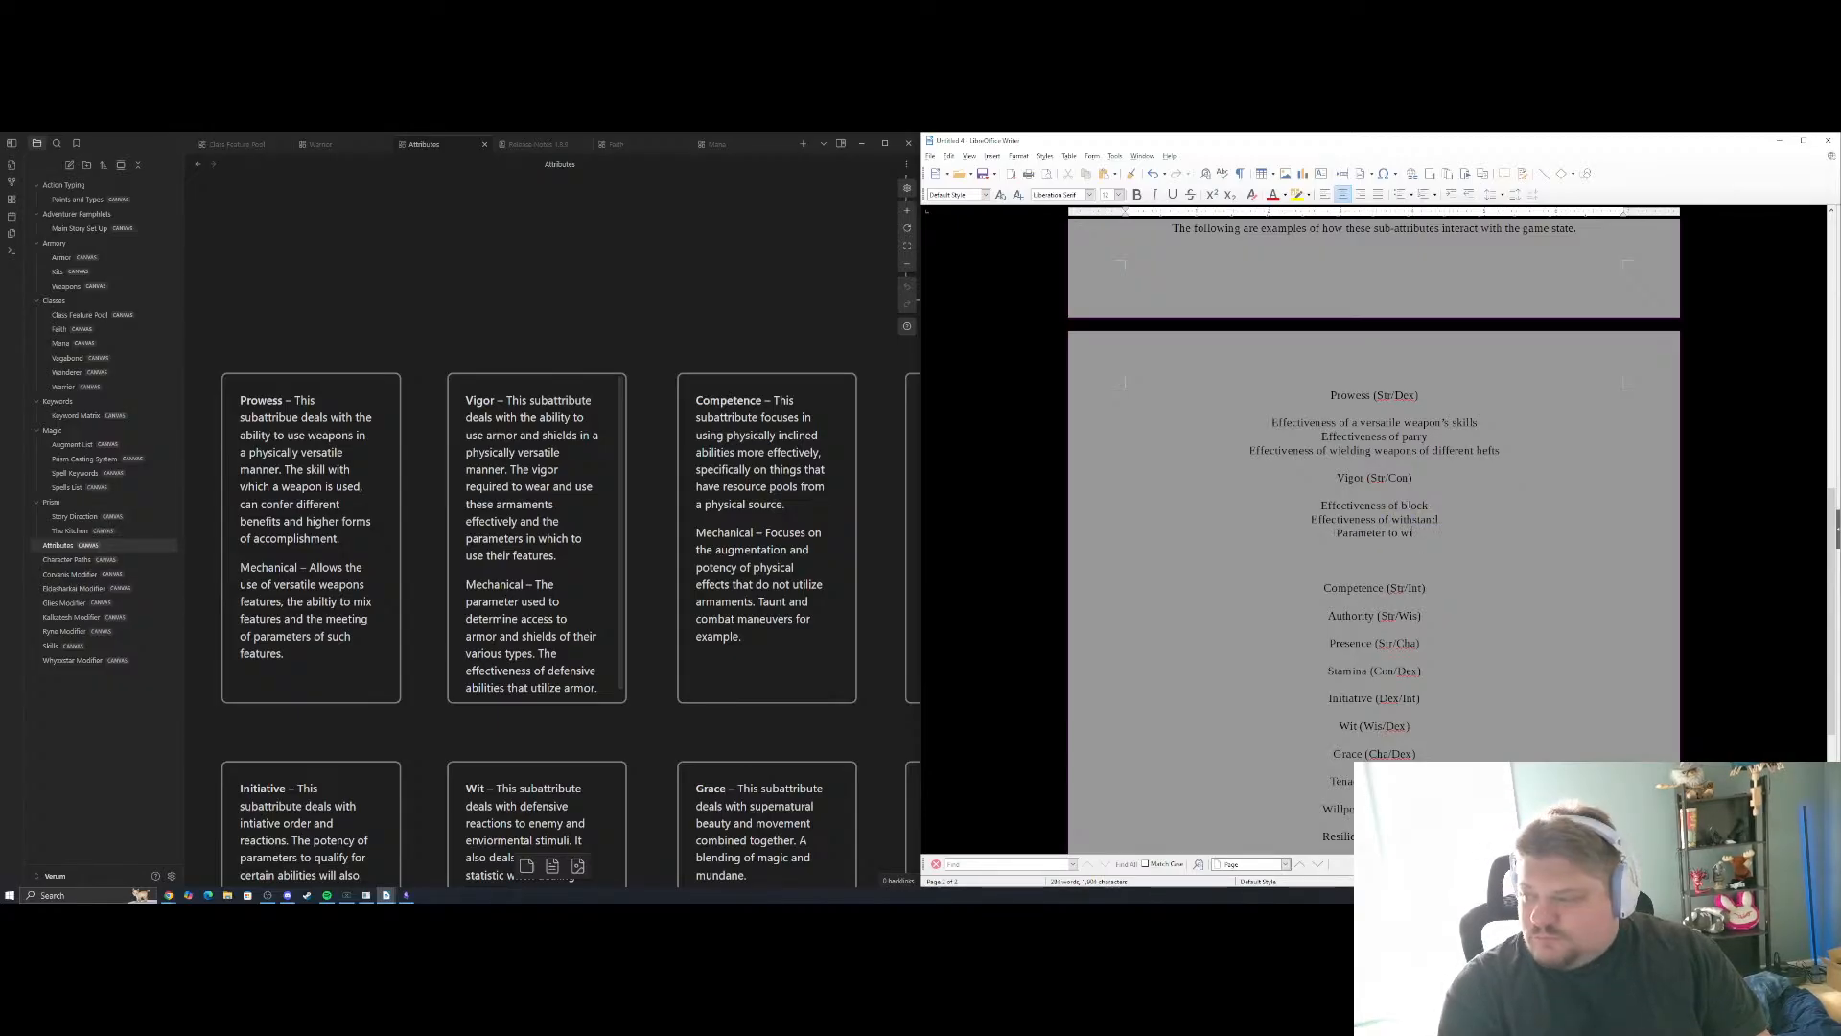
type("eld shiel")
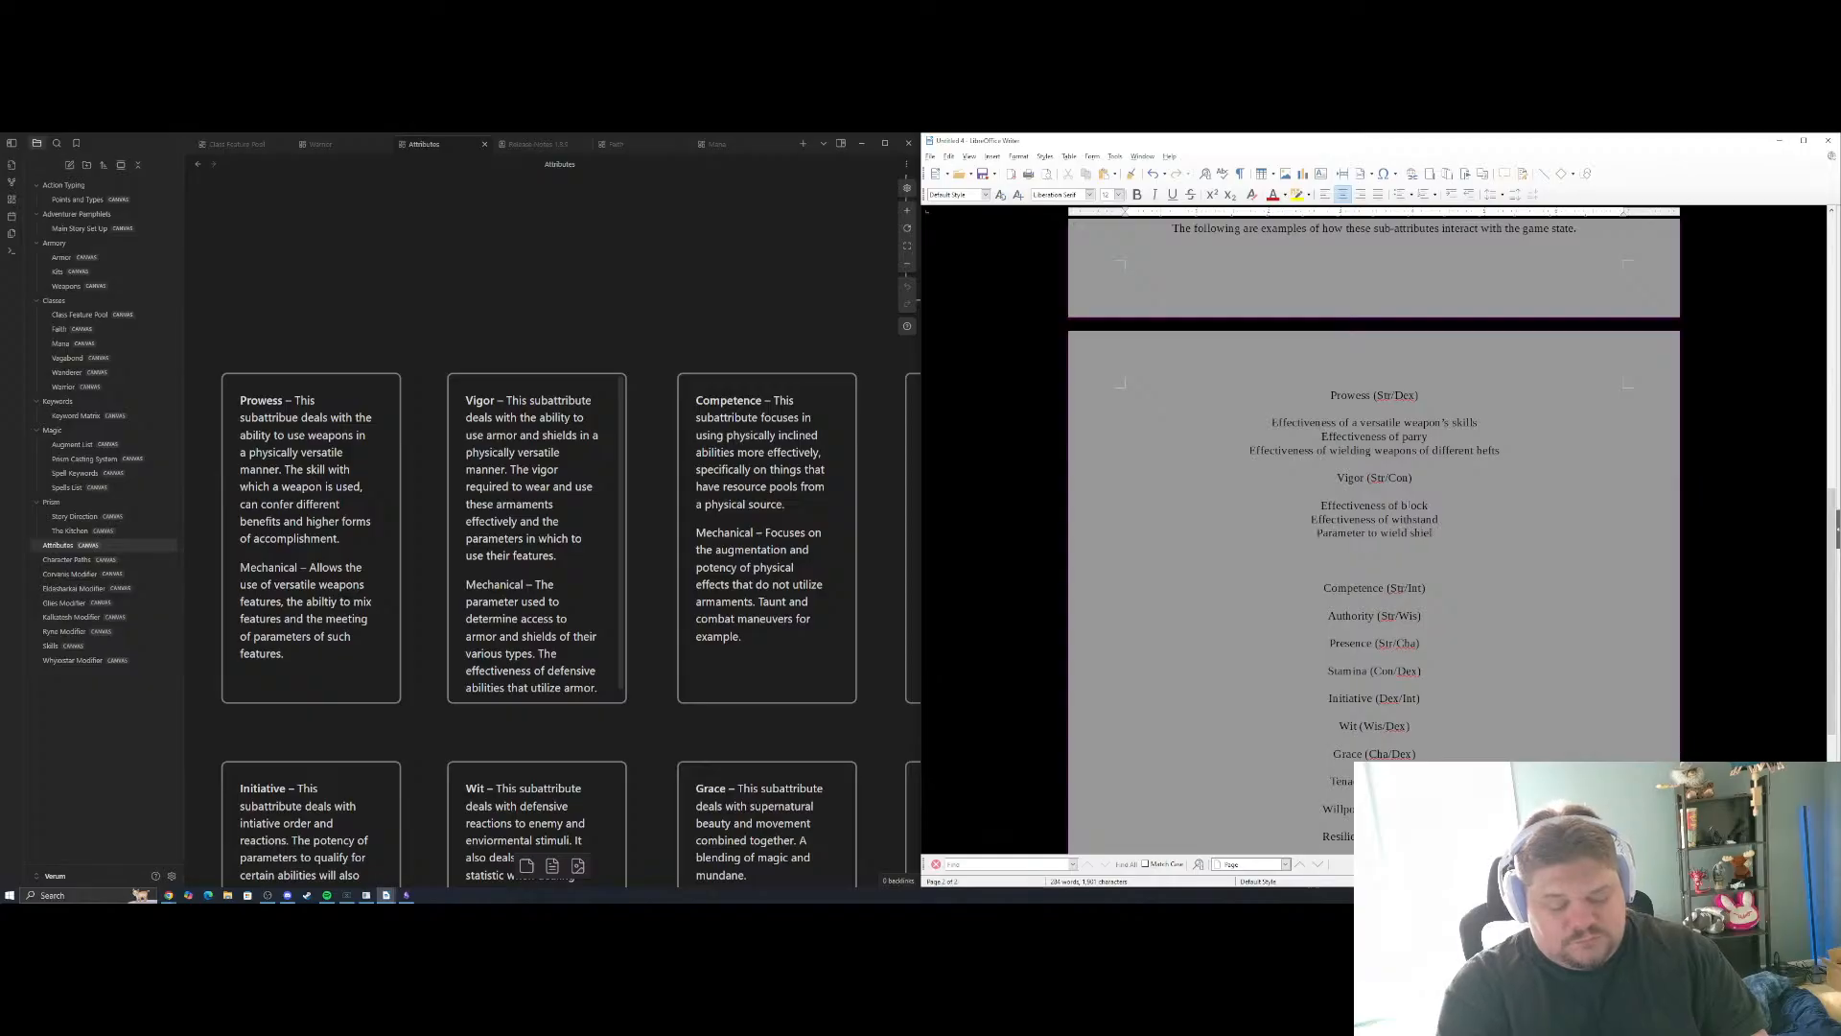
type("ds and wear armor")
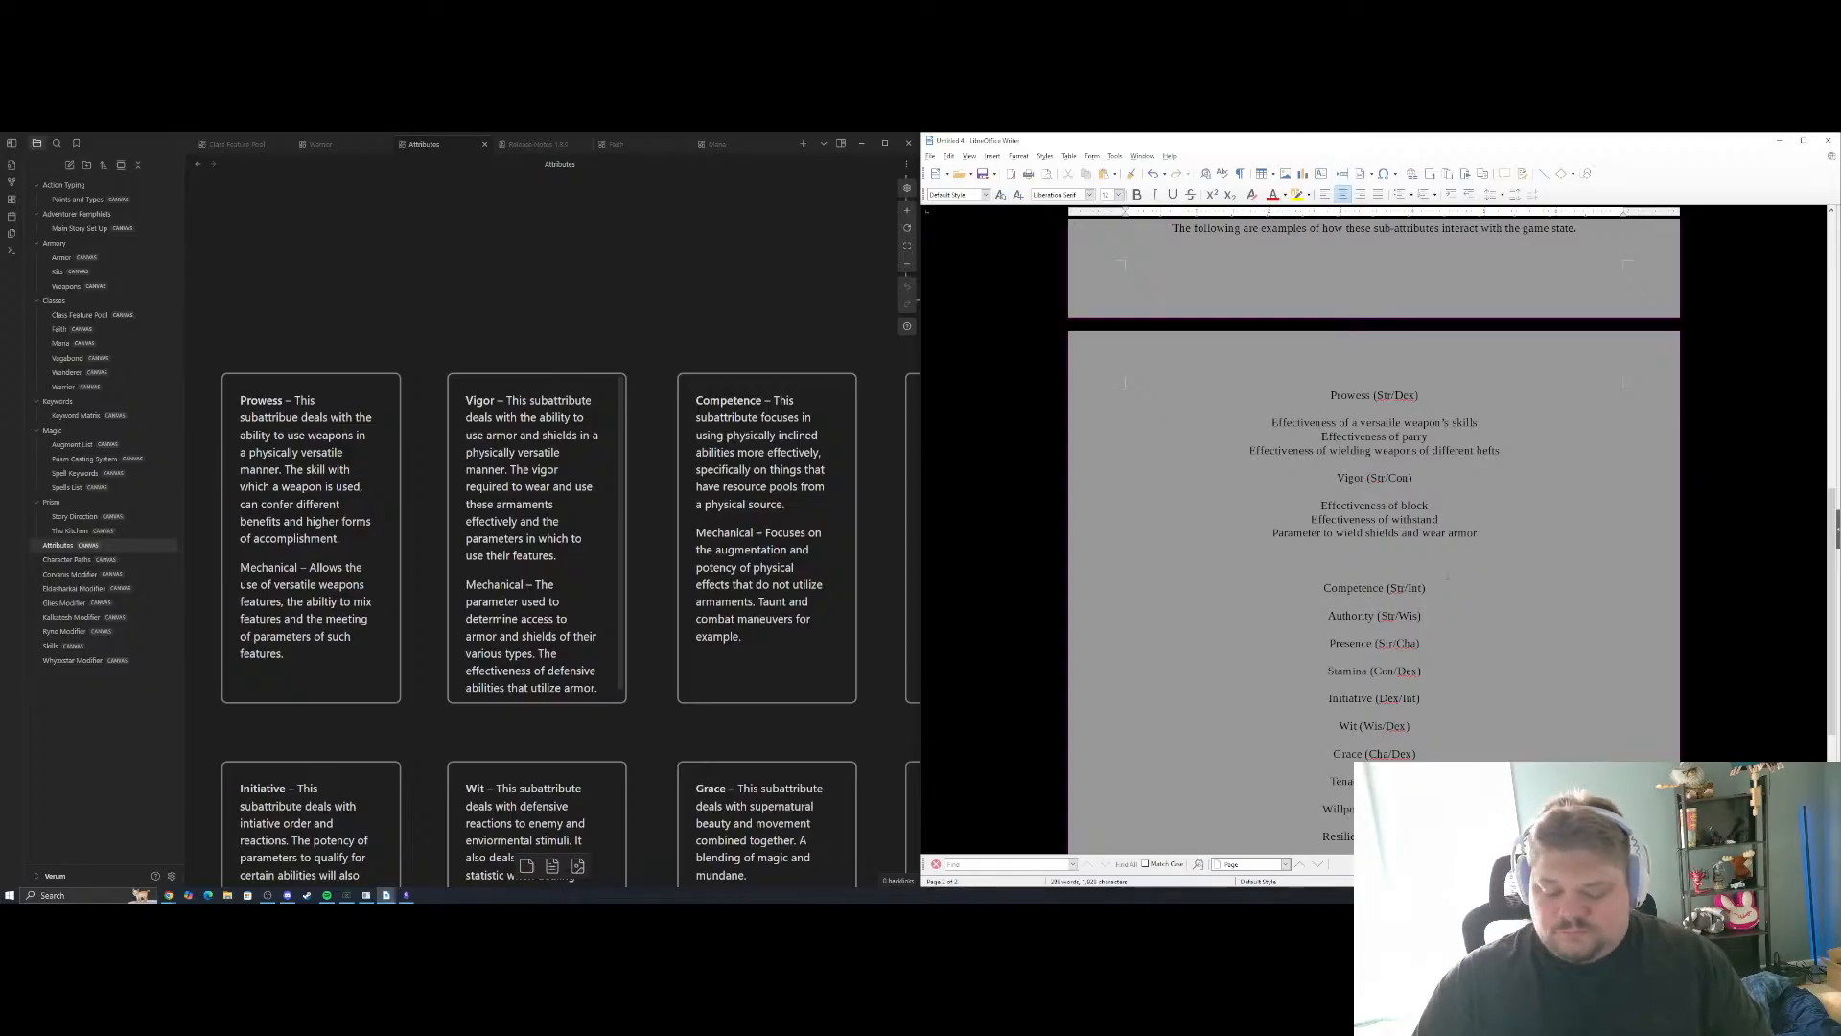
key("BackSpace")
key("BackSpace")
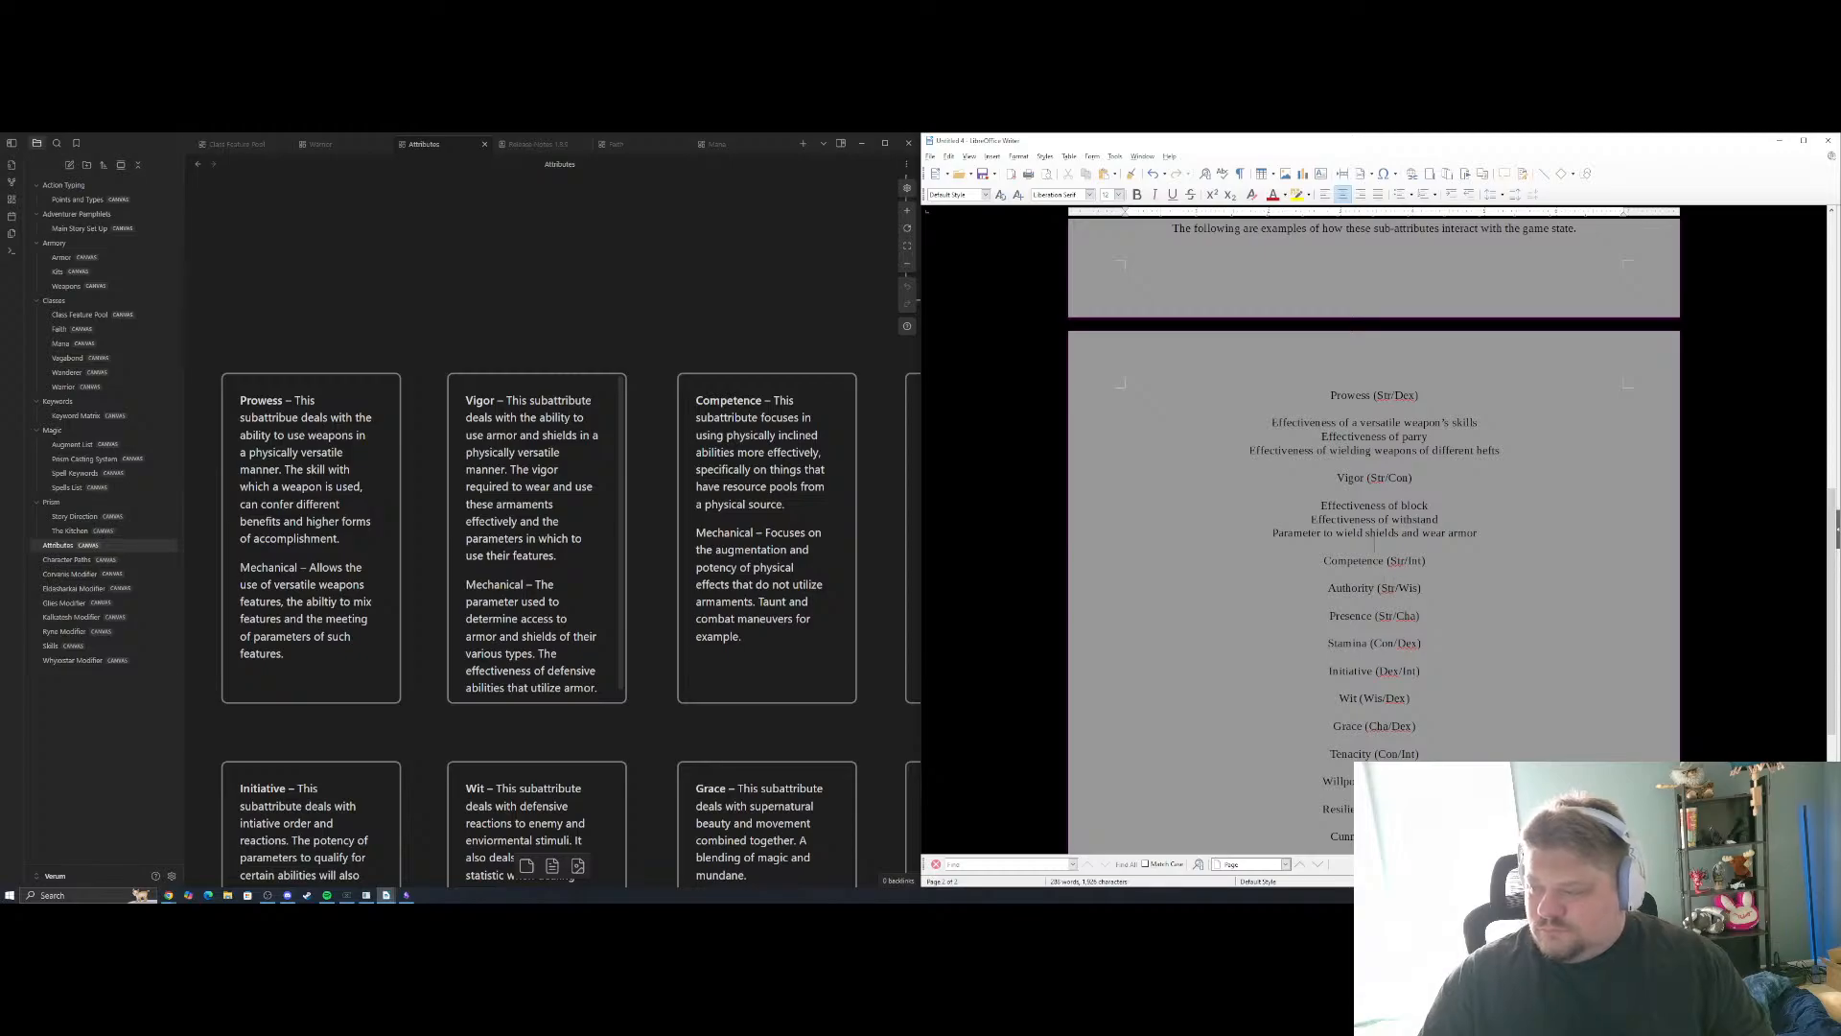
Write "Effectiveness of taunt" as the first example under Competence (Str/Int) and begin a second line with "Effectiveness of"
key("Return")
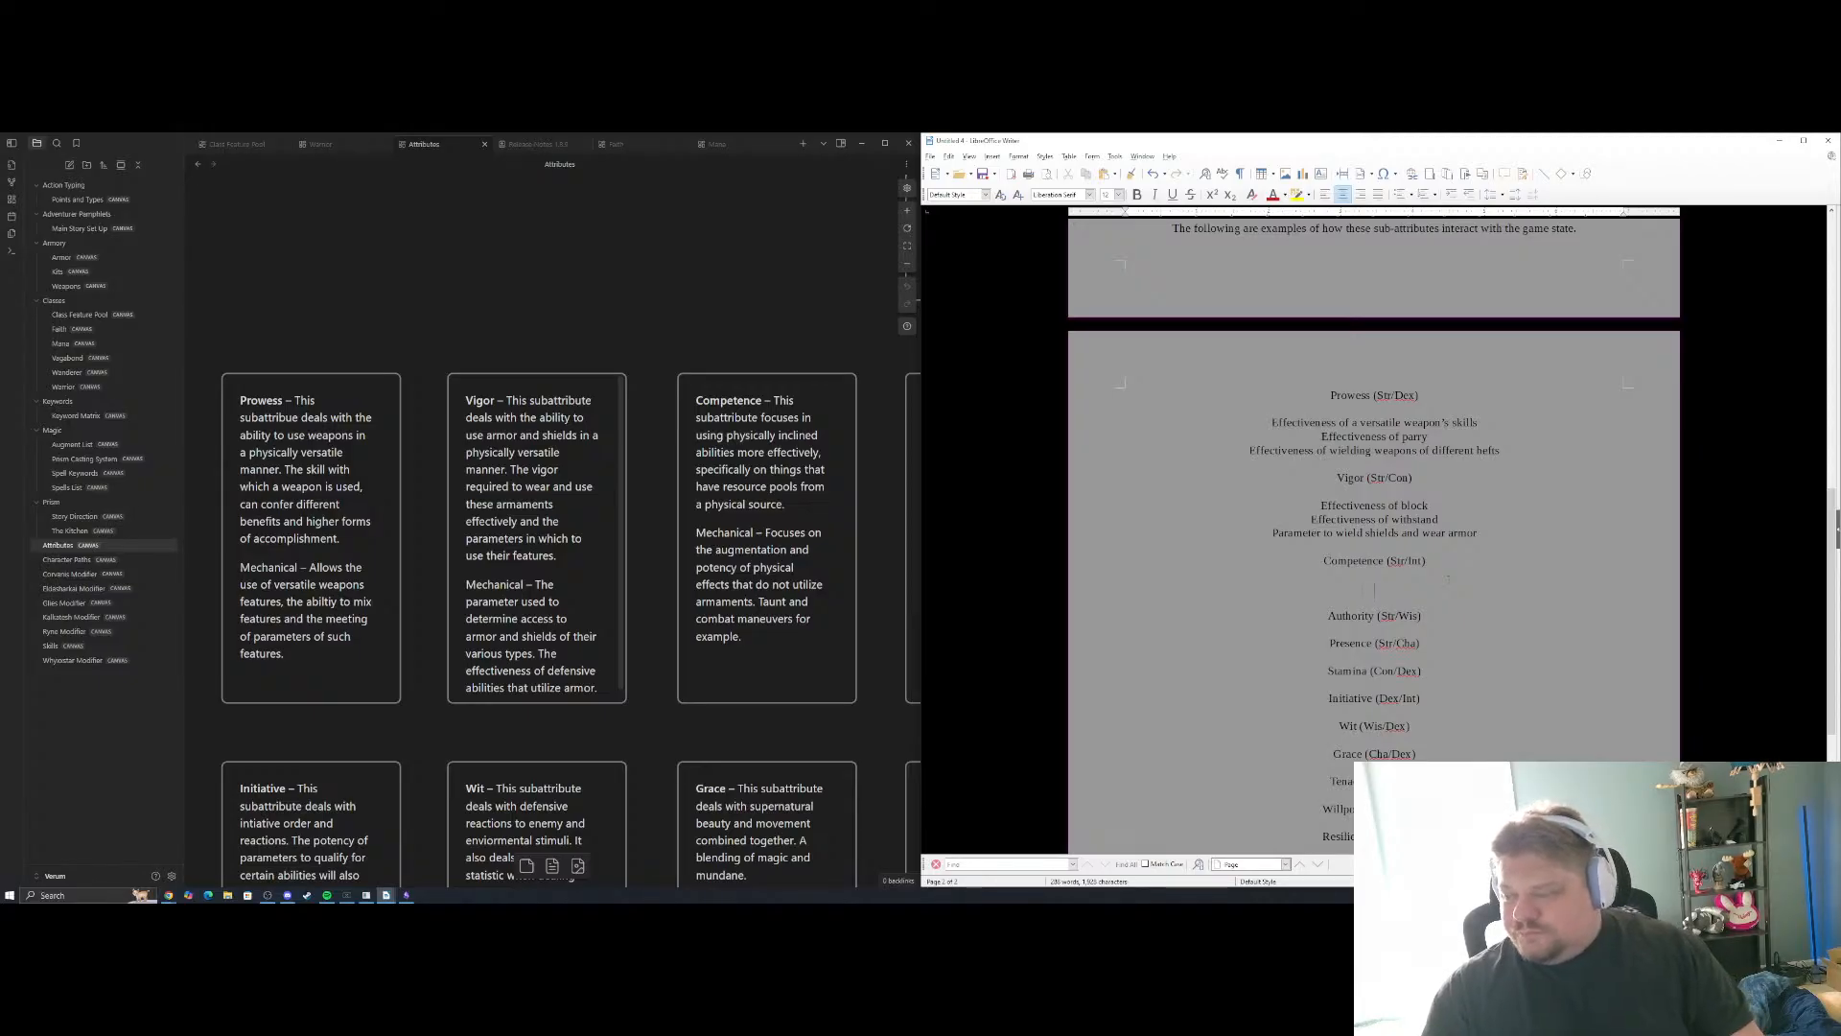
type("Effectiveness of ")
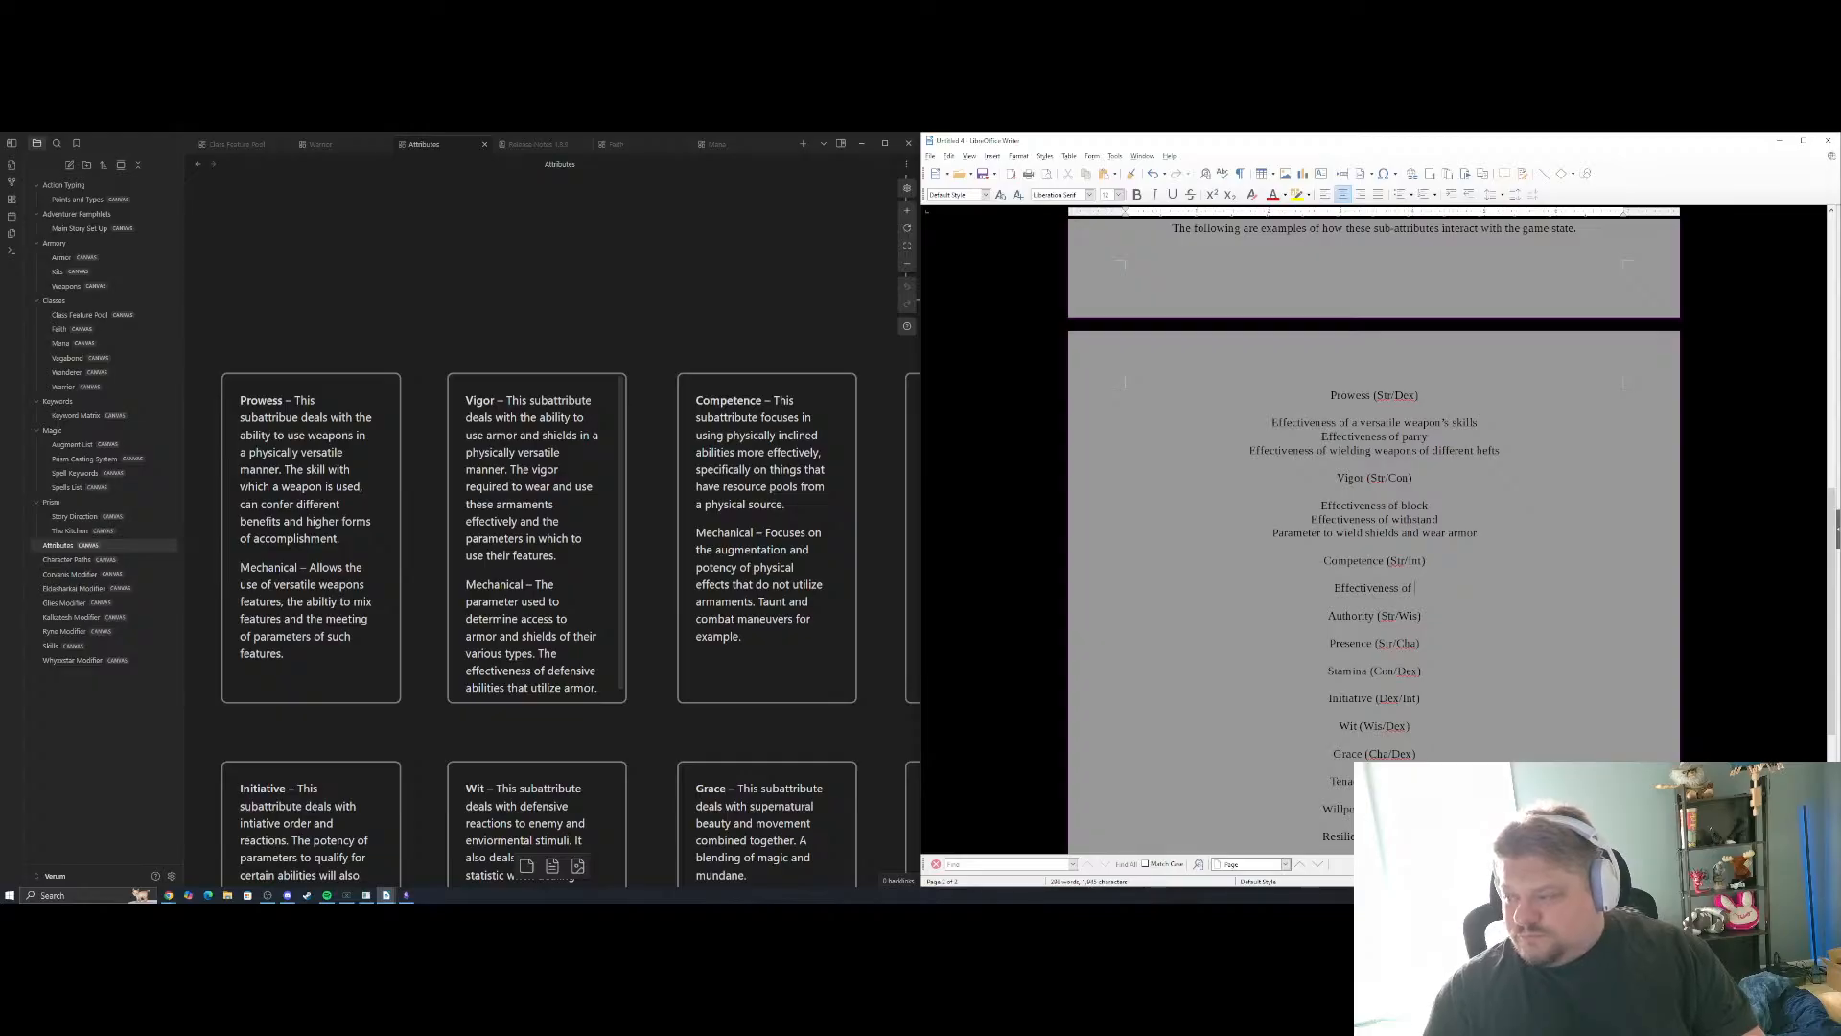
type("comb")
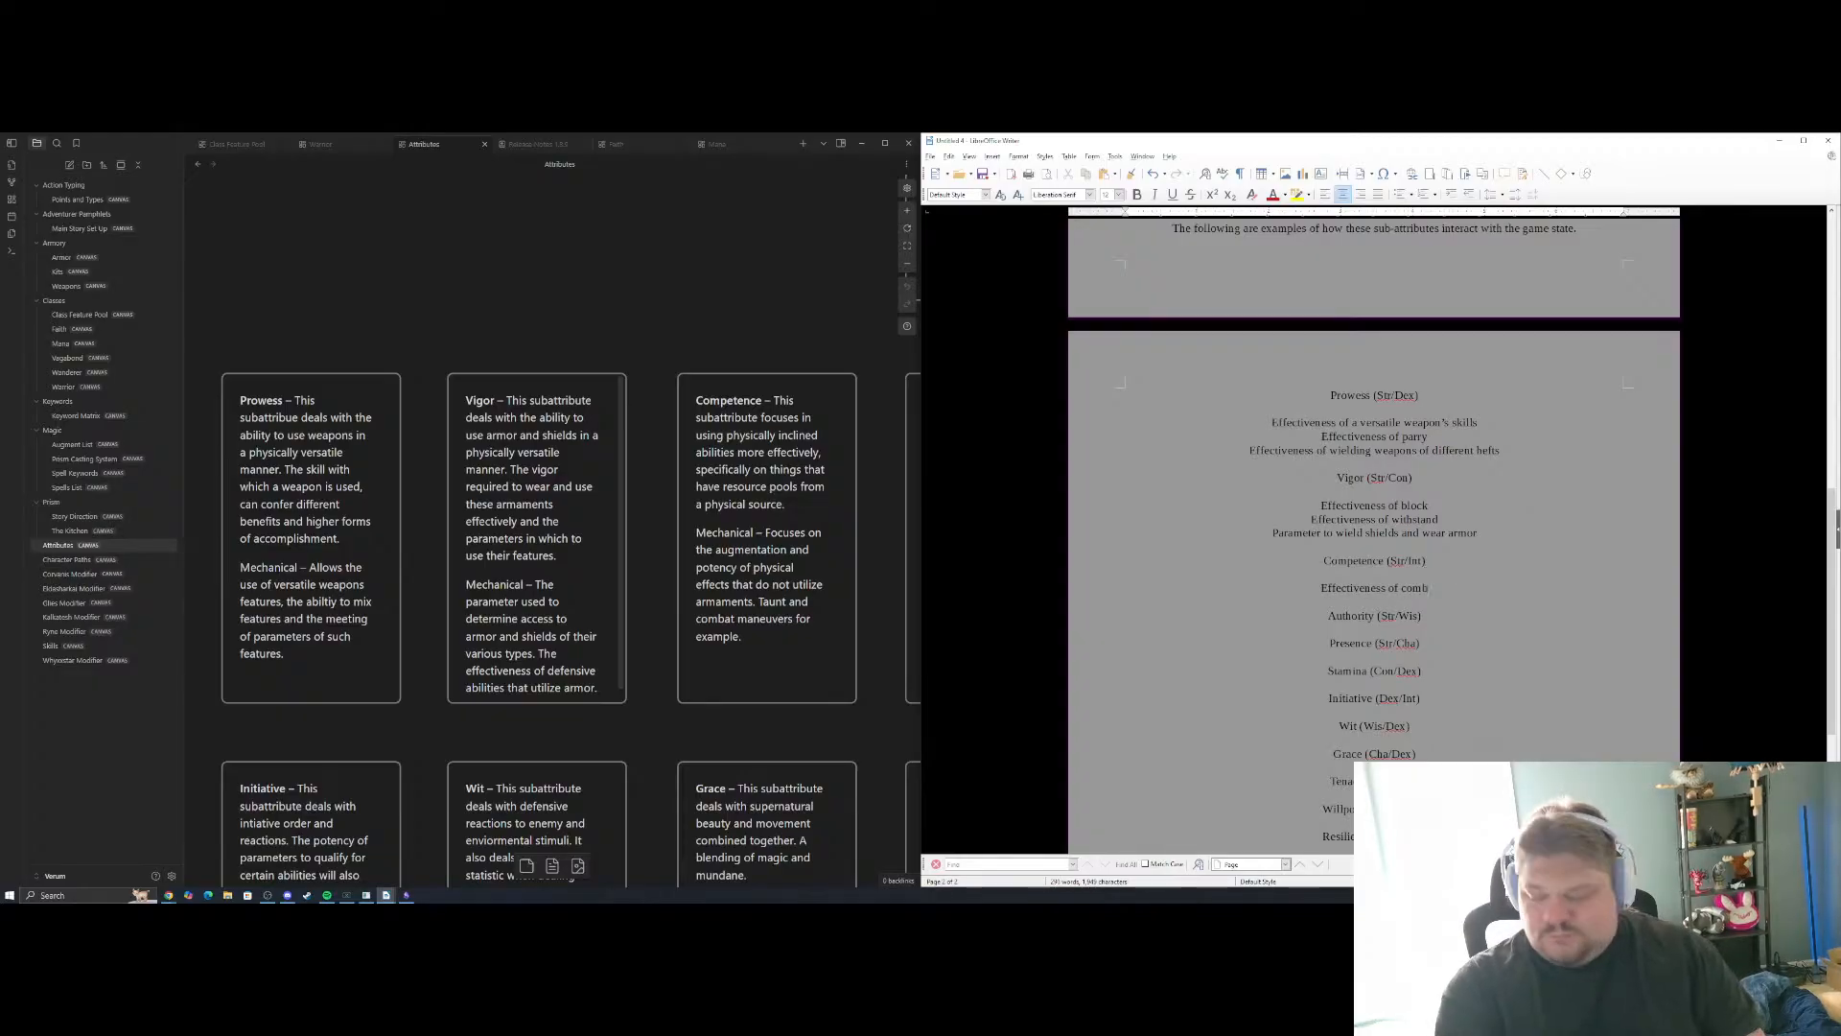
key("BackSpace")
key("BackSpace")
key("BackSpace")
key("BackSpace")
type("taunt")
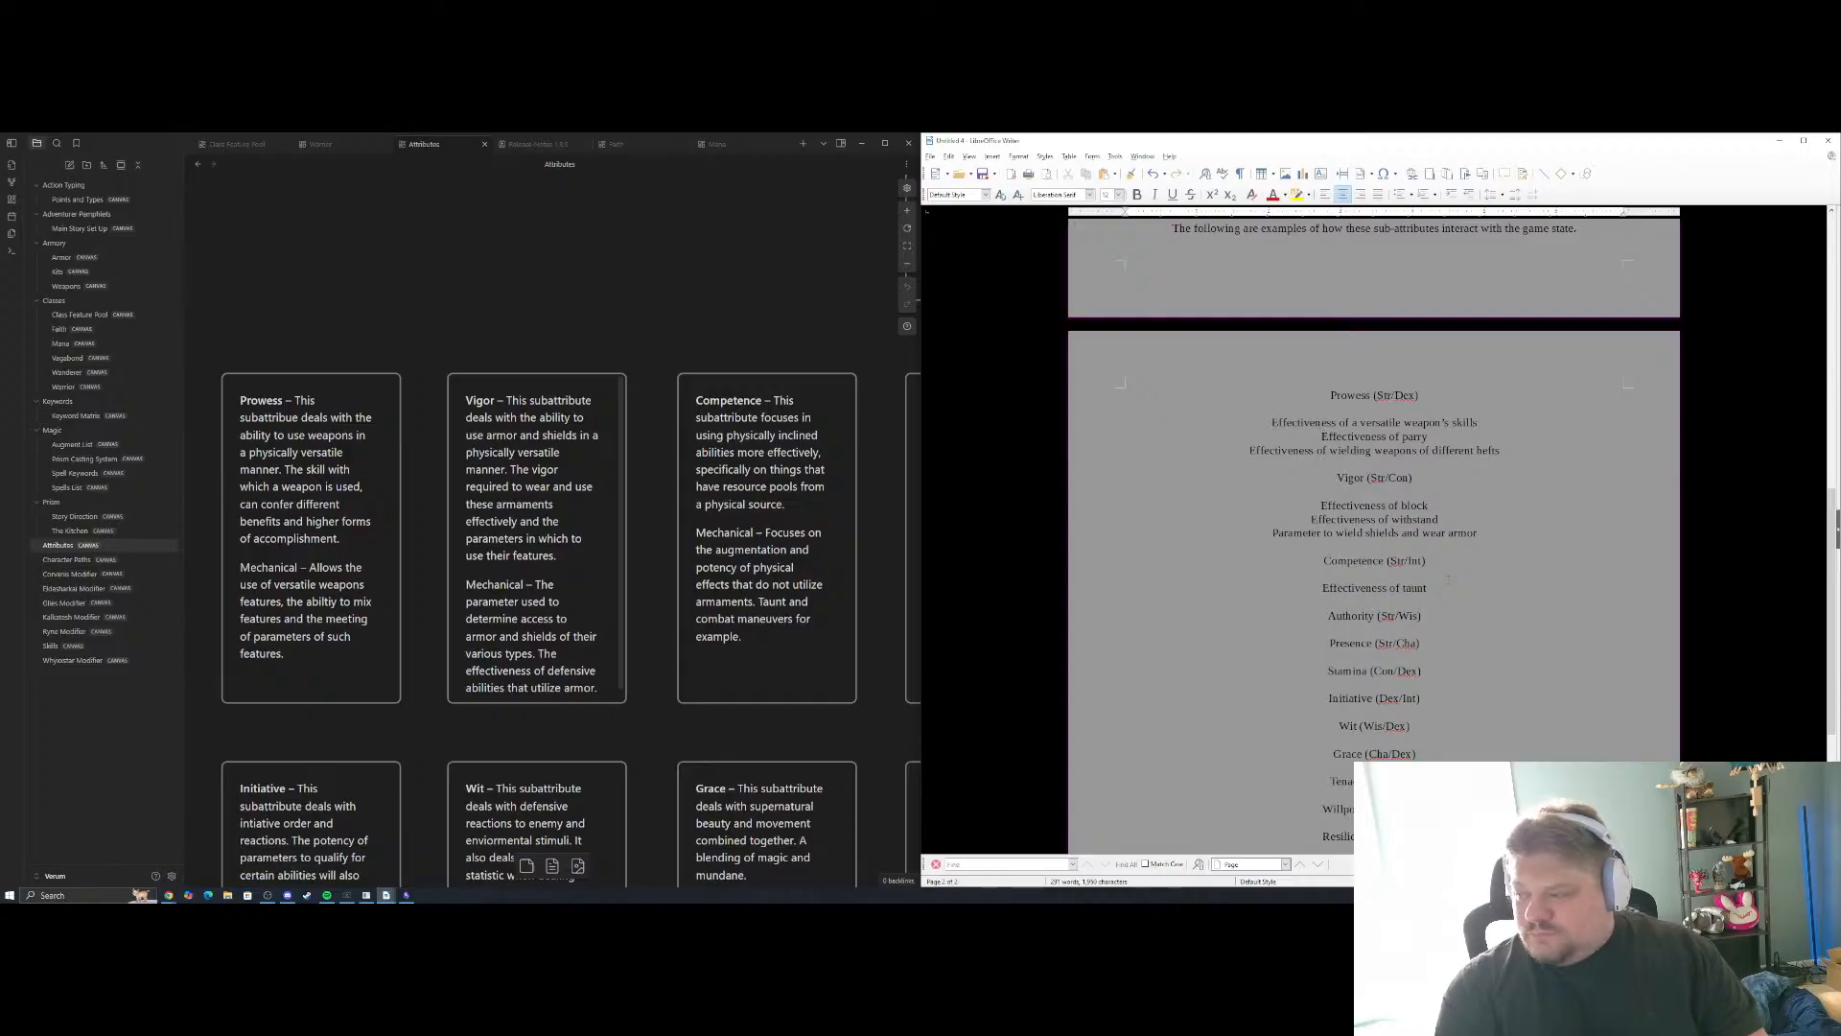
key("Return")
type("Effectiveness of ")
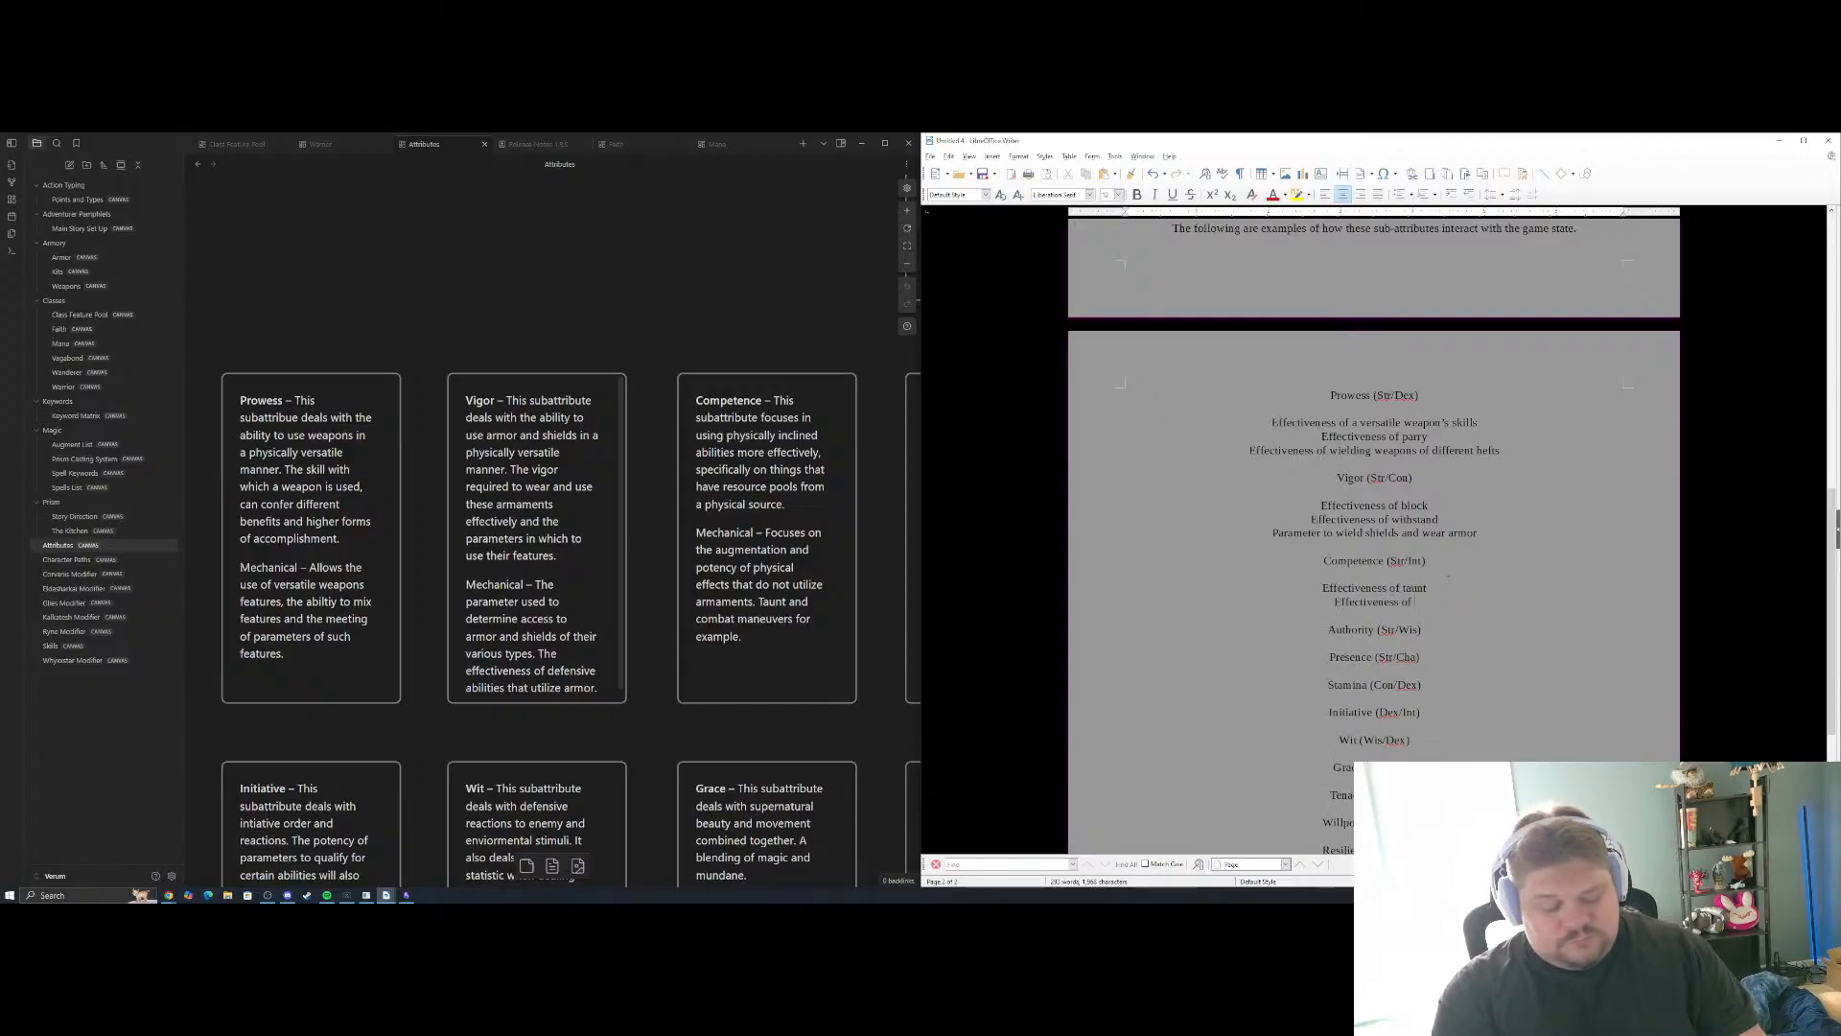
type("Mana")
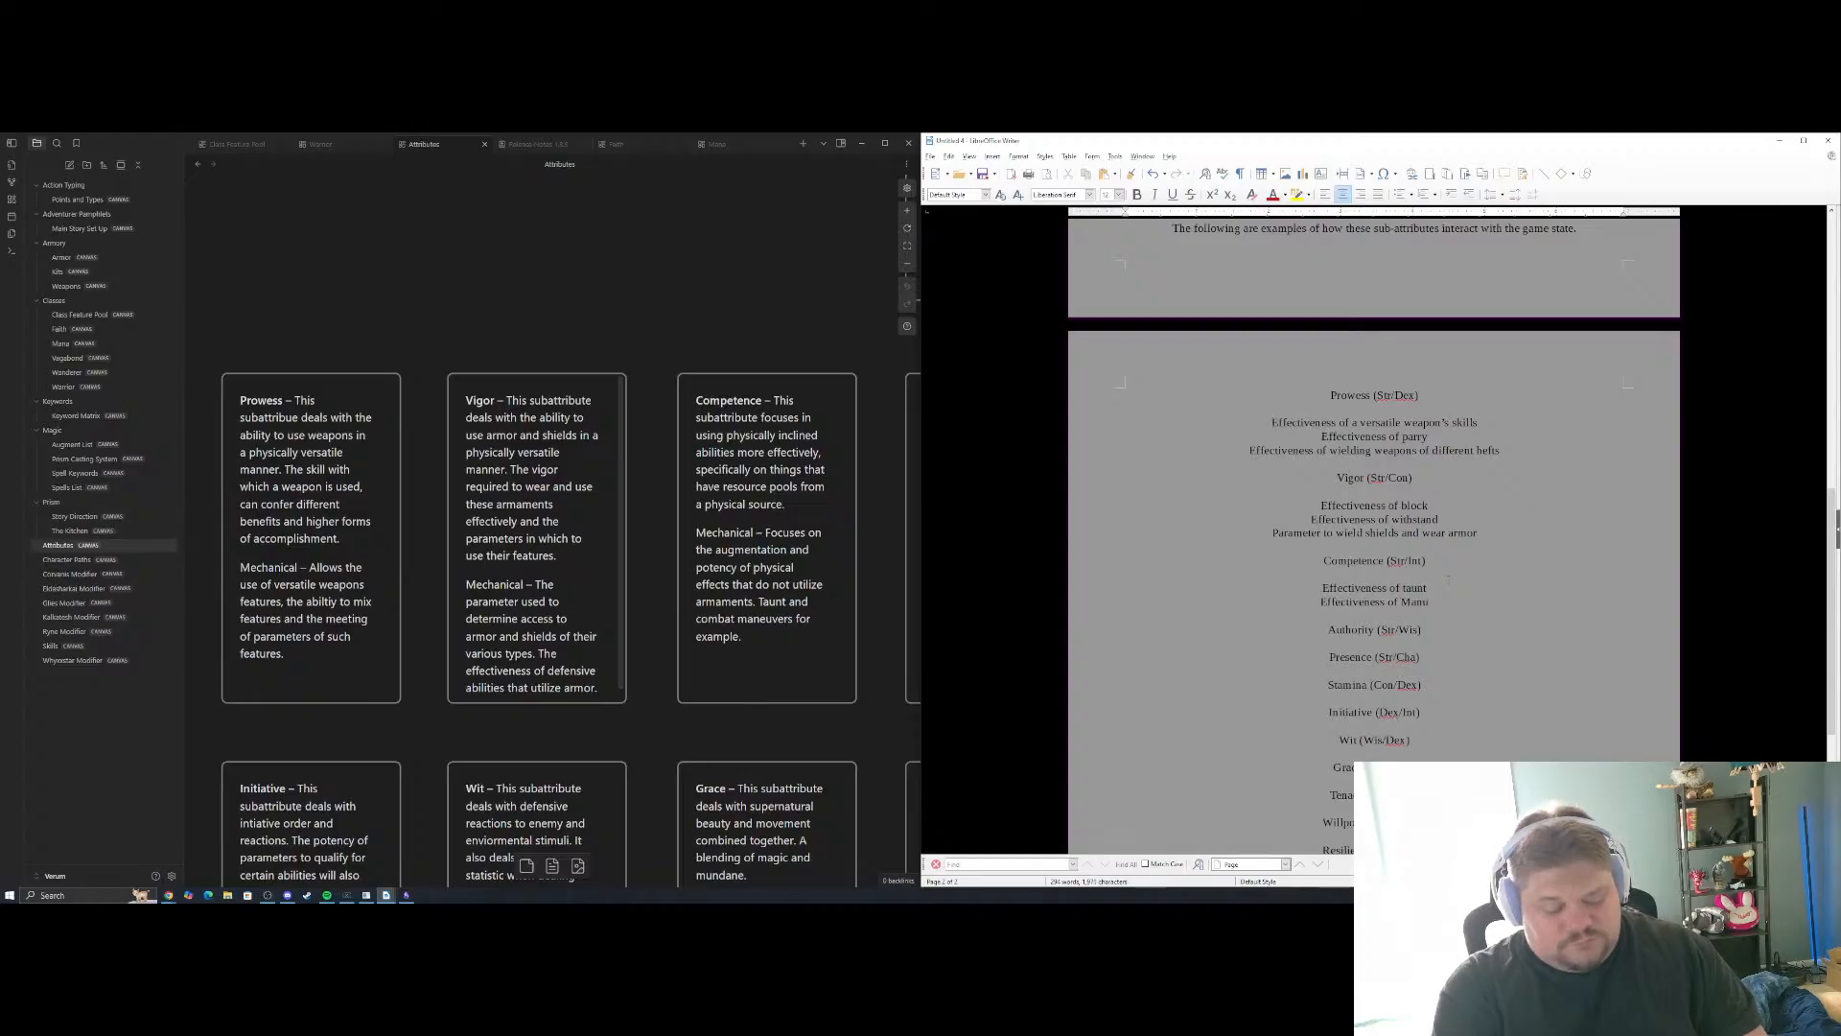
Try "Maneuver" and "distract" as endings for the second Competence example, erasing each one
key("BackSpace")
type("euve")
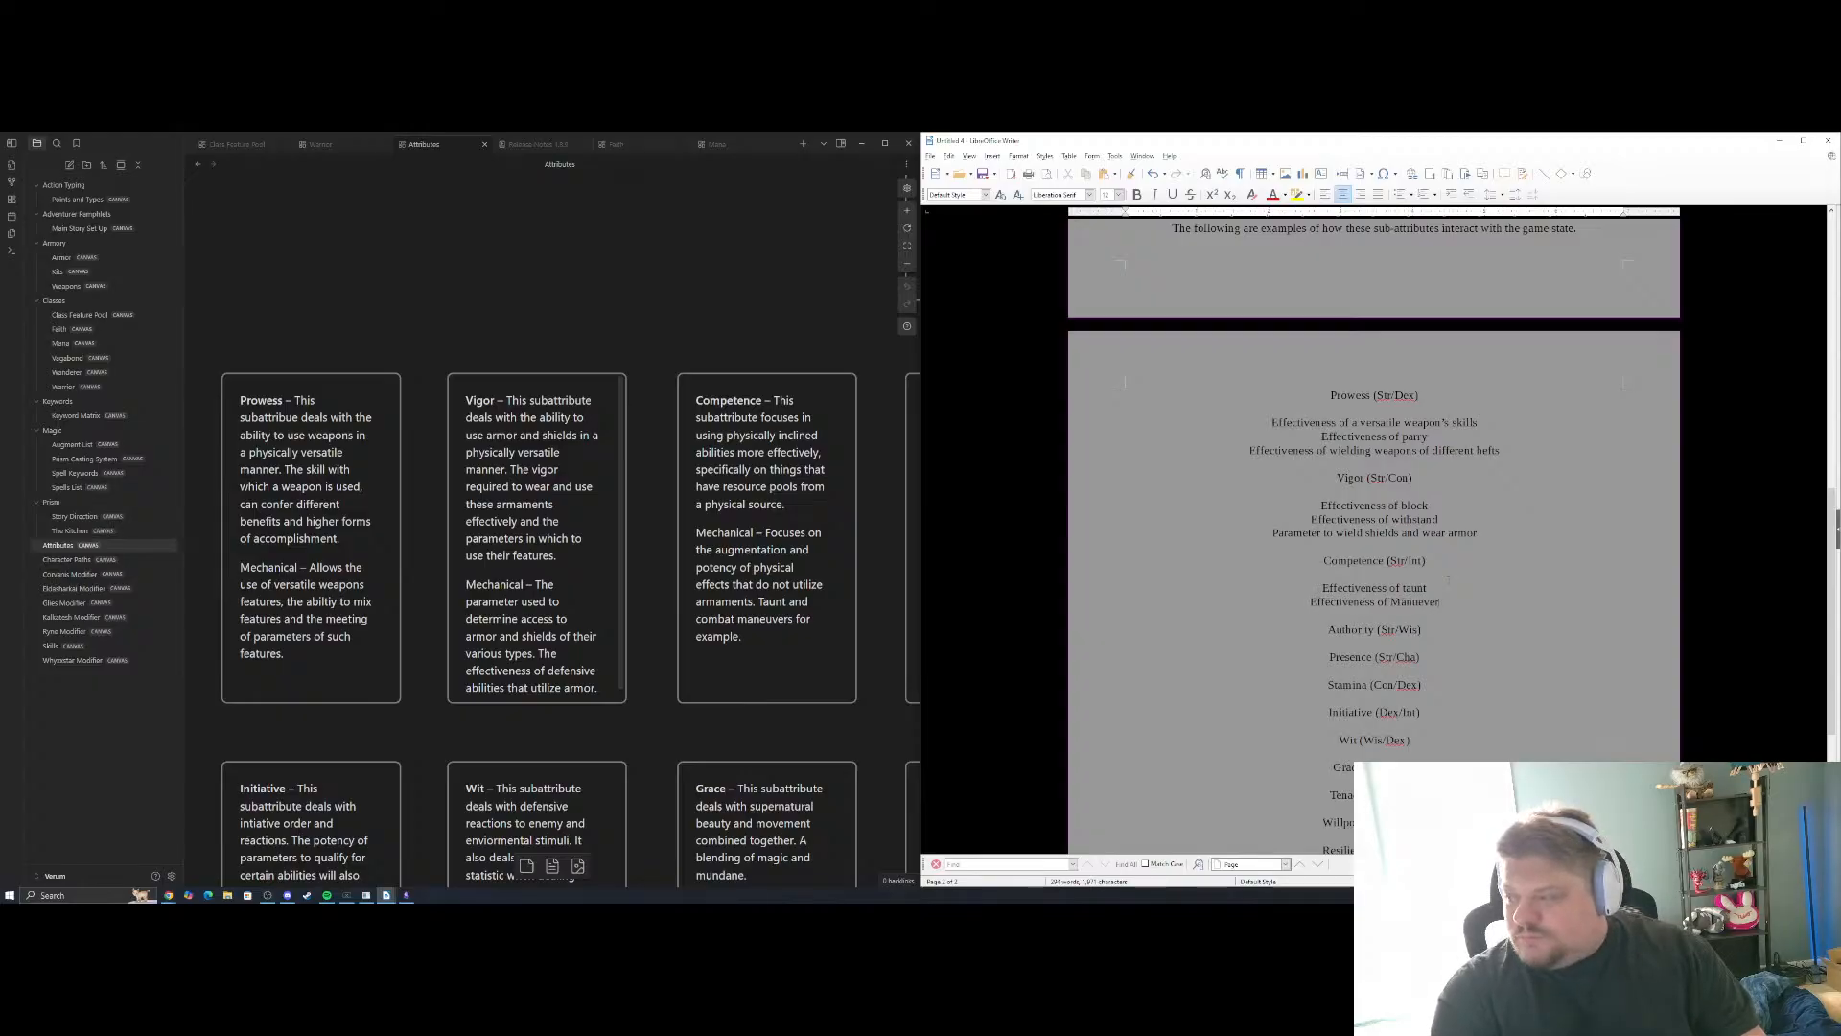
key("BackSpace")
key("BackSpace")
key("BackSpace")
key("BackSpace")
key("BackSpace")
key("BackSpace")
key("BackSpace")
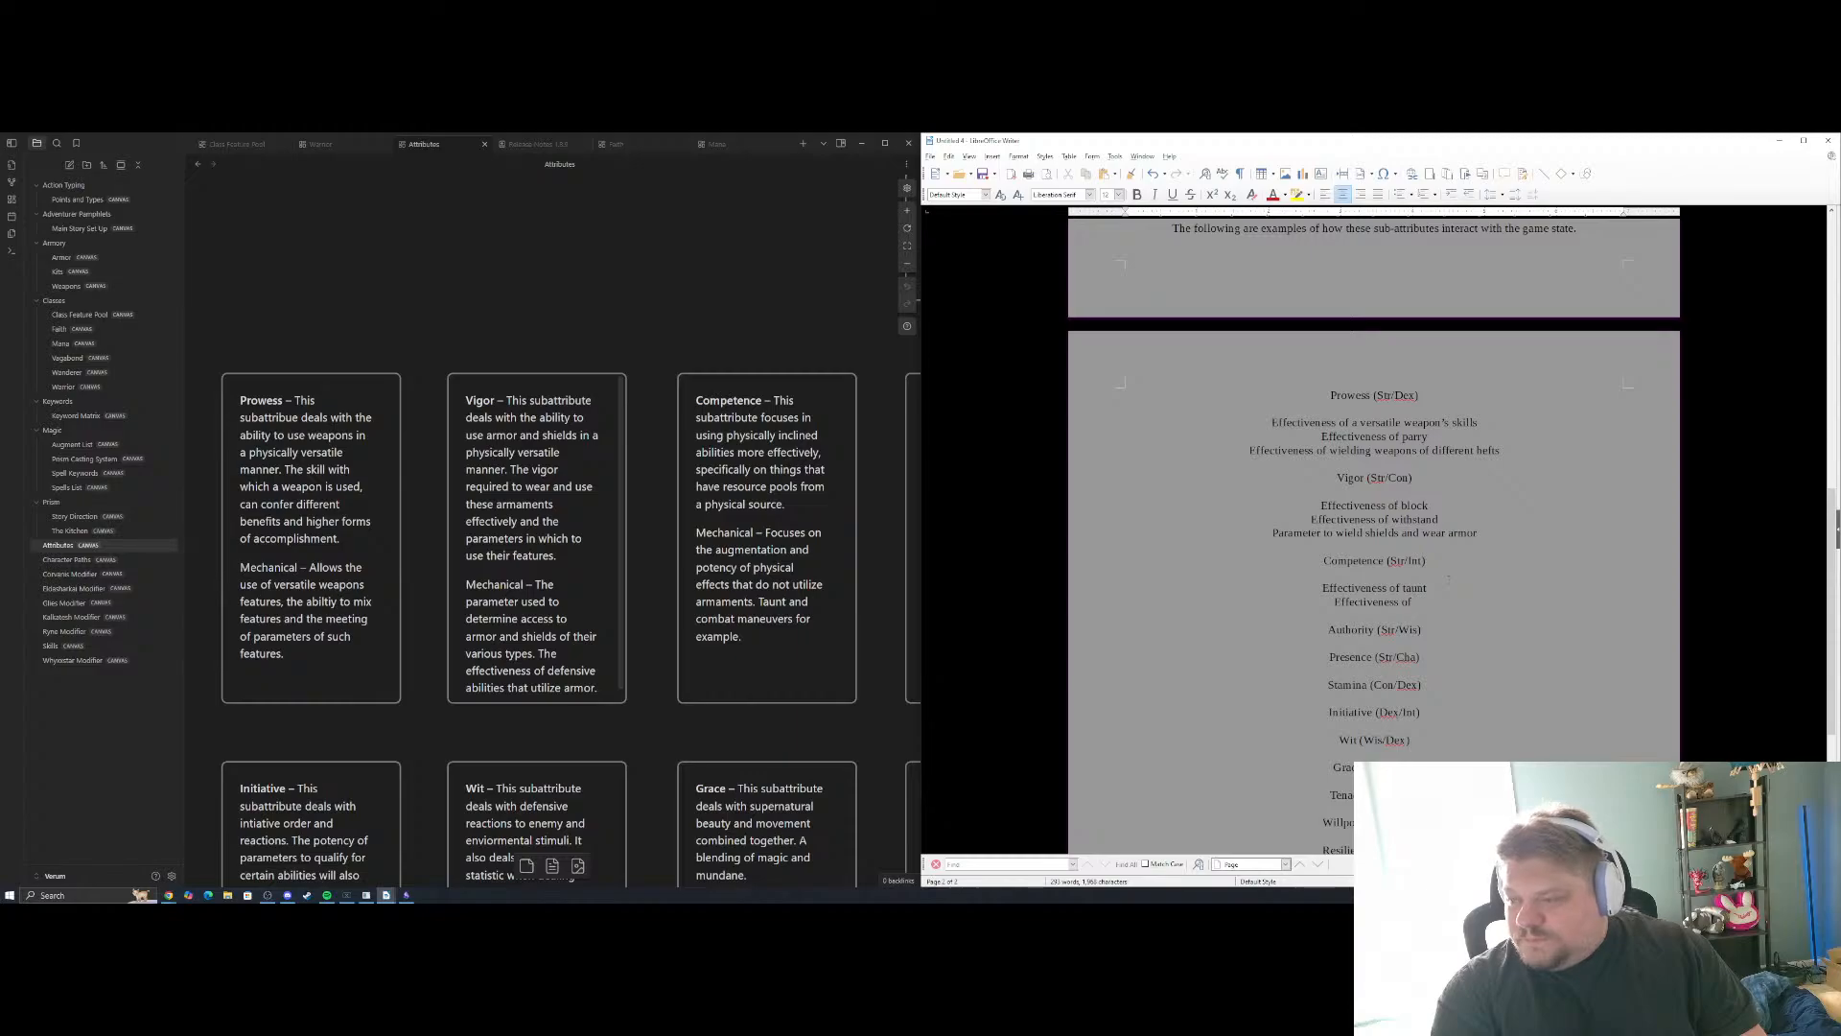
type("distract")
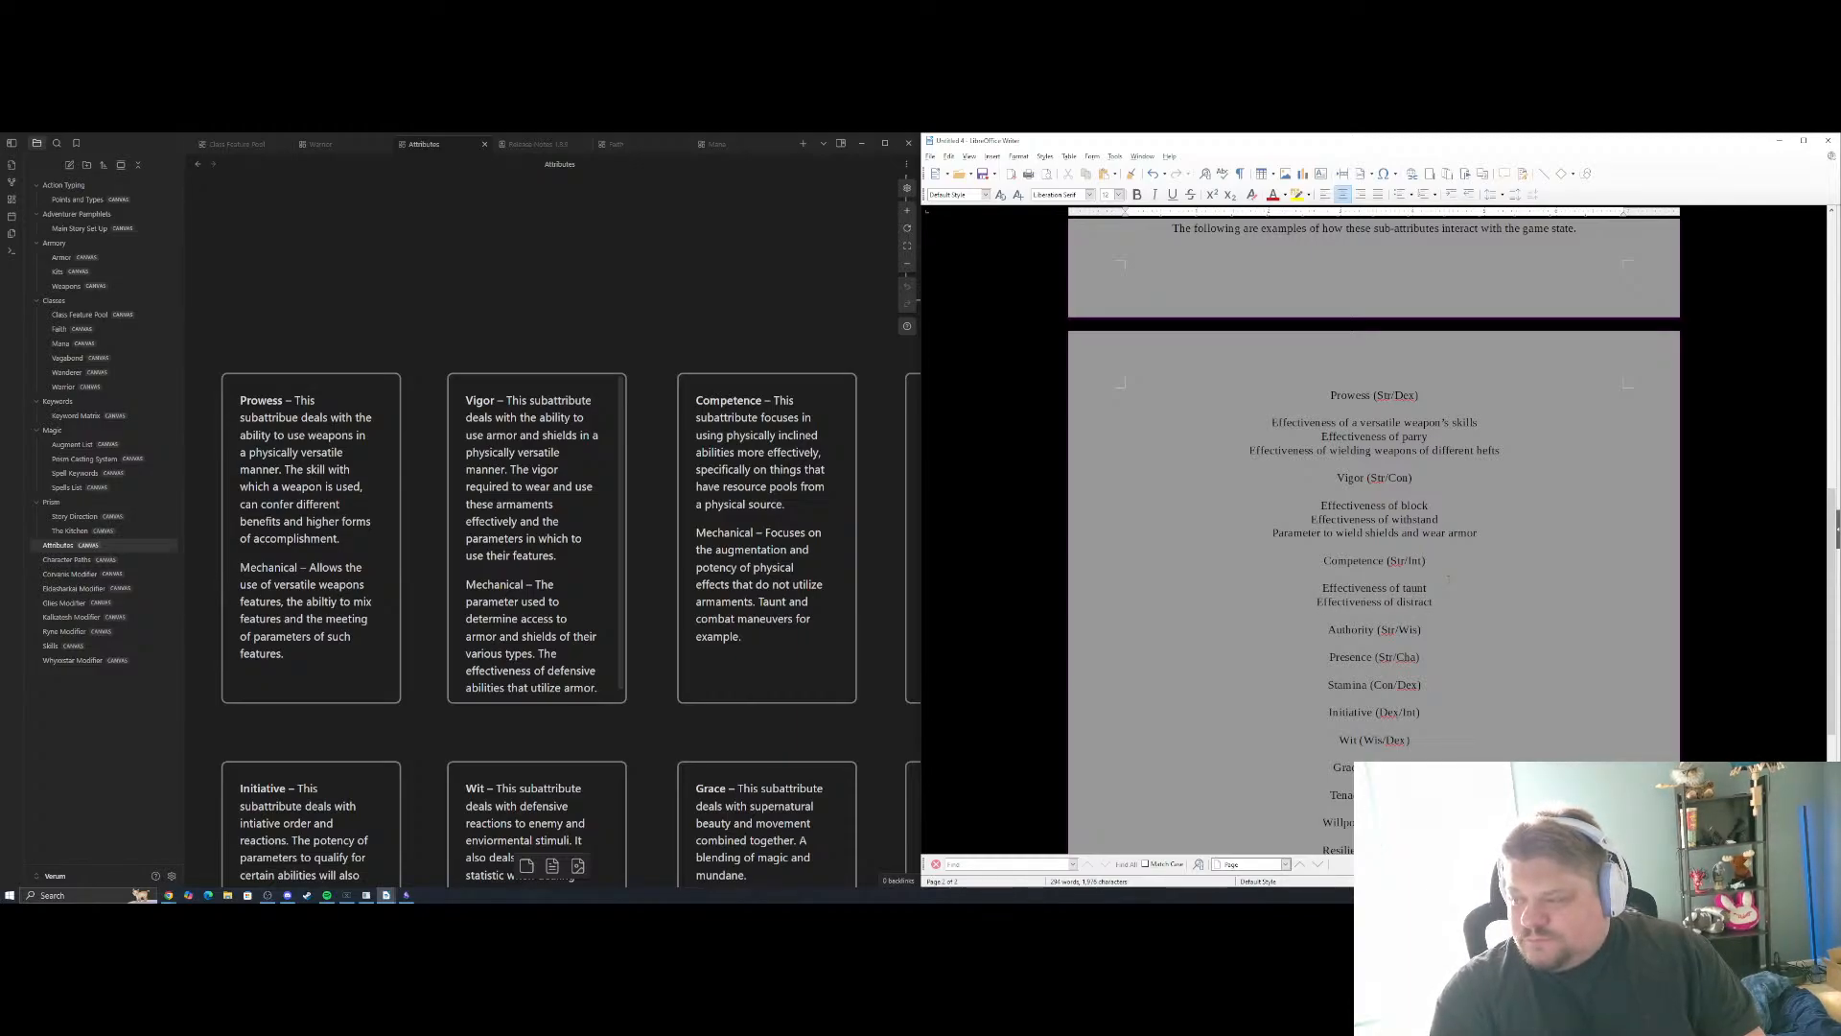
key("BackSpace")
key("BackSpace")
key("BackSpace")
key("BackSpace")
key("BackSpace")
key("BackSpace")
key("BackSpace")
key("BackSpace")
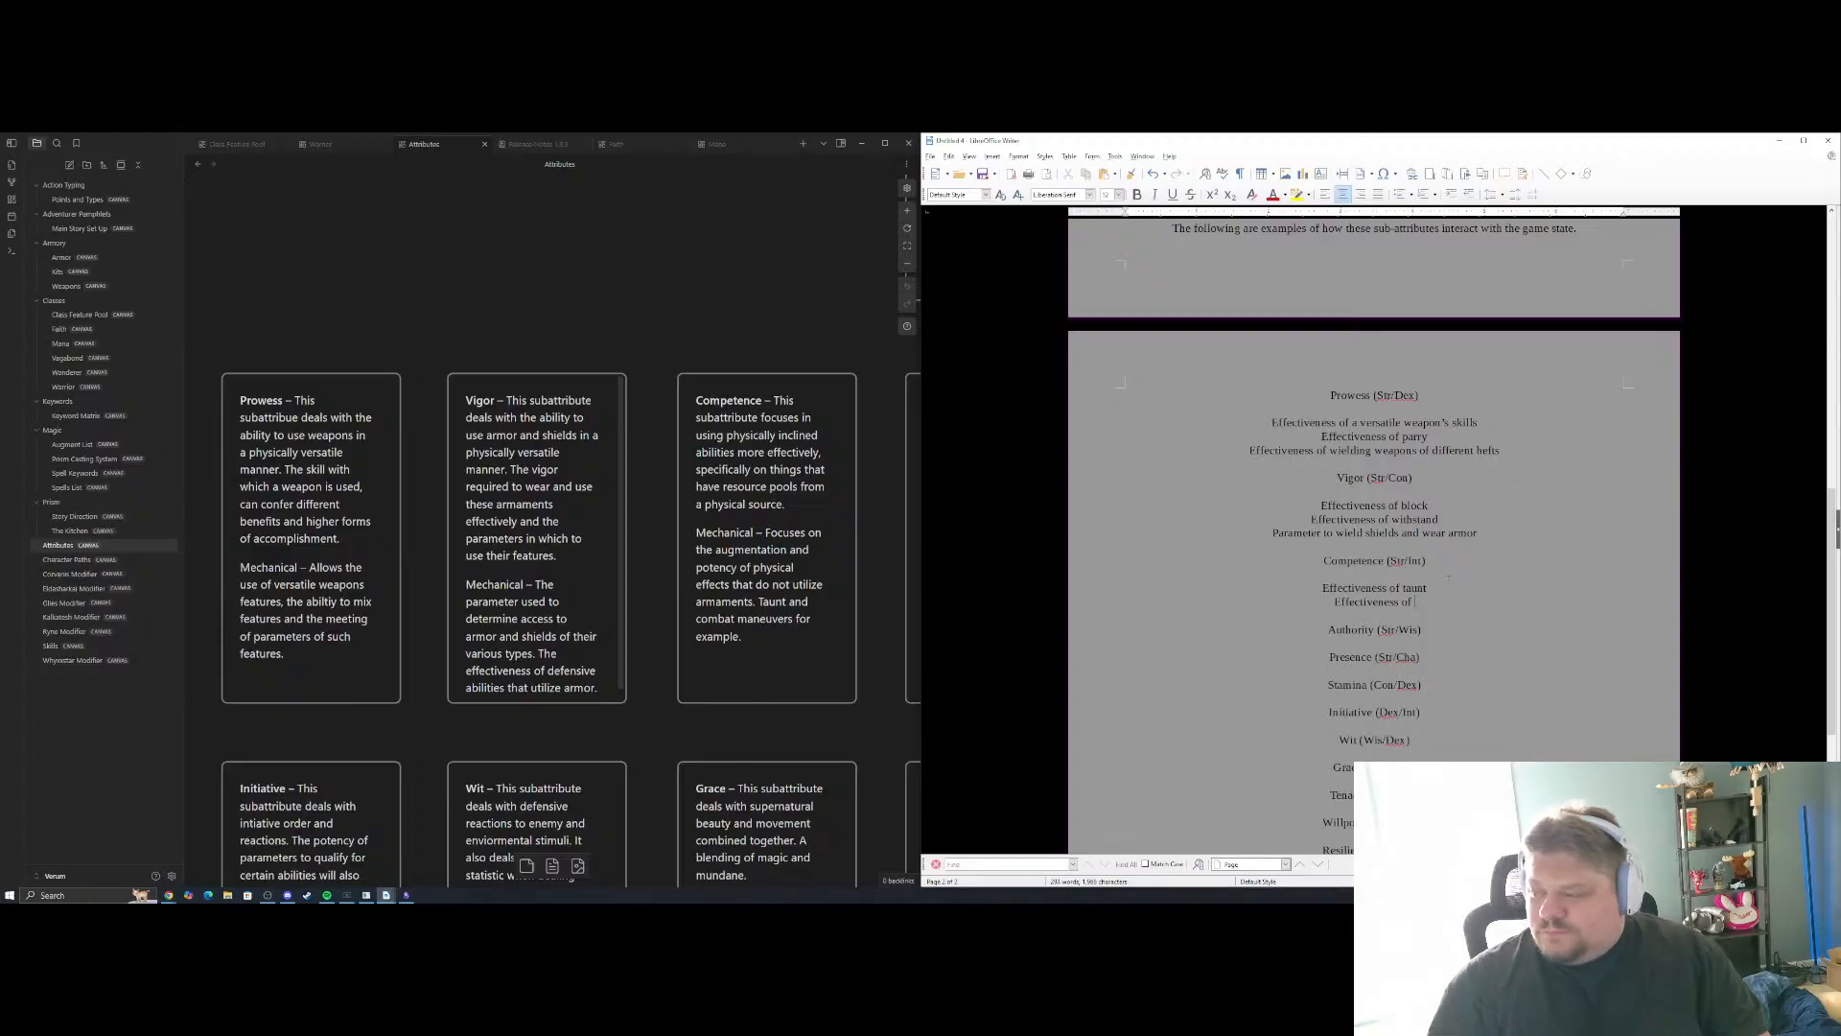
Change the first Competence example to read "Effectiveness of Taunt (And similar maneuvers)"
key("BackSpace")
key("BackSpace")
key("BackSpace")
key("BackSpace")
key("BackSpace")
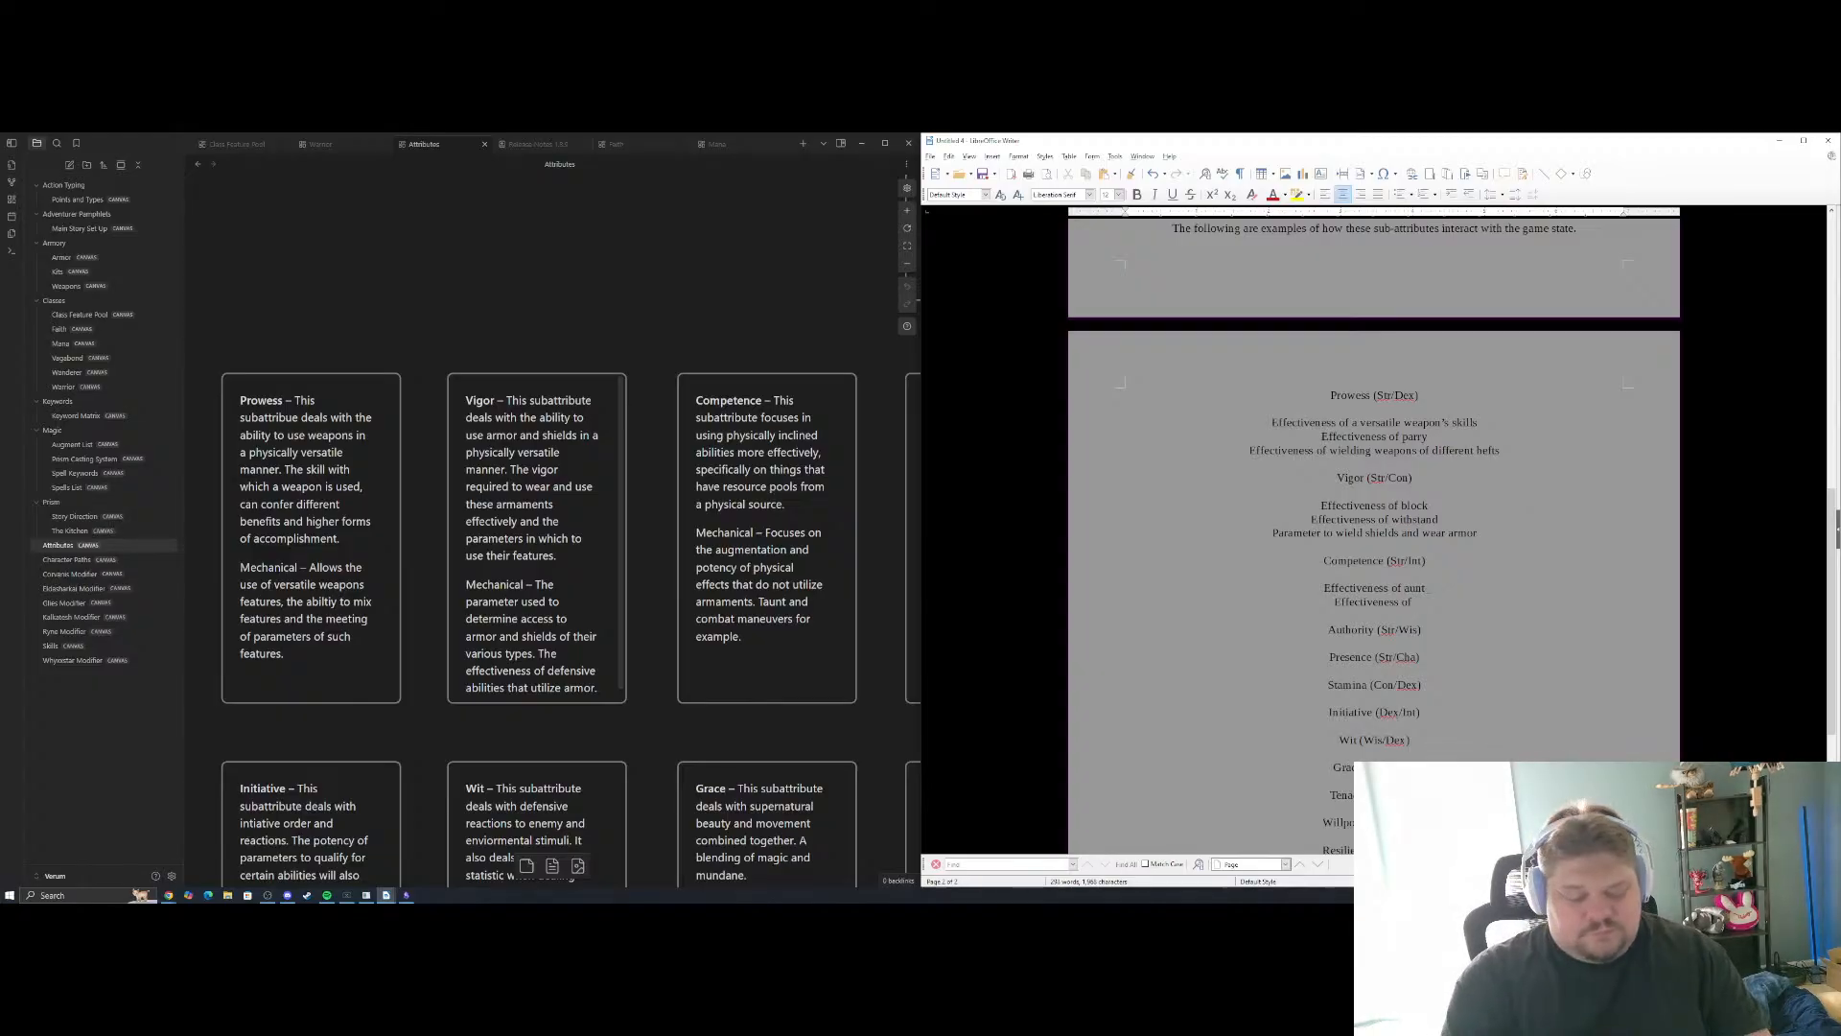
type("Taunt (And simi")
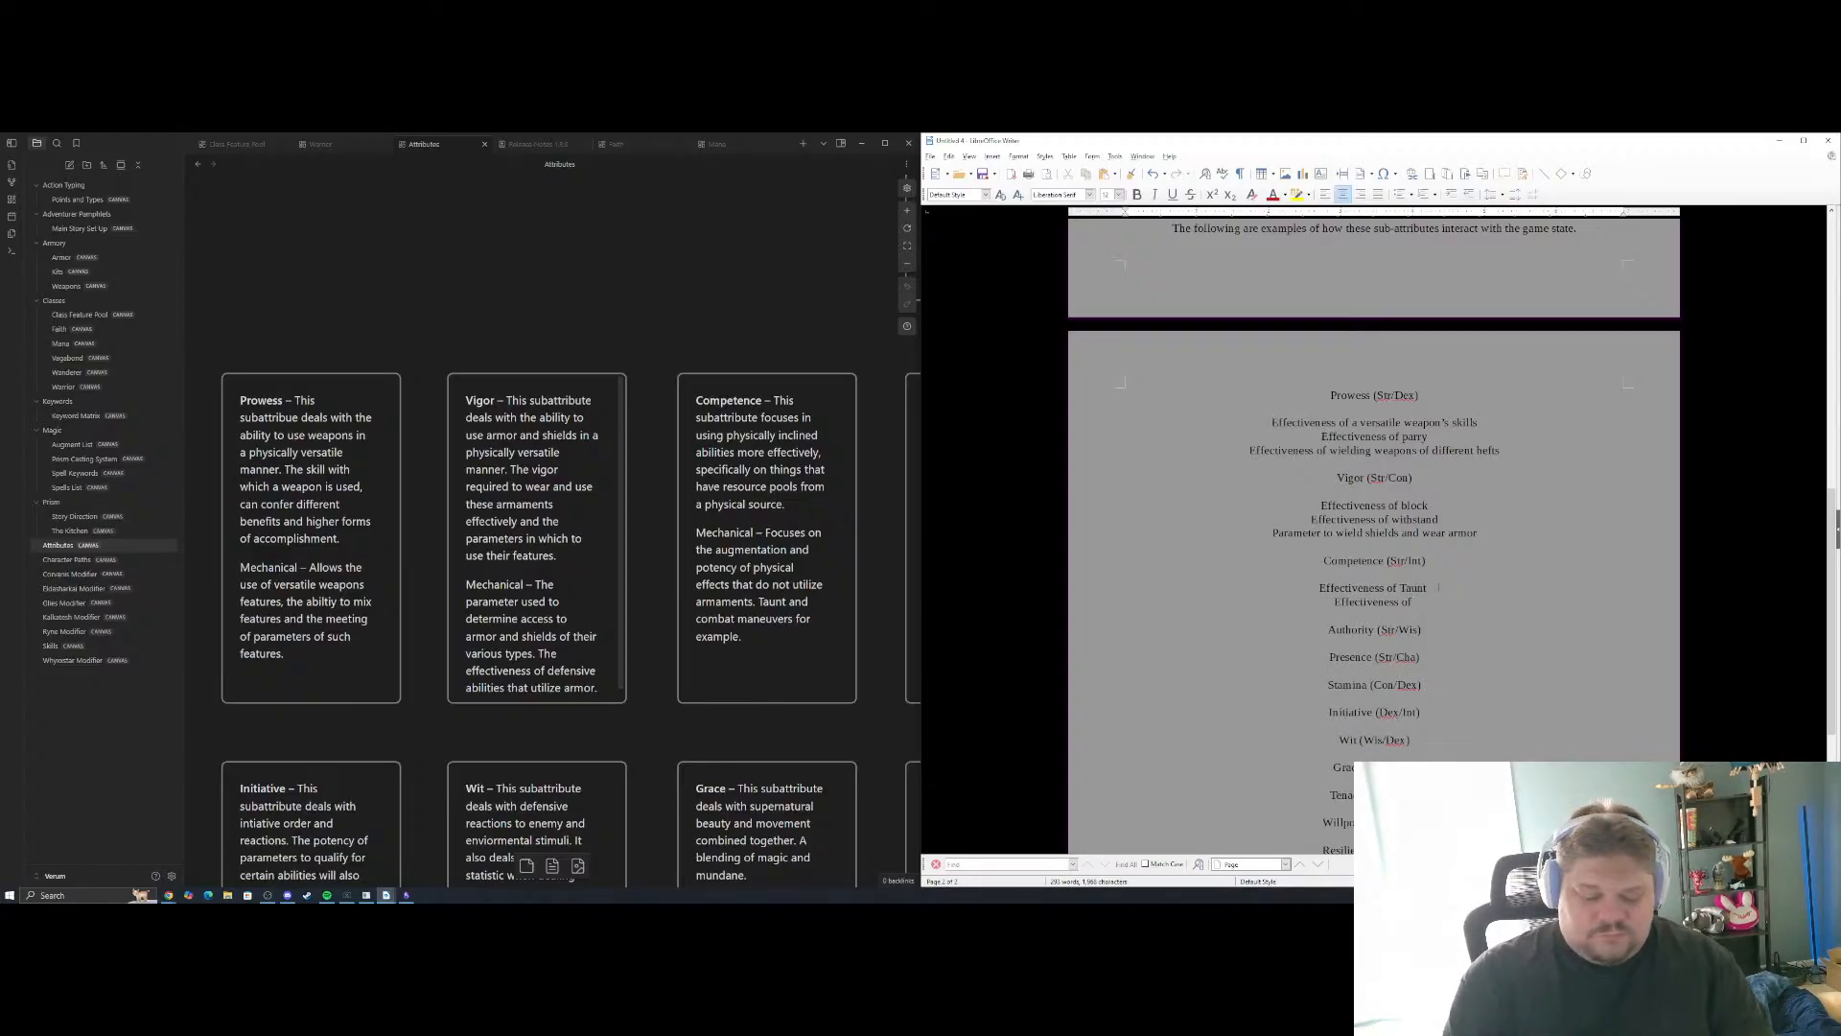
type("la")
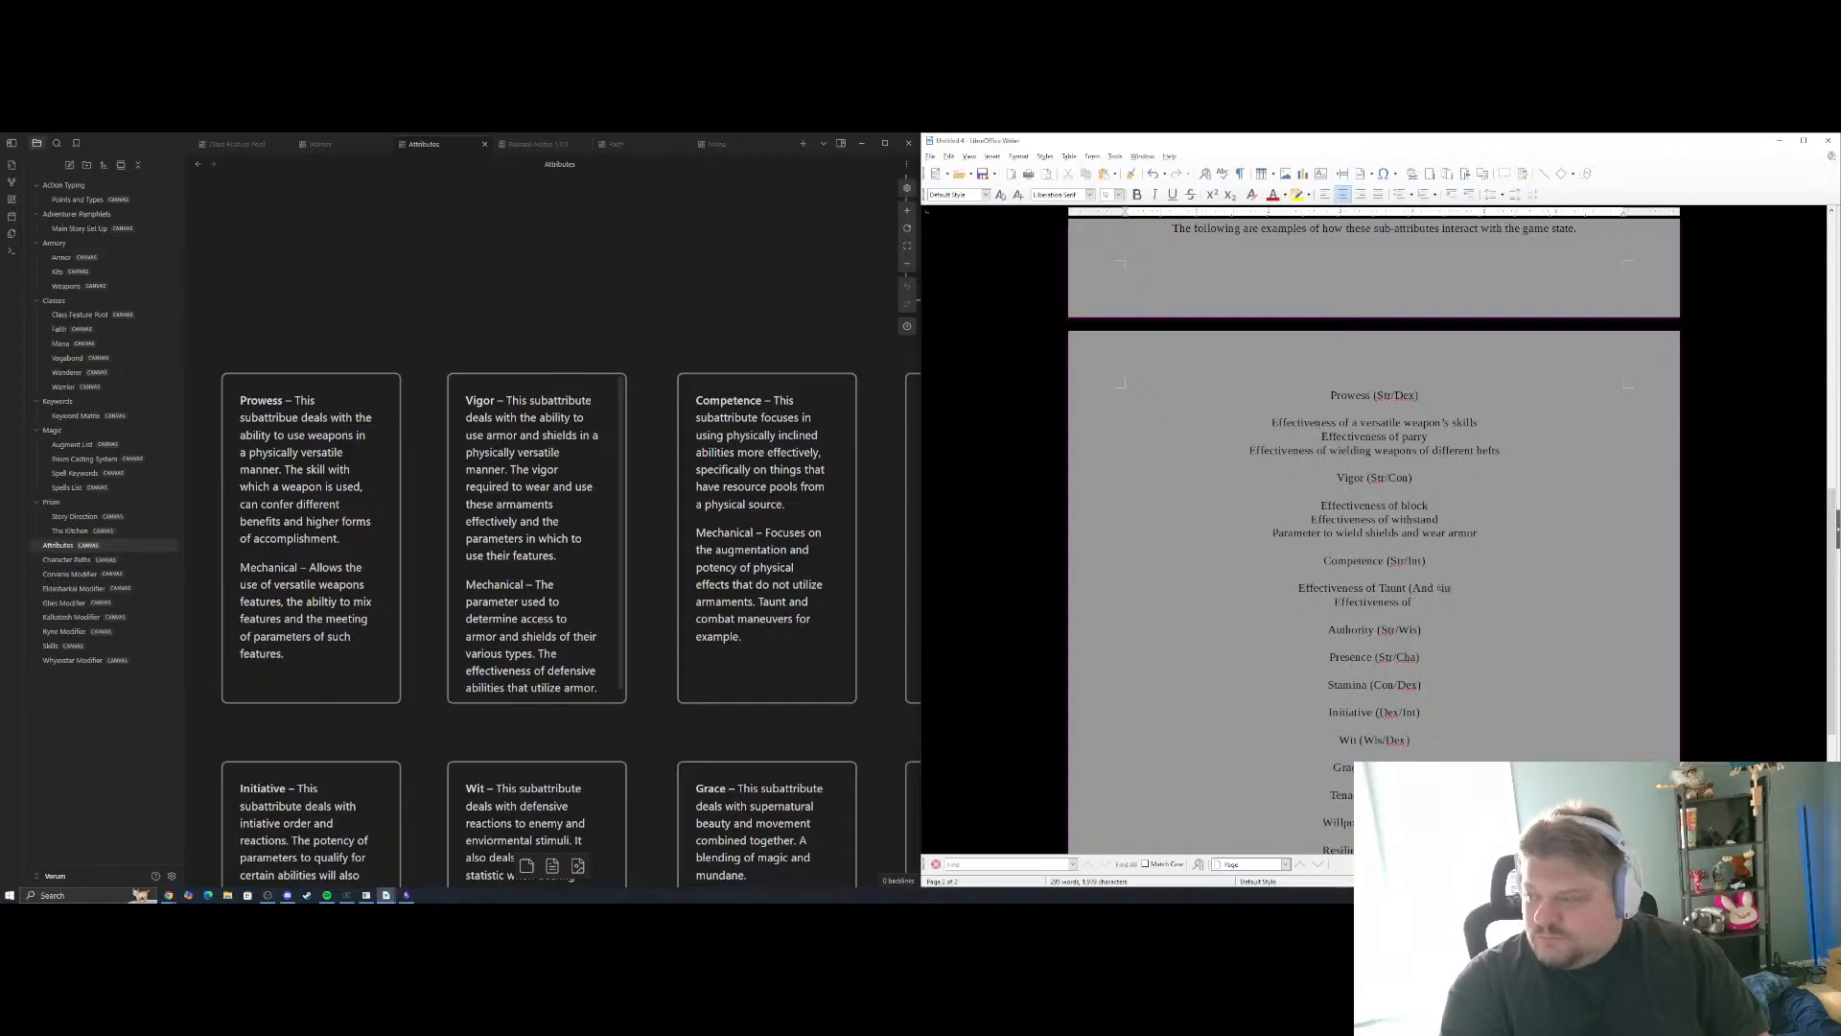
type("r")
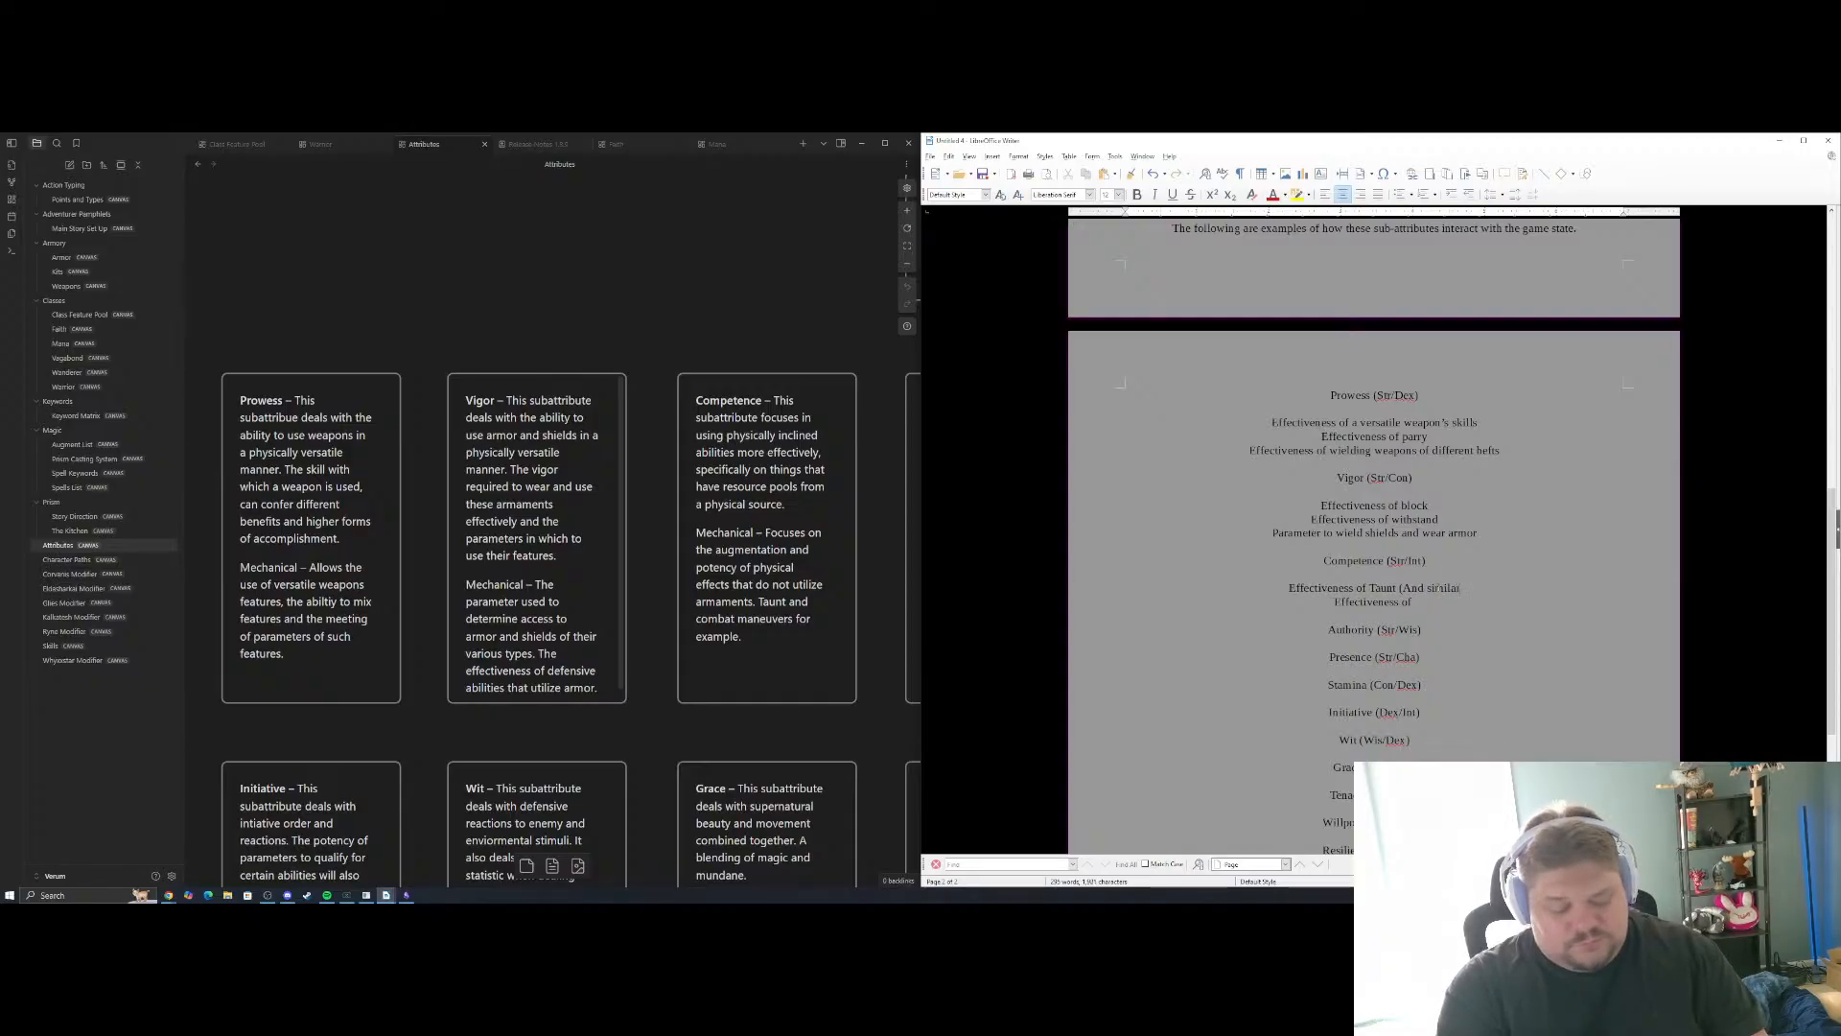
type(" maneuv")
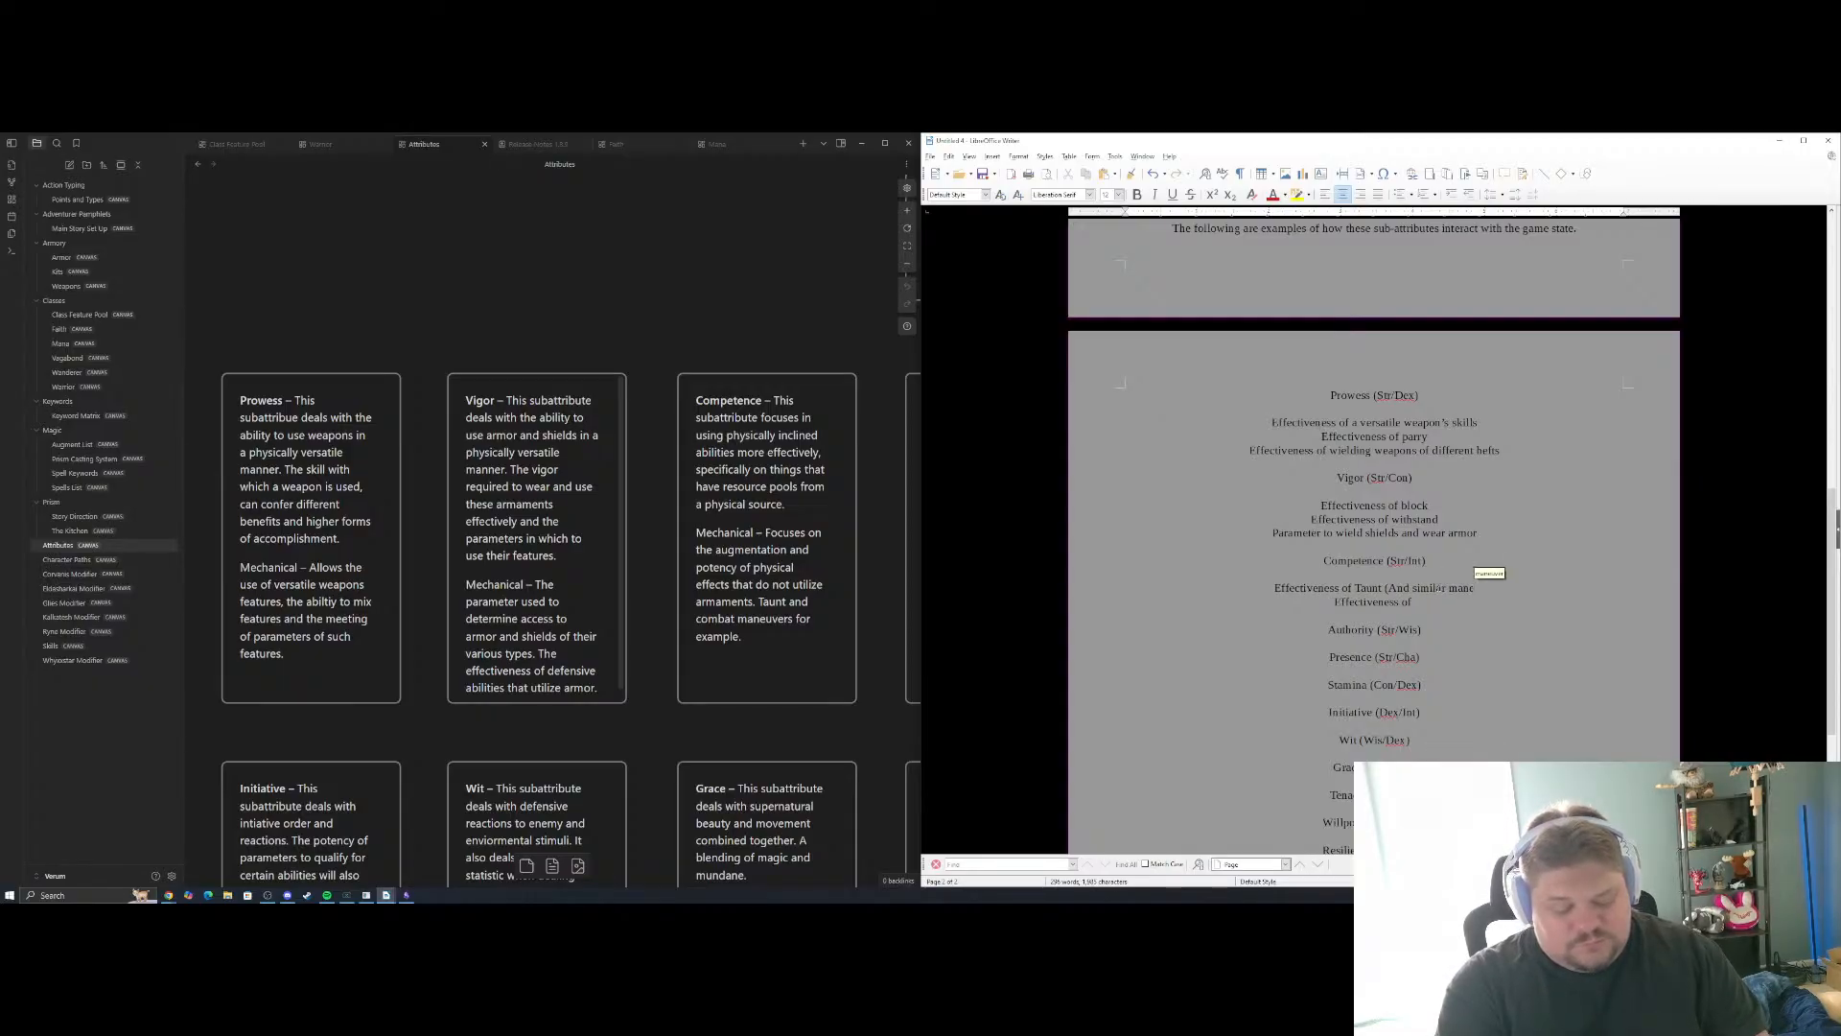
type("ers)")
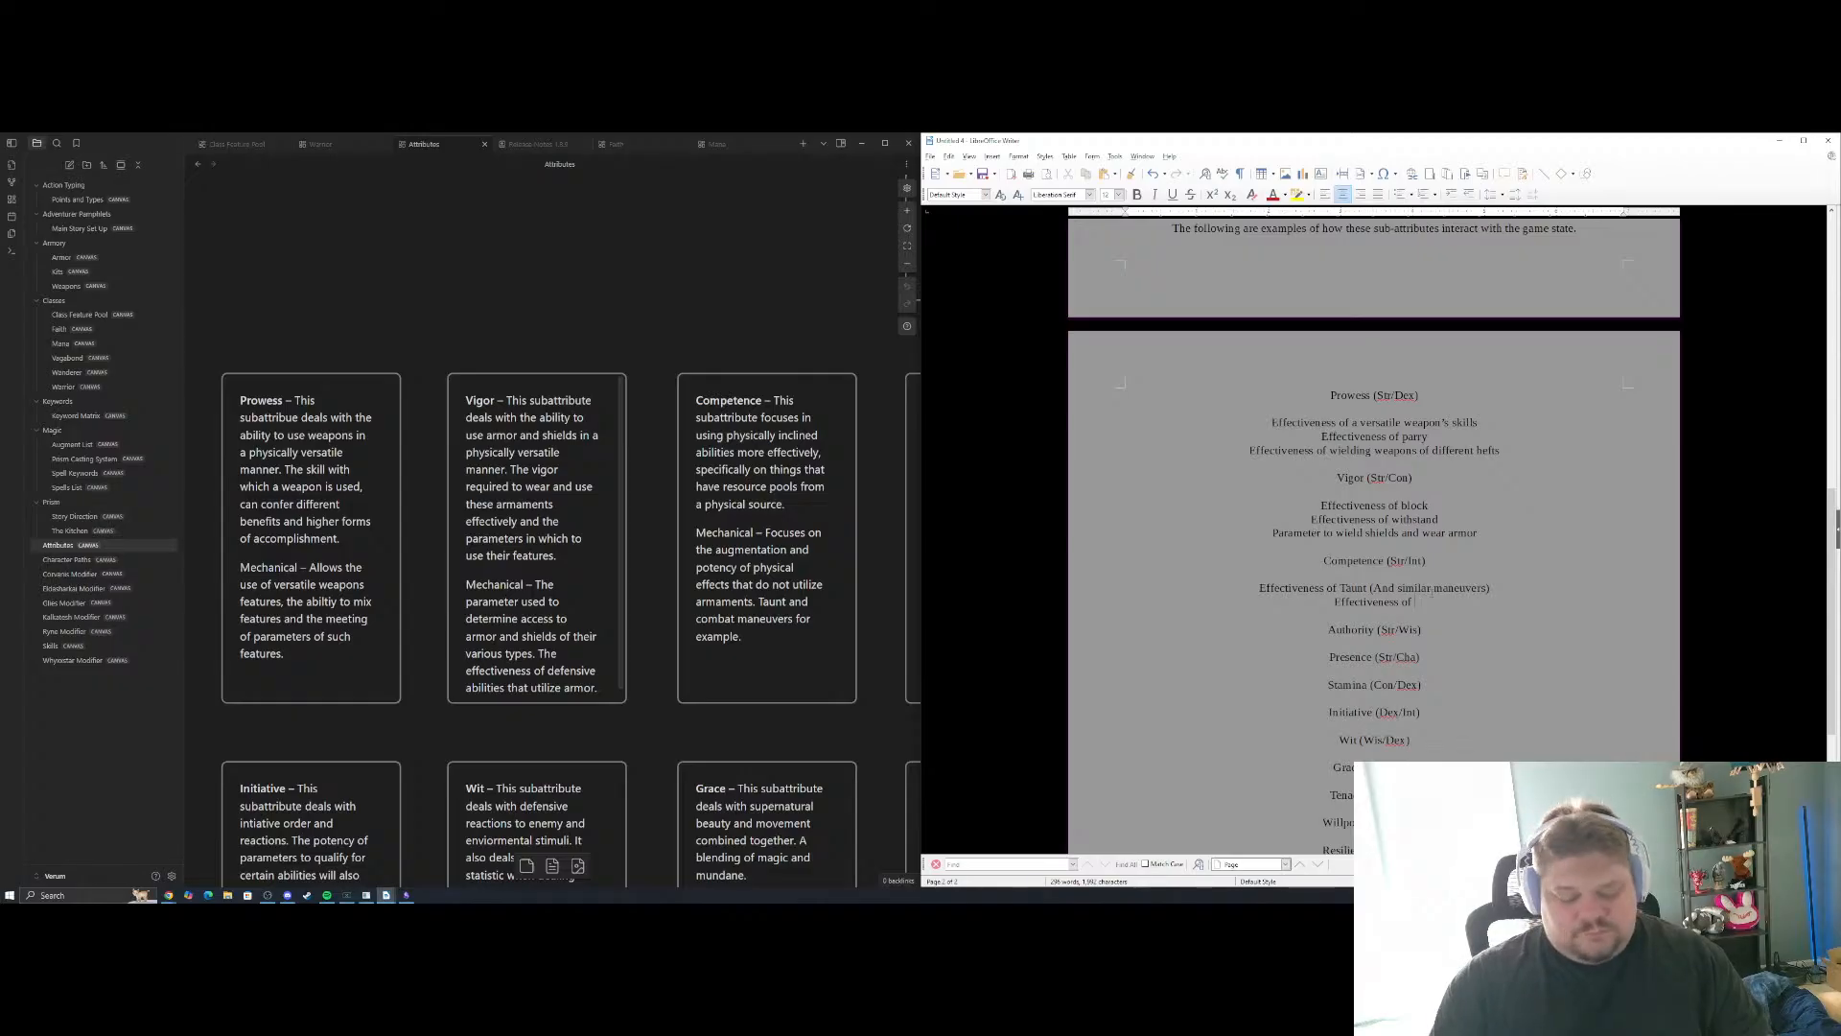
Complete the second Competence example as "Effectiveness of physical resource pools" and start a new line below it
type("phys")
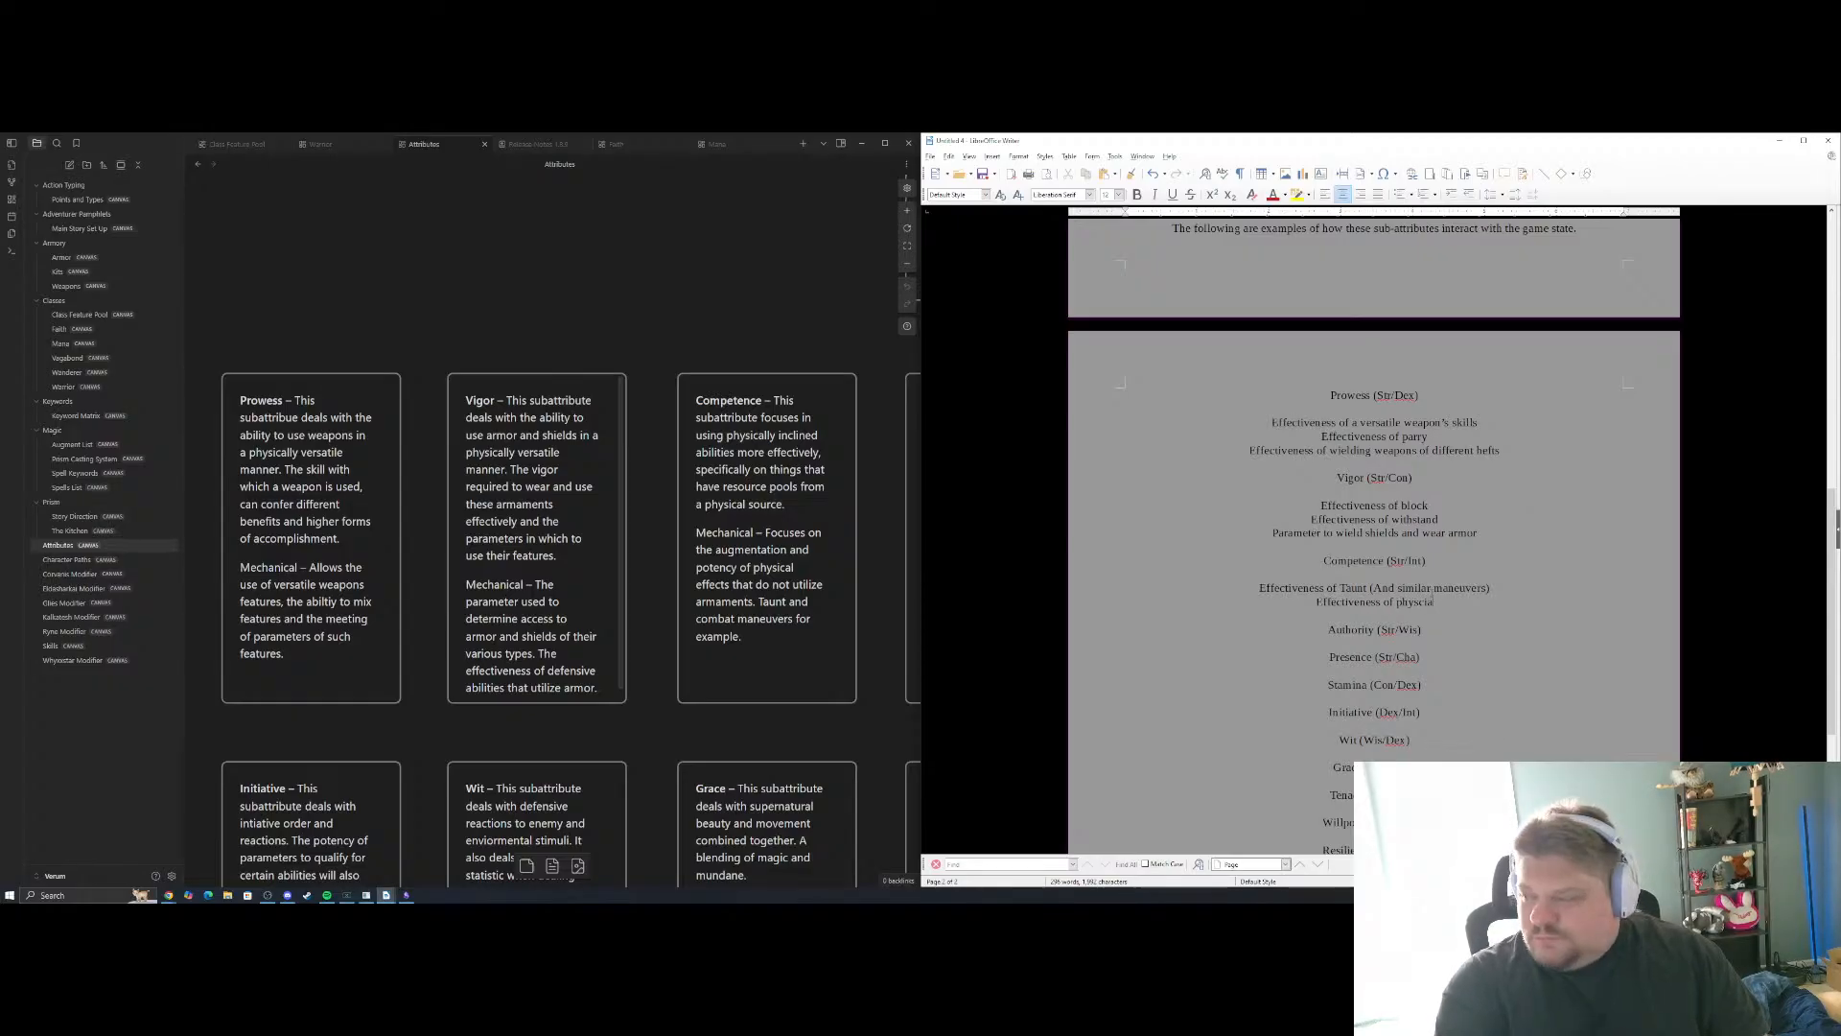
type("c")
key("BackSpace")
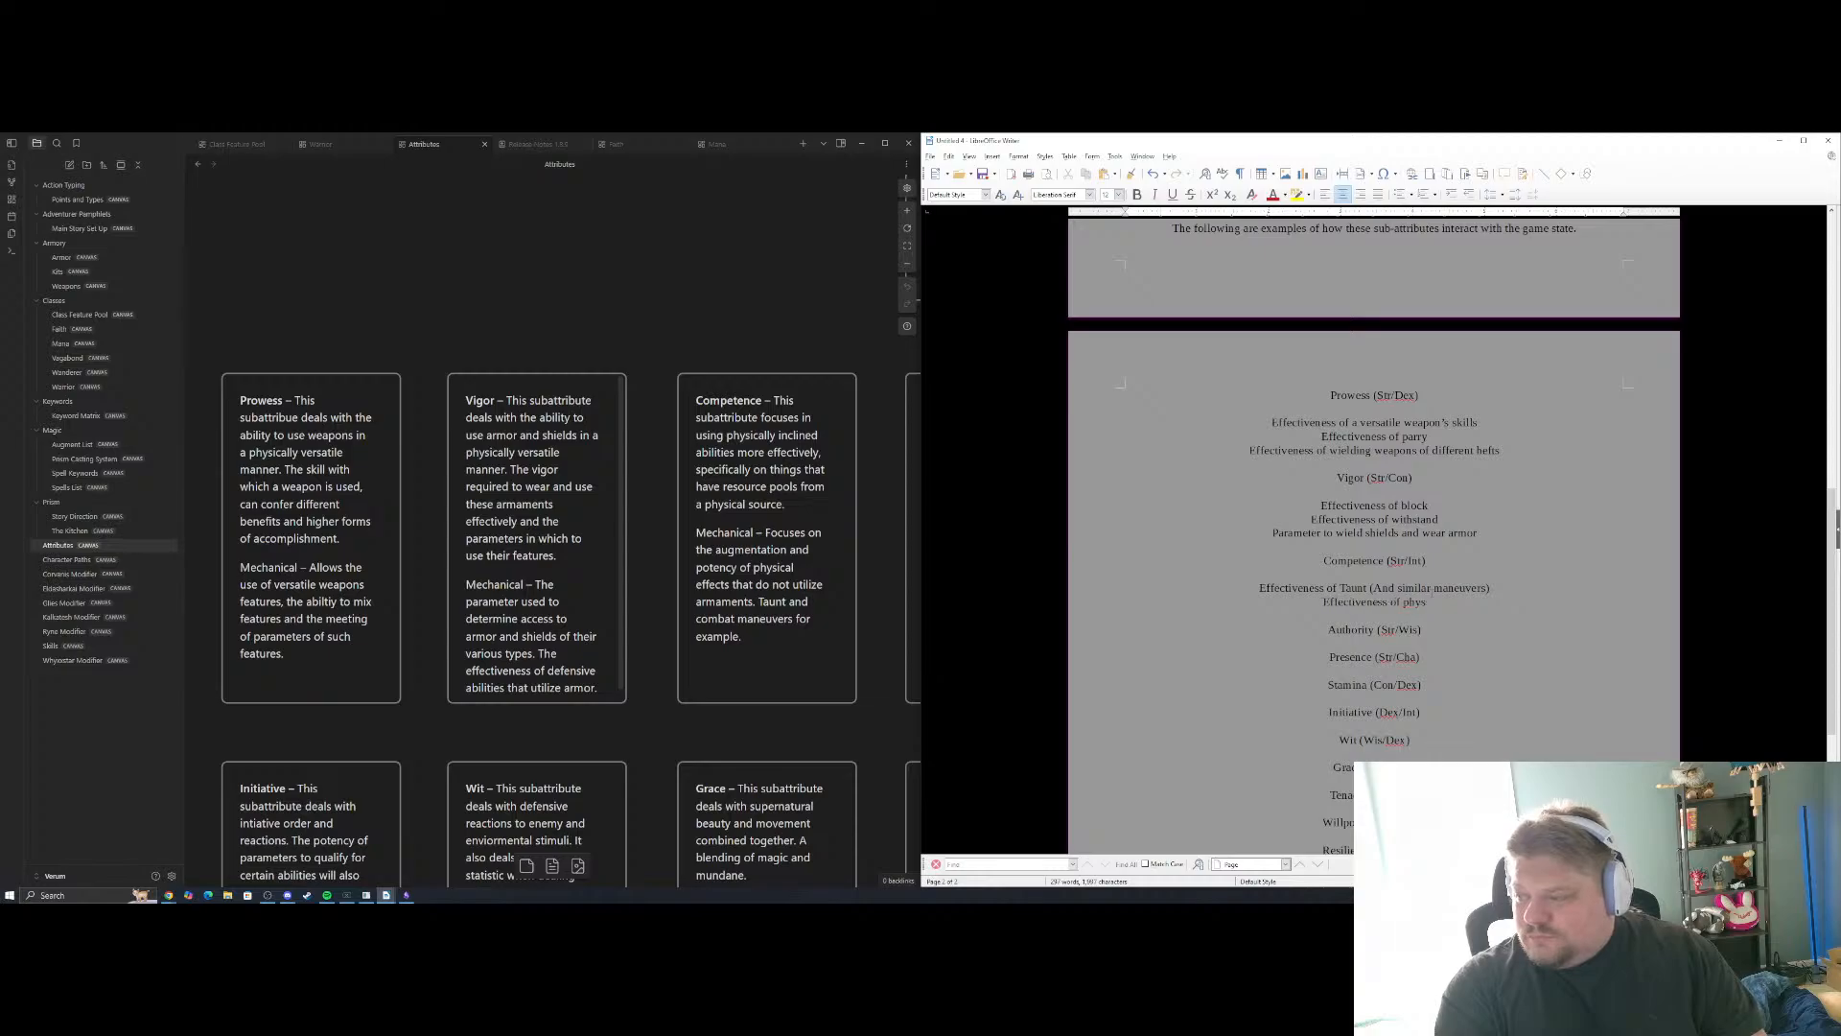
type("i")
type("cal")
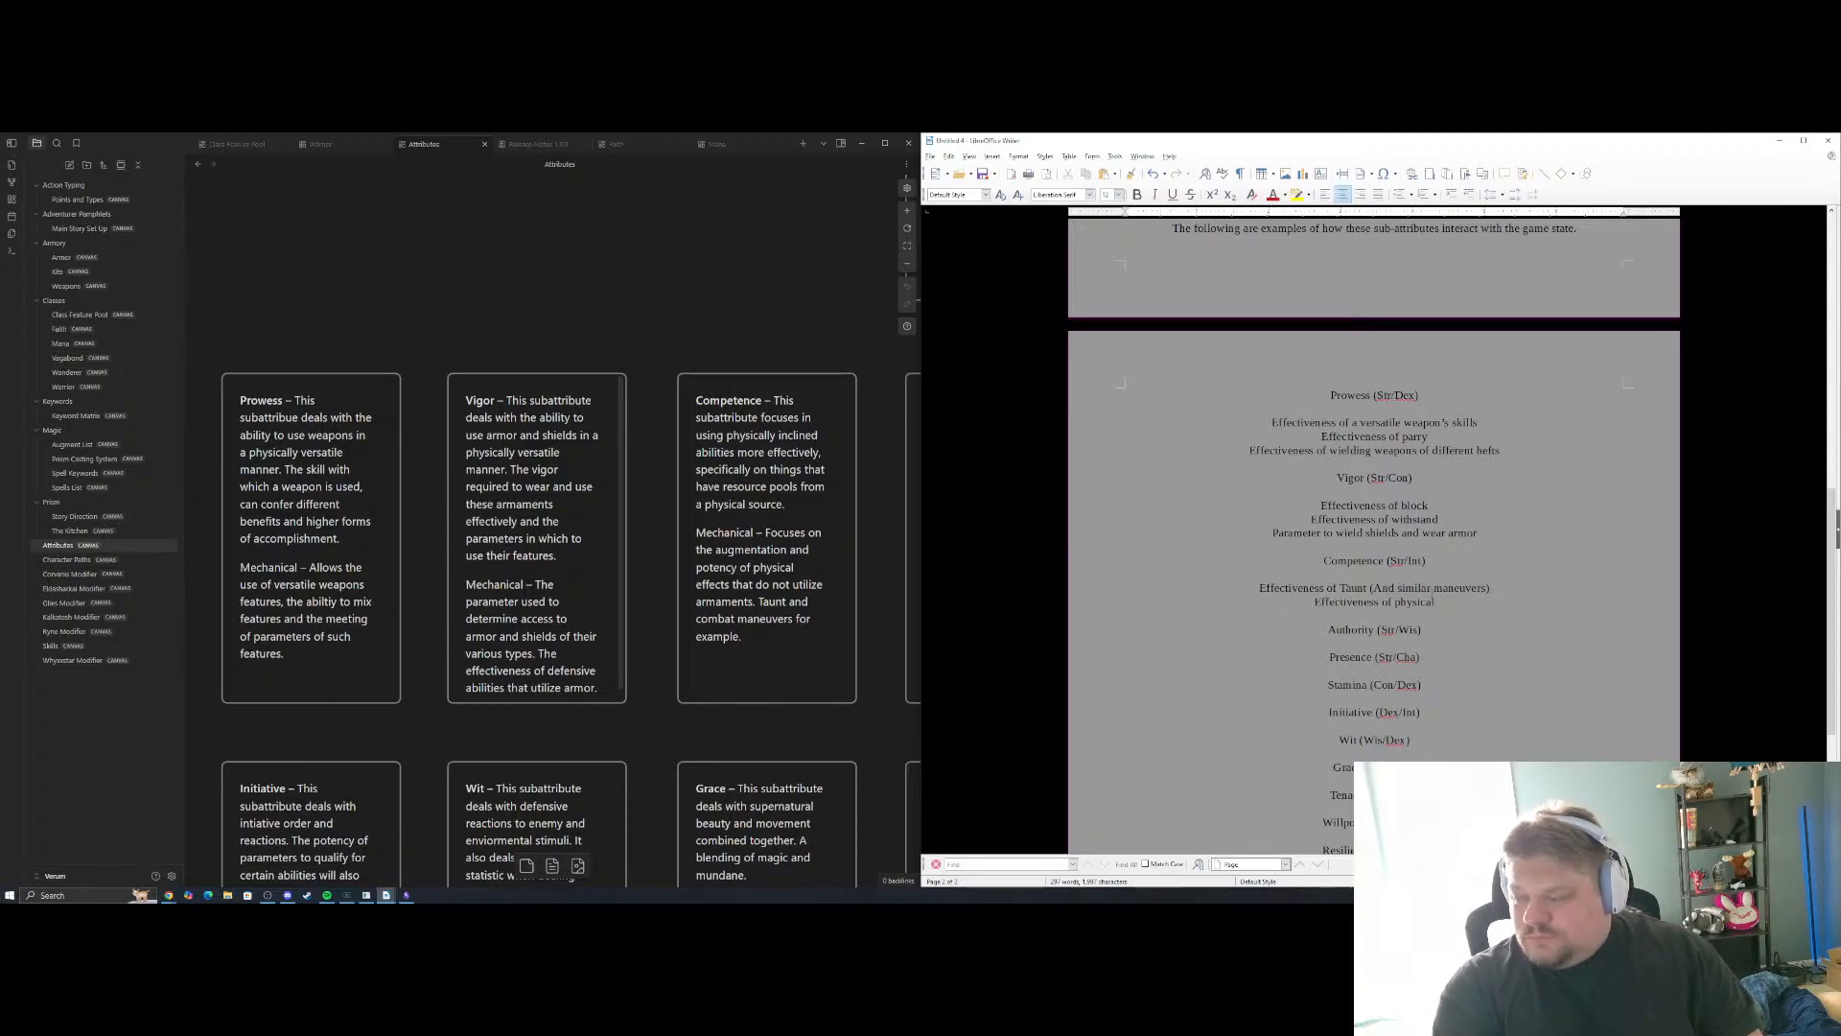
type(" resiurce pools")
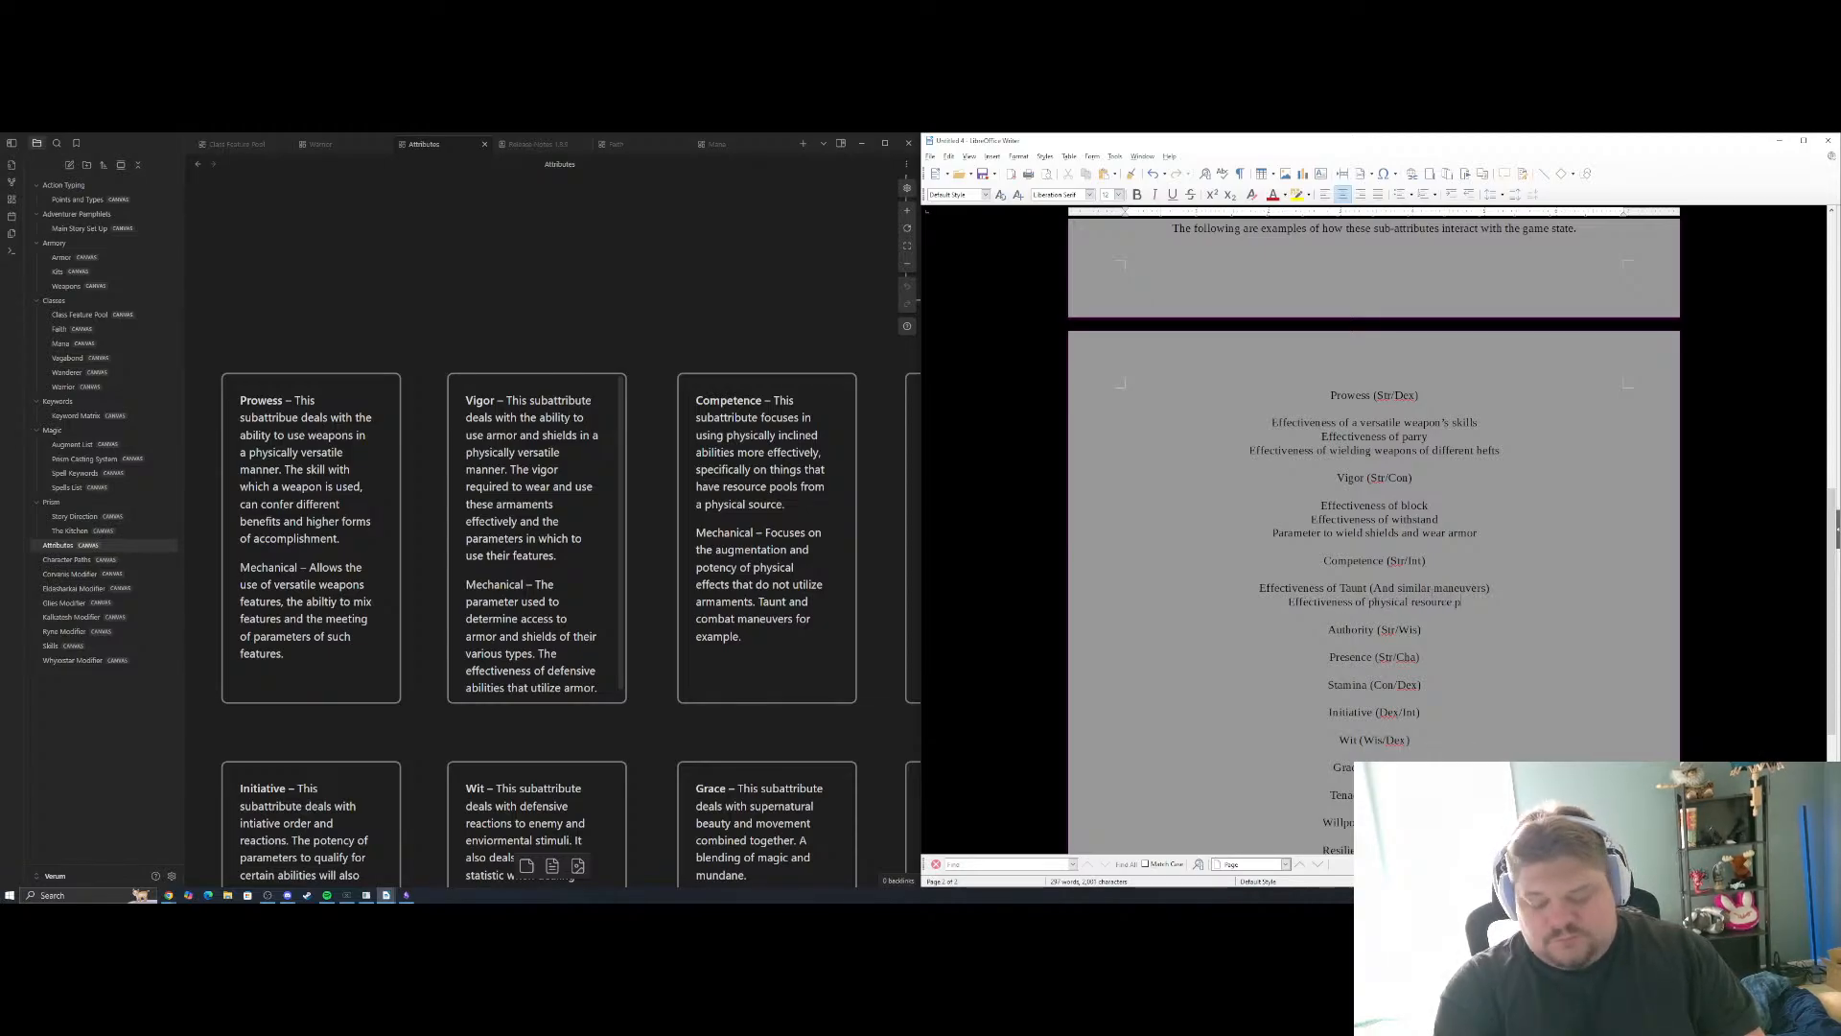
key("Return")
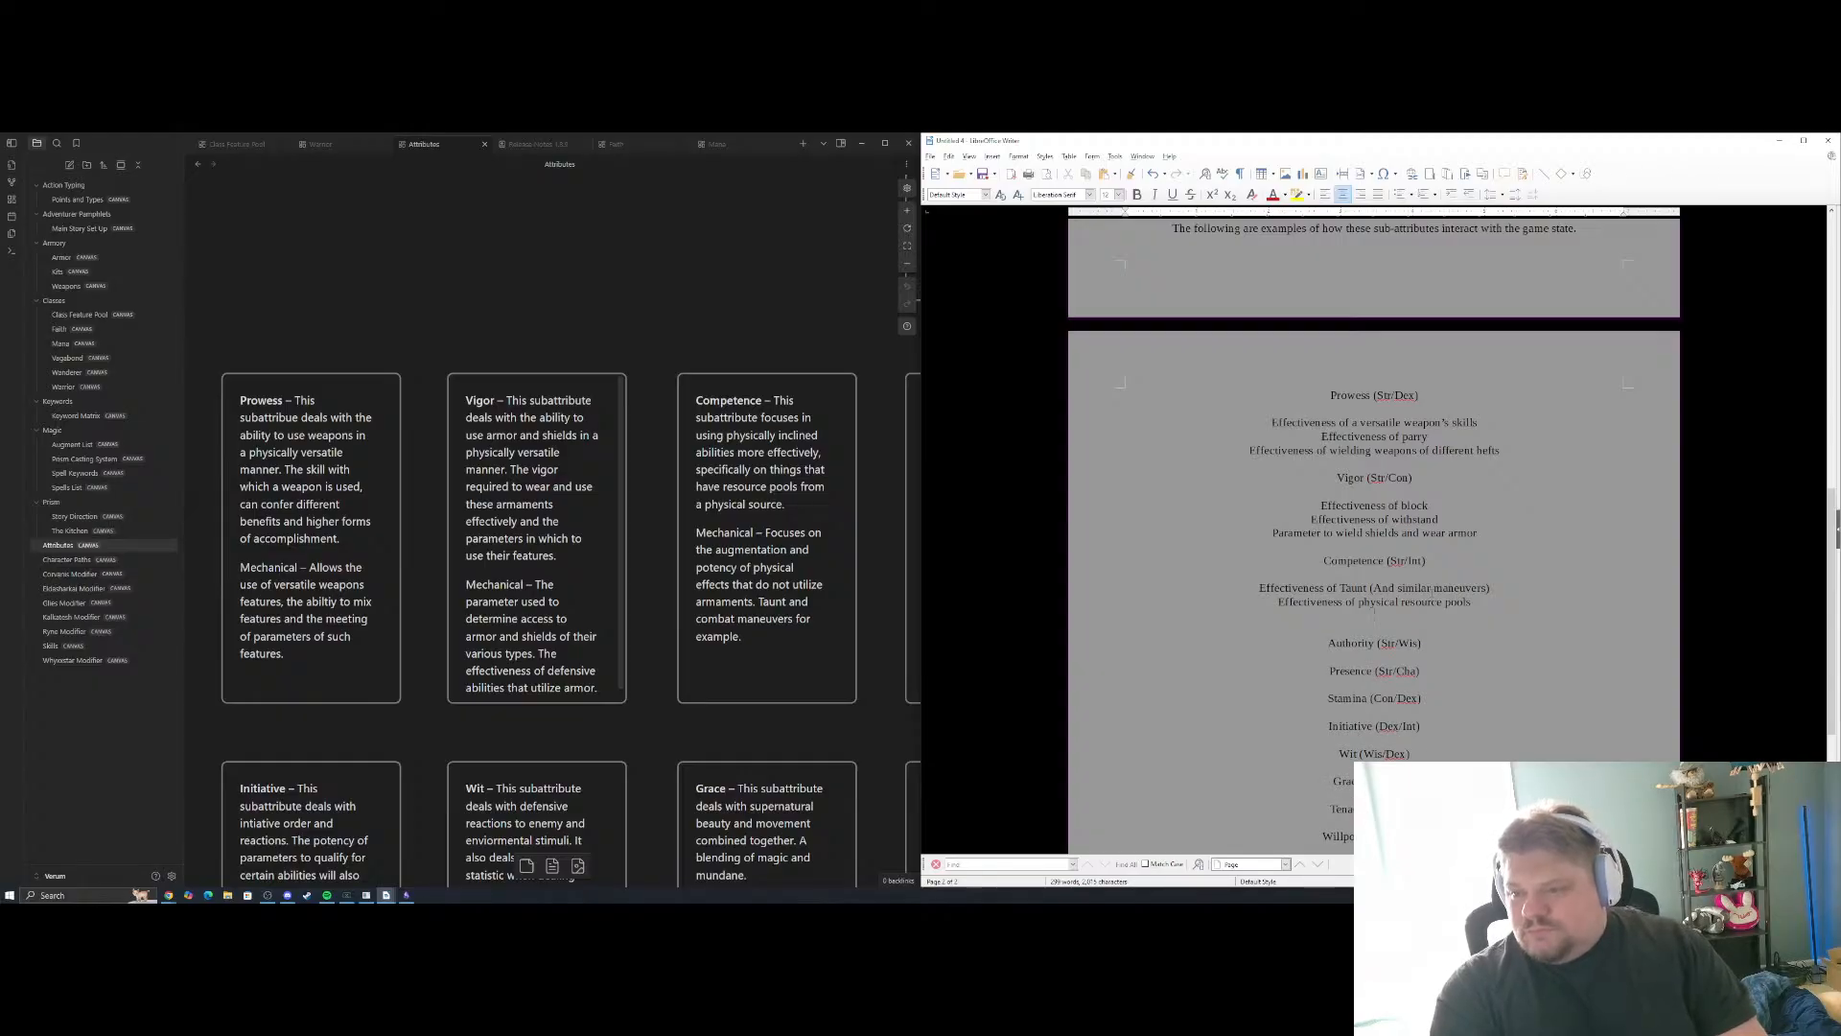
type("Param")
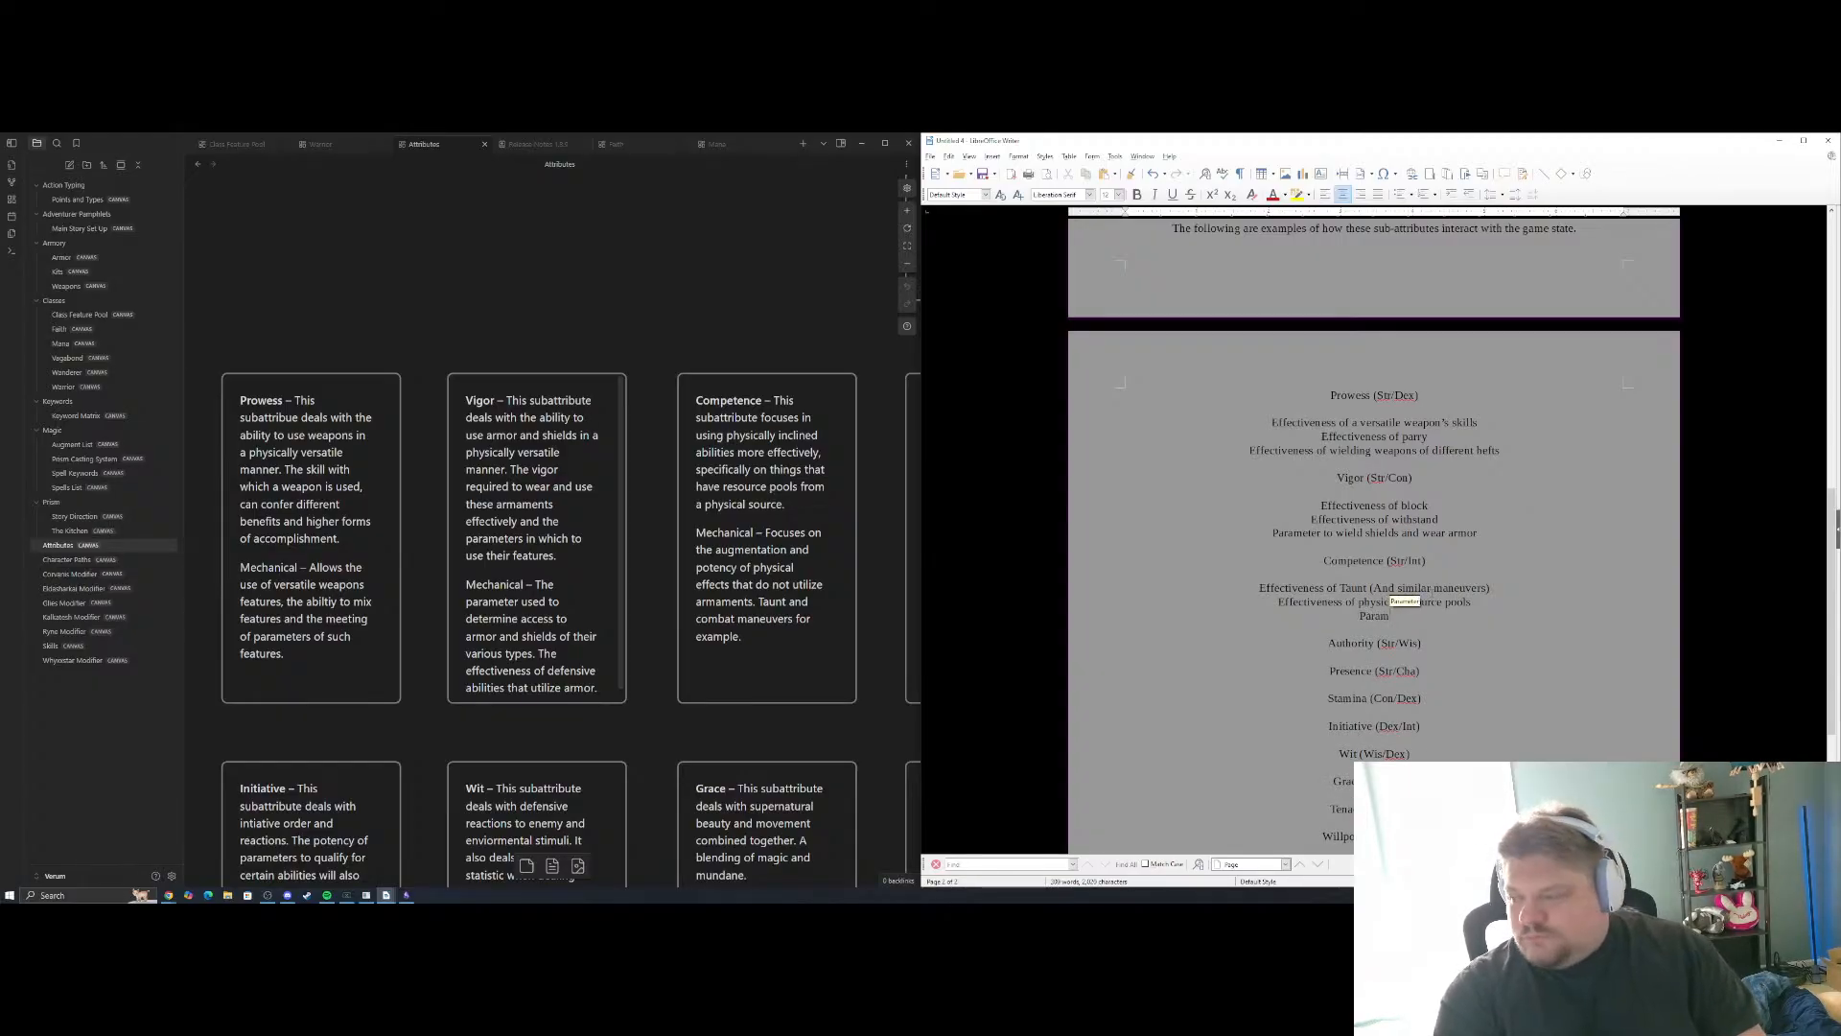
key("BackSpace")
key("BackSpace")
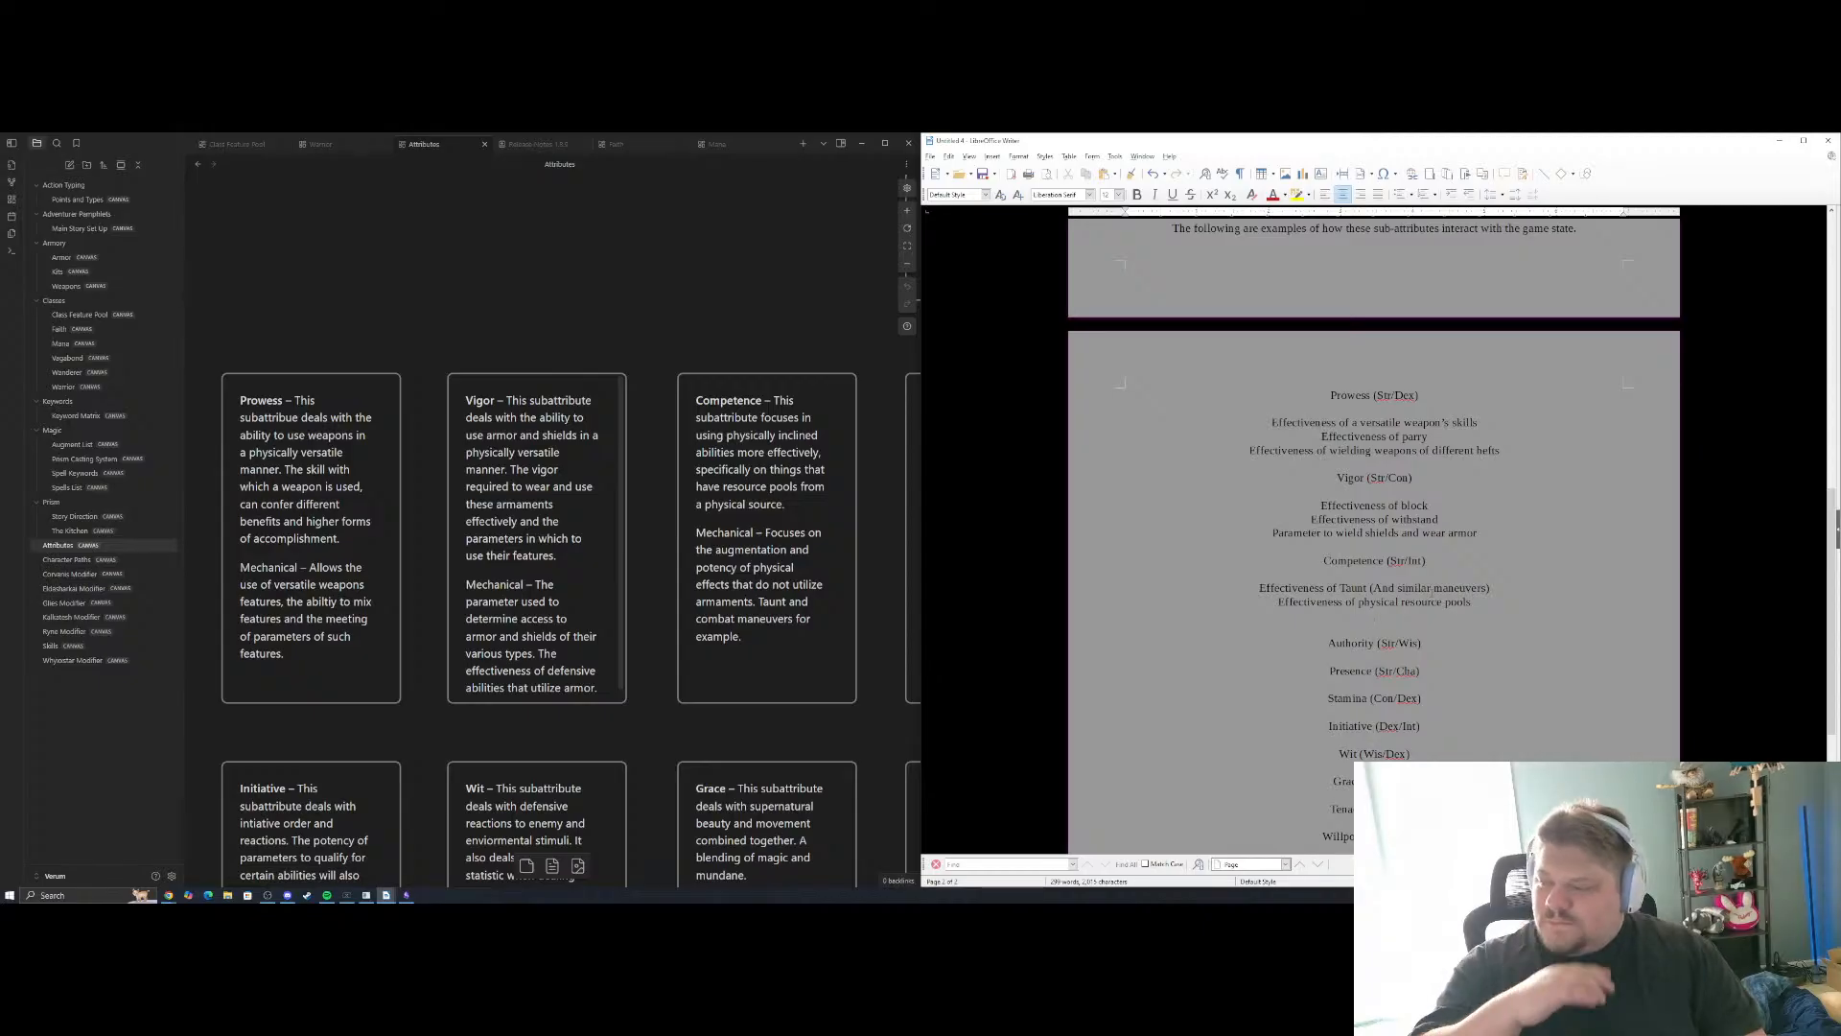
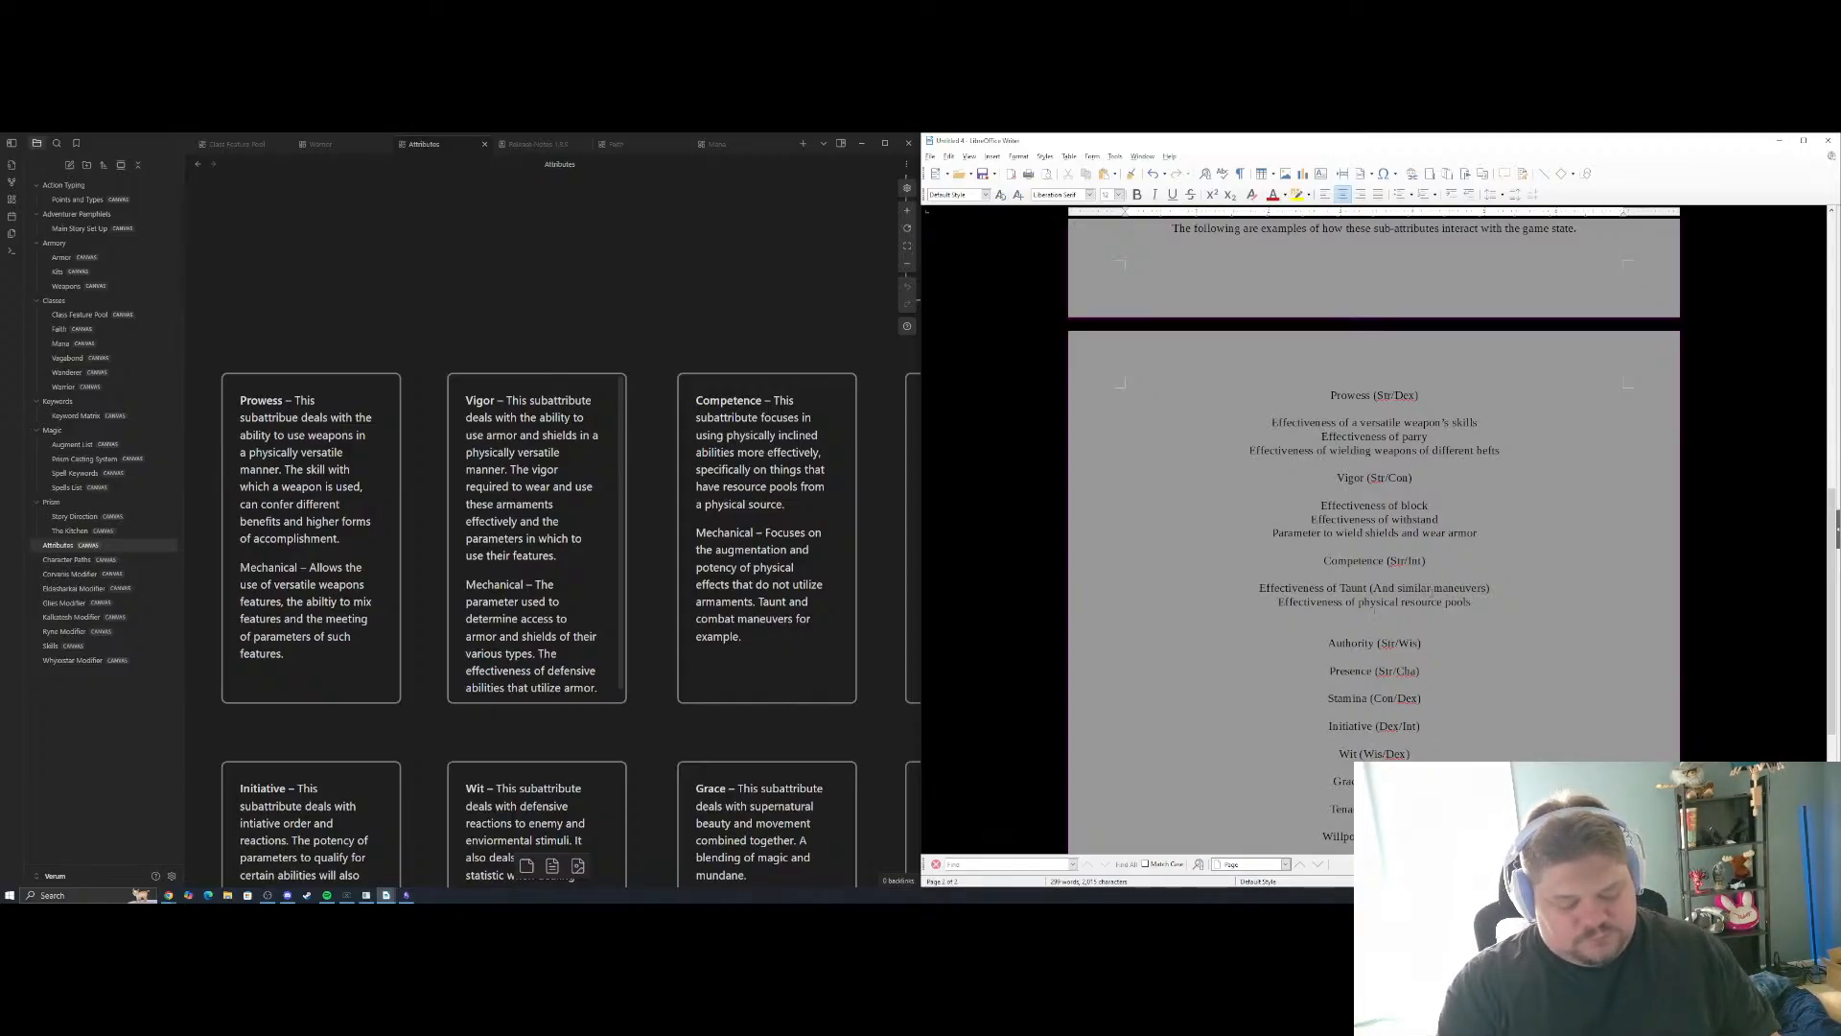
Begin a third example line under Competence (Str/Int) with "Effectiveness of"
type("Effectiveness of of")
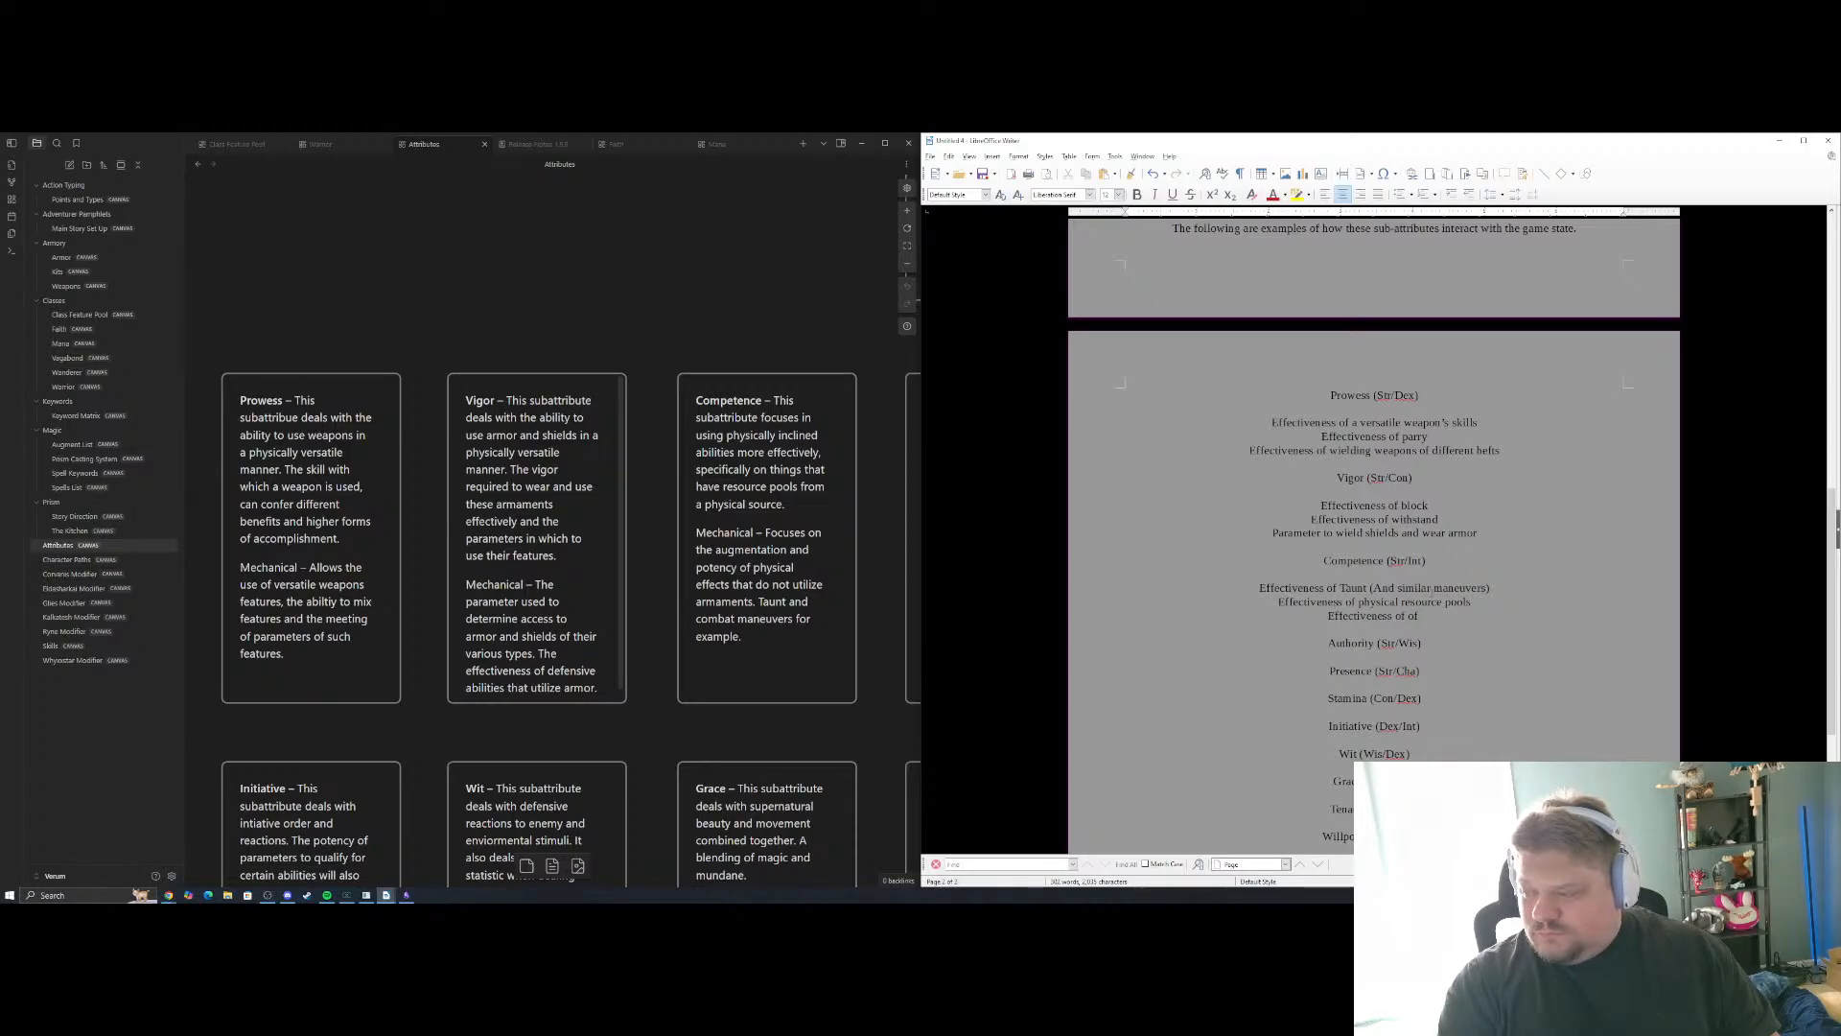
key("BackSpace")
key("BackSpace")
key("BackSpace")
type("m")
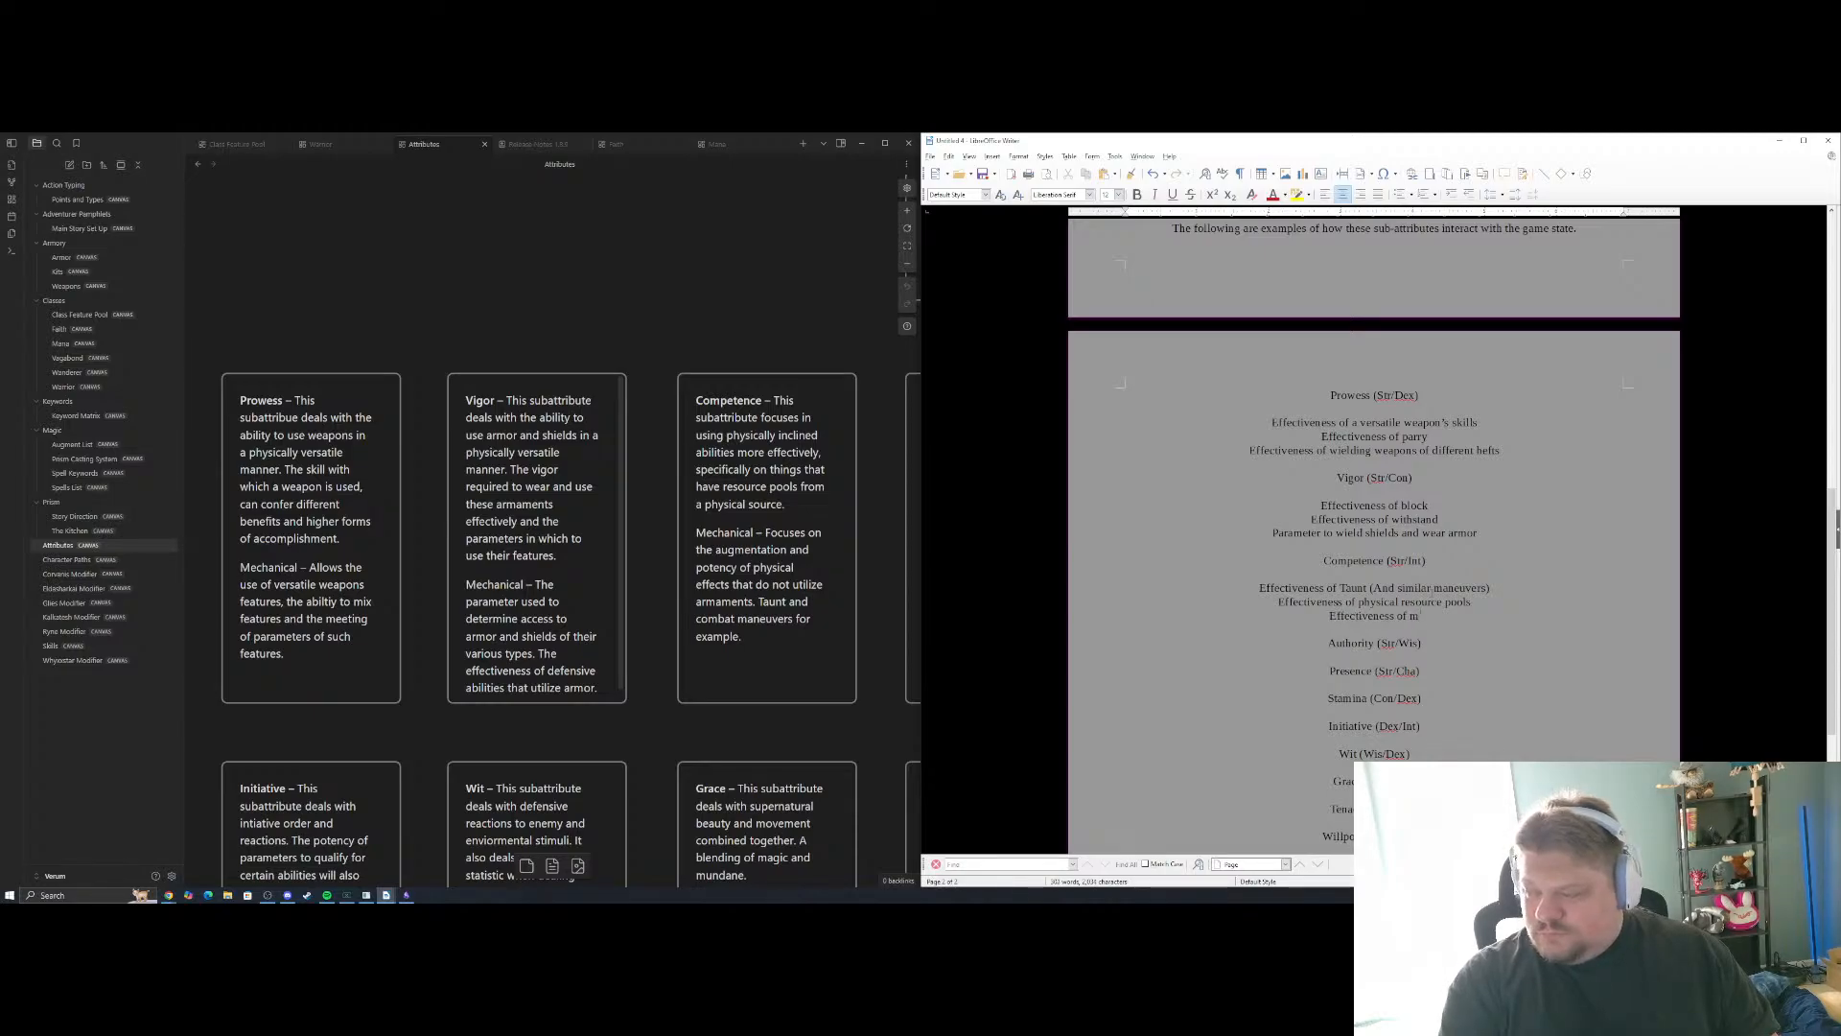
key("BackSpace")
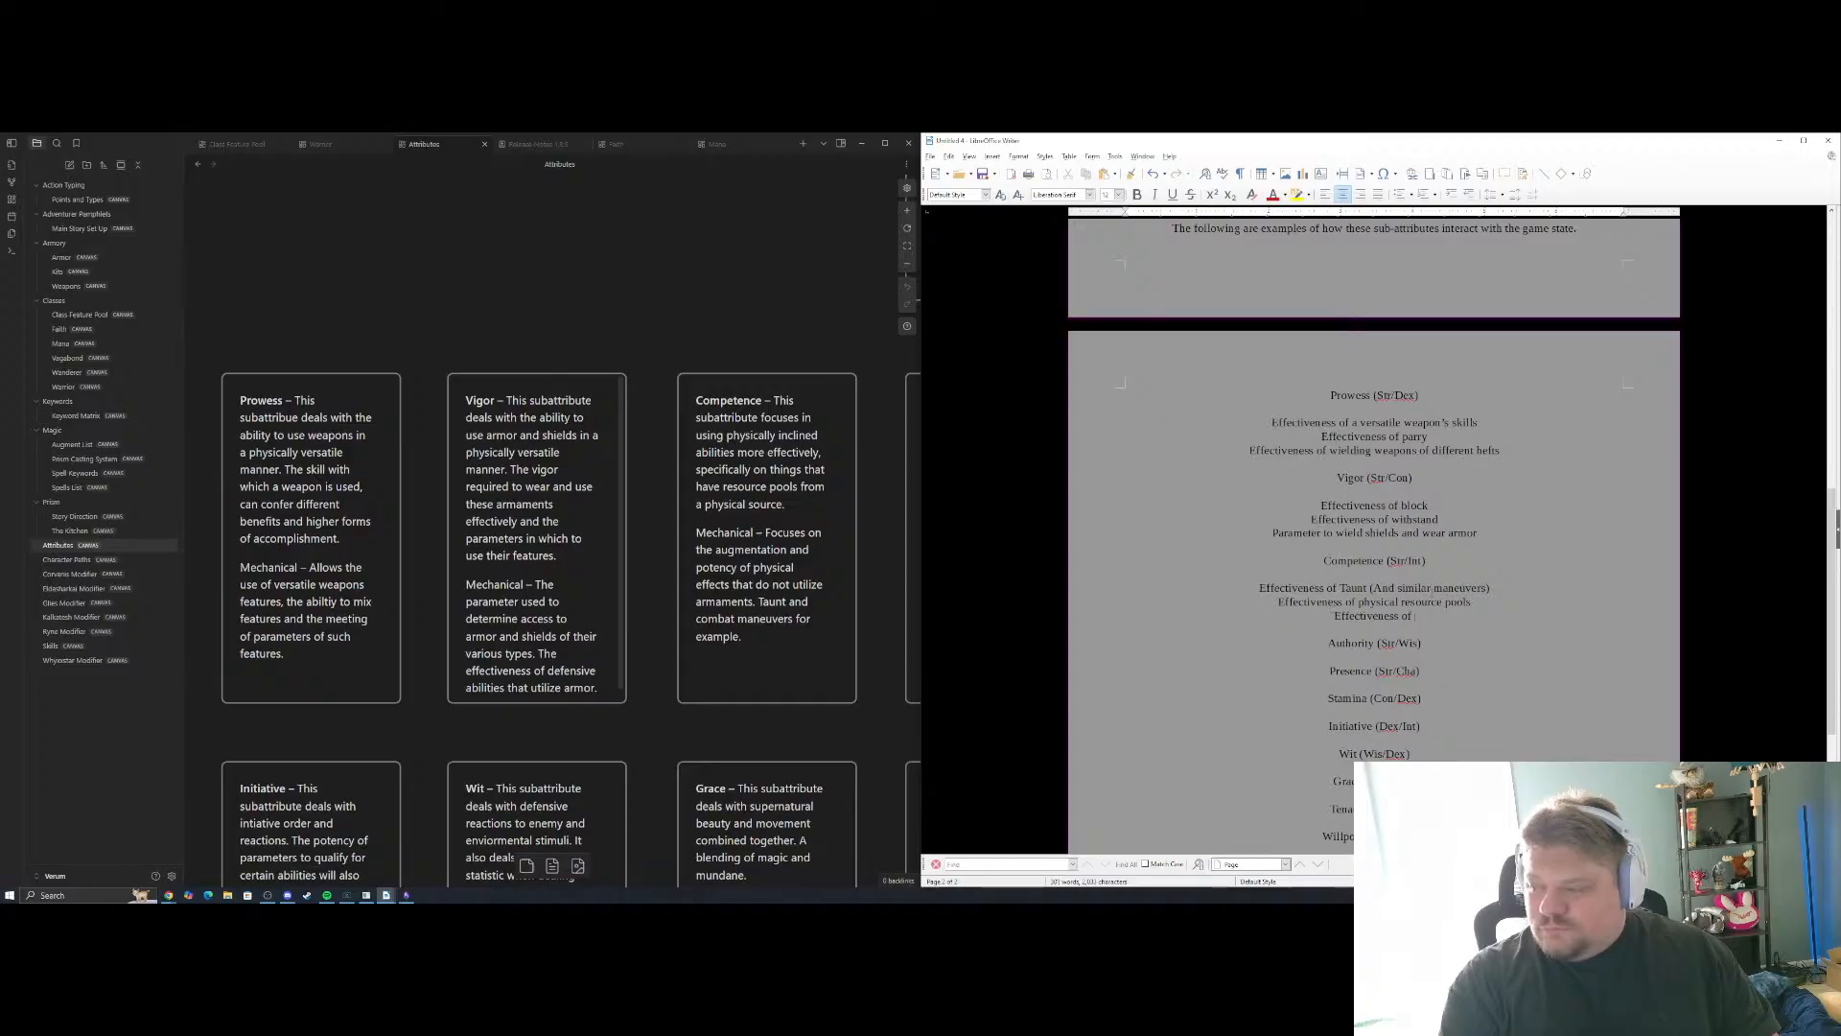
Complete the third Competence example as "Effectiveness of certain spells", correcting the spelling of "certain"
type("cer")
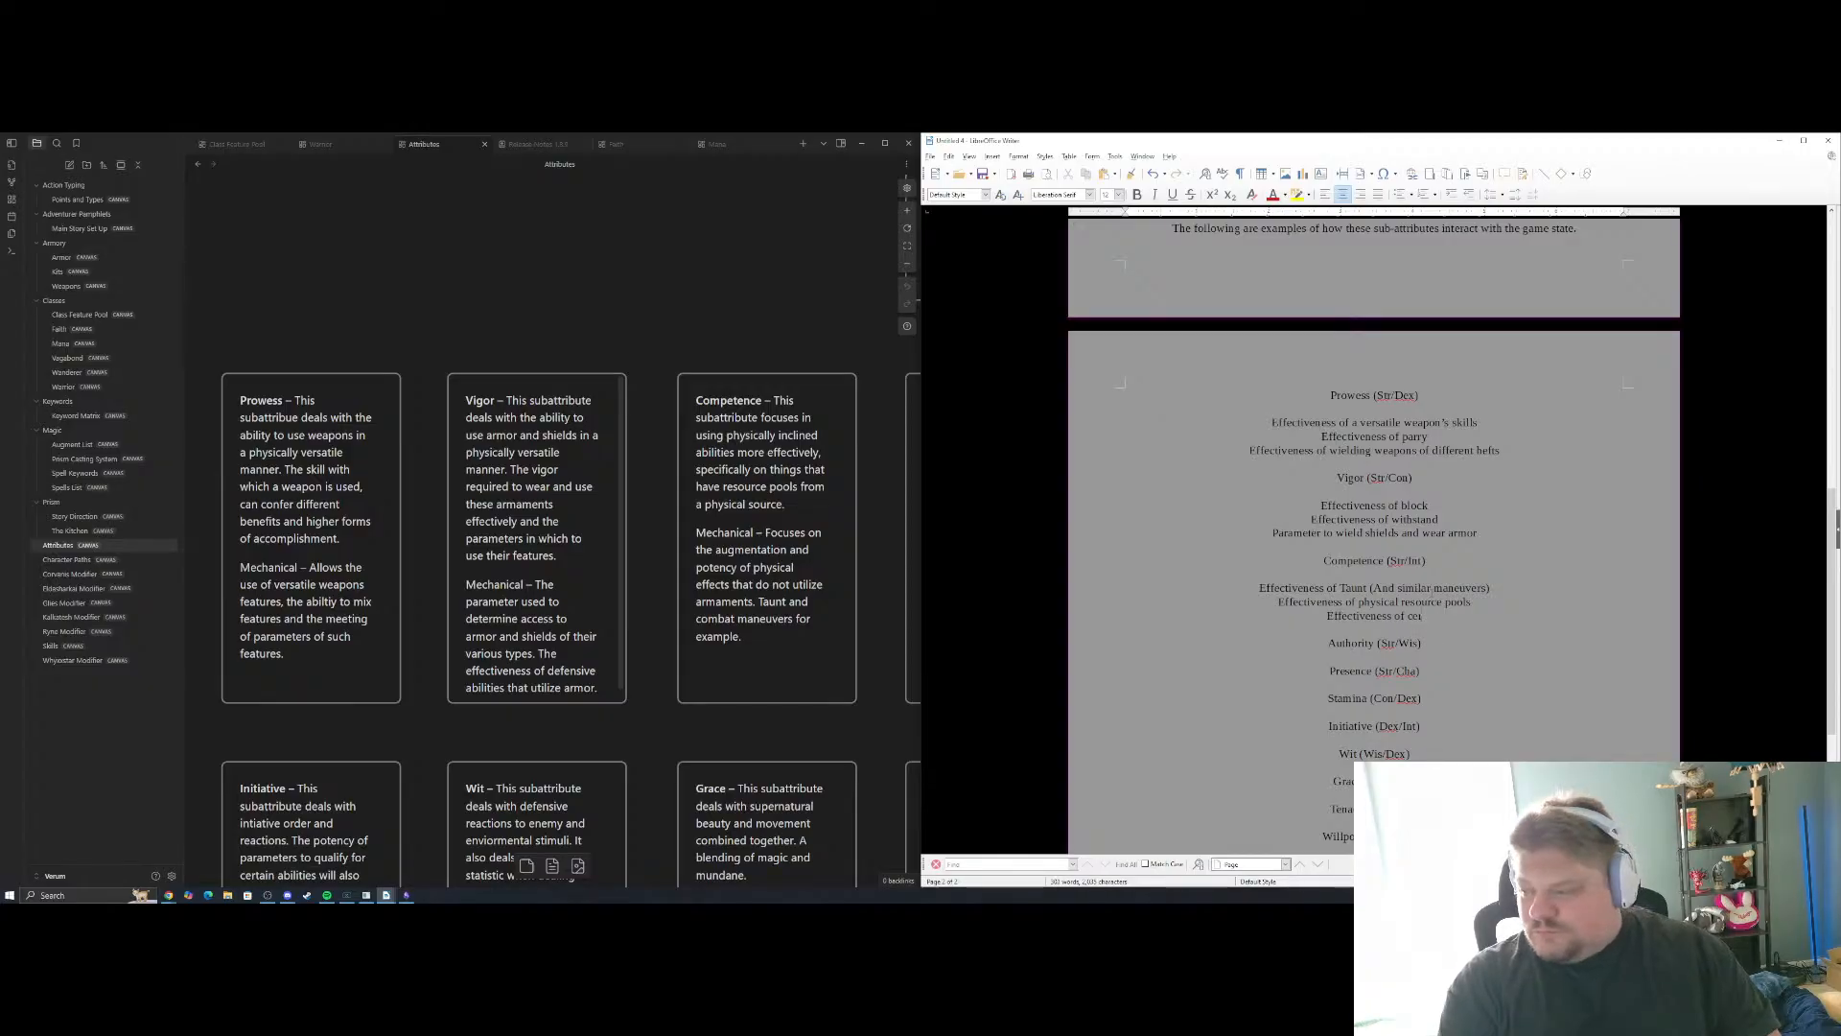
type("tan")
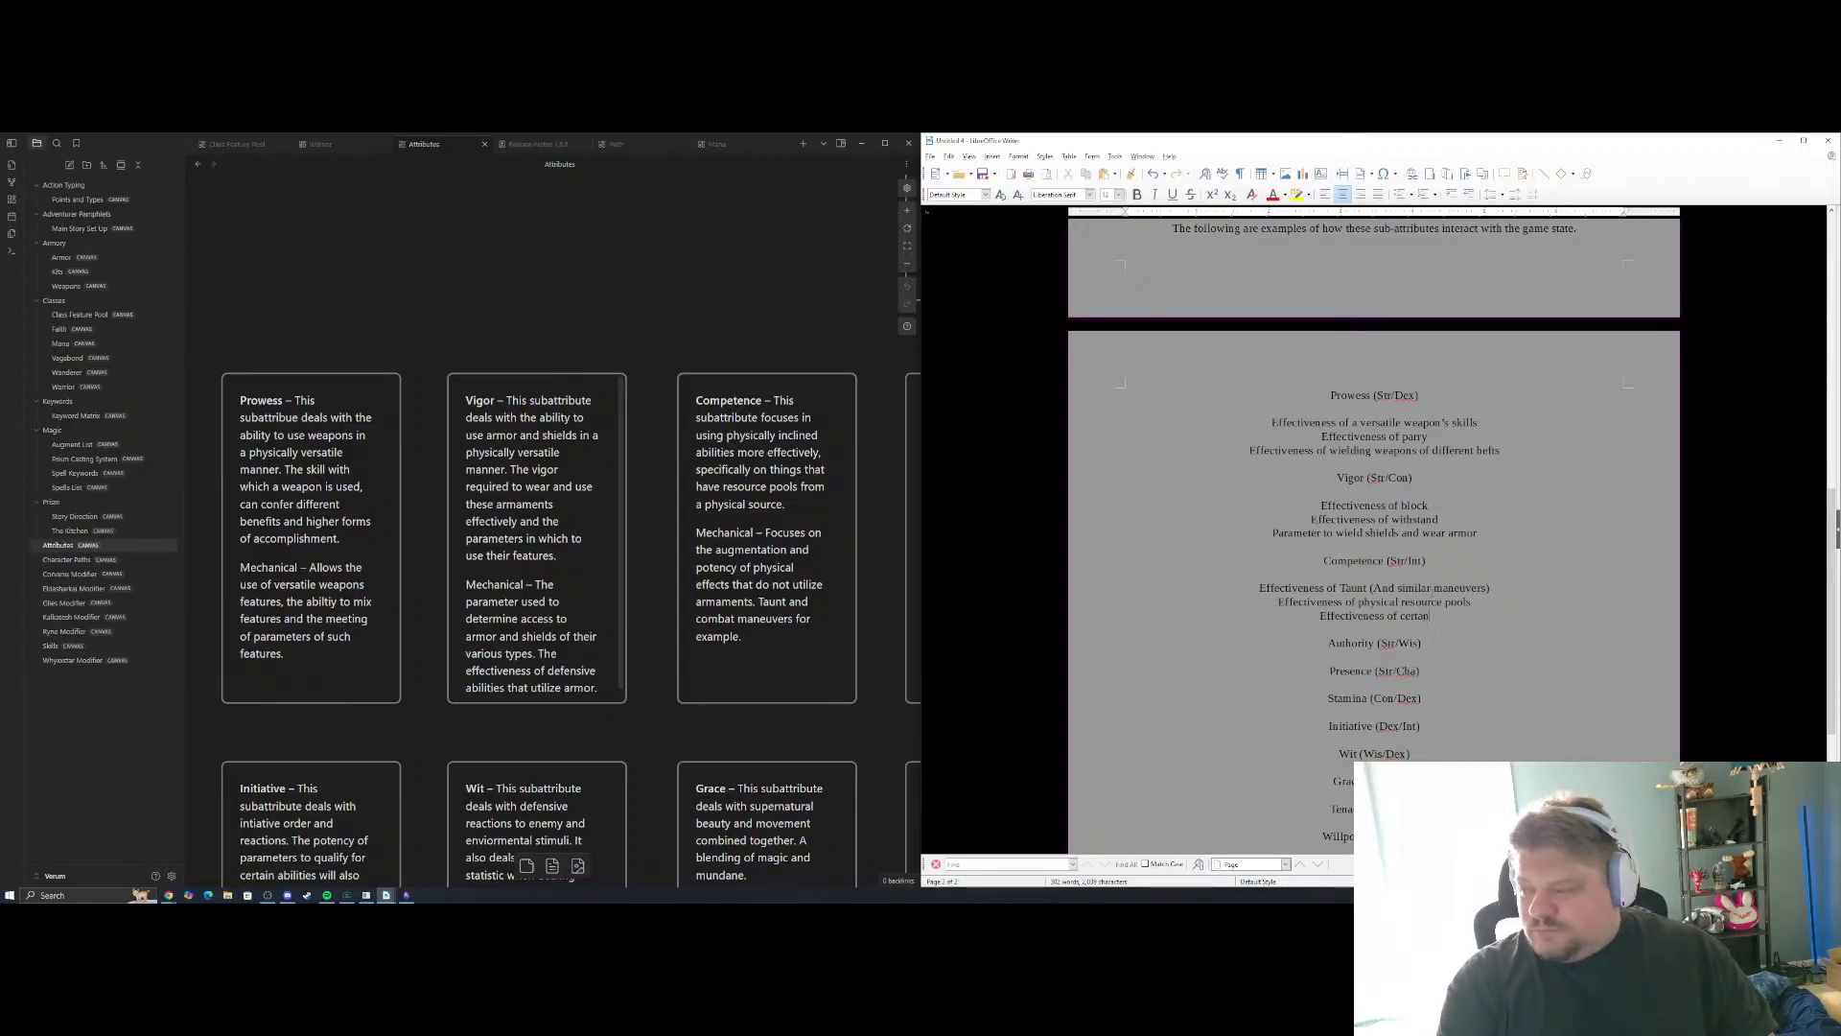
type(" spell")
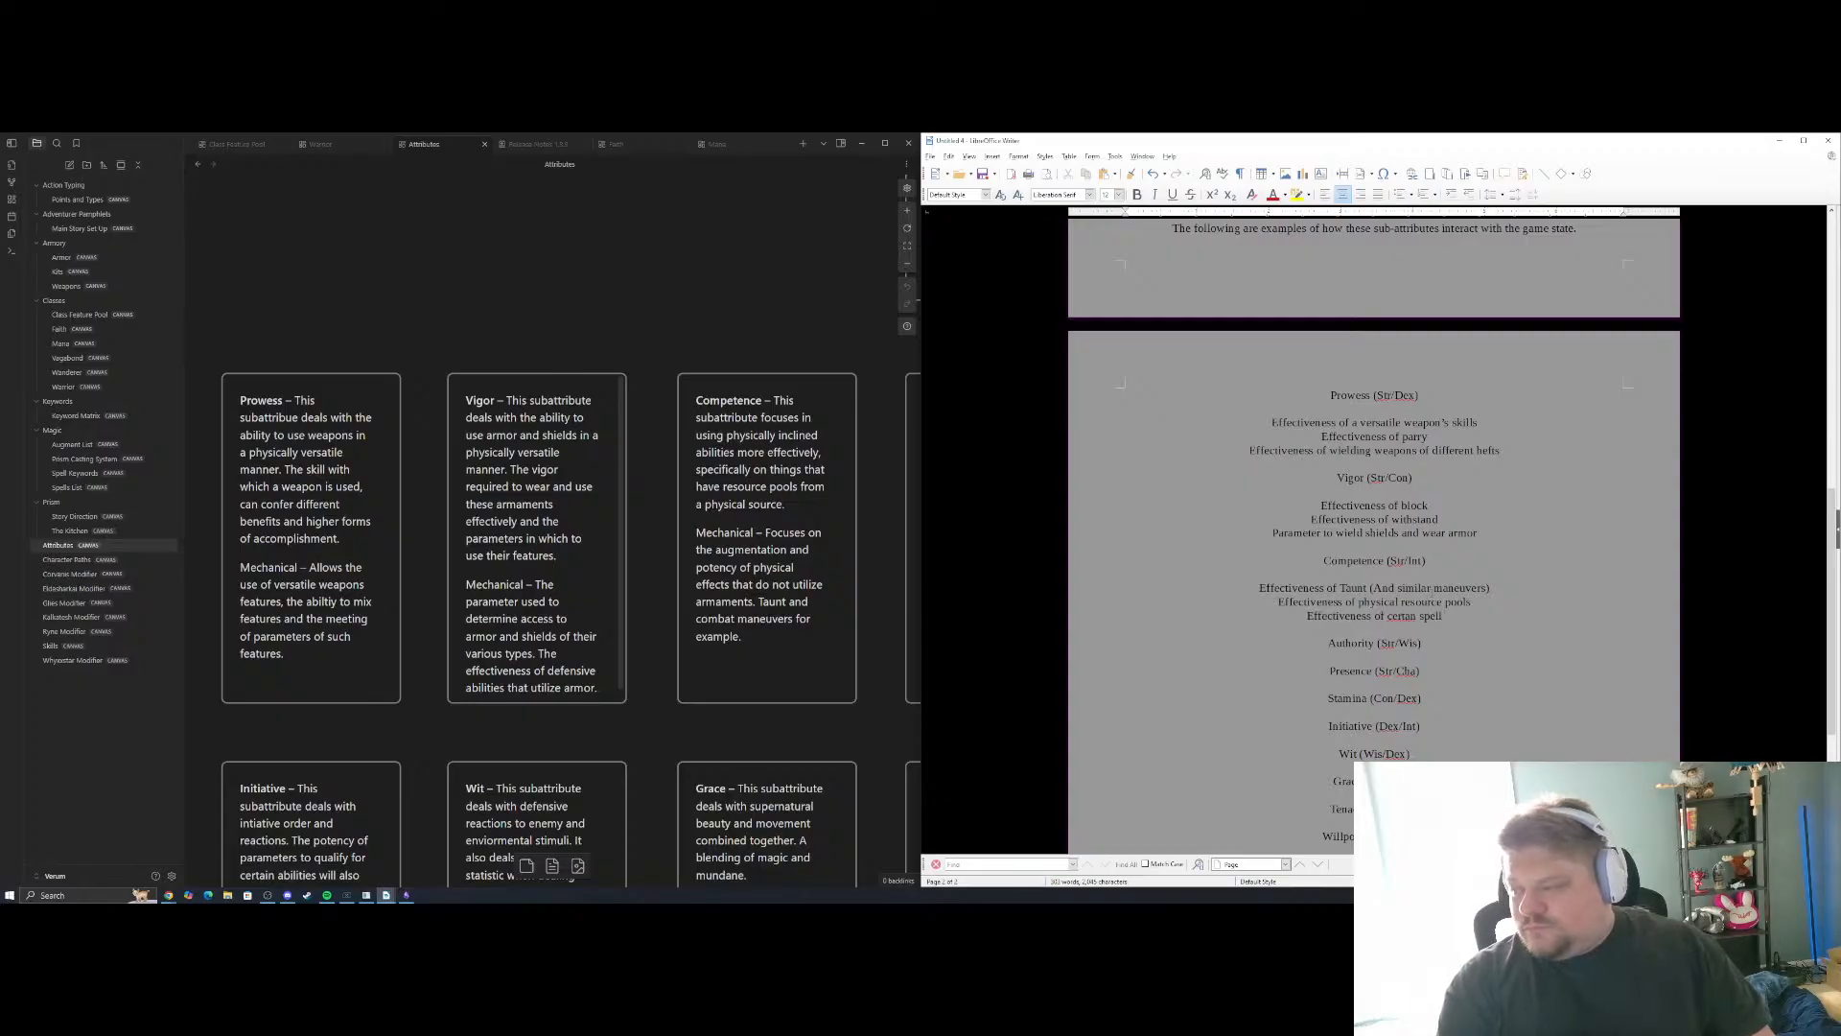
key("BackSpace")
key("BackSpace")
key("BackSpace")
key("BackSpace")
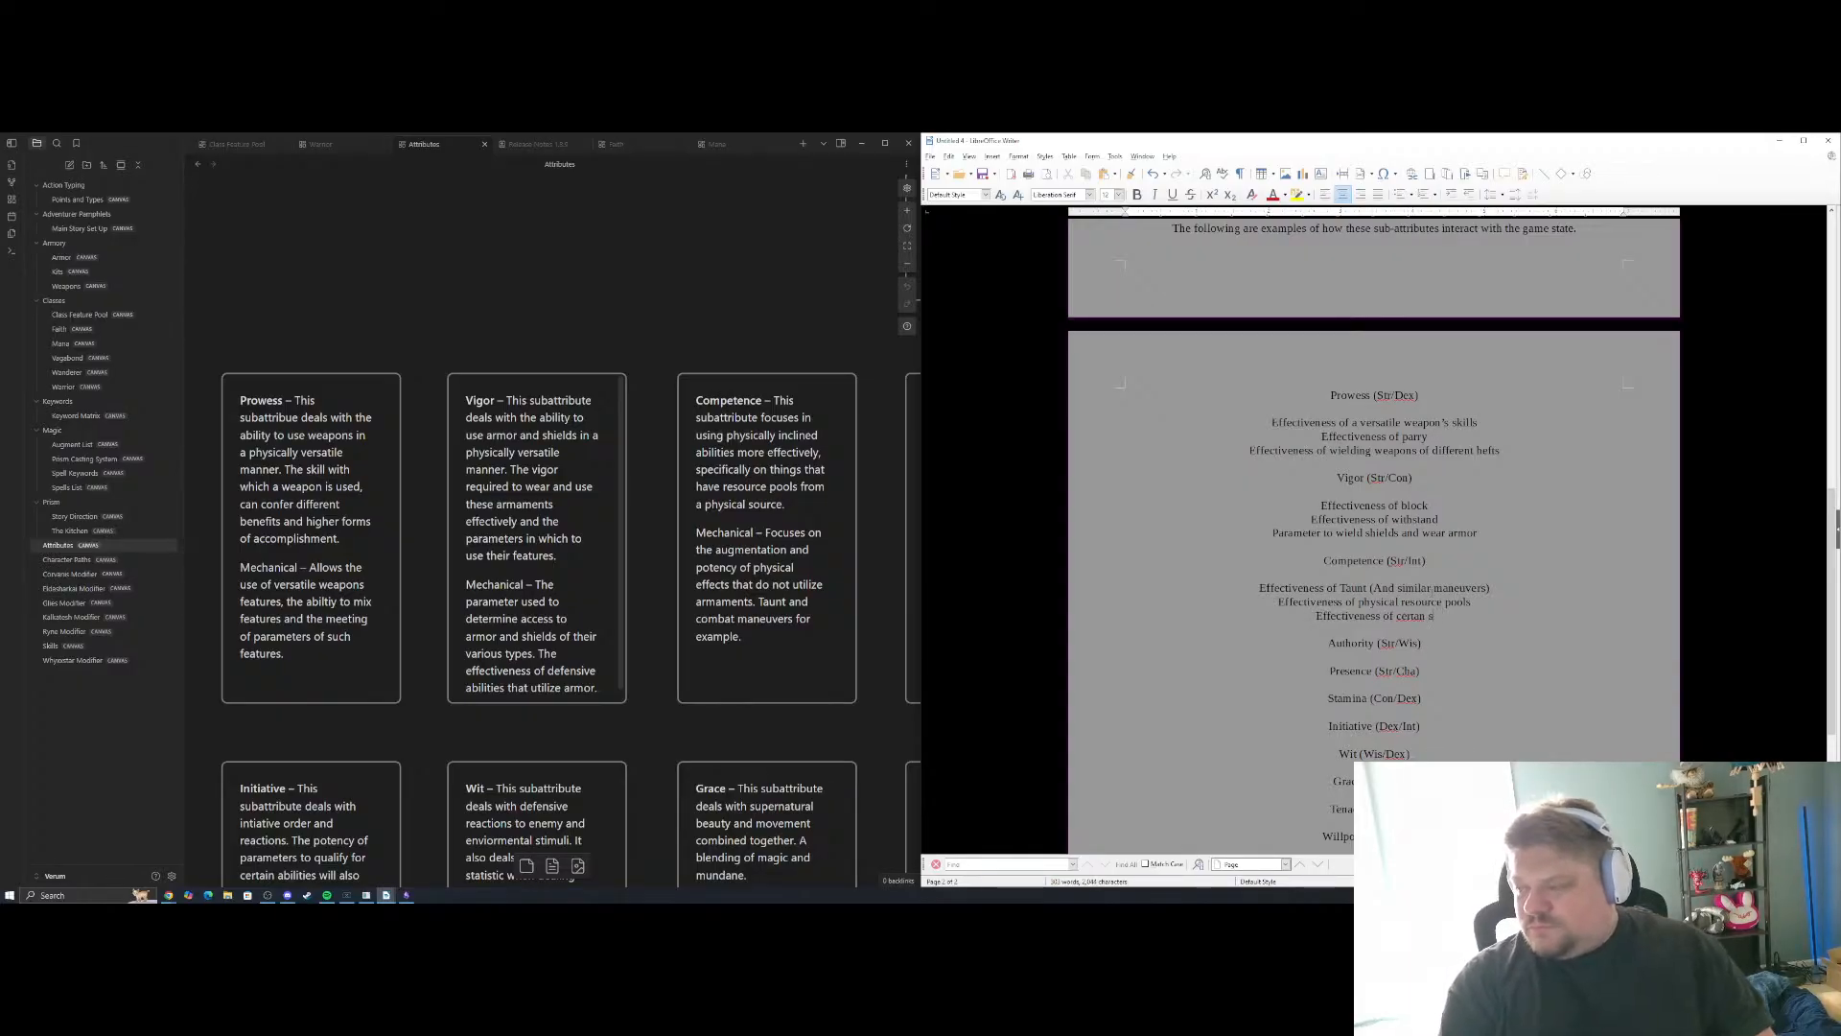
key("BackSpace")
key("BackSpace")
key("BackSpace")
type("in s")
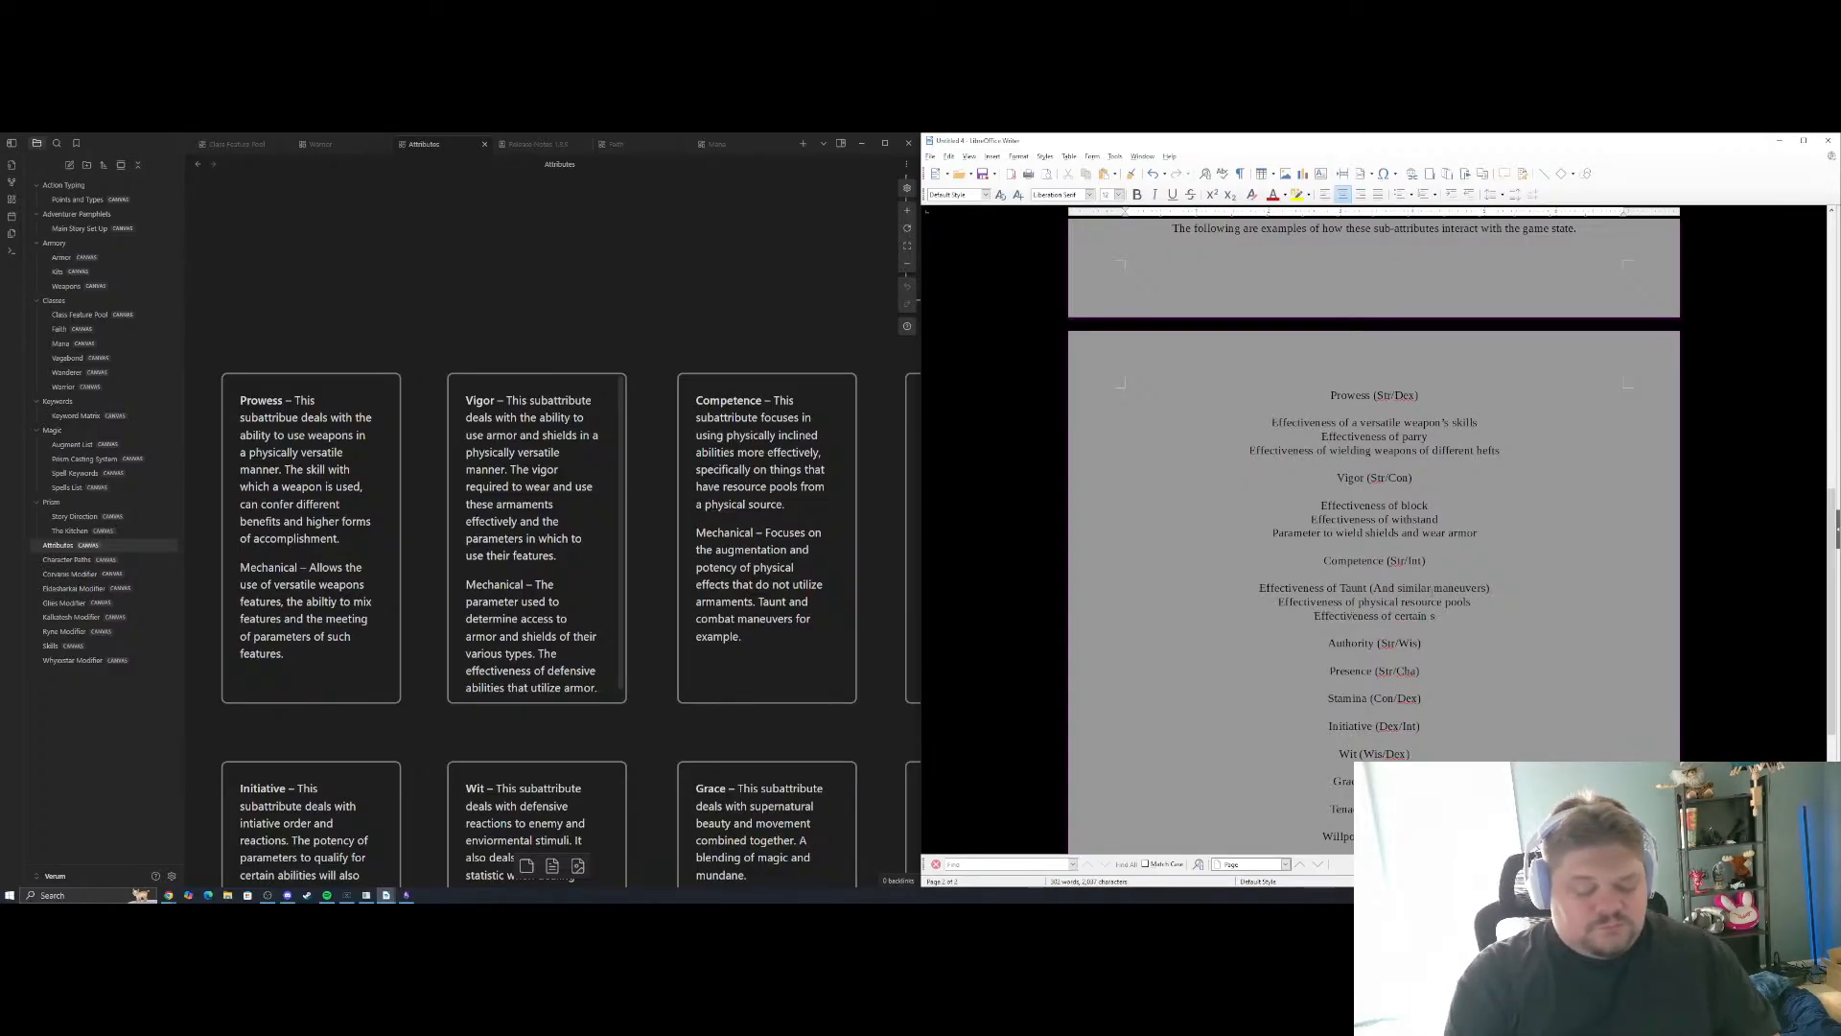
type("pells")
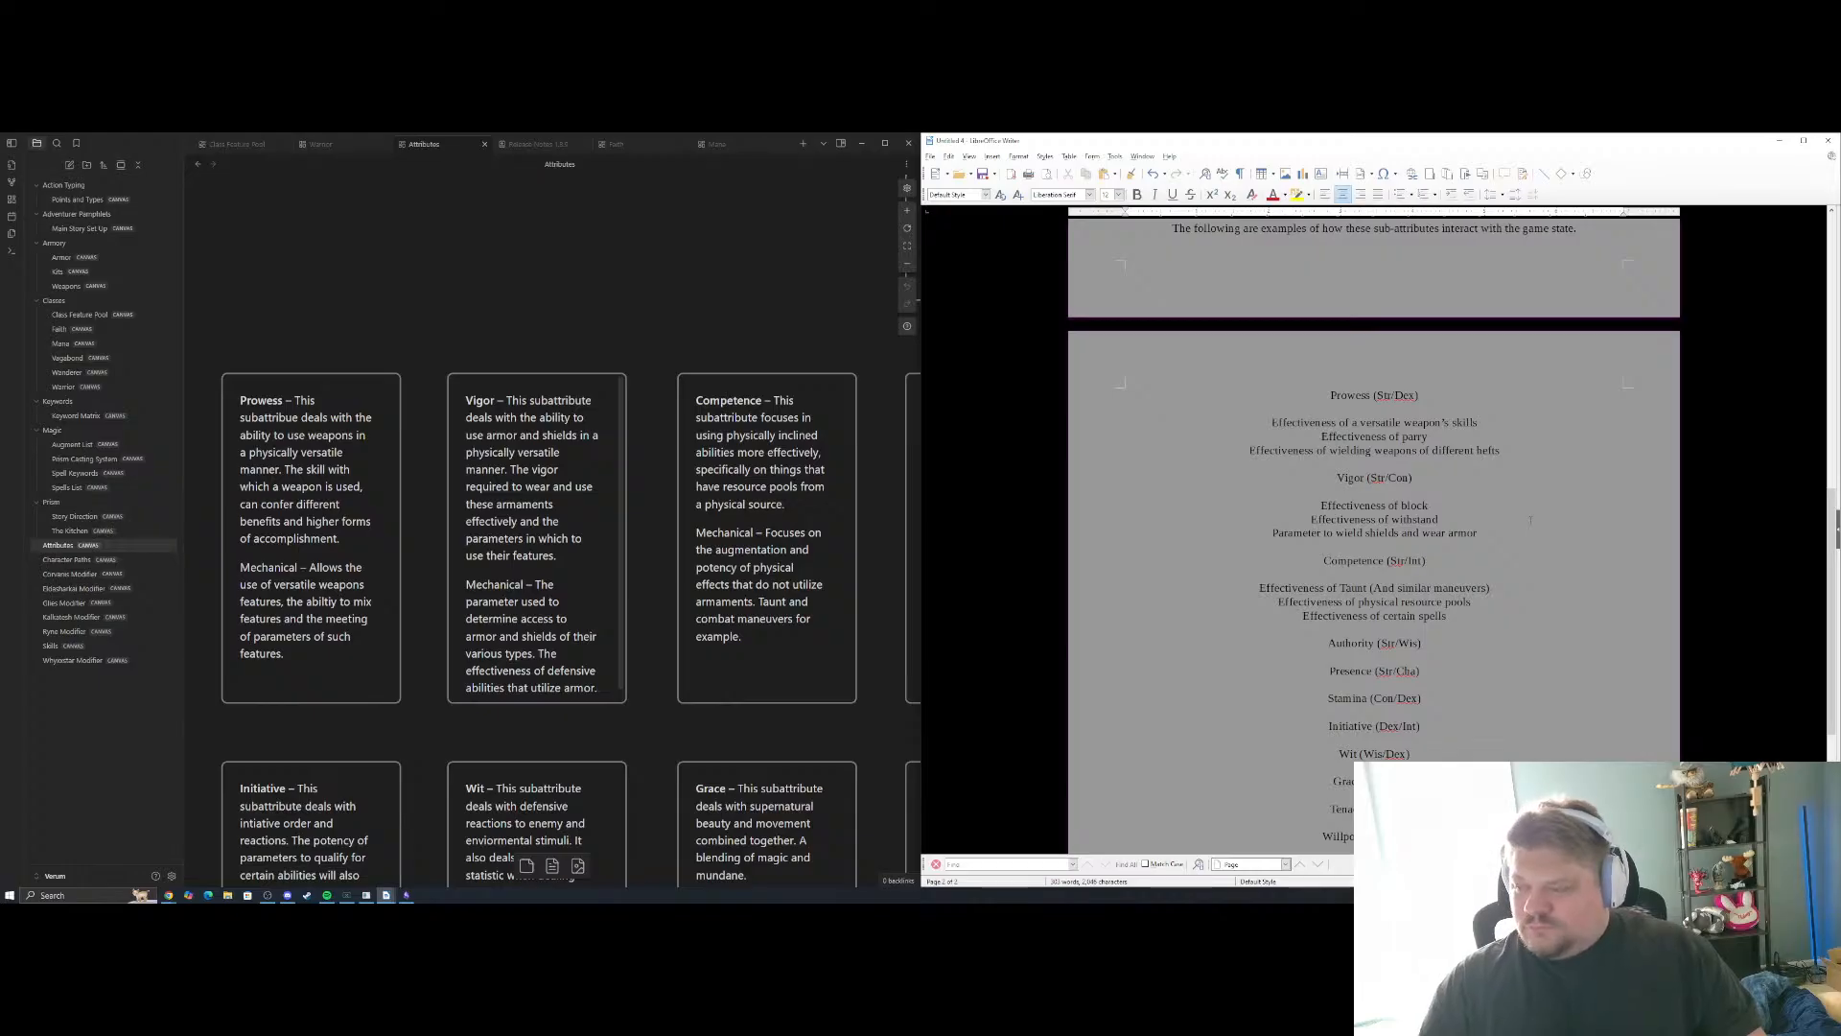
Insert empty lines between the Authority (Str/Wis) and Presence (Str/Cha) headings
scroll(1531, 520, "down", 2)
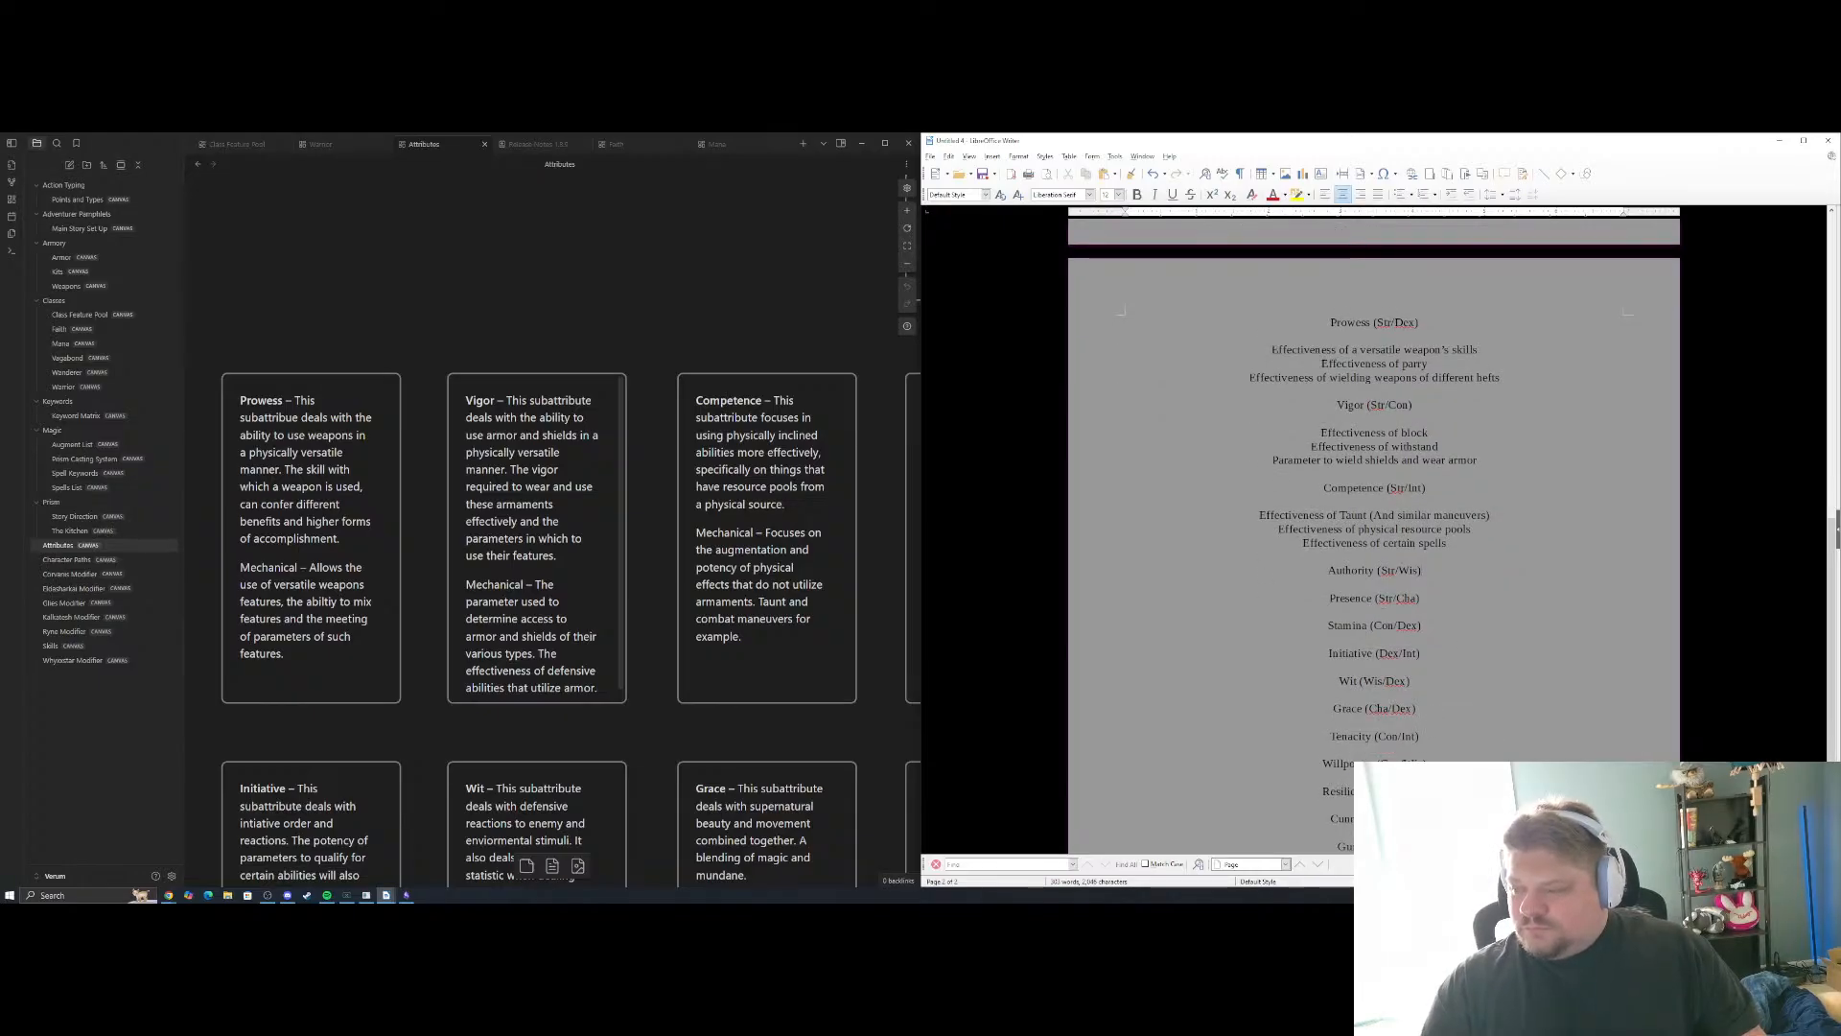
key("Return")
key("Return")
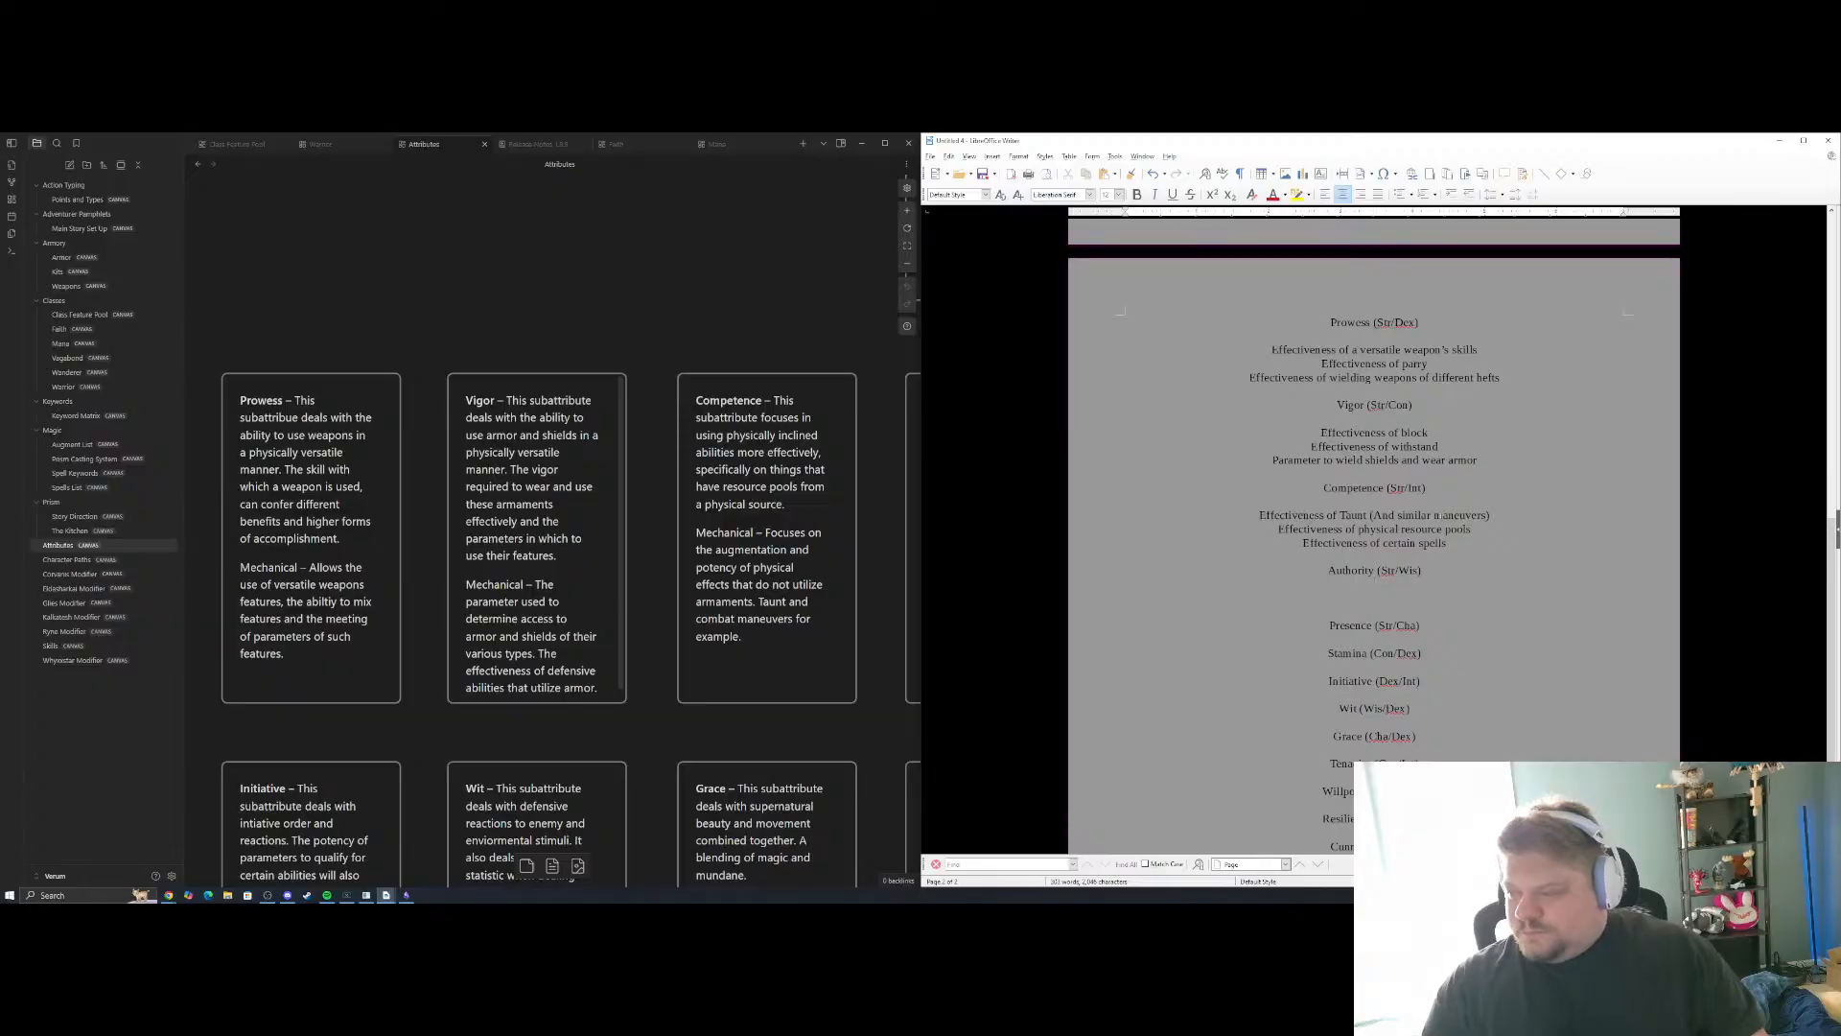
key("Return")
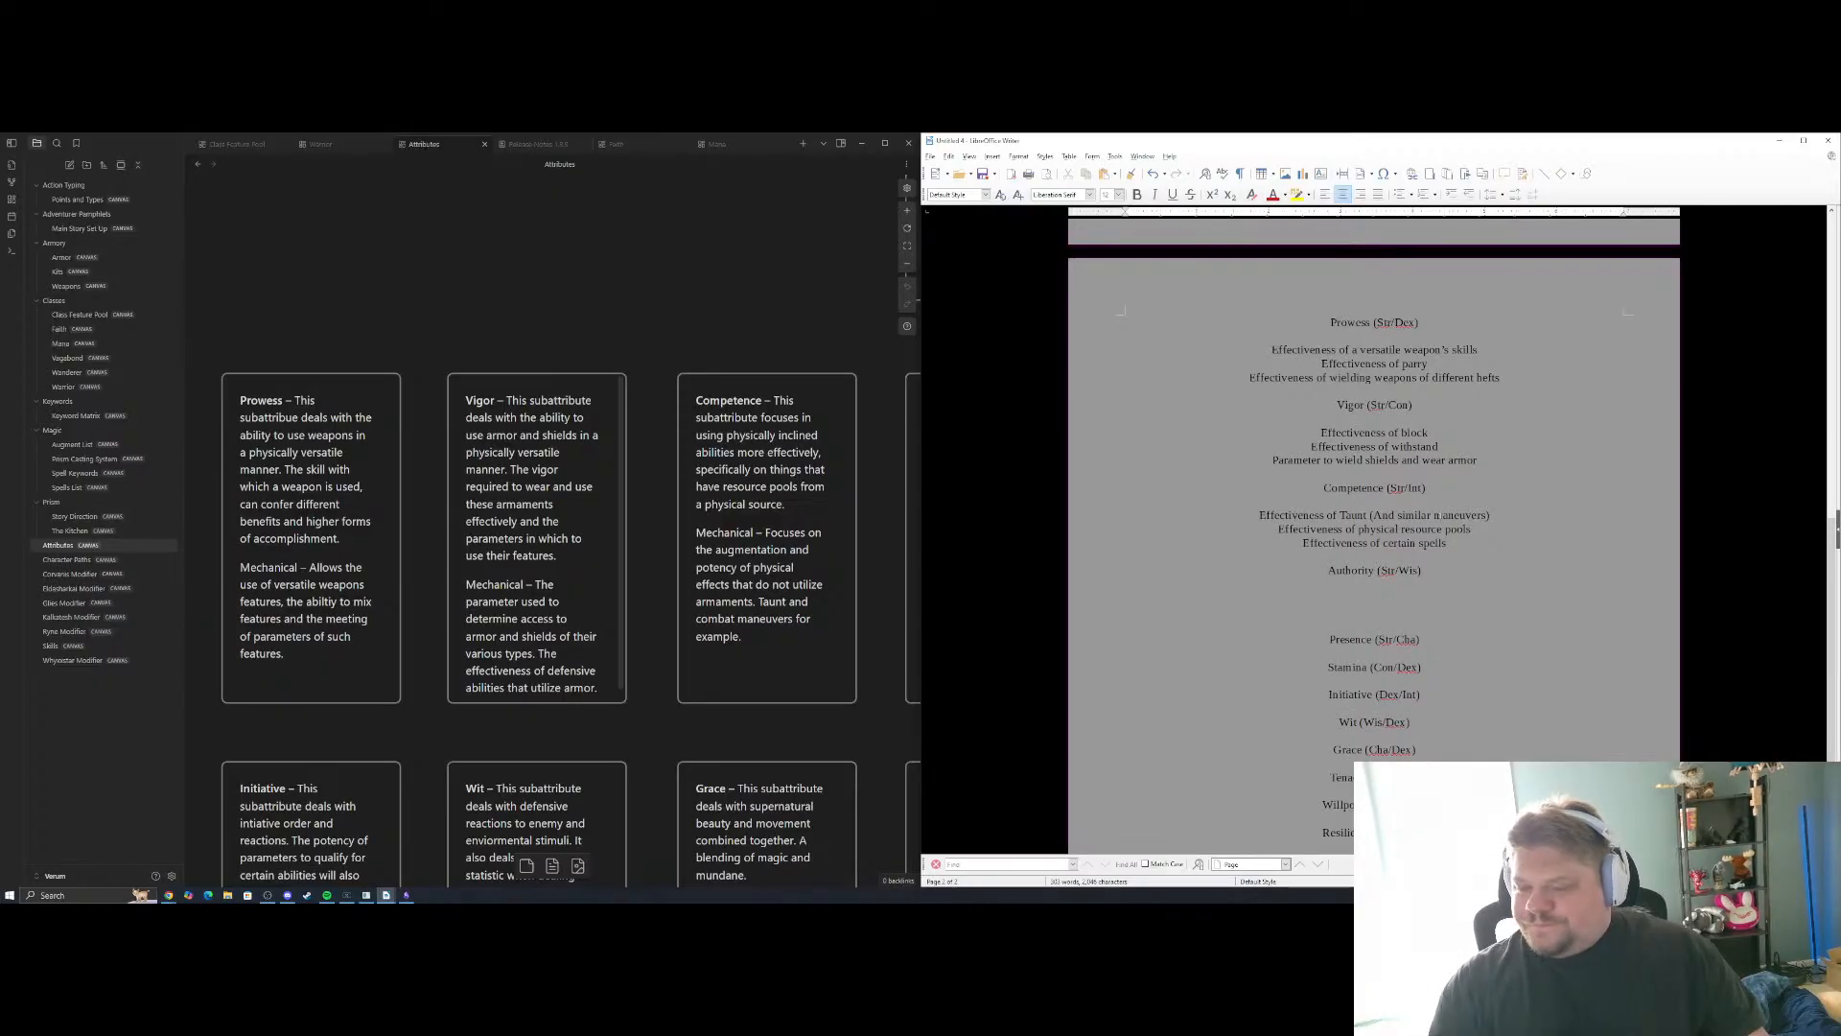
Consult the Authority card in the Attributes canvas and begin the first example under Authority (Str/Wis) with "Effectiveness of"
left_click_drag(767, 372, 540, 420)
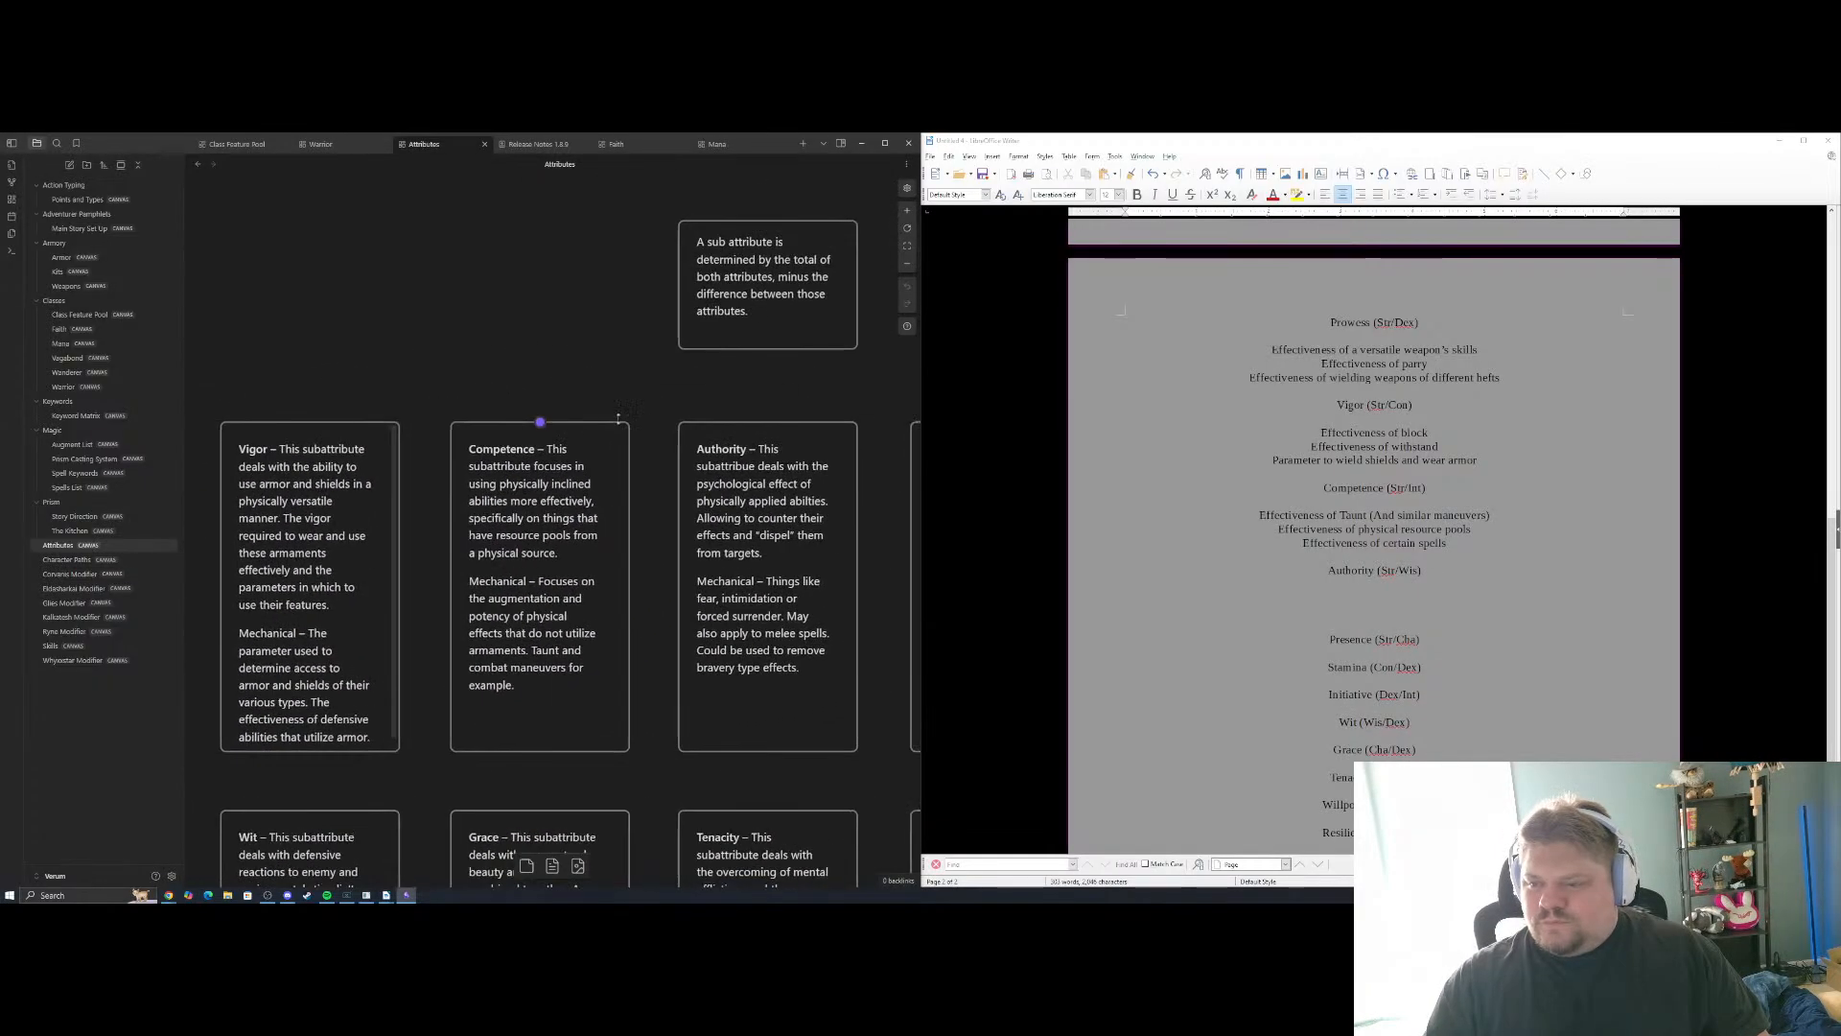
left_click_drag(792, 395, 545, 383)
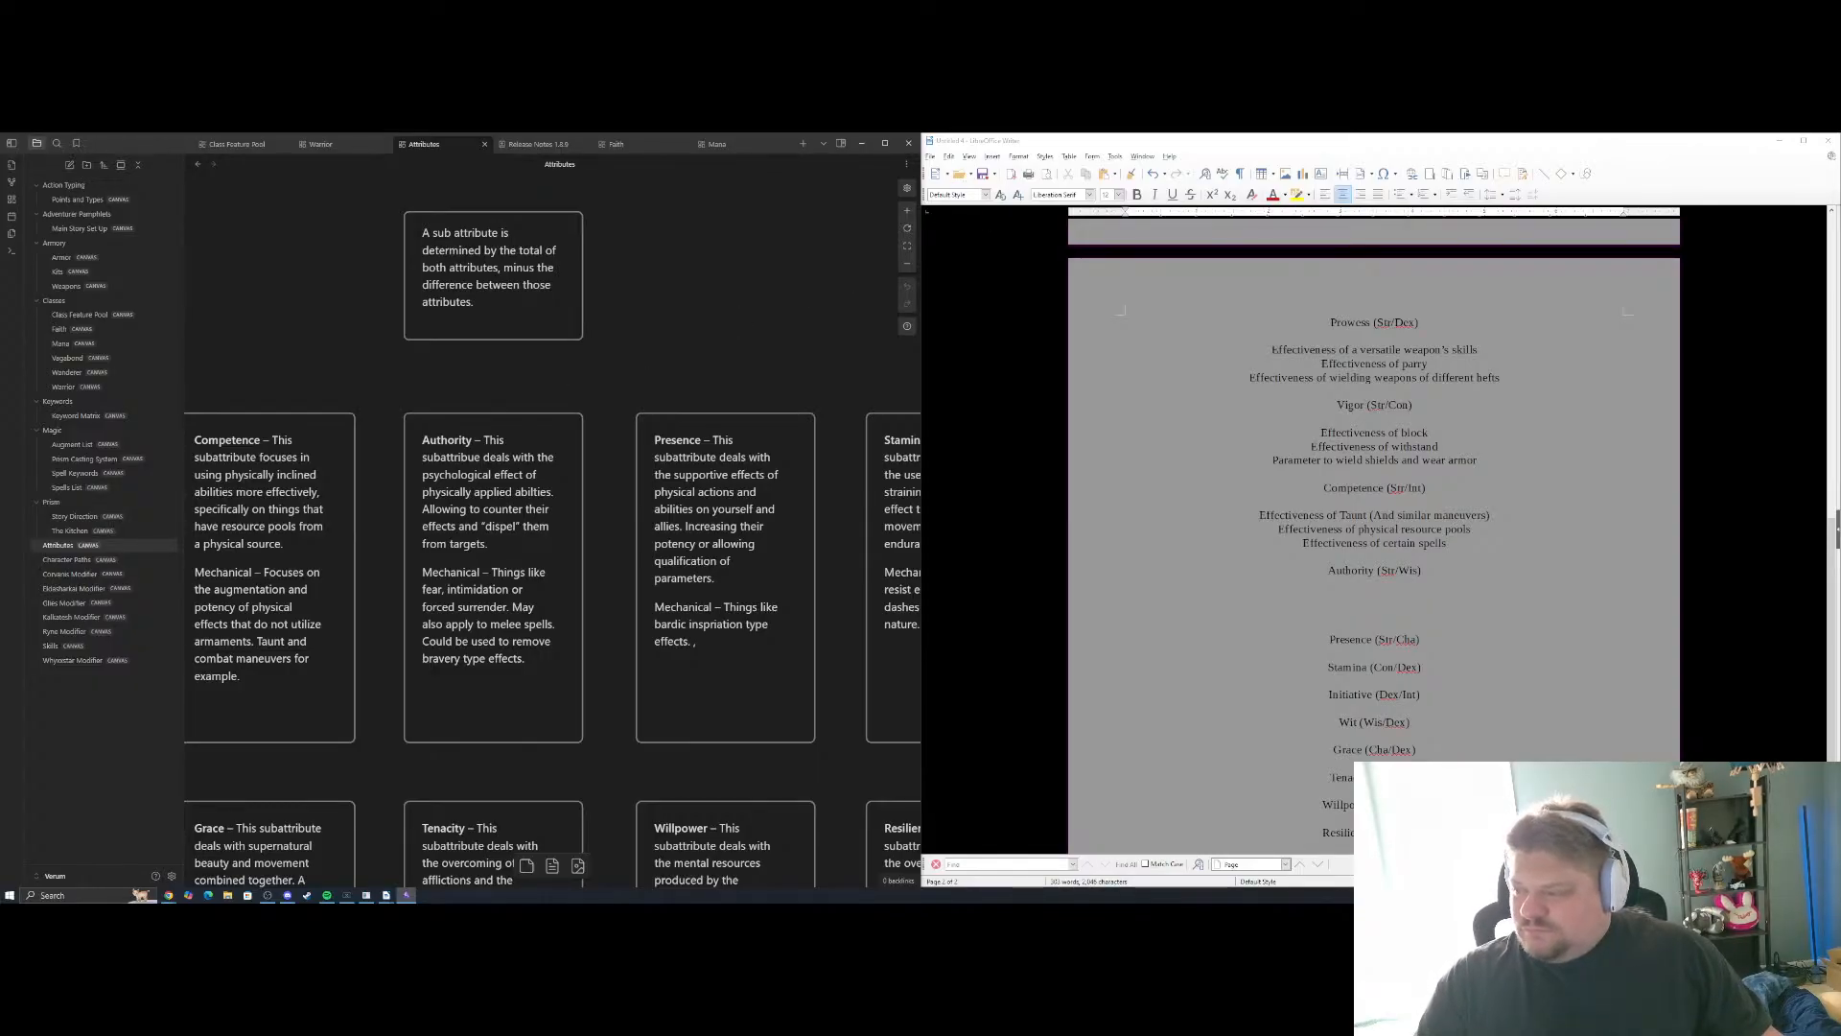
left_click(1436, 602)
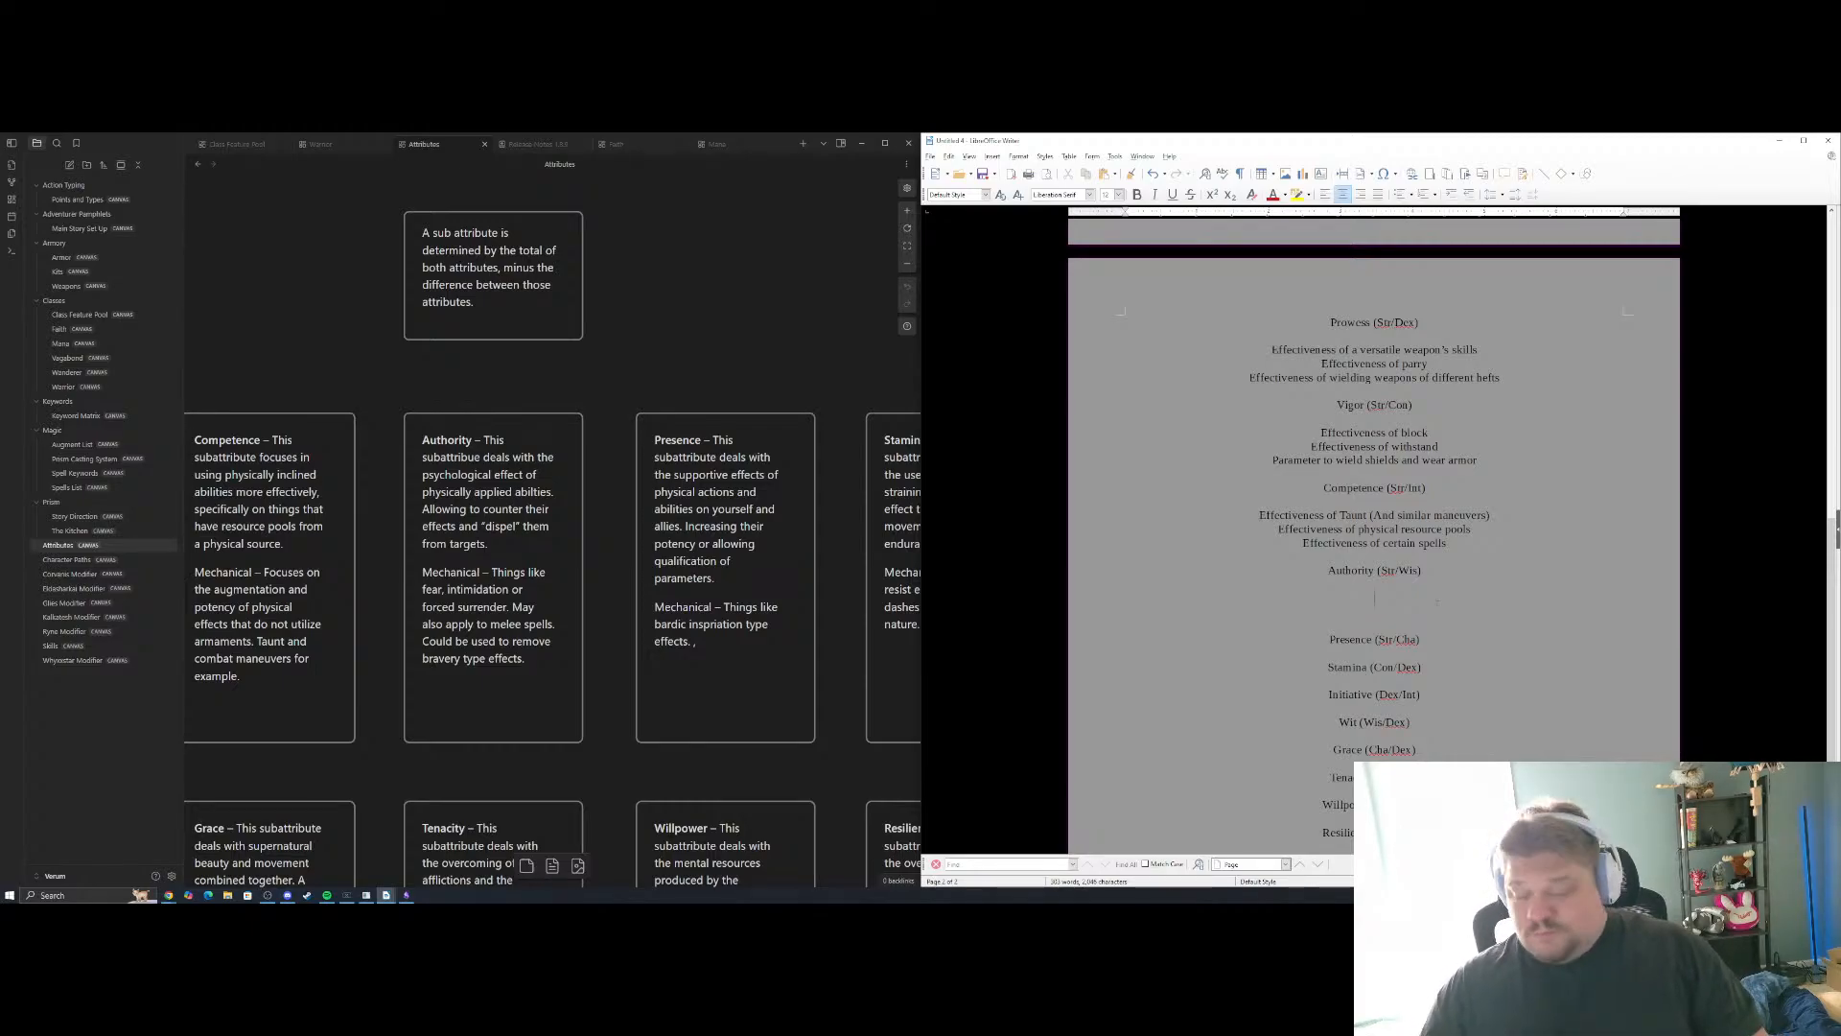
type("Effectiveness of ")
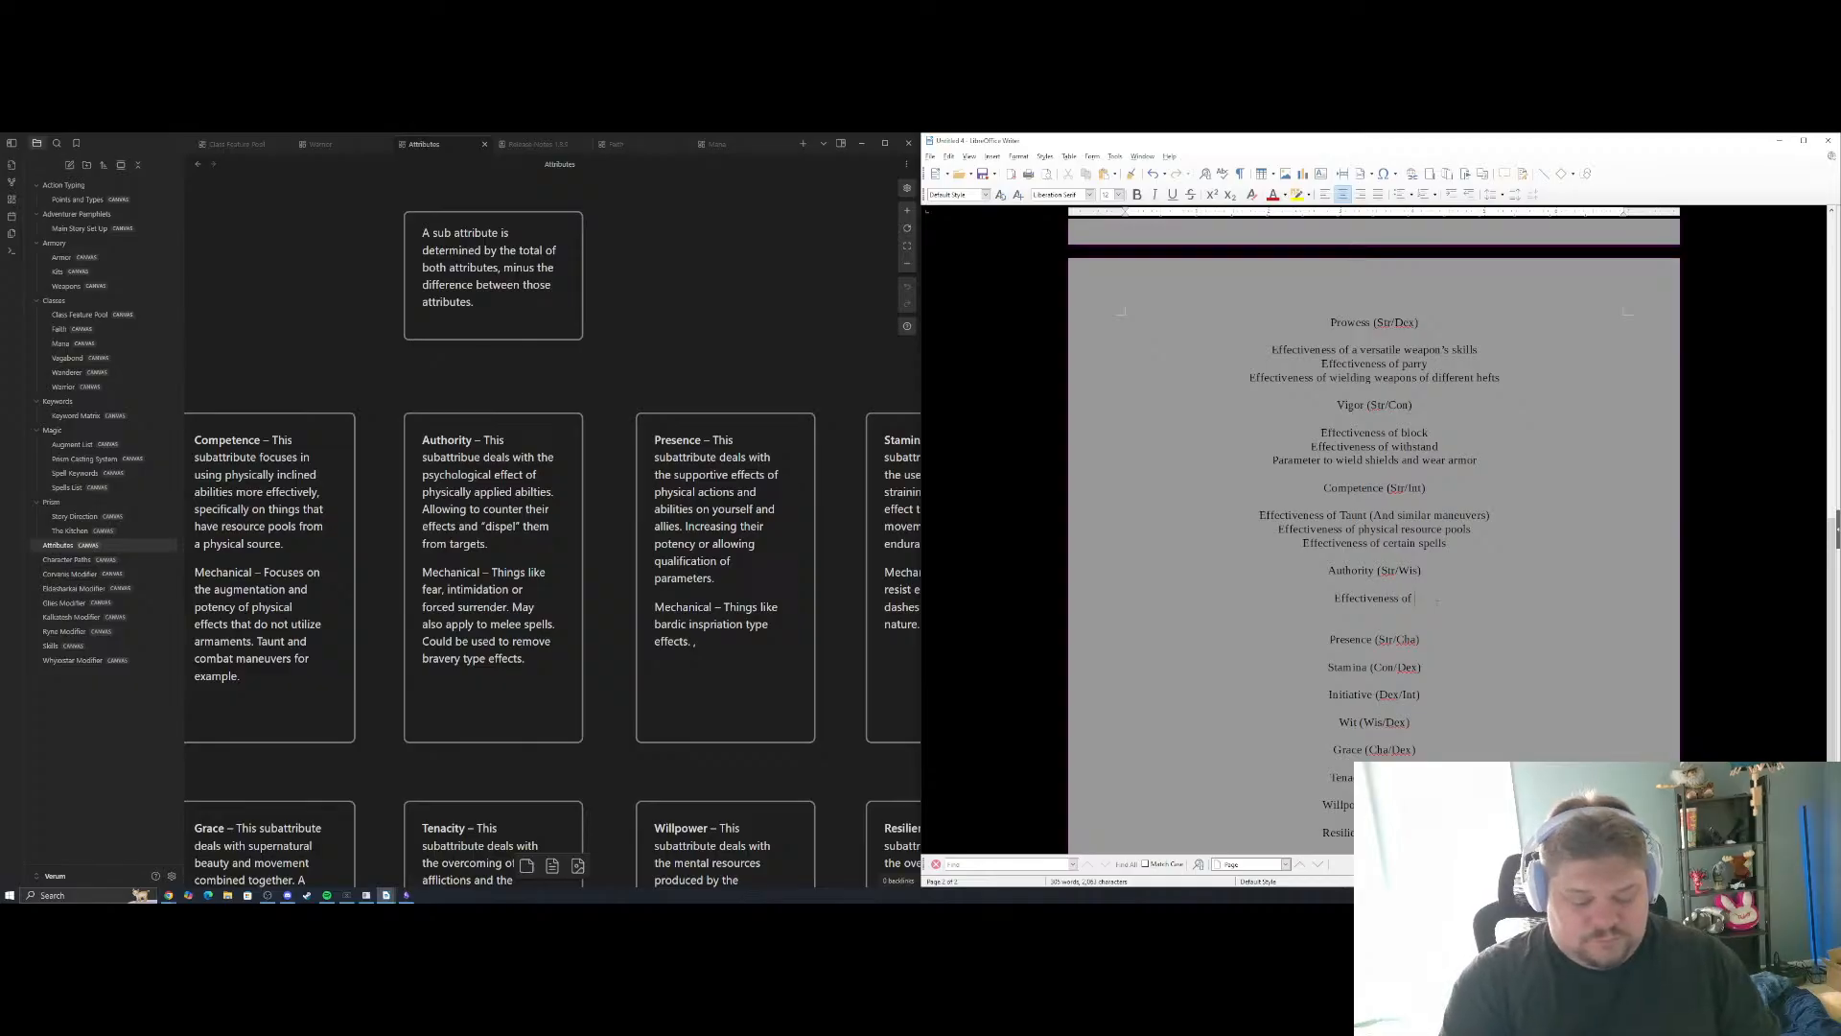
type("Int")
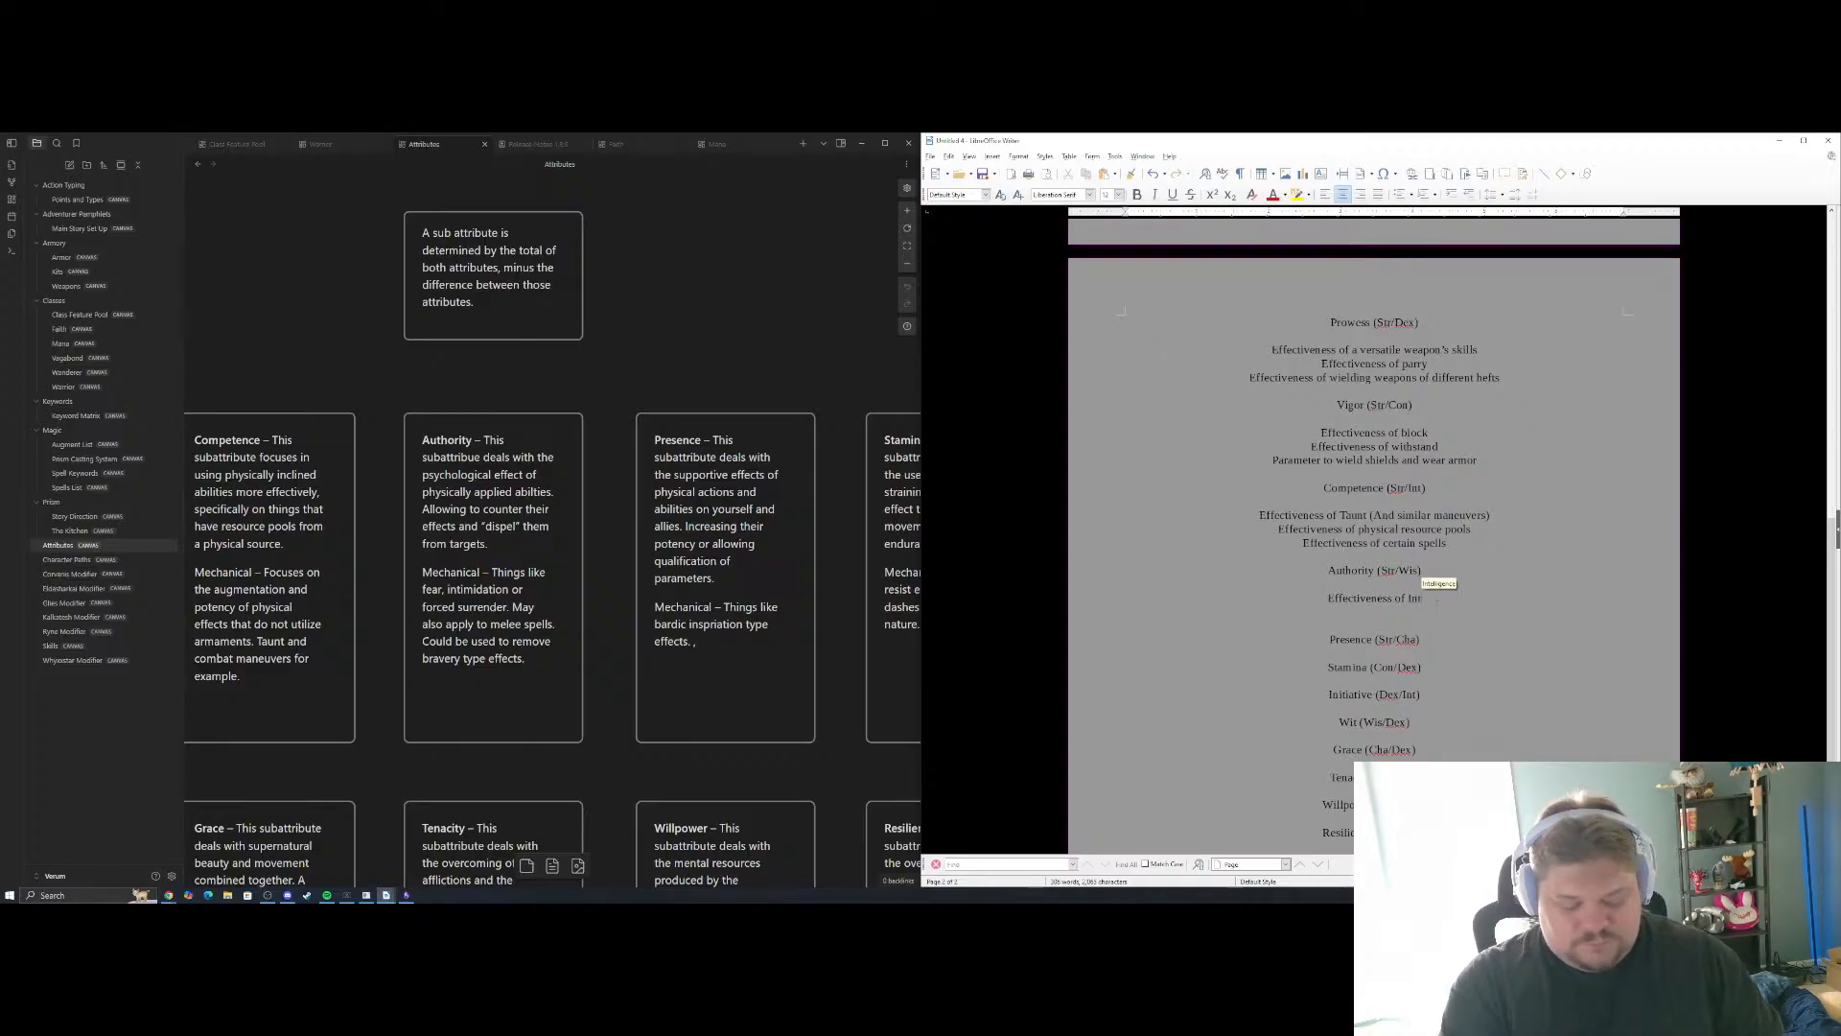
type("i")
key("BackSpace")
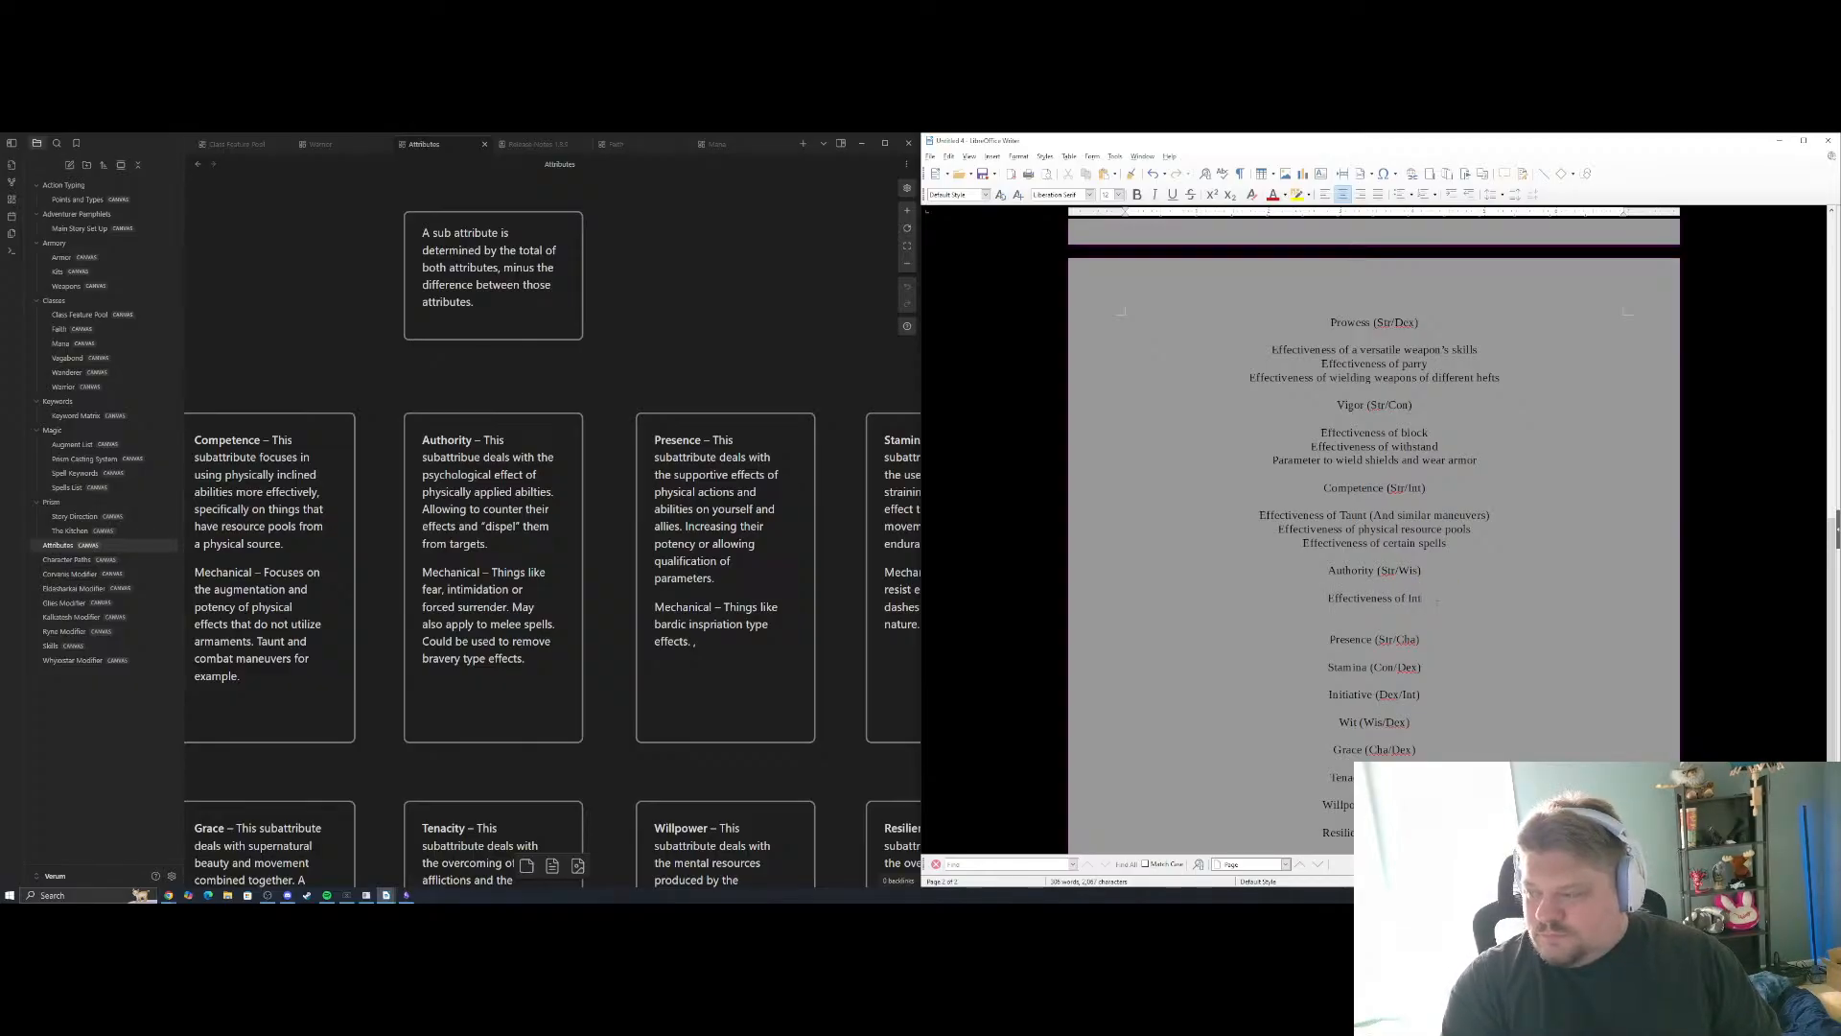
key("BackSpace")
key("BackSpace")
key("BackSpace")
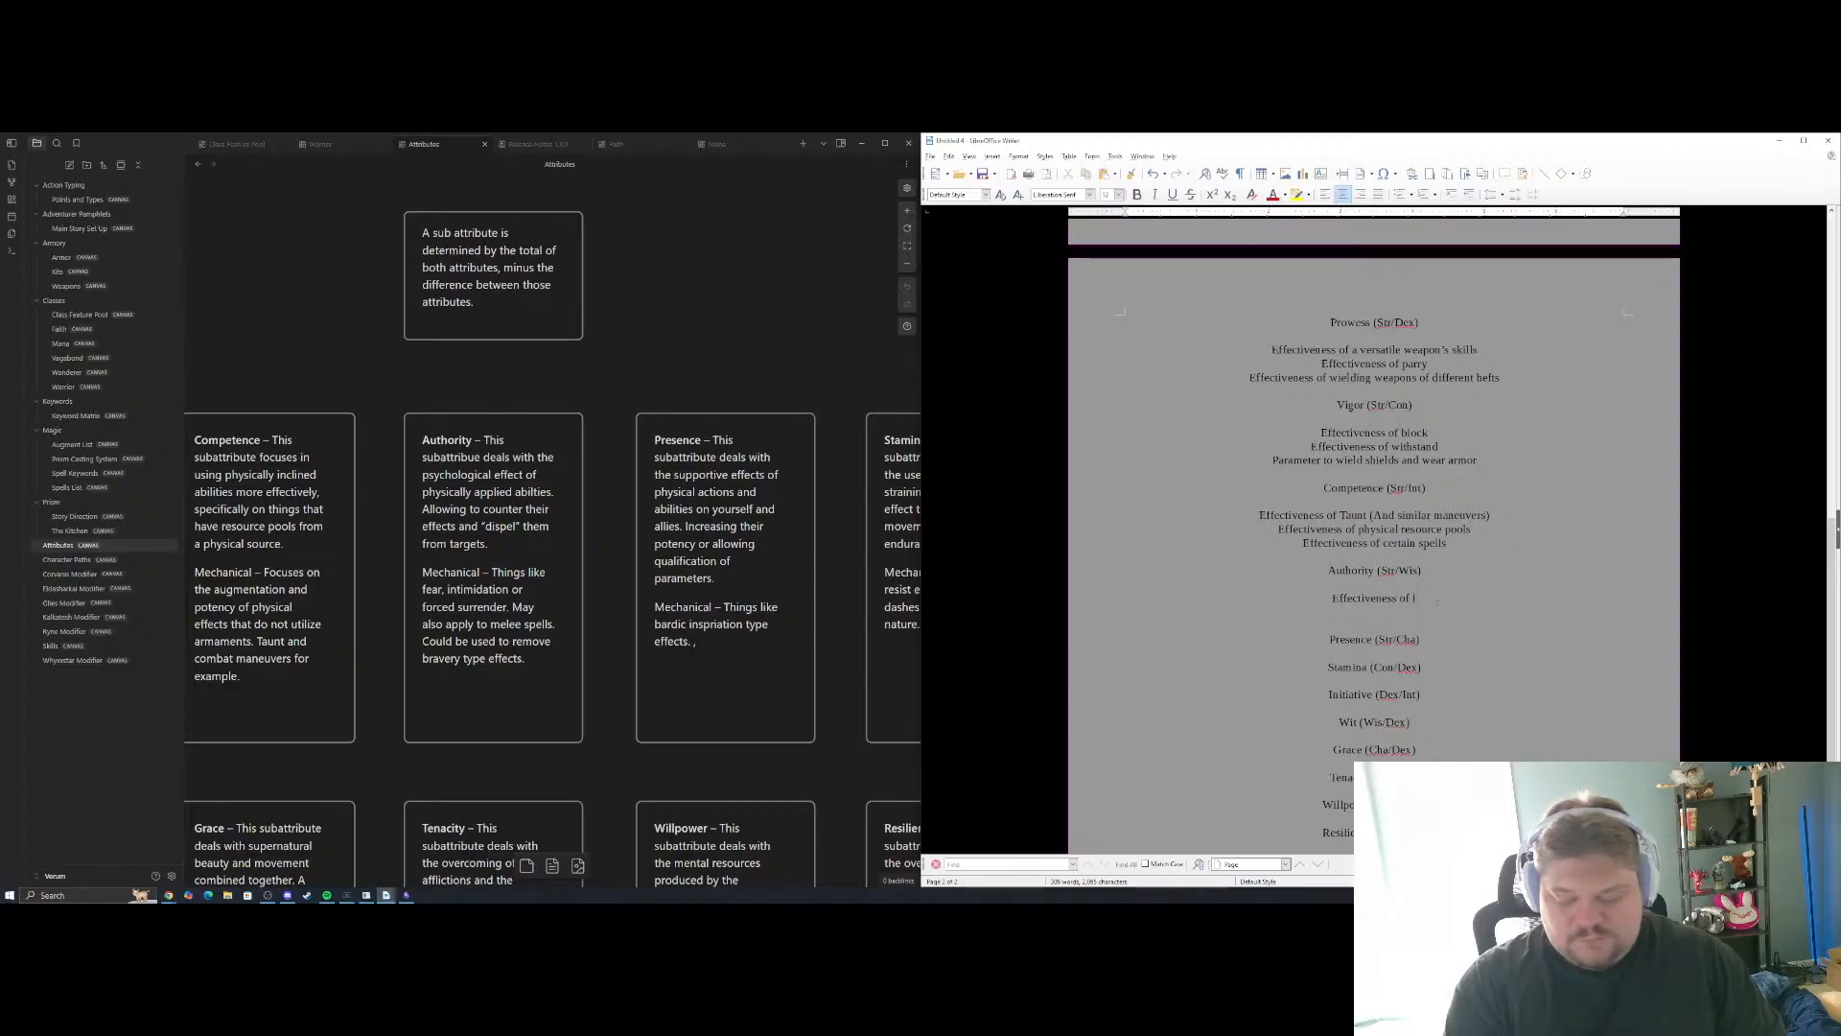
Complete the first Authority example as "Effectiveness of Fear effects"
type("f")
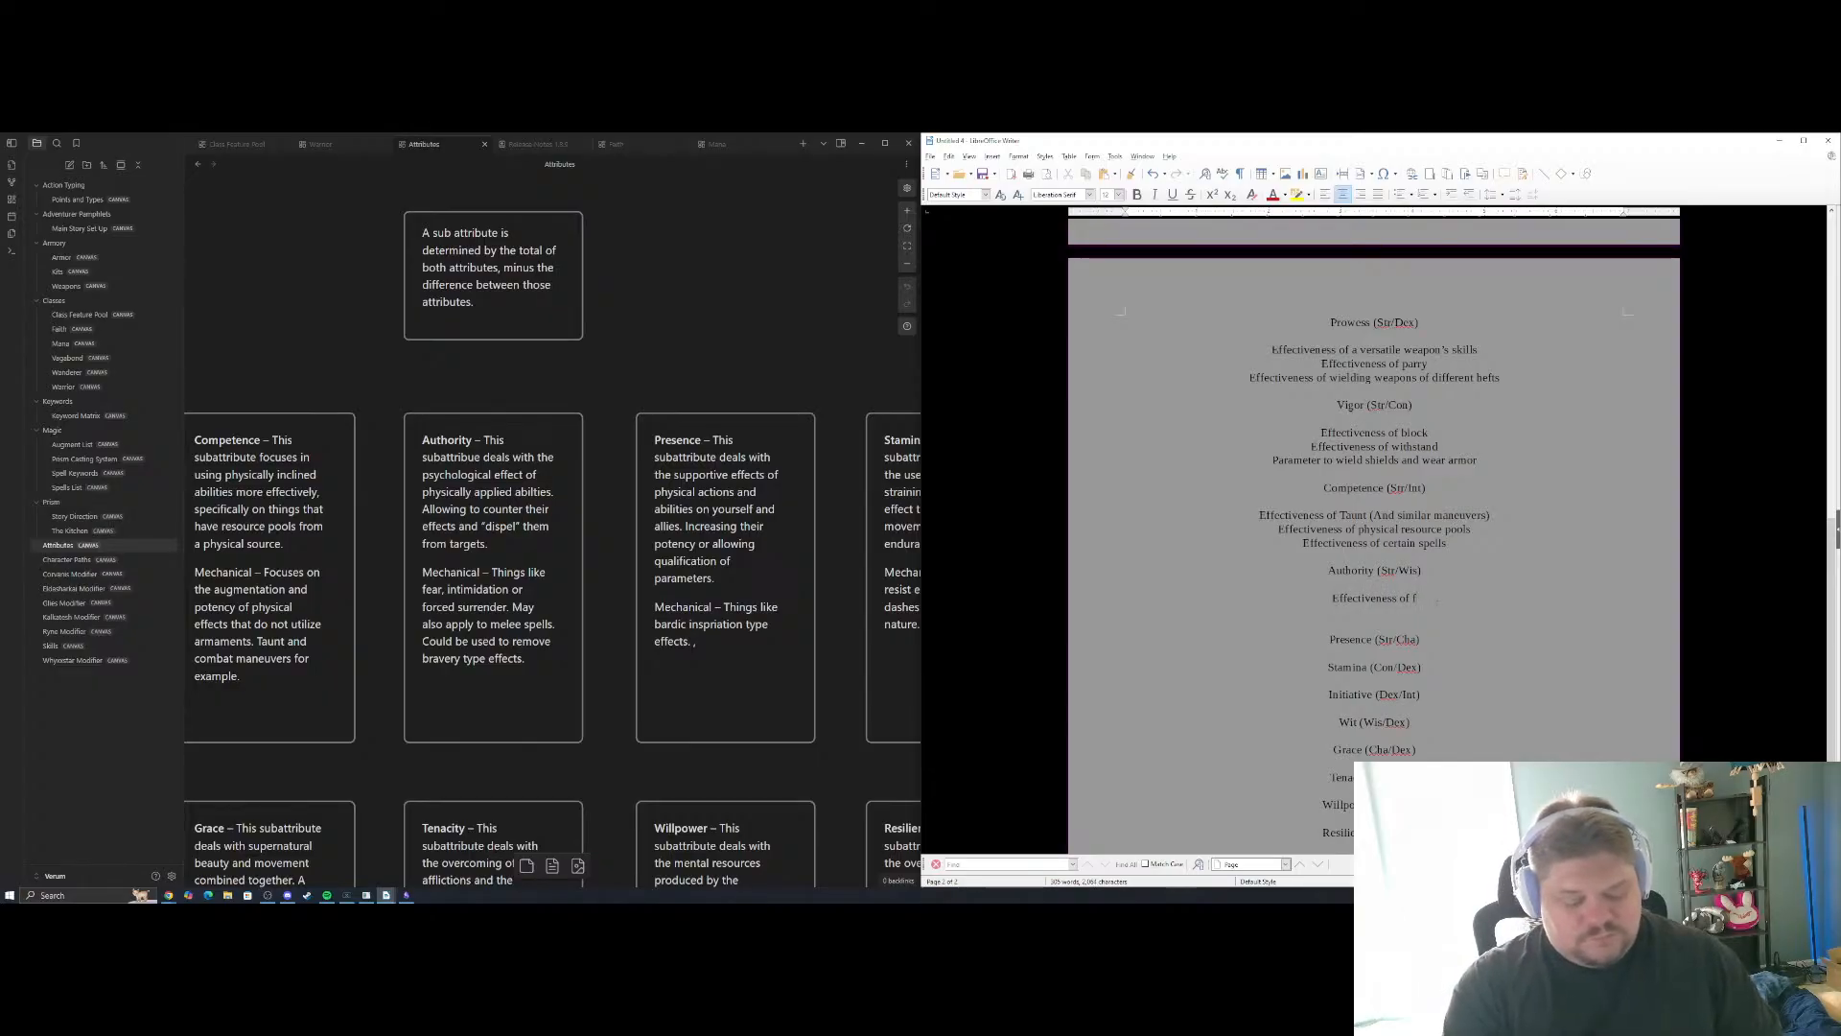
key("BackSpace")
type("Fear effects")
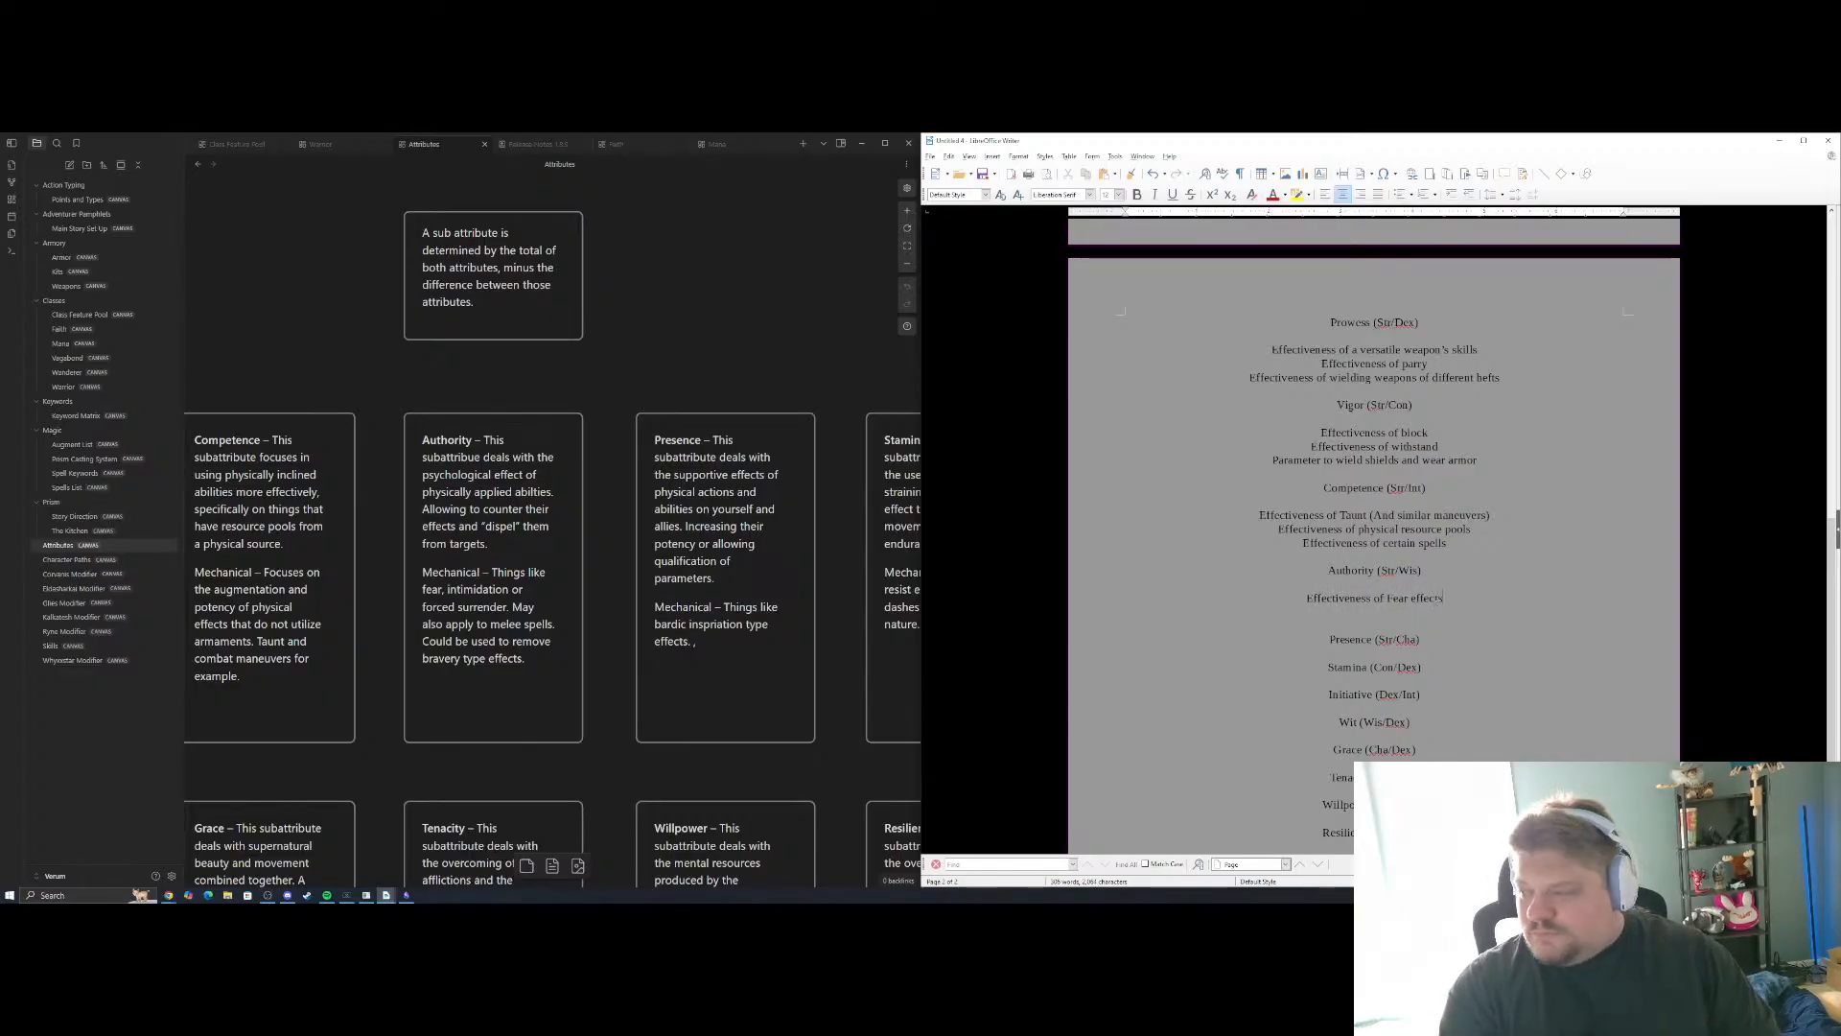
Add "Effectiveness of certain spells" as the second Authority example and start a new line below it
key("Return")
type("Effectiveness of o")
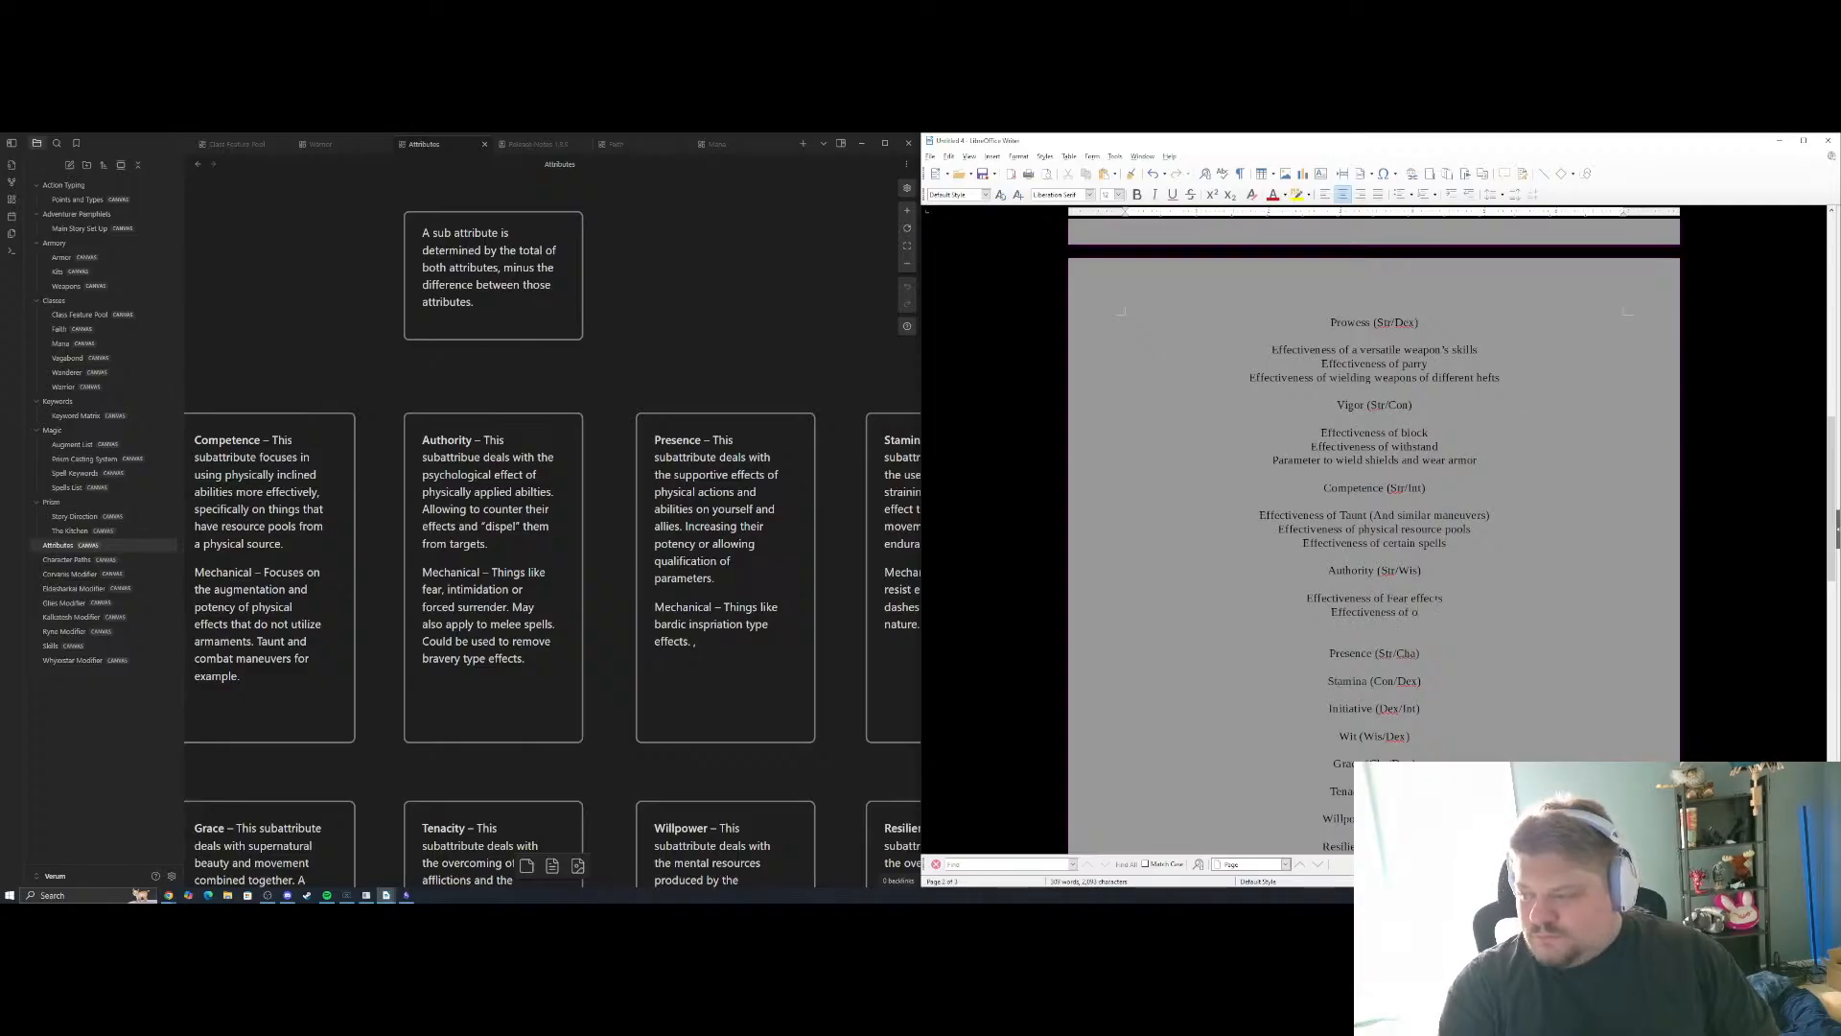
key("BackSpace")
type("certains")
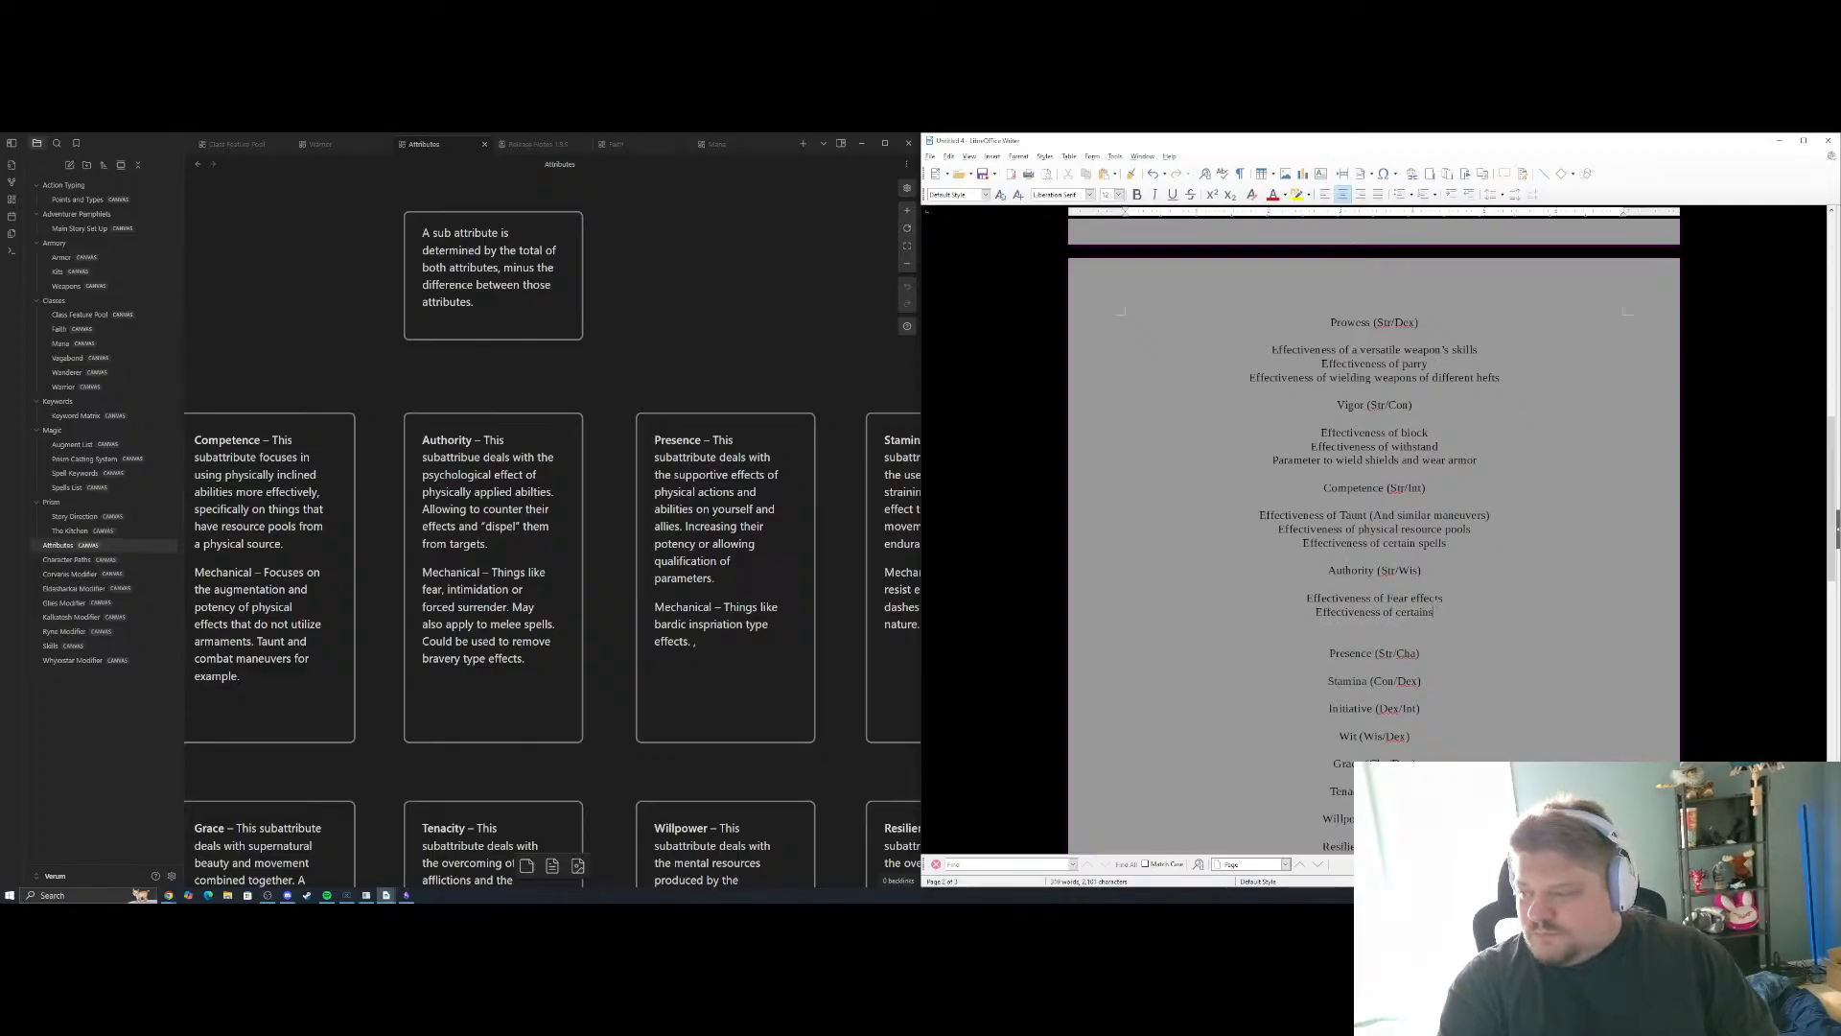
key("BackSpace")
type("sap")
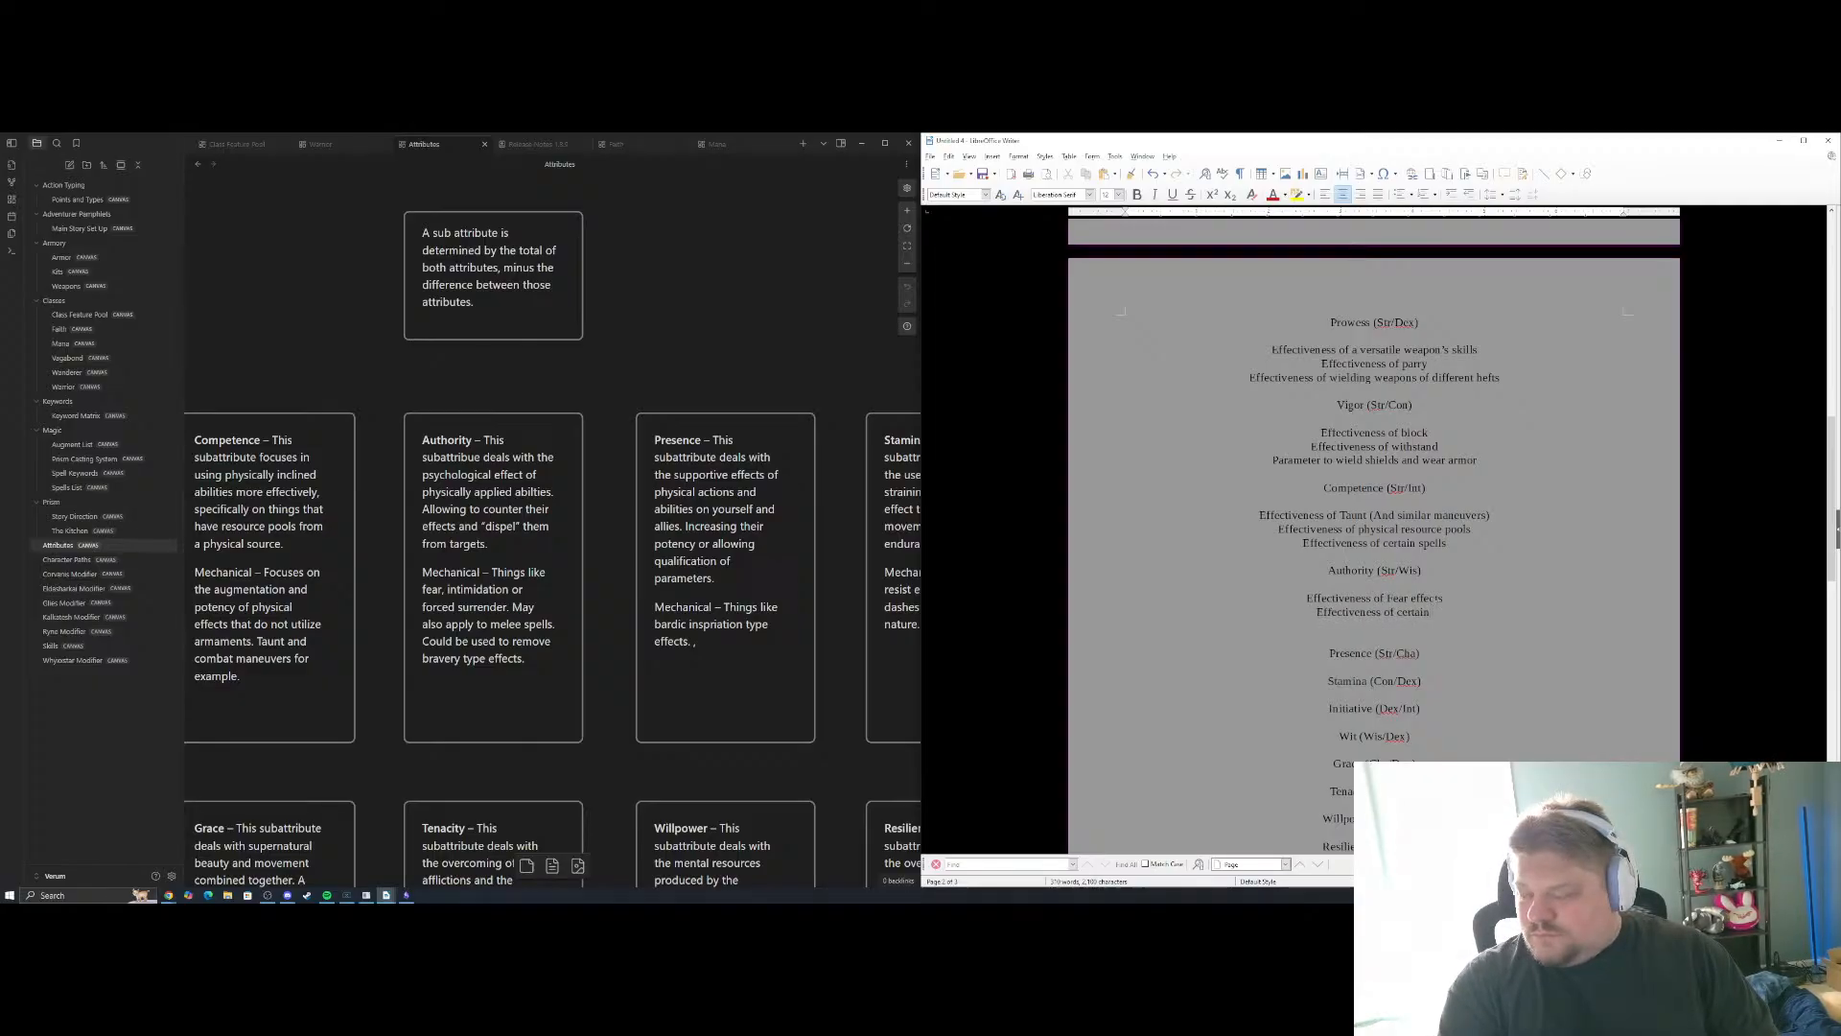
key("BackSpace")
key("BackSpace")
type("pells")
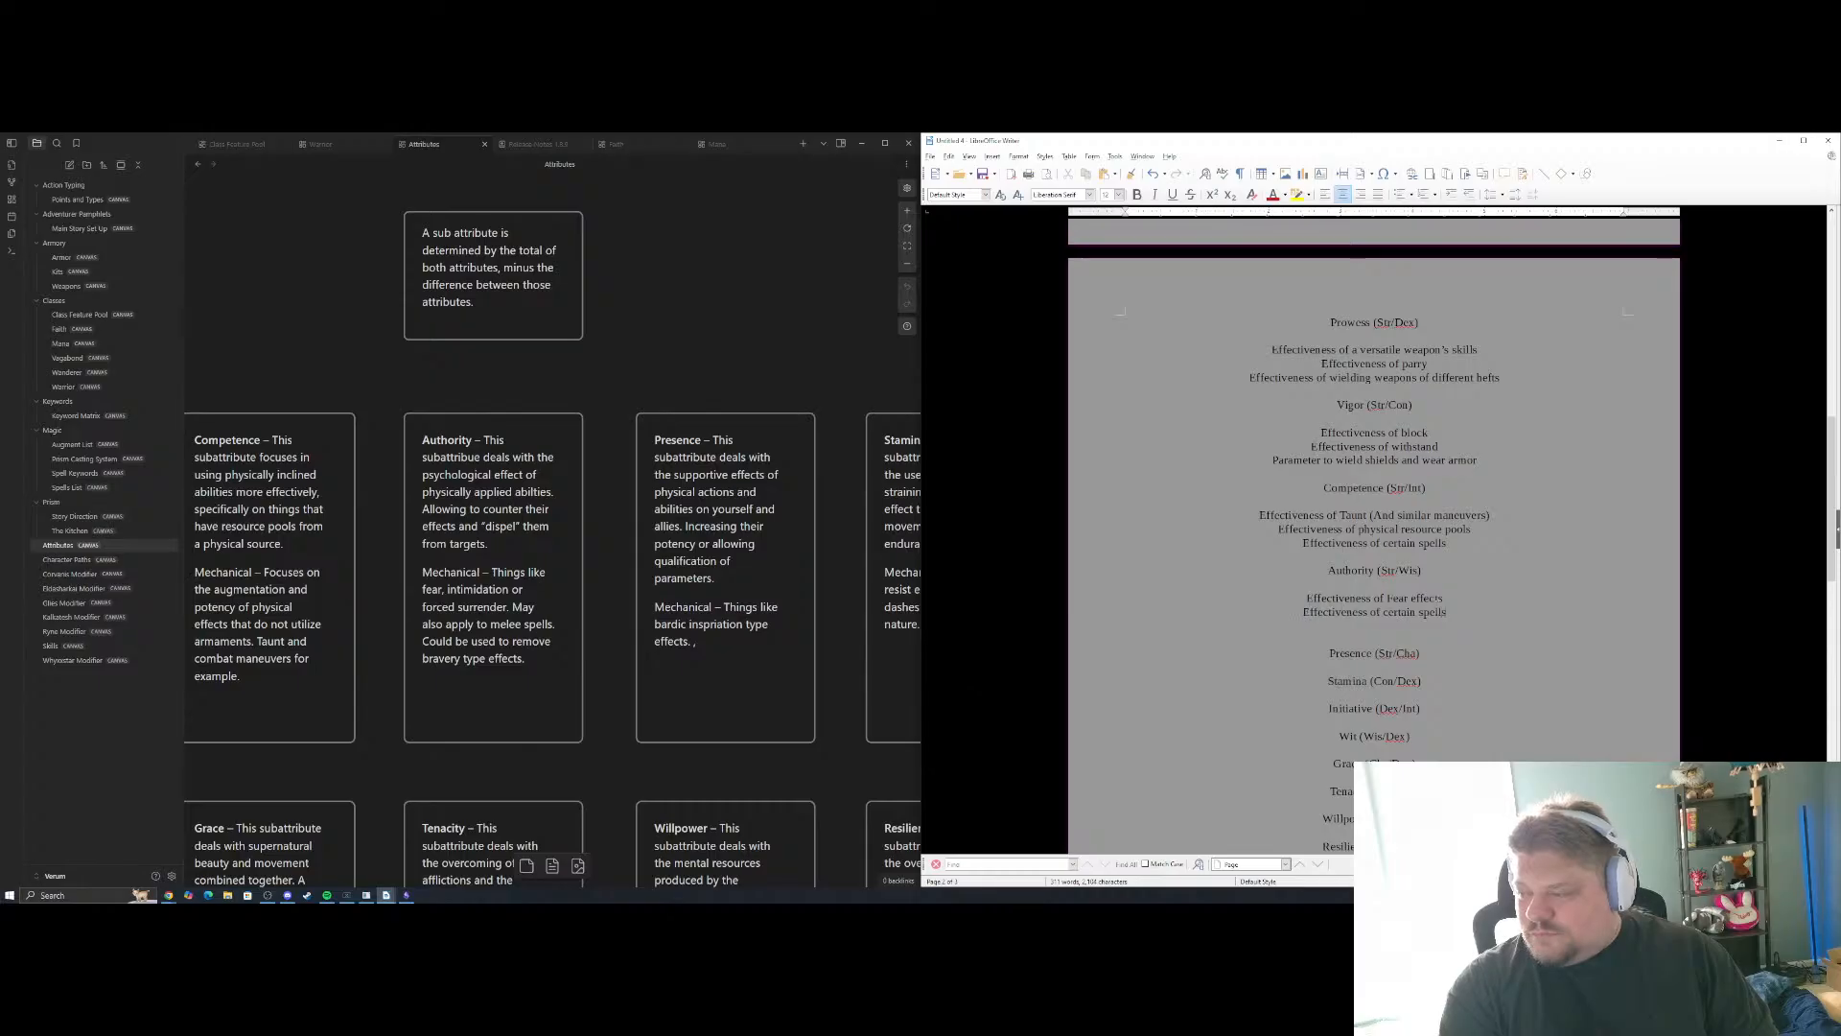
key("Return")
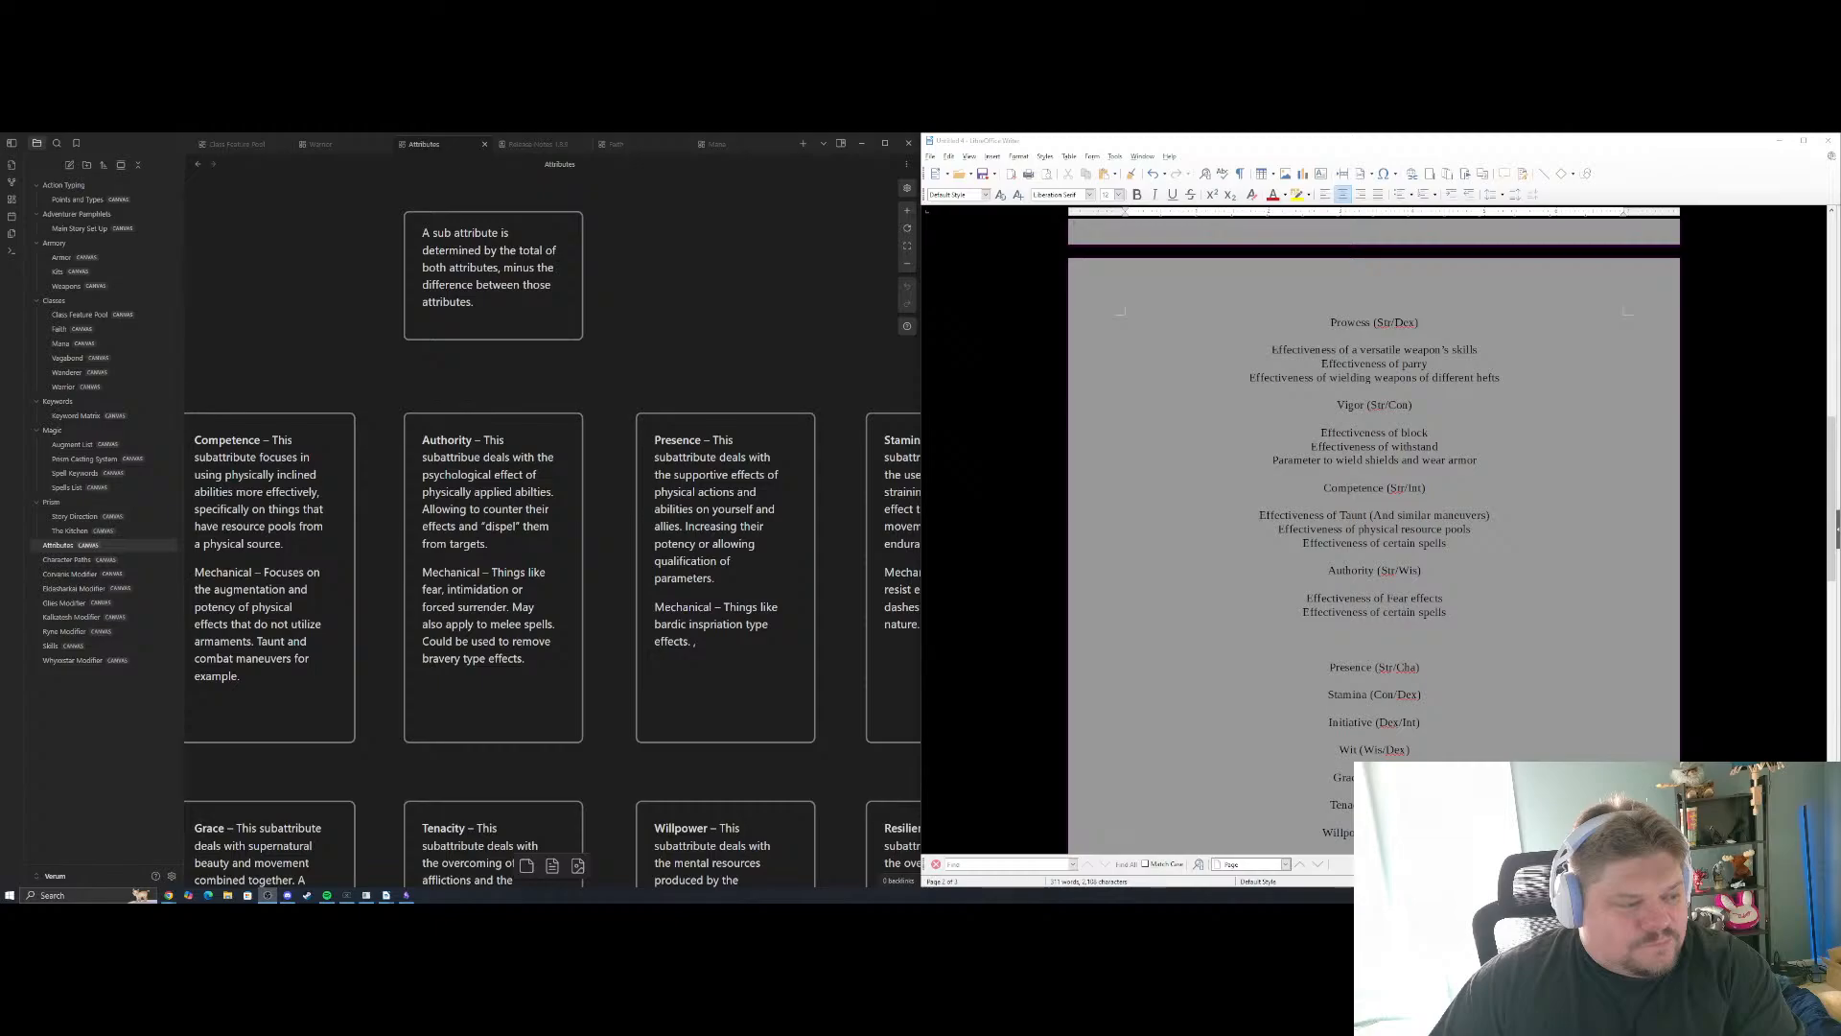
Examine the examples written so far and the Authority card's description in the Attributes canvas at a larger size
key("alt+Tab")
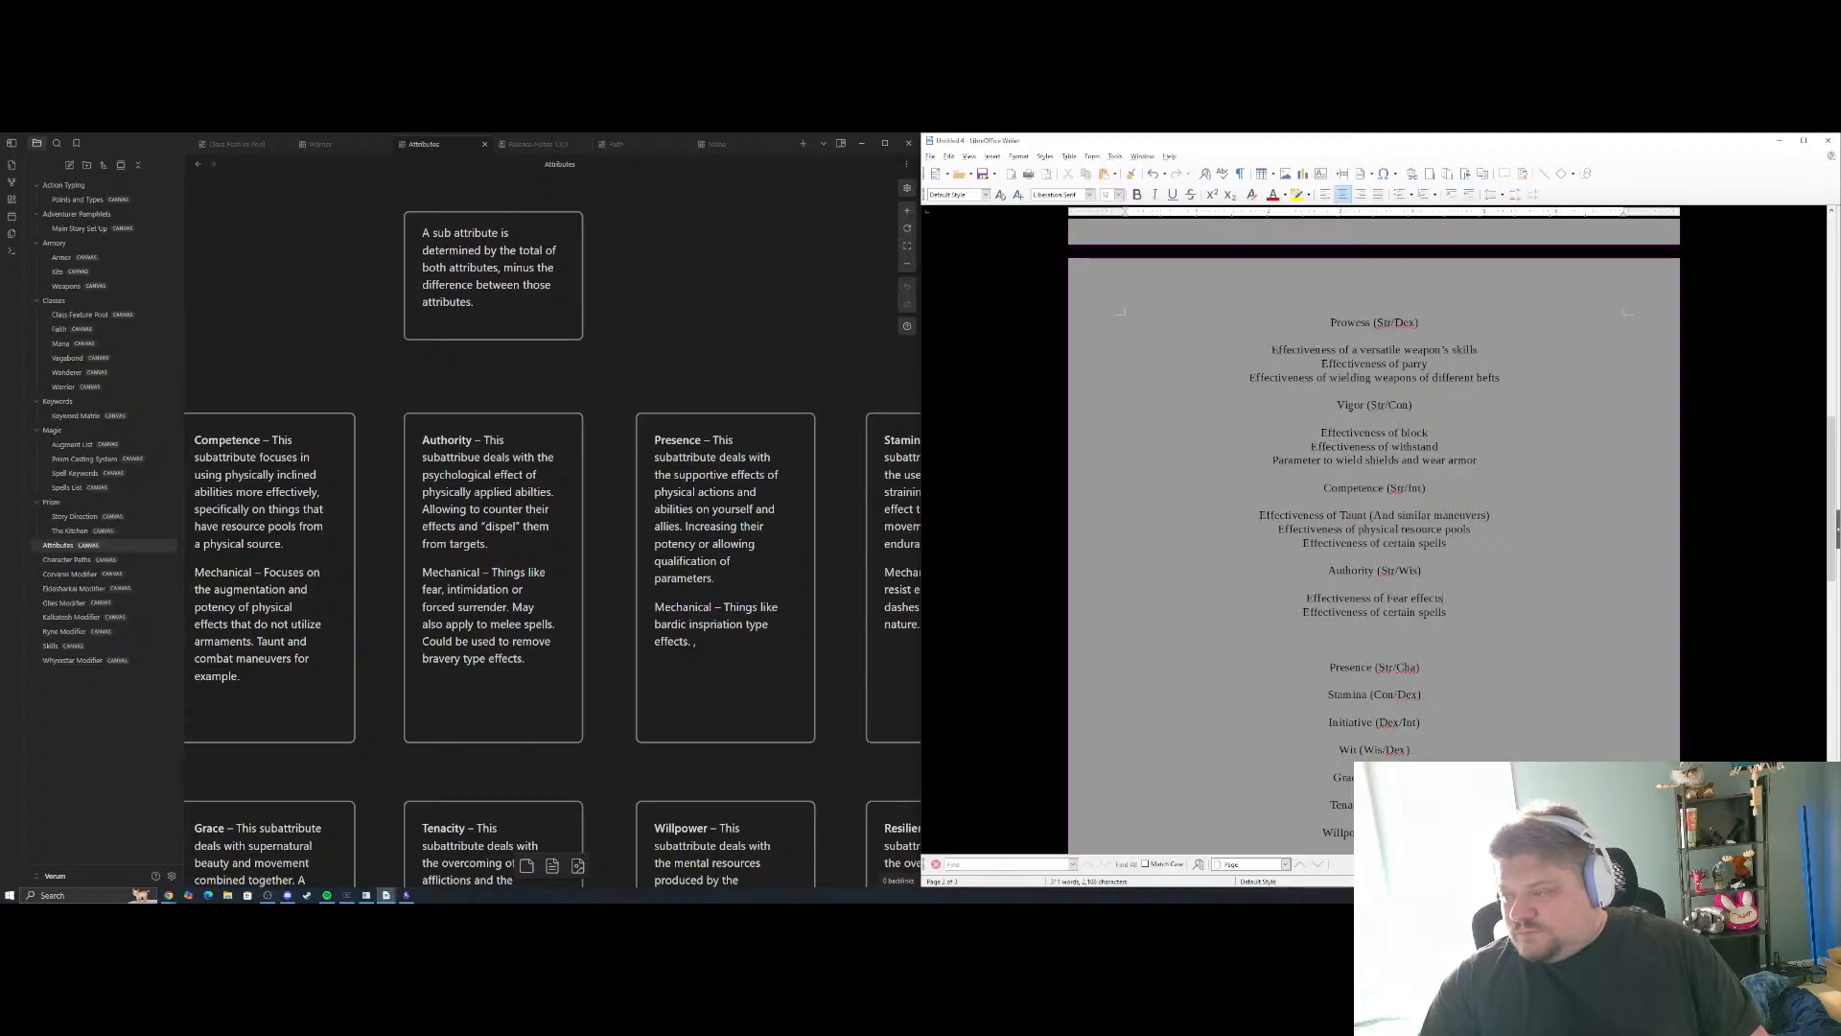
scroll(1374, 527, "up", 5)
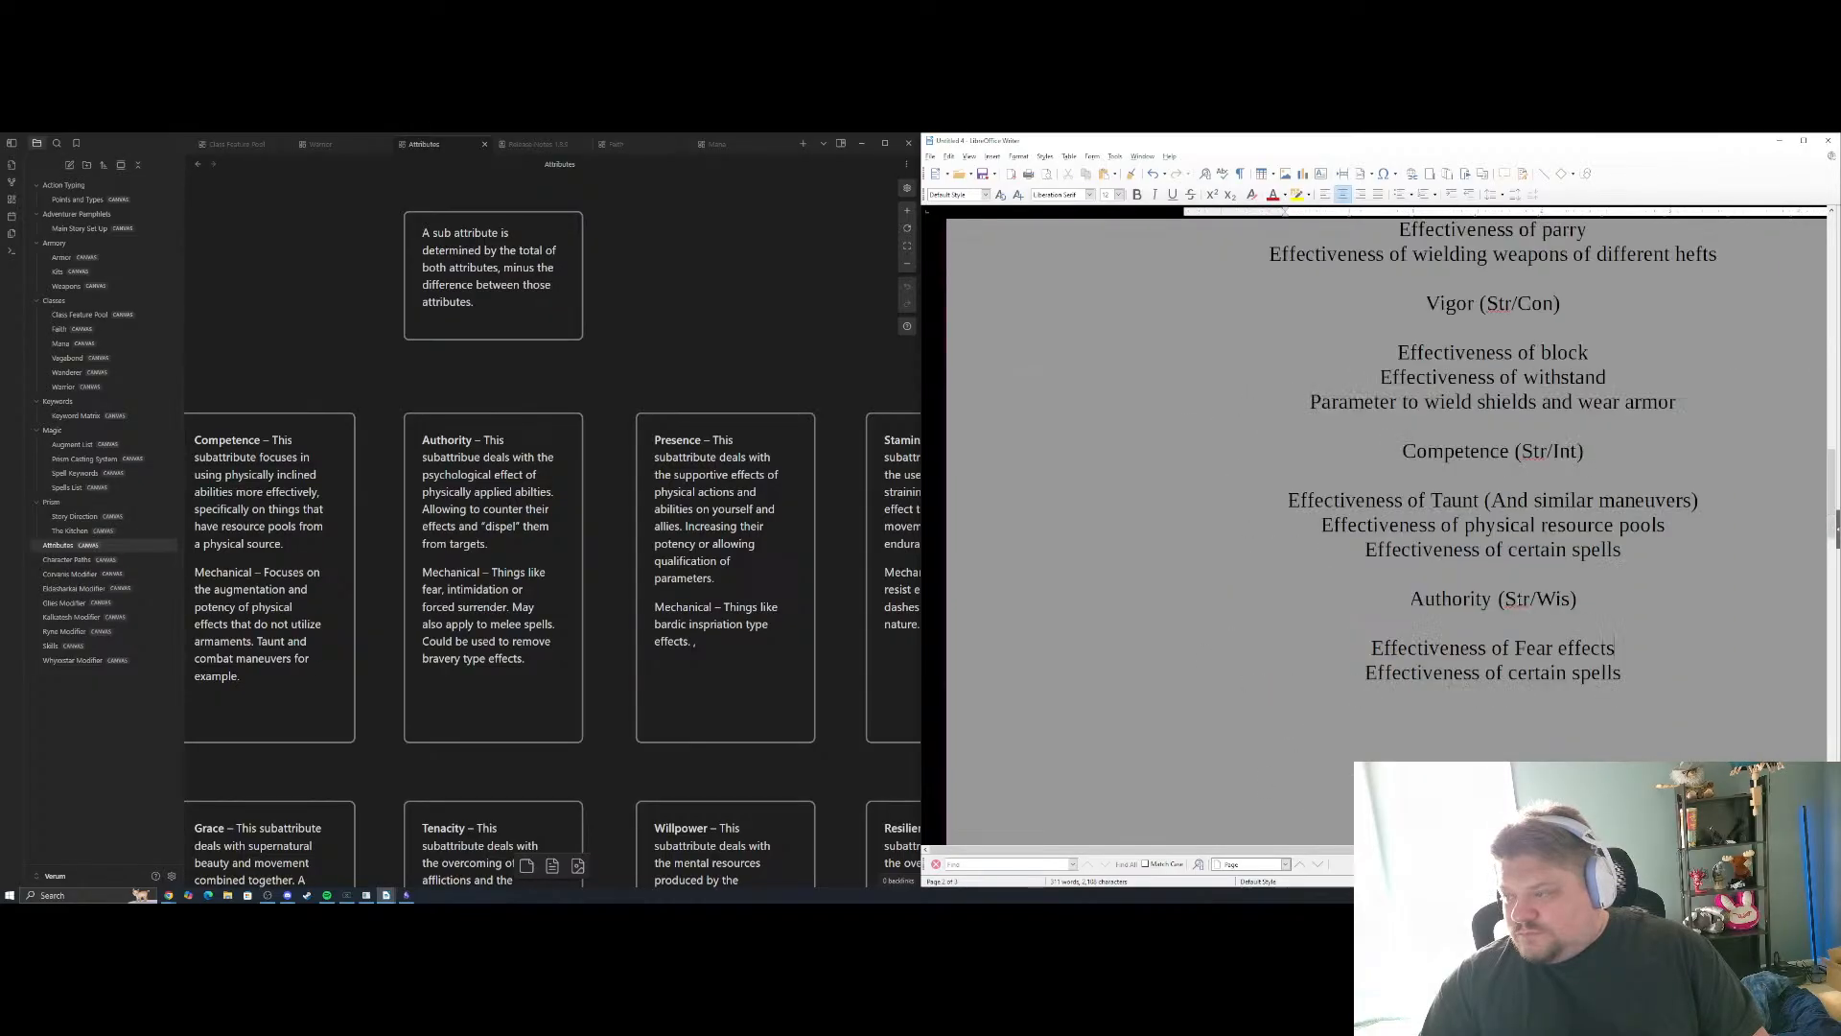
scroll(1374, 528, "down", 1)
scroll(1424, 527, "up", 2)
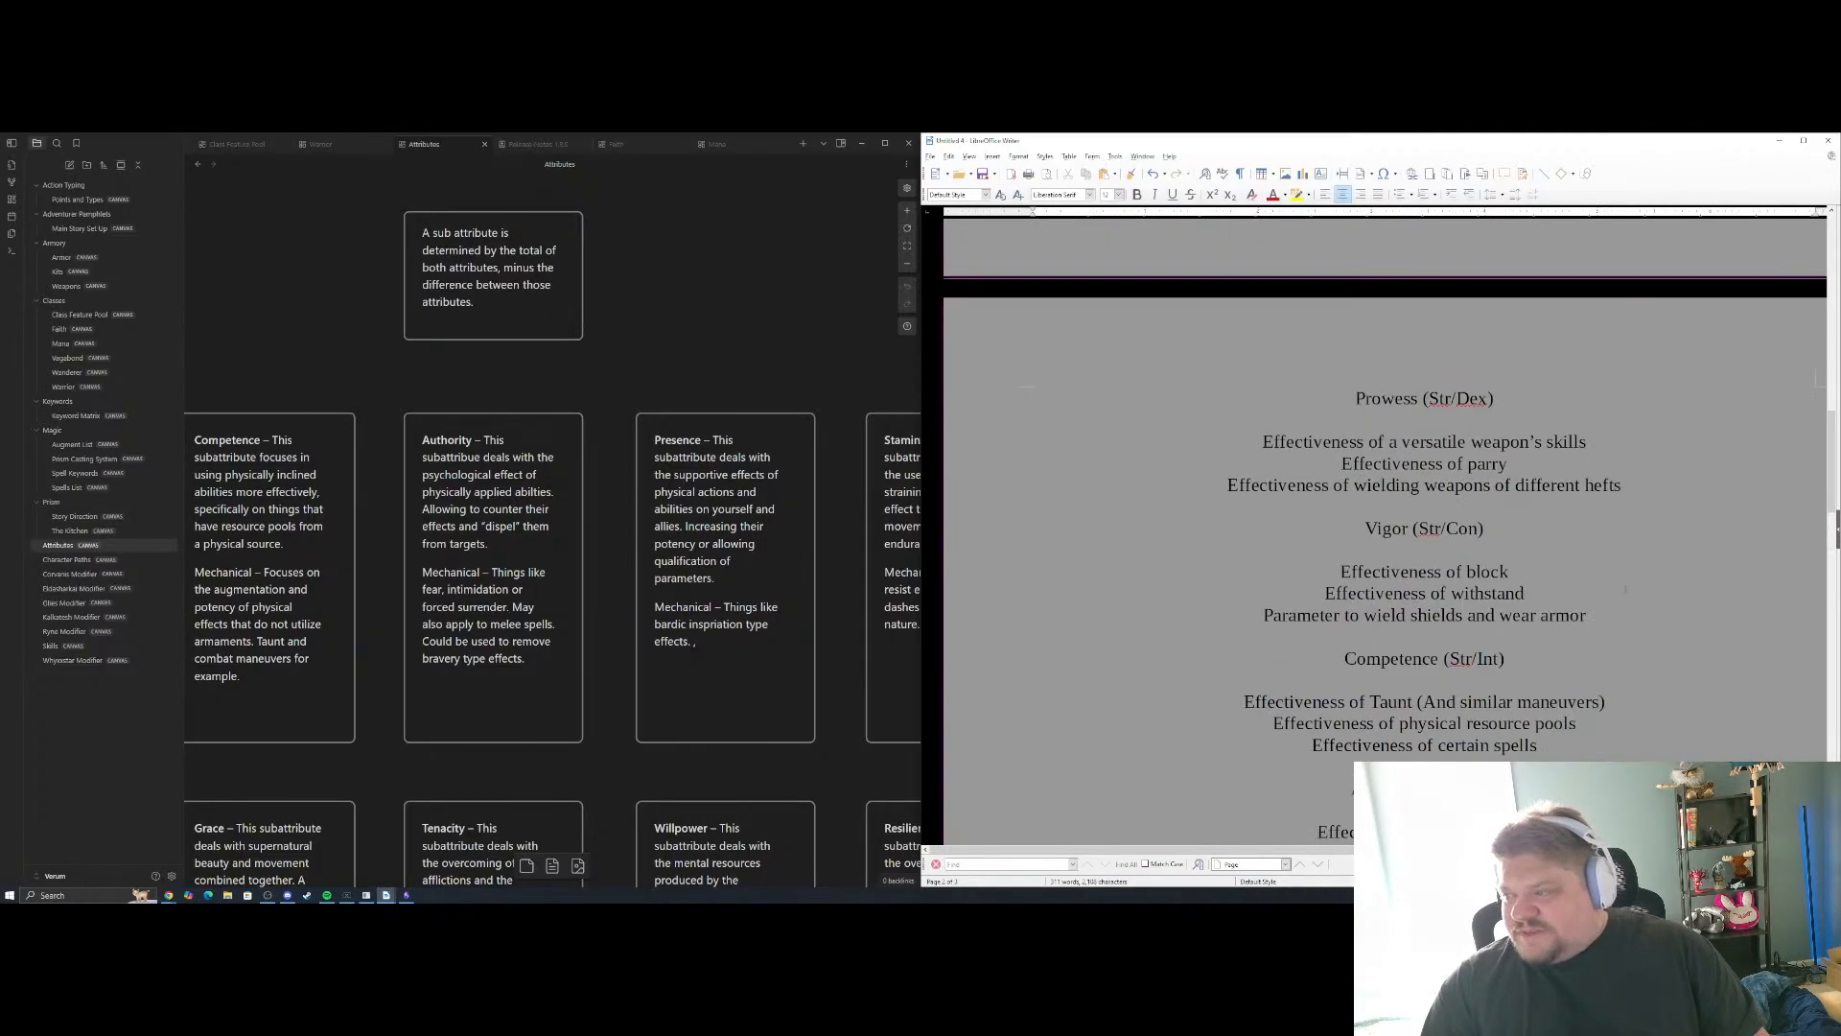
scroll(1425, 527, "down", 6)
scroll(1424, 528, "up", 3)
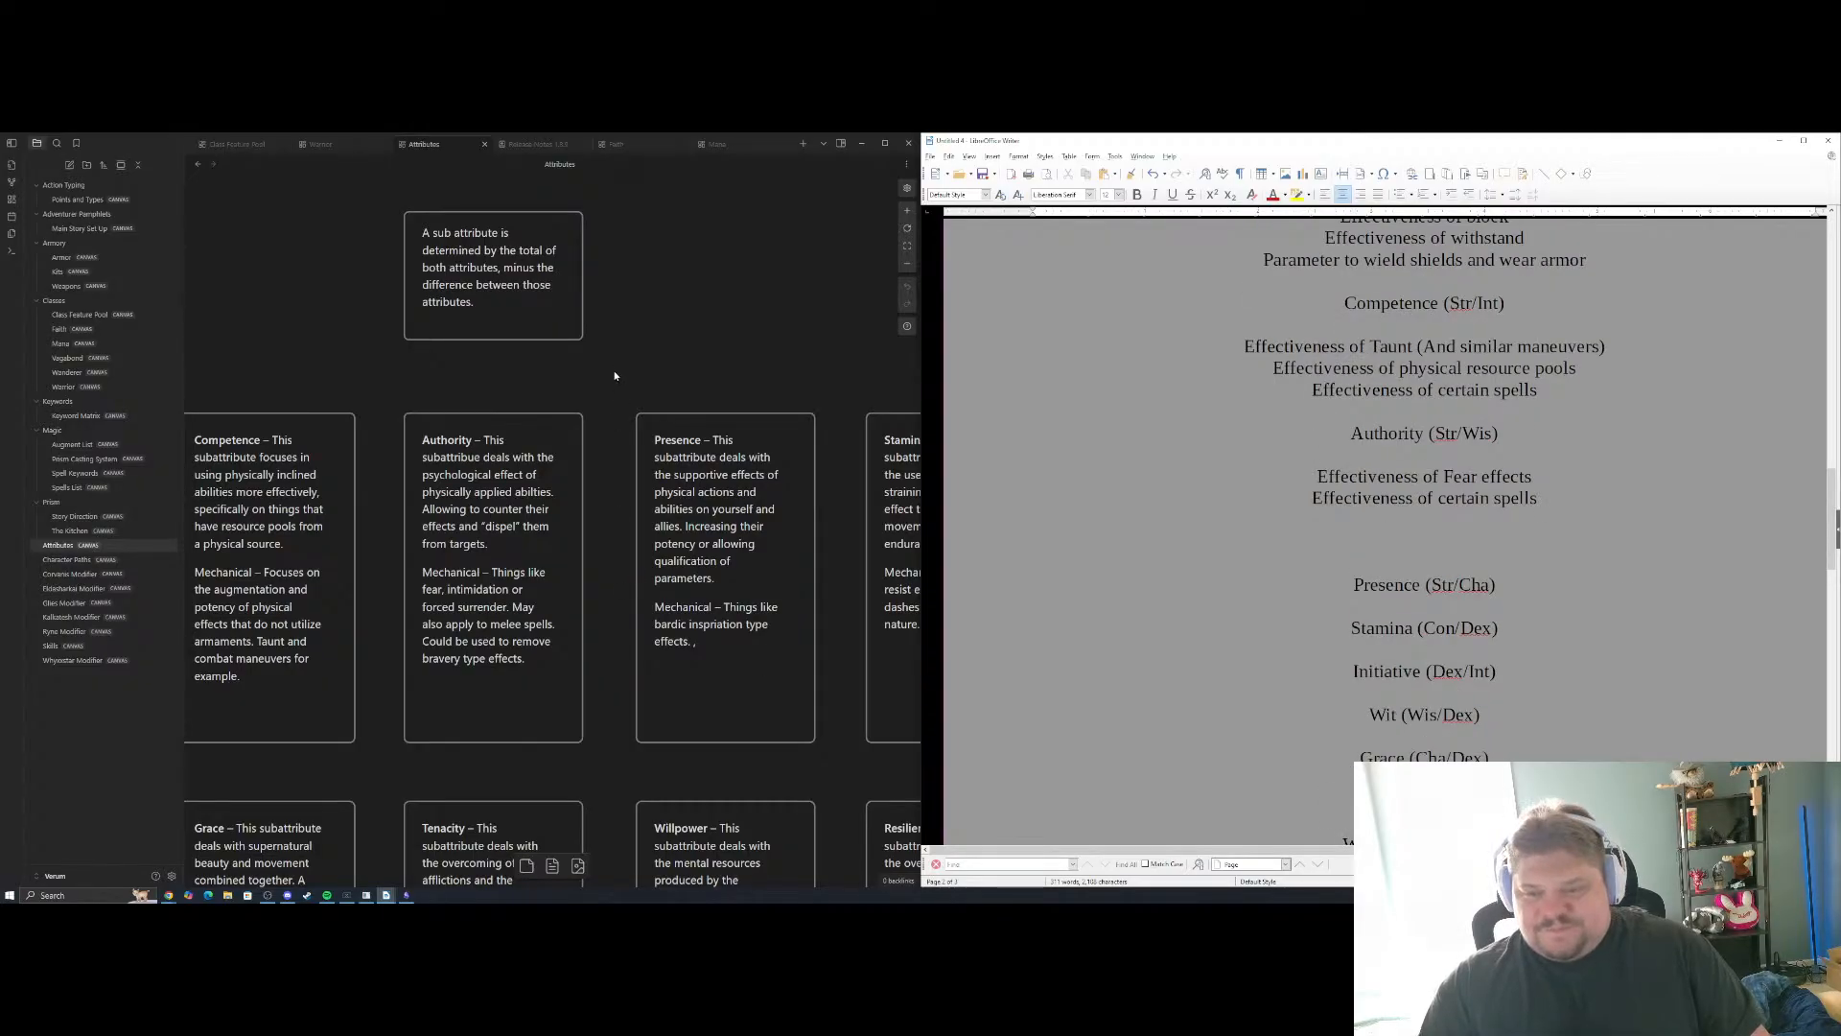
scroll(769, 657, "up", 3)
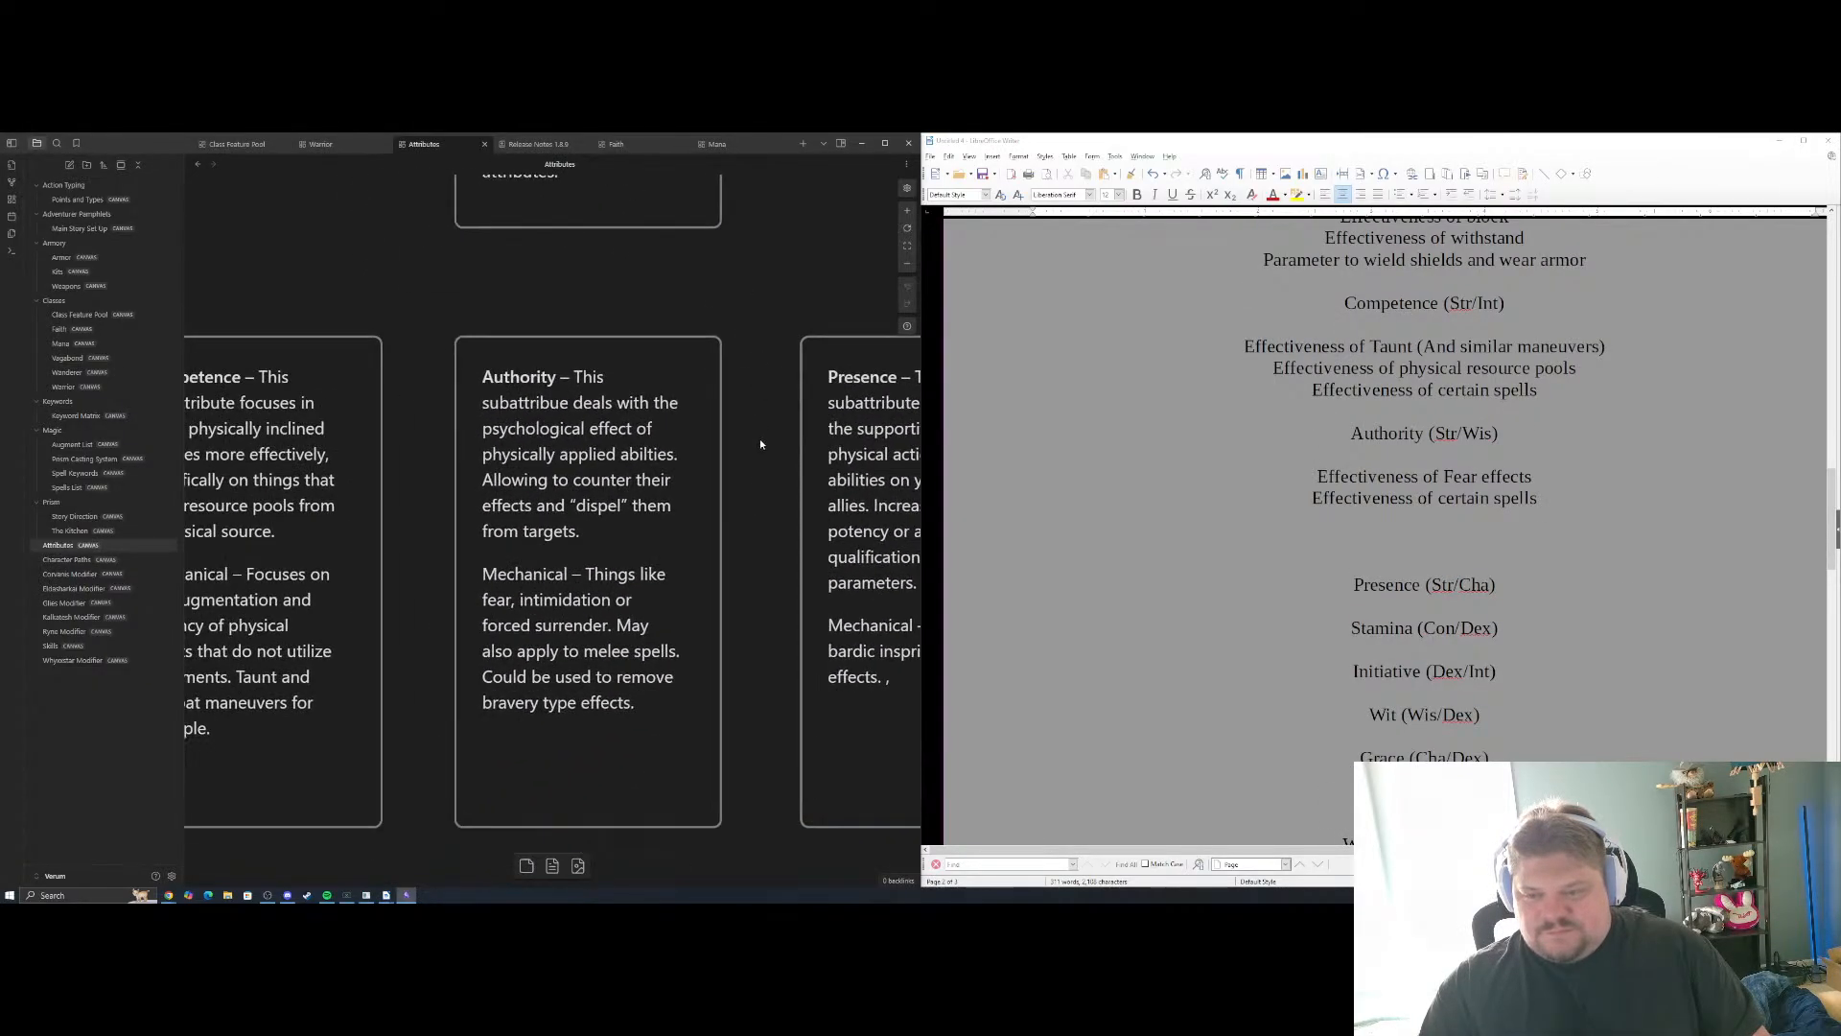
left_click_drag(760, 440, 713, 400)
left_click(269, 895)
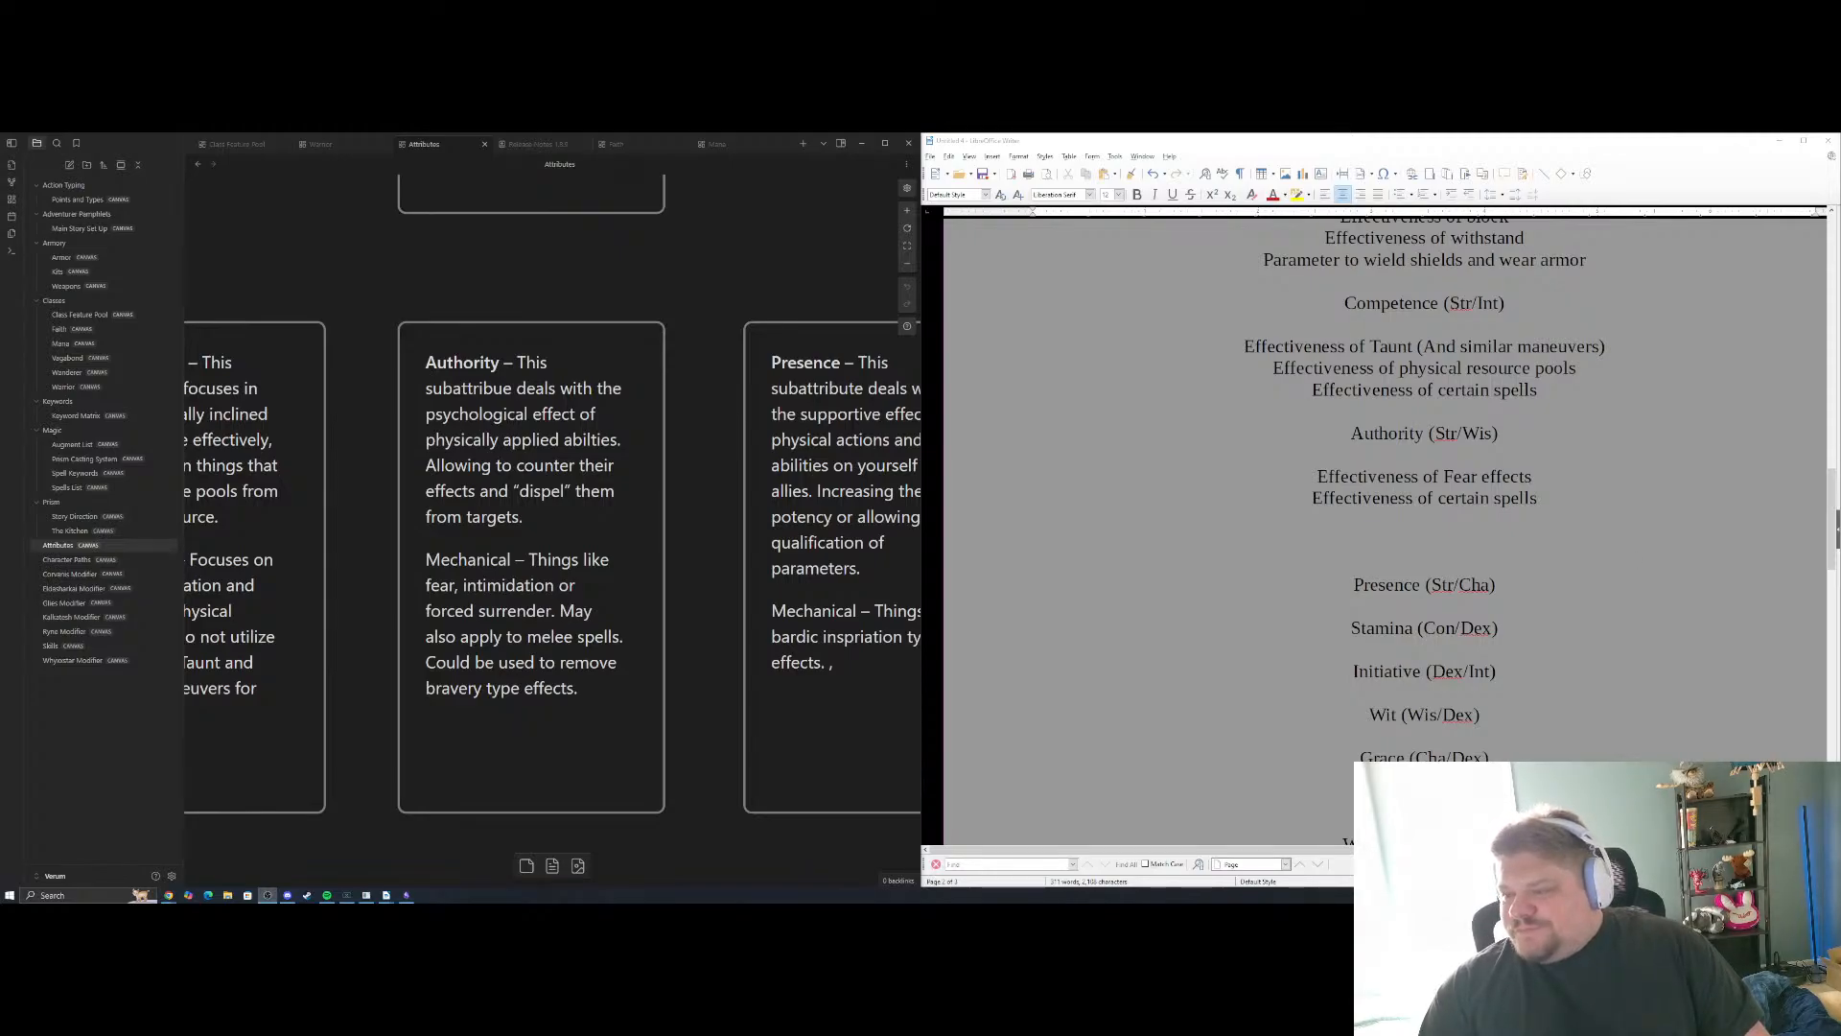
left_click(1425, 519)
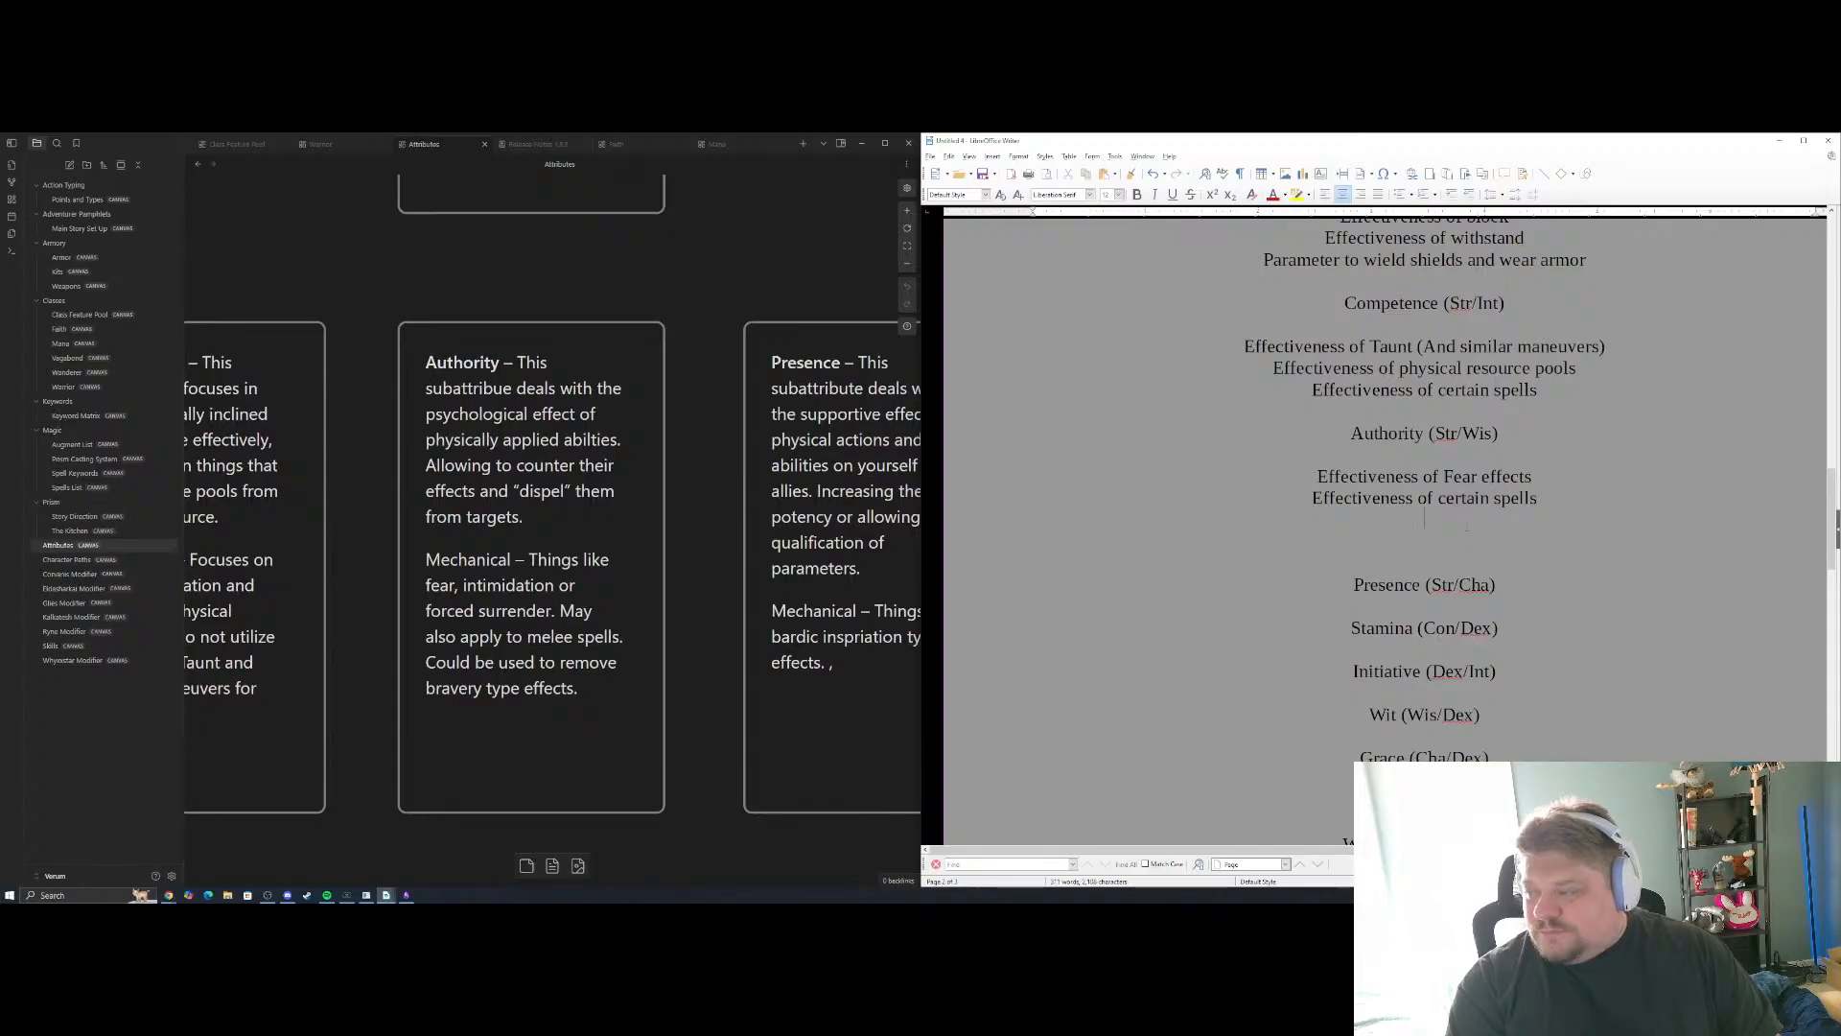
type("Effectiveness of D")
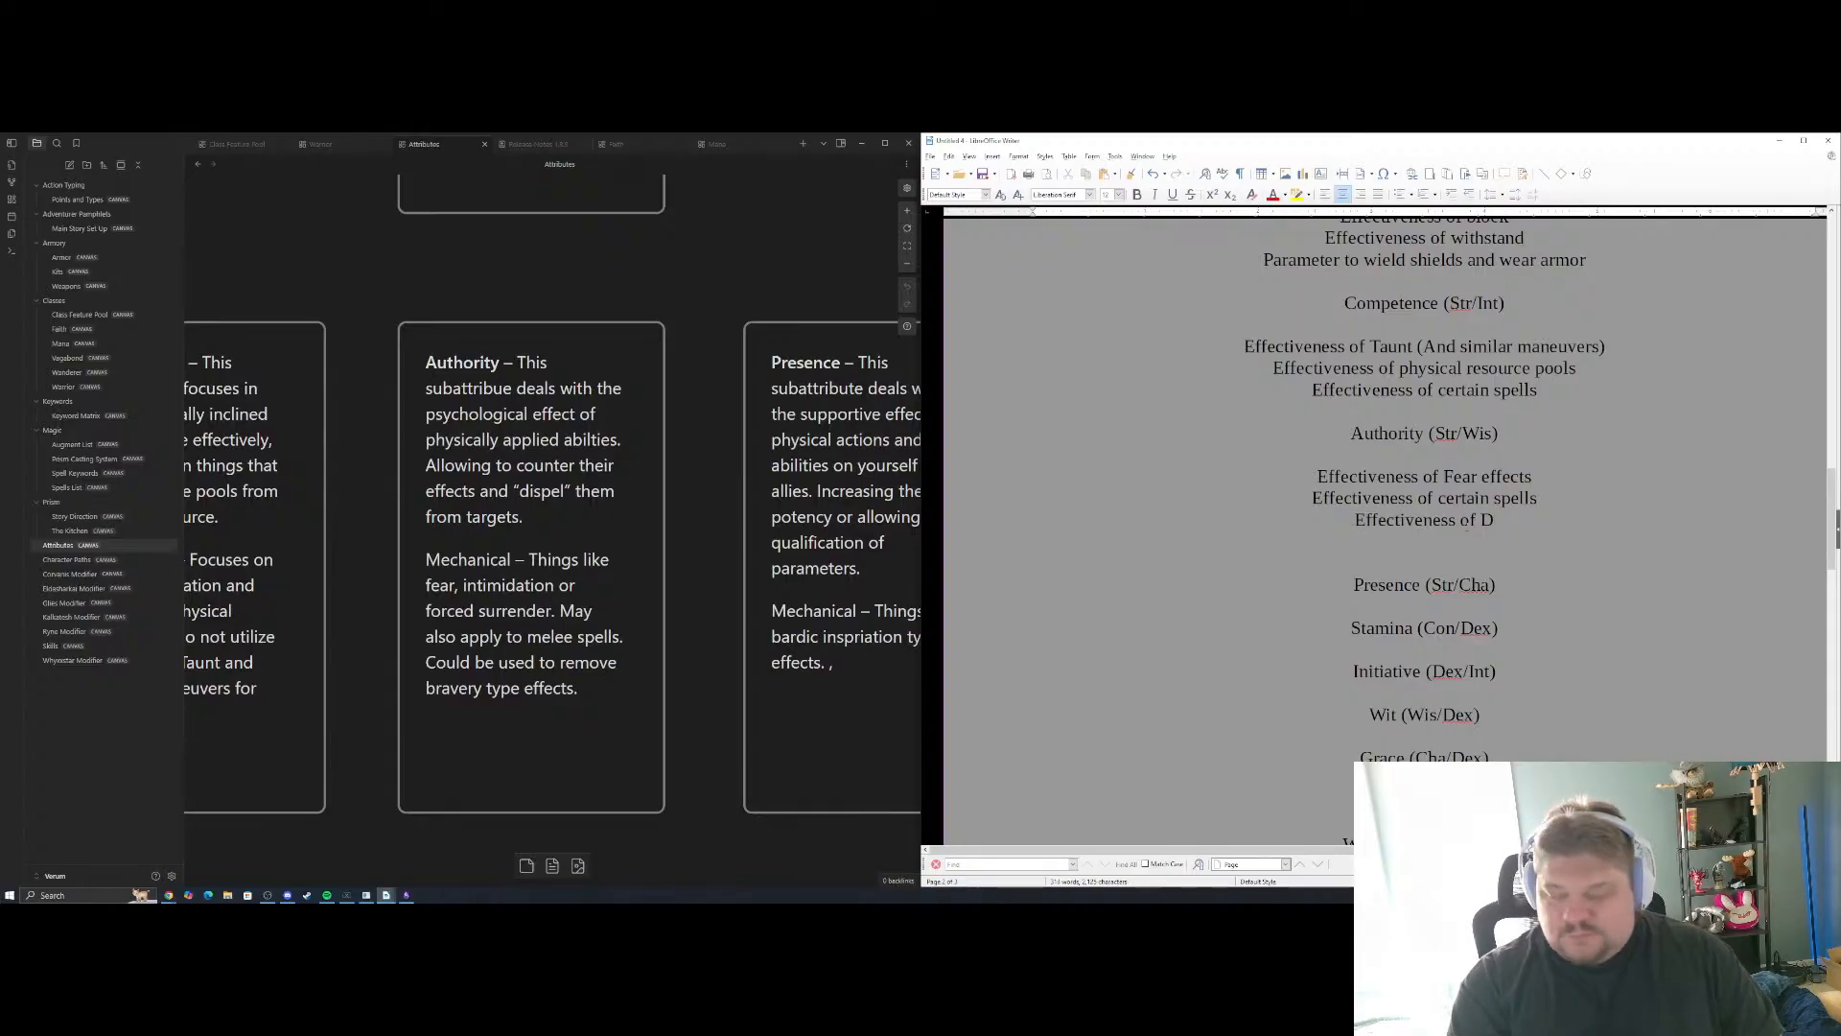
type("es")
key("BackSpace")
key("BackSpace")
key("BackSpace")
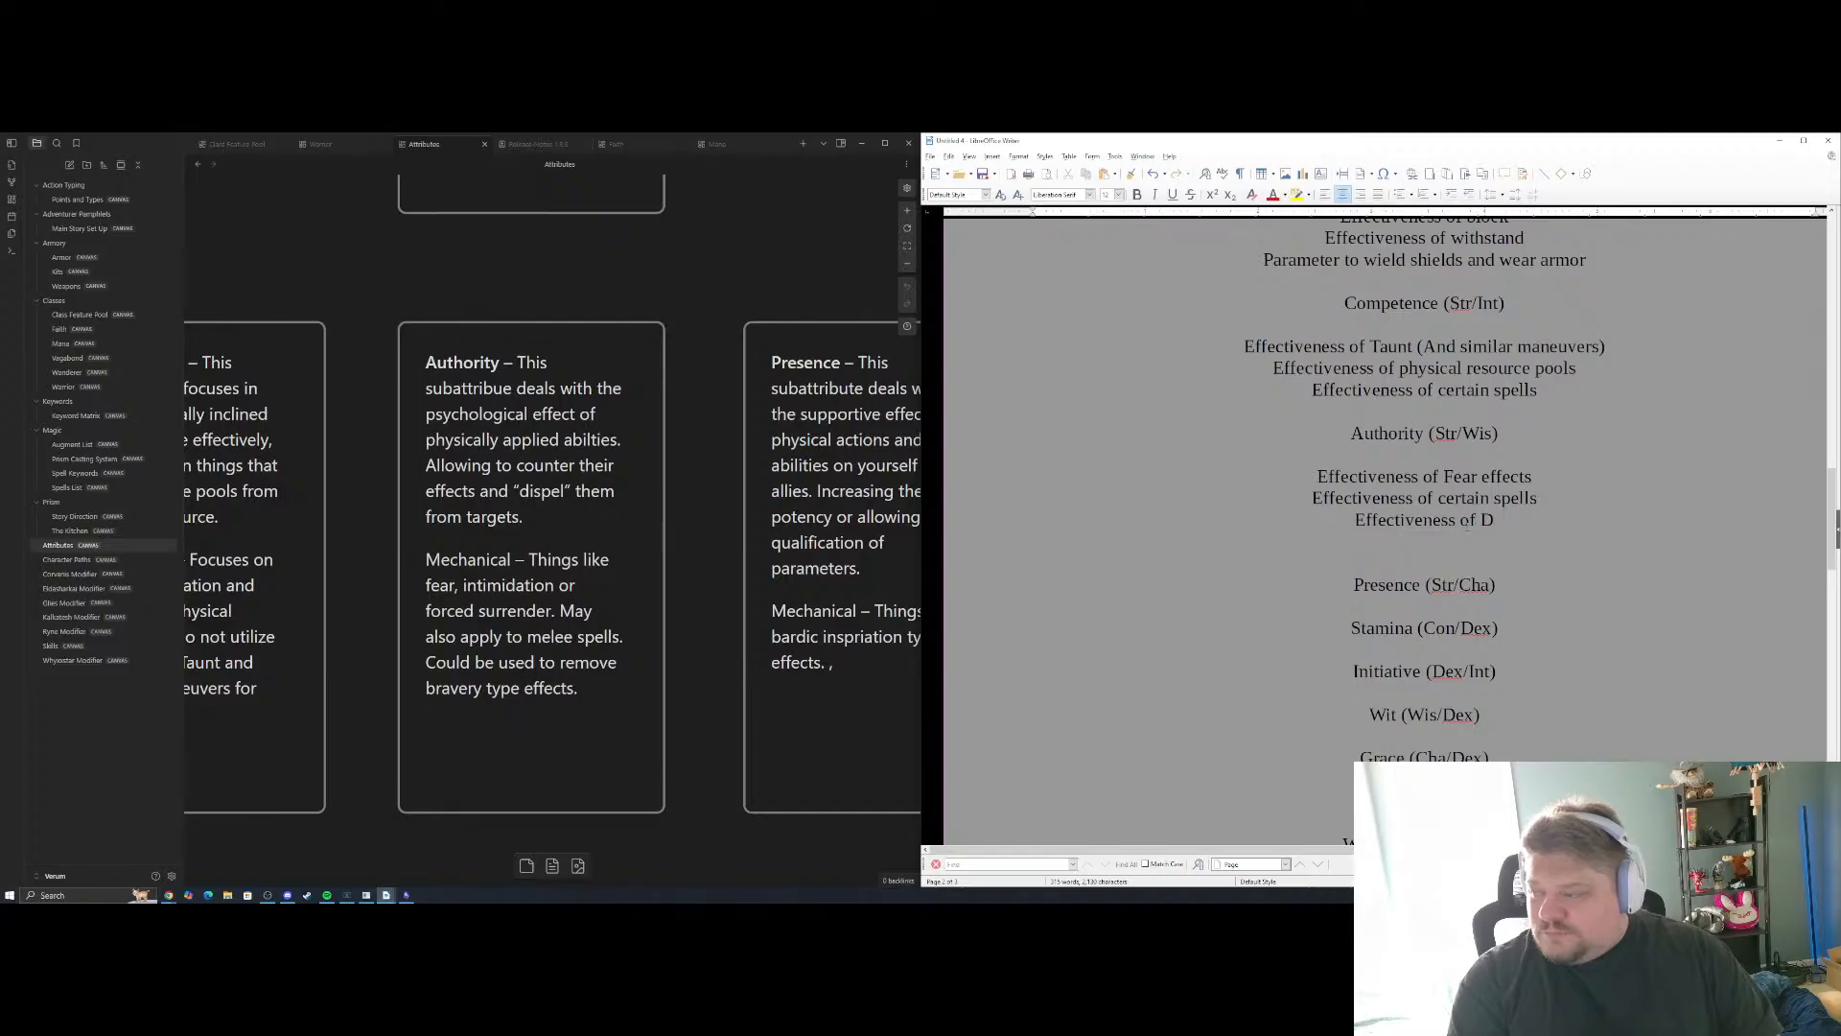
type("c")
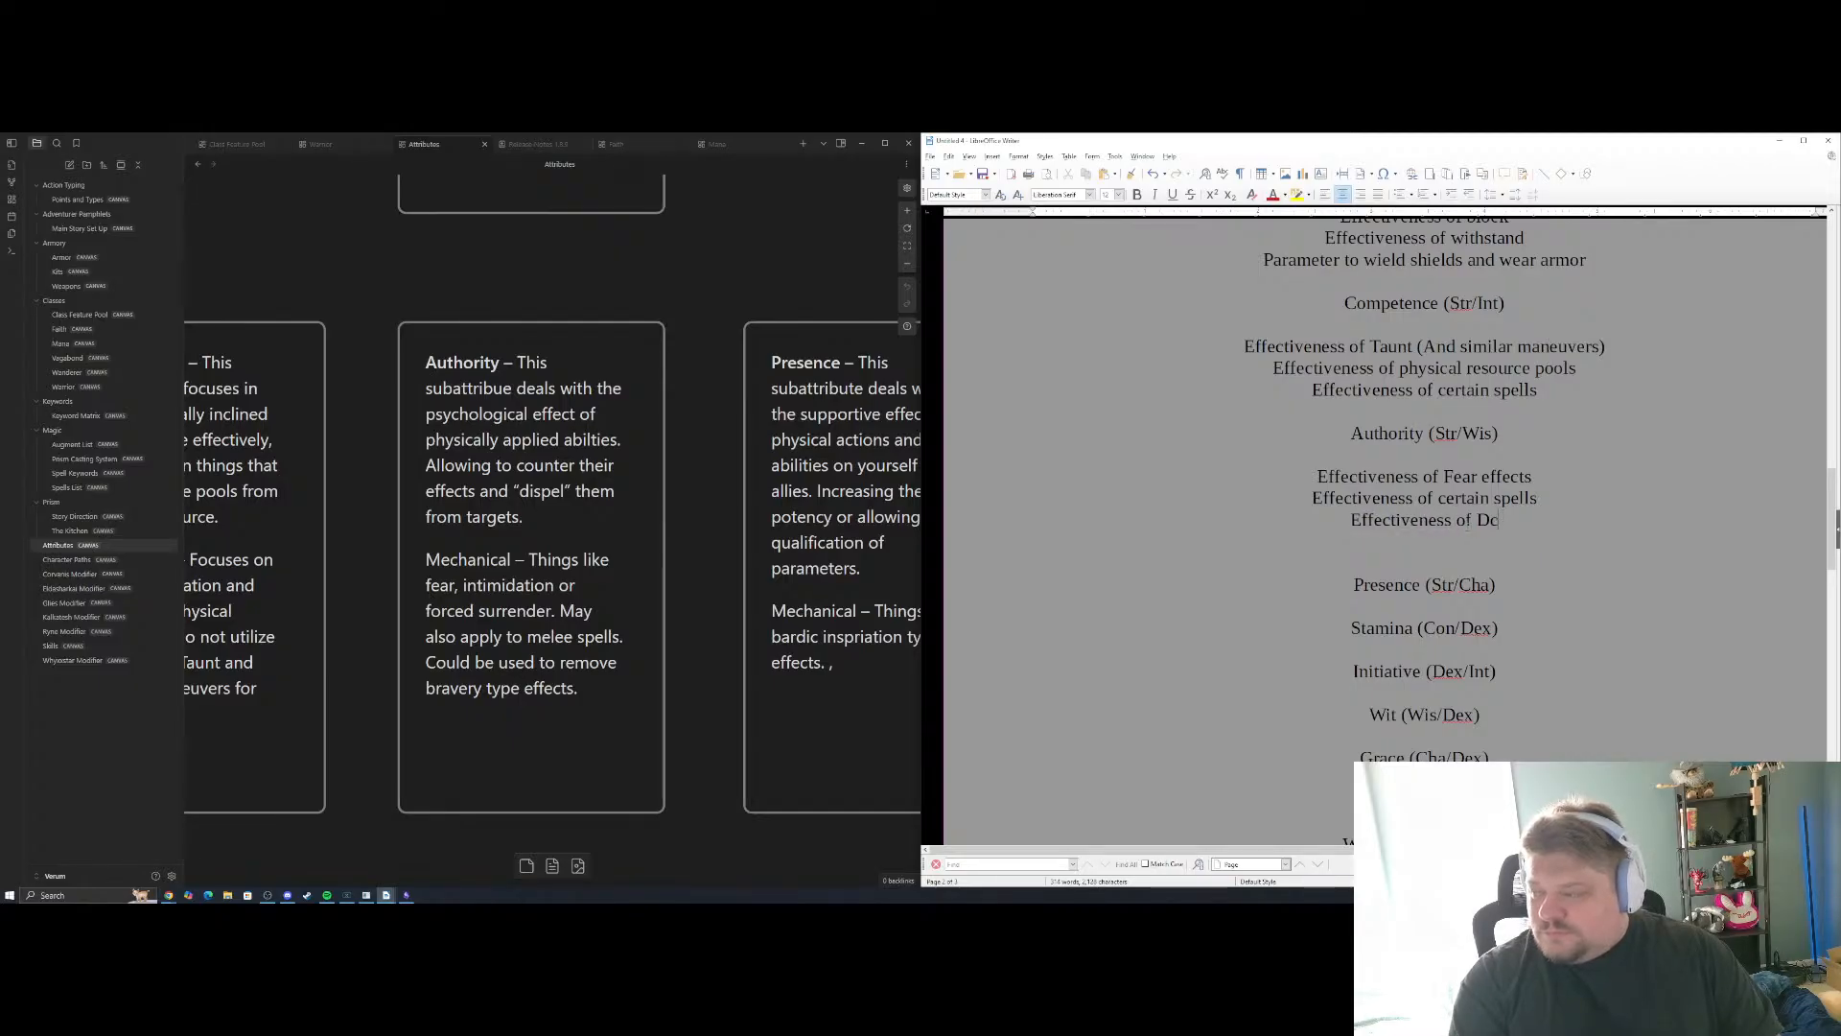
key("BackSpace")
type("C")
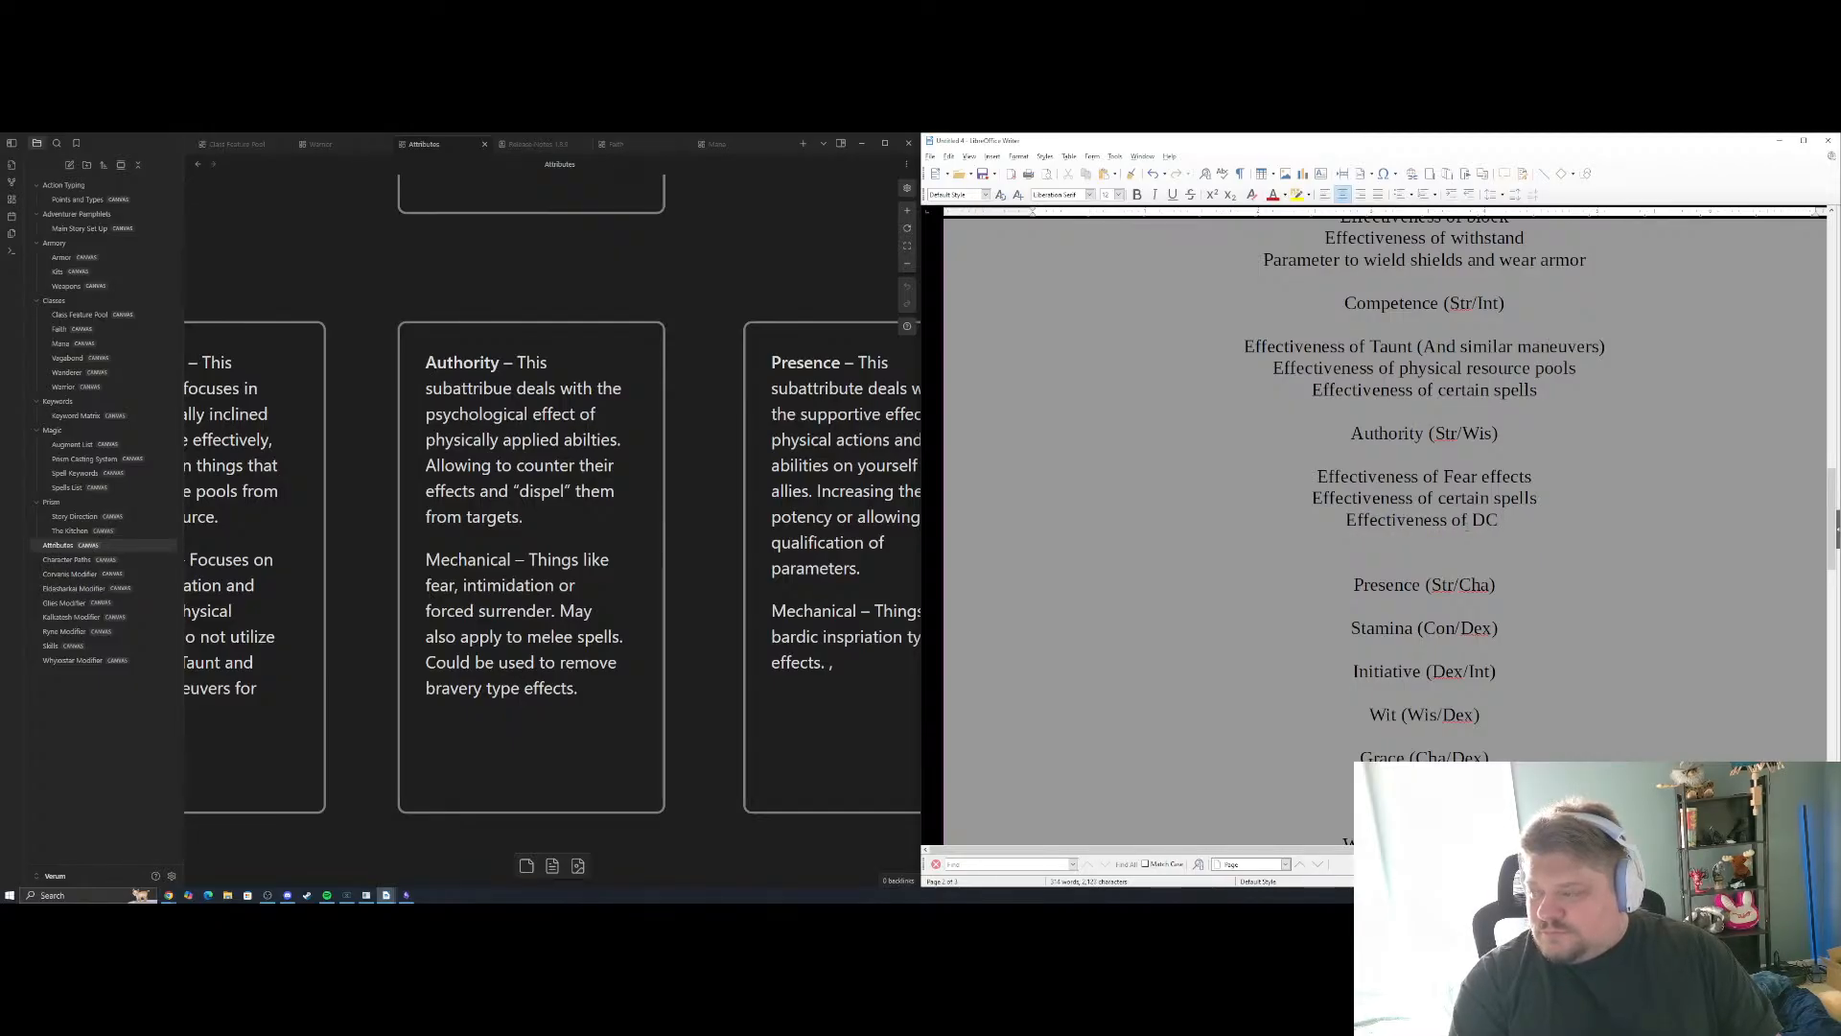
key("BackSpace")
type("'s agai")
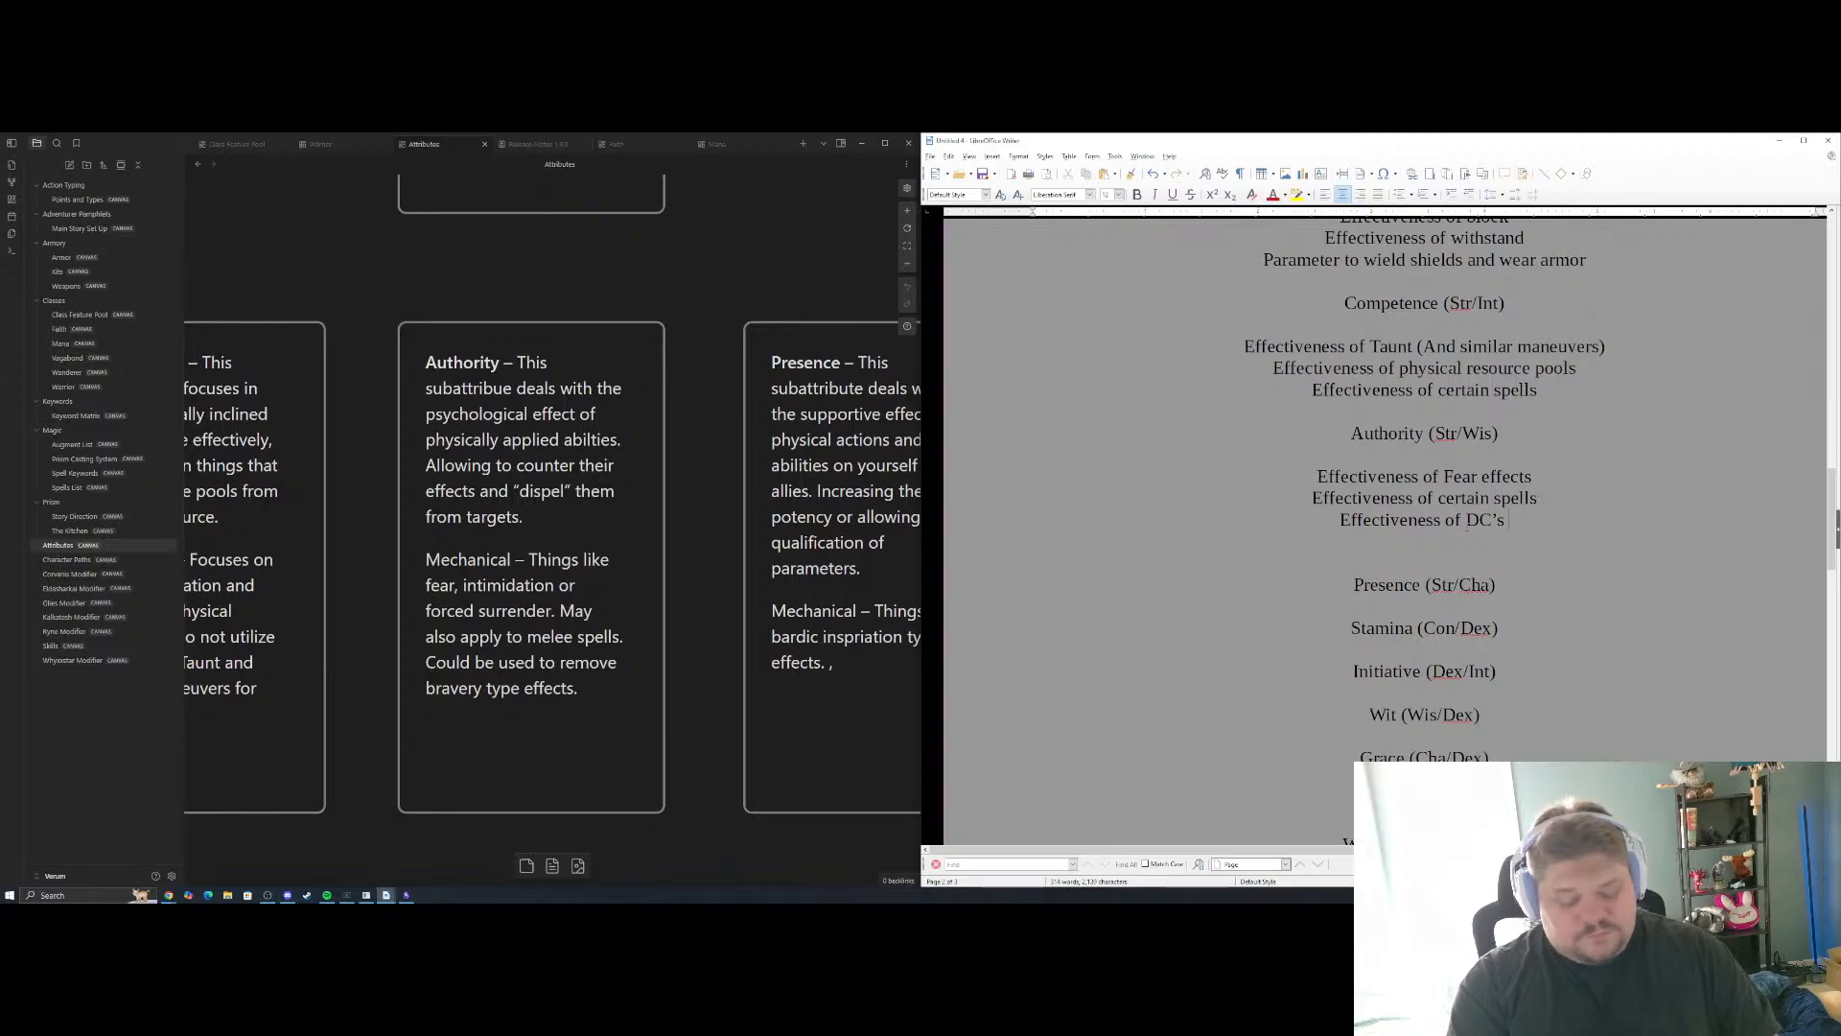
type("nst")
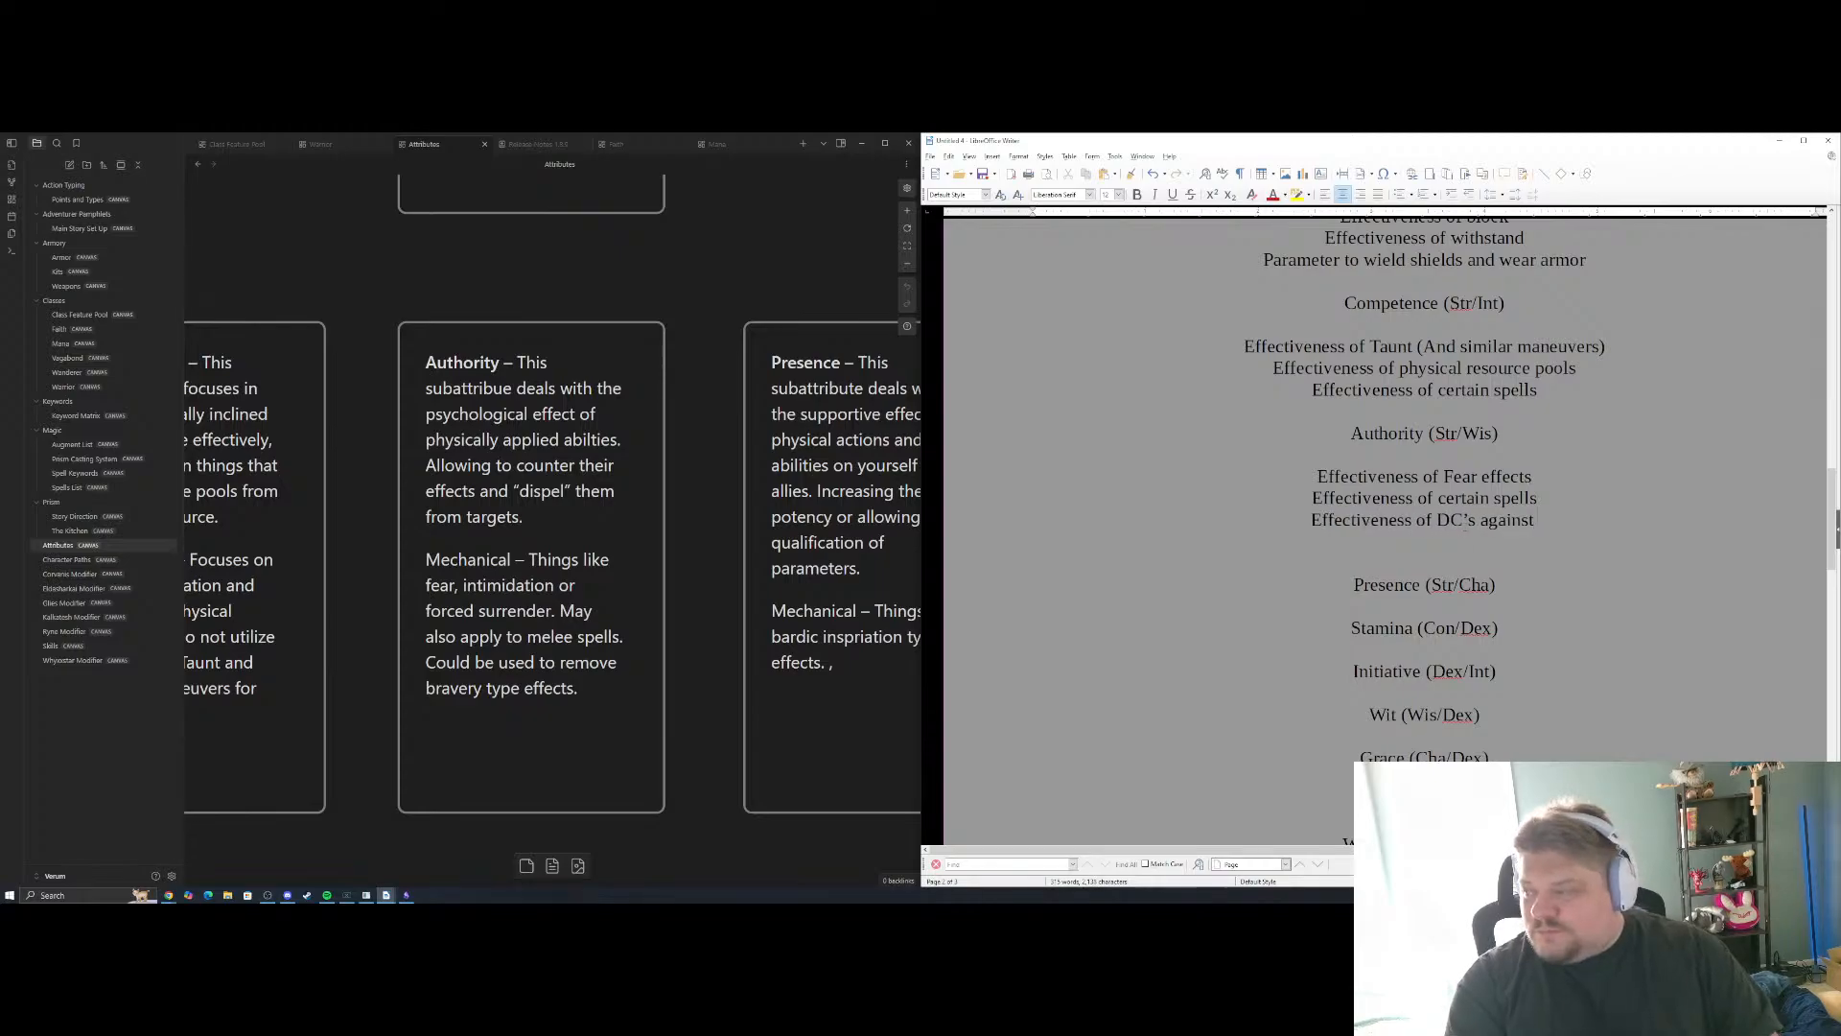
key("BackSpace")
key("BackSpace")
key("BackSpace")
key("BackSpace")
key("BackSpace")
key("BackSpace")
key("BackSpace")
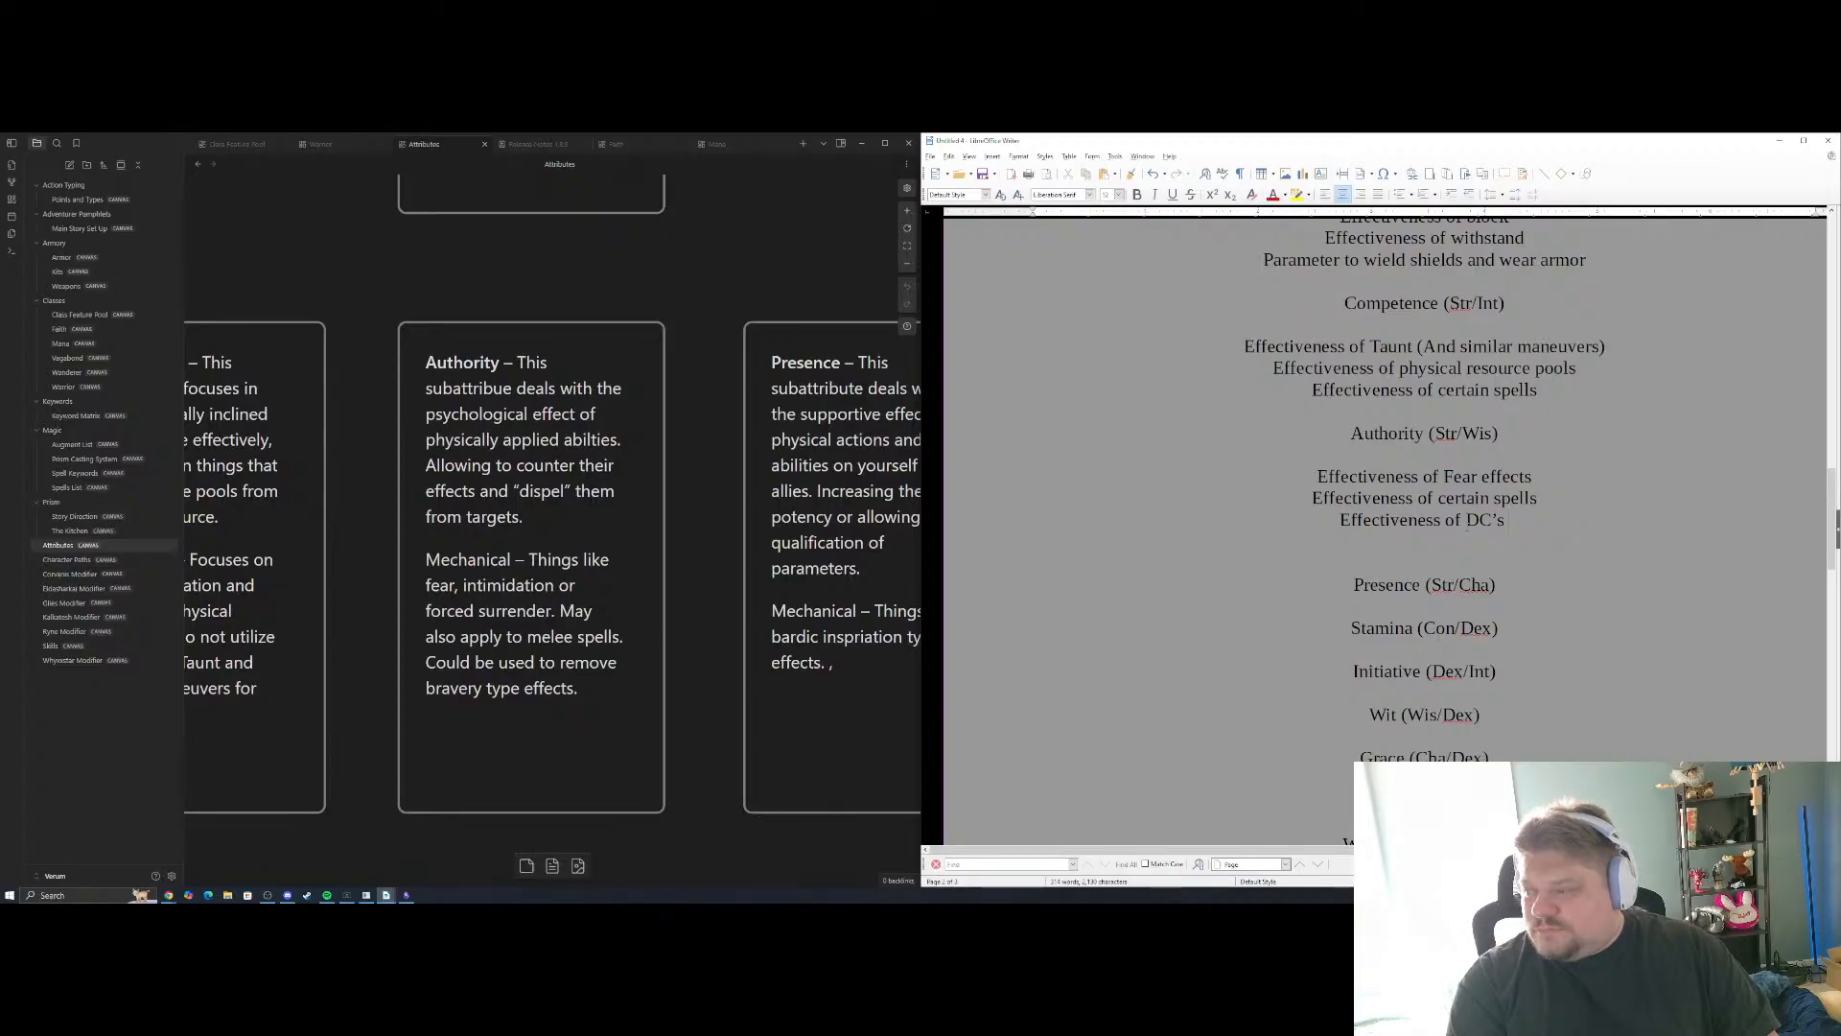
key("BackSpace")
key("BackSpace")
key("BackSpace")
key("BackSpace")
key("BackSpace")
key("BackSpace")
key("BackSpace")
key("BackSpace")
key("BackSpace")
key("BackSpace")
key("BackSpace")
key("BackSpace")
key("BackSpace")
key("BackSpace")
key("BackSpace")
key("BackSpace")
key("BackSpace")
key("BackSpace")
key("BackSpace")
key("BackSpace")
key("BackSpace")
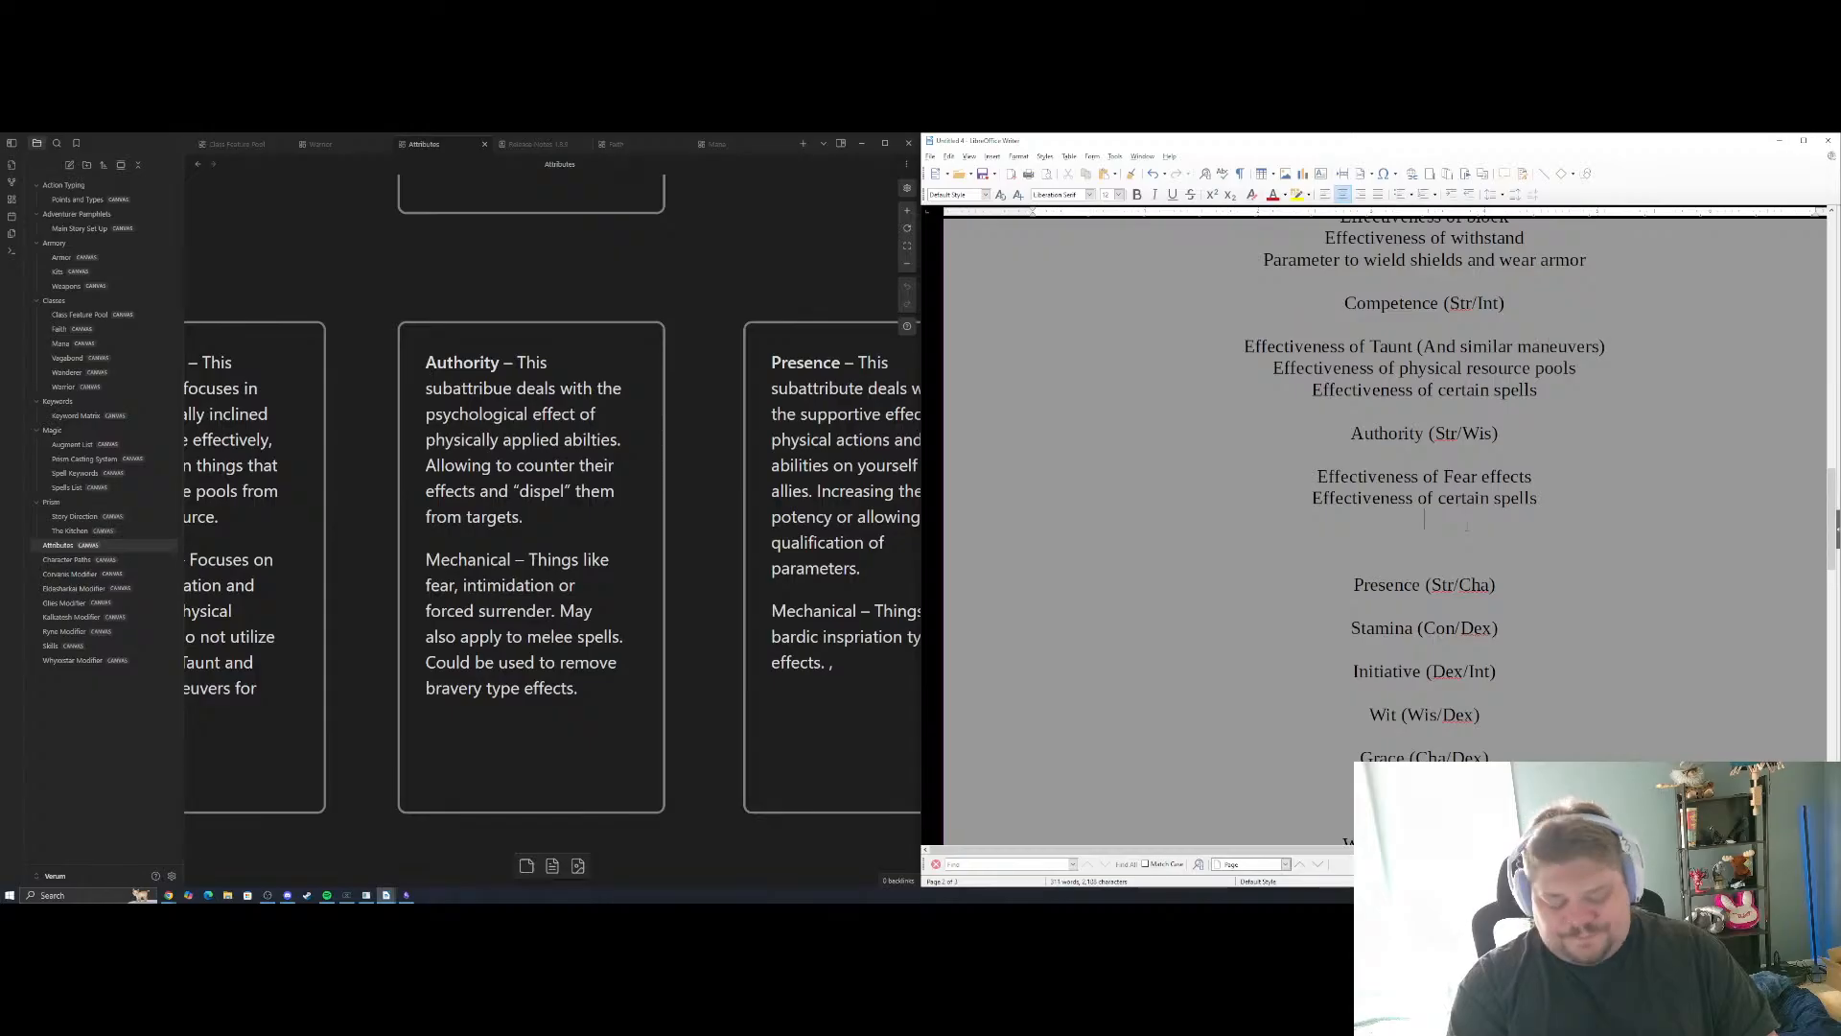
Add "Roll parameter against manuevers" as the third Authority example and remove the surplus blank line above Presence (Str/Cha)
type("Ro")
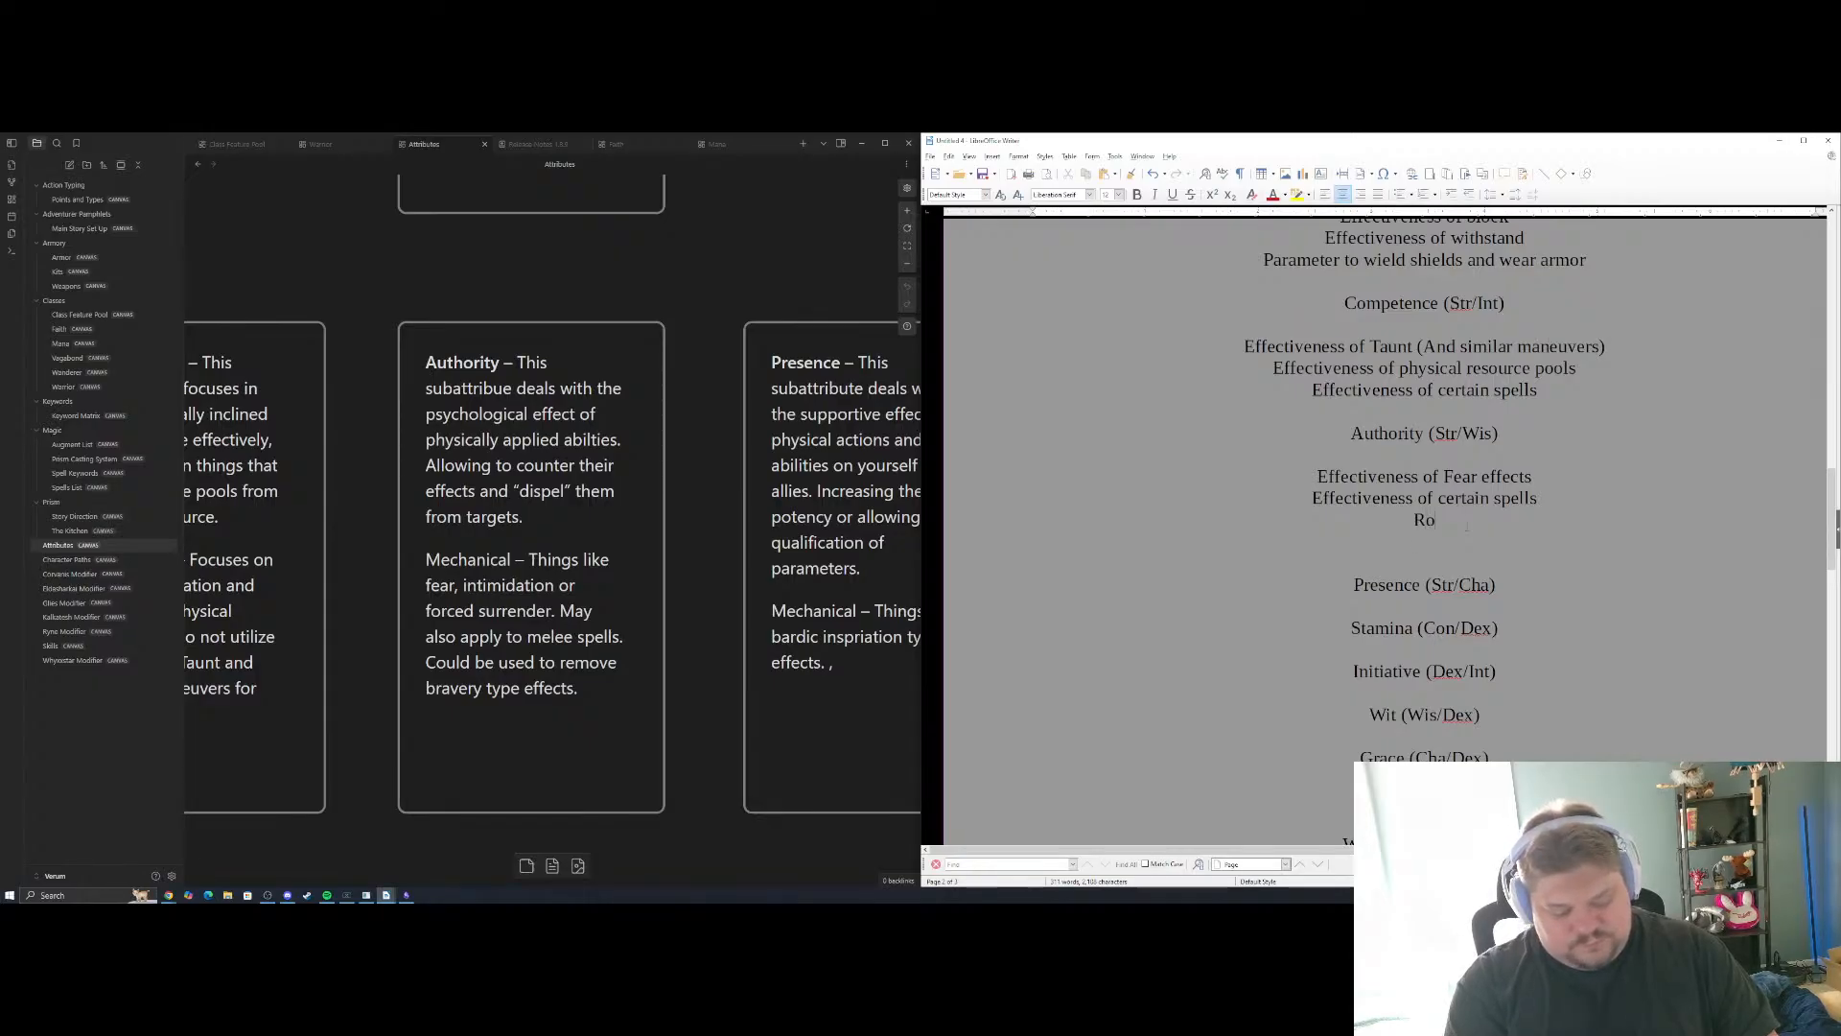
type("ll parame")
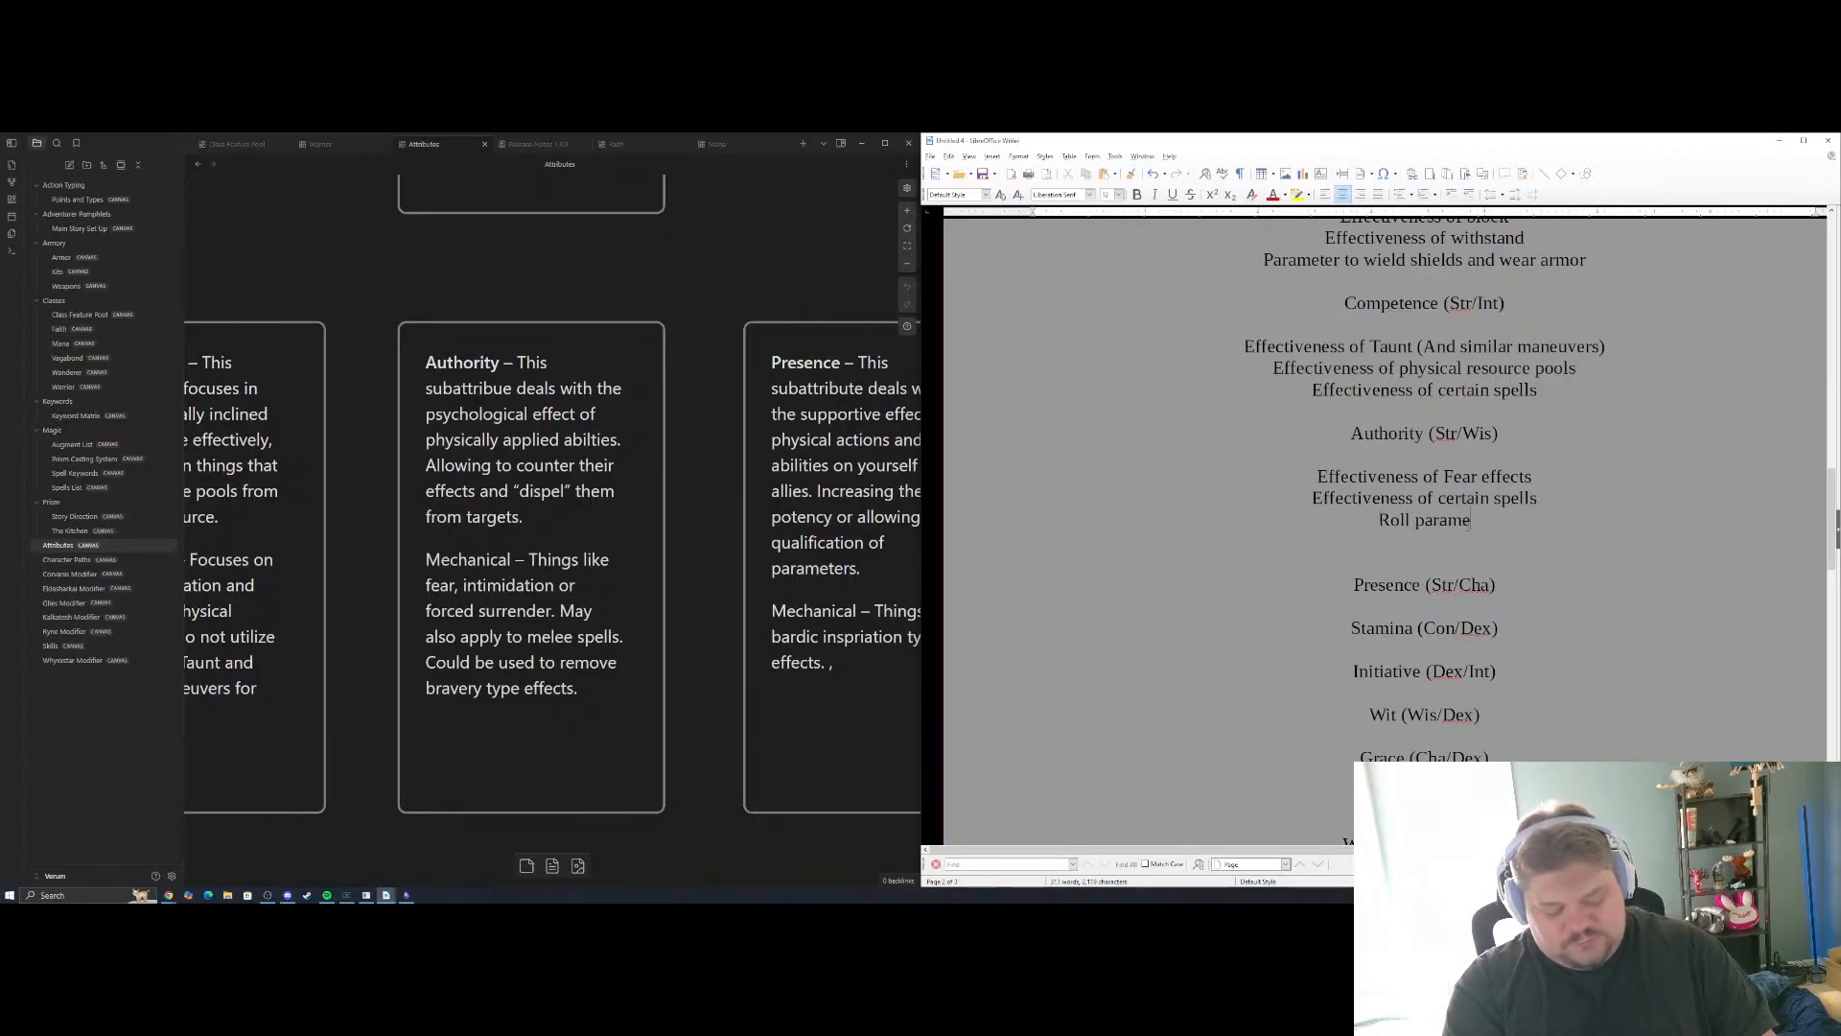
type("ter against ")
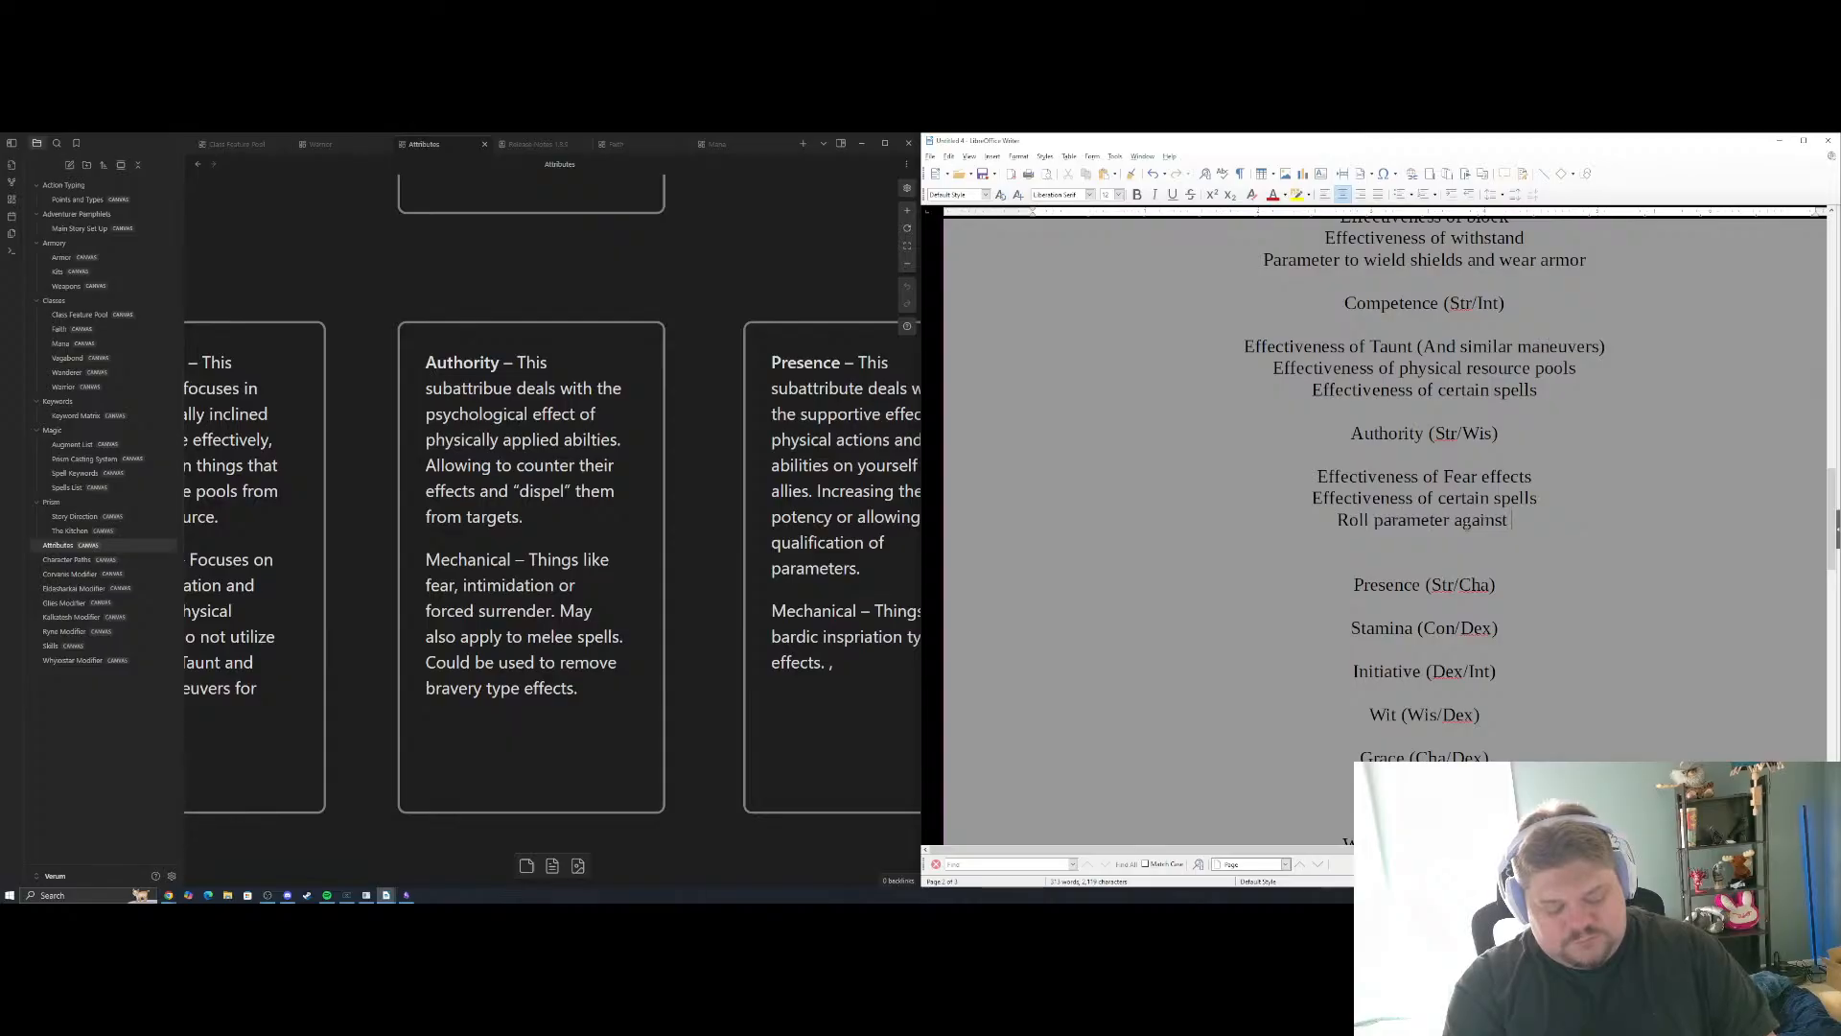
type("manuevers")
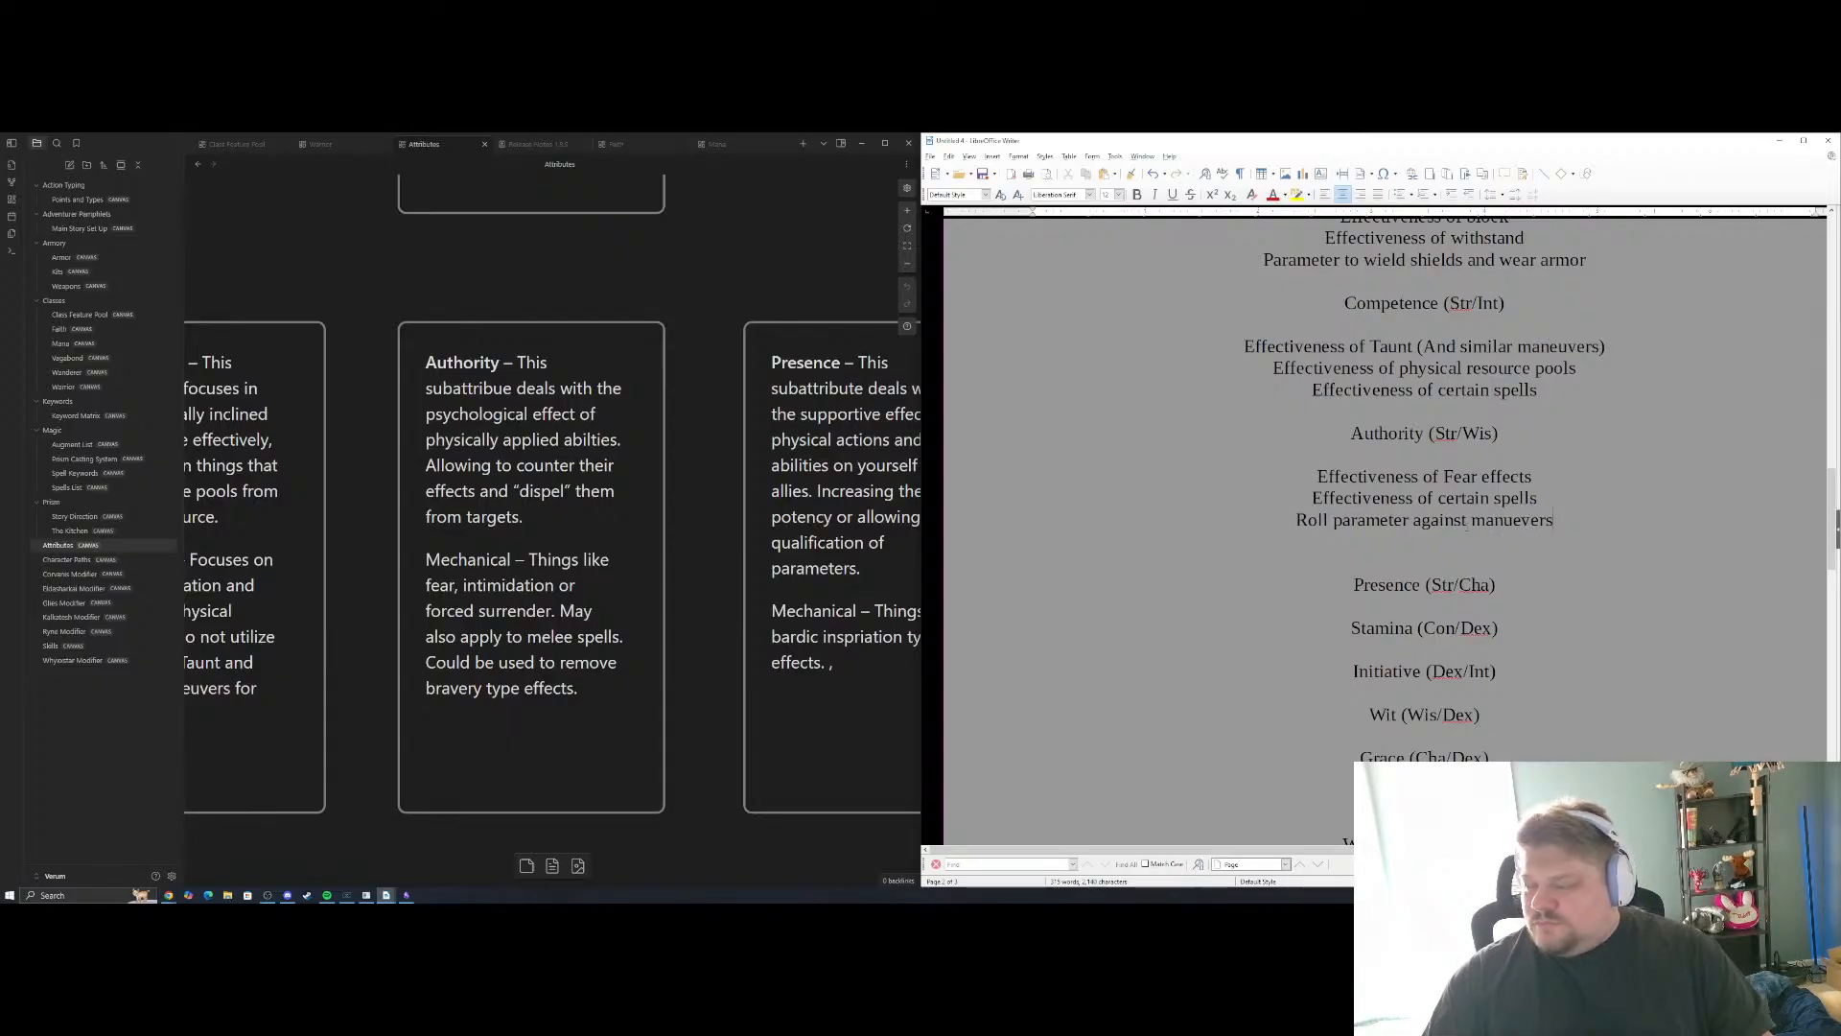
left_click(1563, 602)
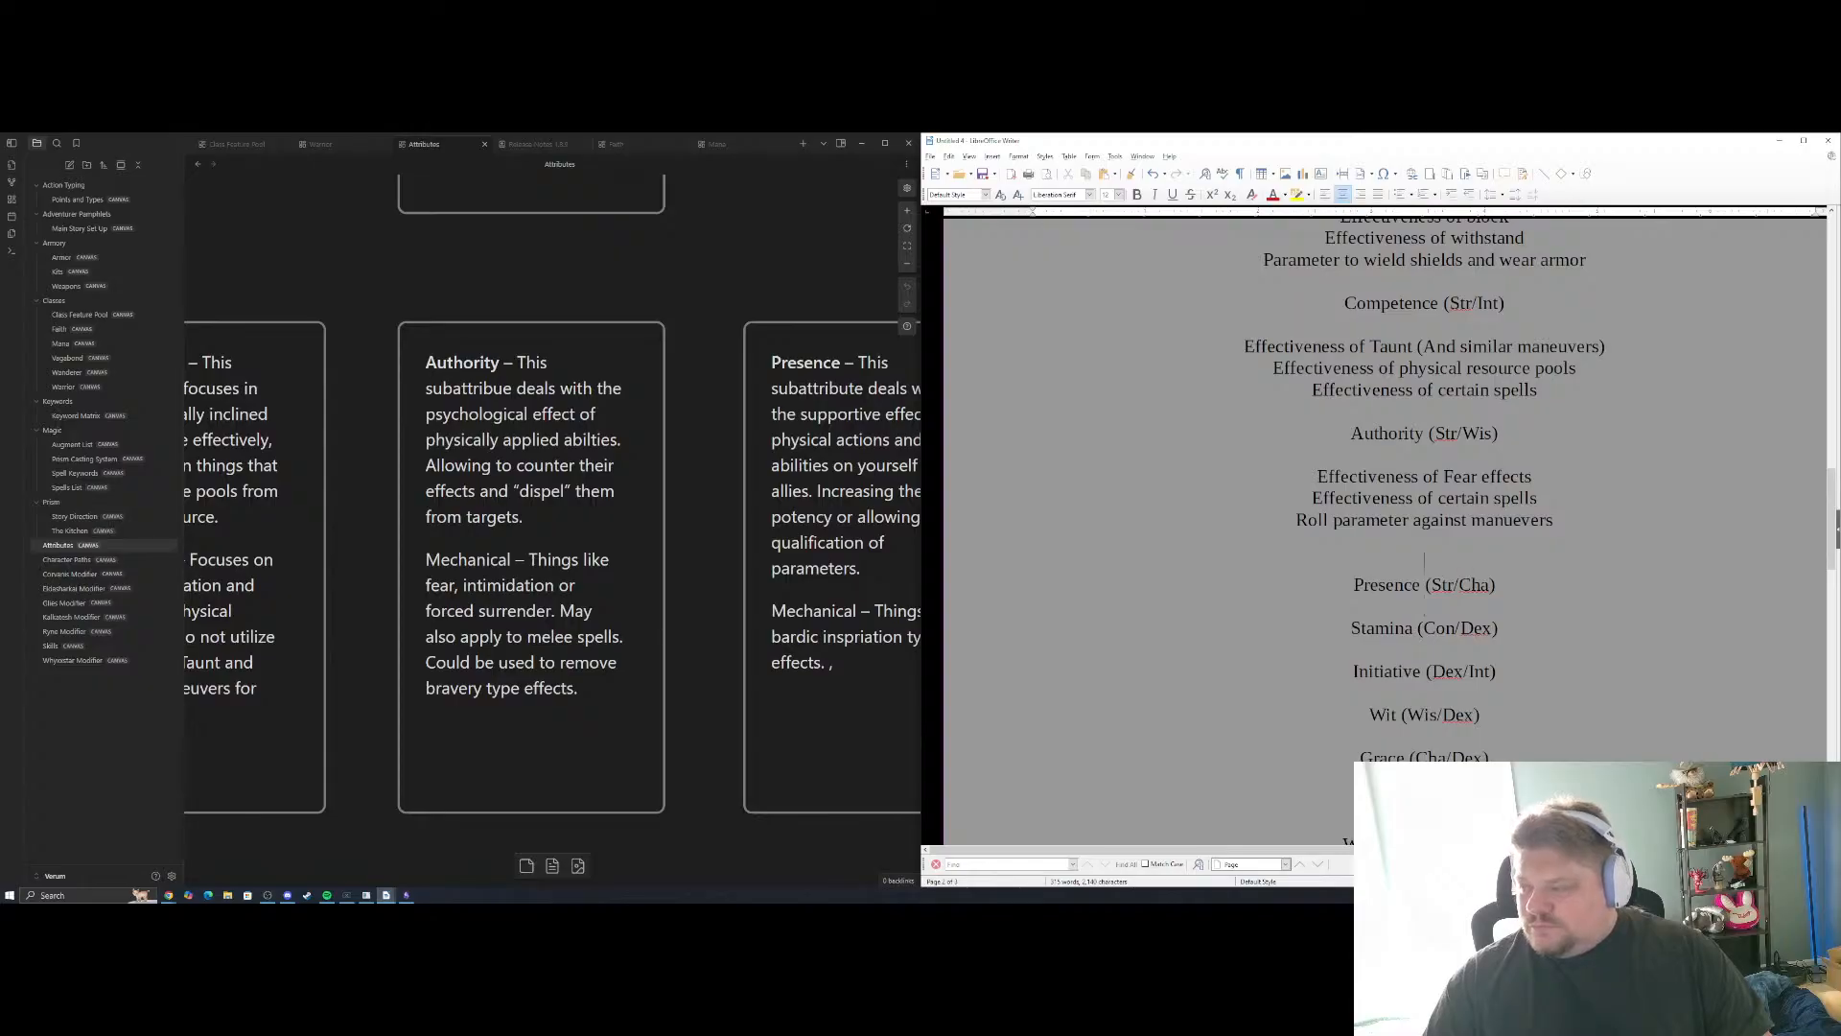
key("BackSpace")
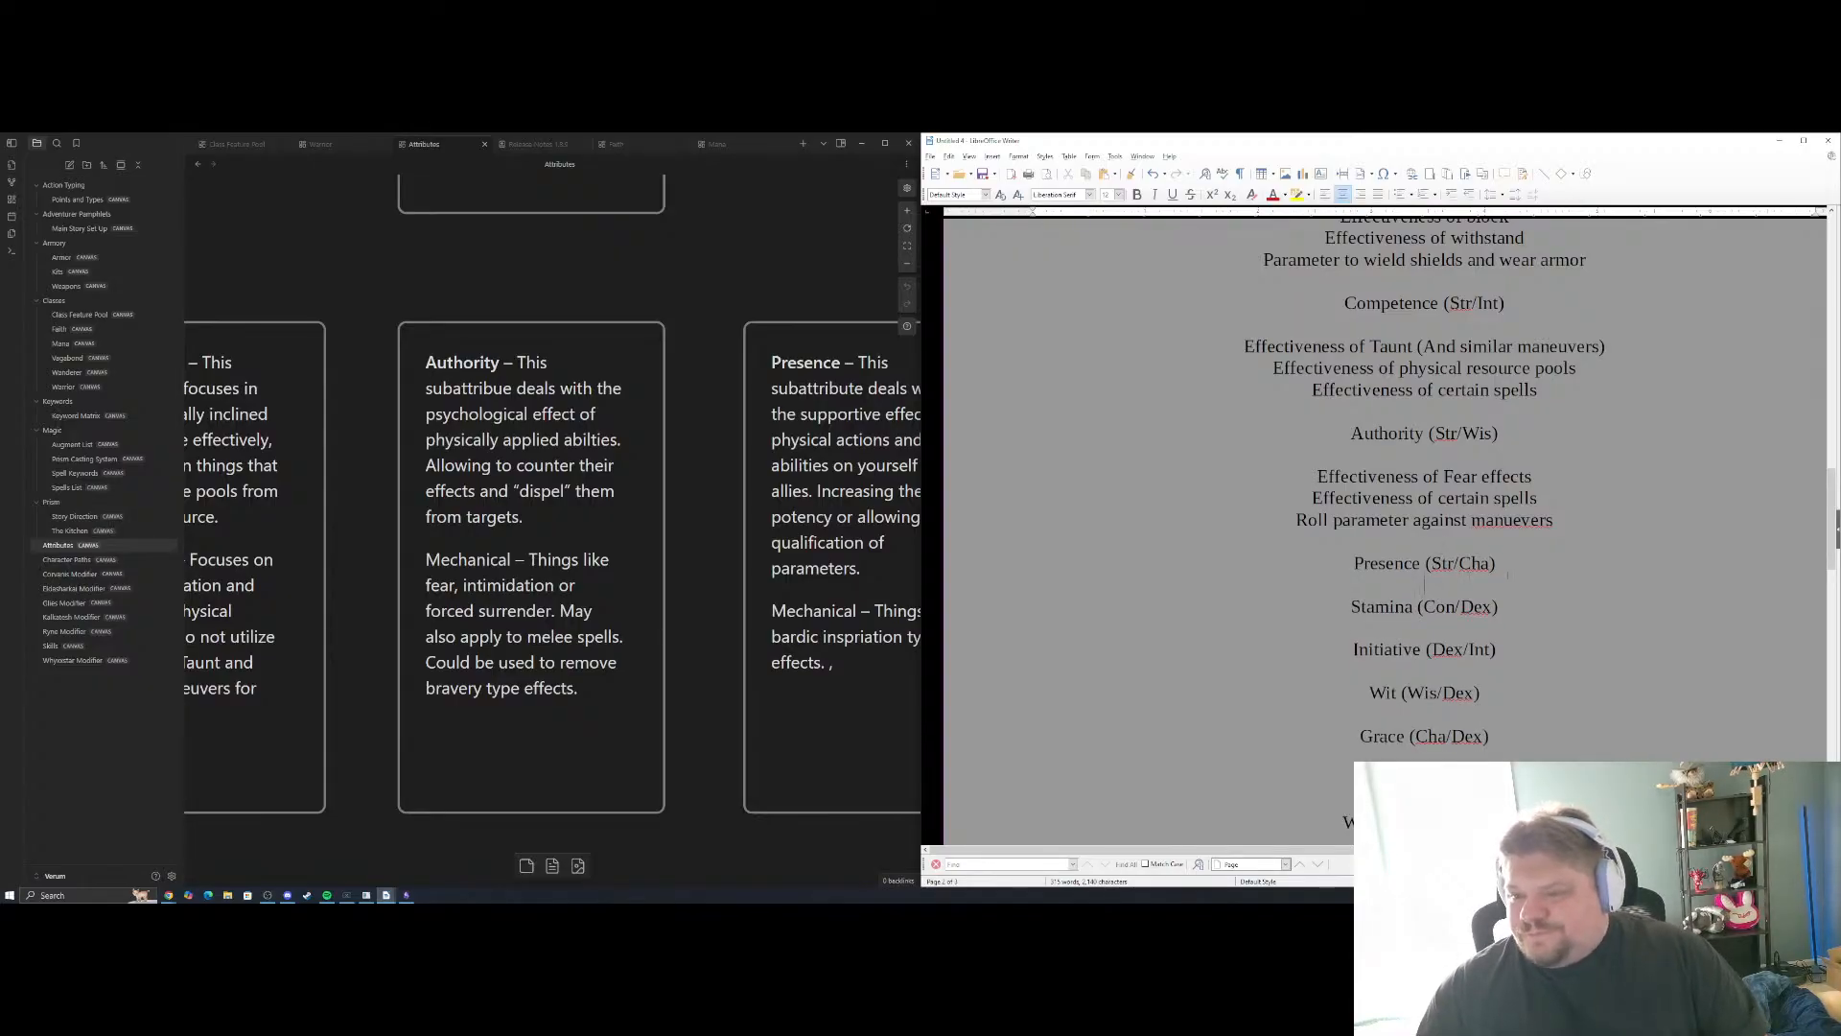
Consult the Presence card in the Attributes canvas and add "Effectiveness of Assist" as the first example under Presence (Str/Cha)
left_click_drag(684, 471, 433, 454)
left_click_drag(795, 404, 711, 419)
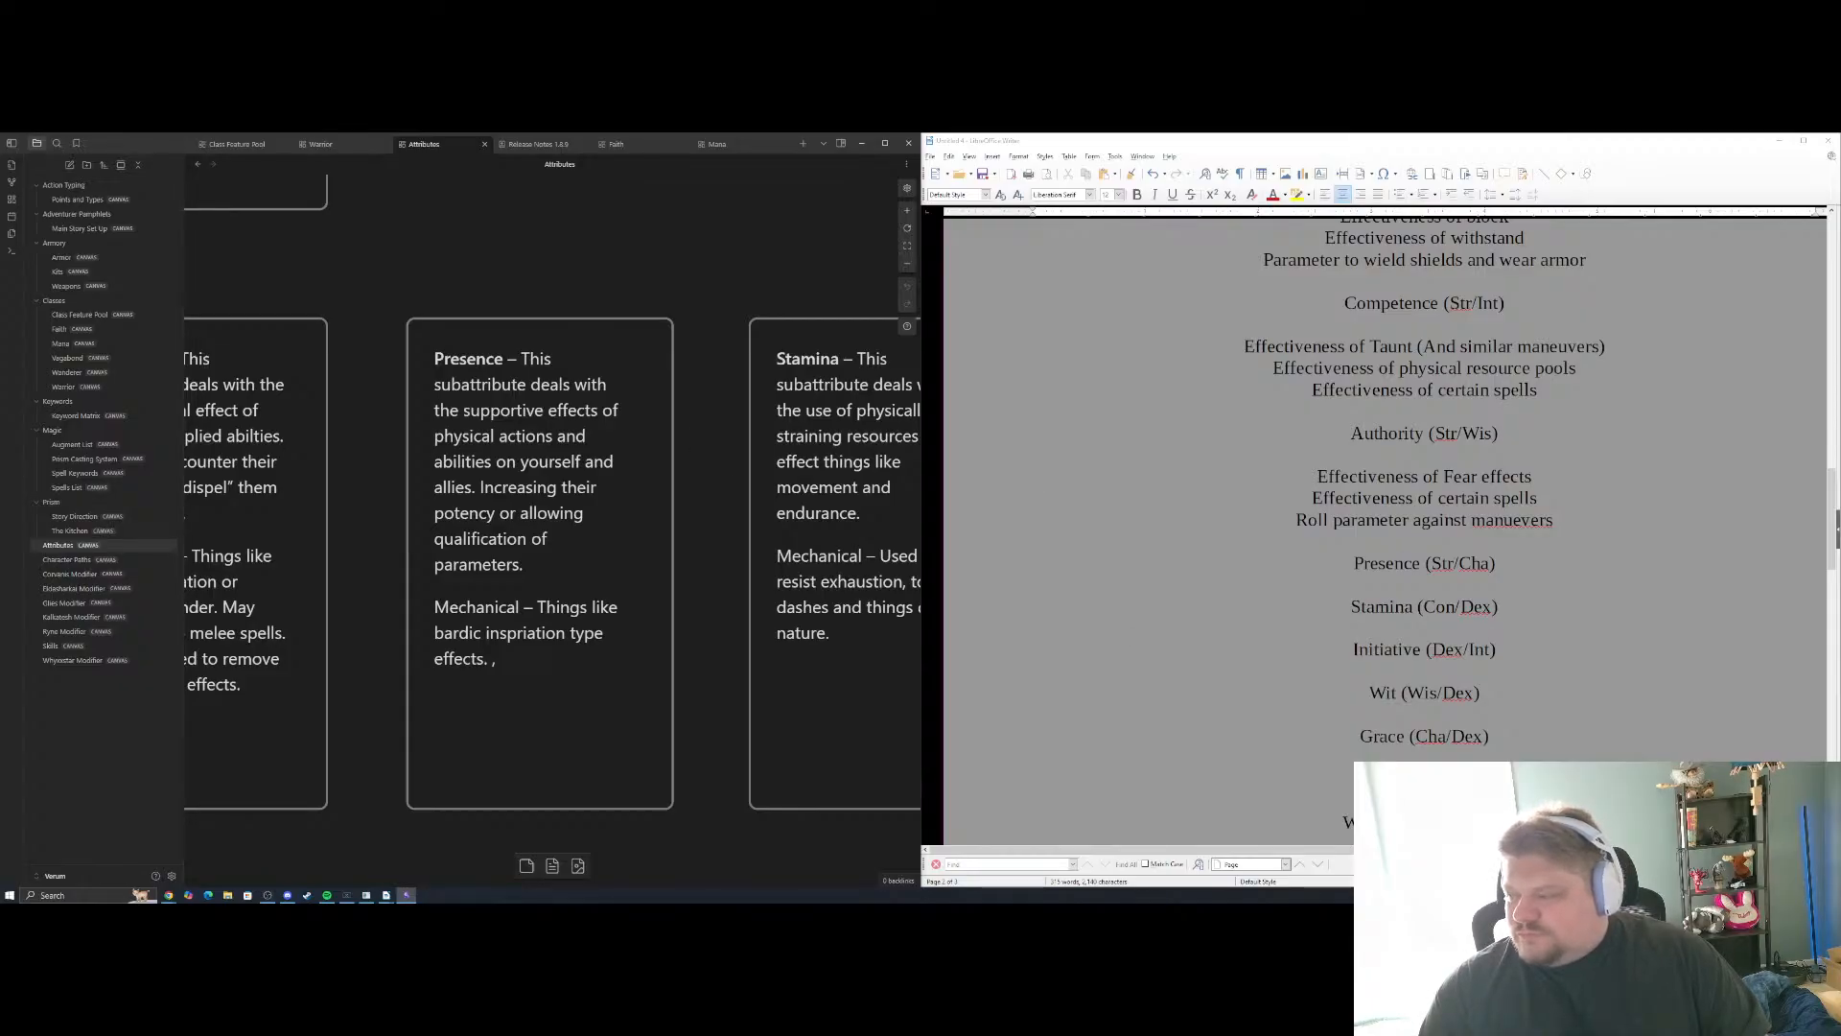
left_click(1424, 583)
key("Return")
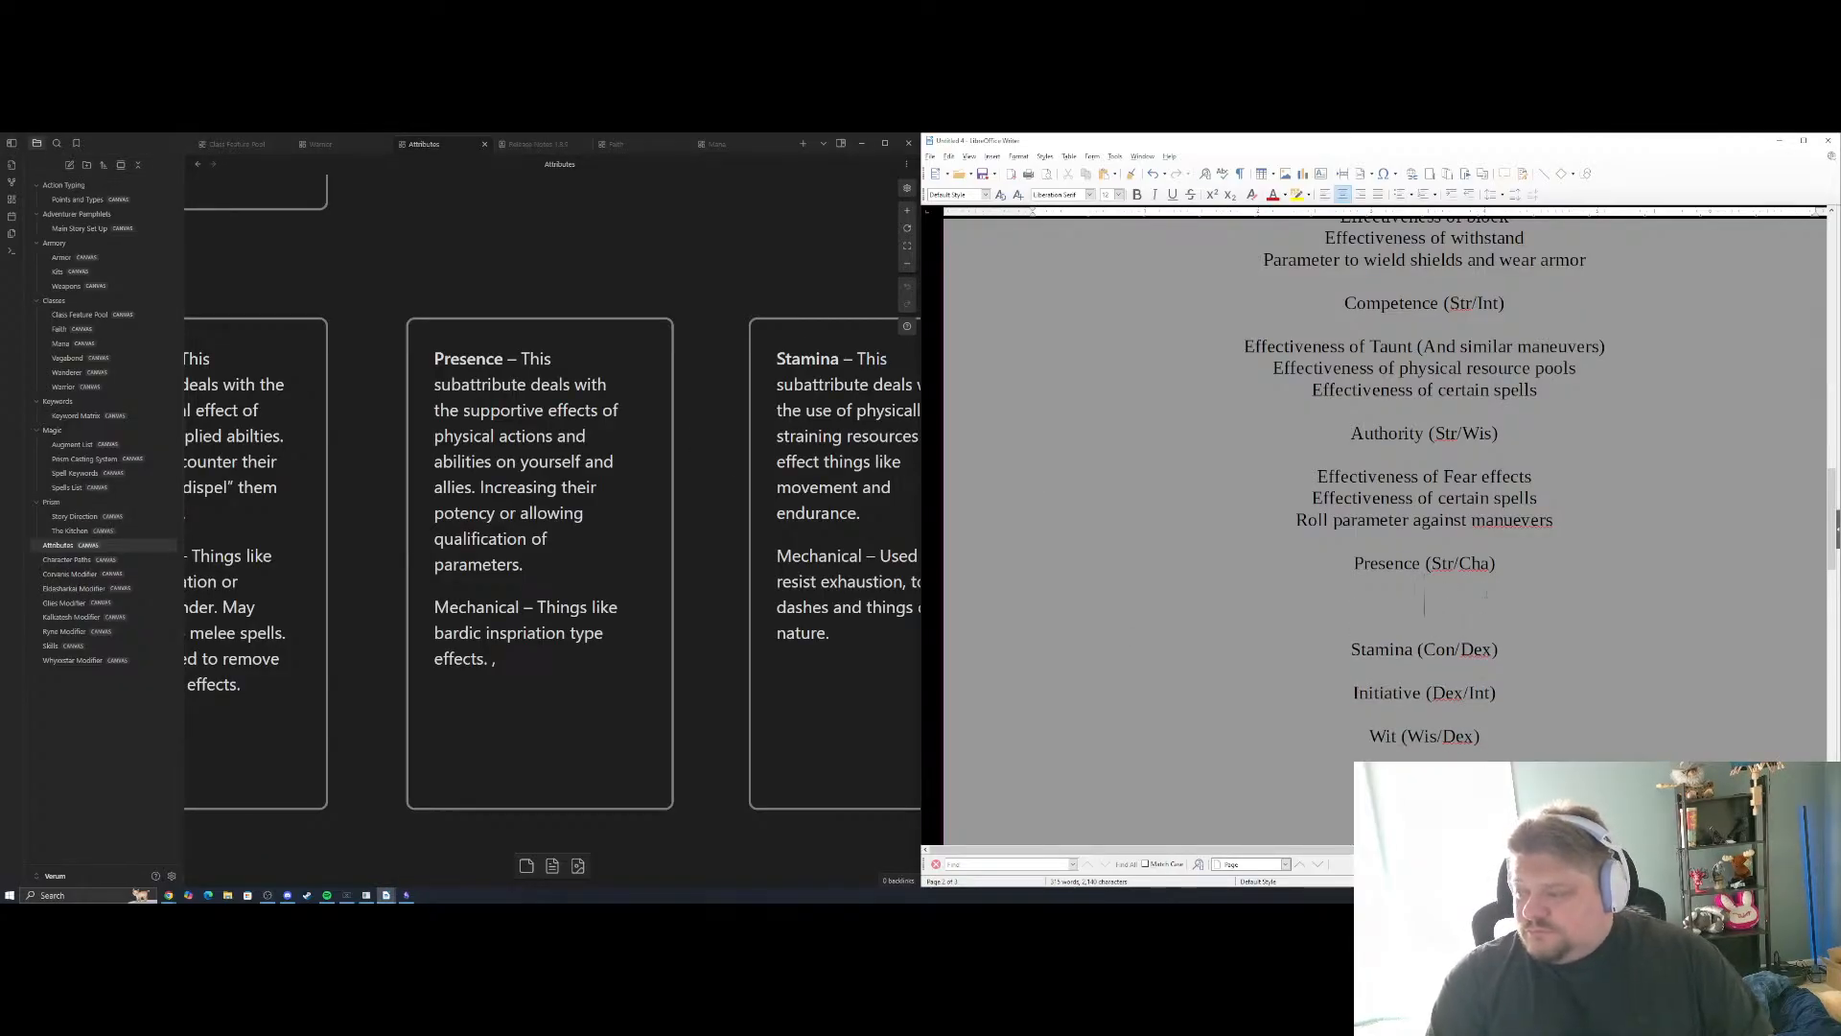
key("Return")
type("Effectiveness of")
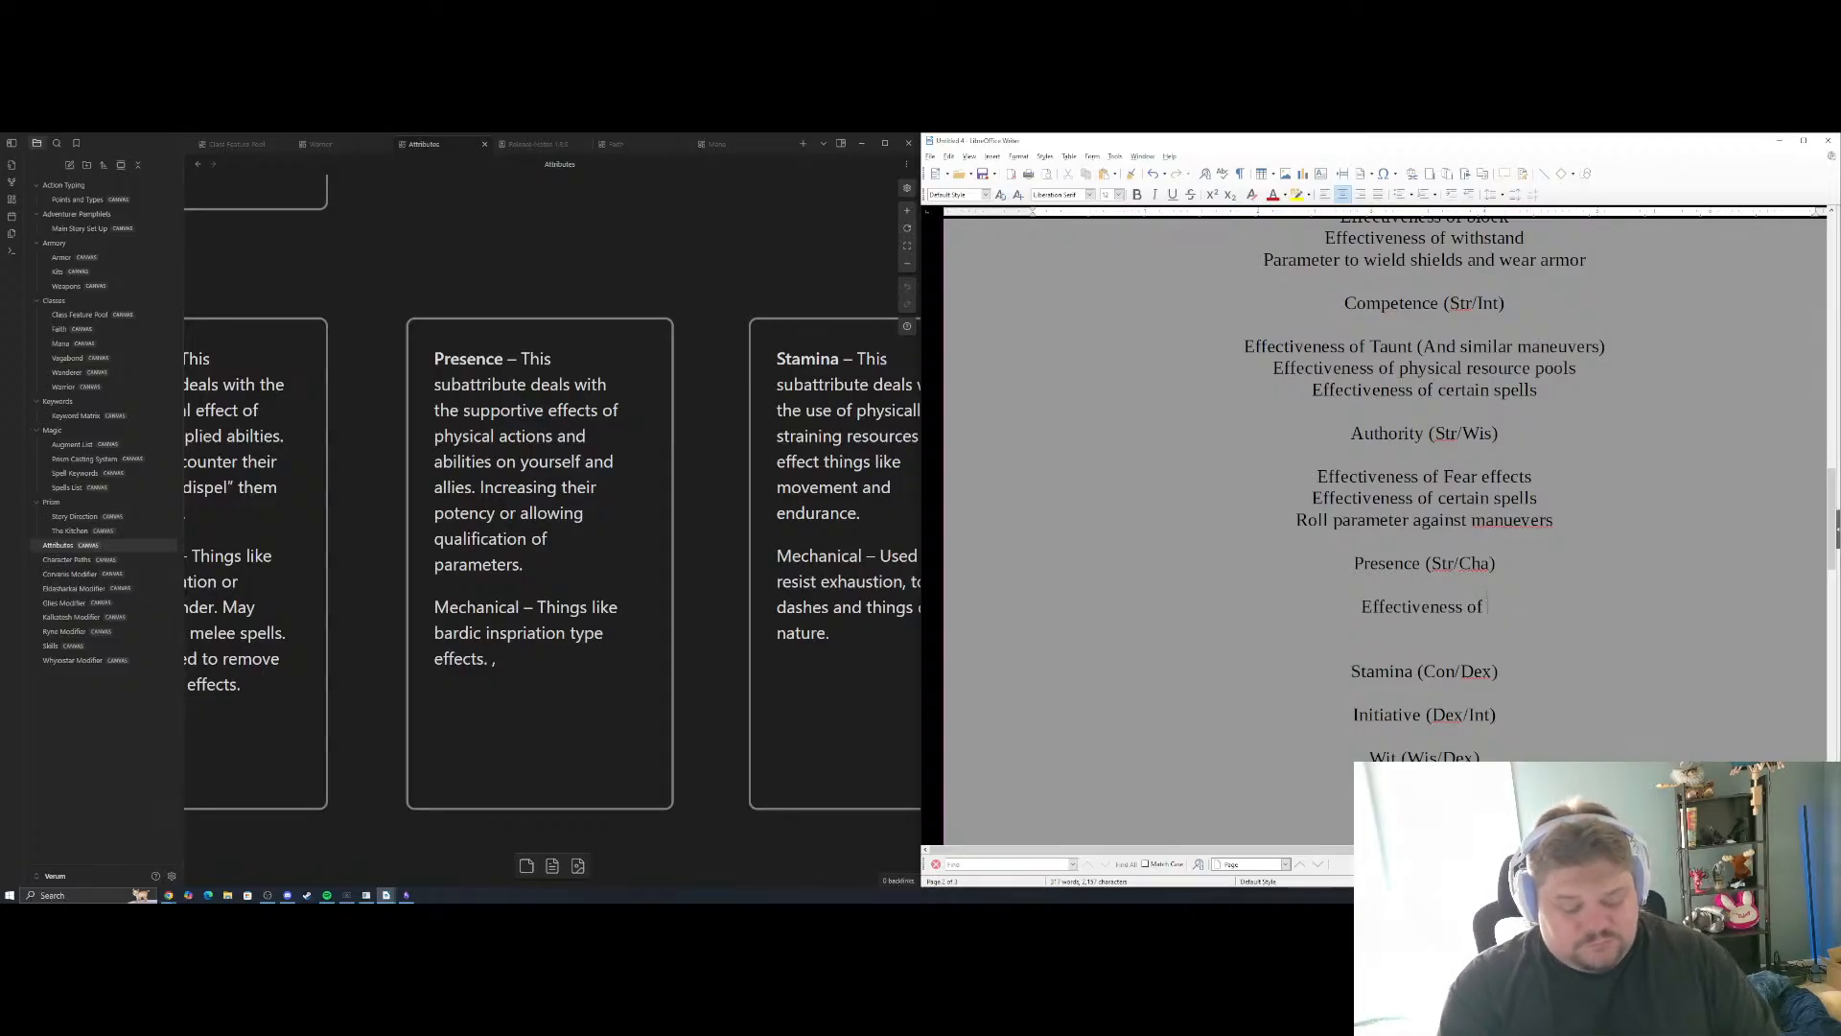
type(" Assist")
key("Return")
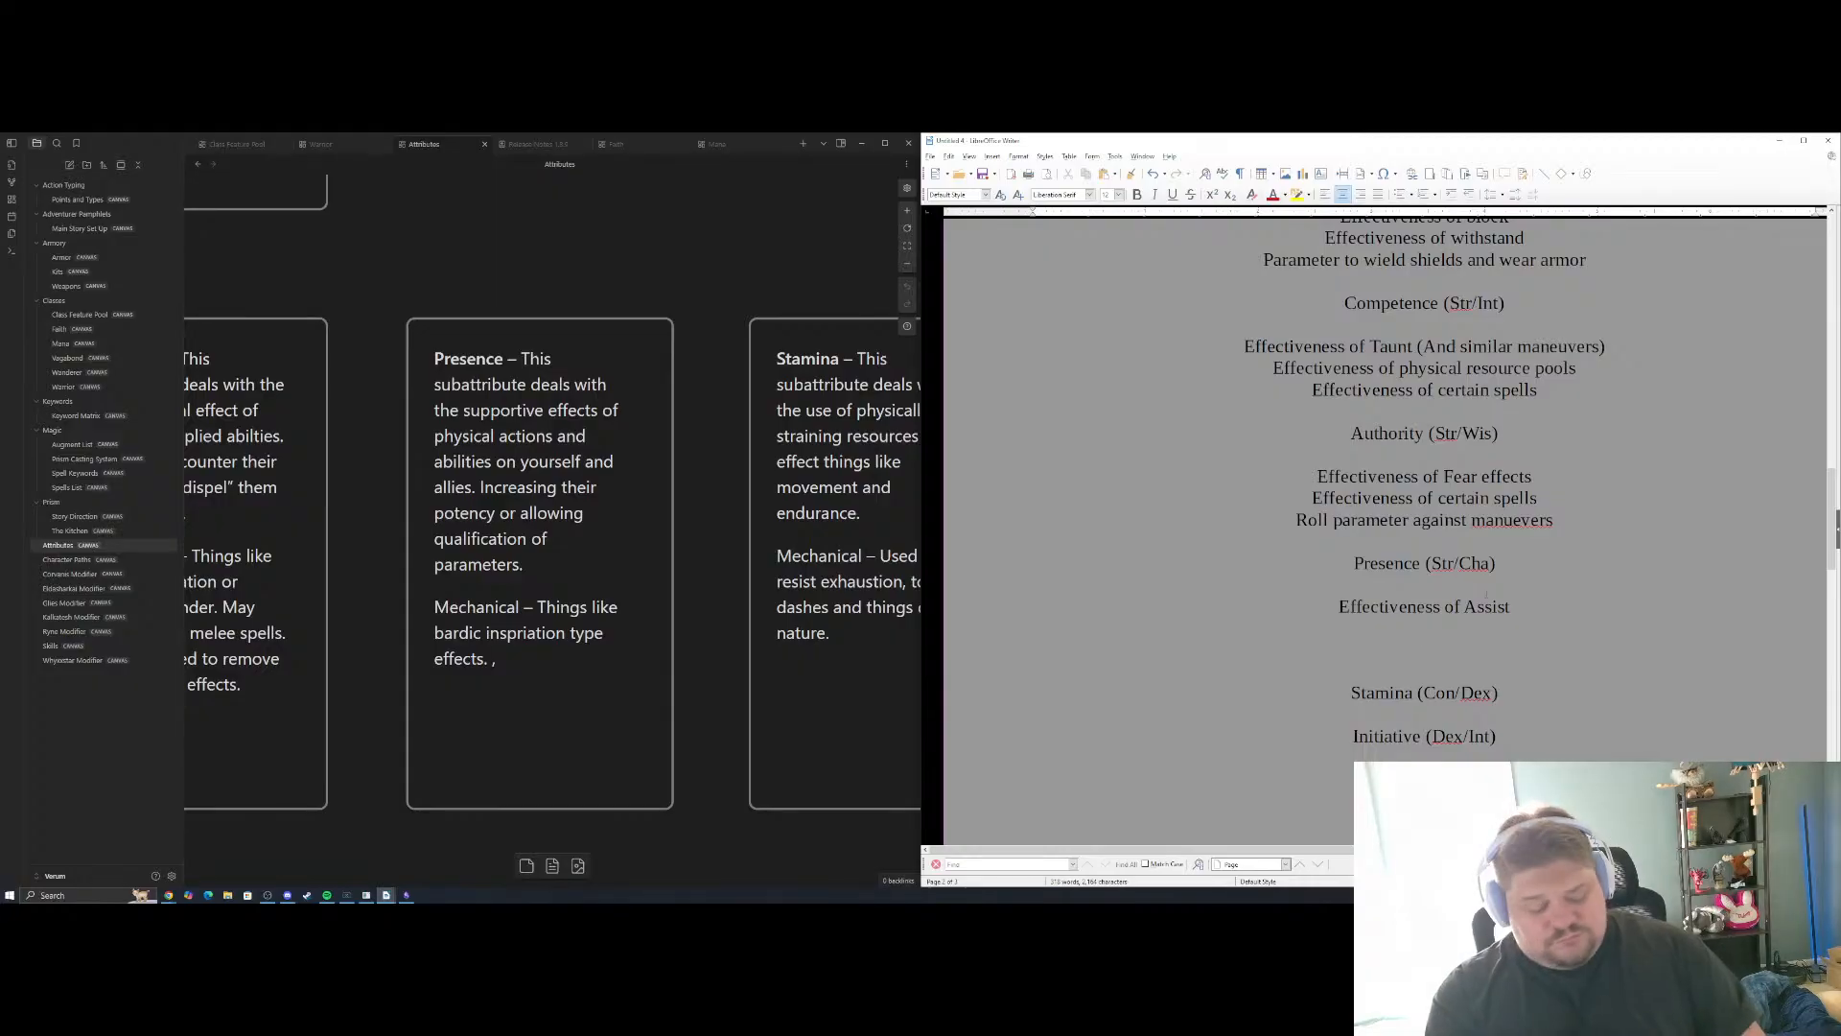
Add "Effectiveness of certain spells" as the second Presence example
type("Effectiveness of ")
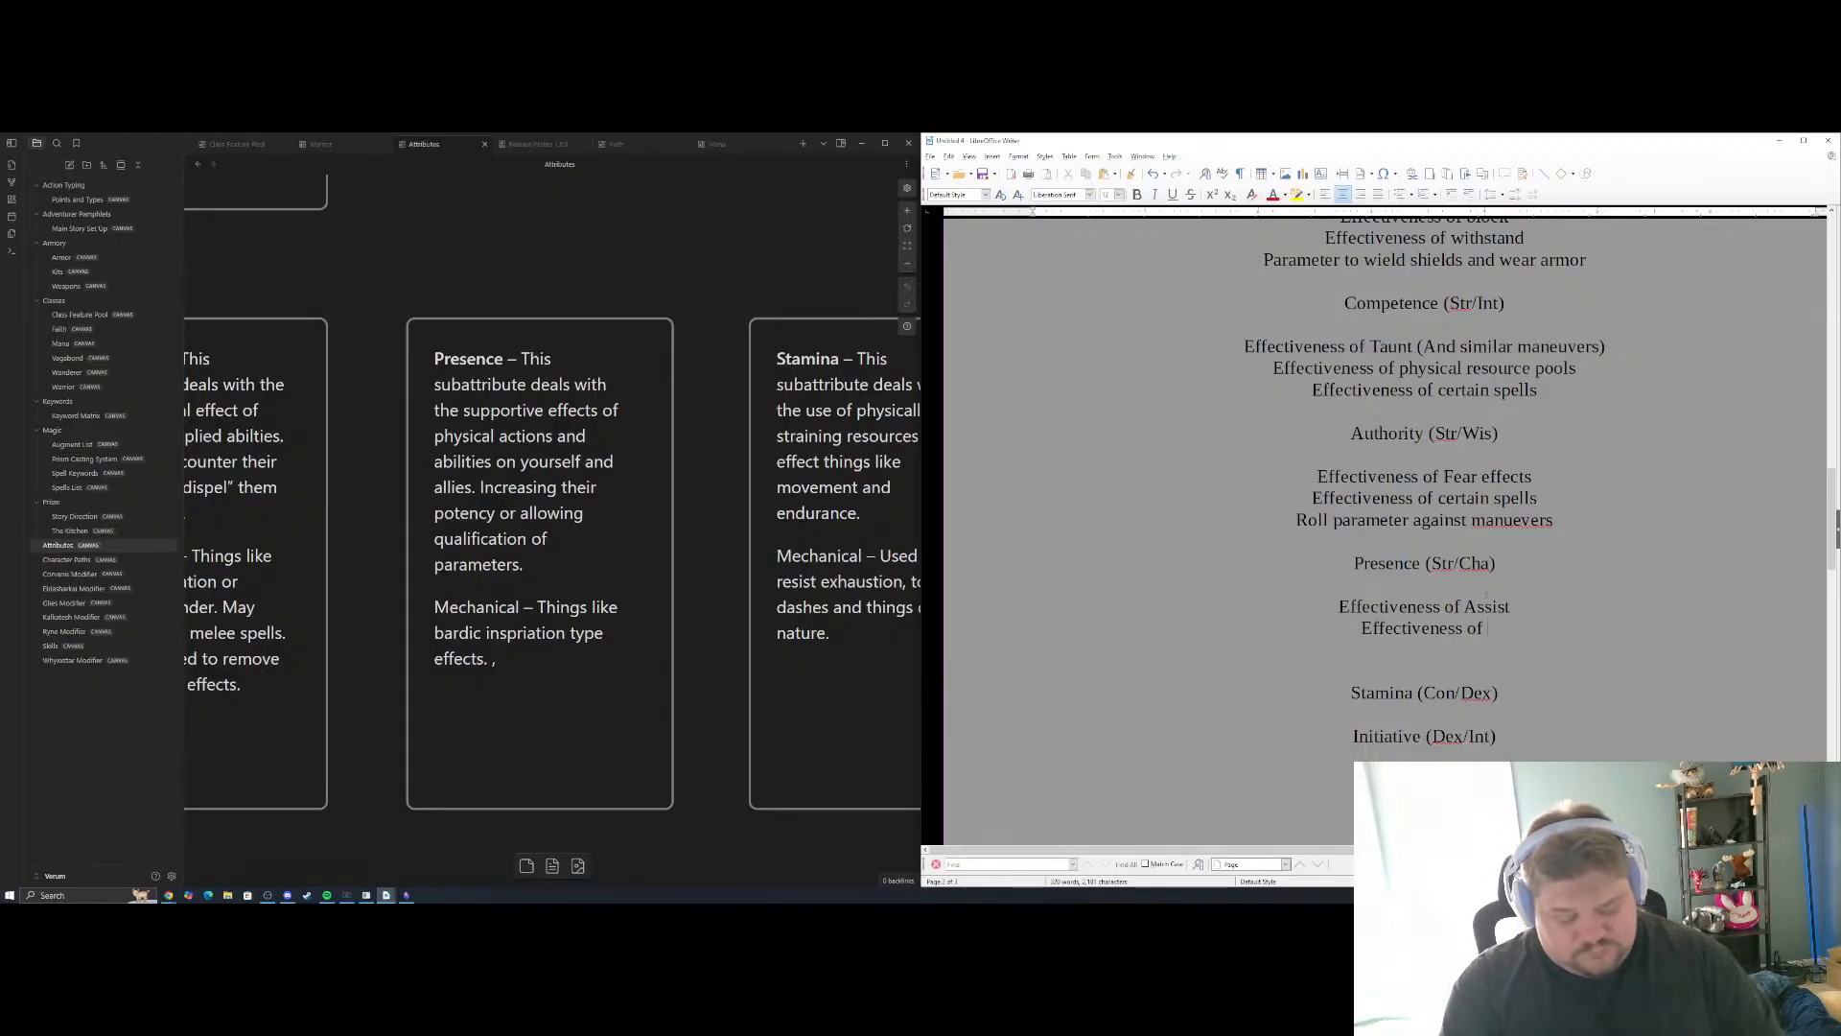
type("Certainspells")
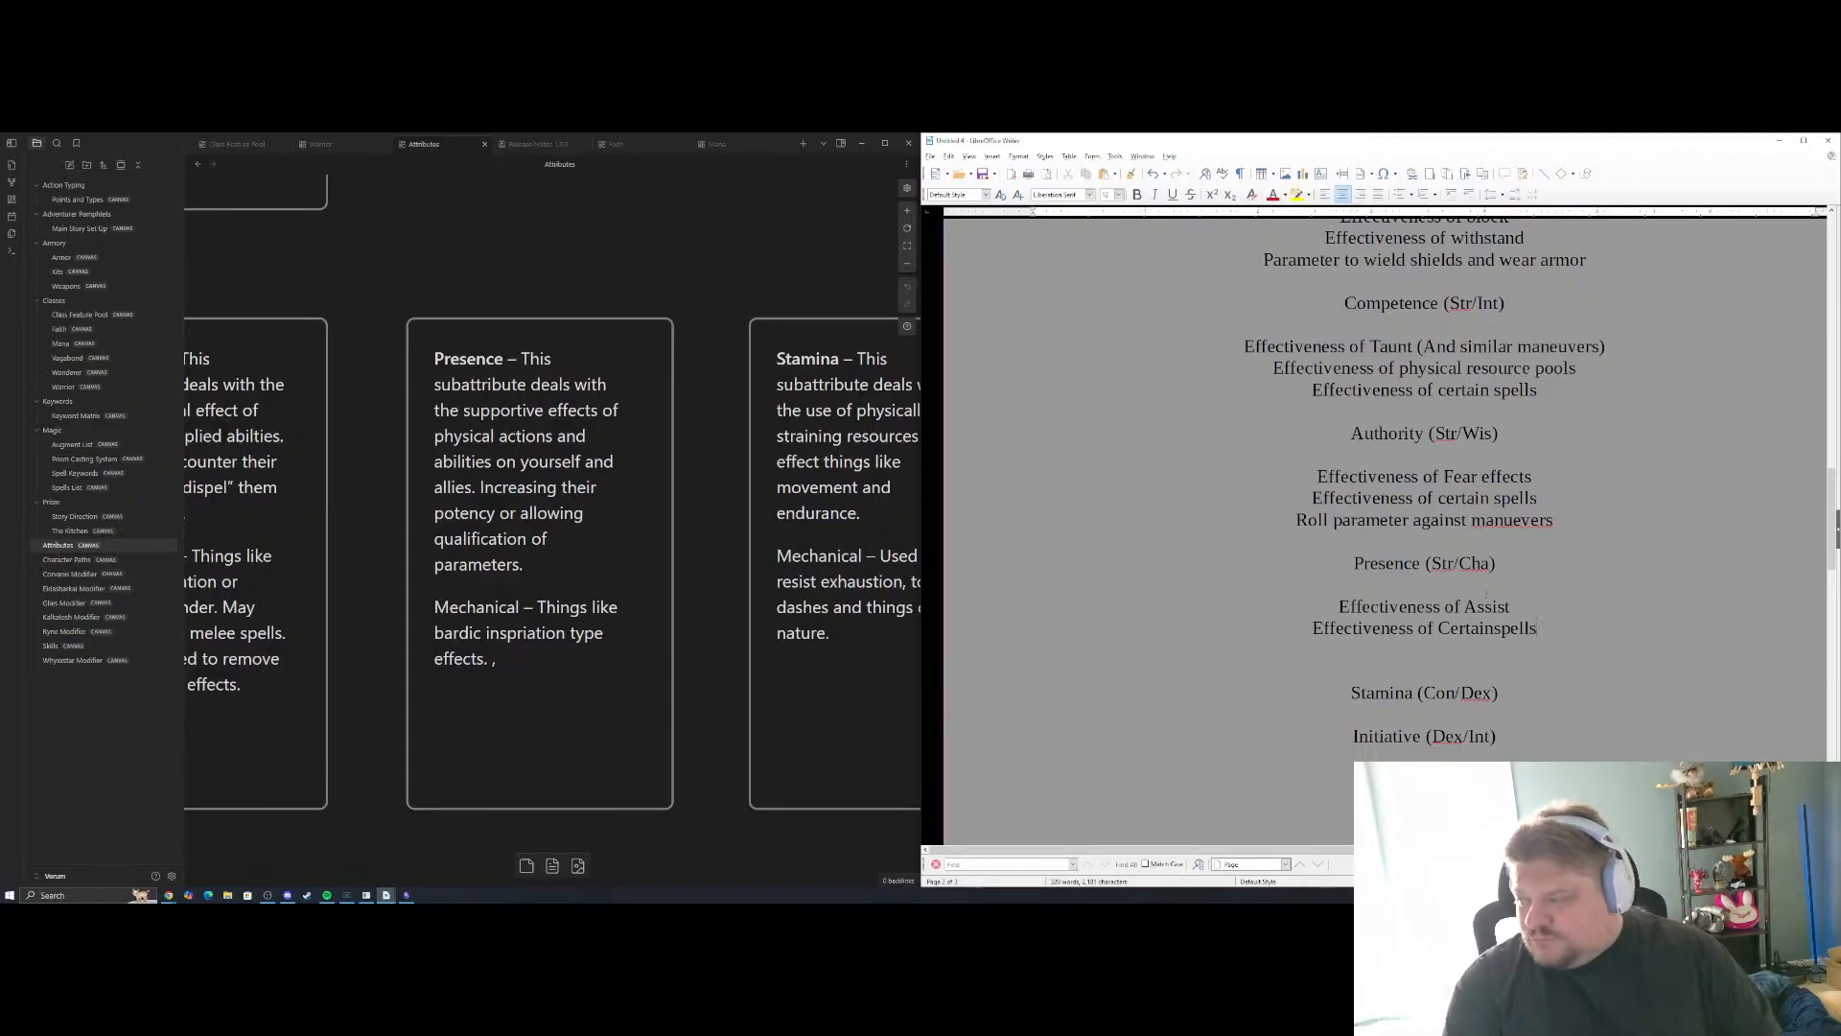
key("BackSpace")
key("BackSpace")
key("BackSpace")
key("BackSpace")
key("BackSpace")
key("BackSpace")
key("BackSpace")
key("BackSpace")
key("BackSpace")
key("BackSpace")
key("BackSpace")
key("BackSpace")
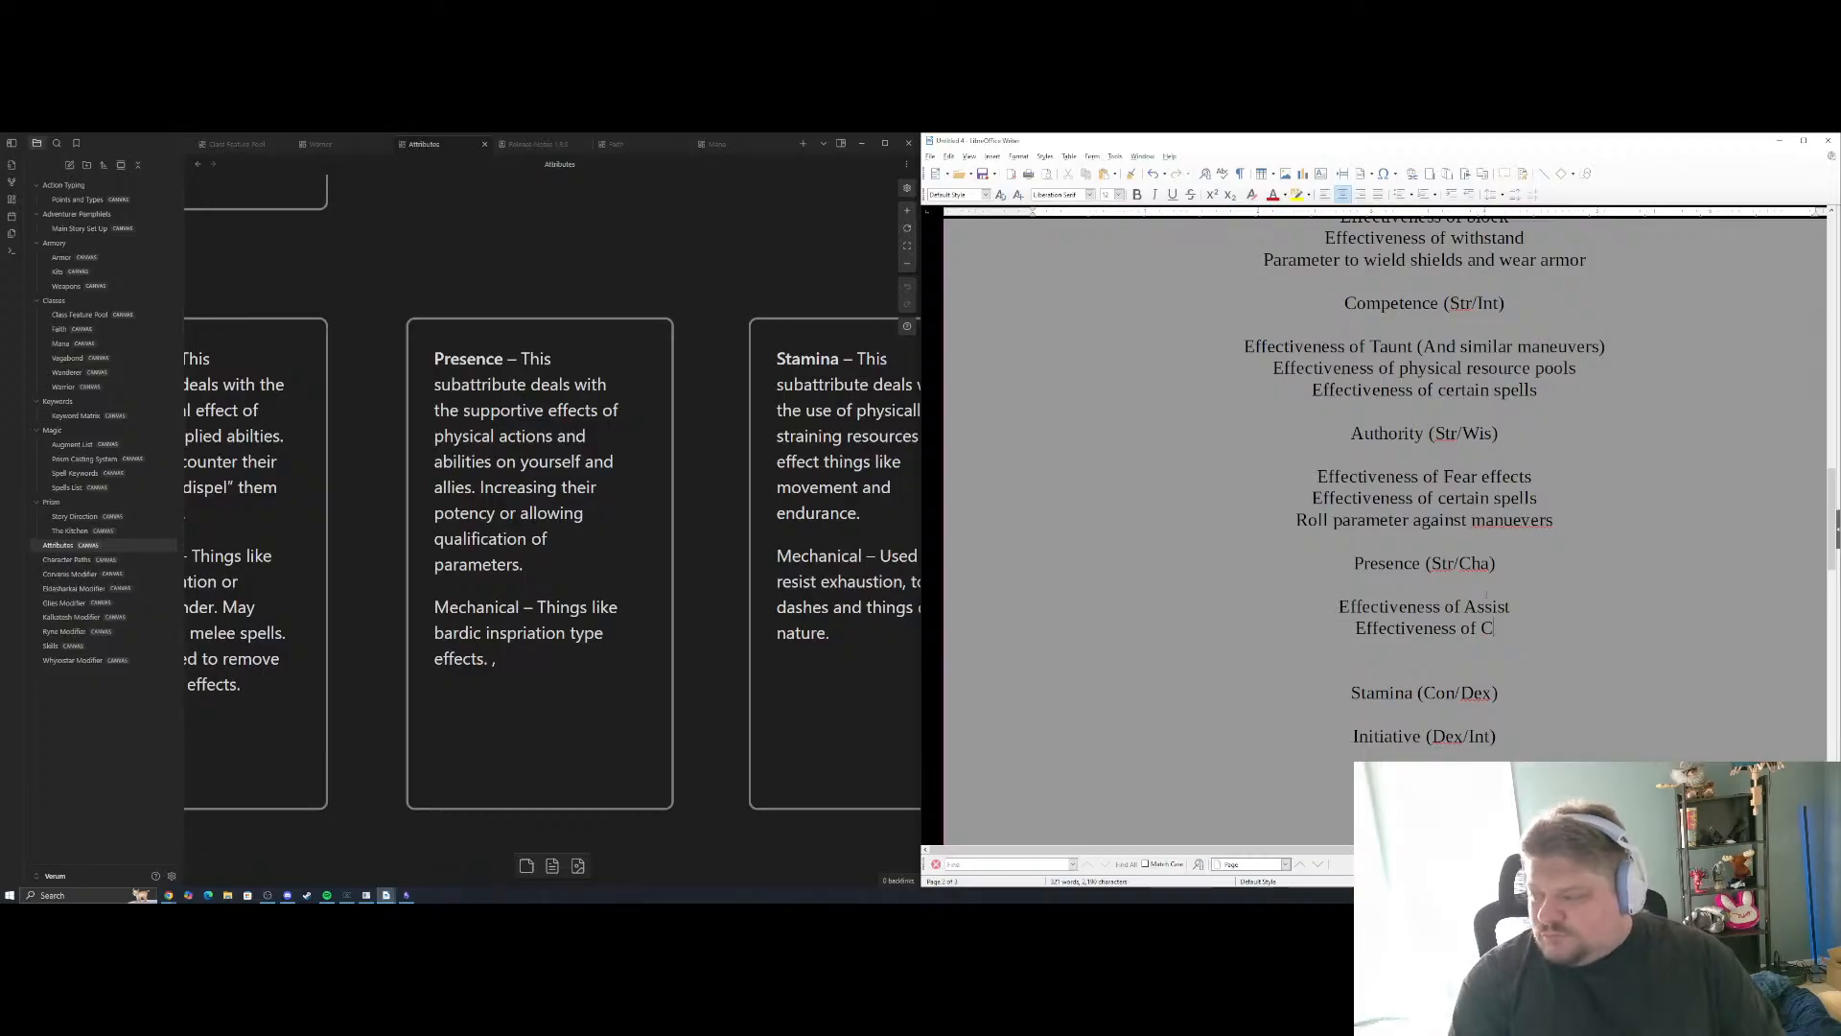
key("BackSpace")
type("certain spells")
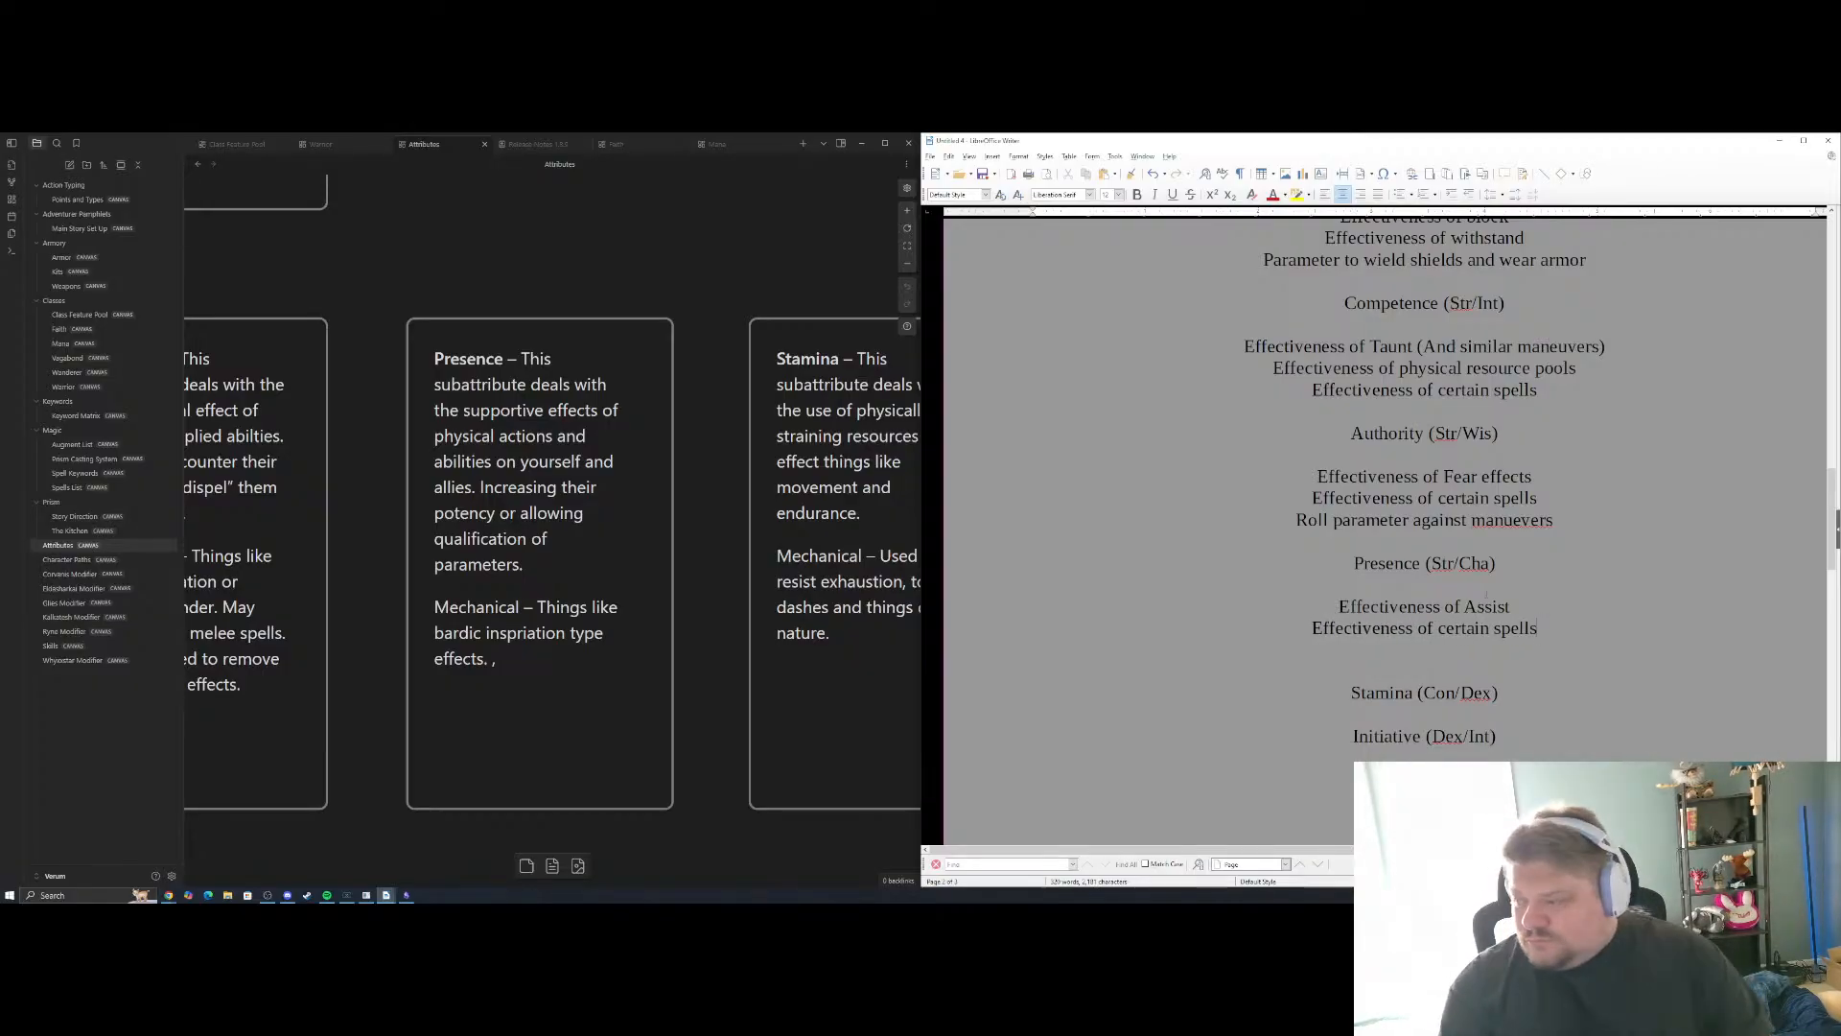
Add "Effectiveness of mundane support abilities" as the third Presence example
key("Return")
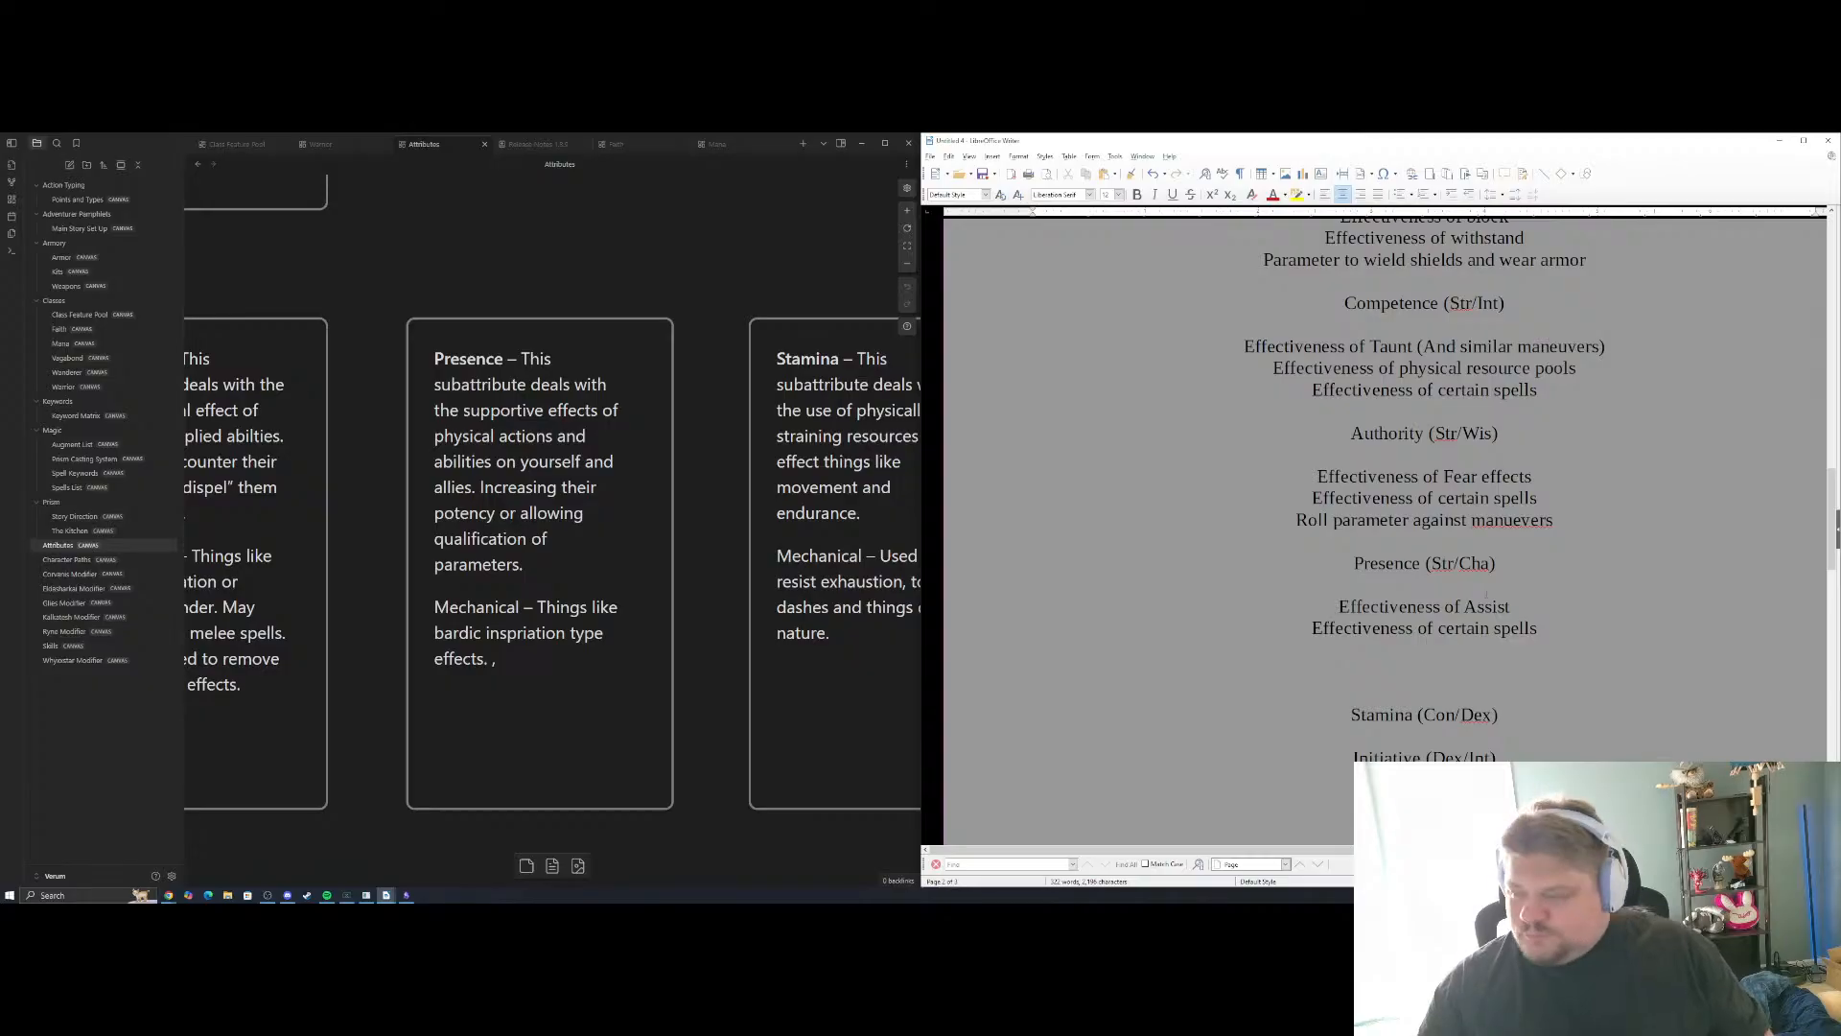
type("Effectiveness of ")
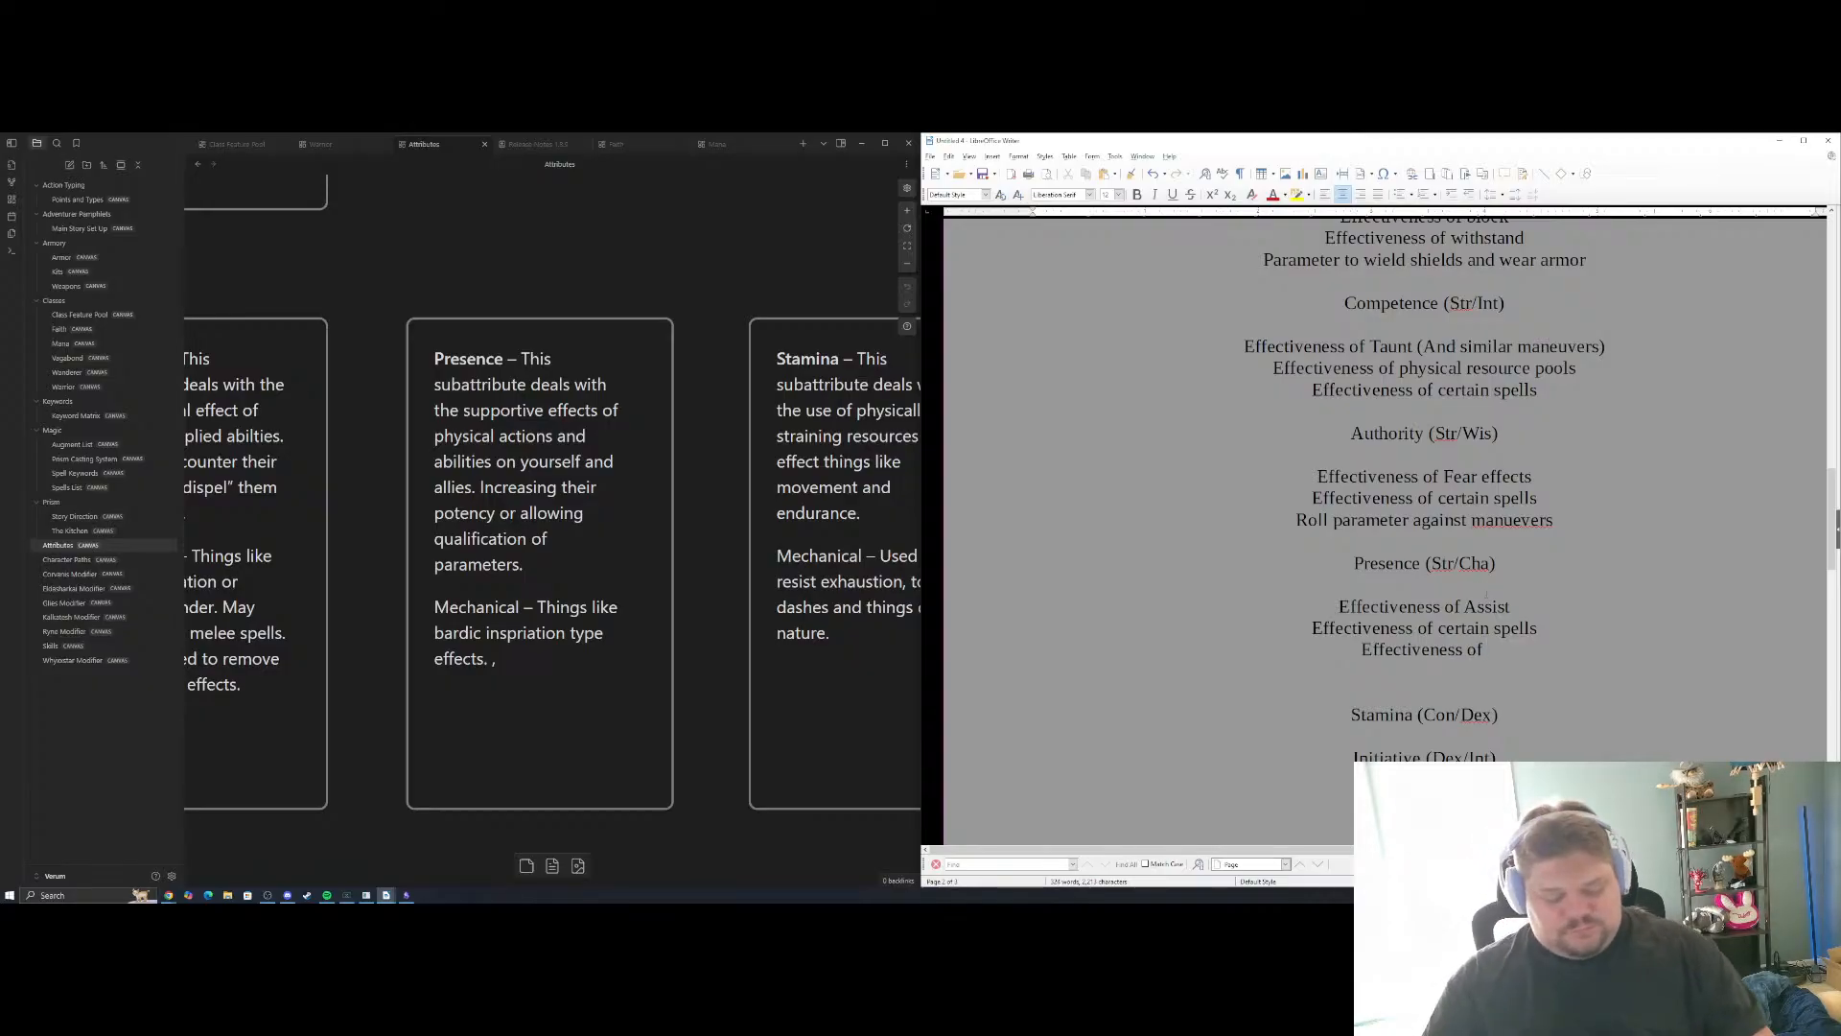
type("m")
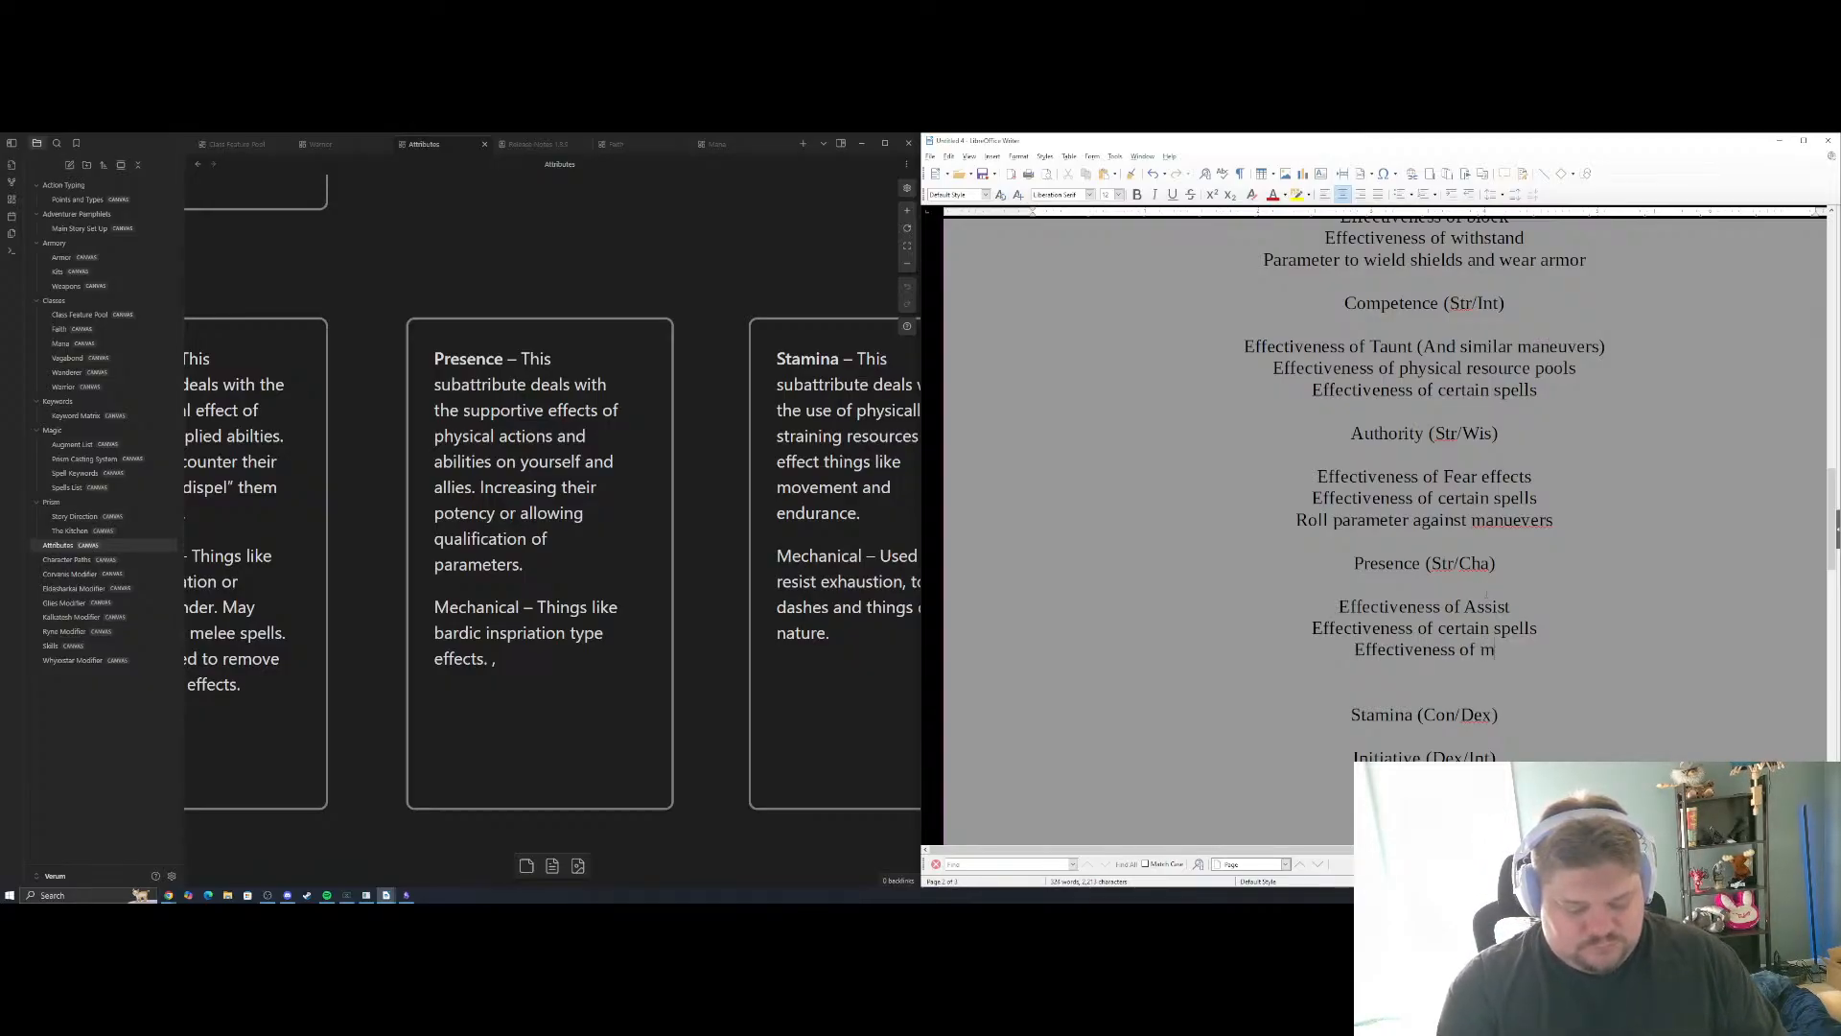
type("undane supp")
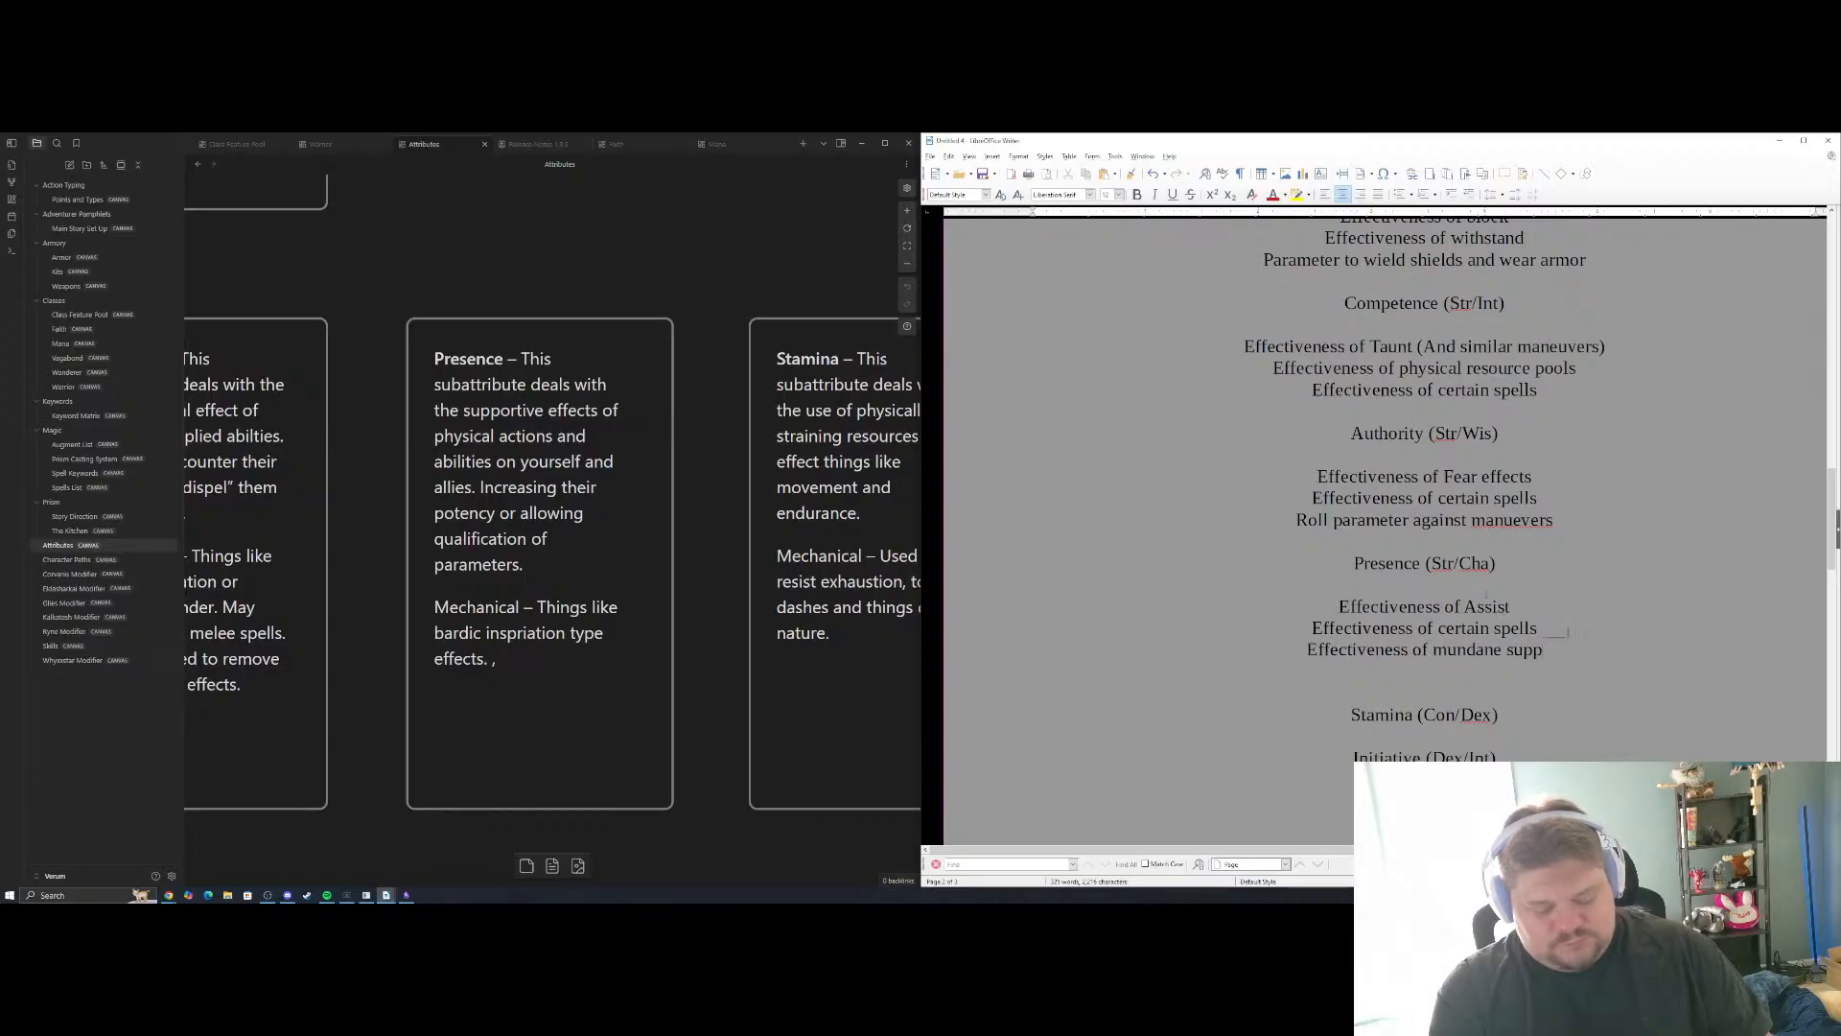
type("ort abilities")
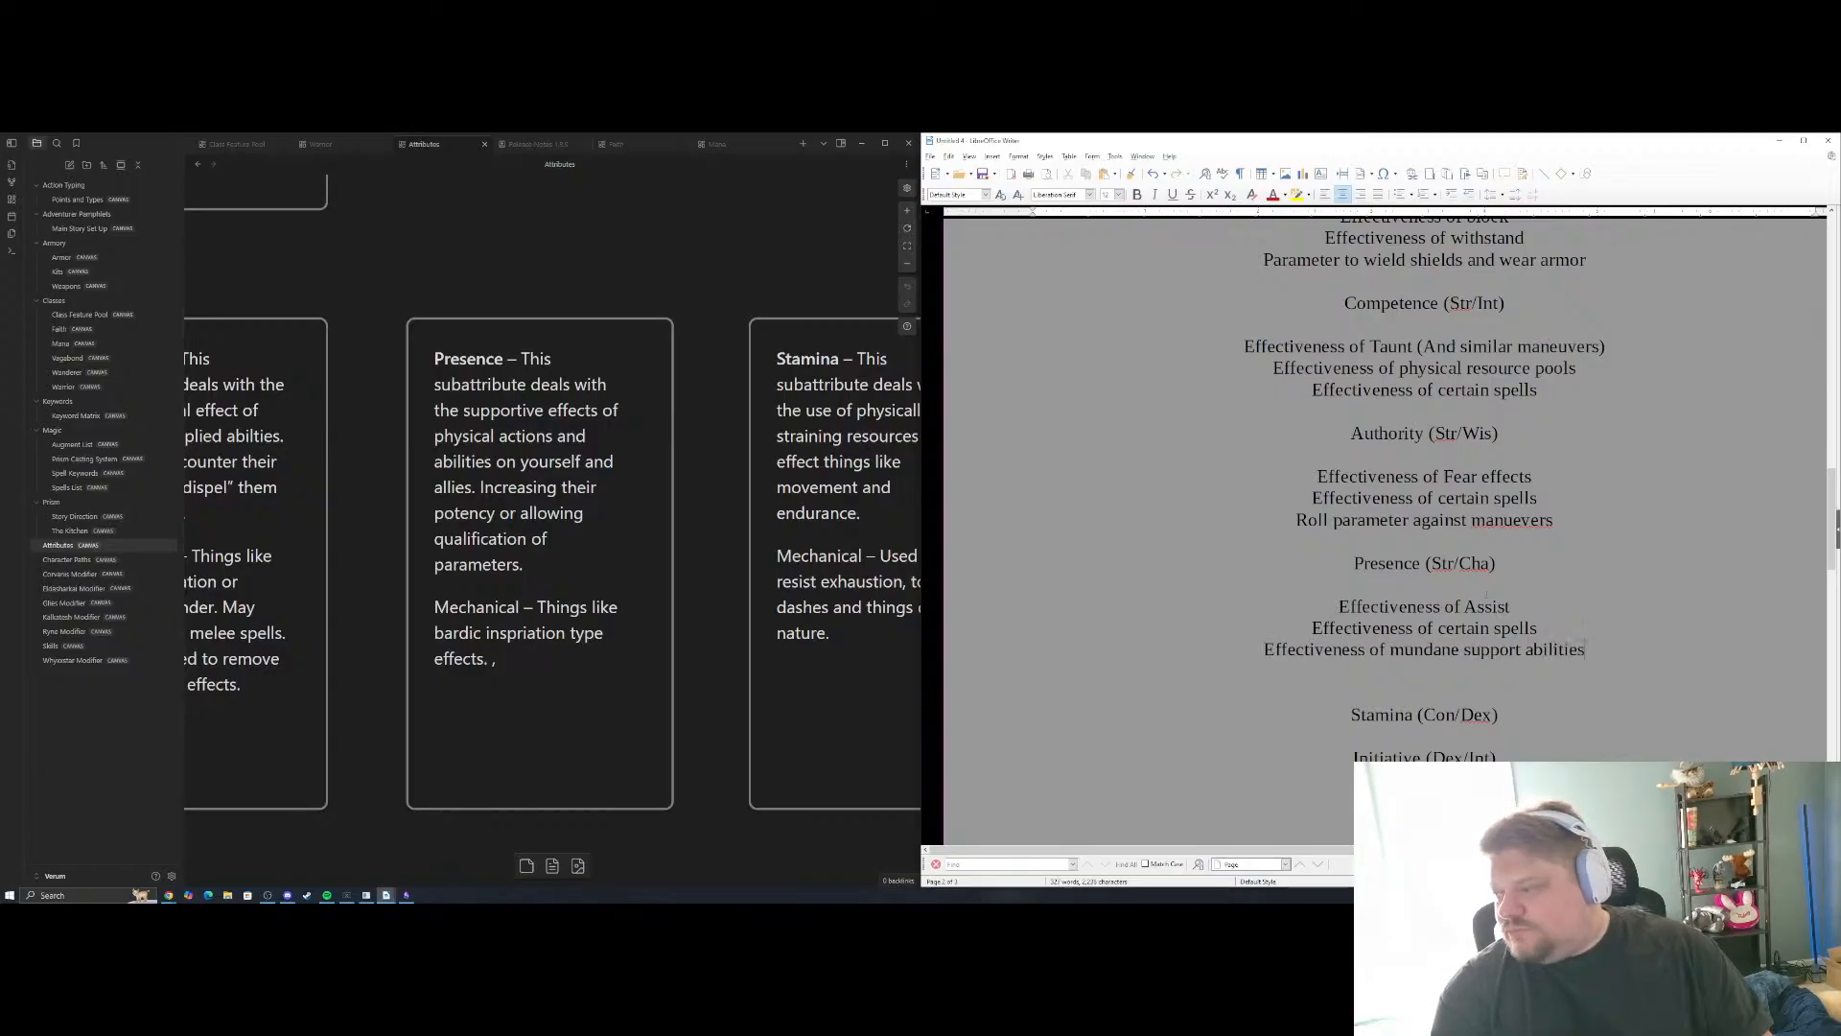
Consult the Stamina card in the Attributes canvas and add "Effectiveness of movement" as the first example under Stamina (Con/Dex)
scroll(1462, 547, "down", 5)
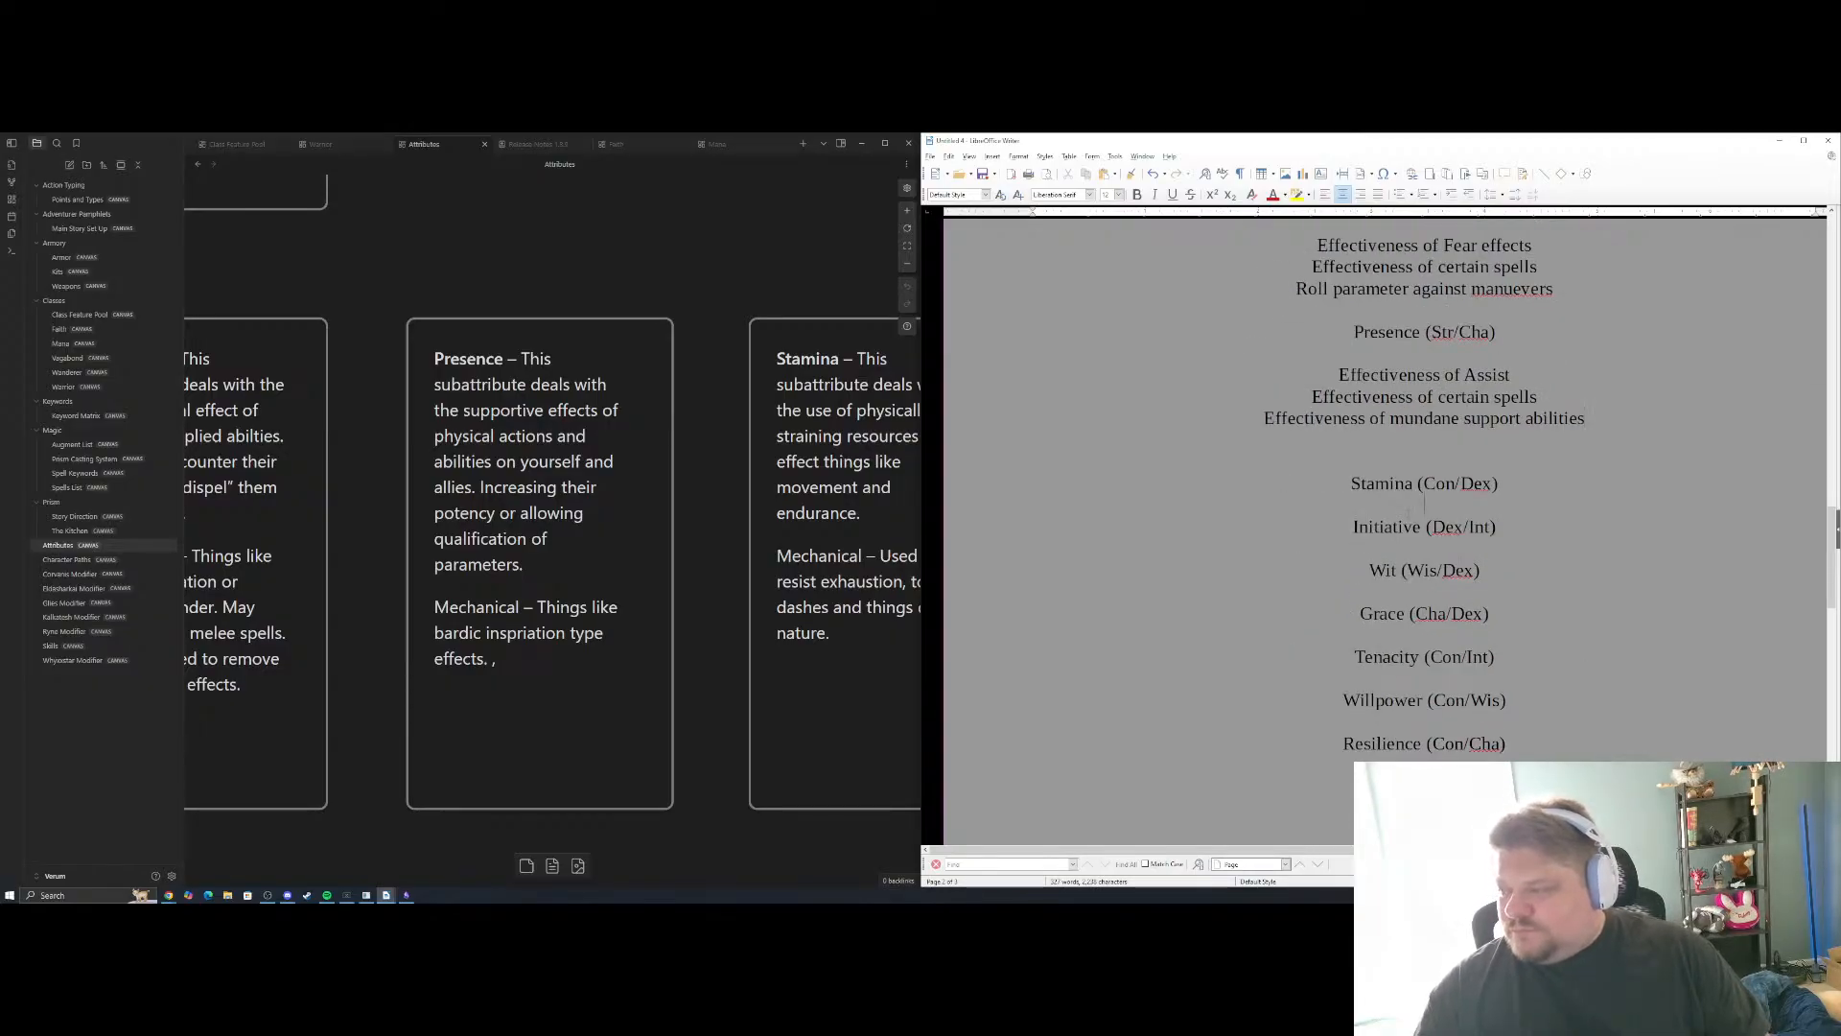
left_click(1408, 513)
key("Return")
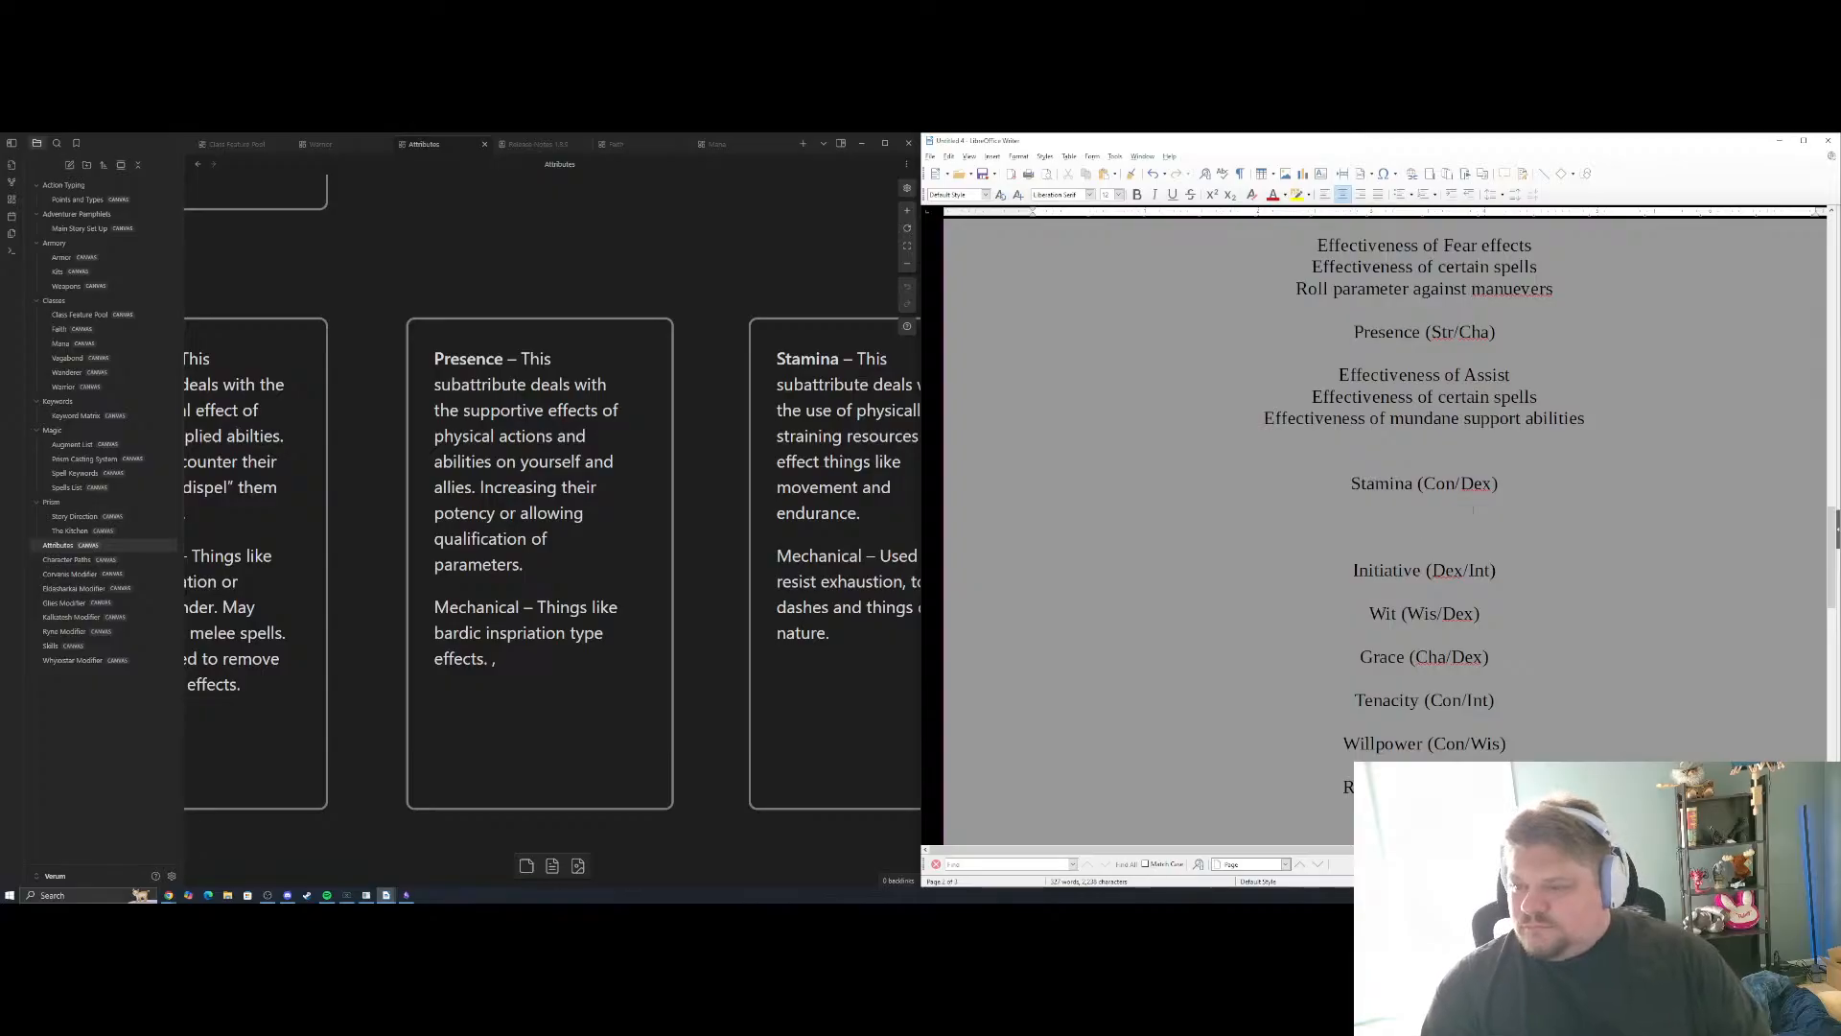
left_click_drag(714, 501, 397, 495)
left_click(1424, 506)
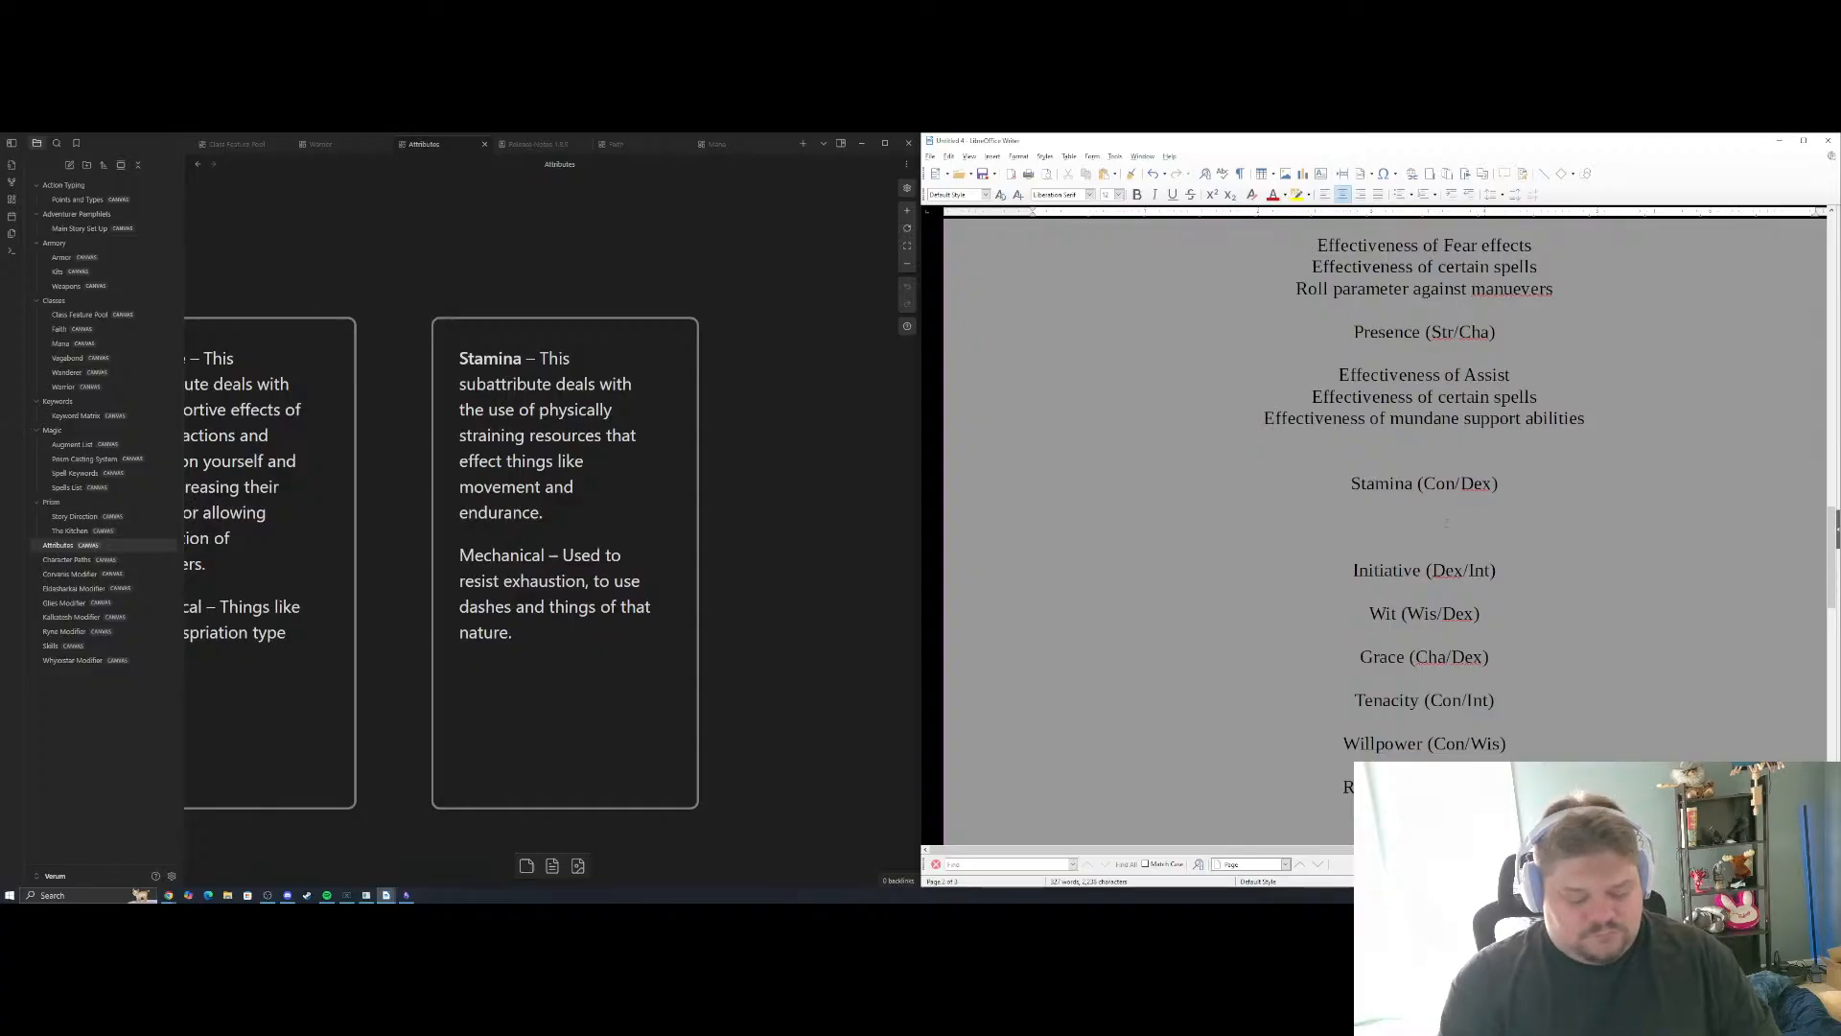
type("Effectiveness of m")
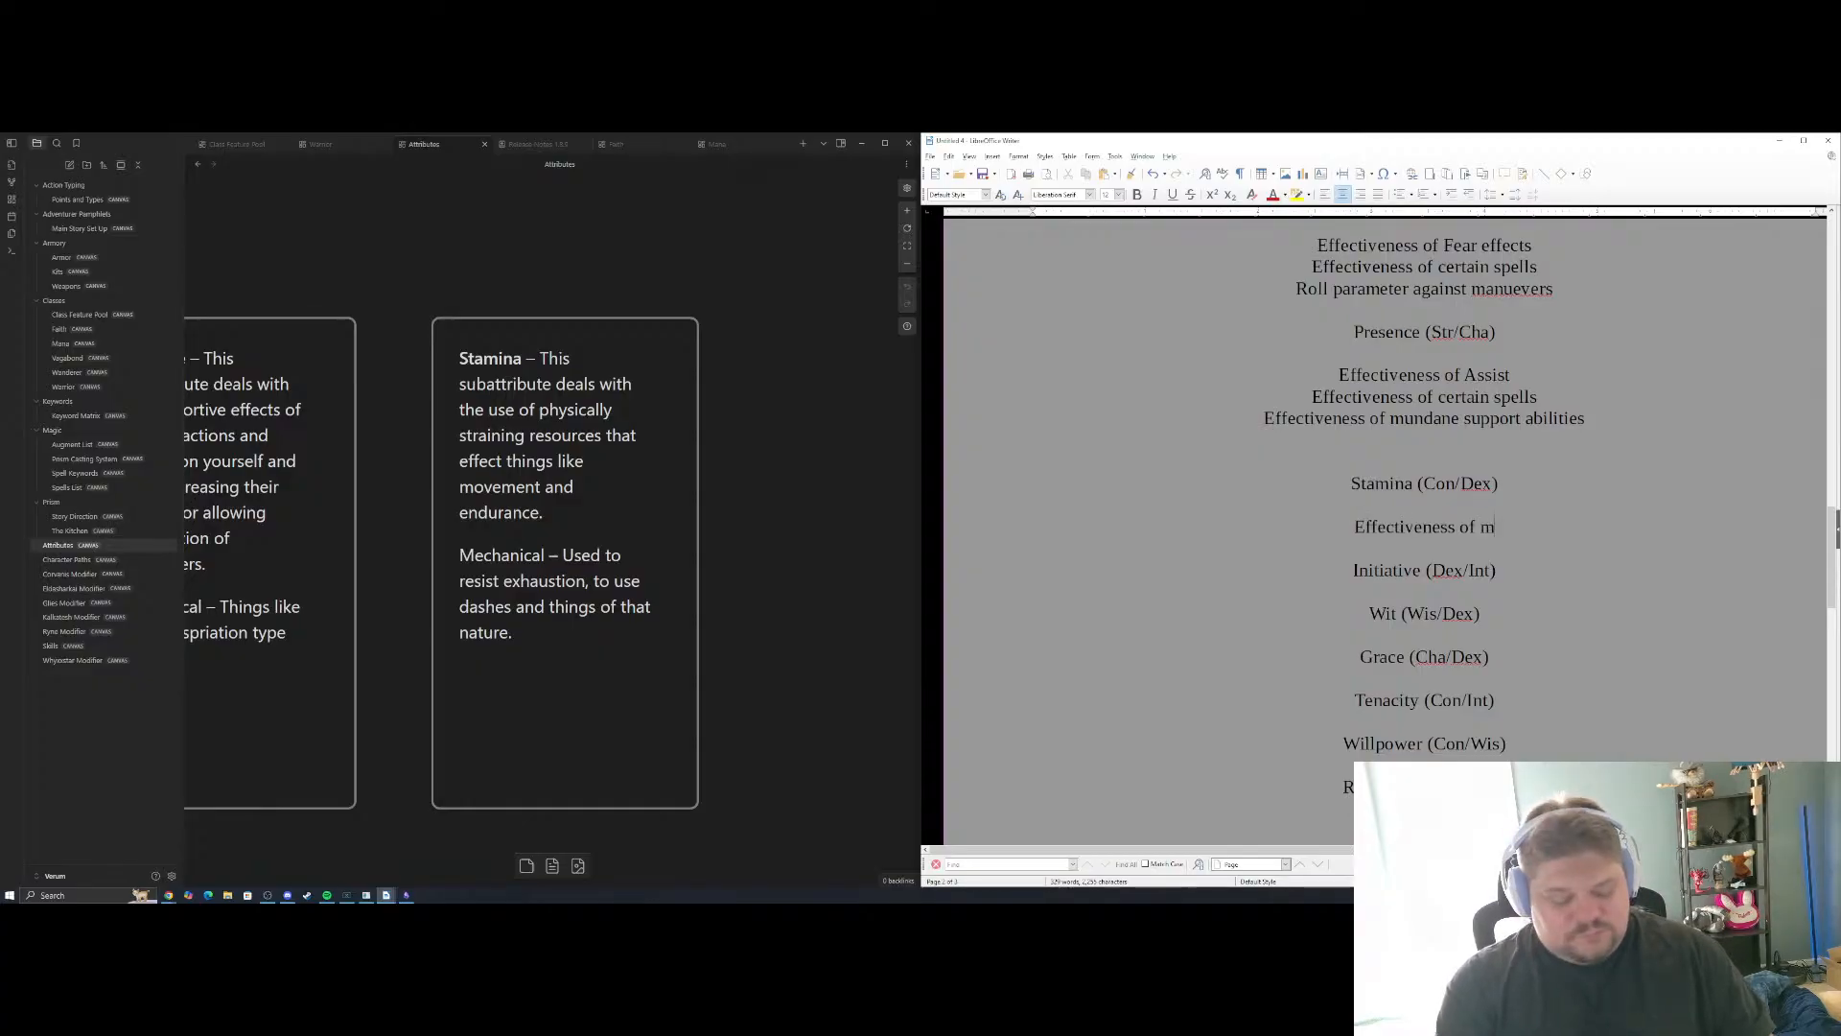
type("ovement")
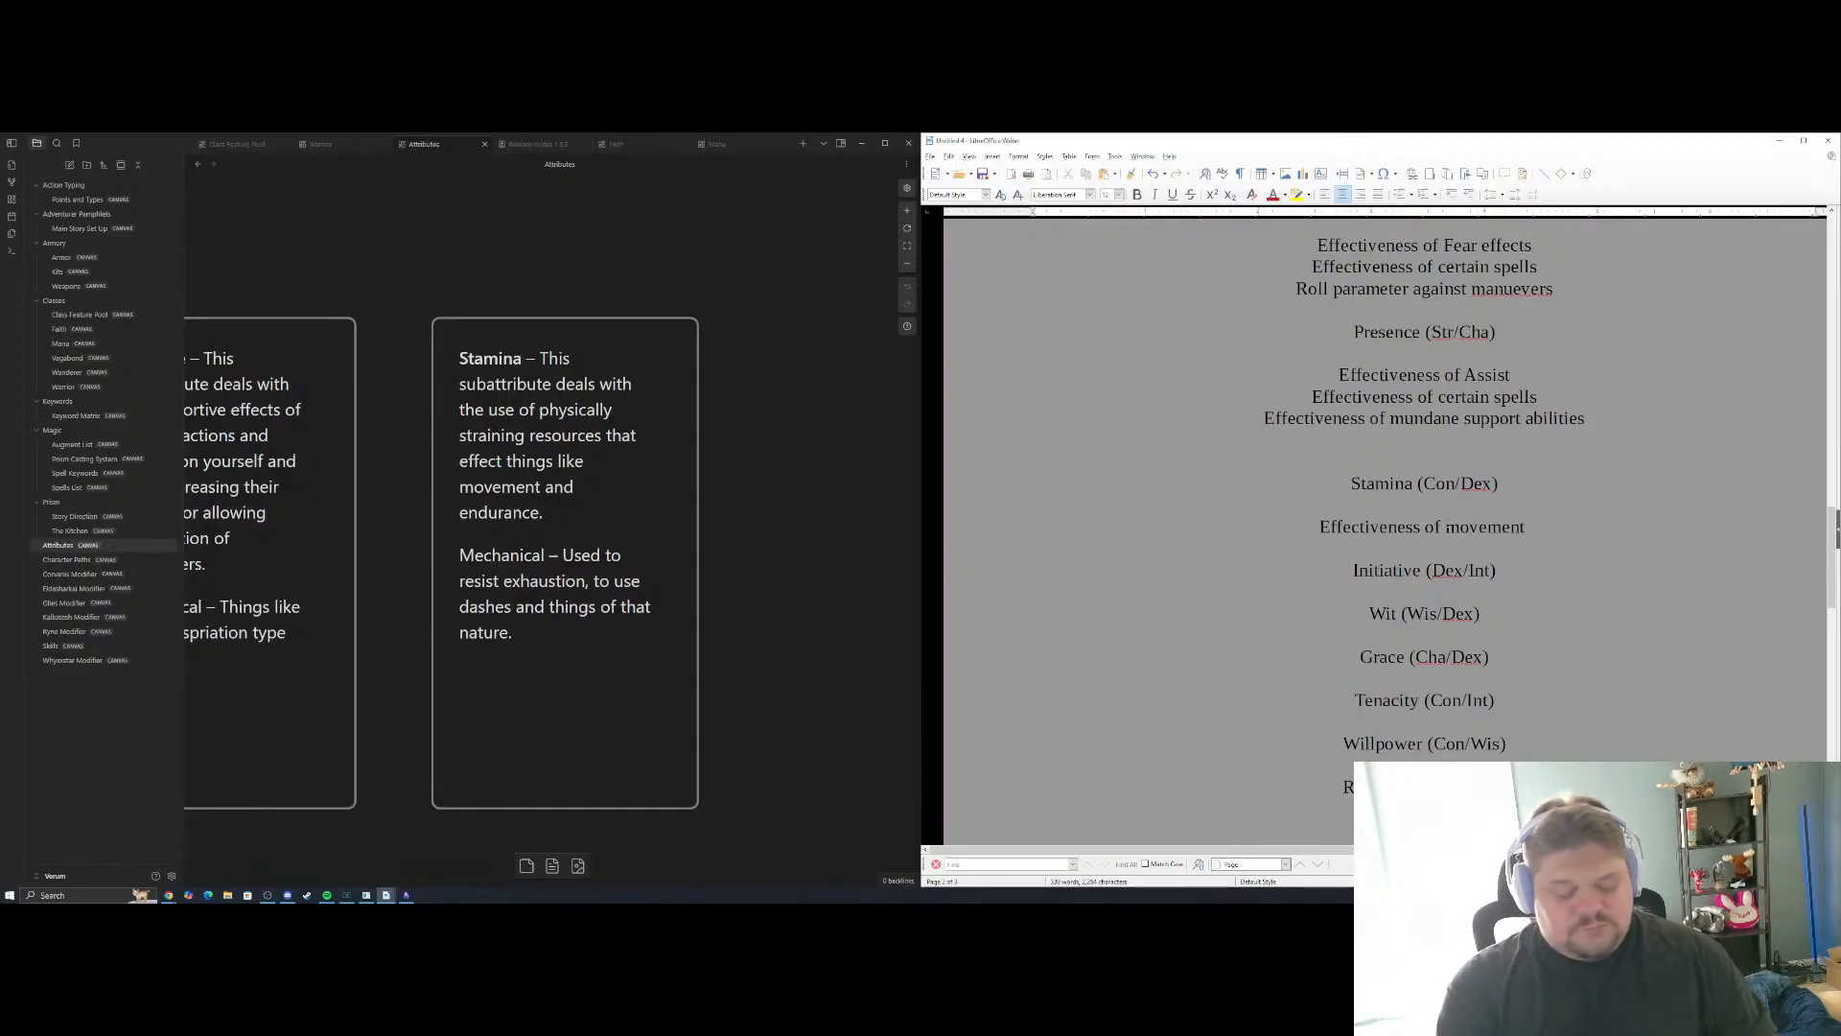
key("BackSpace")
key("Return")
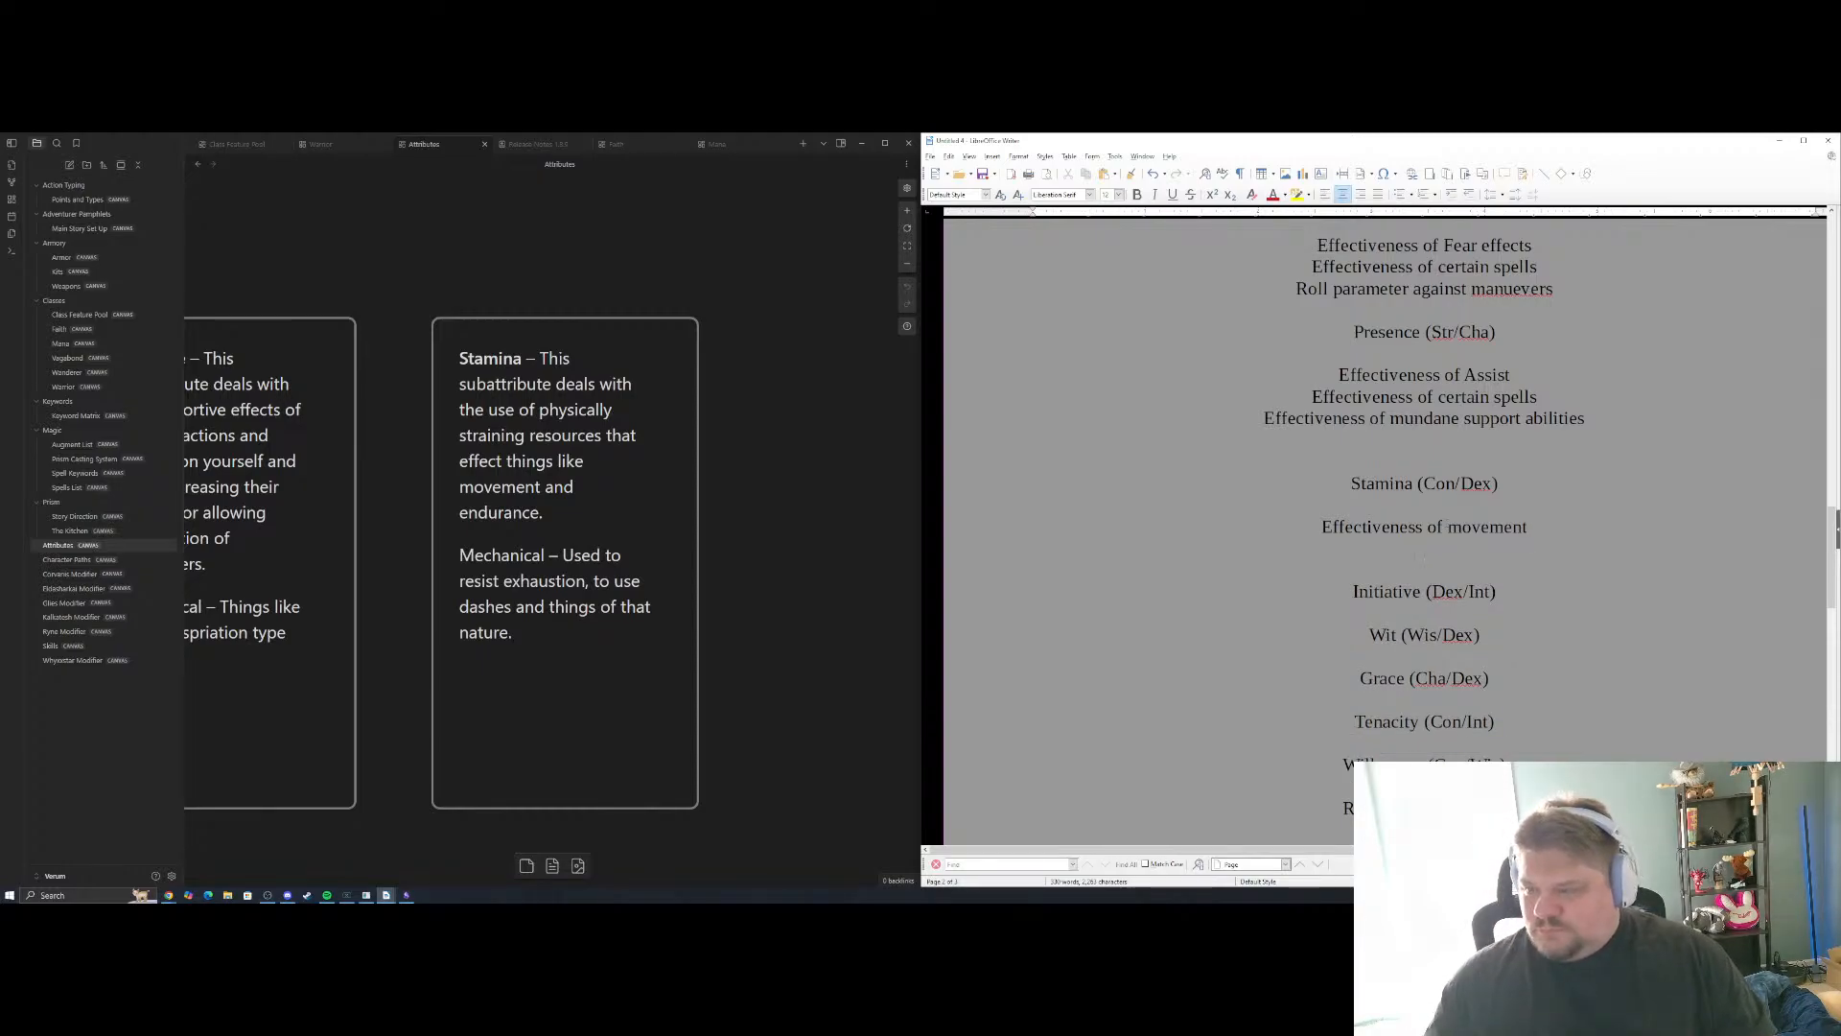
key("BackSpace")
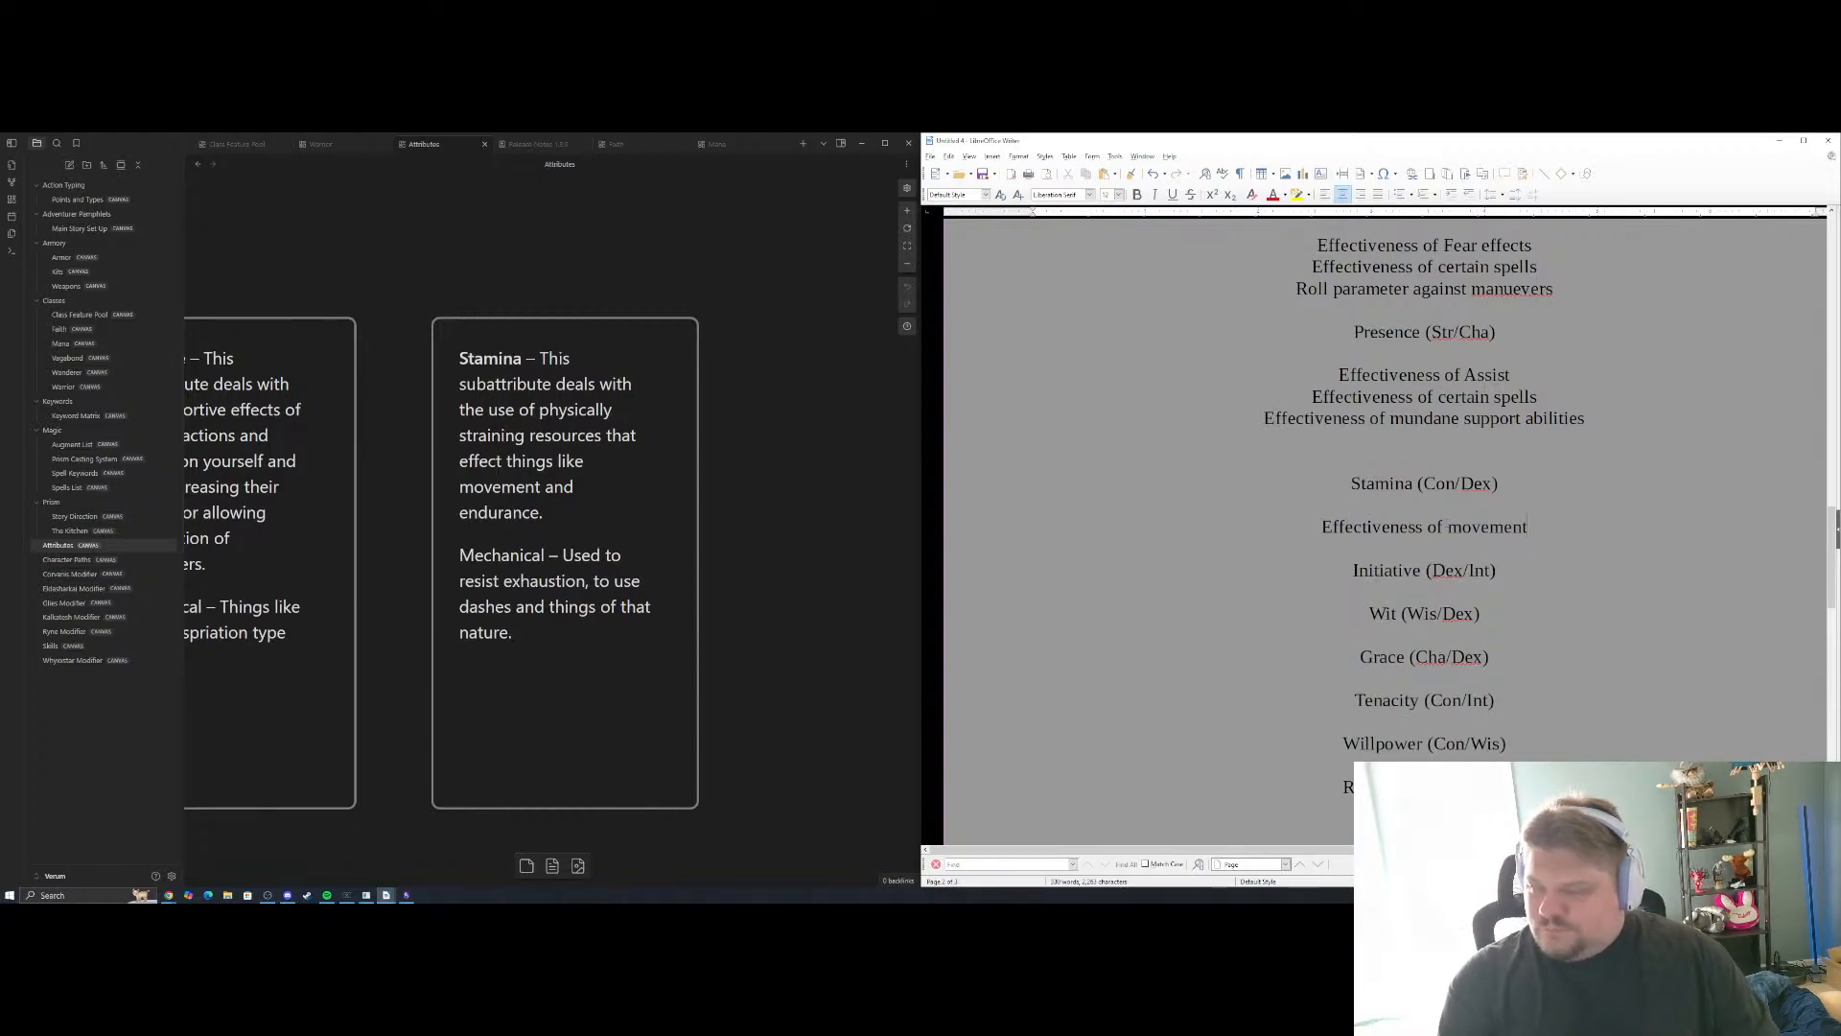
Complete the first Stamina example as "Effectiveness of movement rating" and add "Effectiveness of certain avoid actions" as the second
type("rating")
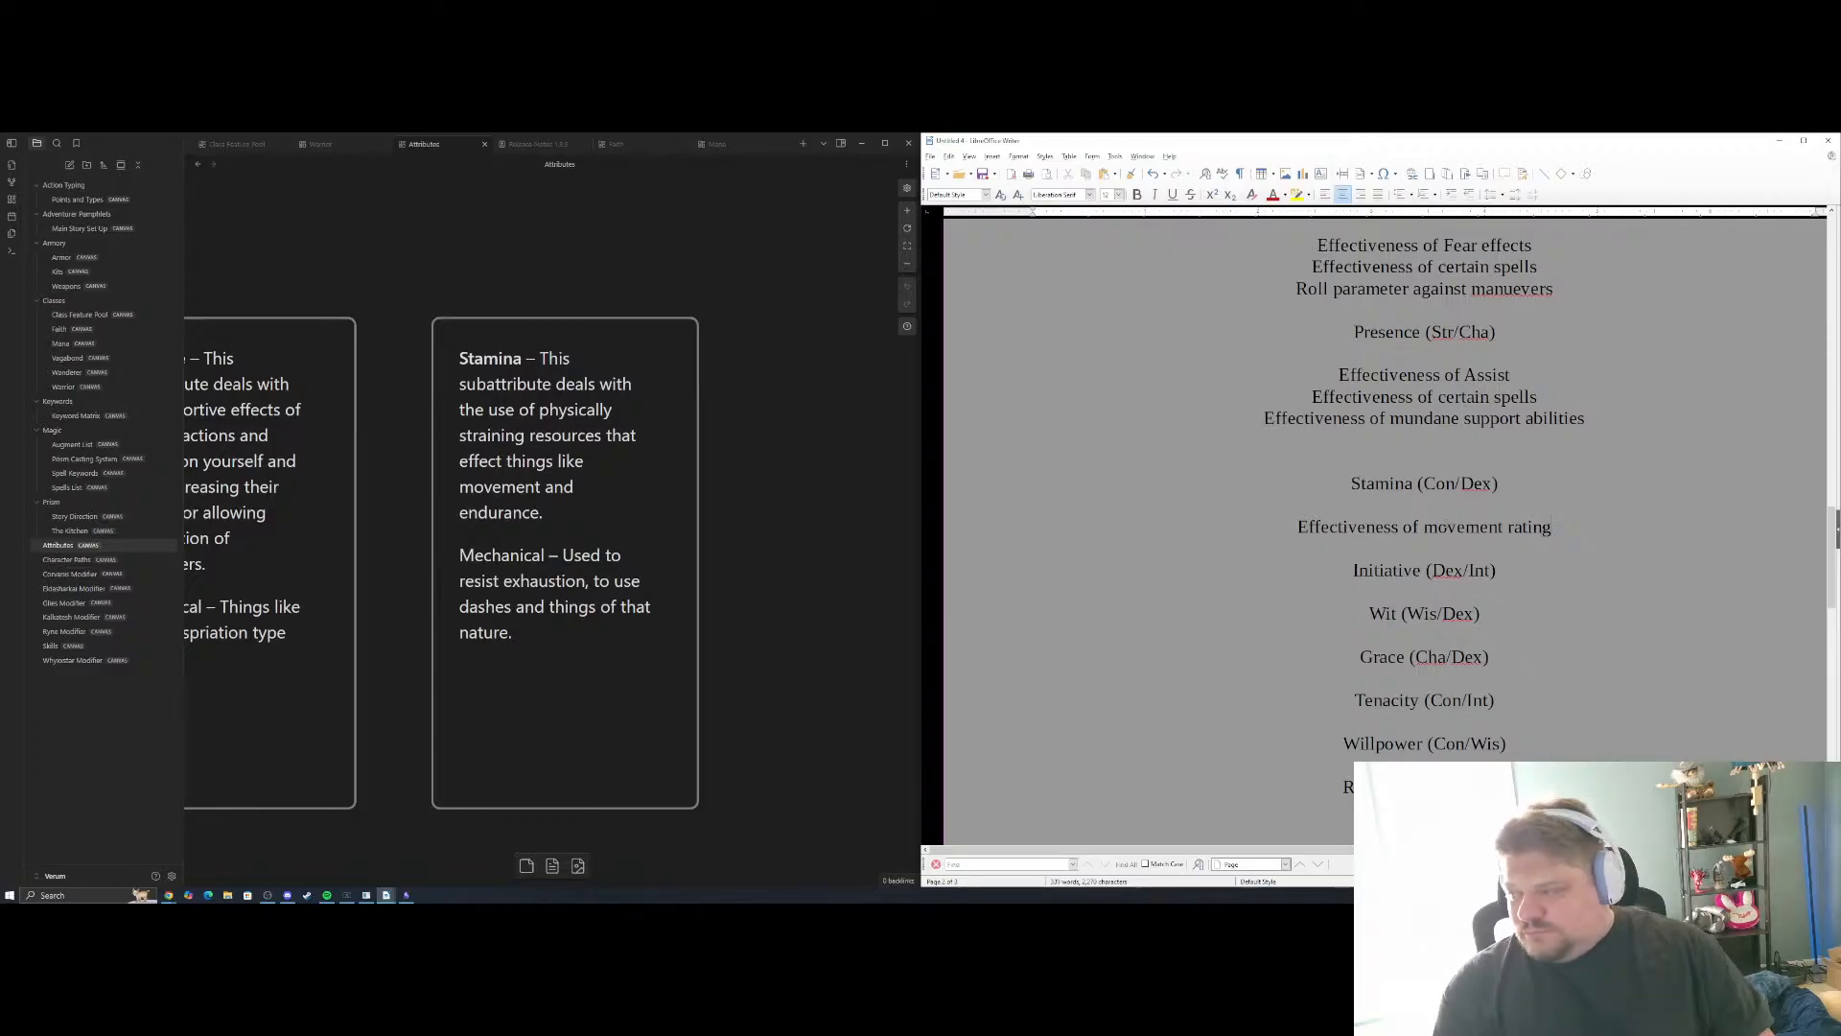
key("Return")
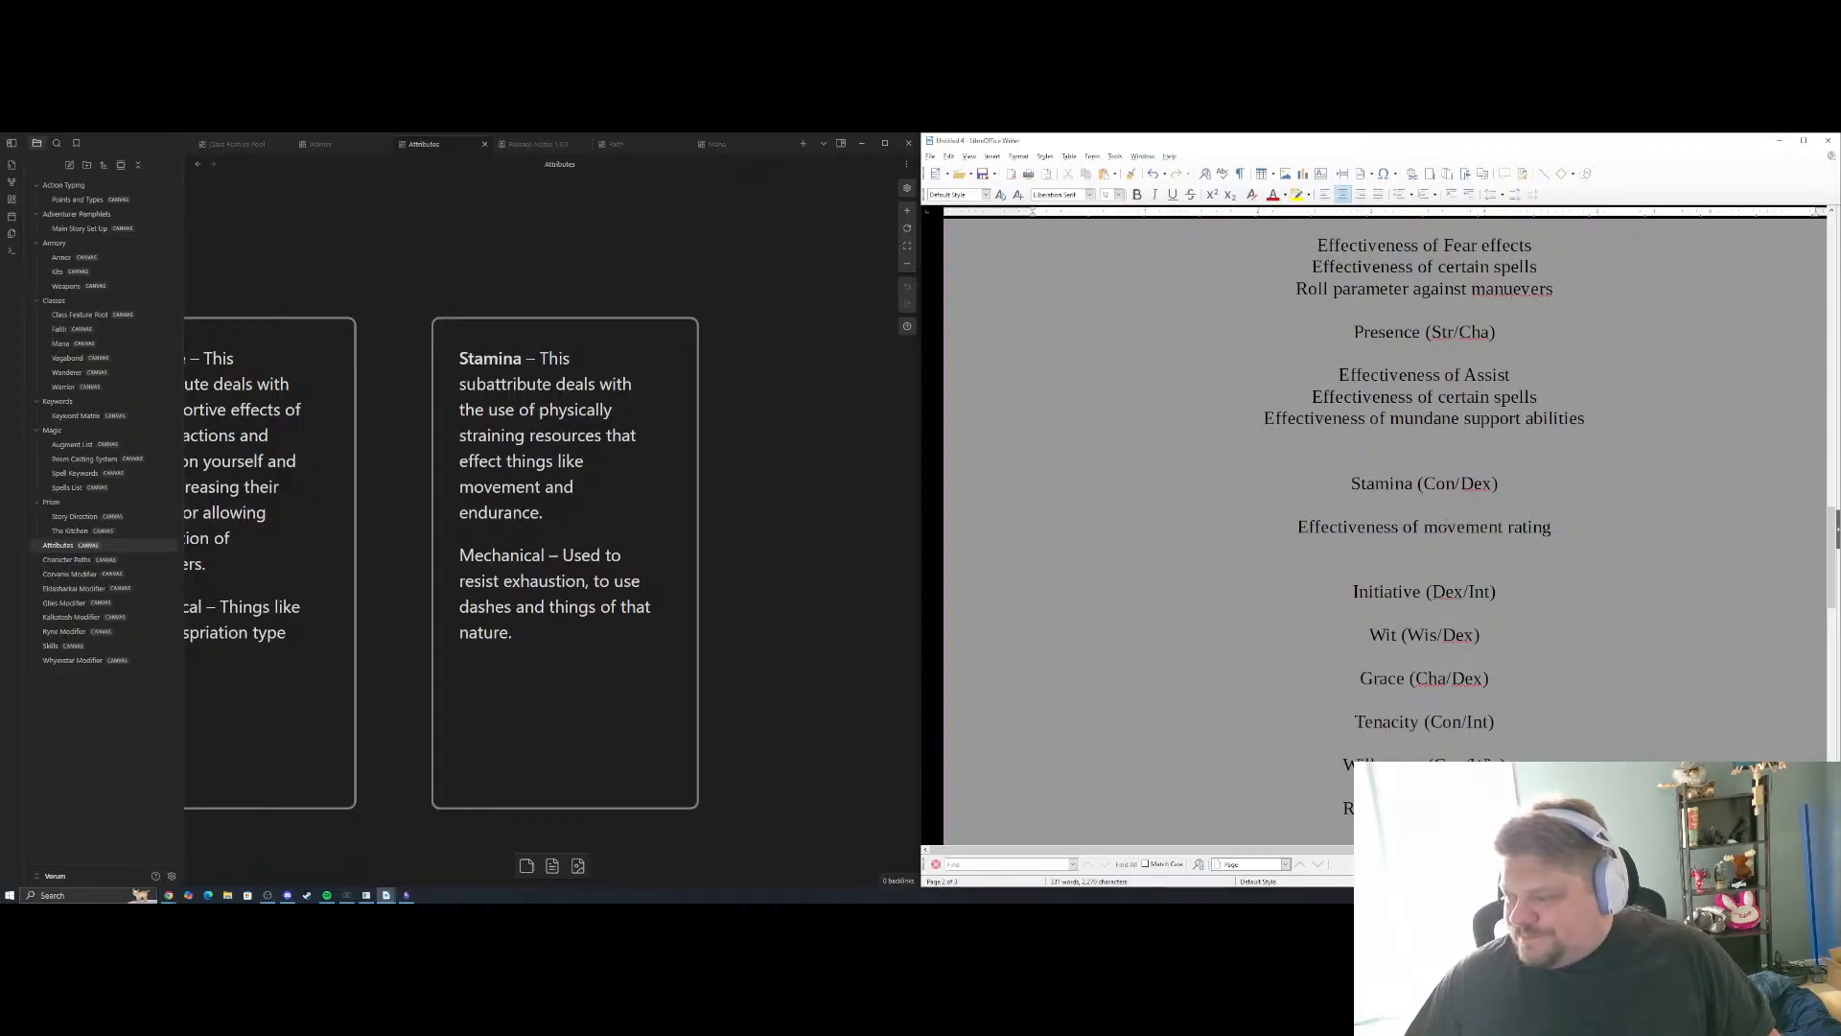
type("Effectiveness of")
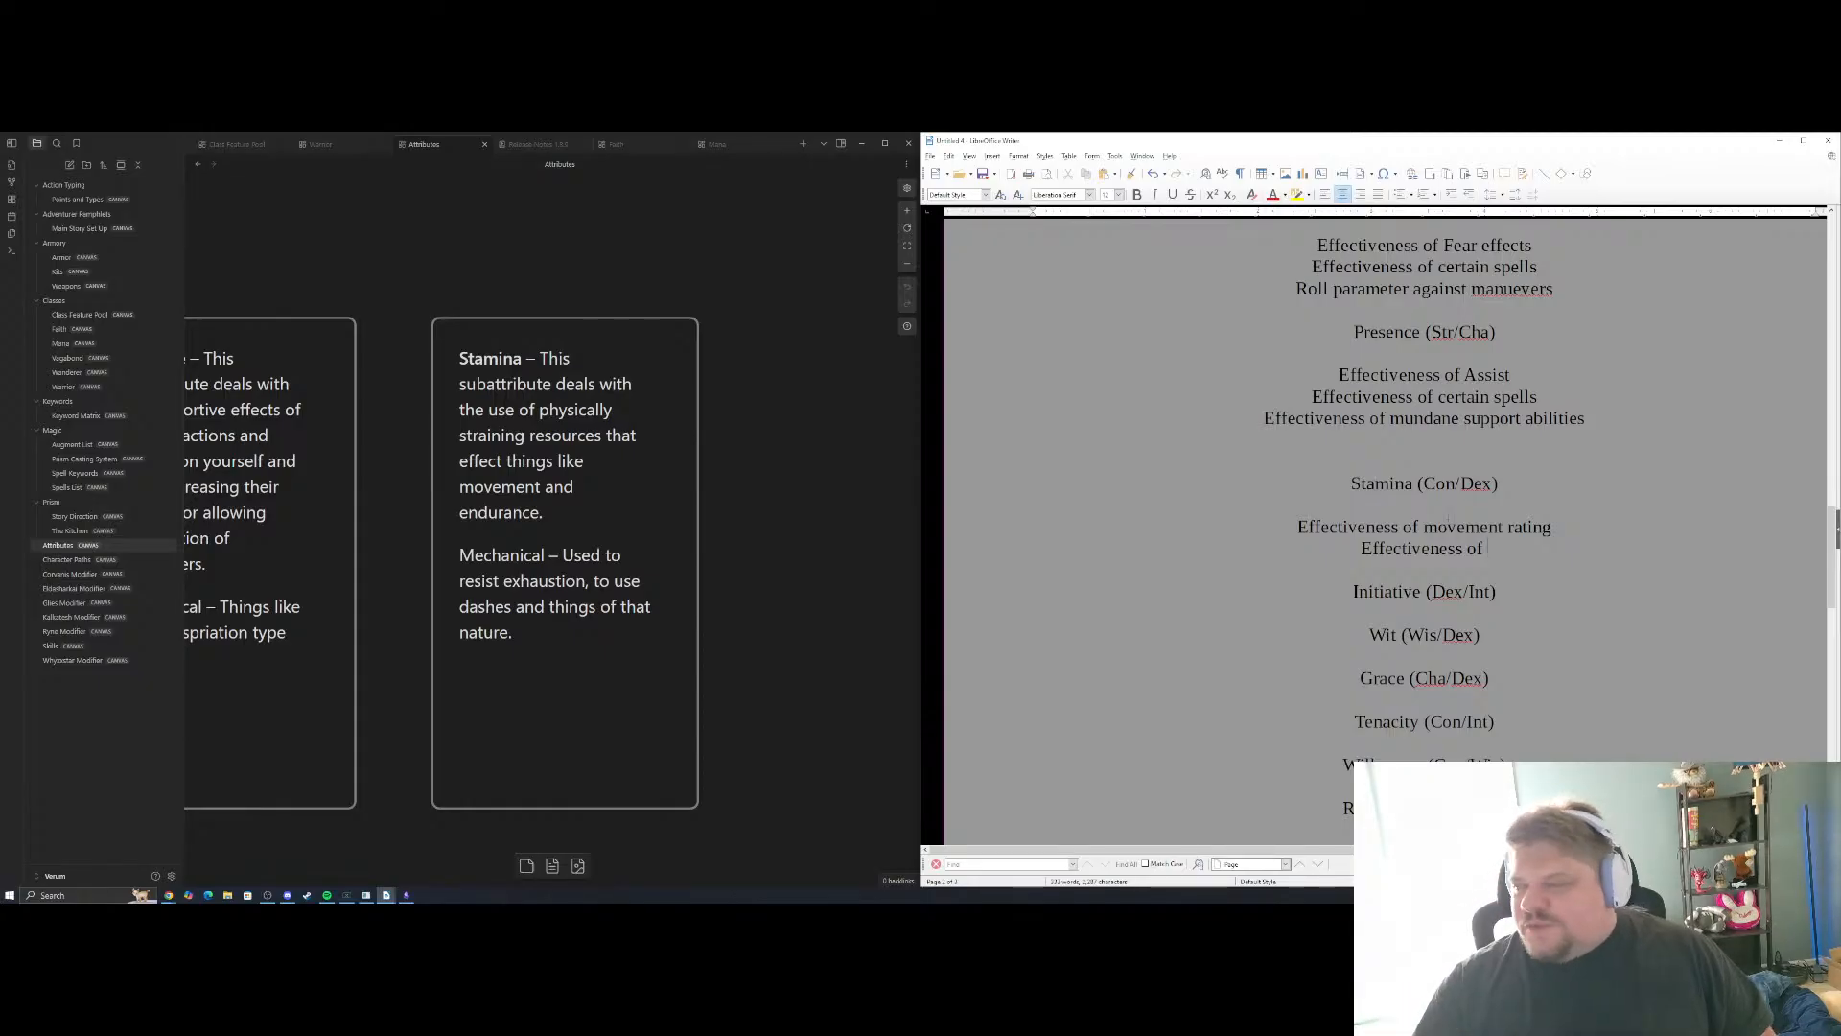
scroll(1296, 591, "up", 10)
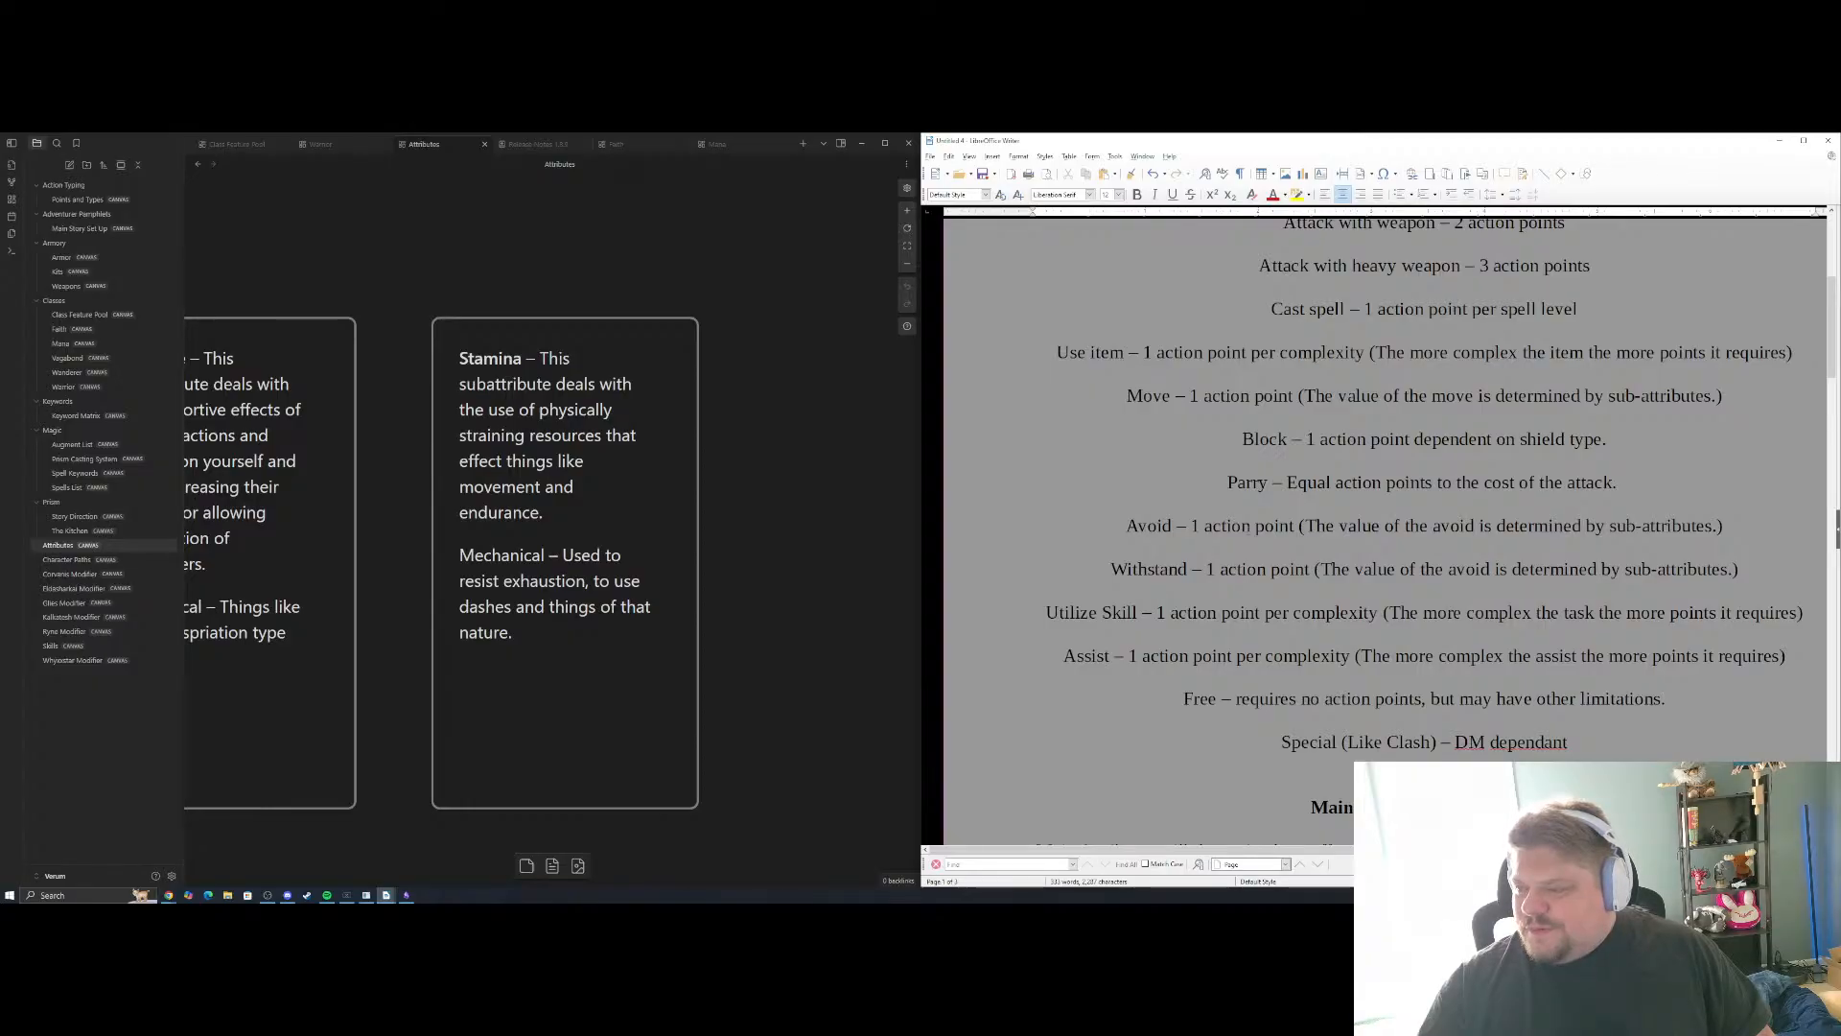
scroll(1386, 528, "down", 10)
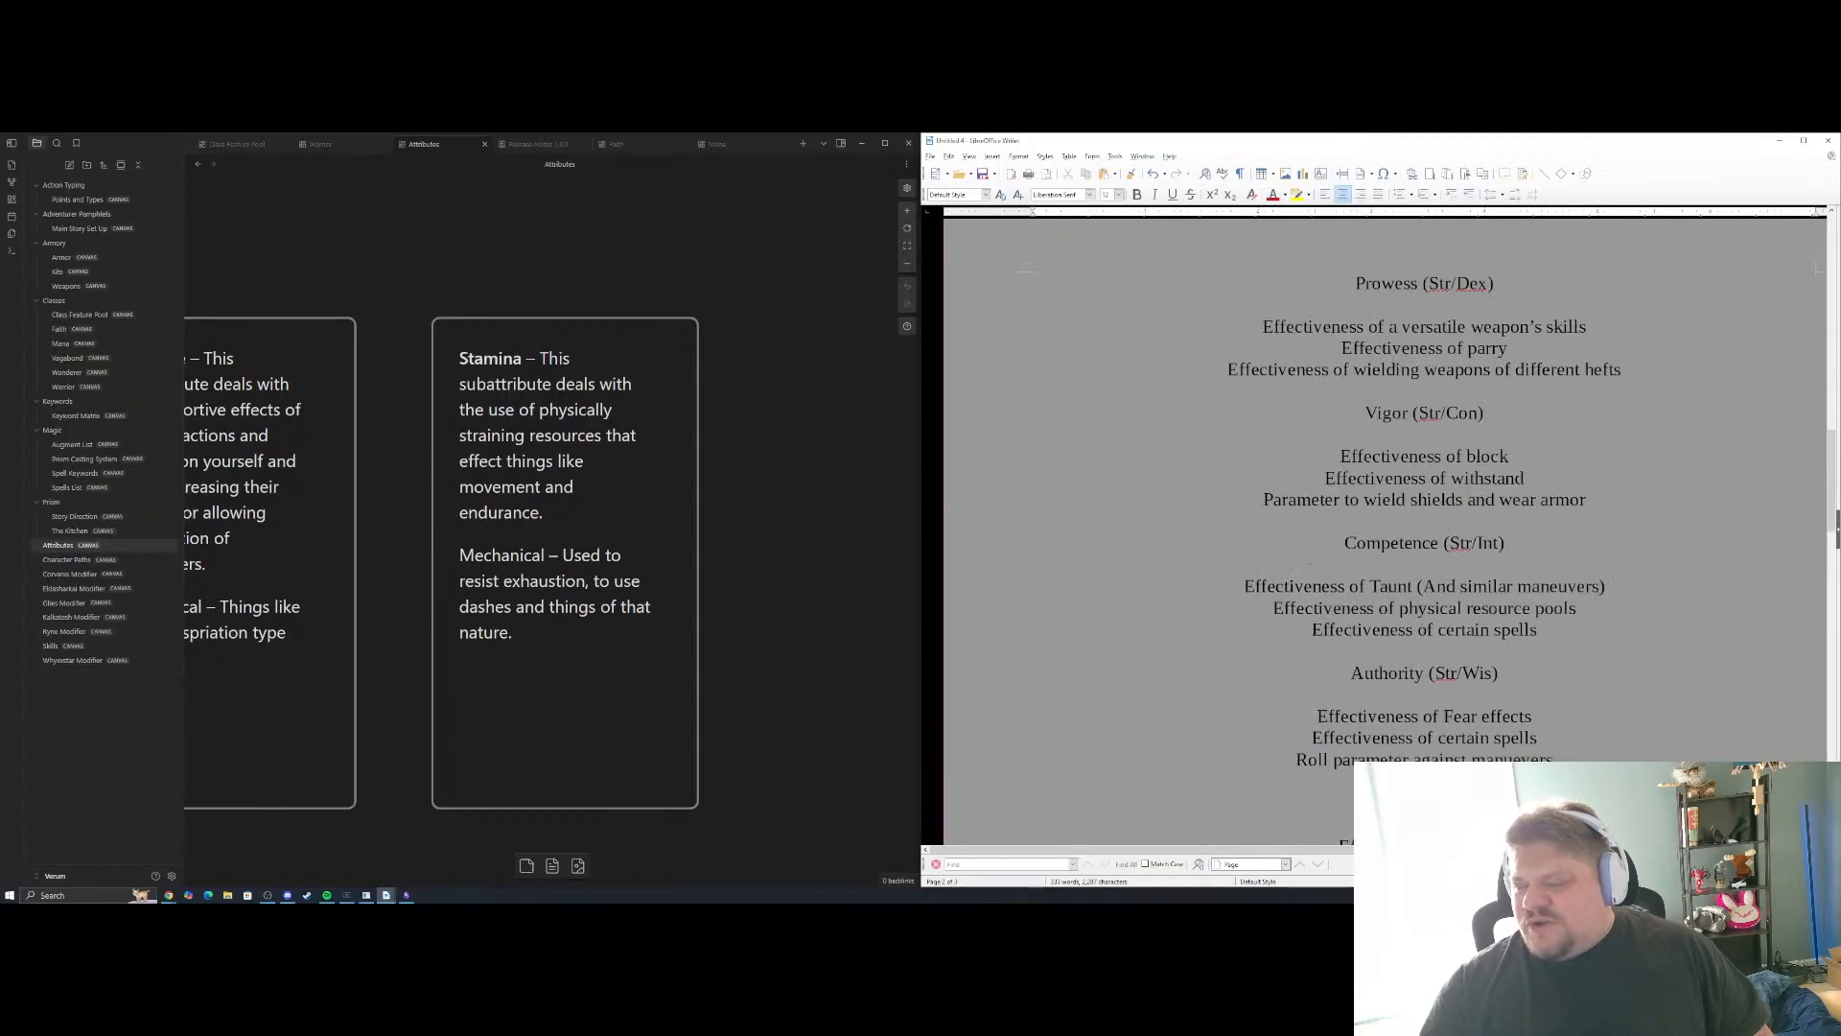
scroll(1386, 528, "up", 1)
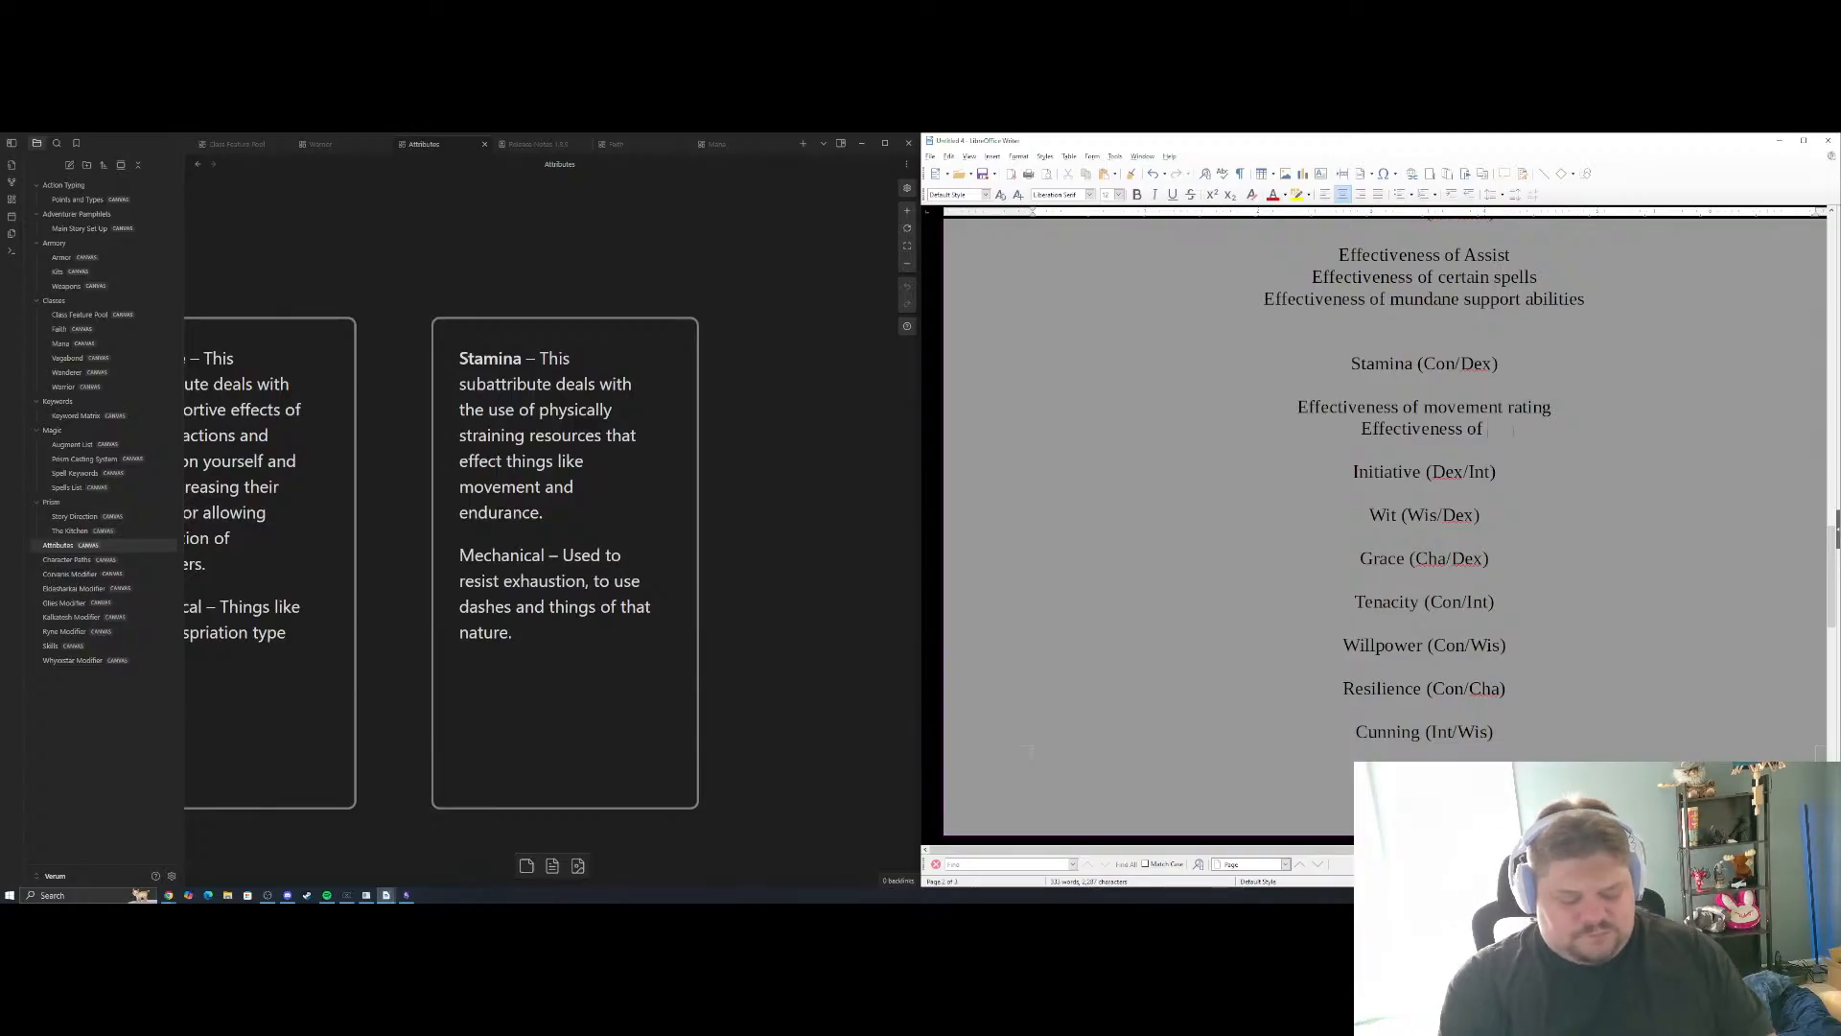
type("certain avoid")
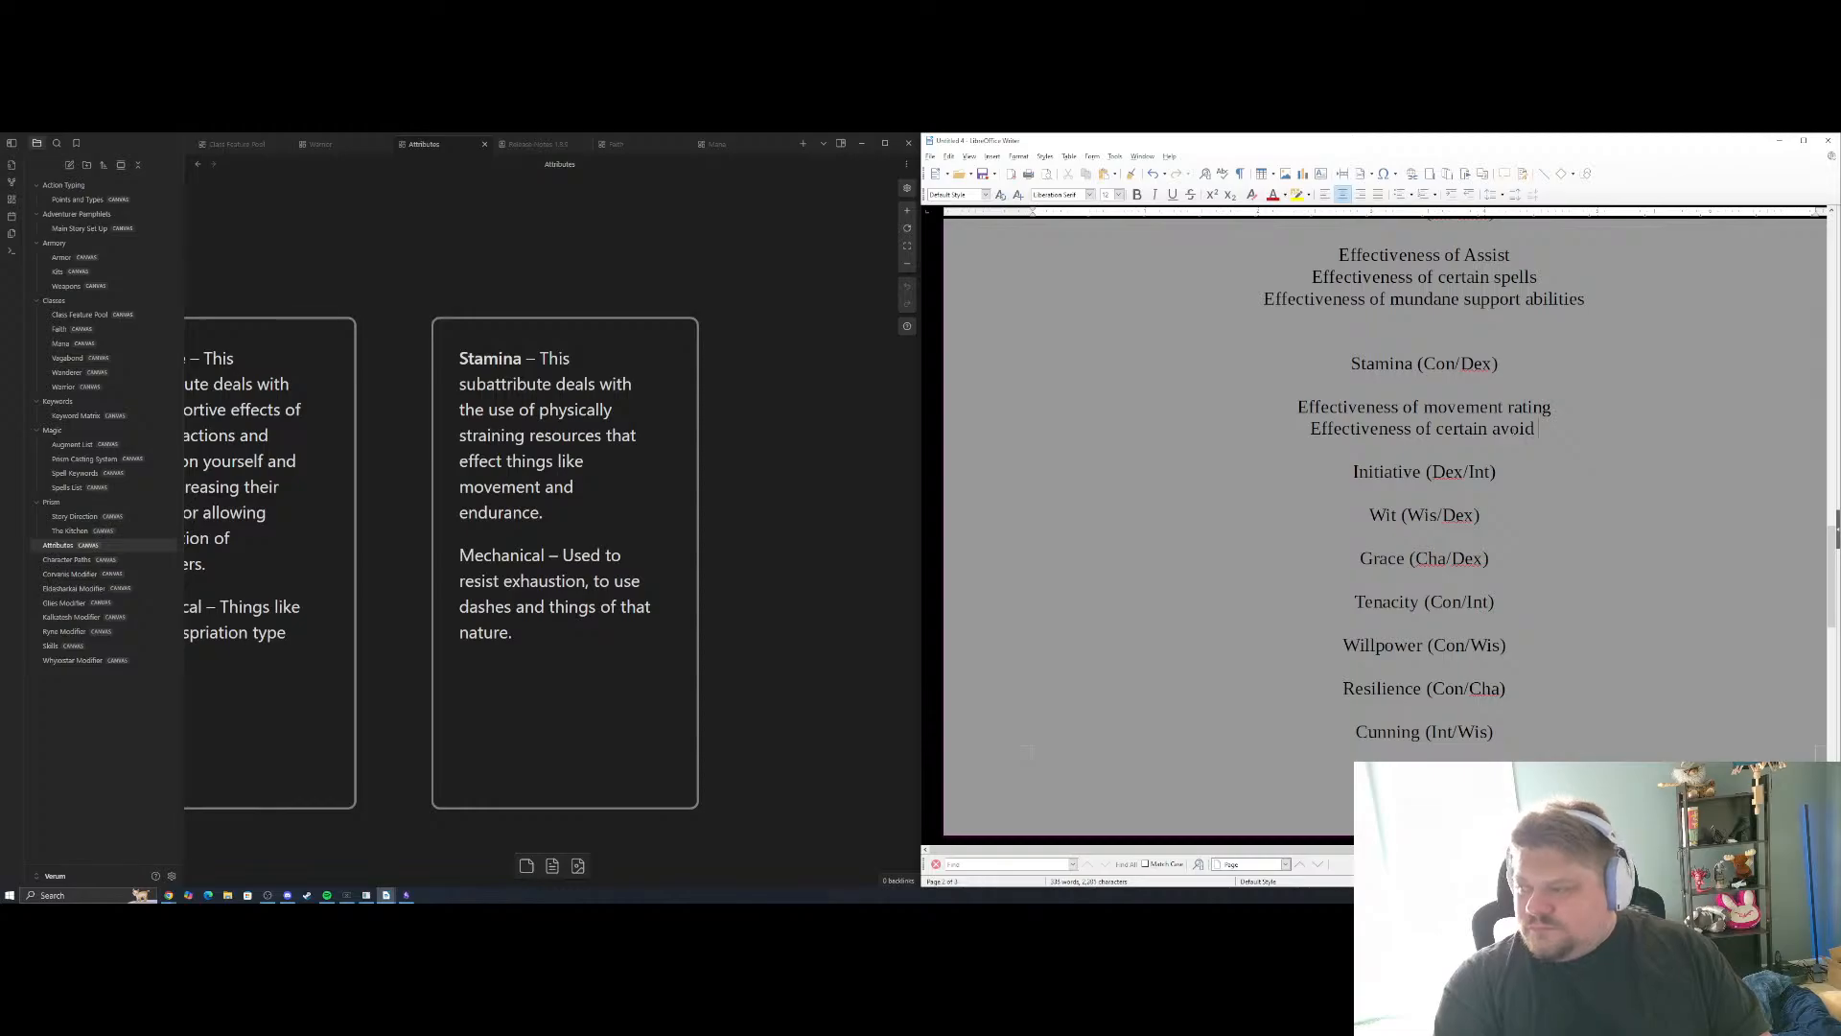
type(" actions")
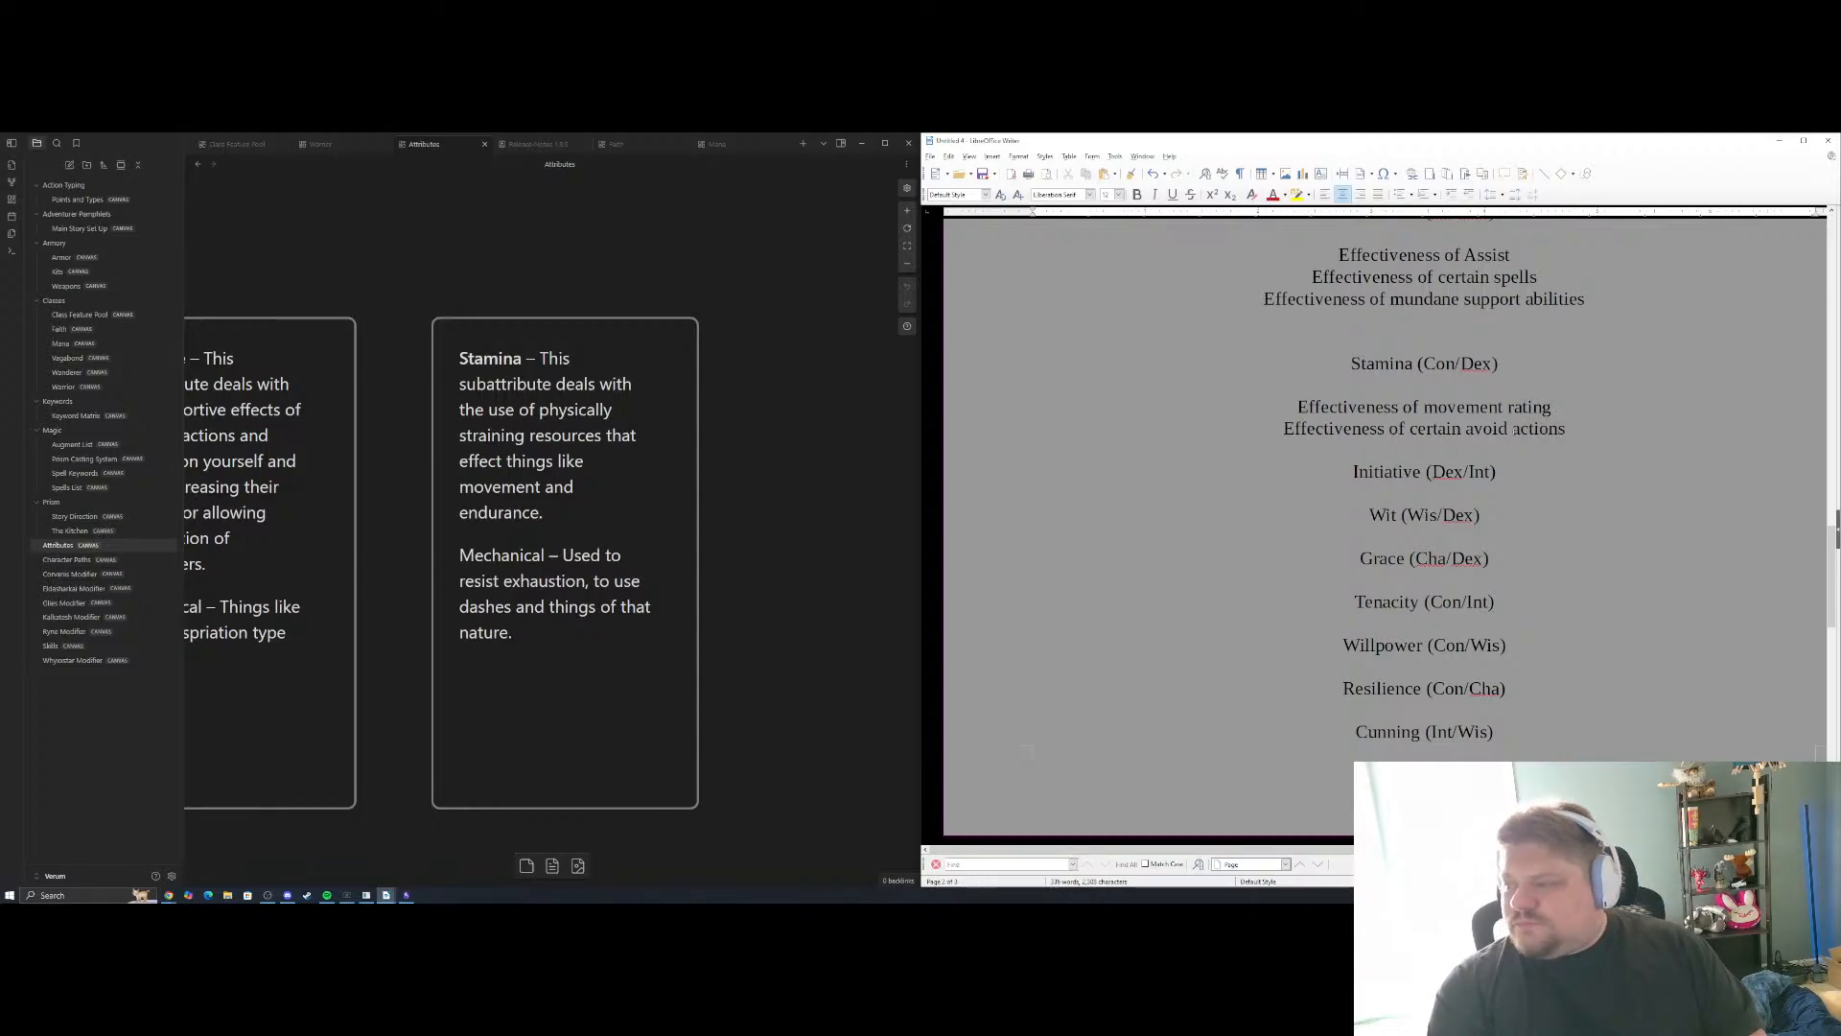
Add "Roll parameter for exhaustion" as the third example under Stamina (Con/Dex)
key("Return")
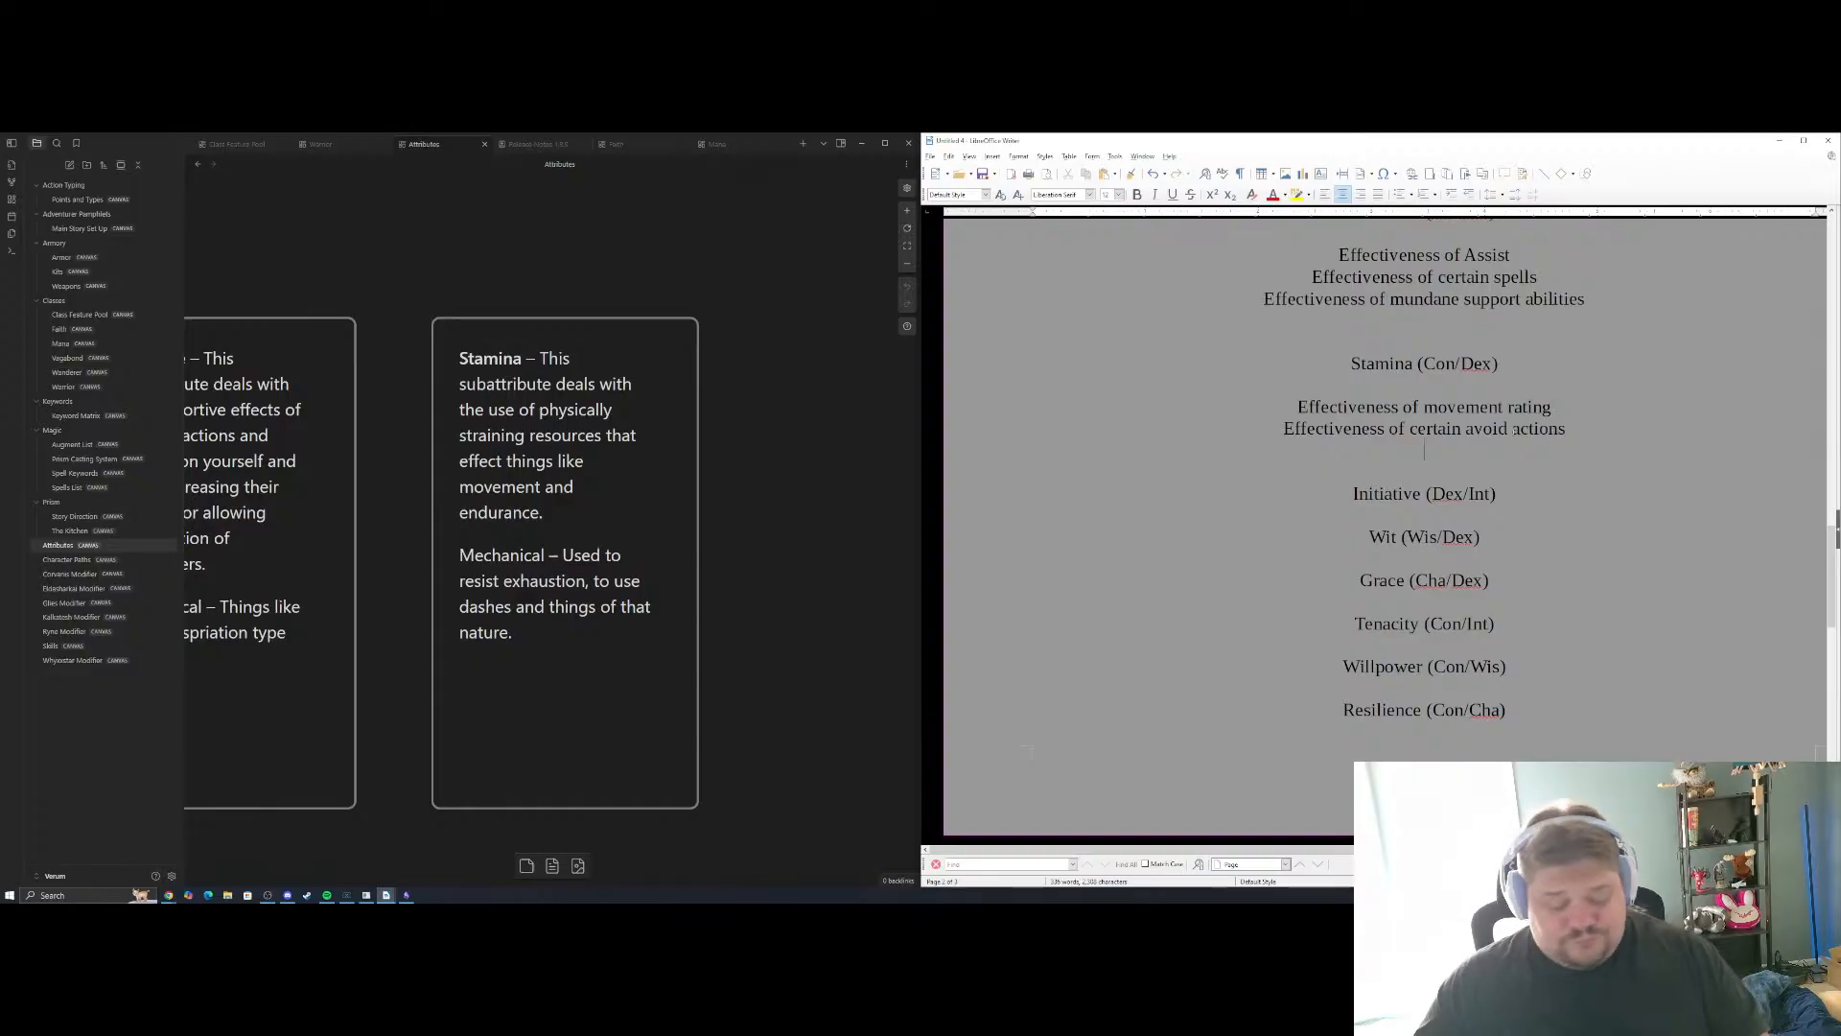
type("Roll param")
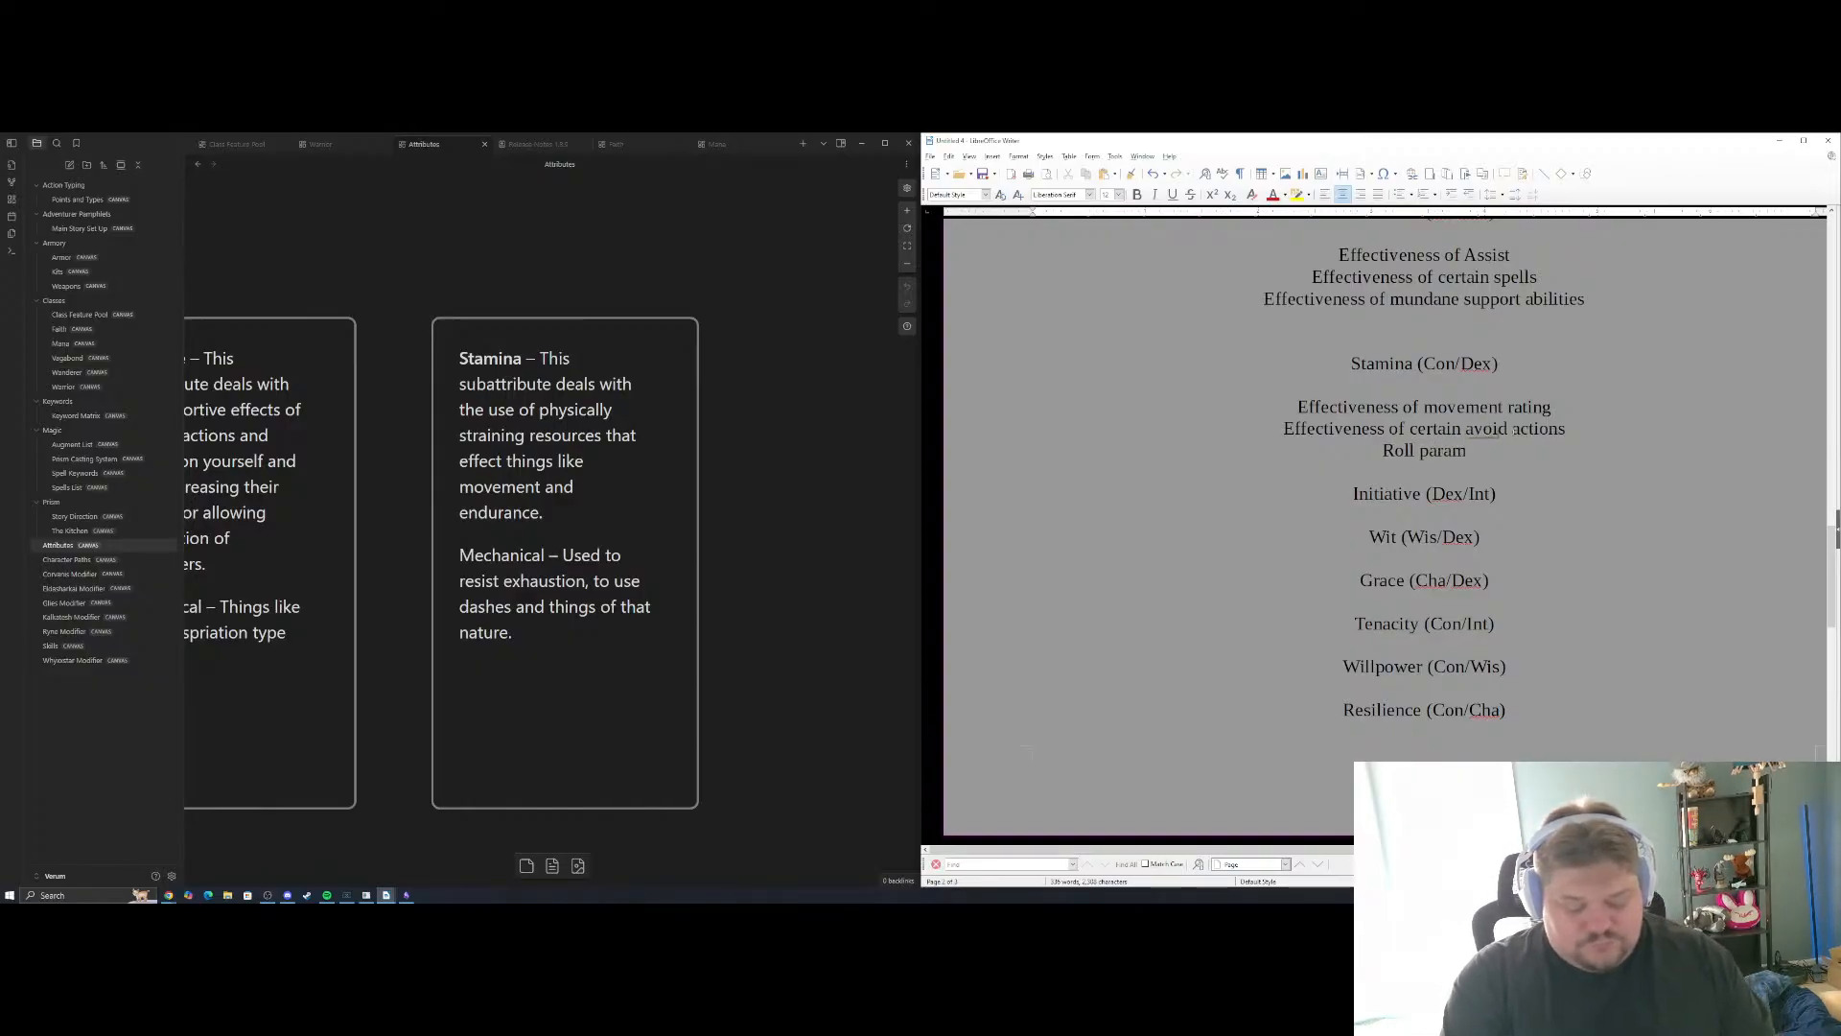
type("eter v")
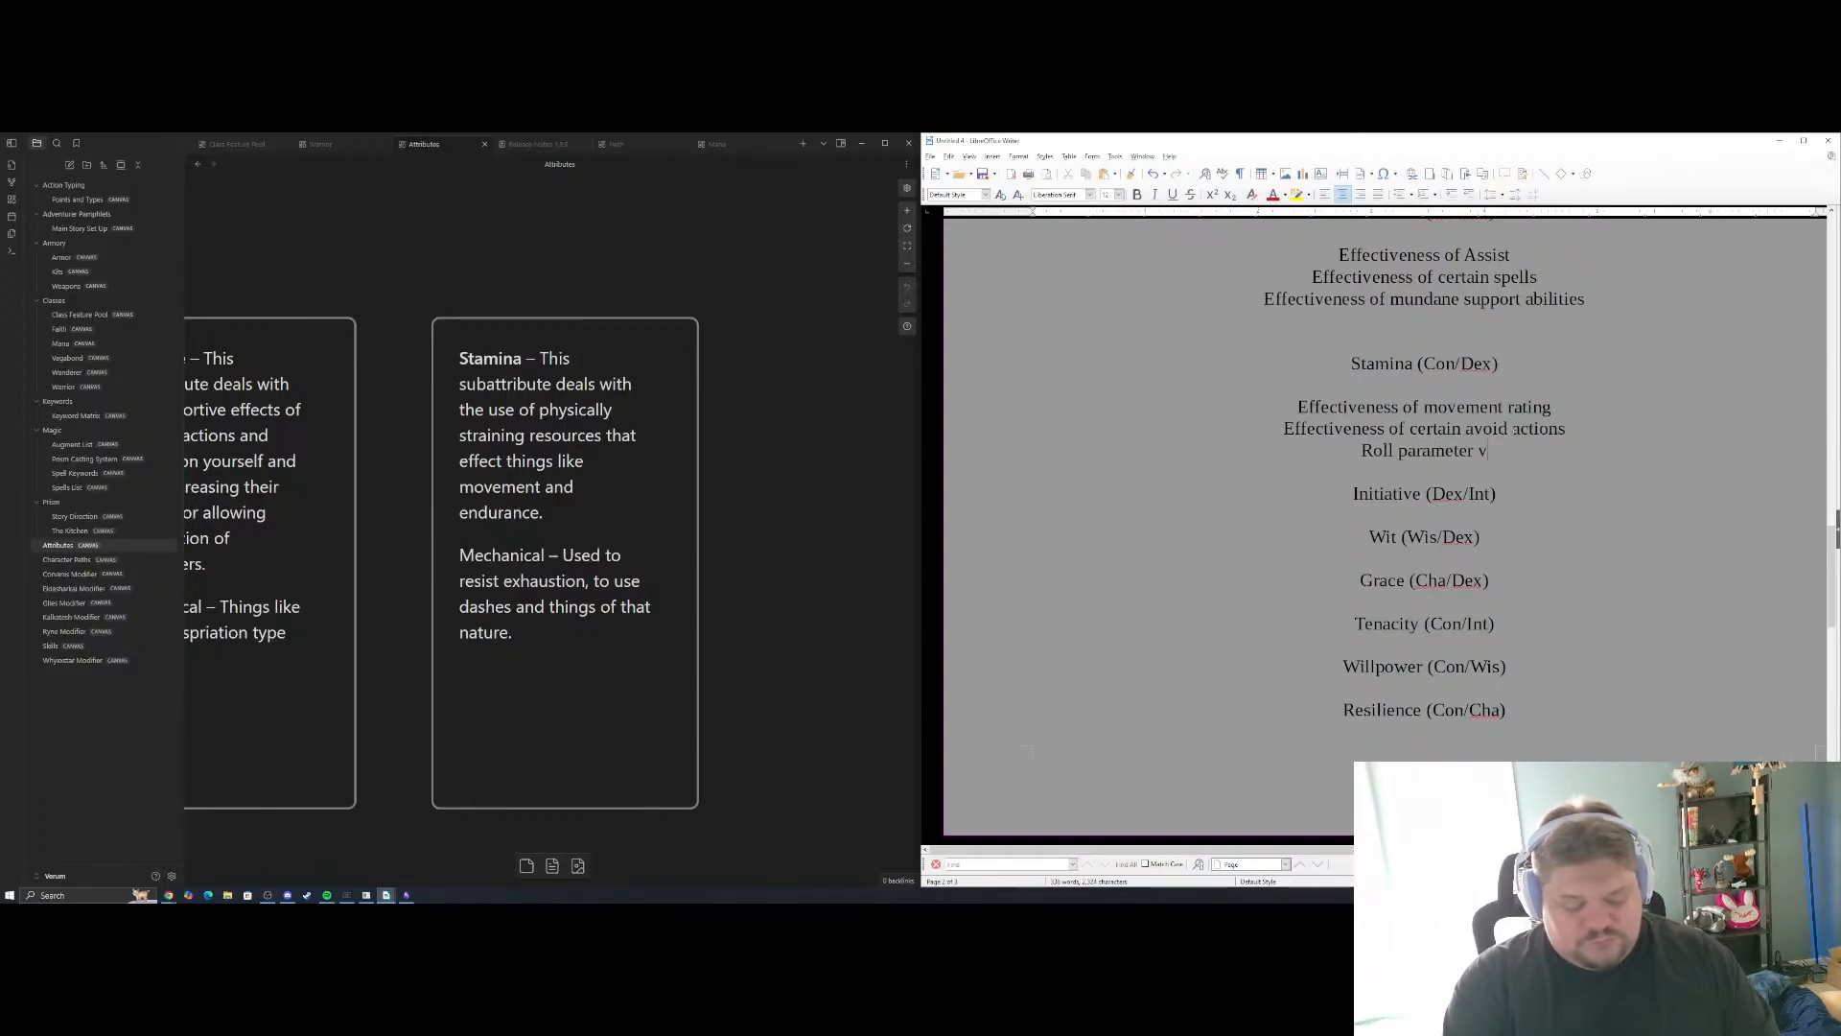
key("BackSpace")
type("for exhauis")
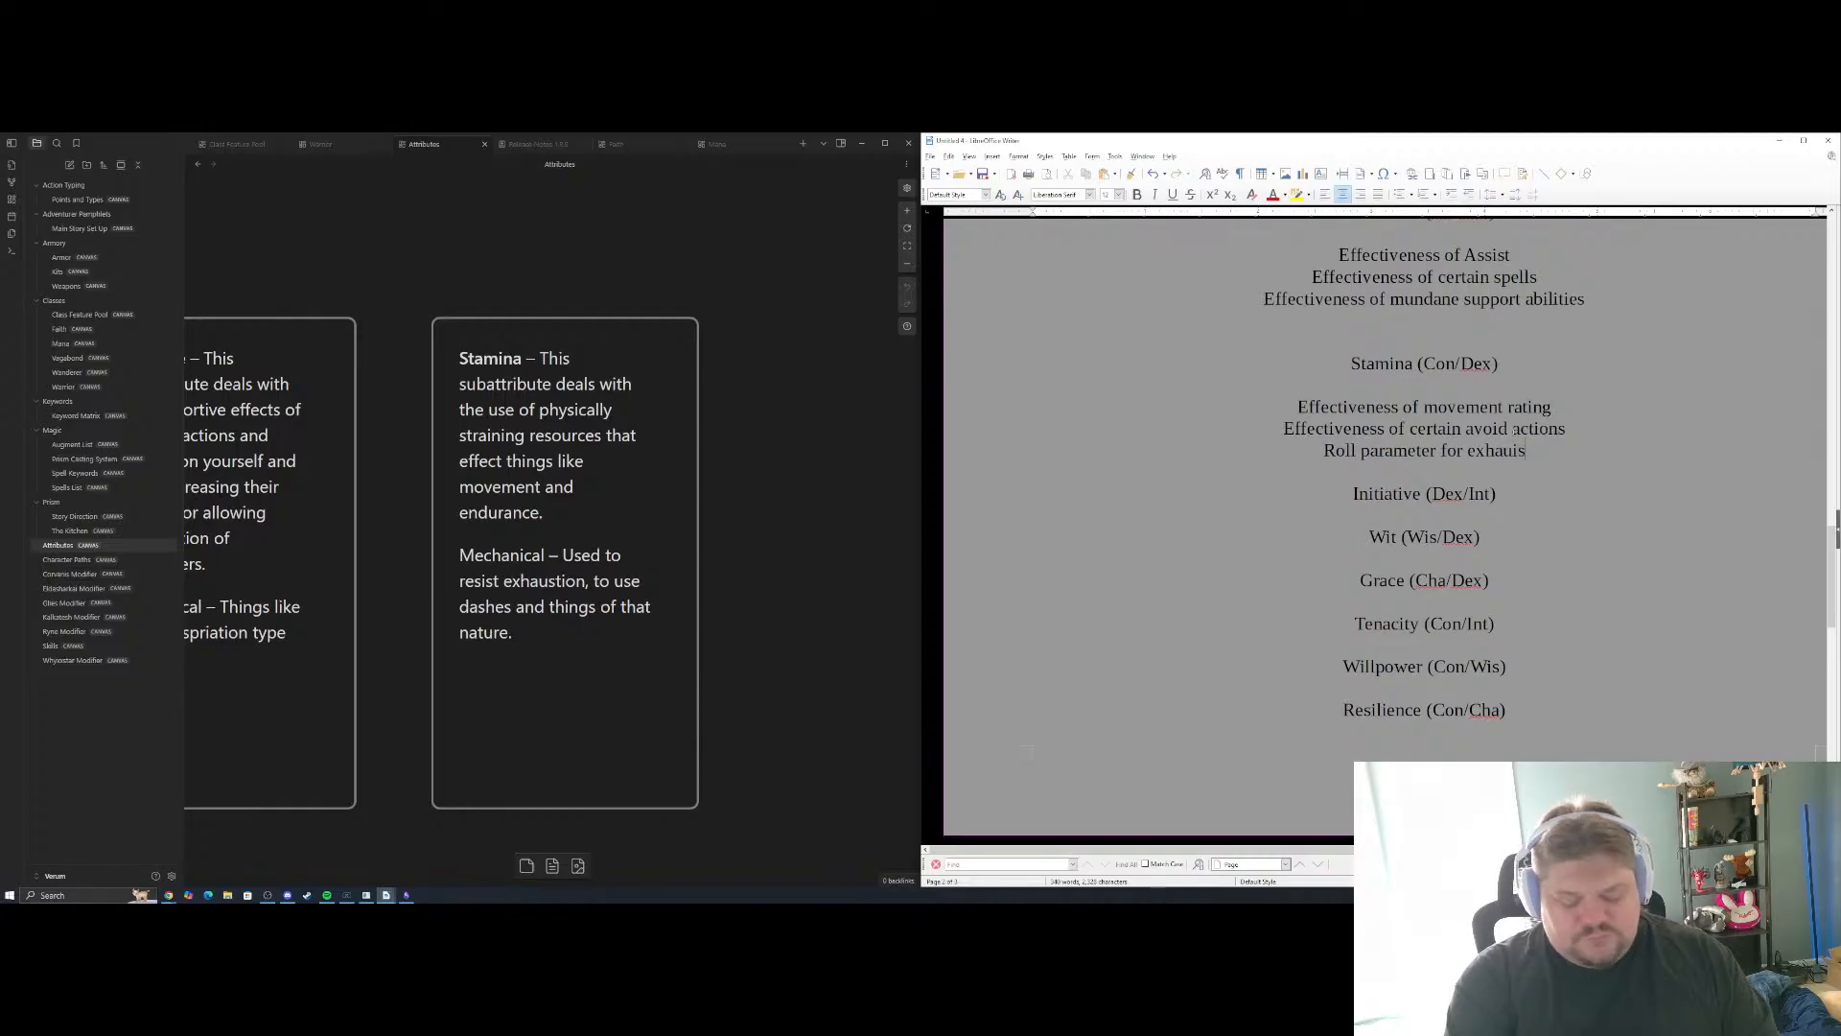
type("tion")
key("BackSpace")
key("BackSpace")
key("BackSpace")
key("BackSpace")
key("BackSpace")
key("BackSpace")
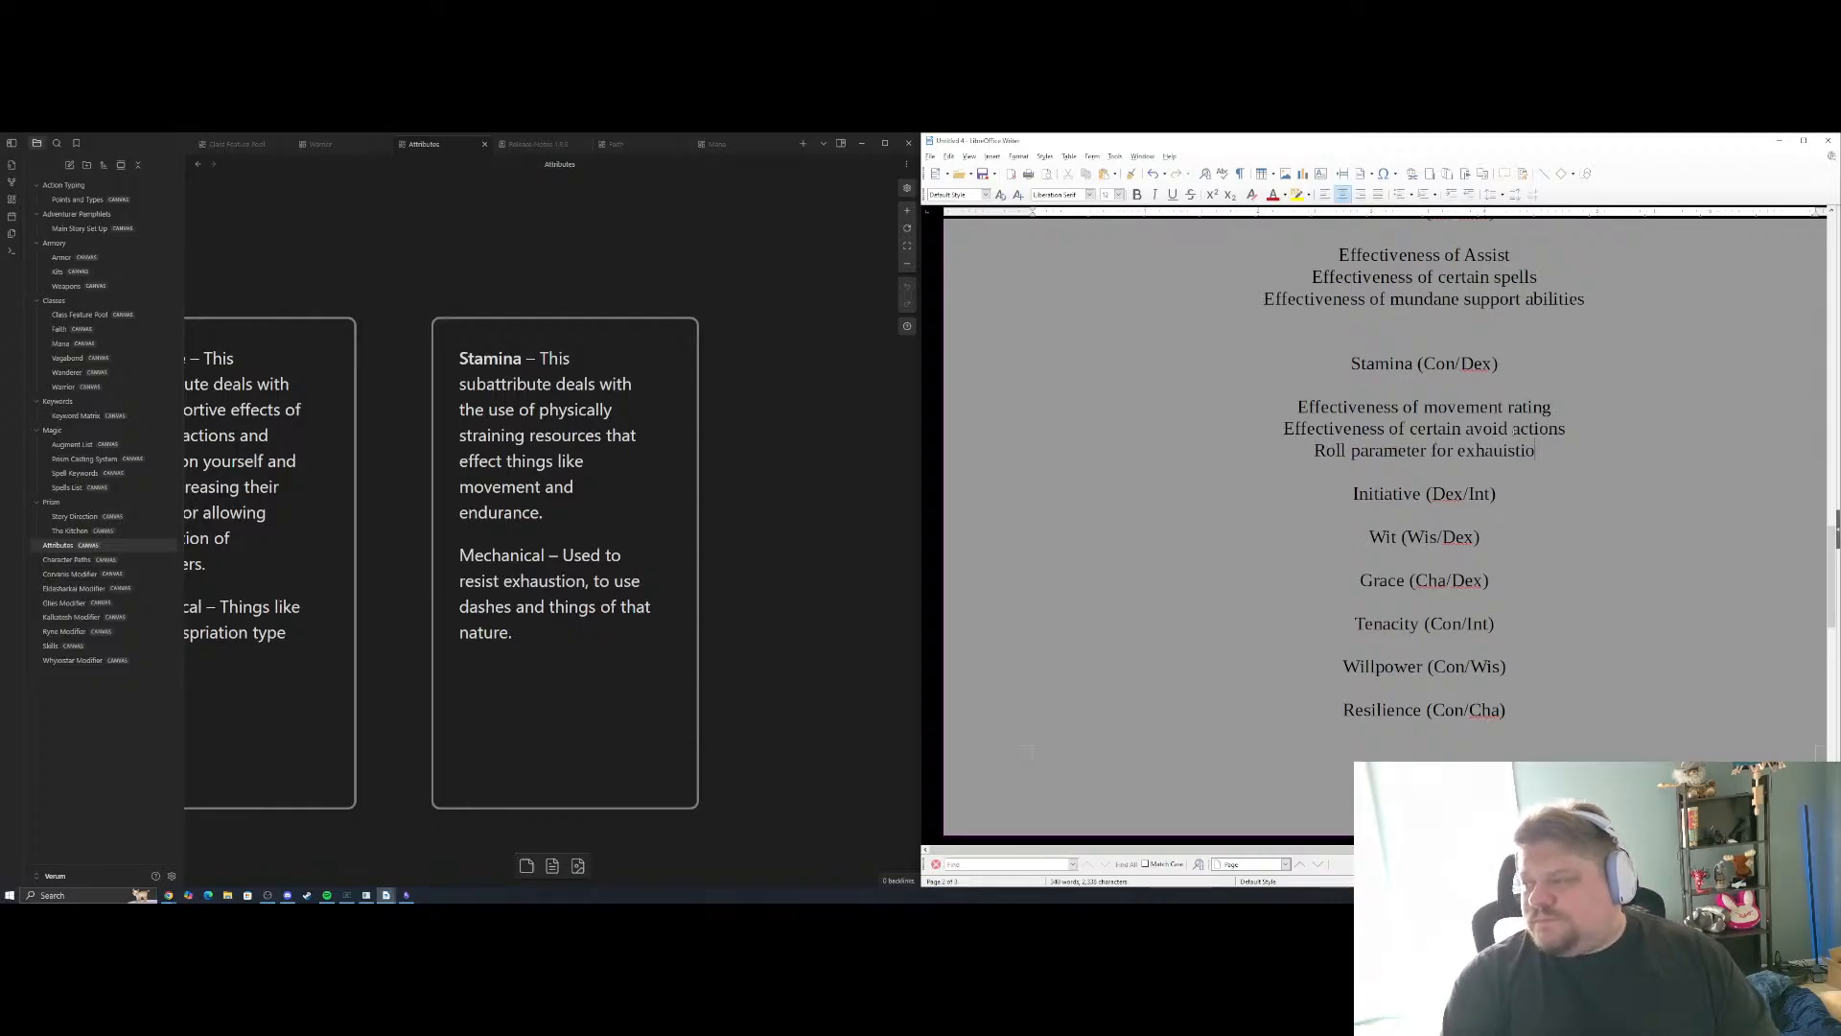
type("tion")
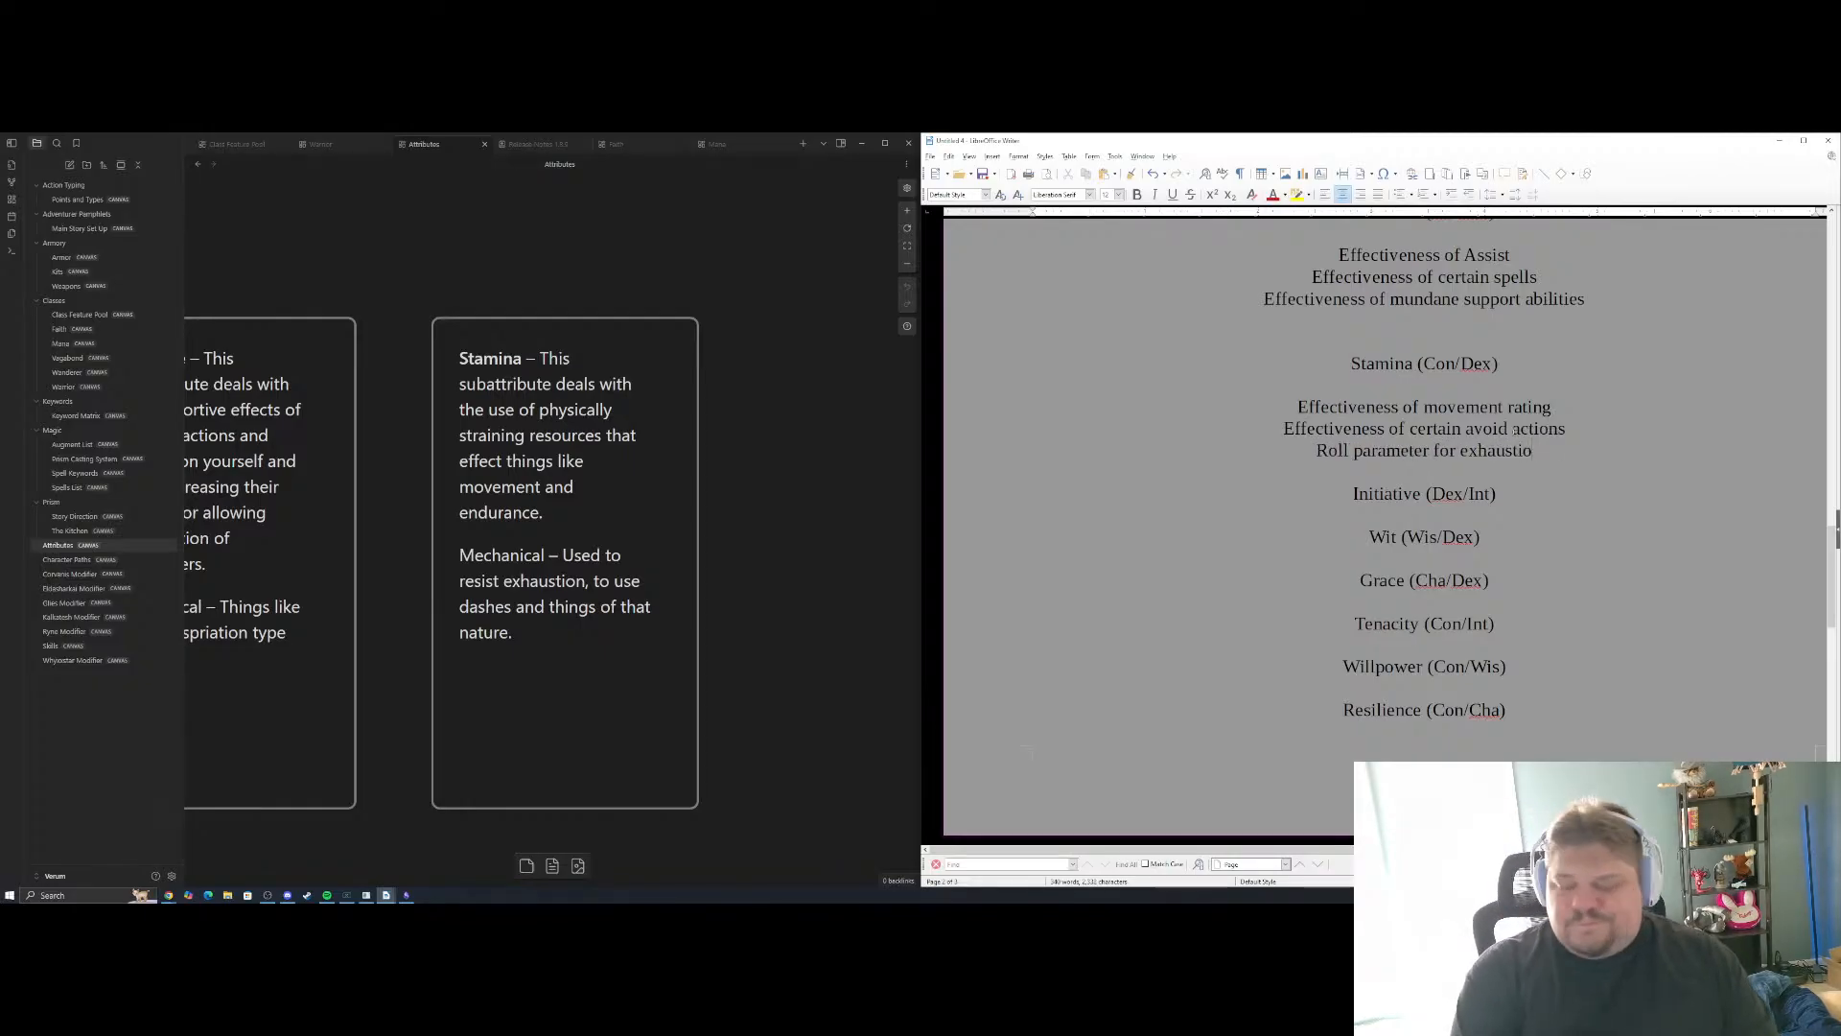
Start an example line under Initiative (Dex/Int), and return to the end of the Main / Sub Attribute system paragraph
left_click(1426, 515)
key("Return")
scroll(1439, 514, "up", 15)
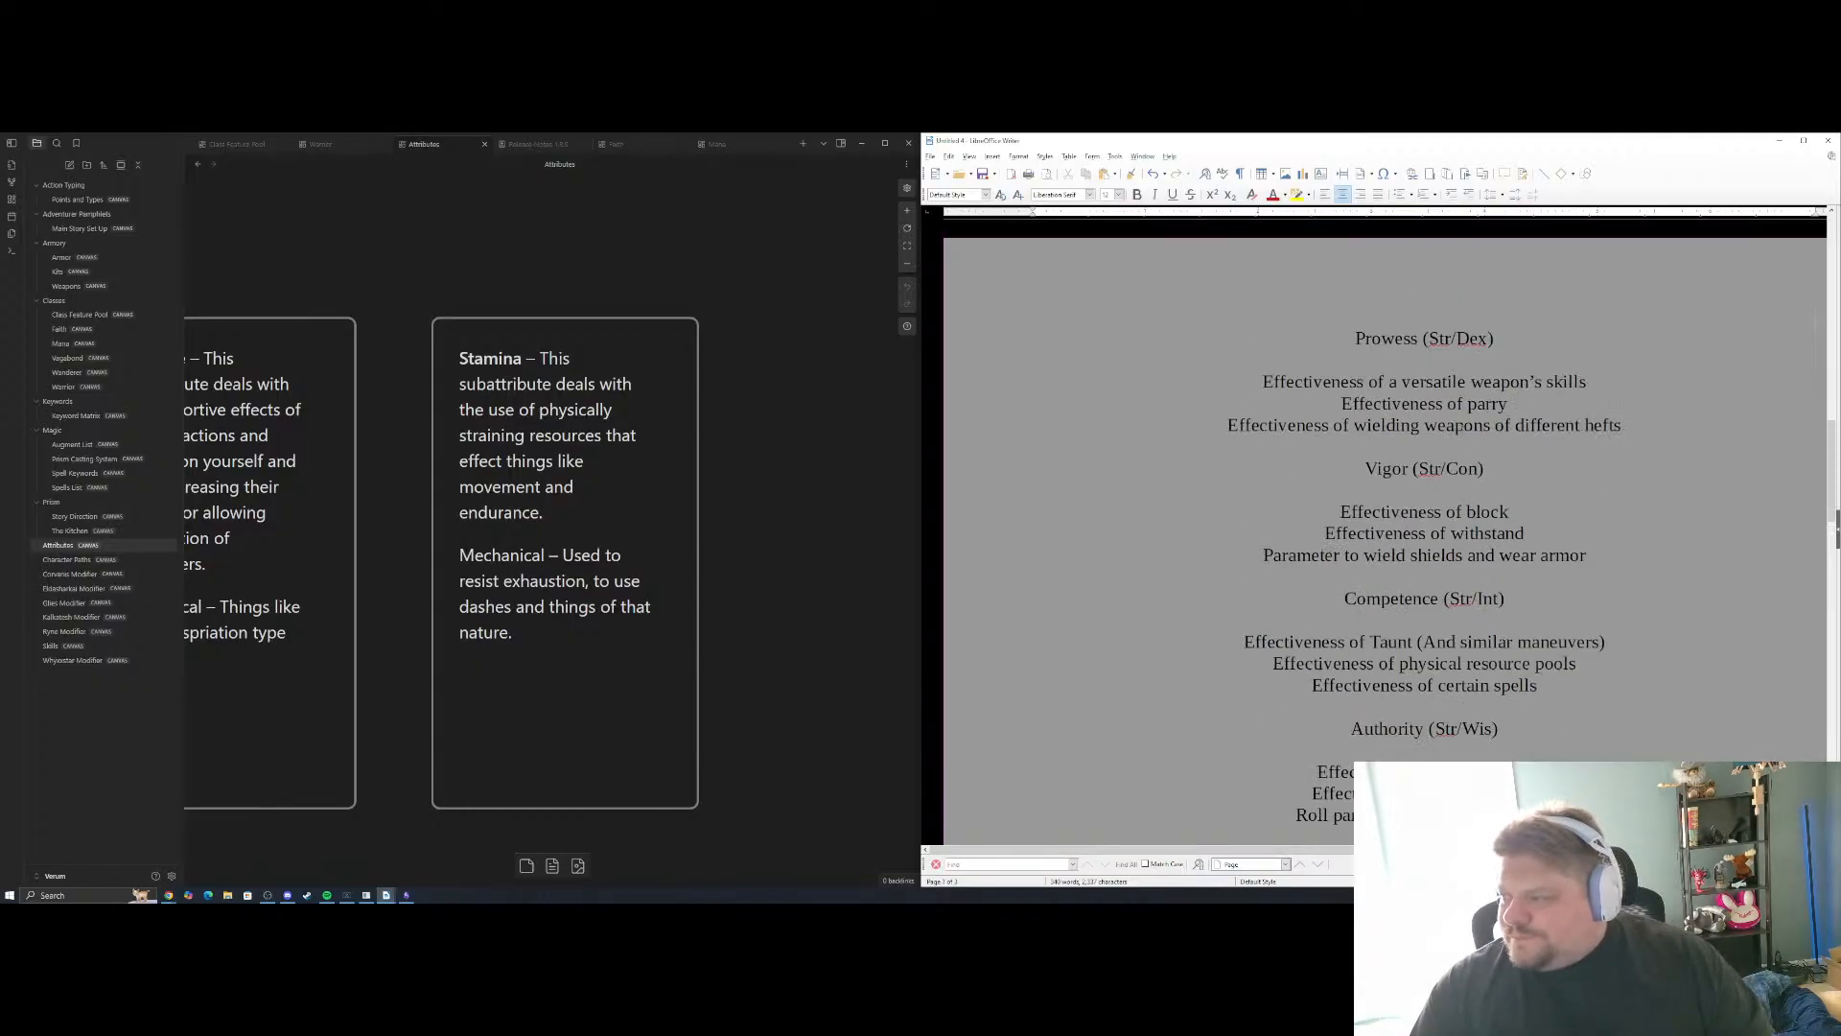
scroll(1439, 515, "down", 2)
scroll(1440, 514, "up", 3)
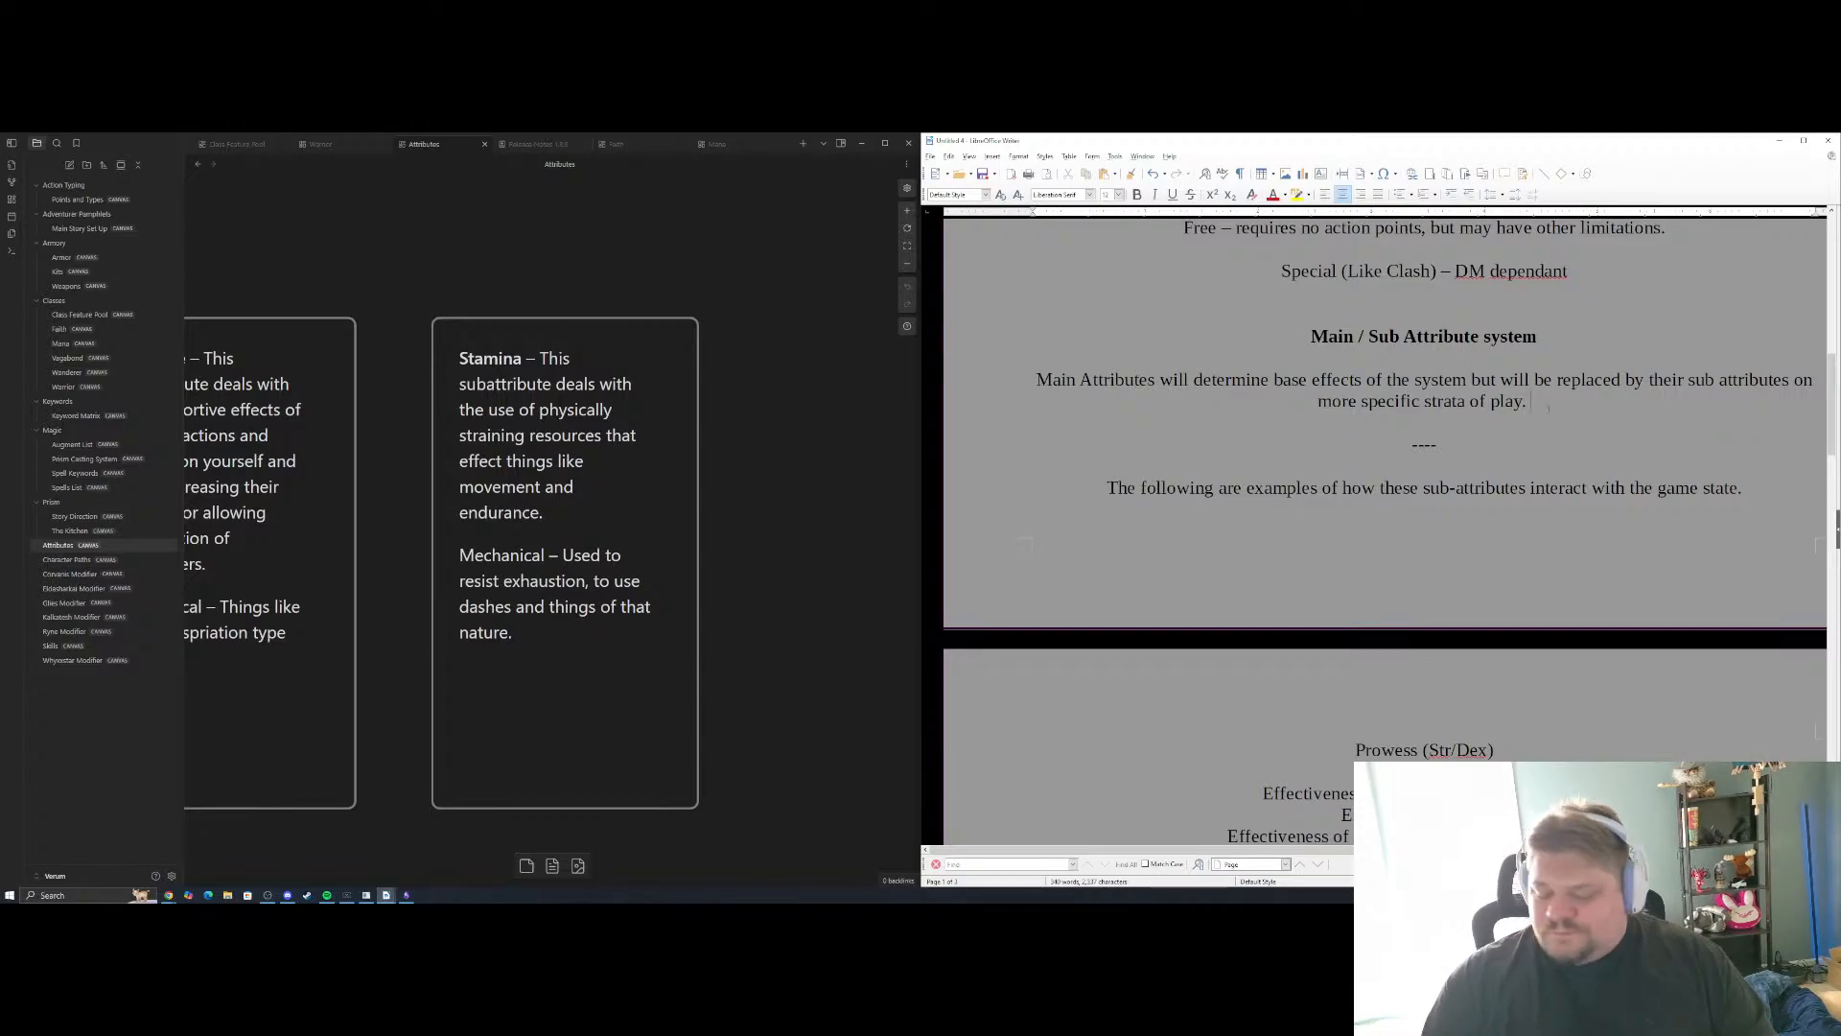
Append "The modifier of subattributes are determined by the highest parent modifier of the two." to the Main / Sub Attribute system paragraph
type("Th")
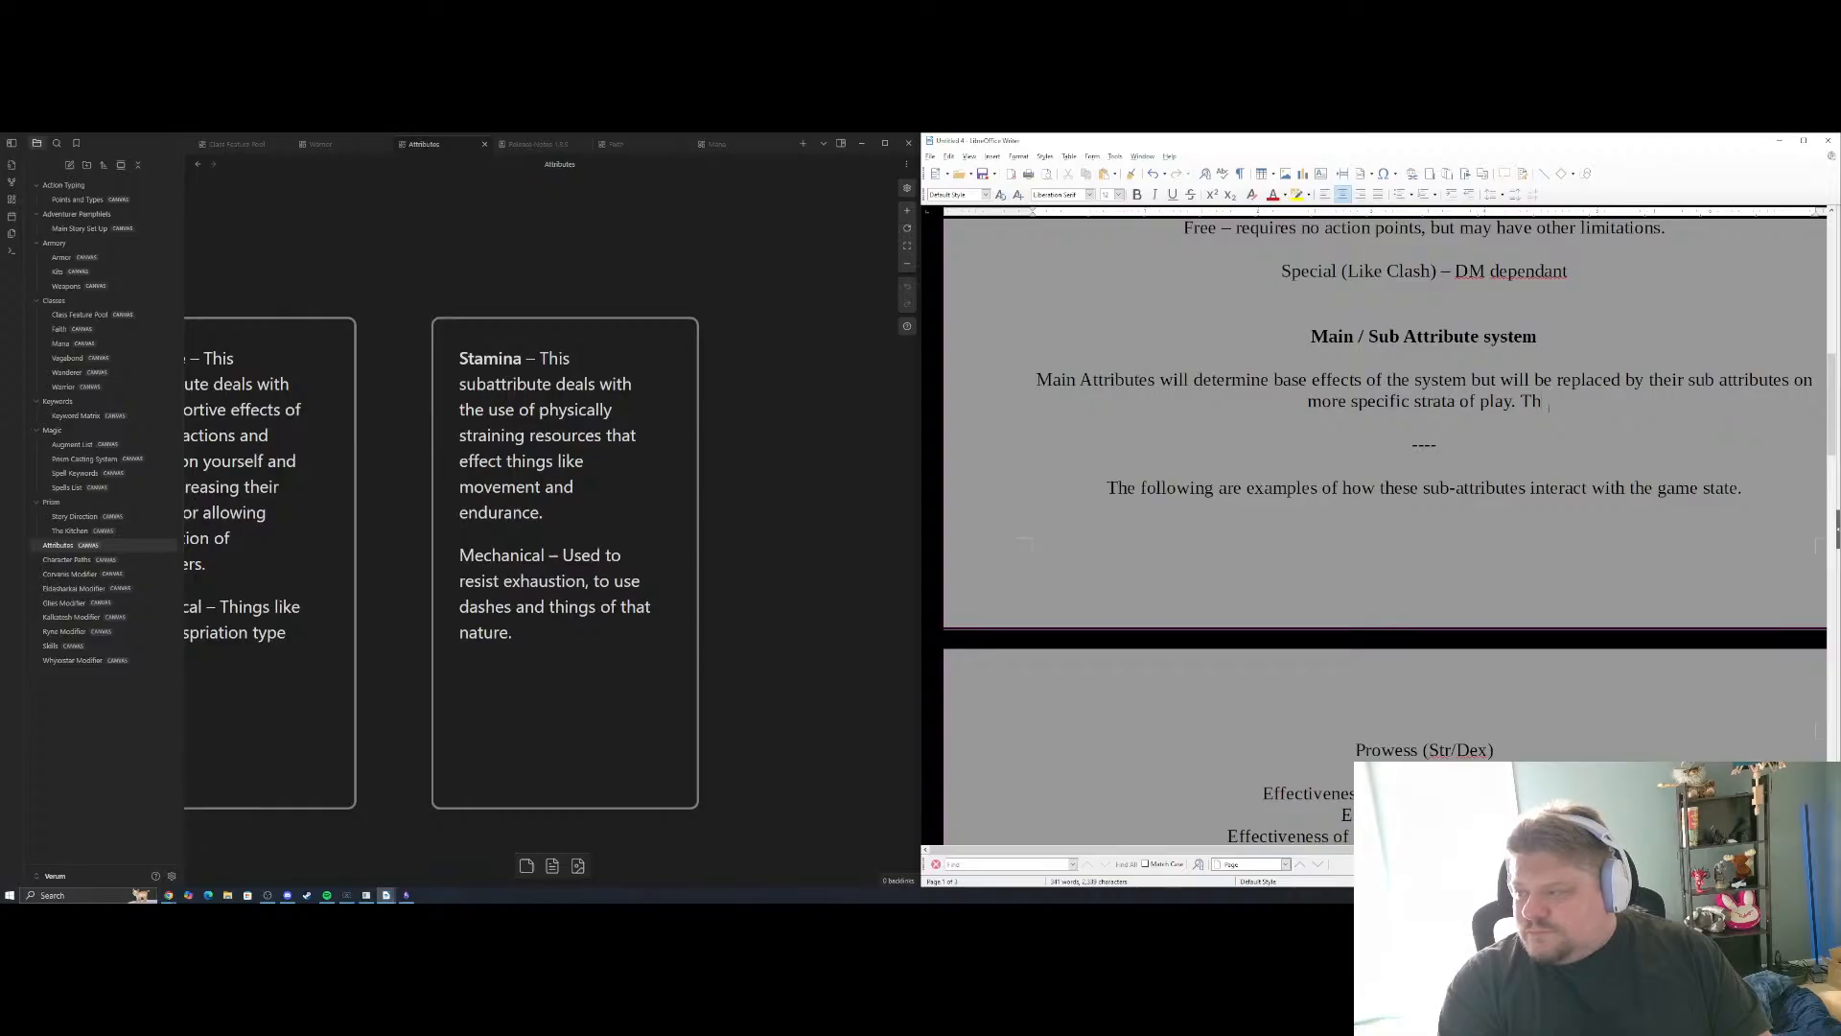
type("eir modifie")
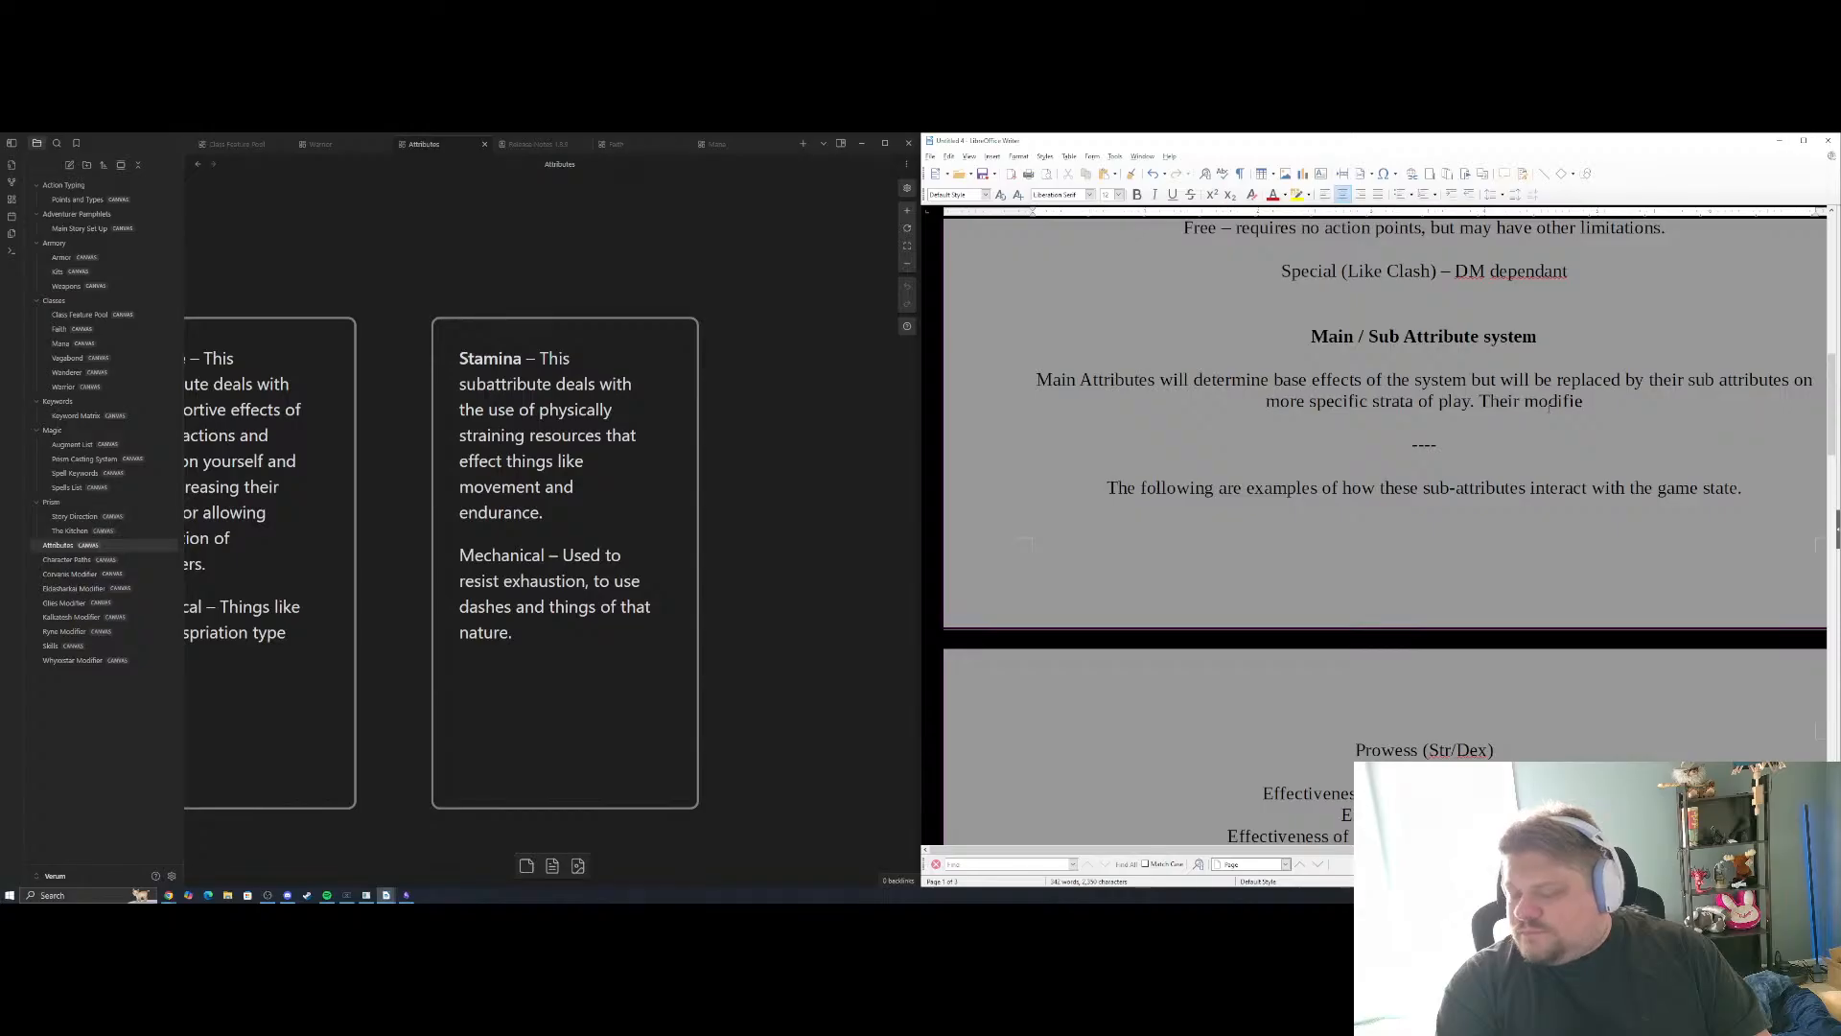
key("BackSpace")
key("BackSpace")
key("BackSpace")
key("BackSpace")
key("BackSpace")
key("BackSpace")
key("BackSpace")
key("BackSpace")
key("BackSpace")
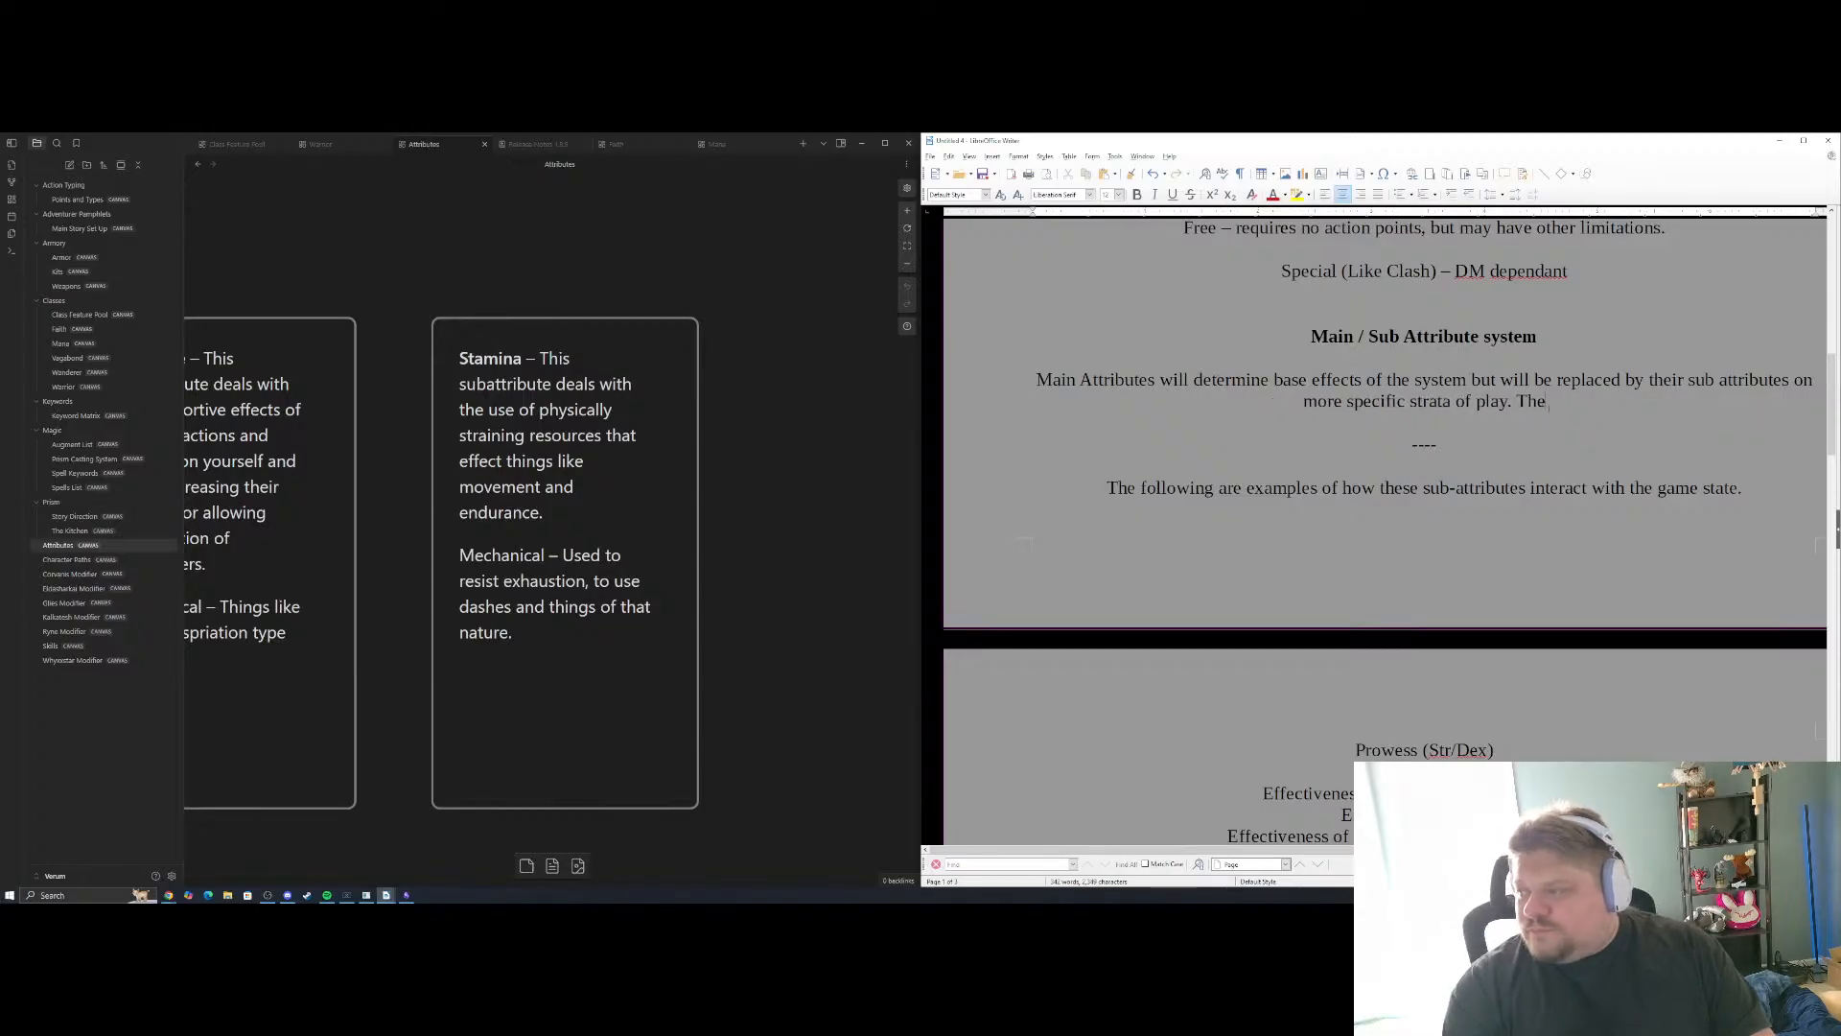
type("modifier")
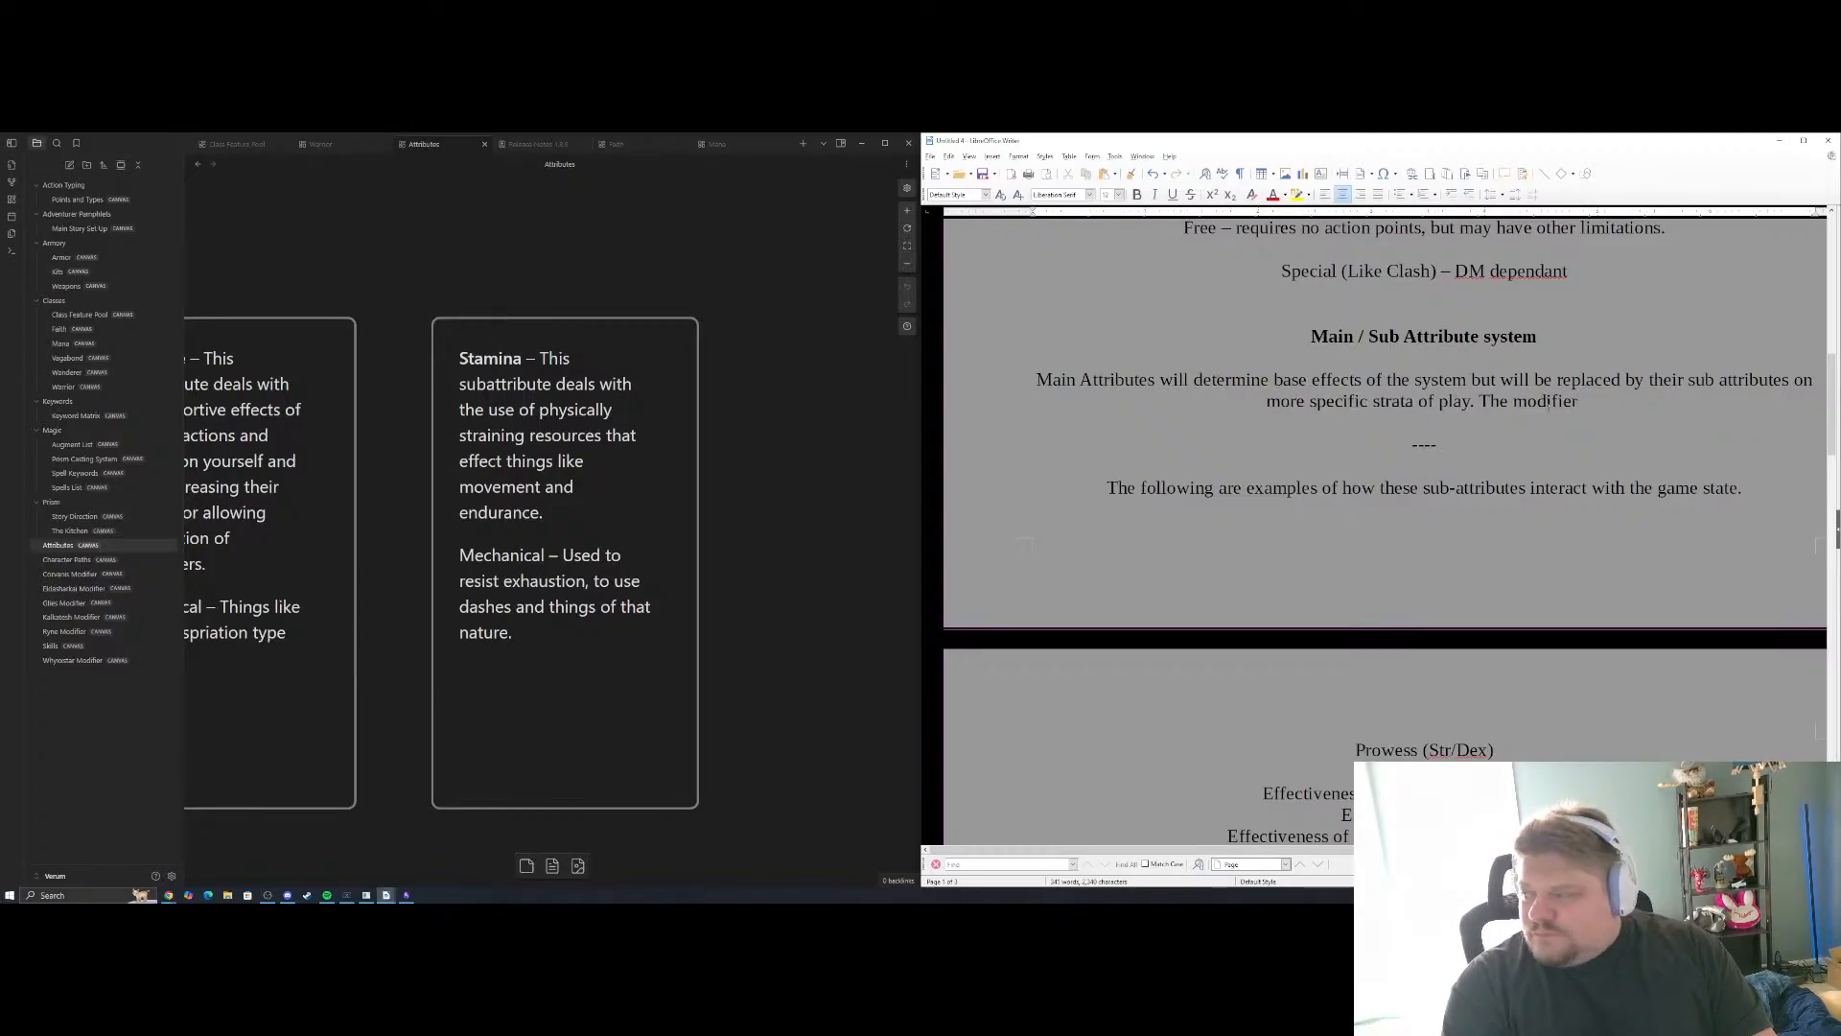
type(" of sub")
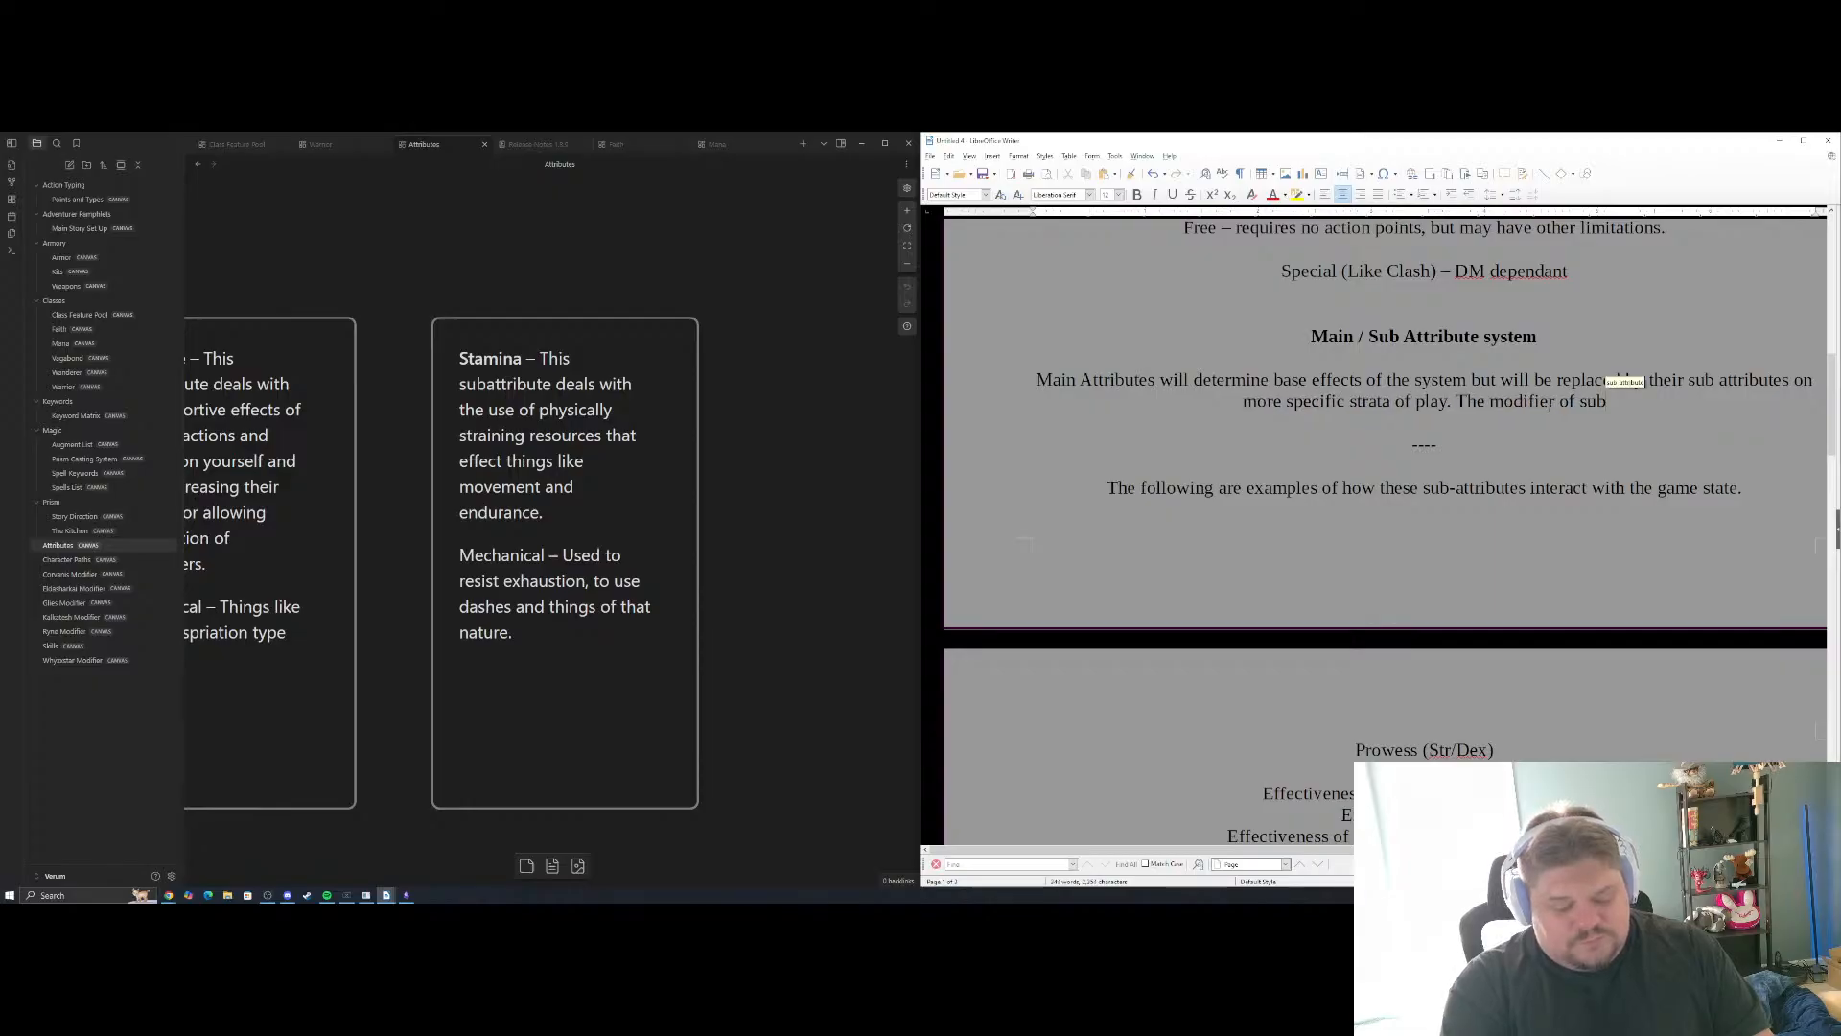
type("attribute")
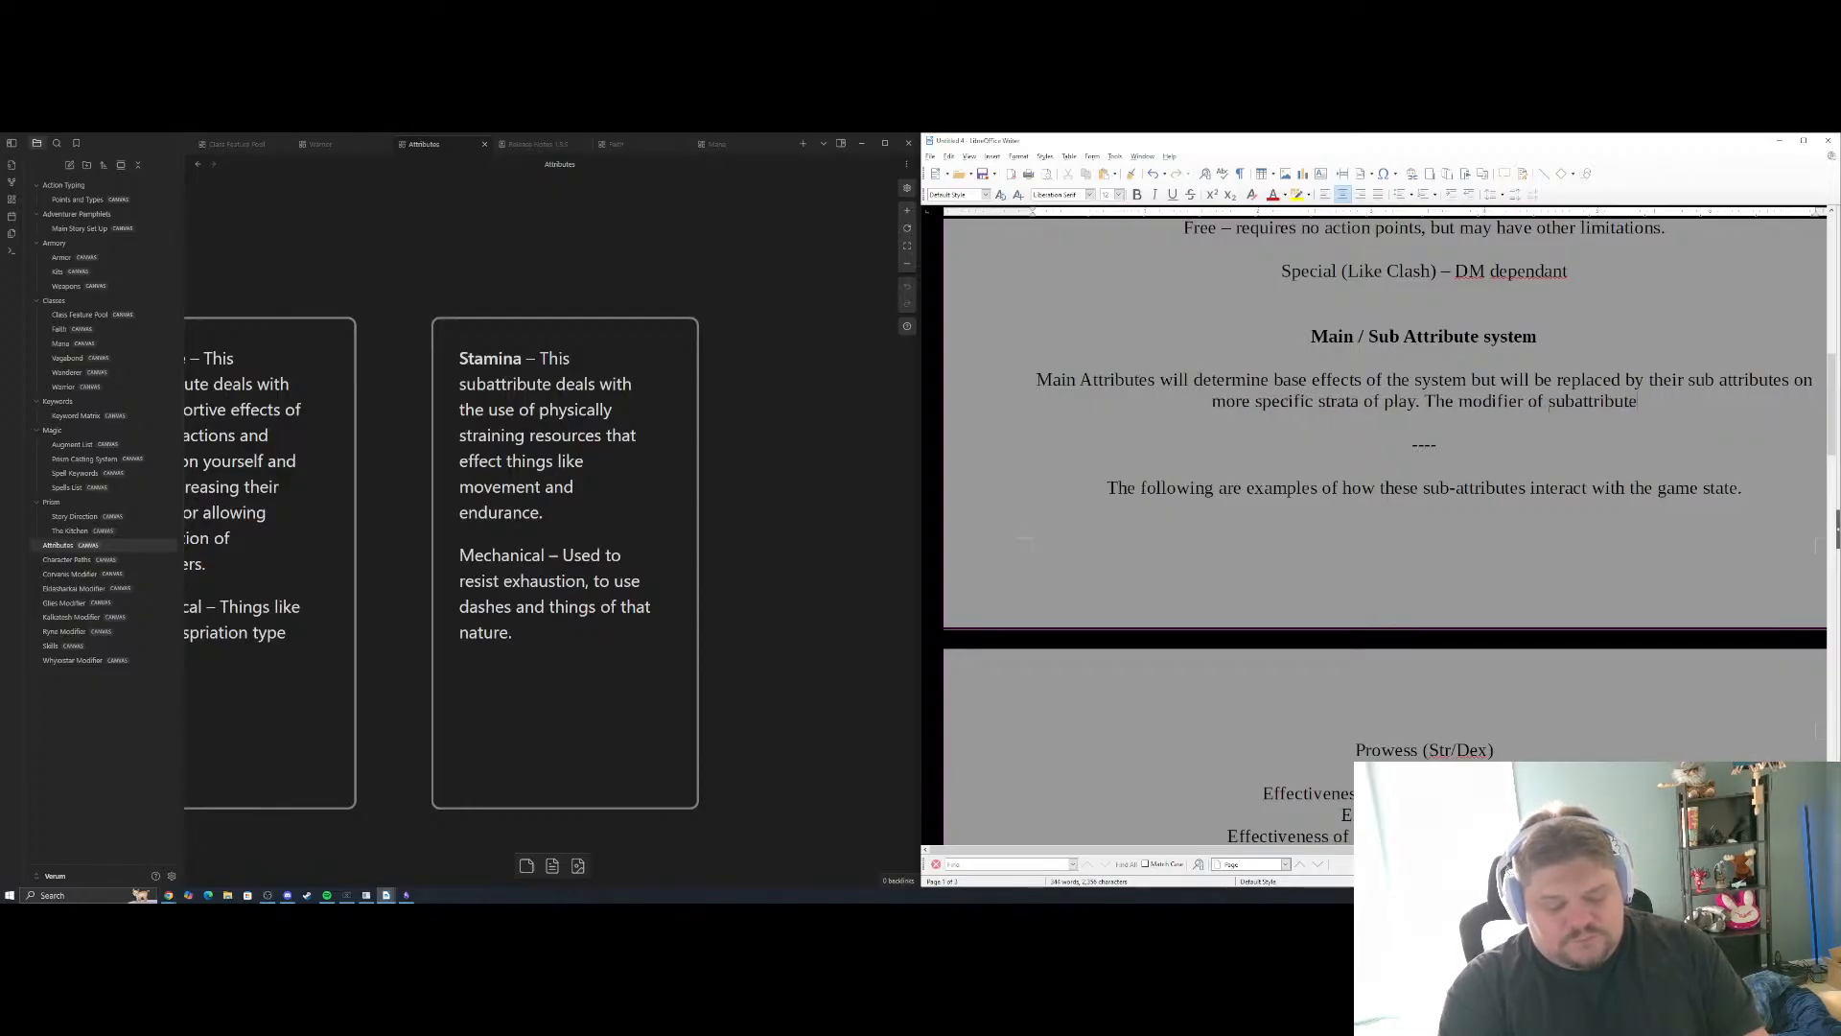
type("s are deter")
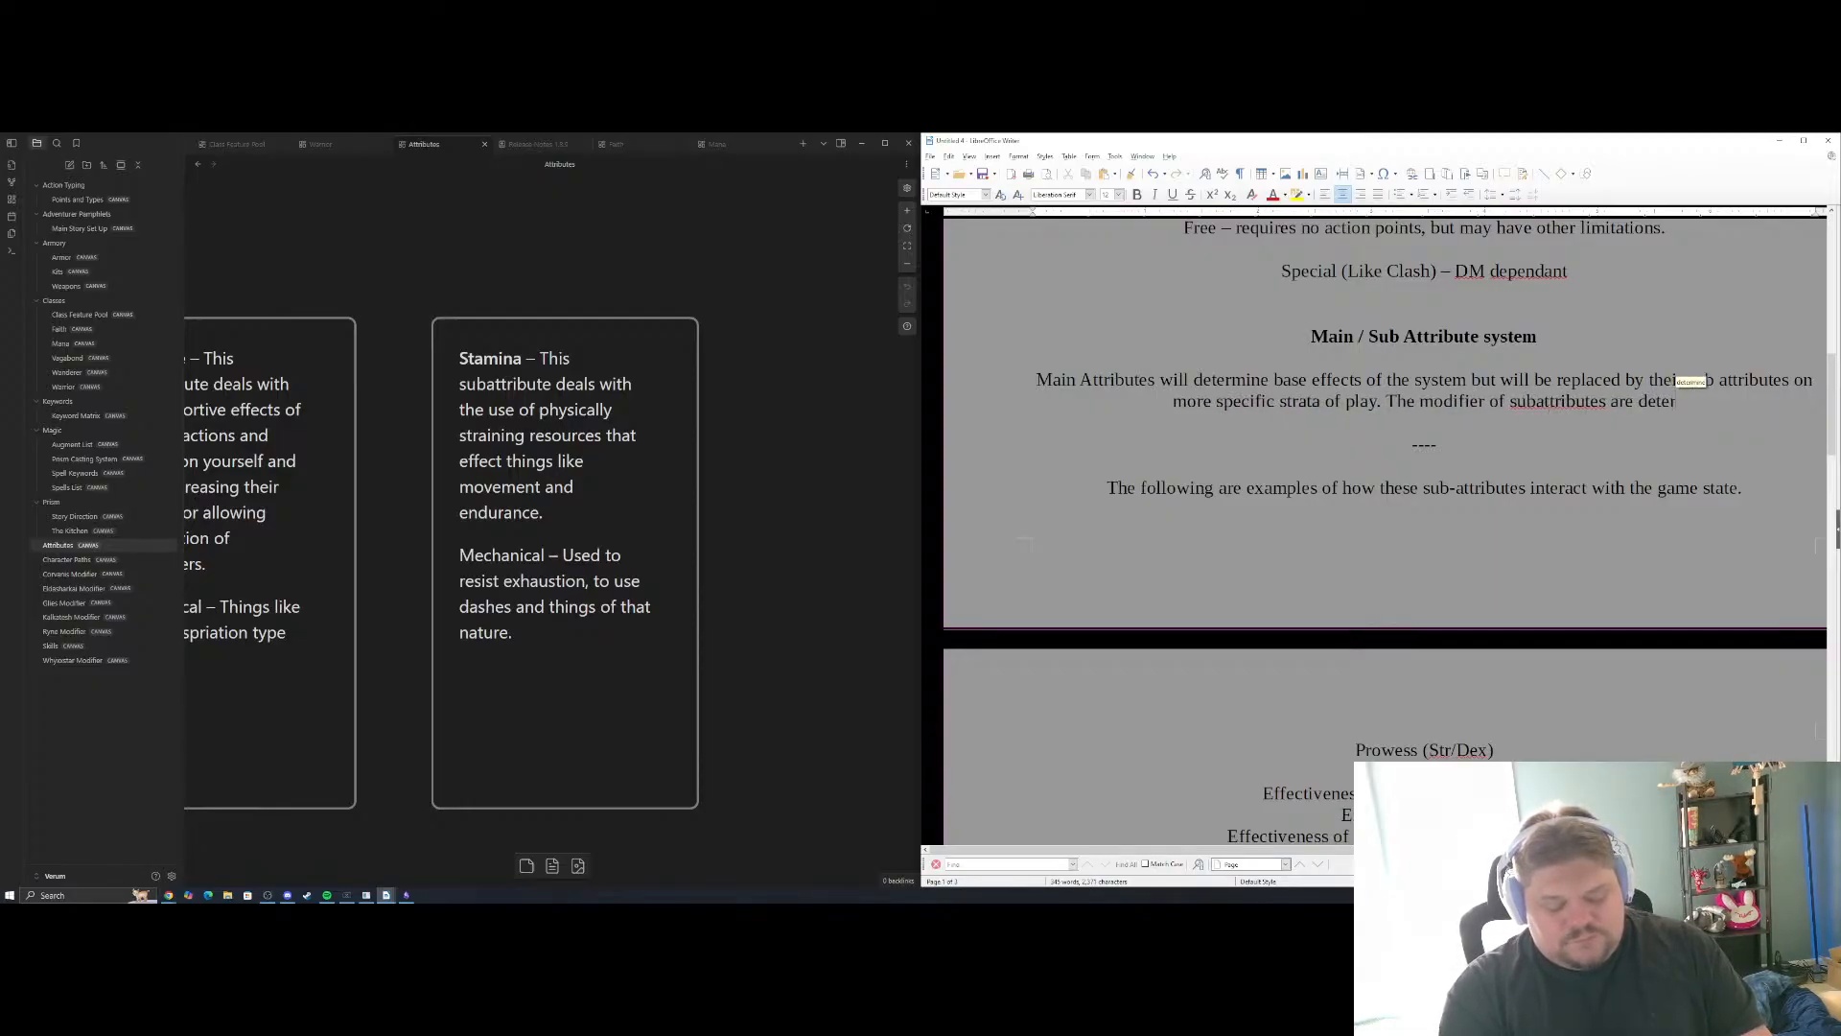
type("mined by the ")
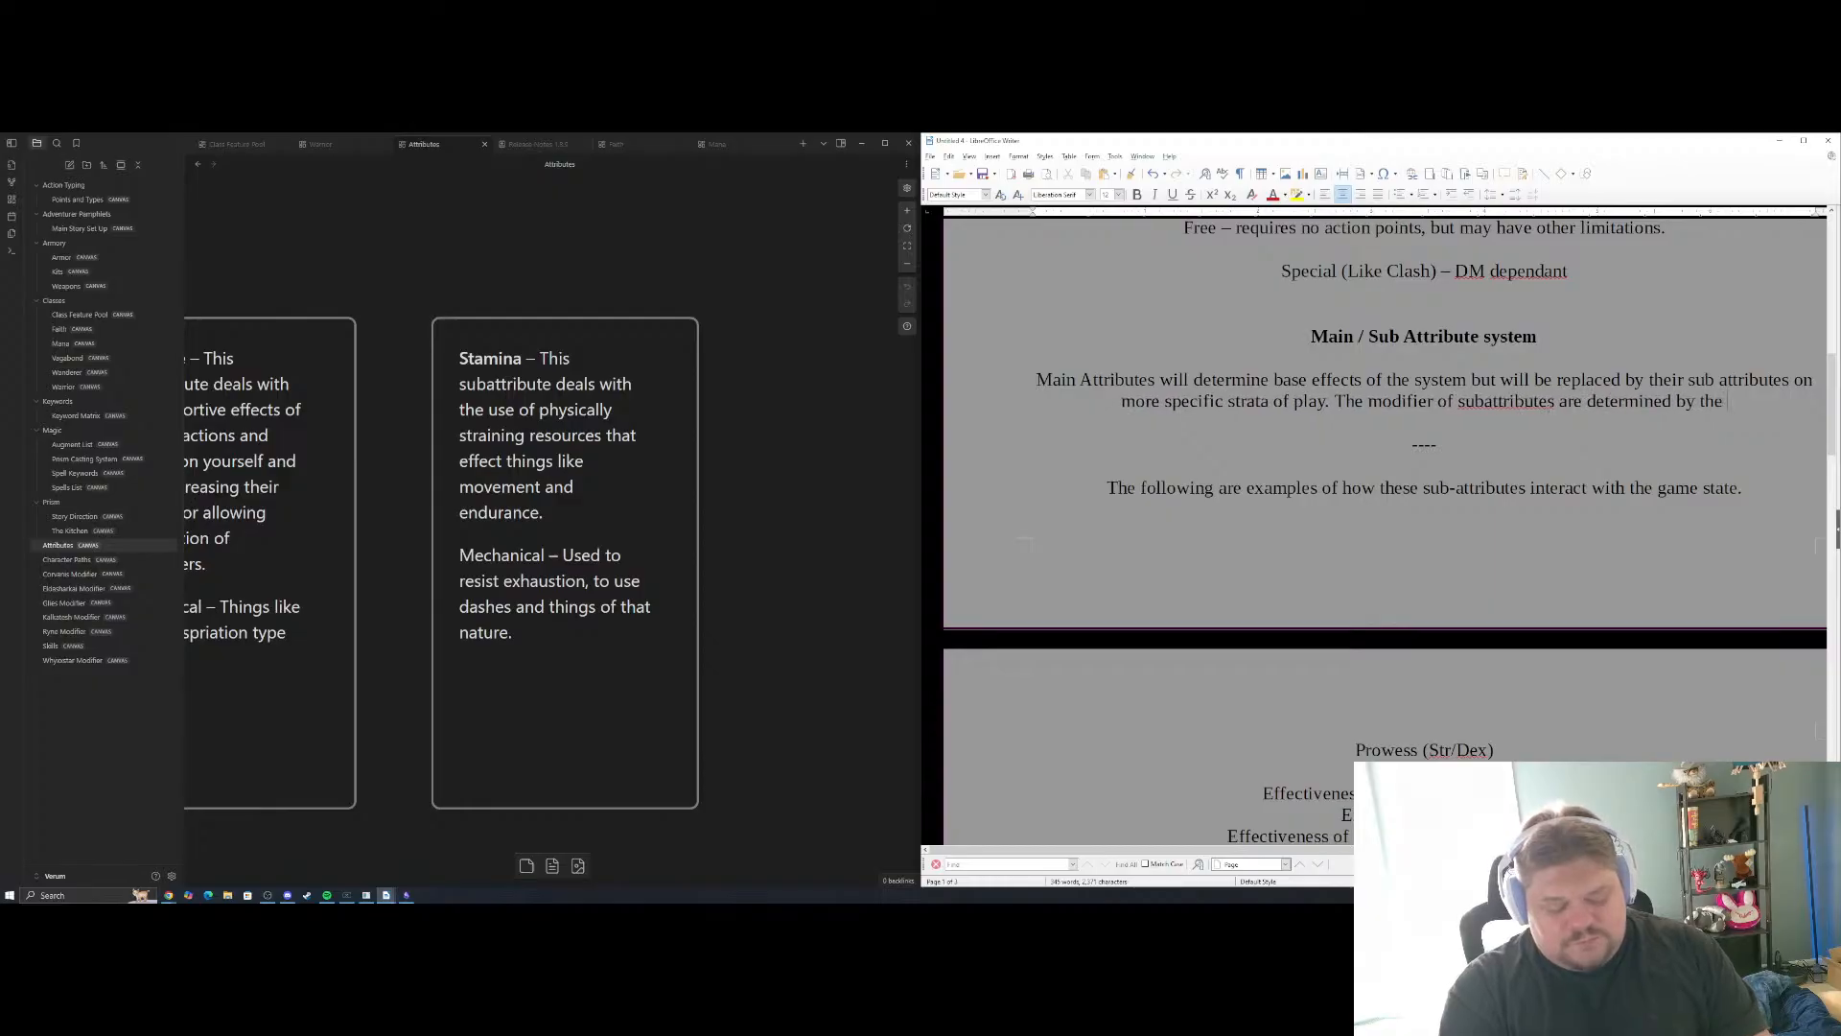
type("highest")
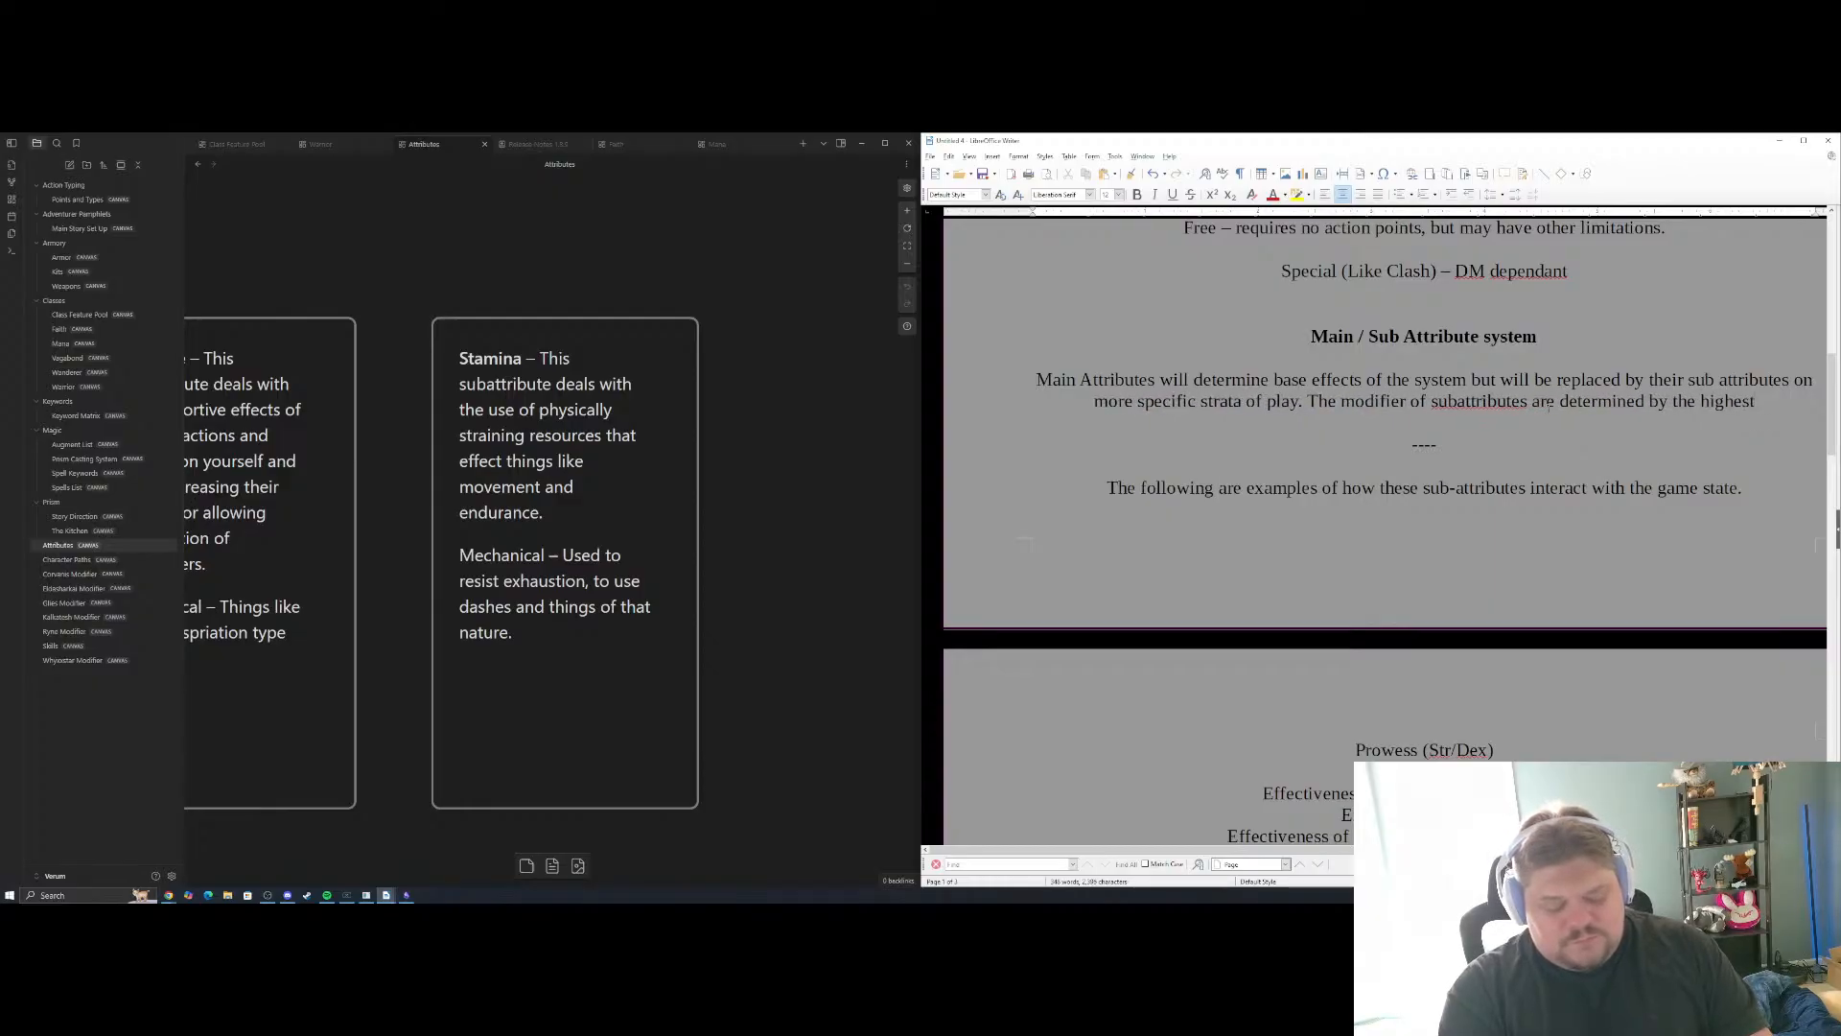
type(" paren")
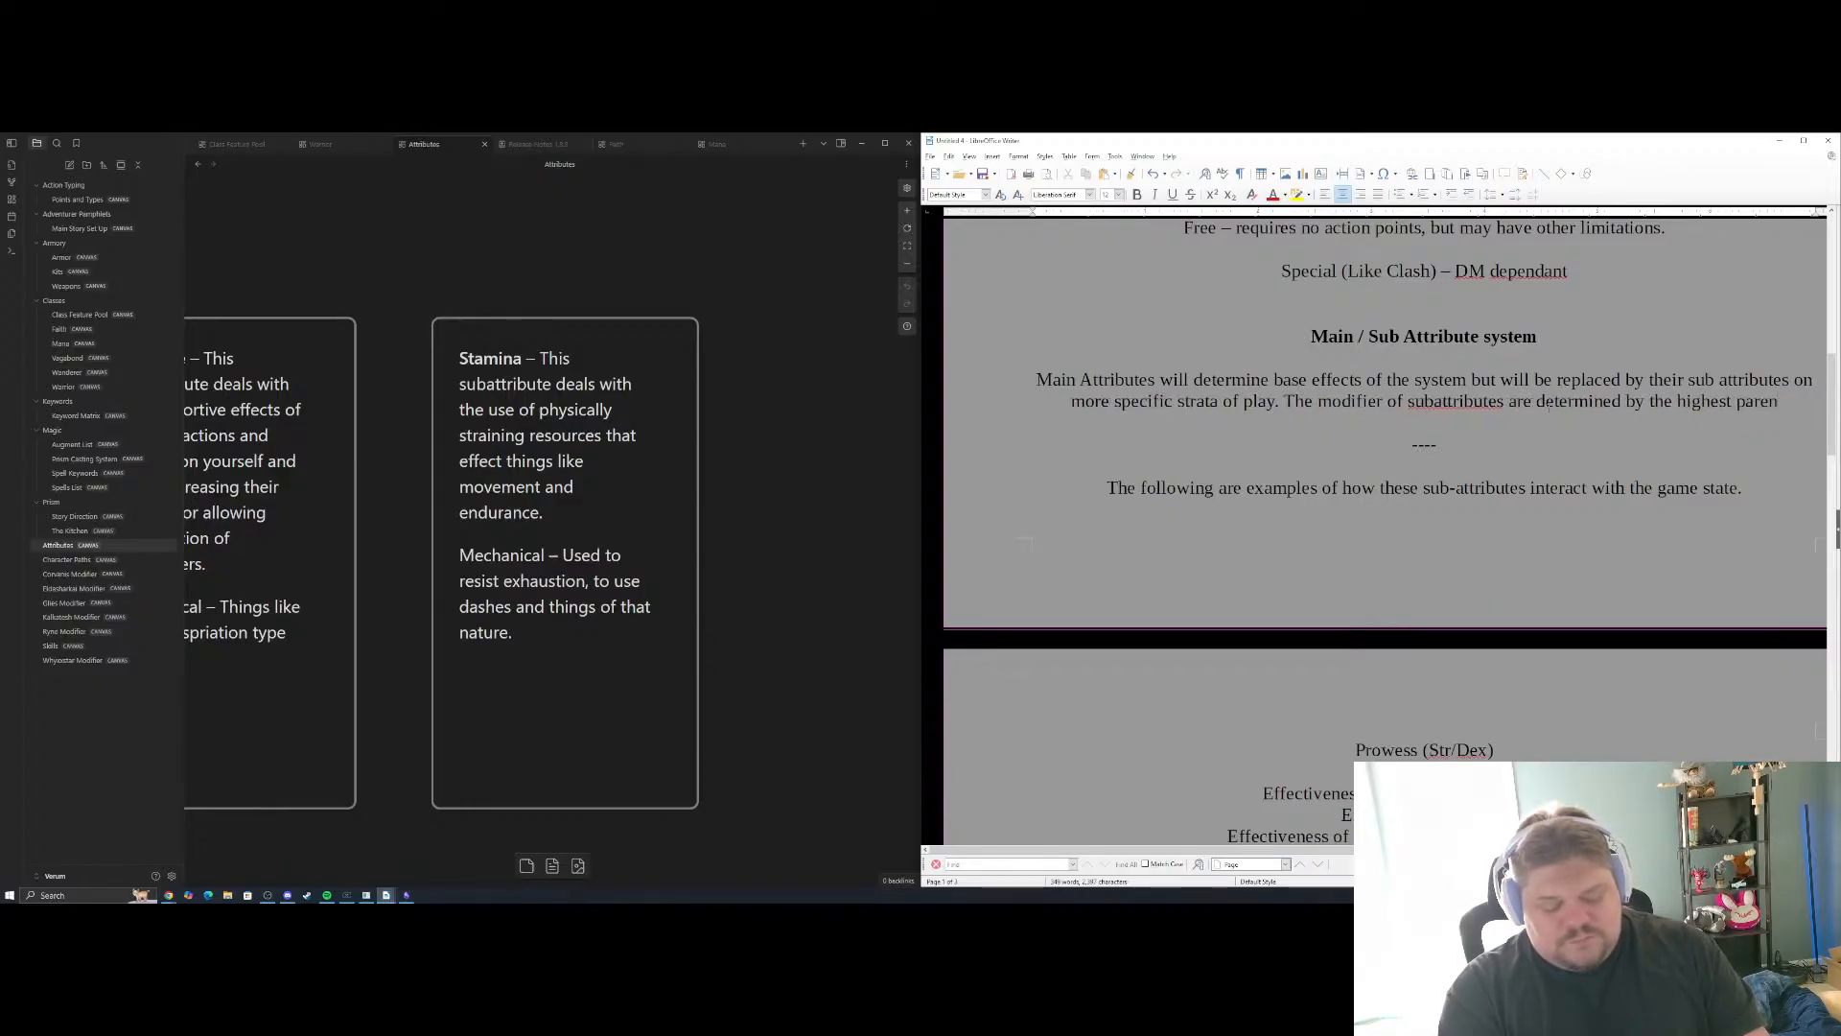
type("t modifier")
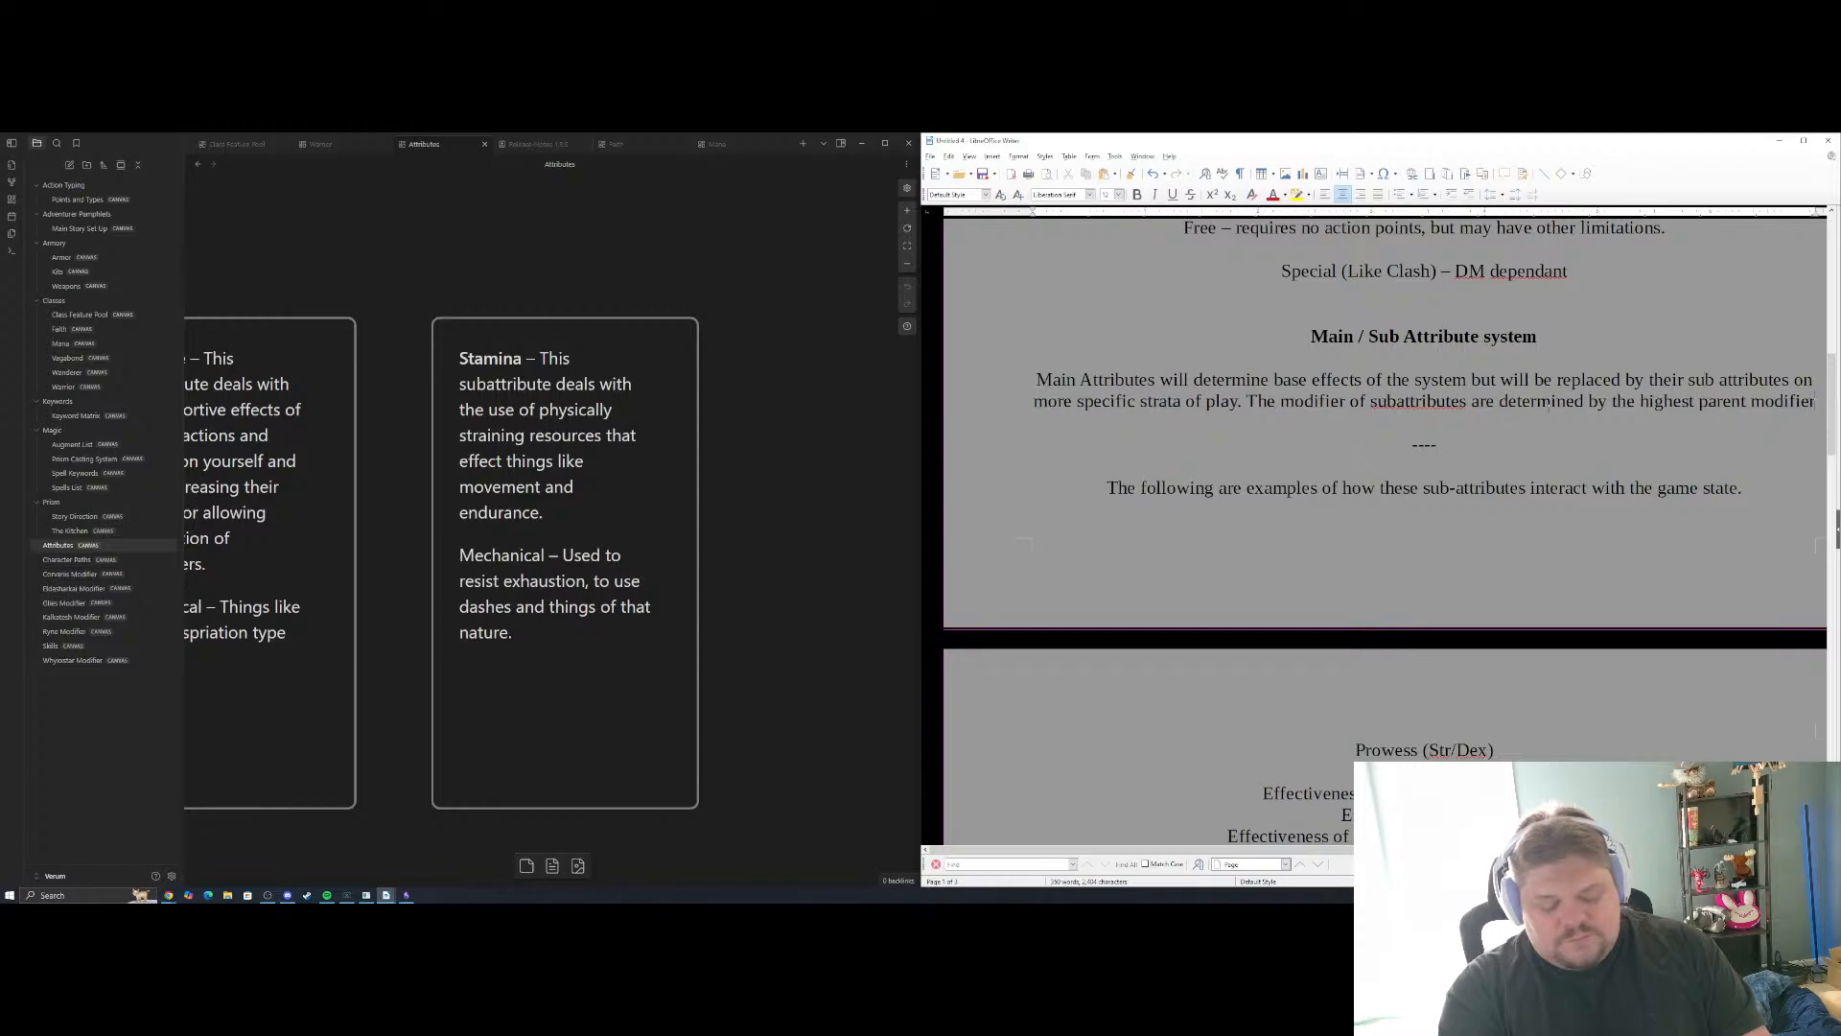
key("Return")
type("of the")
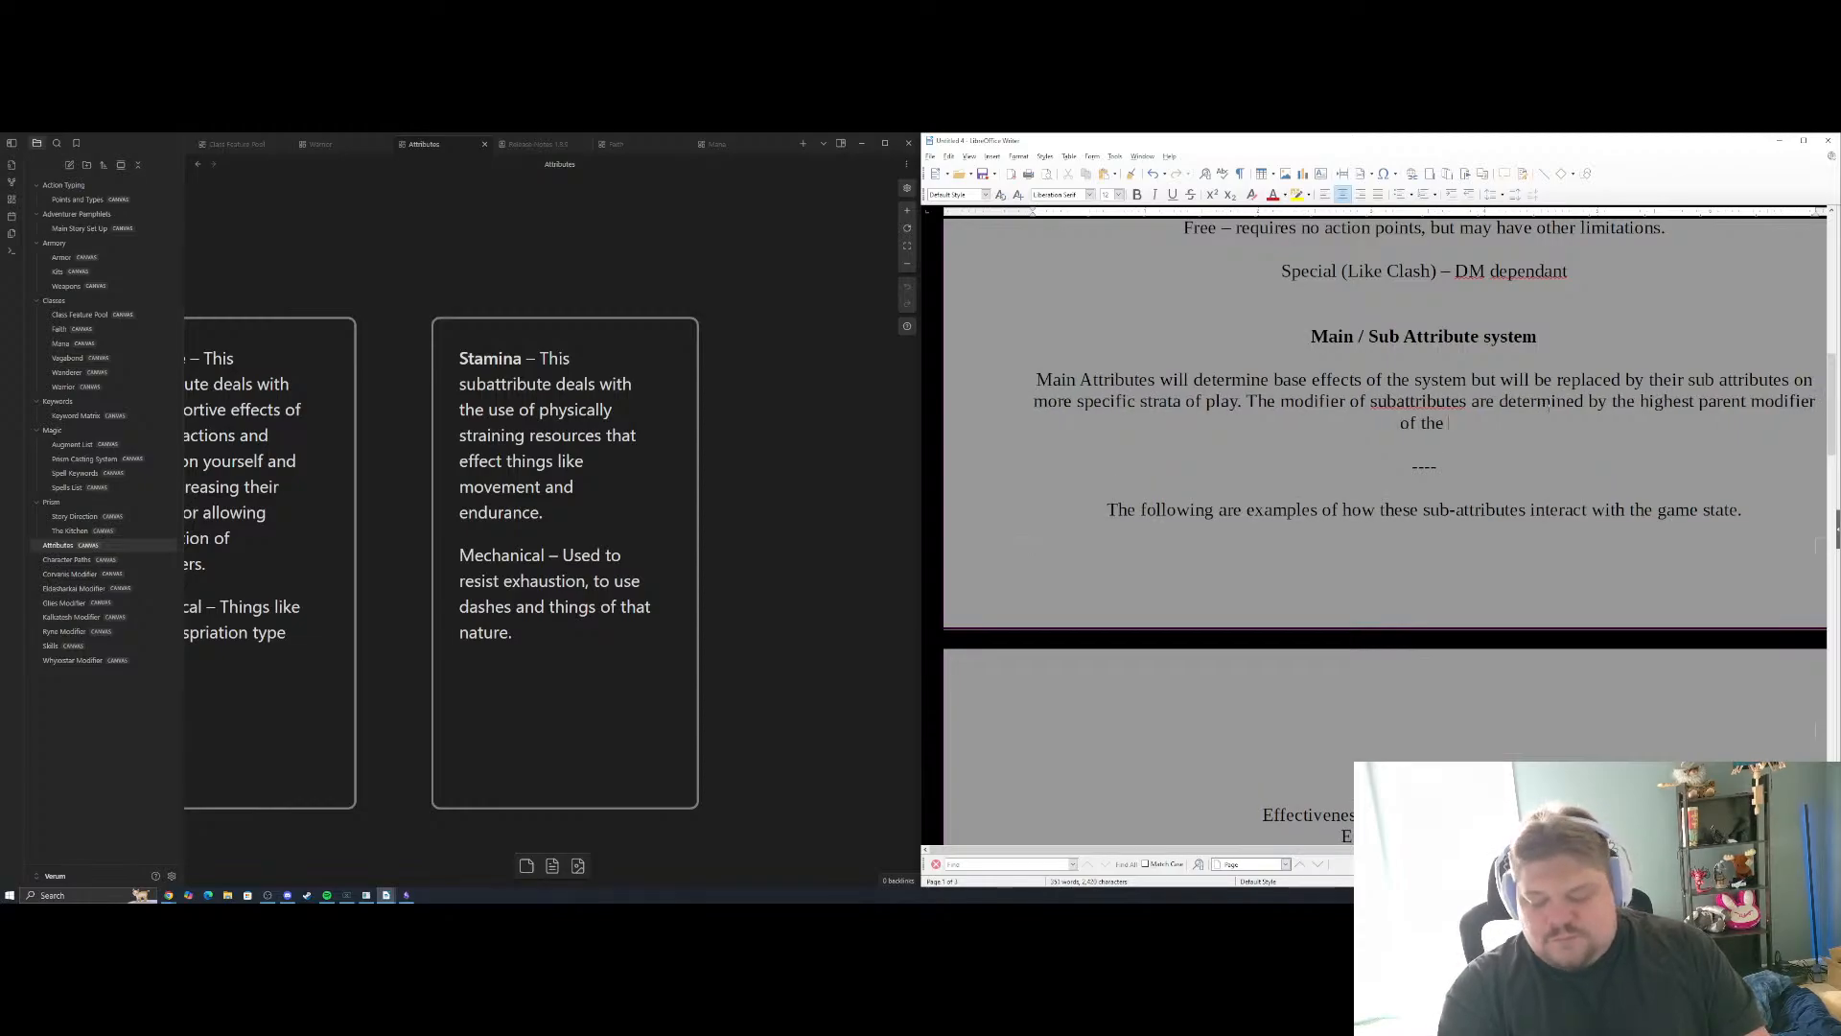
key("BackSpace")
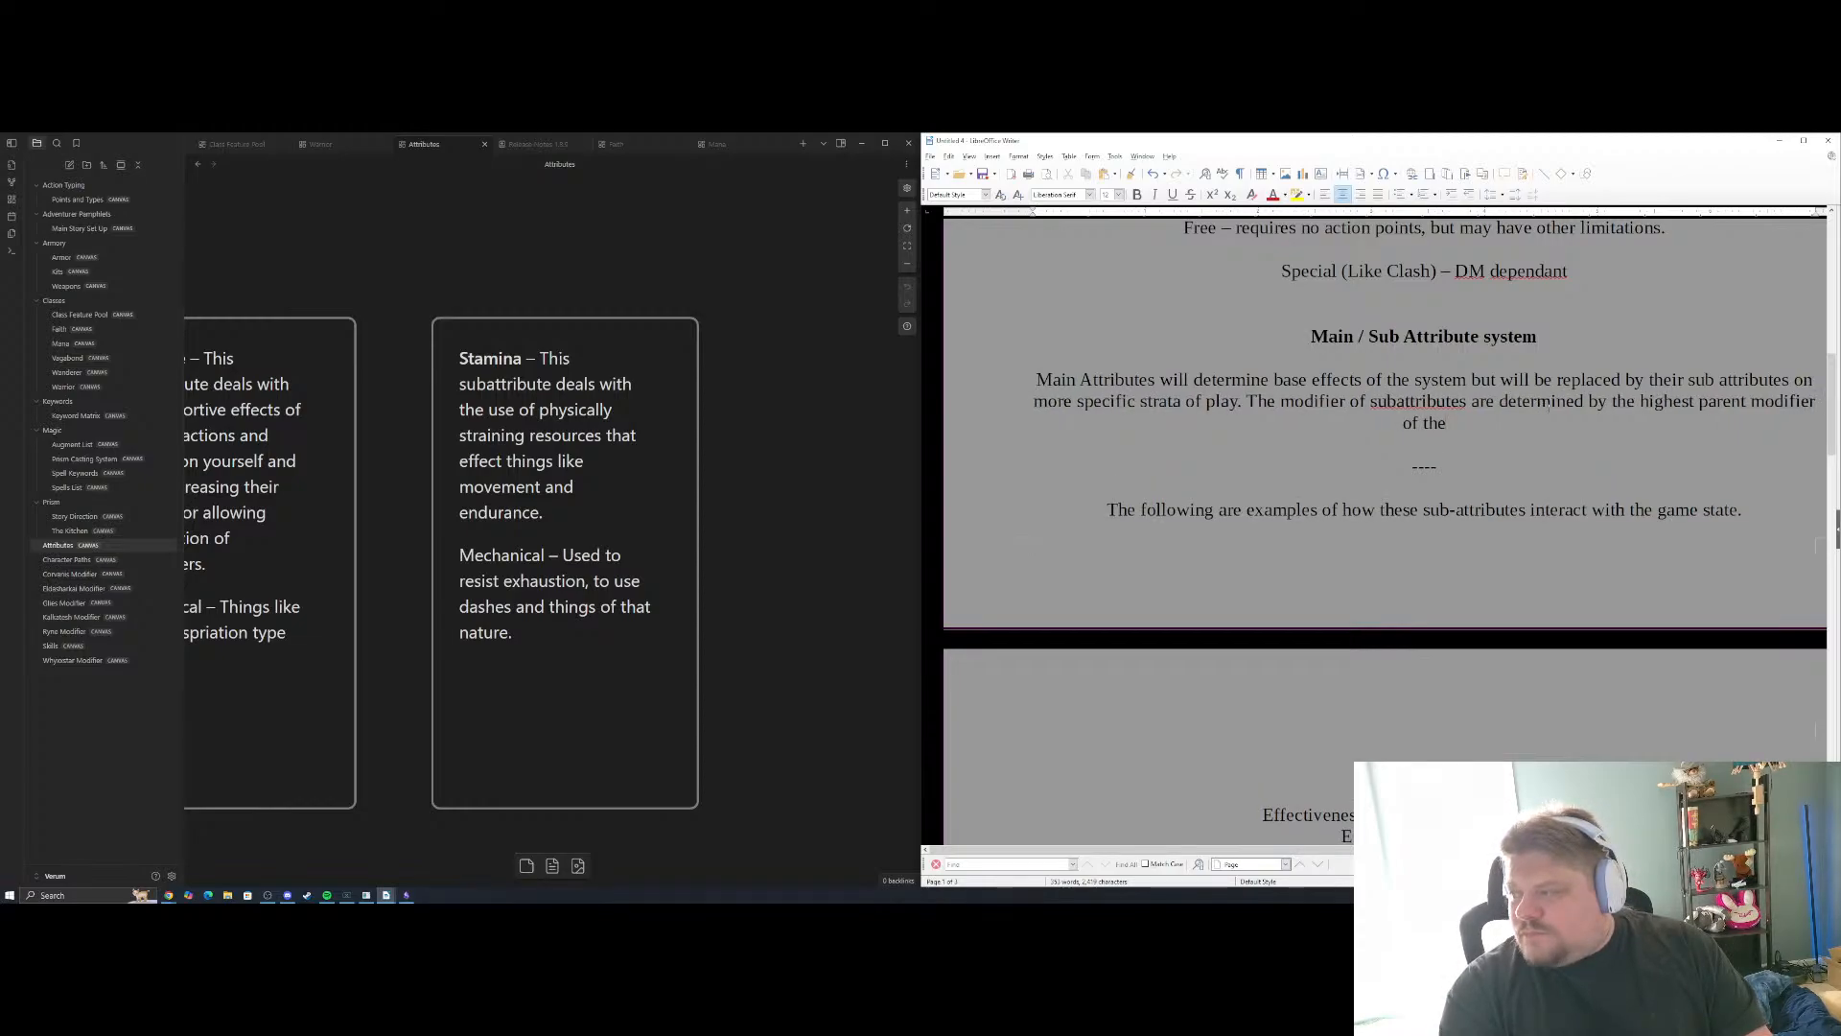
key("BackSpace")
type("e two.")
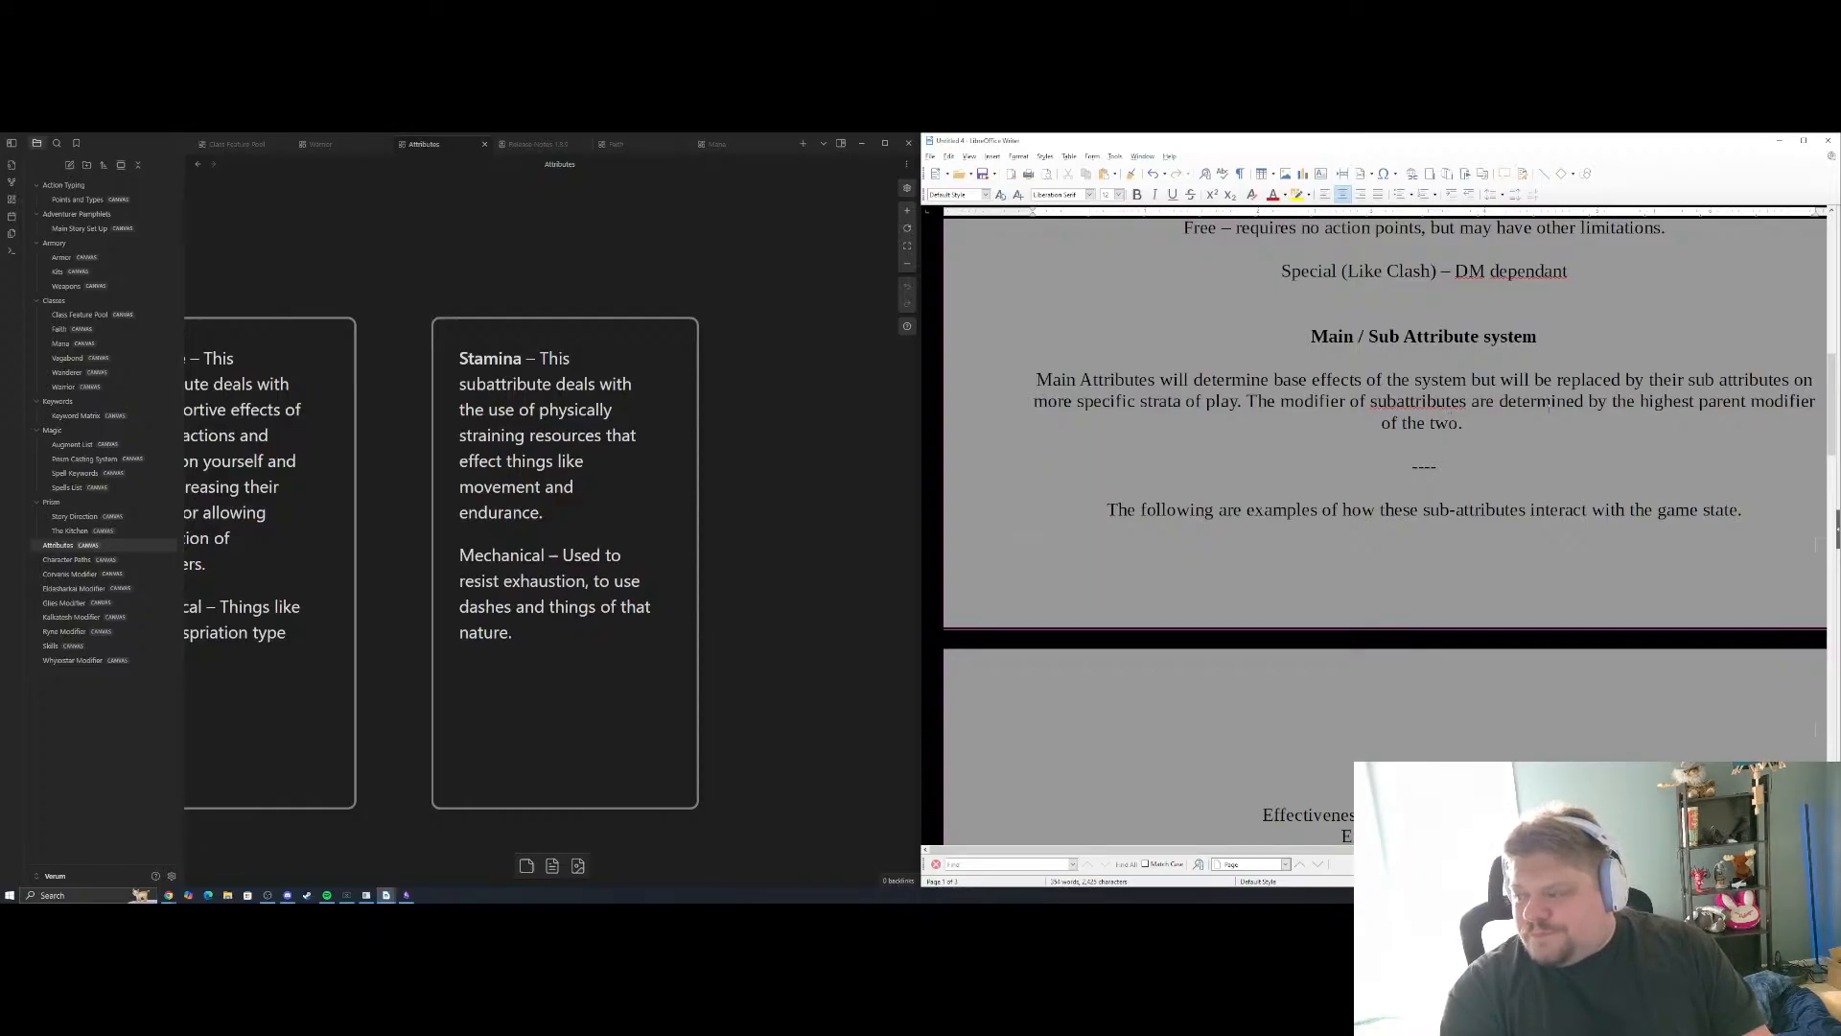
type(" (Prowe")
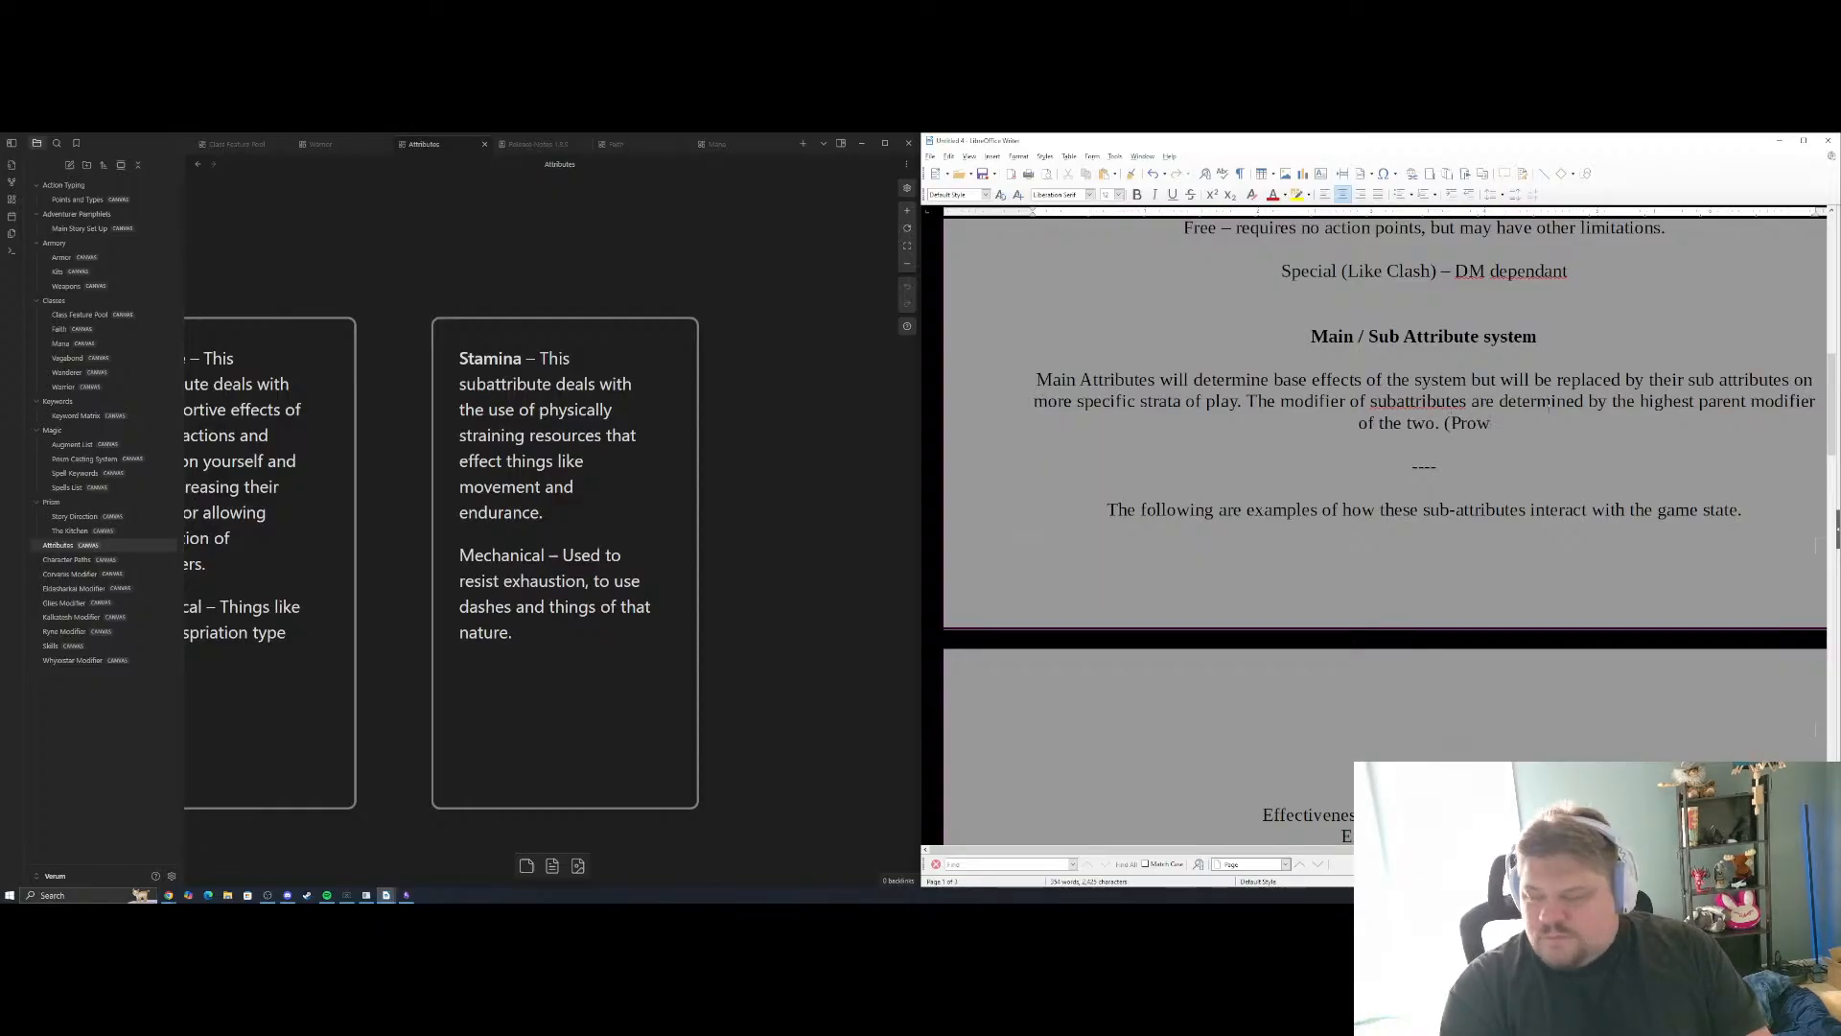
key("BackSpace")
key("BackSpace")
key("BackSpace")
key("BackSpace")
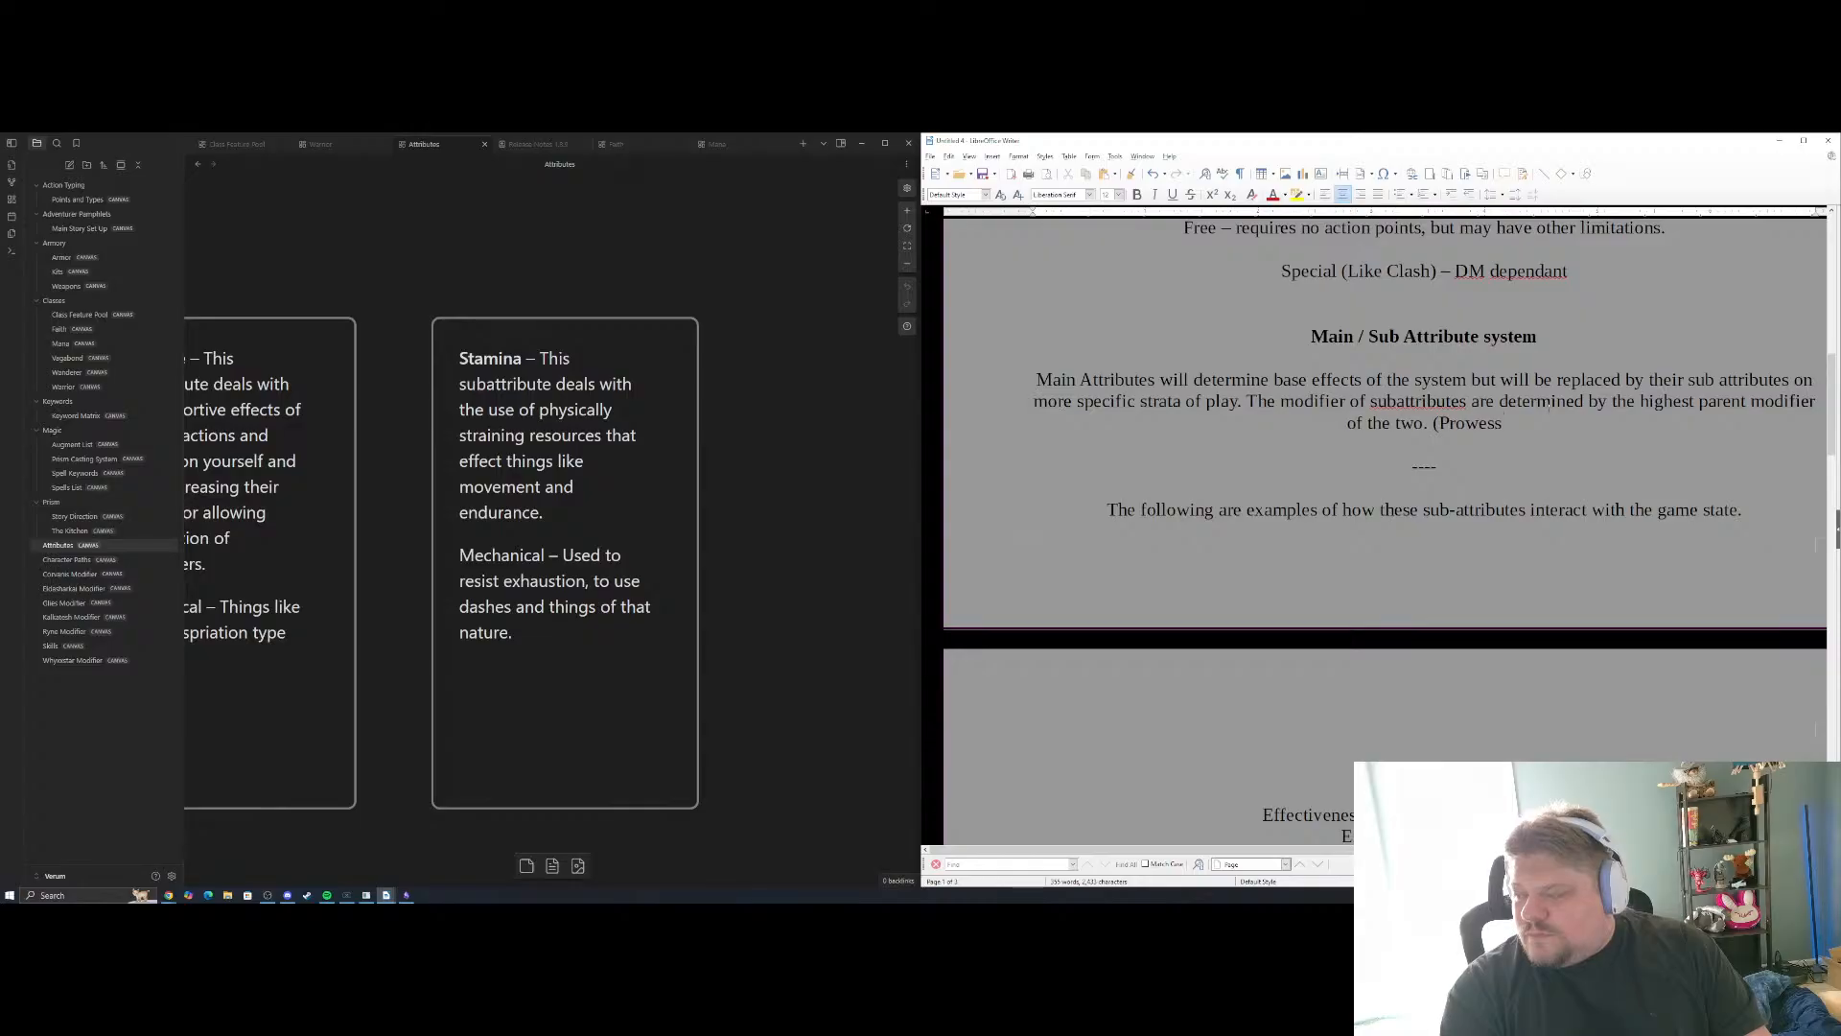
key("BackSpace")
Append the example "(Strength of 14, Dexterity of 16 = Prowess of +3)" to the Main / Sub Attribute system paragraph
type("St")
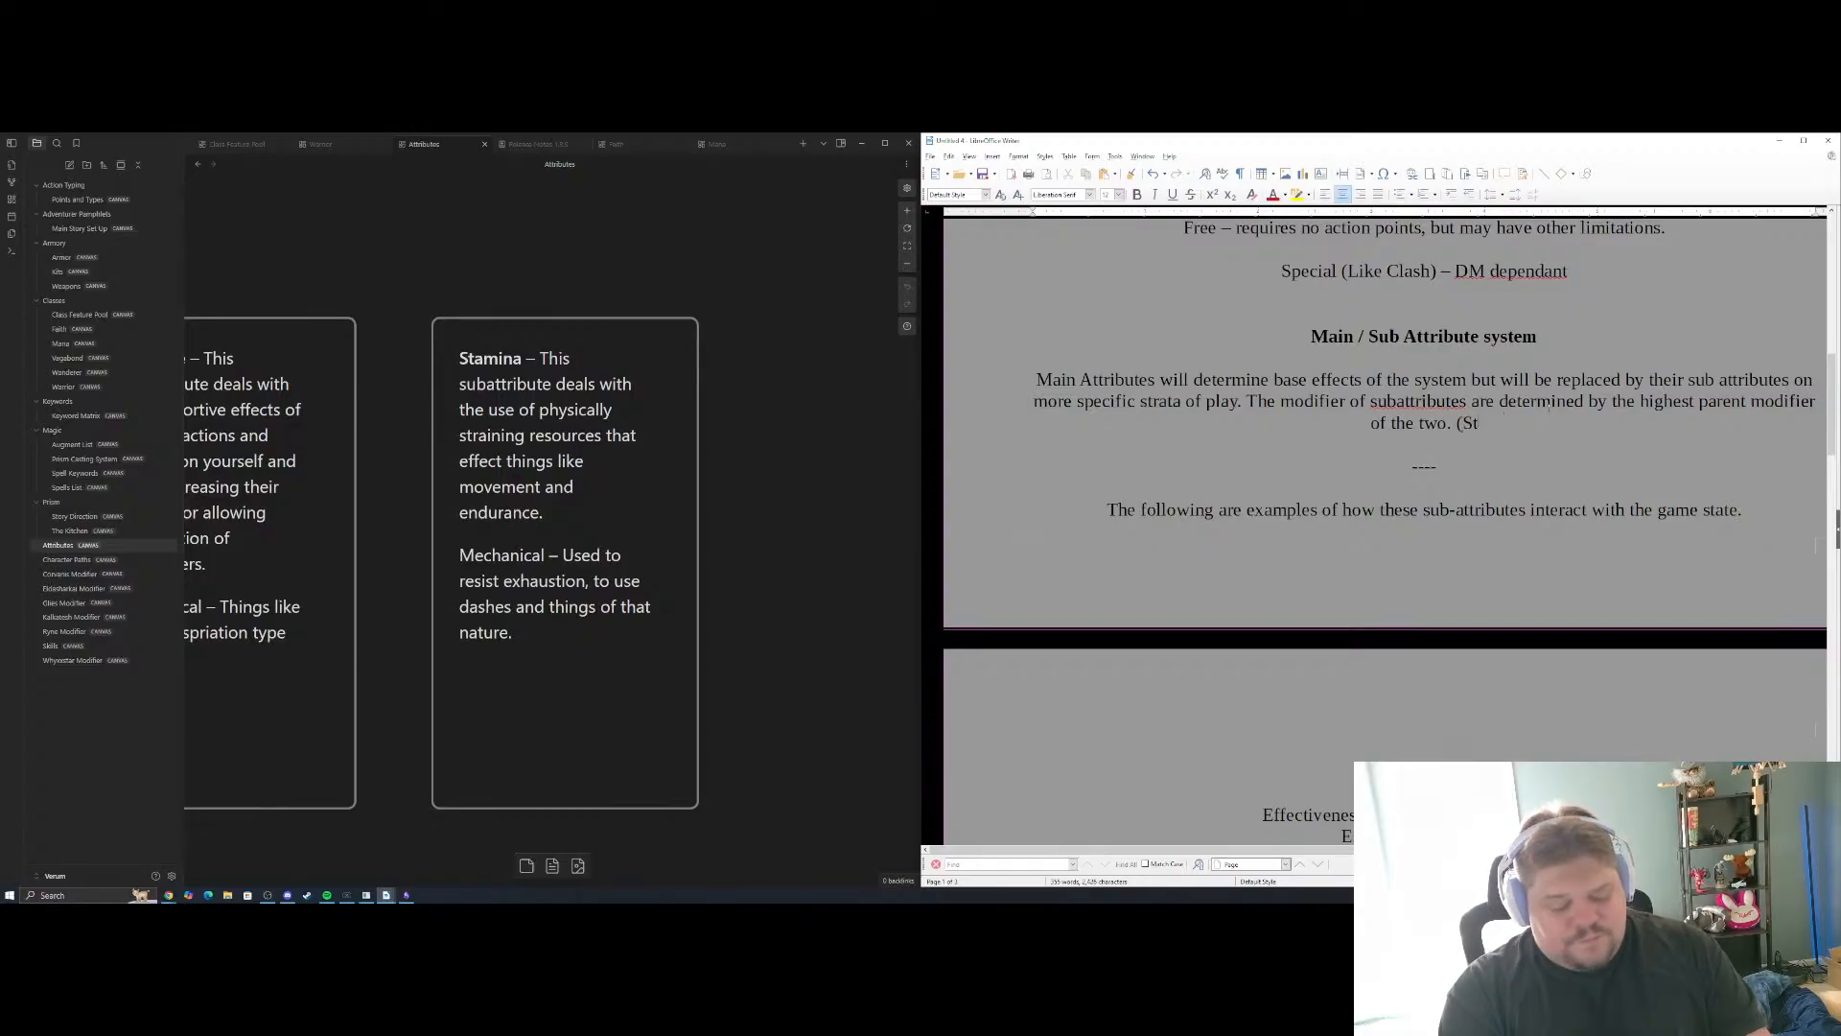
type("rengt")
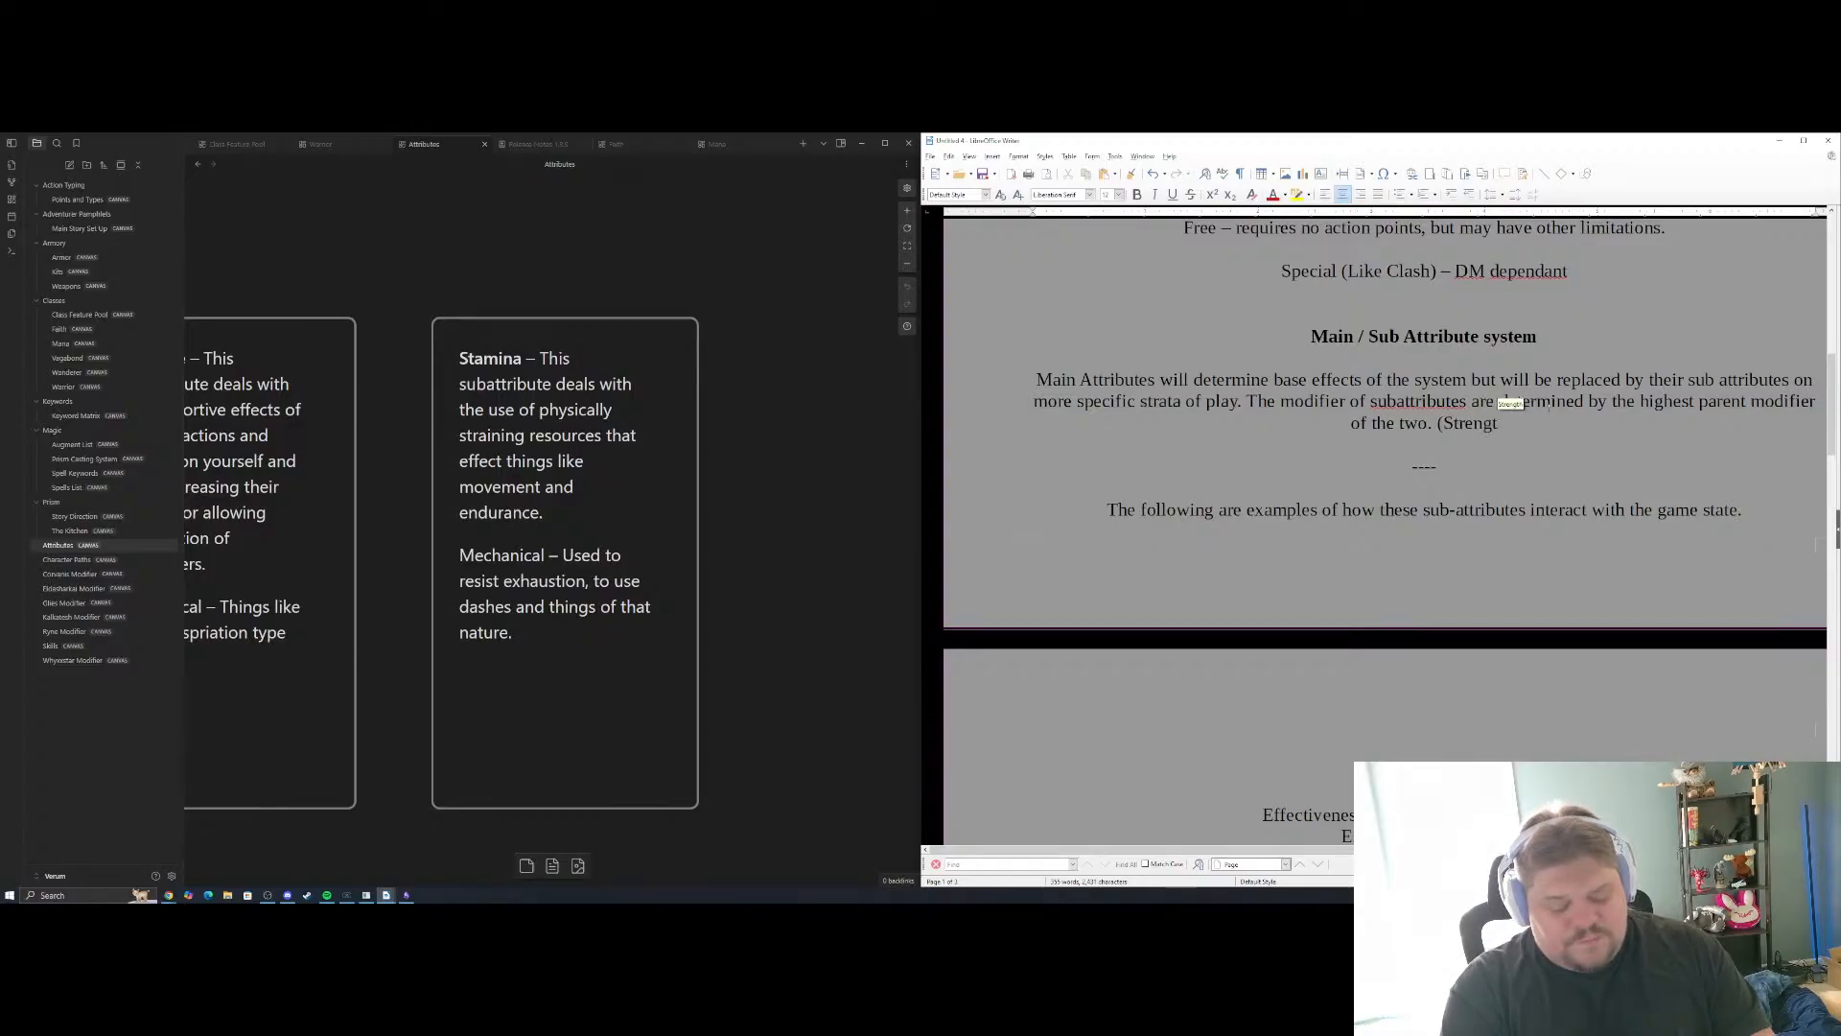
type("h of 12")
key("BackSpace")
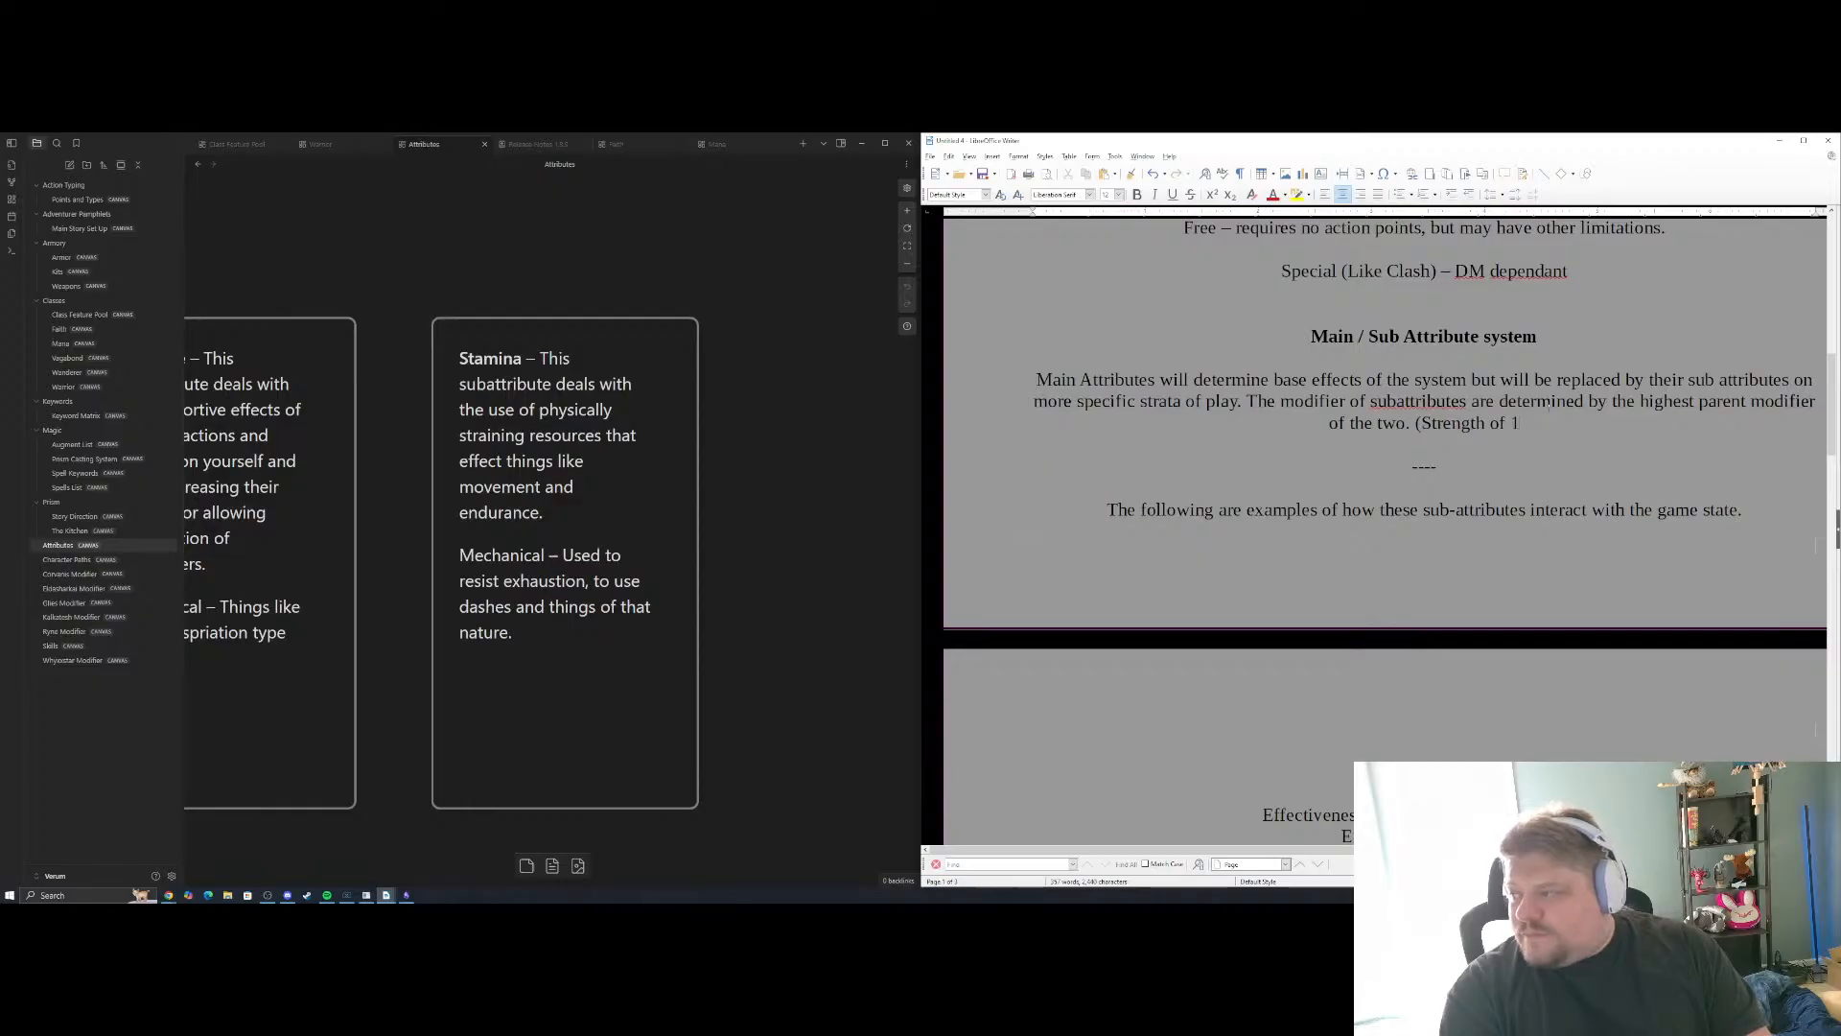
type("4")
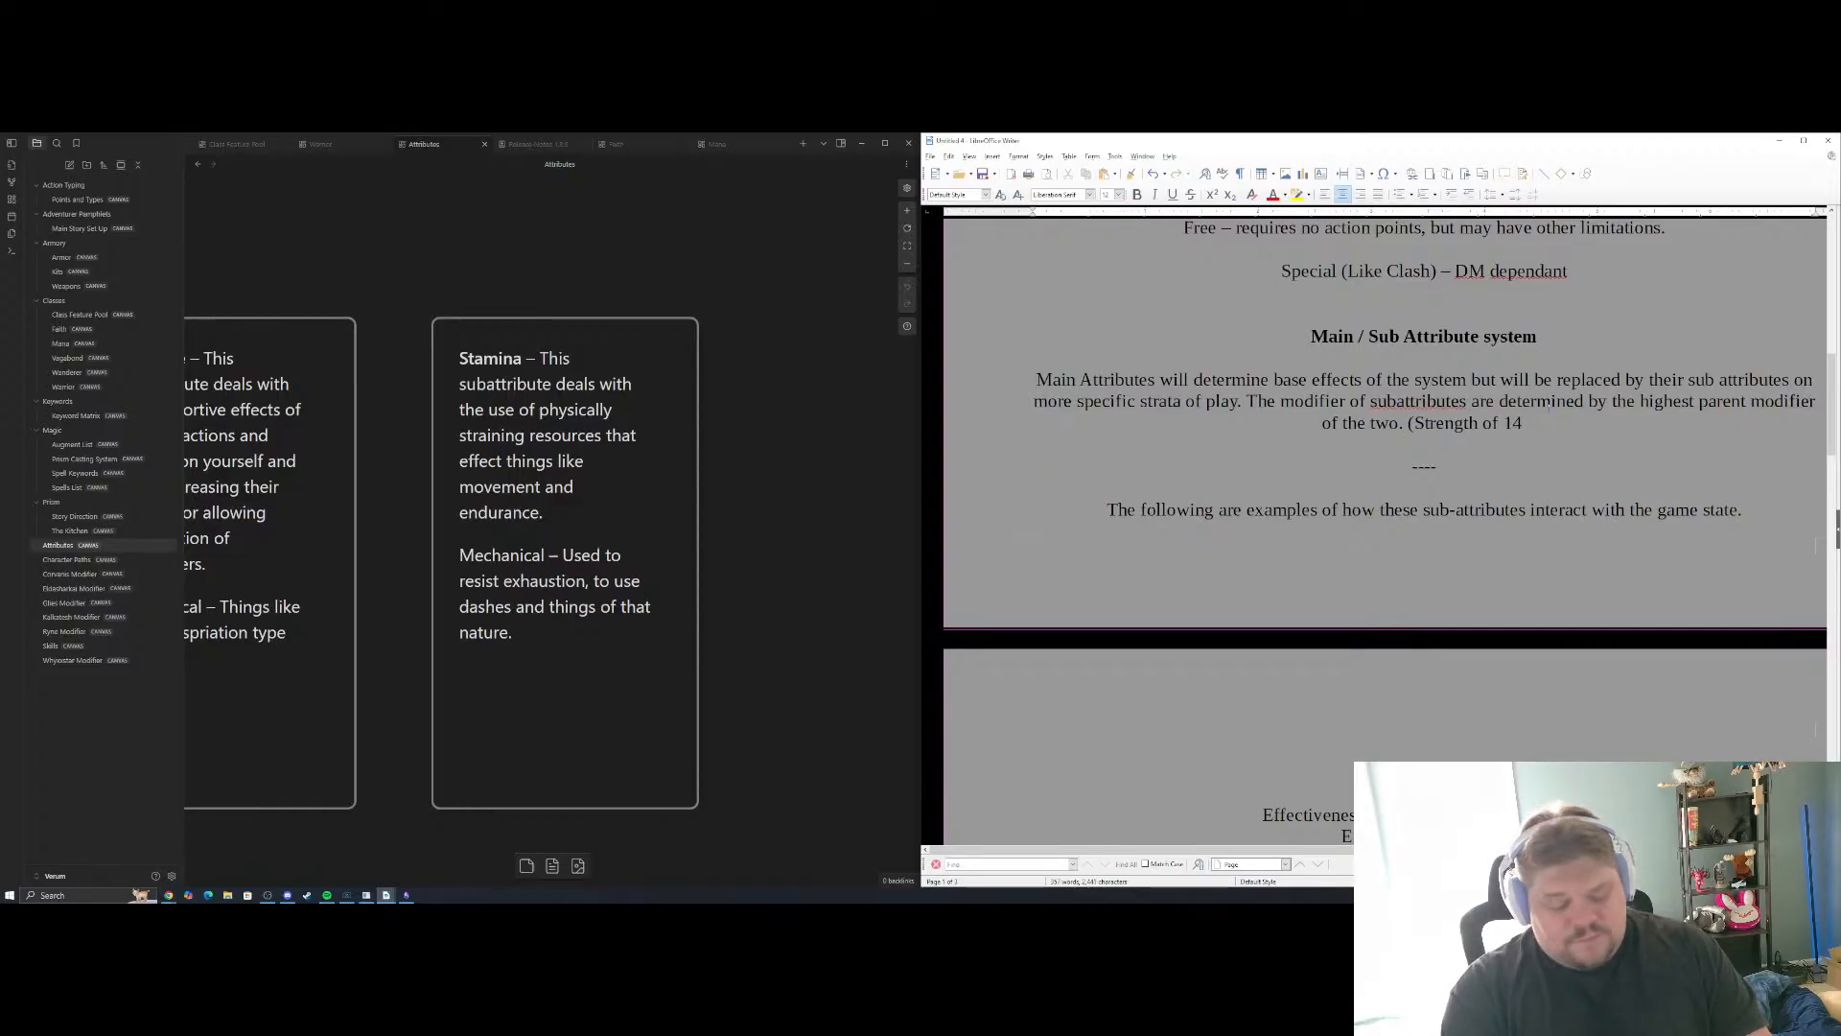
type(" . Dext")
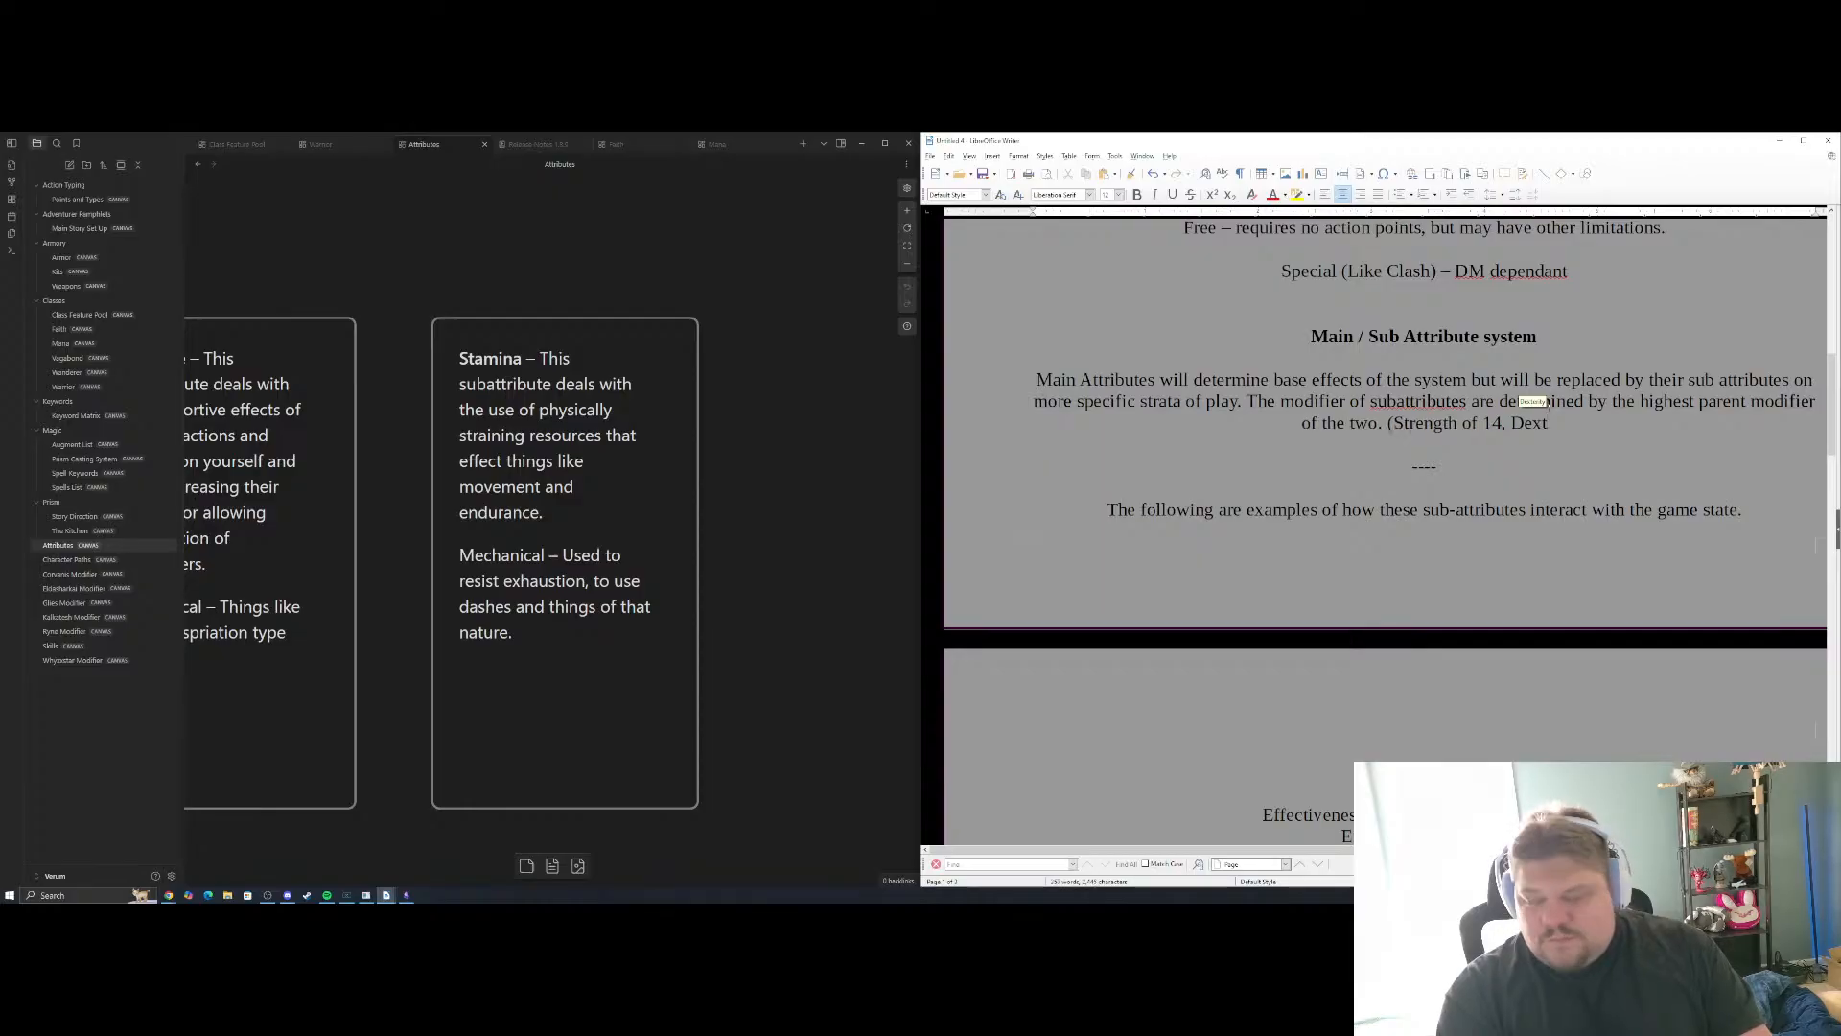
type("erity of ")
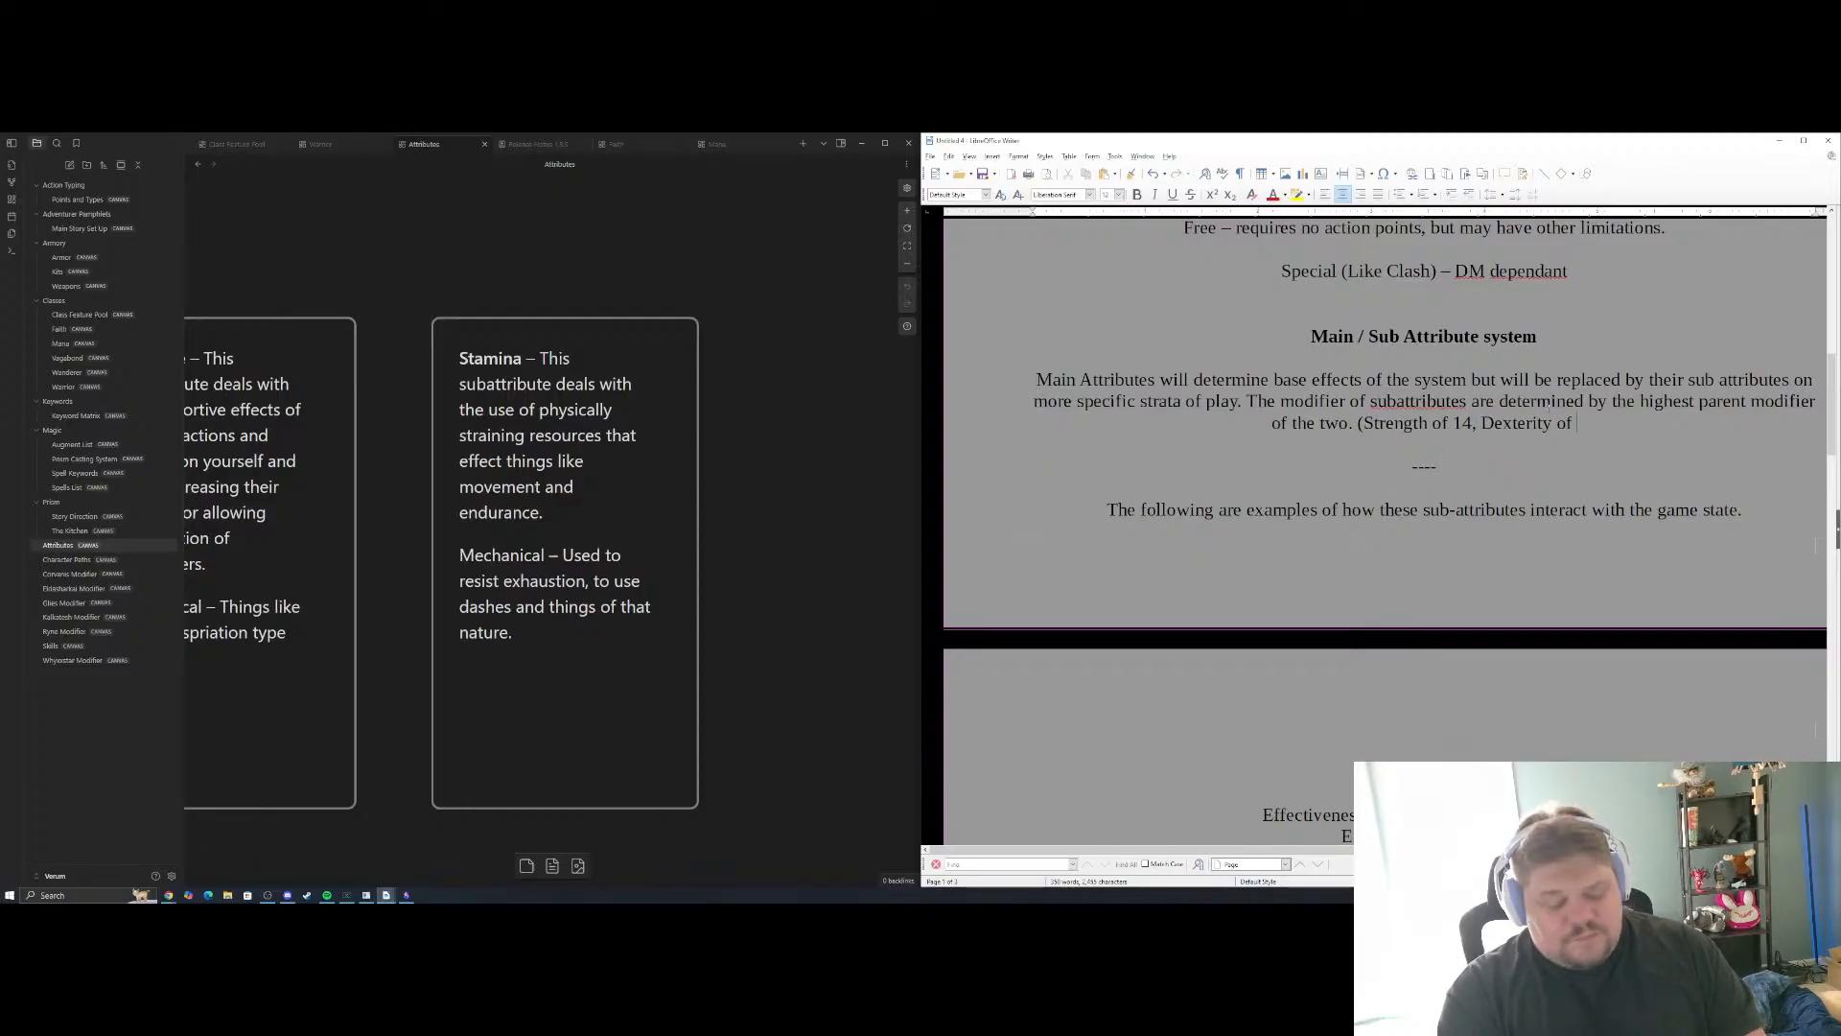
type("16 = ")
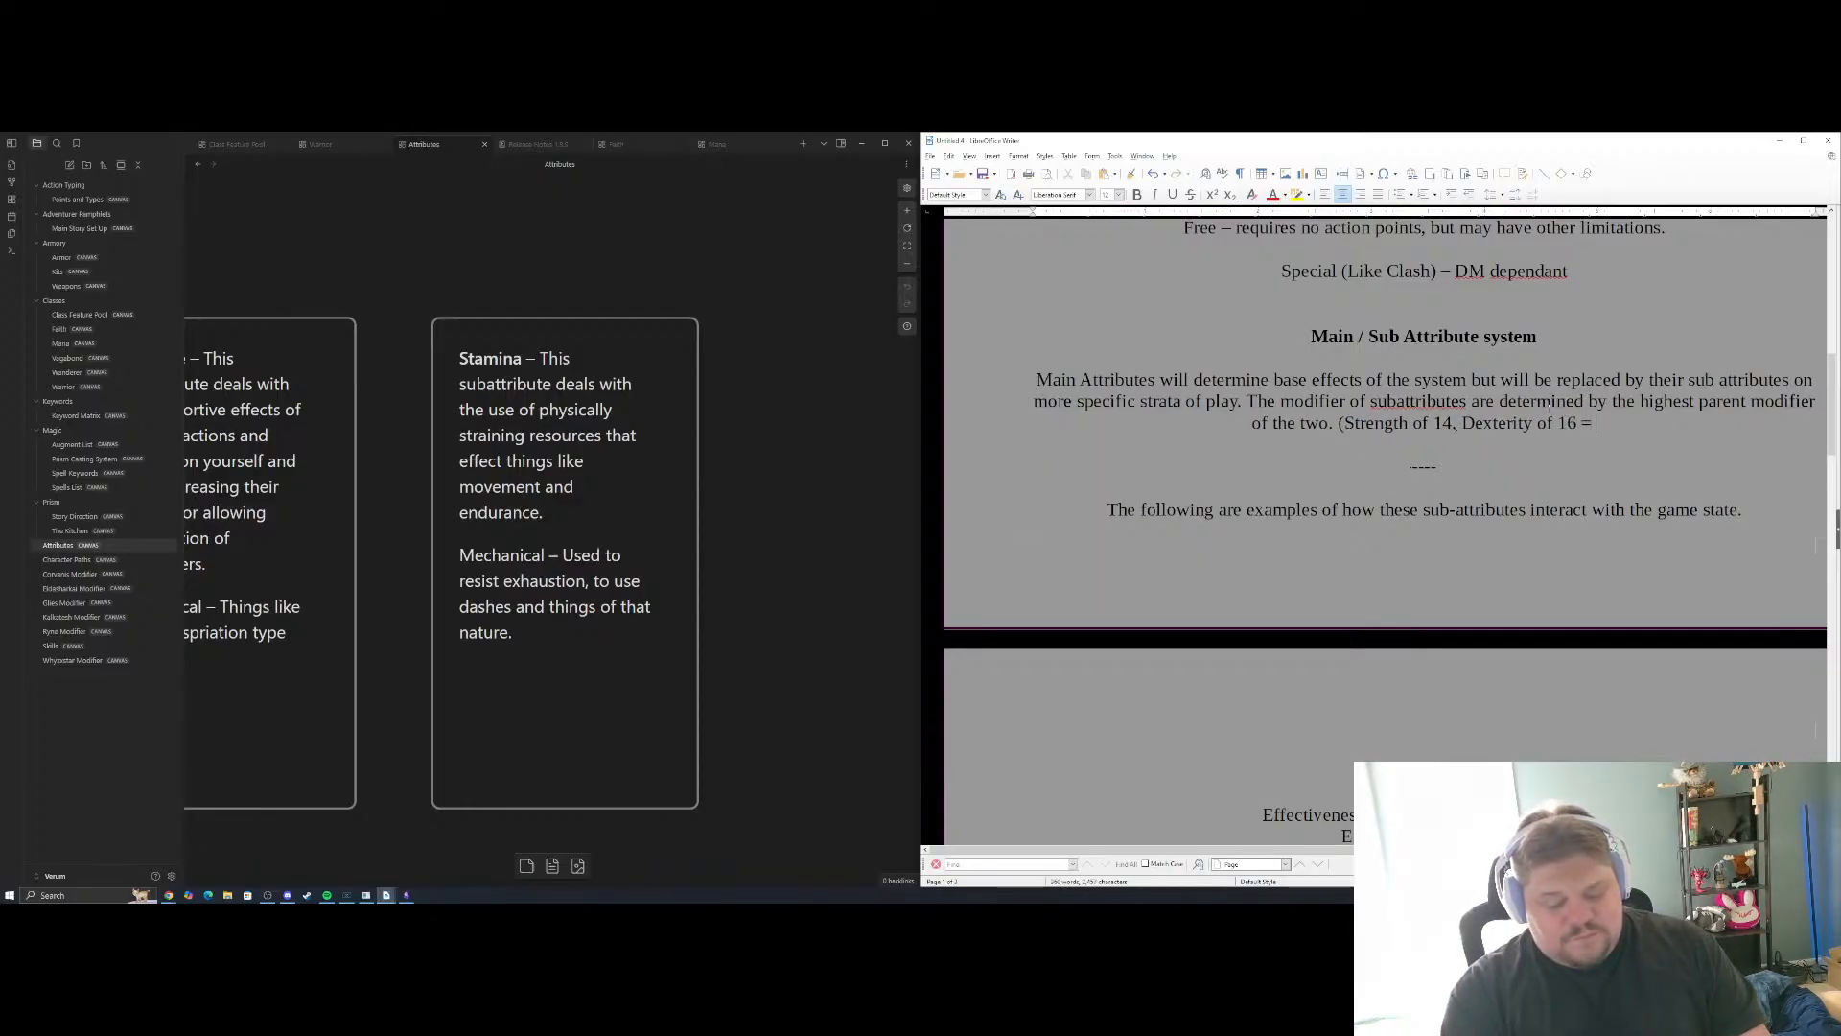
type("Prowess of")
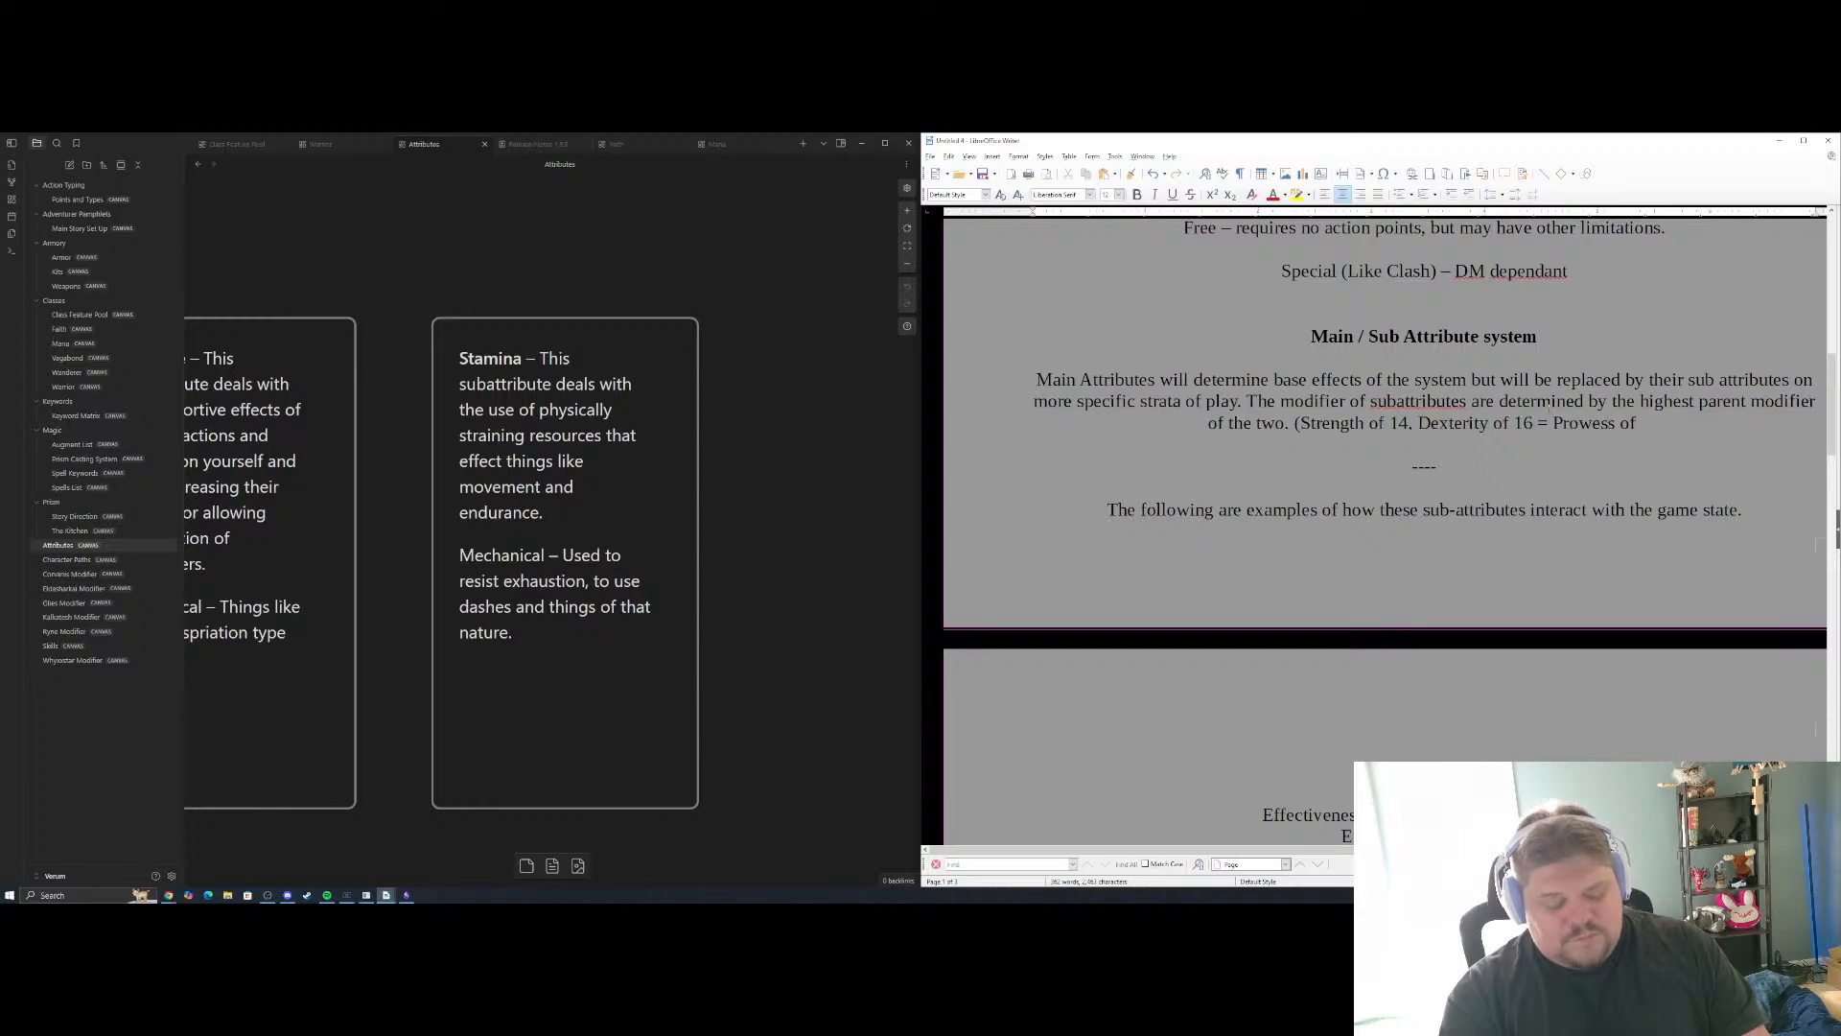
type(" +3")
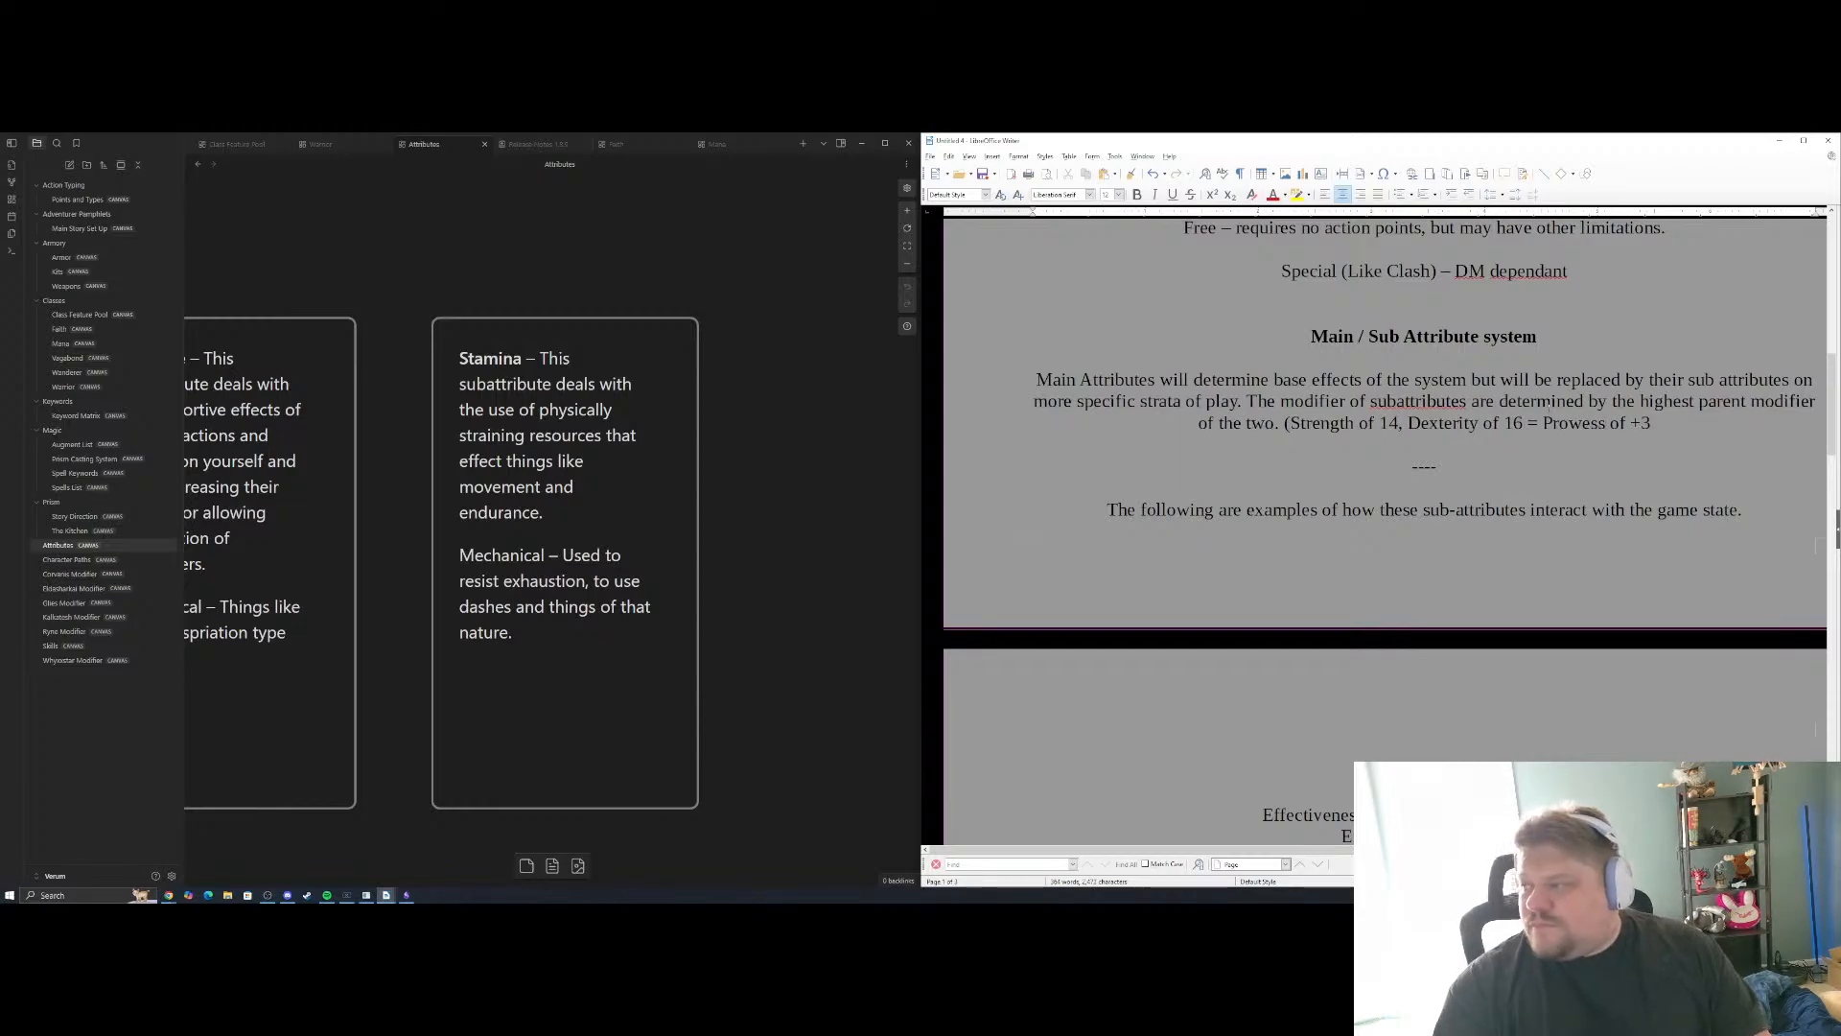
type(")")
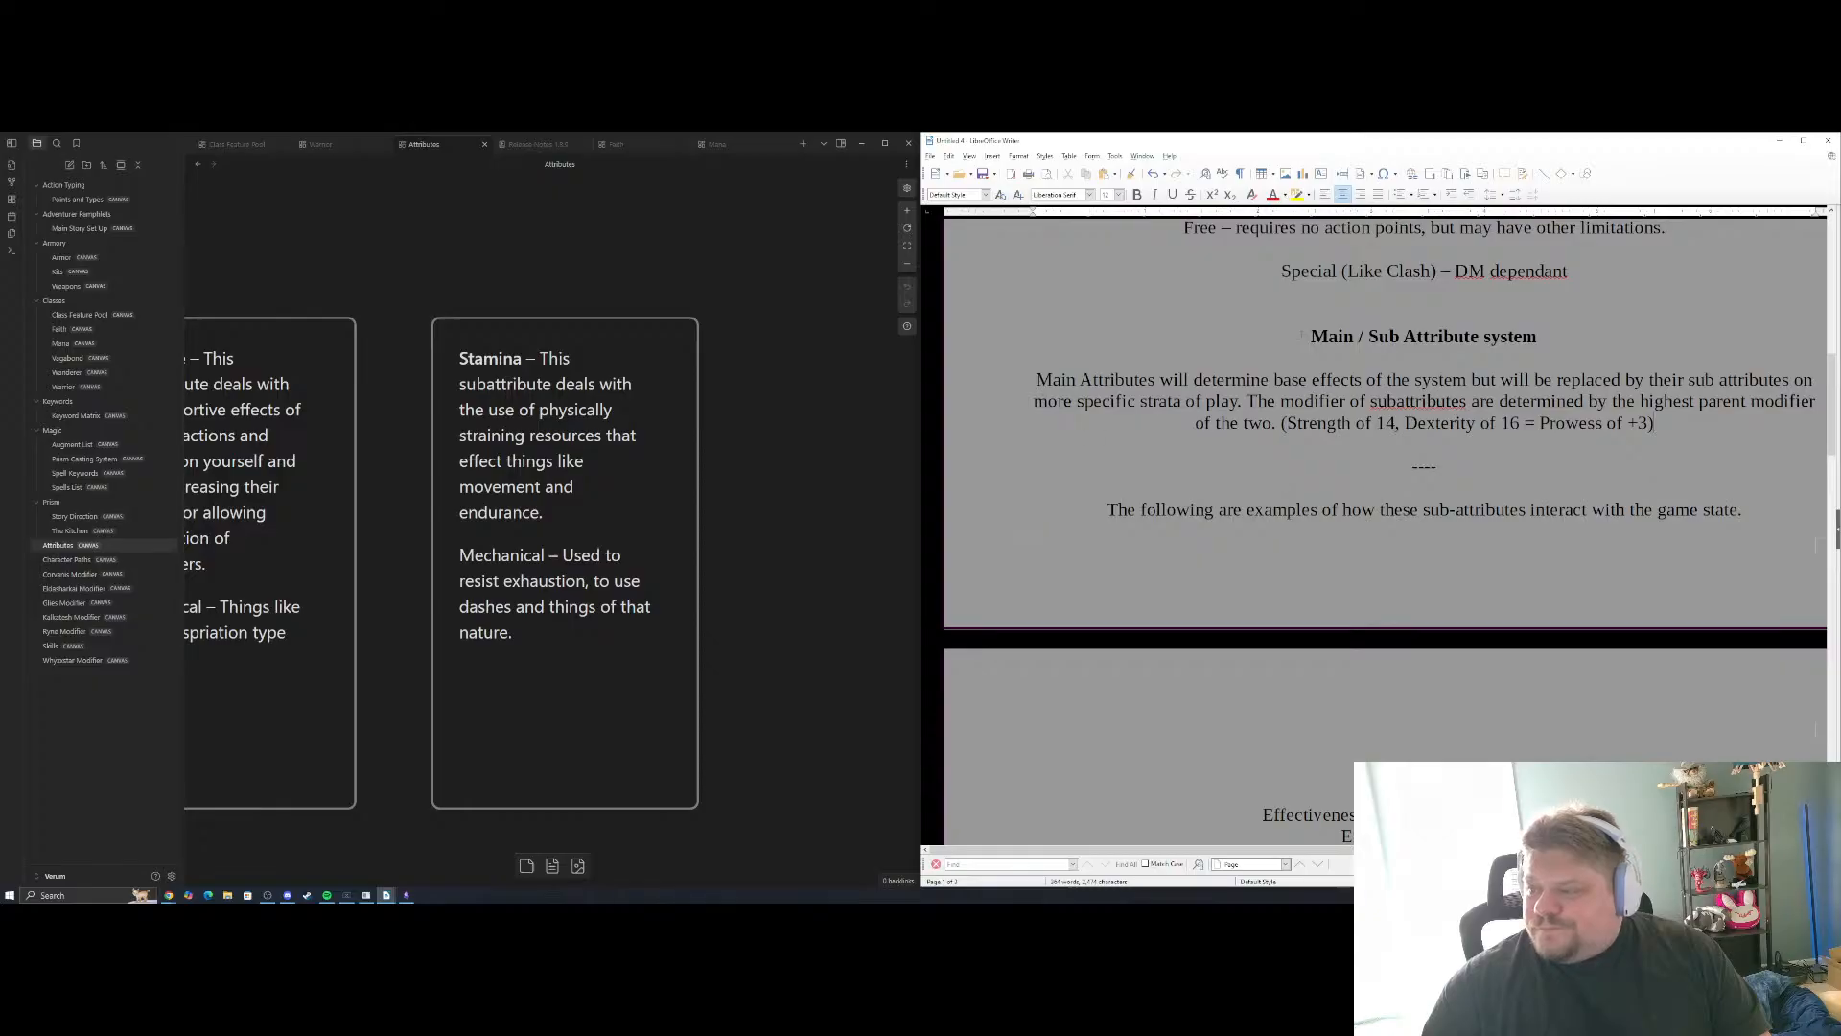
Insert ", minus the difference between the two" after "highest parent modifier of the two" in the Main / Sub Attribute system paragraph
scroll(1302, 335, "down", 5)
scroll(1390, 402, "up", 6)
scroll(1488, 461, "down", 1)
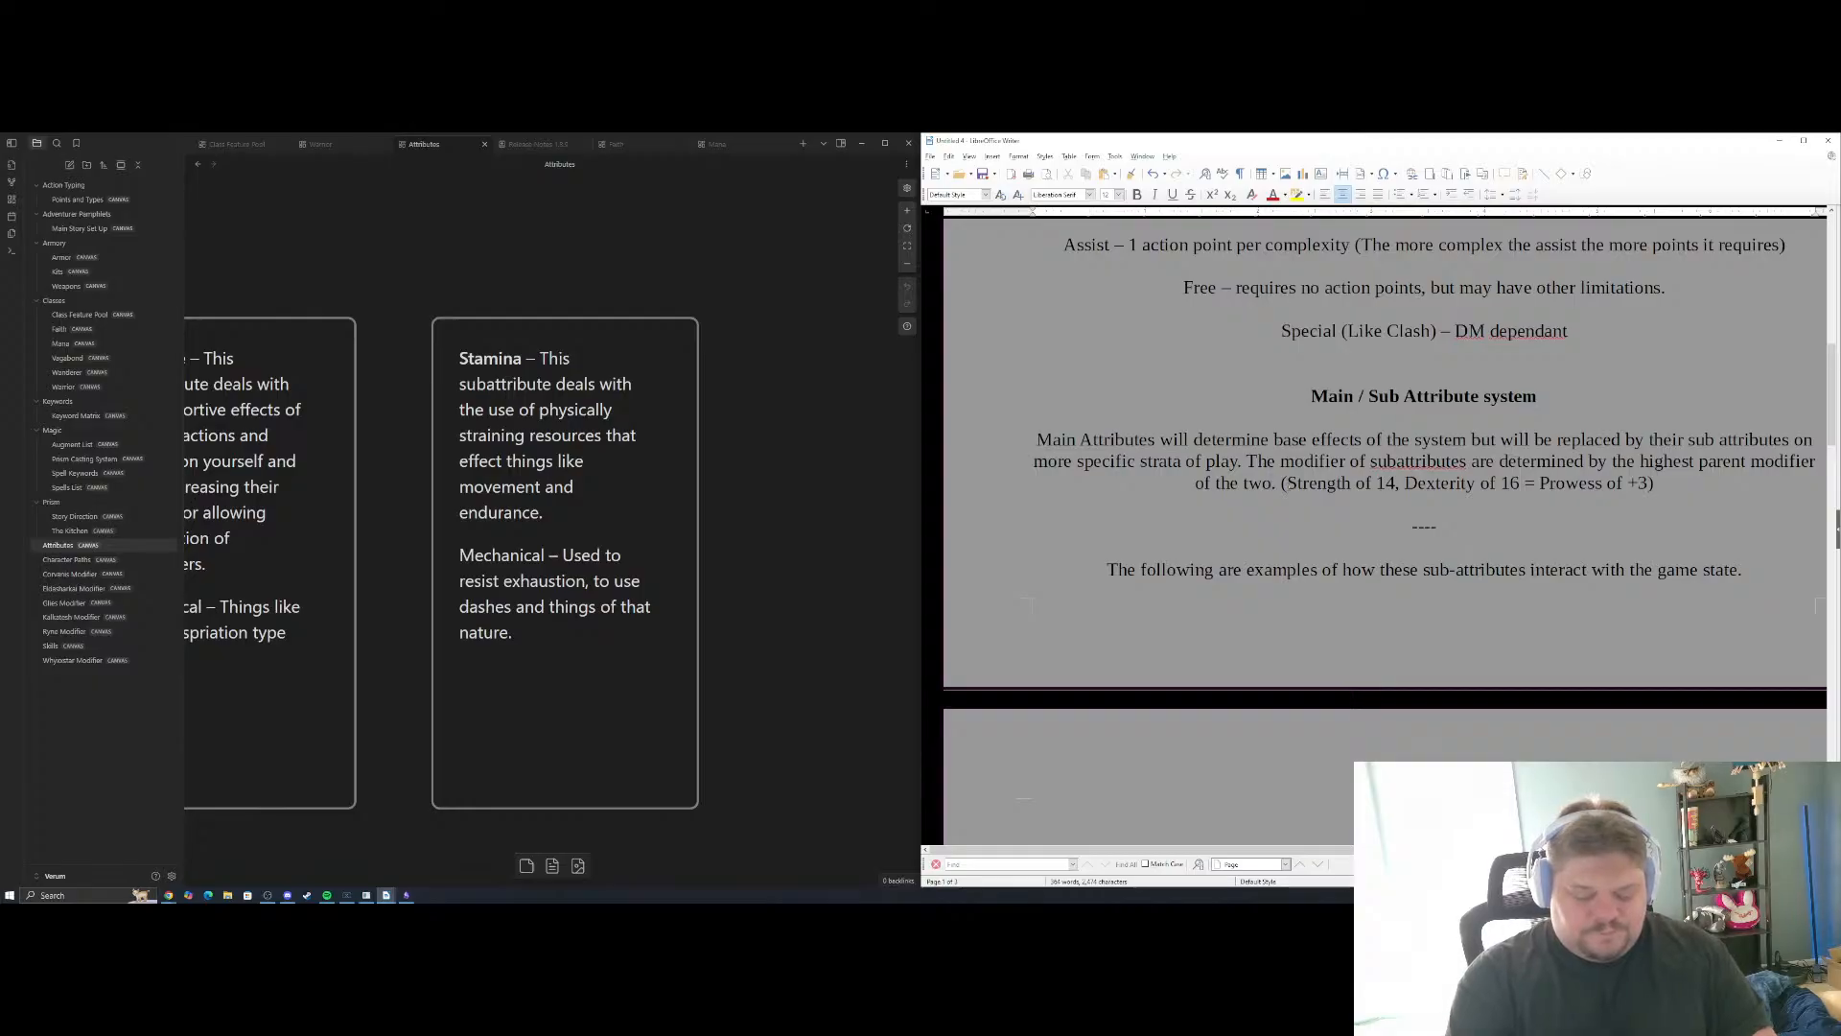
type(", m")
type("inus the differ")
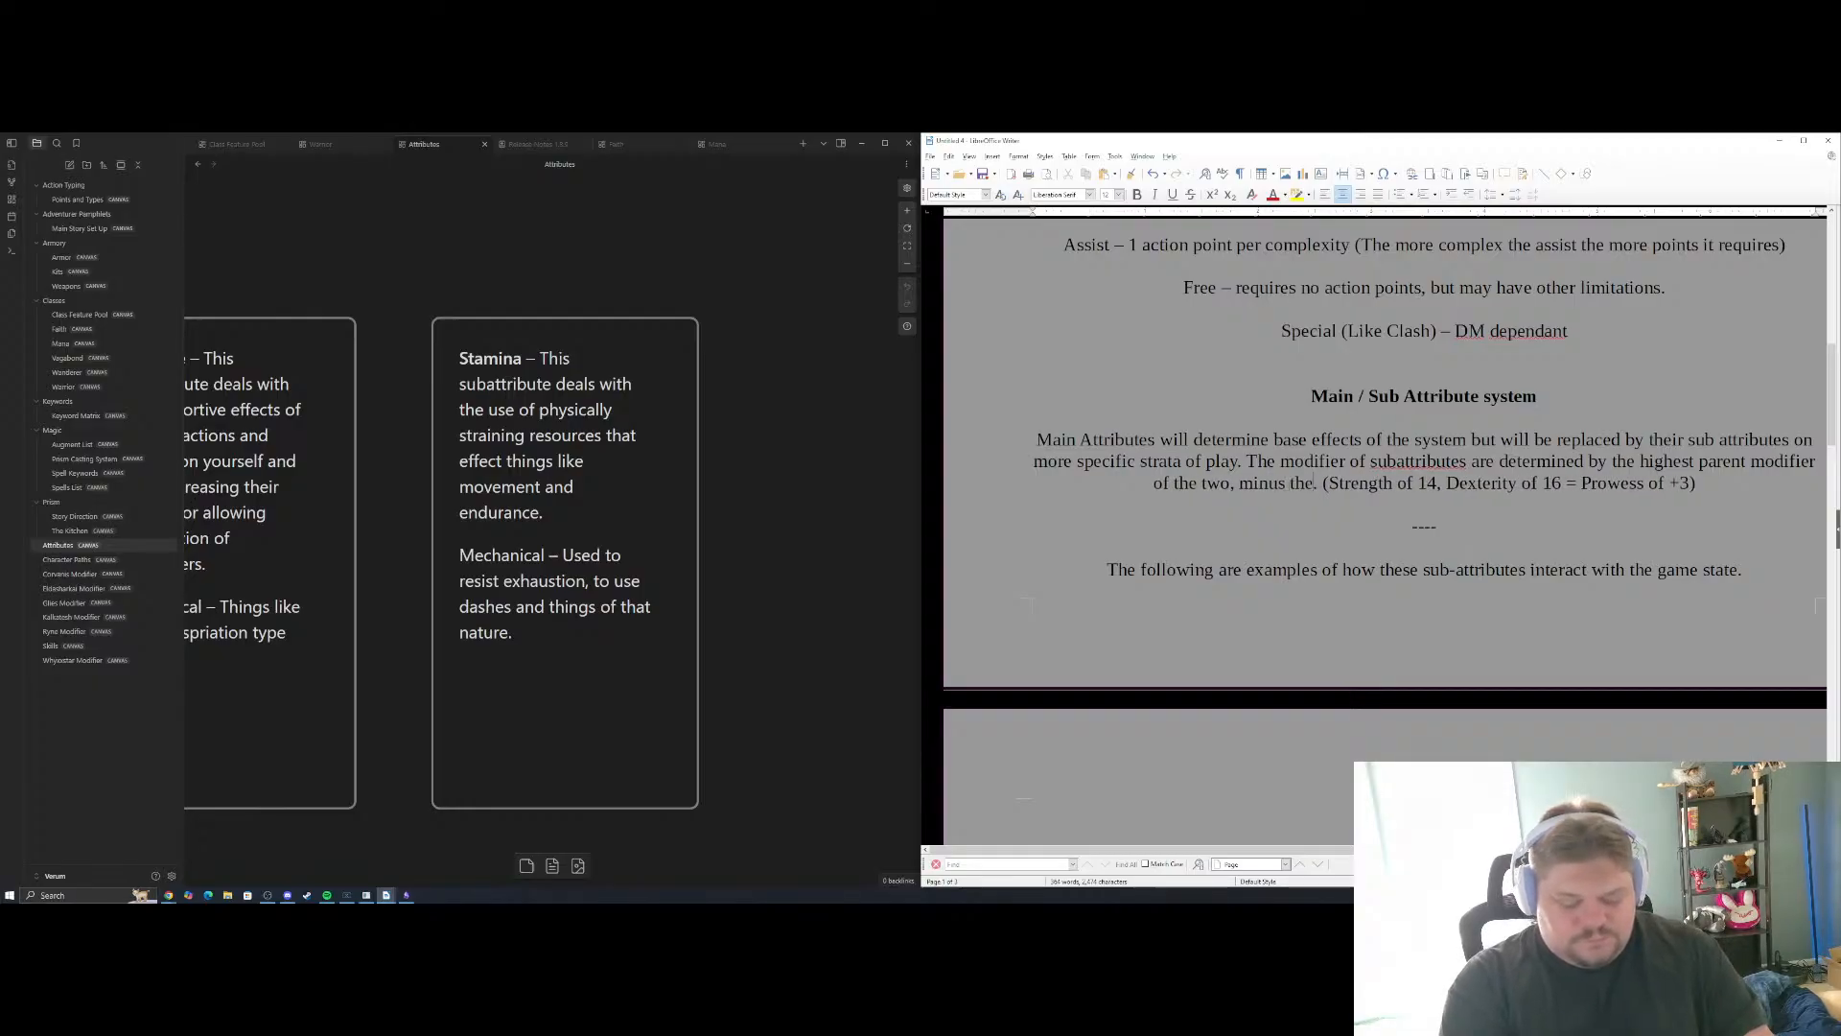
type("ence betw")
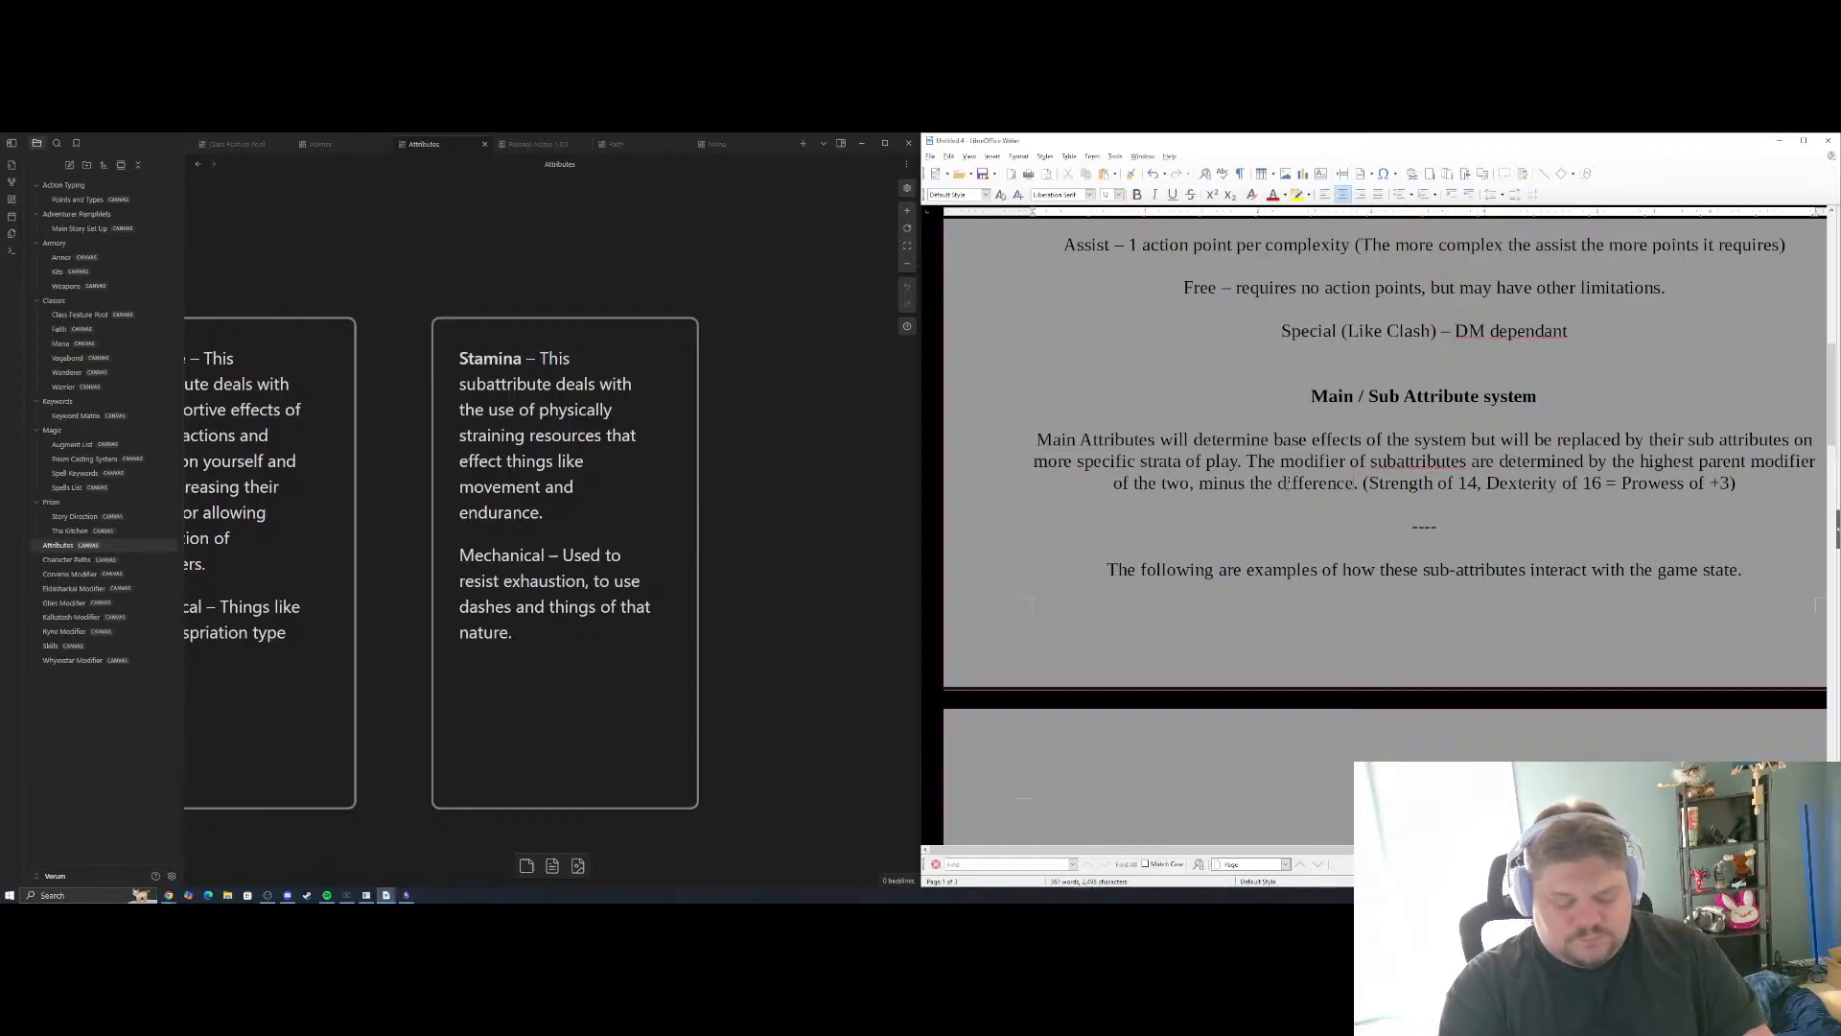
type("een the two.")
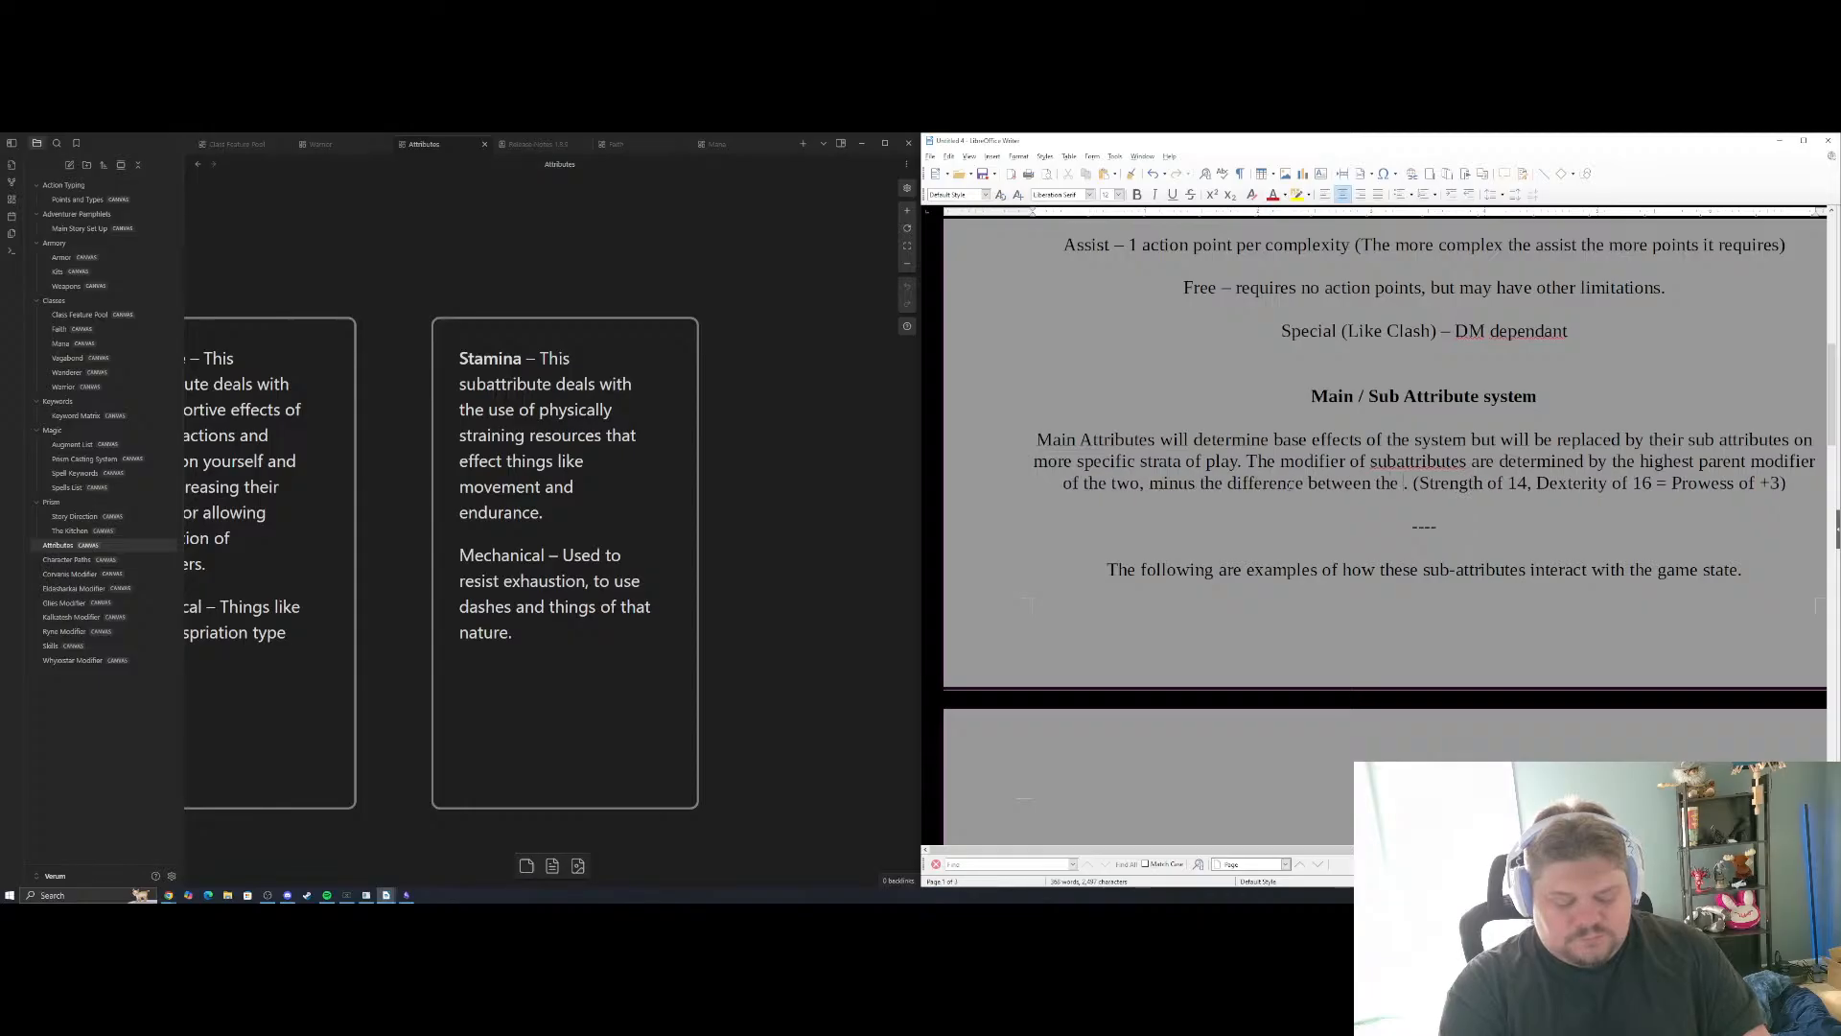
key("BackSpace")
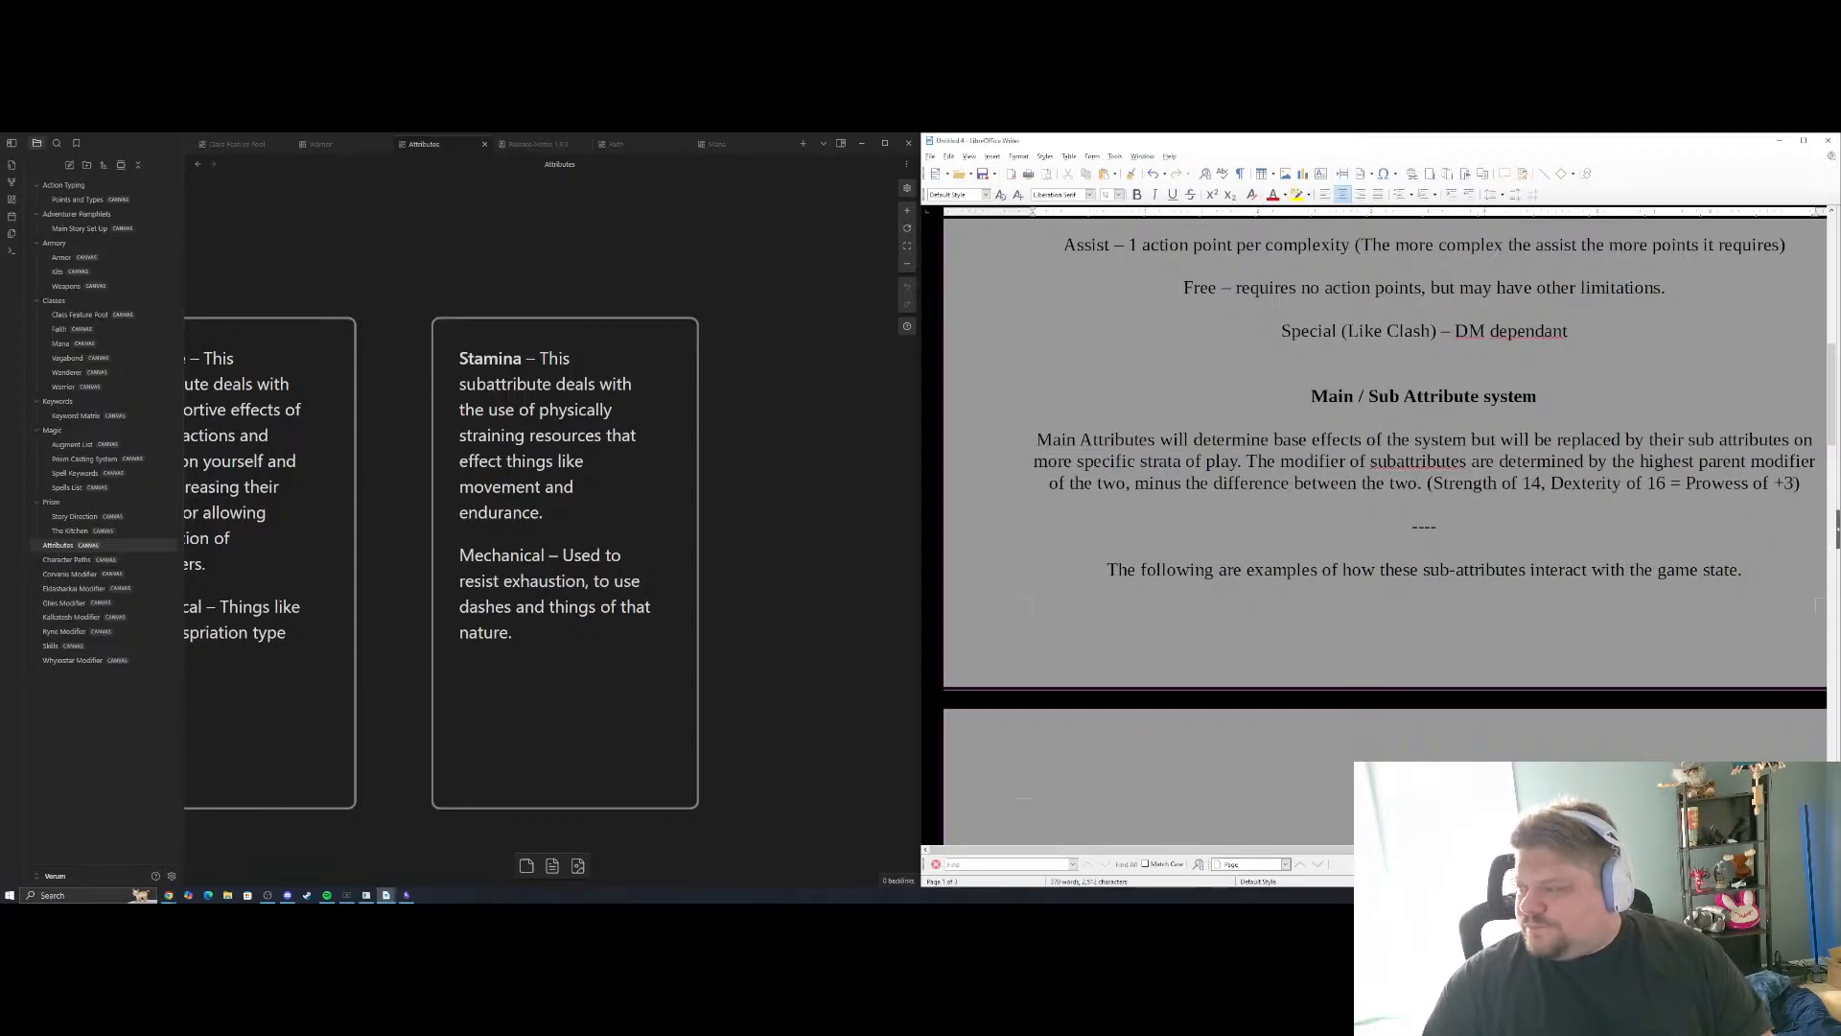
Set the Prowess modifier in the parenthesized example to +2 and insert "modifier" before "difference" in the rule sentence
key("BackSpace")
type("2")
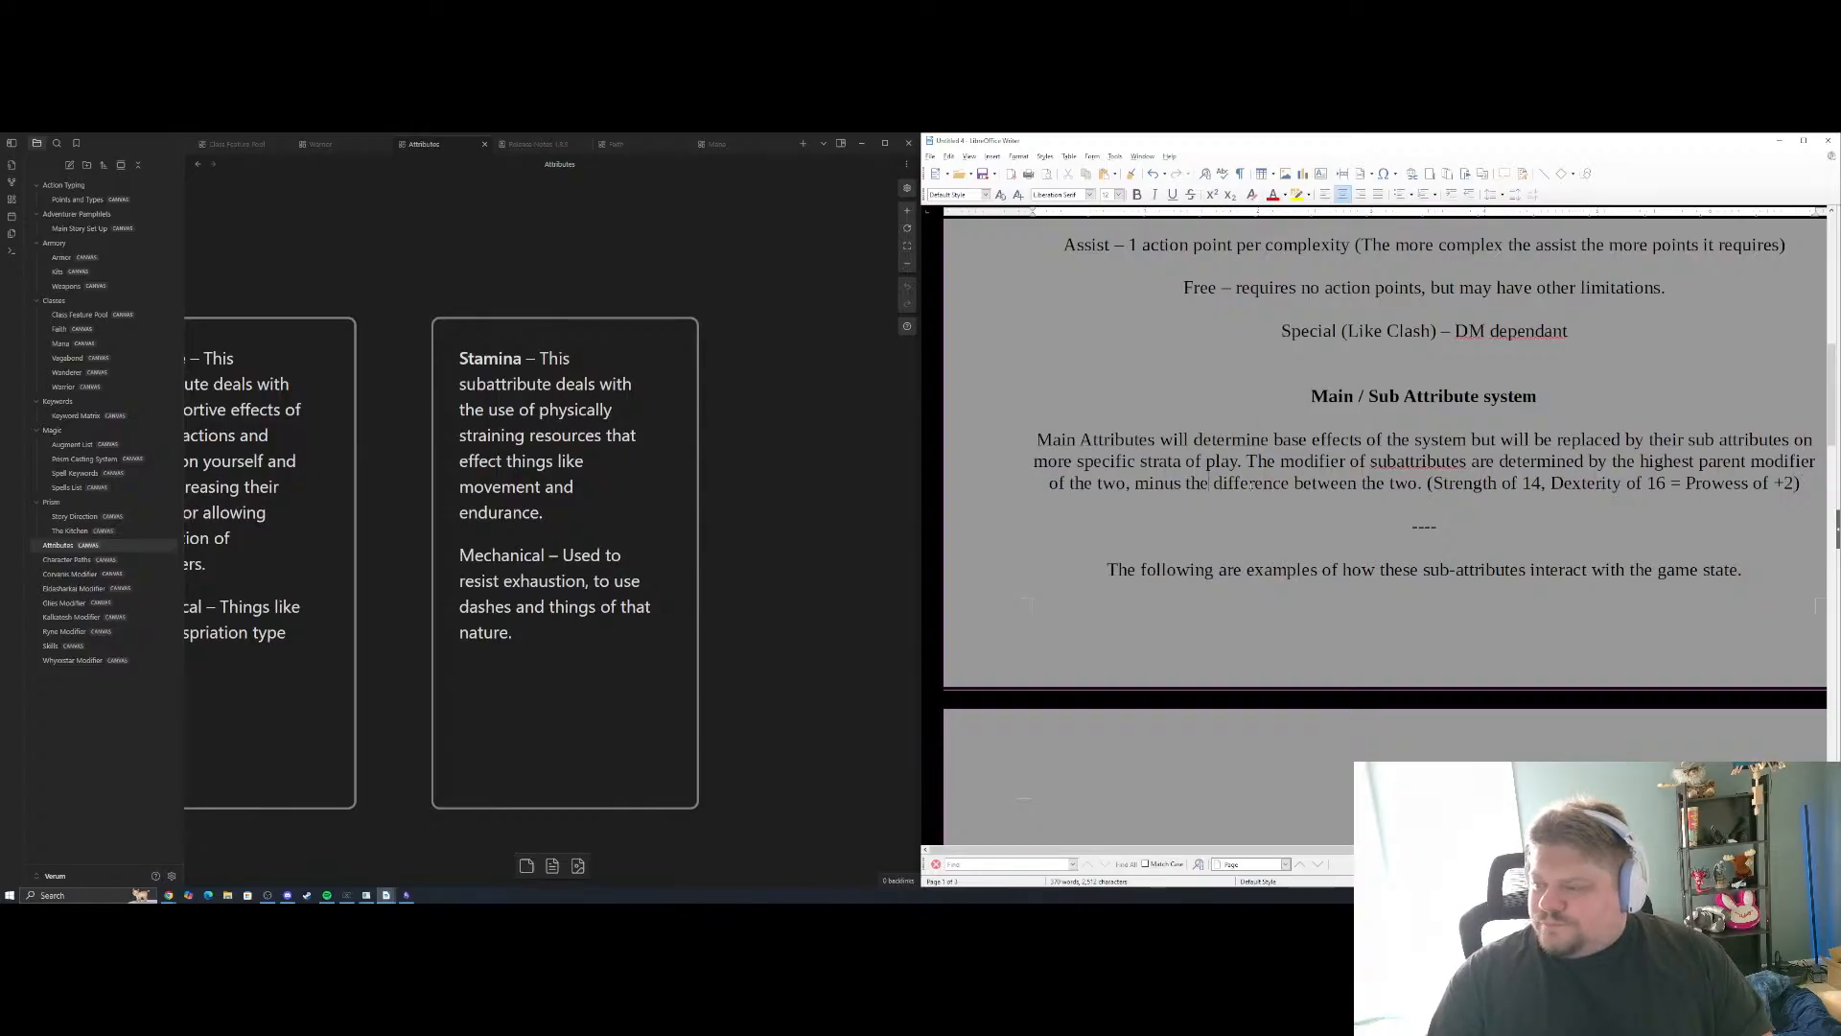
type("modifier")
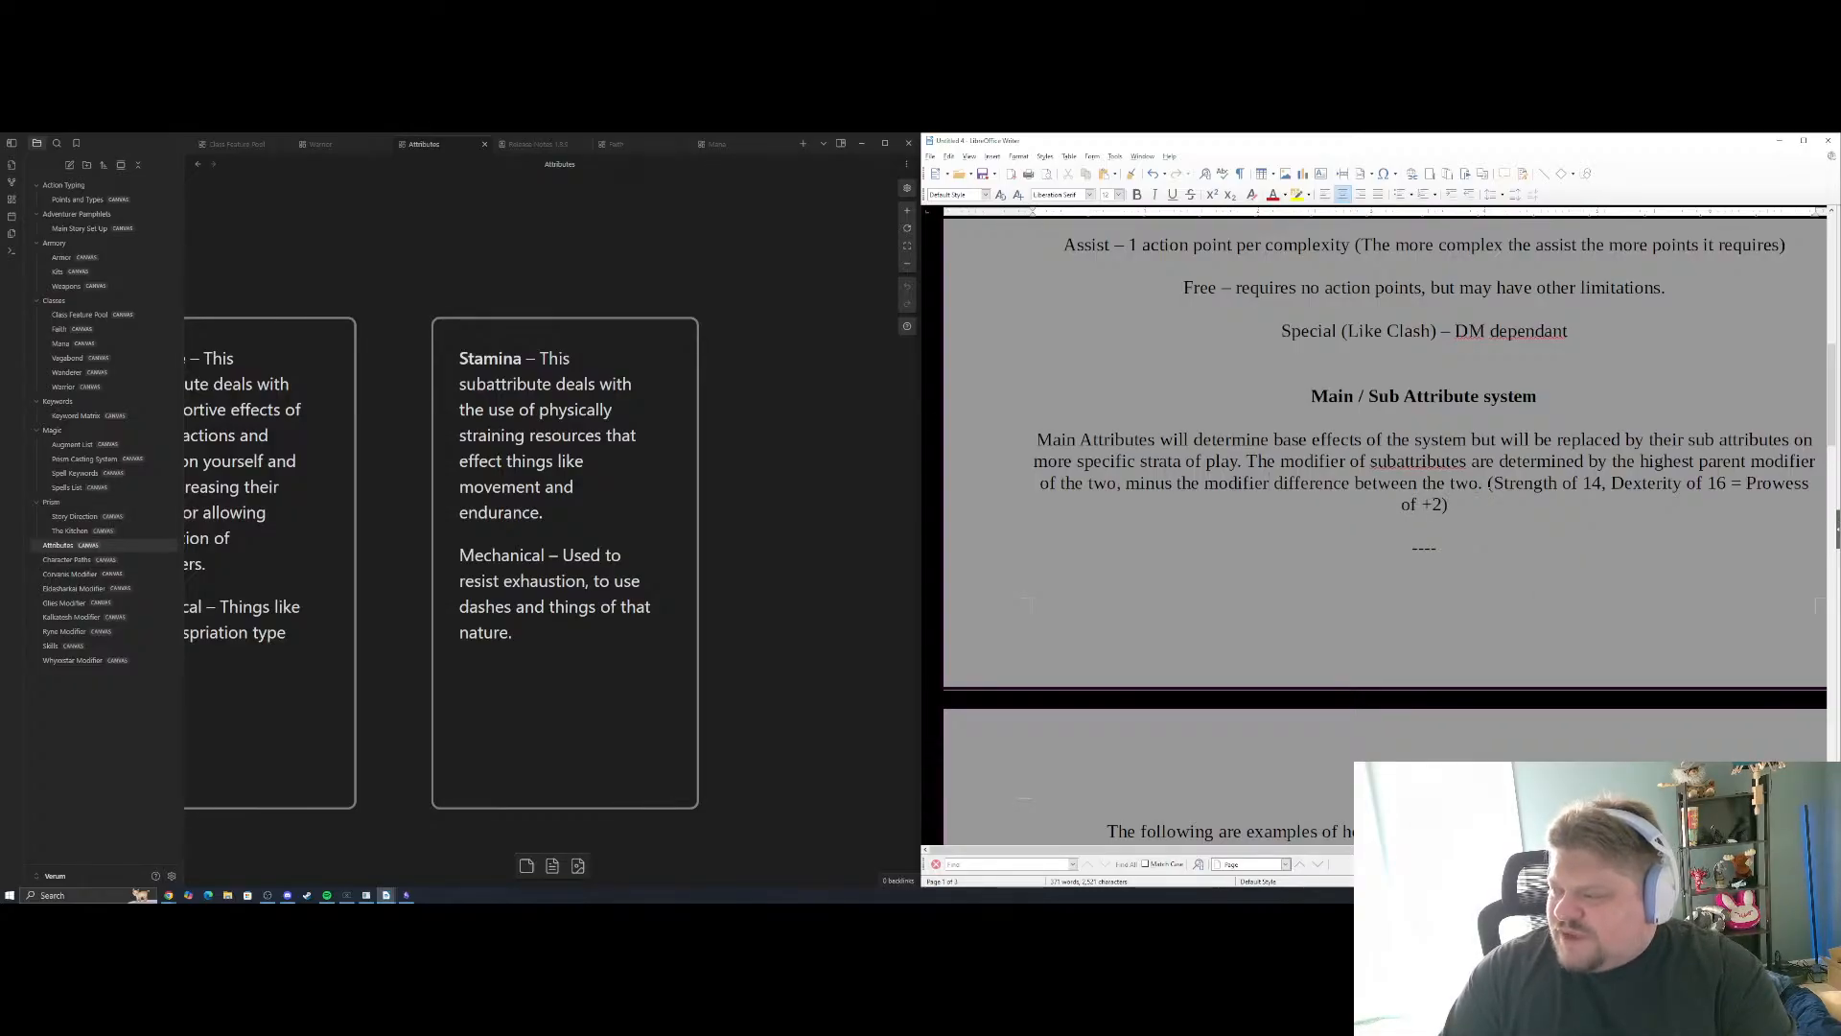
Delete the clause "minus the modifier difference between the two" and replace "highest" with "lowest" in the parent modifier rule
left_click_drag(1485, 484, 1115, 484)
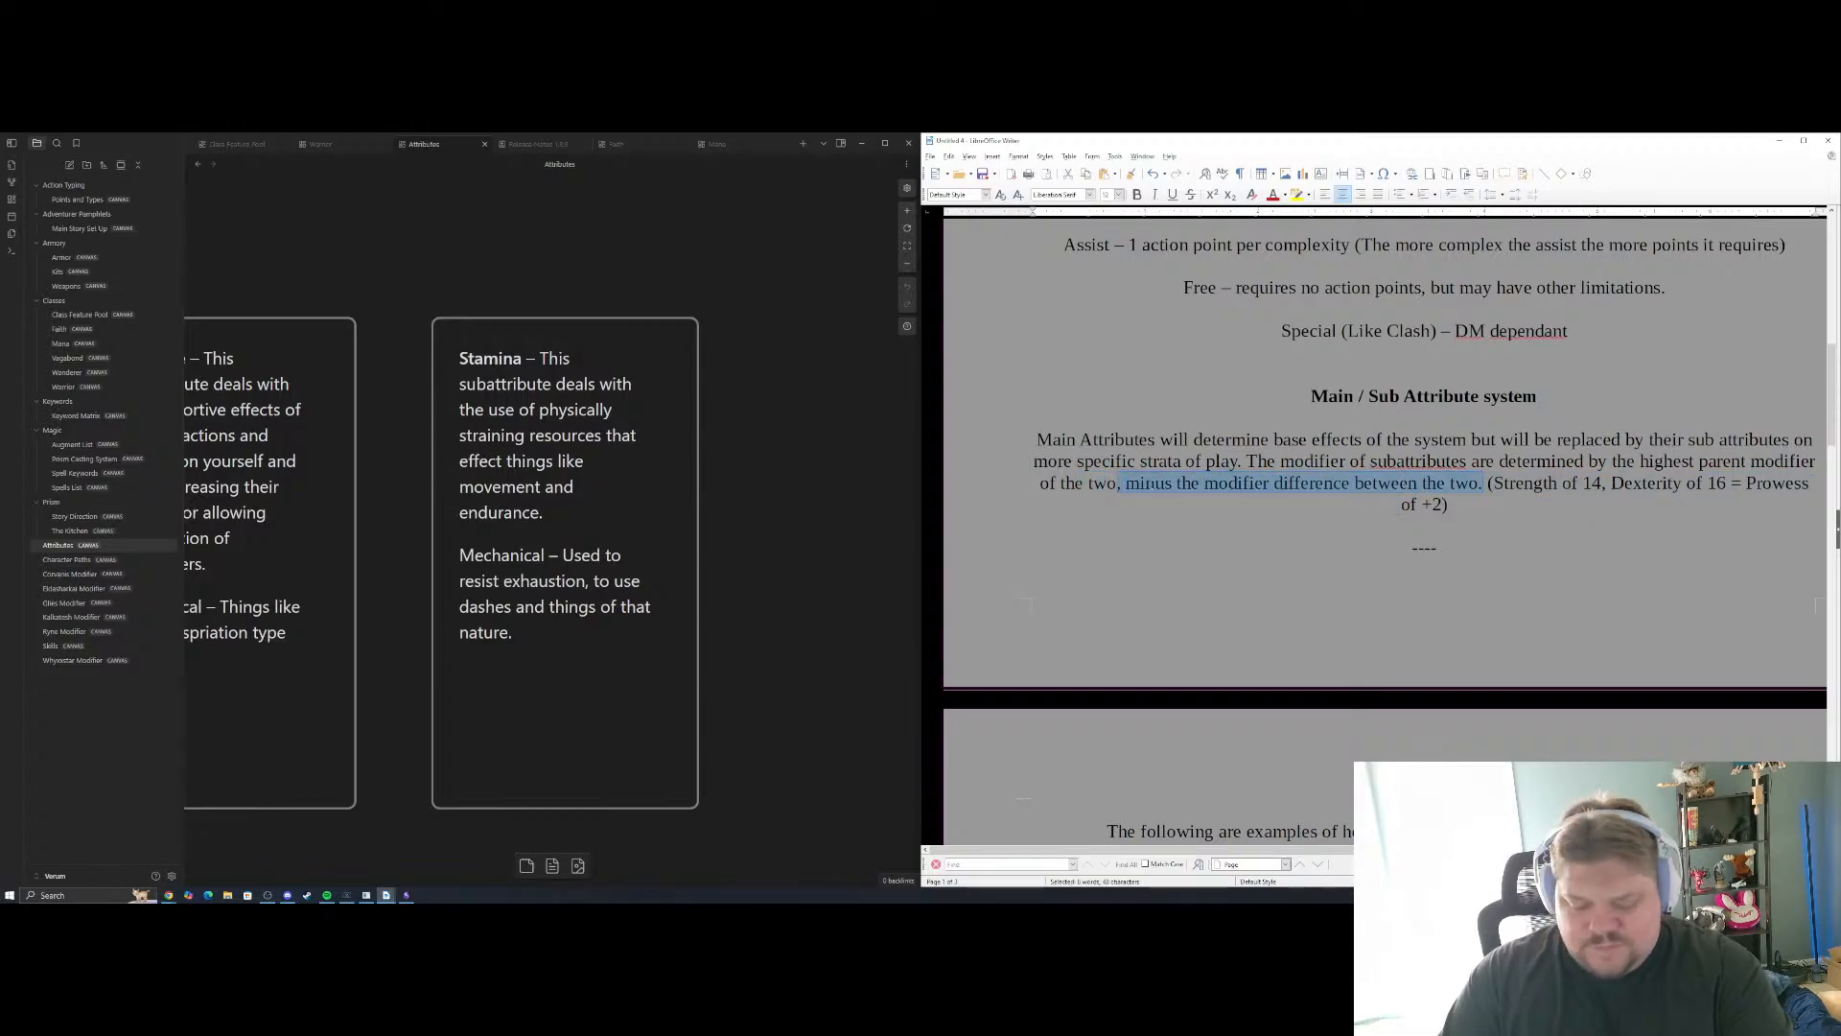
key("BackSpace")
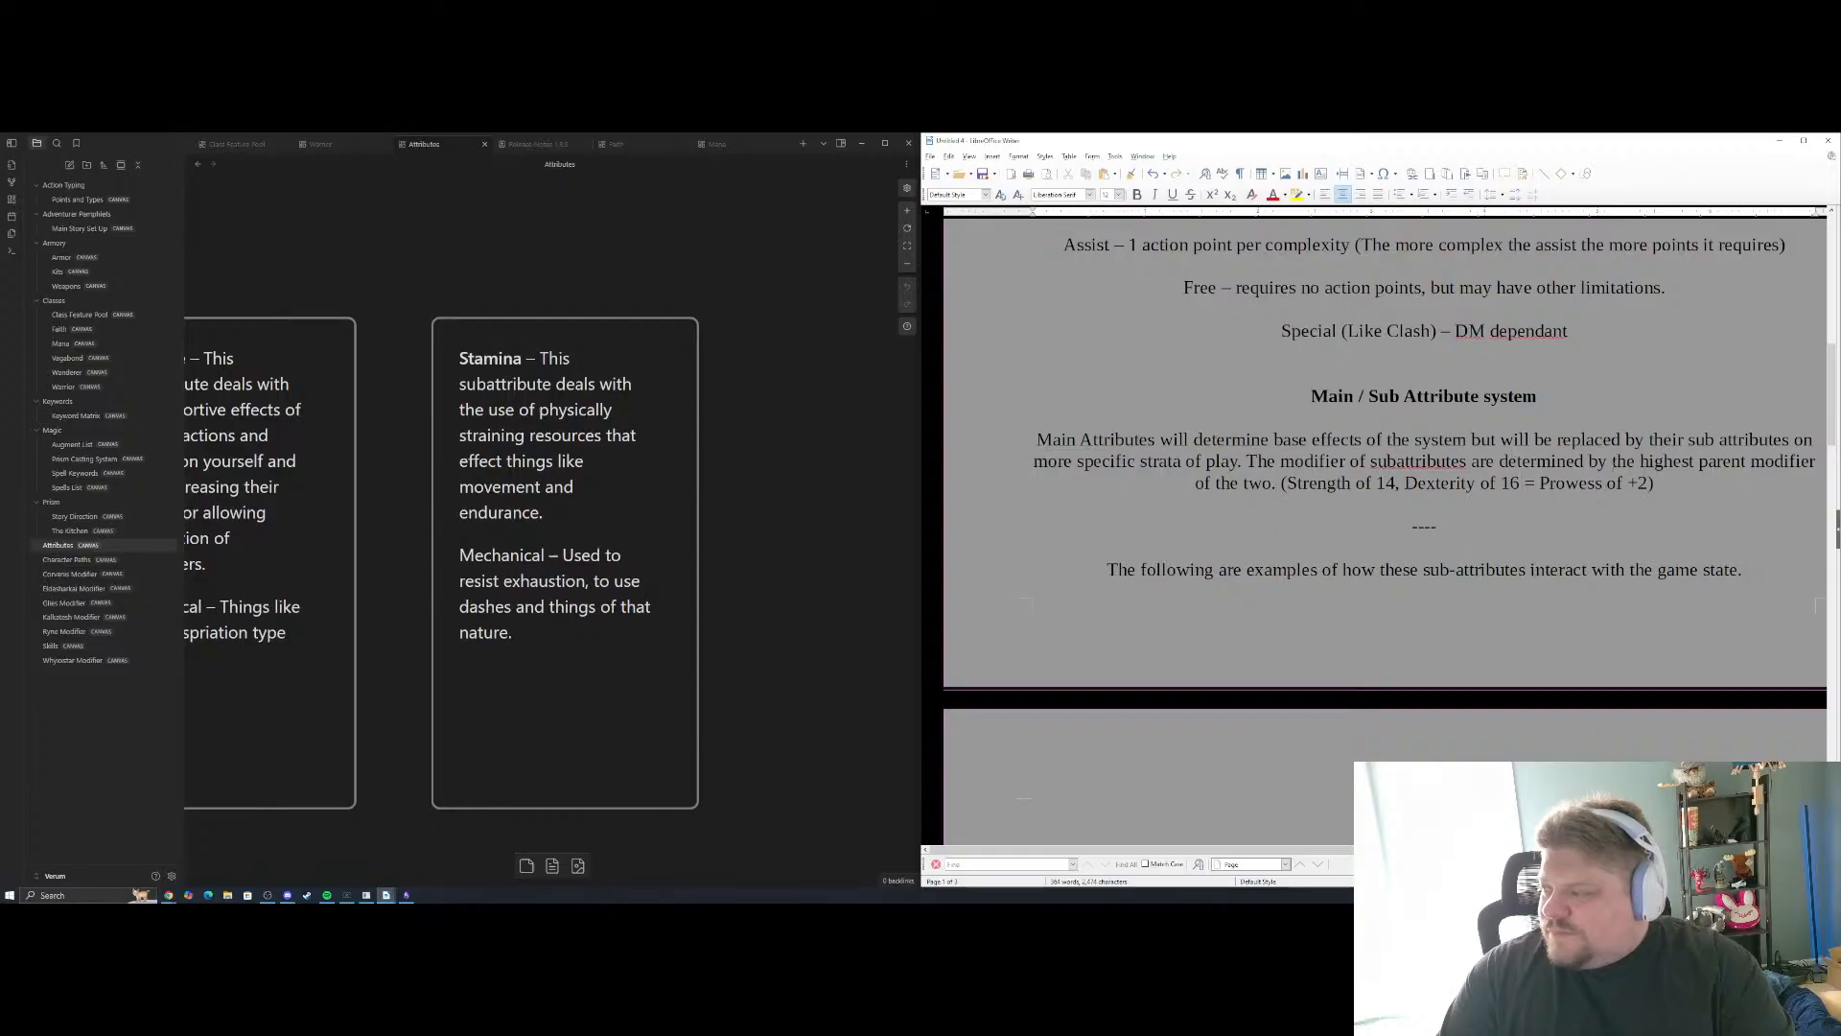
double_click(1668, 462)
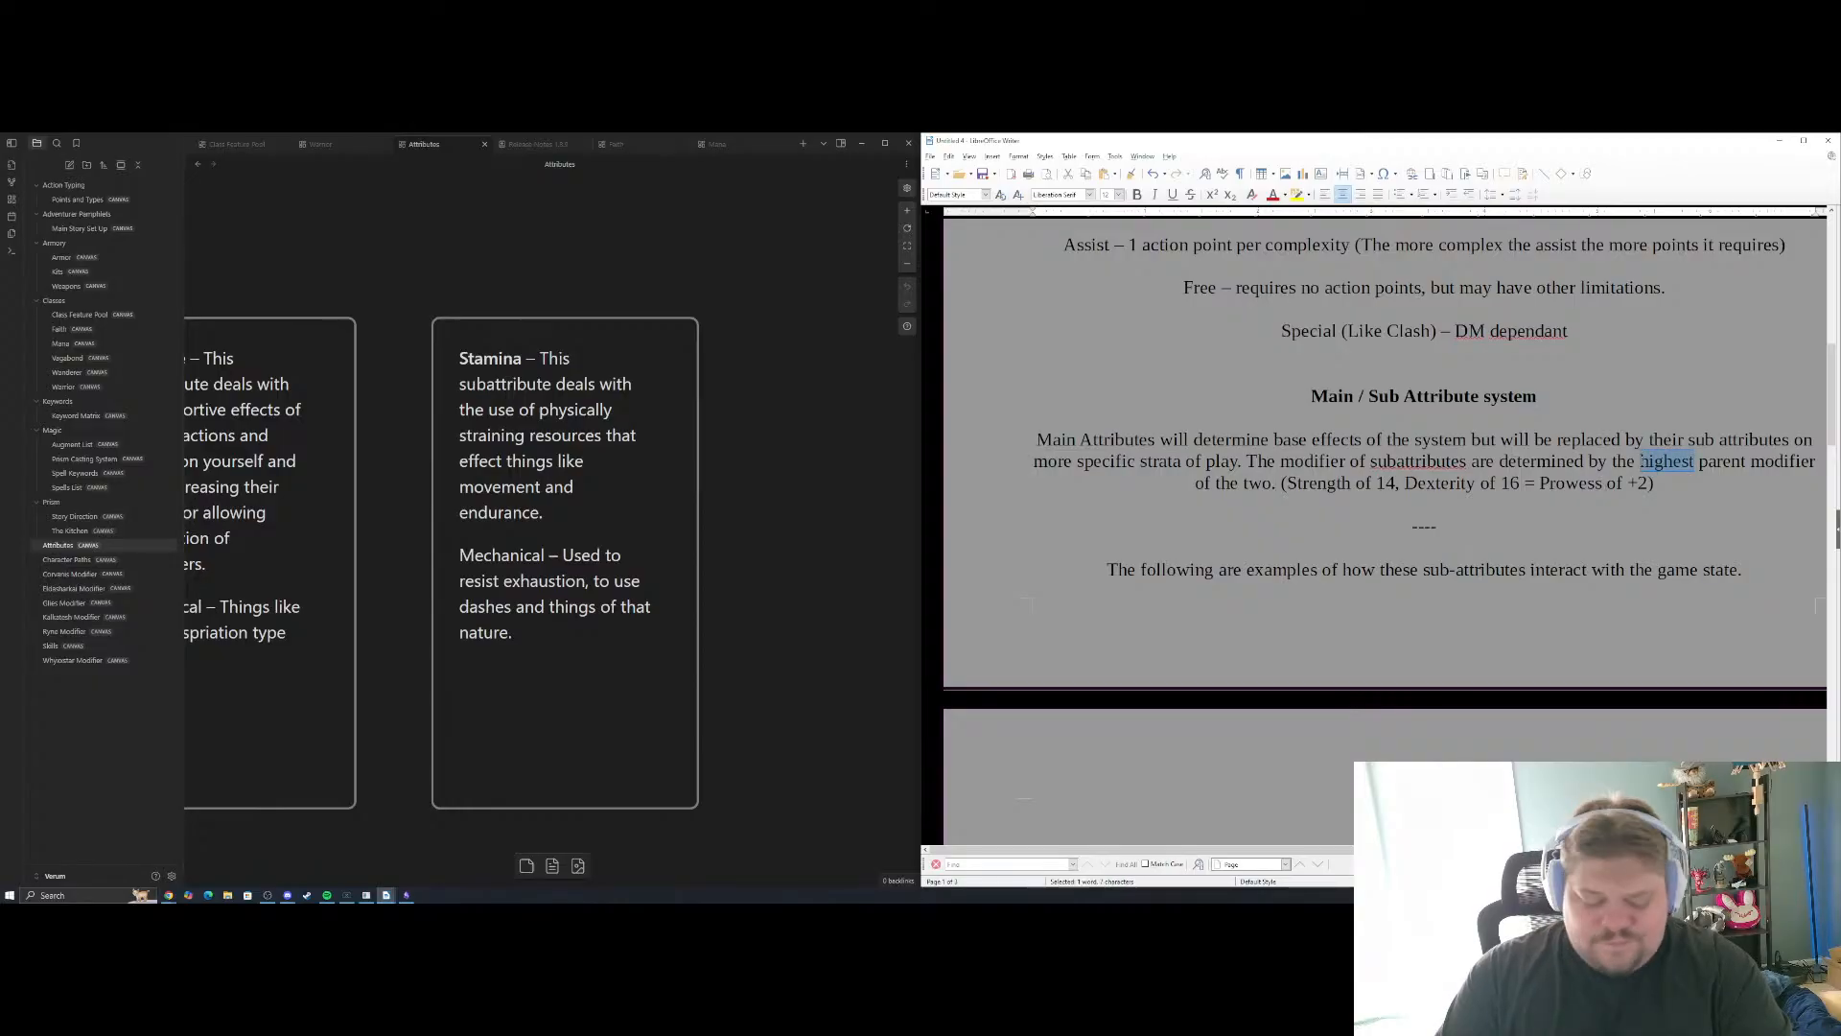
type("l;owest")
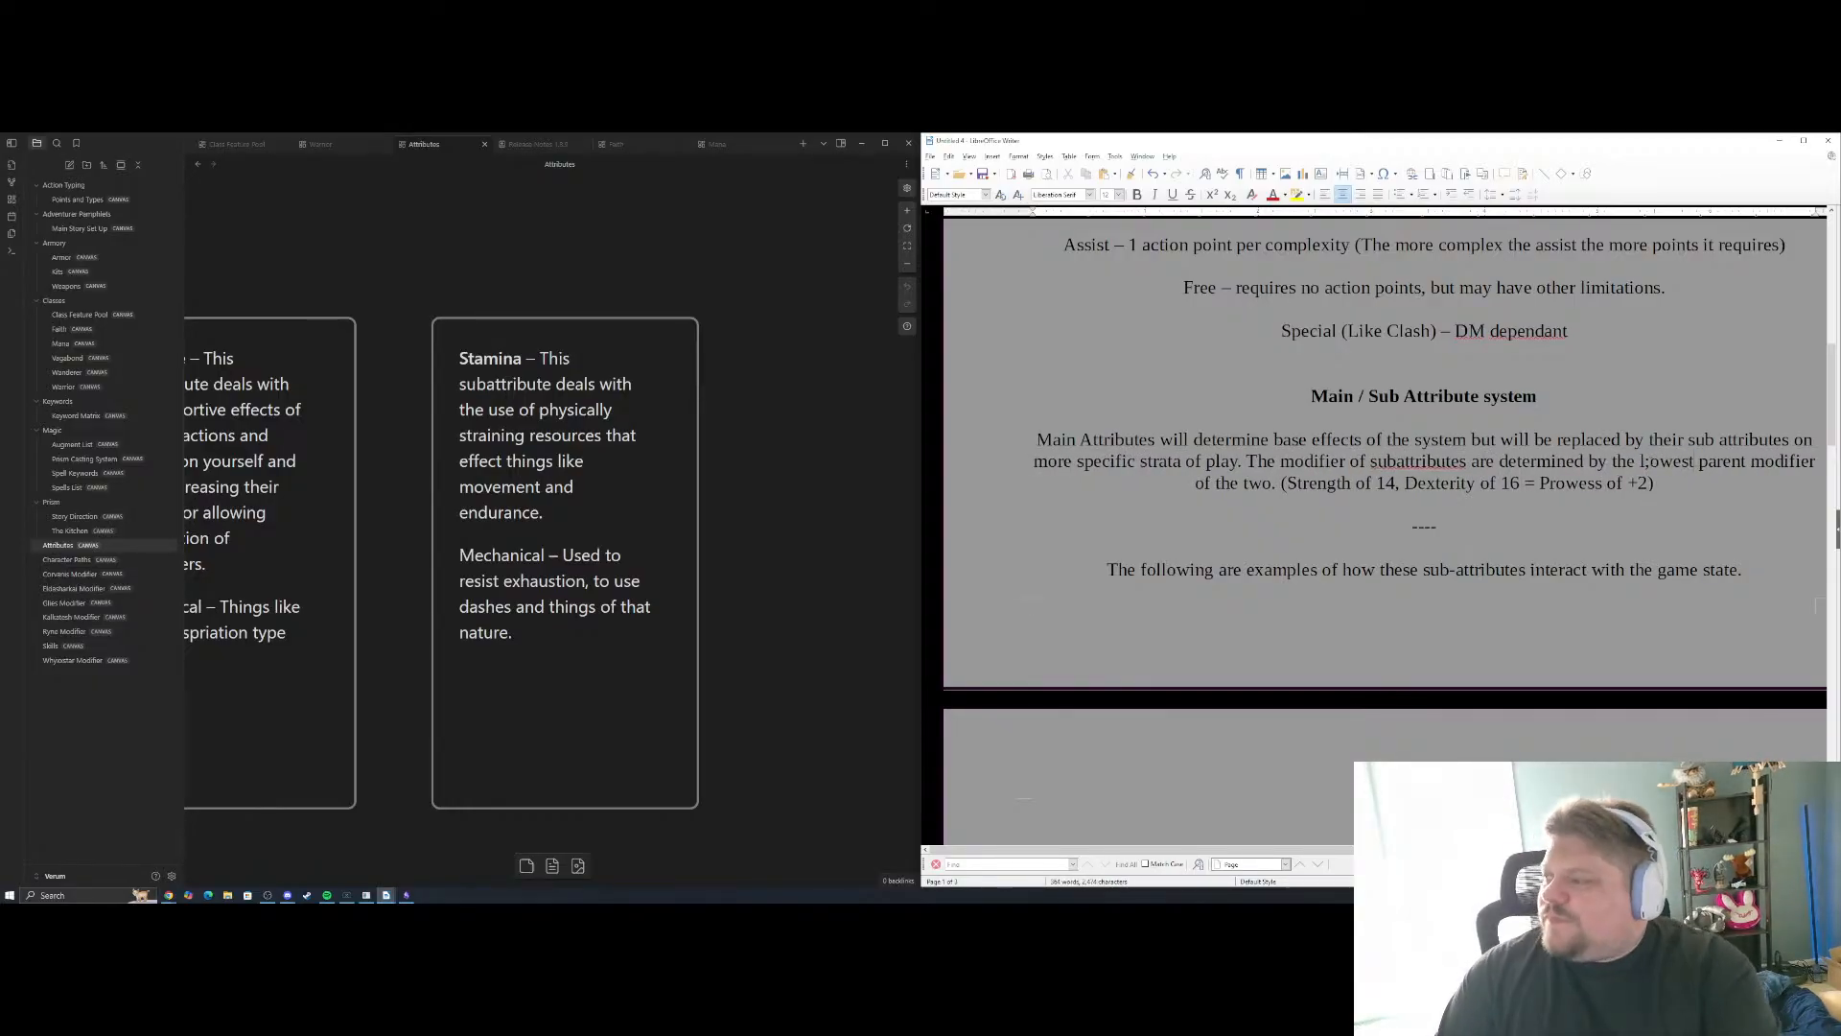
left_click(1651, 462)
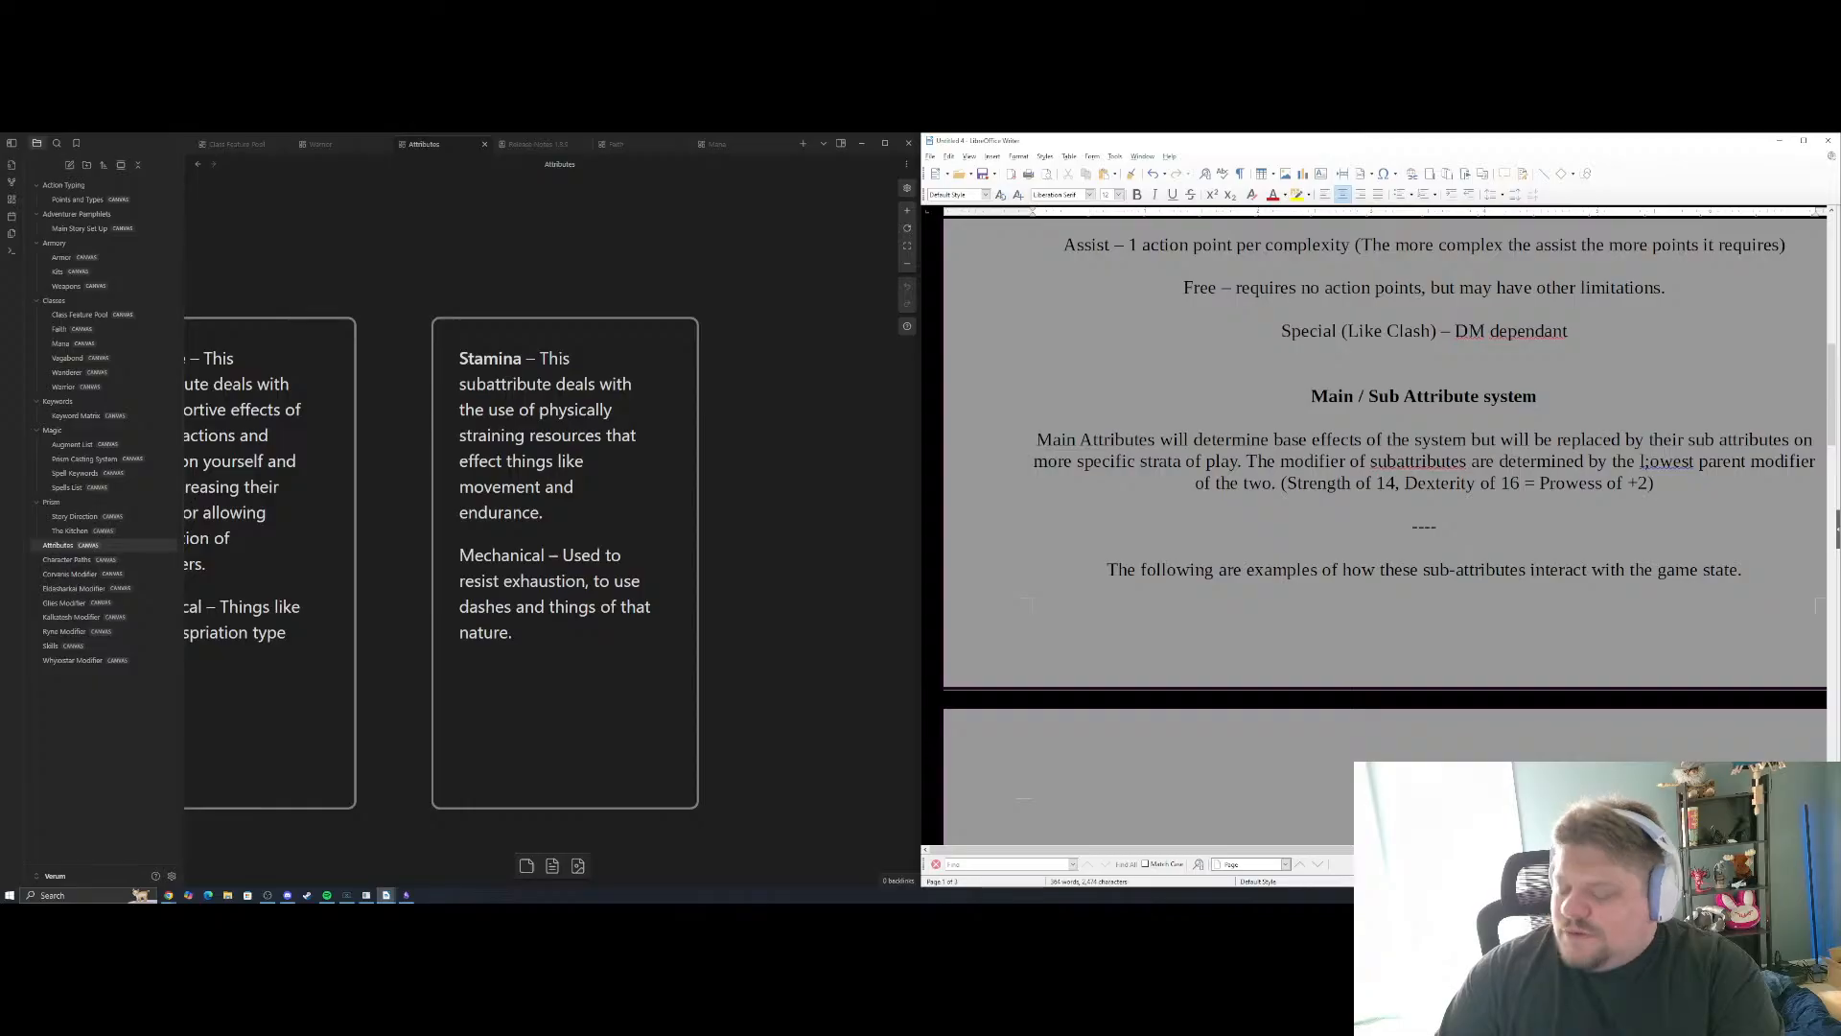
key("BackSpace")
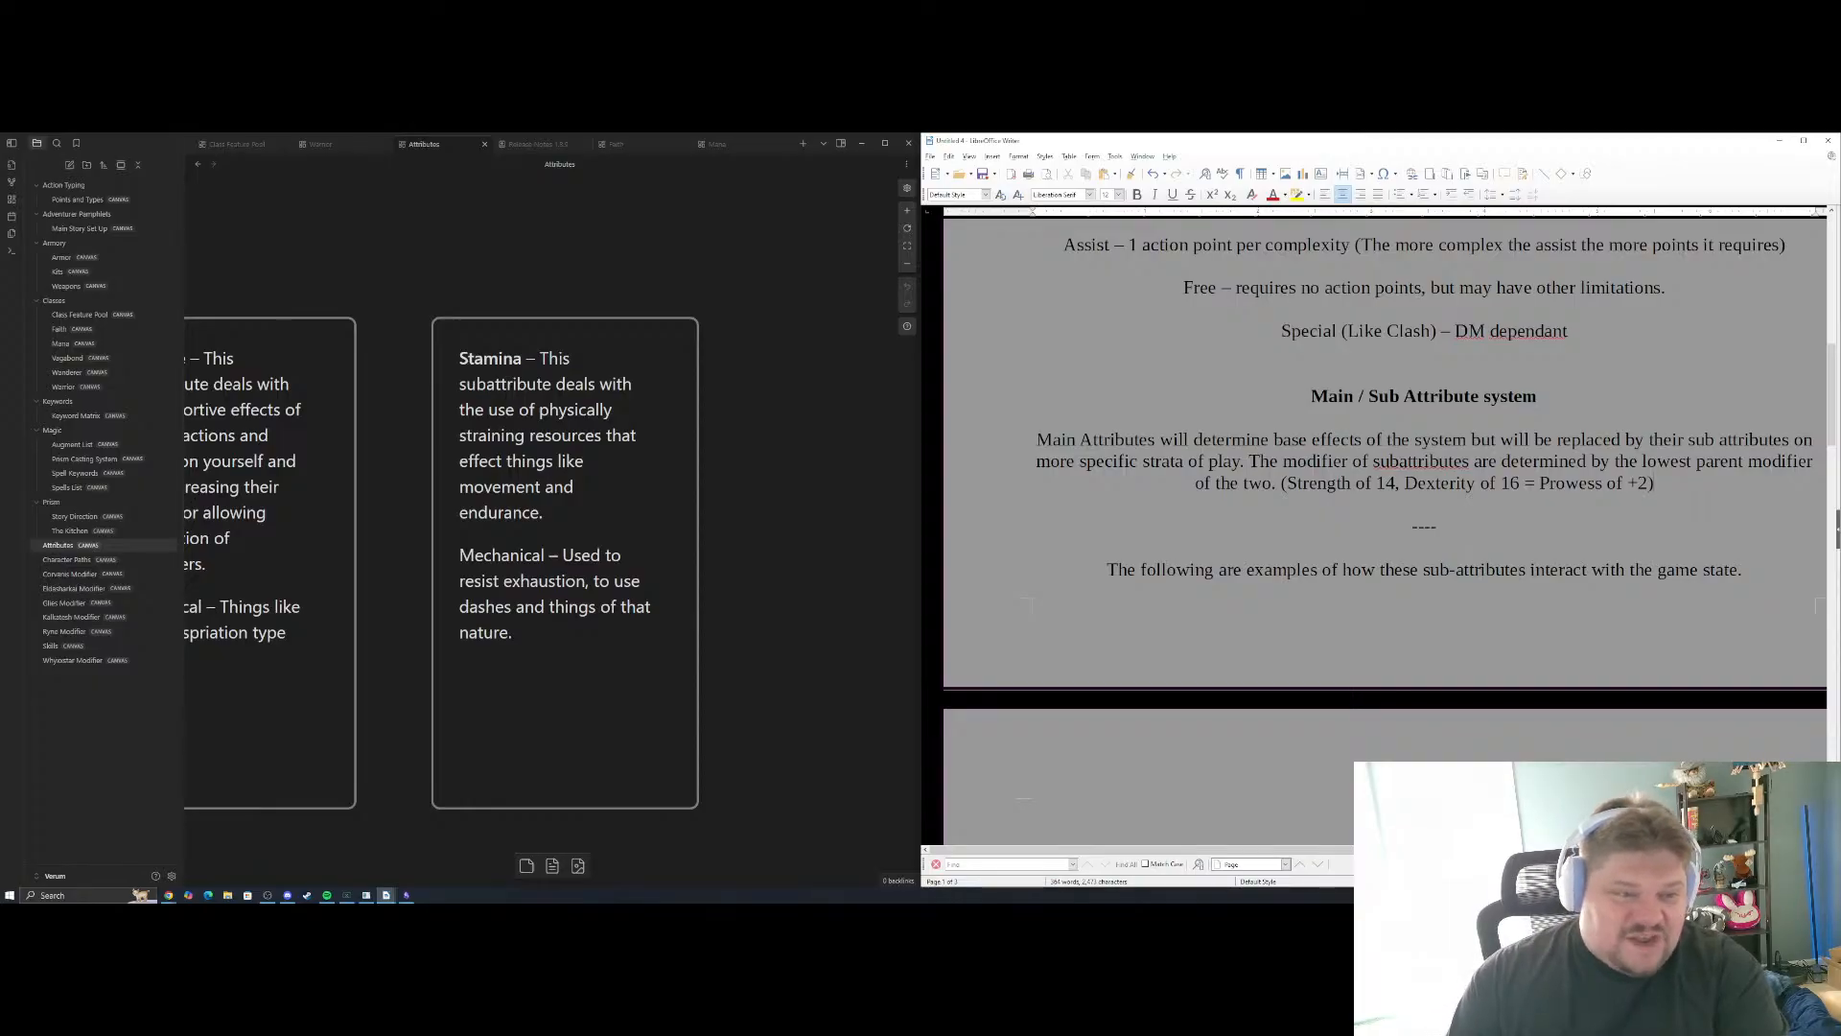
Add "Parameter determining initiative" as the first example under Initiative (Dex/Int), leaving a blank line below the heading
scroll(1396, 663, "down", 10)
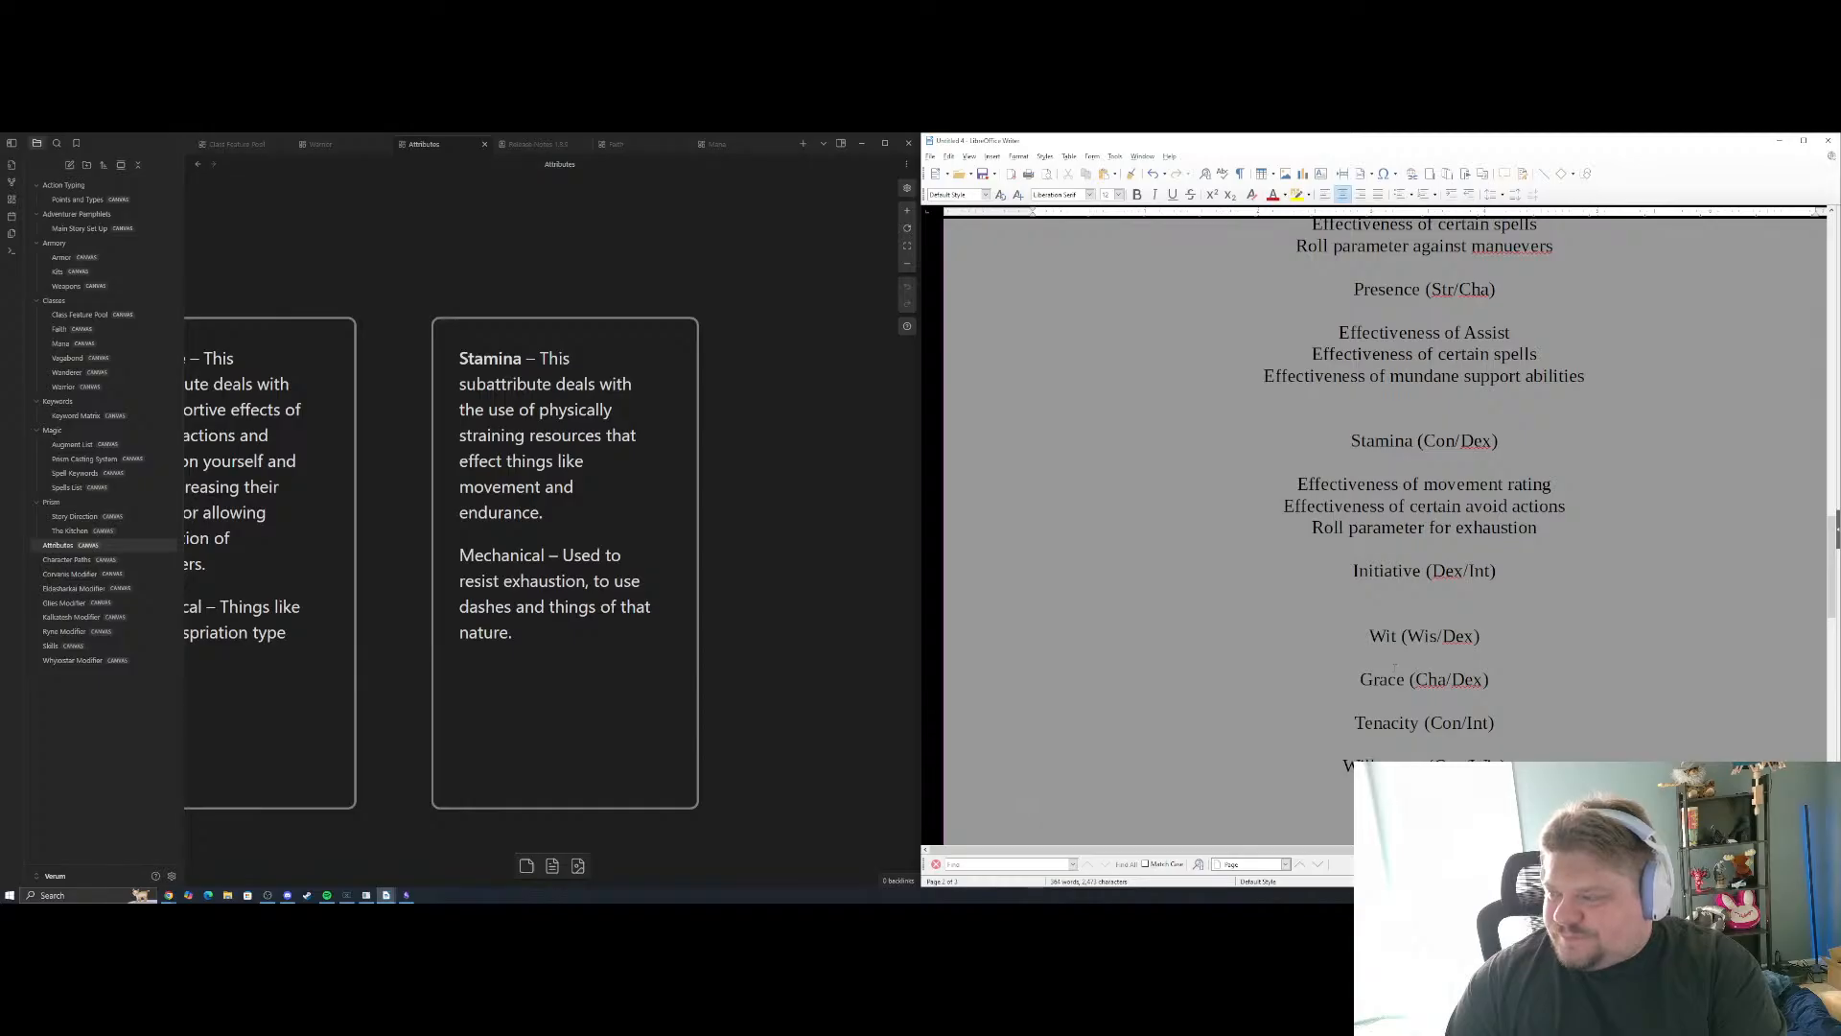
left_click(1431, 594)
key("Return")
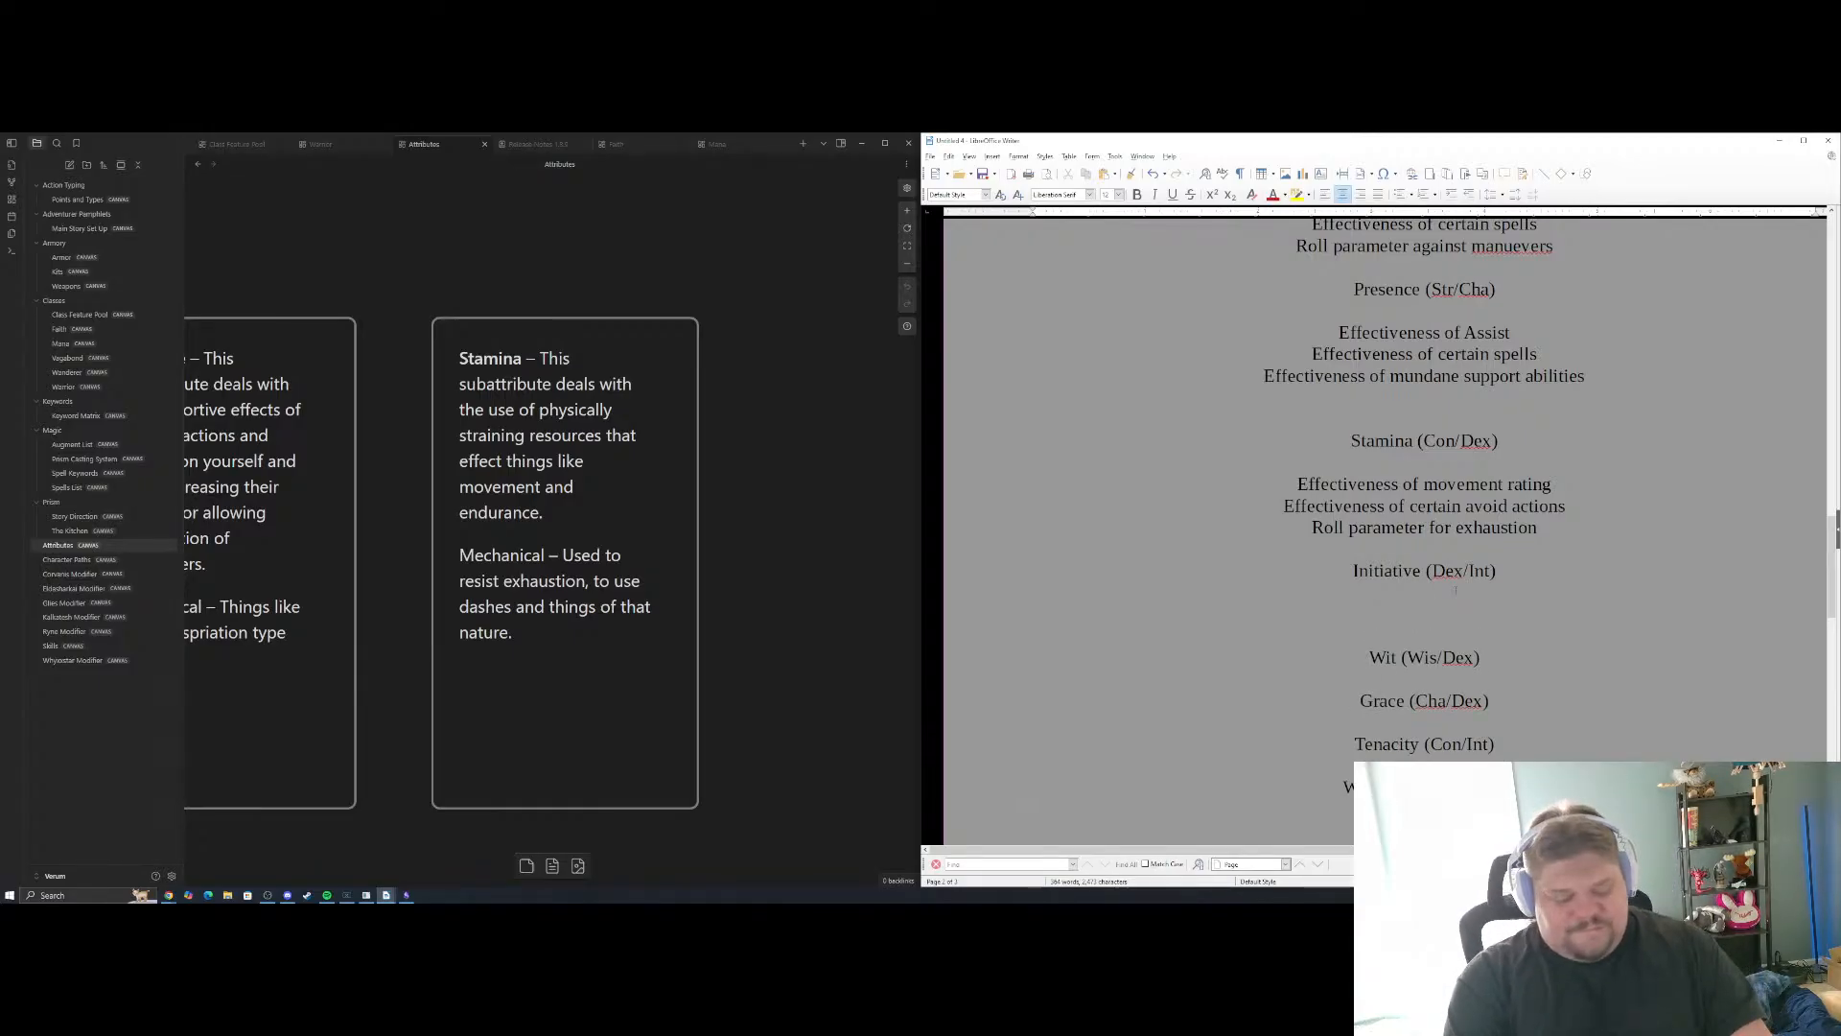
type("Paramet")
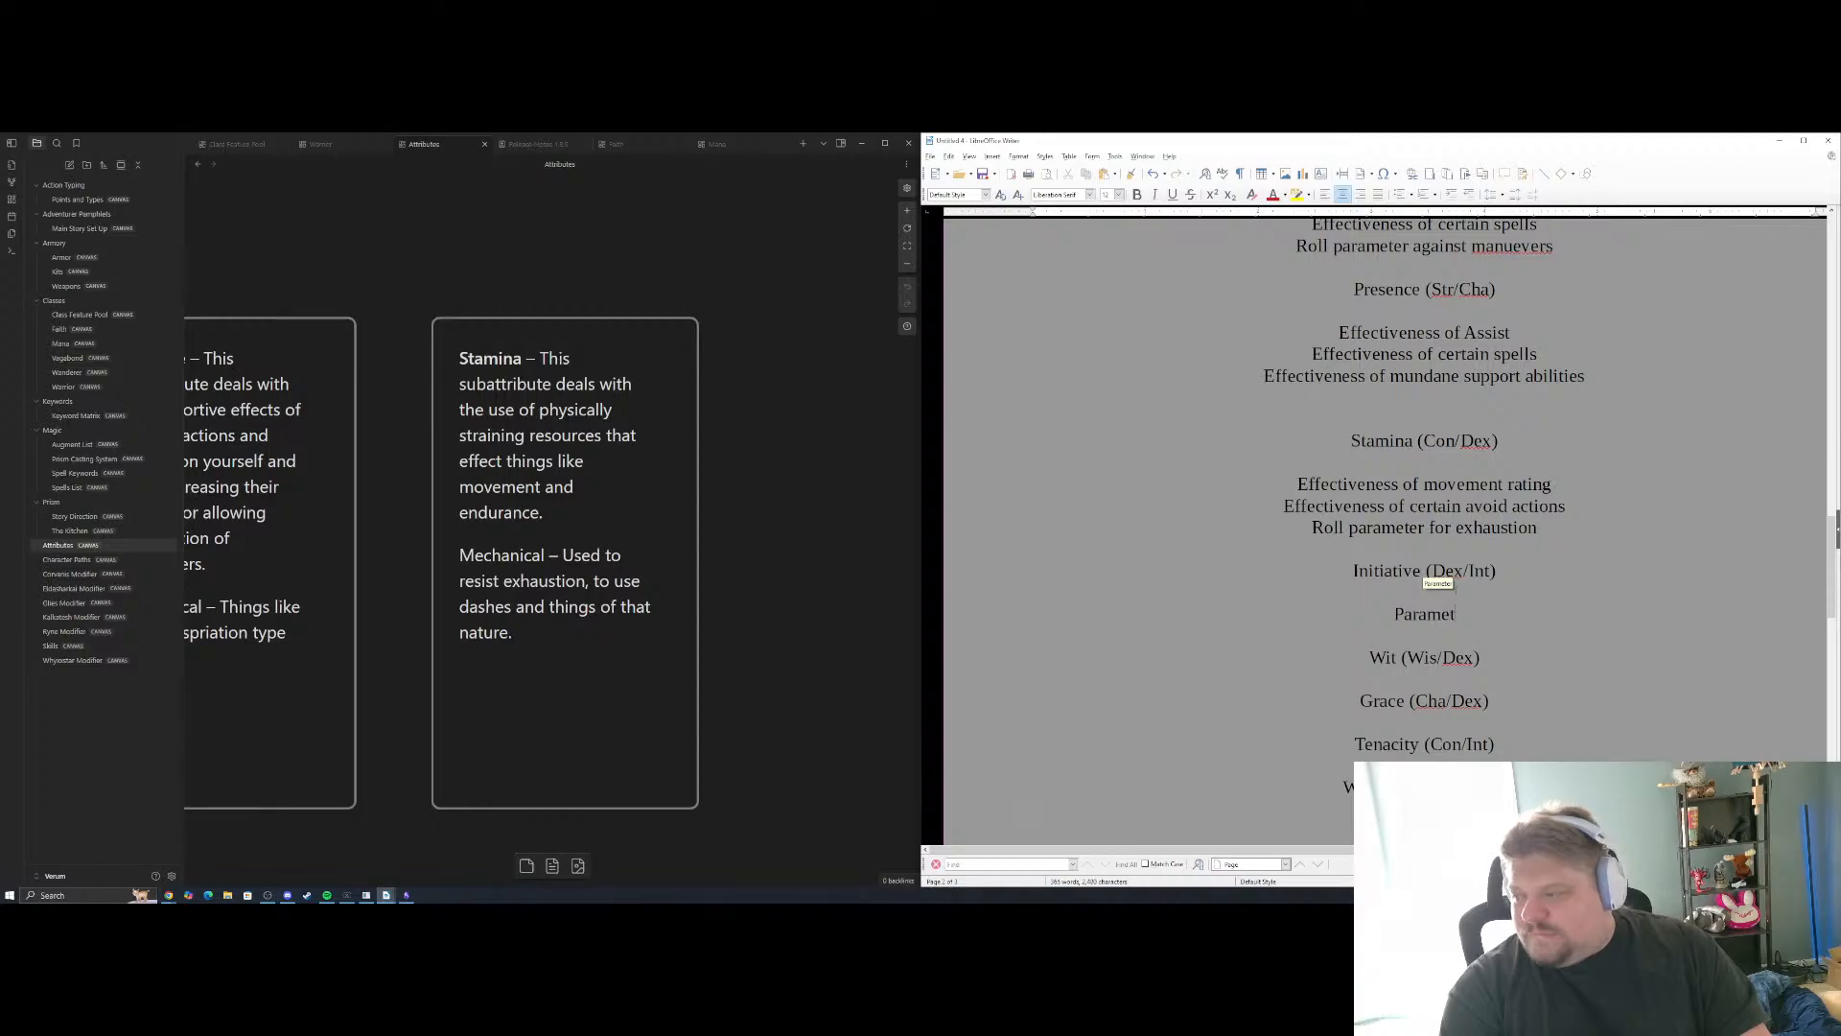
type("er determining in")
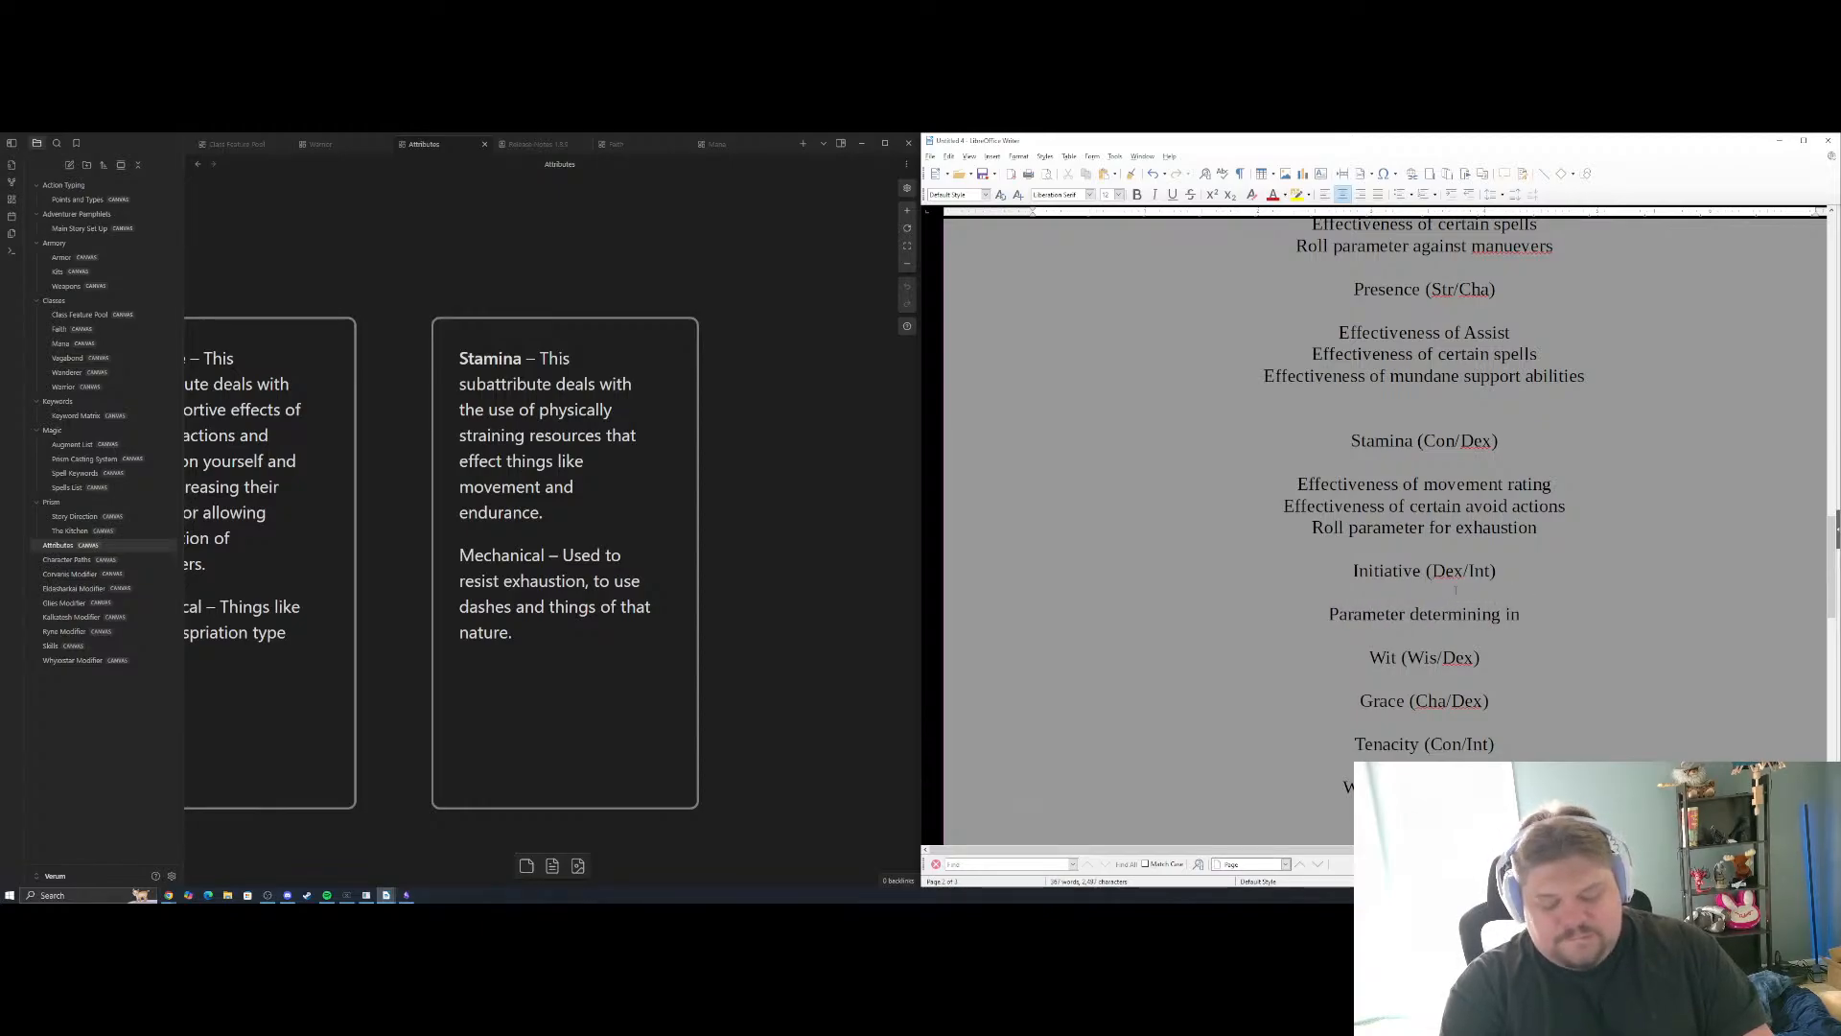
type("itiative")
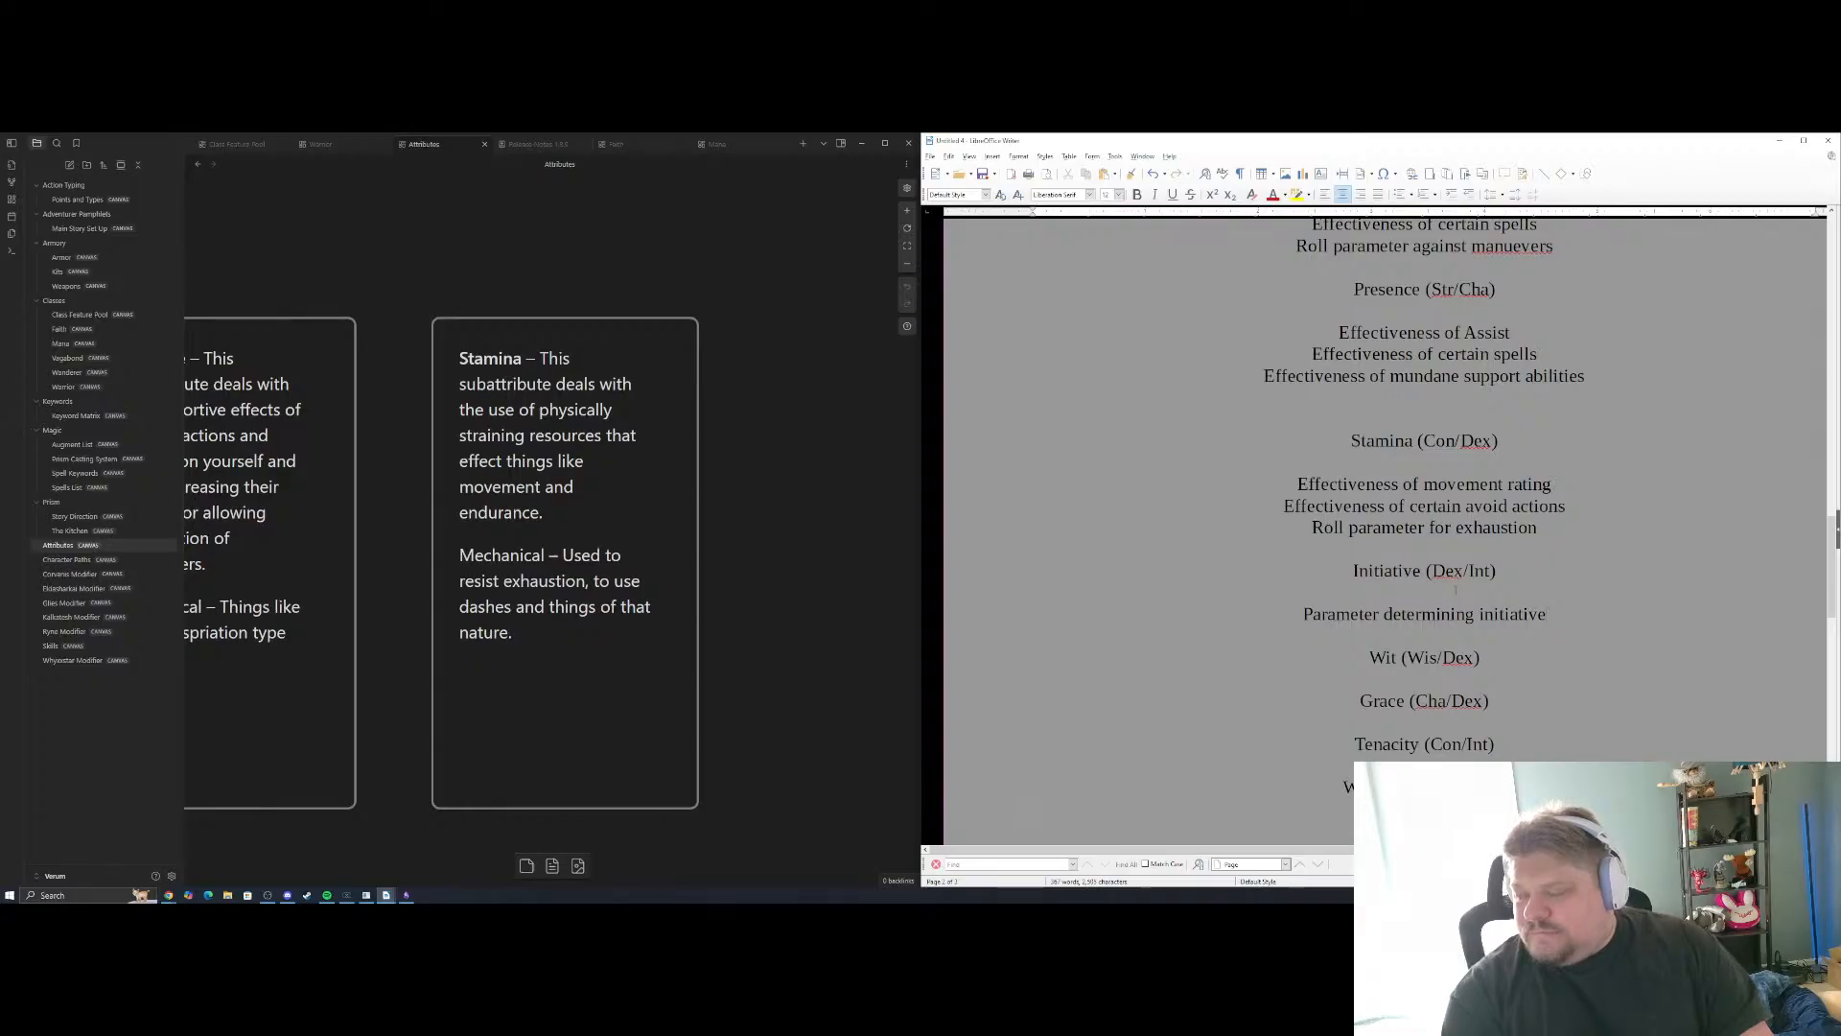
Add "Effectiveness of certain maneuvers" as the second Initiative (Dex/Int) example, consulting the Initiative card in the Attributes canvas, and start a new line below it
key("Return")
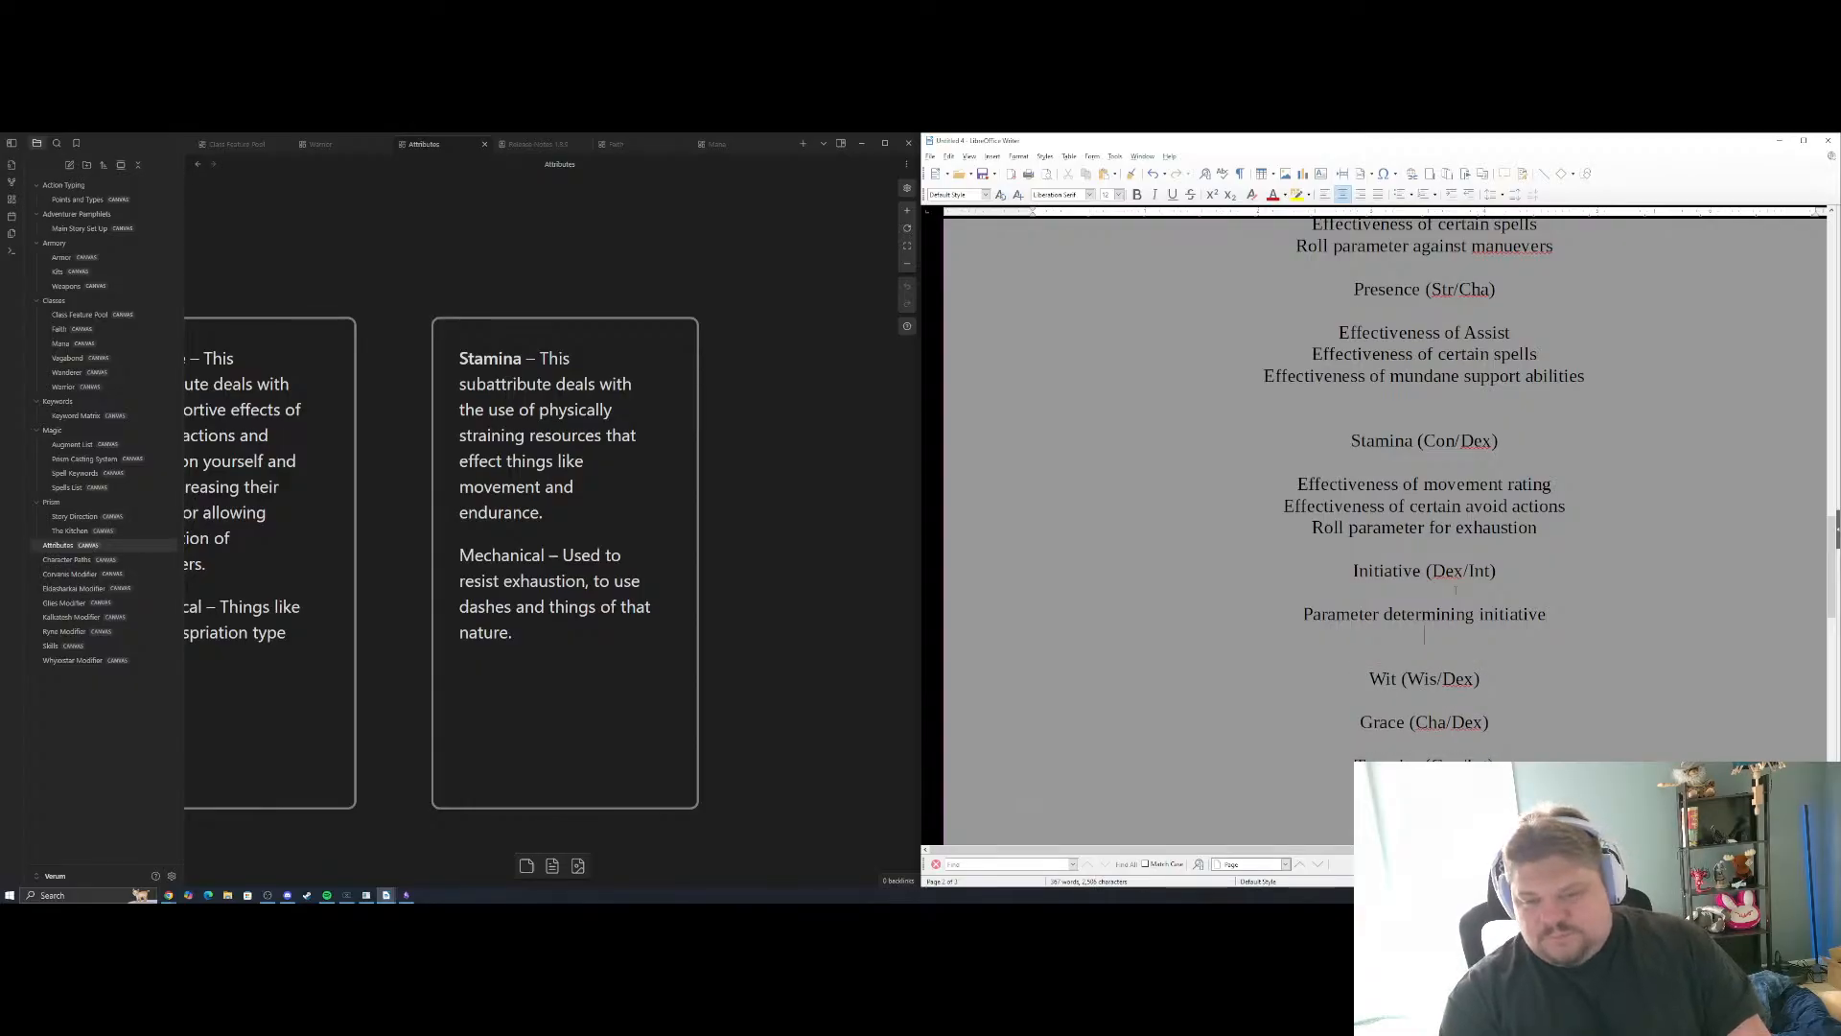
type("Effectiveness of")
left_click_drag(785, 528, 1059, 269)
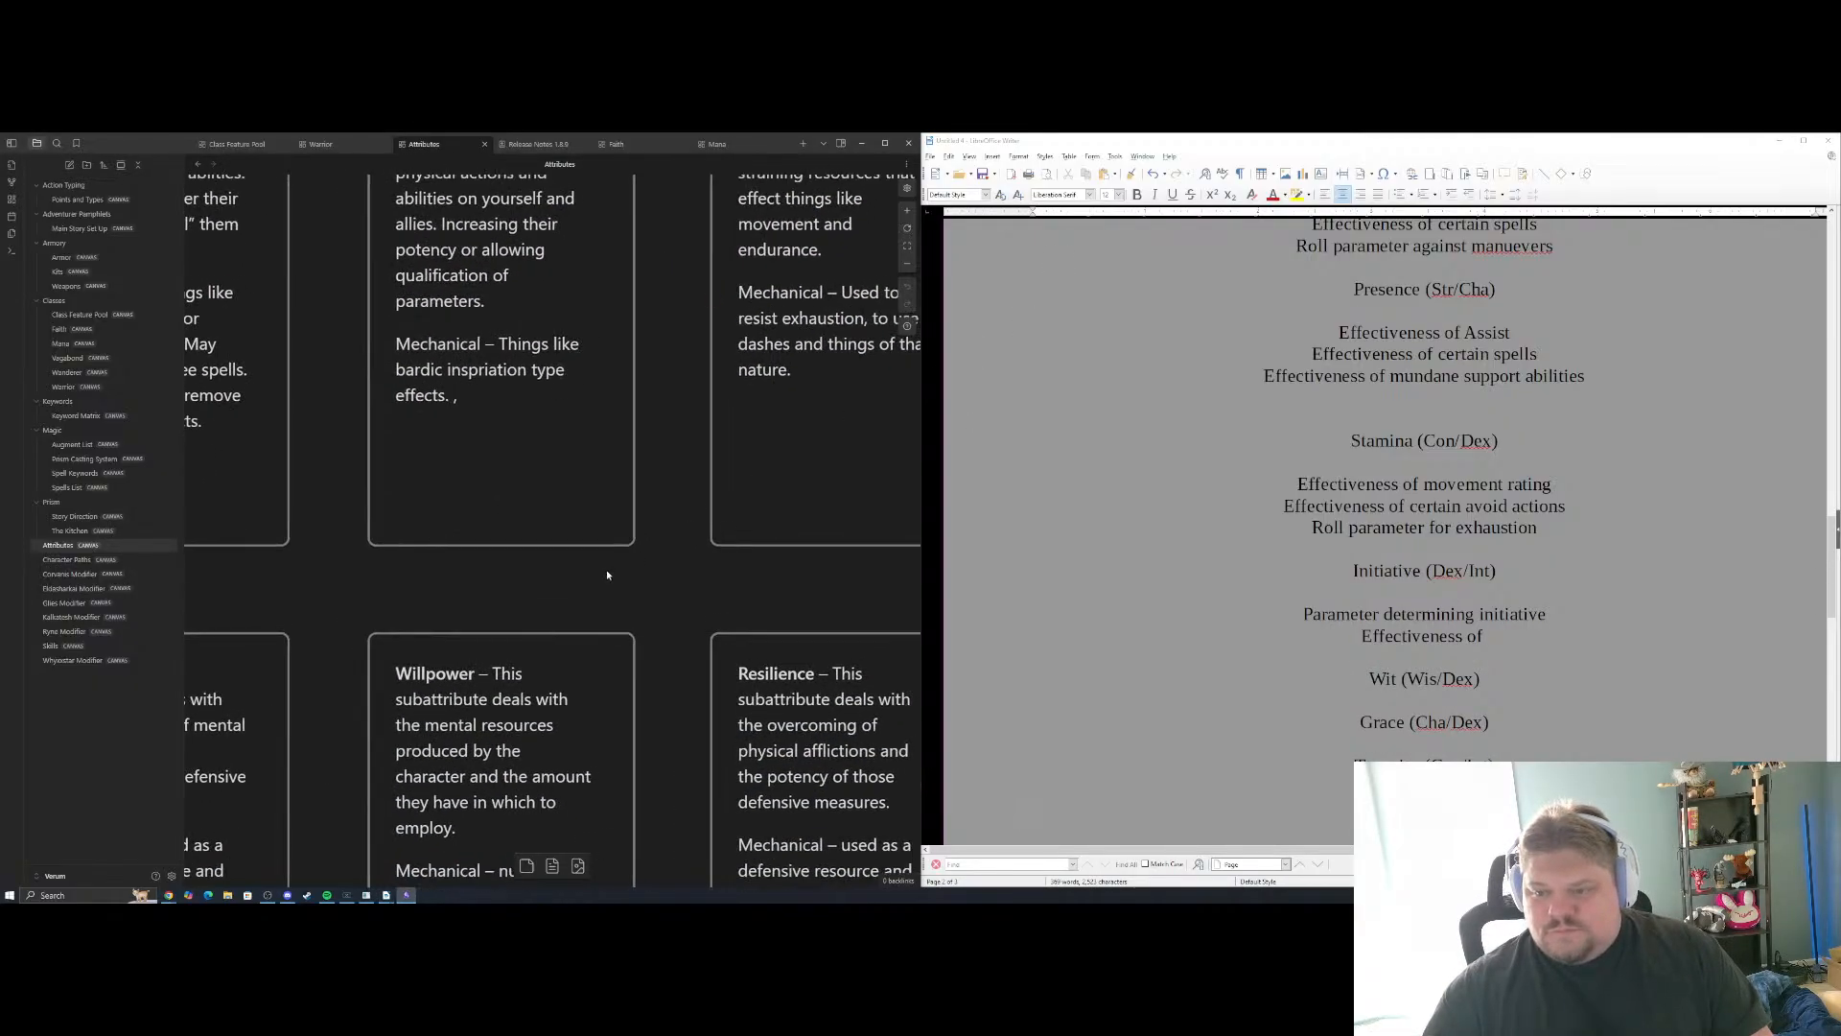
left_click_drag(607, 577, 1064, 427)
left_click_drag(293, 472, 845, 473)
left_click_drag(469, 452, 963, 435)
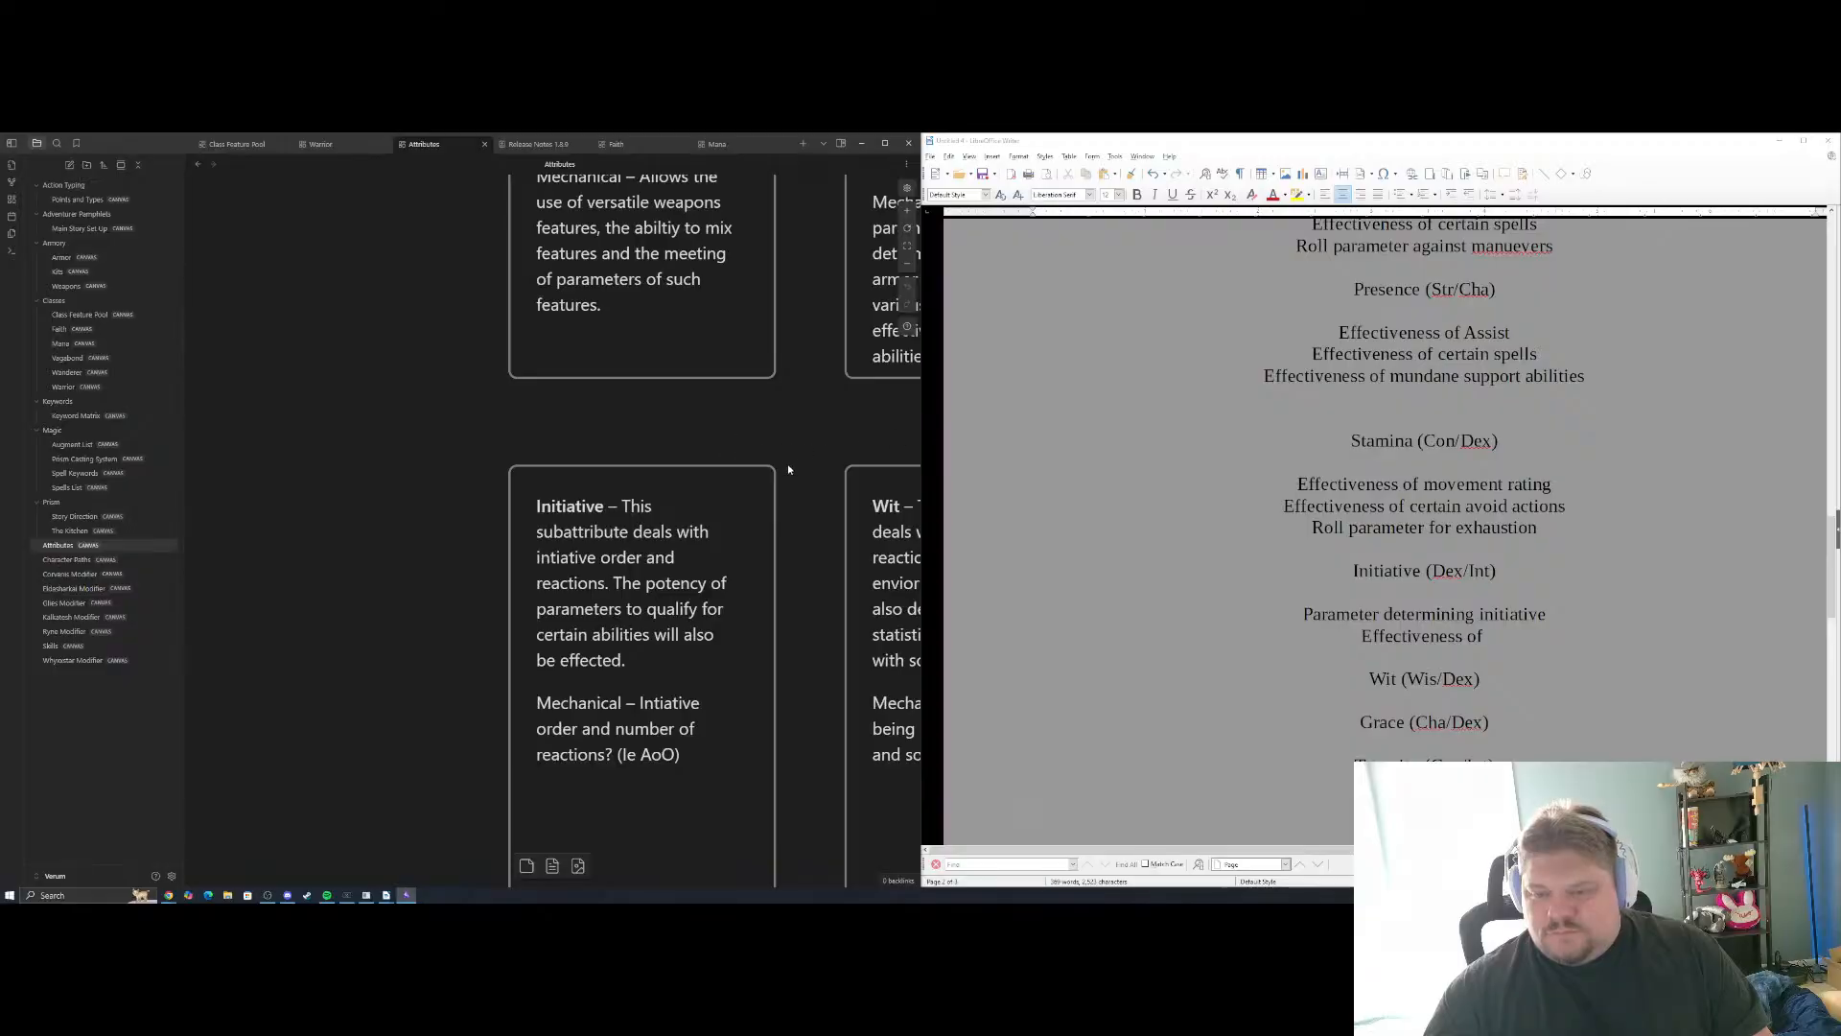
left_click_drag(789, 469, 685, 381)
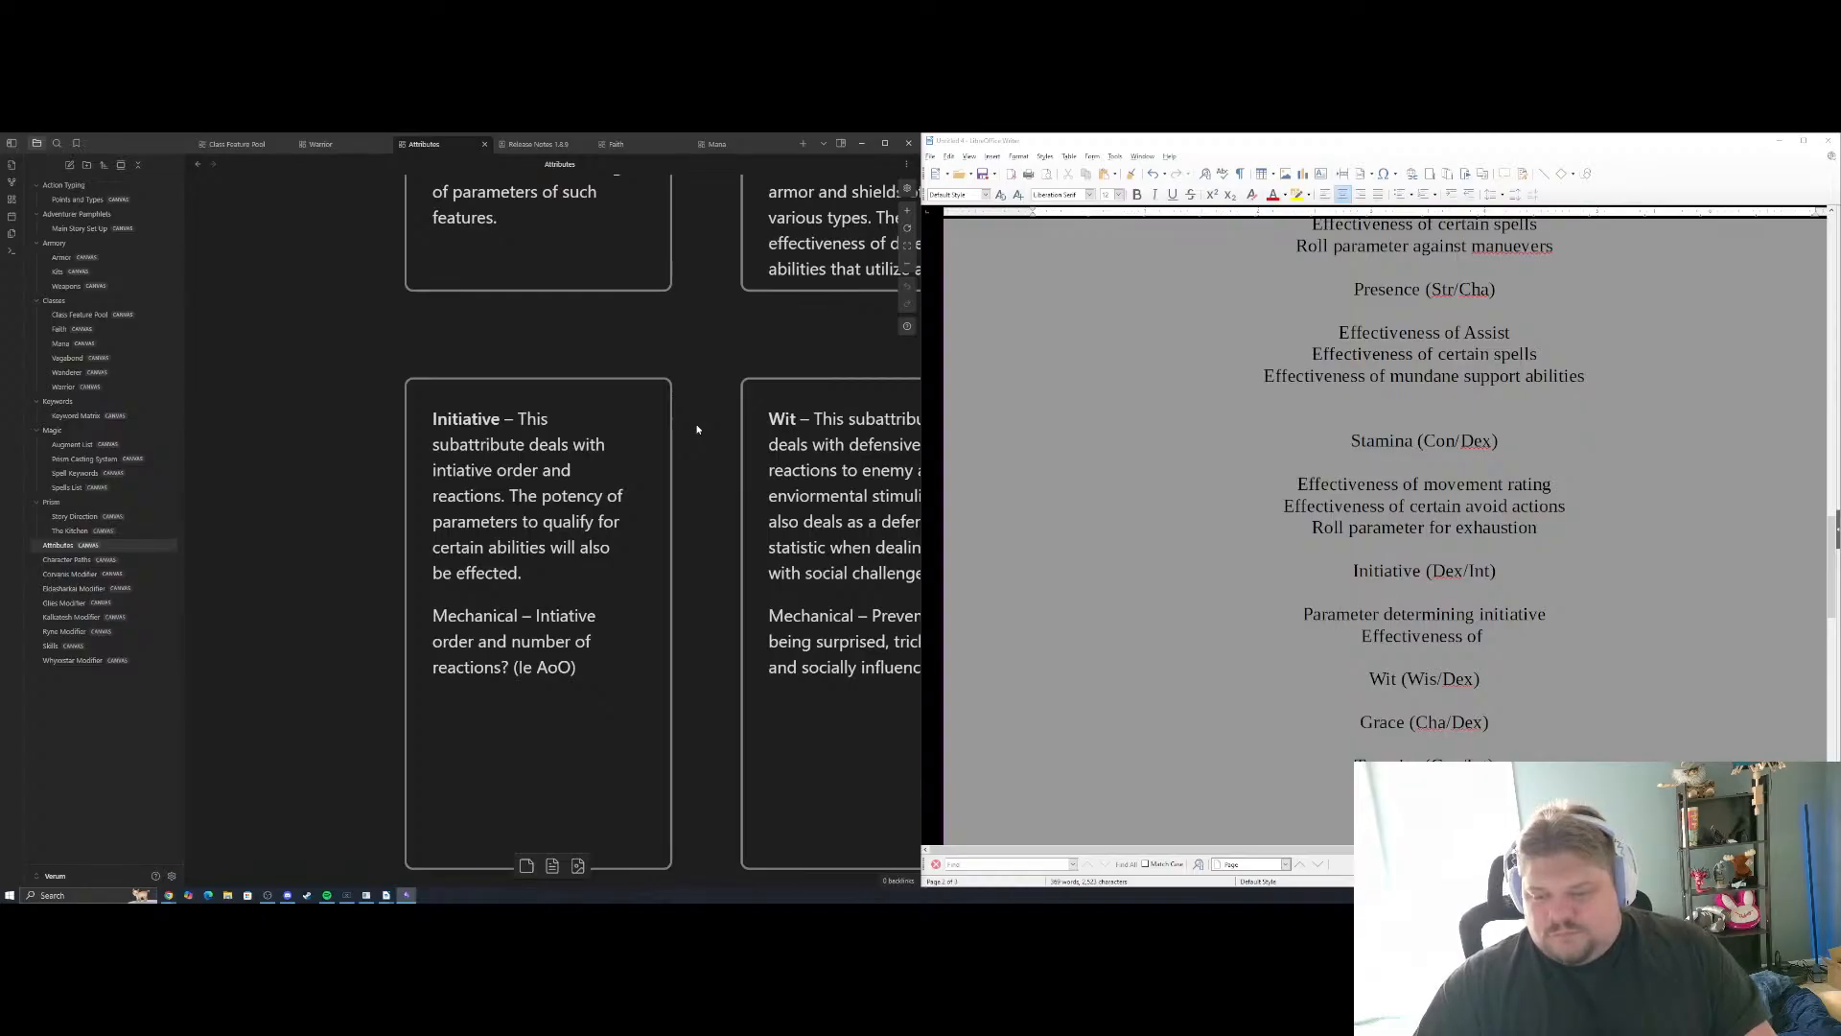
left_click(1527, 634)
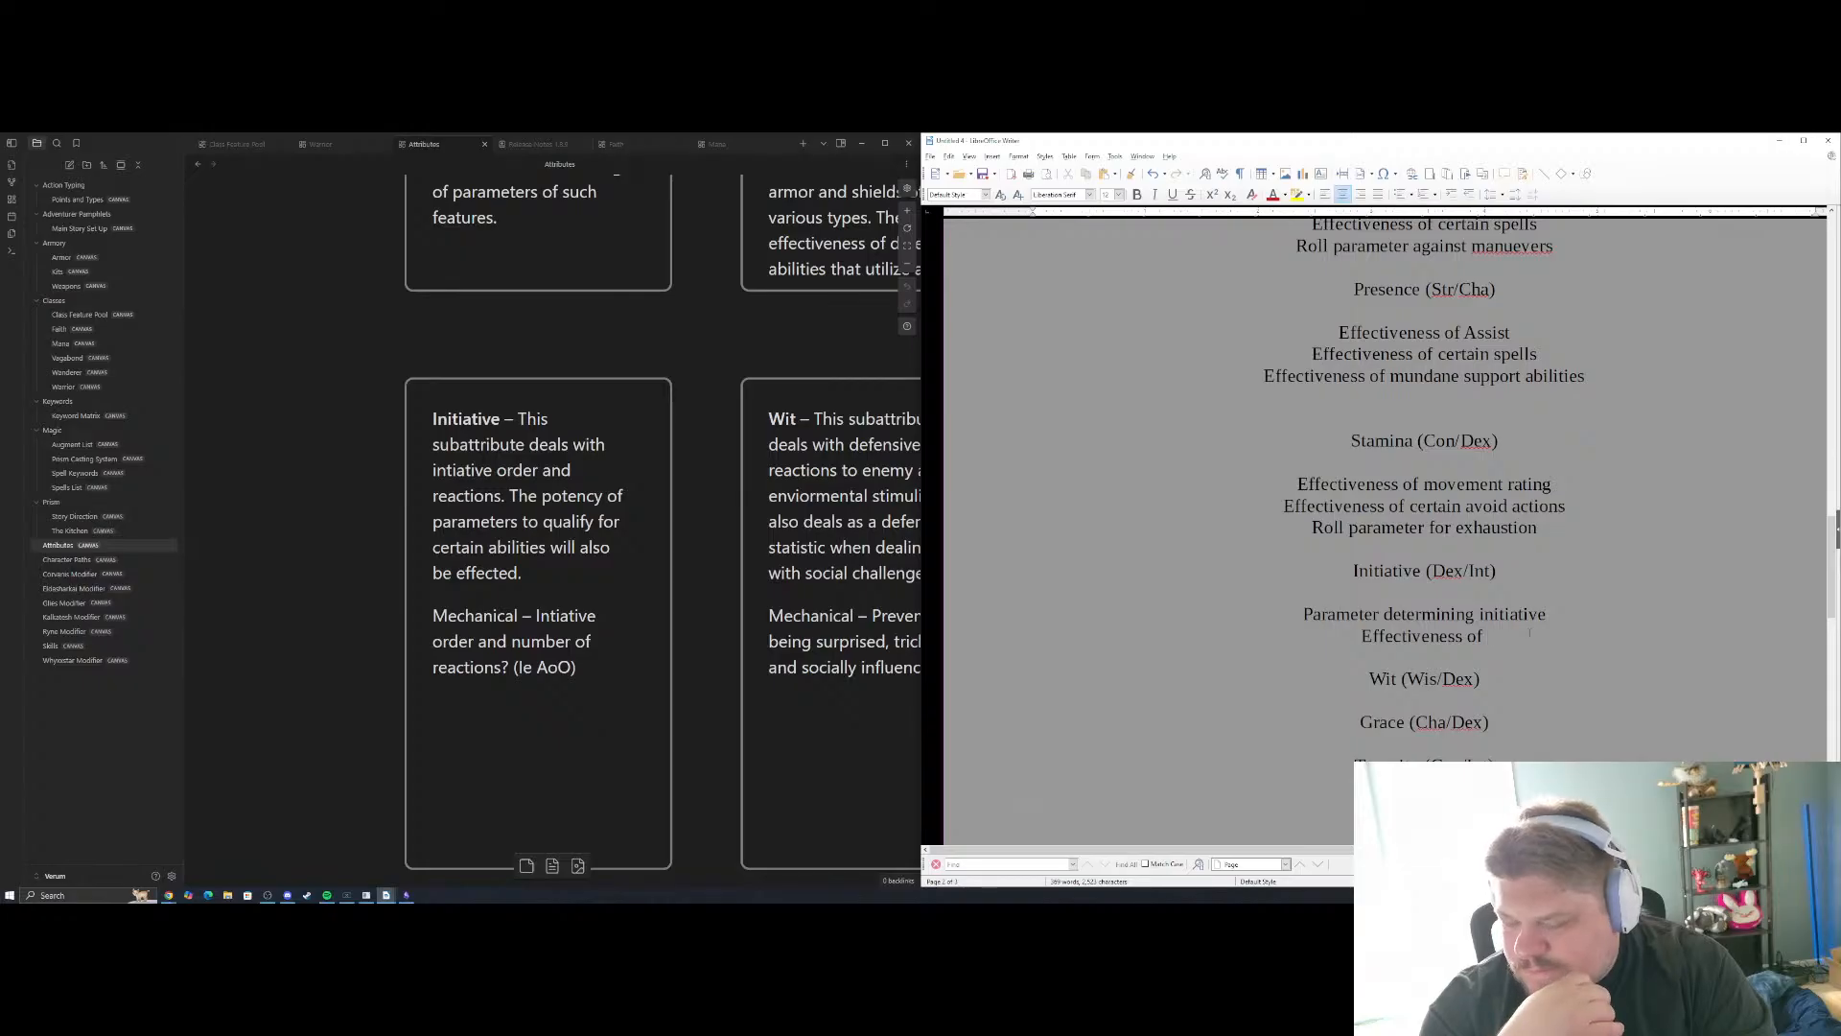
type("cer")
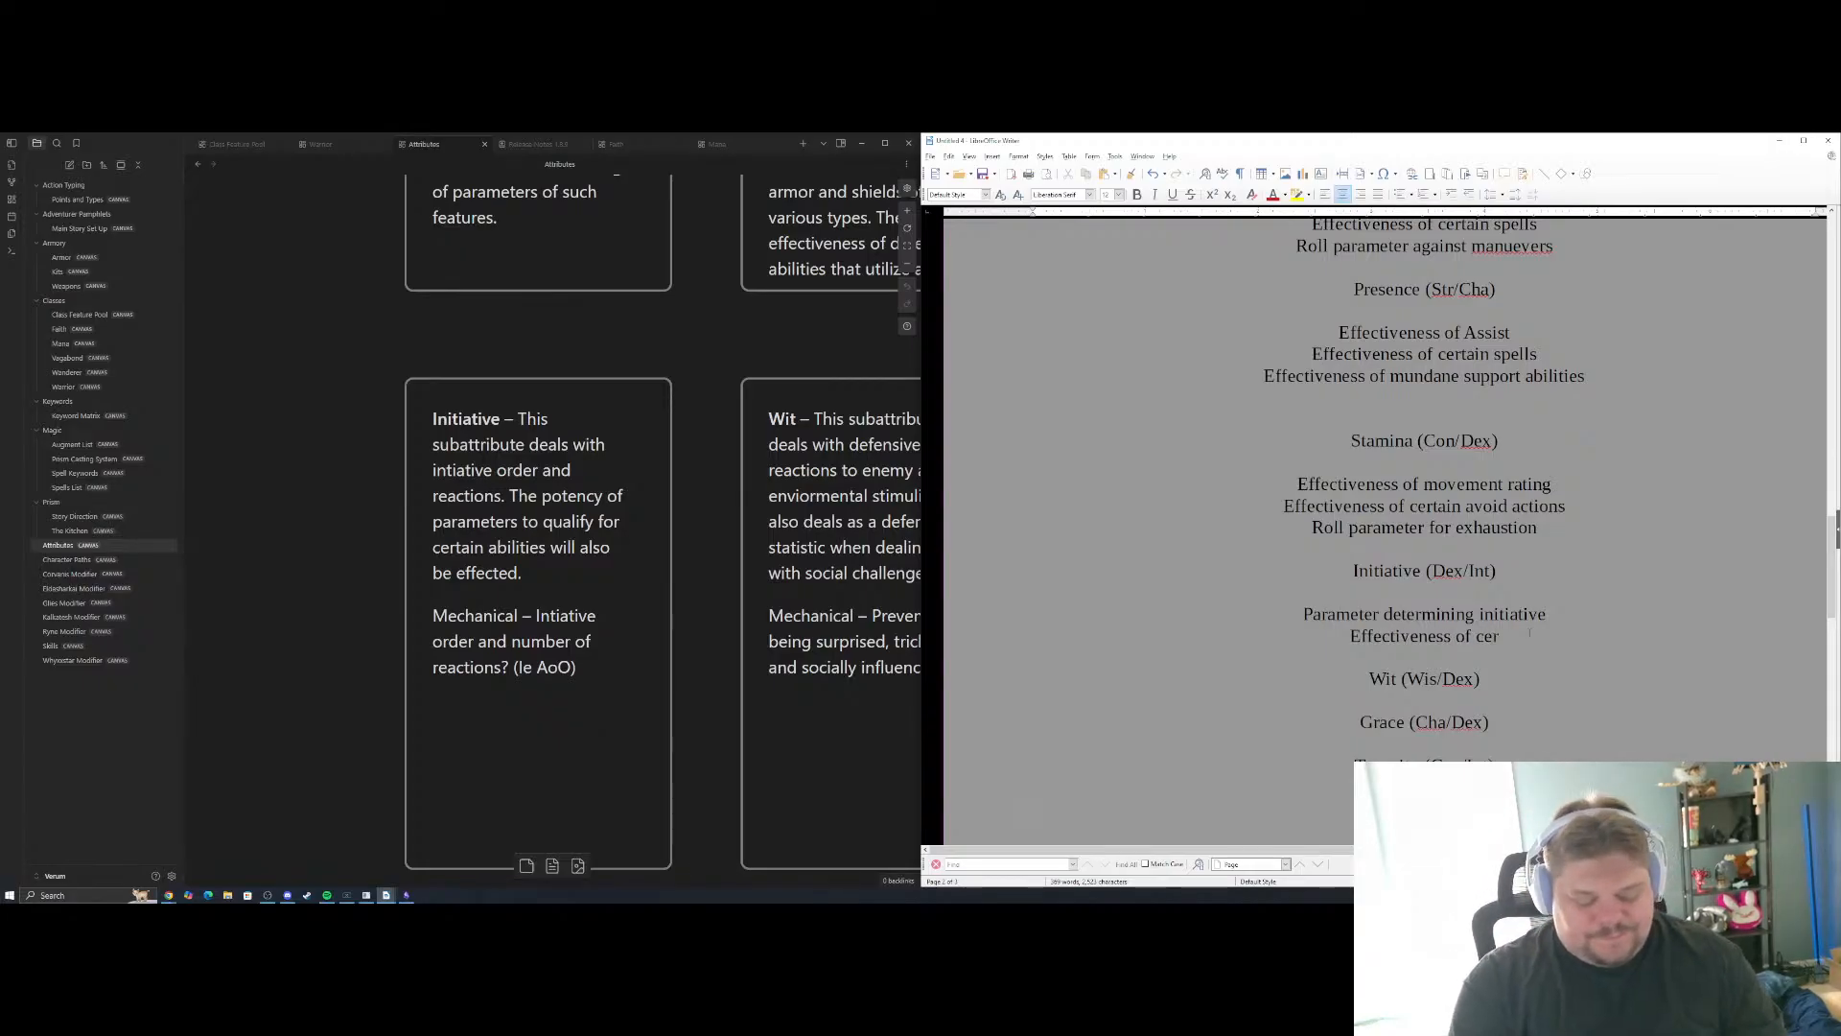
type("tain maneuvers")
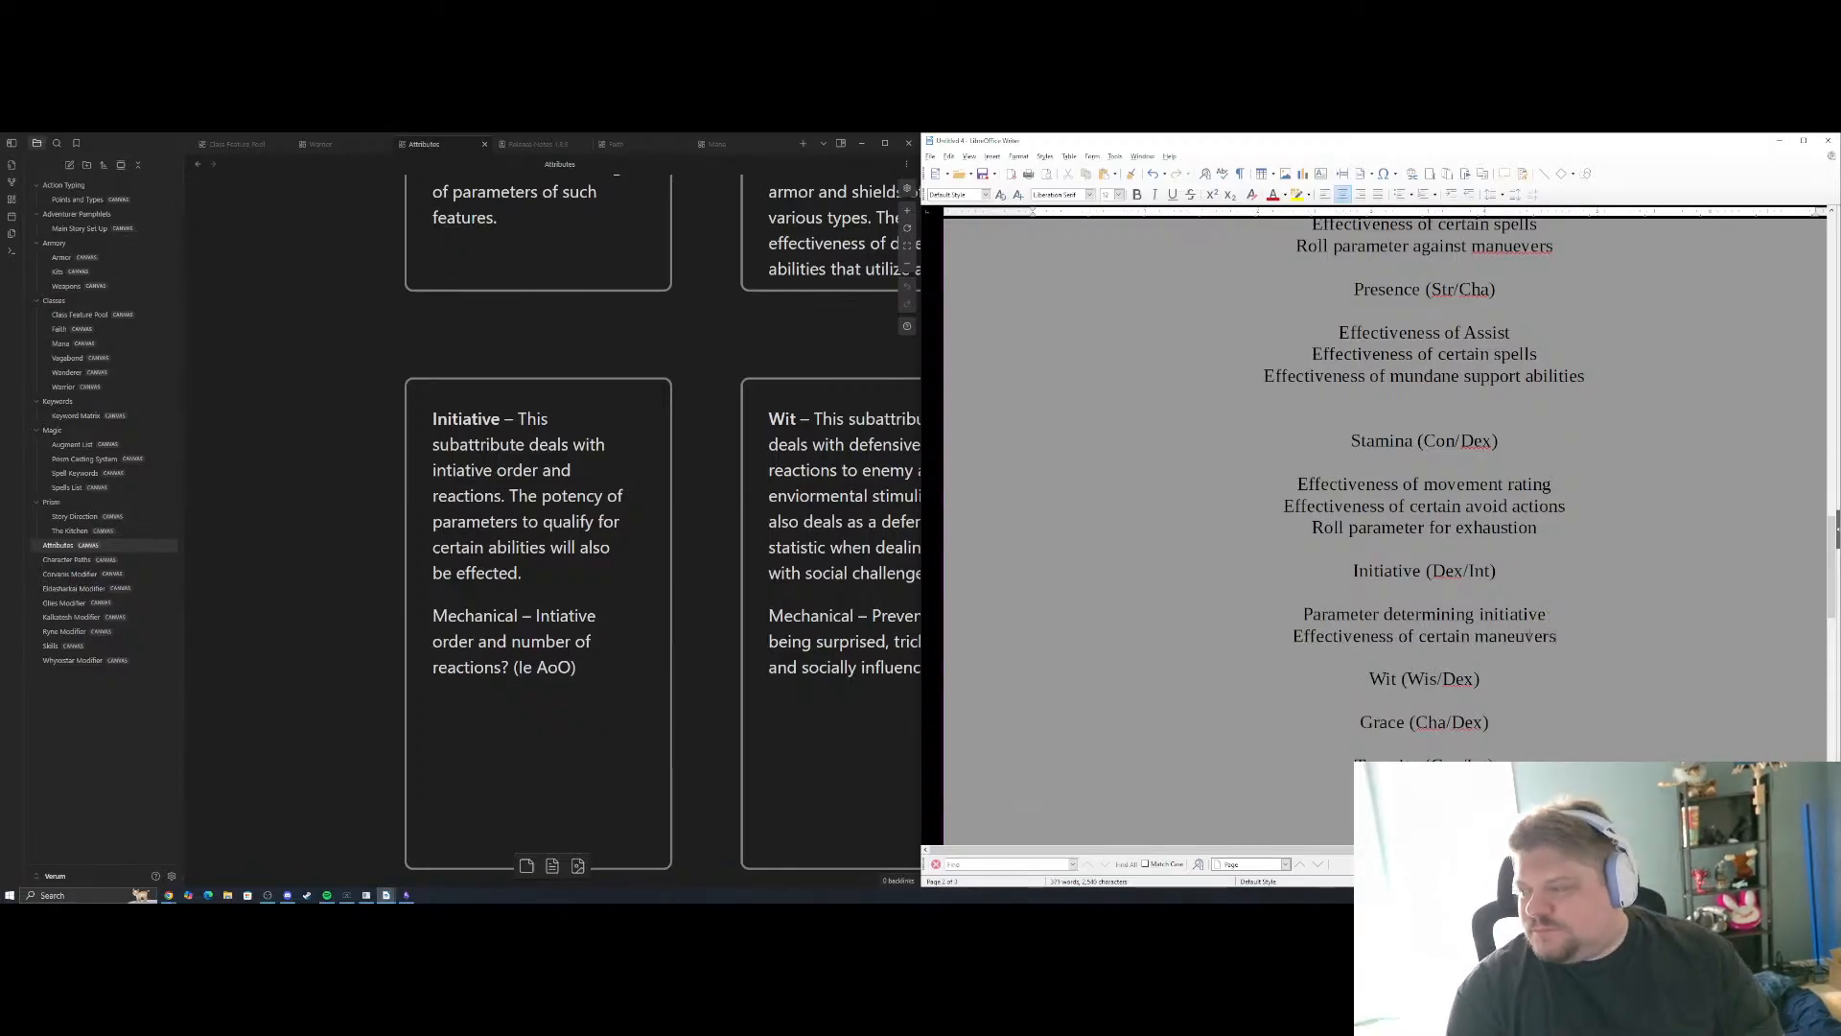
key("Return")
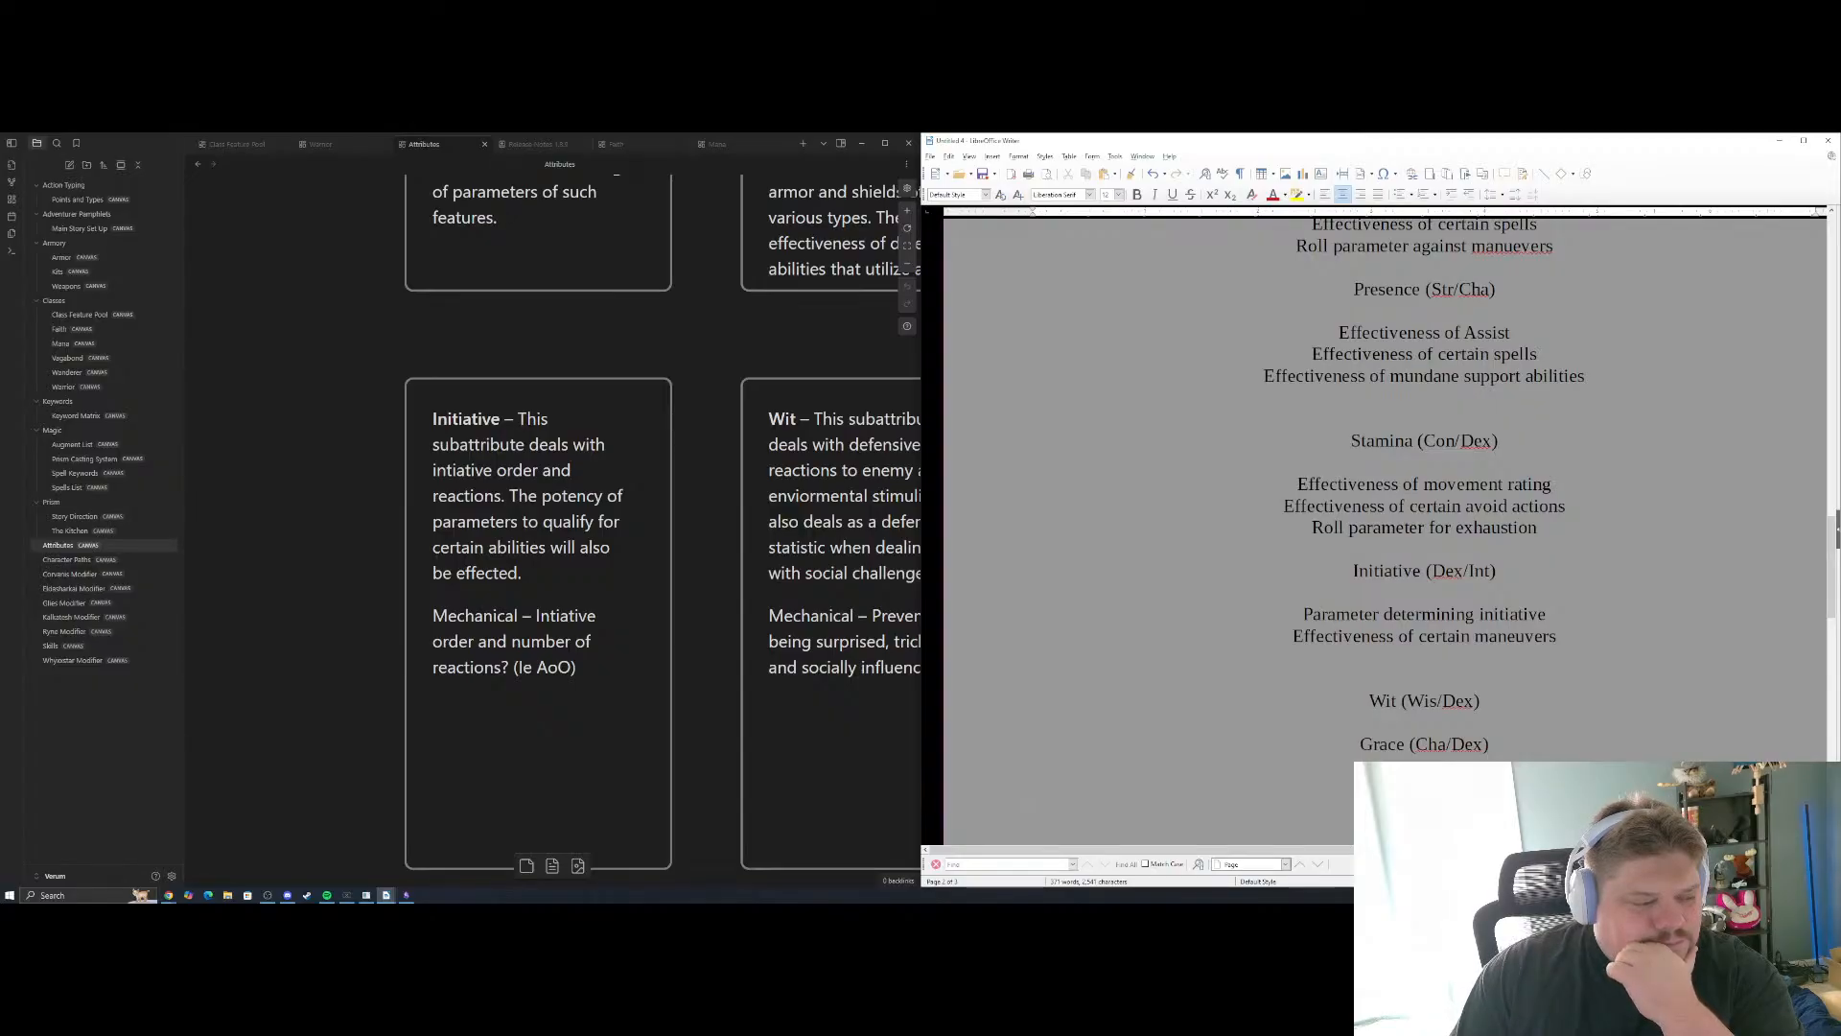
key("alt+Tab")
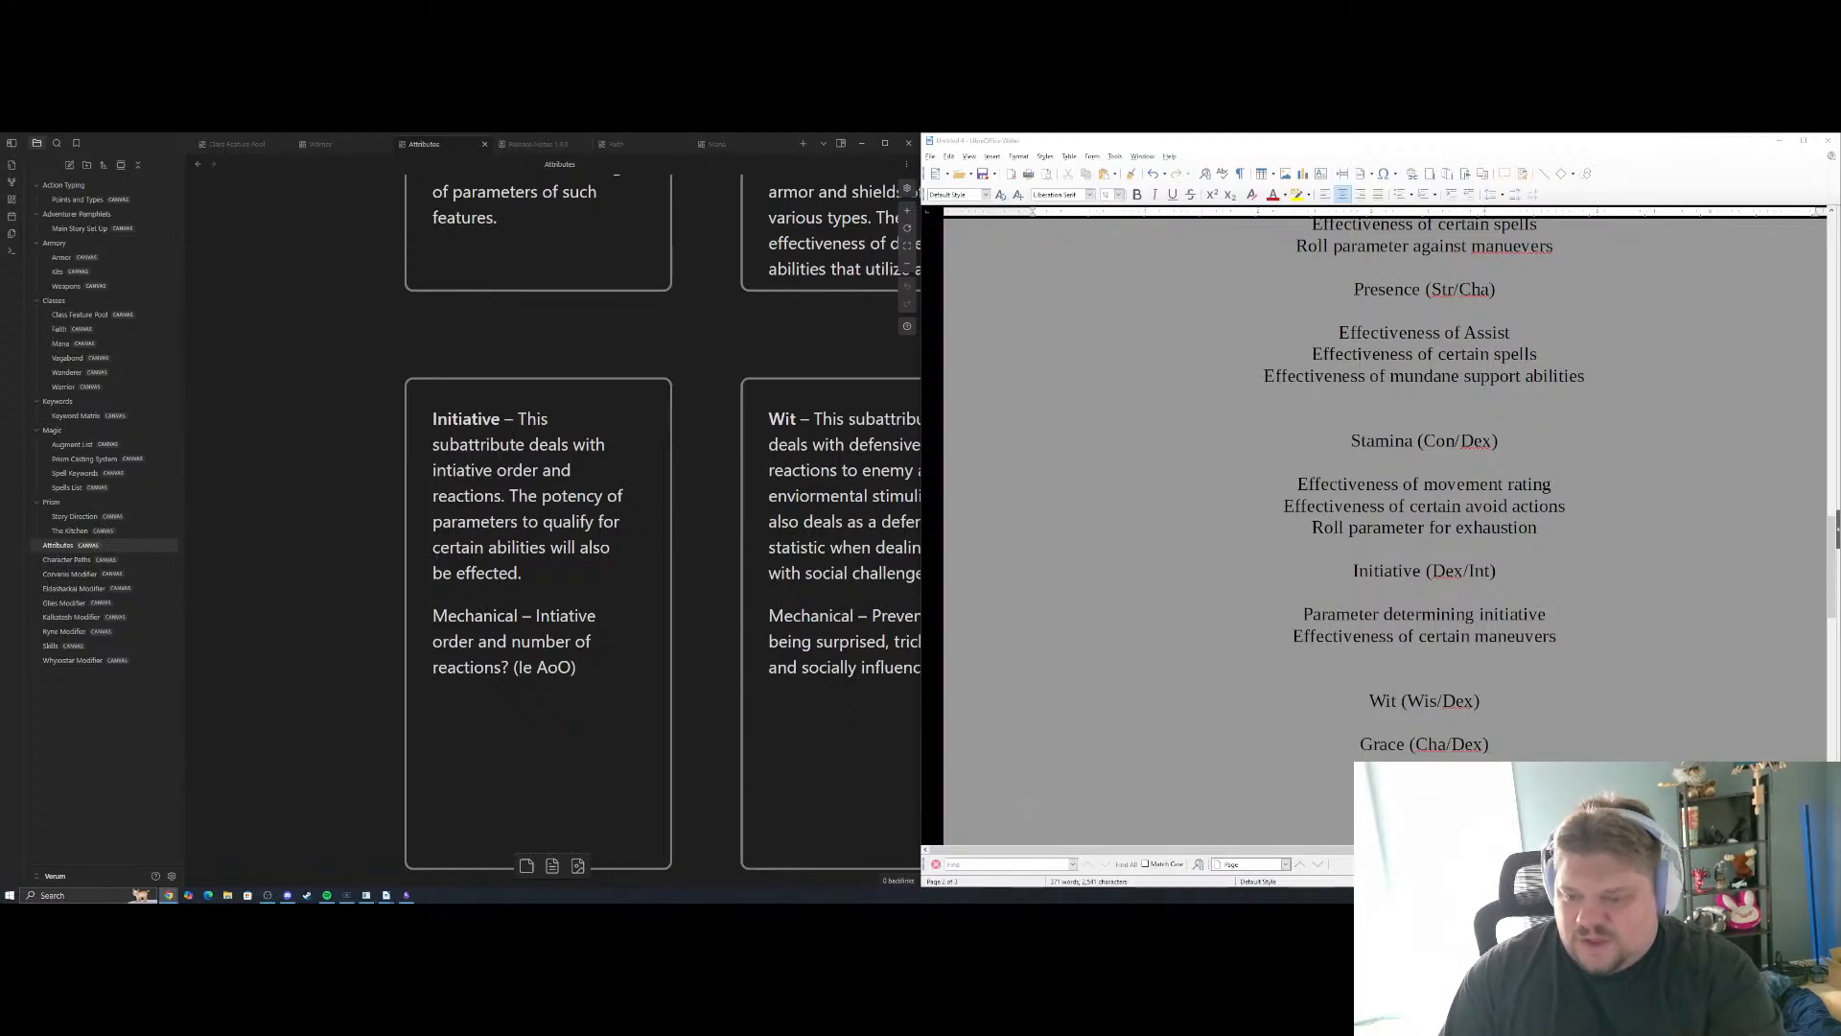
mouse_move(289, 897)
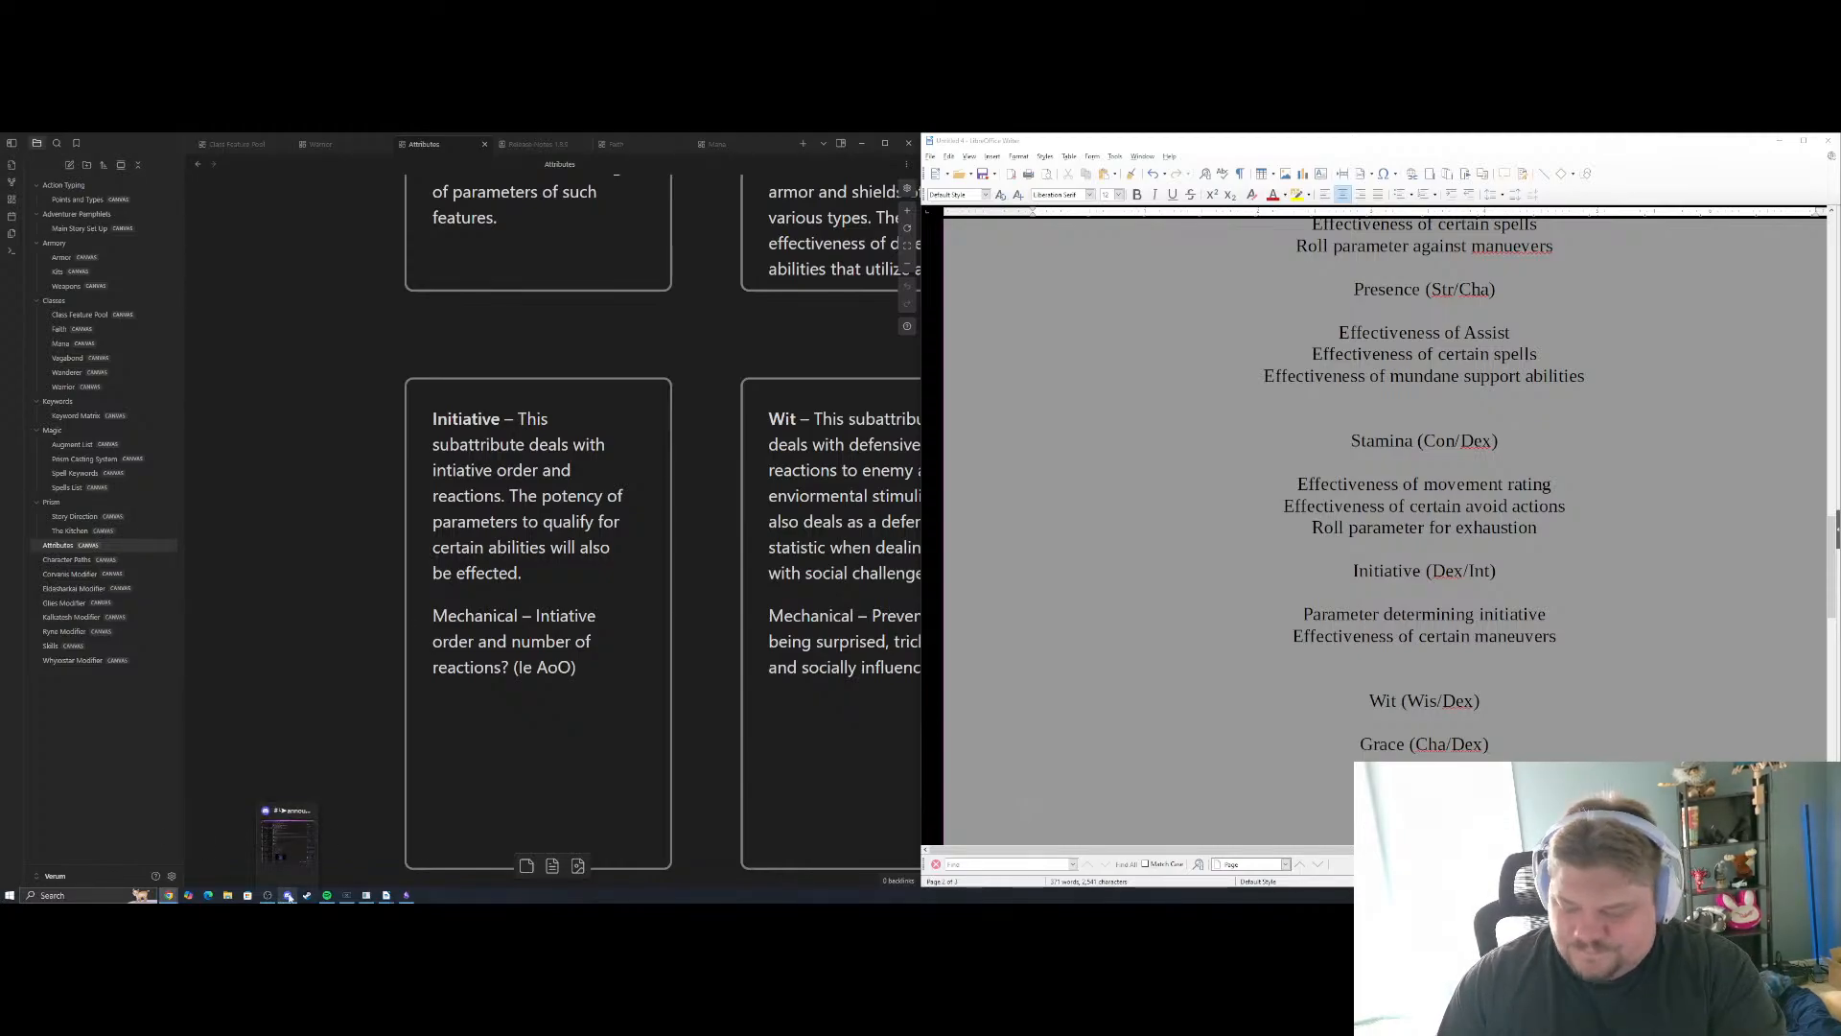
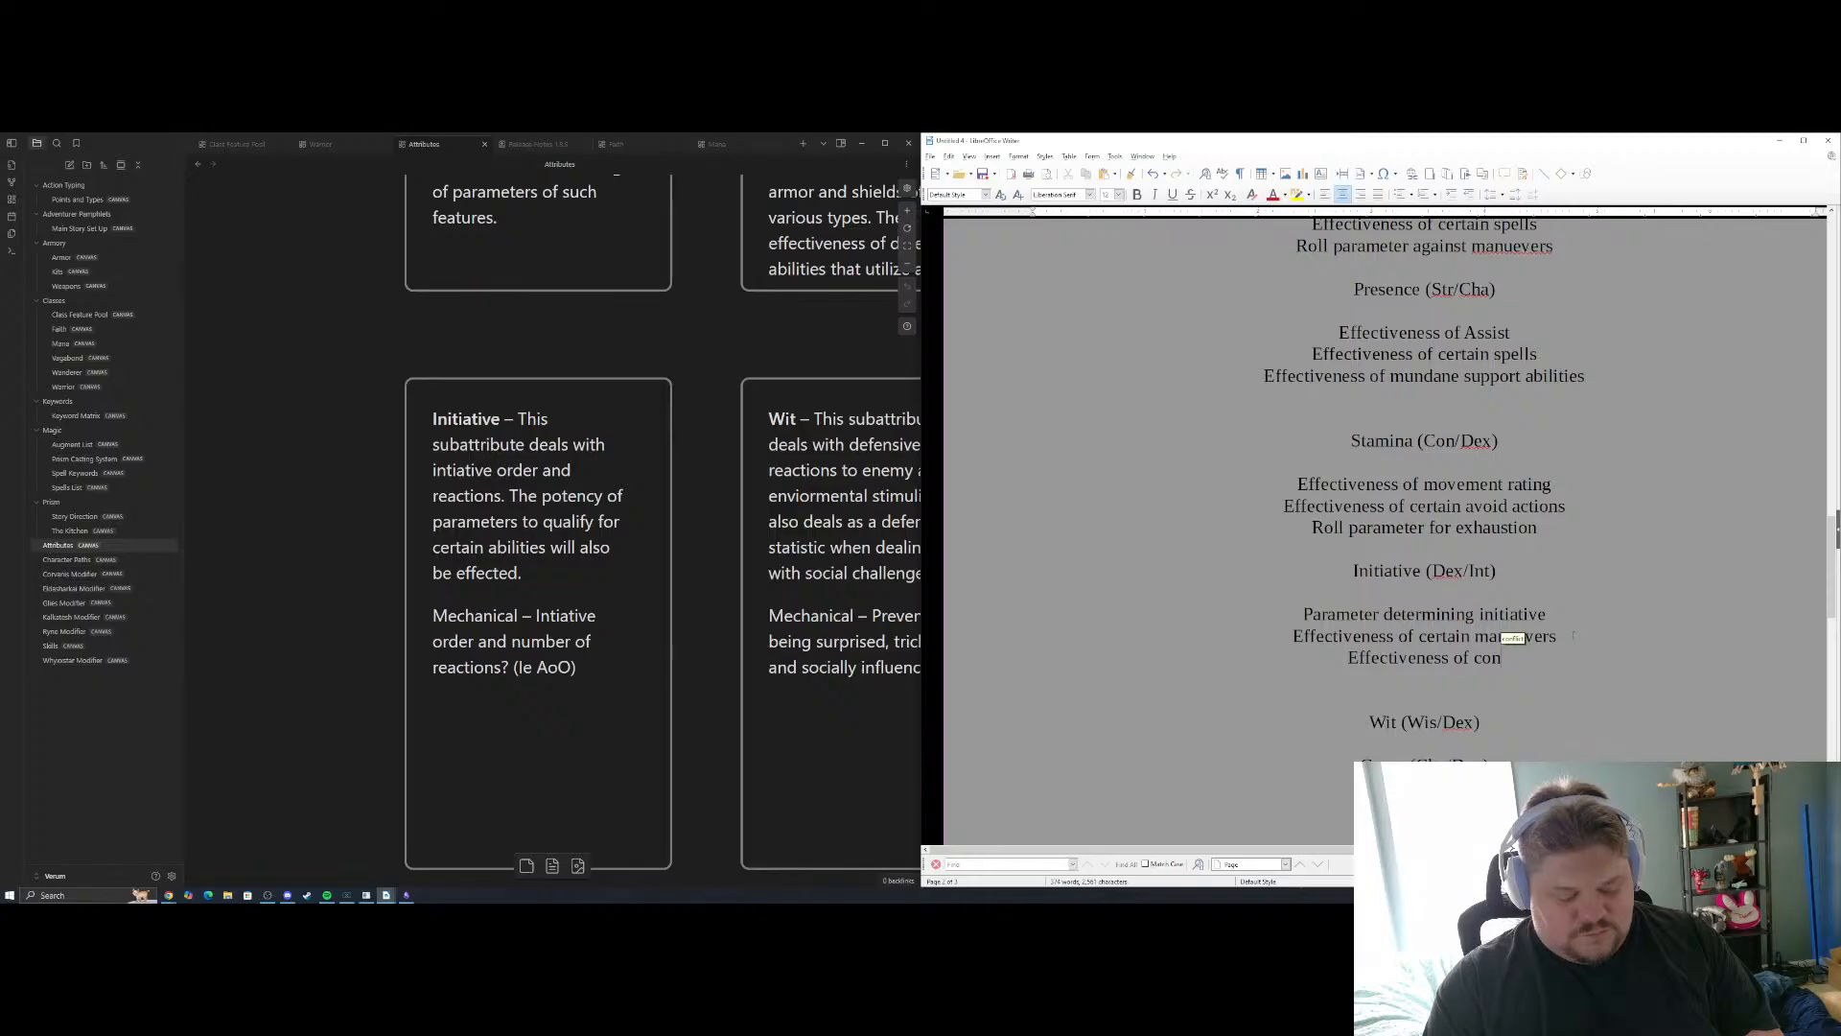
Complete the third Initiative (Dex/Int) example so it reads "Effectiveness of conserve actions"
type("servation ac")
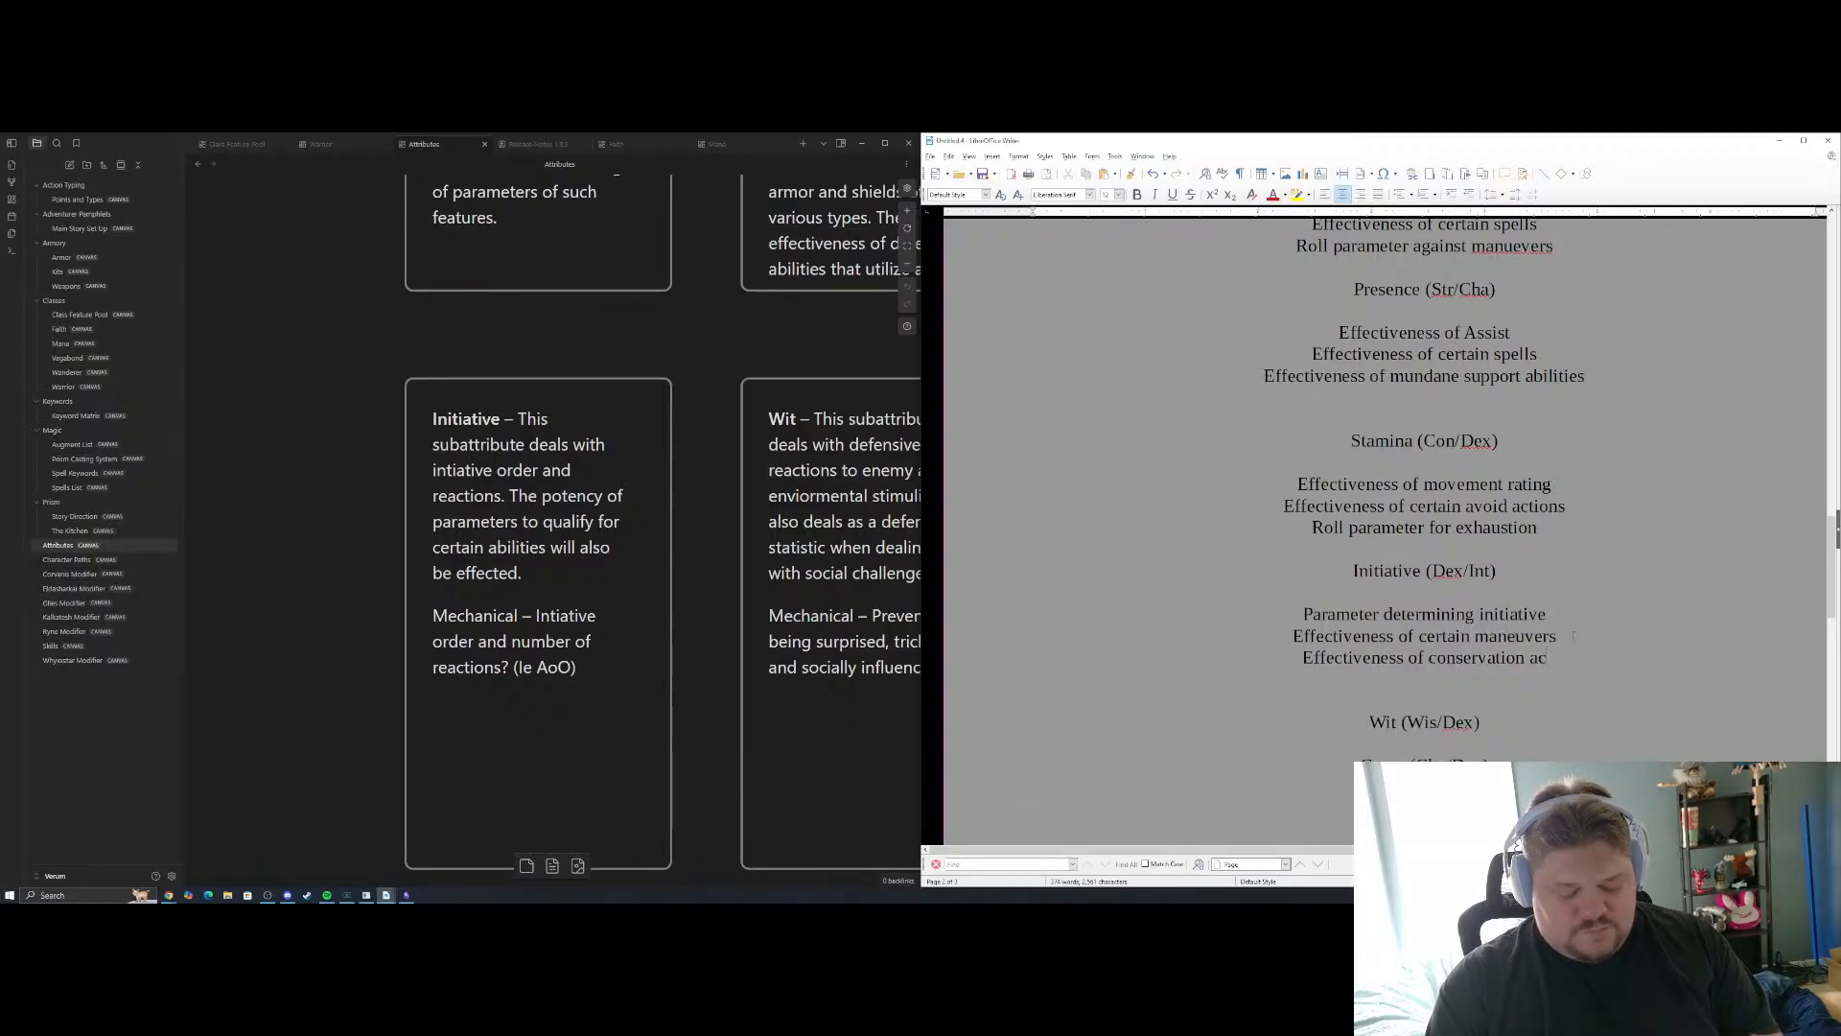
type("tions")
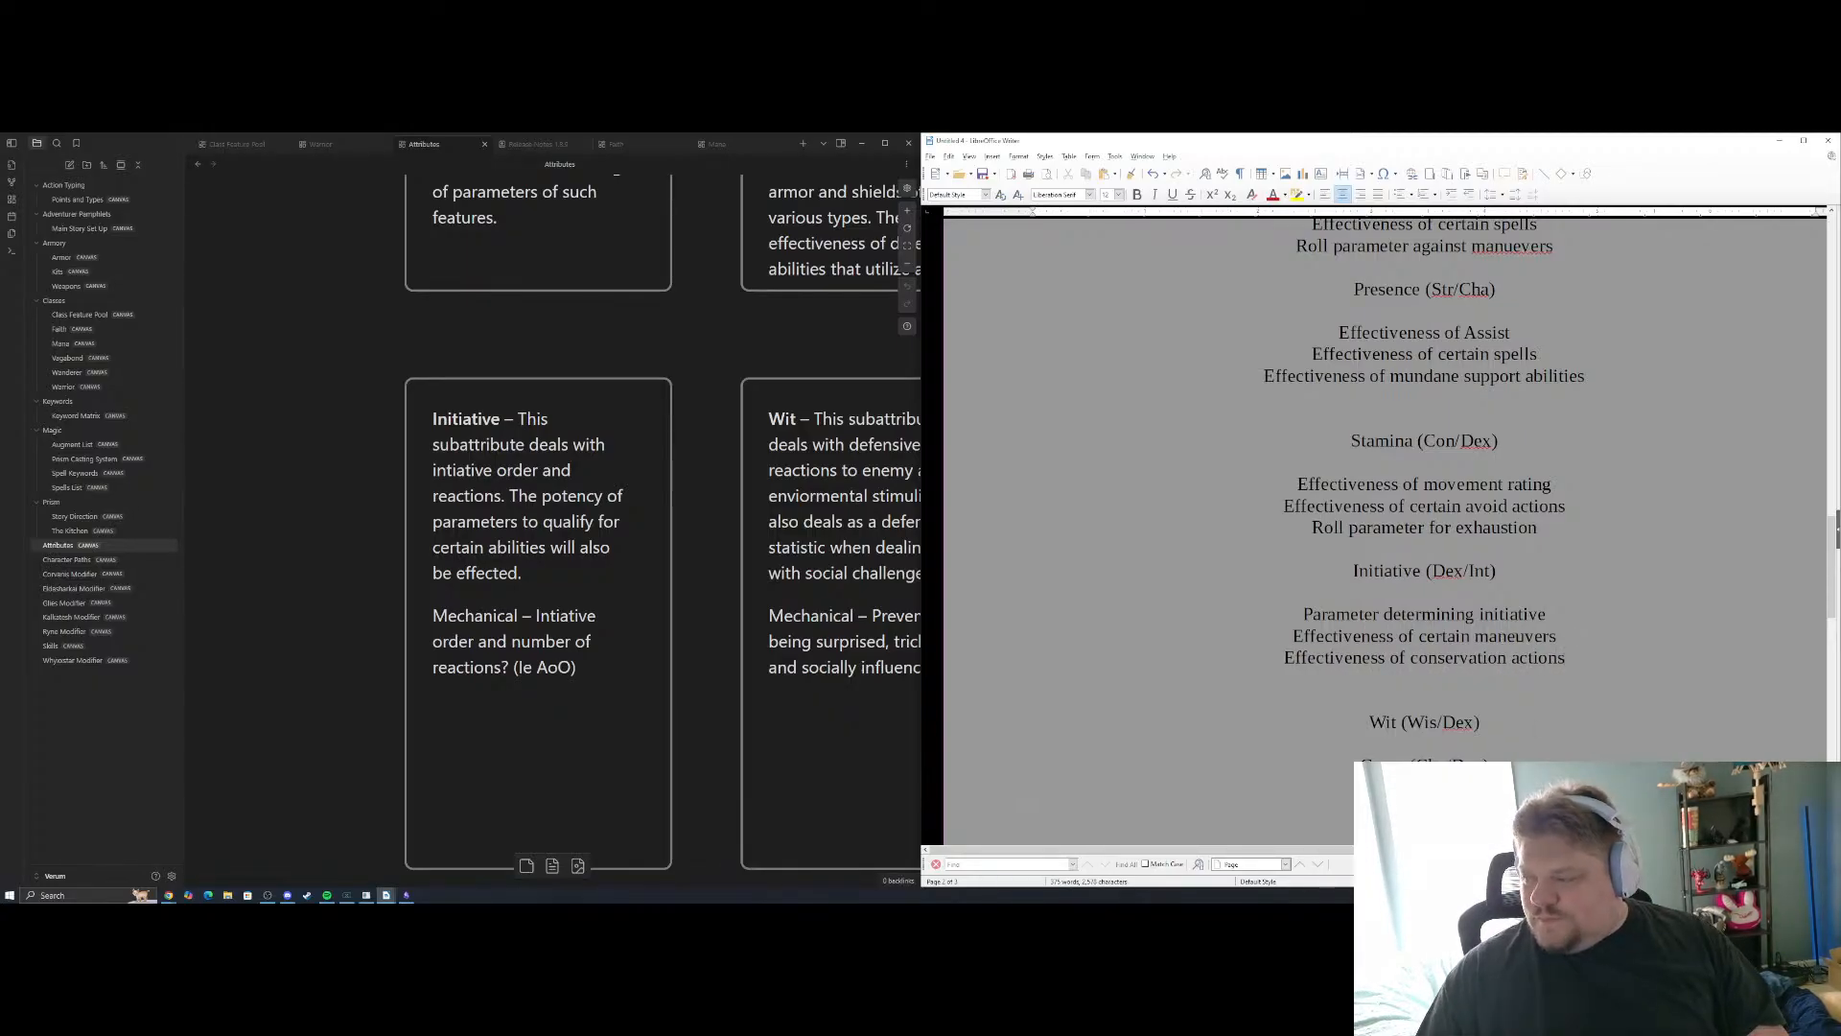
key("BackSpace")
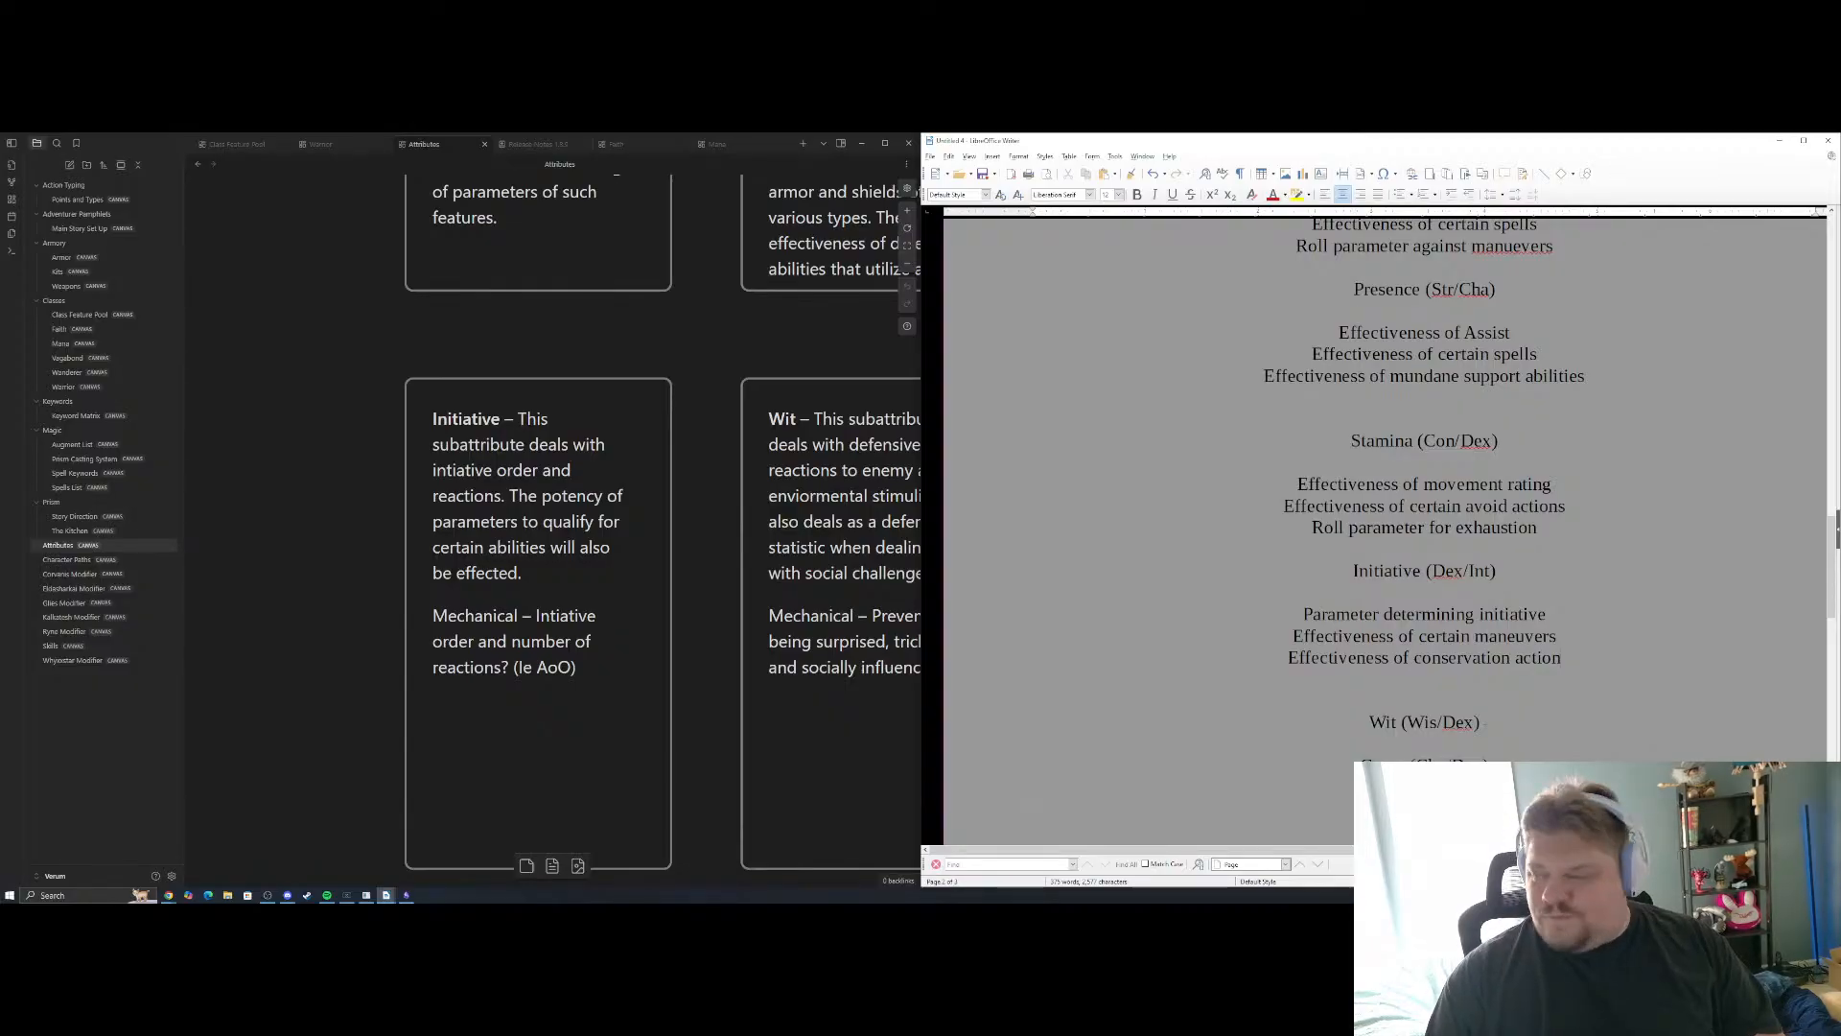
key("BackSpace")
key("BackSpace")
key("BackSpace")
key("BackSpace")
key("BackSpace")
key("BackSpace")
key("BackSpace")
key("BackSpace")
key("BackSpace")
key("BackSpace")
key("BackSpace")
key("BackSpace")
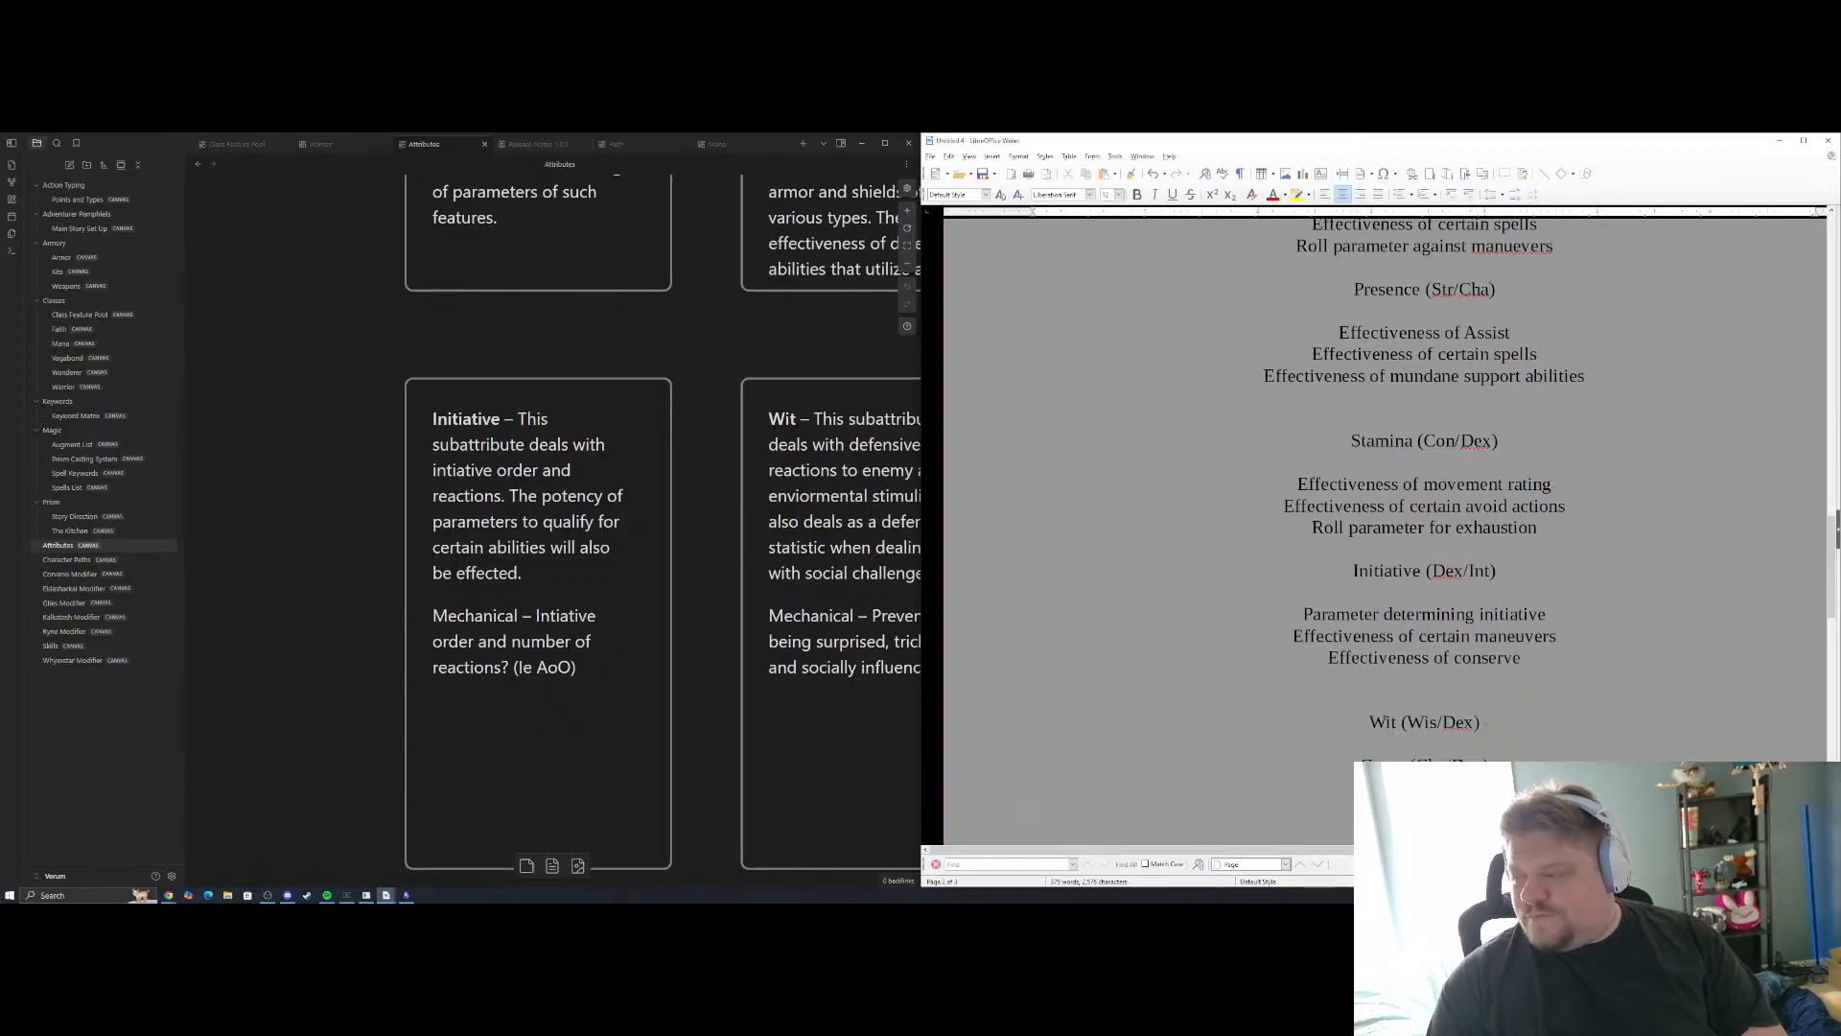
type("e")
key("BackSpace")
key("BackSpace")
key("BackSpace")
key("BackSpace")
key("BackSpace")
key("BackSpace")
key("BackSpace")
key("BackSpace")
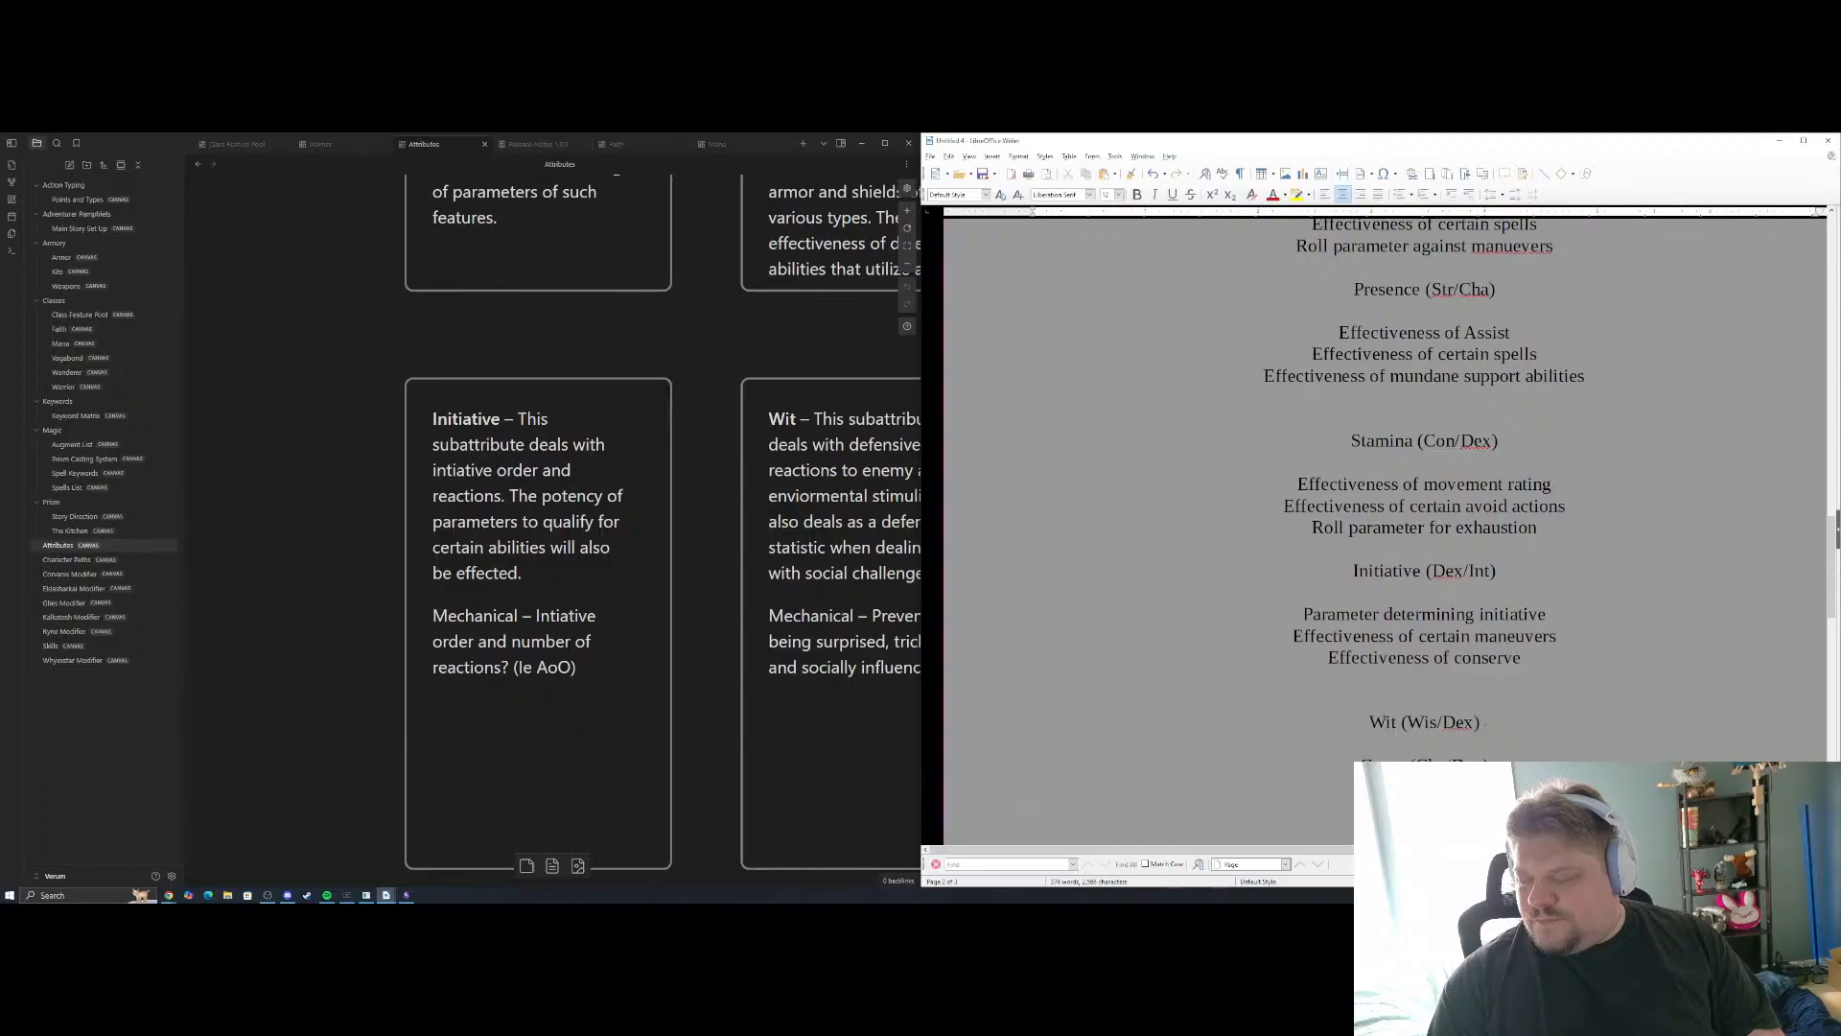
type("cons")
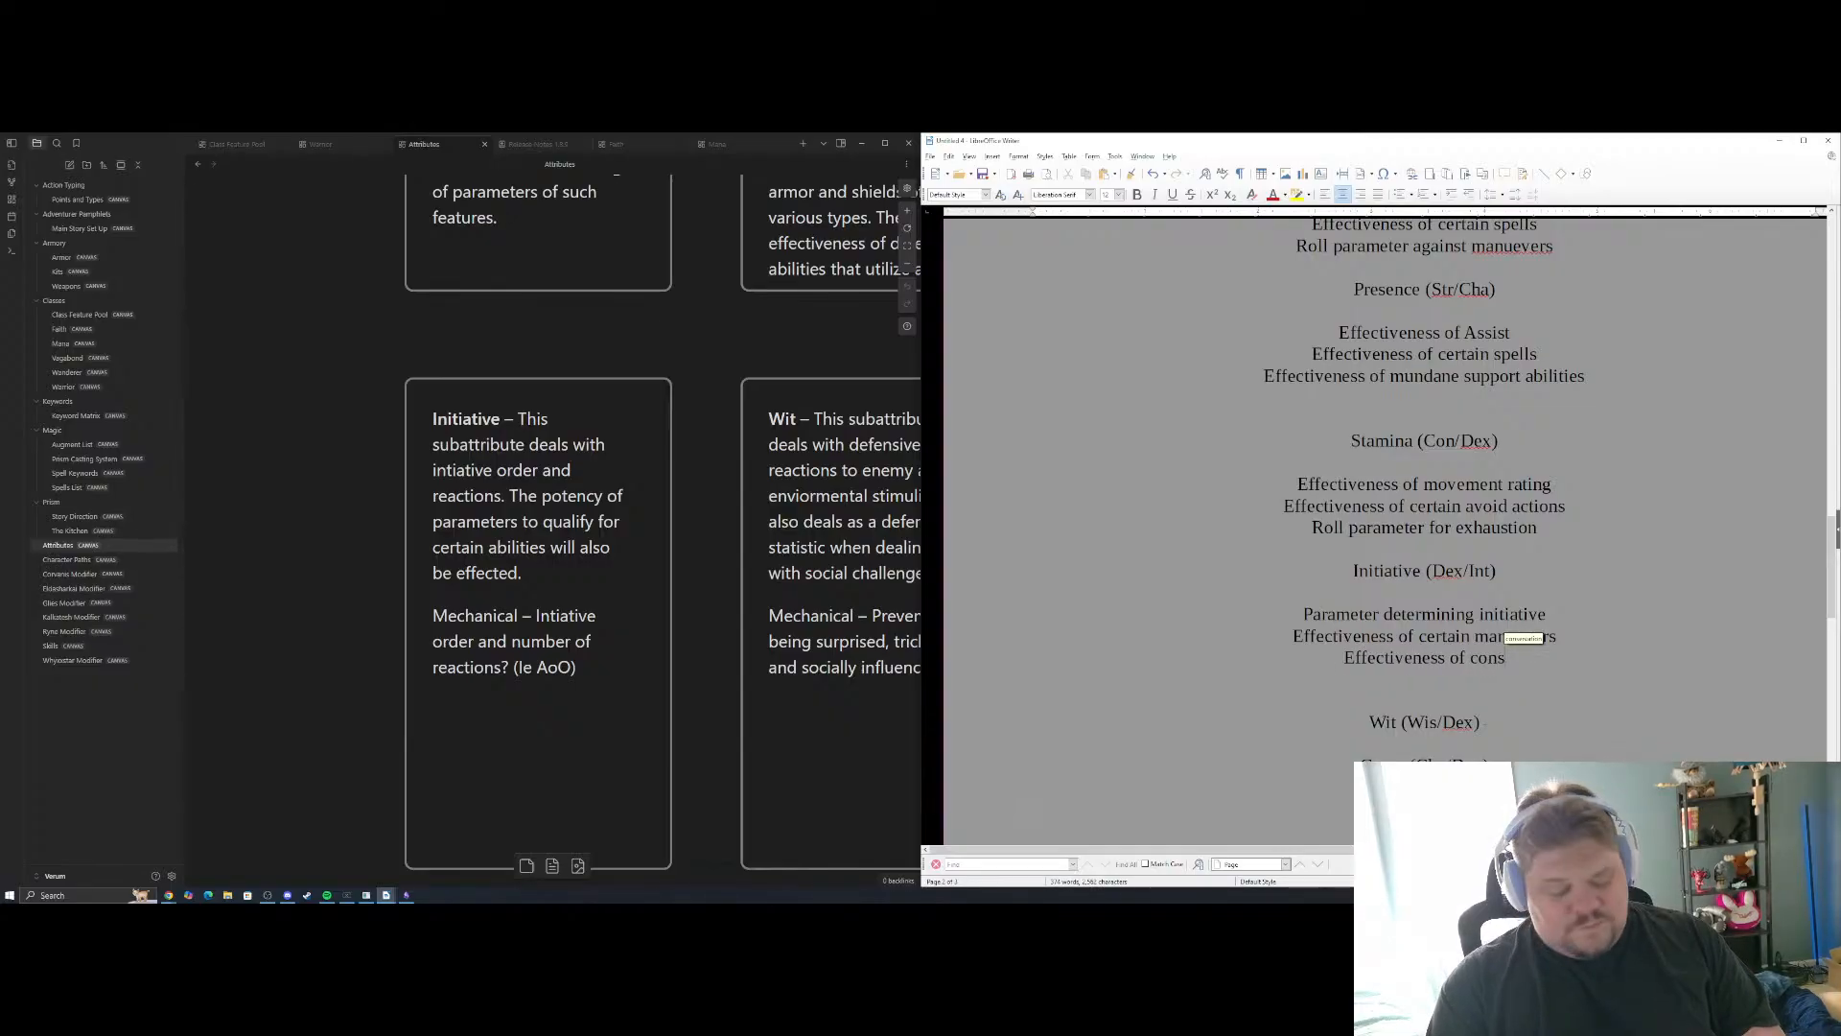
type("erve a")
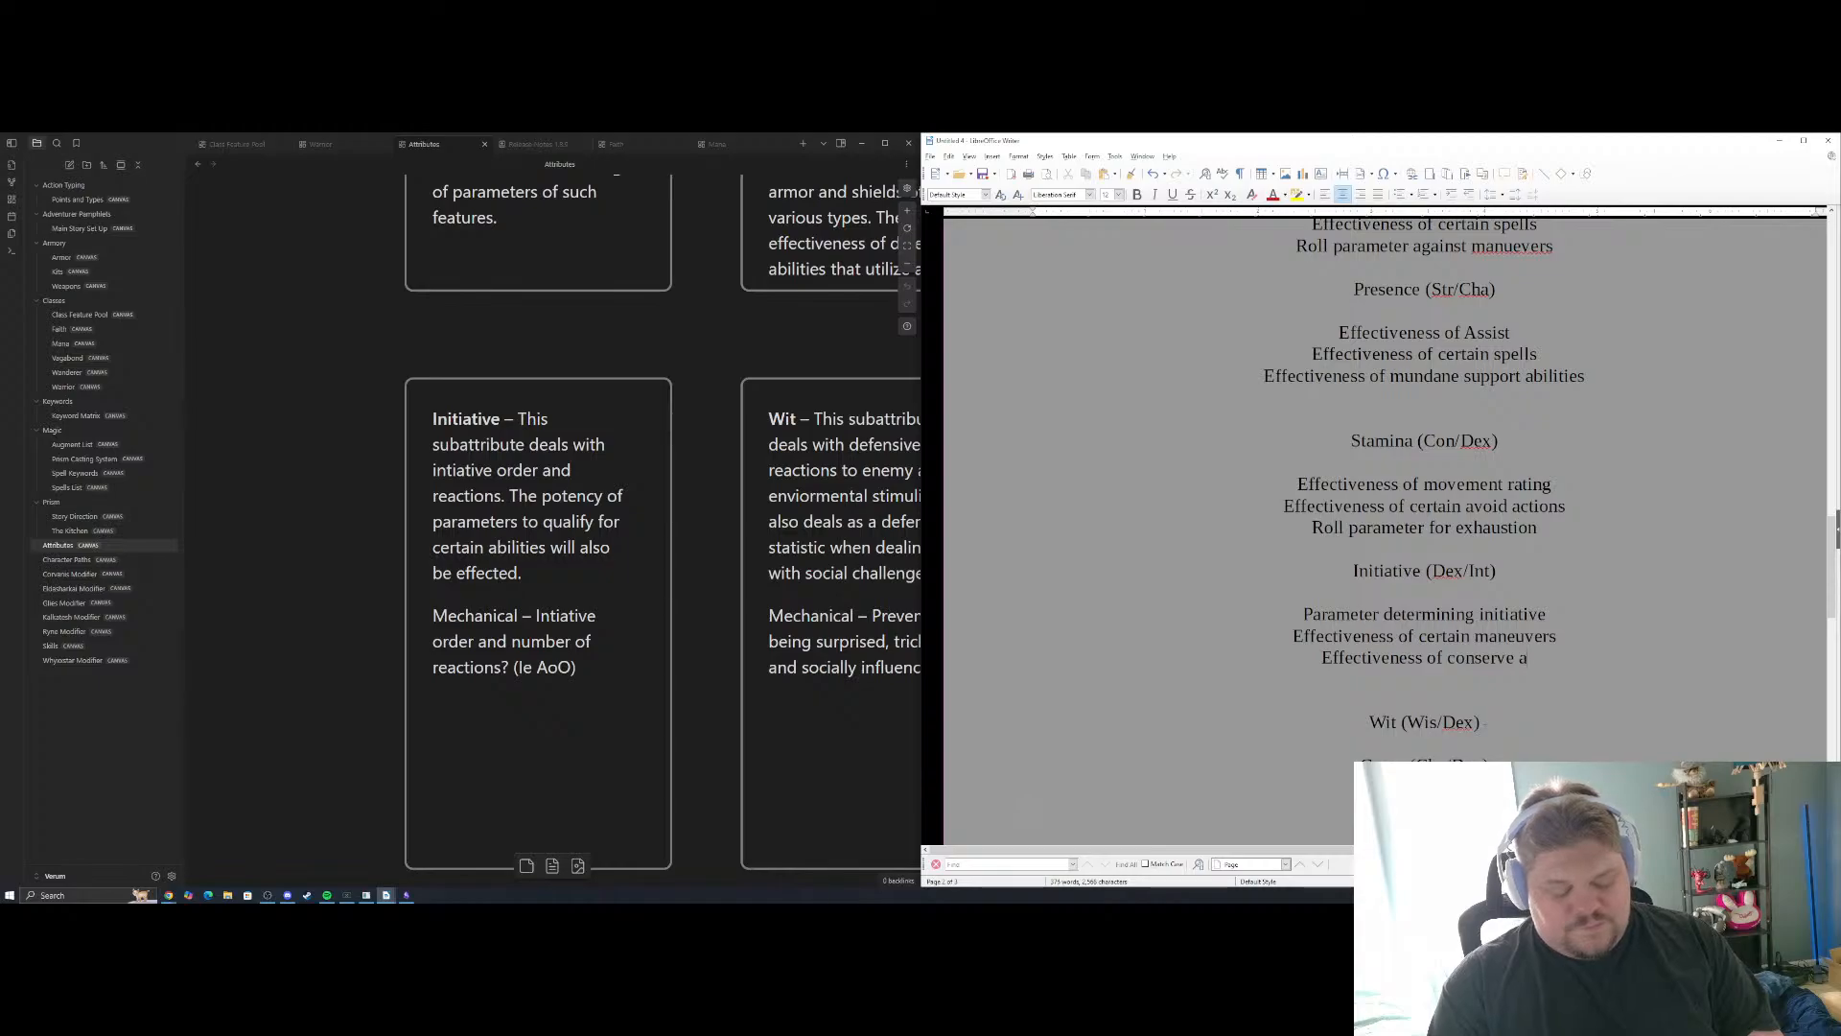
type("ctions")
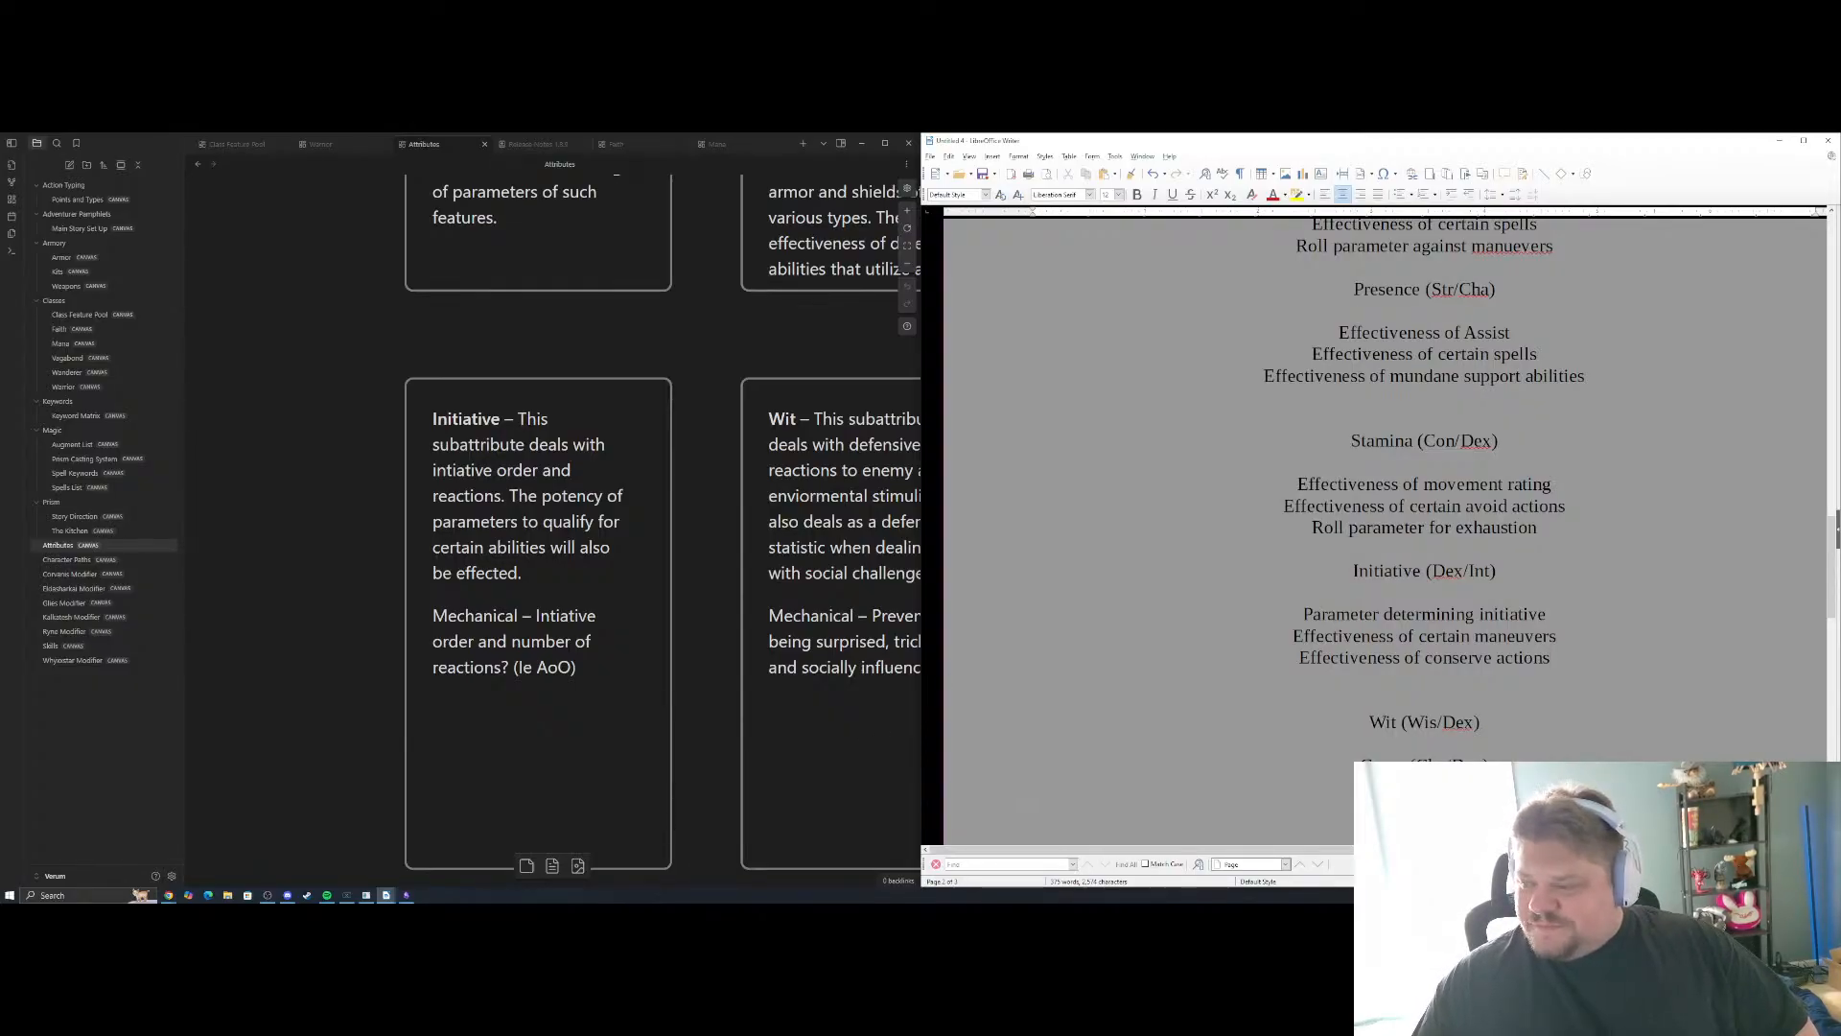
Insert three new lines below the Wit (Wis/Dex) heading to make room for its examples
left_click(1050, 558)
scroll(1493, 556, "down", 5)
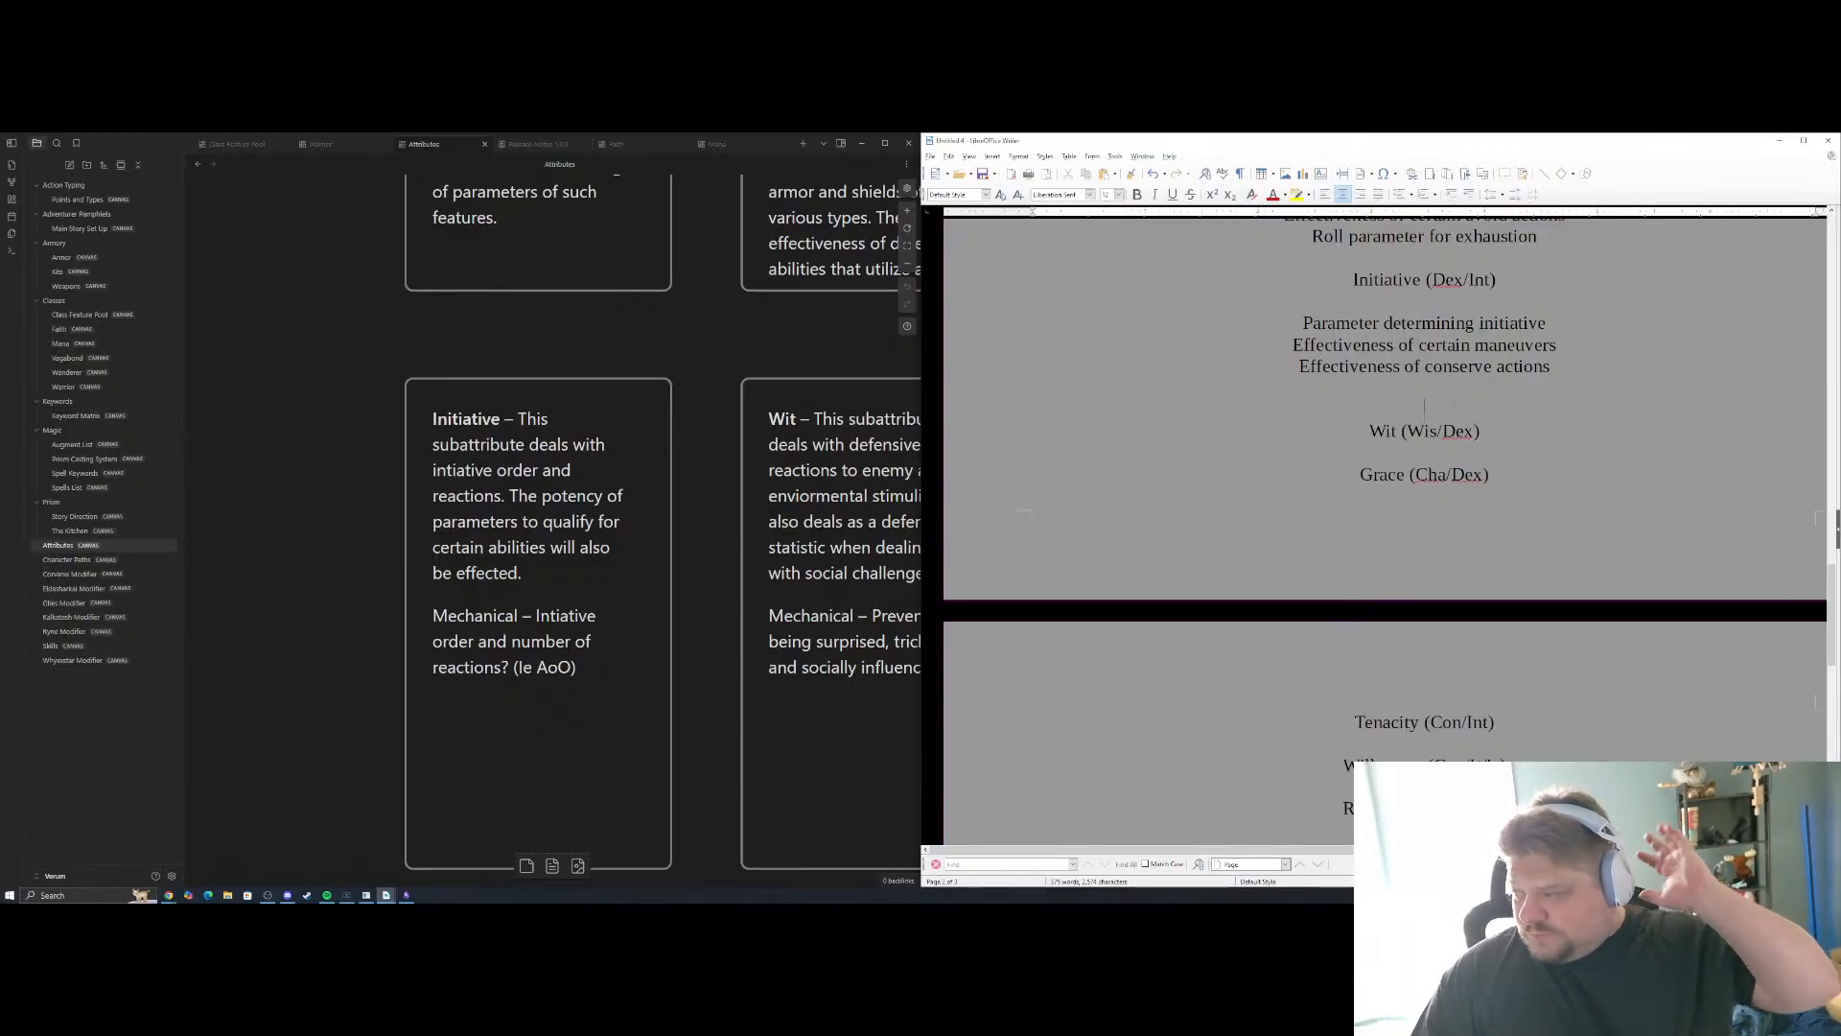
key("Down")
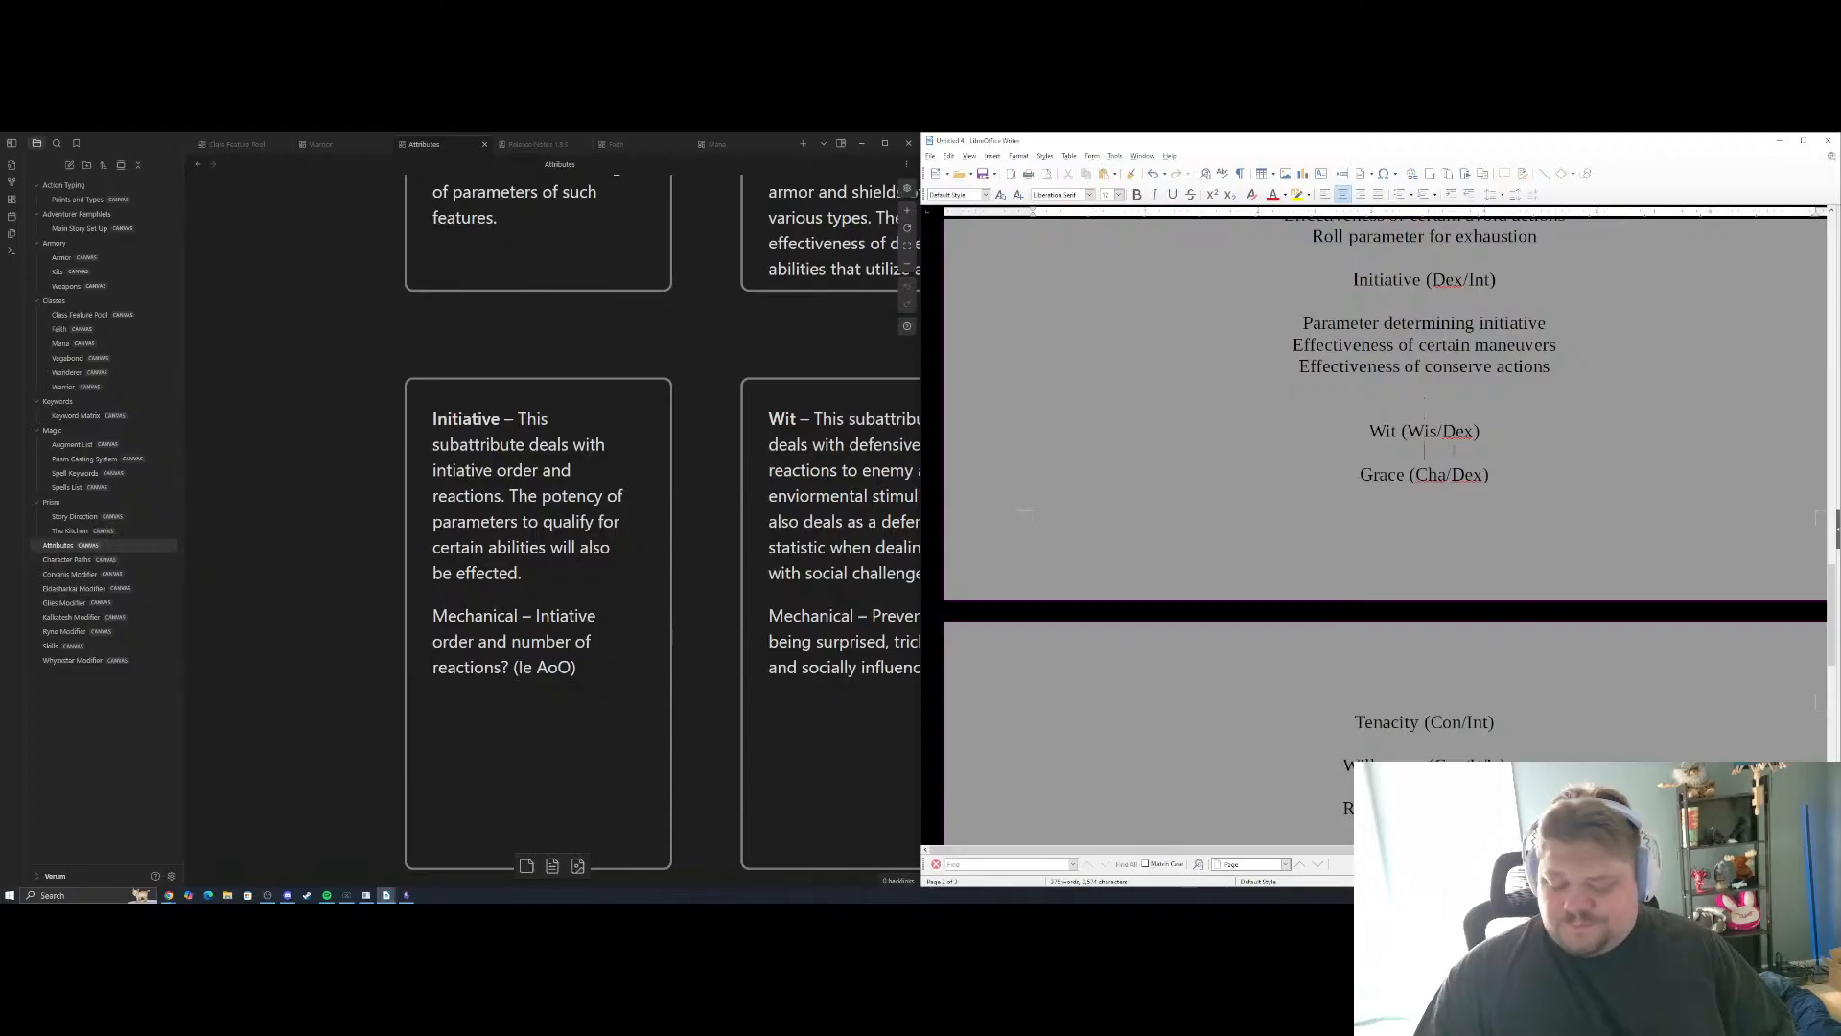
key("Return")
key("Return")
key("Return")
key("Return")
key("Return")
key("Return")
key("Return")
key("Return")
key("Return")
key("Return")
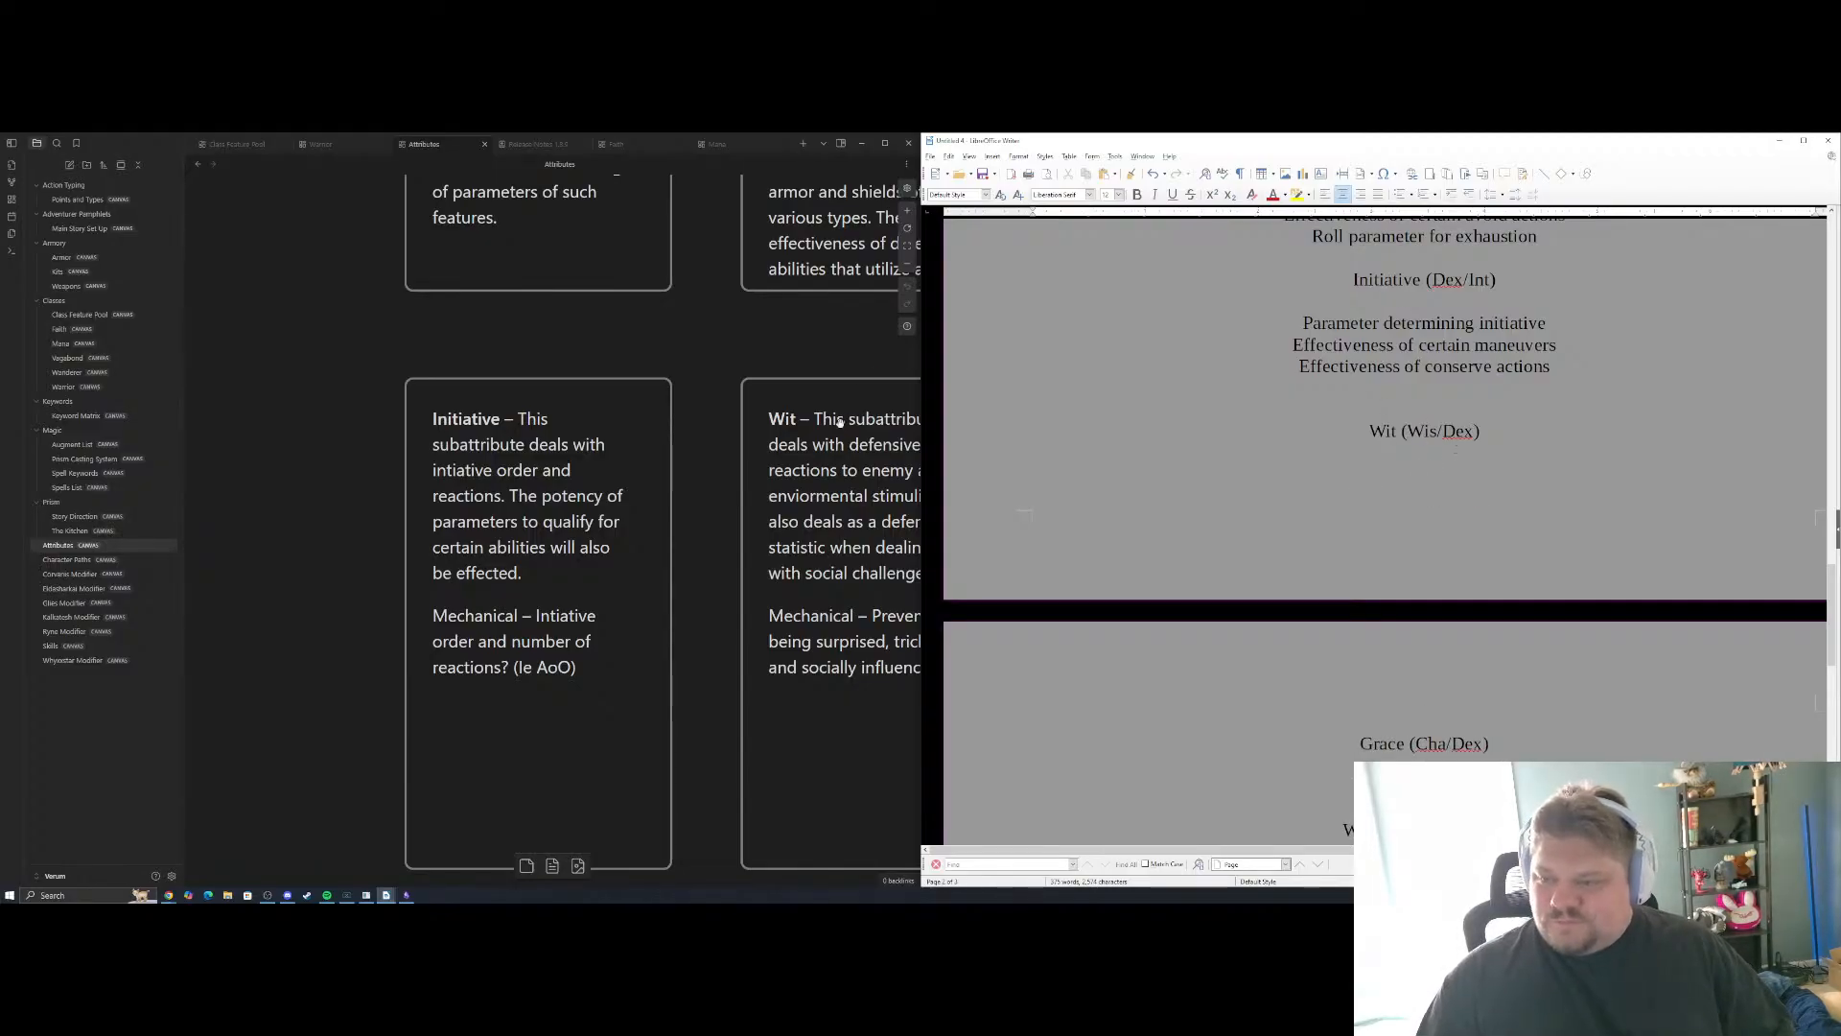
Add "Roll parameter vs social checks" as the first Wit (Wis/Dex) example, consulting the Wit card in the Attributes canvas, and start a new line
scroll(839, 422, "right", 5)
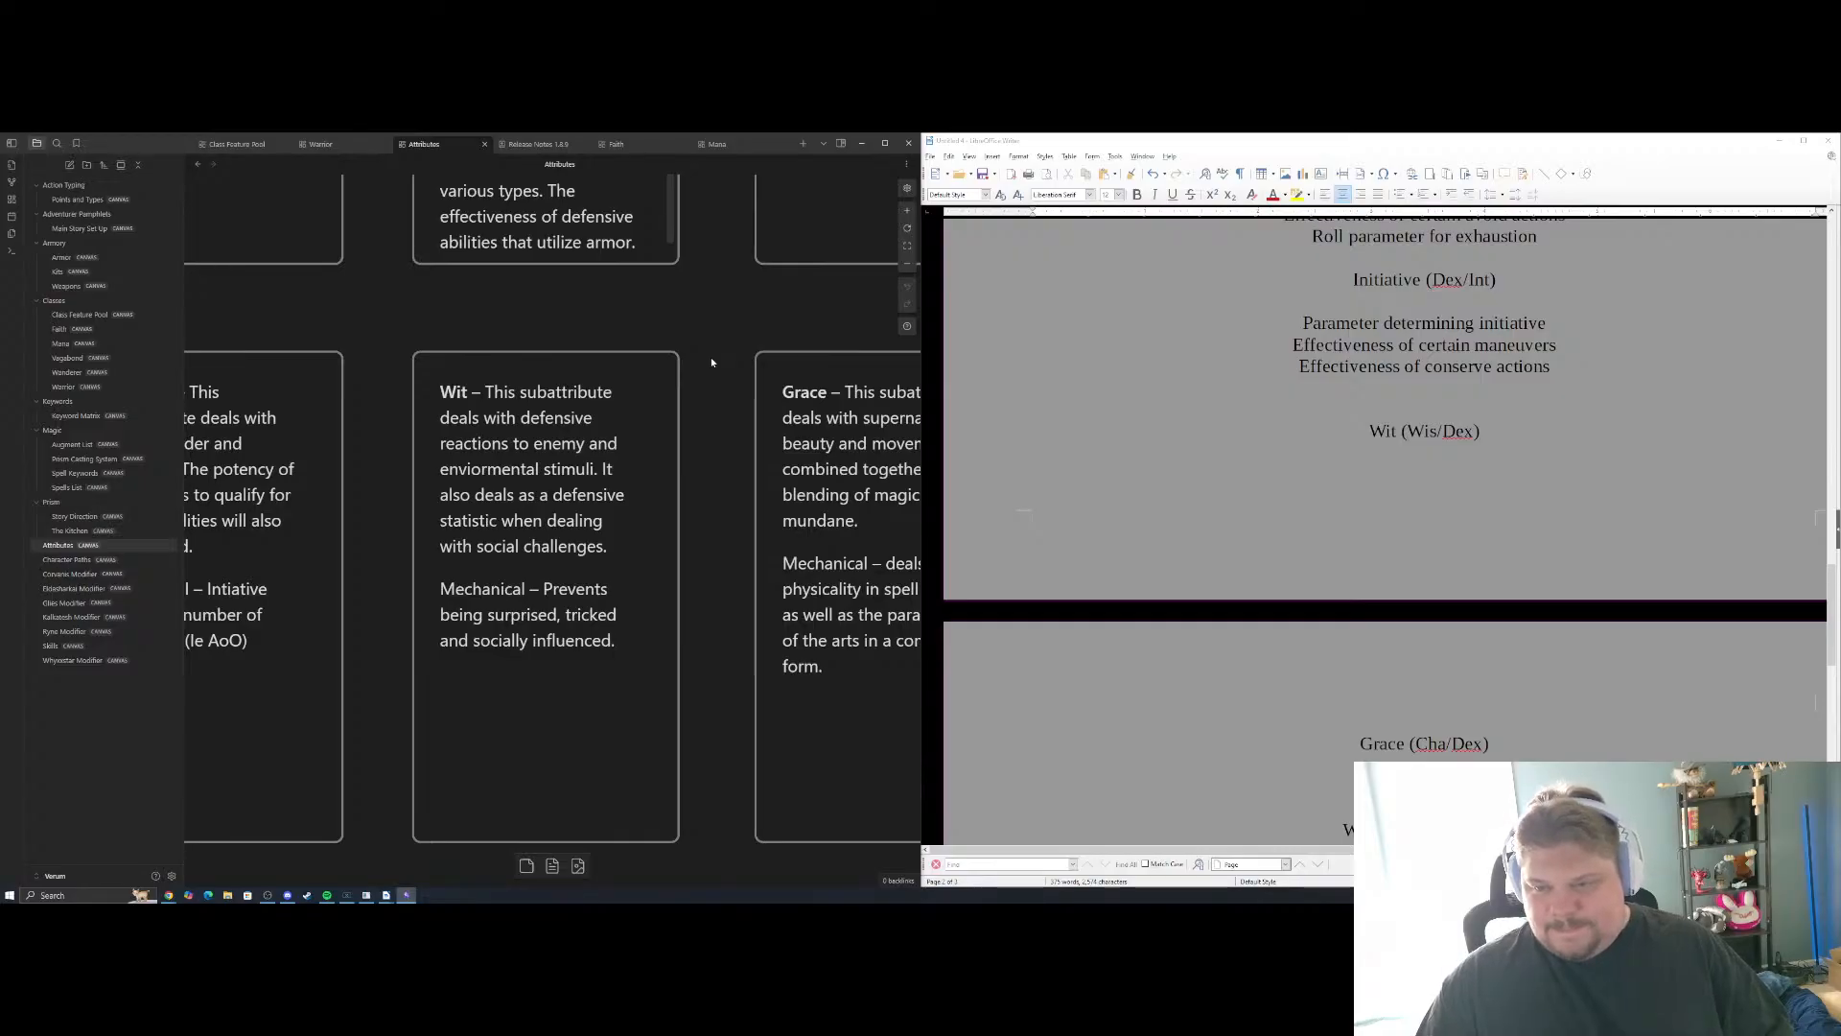
left_click(1425, 472)
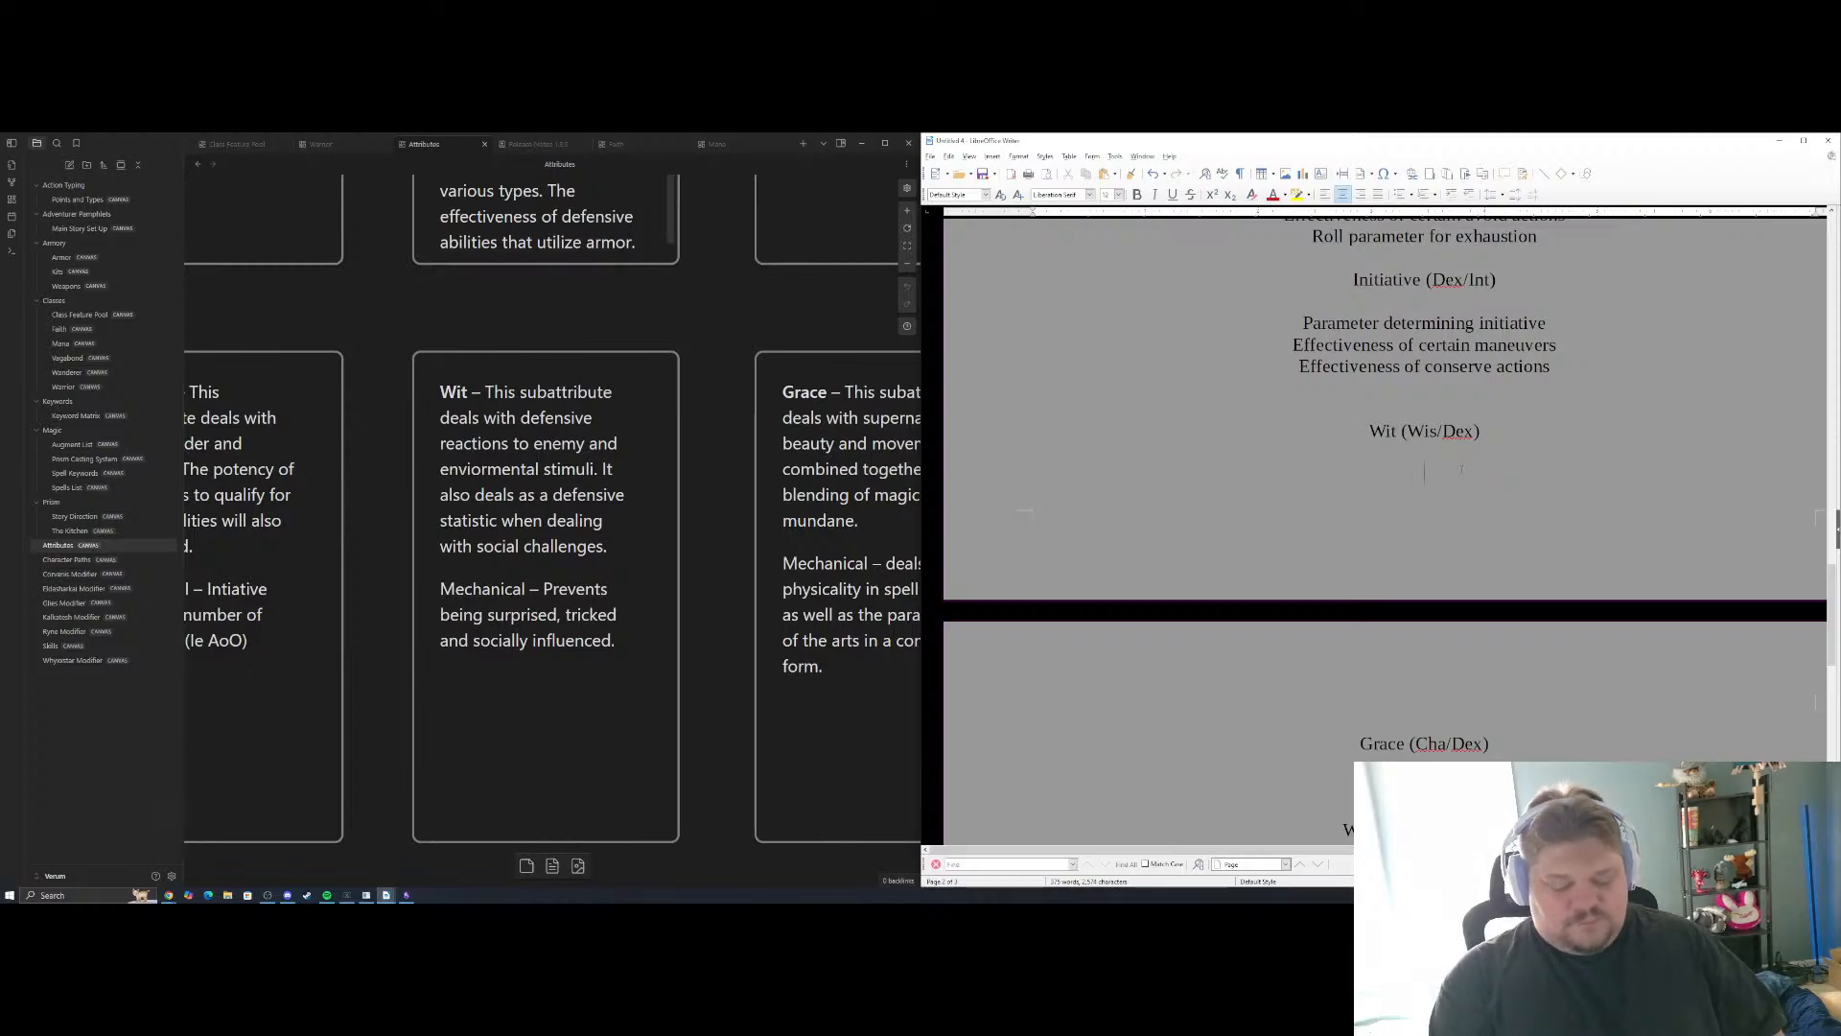
type("P")
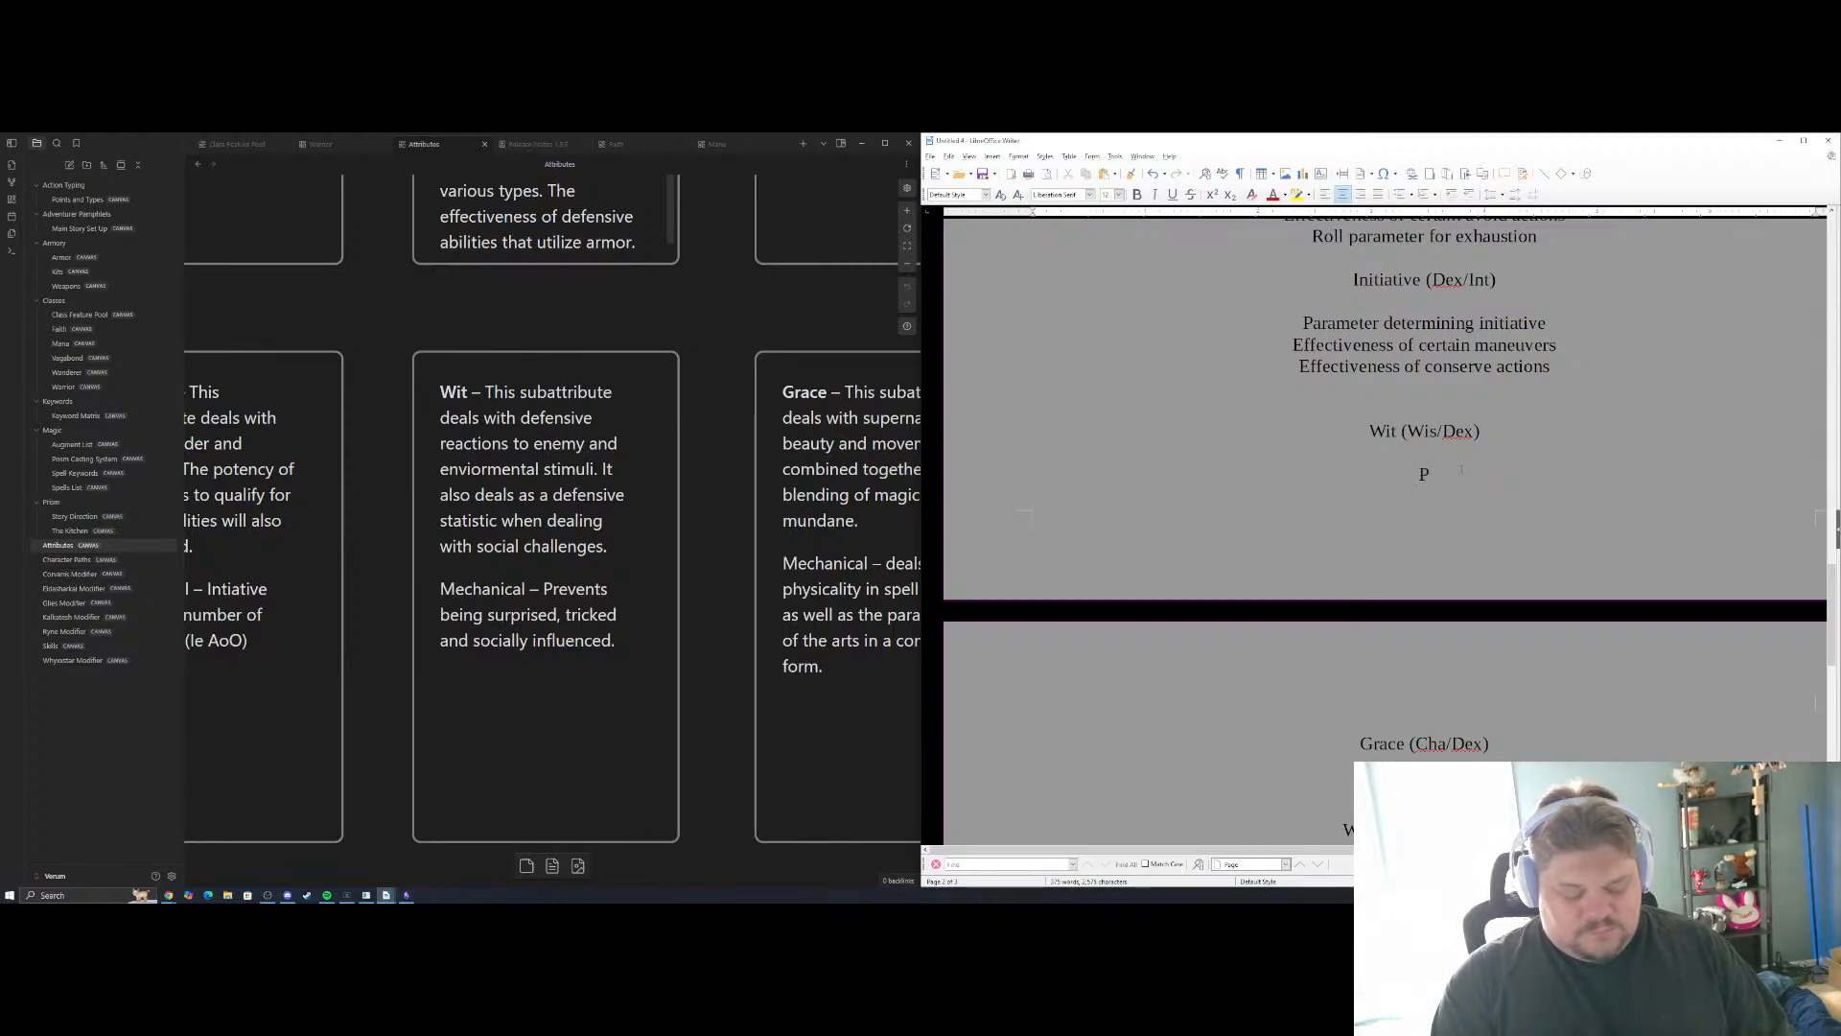
type("Roll ")
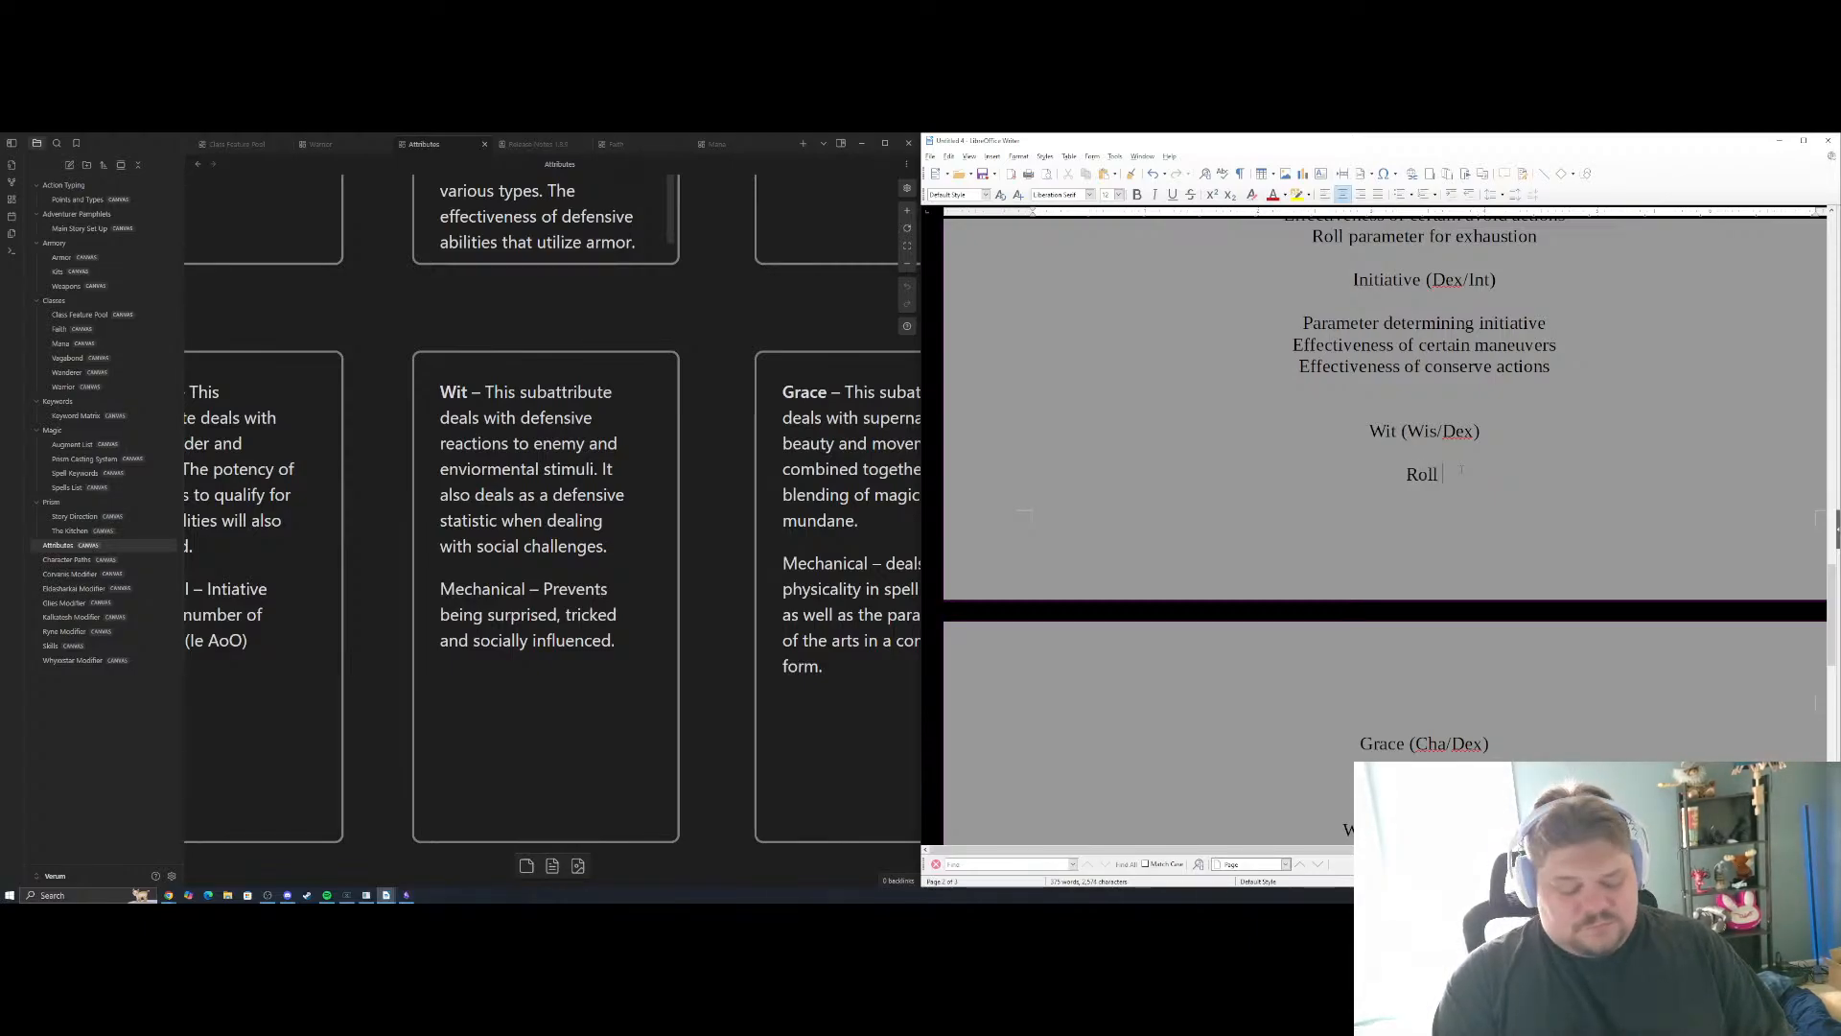
type("parameter v")
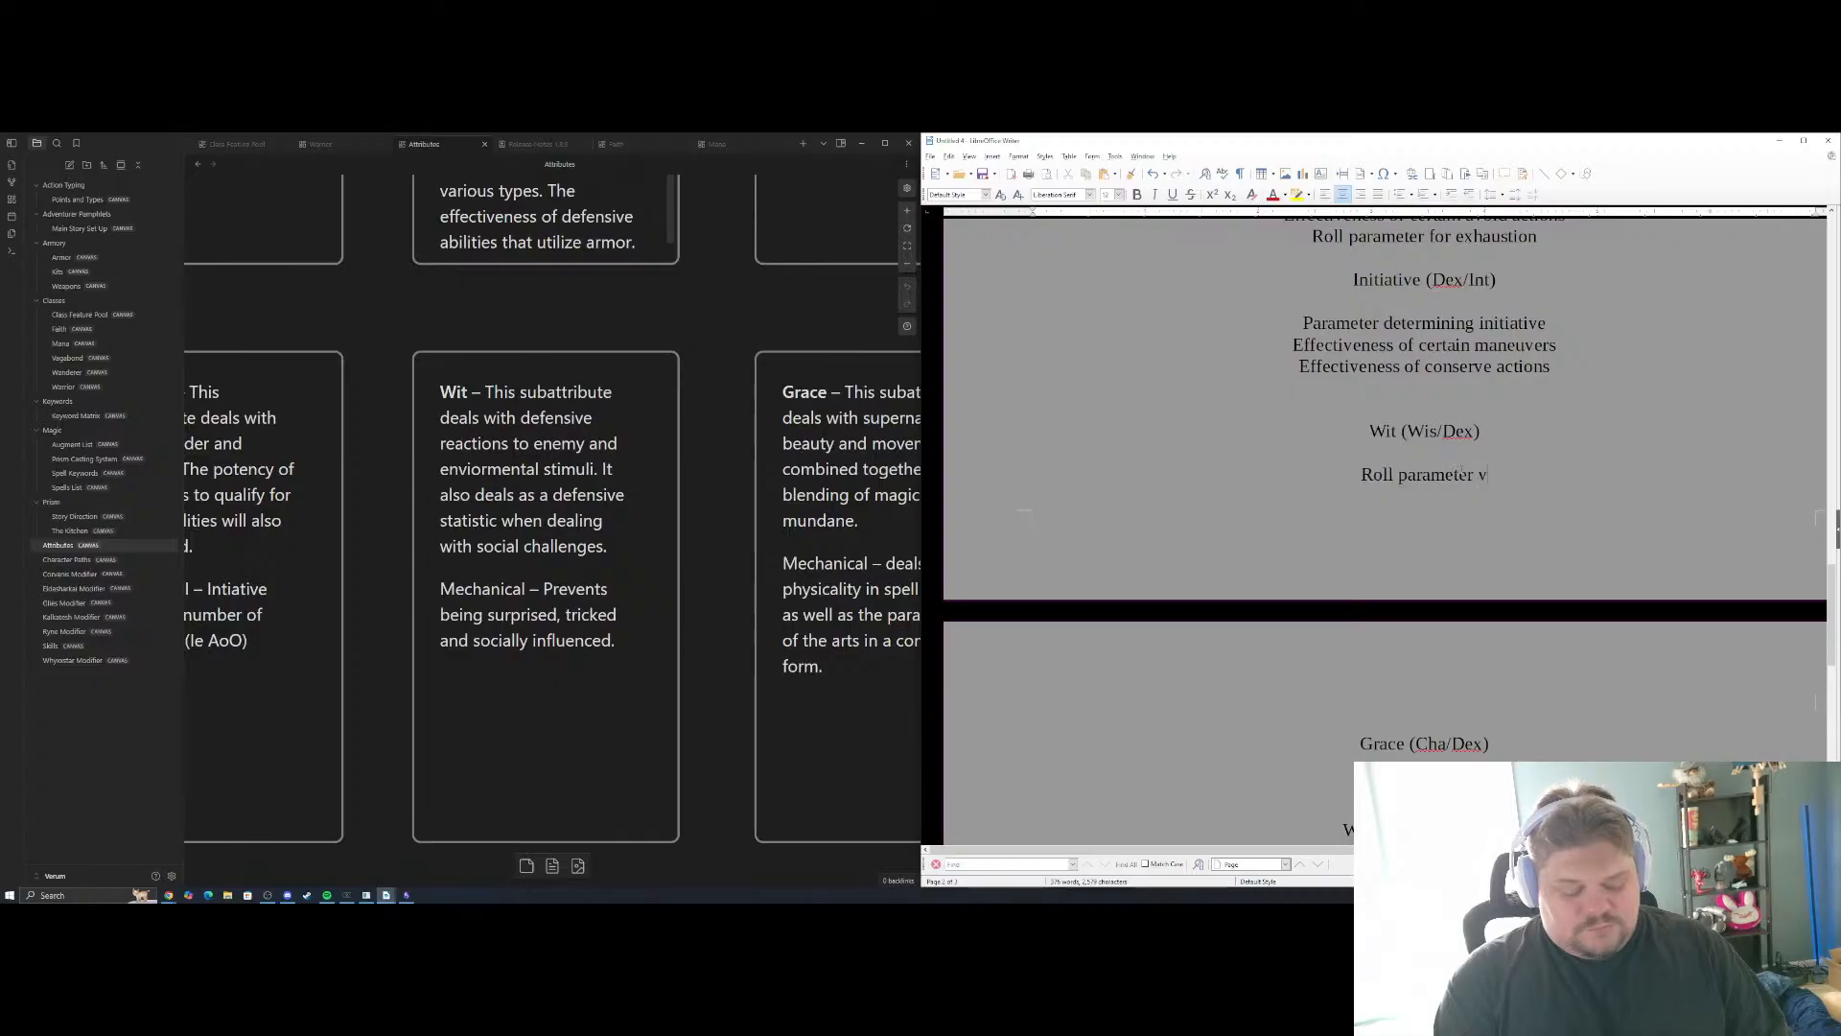
type("s soc")
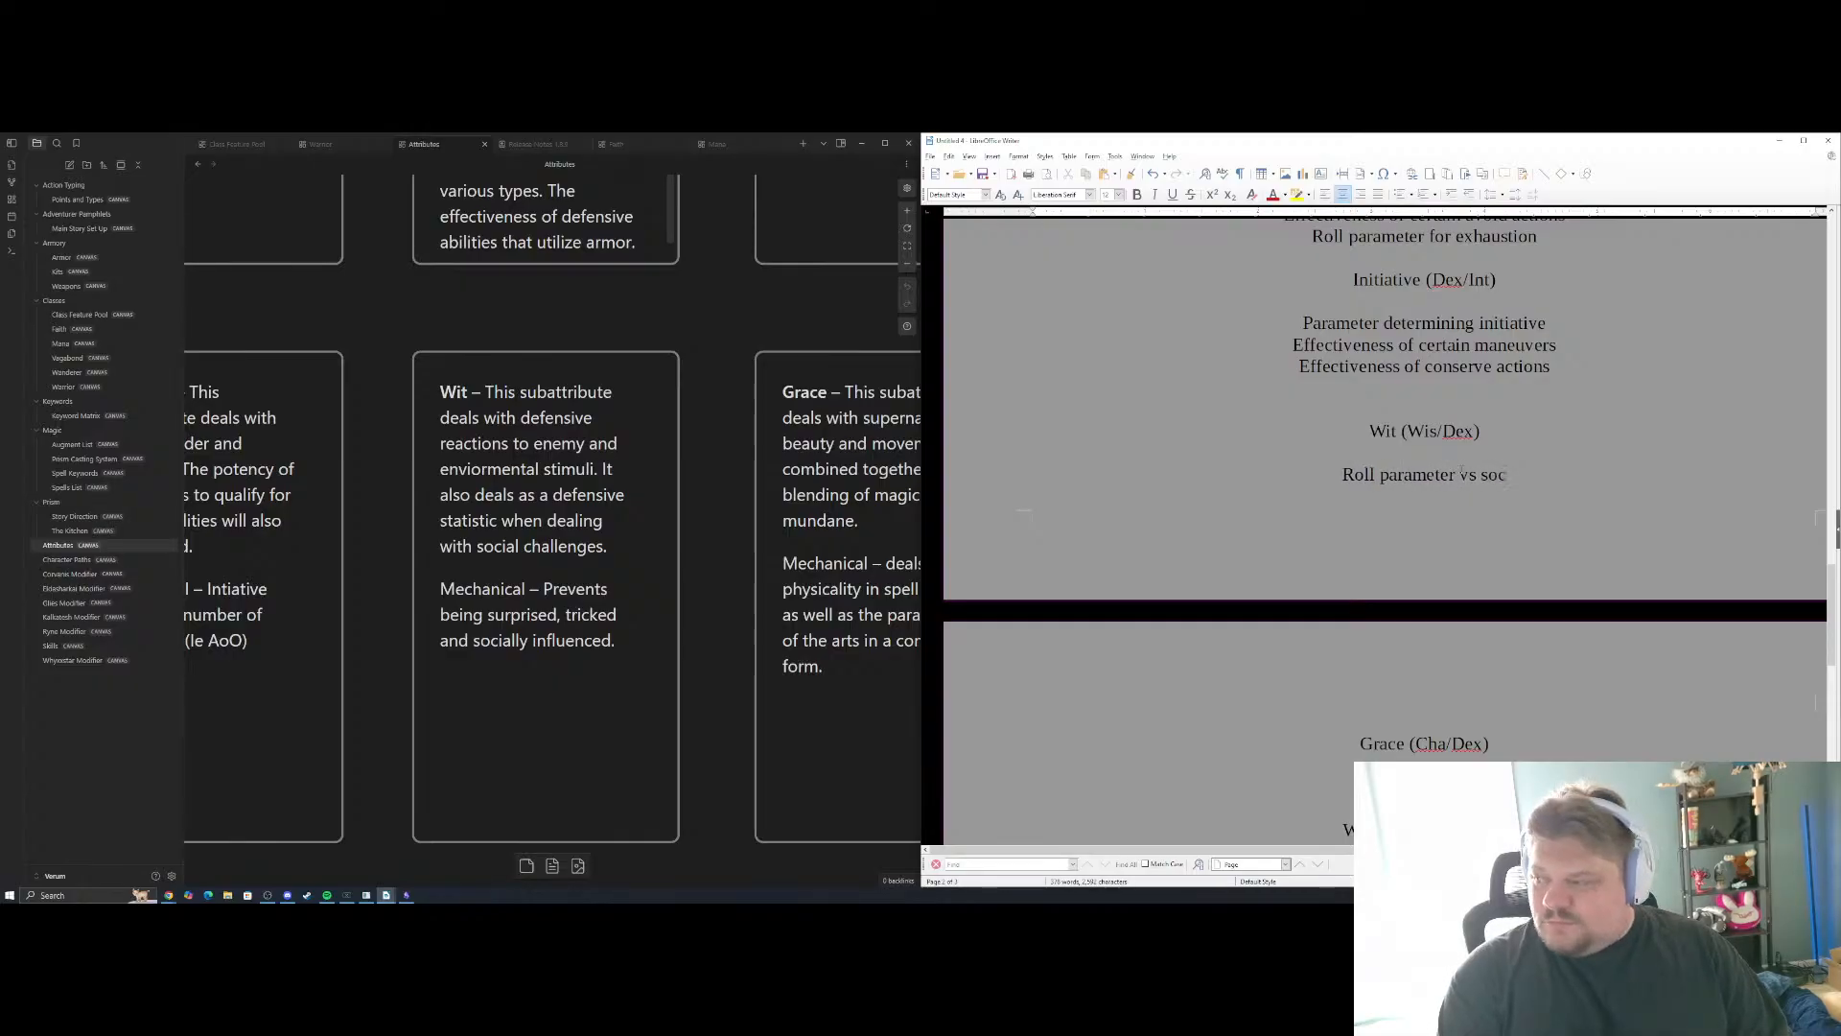
type("ial checks")
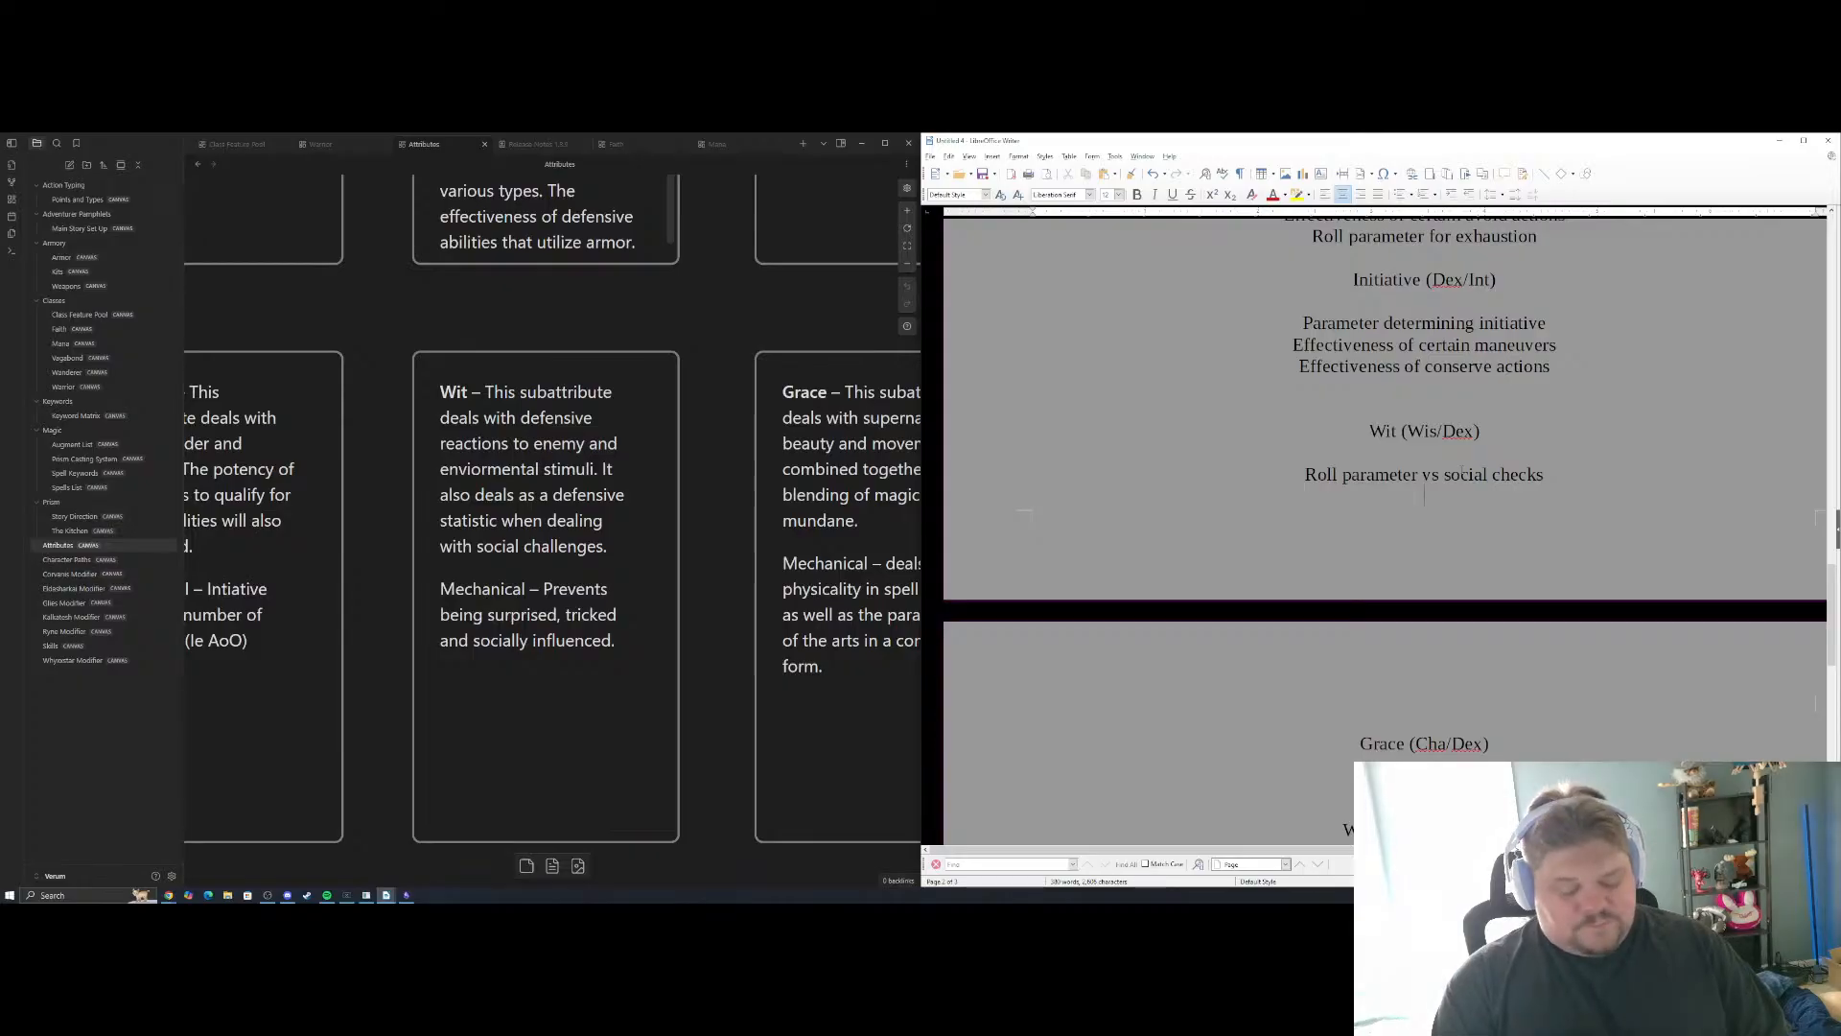
type("Effectiveness of")
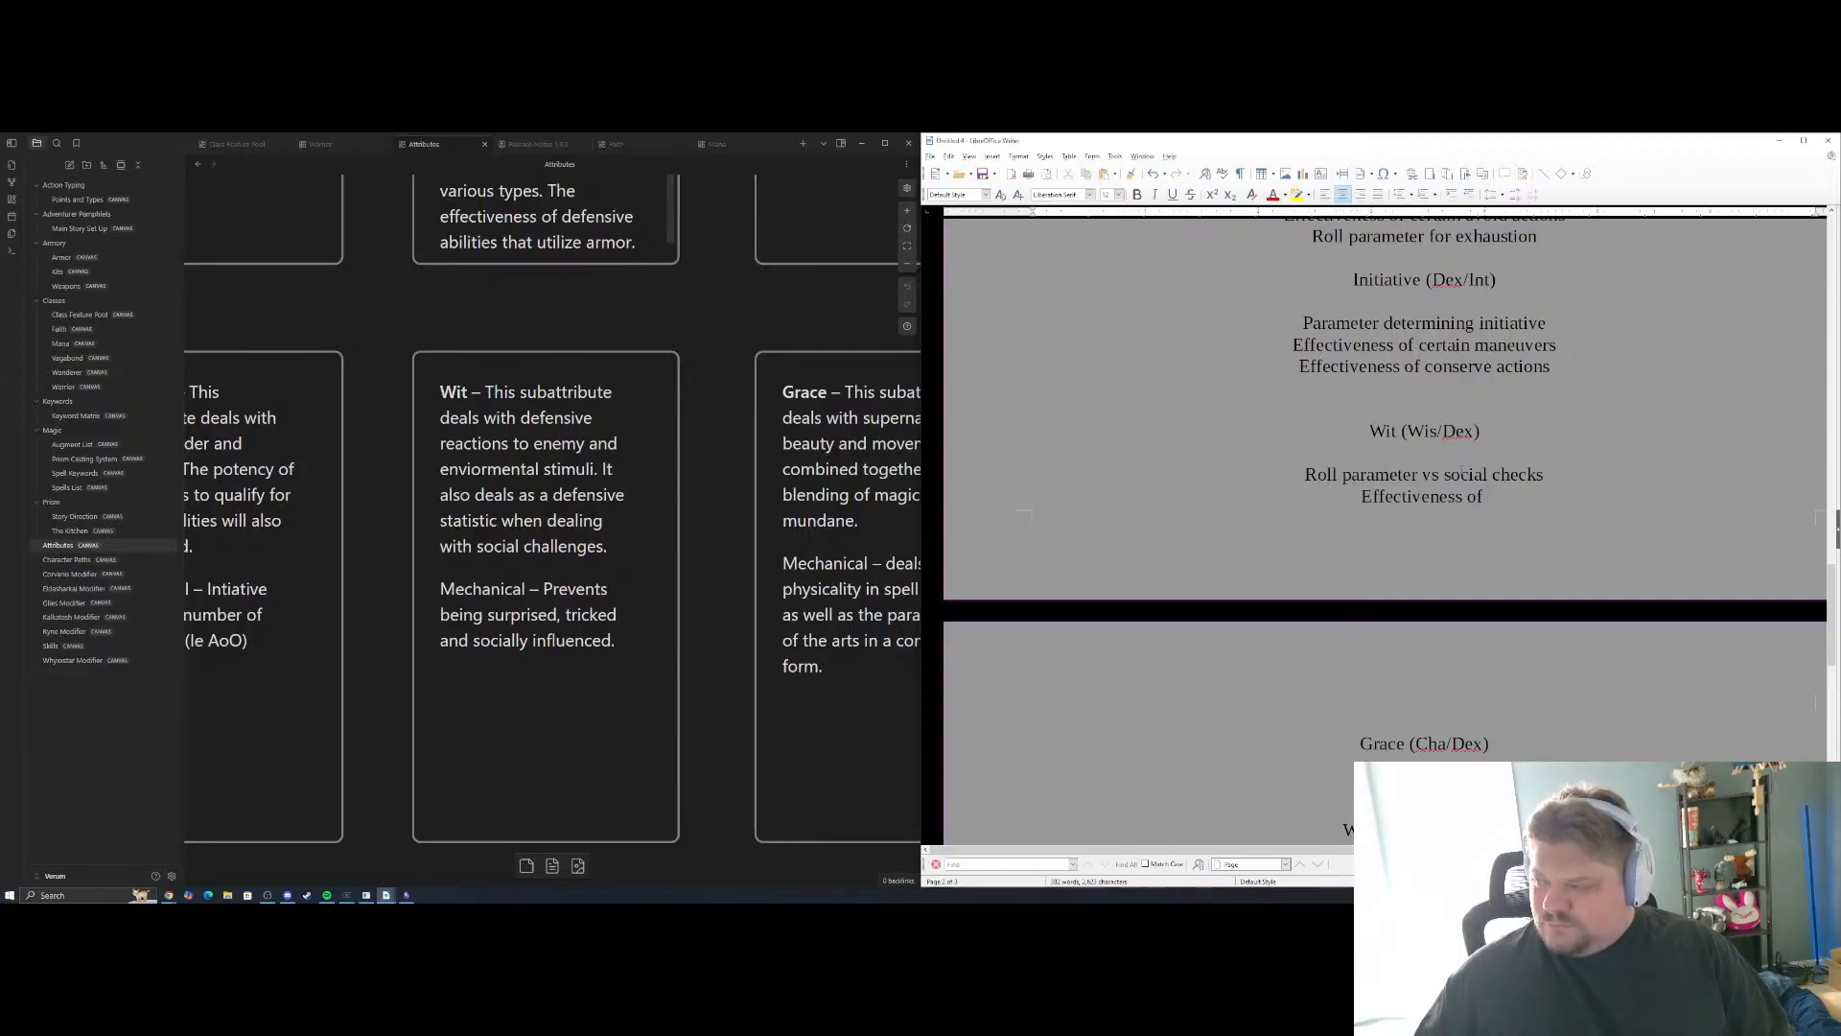
Add "Effectiveness of certain avoid actions" as the next Wit example, reviewing the wording of the examples under the earlier sub-attributes
type("certain")
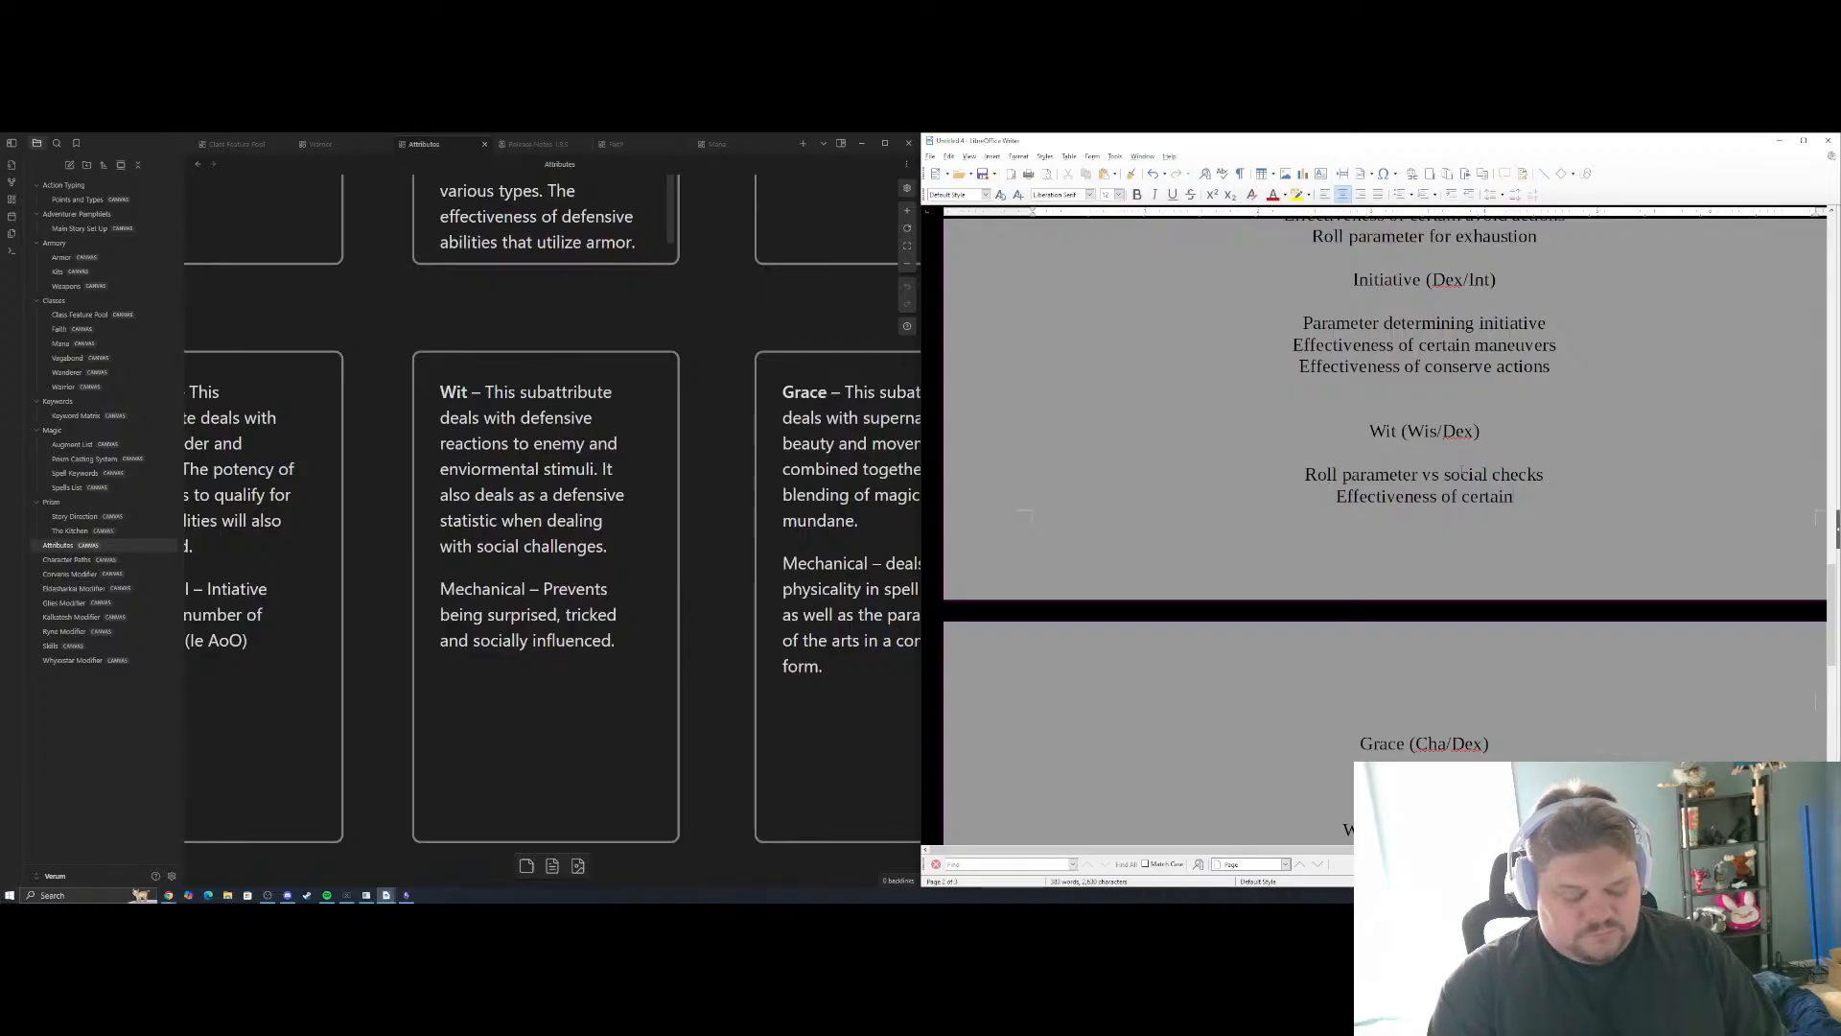
type(" avoid")
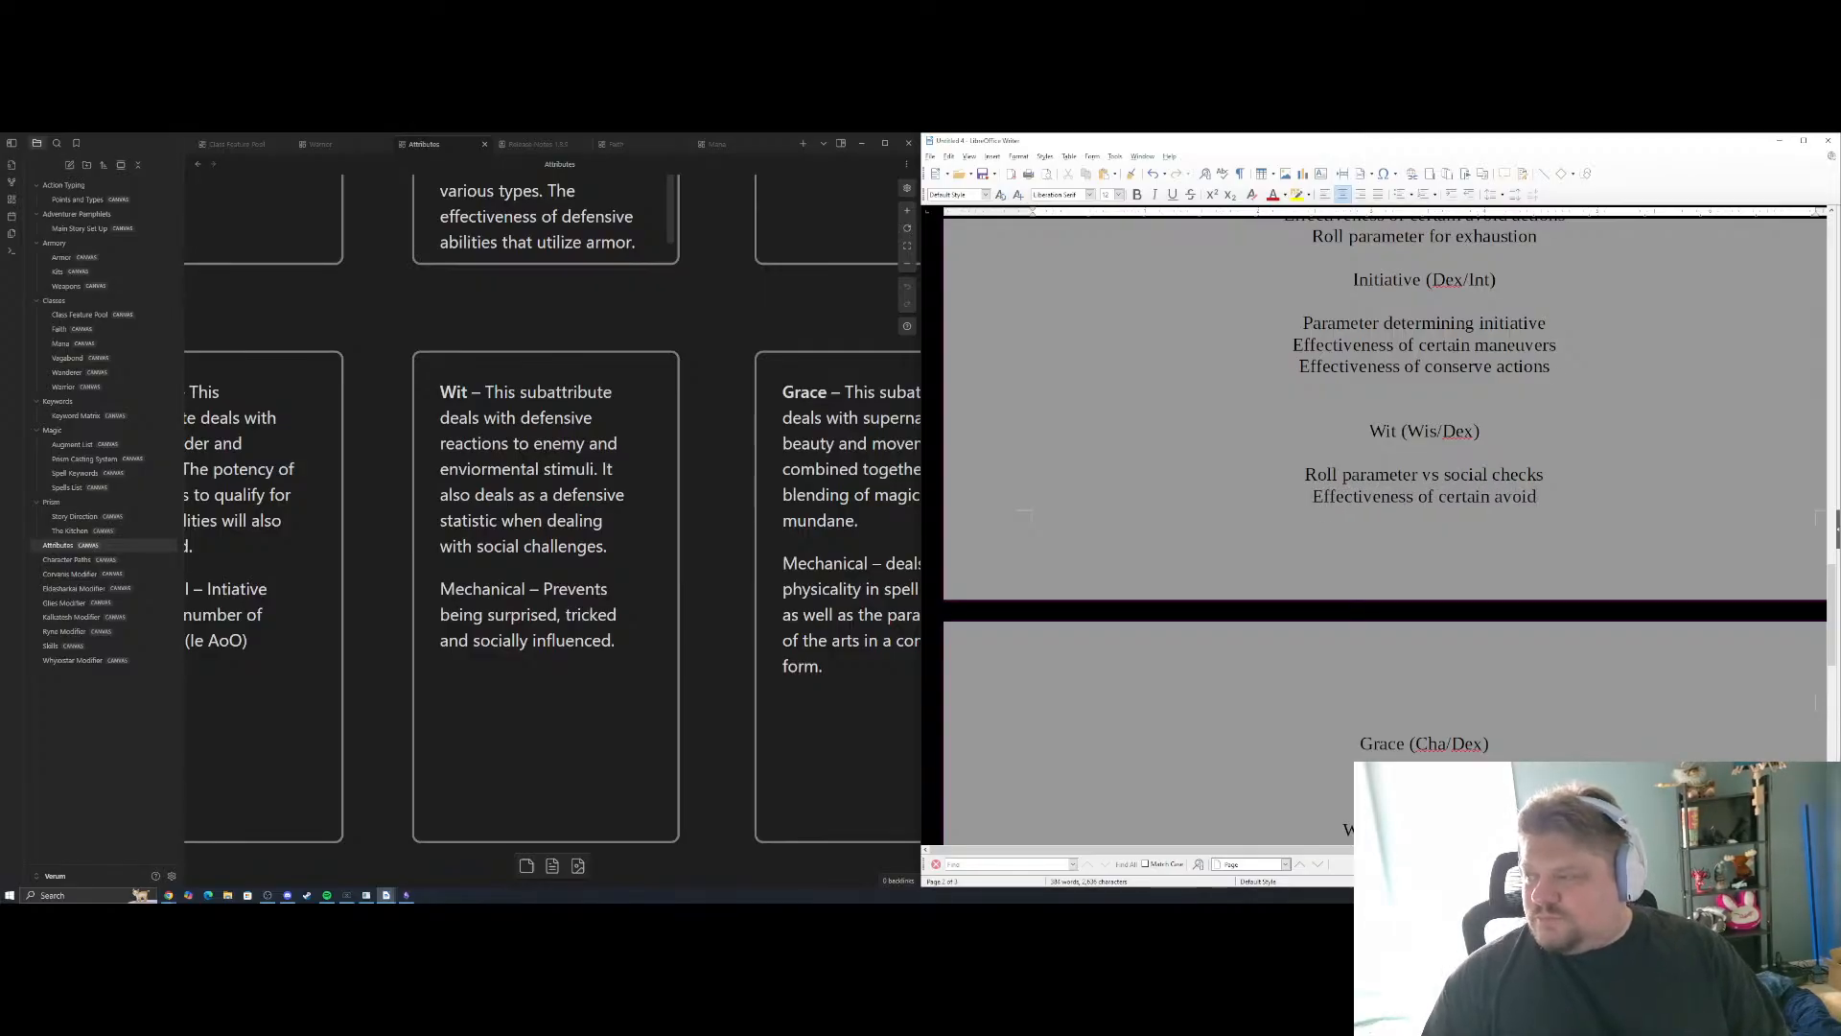
scroll(1462, 471, "up", 5)
scroll(1540, 393, "up", 5)
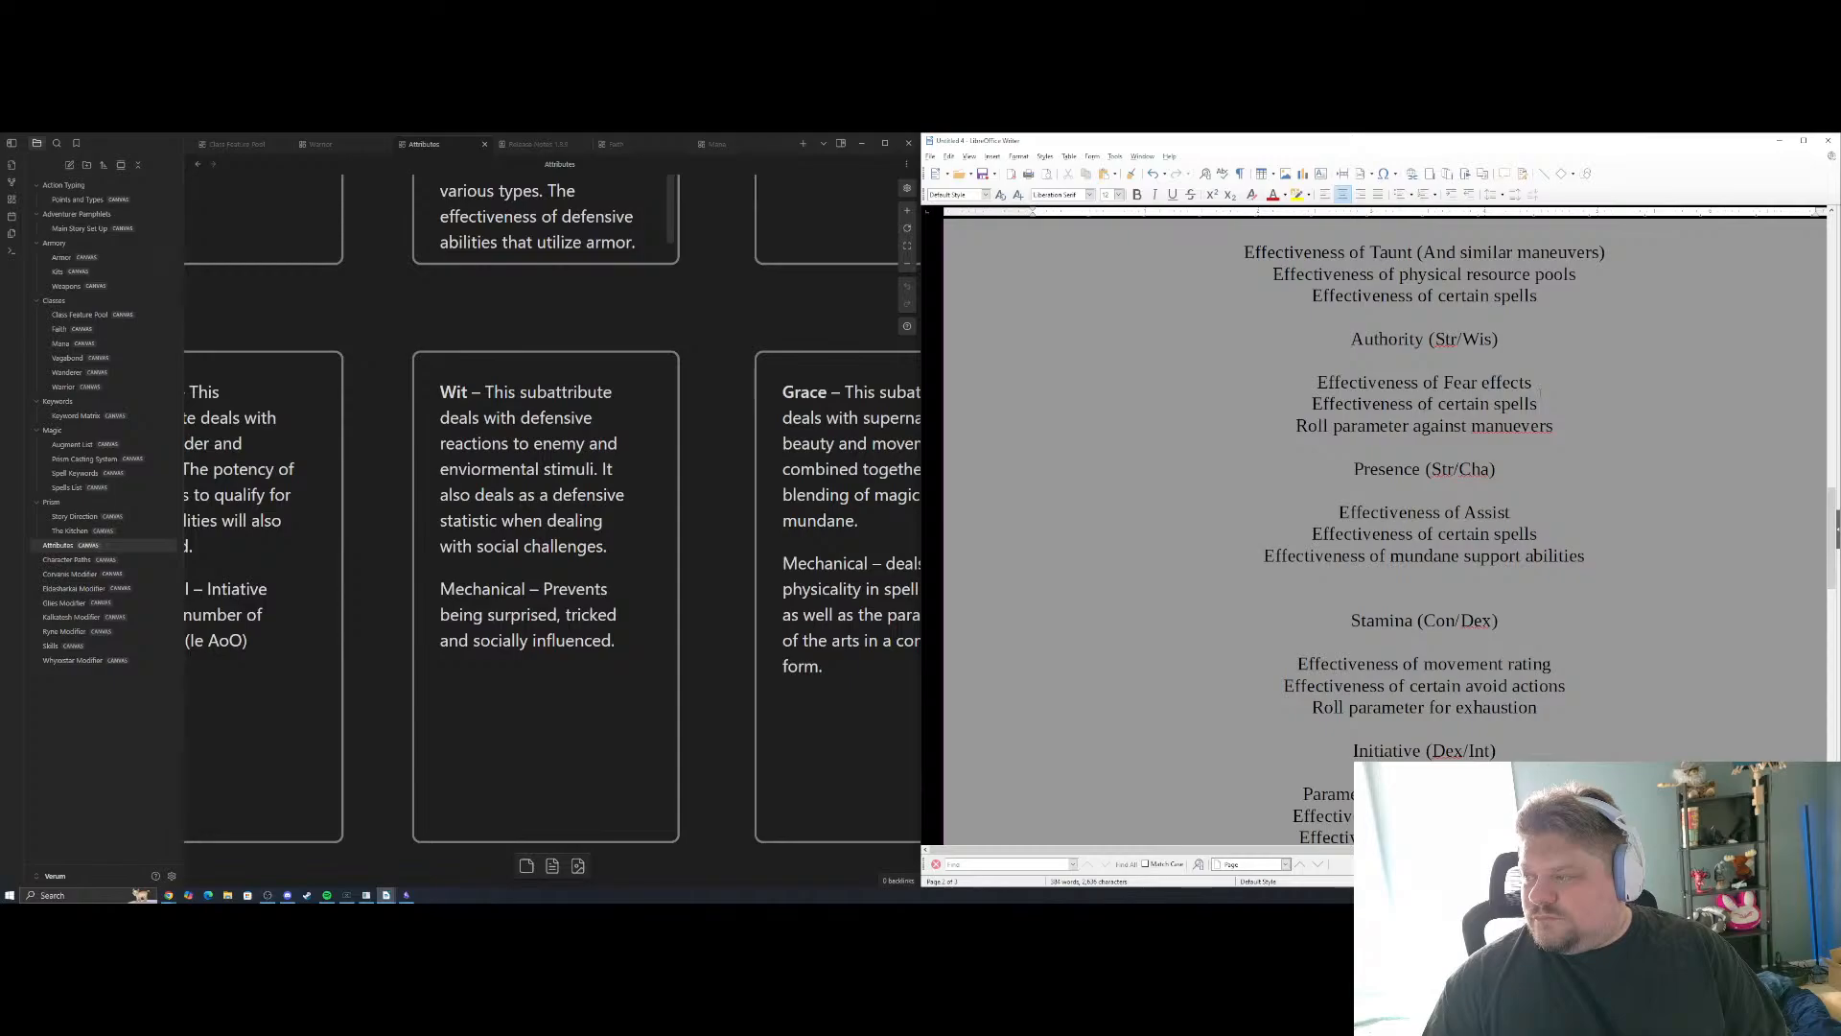
scroll(1541, 393, "up", 9)
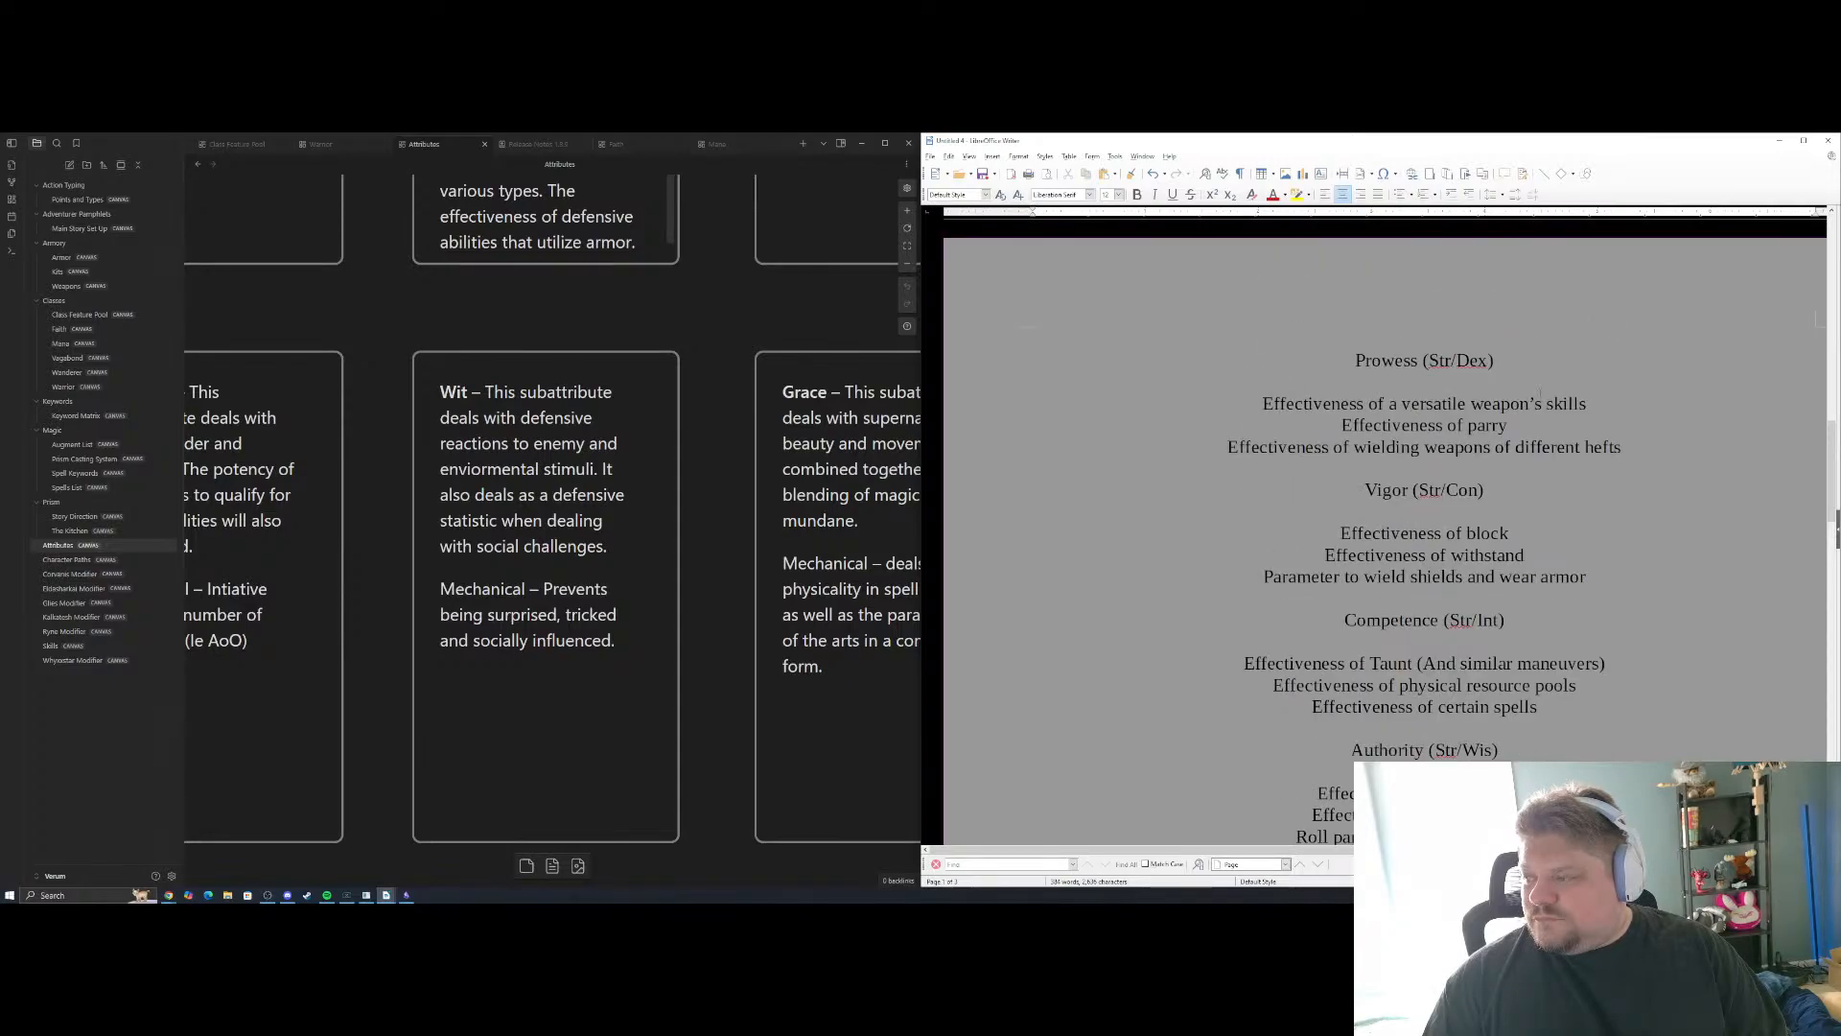
scroll(1541, 396, "down", 9)
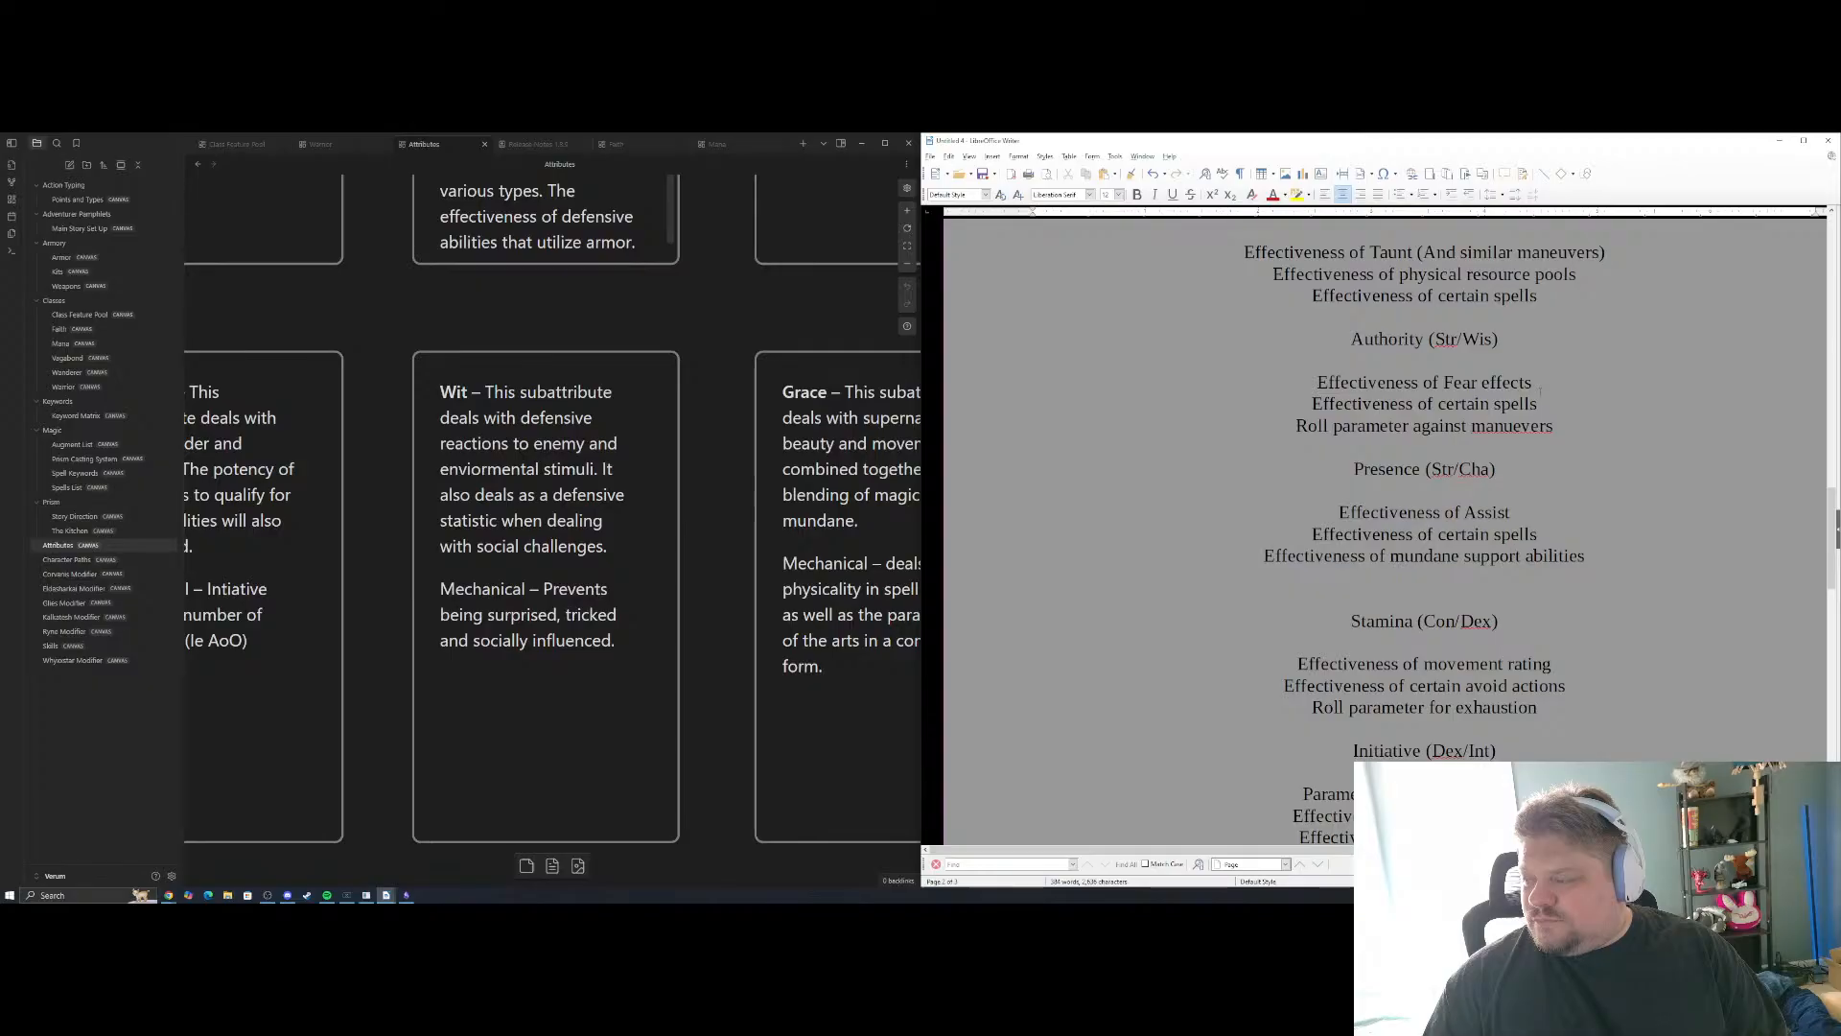
scroll(1386, 527, "down", 12)
type("actions")
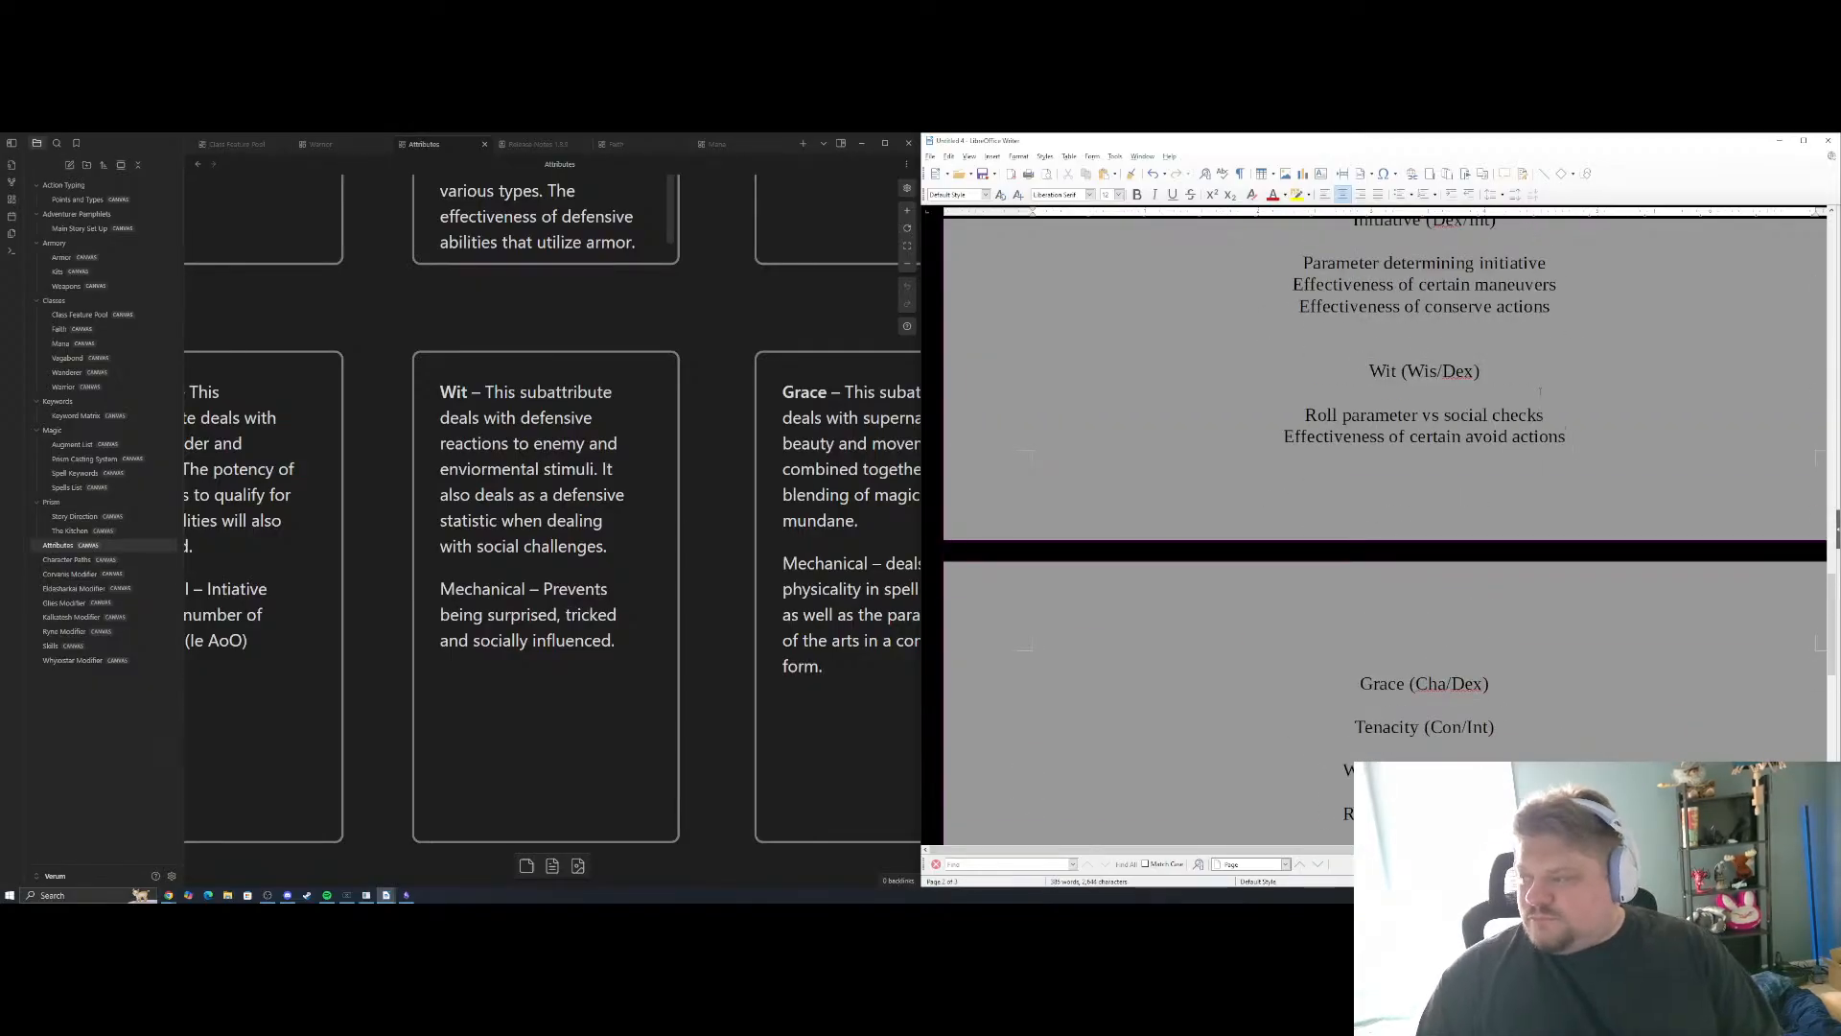
Insert a blank line below the Wit avoid actions example and an empty line between it and the social checks example
key("Return")
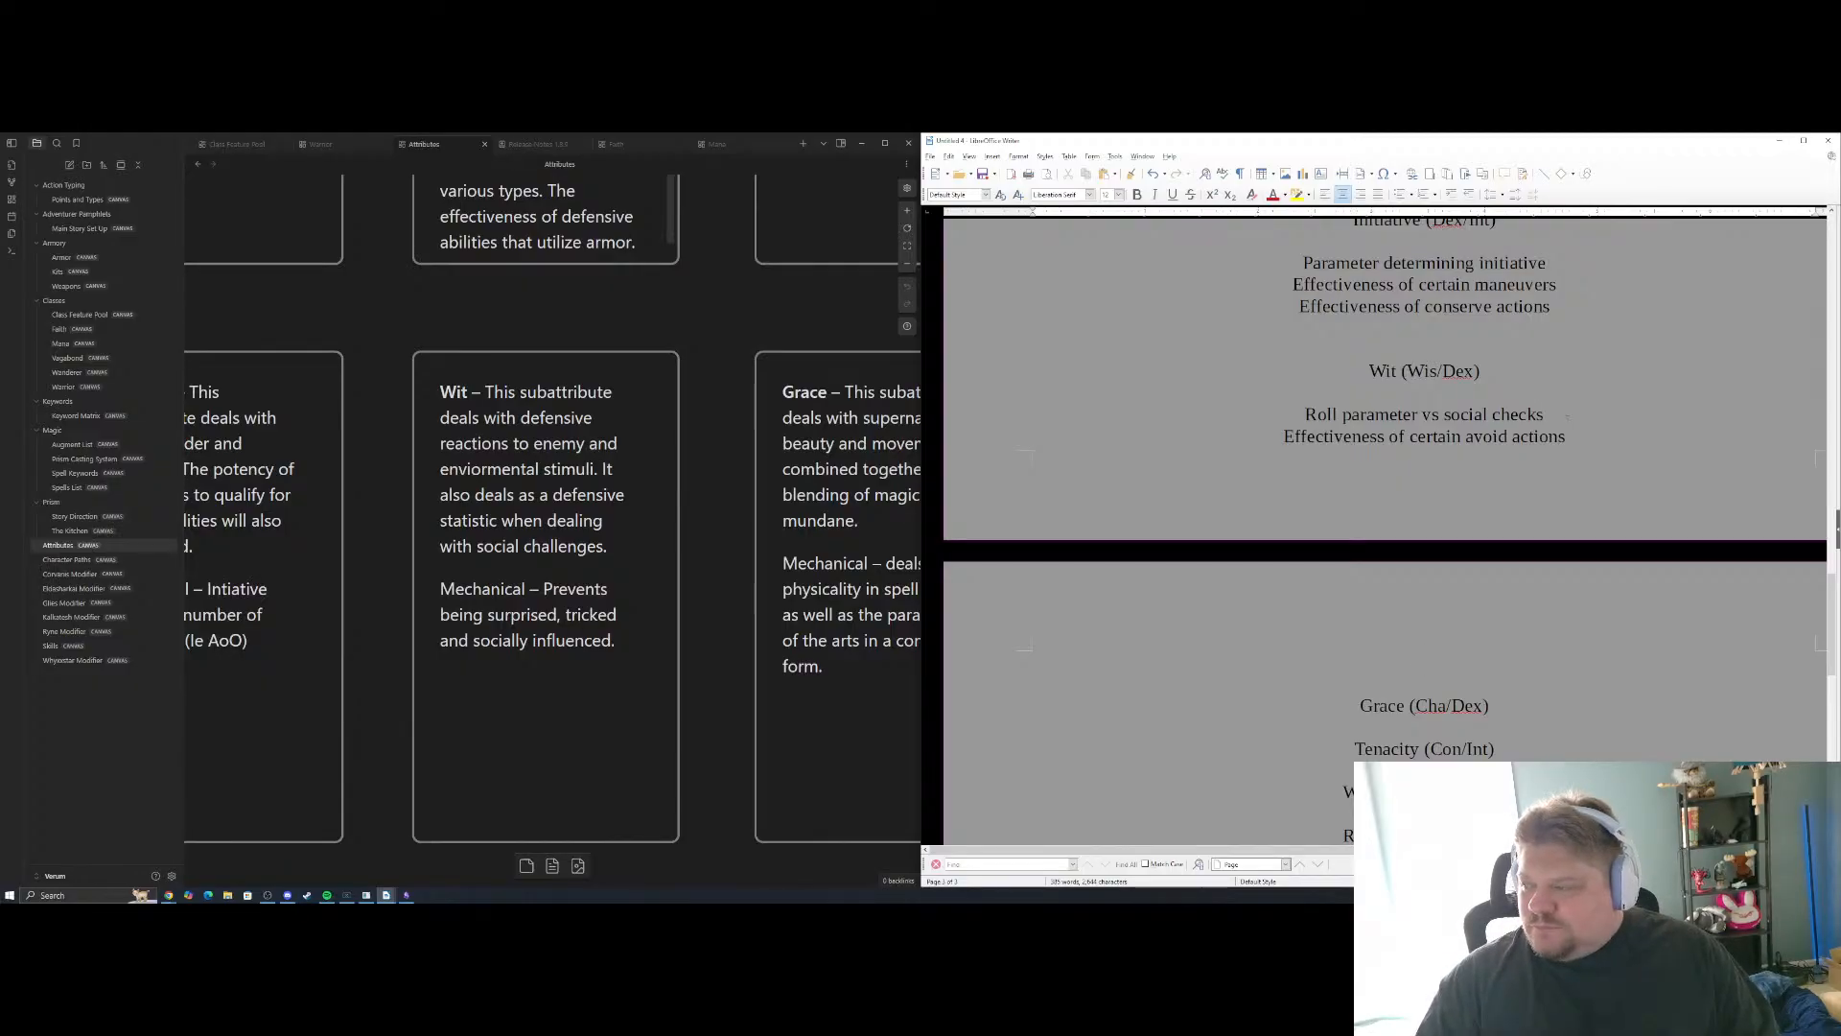
key("Return")
key("Return")
key("Return")
key("Return")
key("Return")
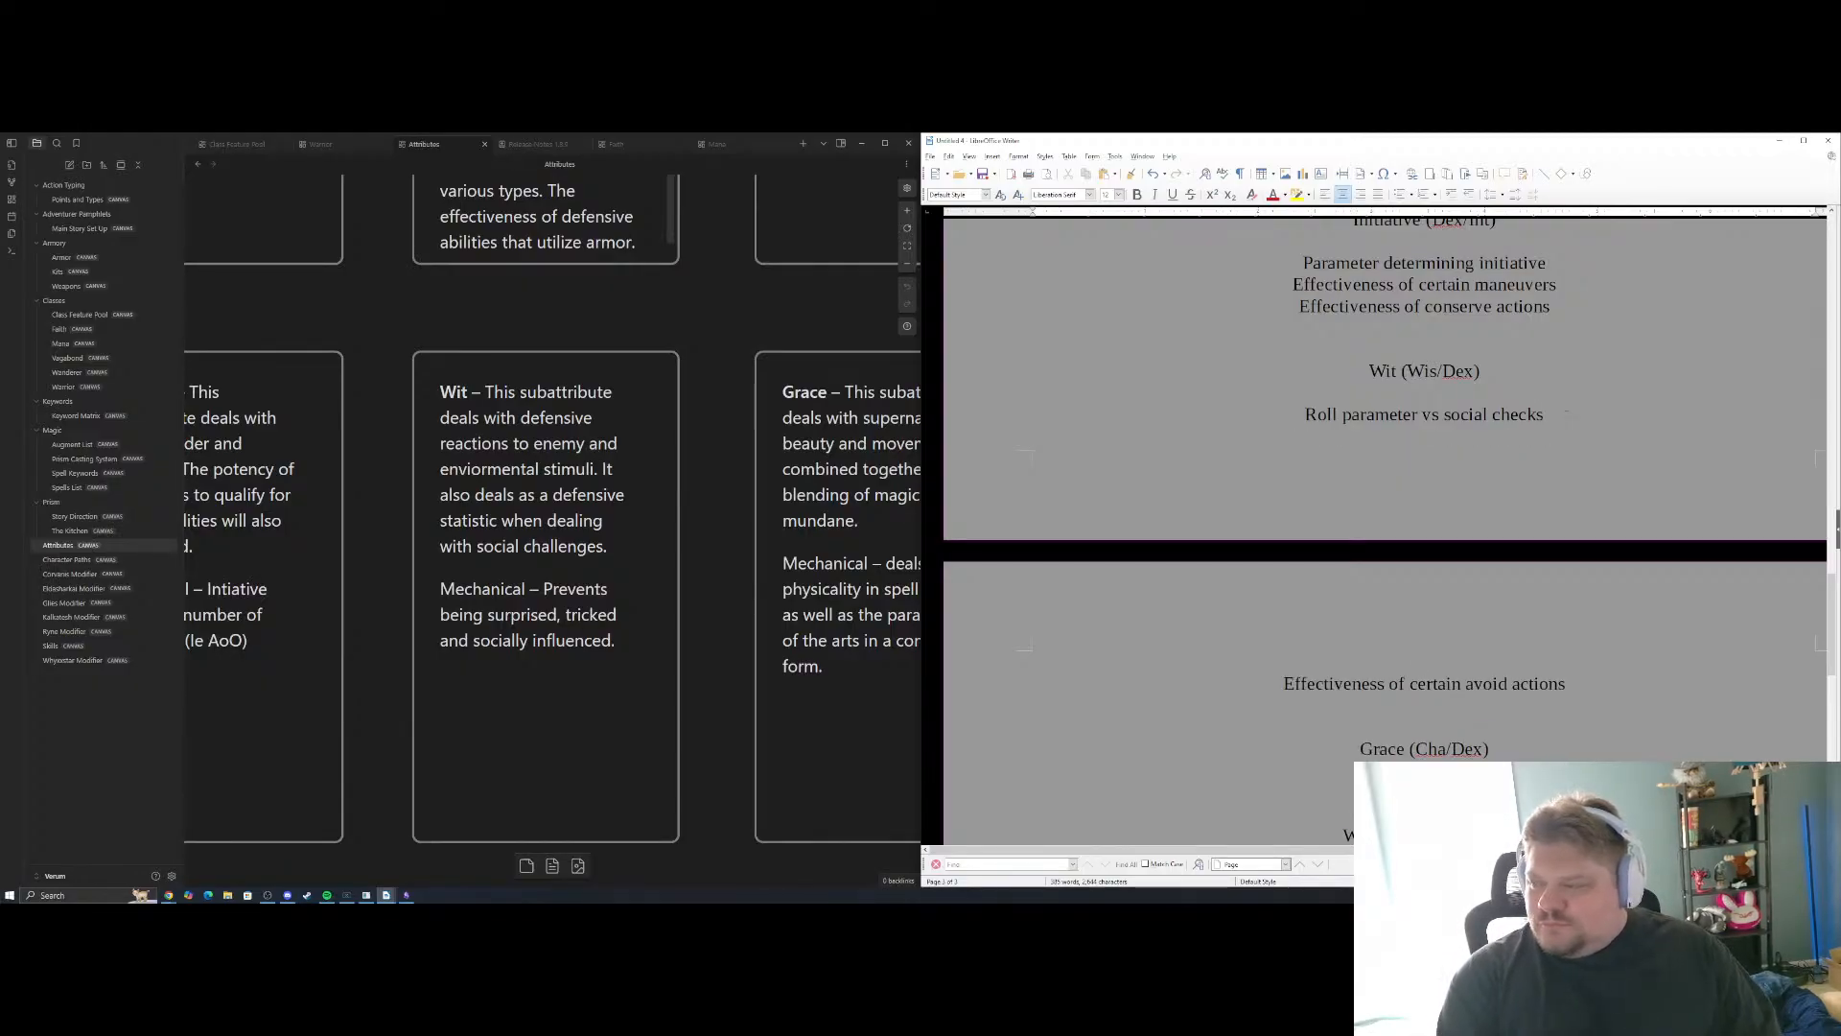
Enter "Roll parameter vs enviormental hazards" on the empty line above the Wit avoid actions example
type("R")
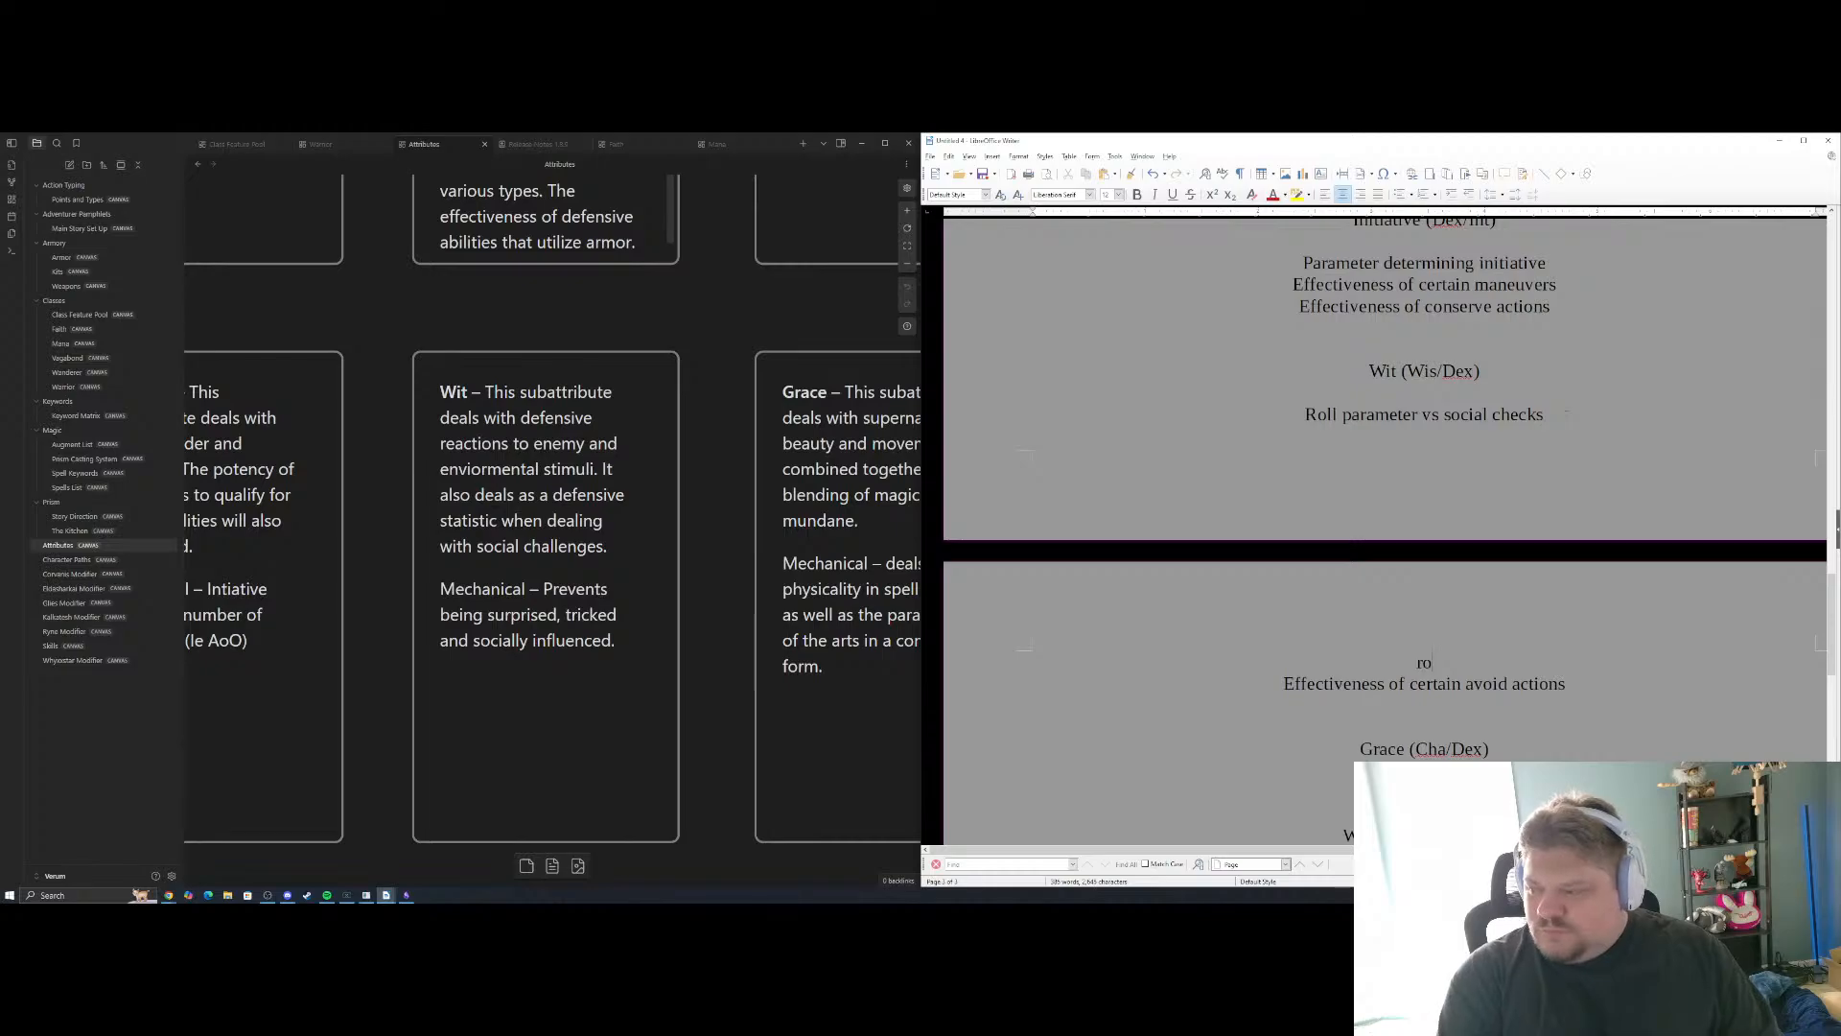
key("BackSpace")
type("Roll")
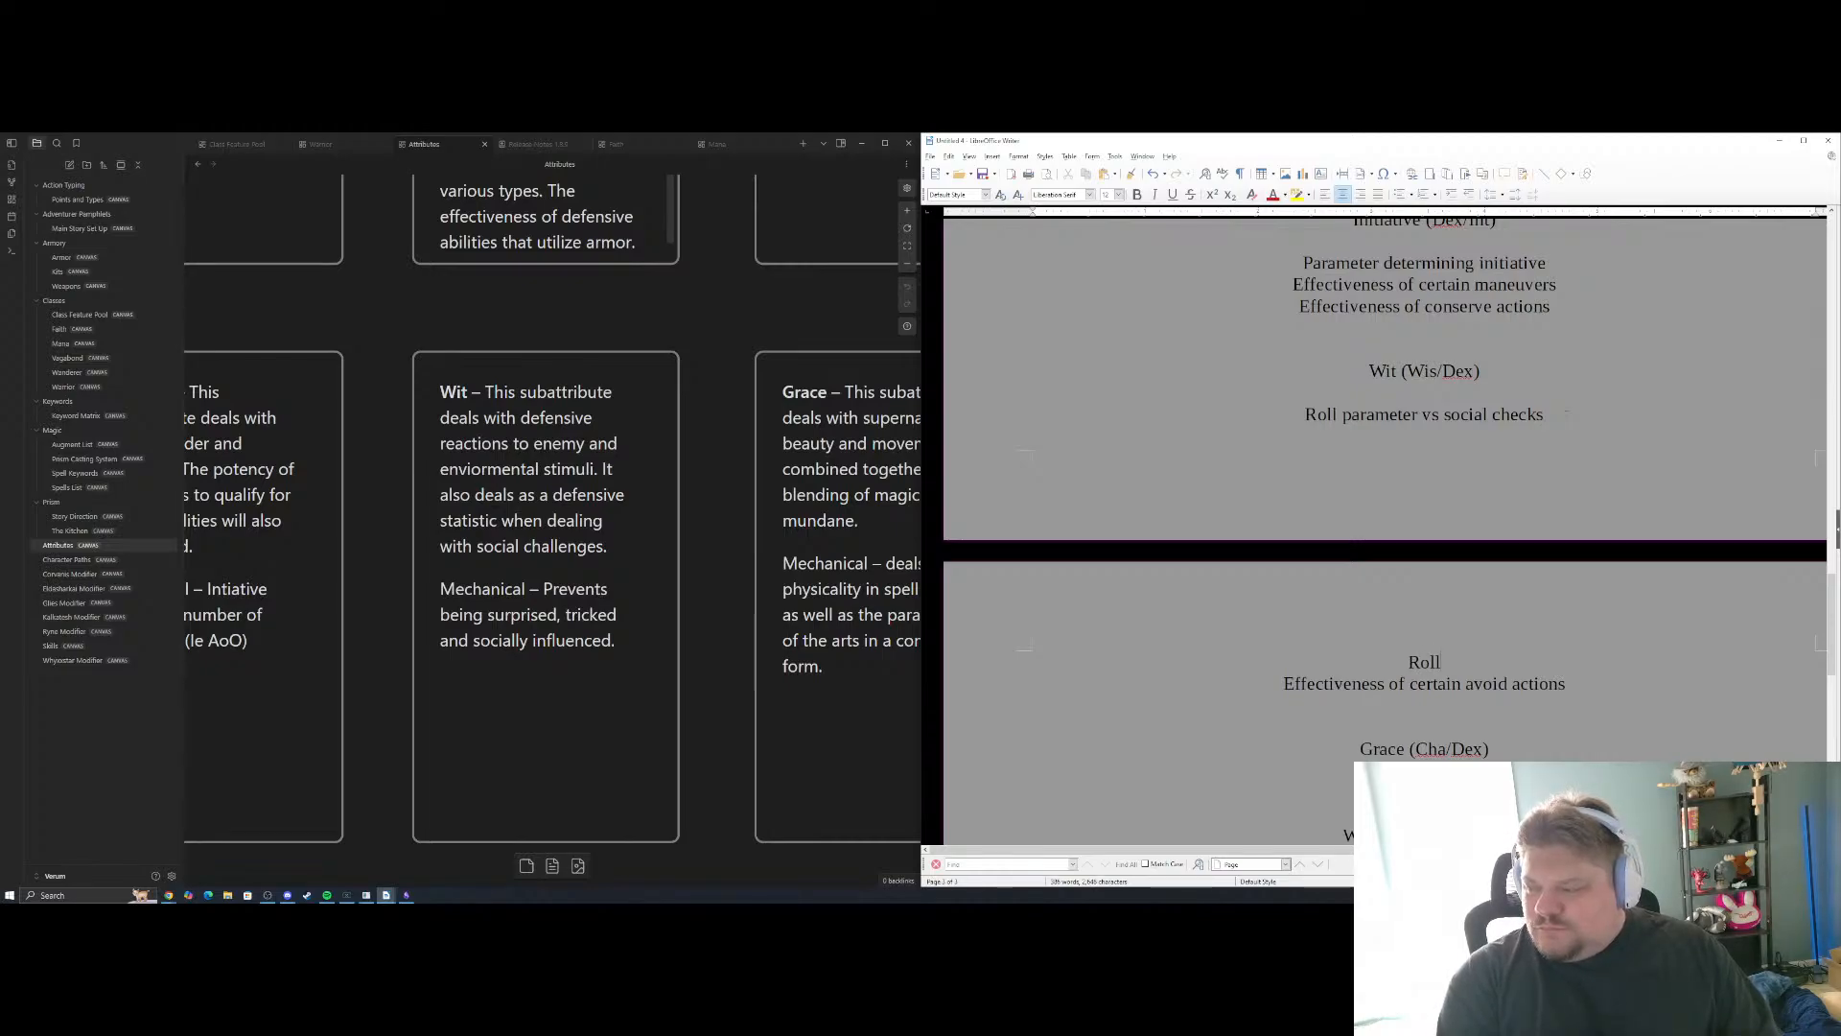
type(" parameter")
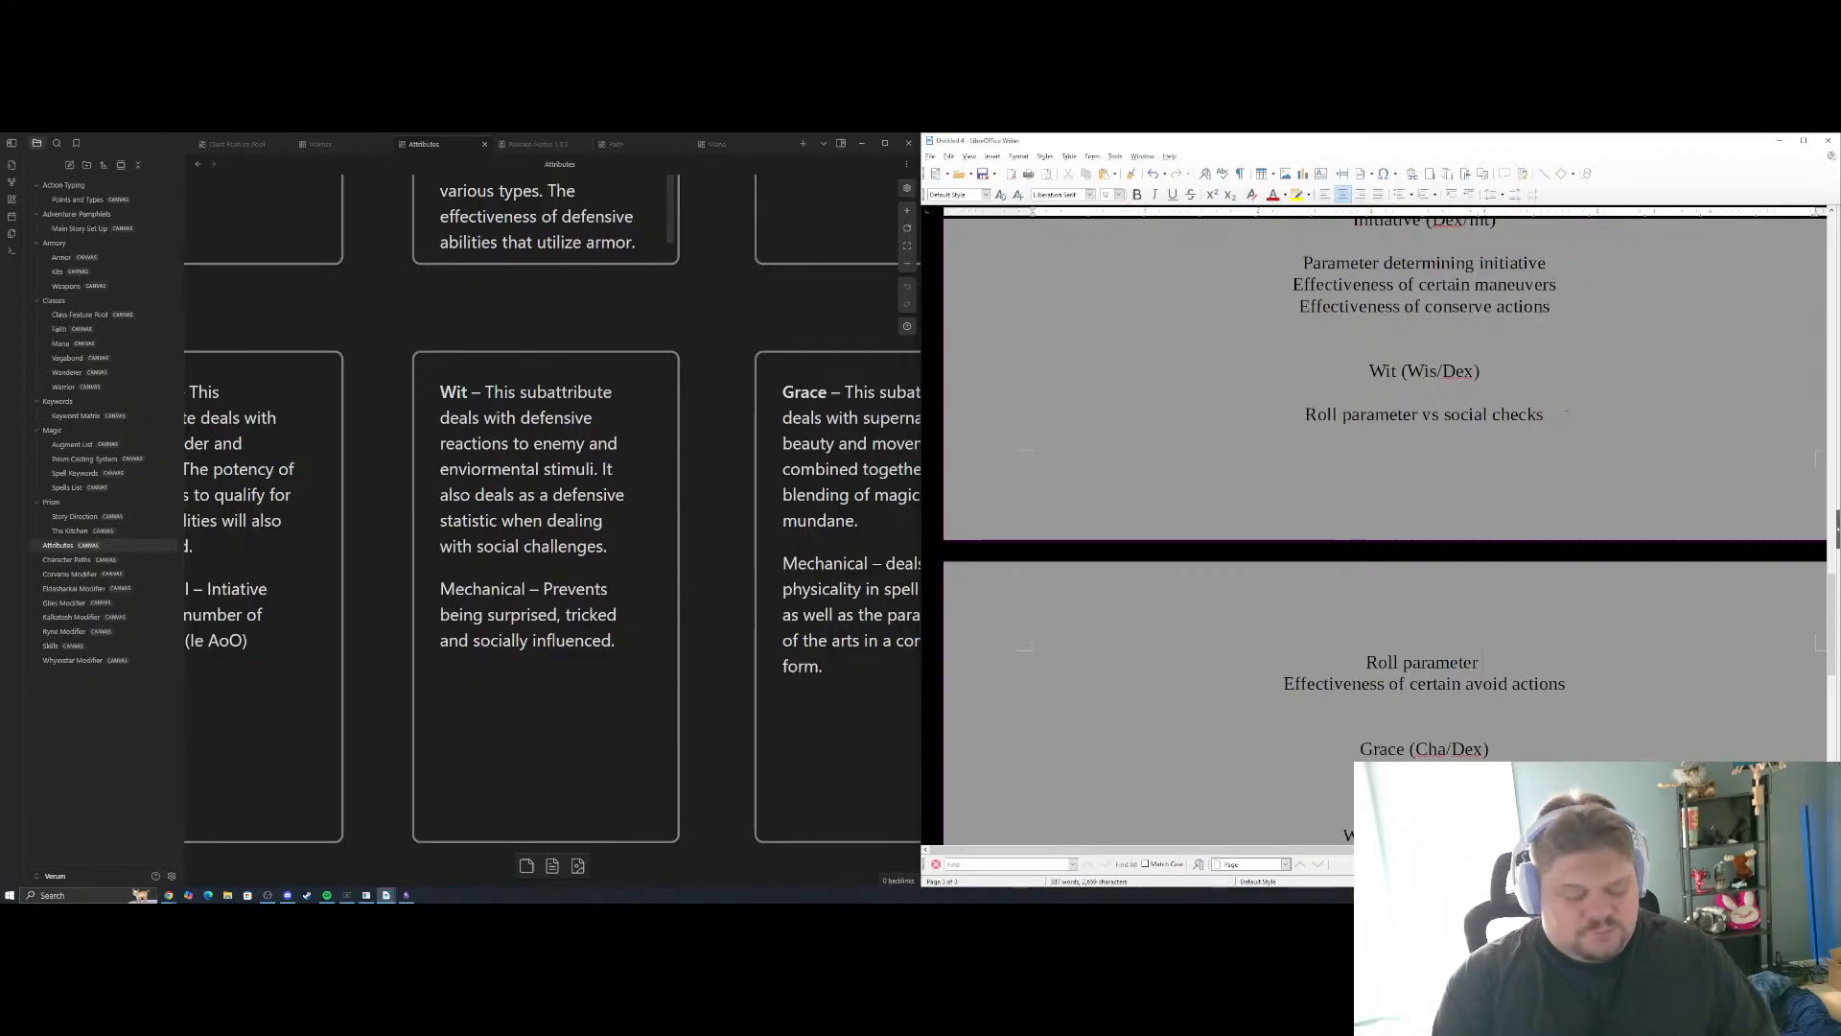
type(" vs enviormental")
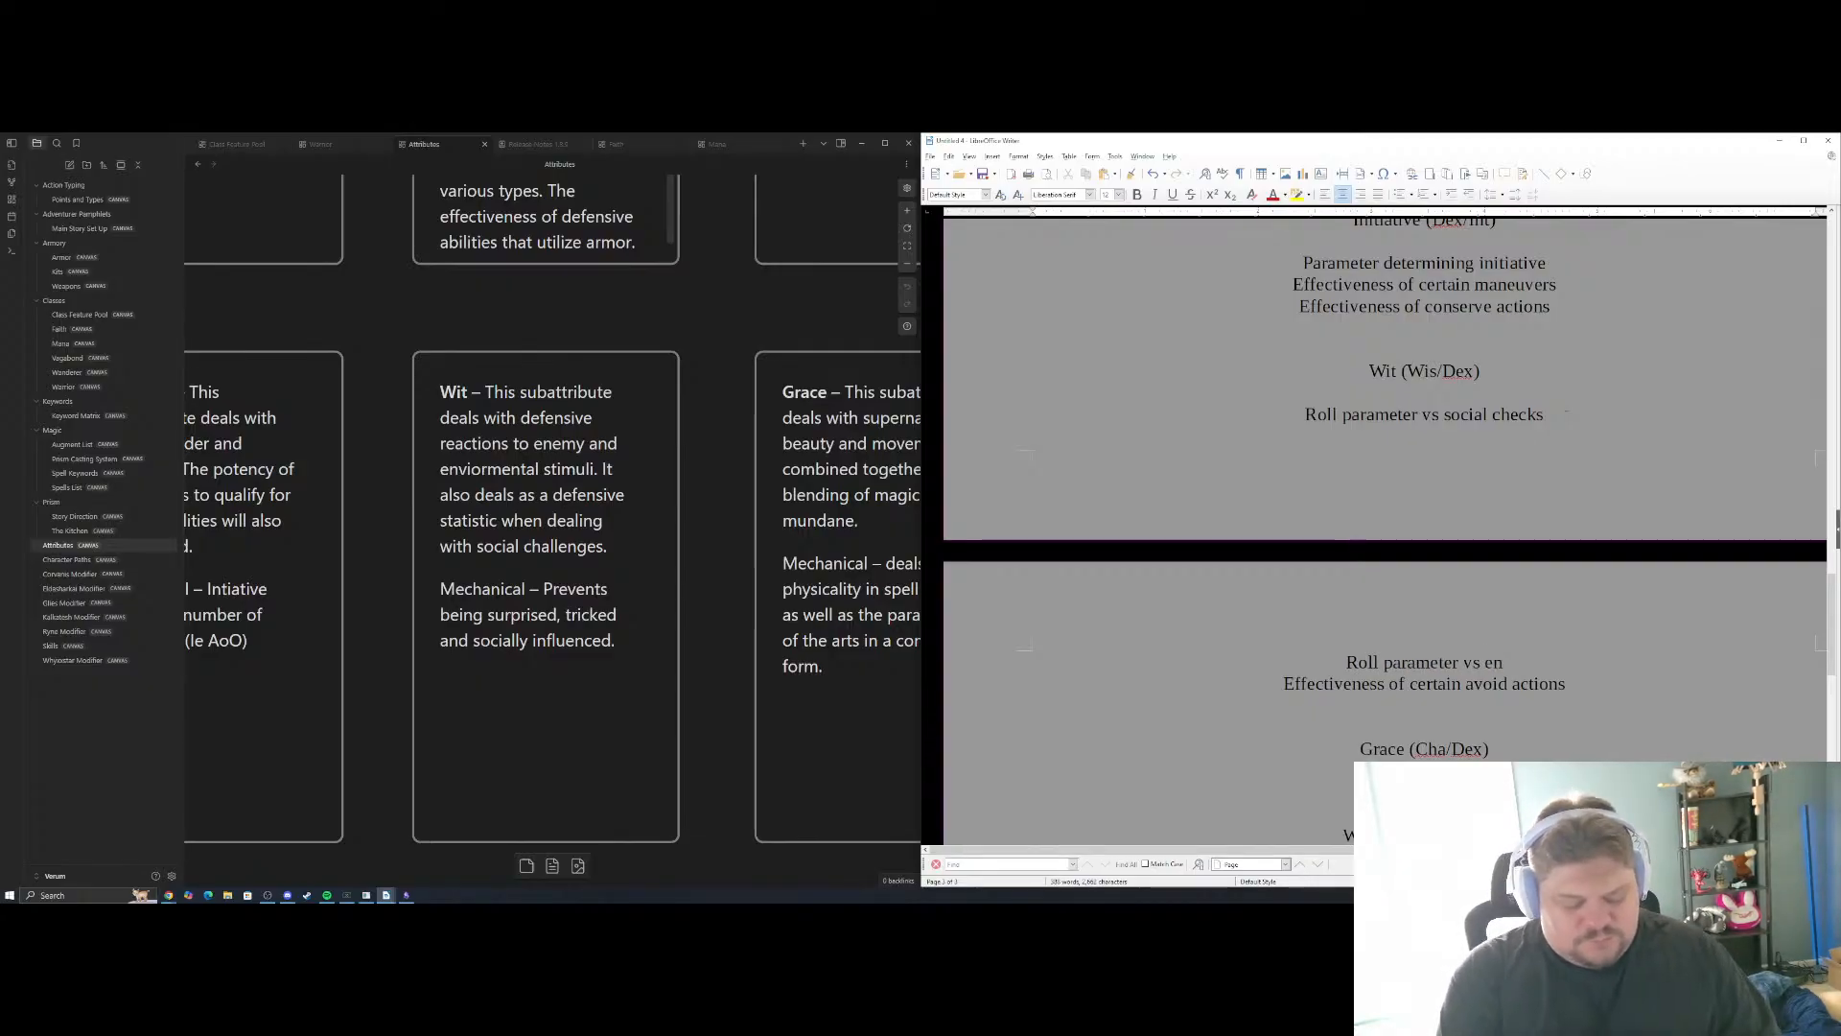
key("BackSpace")
key("BackSpace")
key("BackSpace")
key("BackSpace")
key("BackSpace")
key("BackSpace")
key("BackSpace")
key("BackSpace")
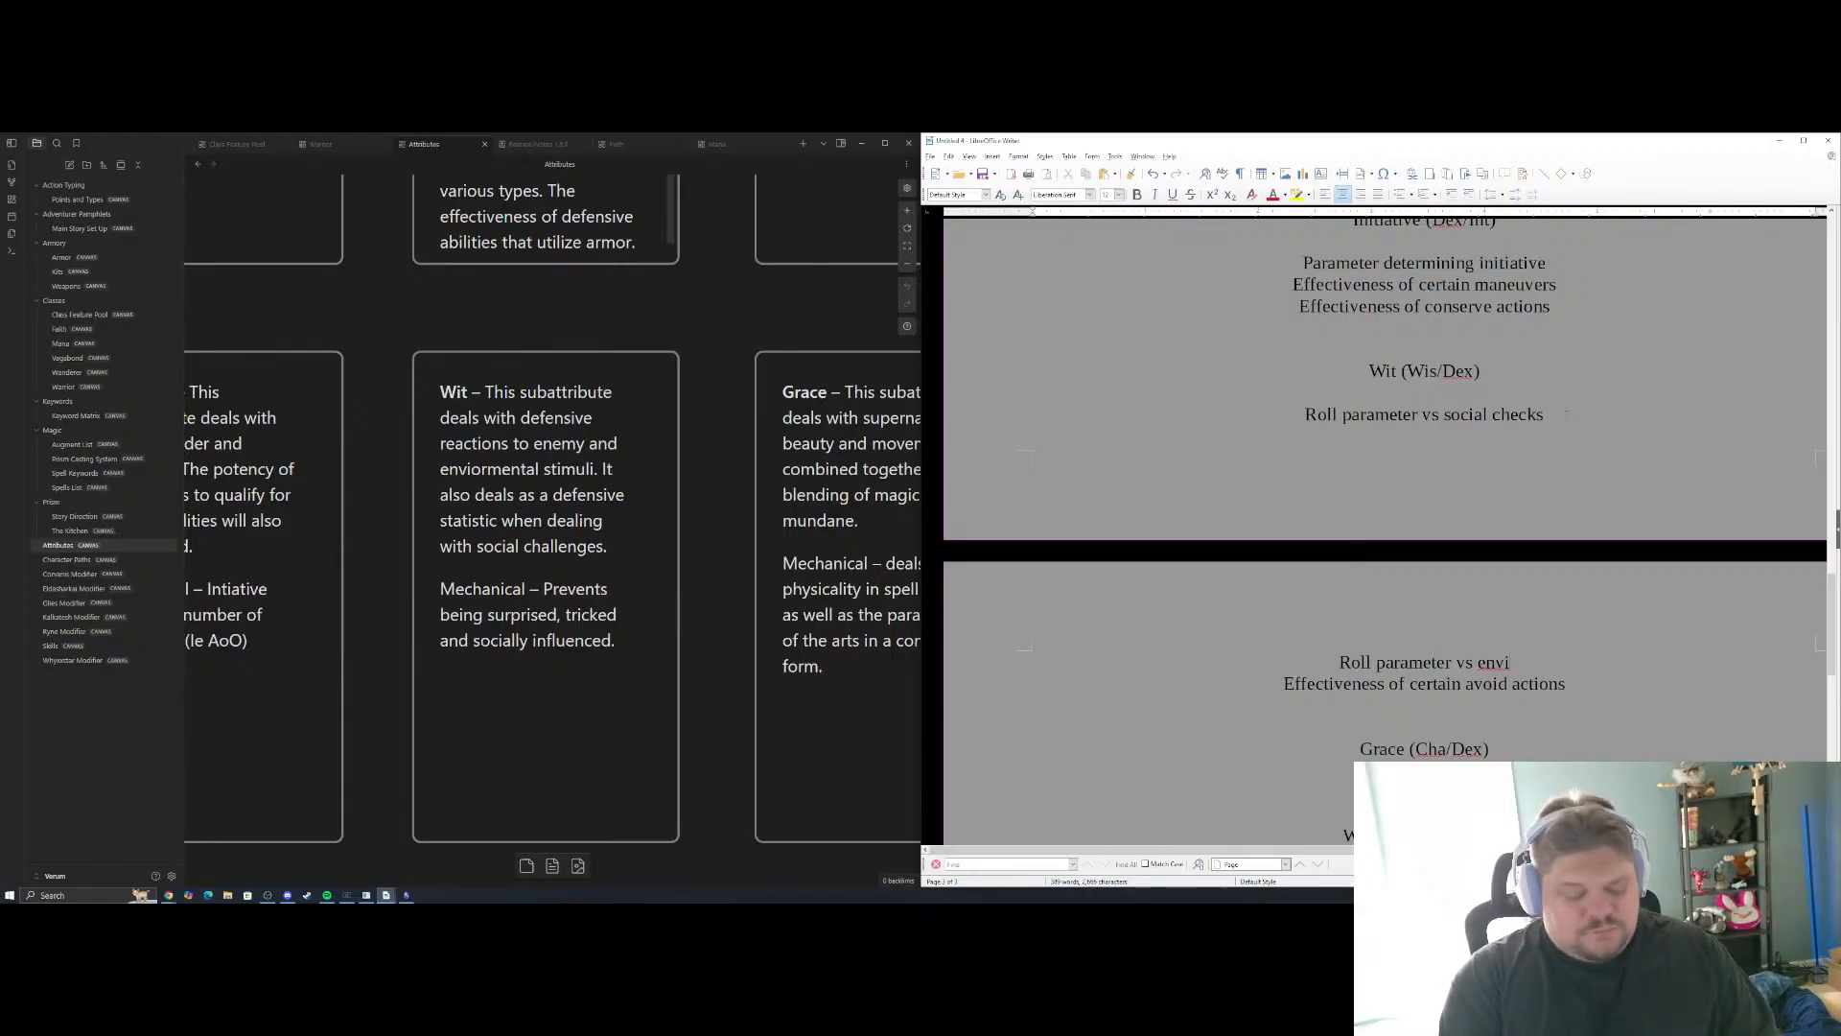
type("orm")
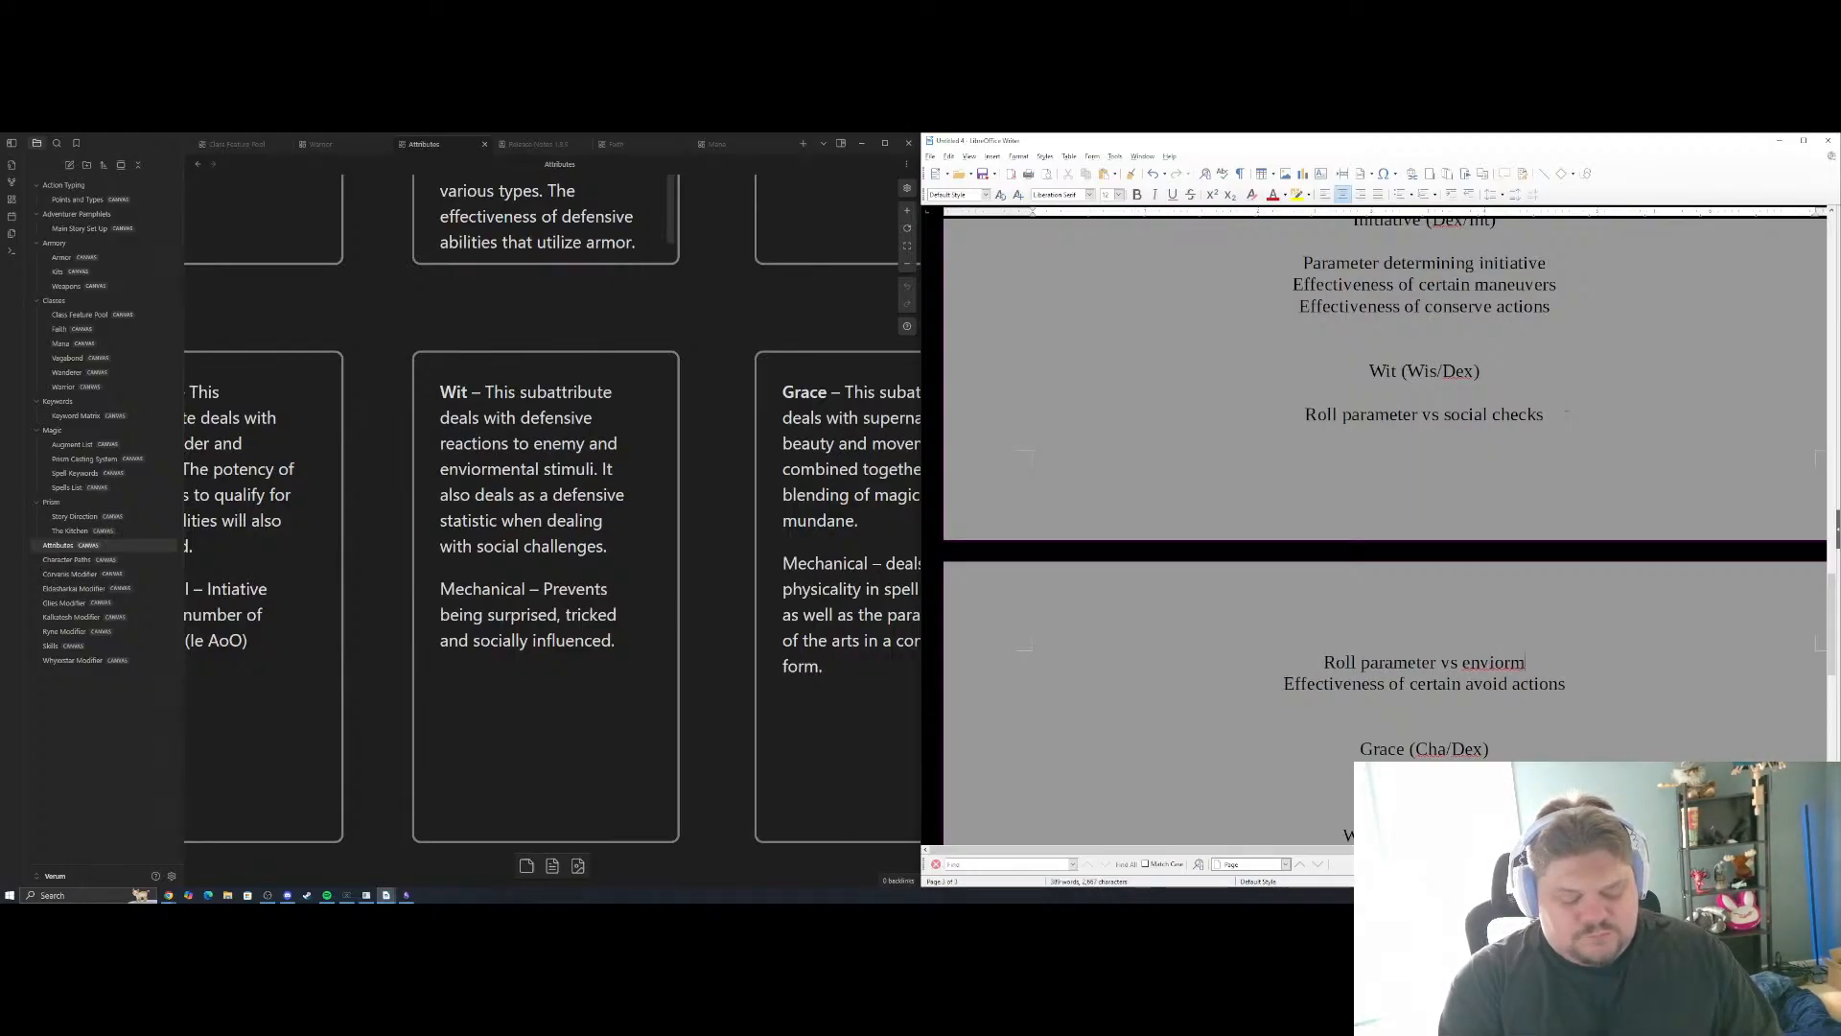
type("ental h")
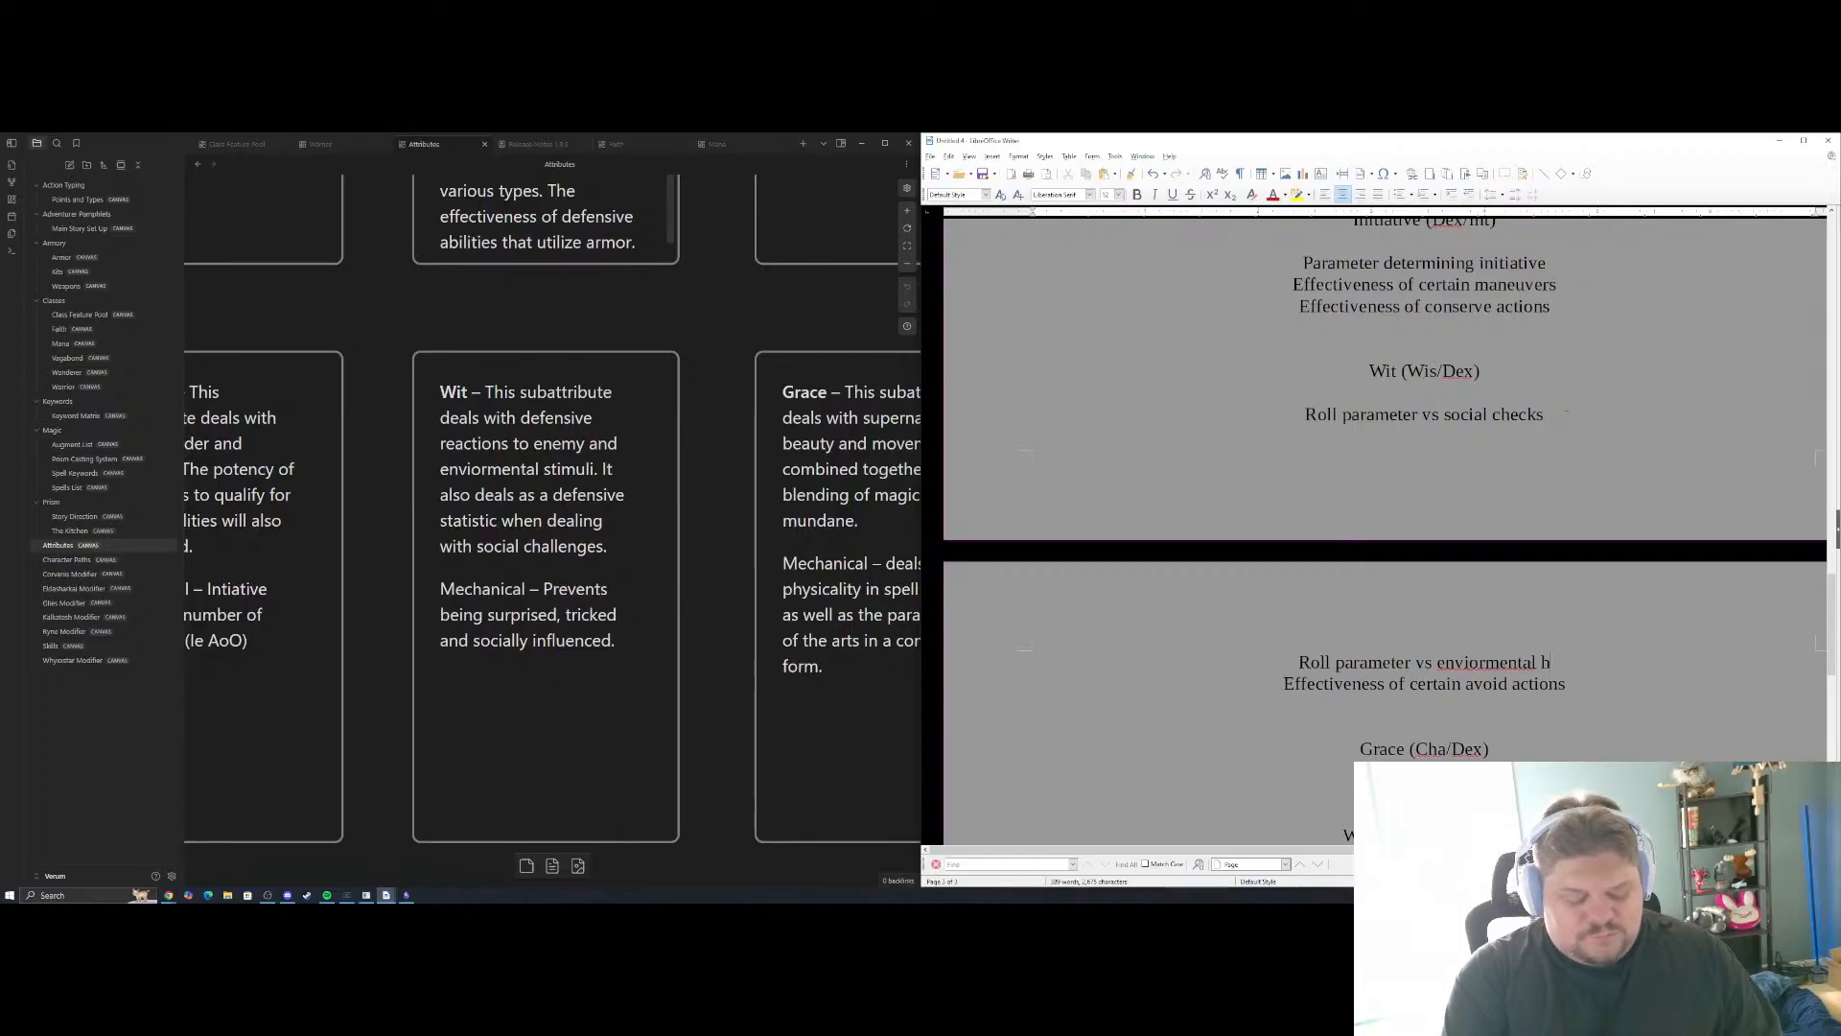
type("azards")
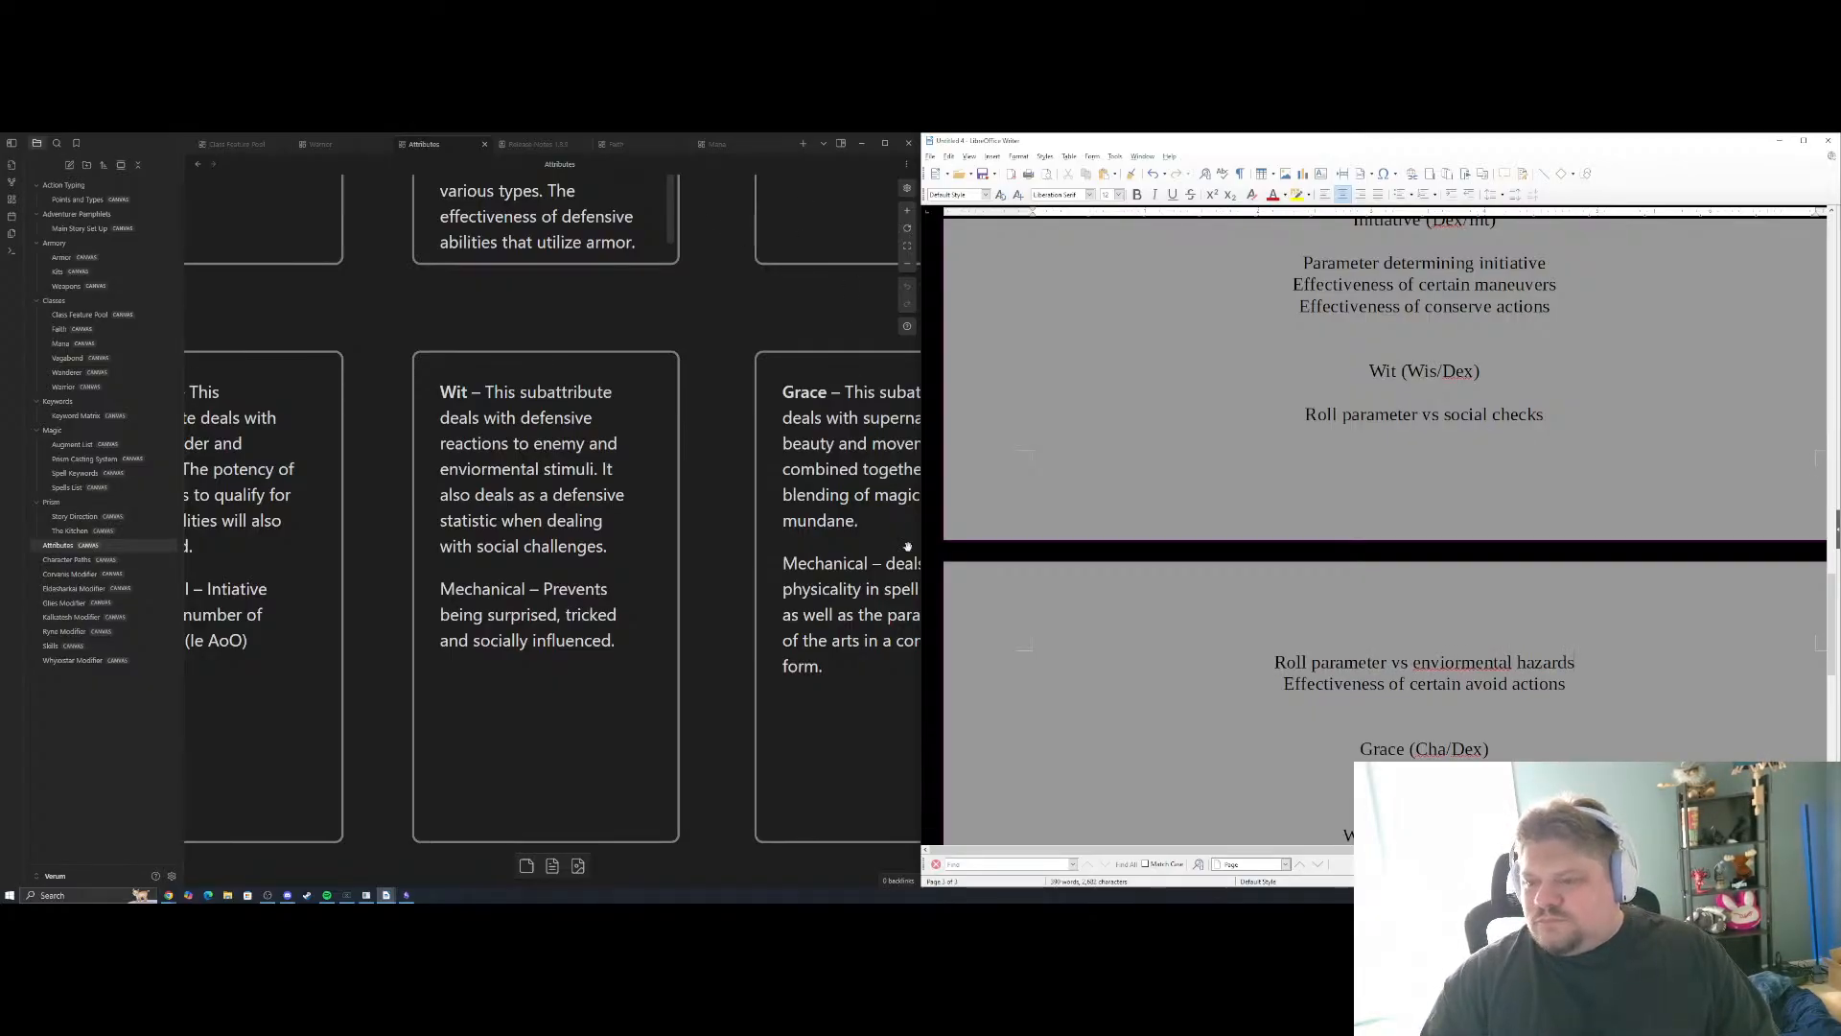
Correct the misspelled word in the Wit hazards example to "environmental" using the suggested spelling
right_click(1416, 662)
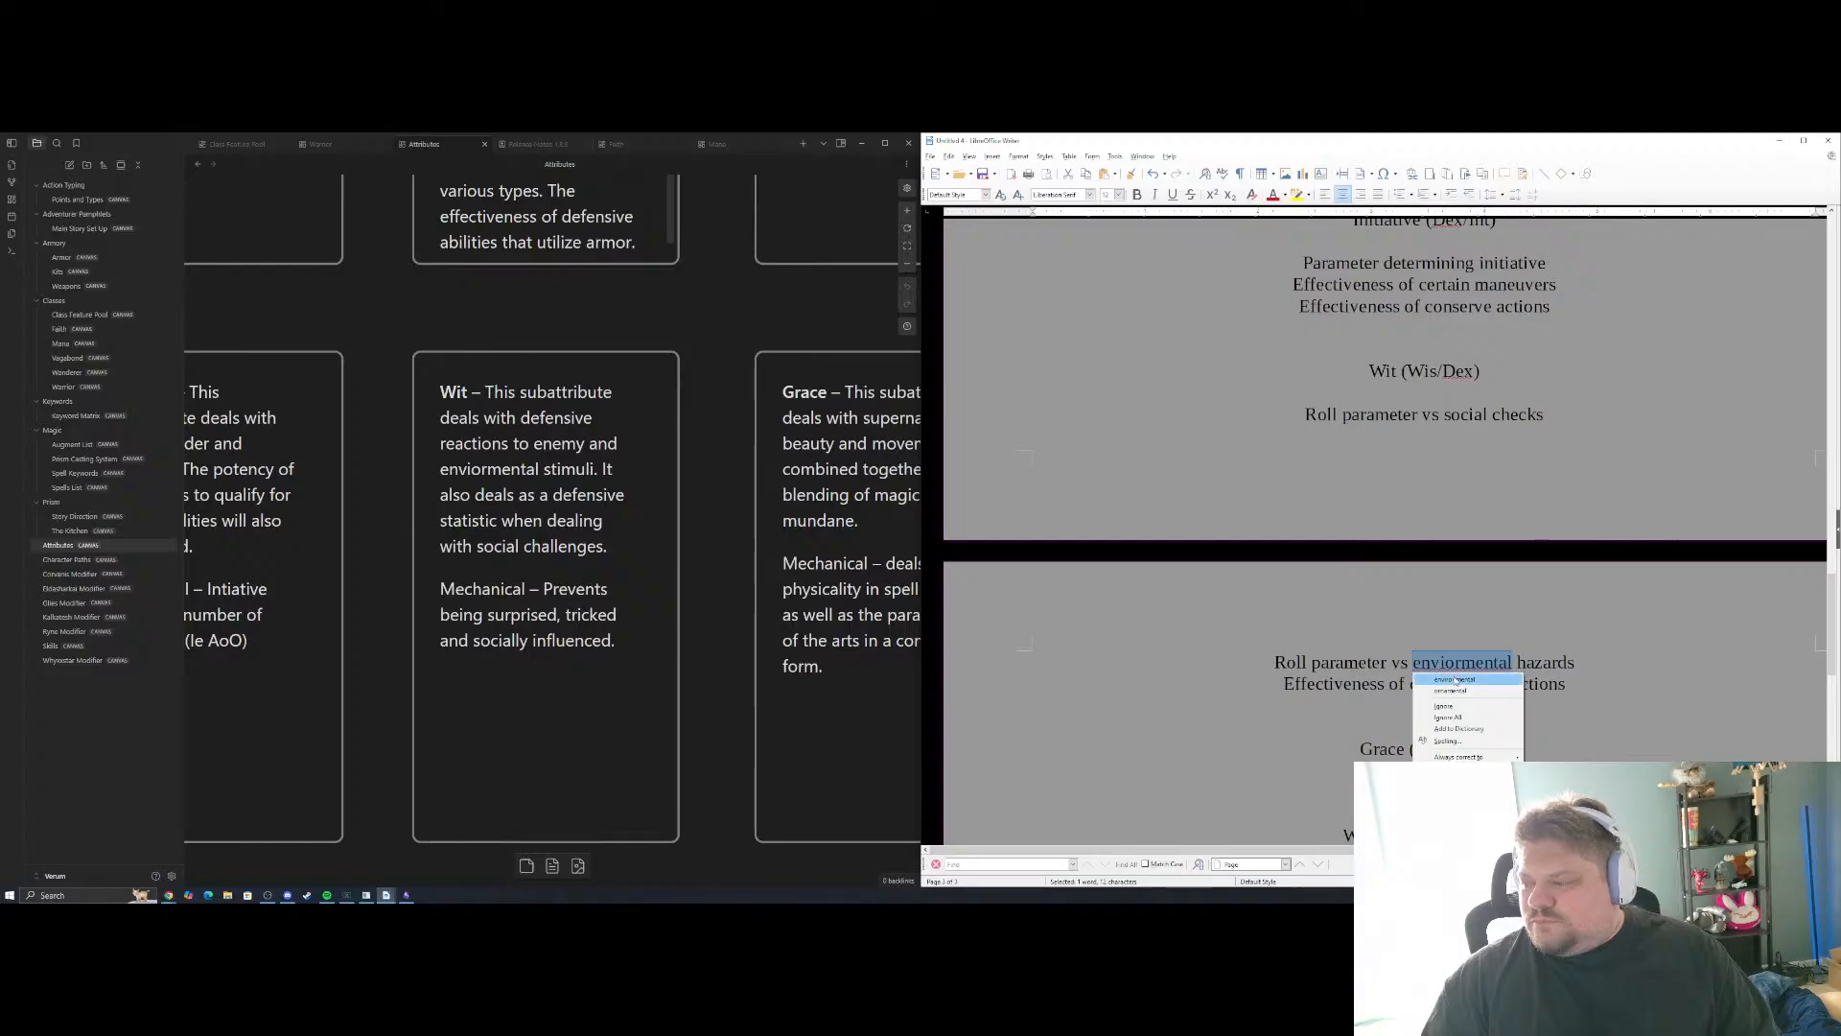
left_click(1457, 679)
scroll(1386, 527, "down", 3)
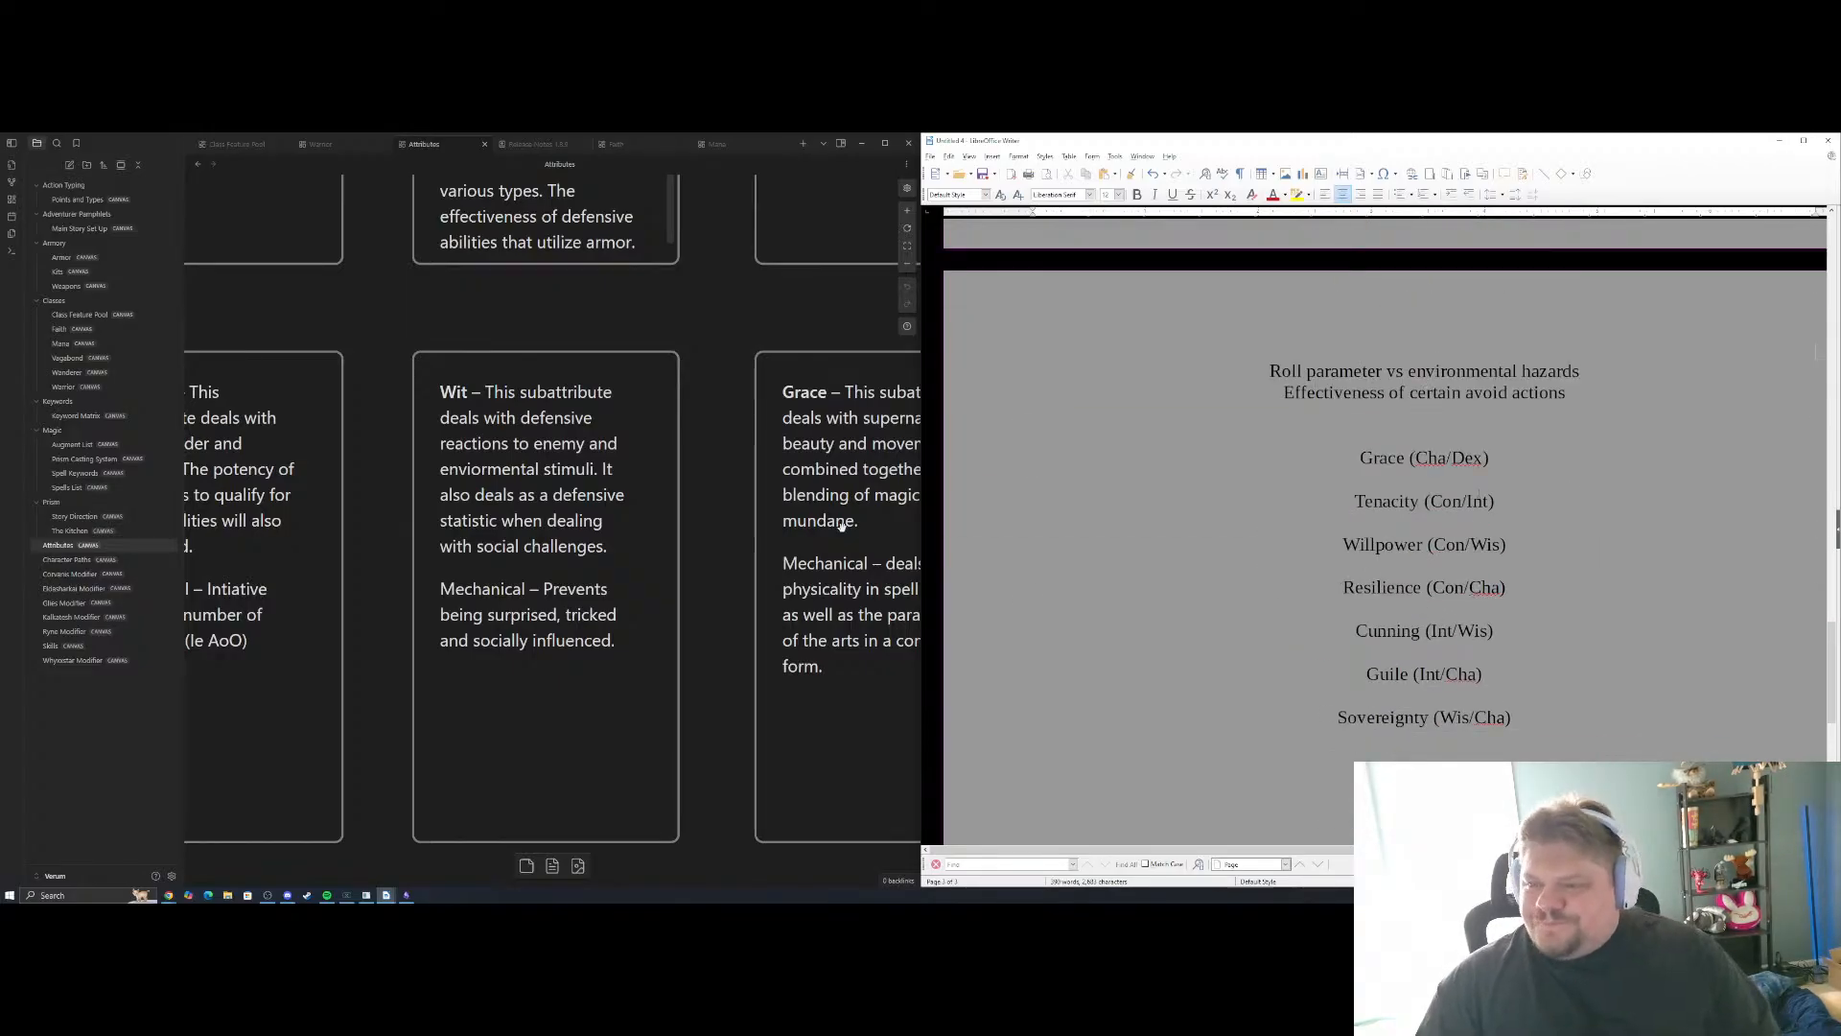
Add "Effectiveness of certain spells" as the first Grace (Cha/Dex) example, consulting the Grace card in the Attributes canvas, and start a new line
left_click_drag(723, 431, 379, 409)
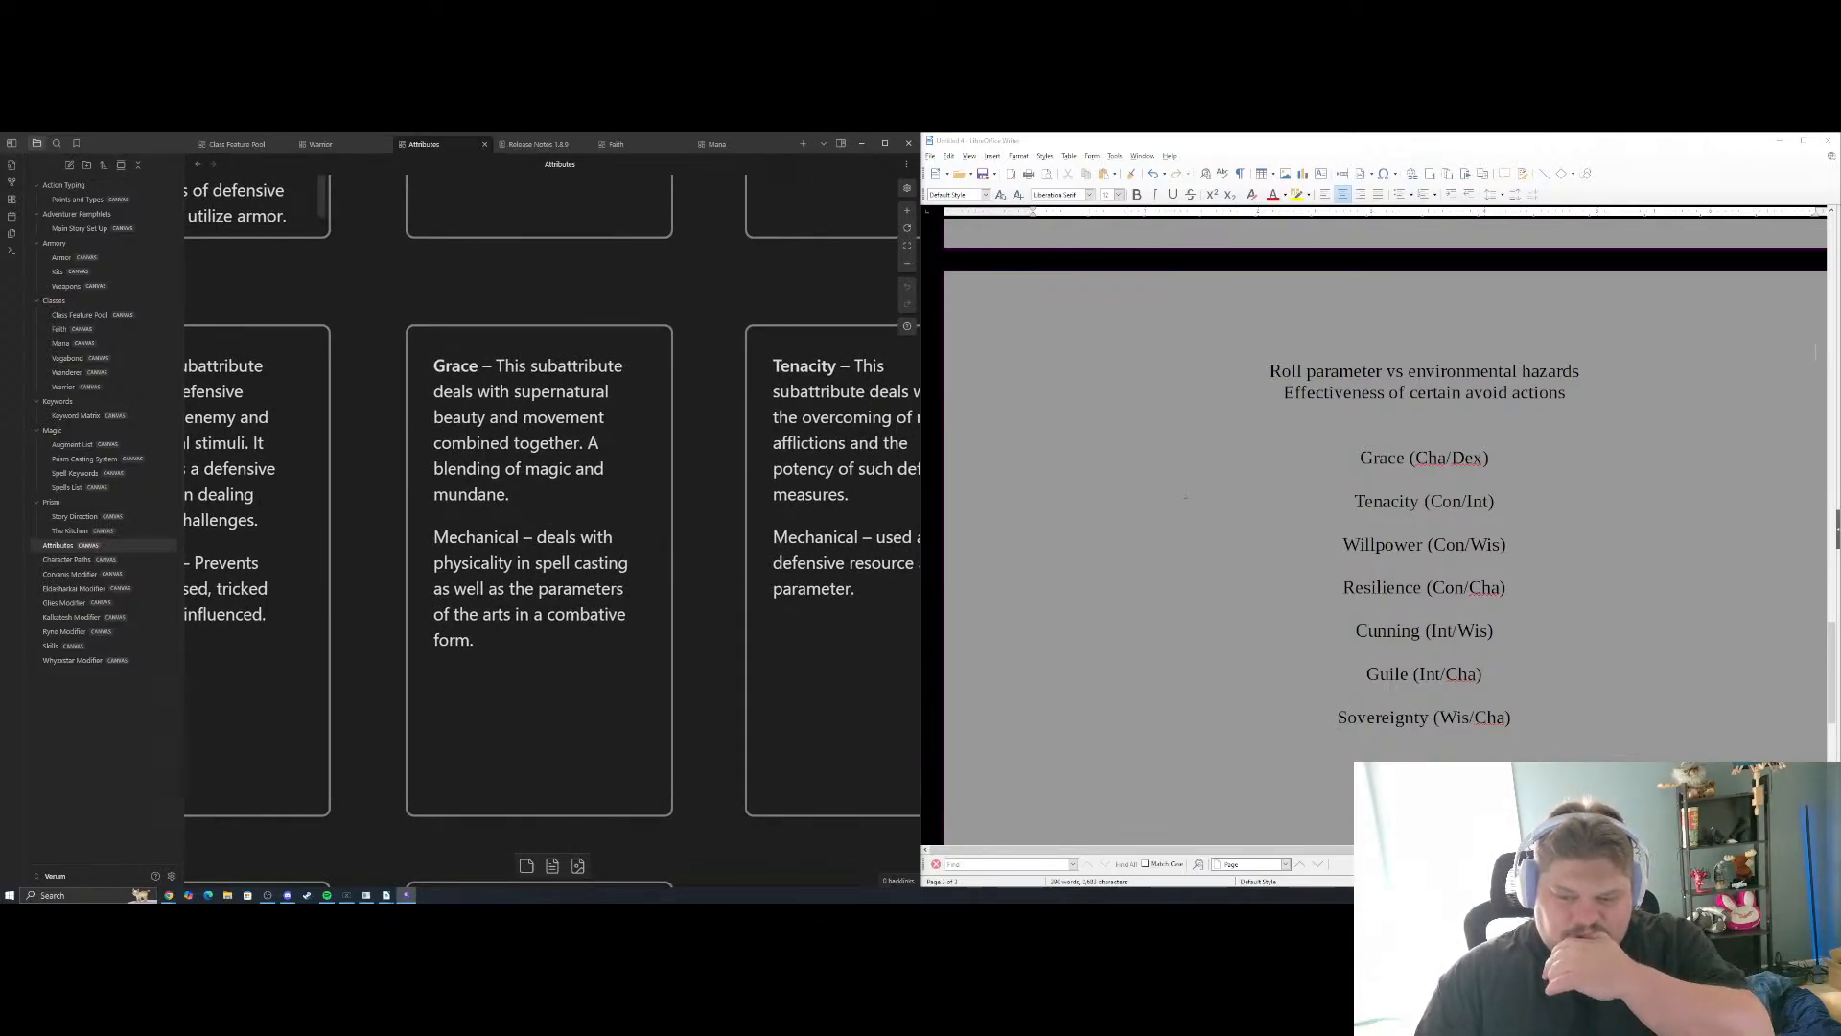
left_click(1444, 484)
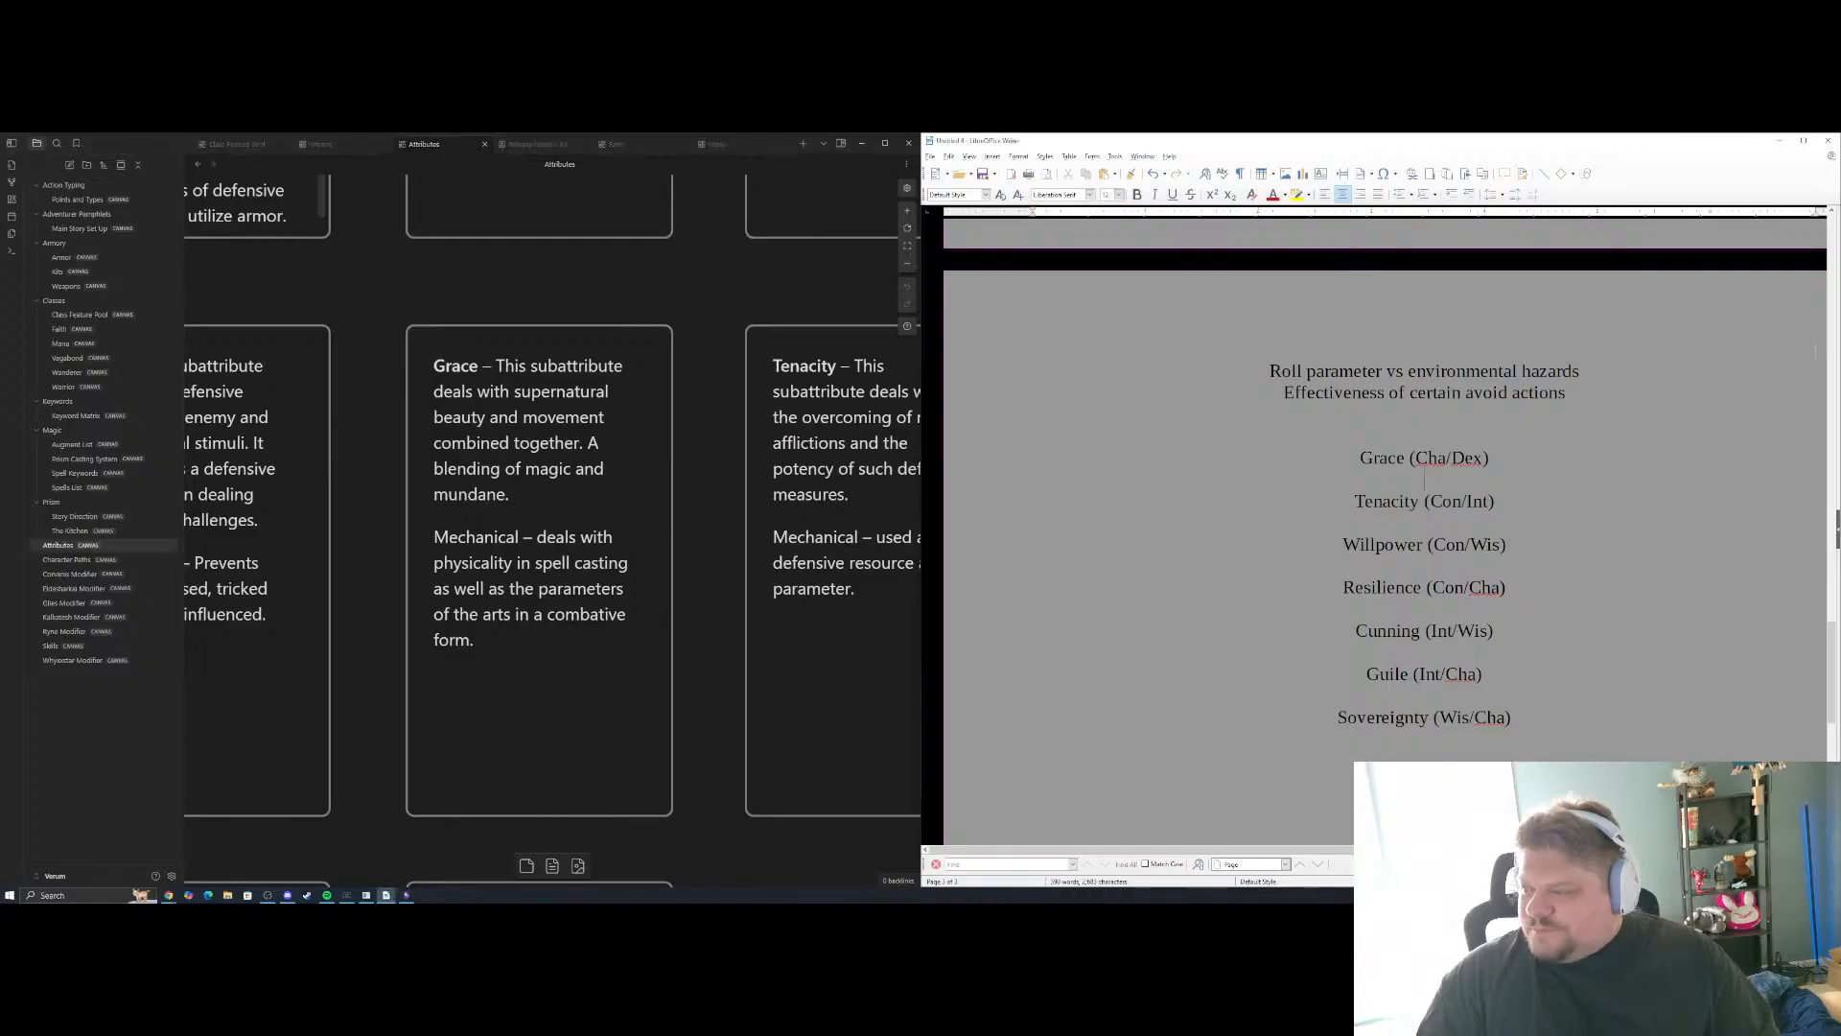
key("Return")
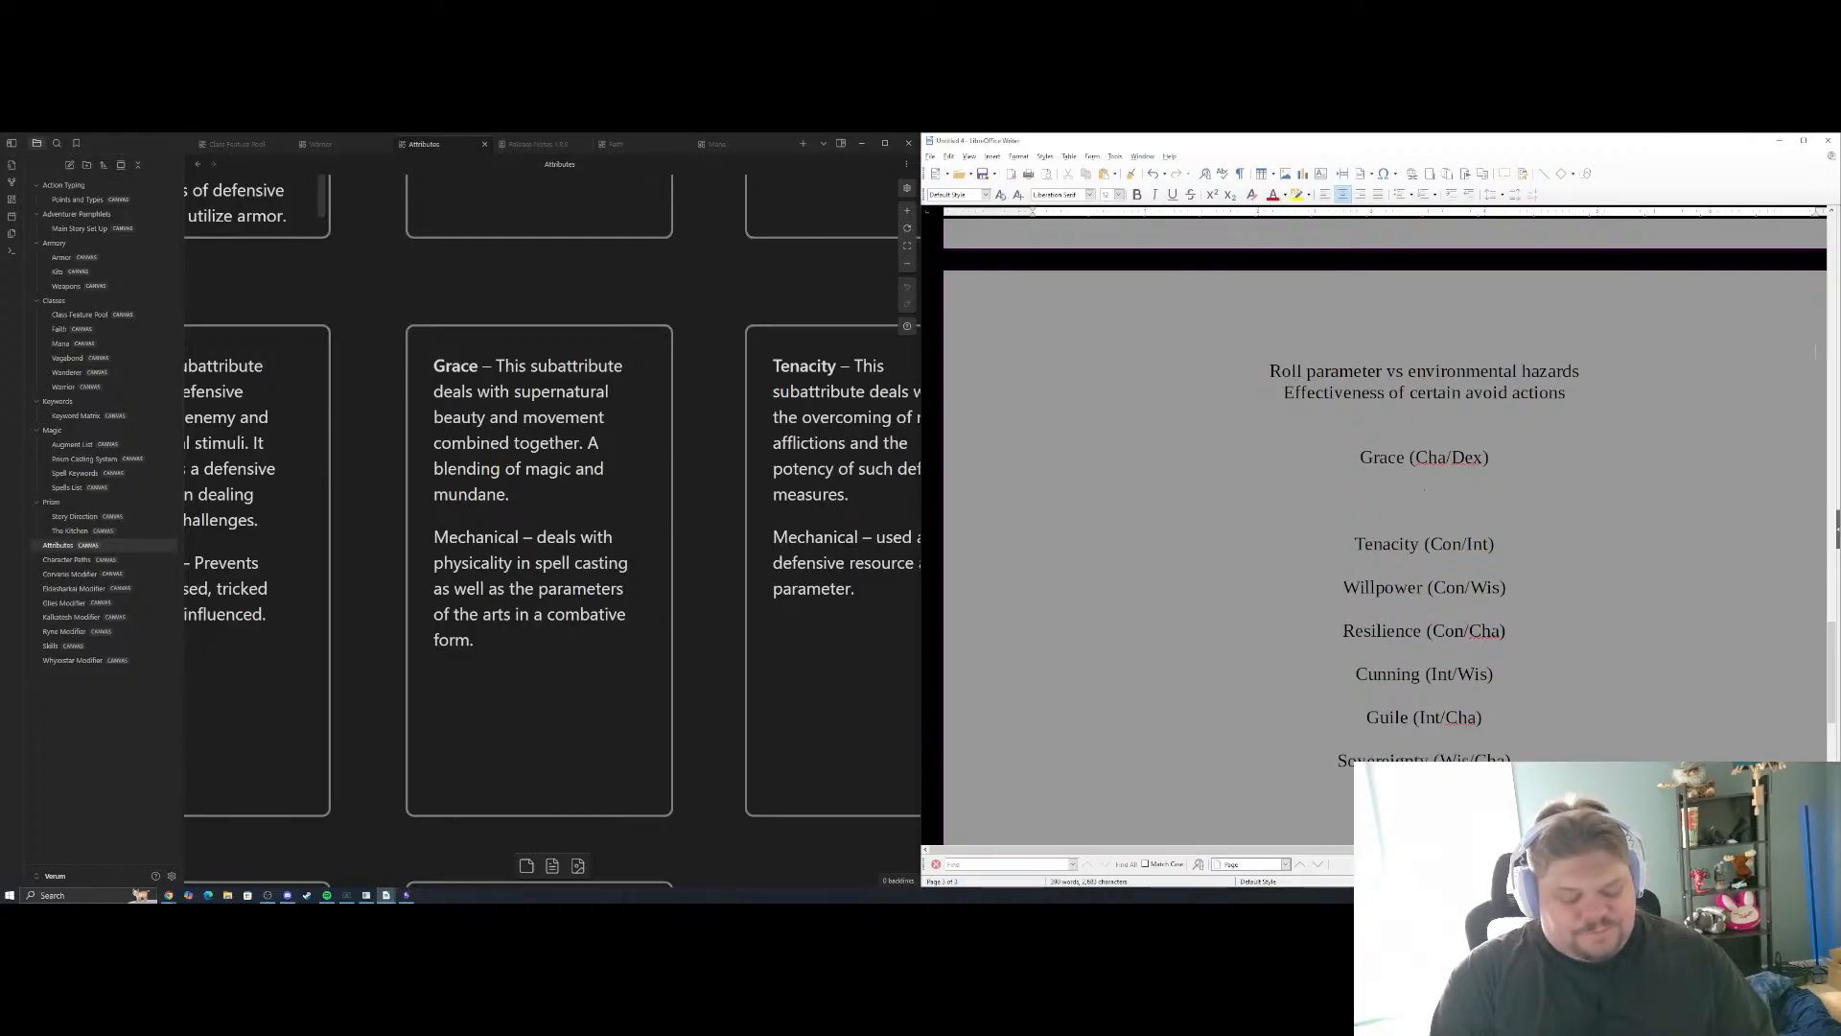
type("Effectiveness of ")
type("cert")
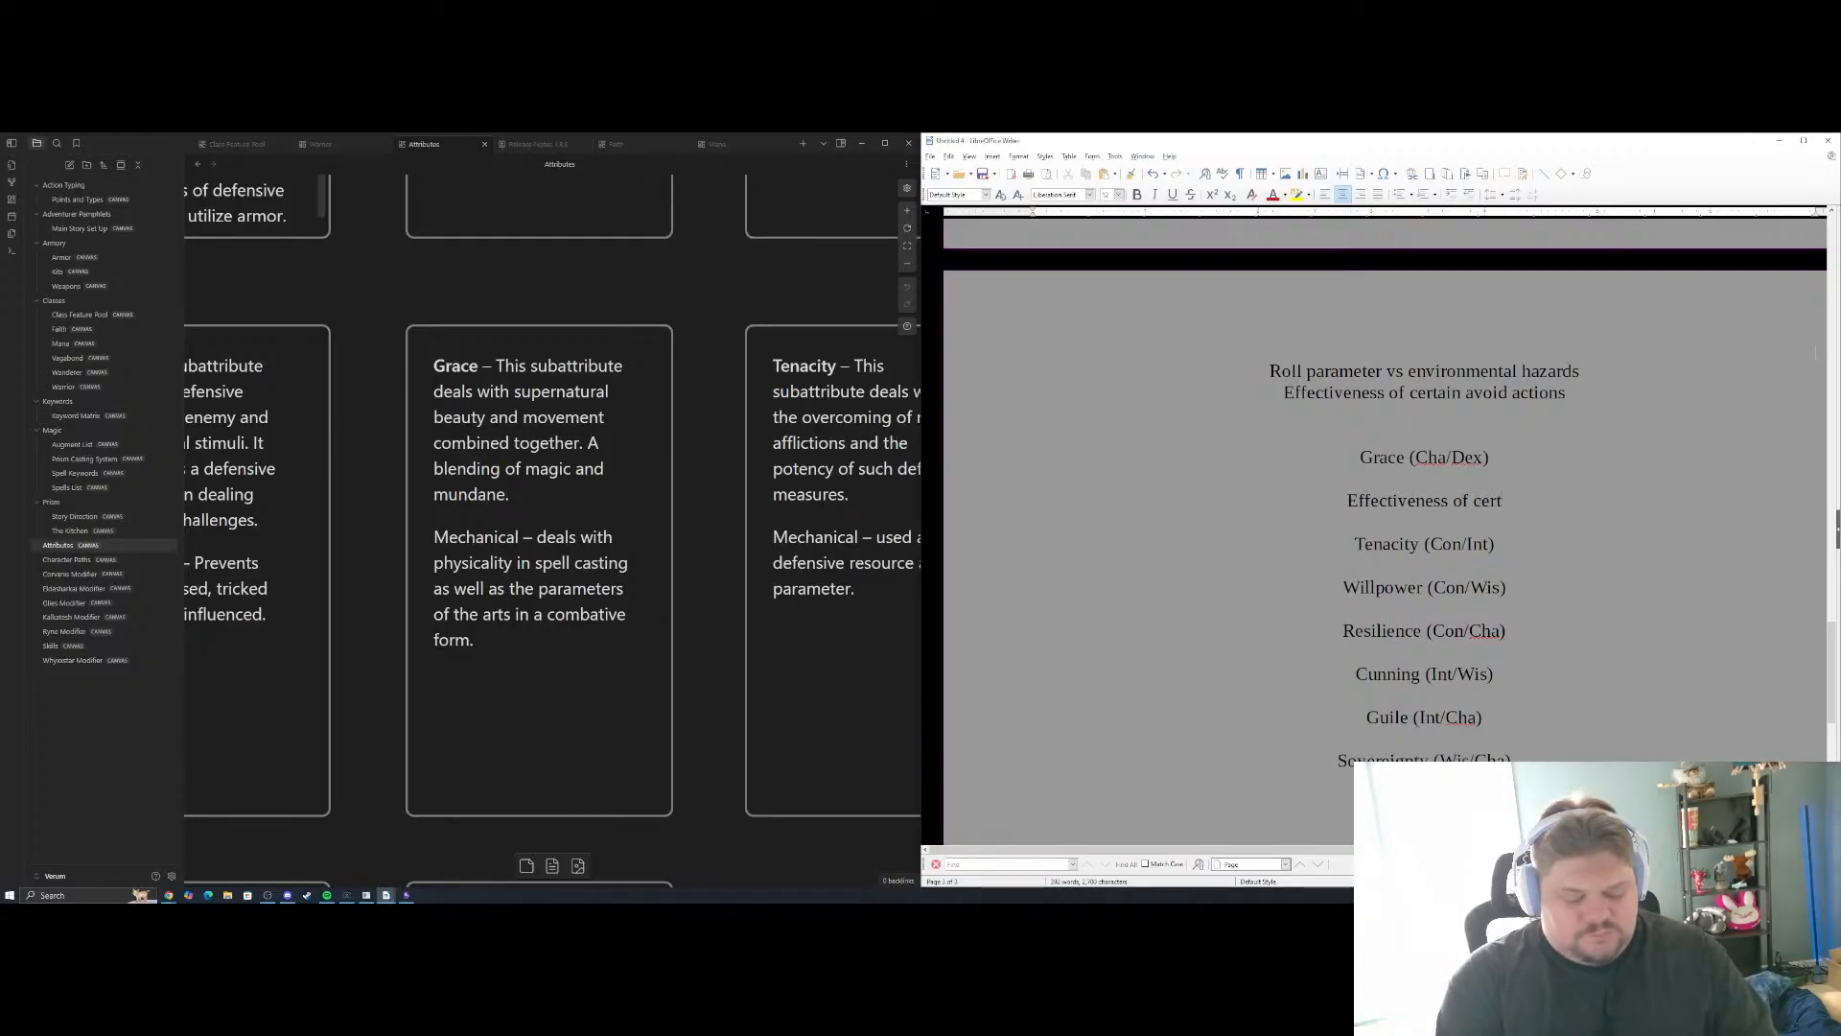
type("ain spells")
key("Return")
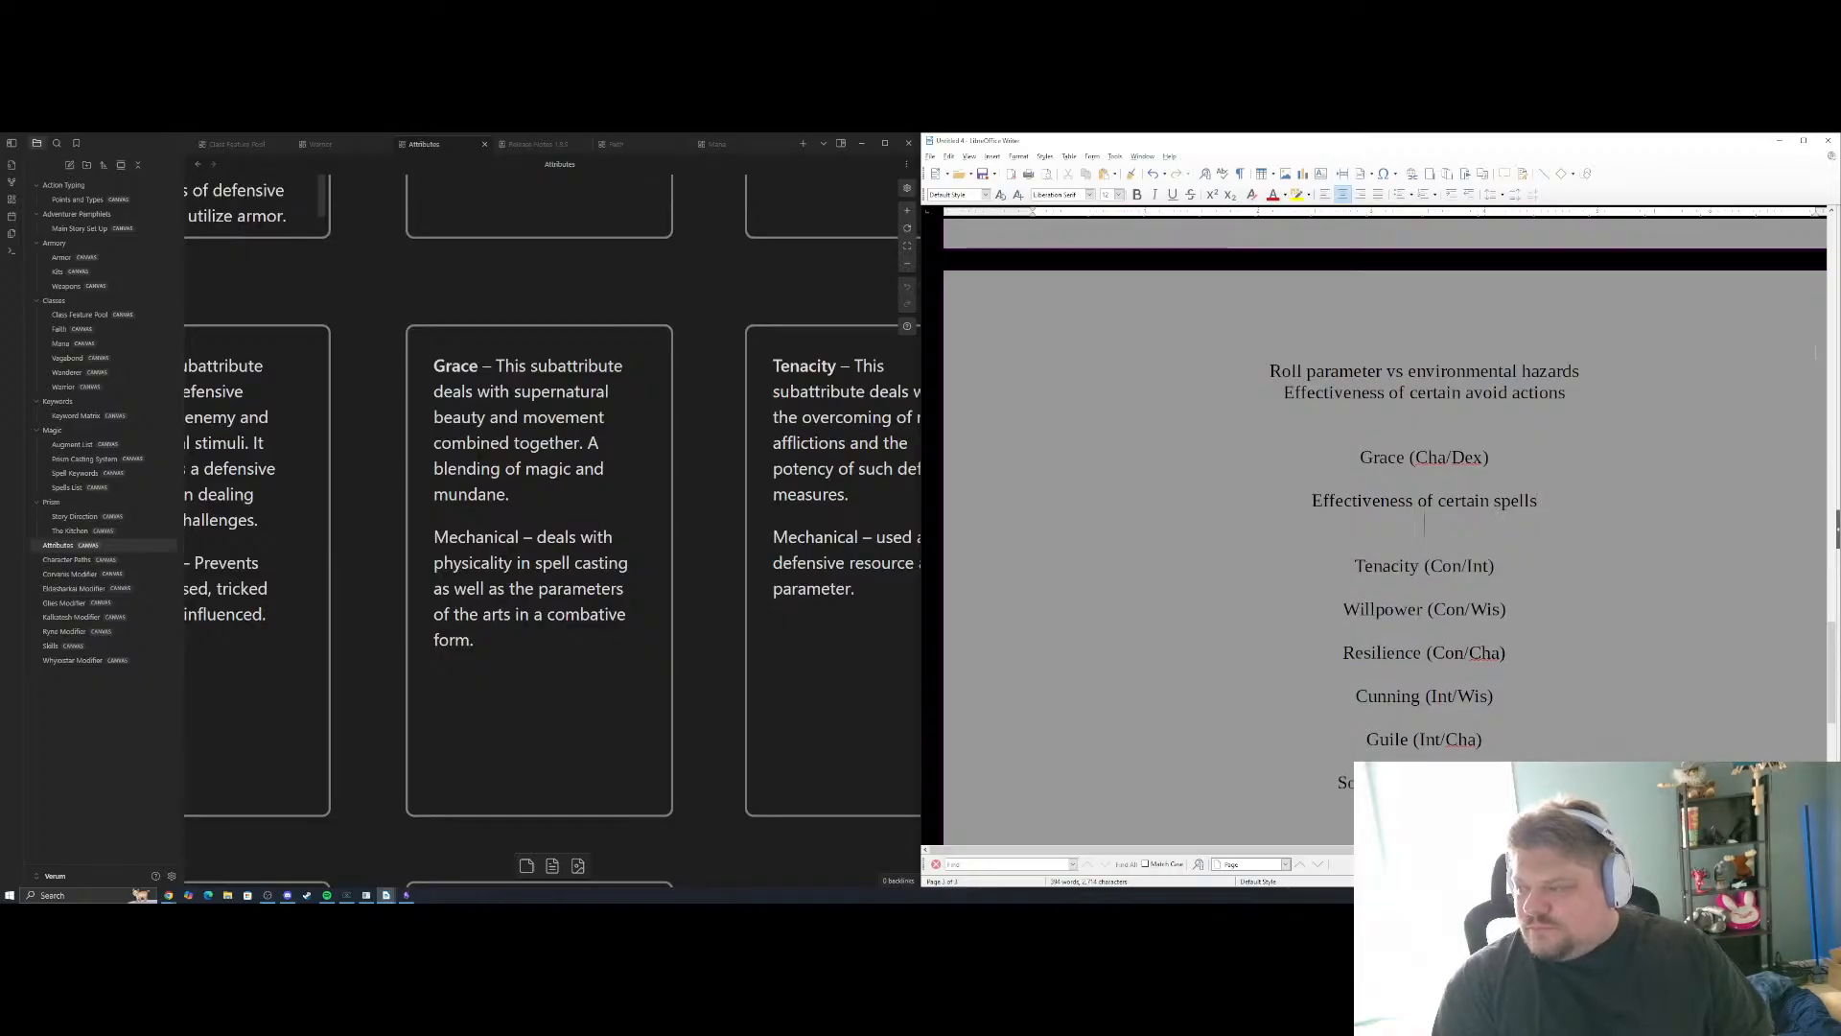
Enter "Effectiveness of certain weapon" as the second Grace example and review the wording of the examples under the earlier sub-attributes
type("Effectiveness of")
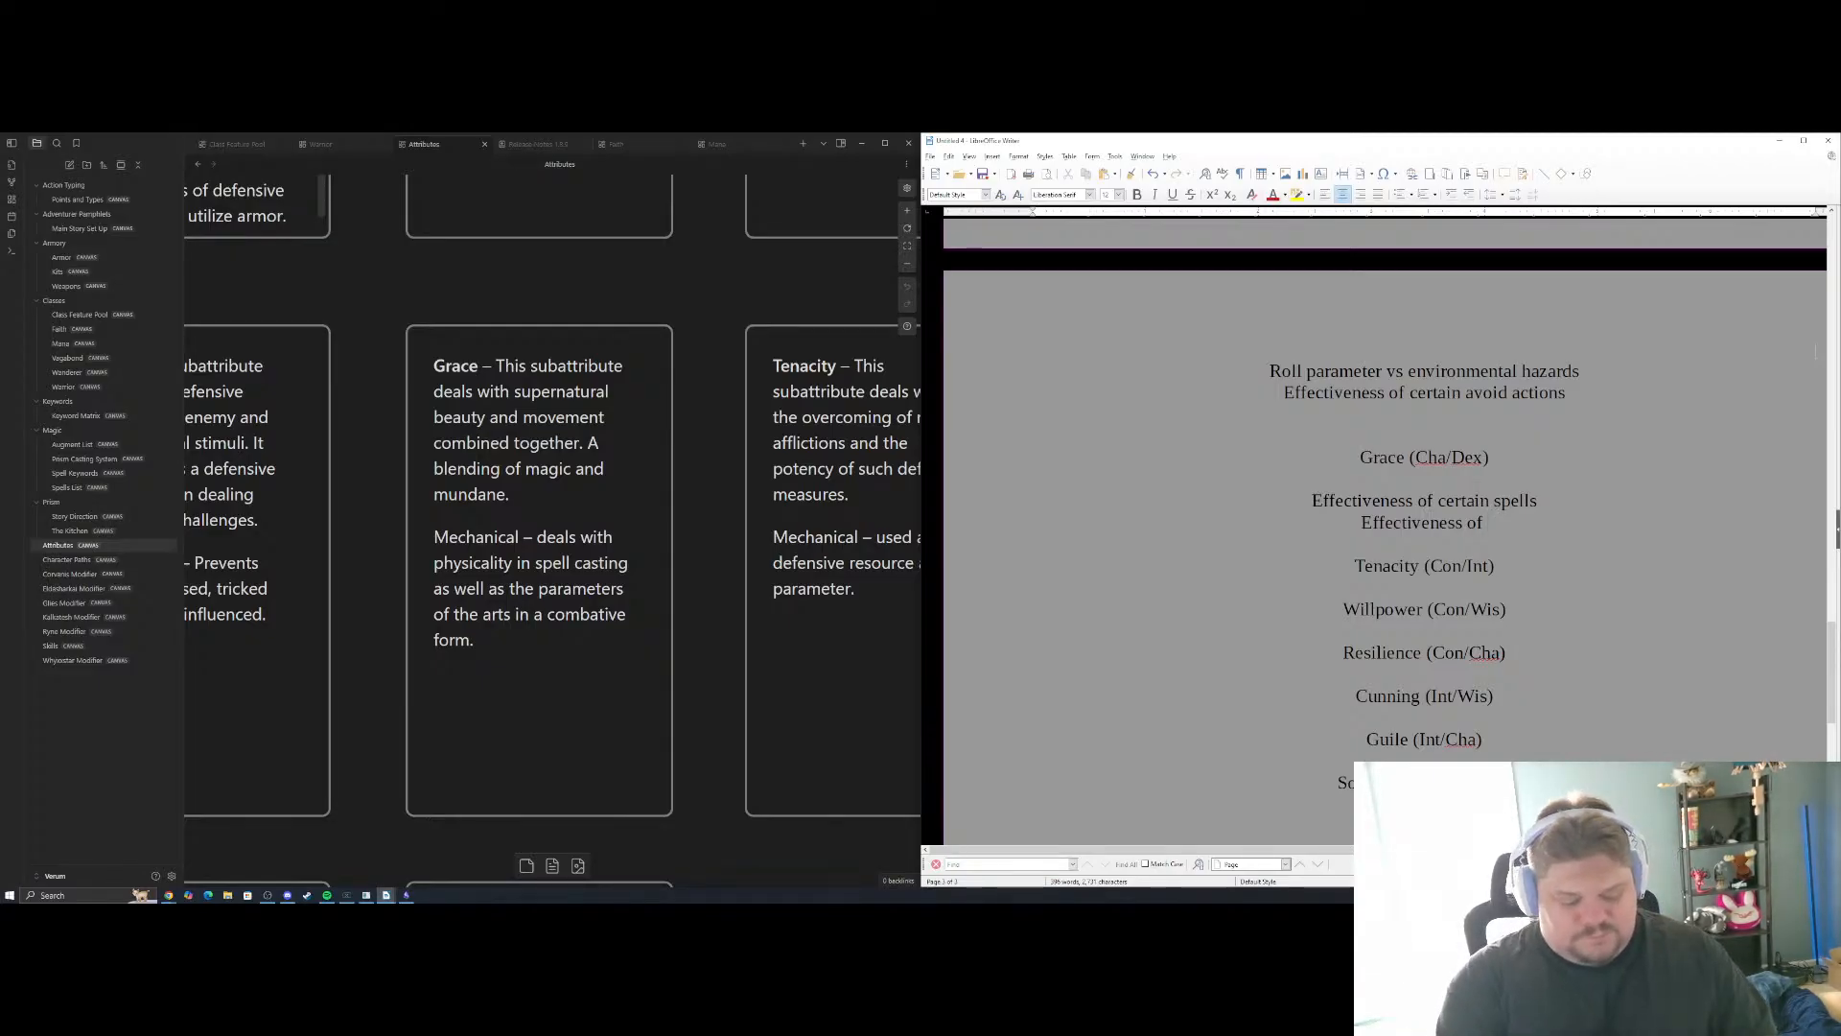
type("certain ")
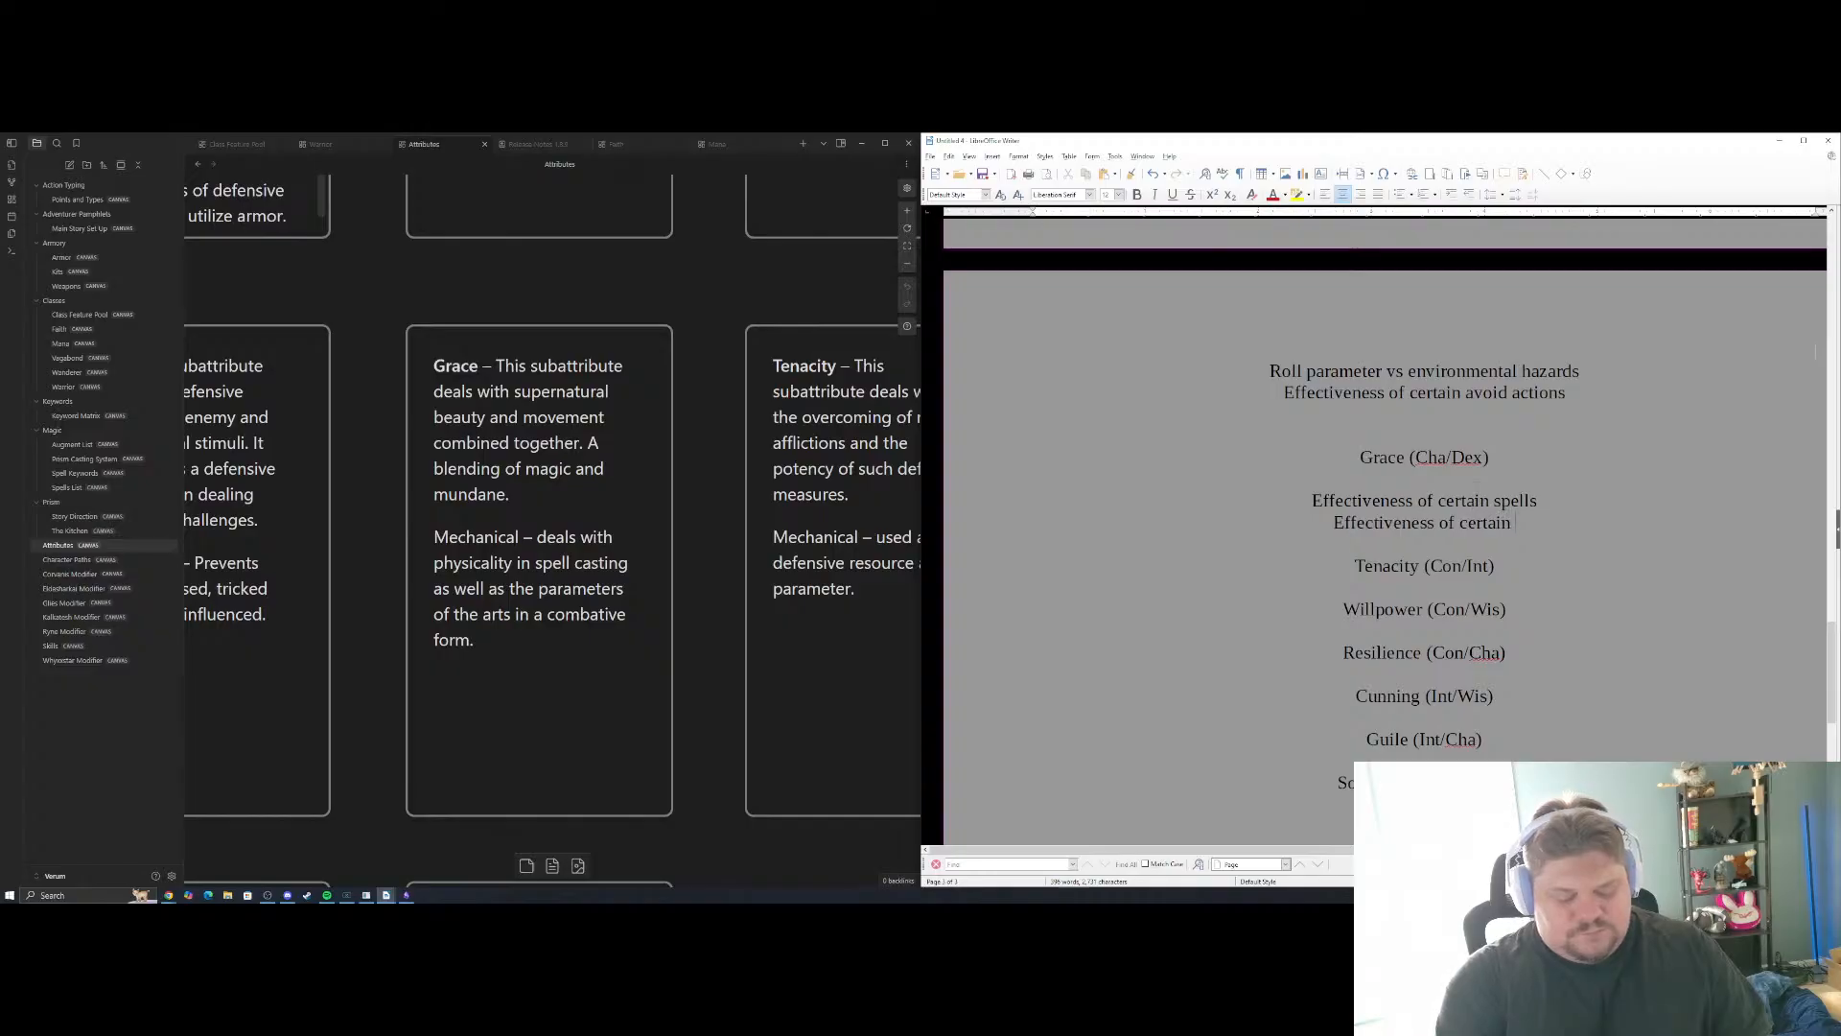
type("weapon")
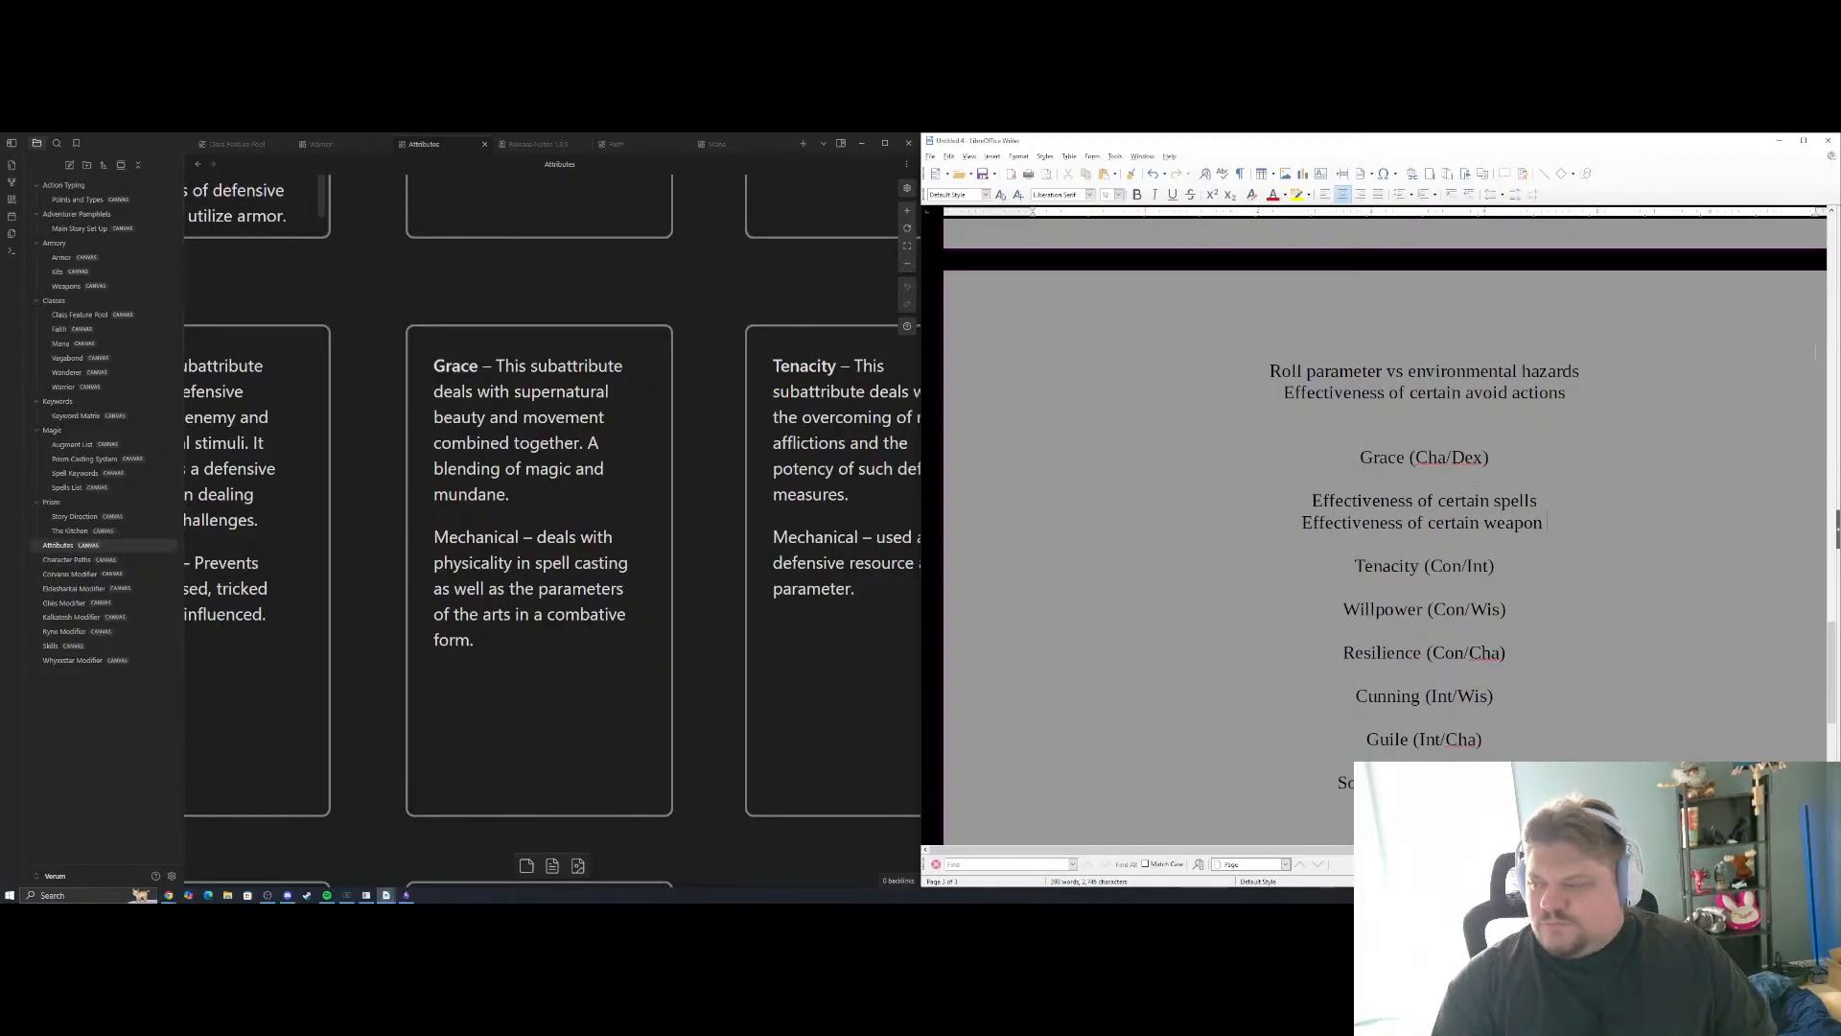
scroll(1386, 538, "down", 10)
scroll(1386, 537, "up", 5)
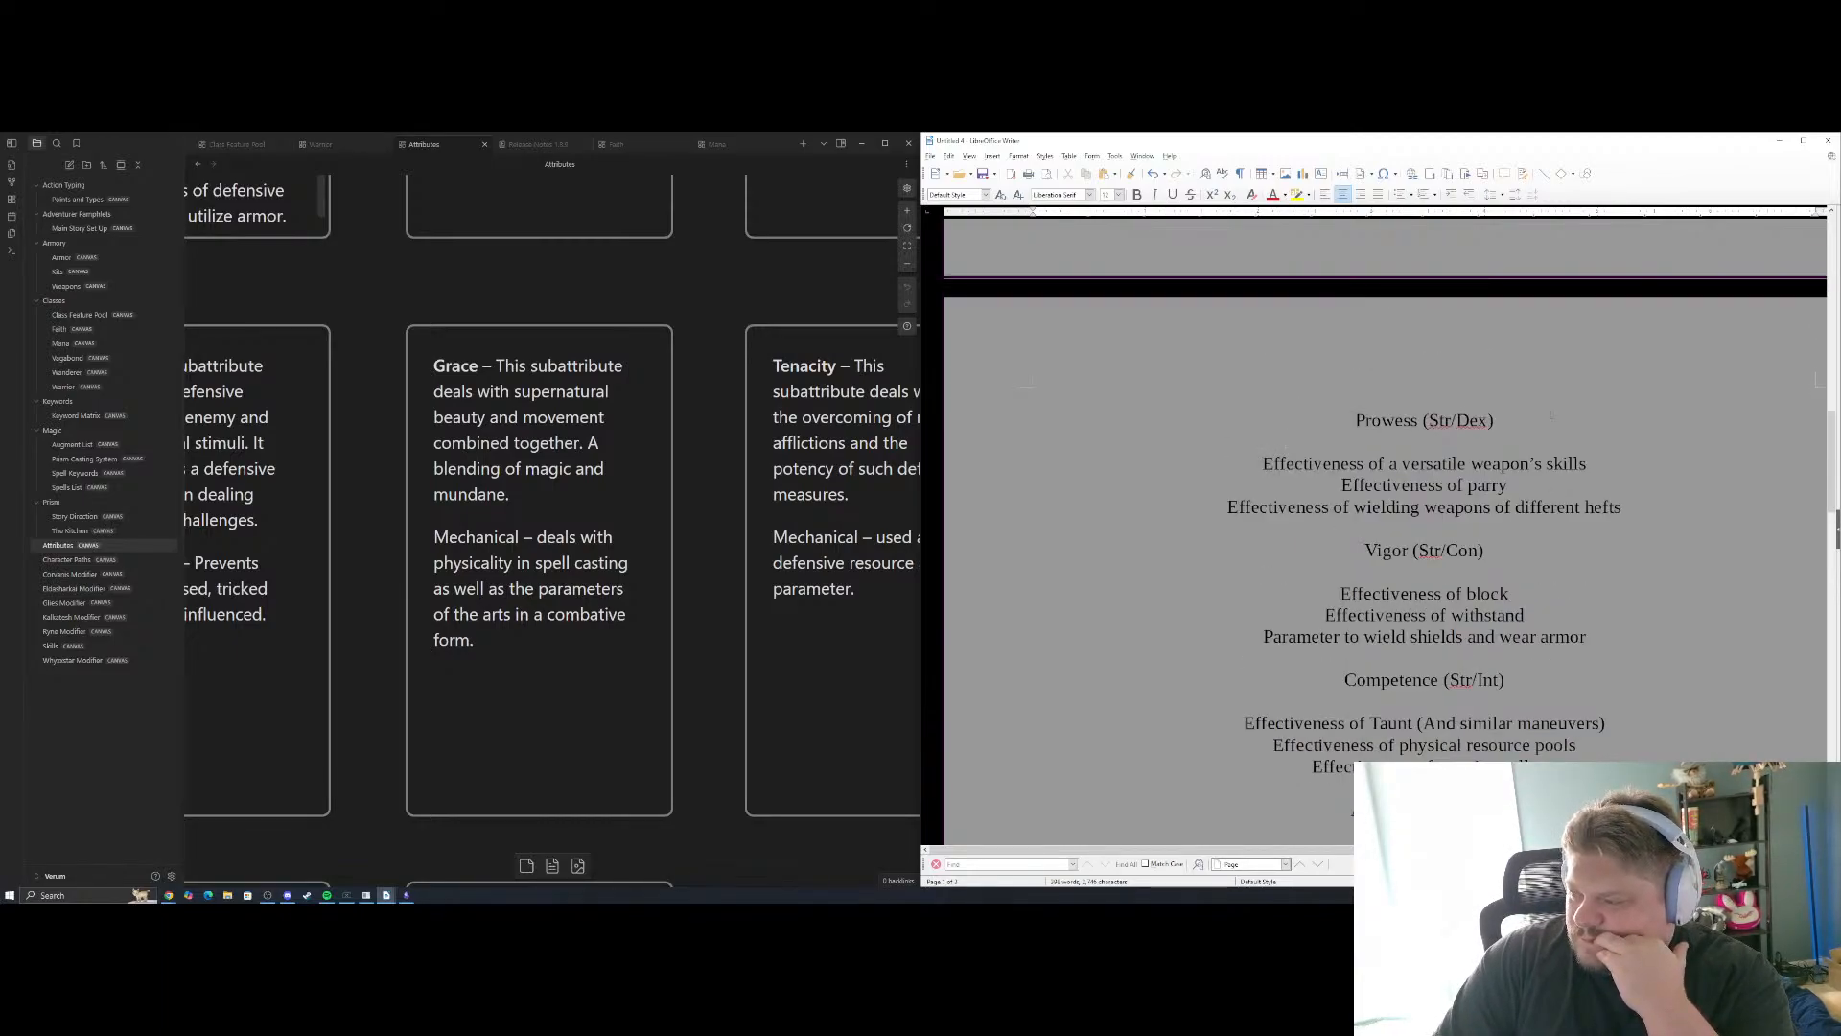
scroll(1553, 416, "down", 3)
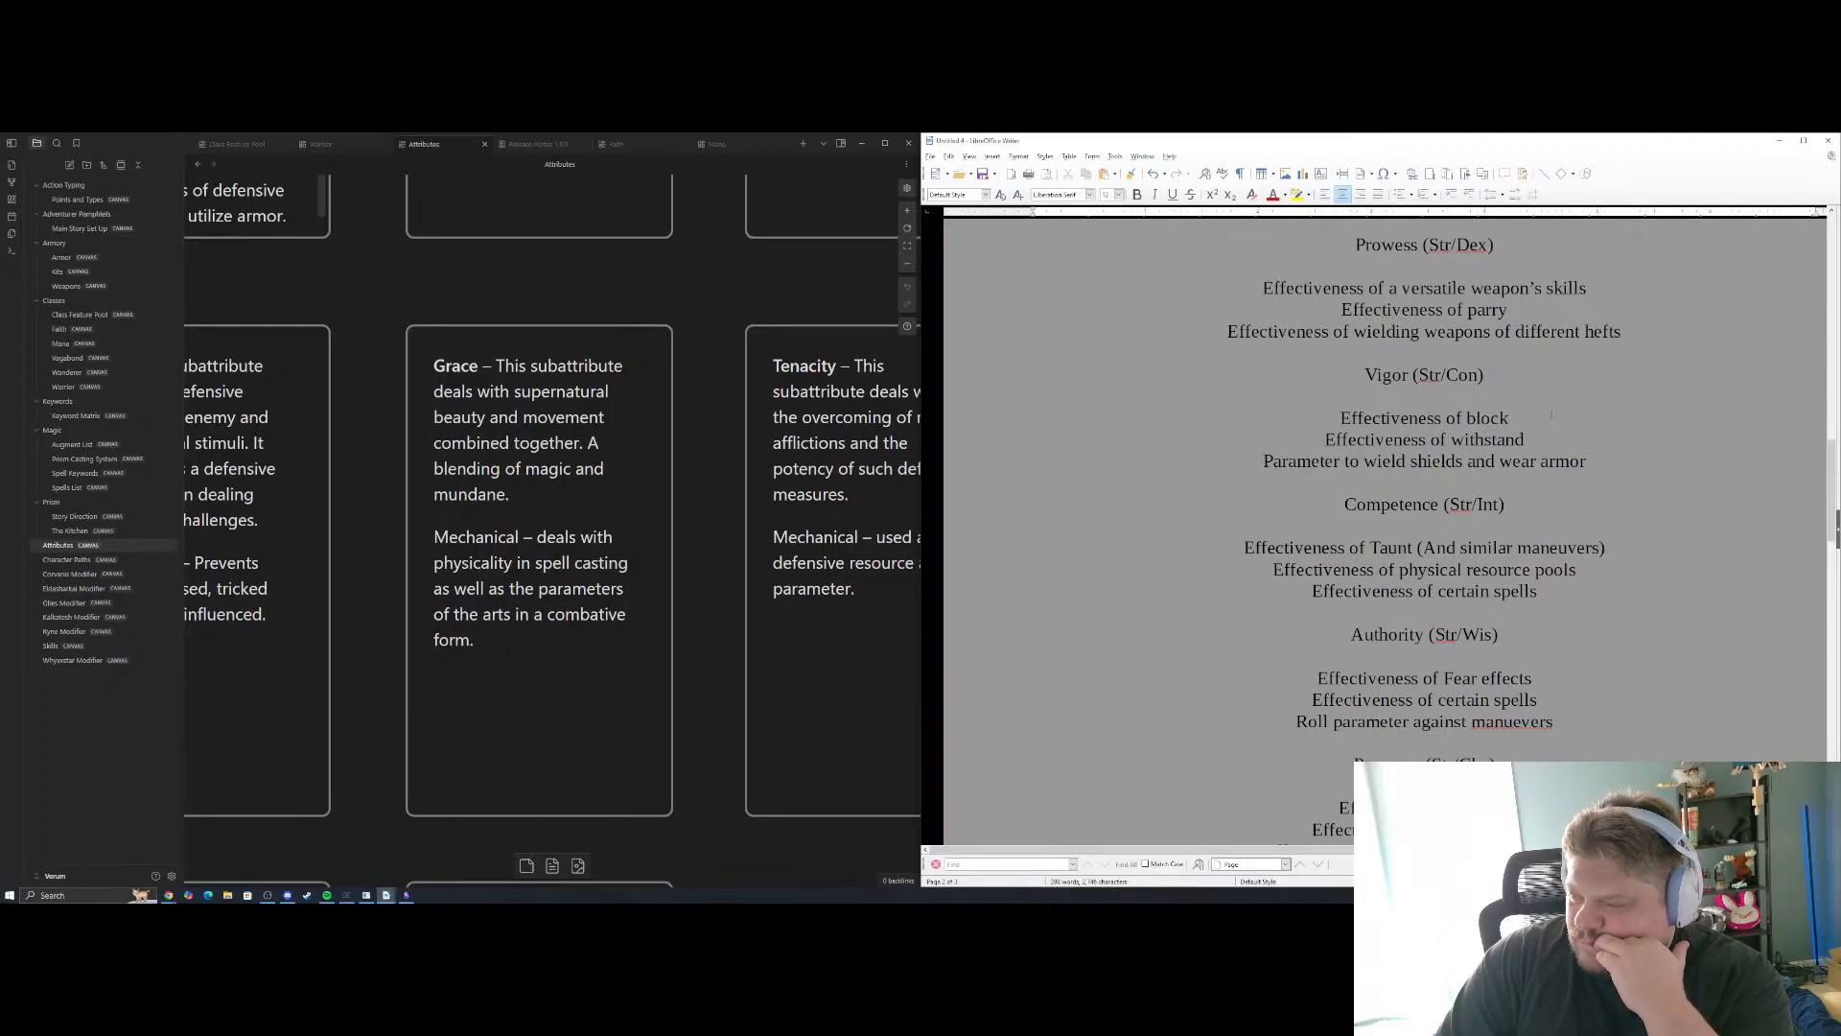
scroll(1552, 414, "down", 10)
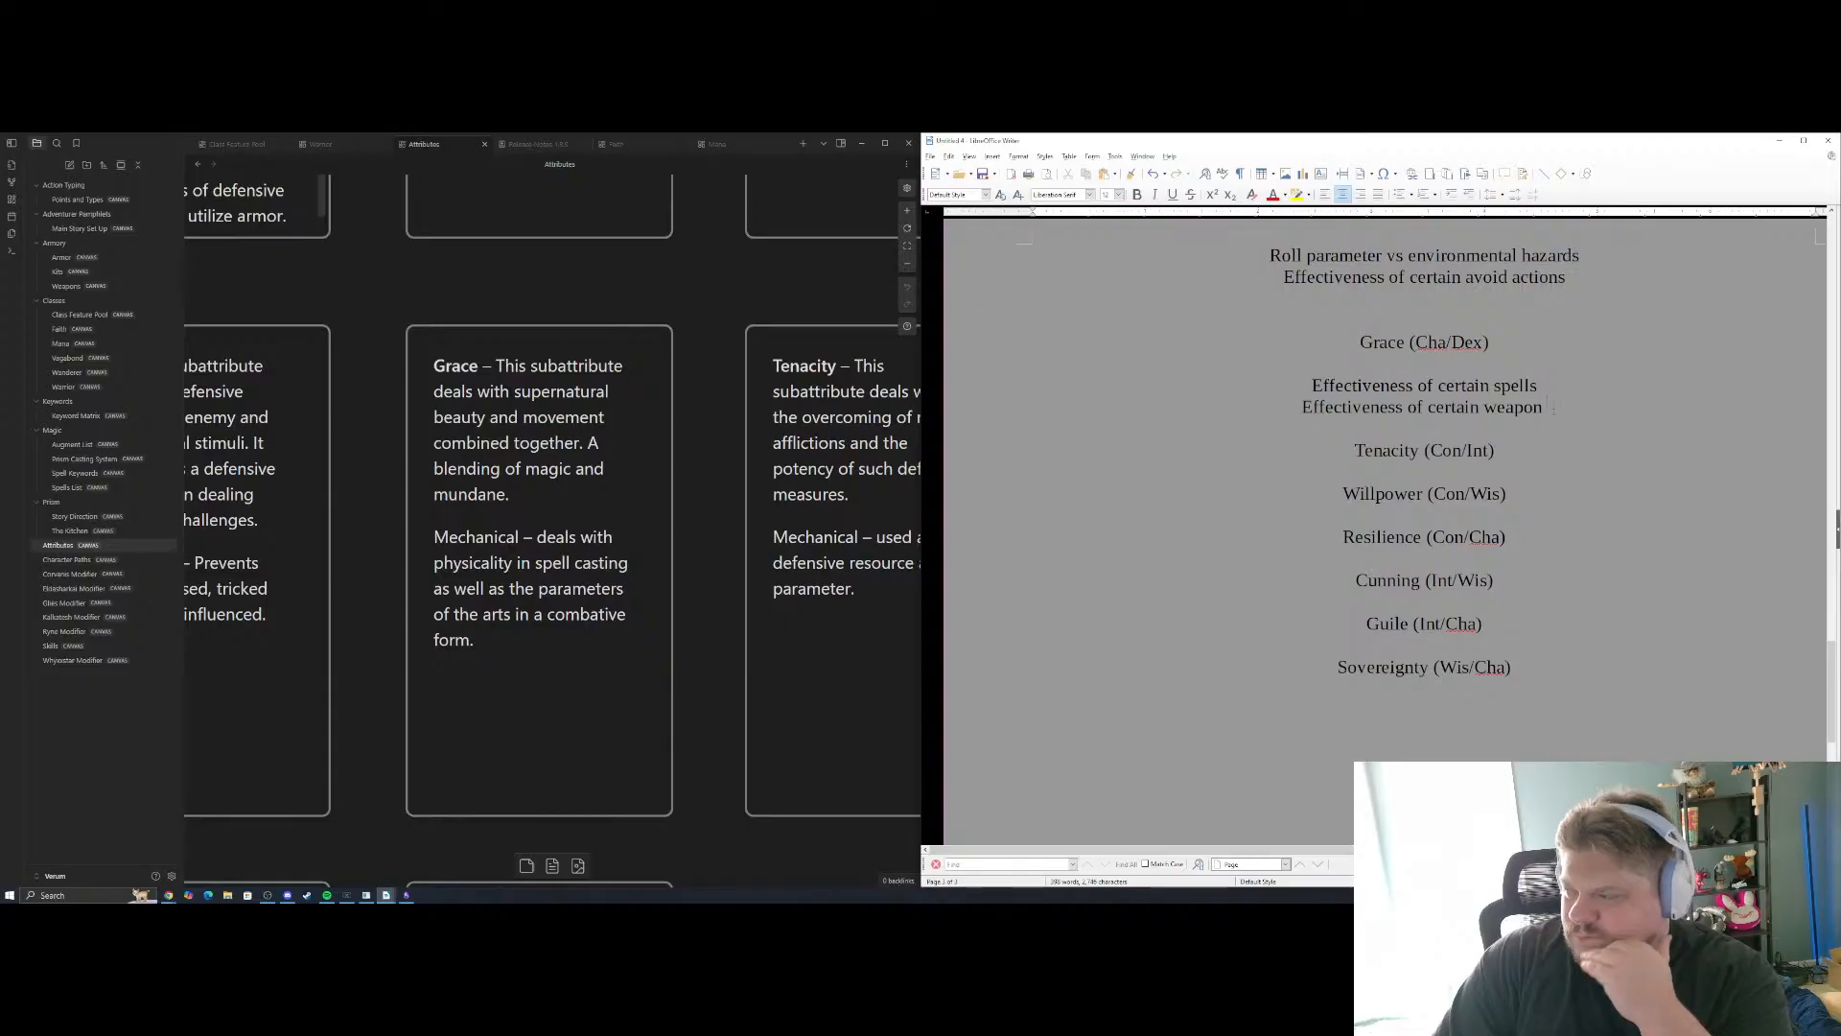
scroll(1385, 530, "up", 1)
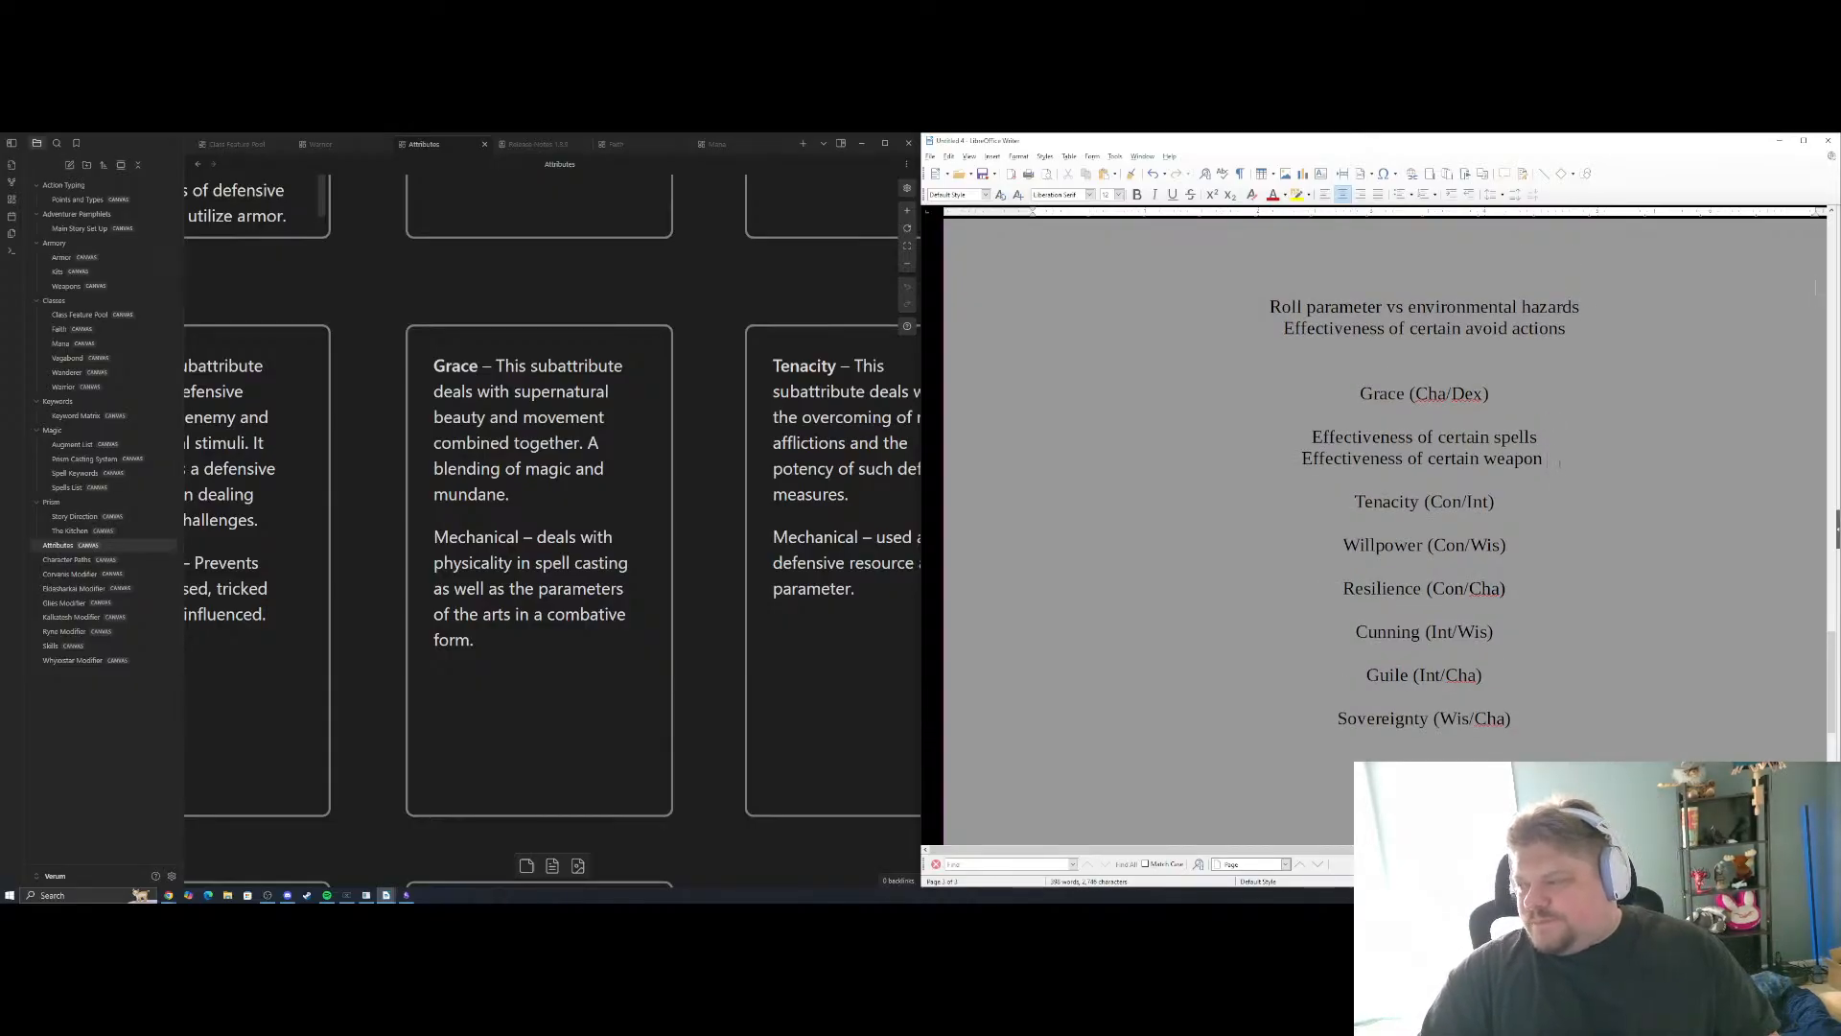
Replace "certain weapon" in the second Grace example with "finesse weapon skills"
left_click_drag(1560, 462, 1430, 459)
type("fi")
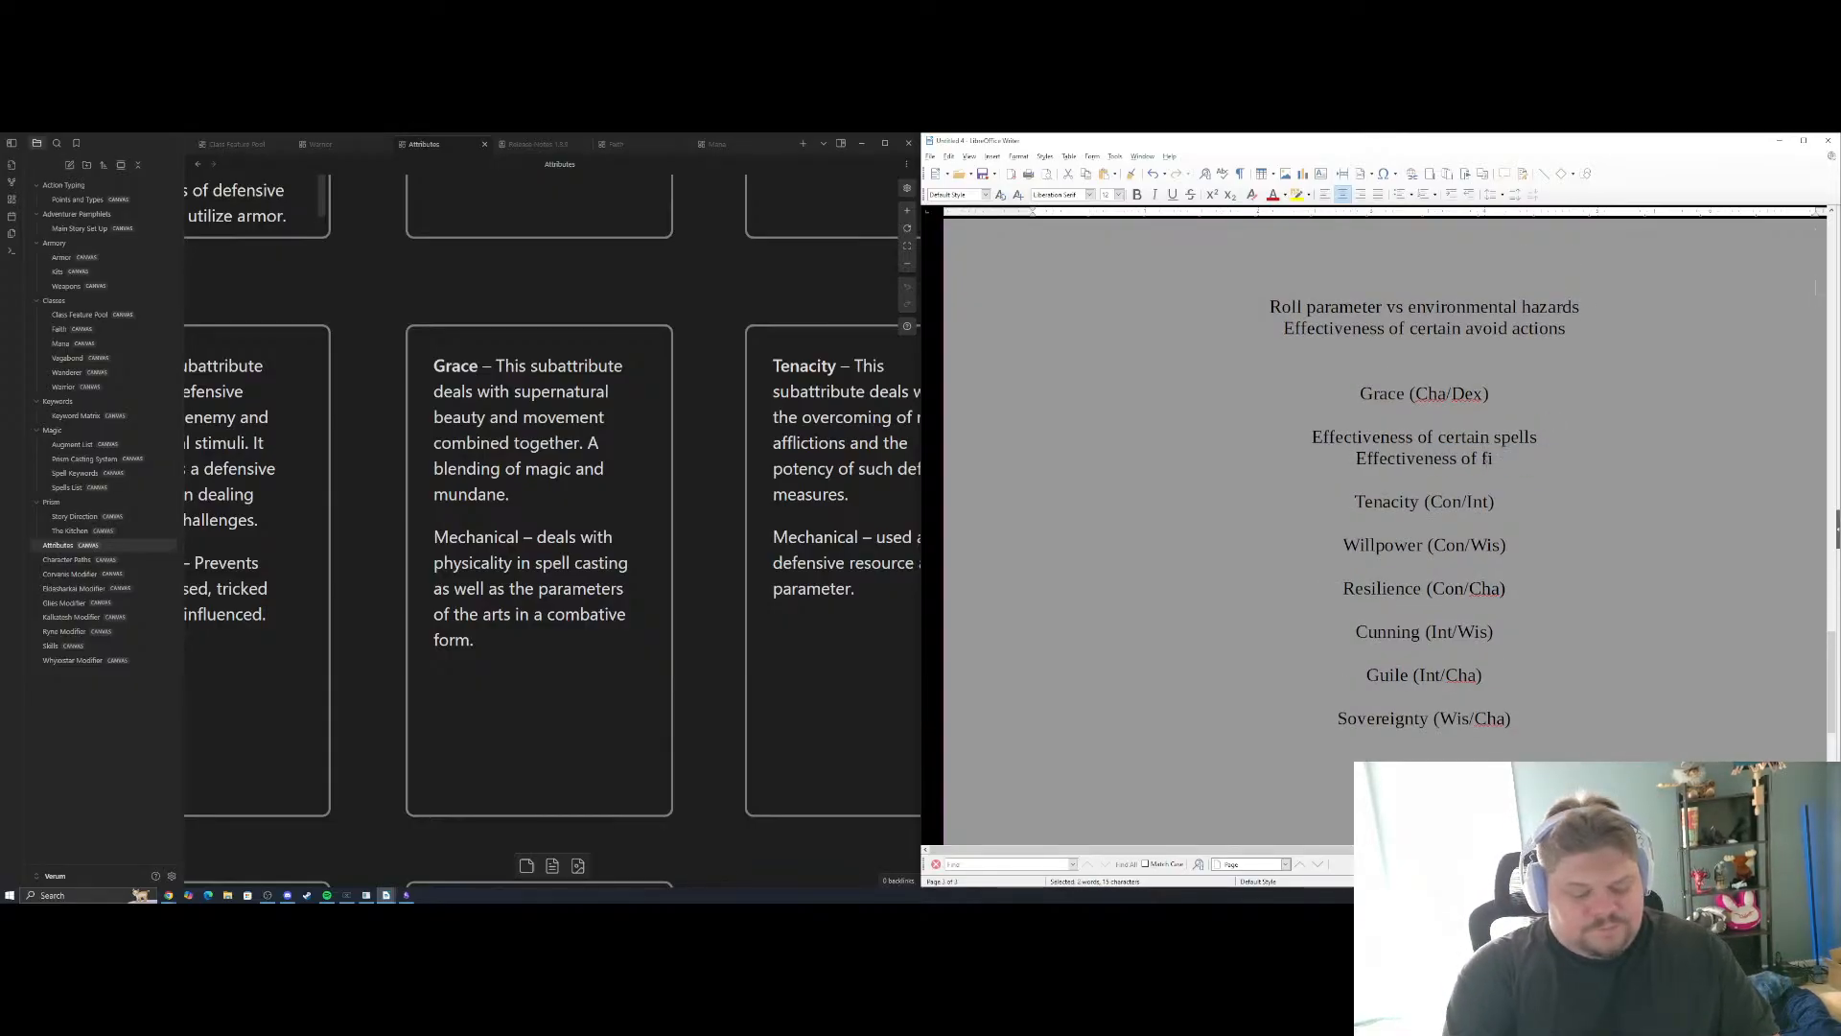
type("nesse weapon ski")
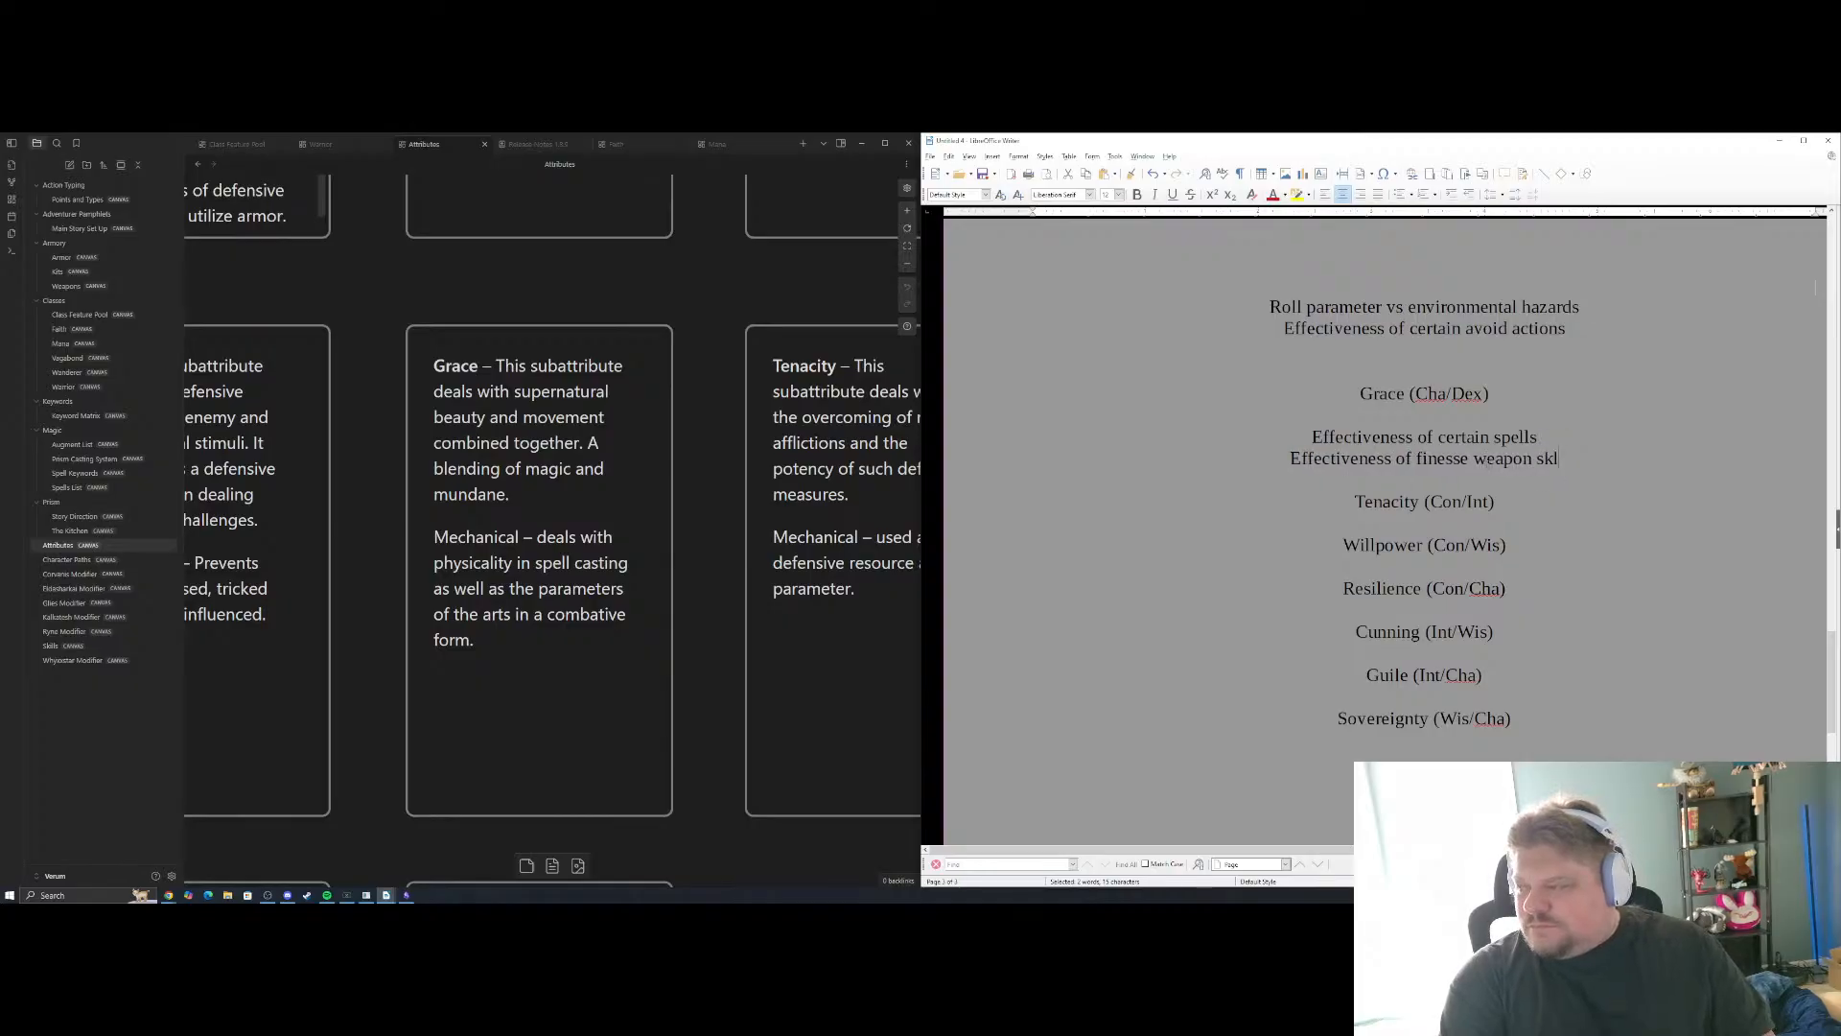
key("BackSpace")
type("ills")
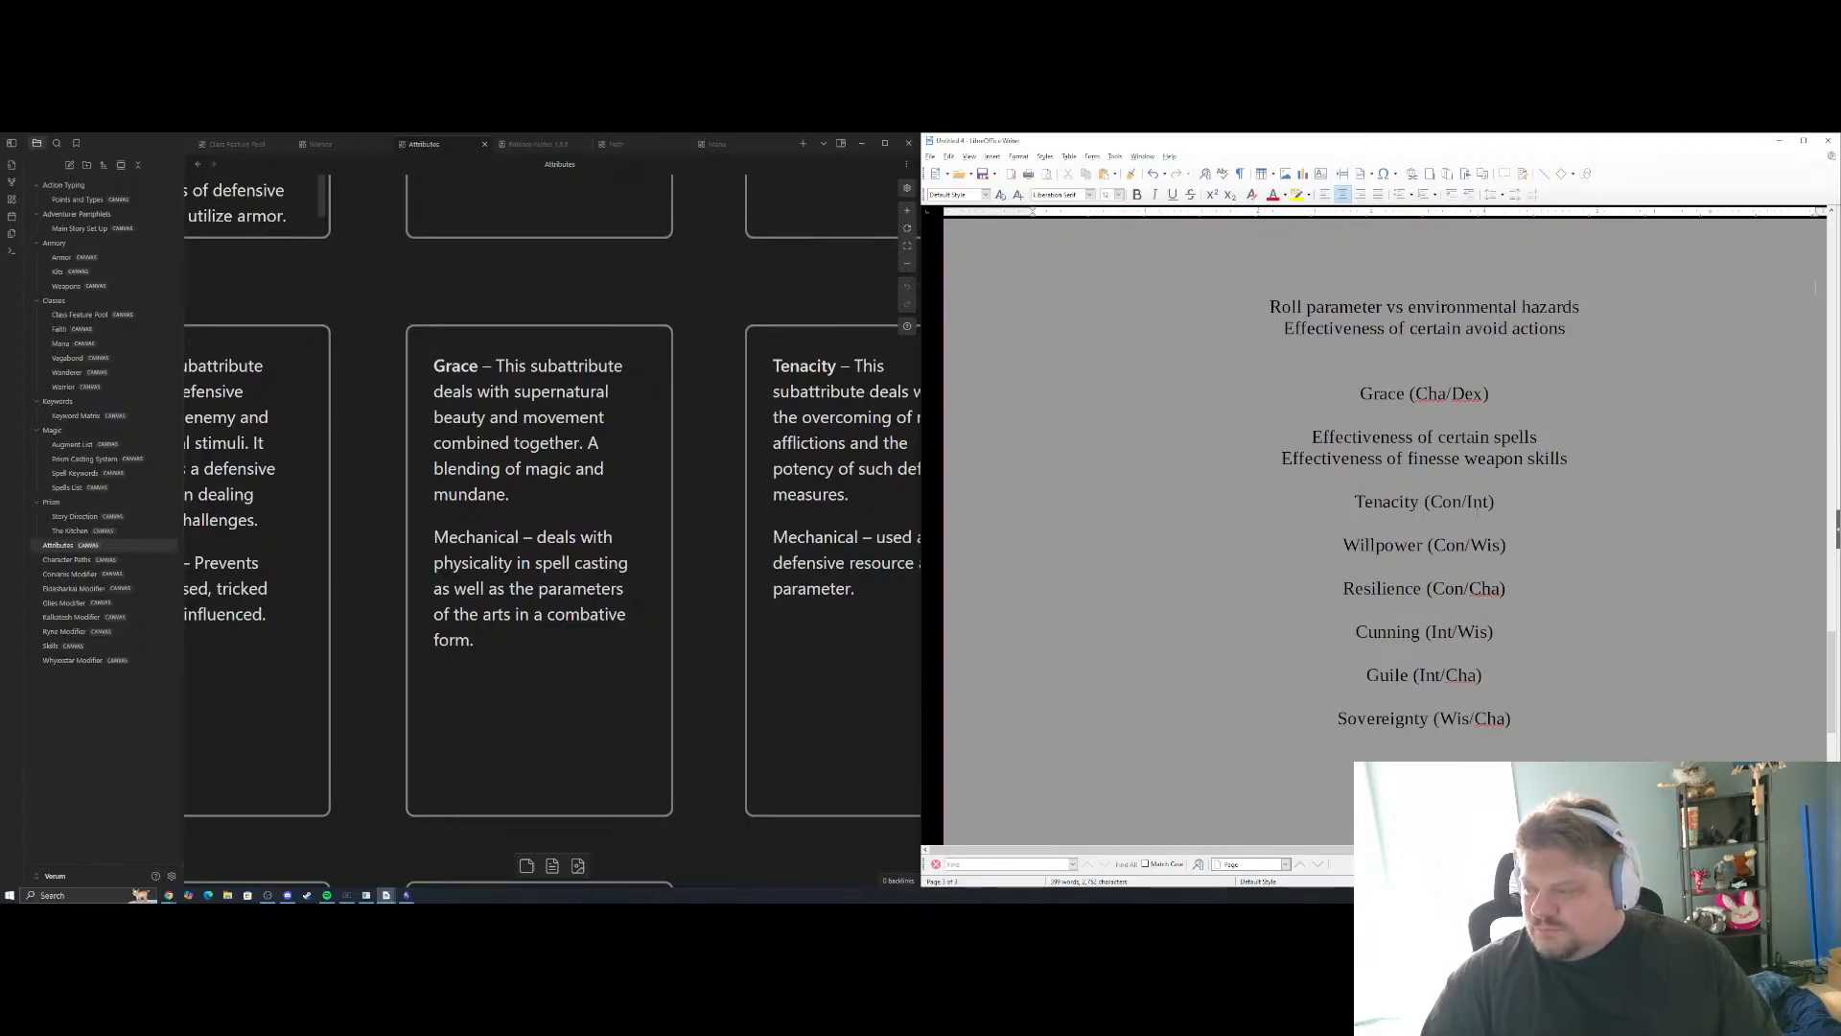
Add "Effectiveness of disengage actions" on a new line as the third Grace example
key("Return")
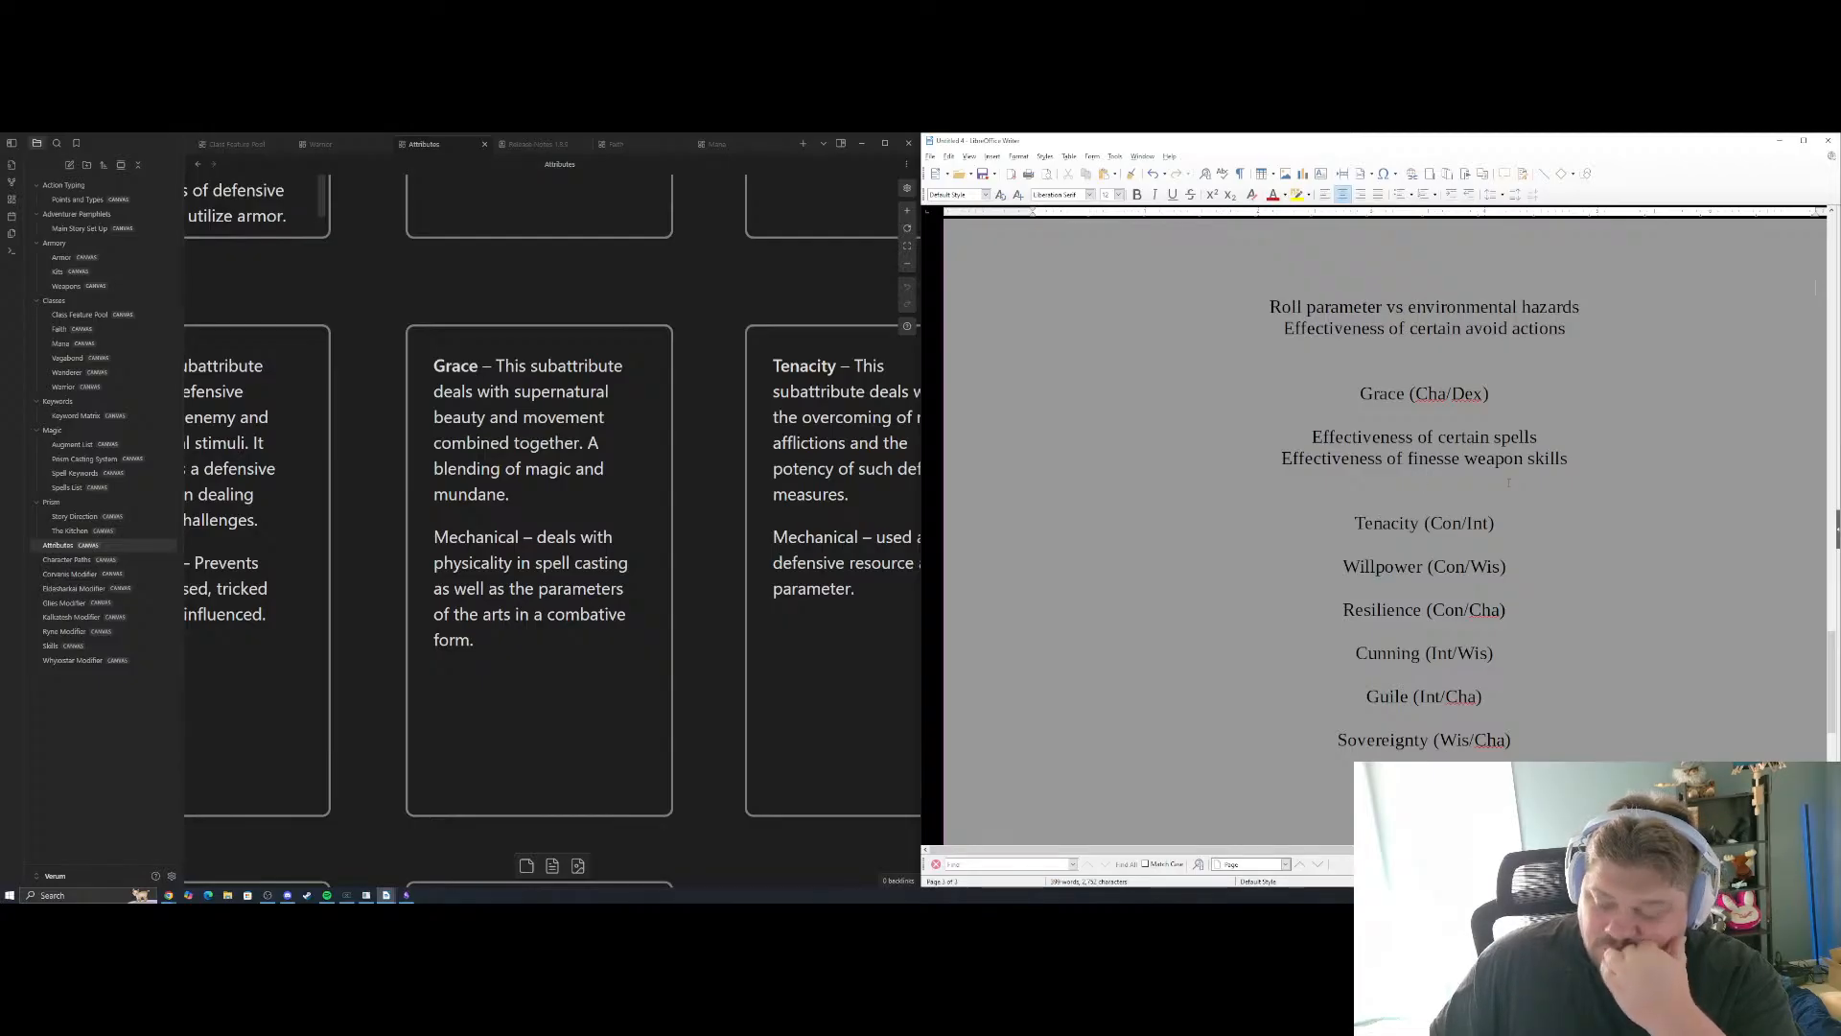
type("Effectiveness of ")
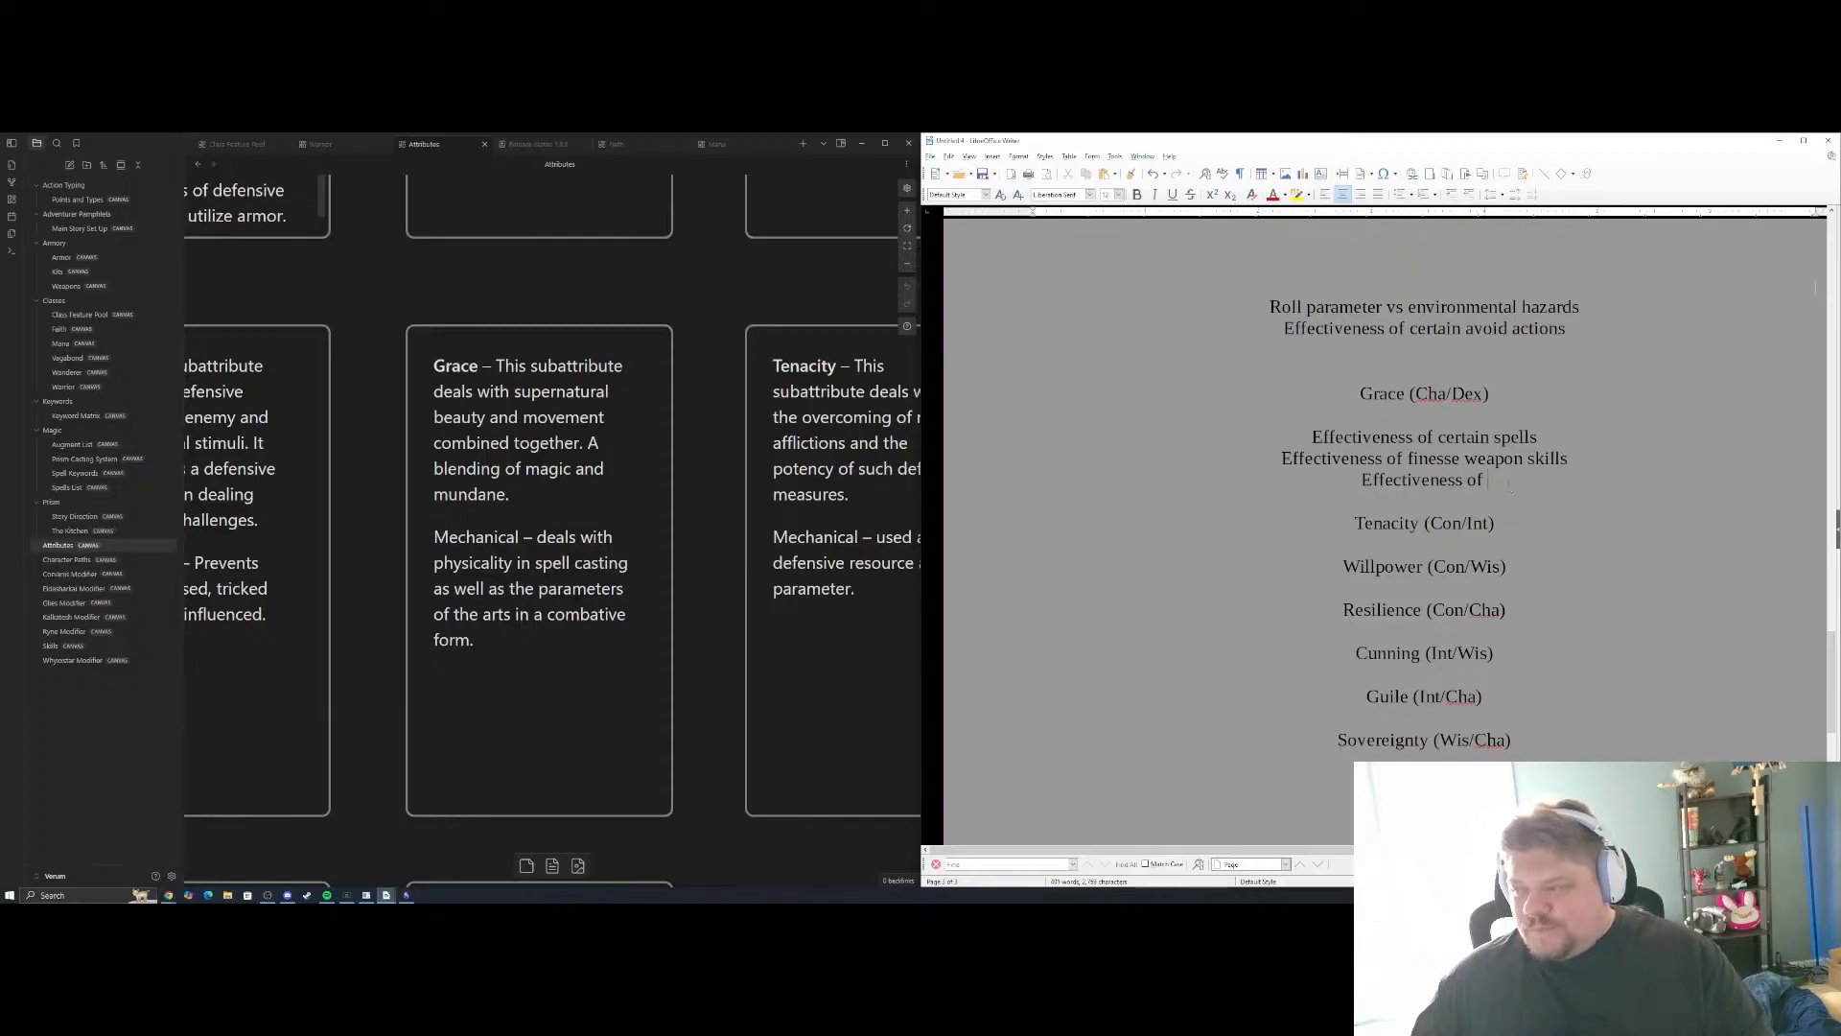
type("disen")
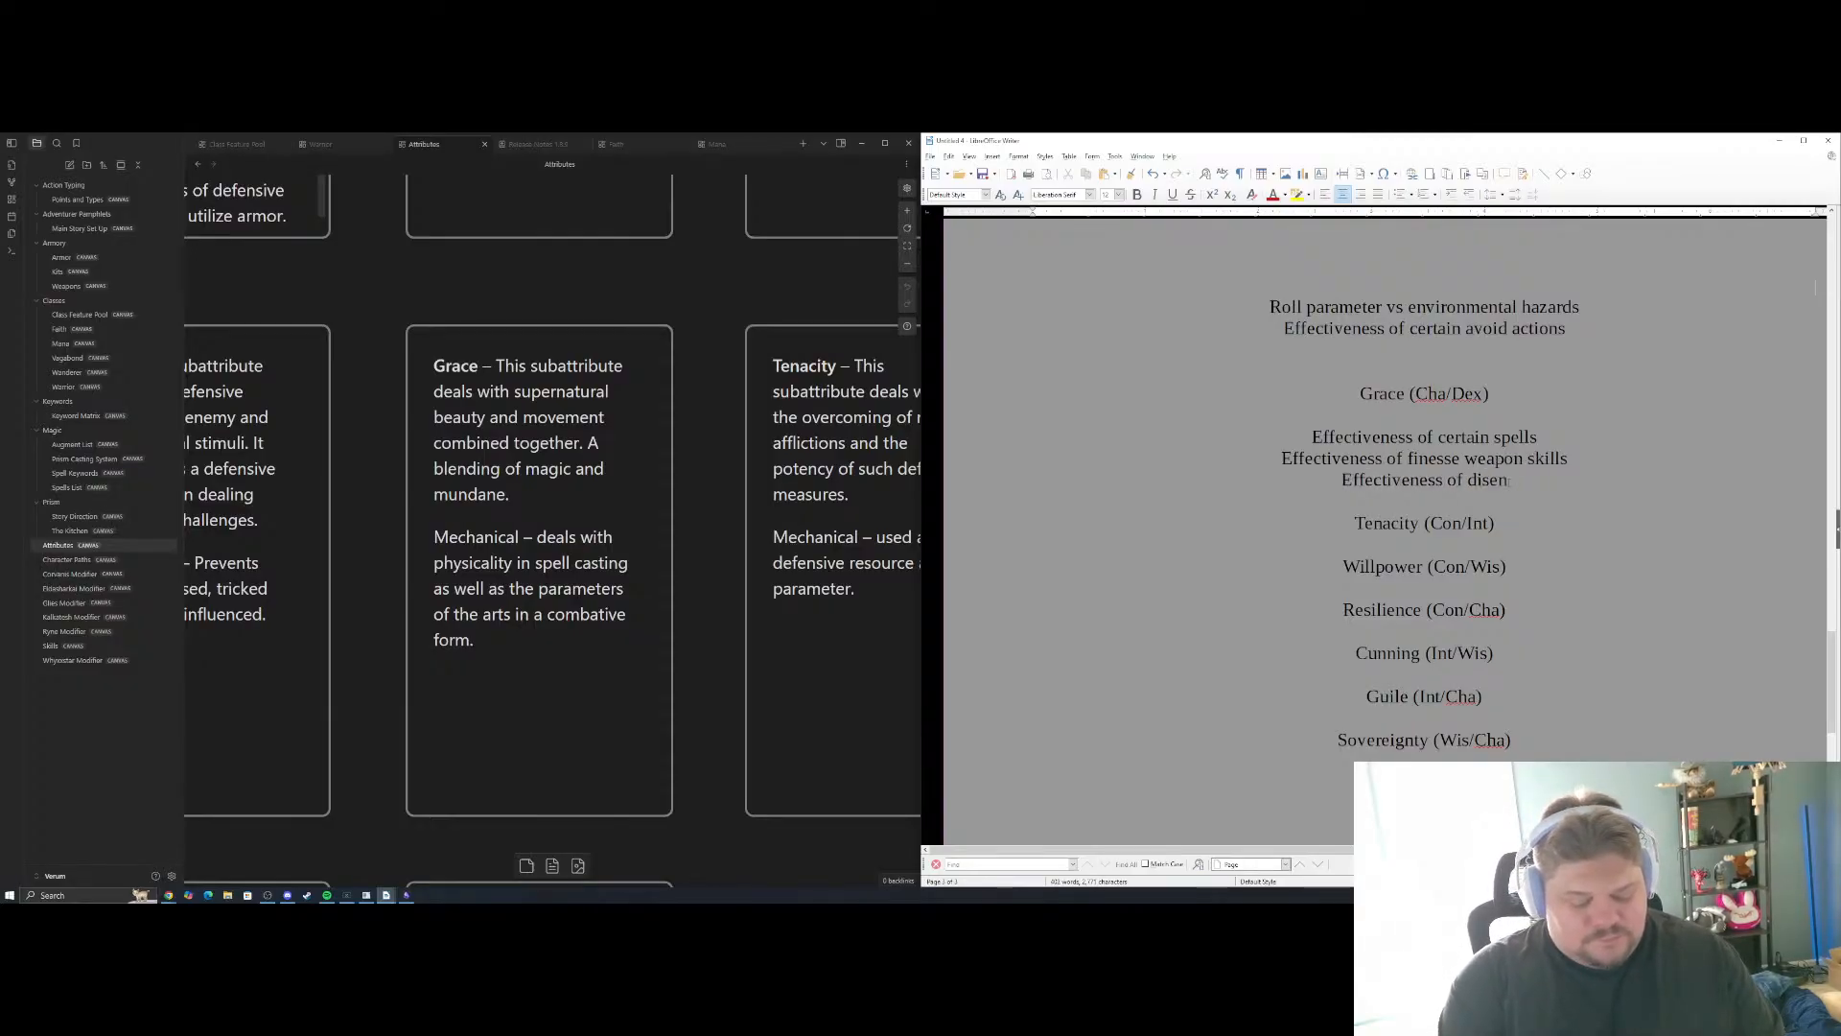
type("gage actions")
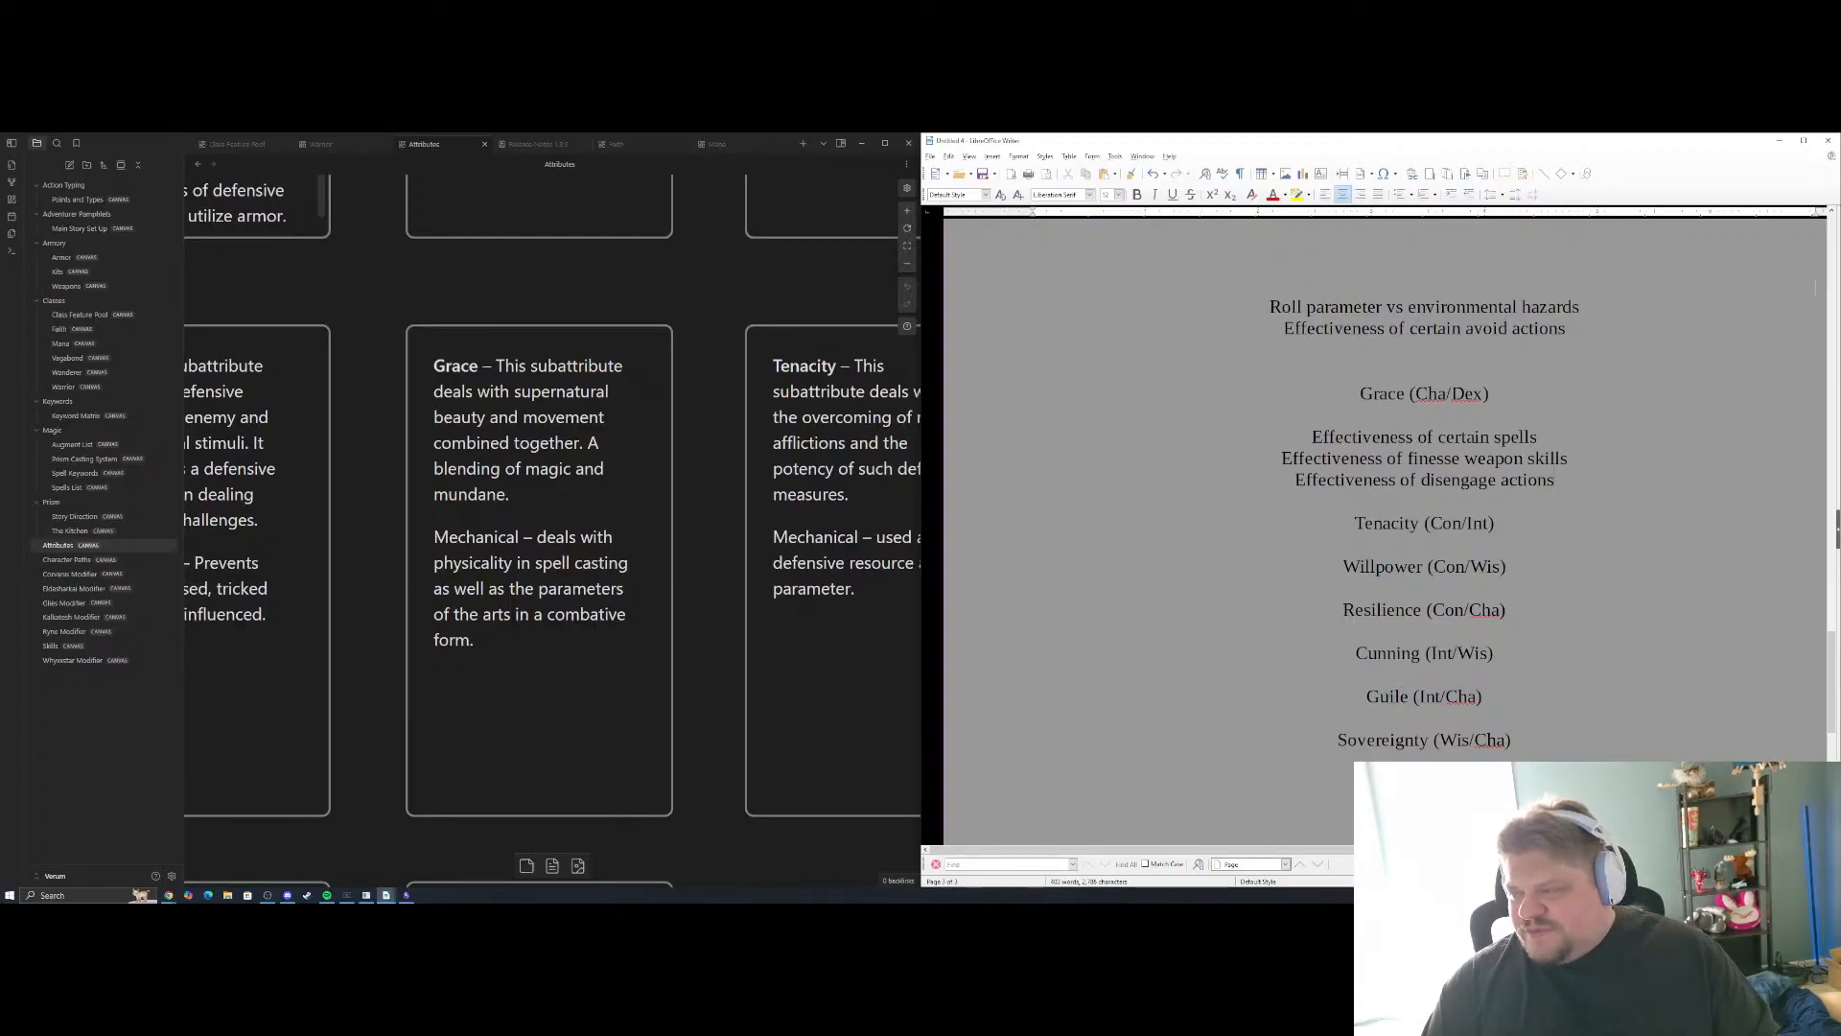
Add "Effectiveness of certain withstand effects" as the first Tenacity (Con/Int) example, set off by a blank line, and start a new line
left_click(1429, 542)
key("Return")
key("Return")
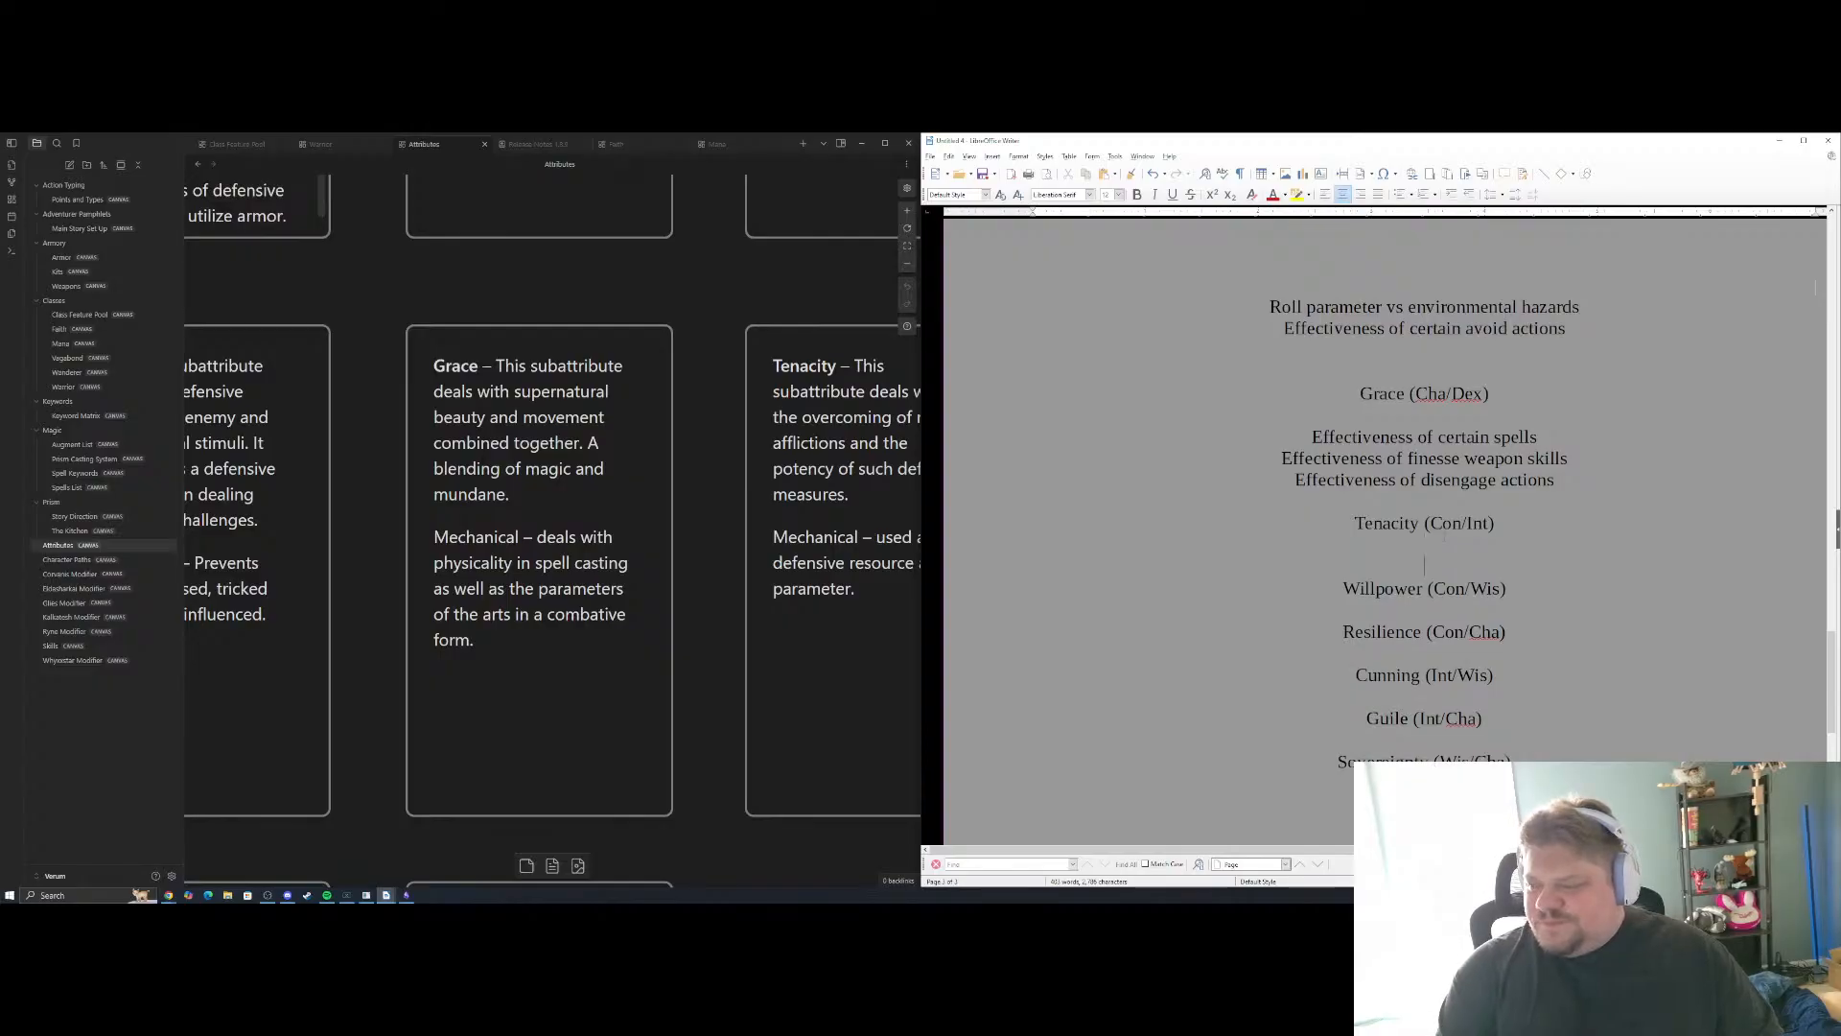
type("Effectiveness of ")
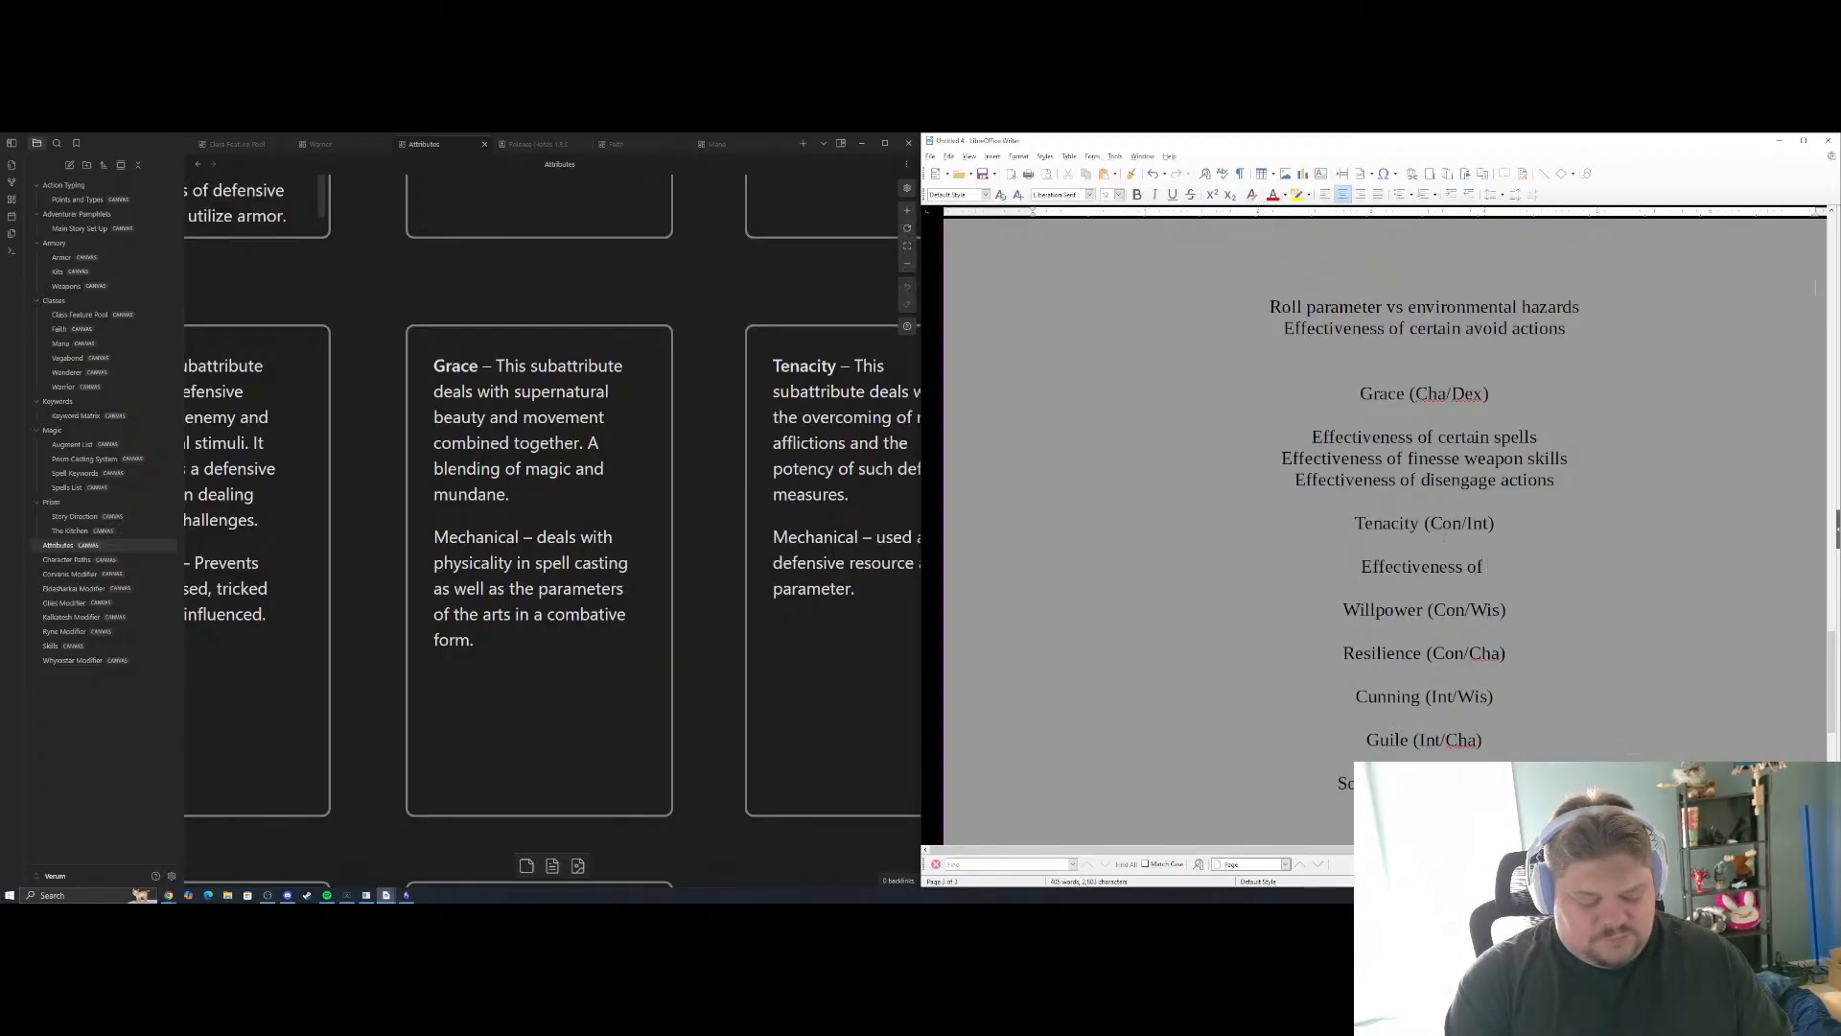
type("certain wi")
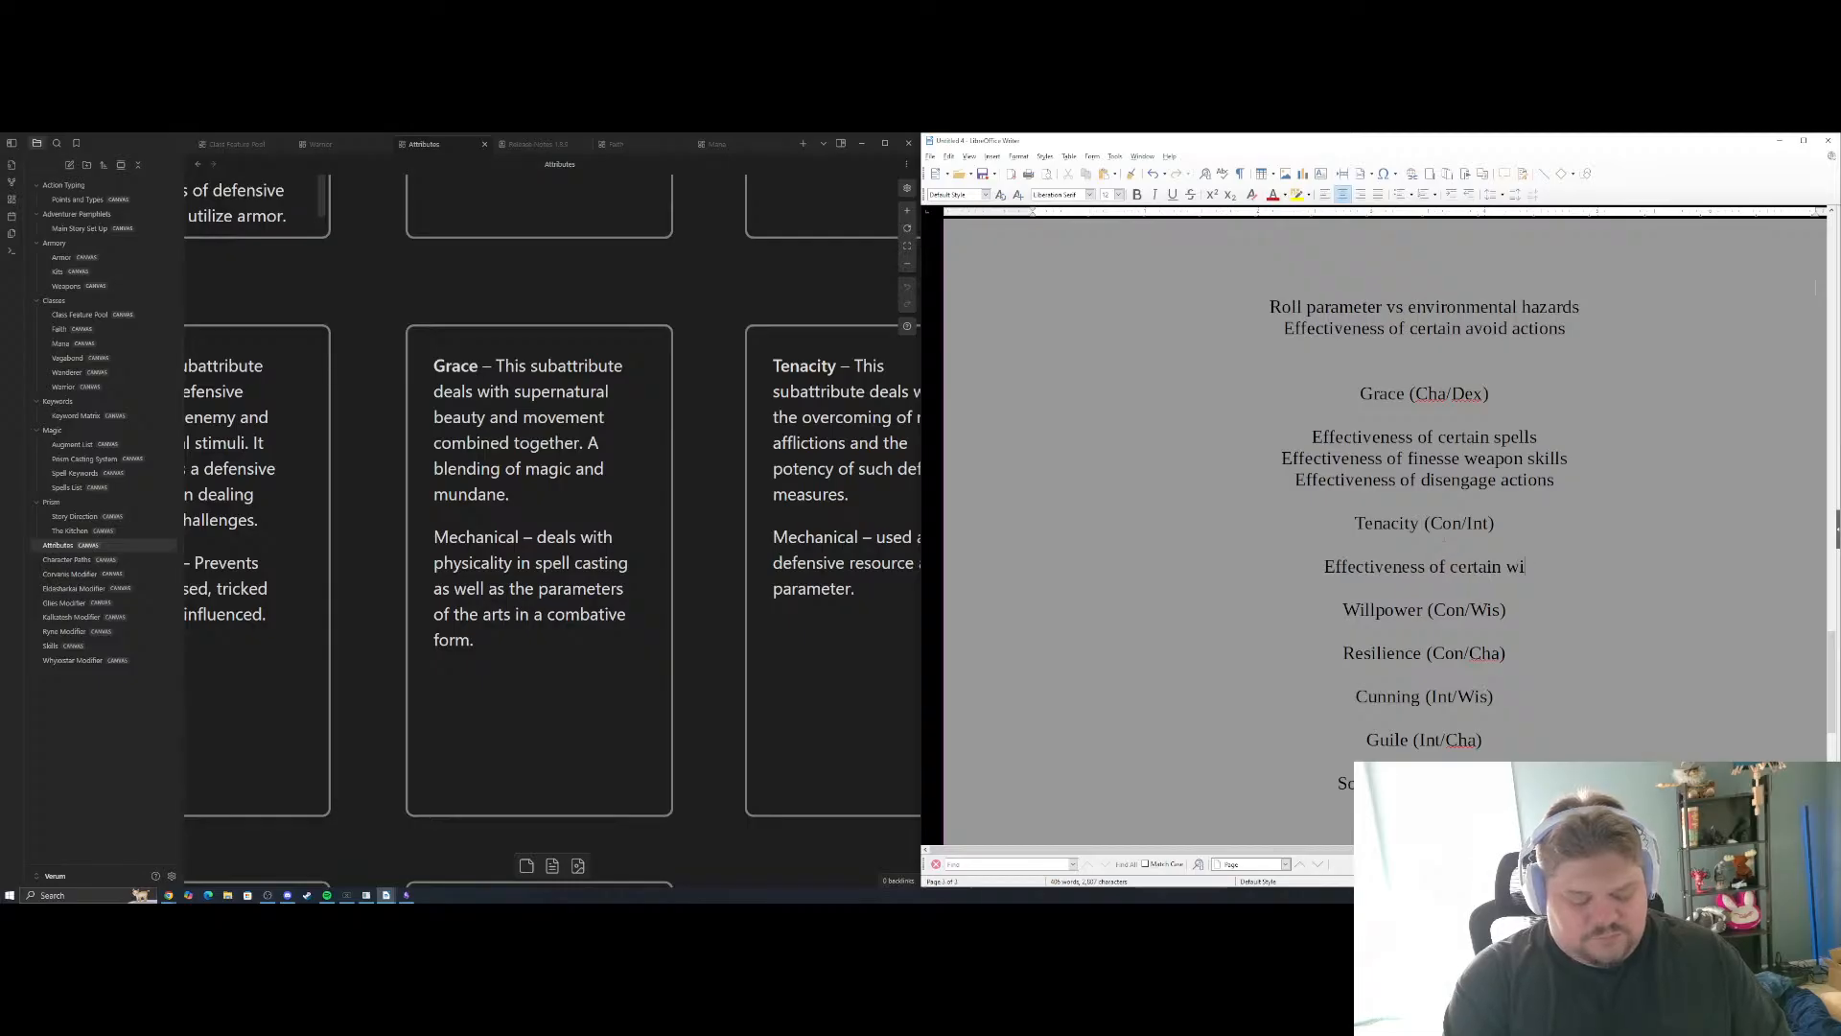
type("thstand")
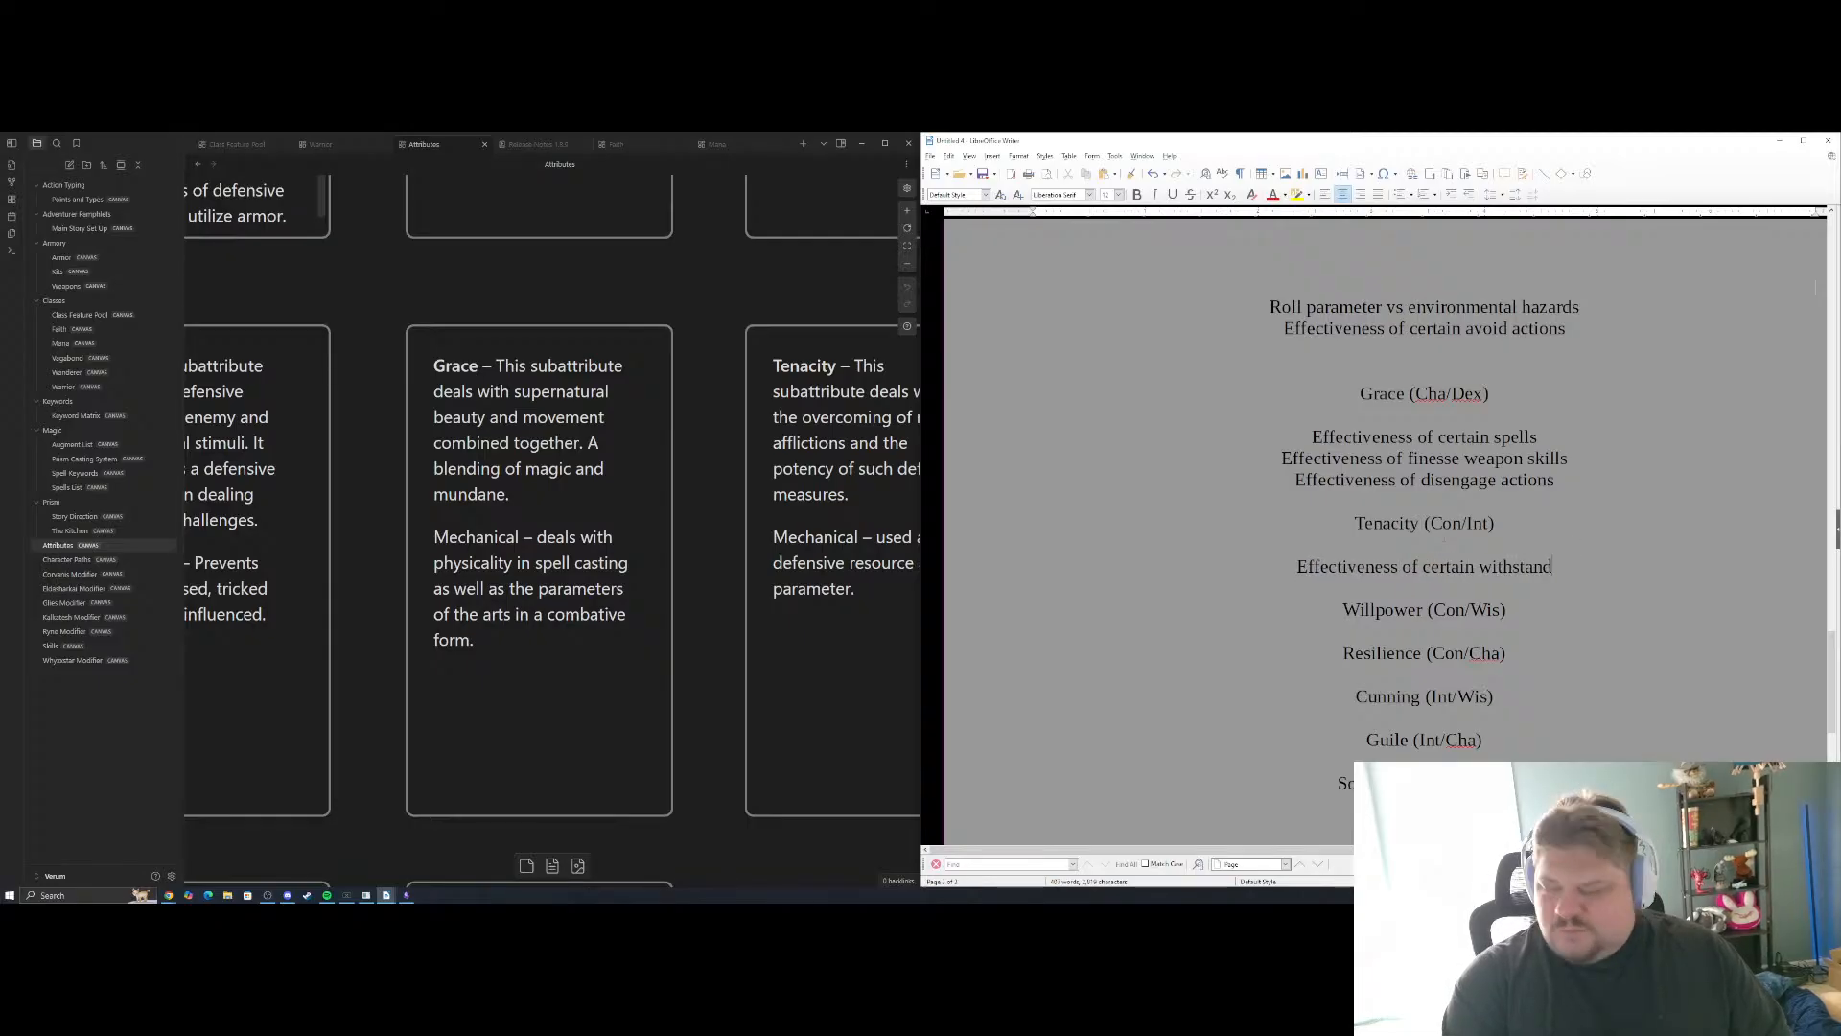
type(" effects")
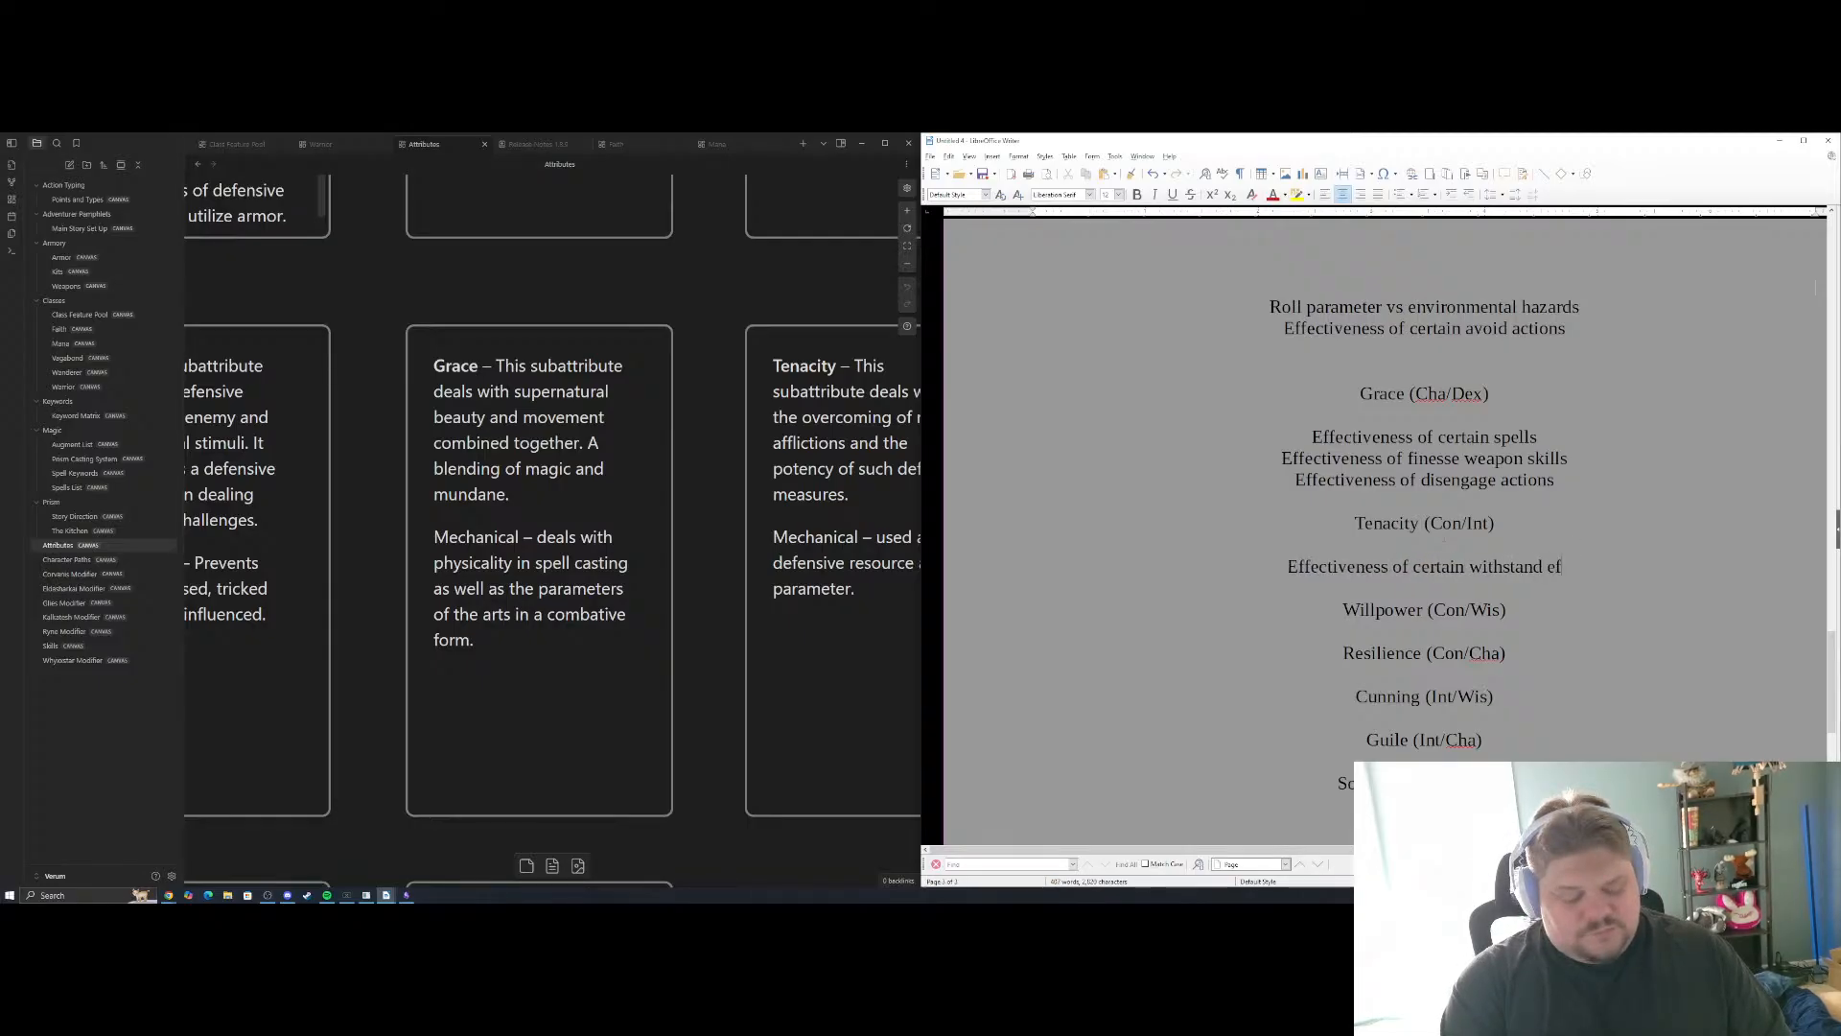
key("Return")
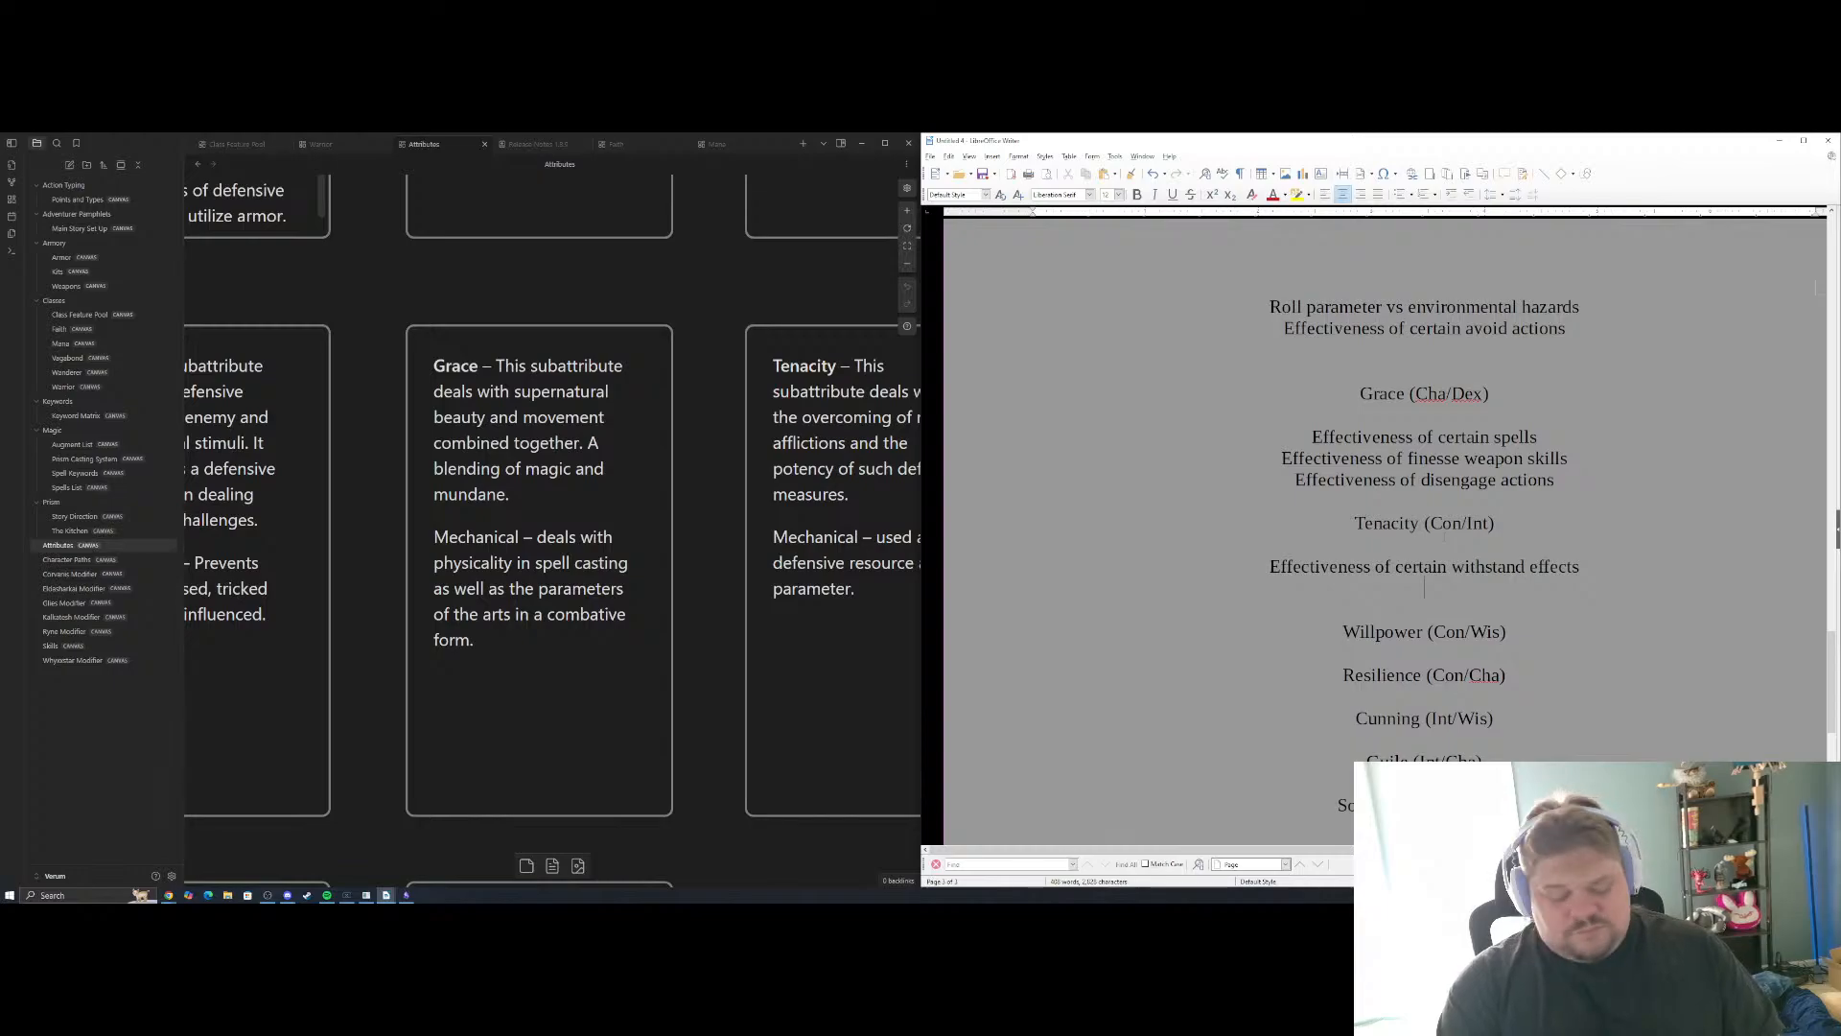
Add "Effectiveness of block actions" as the second Tenacity example and start a new line below it
type("Effectiveness of")
key("BackSpace")
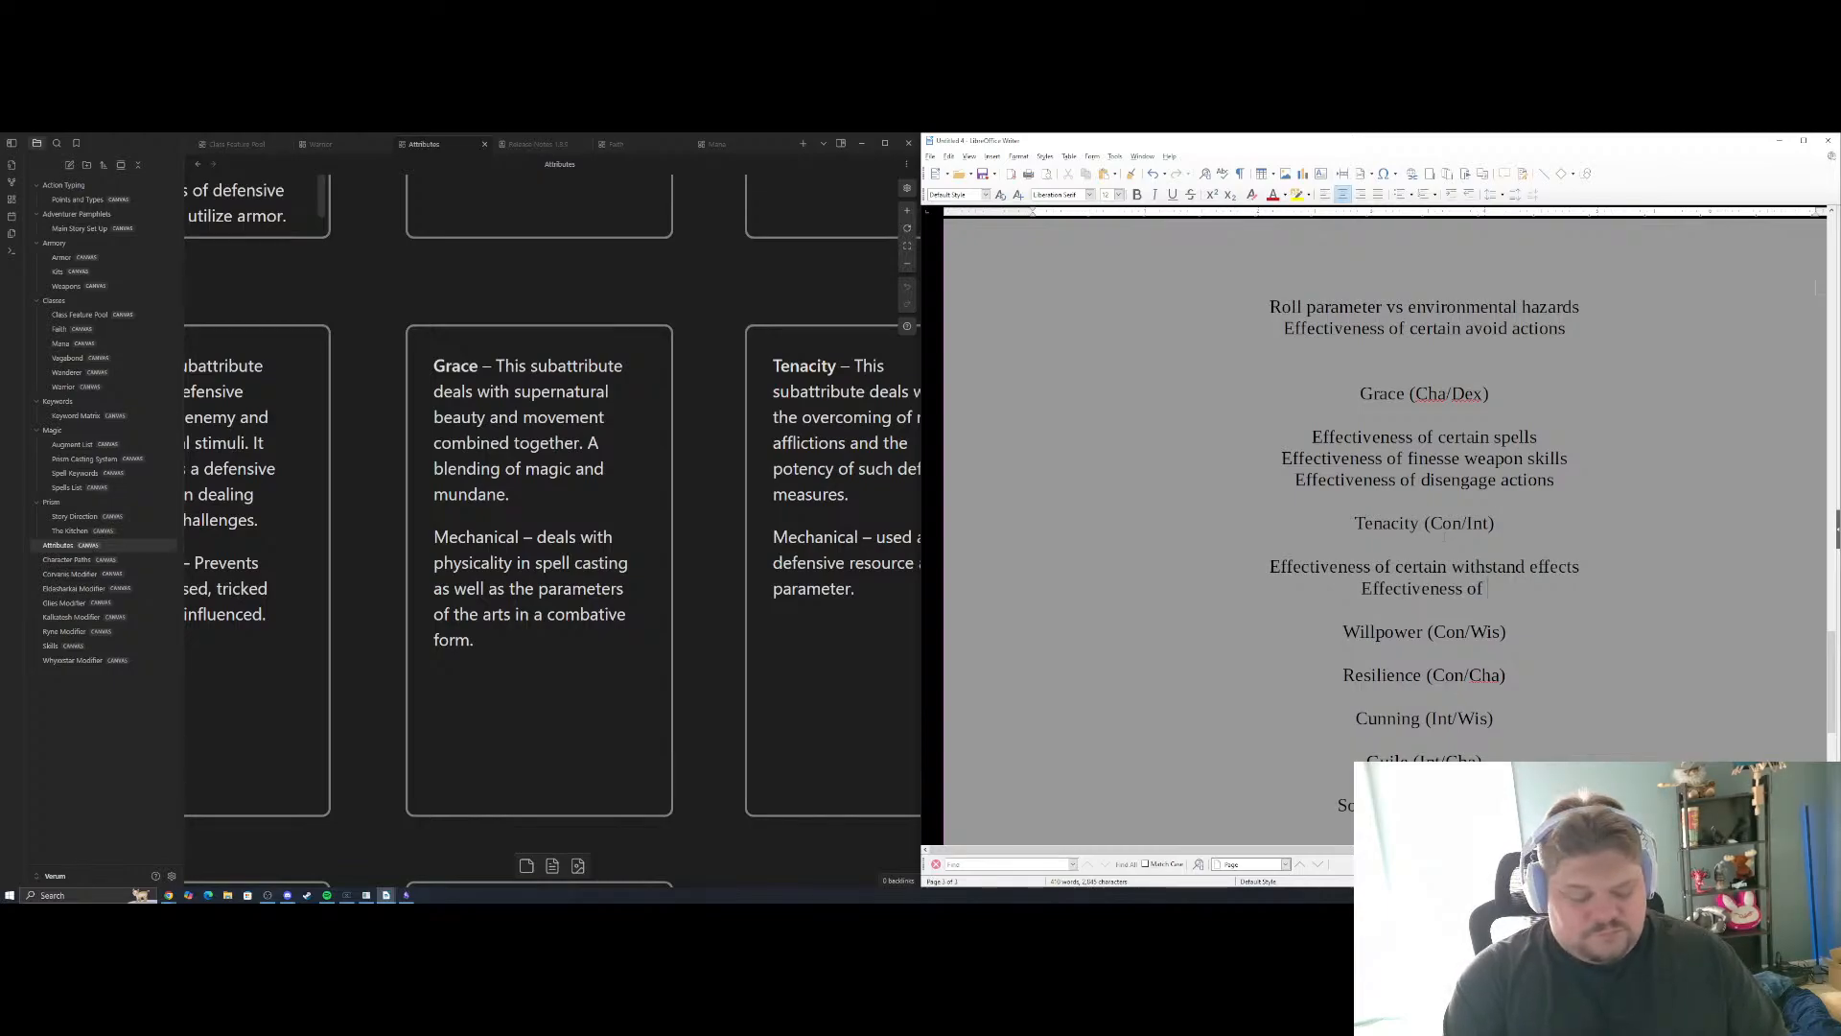
type("block")
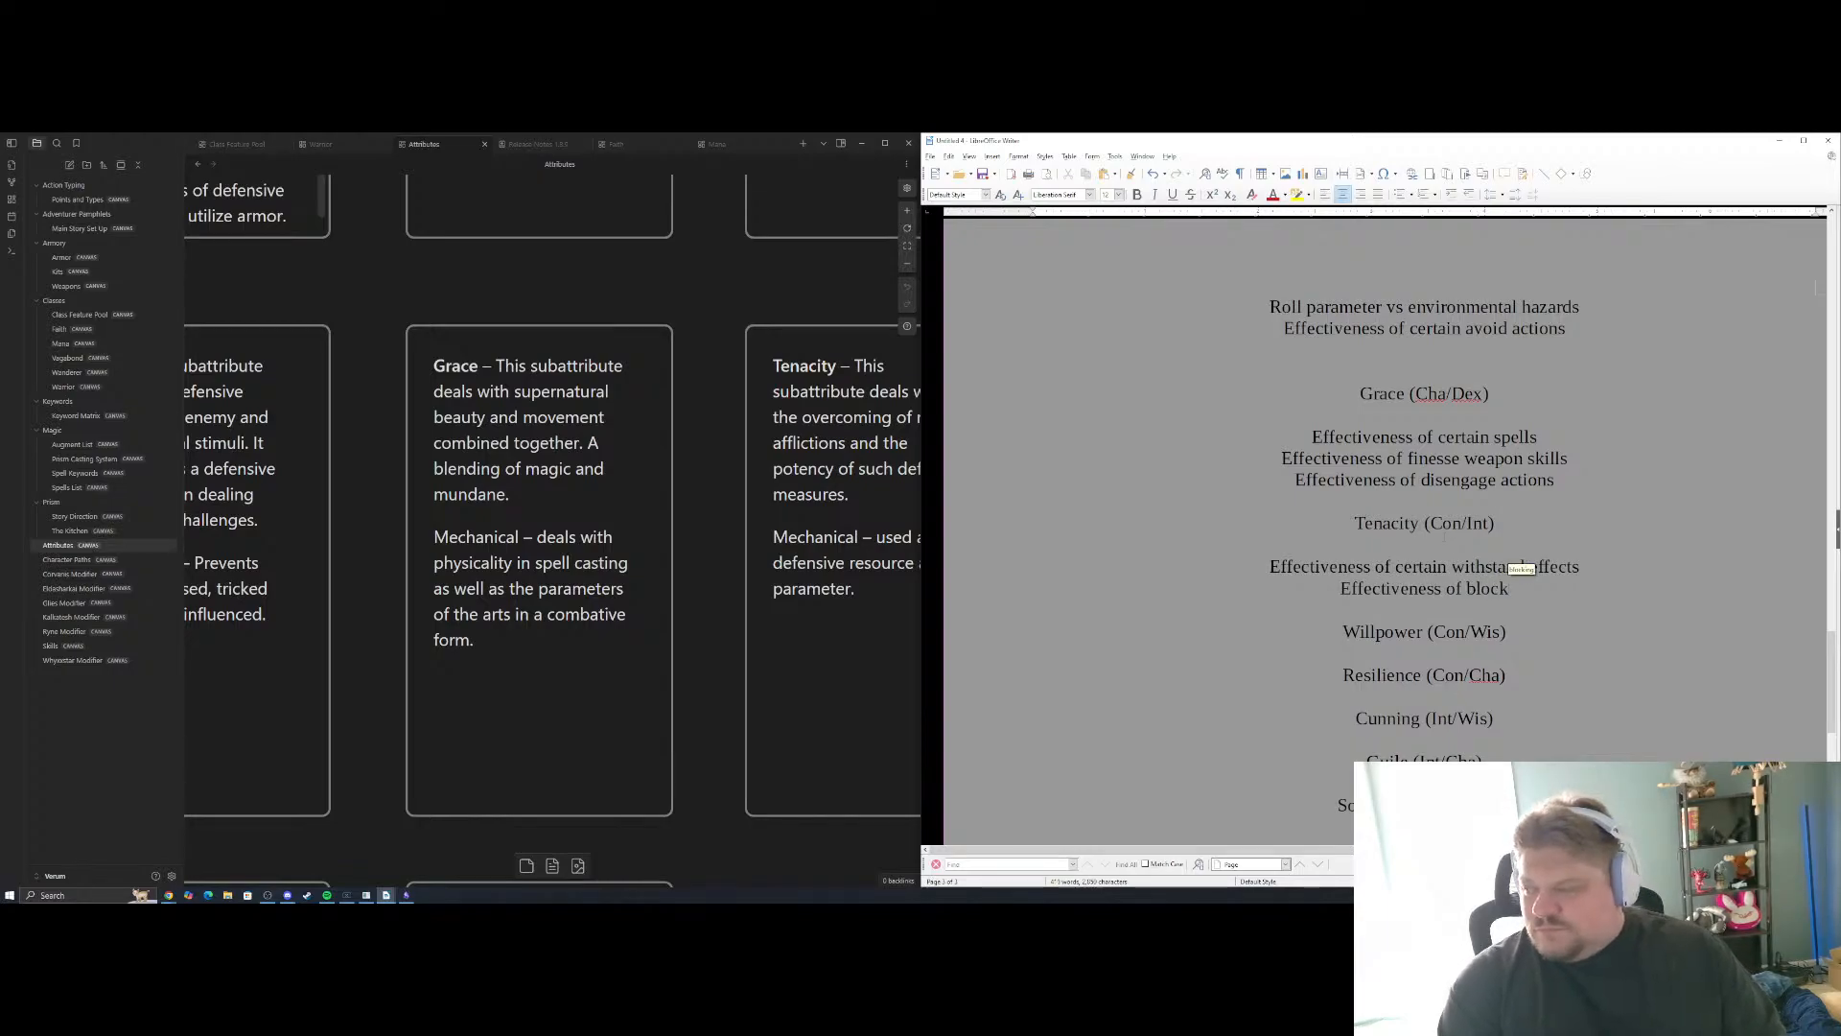
key("Return")
key("BackSpace")
key("BackSpace")
key("BackSpace")
key("Return")
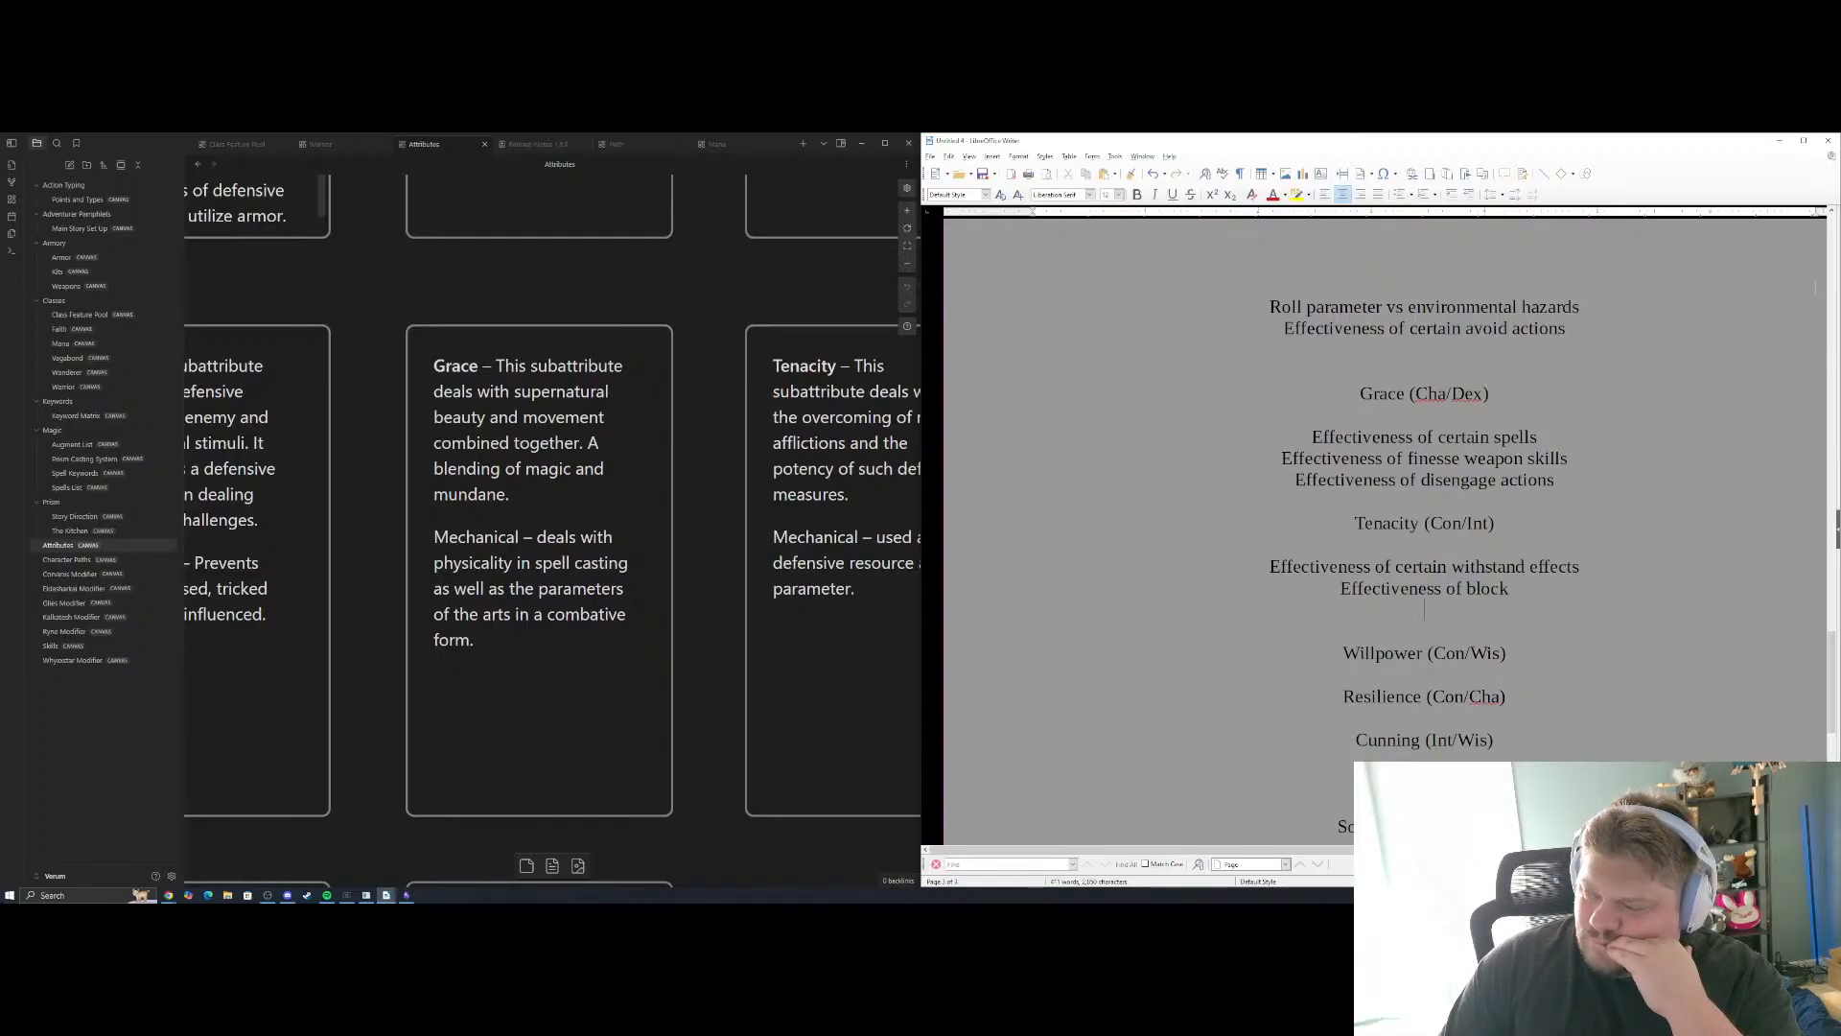
type("actions")
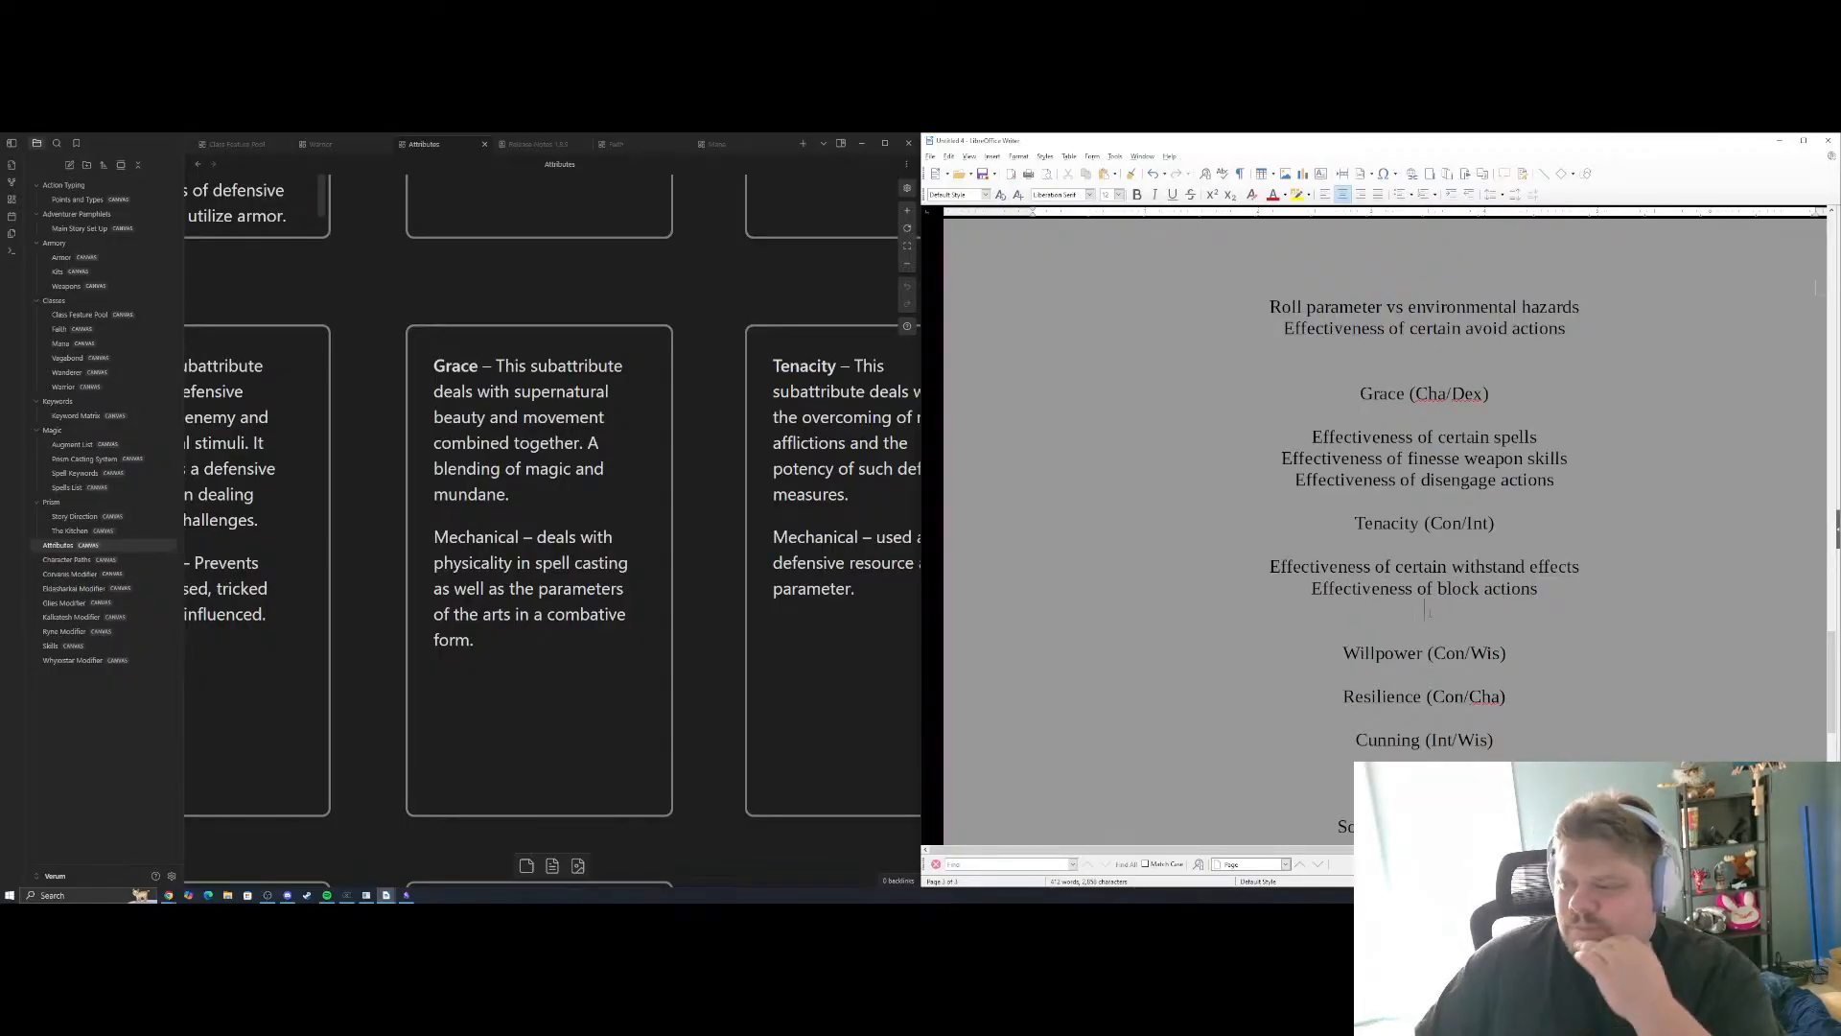
Shorten the two Tenacity examples to "Effectiveness of withstand" and "Effectiveness of block", and start a new line below them
scroll(1427, 610, "up", 15)
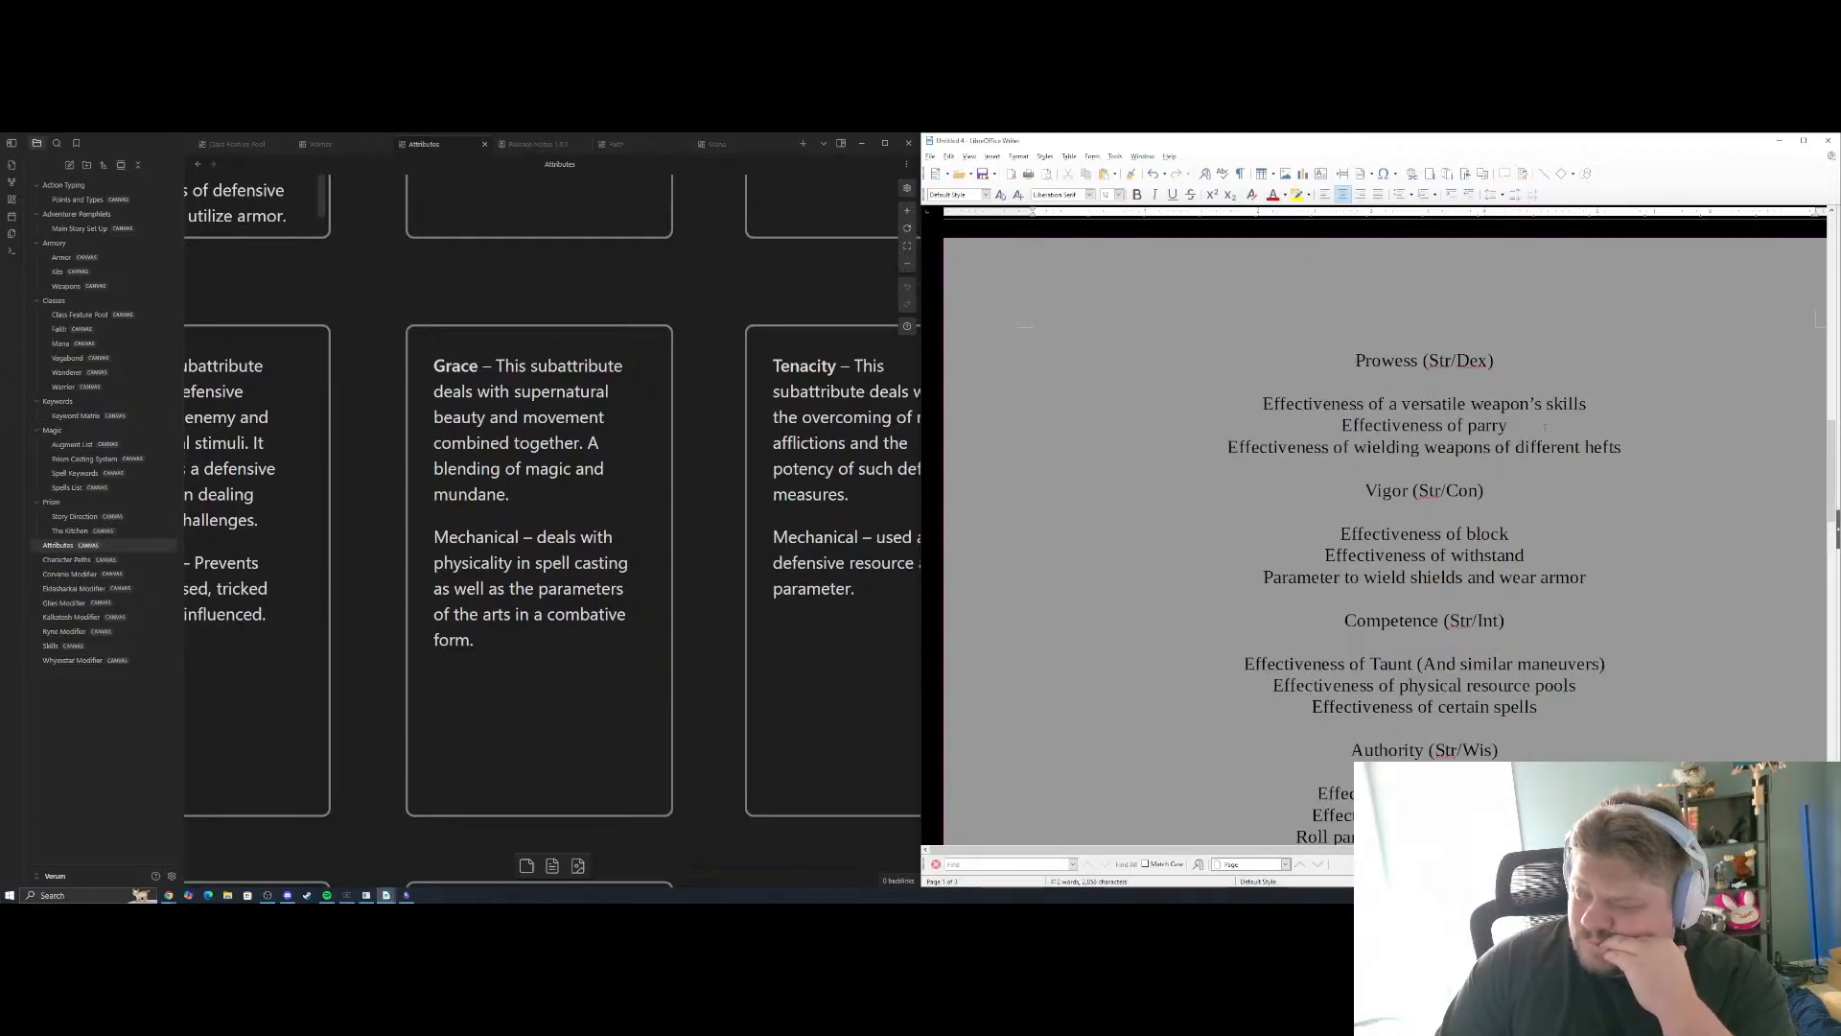
scroll(1545, 427, "down", 20)
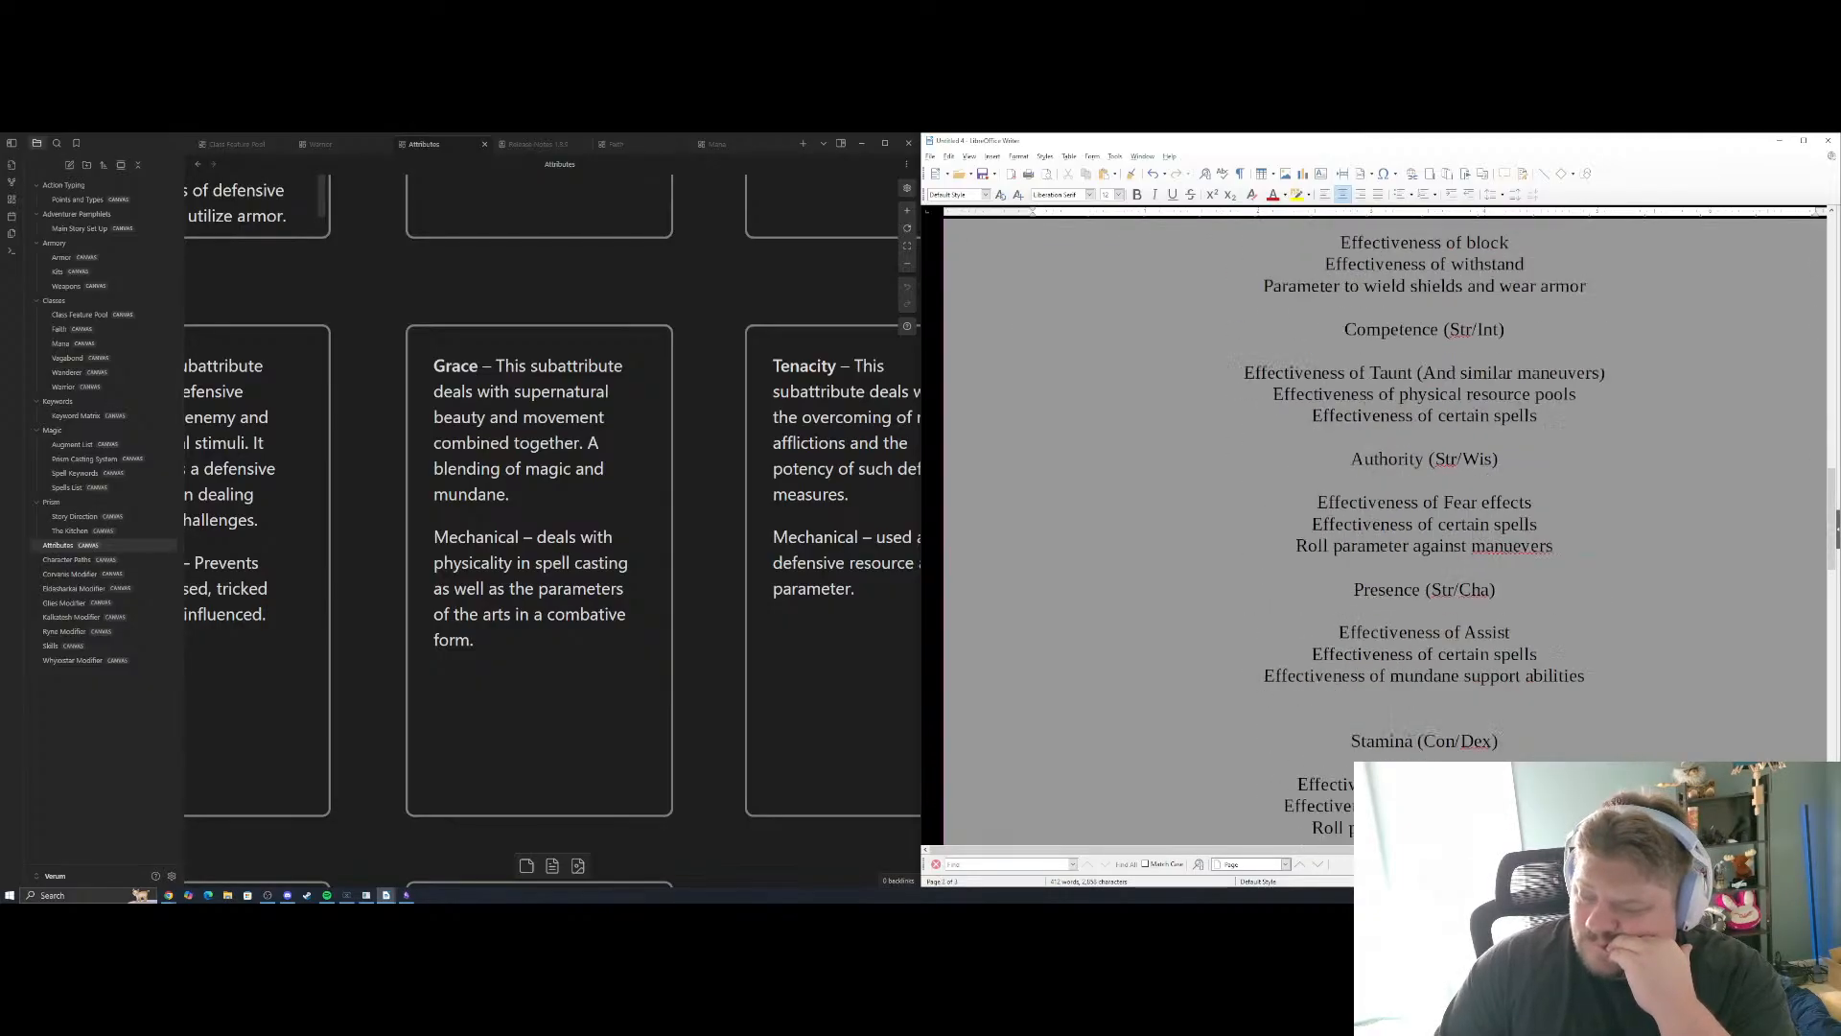
scroll(1546, 427, "down", 5)
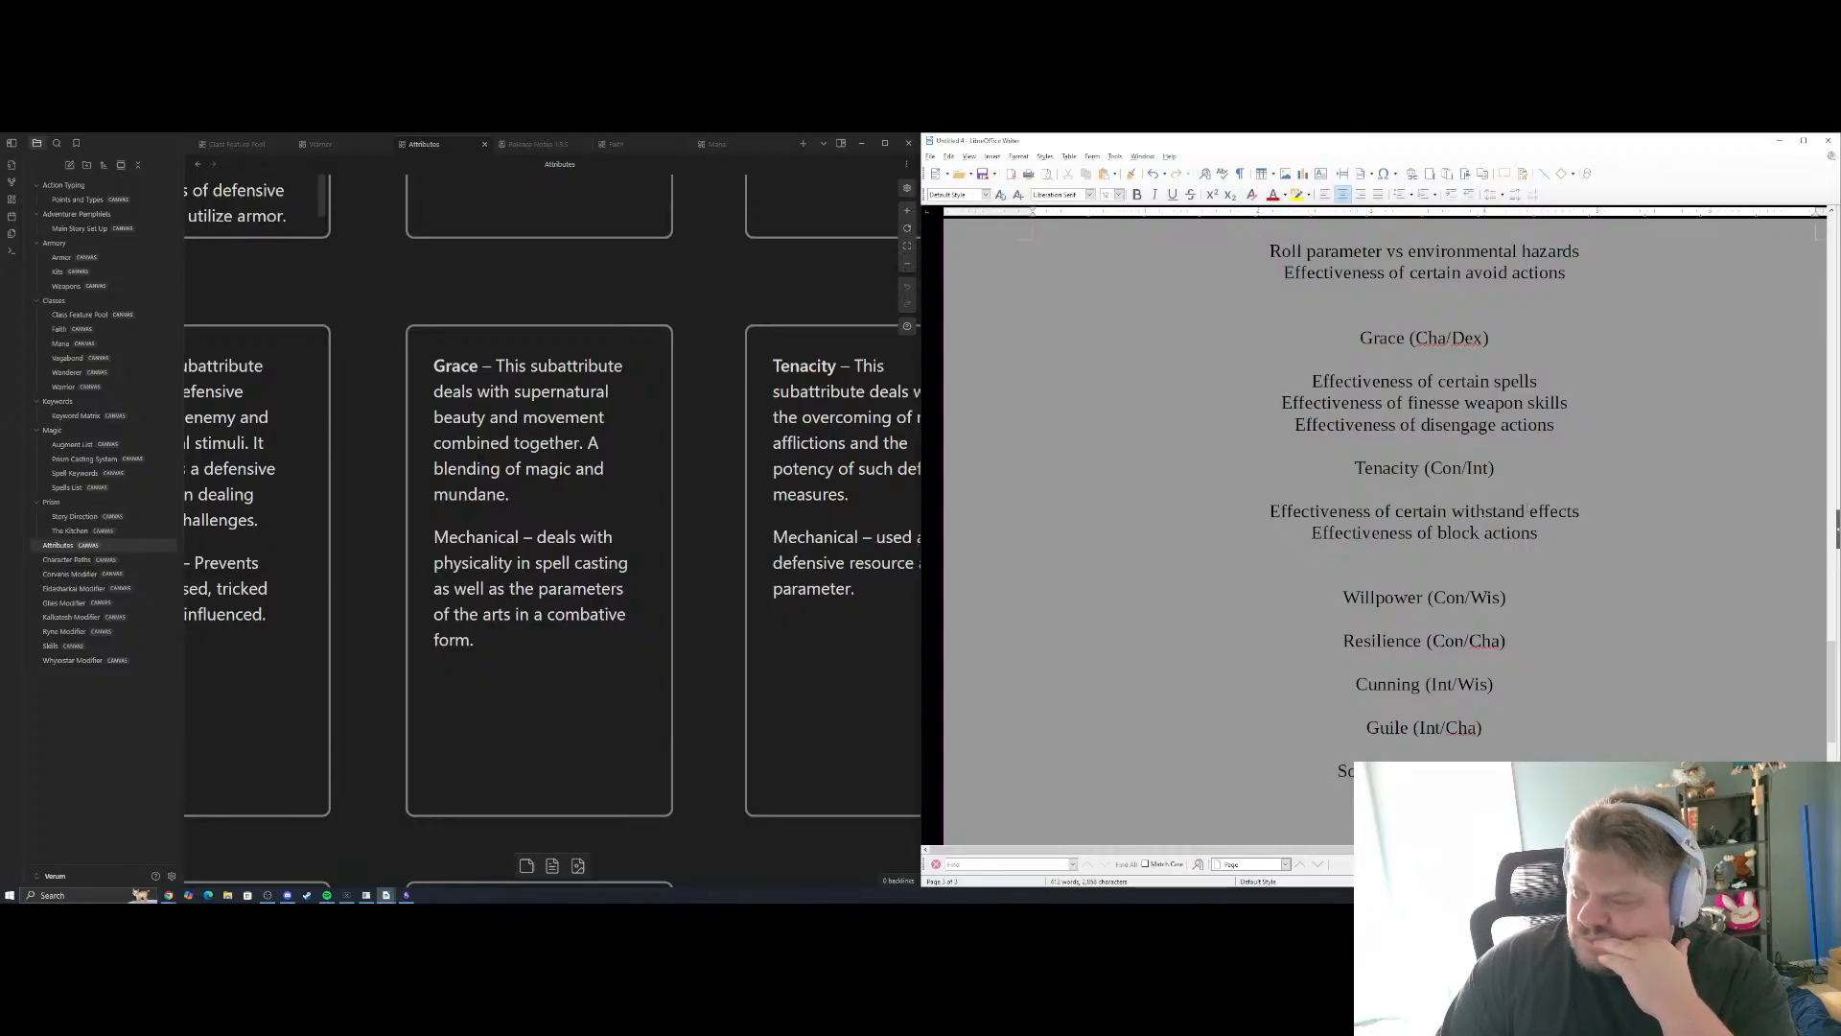
left_click_drag(1452, 513, 1398, 514)
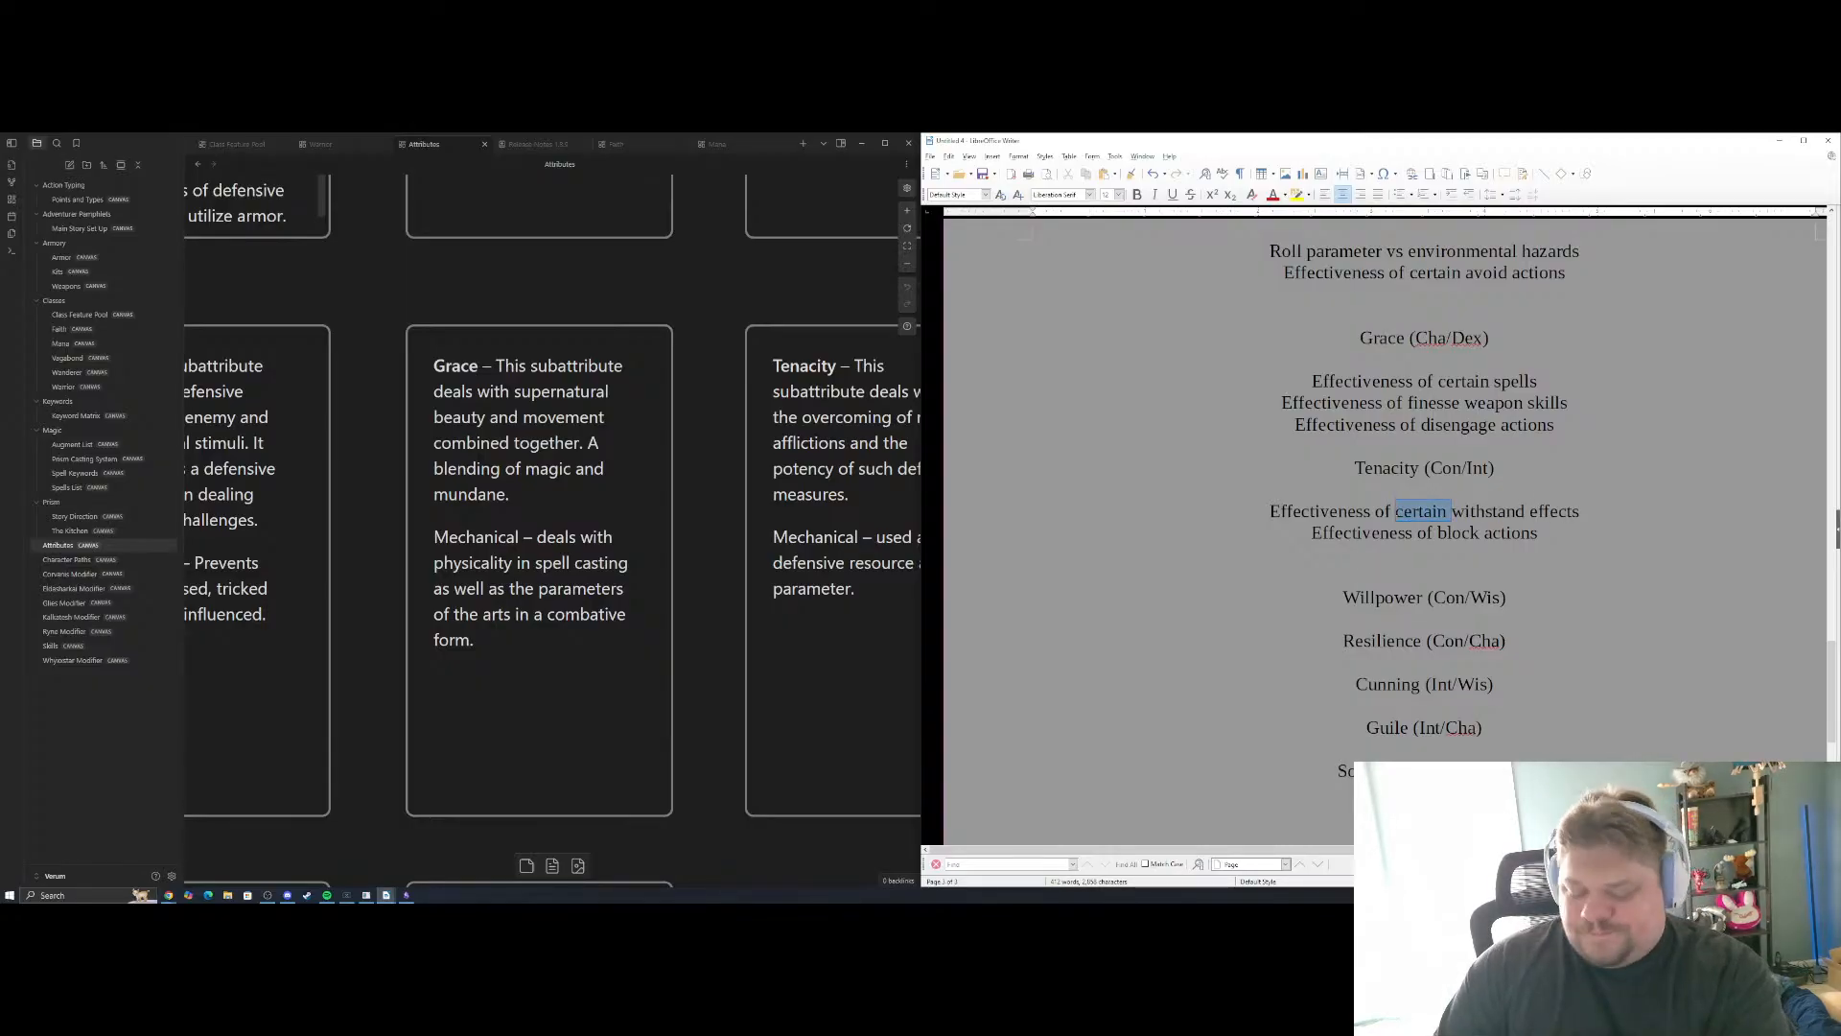
key("BackSpace")
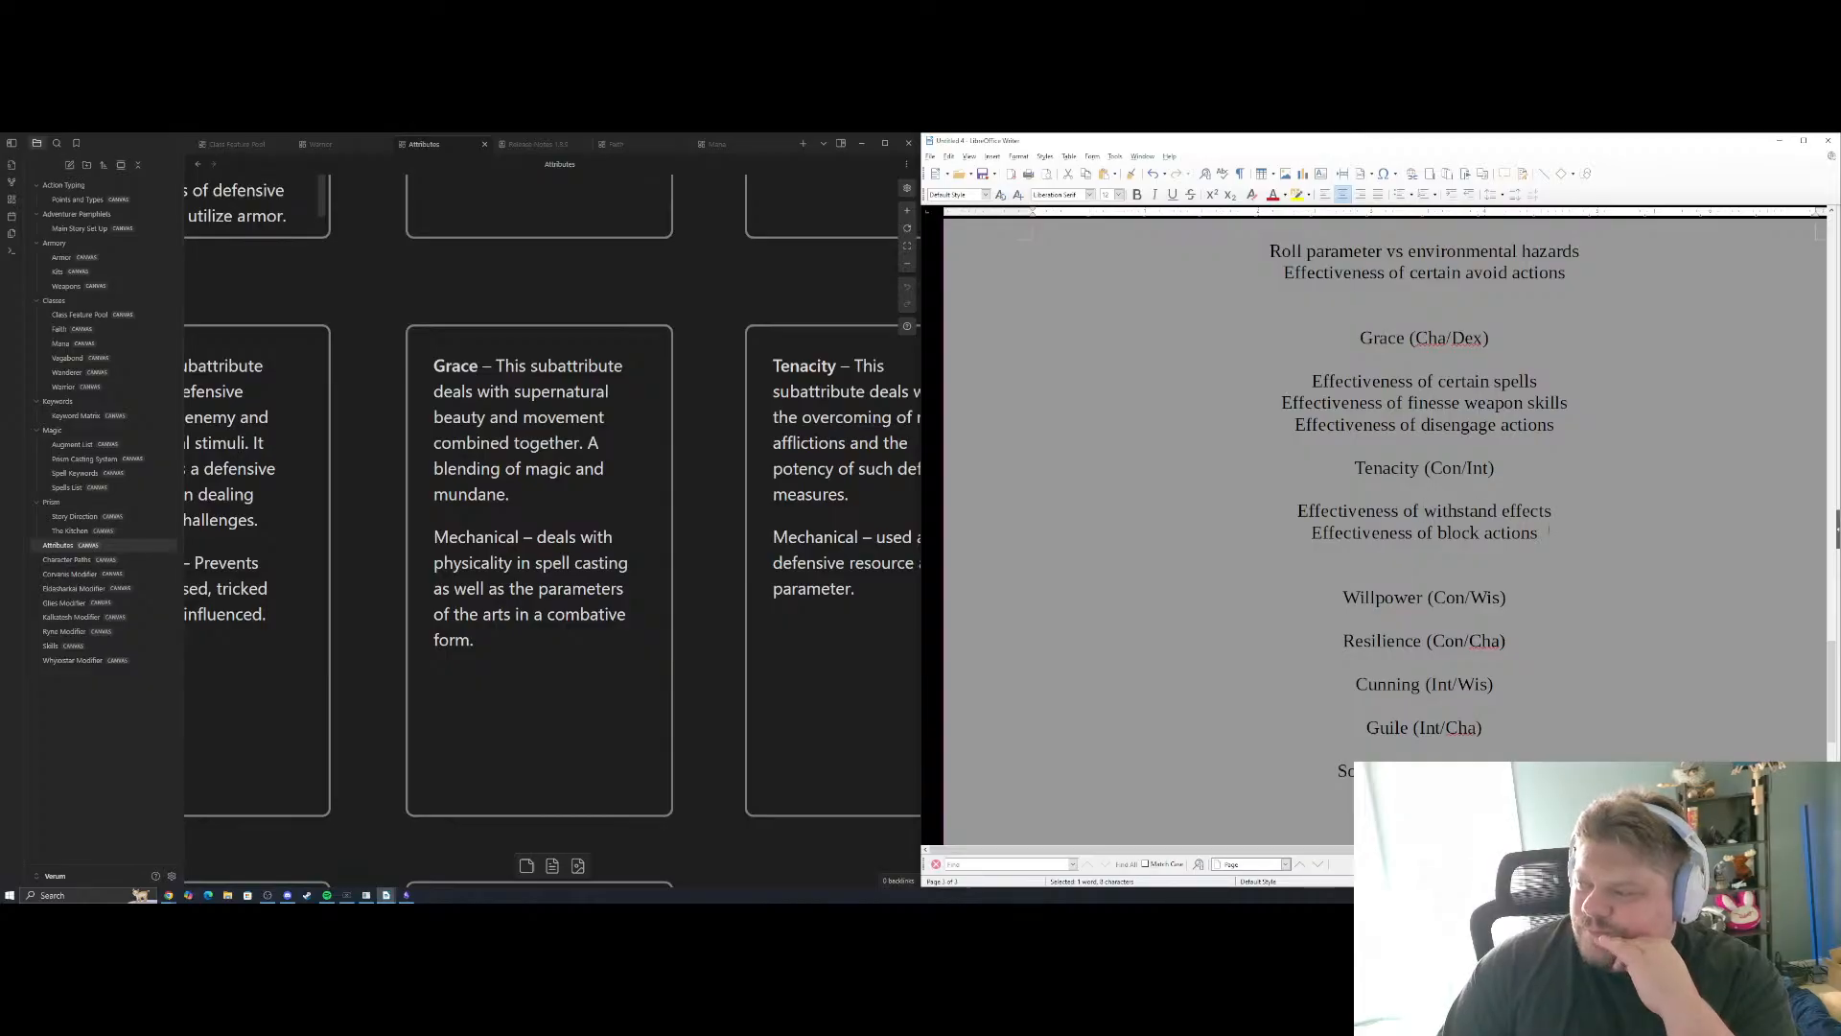
left_click_drag(1553, 511, 1484, 533)
key("BackSpace")
key("BackSpace")
key("Return")
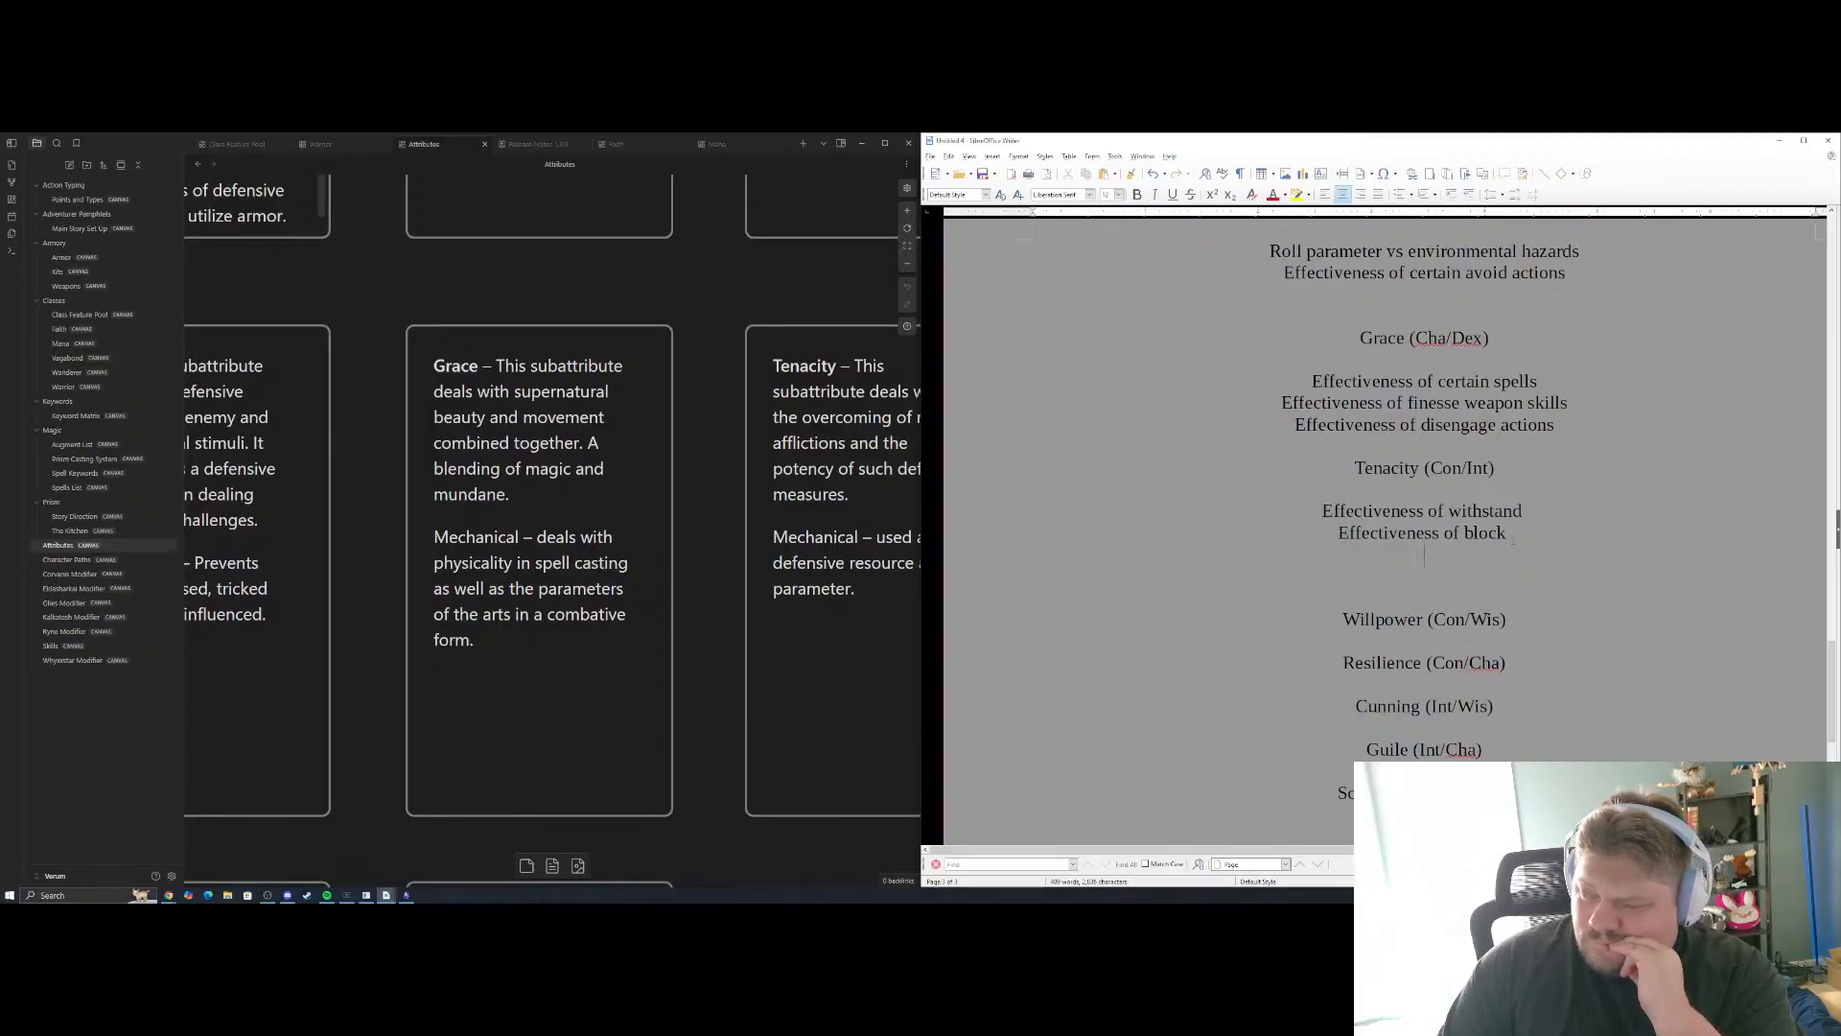
Consult the Tenacity card in the Attributes notes and add "Roll parameter to defend against mental afflictions" as the third Tenacity example
scroll(1386, 528, "up", 3)
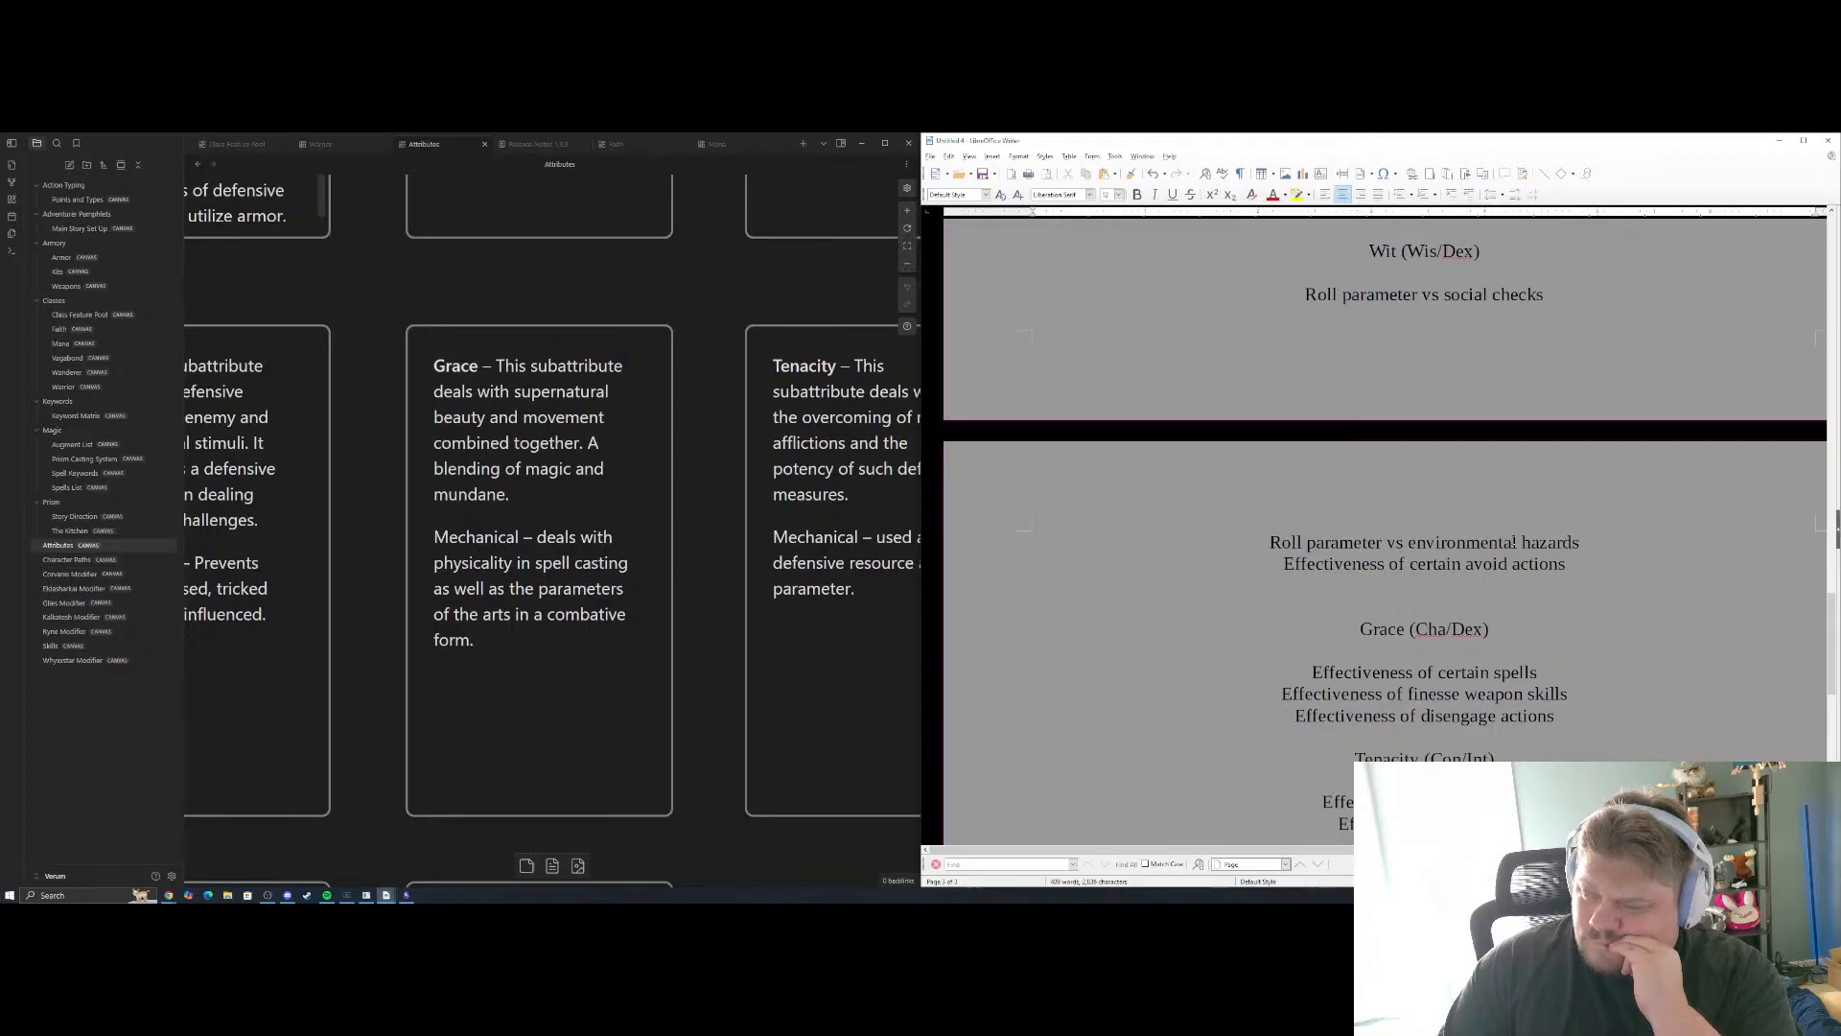
scroll(1385, 527, "down", 3)
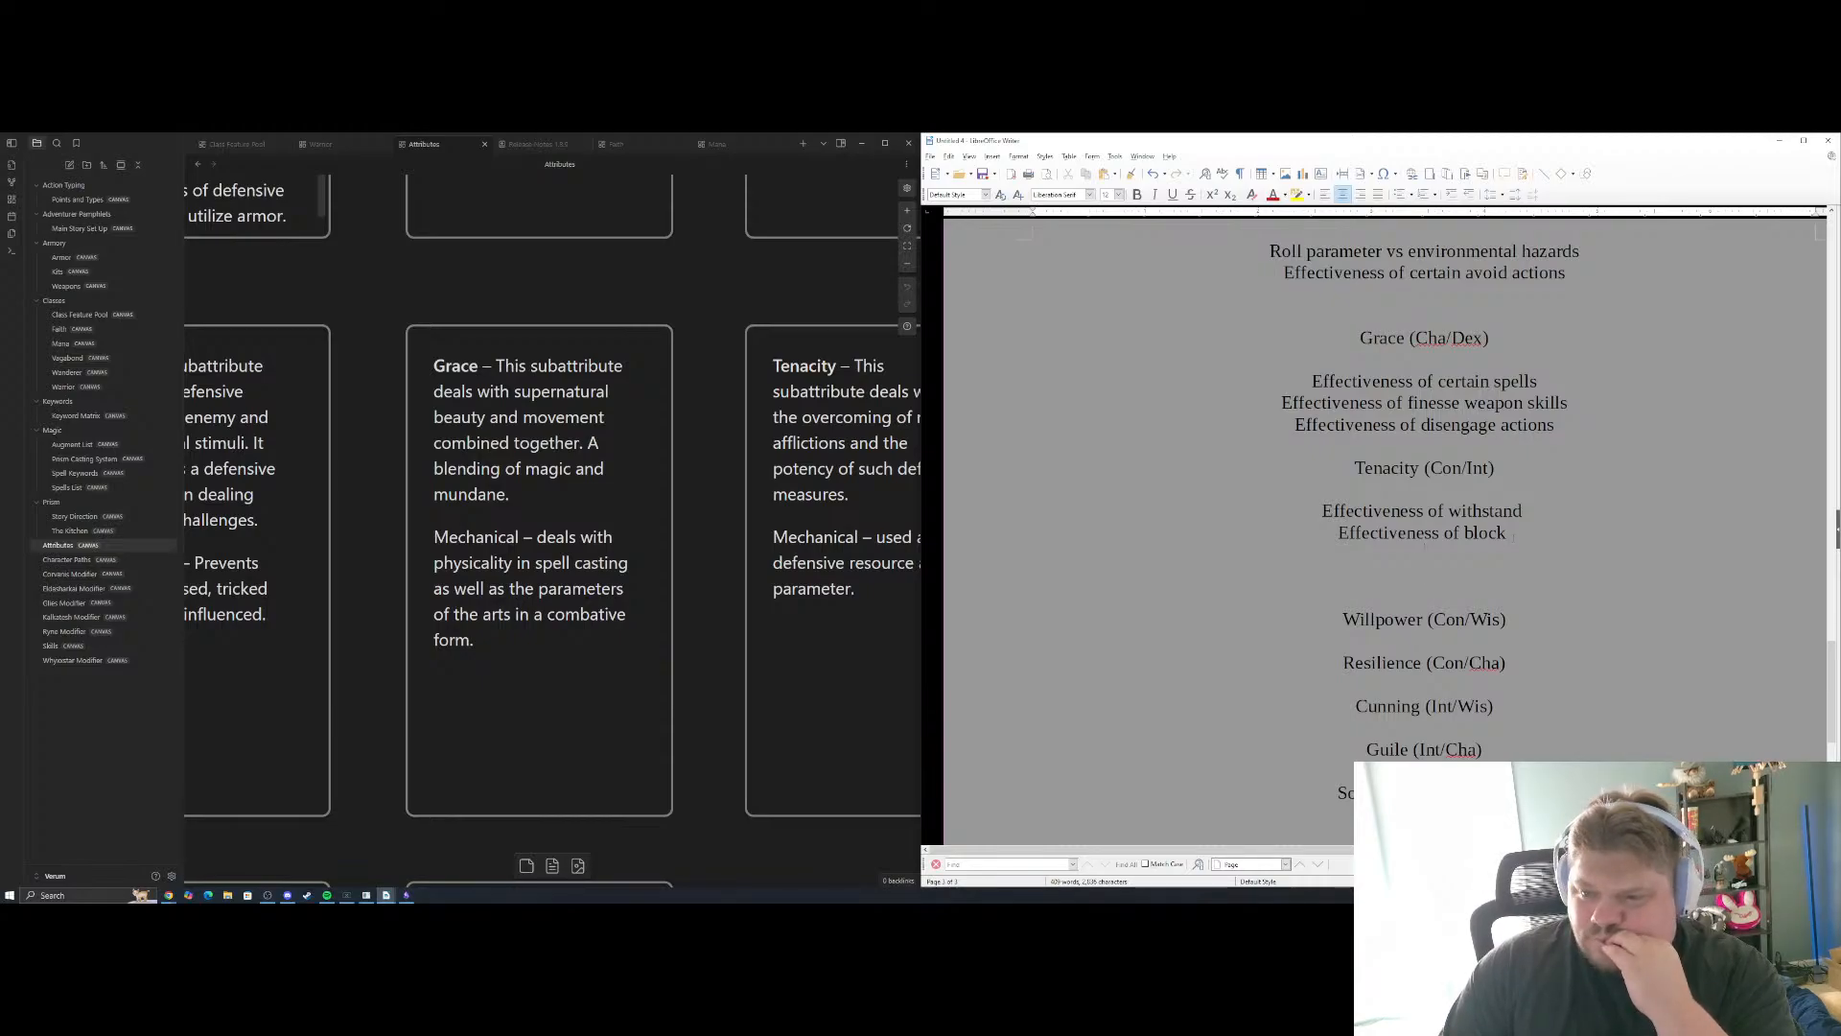
left_click_drag(724, 466, 548, 474)
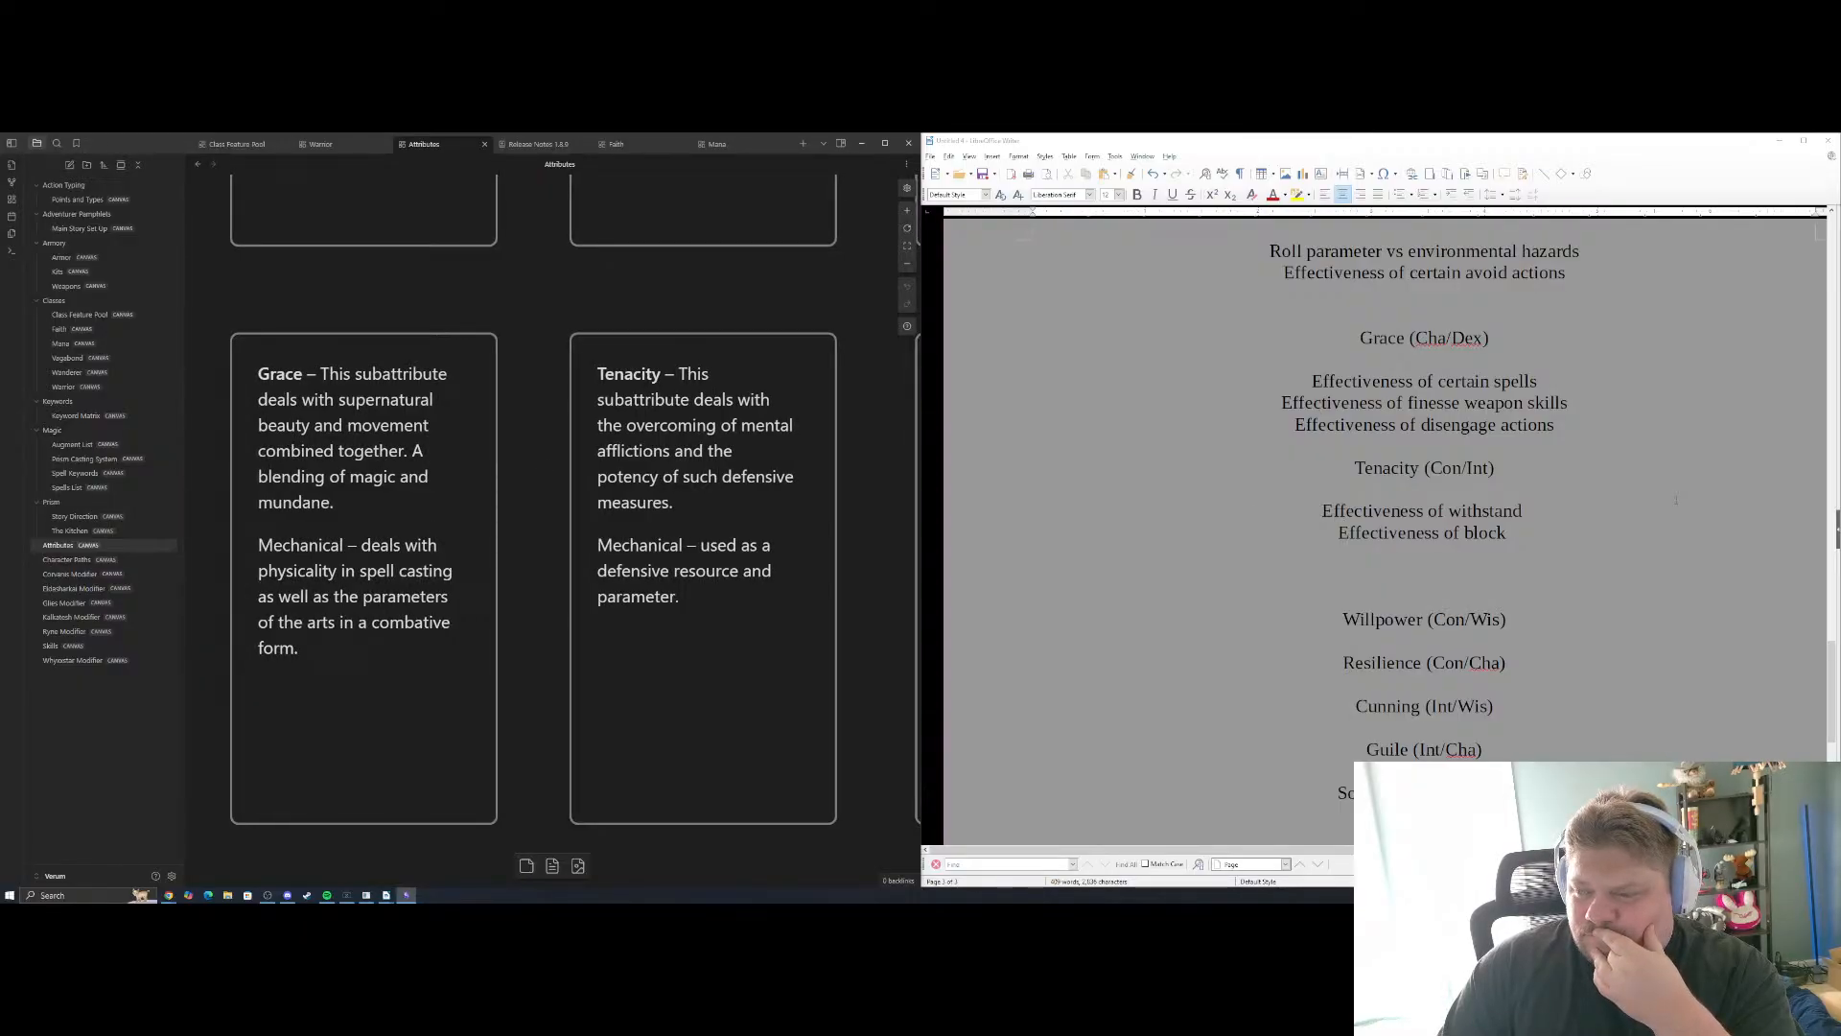
scroll(658, 428, "right", 4)
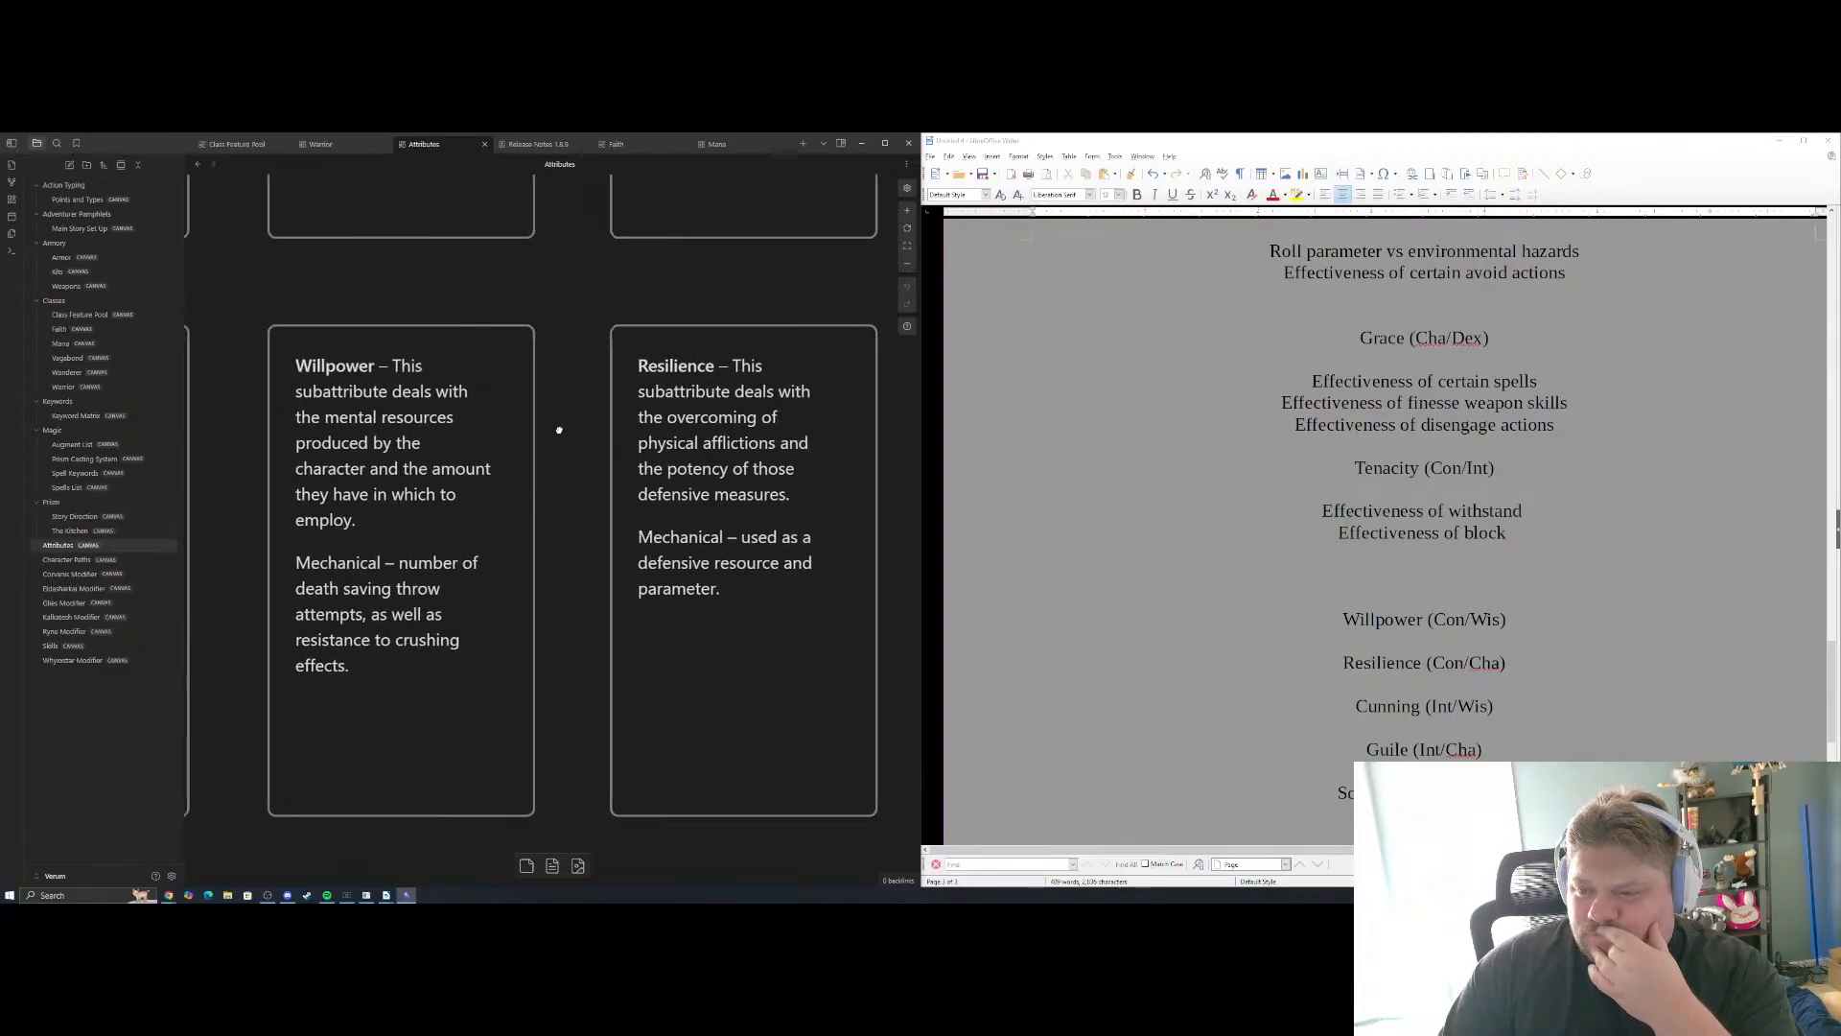
scroll(559, 428, "left", 6)
left_click_drag(596, 438, 714, 436)
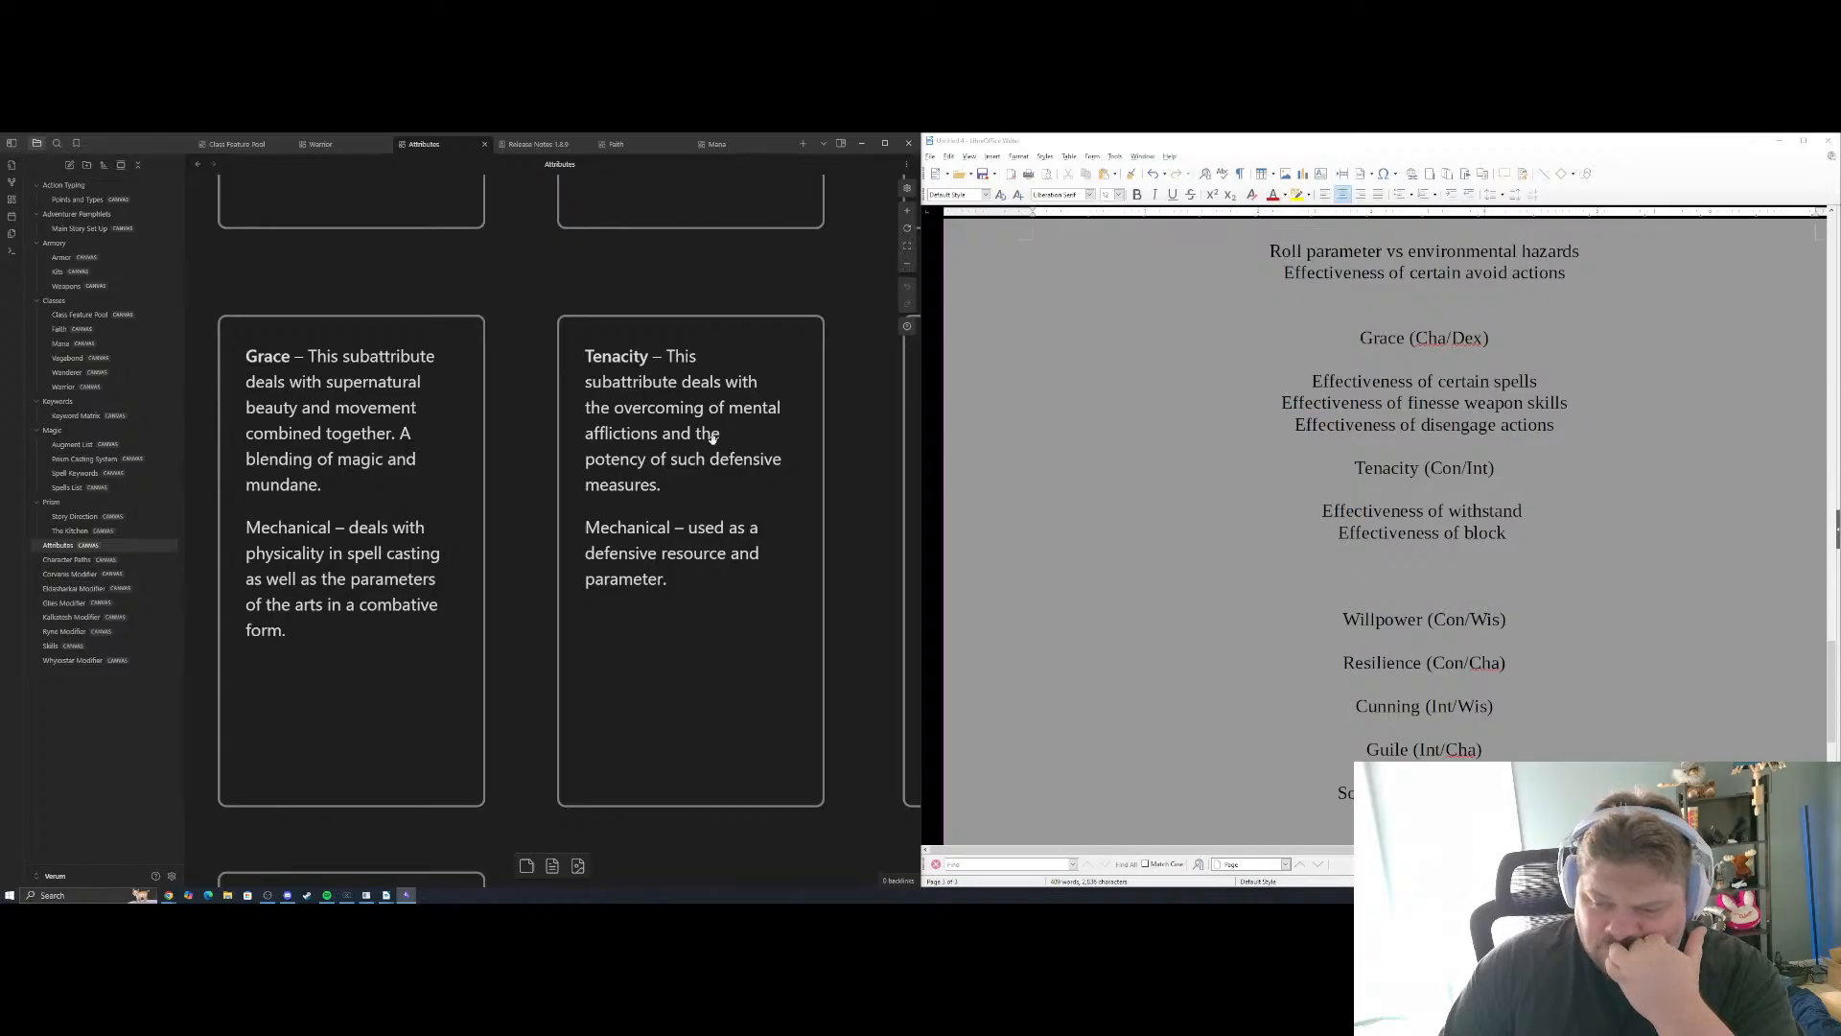
key("alt+Tab")
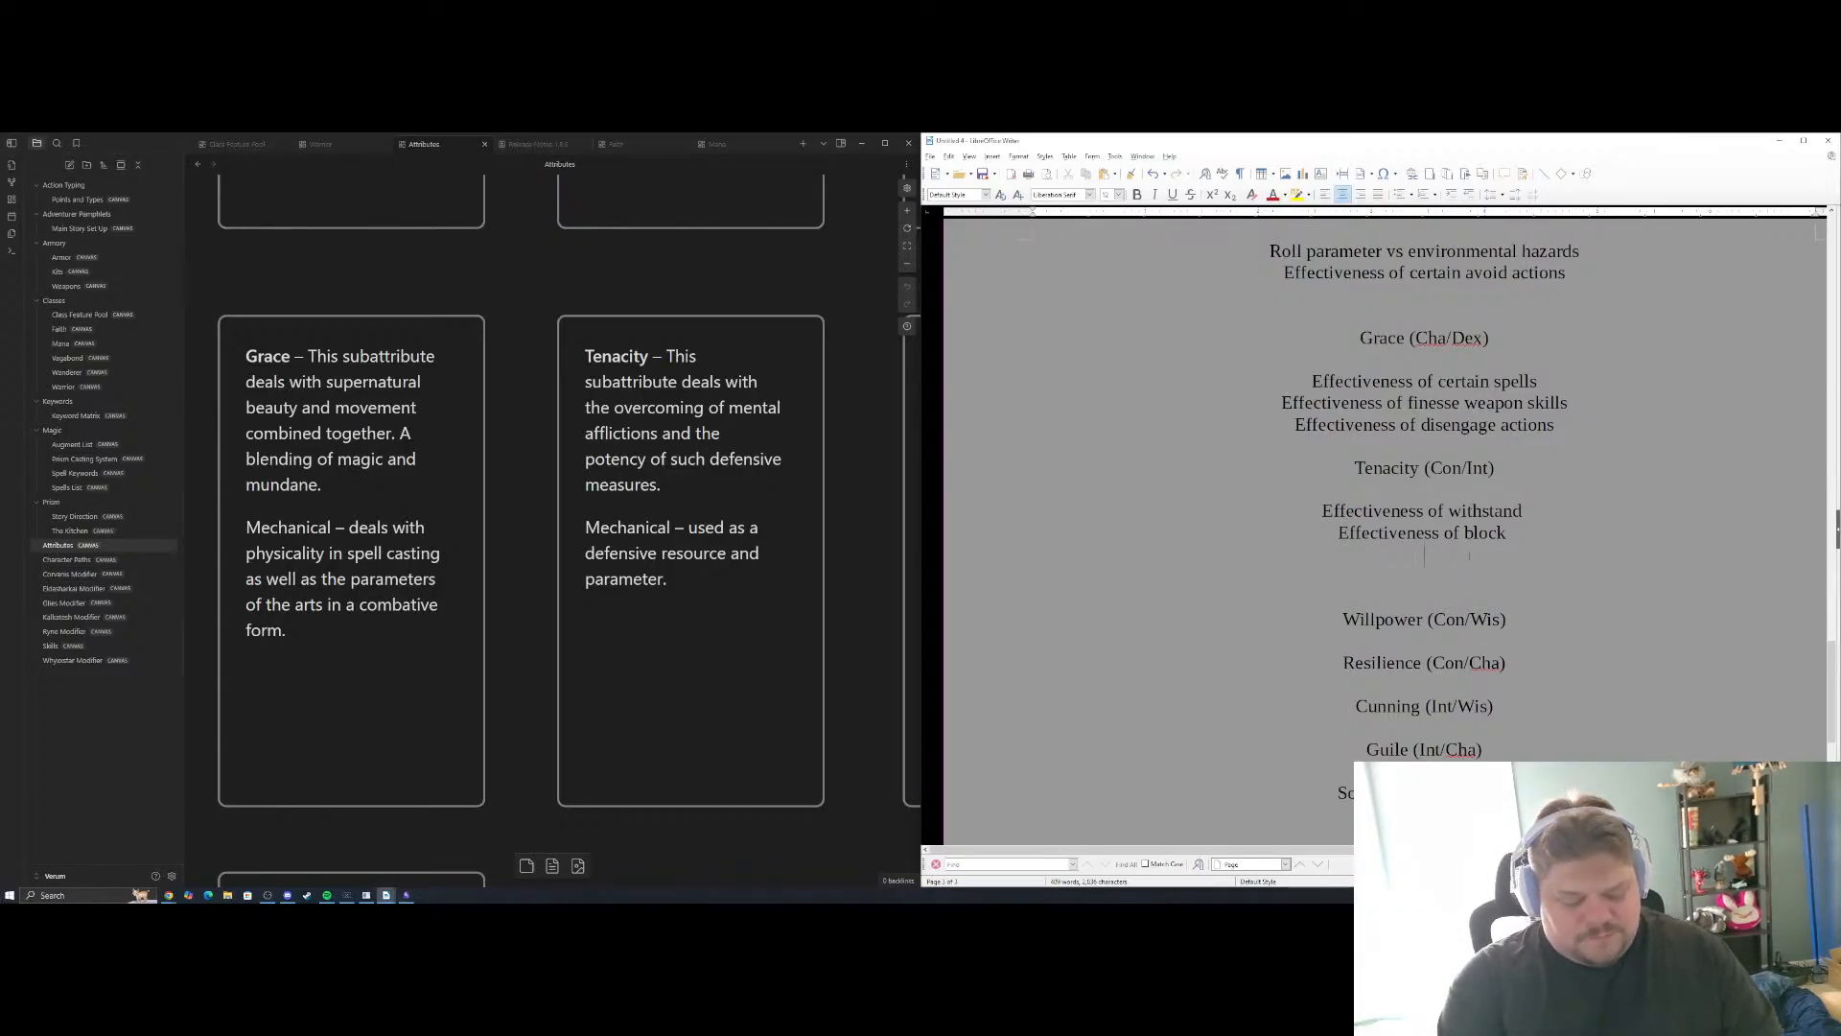
type("Roll p[aramete")
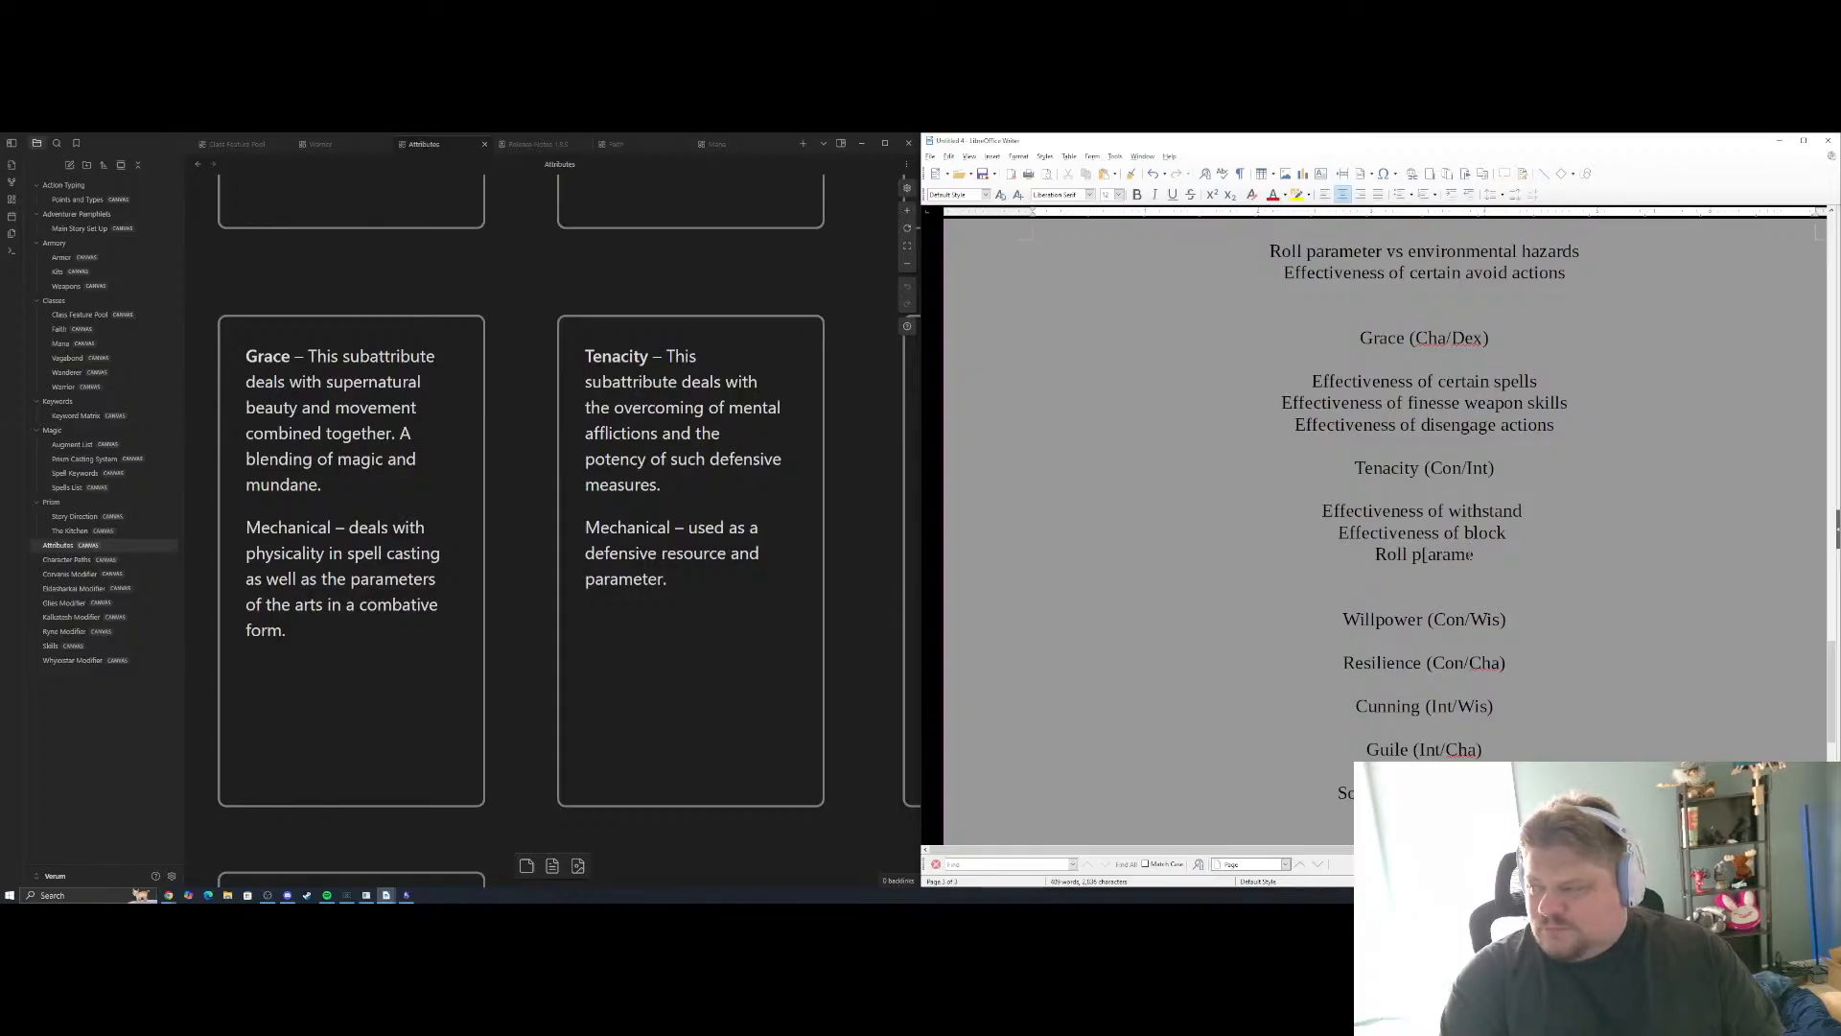
key("BackSpace")
key("BackSpace")
key("BackSpace")
key("BackSpace")
key("BackSpace")
key("BackSpace")
key("BackSpace")
key("BackSpace")
type("a")
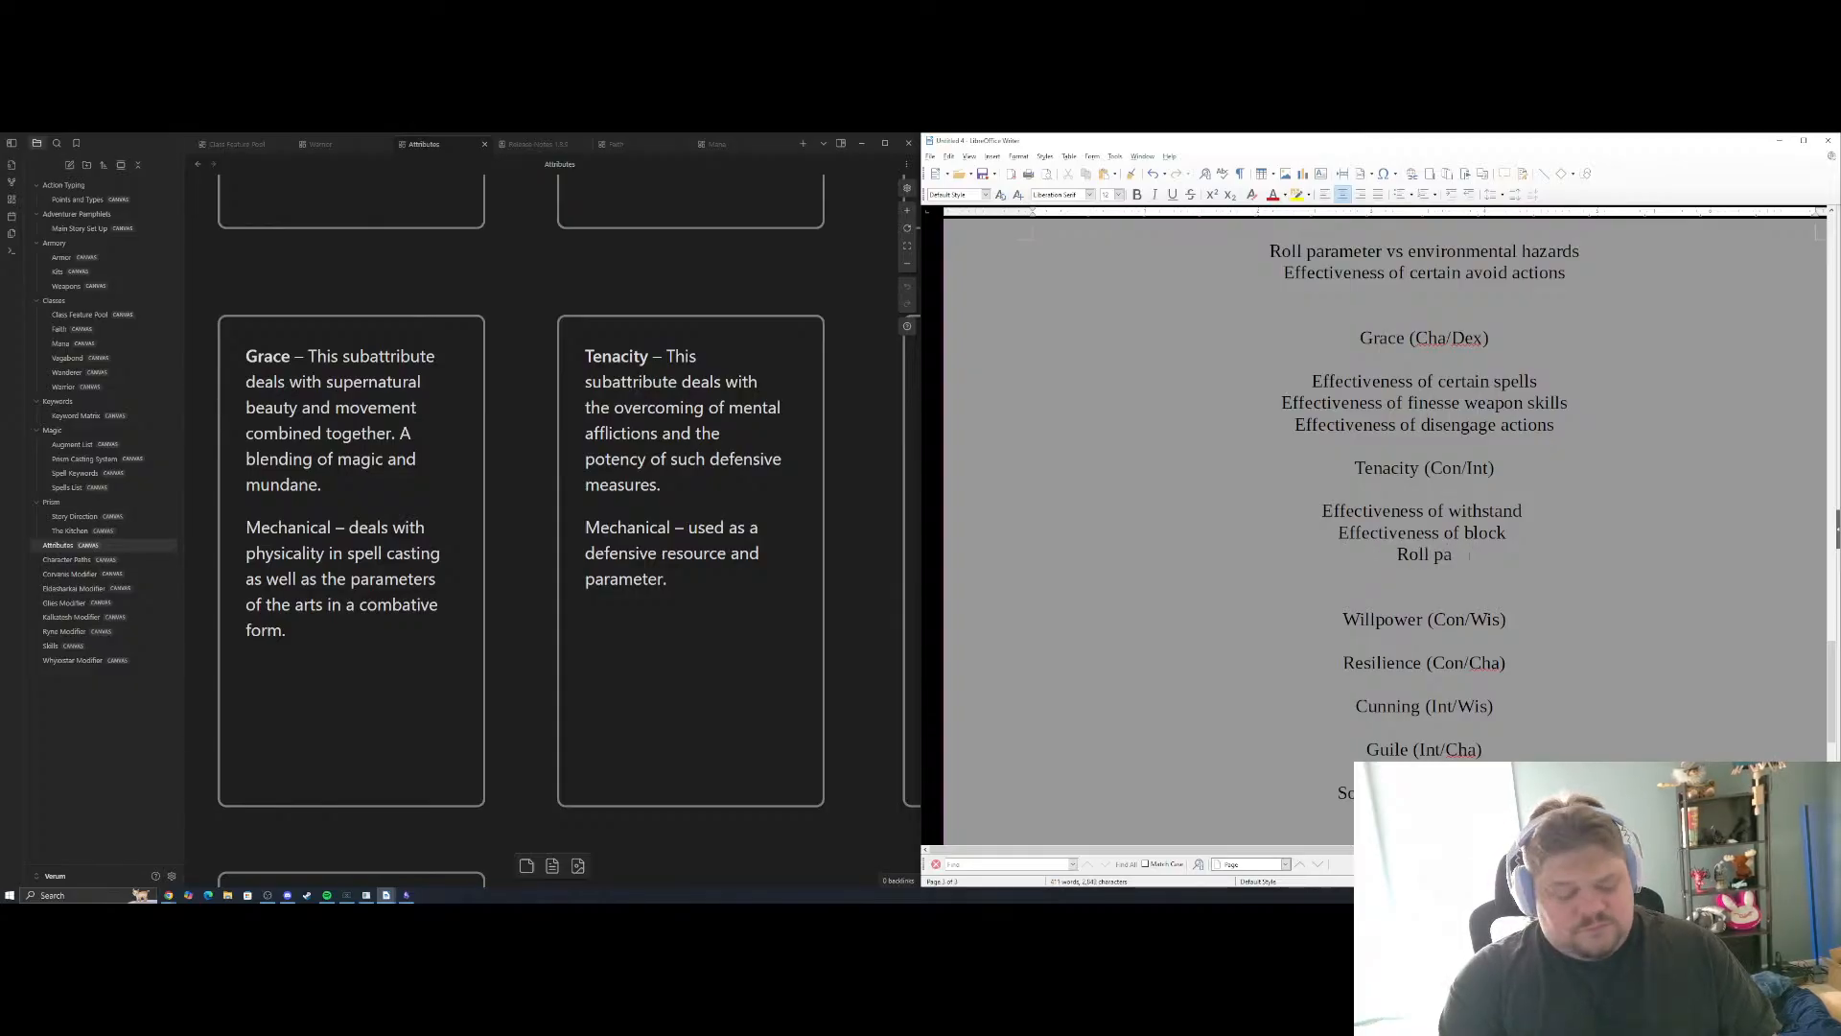
type("rameter to def")
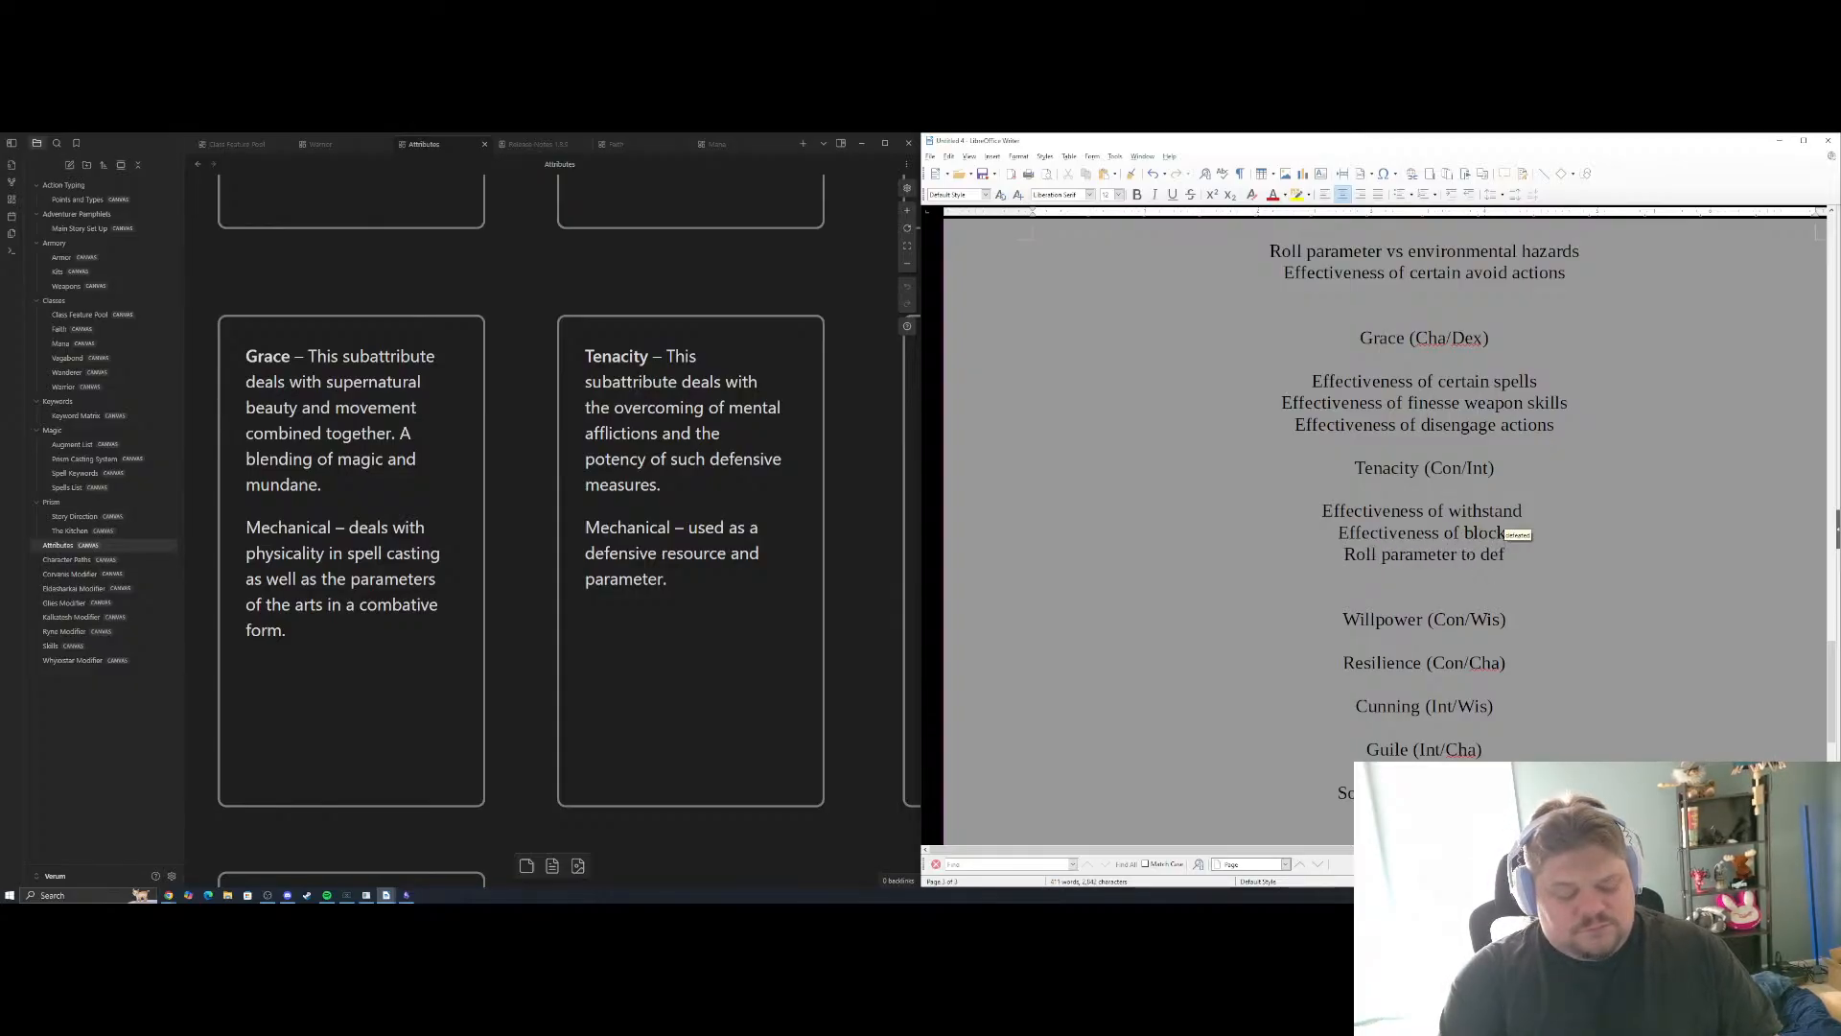
type("end against")
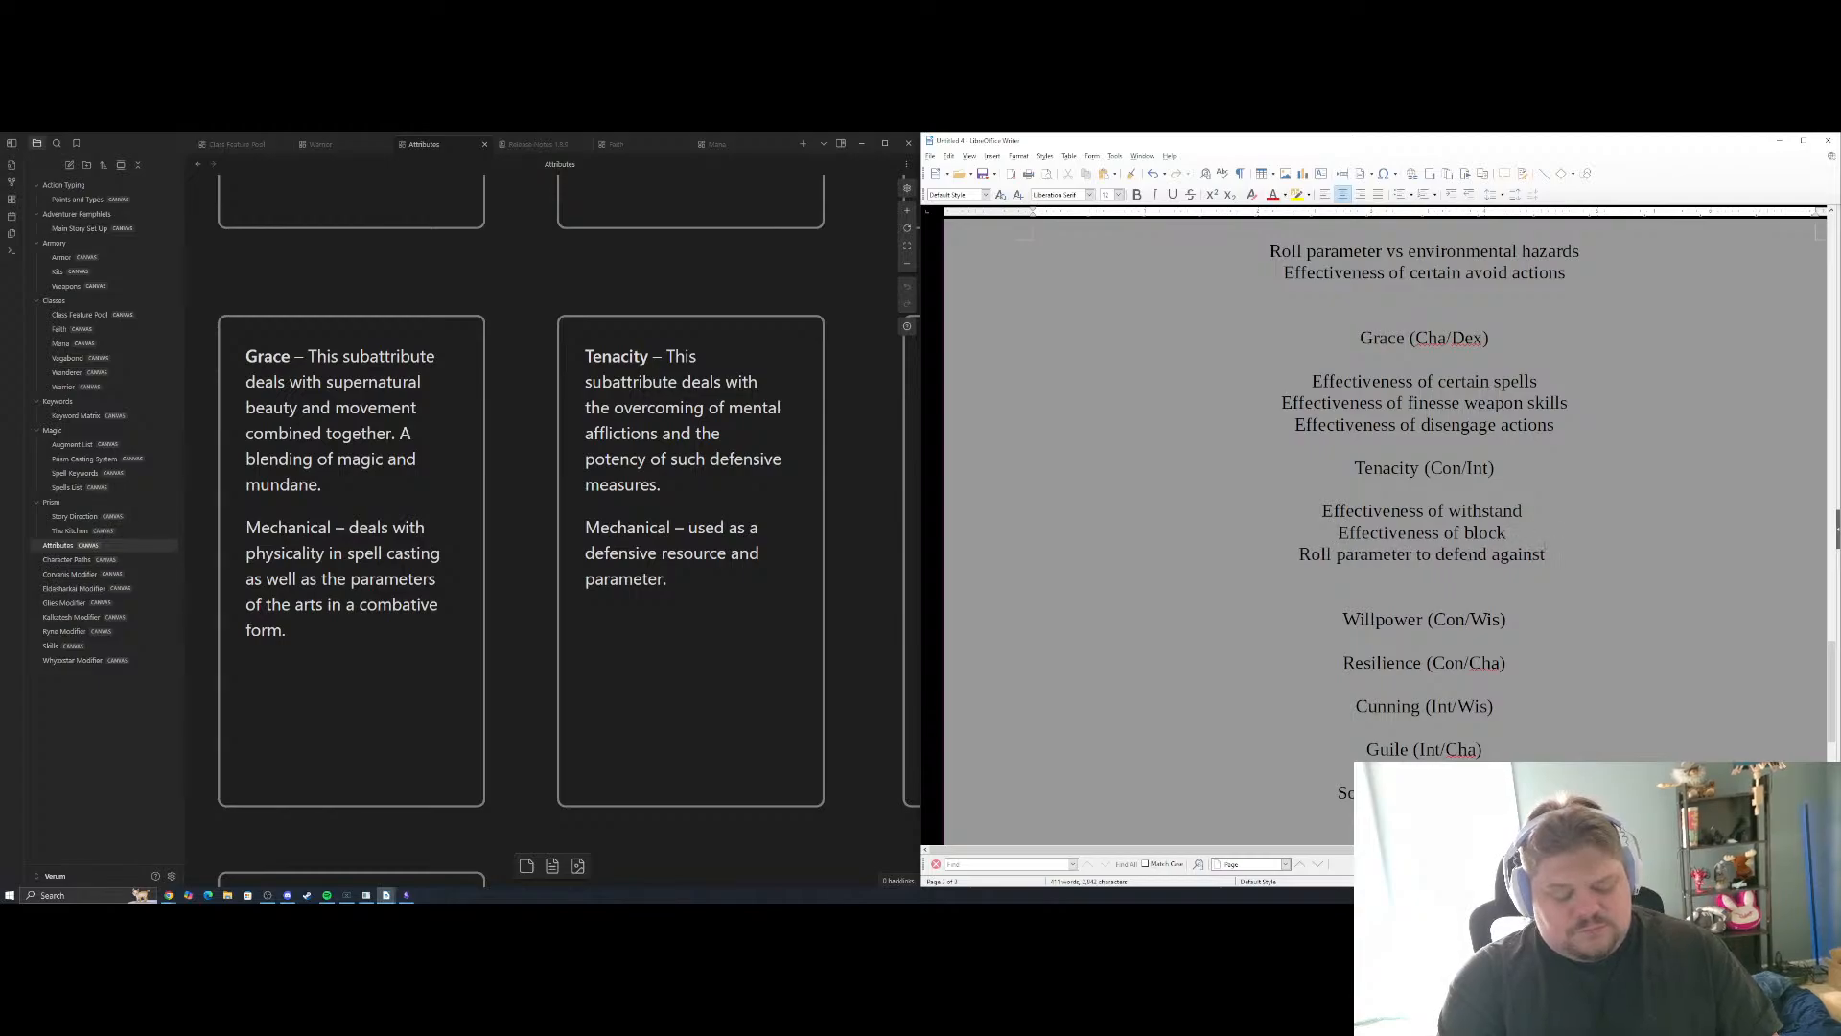
type(" mental")
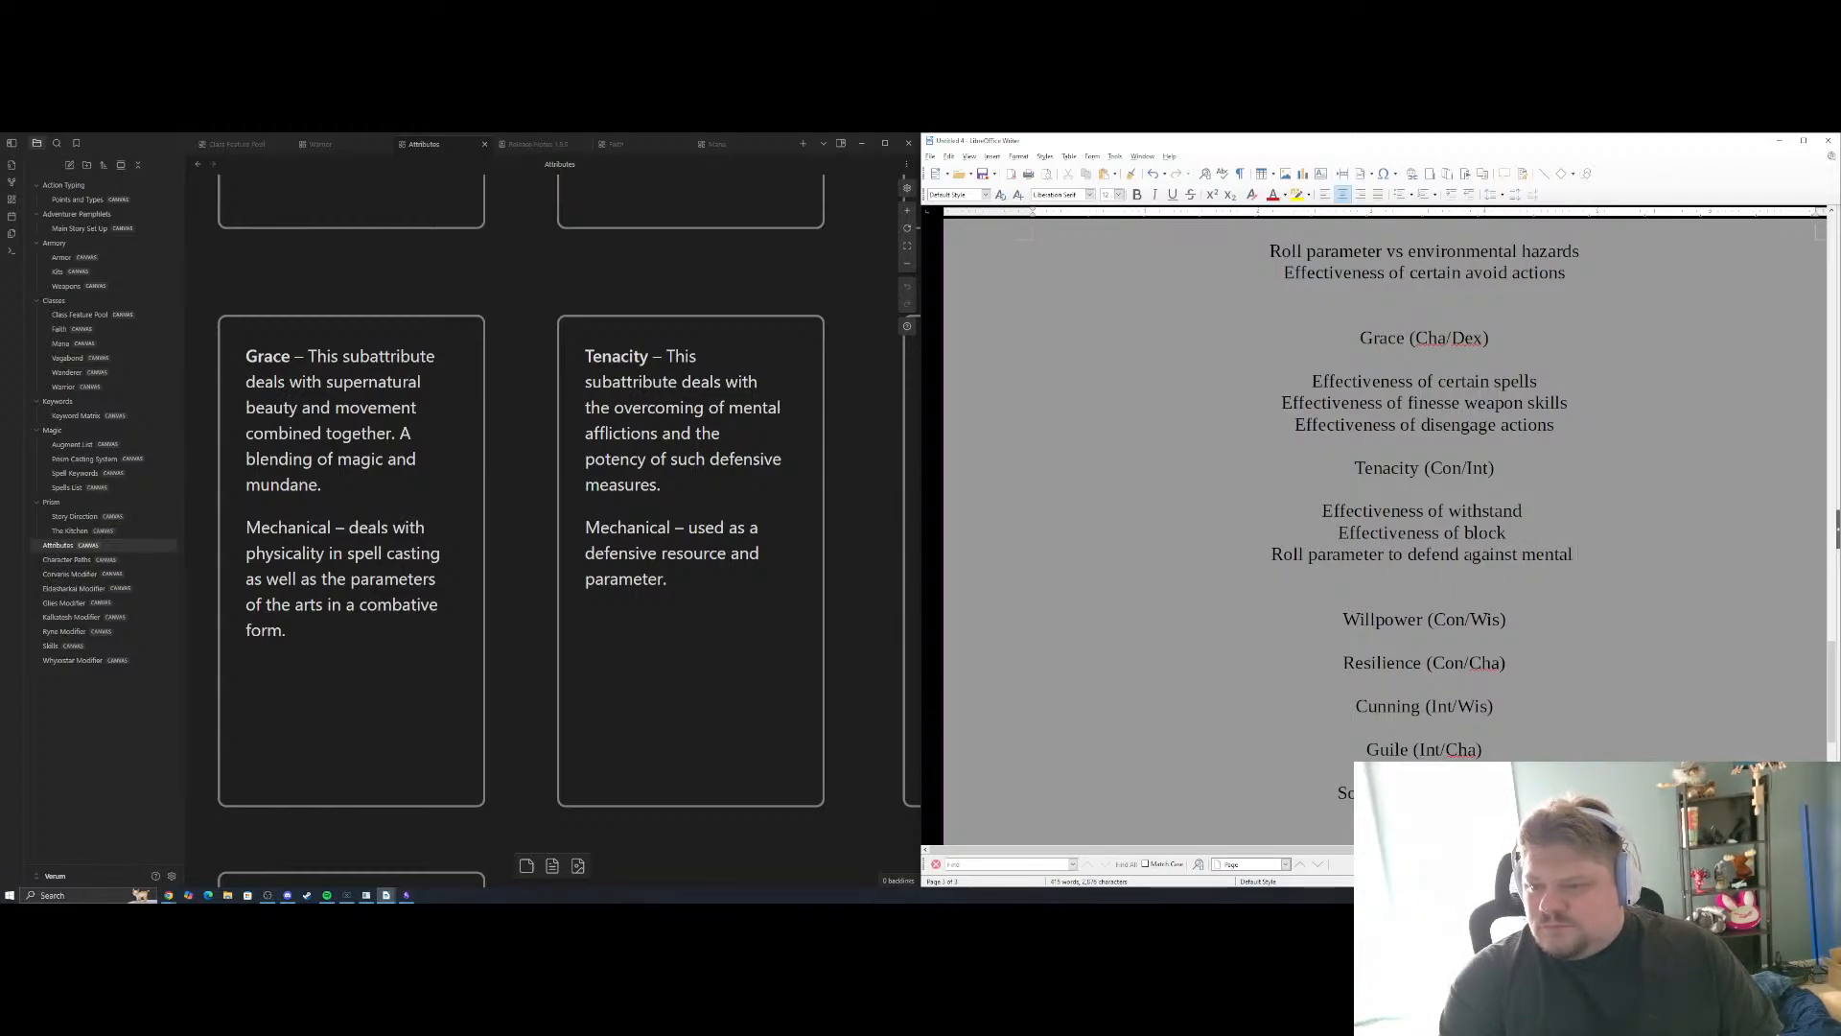
type(" afflictions")
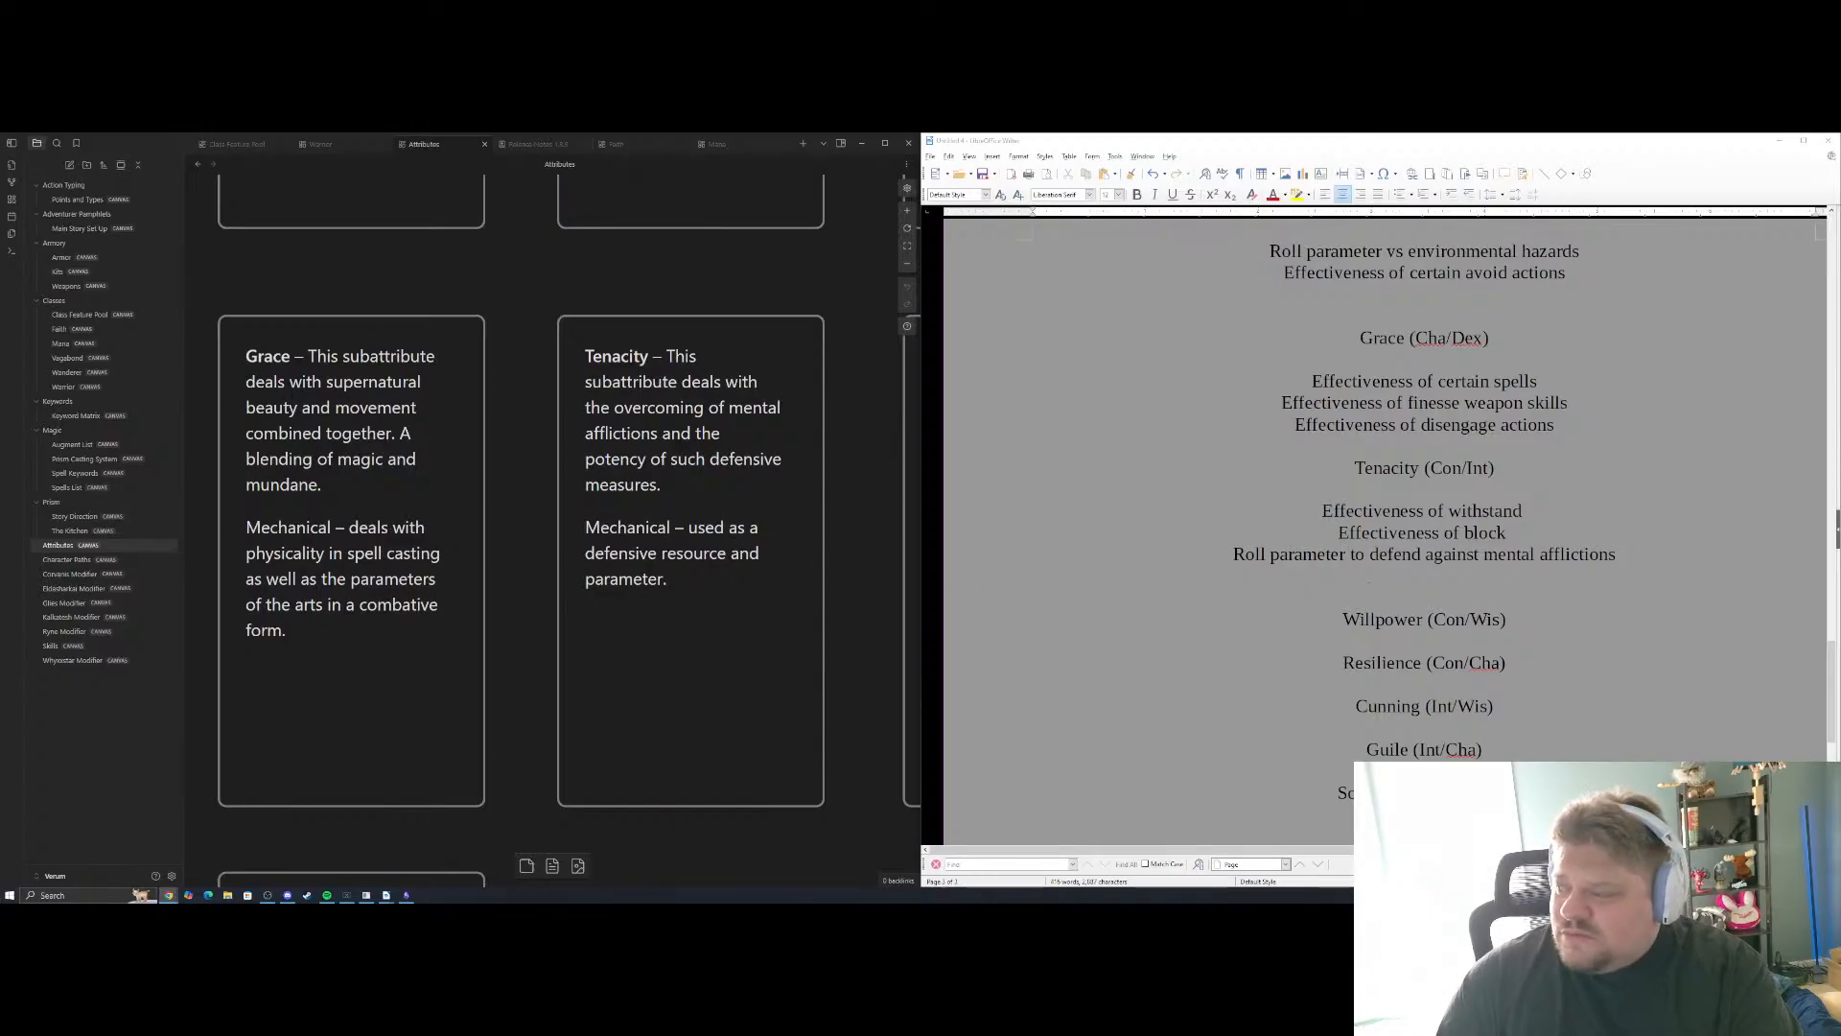
Bring the Willpower card into view in the notes, remove the extra blank line above the Willpower (Con/Wis) heading and insert blank lines below it
left_click(1424, 489)
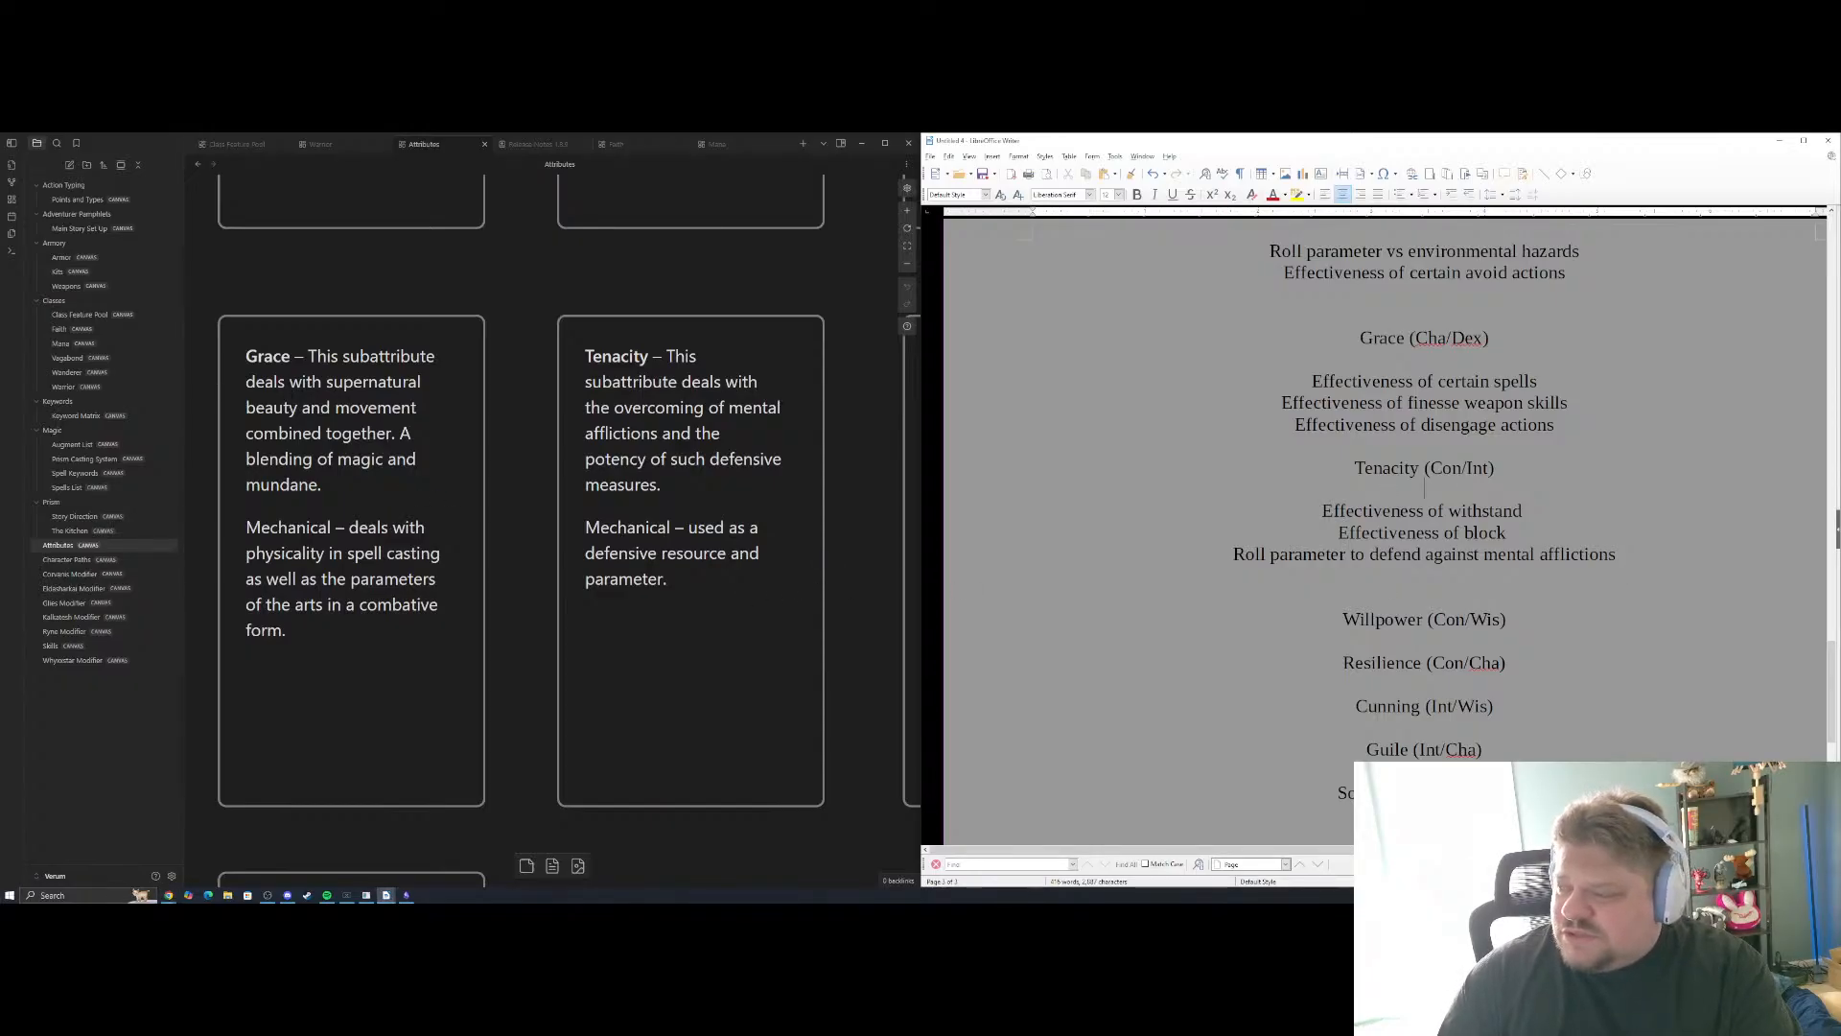
scroll(1439, 473, "down", 3)
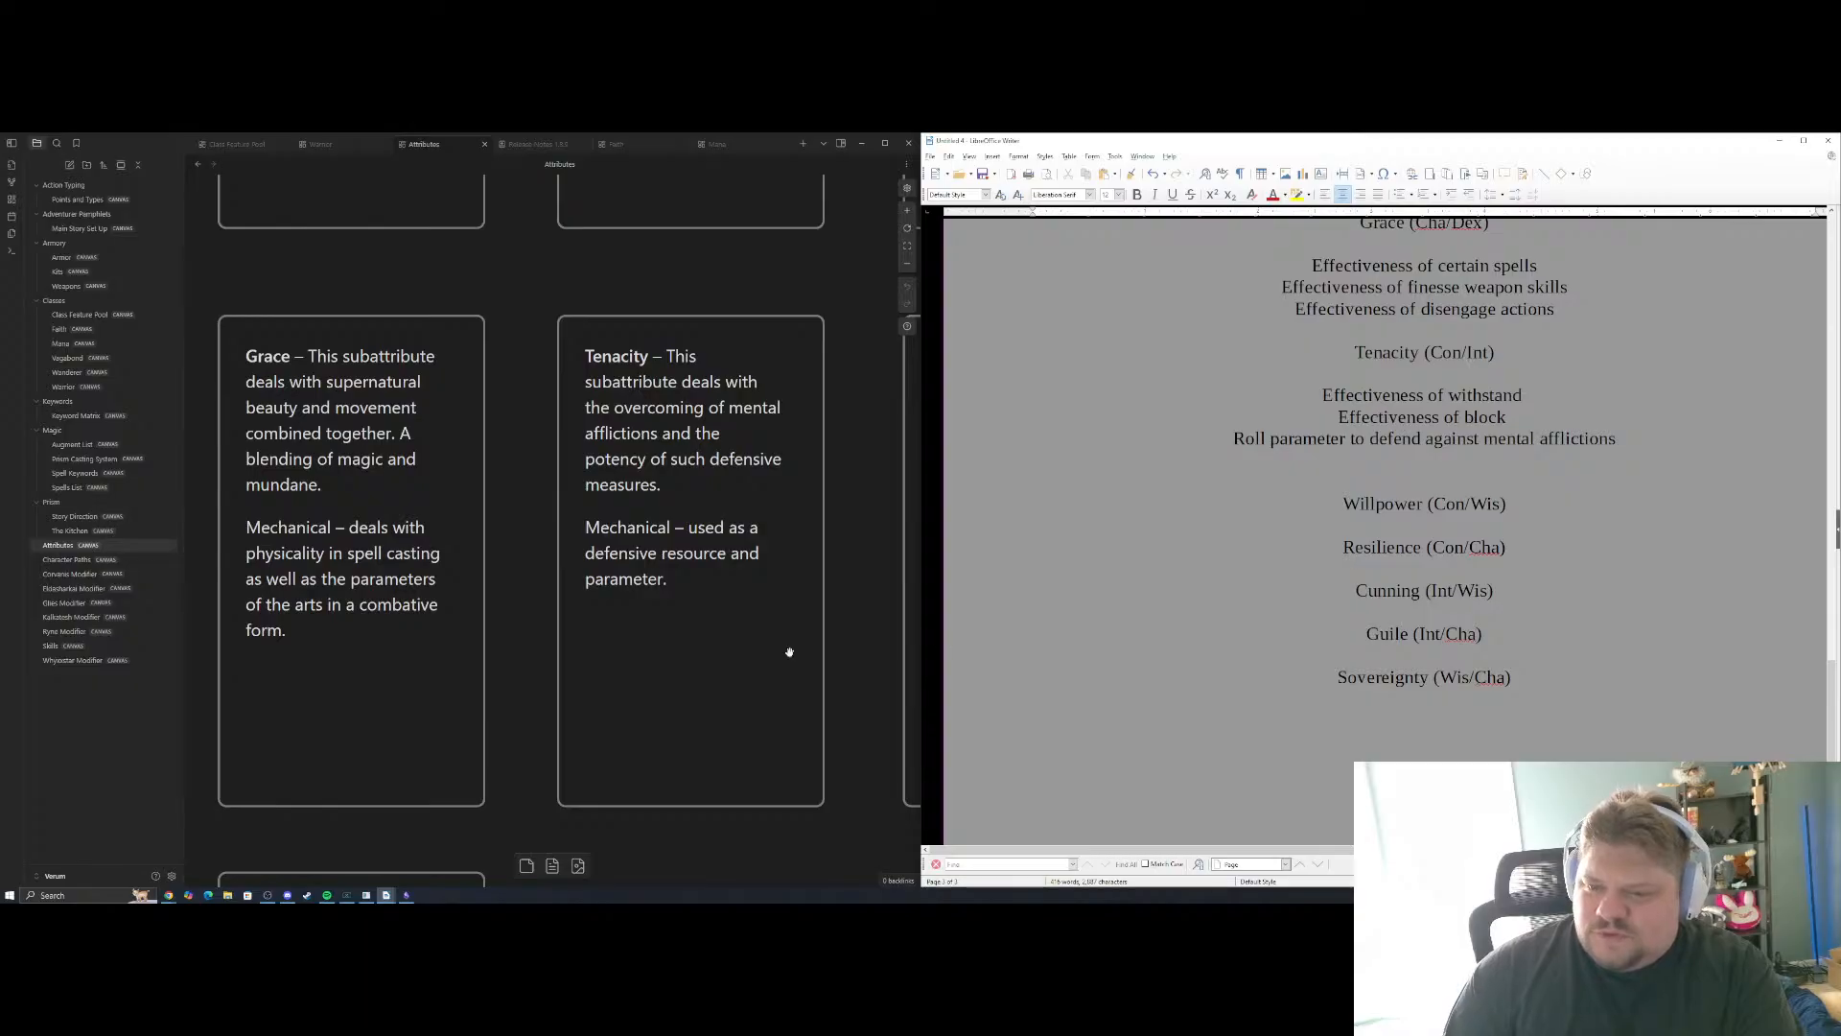
left_click_drag(696, 616, 621, 625)
scroll(622, 625, "right", 5)
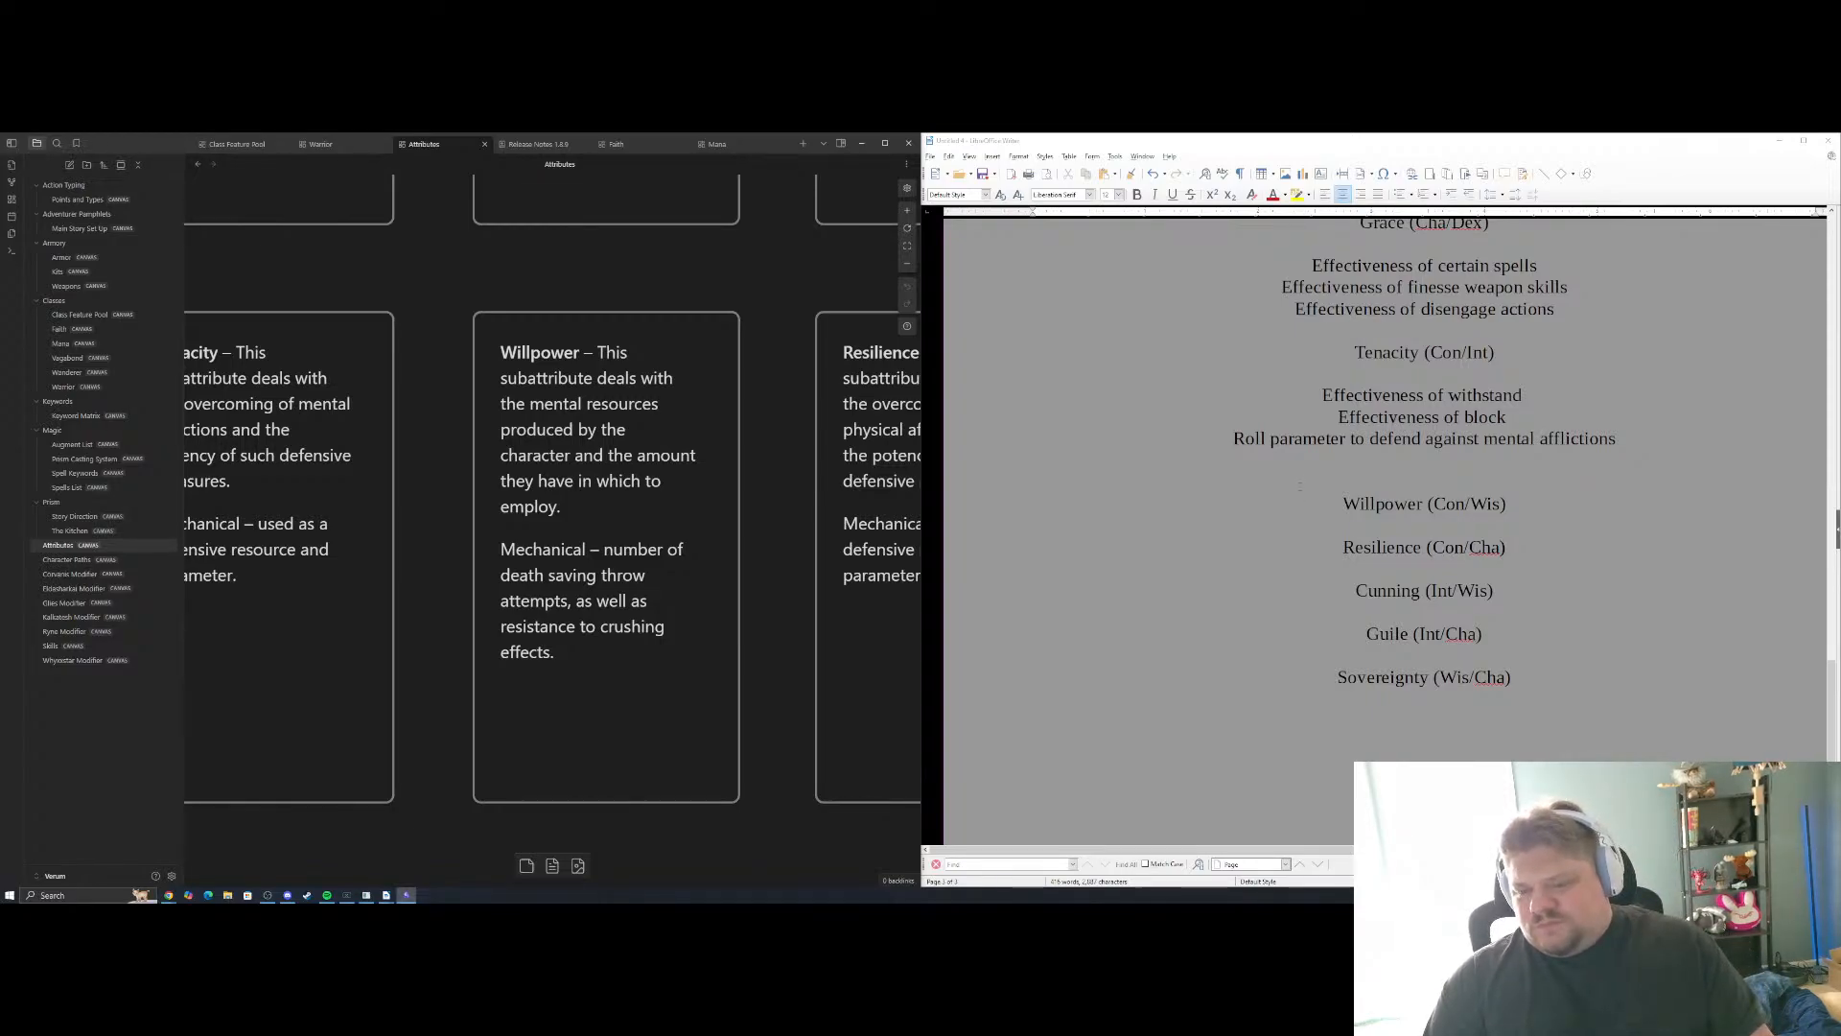
left_click_drag(593, 654, 511, 635)
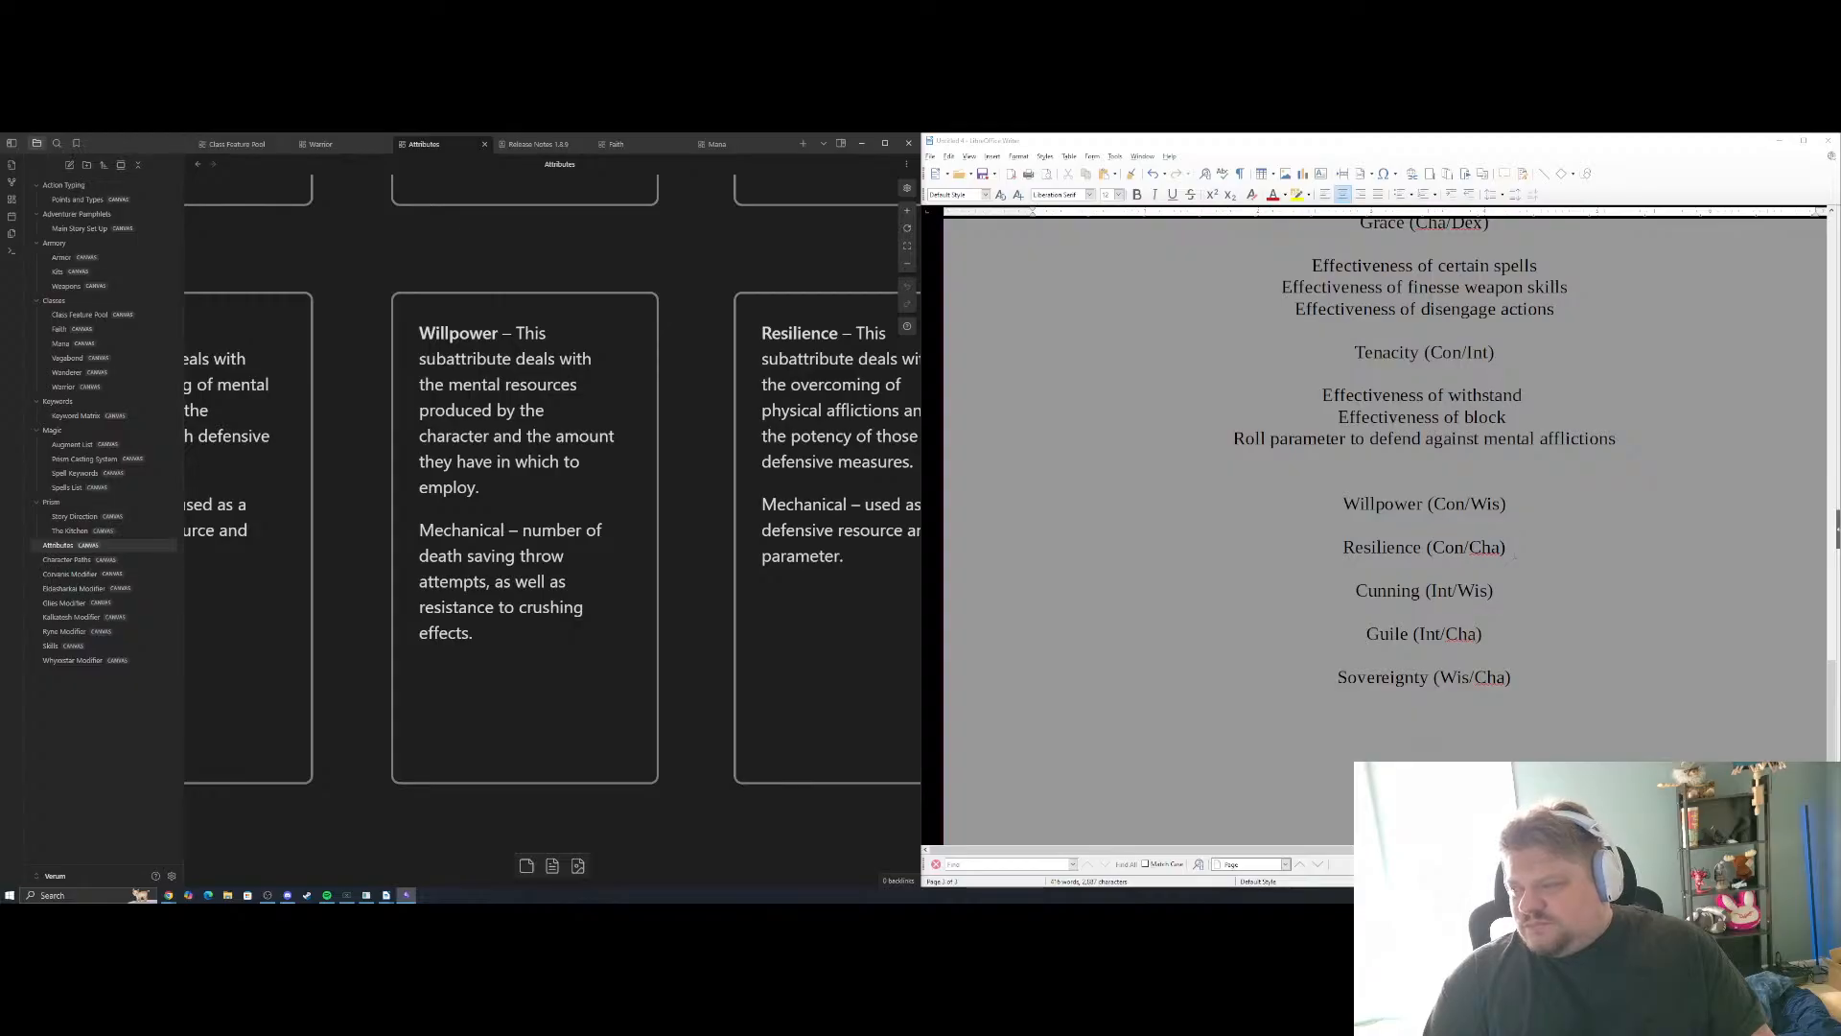
left_click(1504, 529)
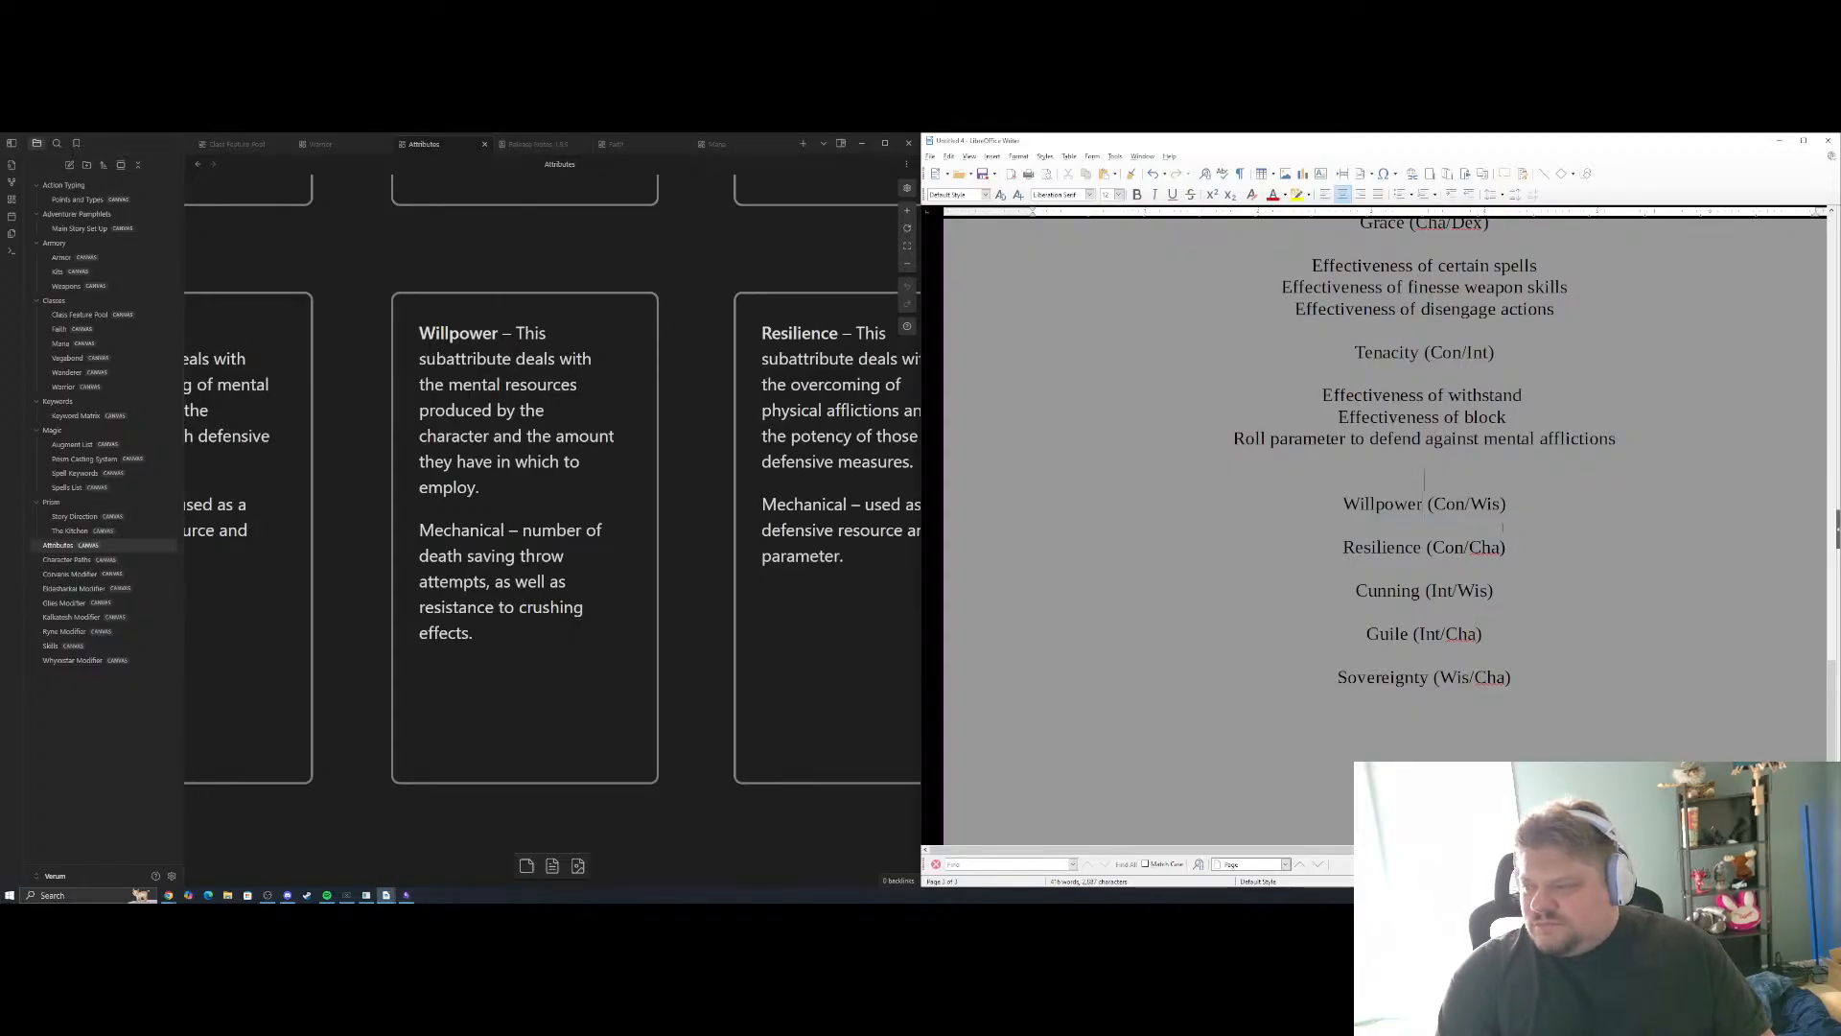
key("BackSpace")
key("Return")
key("Return")
key("Return")
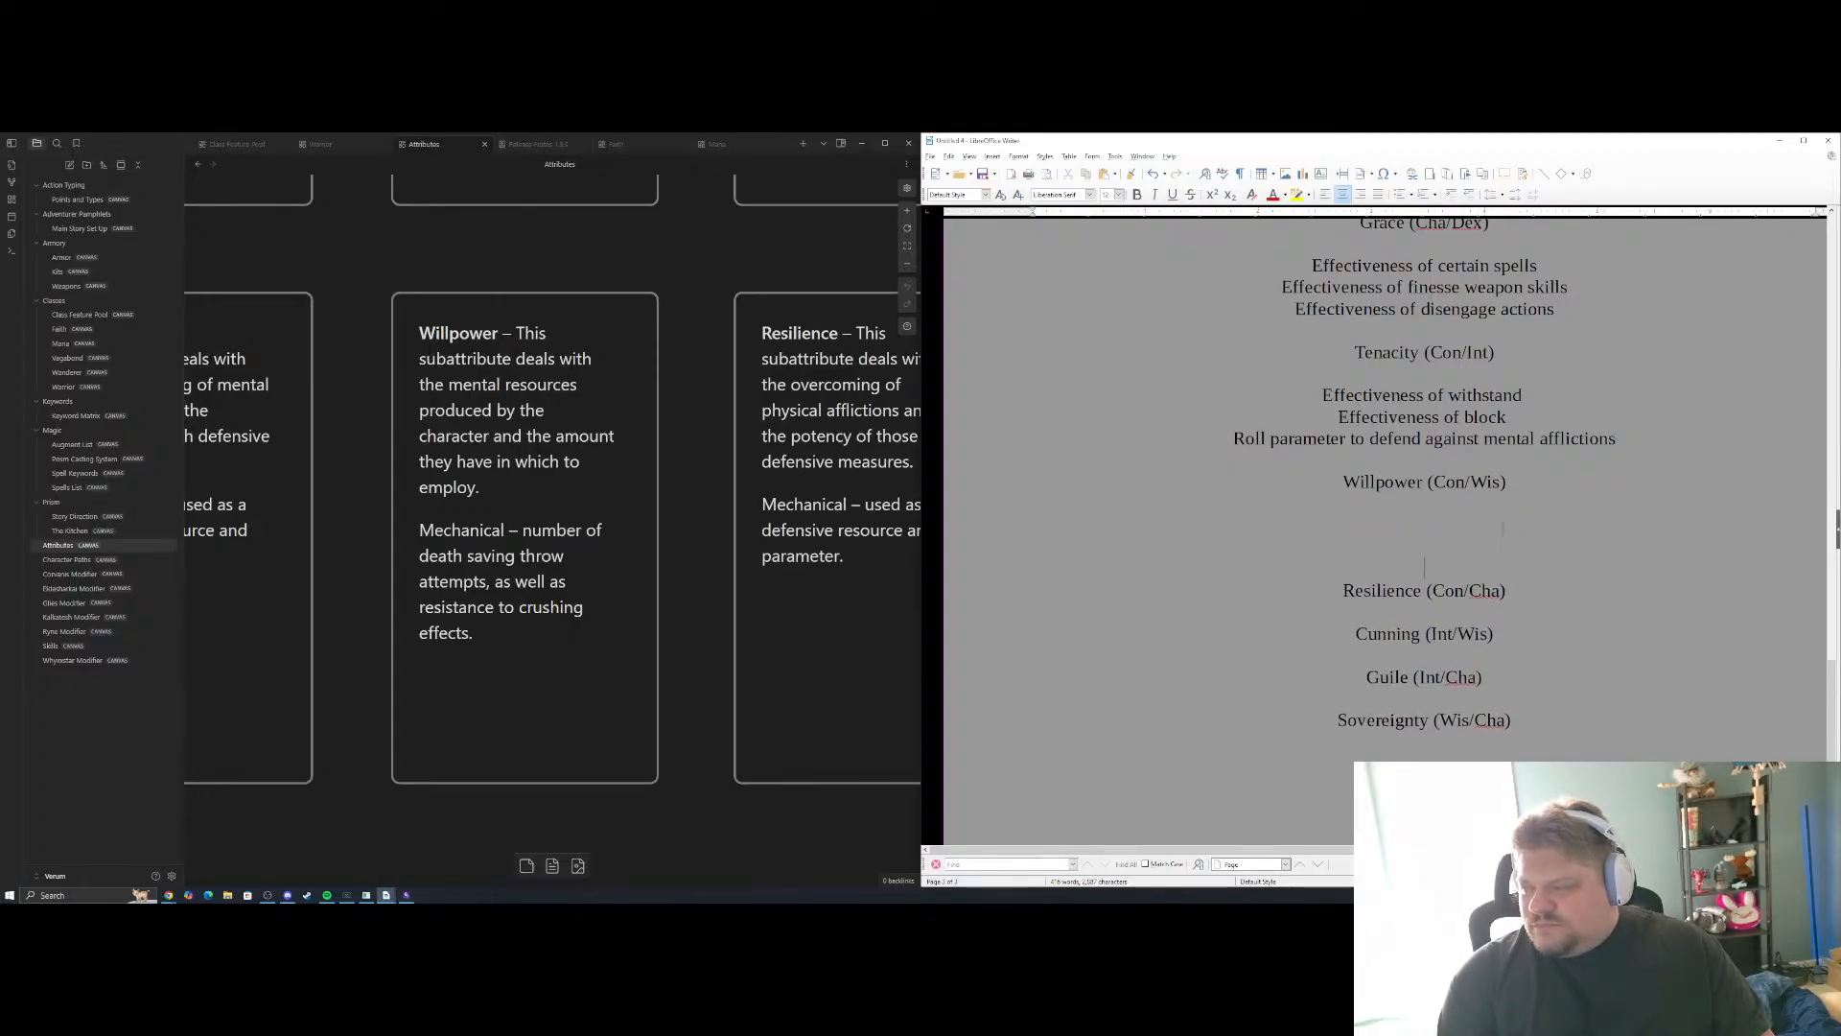
Add "Effectiveness of certain spells" as the first Willpower example and start a new line
type("Effectiveness of ")
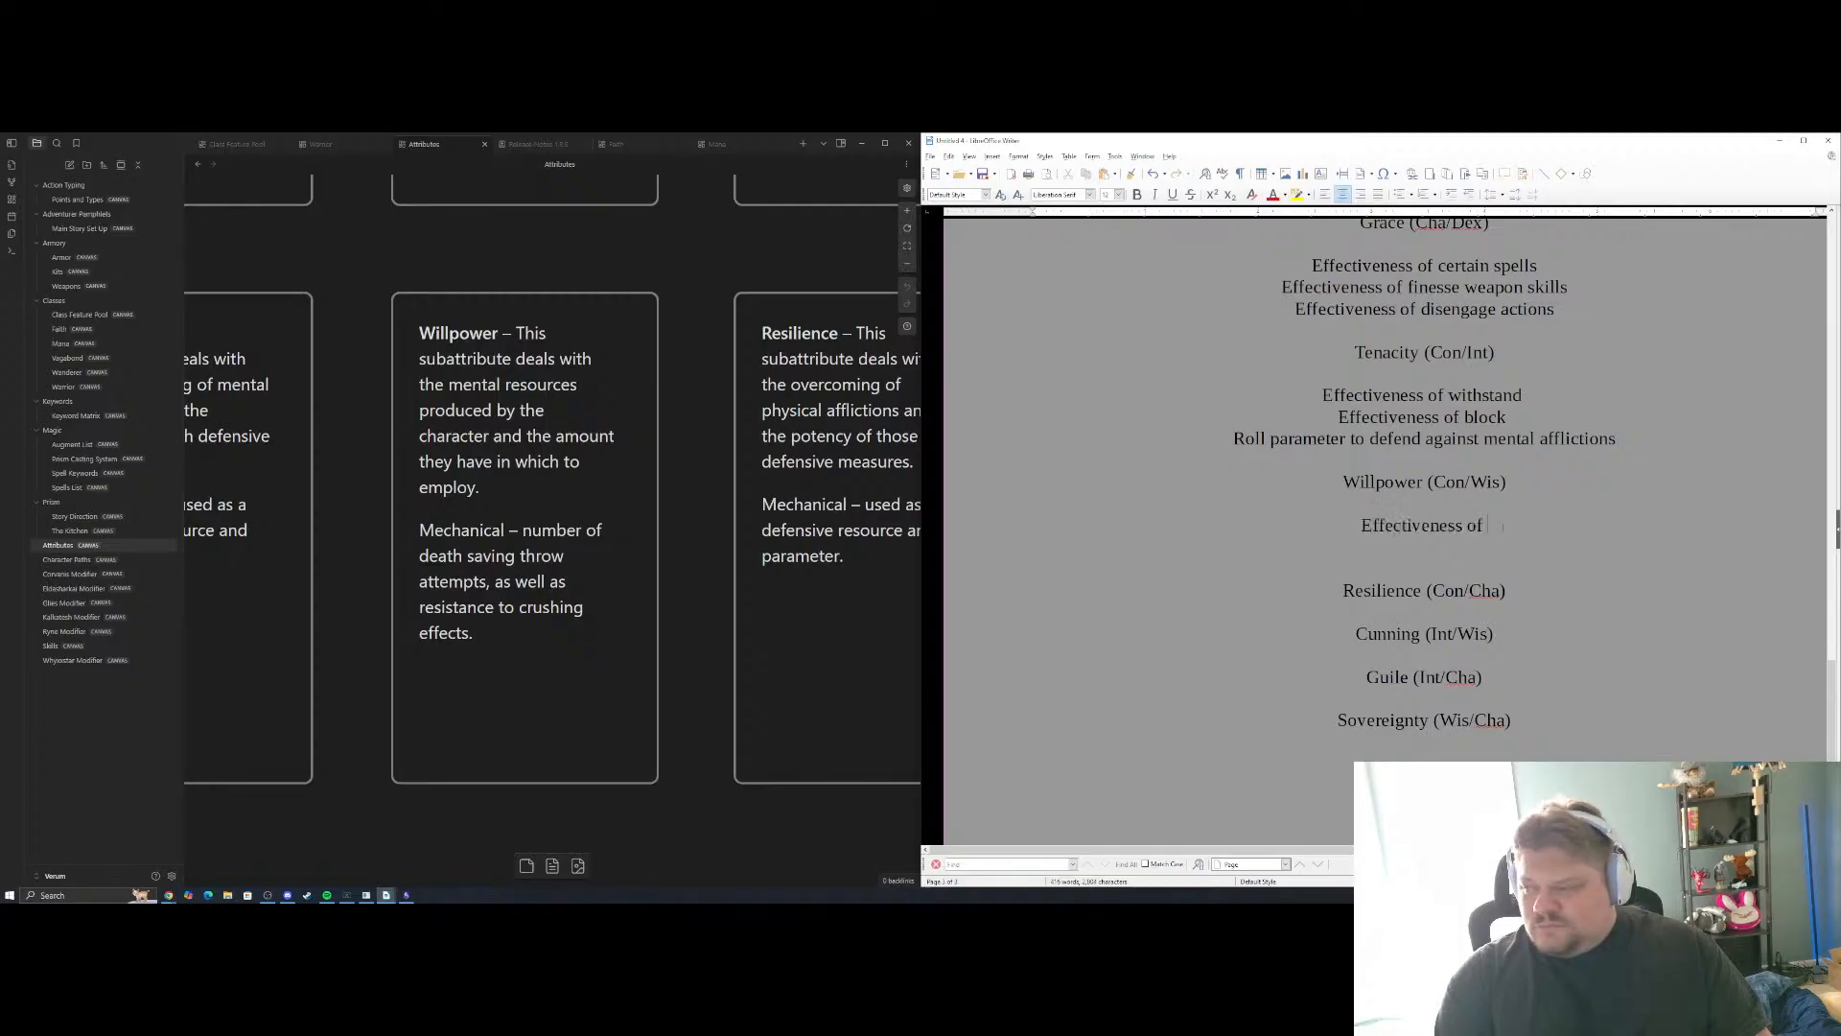
type("certain")
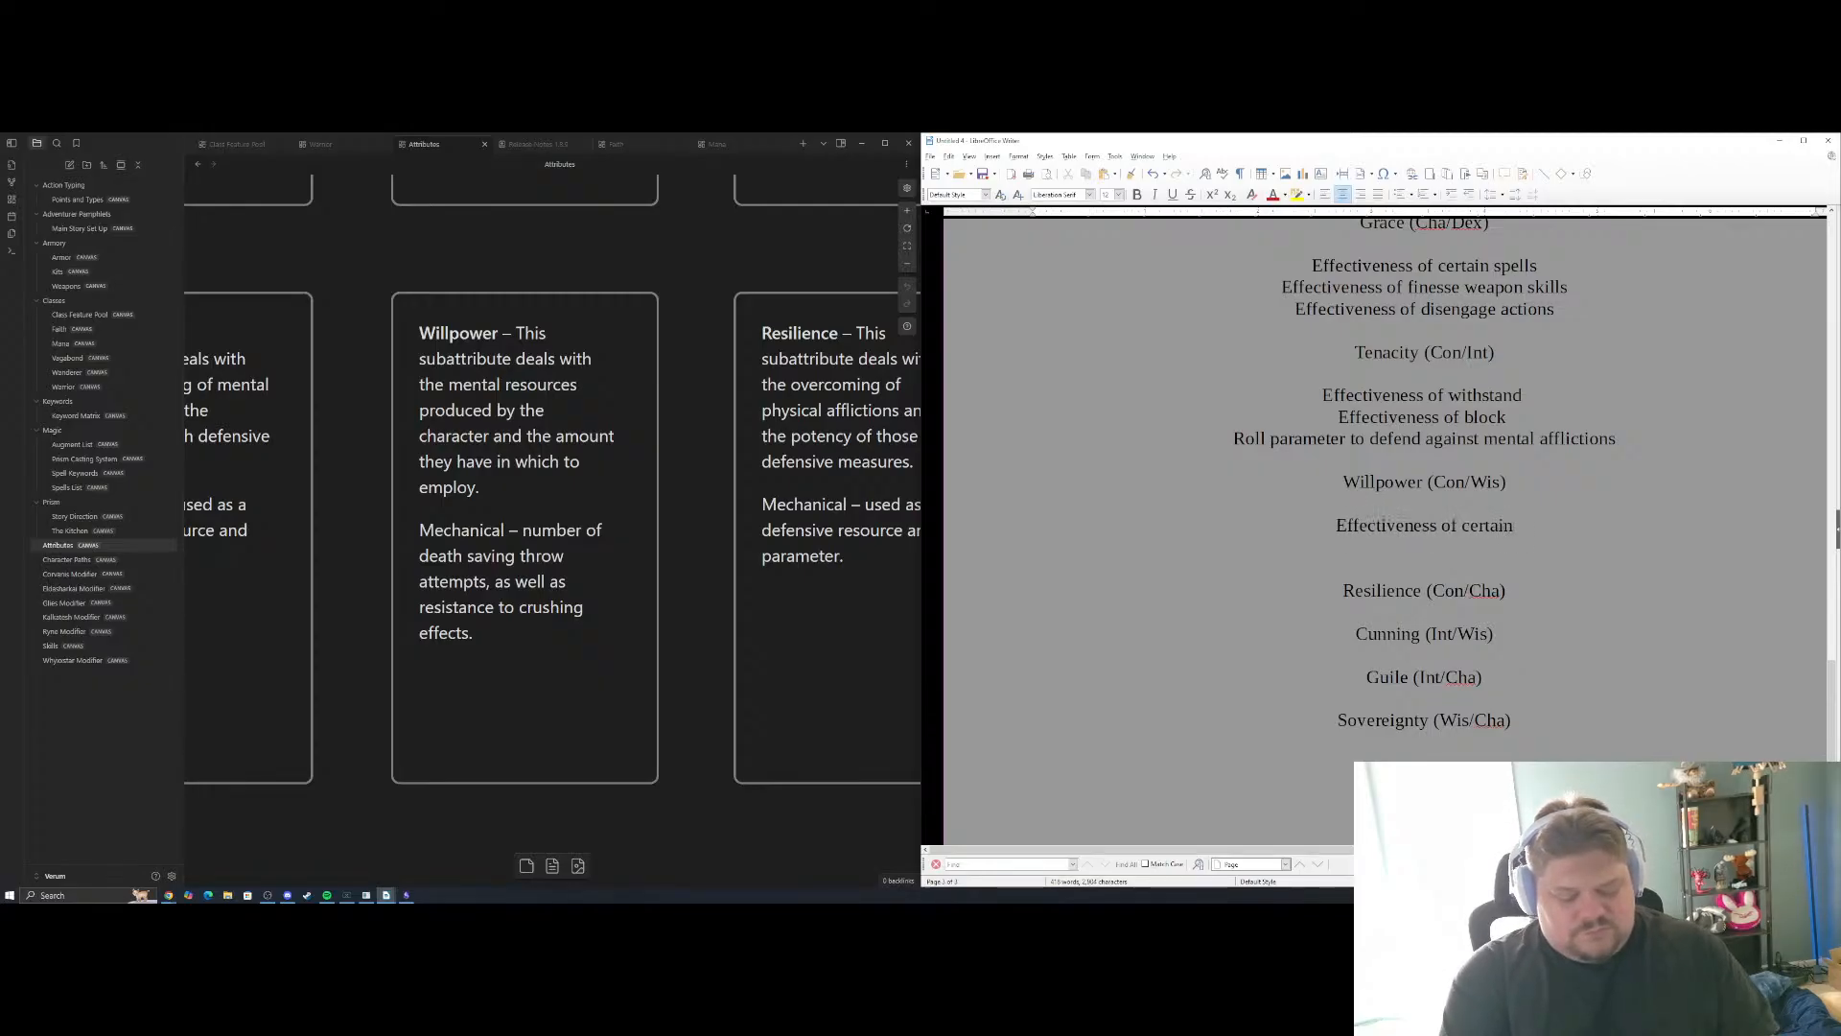
type(" spells")
key("Return")
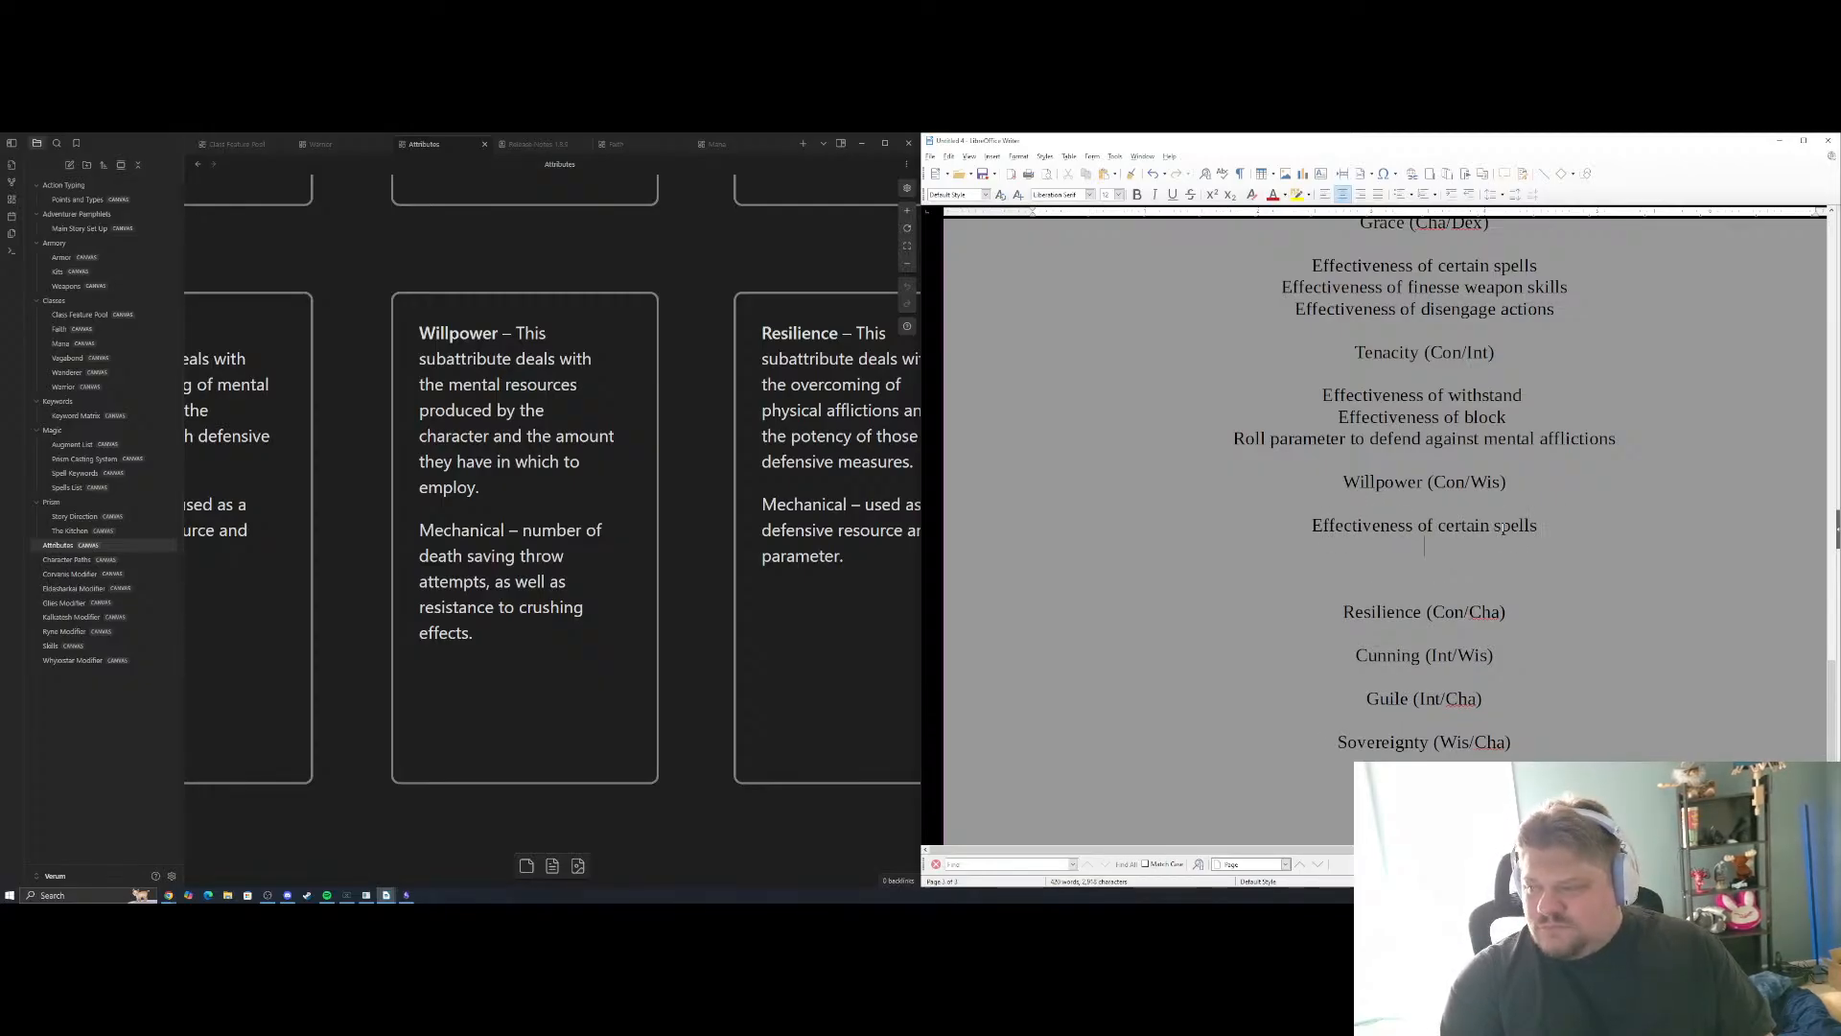
Add "Effectiveness of certain maneuvers" and "Roll parameter against mana drain" as the second and third Willpower examples
type("Effectiveness of")
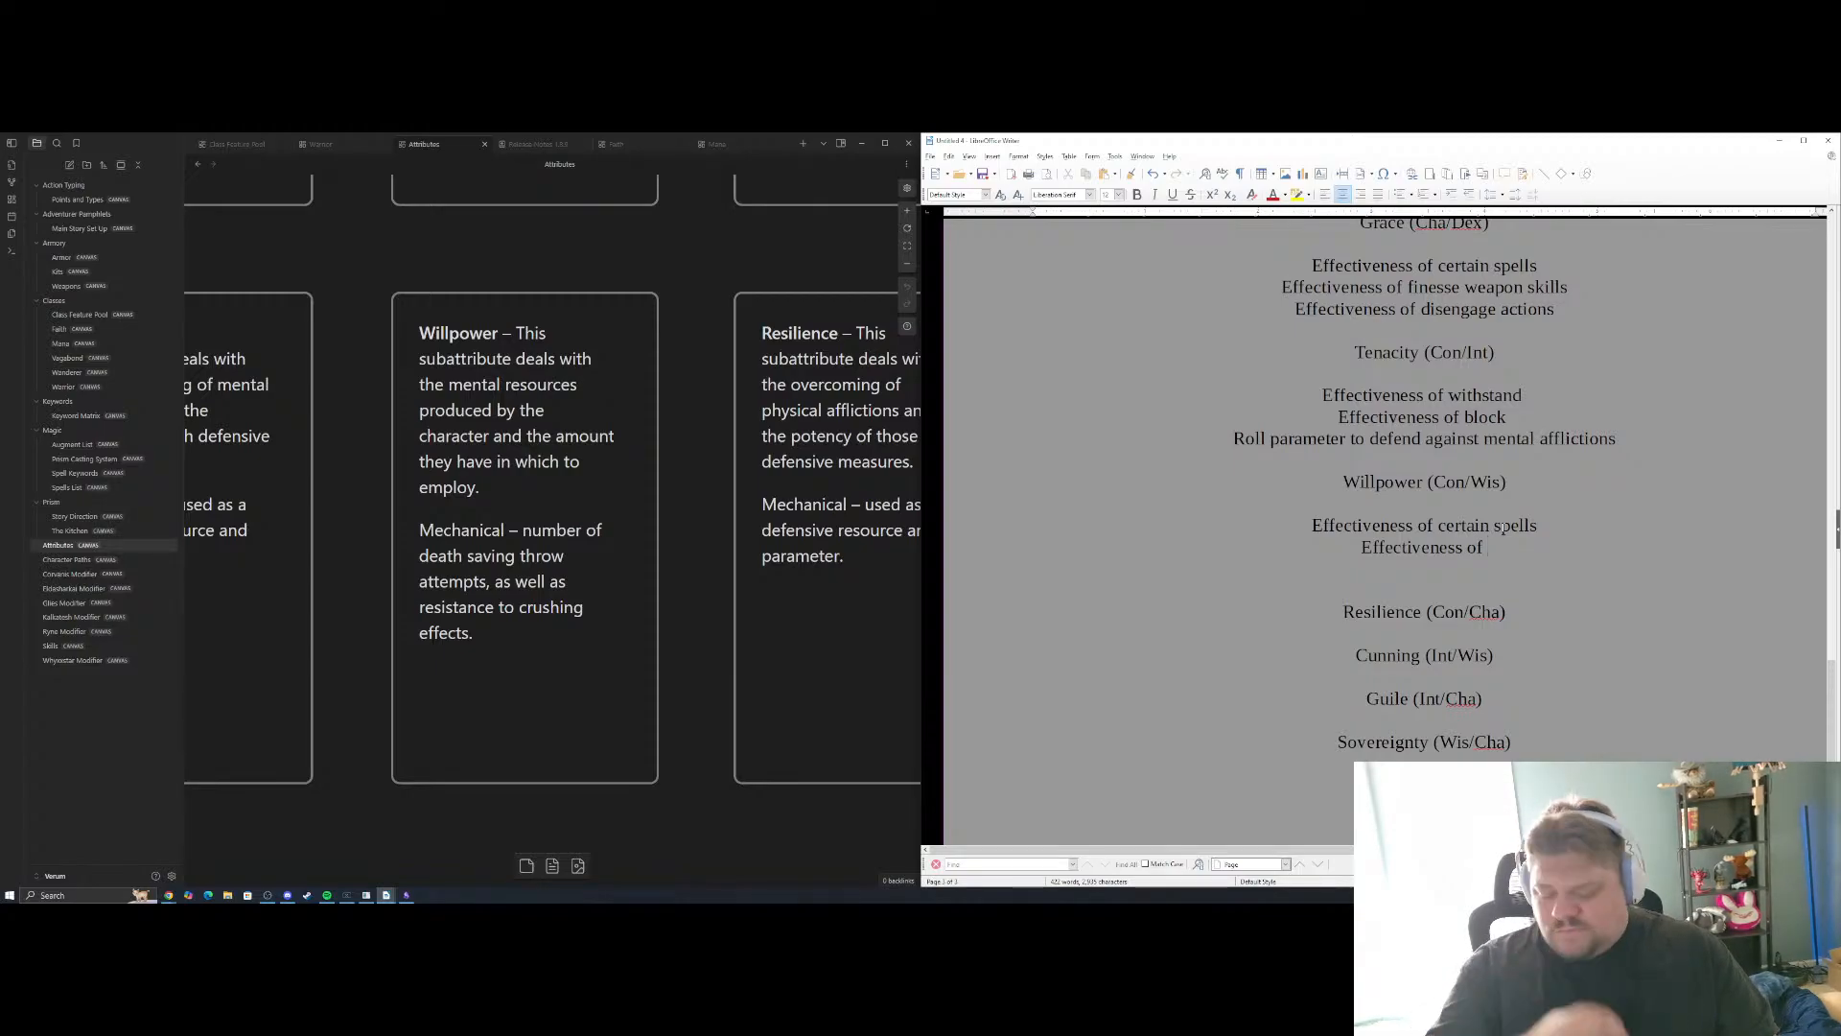
key("Return")
type("Rol")
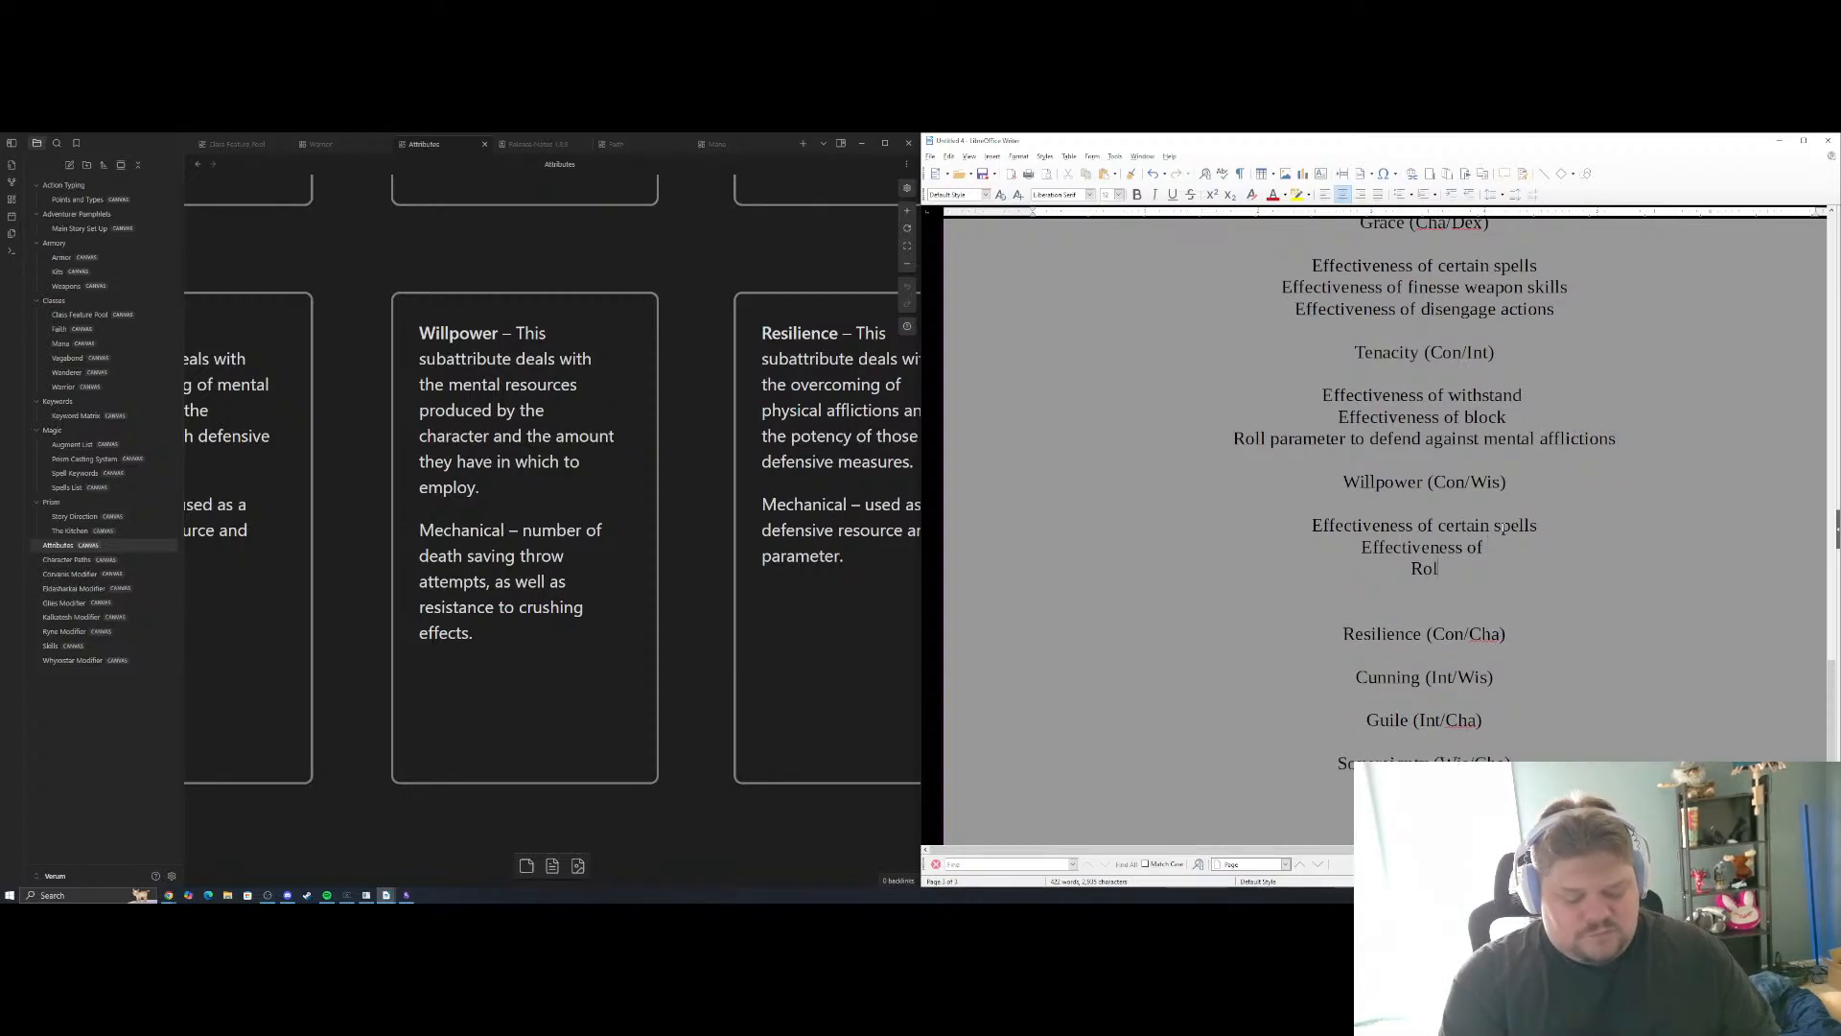
type("l paramete")
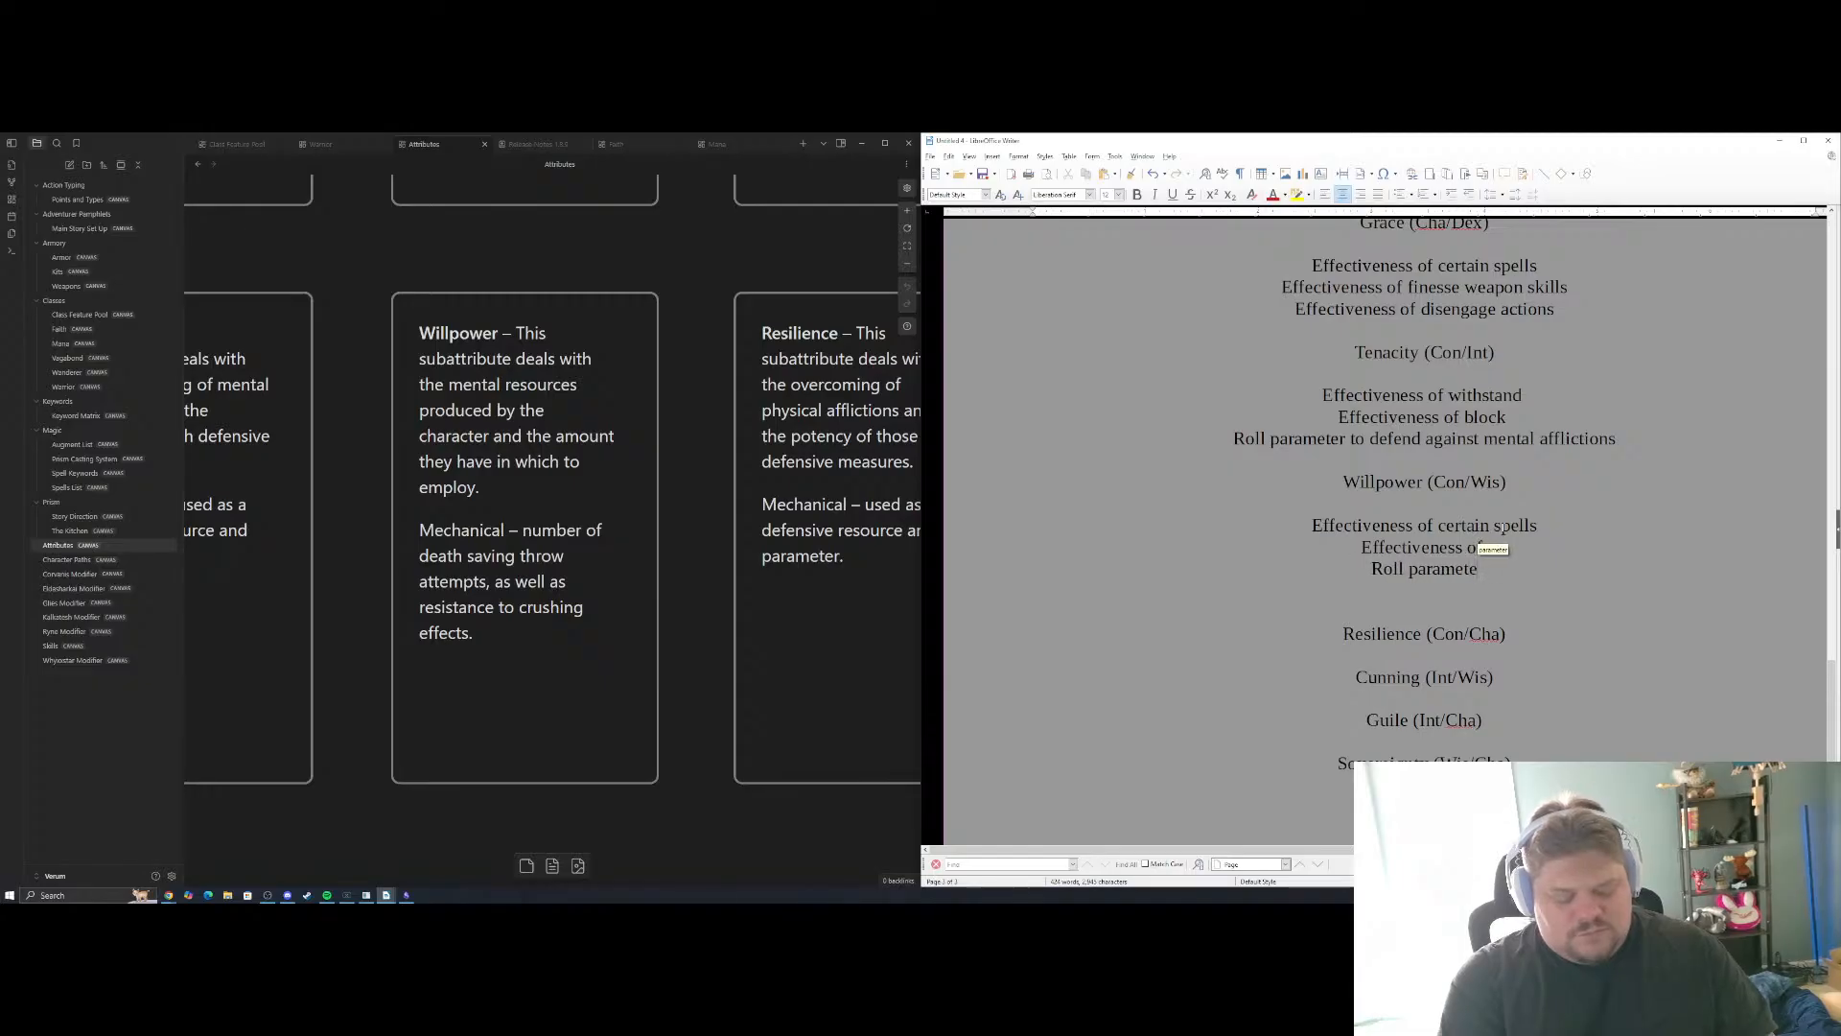
type("r against mana drain")
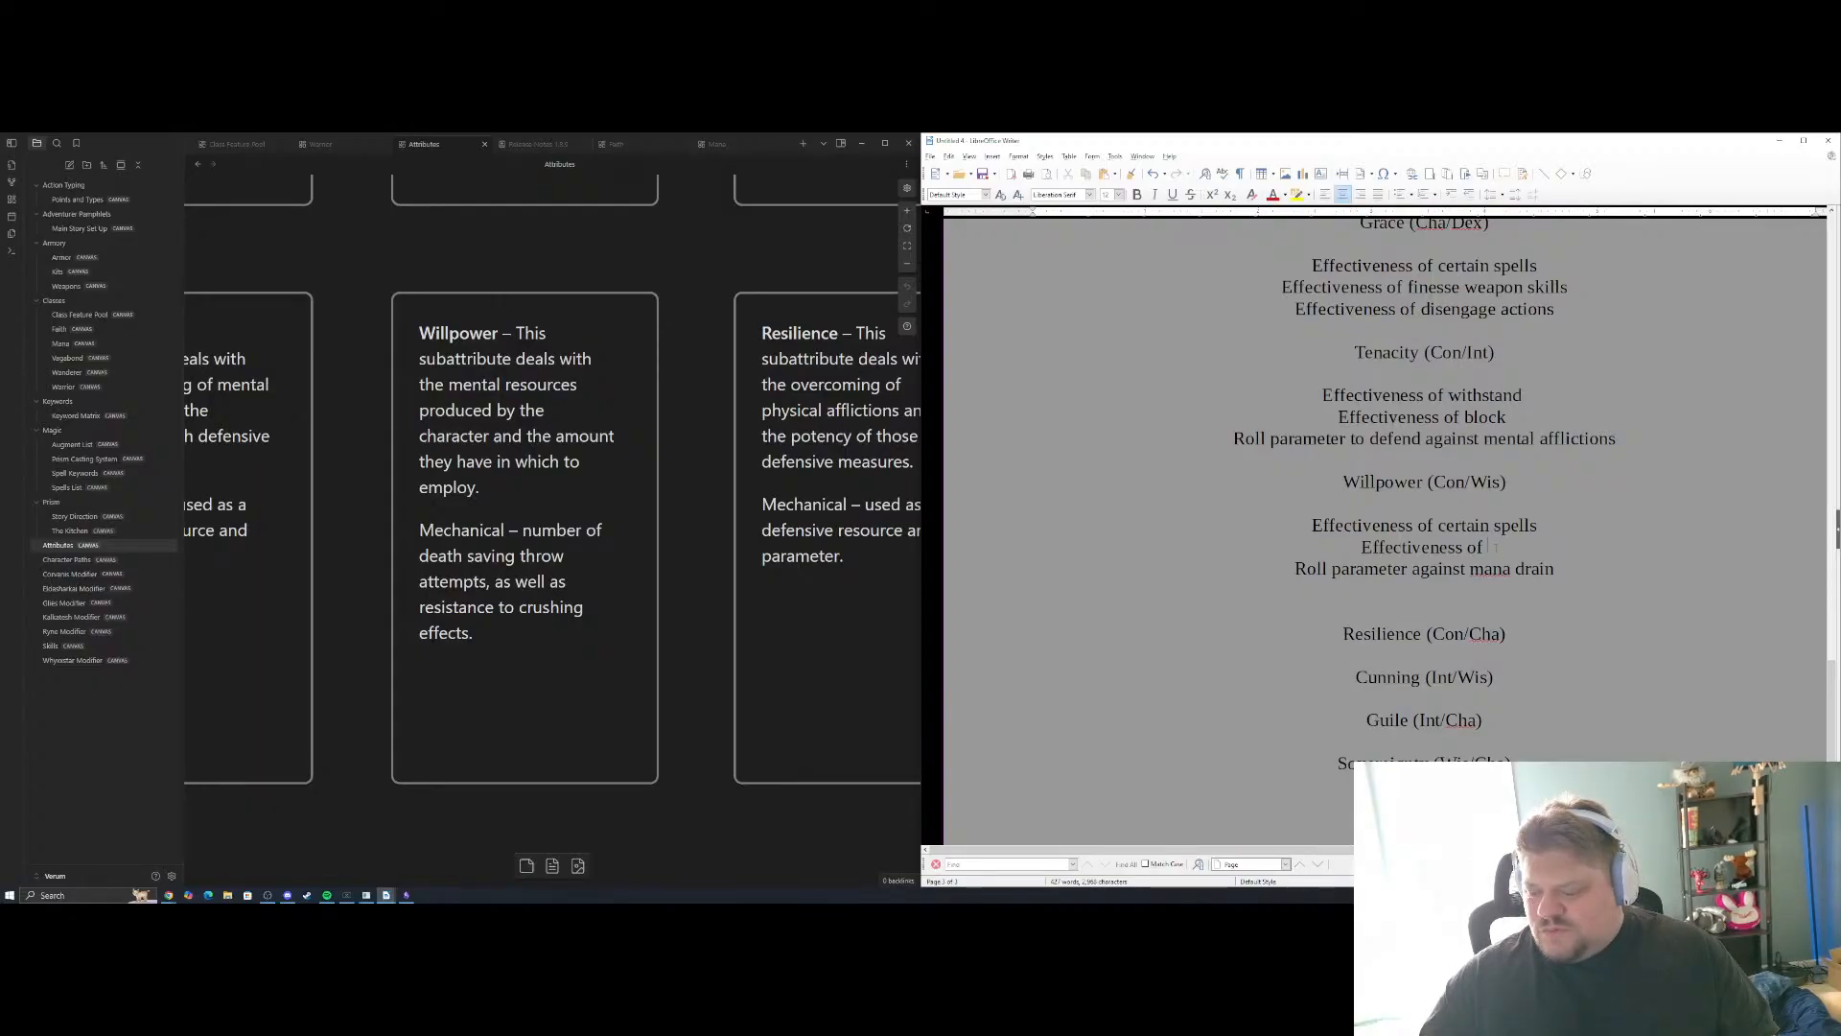
type("ce")
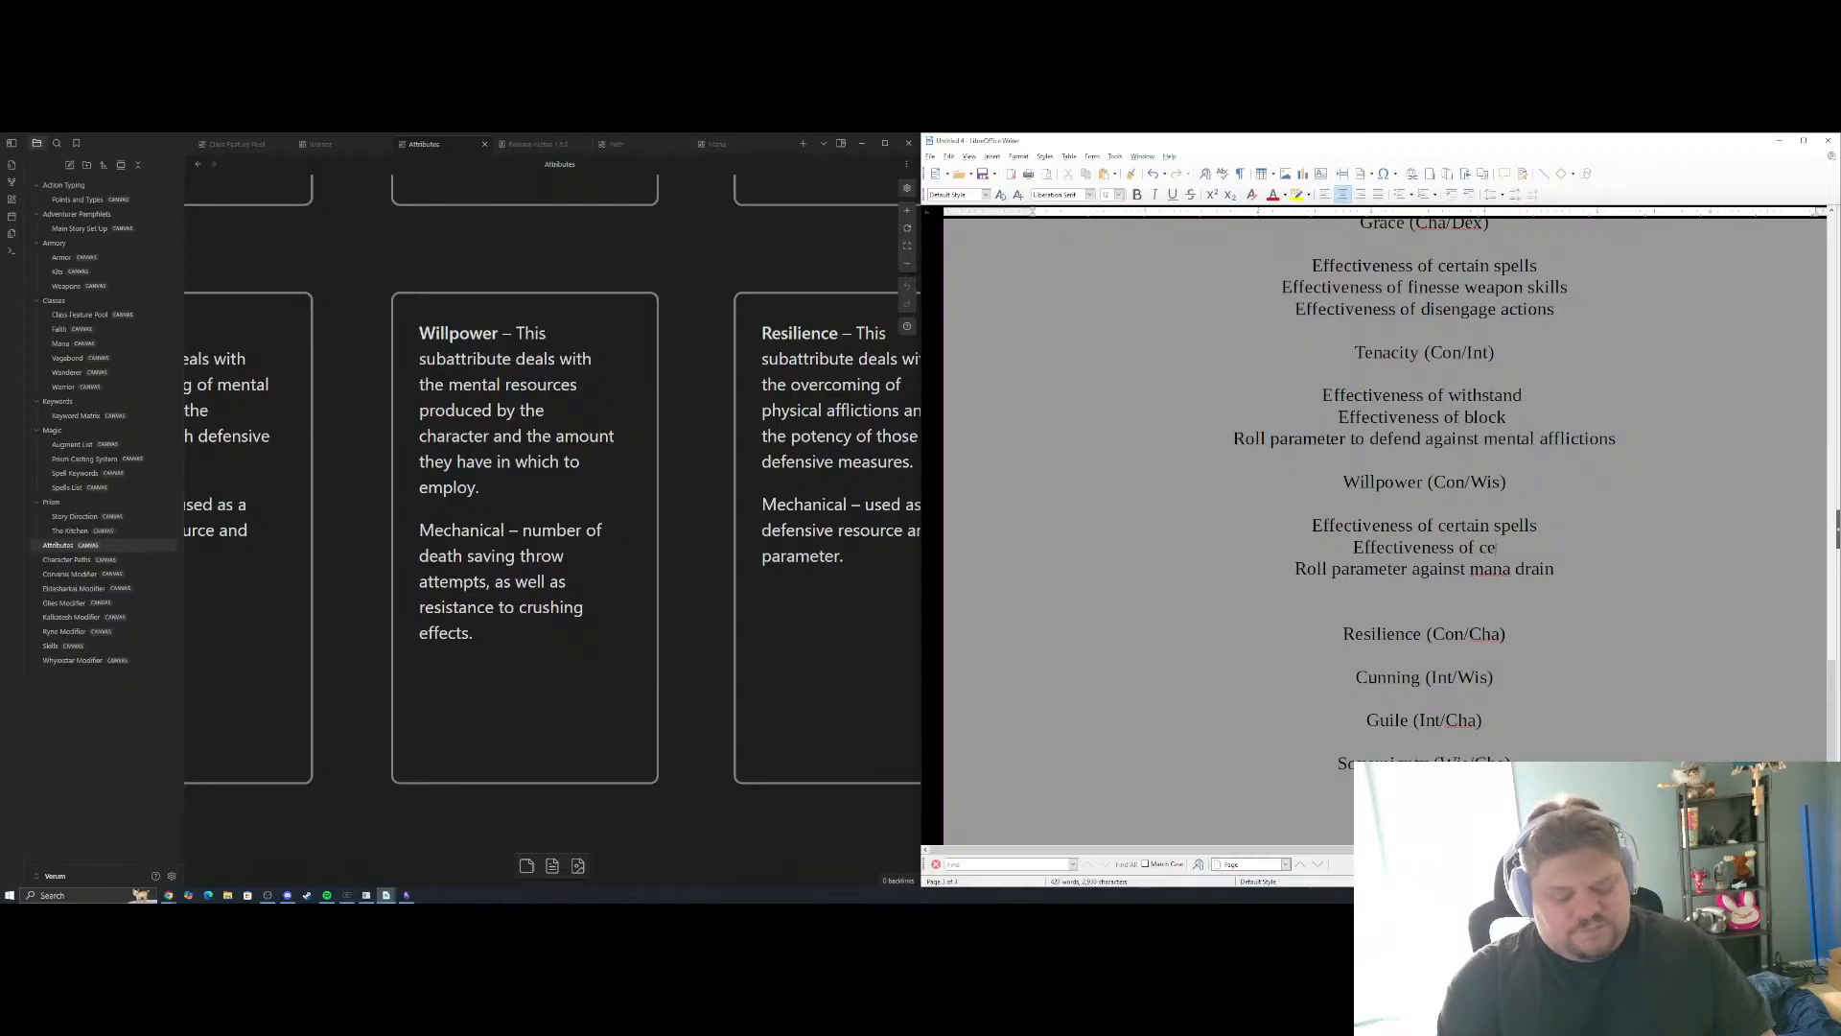
type("rtain maneuvers")
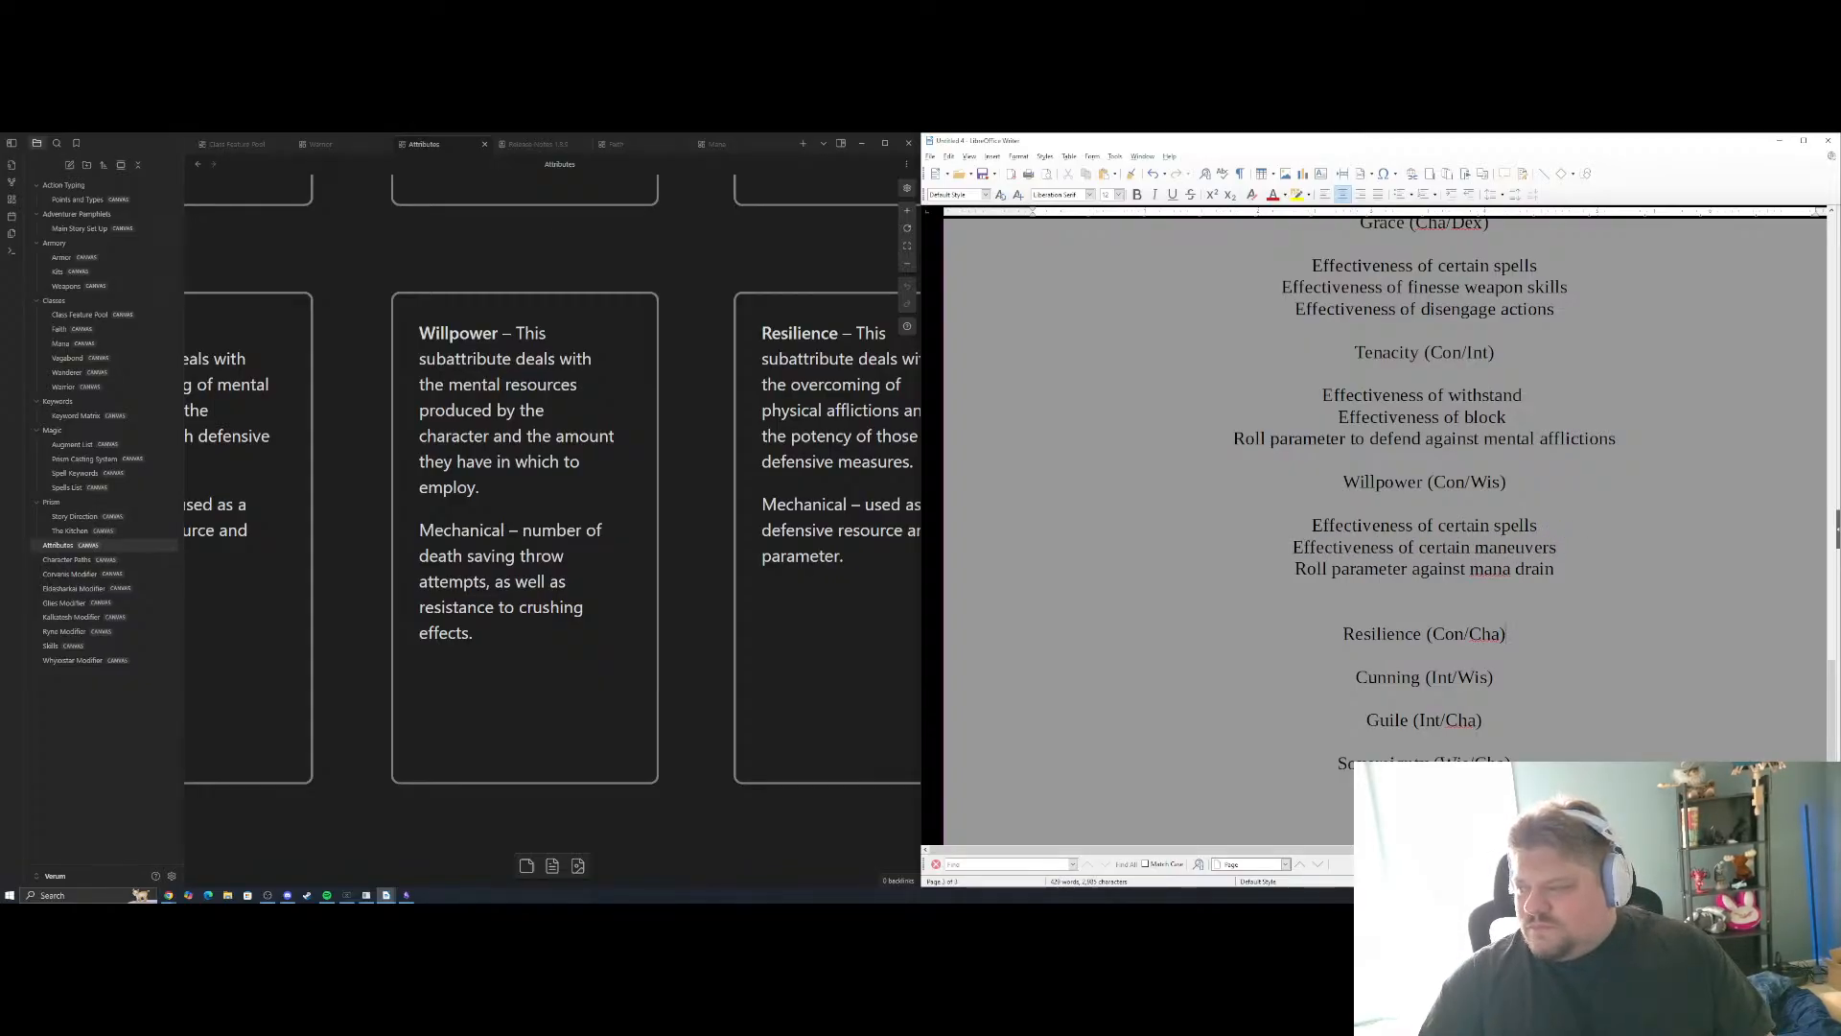
Remove the extra blank line above the Resilience (Con/Cha) heading and insert two blank lines below it
key("BackSpace")
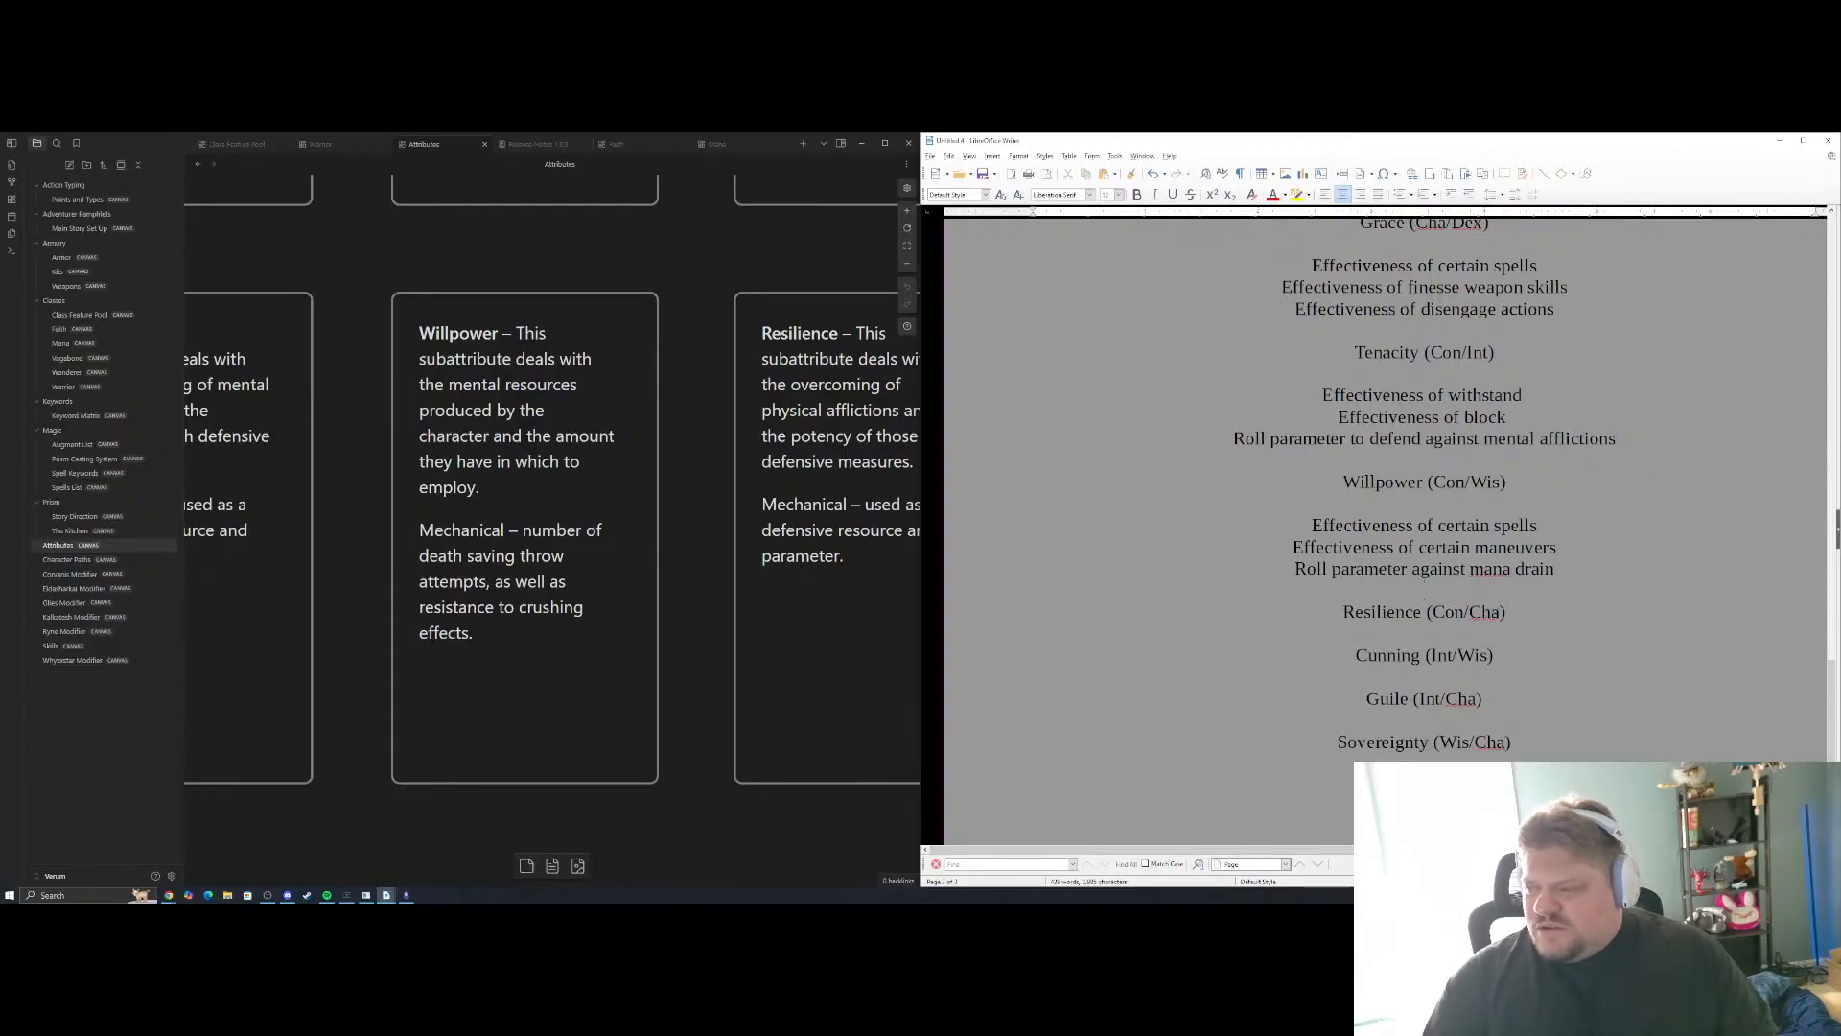
left_click(1425, 635)
key("Return")
key("Return")
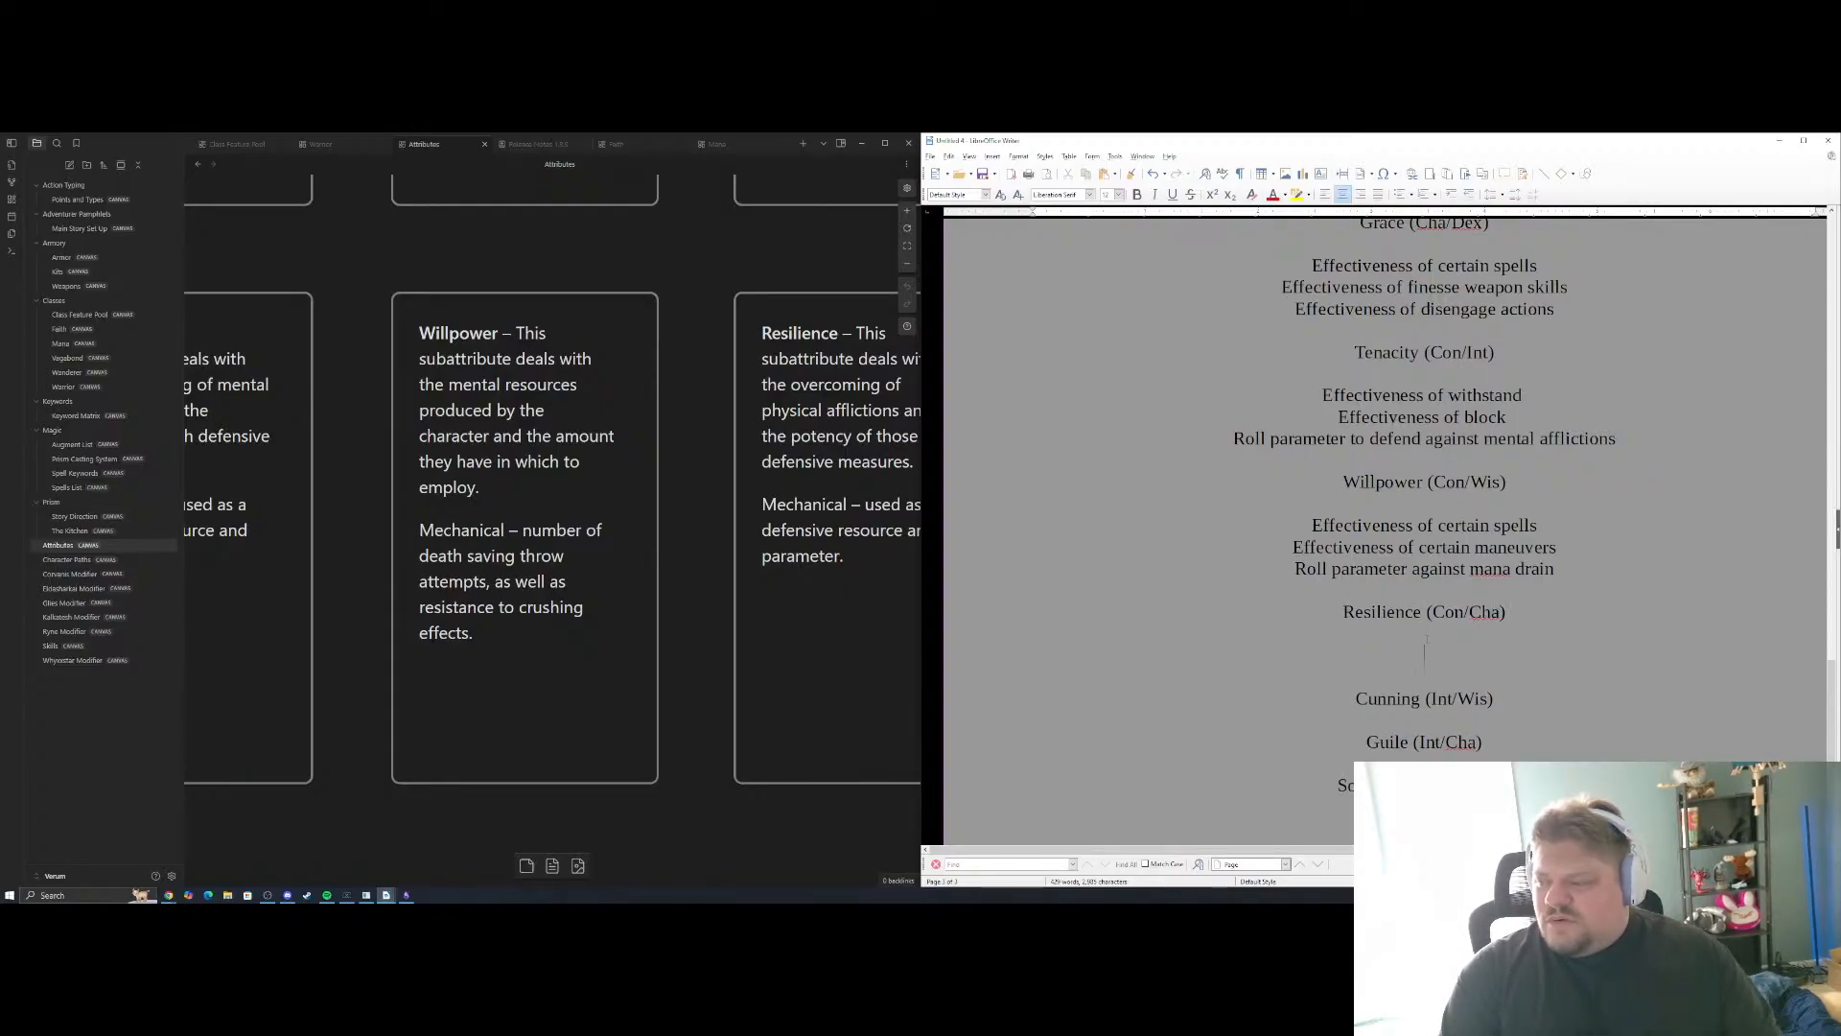
Bring the Resilience card into view in the notes and add "Effectiveness of Avoid" as the first Resilience example, followed by a new line
left_click(699, 435)
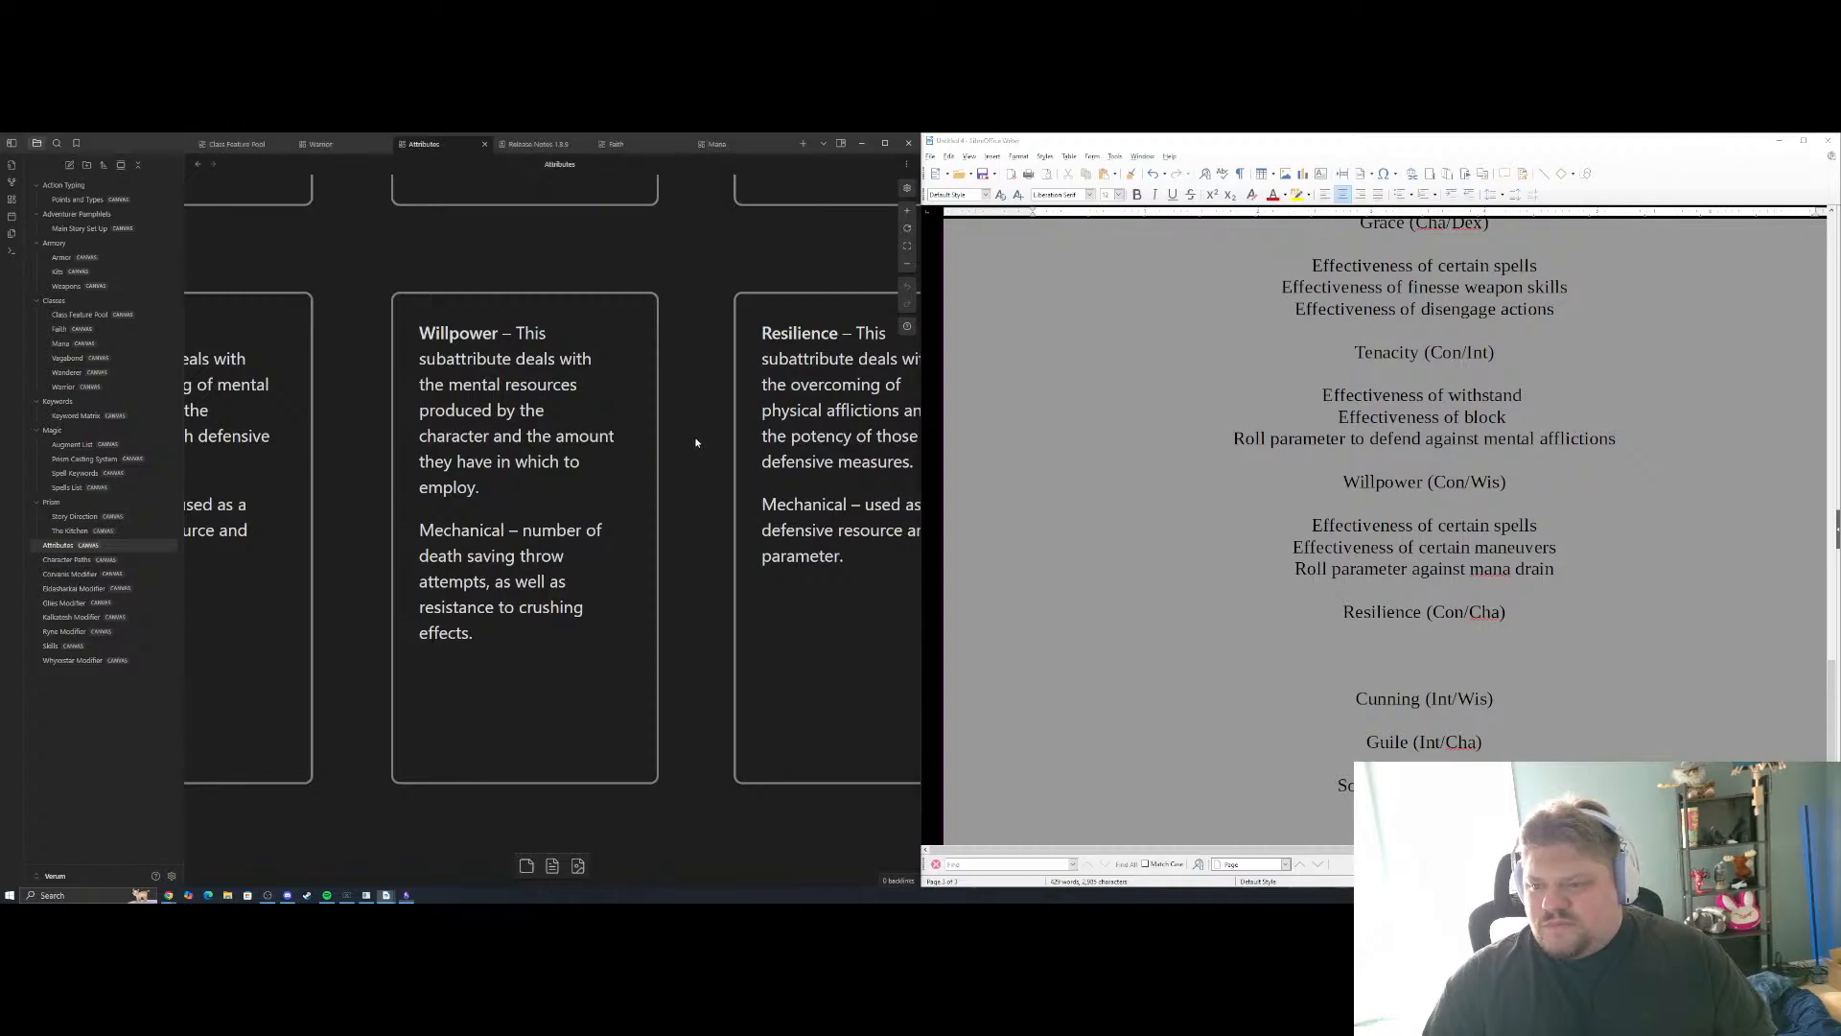
scroll(672, 451, "right", 5)
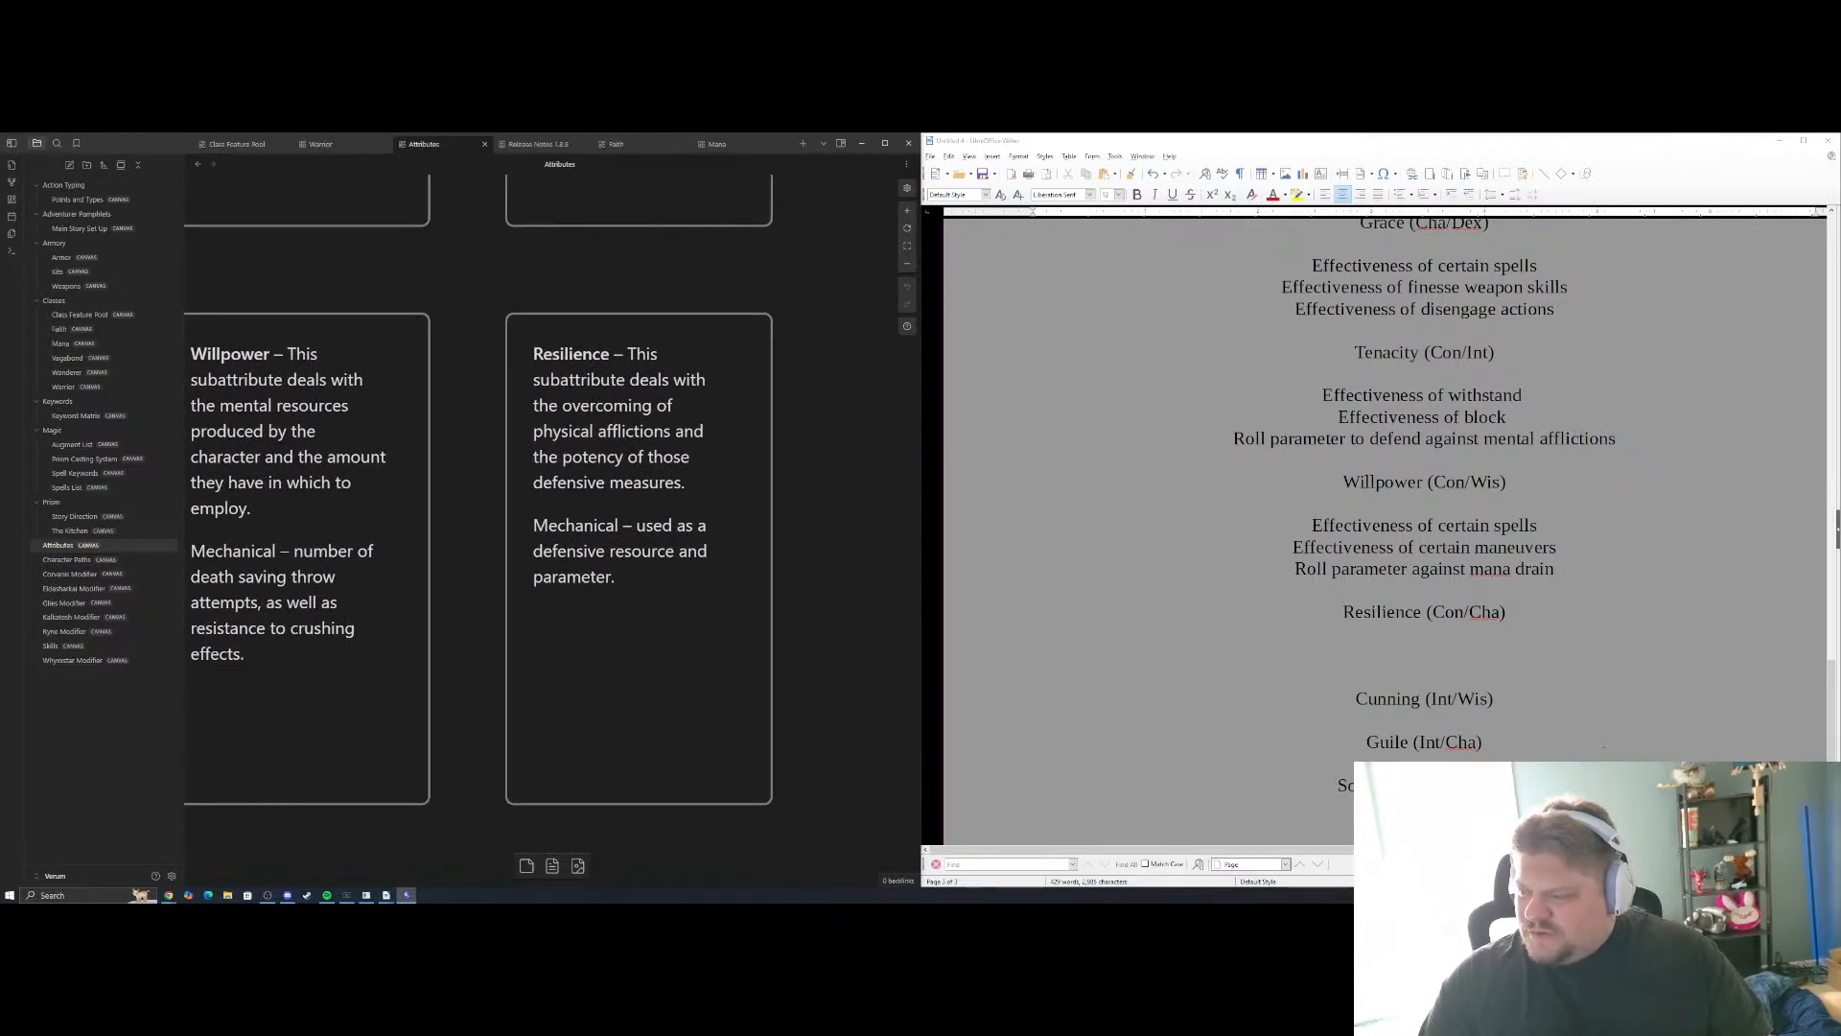
left_click(1603, 746)
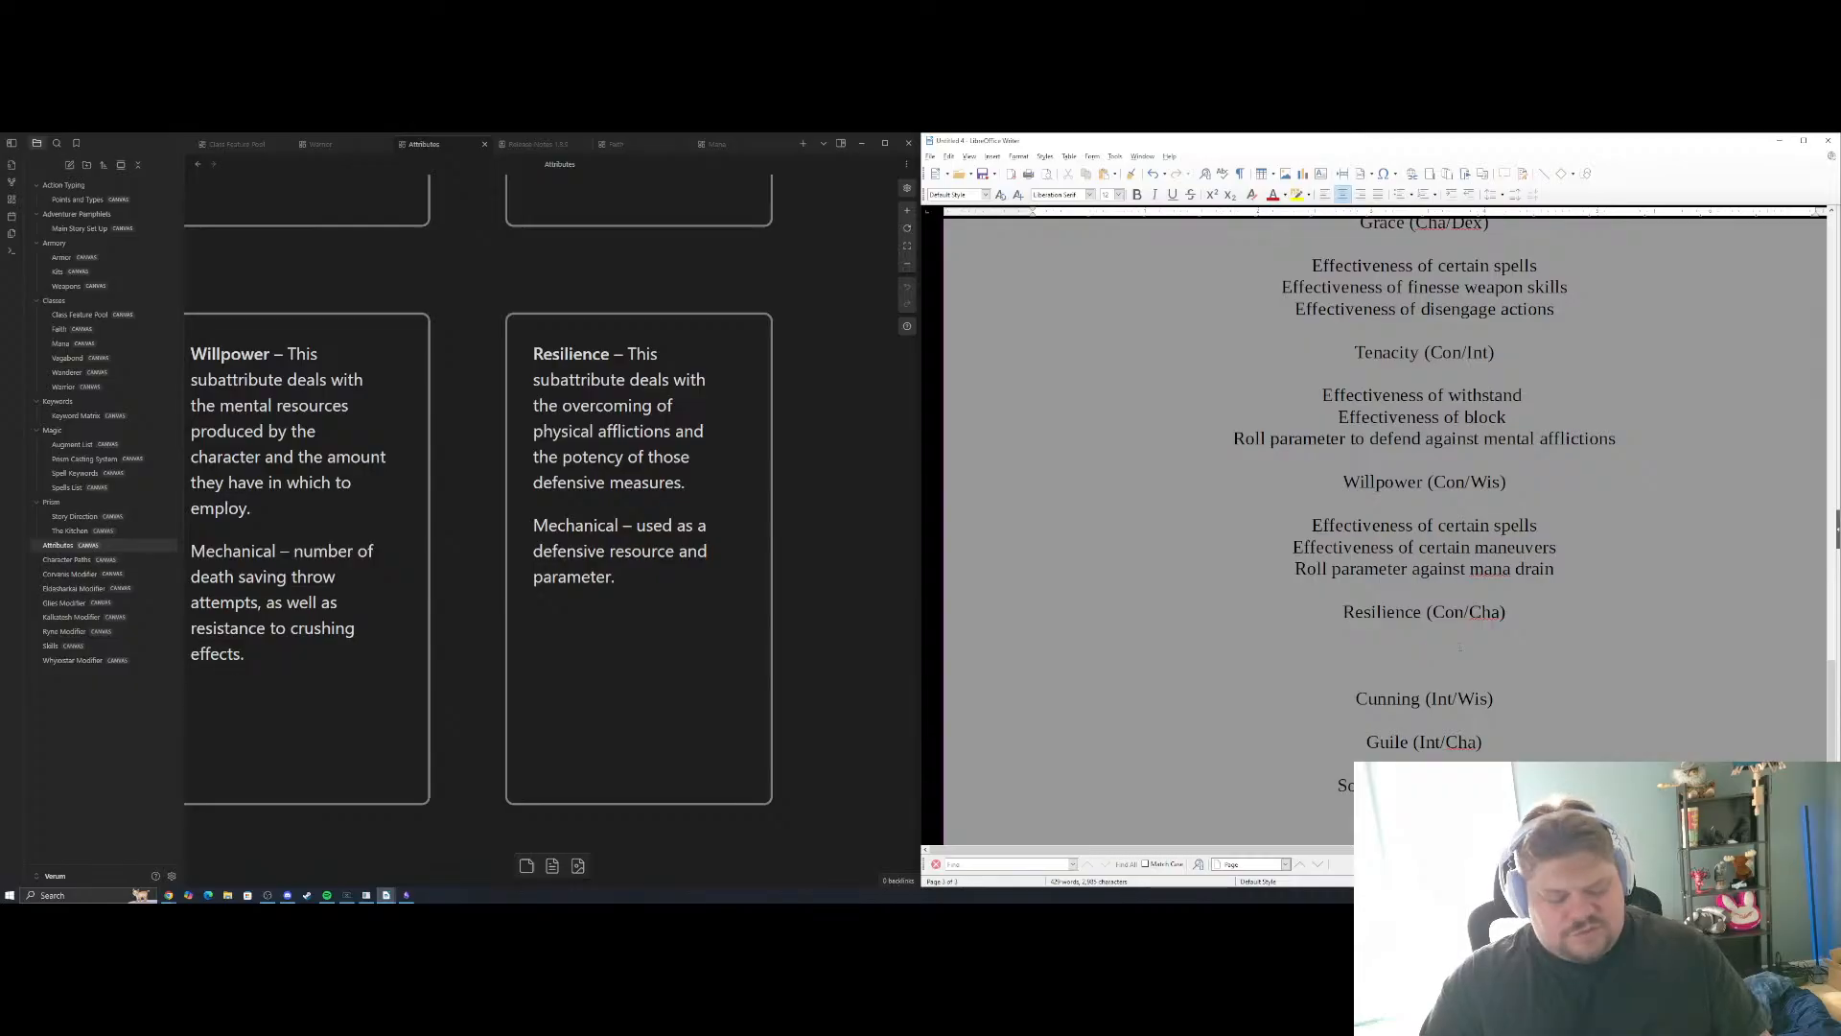
type("Effectiveness of")
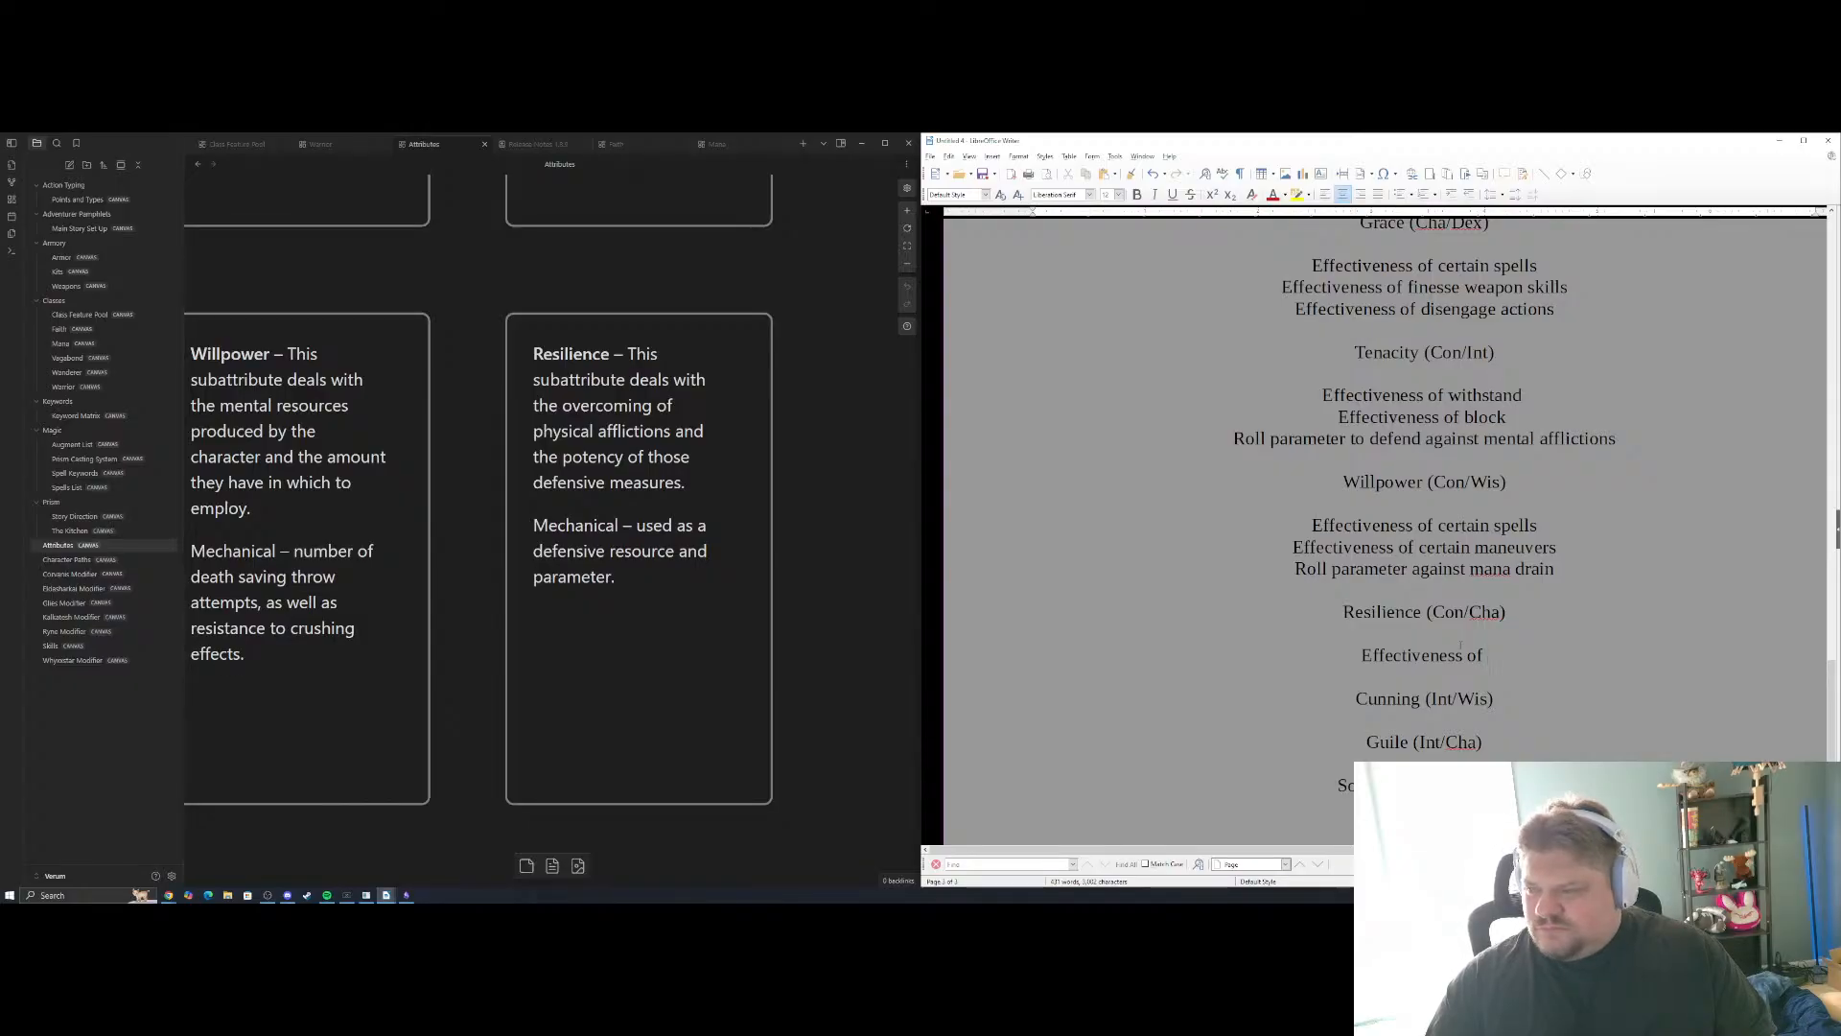
scroll(1461, 645, "up", 5)
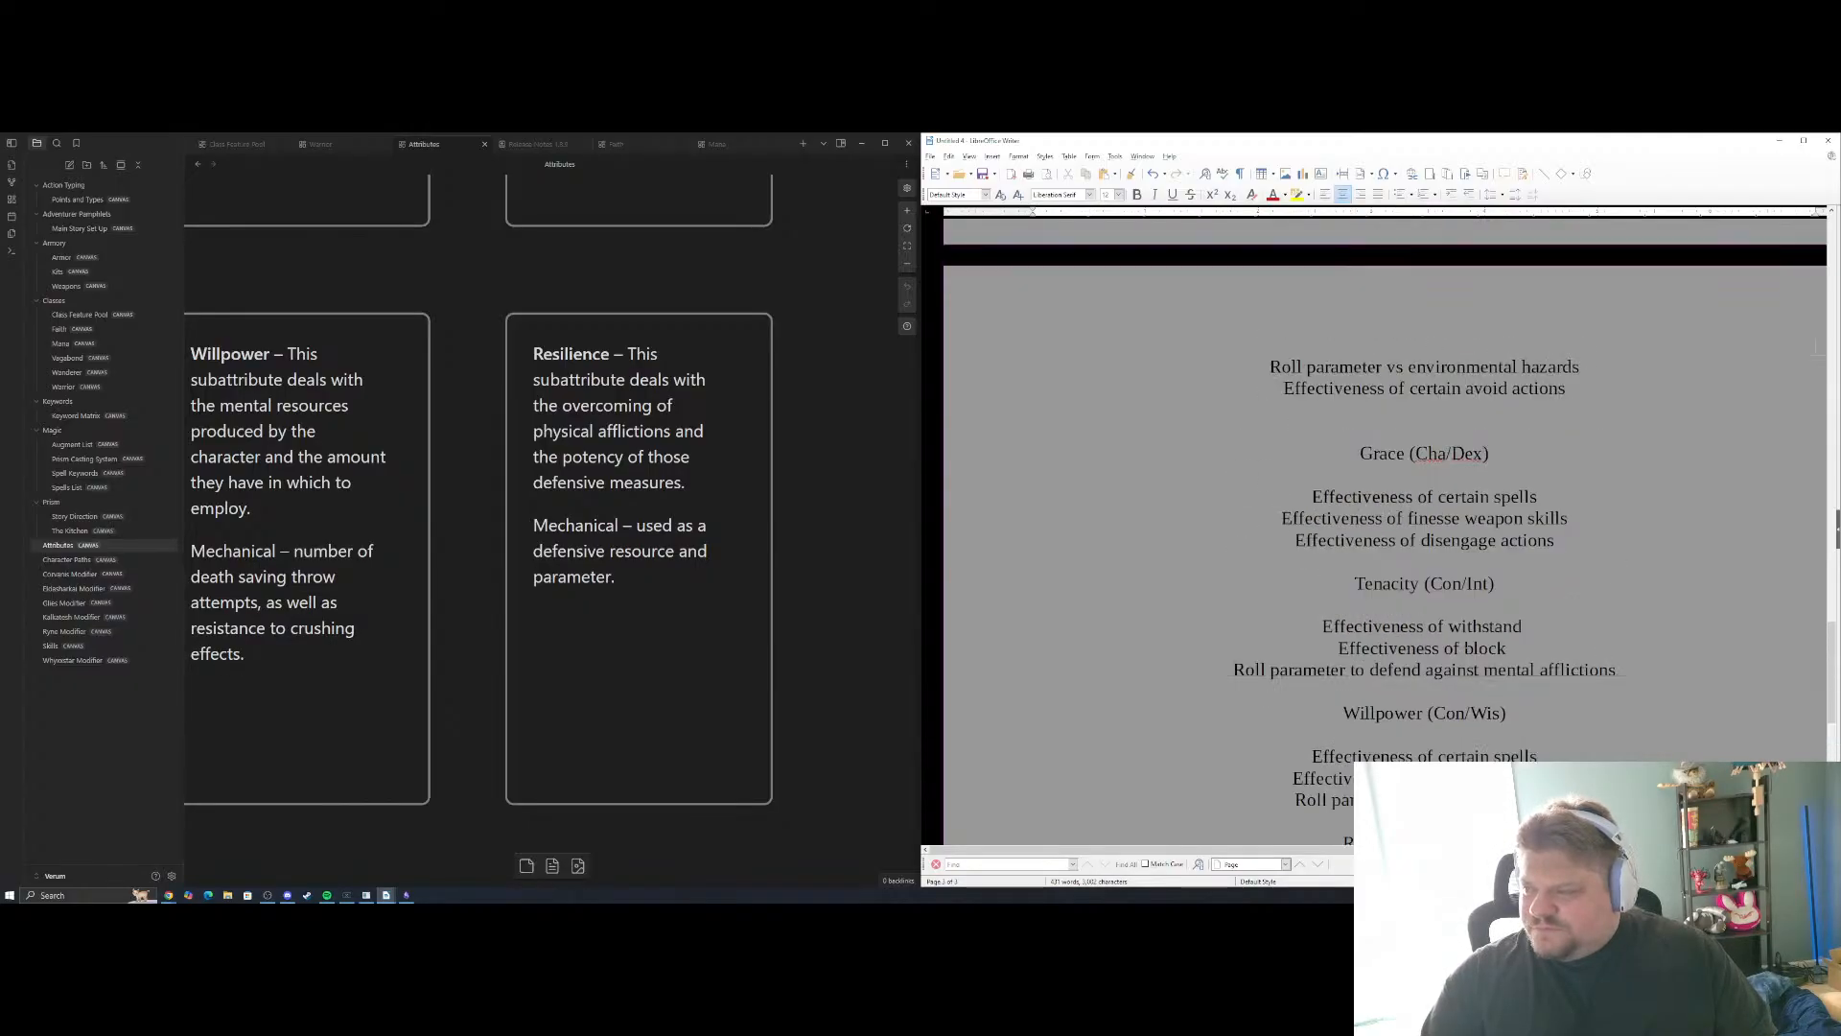
scroll(1460, 645, "down", 3)
scroll(1453, 630, "down", 3)
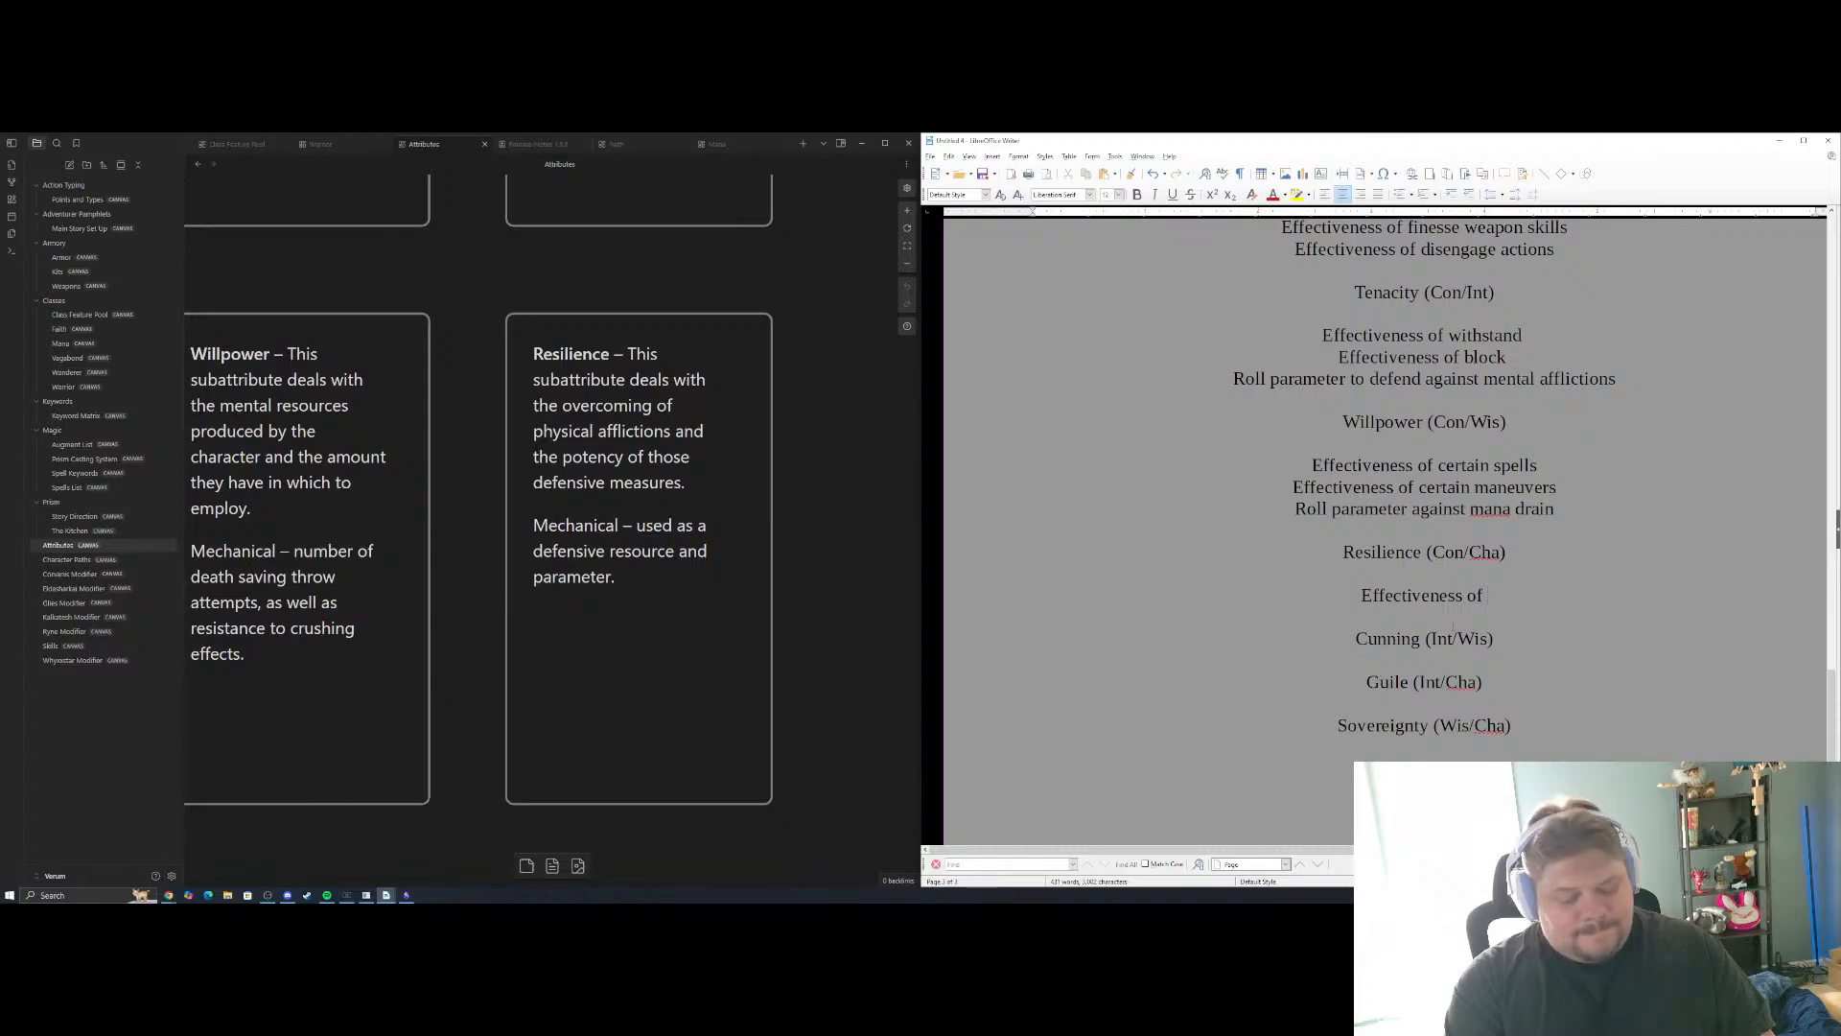
type("Avoid")
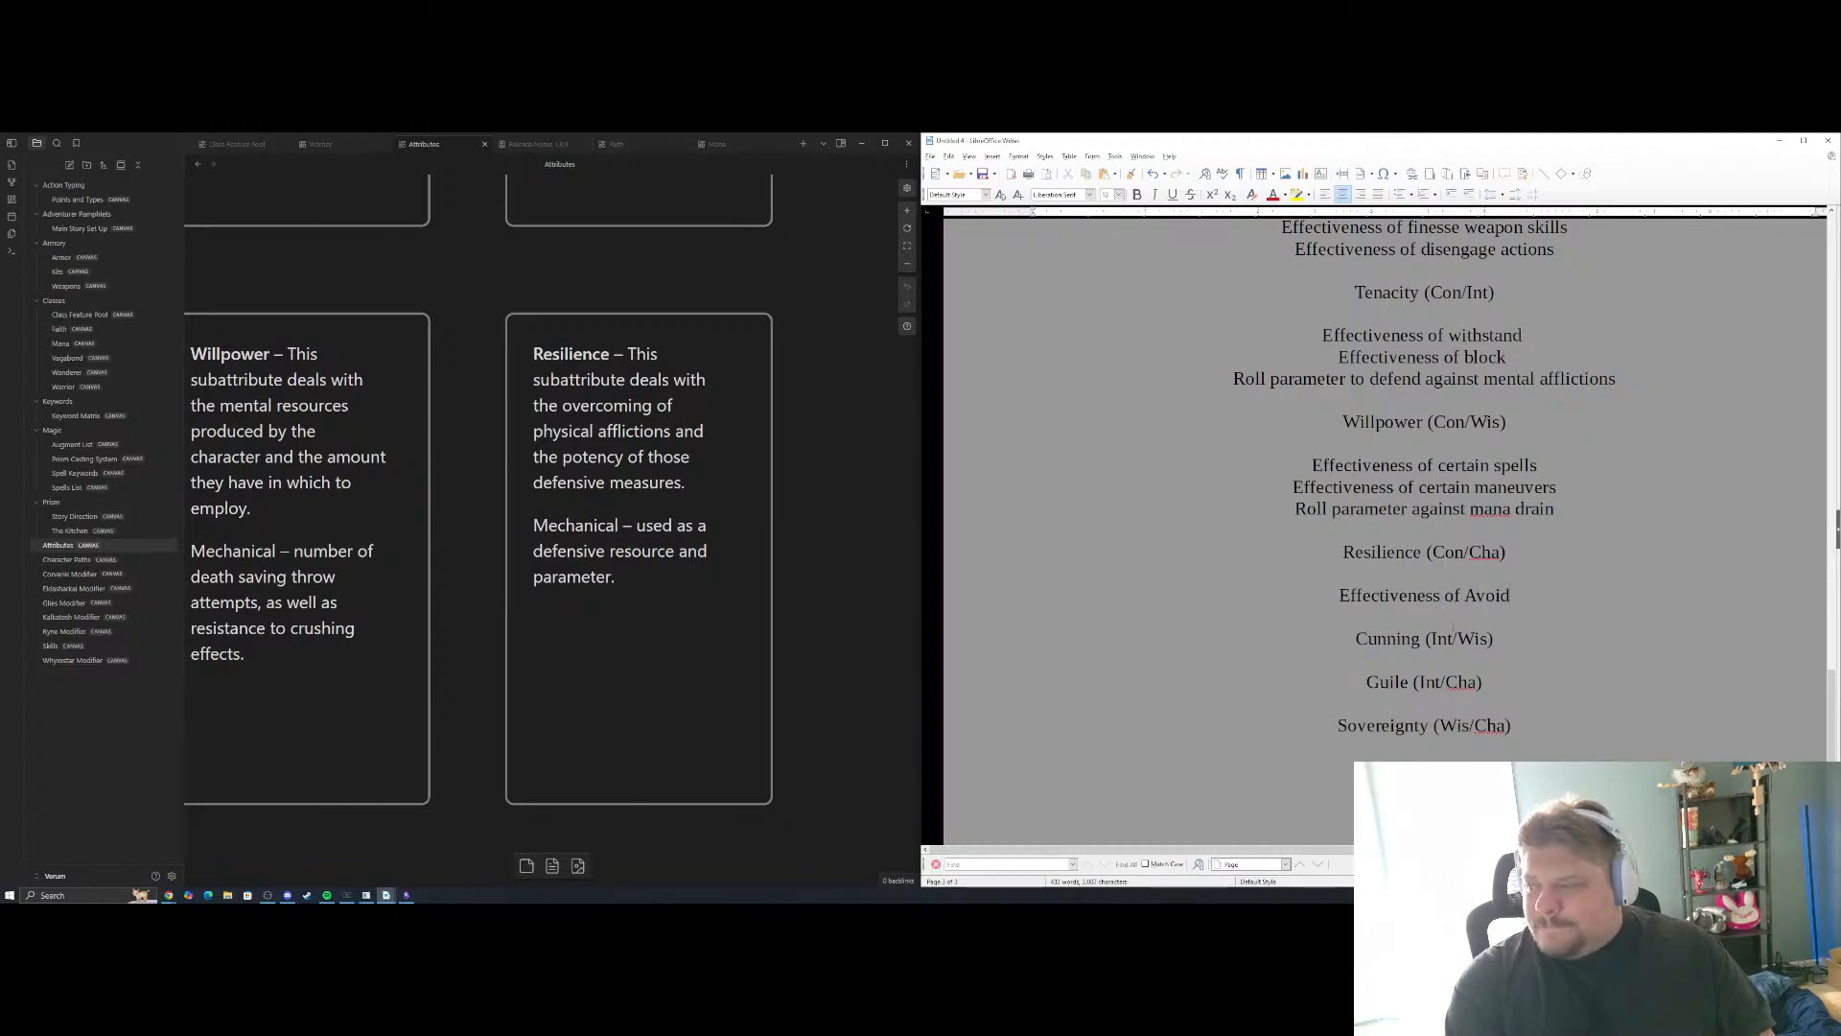
key("Return")
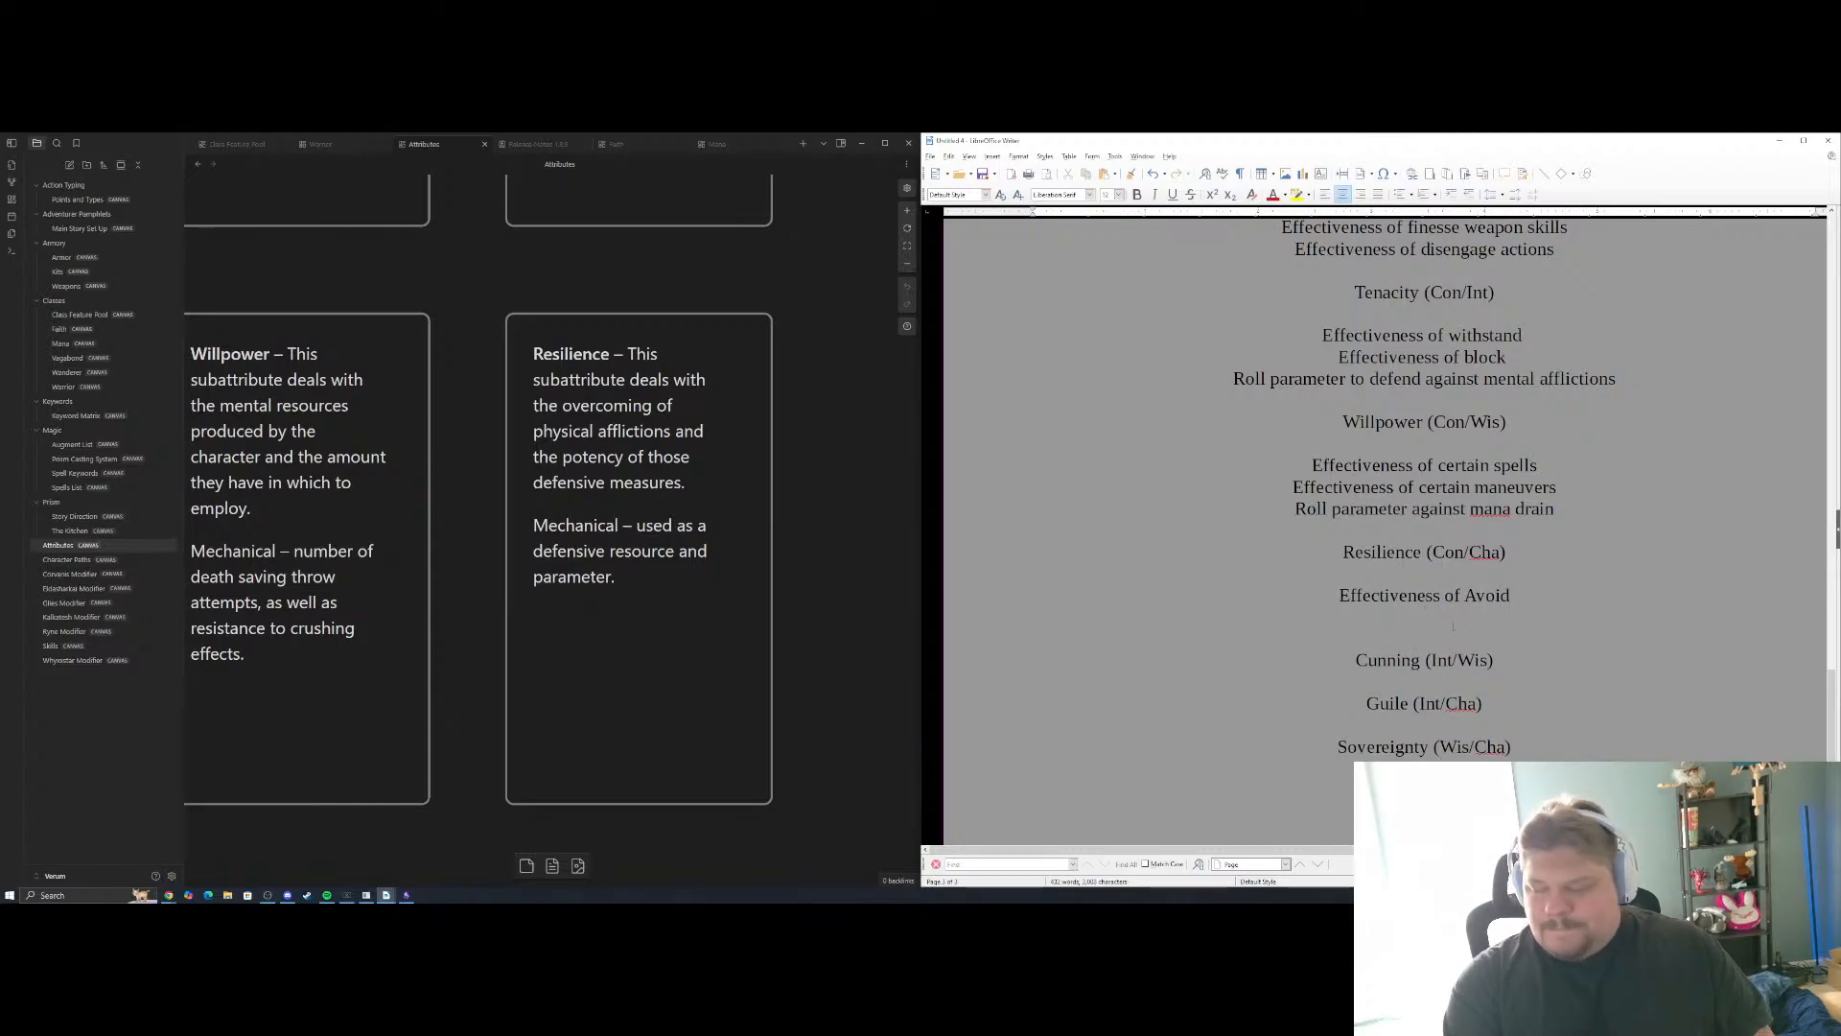
Add "Effectiveness of Withstand" as the second Resilience example and start a new line
type("Effectiveness of Wit")
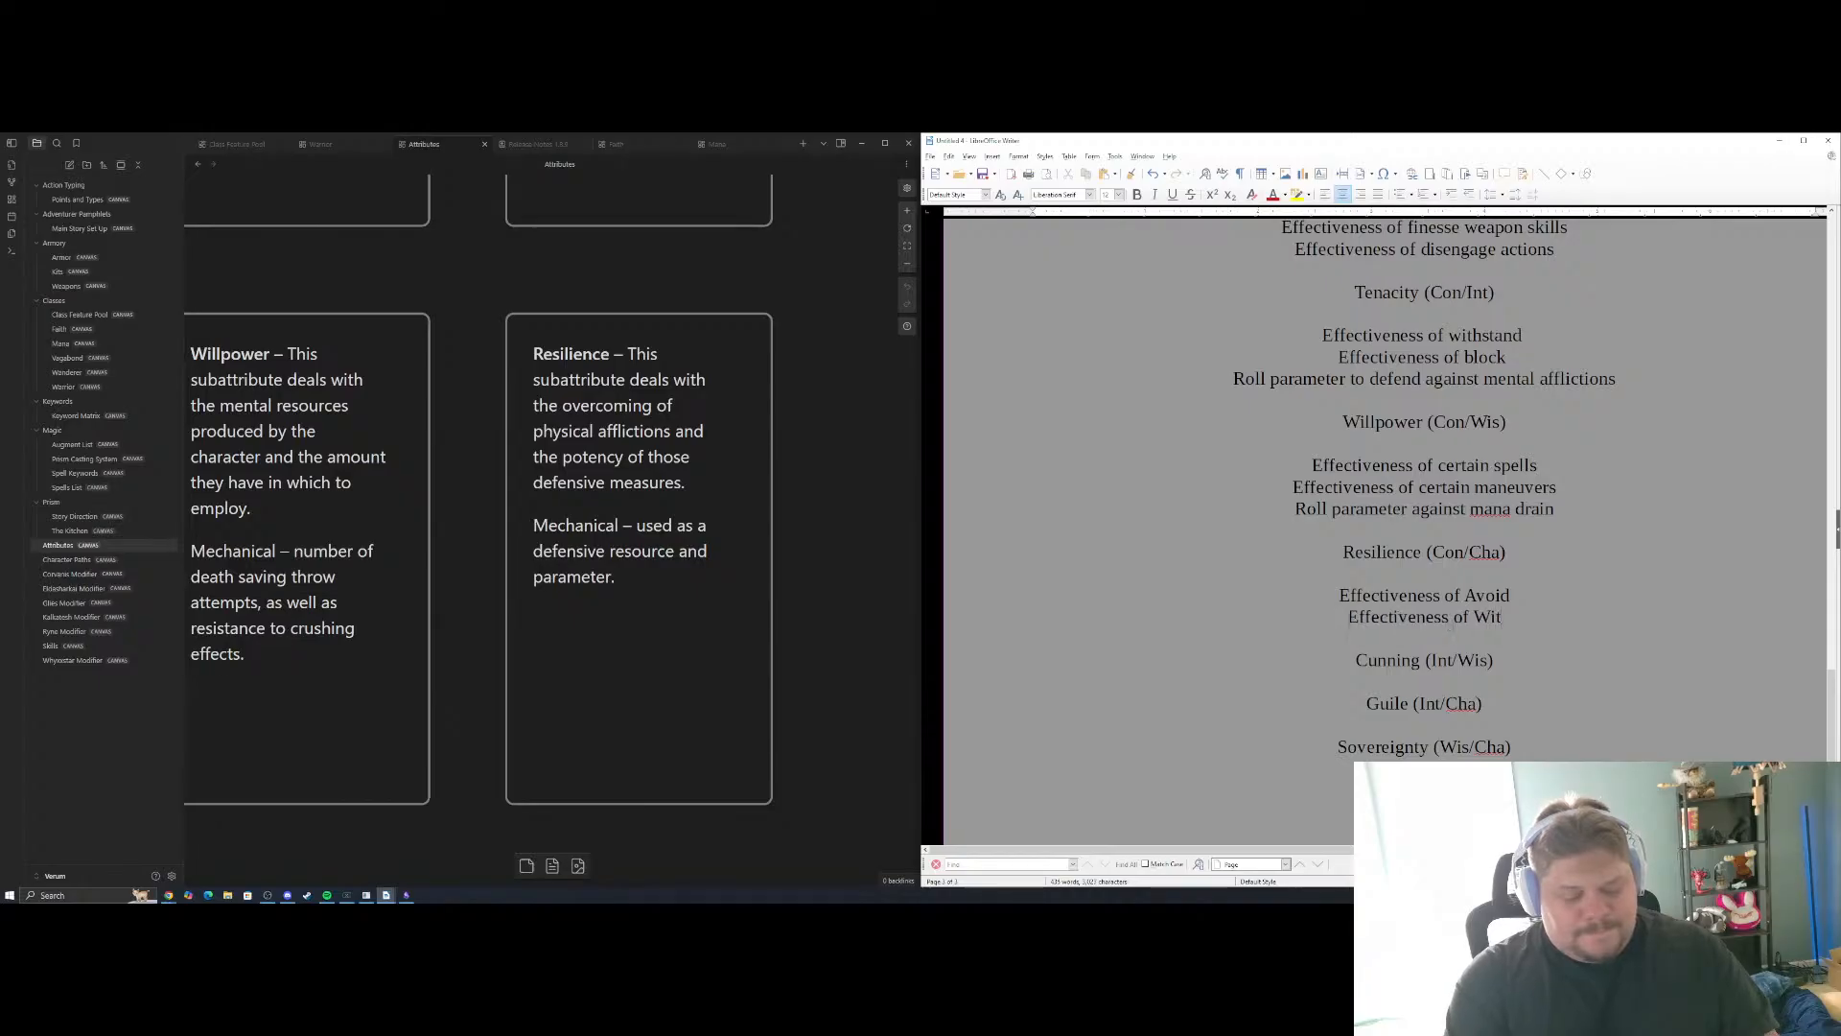
type("hstand")
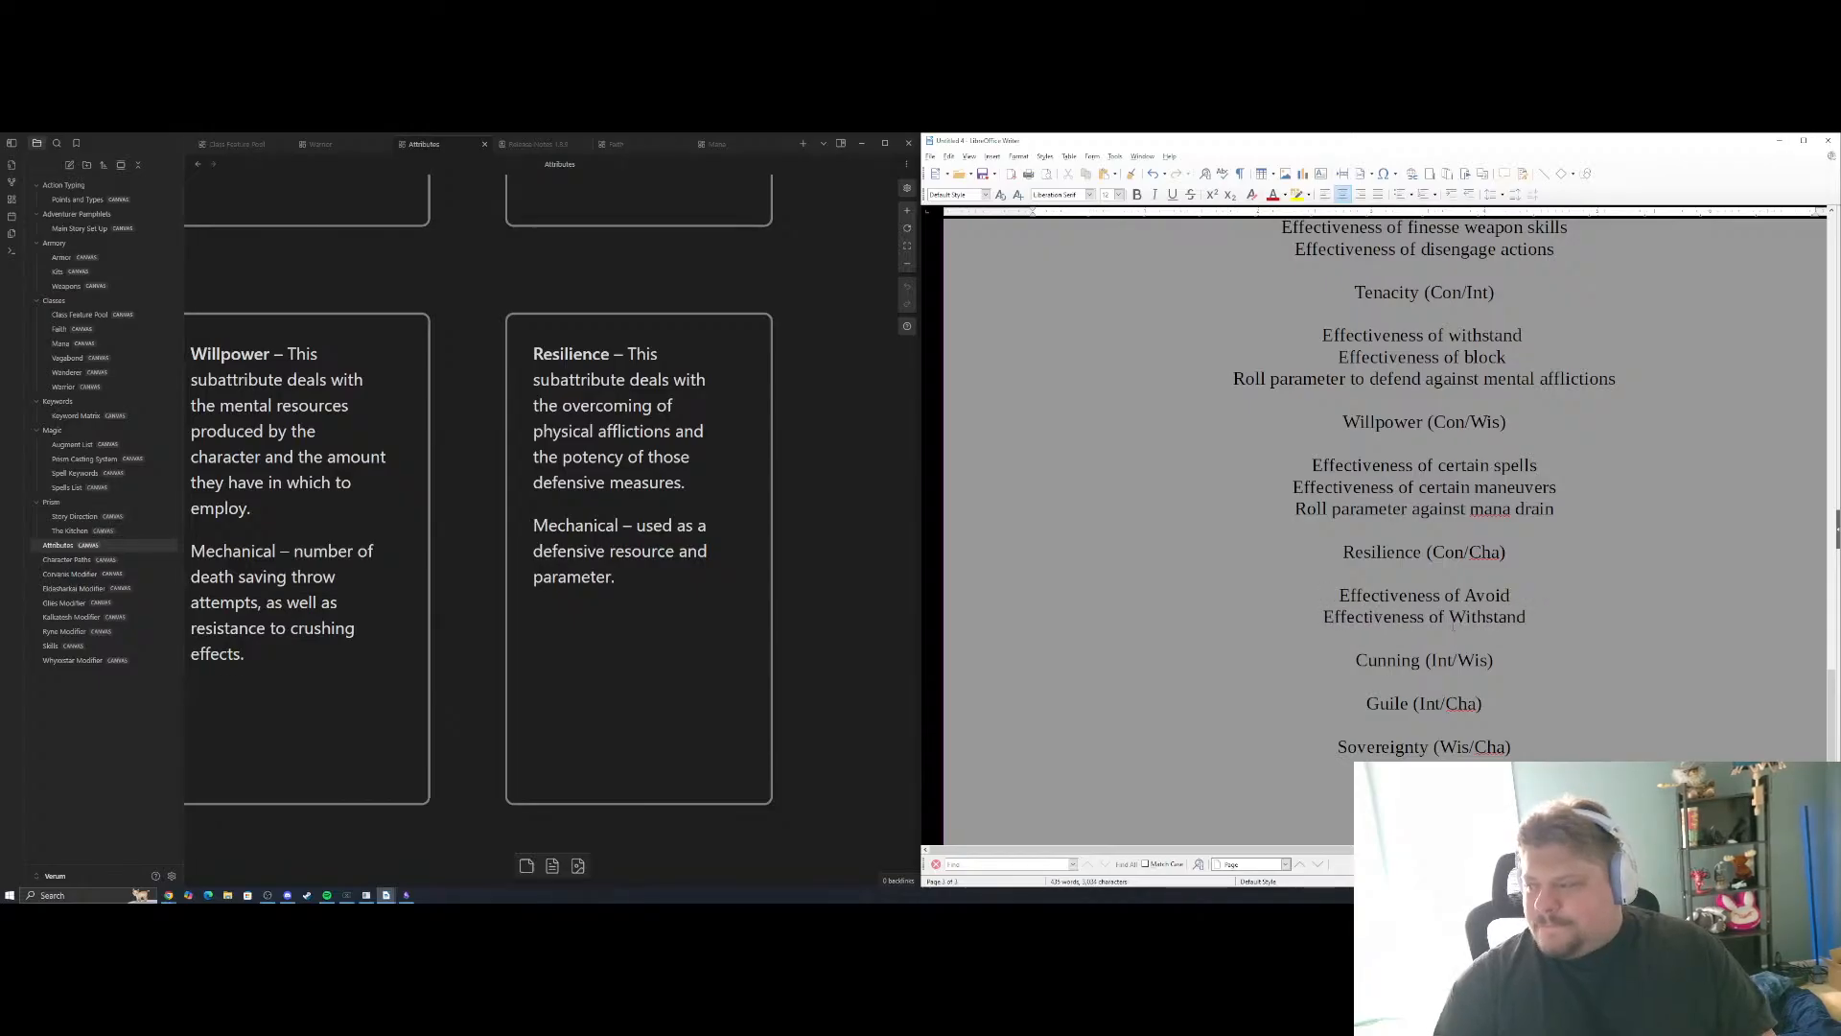
key("Return")
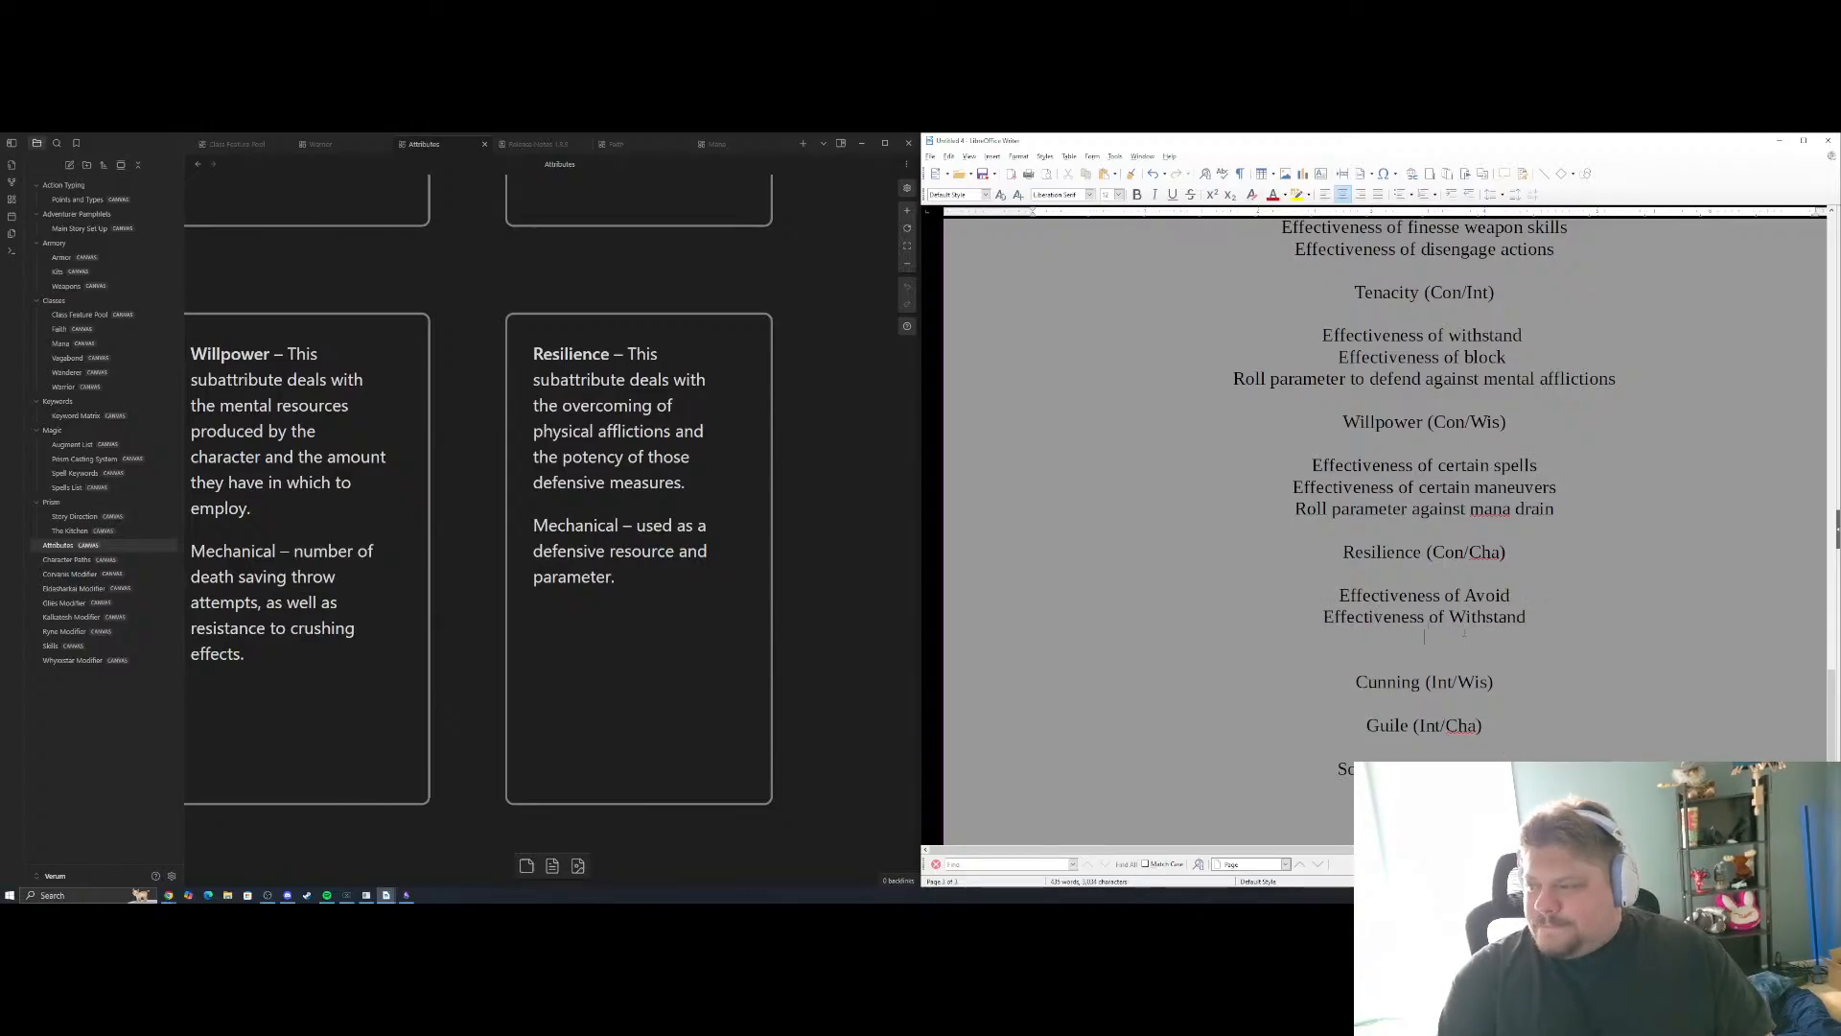
Add "Roll parameter against physical afflictions" as the third Resilience example
type("Roll pa")
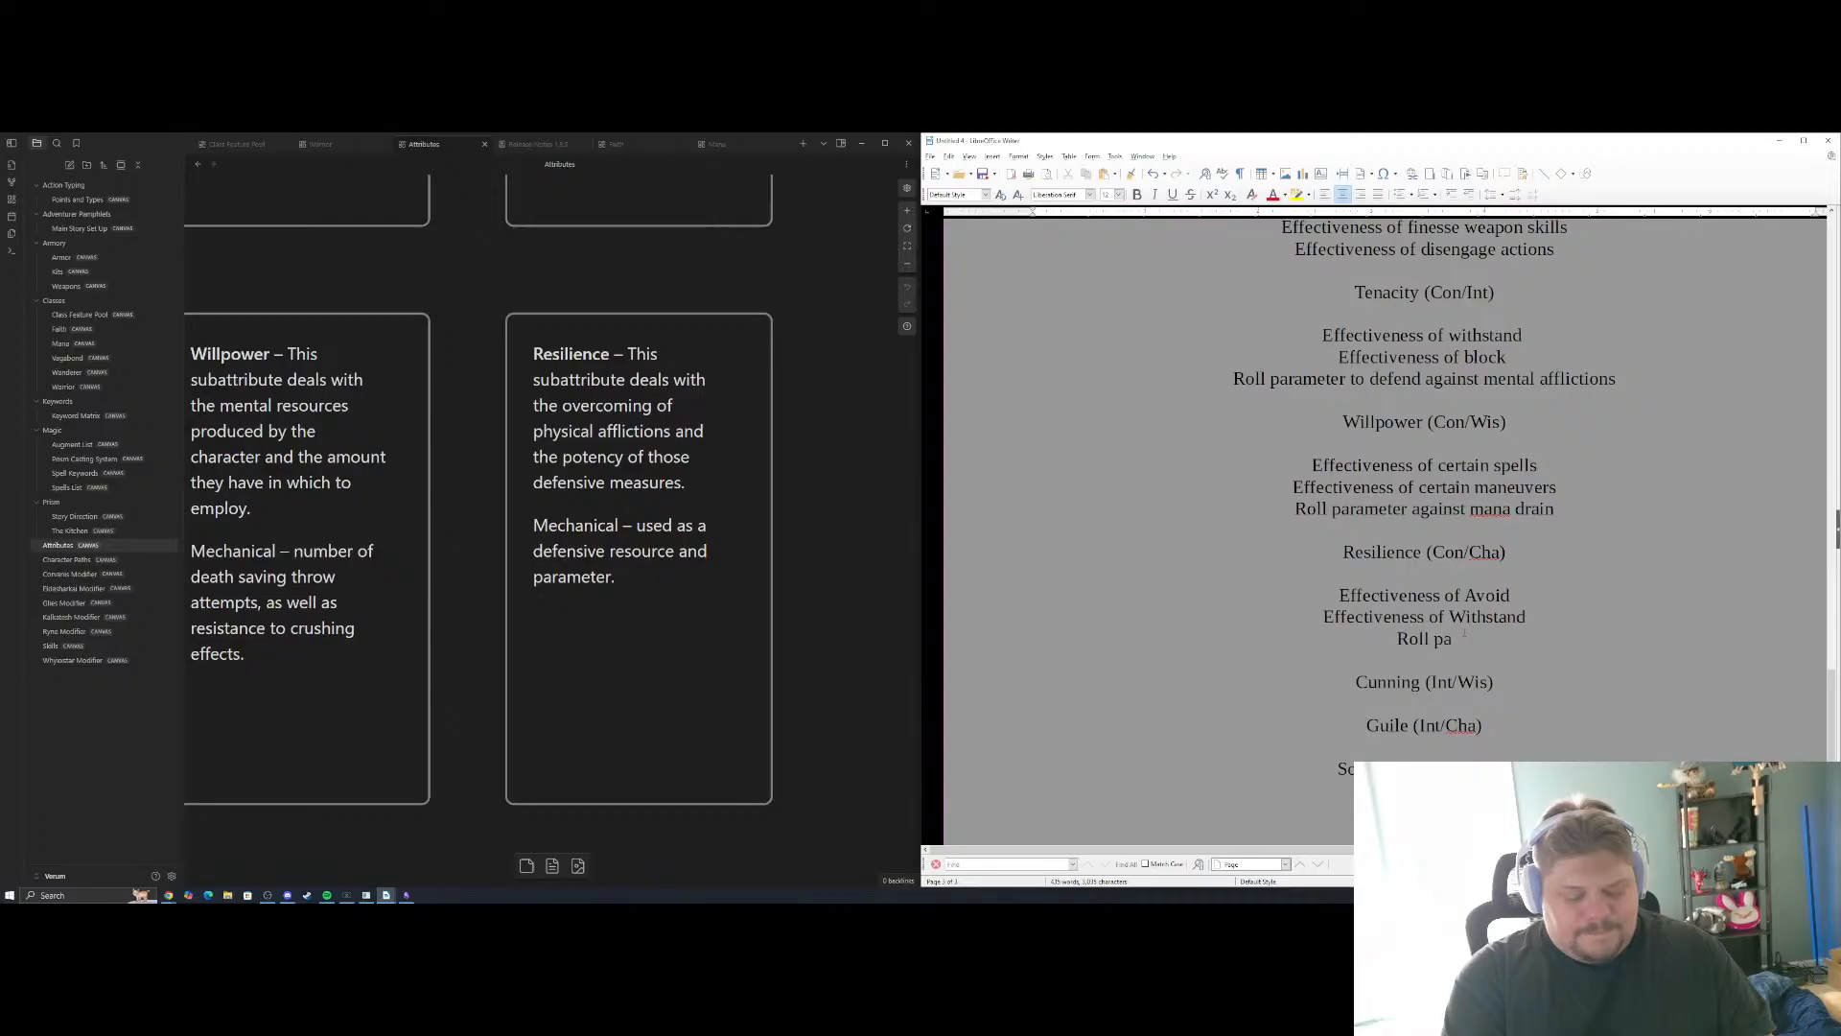
type("ramater")
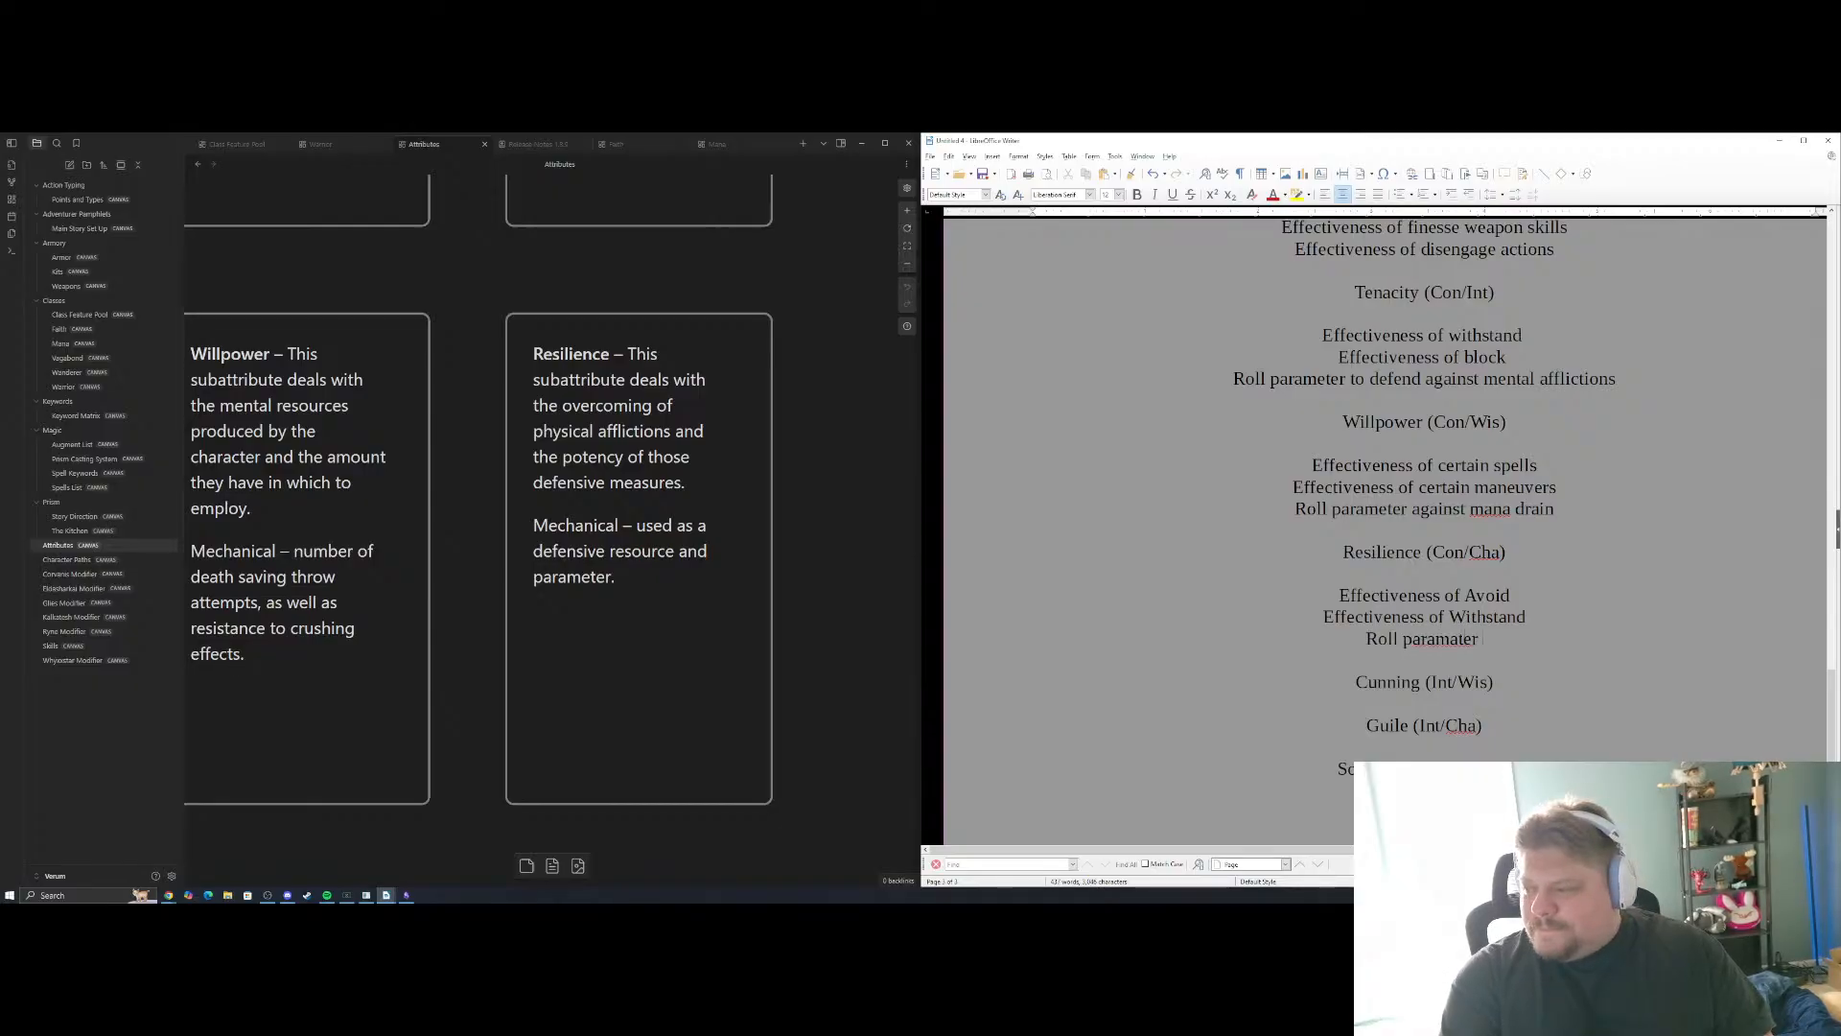
key("BackSpace")
key("BackSpace")
key("BackSpace")
key("BackSpace")
key("BackSpace")
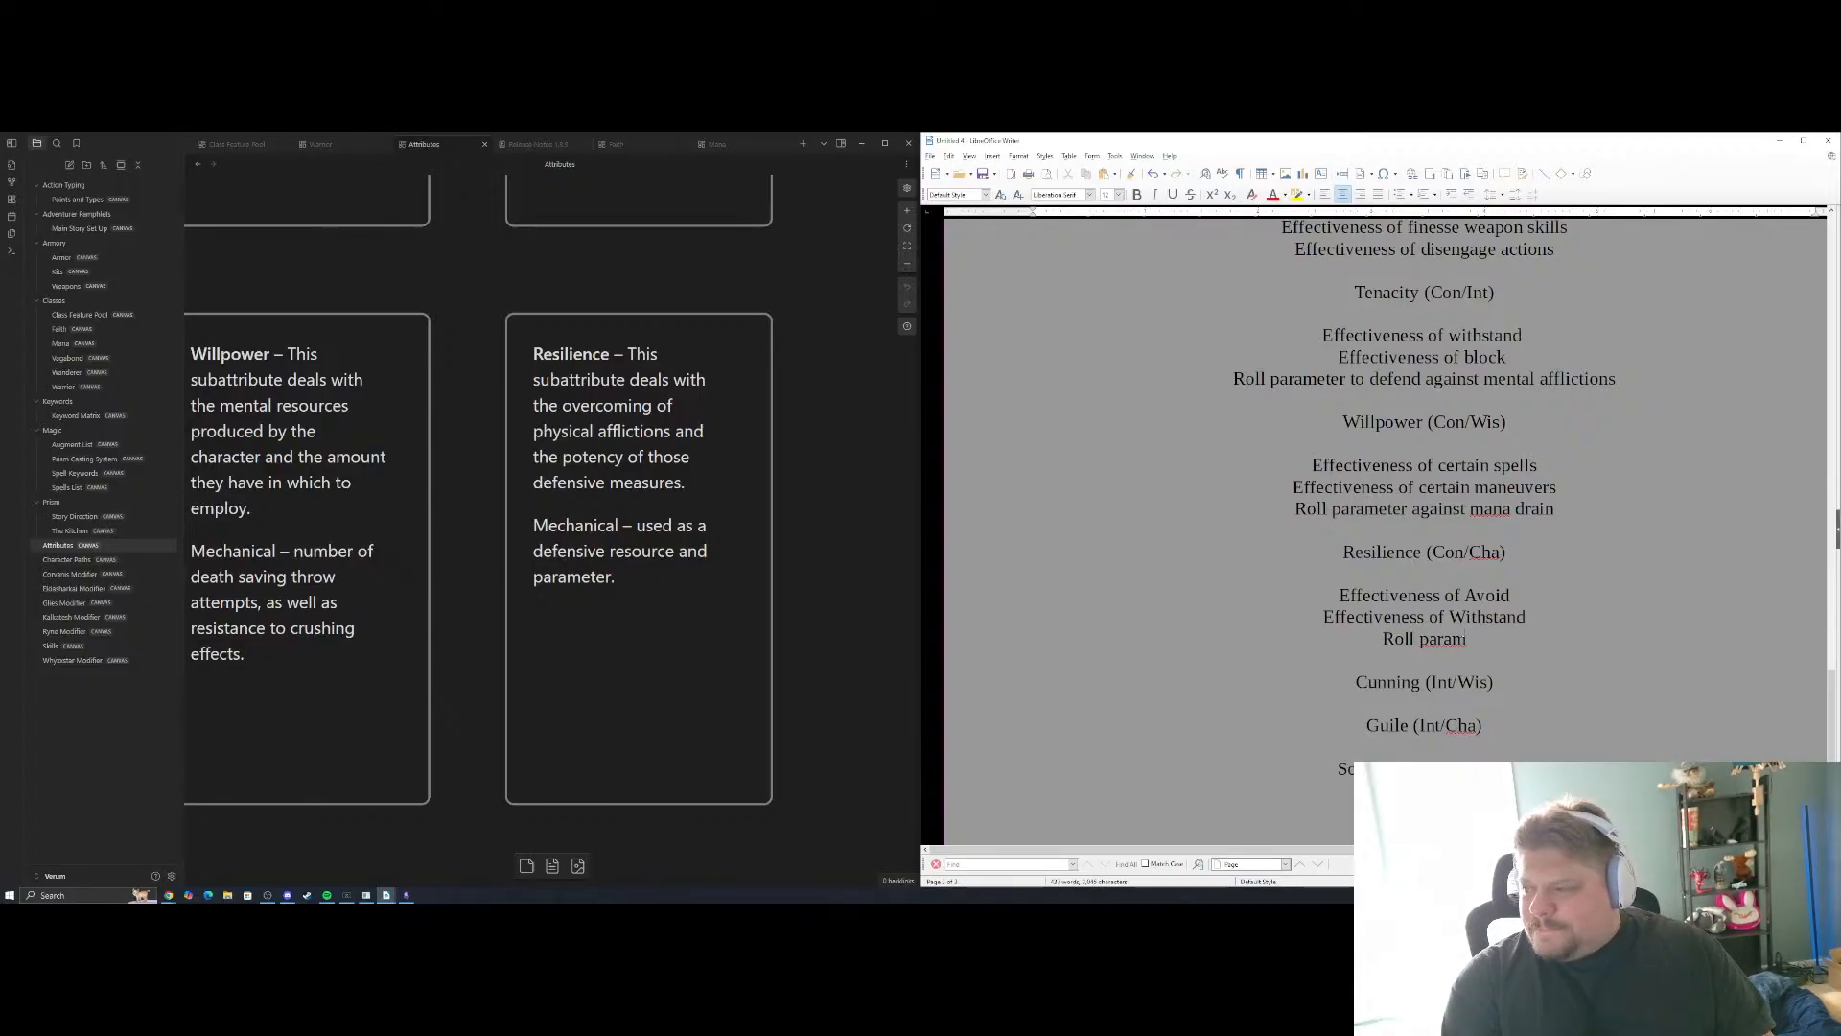
type("eter of")
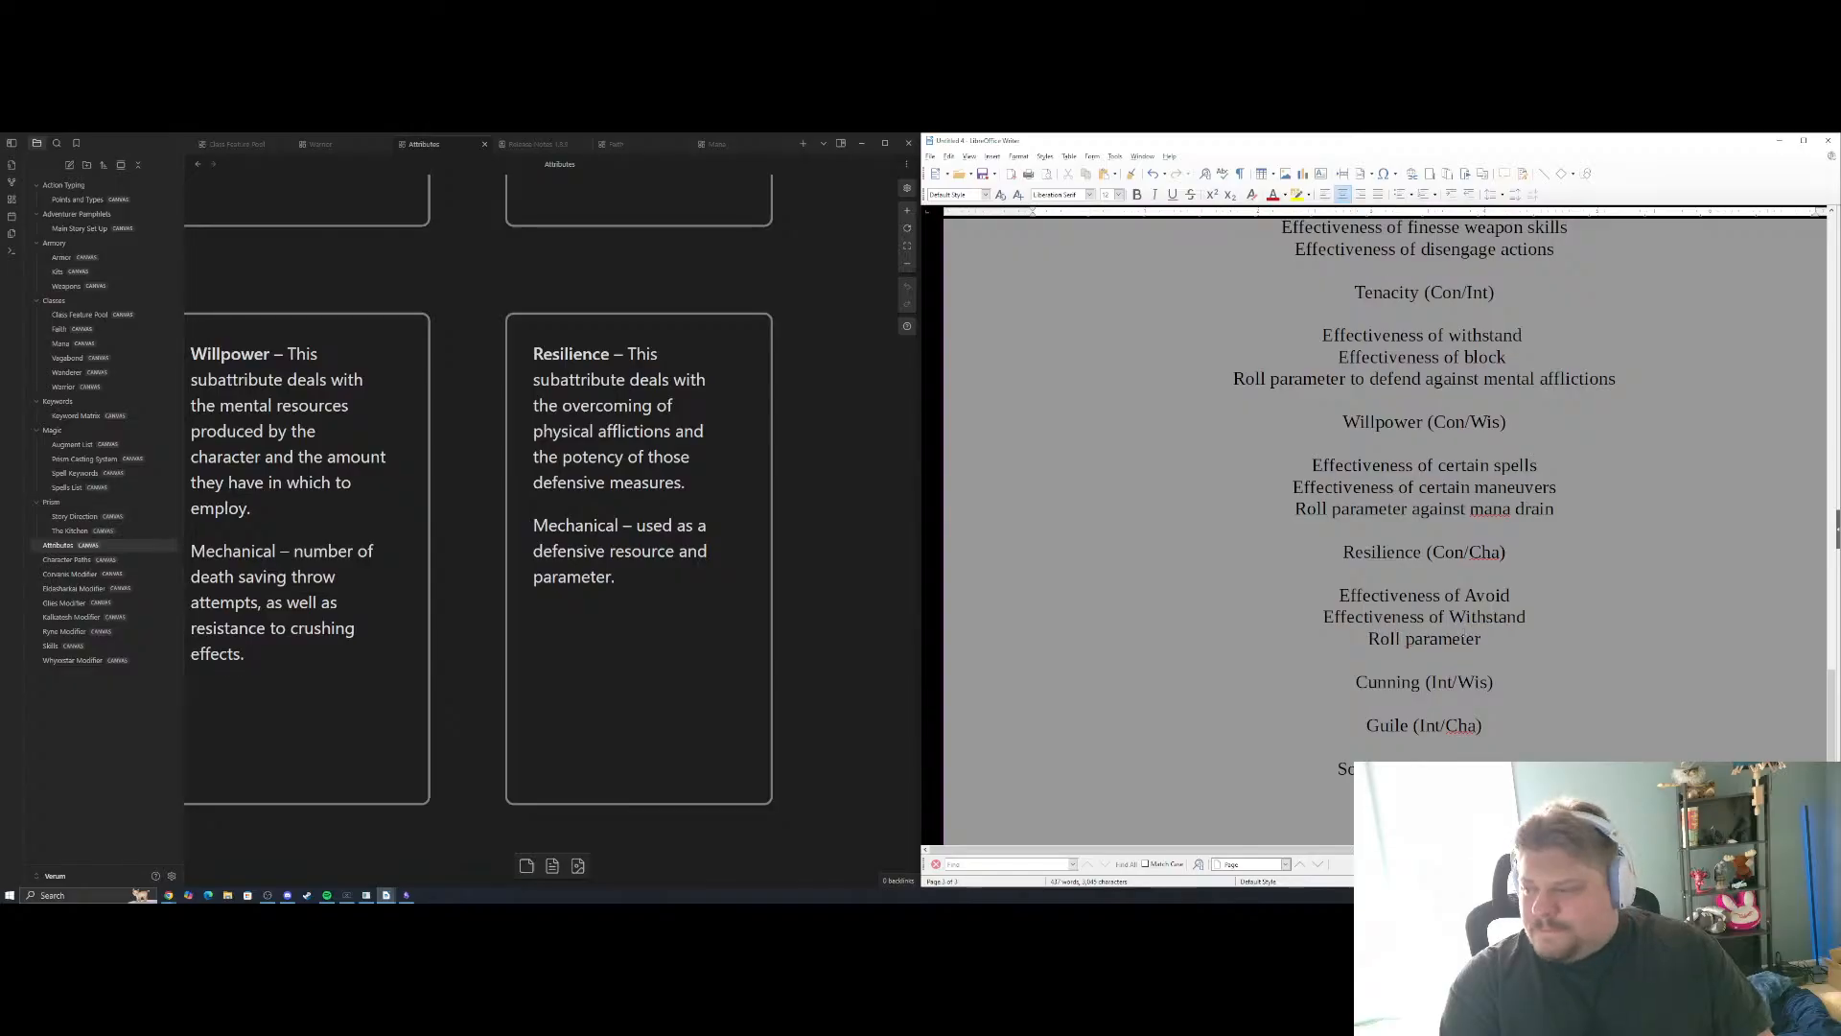
key("BackSpace")
key("BackSpace")
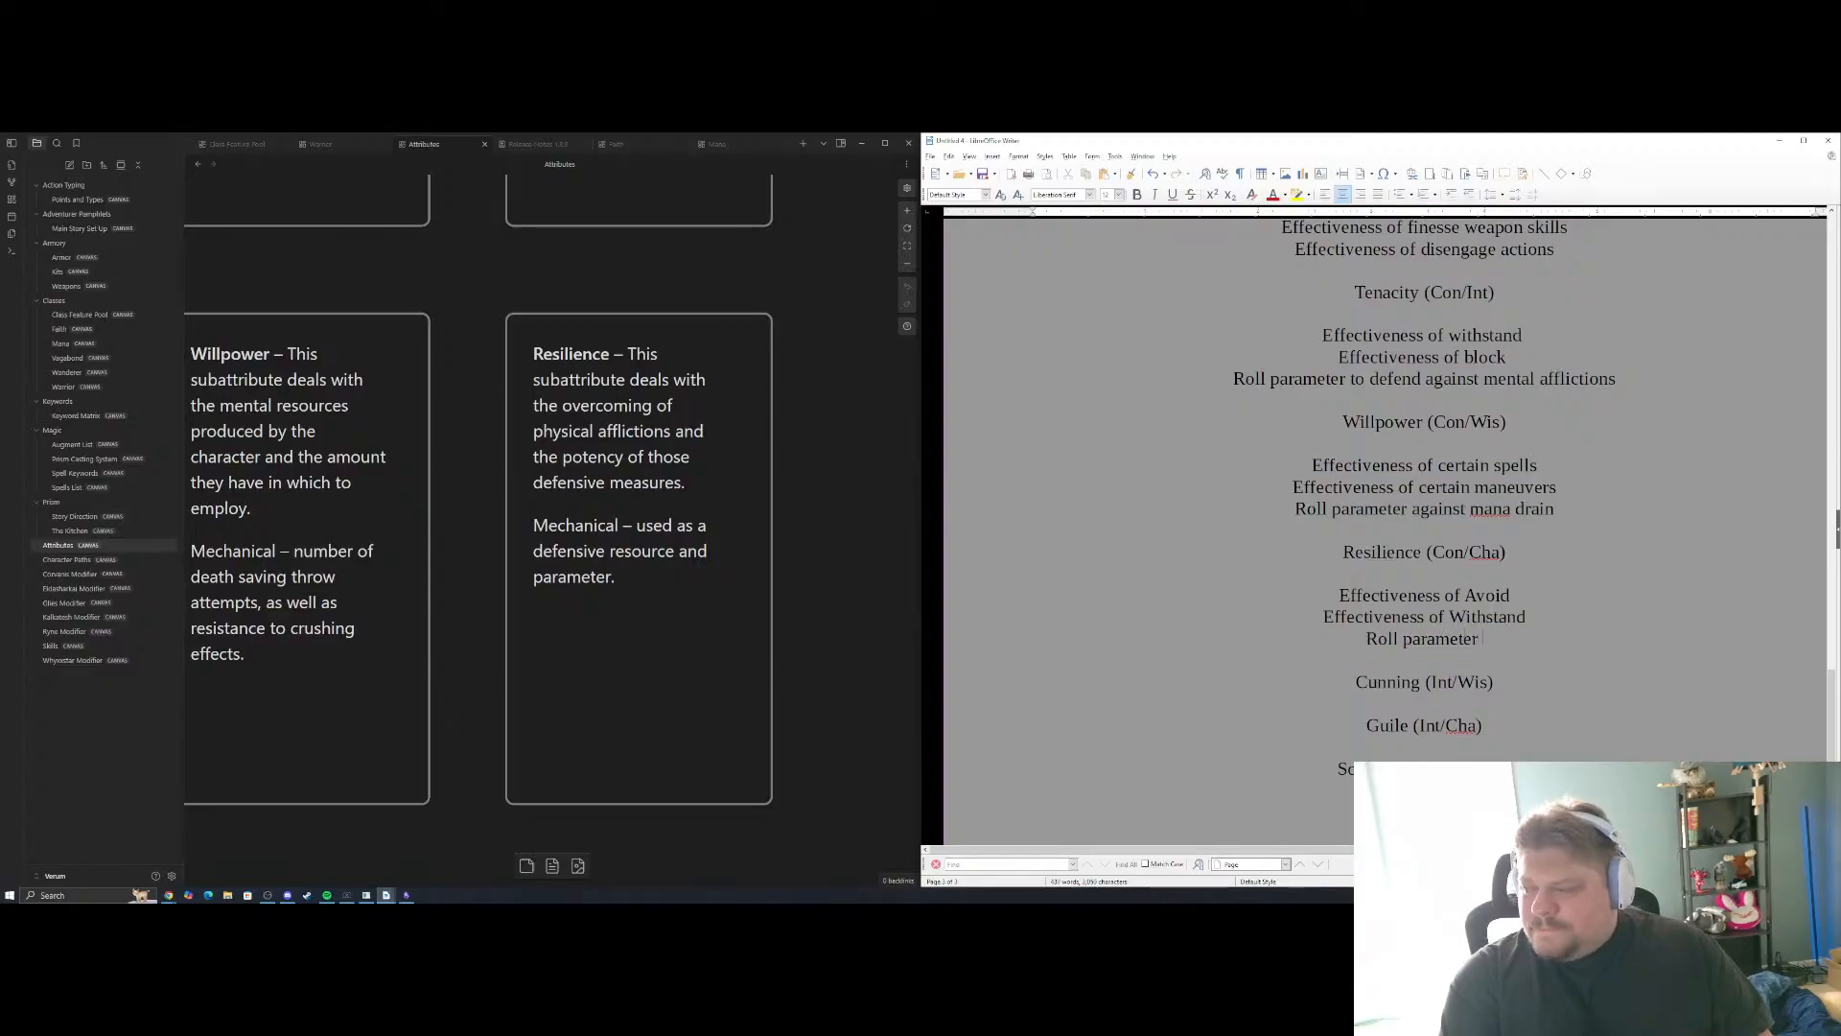
type("agains")
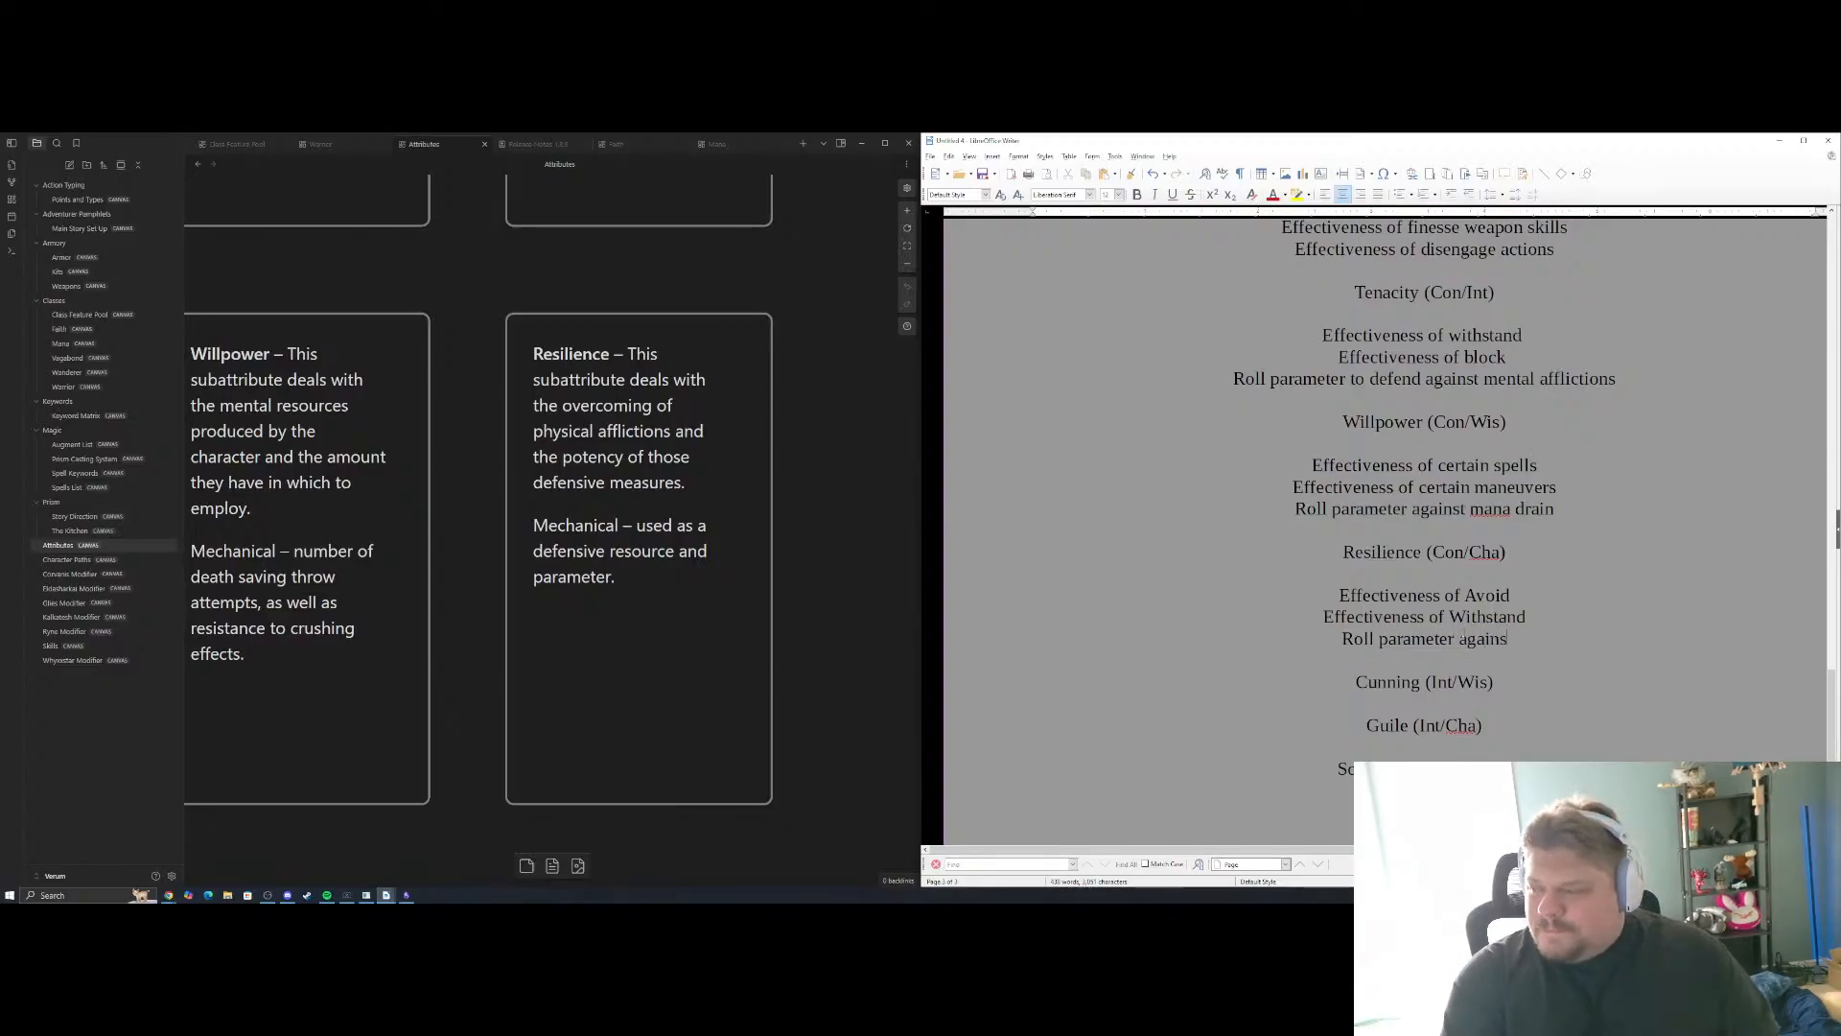
type("t")
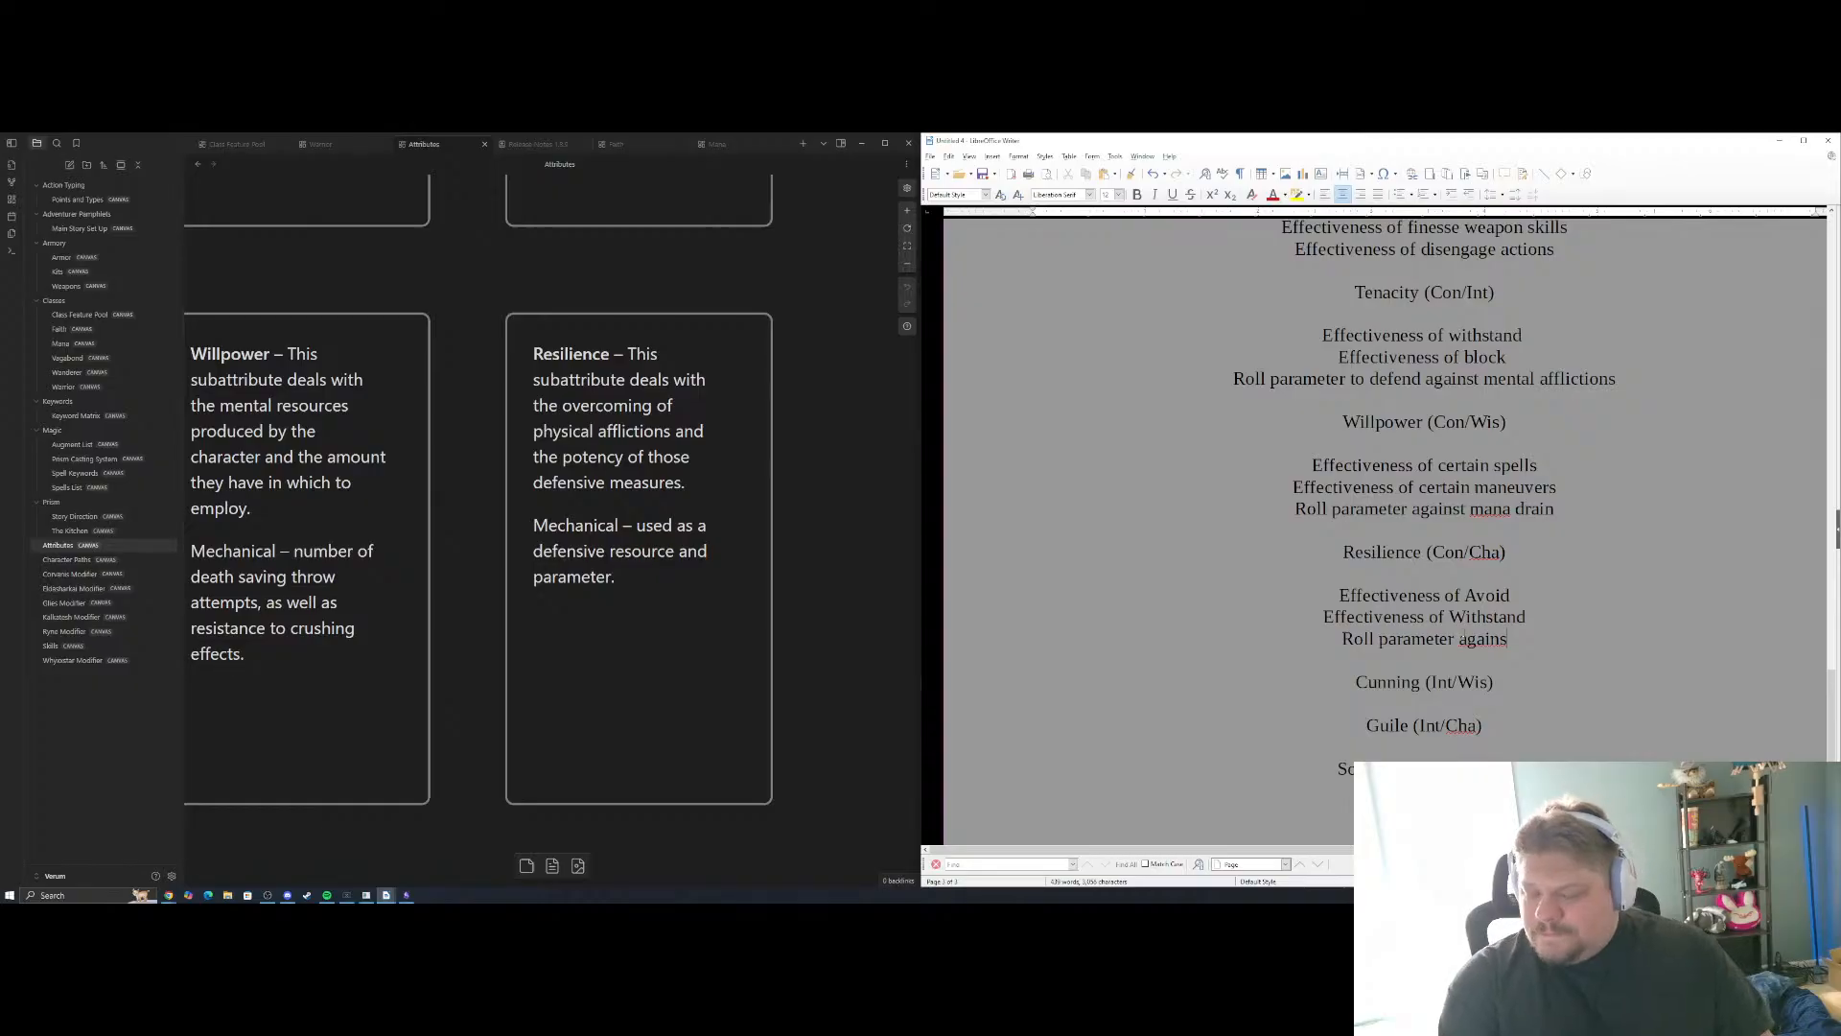
type(" physical ")
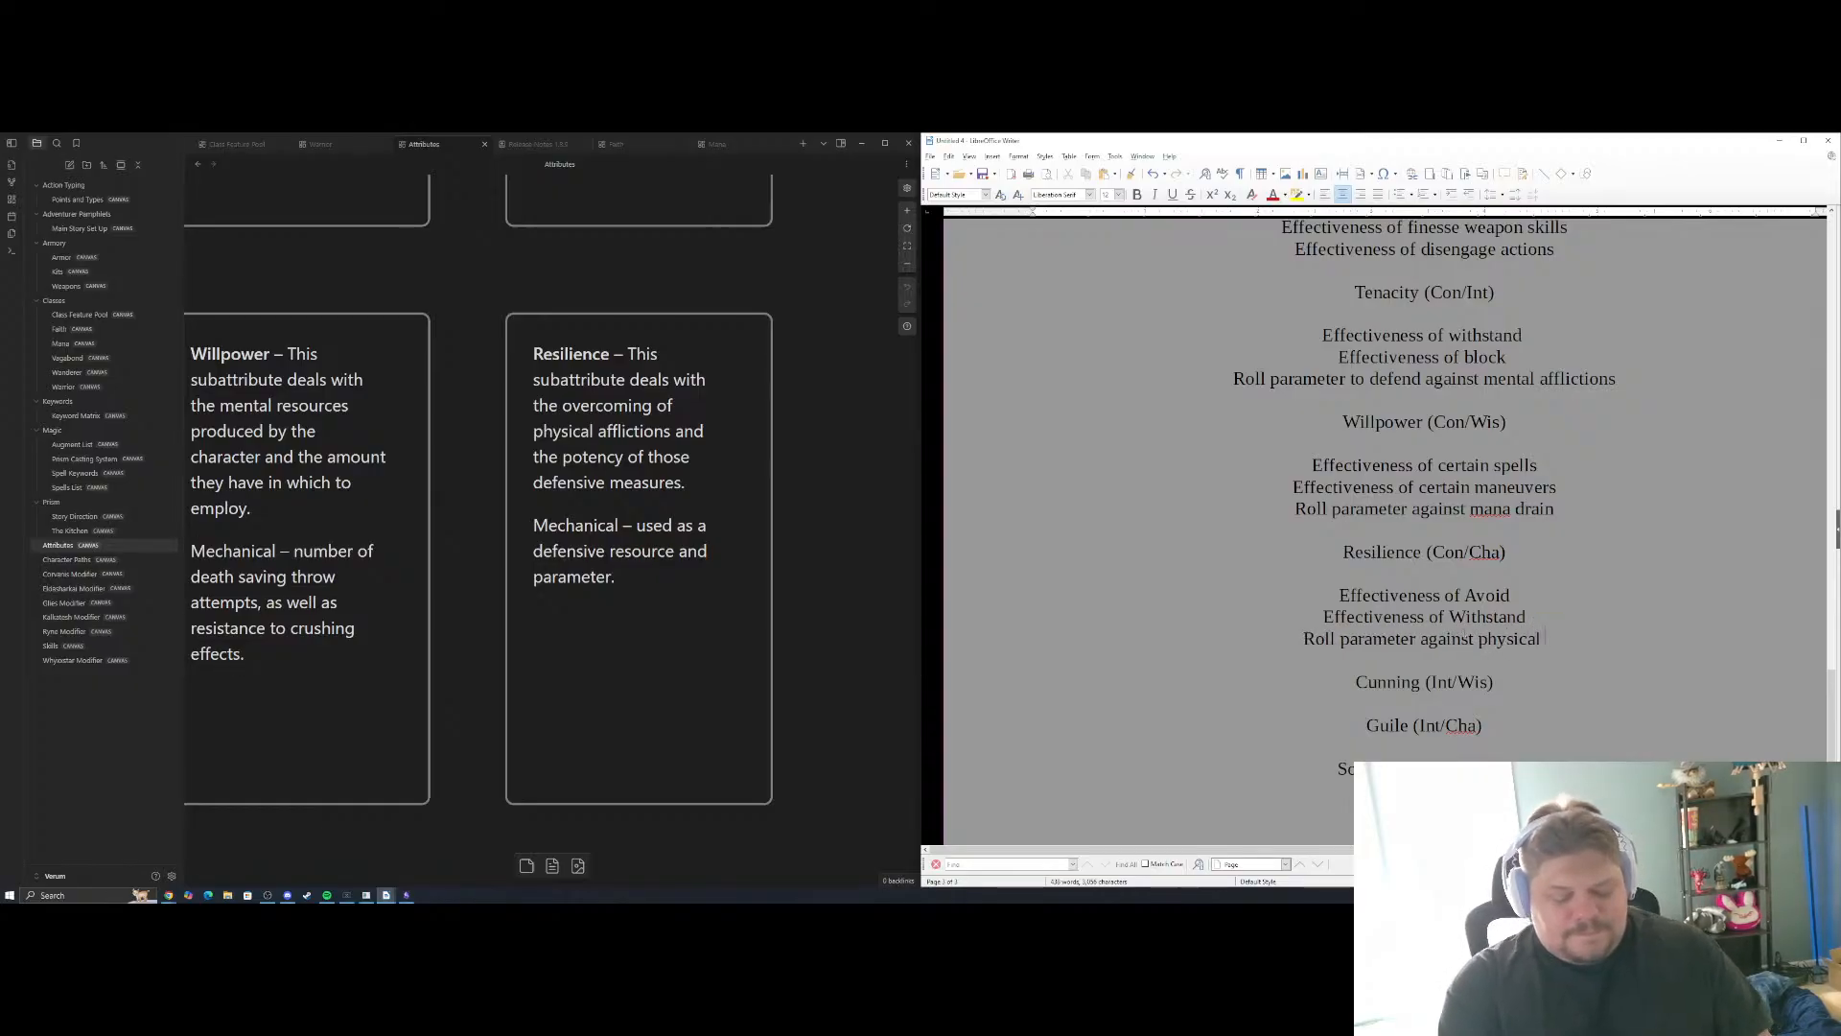
type("afflictions")
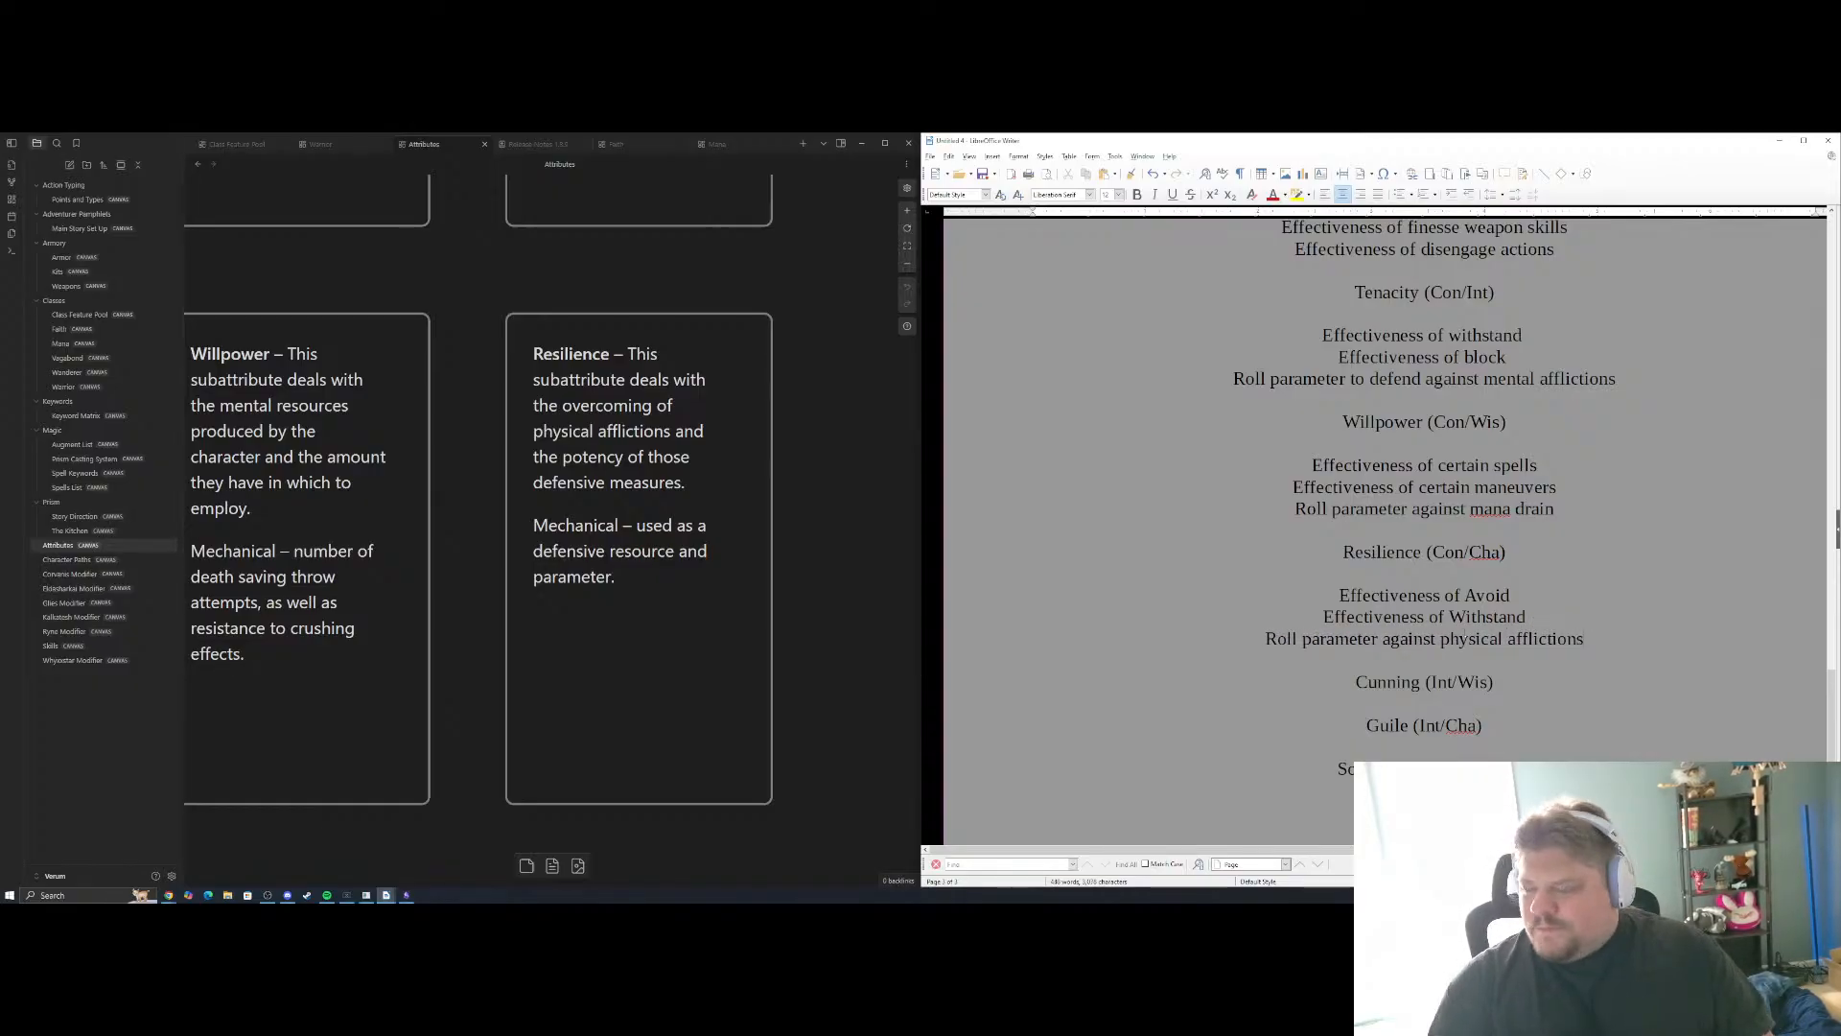
Bring the Guile and Cunning cards into view in the notes and insert two new lines below the Cunning (Int/Wis) heading in the document
left_click(853, 503)
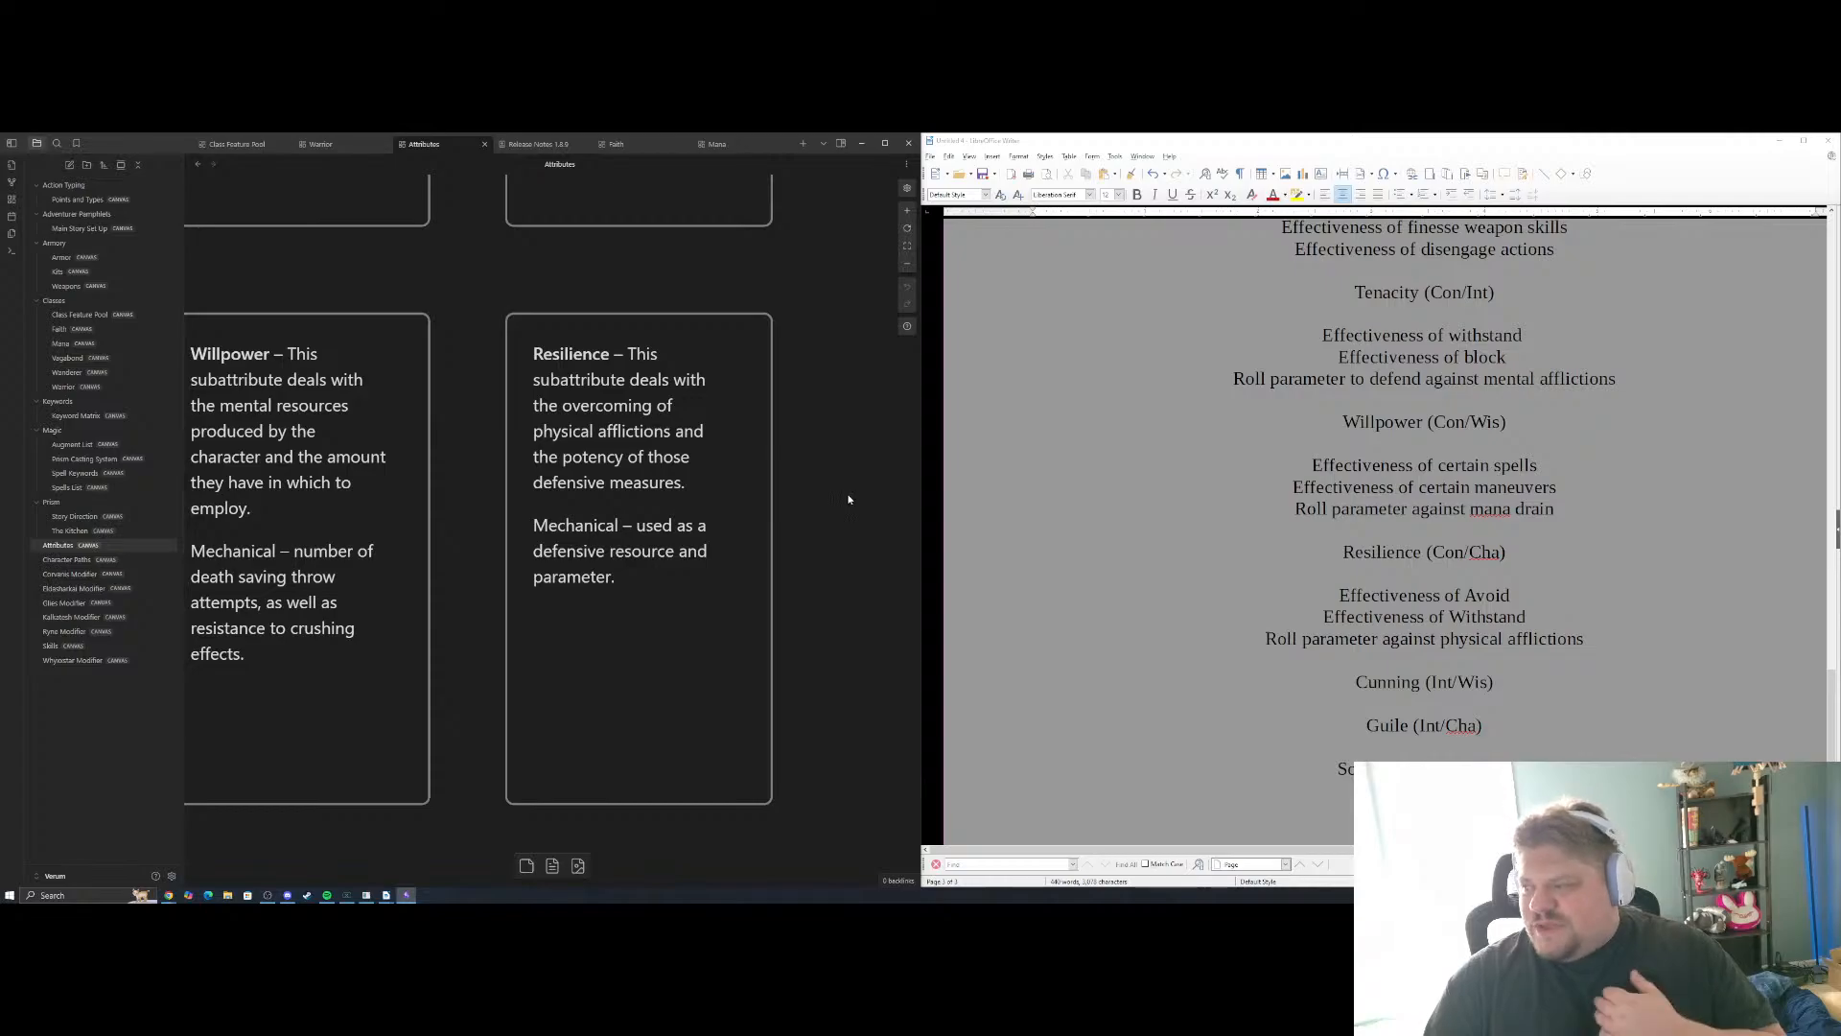
scroll(663, 559, "down", 1)
left_click_drag(619, 548, 997, 374)
scroll(537, 599, "down", 2)
left_click_drag(348, 697, 1205, 572)
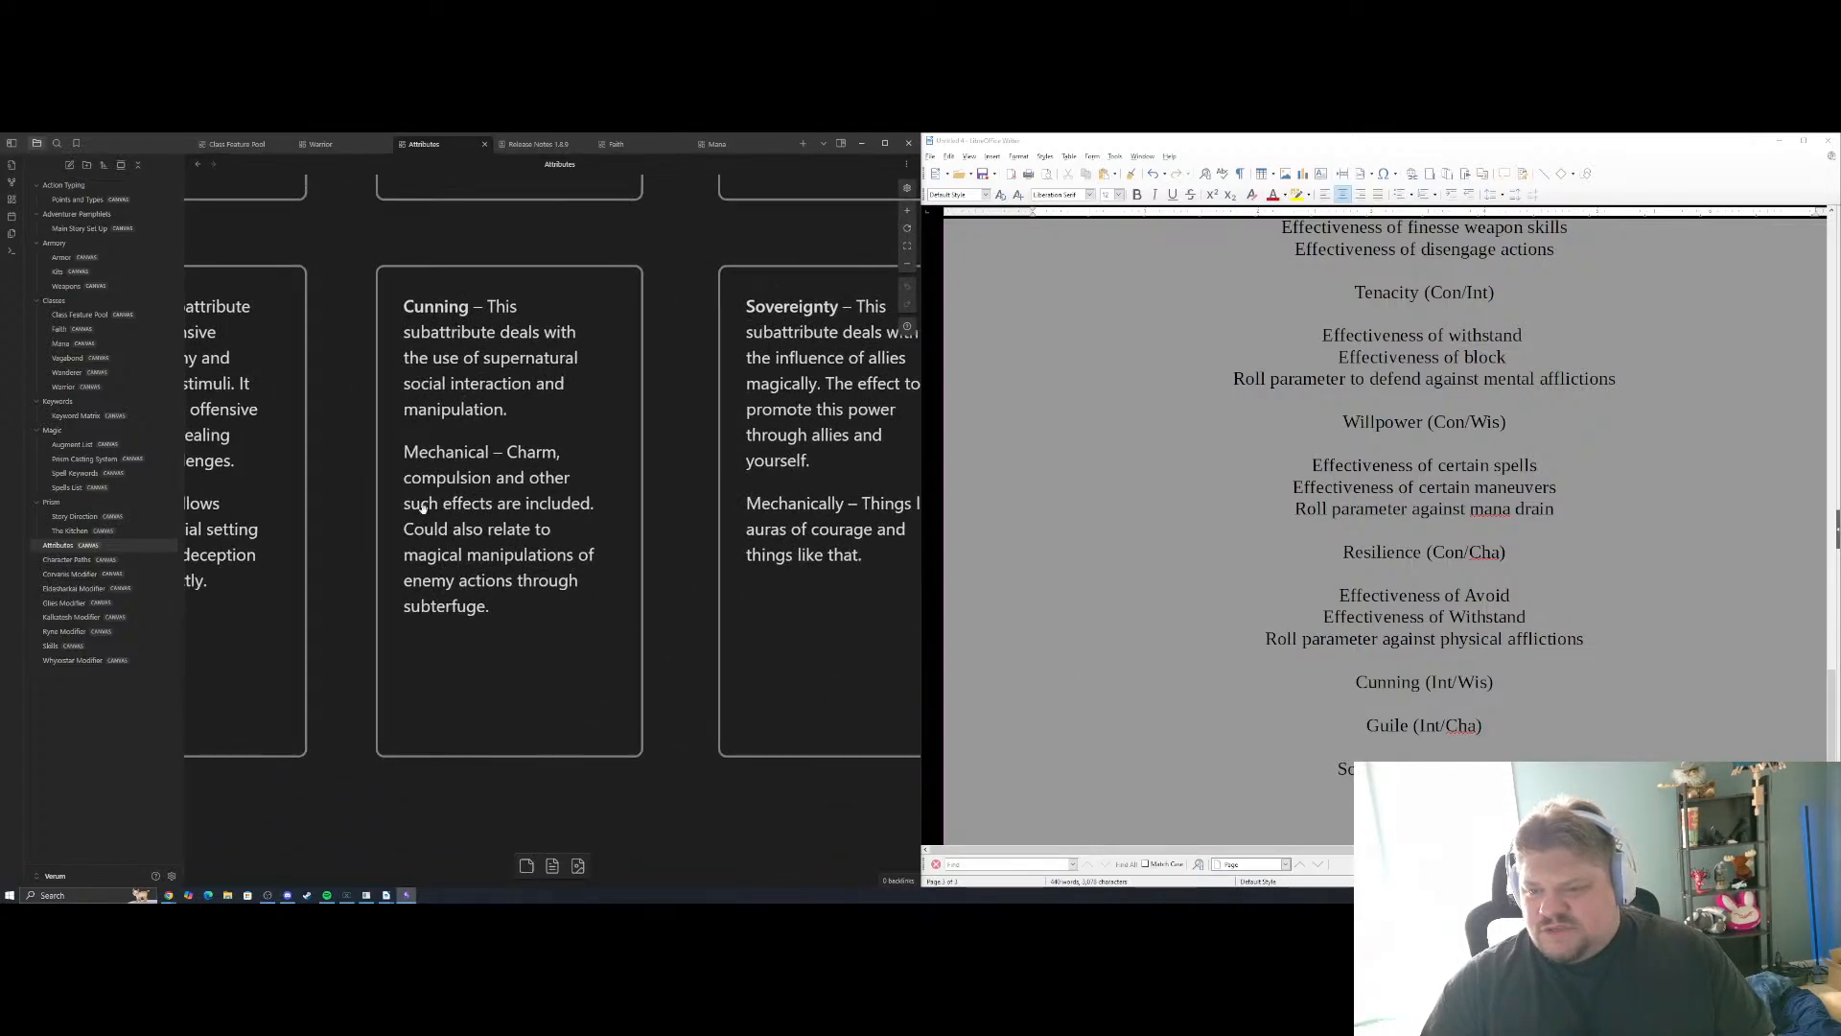
left_click_drag(422, 508, 565, 526)
scroll(1503, 506, "down", 3)
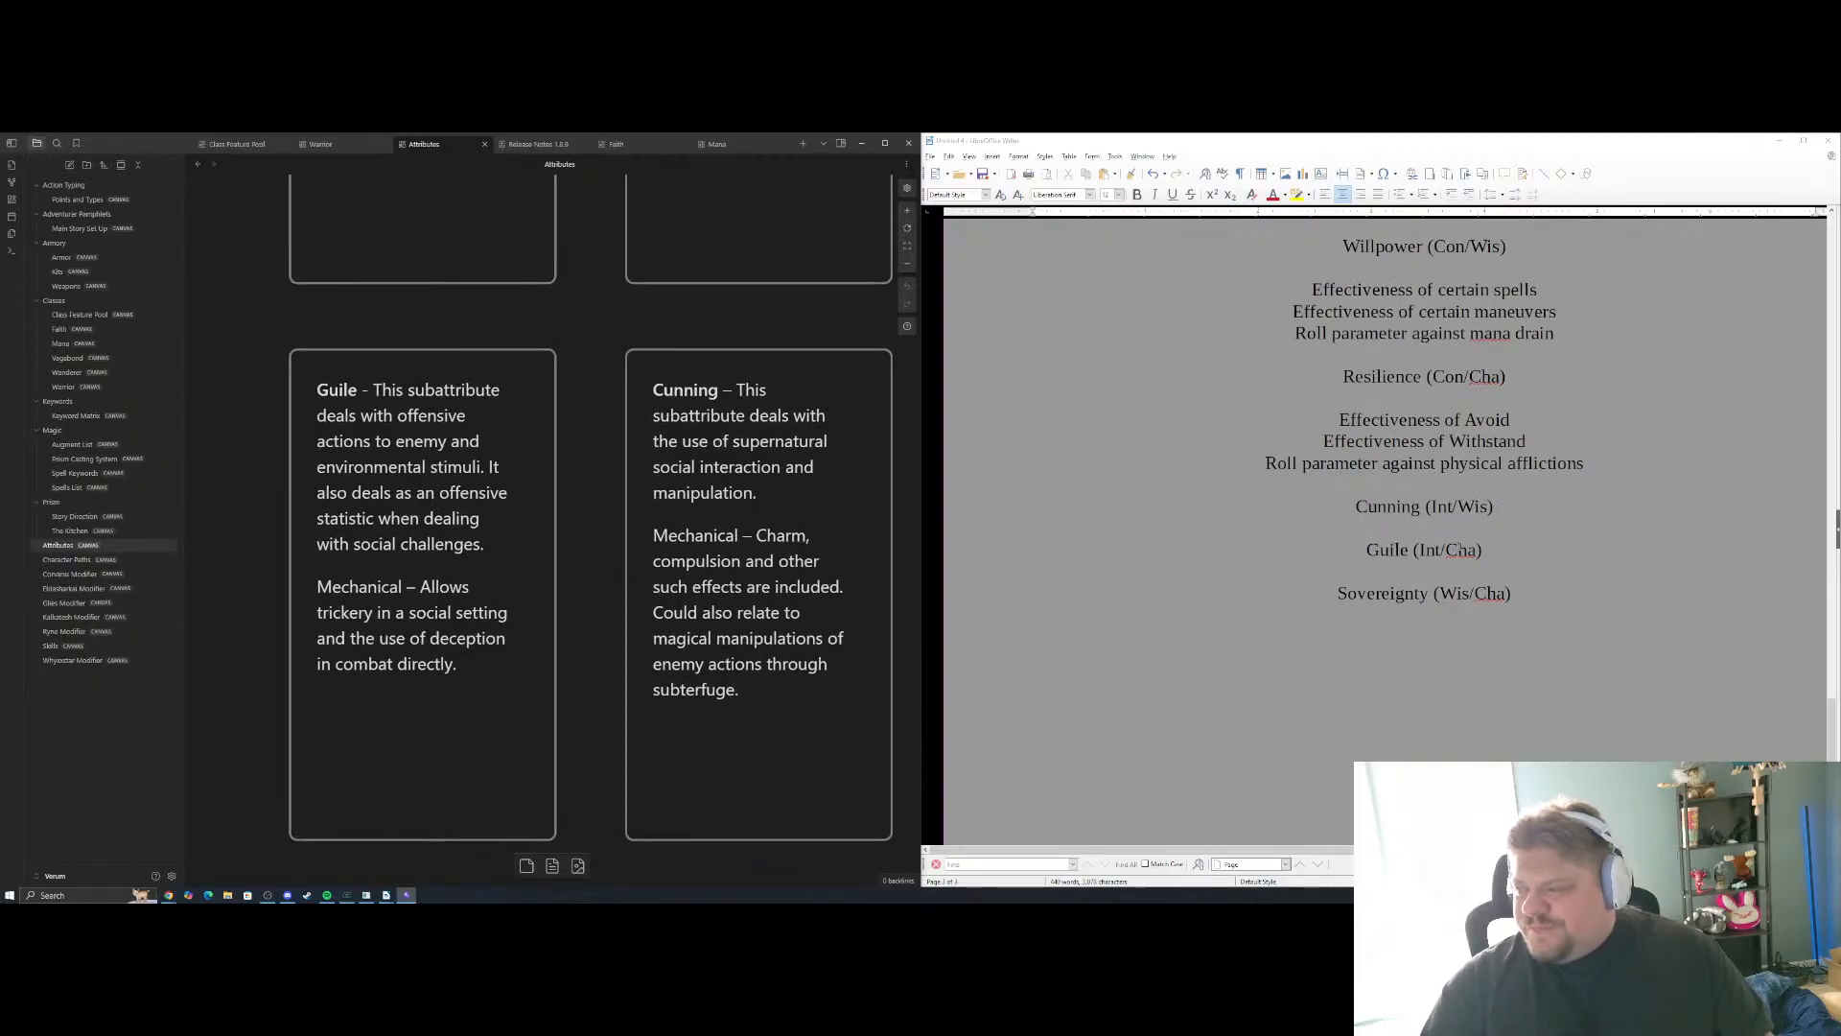
left_click(1503, 507)
key("Return")
key("Return")
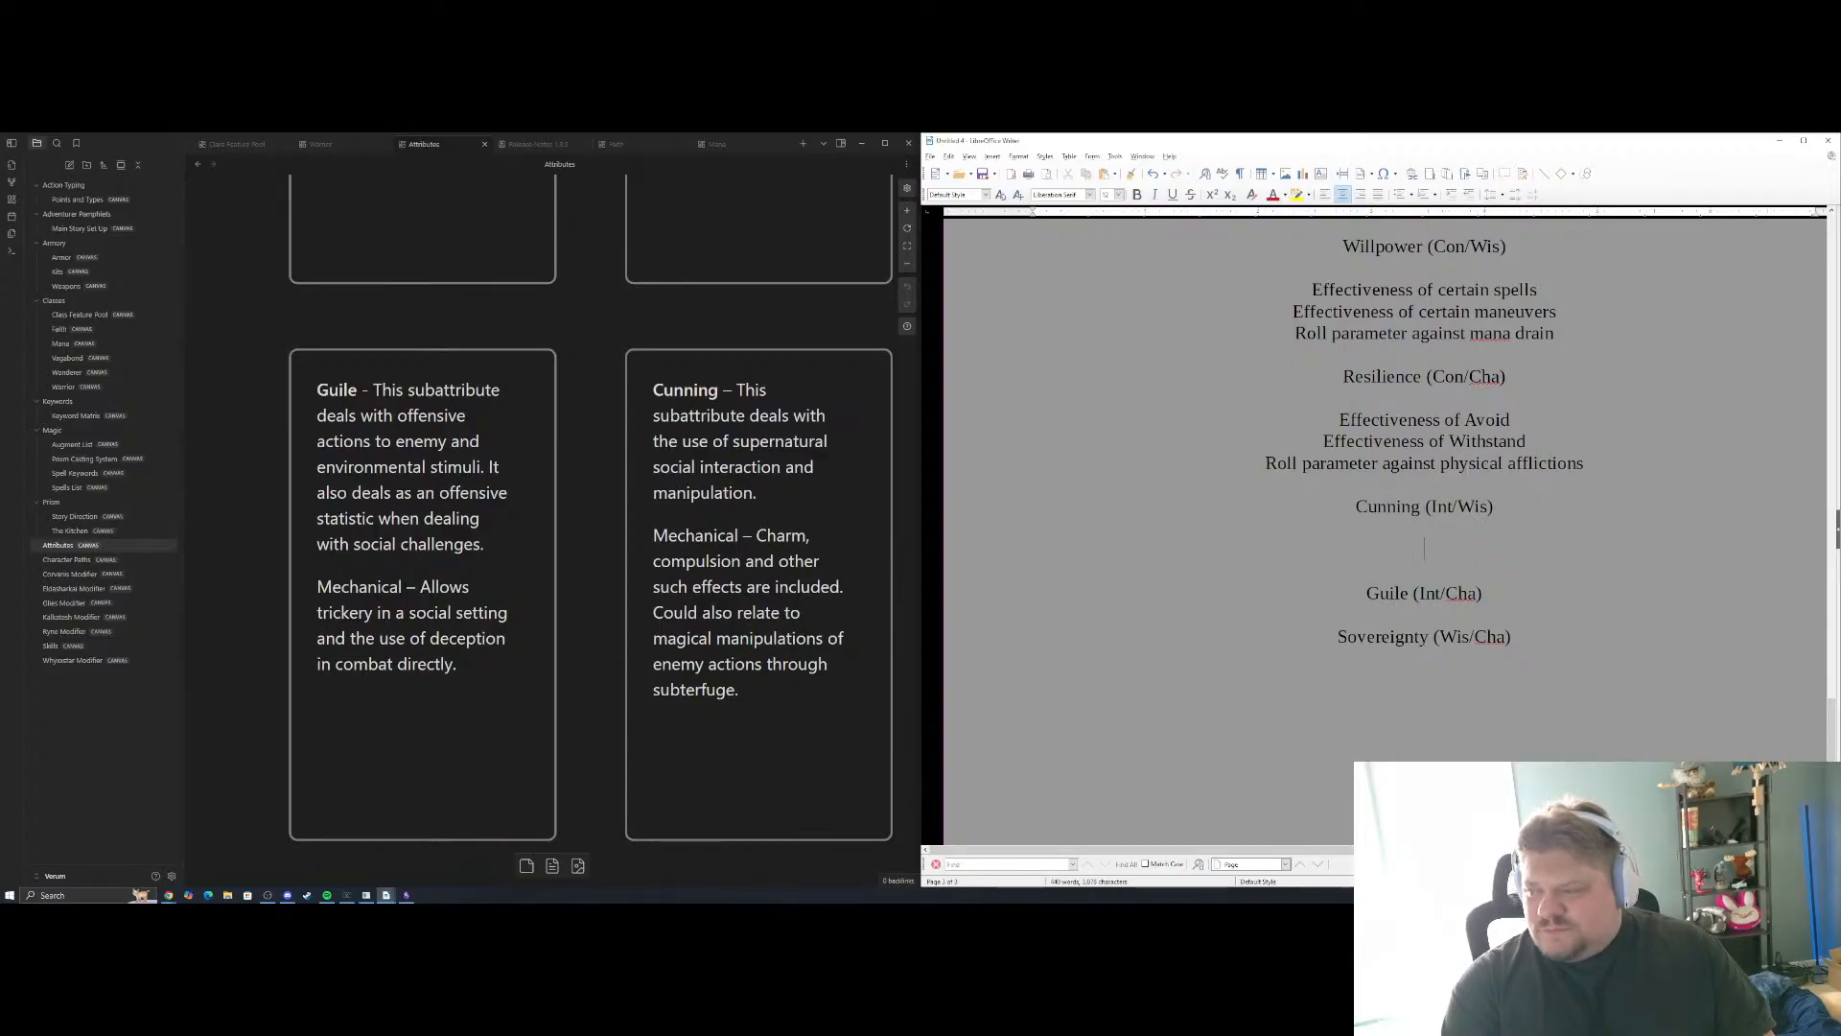
Add "Effectiveness of social checks" as the first Cunning example and start a new line
type("Effectiveness of ")
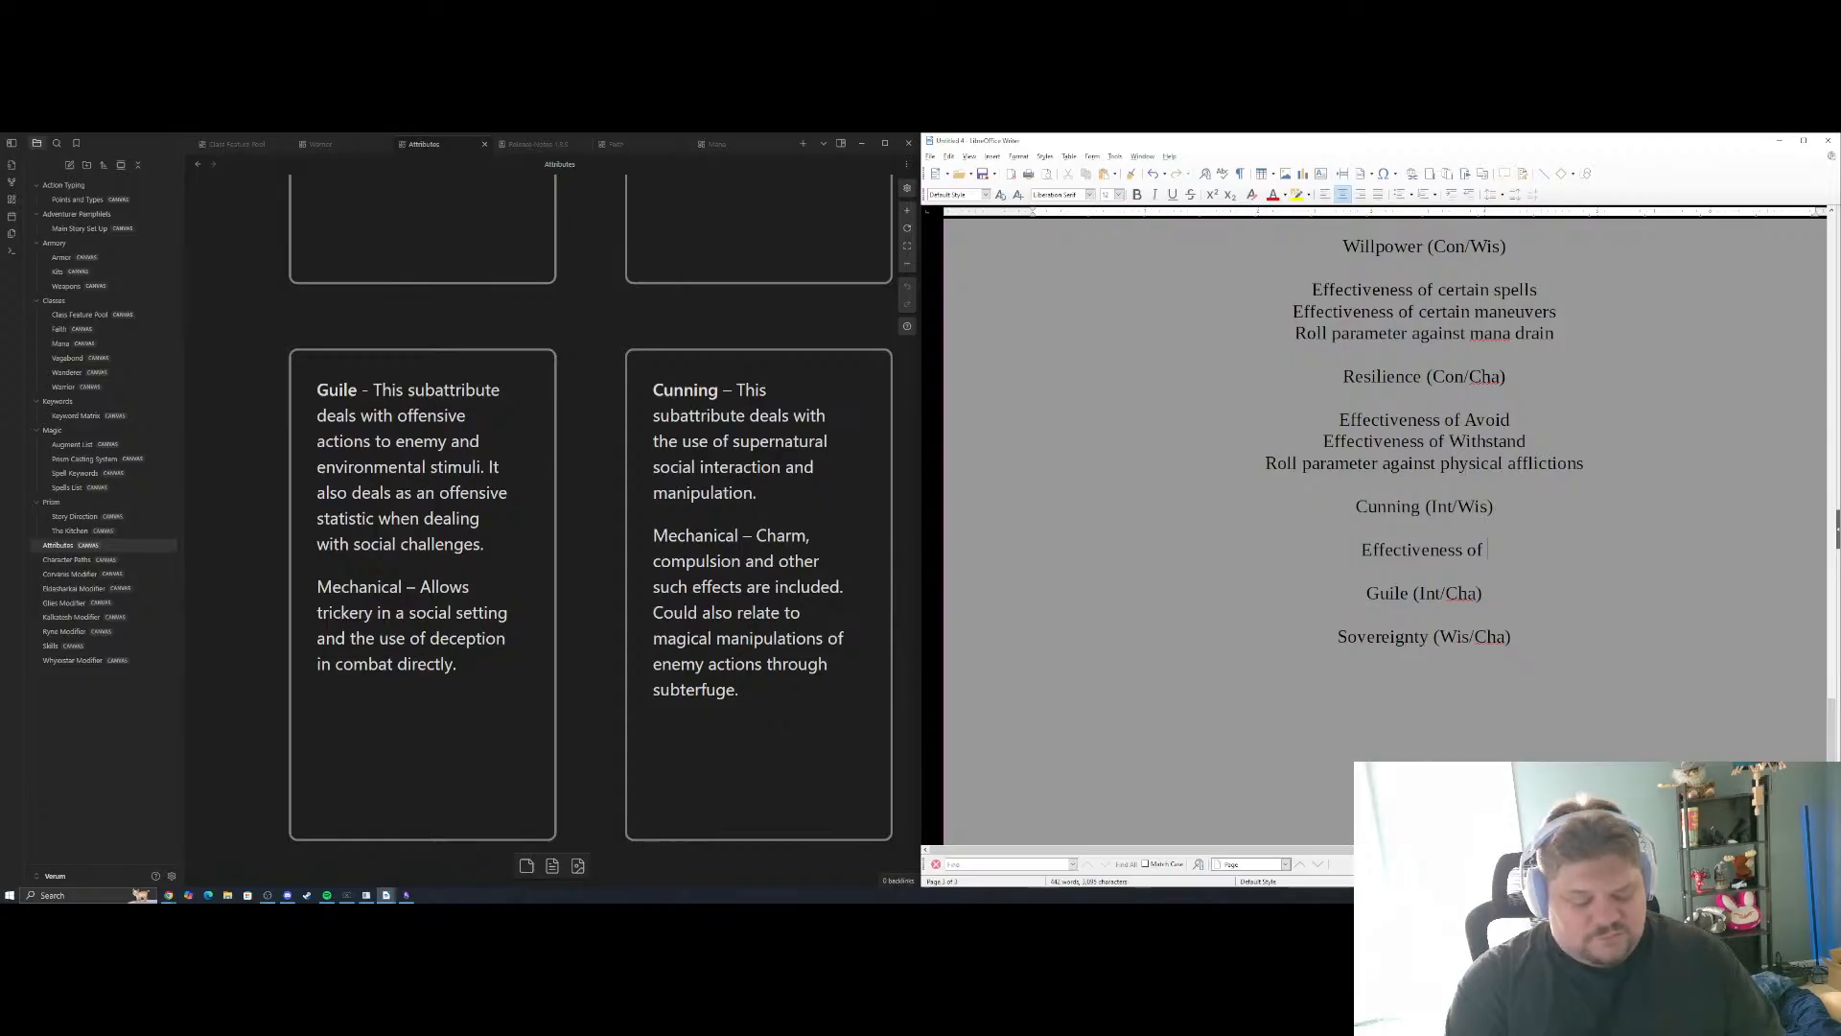
type("social checks")
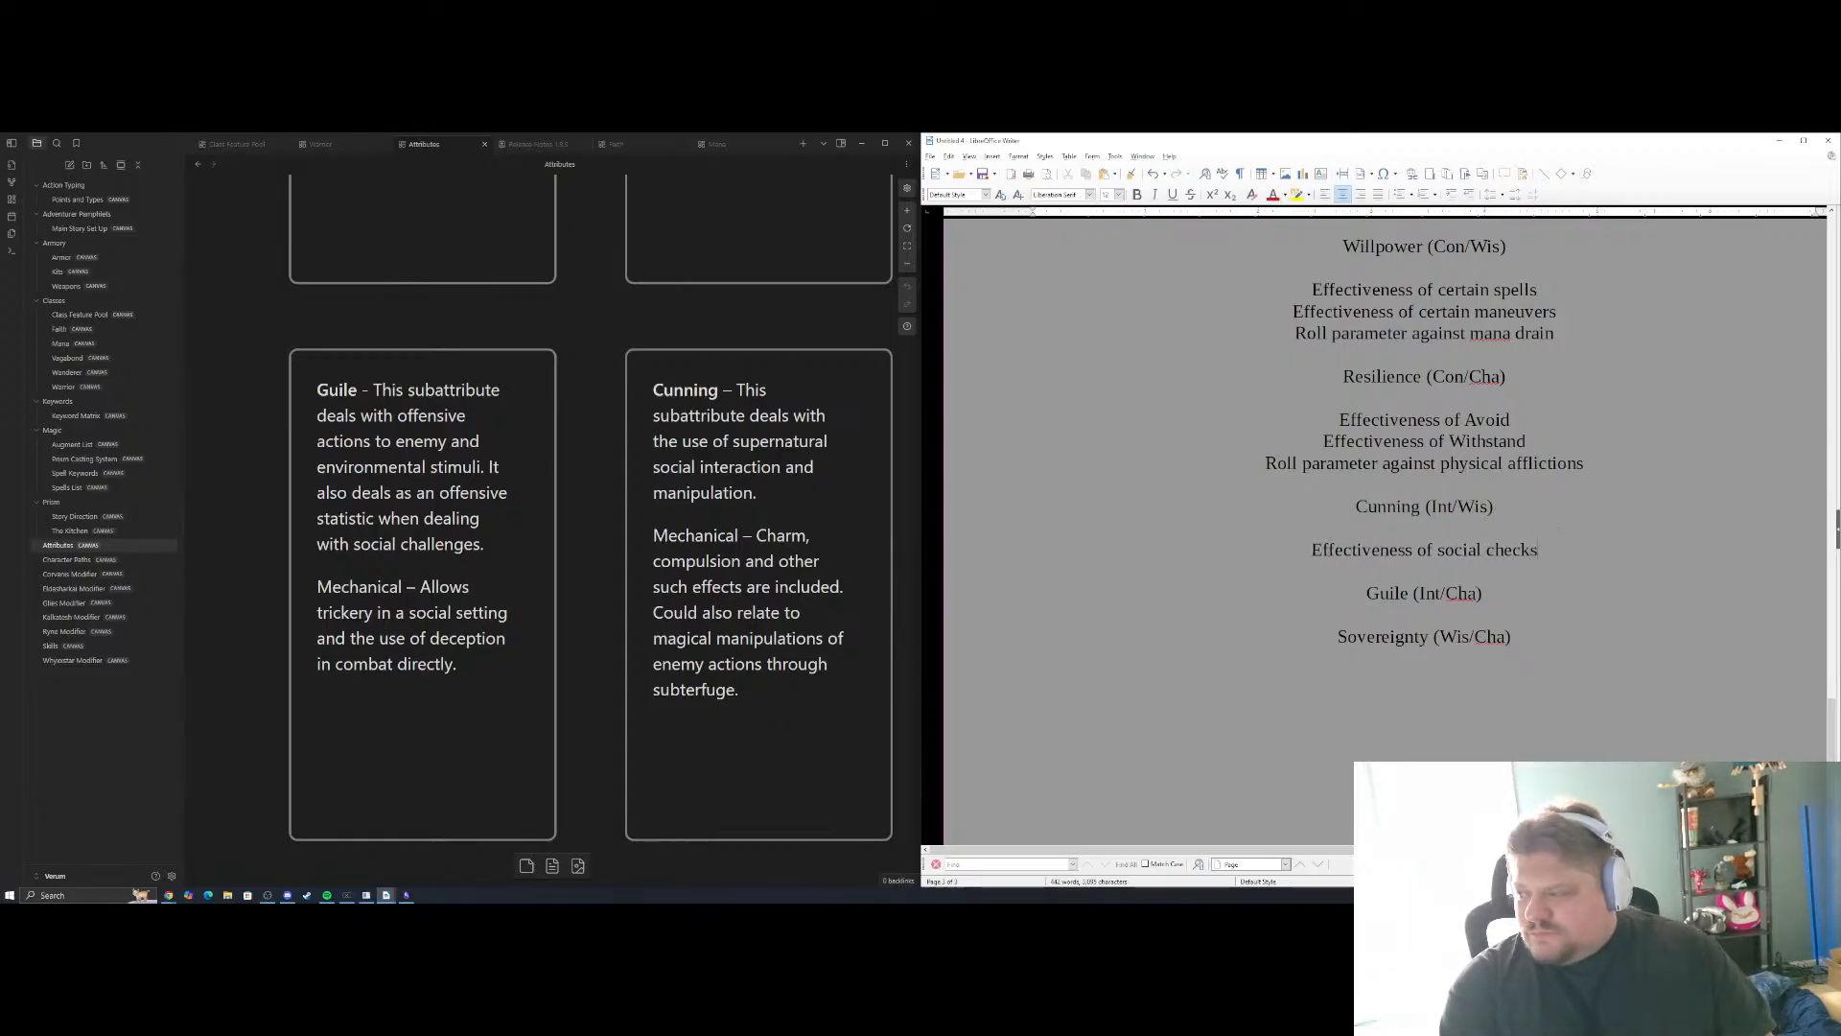
key("Return")
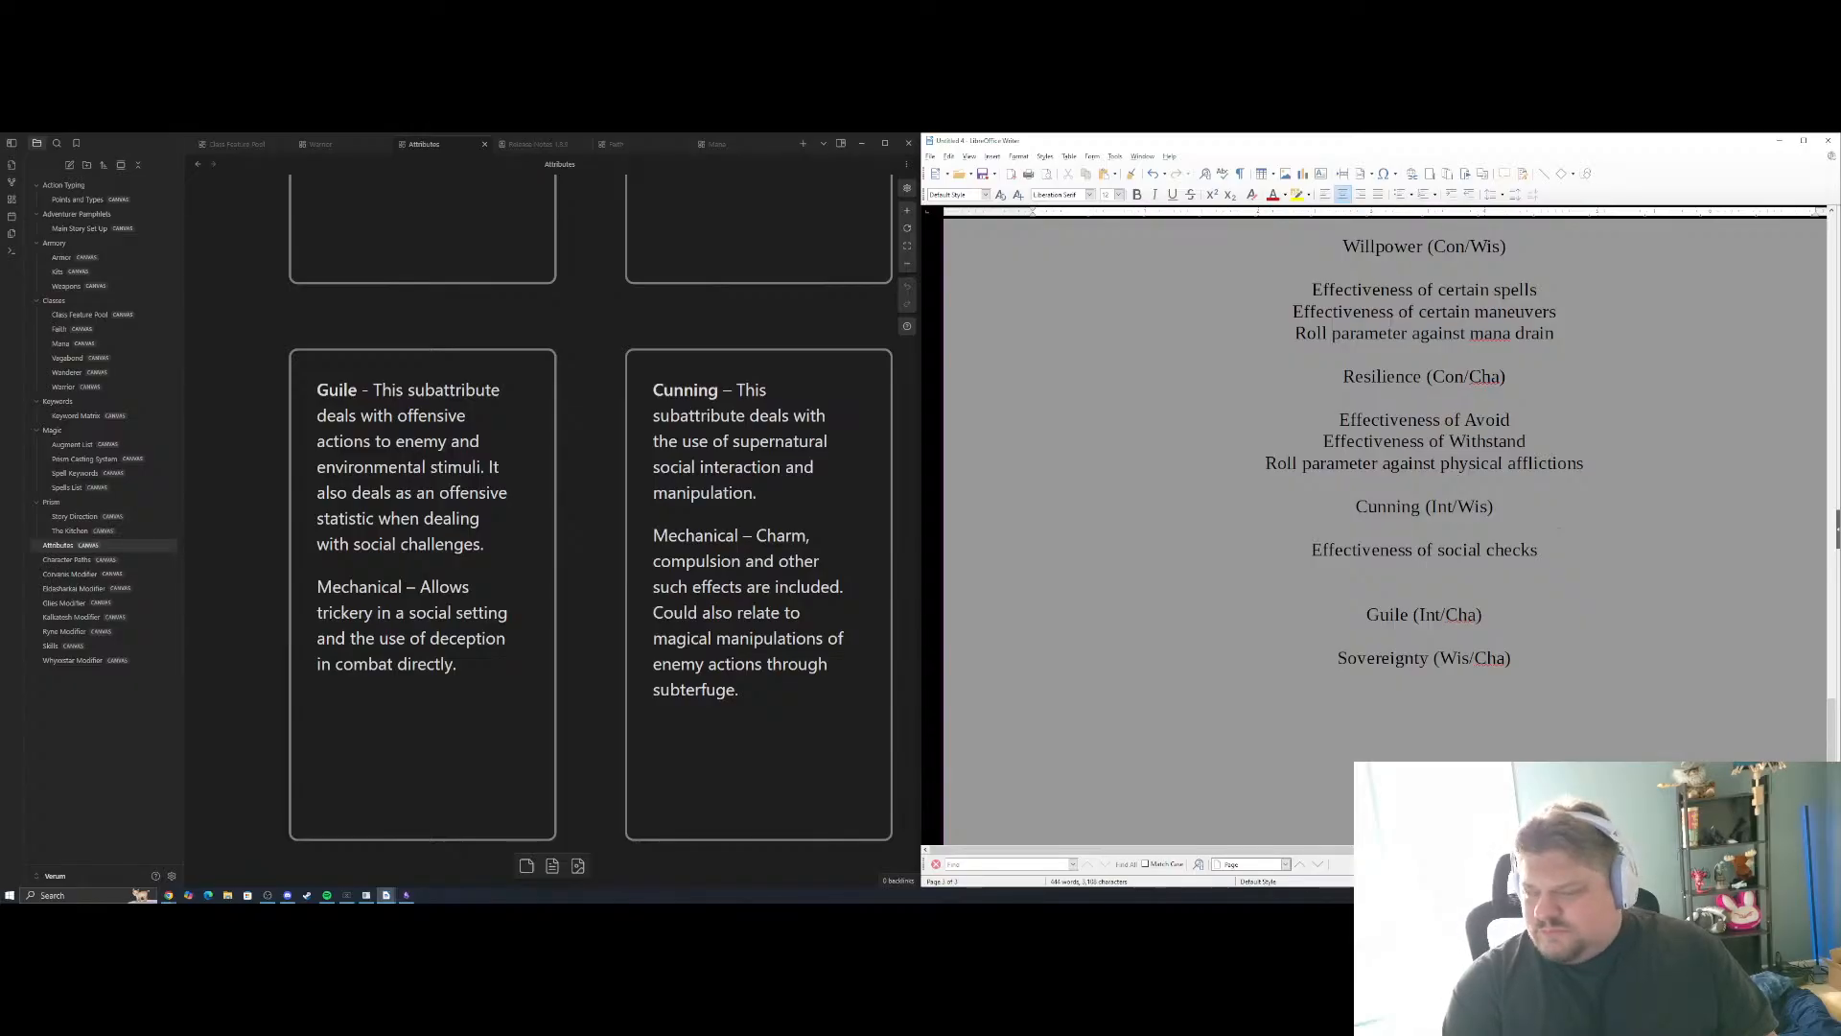
Add "Effectiveness of Distract" as the second Cunning example, with Distract capitalized
type("Effectiveness of ")
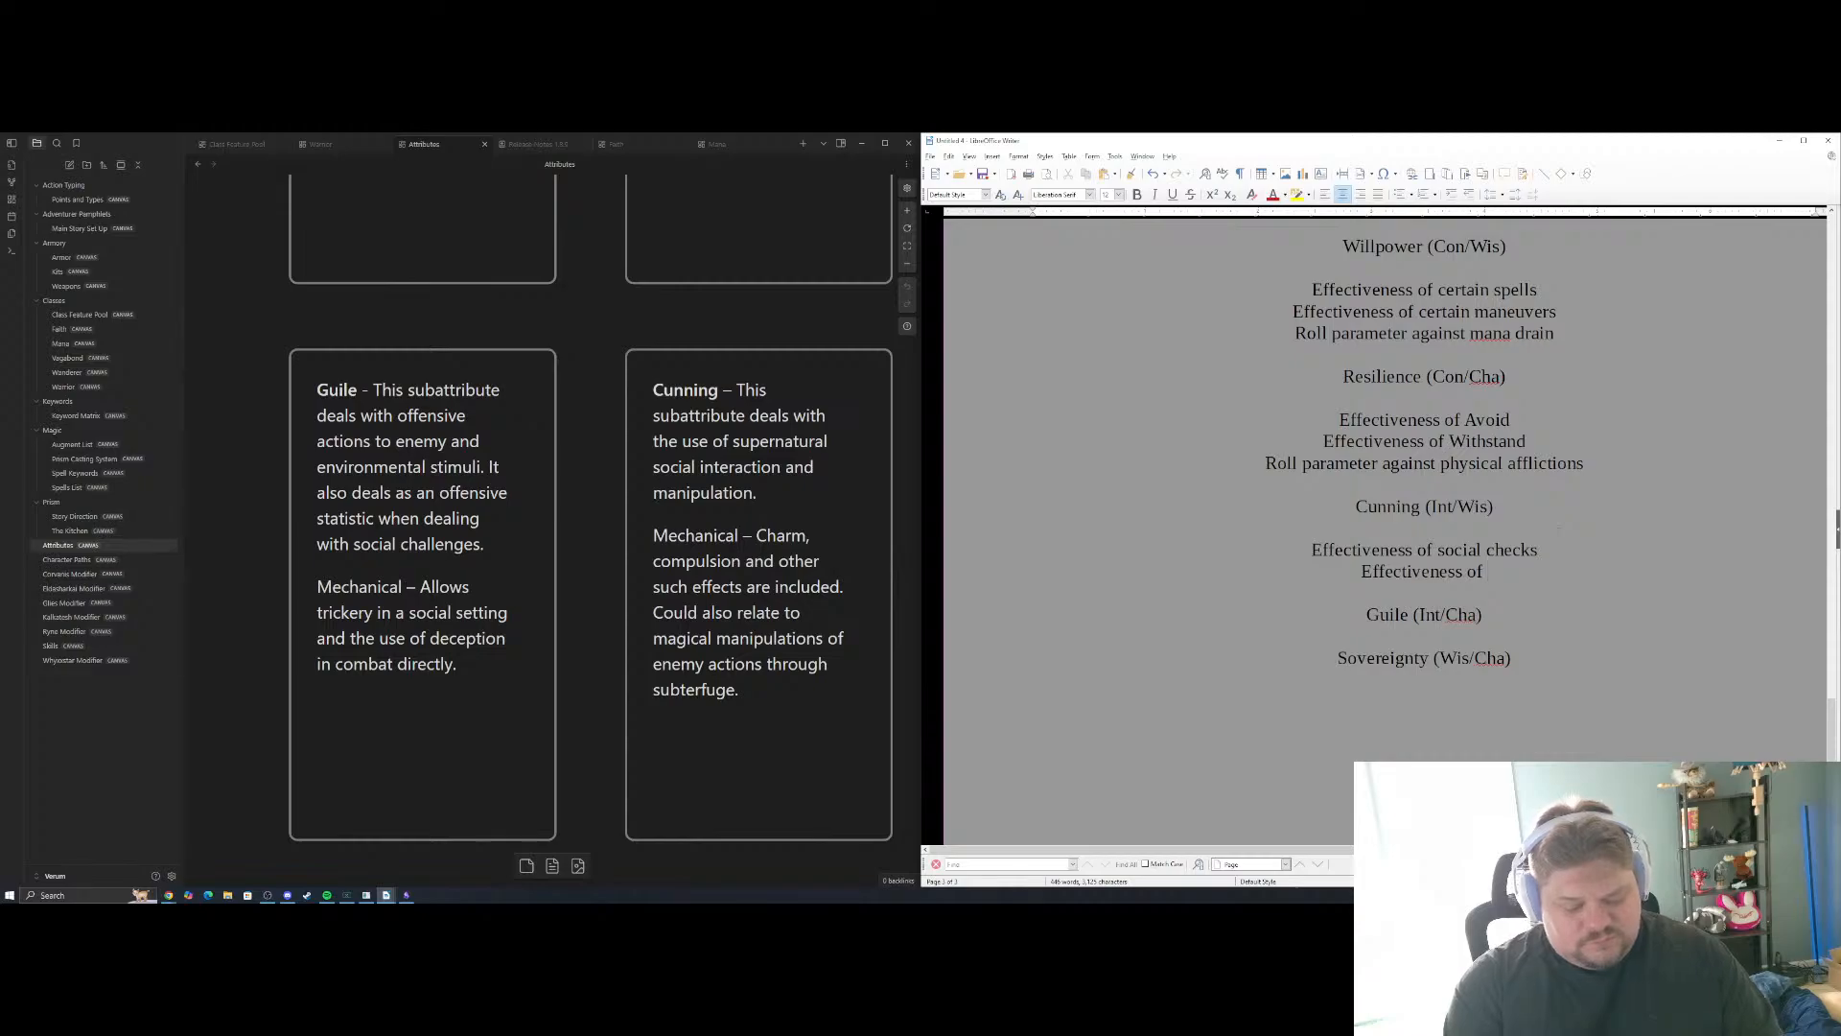
type("distract")
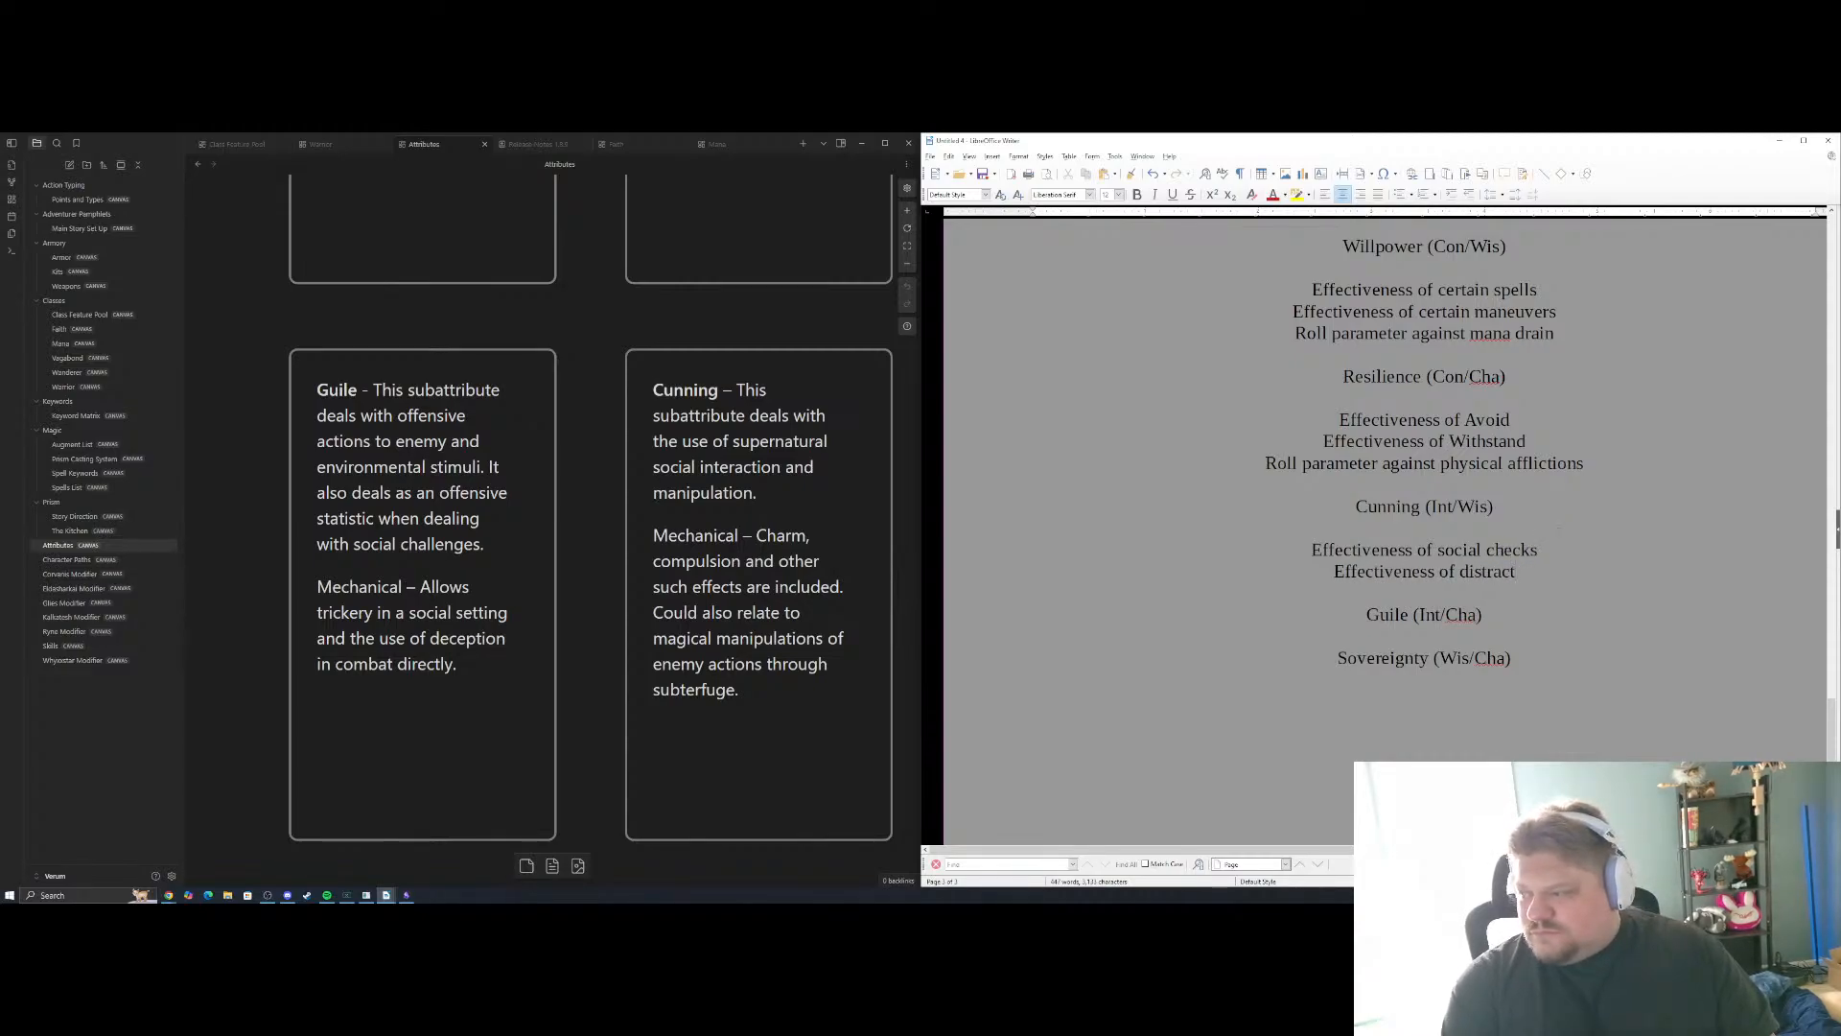
key("BackSpace")
key("BackSpace")
key("BackSpace")
key("BackSpace")
key("BackSpace")
key("BackSpace")
key("BackSpace")
key("BackSpace")
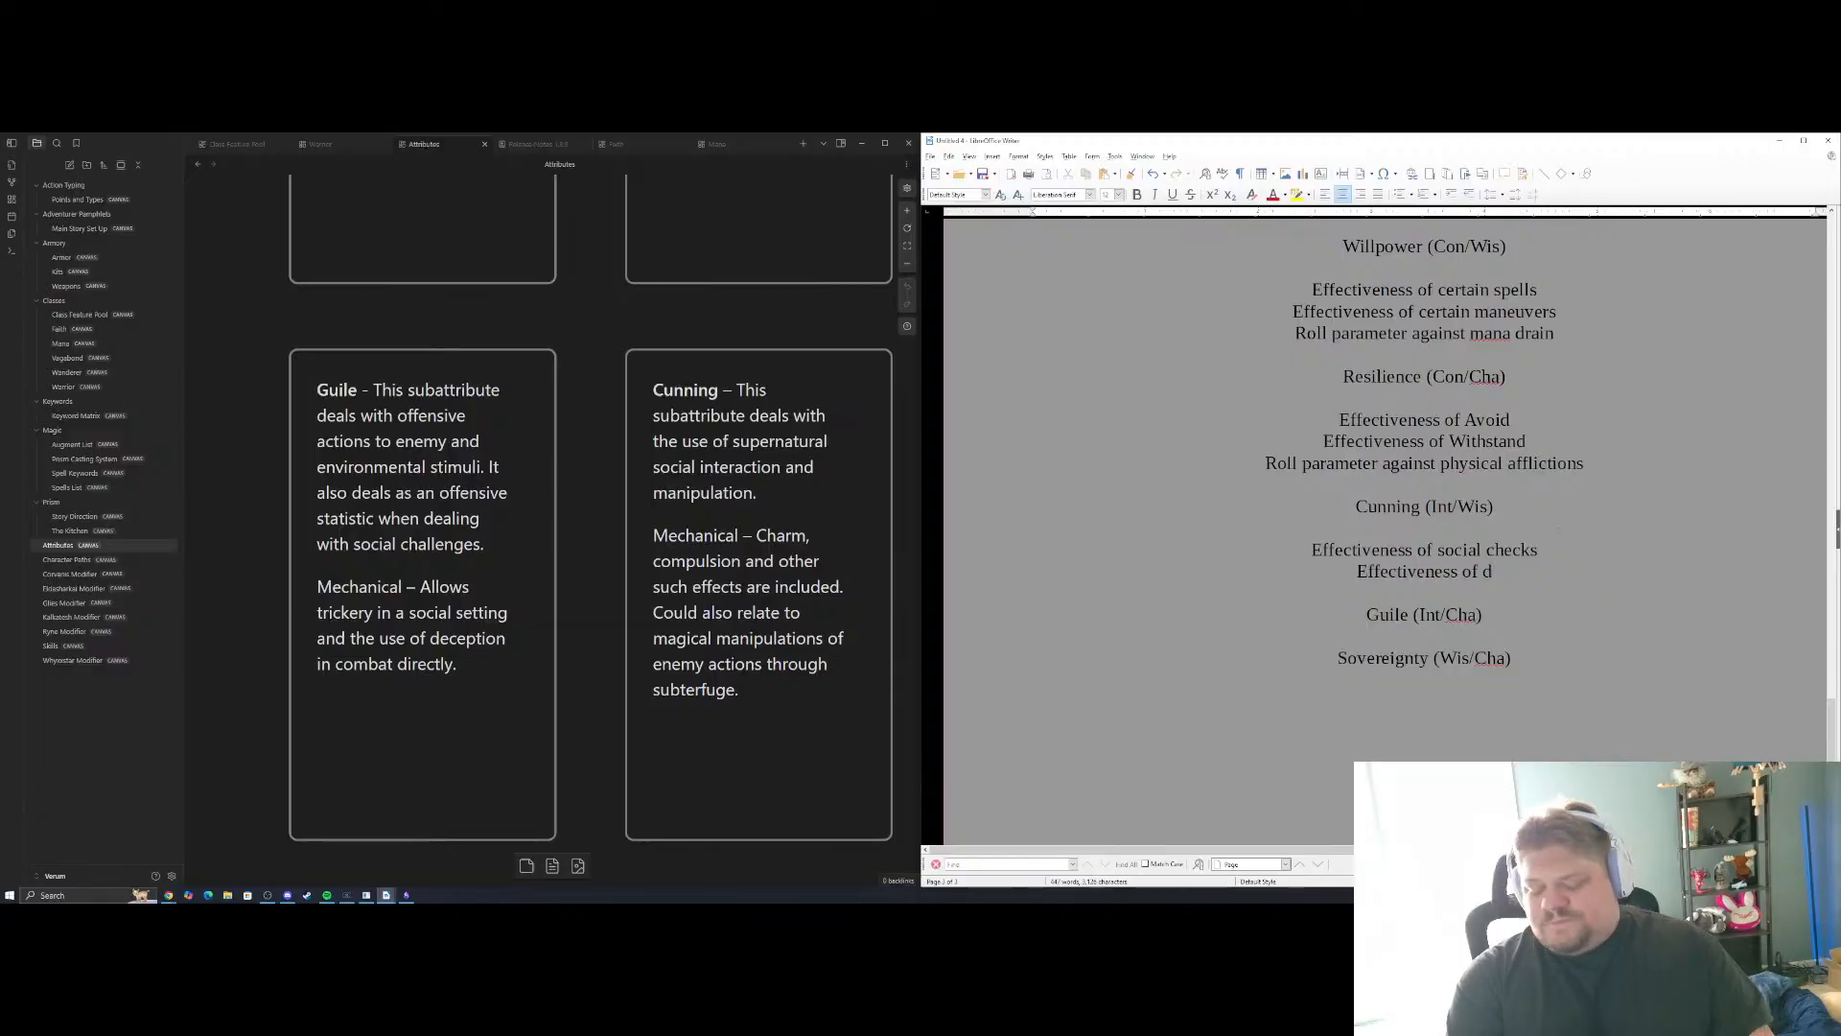
type("Distract")
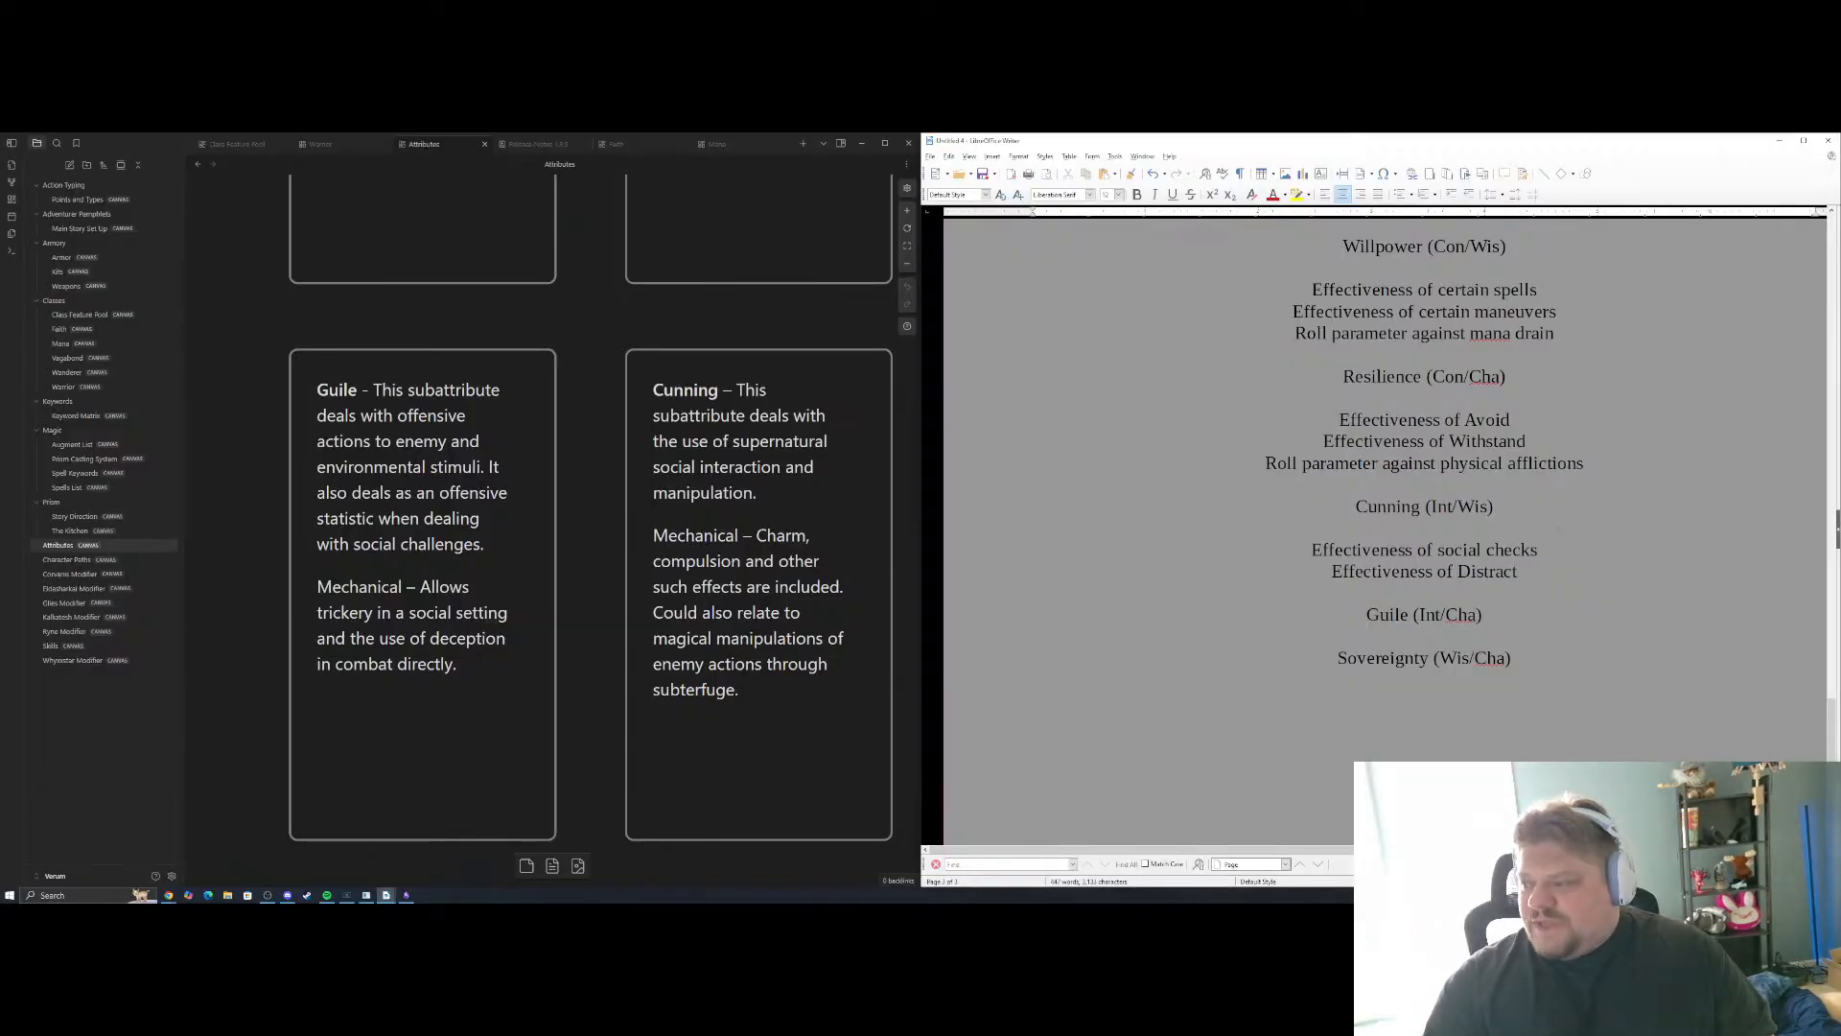
scroll(1386, 527, "up", 3)
scroll(1386, 527, "up", 15)
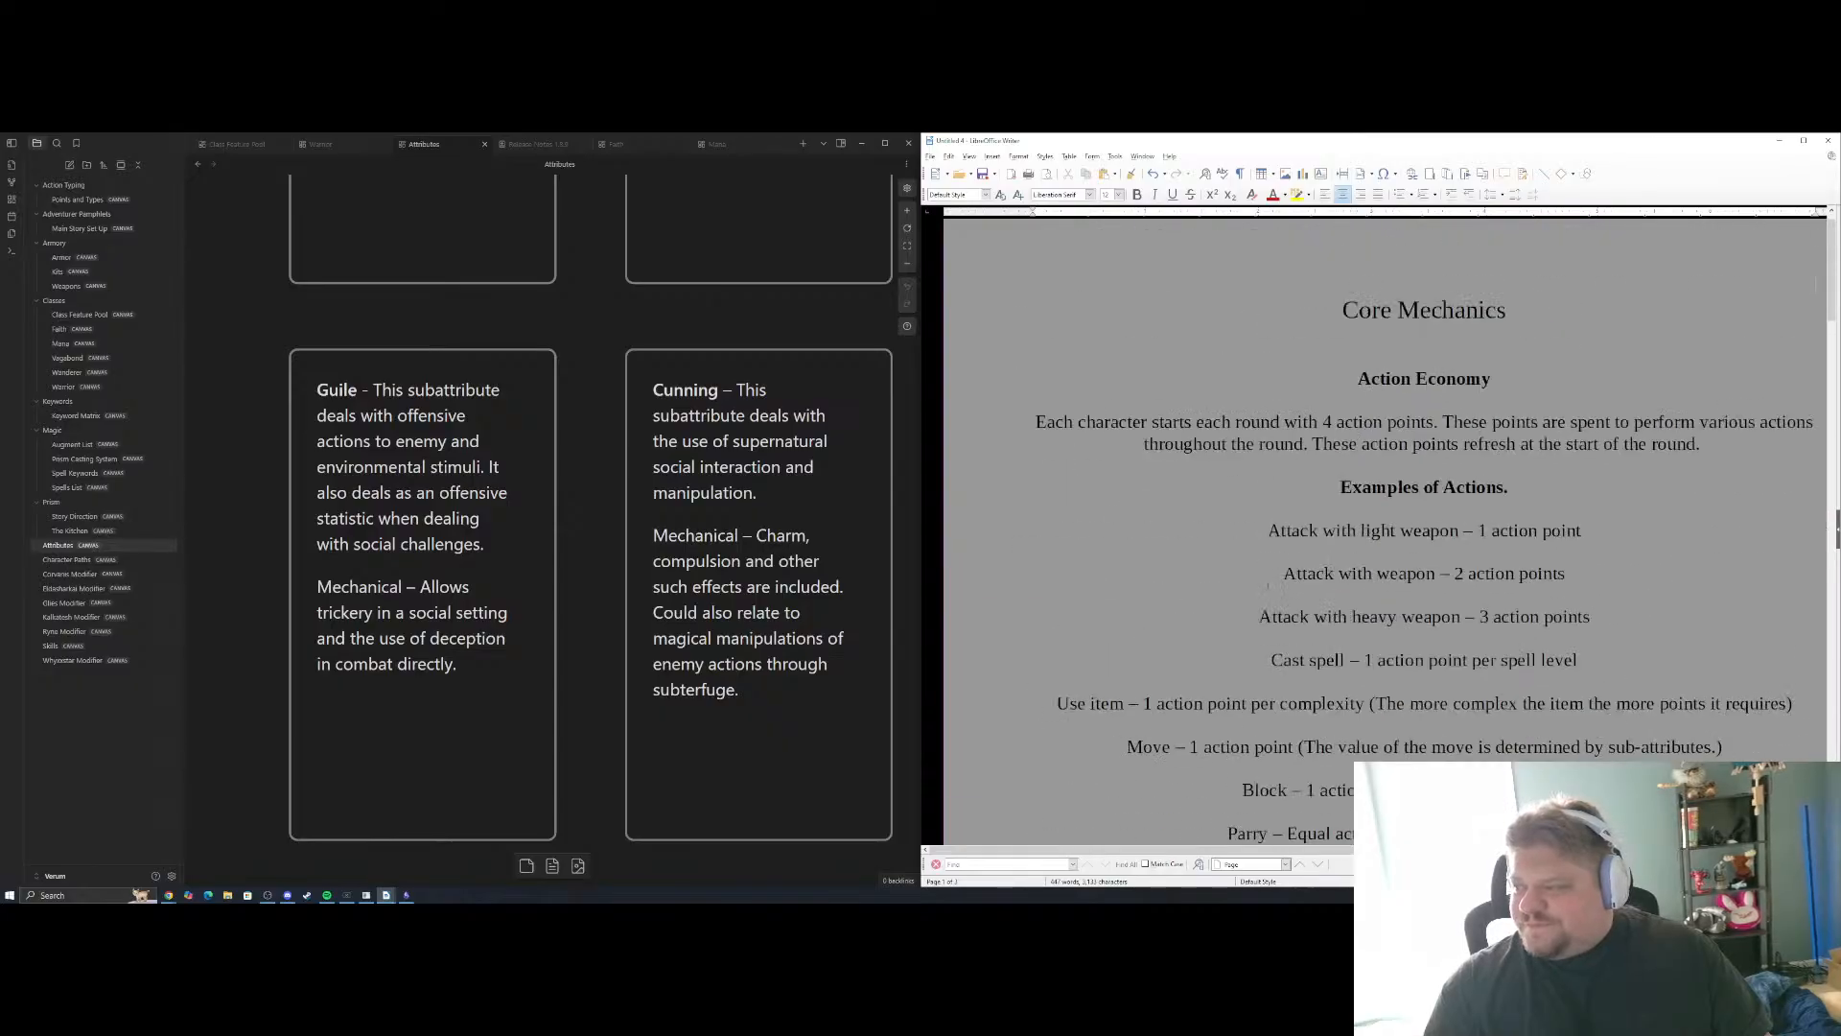
scroll(1386, 527, "down", 4)
scroll(1386, 528, "up", 1)
scroll(1386, 527, "down", 3)
scroll(1386, 527, "up", 2)
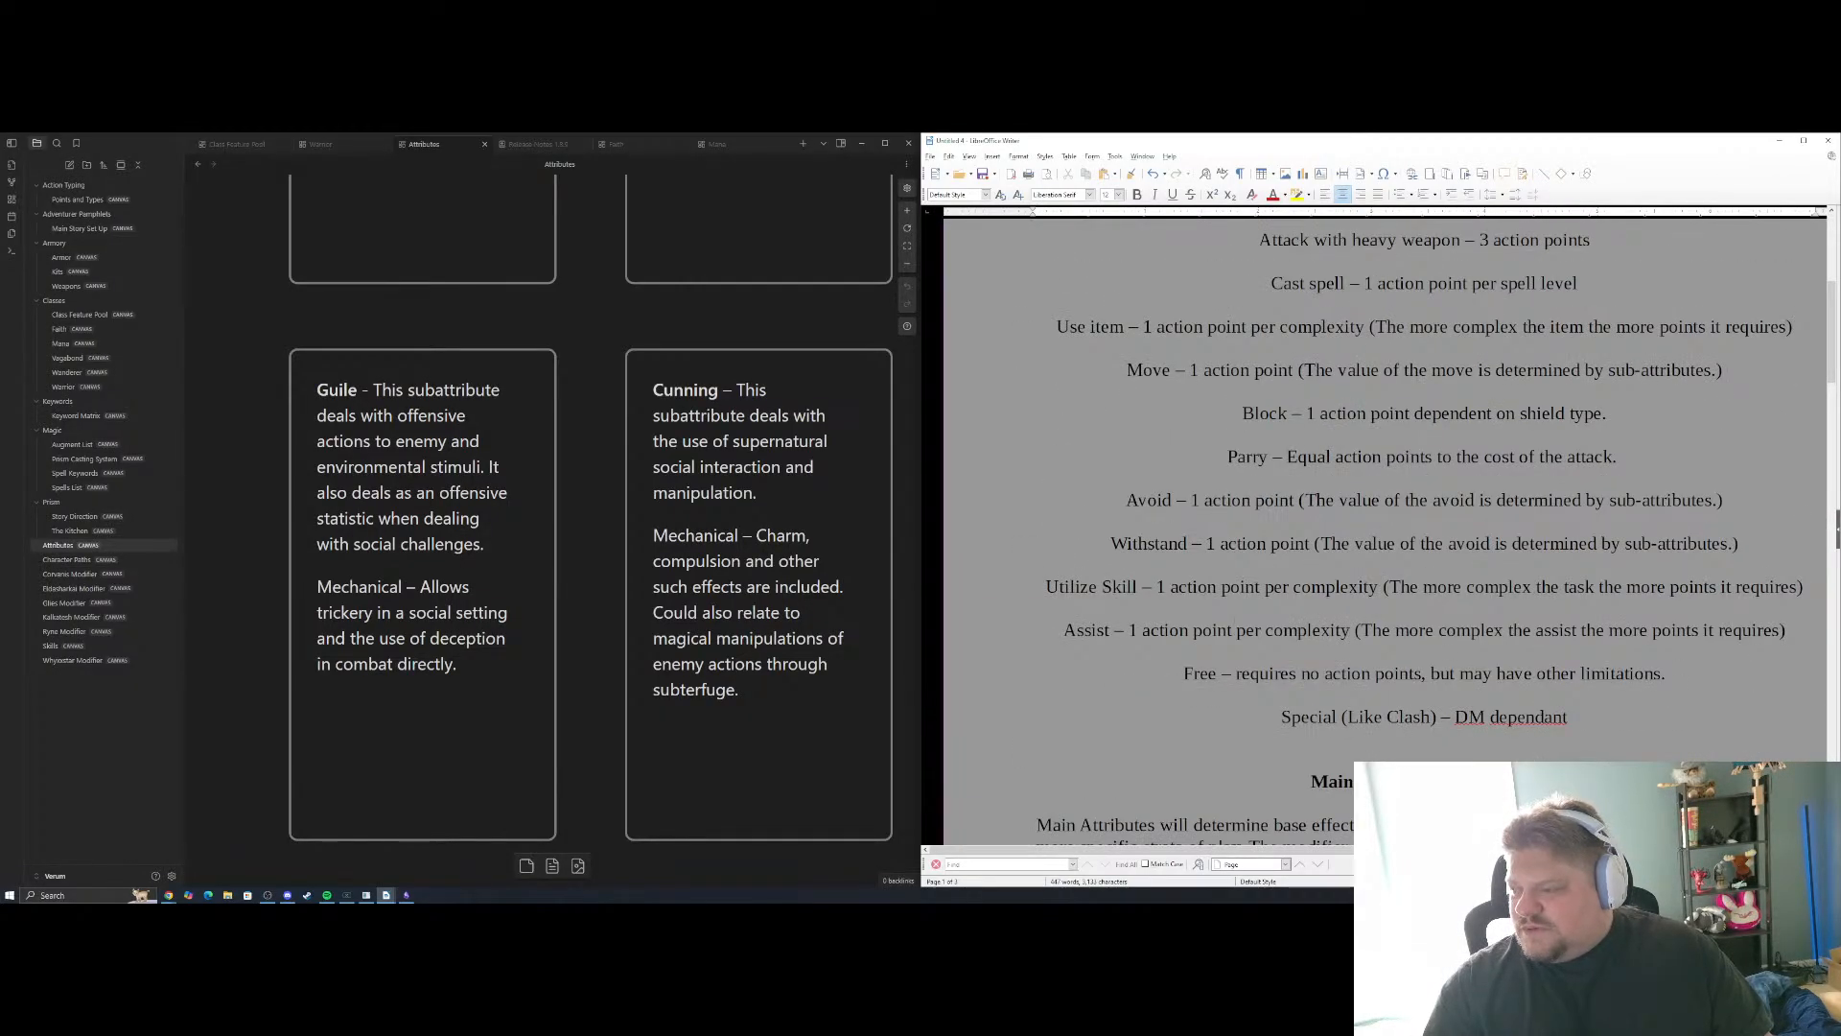
left_click(1798, 630)
key("Return")
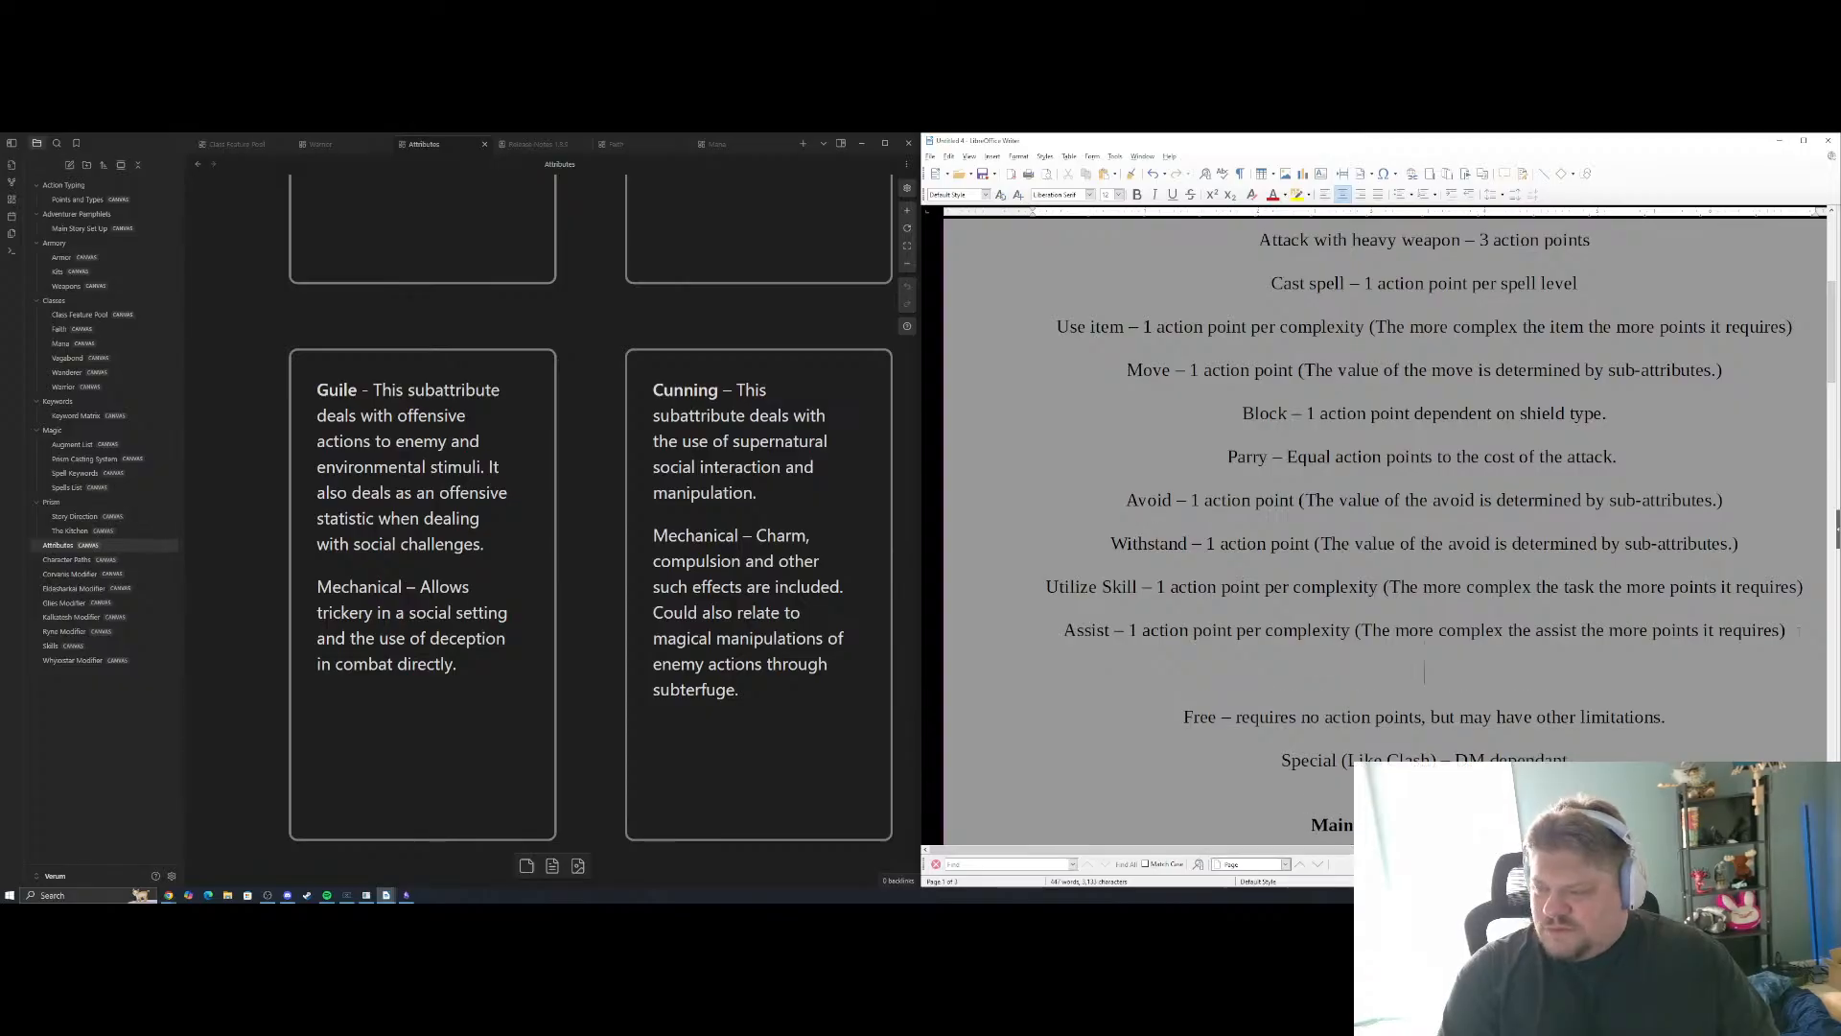
type("Distract -")
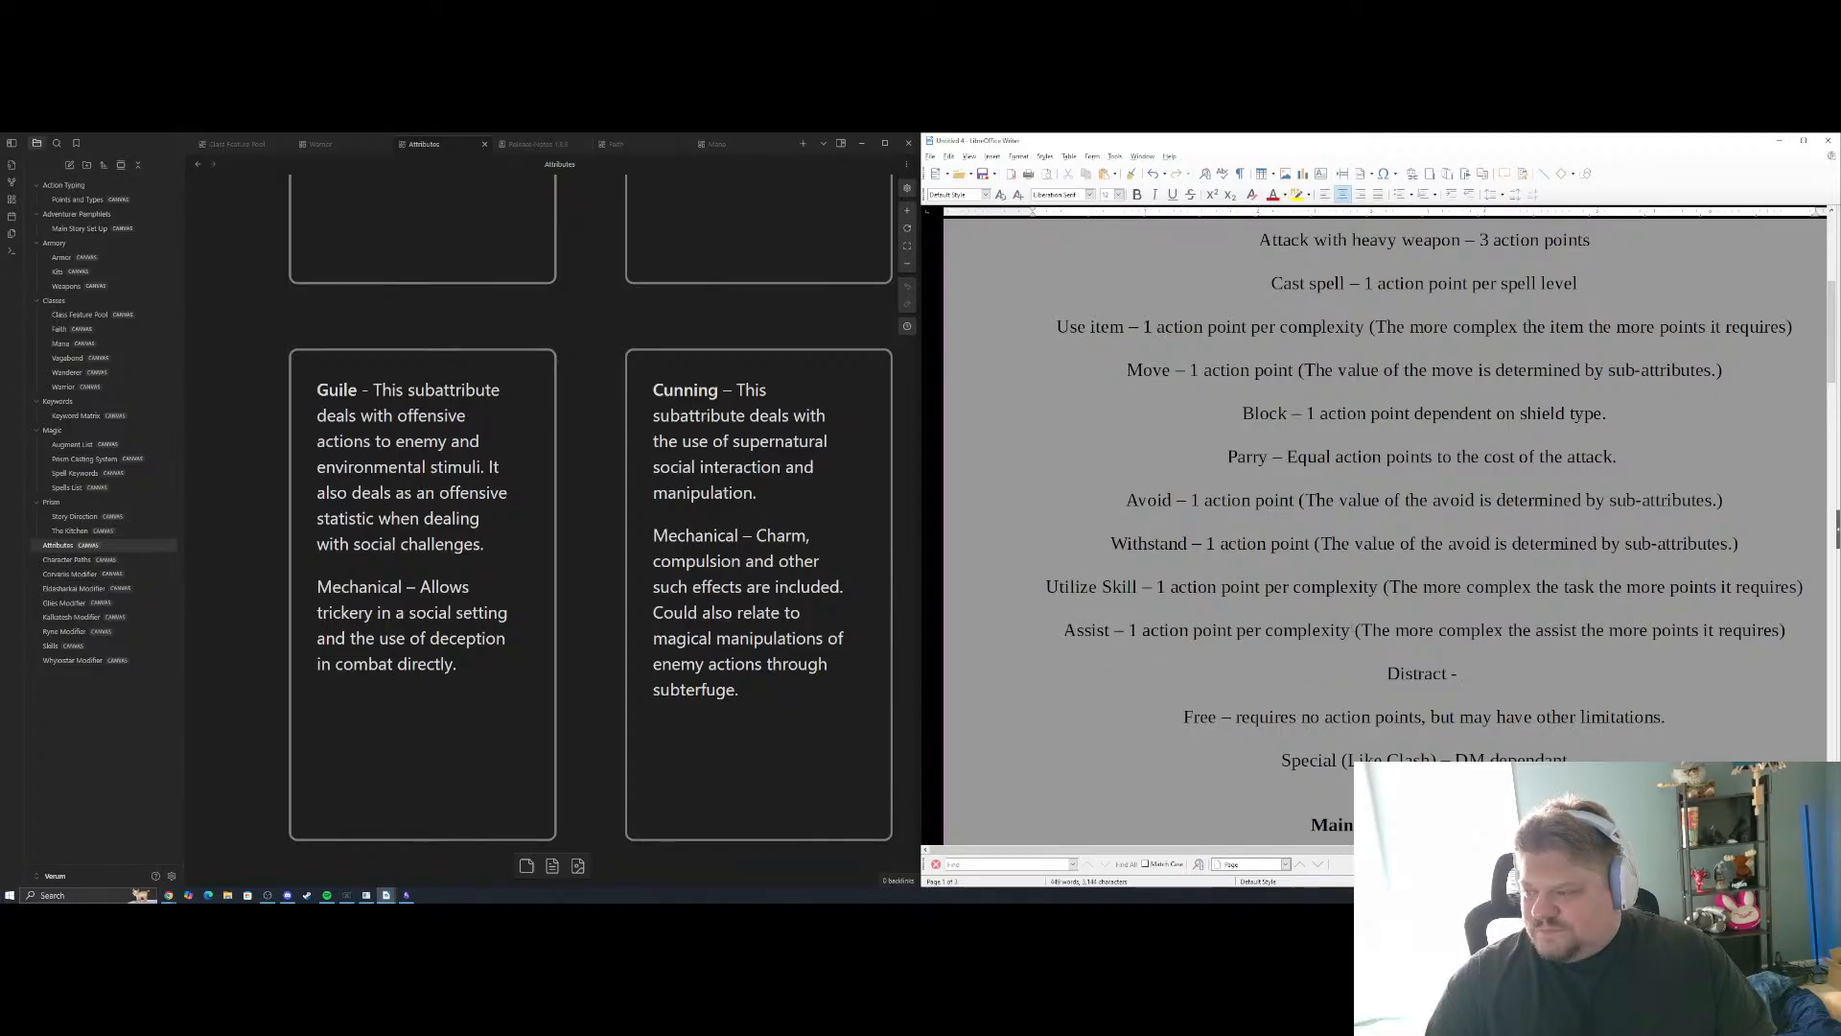
left_click_drag(1351, 630, 1129, 630)
left_click_drag(1465, 674, 1386, 675)
key("BackSpace")
key("BackSpace")
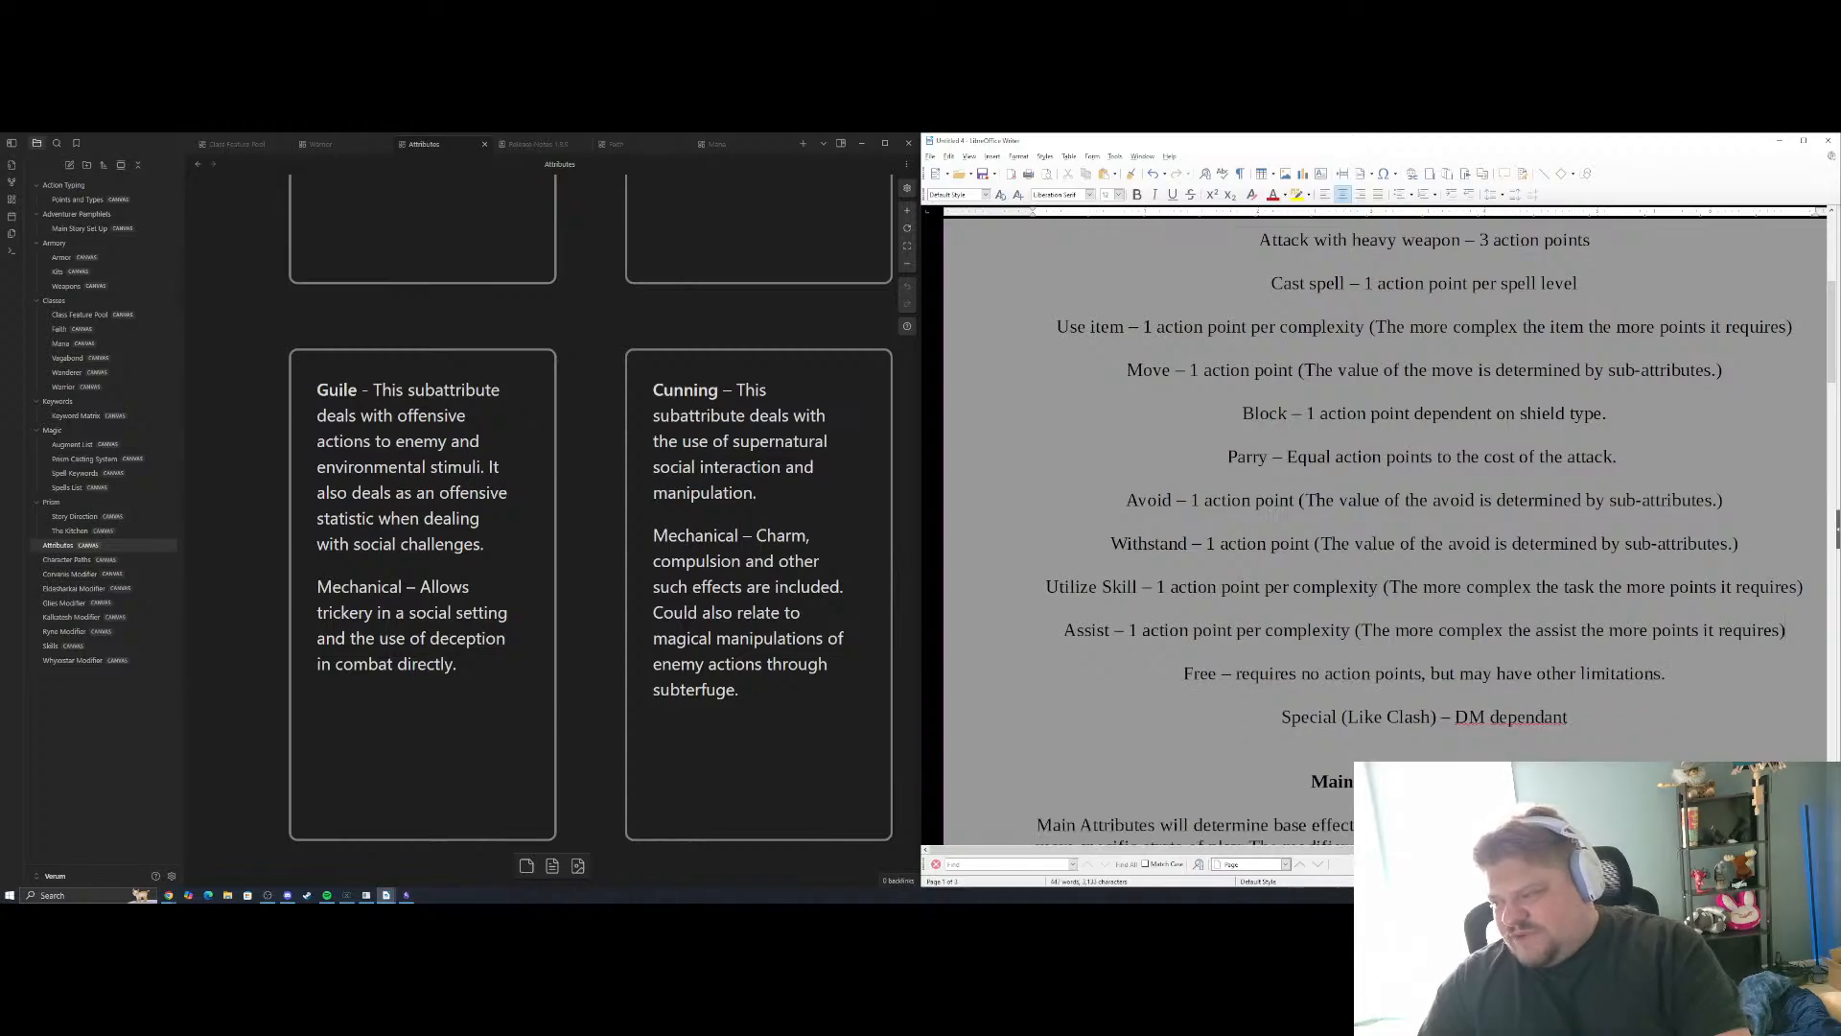
Add "Effectiveness of certain spells" as the third Cunning example, below the Distract line
scroll(1386, 528, "down", 10)
scroll(1386, 527, "down", 10)
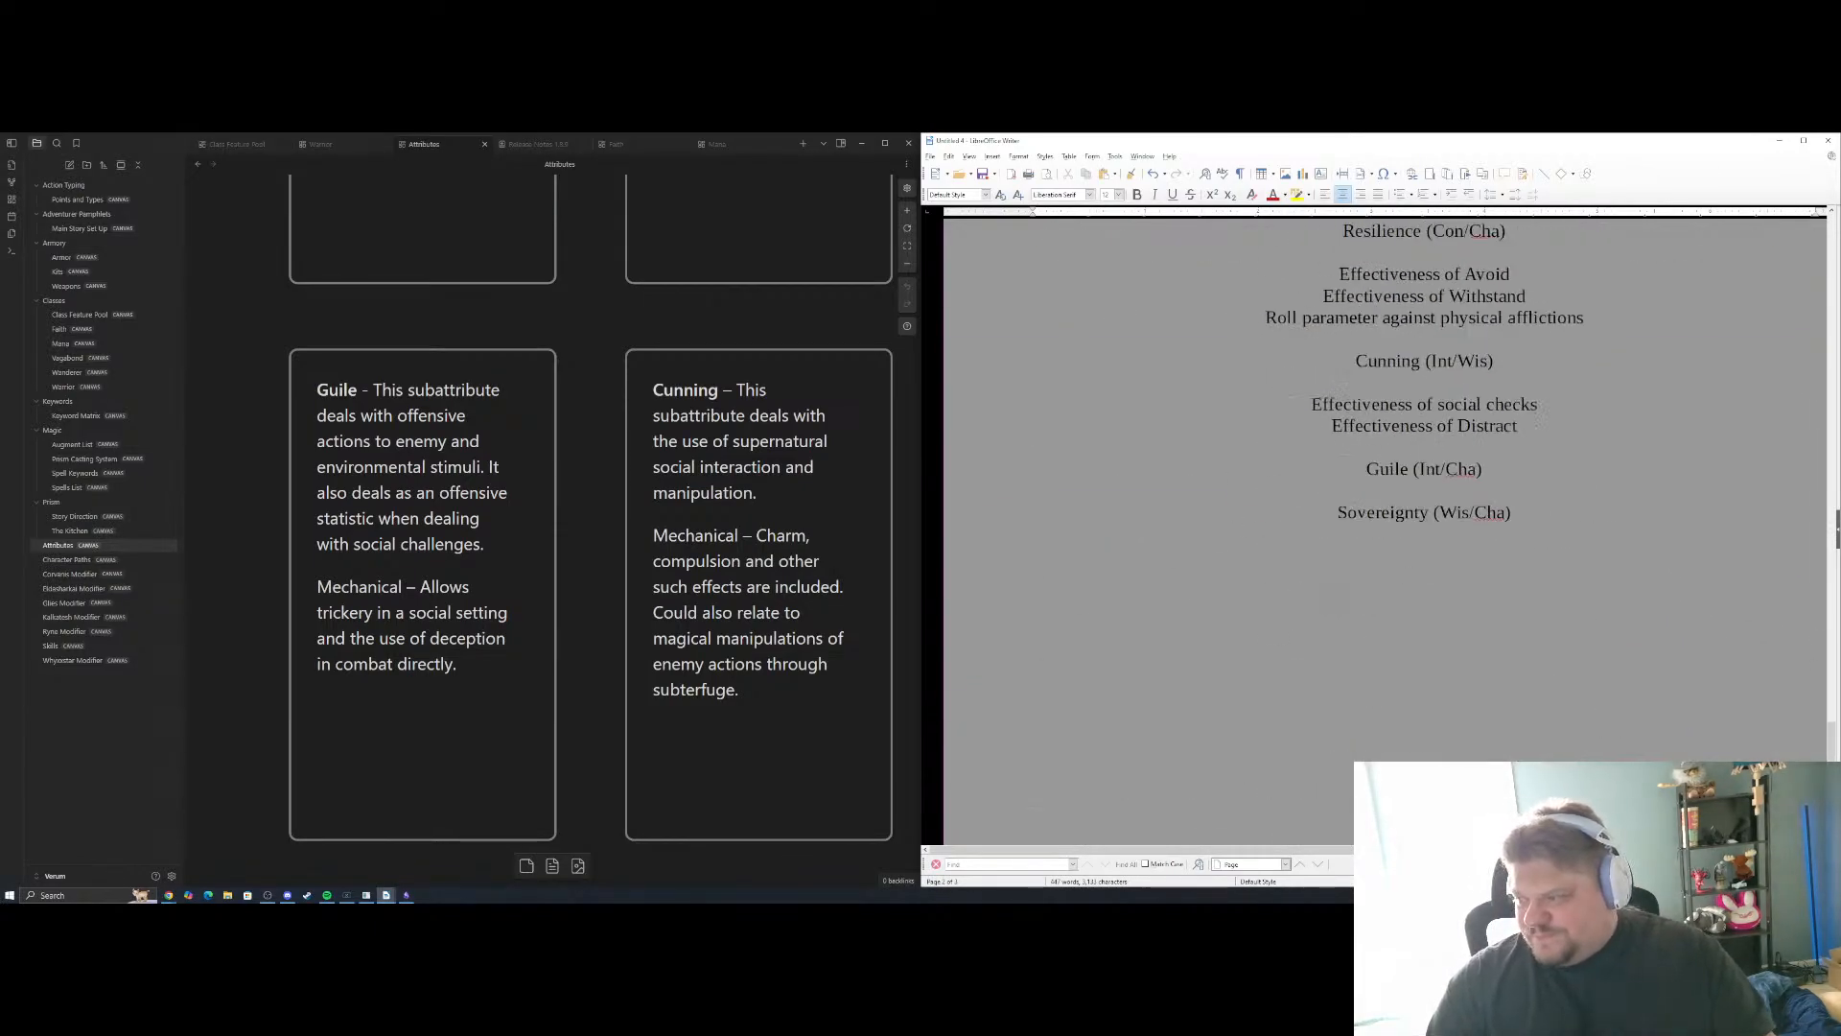
scroll(1386, 527, "up", 4)
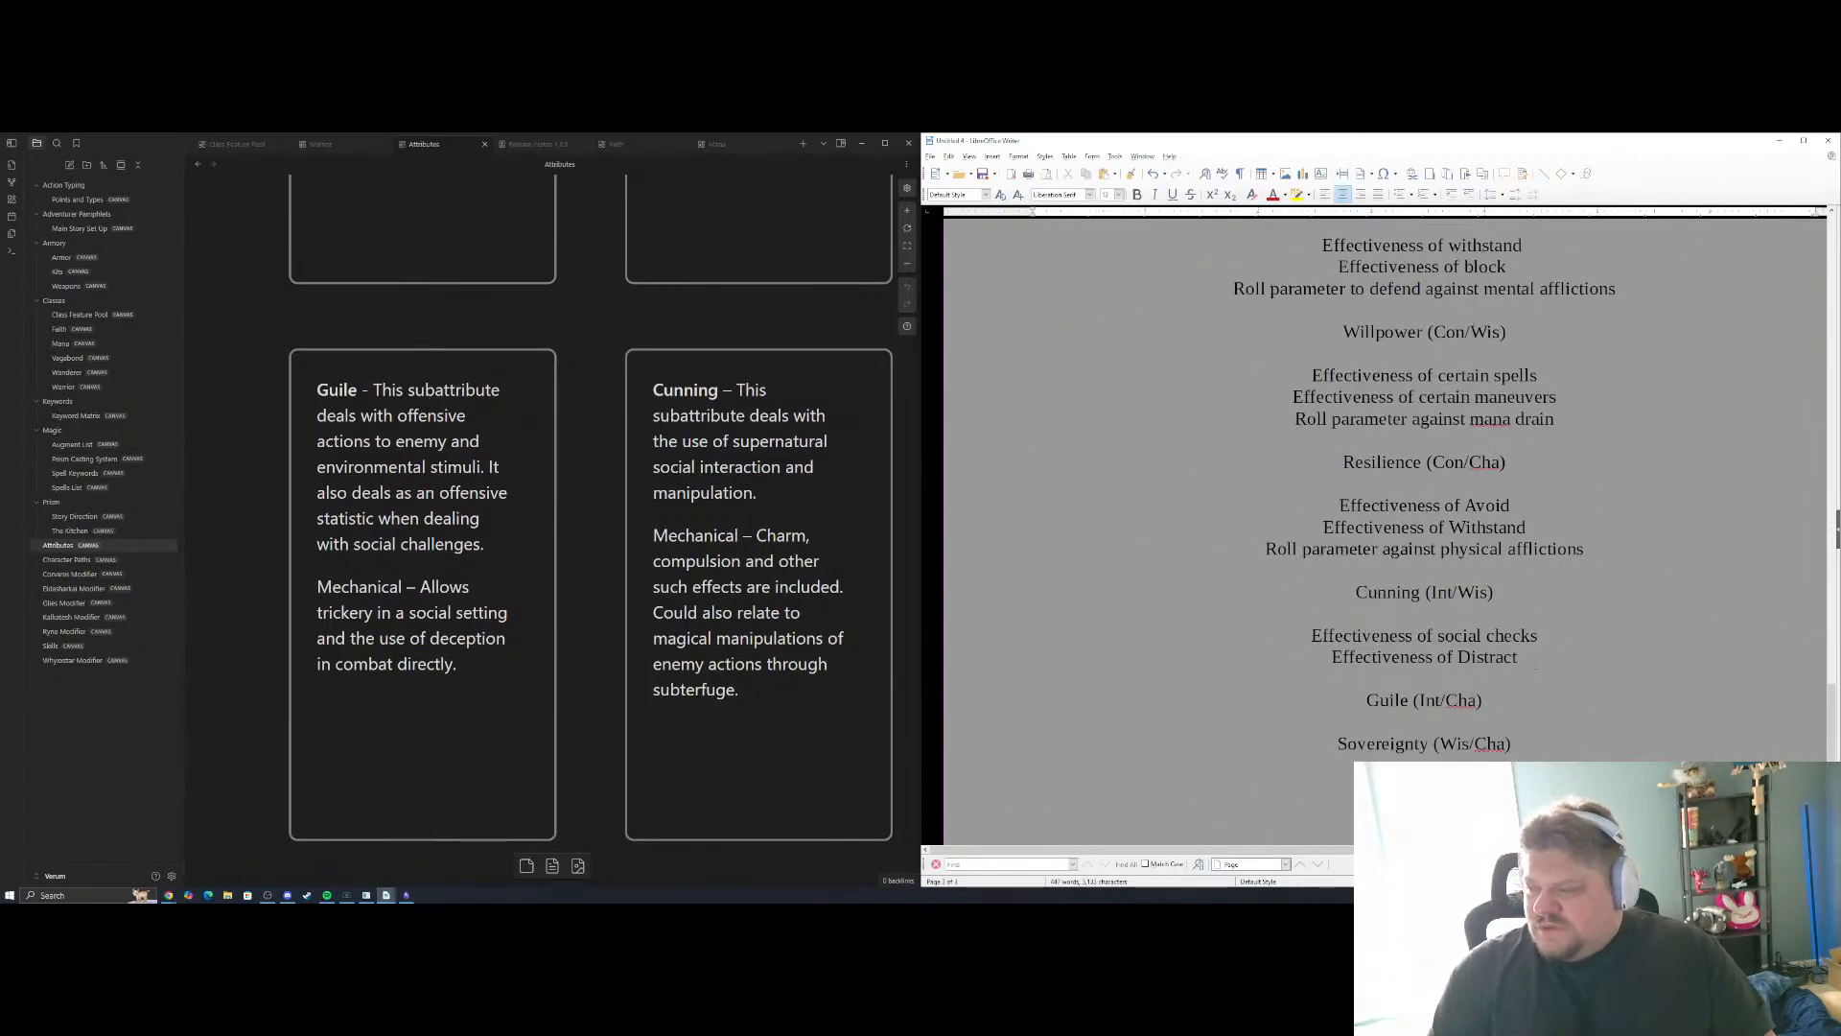
key("Return")
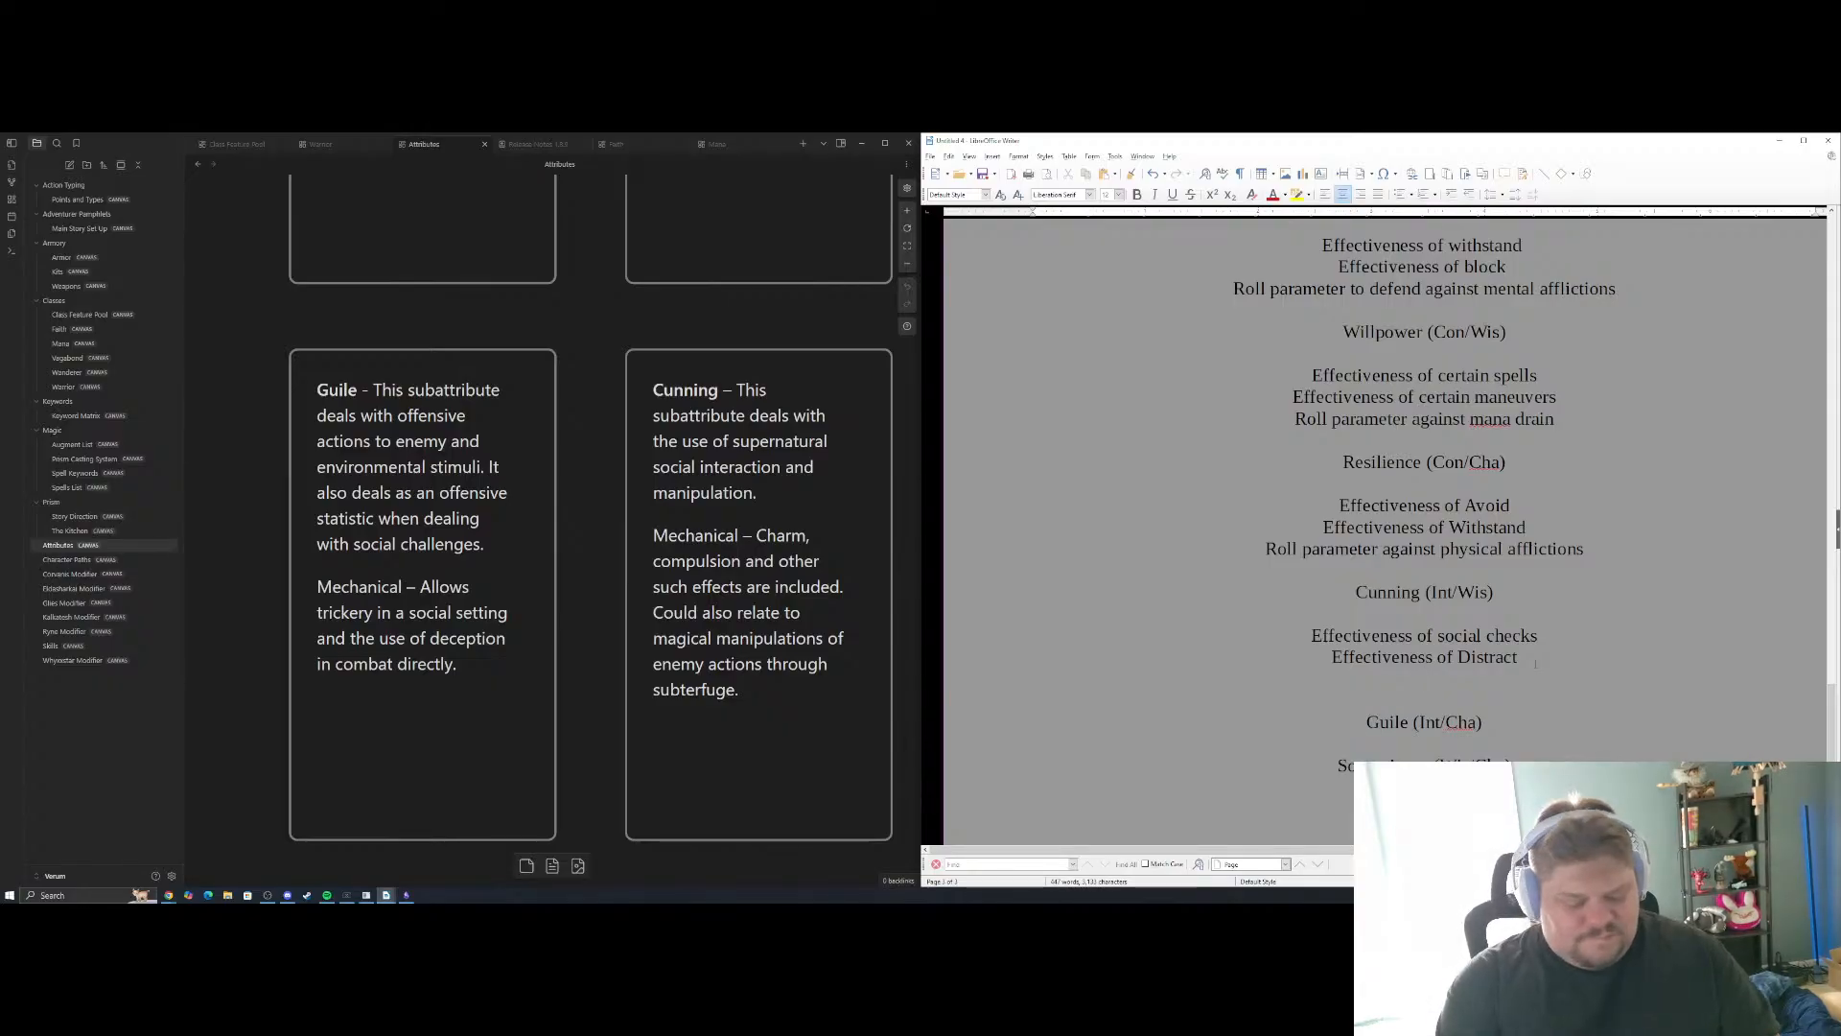
type("Effectiveness of certain spoell")
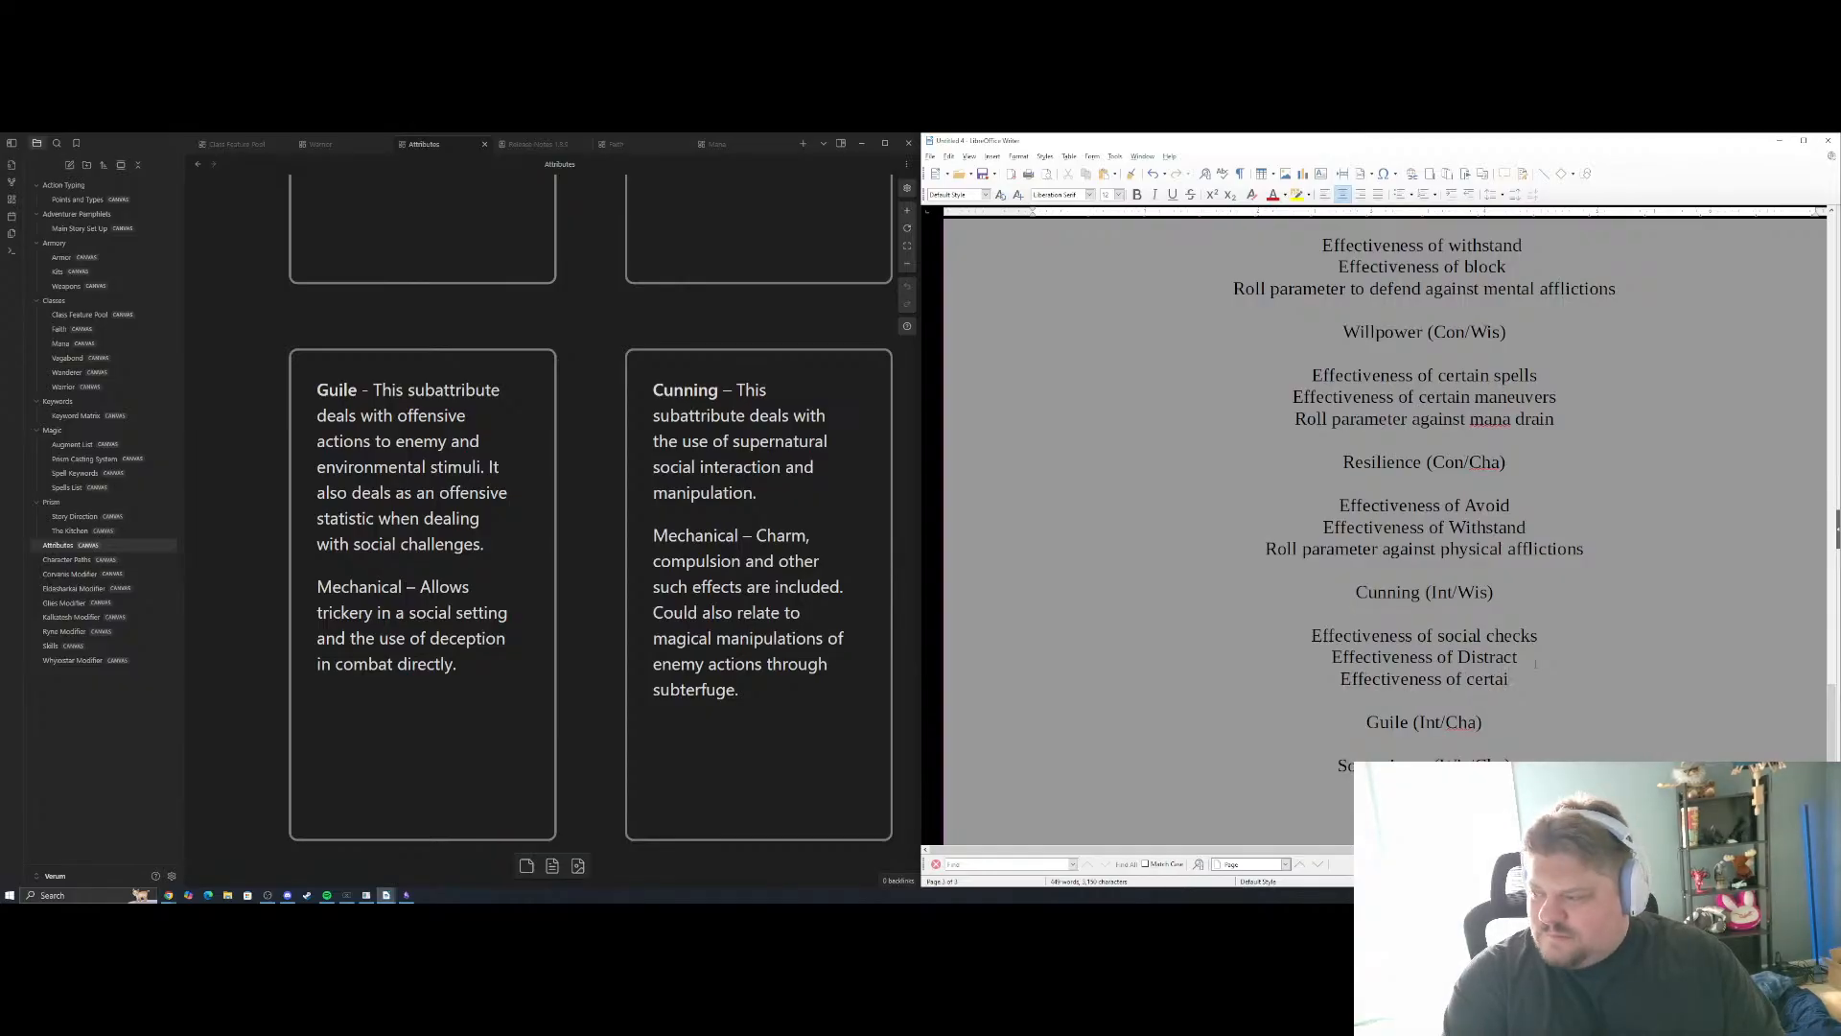
key("BackSpace")
key("BackSpace")
key("BackSpace")
key("BackSpace")
type("ells")
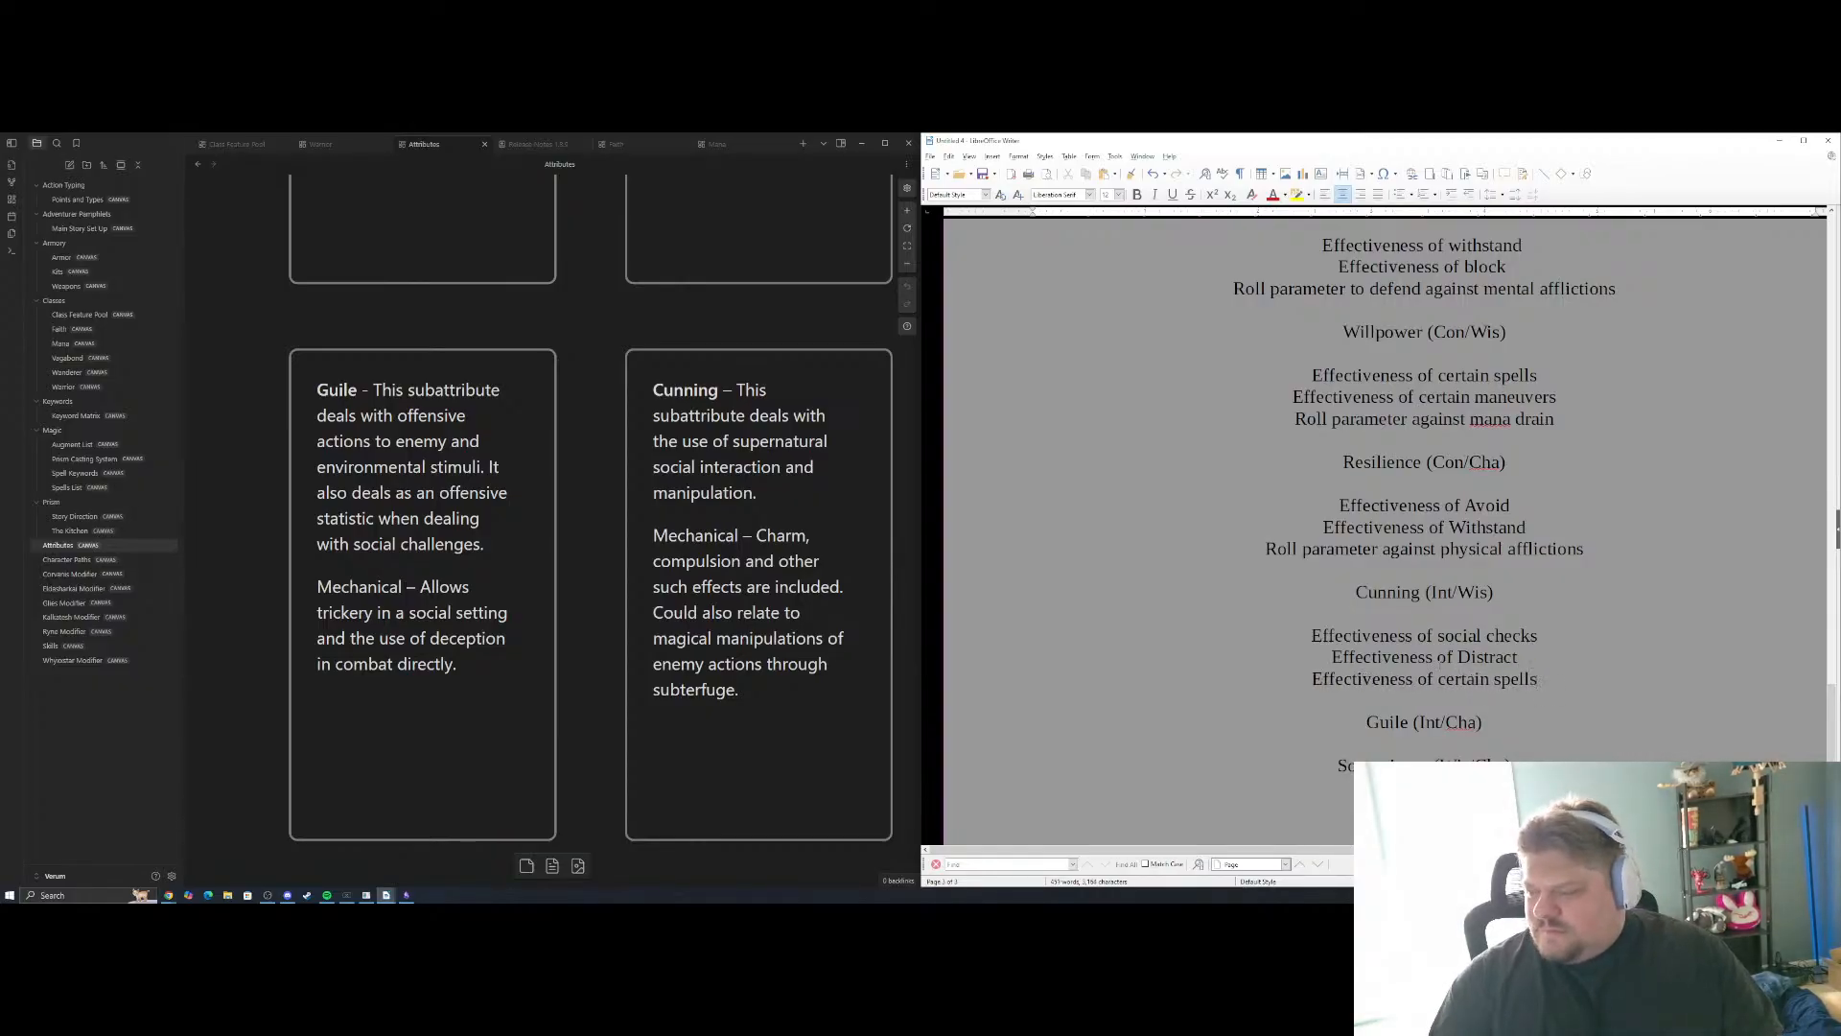
Insert two new lines below the Guile (Int/Cha) heading and bring the full Guile card into view in the notes
scroll(1402, 658, "down", 3)
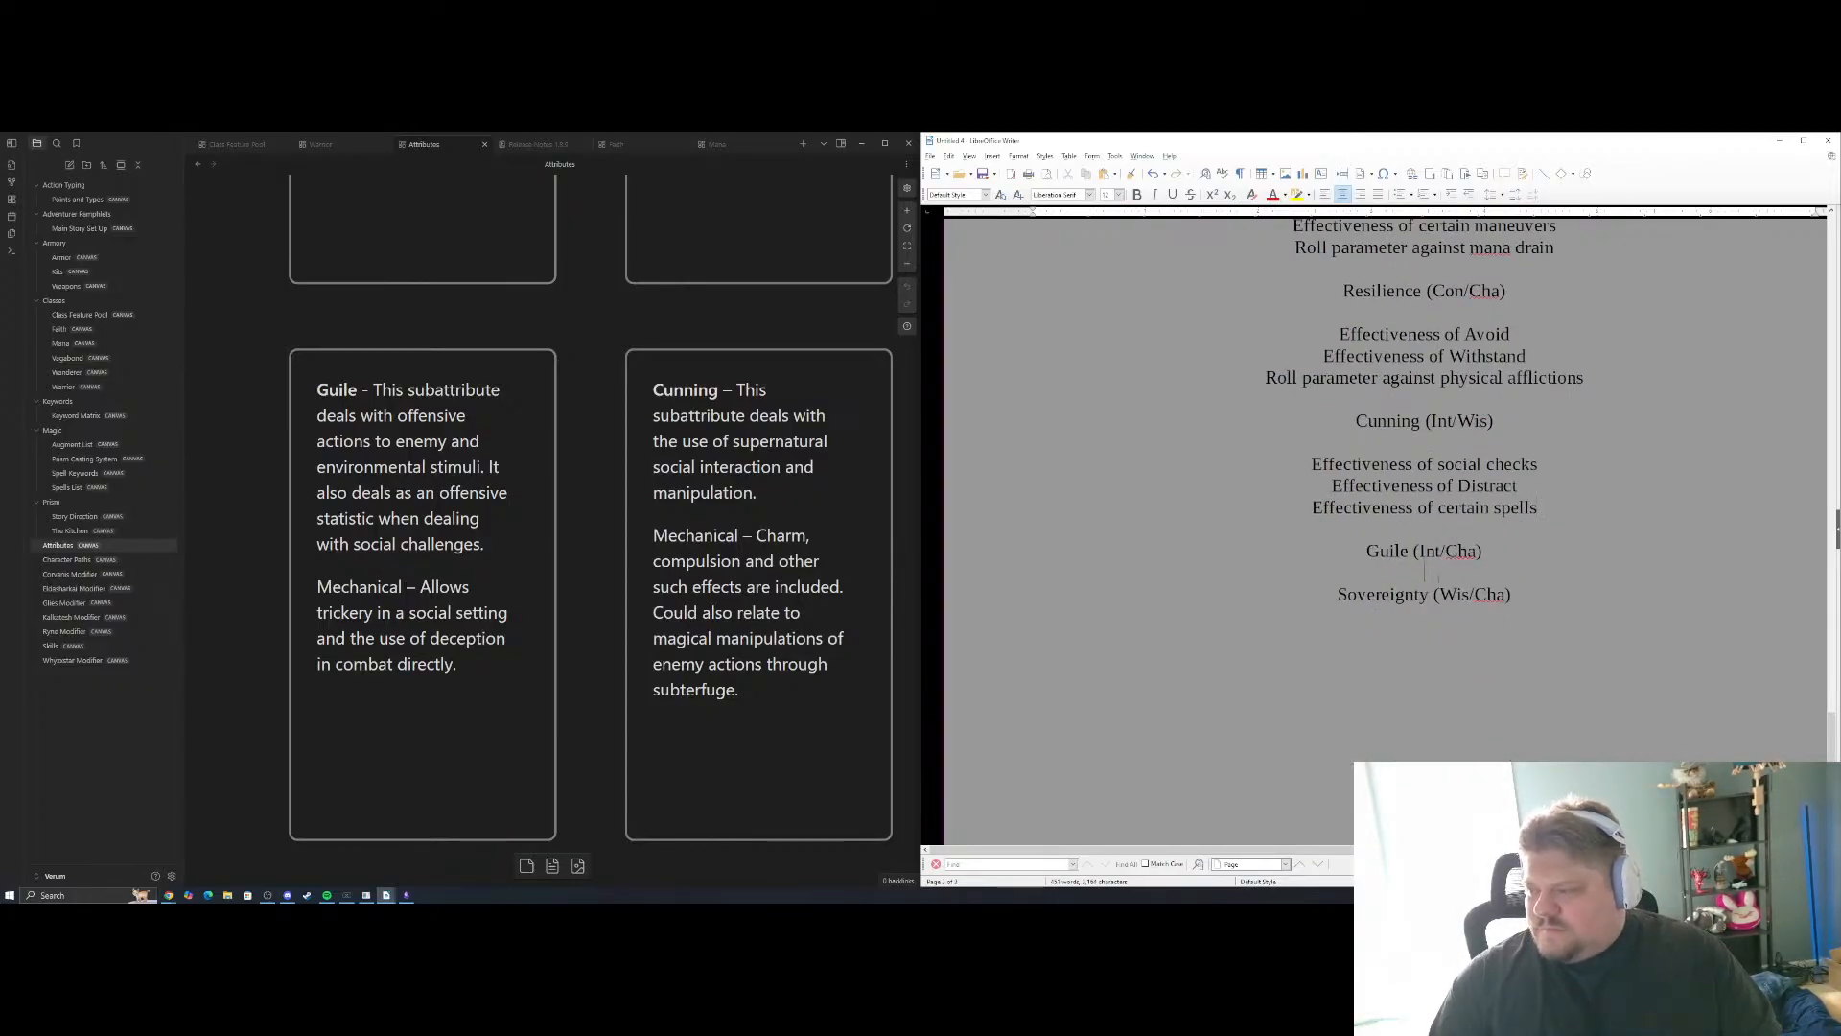
key("Return")
key("Return")
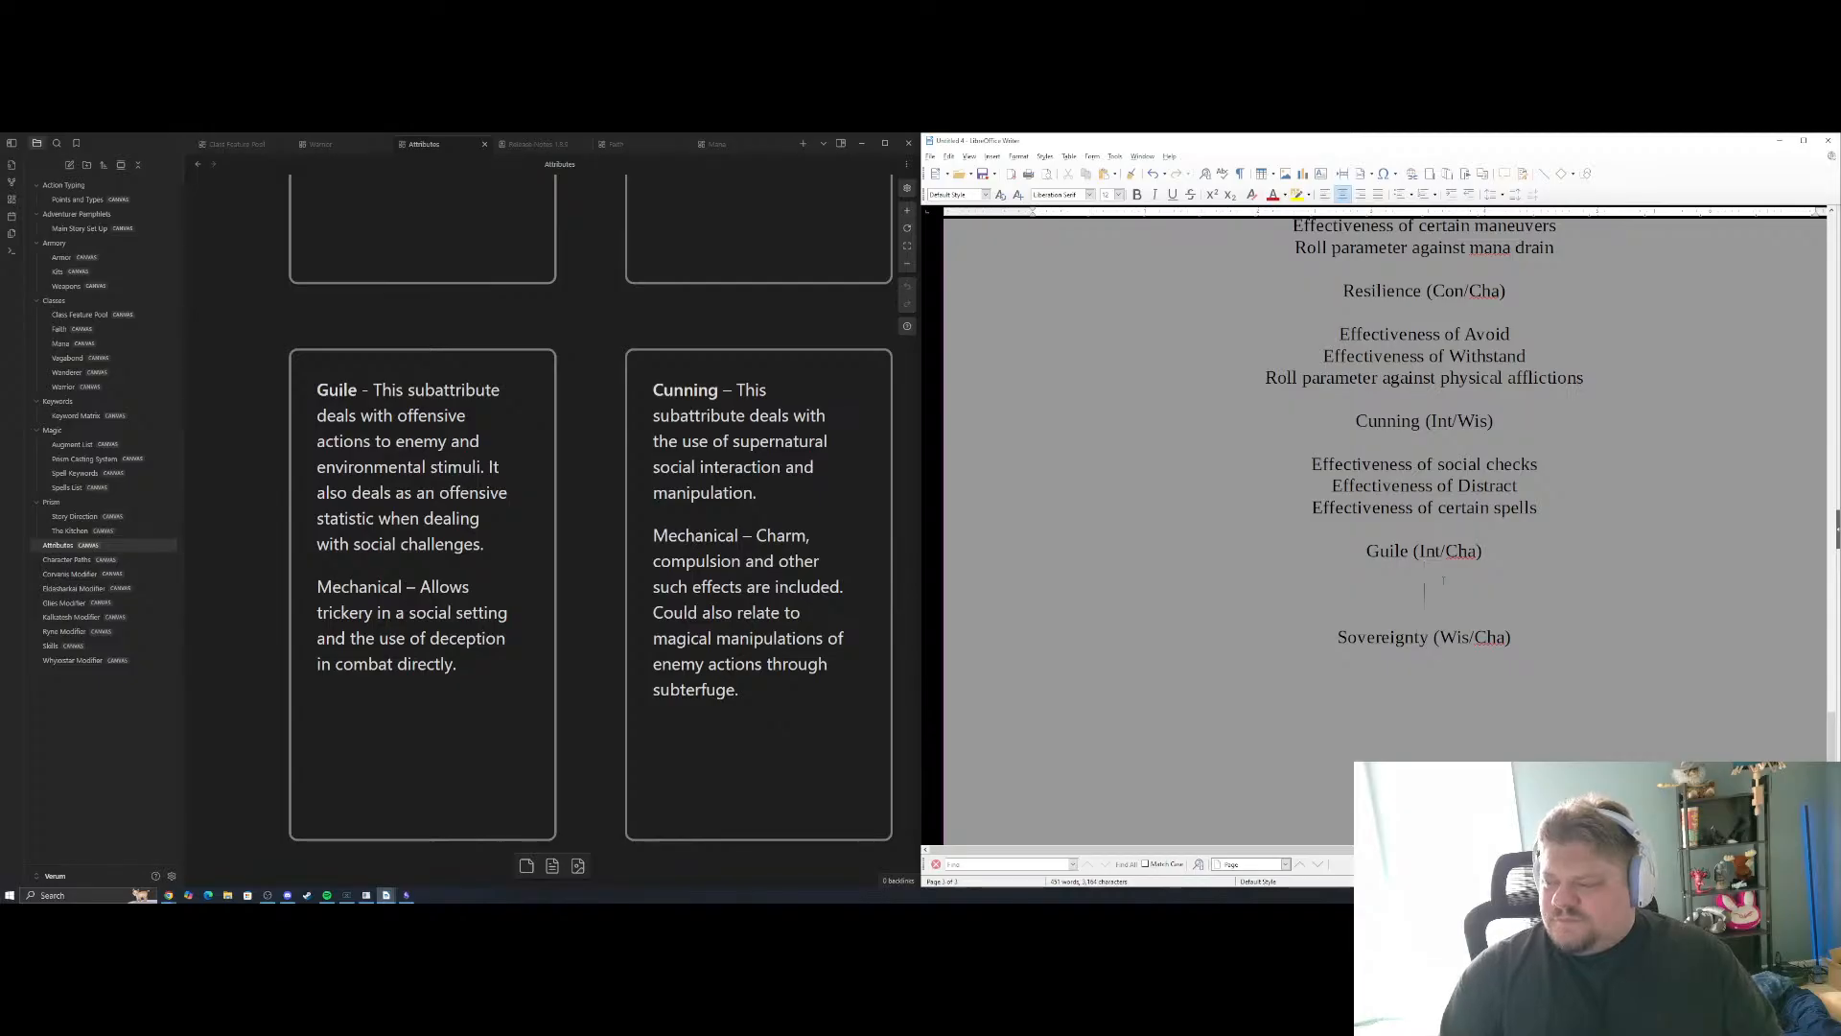
left_click_drag(625, 499, 409, 507)
left_click_drag(713, 458, 520, 281)
left_click_drag(484, 481, 1044, 547)
left_click_drag(619, 470, 574, 535)
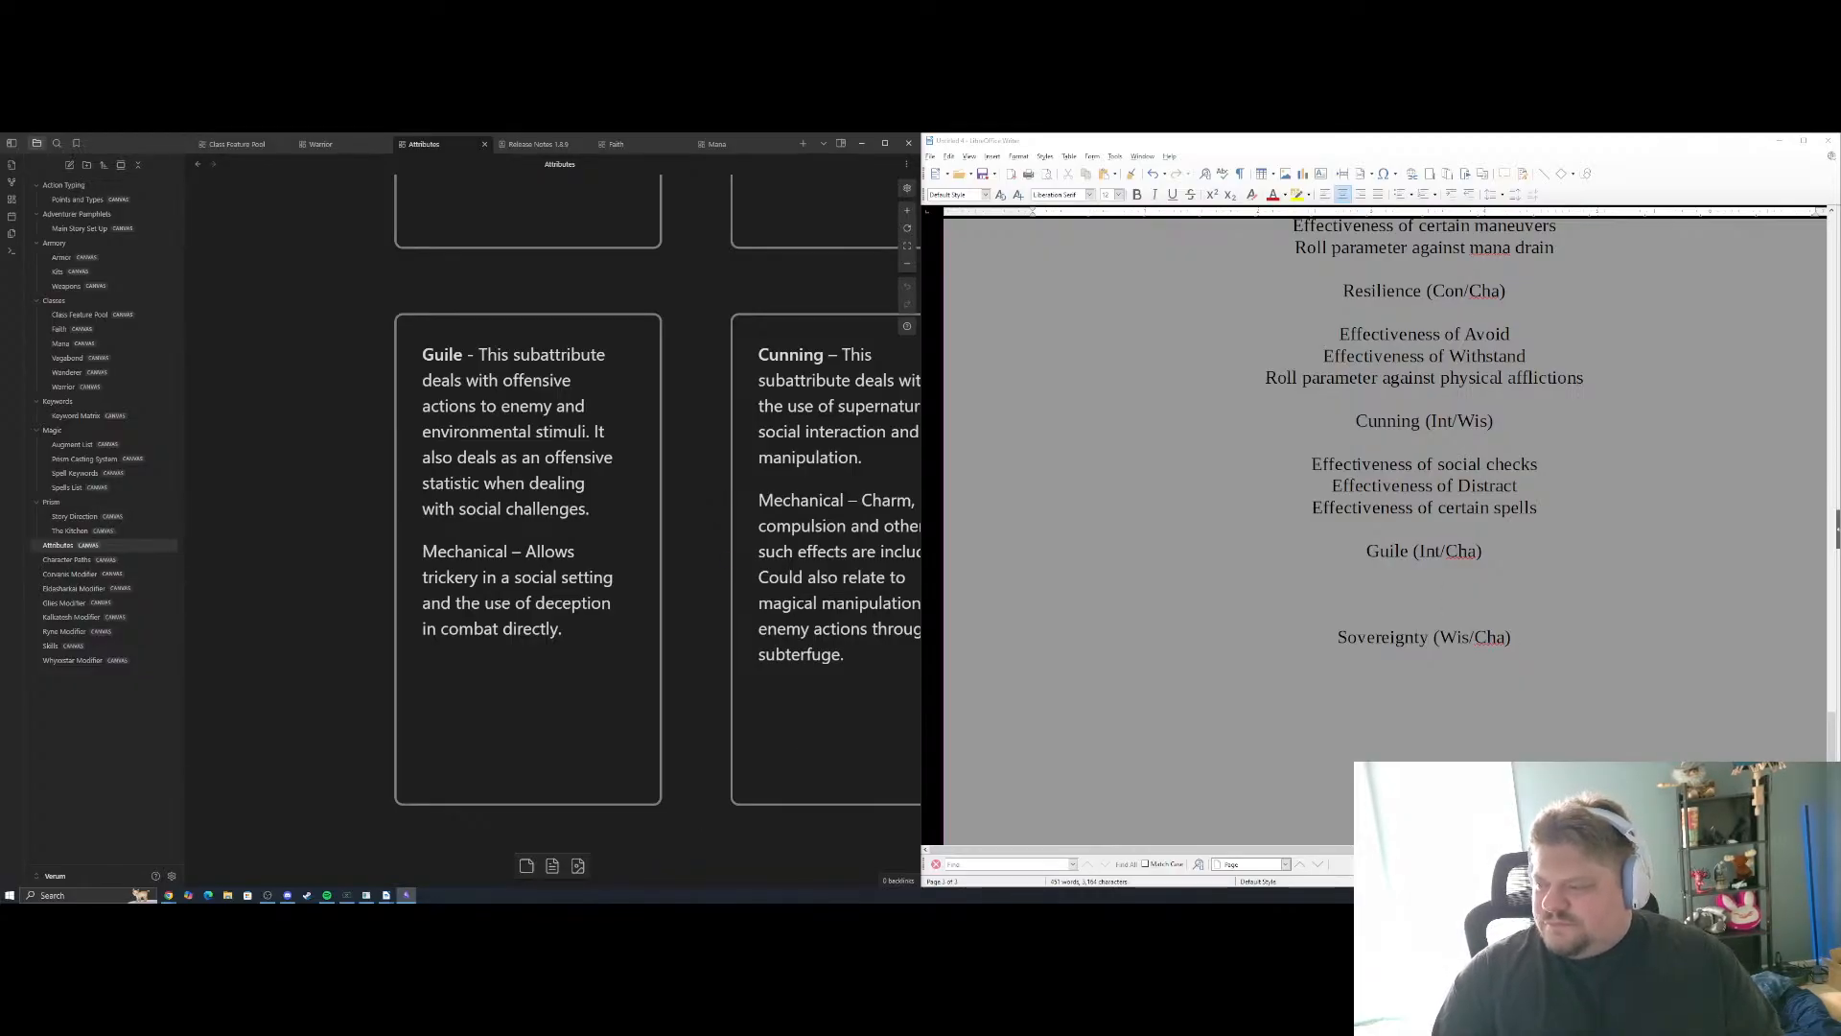
Add "Effectiveness of social checks" as the first Guile example and start a new line
left_click(1455, 585)
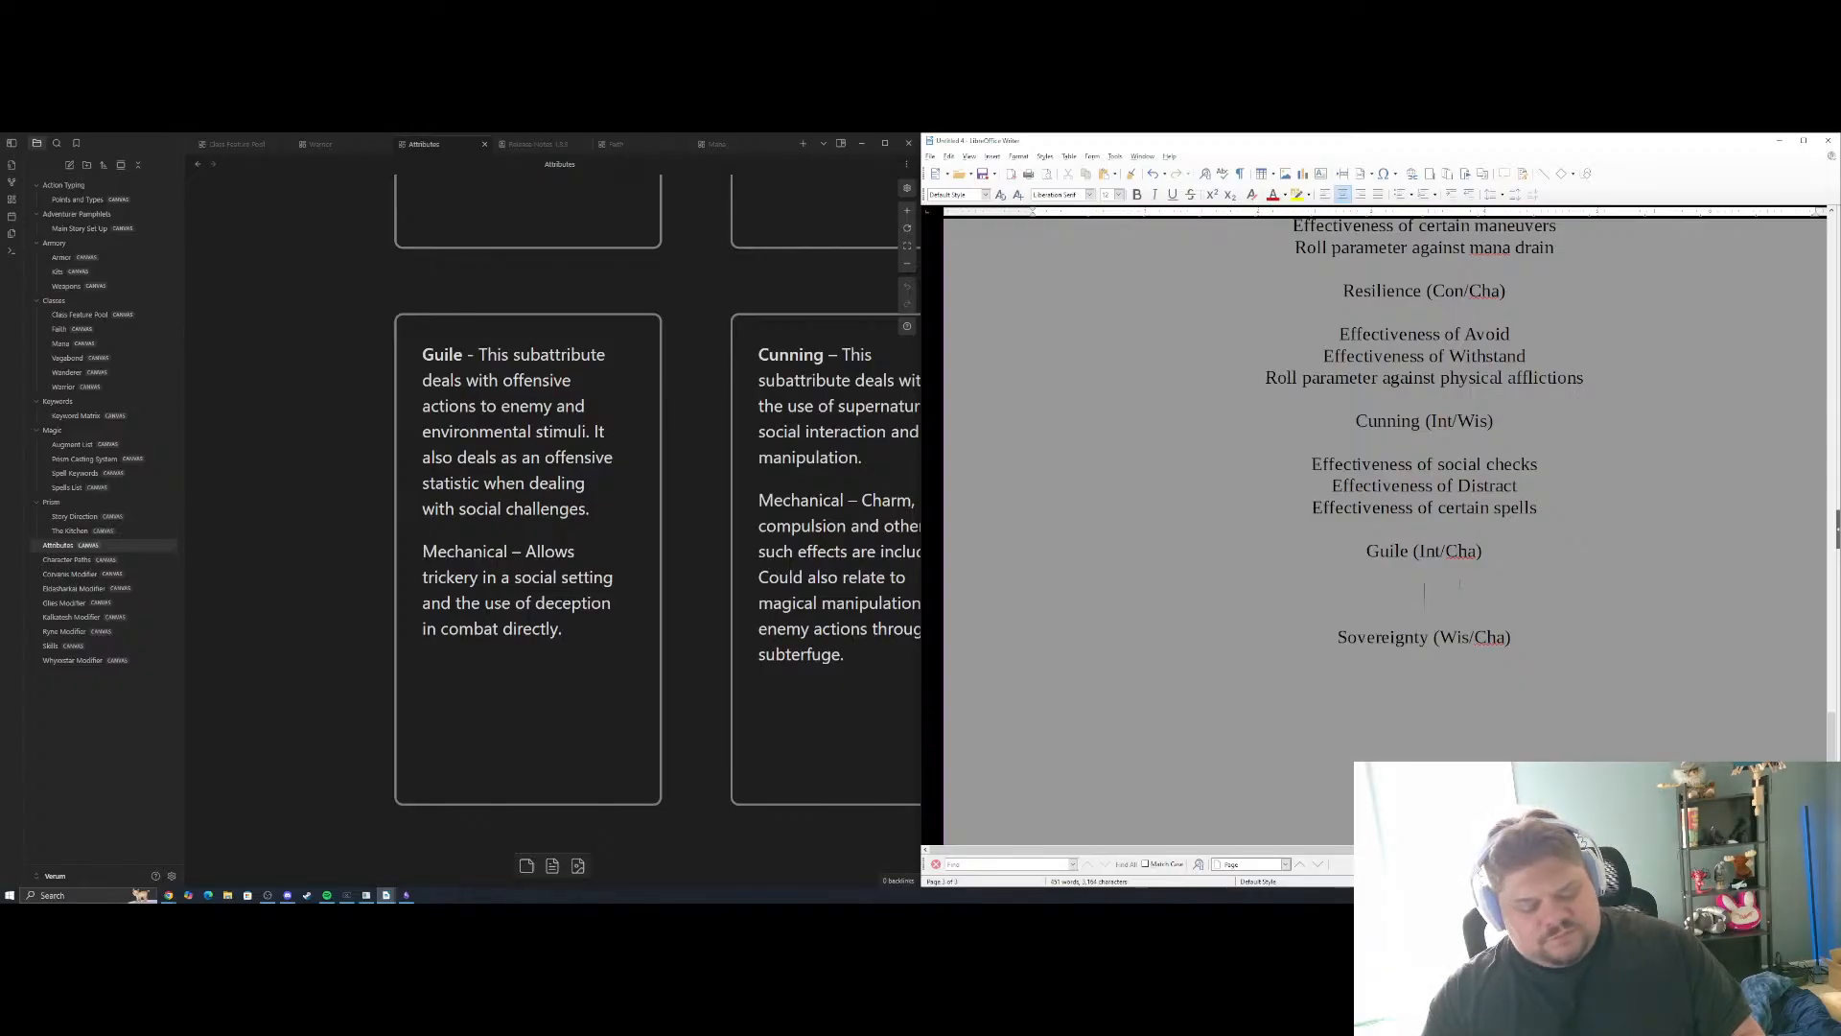
type("Effectiveness of ")
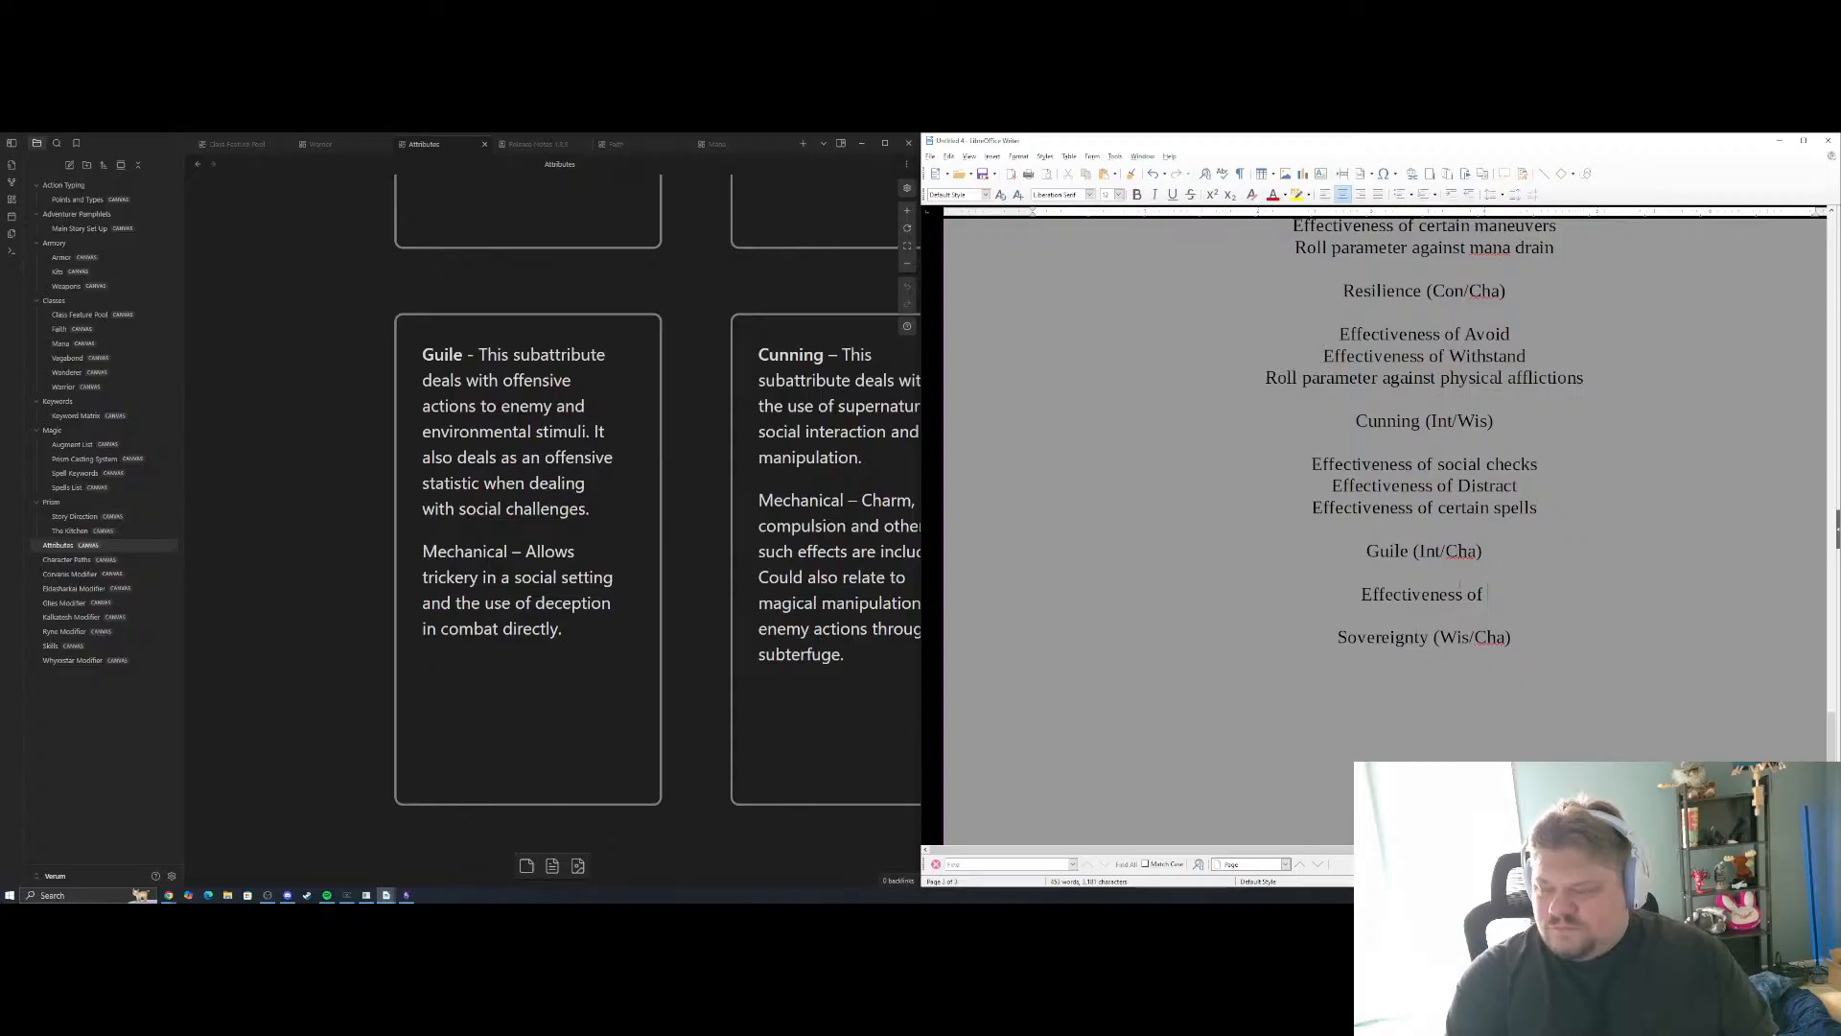
type("cocial checks")
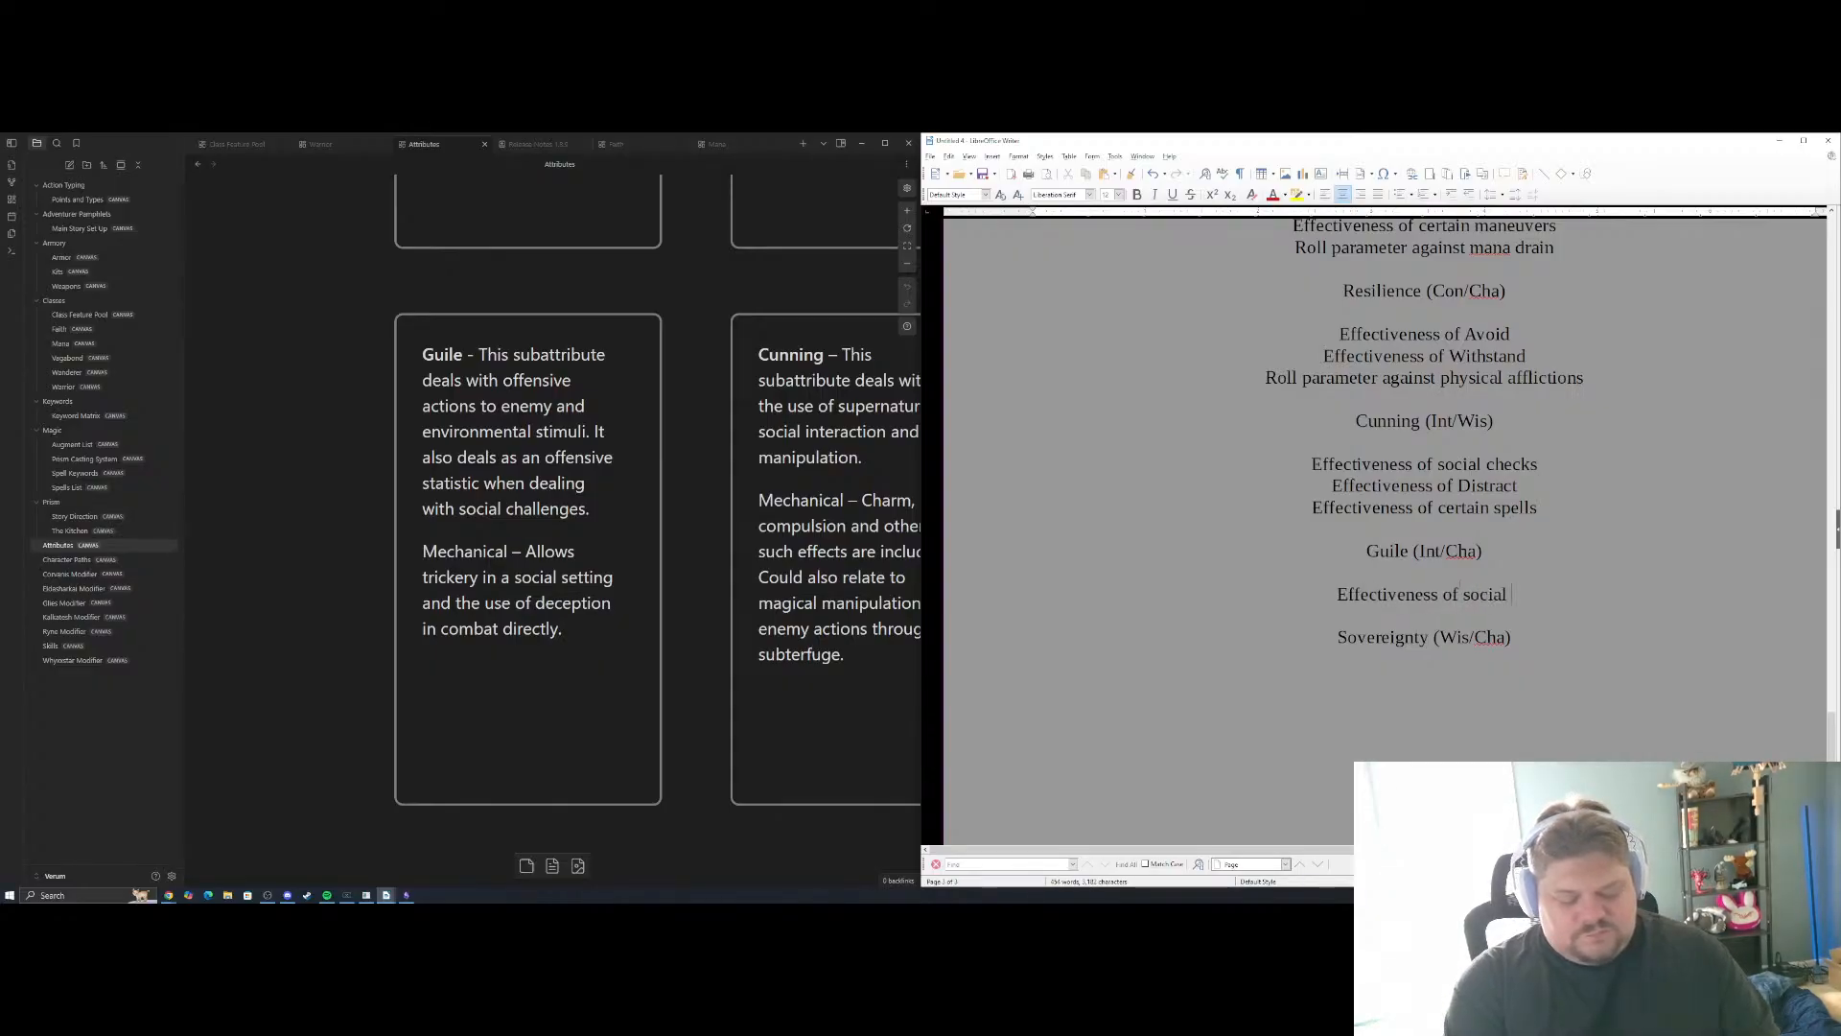
key("Return")
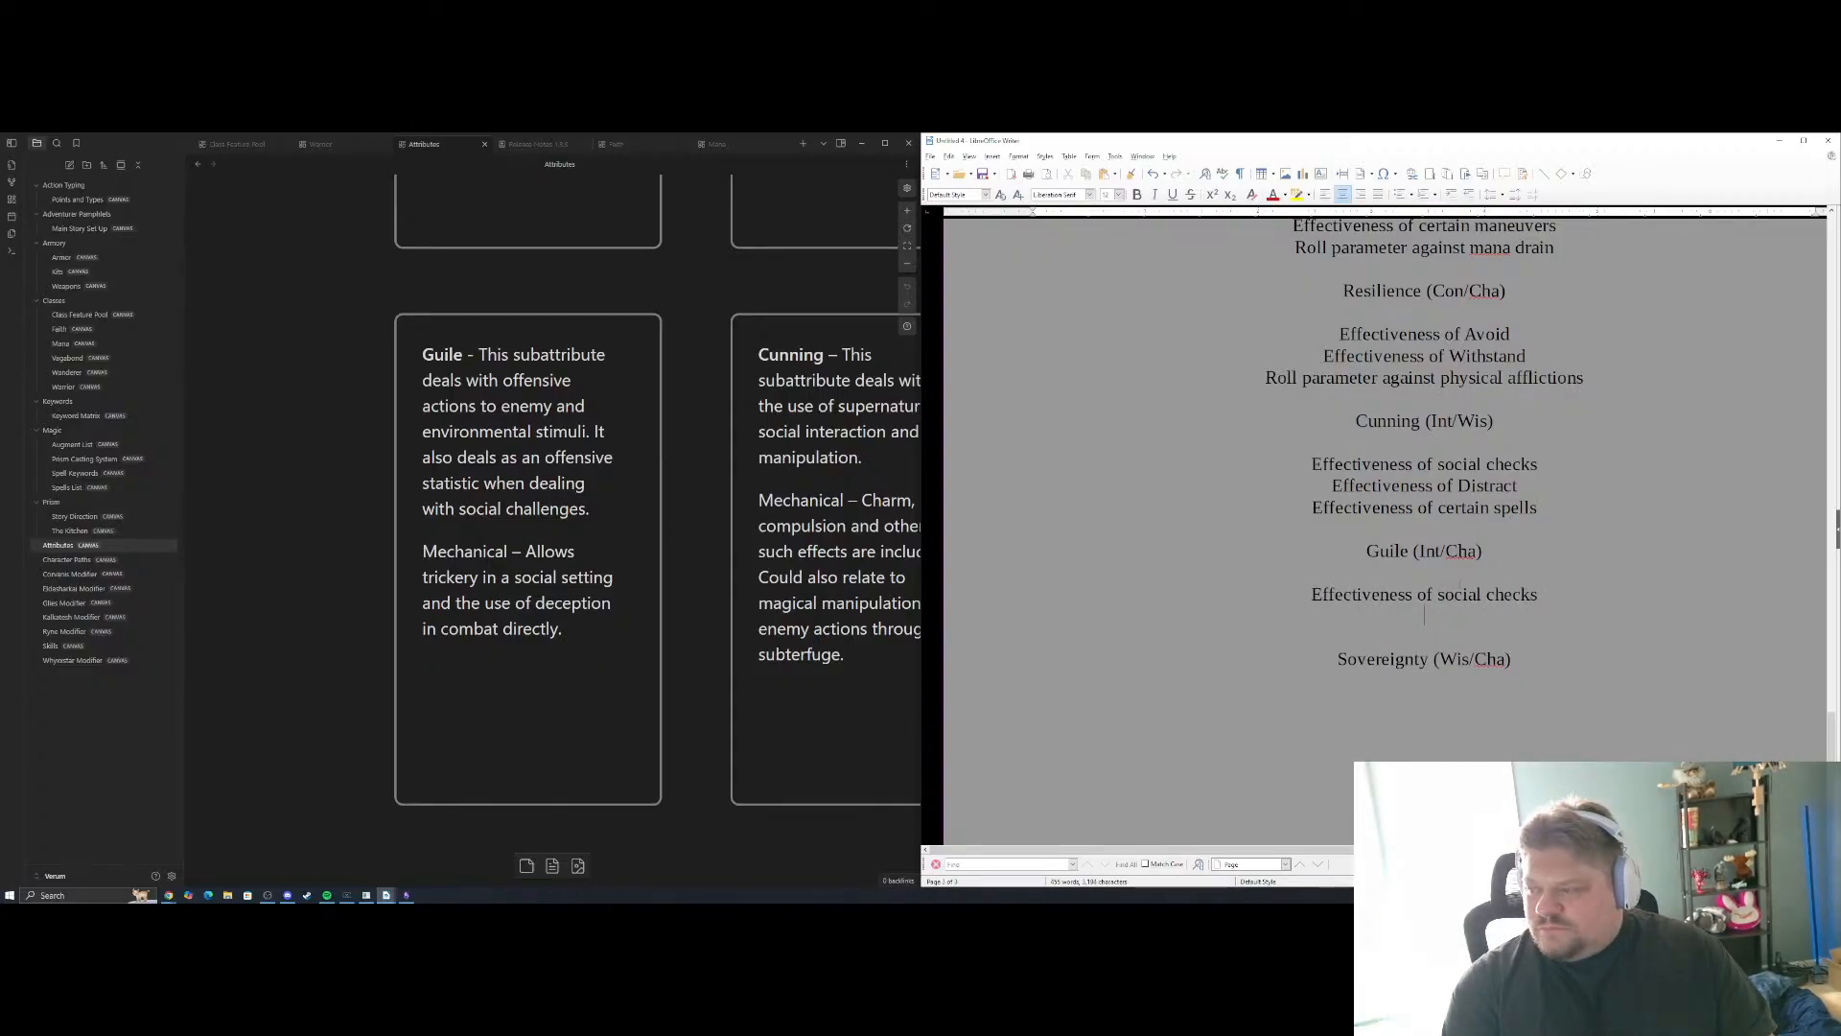
Add "Effectiveness of Distract" as the second Guile example
type("Effectiveness of")
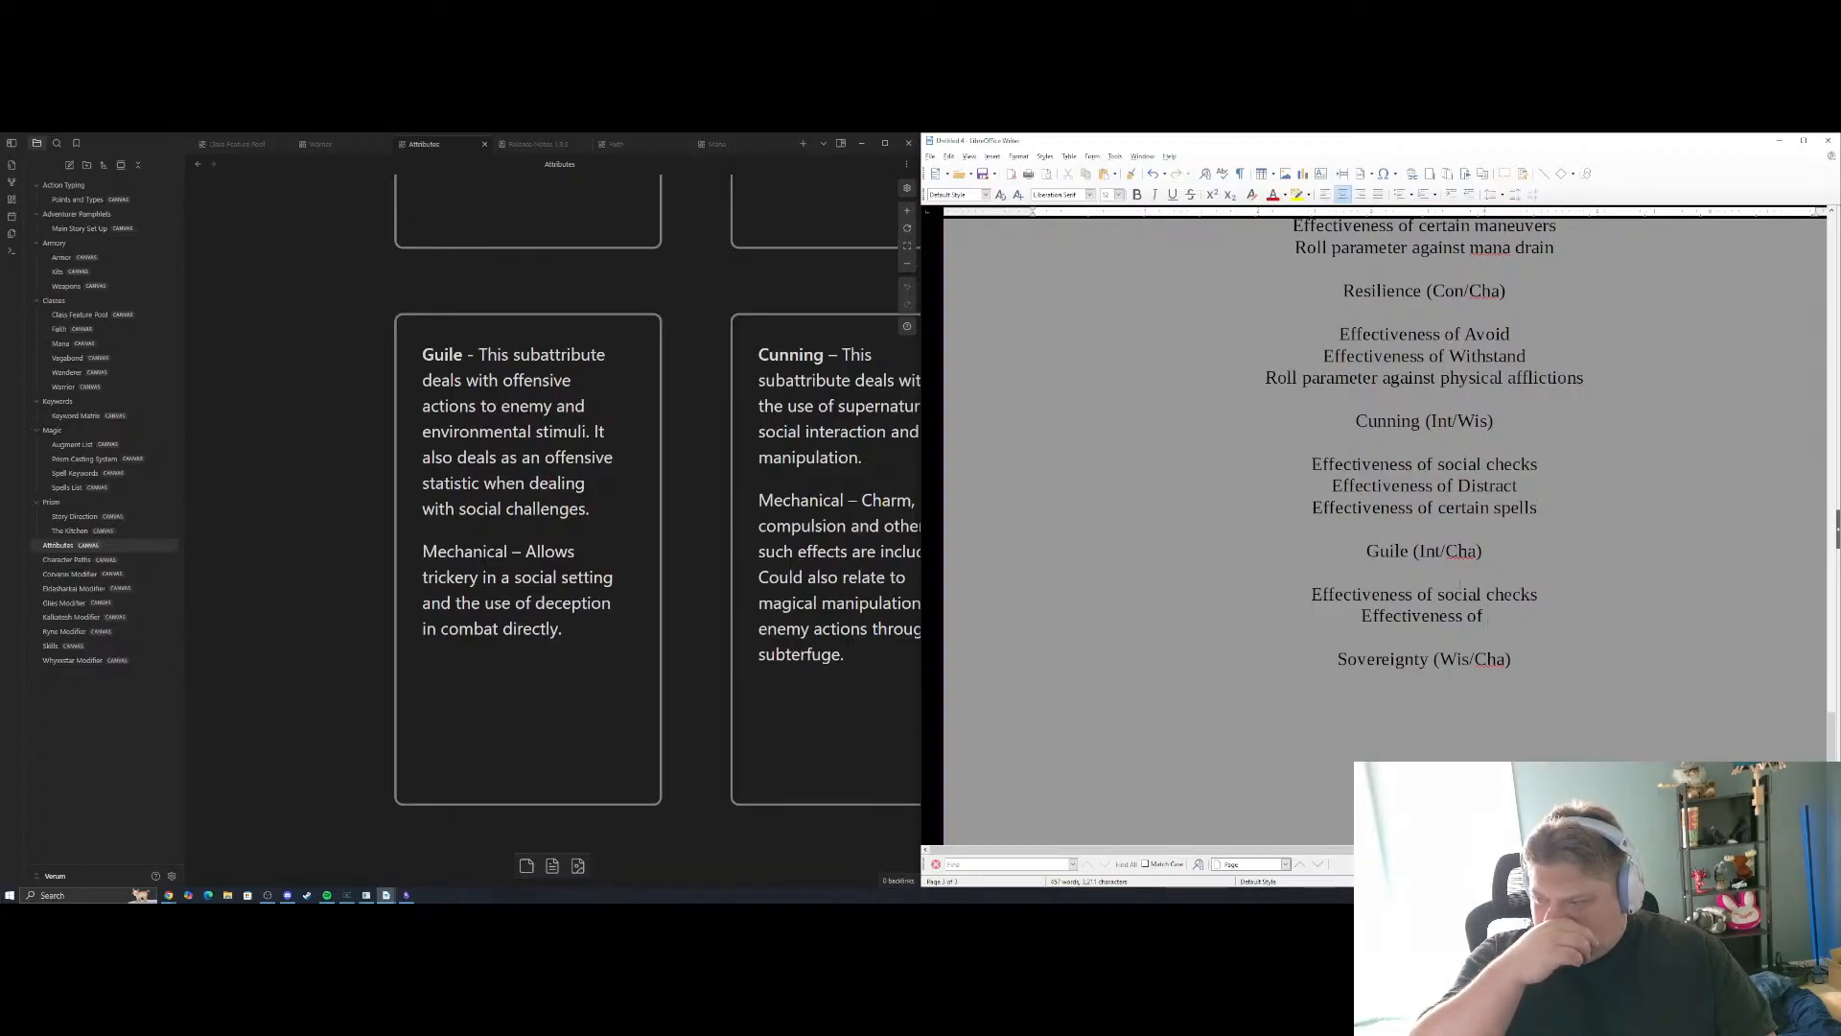
type("Dio")
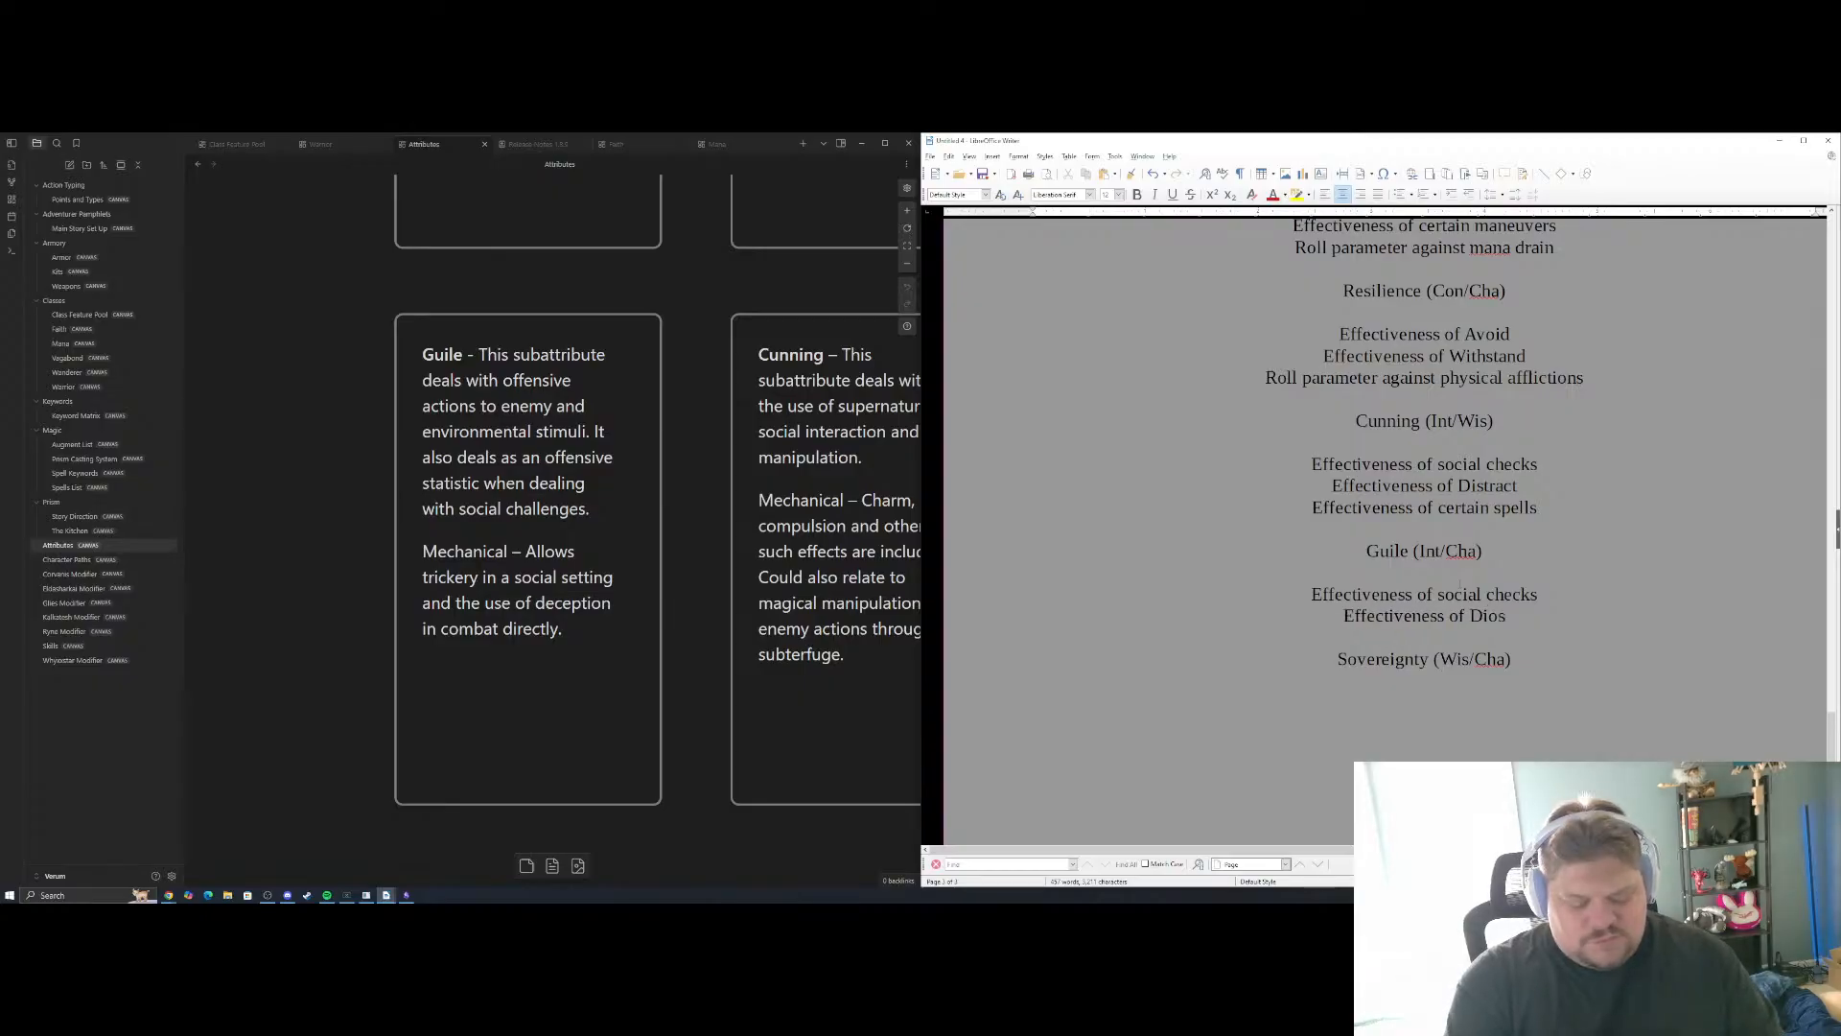
key("BackSpace")
type("stract")
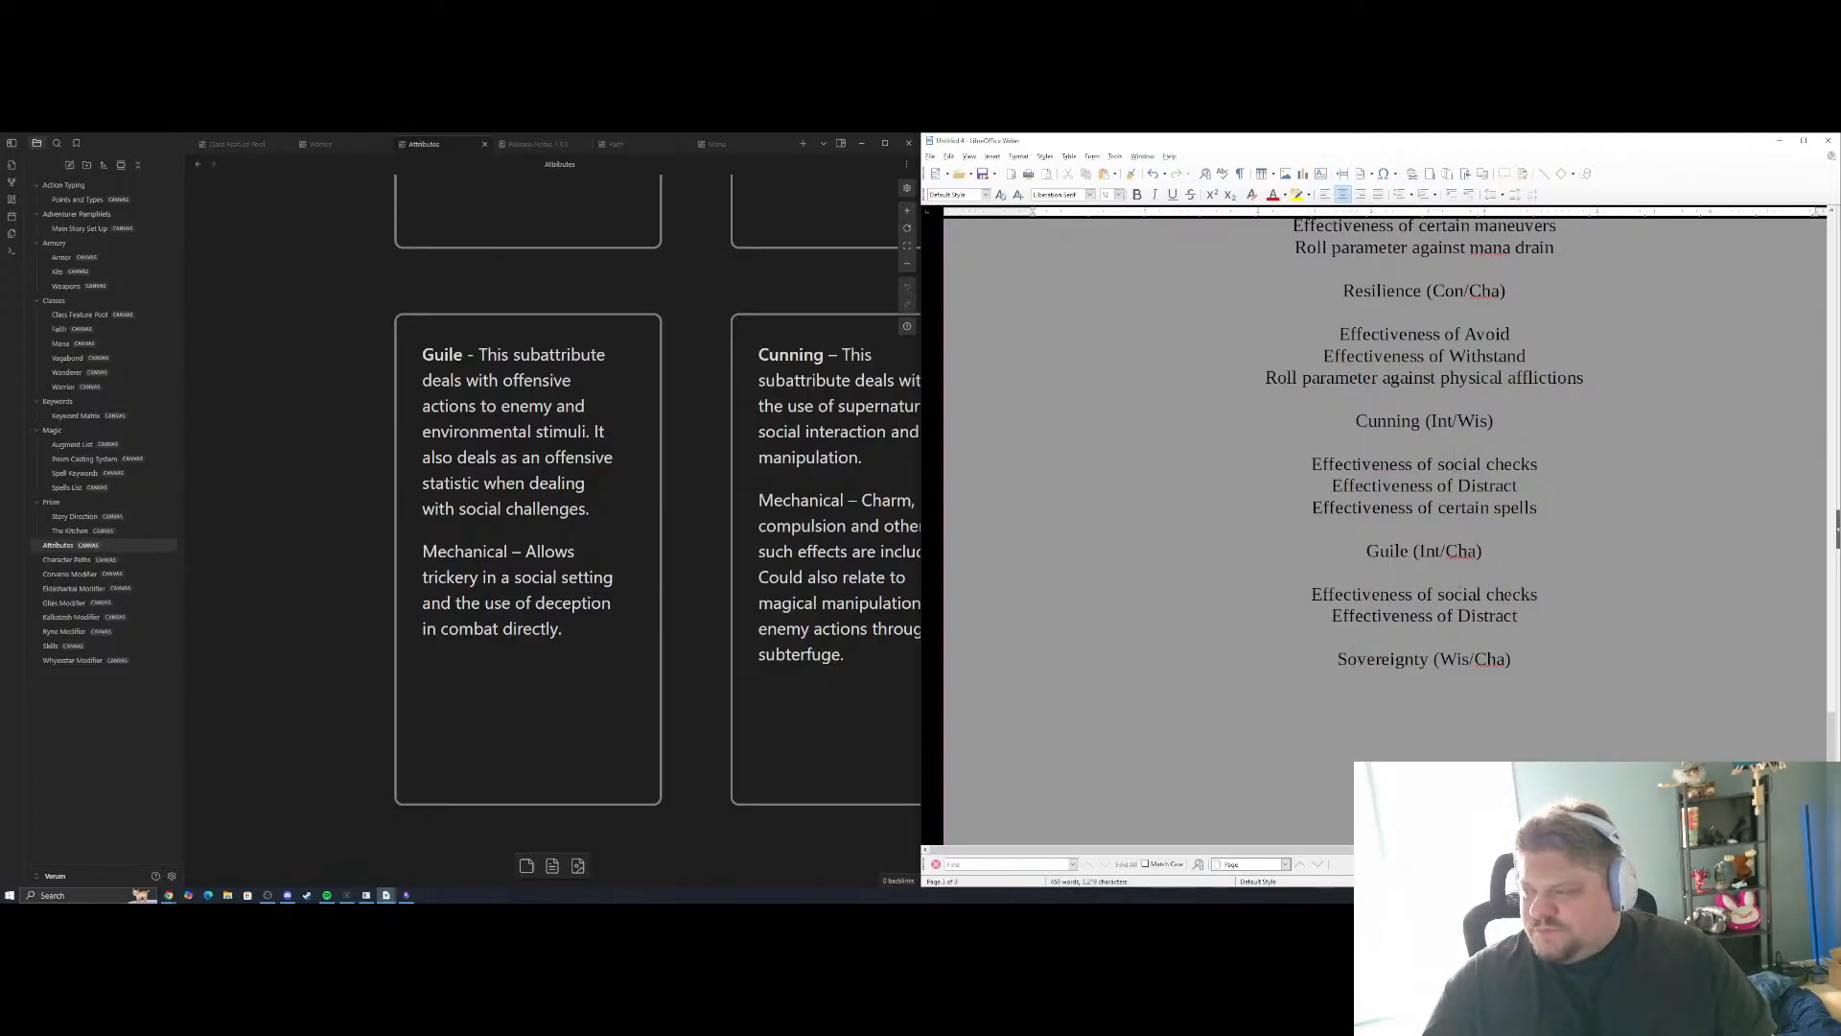
Compare the Guile and Cunning notes, replace Distract with "certain maneuvers" in the second Guile example, and start a new line
left_click_drag(1518, 486, 1459, 486)
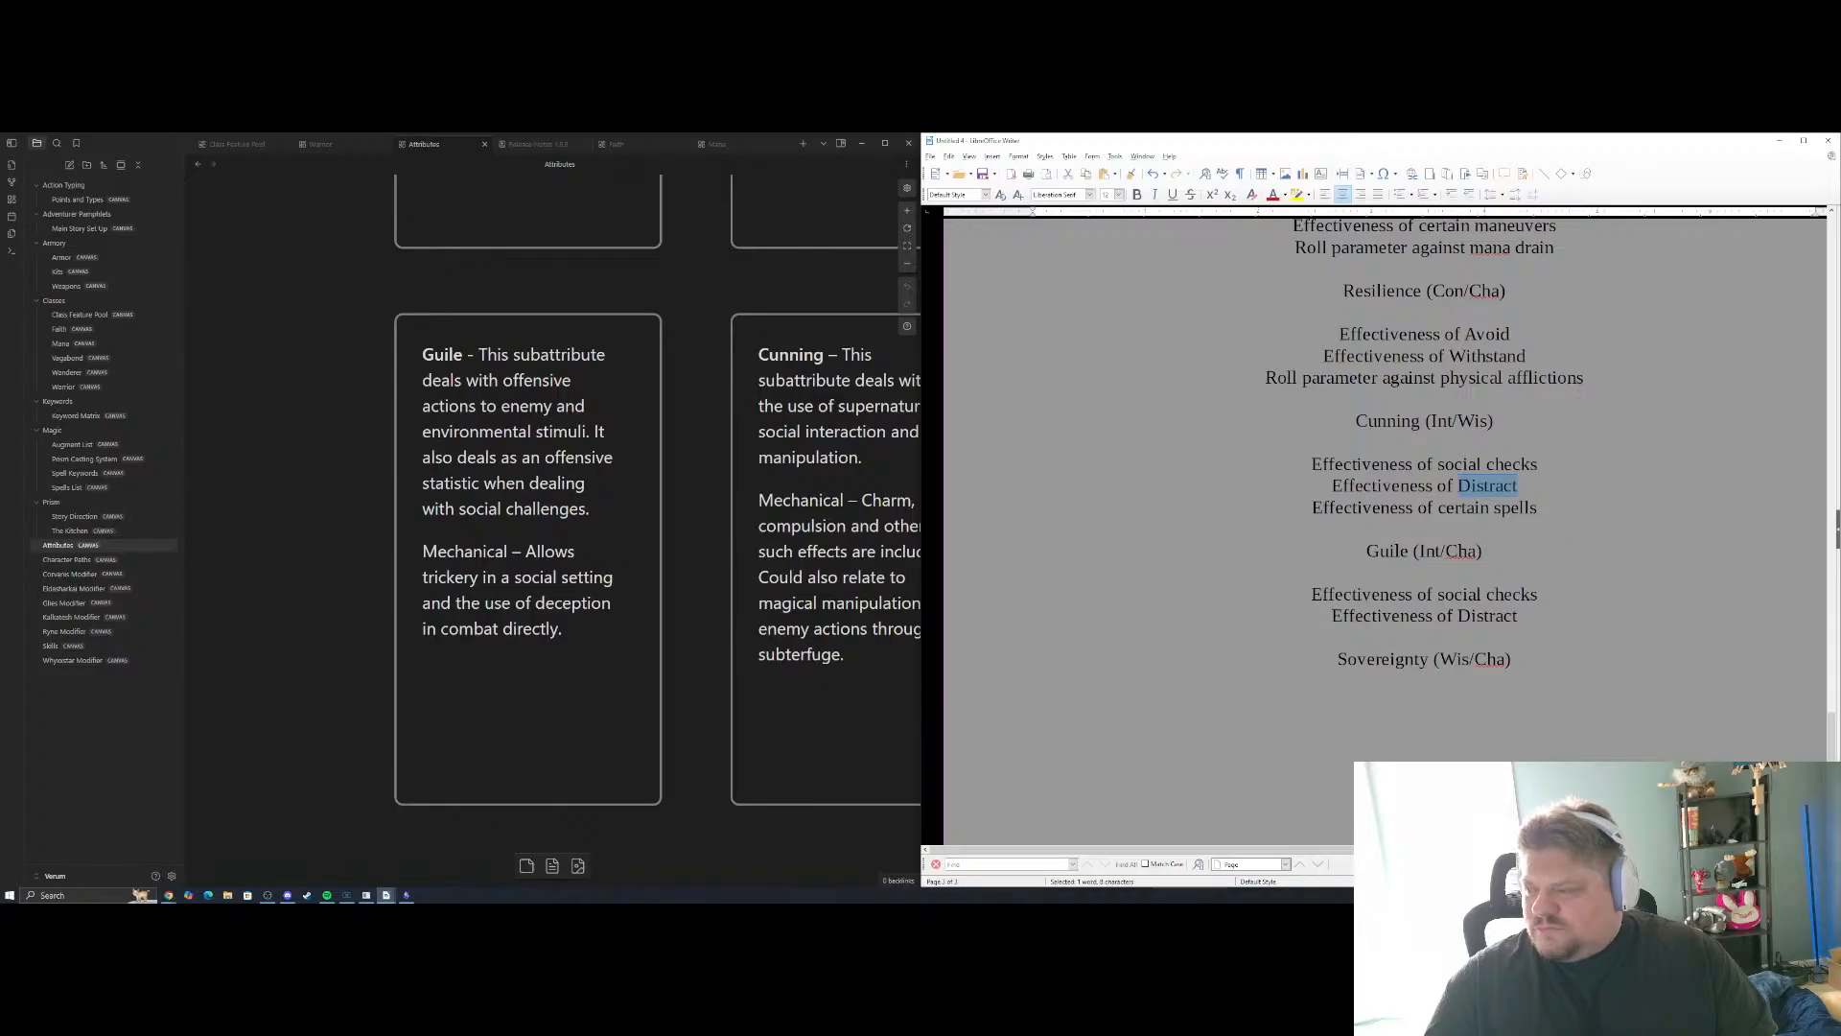
left_click(1558, 488)
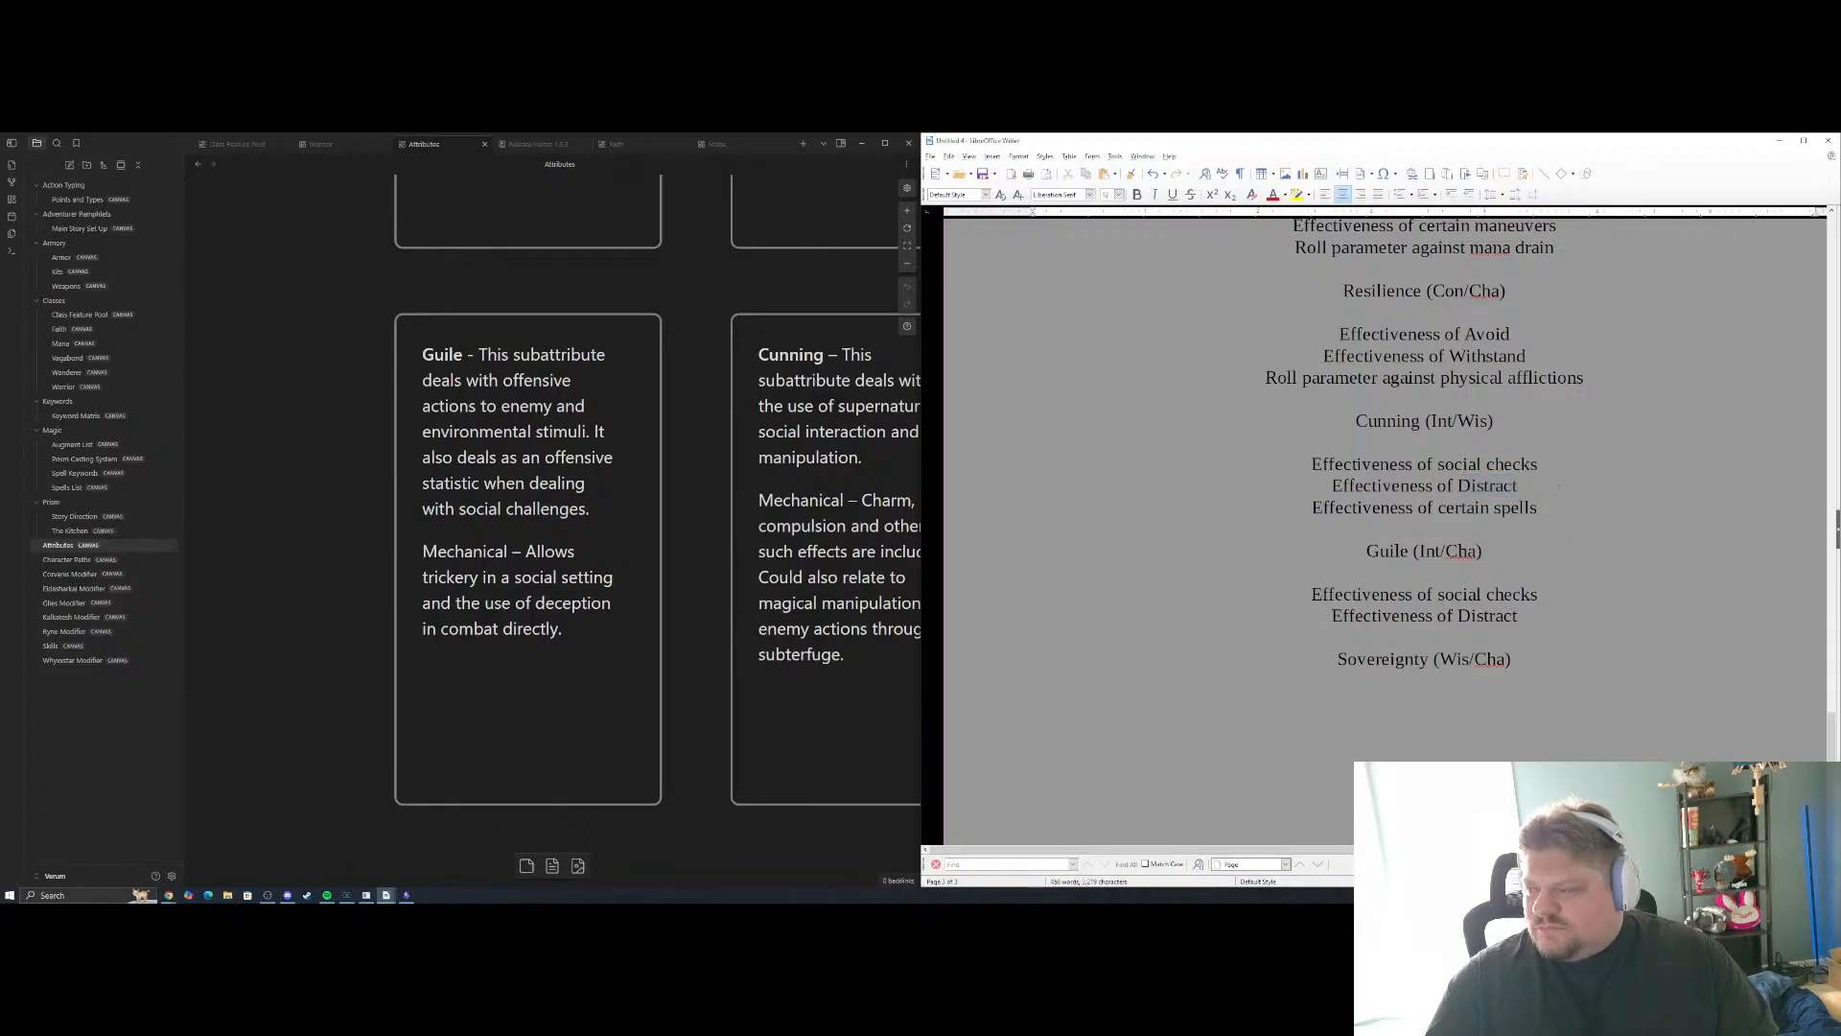
left_click_drag(845, 486, 648, 498)
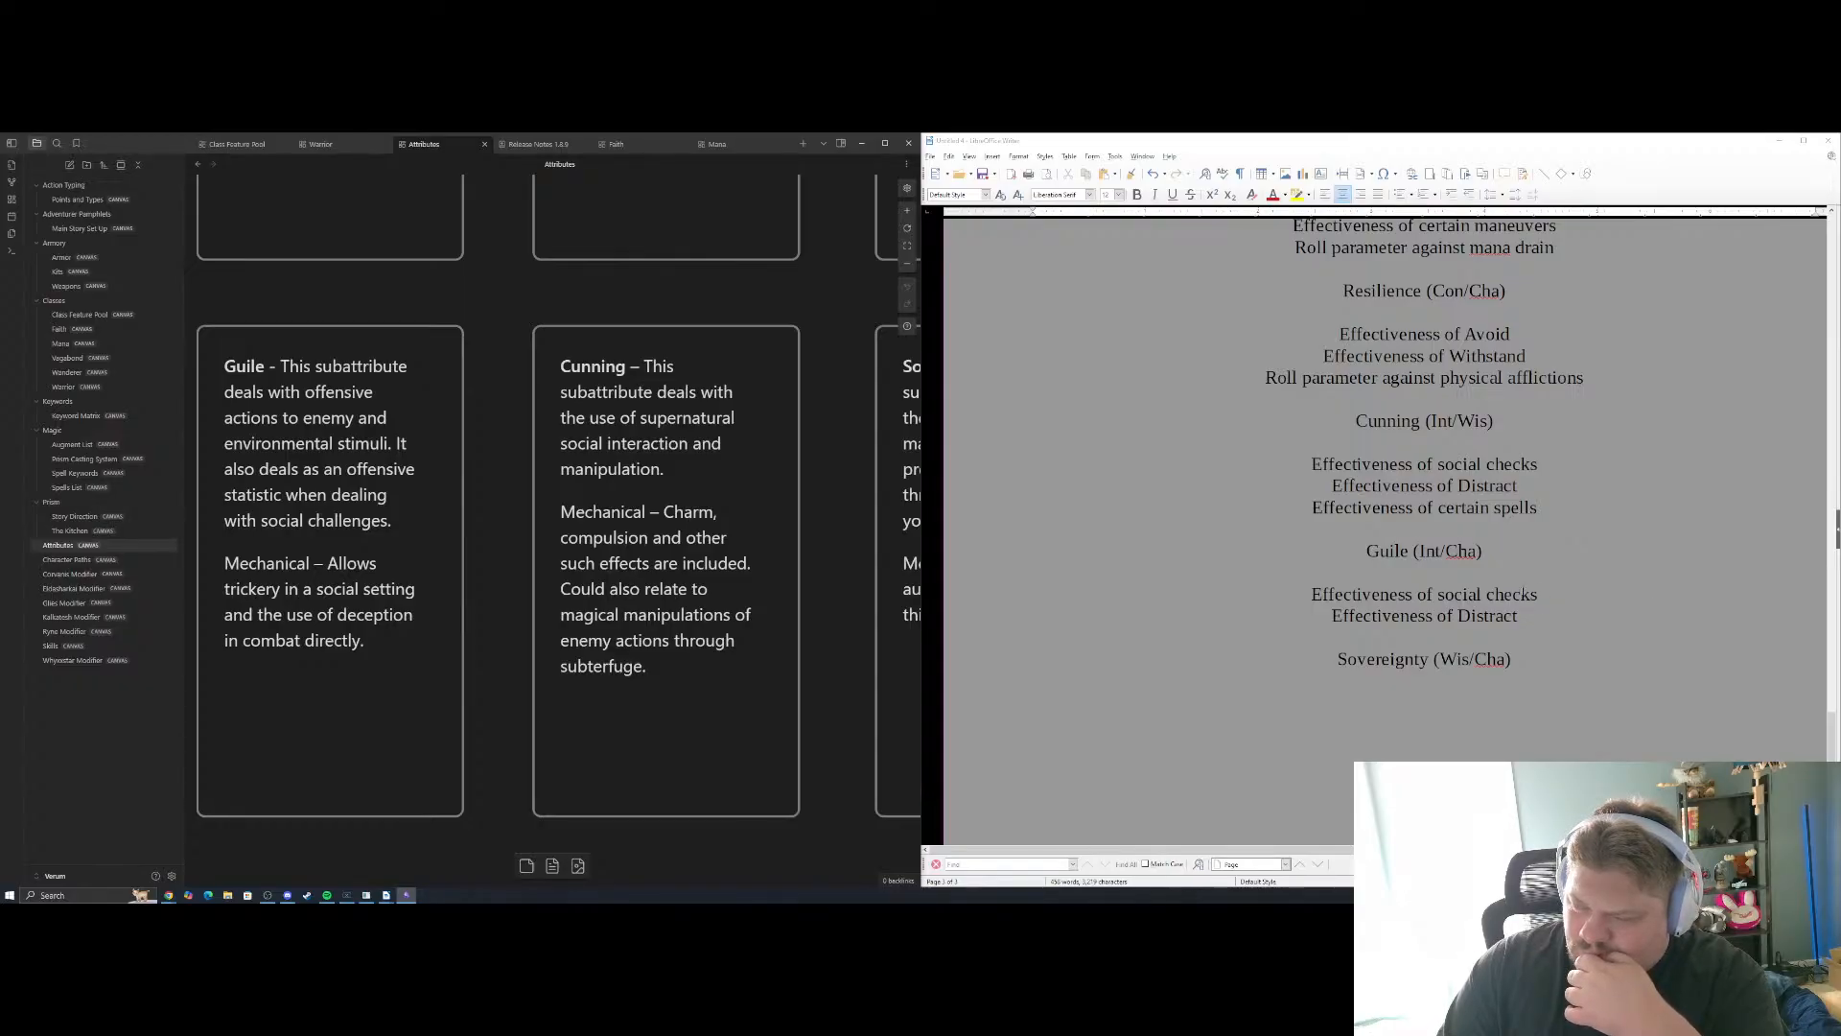
mouse_move(1492, 633)
left_mouse_down()
mouse_move(1458, 618)
mouse_move(1474, 616)
left_mouse_up()
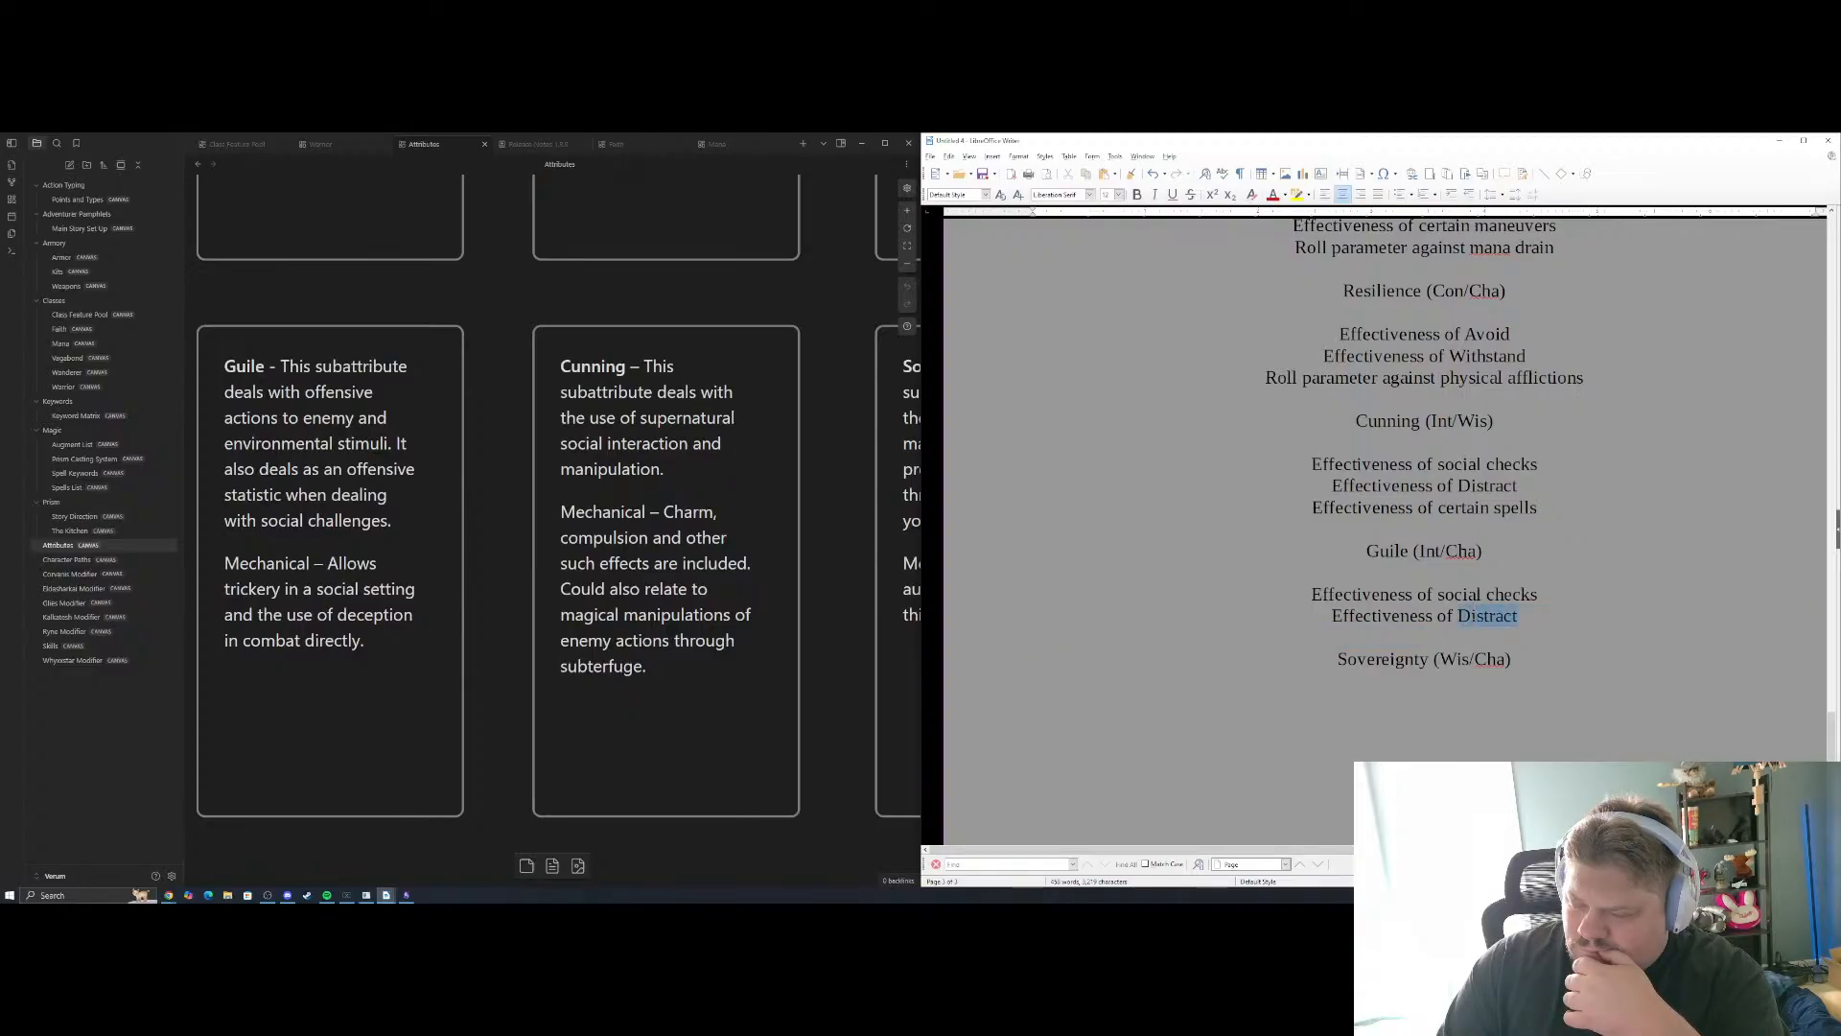
type("certain")
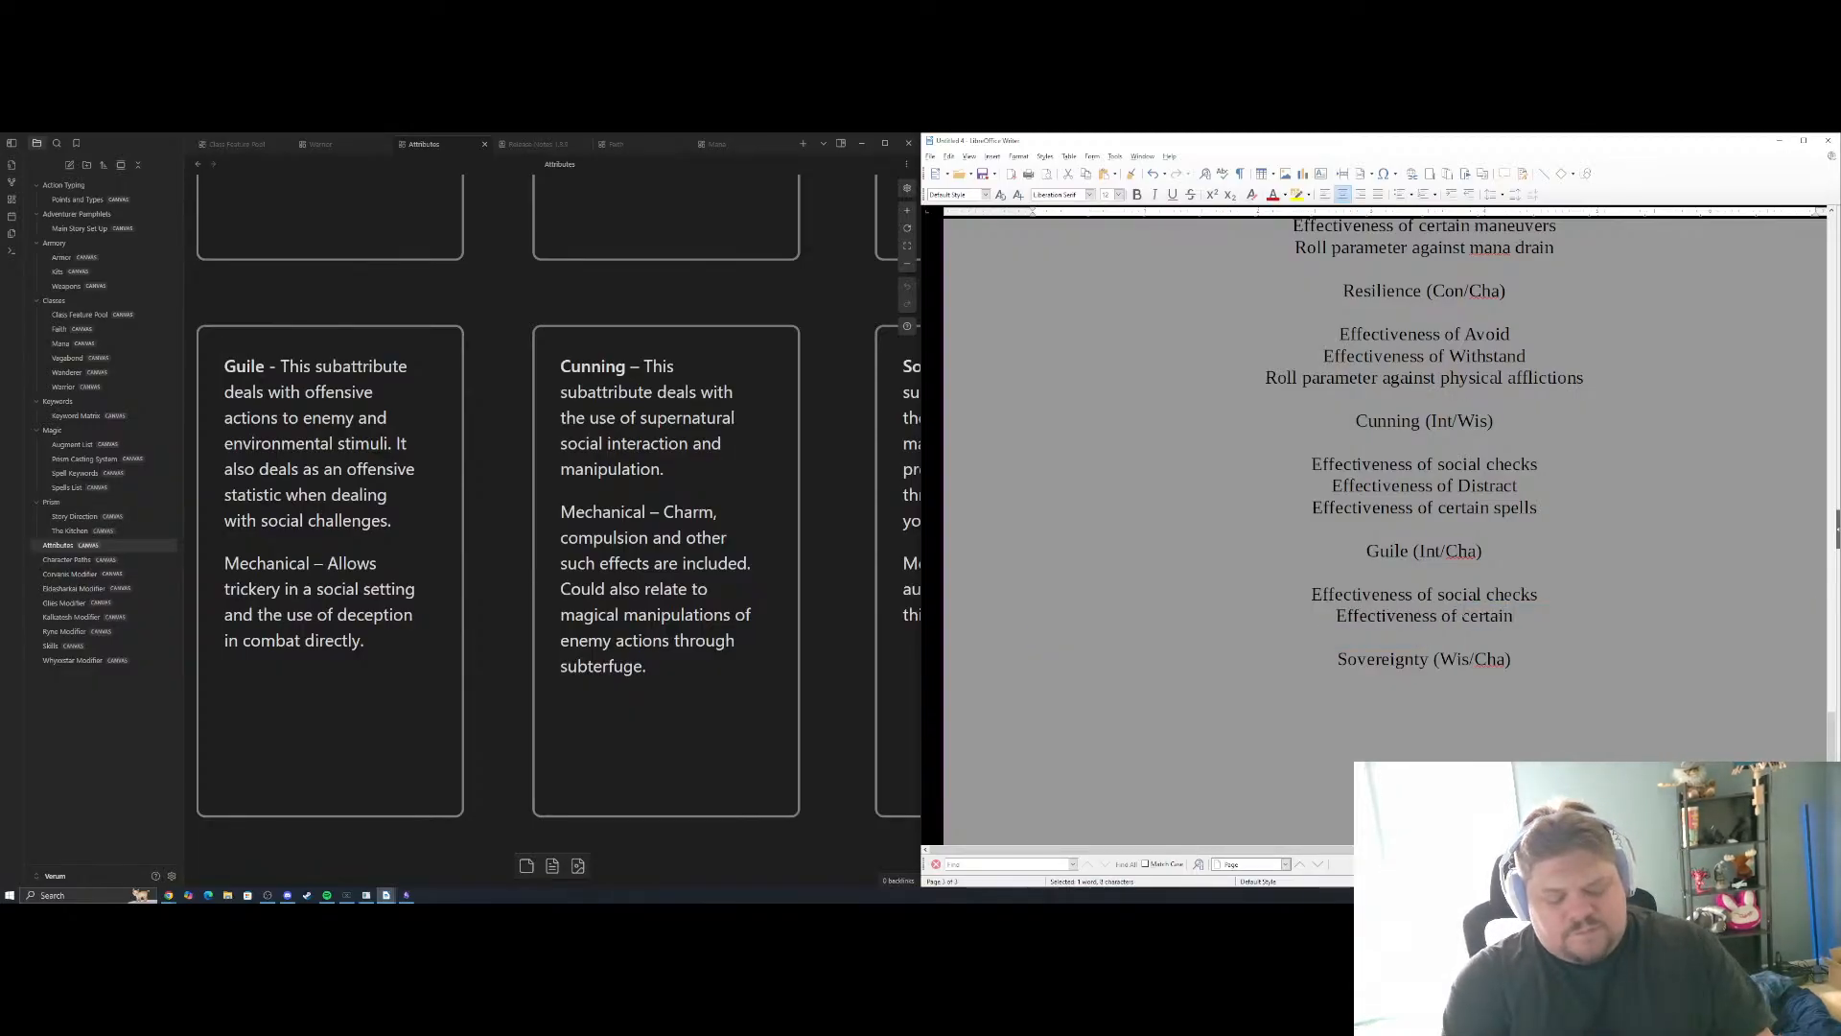
type(" maneu")
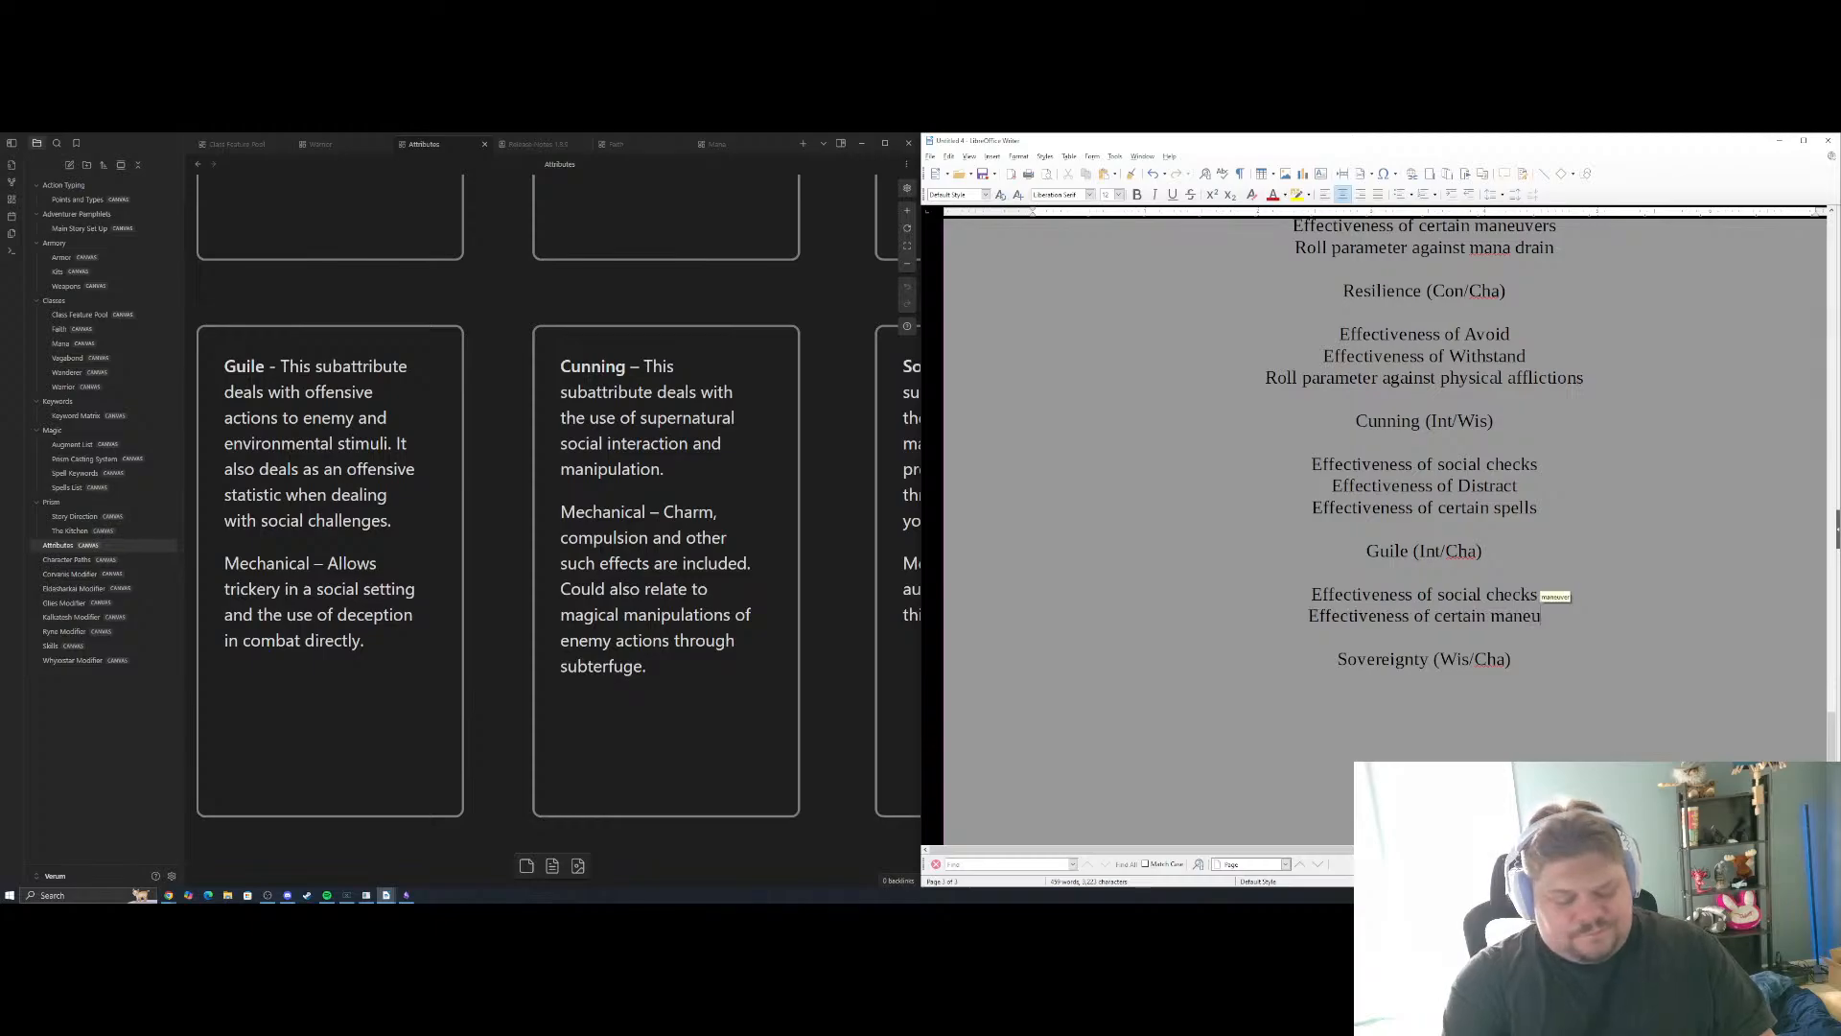
type("vers")
key("Return")
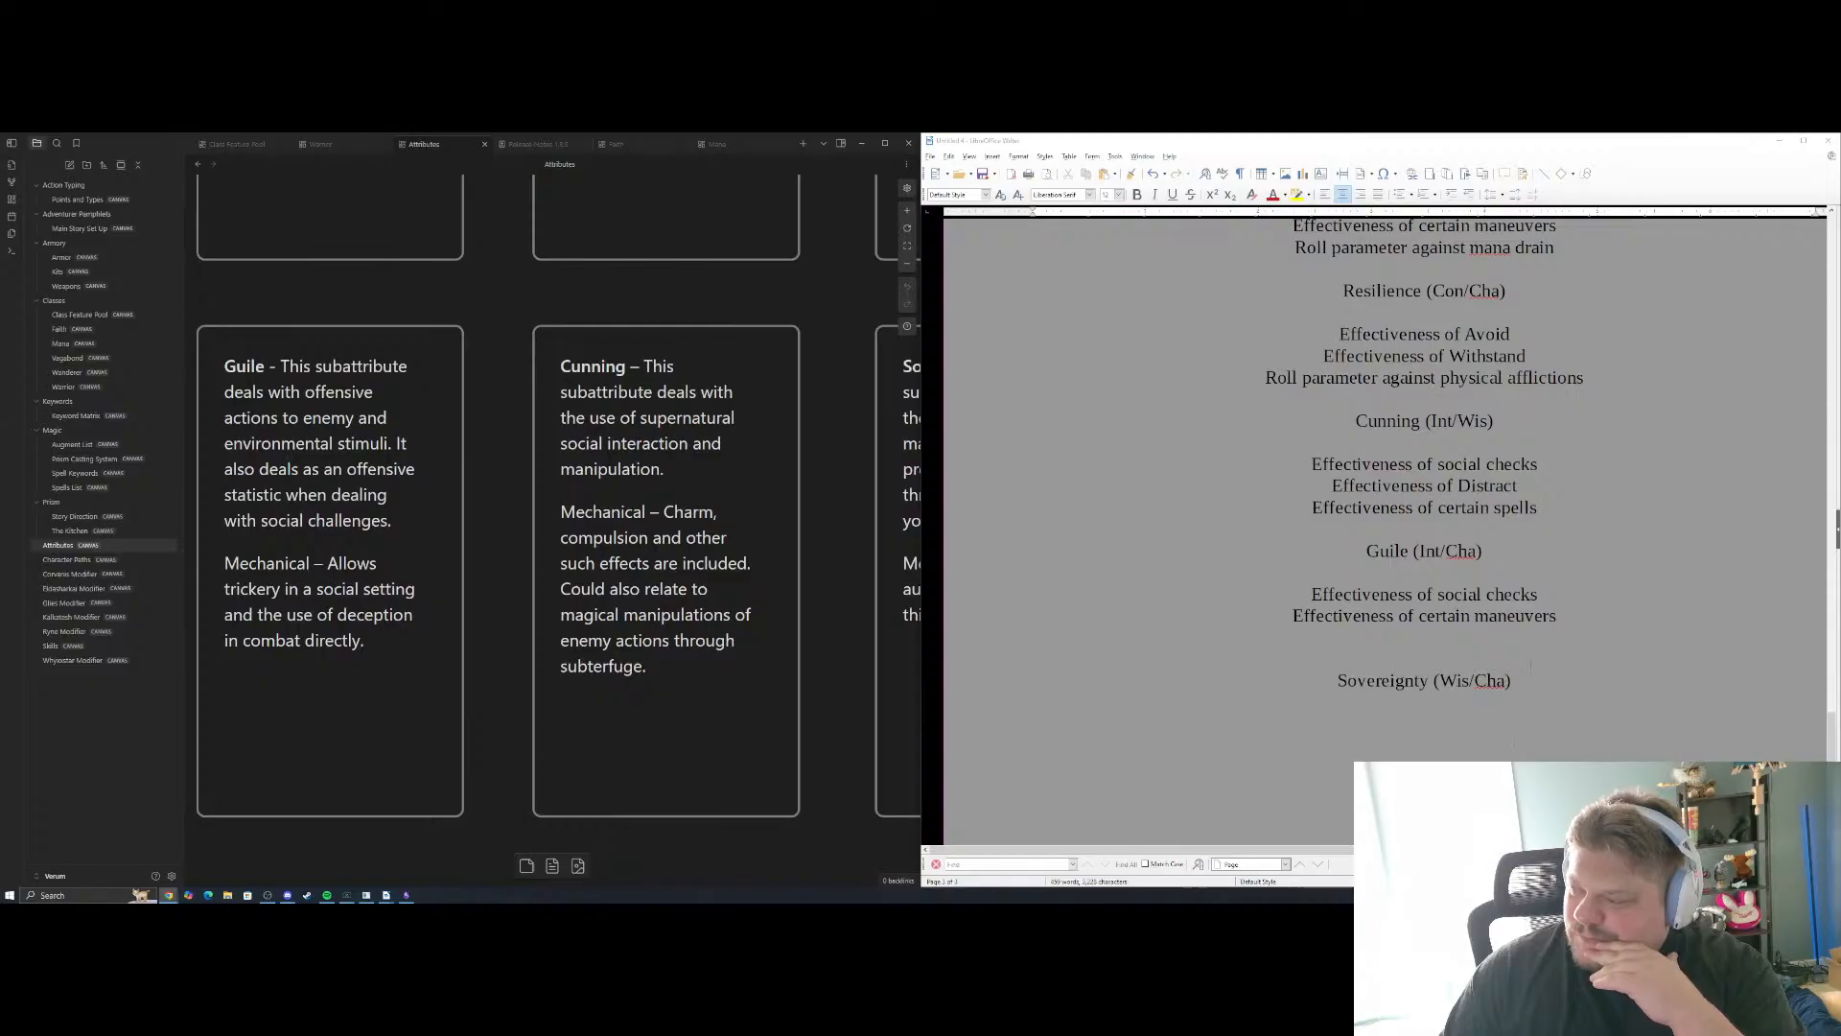
Copy the Cunning example "Effectiveness of Distract" onto the empty line as the third Guile example
left_click(1514, 738)
left_click(1523, 640)
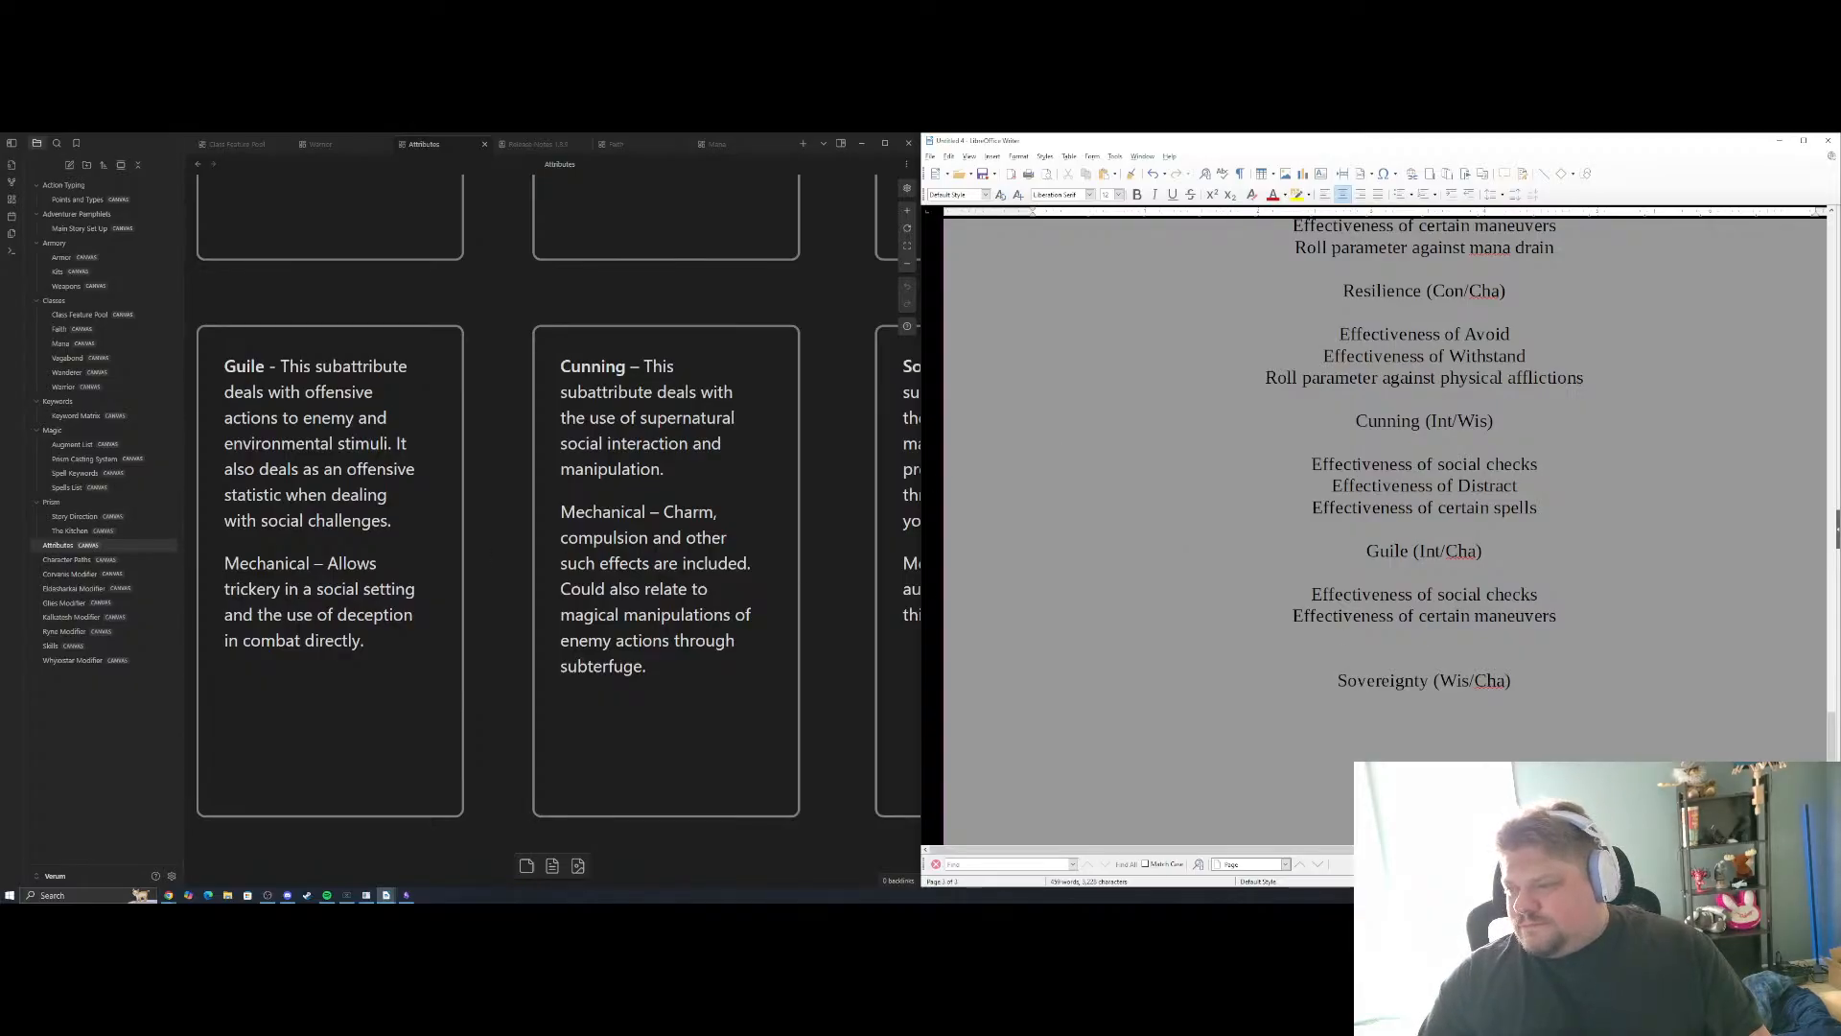
left_click_drag(1517, 485, 1332, 486)
key("ctrl+c")
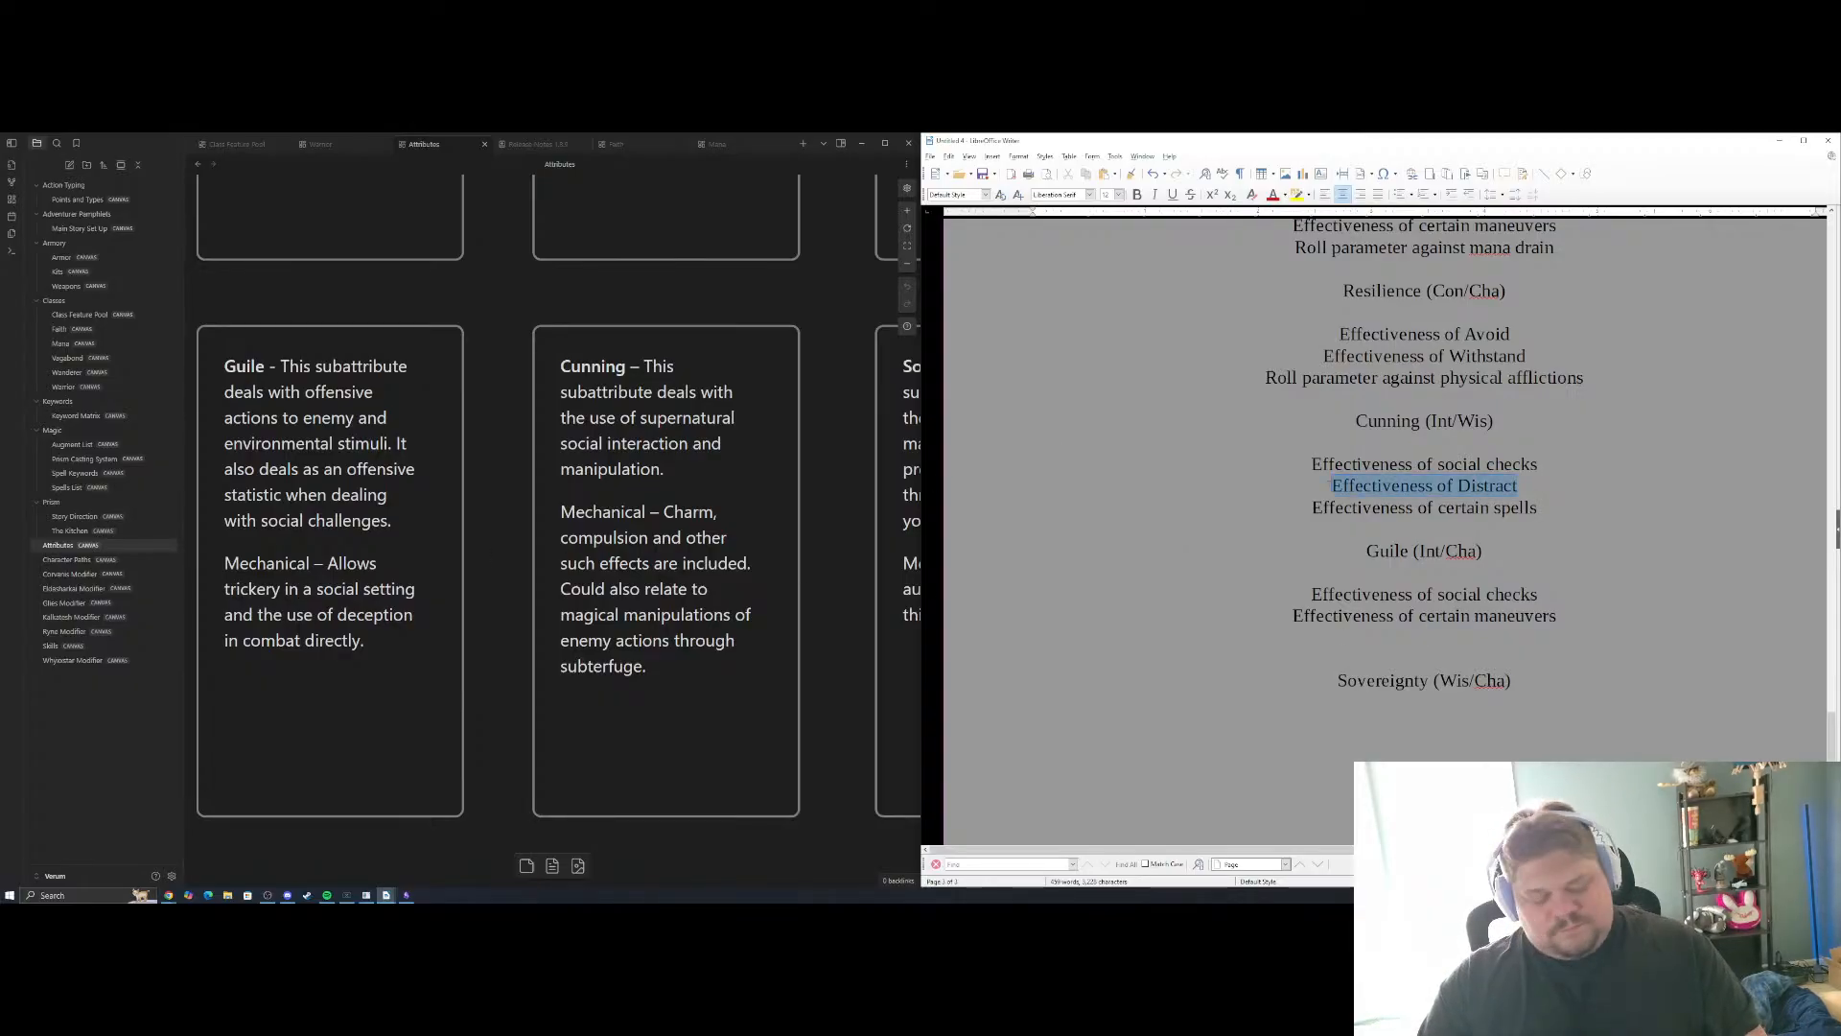
left_click(1492, 636)
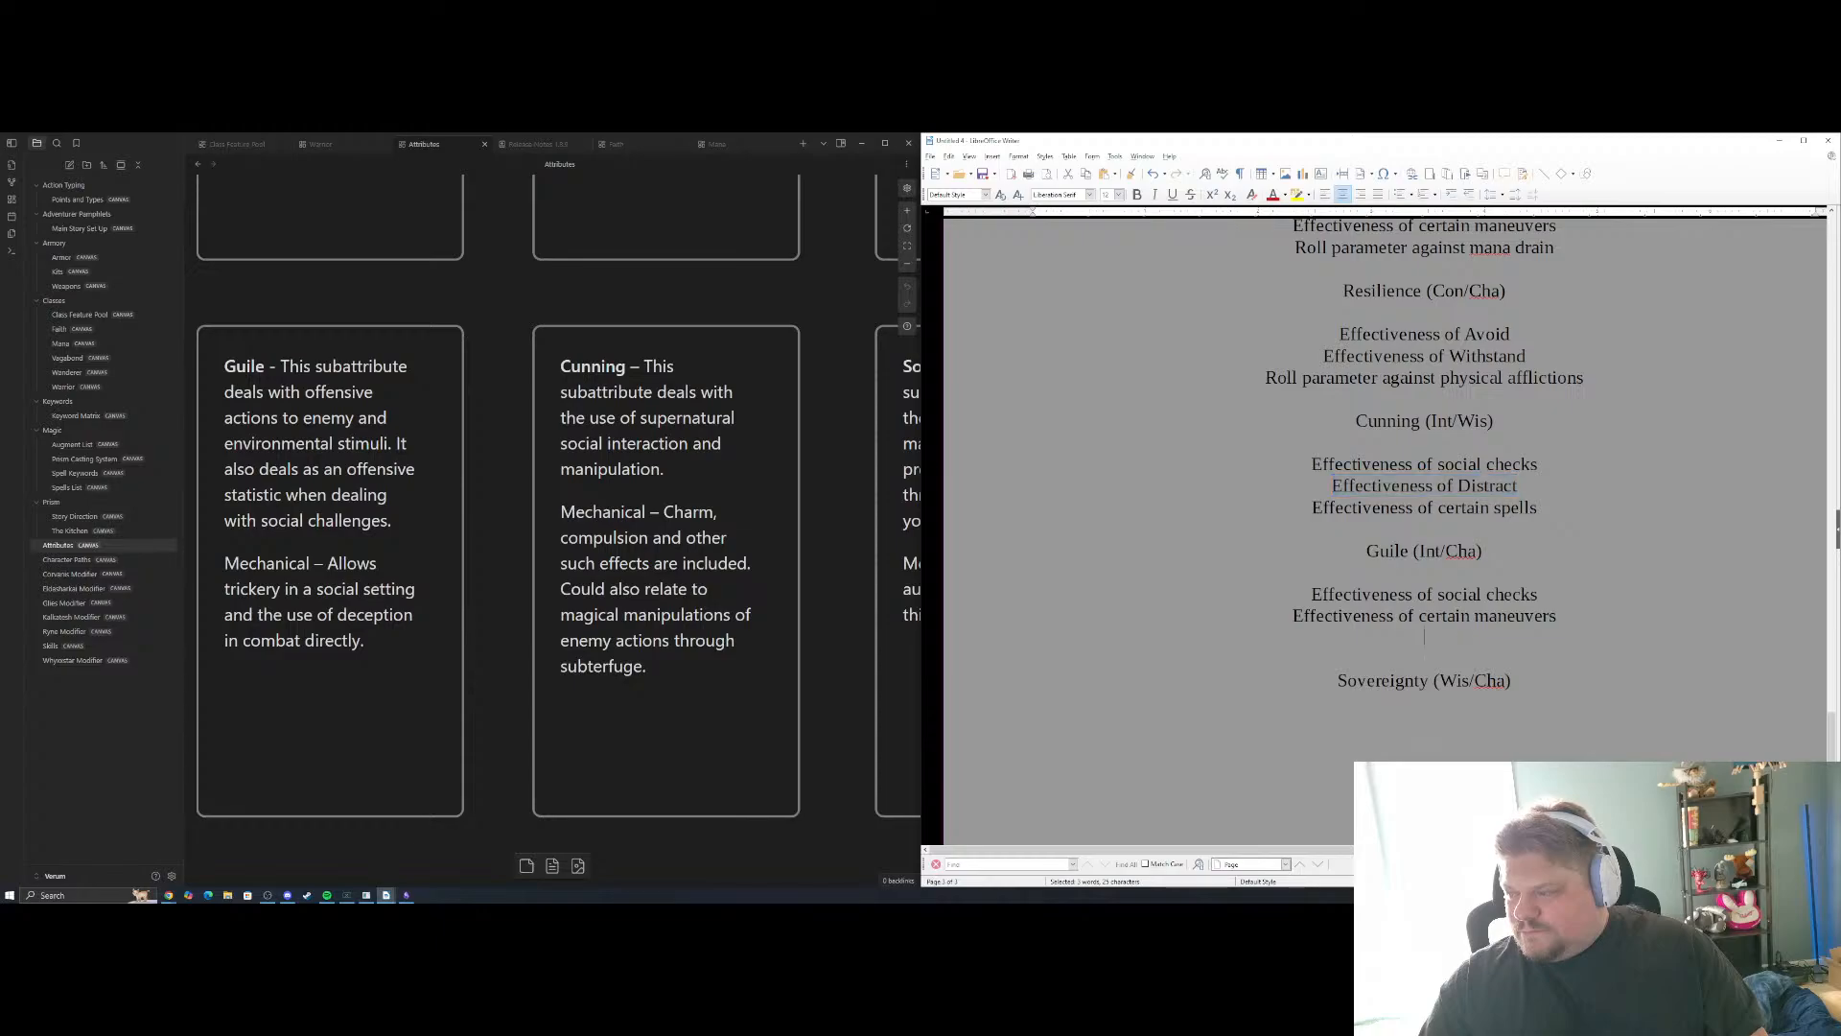
key("ctrl+v")
Delete the "Effectiveness of Distract" line from the Cunning examples, including its empty line
double_click(1489, 486)
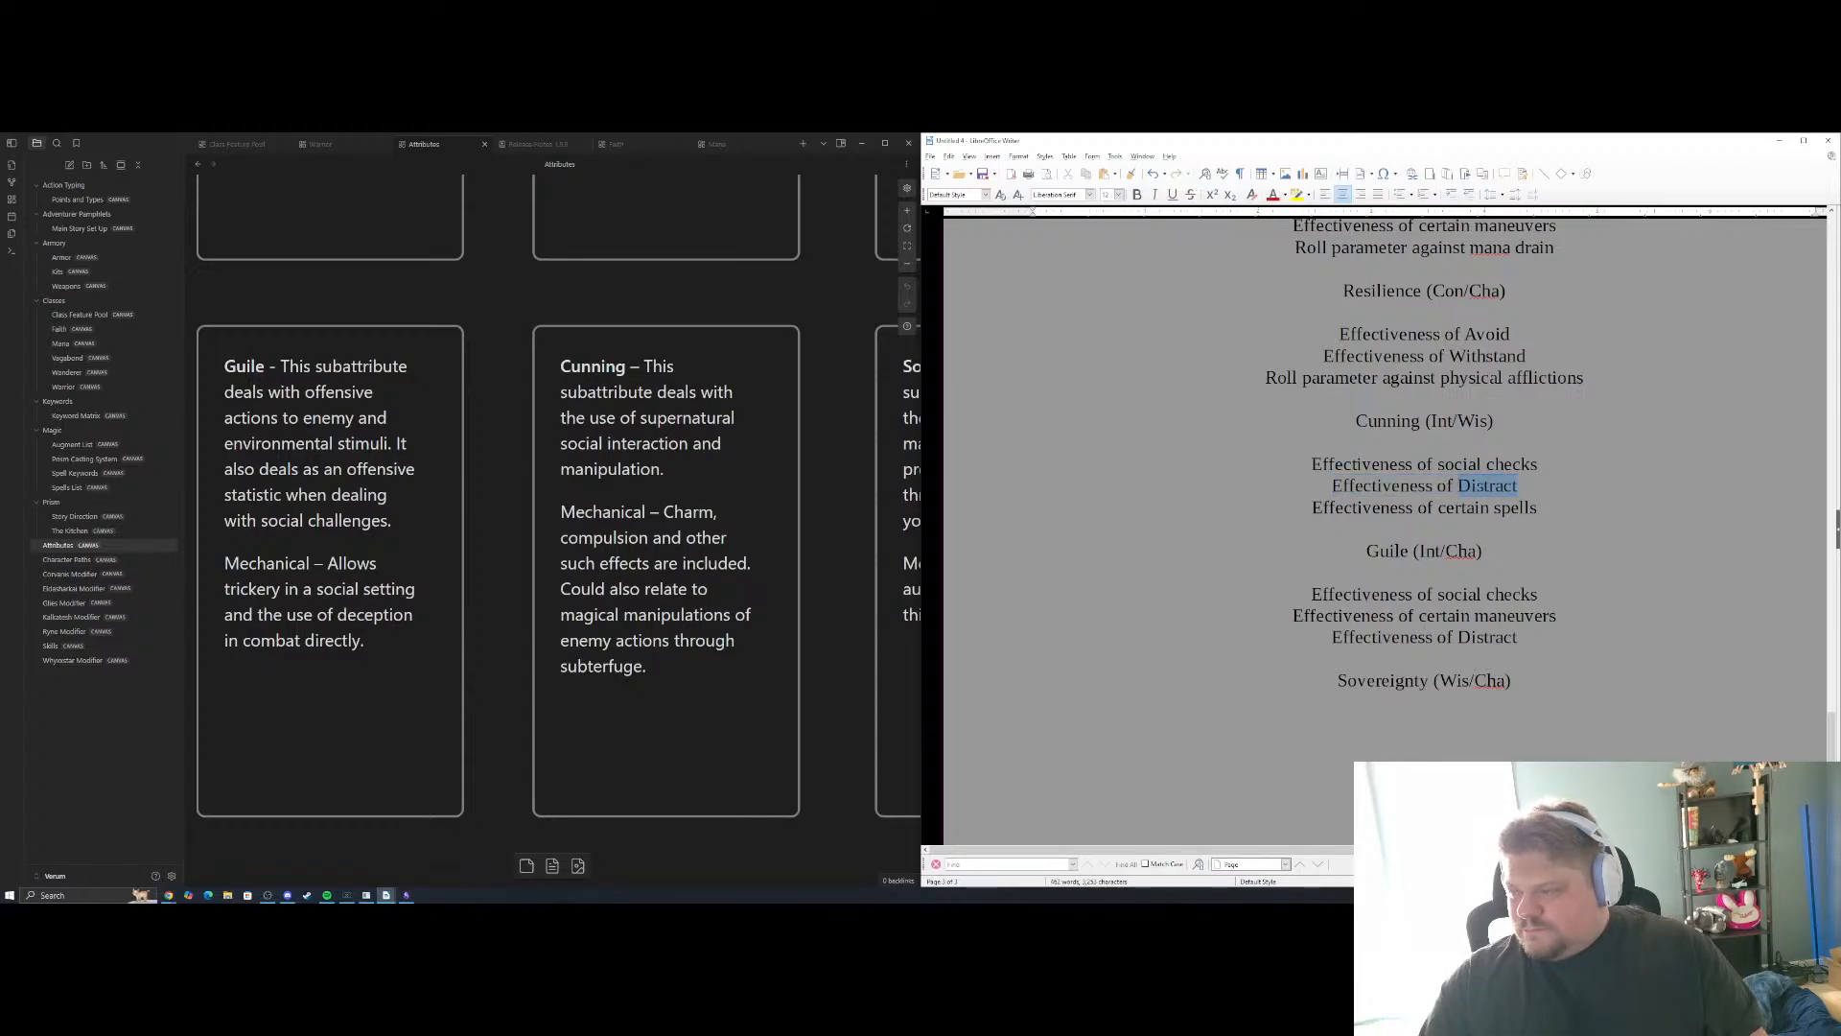
key("Delete")
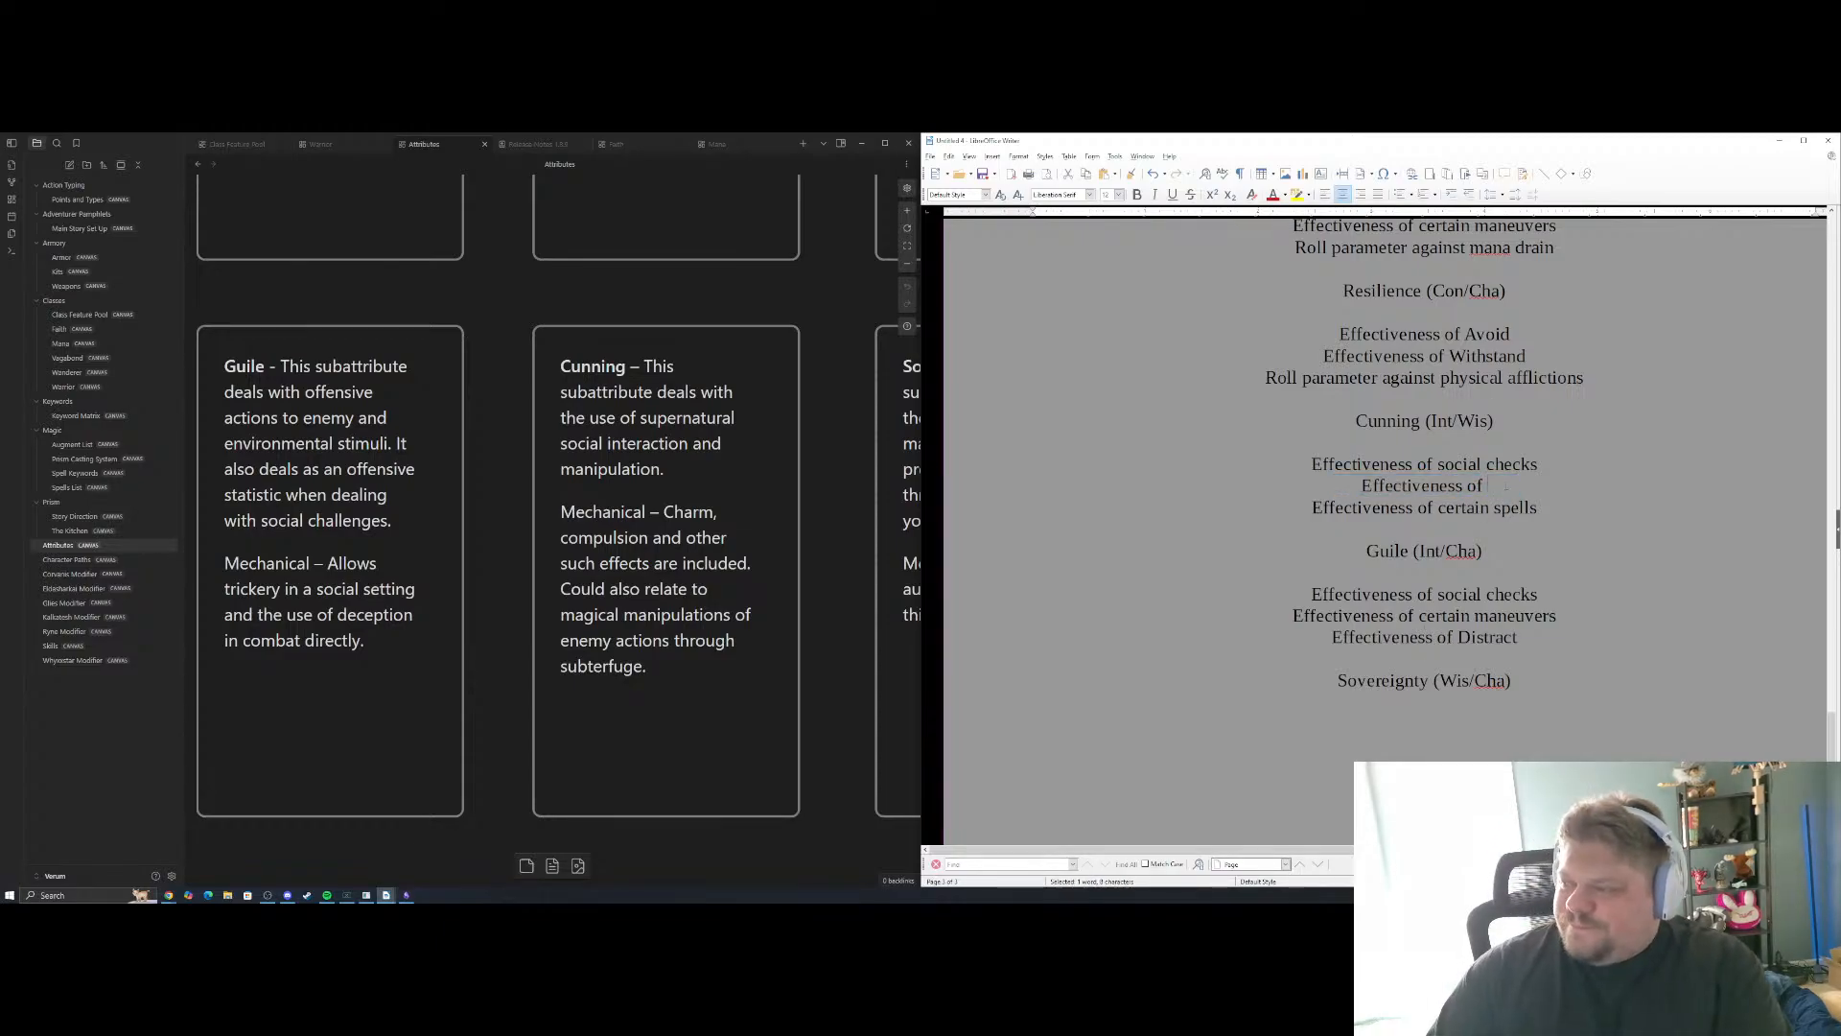
key("shift+Home")
left_click(1531, 508)
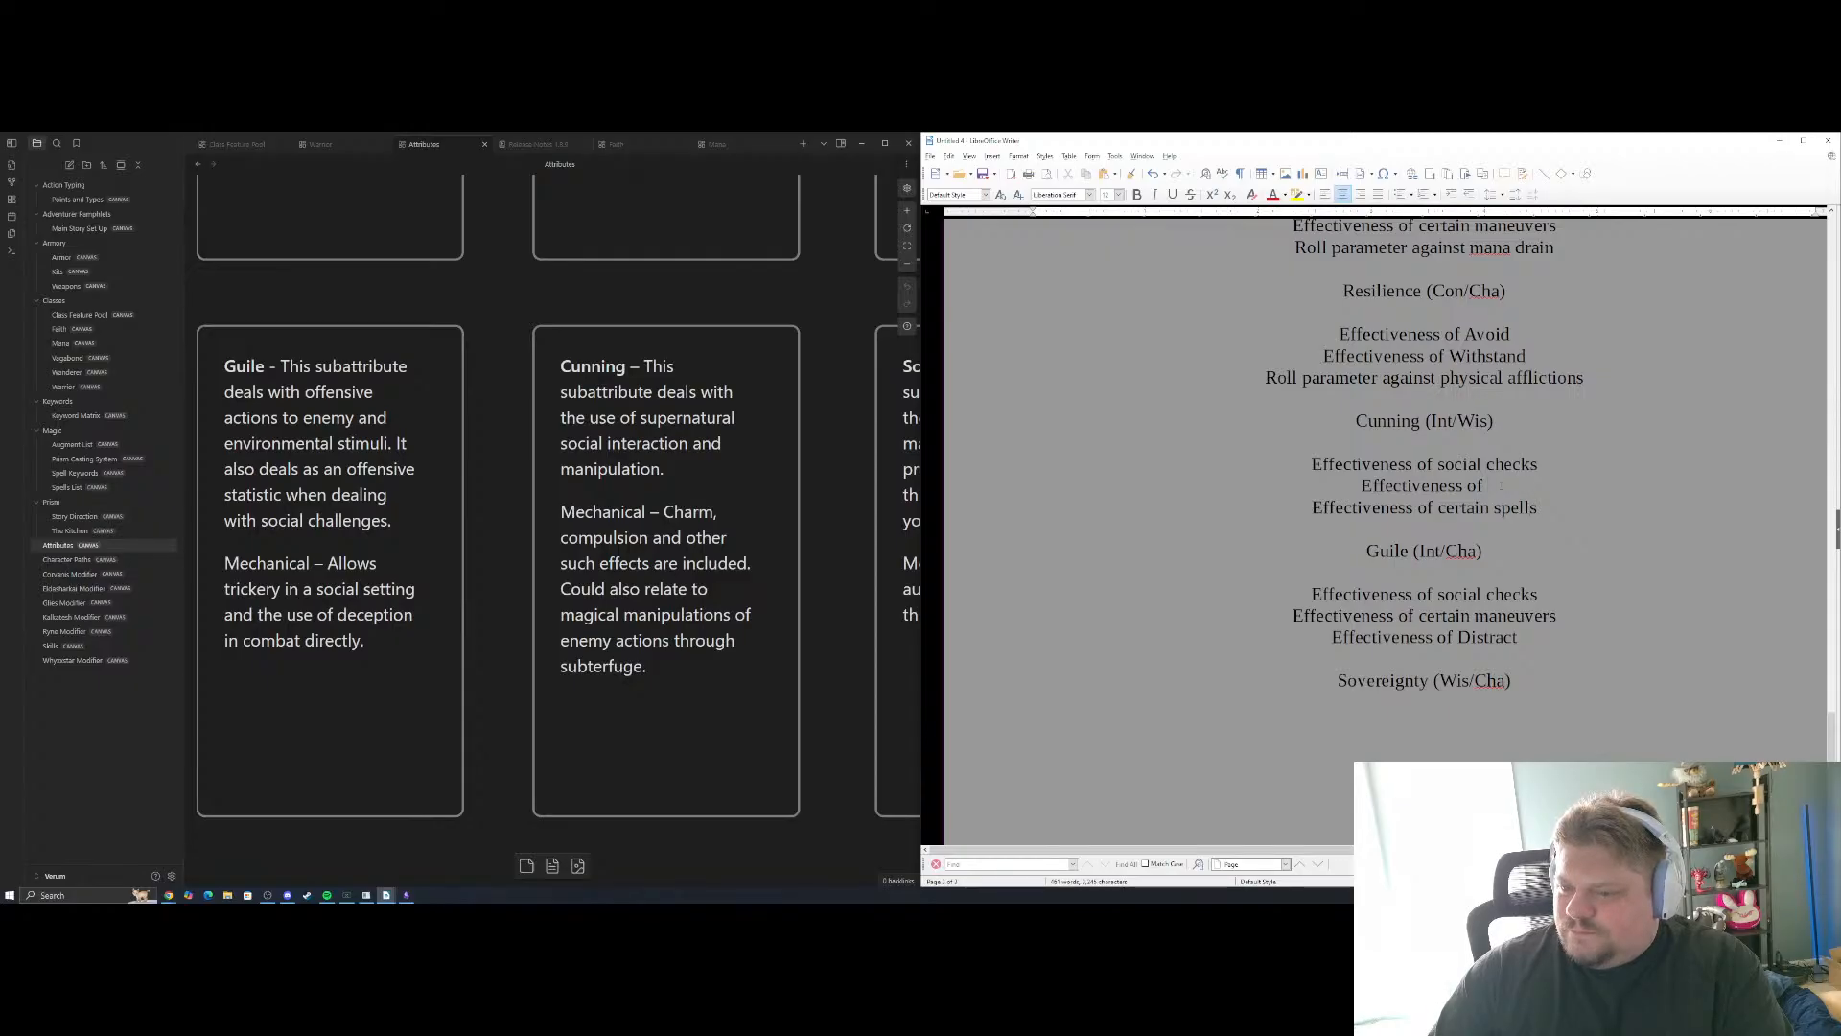
left_click_drag(1499, 486, 1361, 486)
key("Delete")
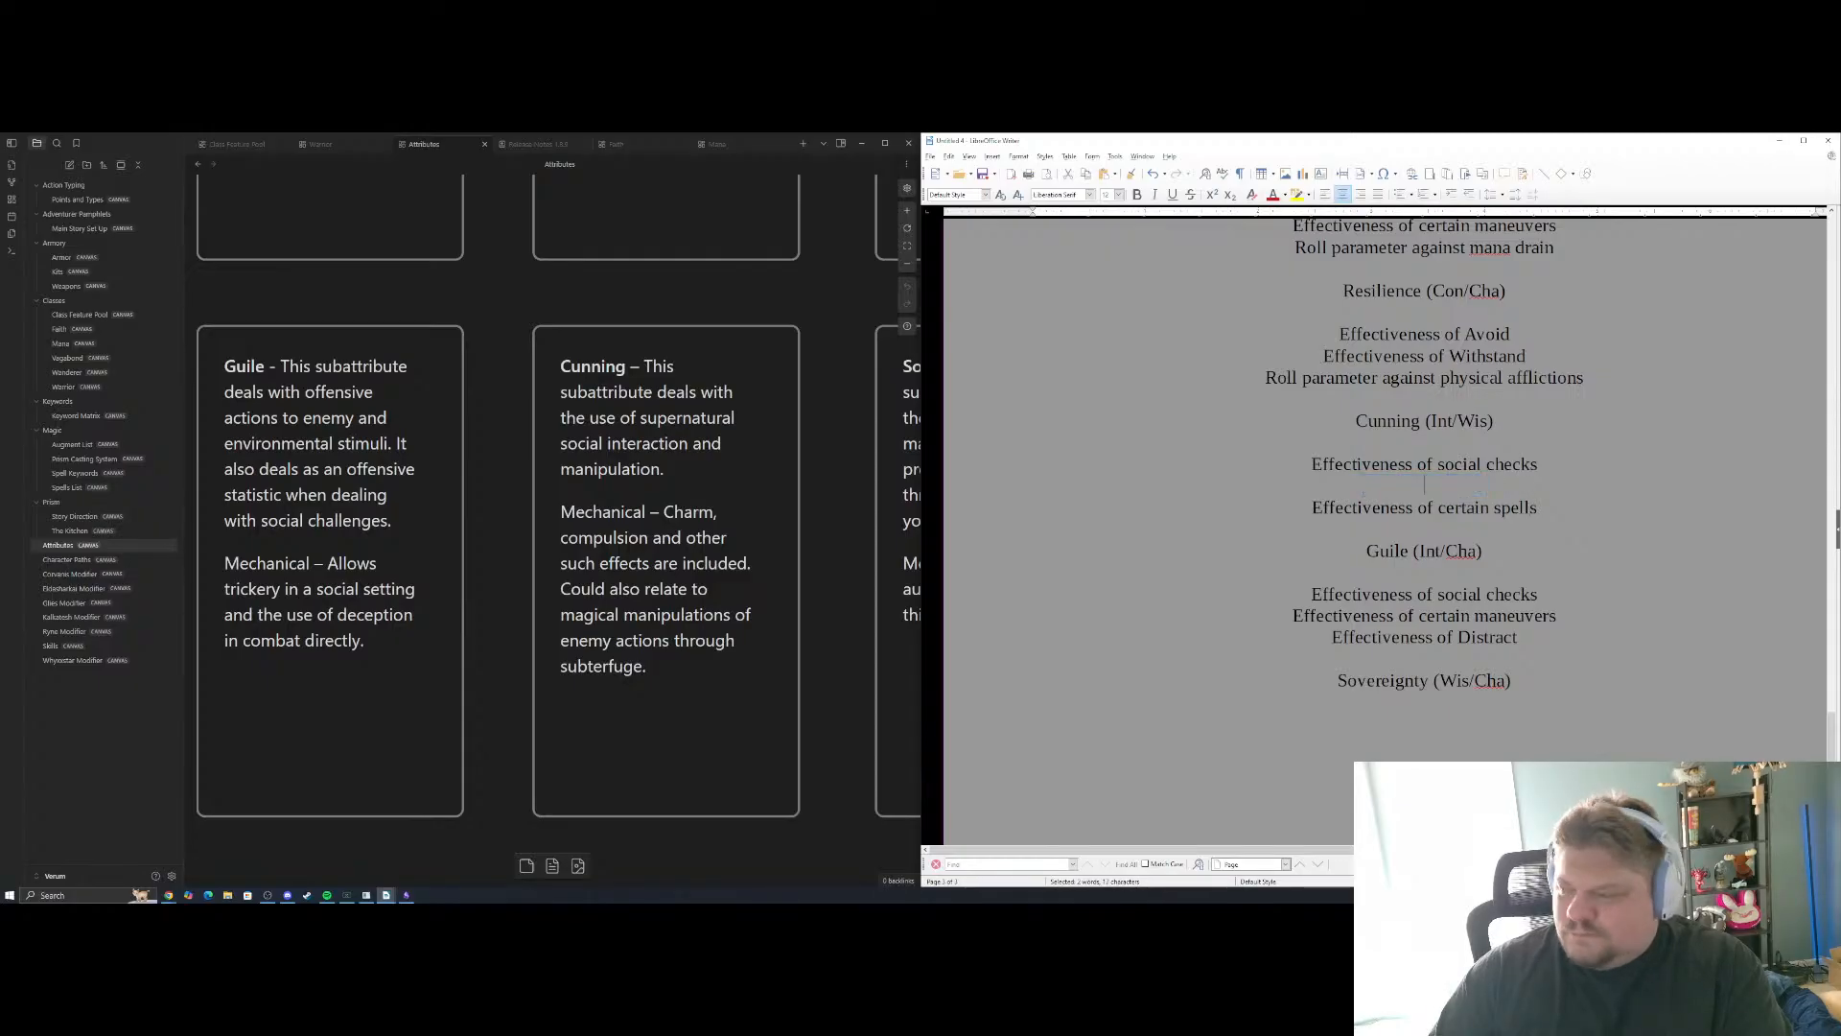
key("Delete")
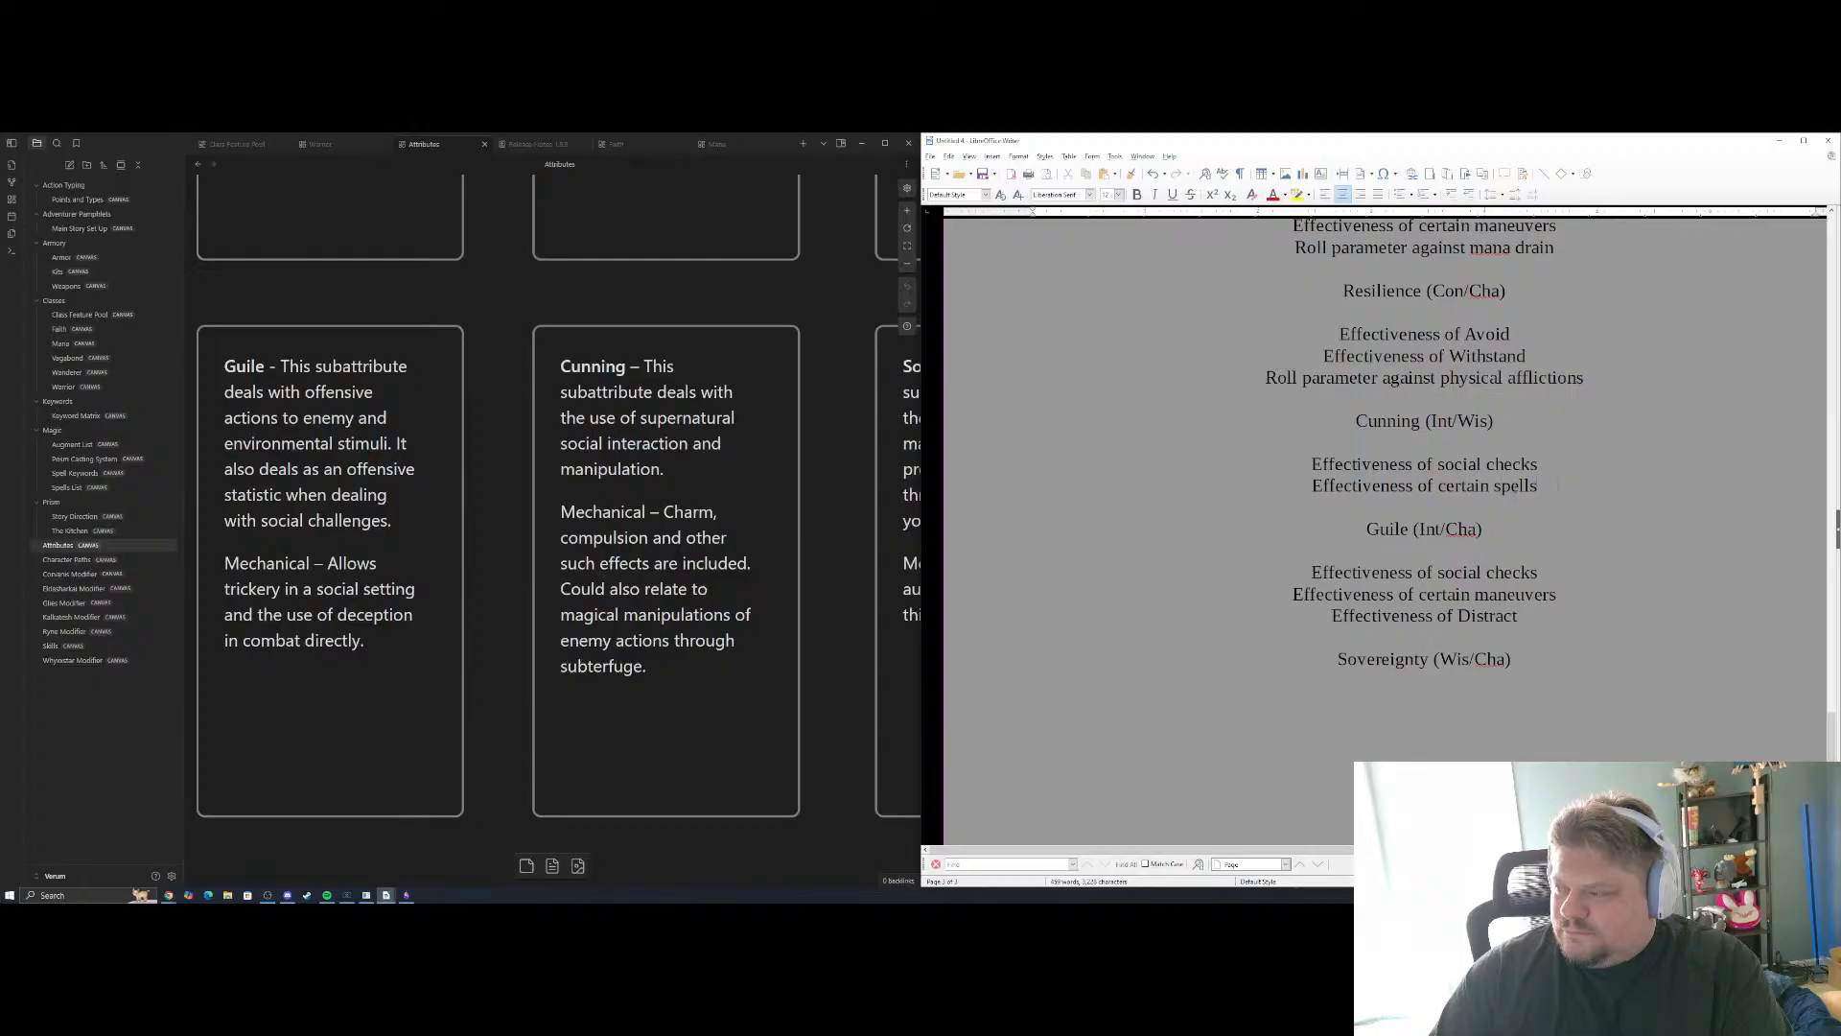
Add "Roll parameter to use mind control effects" as the third Cunning example
key("Return")
type("Roll")
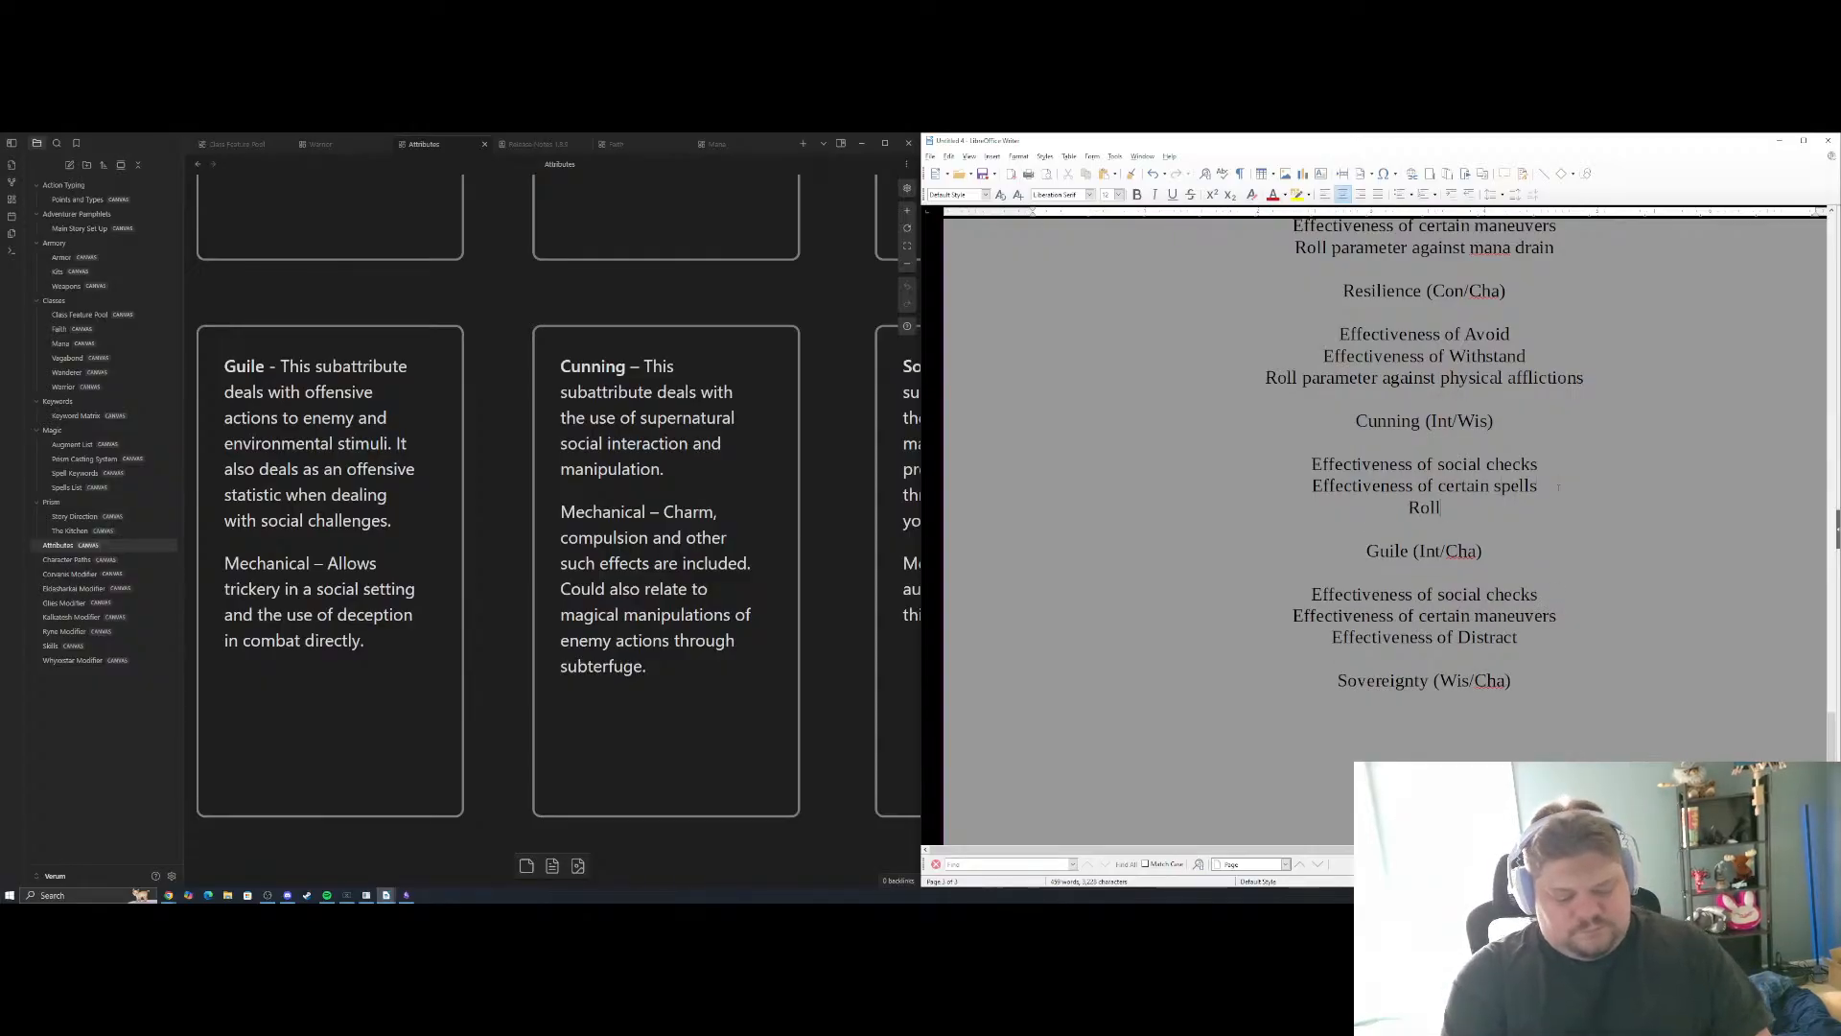
type(" parame")
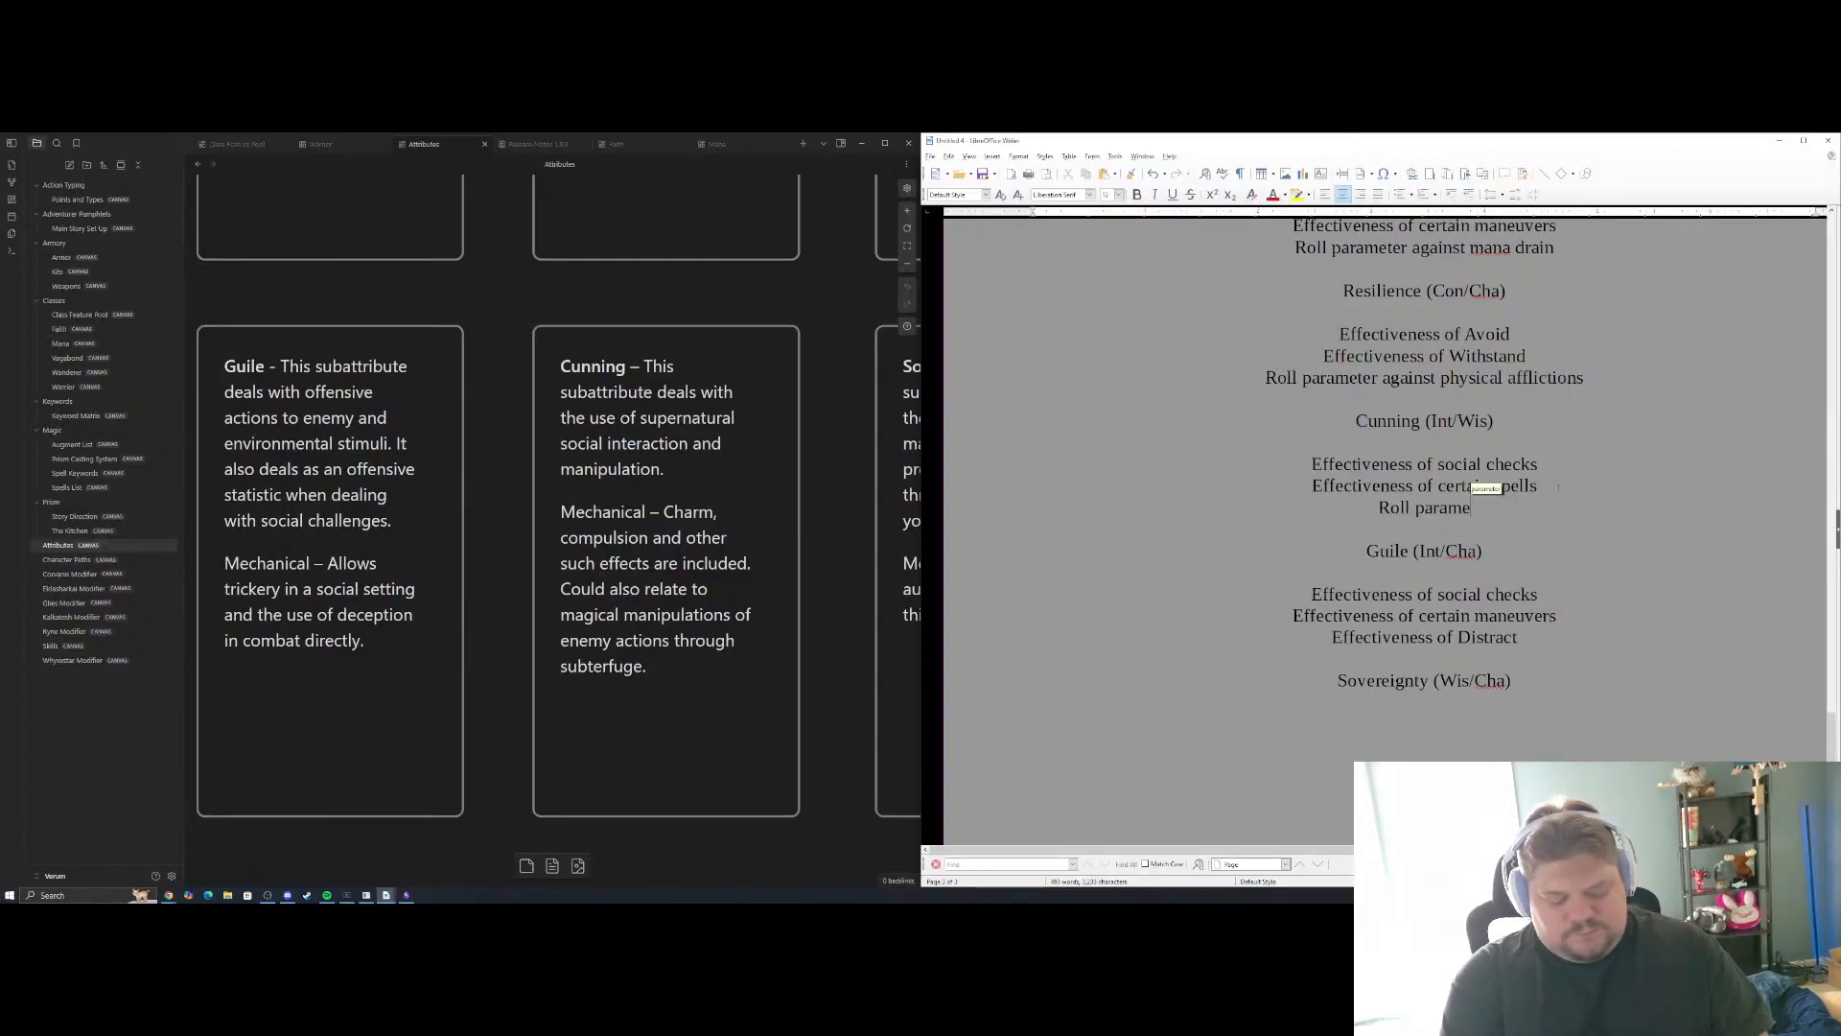
type("ter to ")
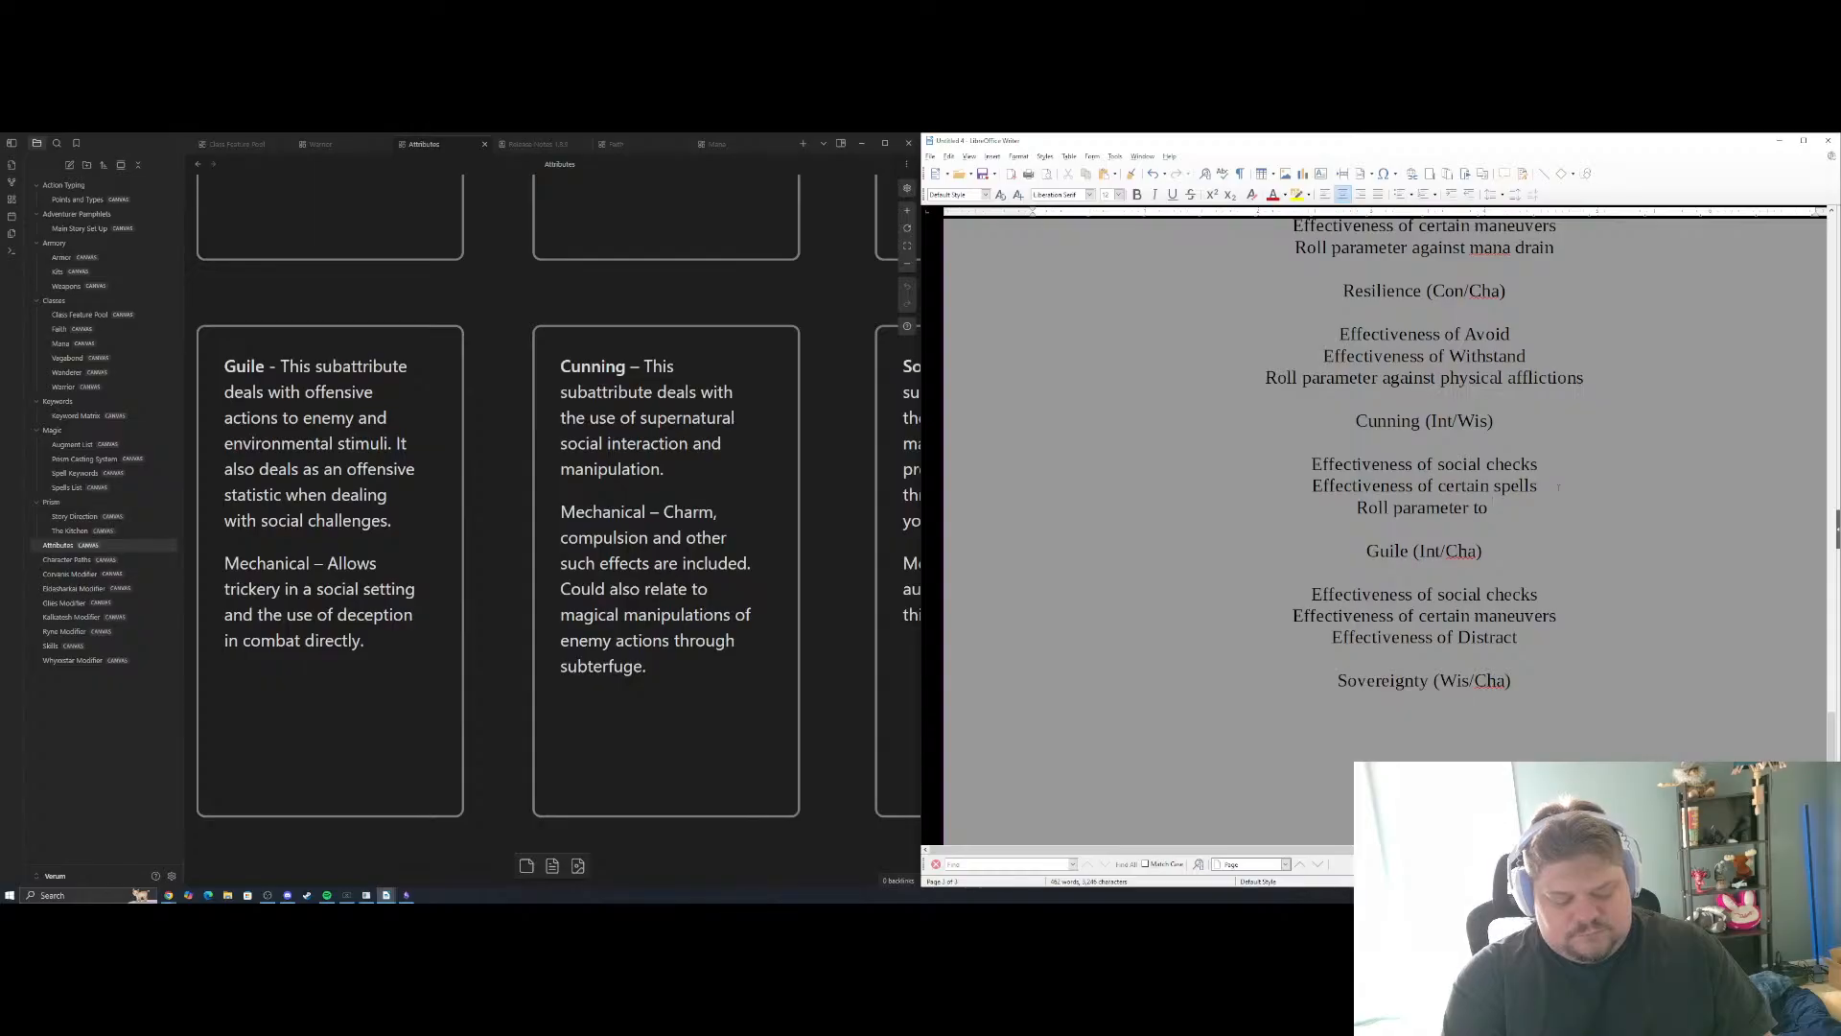
type("use")
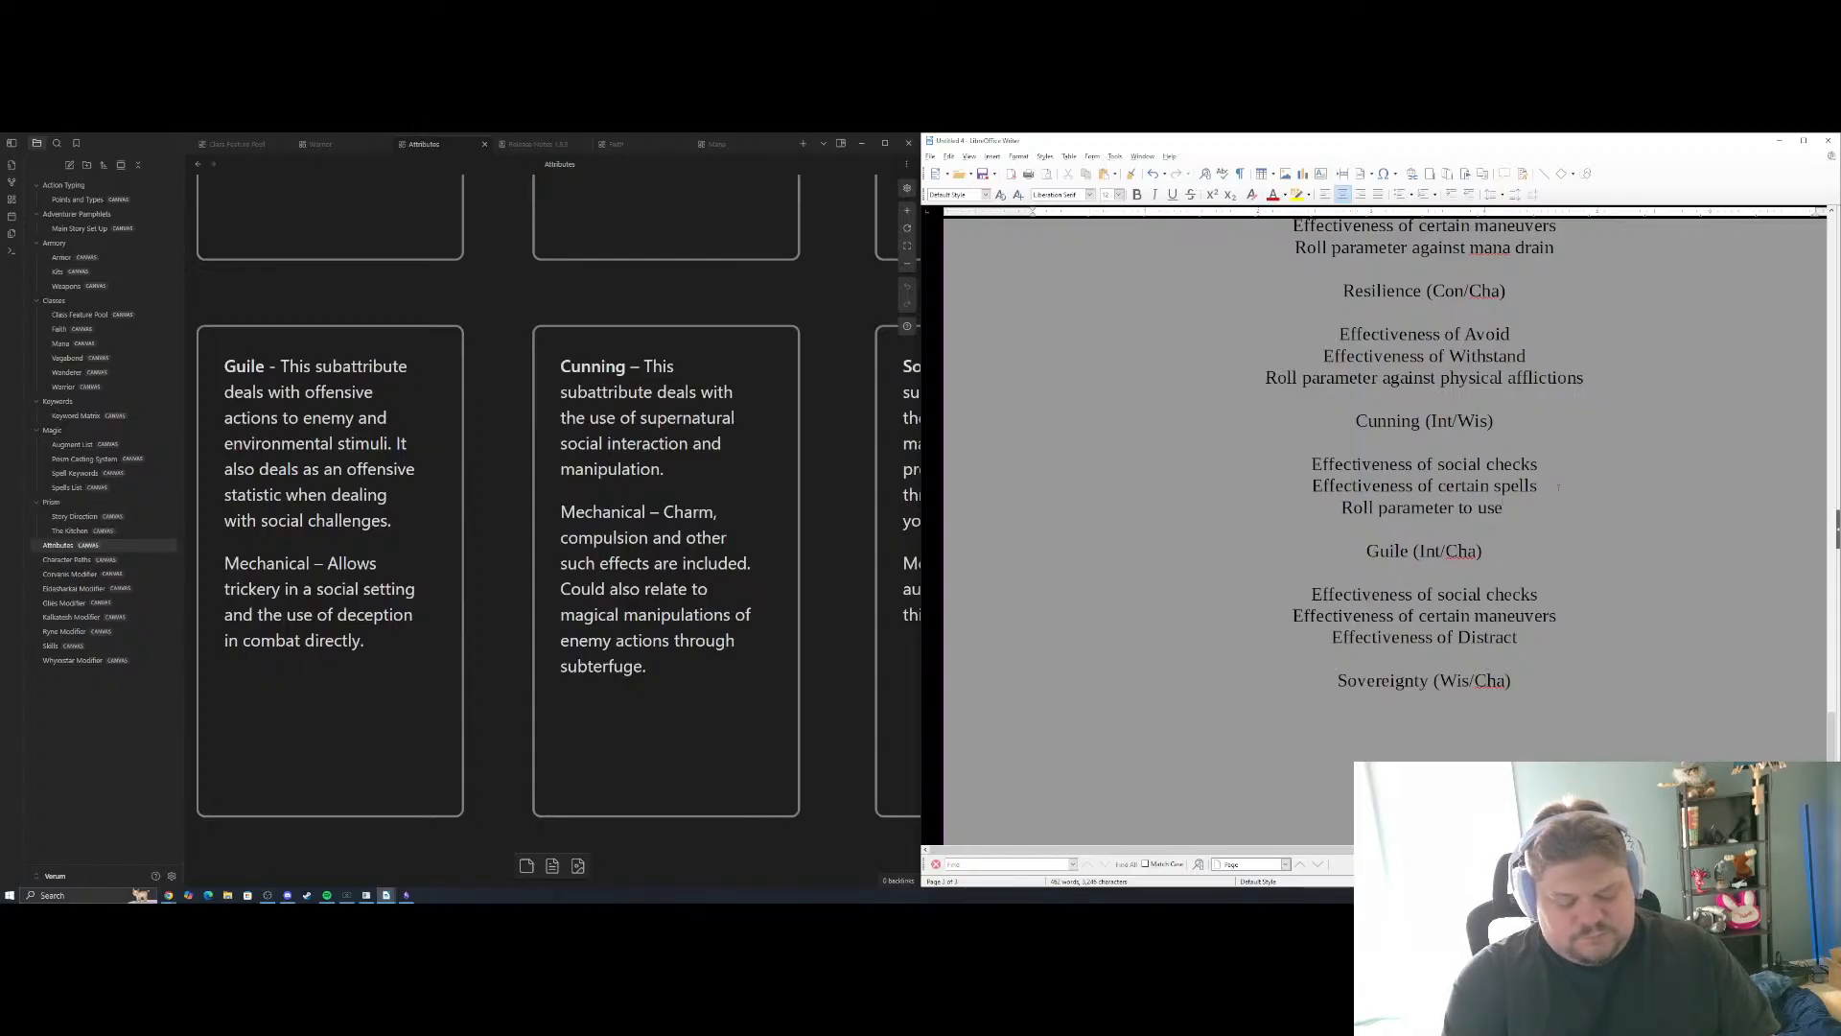
type(" mind control")
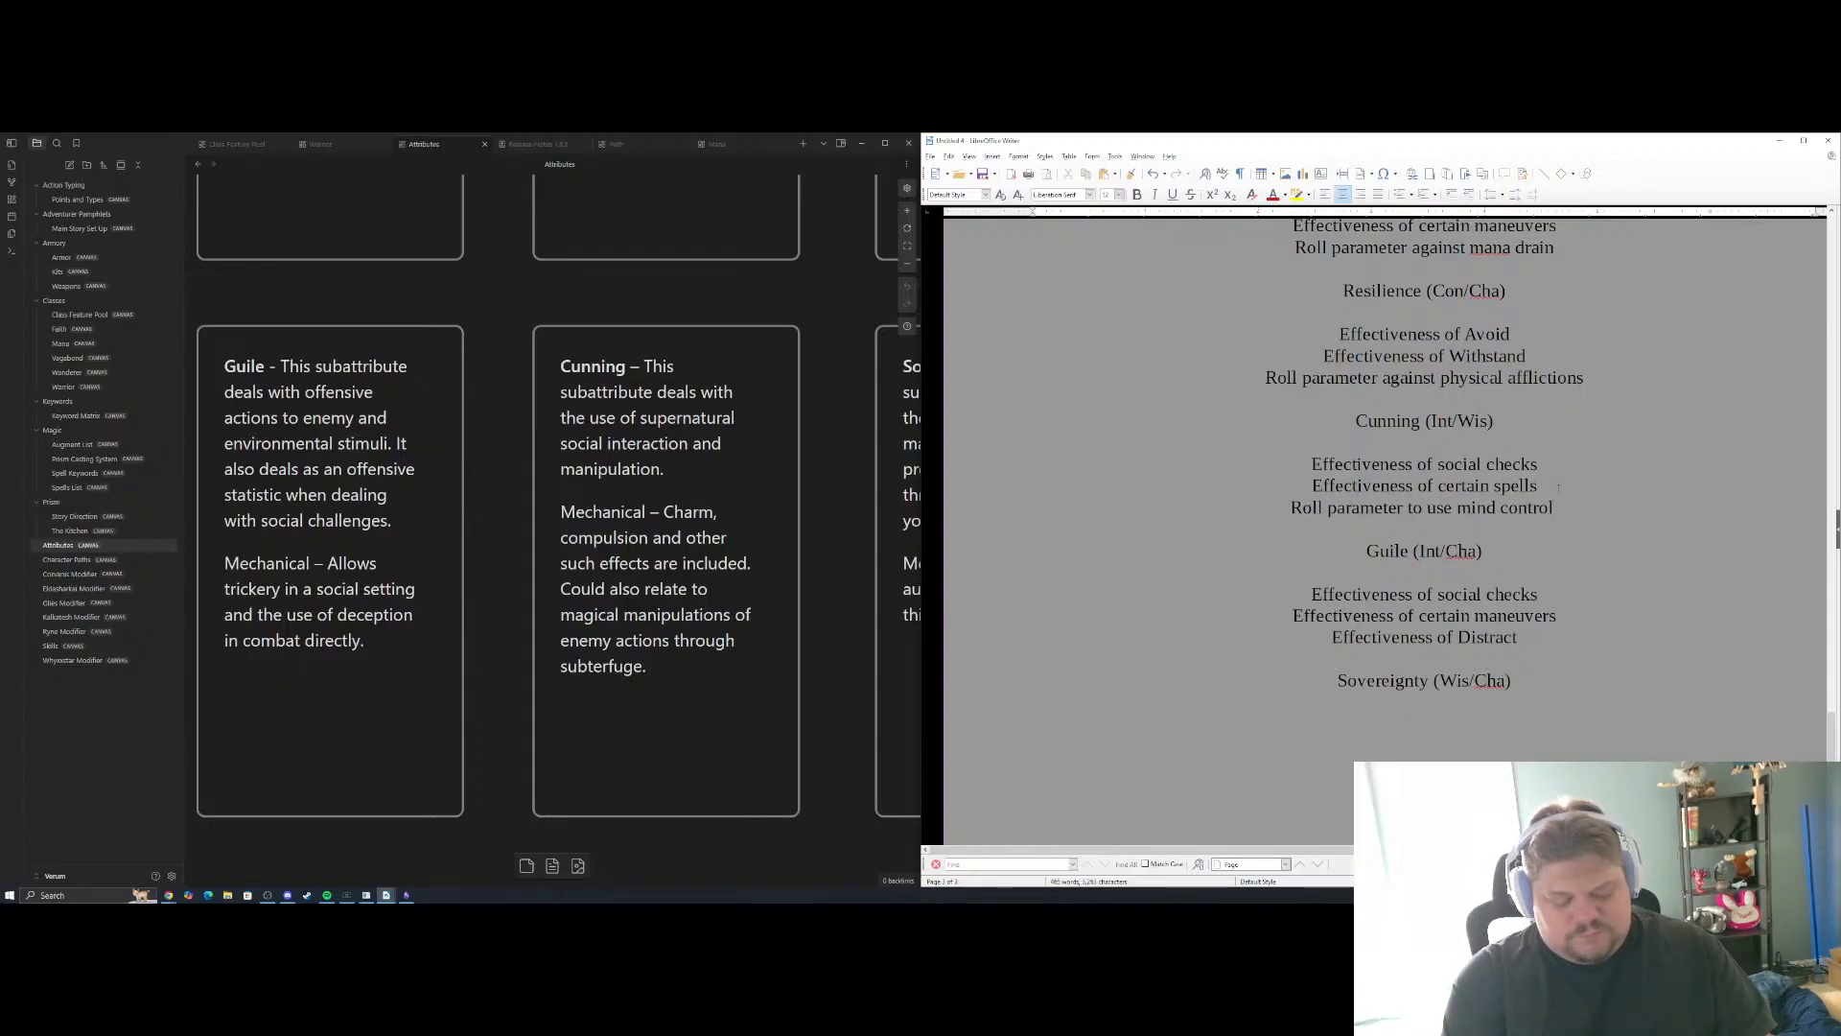
type(" effects")
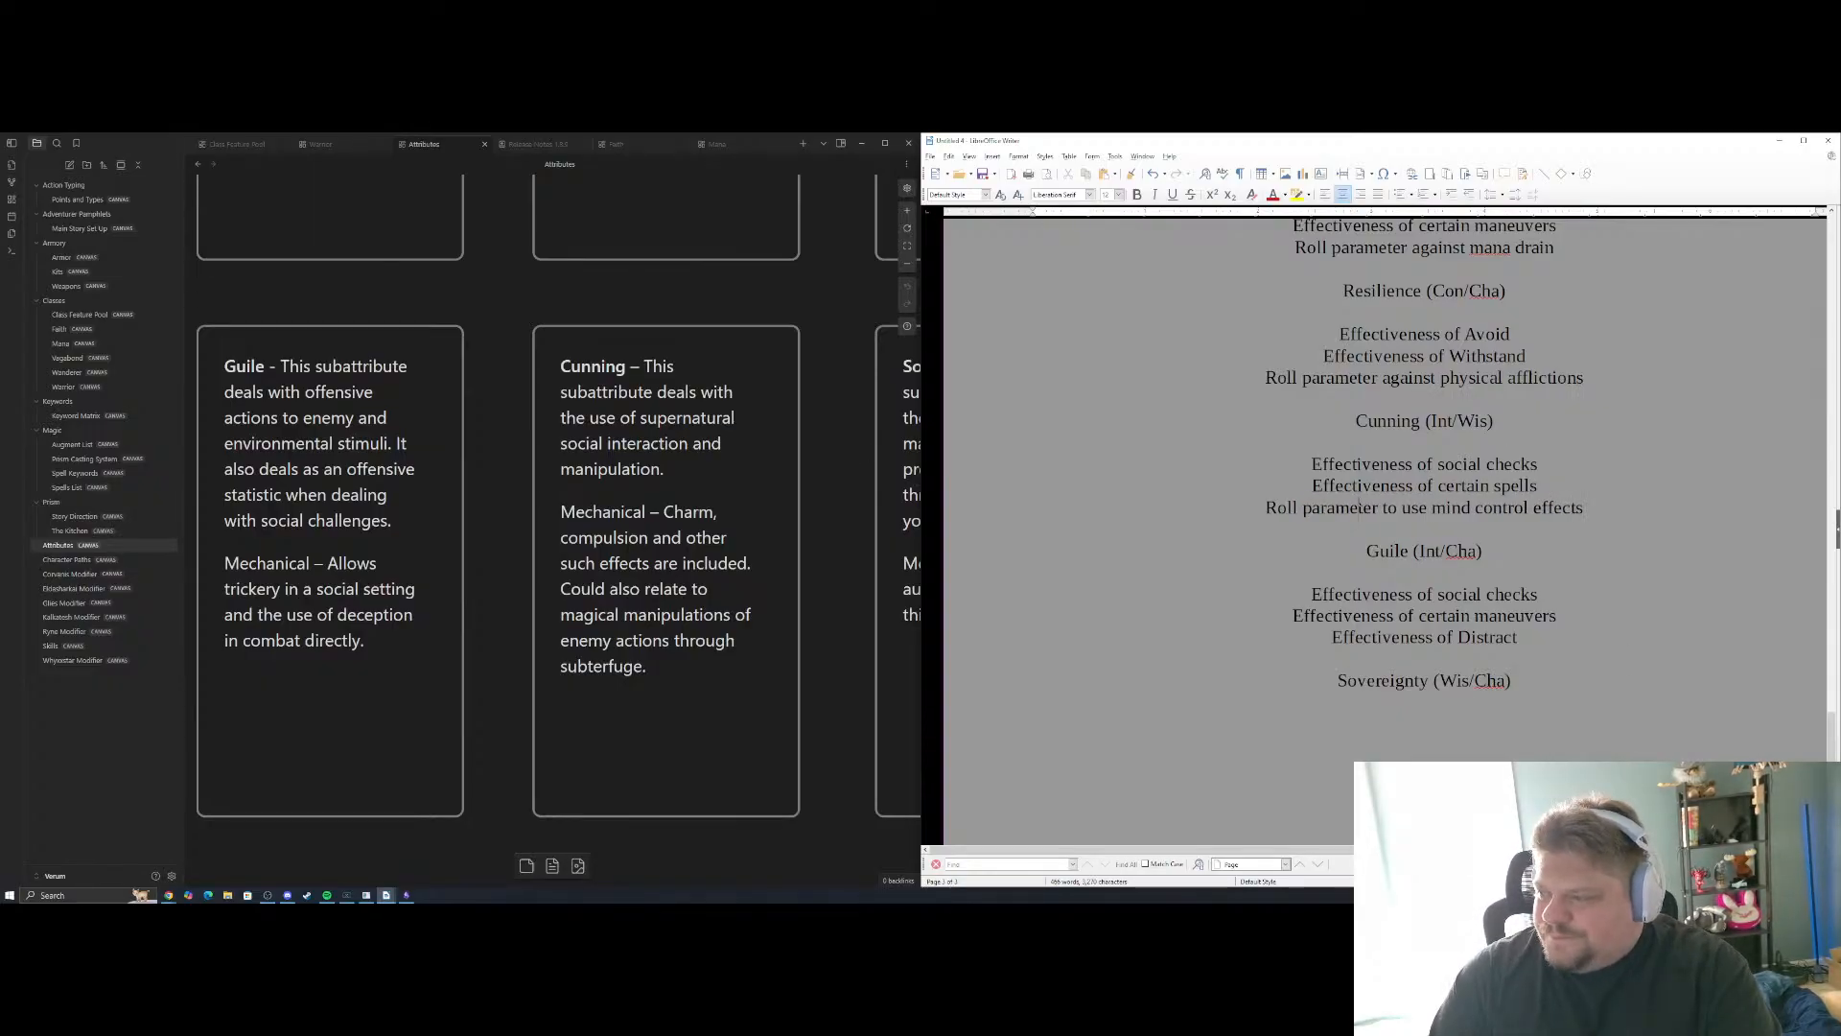
Consult the Sovereignty note and add "Effectiveness of Auras" as the first Sovereignty example, reusing the copied Distract line
scroll(1448, 594, "down", 3)
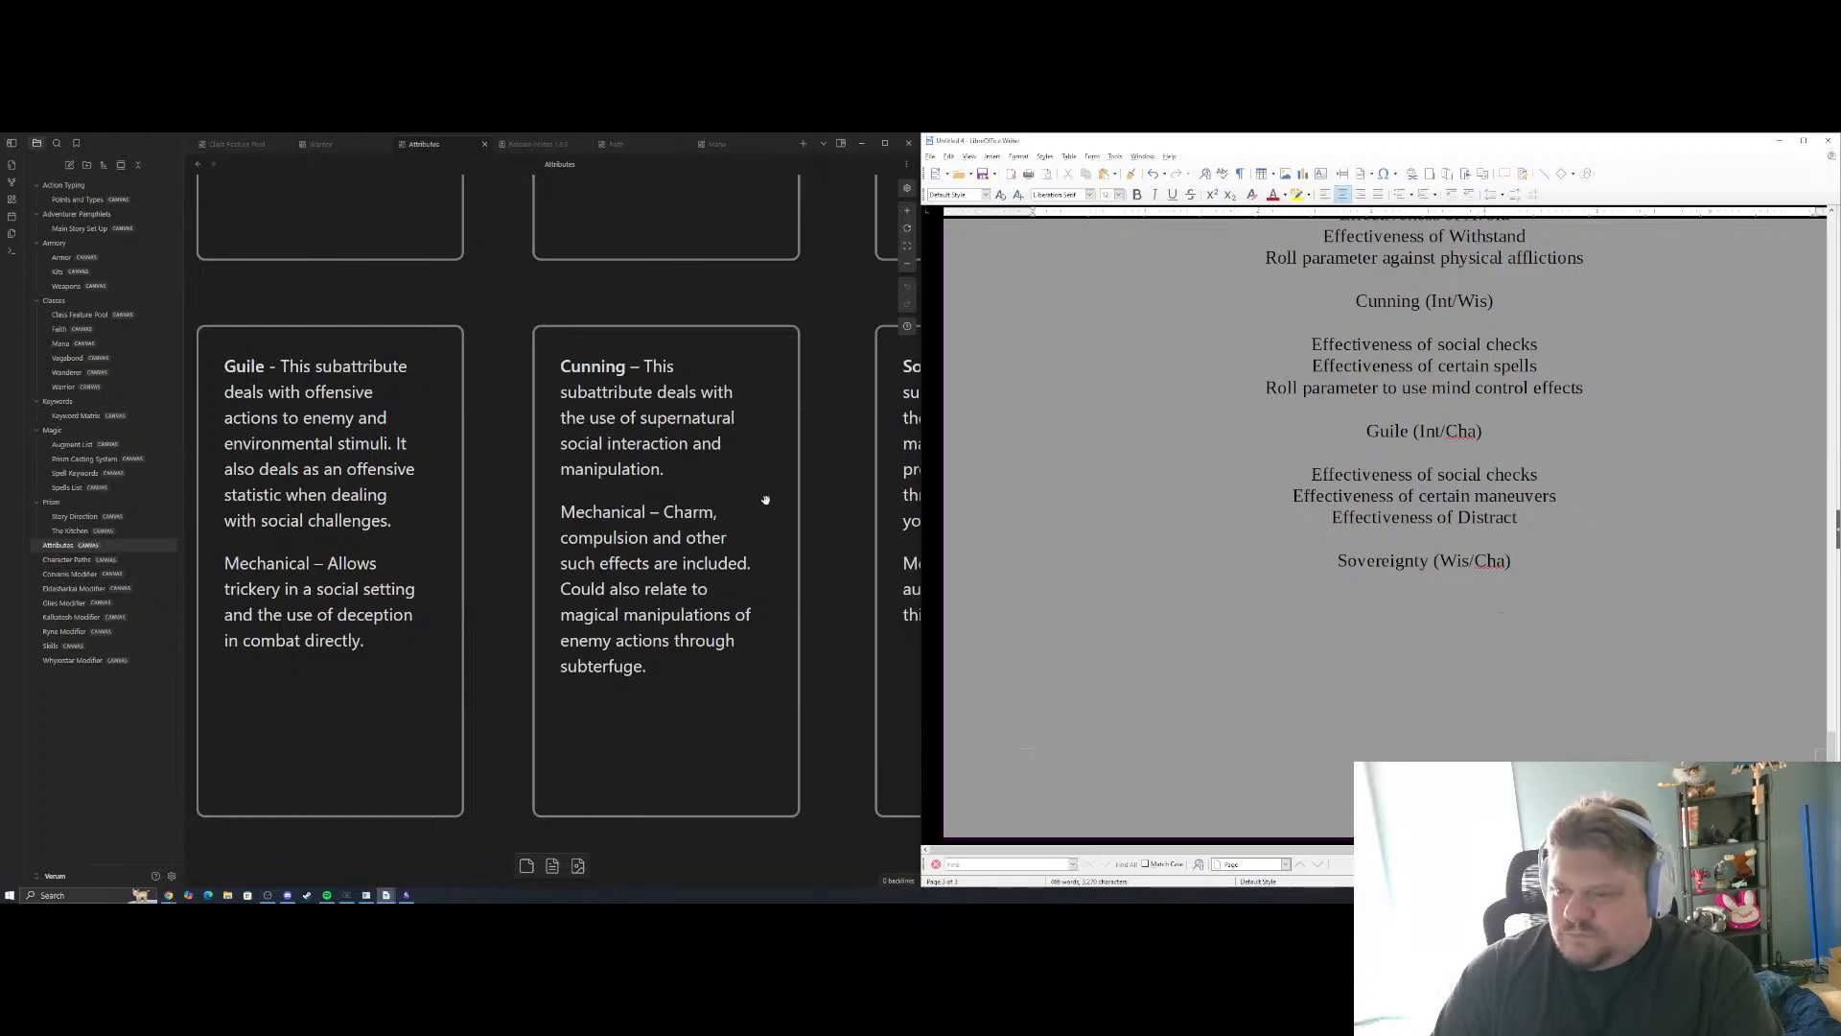
scroll(766, 500, "right", 5)
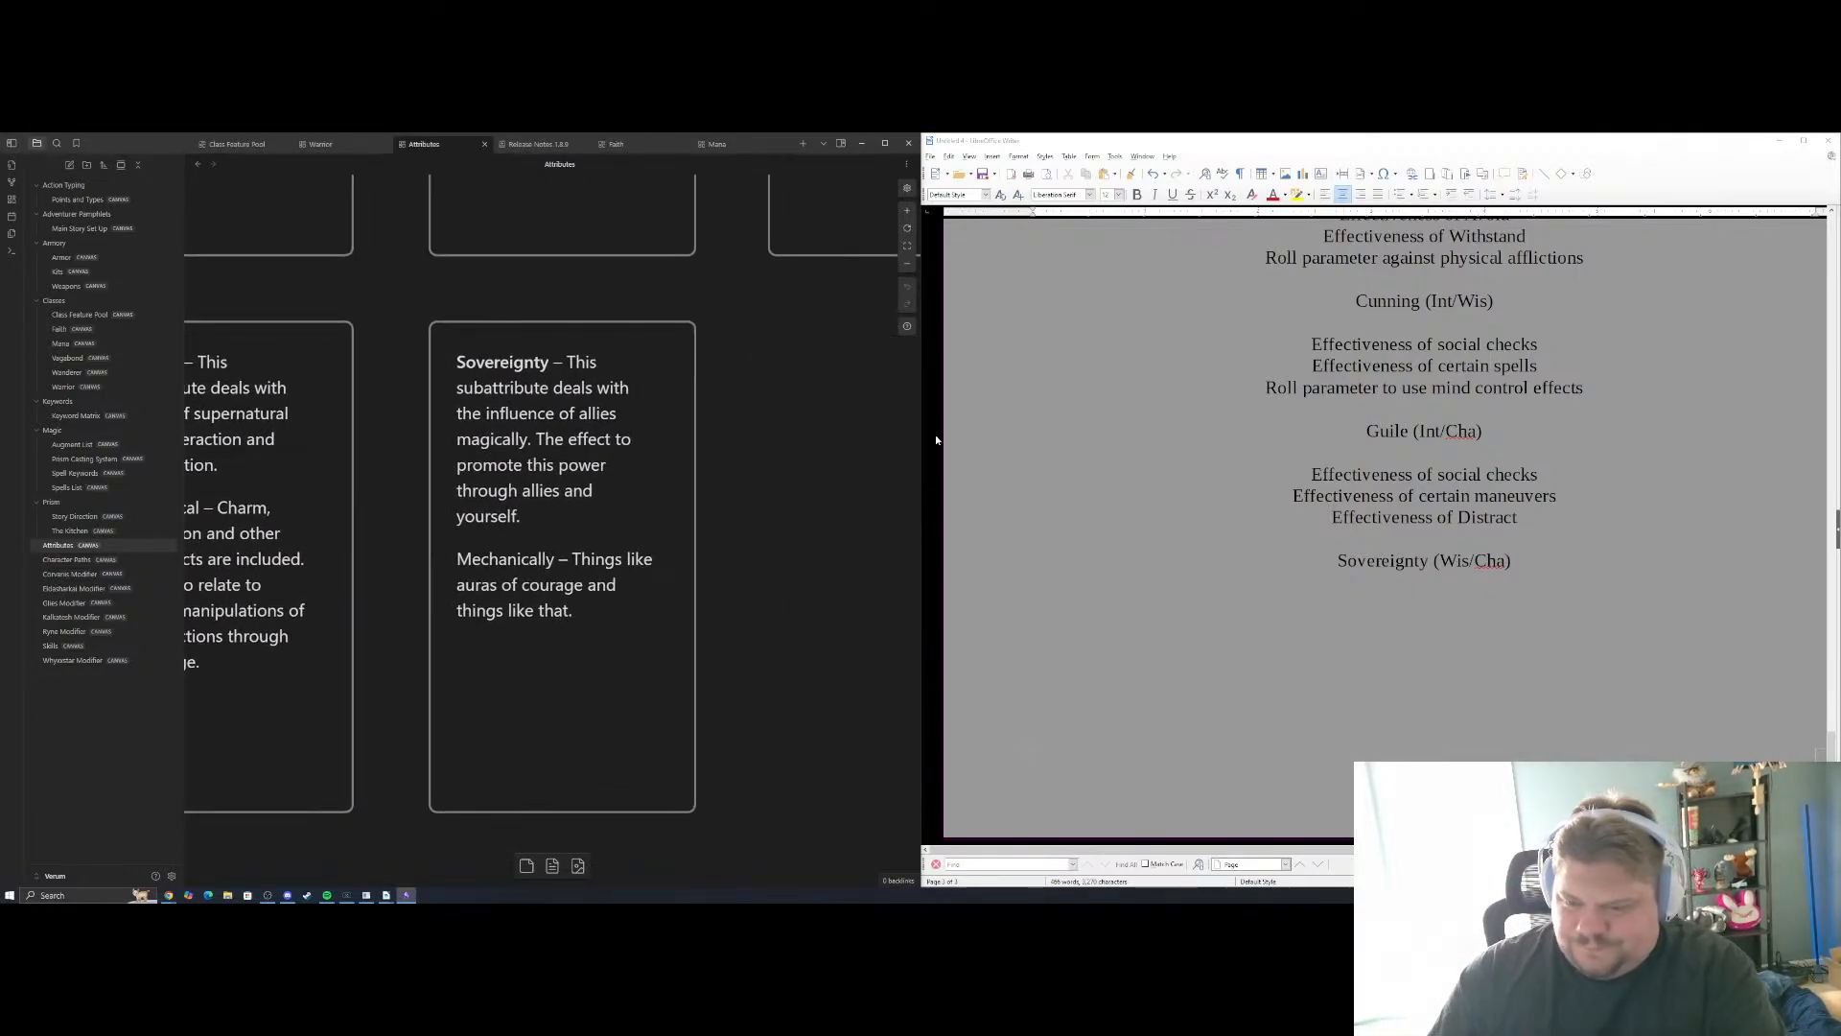
left_click(1455, 595)
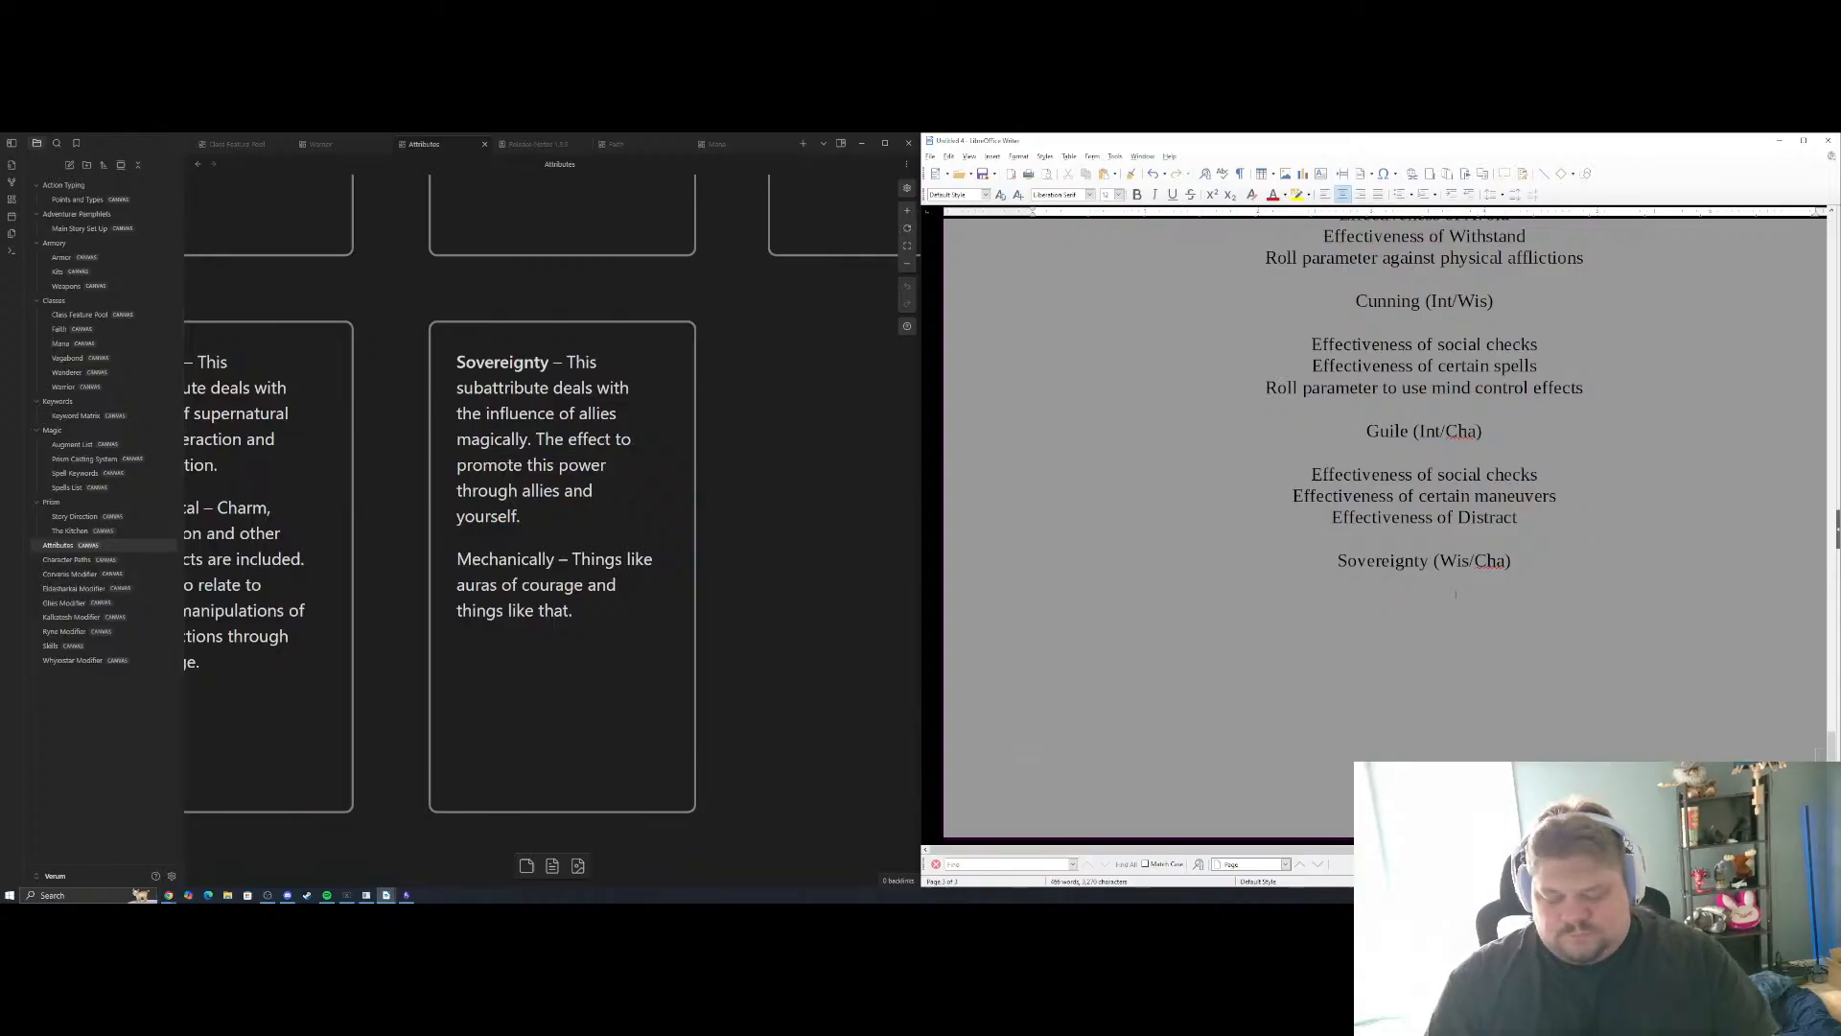
key("ctrl+v")
key("BackSpace")
key("BackSpace")
key("BackSpace")
key("BackSpace")
key("BackSpace")
key("BackSpace")
key("BackSpace")
key("BackSpace")
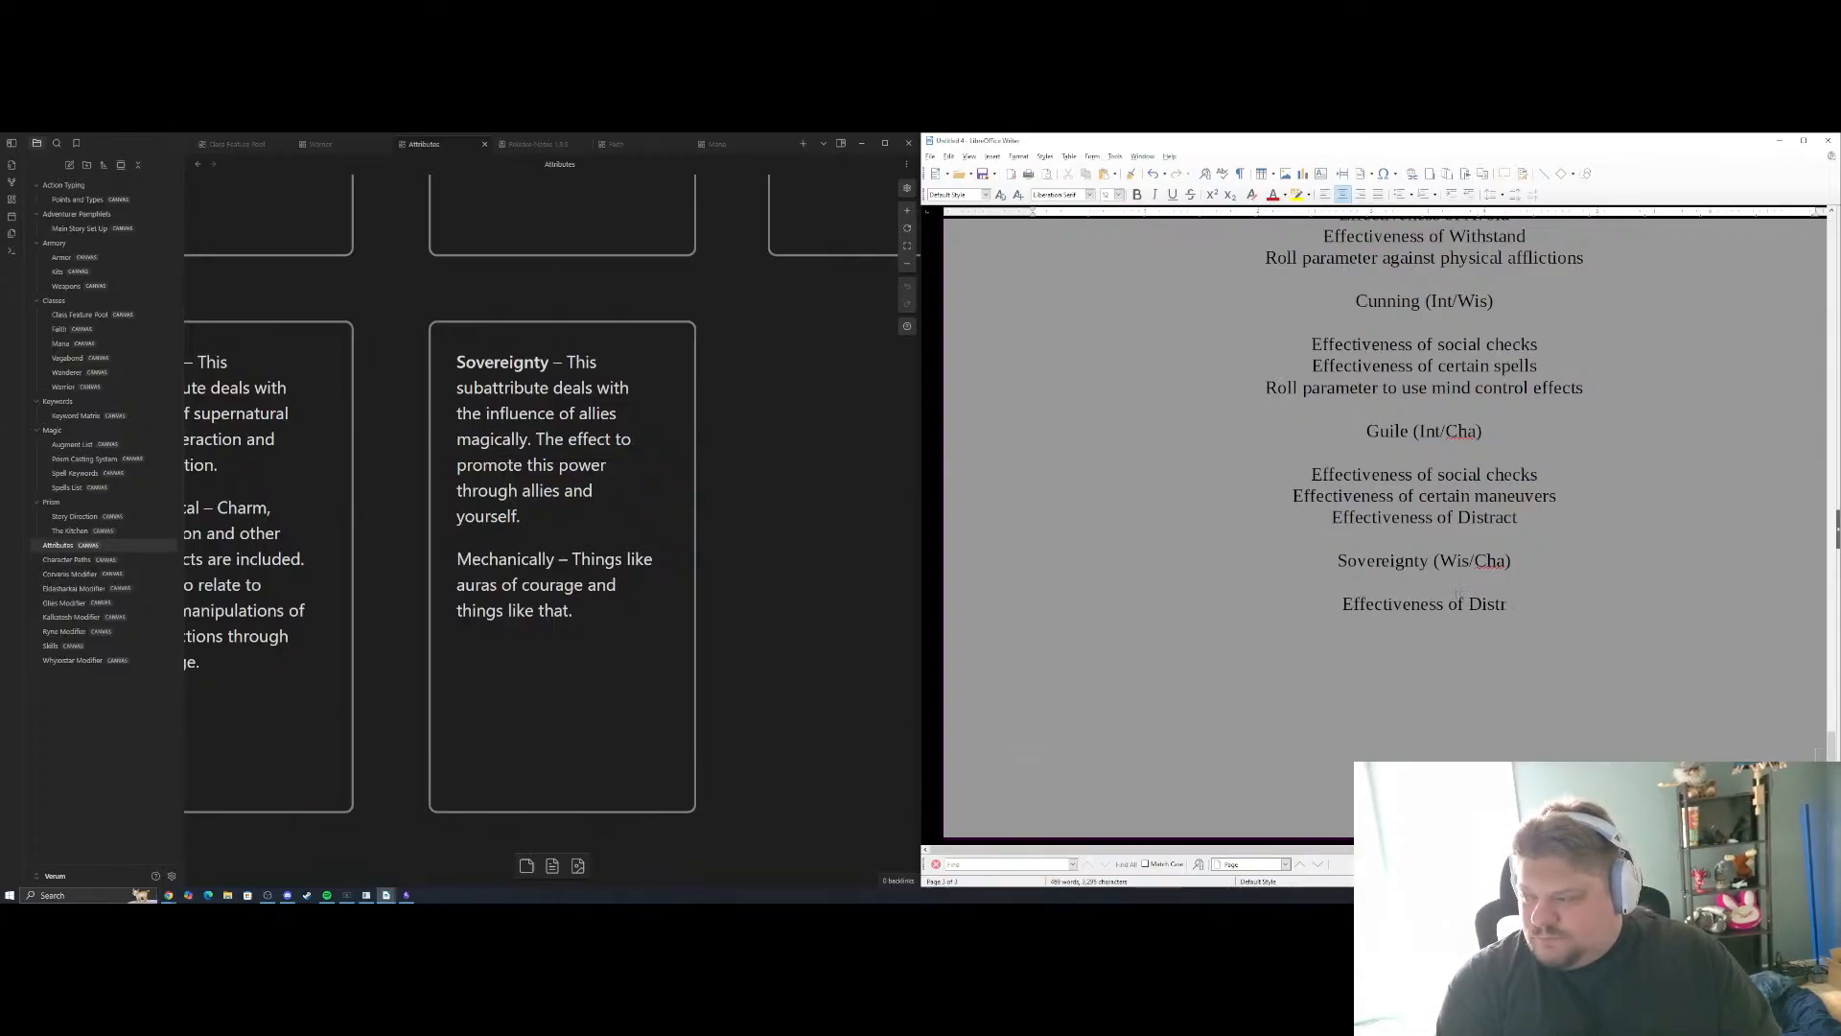
type("Auras")
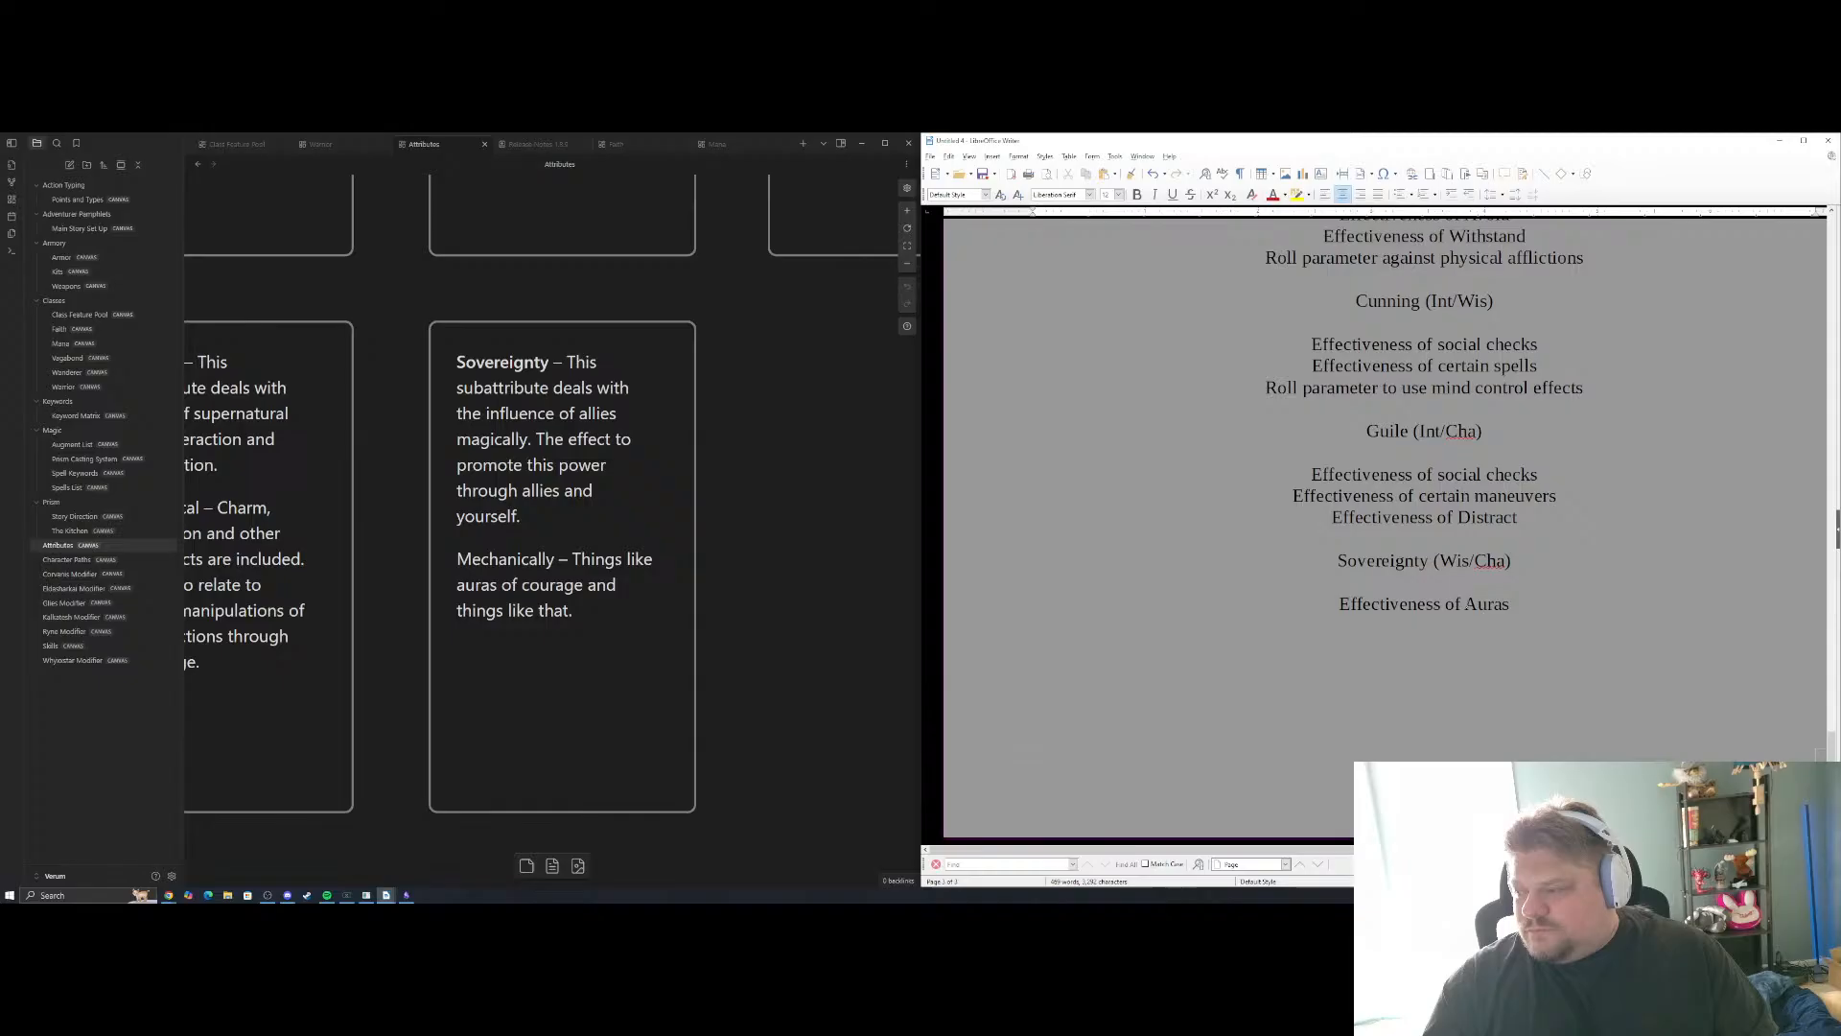
Copy "Effectiveness of" onto a new line and complete the second Sovereignty example as "Effectiveness of Leadership effects"
left_click_drag(1463, 605, 1339, 604)
key("ctrl+c")
left_click(1424, 647)
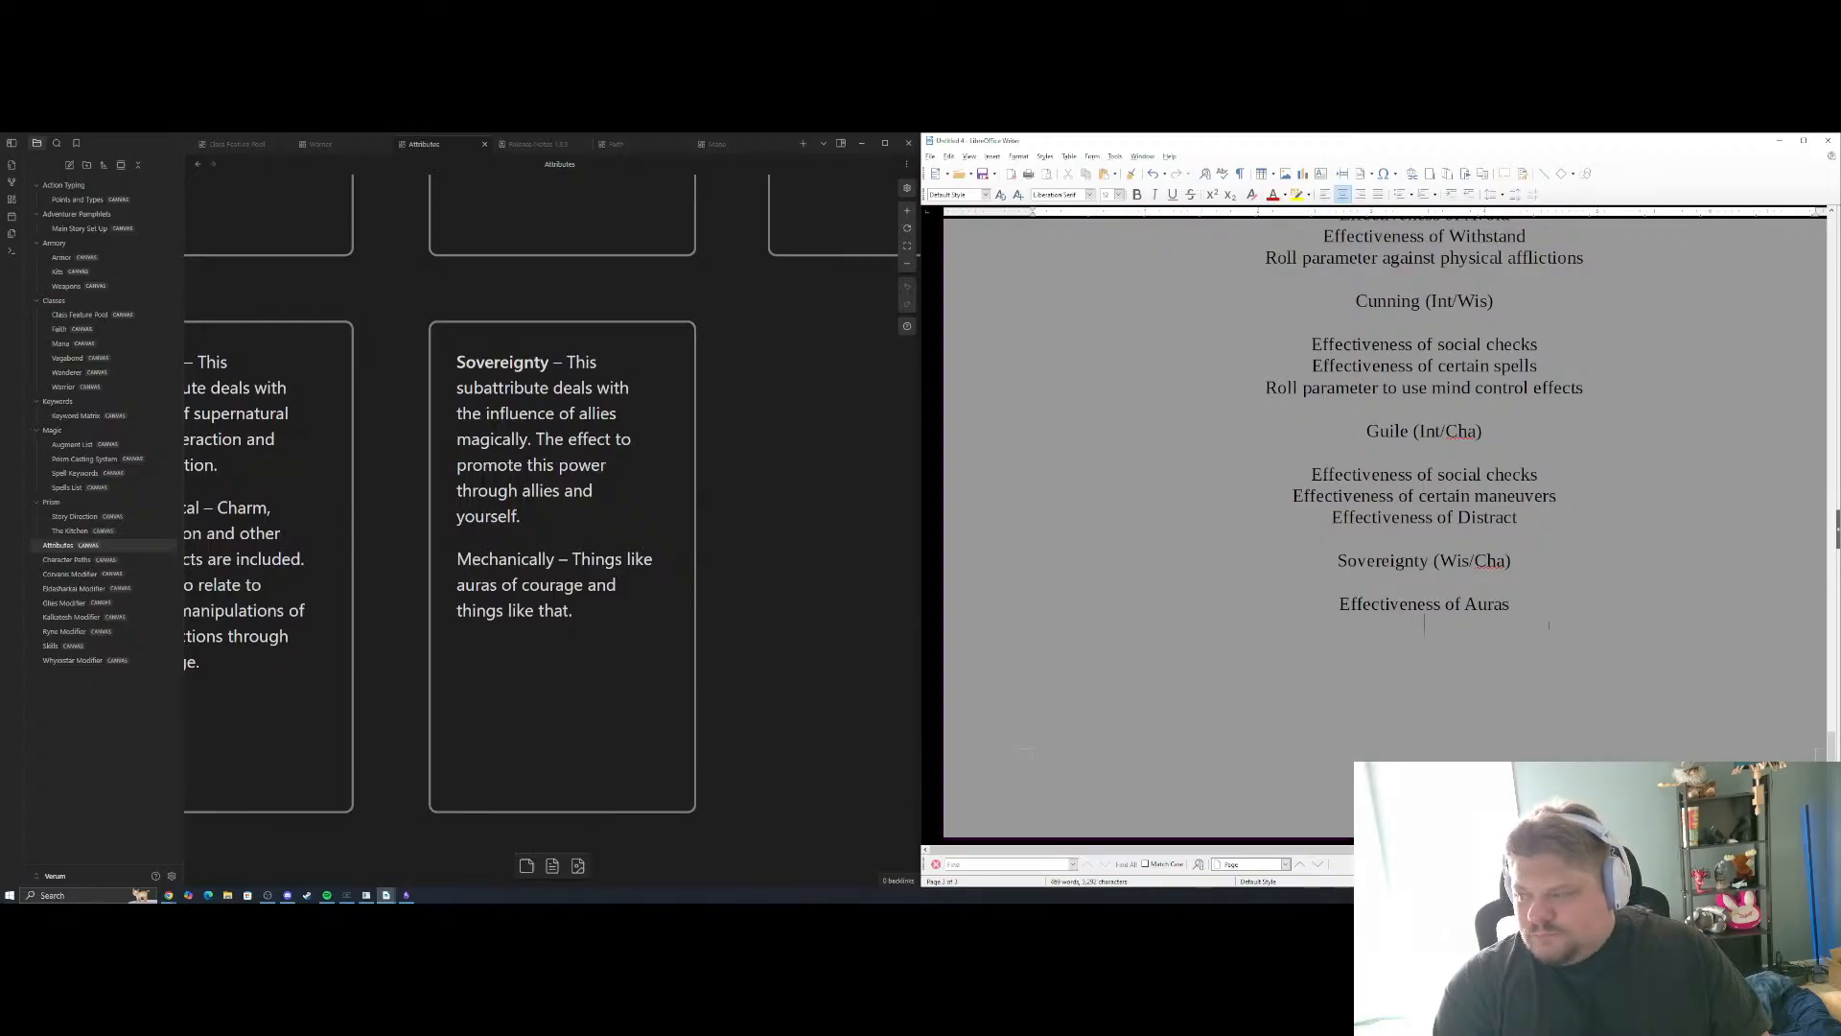
key("ctrl+v")
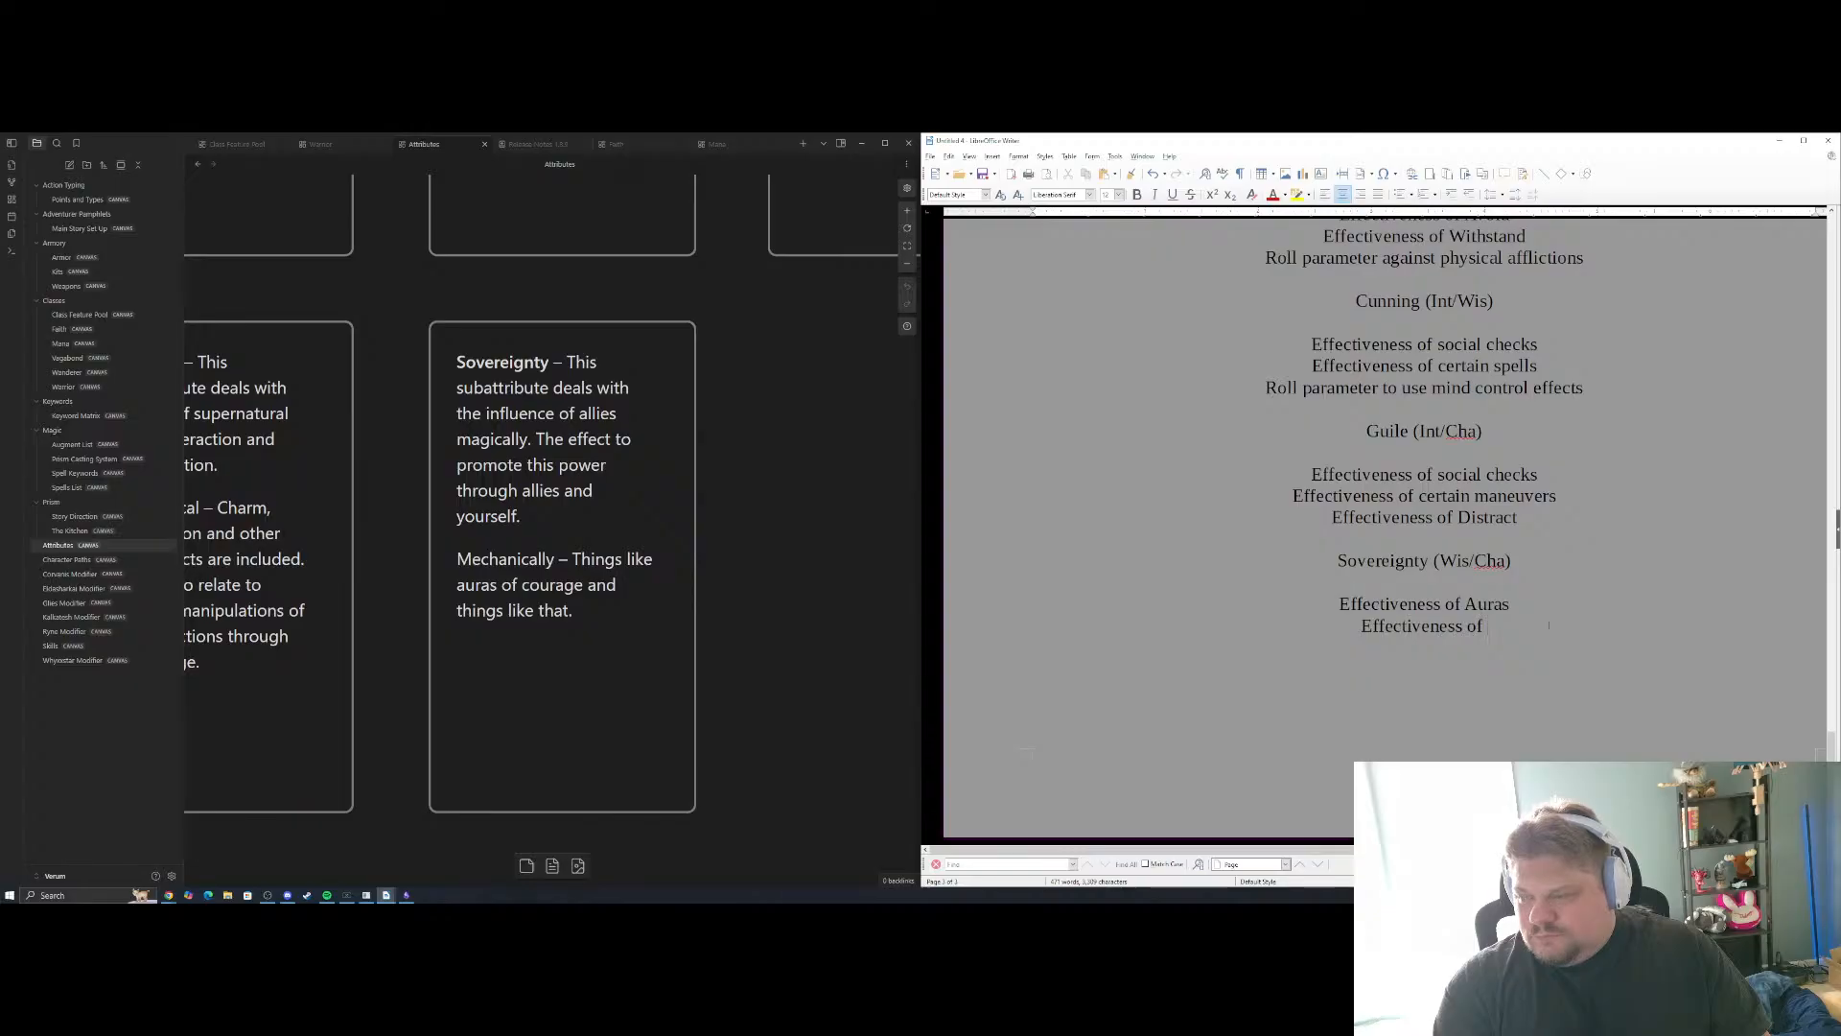
type("Leader")
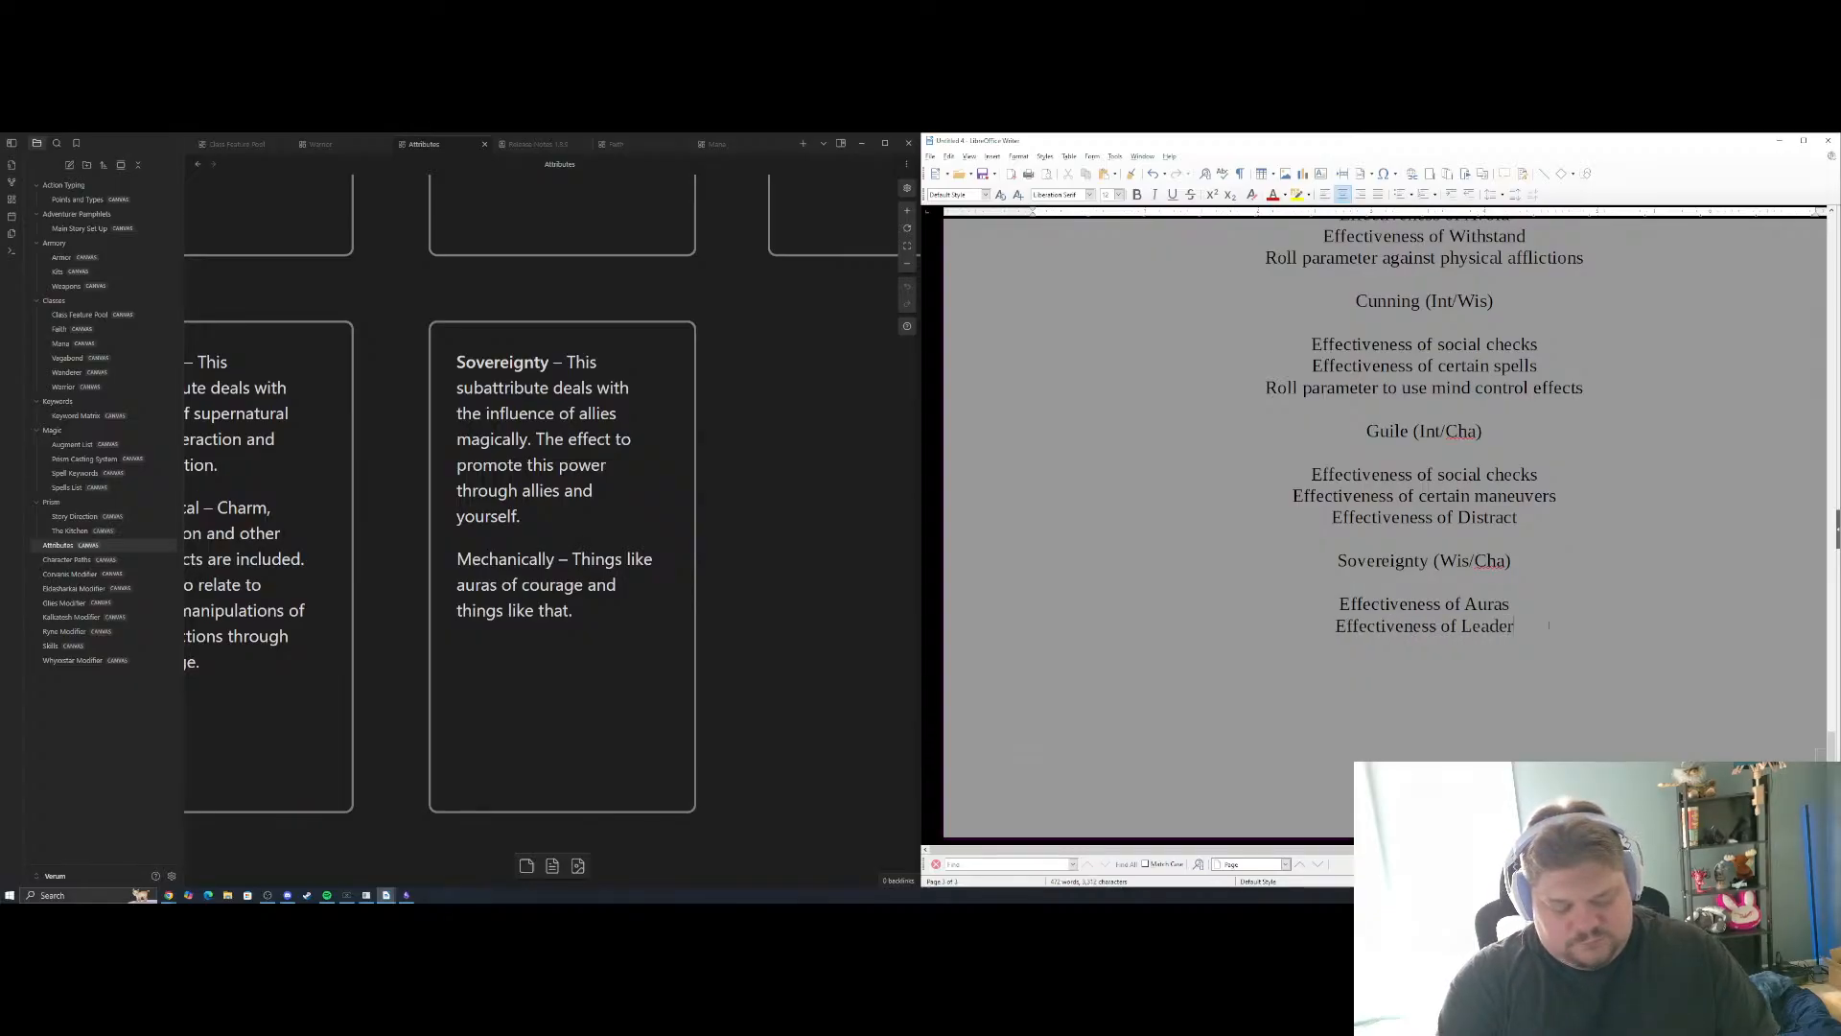
type("ship effects")
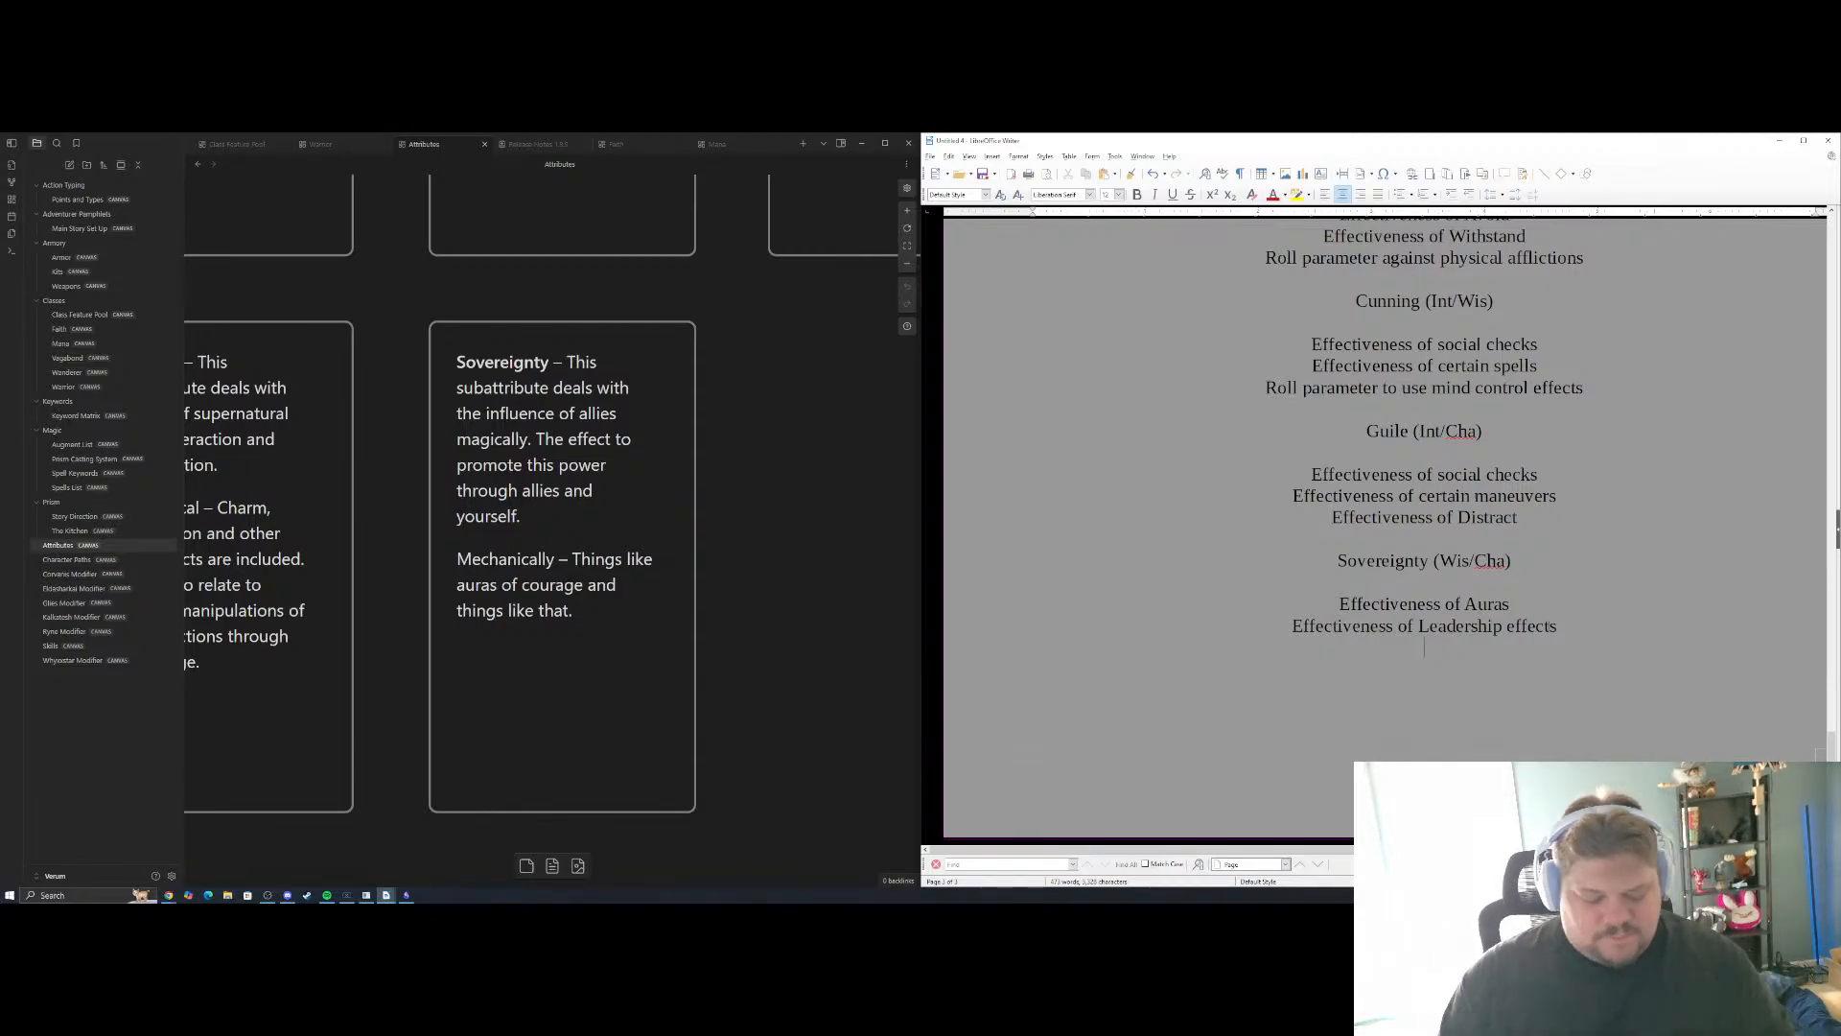
Add "Roll parameter against mind control effects" as the third Sovereignty example
type("Roll pa")
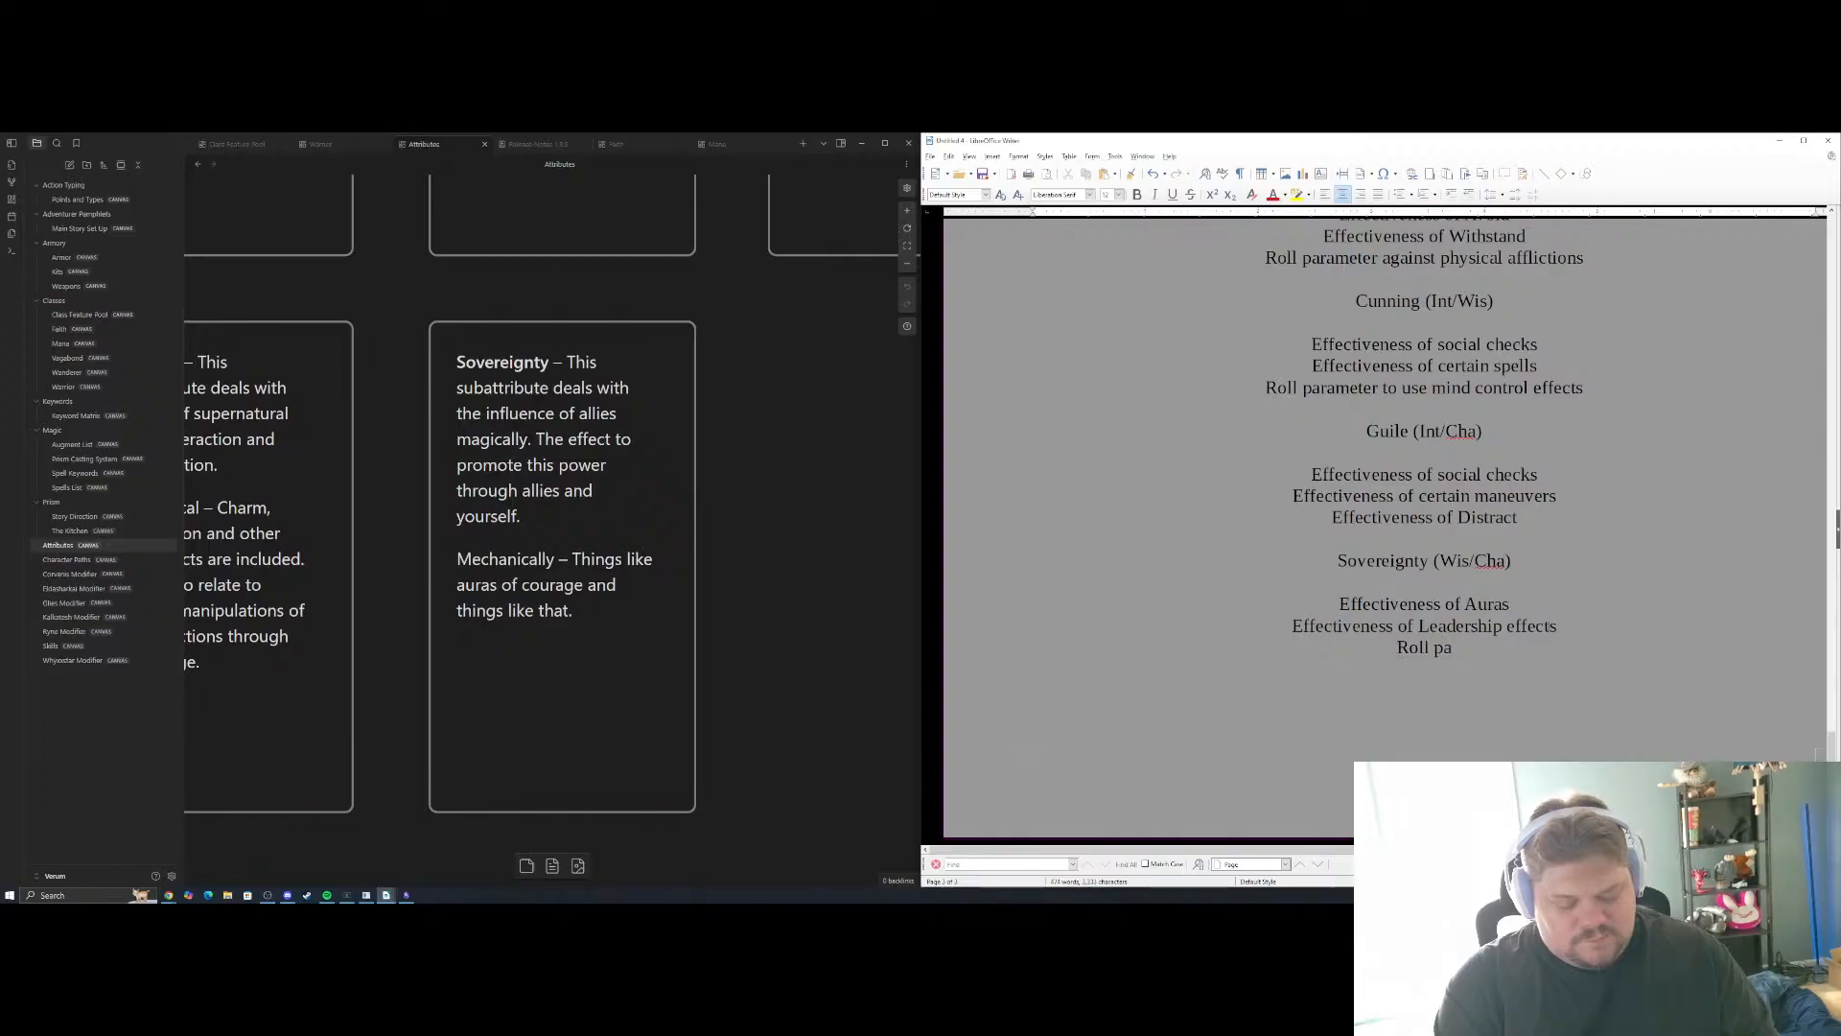
type("rameter agains")
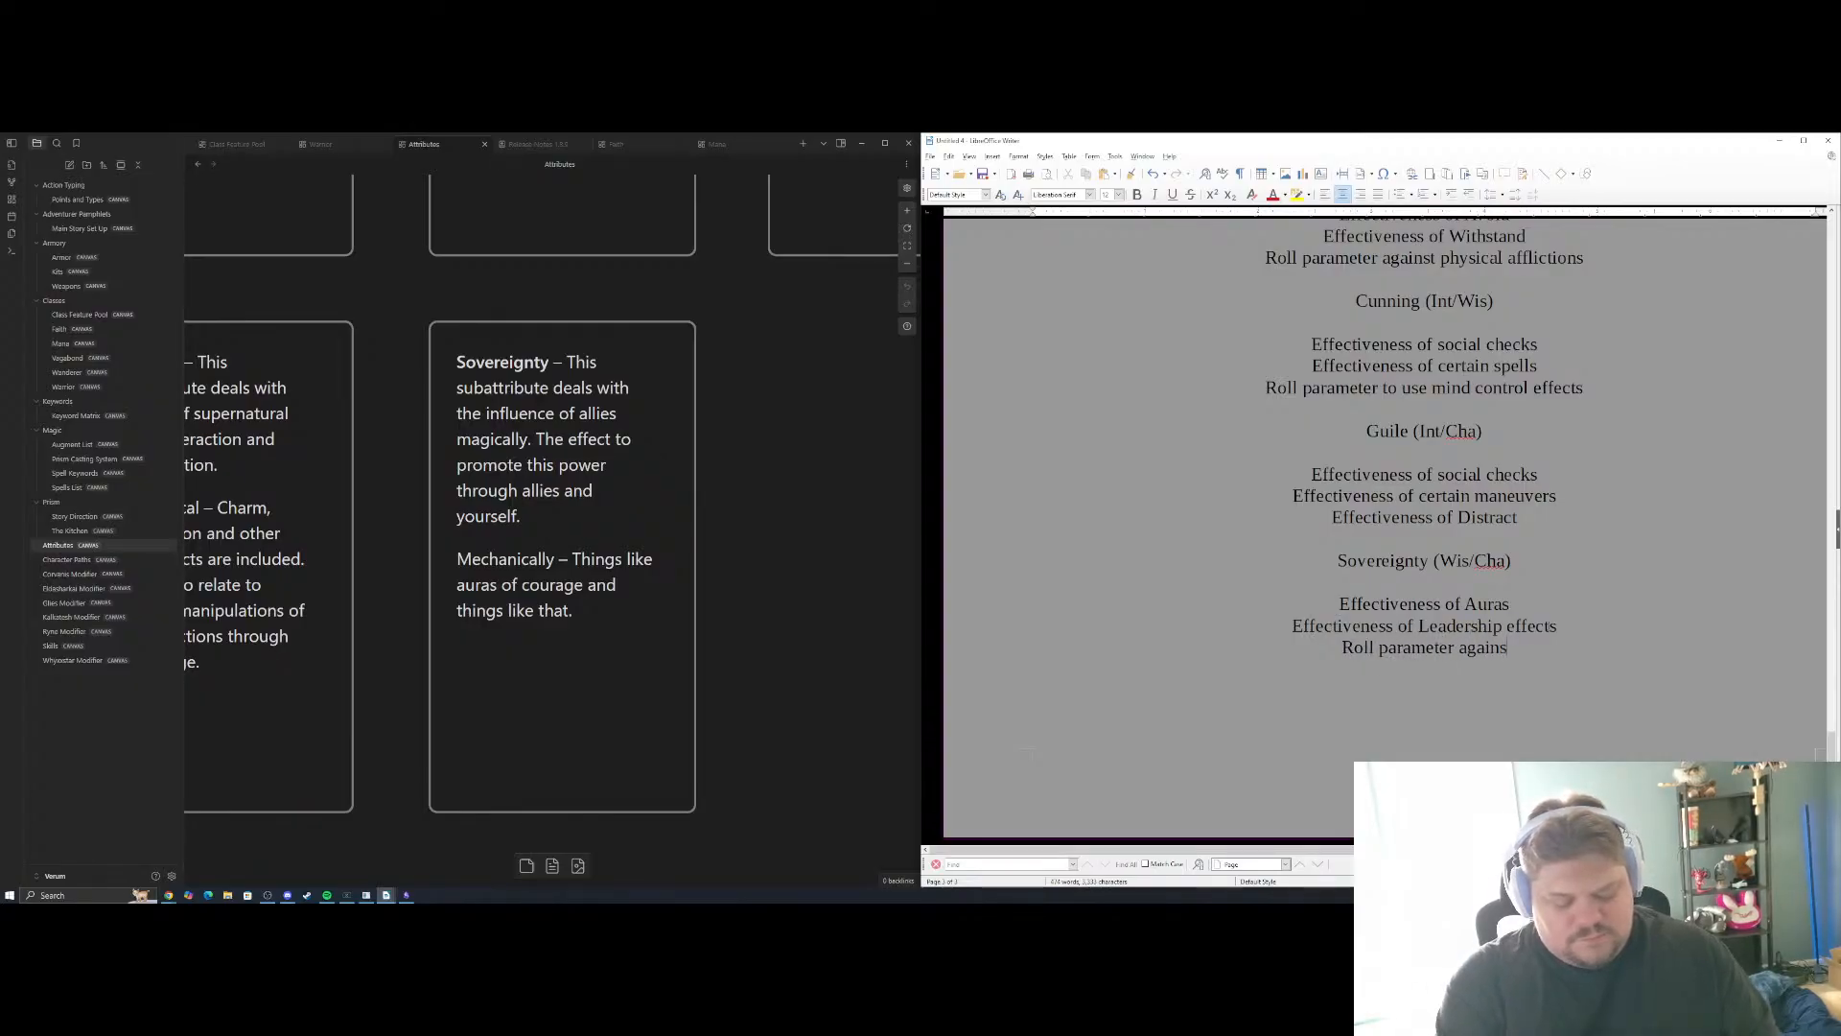
type("t mind contr")
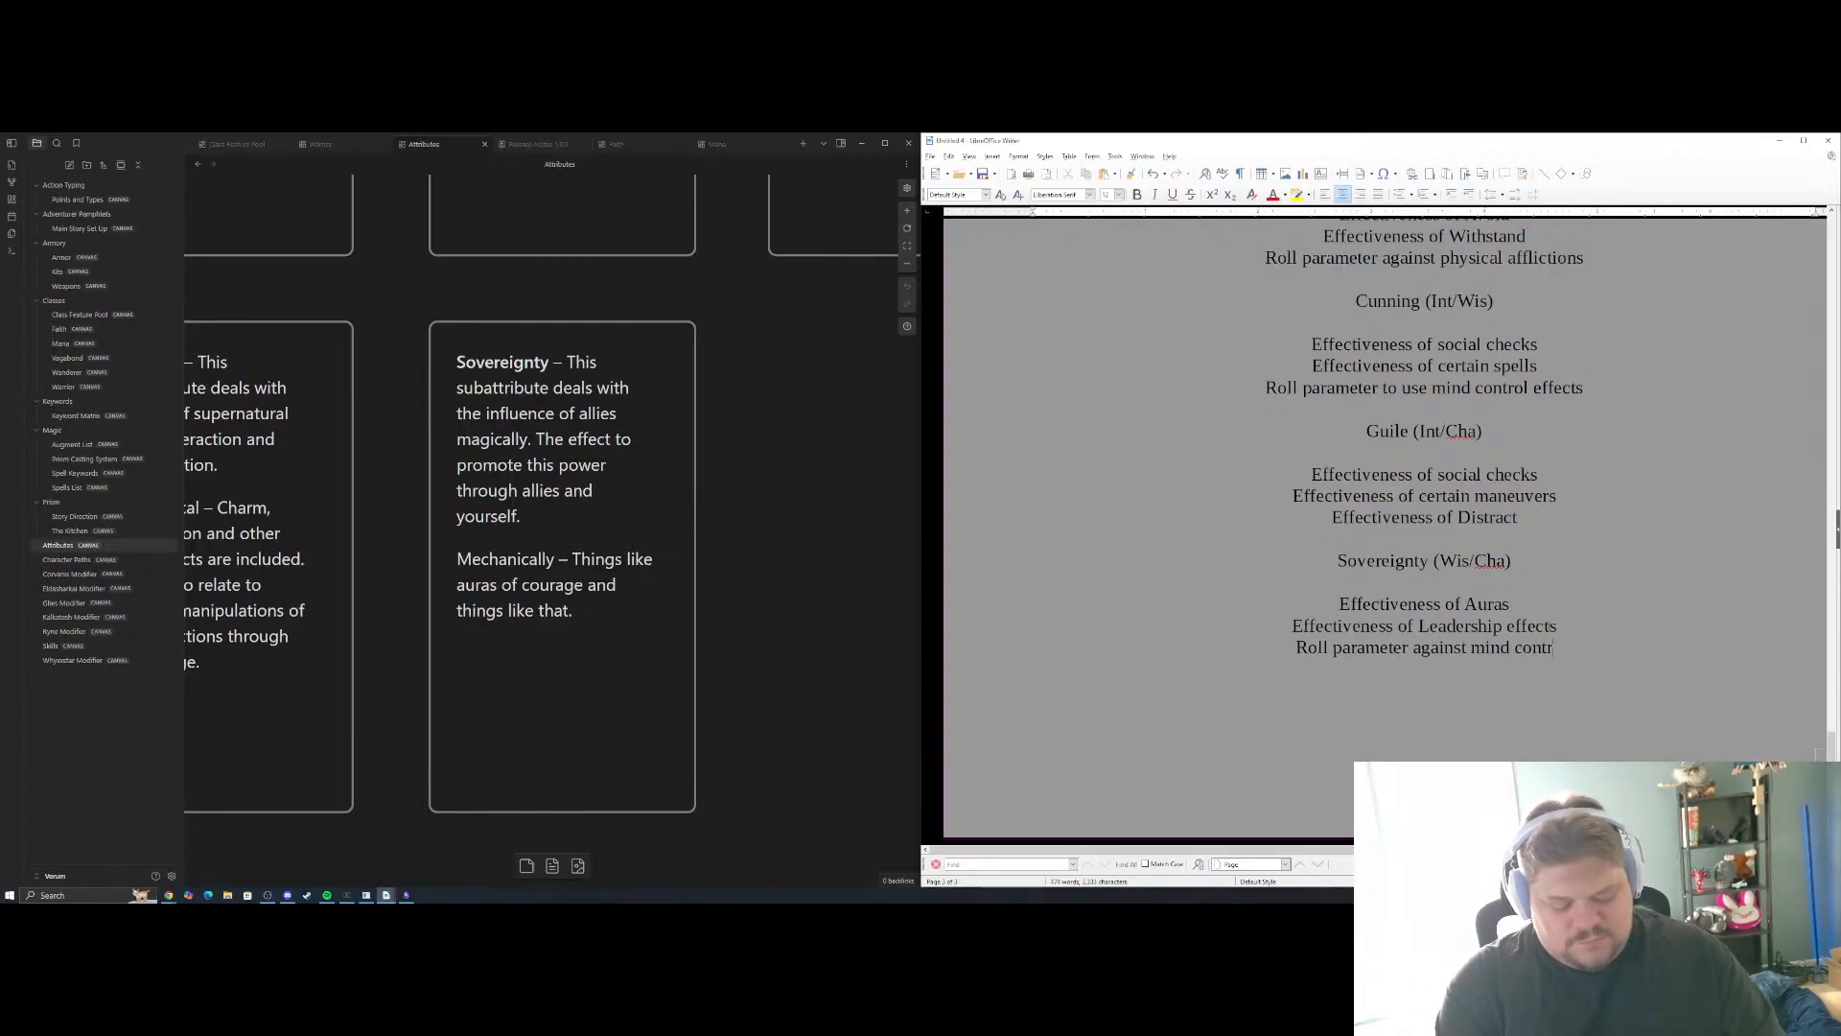
type("ol effects/")
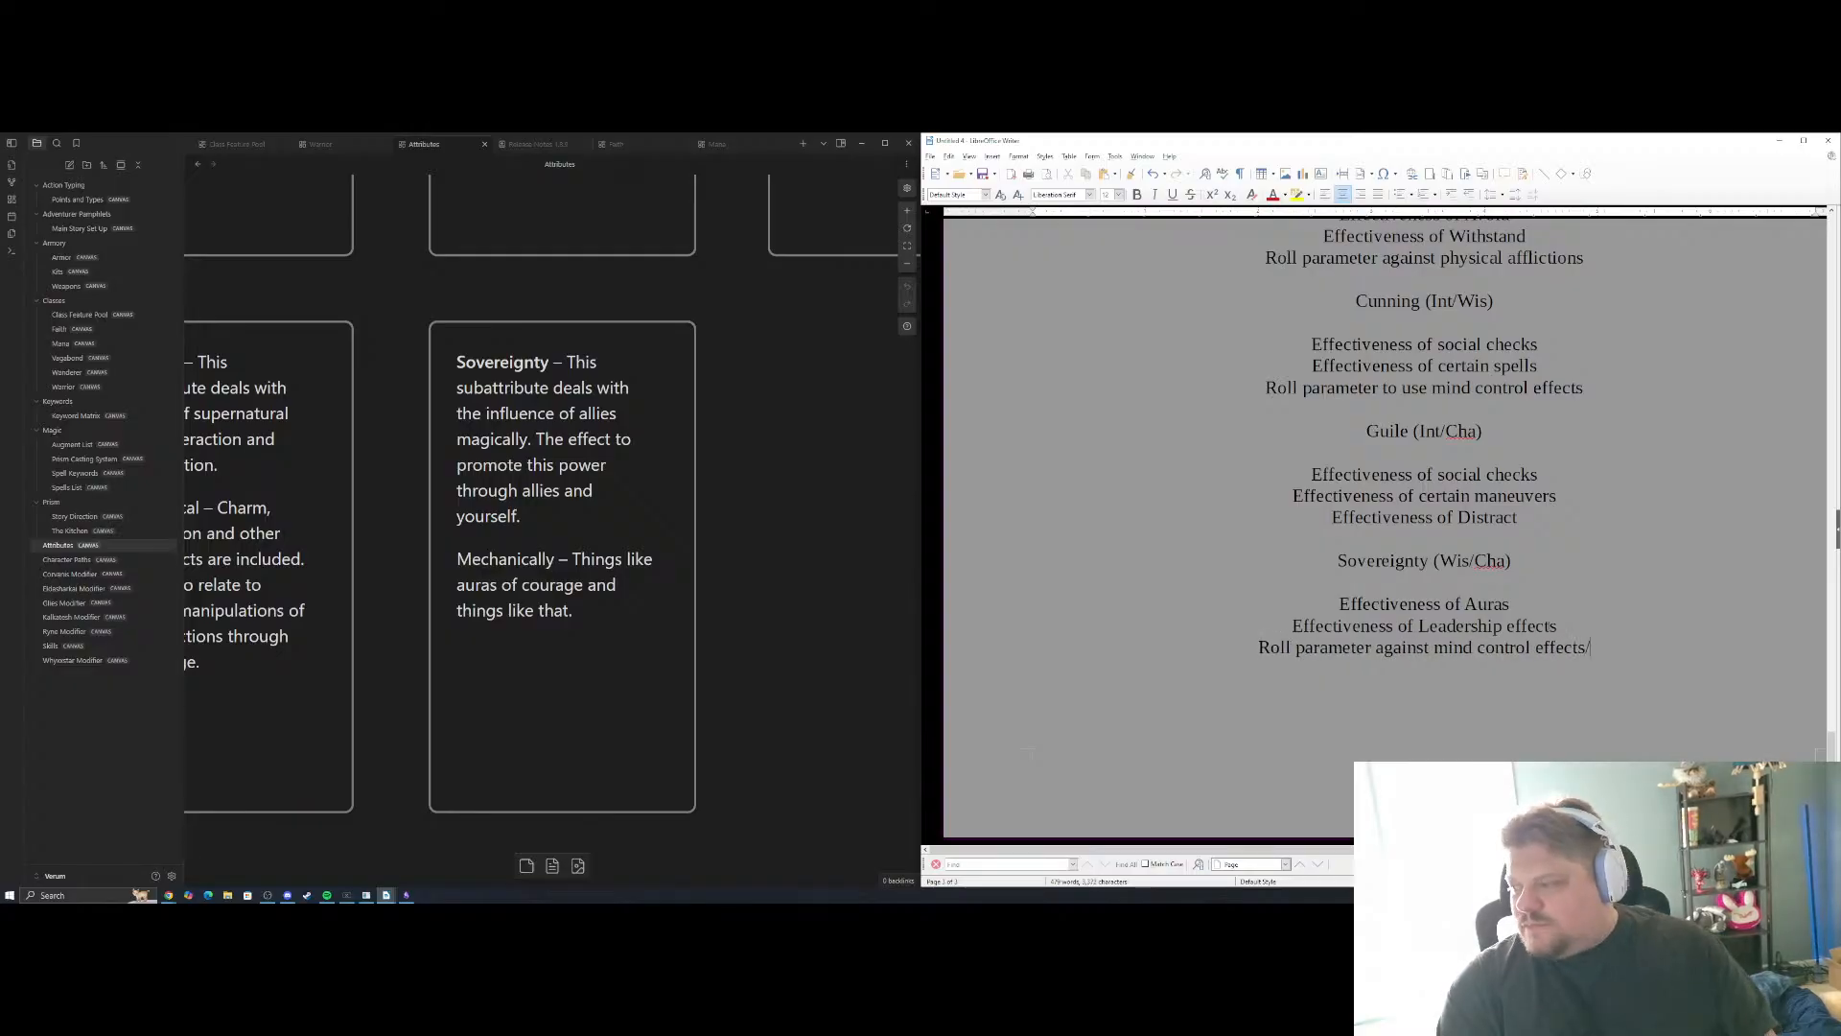
key("BackSpace")
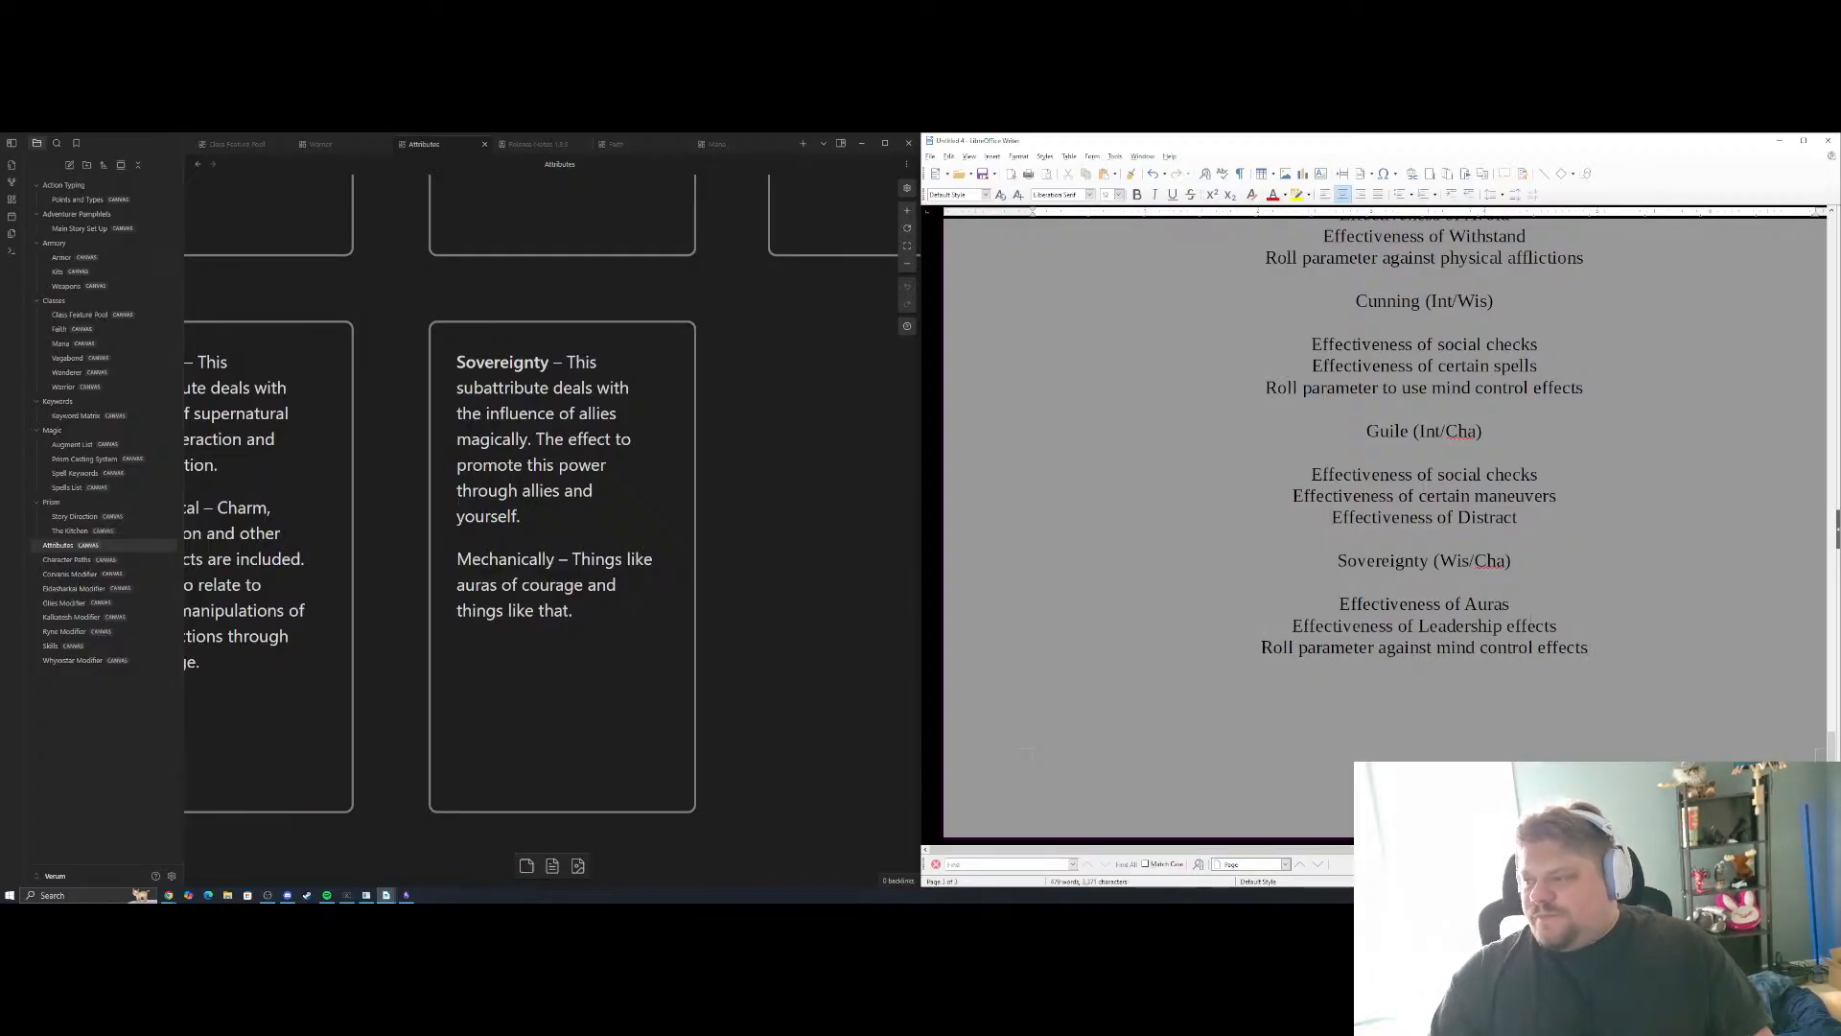
Review the document back to the Main / Sub Attribute system section and check the attribute grid and sub-attribute calculation on the Attributes canvas
scroll(1386, 480, "up", 20)
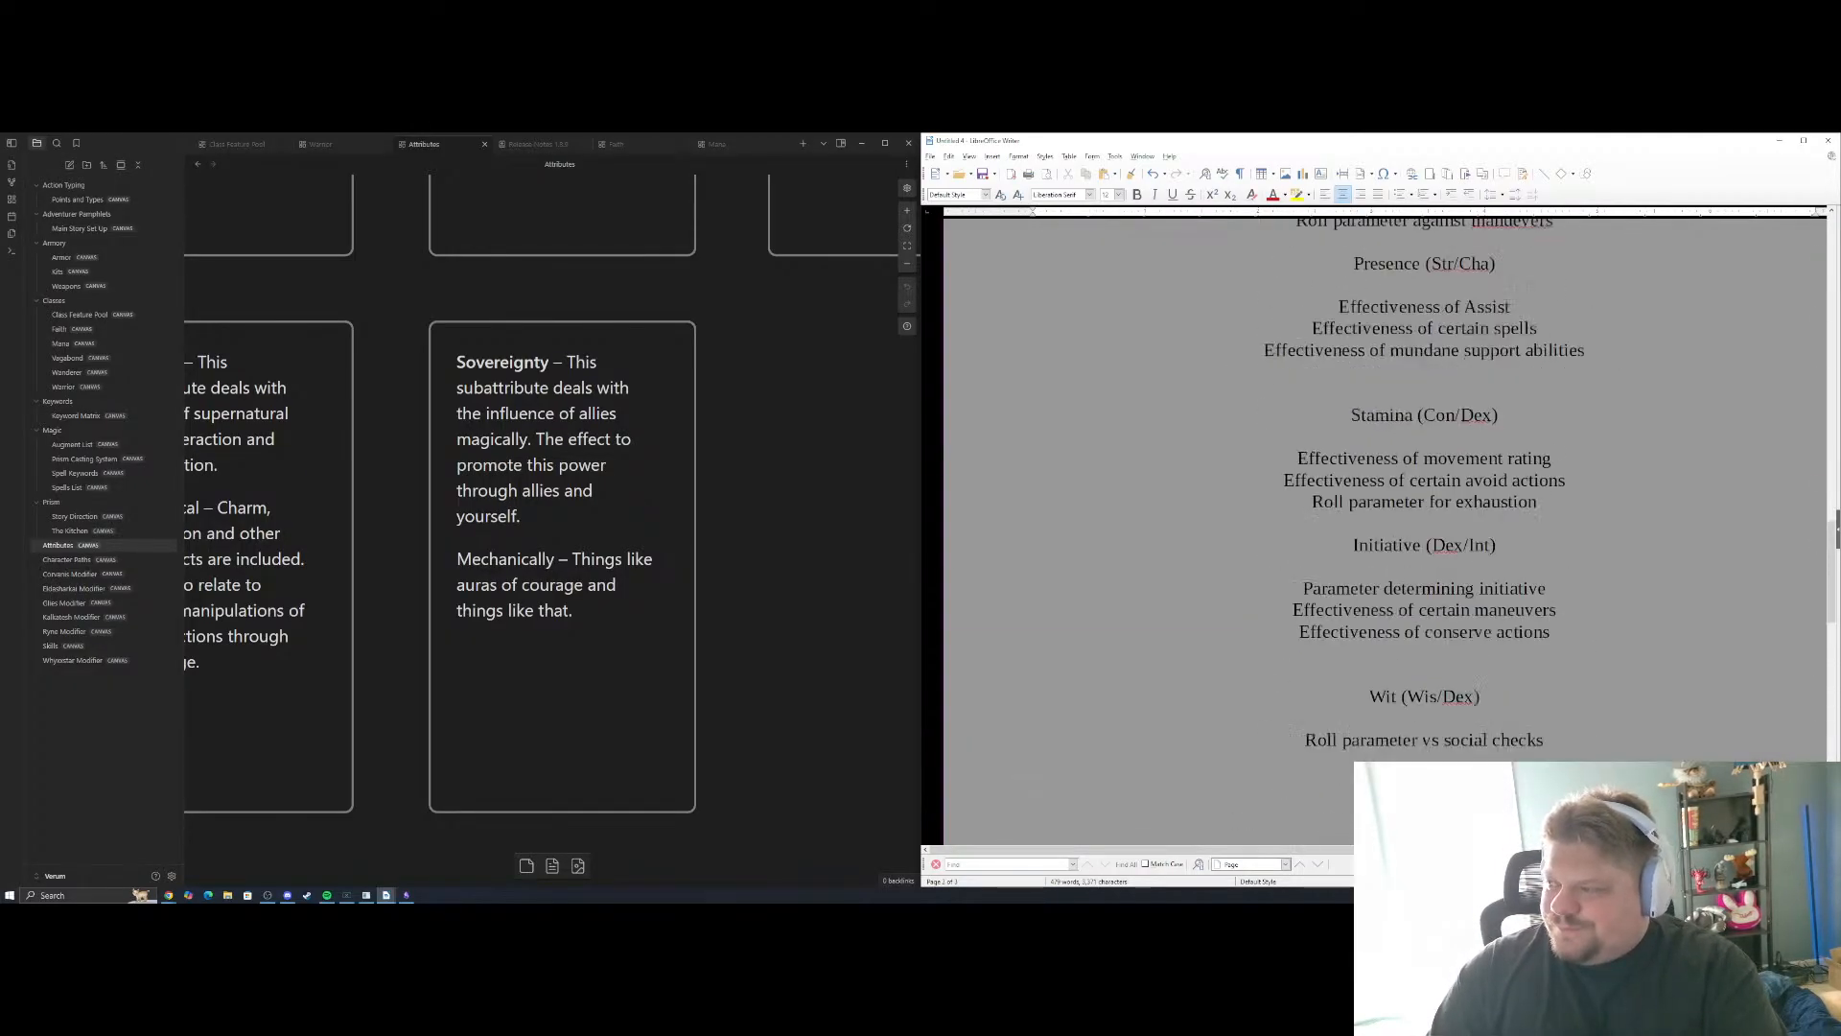
scroll(1386, 479, "up", 4)
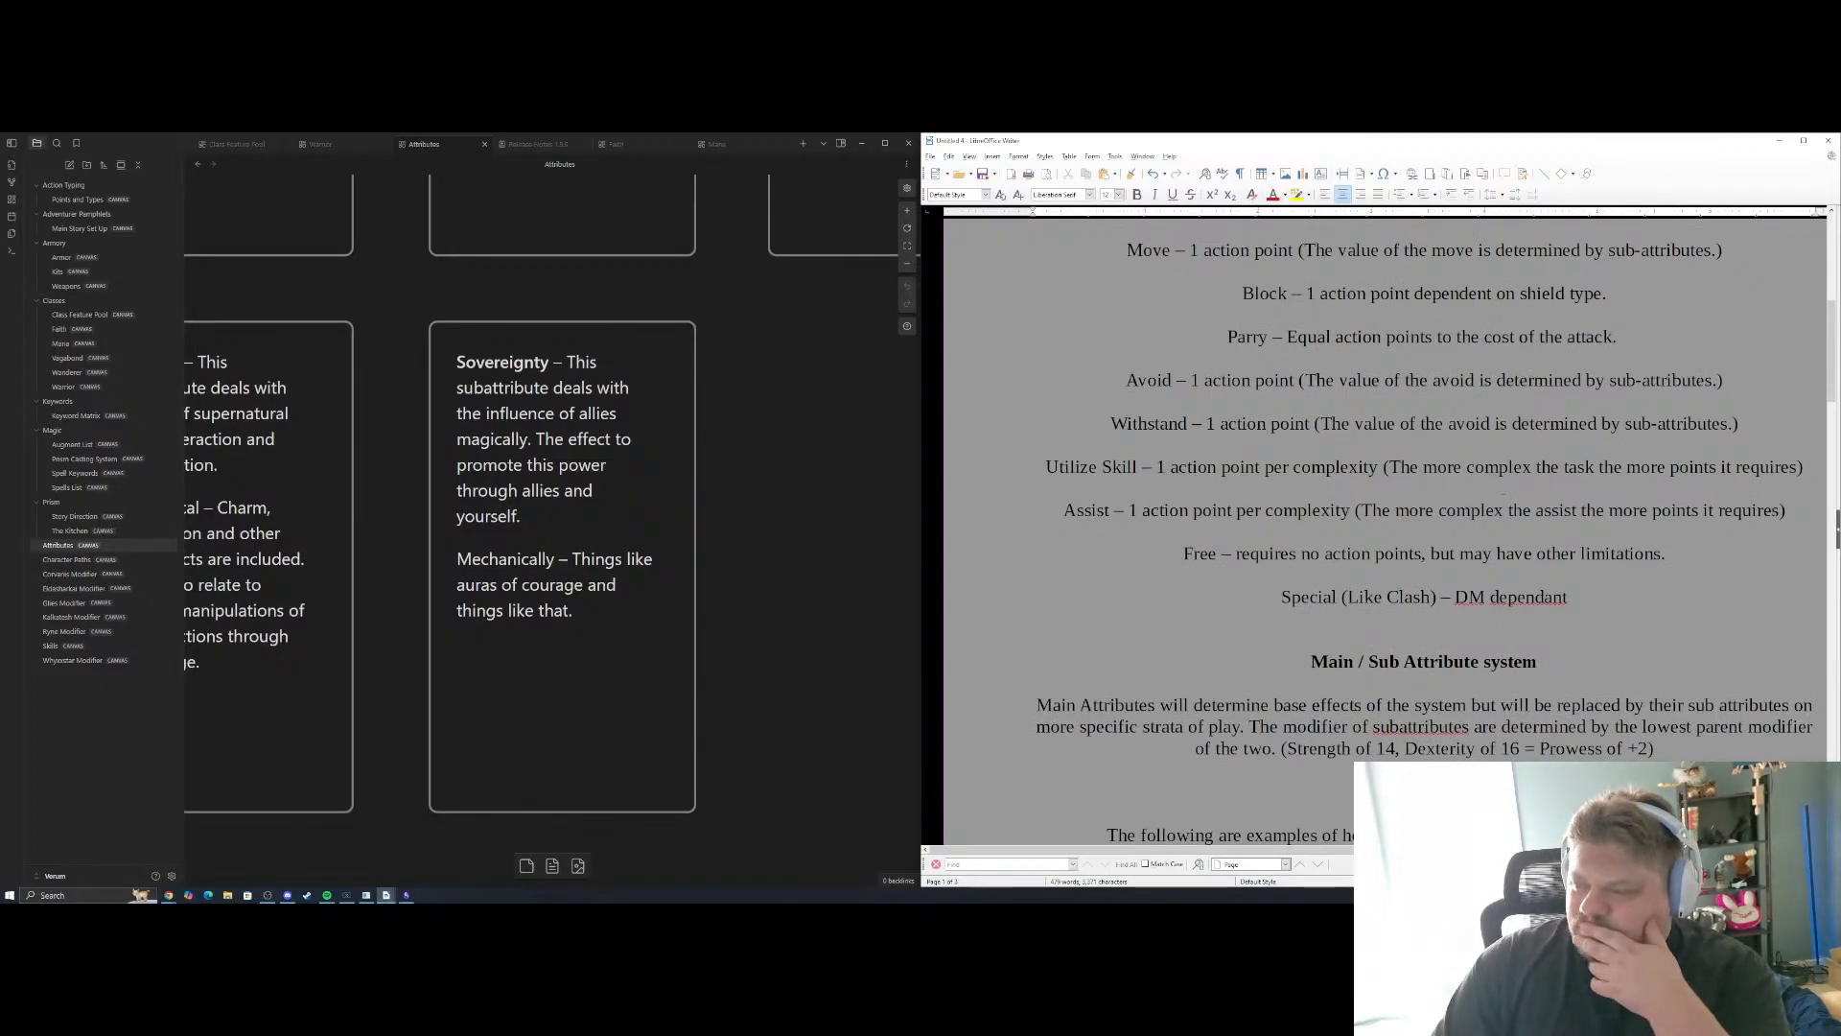
left_click(806, 487)
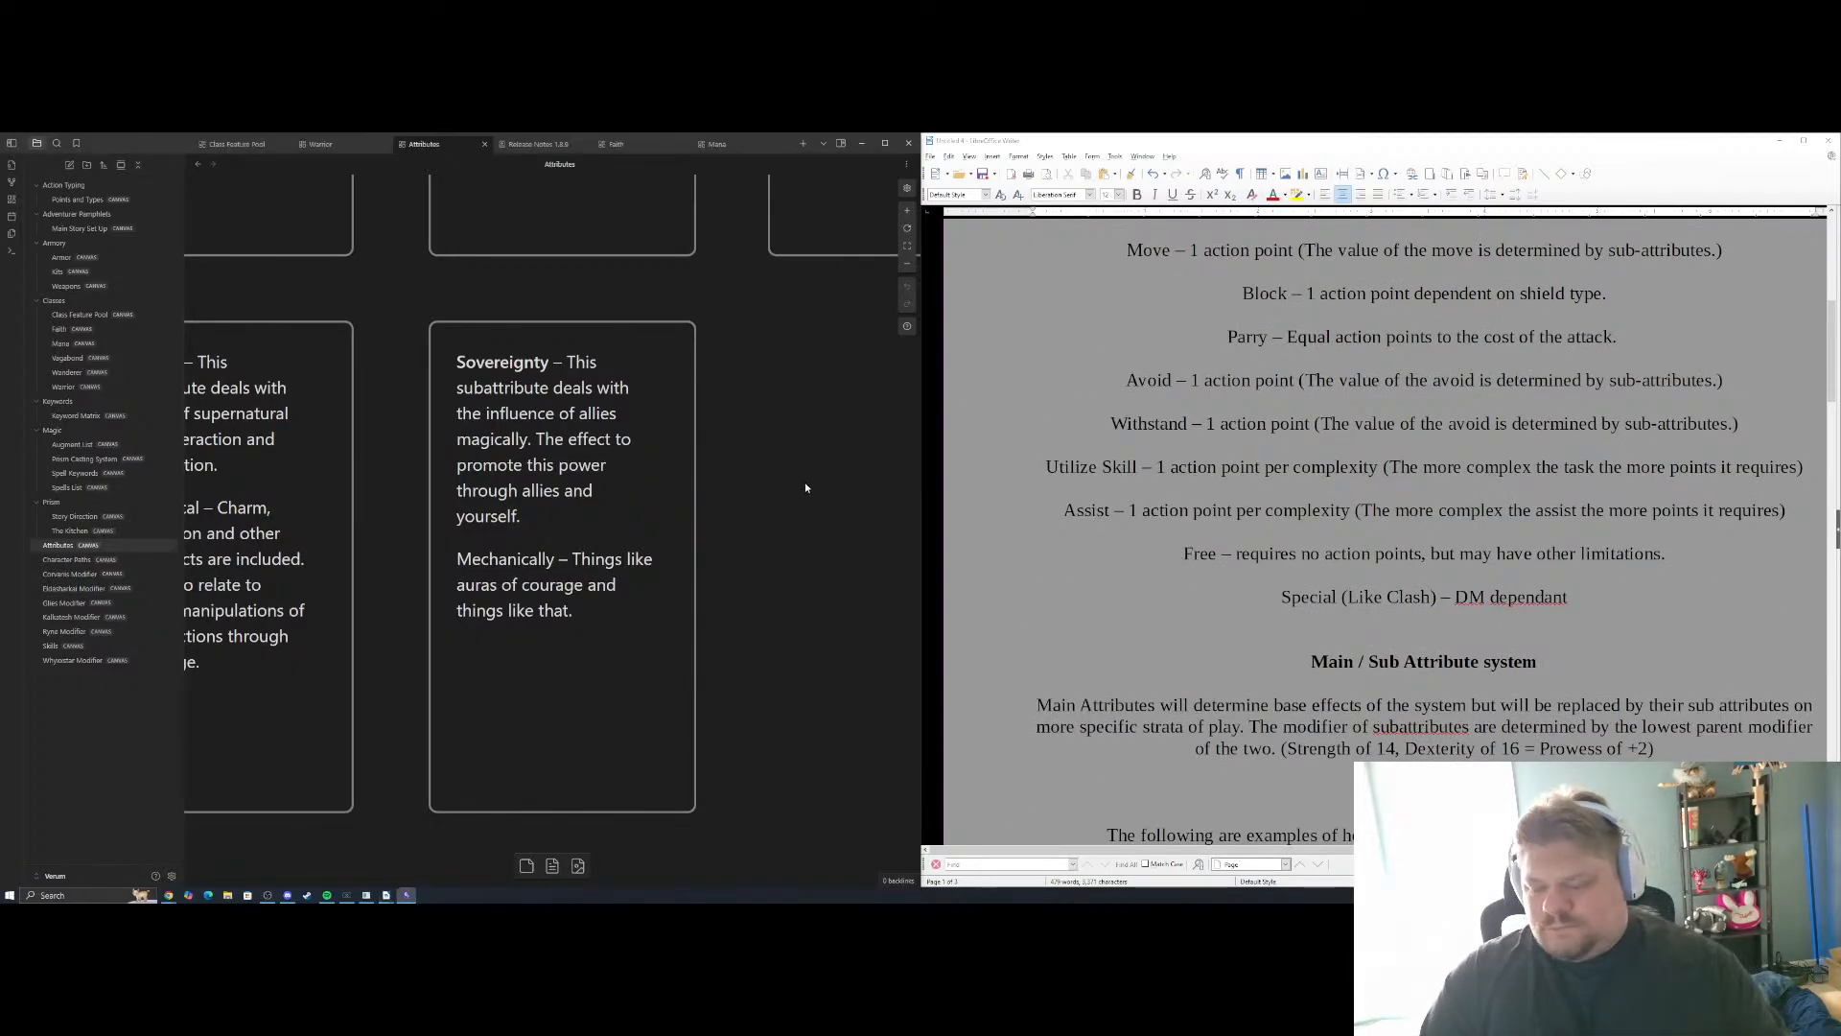
scroll(806, 487, "down", 8)
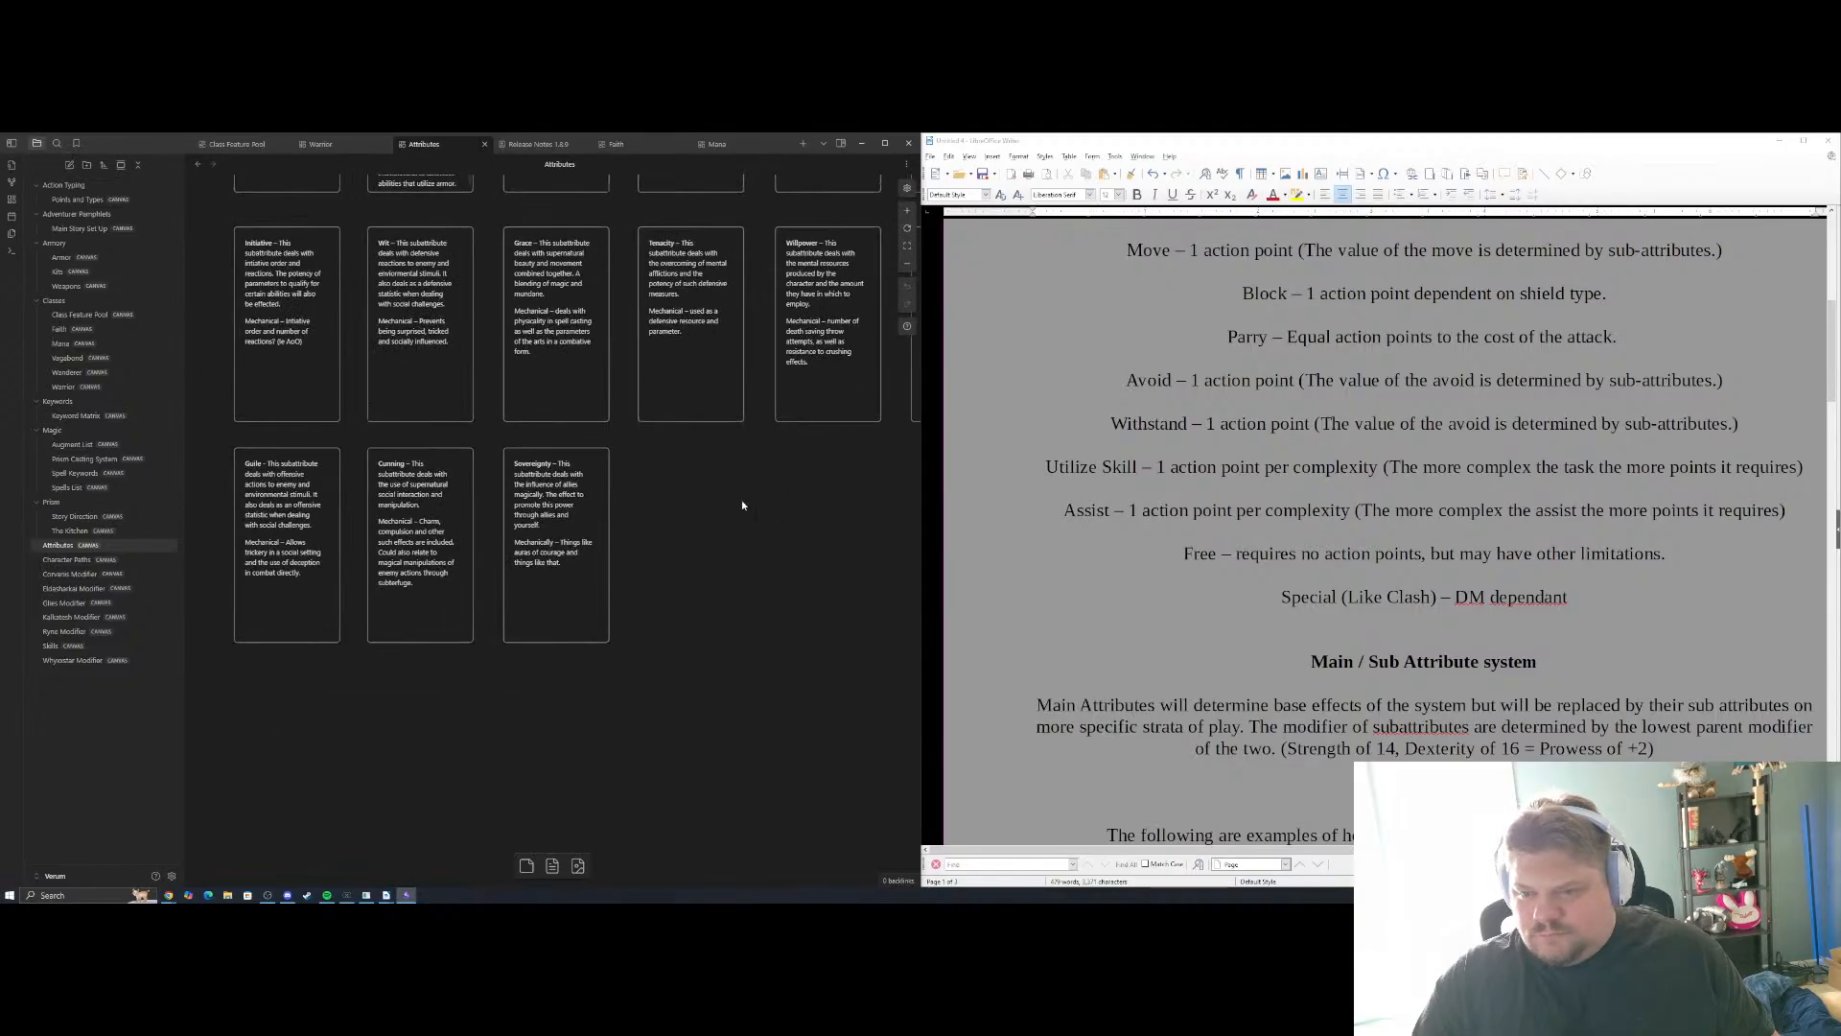
left_click_drag(792, 196, 722, 684)
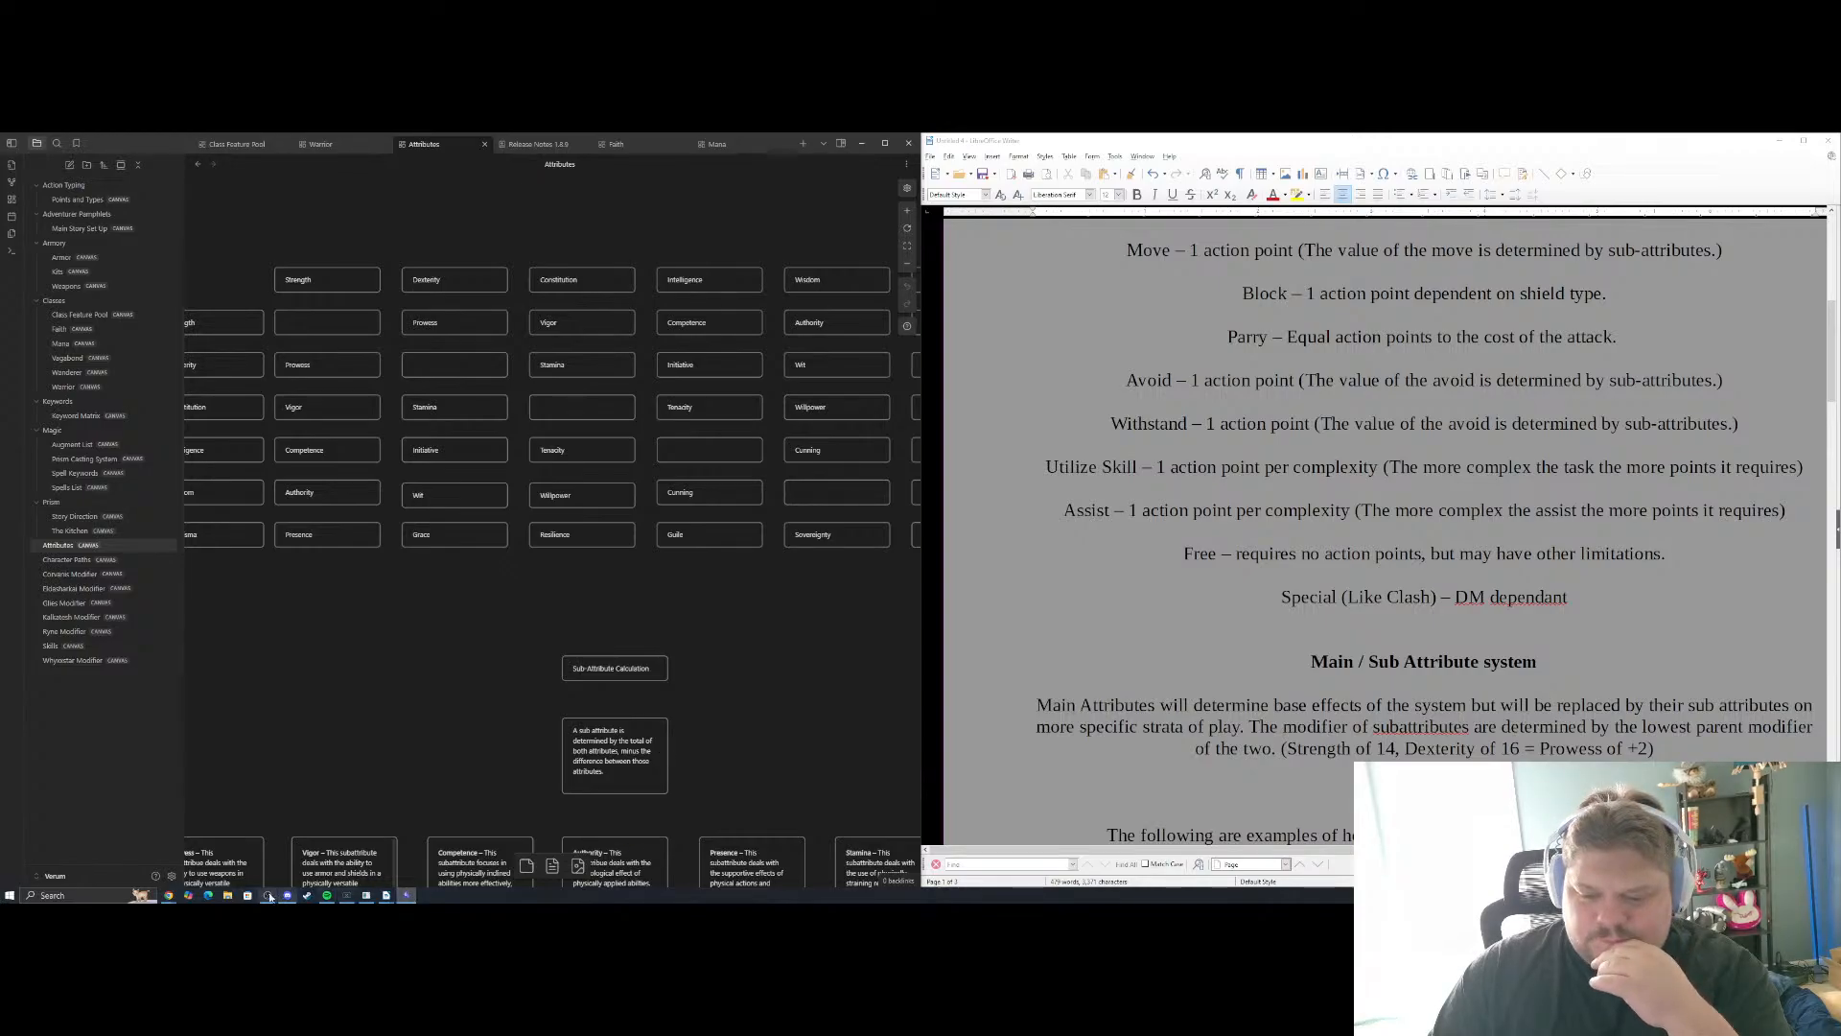
Bring up the "Core Features of Prism Explanations for Kickstarter" document beside the current draft in LibreOffice Writer
left_click(389, 897)
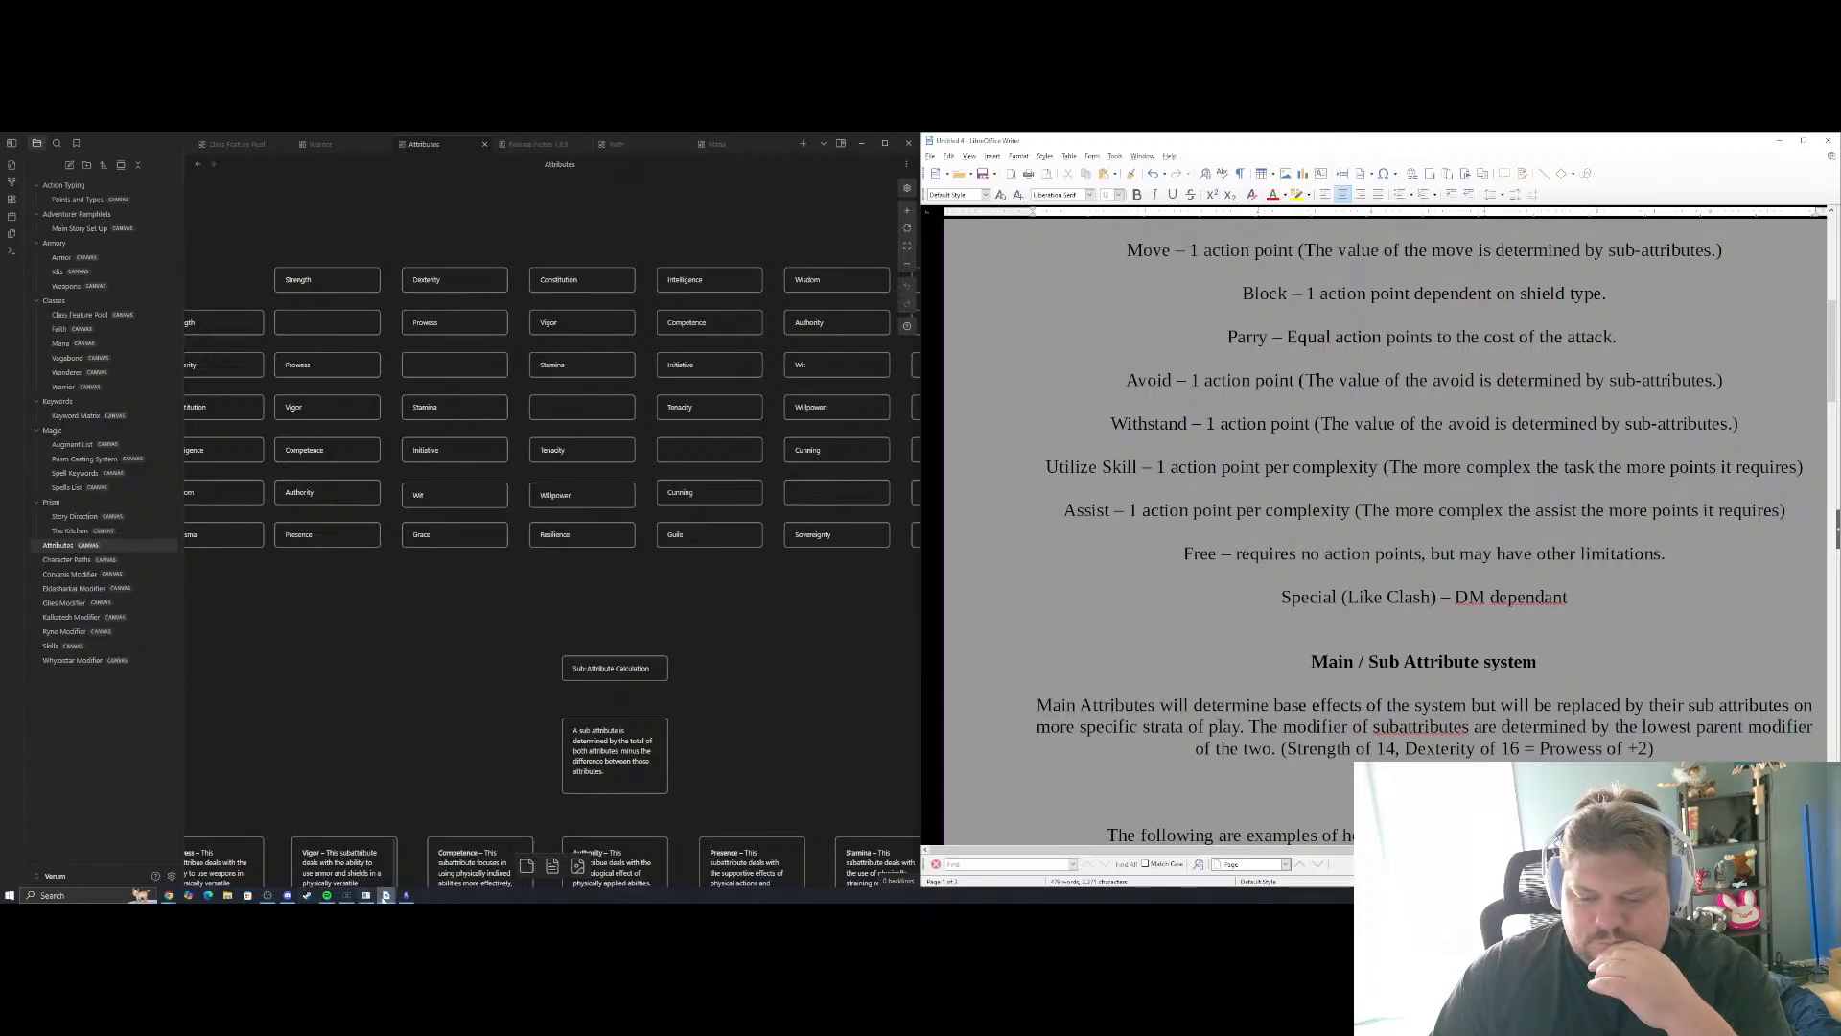
left_click(386, 895)
left_click(469, 861)
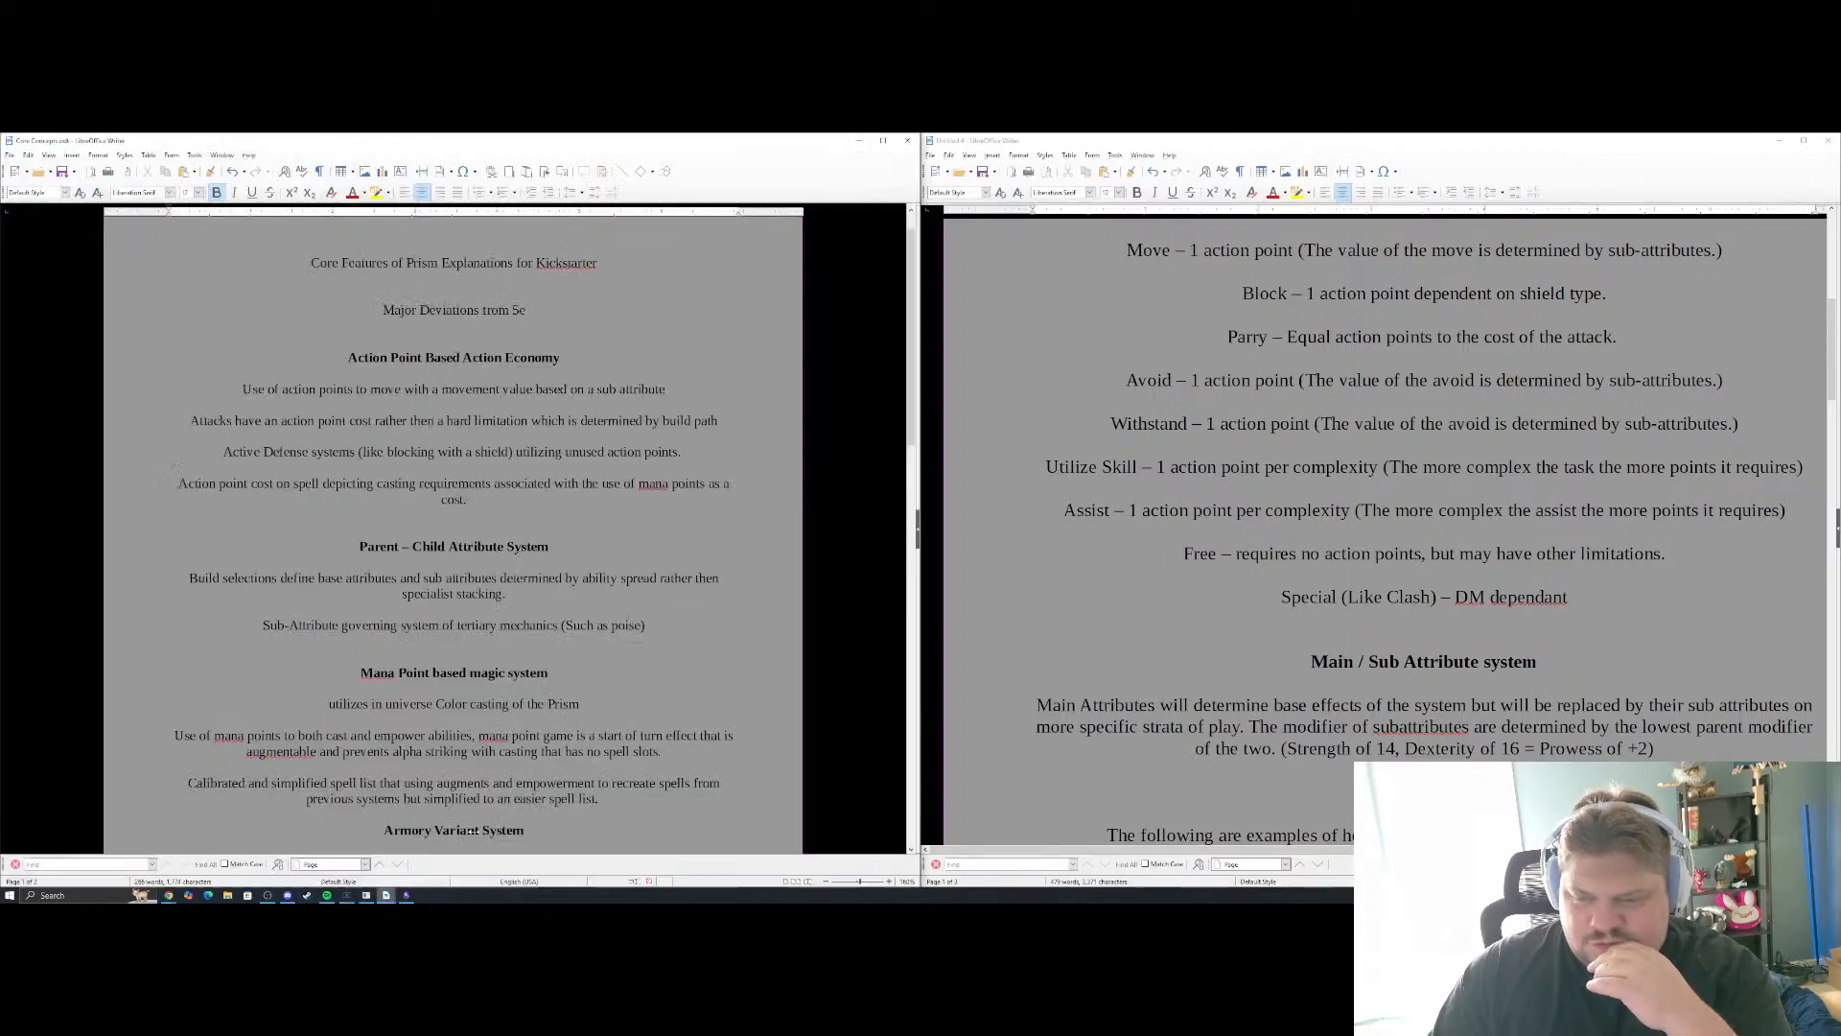
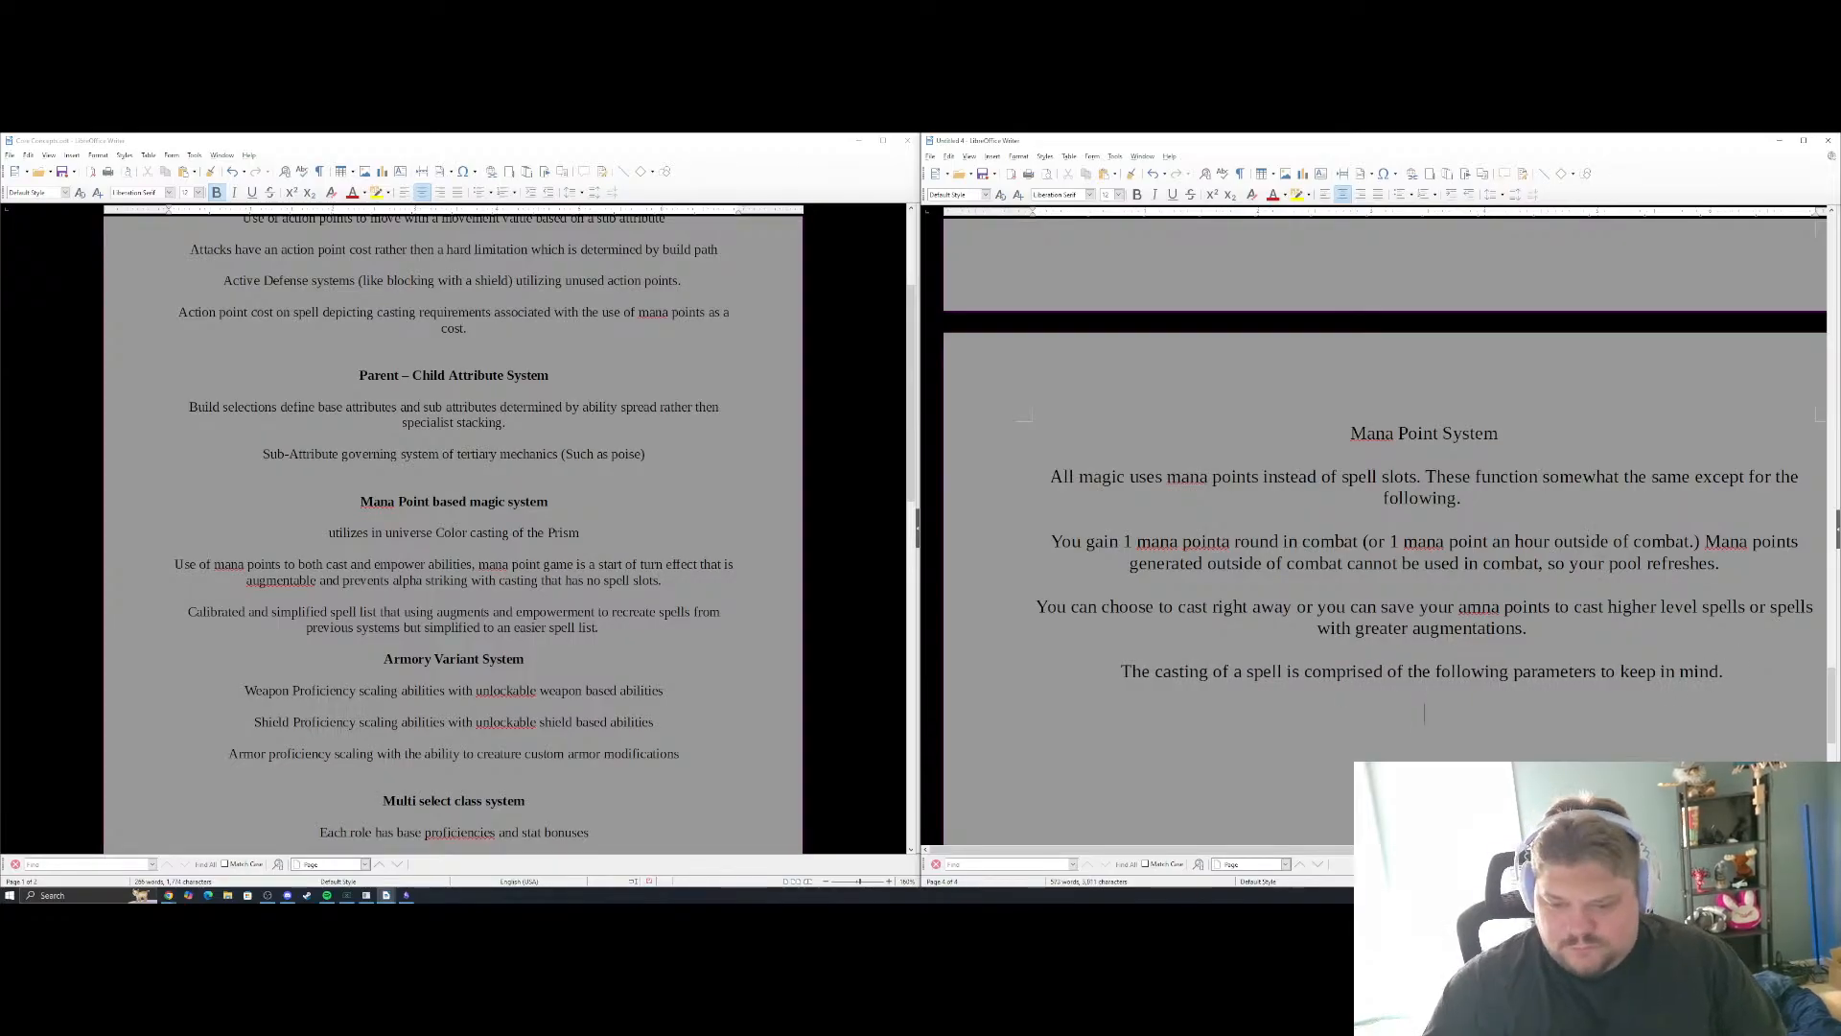
Switch to Obsidian and examine the Spells List and Prism Casting System canvases for the spell template and color casting rules
left_click(407, 895)
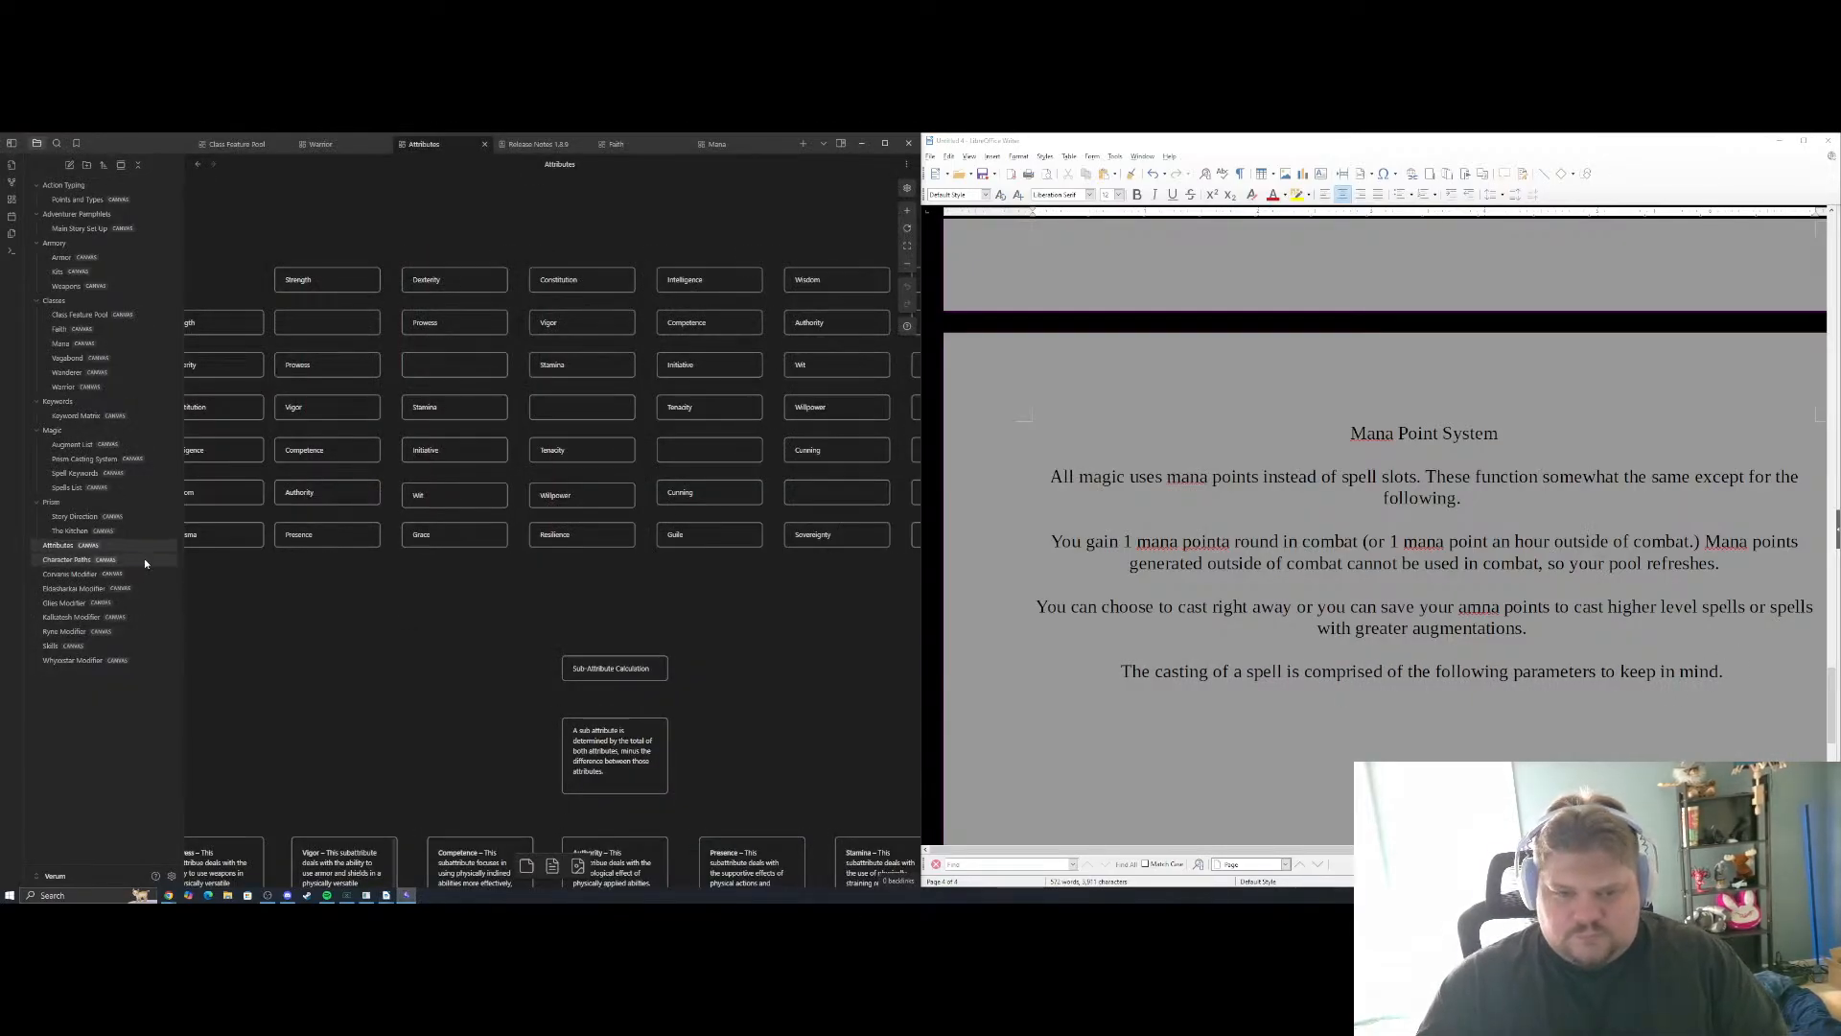
left_click(87, 472)
left_click(87, 487)
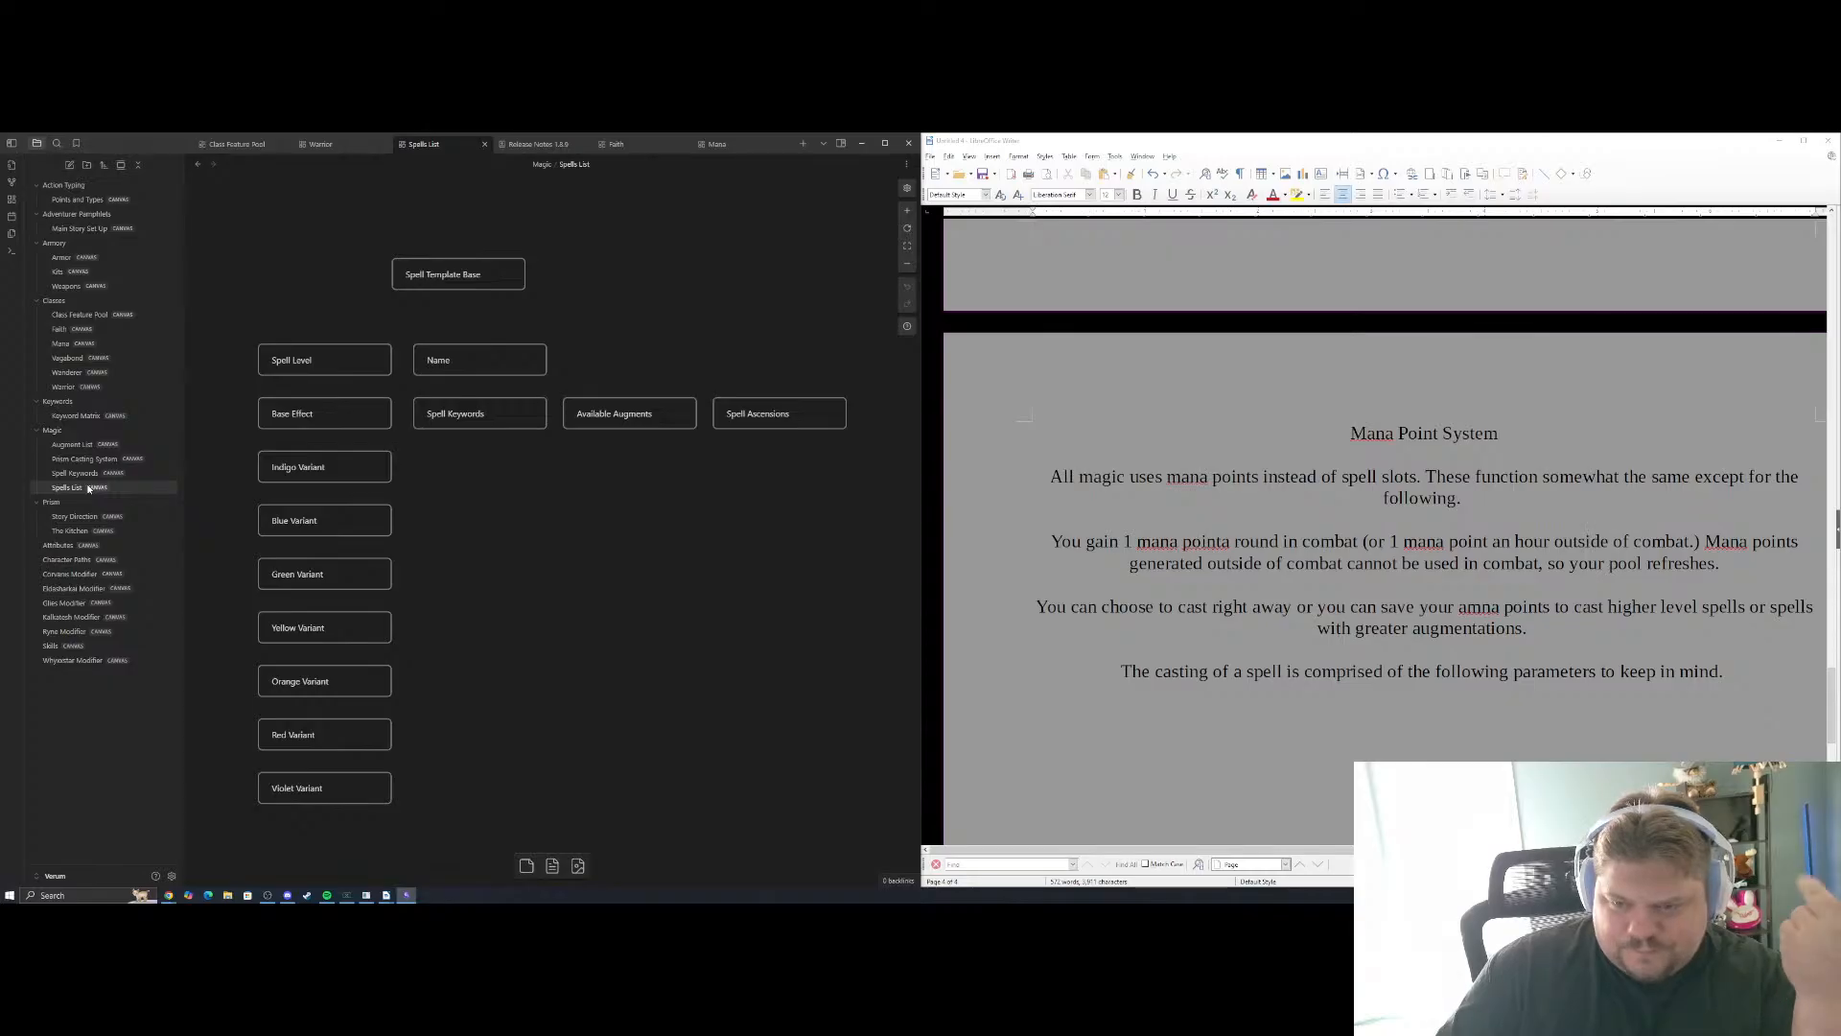
left_click(84, 458)
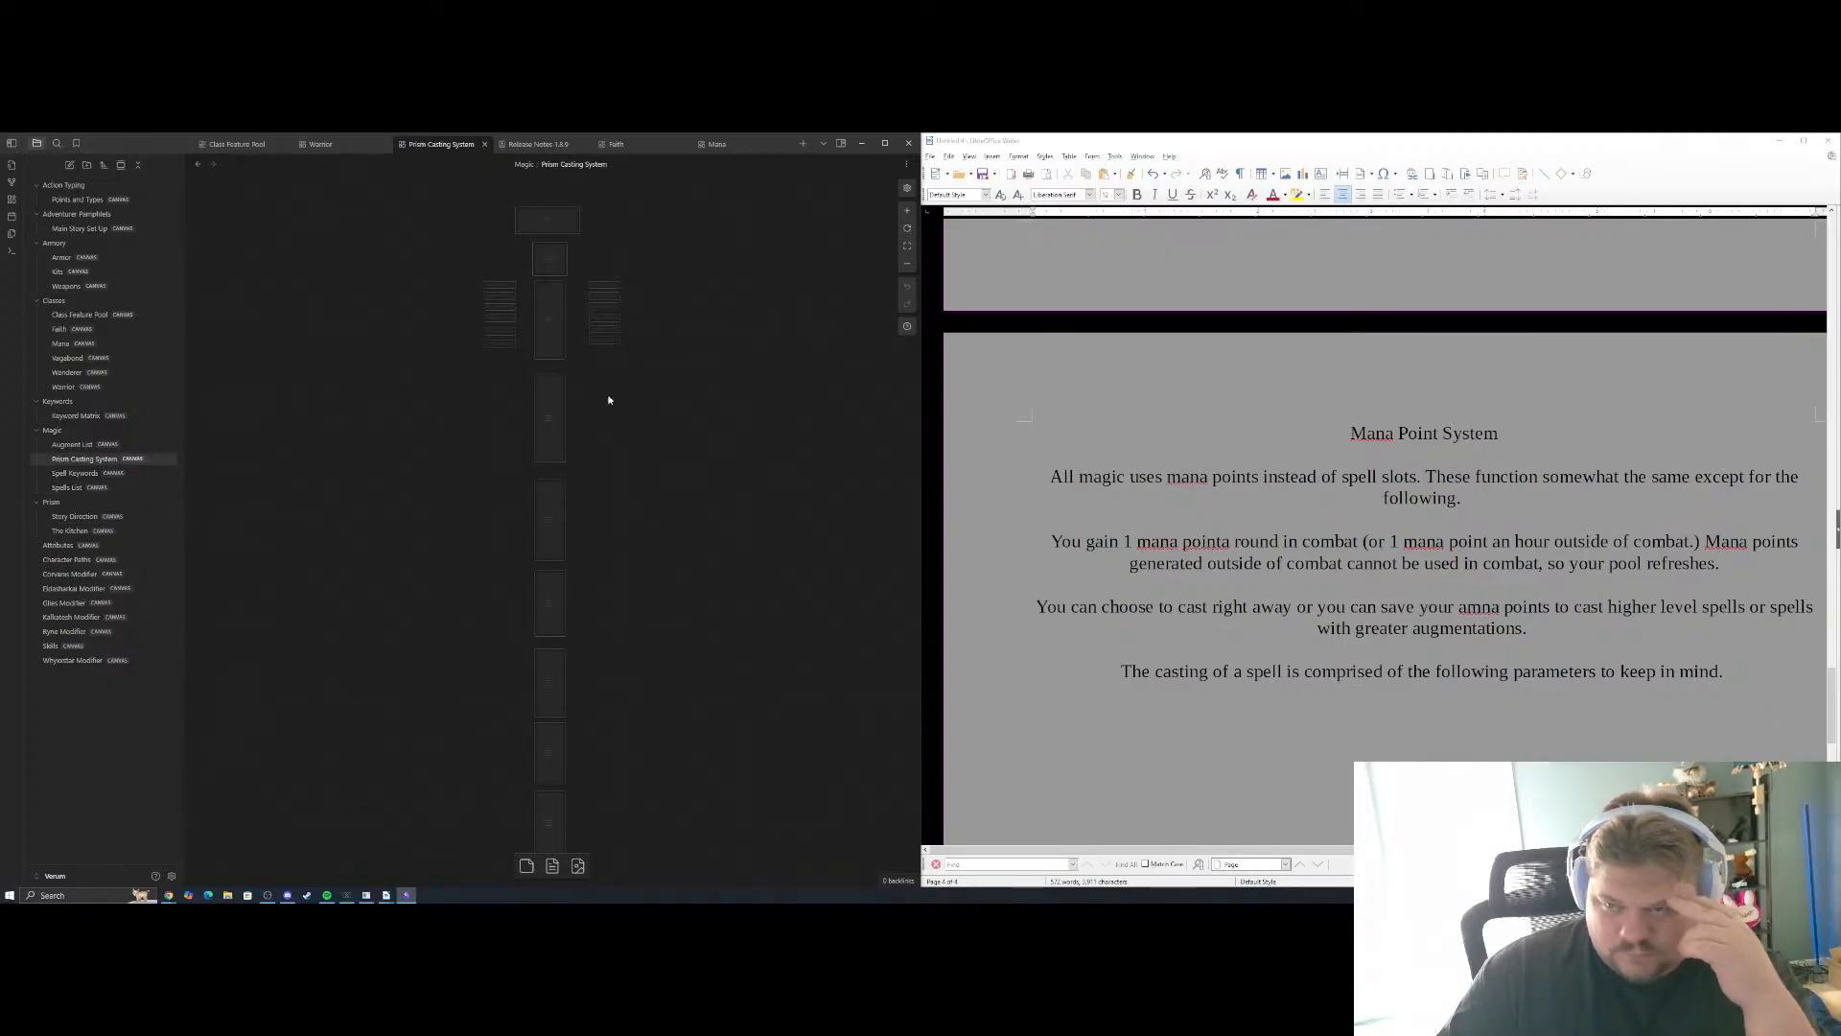
left_click_drag(609, 400, 560, 587)
scroll(565, 537, "up", 5)
left_click_drag(518, 529, 729, 679)
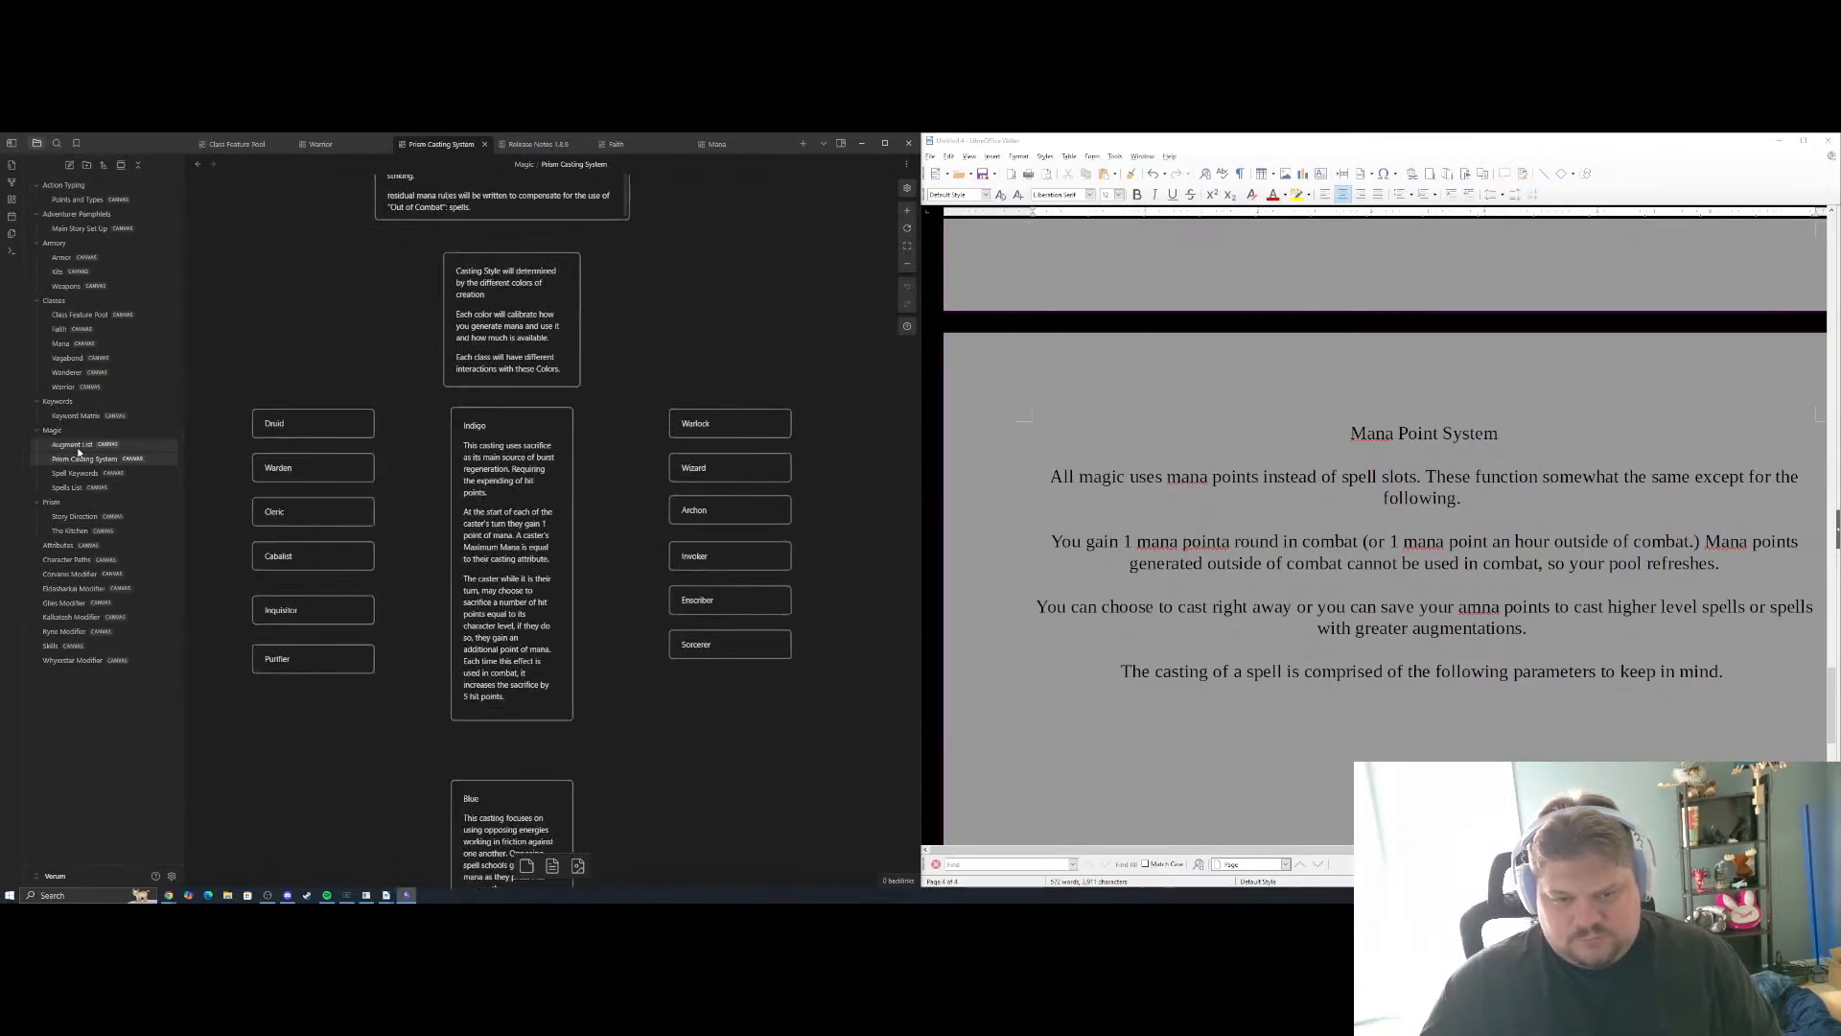
left_click(78, 447)
left_click(84, 458)
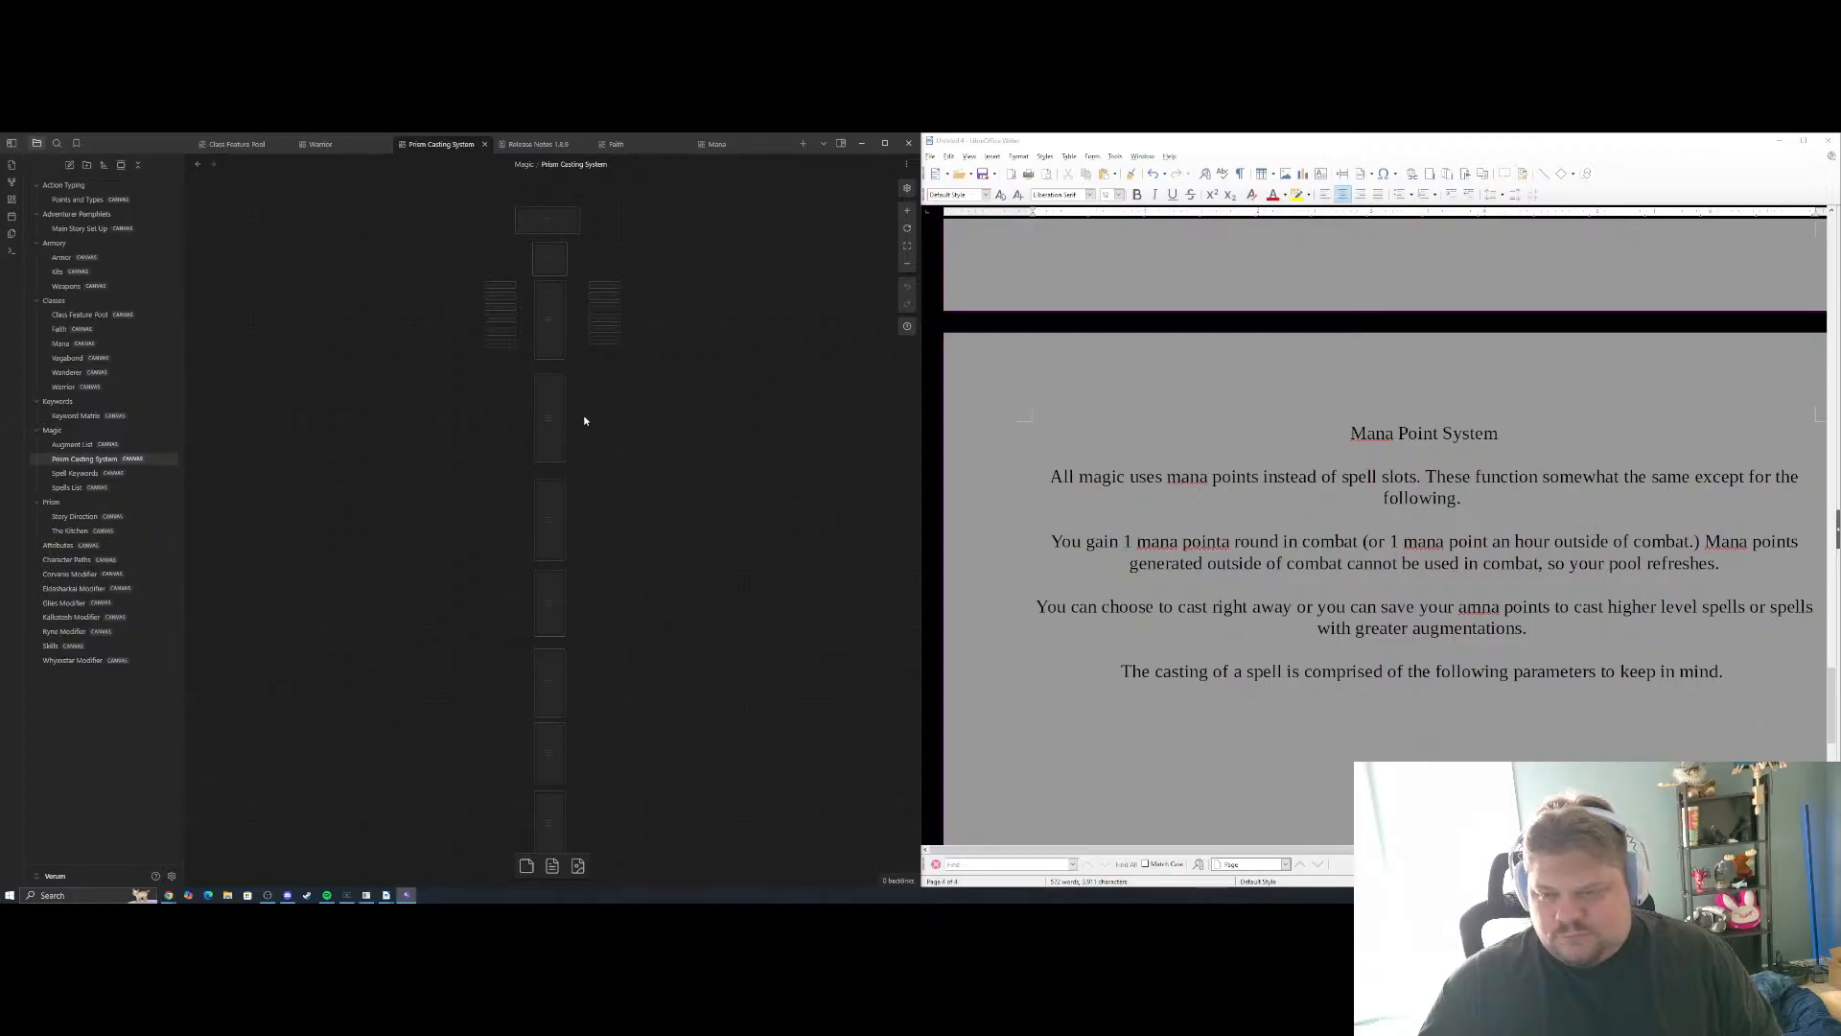
scroll(585, 420, "up", 6)
left_click_drag(537, 240, 626, 670)
left_click_drag(626, 393, 698, 485)
scroll(652, 566, "down", 2)
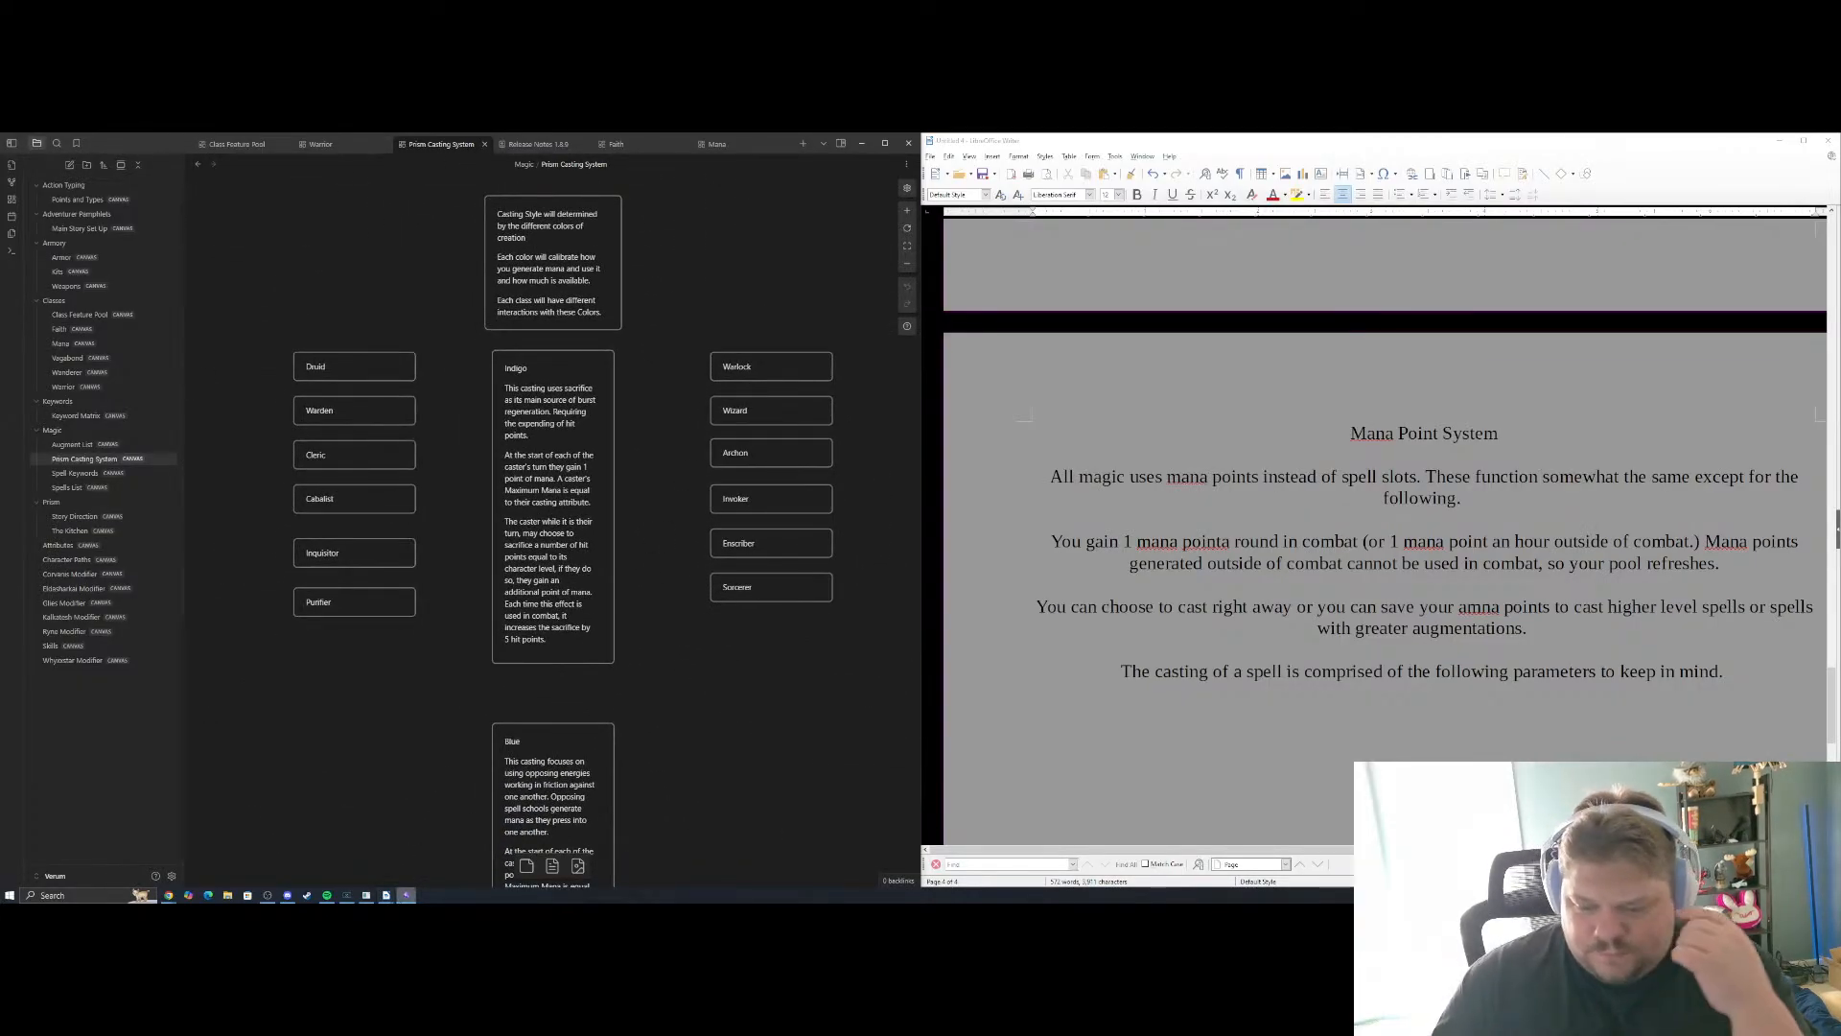
Bring up the untitled Writer document with the spell list over the canvas and look through it to the 1st-level Bless entry
left_click(386, 895)
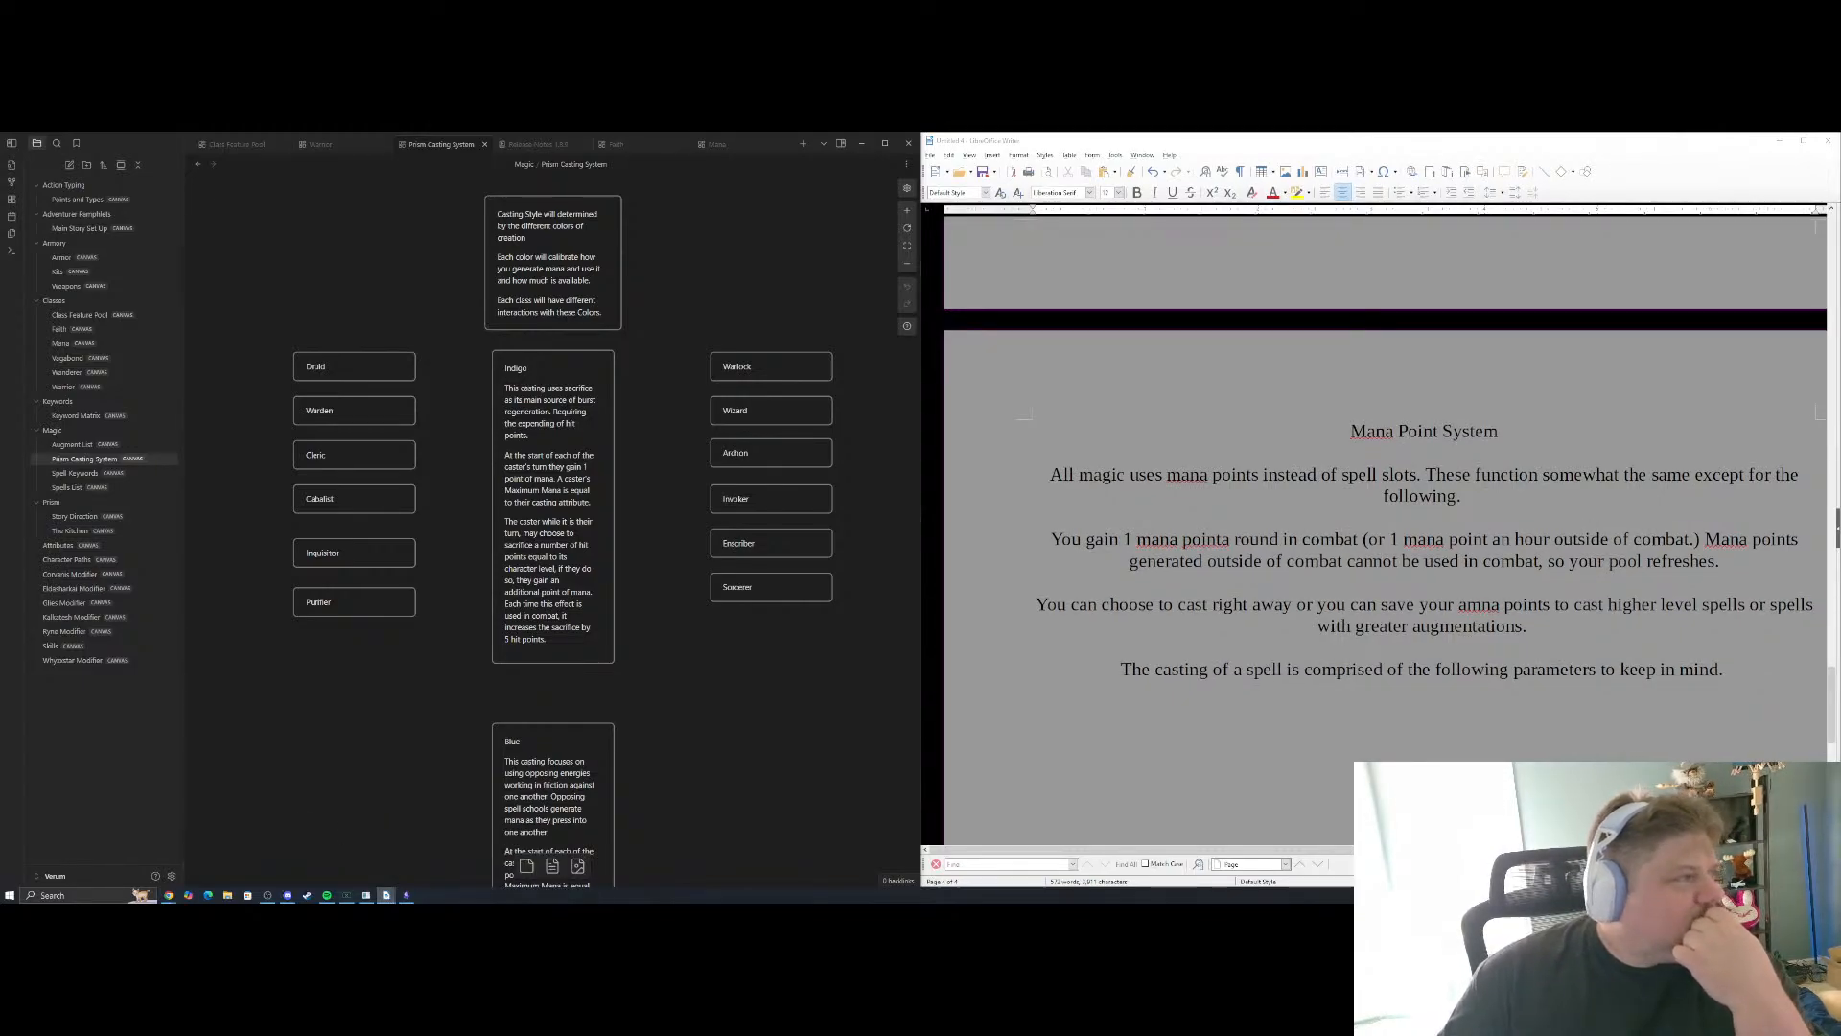
left_click_drag(21, 274, 493, 156)
scroll(458, 547, "up", 10)
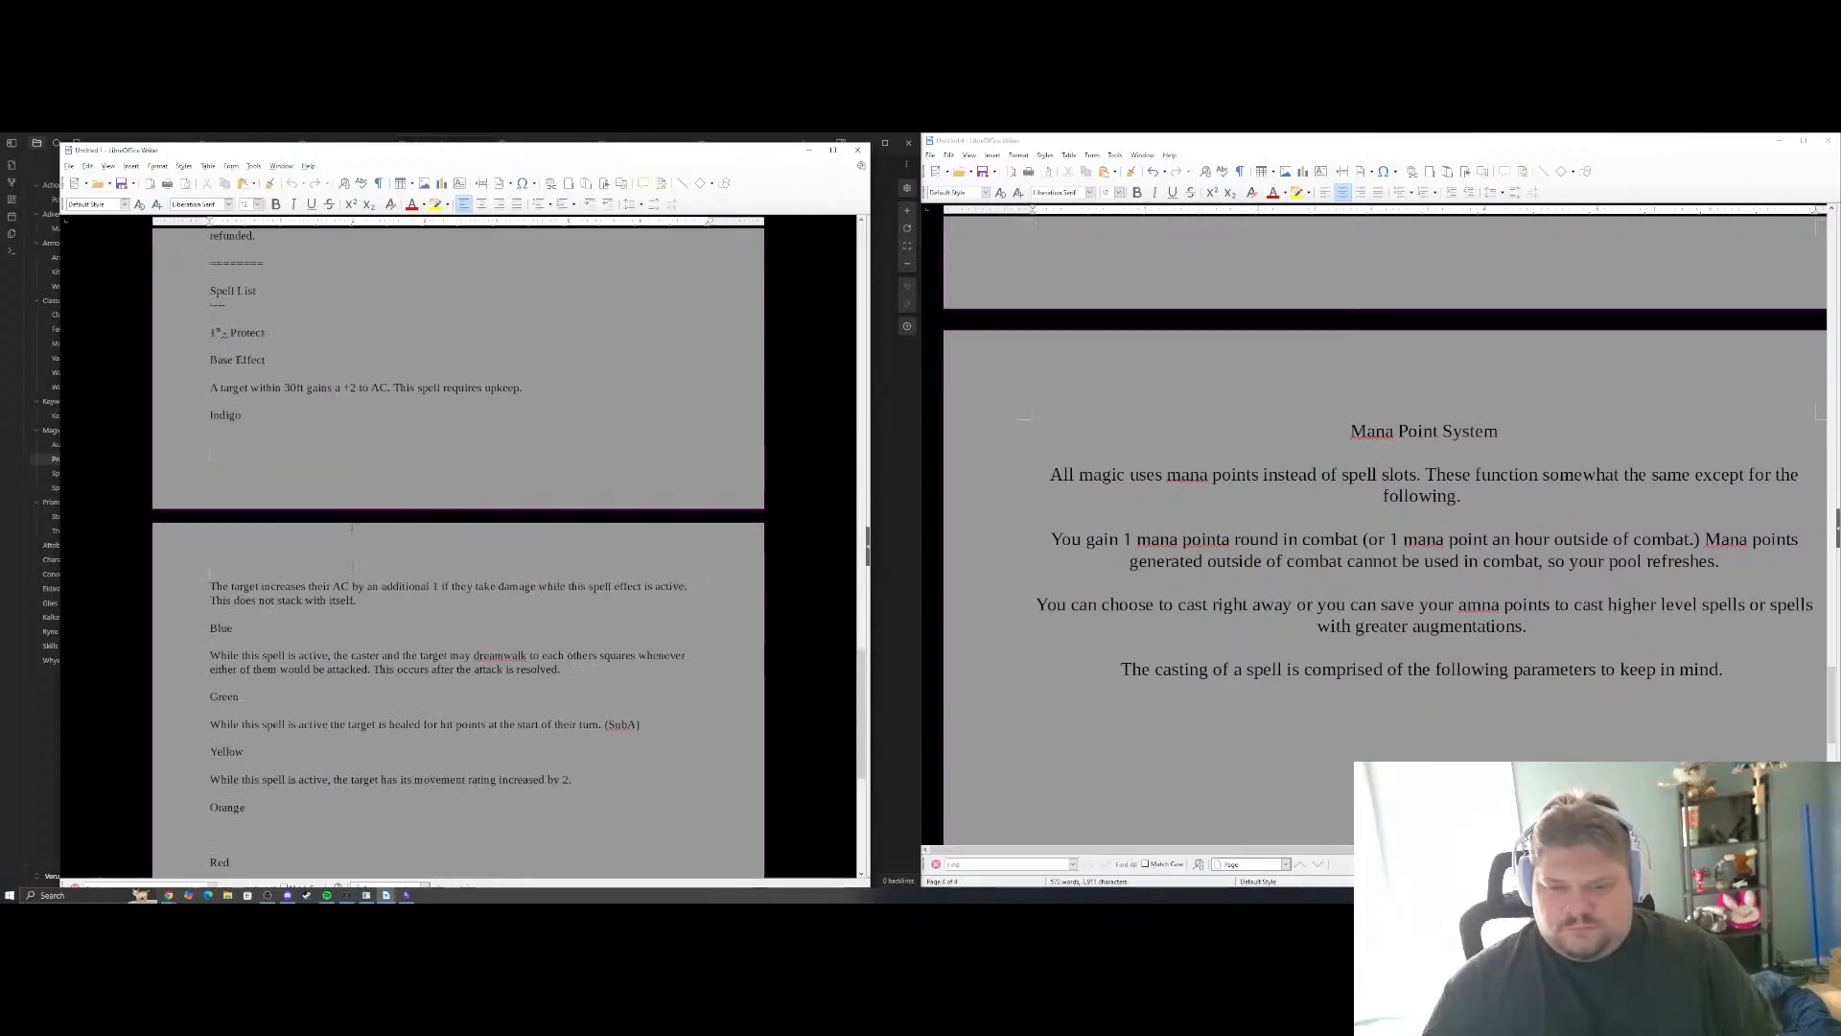
scroll(458, 547, "down", 15)
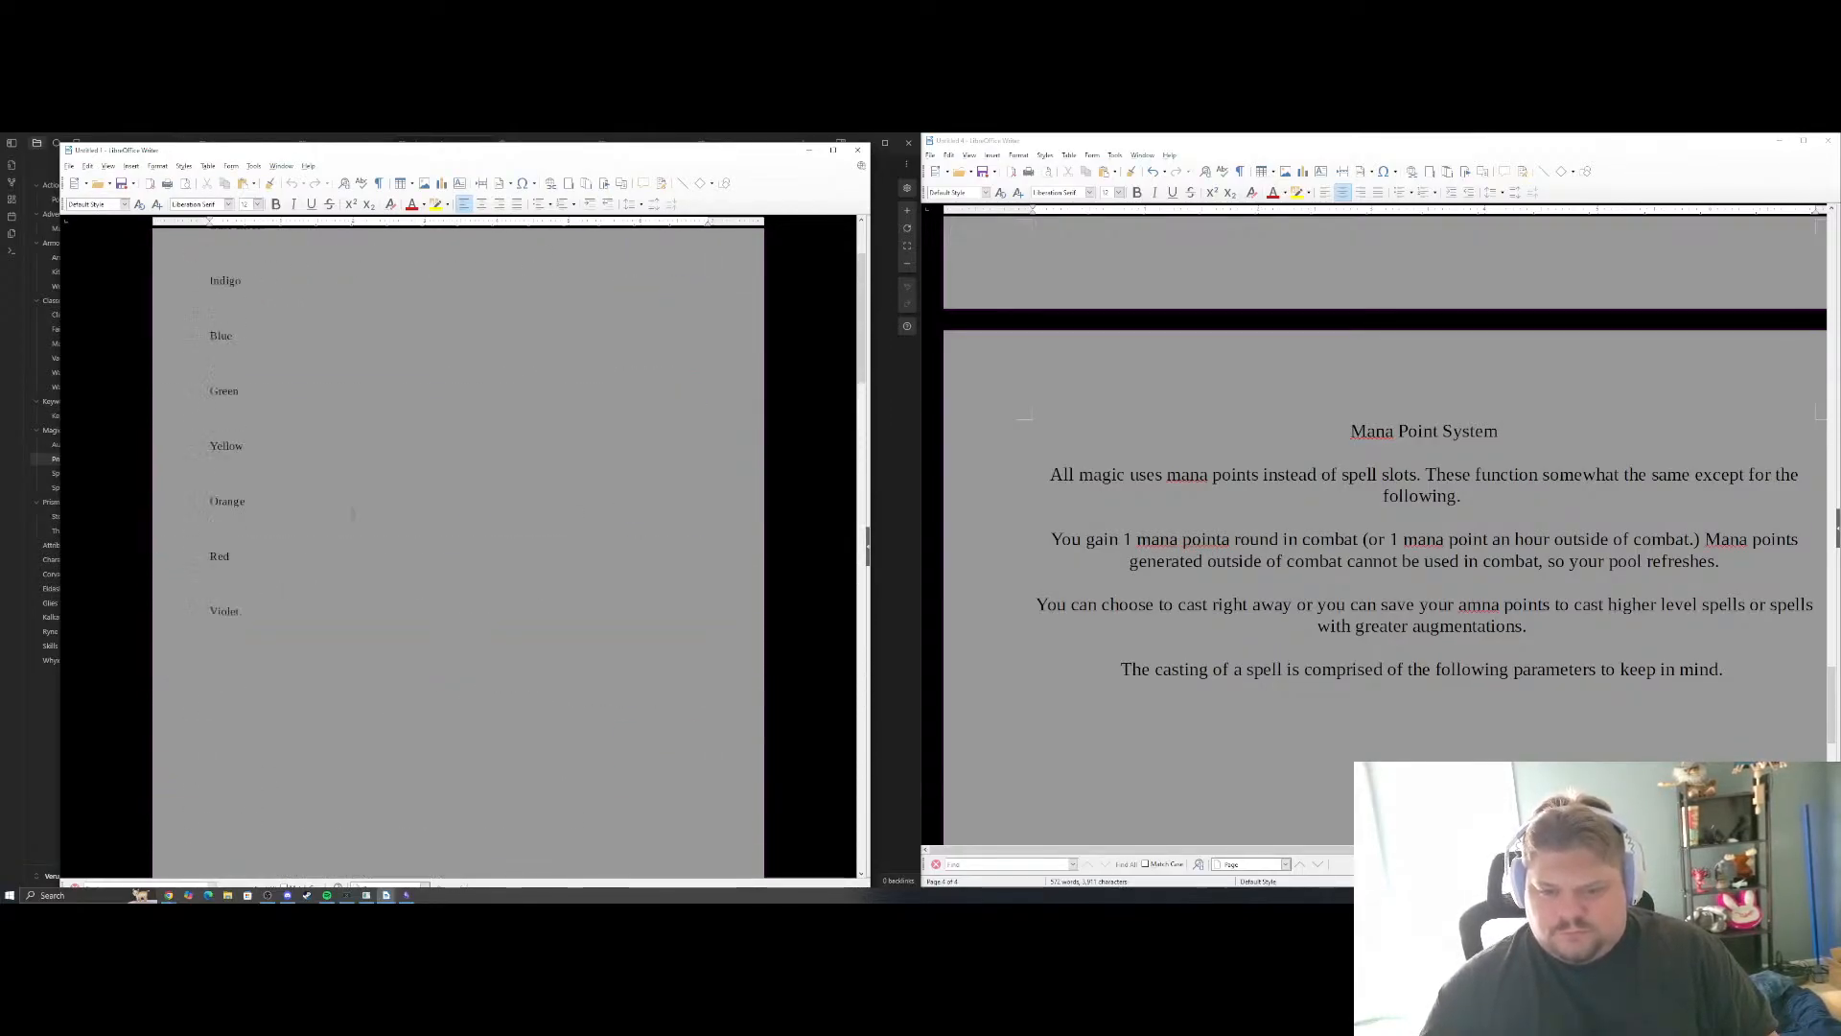
scroll(459, 547, "down", 5)
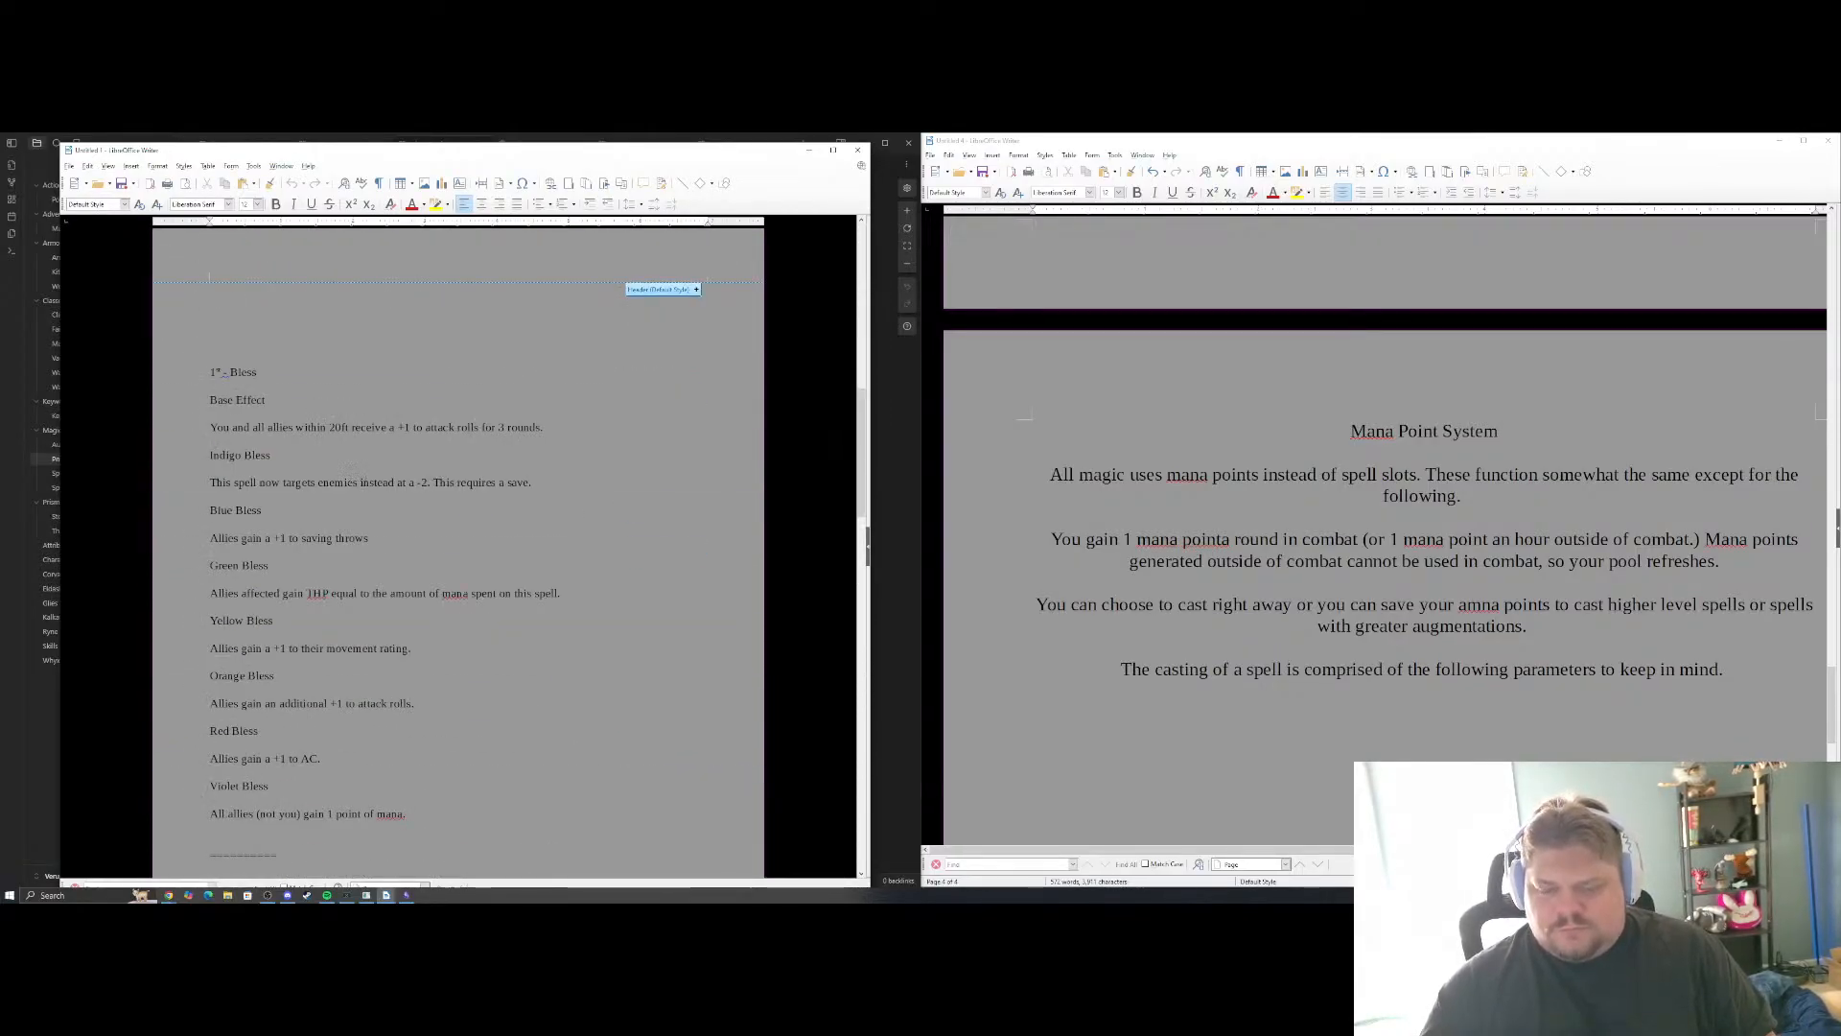
scroll(416, 499, "down", 1)
scroll(416, 498, "up", 1)
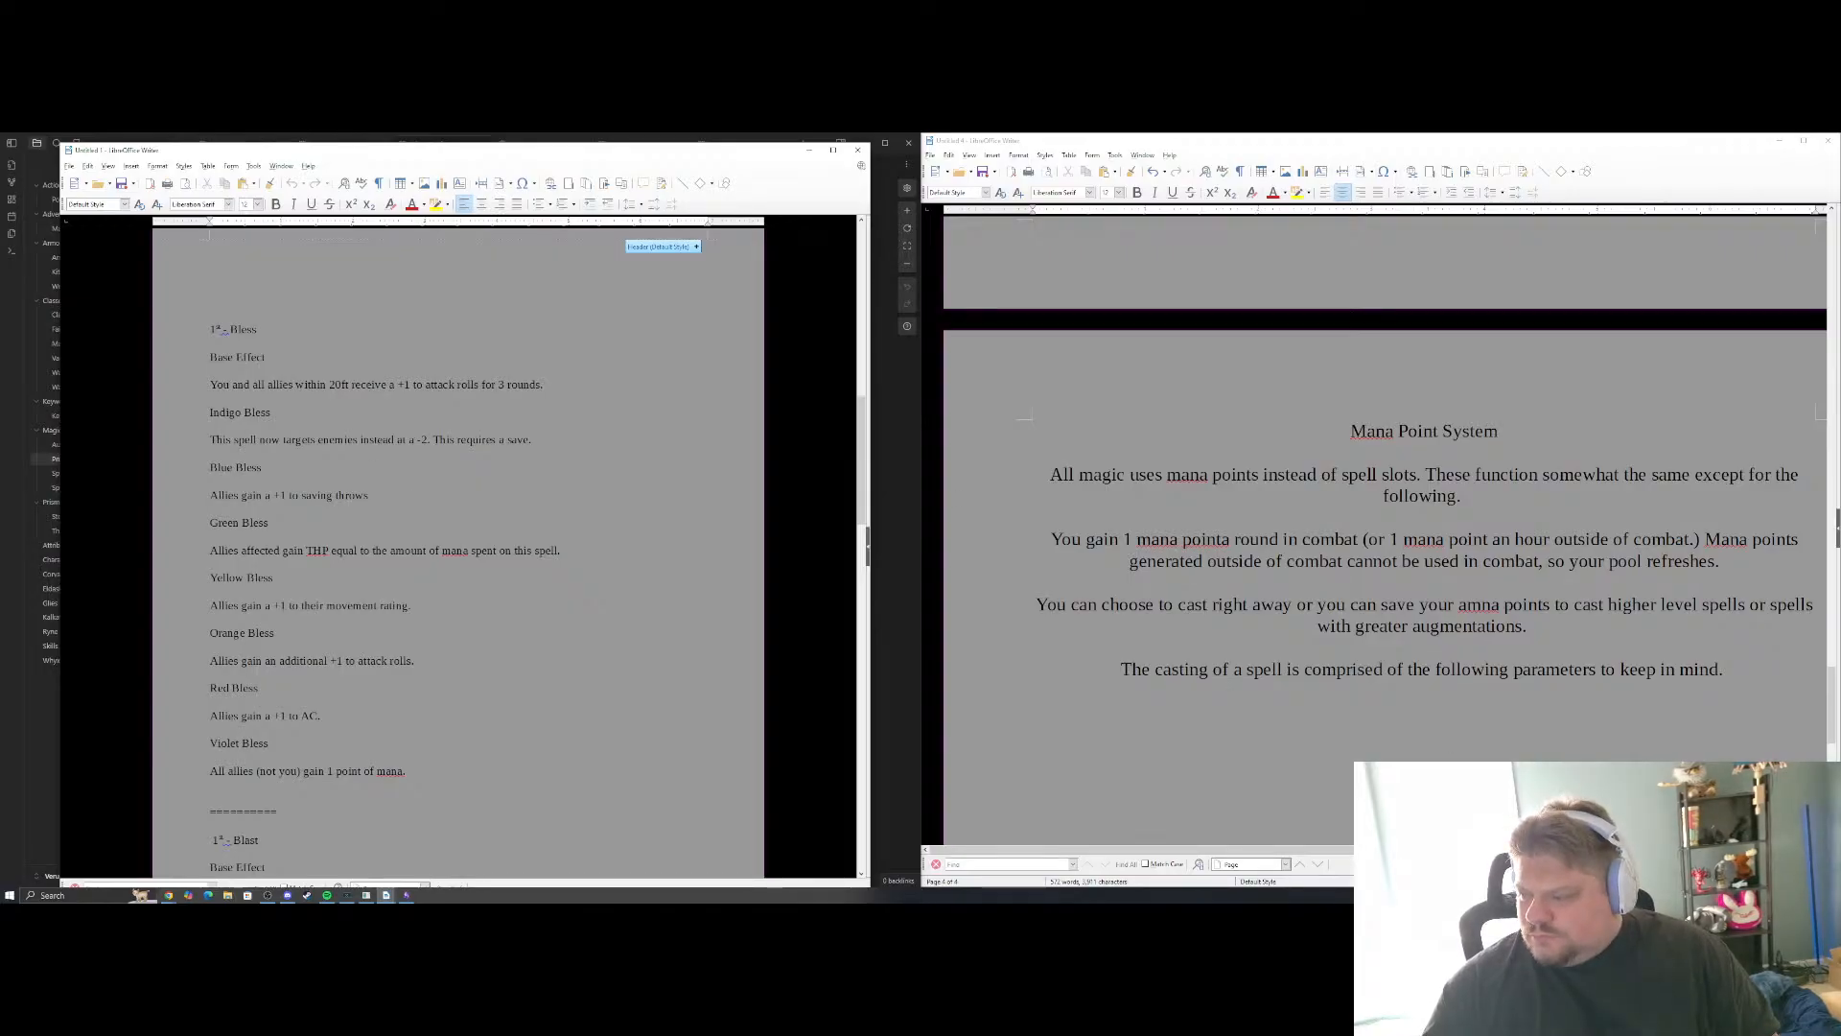
List the spell casting parameters "Base Spell", "Color" and "Augment" on separate lines in the Mana Point System section
left_click(1424, 712)
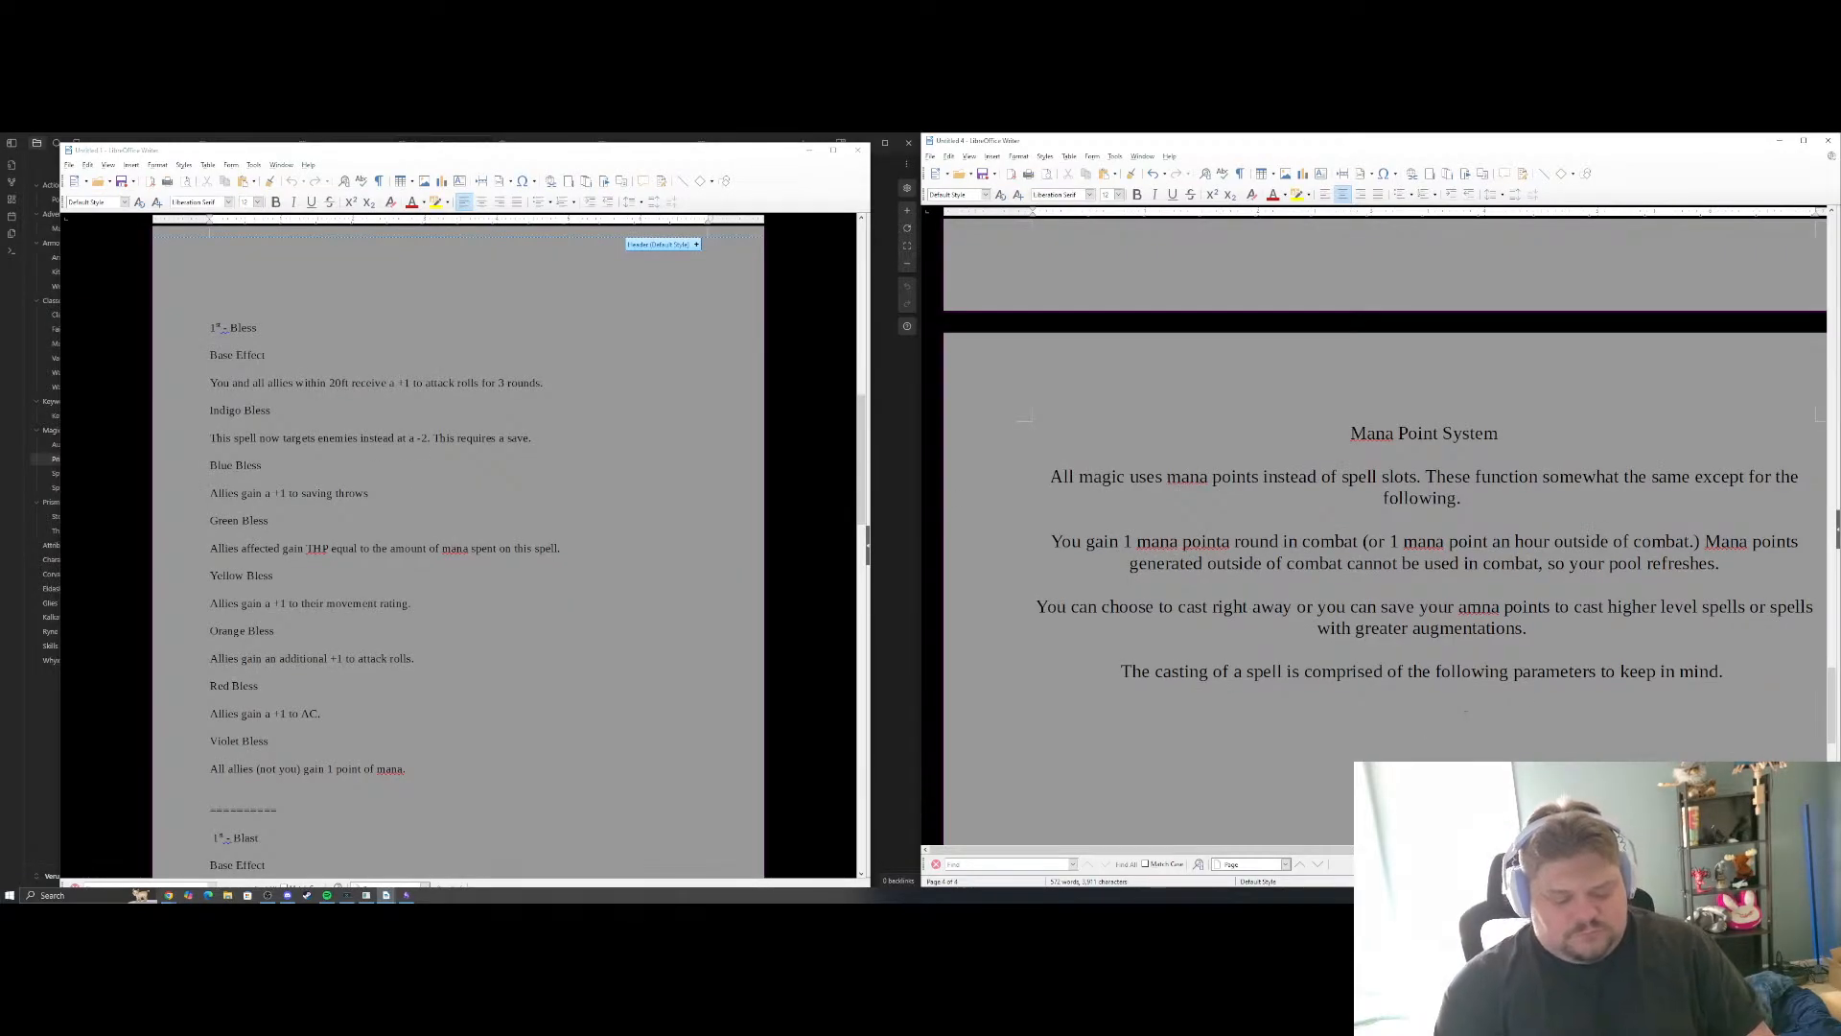
type("Base Sp")
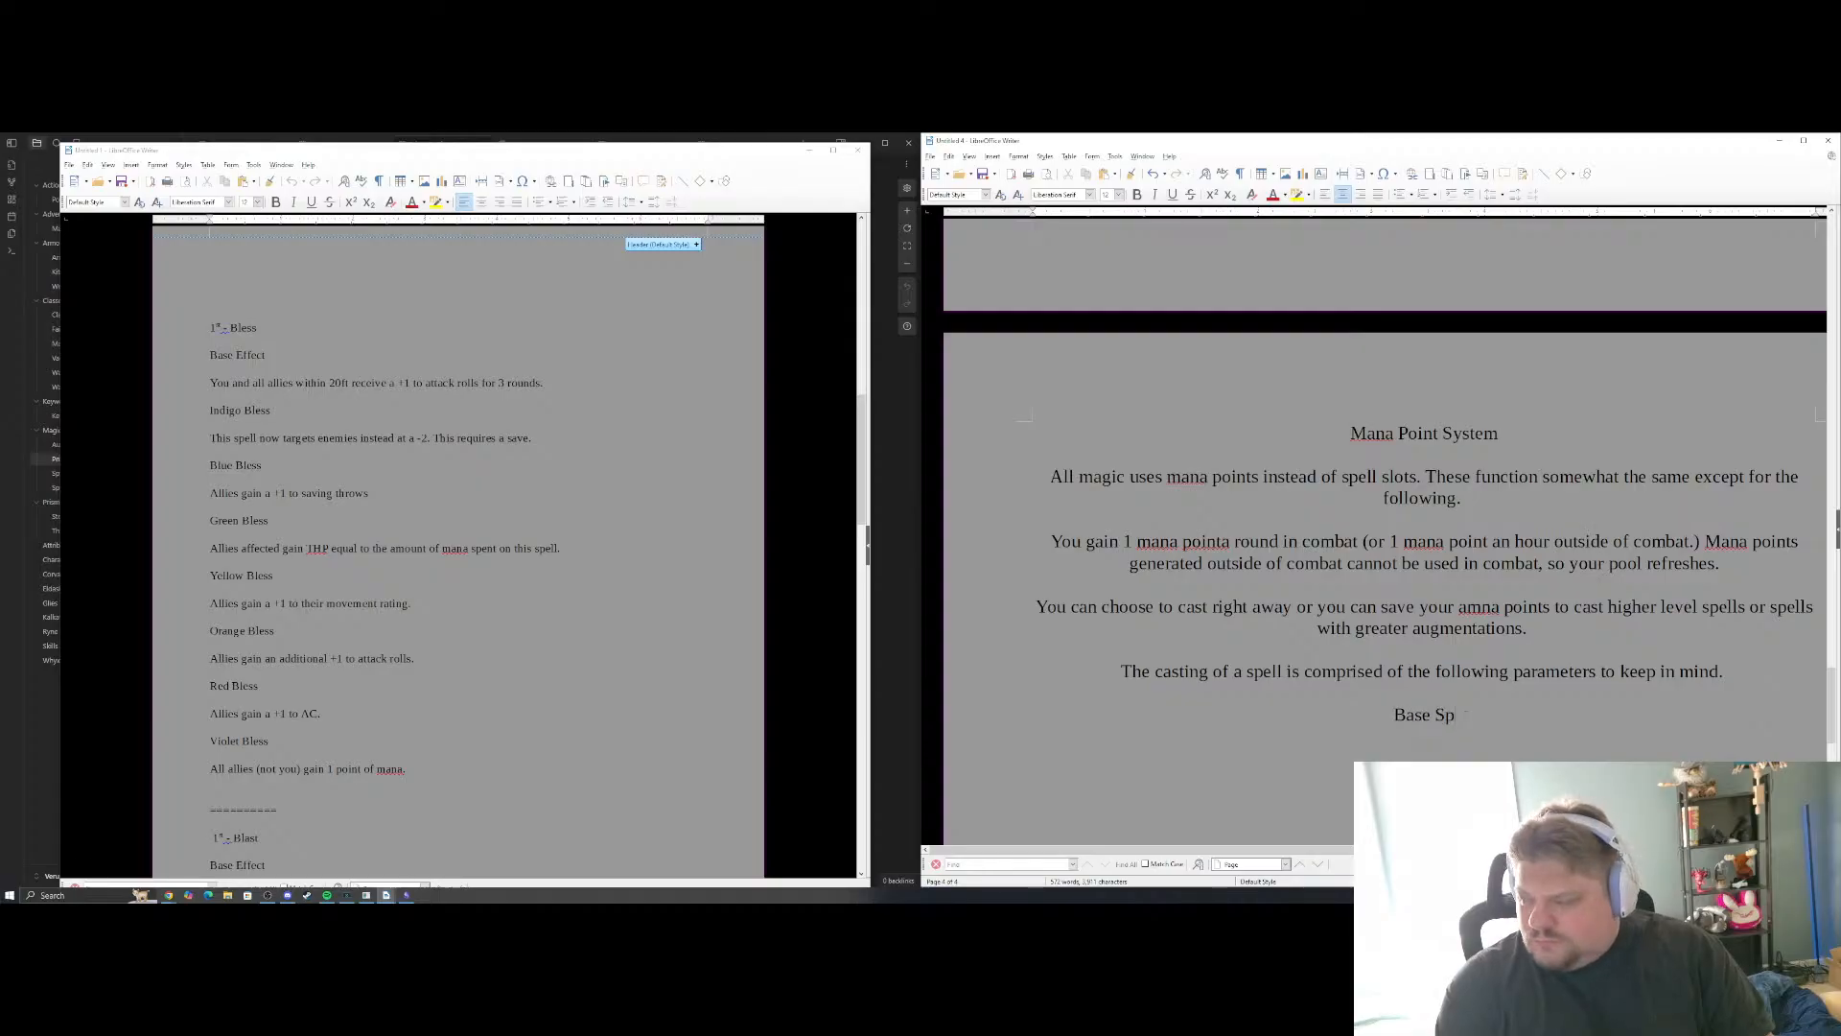
type("ell")
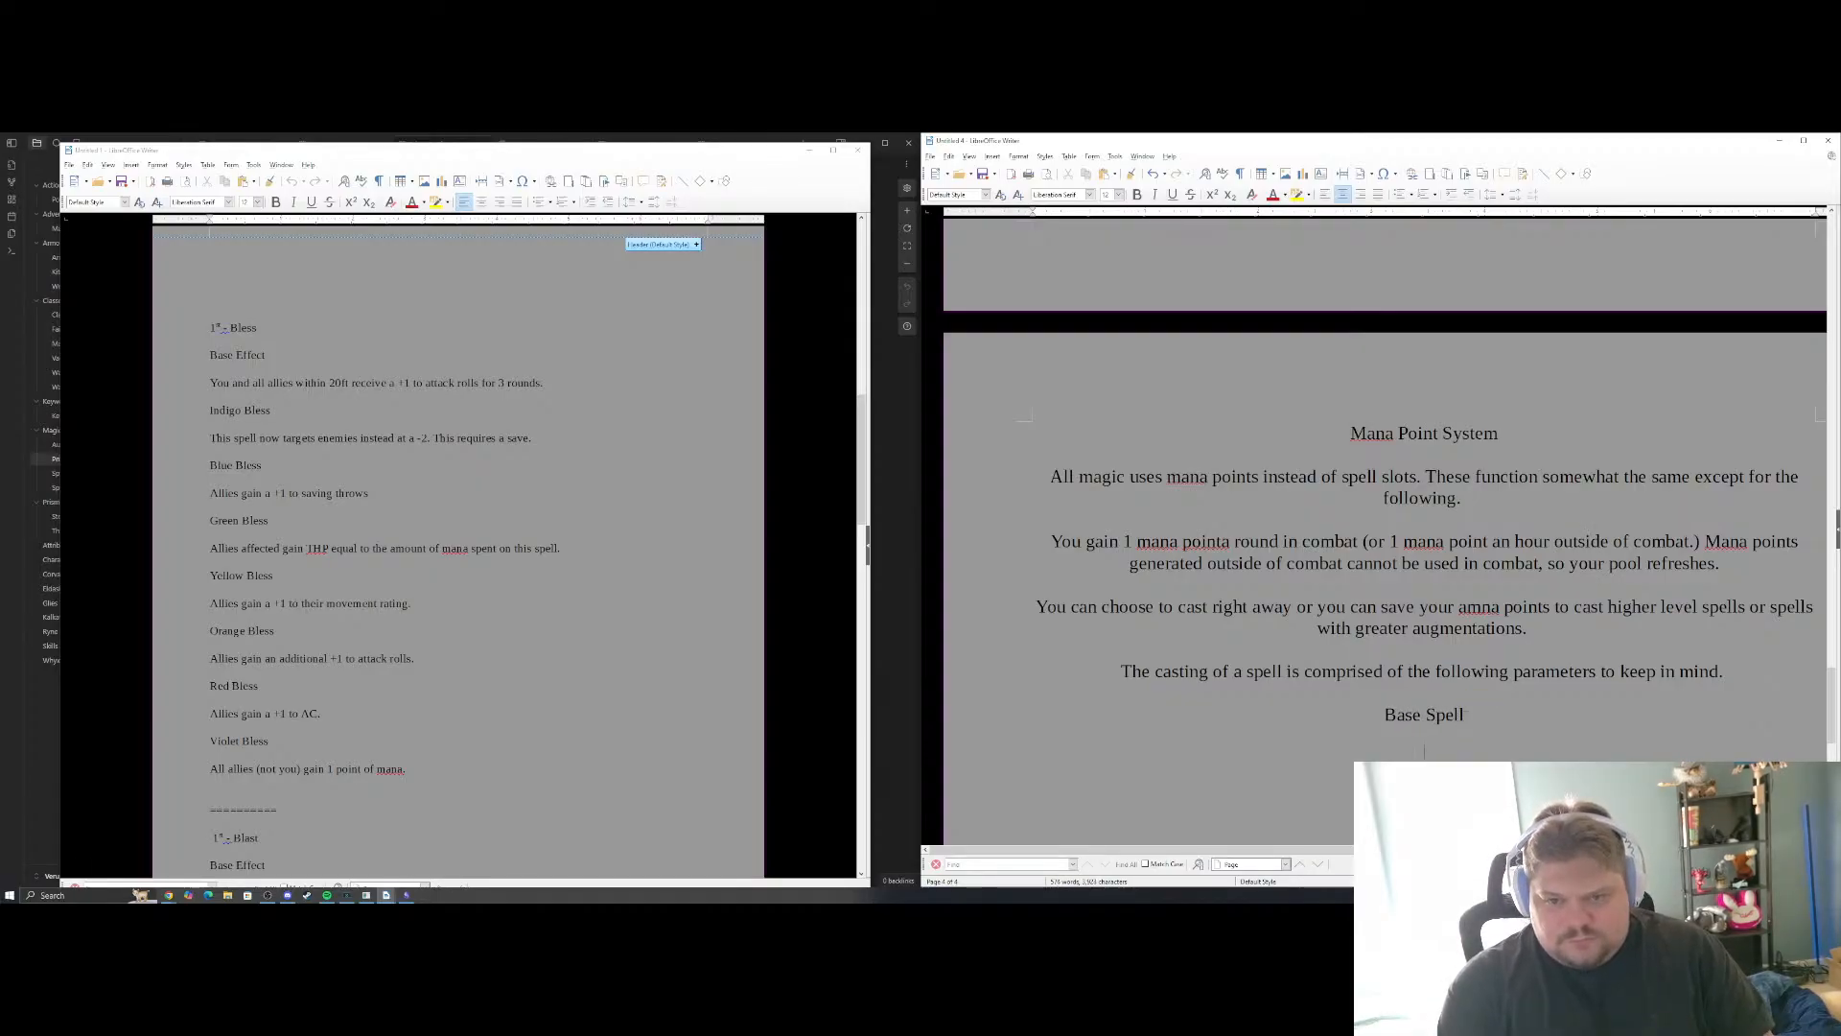
type("PColor")
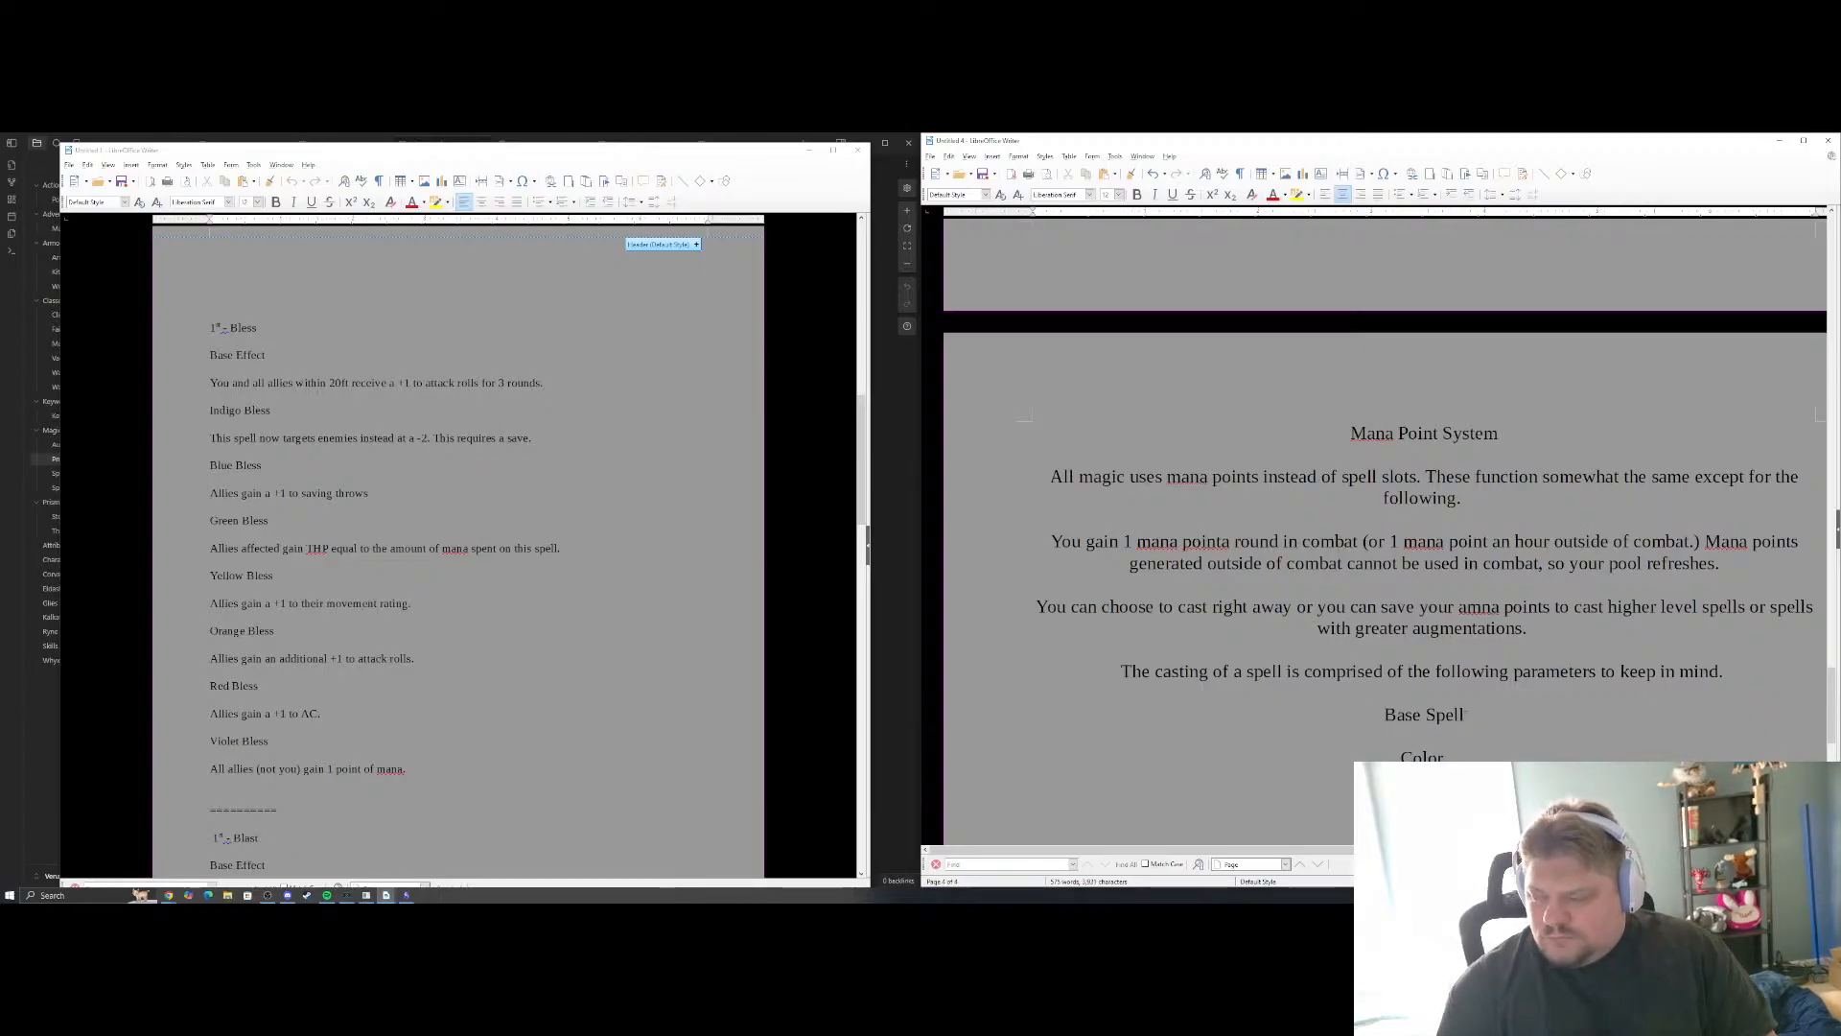
key("Return")
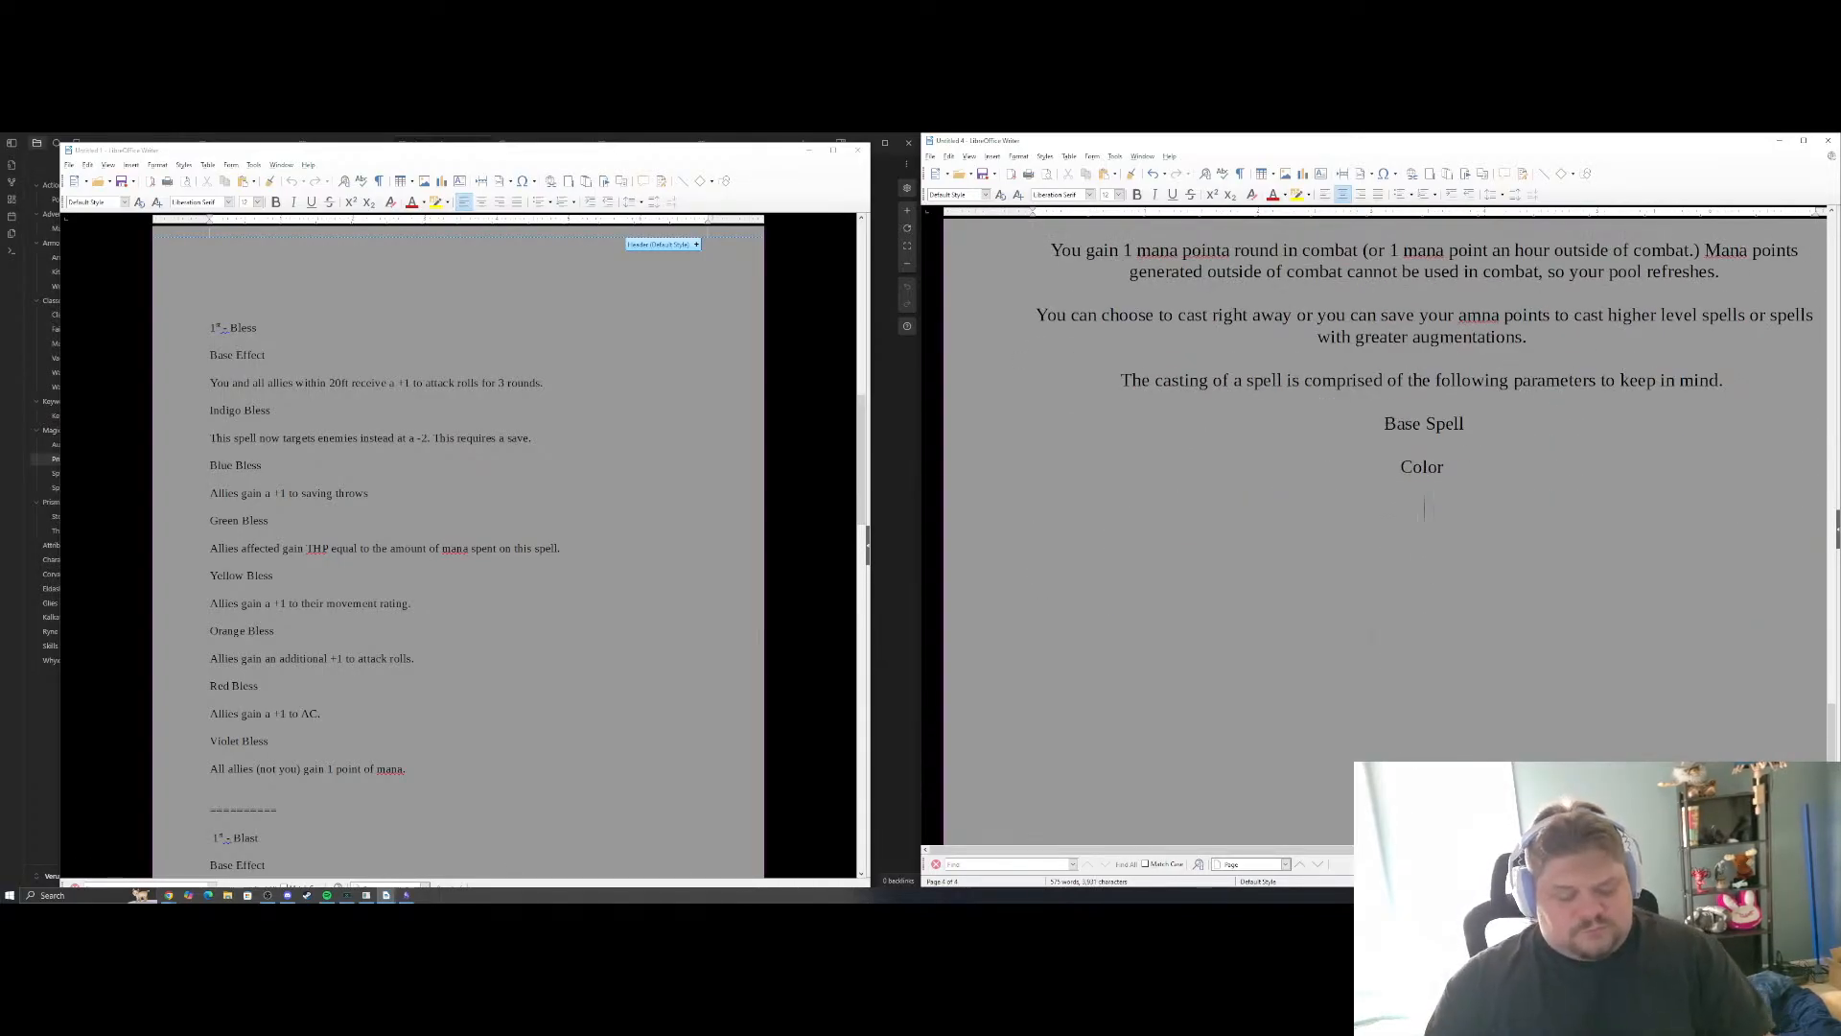
type("Augment")
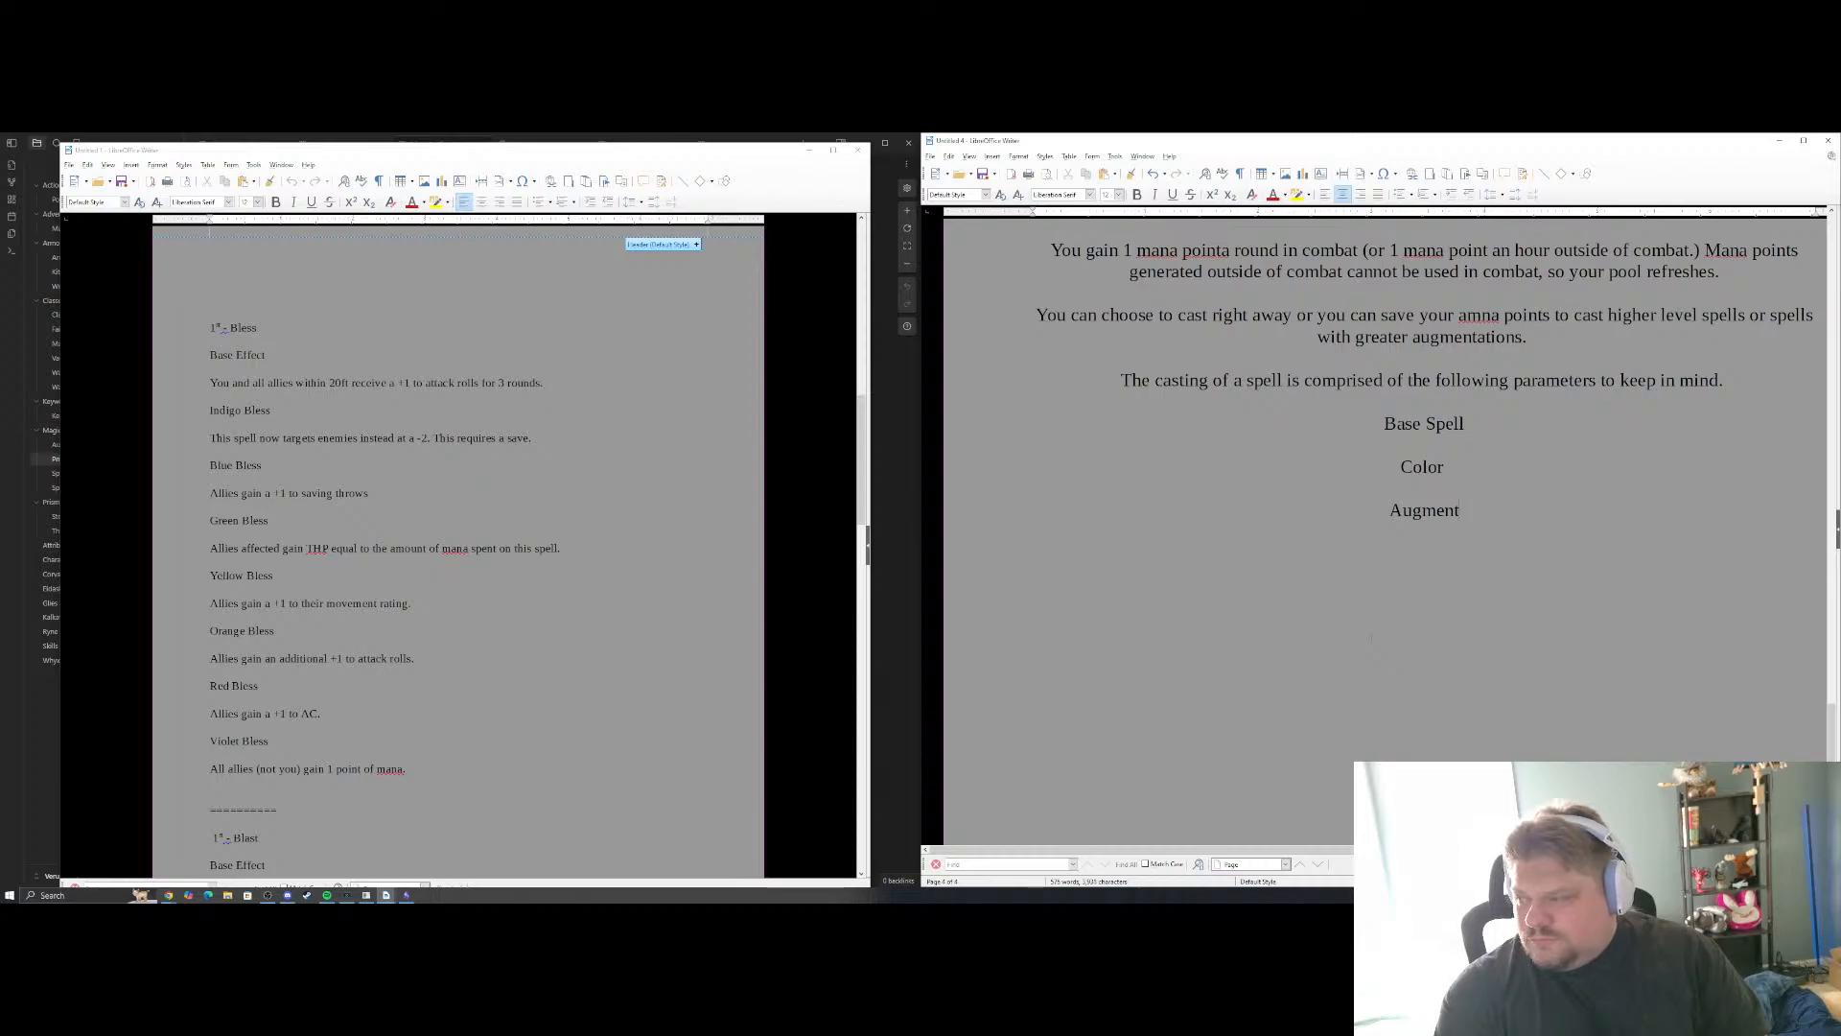
key("Return")
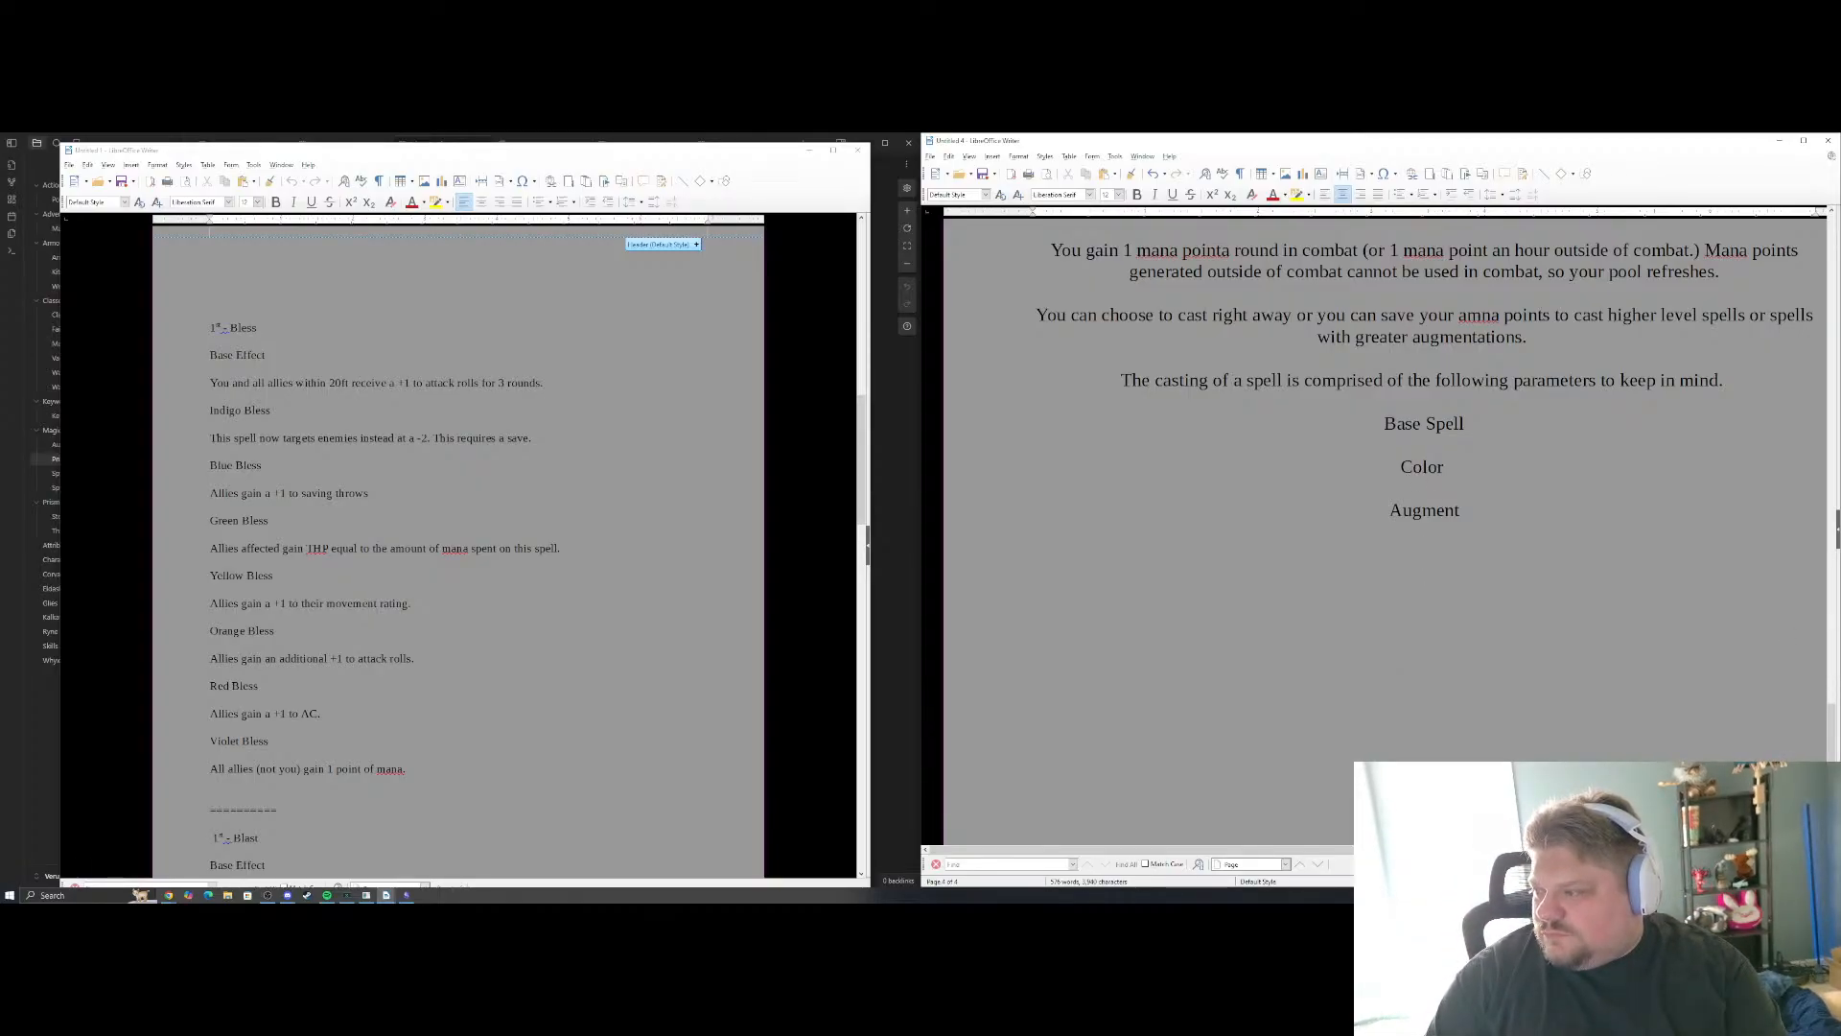
Add a blank line above the parameter list, and below it a "----" separator followed by the heading "Example Spell"
left_click(1424, 401)
key("Return")
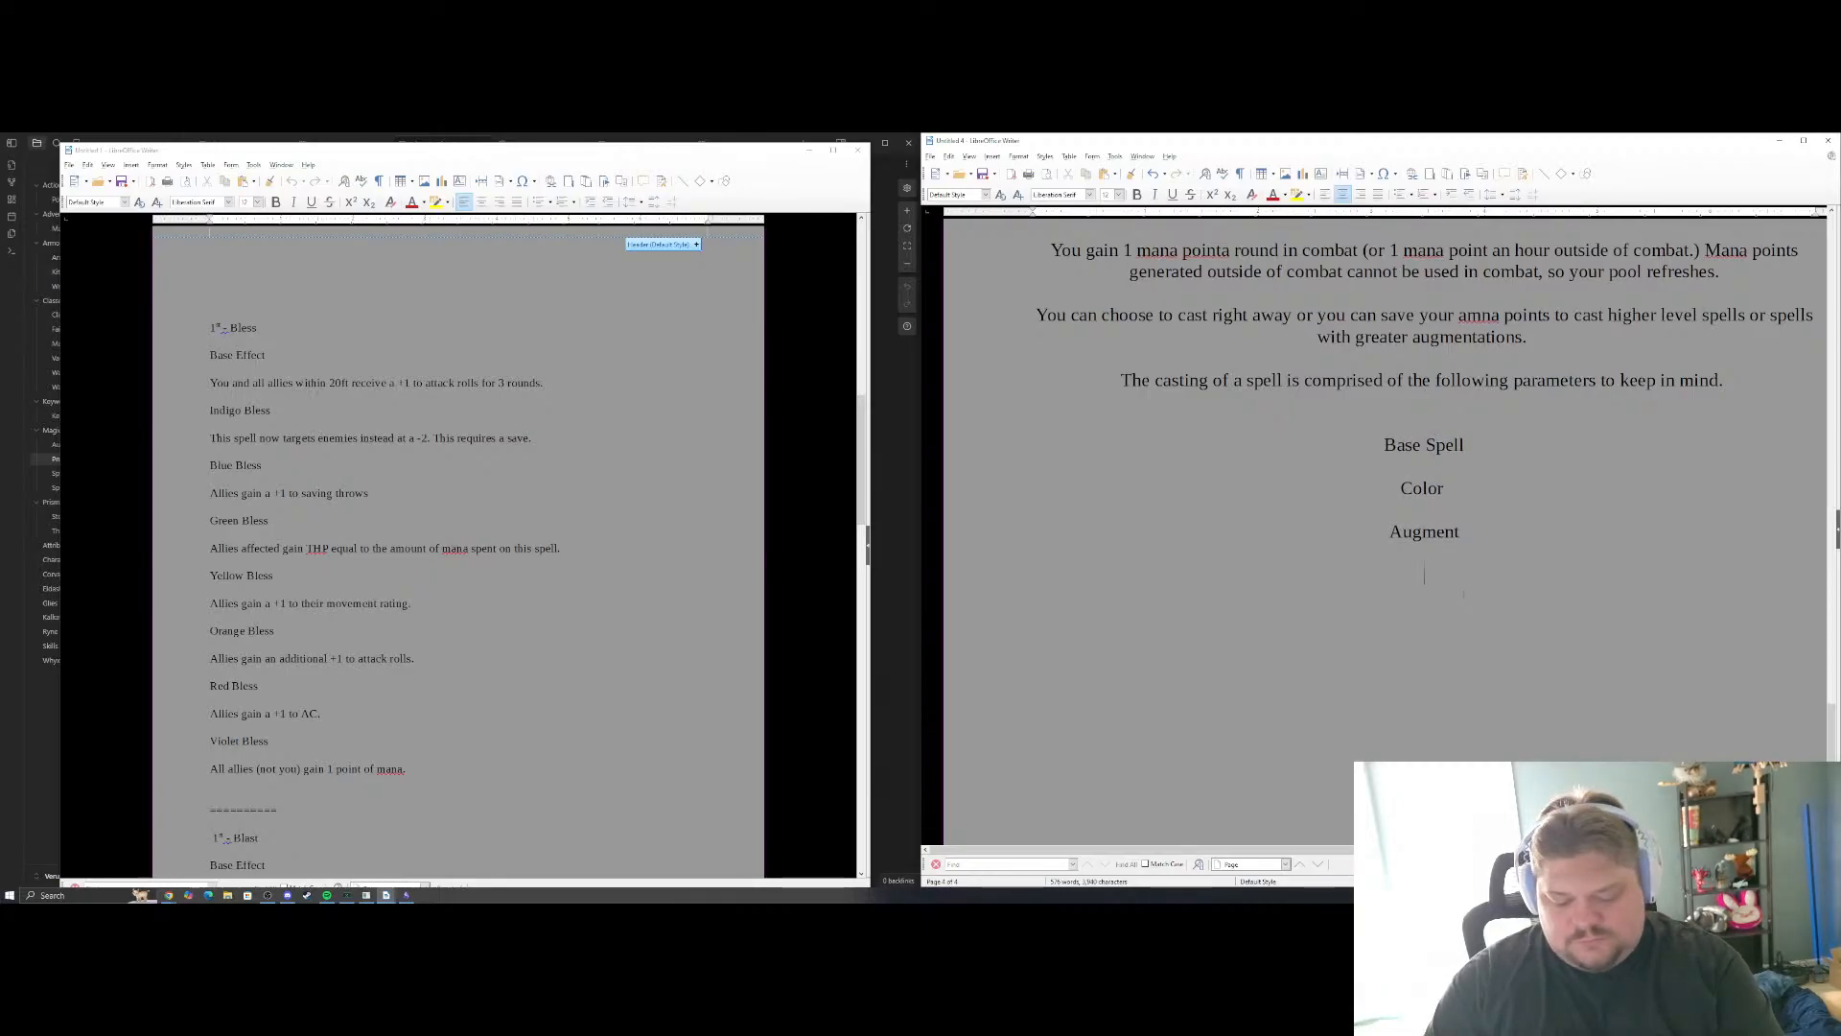
type("--- ")
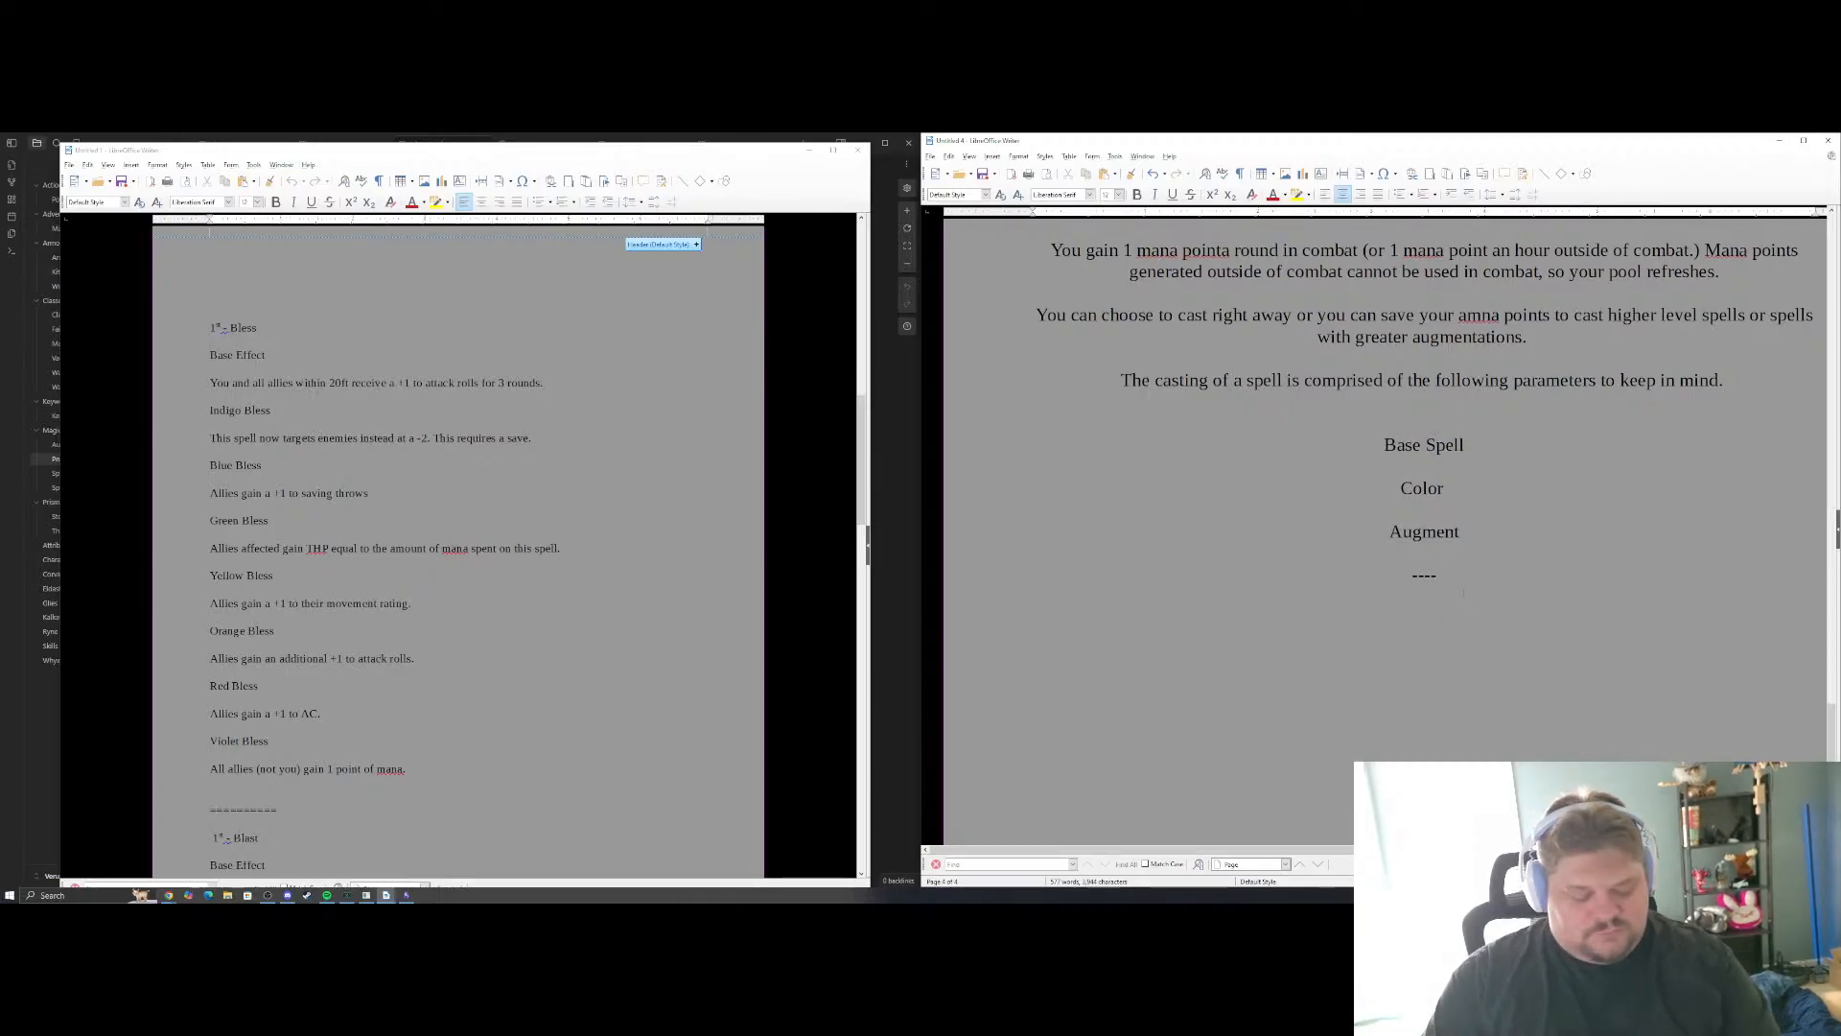
type("Example Spell")
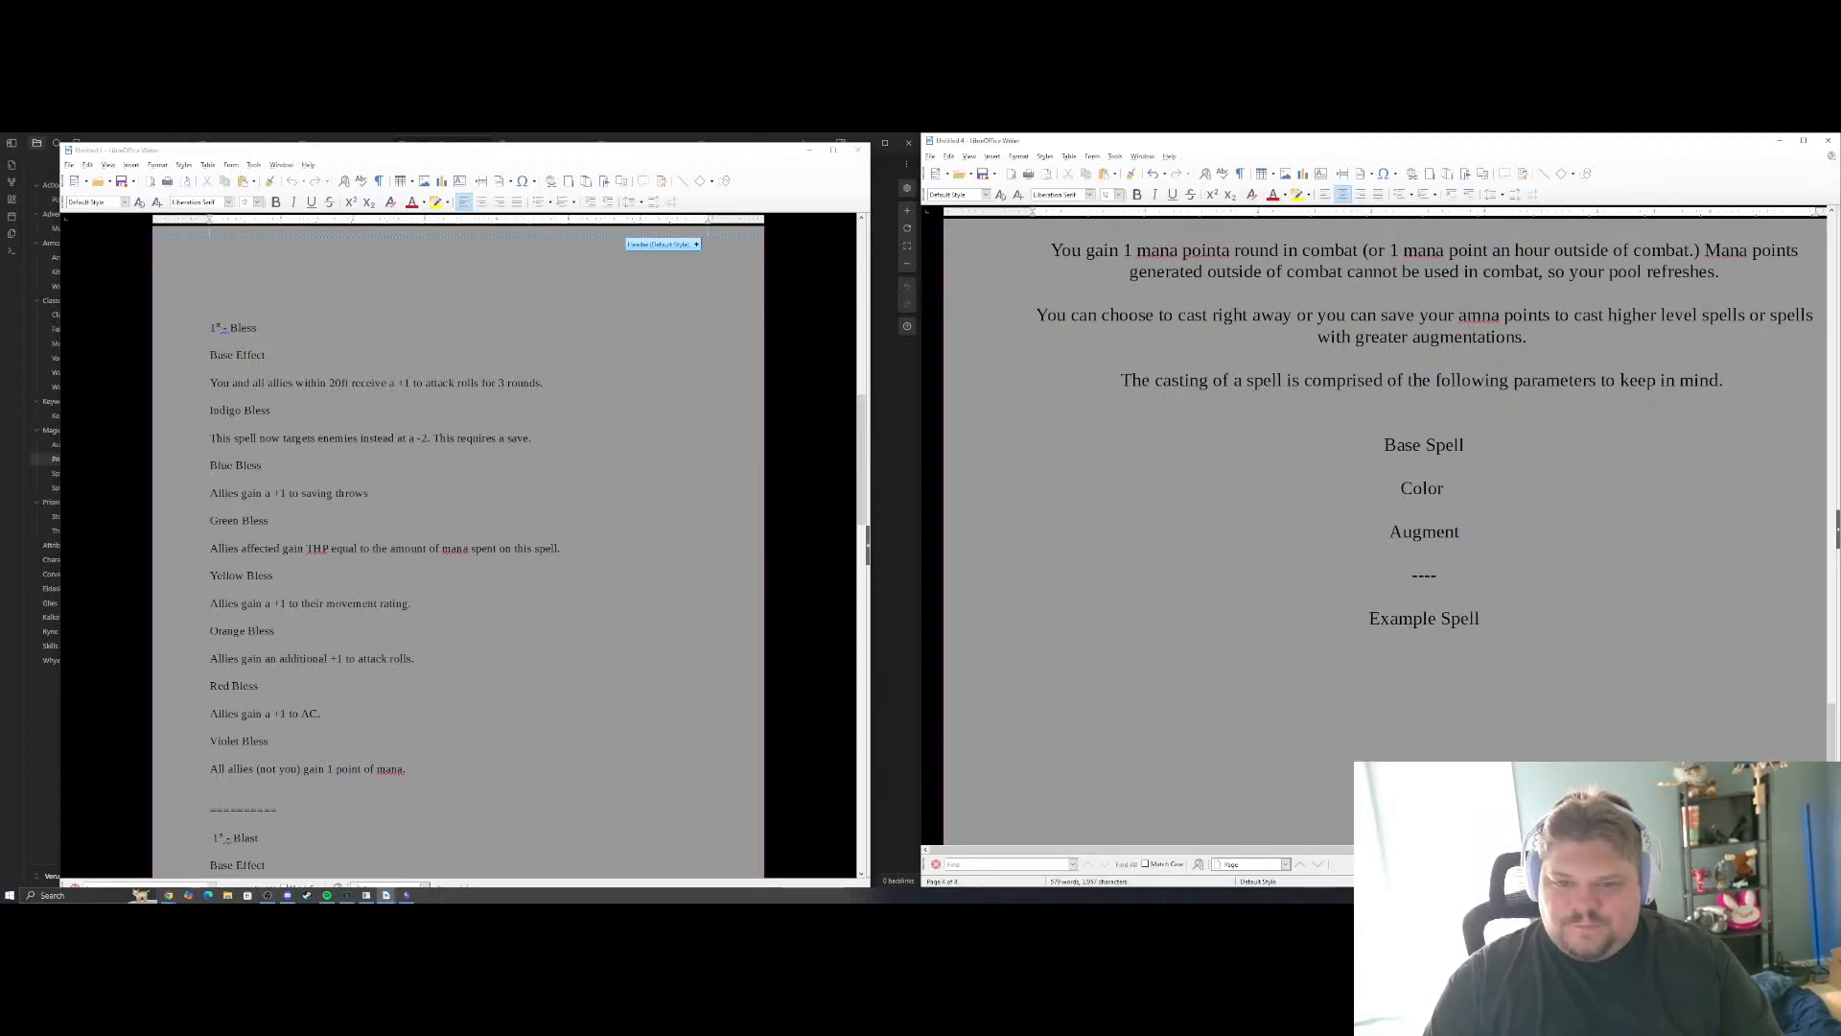
Copy the 1st-level Bless entry, from its title through the Violet Bless effect, from the spell notes to below the Example Spell heading
left_click_drag(210, 328, 412, 607)
left_click_drag(210, 626, 412, 785)
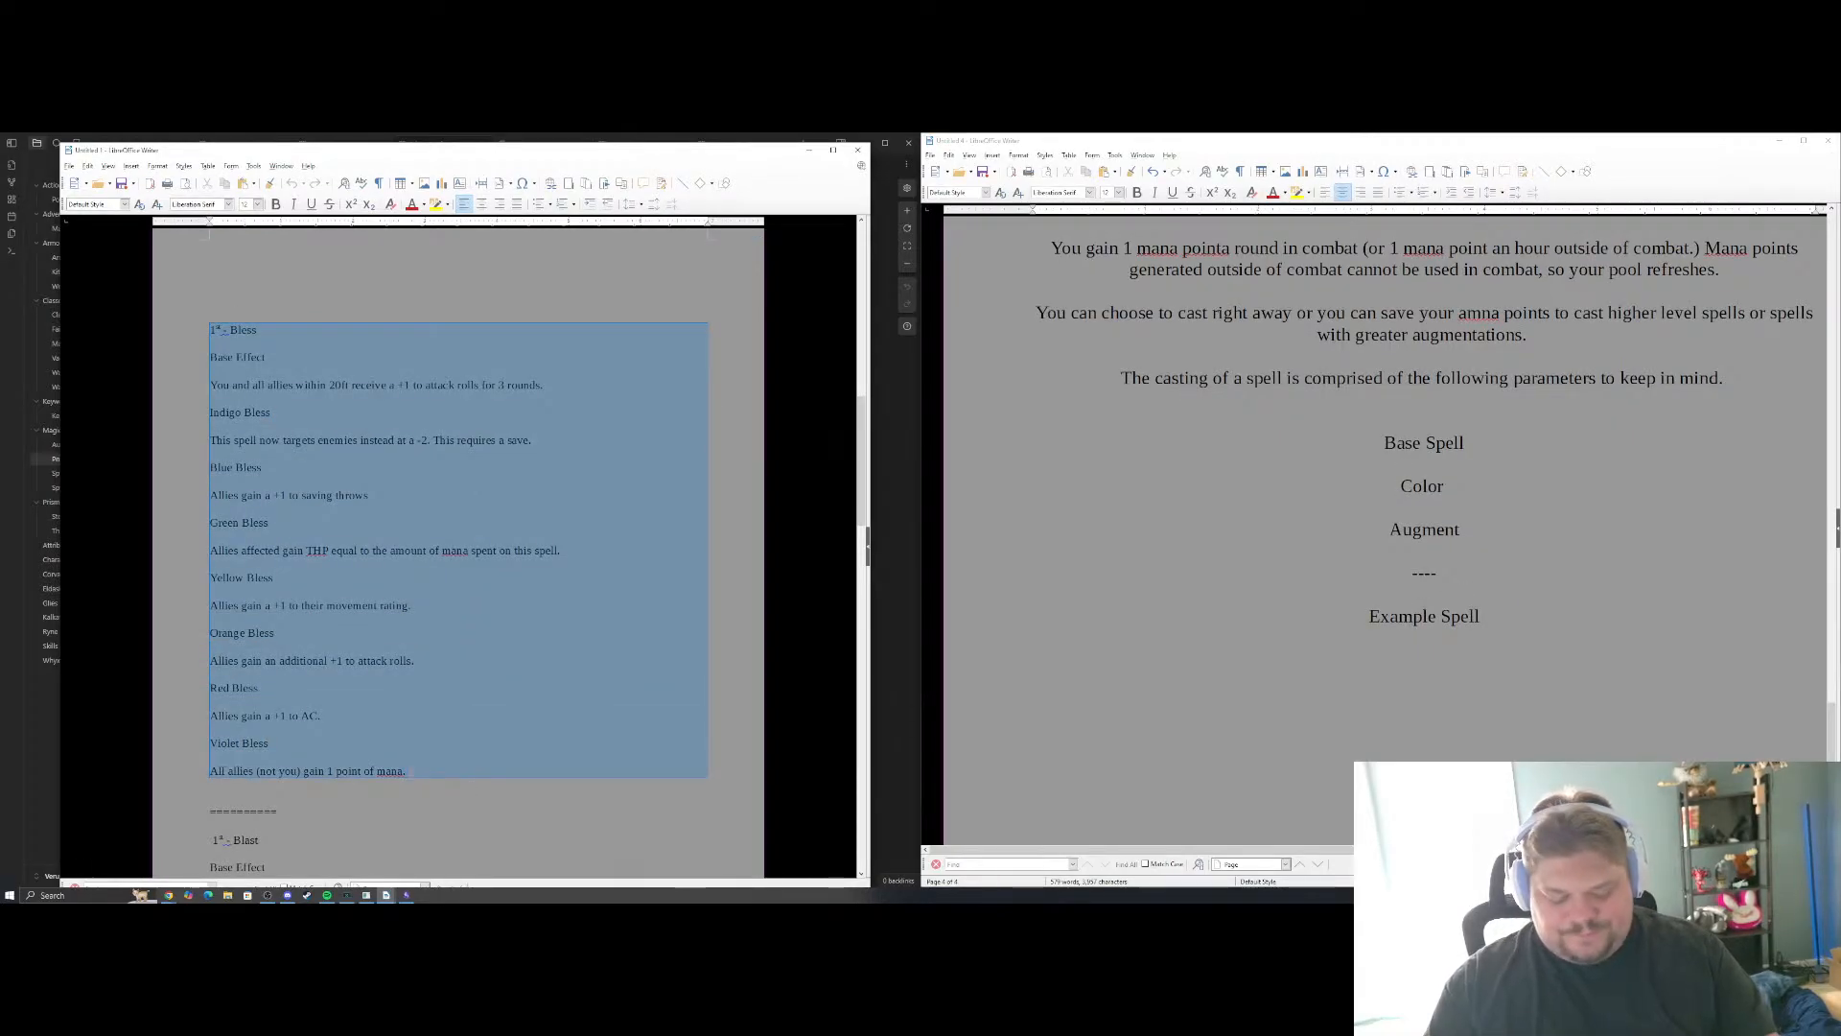
left_click(1535, 694)
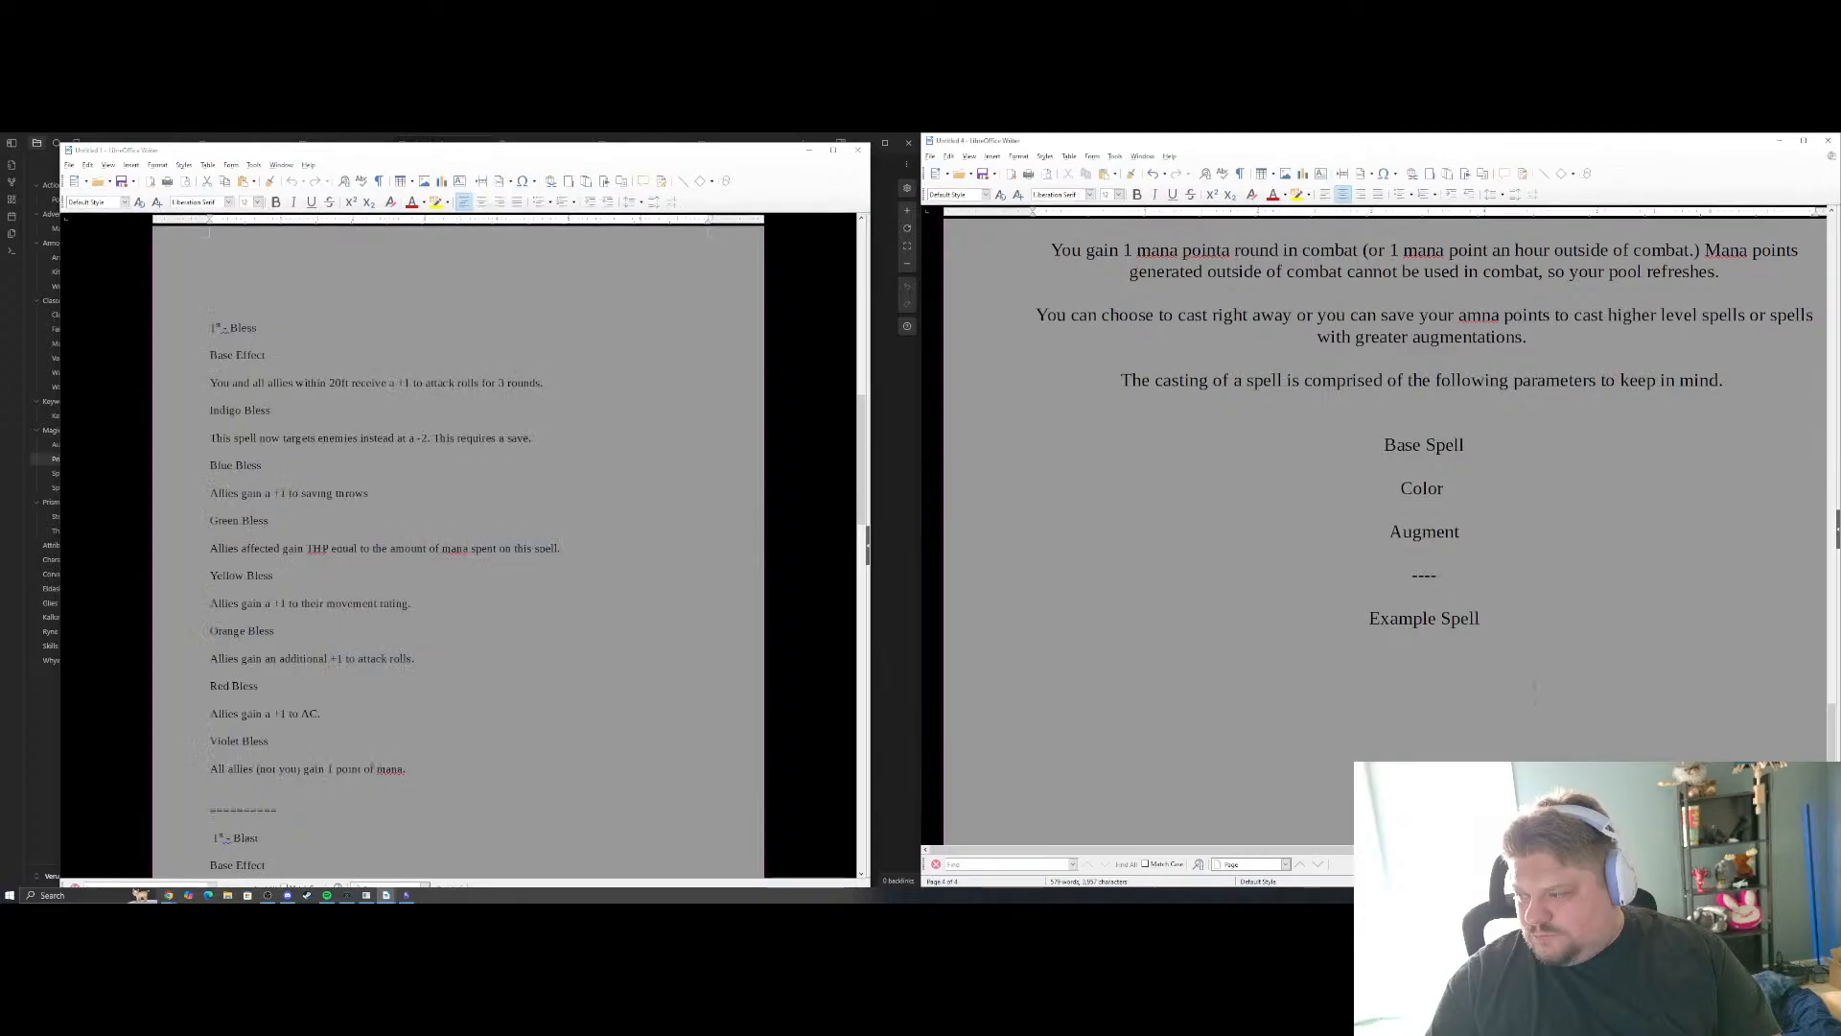
type("Orange Bless Allies gain an additional +1 to attack rolls. Red Bless Allies gain a +1 to AC. Violet Bless All allies (not you) gain 1 point of mana.")
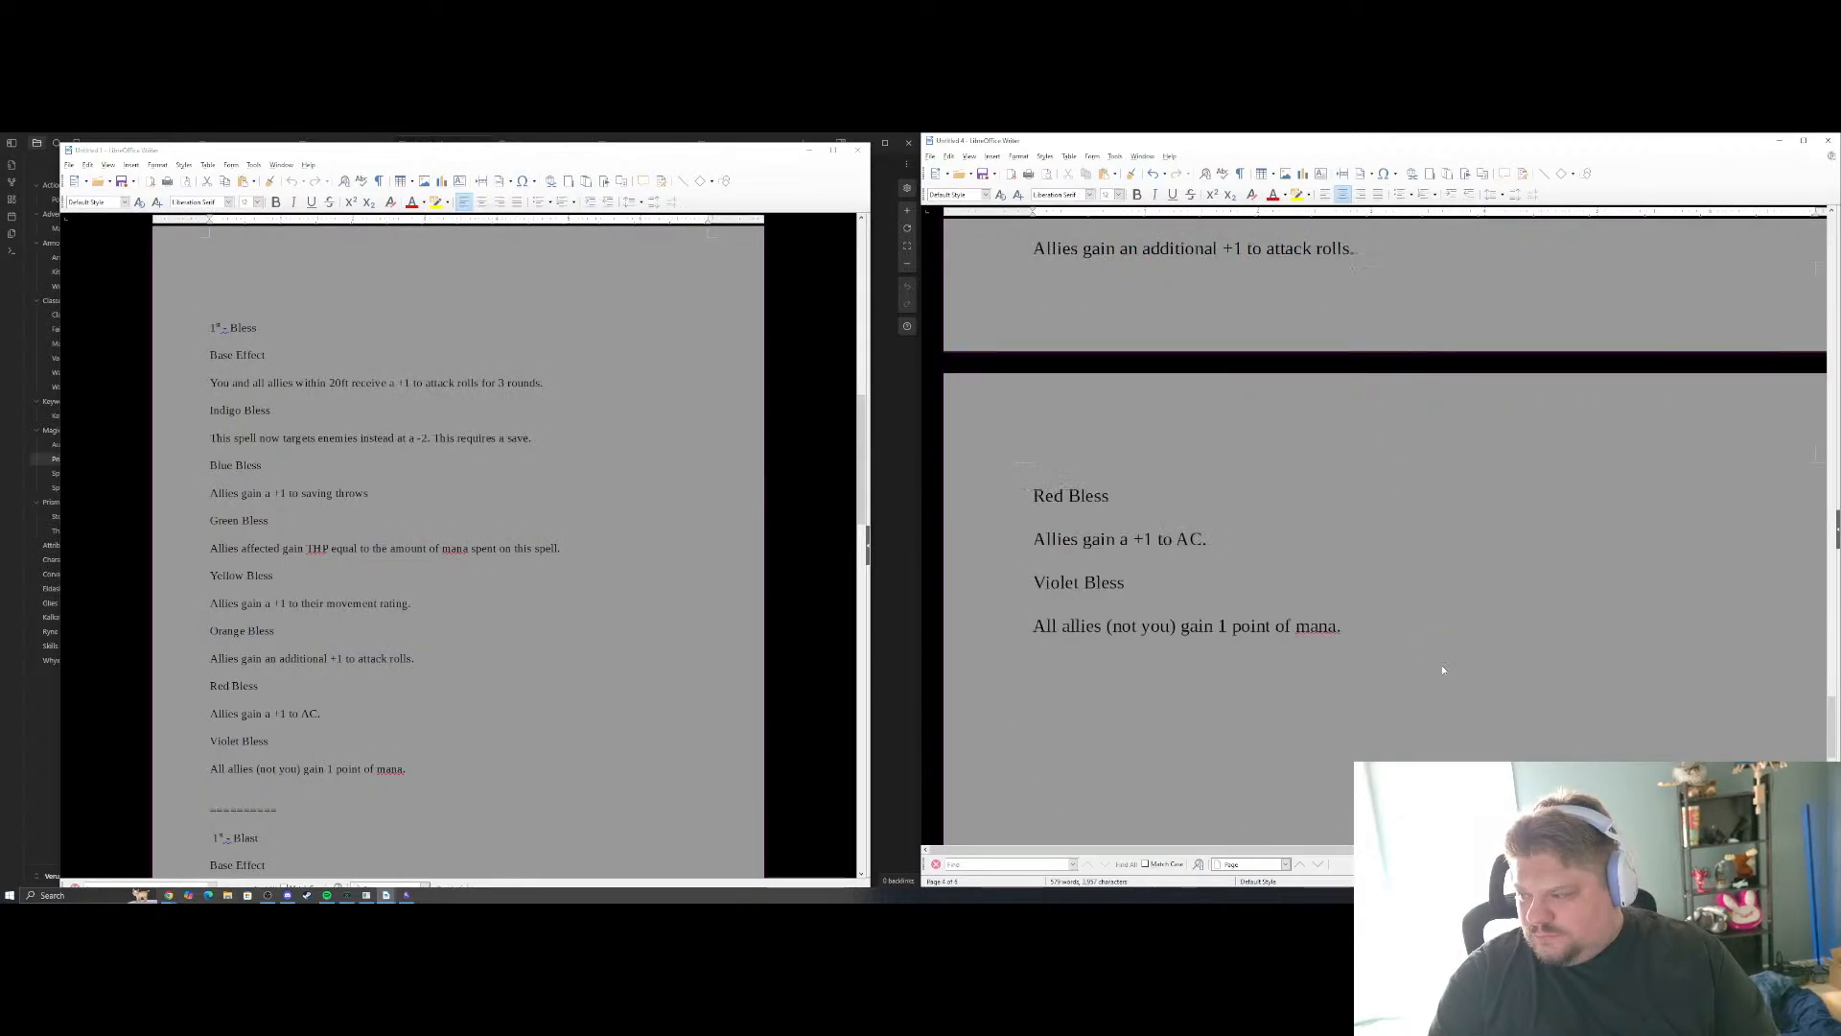
key("ctrl+z")
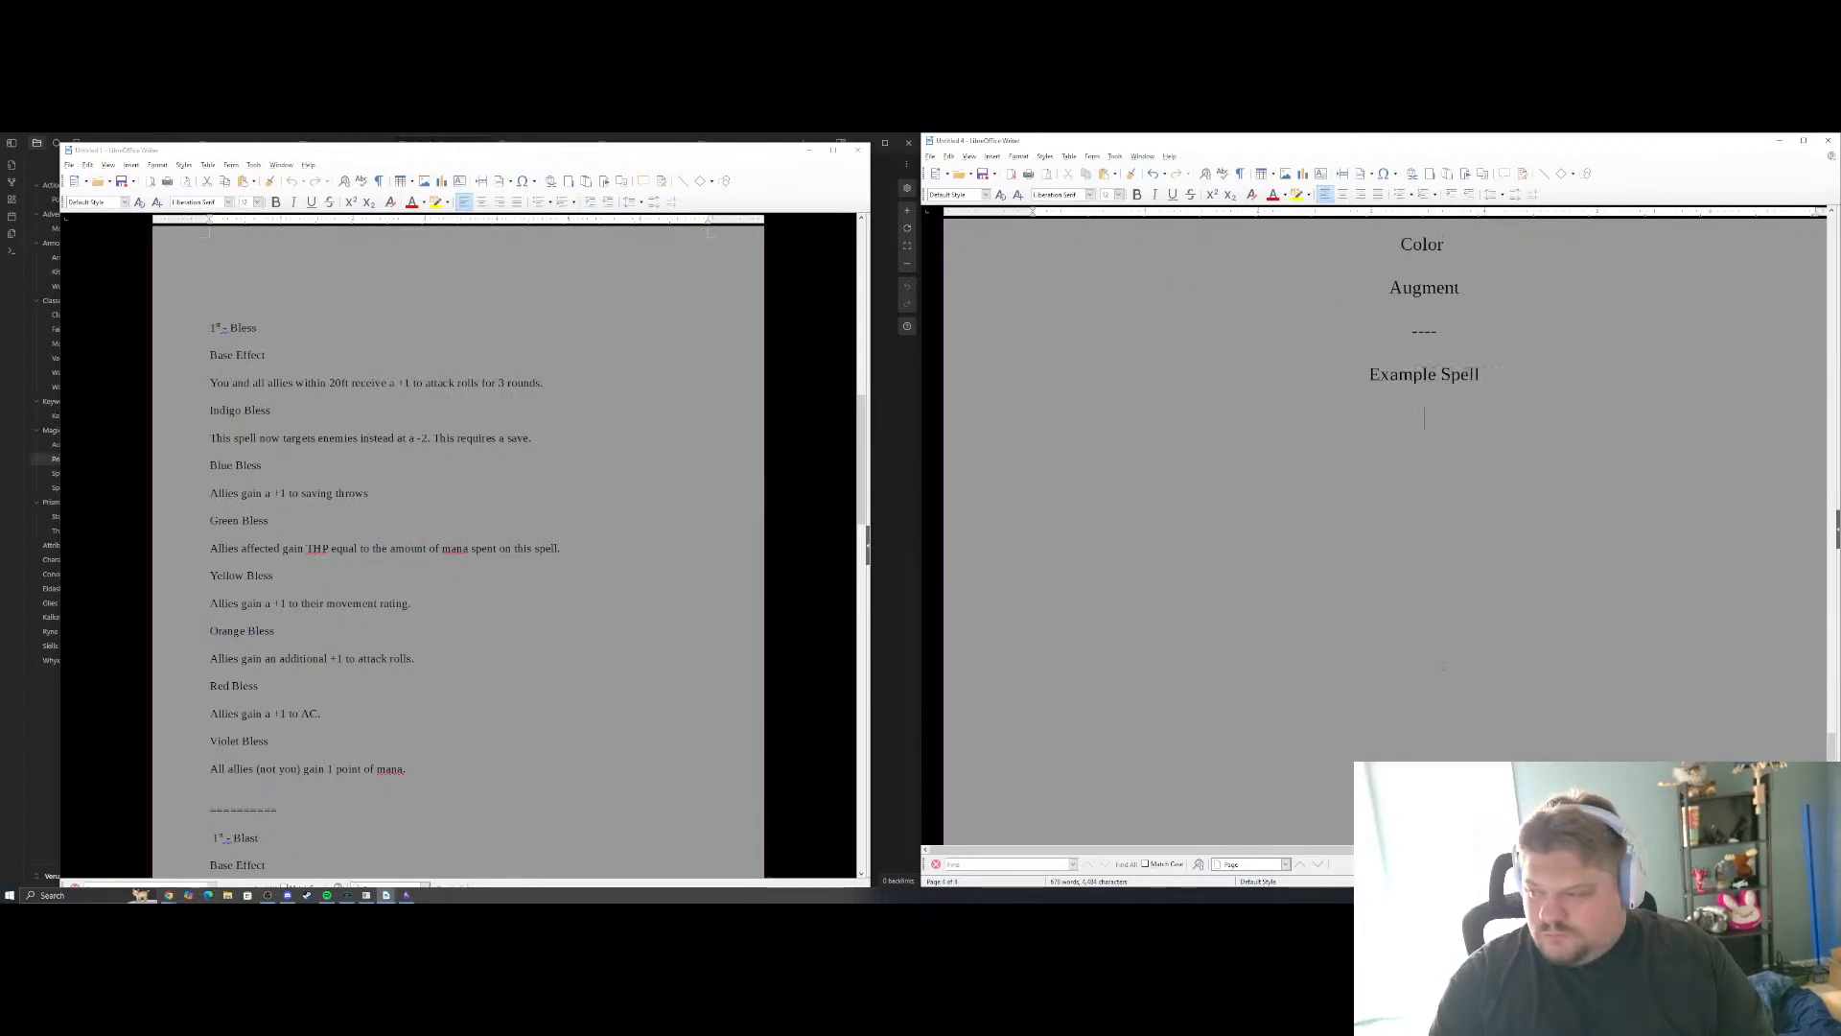
key("ctrl+y")
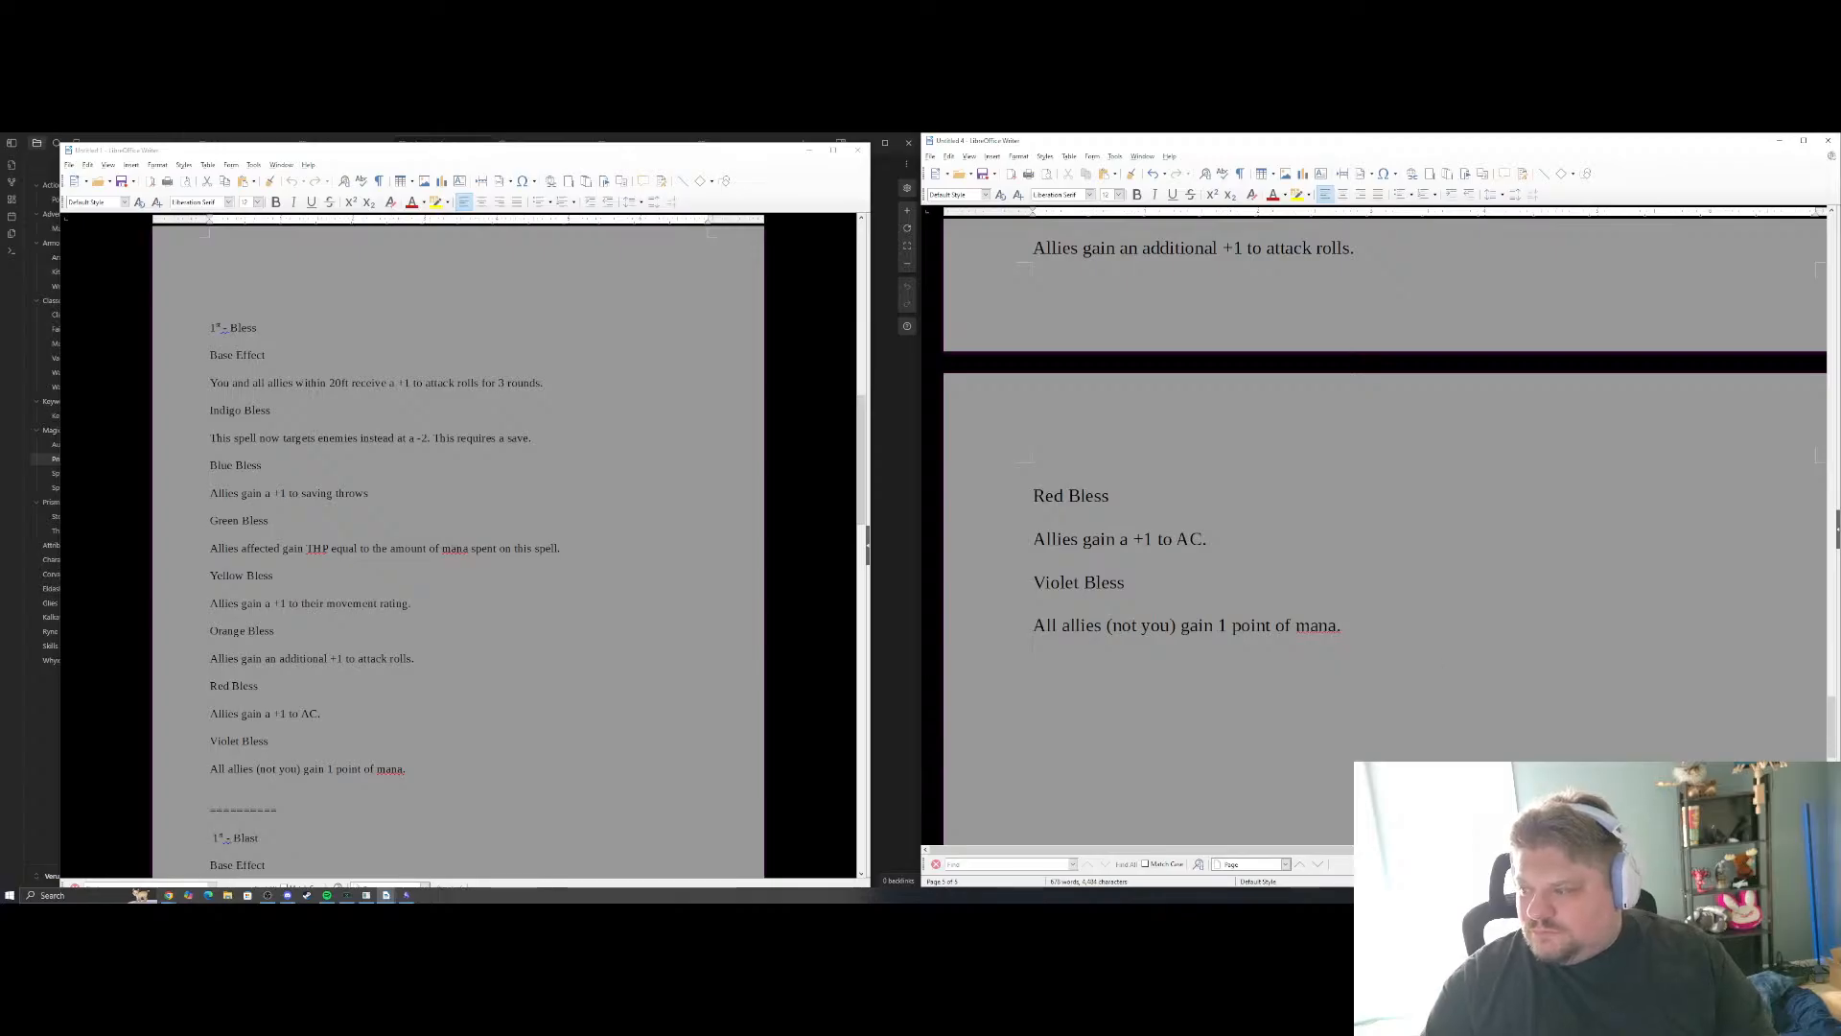
left_click_drag(1351, 629, 1034, 486)
scroll(1149, 463, "up", 10)
scroll(1149, 462, "up", 3)
Bold "Bless" in the copied spell's title and append "(Cost 1 Mana Point)" to that line
left_click(1140, 510)
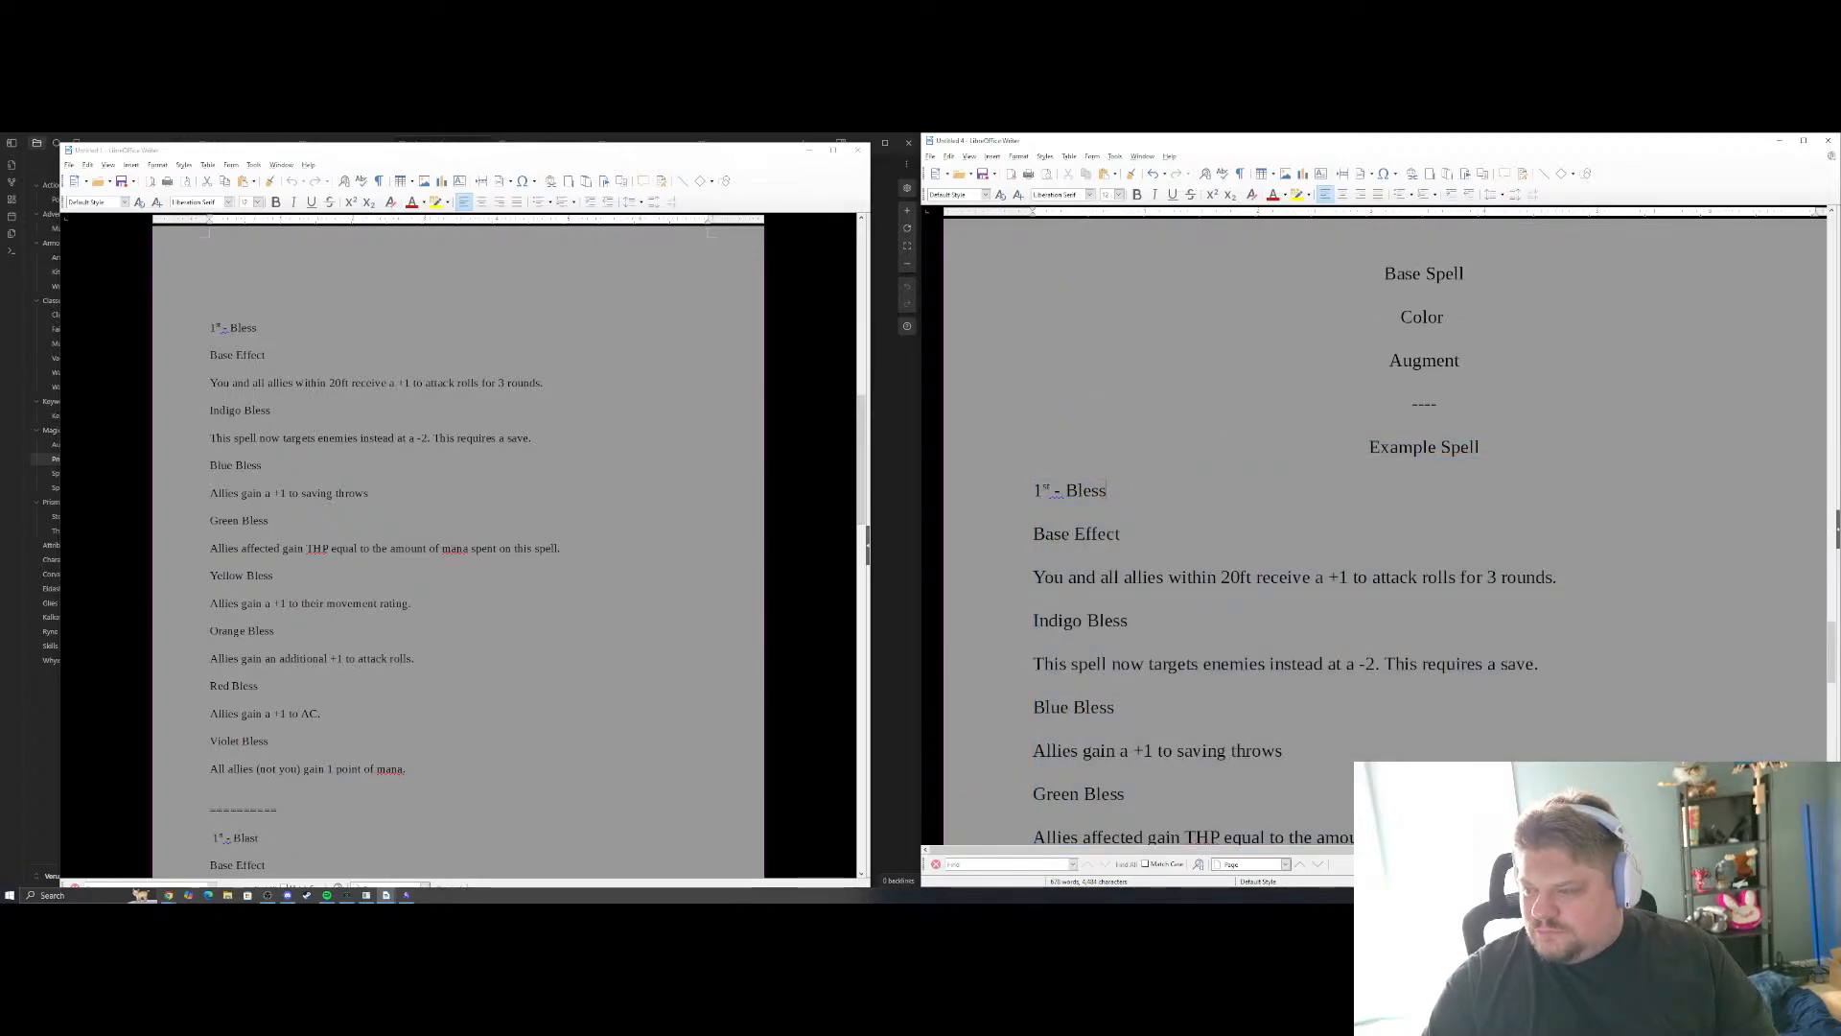
key("ctrl+shift+Left")
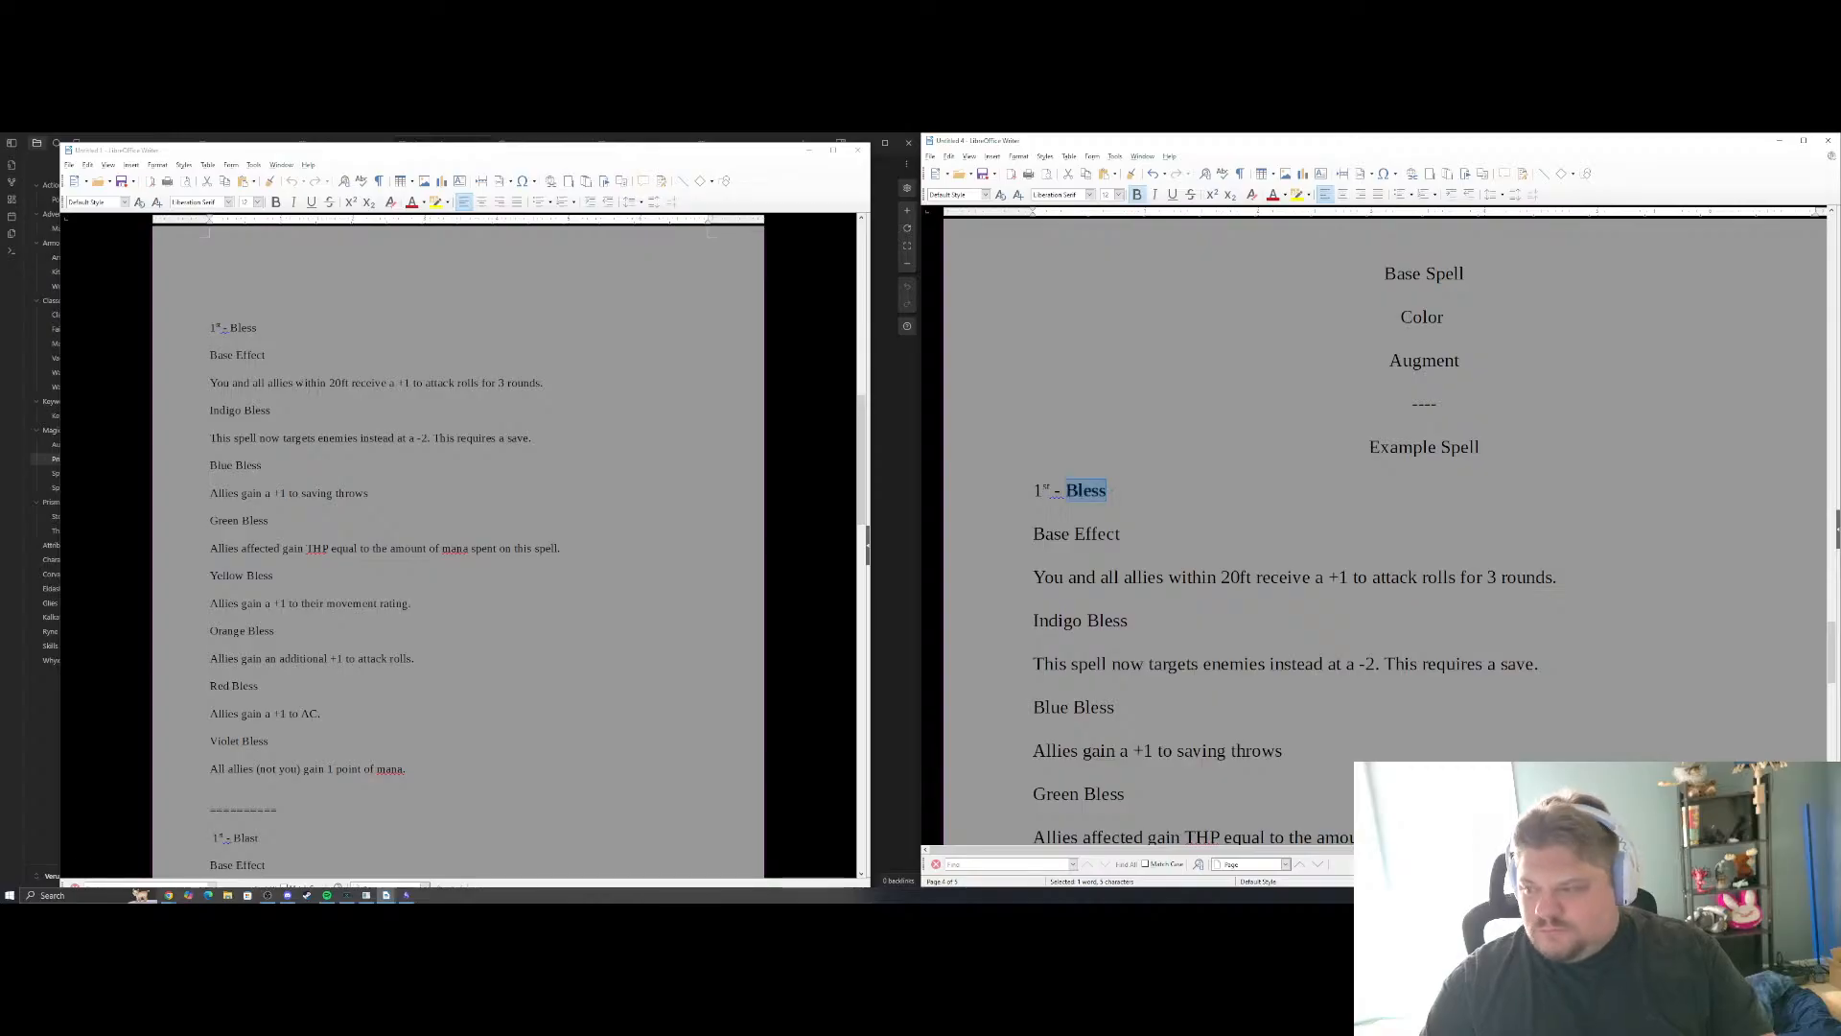
key("ctrl+b")
key("End")
type("(Co")
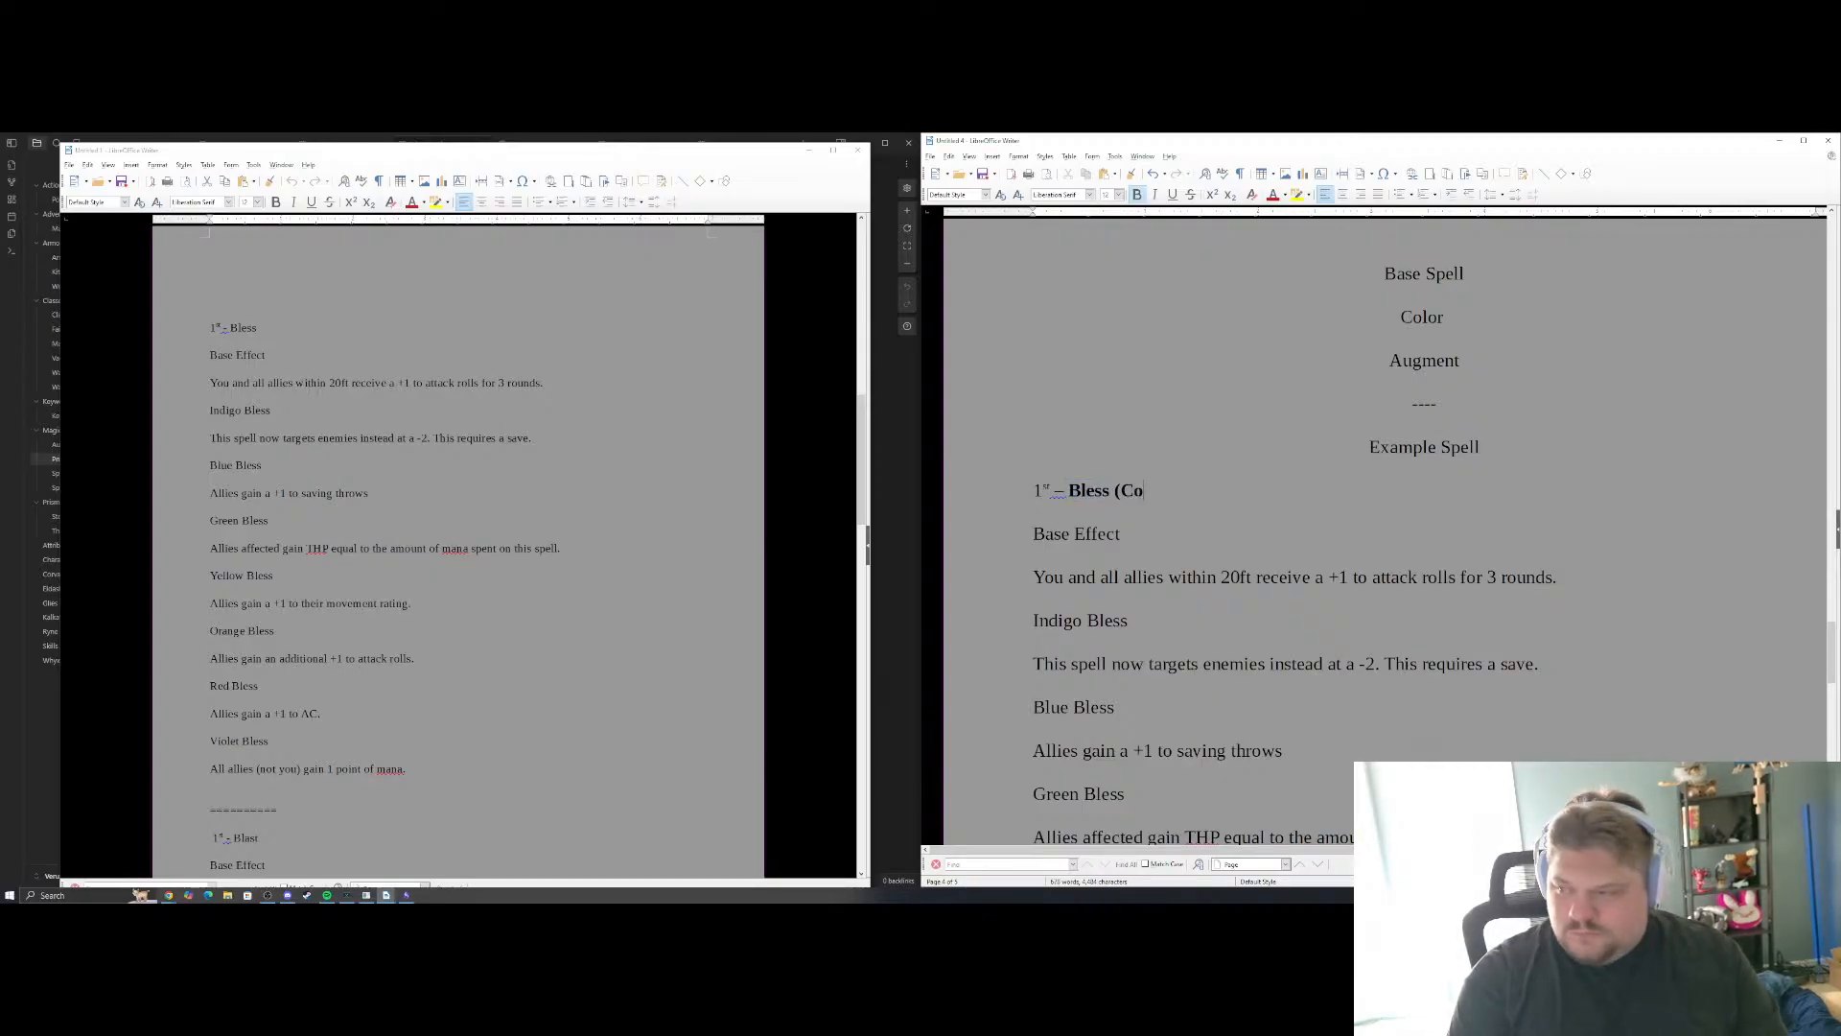
type("st 1 Man")
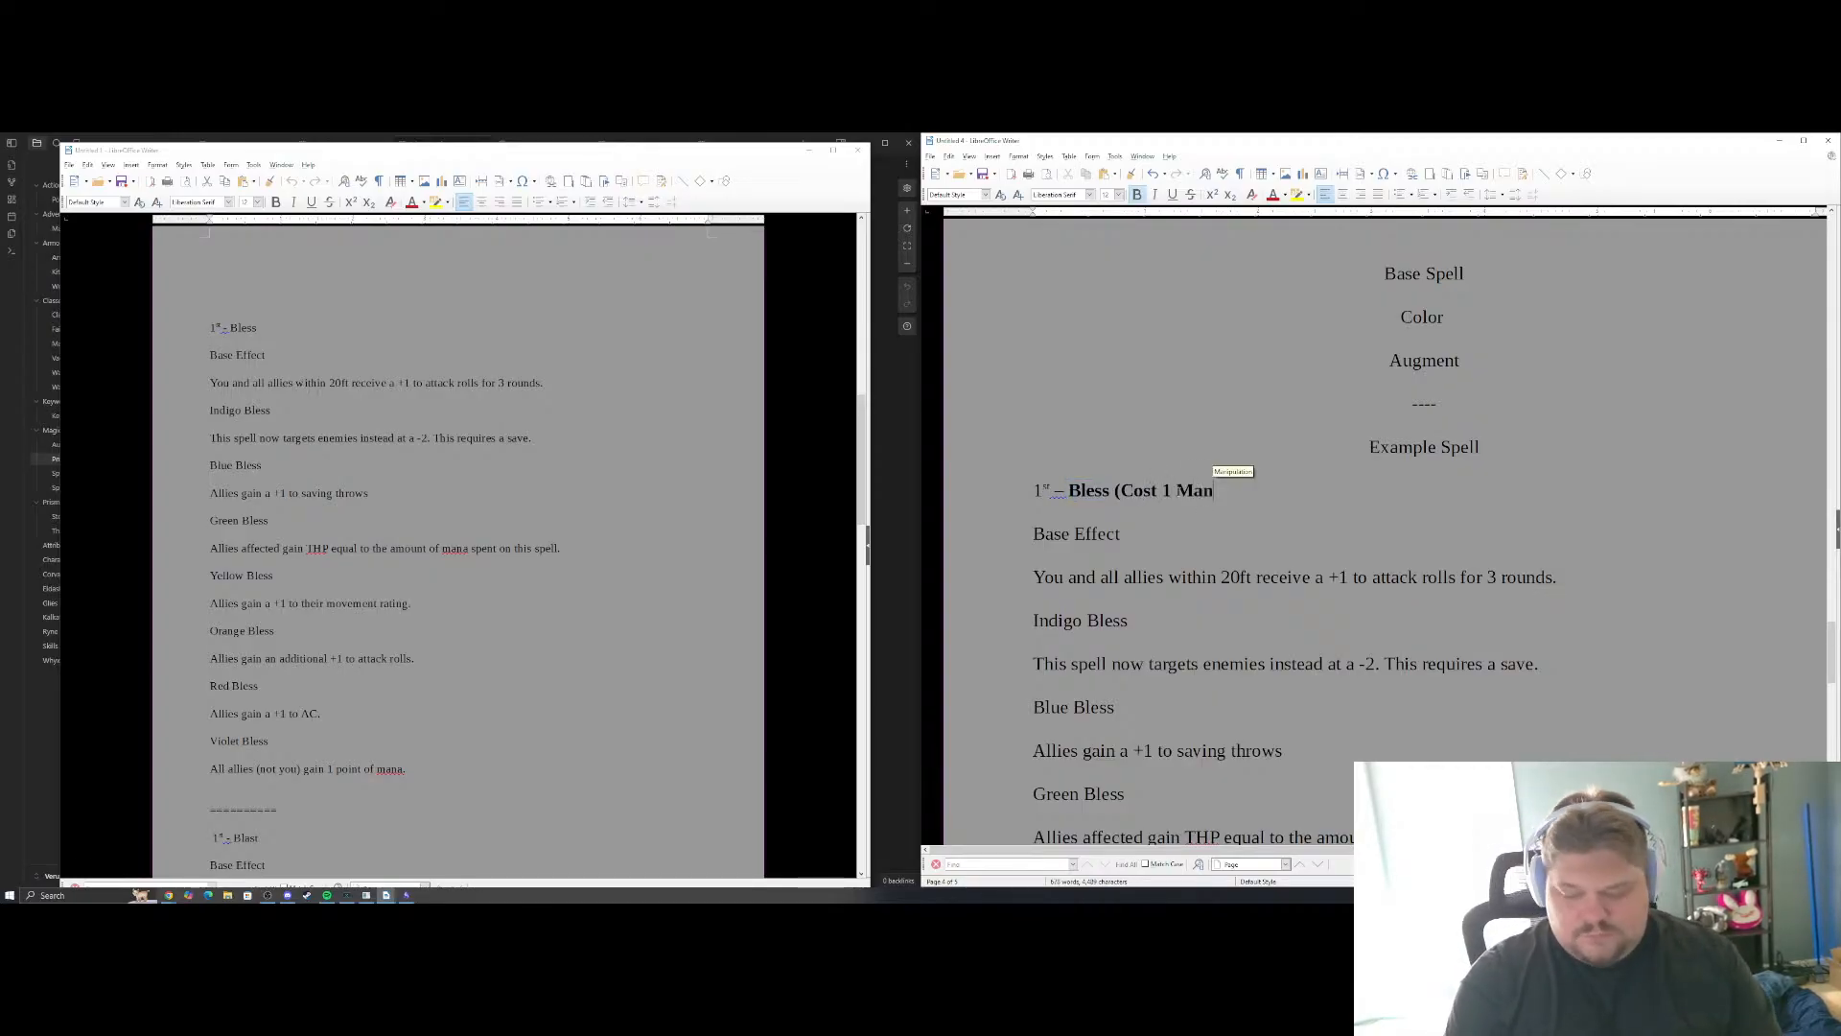
type("a Point")
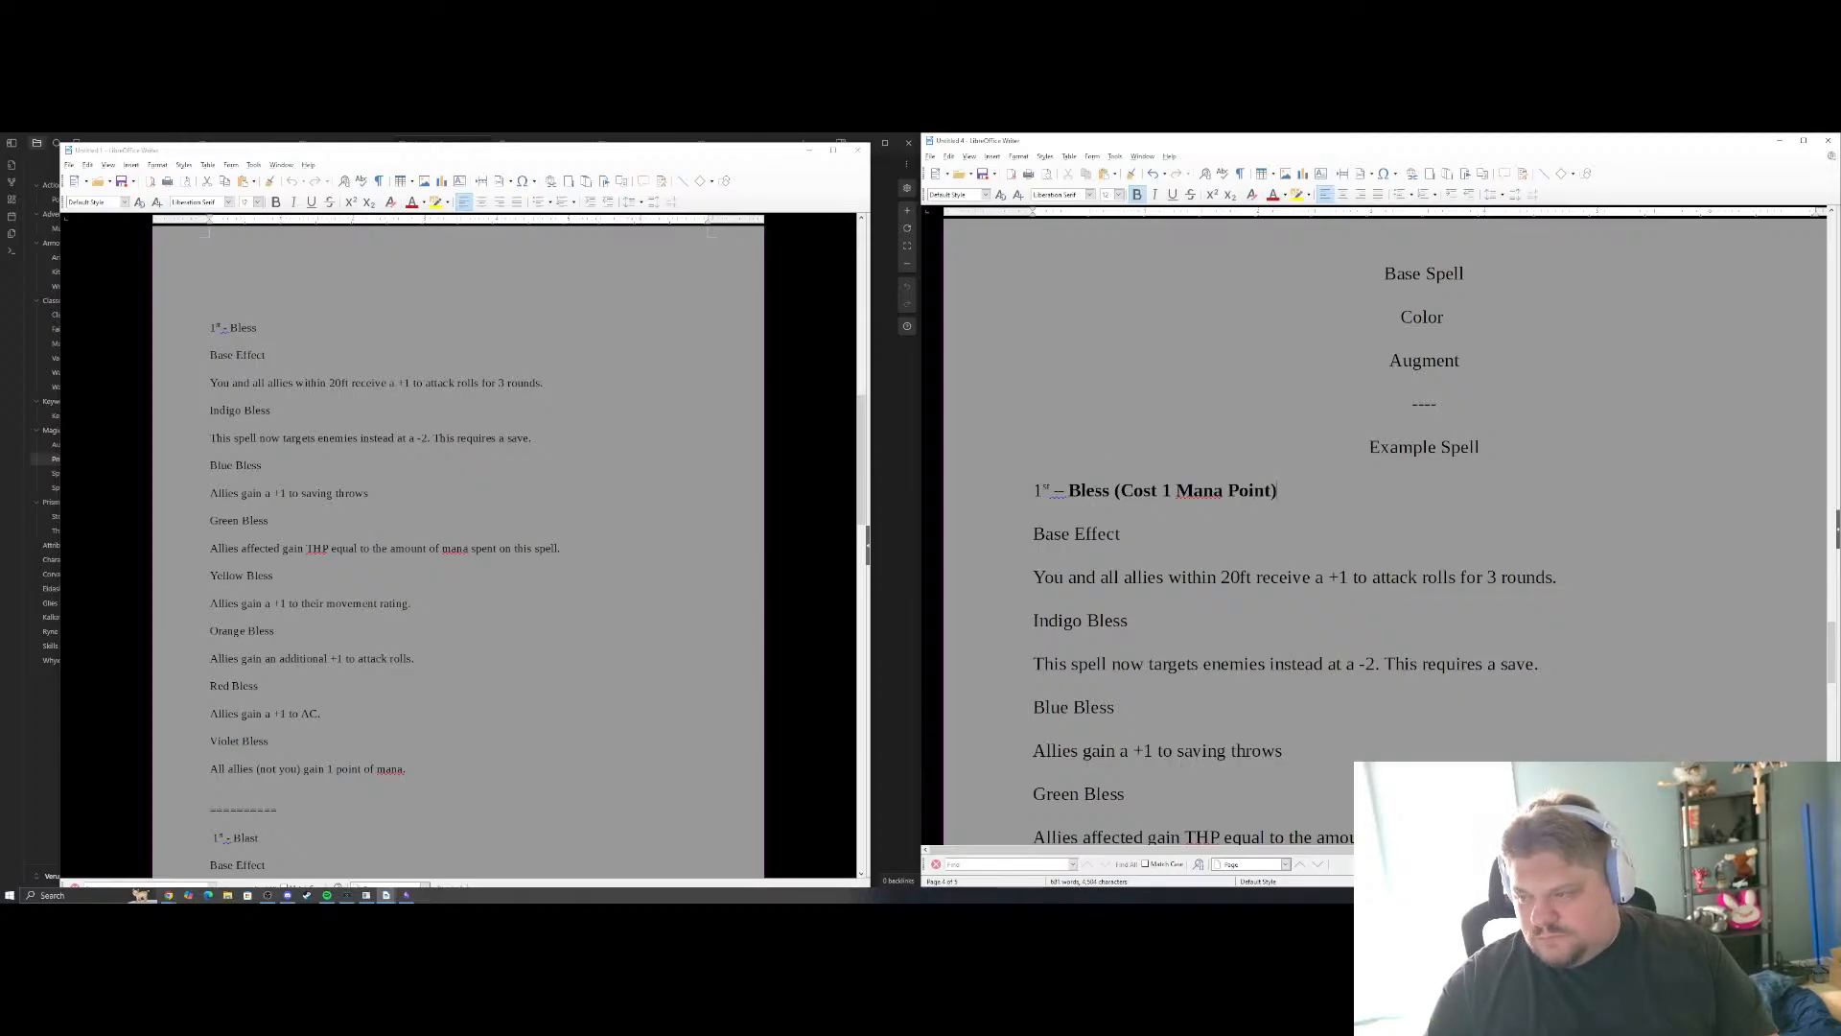
Remove the bold from "(Cost 1 Mana Point)" and bold the "Base Effect" label of the Bless example
left_click_drag(1280, 490, 1033, 534)
key("ctrl+b")
key("ctrl+b")
scroll(1131, 527, "down", 1)
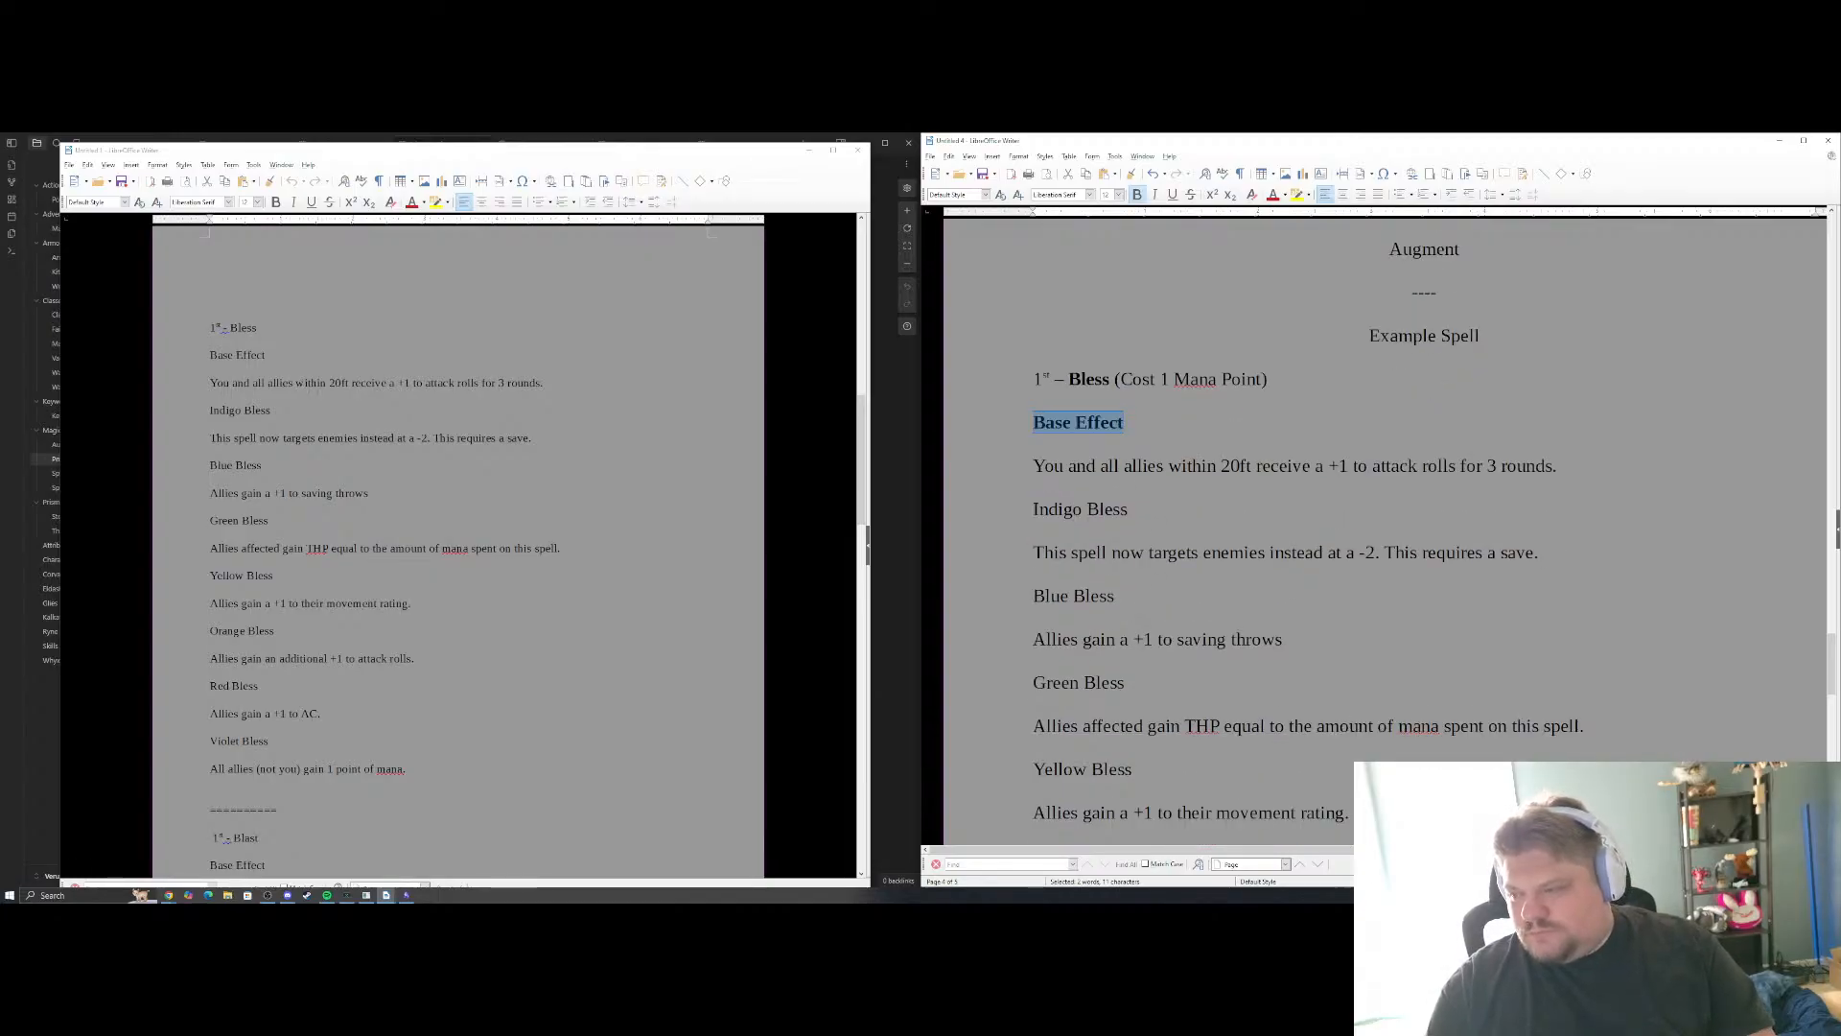
left_click(1133, 507)
scroll(1133, 507, "up", 1)
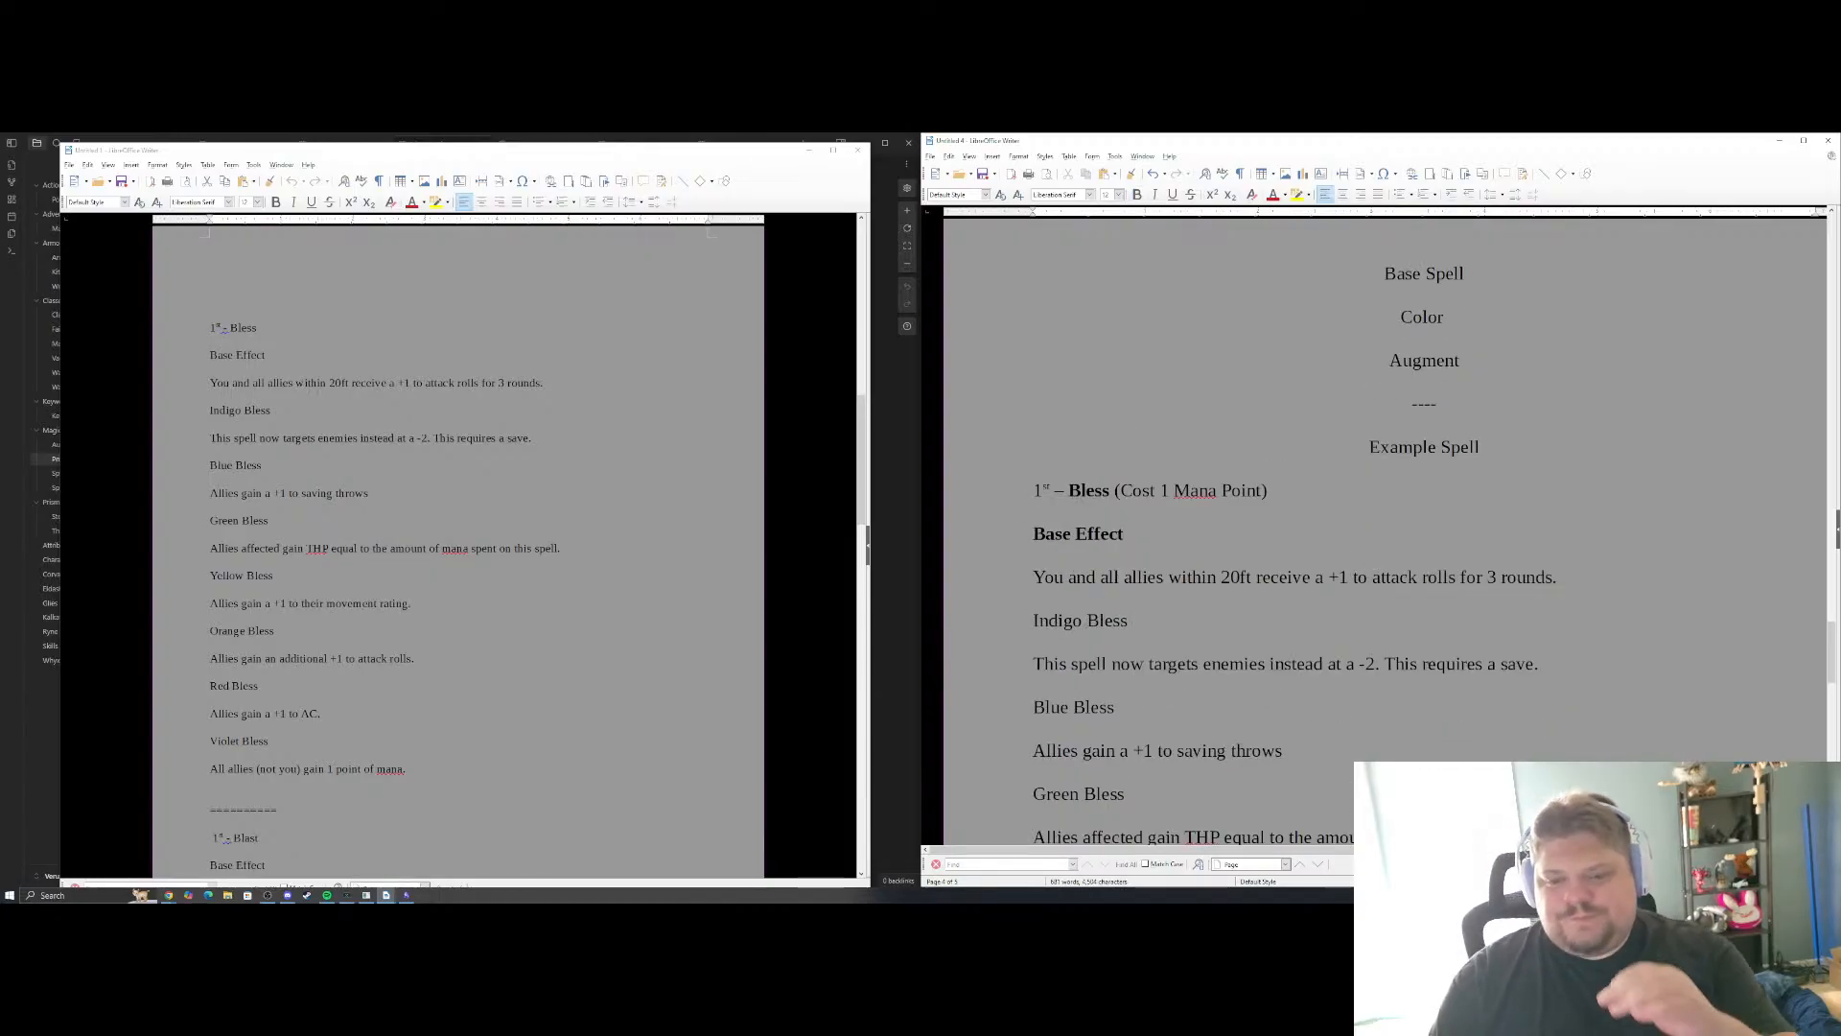
Examine the Bless entry in the spell notes, the Prism Casting System canvas, and the Bless example copied into the document
scroll(514, 474, "down", 10)
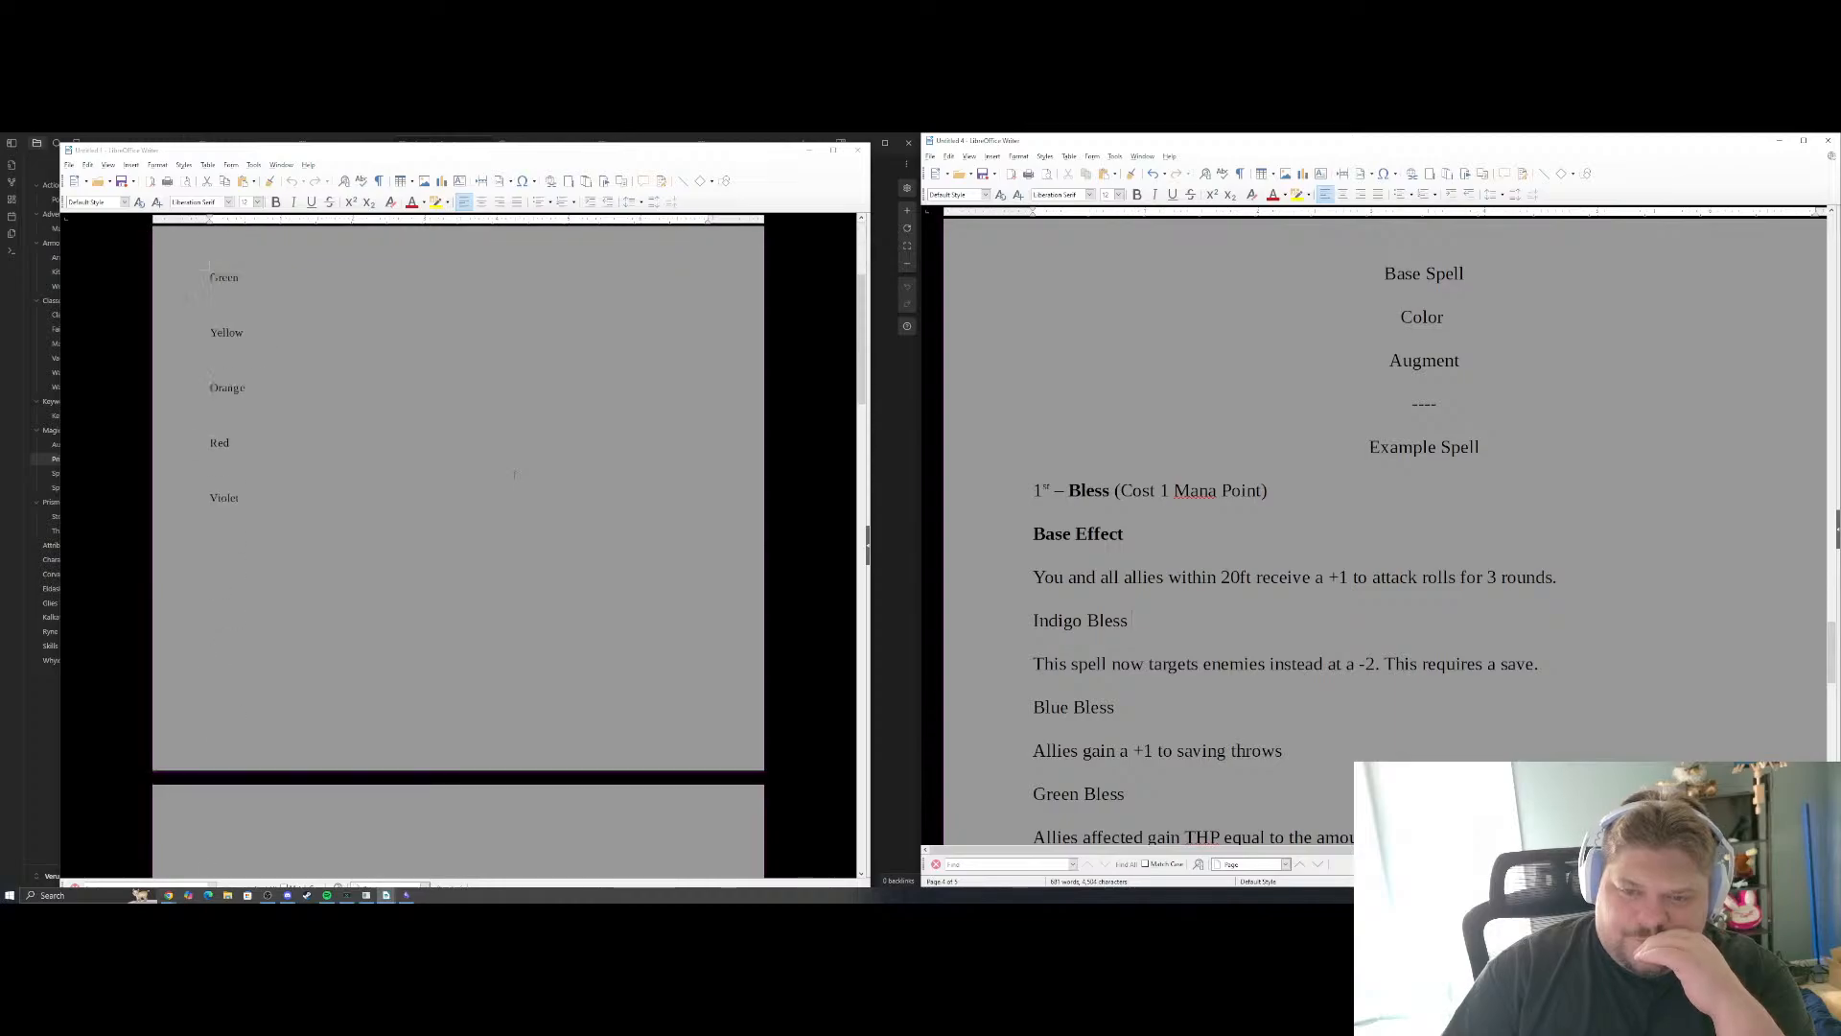
scroll(514, 474, "up", 8)
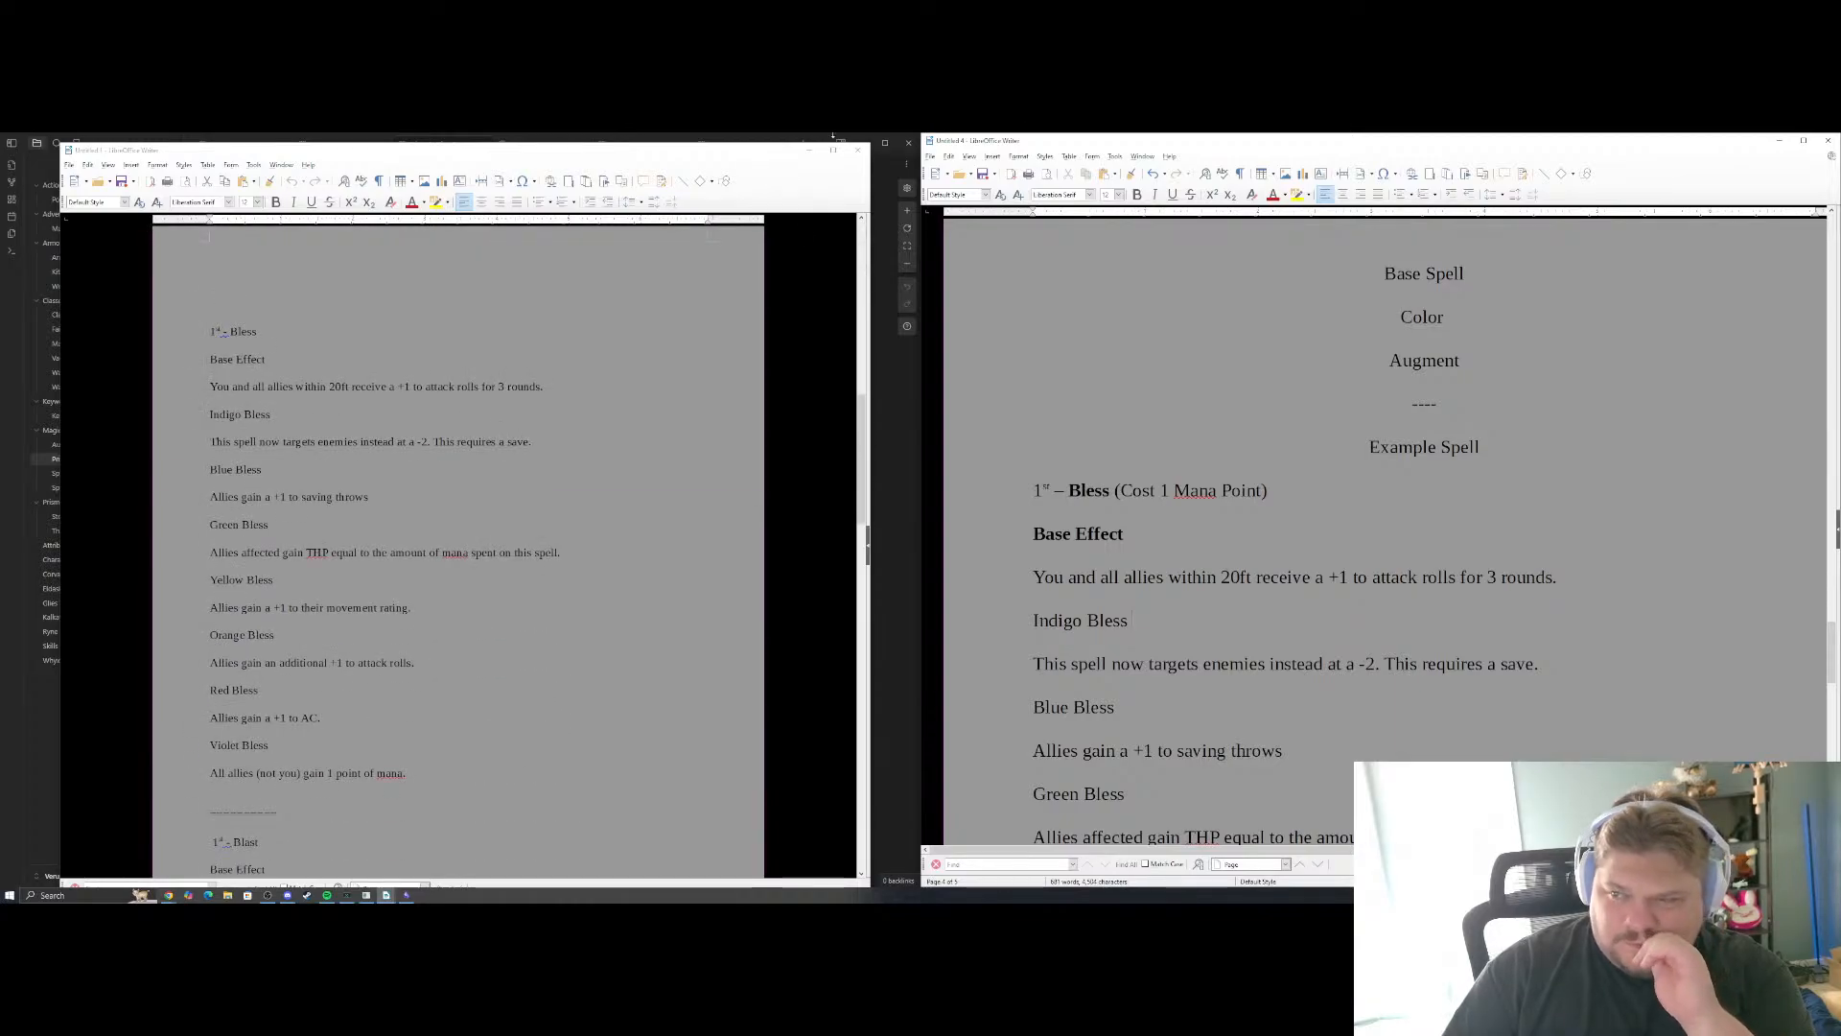
left_click(812, 154)
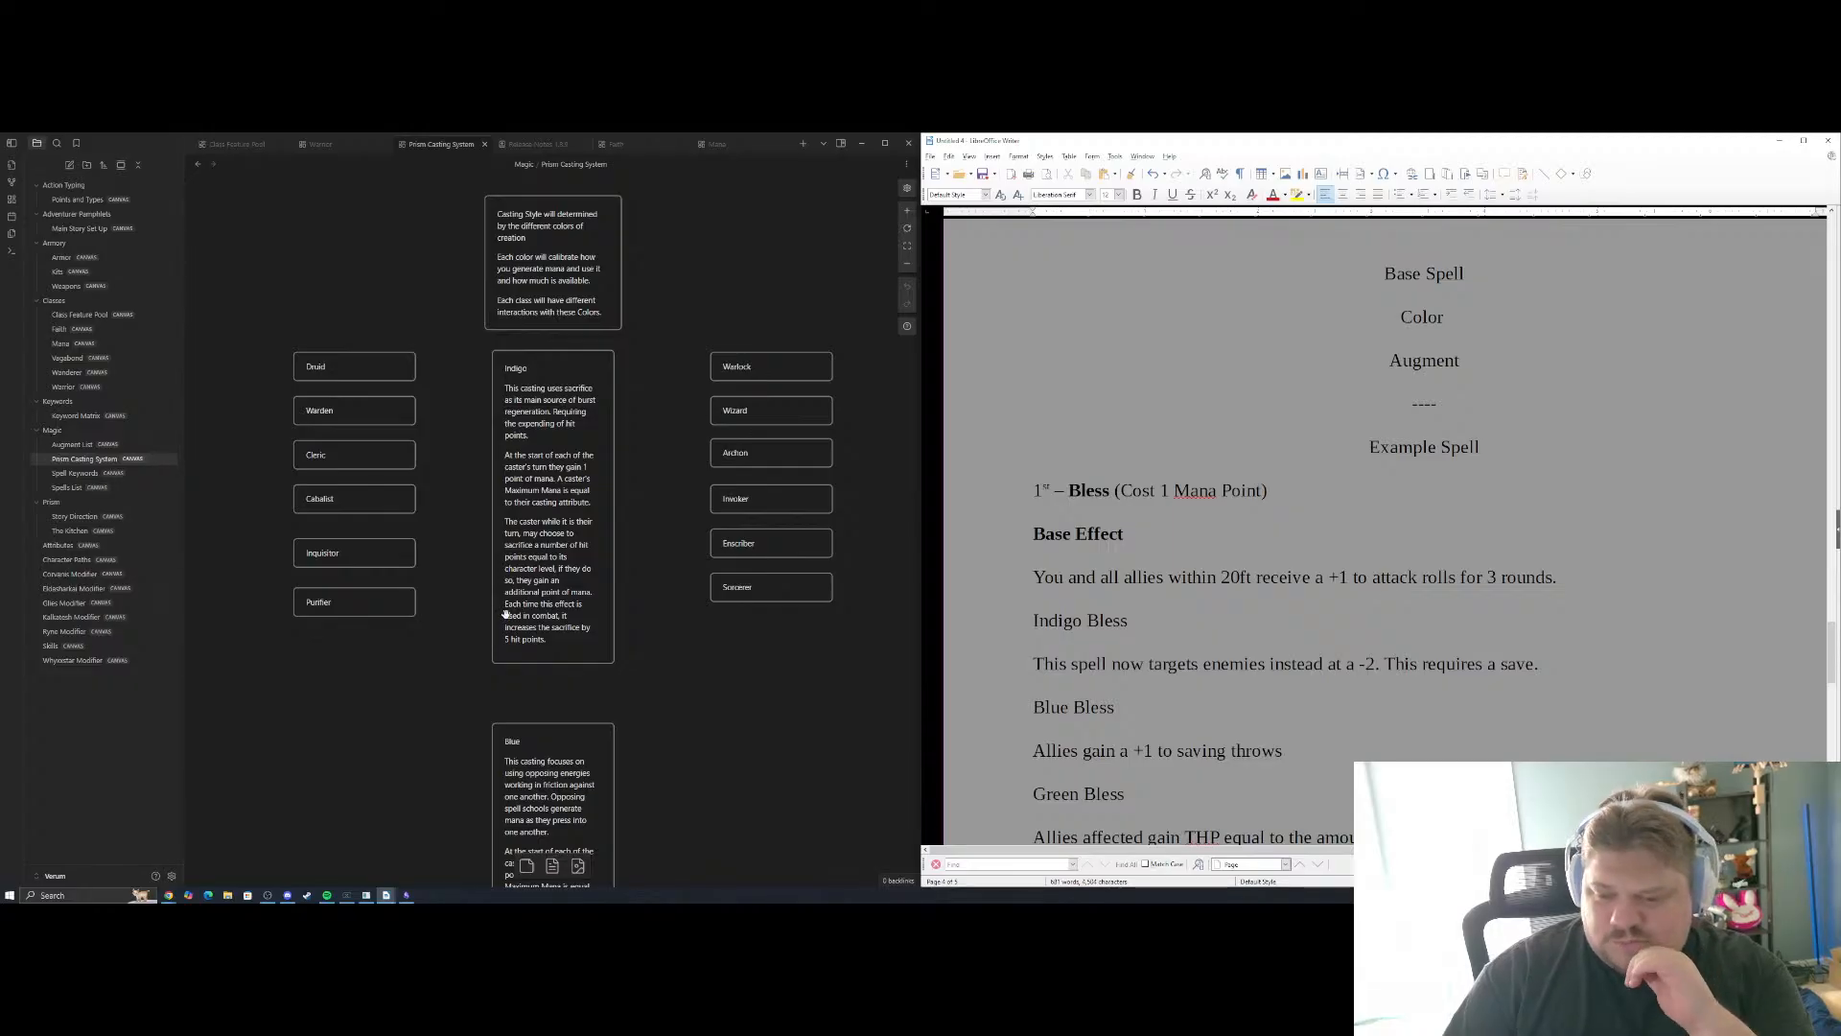
mouse_move(388, 892)
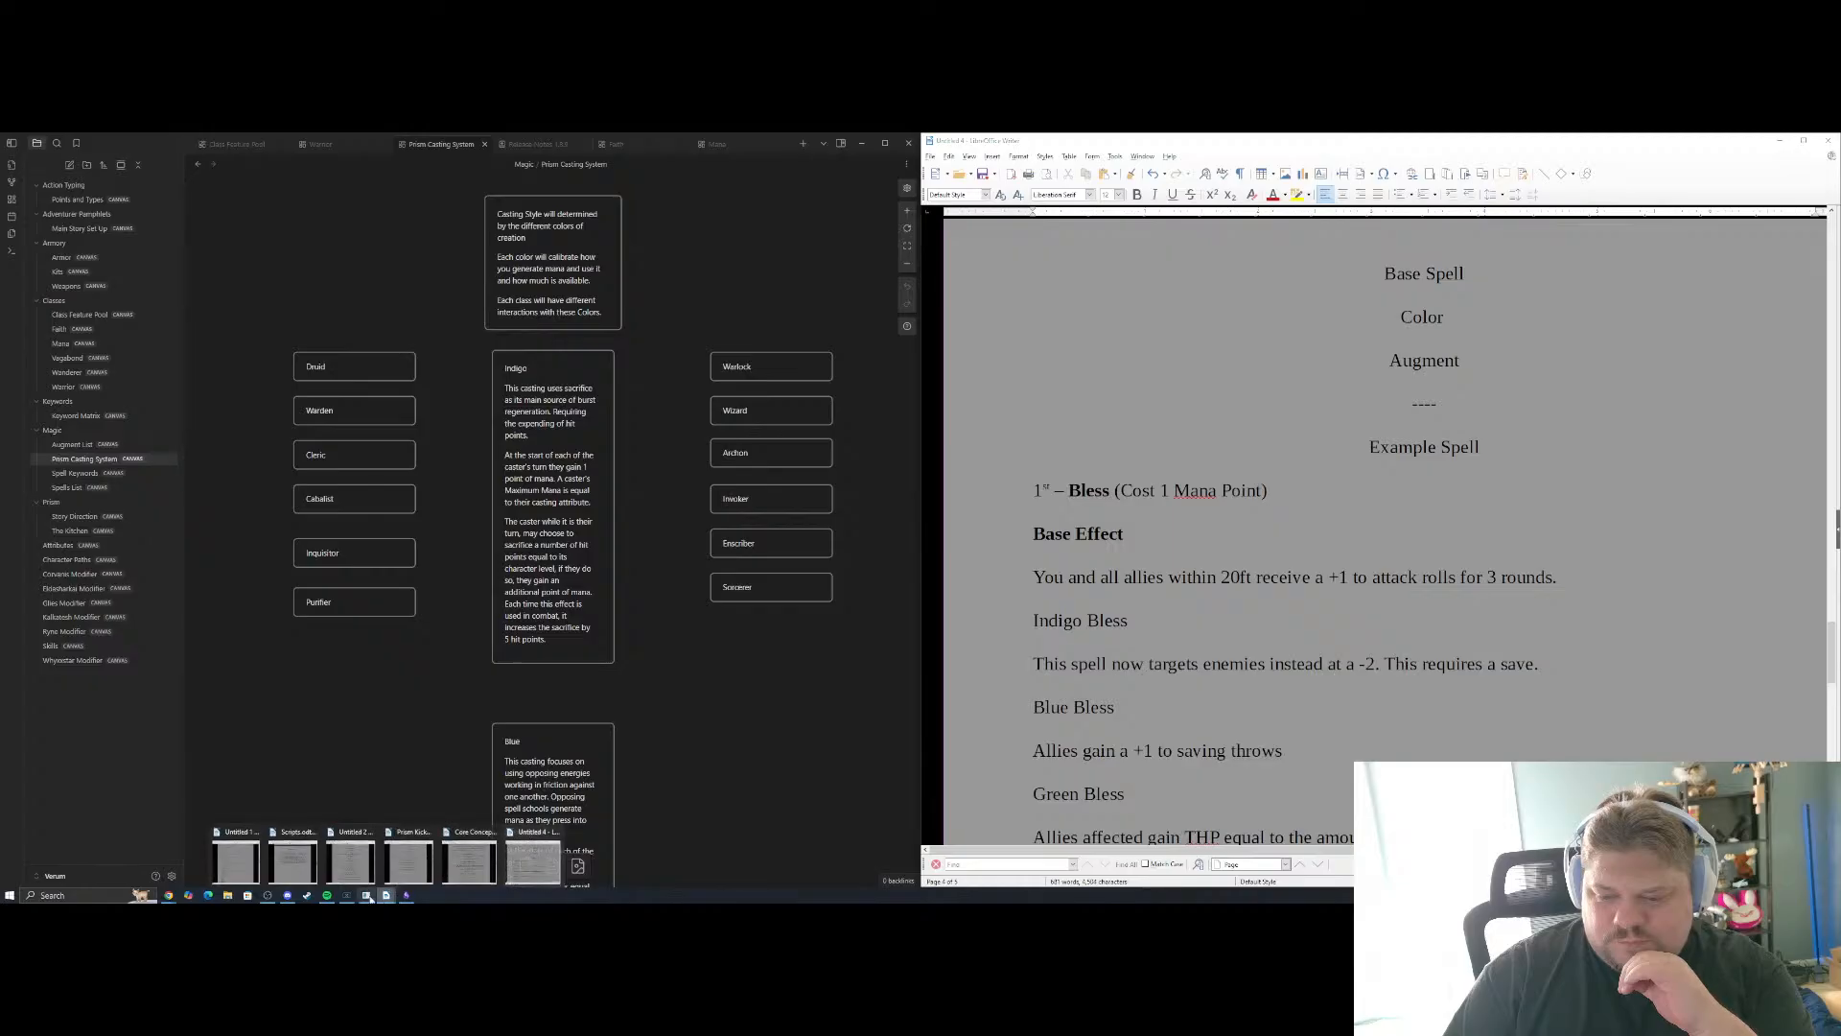
left_click(249, 868)
left_click(485, 733)
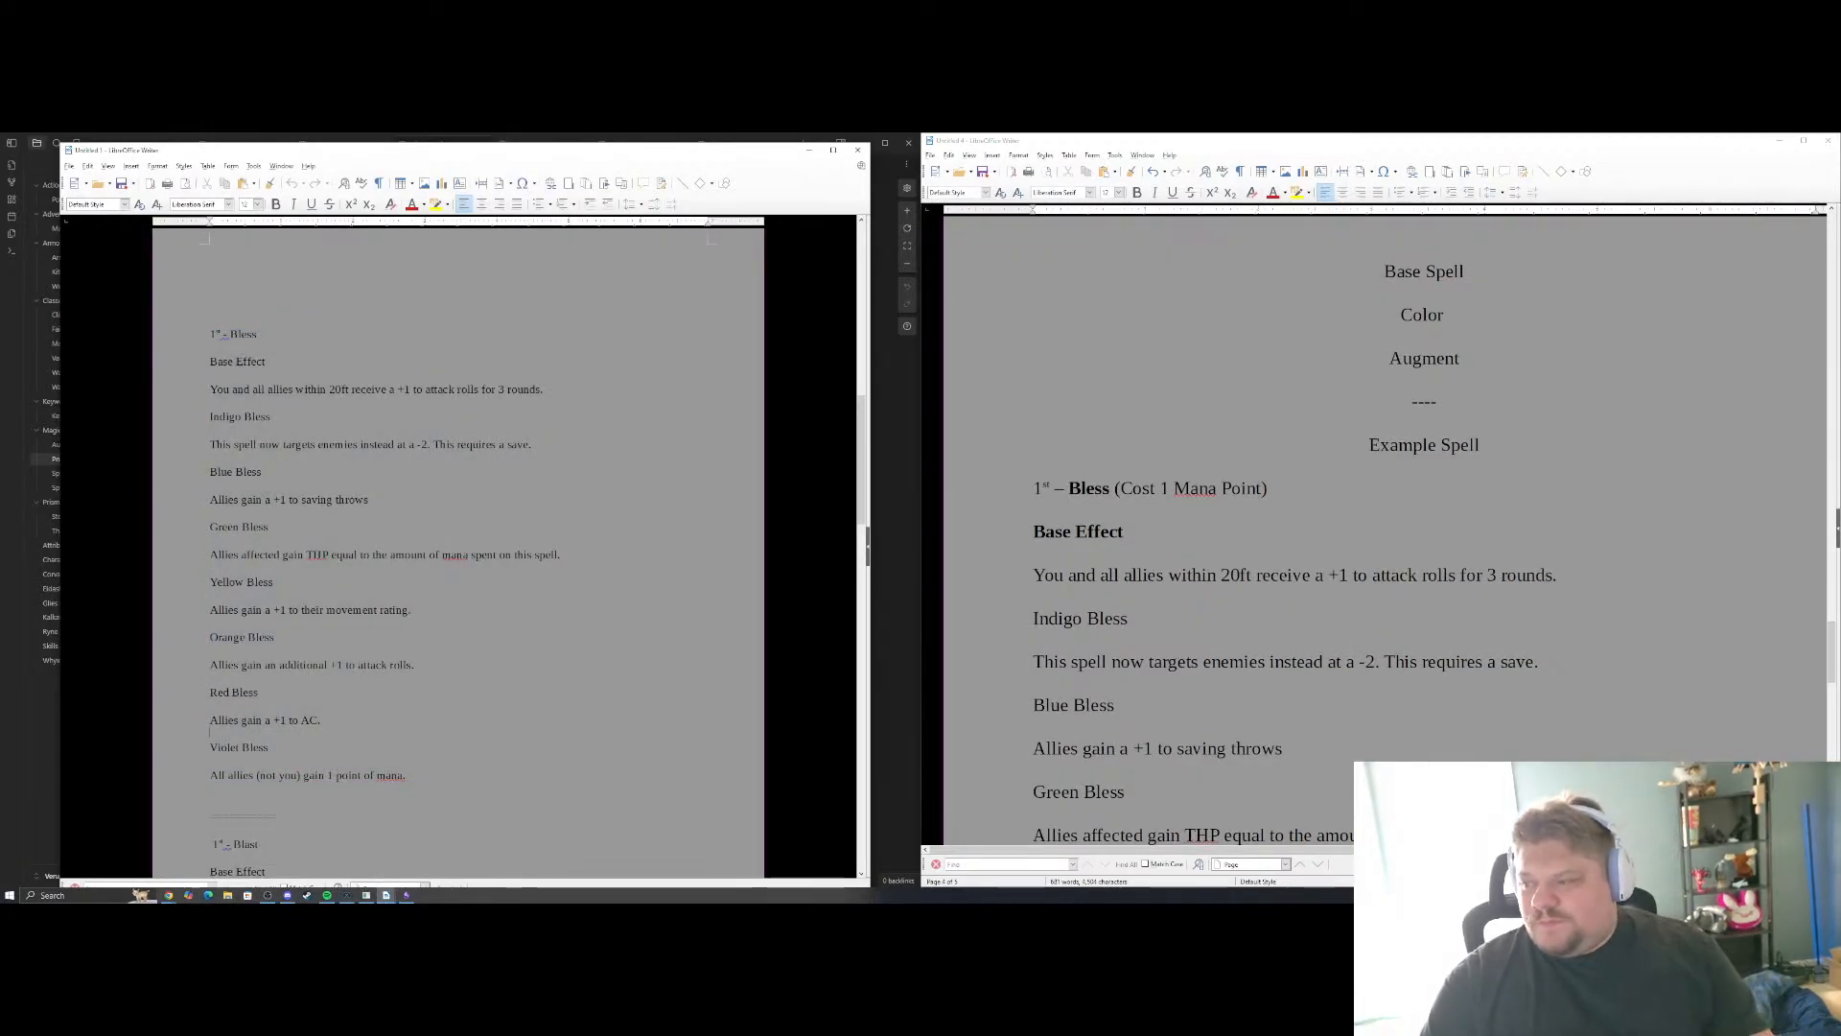
scroll(1386, 527, "down", 10)
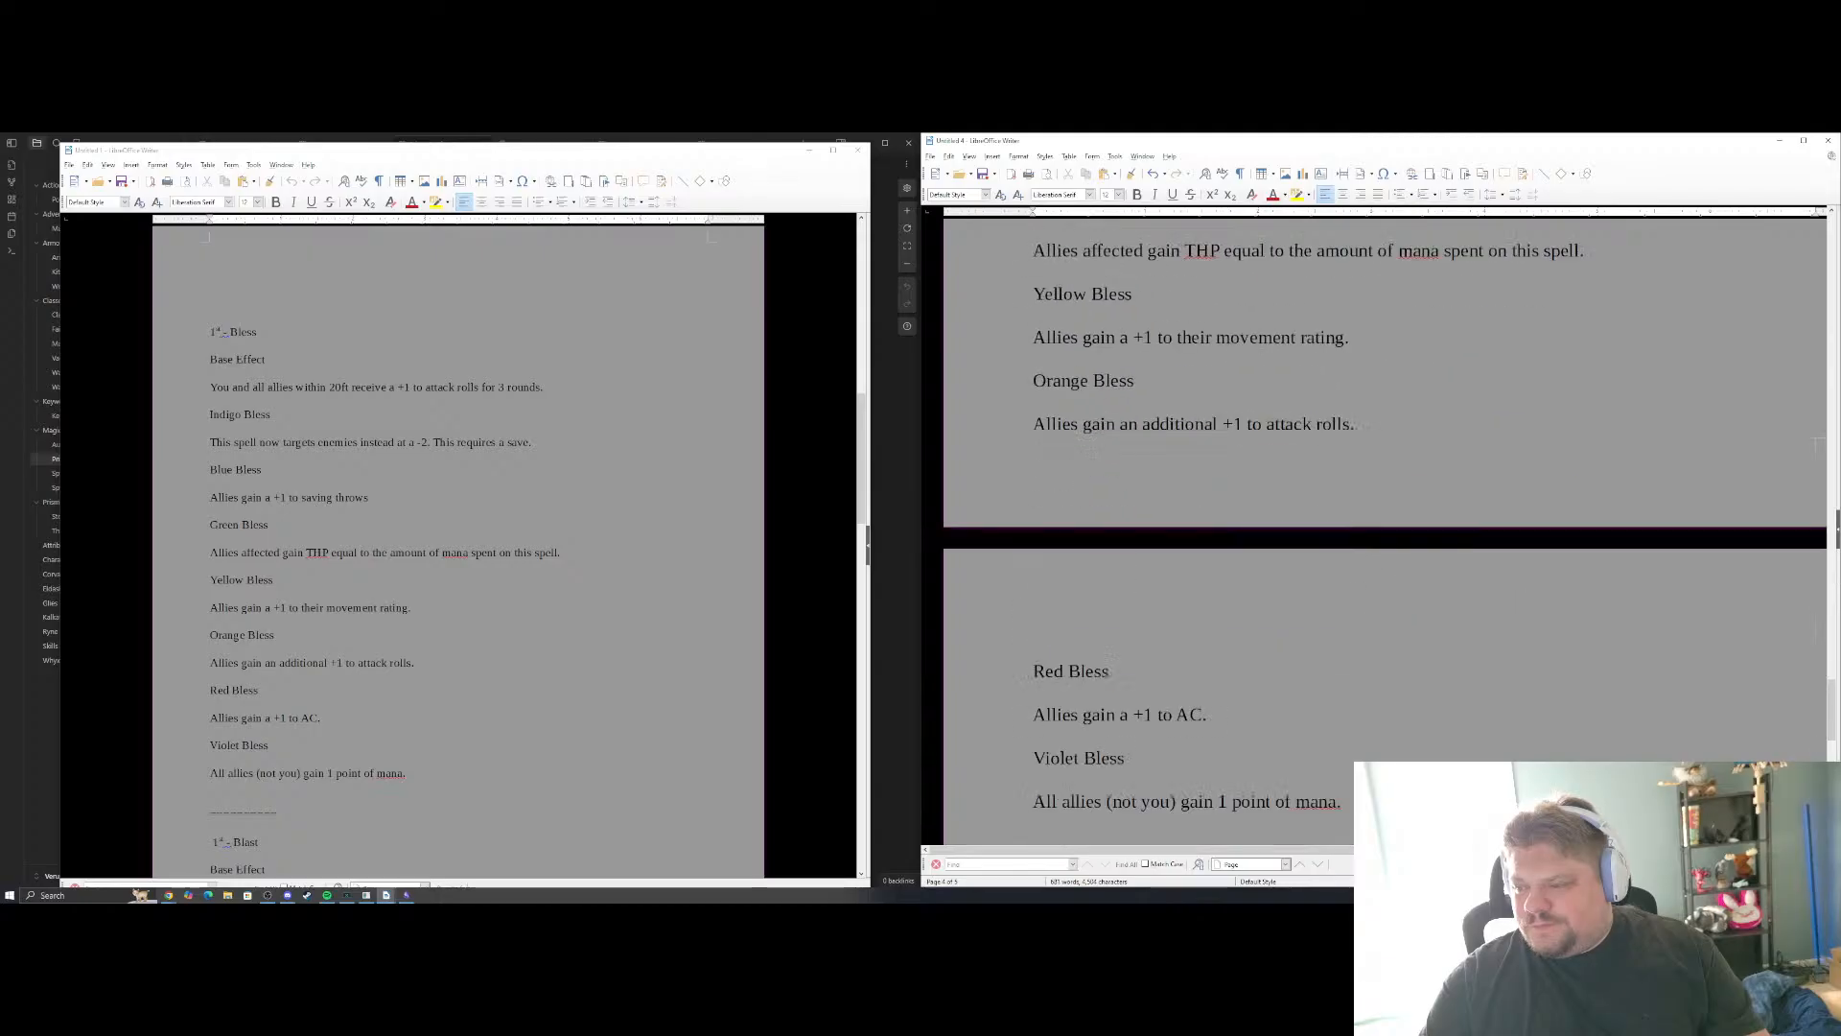
scroll(1386, 527, "up", 10)
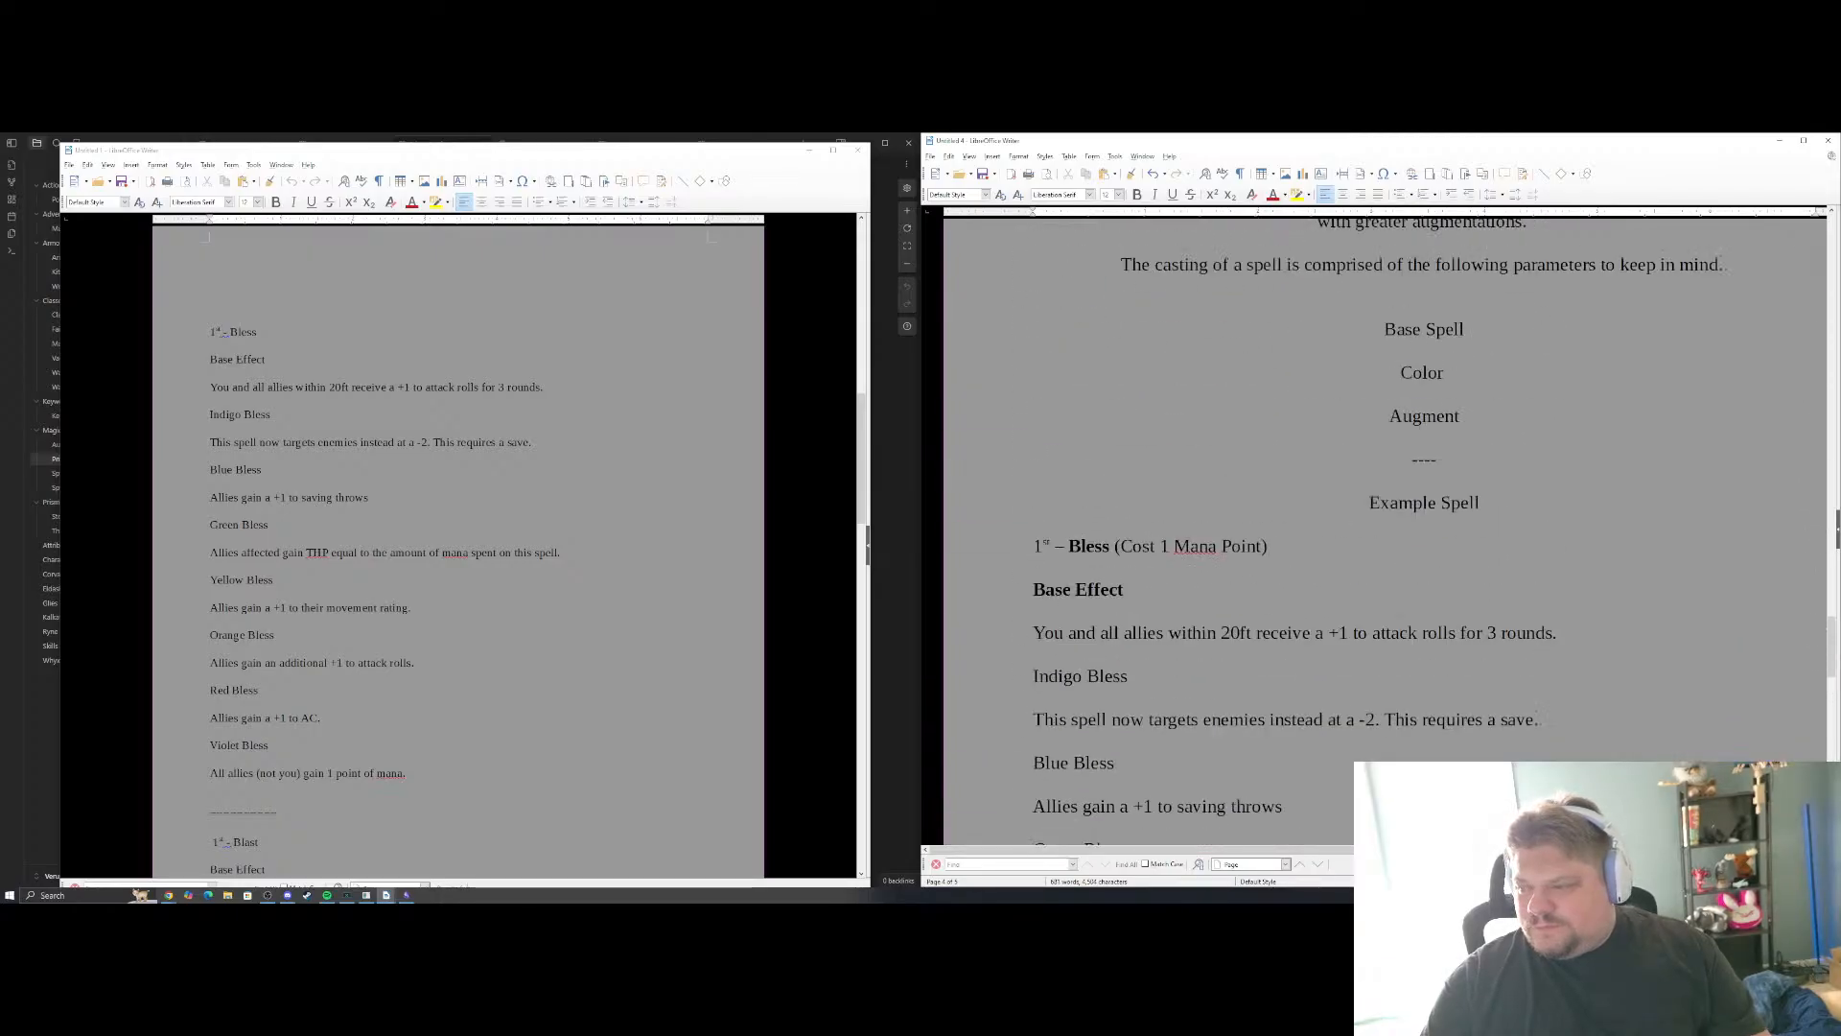
scroll(1386, 528, "up", 2)
scroll(1386, 527, "down", 2)
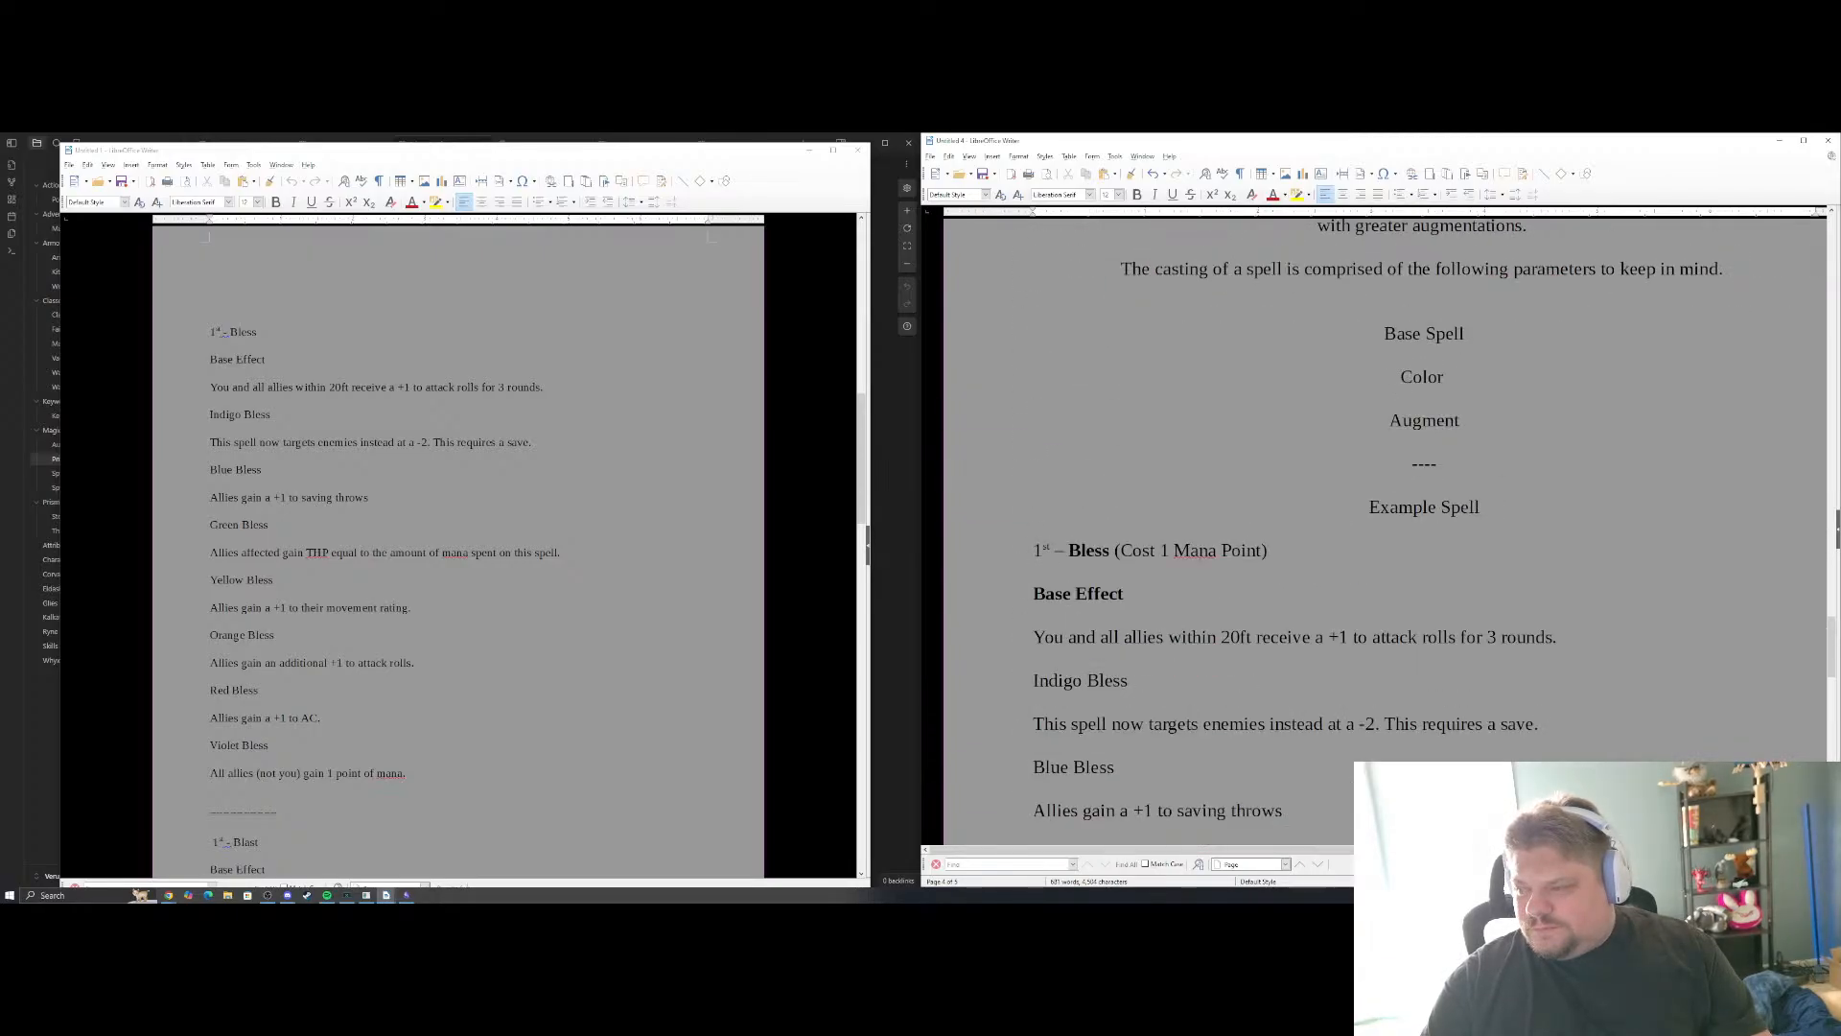
Add a new line directly below the "Example Spell" heading, starting with "You are"
left_click(1492, 508)
key("Return")
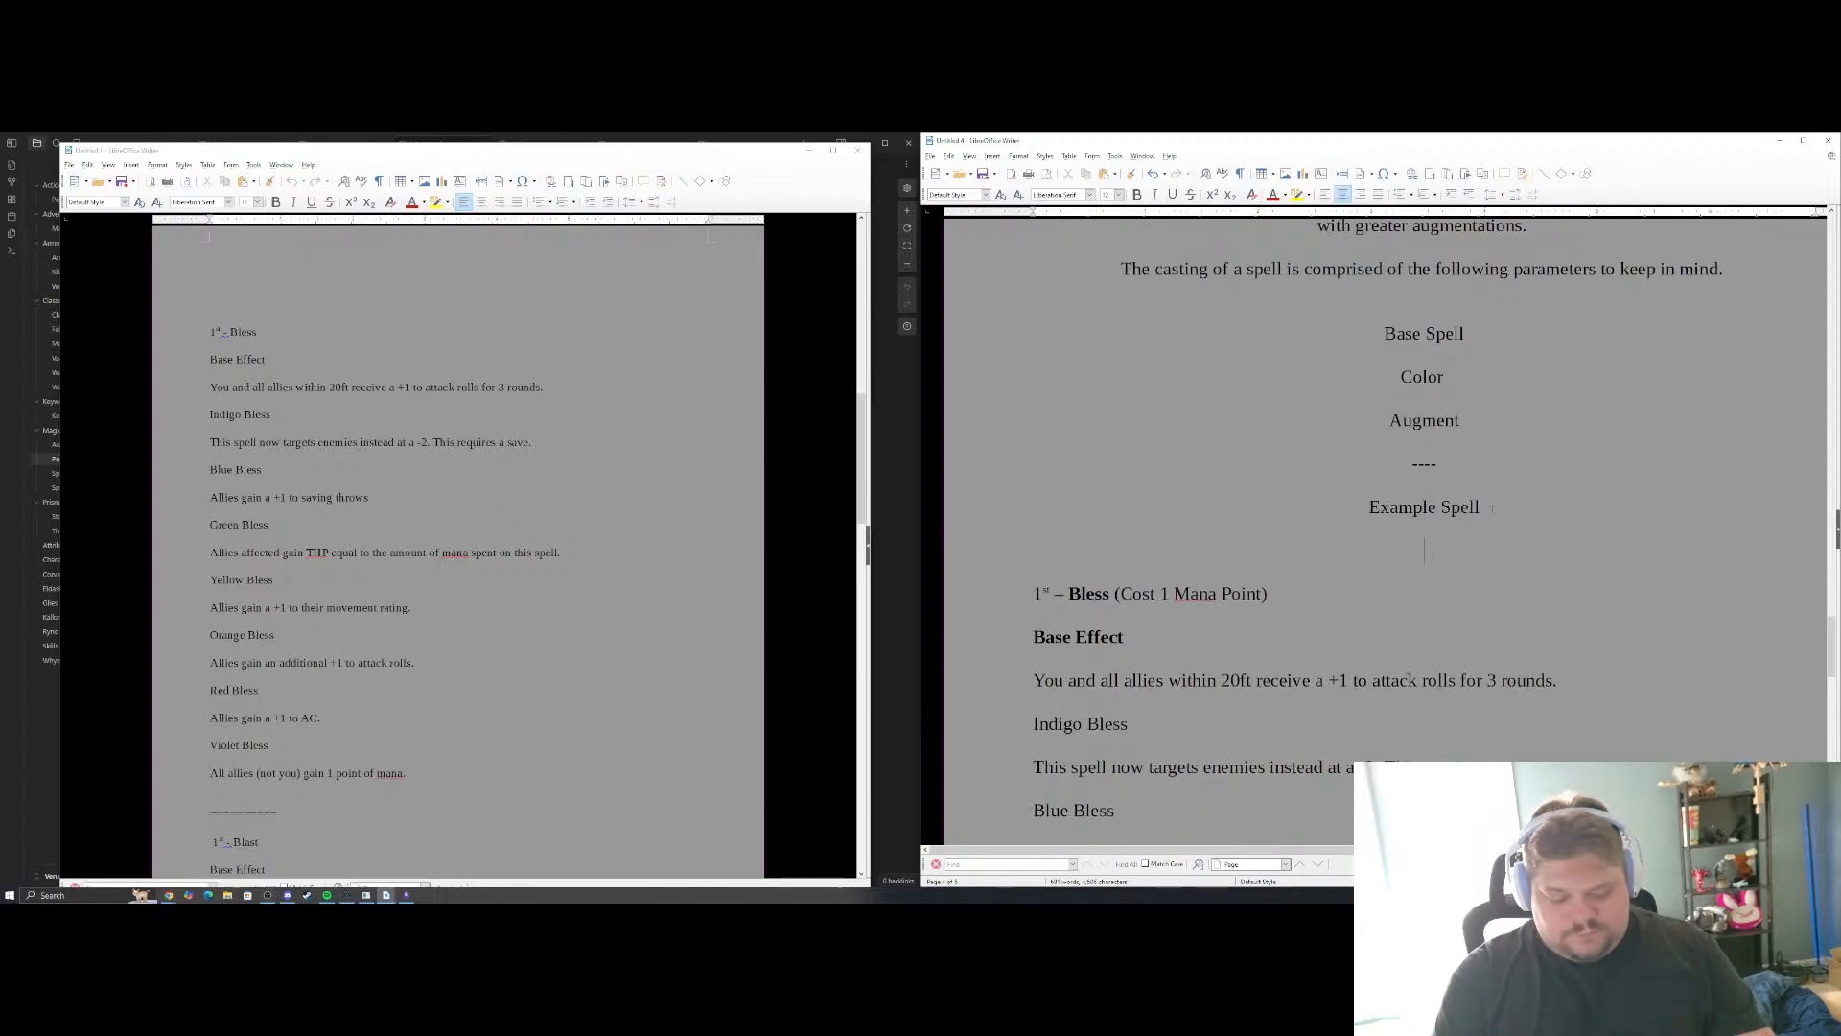
type("You atr")
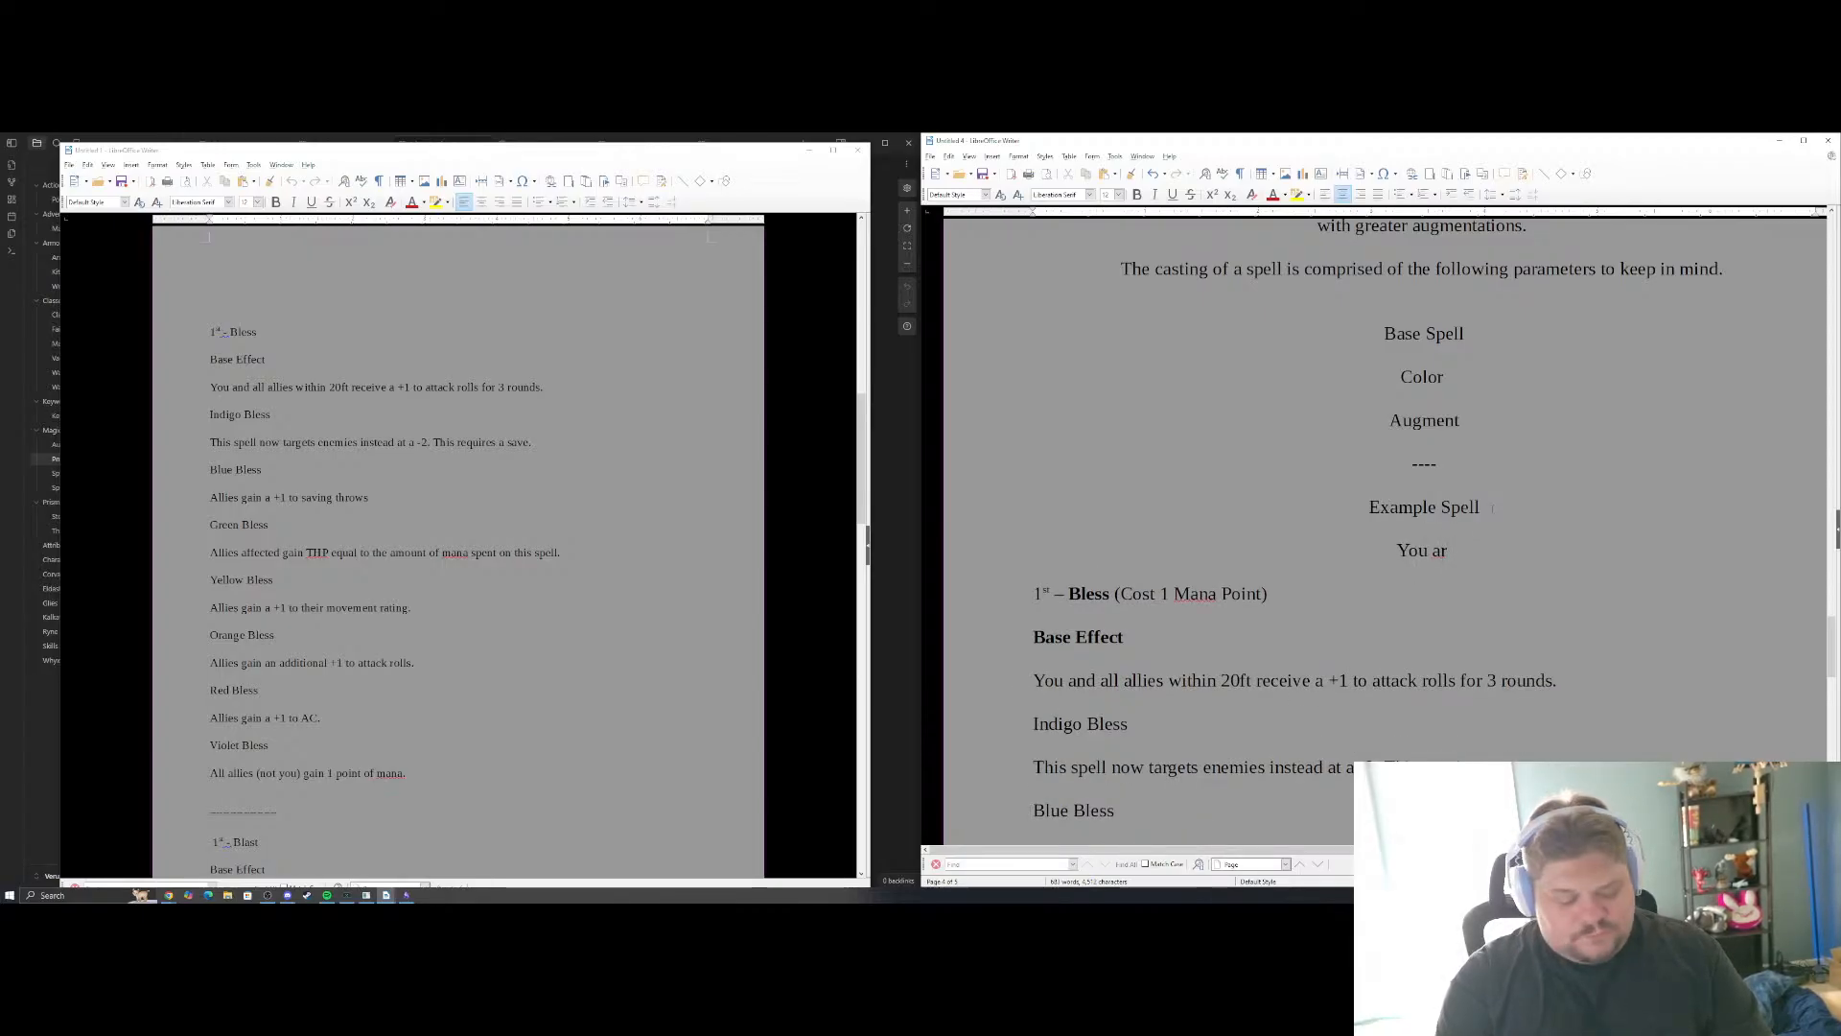
type(" casting a sp")
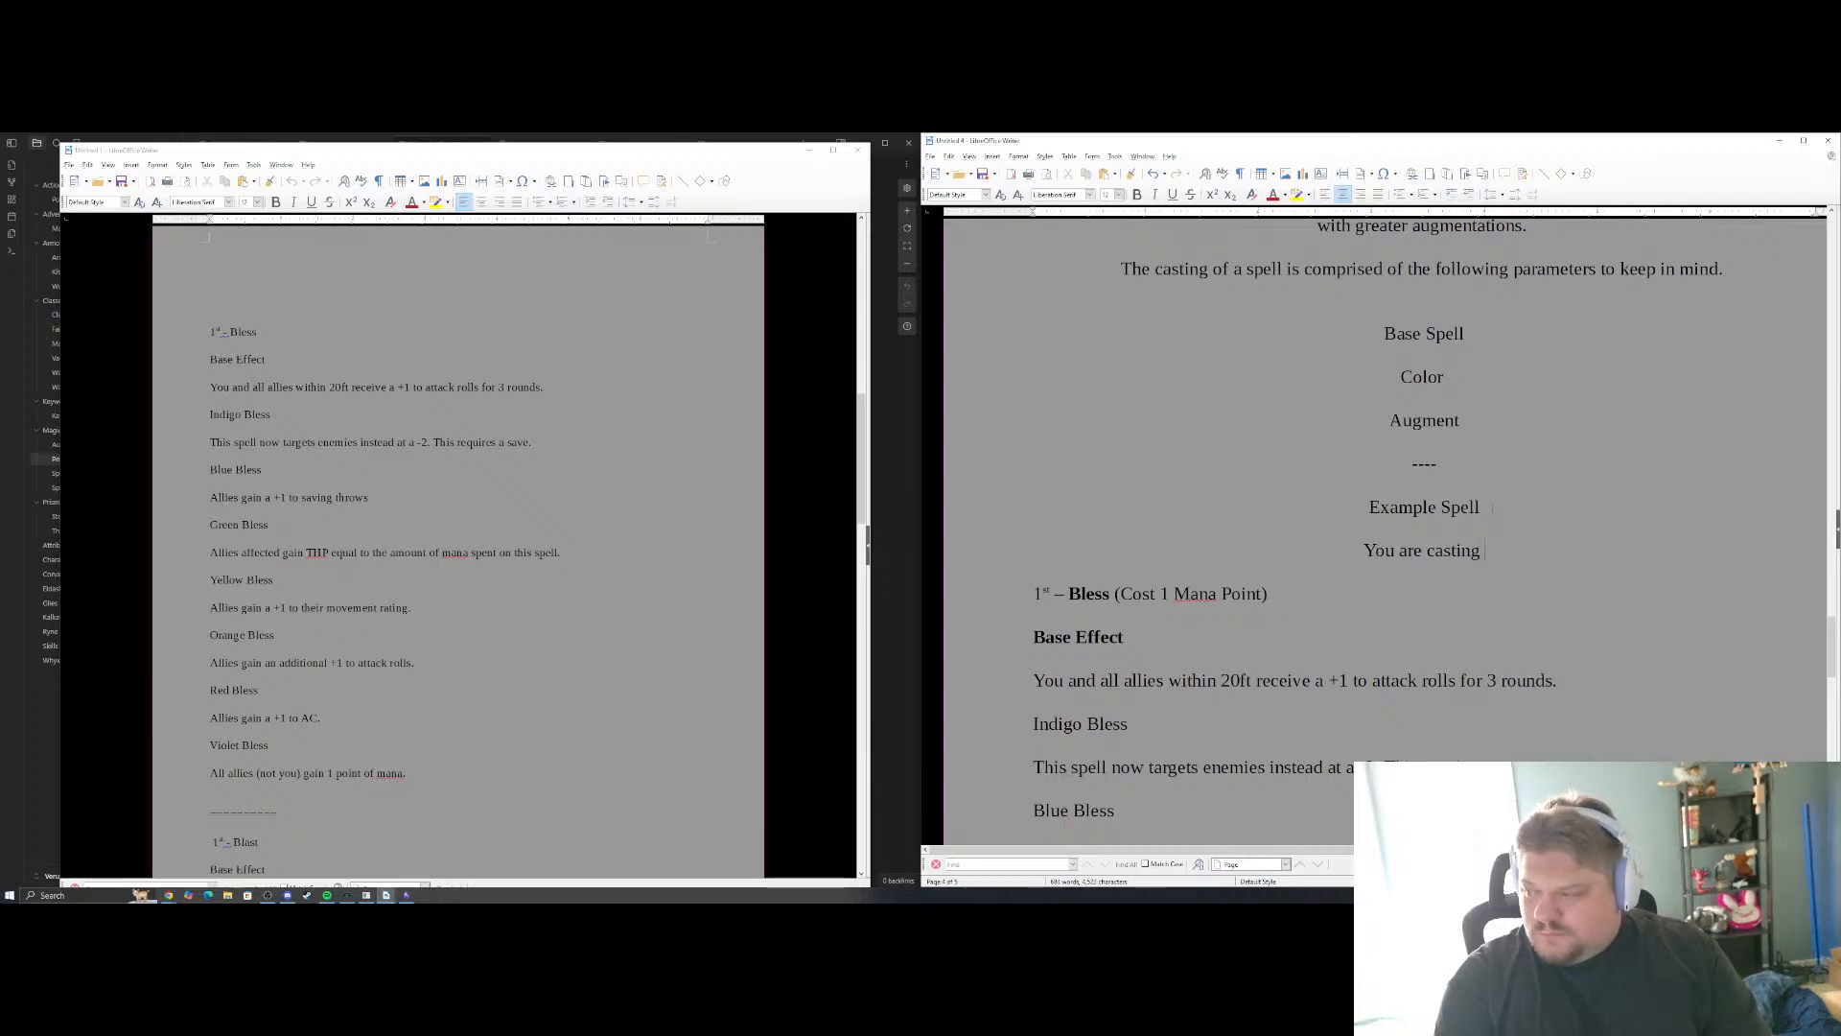
key("BackSpace")
key("BackSpace")
key("BackSpace")
key("BackSpace")
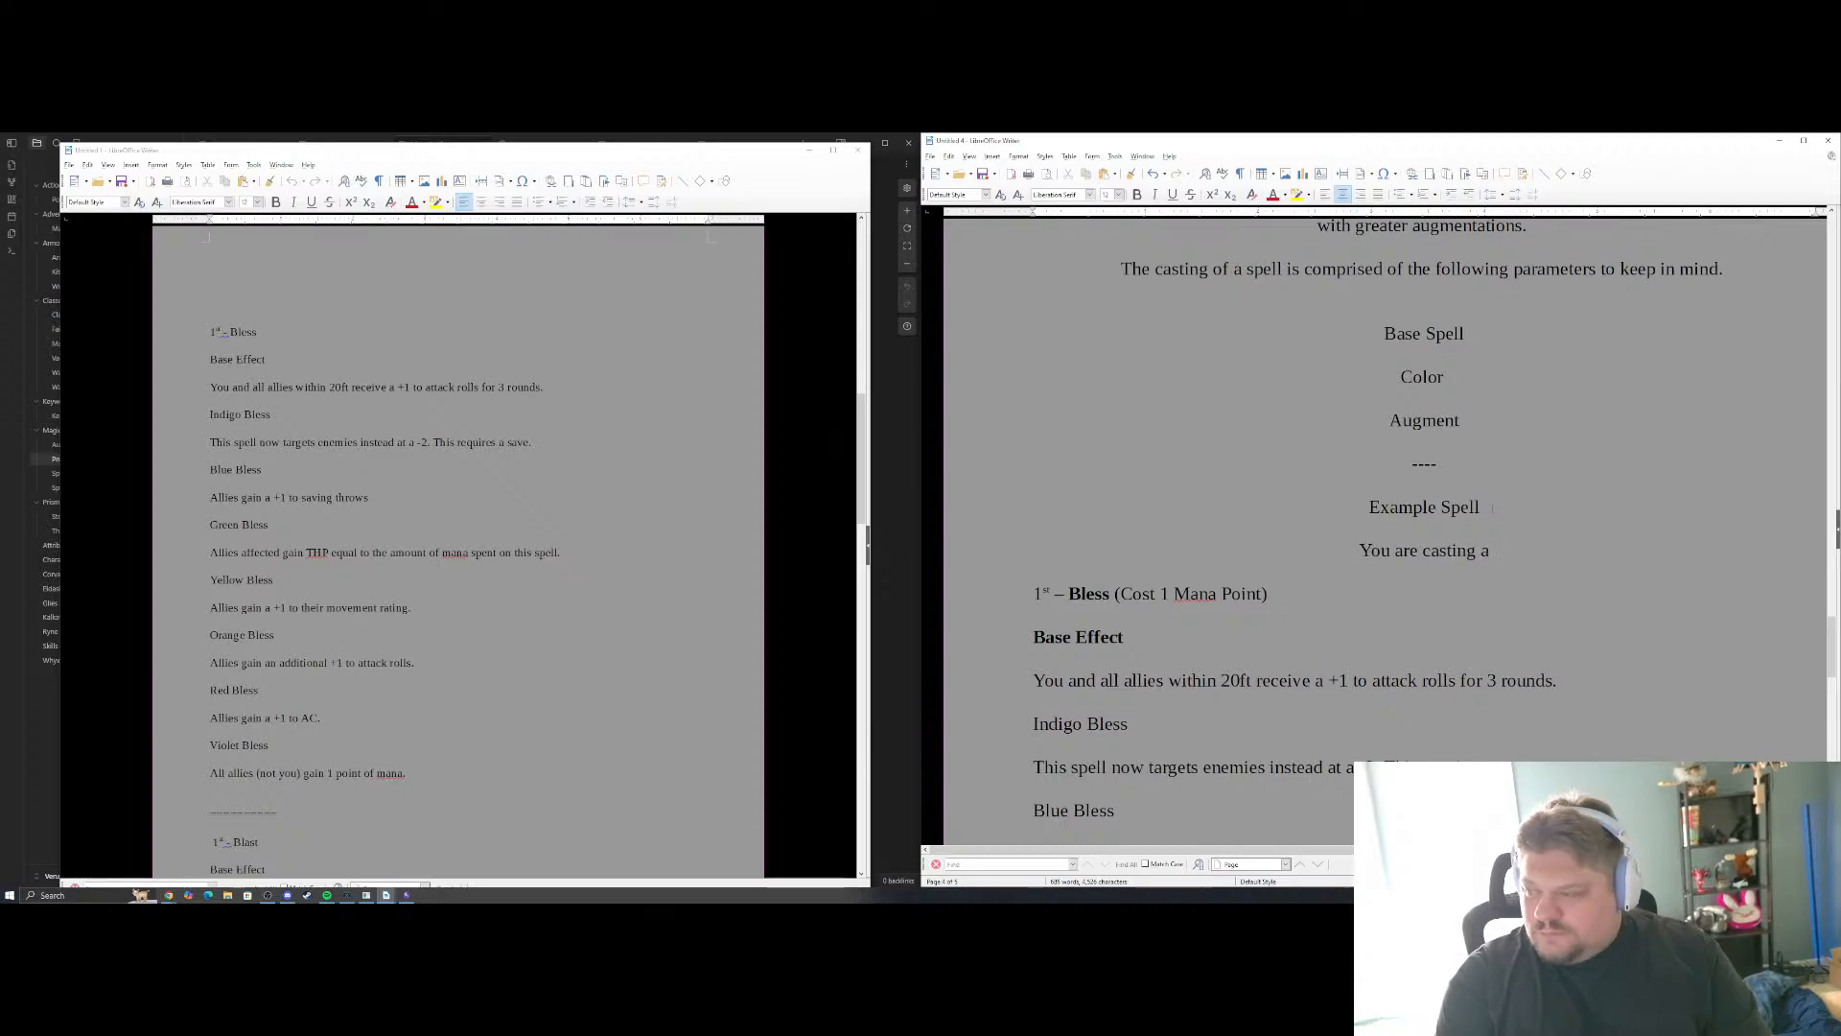
type("the")
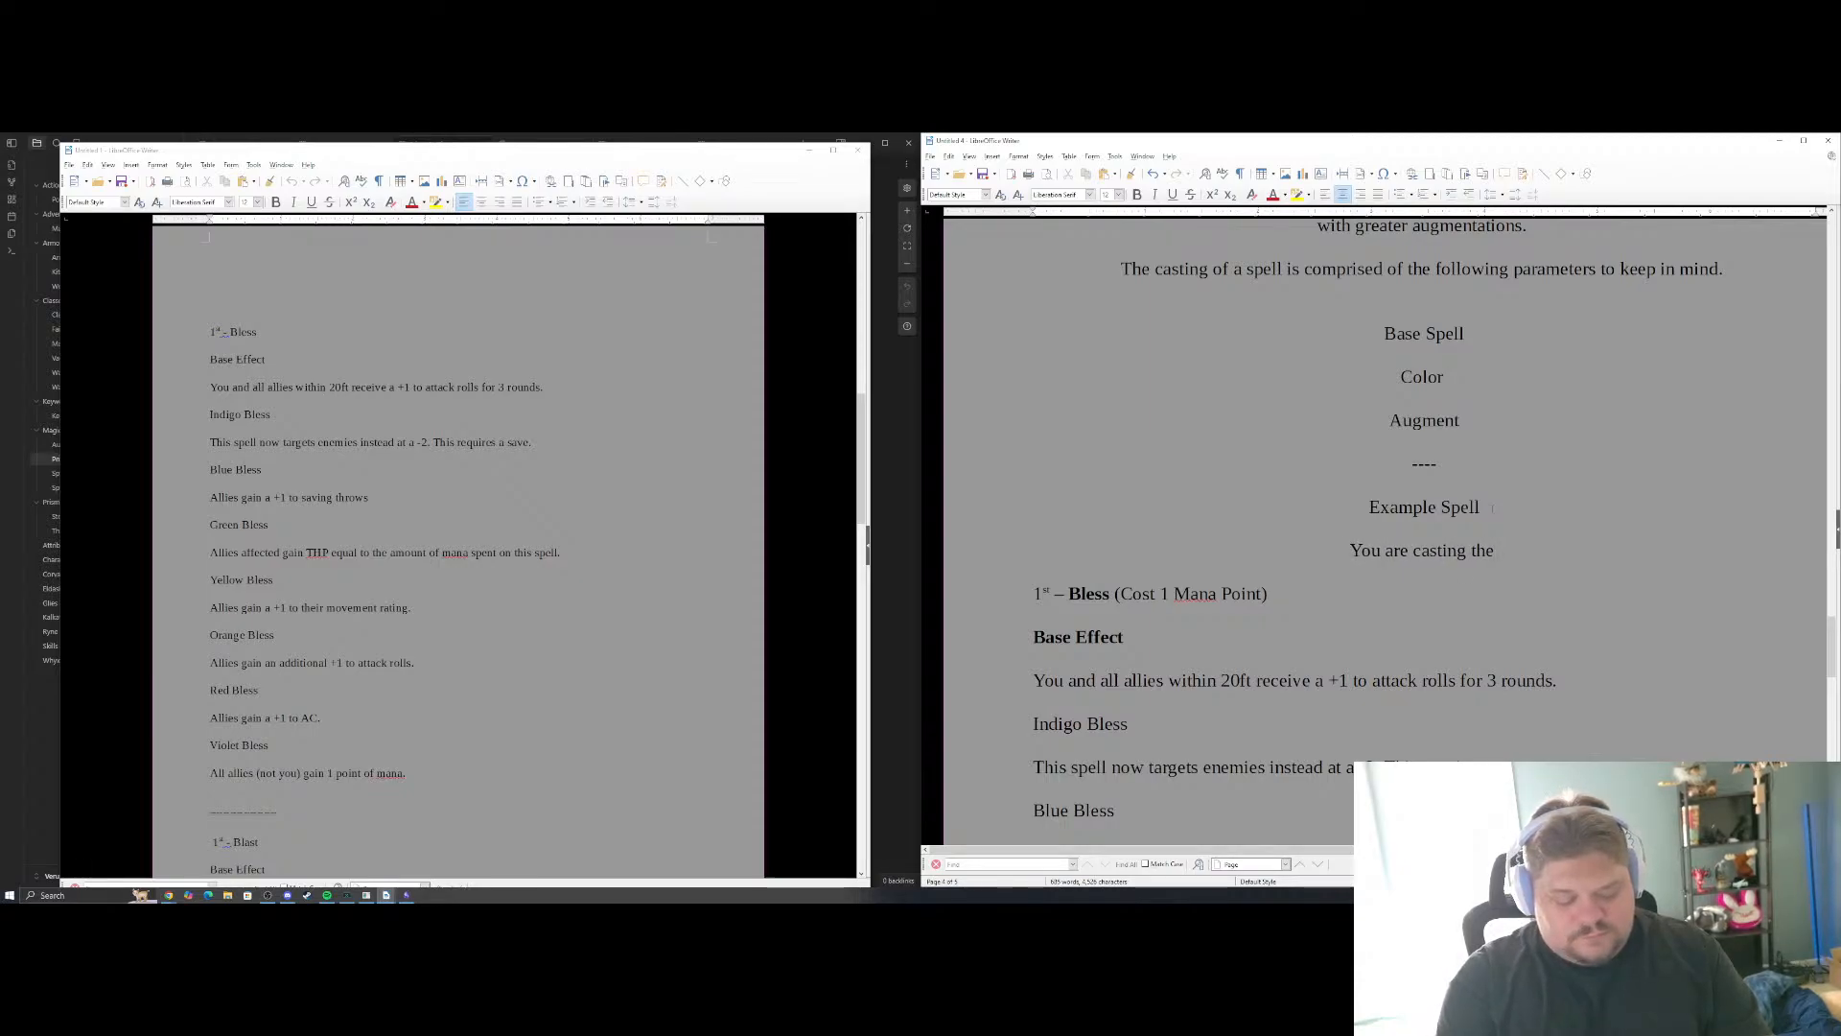
type(" bless spel")
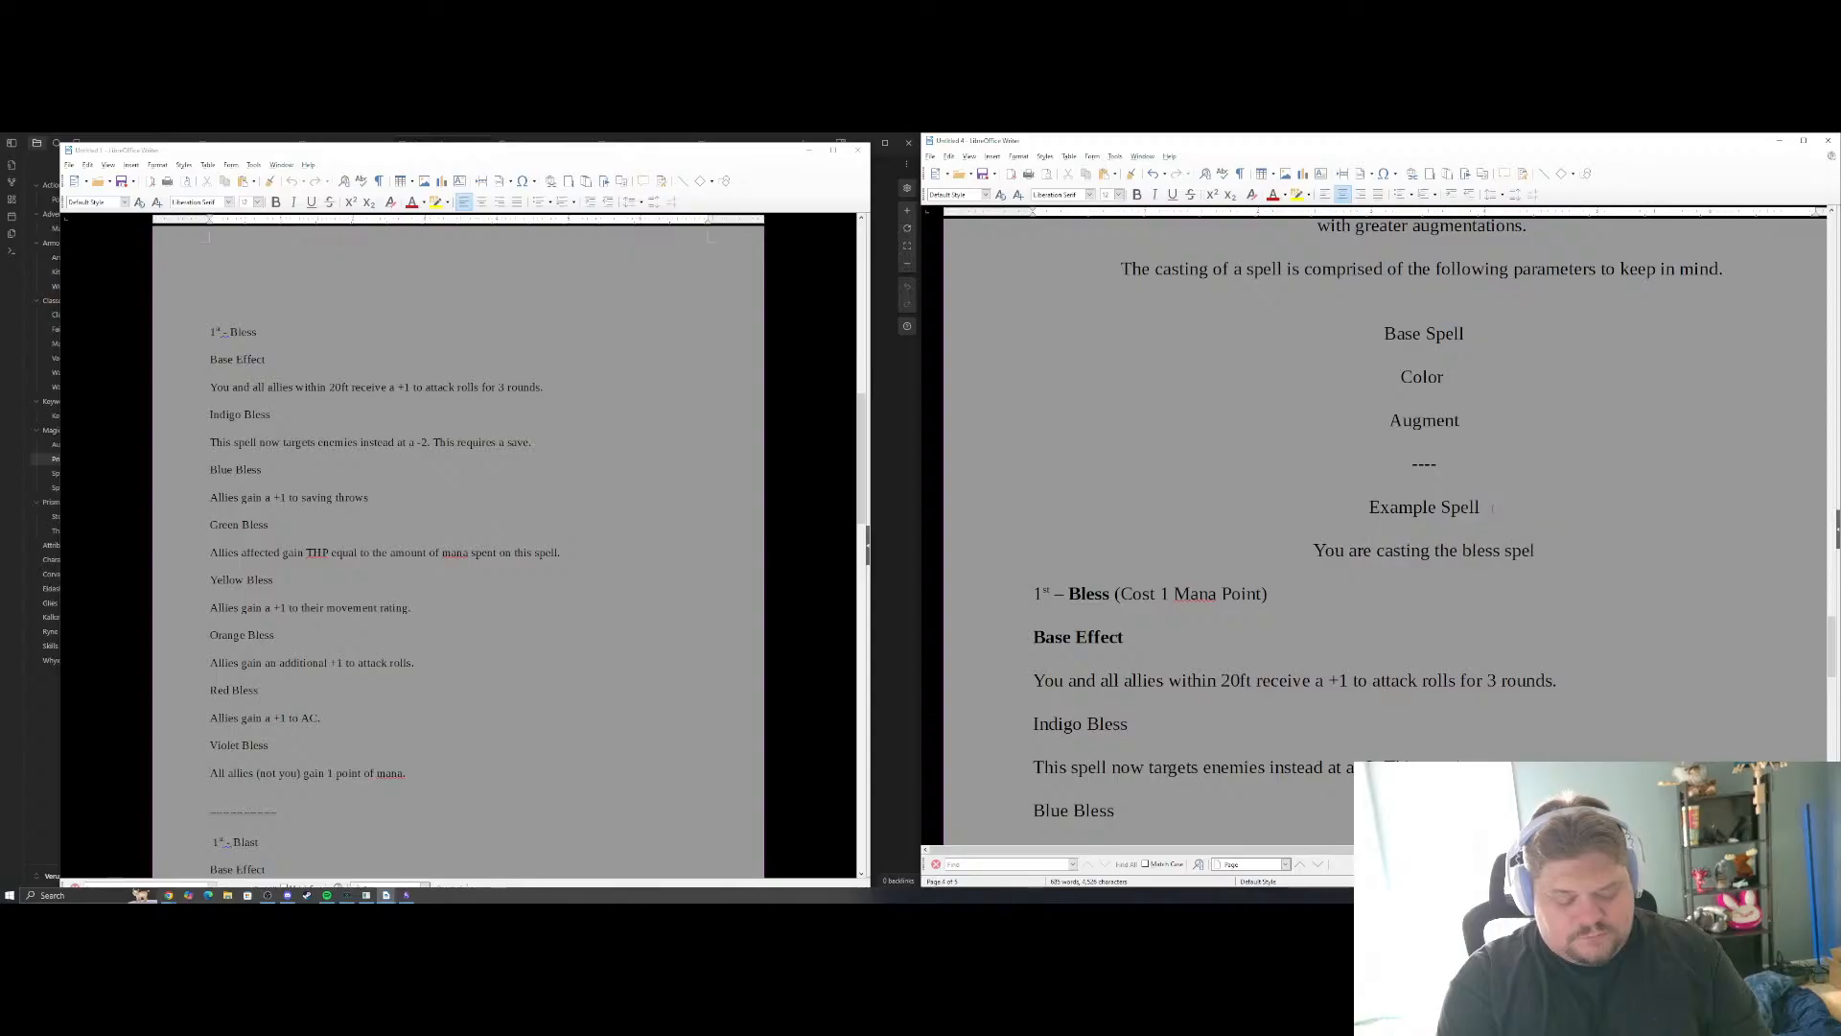
type("l as a blue caste")
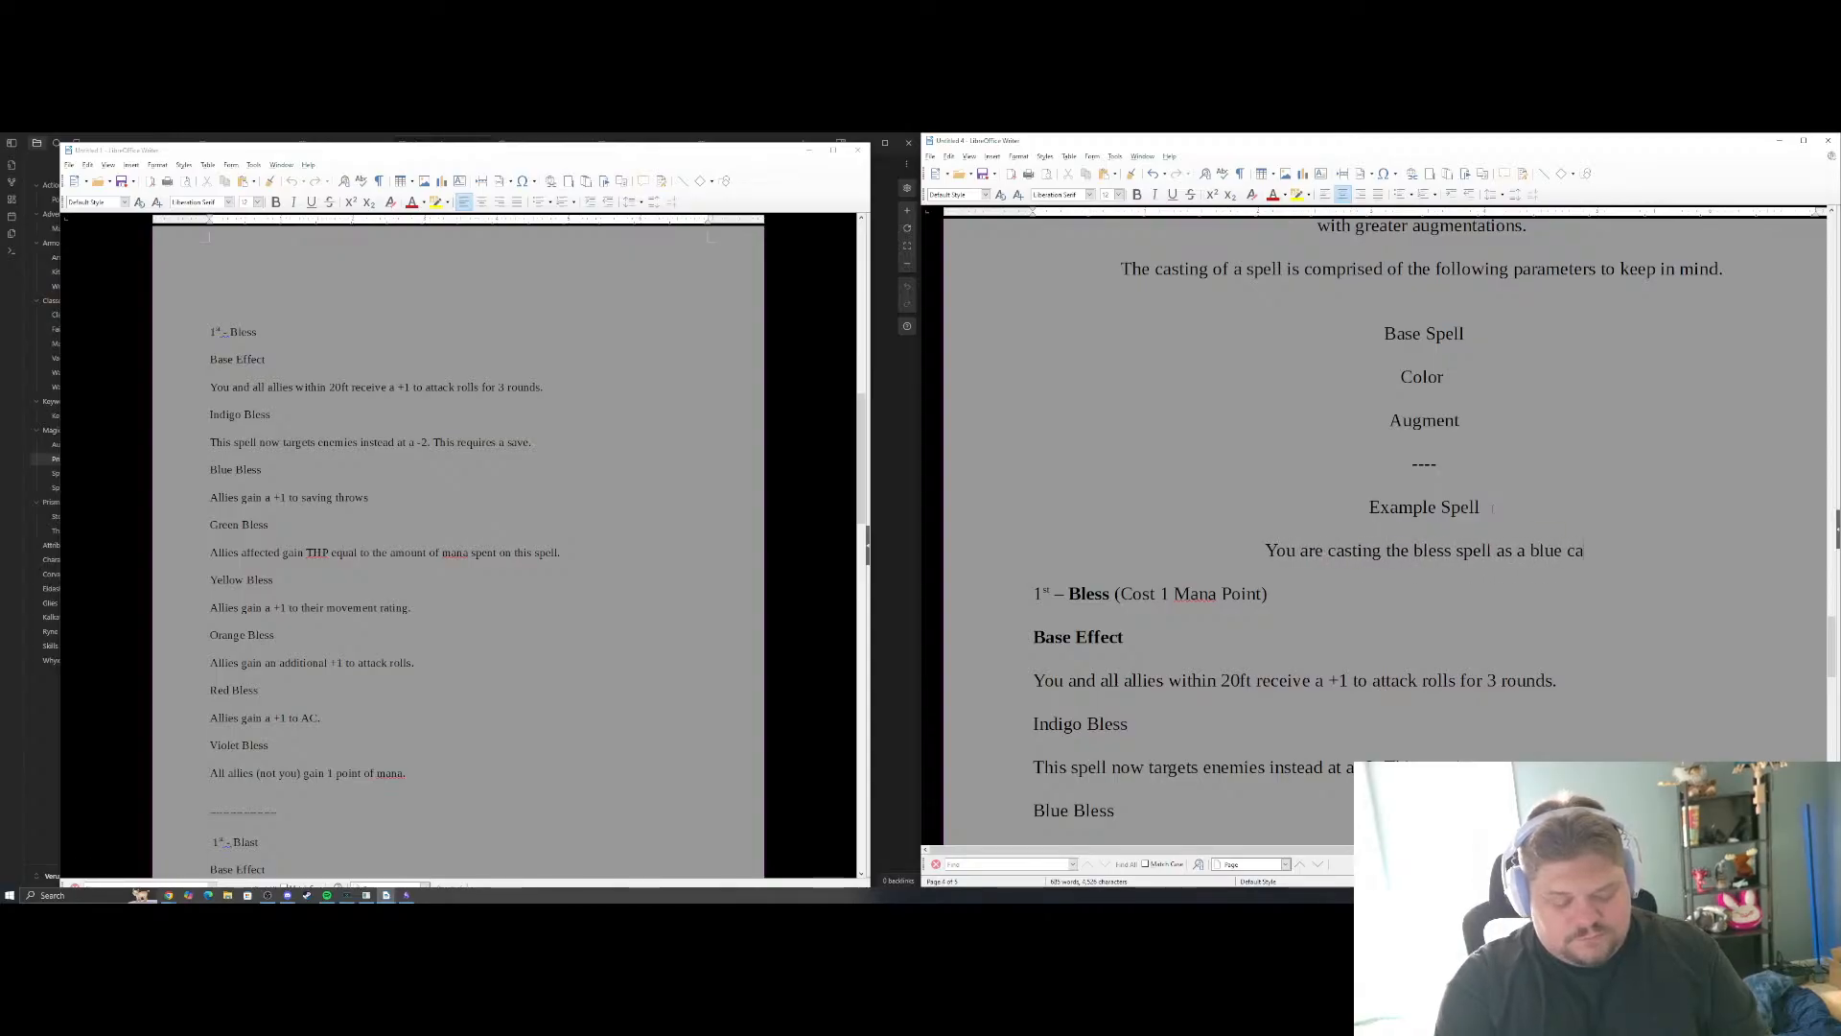
key("BackSpace")
key("BackSpace")
key("BackSpace")
key("BackSpace")
key("BackSpace")
key("BackSpace")
key("BackSpace")
key("BackSpace")
key("BackSpace")
key("BackSpace")
key("BackSpace")
key("BackSpace")
key("BackSpace")
key("BackSpace")
key("BackSpace")
key("BackSpace")
key("BackSpace")
key("BackSpace")
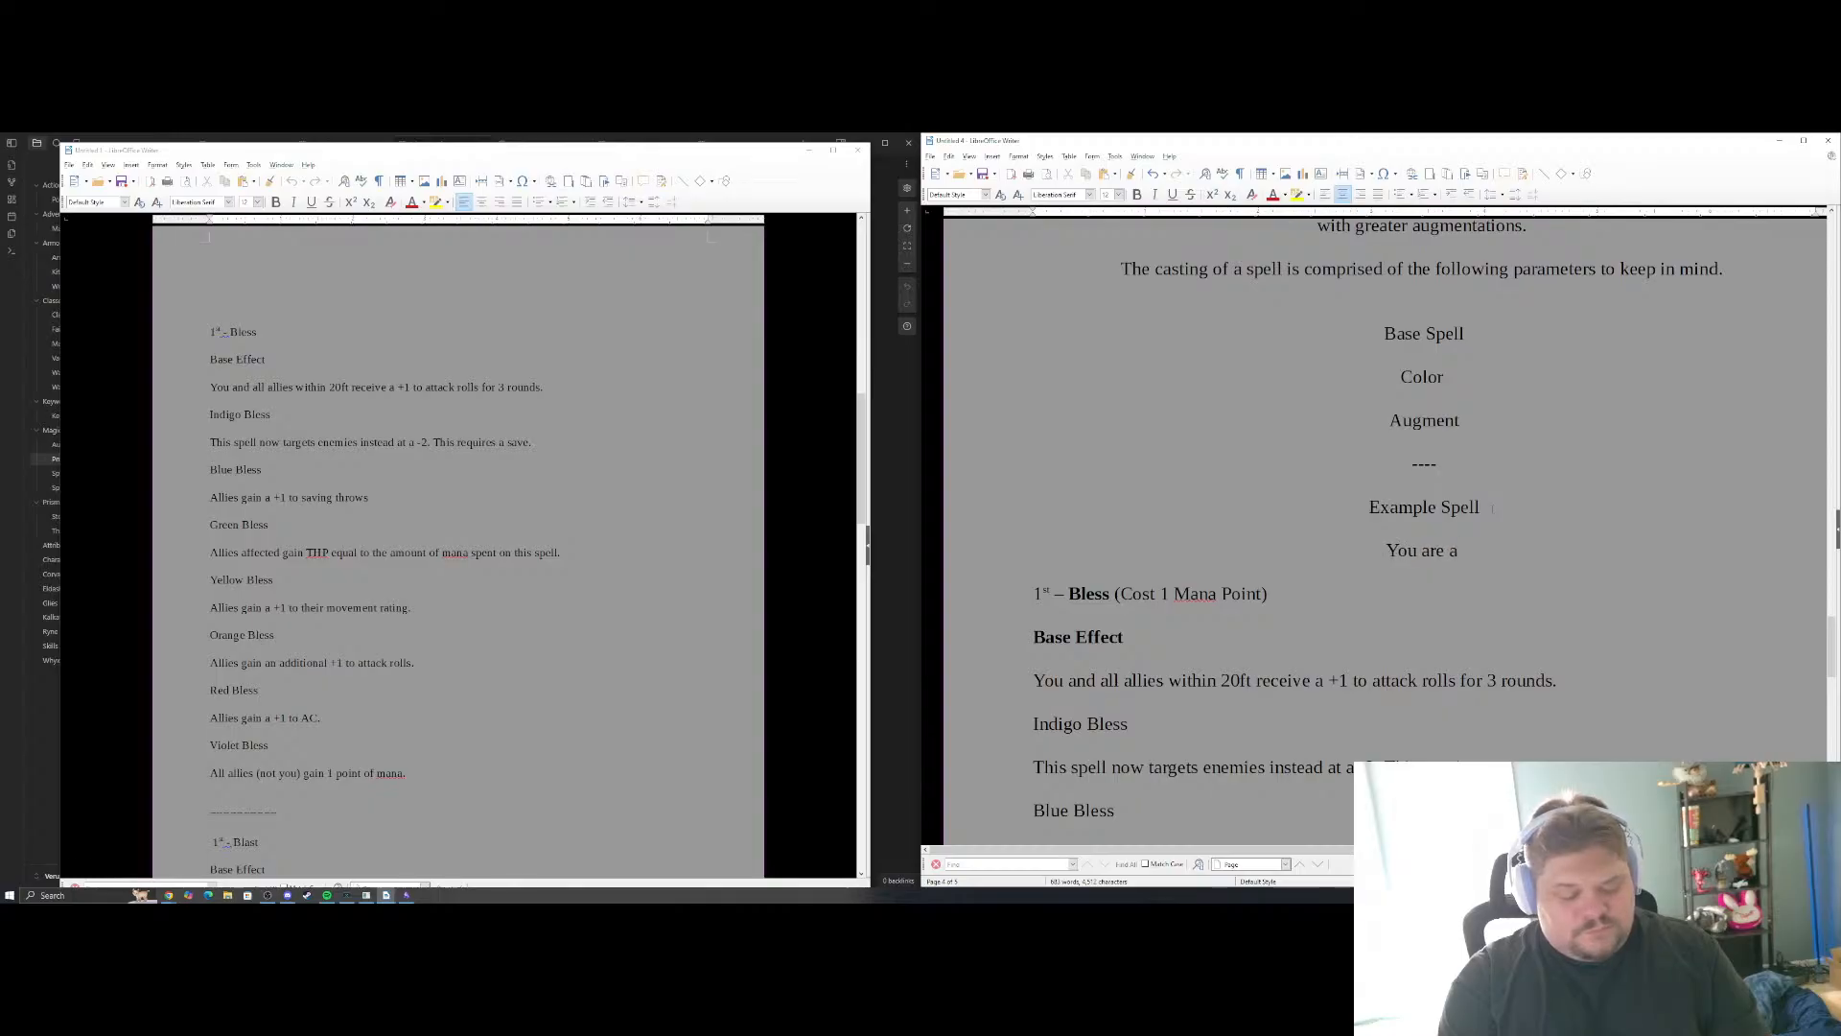
Complete the line as "You are a caster that uses the color Blue and you are casting Bless and using the War augment."
type("e a caster that uses the")
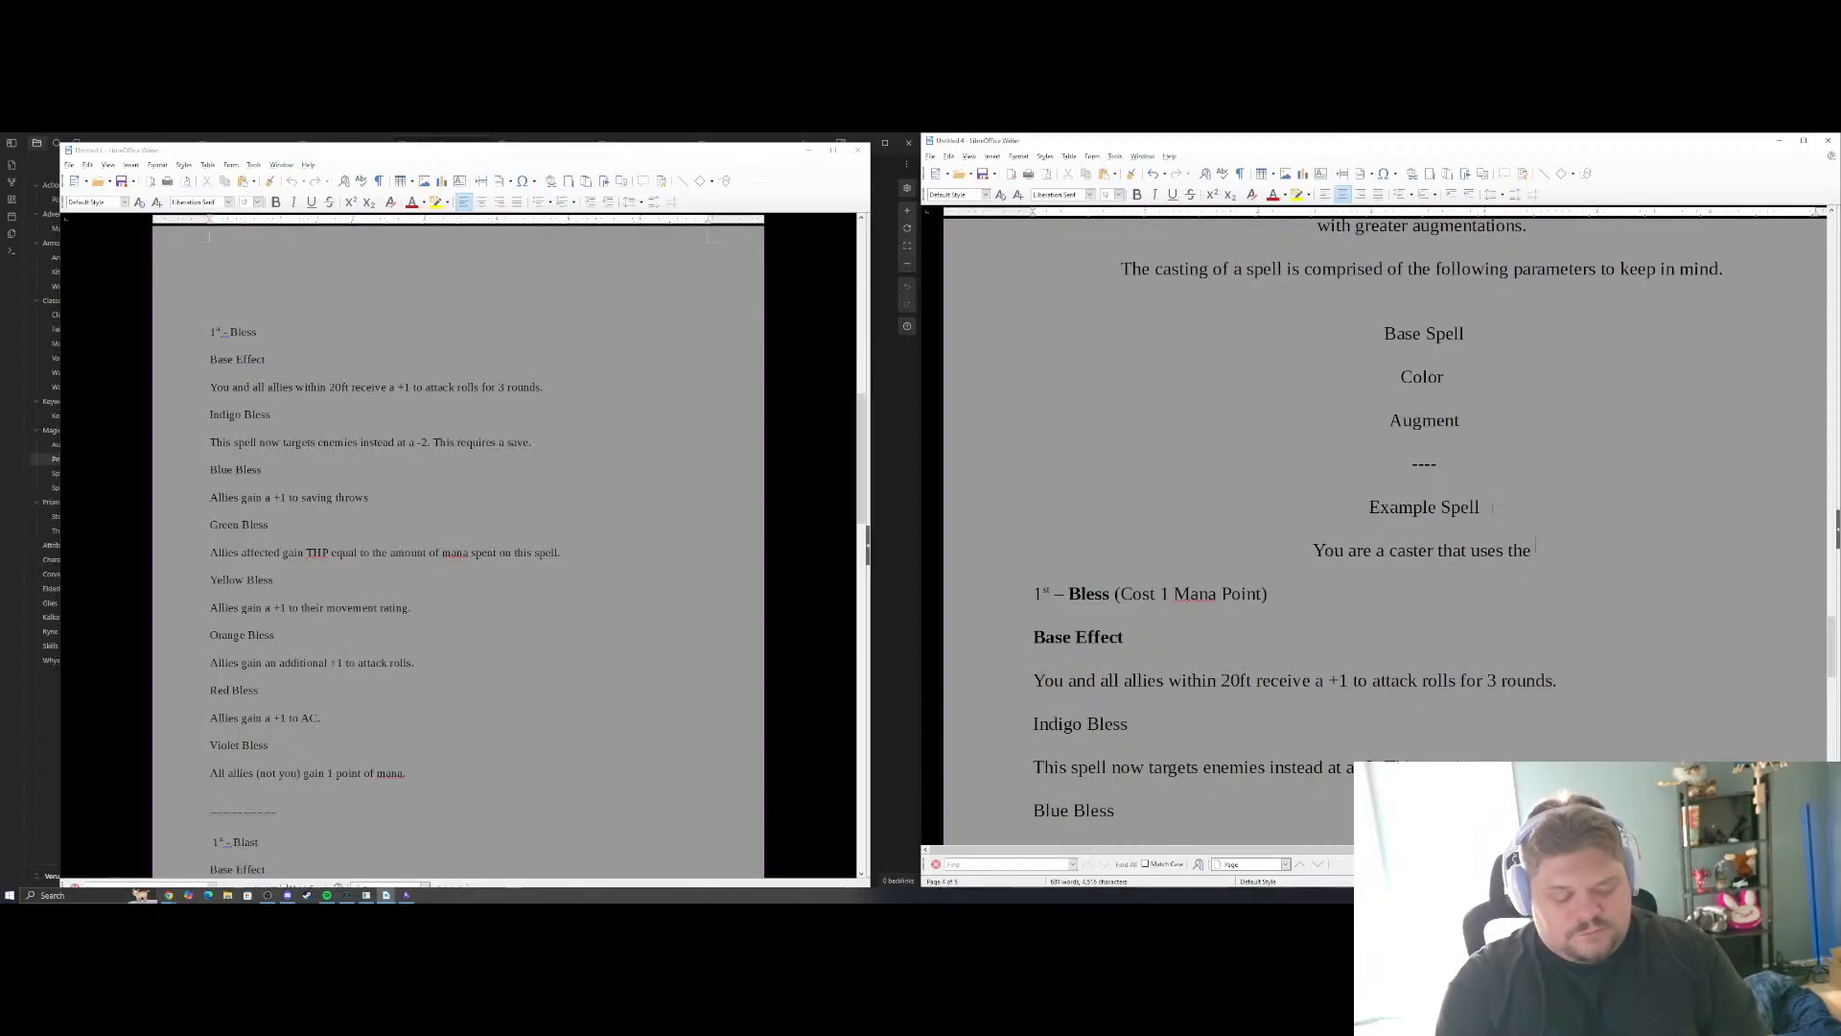
type(" color B")
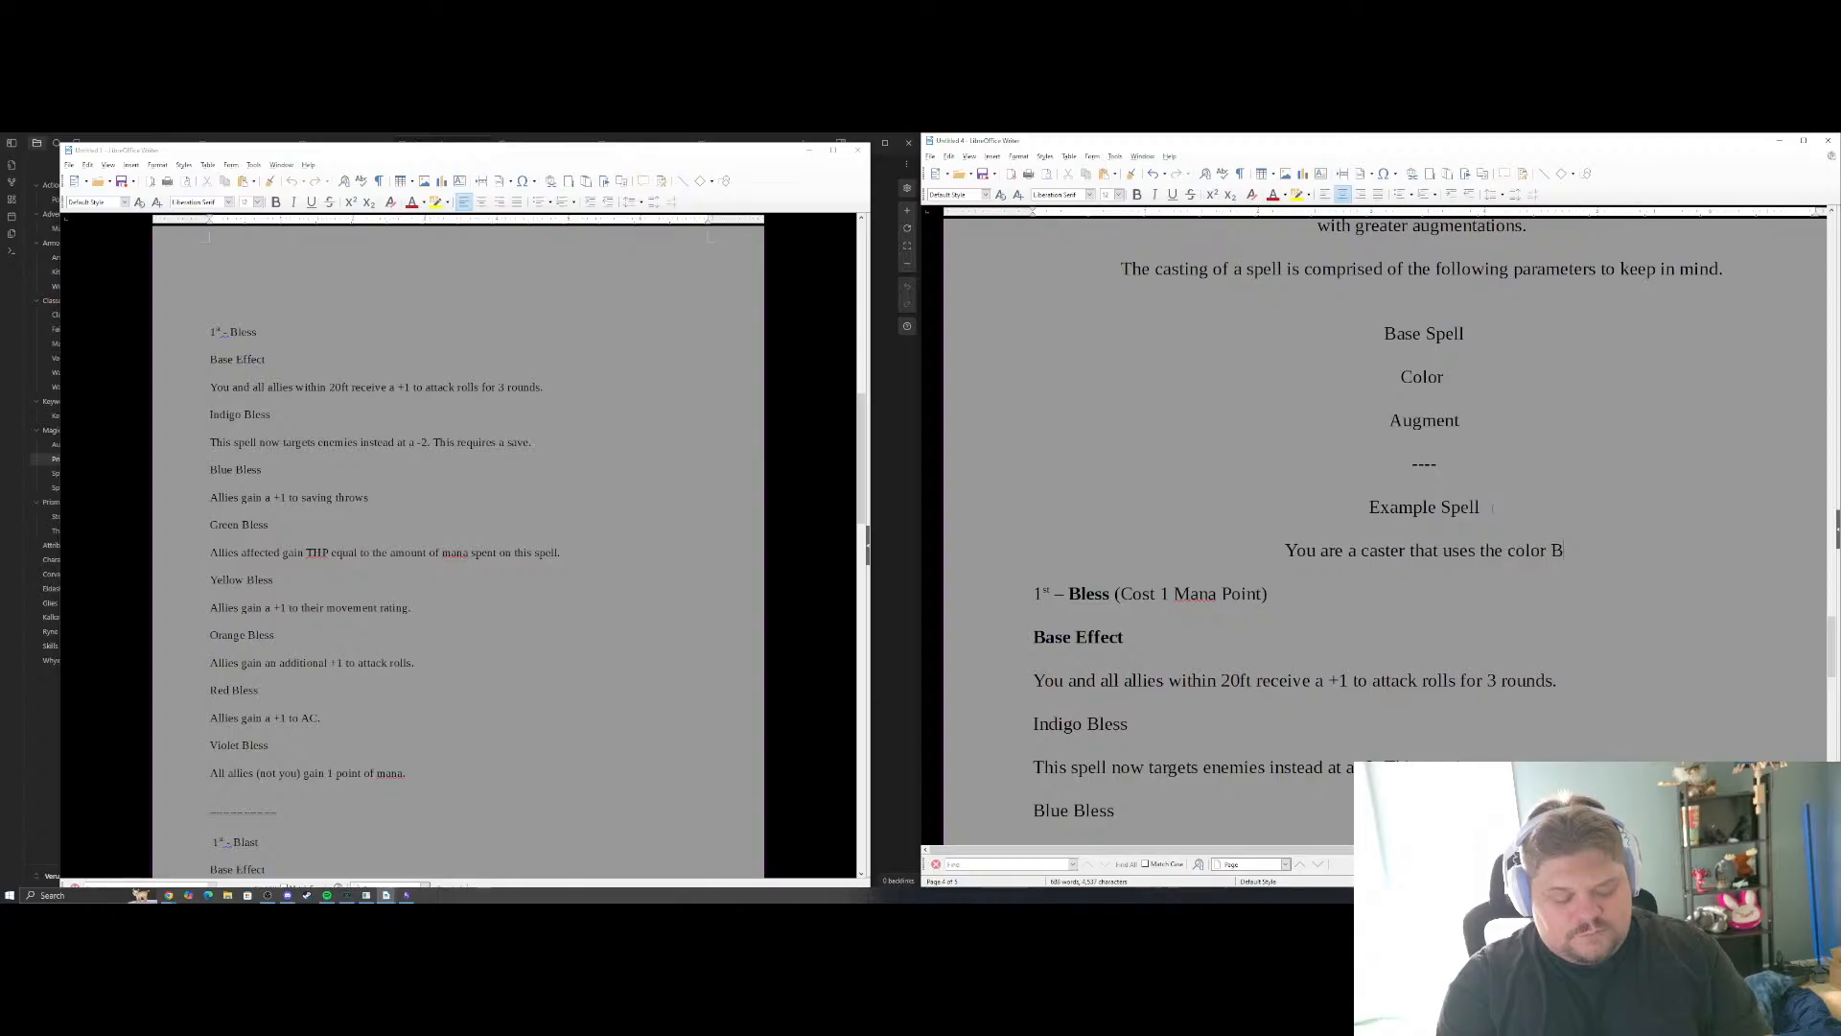
type("lue and yo")
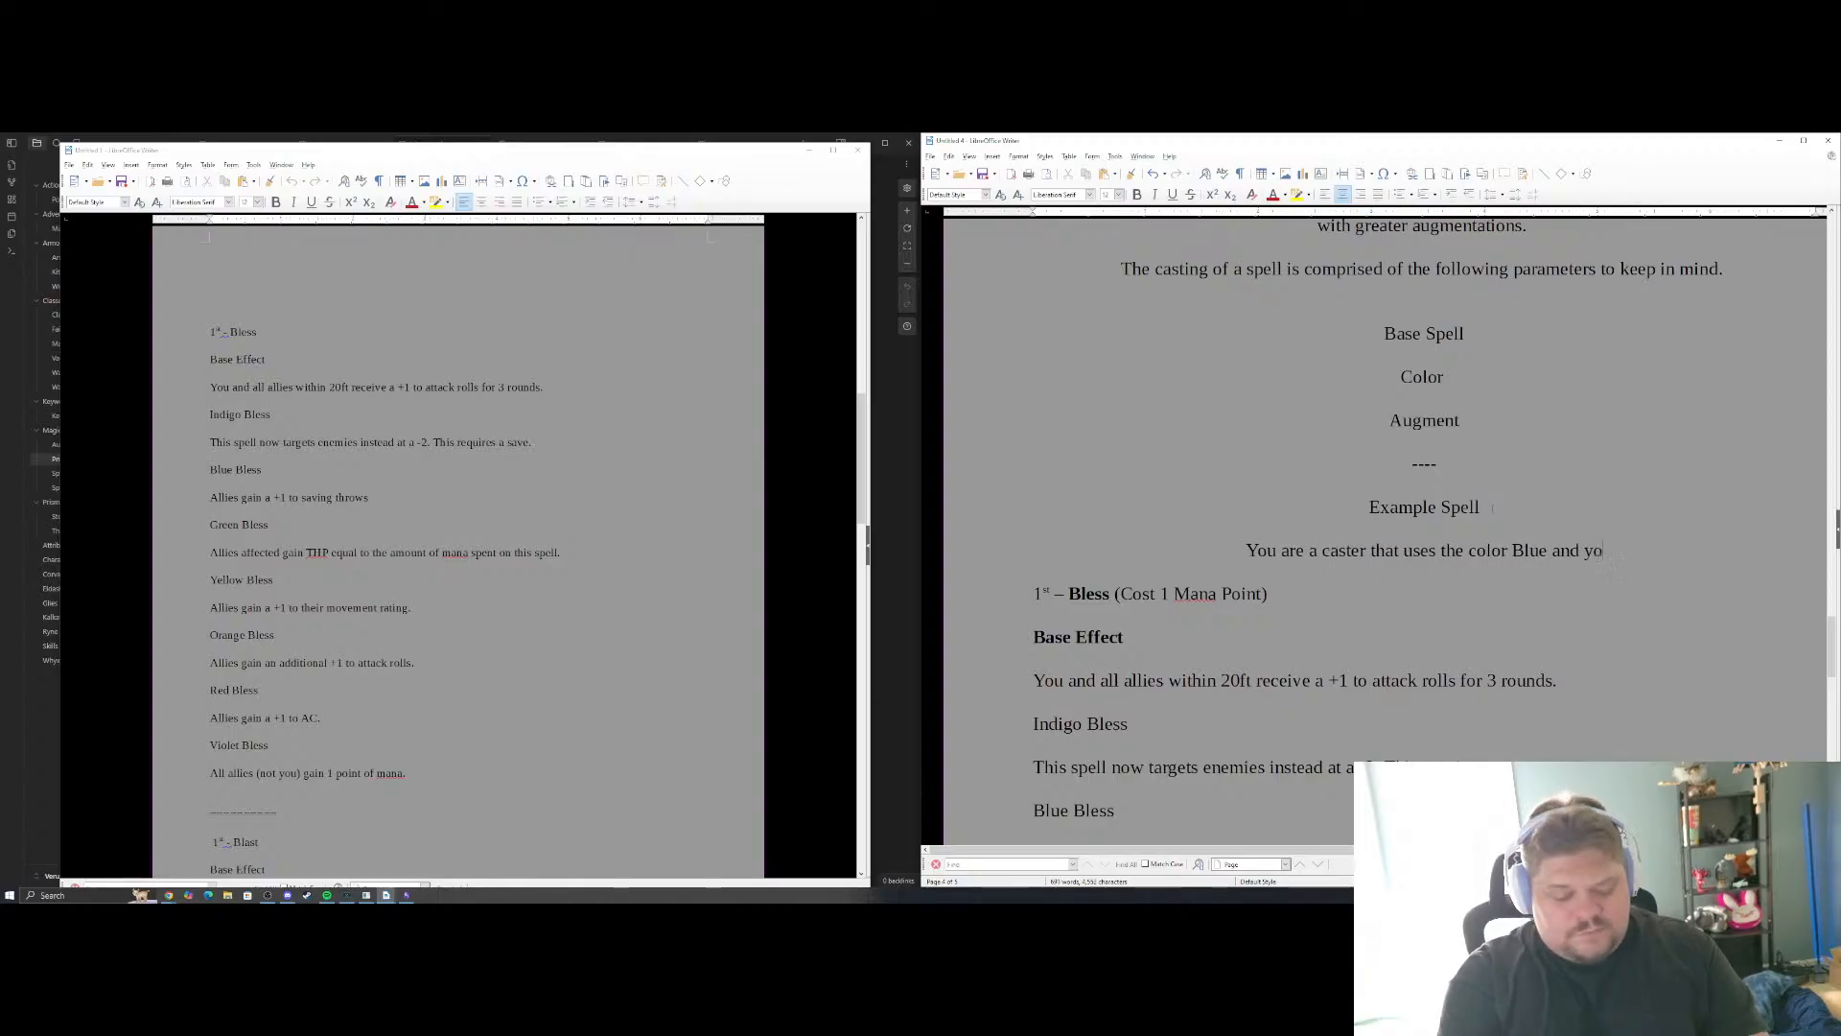
type("u are casting")
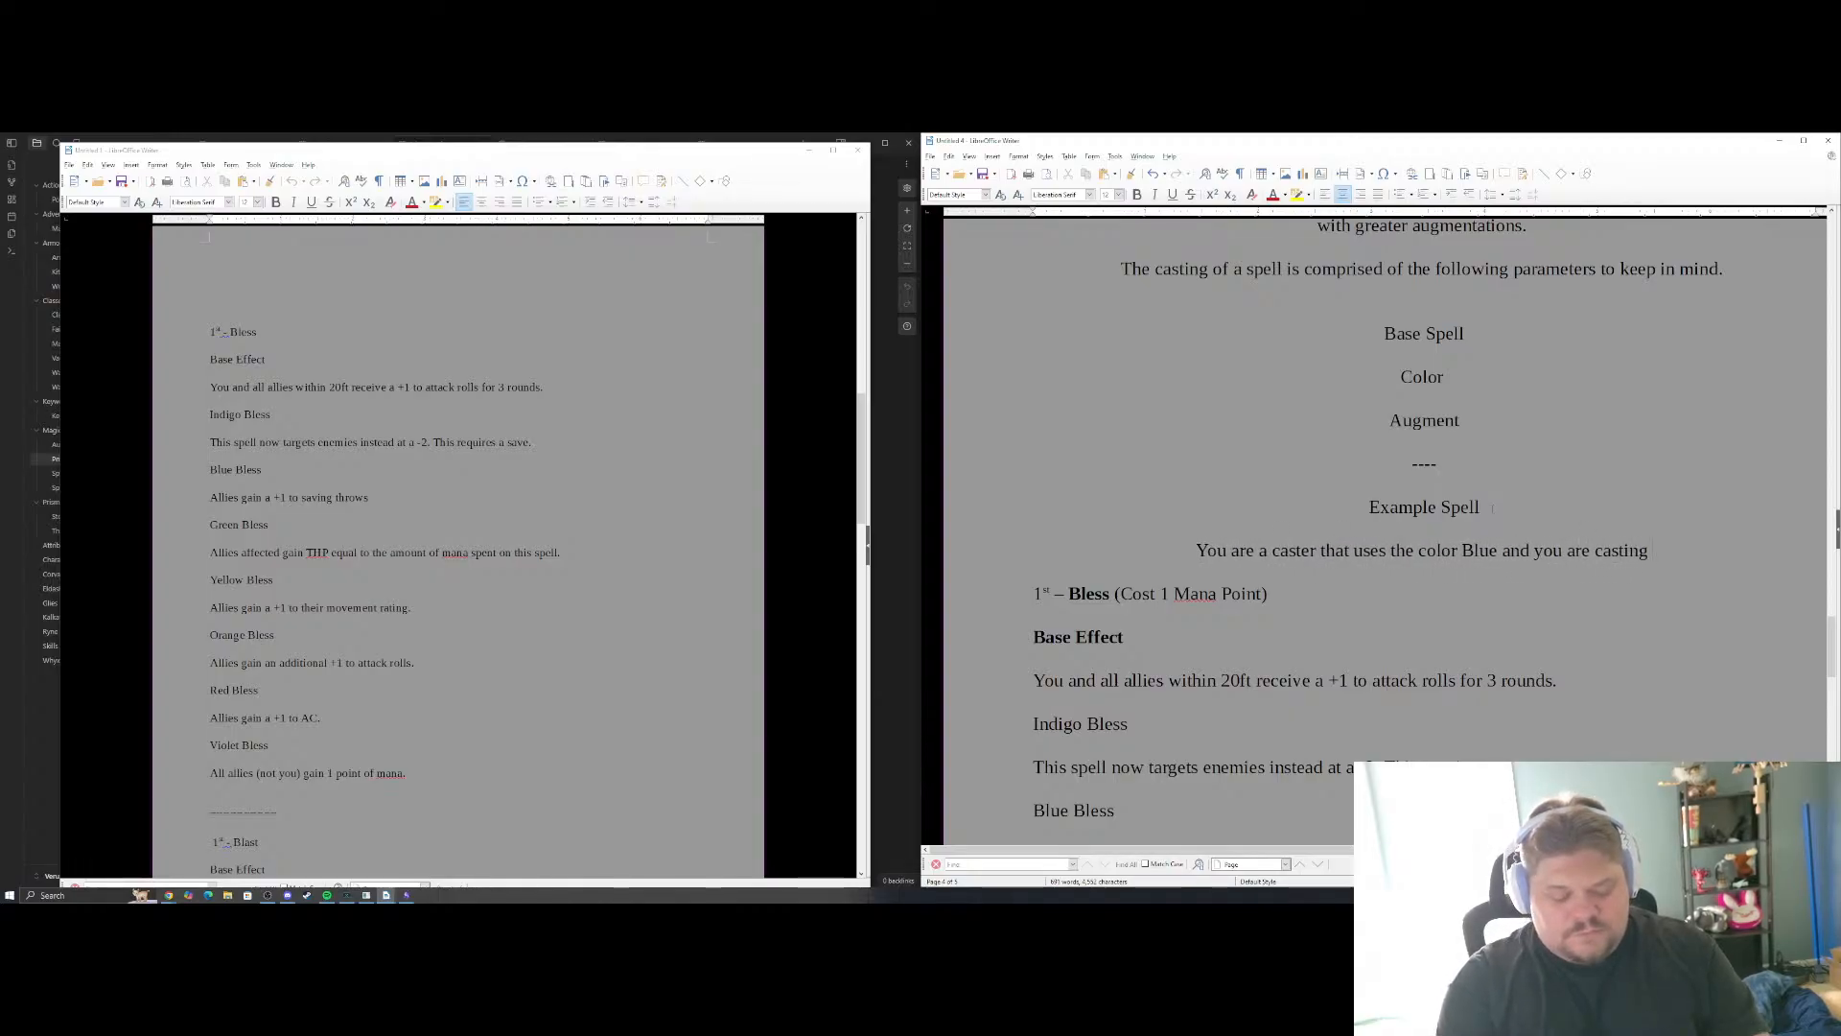
type(" Bless and")
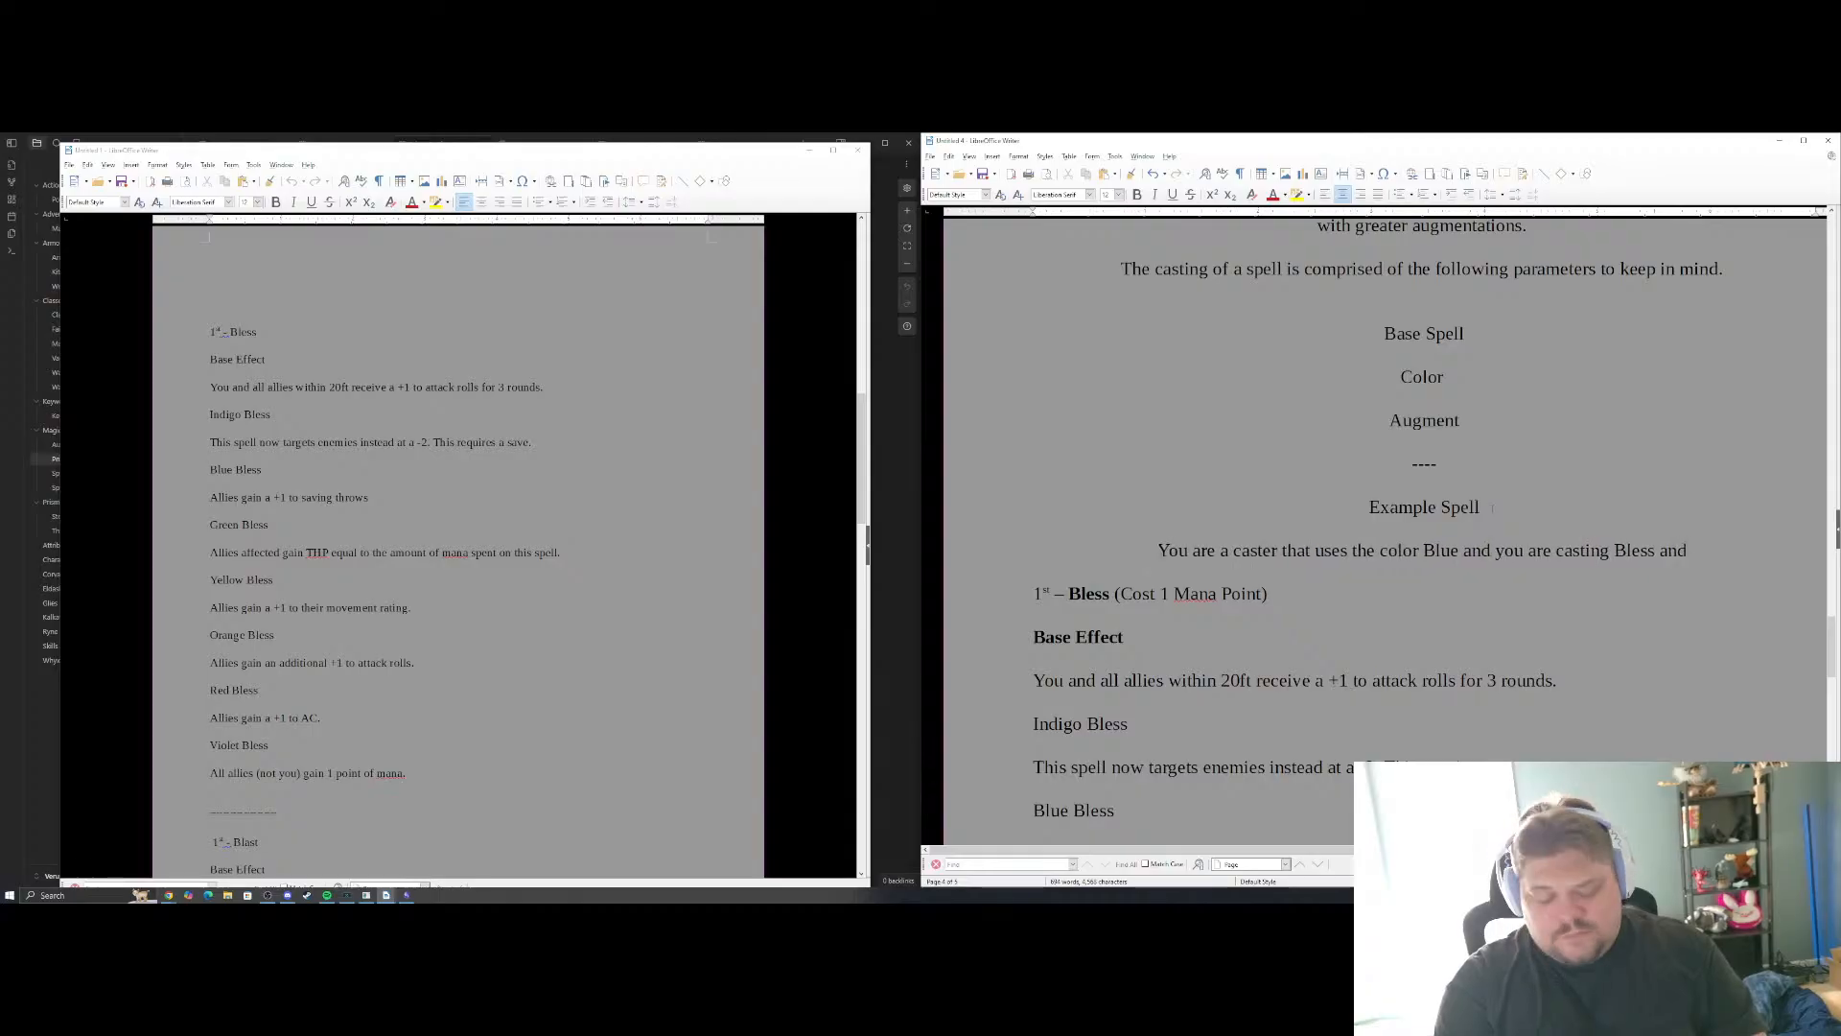
type(" using the")
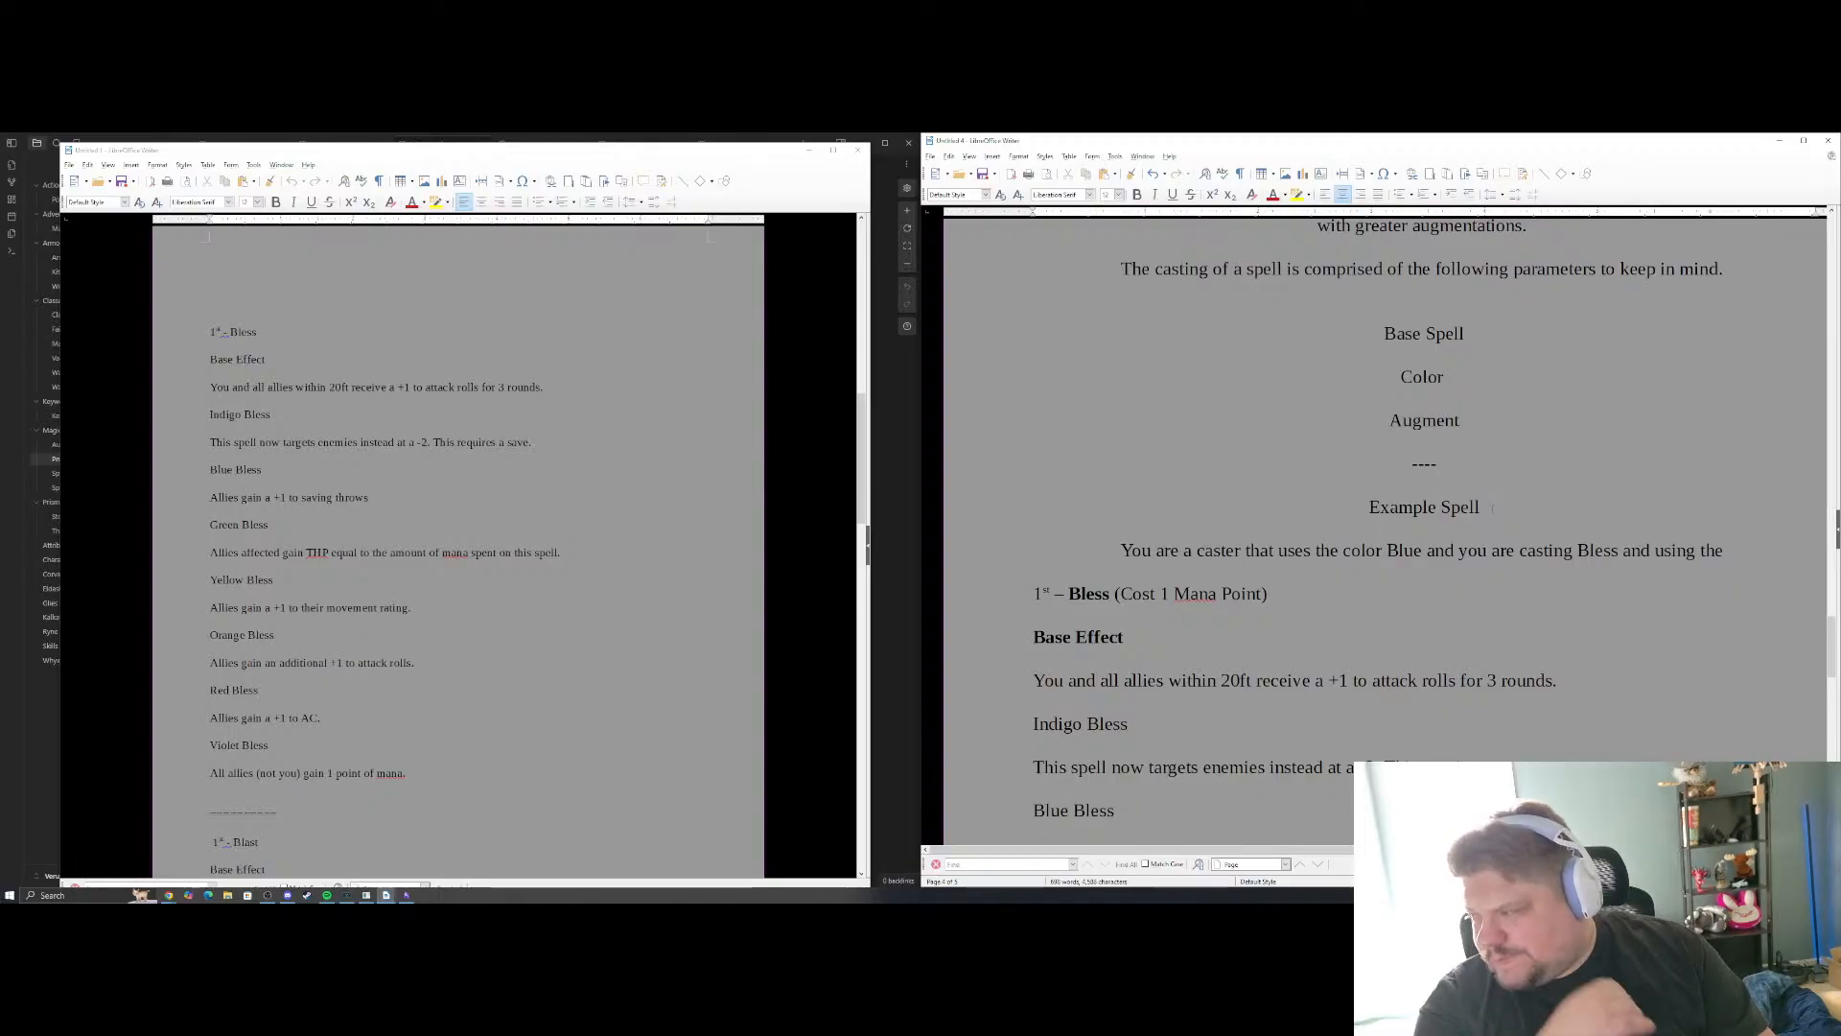
type("Wa")
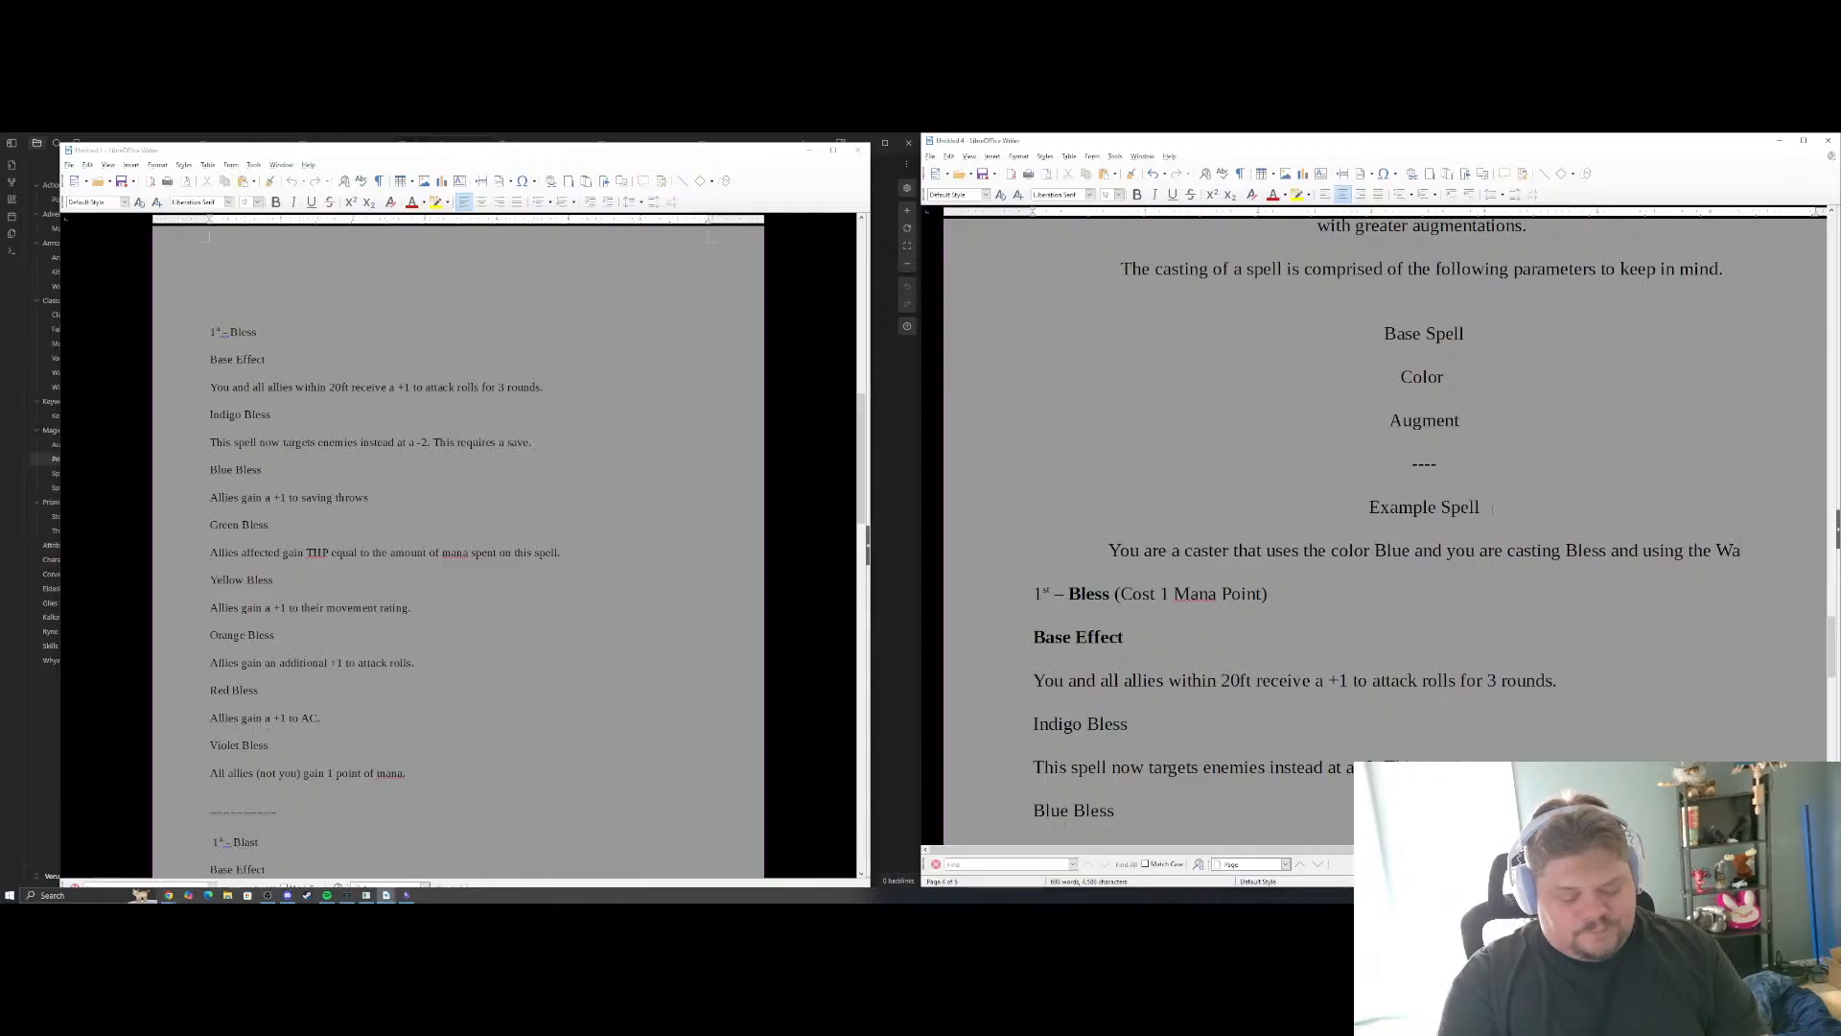
type("r augment")
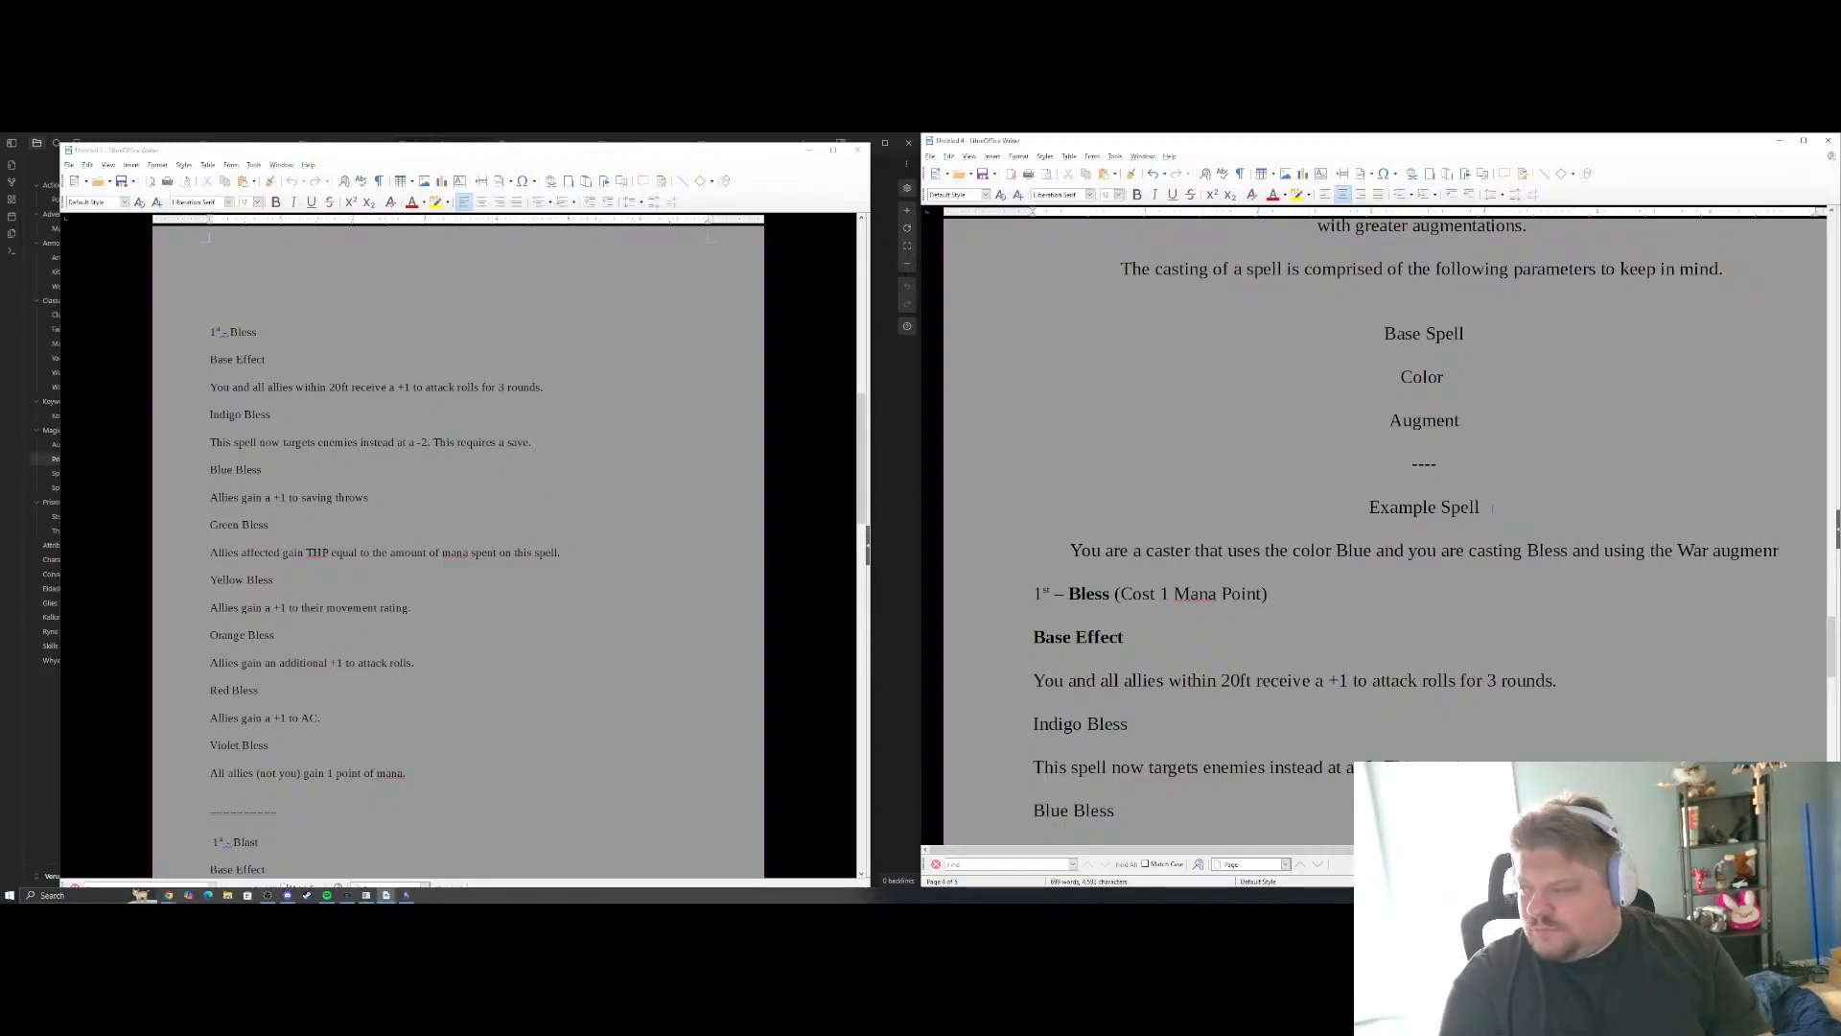
type(".")
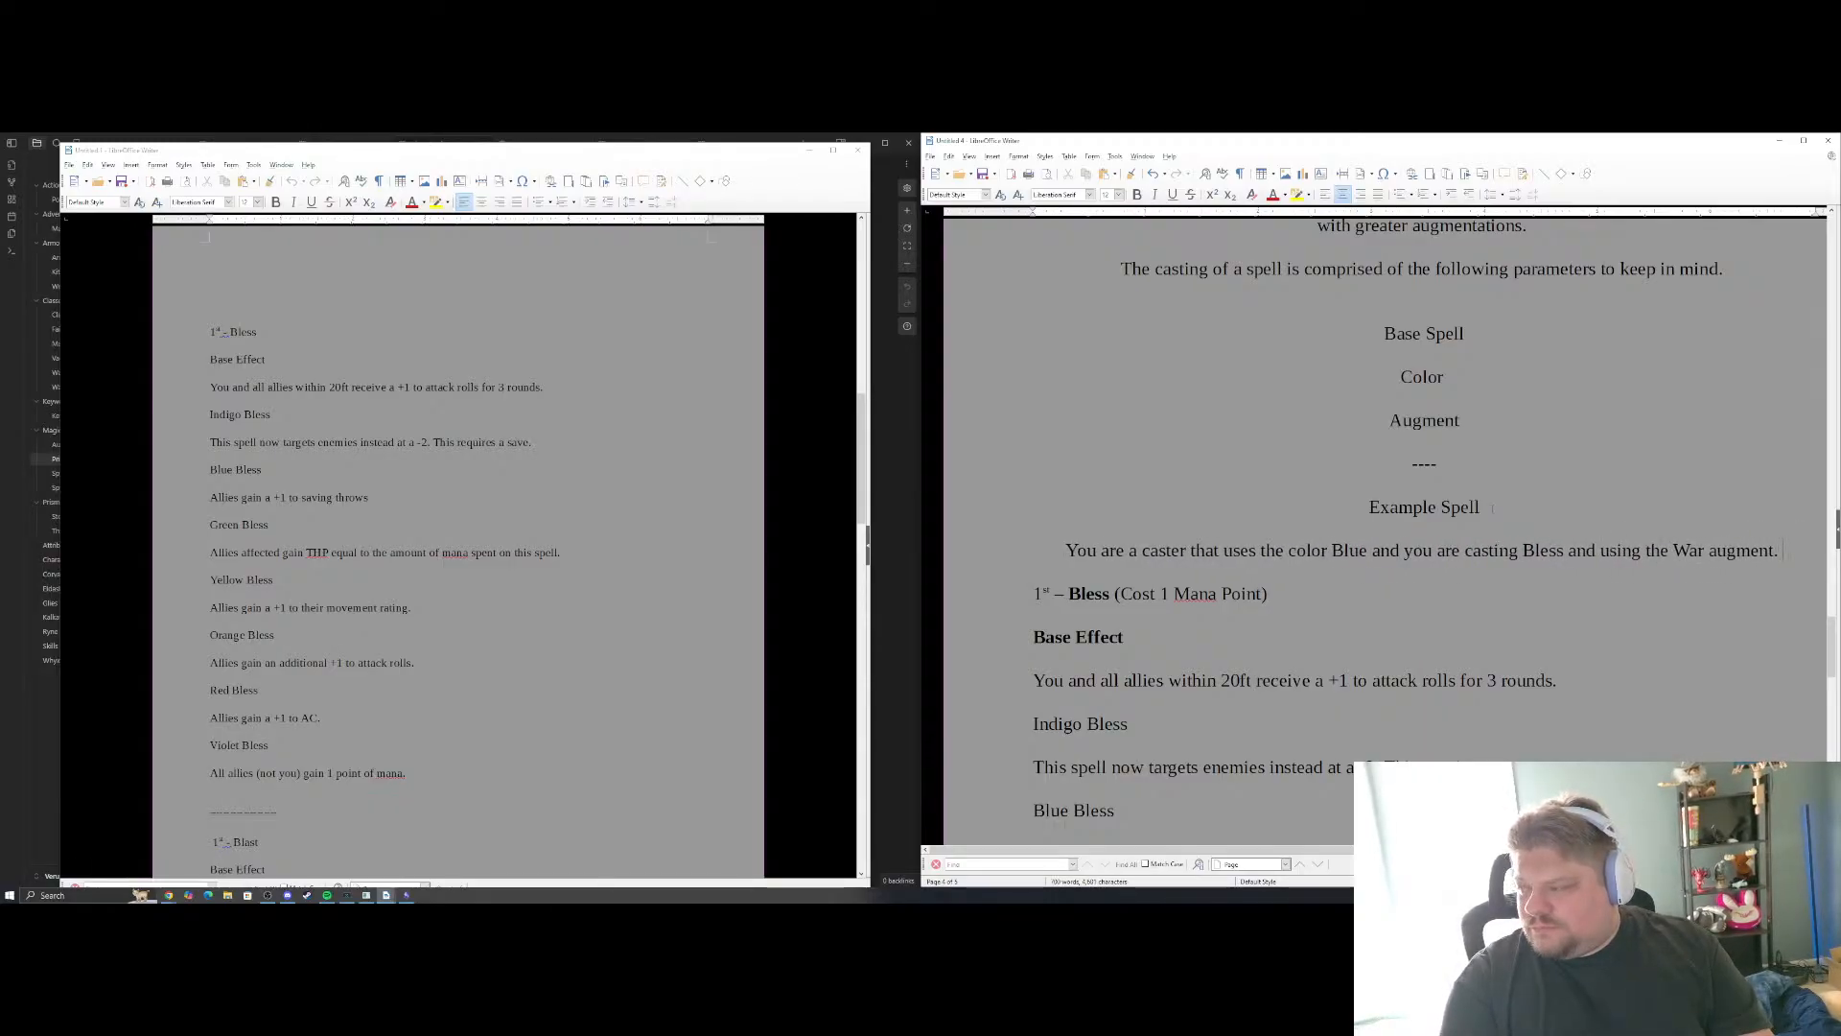
Delete the Green through Violet Bless effects from the Bless example
scroll(1381, 527, "down", 8)
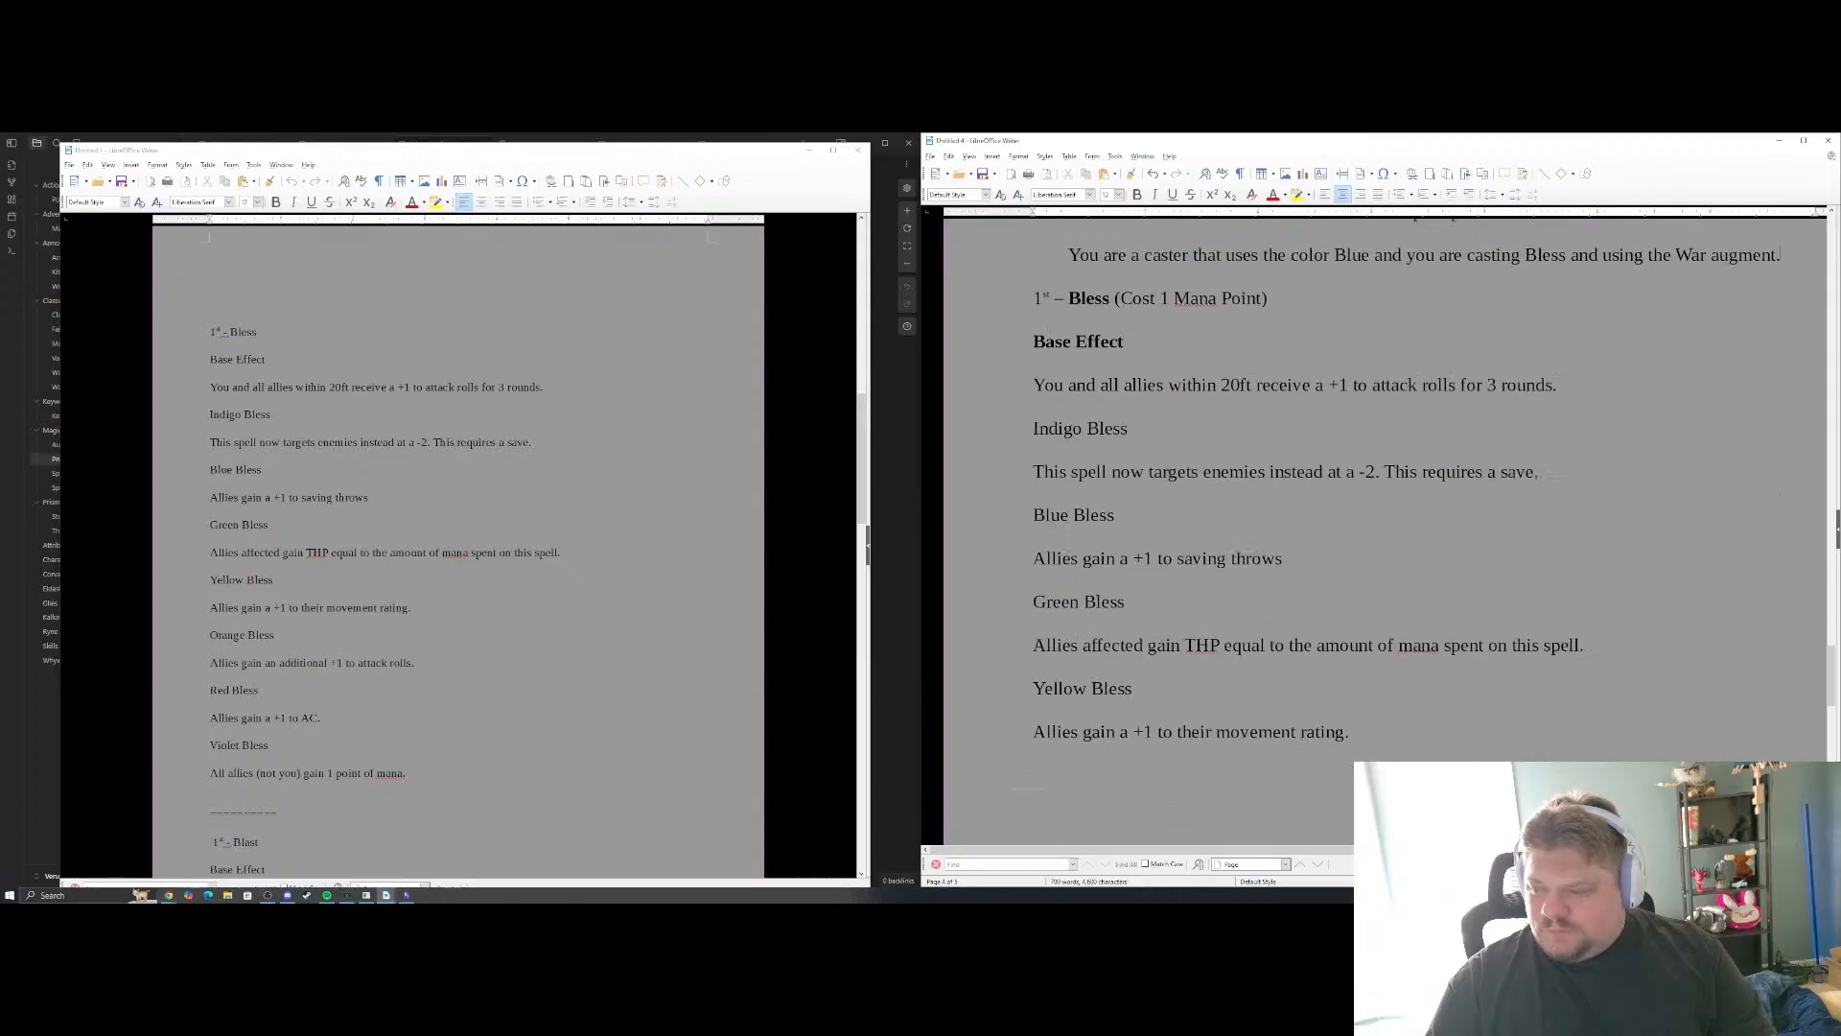
scroll(1055, 528, "up", 1)
left_click_drag(1046, 579, 1029, 482)
scroll(1026, 529, "up", 8)
scroll(1027, 530, "up", 1)
scroll(1076, 551, "up", 1)
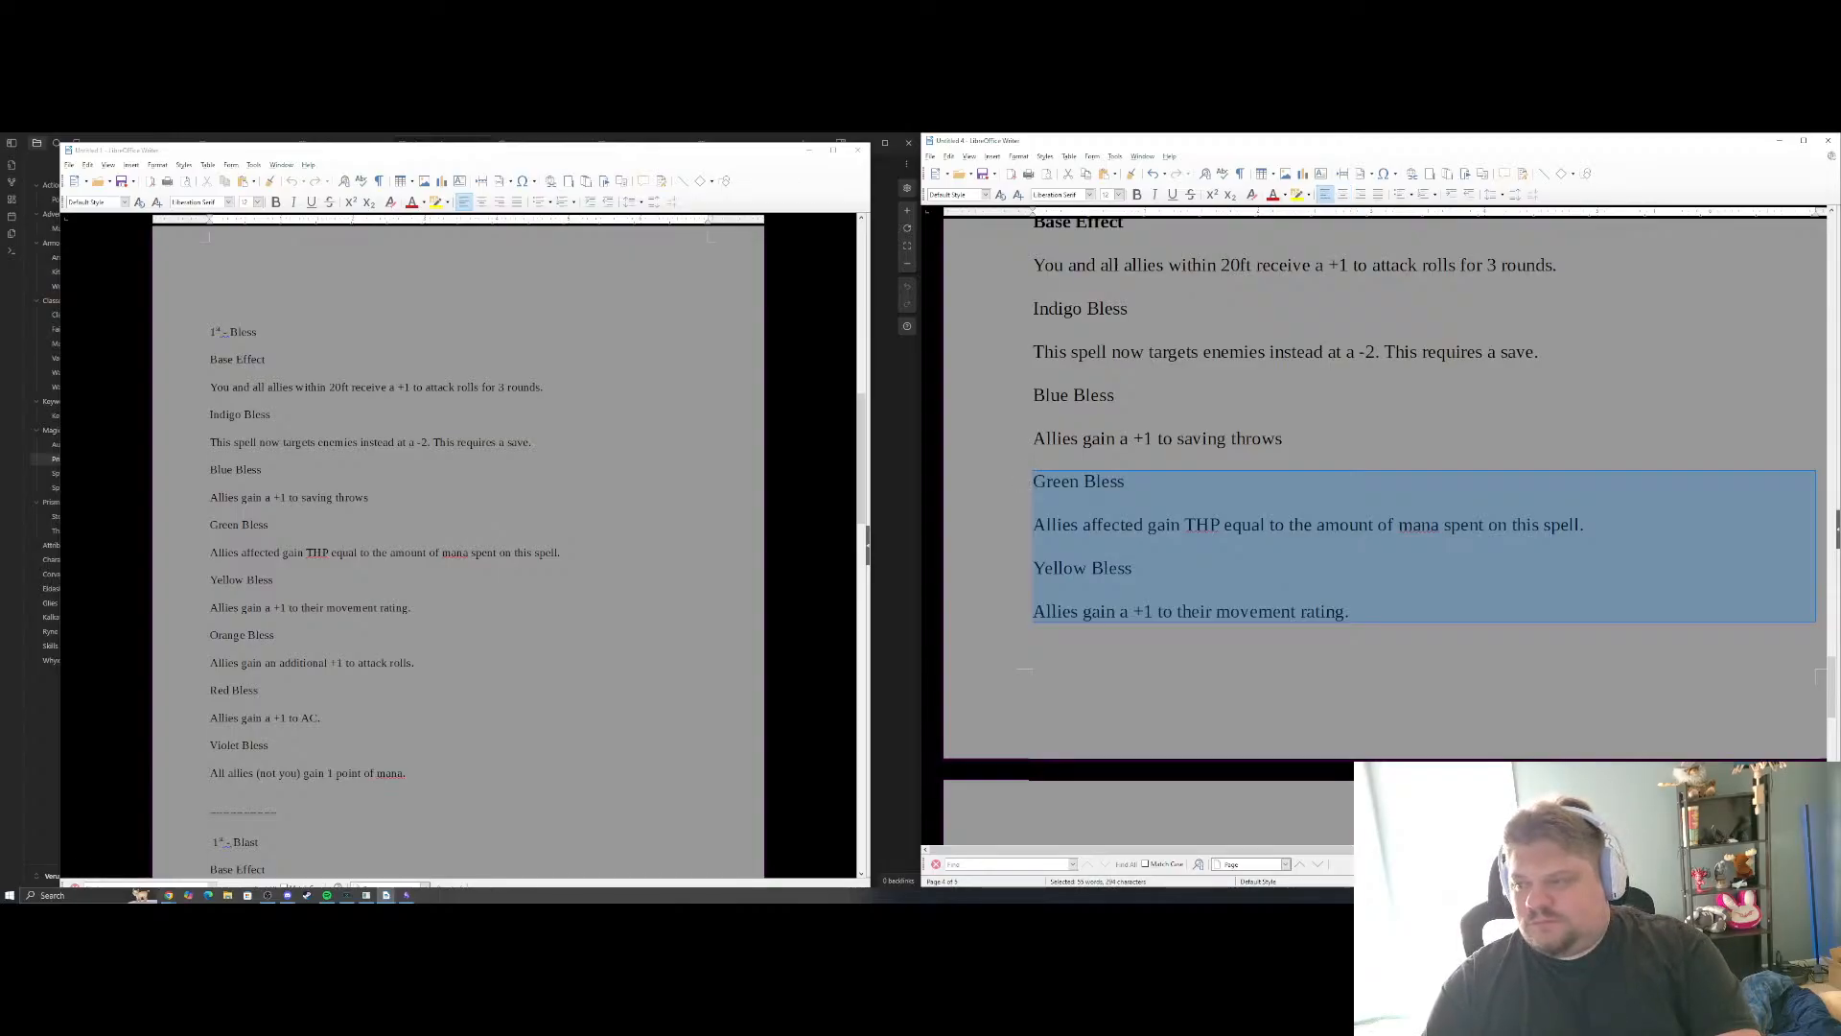
key("Delete")
Delete the Indigo Bless effect from the example, along with the blank line above "Blue Bless"
left_click_drag(1540, 416, 1030, 372)
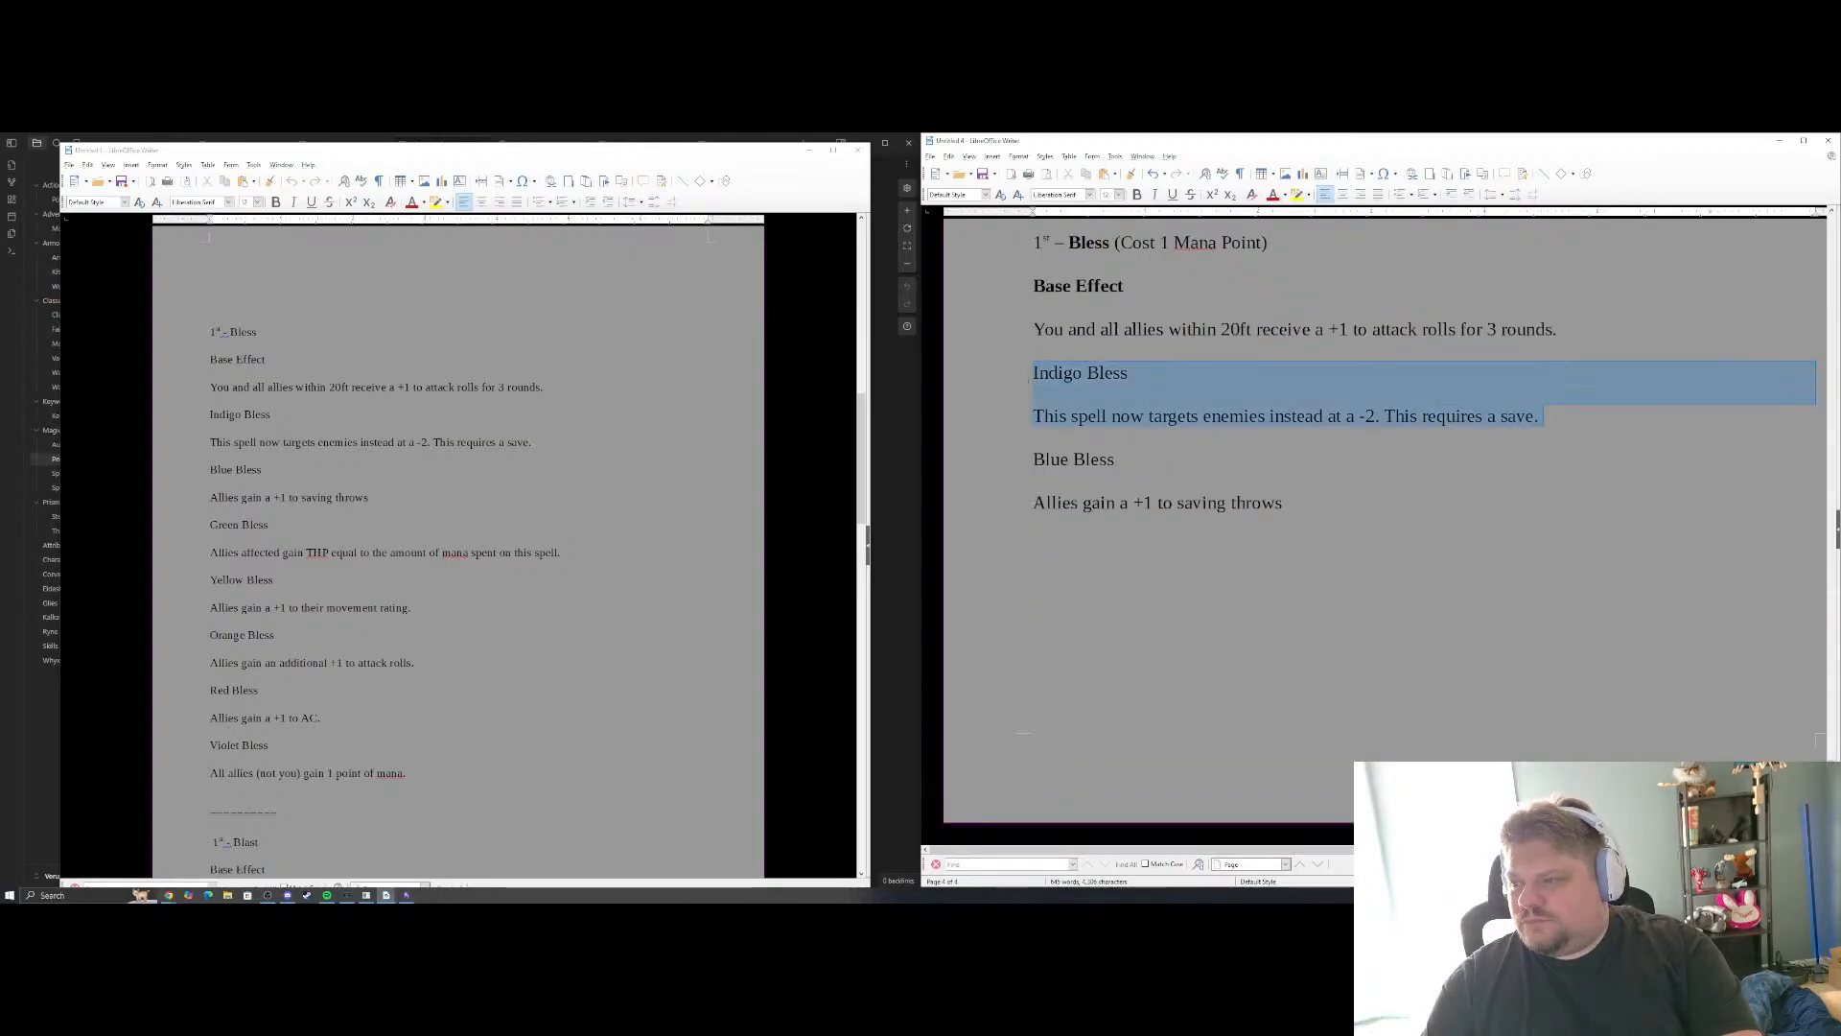
key("Delete")
scroll(1381, 432, "up", 2)
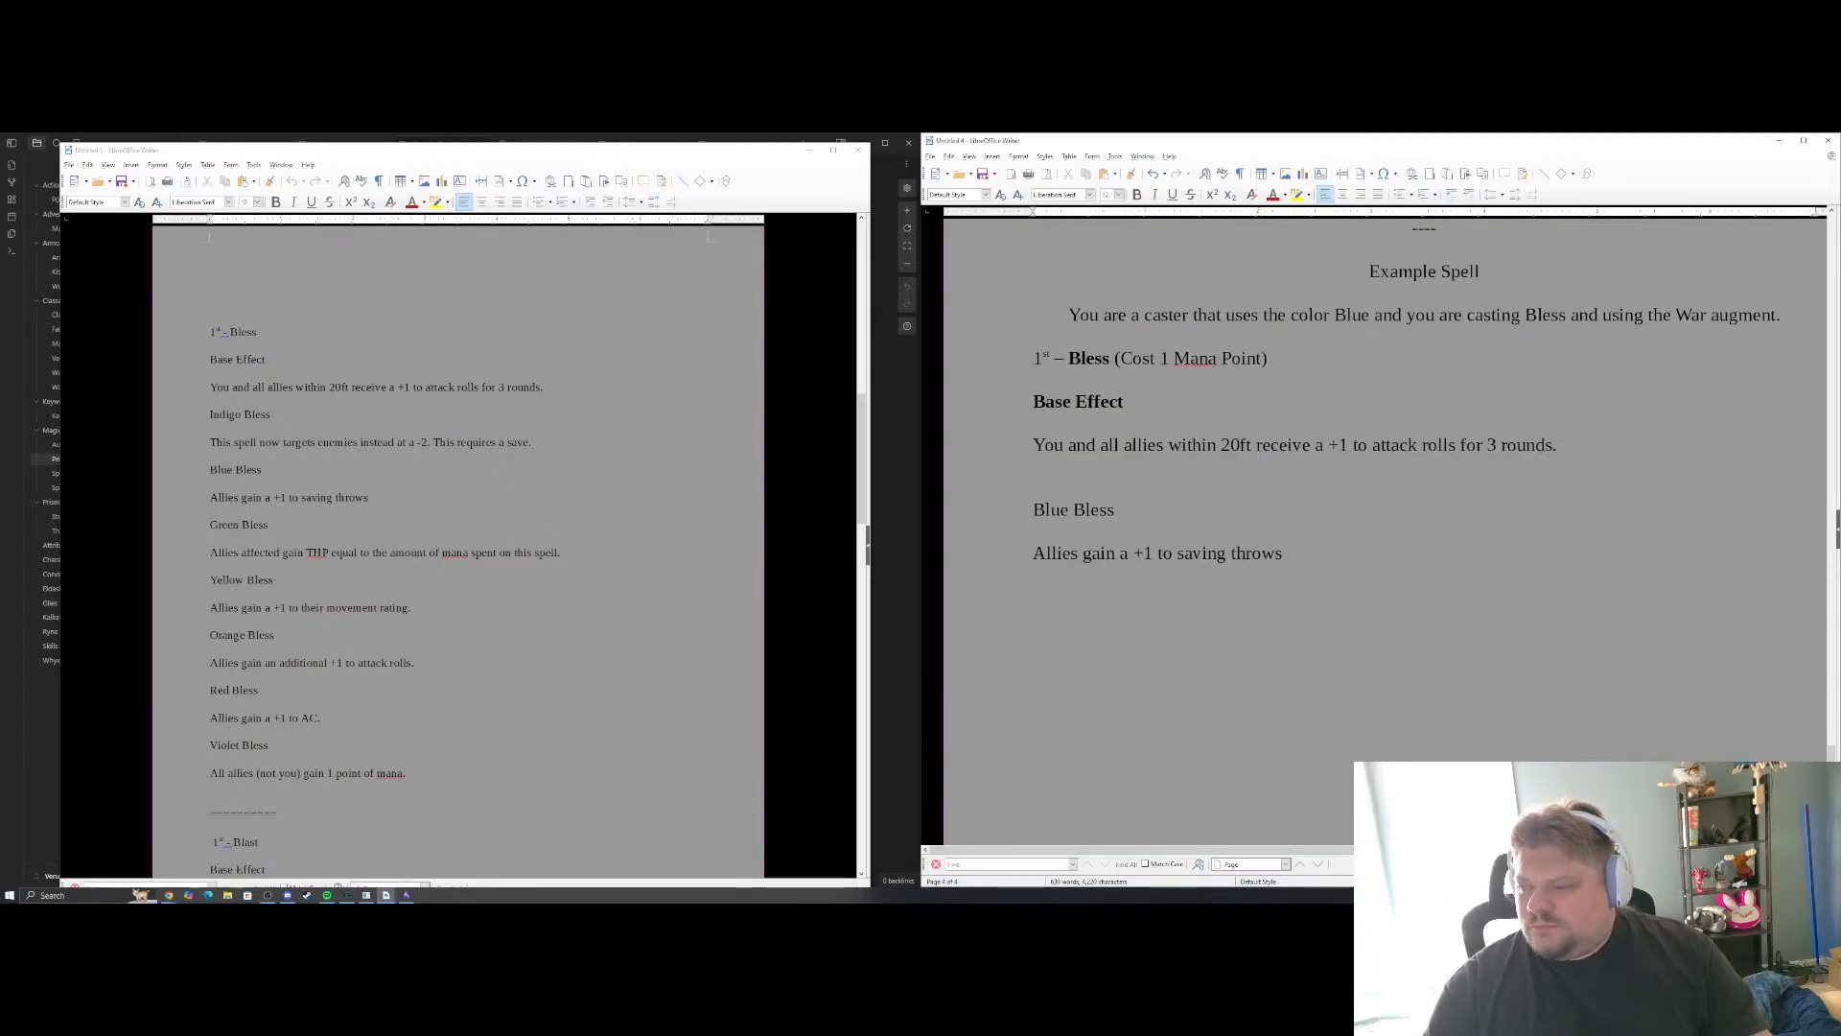
key("ctrl+shift+Left")
key("ctrl+shift+Left")
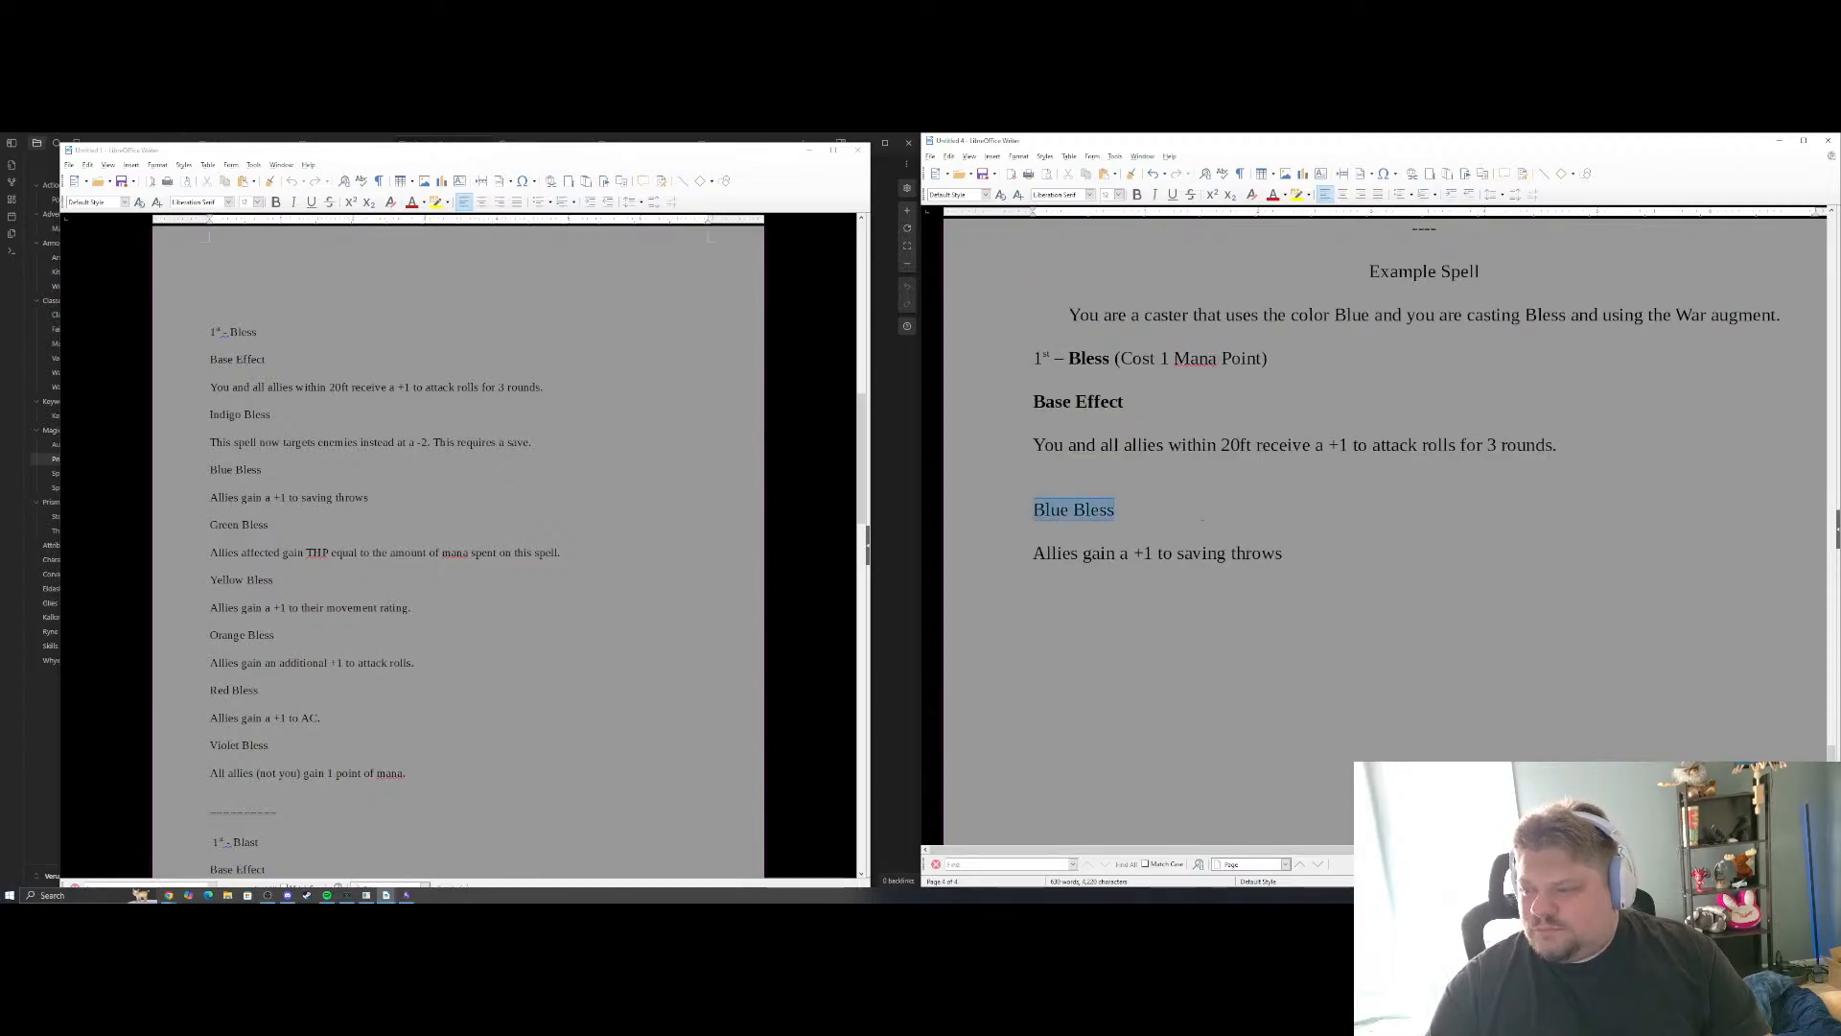
key("Left")
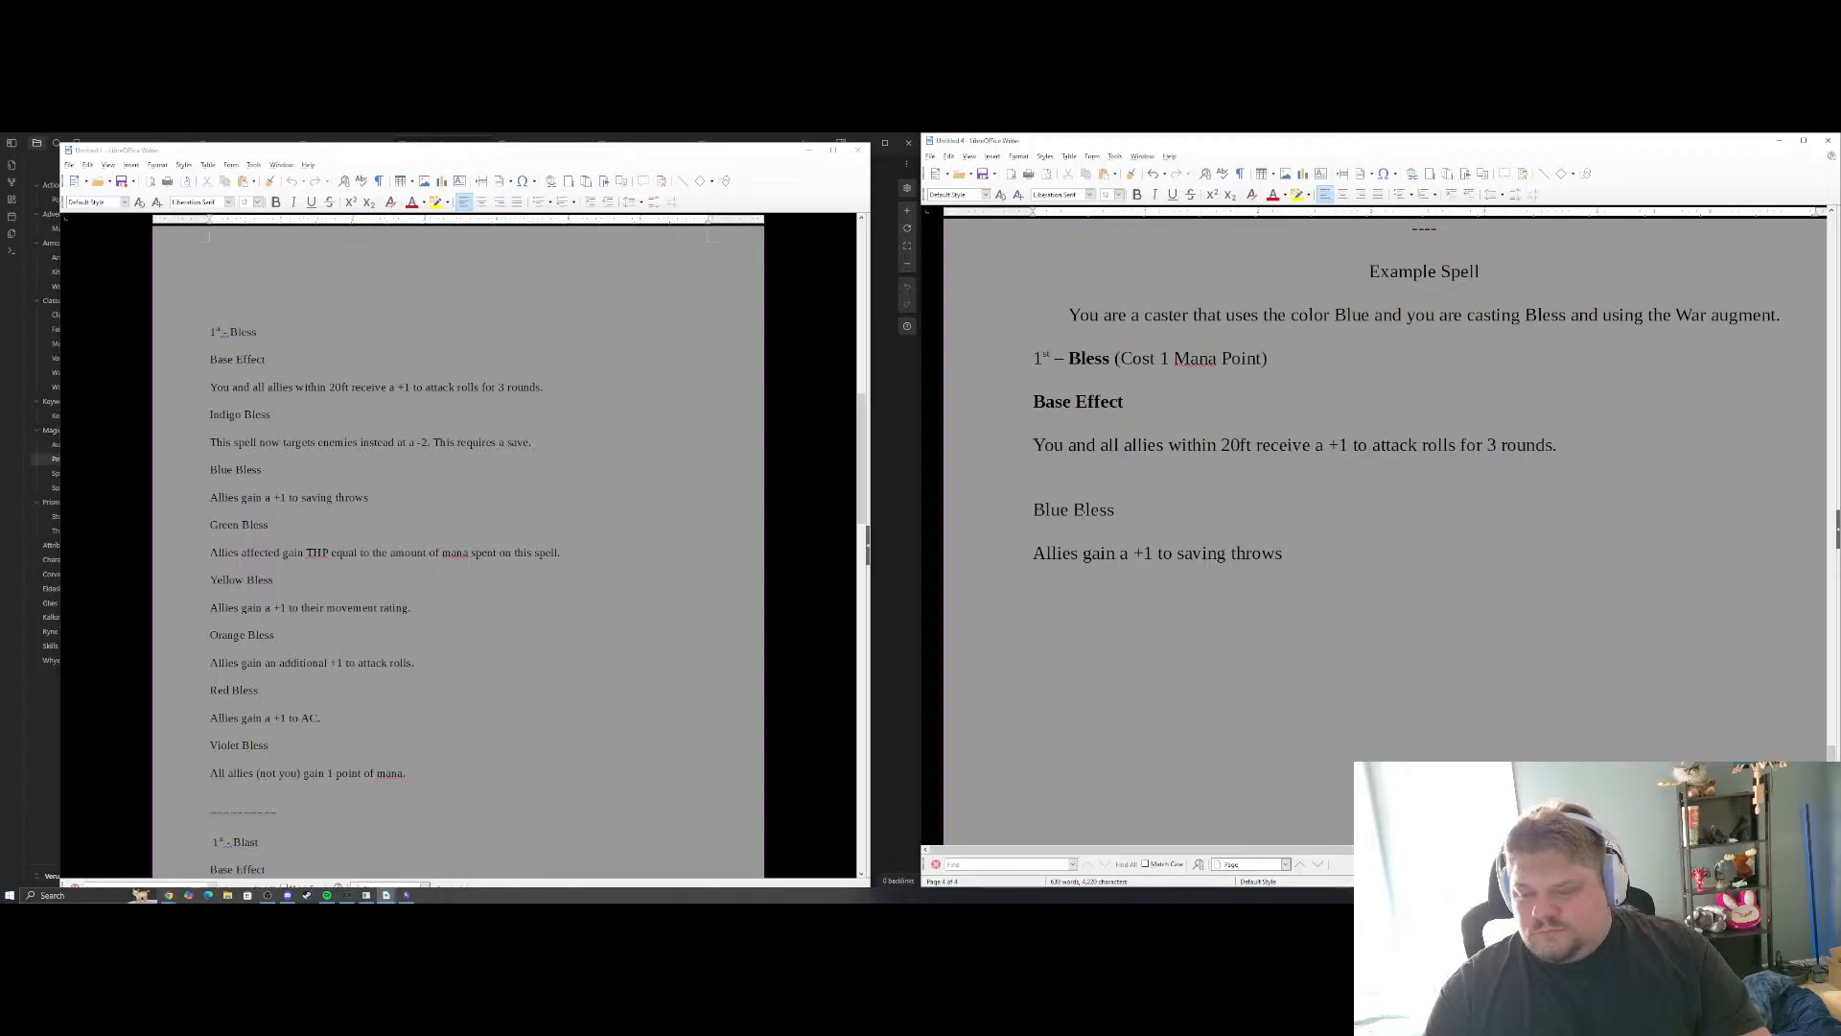
key("BackSpace")
Rename the "Blue Bless" label to "Blue Hue" and make it bold
key("ctrl+shift+Left")
key("shift+Right")
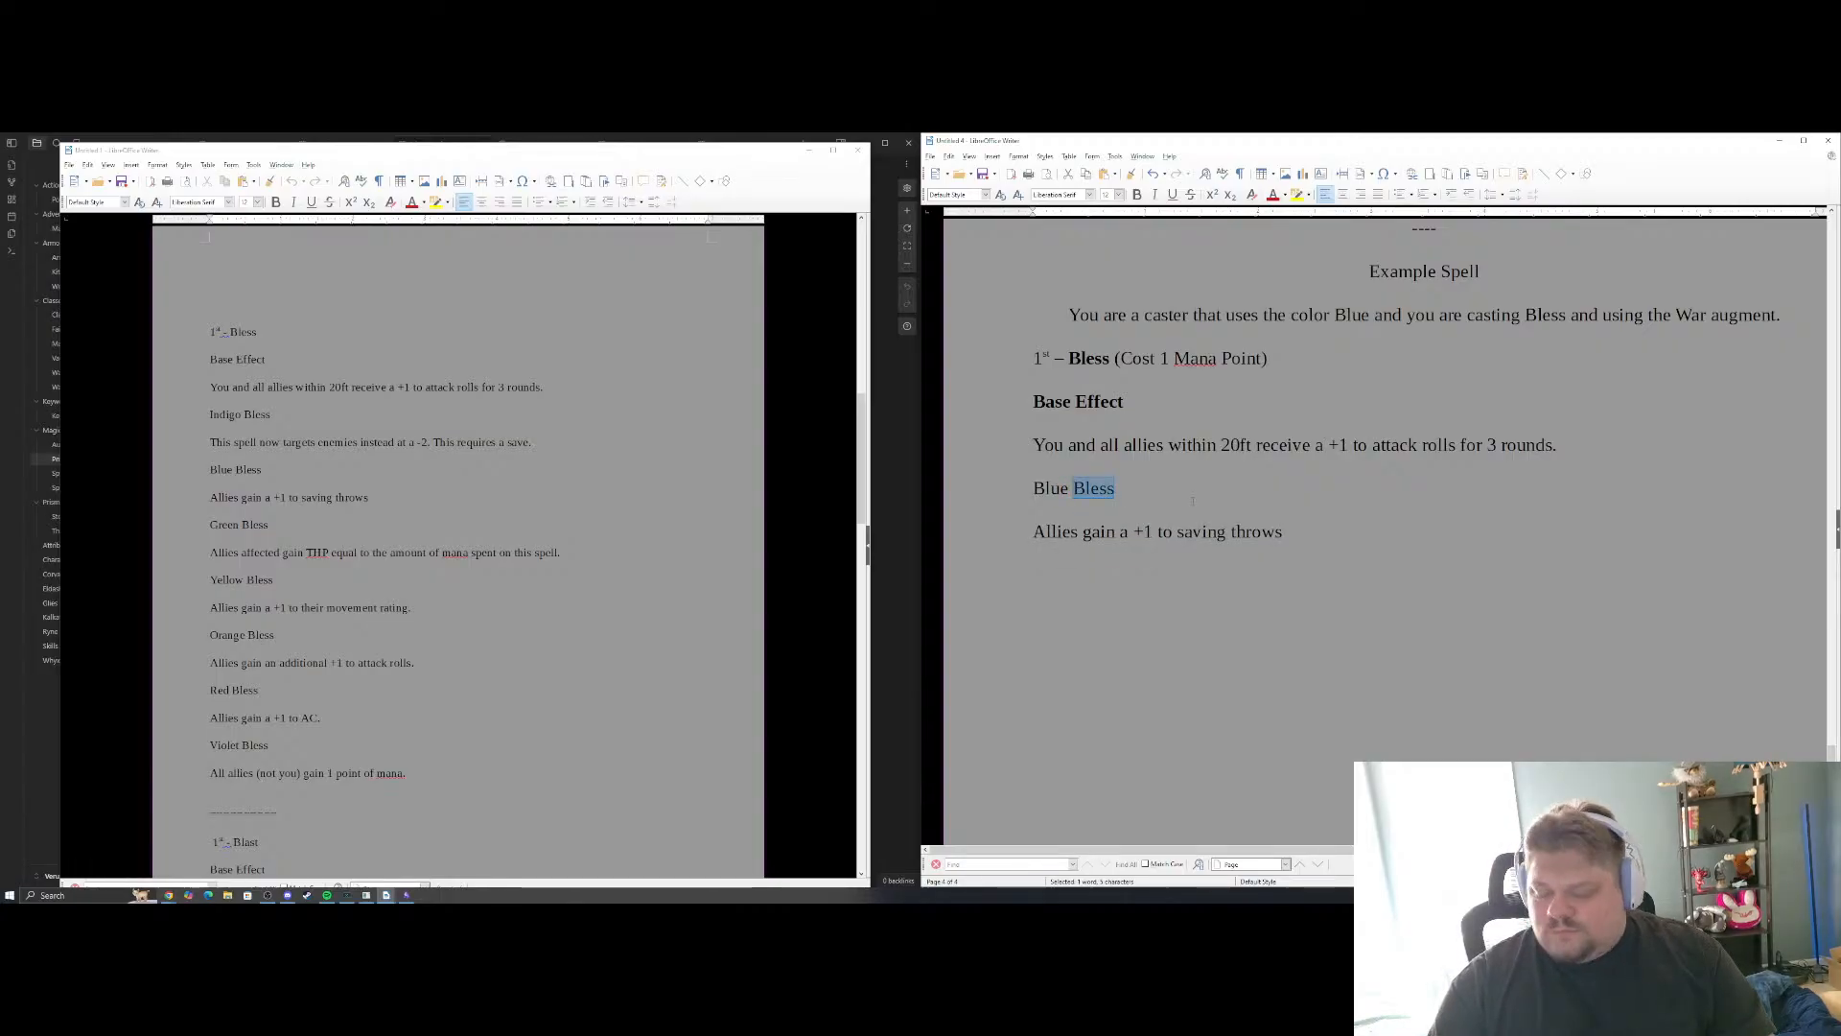
type("Hue")
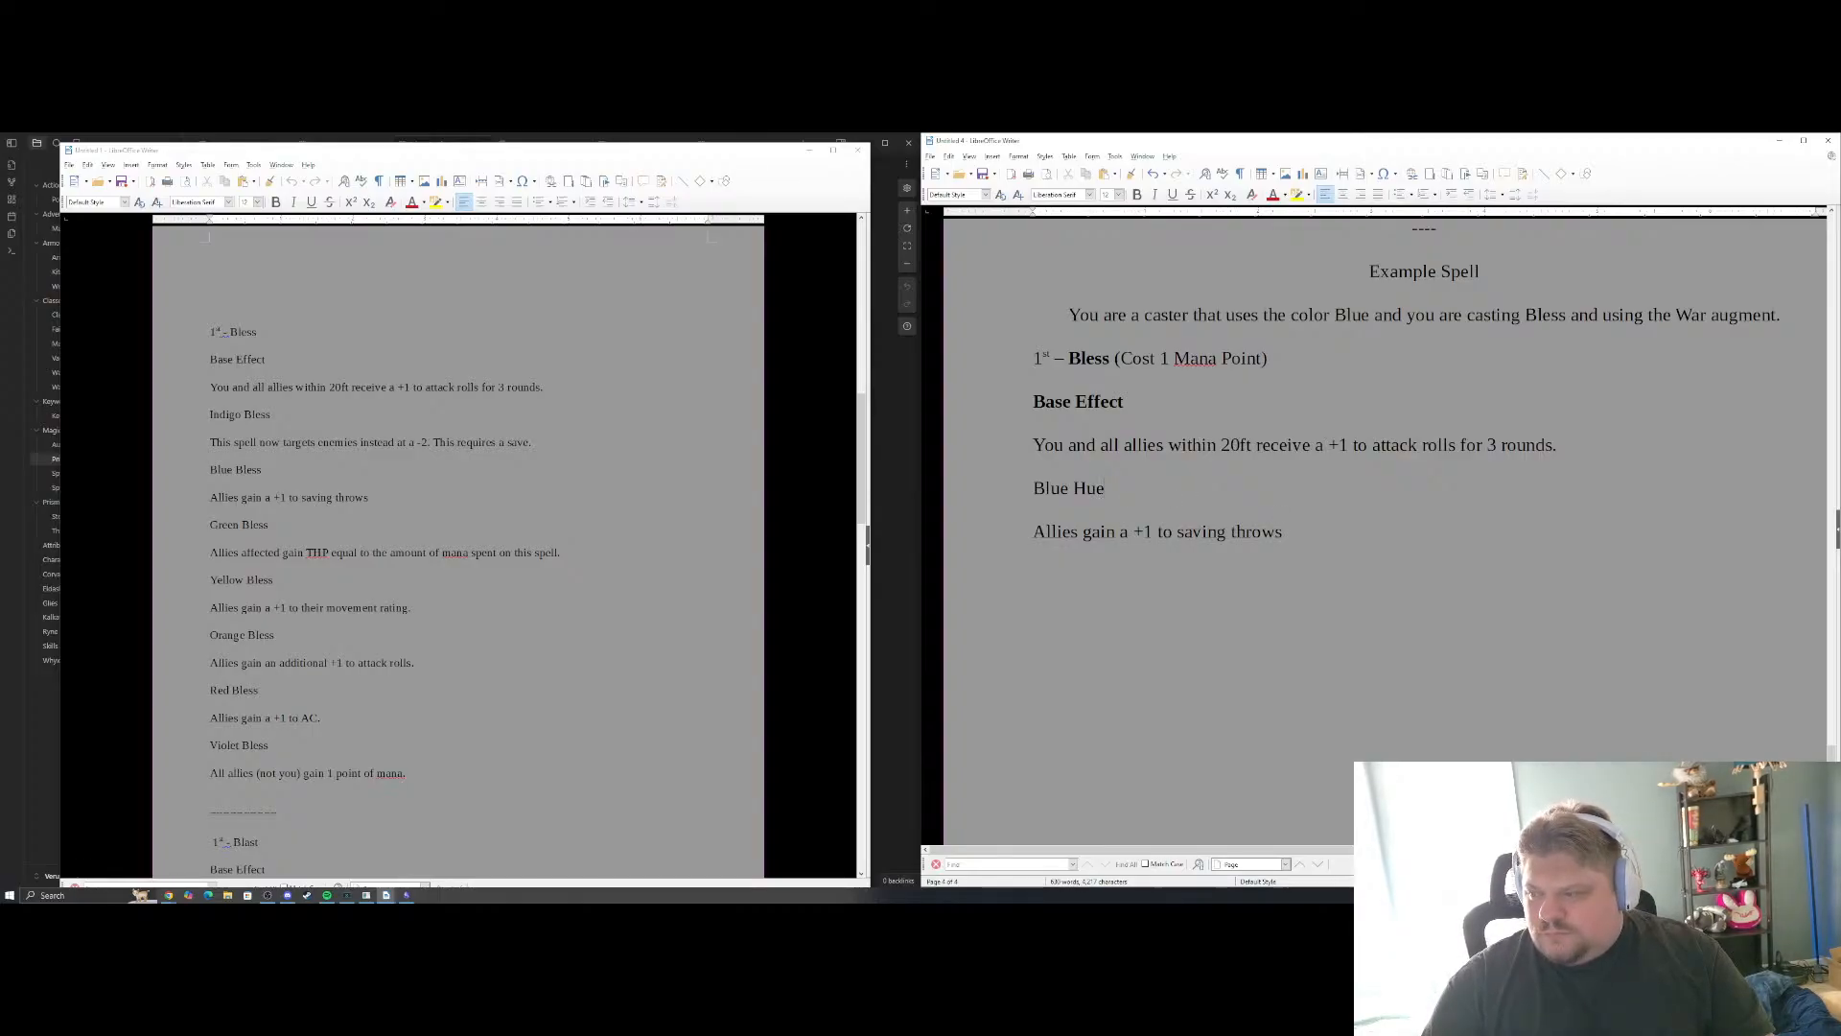
key("ctrl+shift+Left")
key("ctrl+shift+Left")
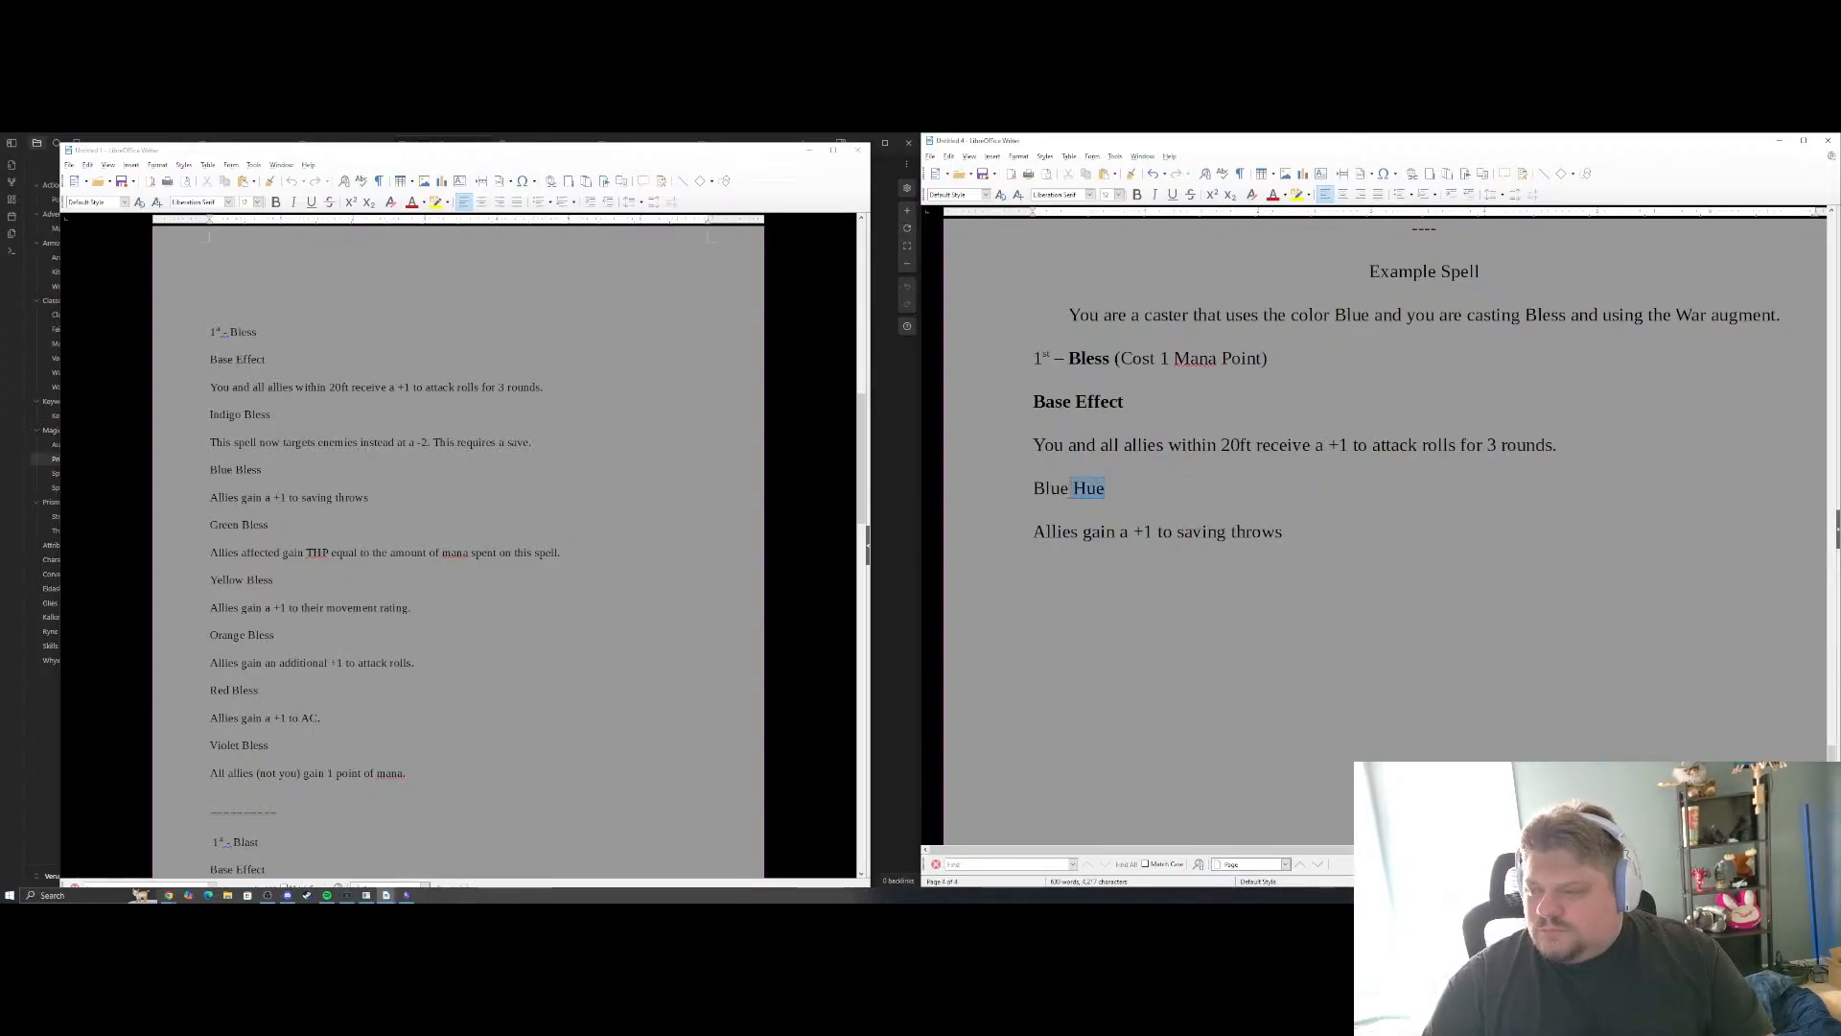
key("ctrl+b")
left_click(1203, 543)
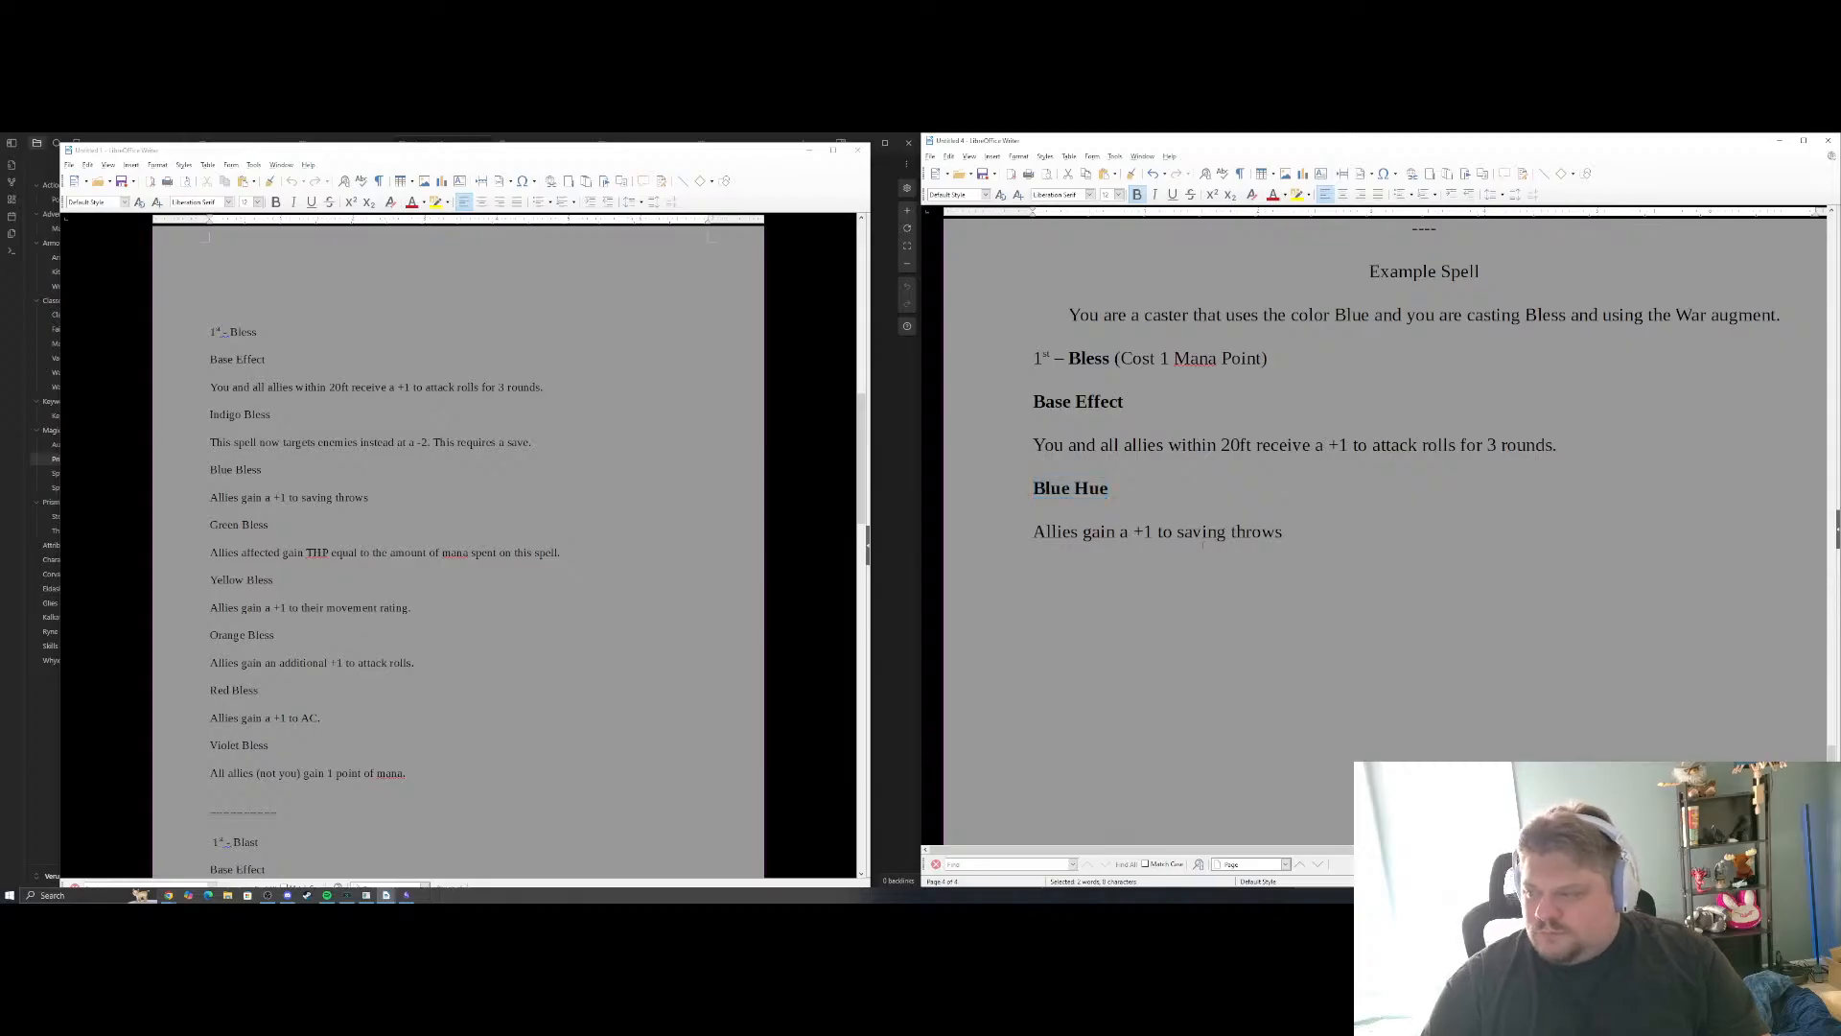
Add the label "Augment – War" on a new line below the Blue Hue effect in the Bless example
left_click(1398, 563)
key("Return")
type("WA")
key("BackSpace")
key("BackSpace")
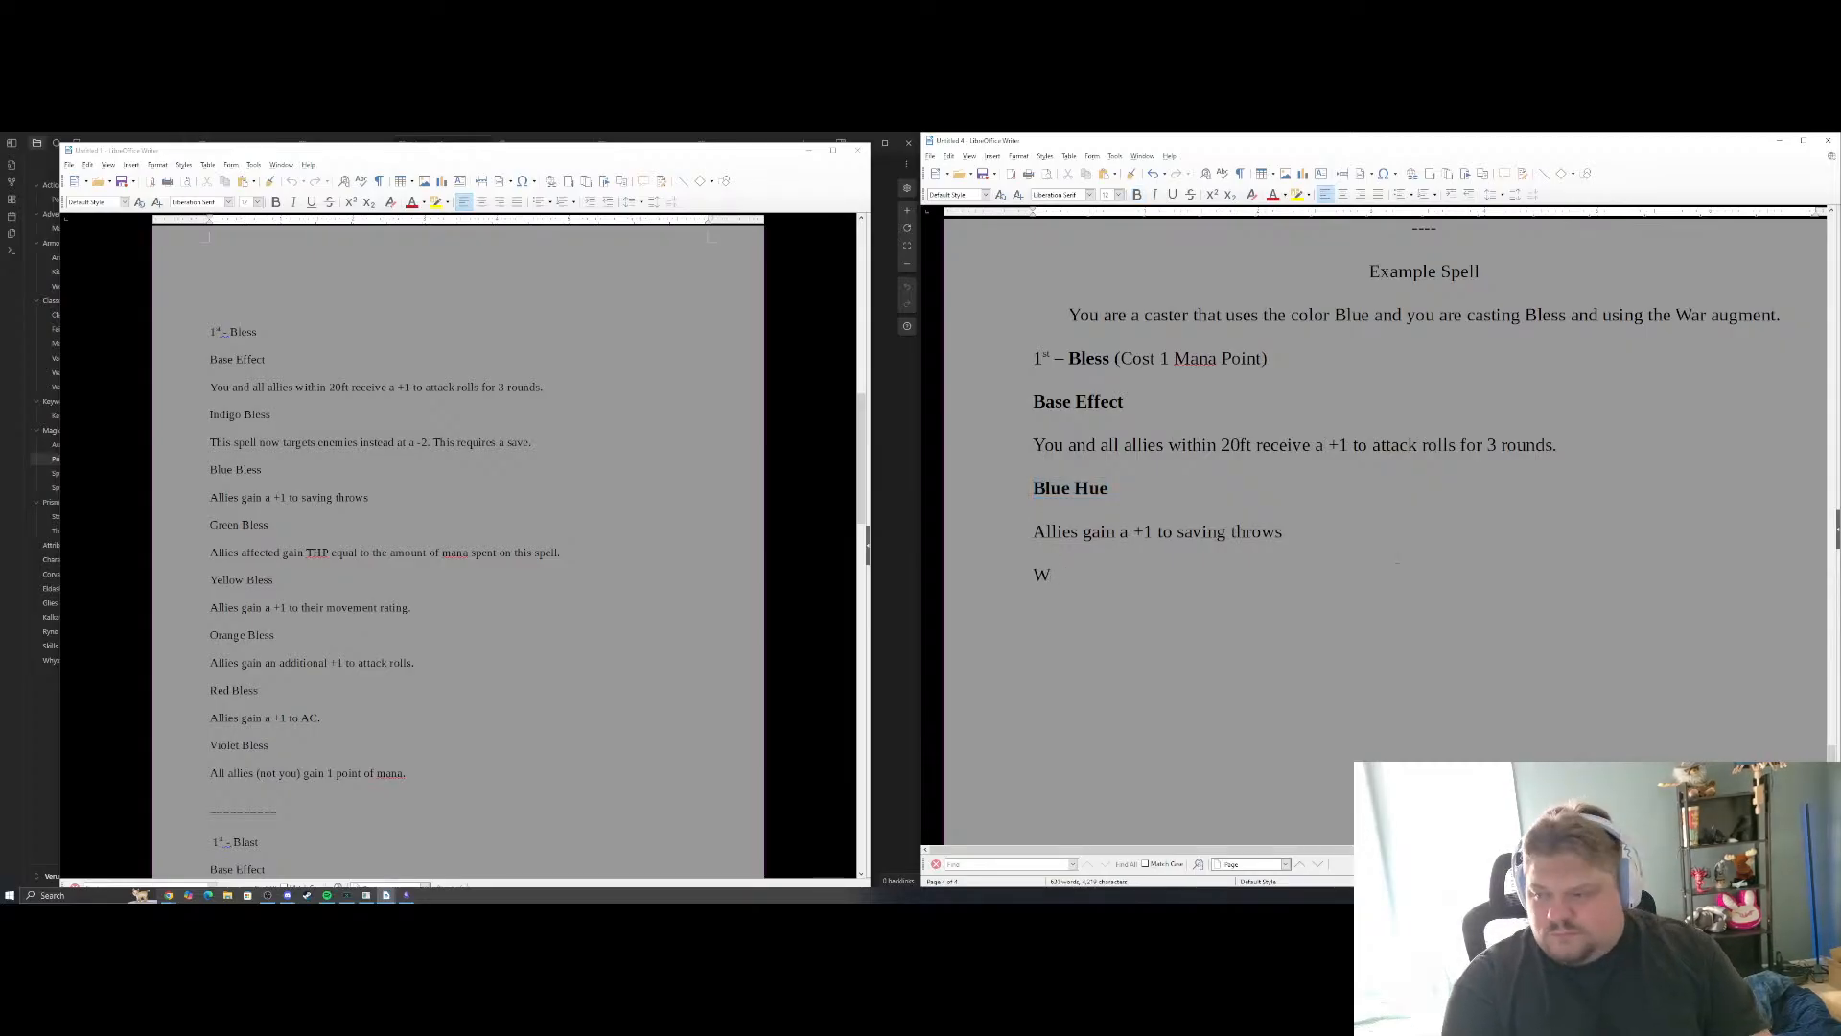
type("Augment")
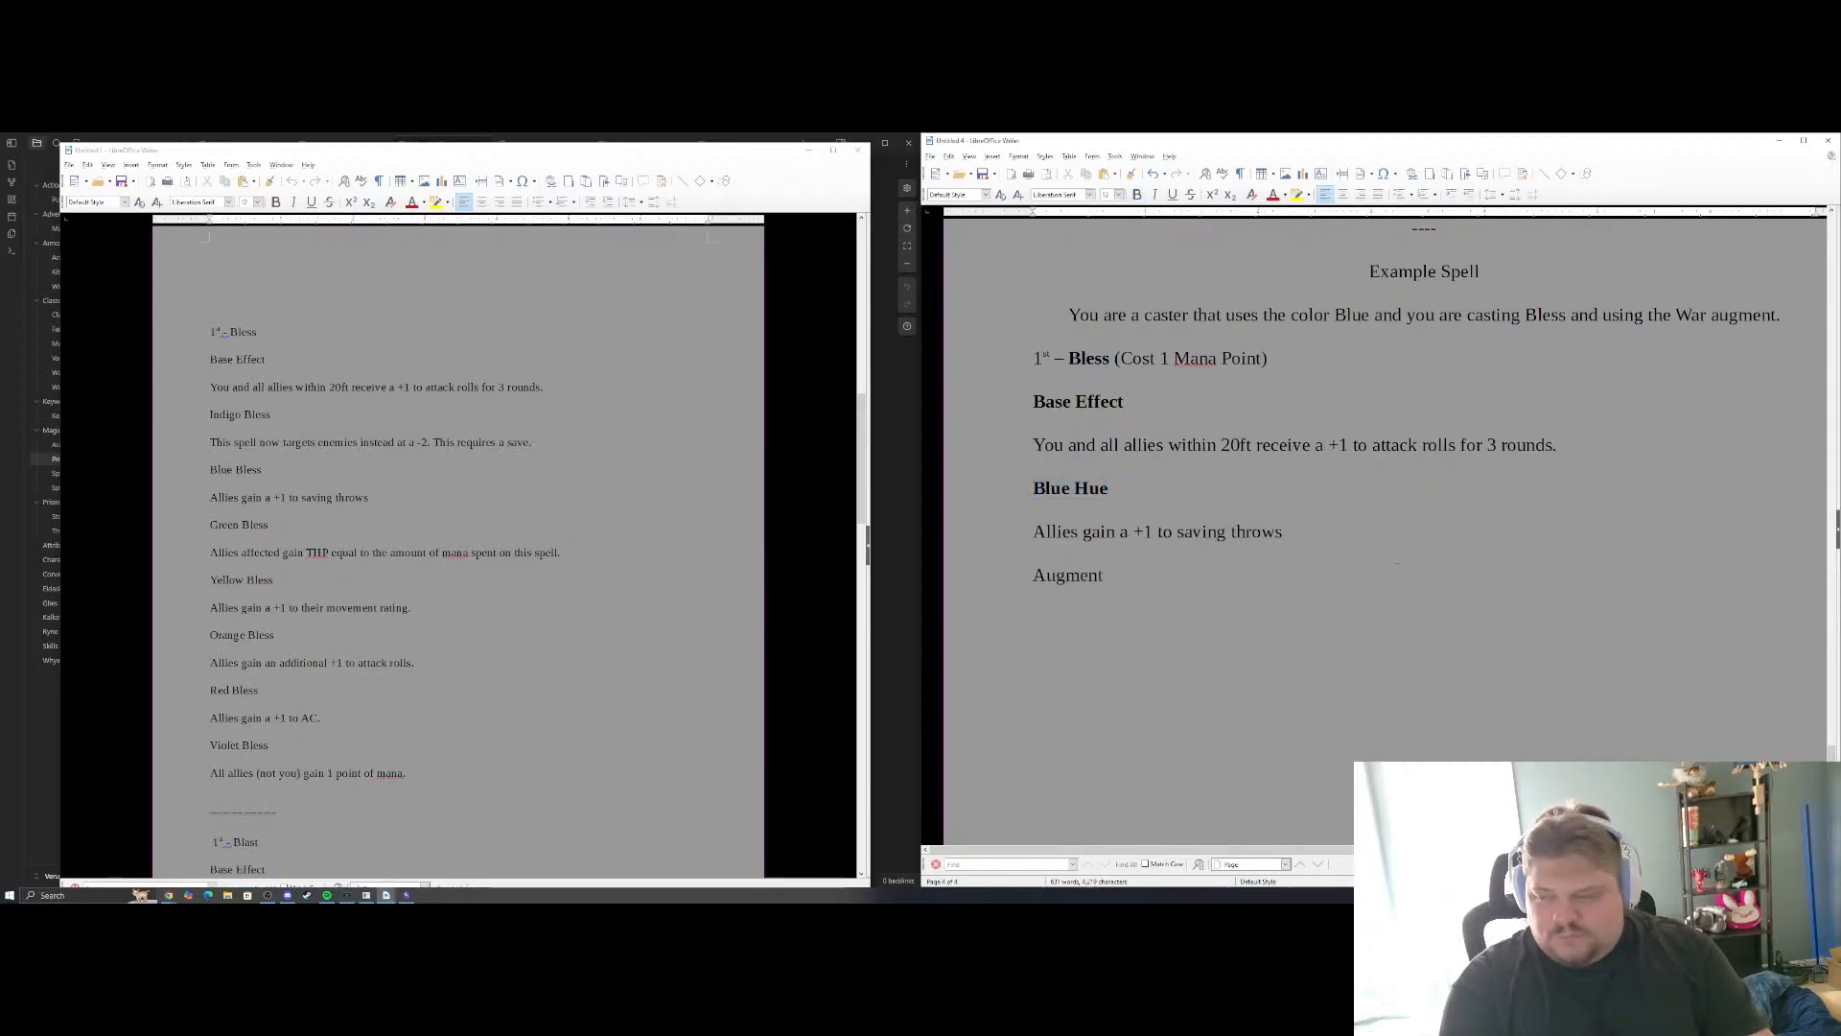
type(" - War")
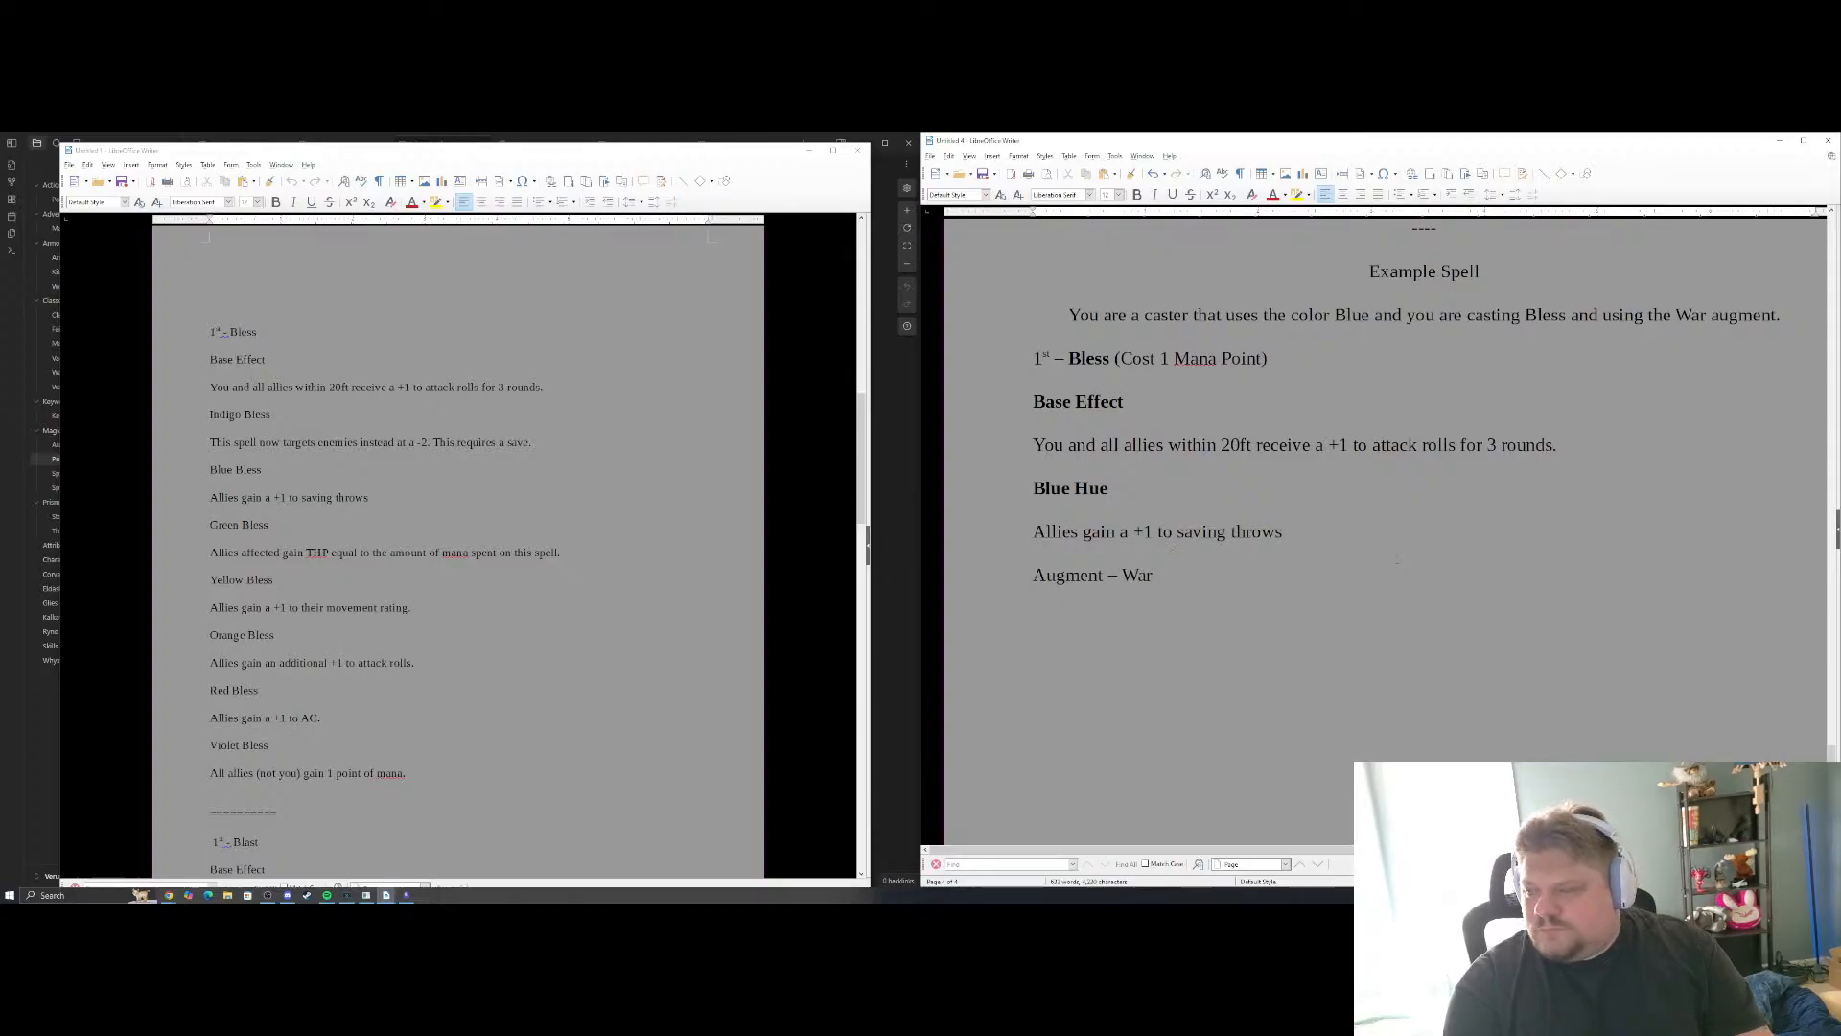
Write "Allies affected by this spell gain a +1 to damage rolls to attack sources they control." beneath the Augment – War label
key("Return")
type("Alli")
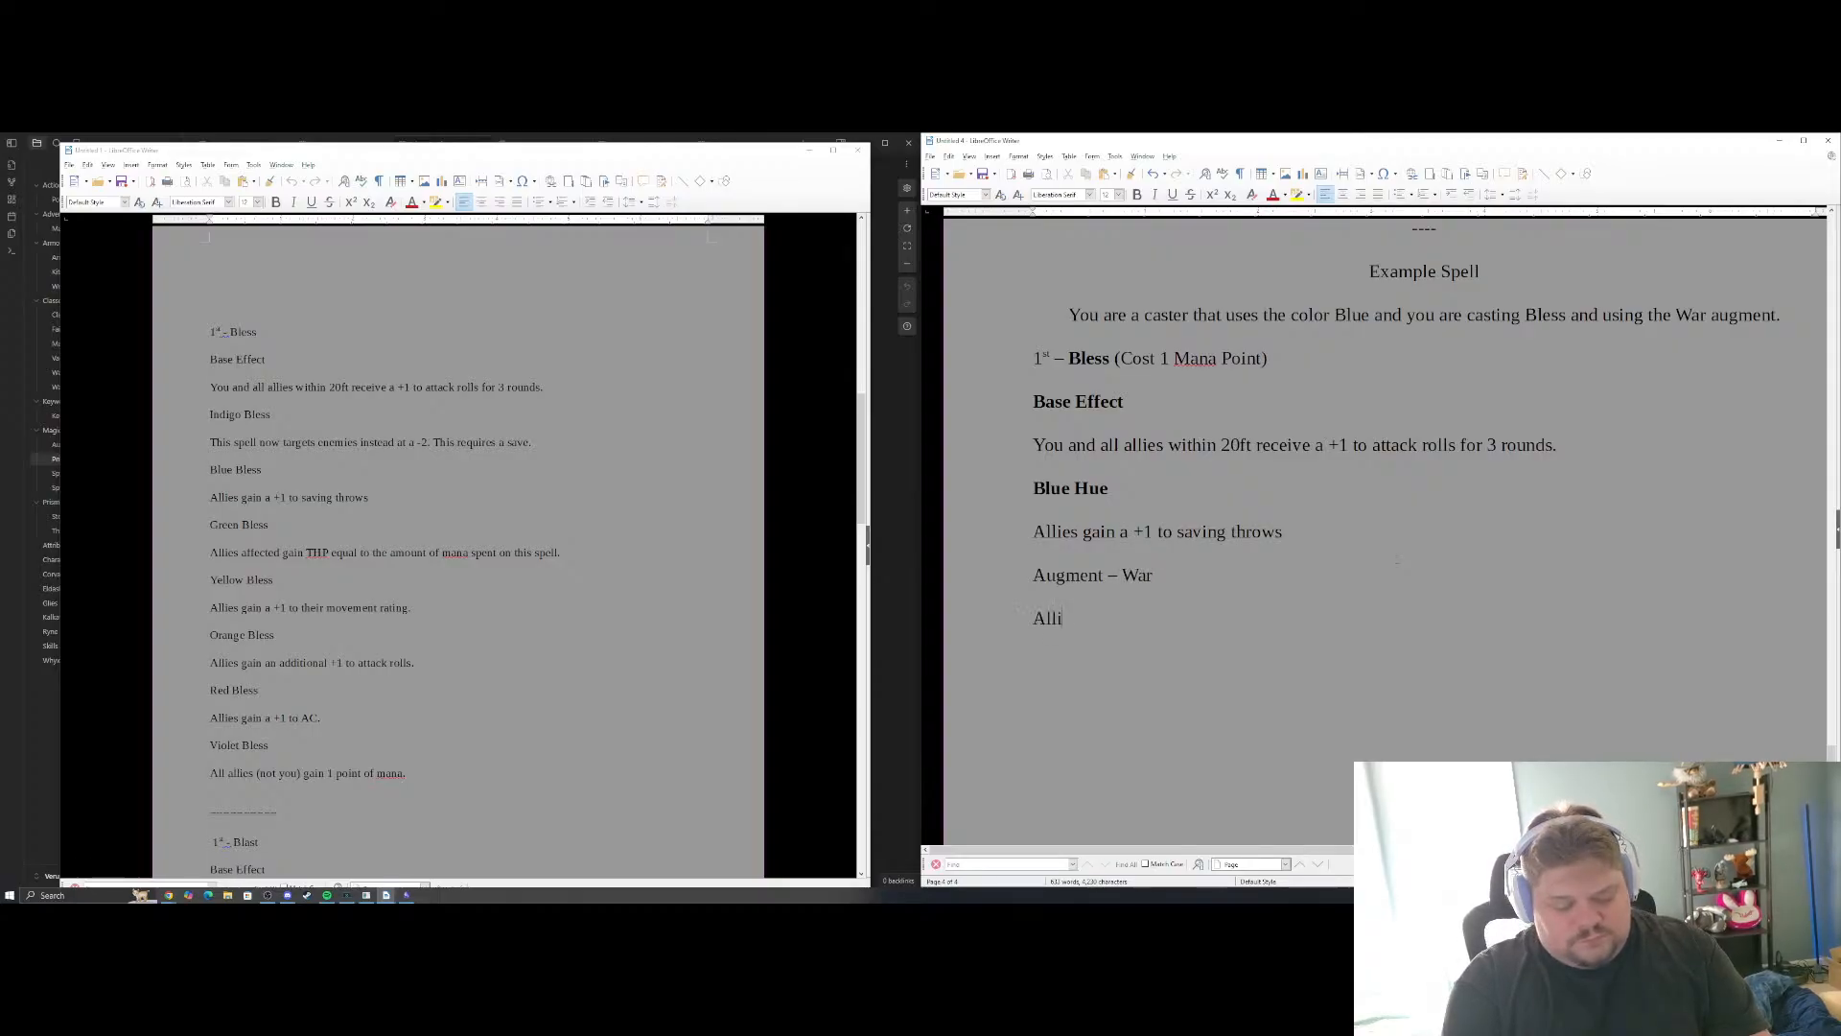
type("es affected by ")
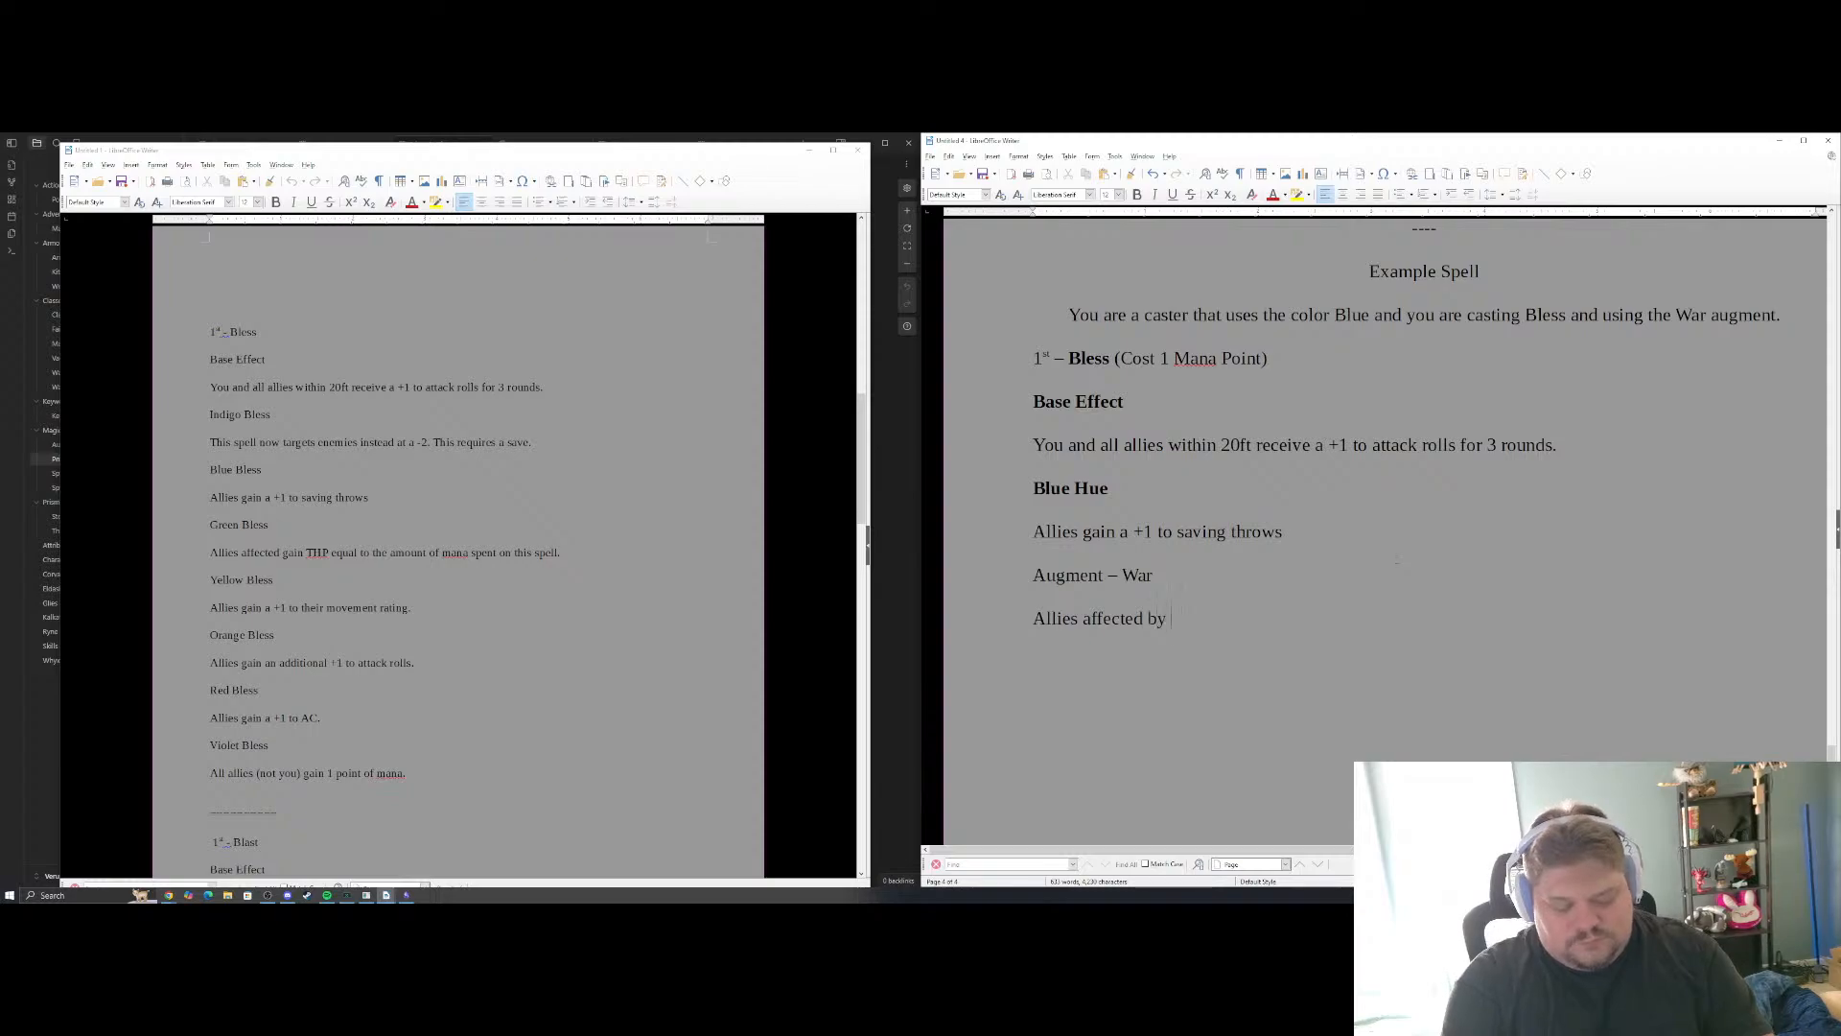
type("this spell gain ")
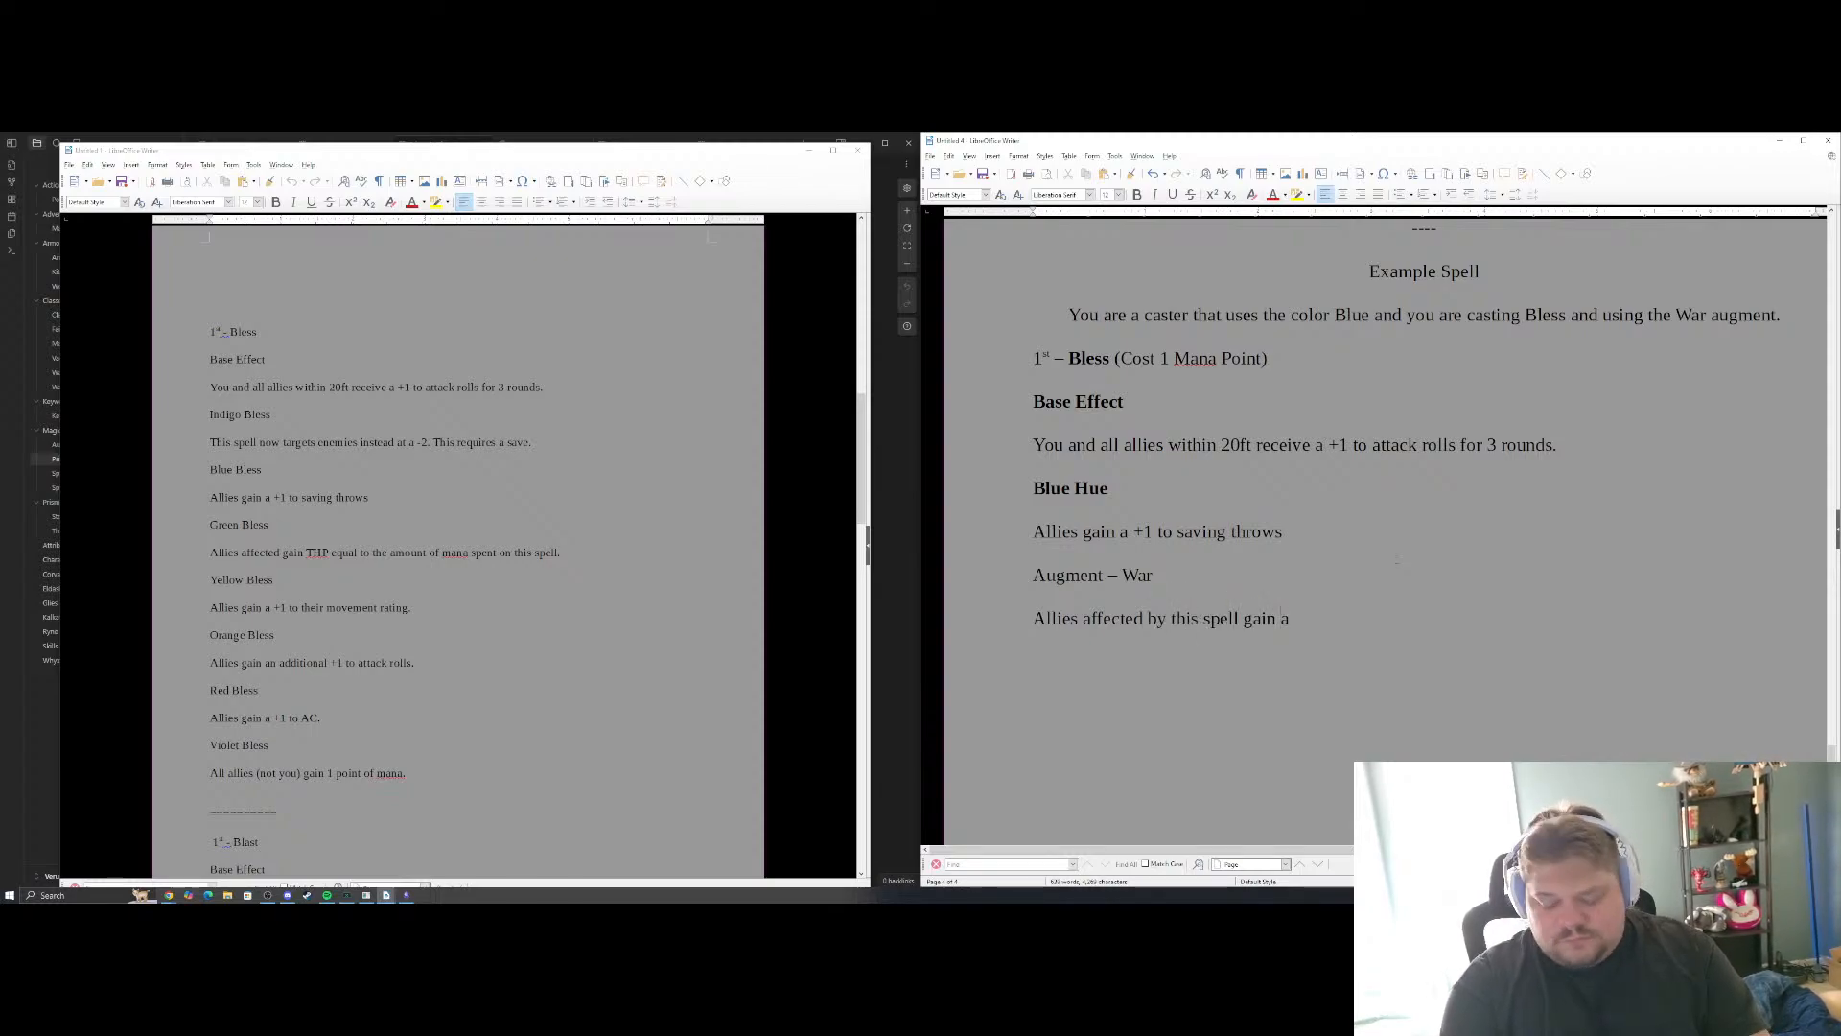
type("a")
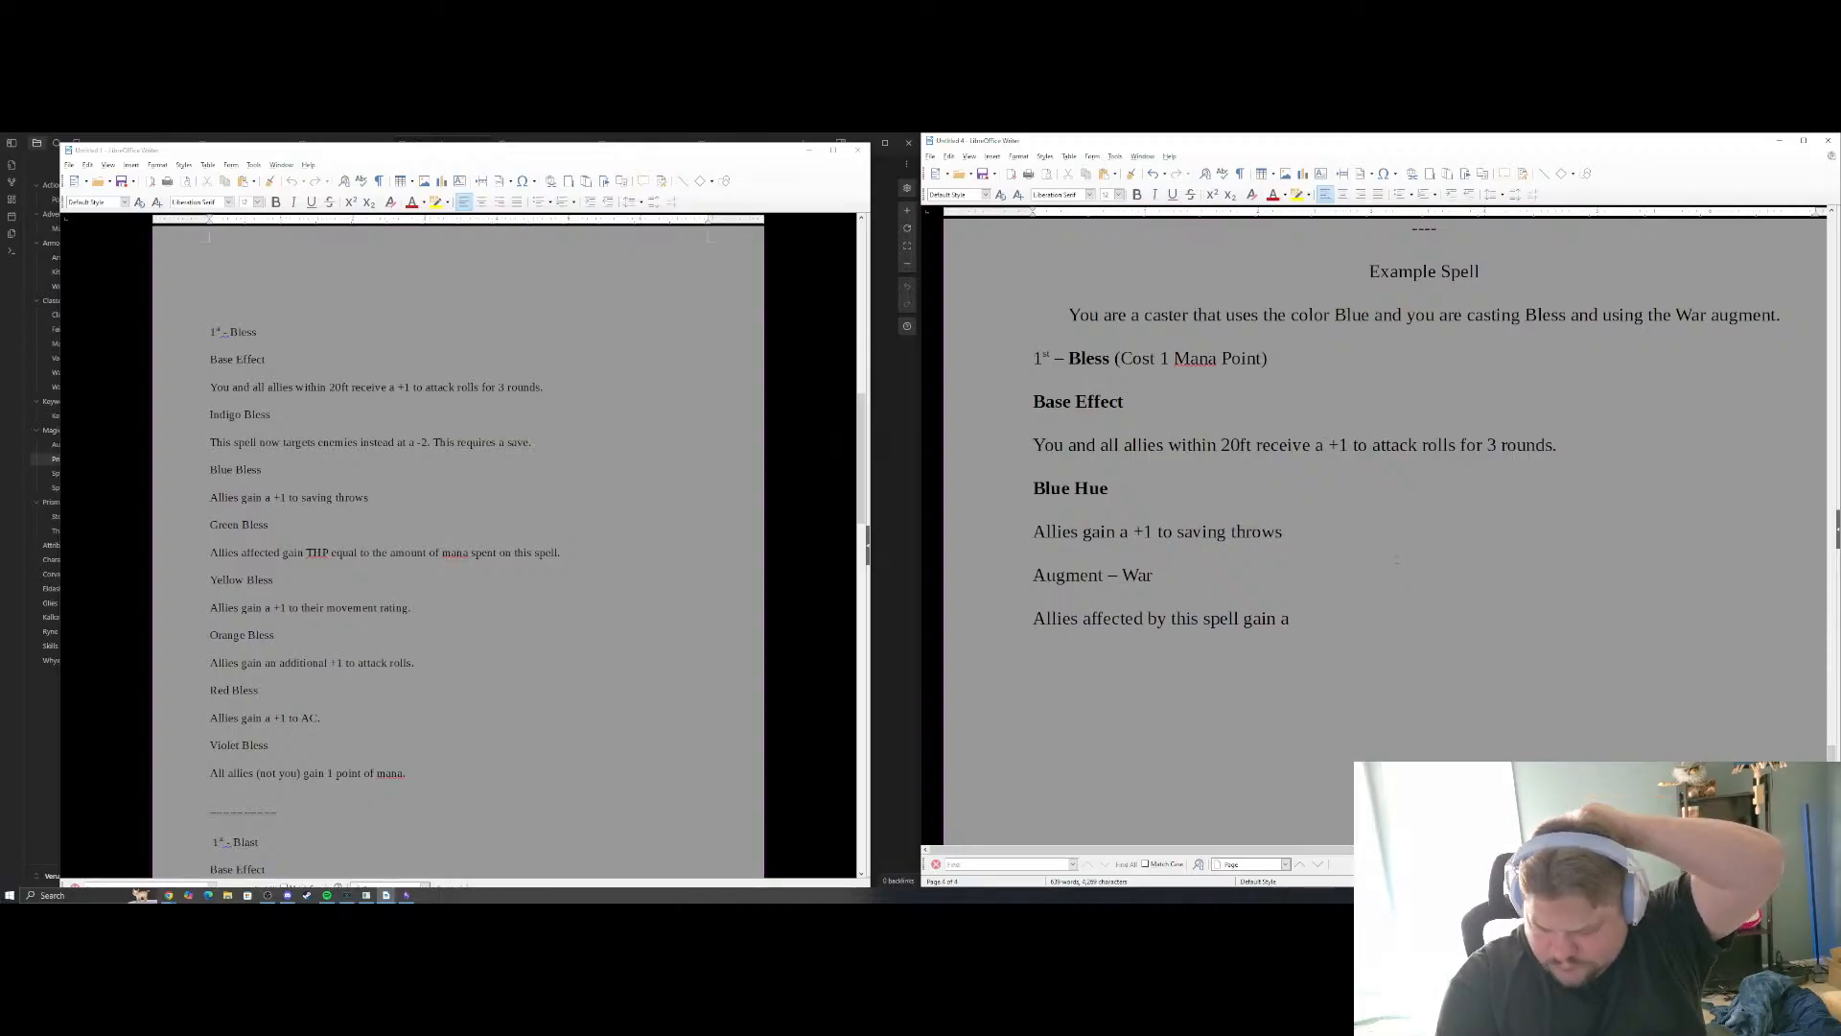
type("+")
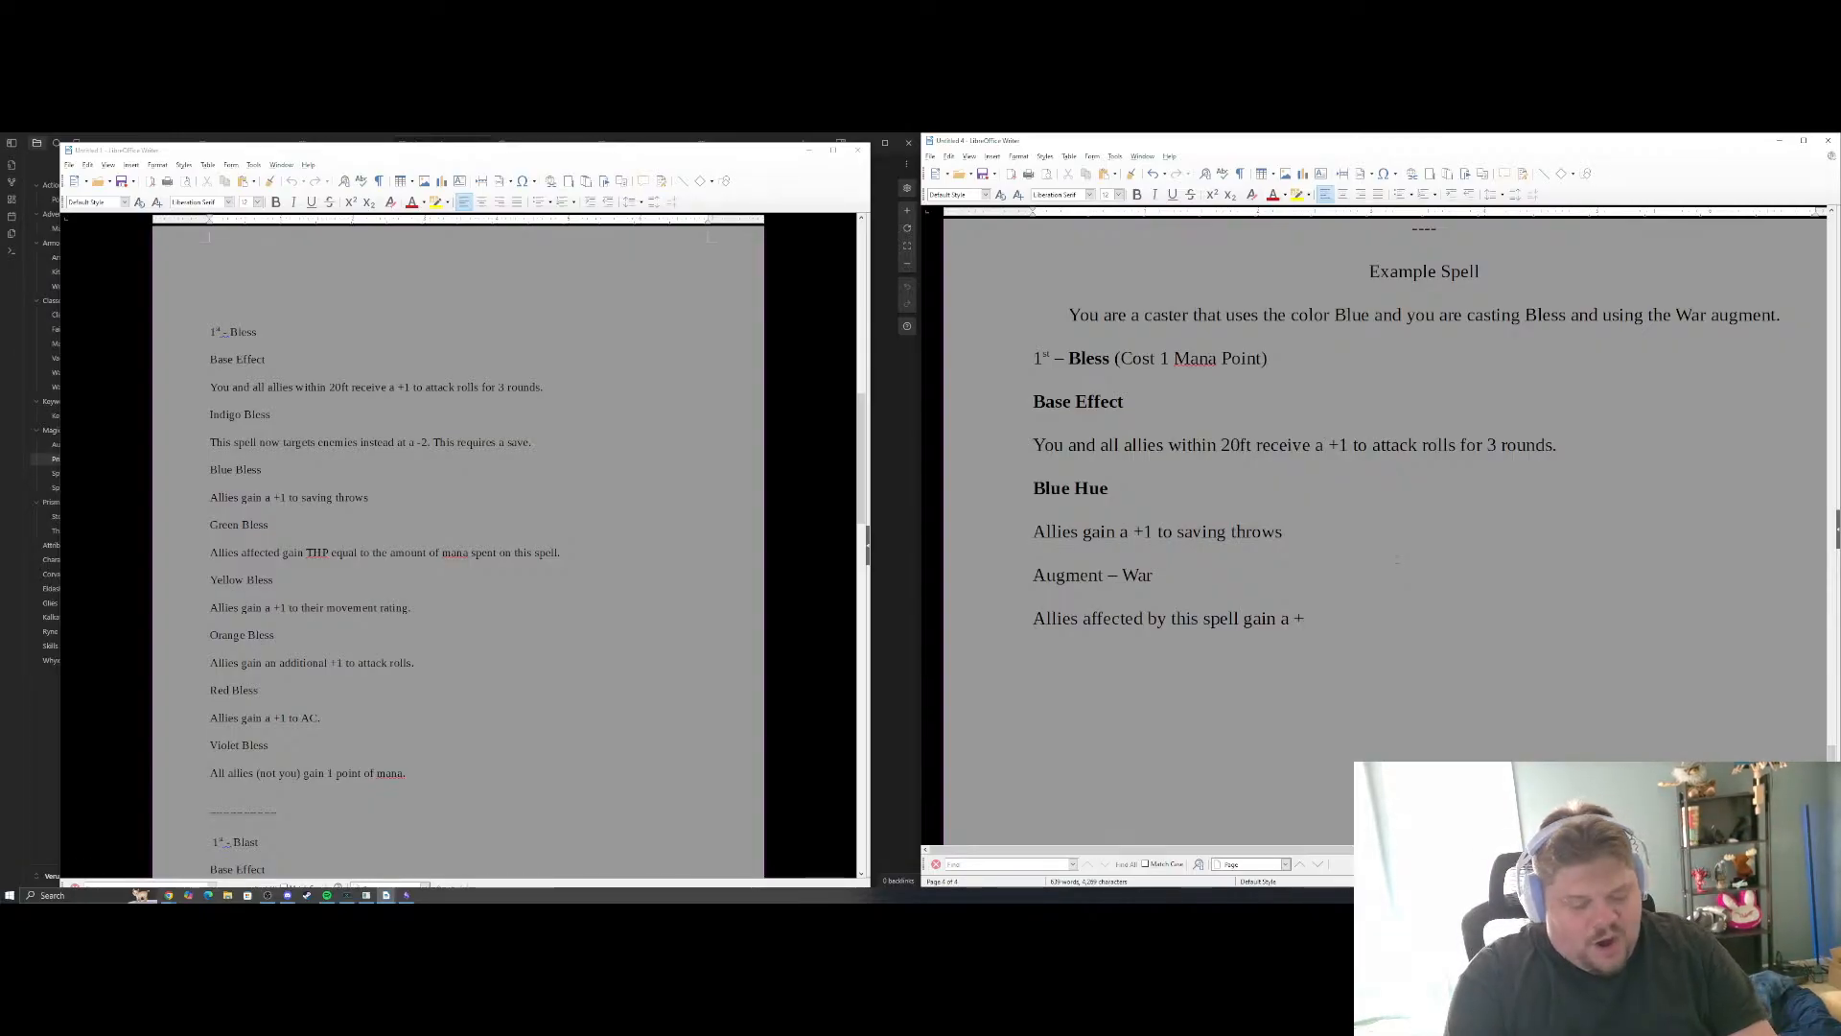
type("1 to damage rol")
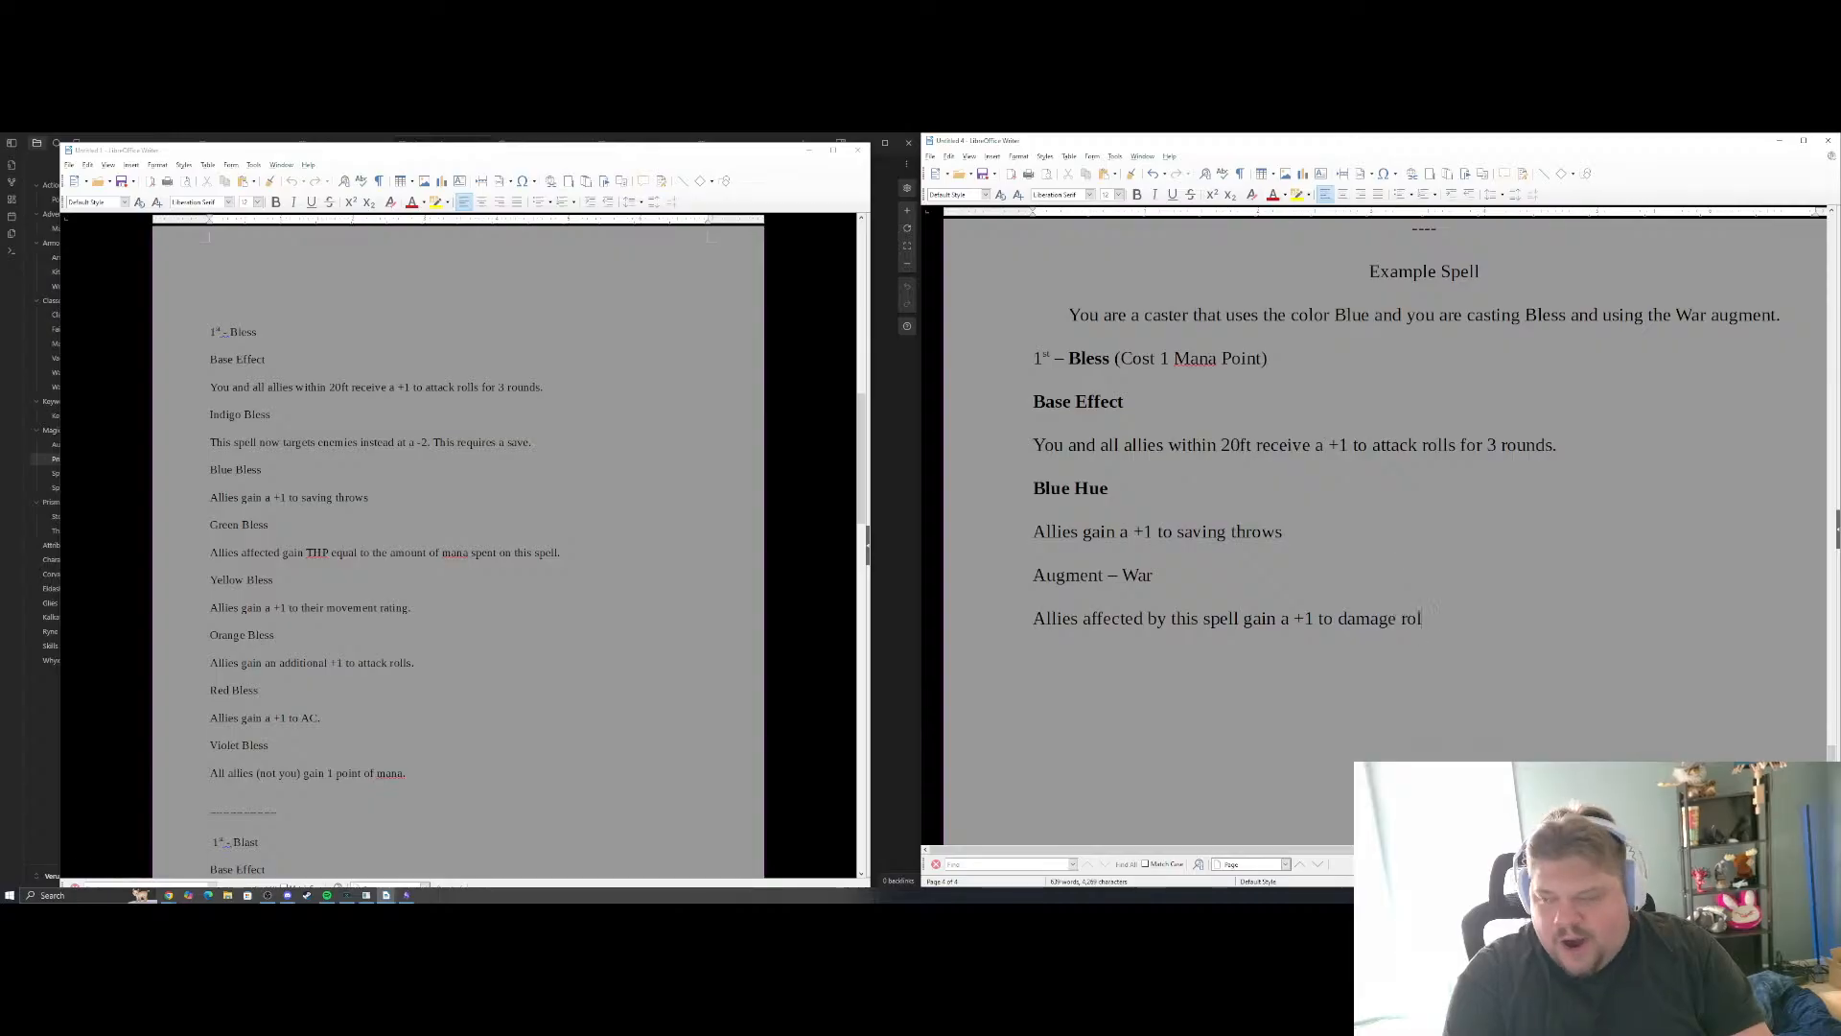
type("ls to ")
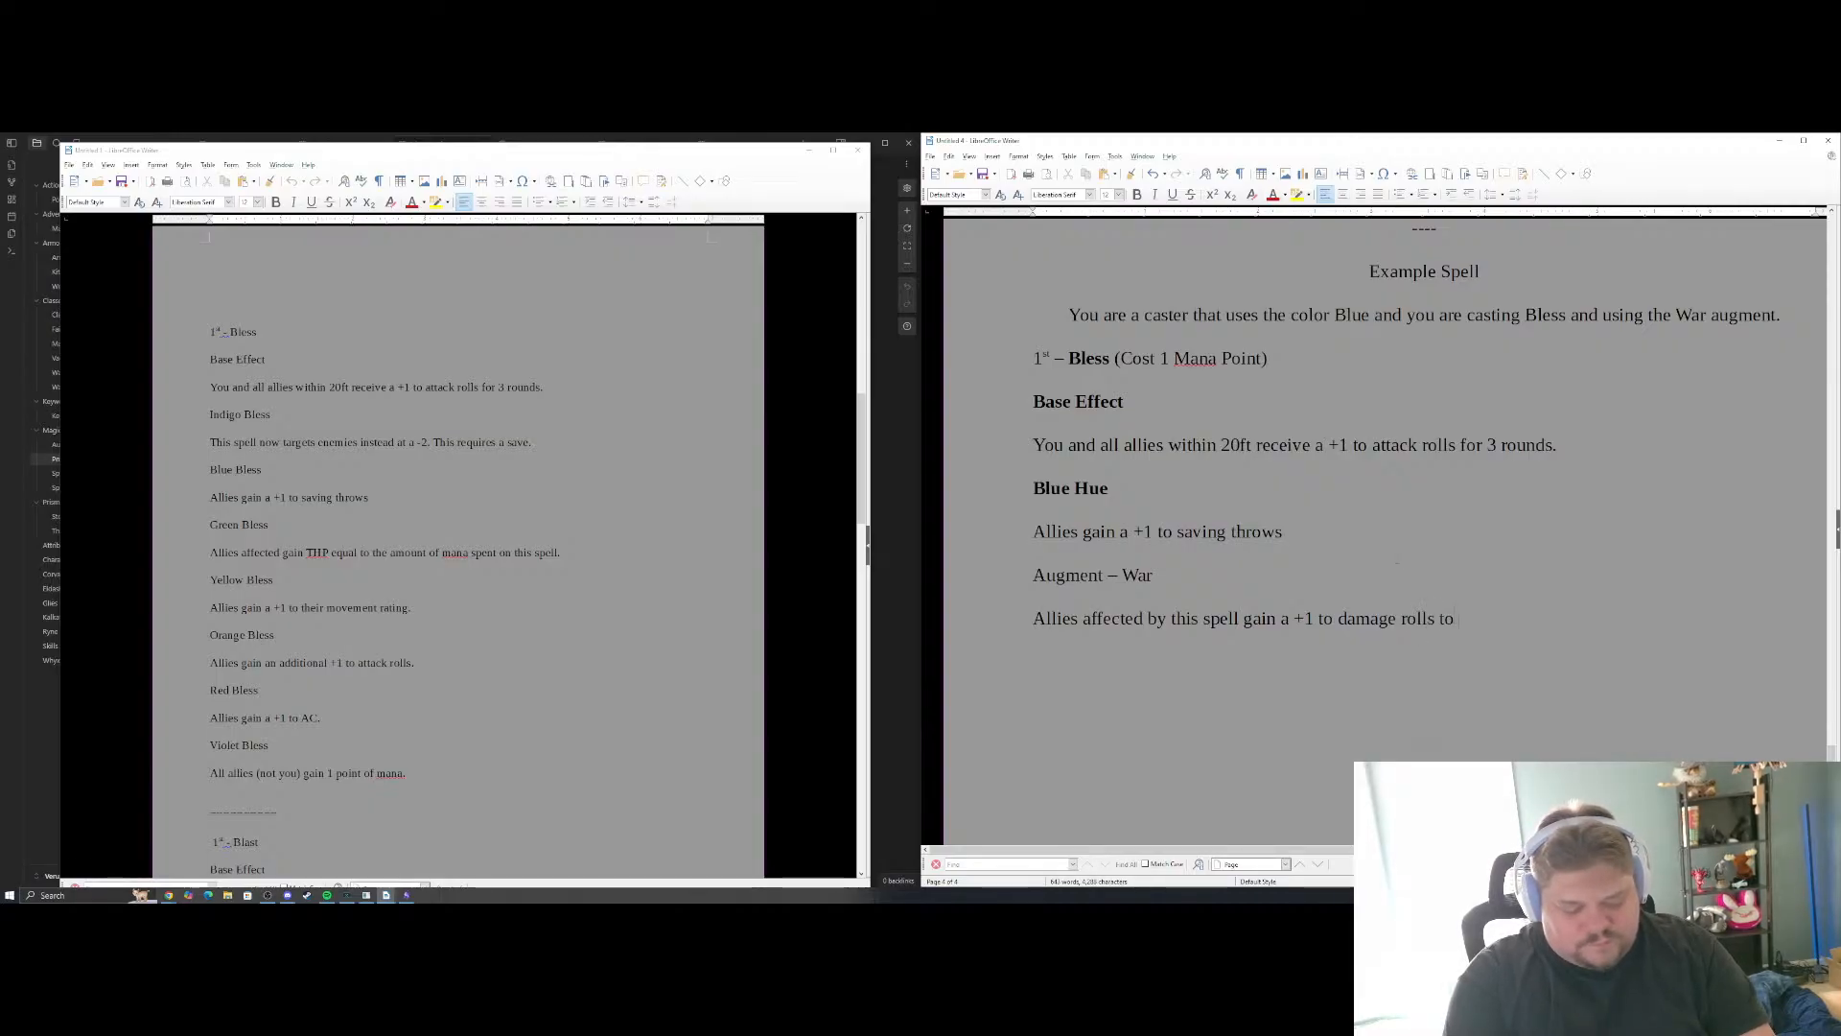
type("attack s")
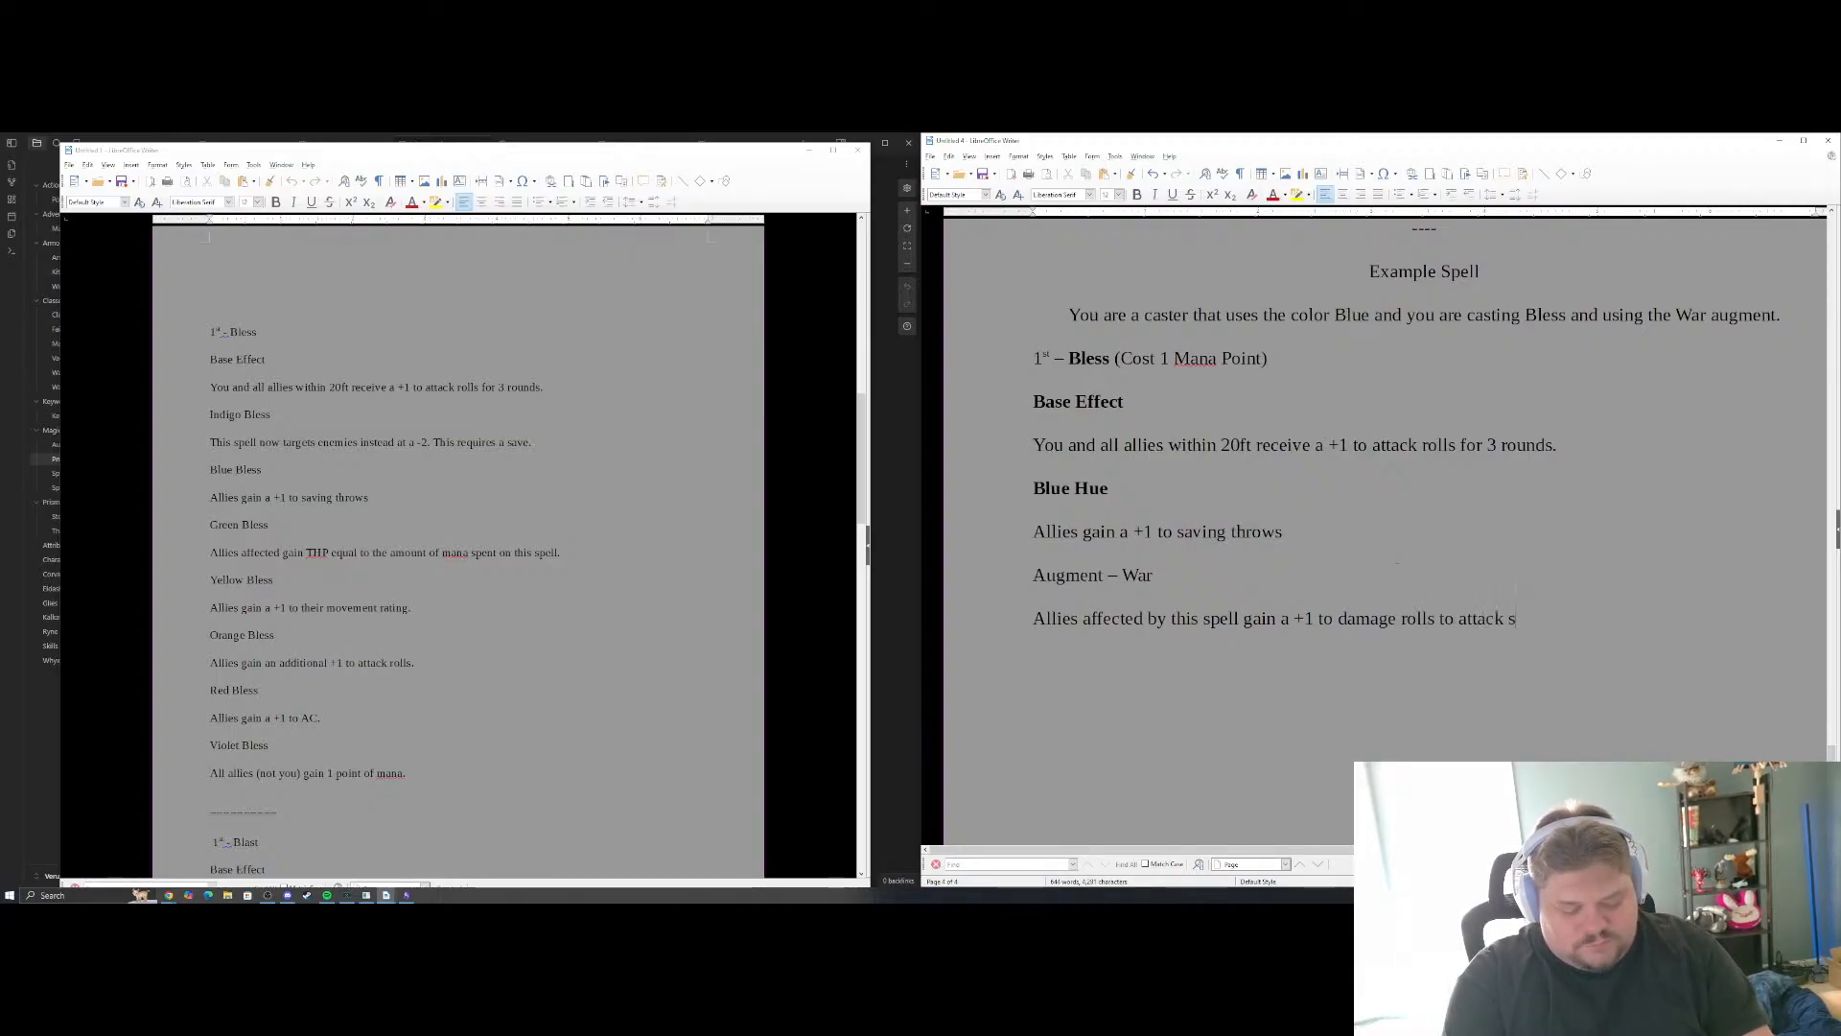
type("ources theyt")
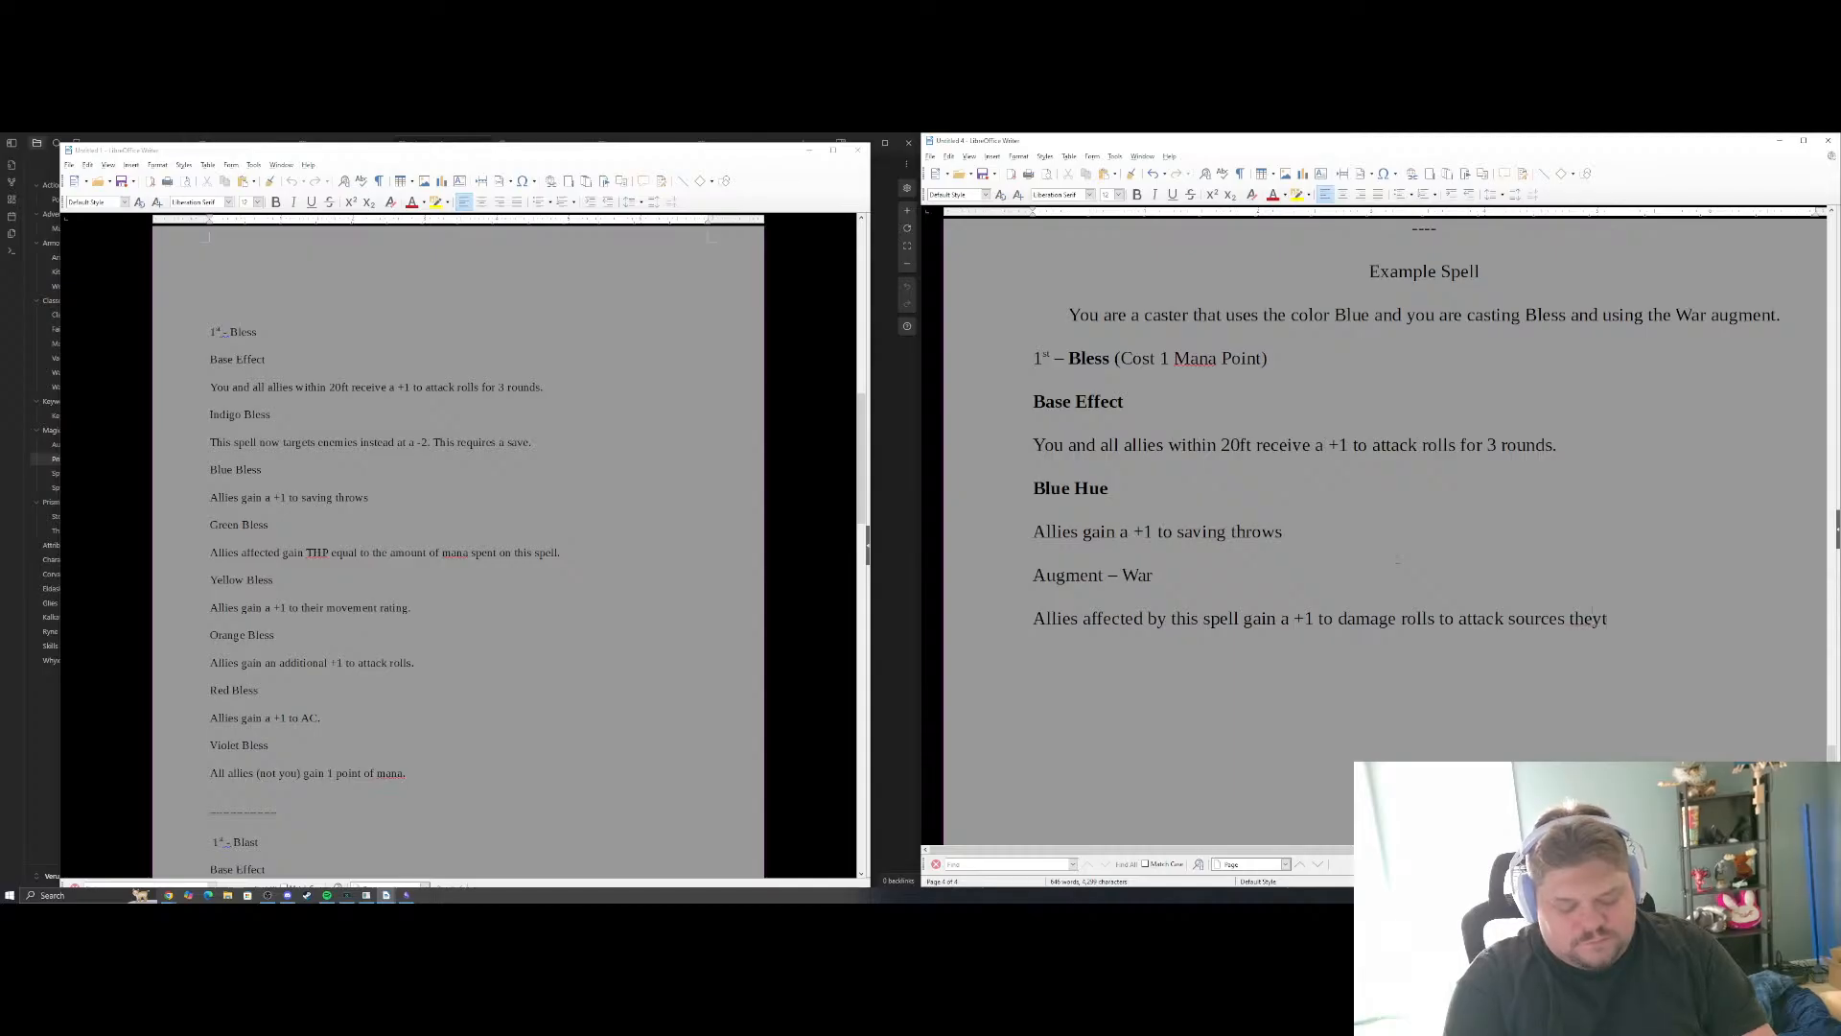
type(" cointr")
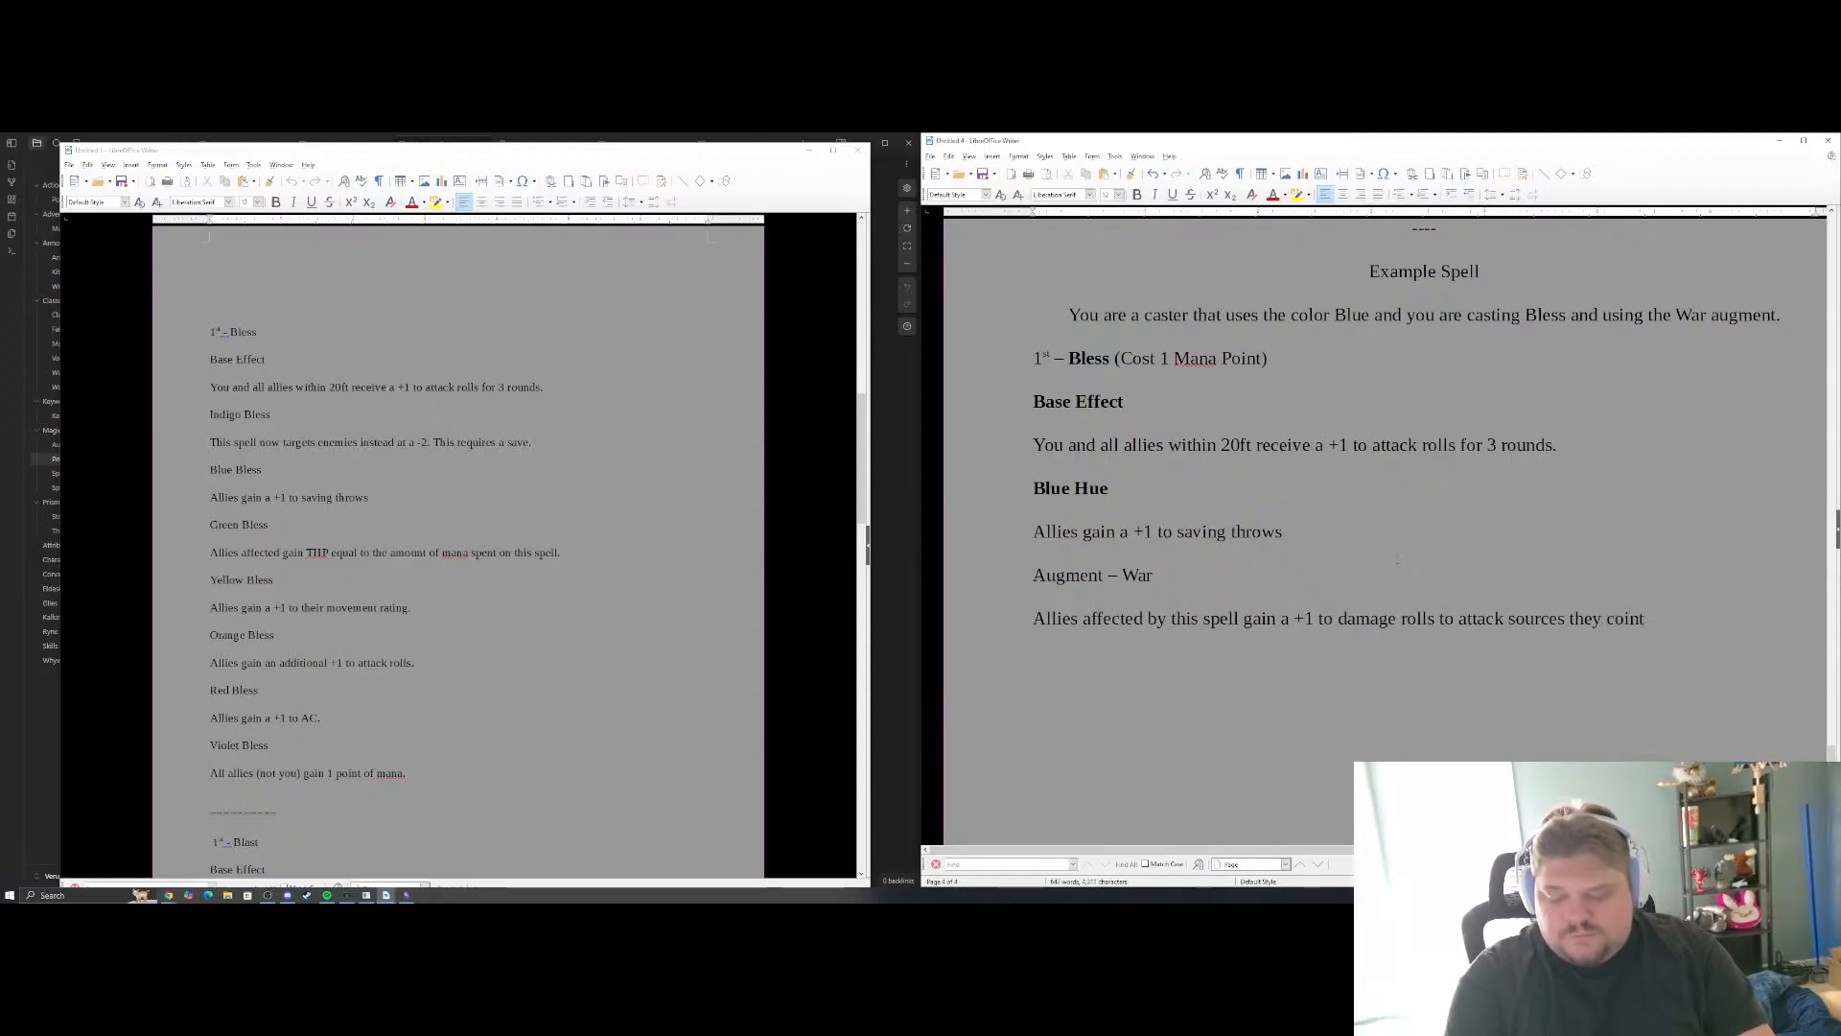
key("BackSpace")
type("n")
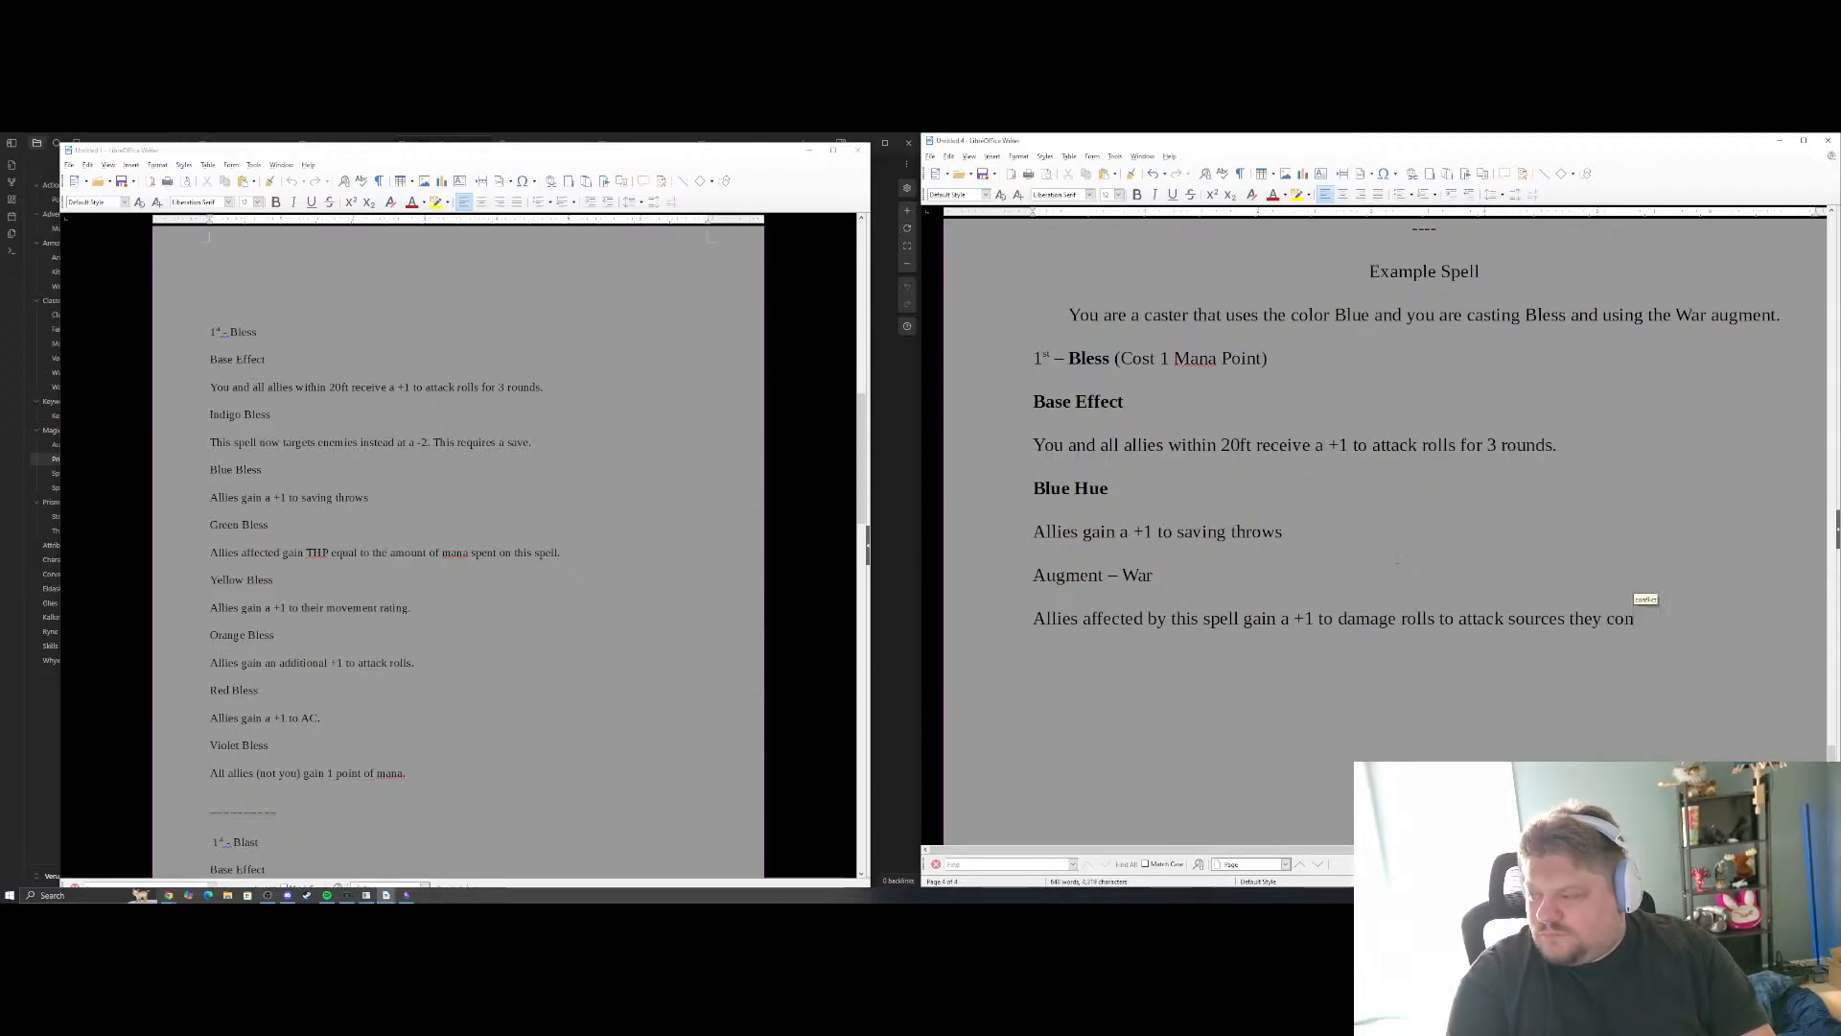
type("trol.")
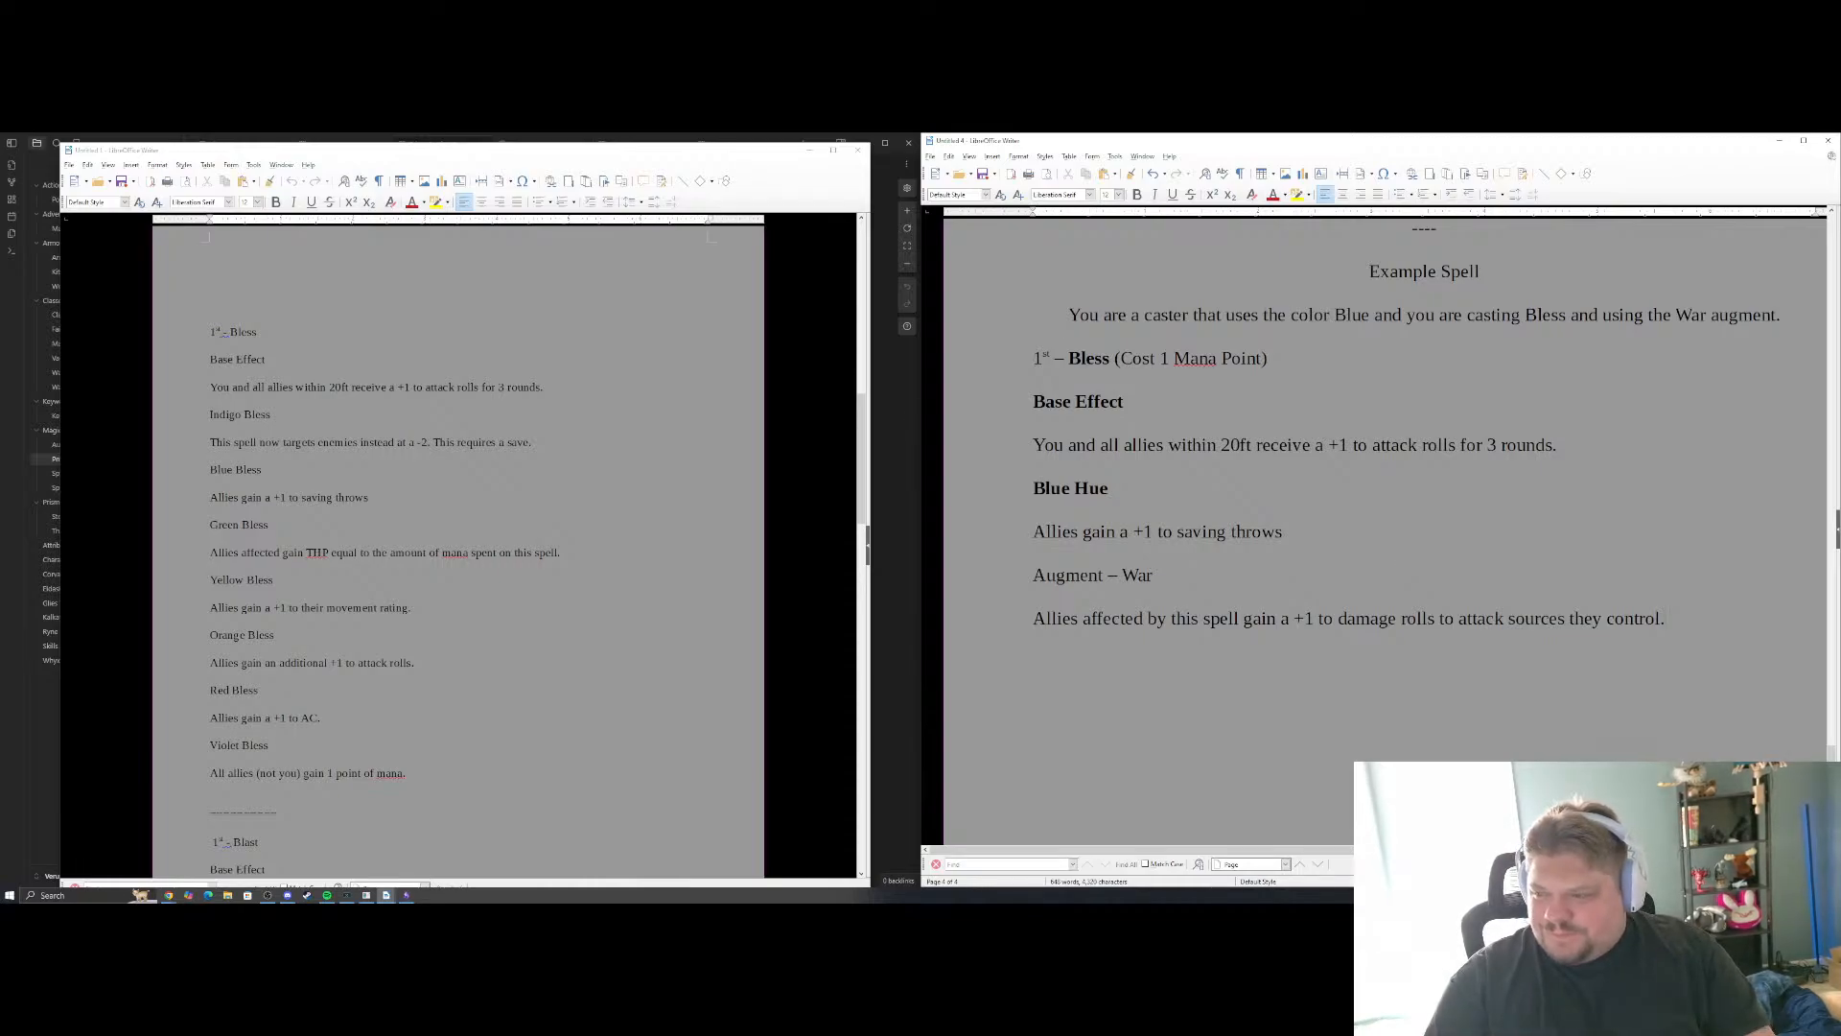
Make the "Augment – War" label bold and start a new line below the War effect text
triple_click(1094, 575)
key("ctrl+b")
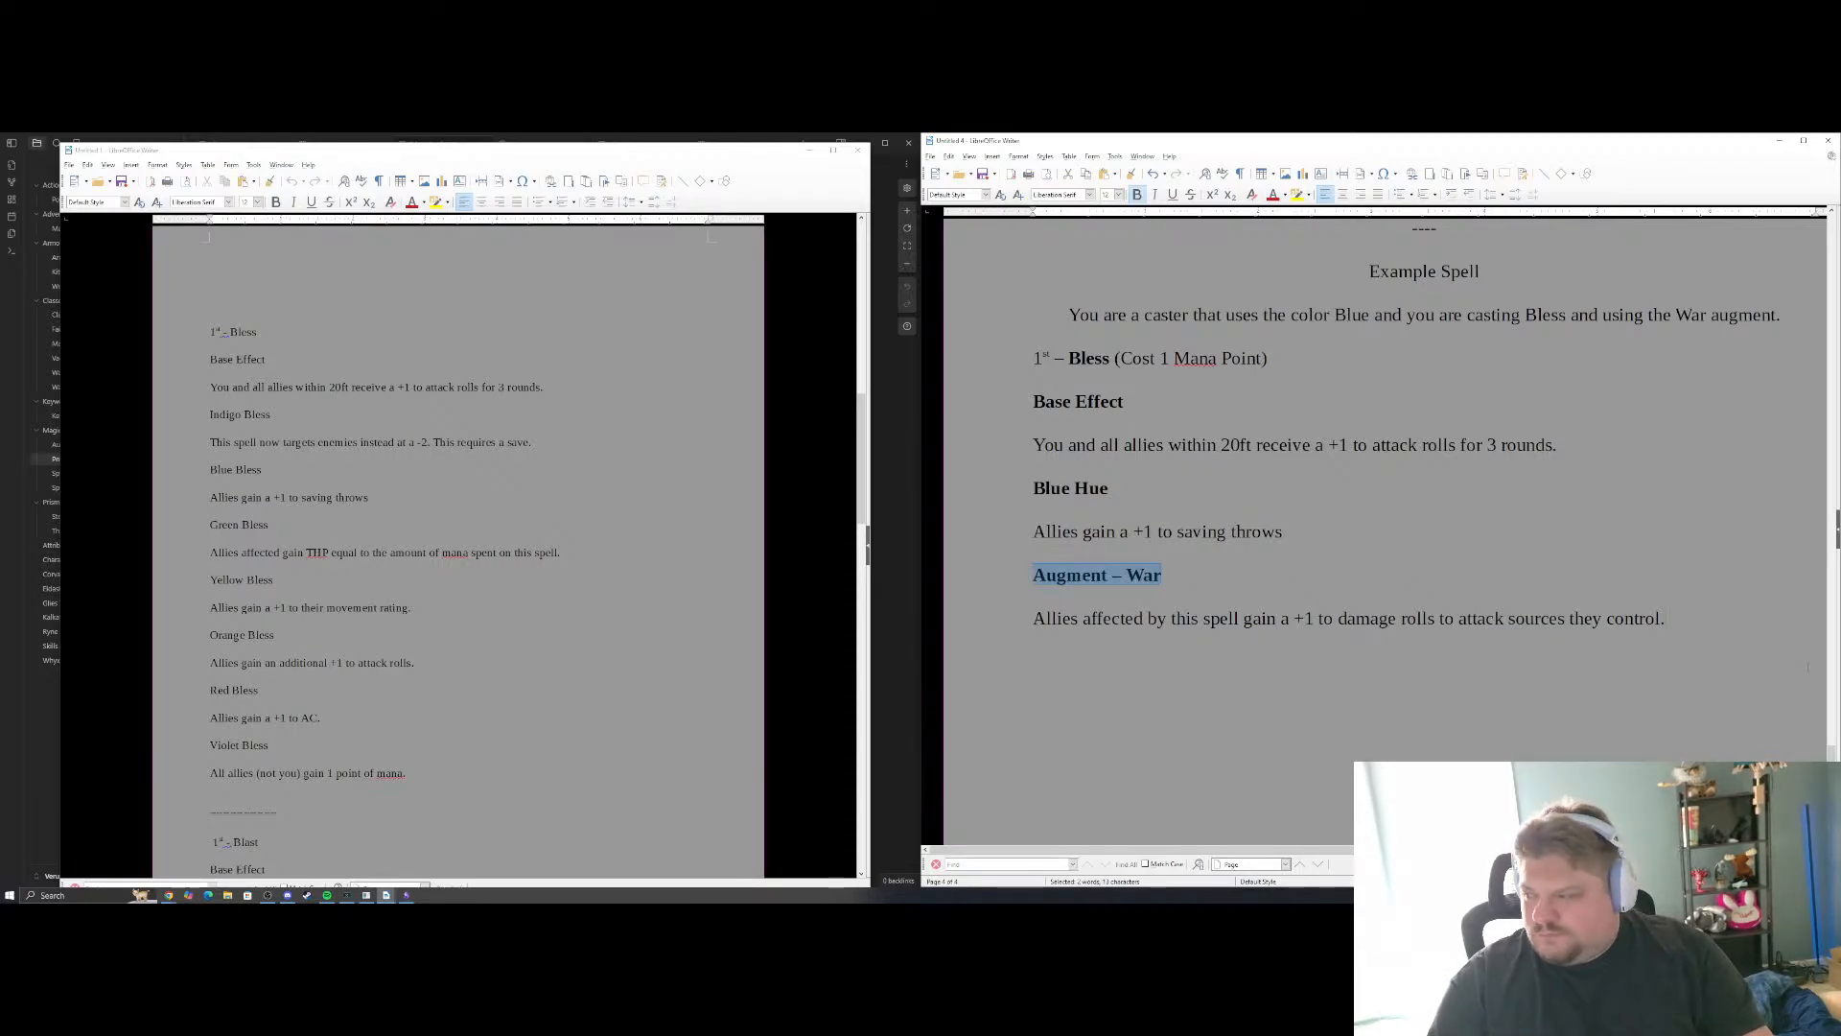
left_click(1691, 622)
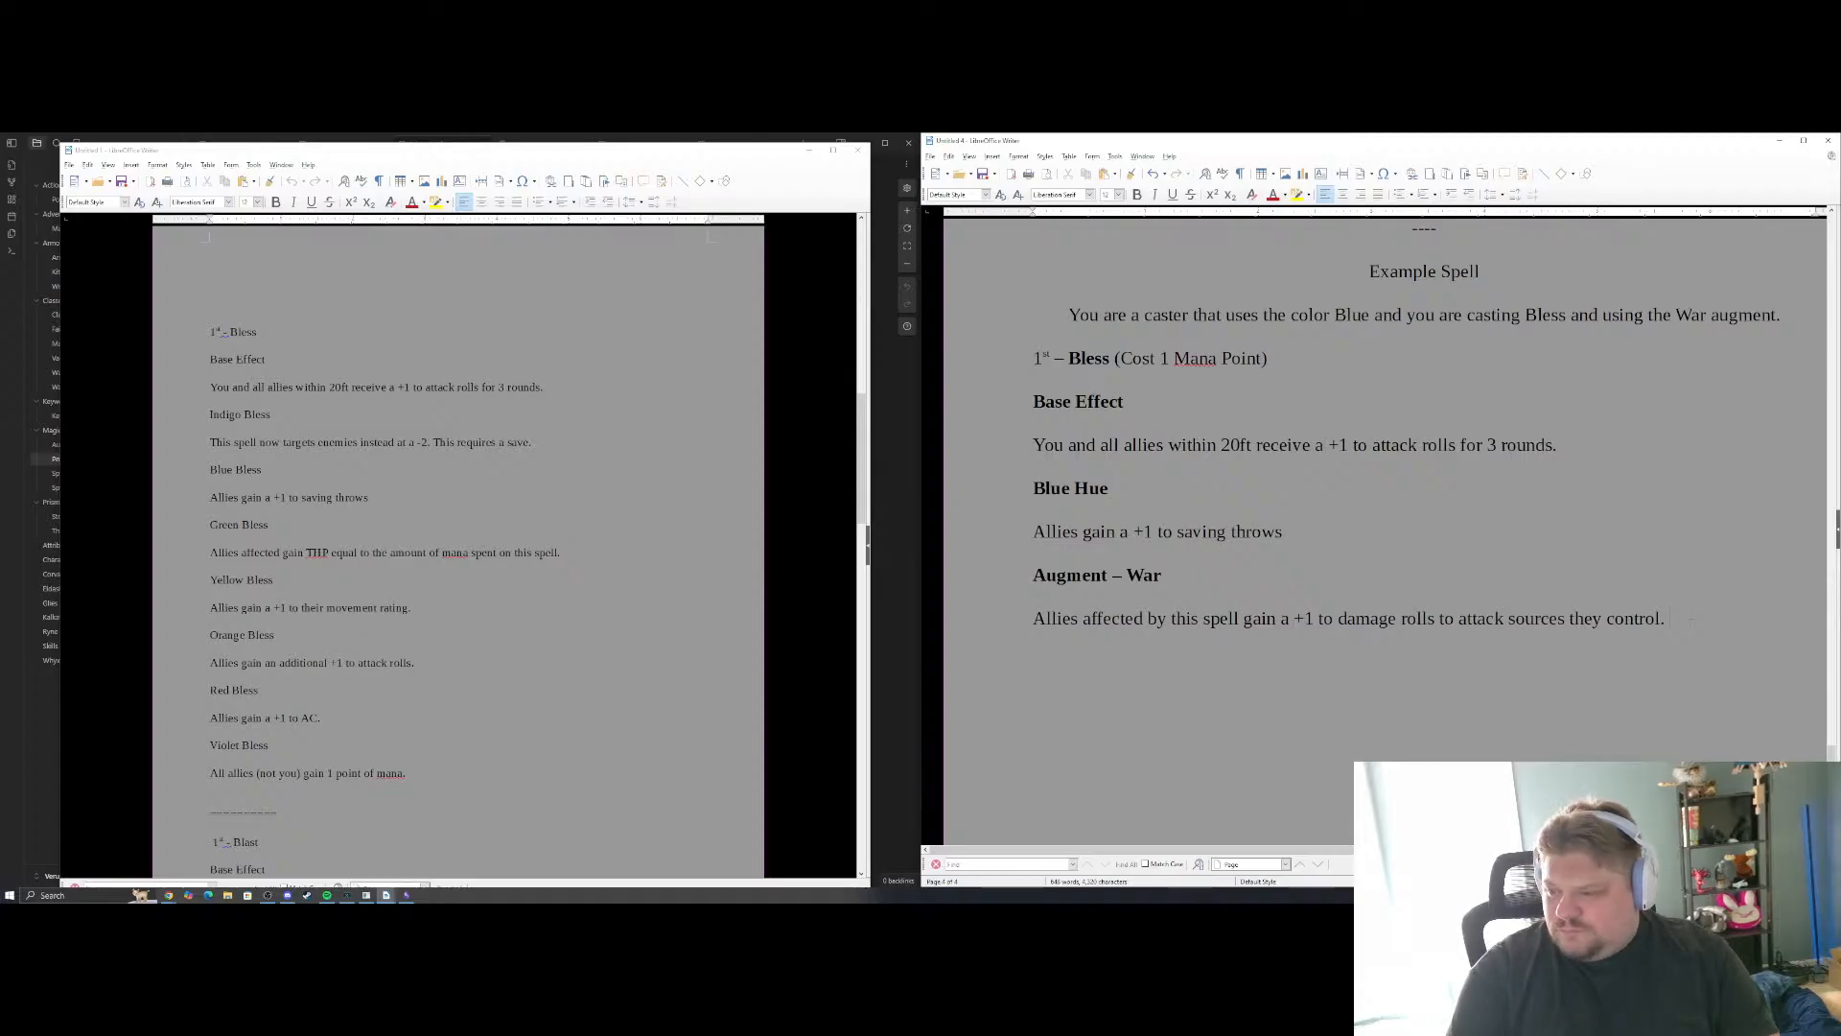
key("Return")
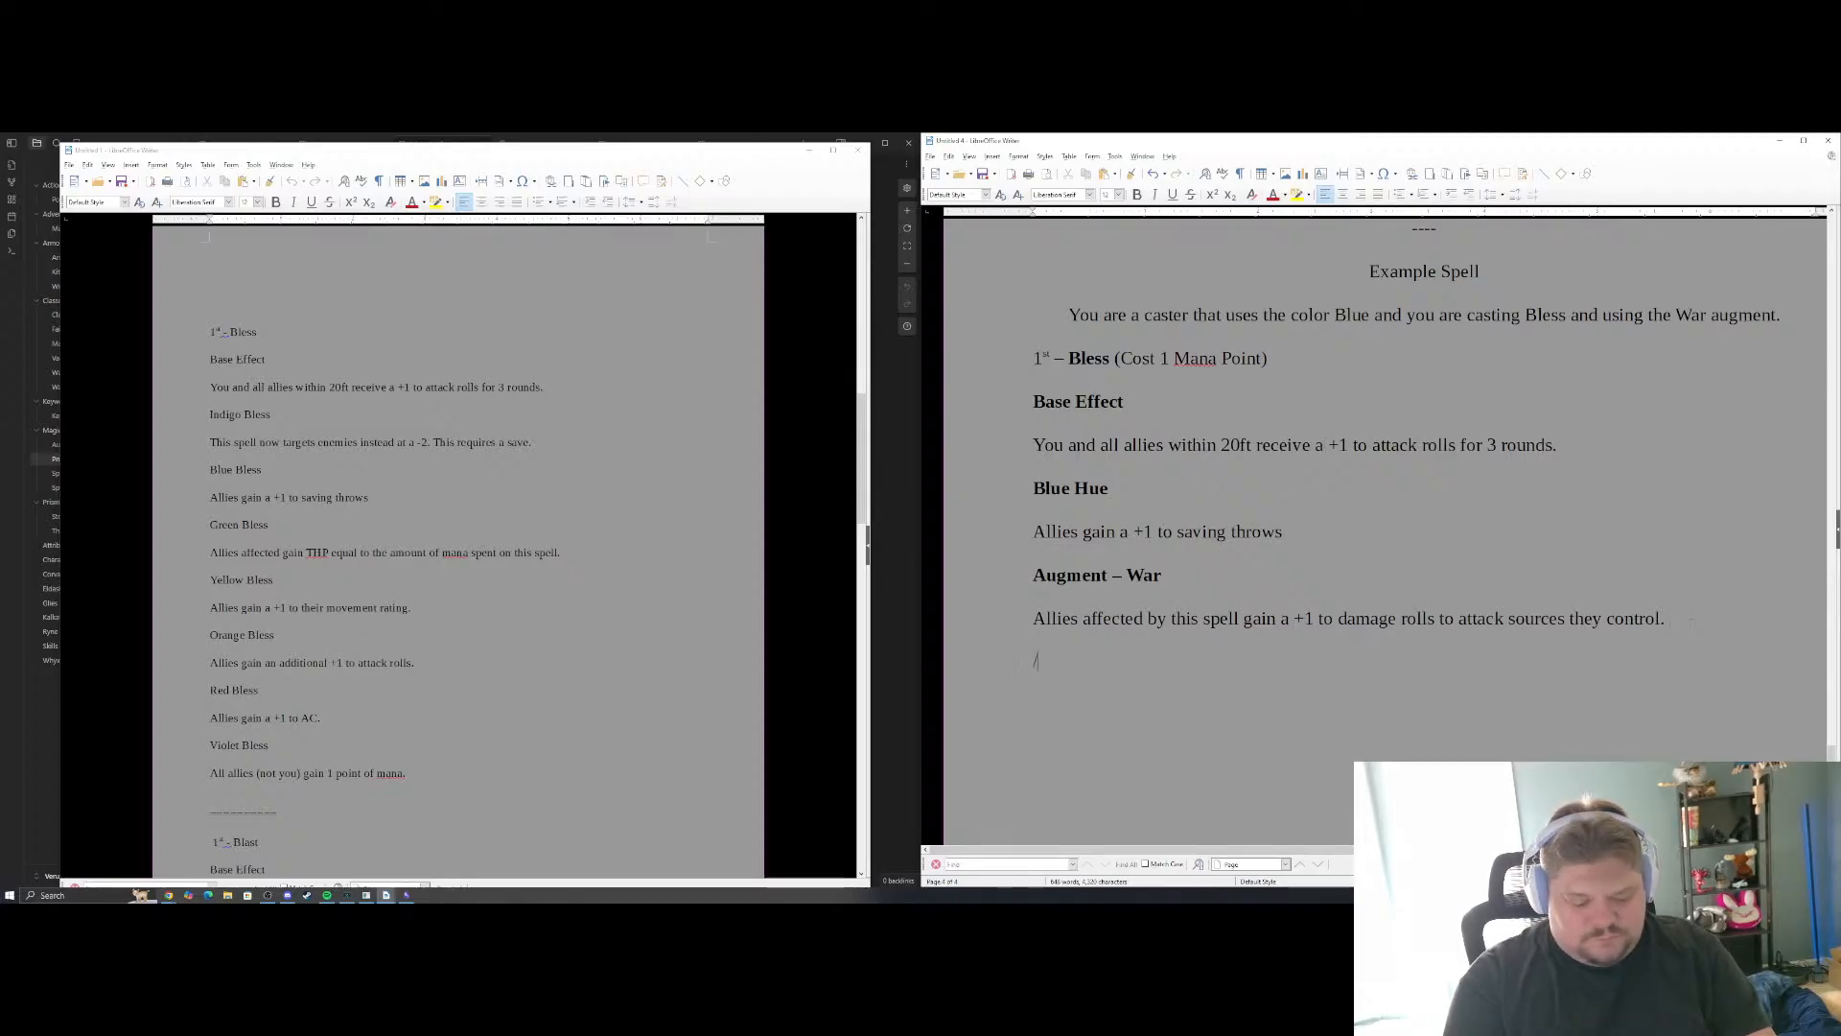
type("T")
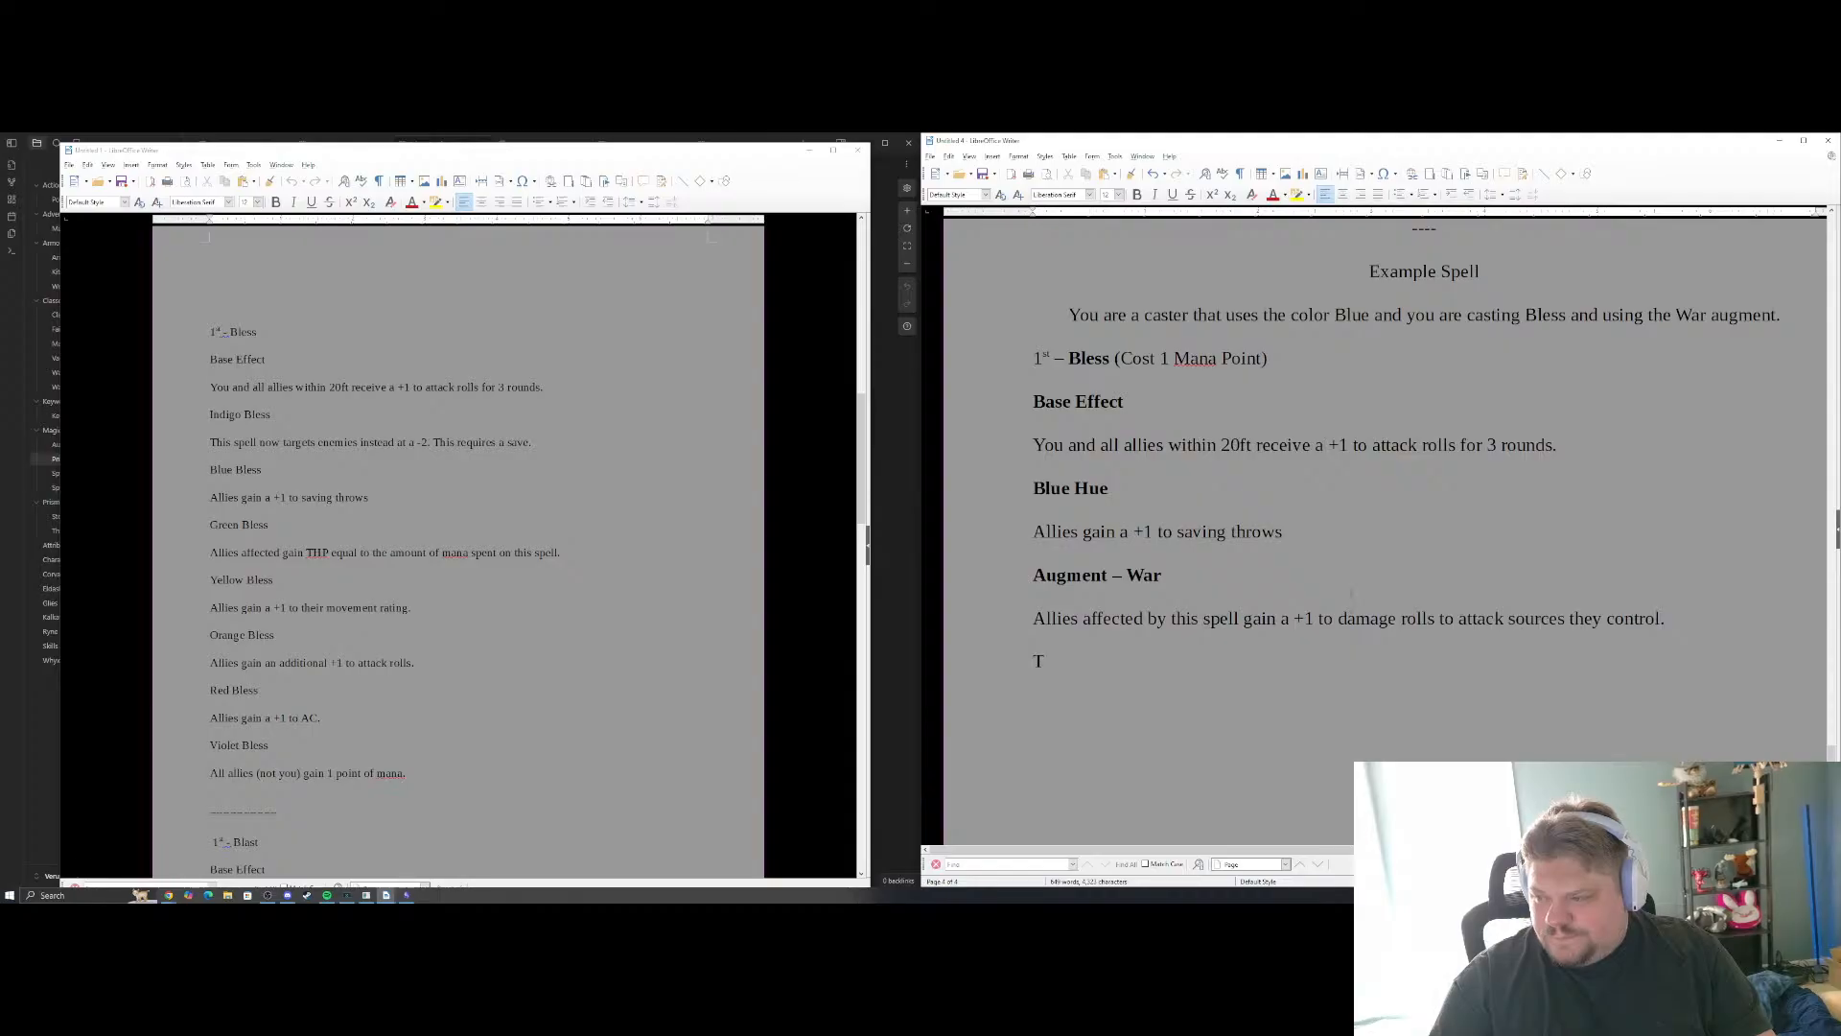
Append "(Cost 1 Mana)" to the Augment – War label in regular, non-bold text
left_click(1213, 576)
type("(Cos")
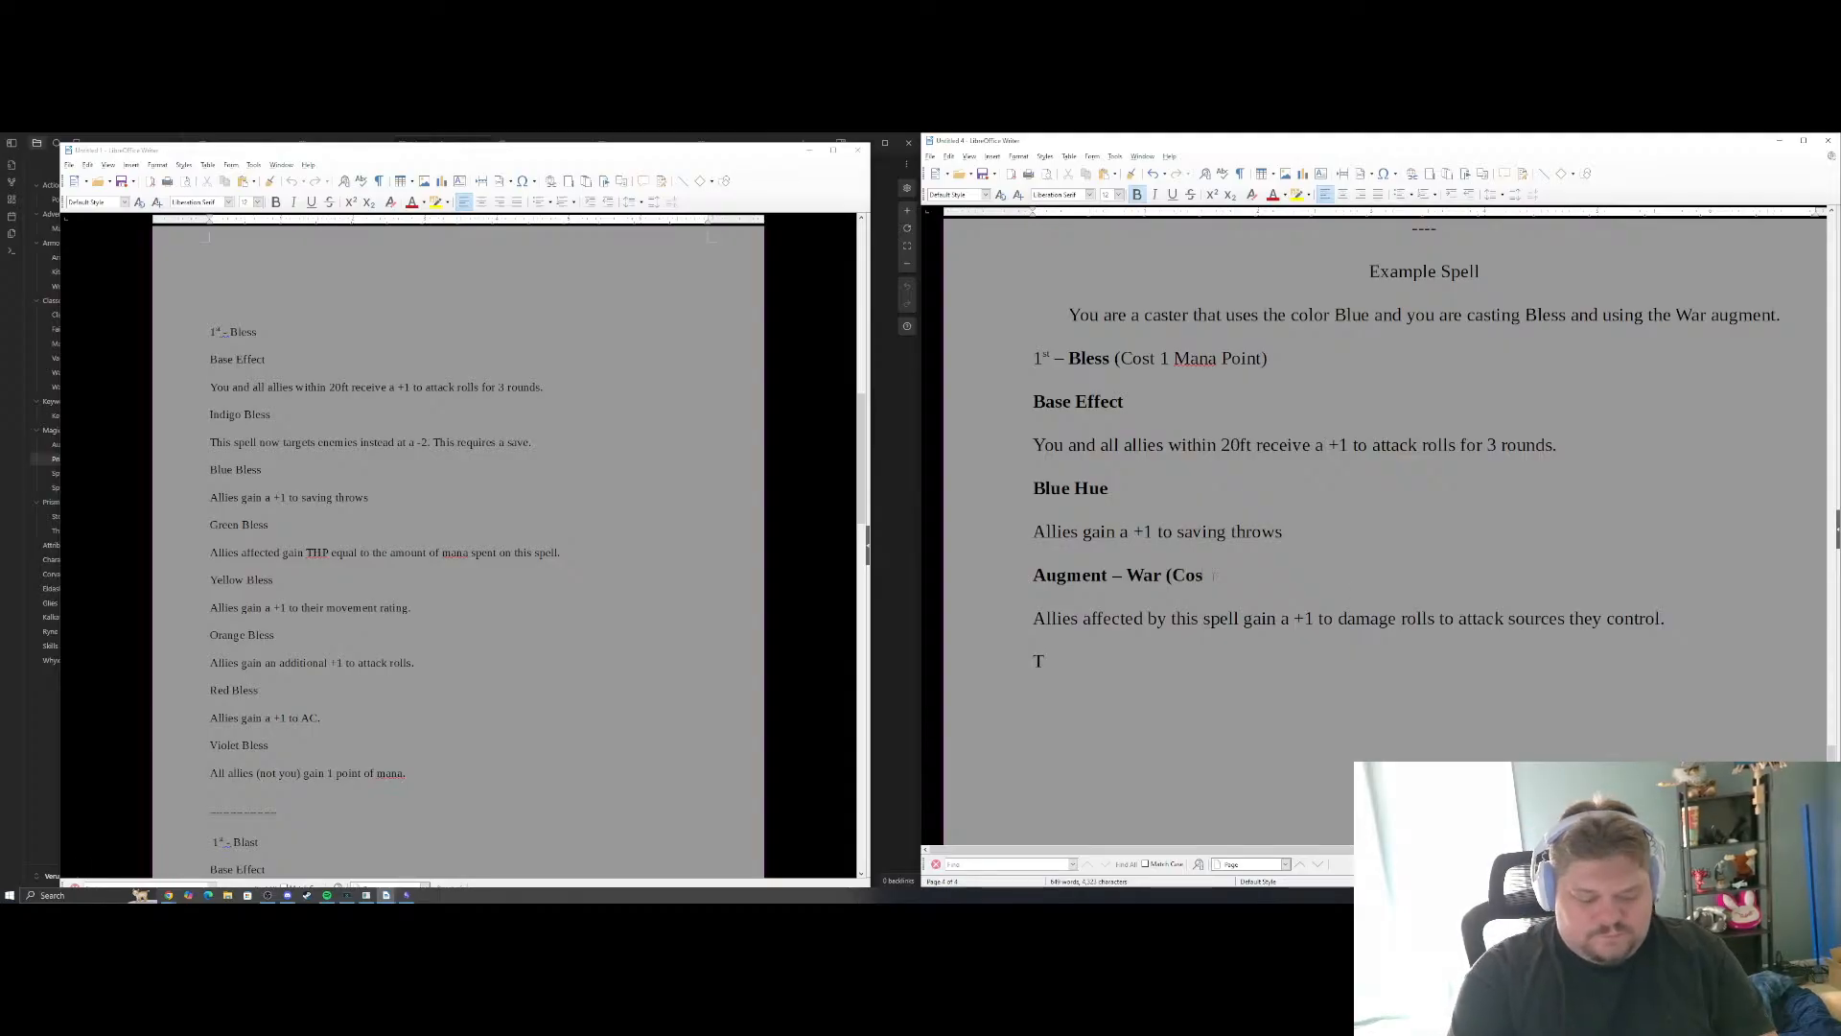
type("t 1 Mana)")
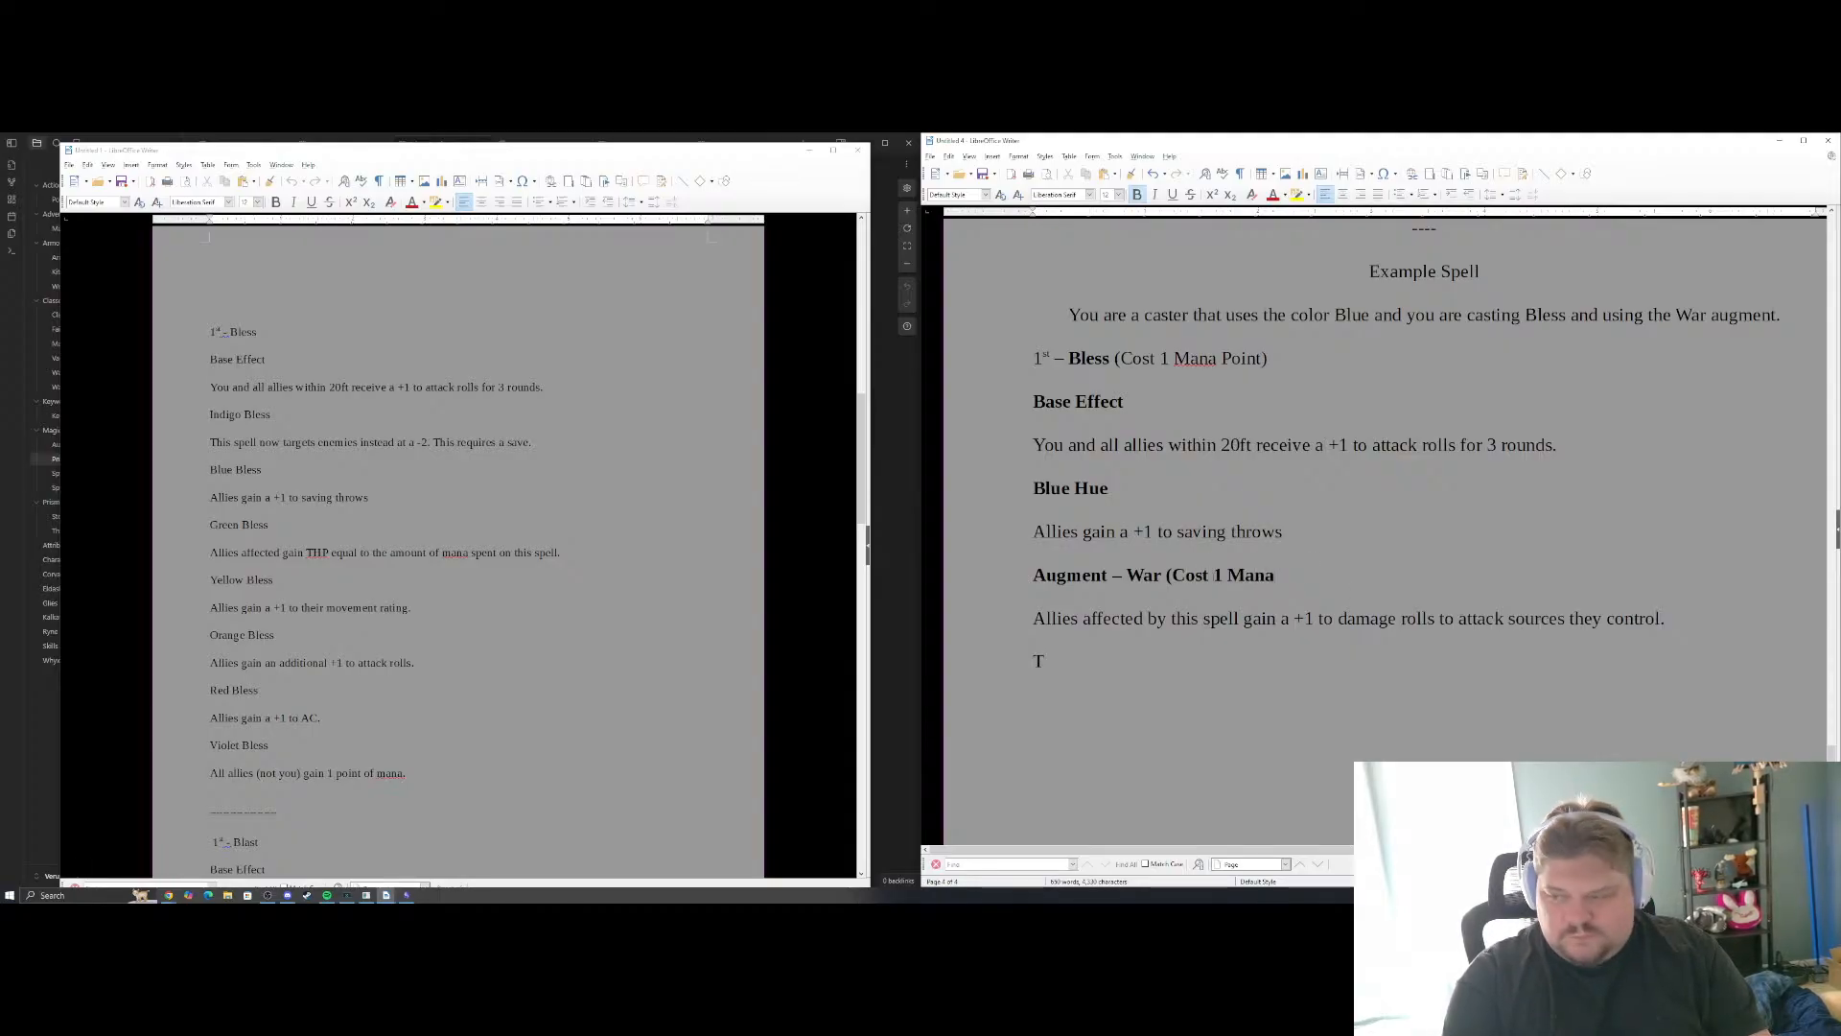
key("shift+Left")
key("shift+Left")
key("shift+Left")
key("shift+Left")
key("shift+Left")
key("shift+Left")
key("shift+Left")
key("shift+Left")
key("shift+Left")
key("shift+Left")
key("shift+Left")
key("shift+Left")
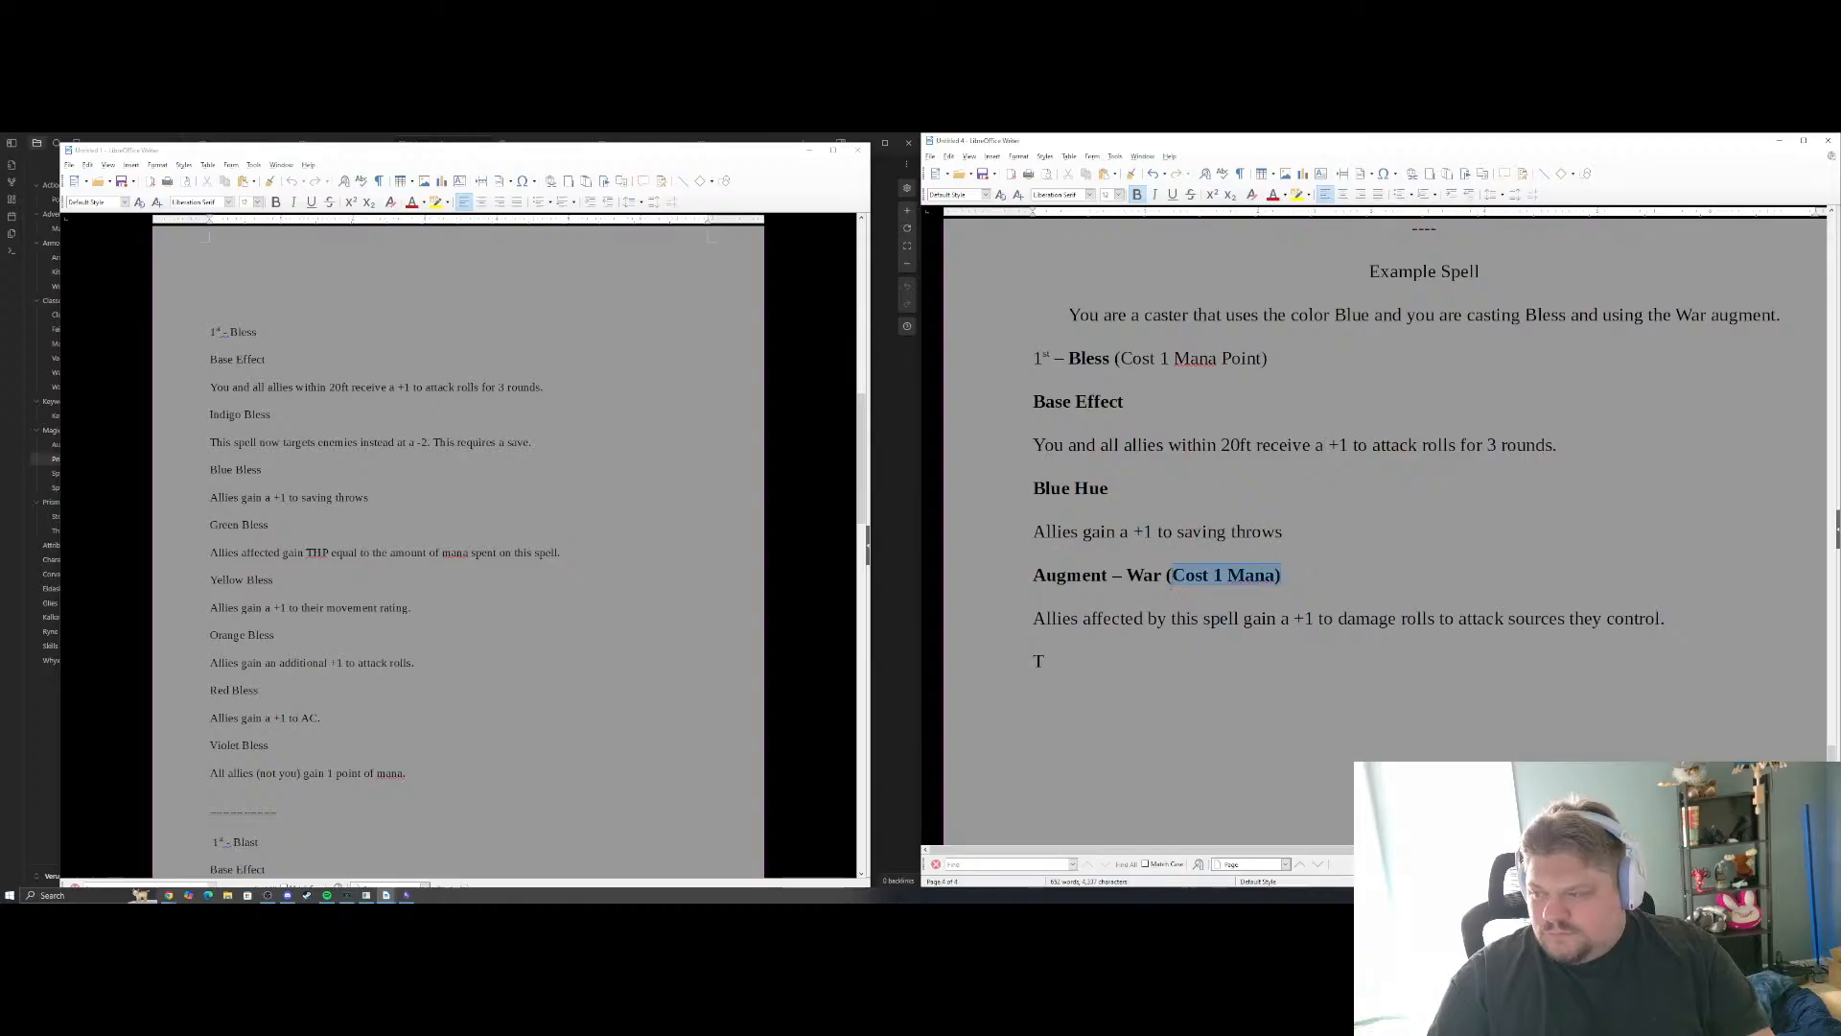
key("ctrl+b")
Below the War effect, replace the started text with "So that means that this spell would cost 2 mana to cast and 1 action point to cast."
left_click(1182, 671)
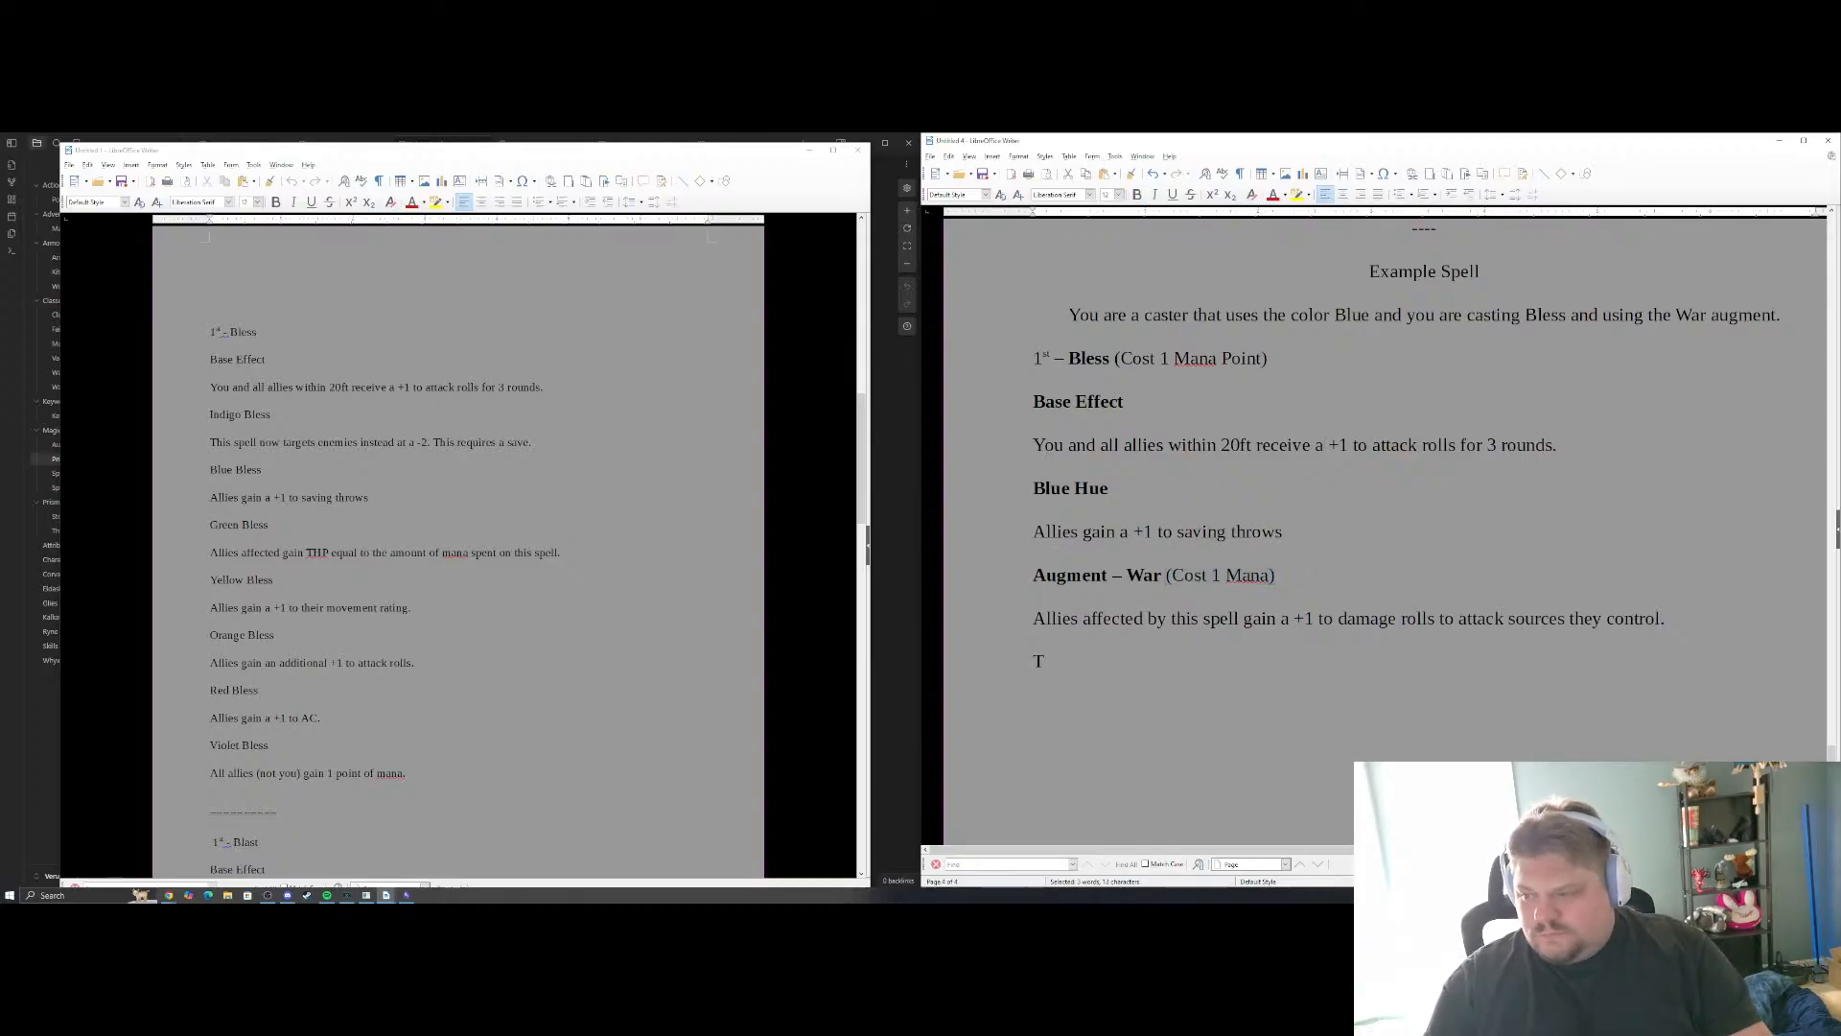
type("he b")
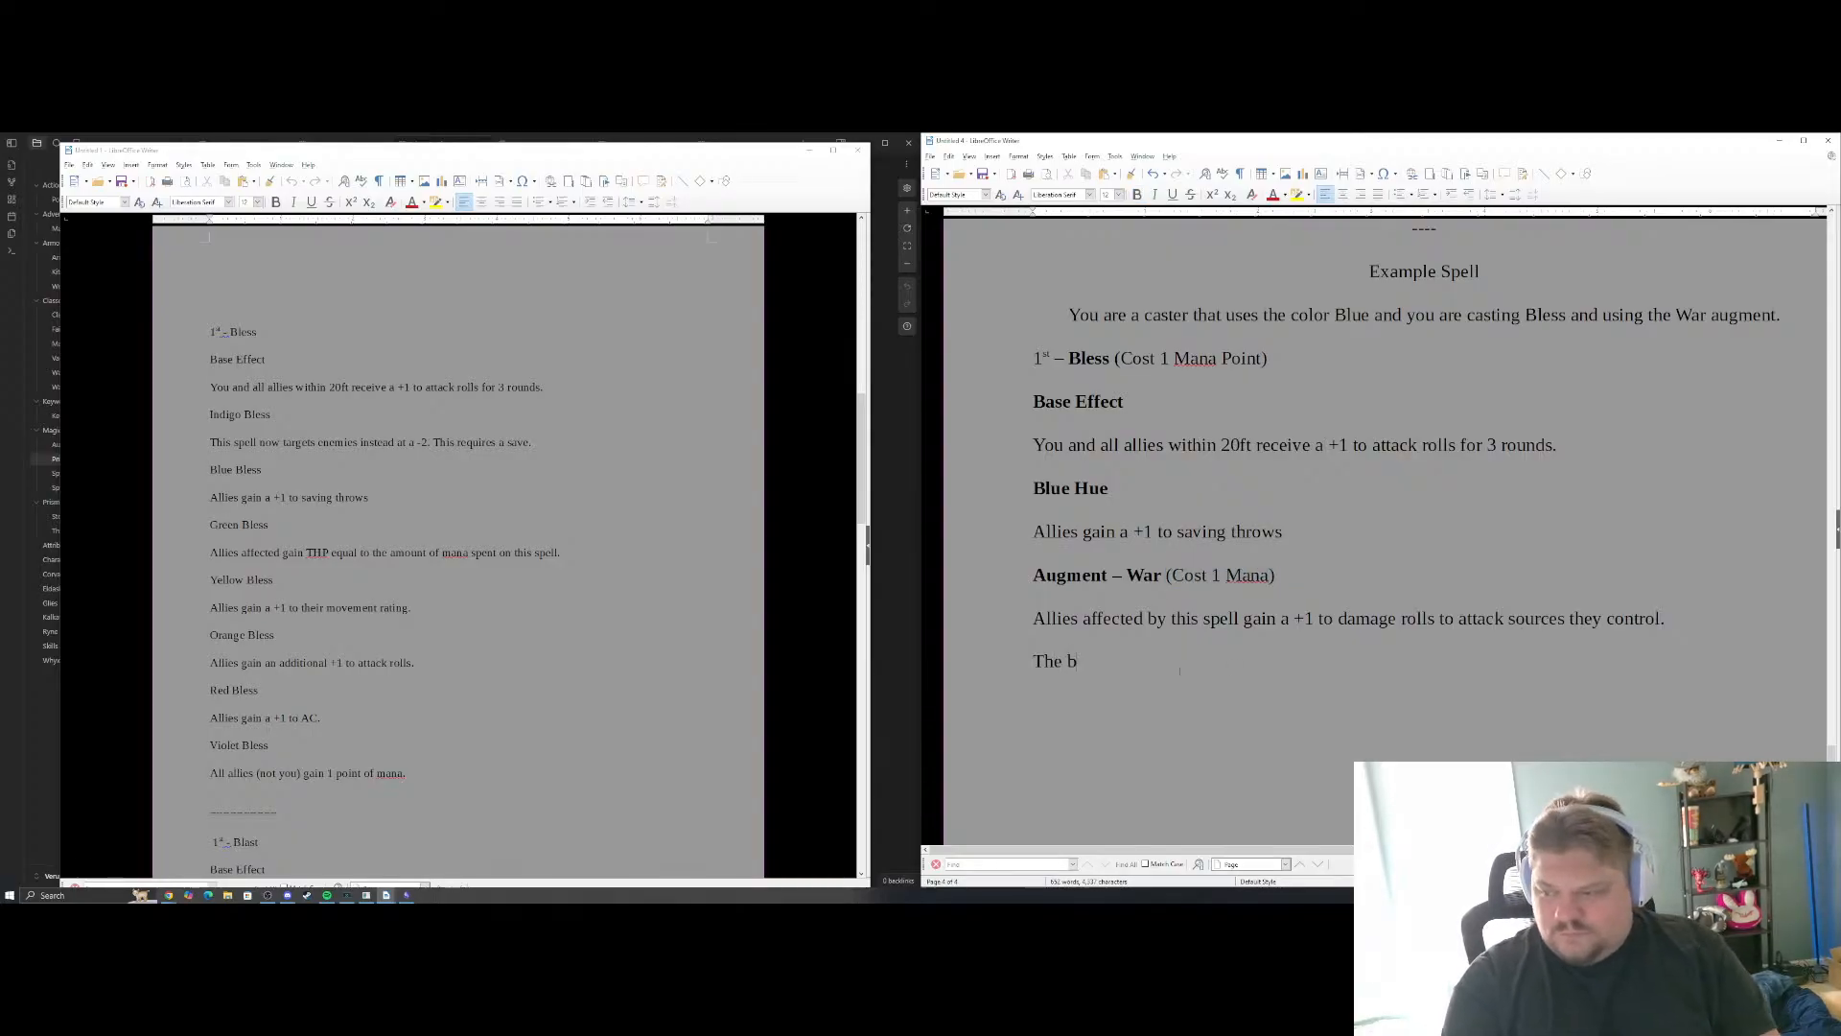
key("BackSpace")
key("BackSpace")
key("BackSpace")
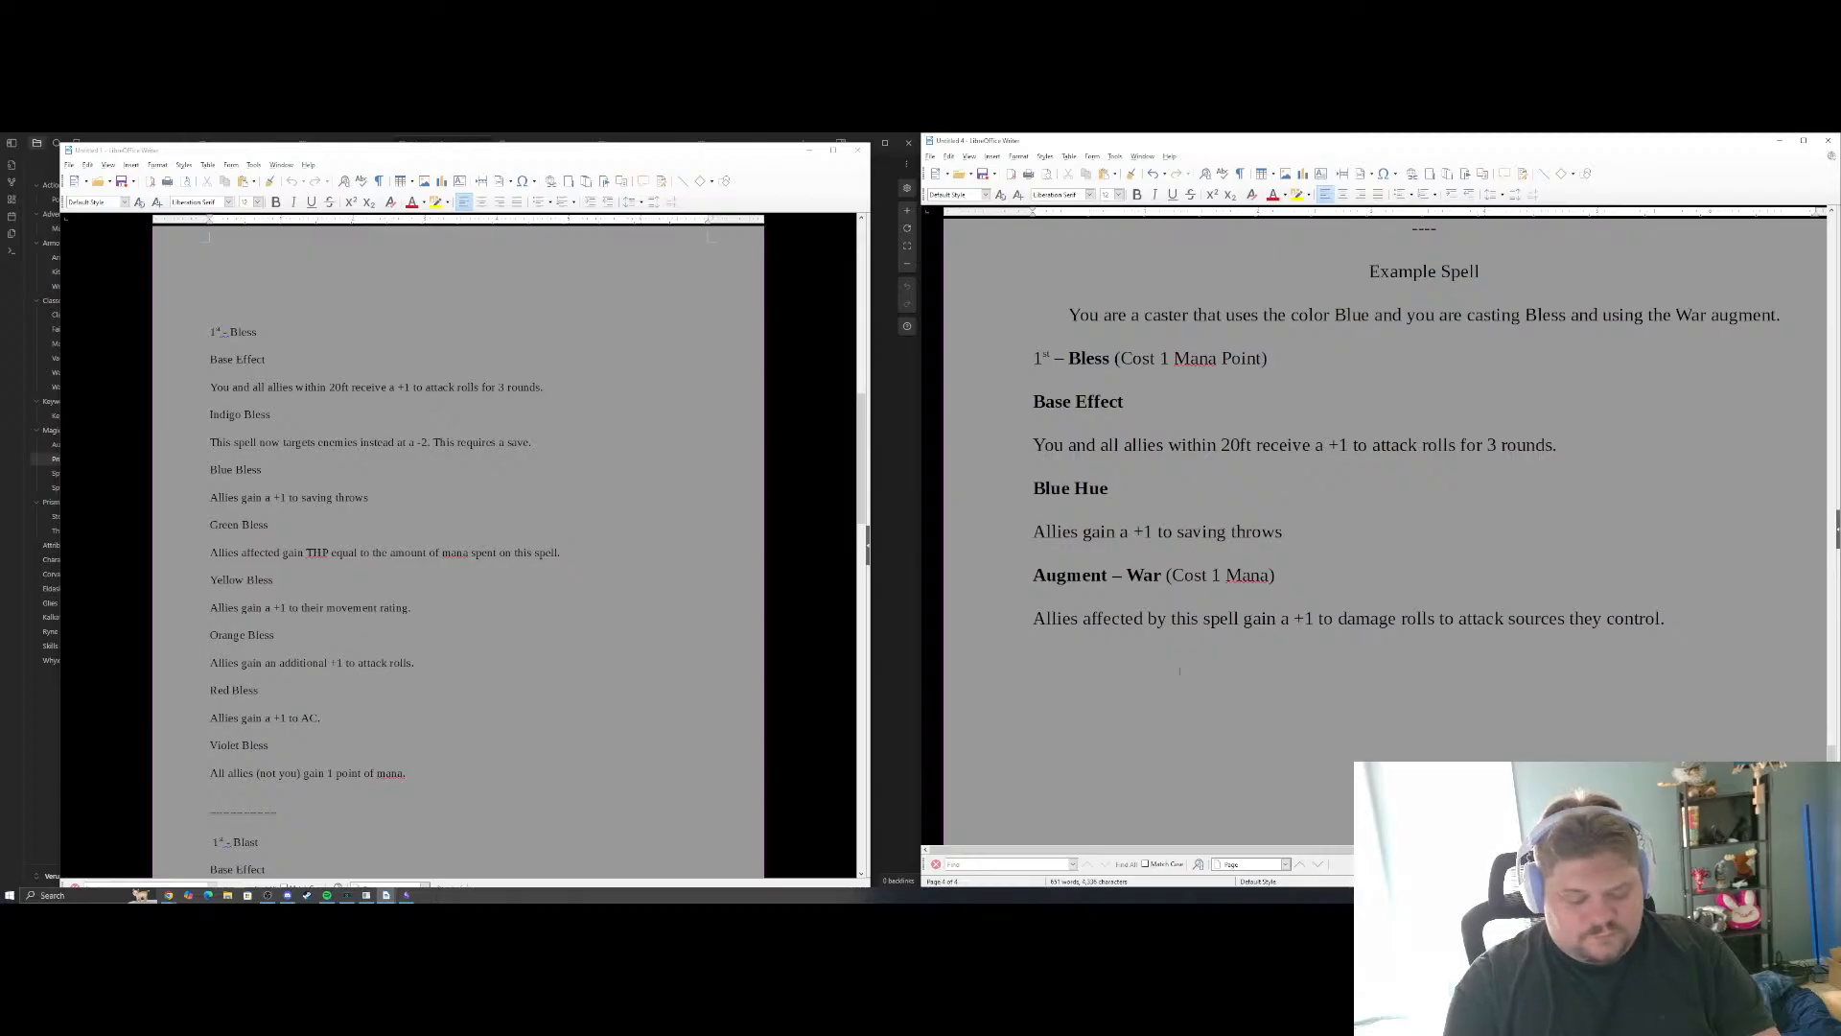
type("So that mean")
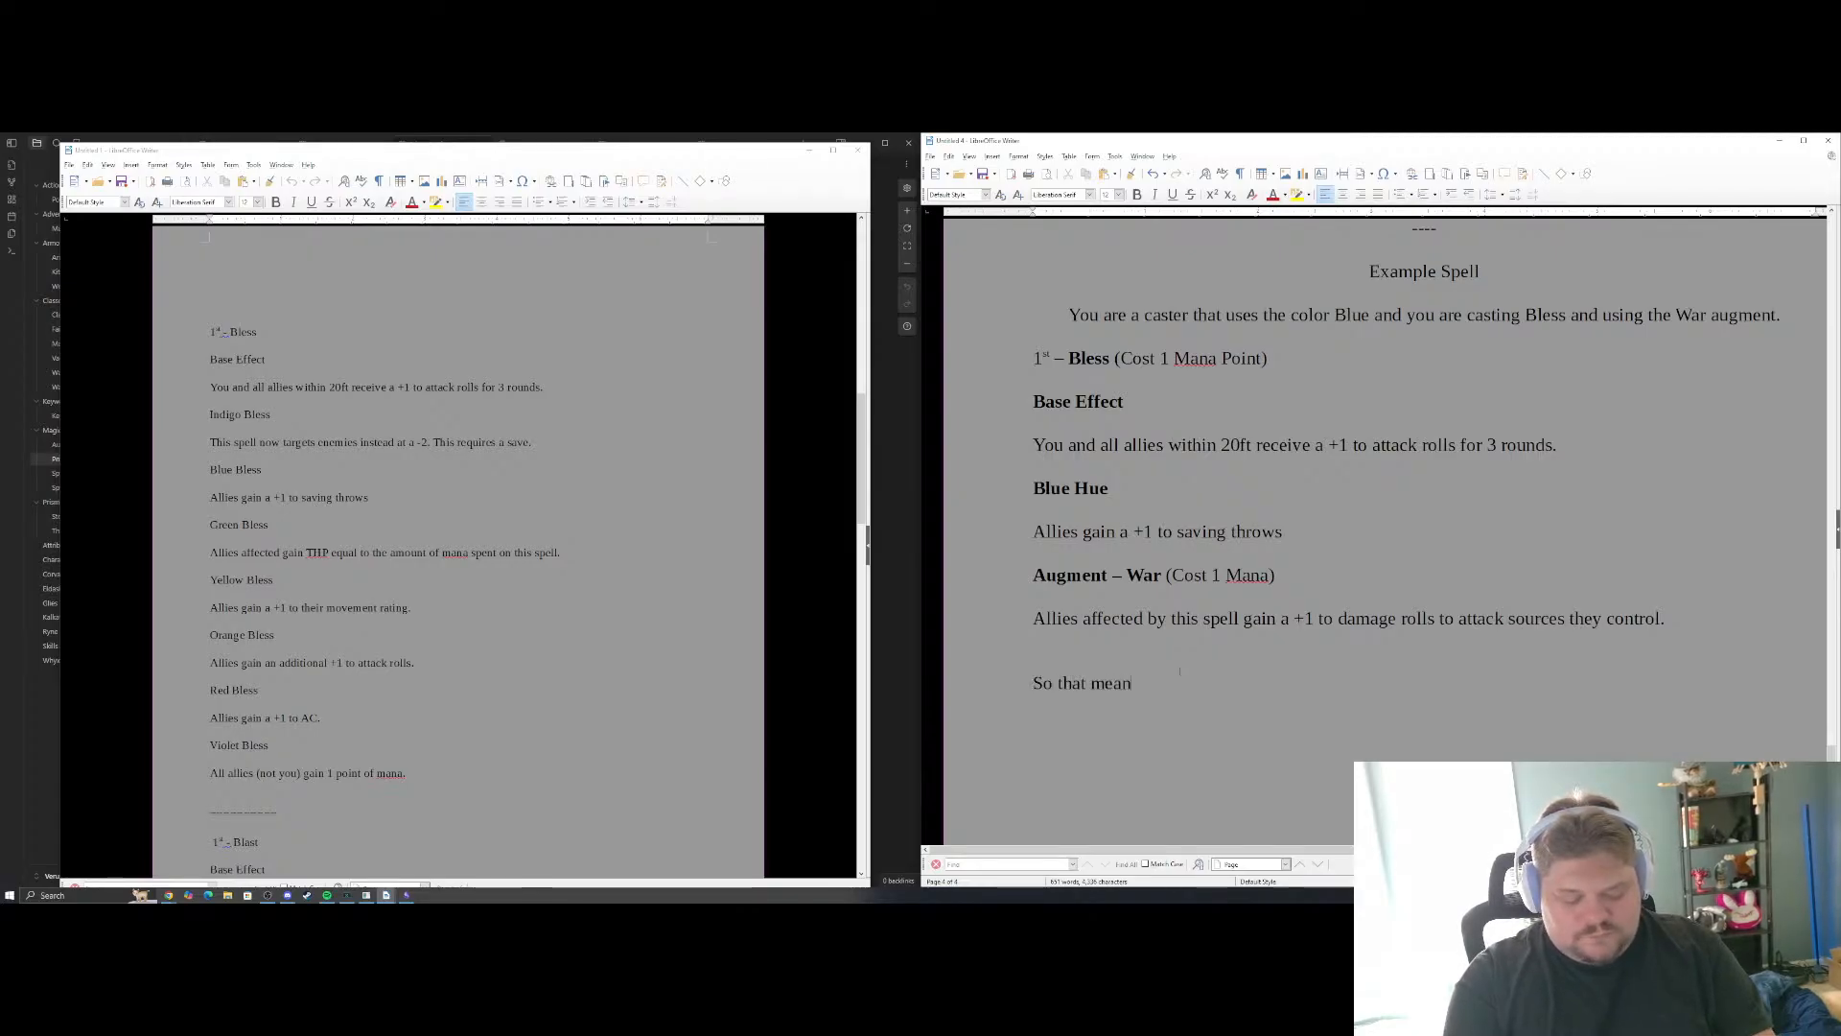
type("s that this spel;")
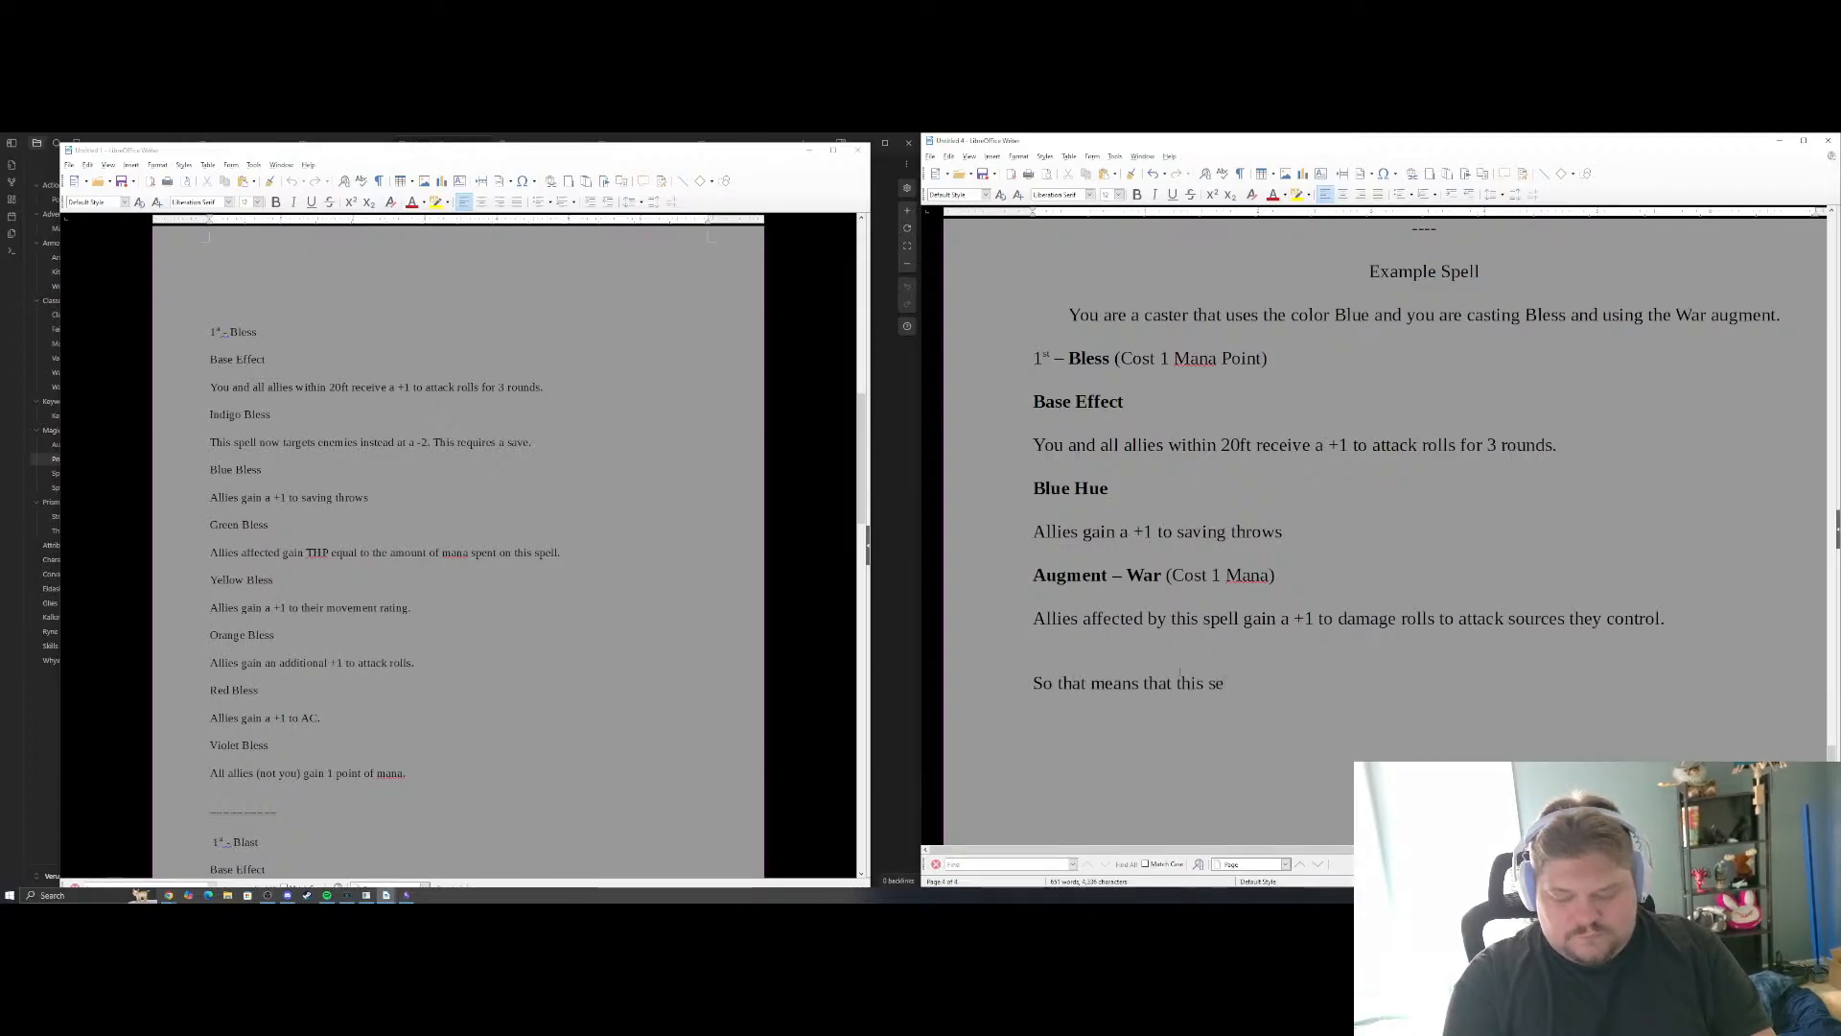
key("BackSpace")
type("l wo")
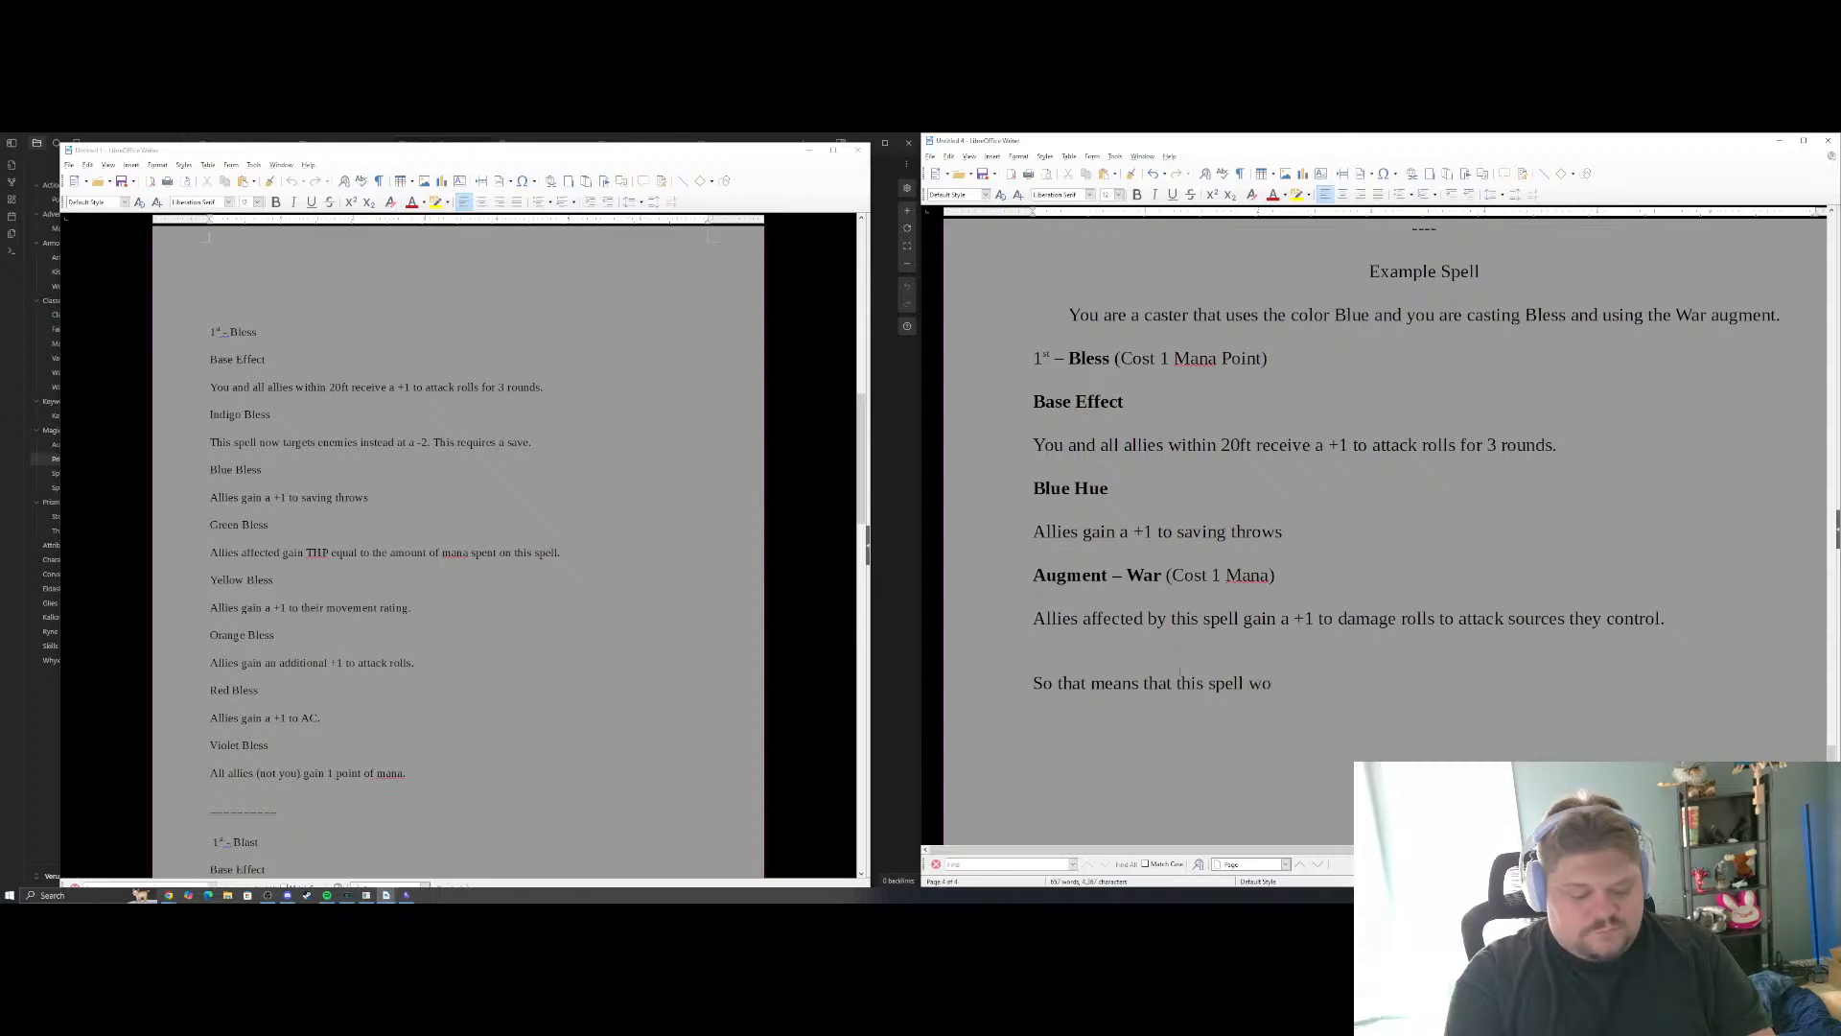
type("uld cost 2 ma")
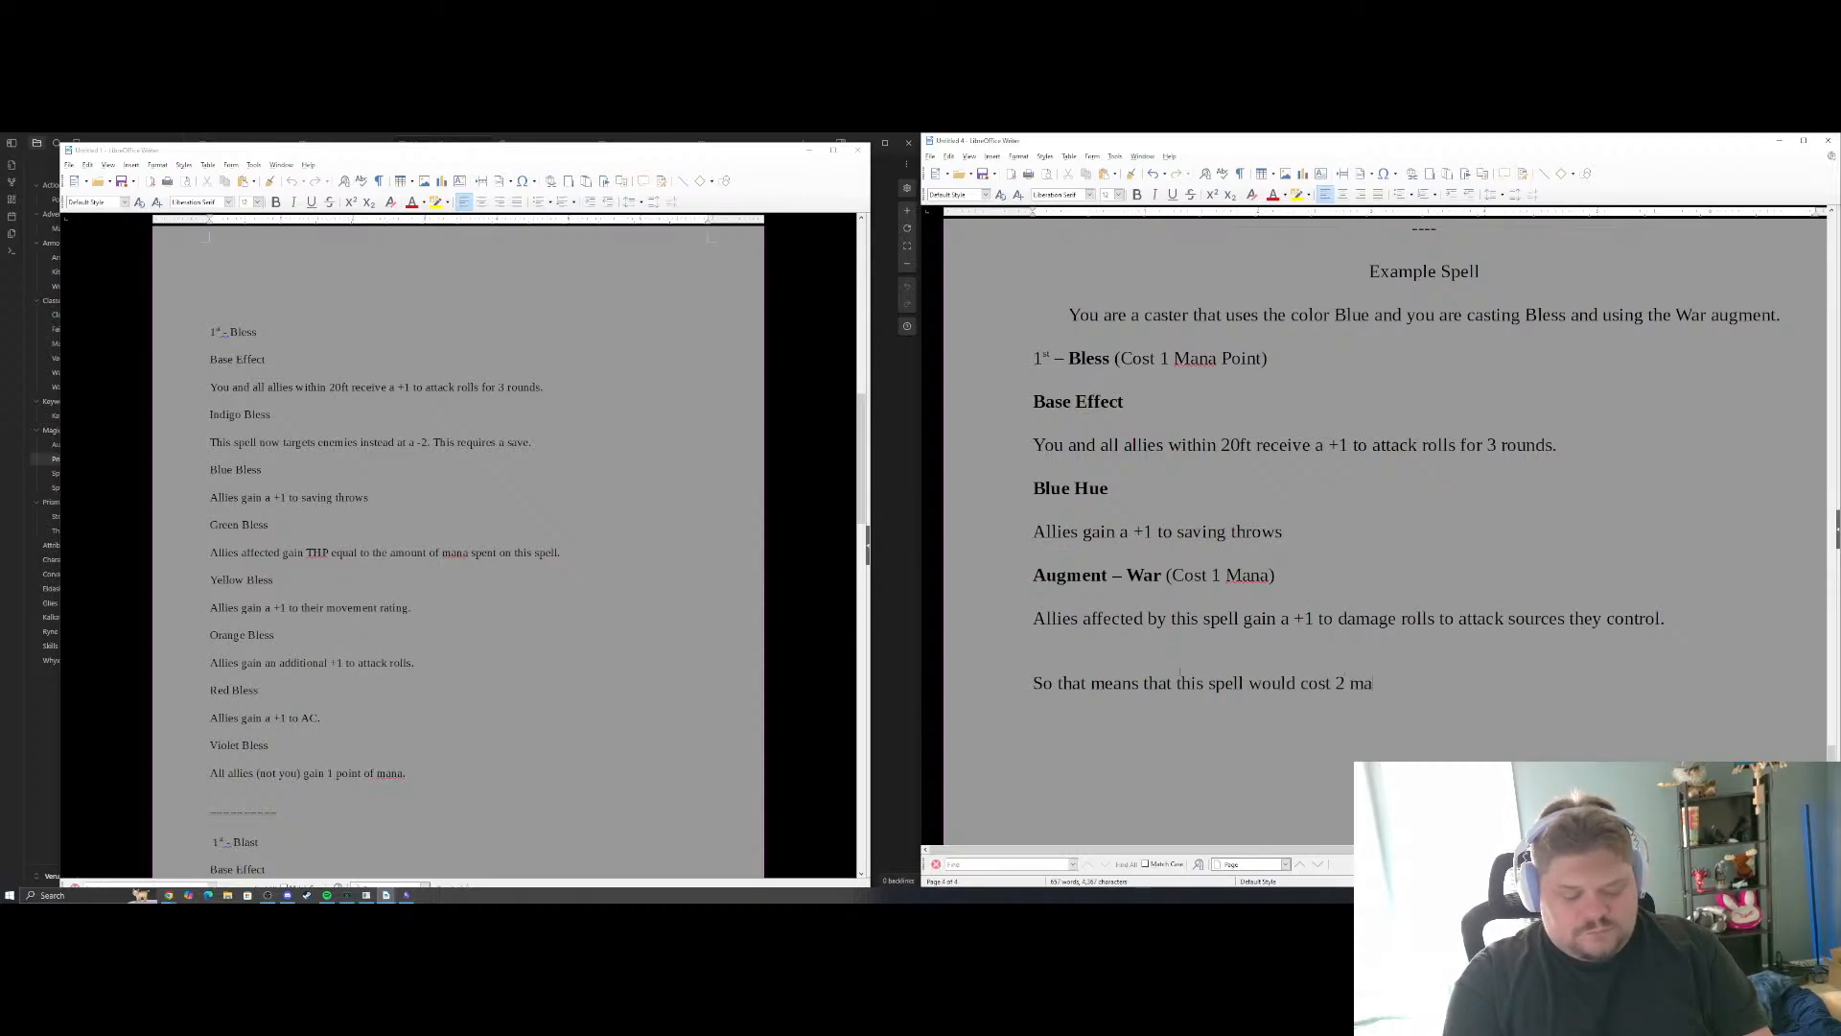
type("na to cast ")
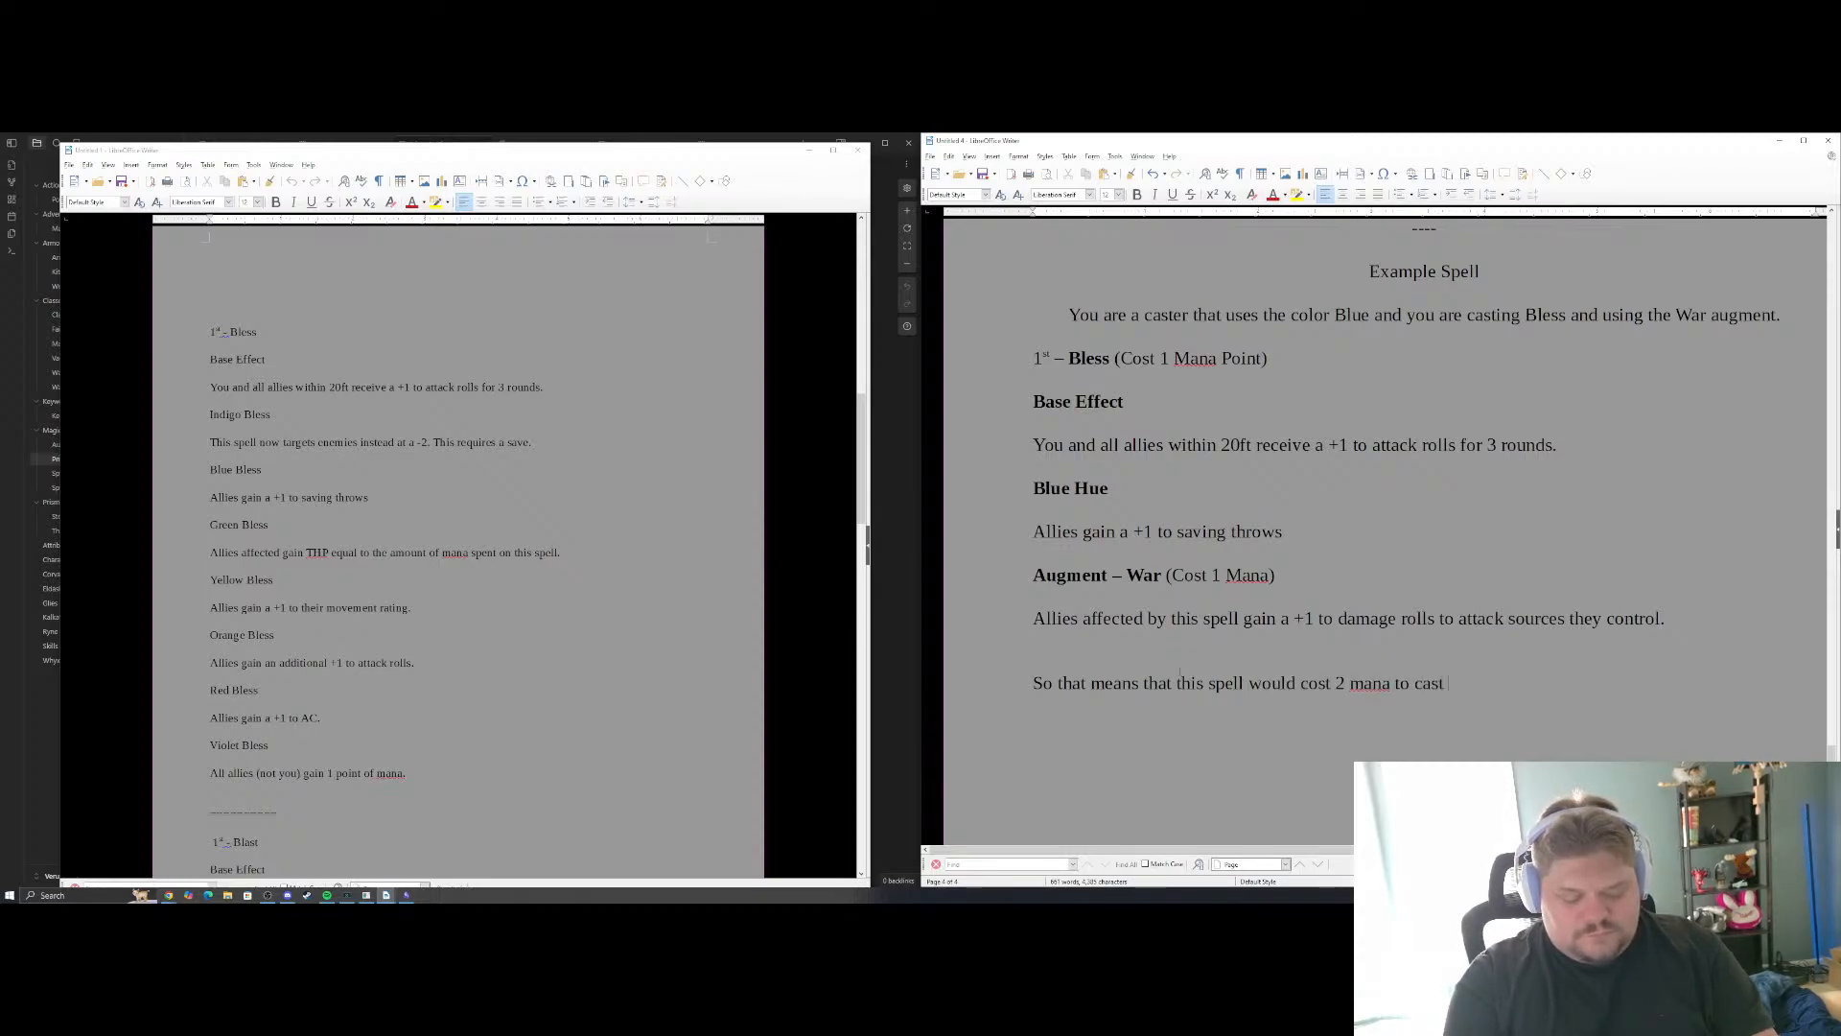
type("and 12")
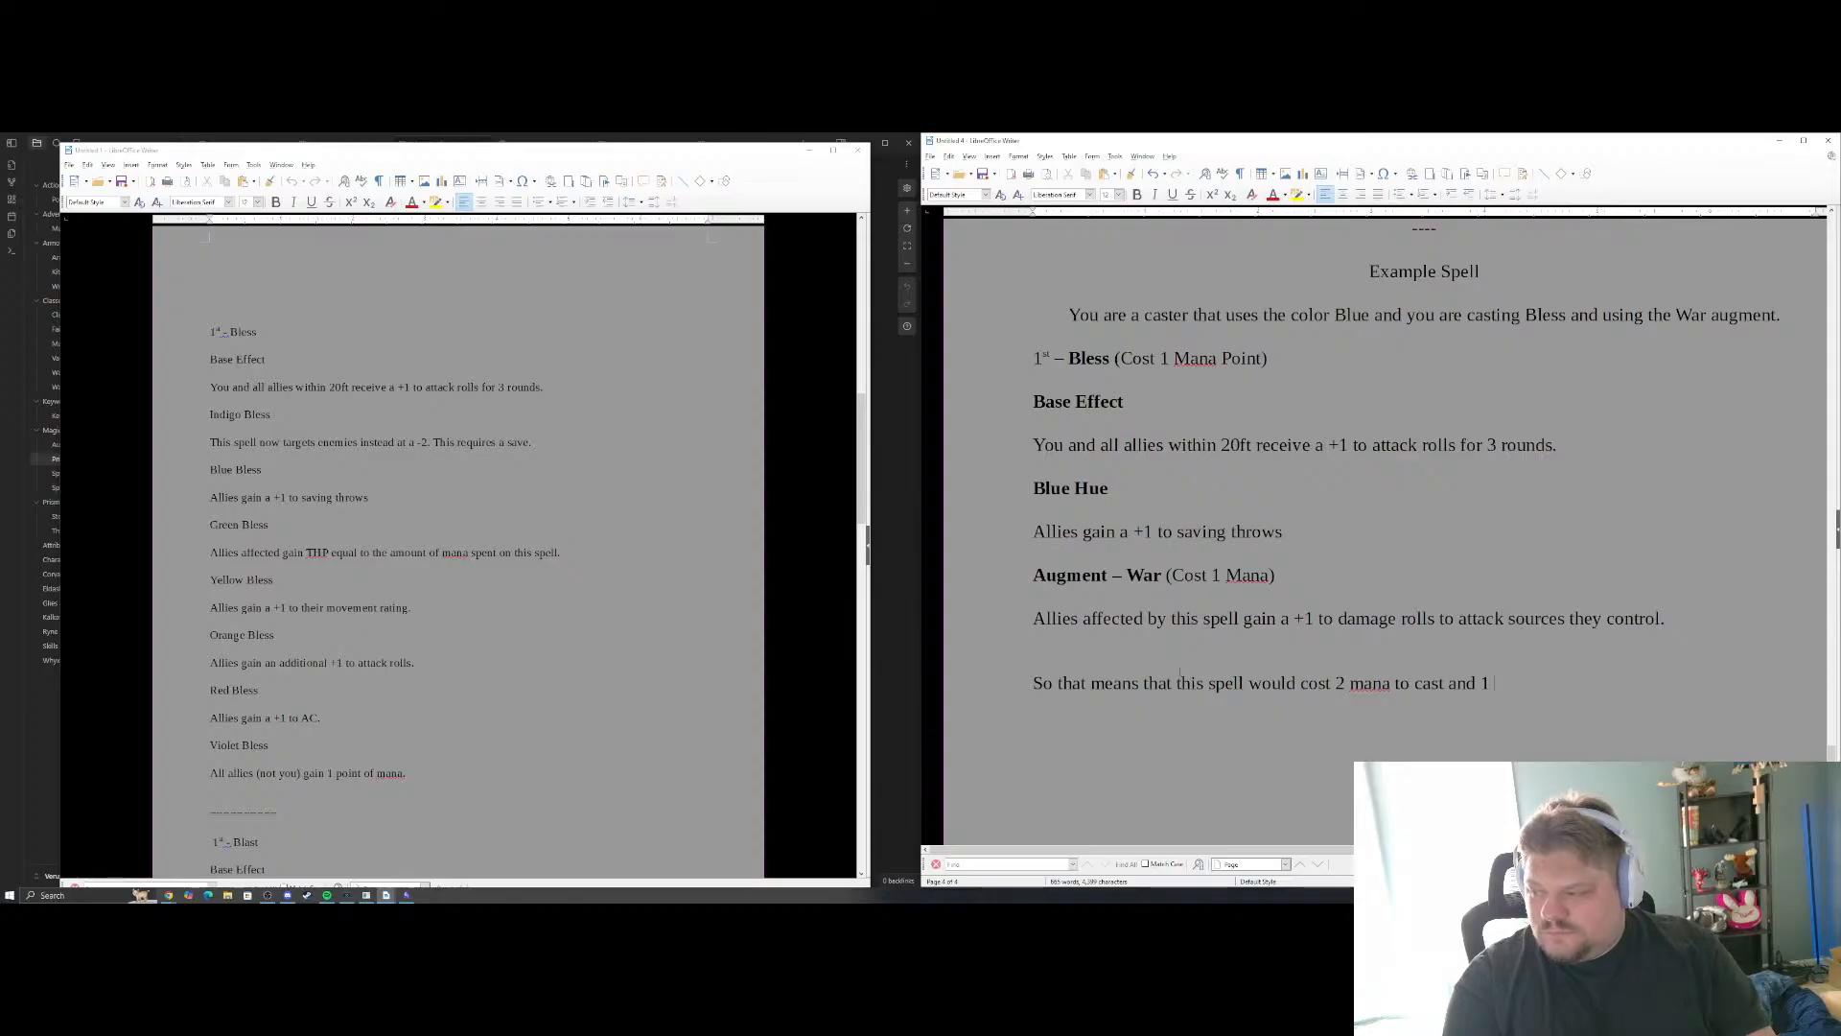
key("BackSpace")
type("action point to cas")
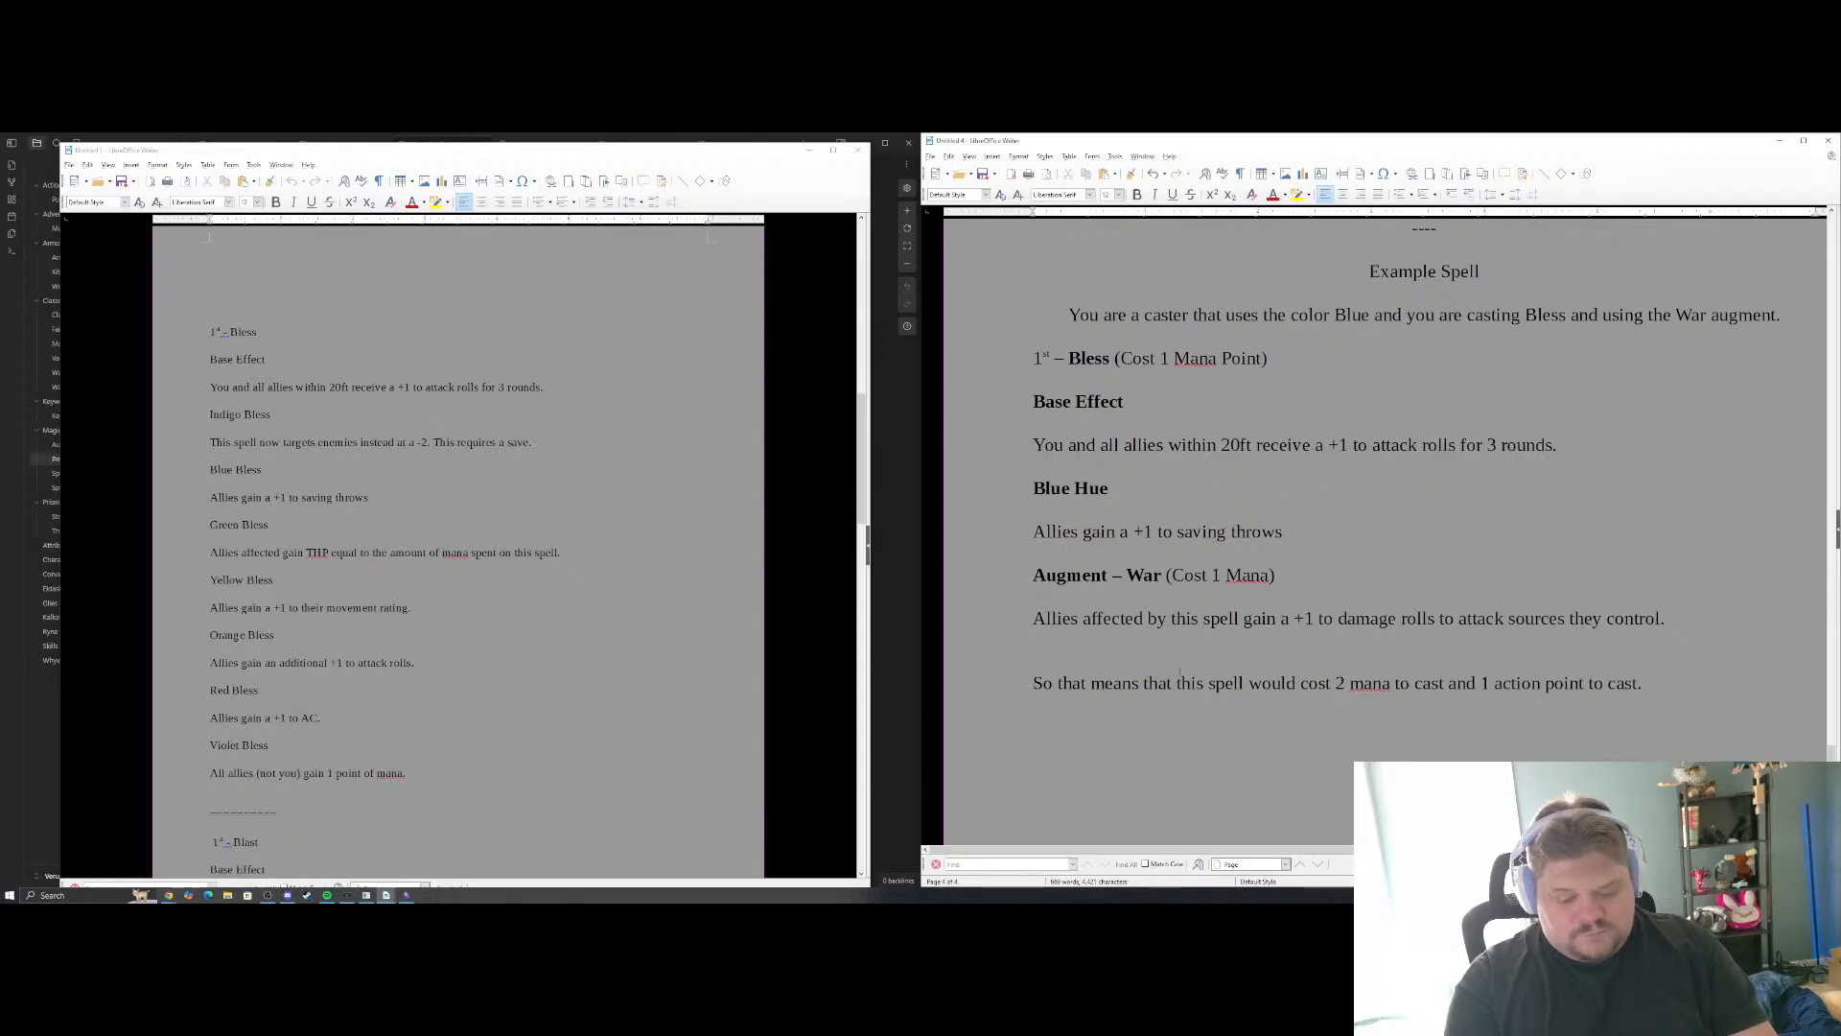
type("t. And its ")
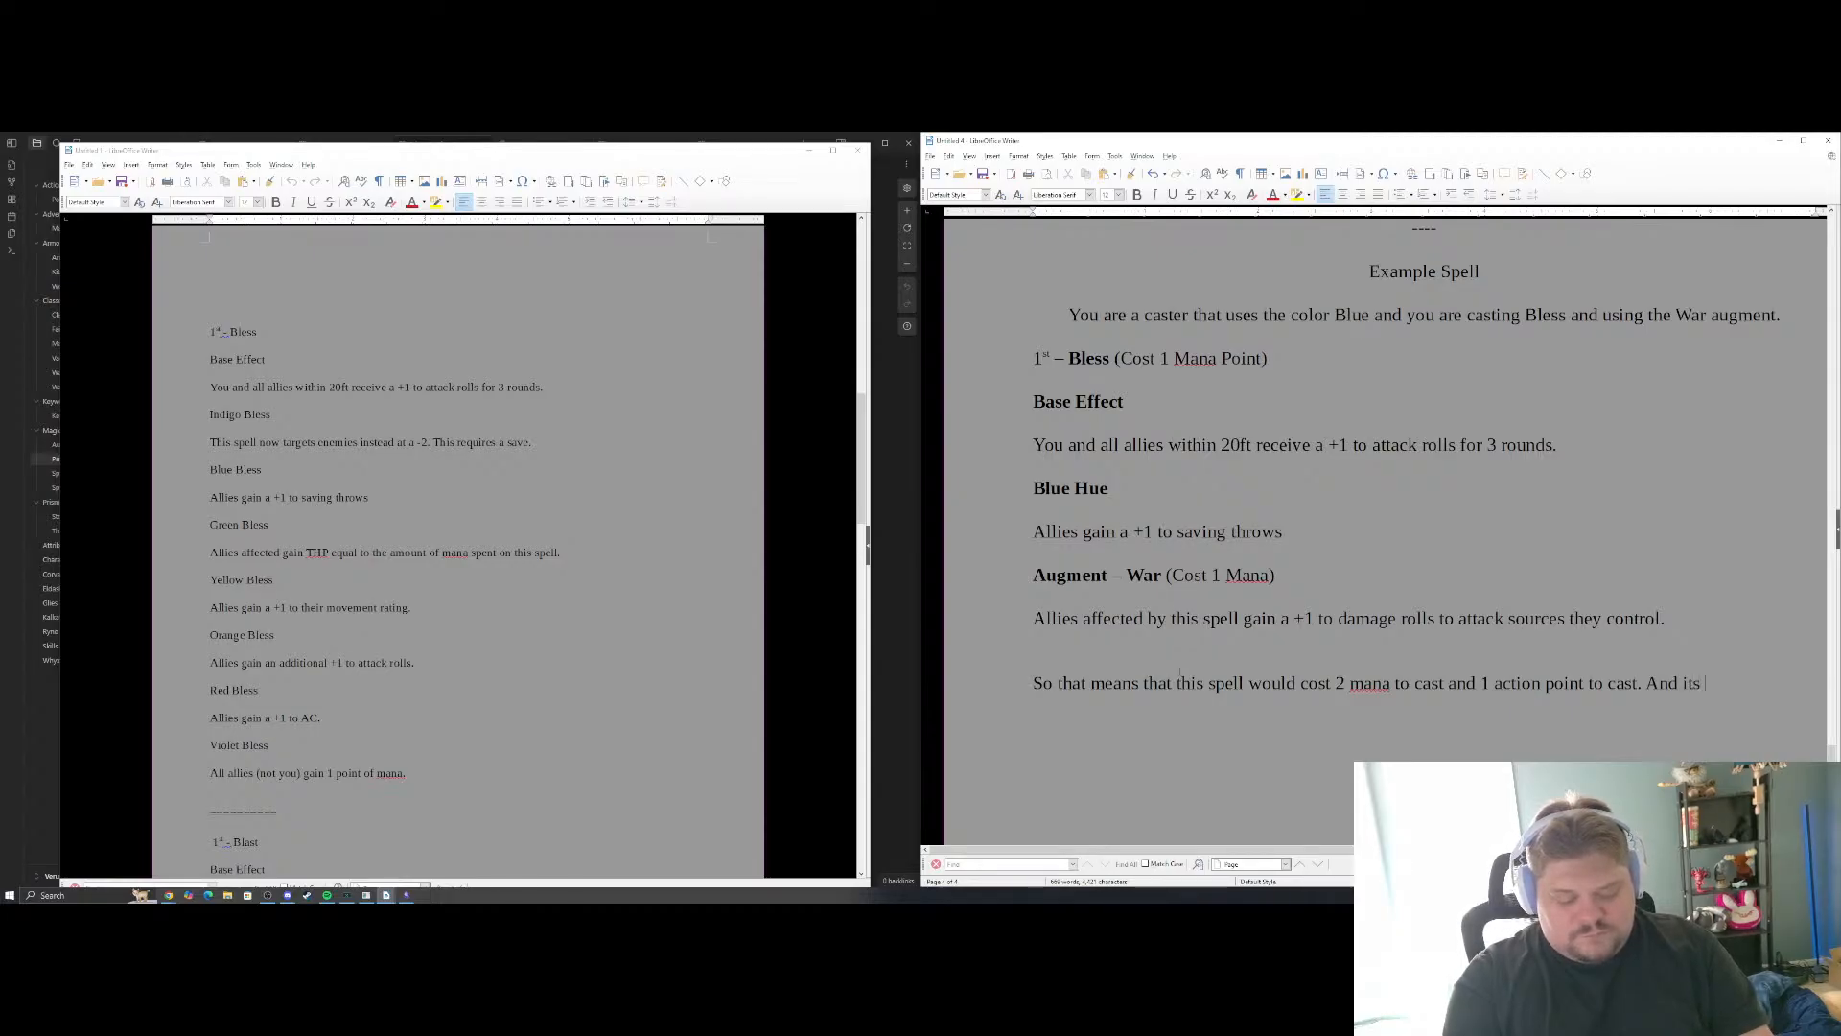
type("affects wi")
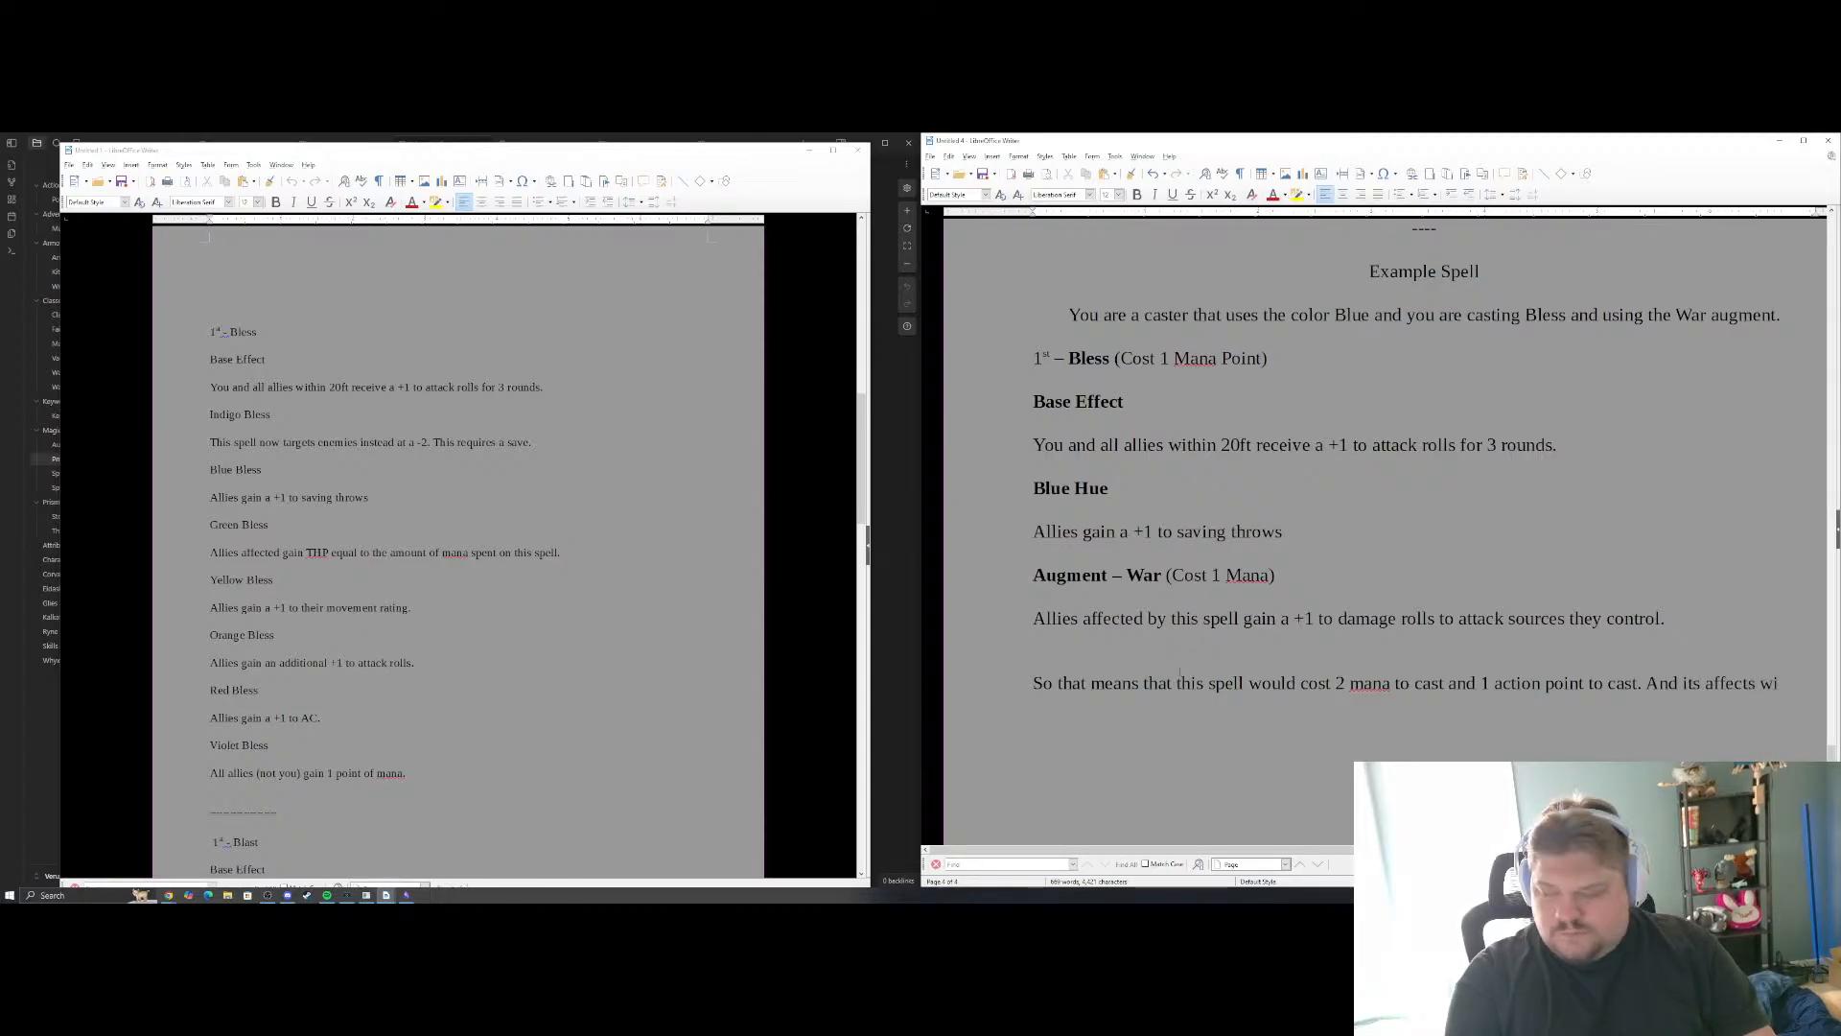
type("ld be tha")
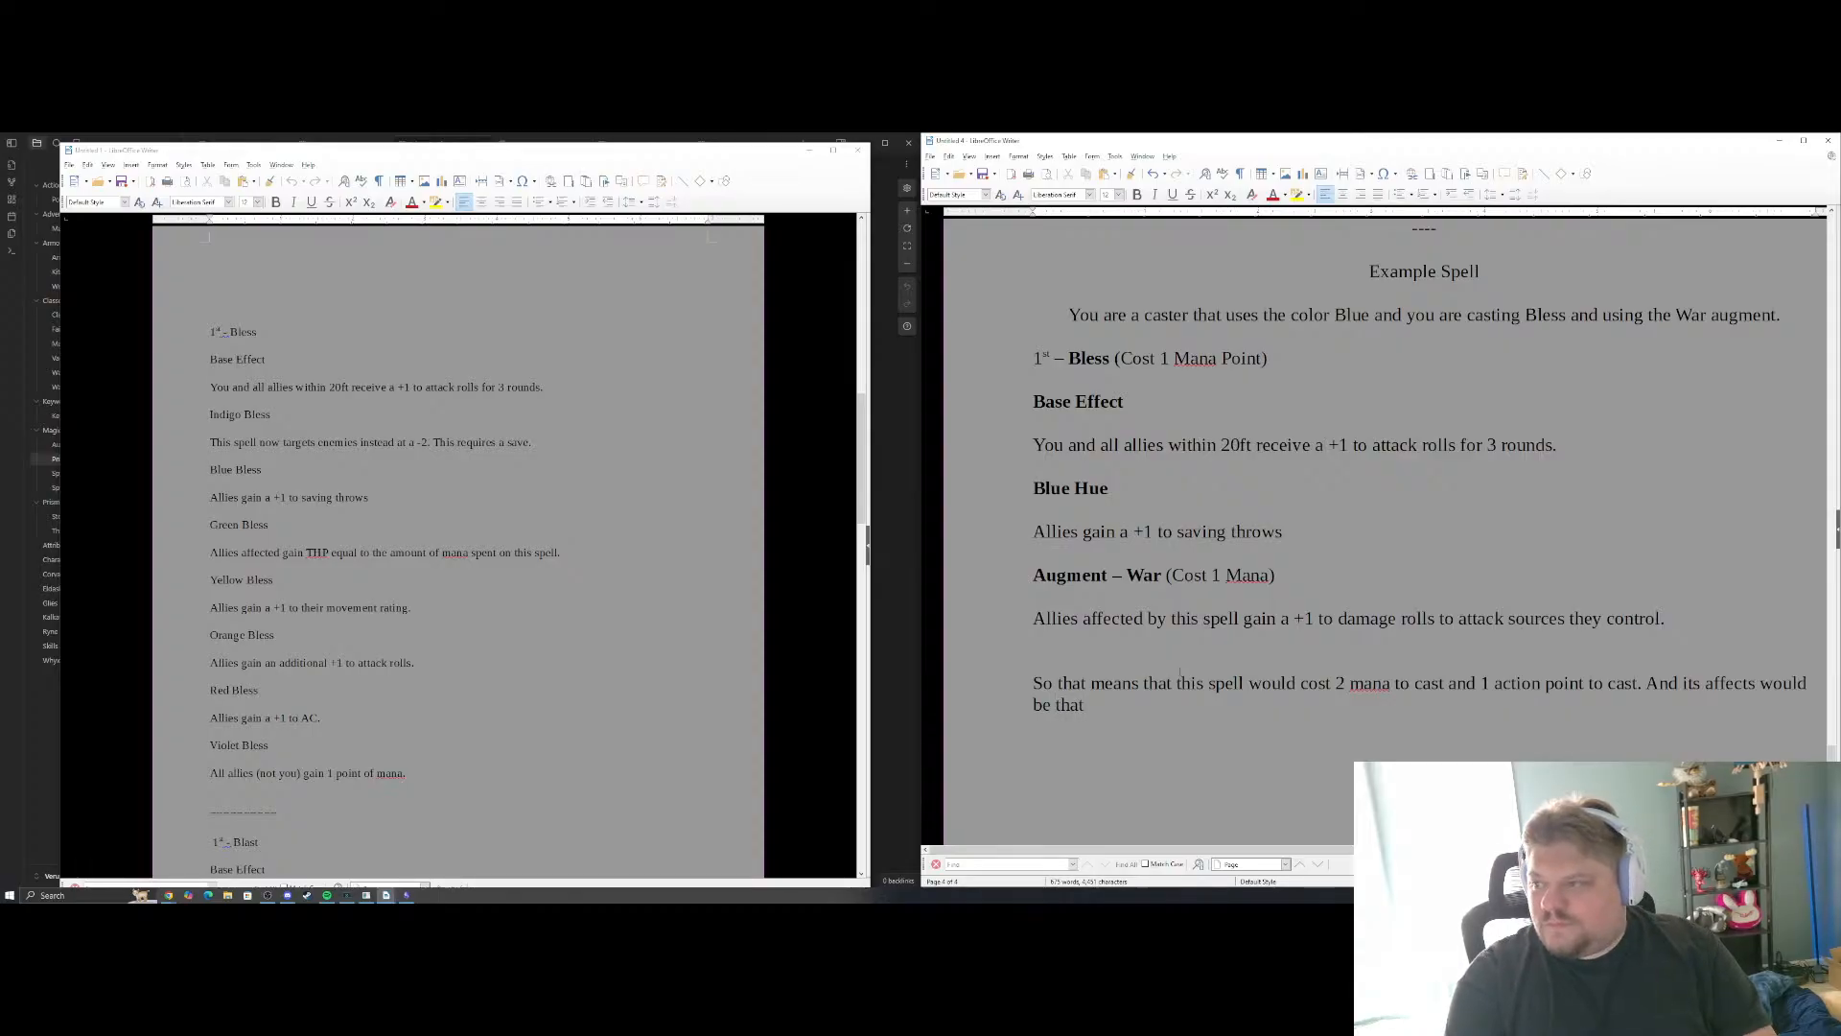
type("t y")
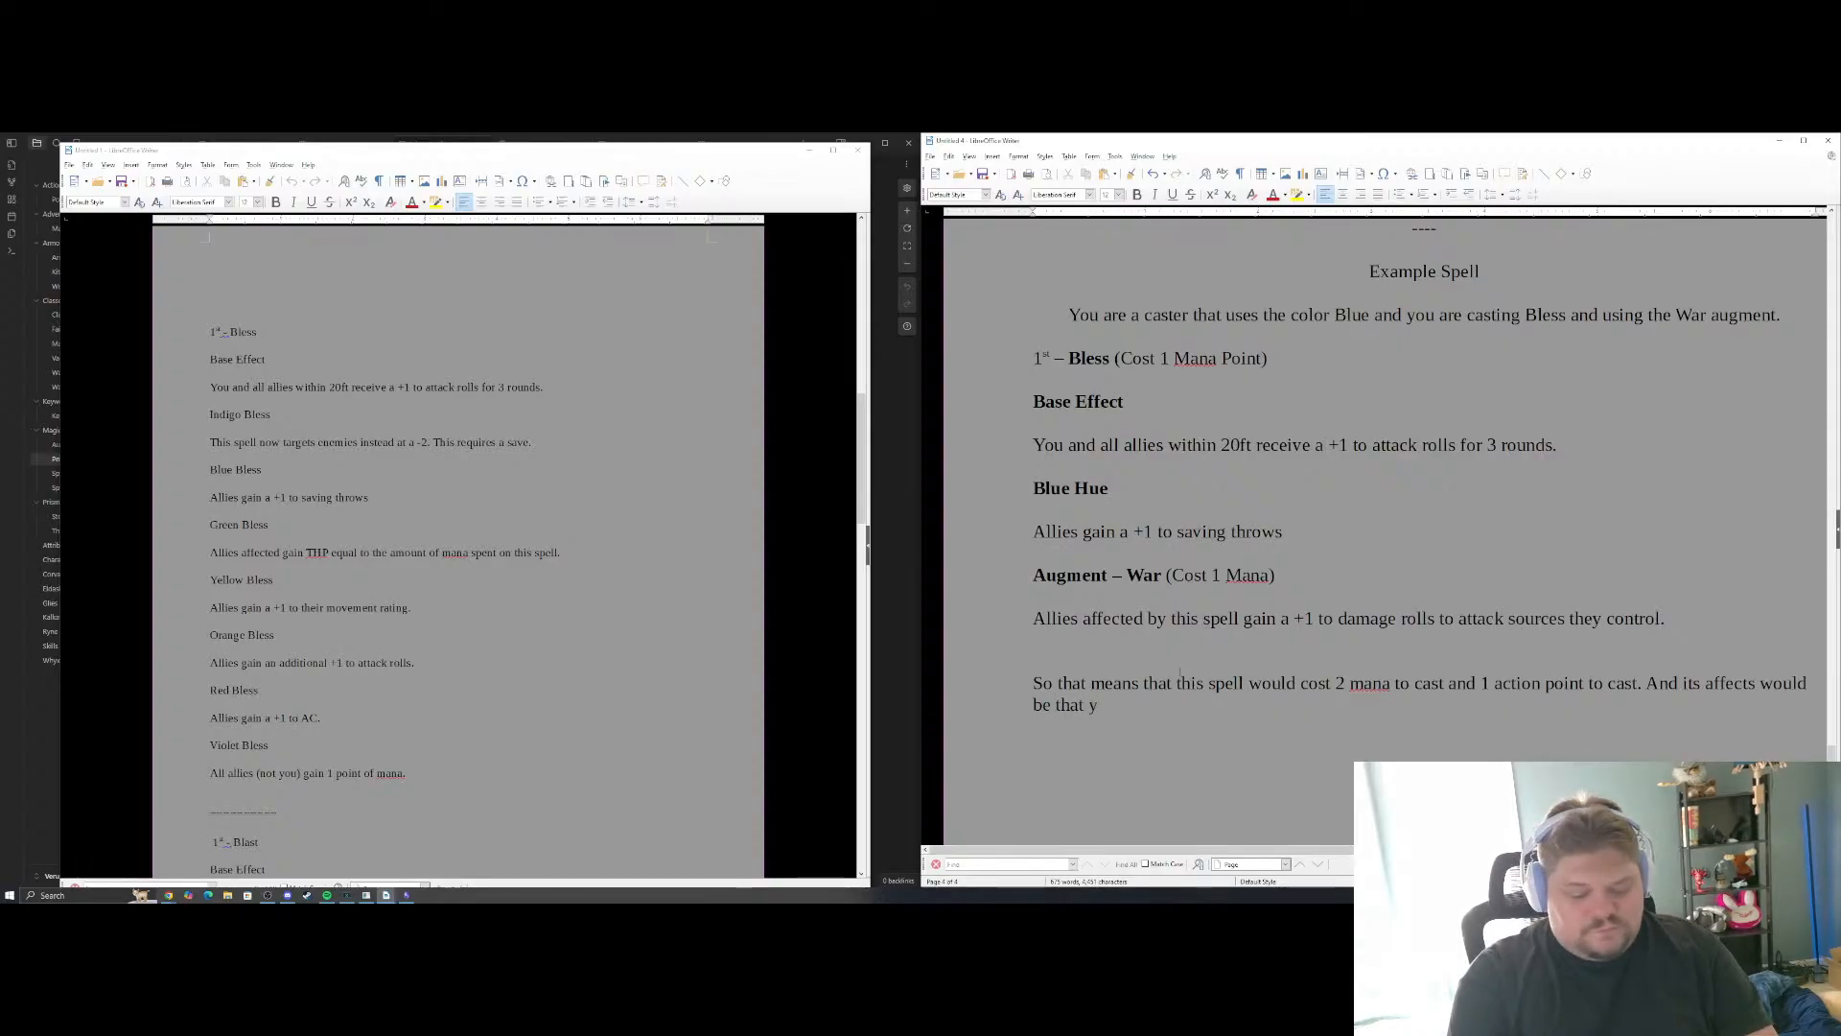
type("ou and all allies")
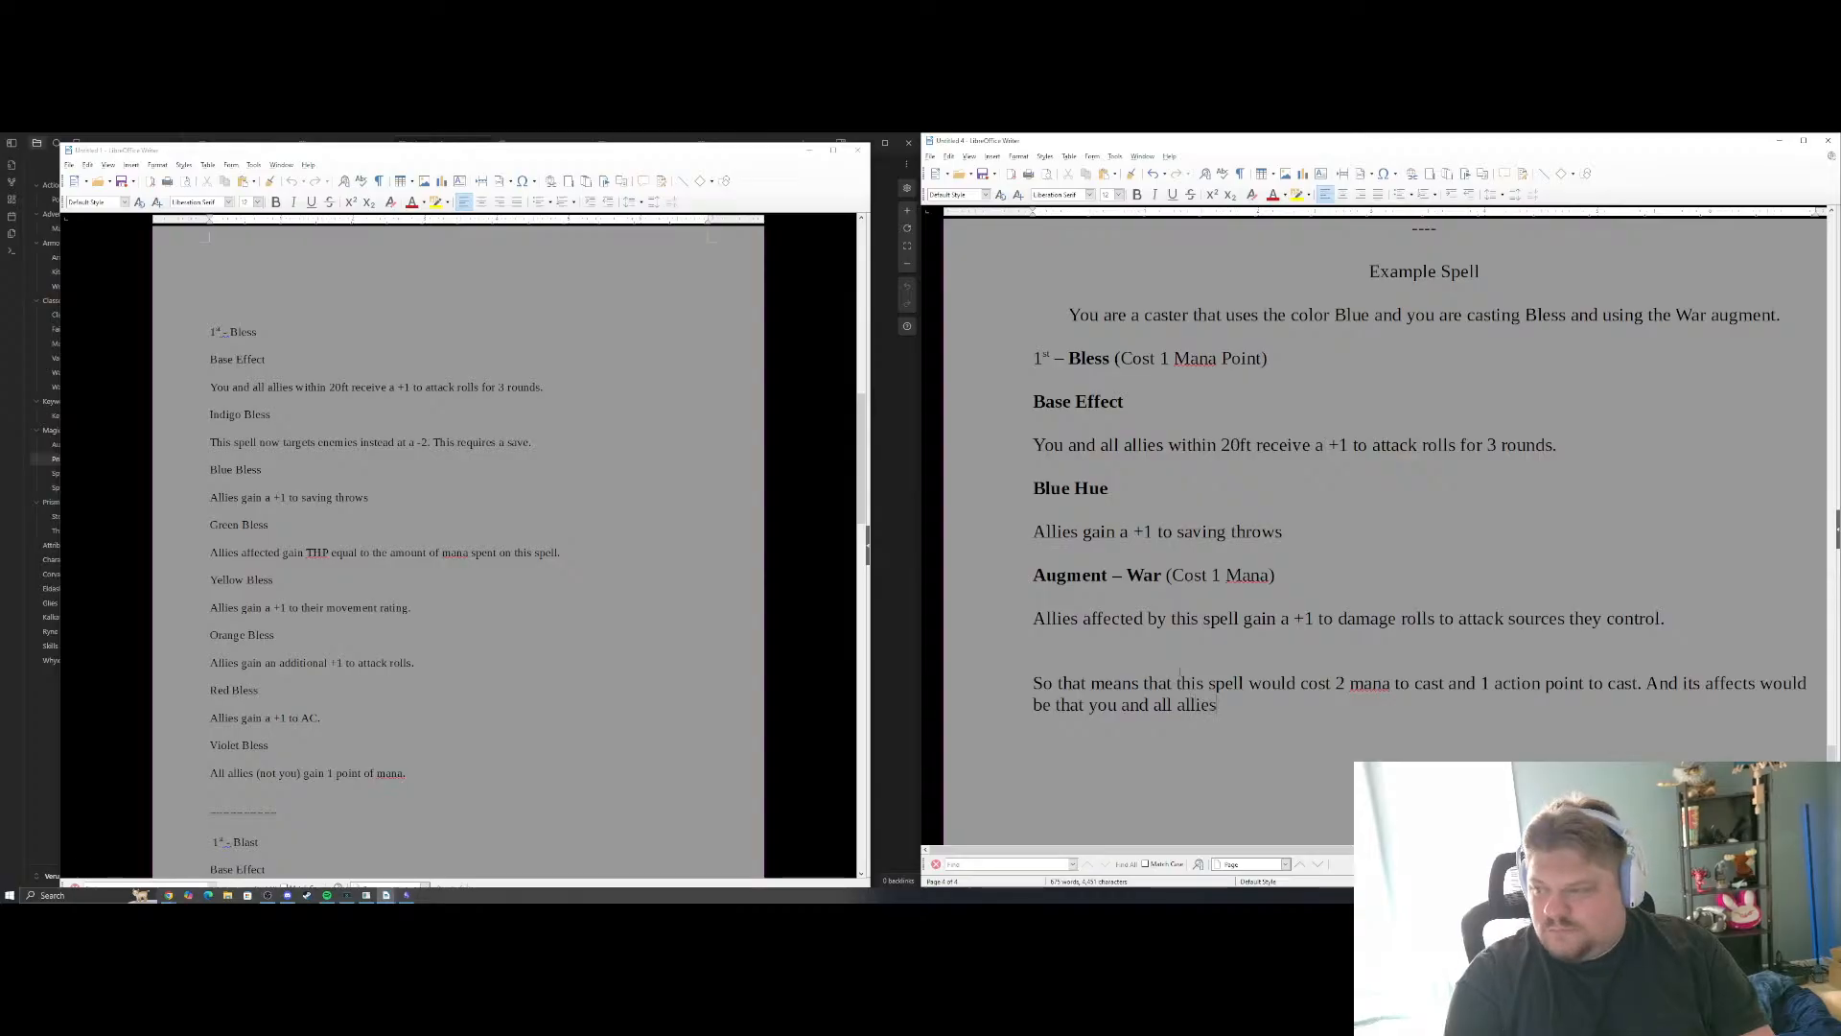
type(" within 20f")
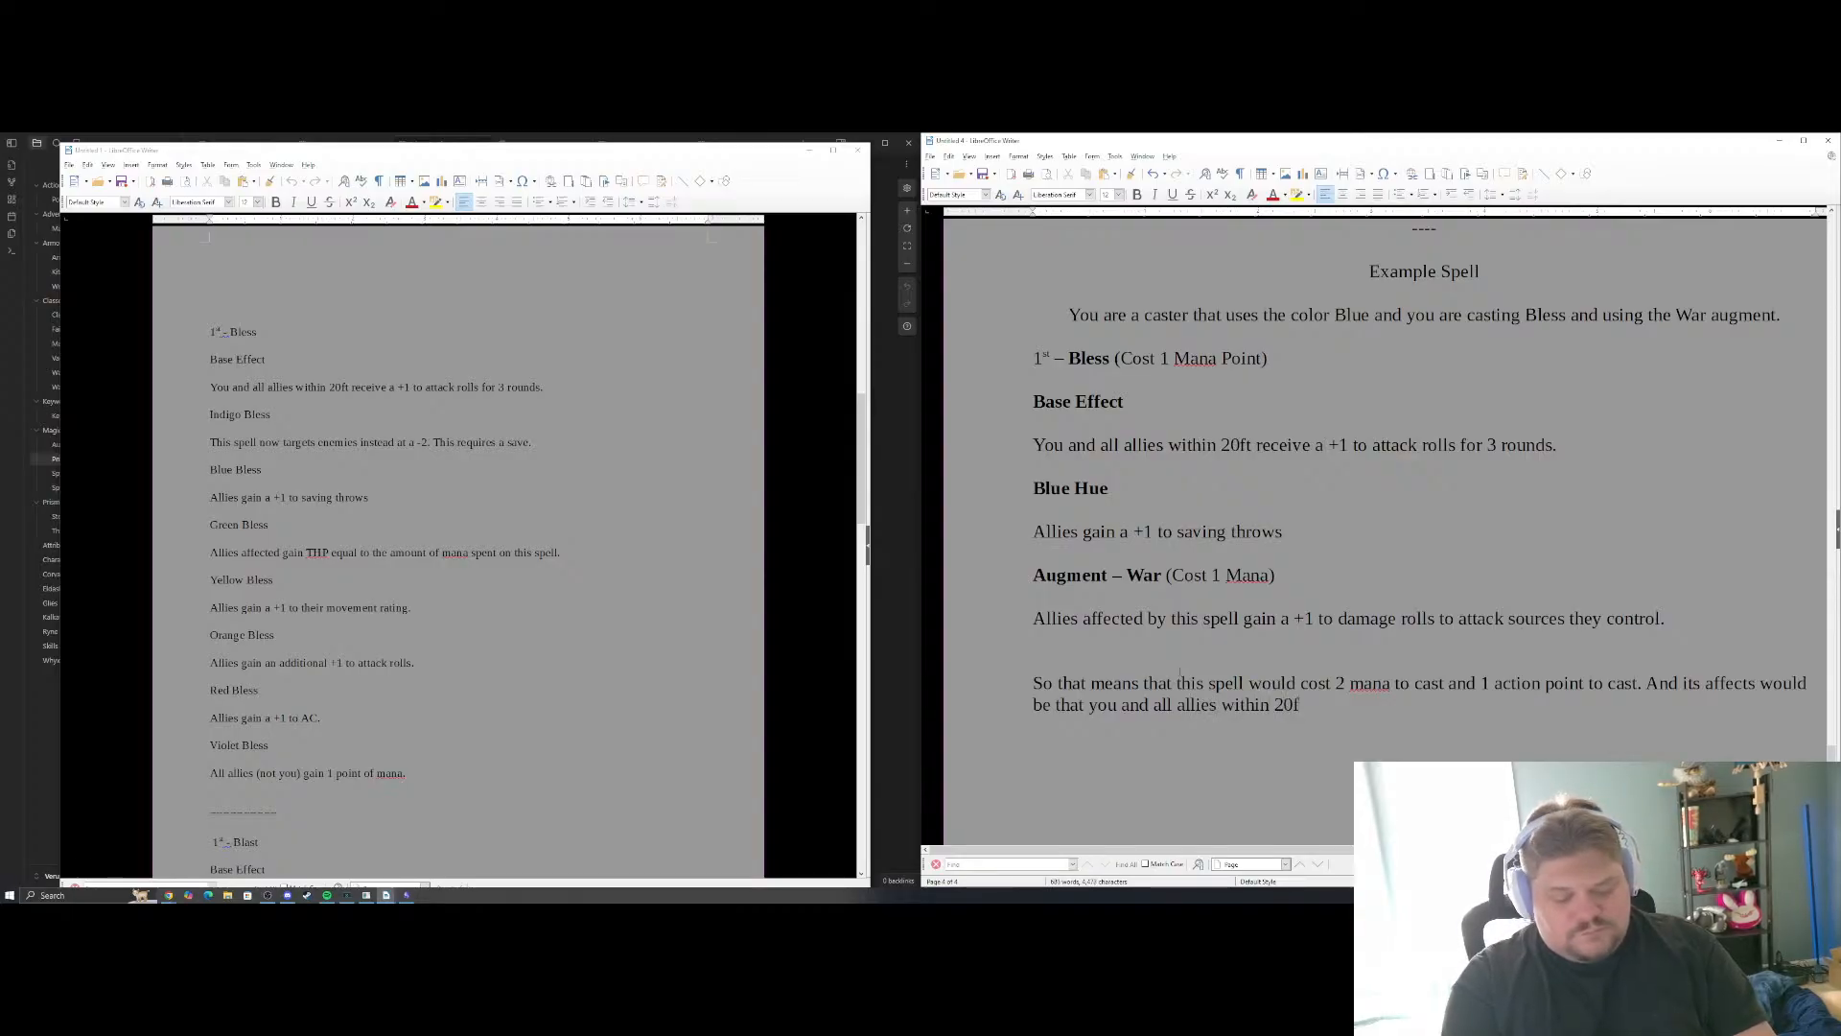
type("t would rec")
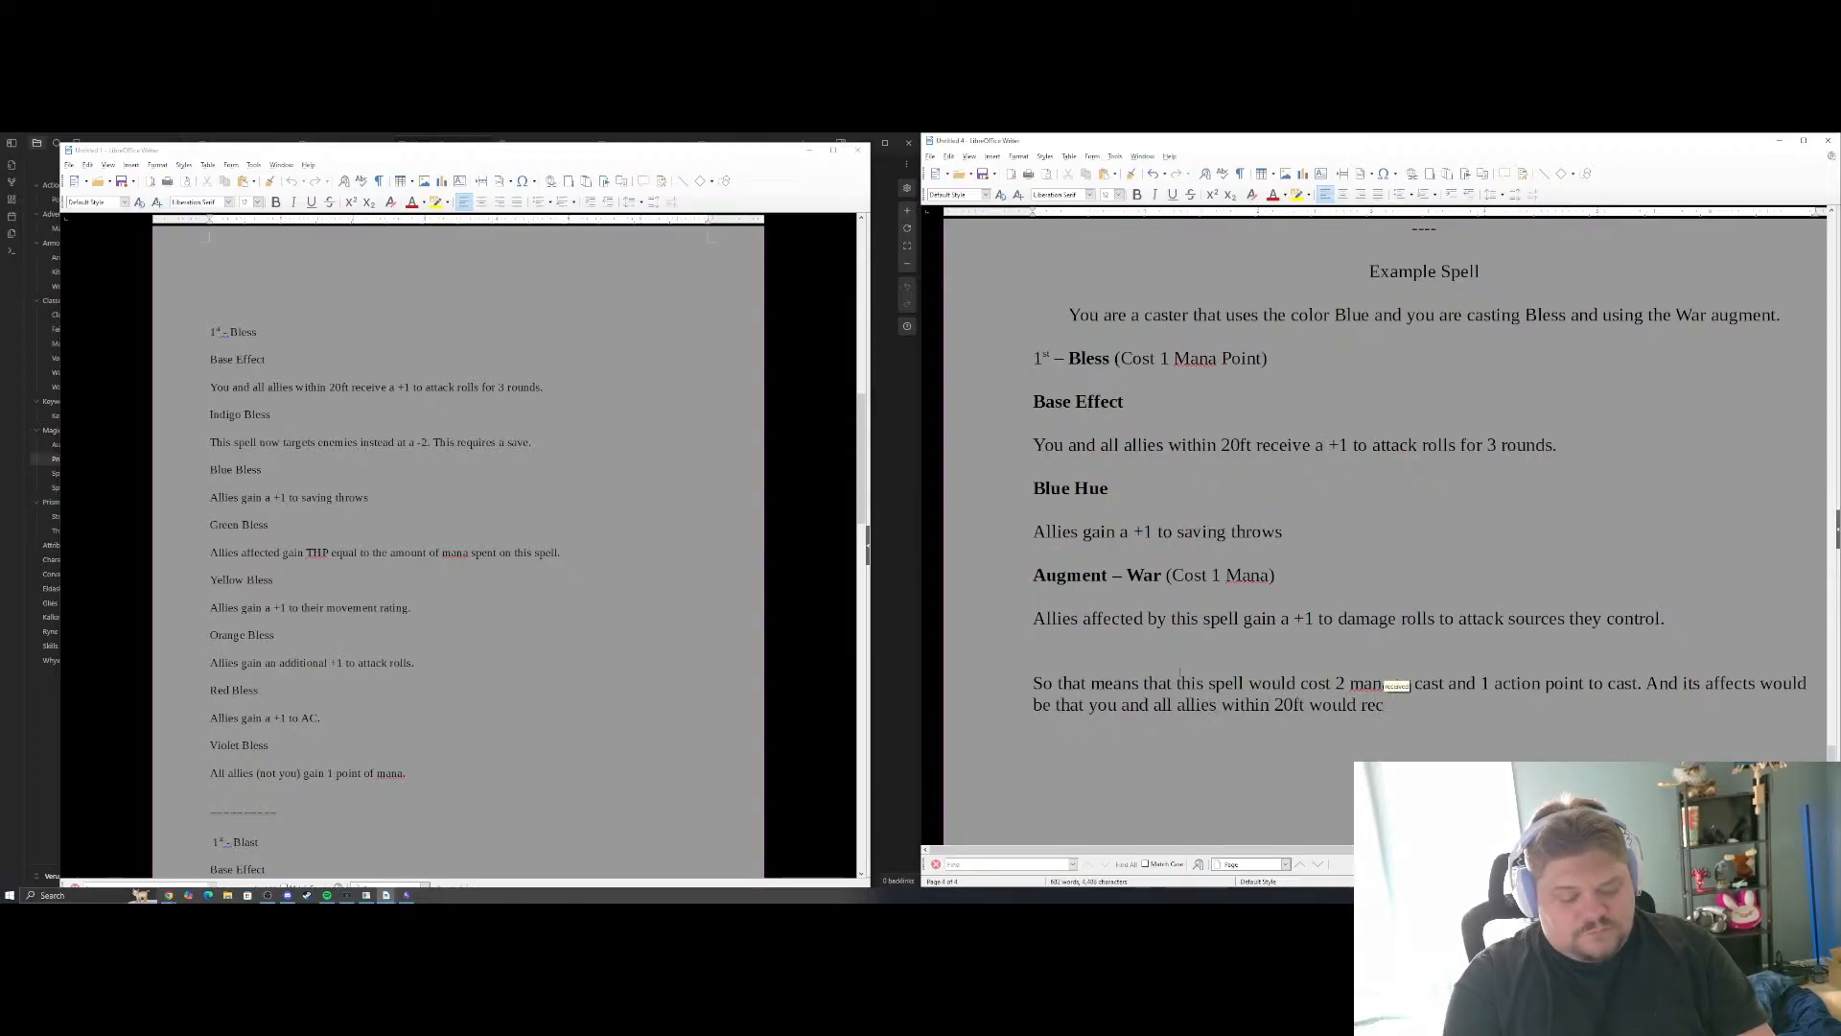
type("ieve a total of")
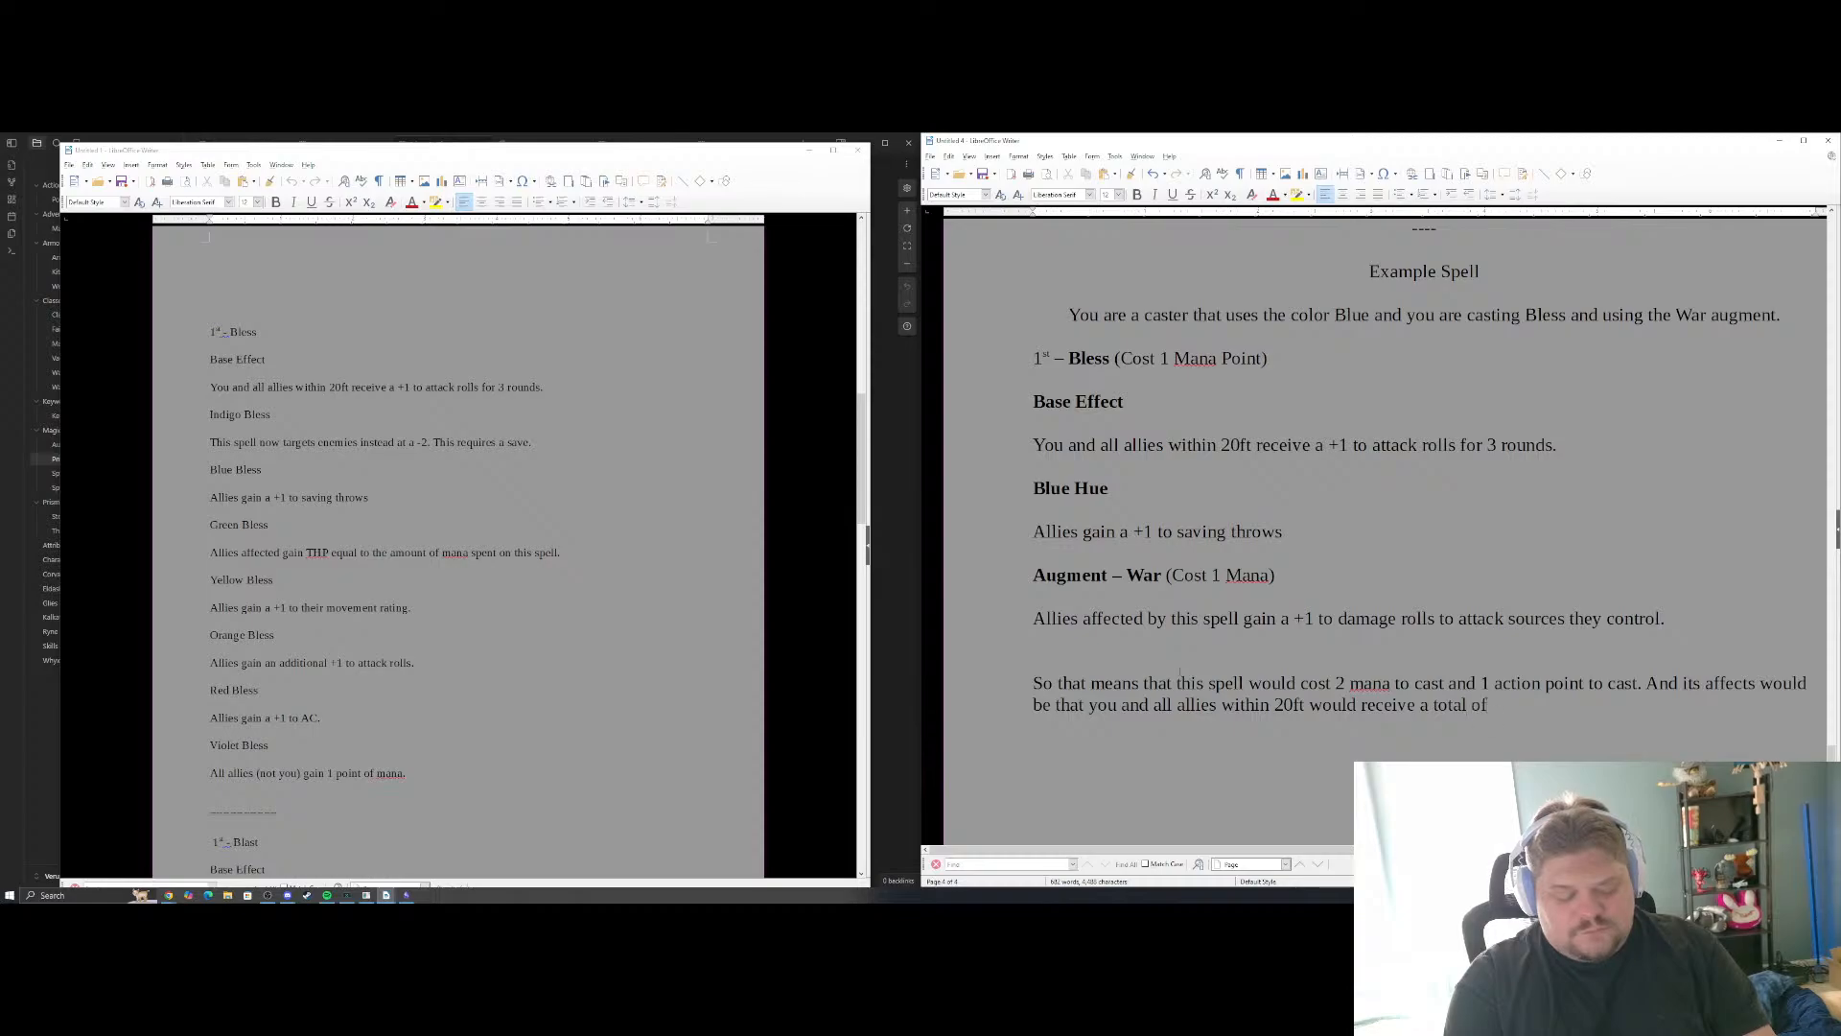
type(" a +1 to att")
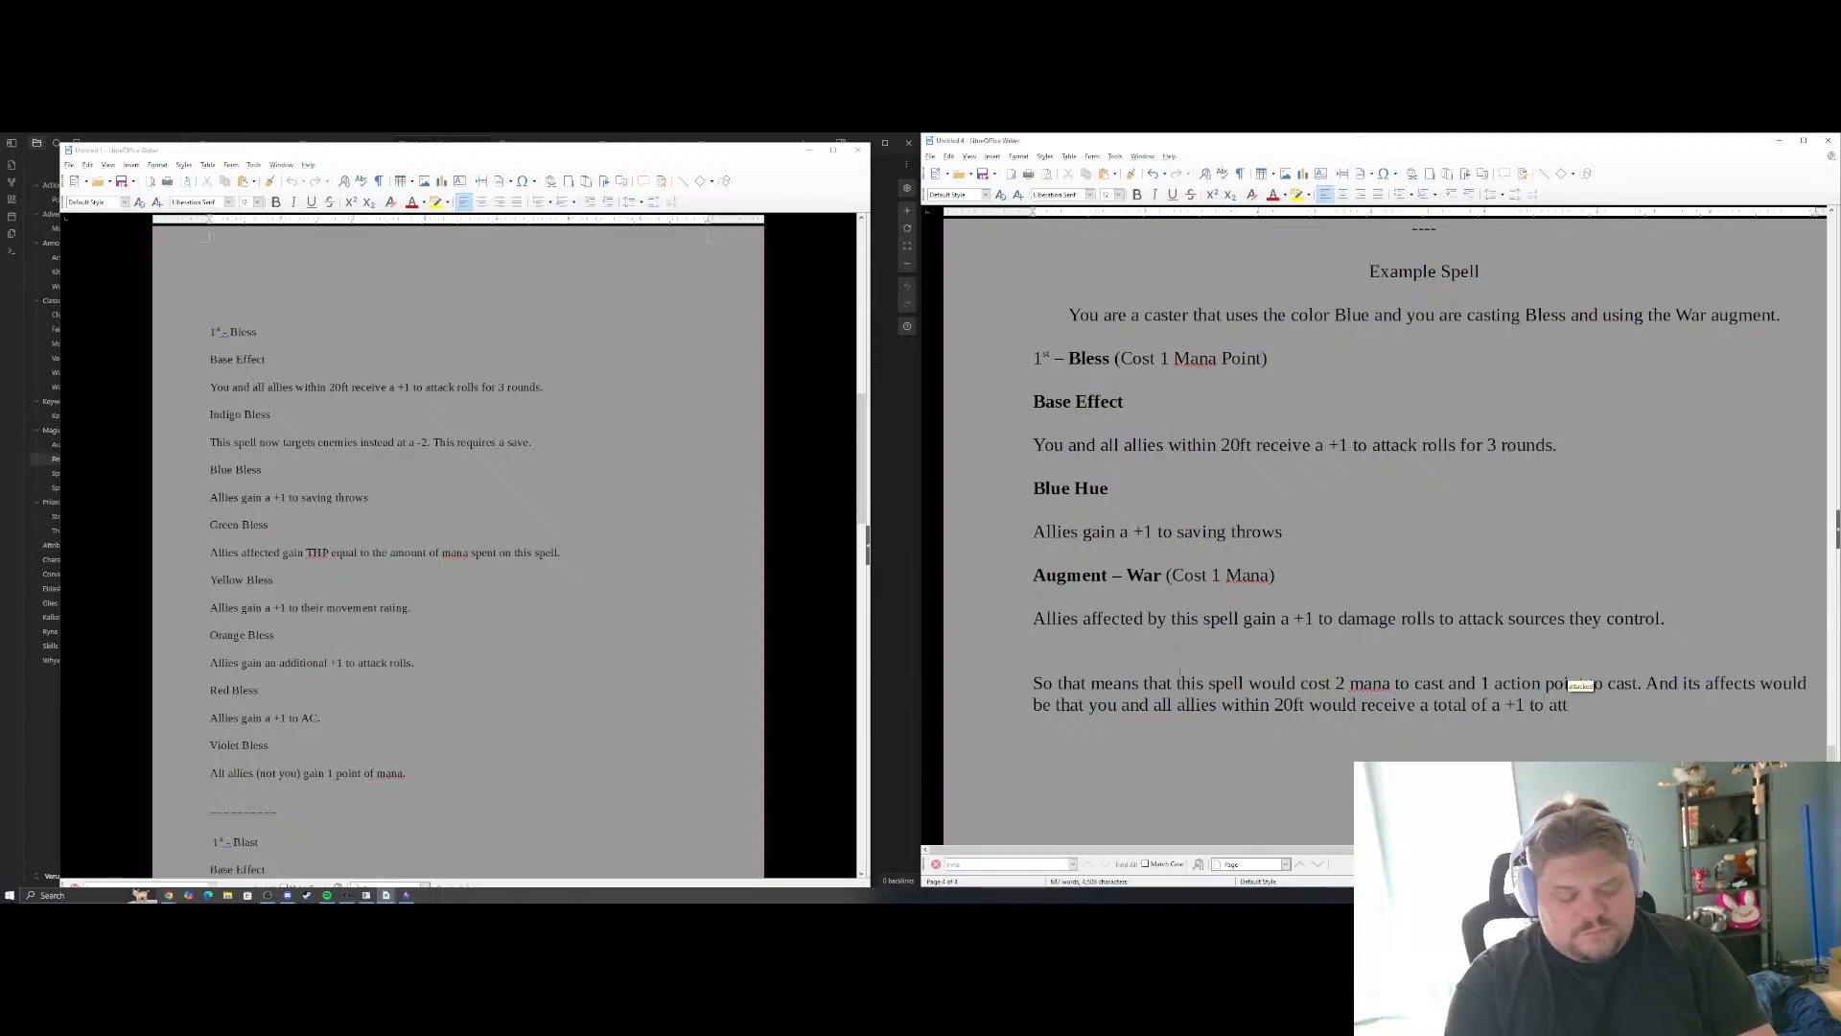
type("ack, sav")
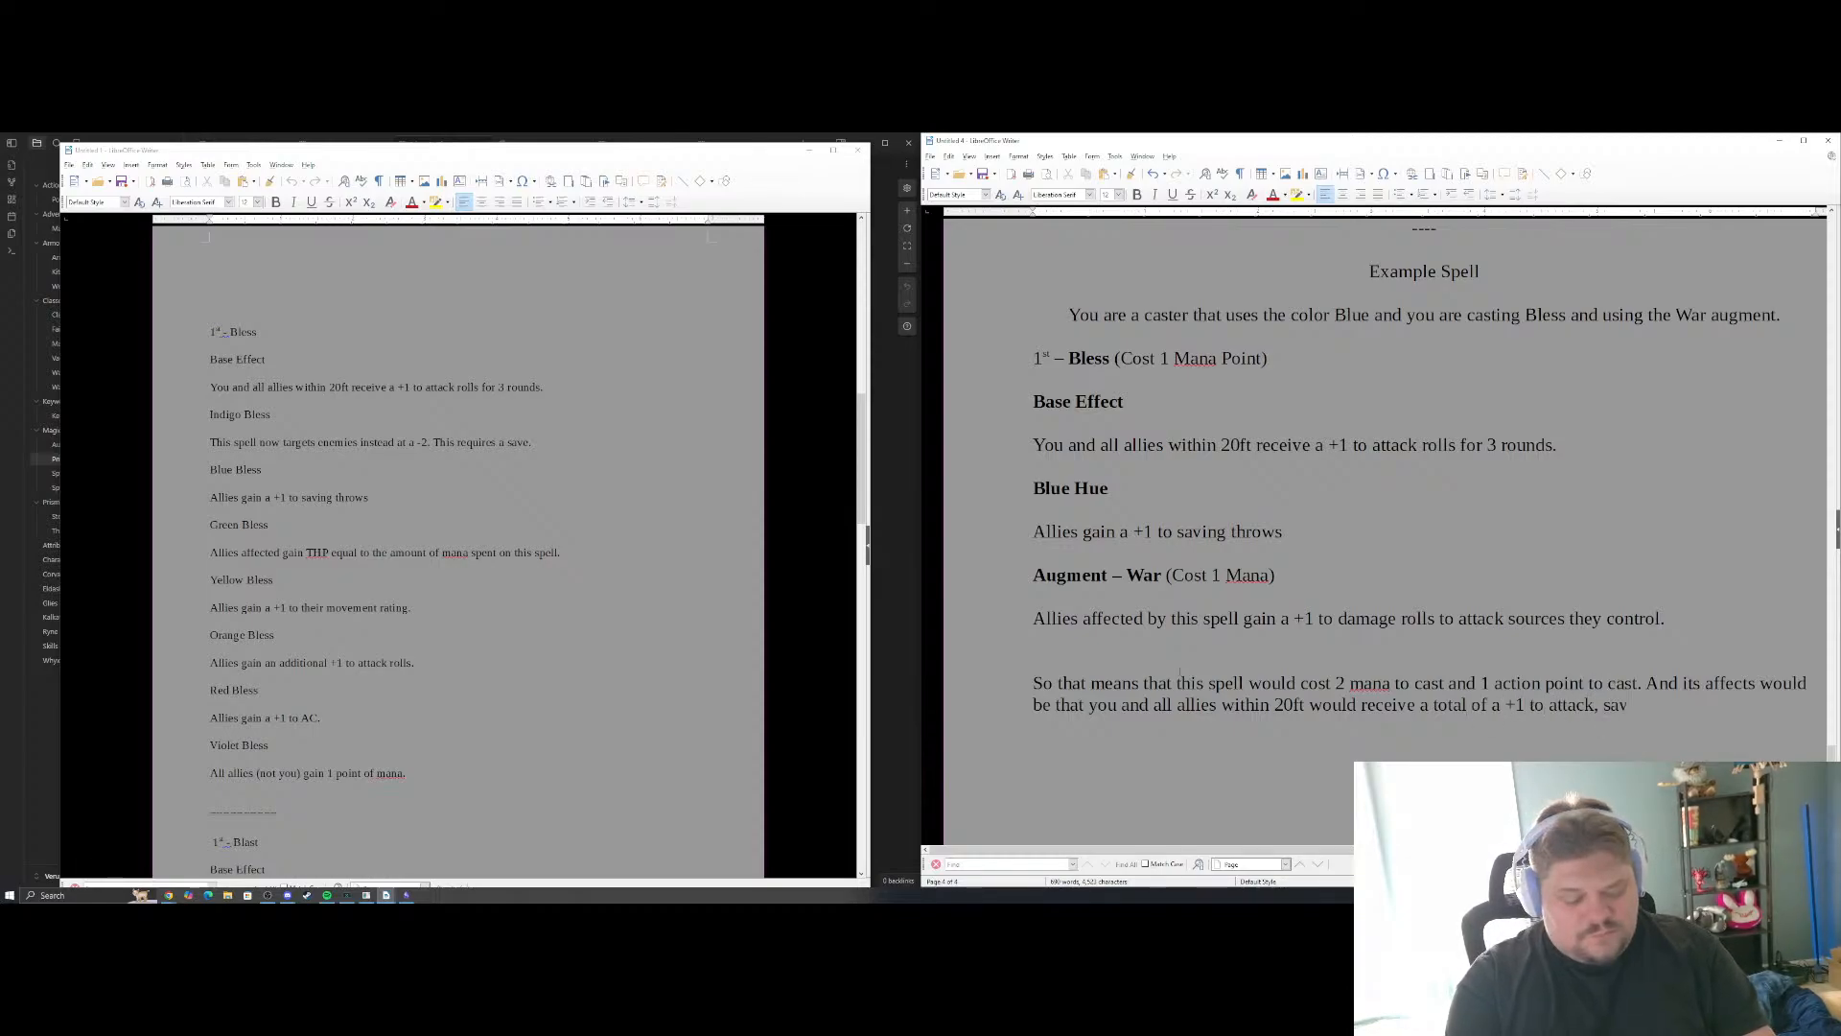
type("ing thr")
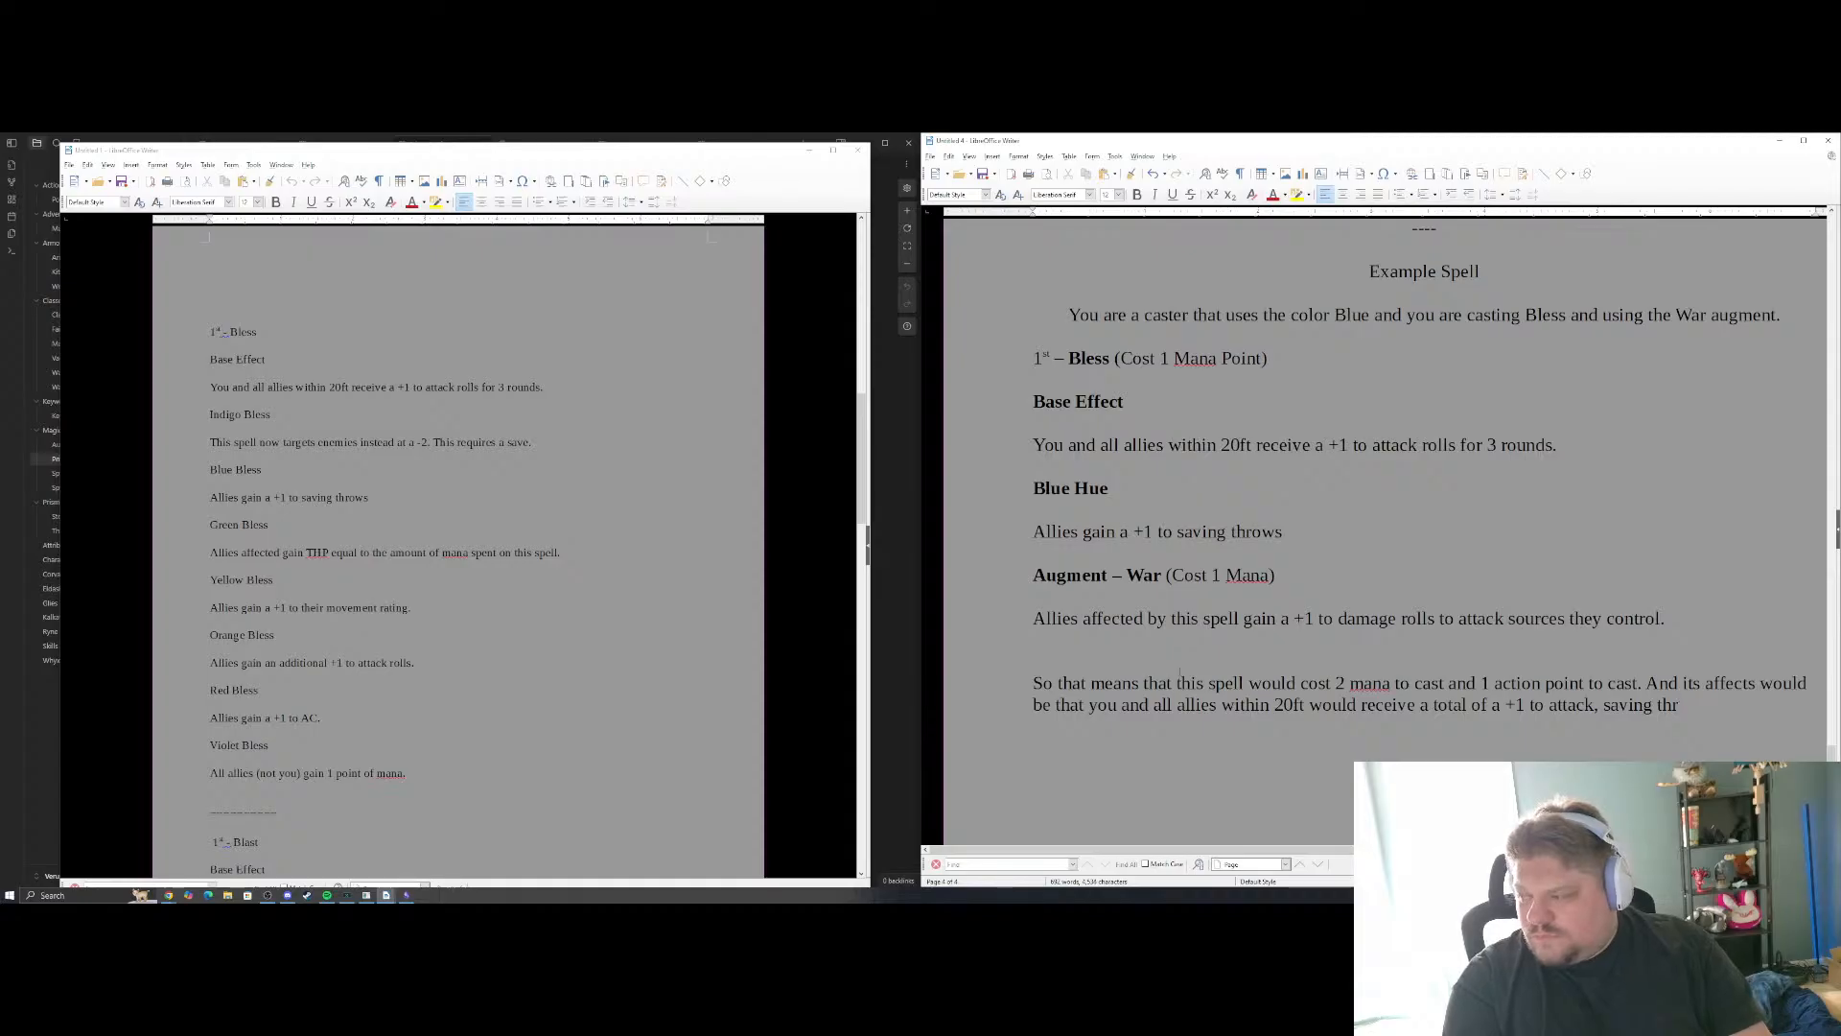
type("tows and")
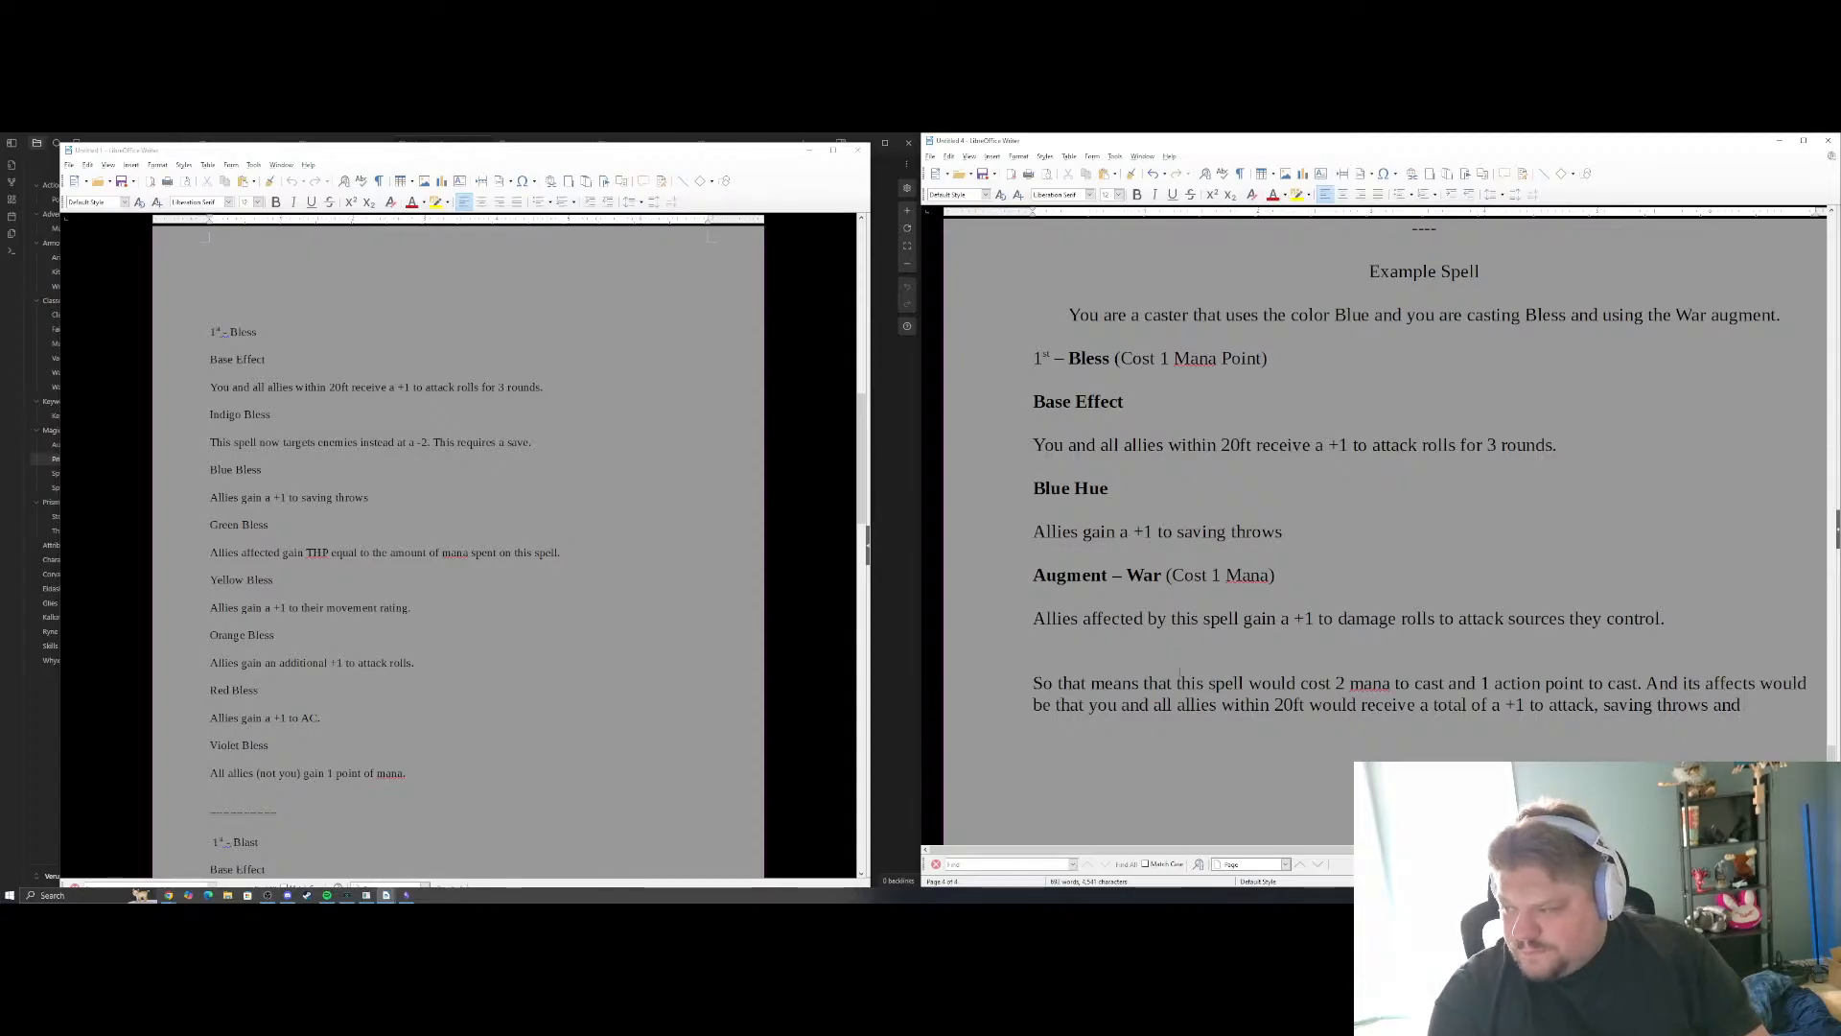
type(" damage.")
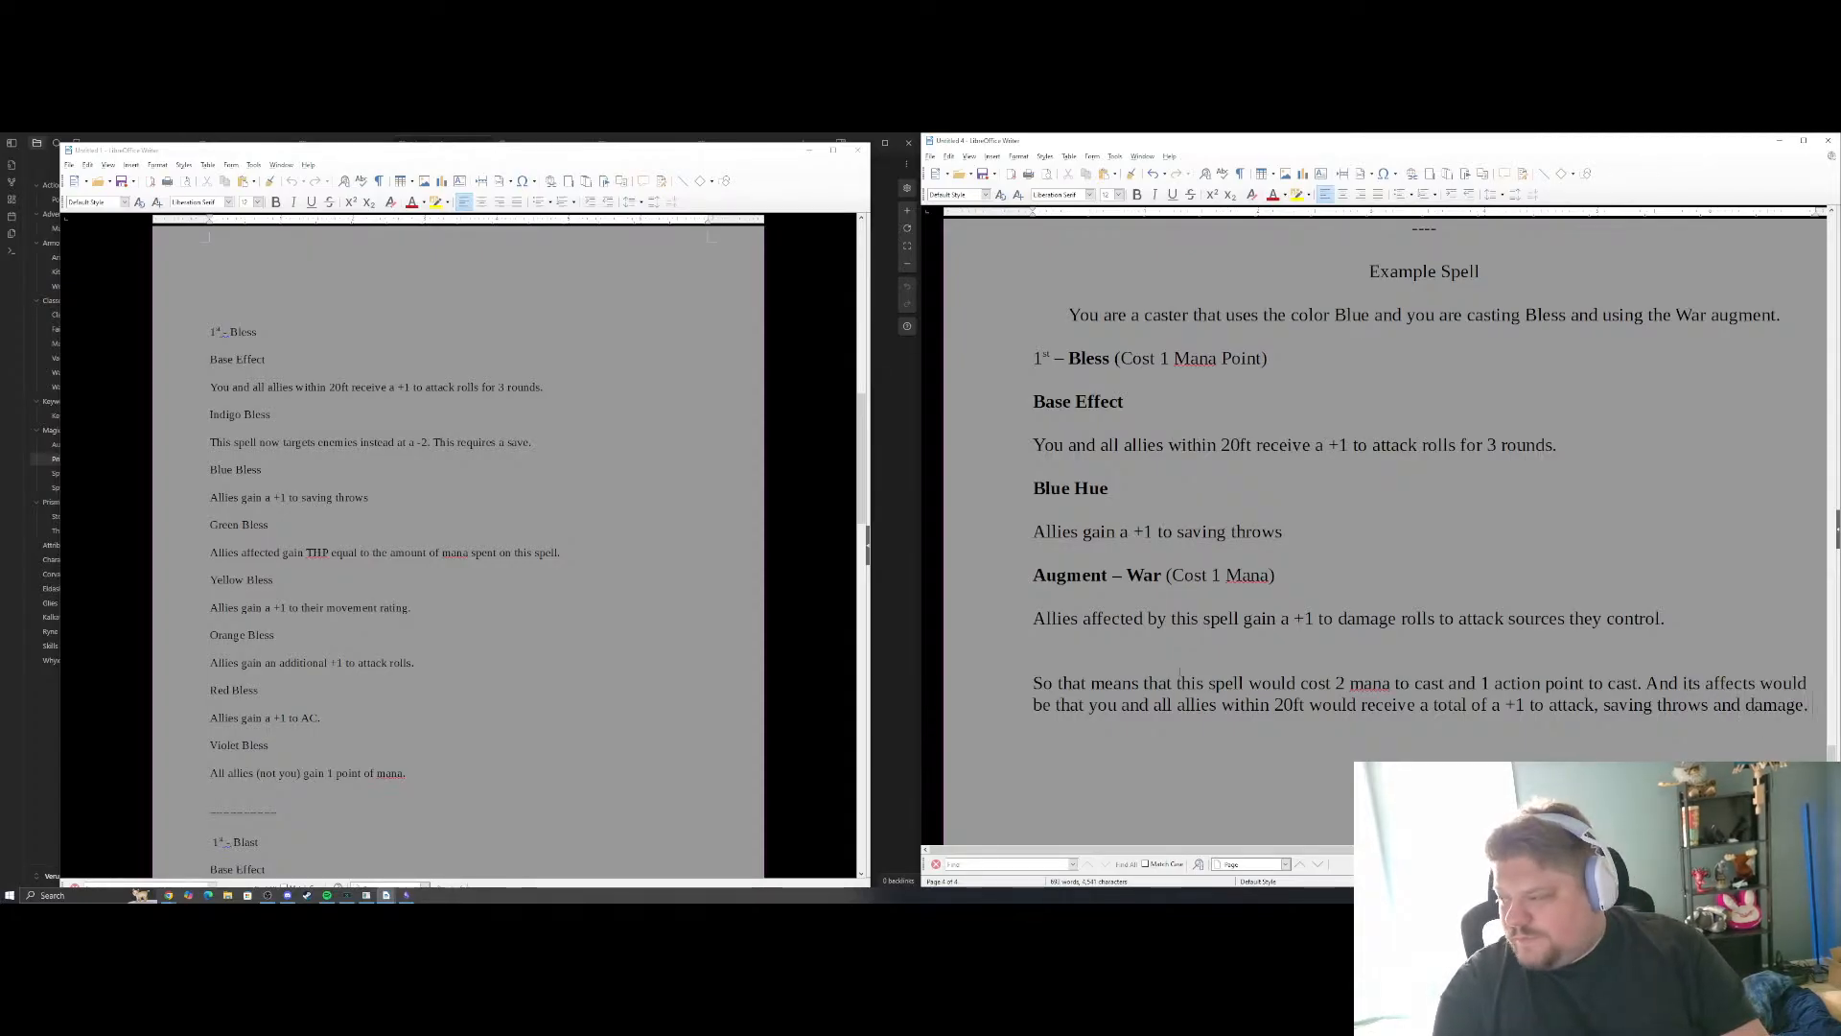
key("BackSpace")
type(" for")
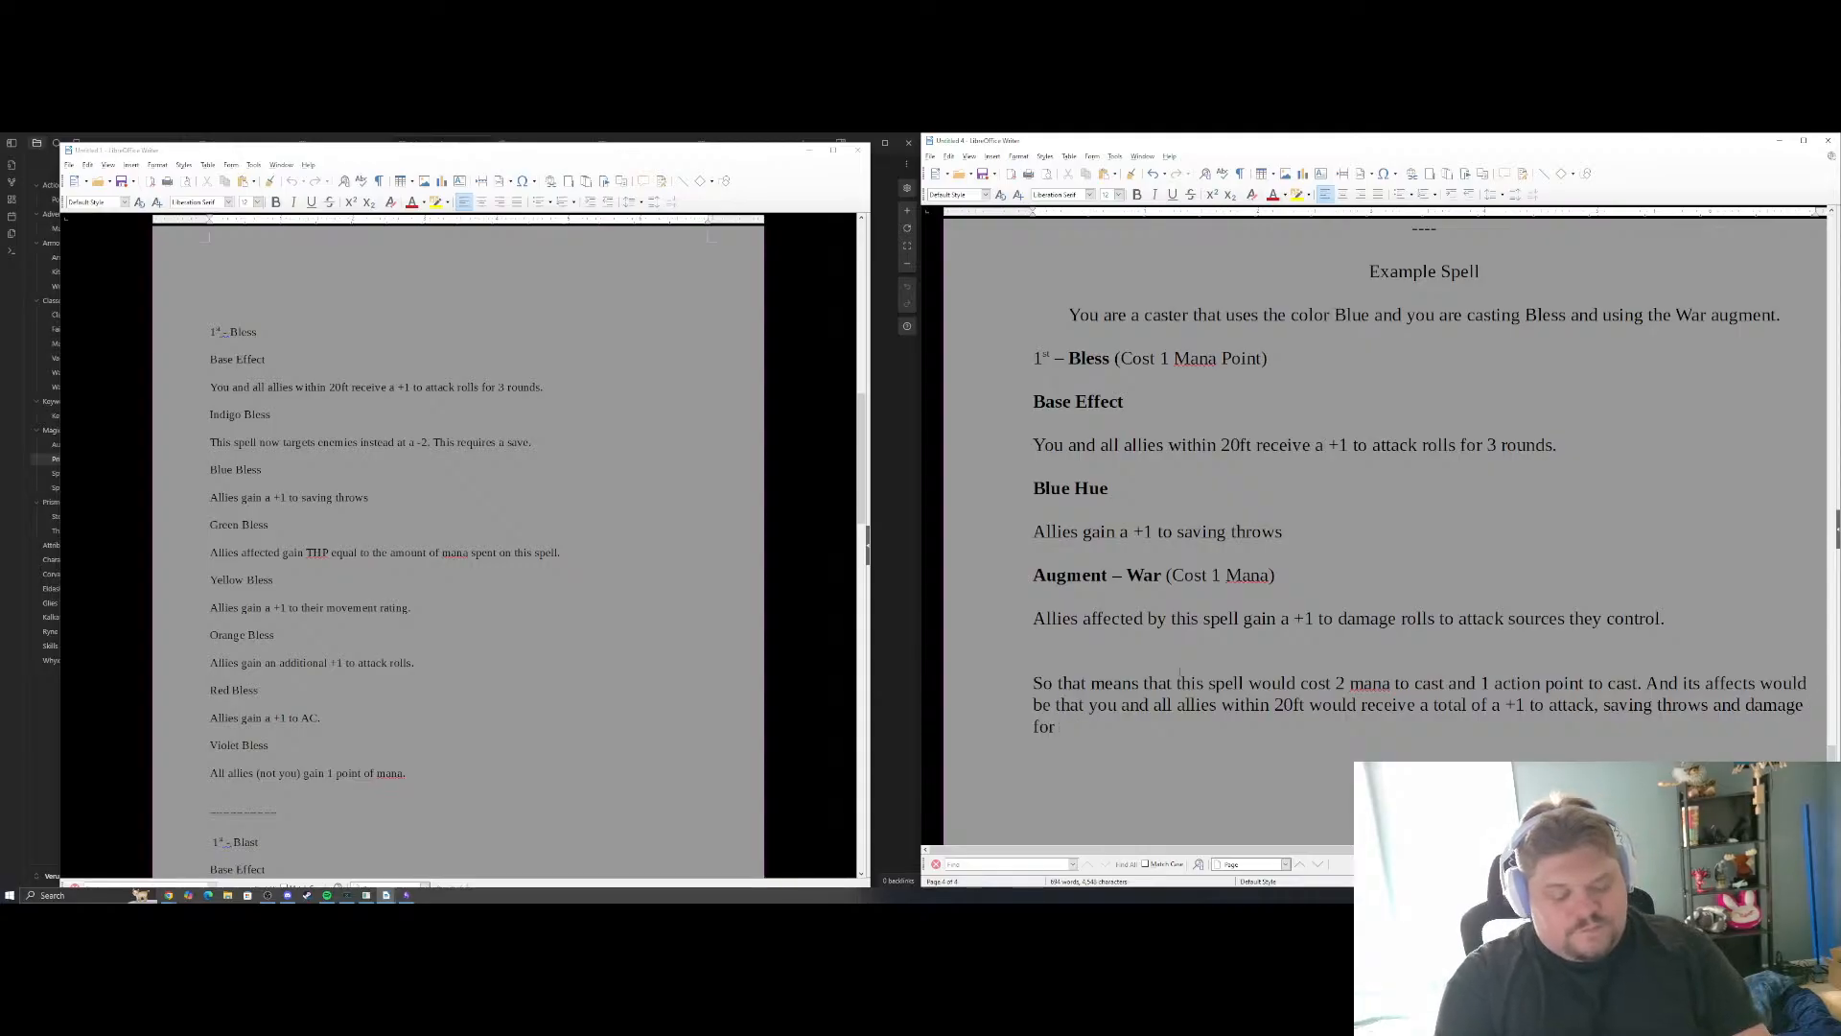
type(" 3 rounds.")
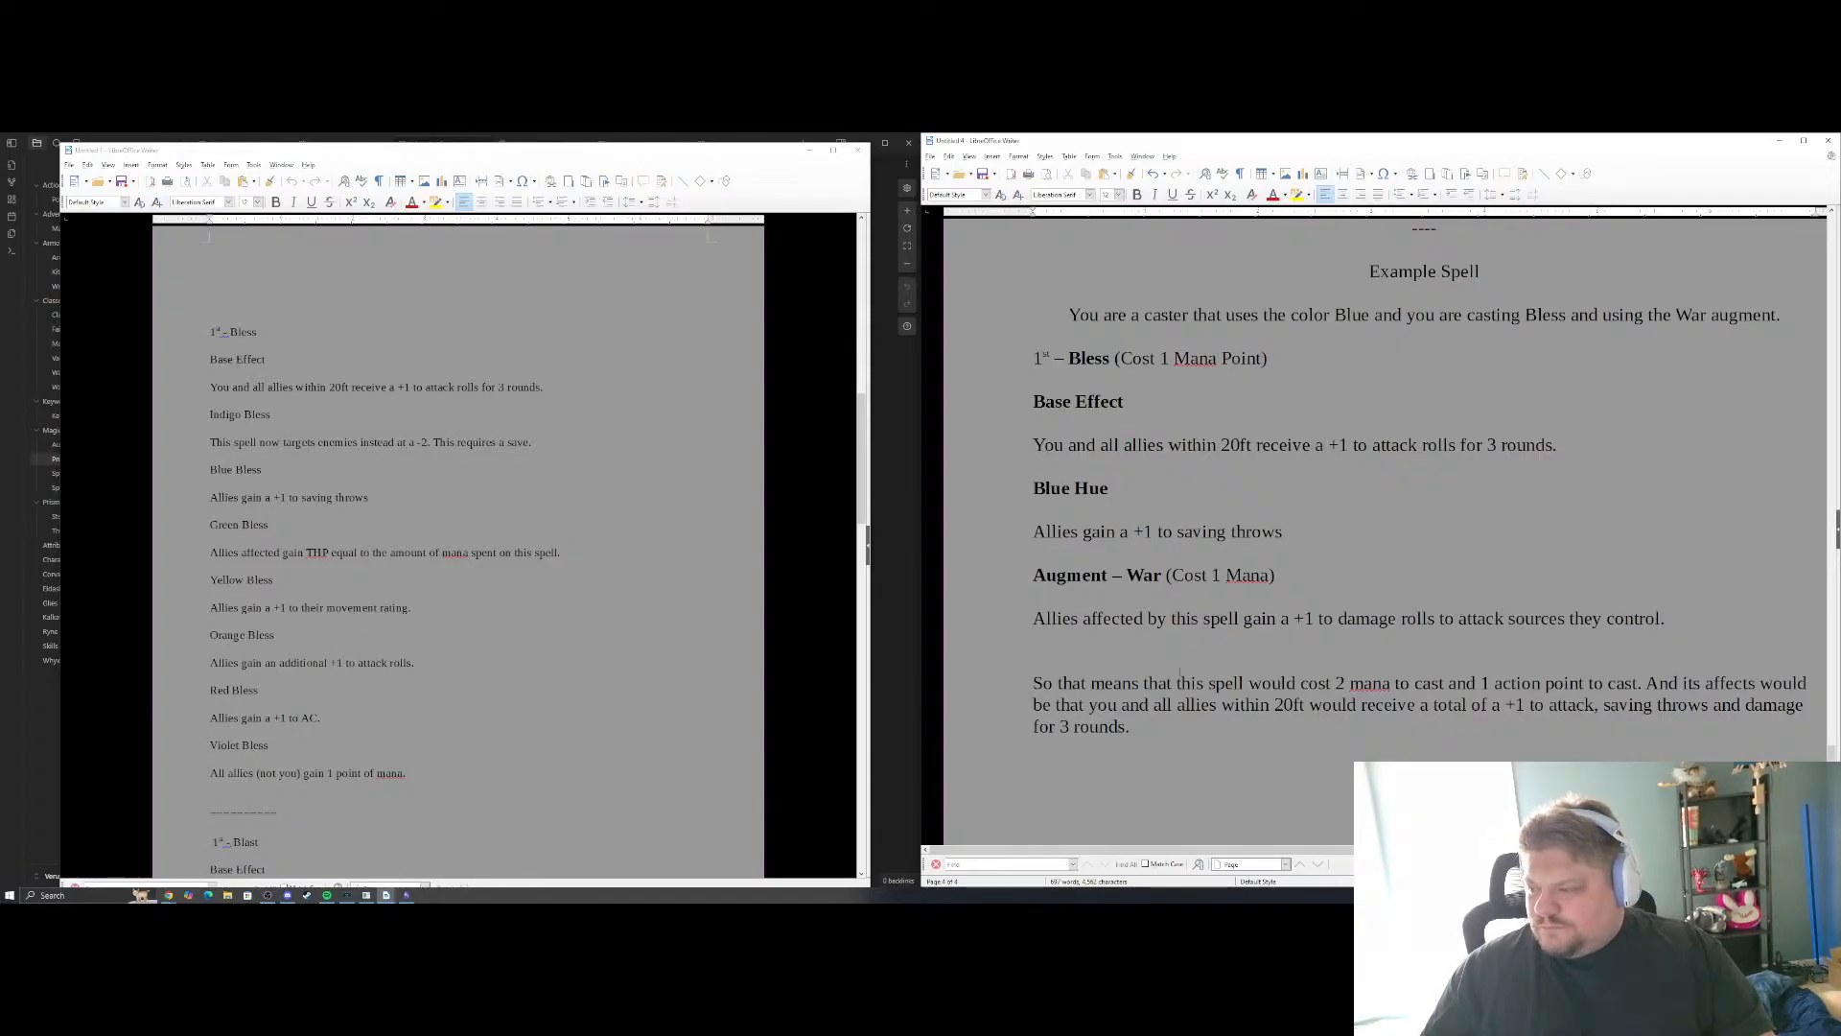
Start a paragraph below the effects summary with "Because it costs 2 mana that means"
type("Bec")
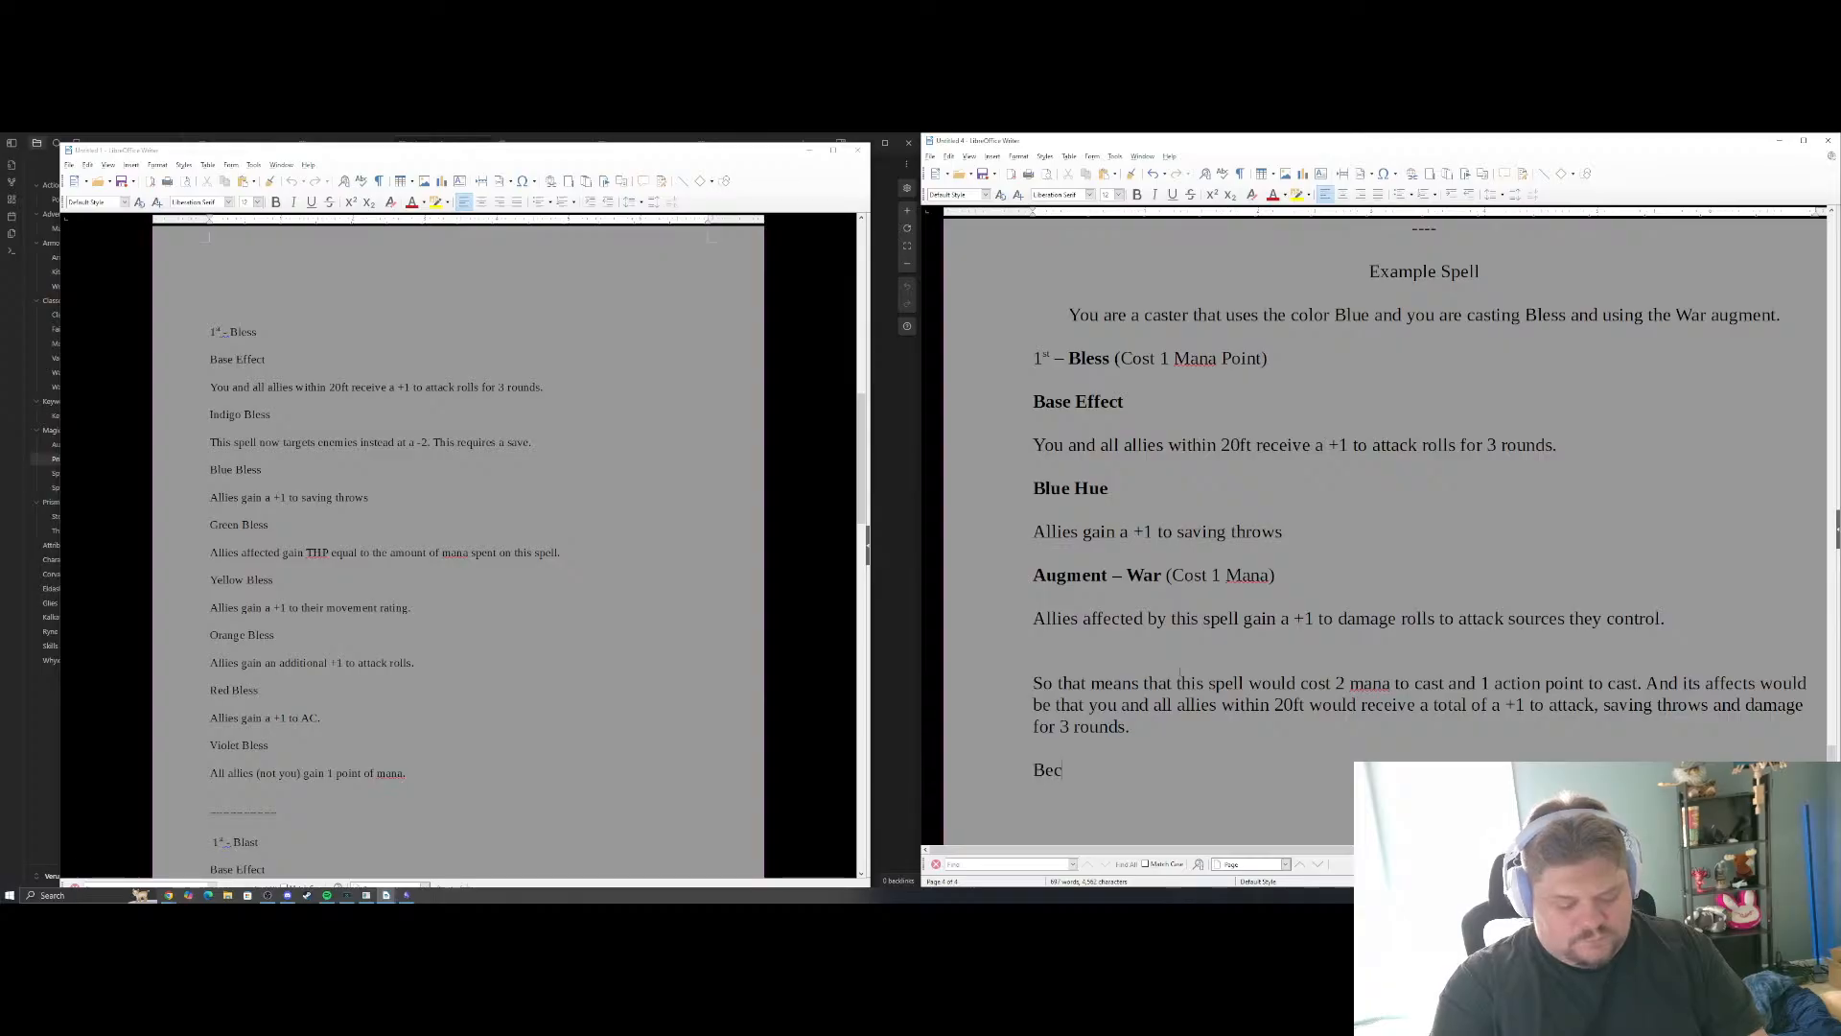
type("ause it cost")
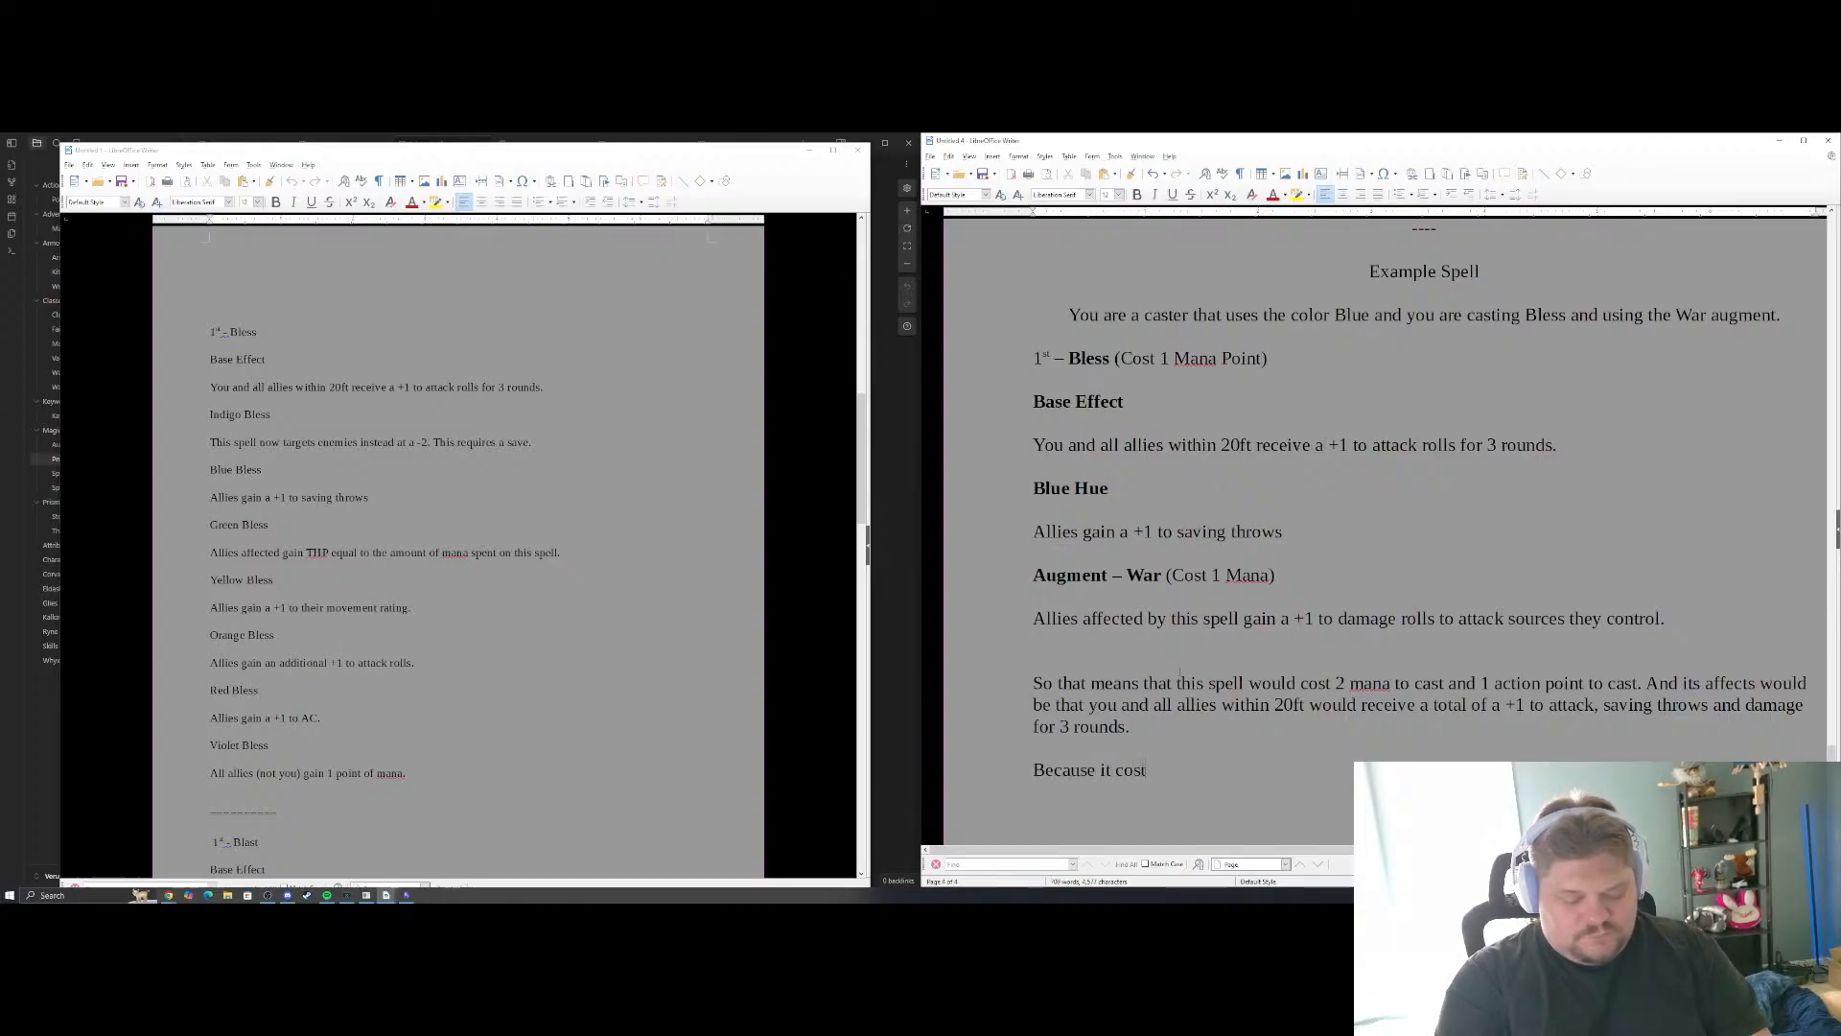
type("s two")
key("BackSpace")
key("BackSpace")
key("BackSpace")
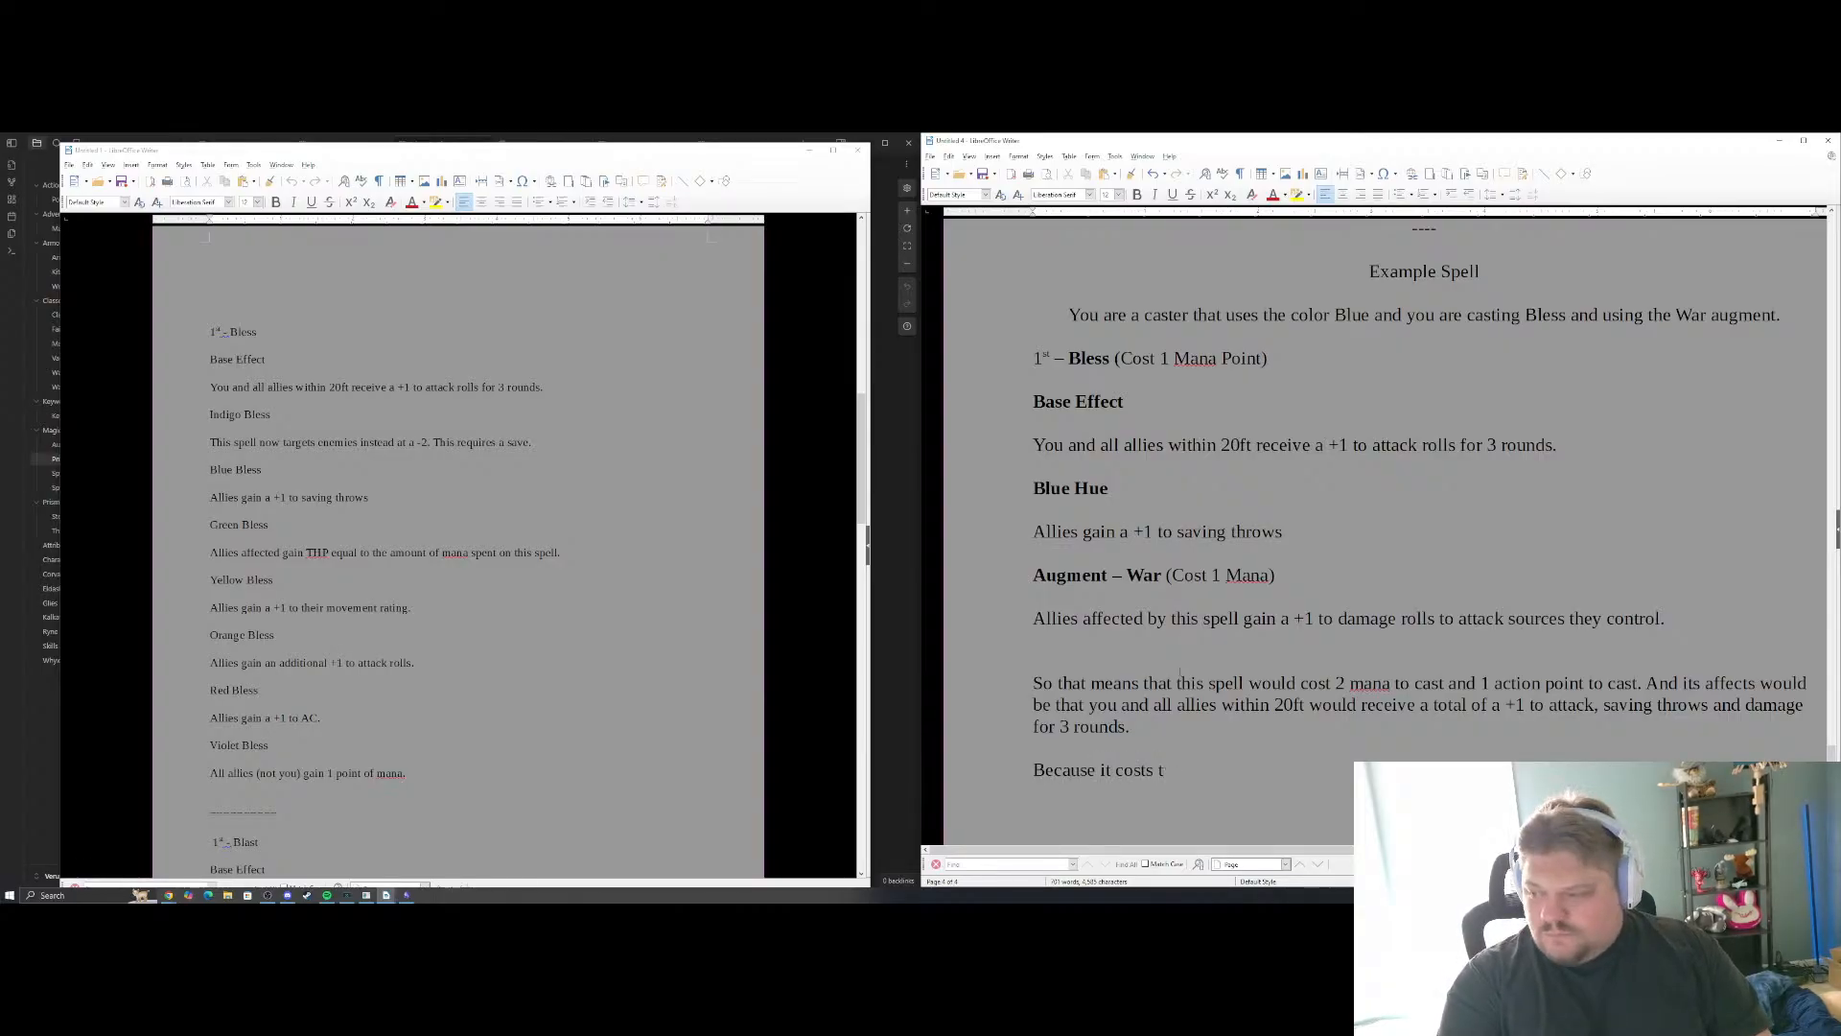
type("2 mana ")
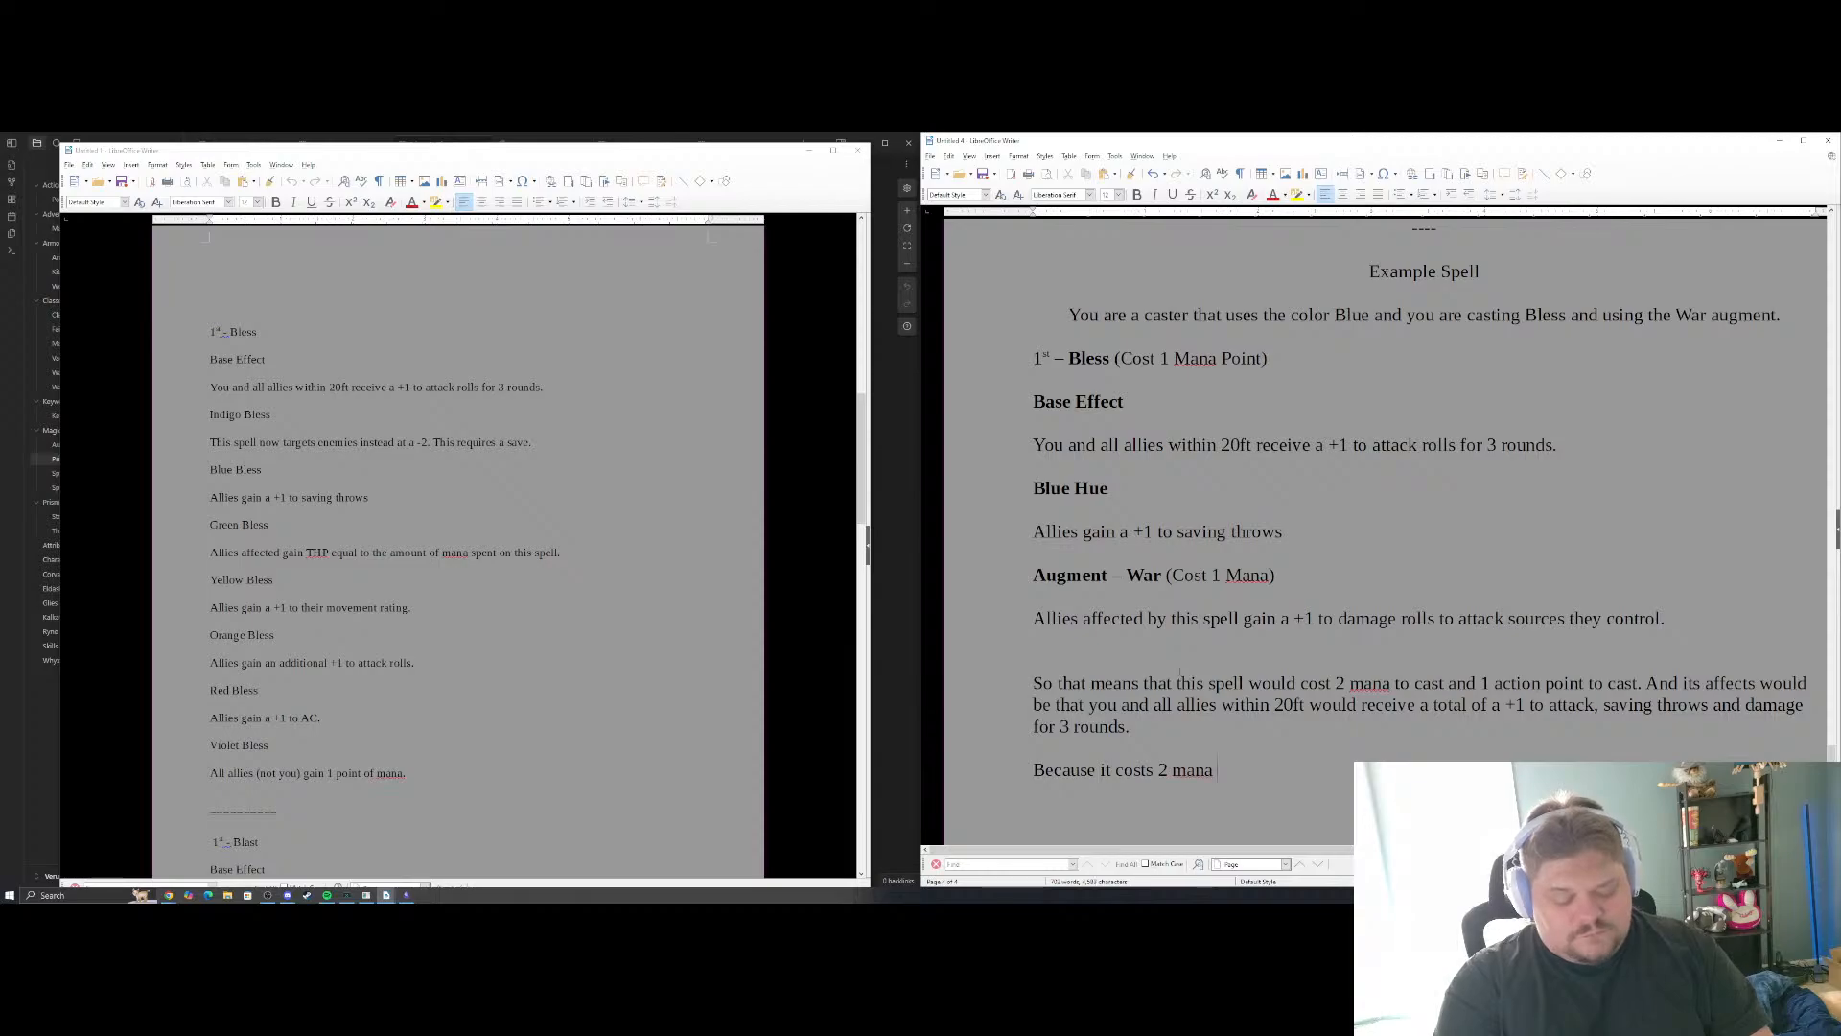
type("that means you wo")
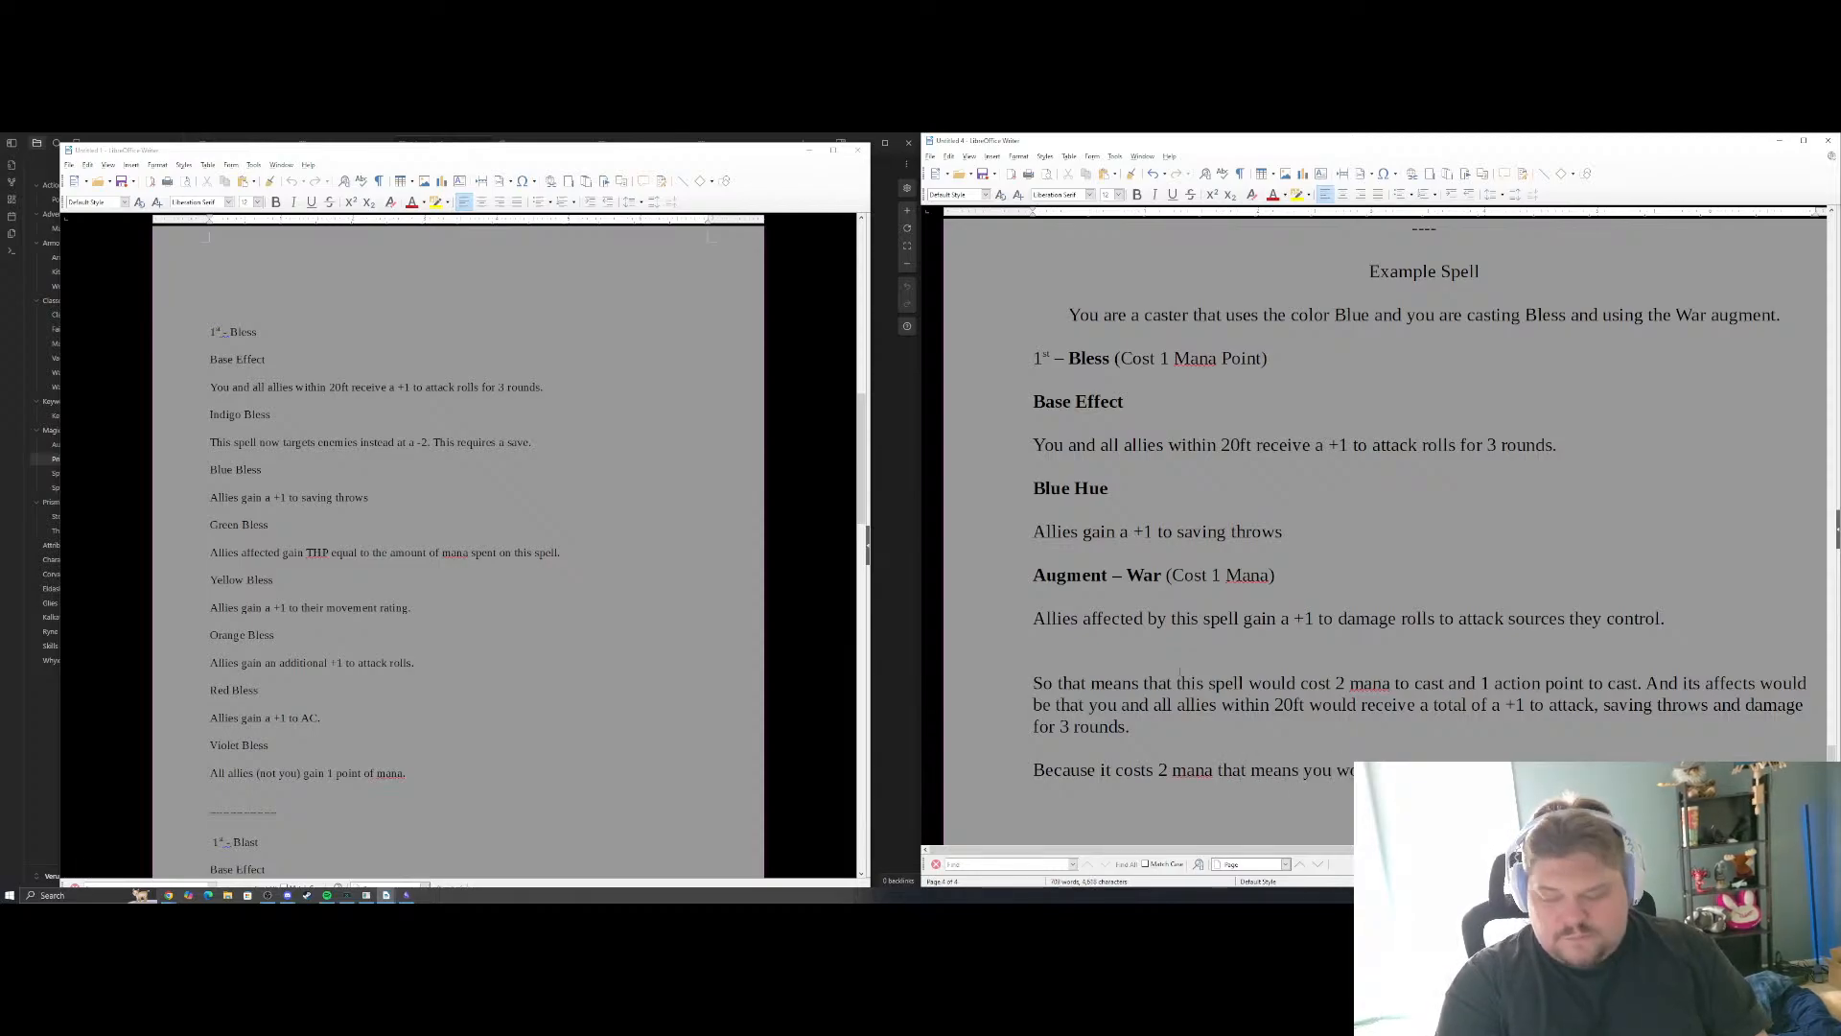
type("have")
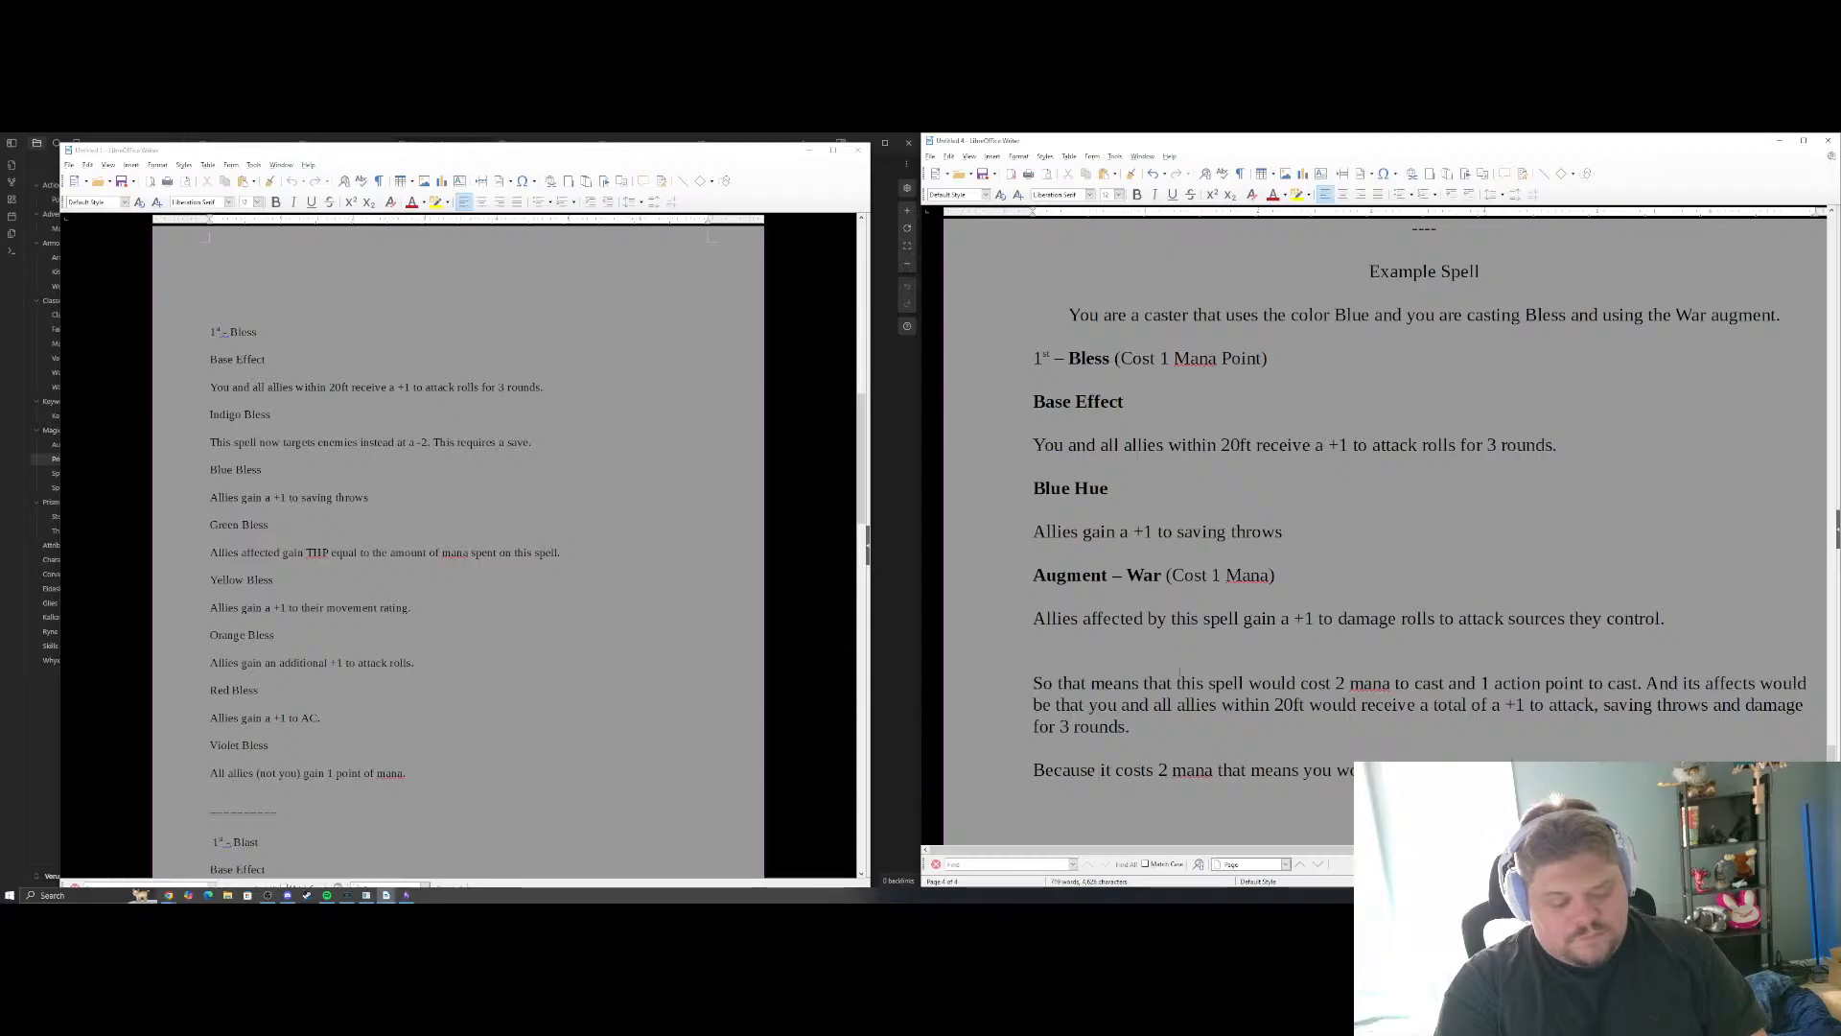
type(" to be")
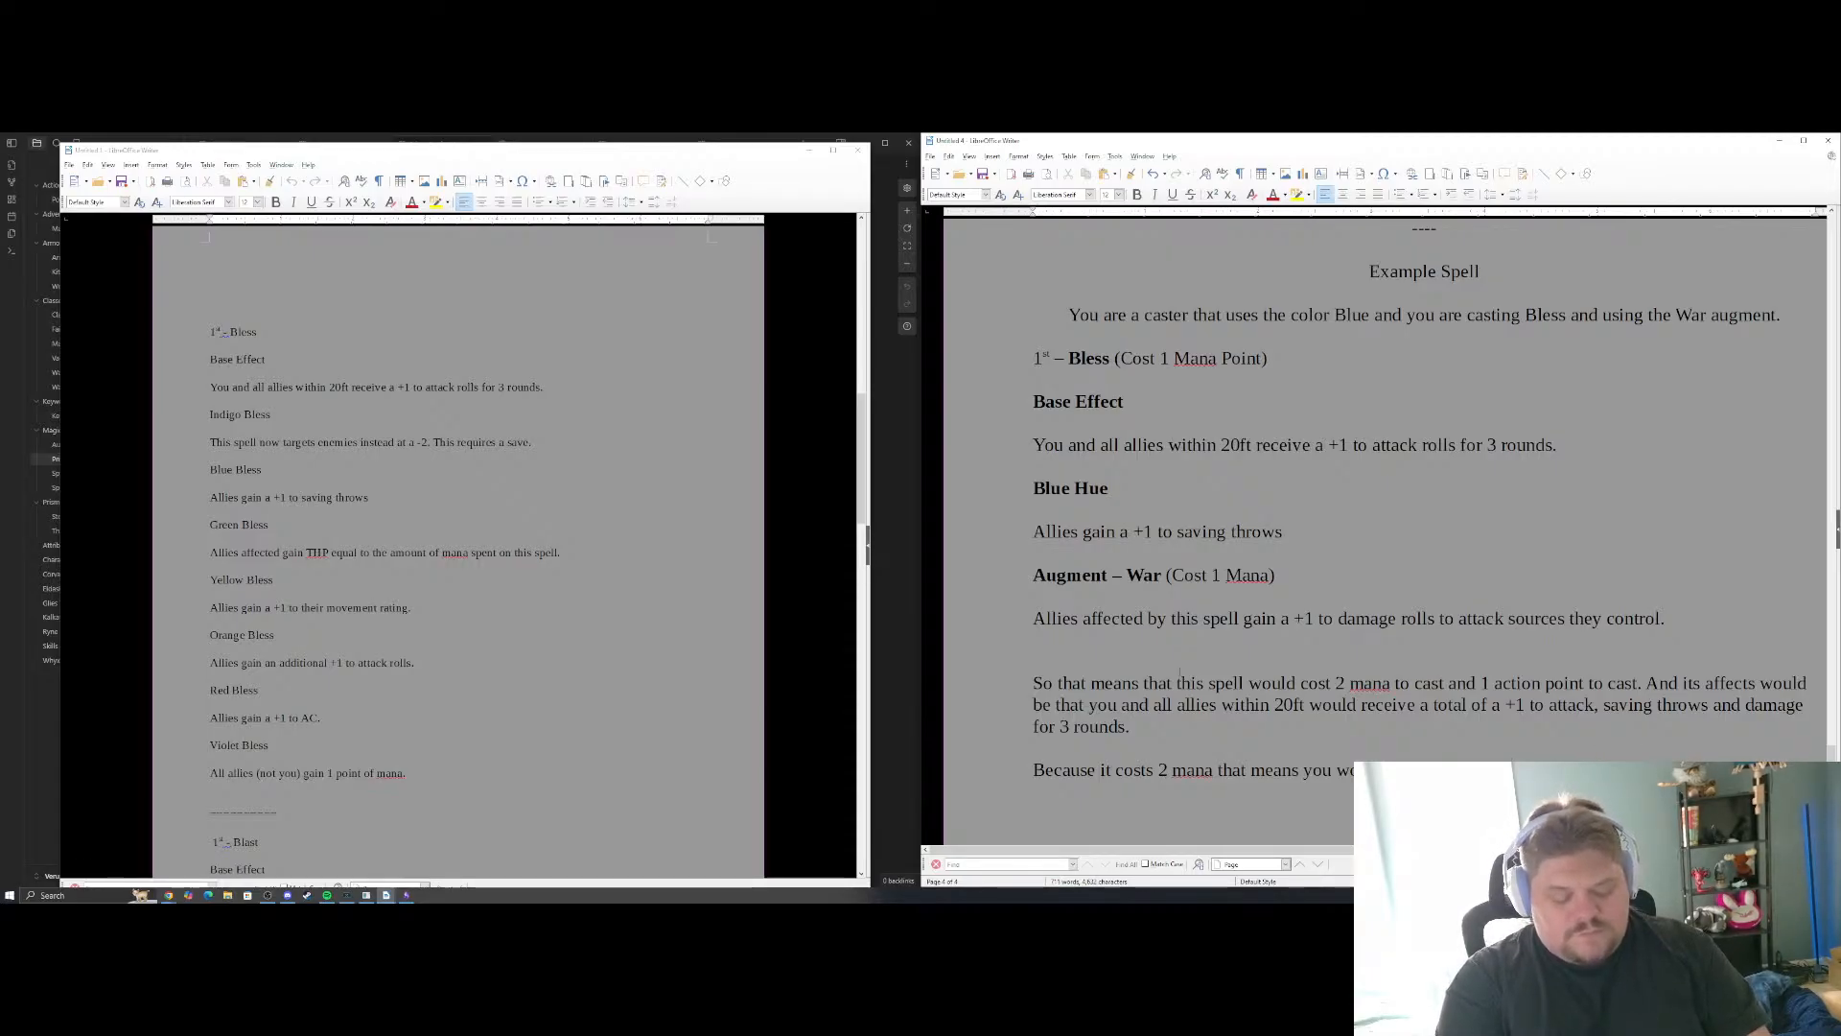
type(" second level to cast this. ")
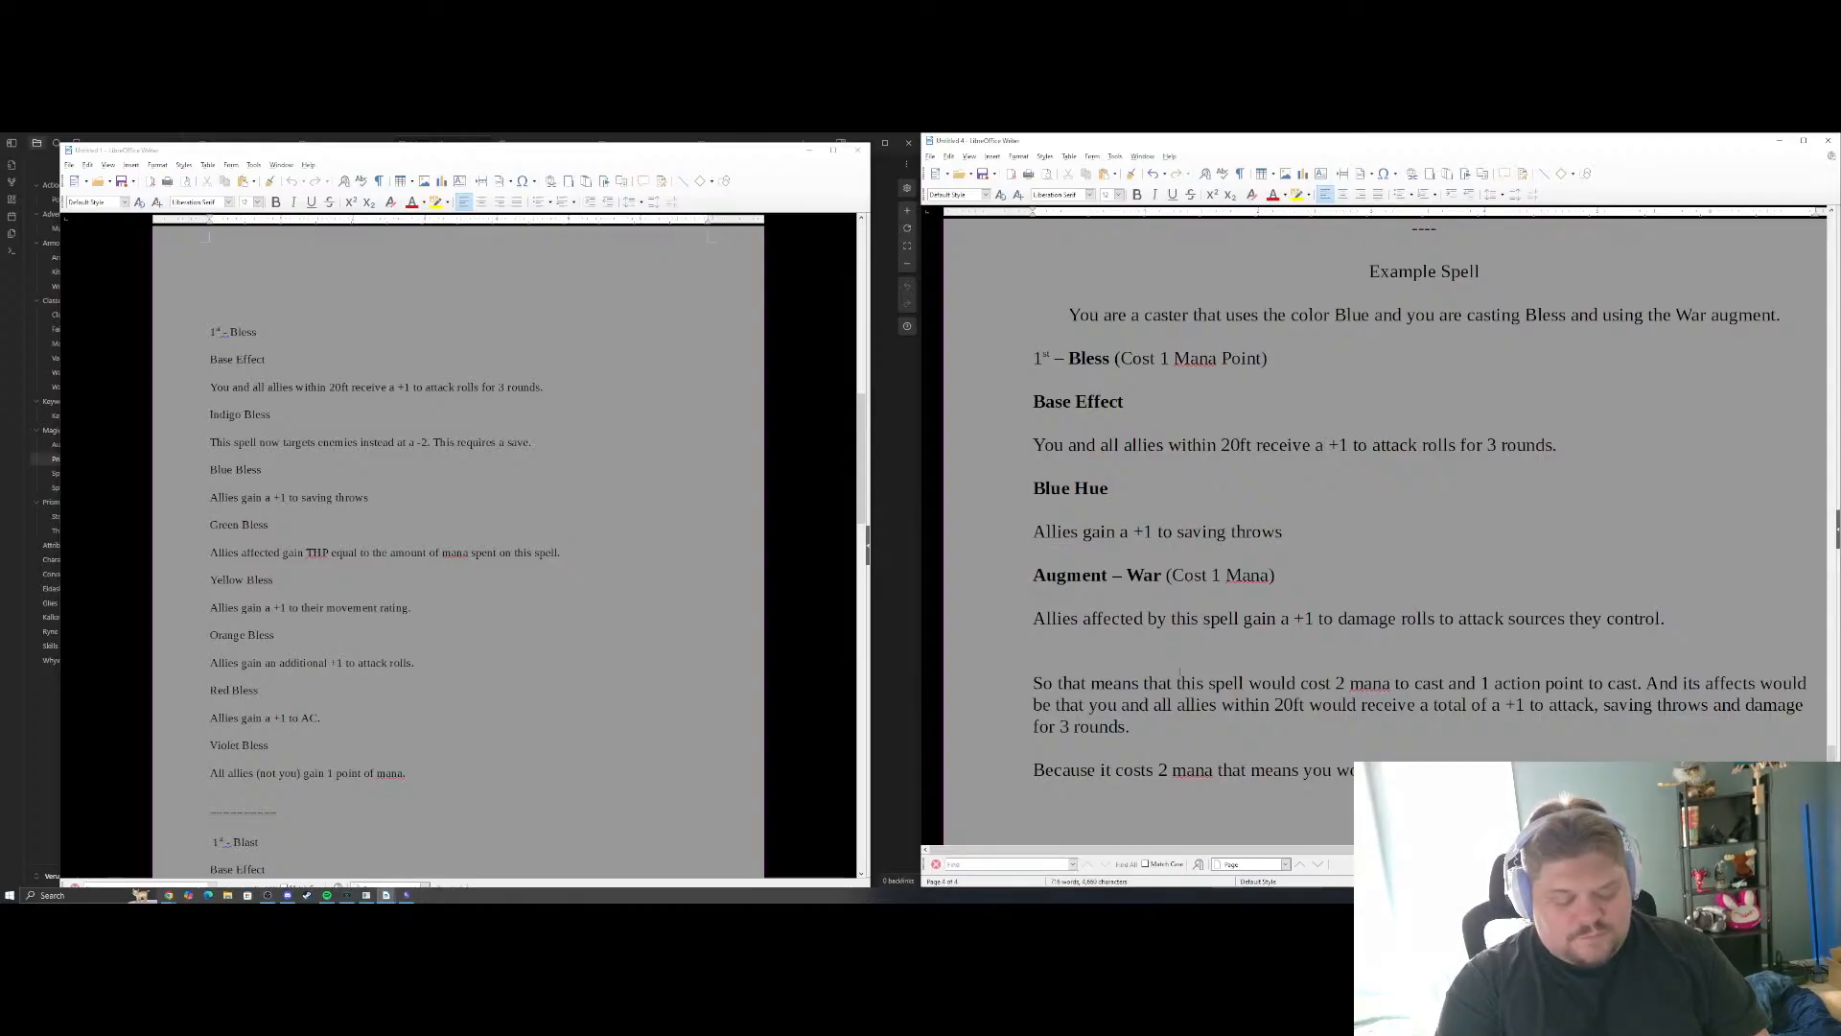
type("cast ")
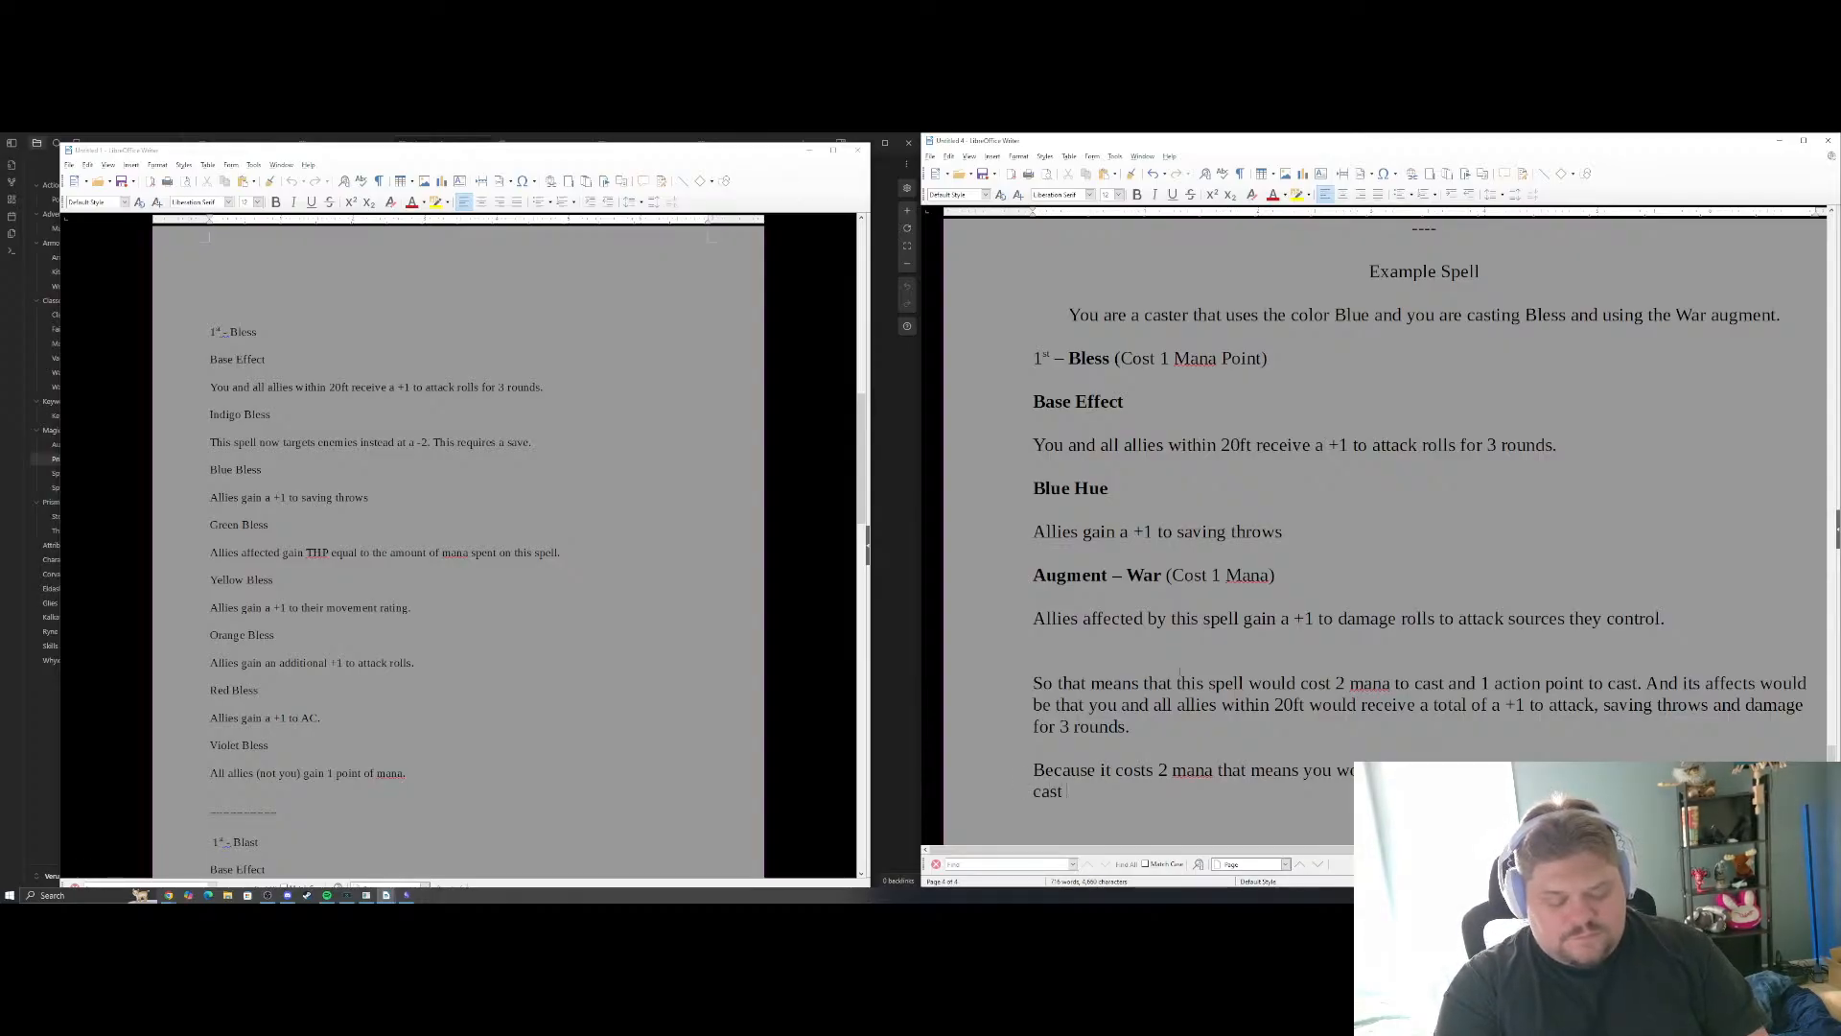
type("a spell in this w")
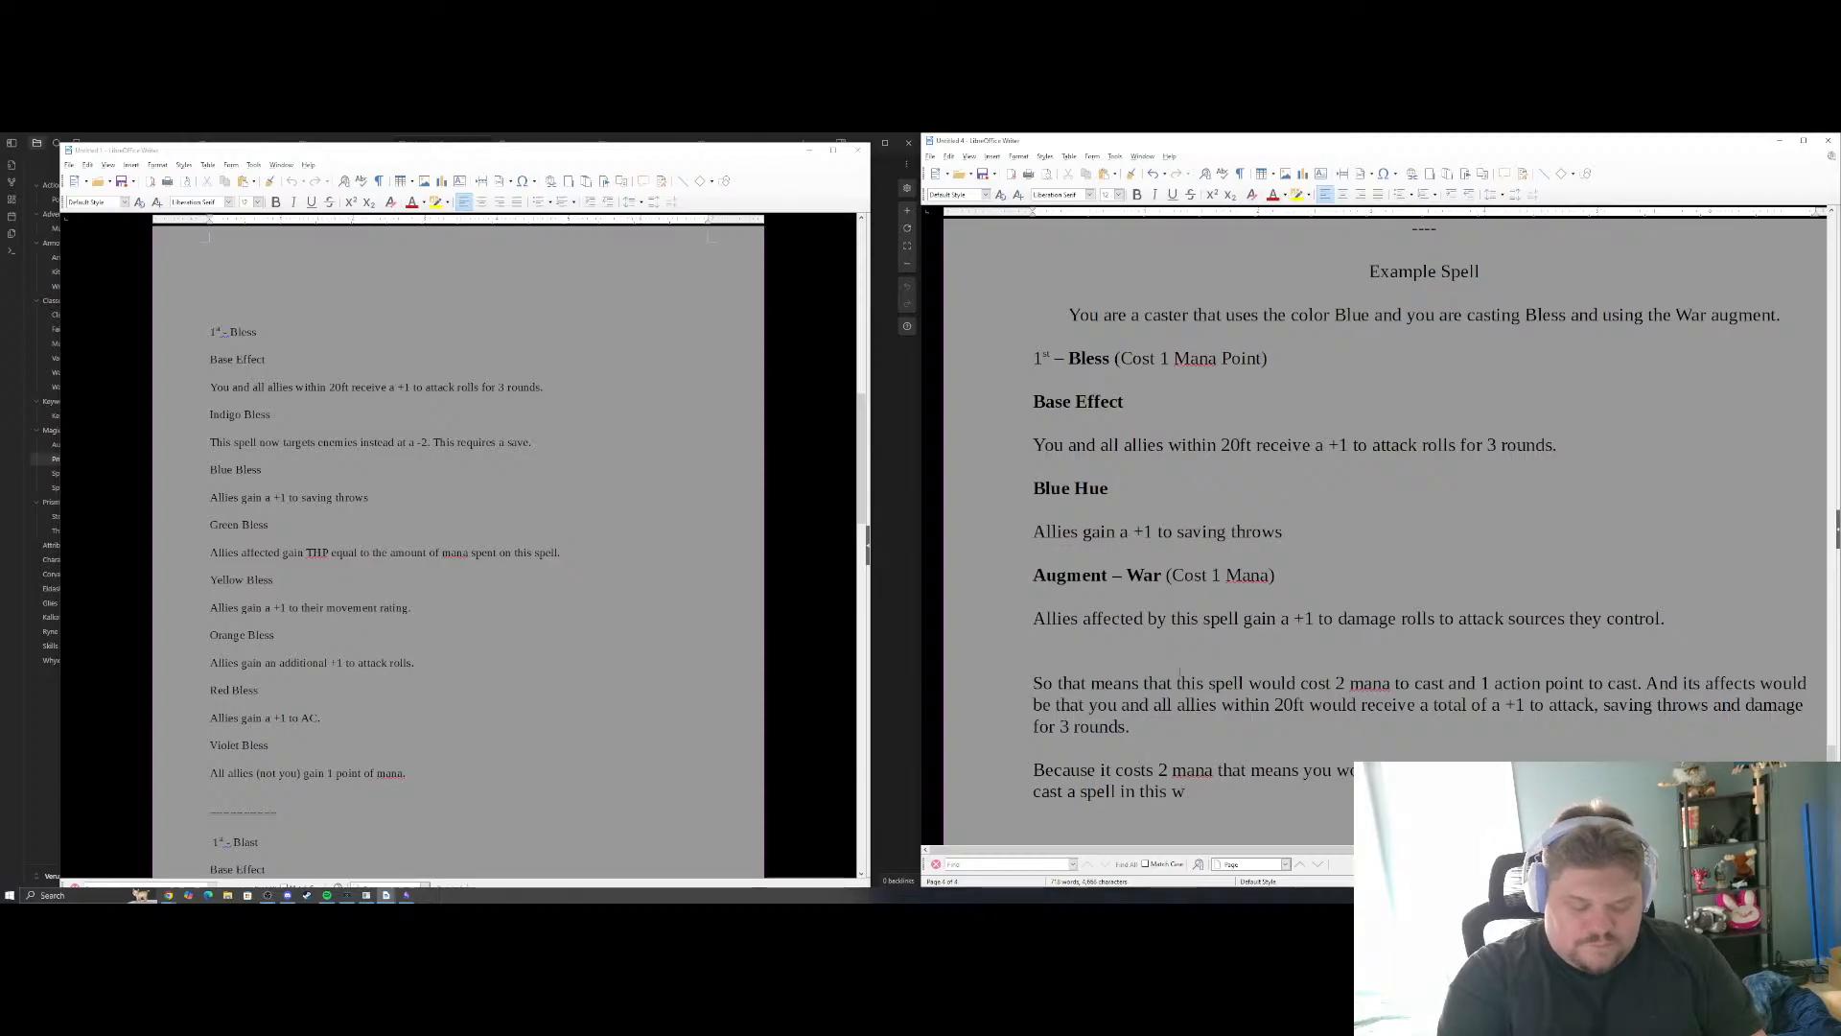
type("ay. There ar")
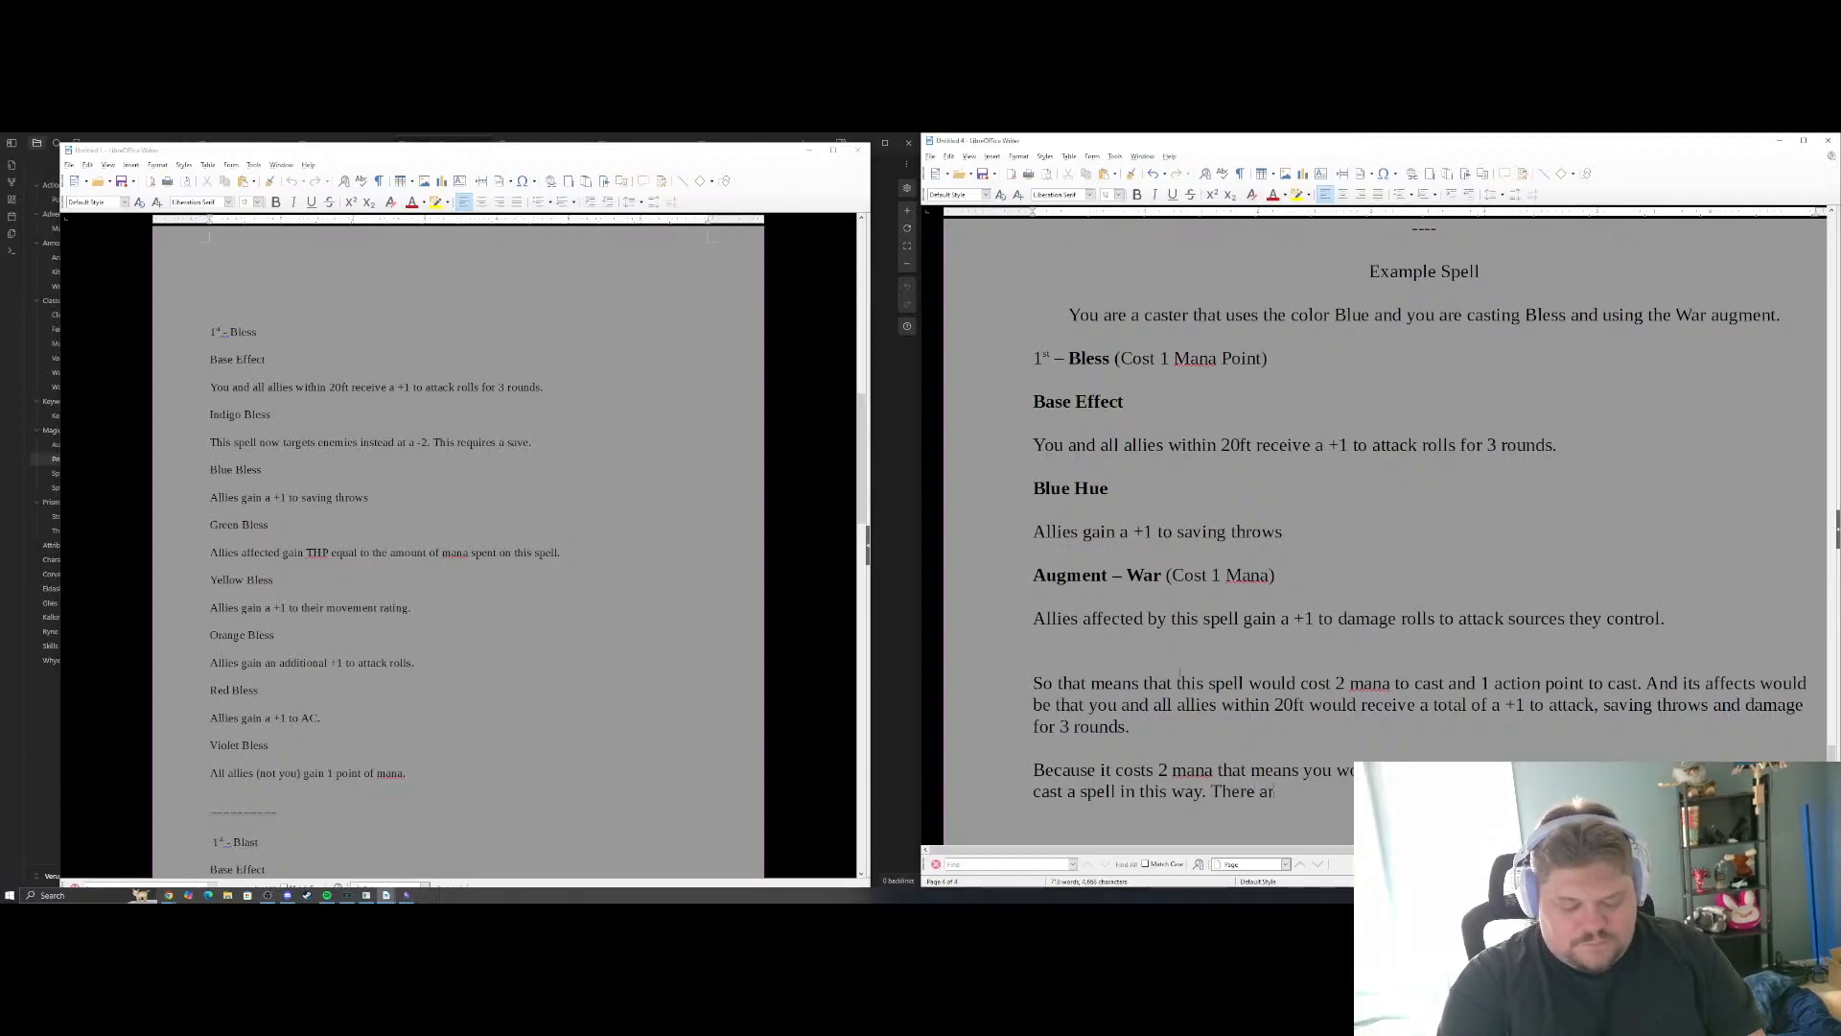
type("e other way")
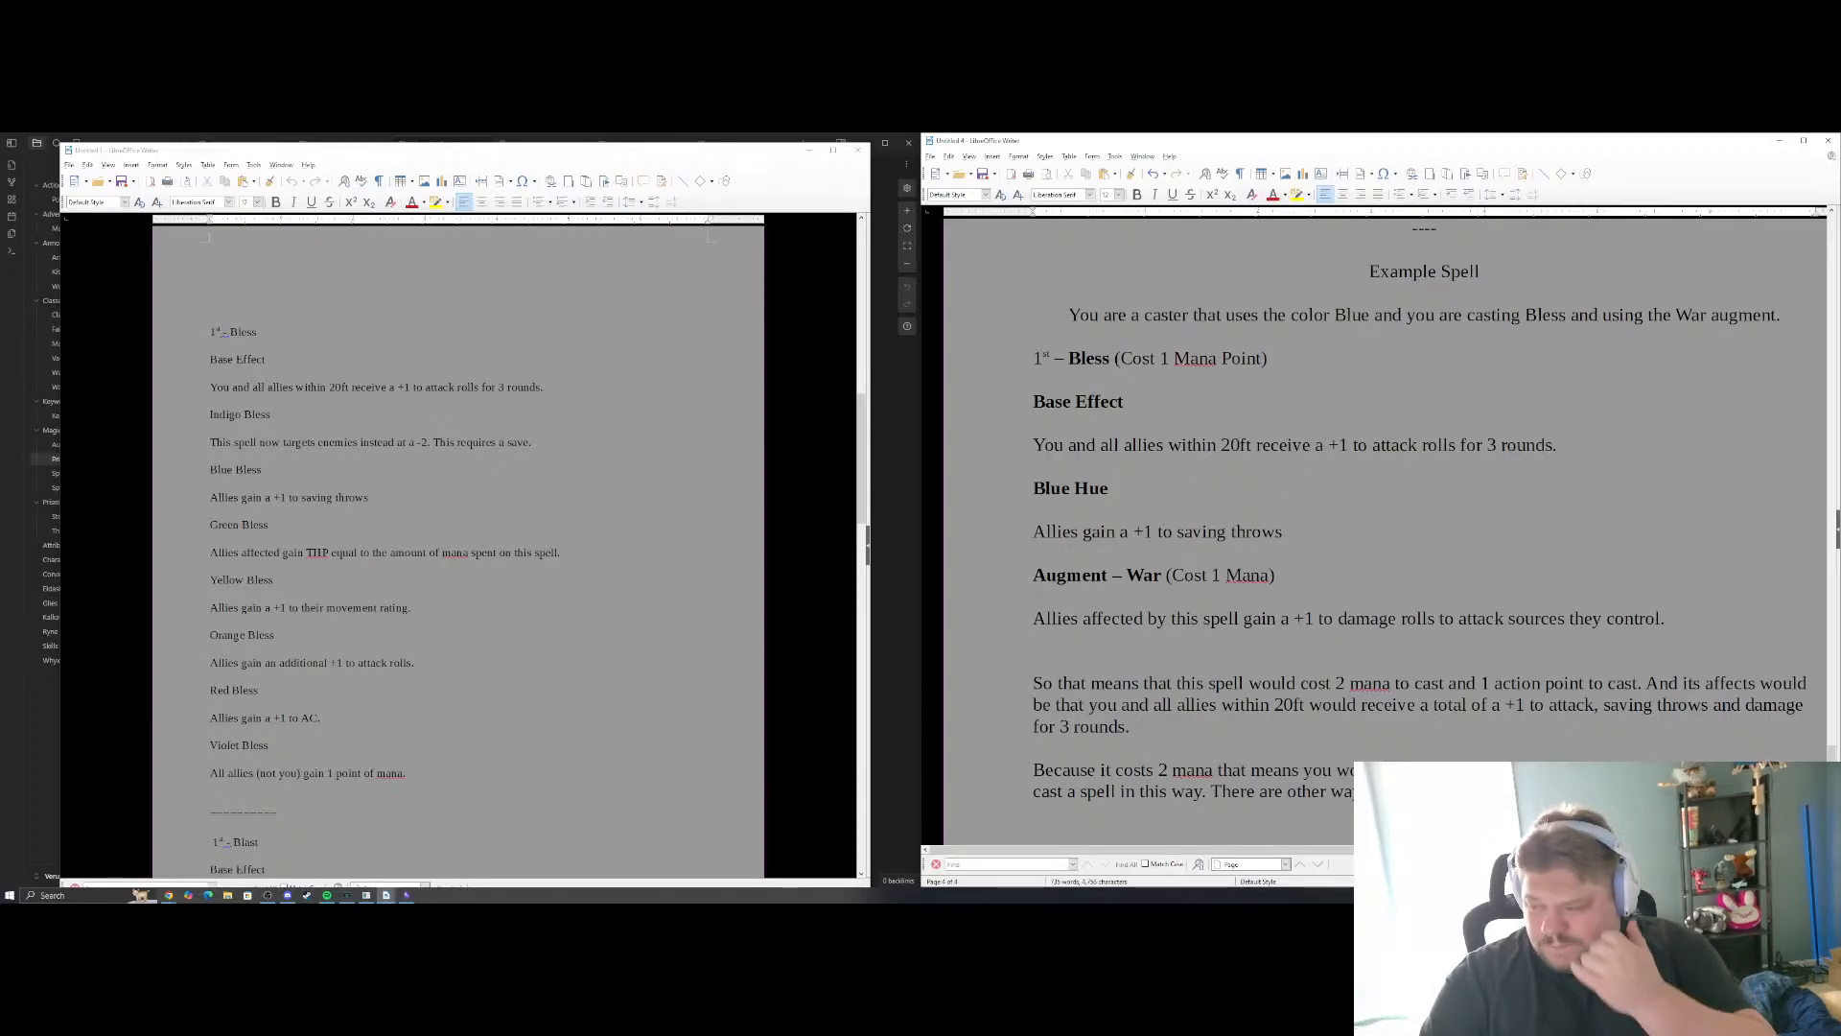
In the Mana Point System section, correct "1 mana pointa round in combat" to "1 mana point per round in combat"
scroll(1381, 527, "up", 3)
scroll(1381, 528, "down", 1)
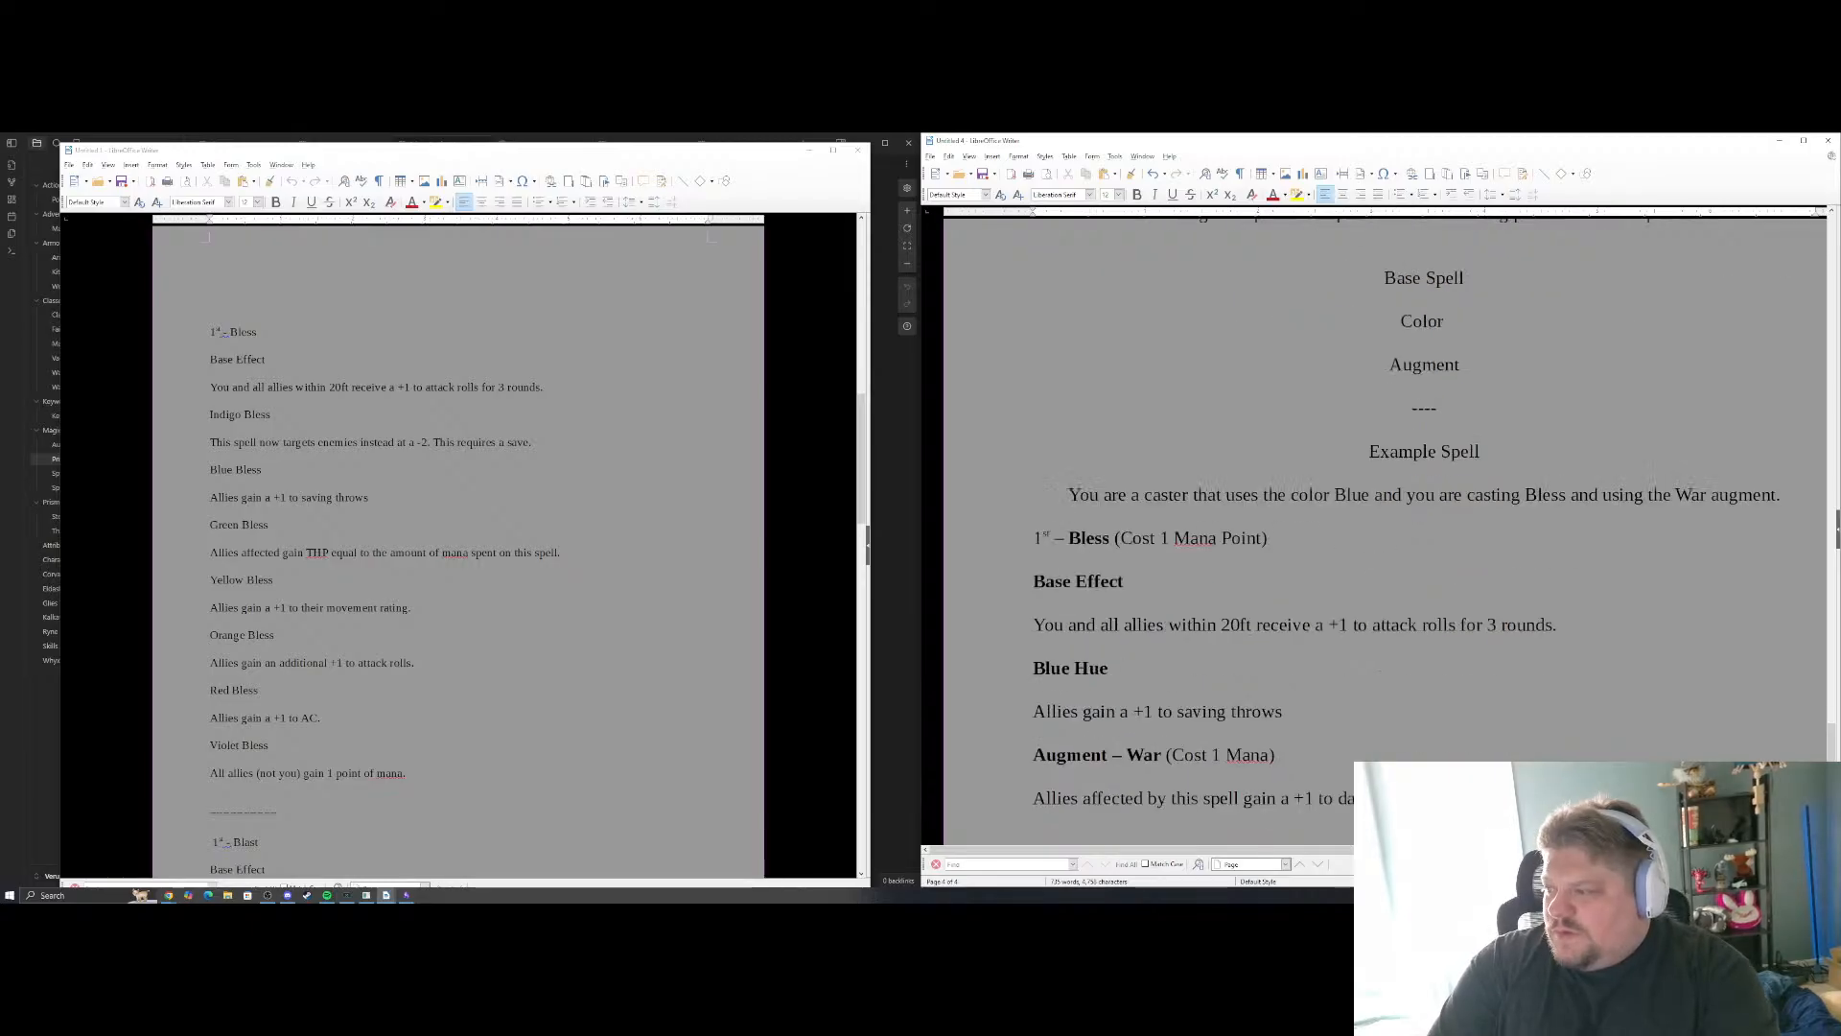
scroll(1381, 527, "up", 2)
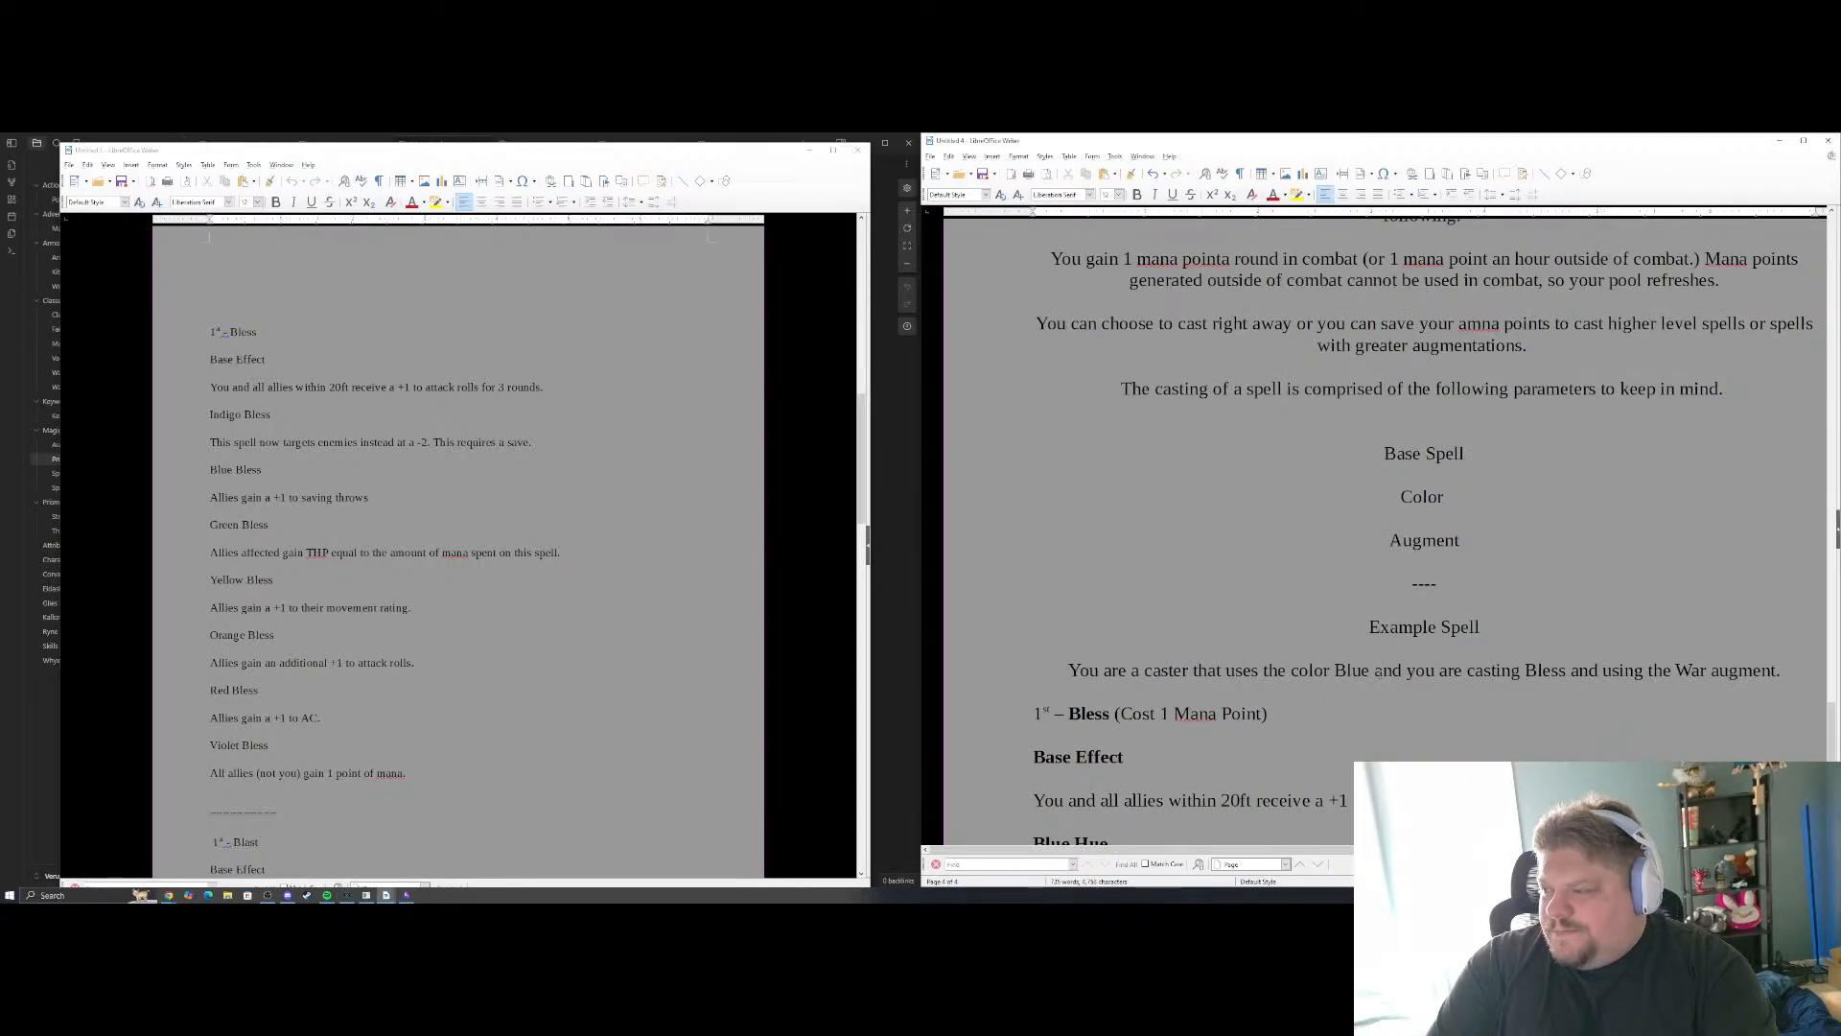
scroll(1381, 527, "up", 2)
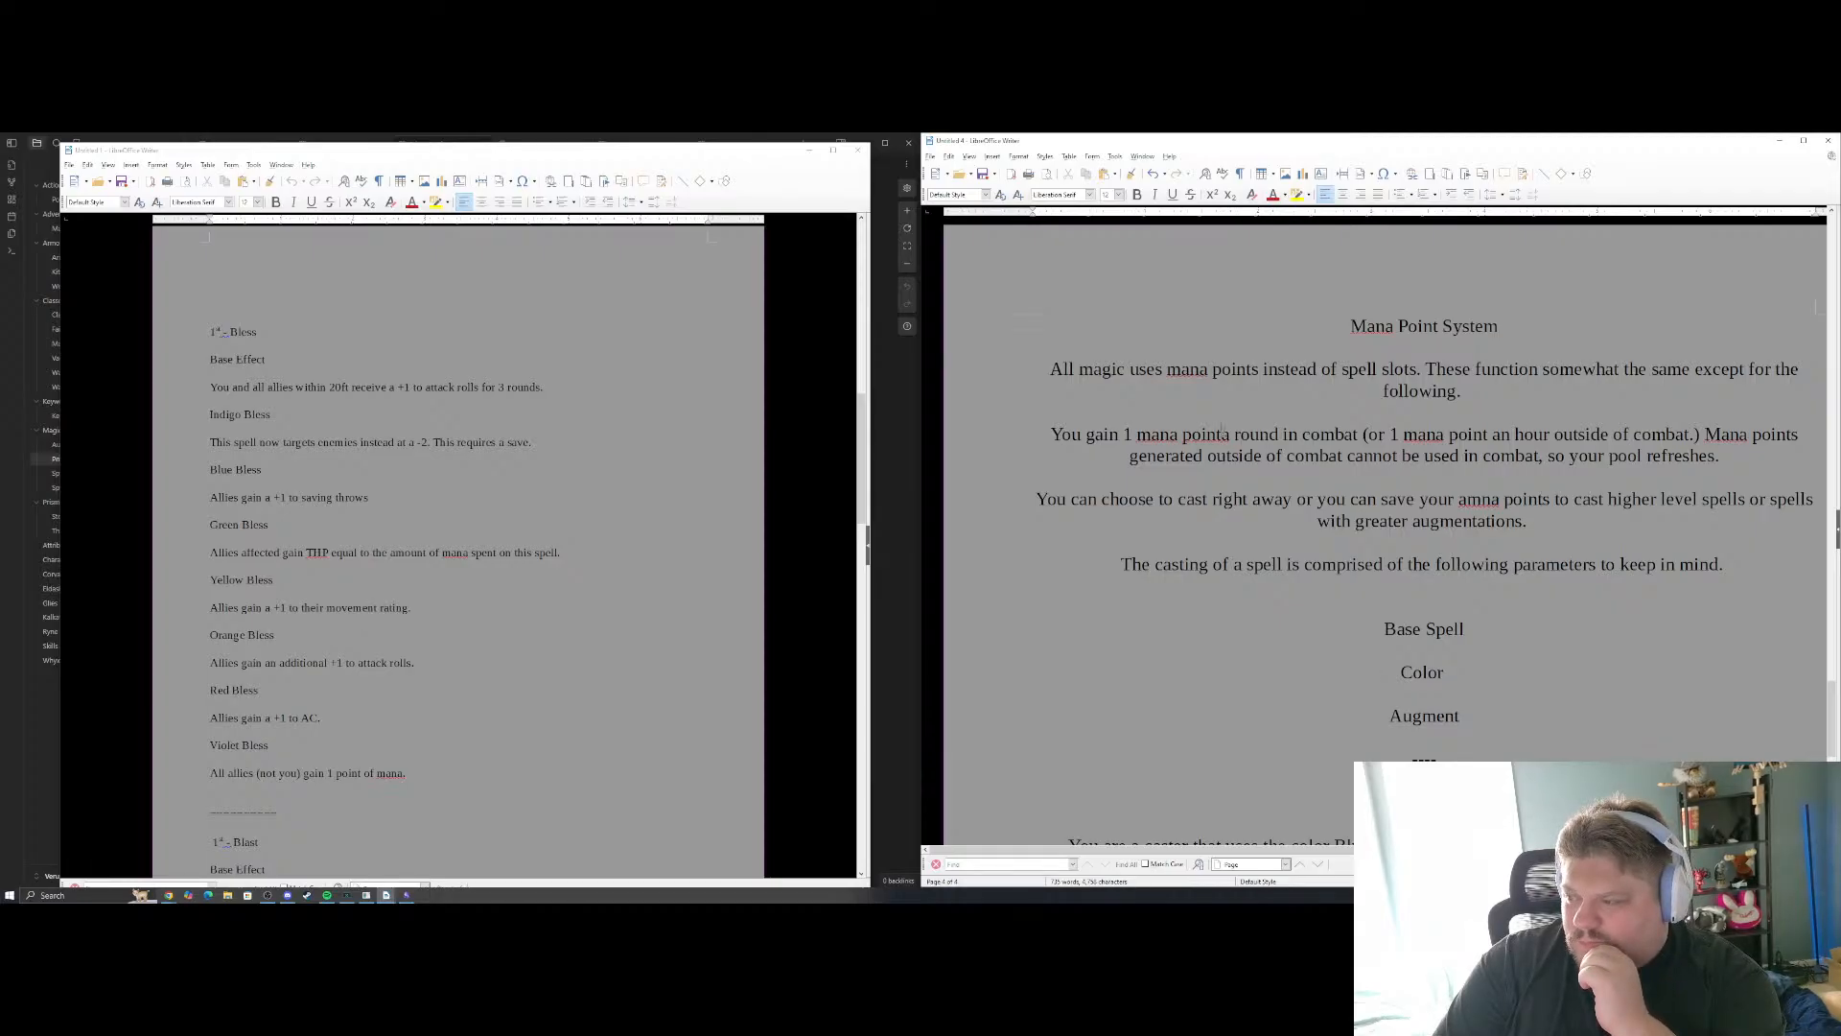
left_click(1222, 429)
key("shift+Return")
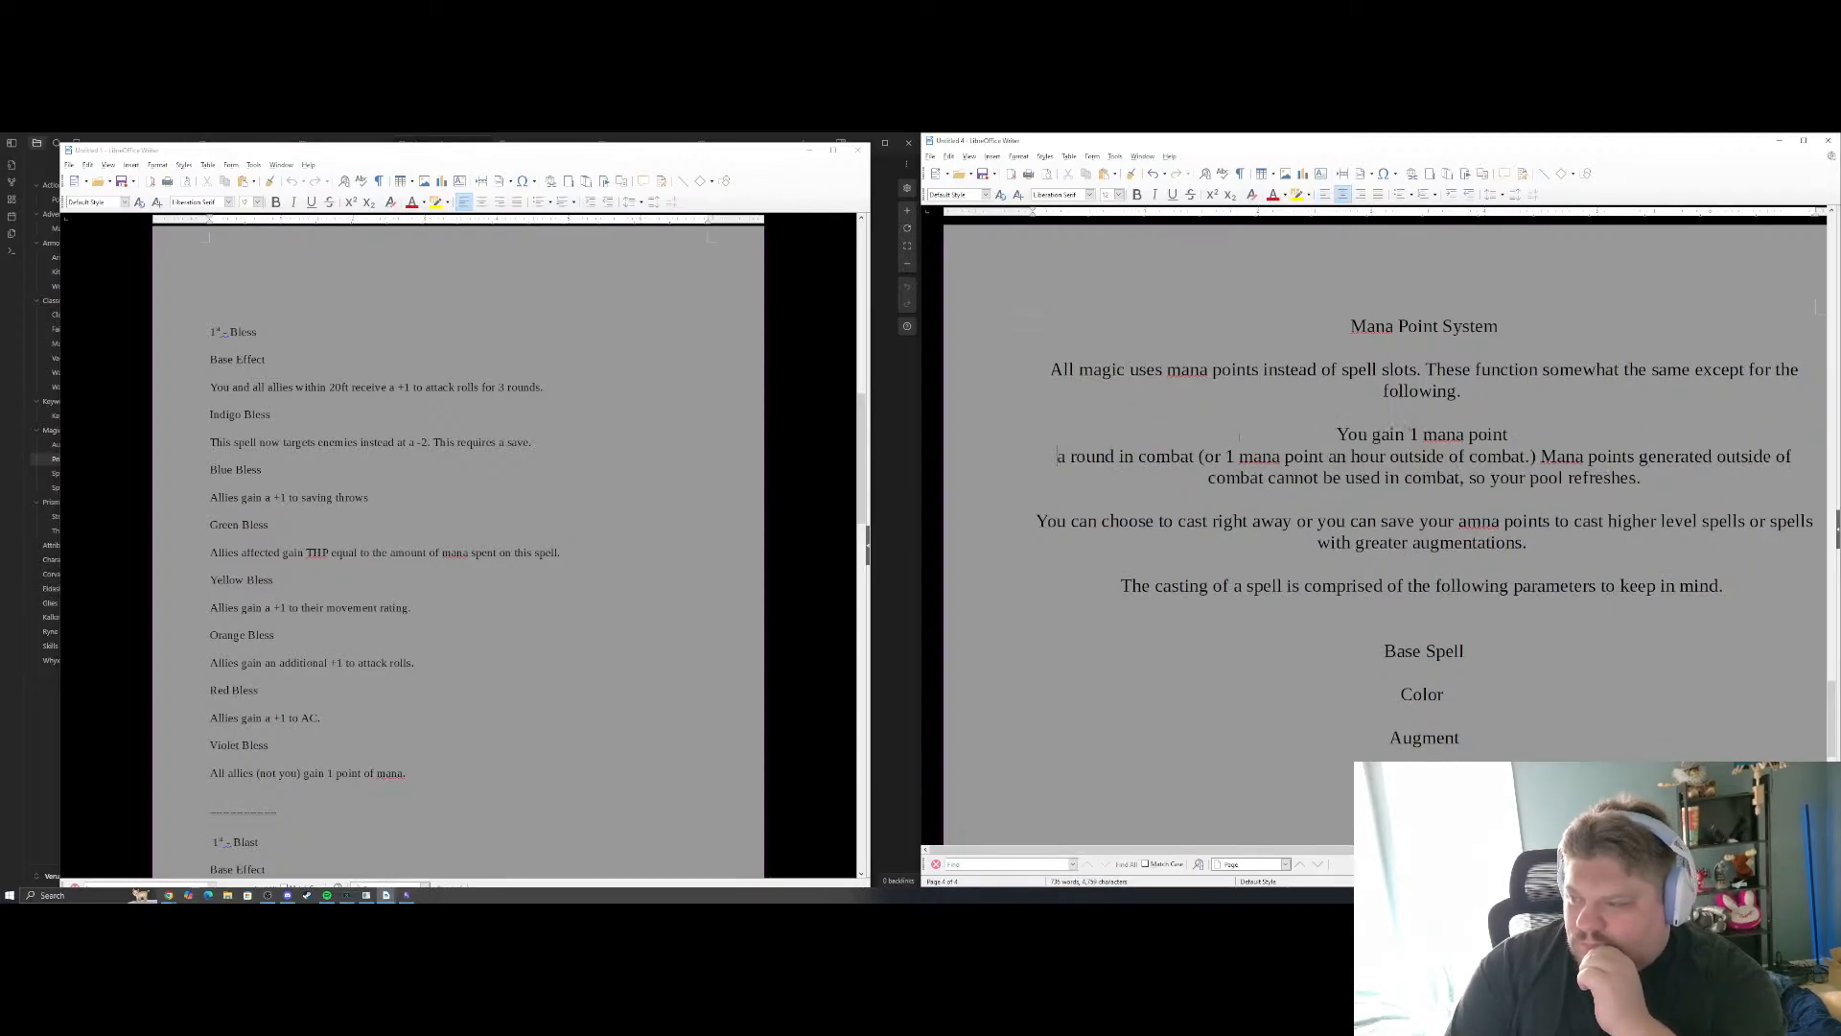
key("BackSpace")
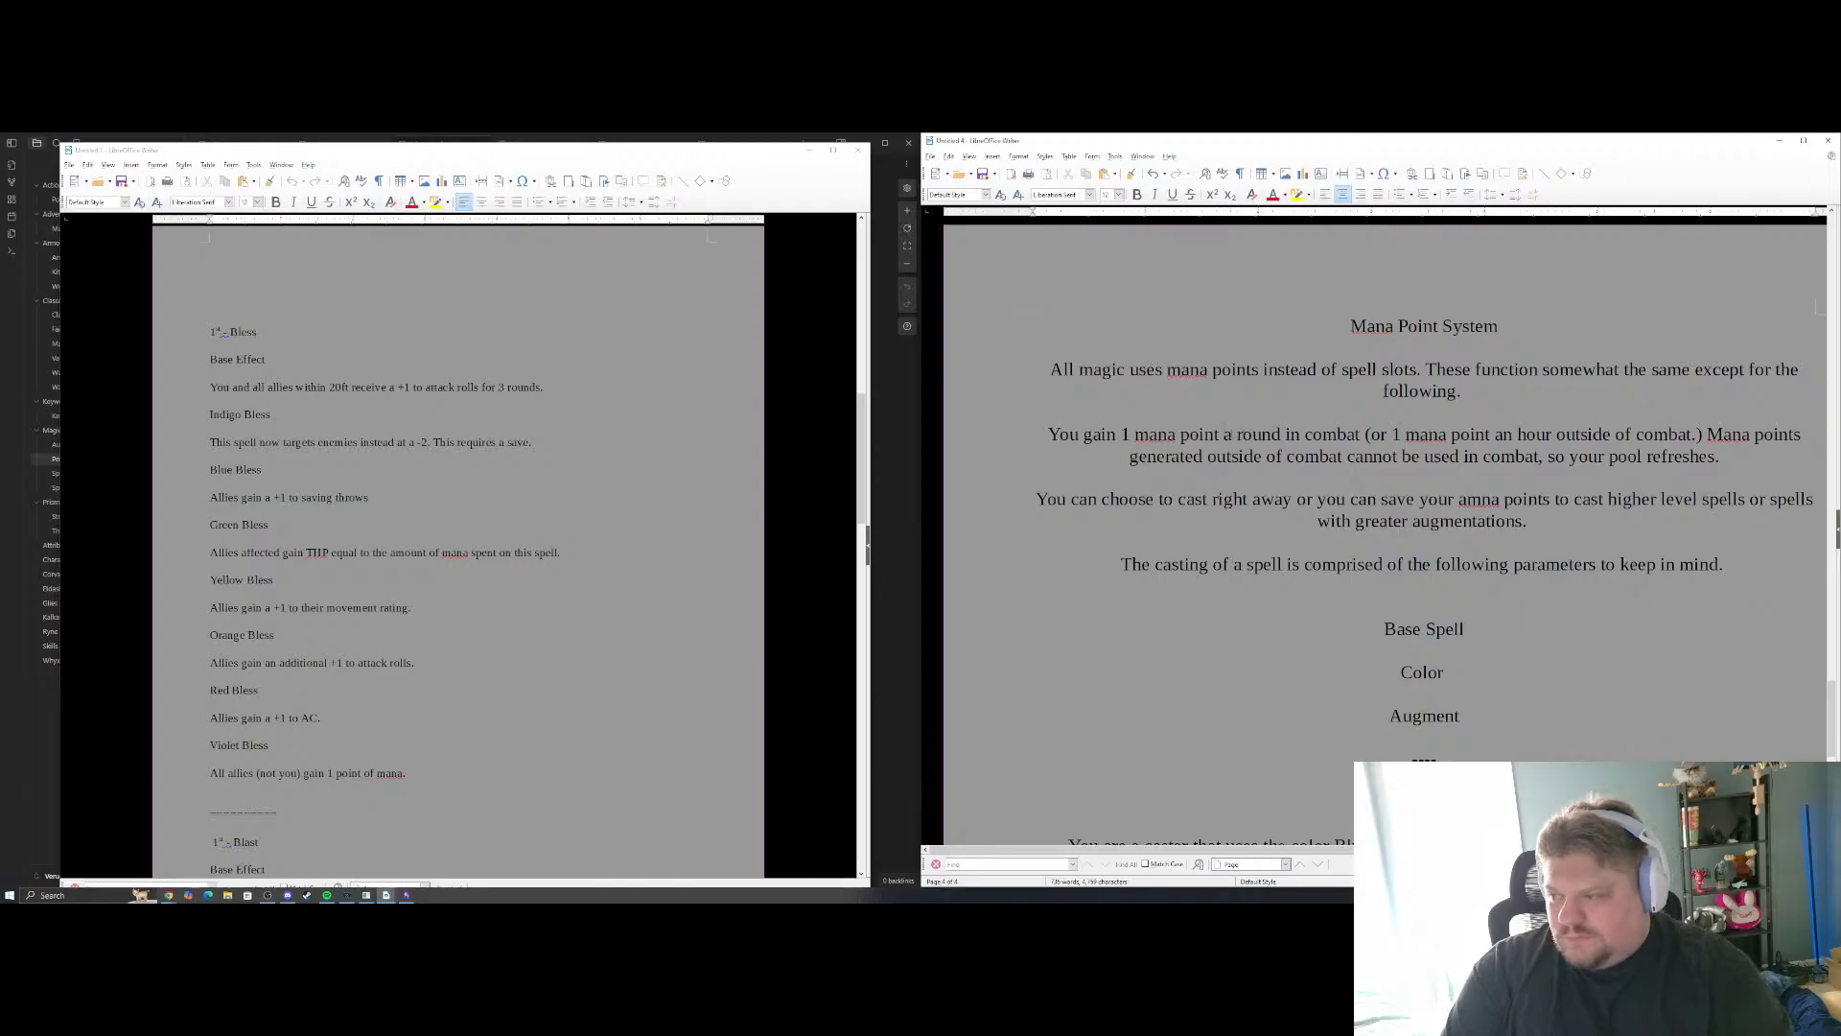
key("Delete")
type("per")
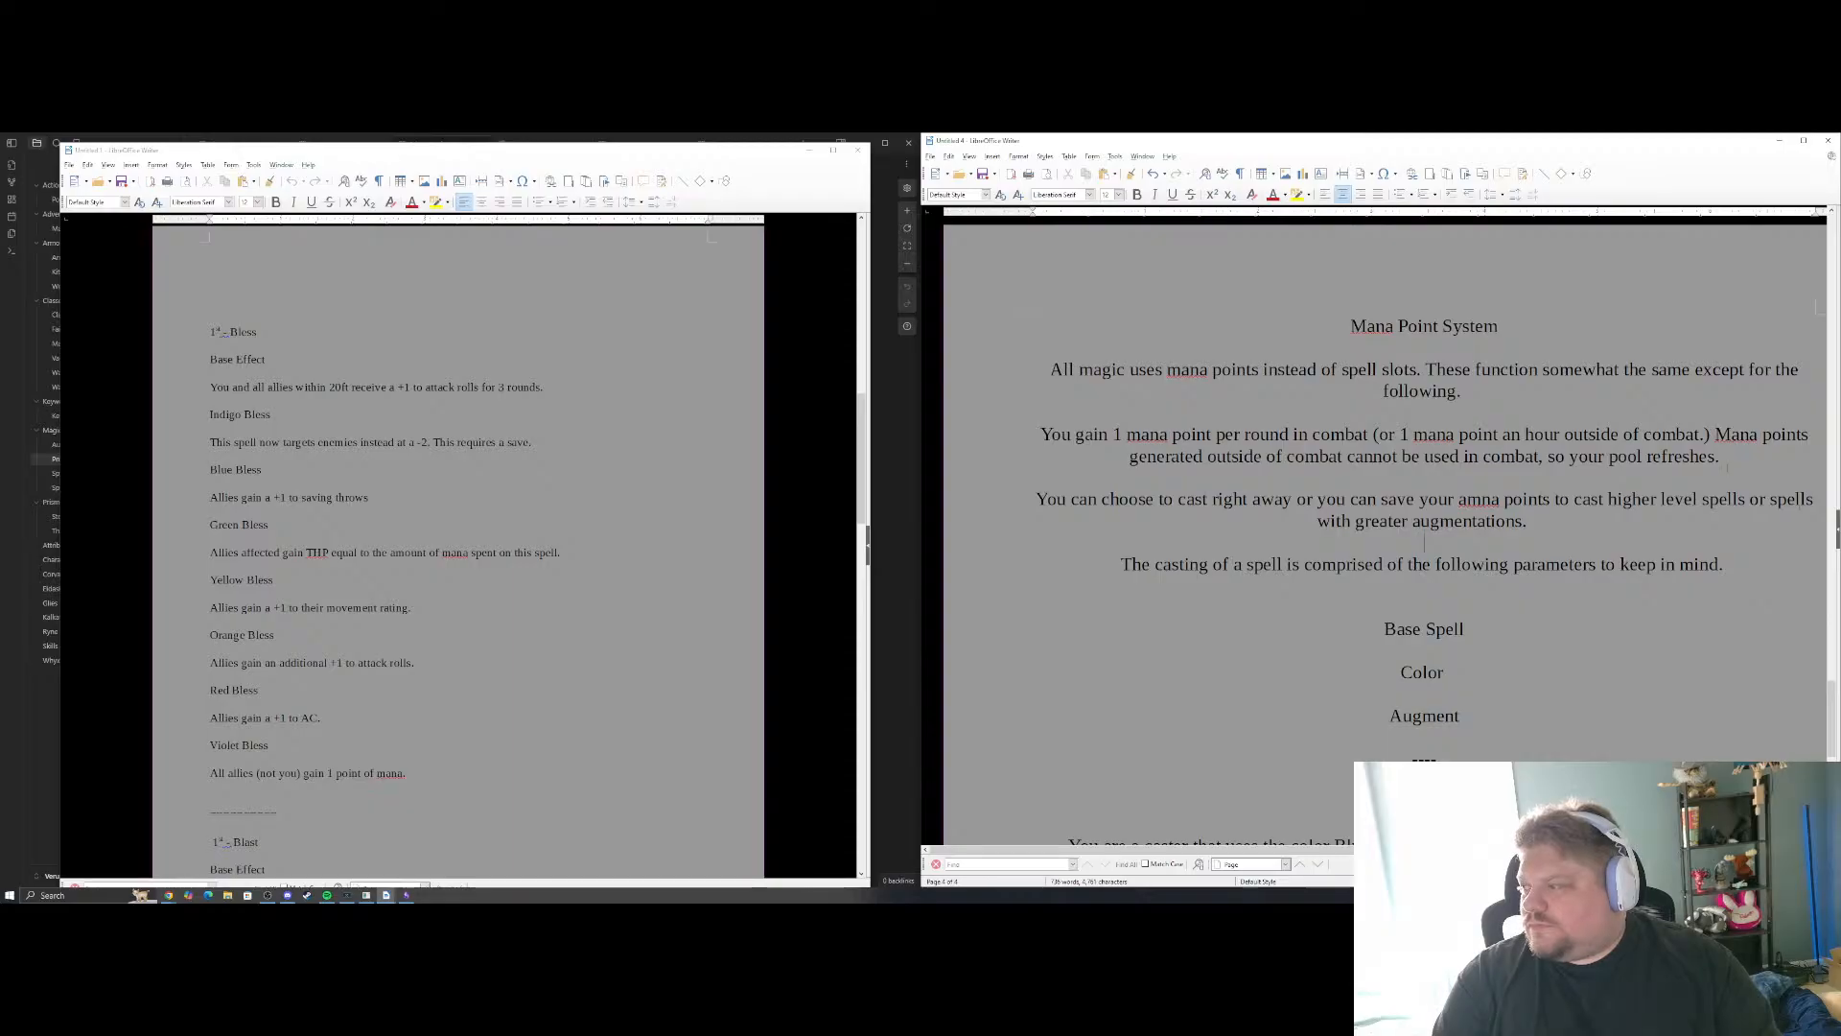
End the pool refresh sentence with "1 at the start." and correct "amna" to "mana" in the paragraph below it
key("BackSpace")
type("1 at")
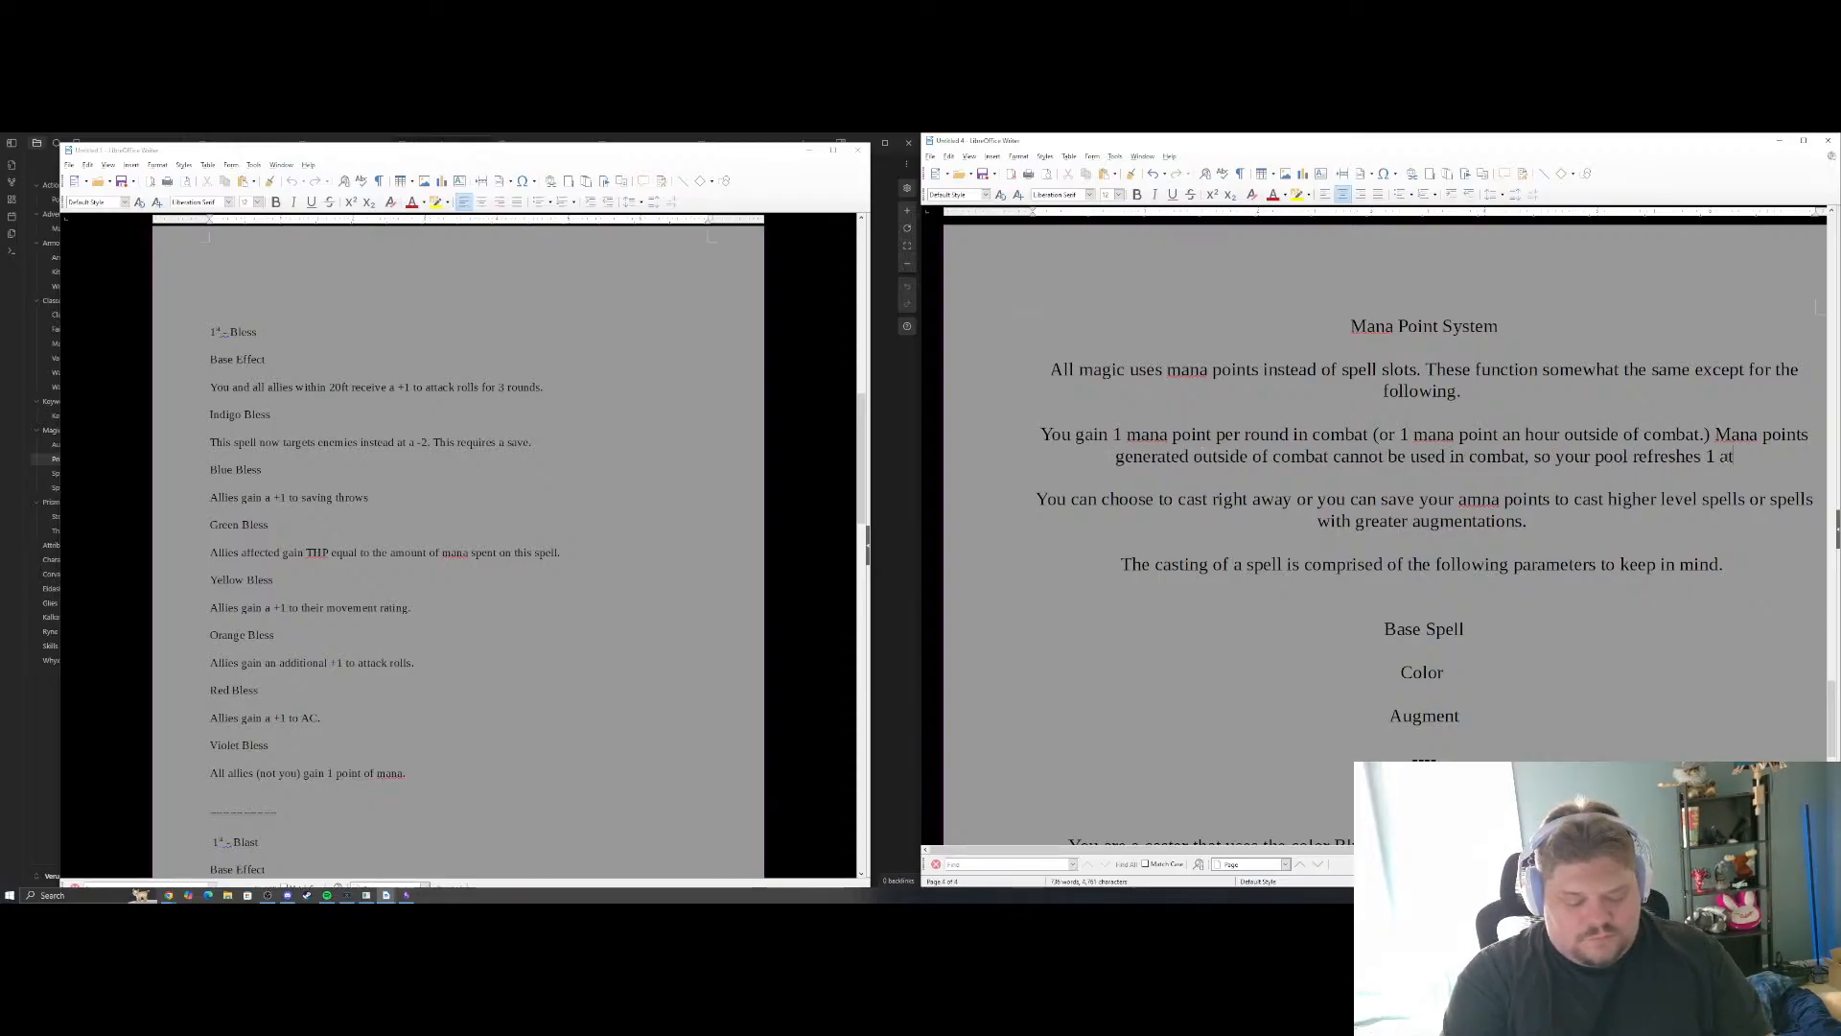
type(" the start")
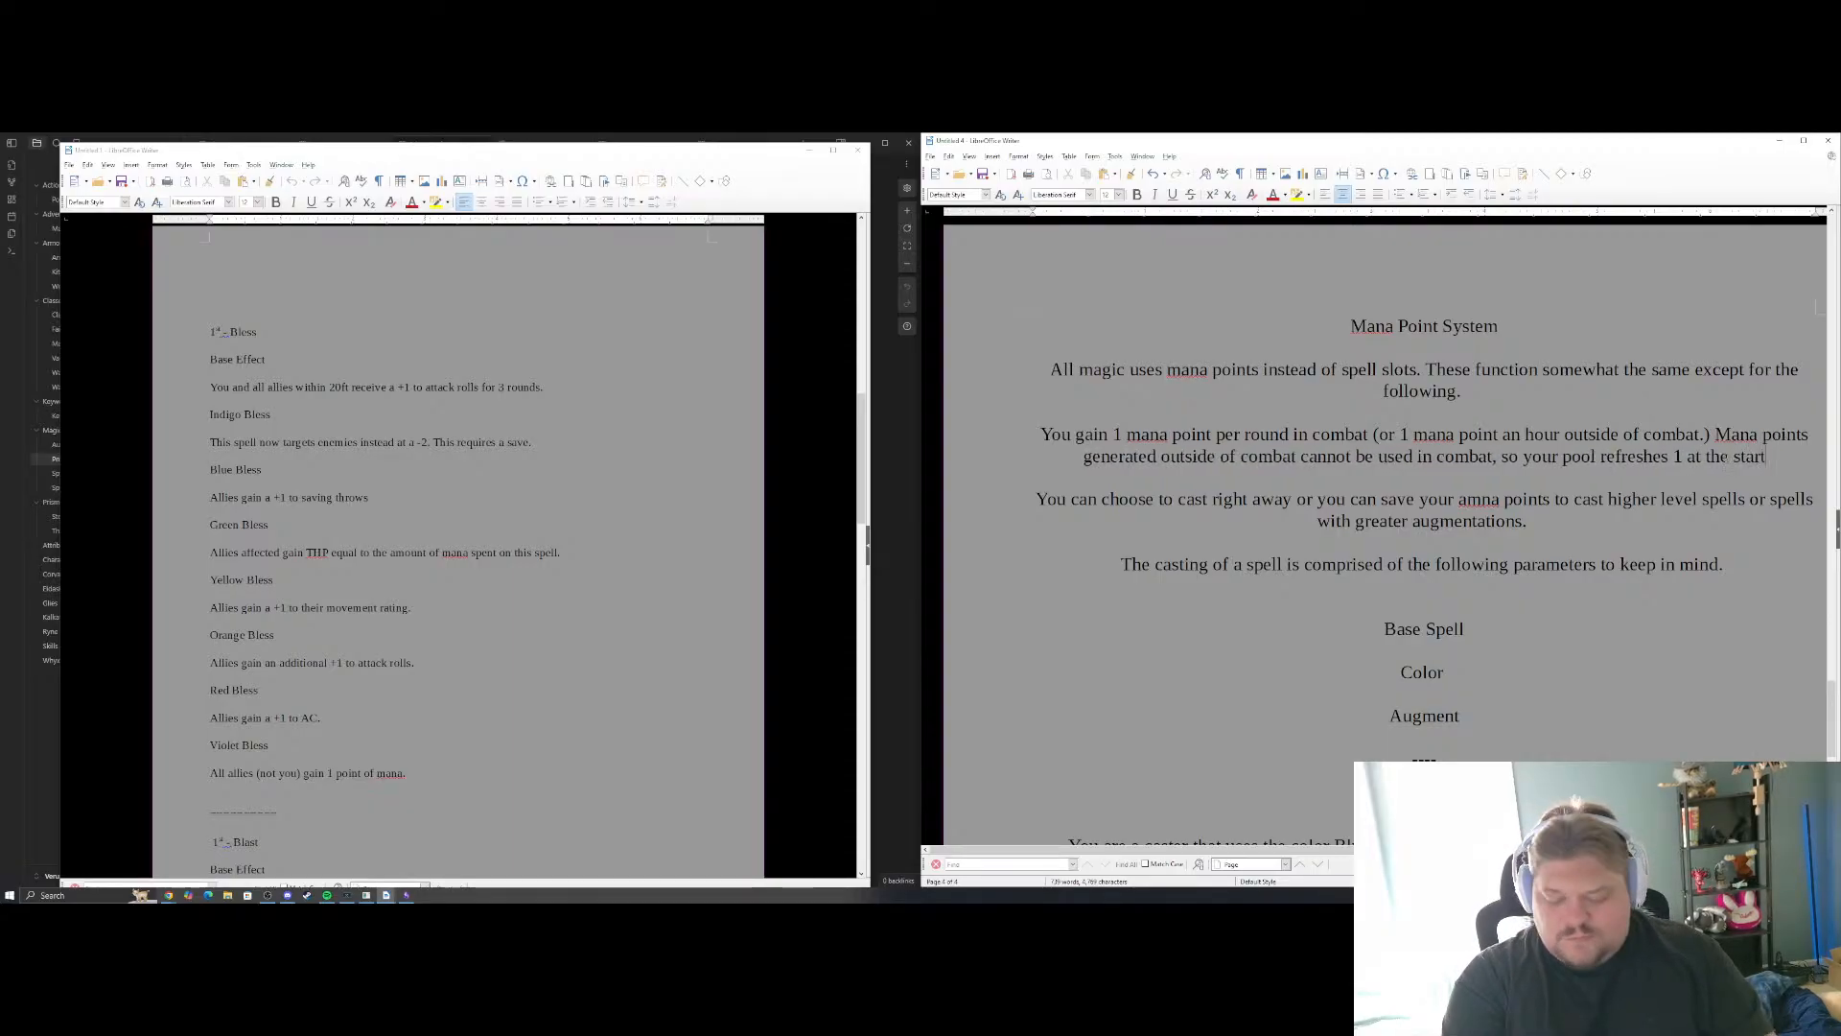
type(".")
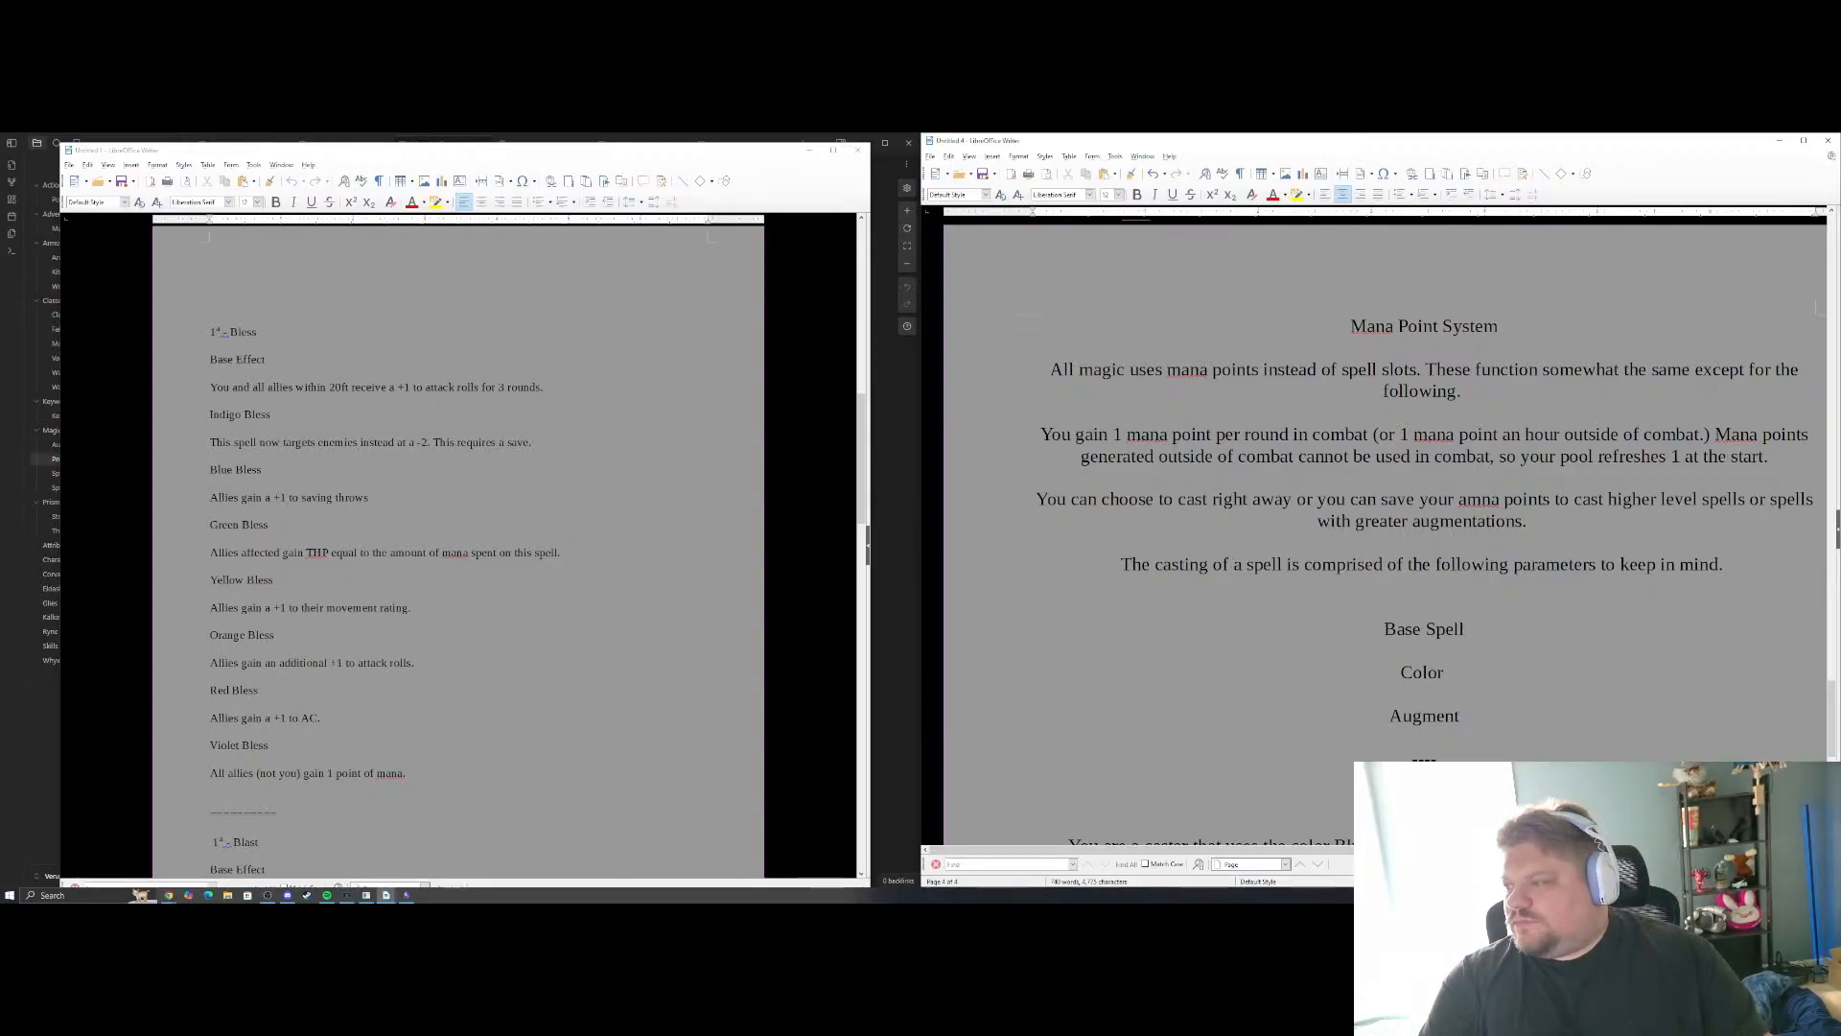
left_click_drag(1500, 499, 1459, 500)
type("mana")
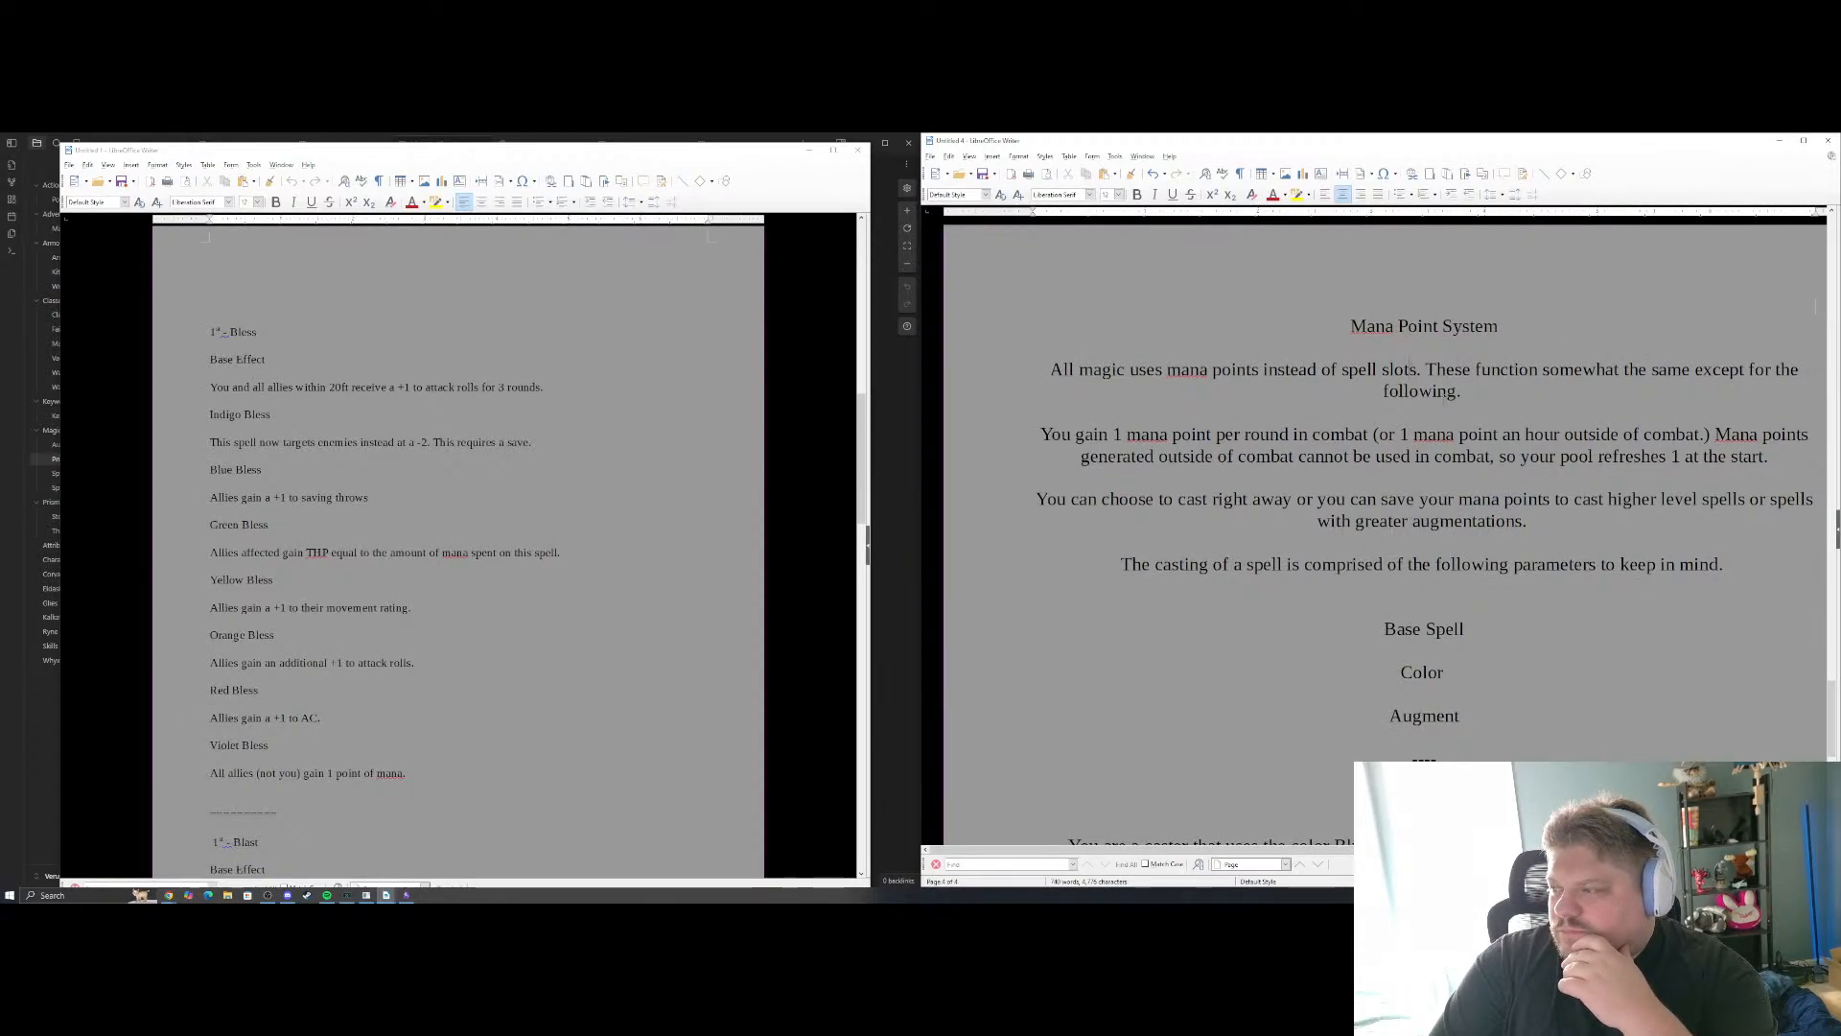
Extend the Mana Point System's opening paragraph with "All spell casters use a certain color of magic from the Prism"
type("All ")
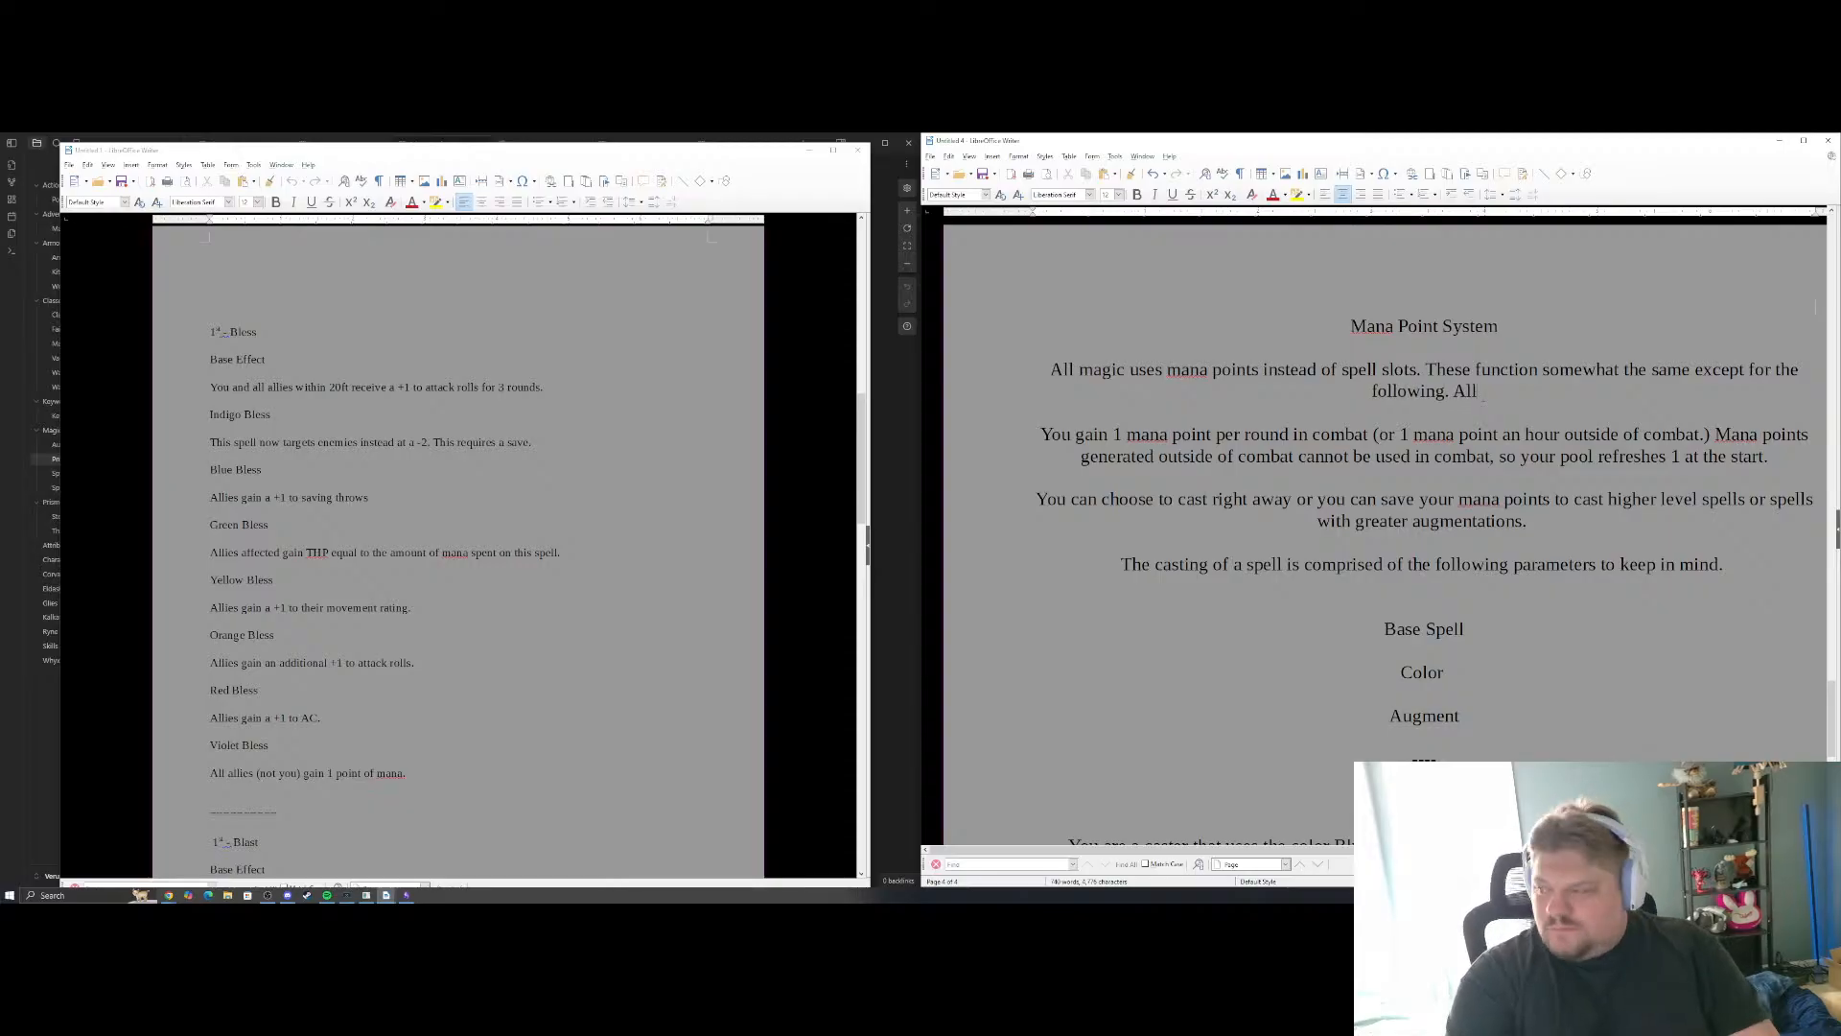
type("spell cast")
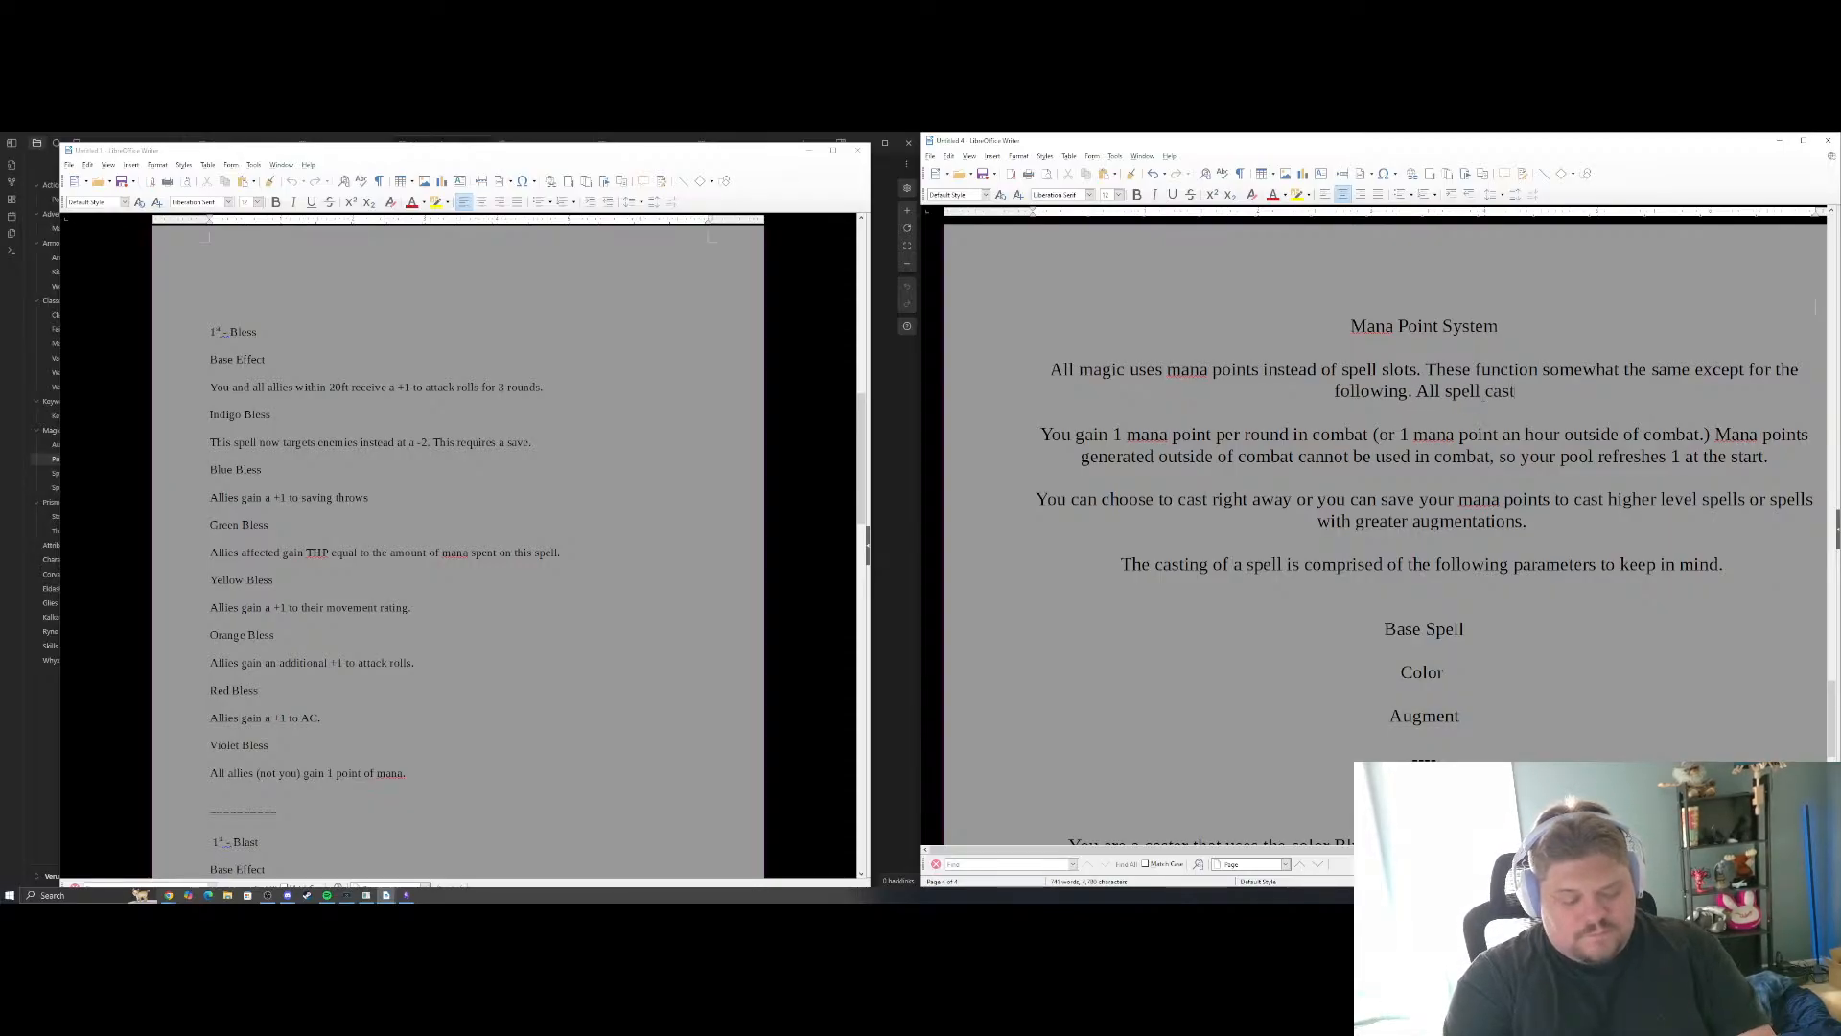
type("ers use a cewrtainco")
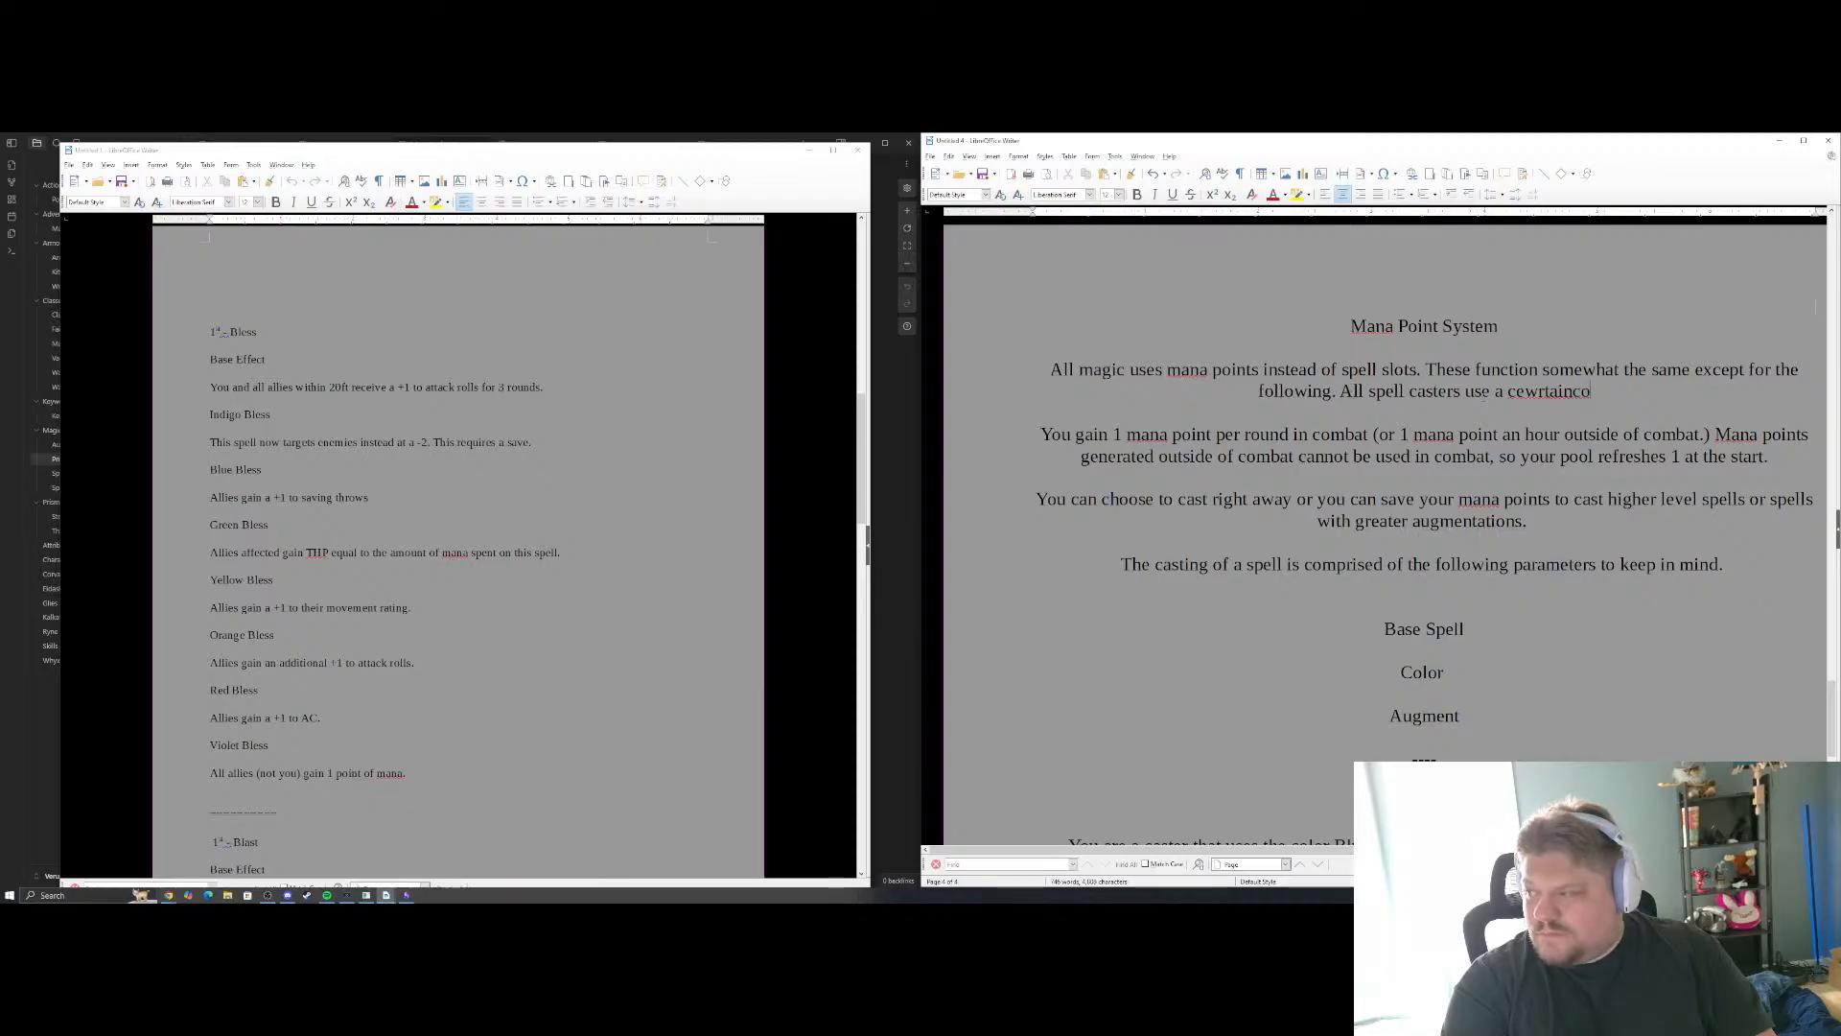
key("BackSpace")
key("BackSpace")
key("BackSpace")
key("BackSpace")
key("BackSpace")
key("BackSpace")
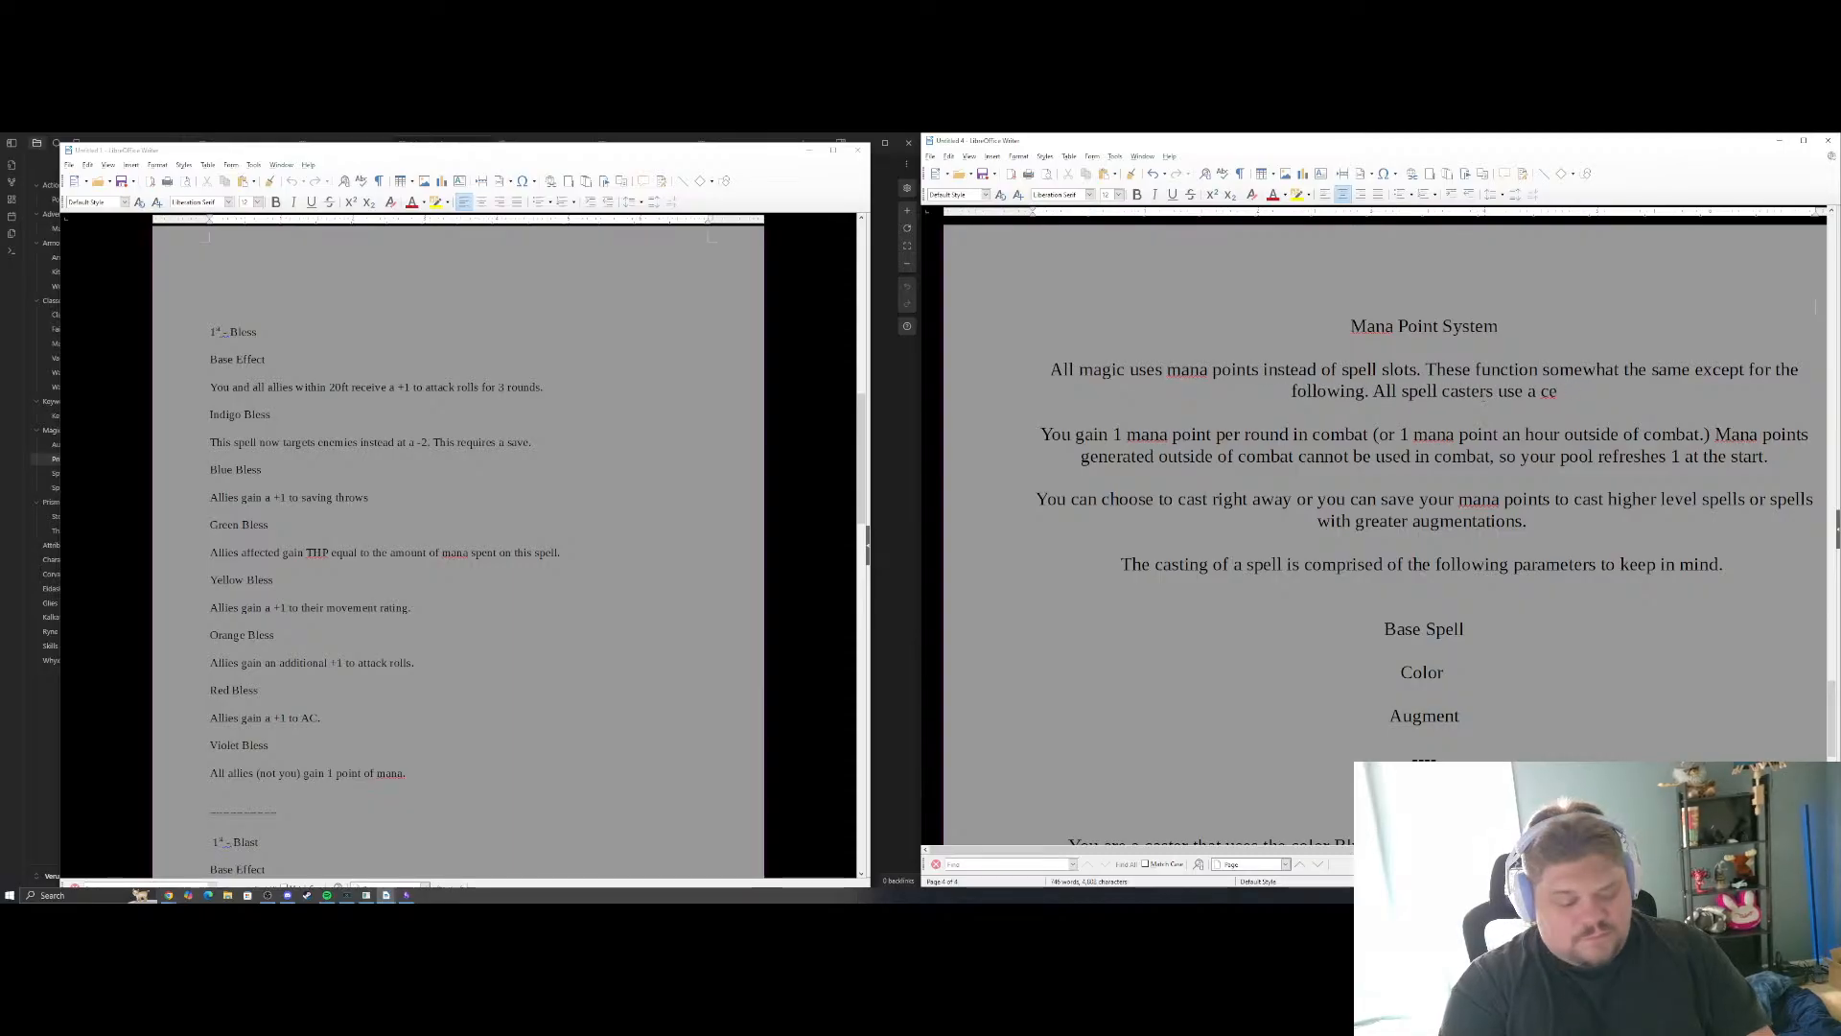
type("ertain color of m")
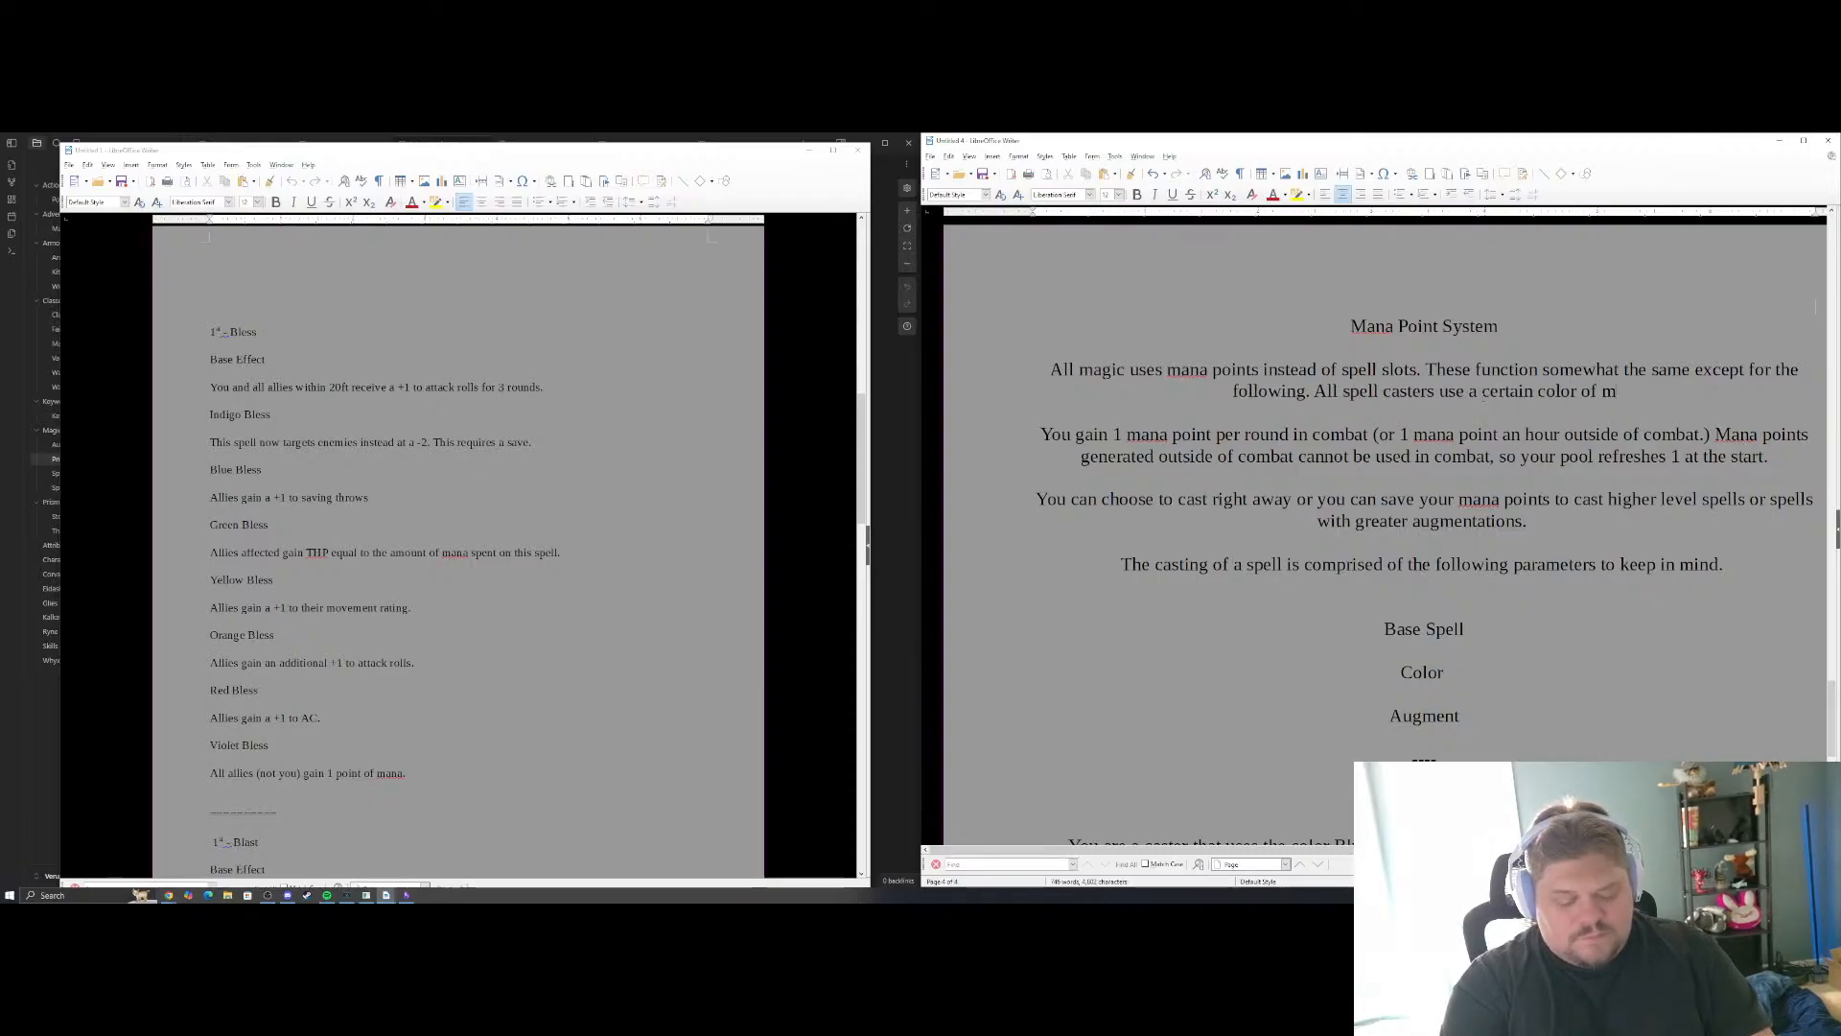
type("agic from the")
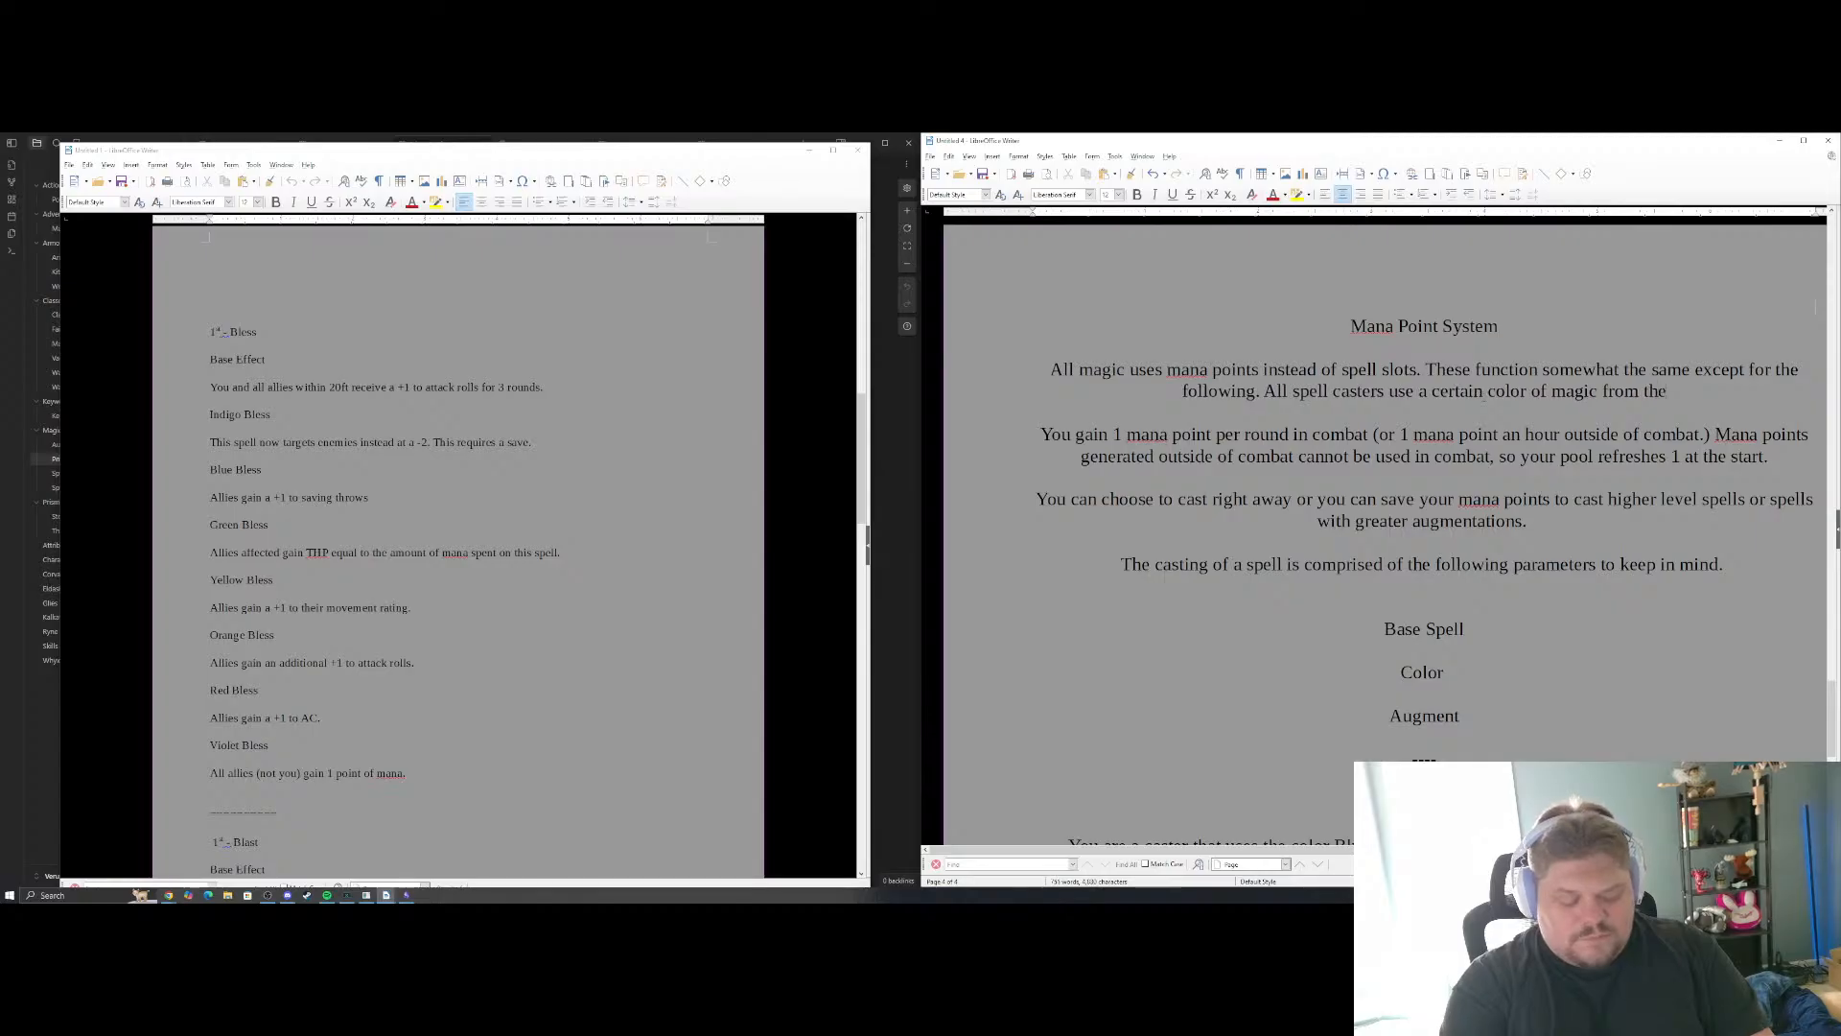
type(" Prism ")
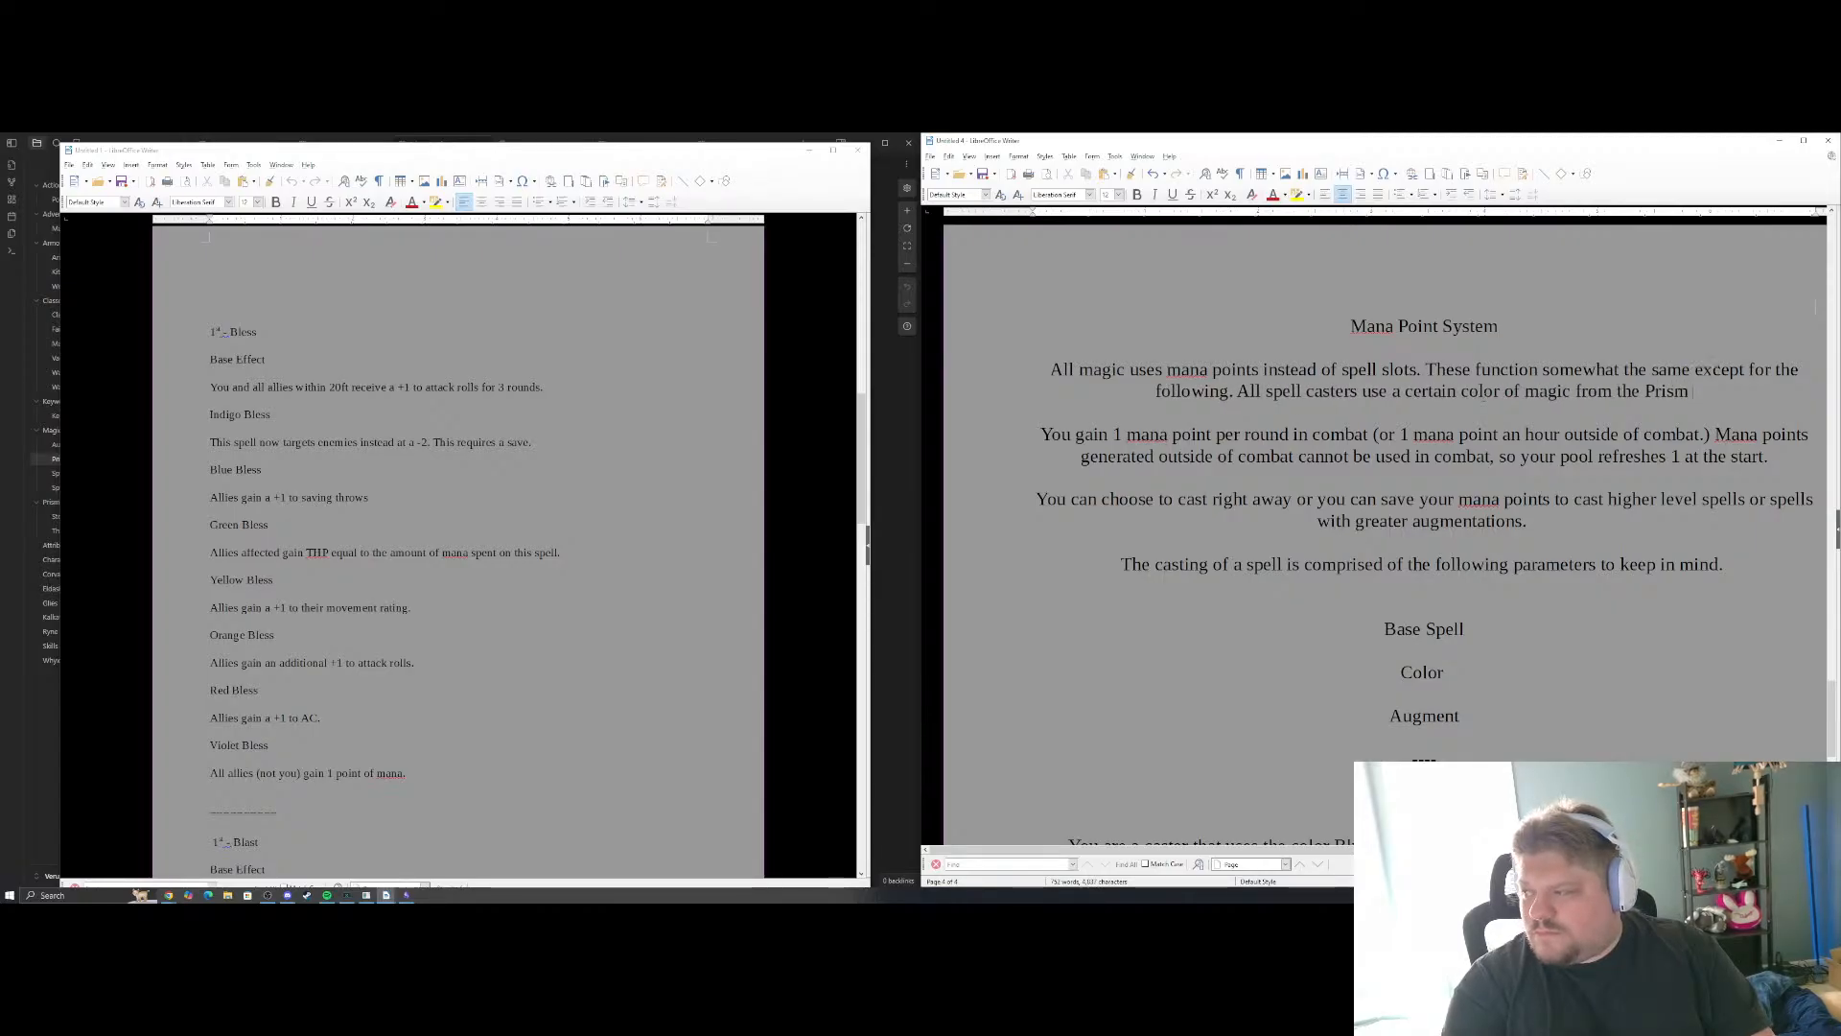
type("to")
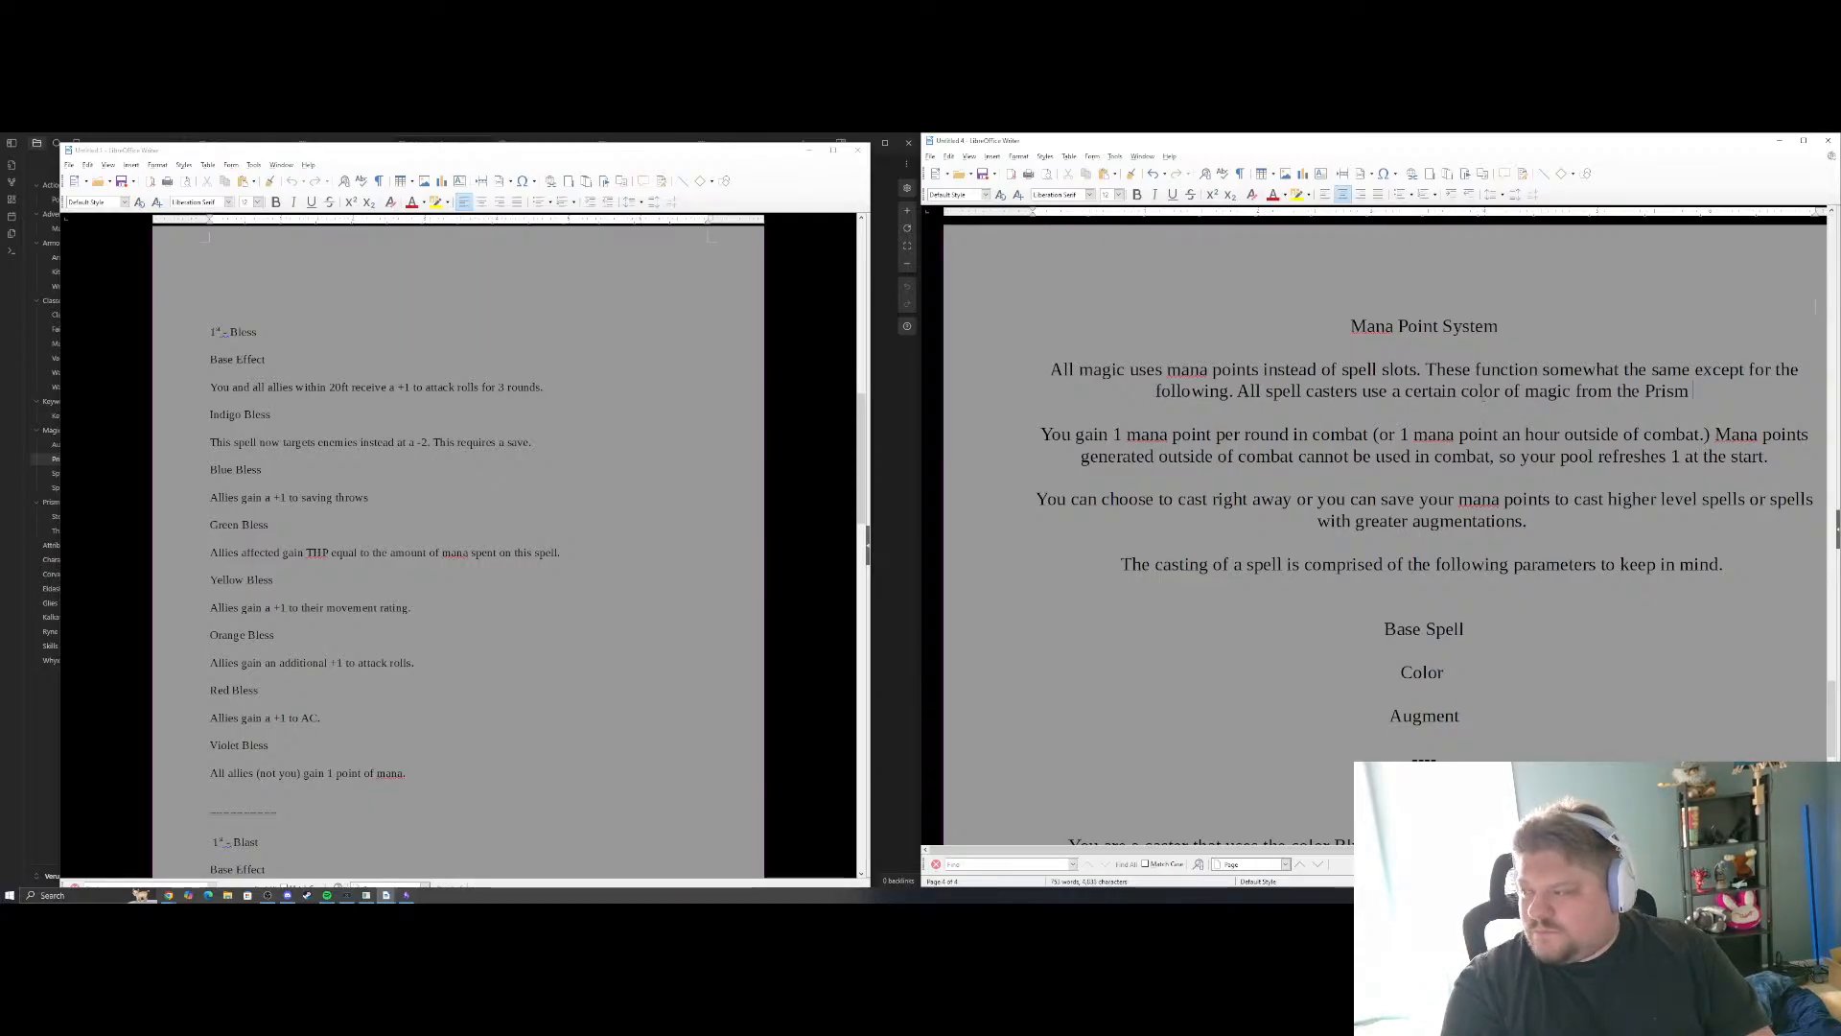
Continue the spell casters sentence with "to use magic and that colors influence changes the hue of"
type("us")
type("e magic and its")
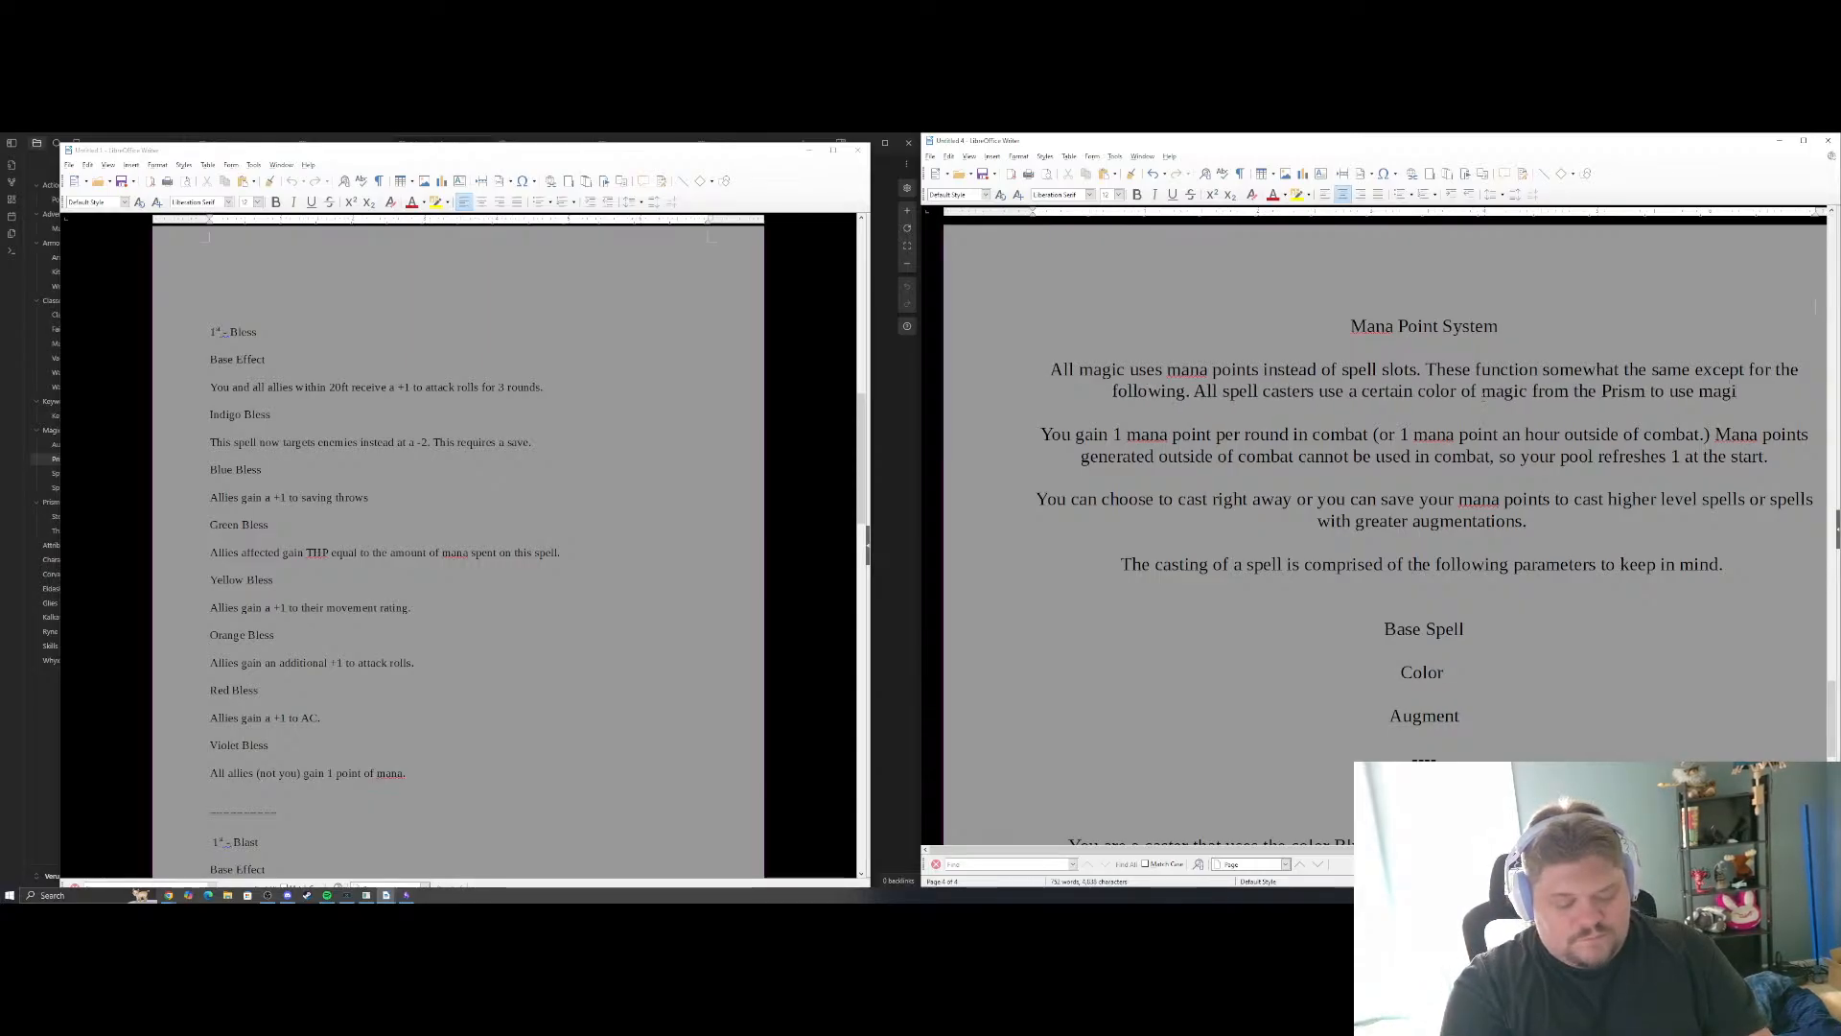
key("BackSpace")
key("BackSpace")
key("BackSpace")
type("that ")
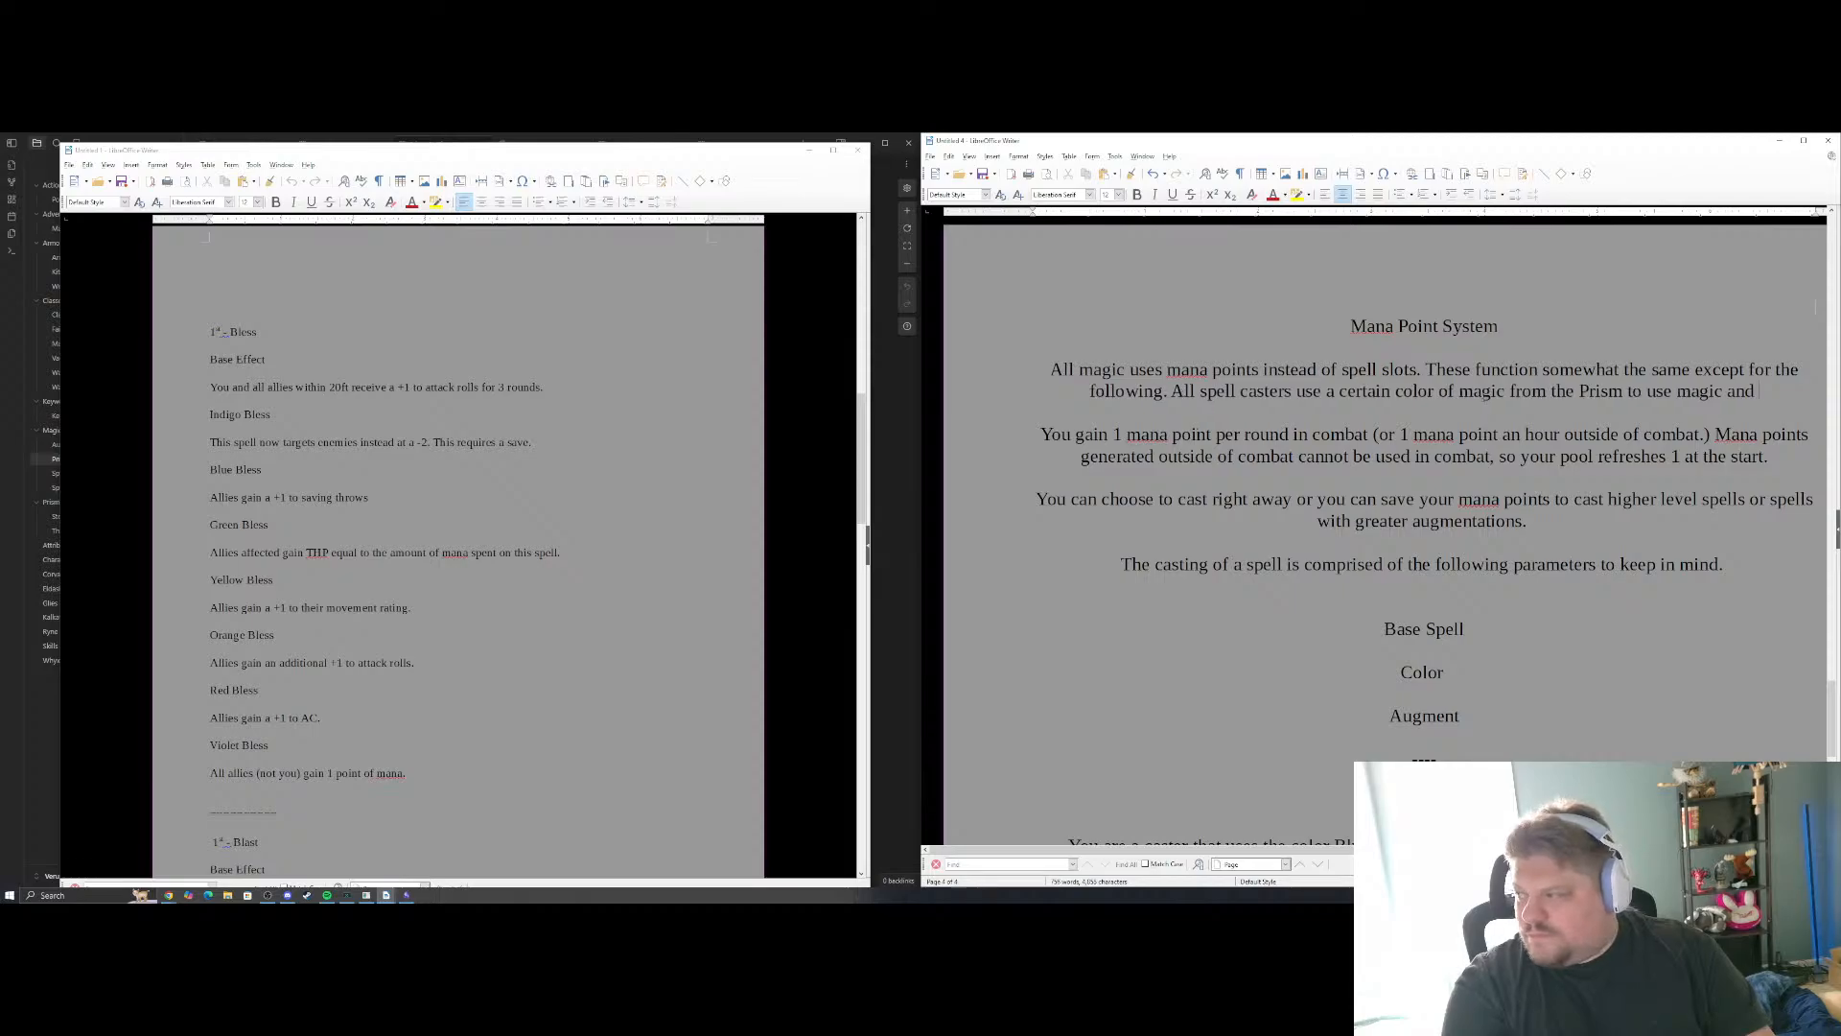
type("colors influence i")
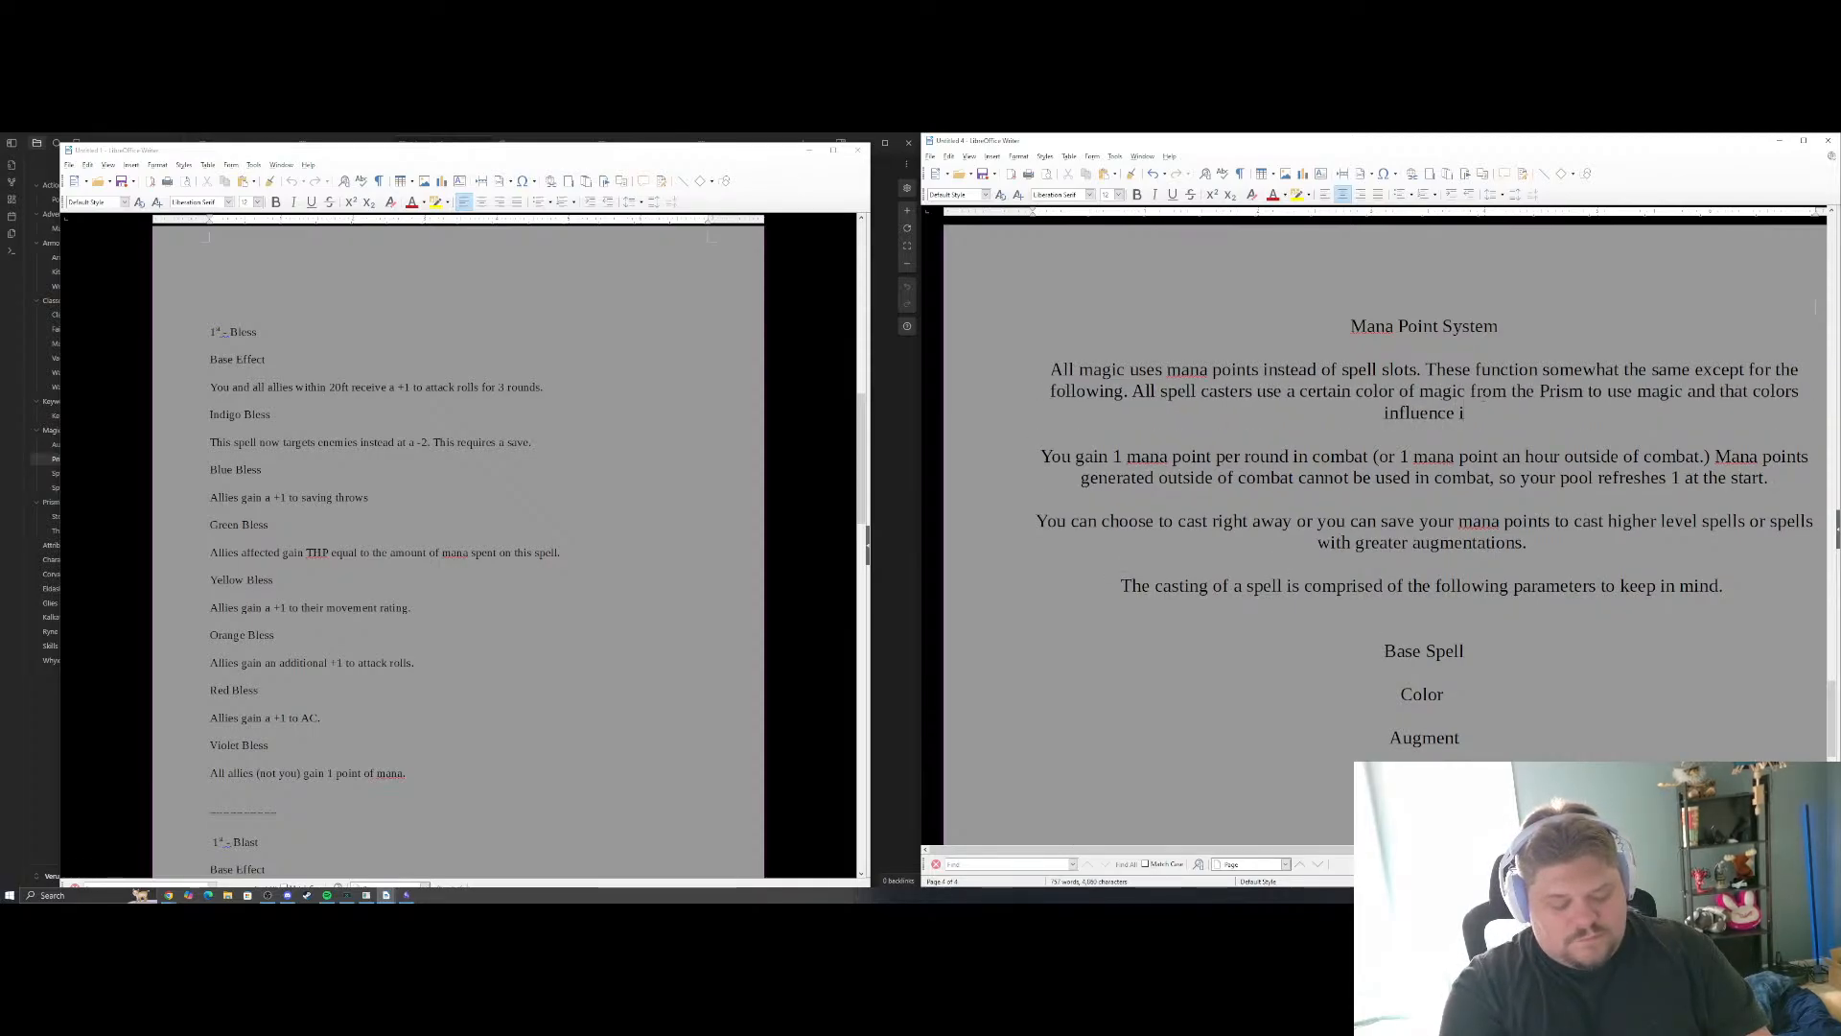
type("s")
key("BackSpace")
key("BackSpace")
type("ch")
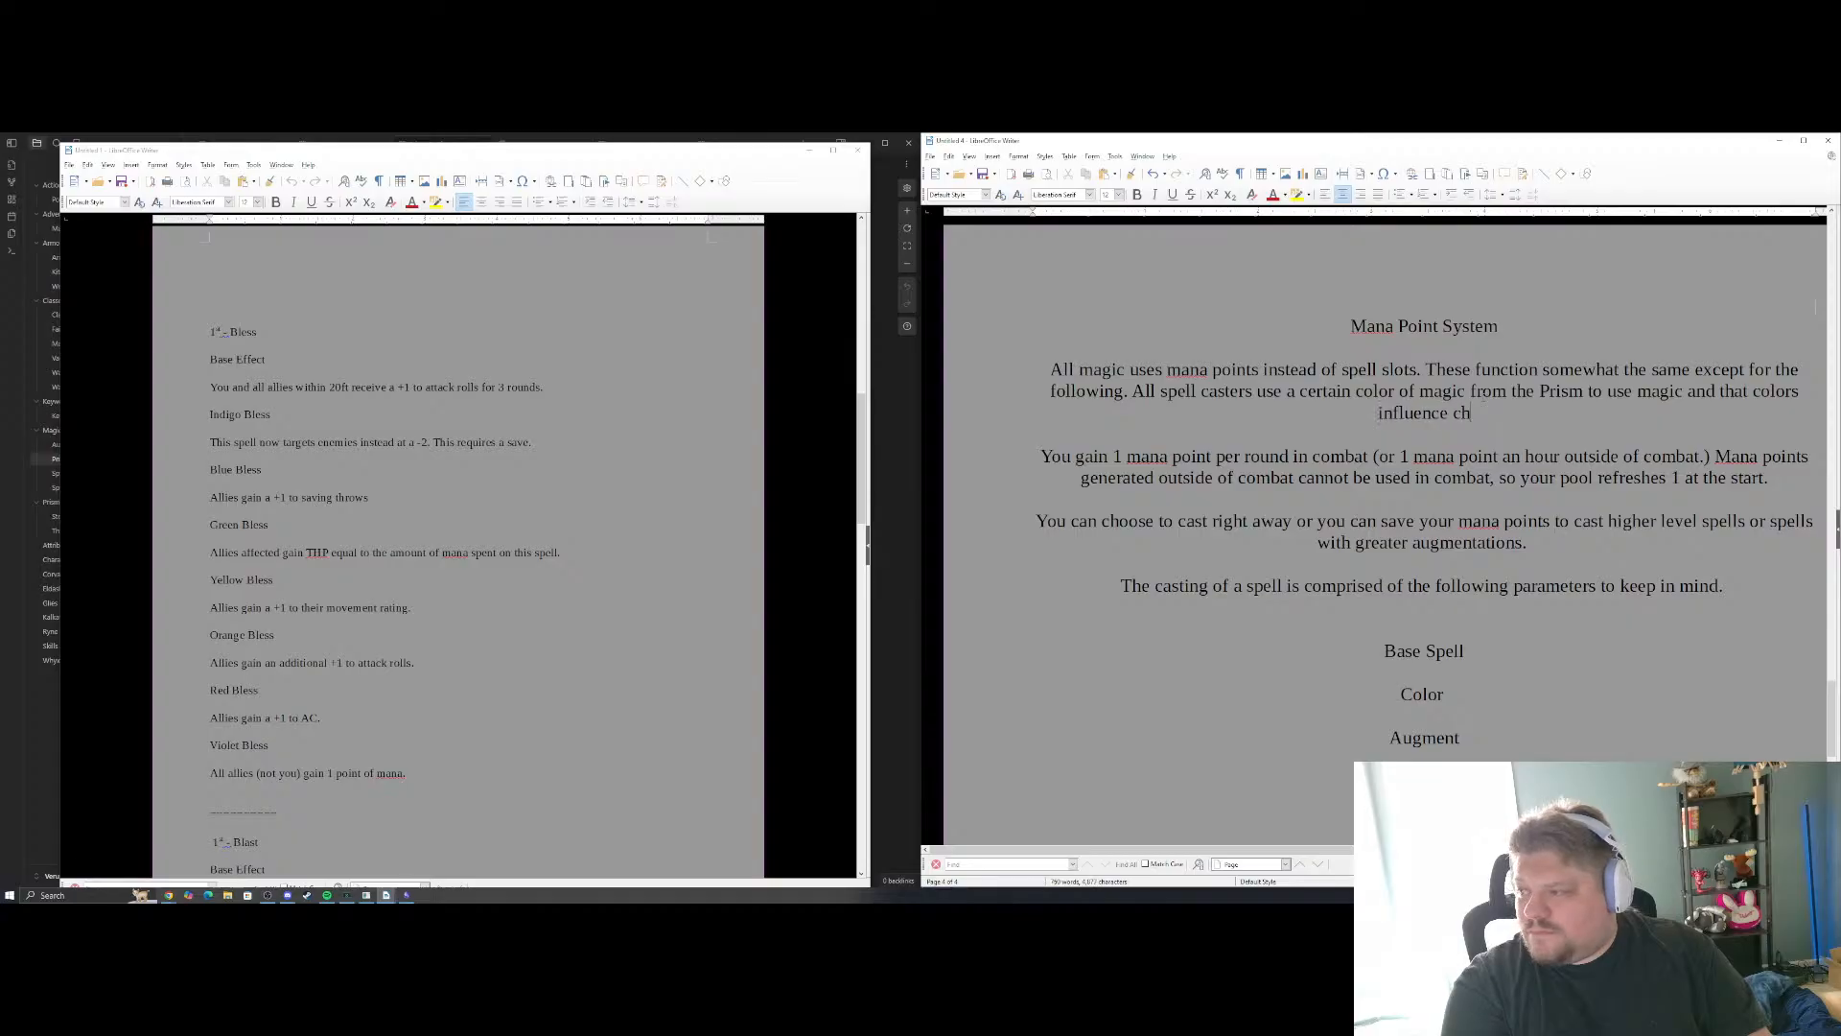
type("anges the huie")
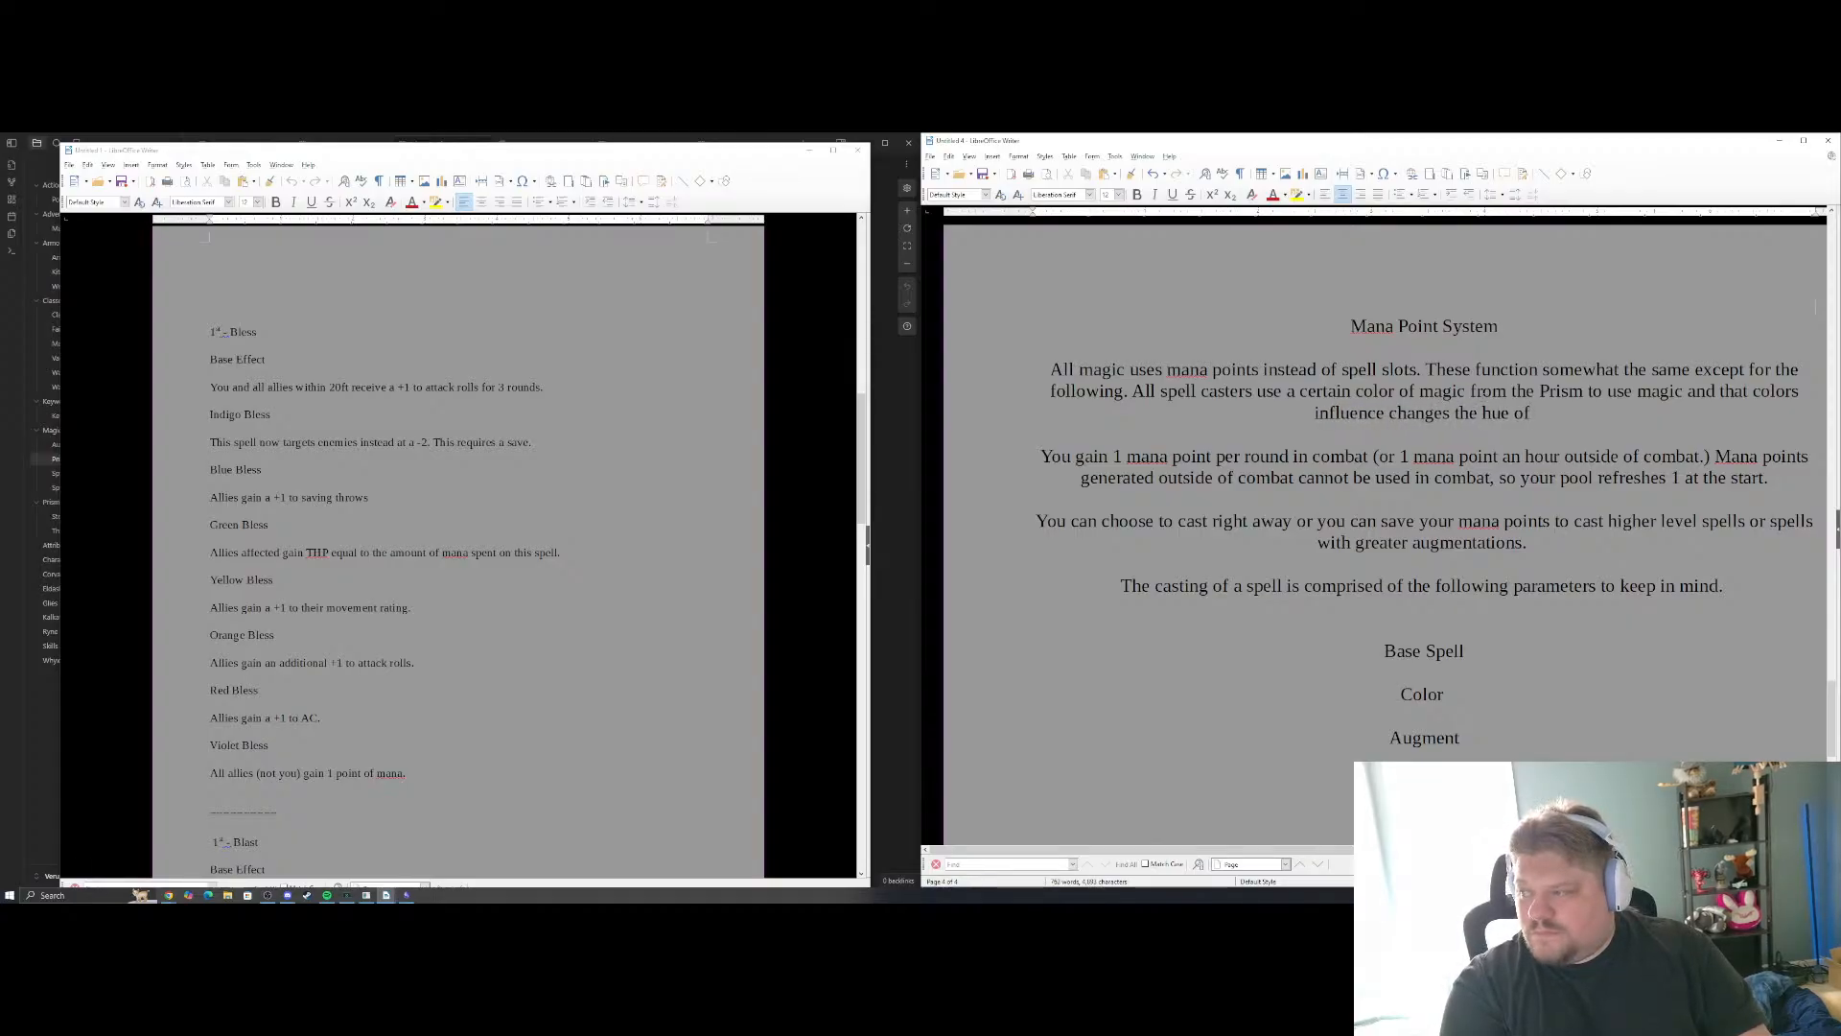
type("their spel")
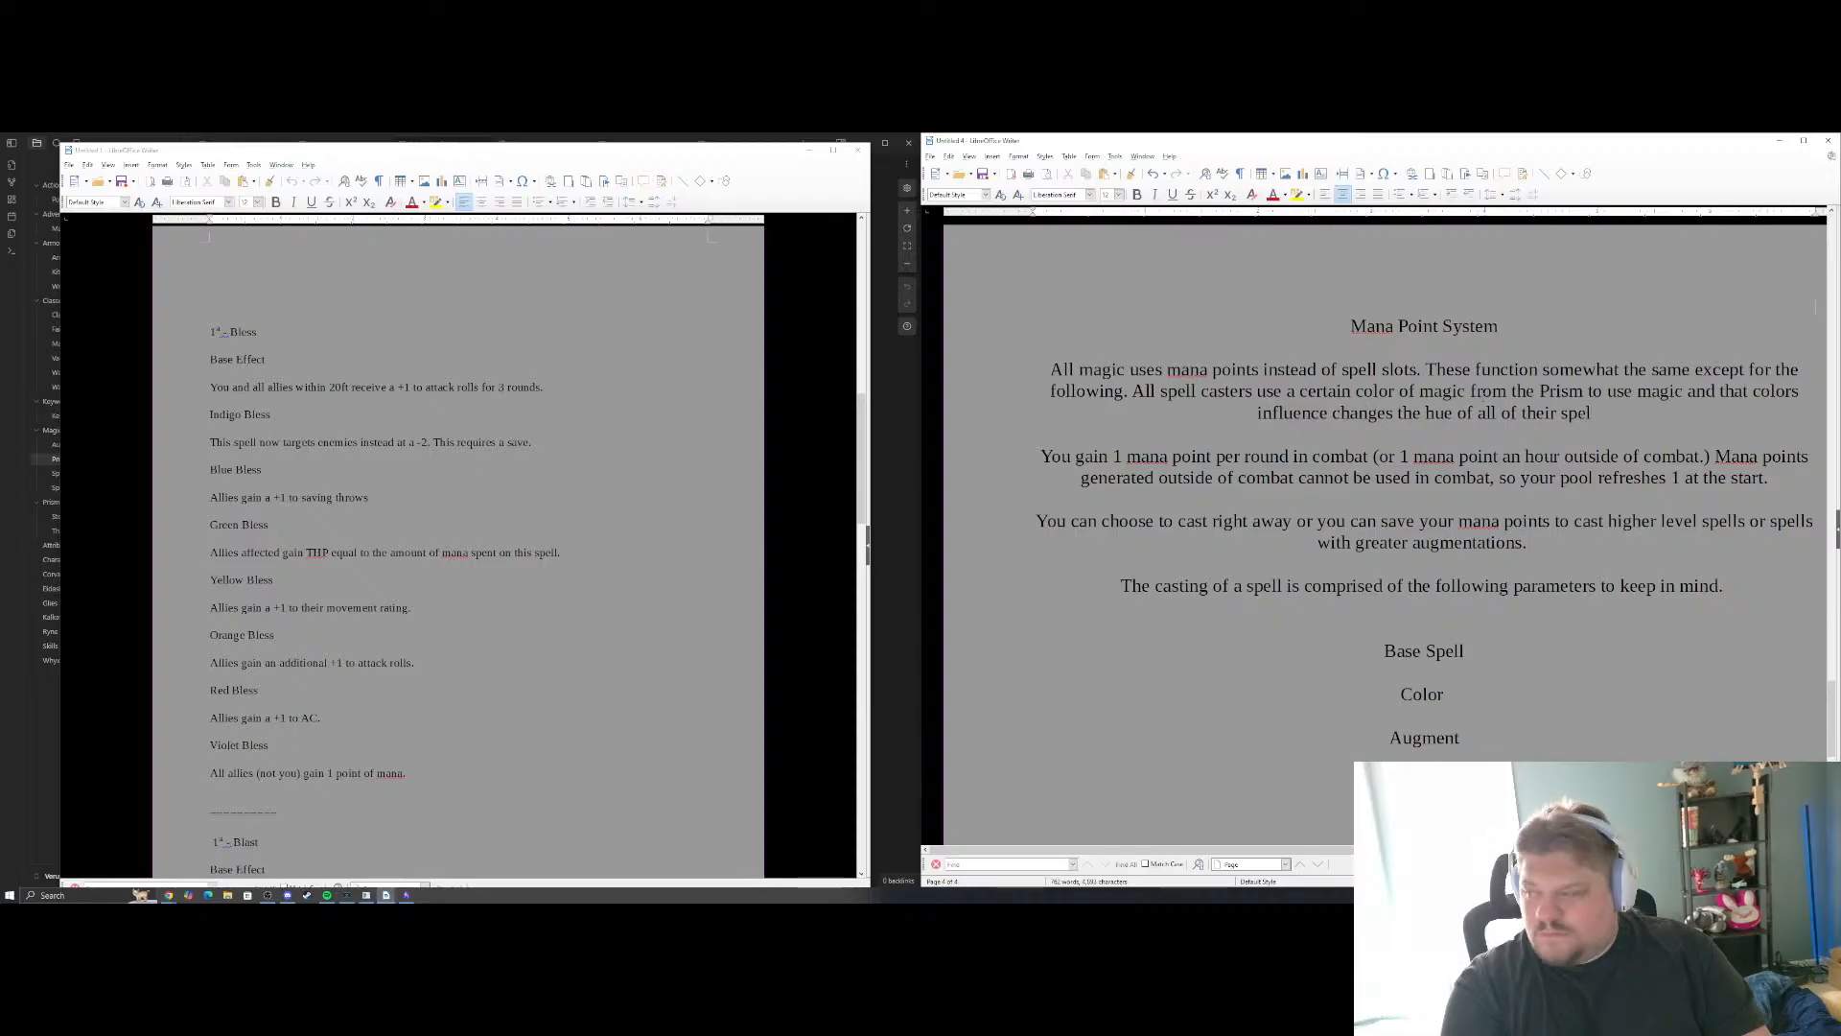
type("ls to a")
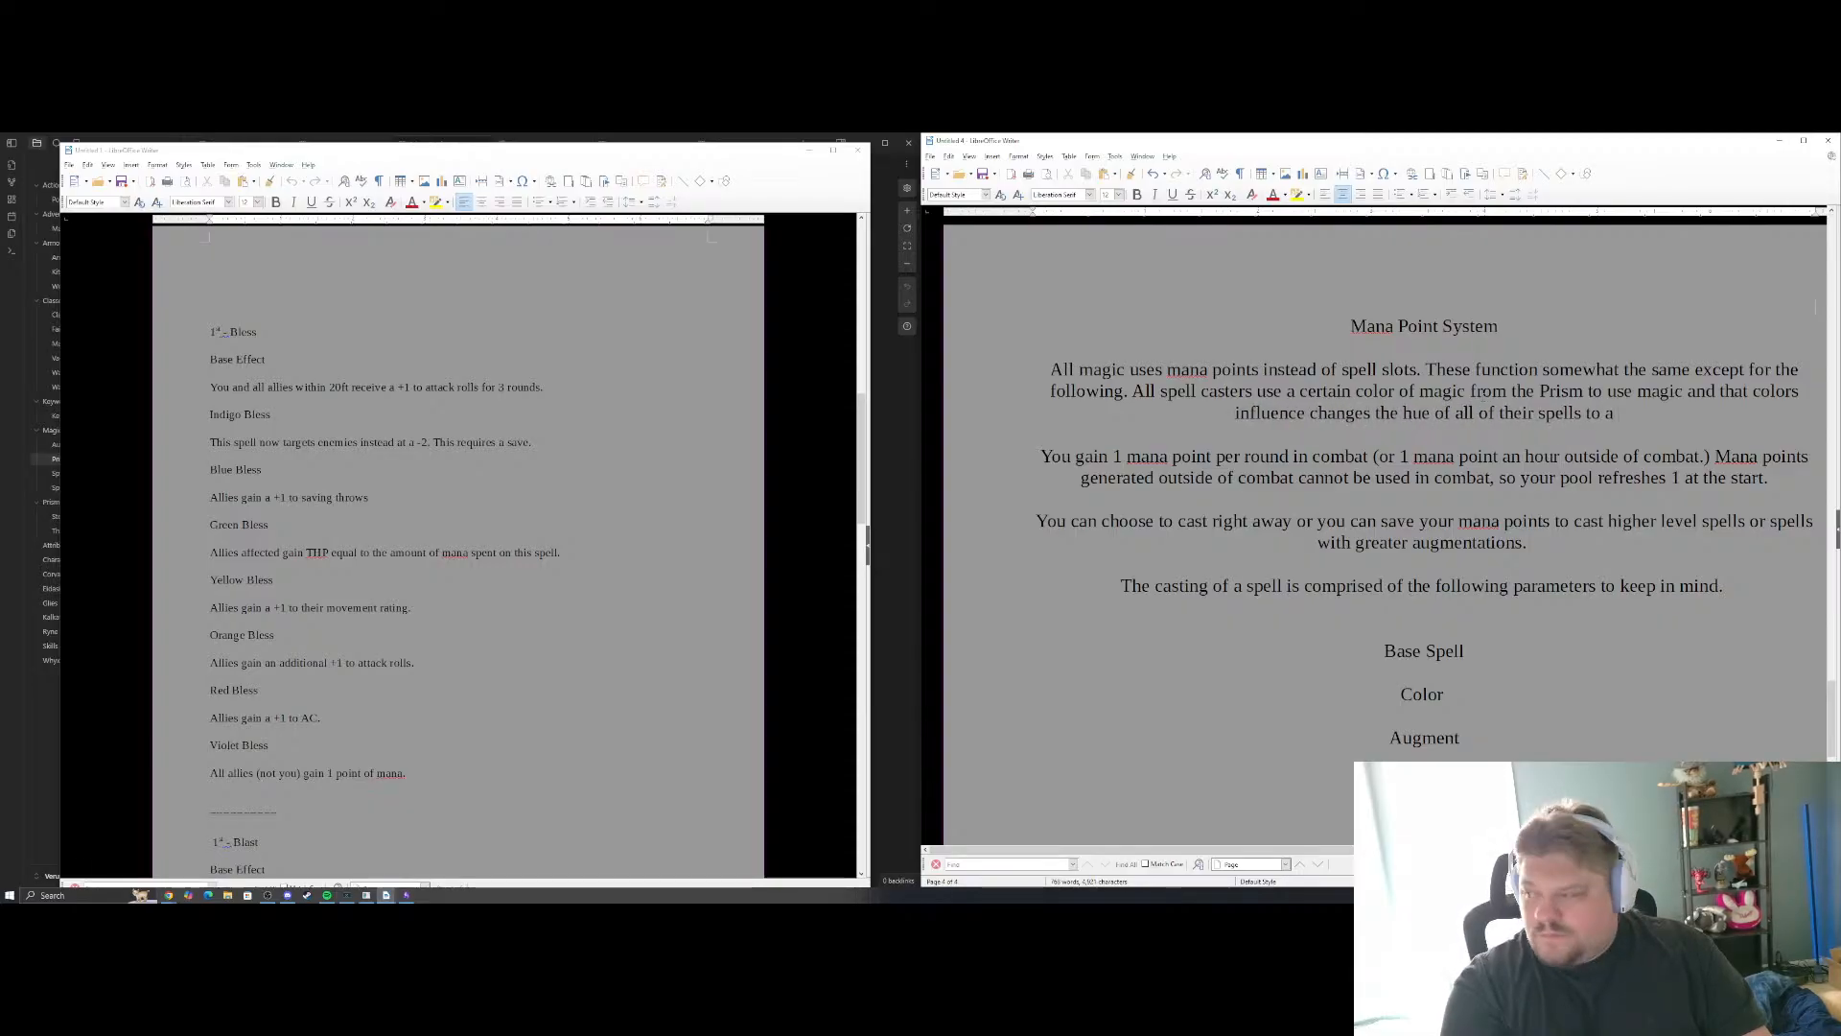
type("n effect spei")
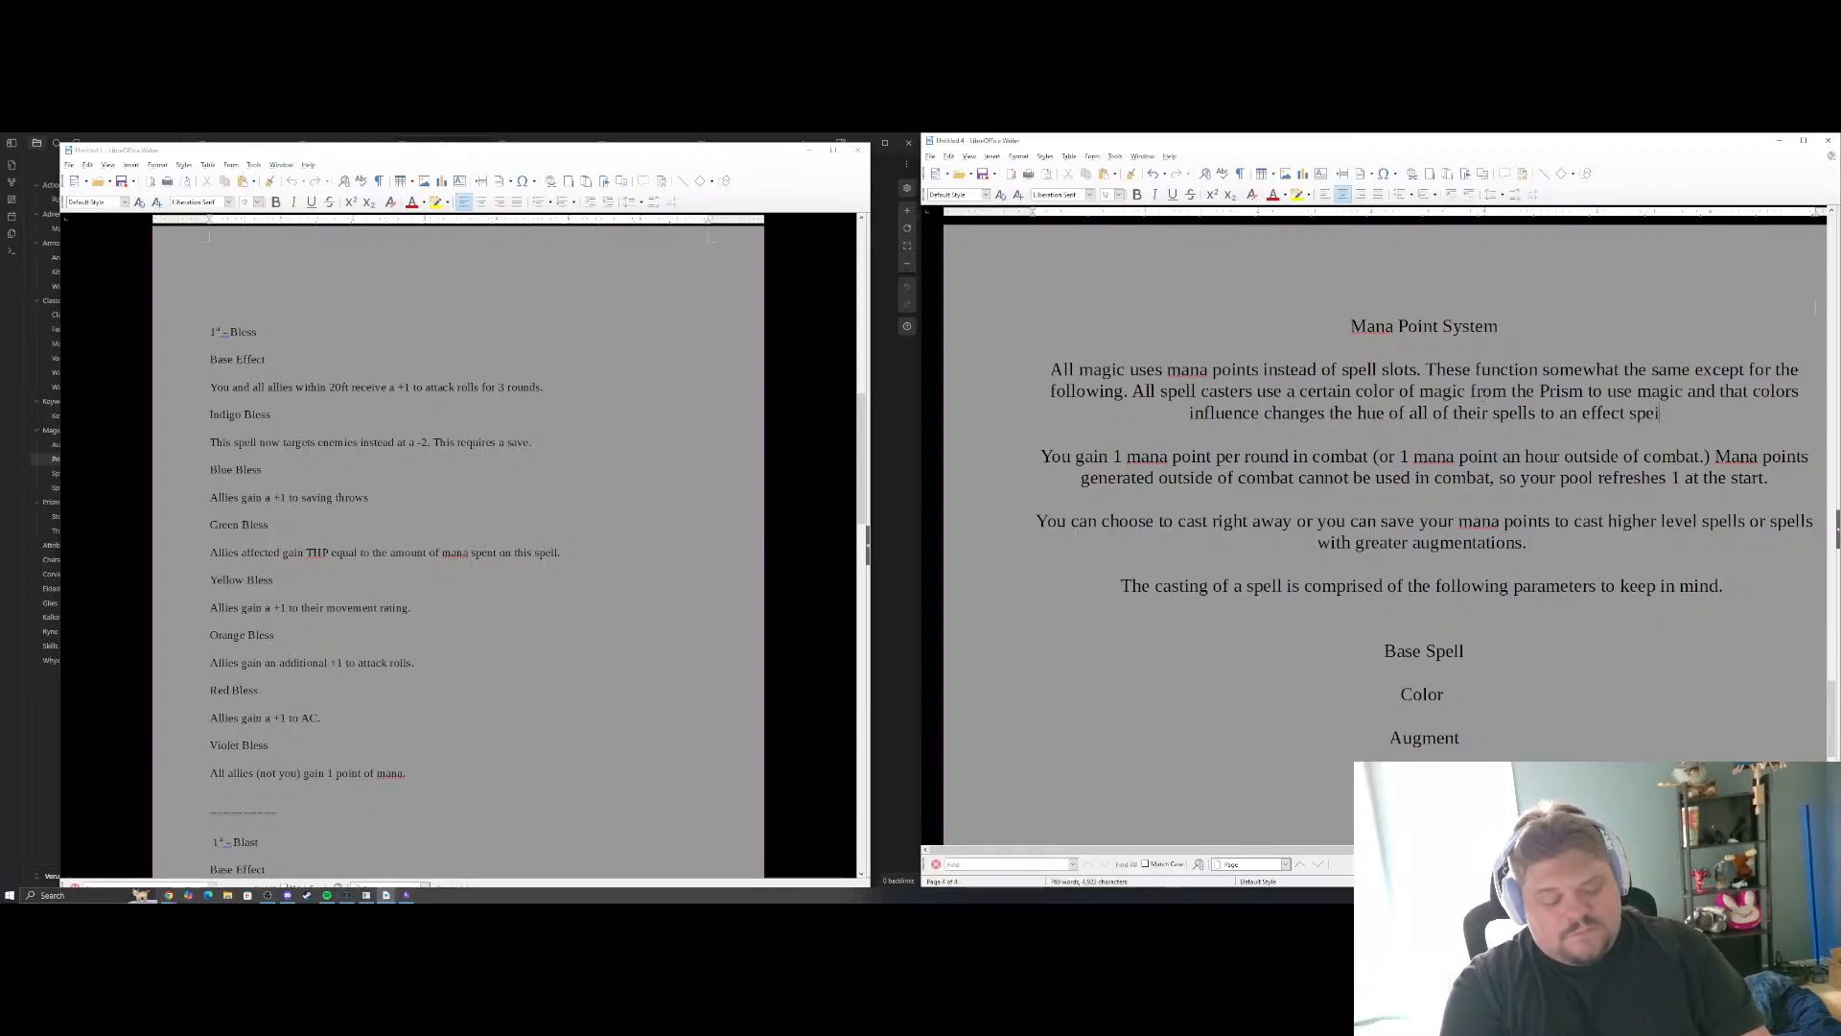
type("cific to that")
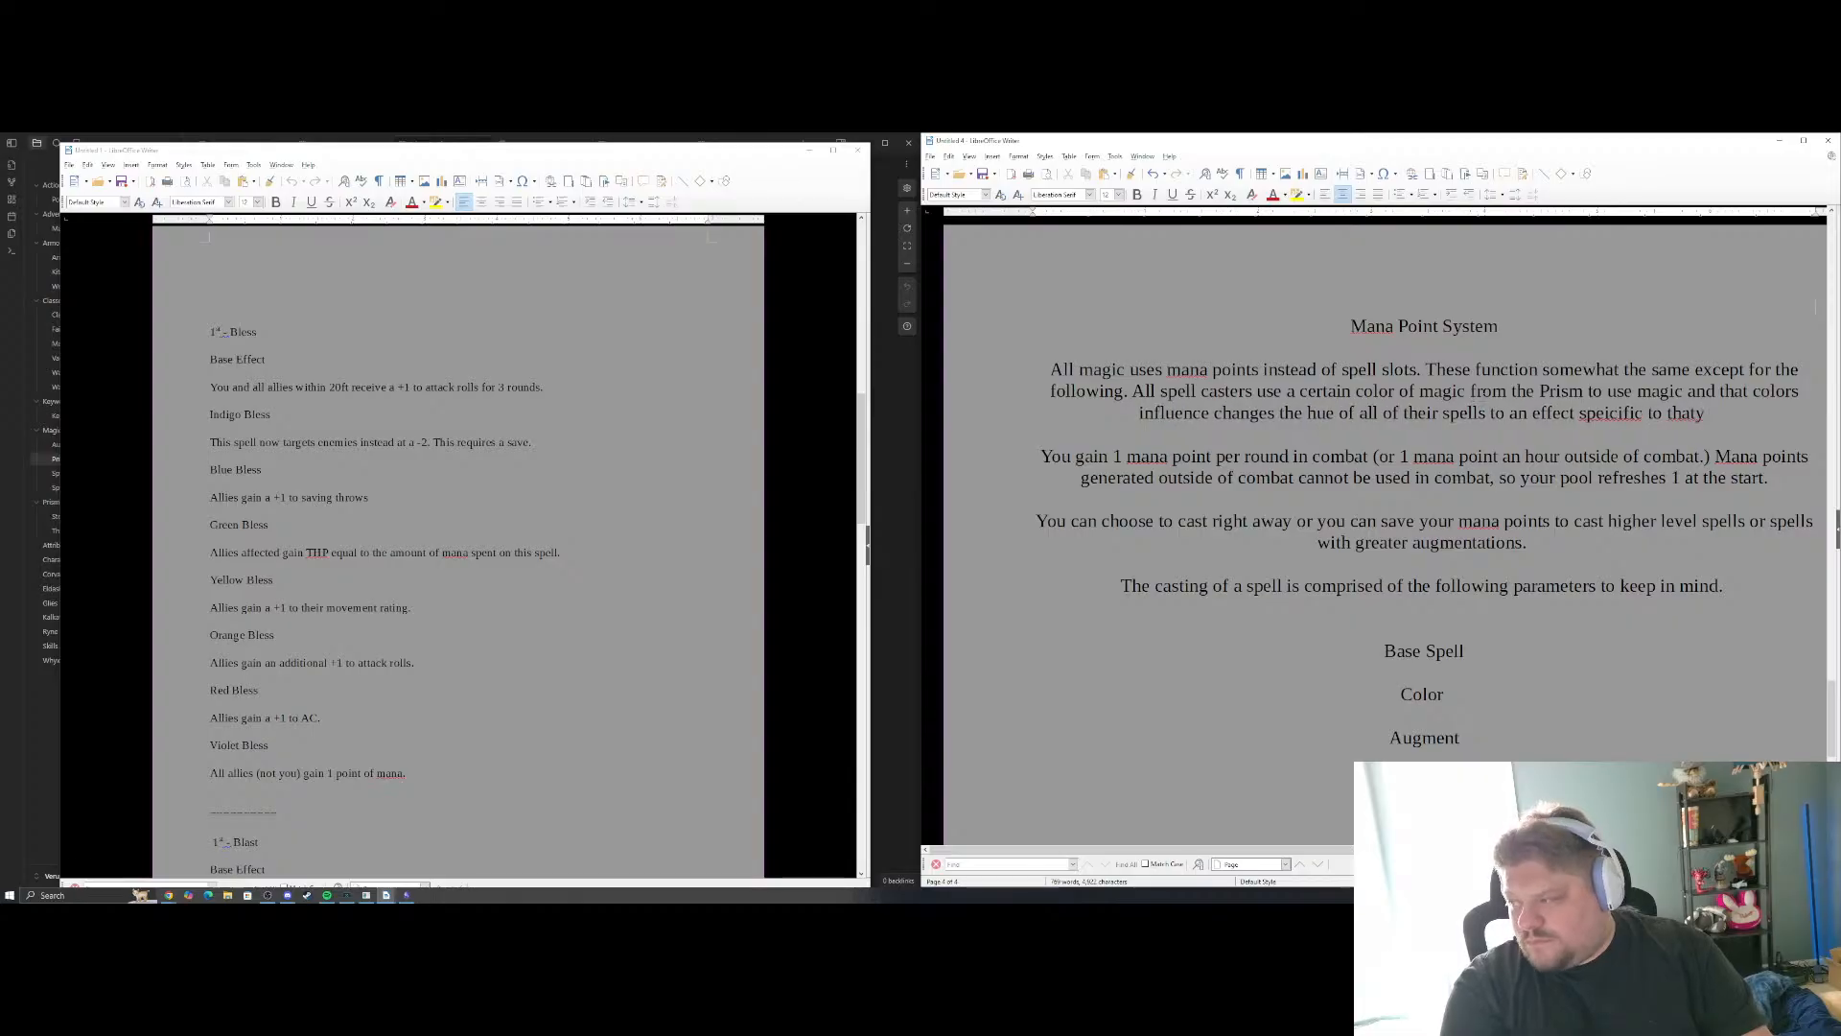
type(" color.")
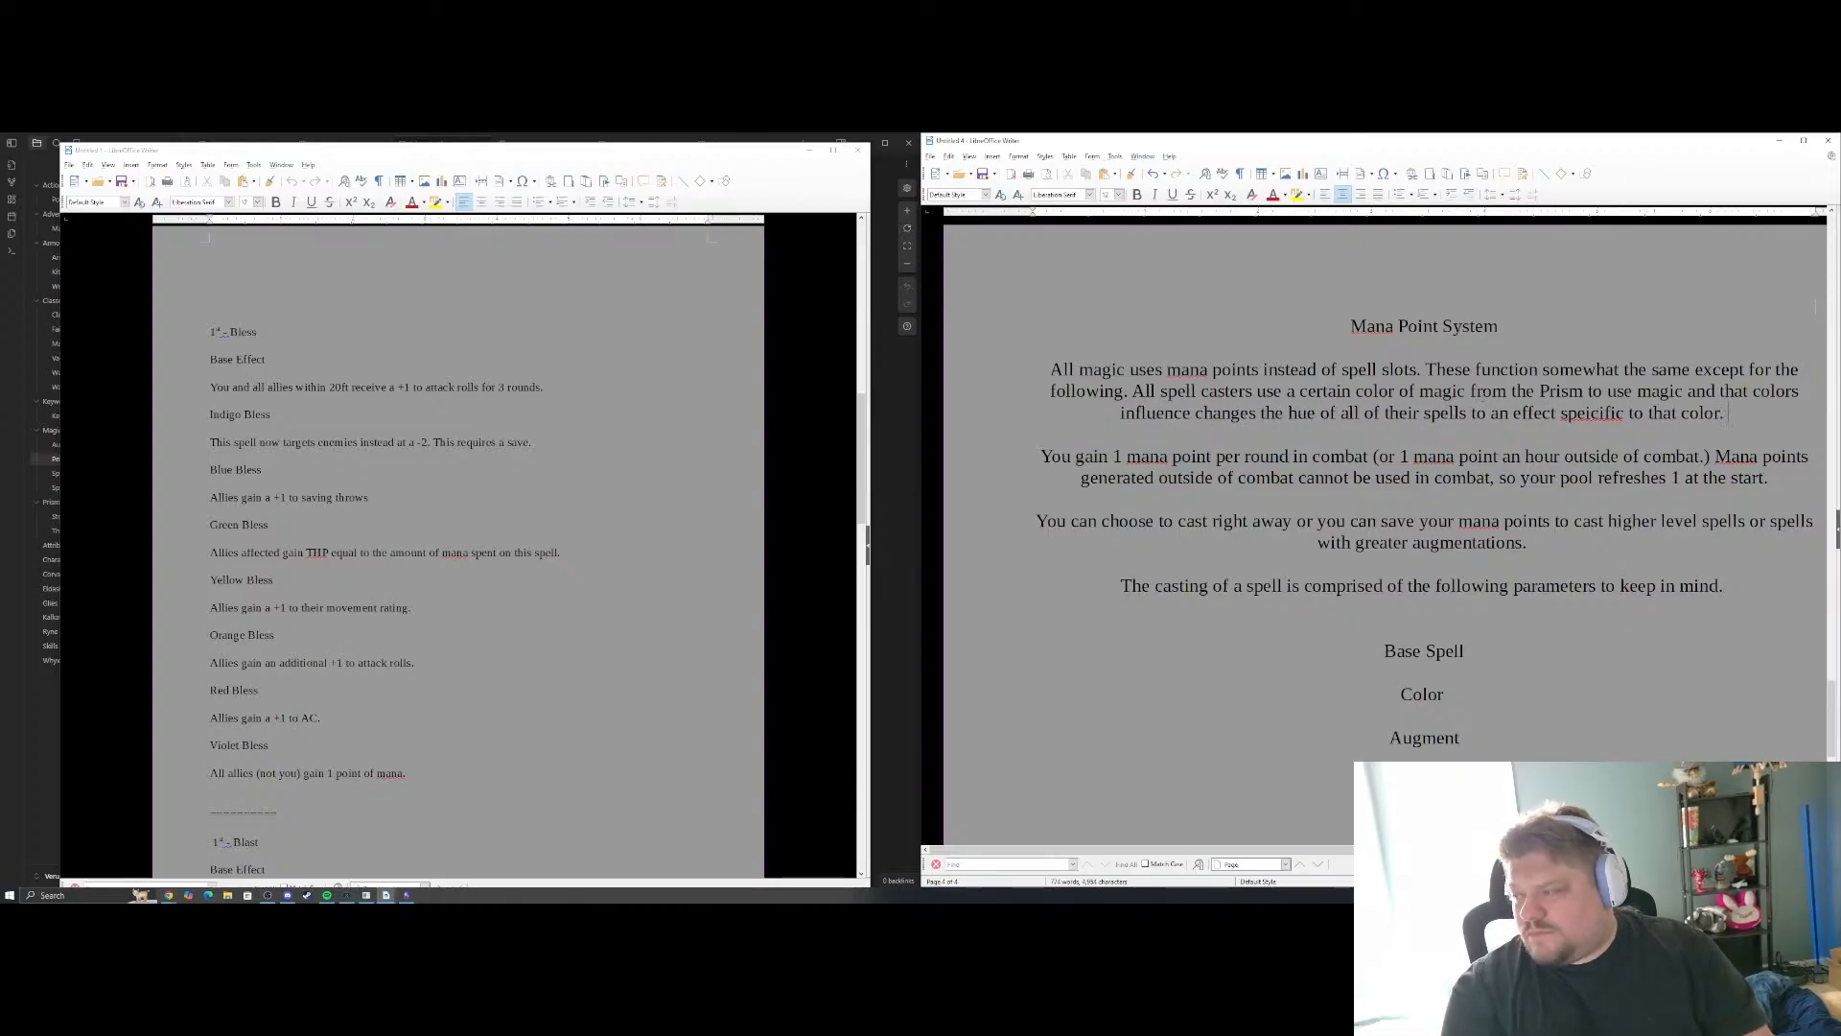
Finish the sentence with "all of their spells to an effect specific to that color.", correcting the misspelled "specific"
right_click(1558, 414)
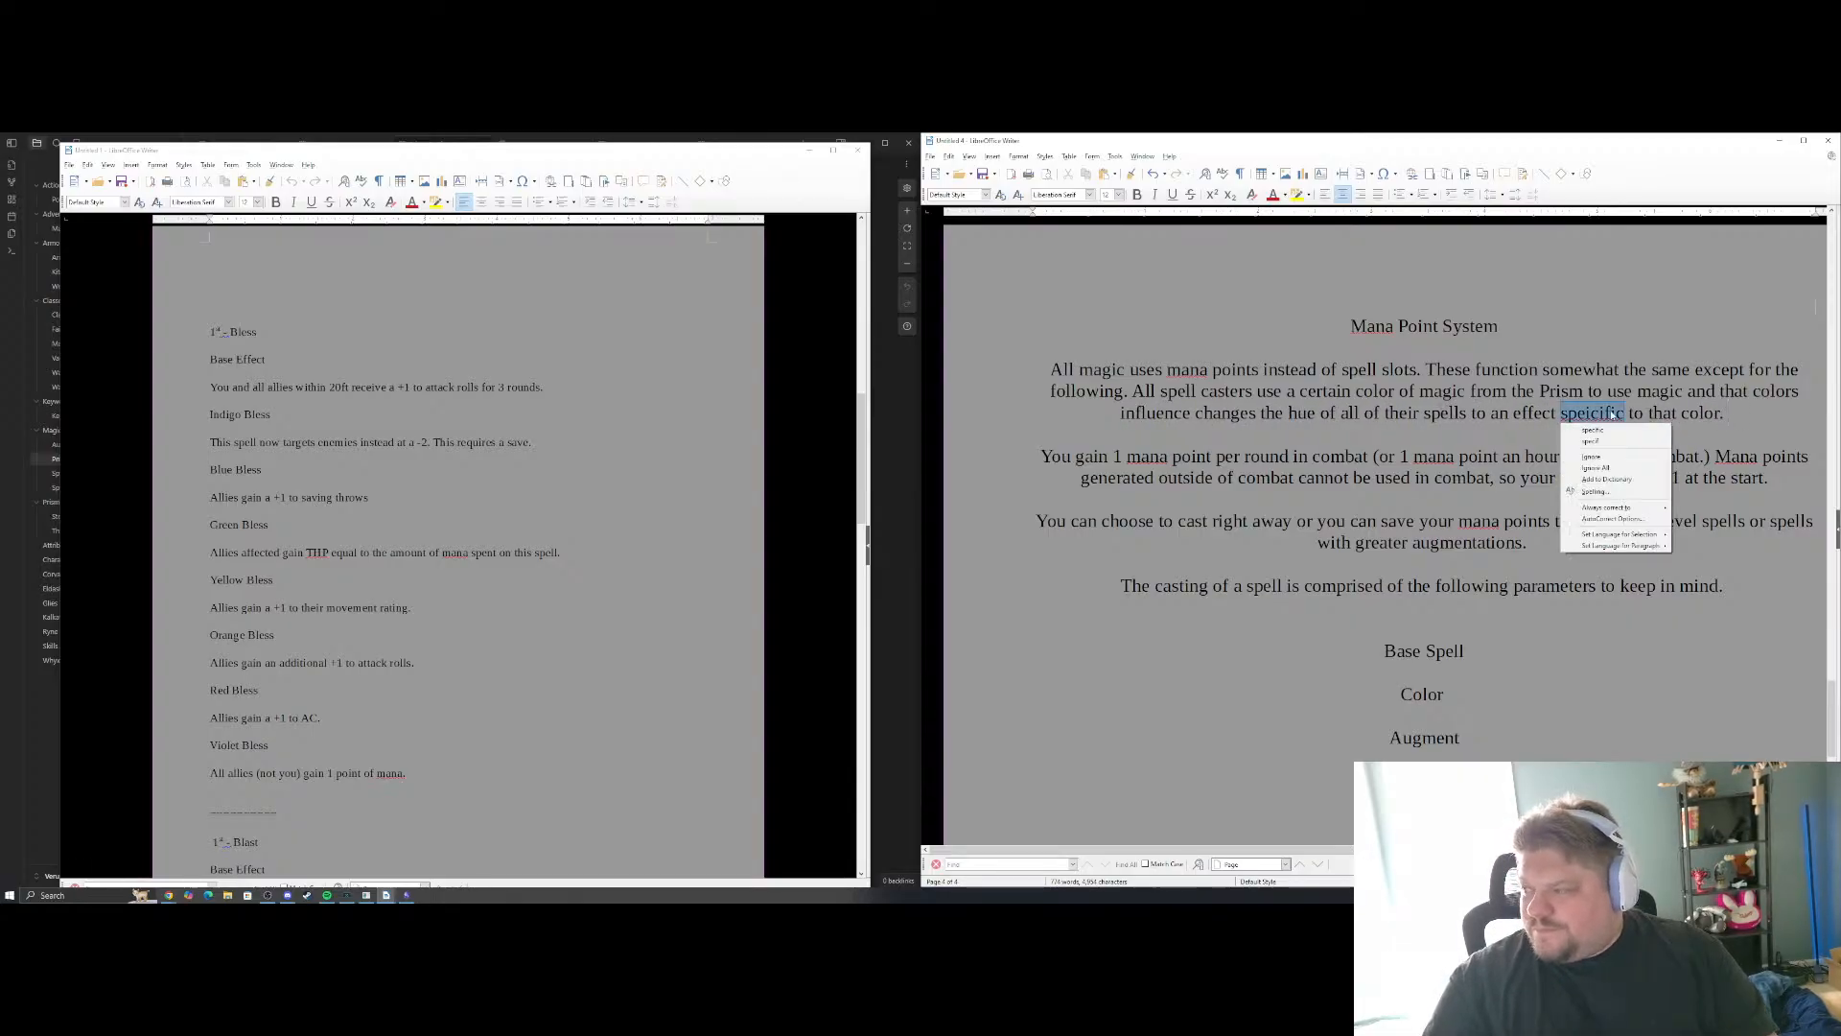
left_click(1597, 431)
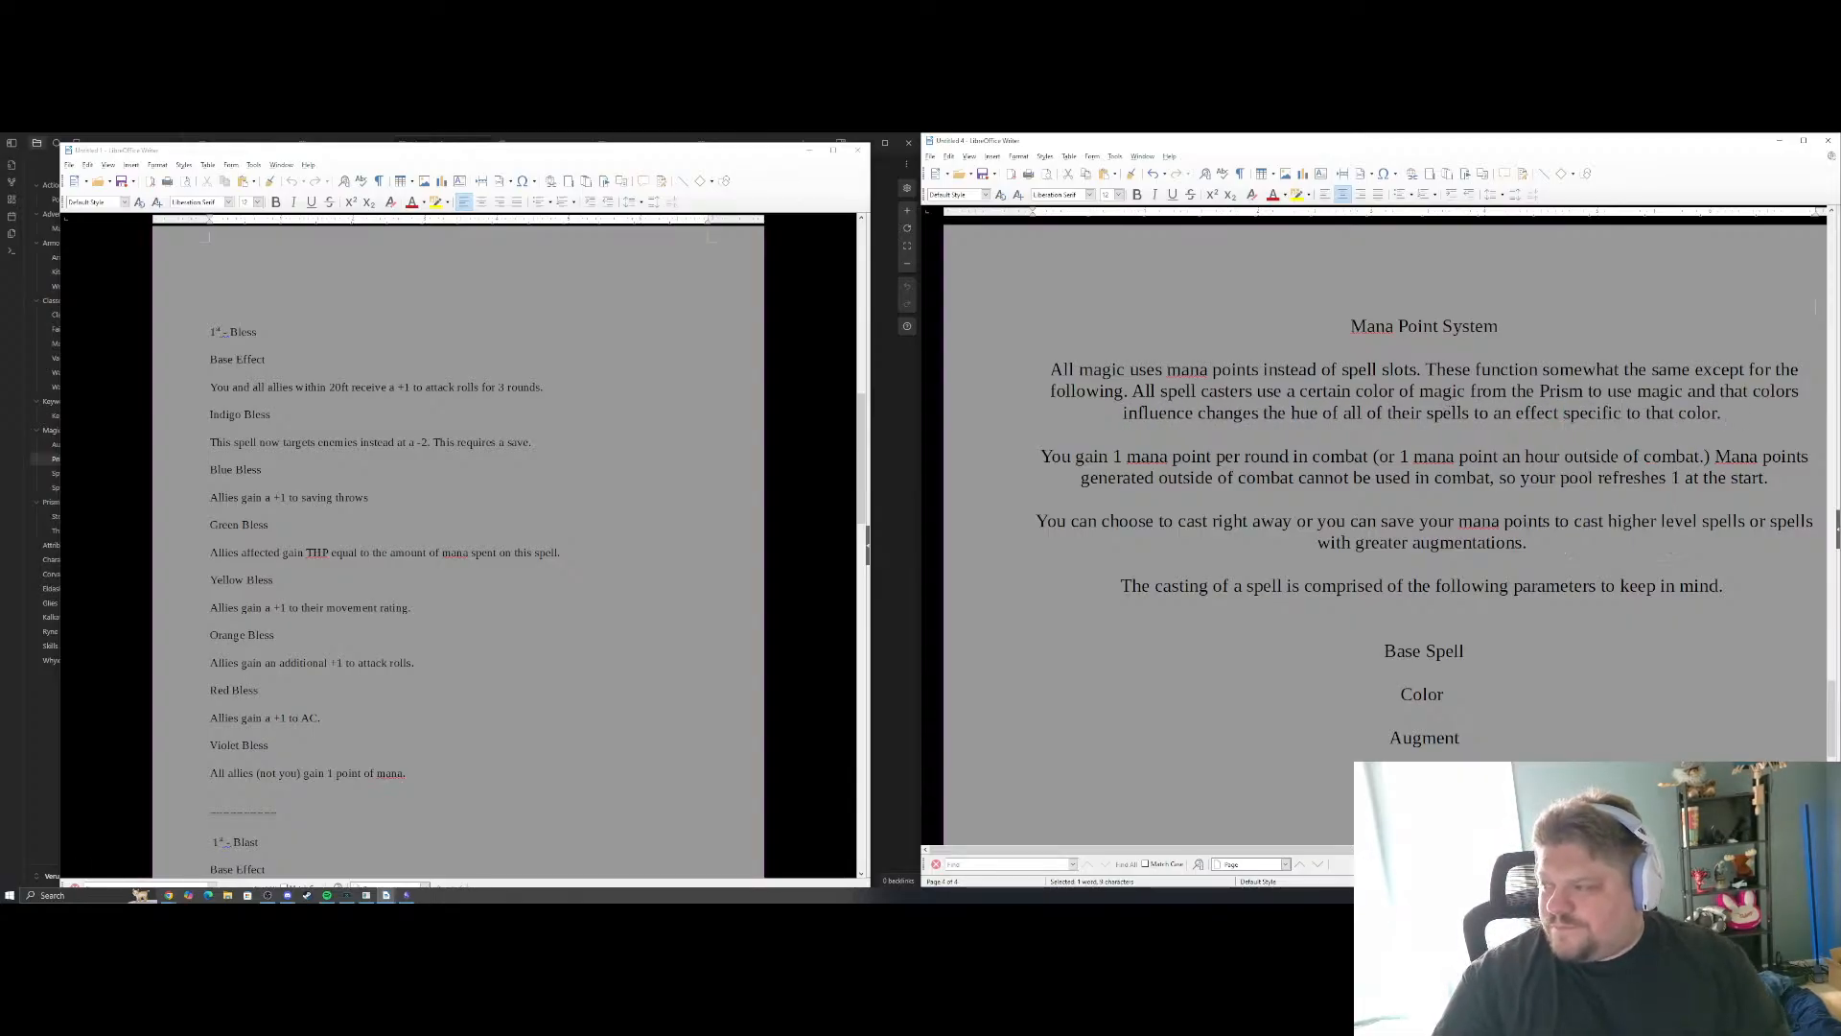
left_click(1518, 600)
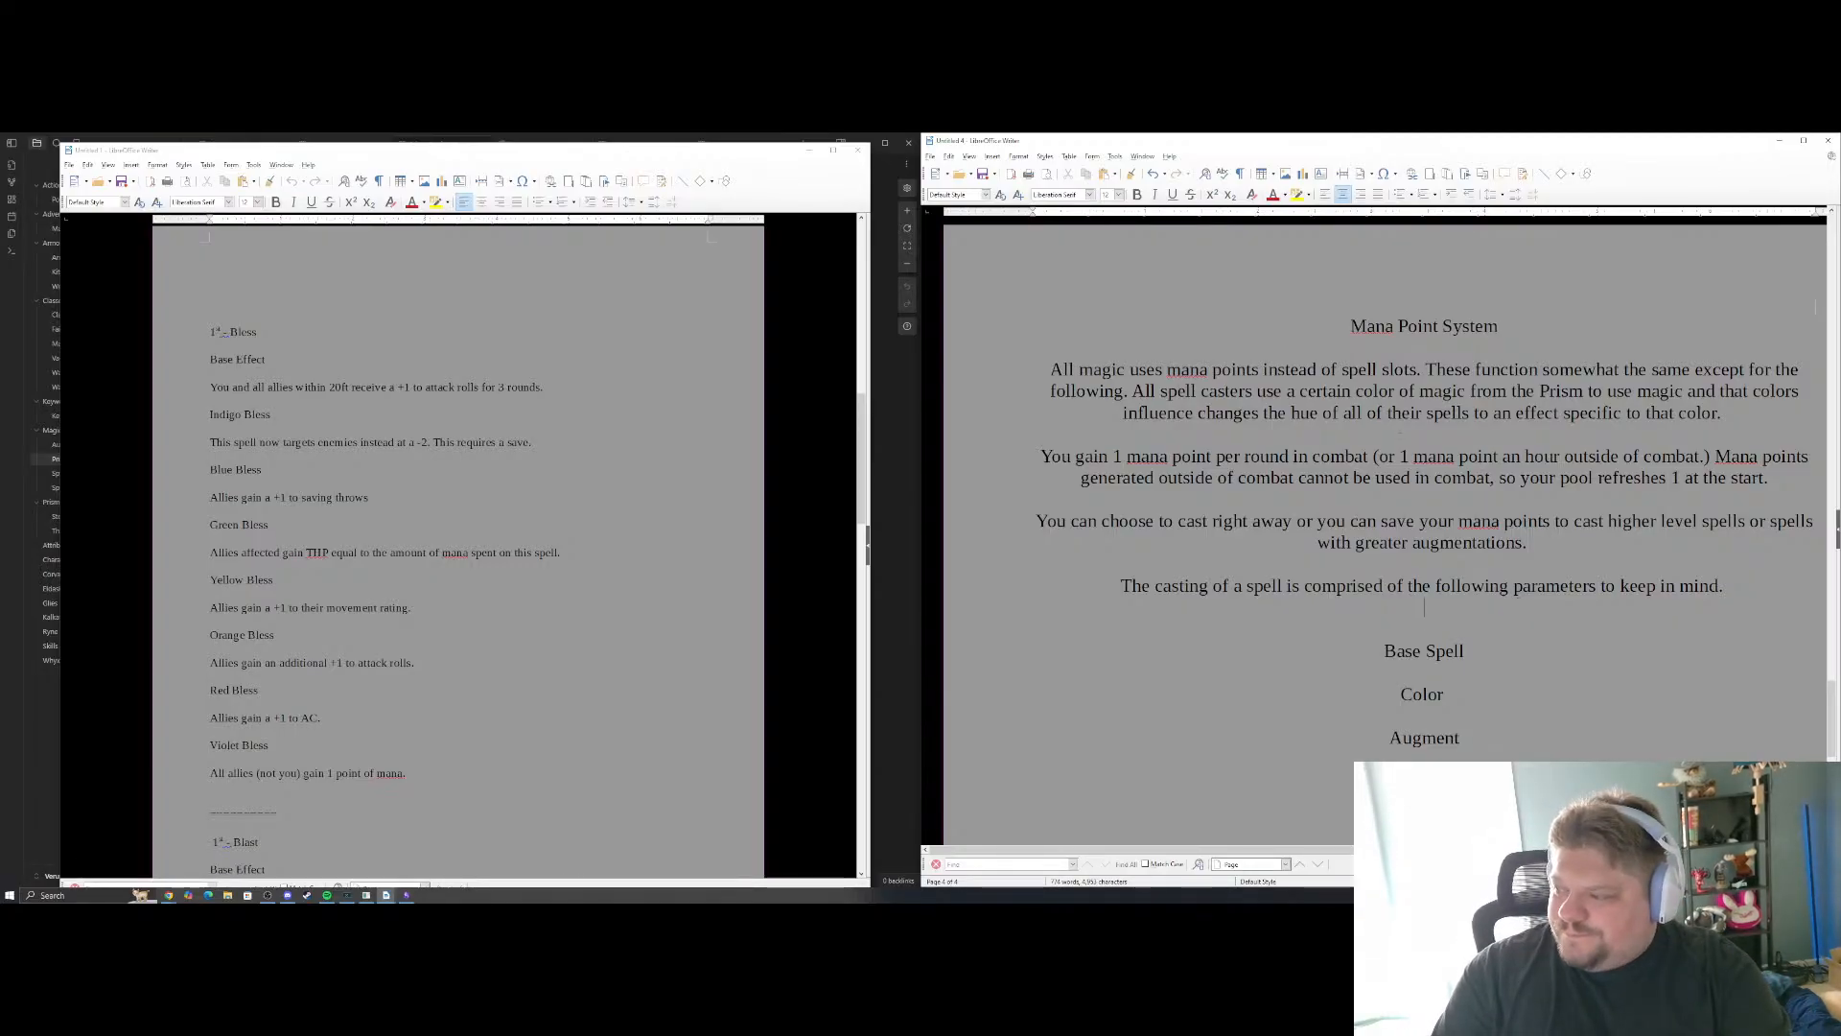
Review the section down to the Bless example and make the "Mana Point System" heading bold
scroll(1401, 451, "down", 10)
scroll(1401, 446, "up", 3)
scroll(1401, 446, "down", 3)
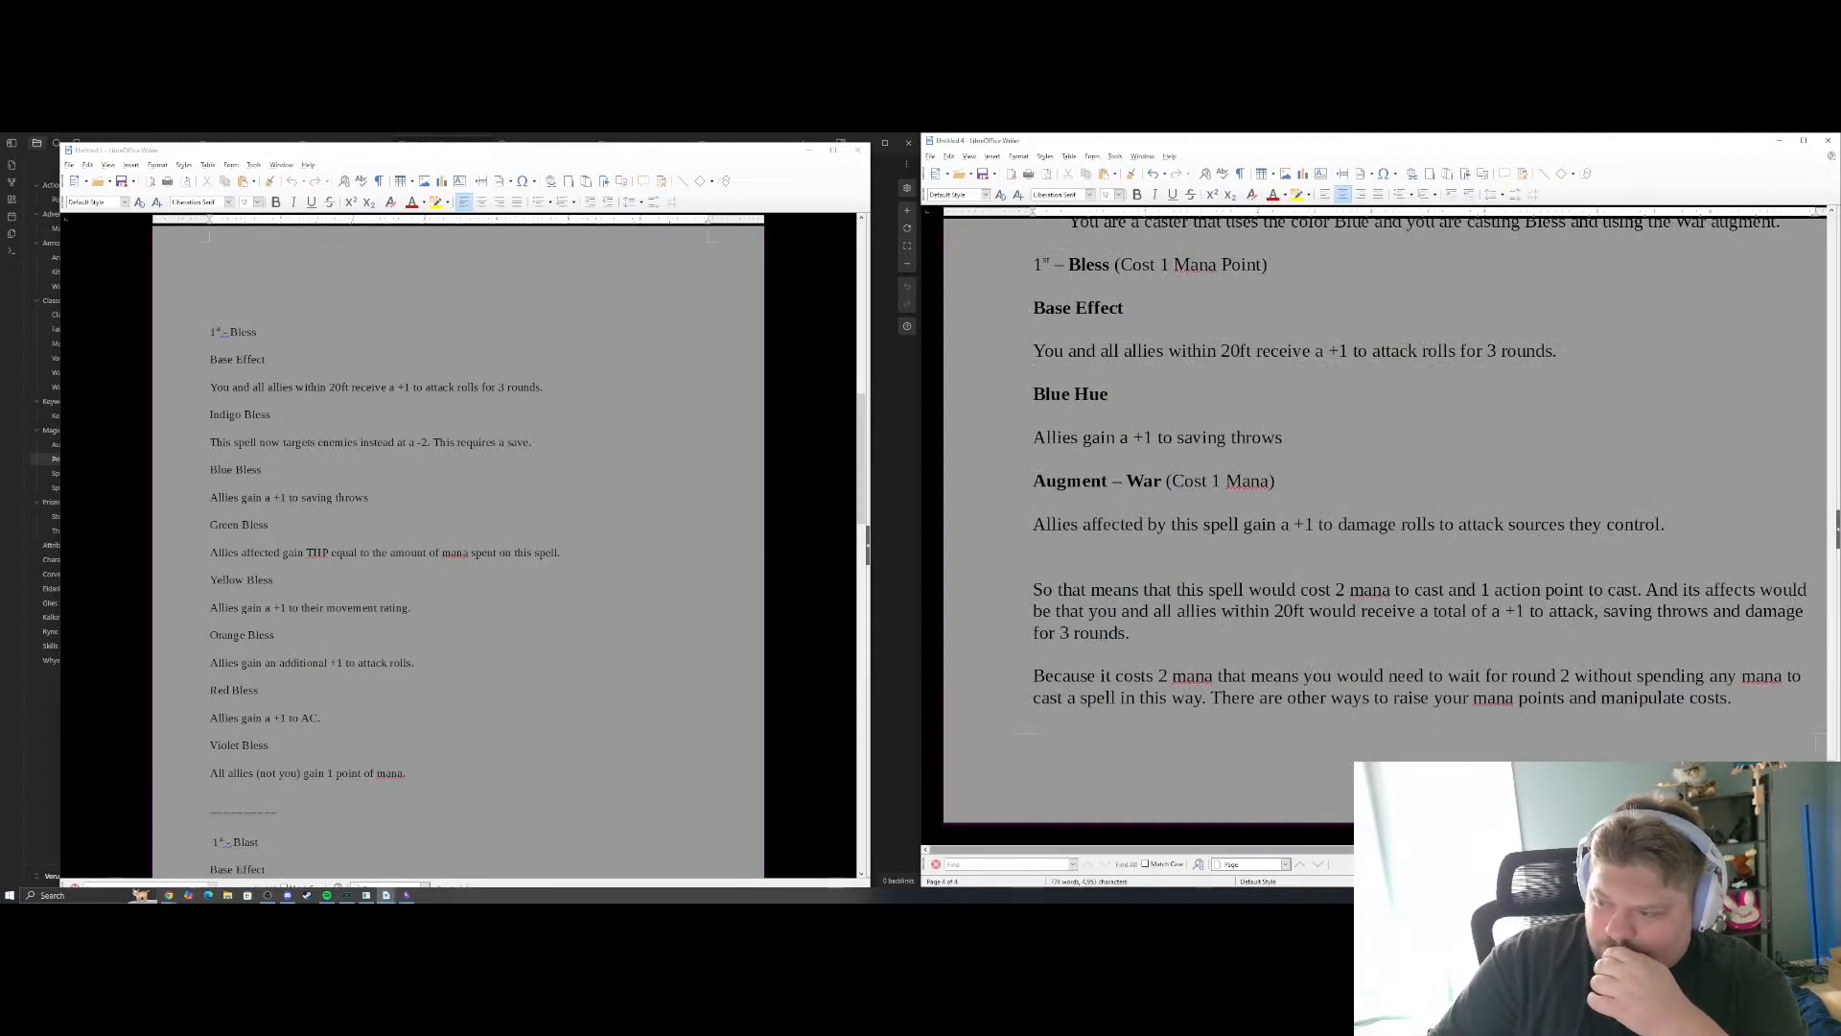
left_click(1090, 705)
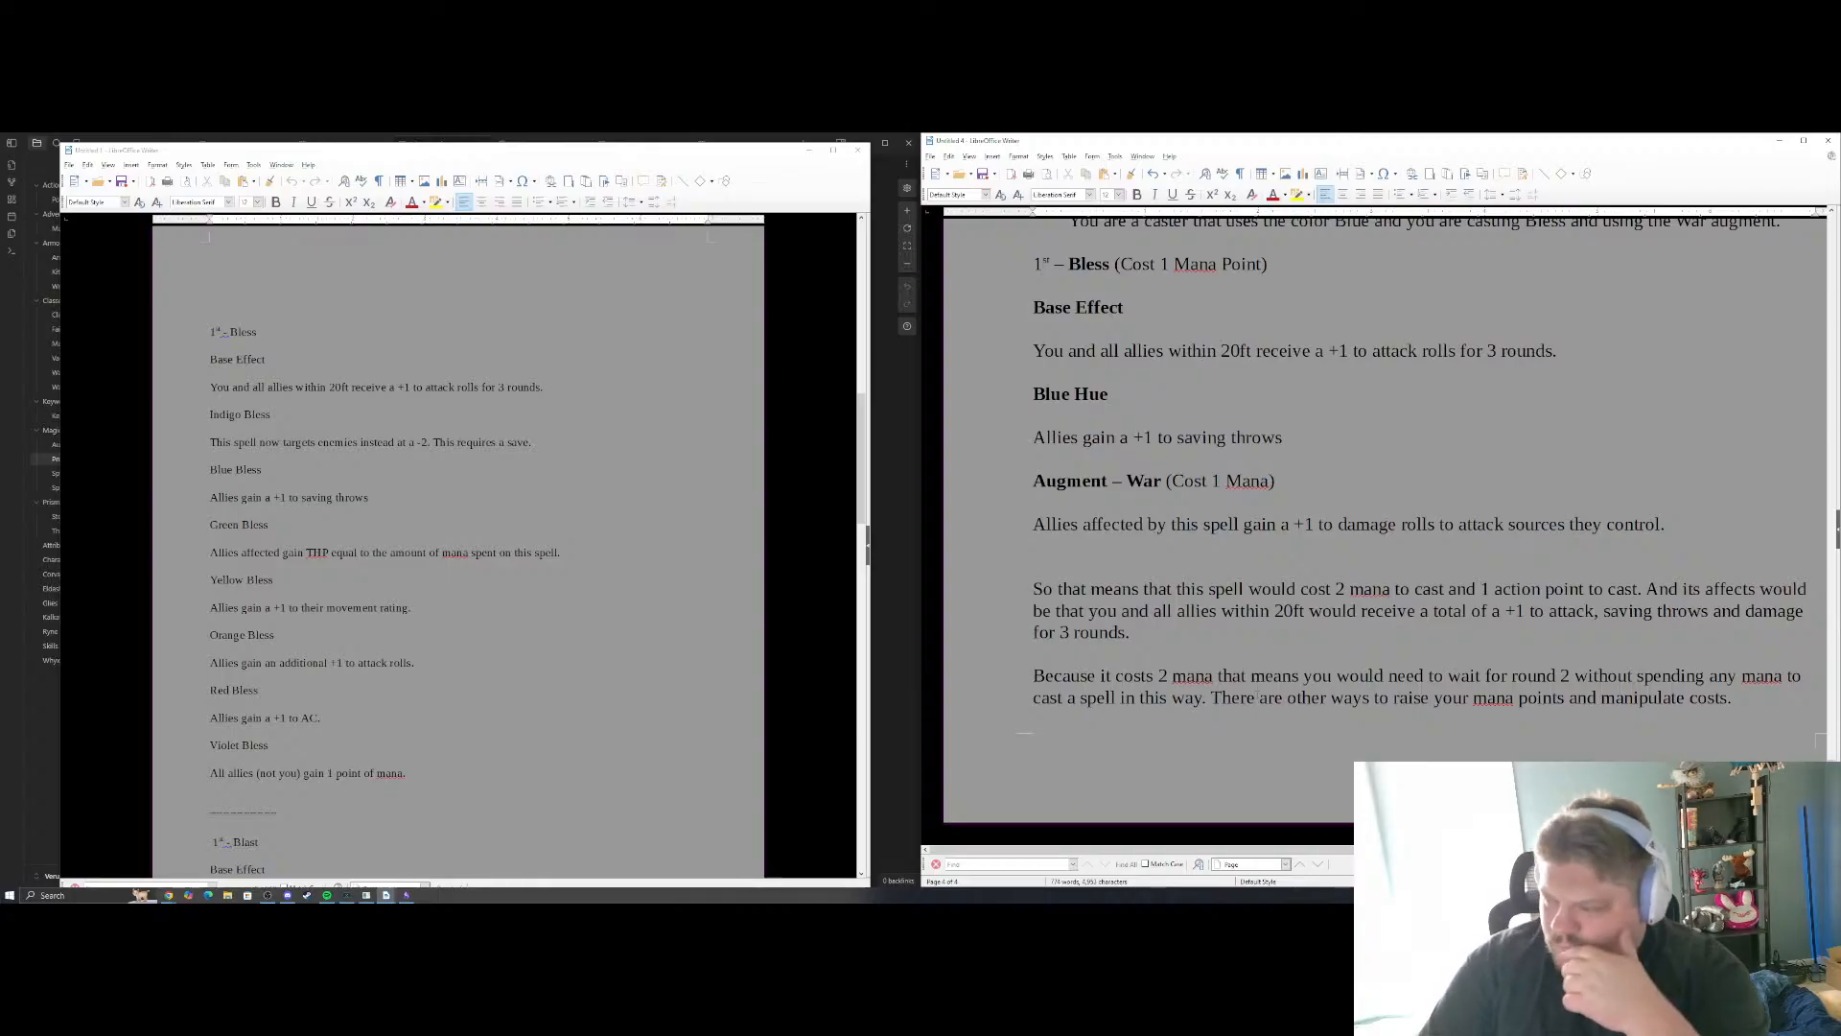
scroll(1256, 696, "up", 10)
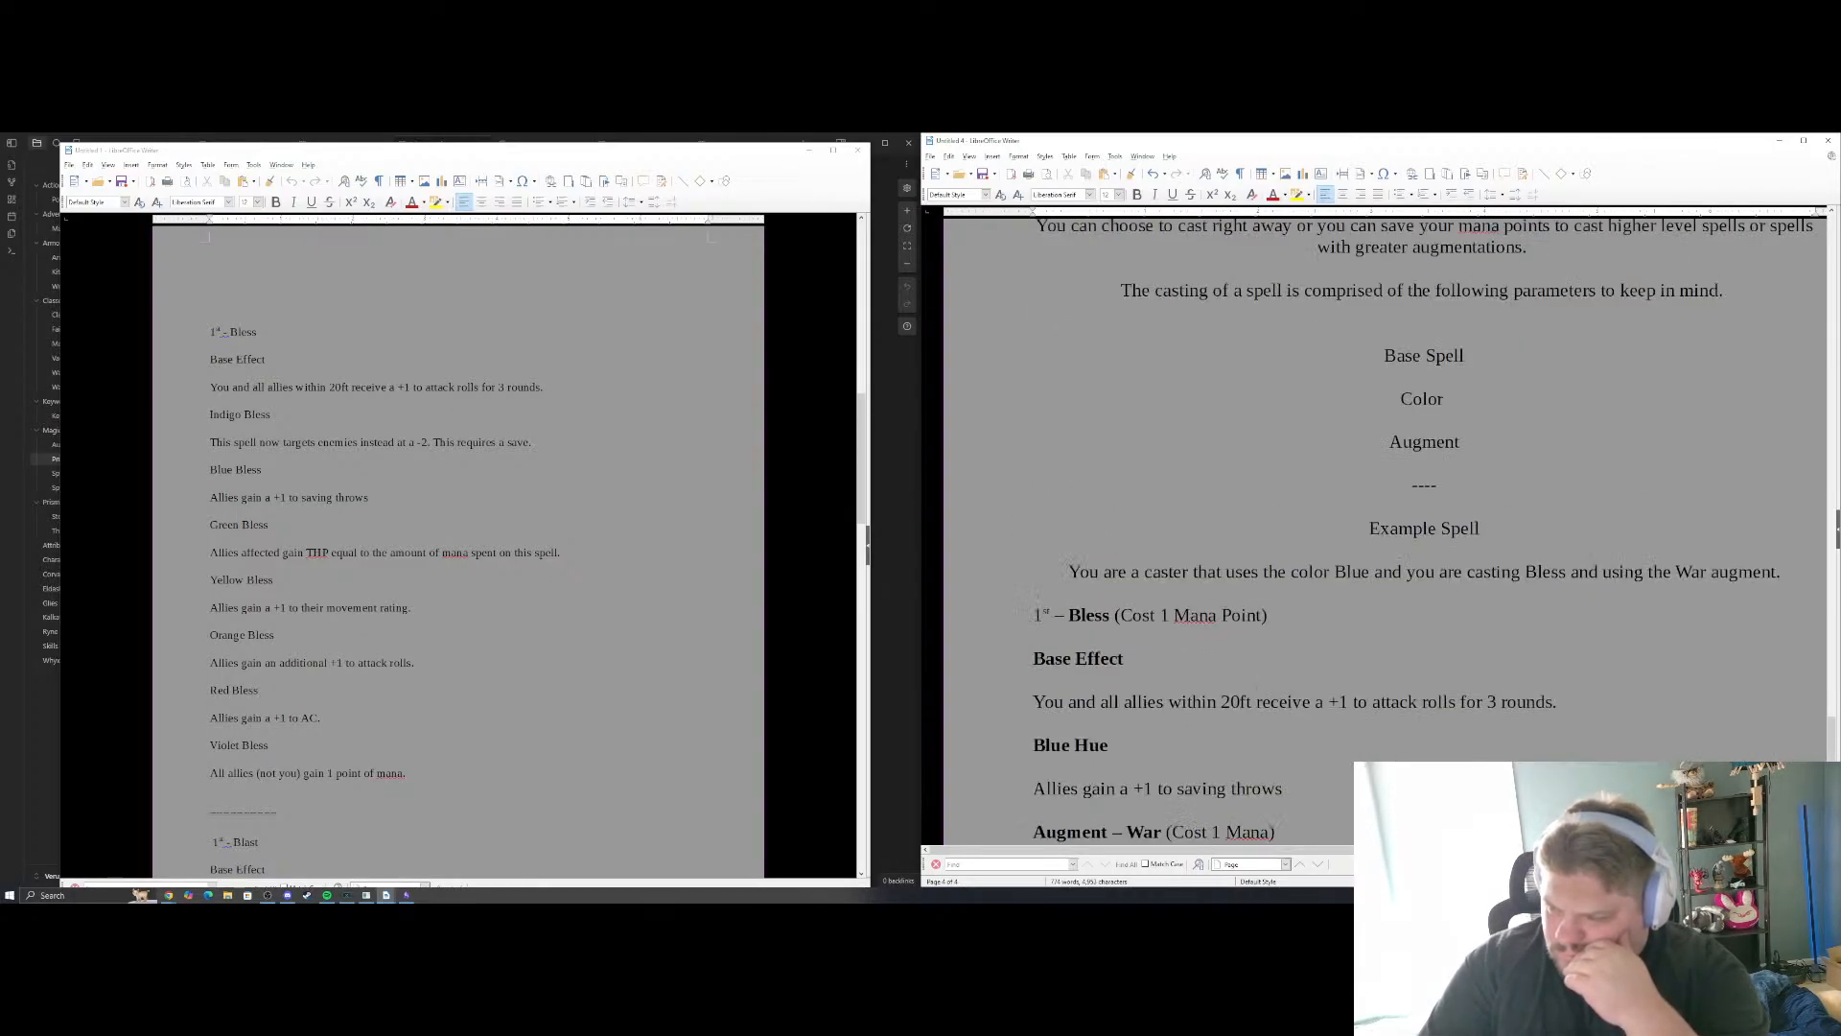
scroll(1256, 696, "up", 3)
scroll(1256, 695, "down", 2)
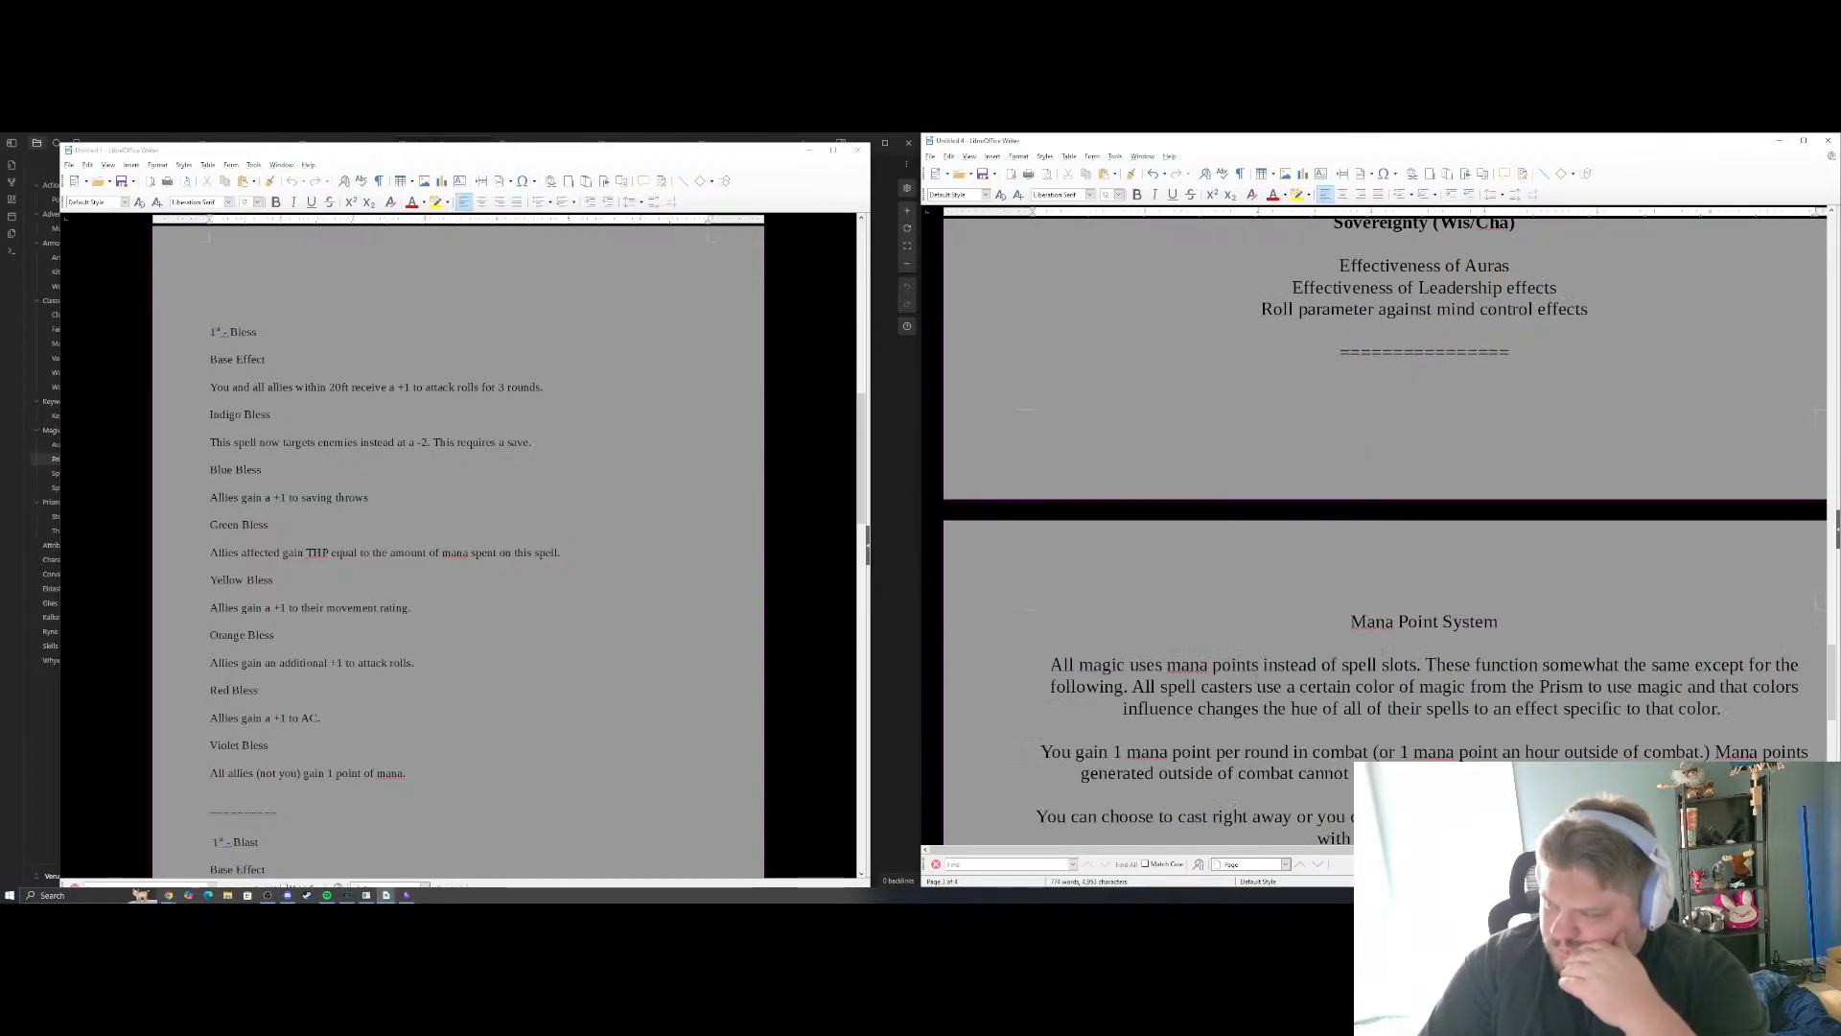
left_click_drag(1499, 621, 1350, 621)
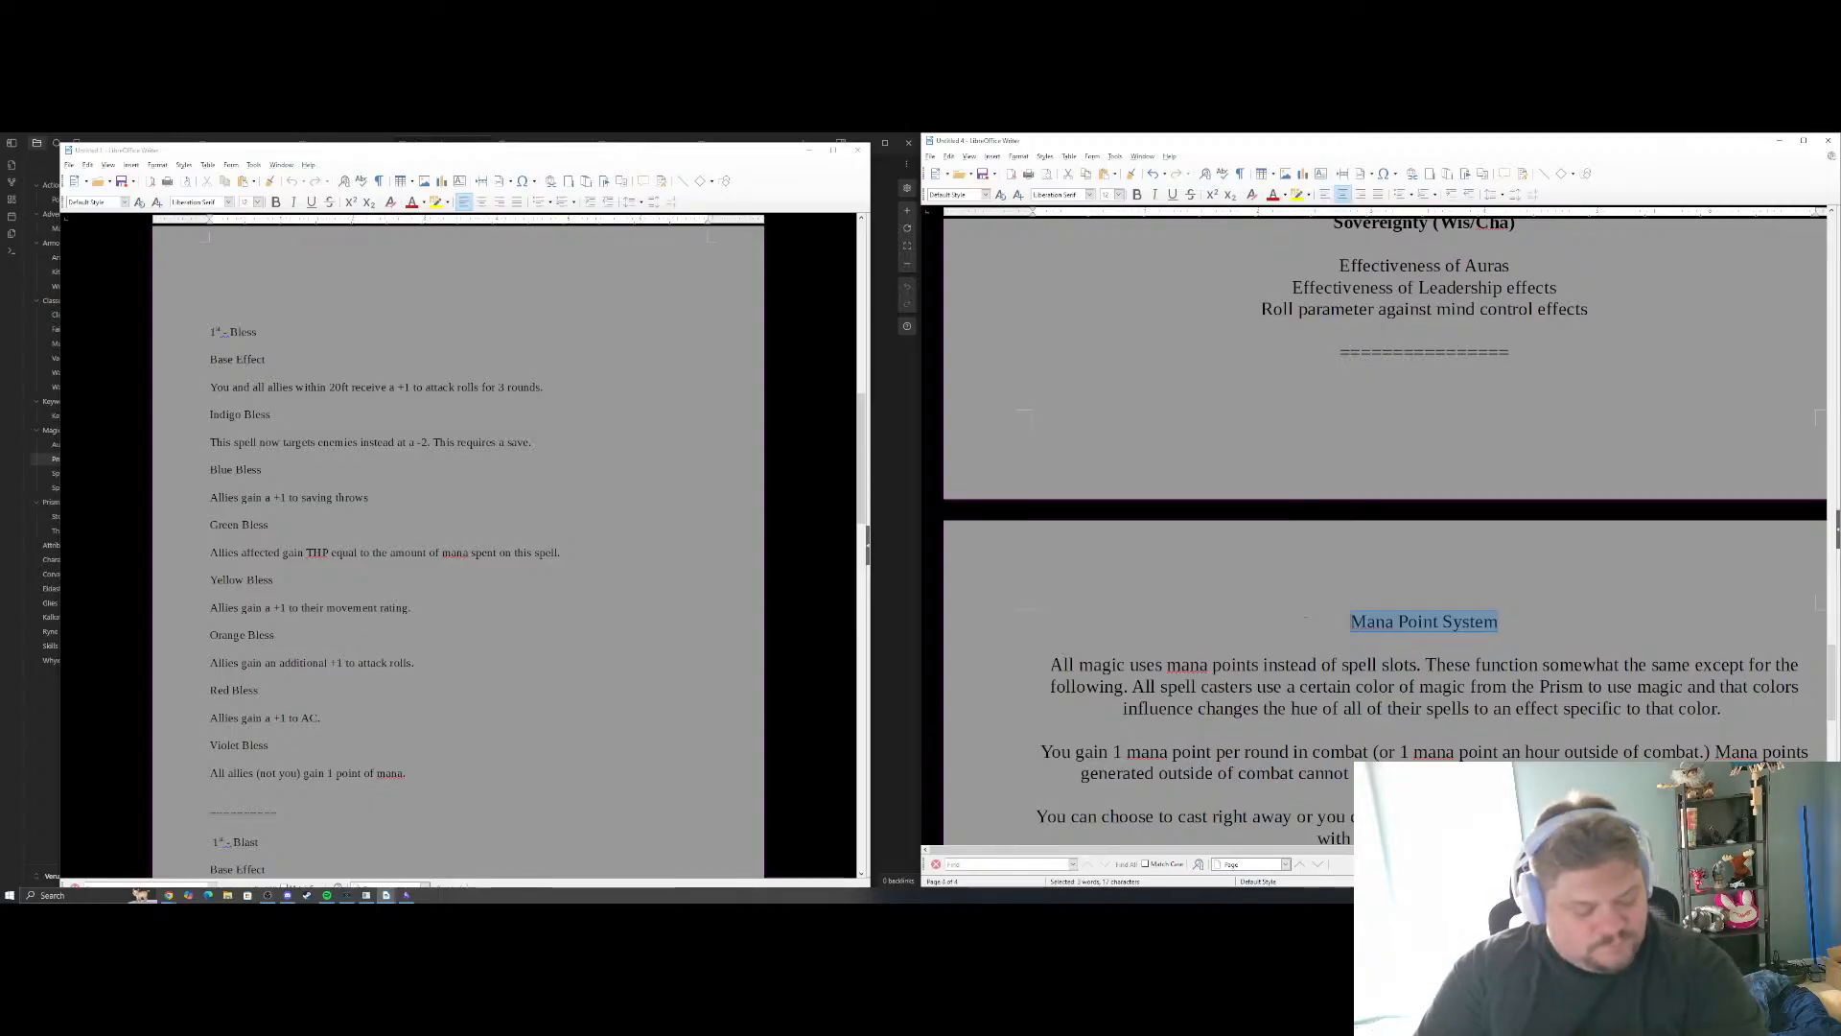
key("ctrl+b")
Extend the final paragraph of the Bless example with "There are also several different augmentations"
scroll(1386, 537, "down", 5)
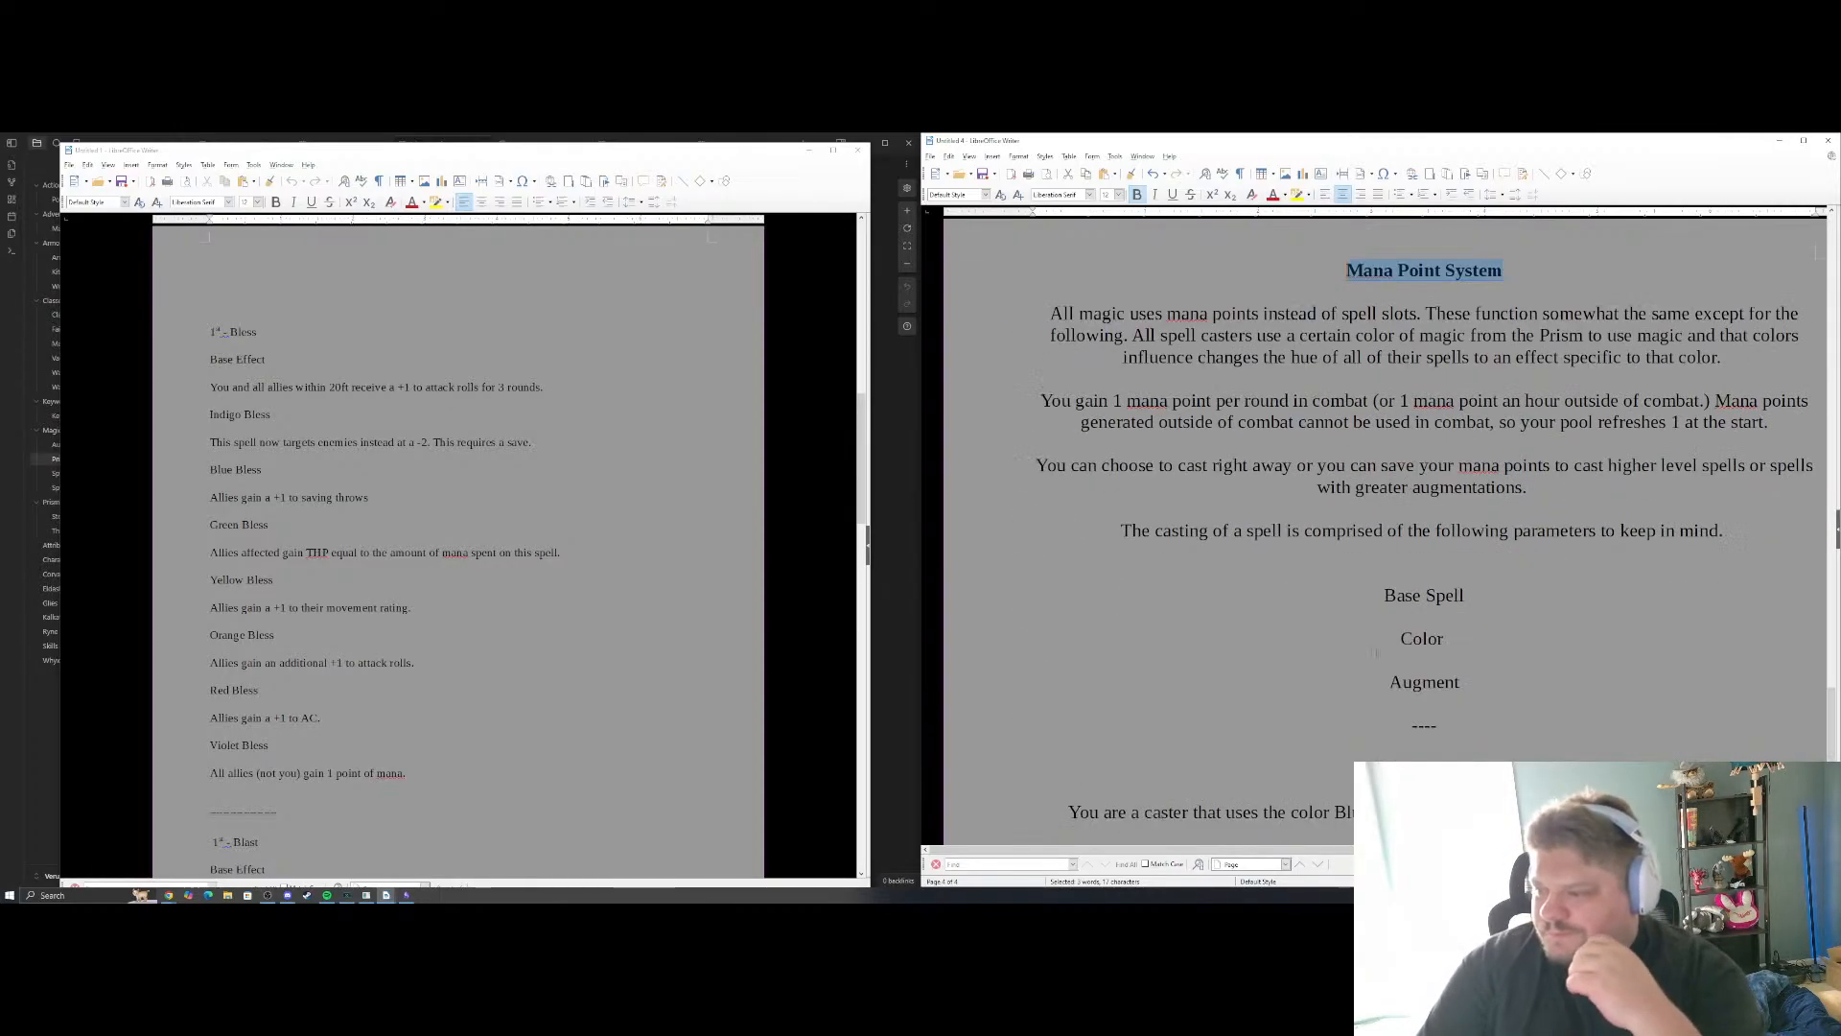
scroll(1386, 537, "down", 3)
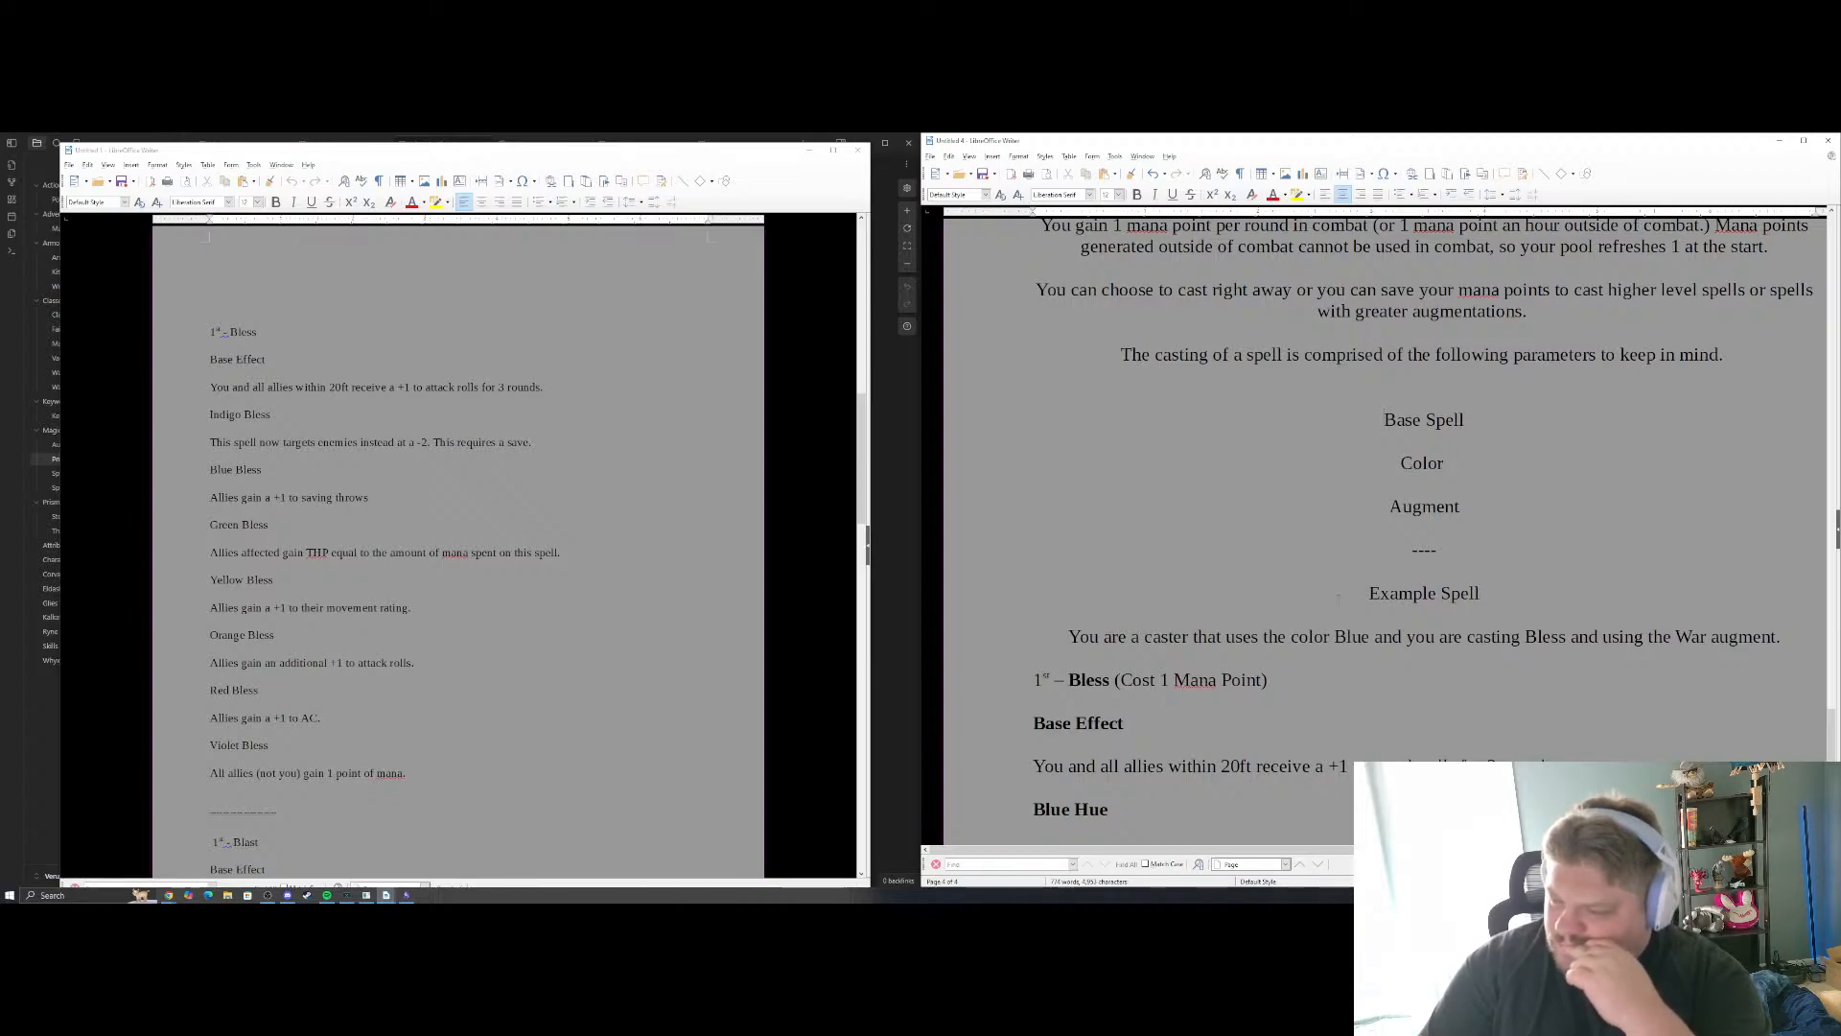
scroll(1340, 597, "down", 7)
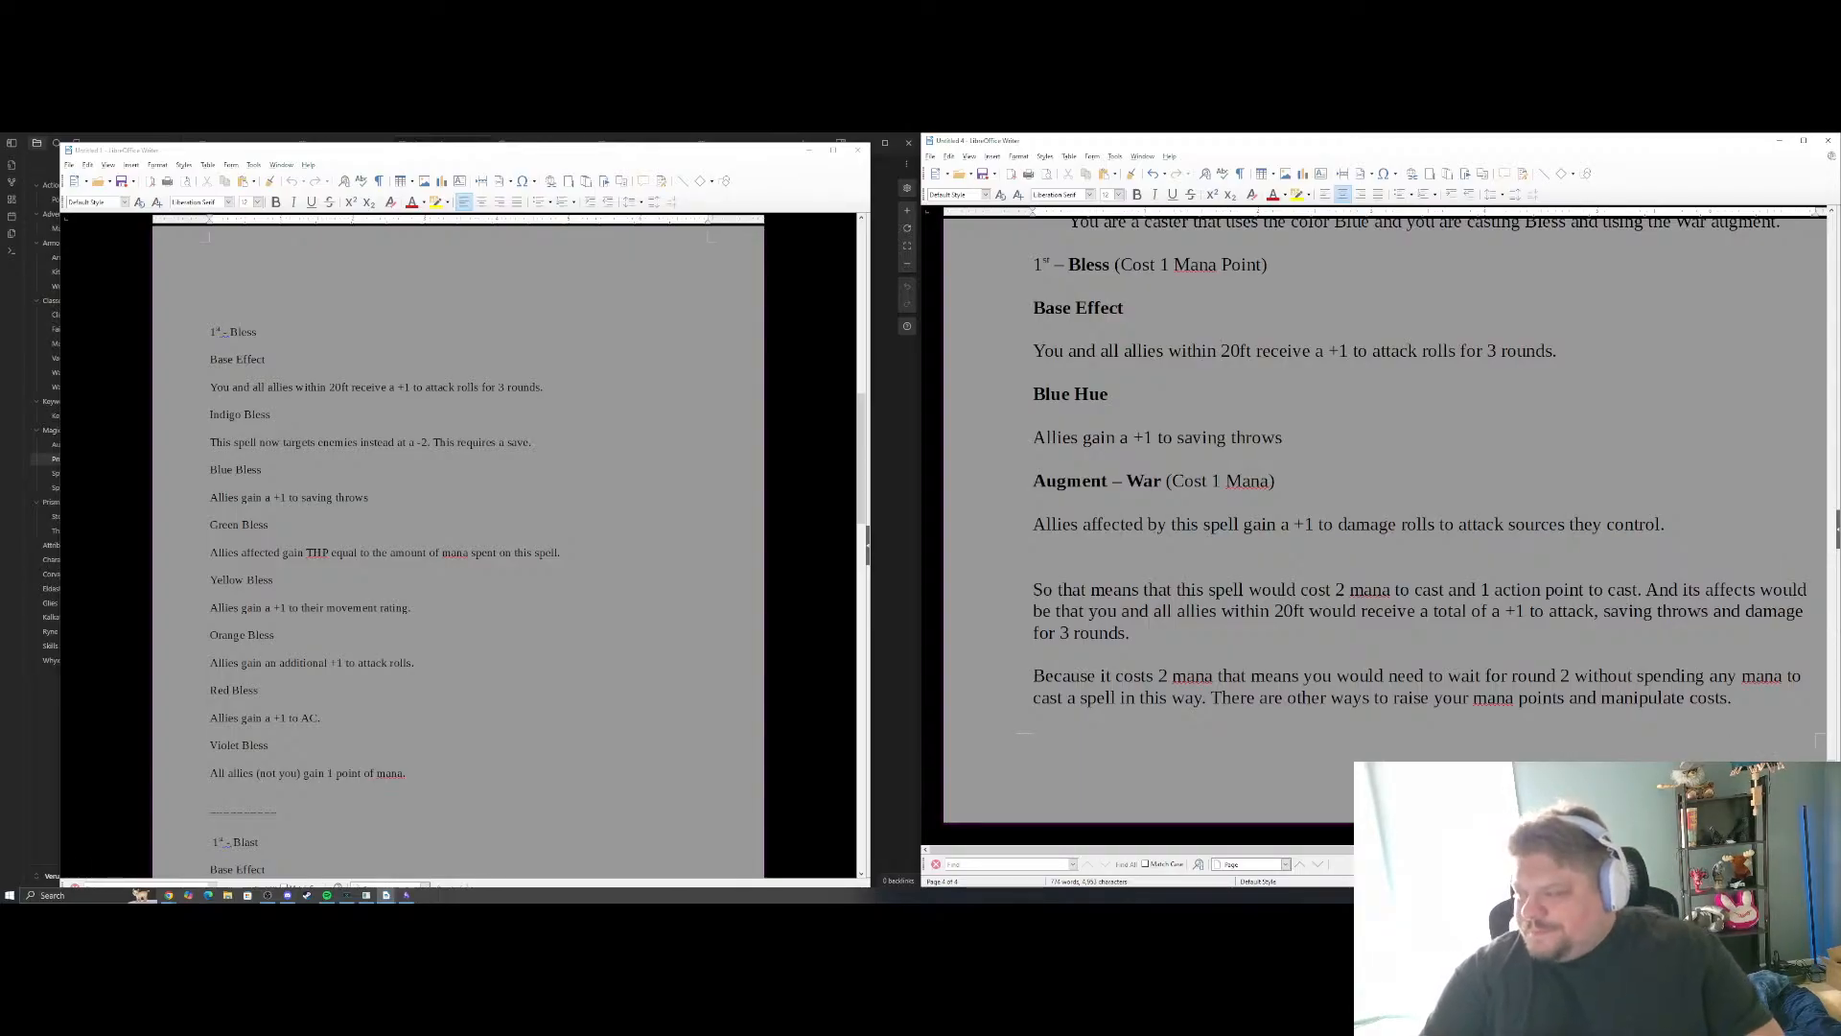
left_click(1740, 700)
type("There a")
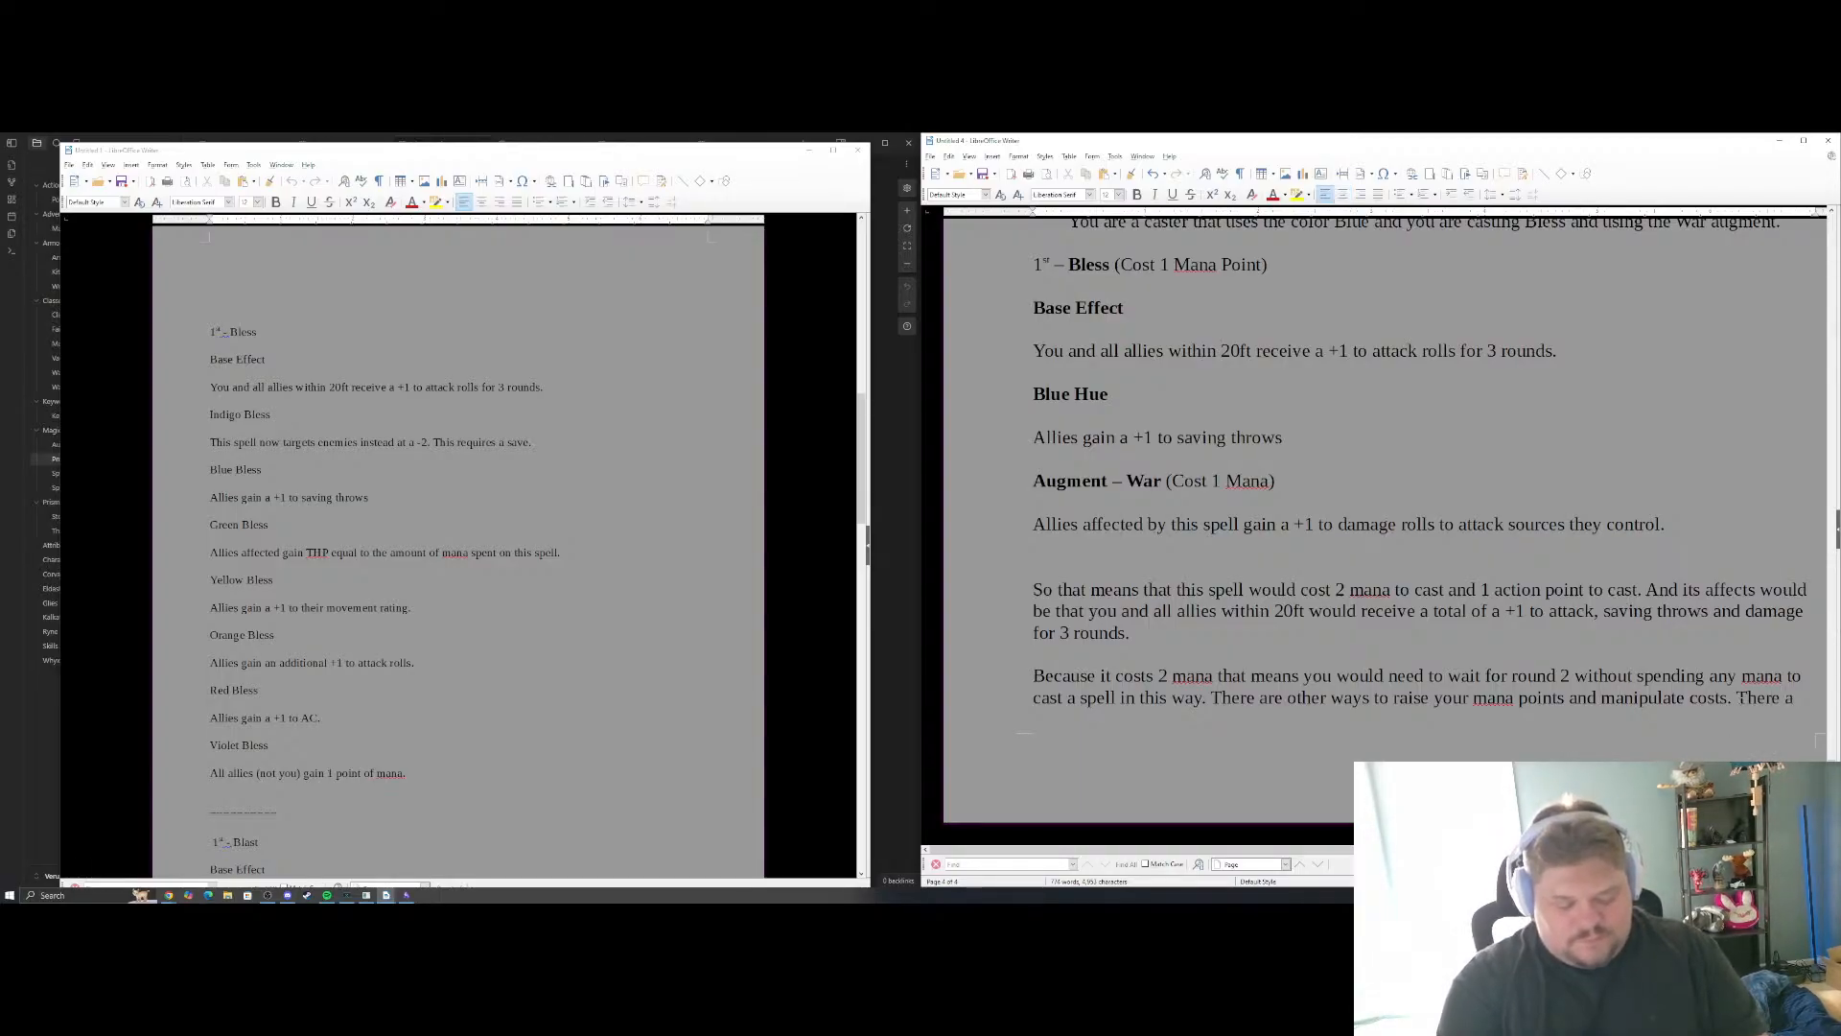
type("re also")
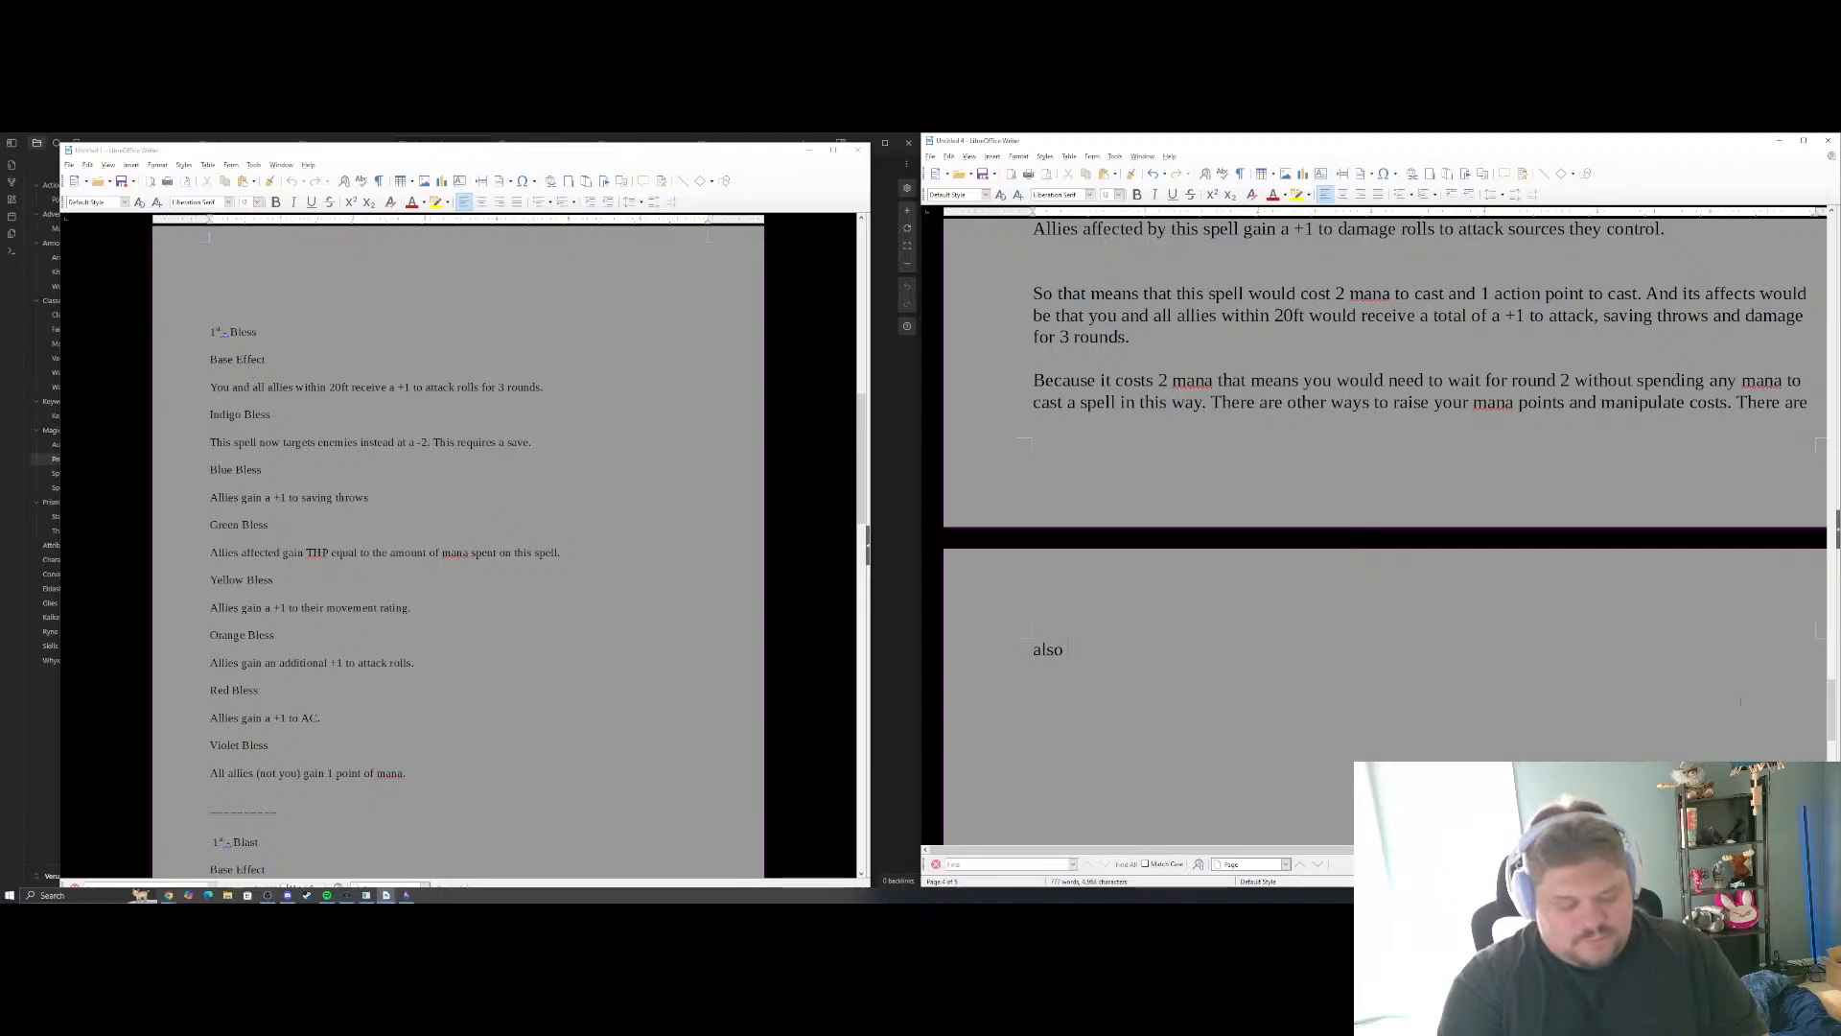
type(" several differ")
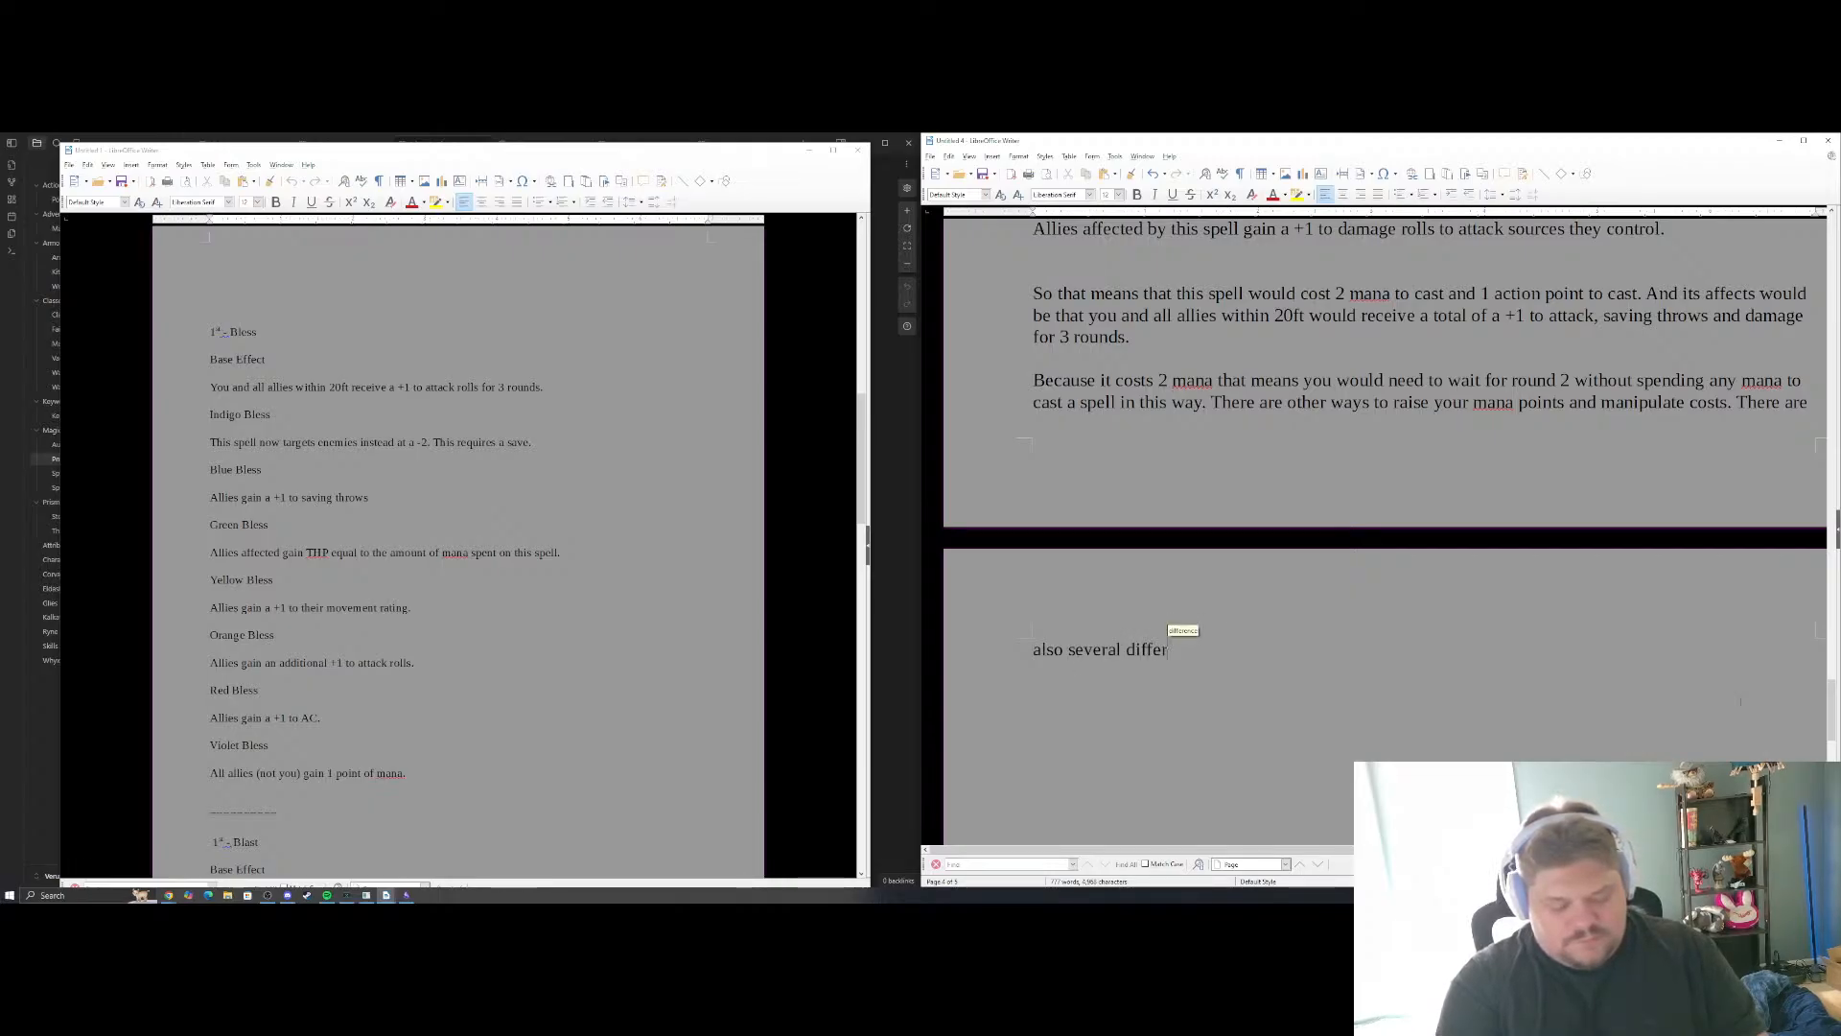
type("ent augment")
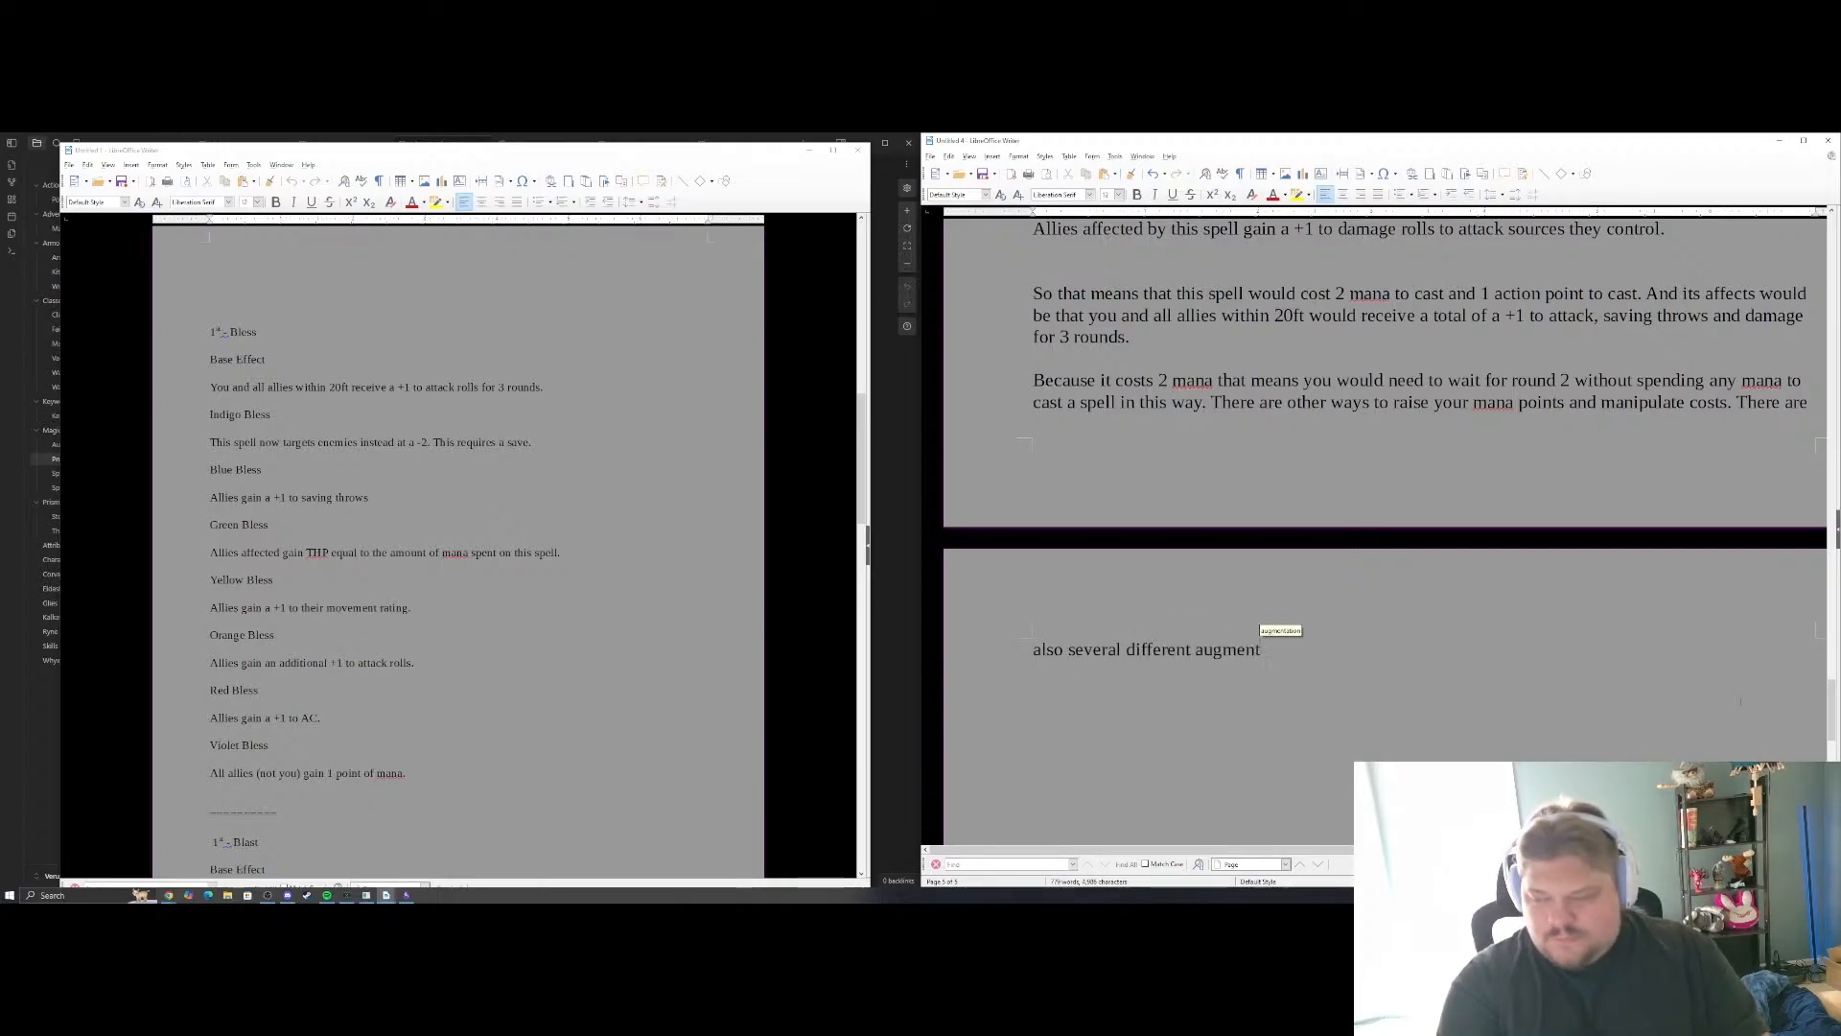
type("ati")
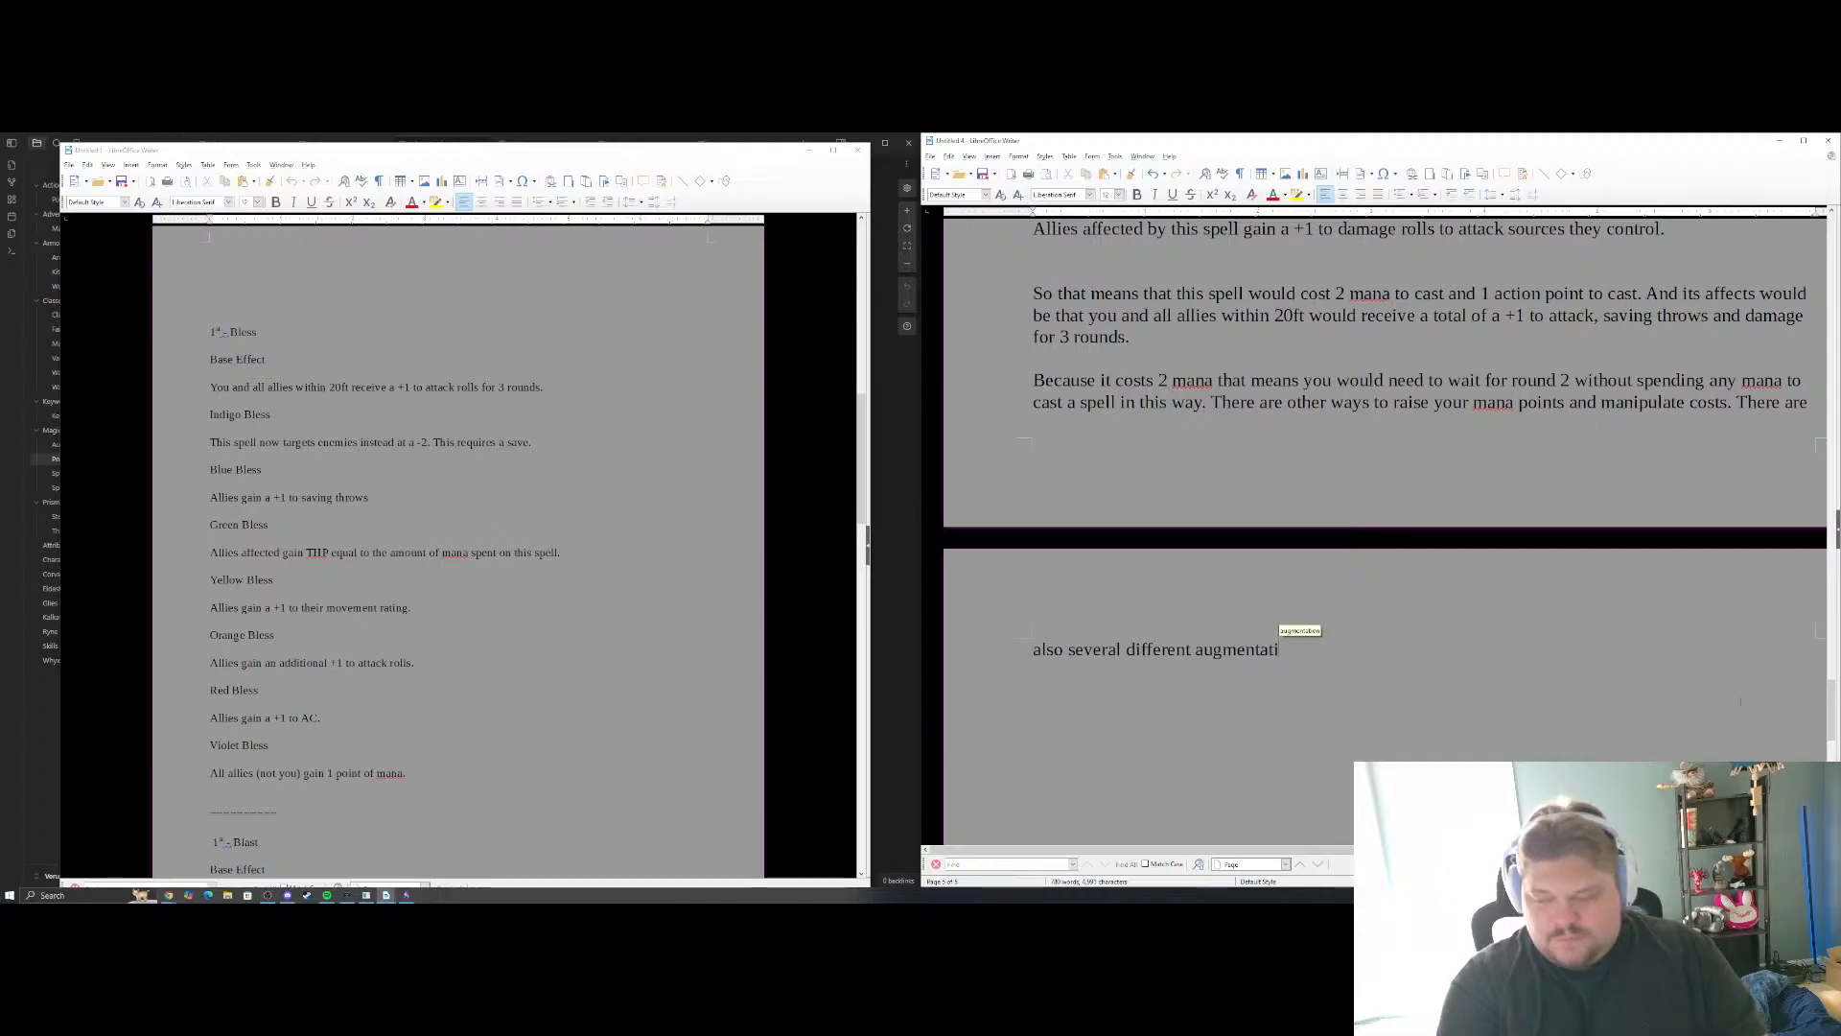
type("ons that can")
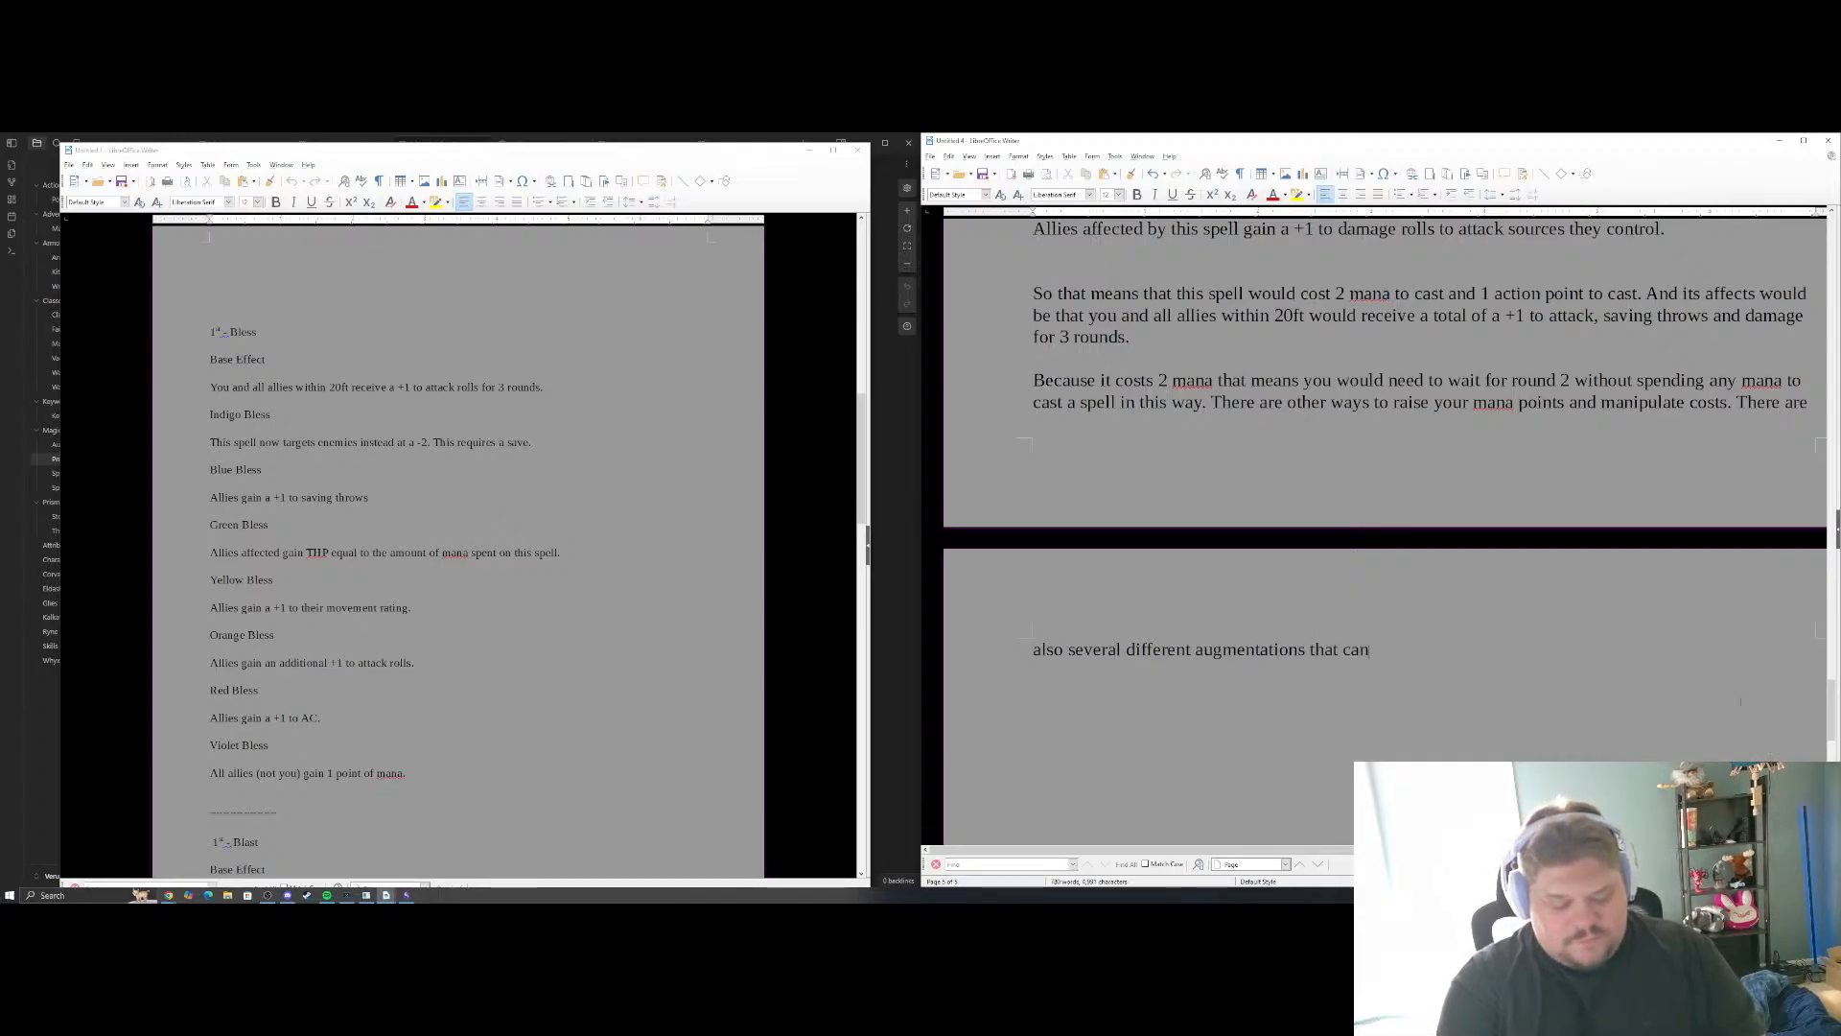
type(" b")
key("BackSpace")
type("made to spells")
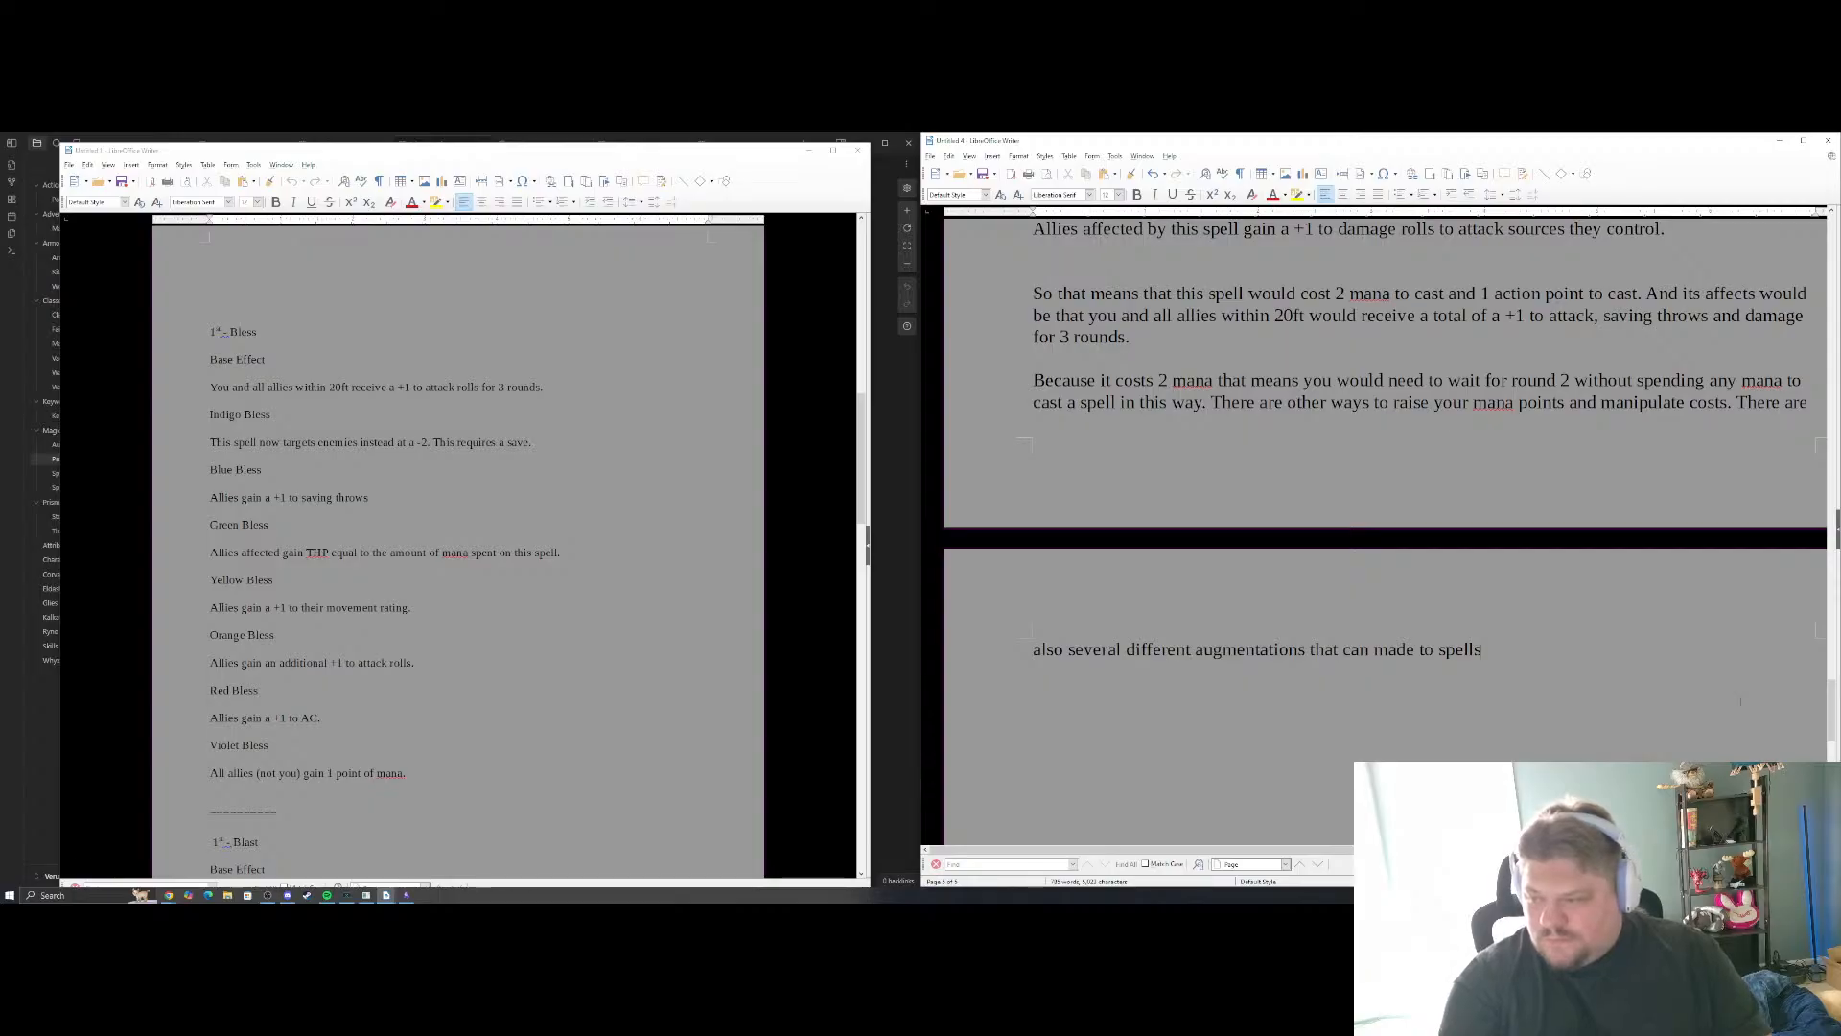
key("BackSpace")
key("BackSpace")
key("BackSpace")
key("BackSpace")
key("BackSpace")
key("BackSpace")
key("BackSpace")
key("BackSpace")
key("BackSpace")
key("BackSpace")
key("BackSpace")
key("BackSpace")
key("BackSpace")
key("BackSpace")
key("BackSpace")
key("BackSpace")
key("BackSpace")
key("BackSpace")
key("BackSpace")
key("BackSpace")
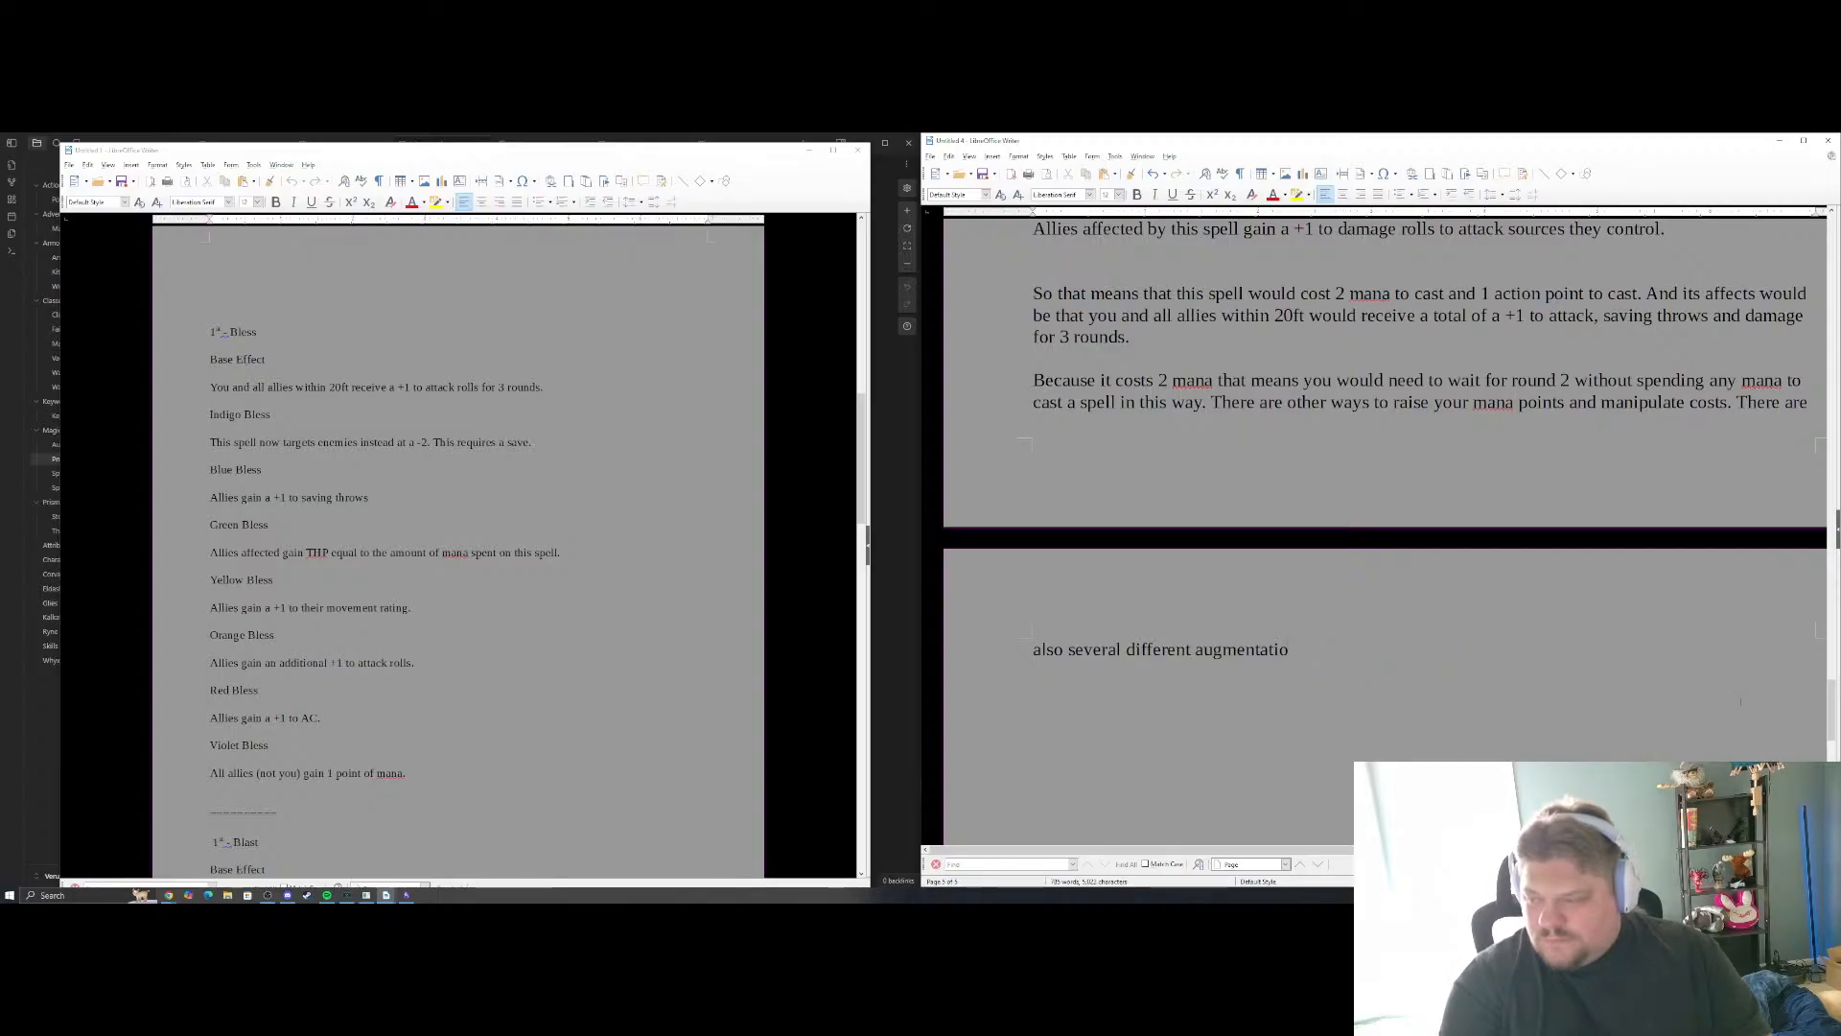
Continue the augmentations sentence with "that can be made to spells as well s class features that"
type("tions")
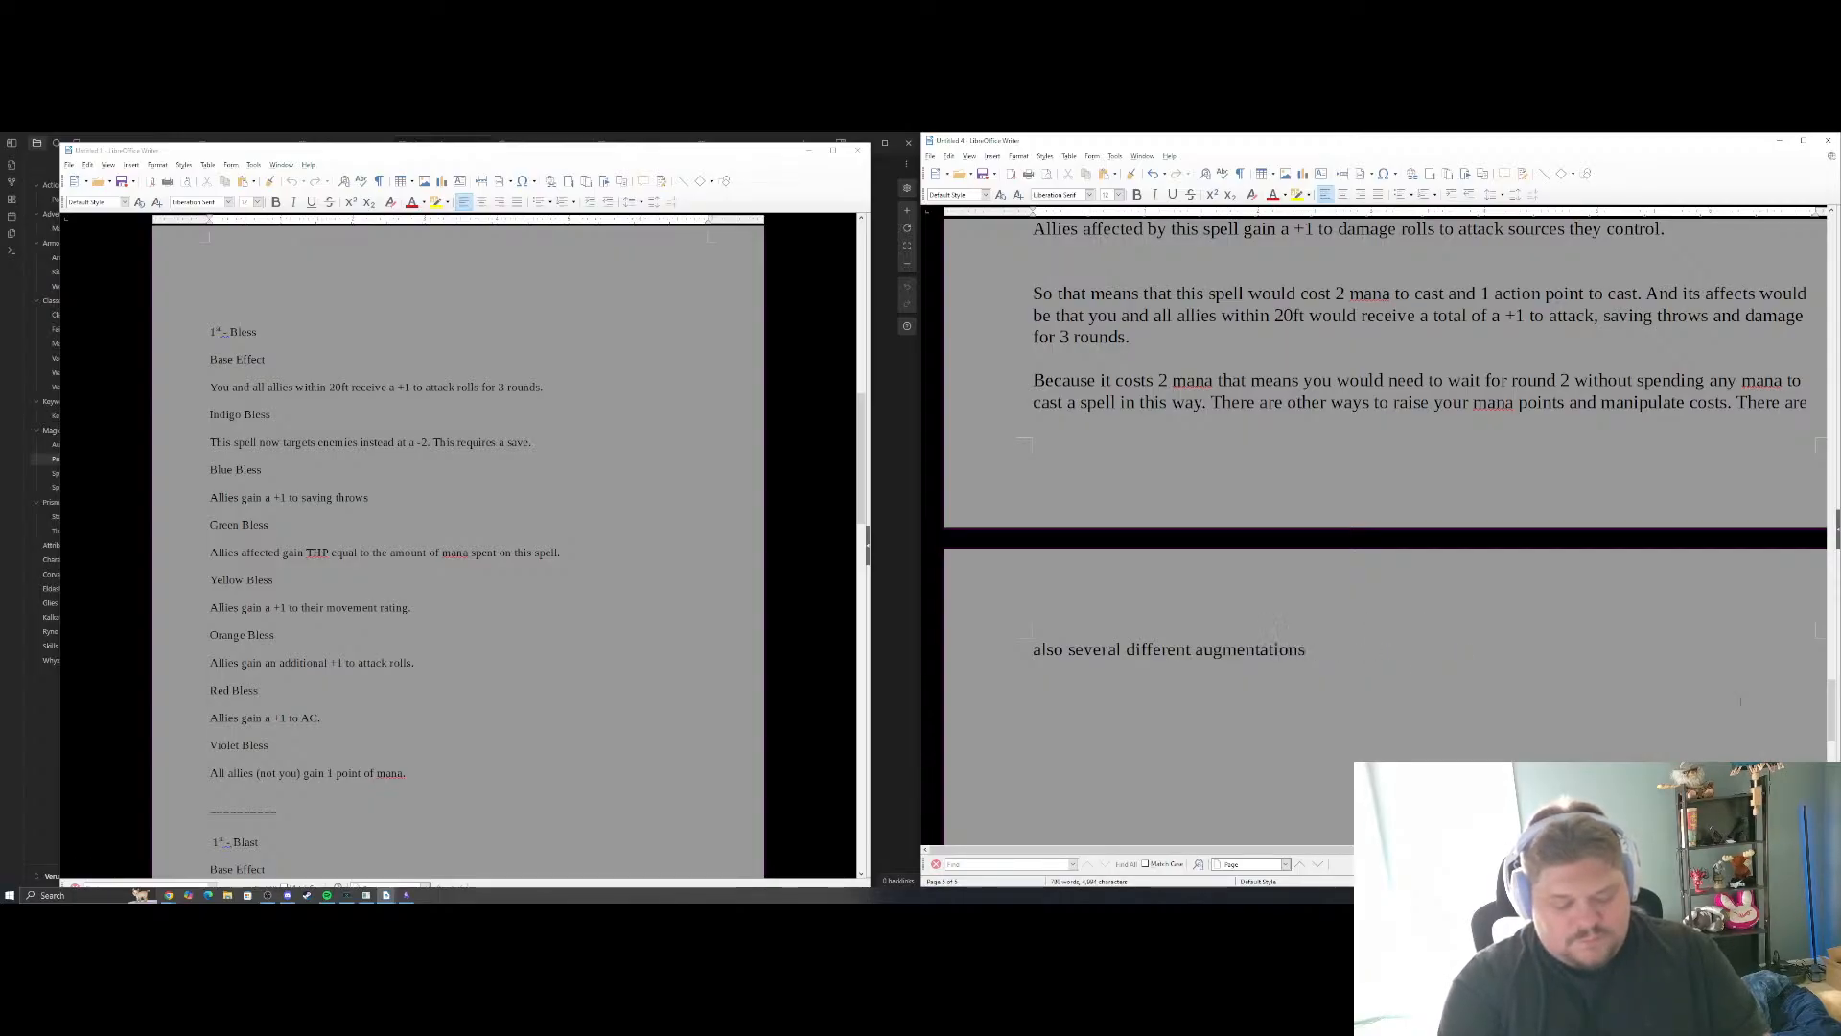
type(" that can be mad")
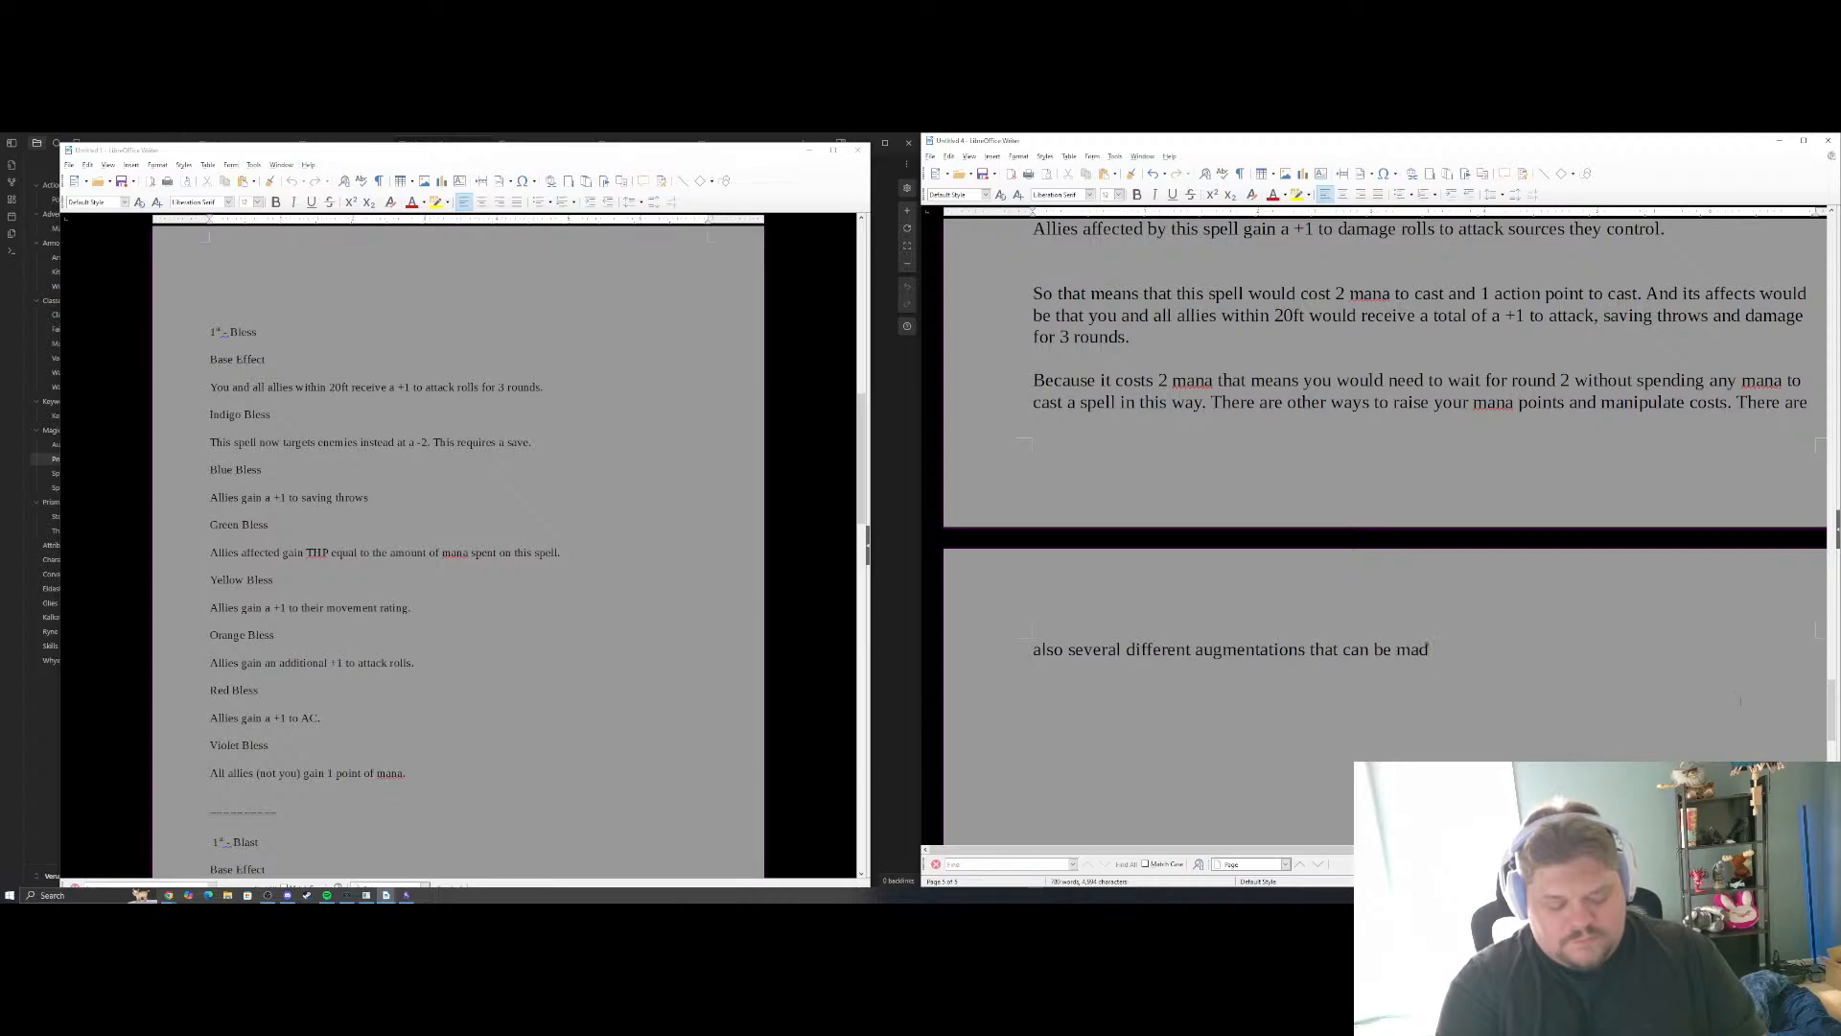
type("e to spells a")
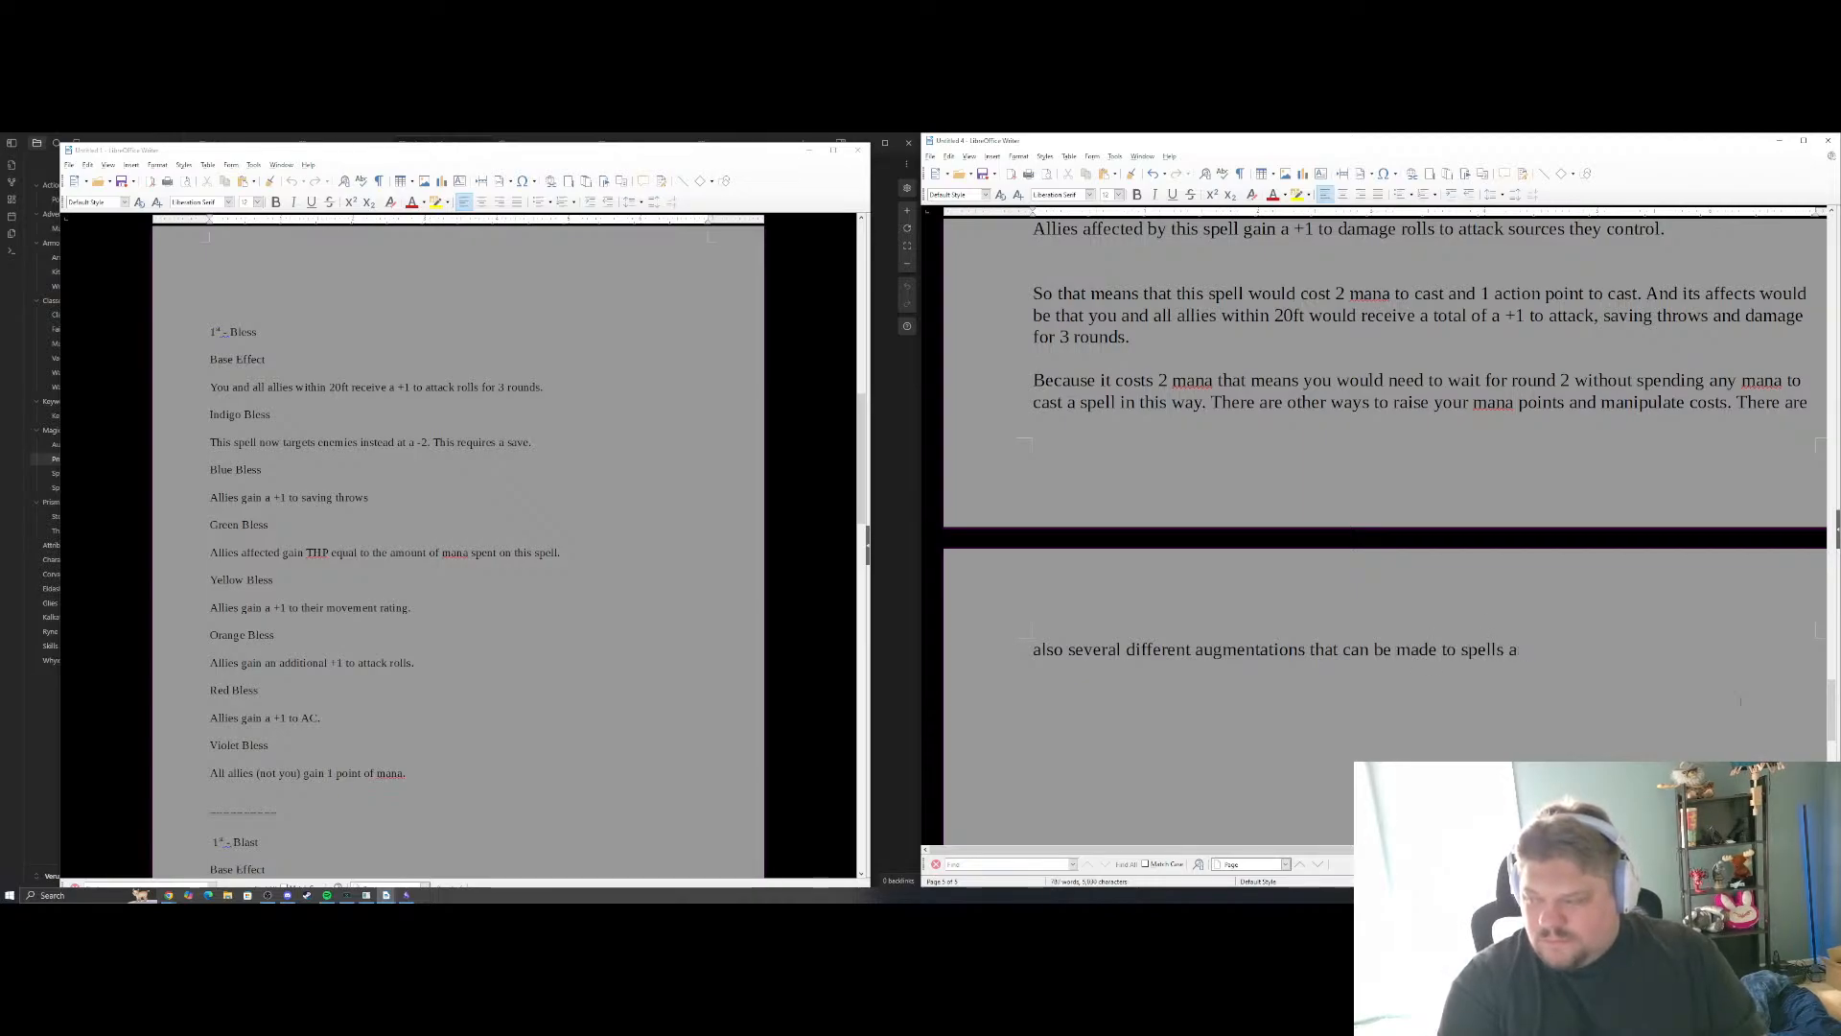
type("s well s cla")
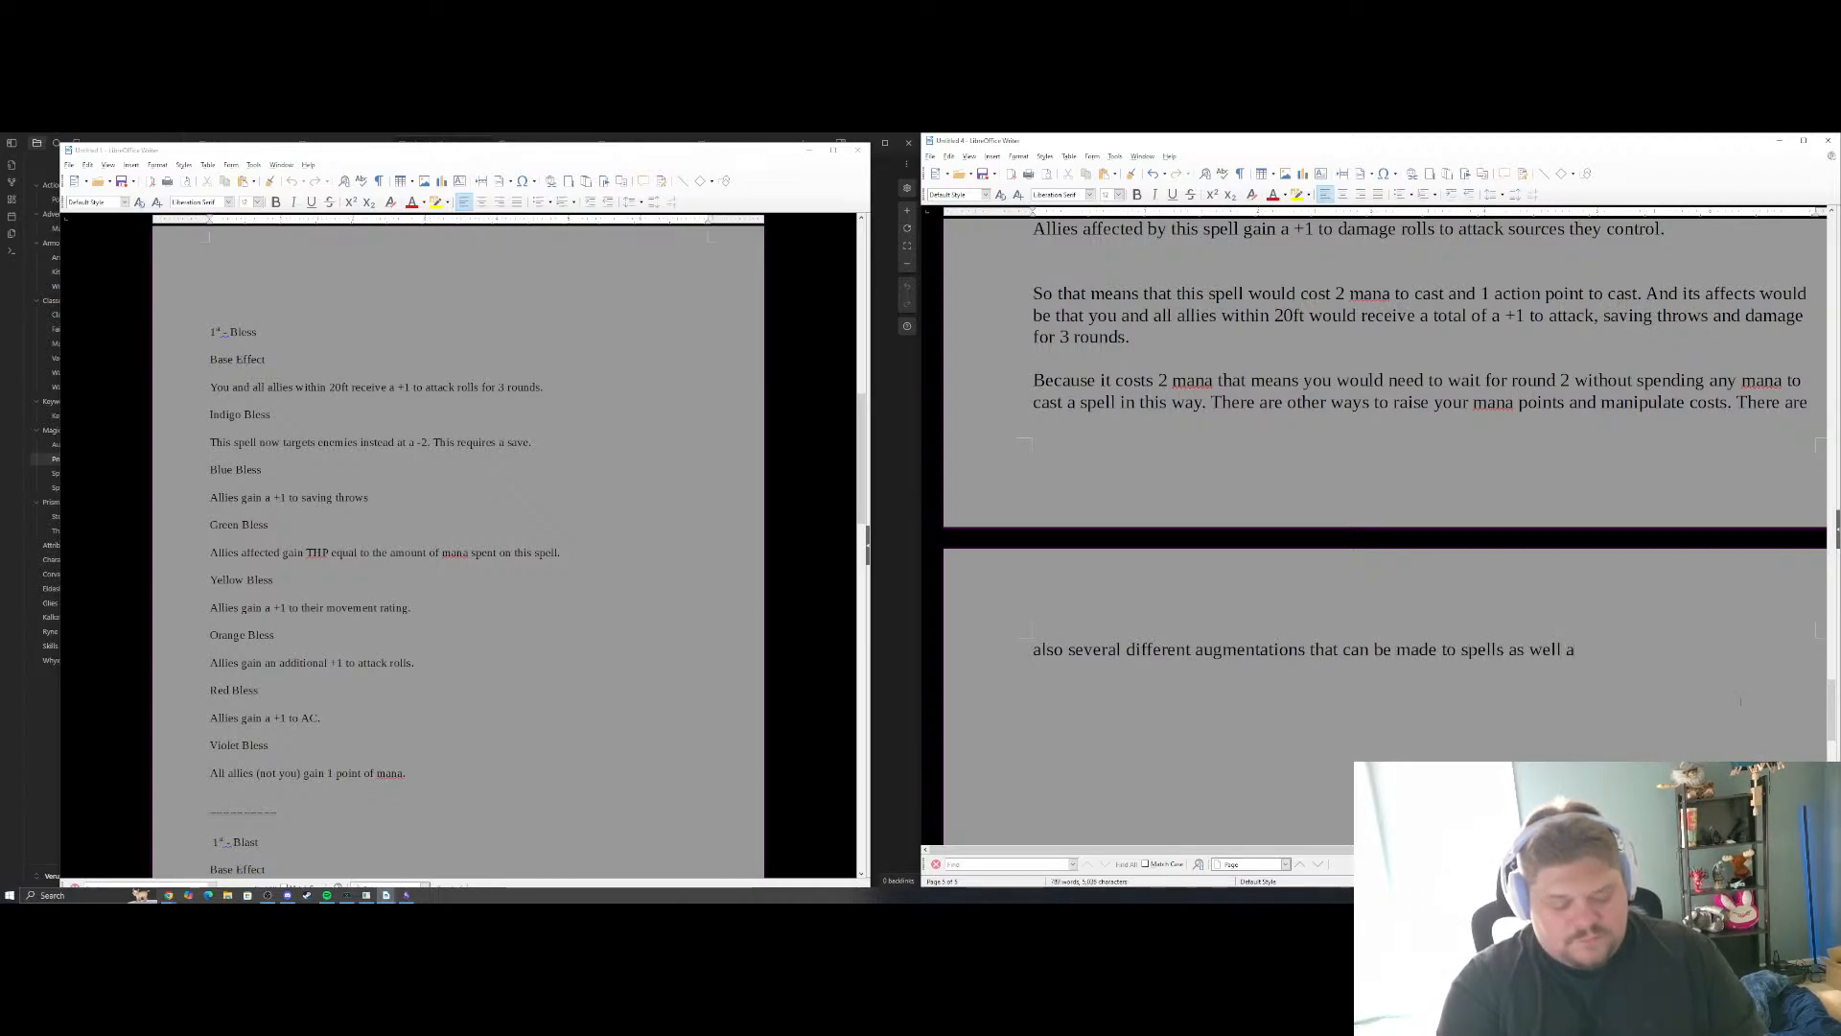
key("BackSpace")
type("s class fea")
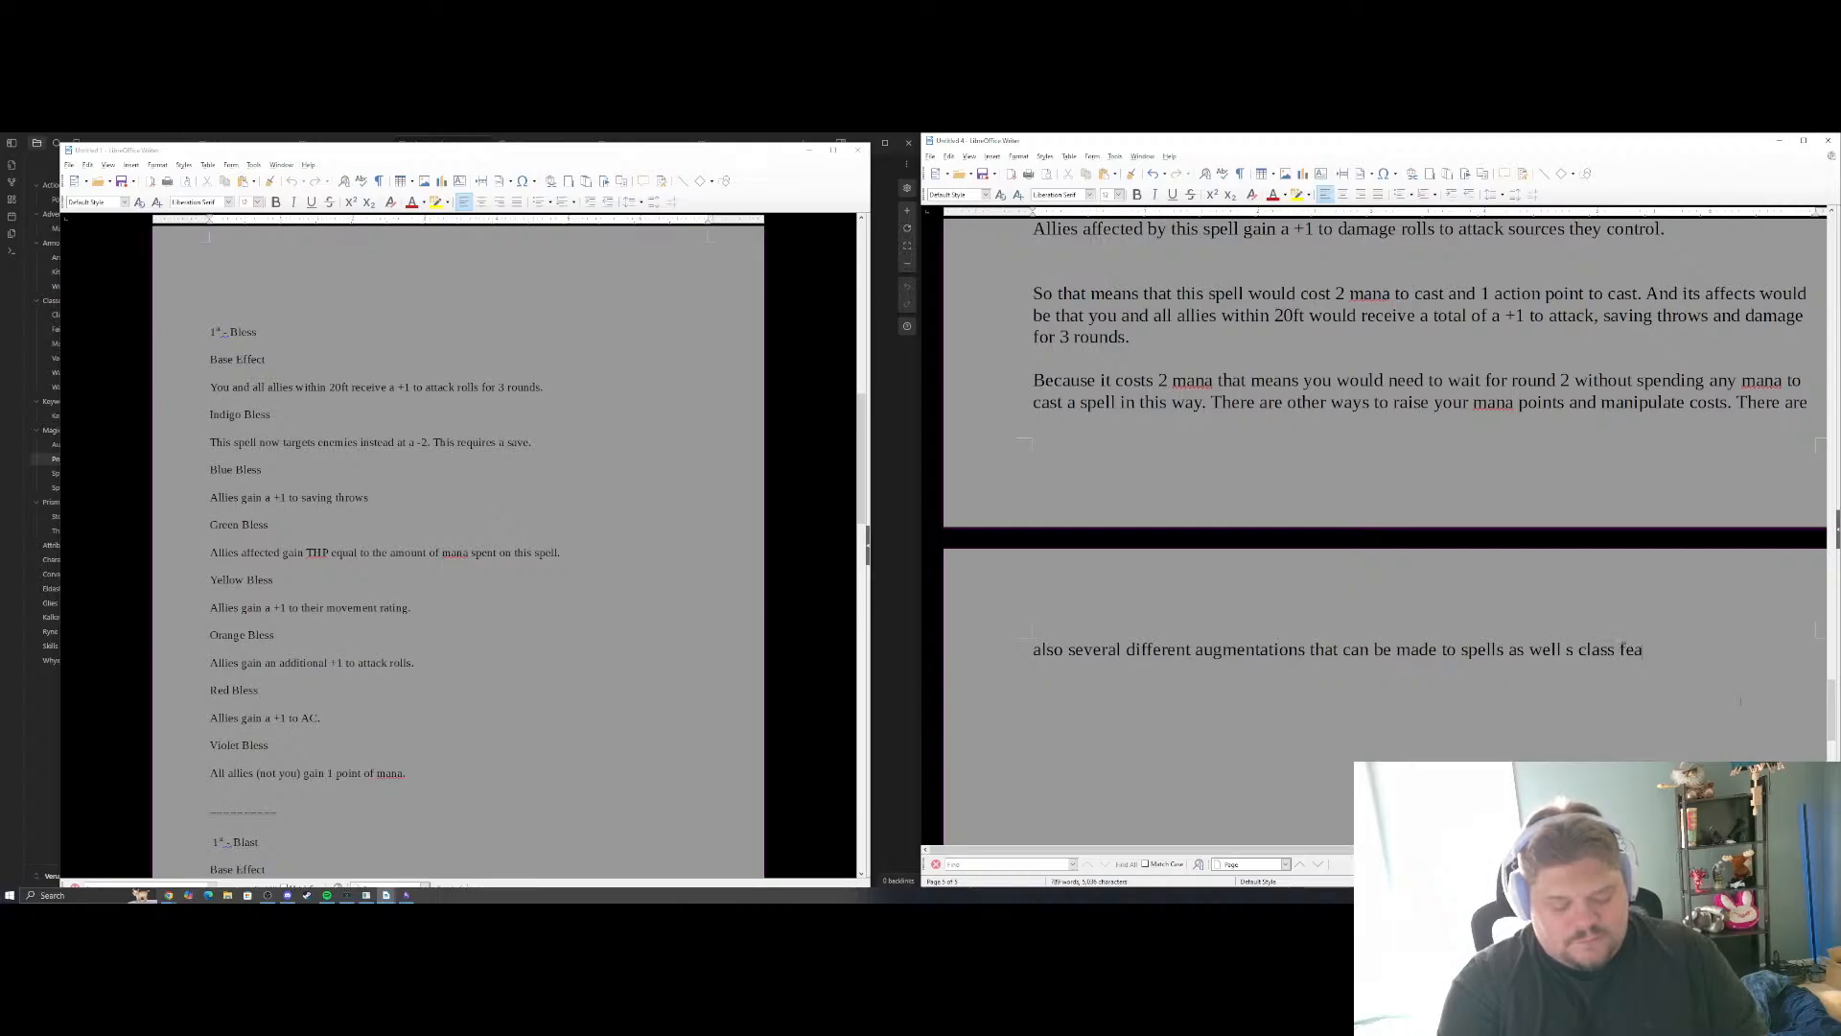
type("tures that f")
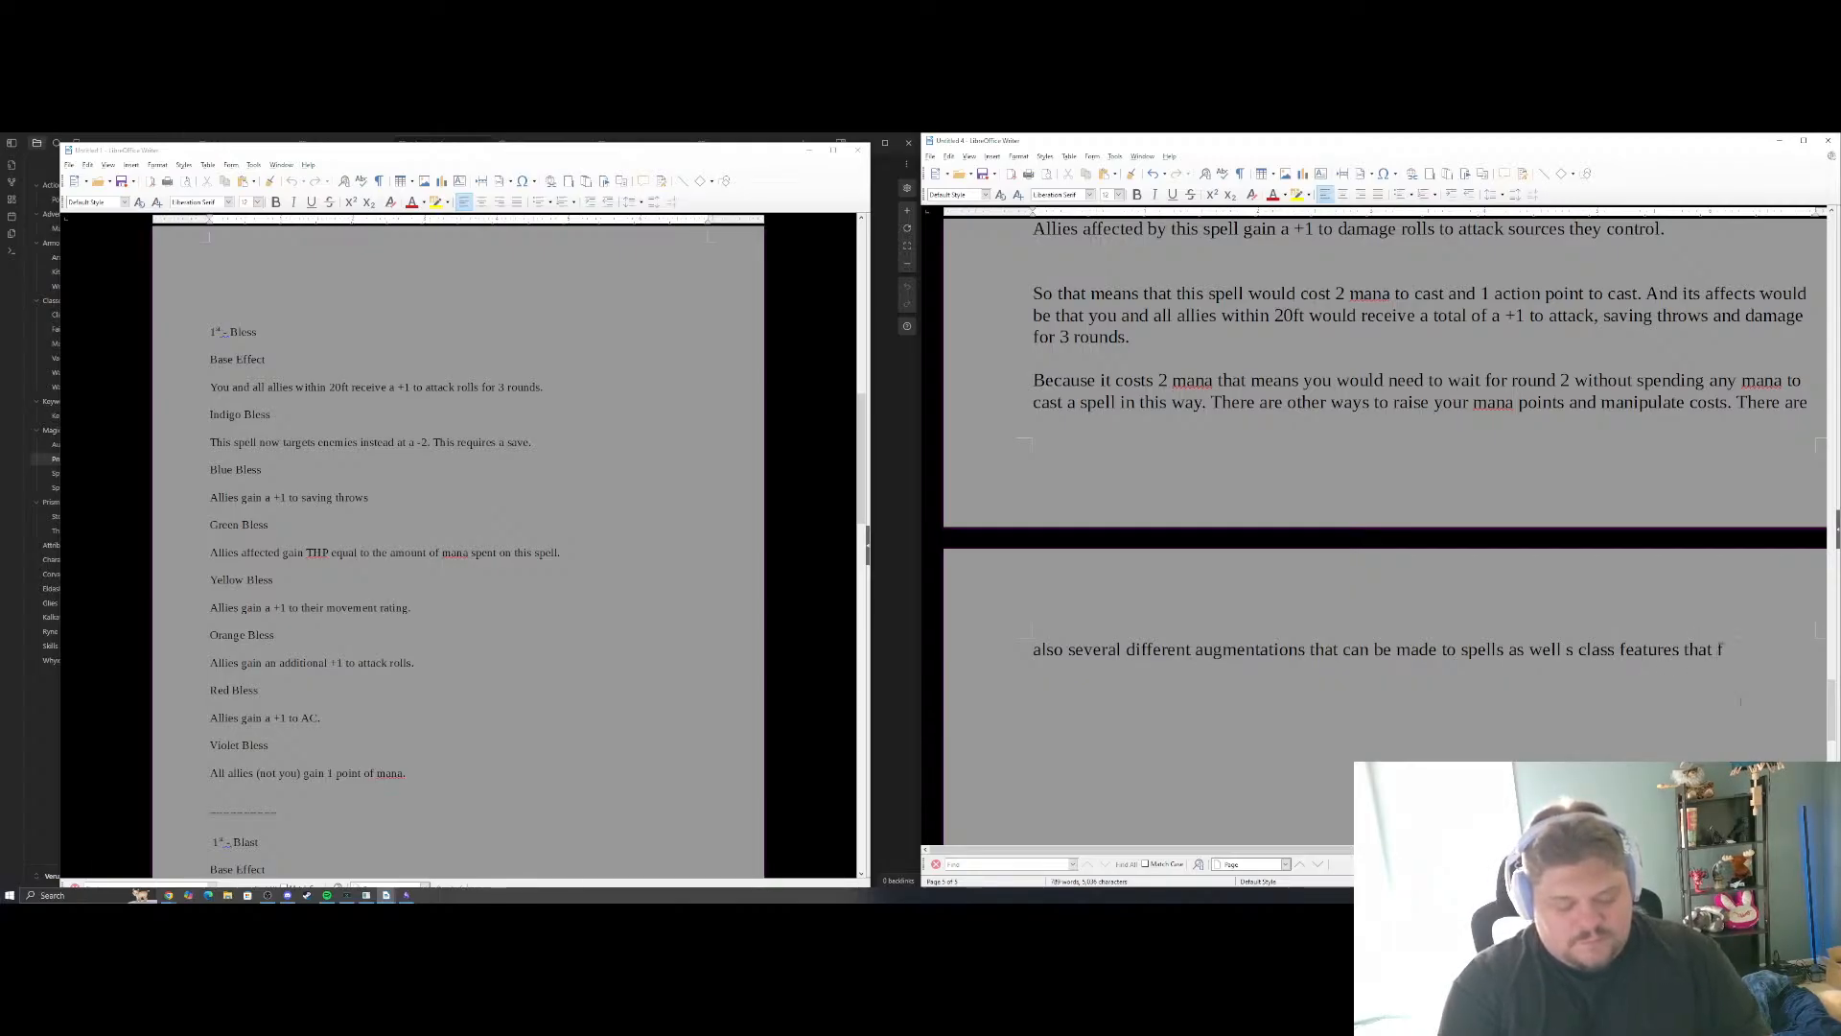
type("urther cx")
type("ustomi")
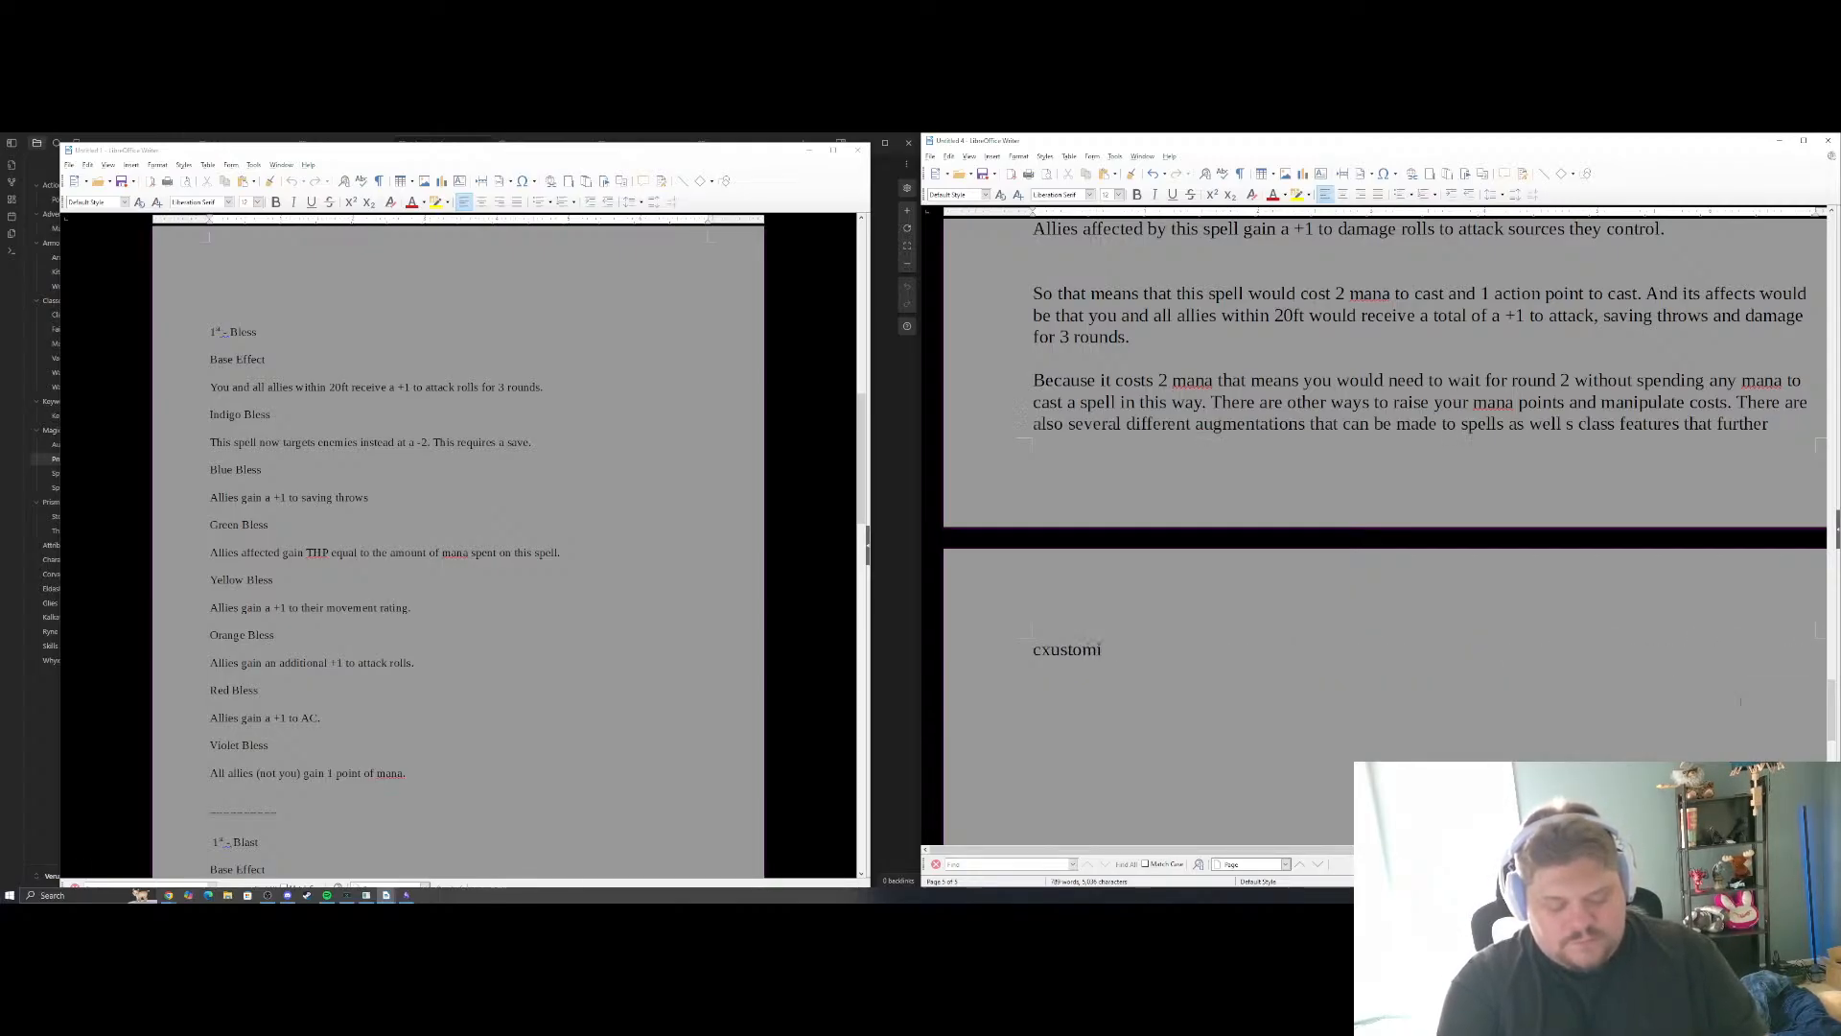
Finish the sentence with "further customizes how a character uses magic.", correcting the misspelled "customizes"
type("you")
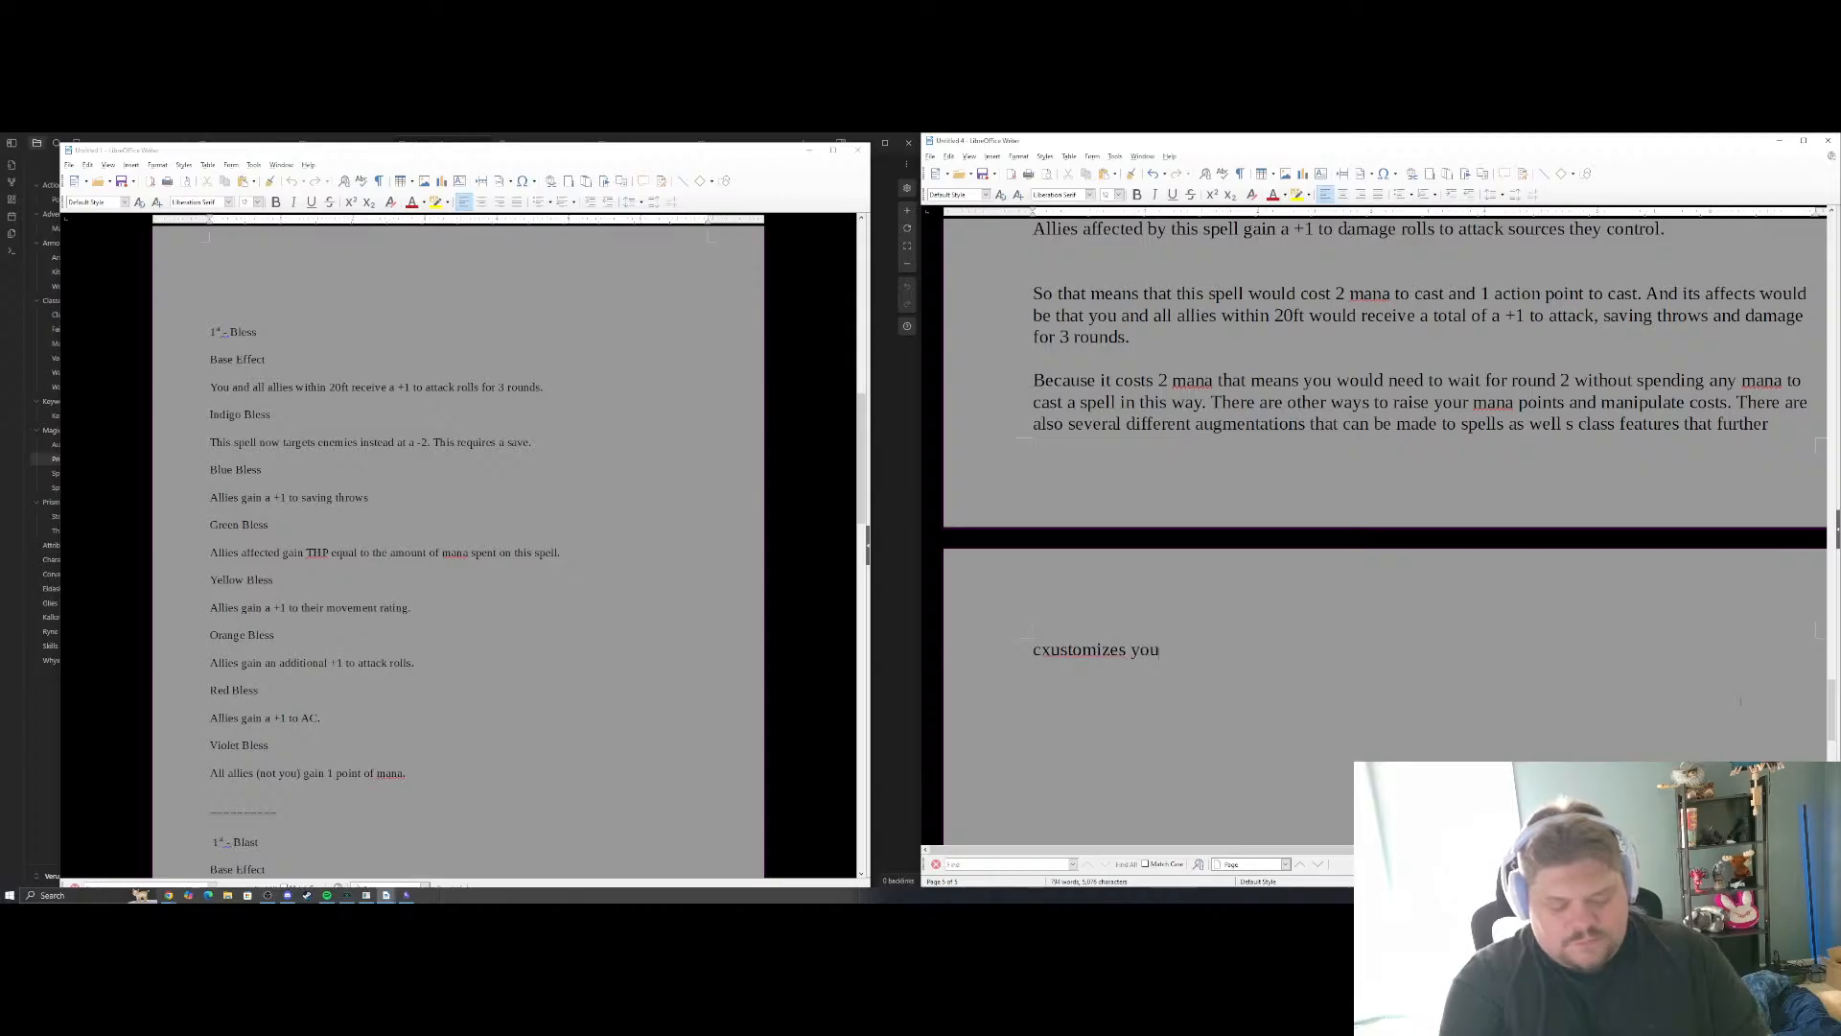
type("r")
key("BackSpace")
key("BackSpace")
key("BackSpace")
key("BackSpace")
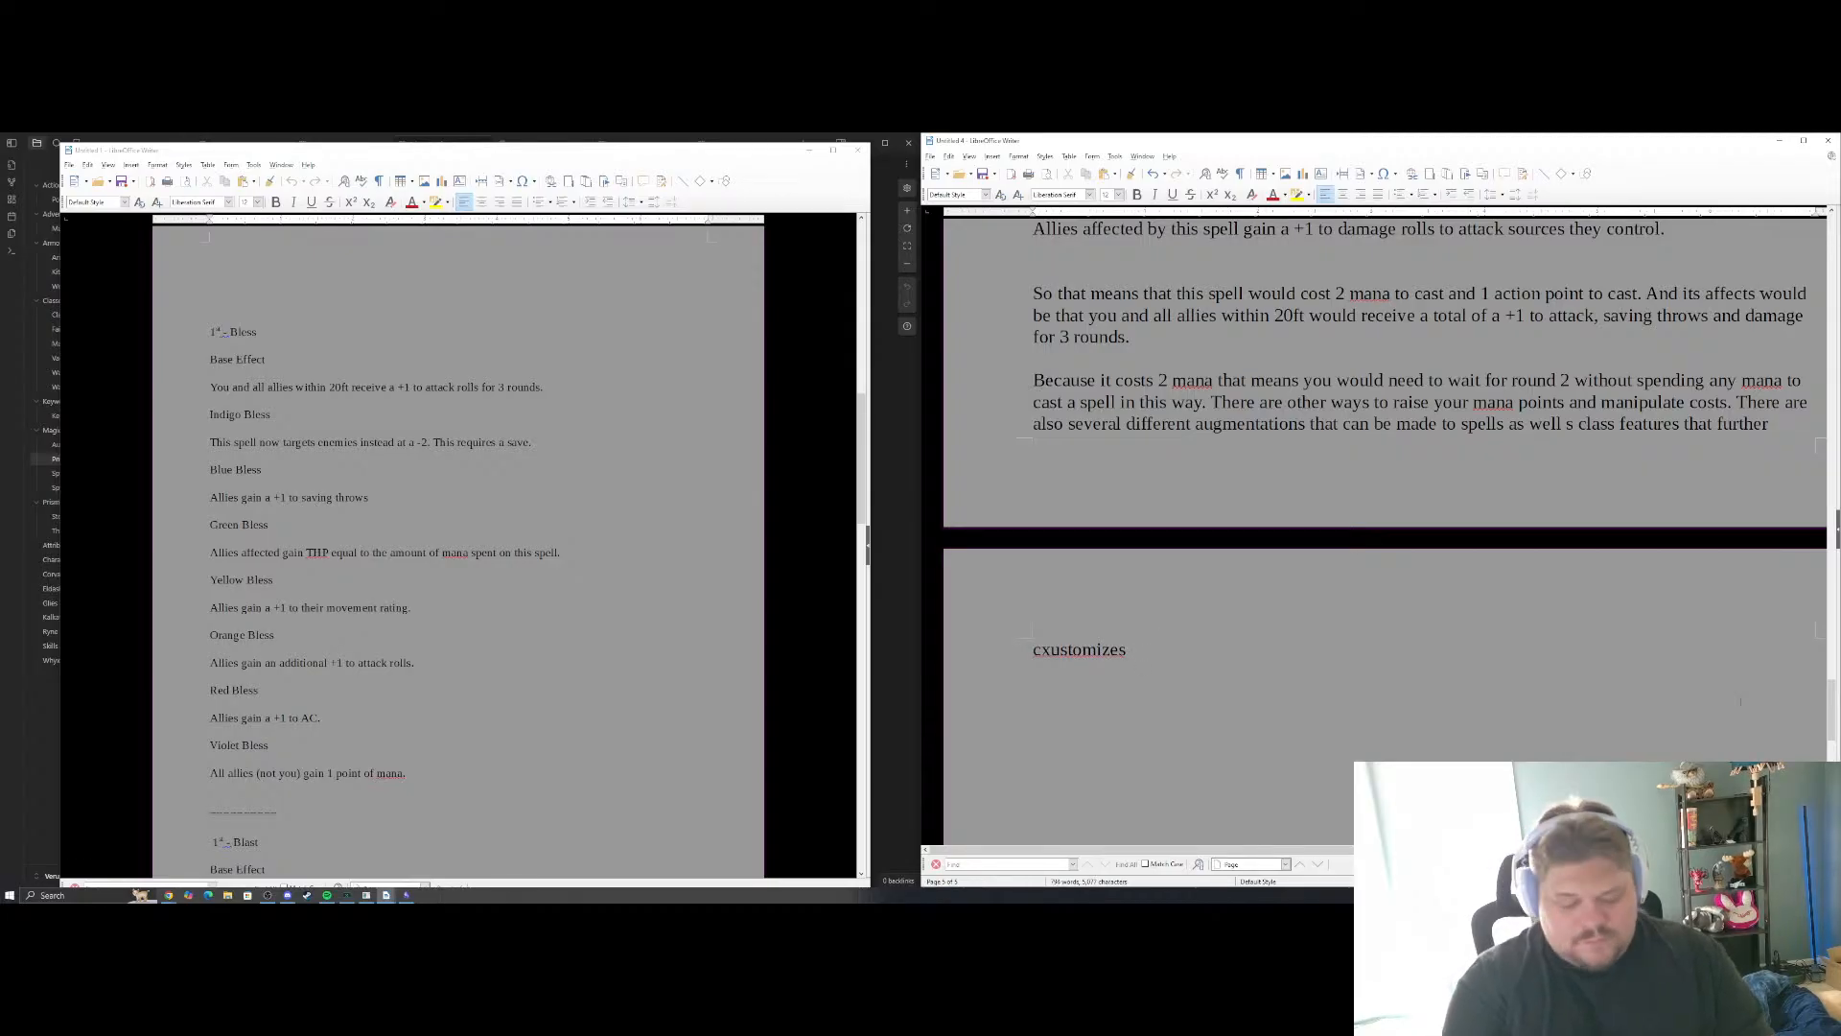
type("how a characte")
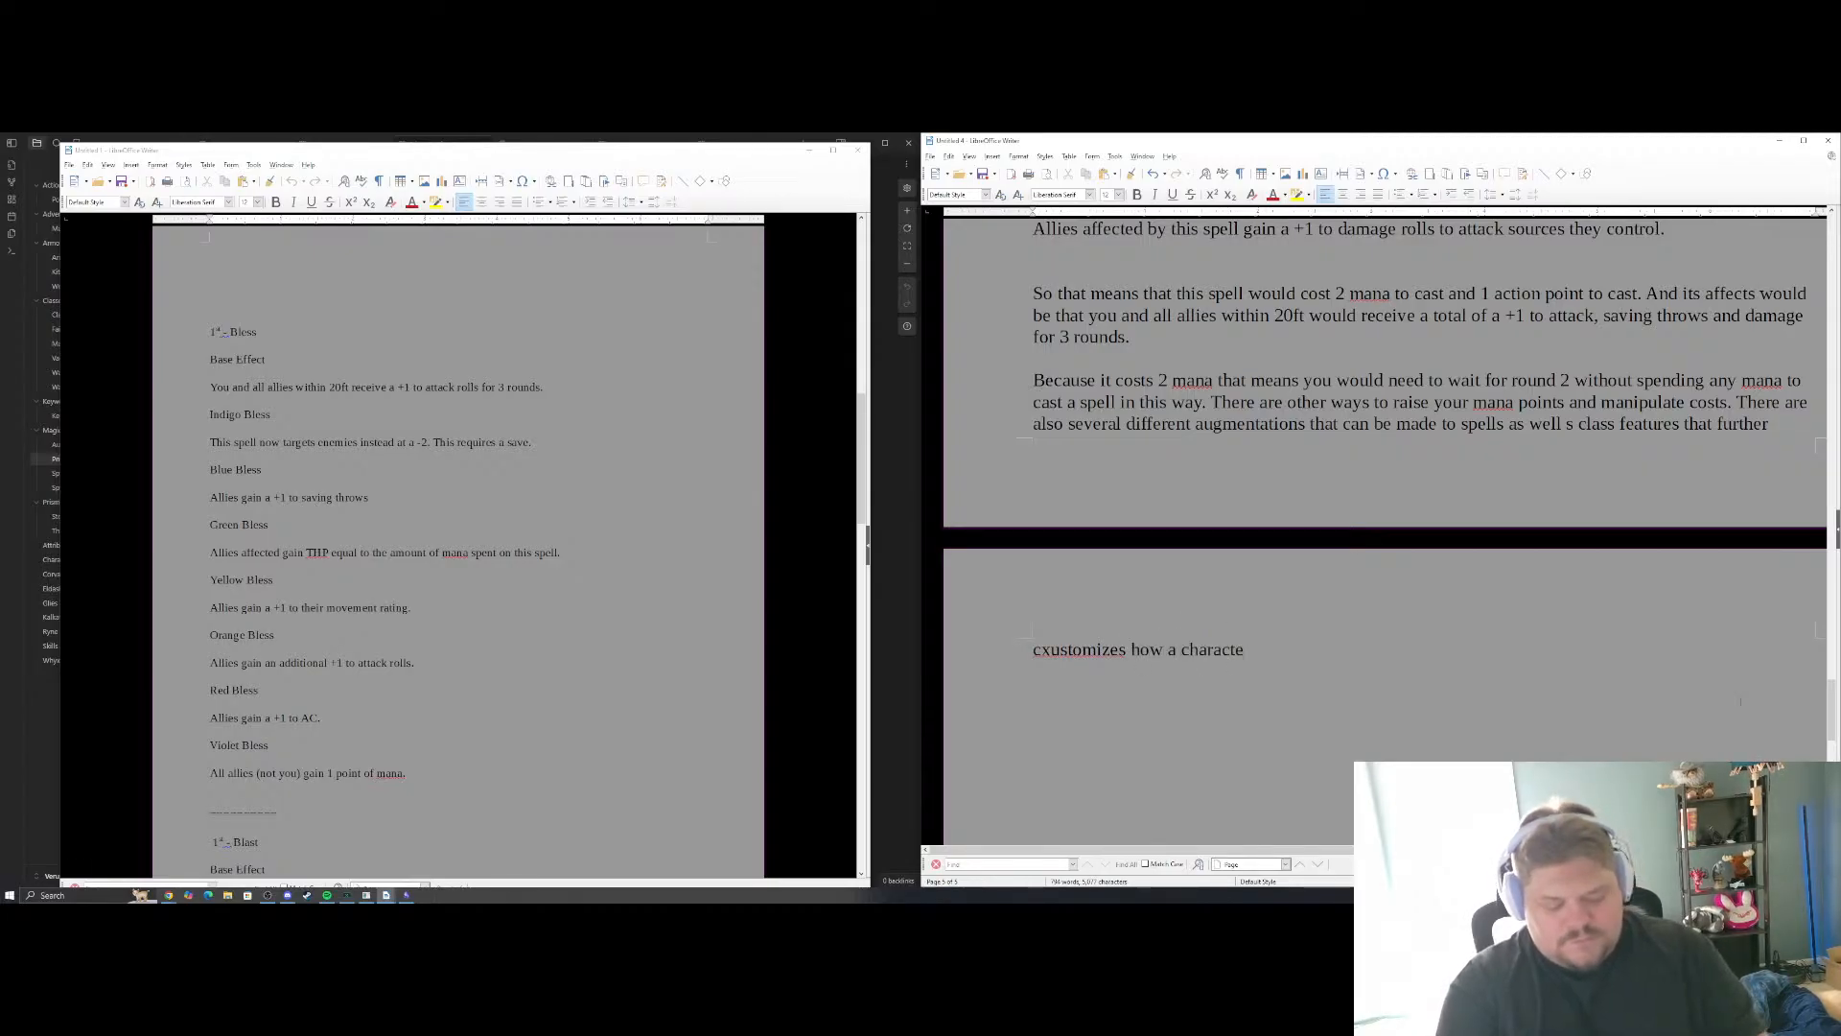
type("r uses magic.")
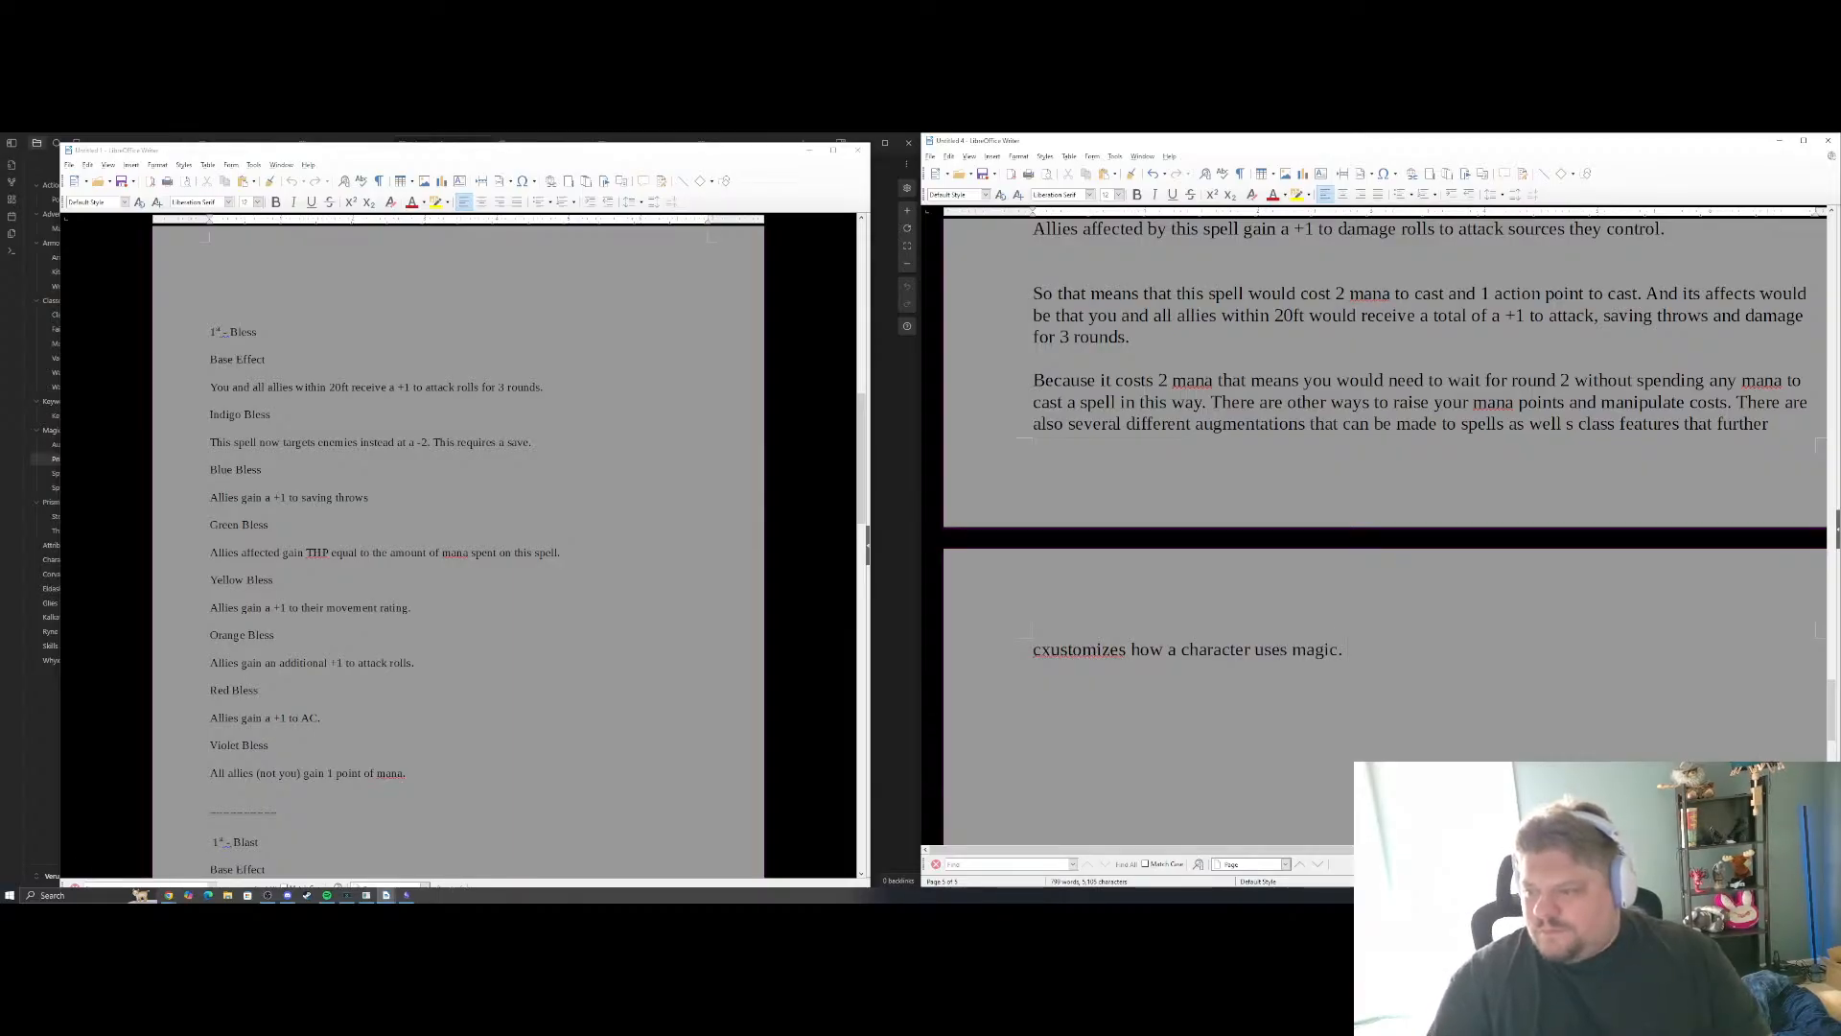
right_click(1076, 650)
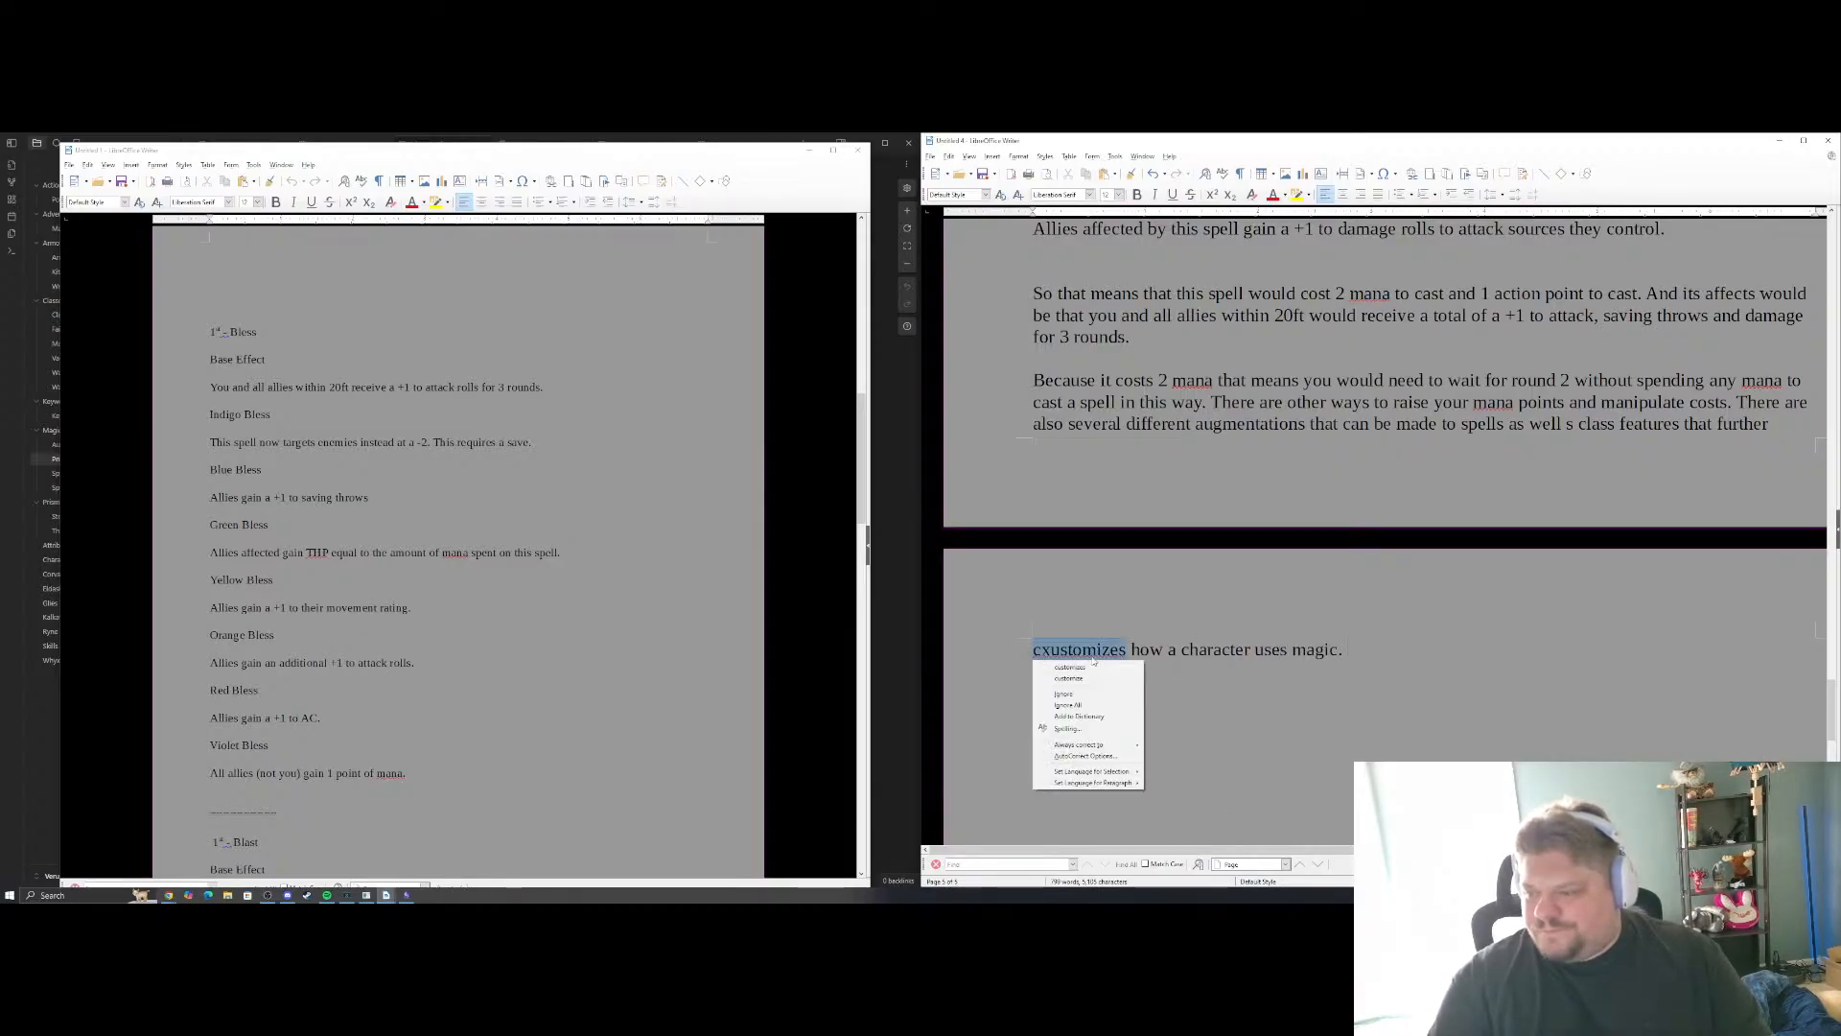
left_click(1084, 666)
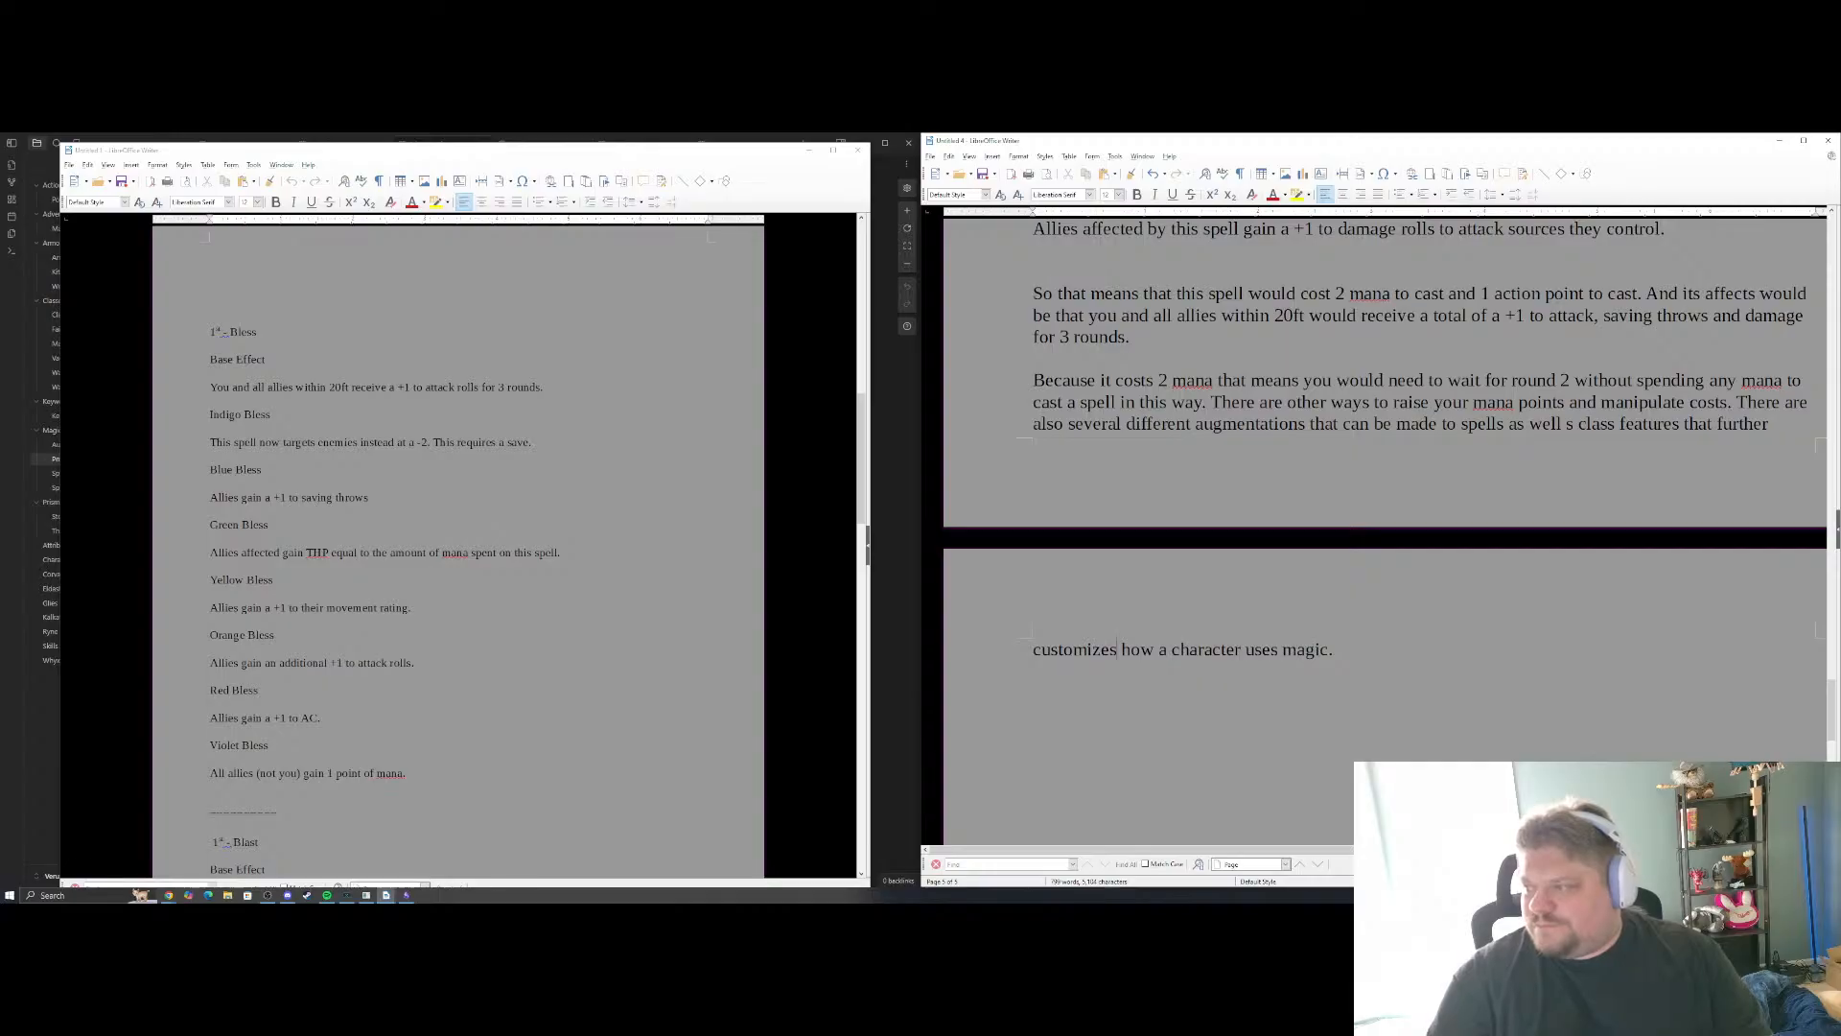
Review the Mana Point System section from its heading down to the example's closing paragraphs
scroll(1534, 398, "up", 5)
scroll(1535, 398, "up", 3)
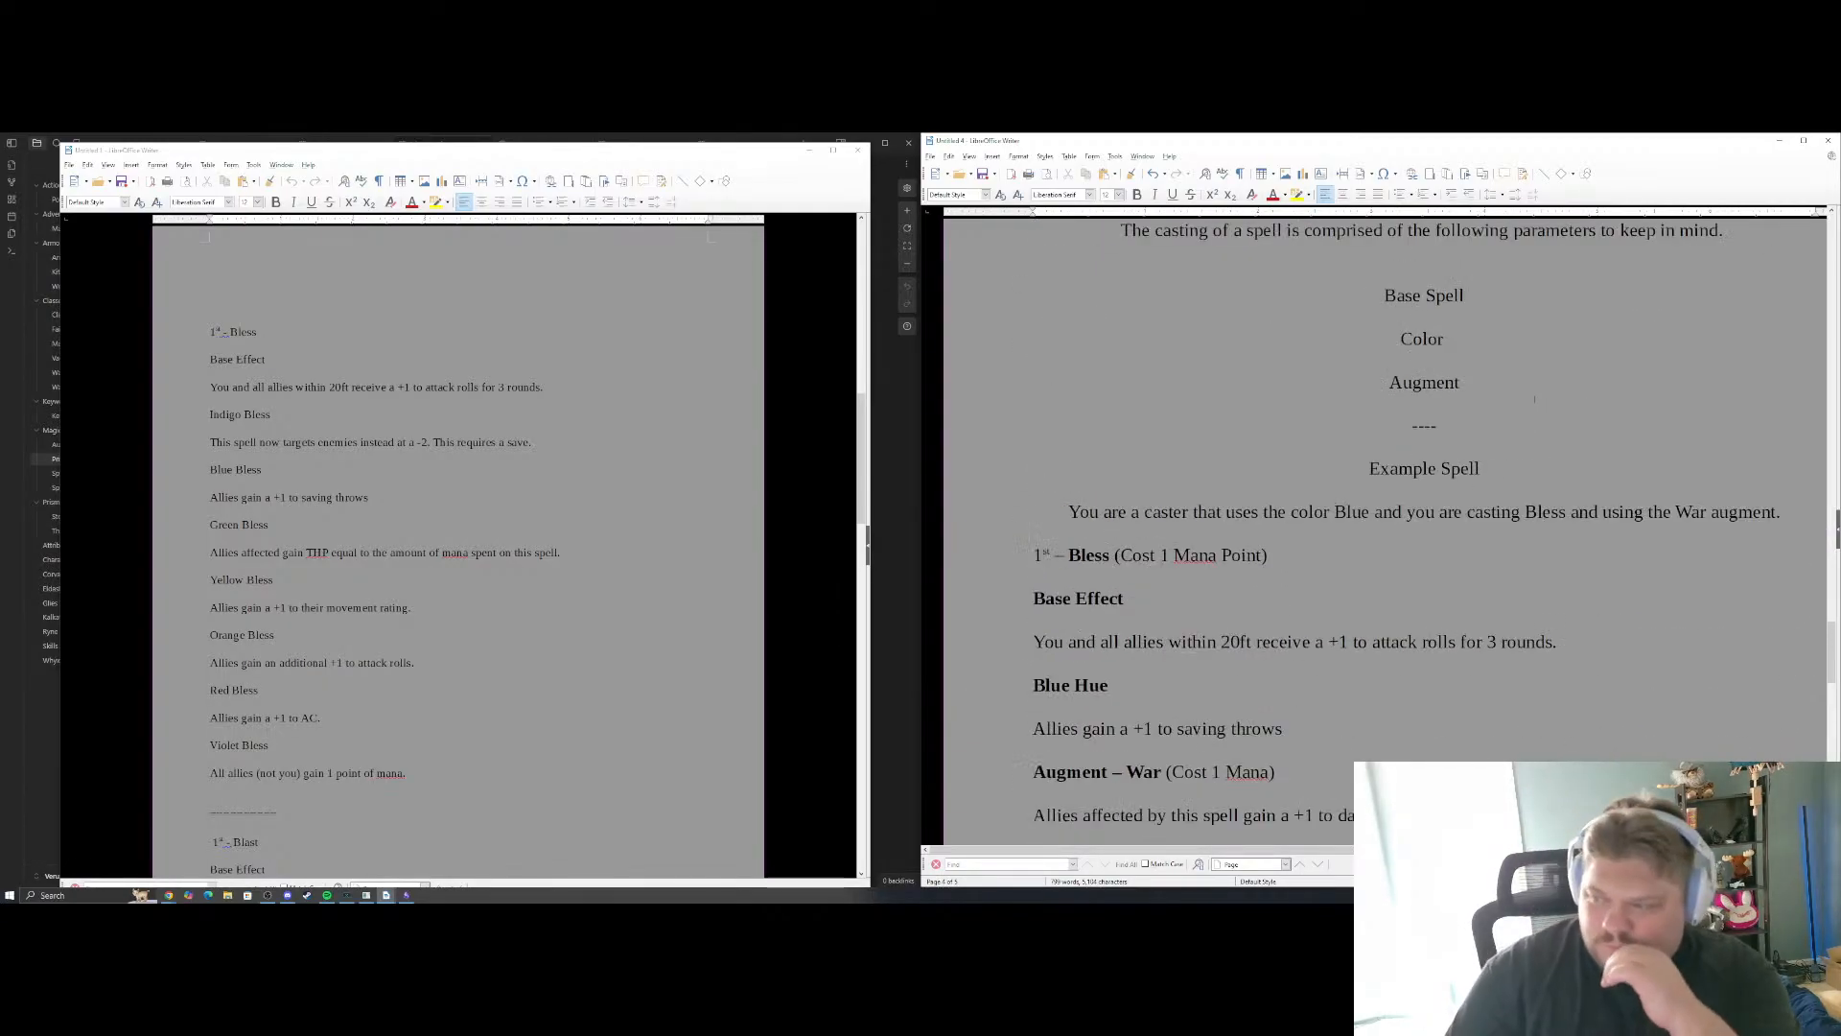
scroll(1534, 399, "up", 1)
scroll(1536, 394, "up", 3)
scroll(1538, 390, "up", 2)
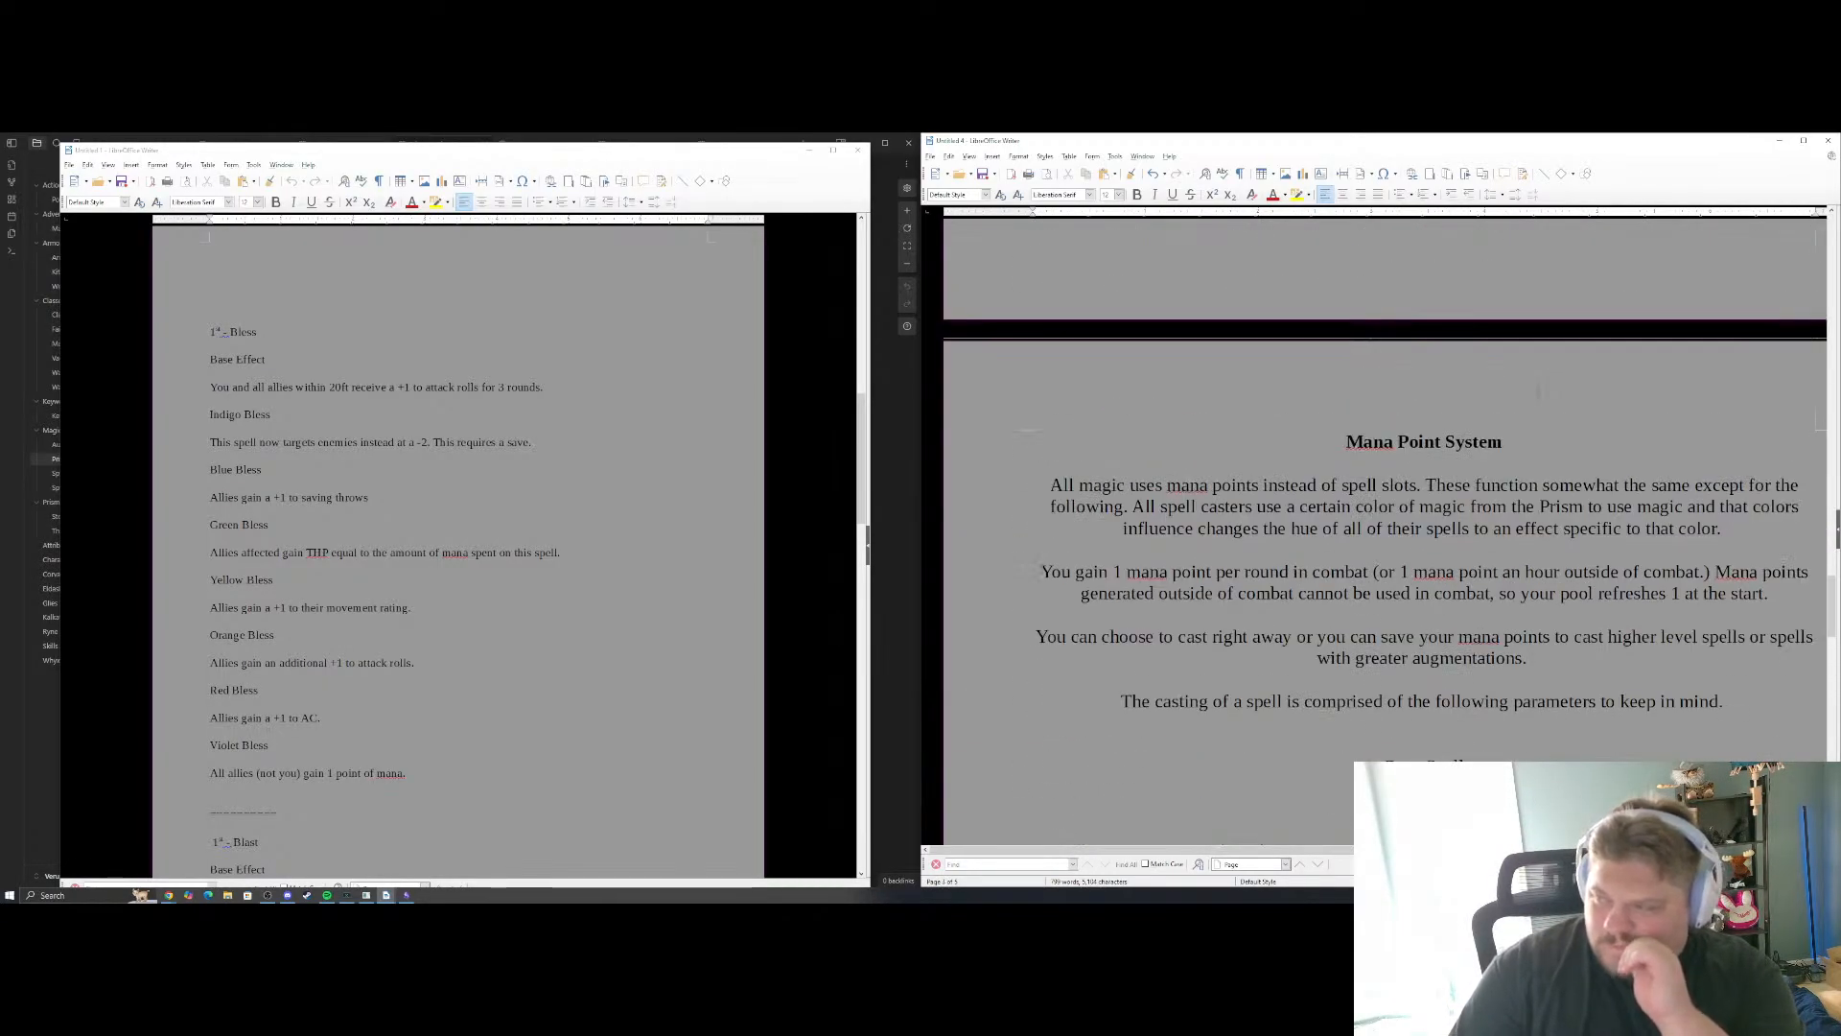
scroll(1538, 391, "down", 10)
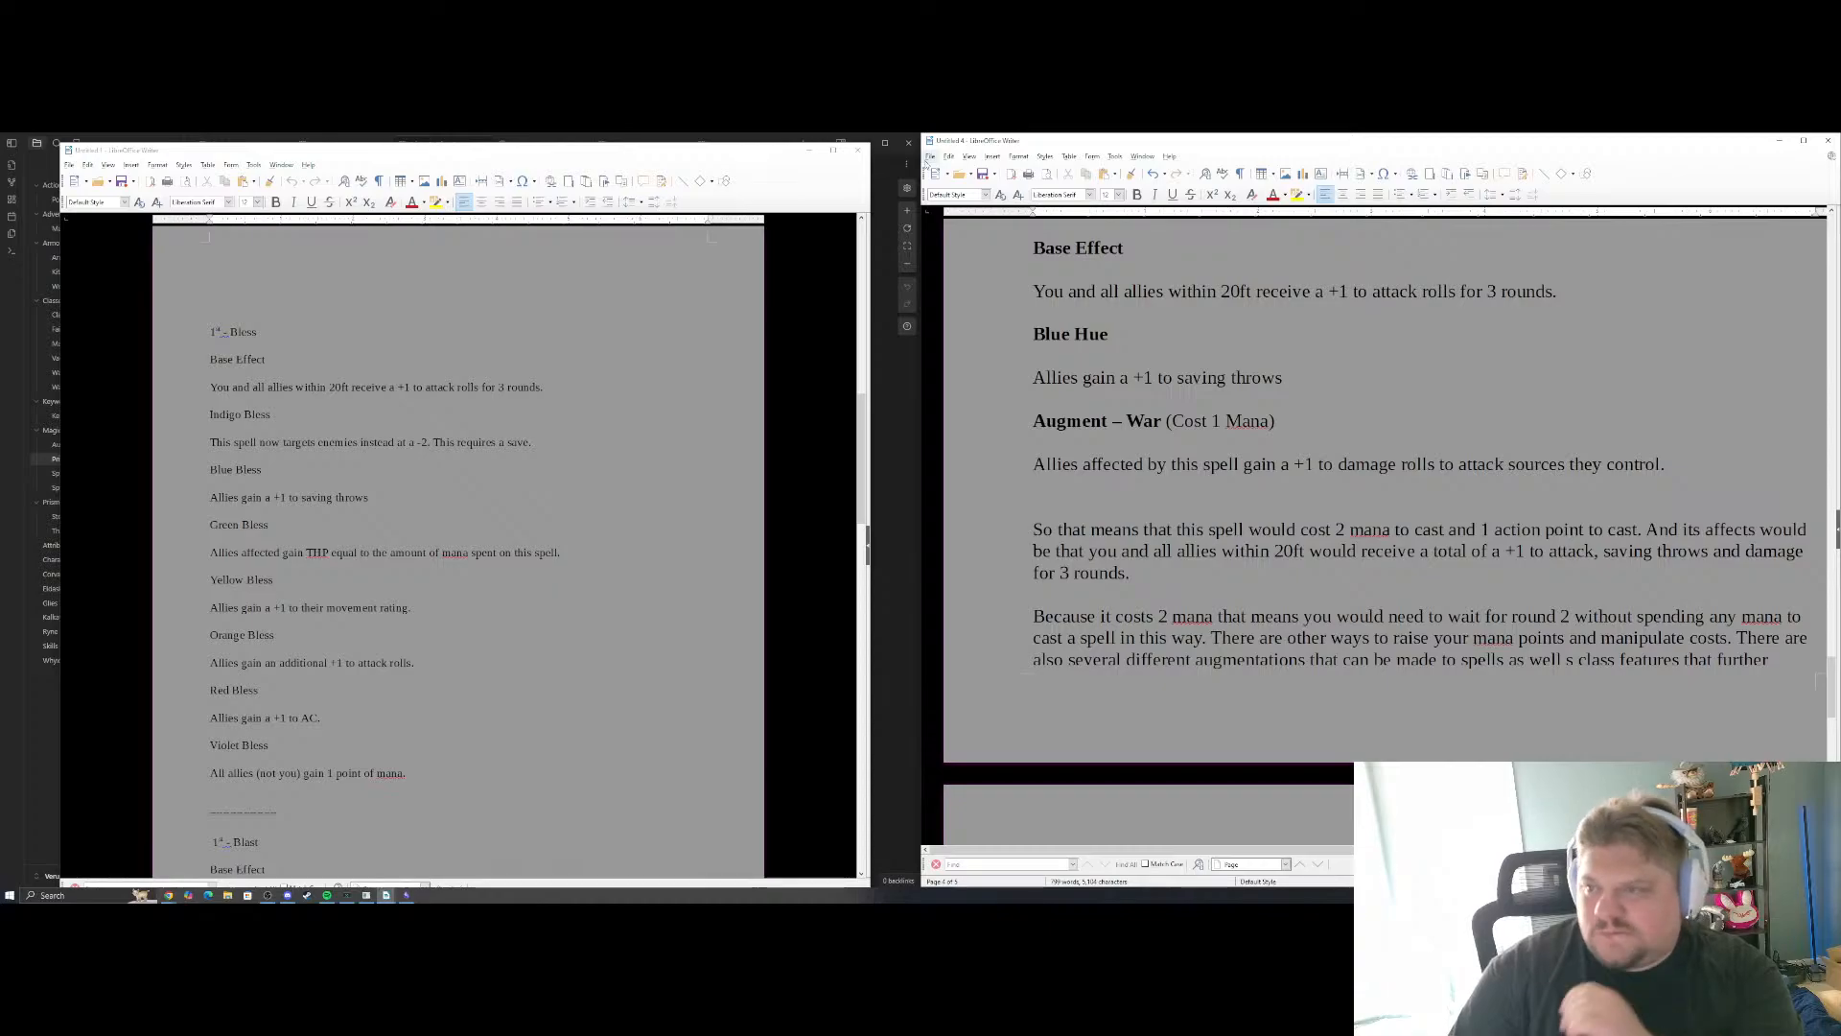
Move the Bless spell list window away, bring up the Core Concepts document, and compare its listed systems with the mana section
left_click_drag(736, 151, 0, 197)
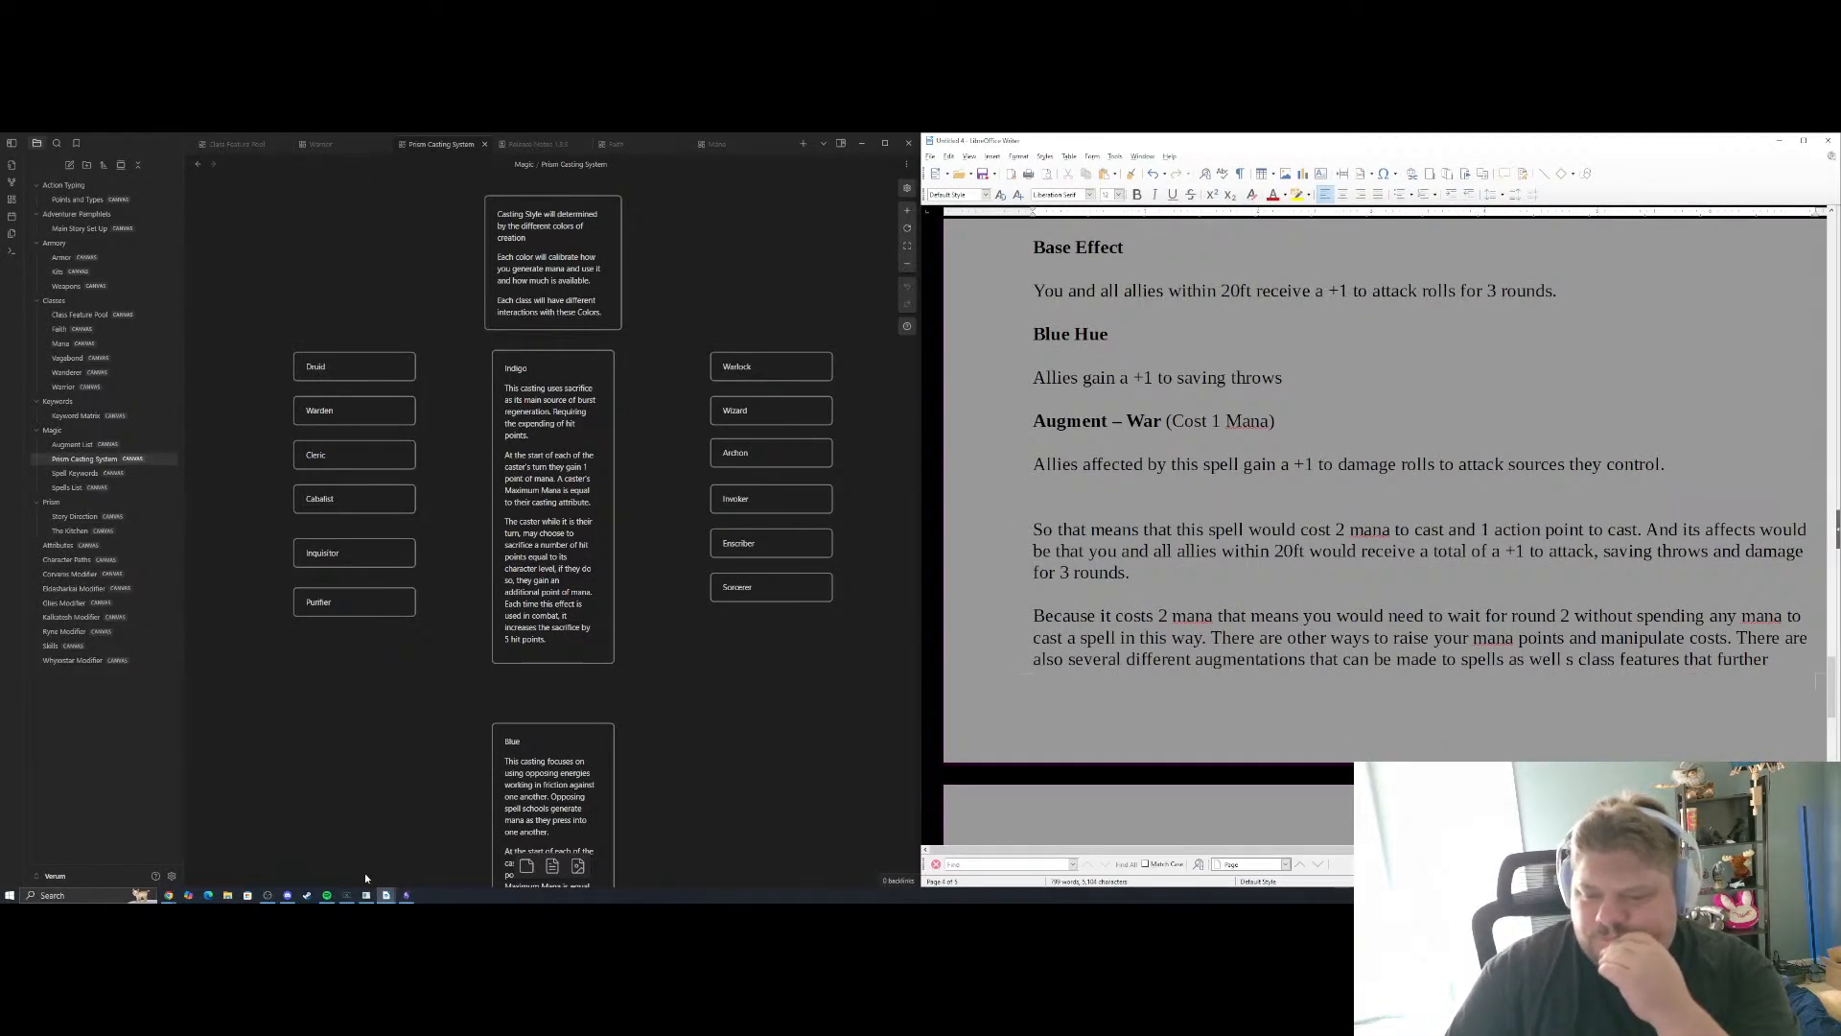
mouse_move(386, 895)
left_click(478, 868)
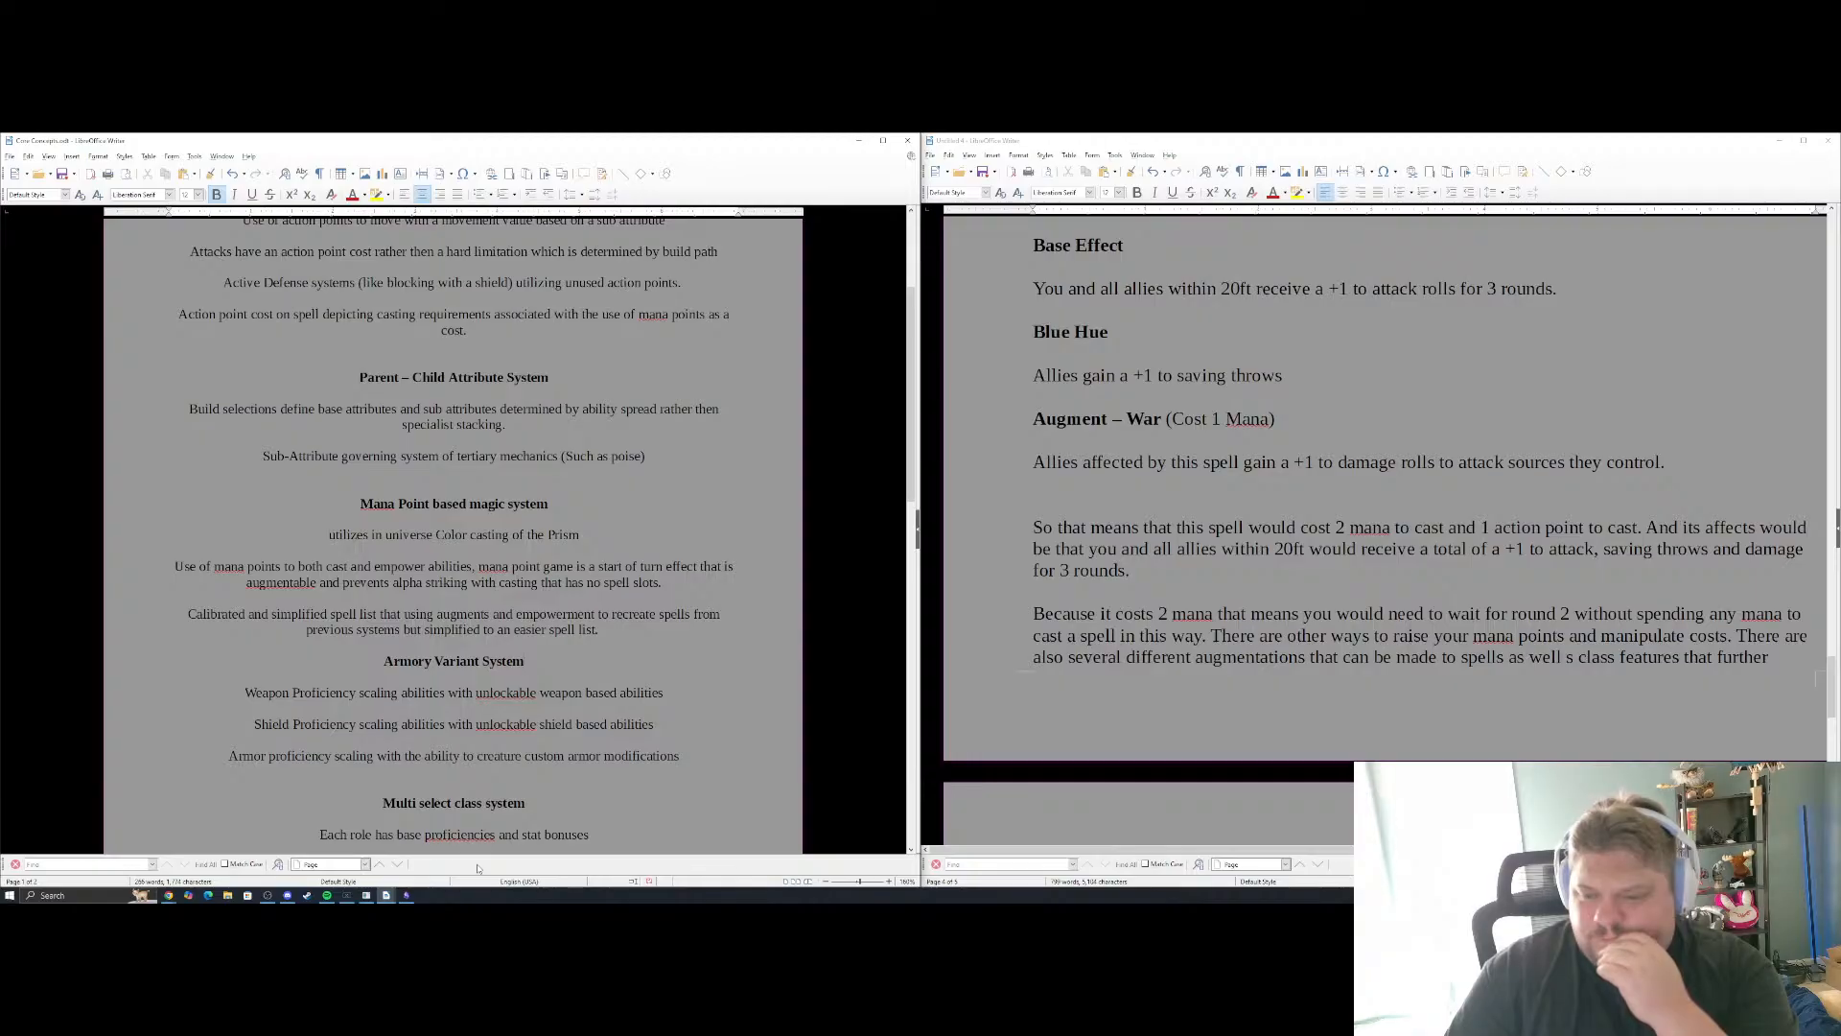
scroll(554, 479, "down", 3)
scroll(1342, 499, "up", 2)
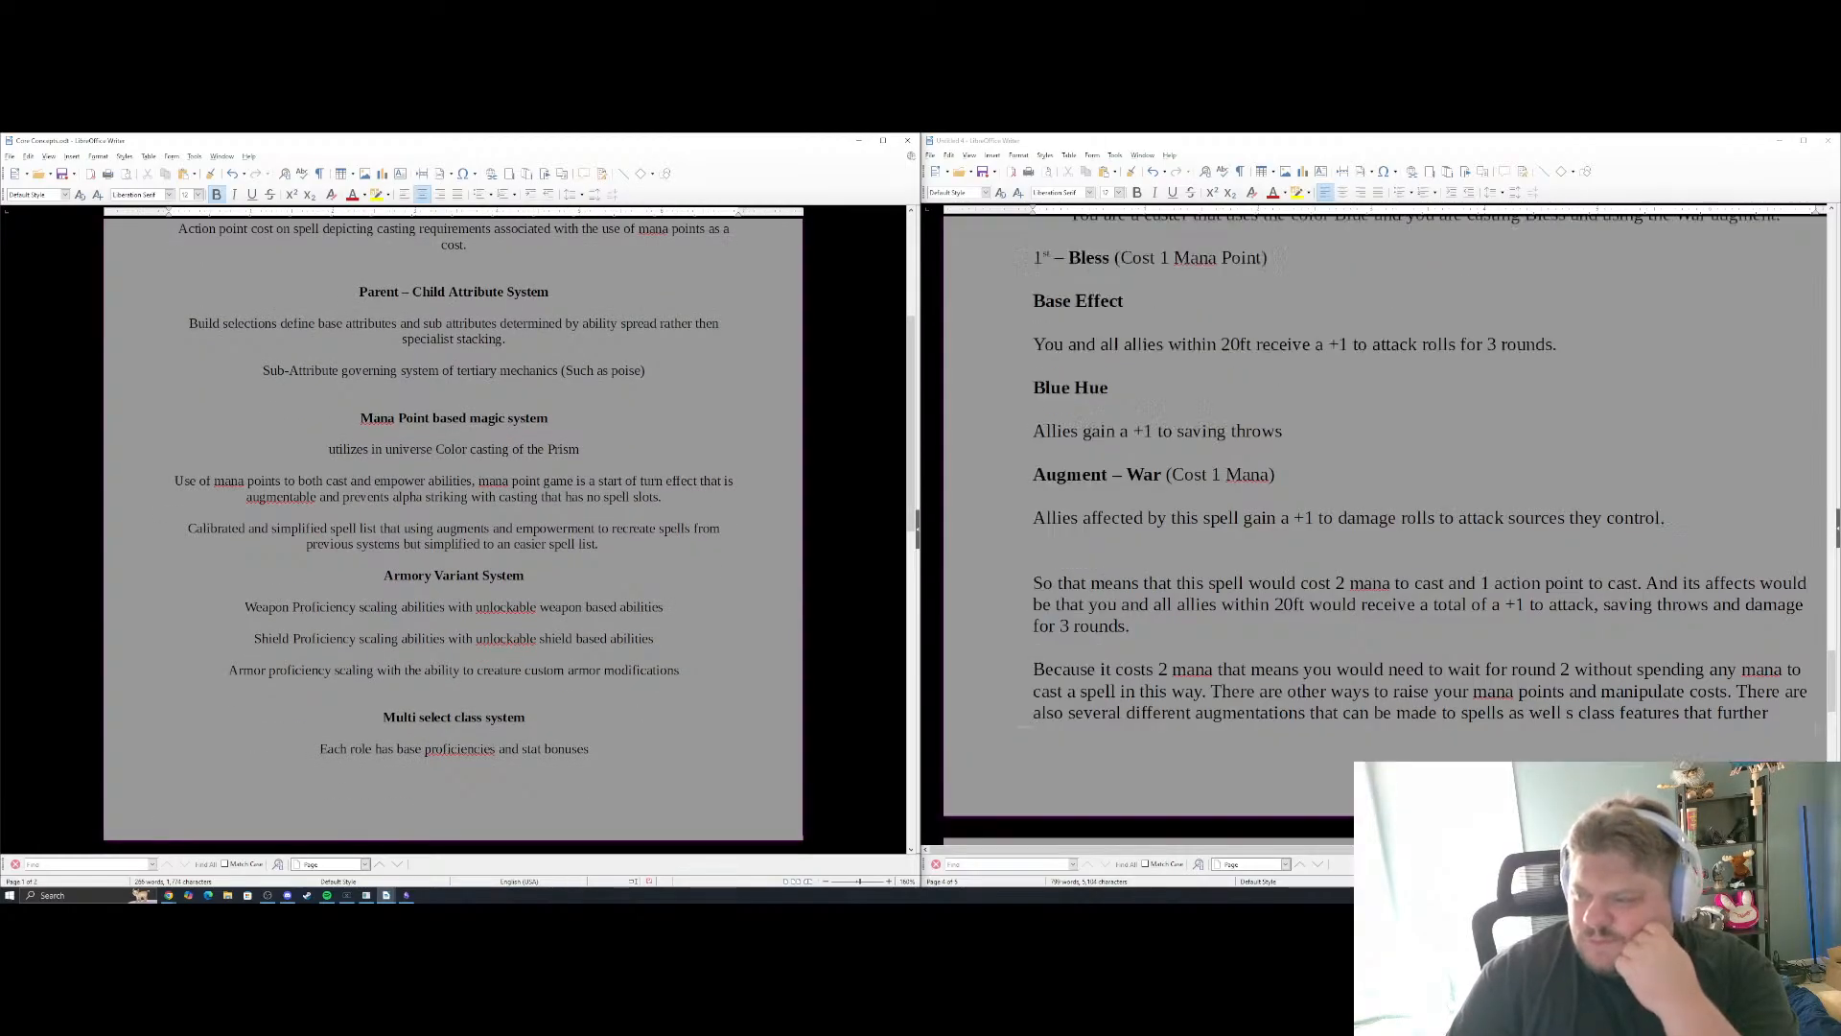
scroll(1630, 557, "up", 10)
scroll(1631, 557, "down", 4)
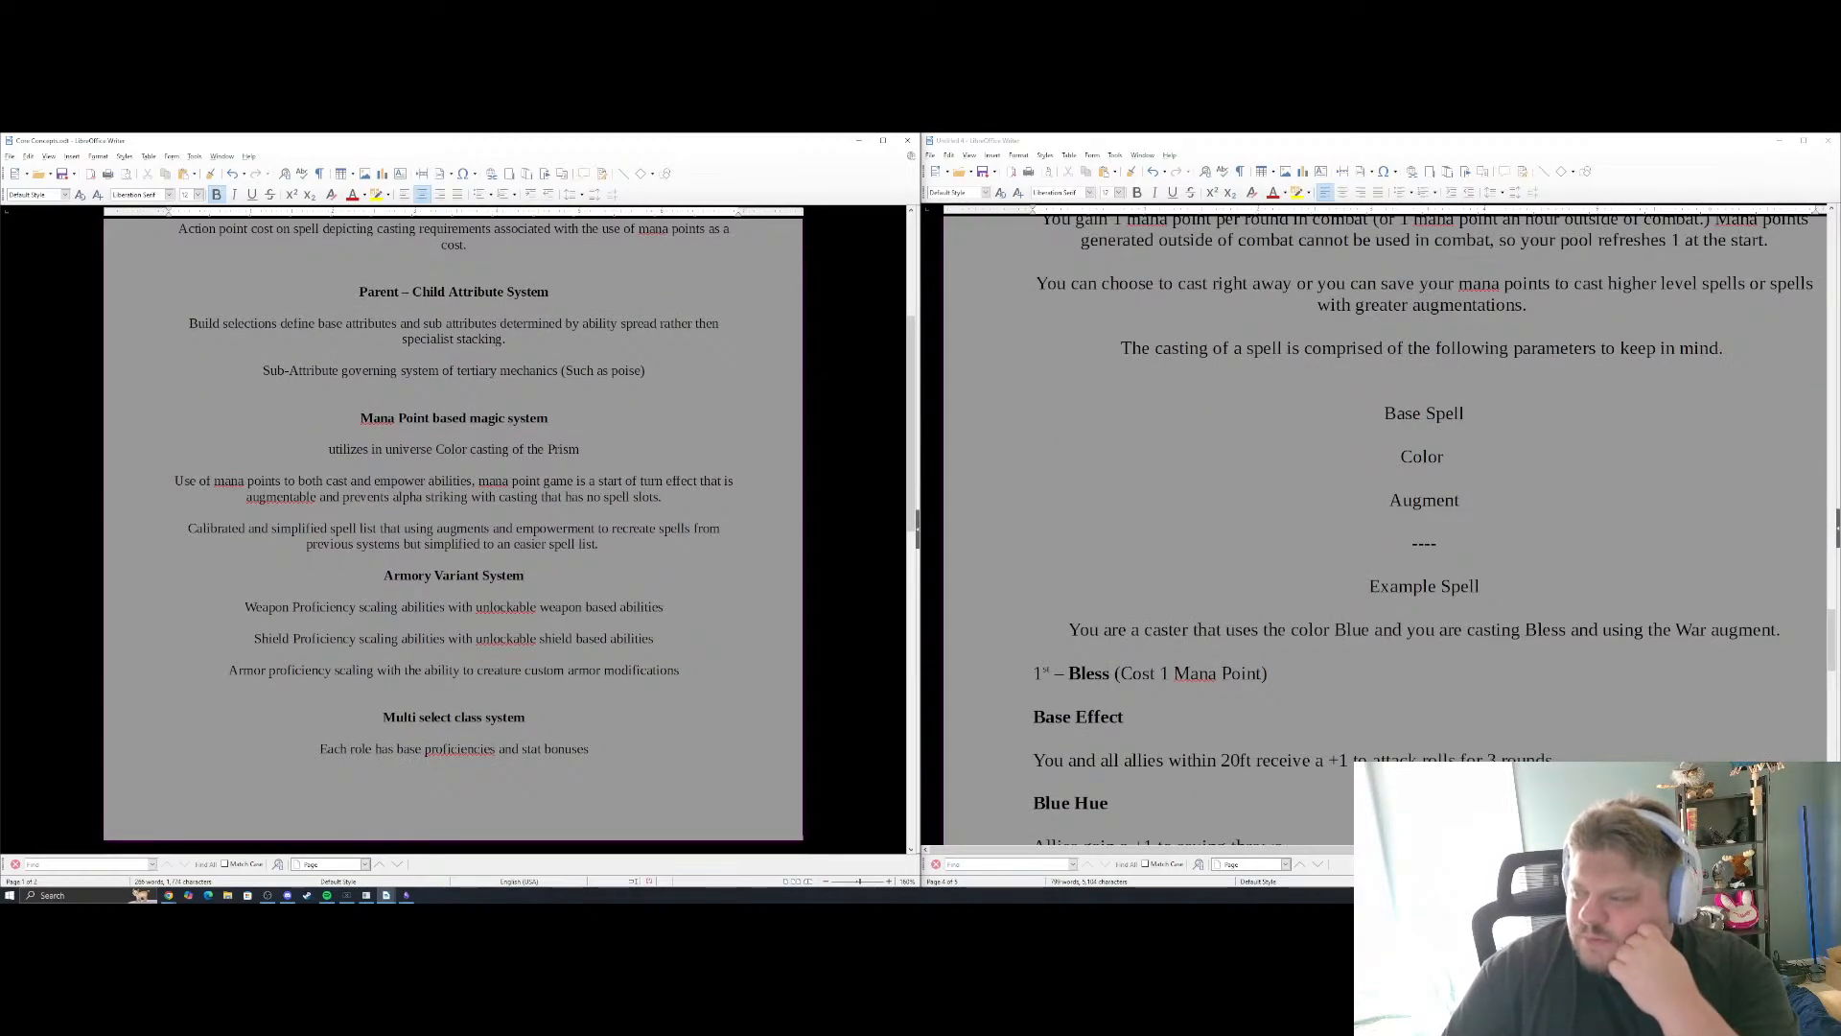
scroll(1478, 553, "up", 4)
scroll(1478, 554, "down", 17)
Center the Bless example's text from "Augment – War" through the closing paragraph on how a character uses magic
scroll(1478, 553, "up", 3)
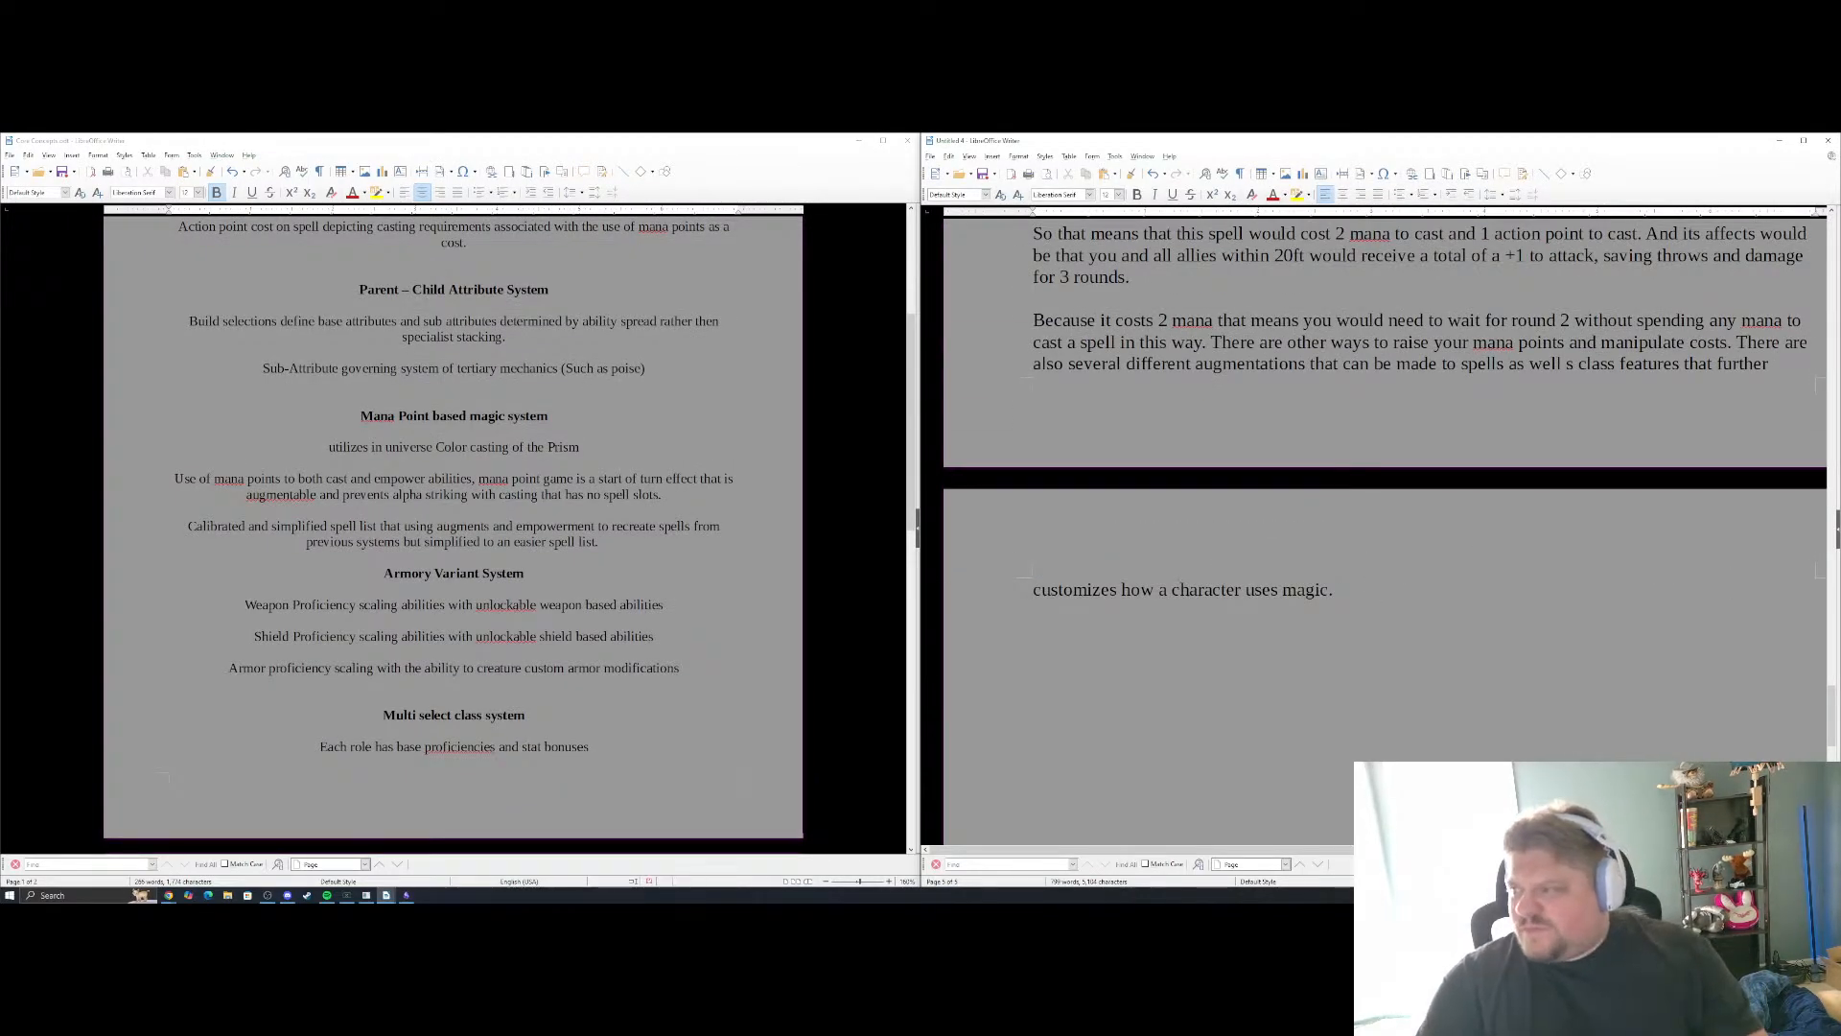
scroll(1448, 475, "up", 8)
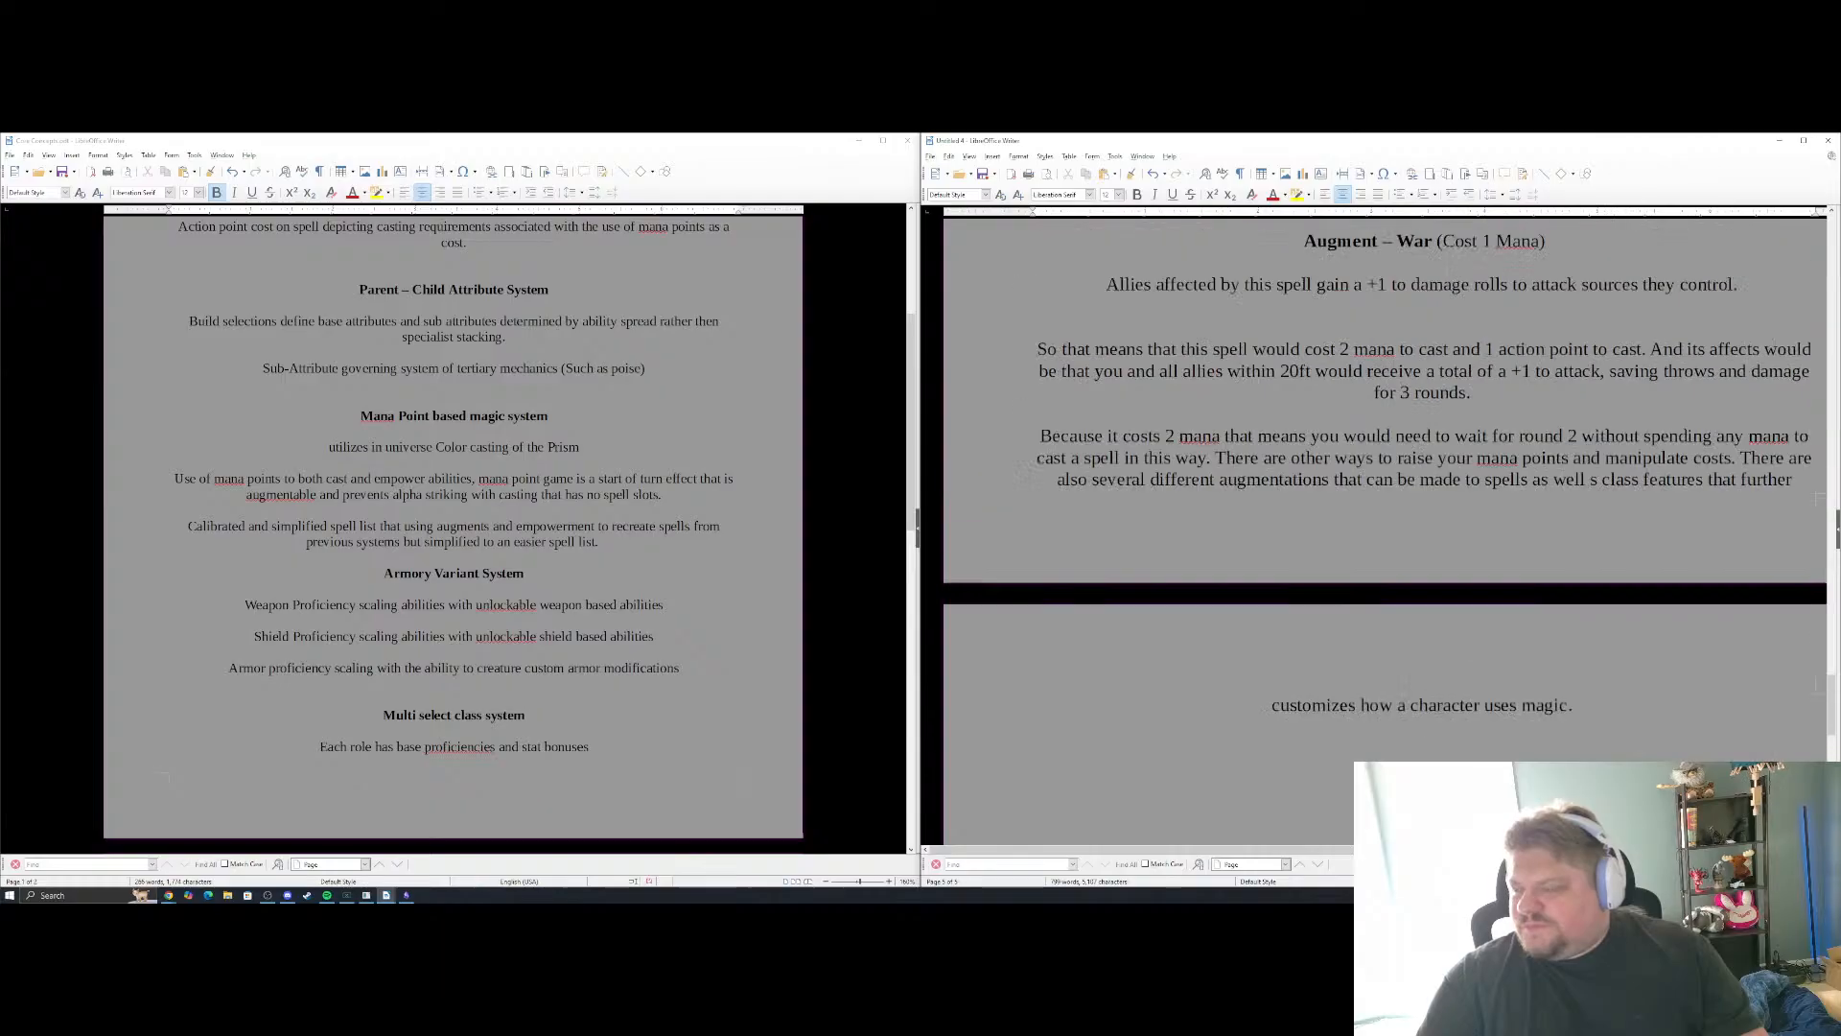
scroll(1381, 527, "down", 4)
scroll(1381, 527, "up", 4)
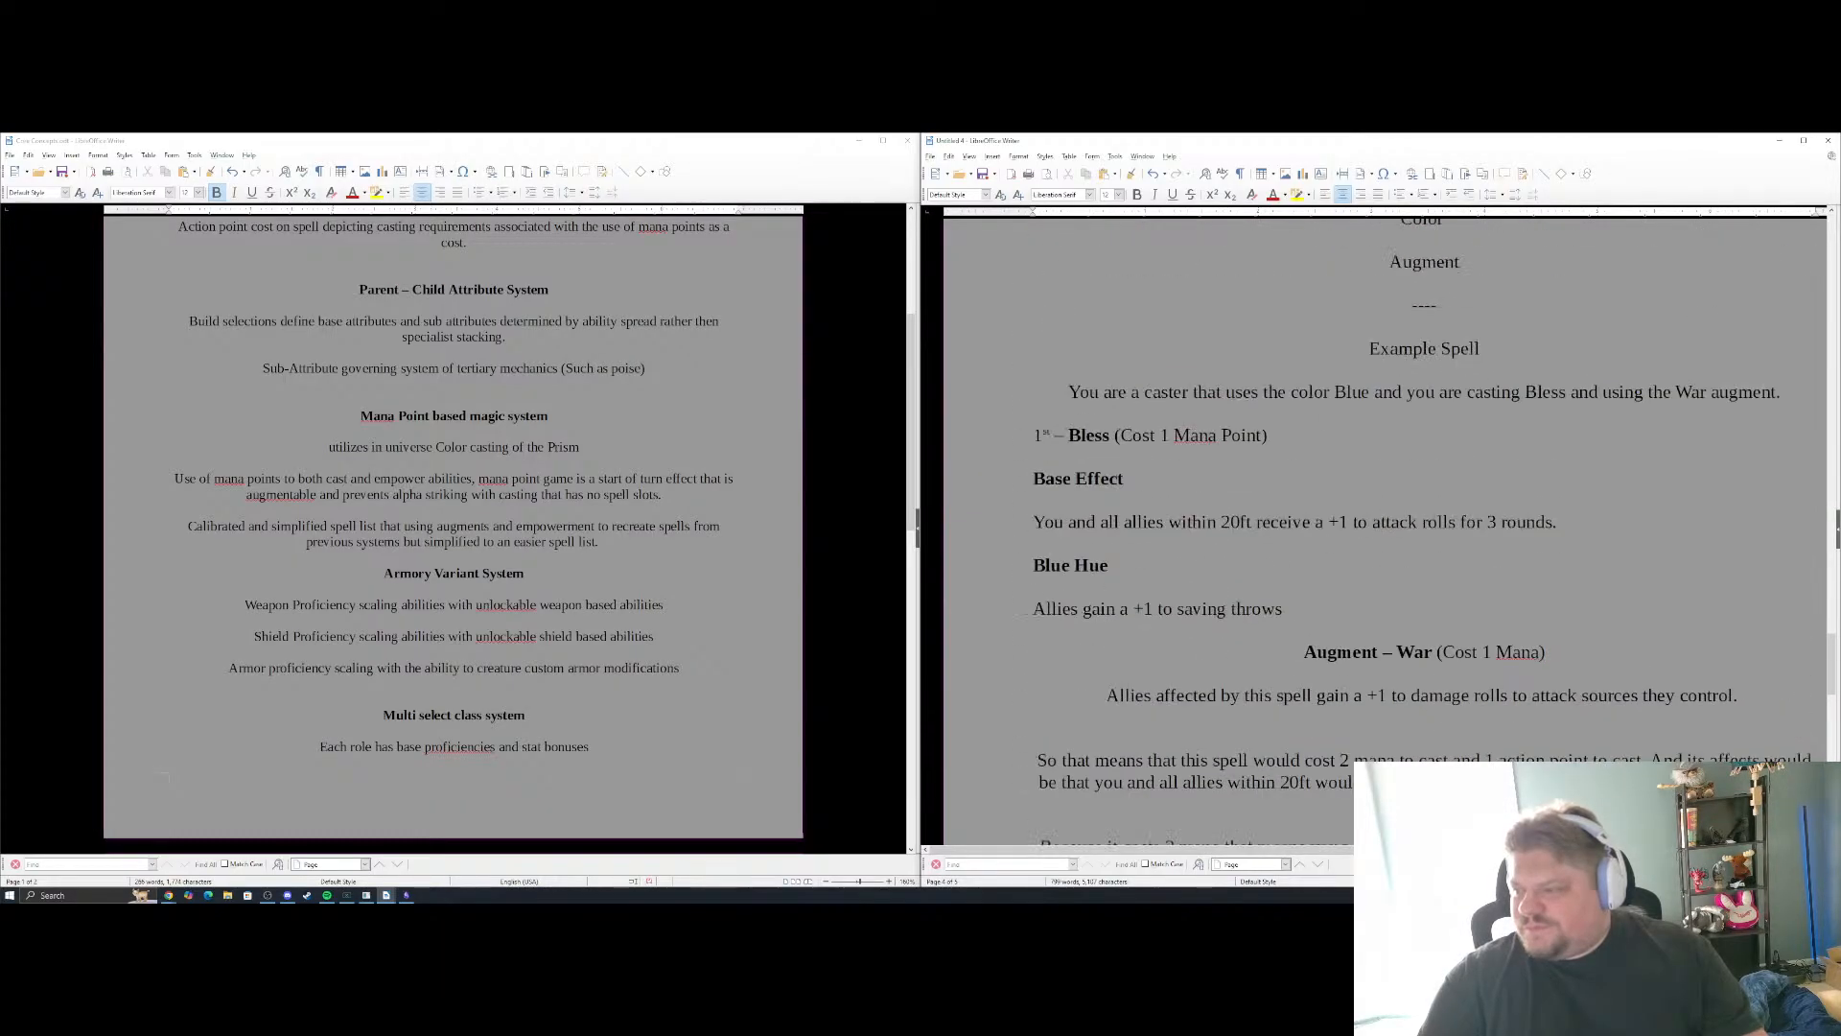
scroll(1381, 528, "down", 6)
scroll(1381, 527, "up", 4)
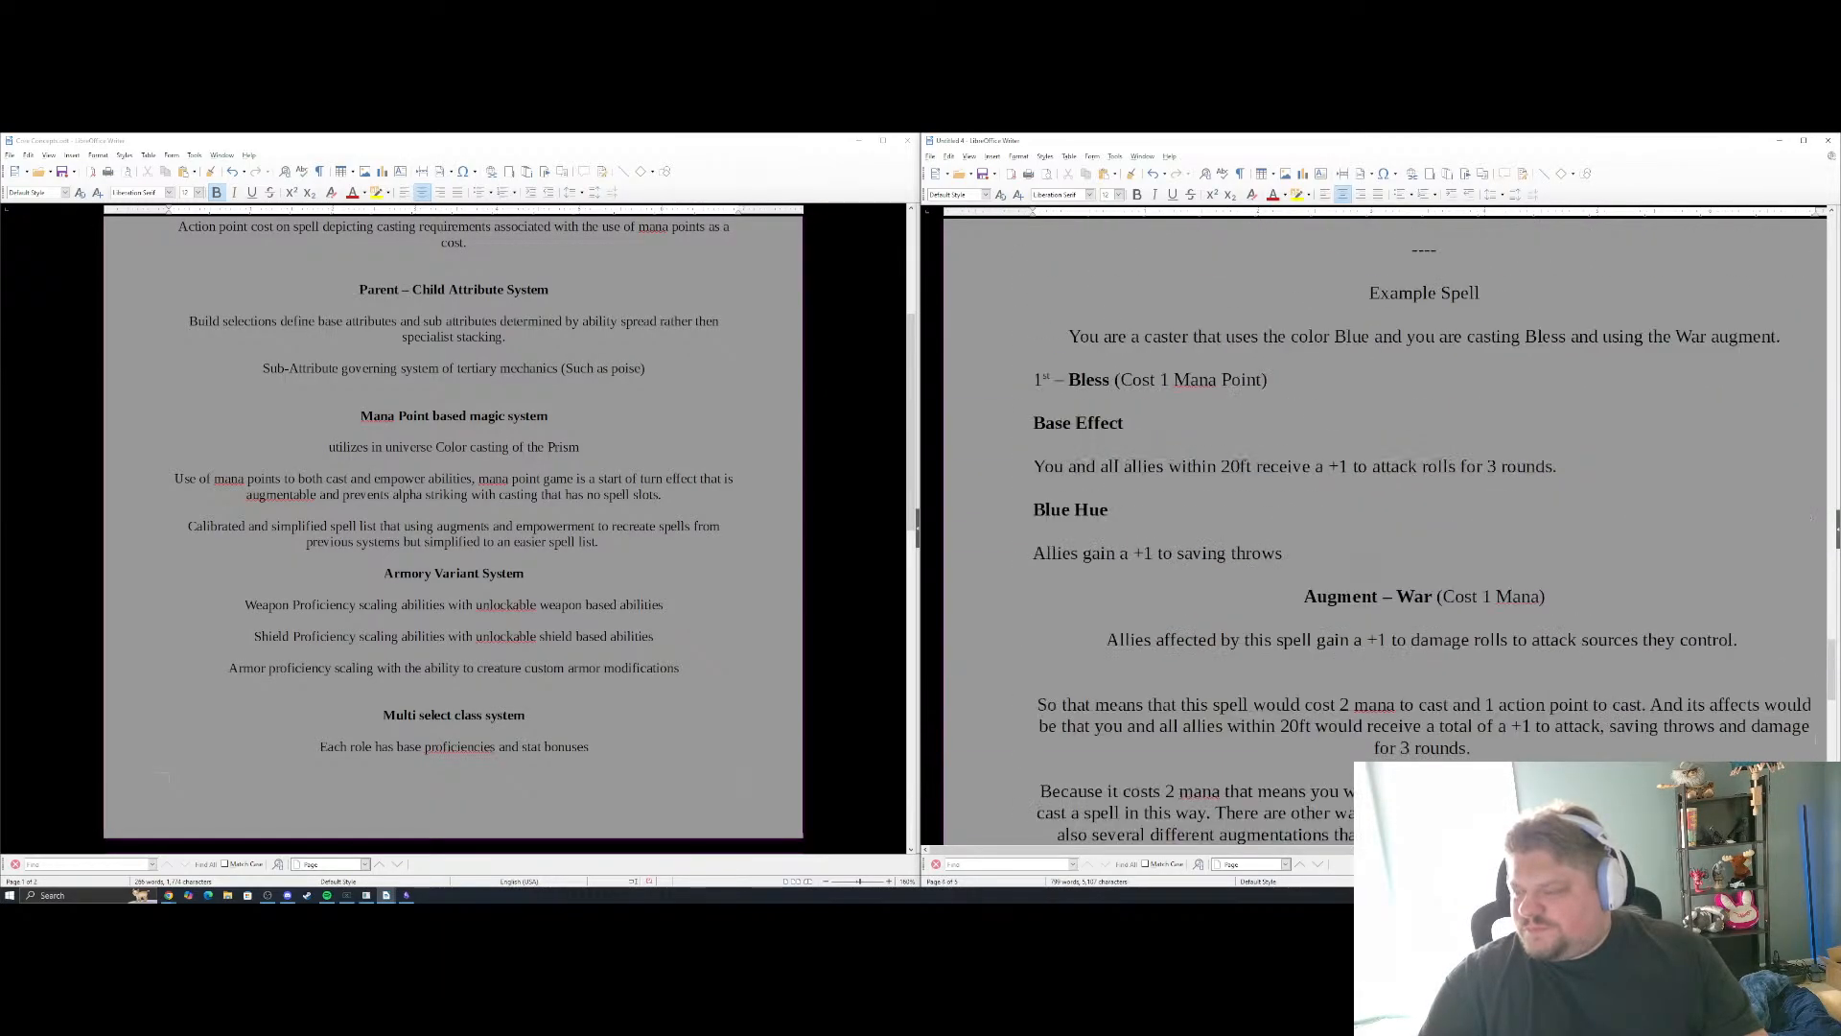
Center the Mana Point System text from its heading through the "Allies gain a +1 to saving throws" line
left_click_drag(1300, 564, 1124, 417)
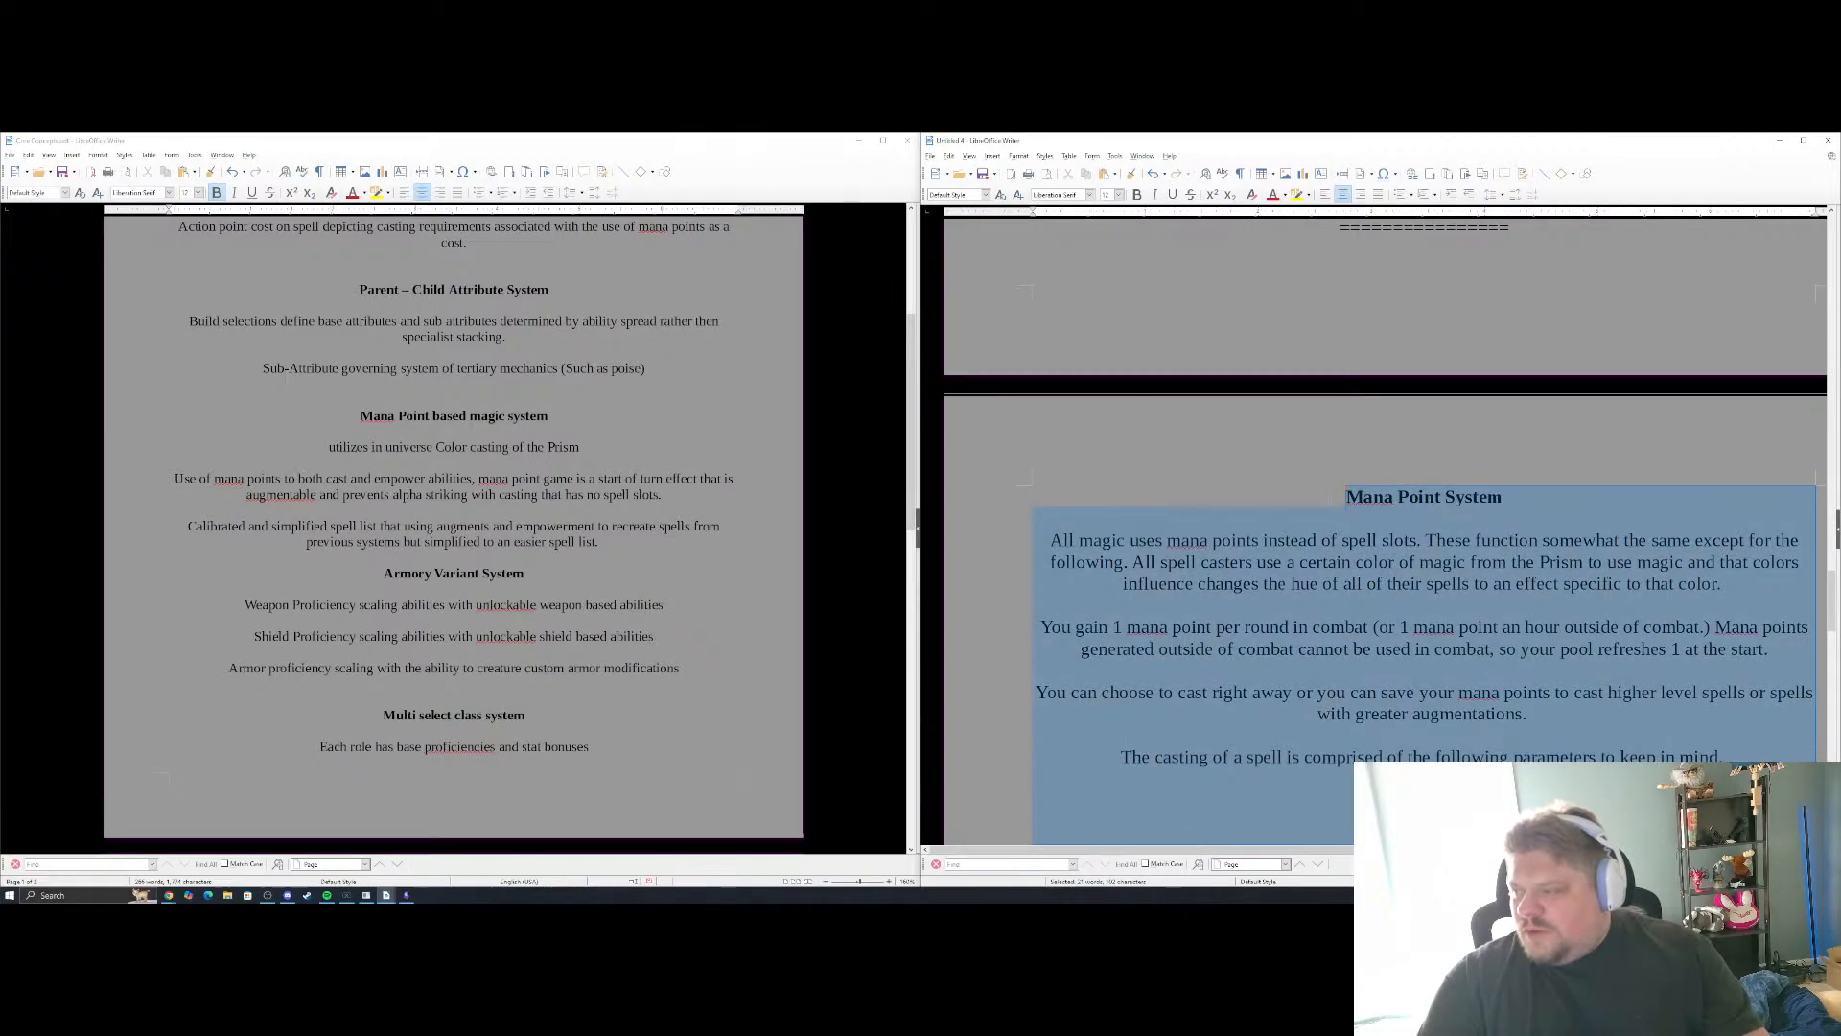
scroll(1381, 528, "up", 3)
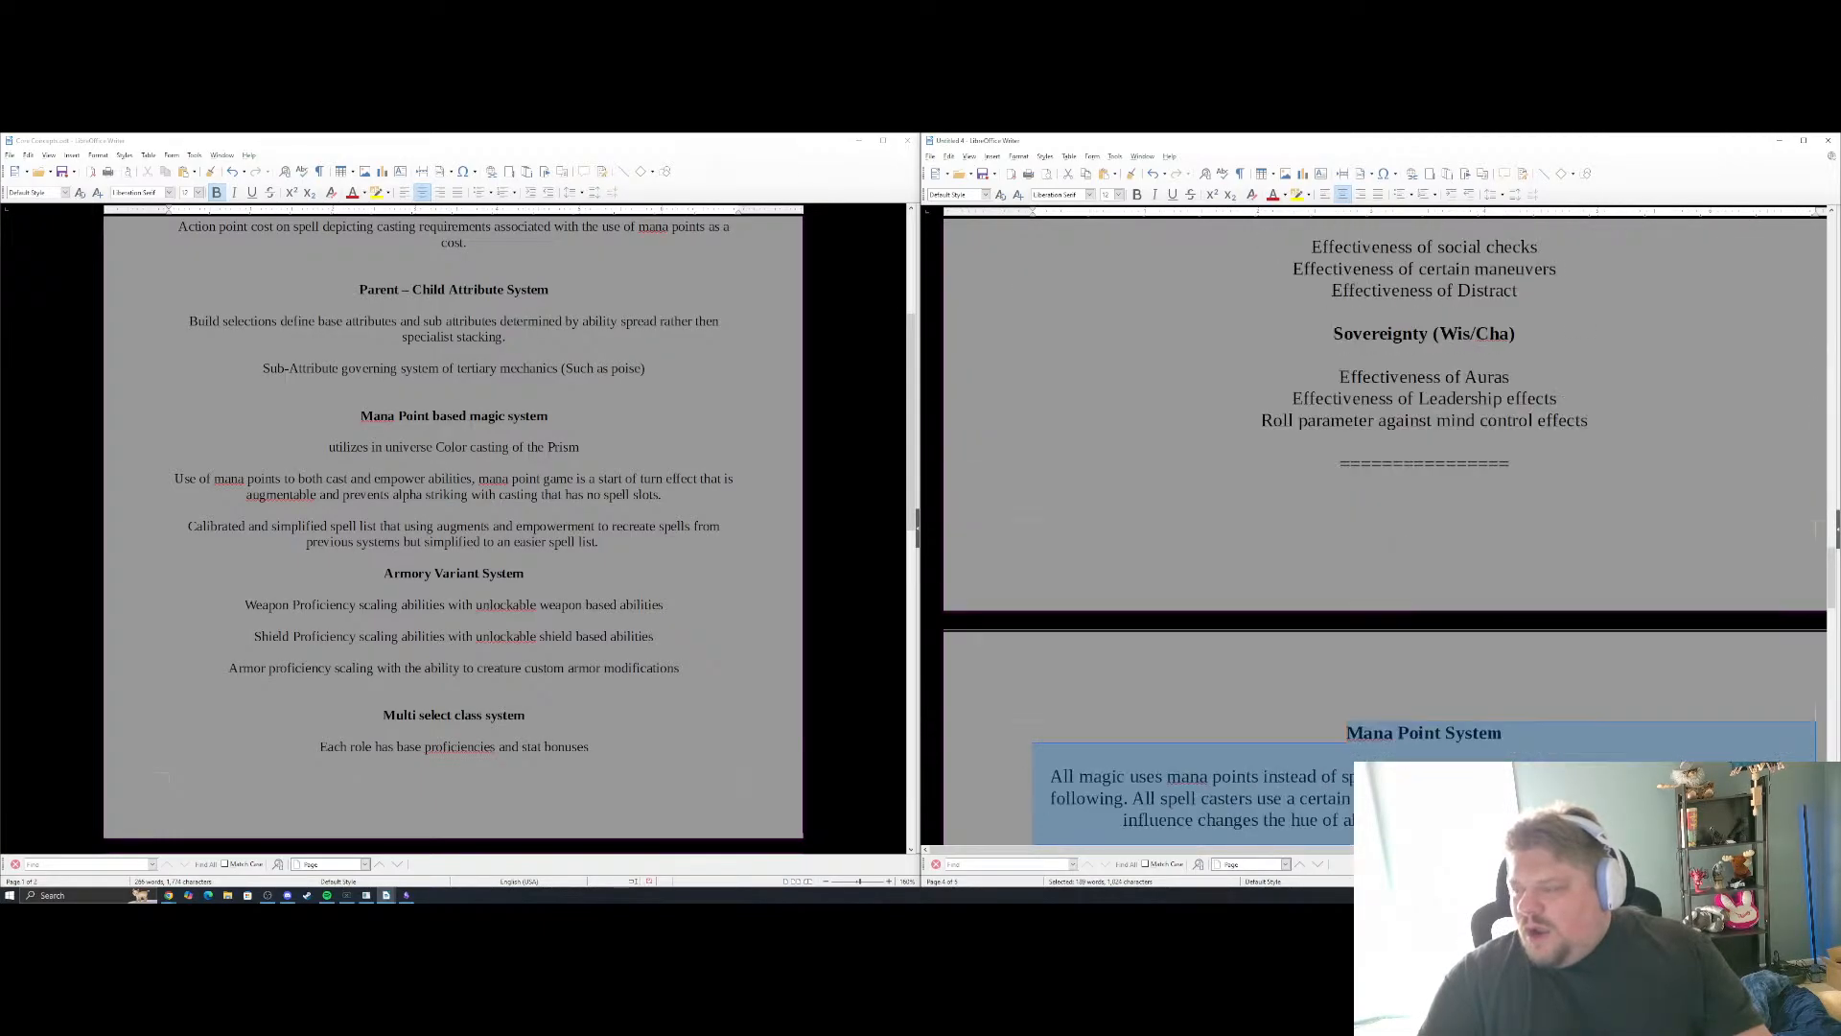
scroll(1381, 528, "up", 1)
scroll(1381, 527, "down", 8)
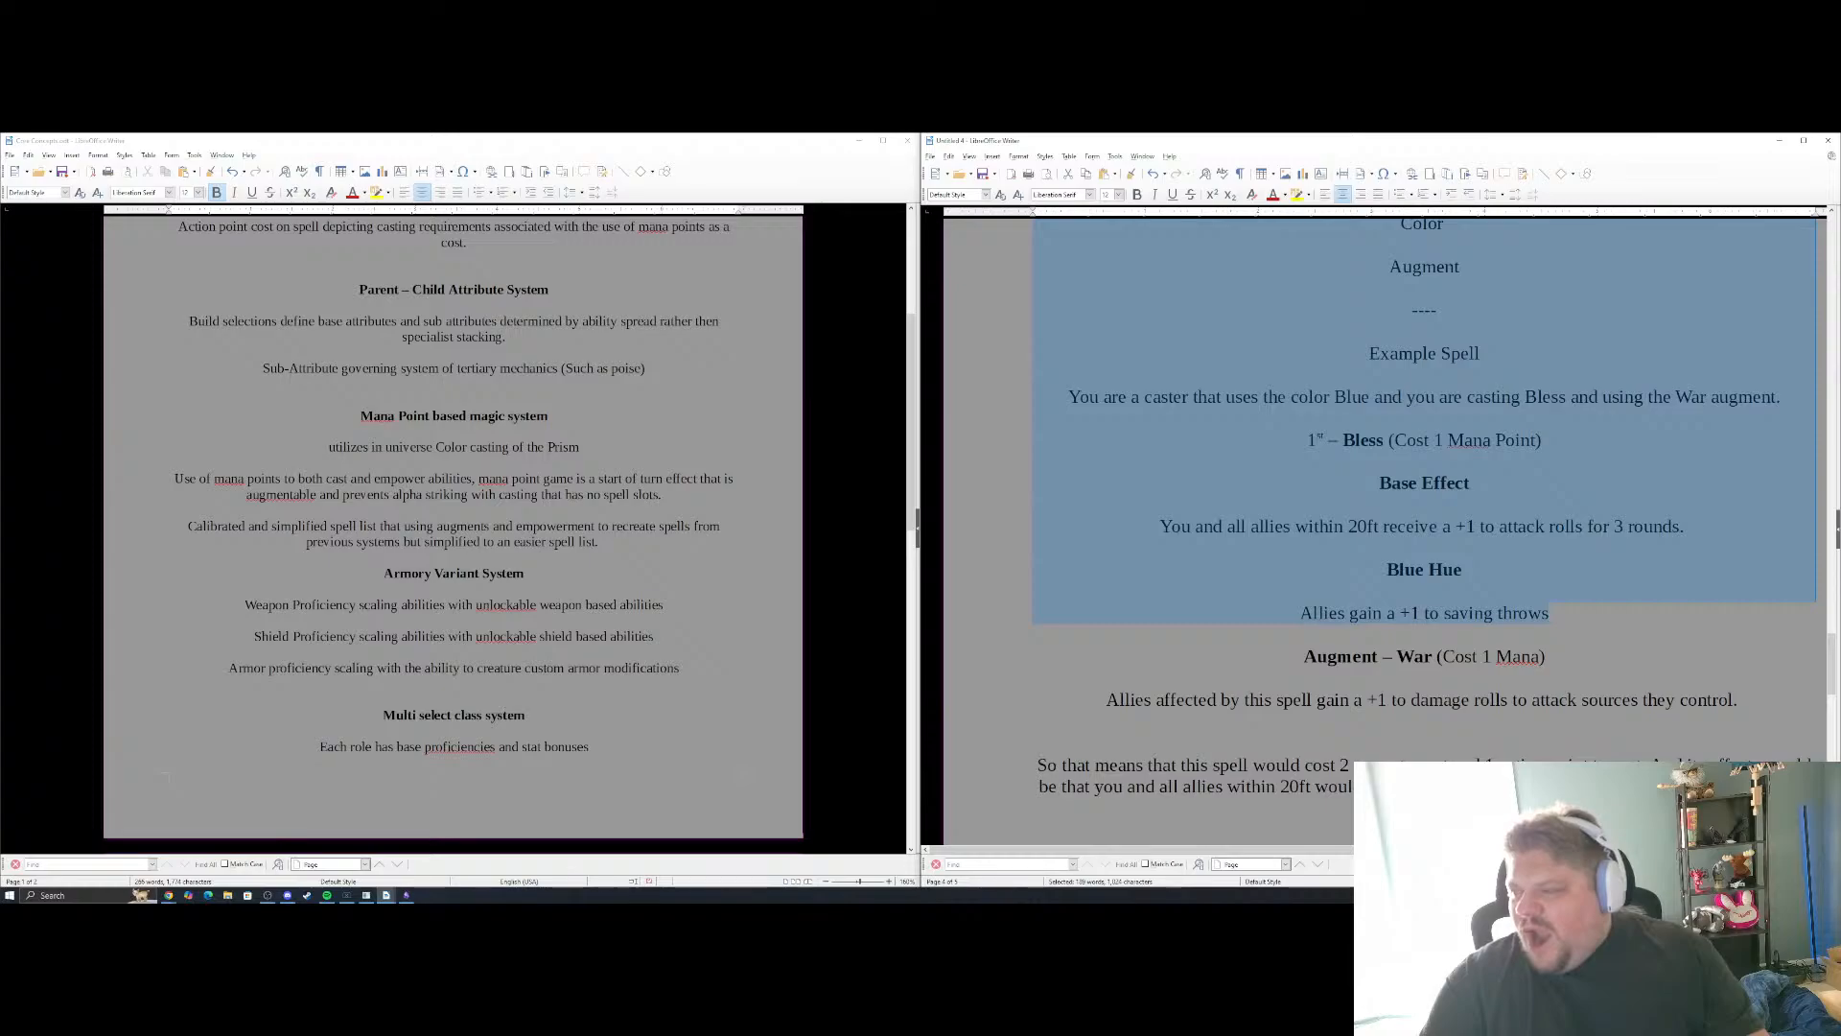
scroll(1425, 527, "down", 3)
scroll(1425, 528, "up", 4)
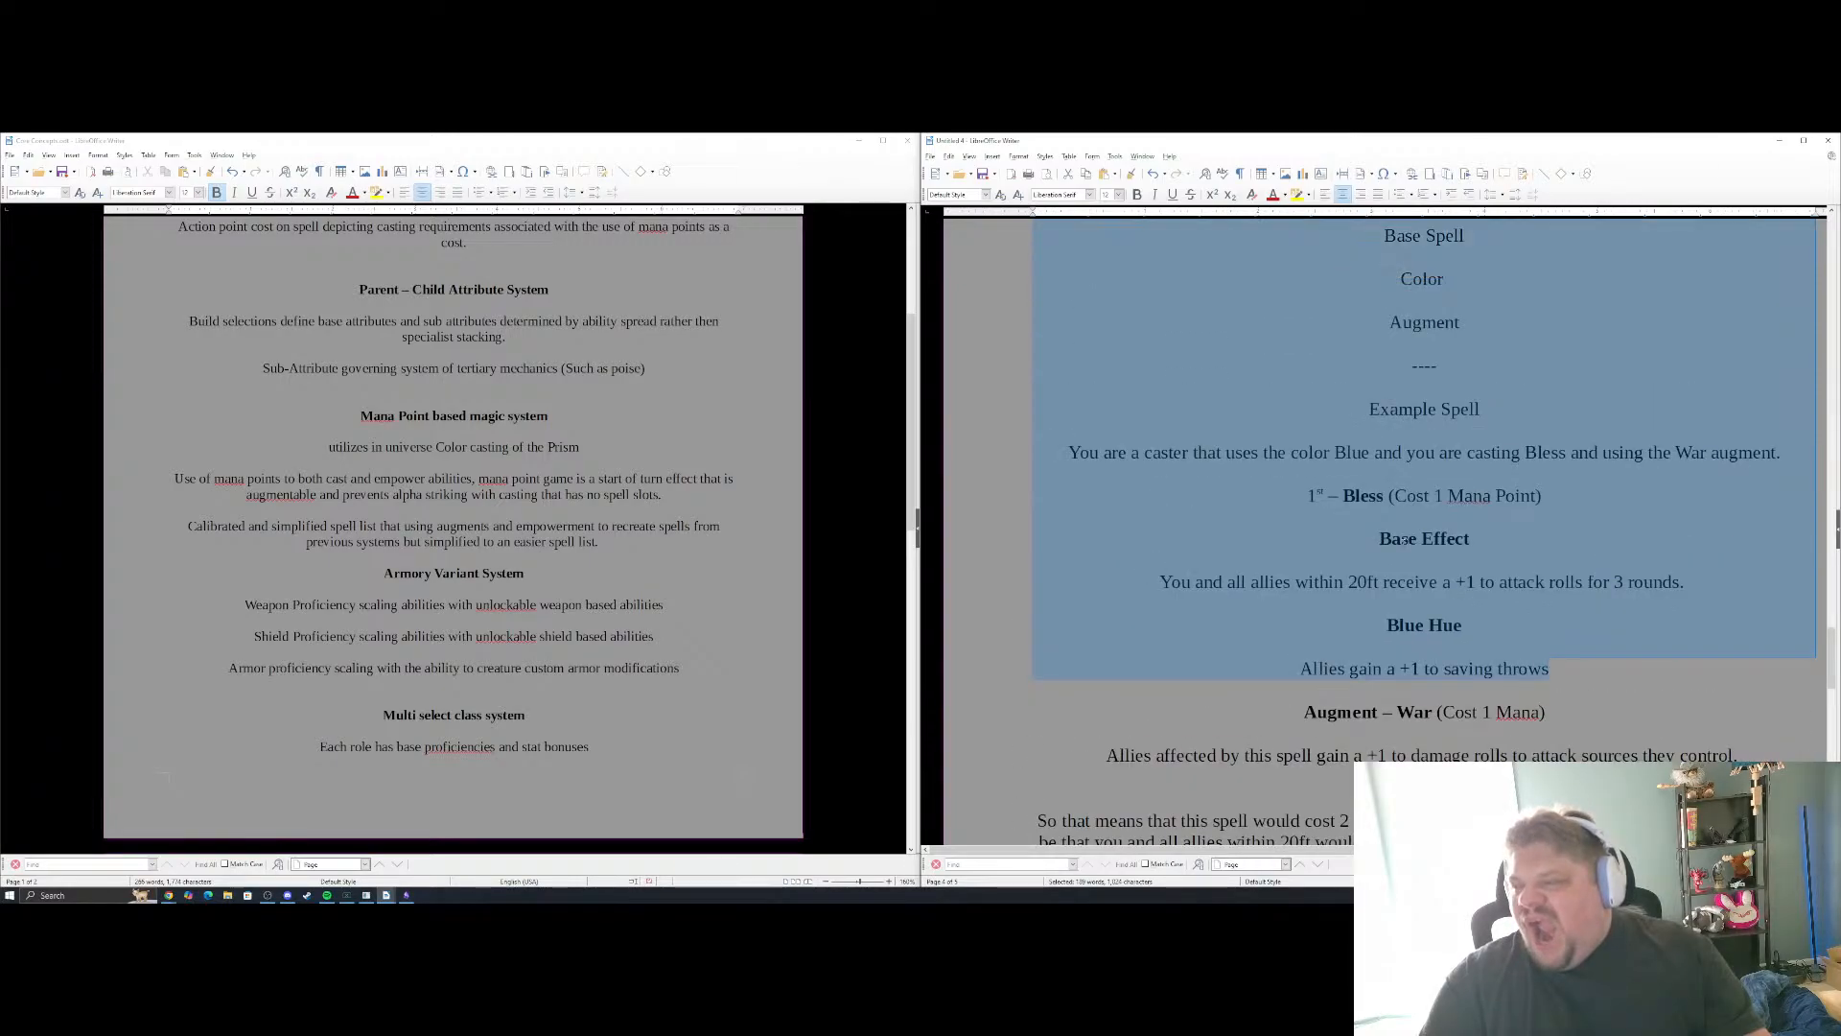
scroll(1426, 527, "down", 3)
scroll(1426, 439, "up", 1)
left_click(1426, 440)
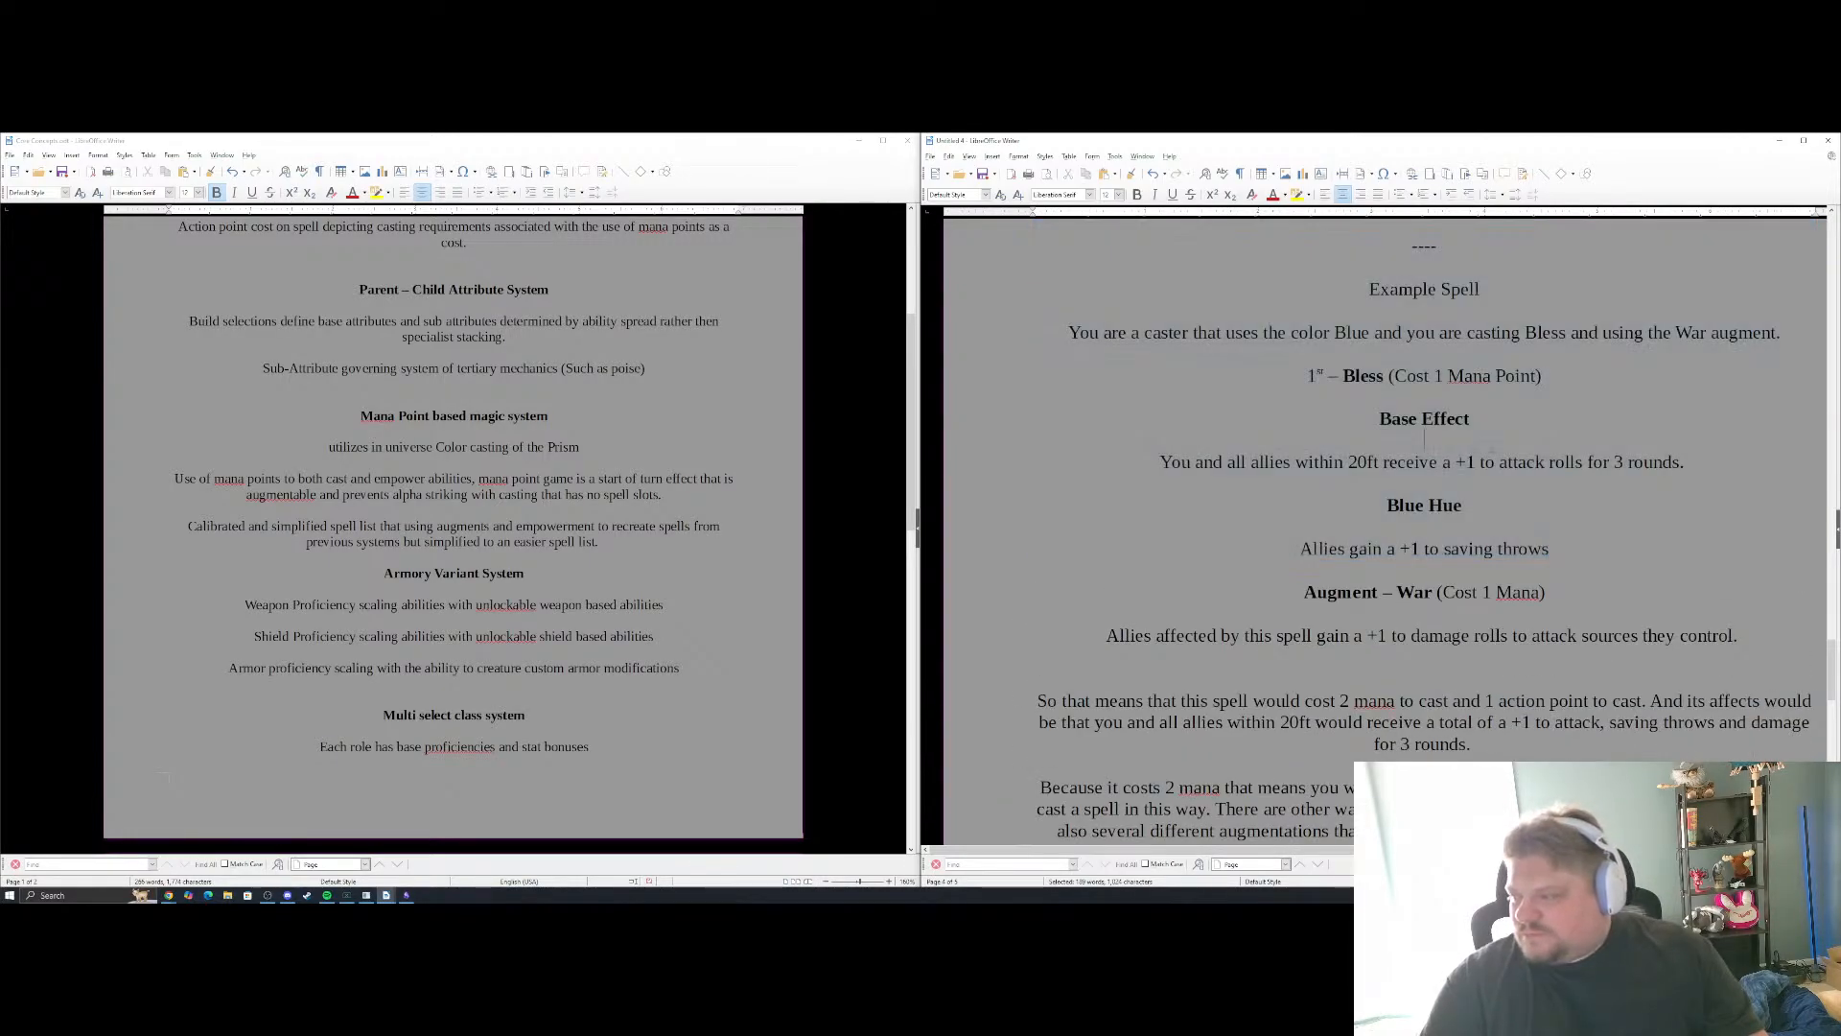
Left-align the Bless example from the "1st – Bless" line through "Allies affected by this spell gain a +1 to damage rolls"
left_click_drag(1738, 636, 1307, 375)
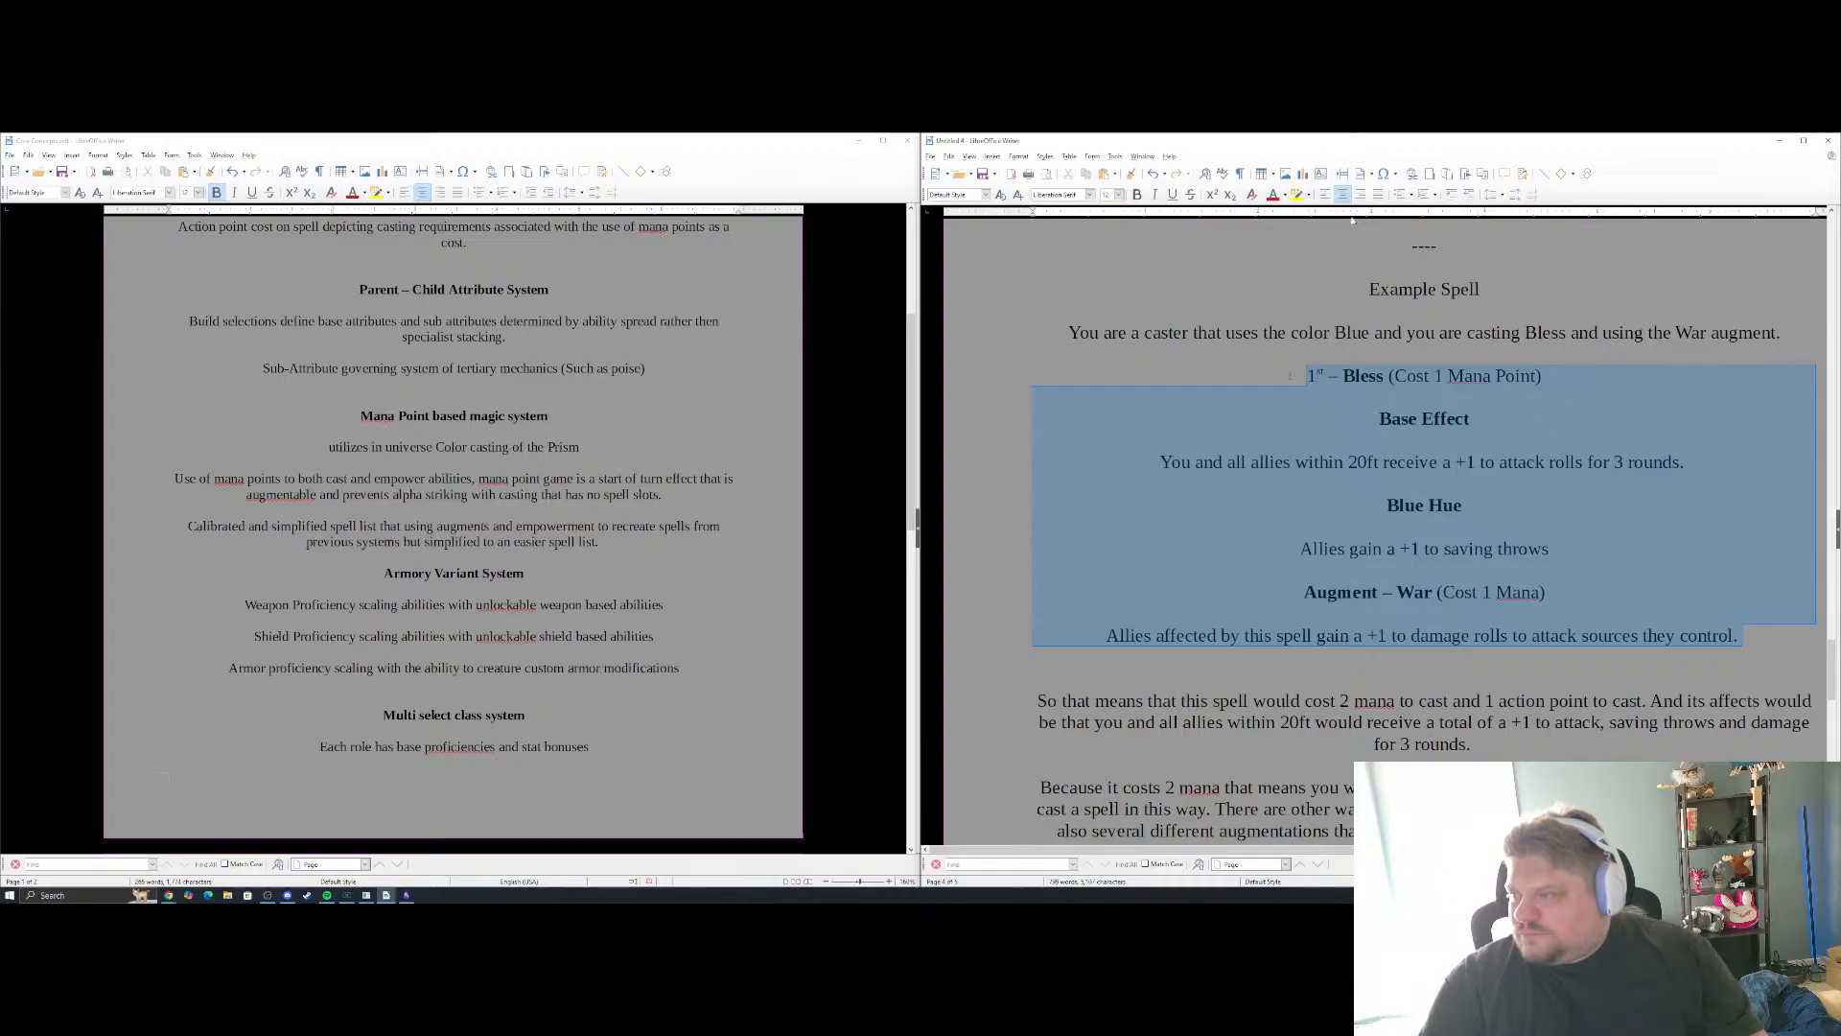
left_click(1330, 195)
left_click(1382, 590)
Center the example's closing paragraphs, from "So that means" through "customizes how a character uses magic."
scroll(1382, 590, "down", 3)
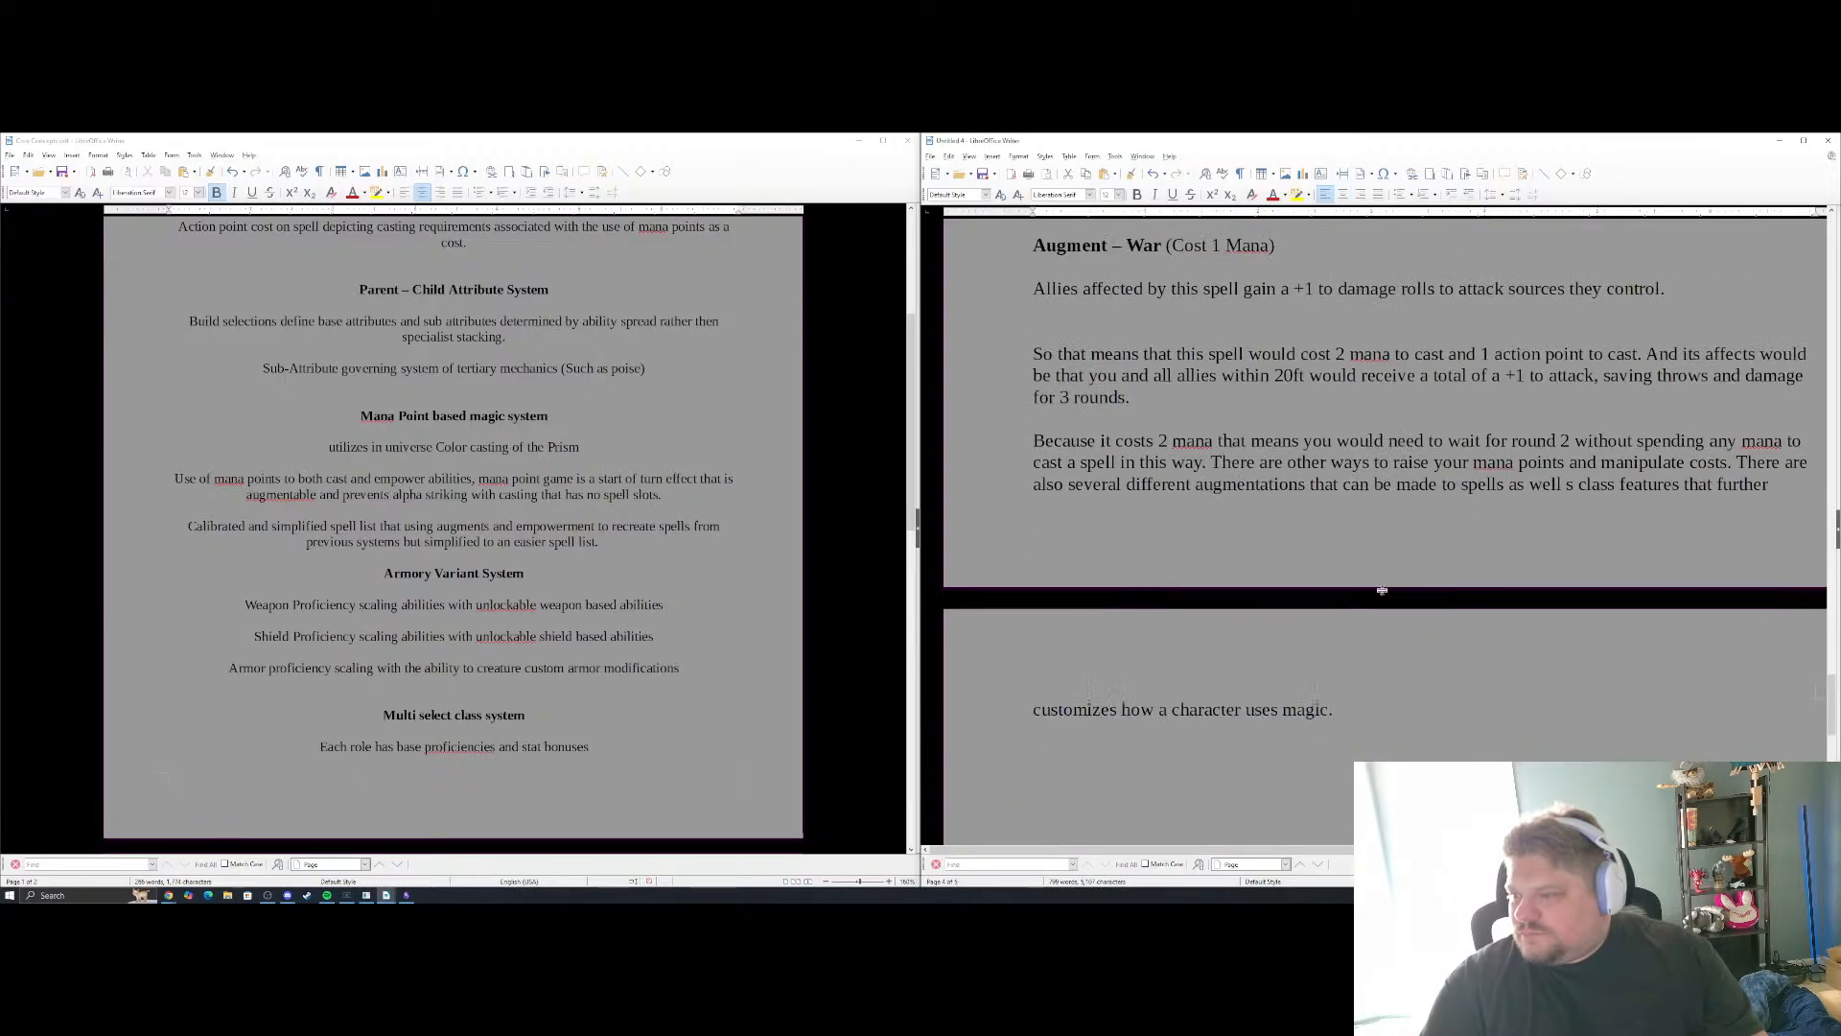
scroll(1383, 590, "down", 3)
scroll(1382, 590, "up", 3)
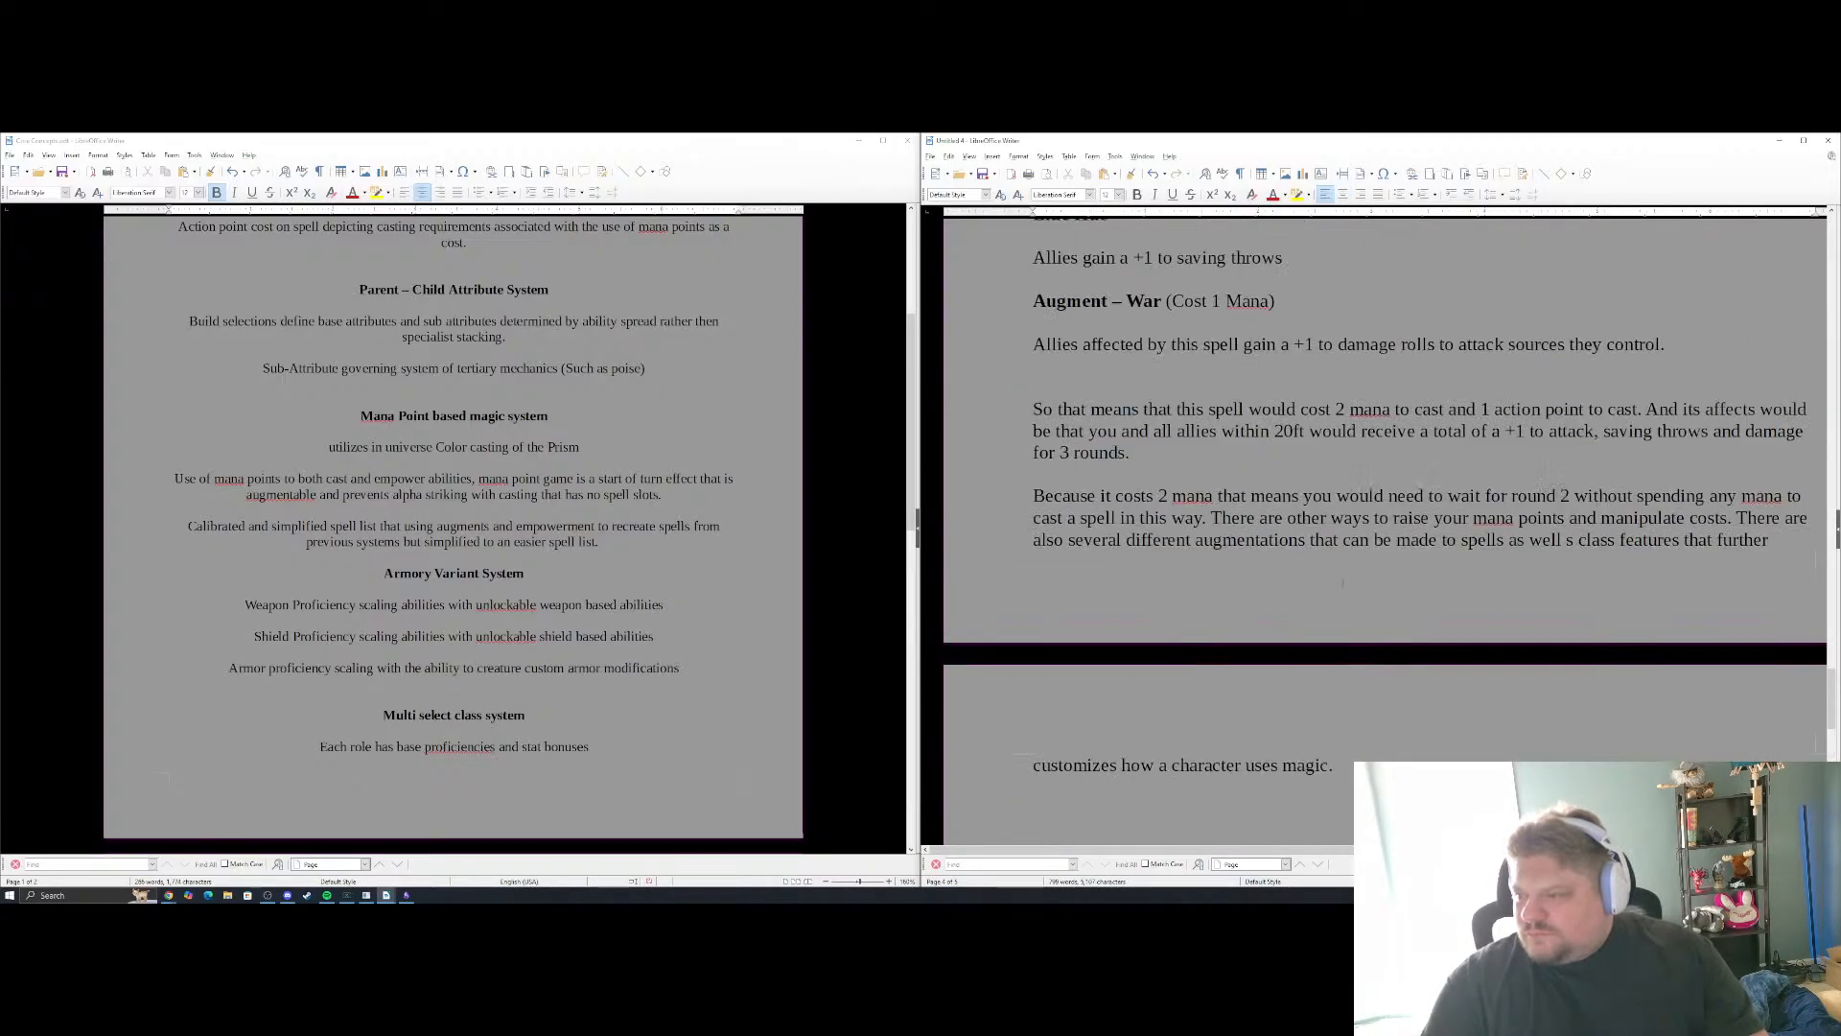
scroll(1382, 590, "down", 2)
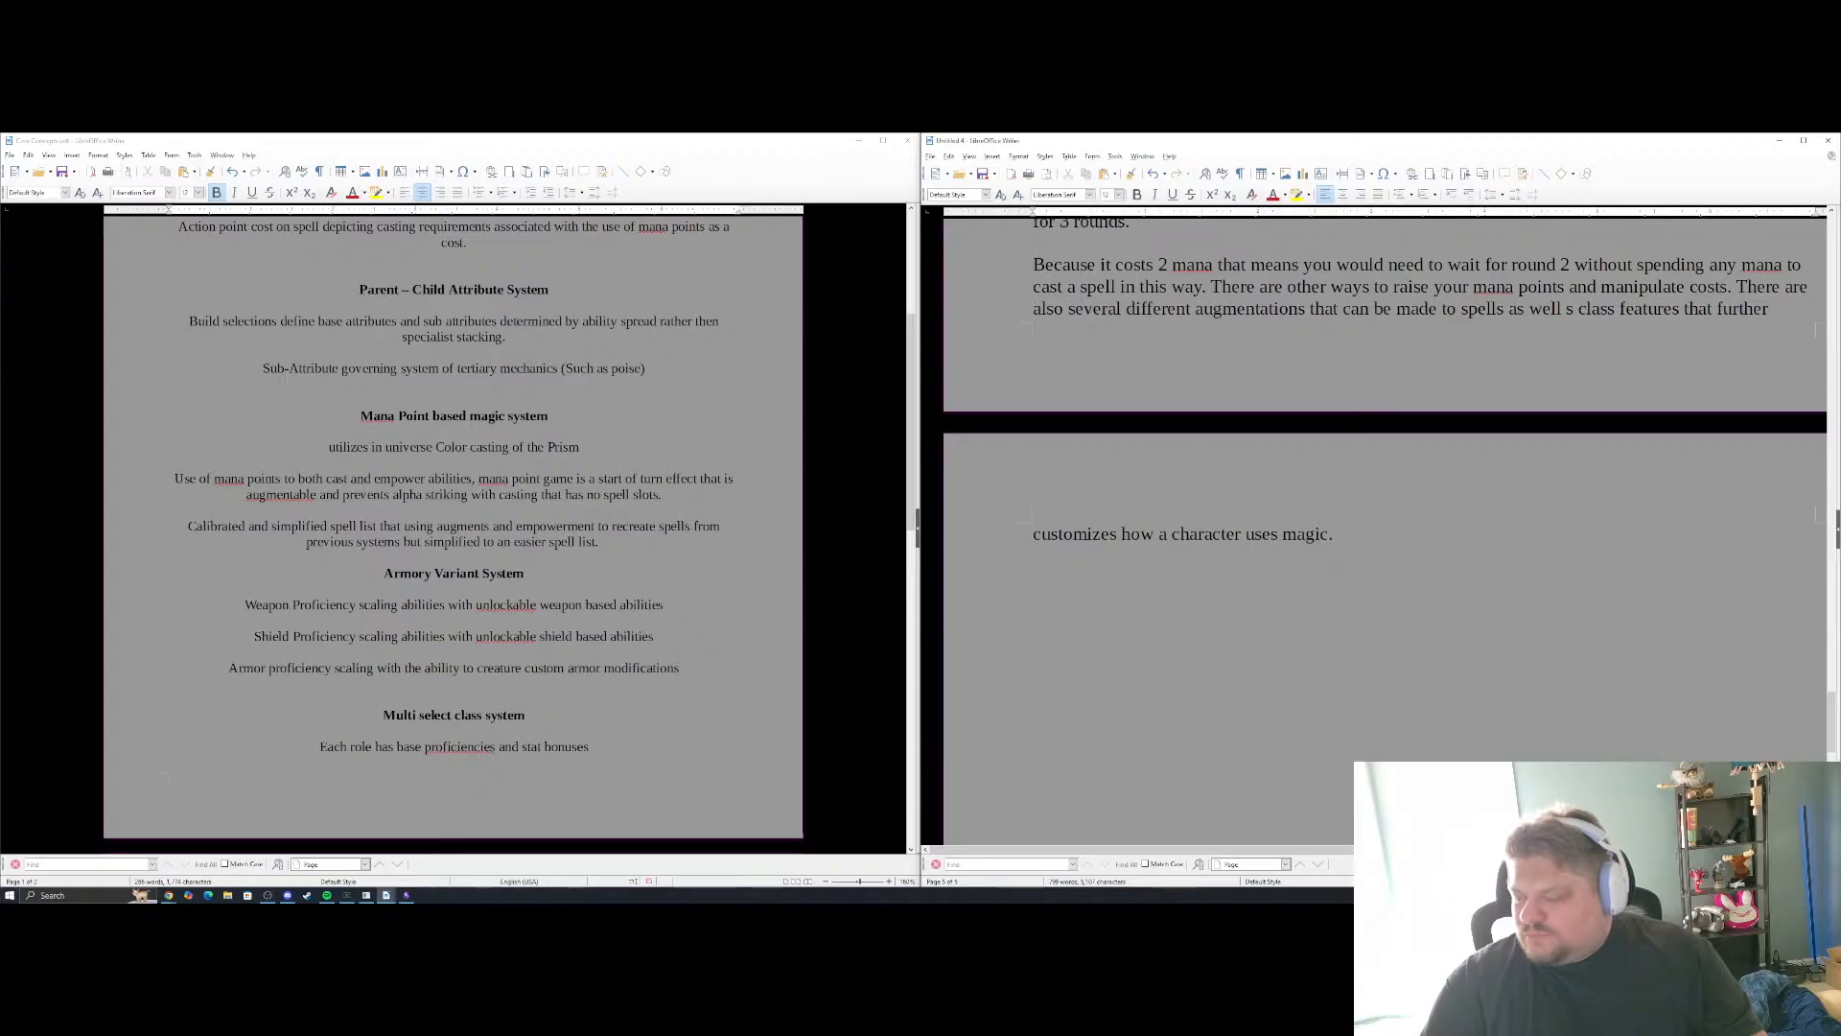
left_click(1343, 195)
scroll(1385, 528, "up", 6)
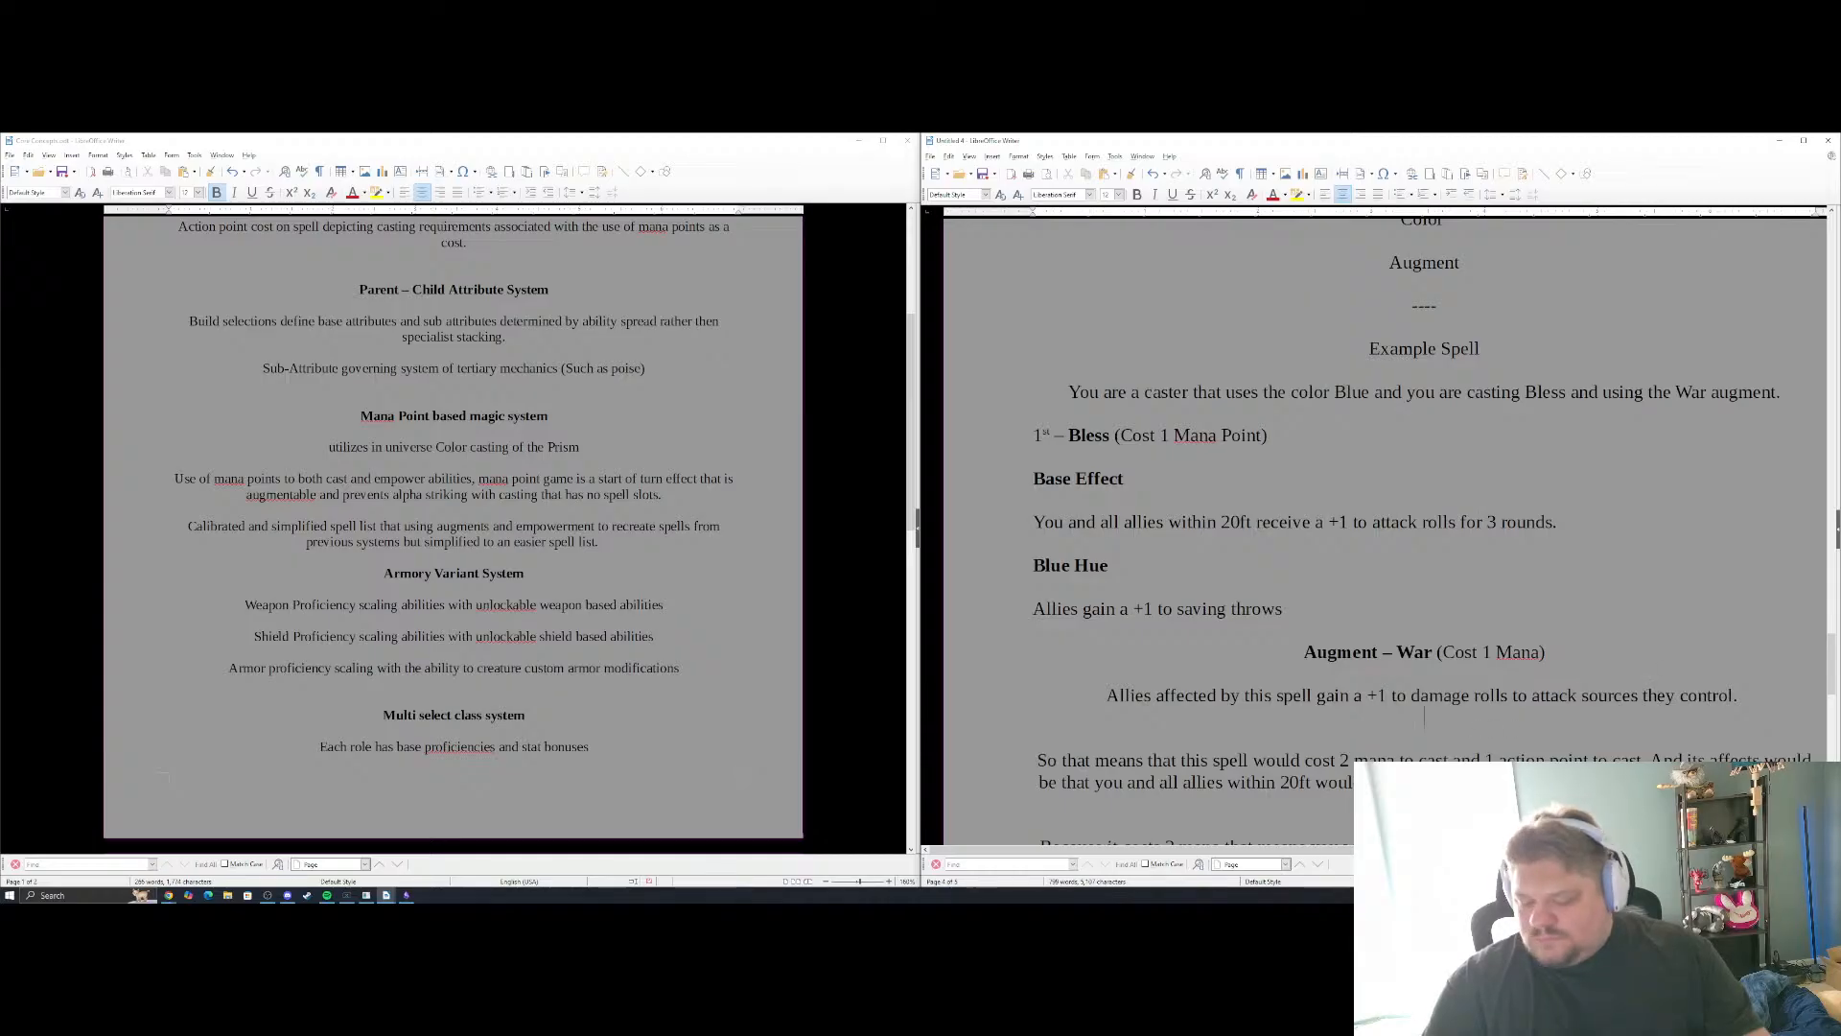
Add a blank line below the War augment's effect and left-align the "Augment – War" heading and its effect line
key("Return")
left_click_drag(1755, 695, 1305, 652)
left_click(1325, 195)
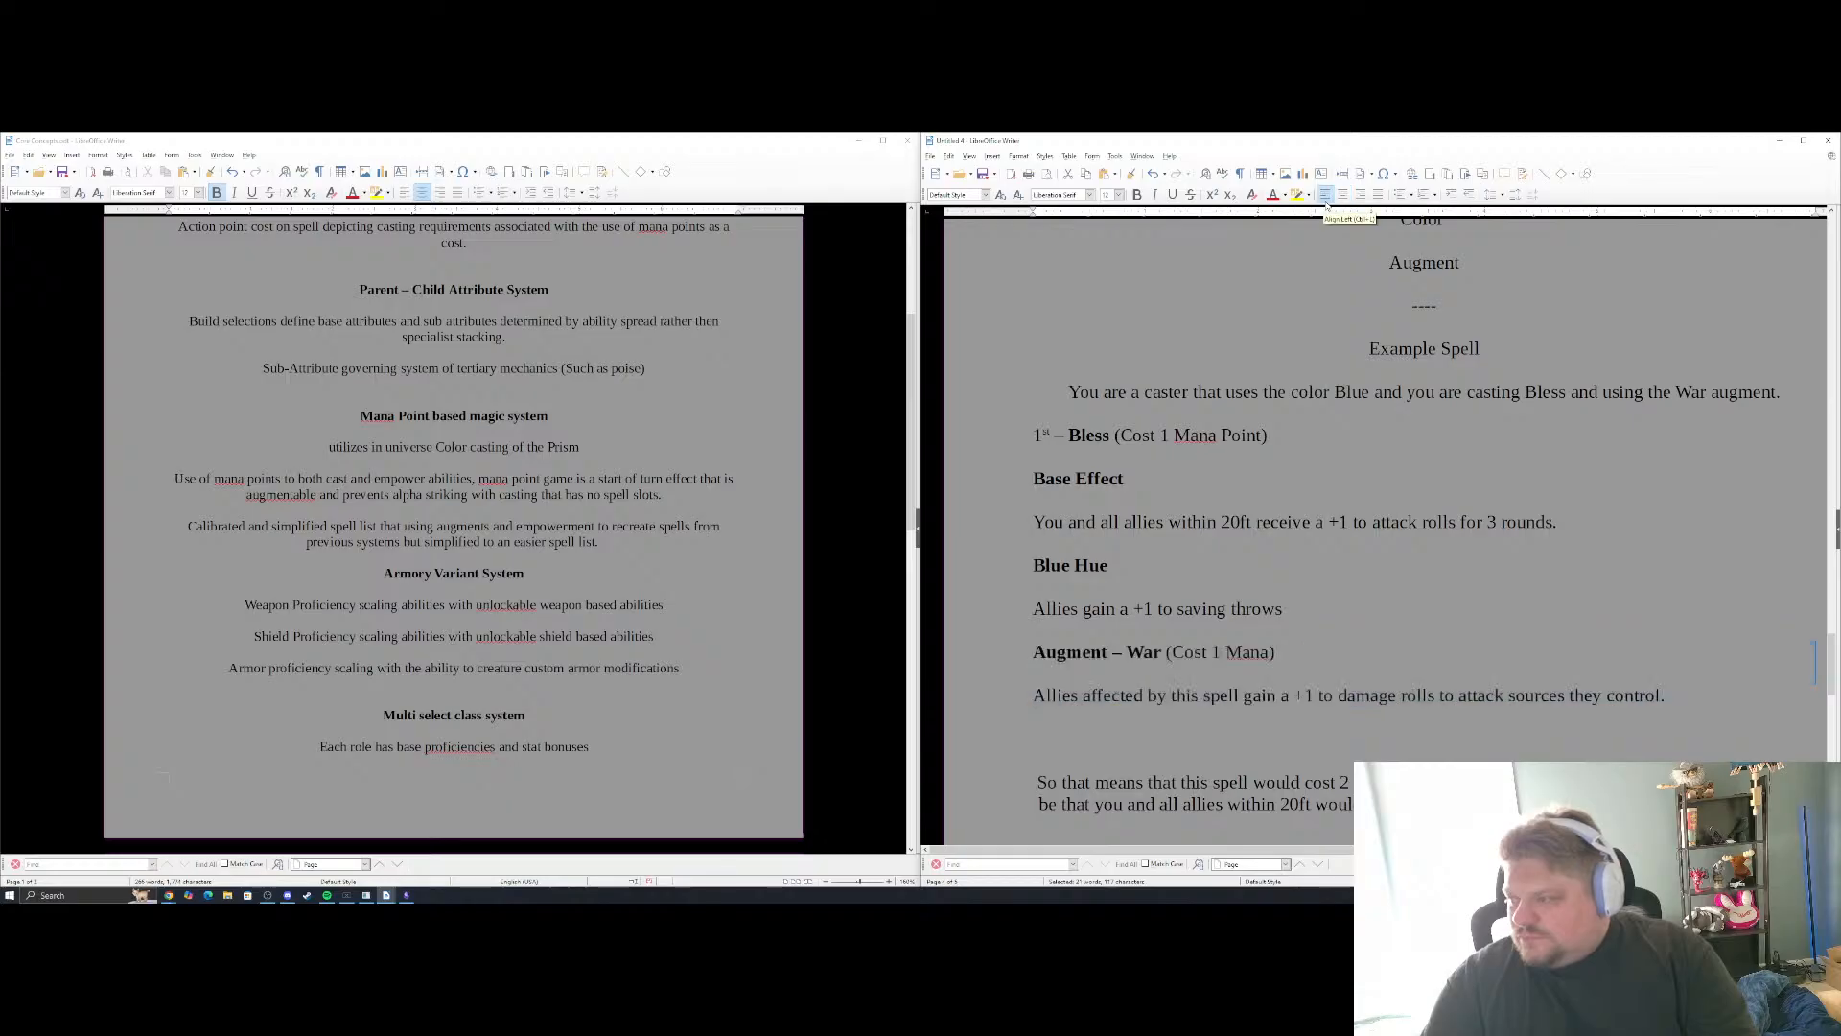
left_click(1670, 696)
Add a divider line of 14 equals signs below the Mana Point System section's last paragraph, followed by a new line
scroll(1426, 540, "down", 10)
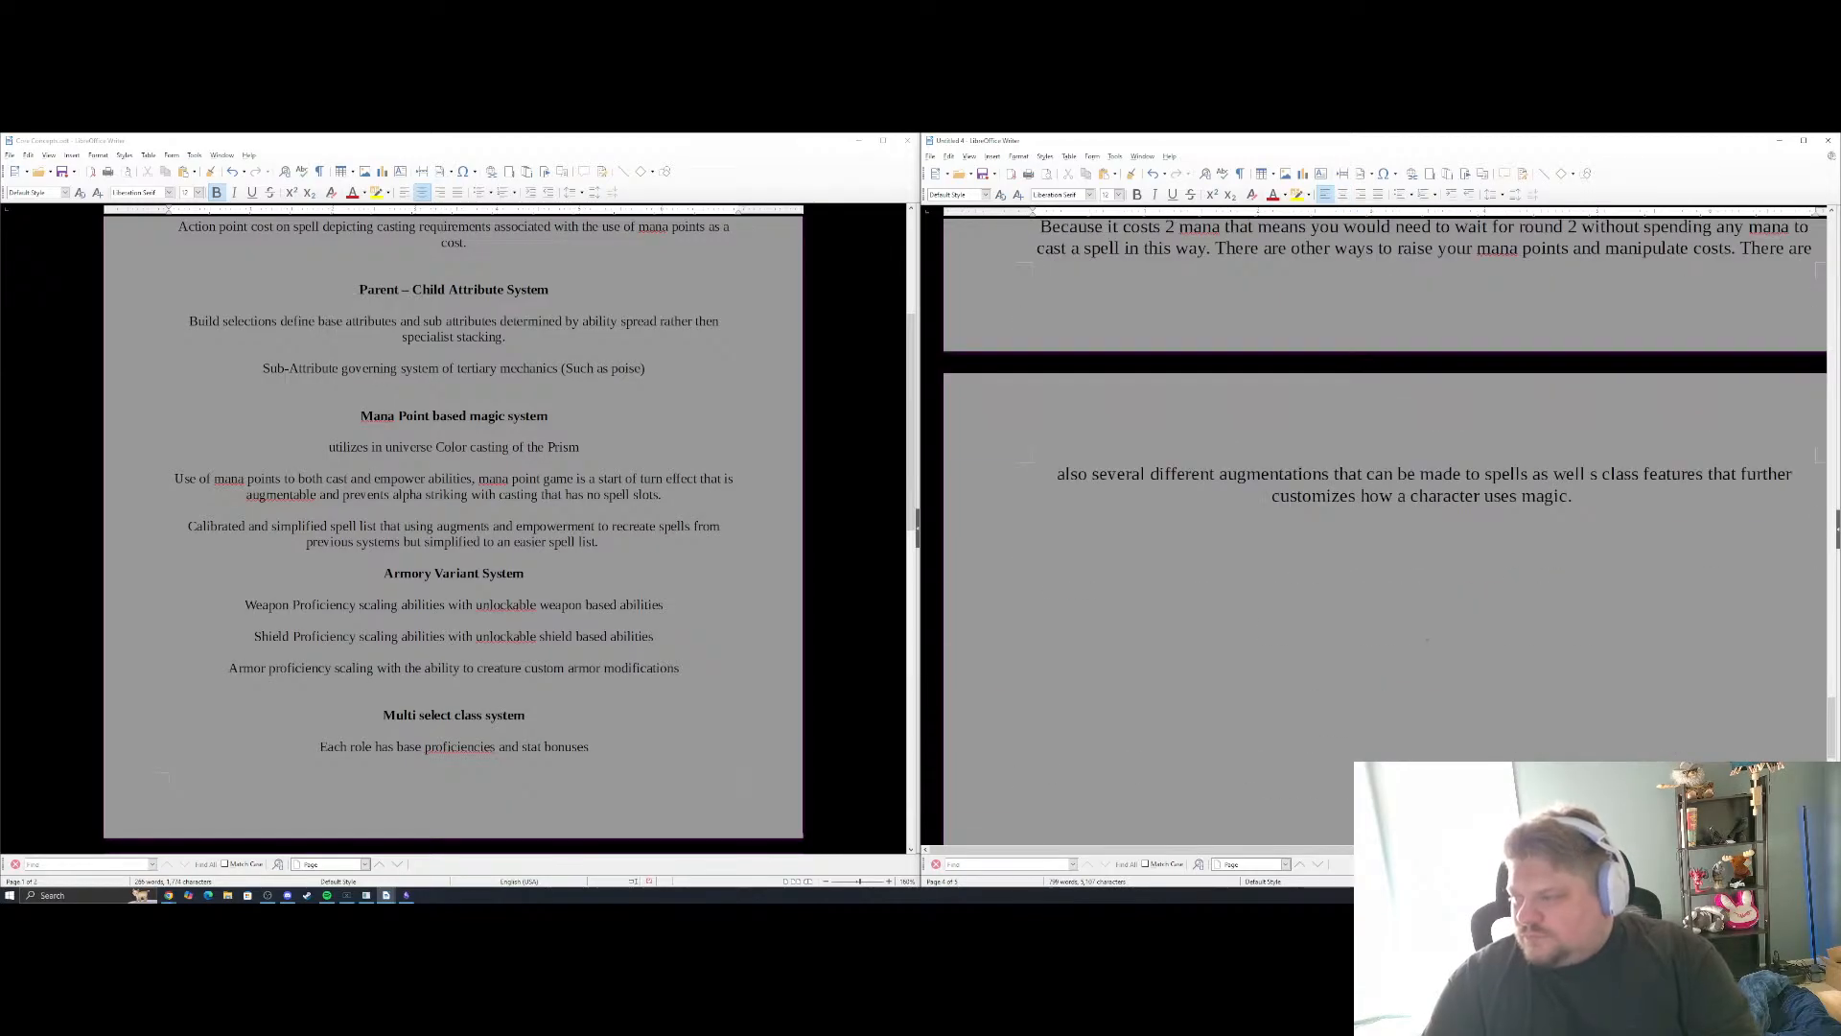
left_click(1426, 539)
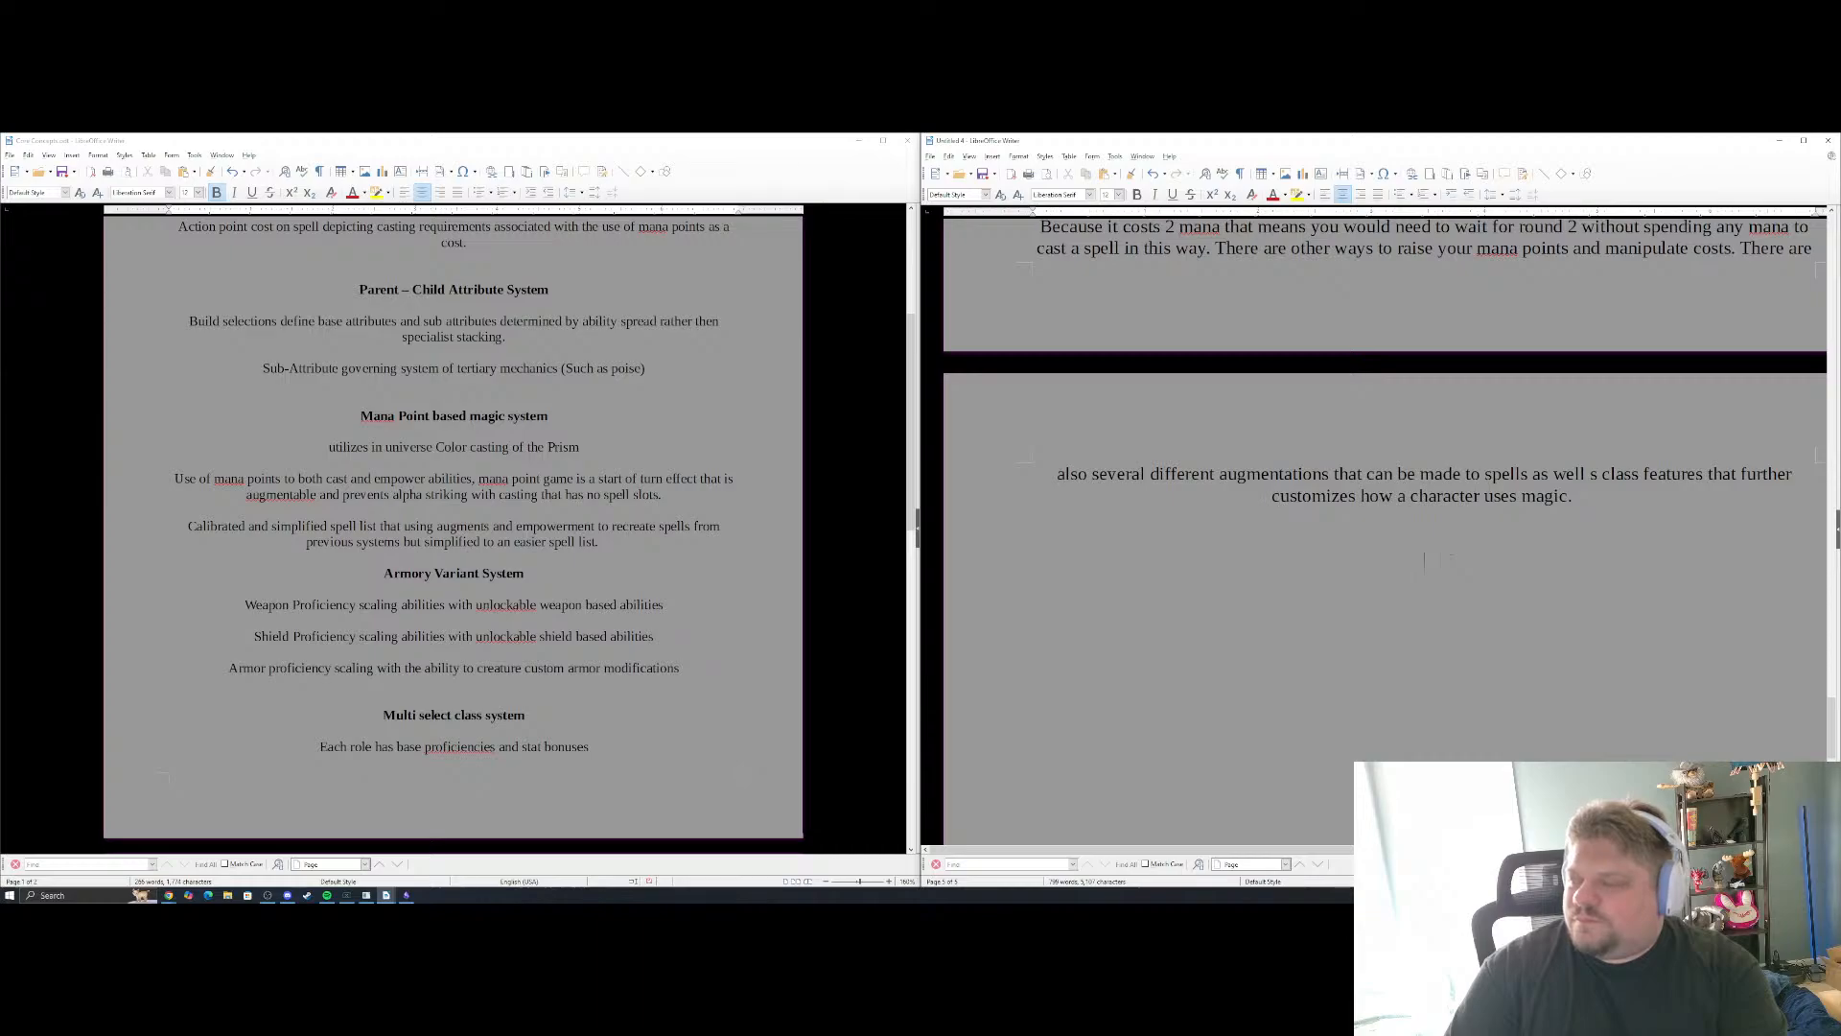
type("=")
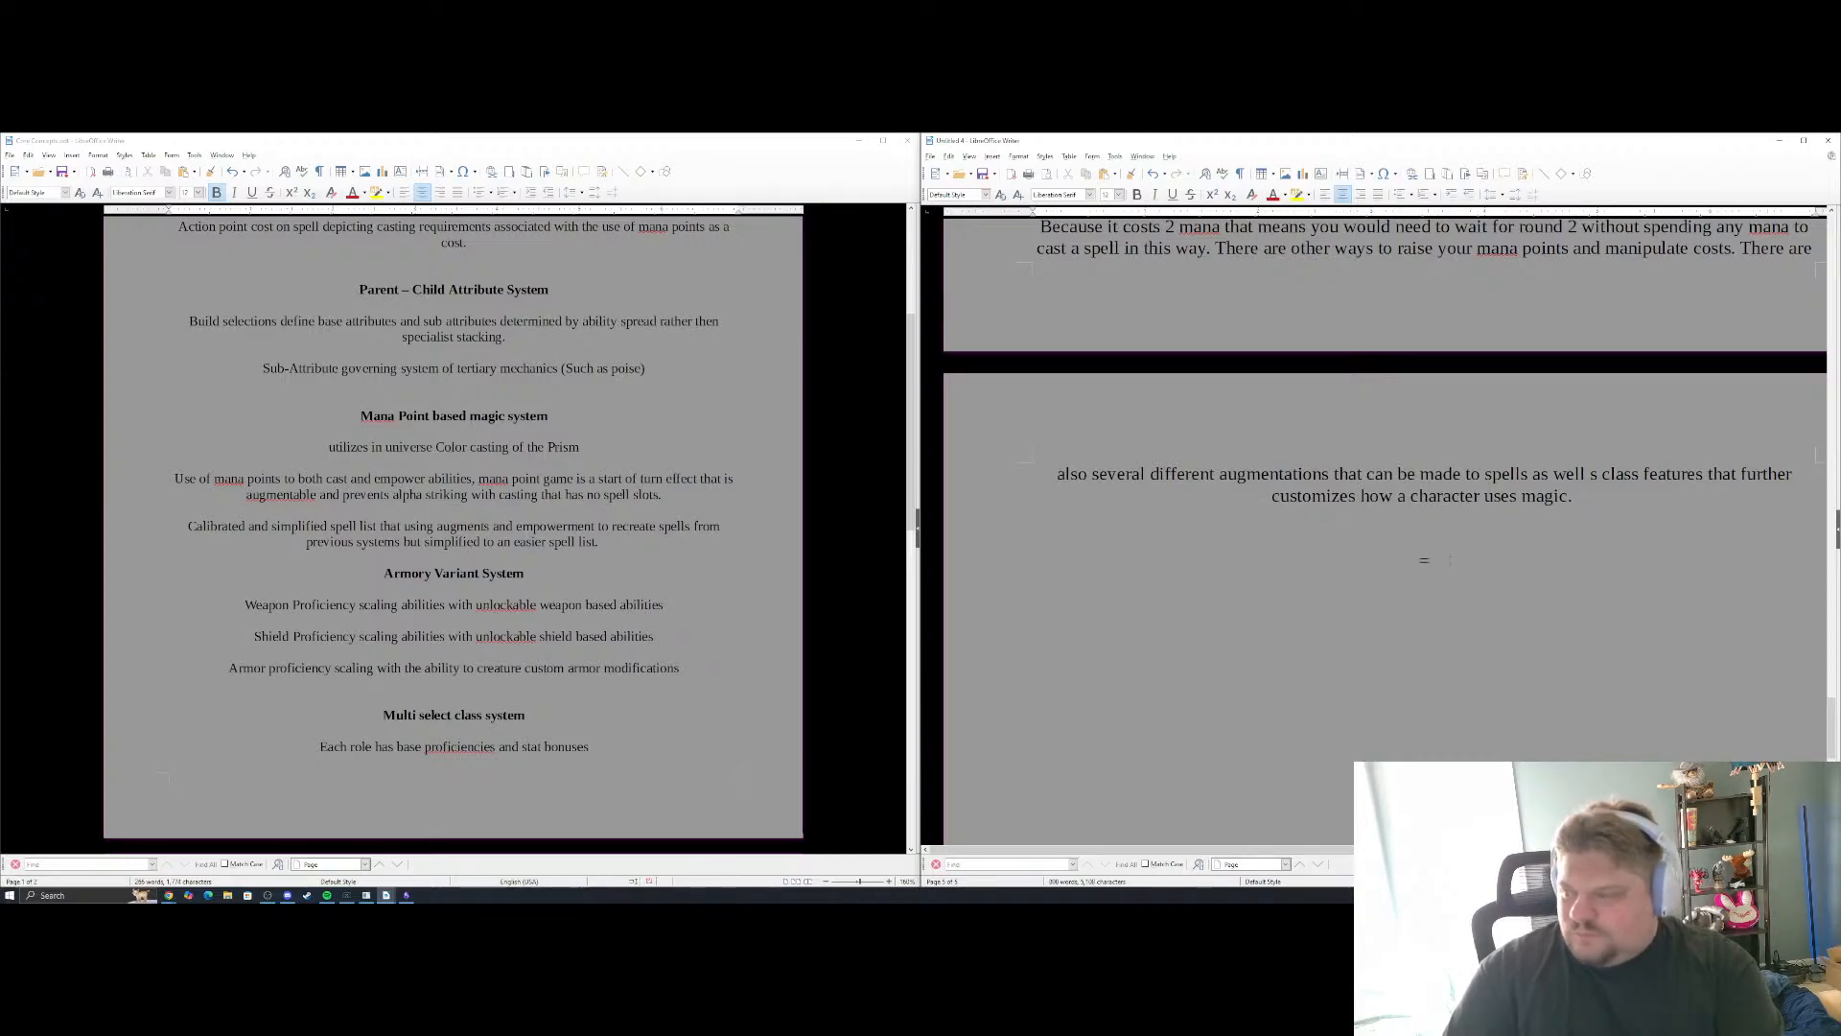
type("=============")
key("Return")
key("Return")
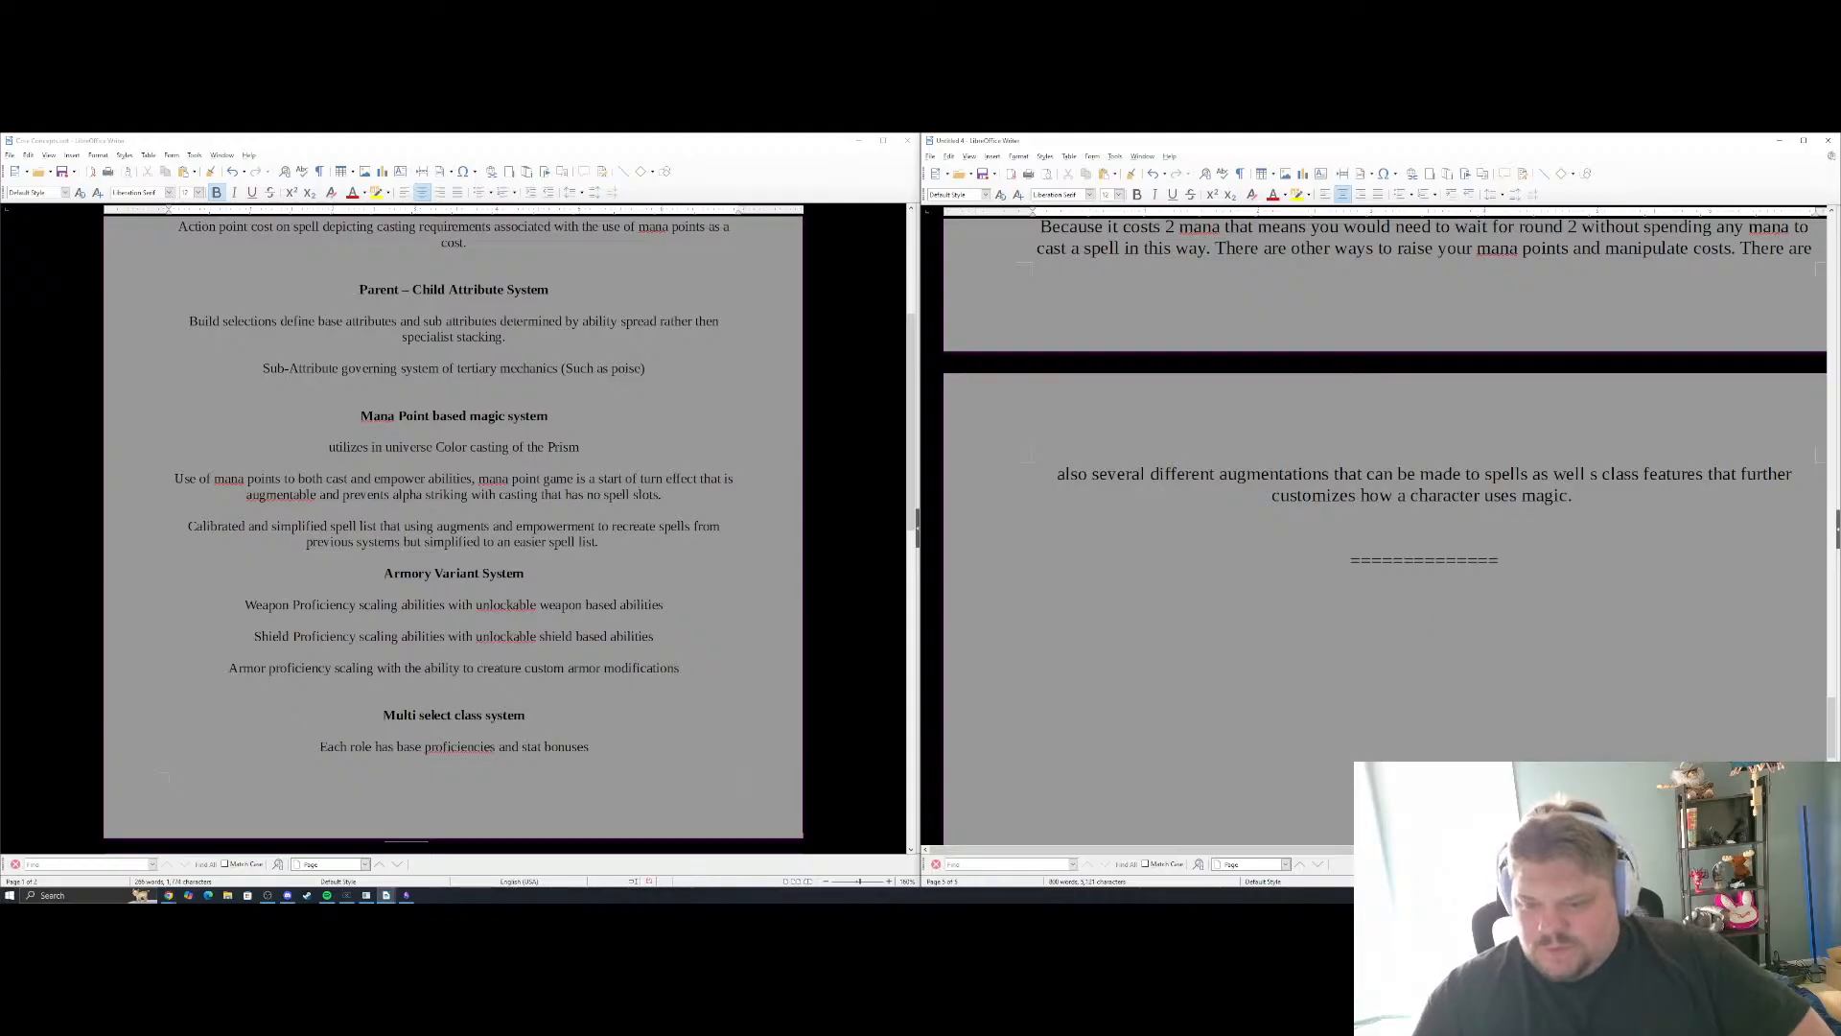
Check the spelling suggestions for "proficiencies" under Multi select class system in the Core Concepts document
scroll(509, 637, "down", 3)
scroll(509, 629, "up", 3)
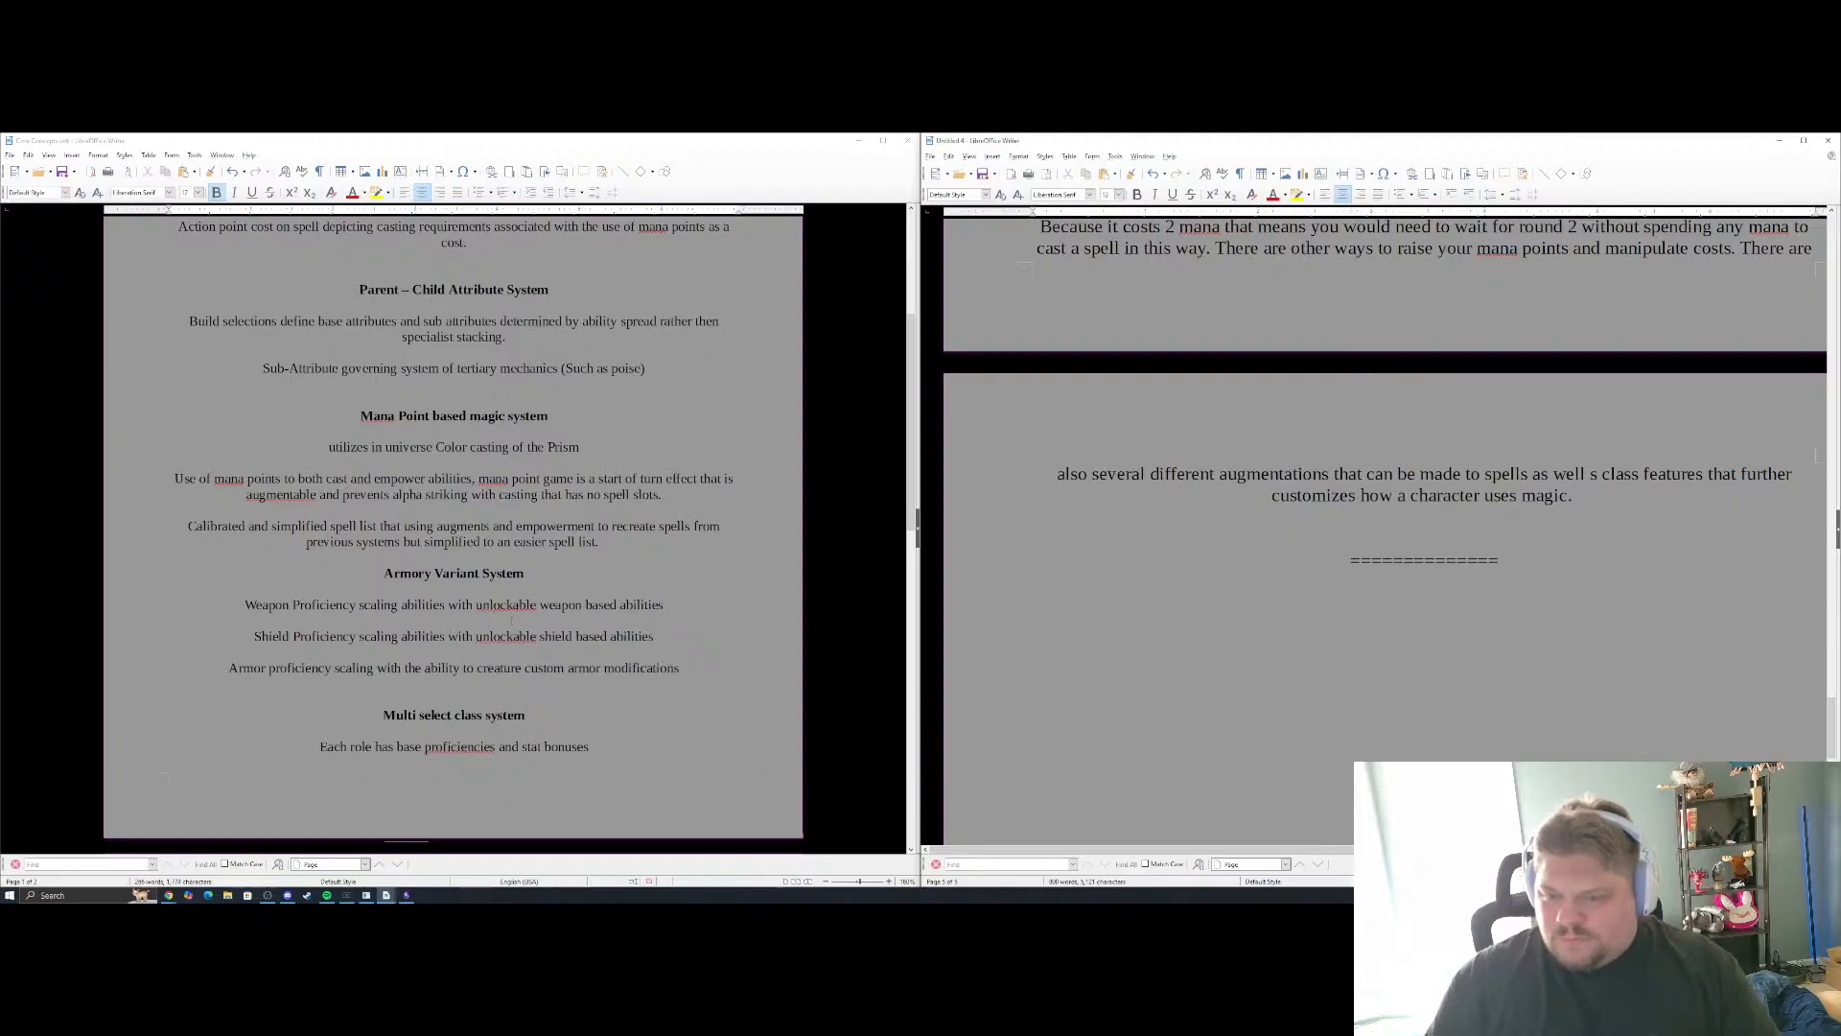
right_click(428, 746)
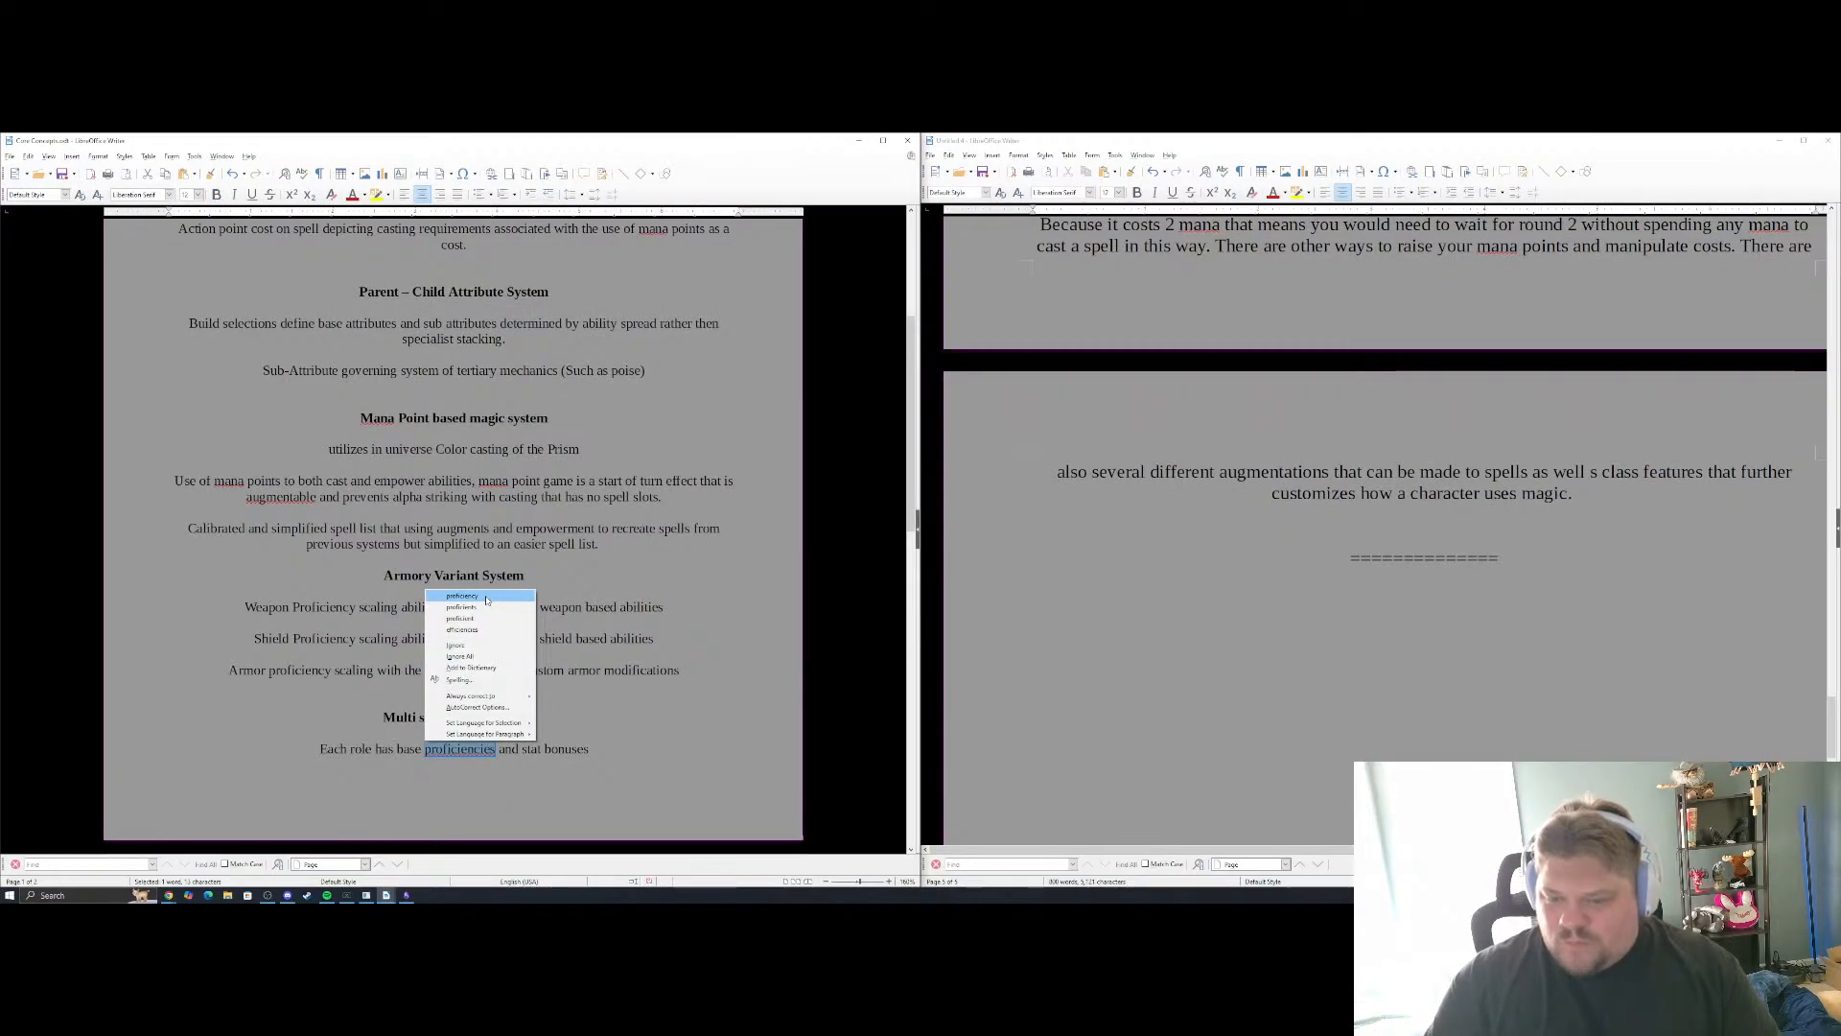
left_click(496, 751)
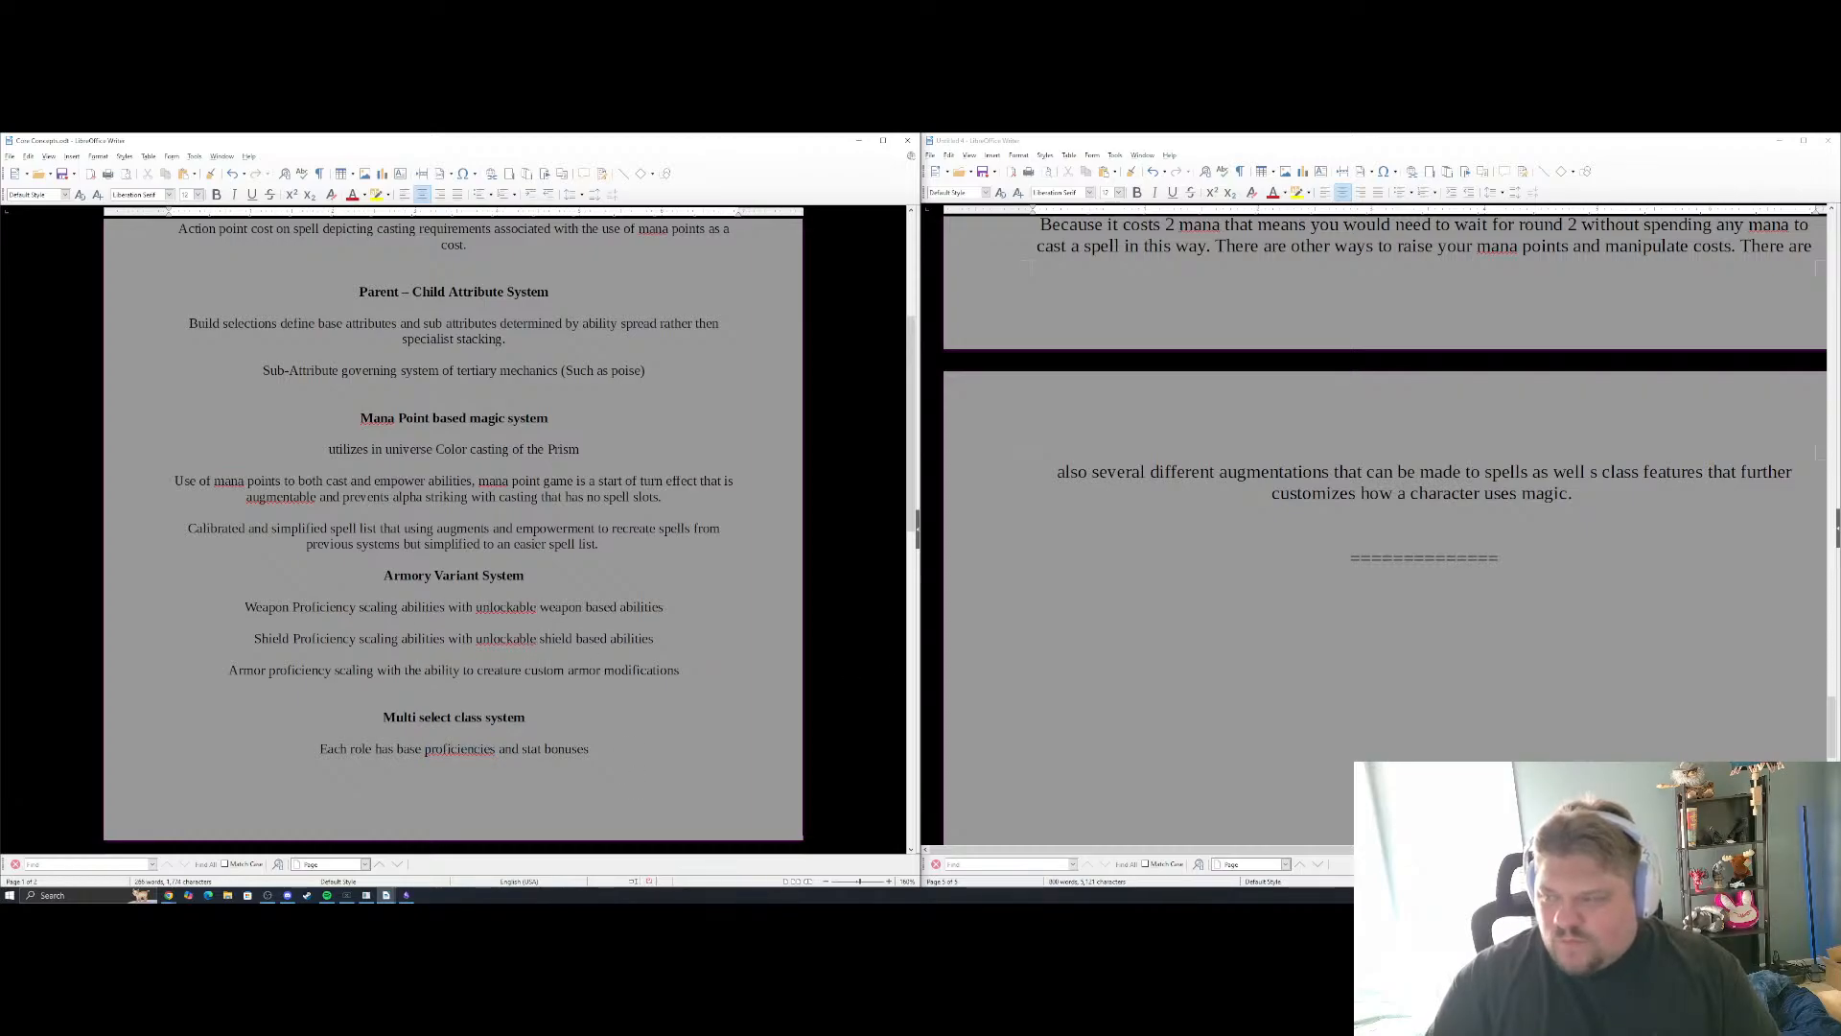
Add the heading "Armory Variant System" below the new divider in the Core Mechanics document
left_click(1425, 581)
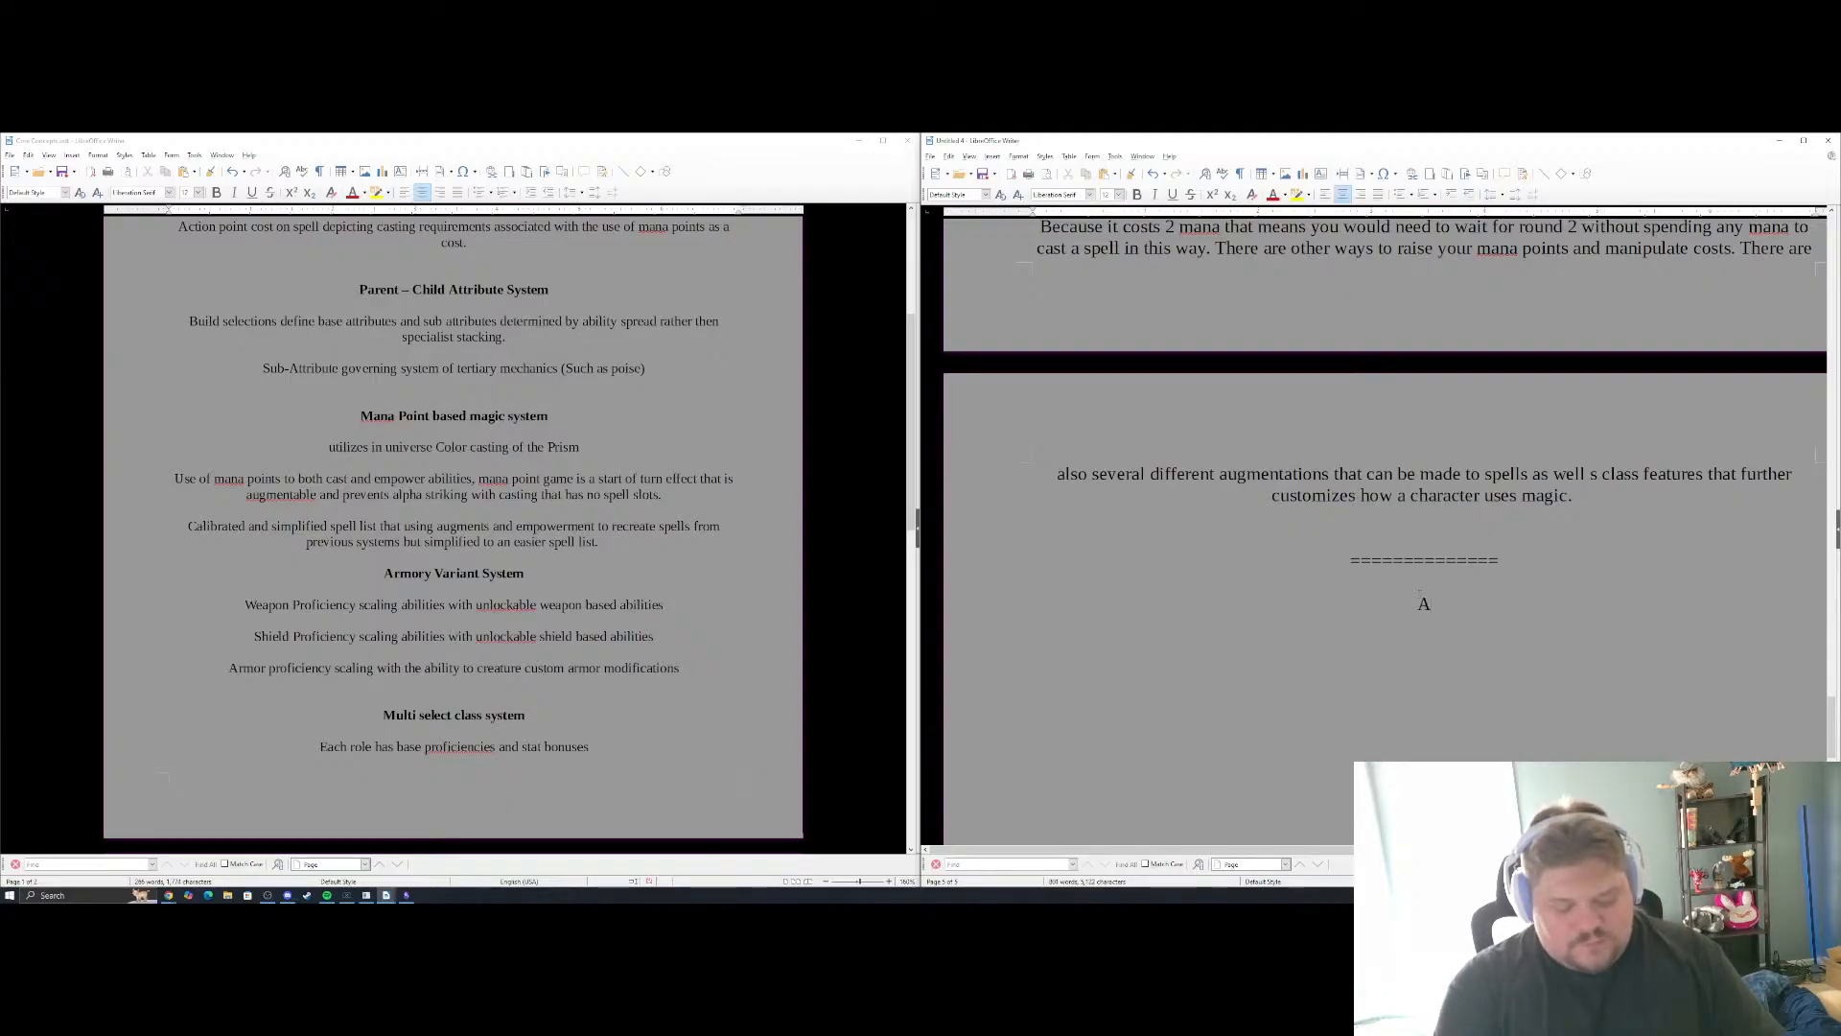
type("rmory V")
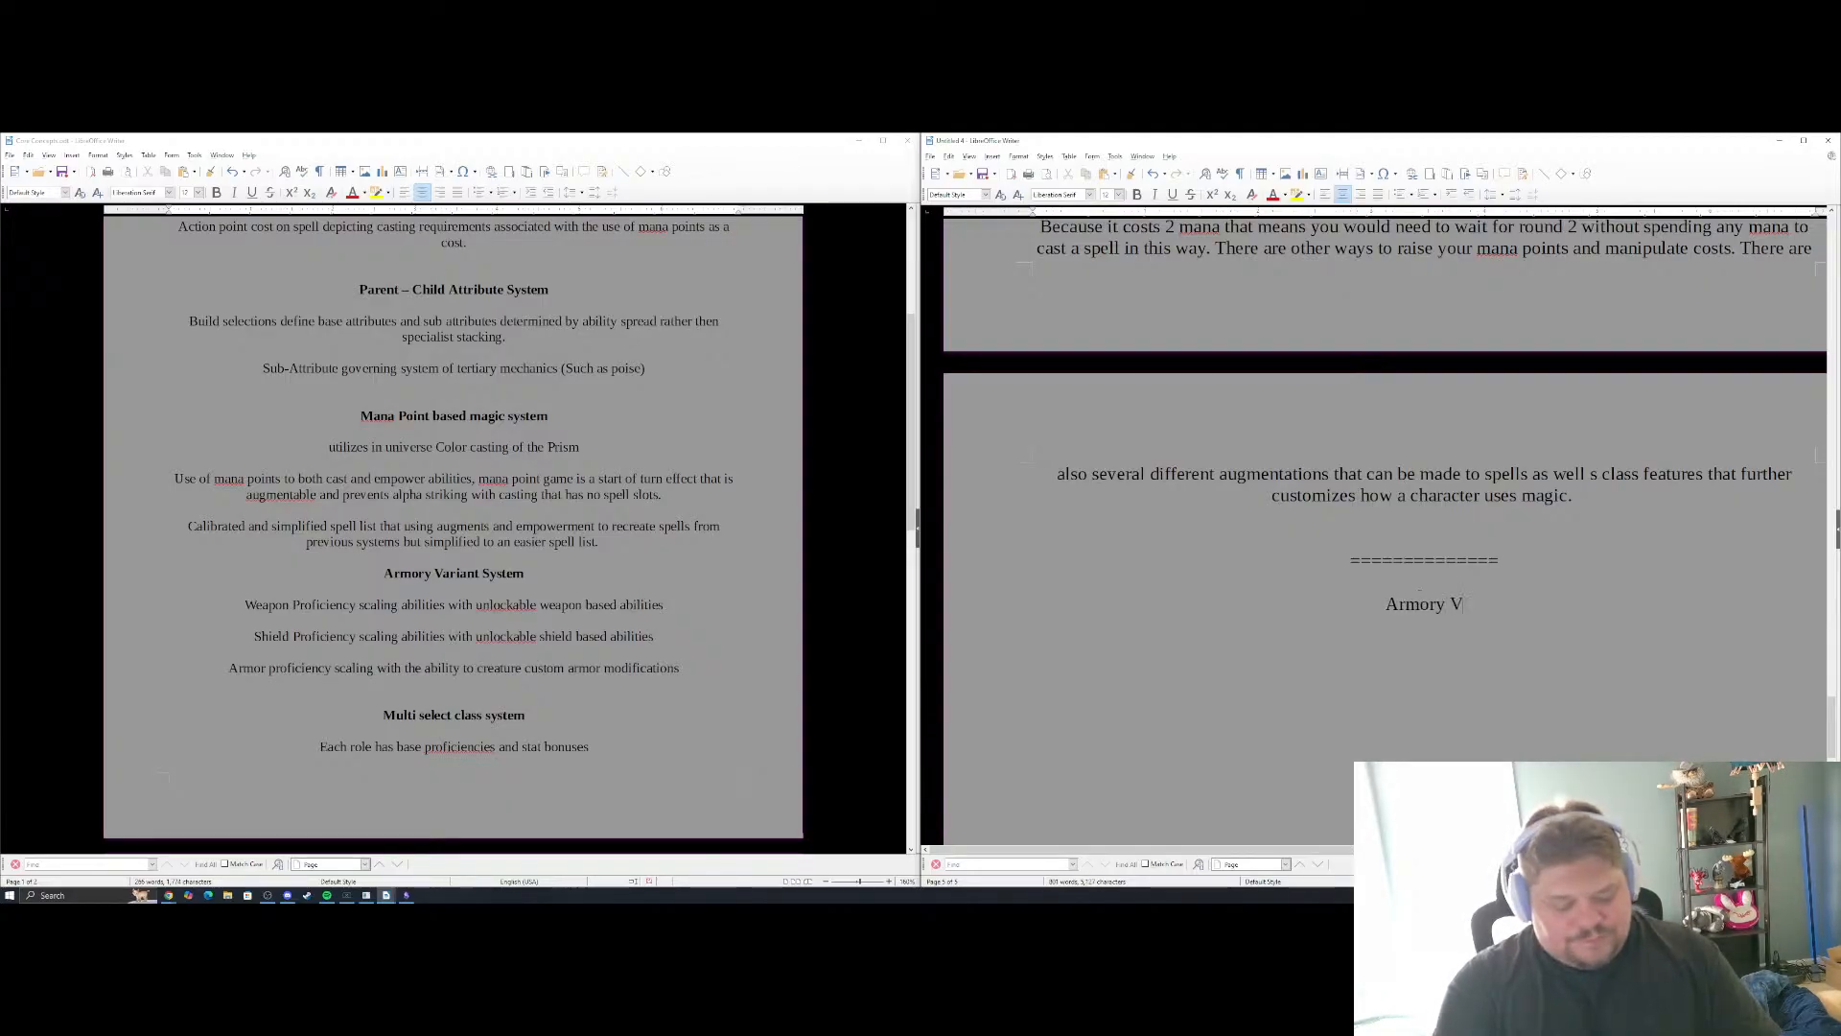
type("ariant Sy")
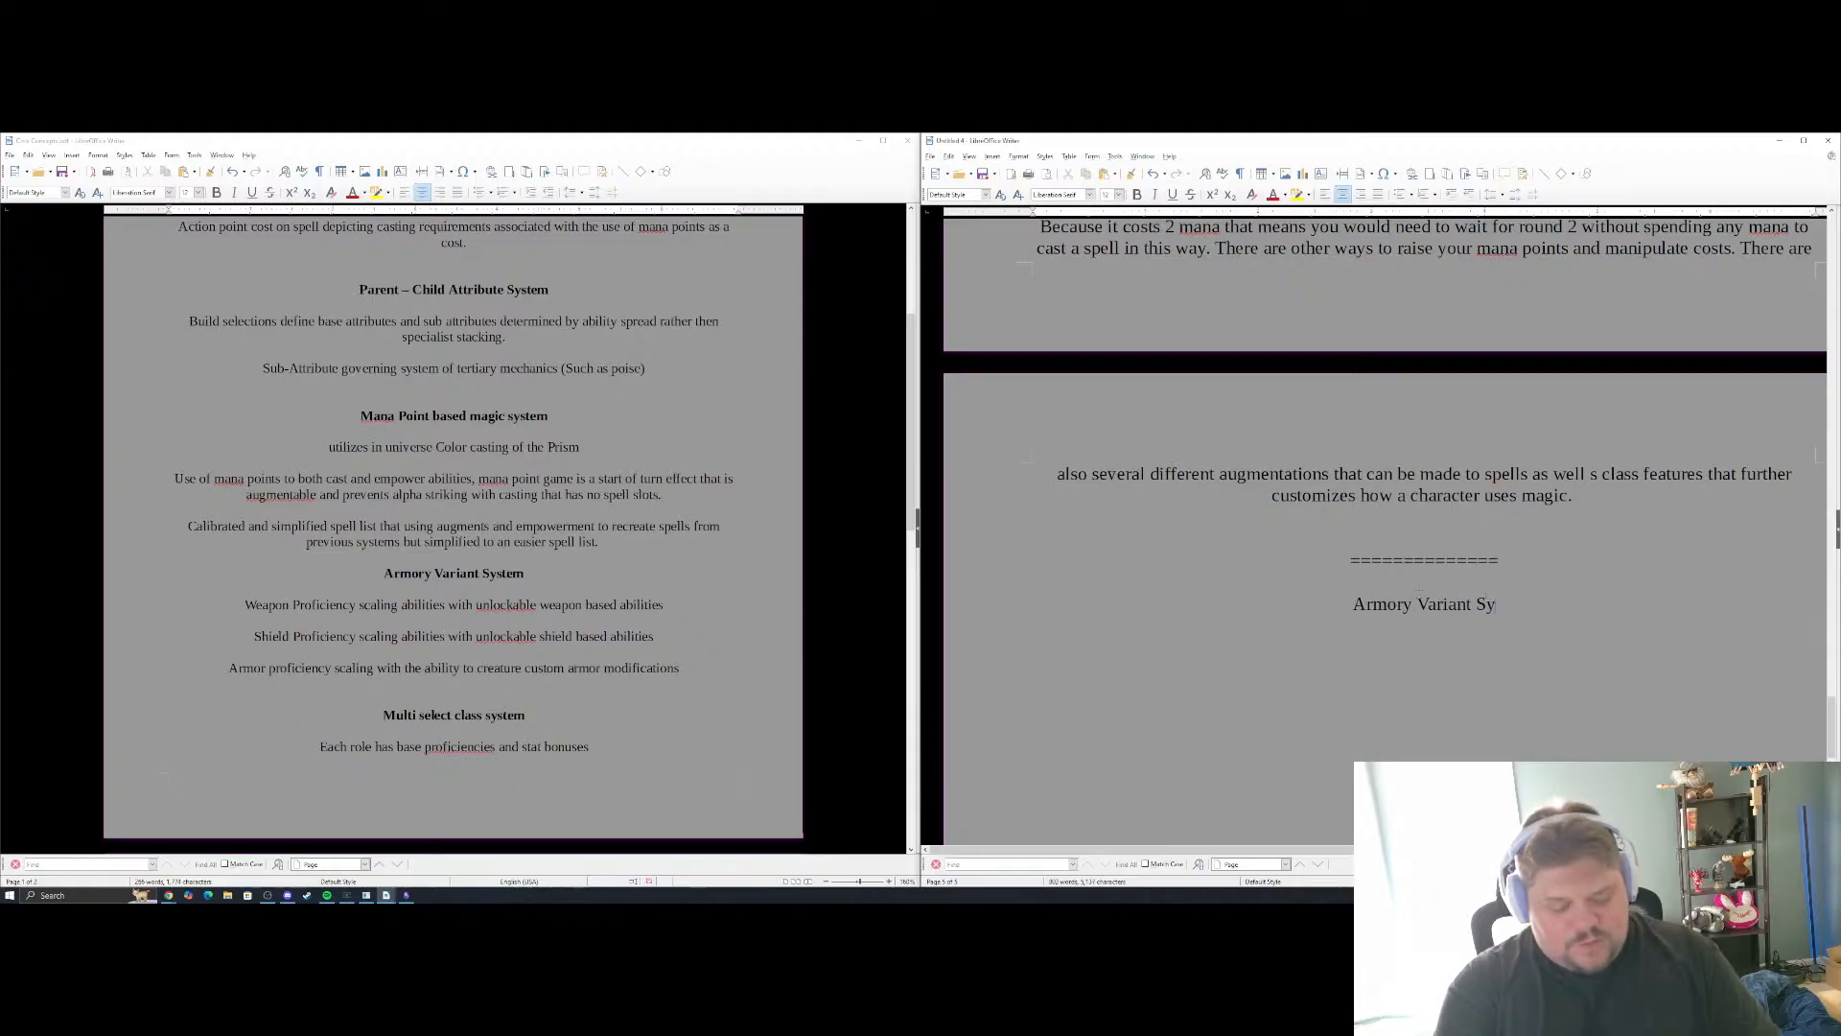
type("stem")
key("Return")
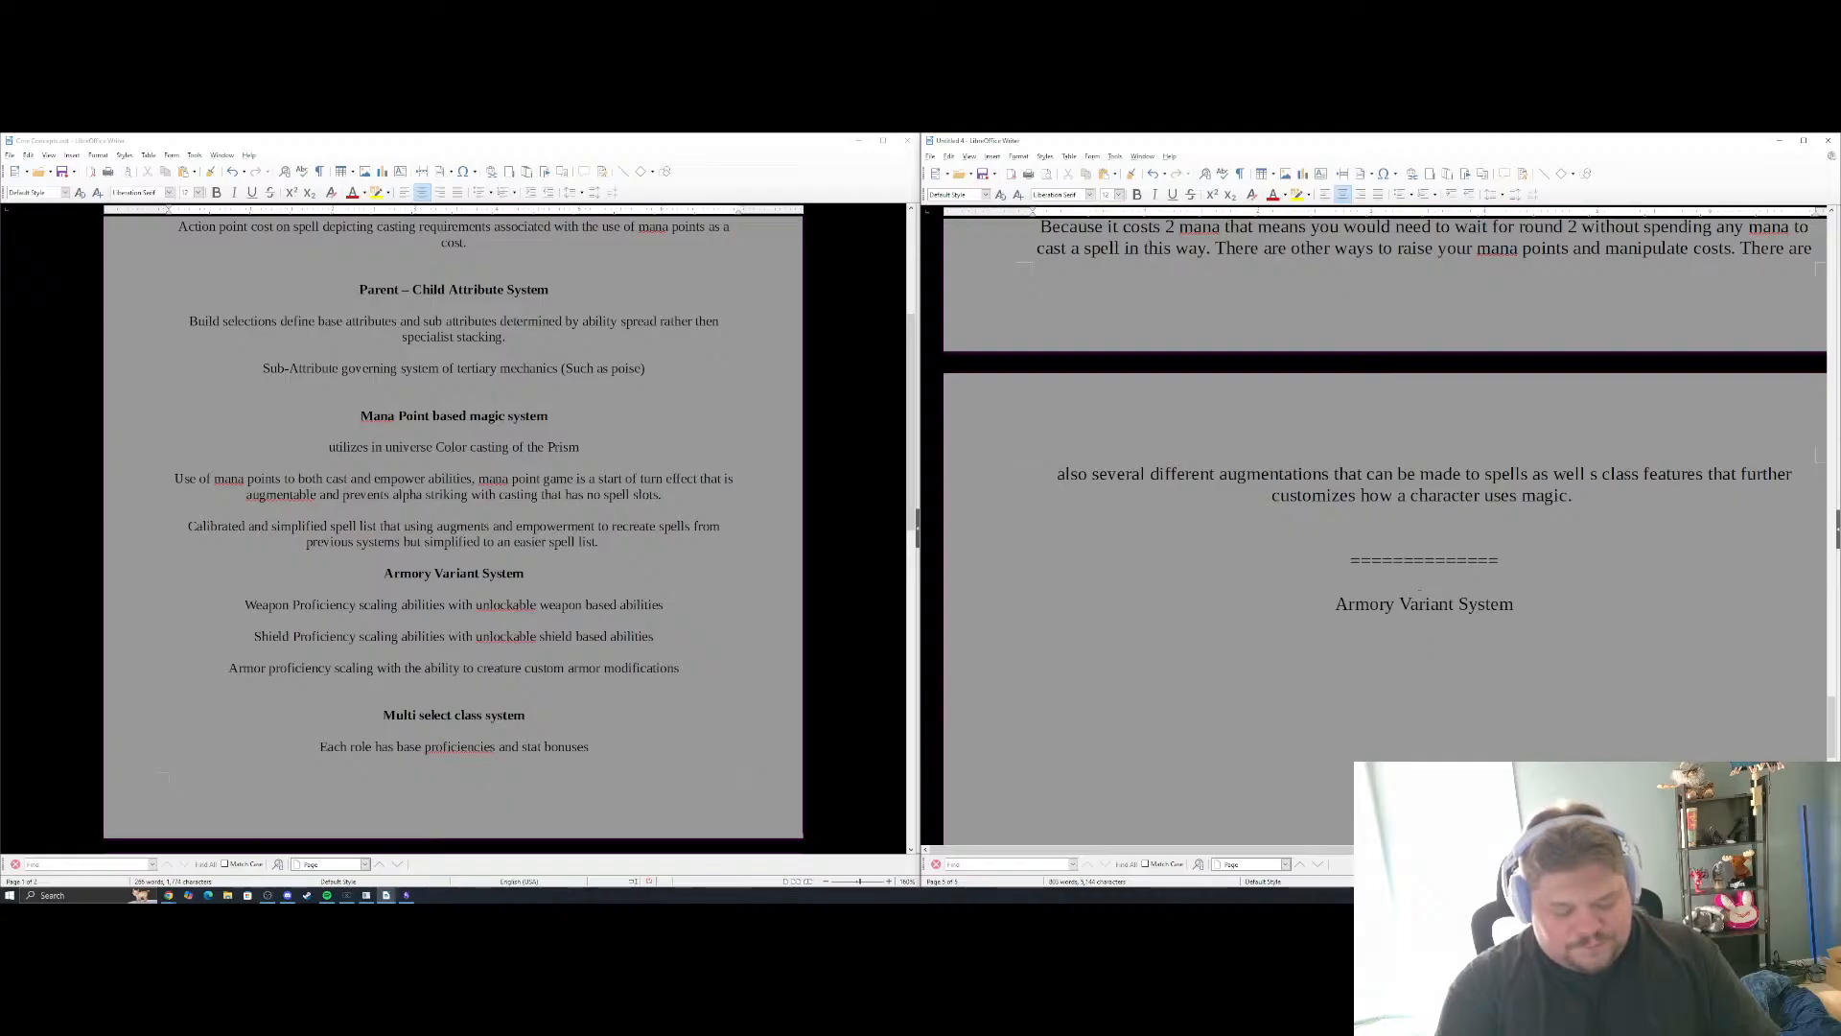
Write "Weapons, Shields and Armor will be very different in this system" under the Armory Variant System heading, correcting the misspelled "system"
type("Wea")
key("BackSpace")
key("BackSpace")
key("BackSpace")
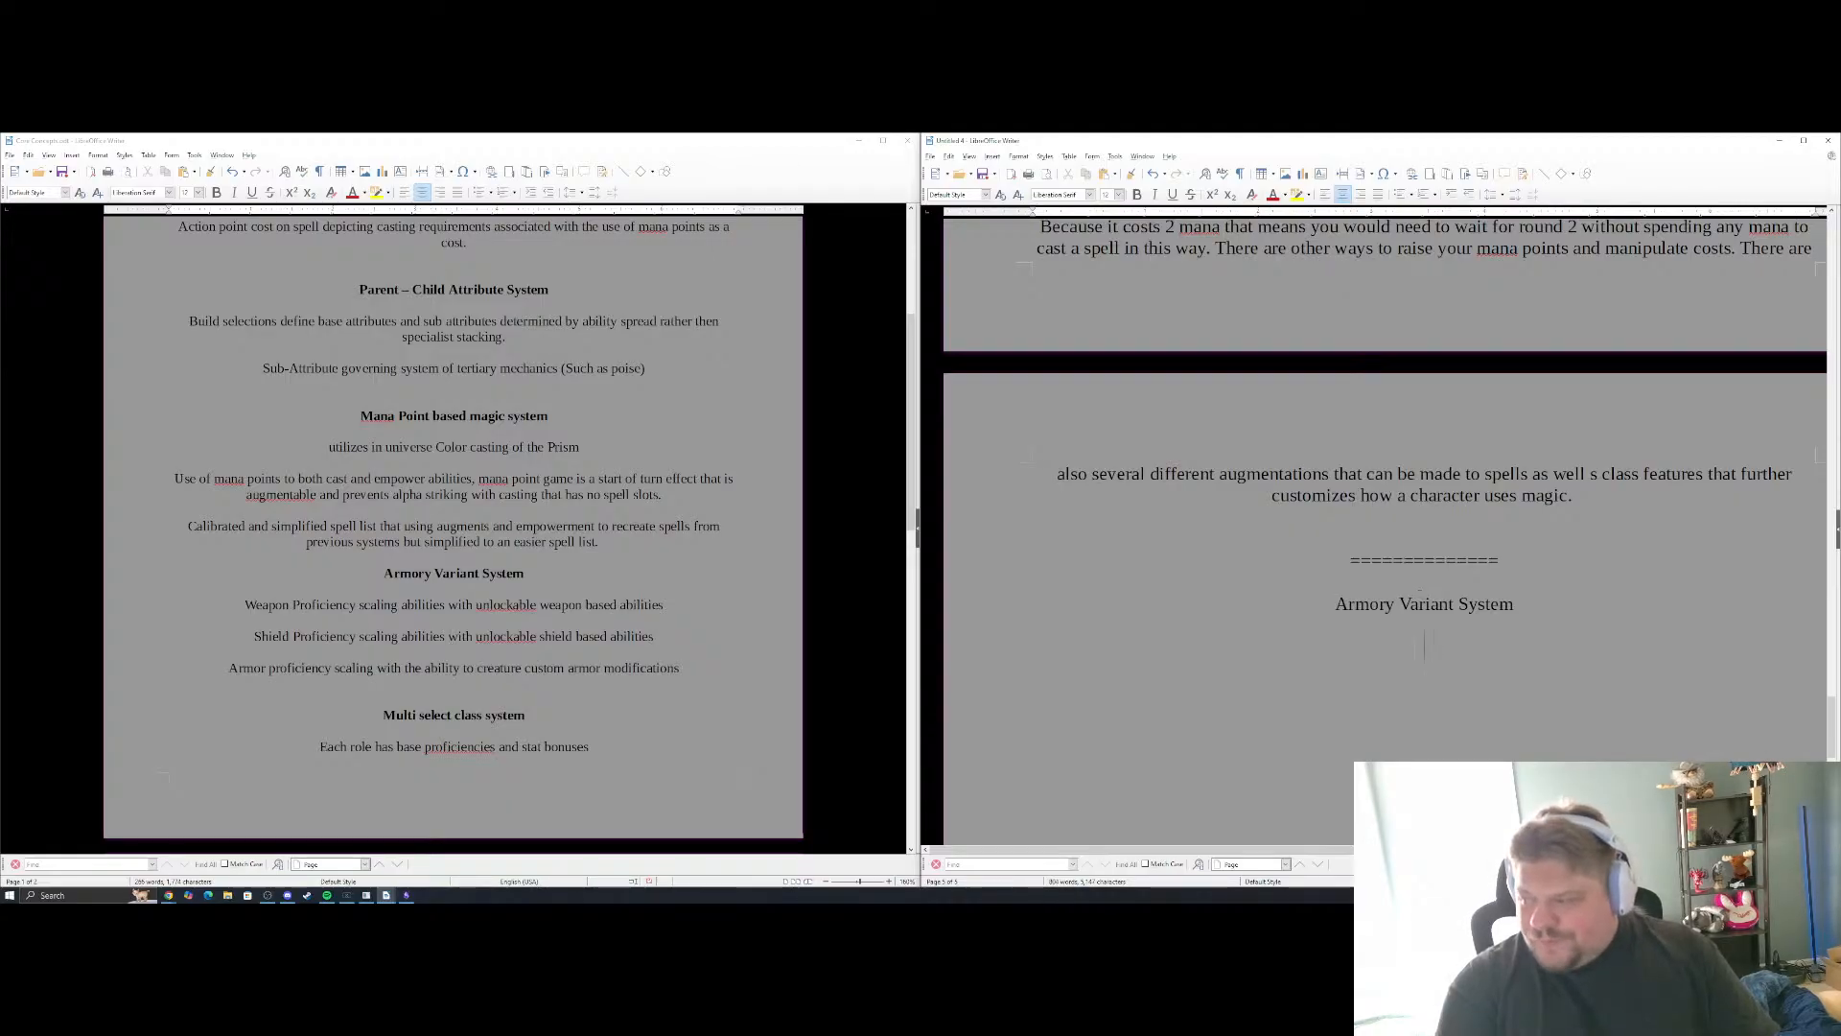
type("Weap")
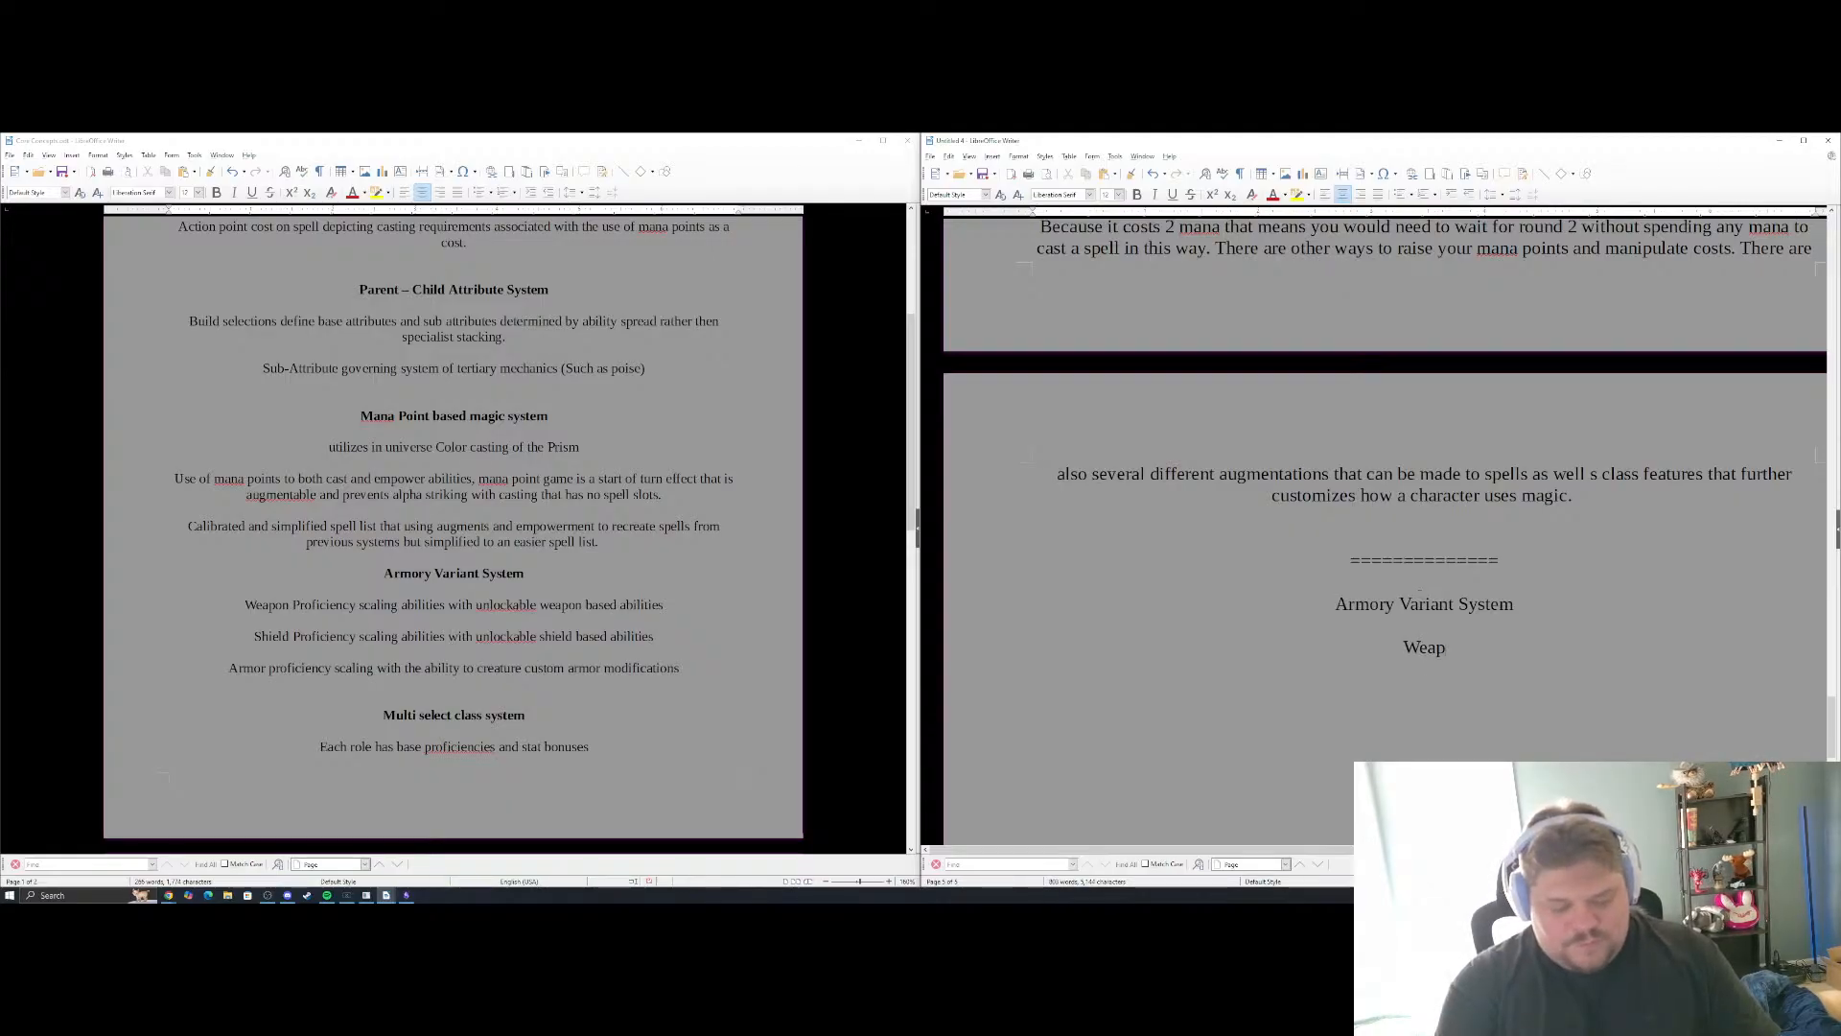
type("ons, Shieldsa")
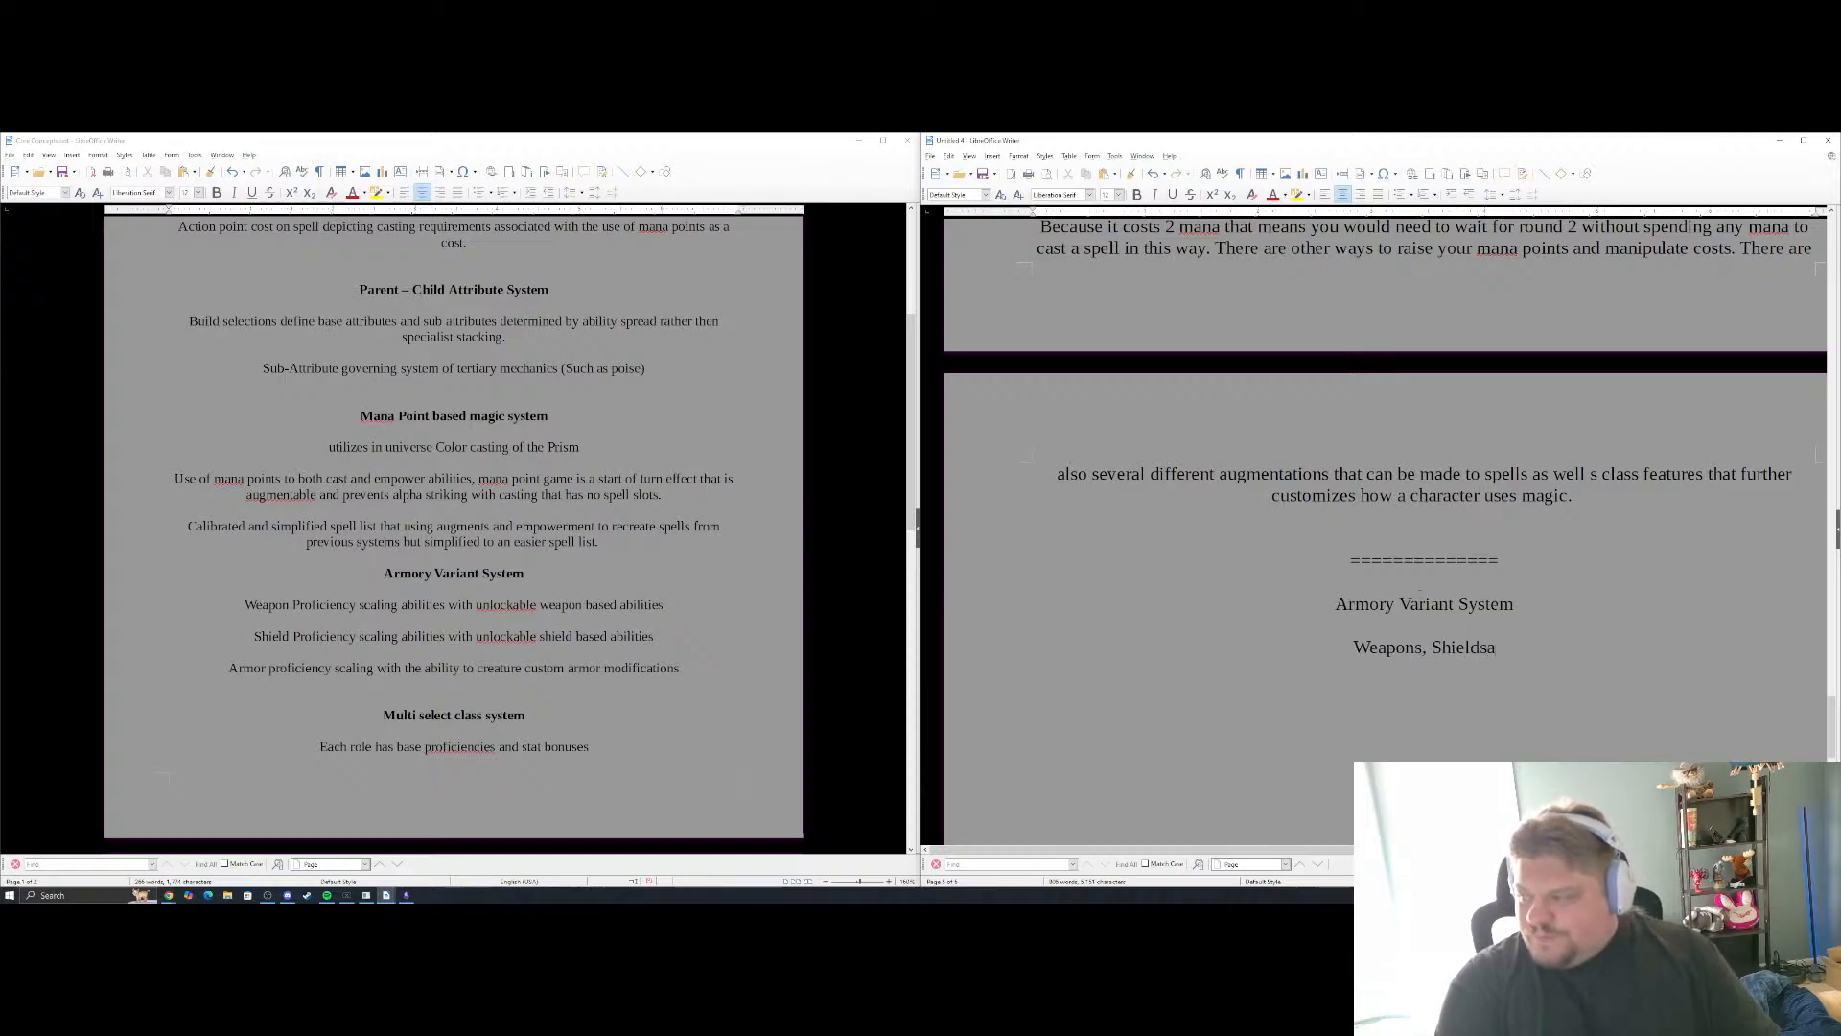
key("BackSpace")
type("and")
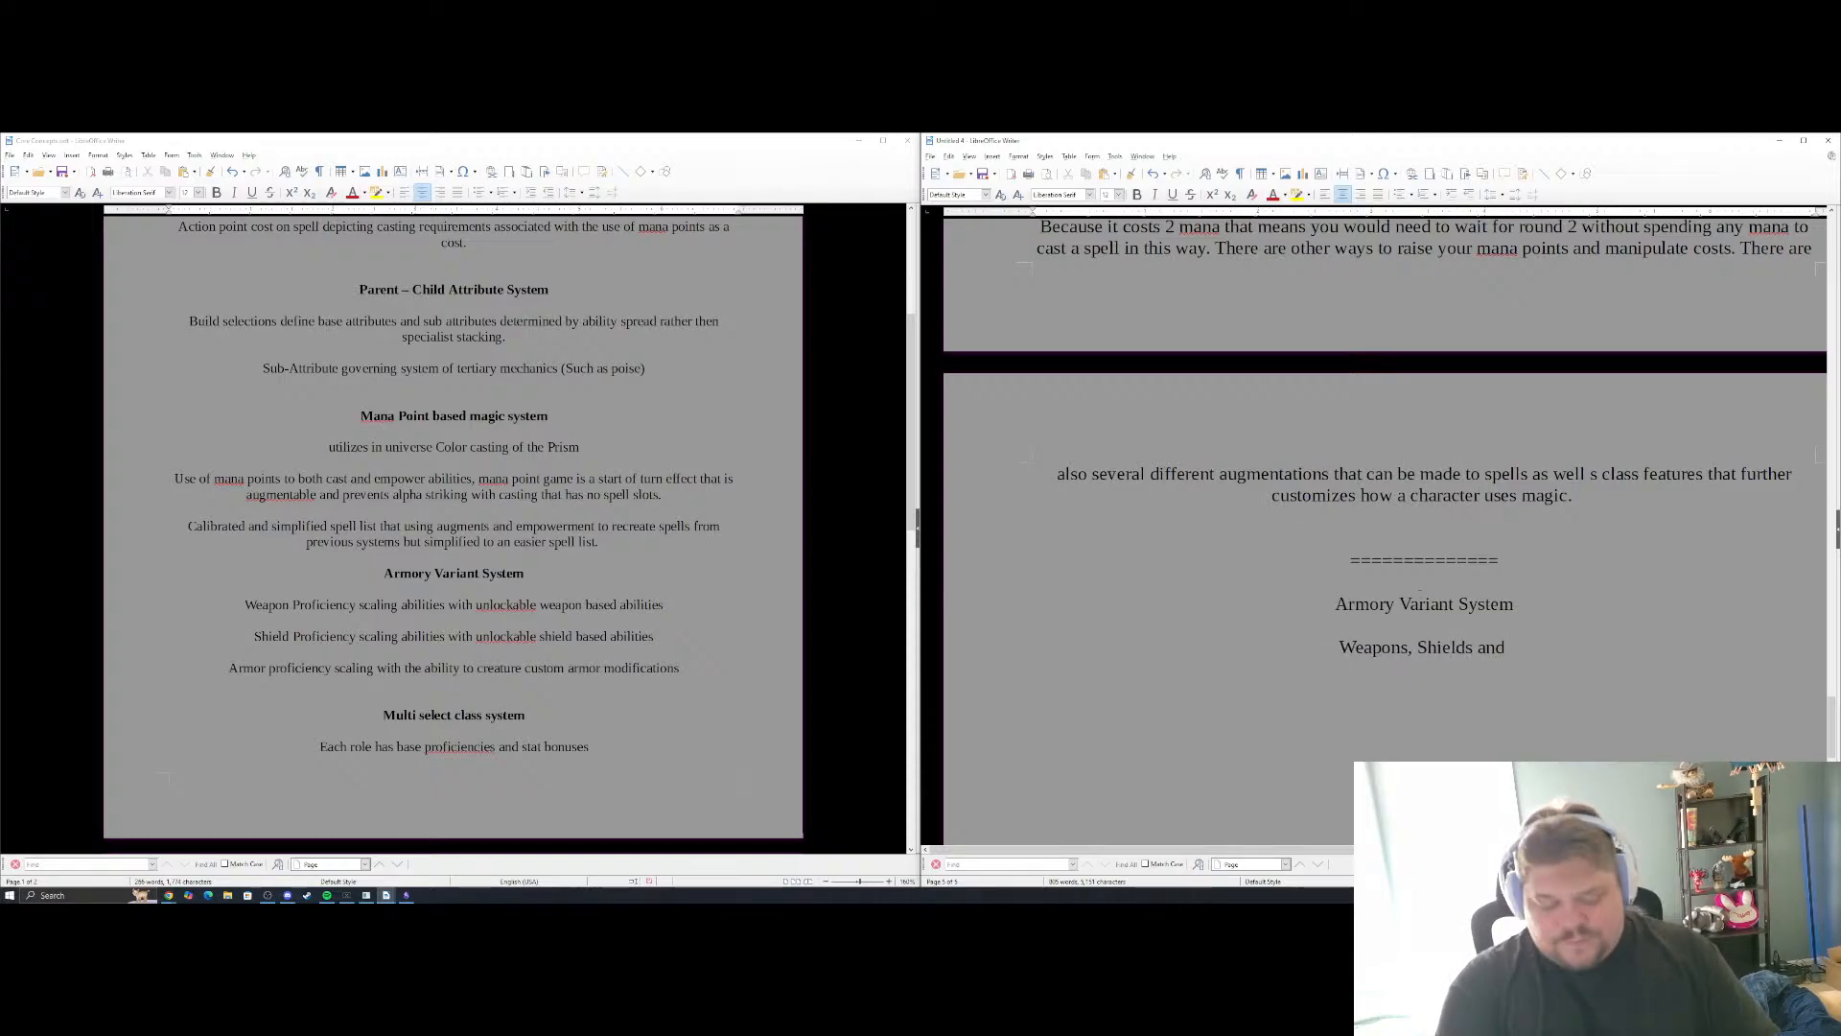
type(" Armor will be v")
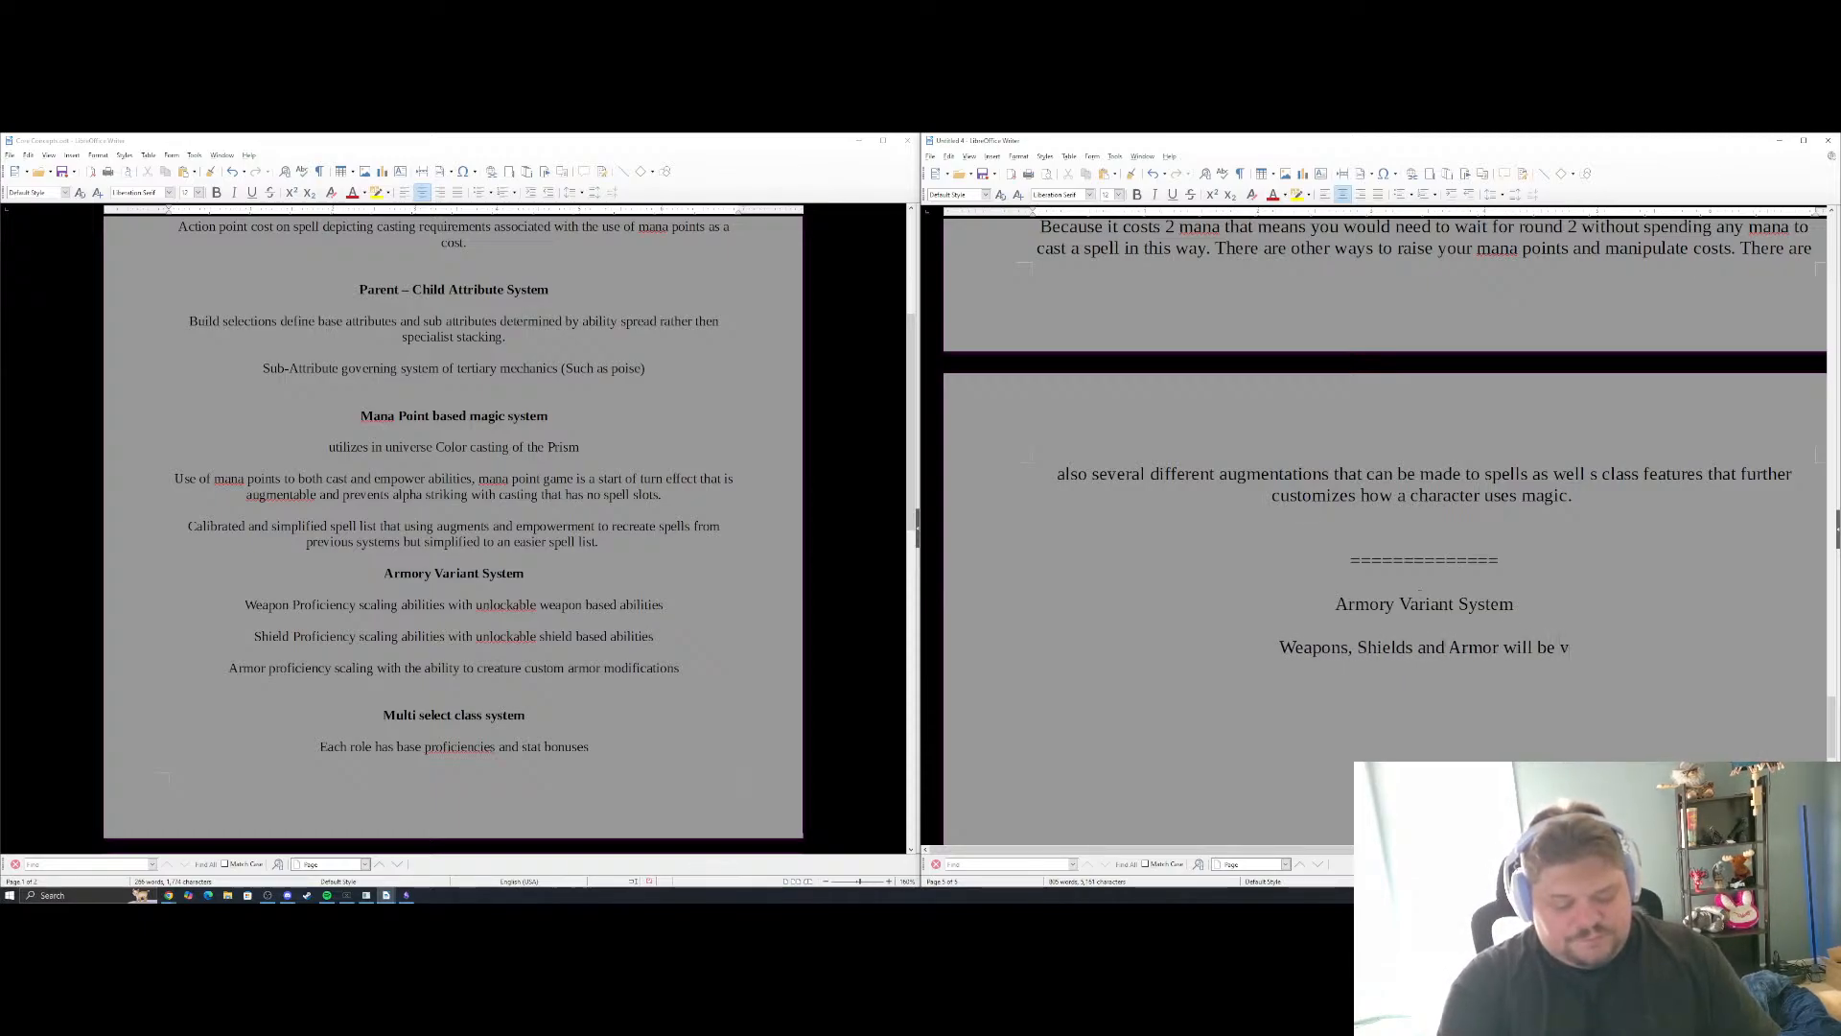
type("ery differen")
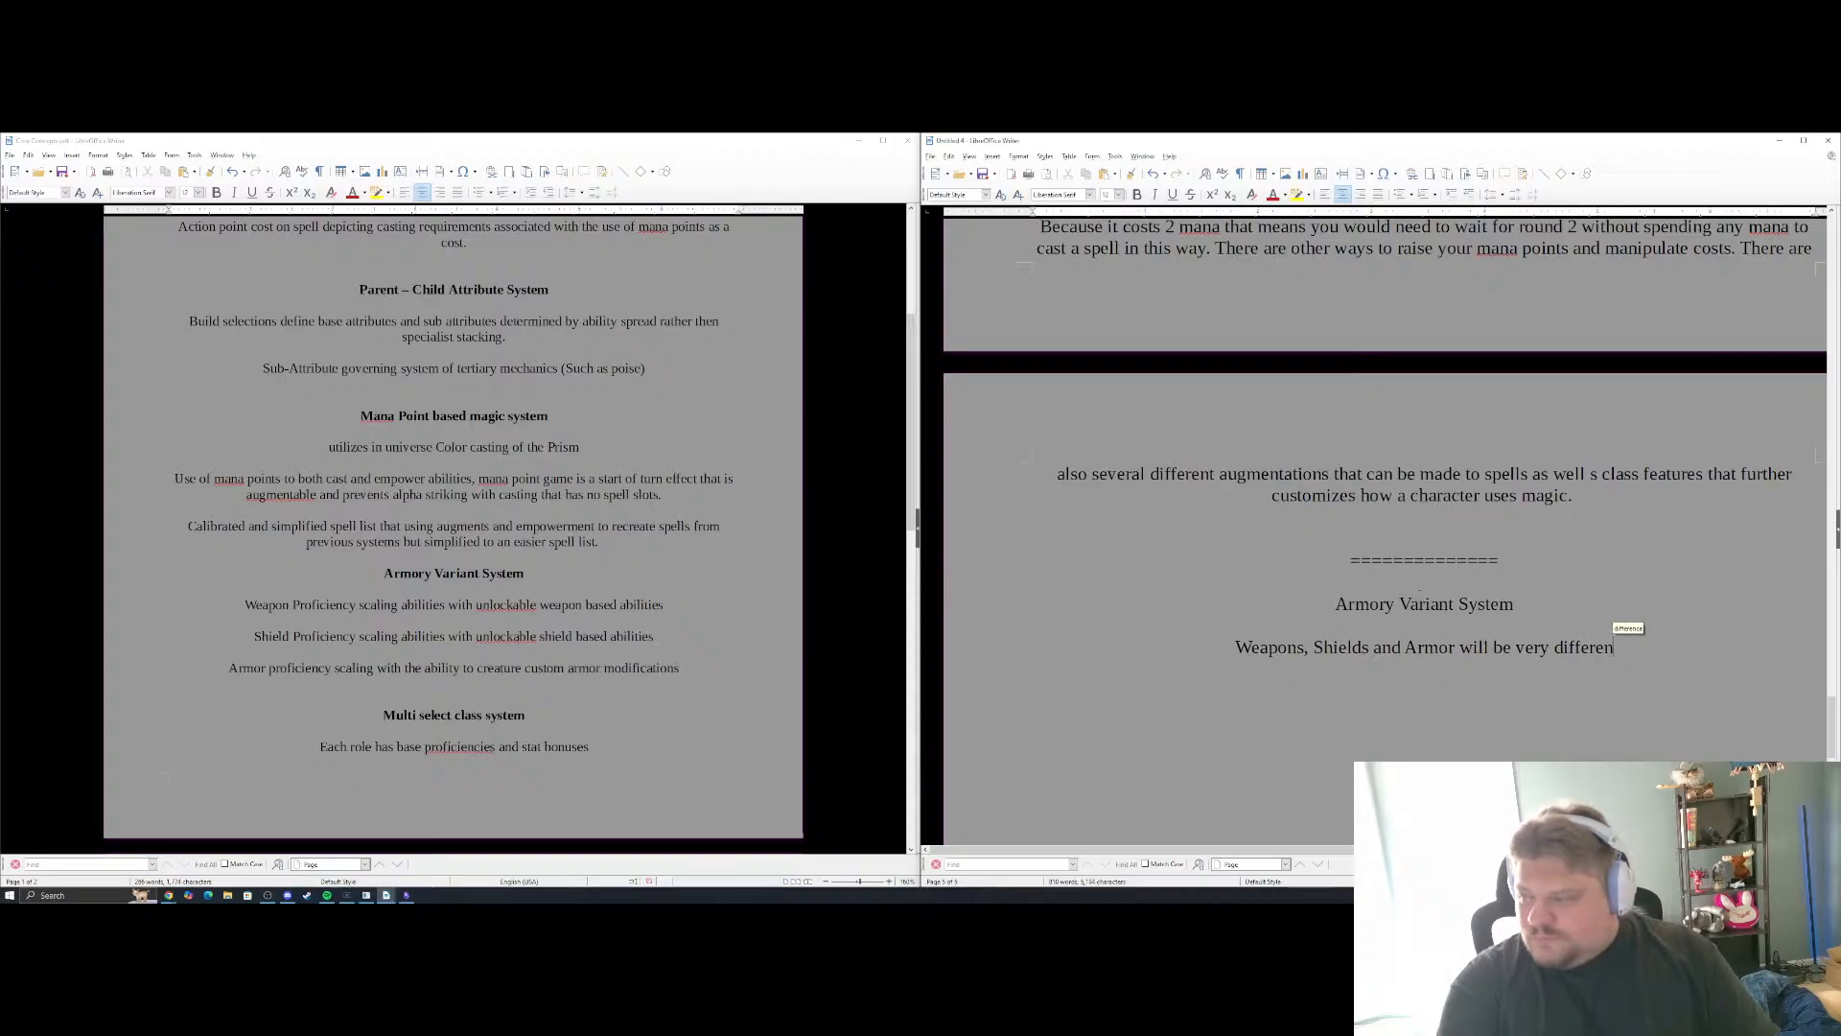
type("t in this styste")
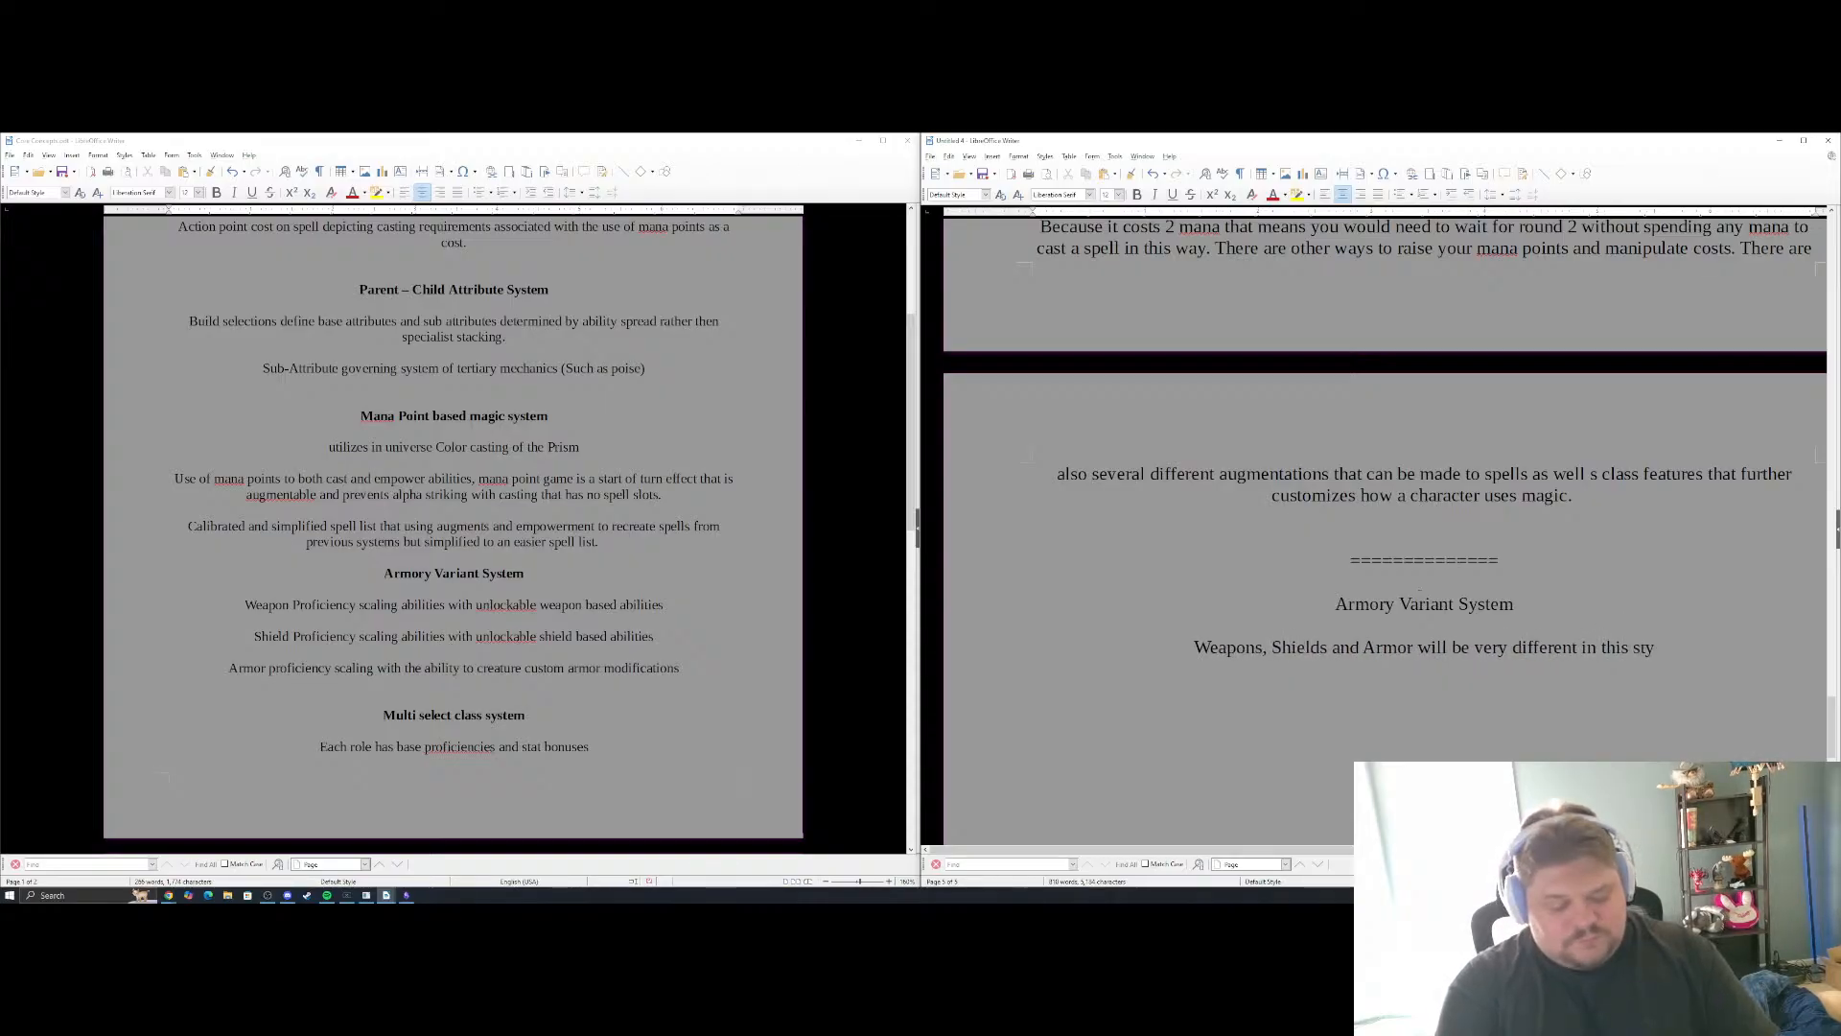
key("BackSpace")
key("BackSpace")
key("BackSpace")
key("BackSpace")
key("BackSpace")
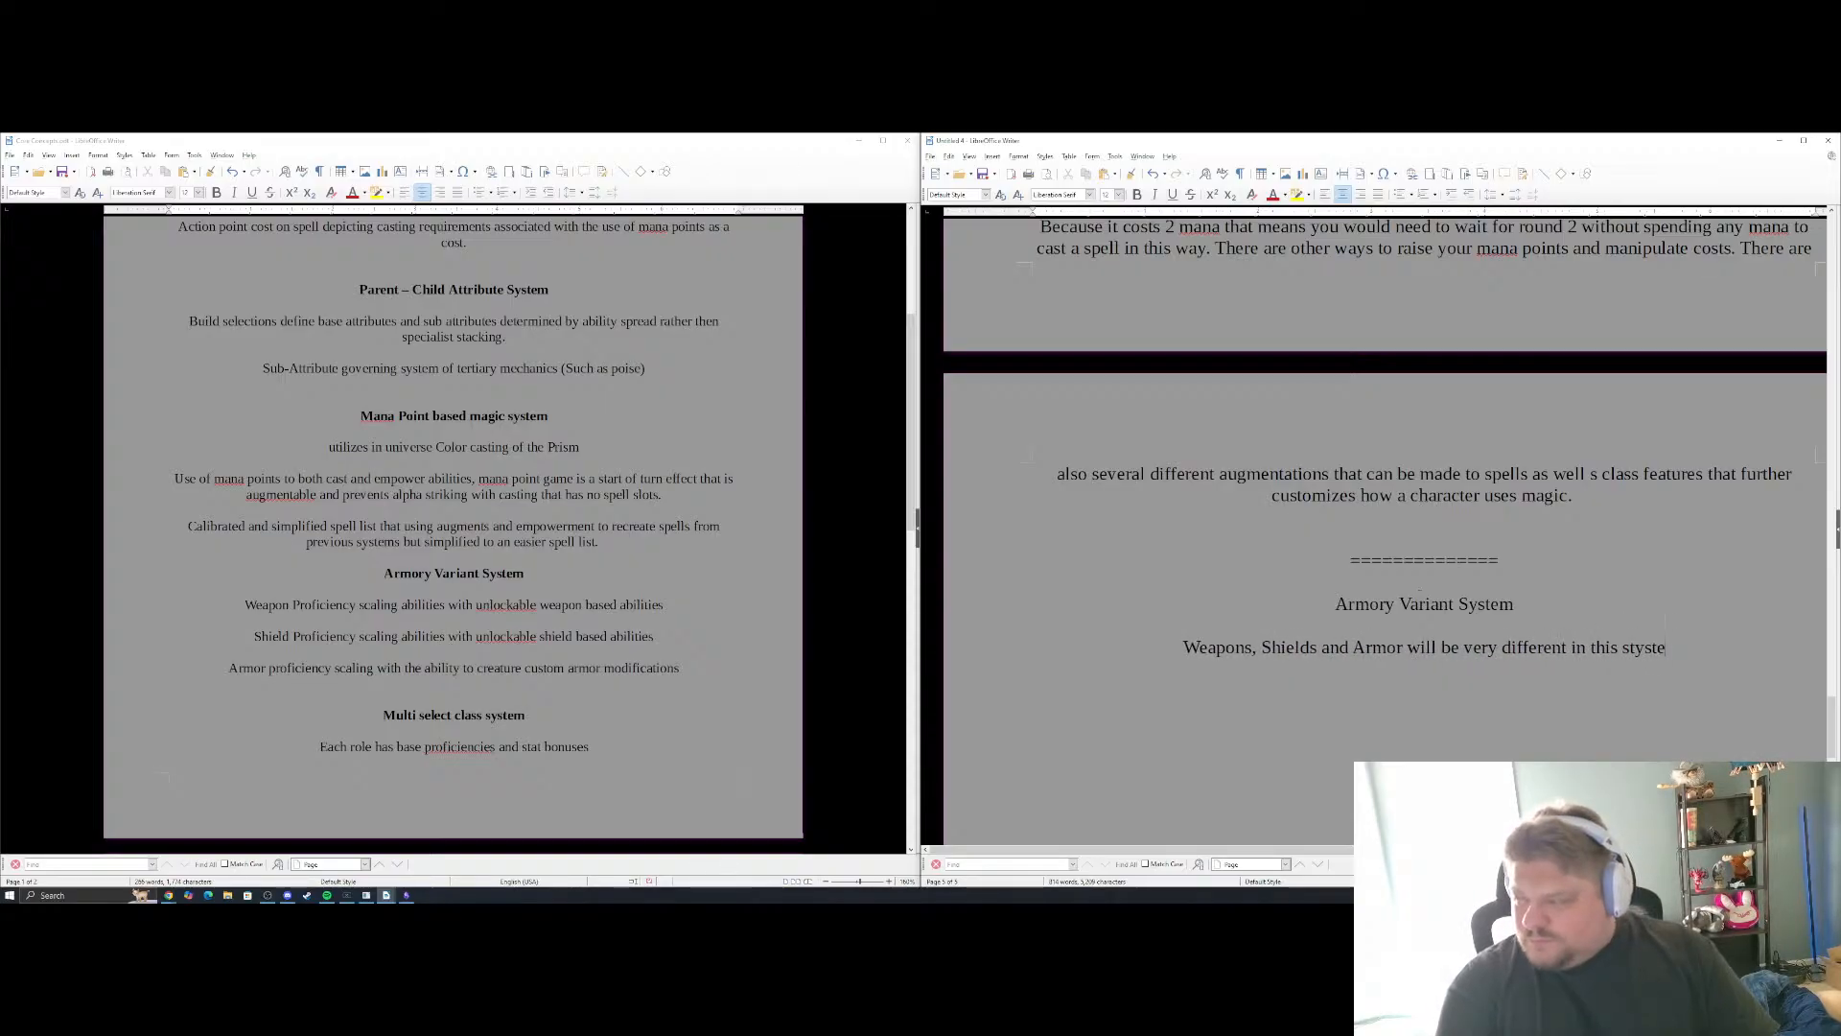
type("ystem")
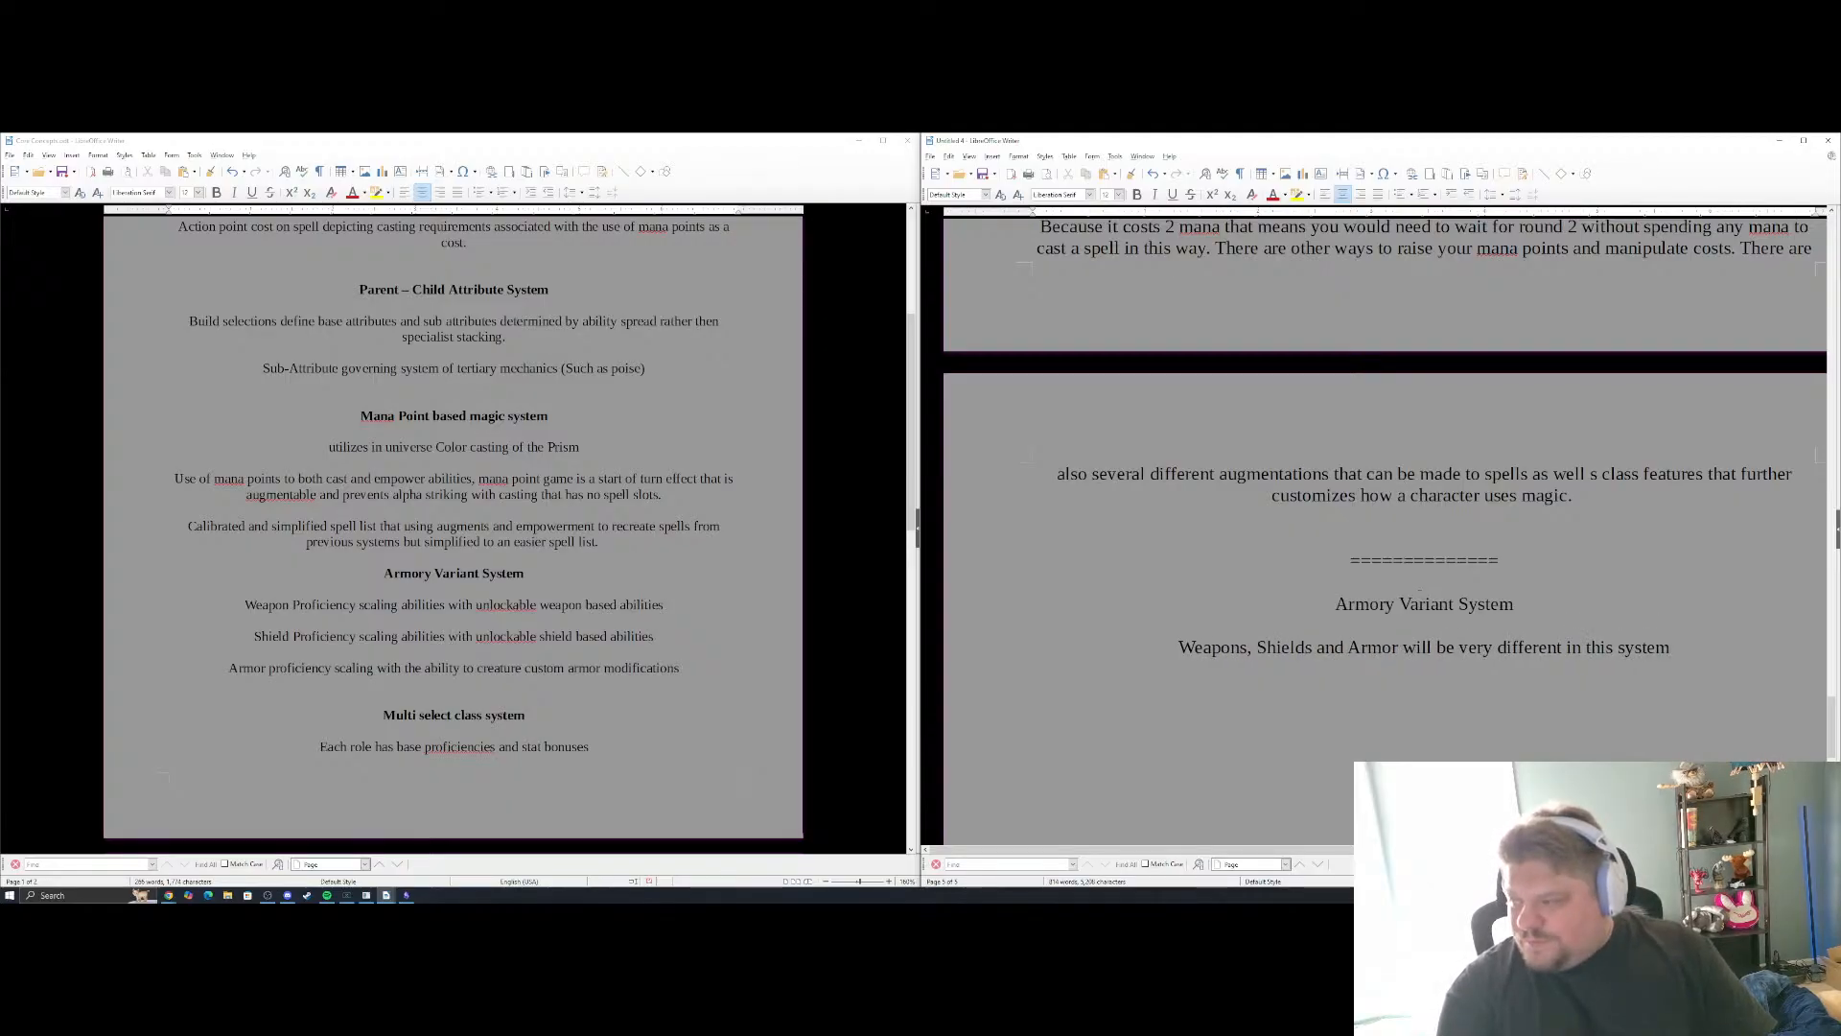
type(",")
type(" eac")
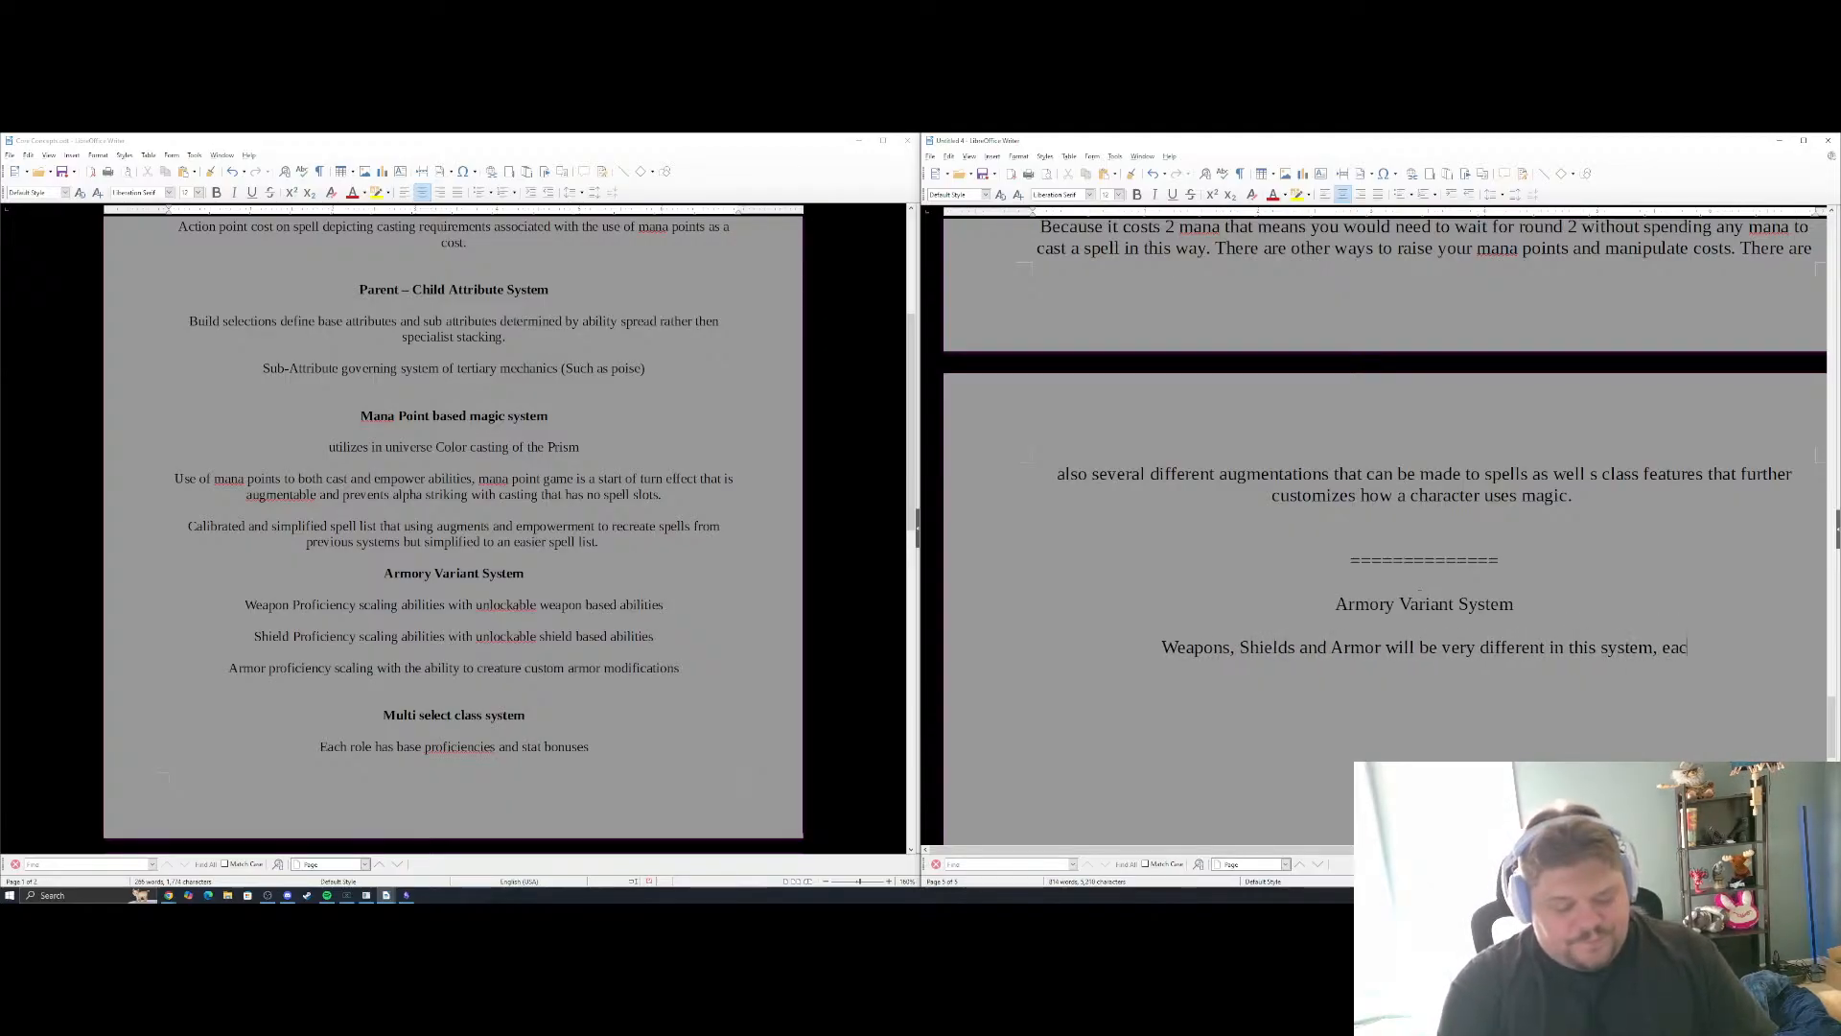
type("h will have their")
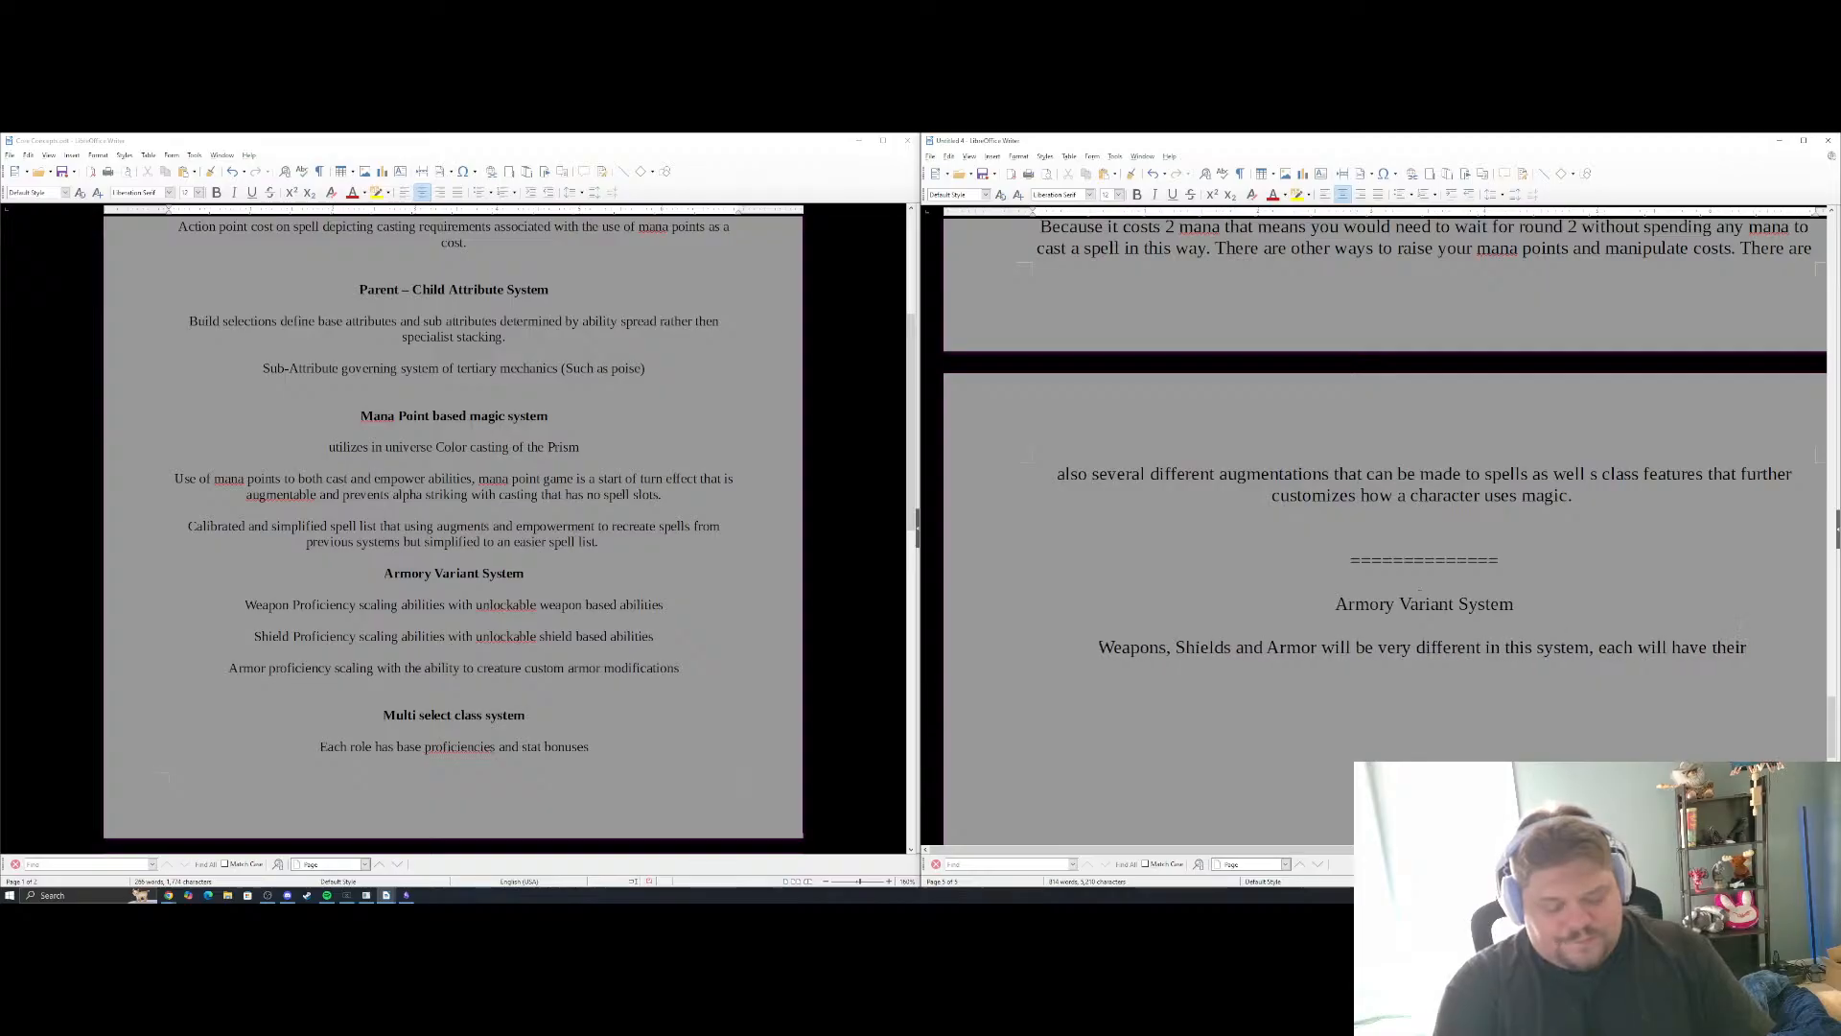
type(" own buil")
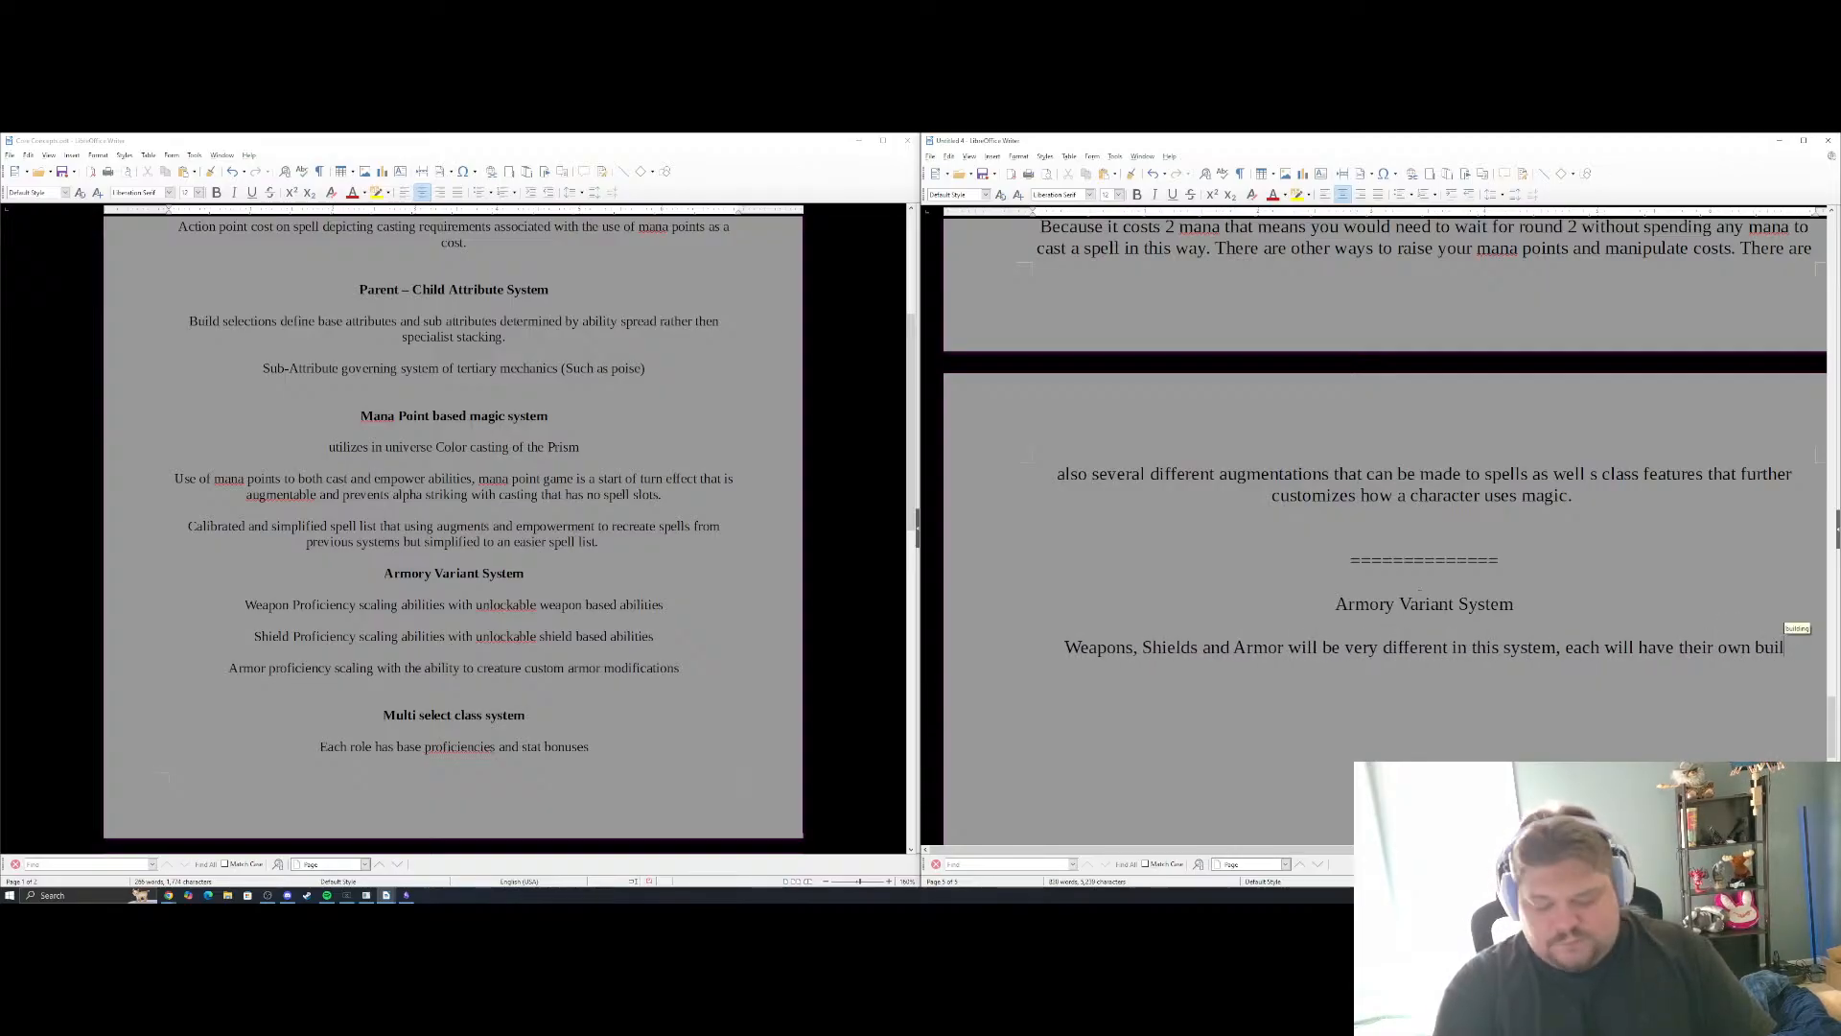
type("d")
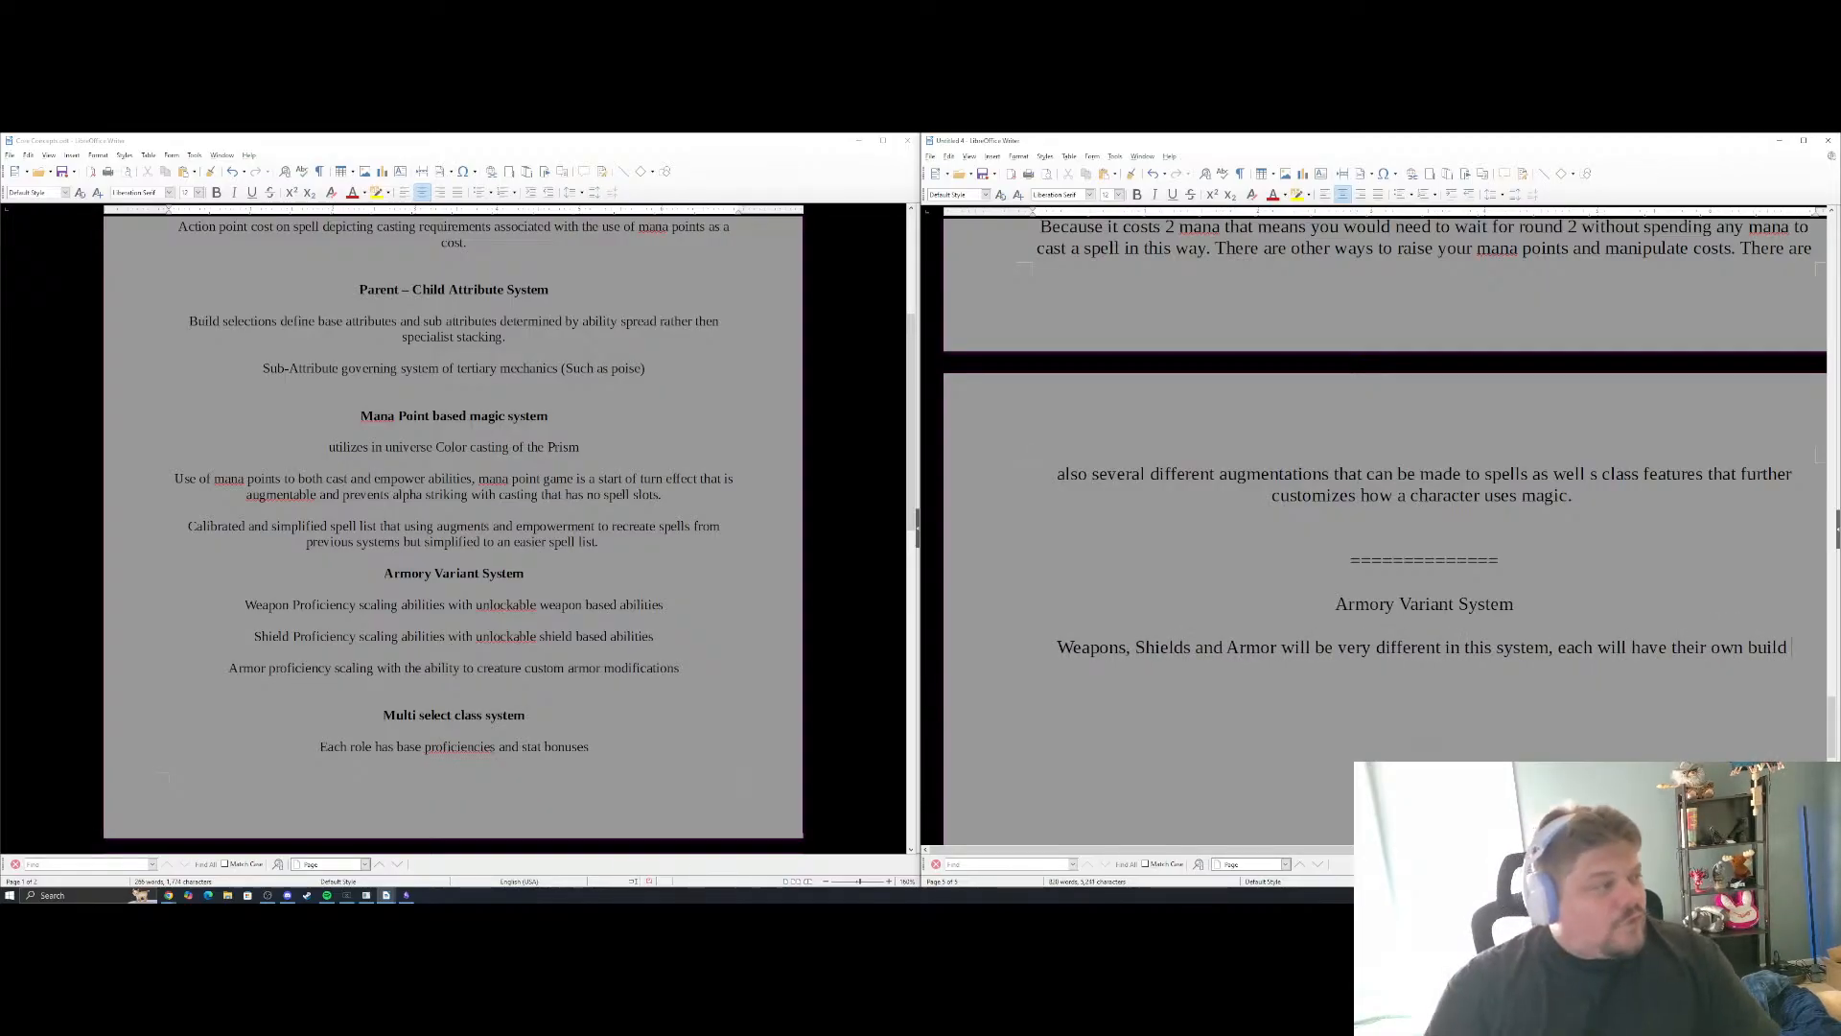
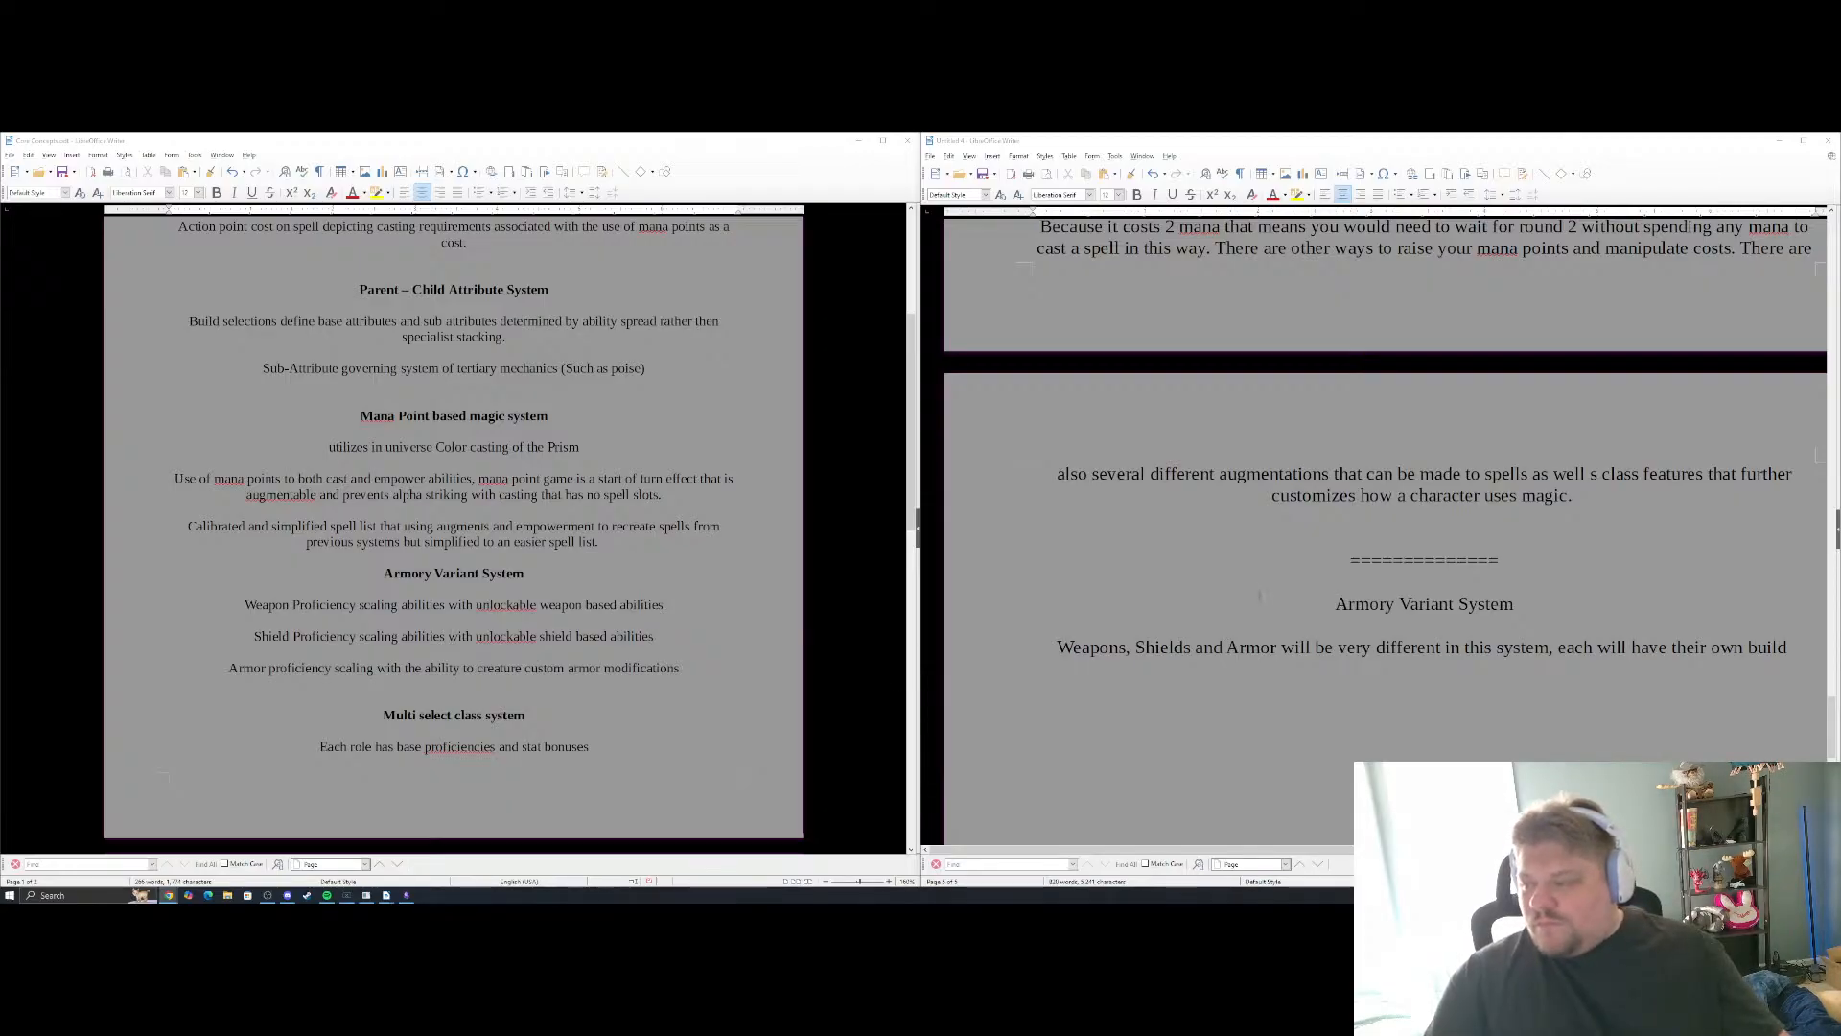
Finish the opening Armory Variant System sentence with "tree dependant on the level of mastery achieved by the characters class features."
scroll(1386, 528, "down", 2)
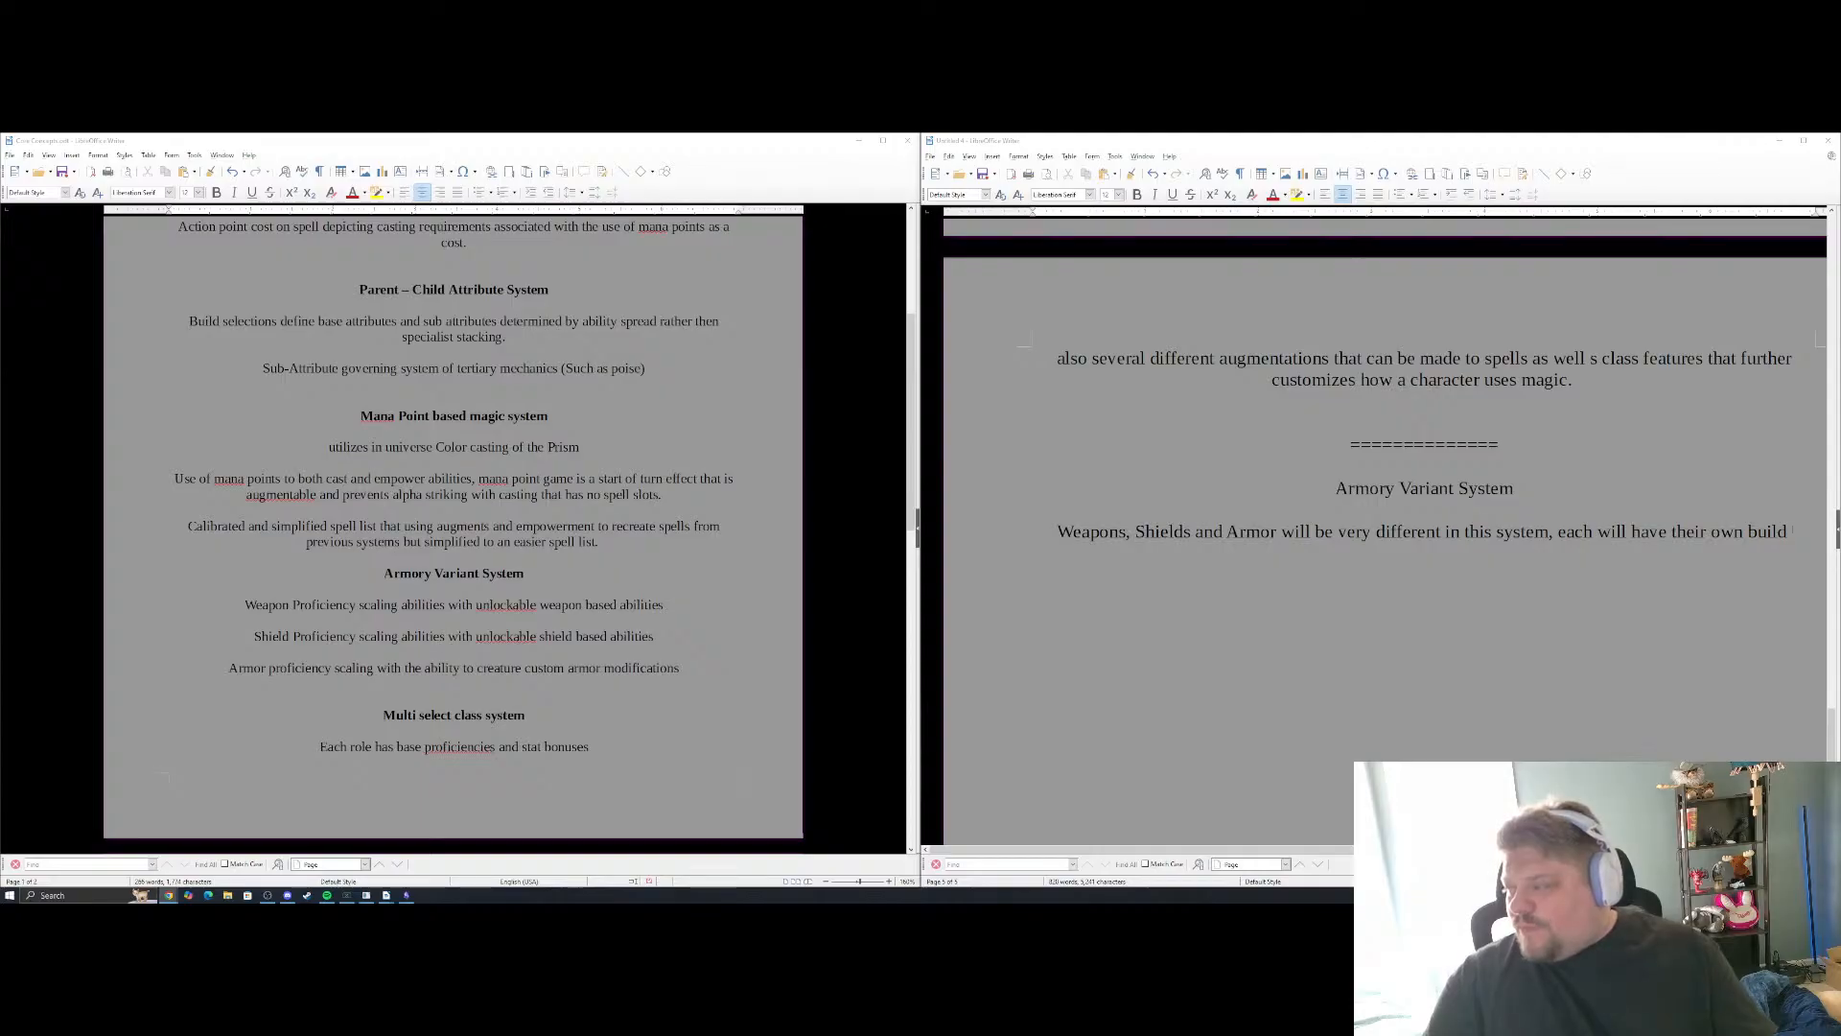
type("tr")
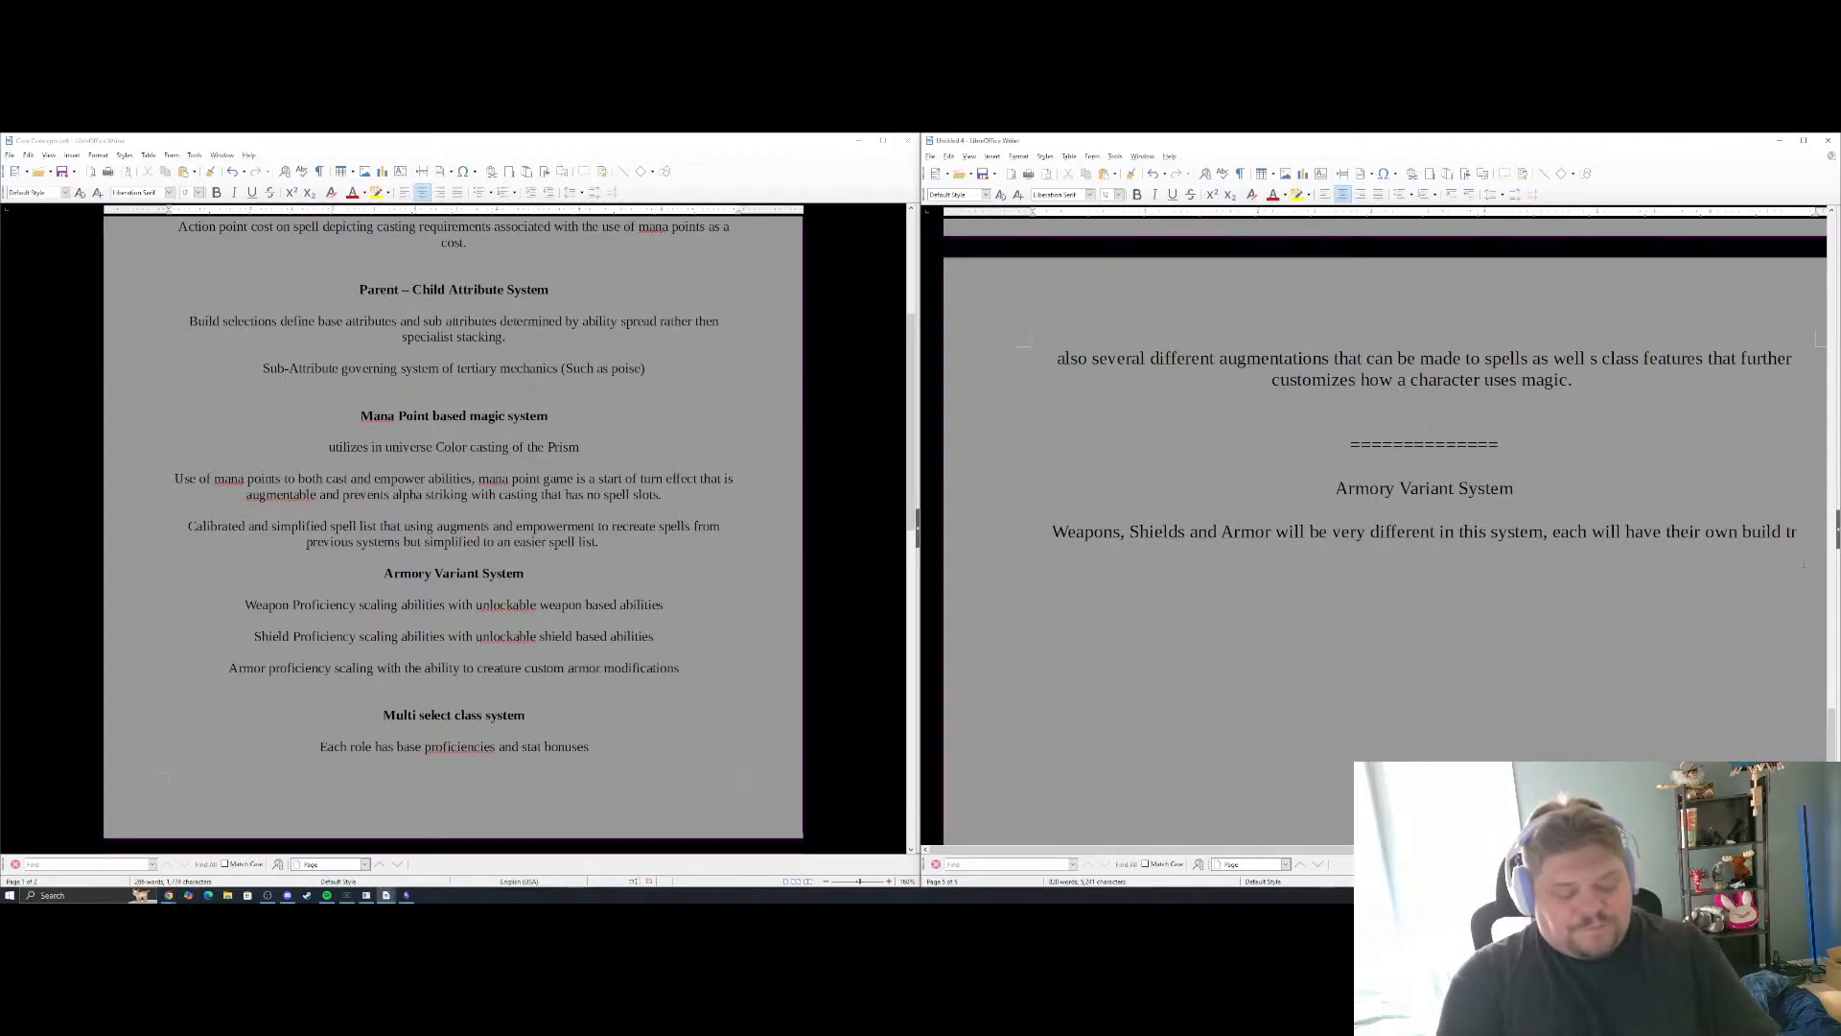
type("ee depen")
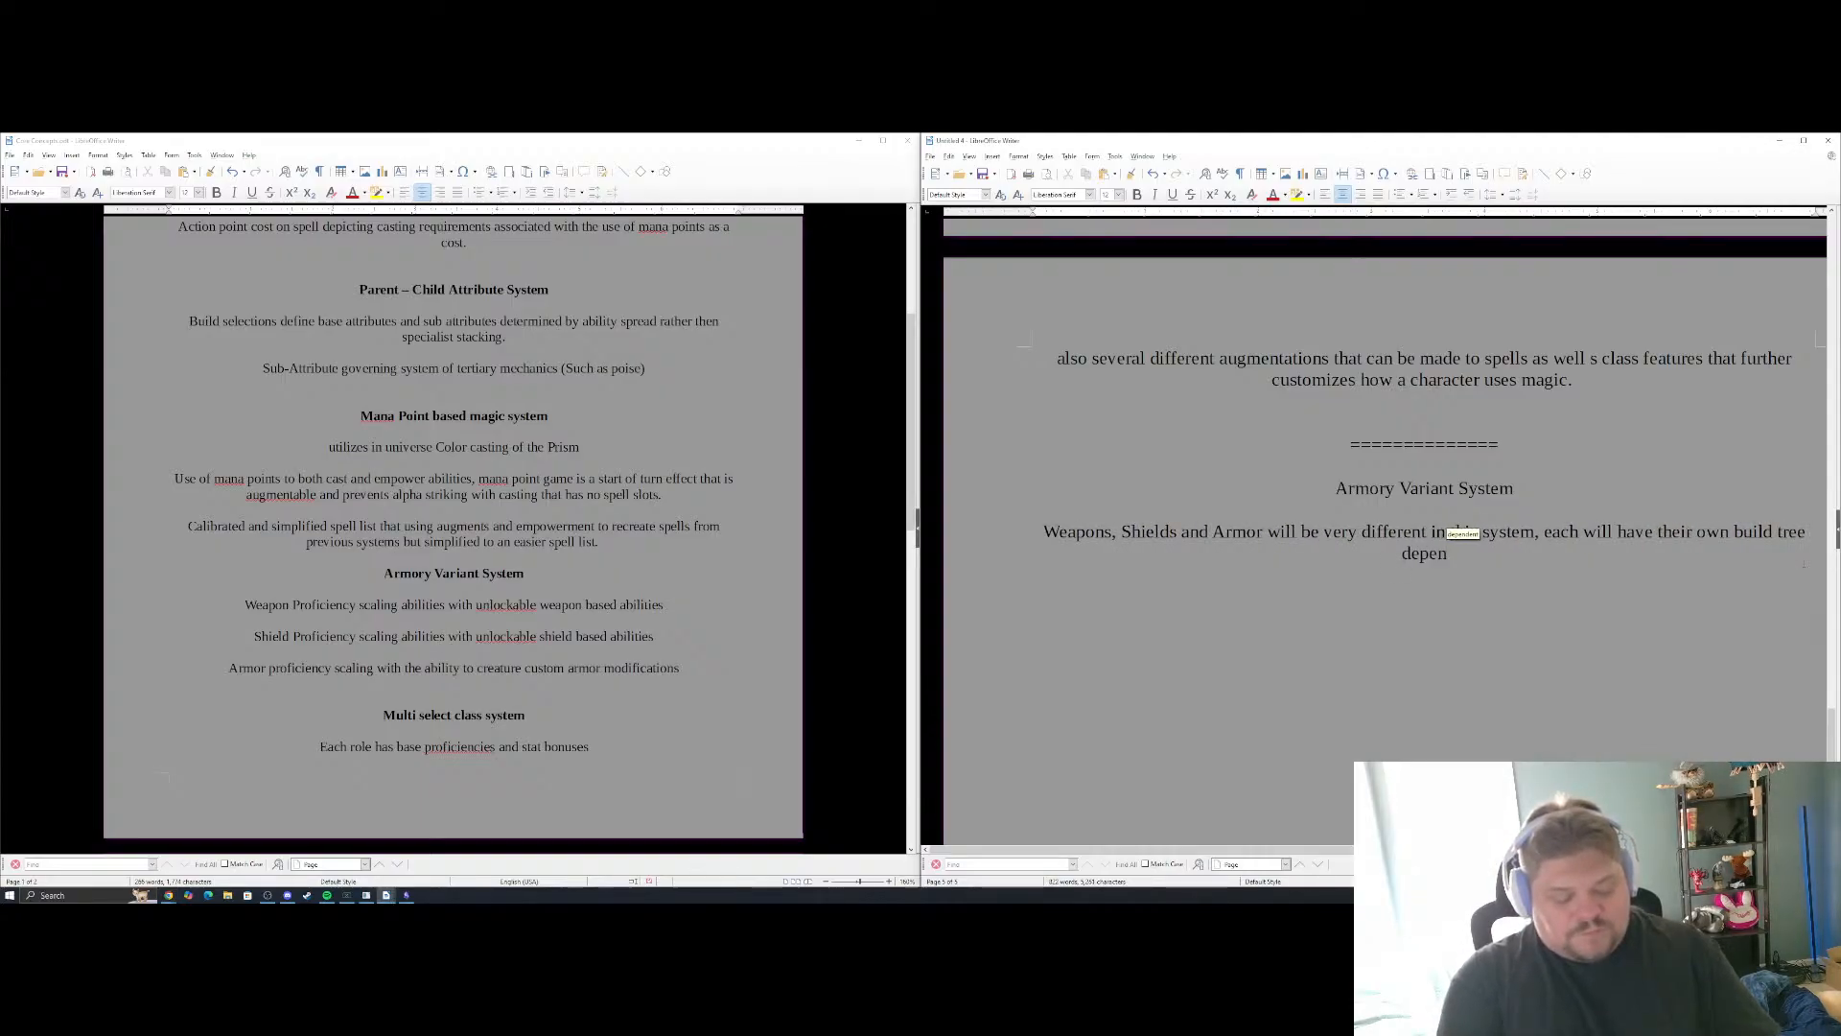
type("dant on the leve")
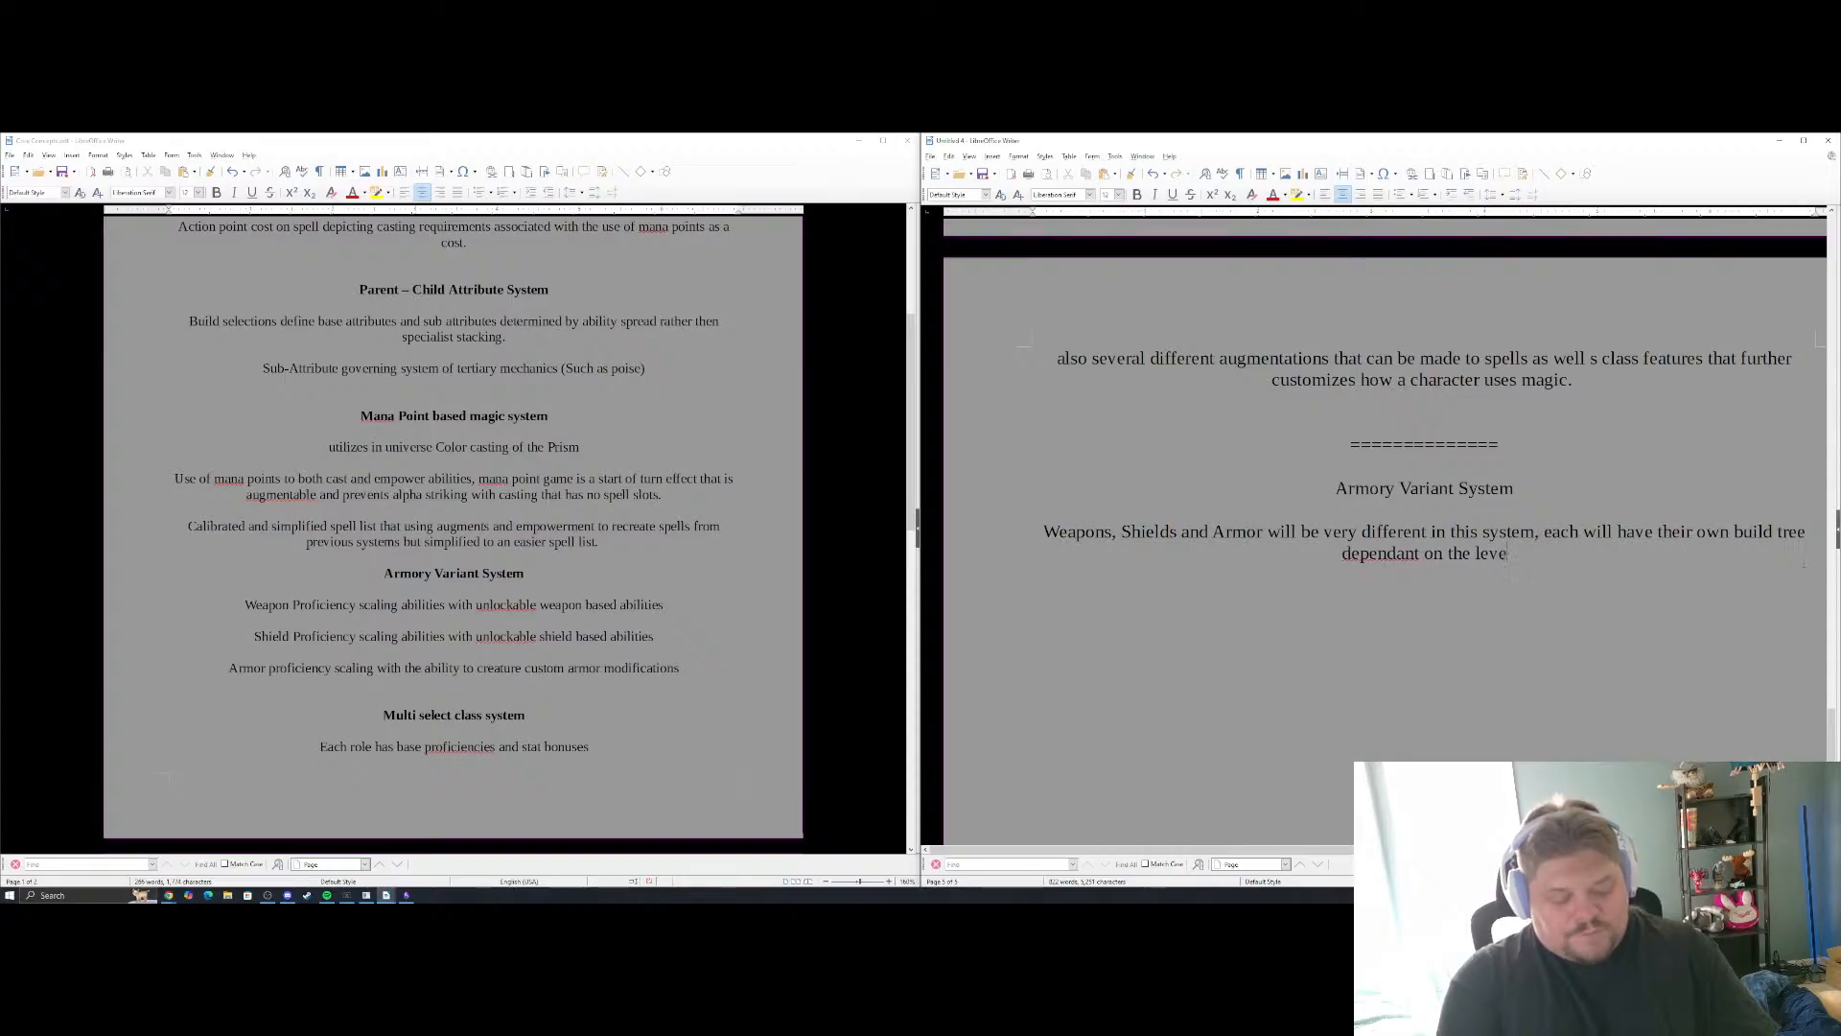
type("l of mastery achiev")
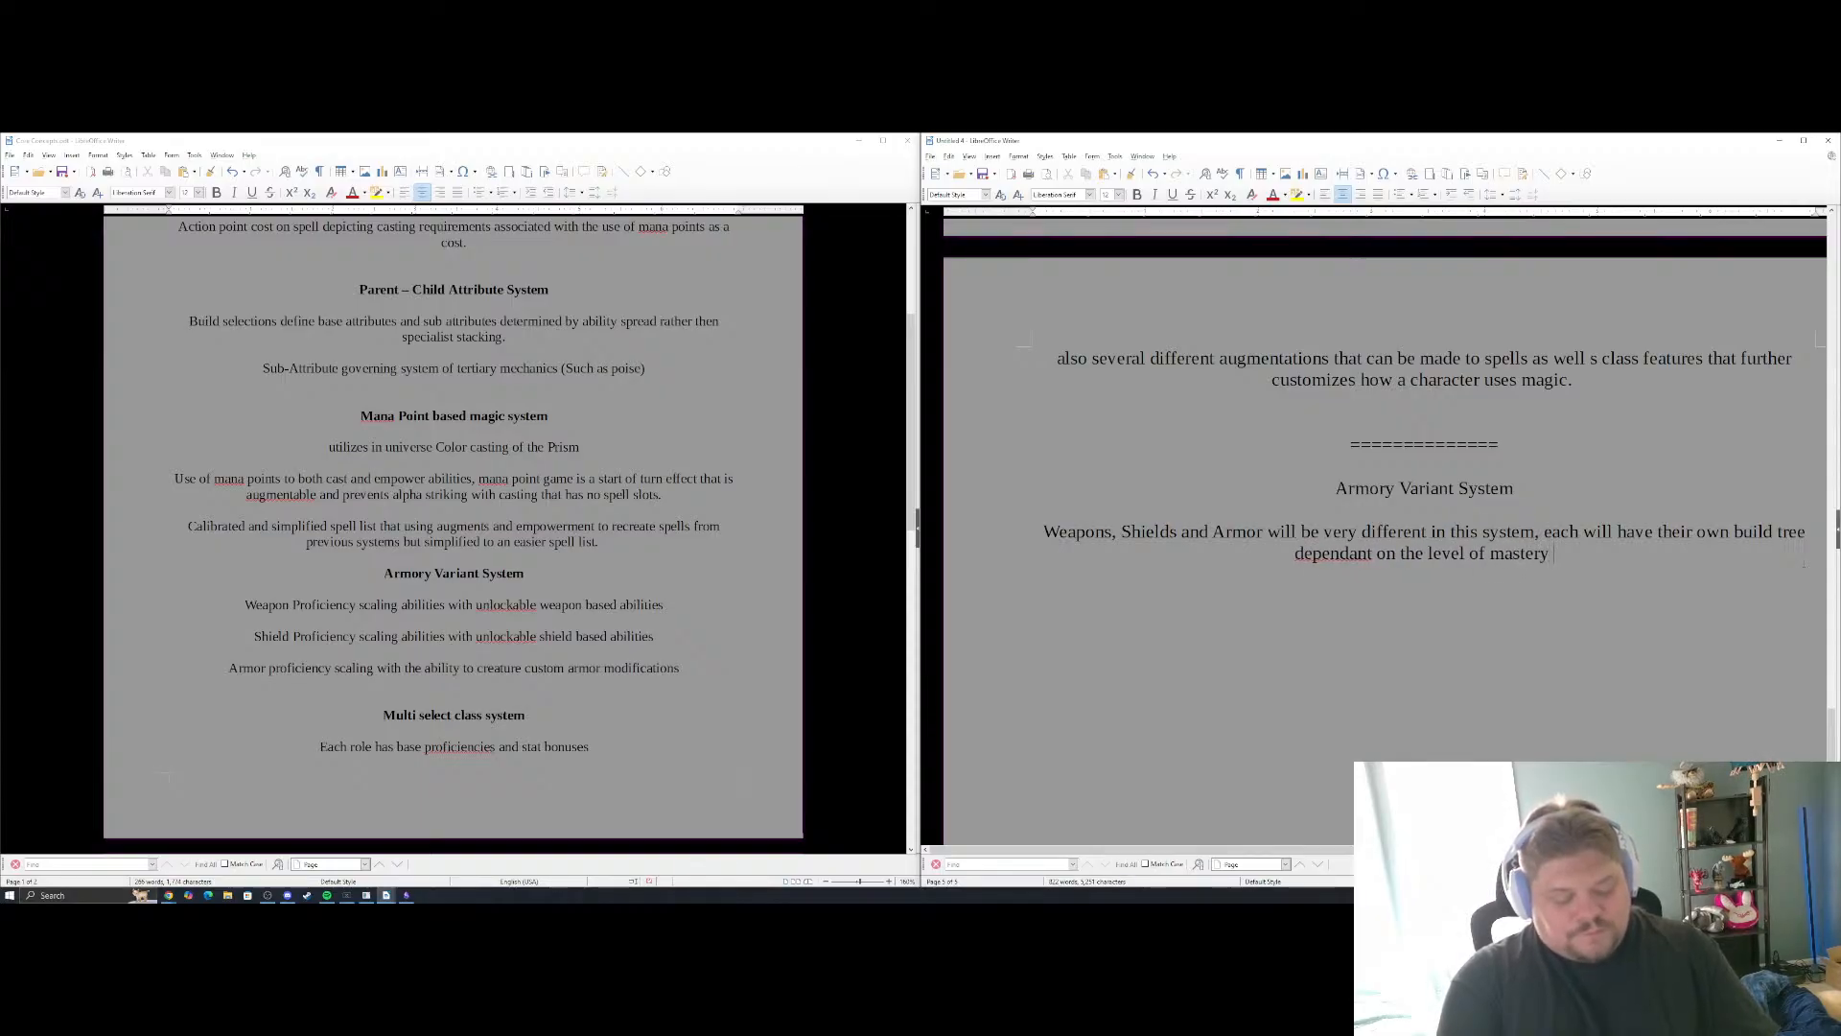
type("by t")
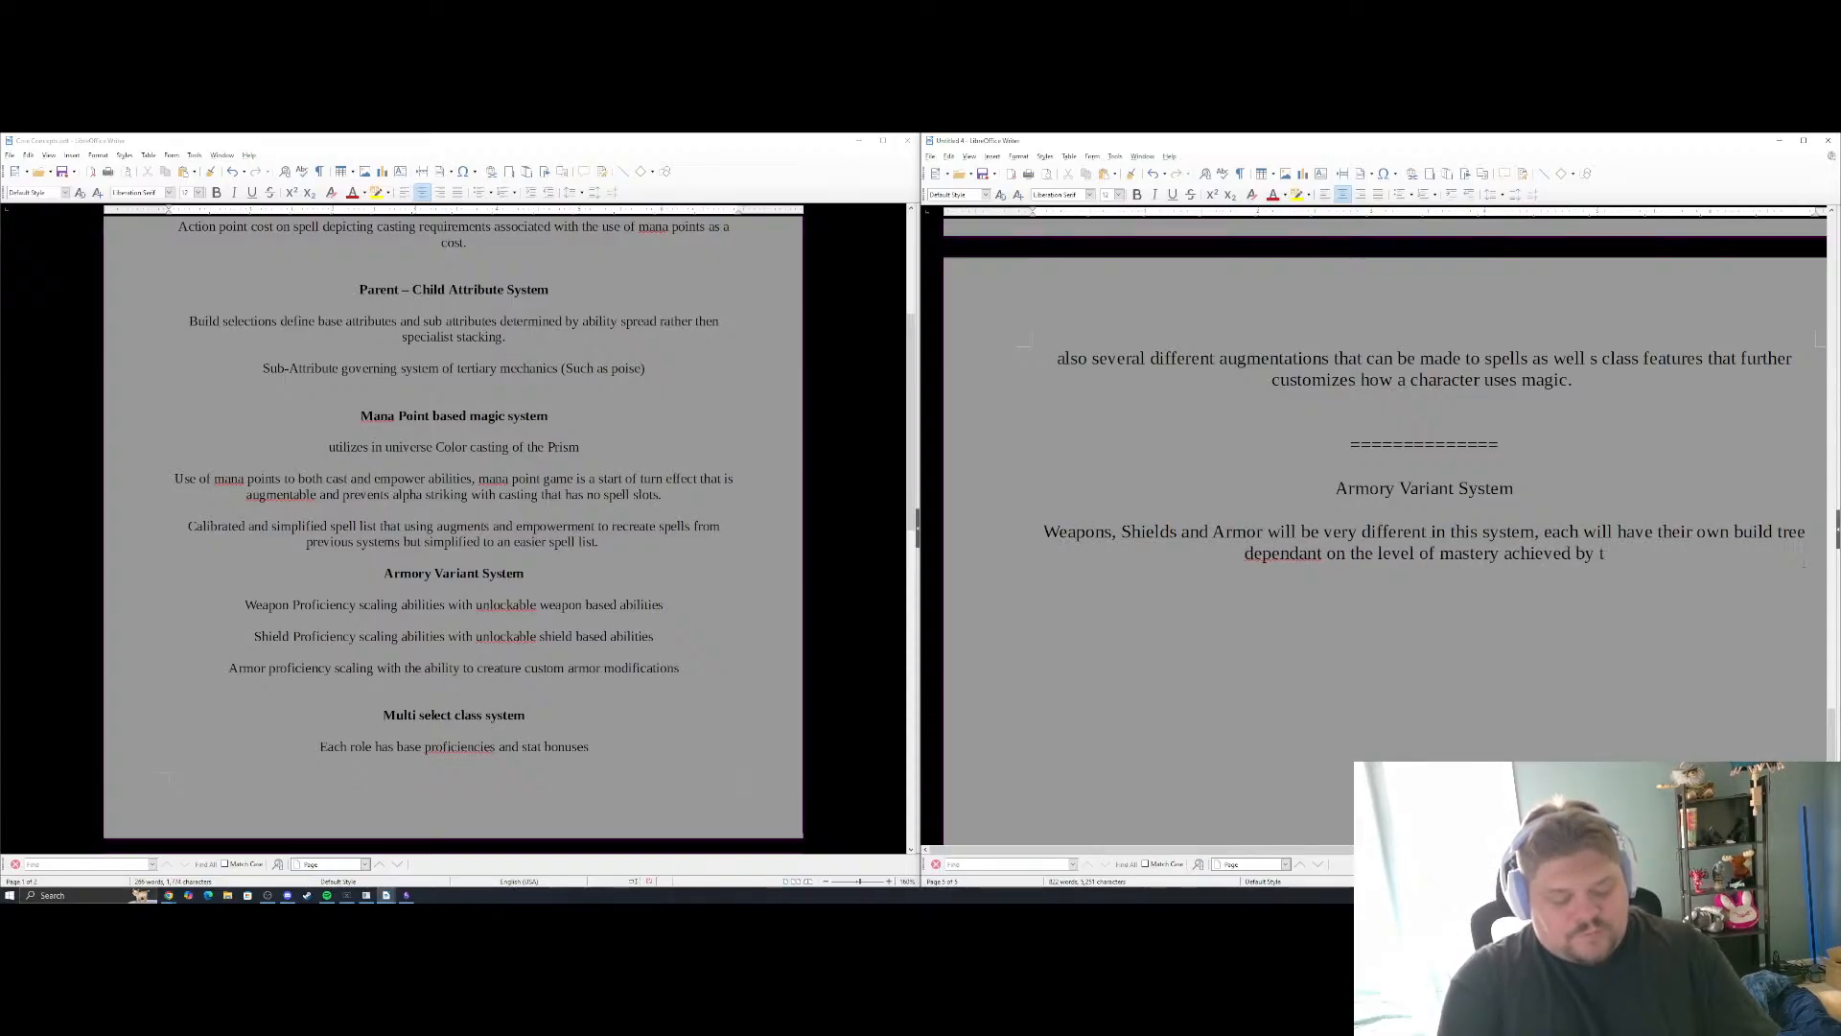
type("he characters class ")
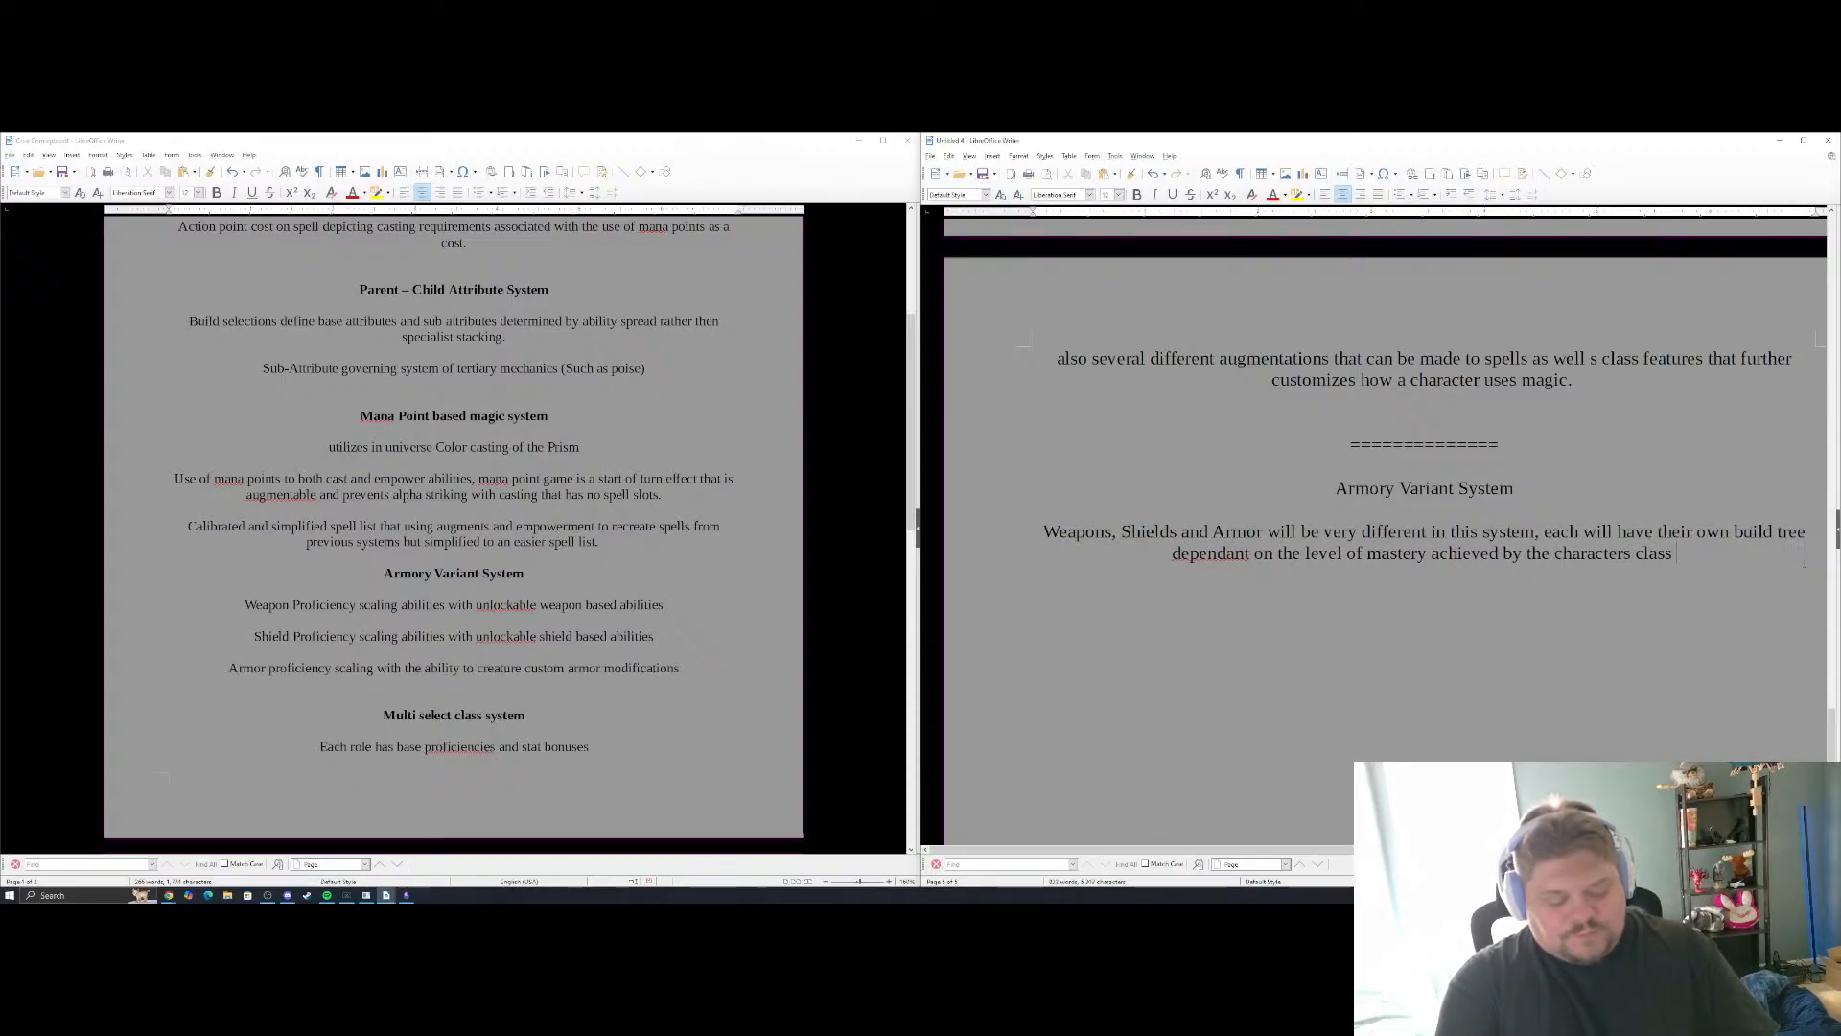
type("features.")
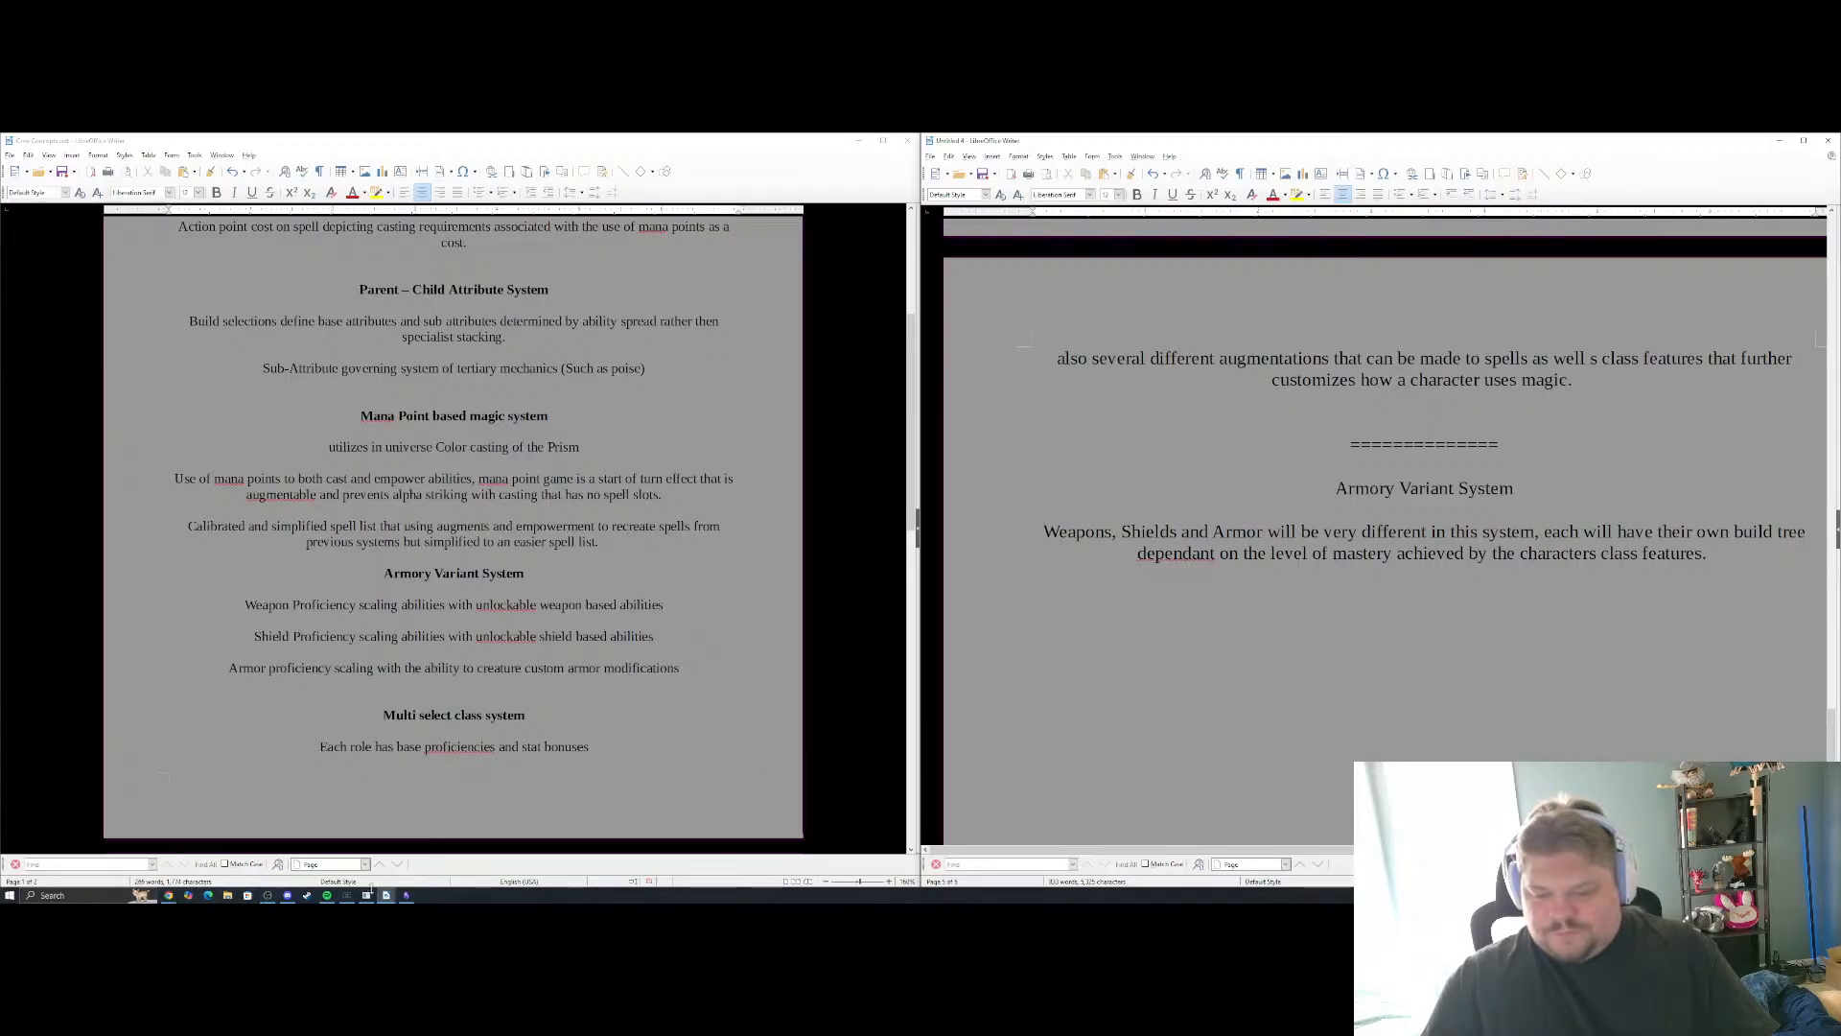
Switch to the notes app and examine the Weapon Abilities cards on the Armory Weapons canvas
left_click(407, 894)
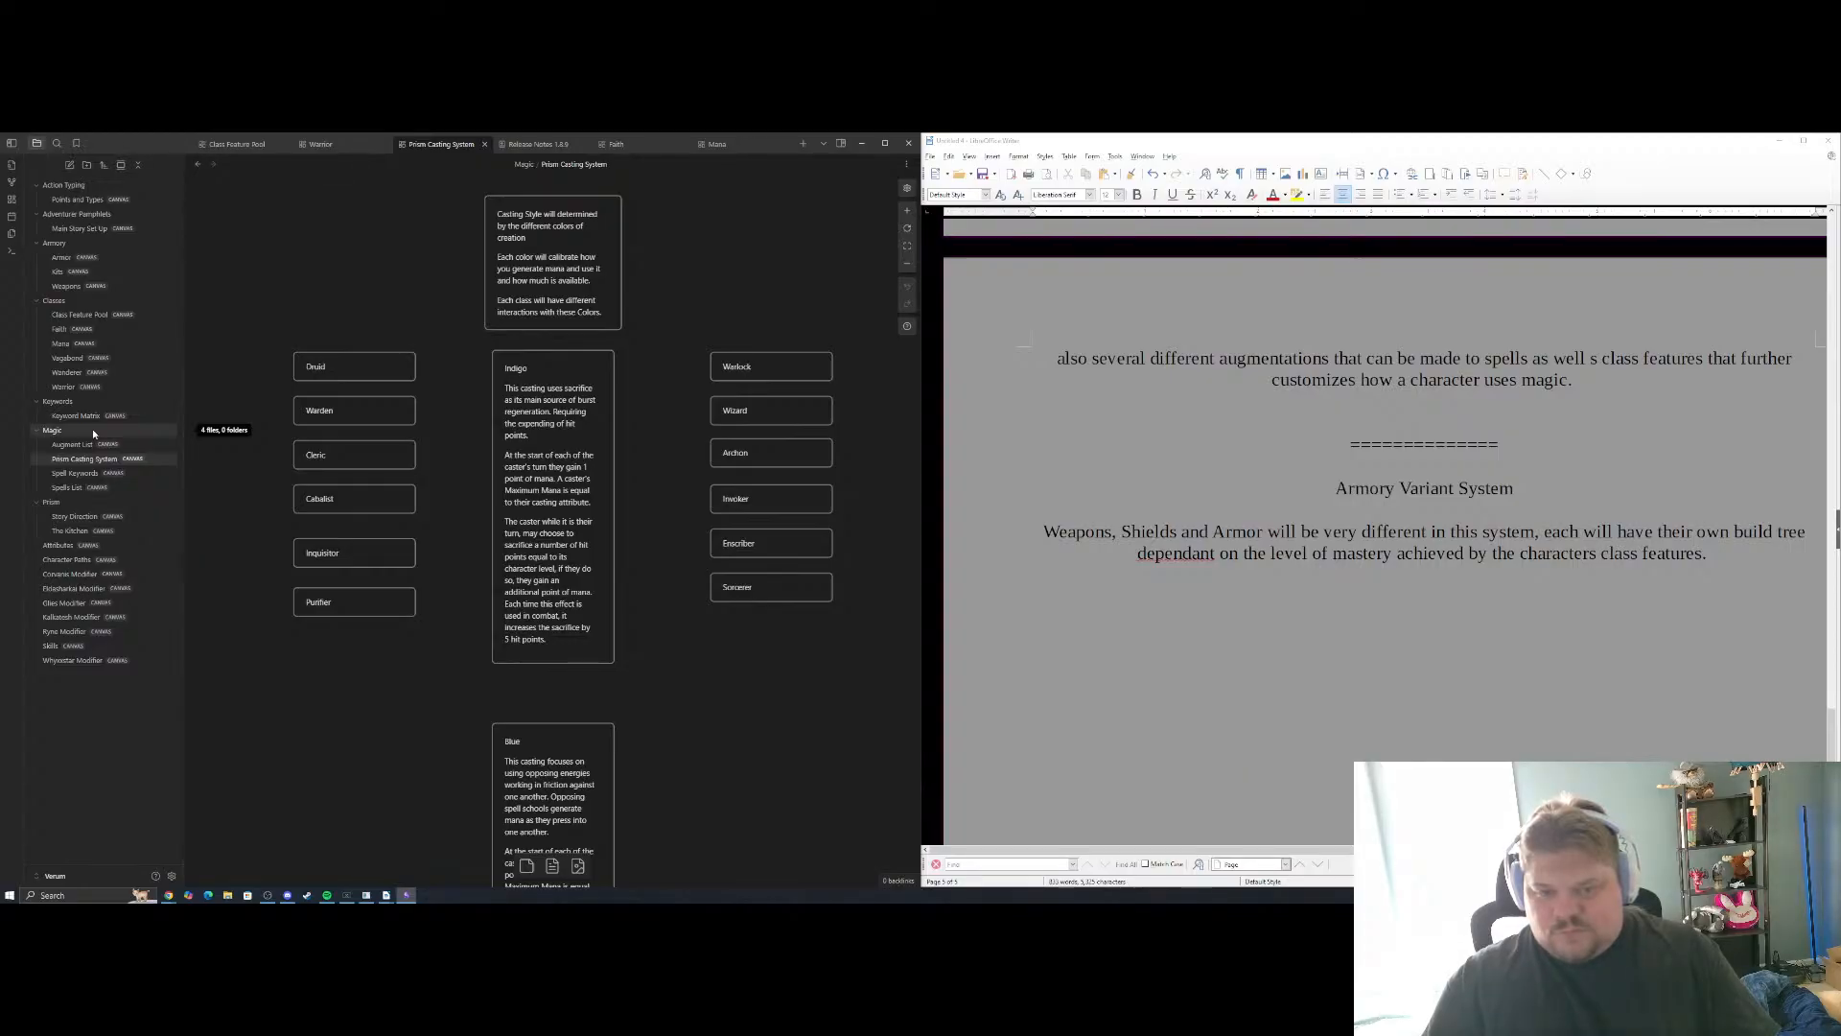
left_click(66, 286)
scroll(625, 516, "up", 6)
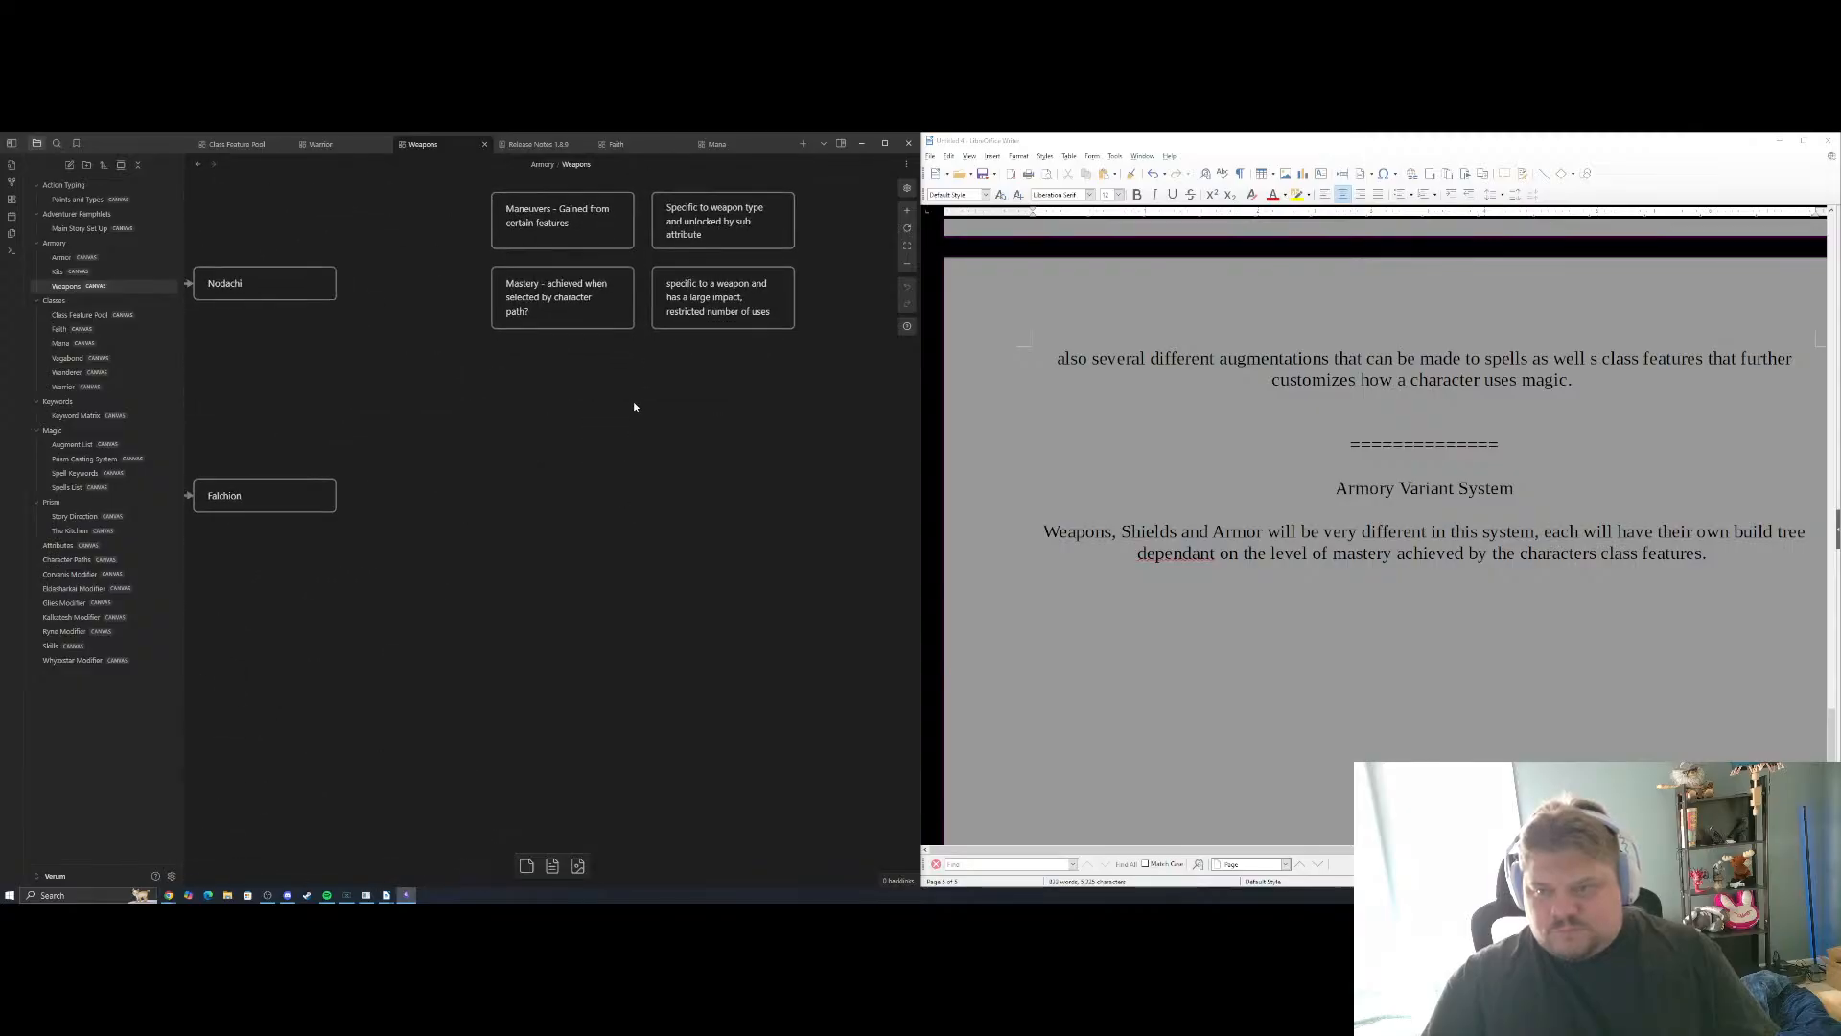
scroll(765, 514, "up", 3)
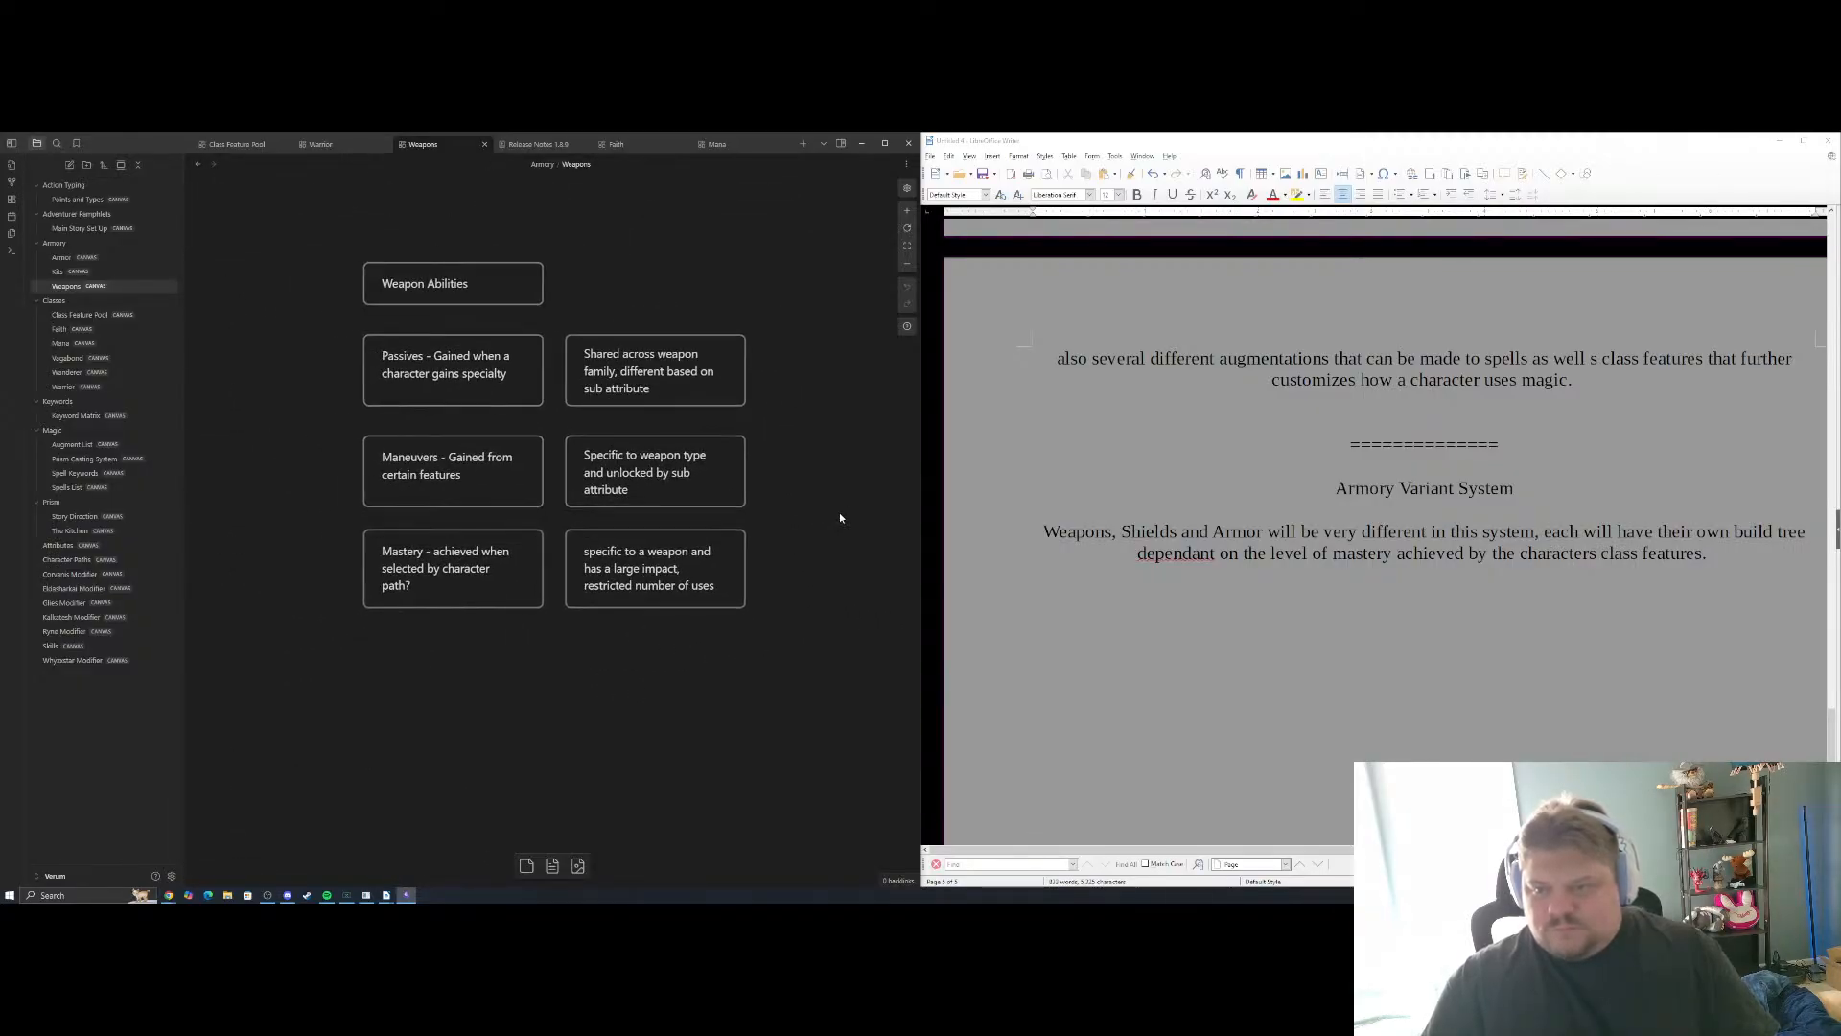
Back in the Writer document, add a new paragraph below reading "These will be represented by passives, maneuvers and masteries"
left_click(1624, 619)
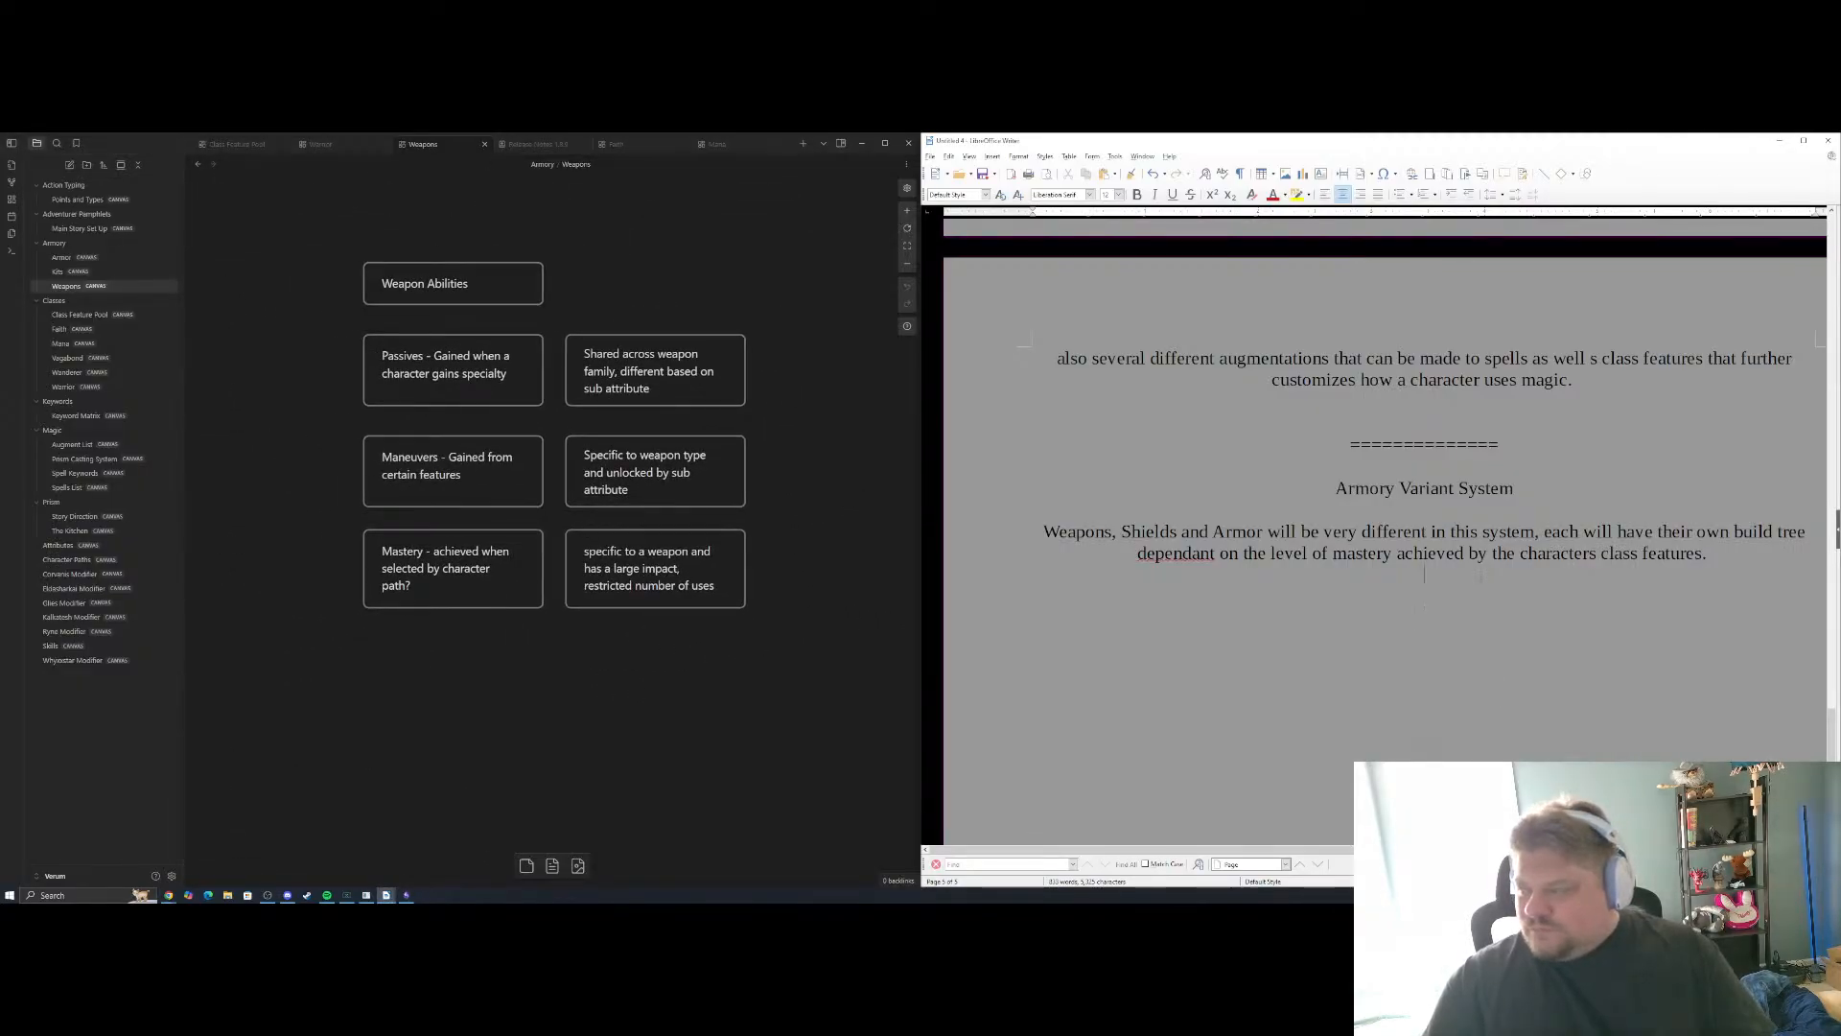
key("Return")
type("These ")
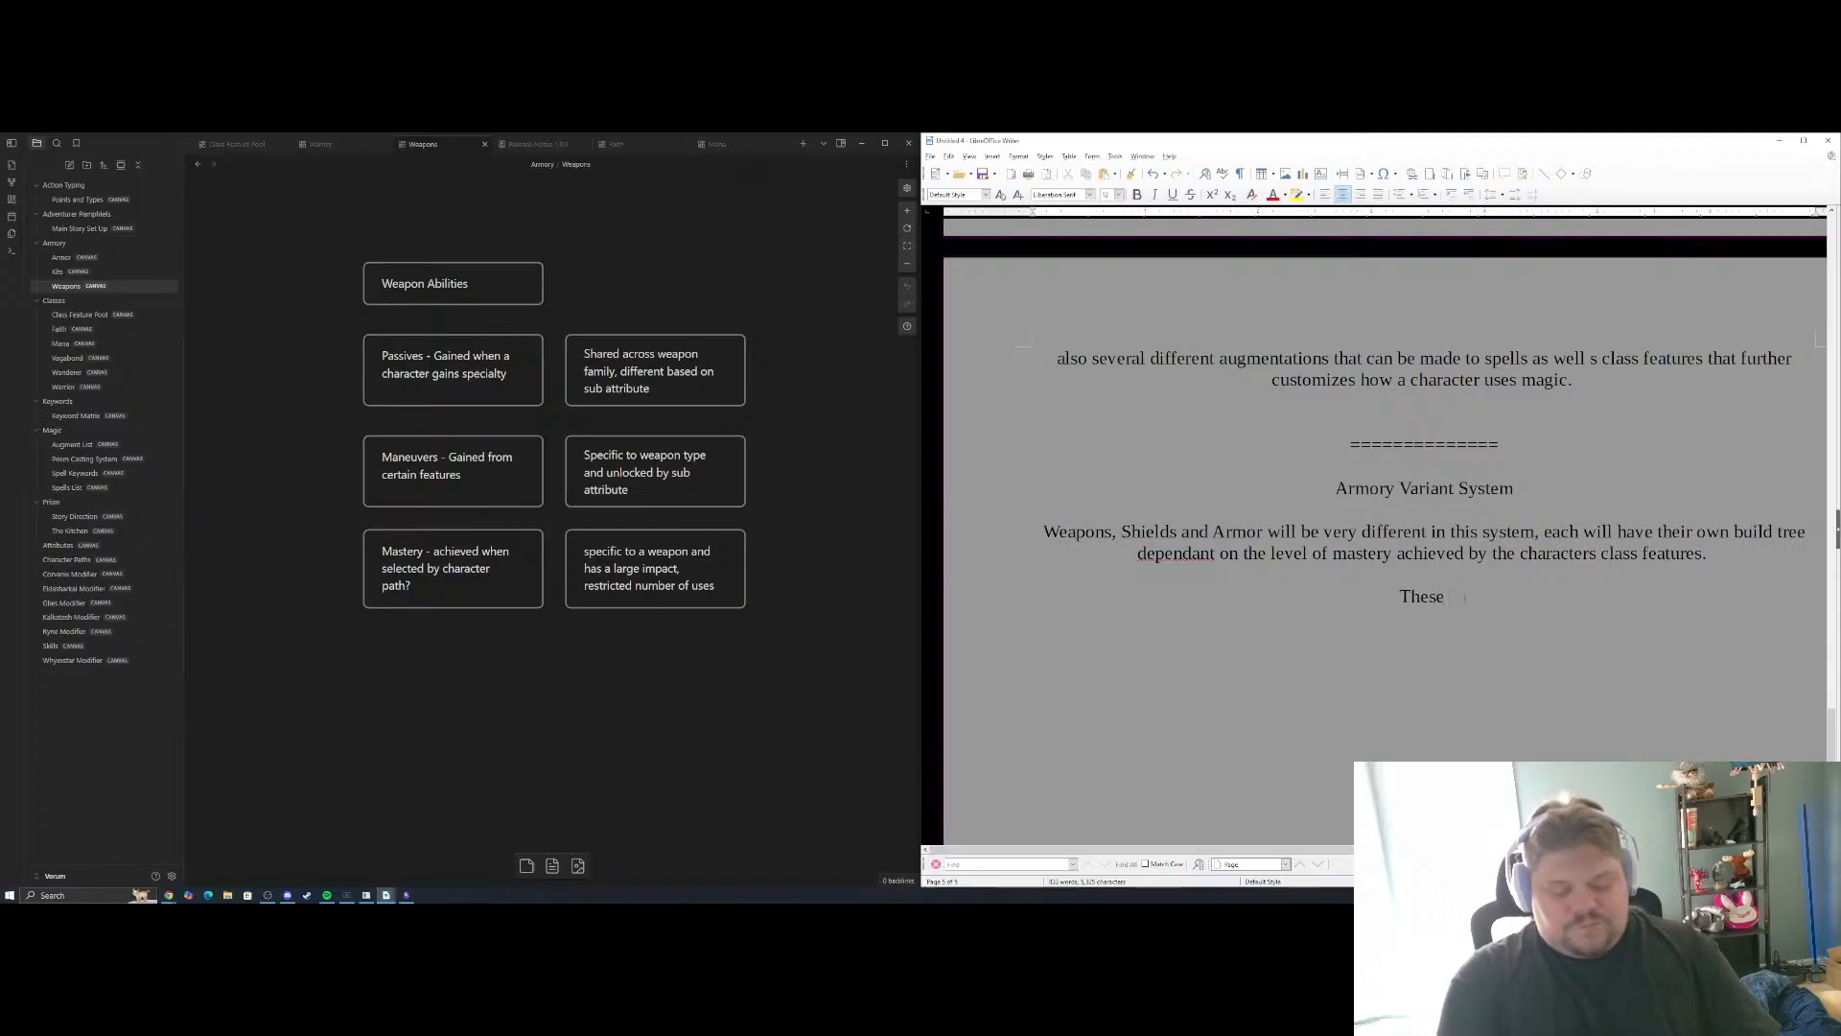
type("will be repr")
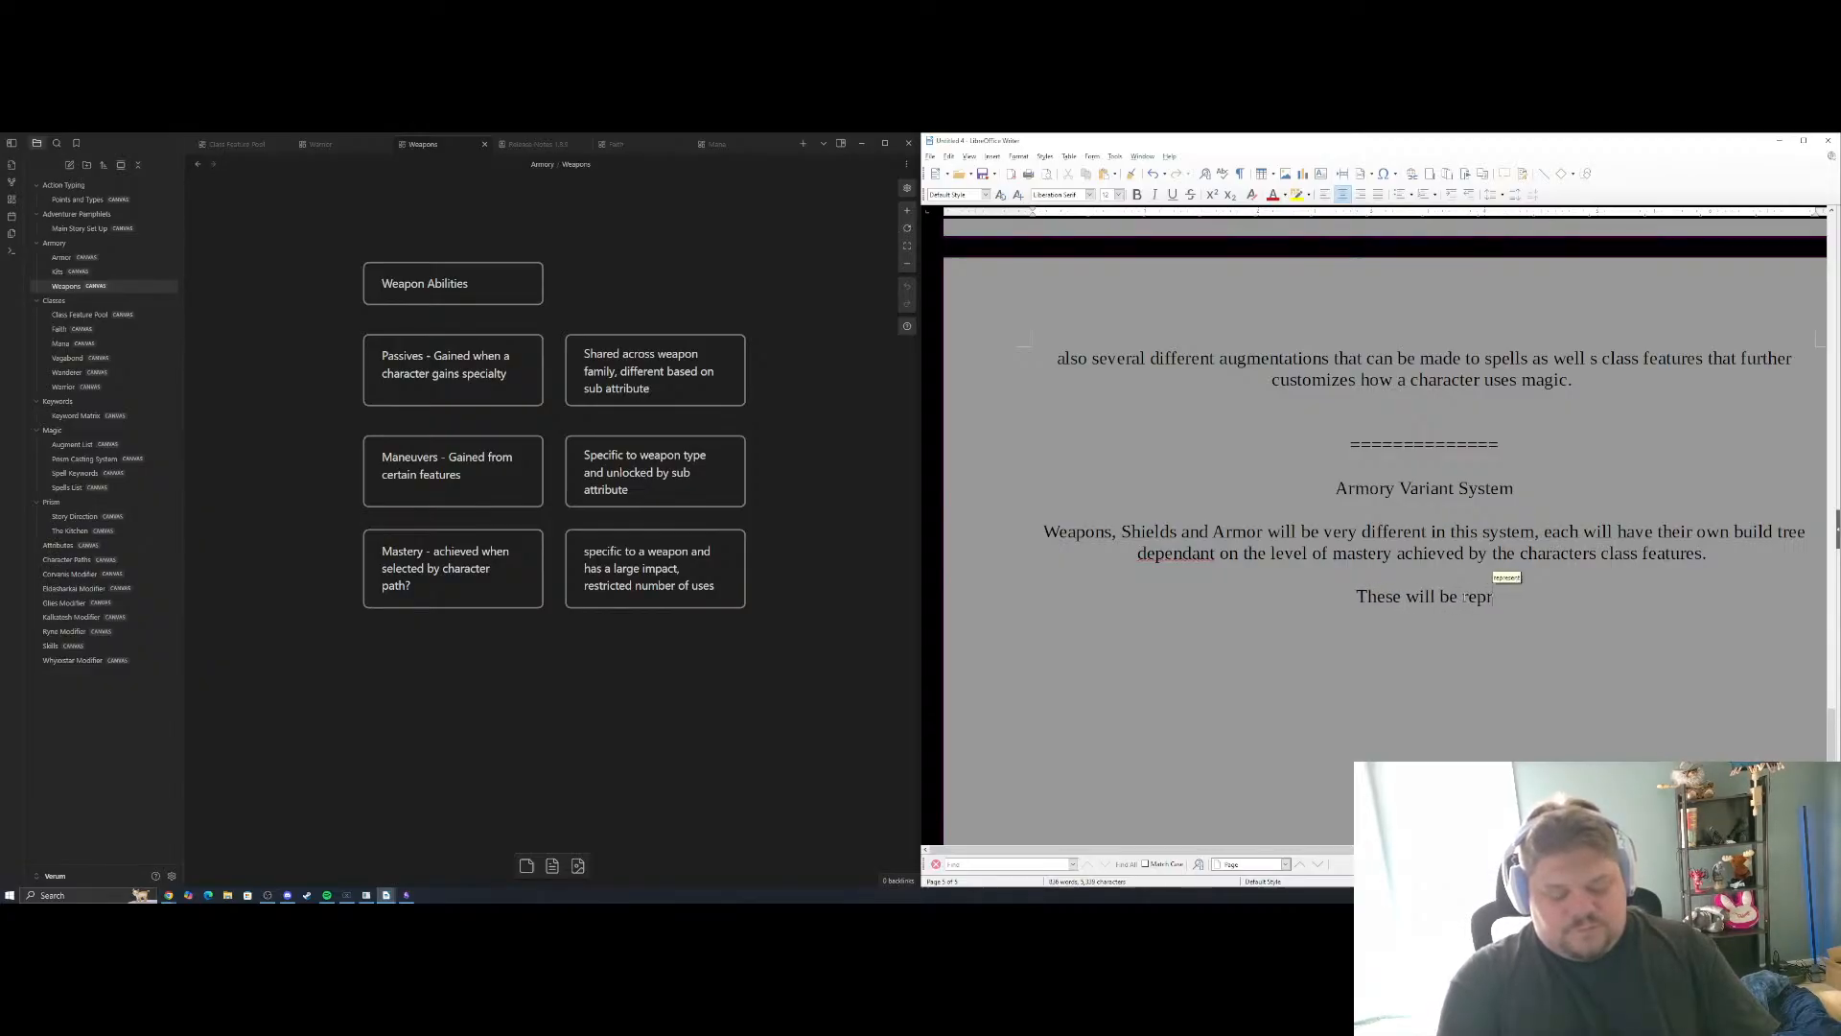
type("esented by ")
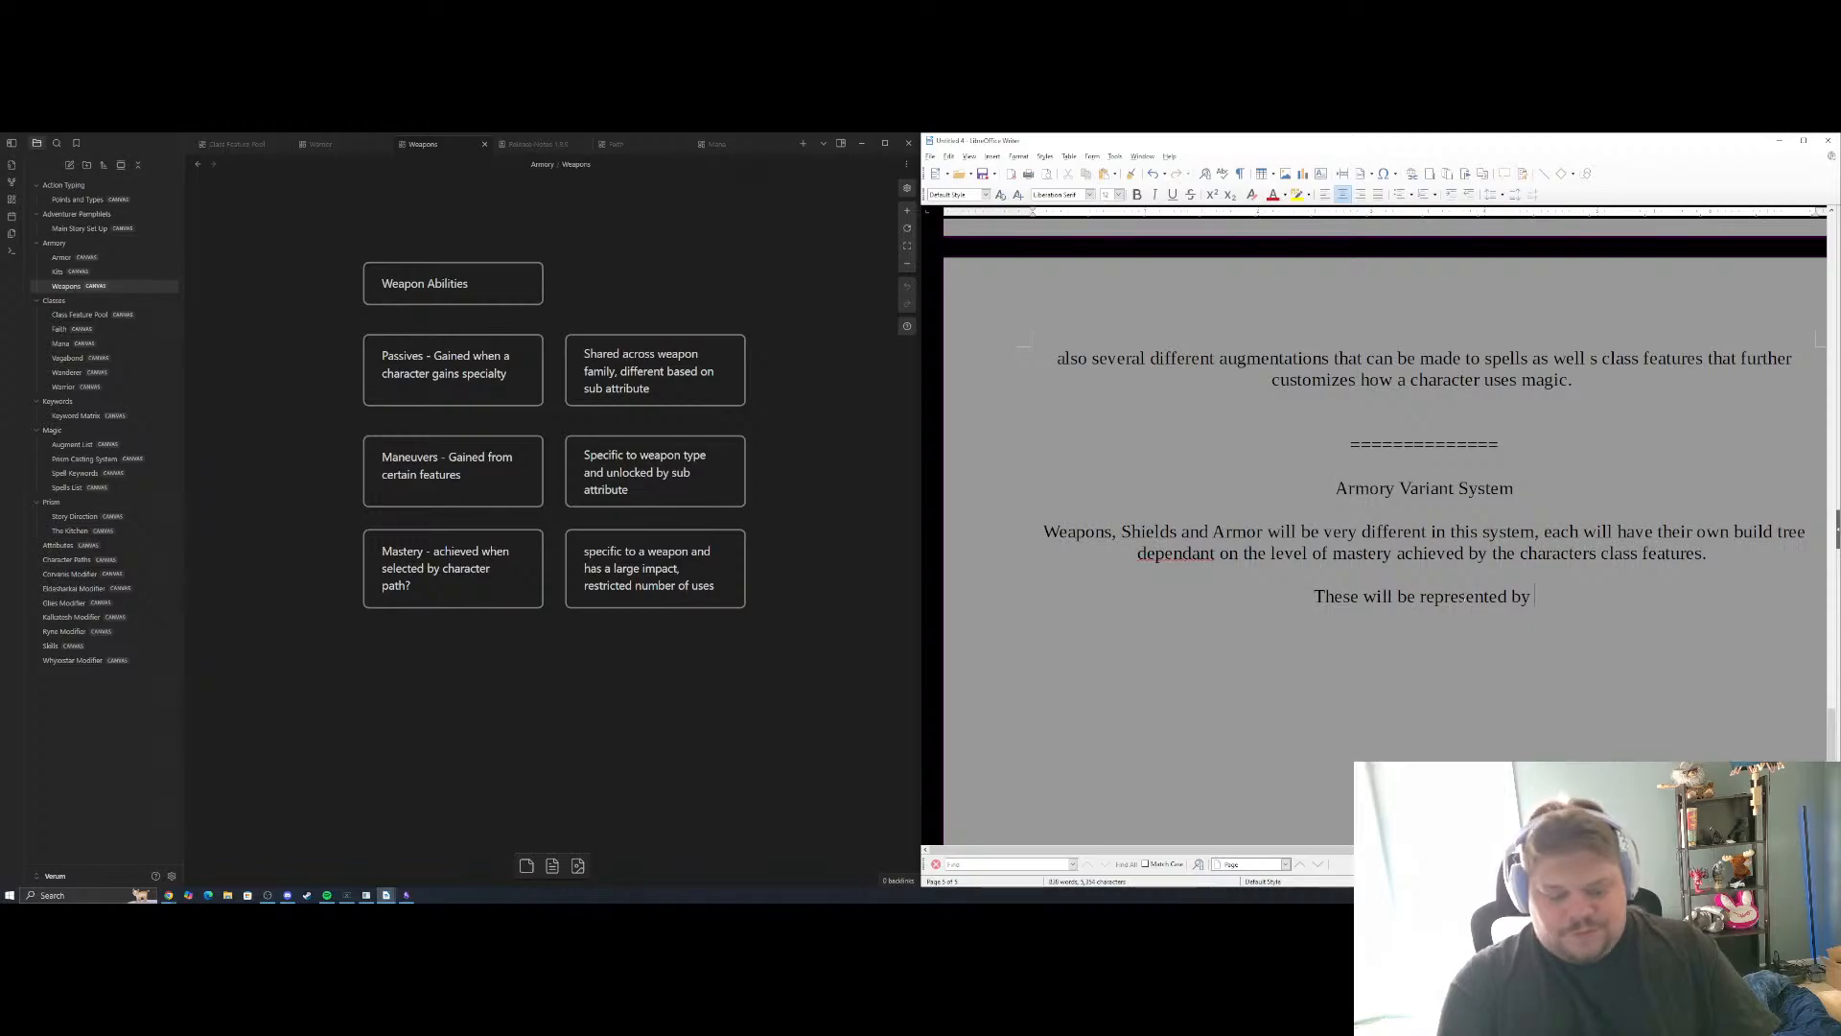
type("passives,")
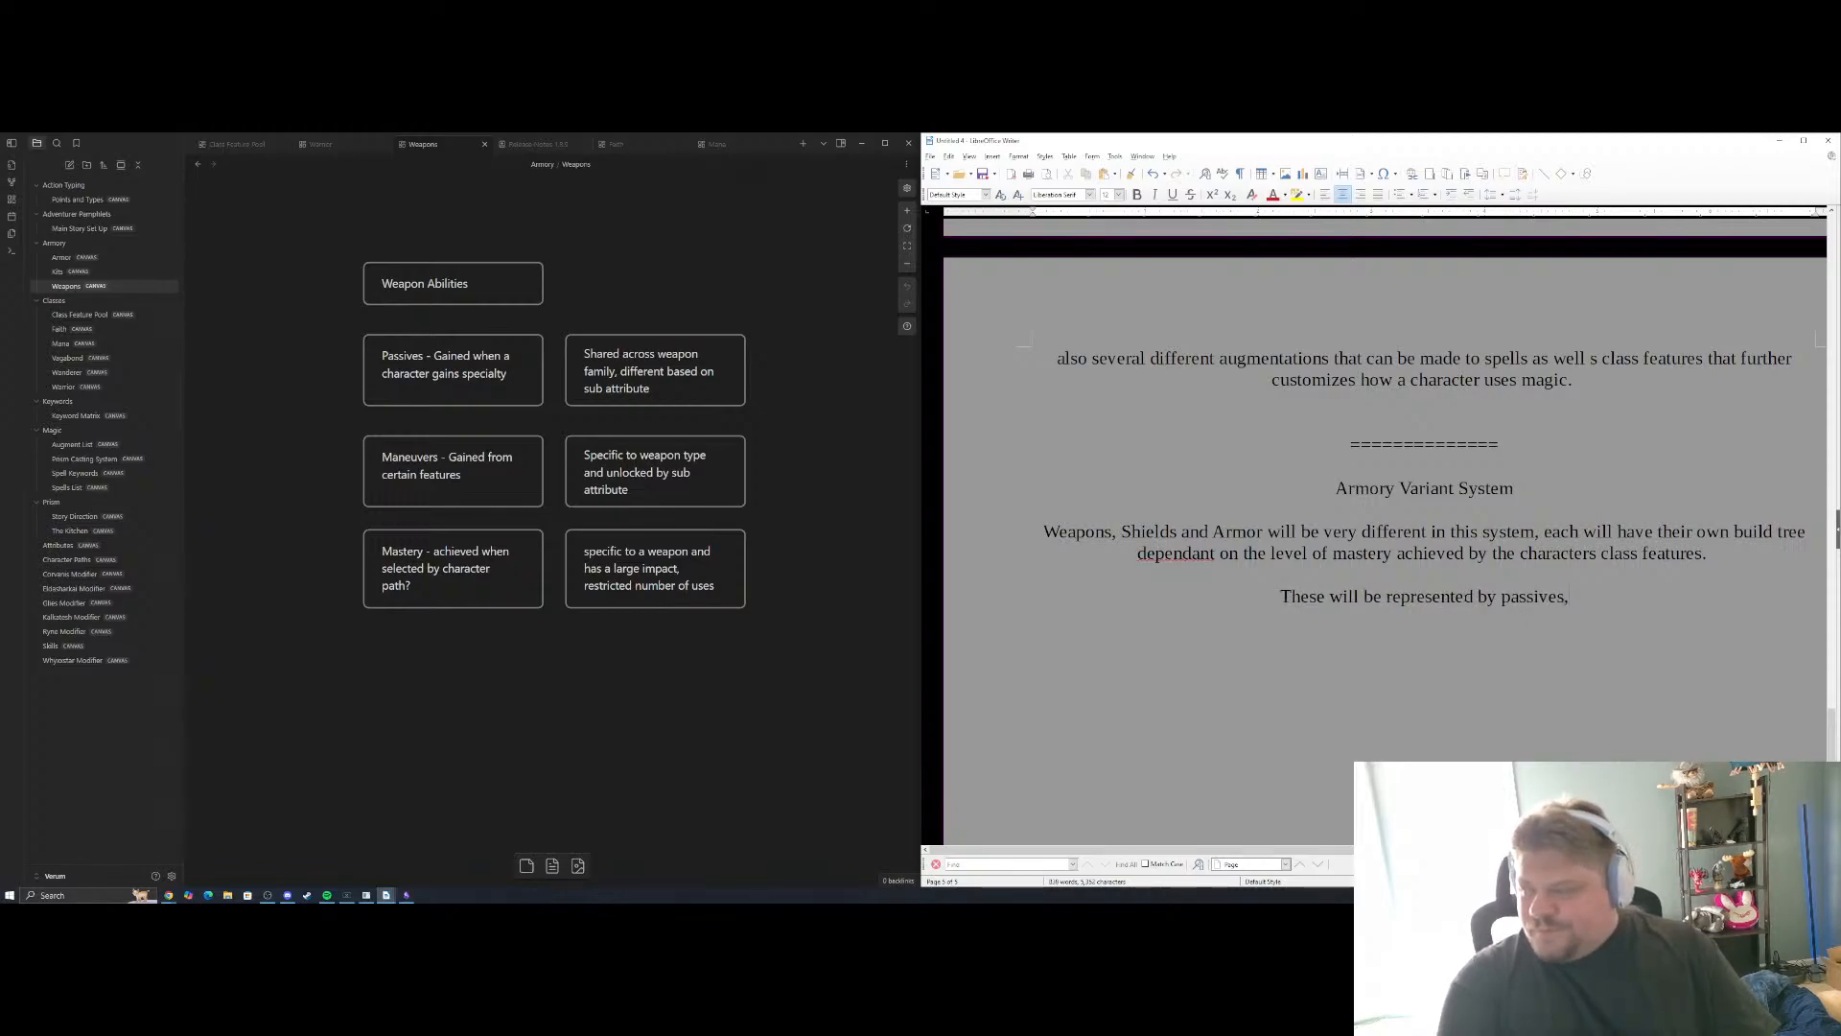
type(" maneuve")
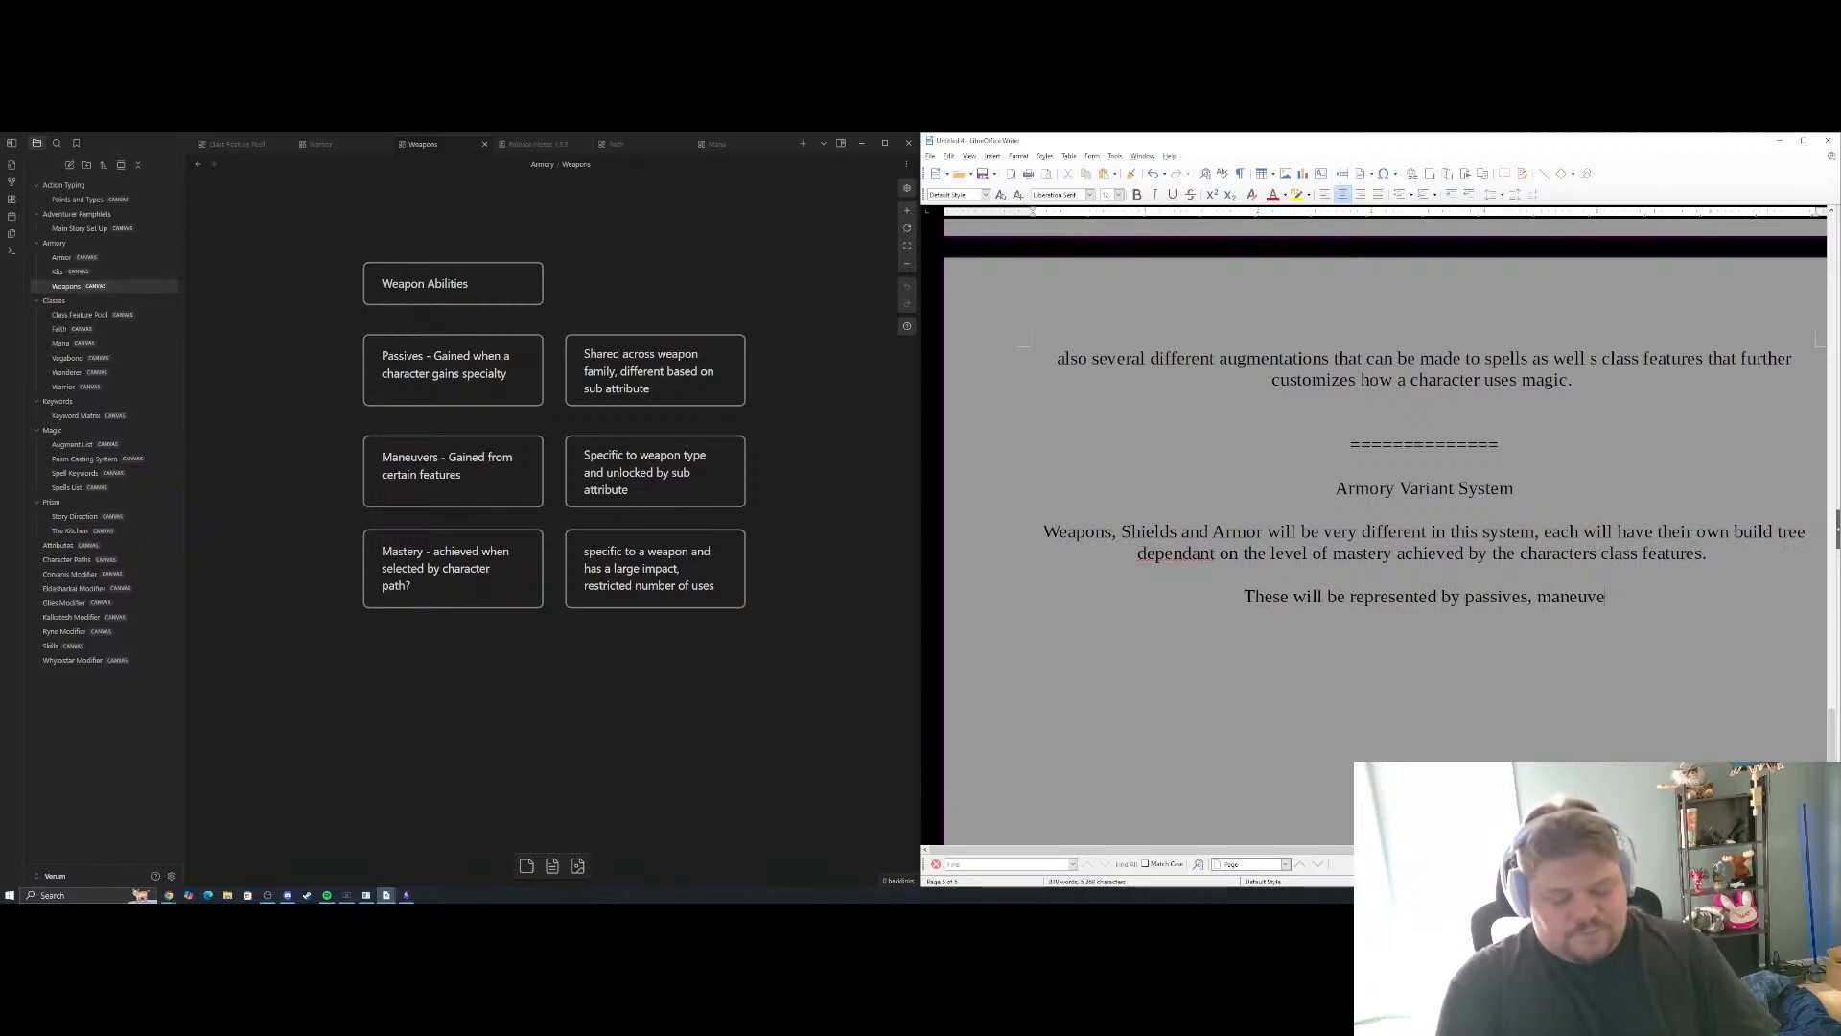
type("rs and masteri")
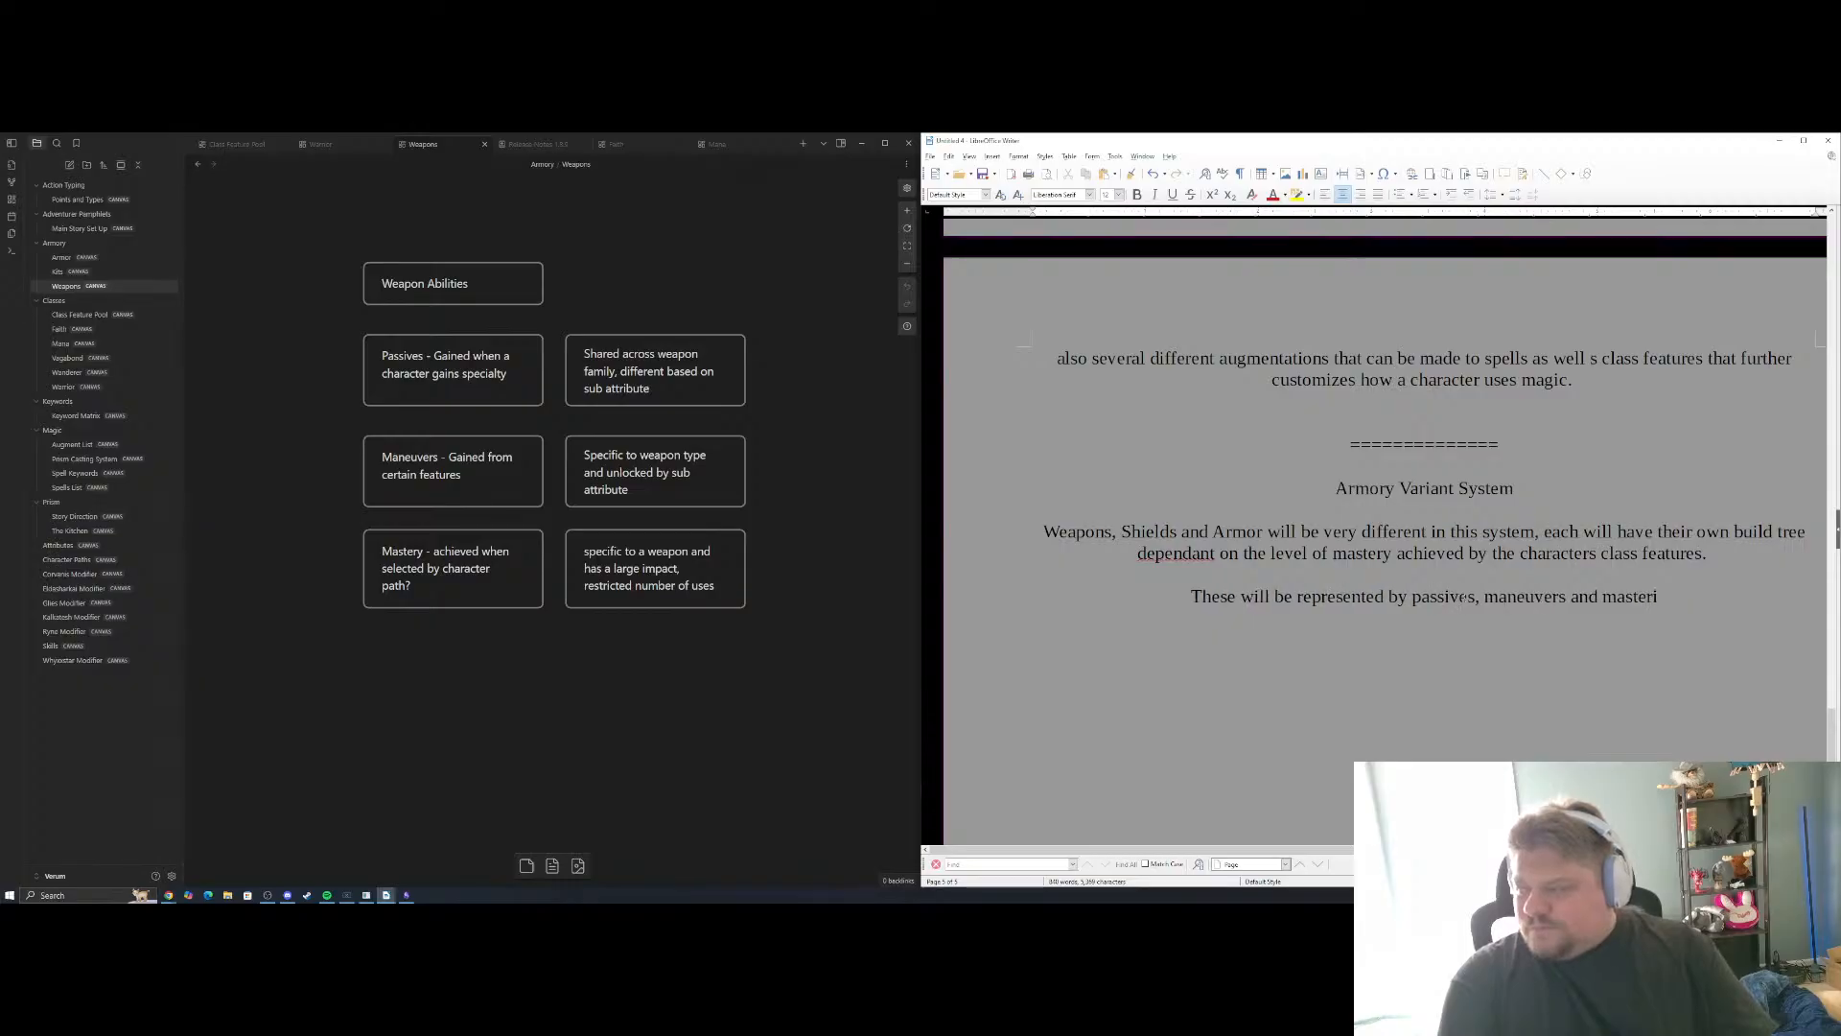
type("es For ")
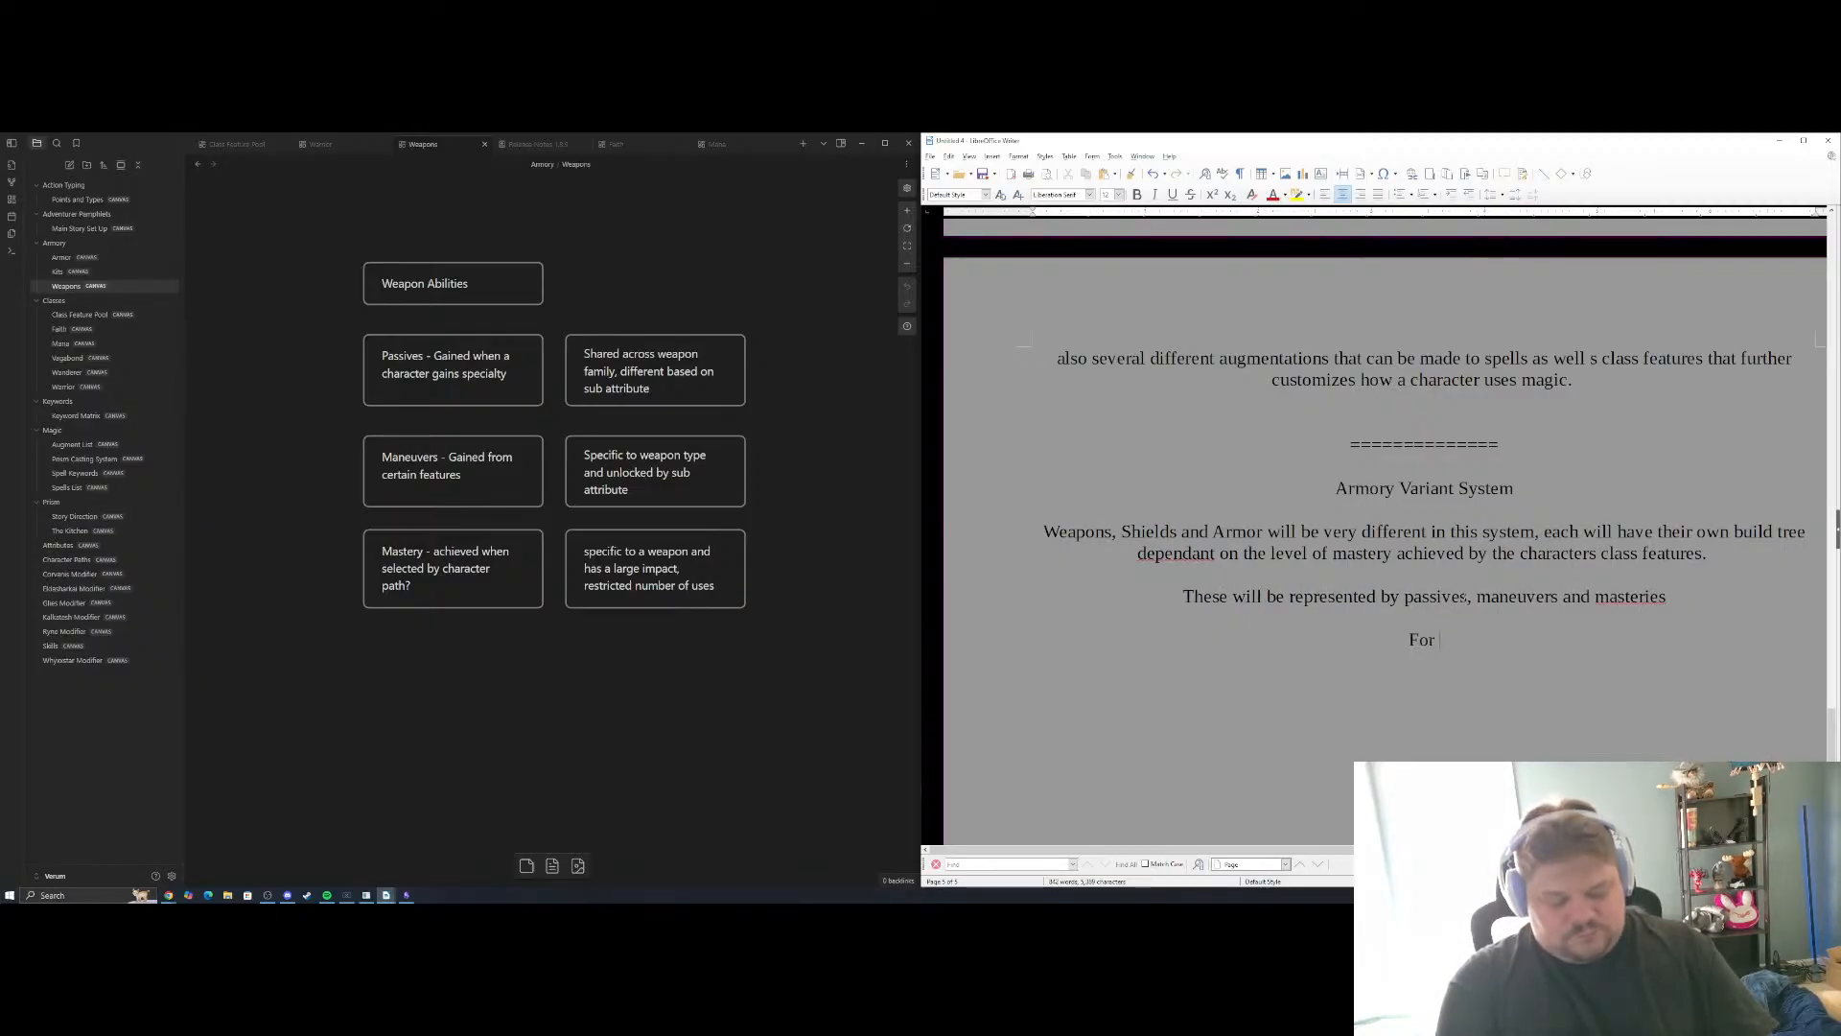
type("examp")
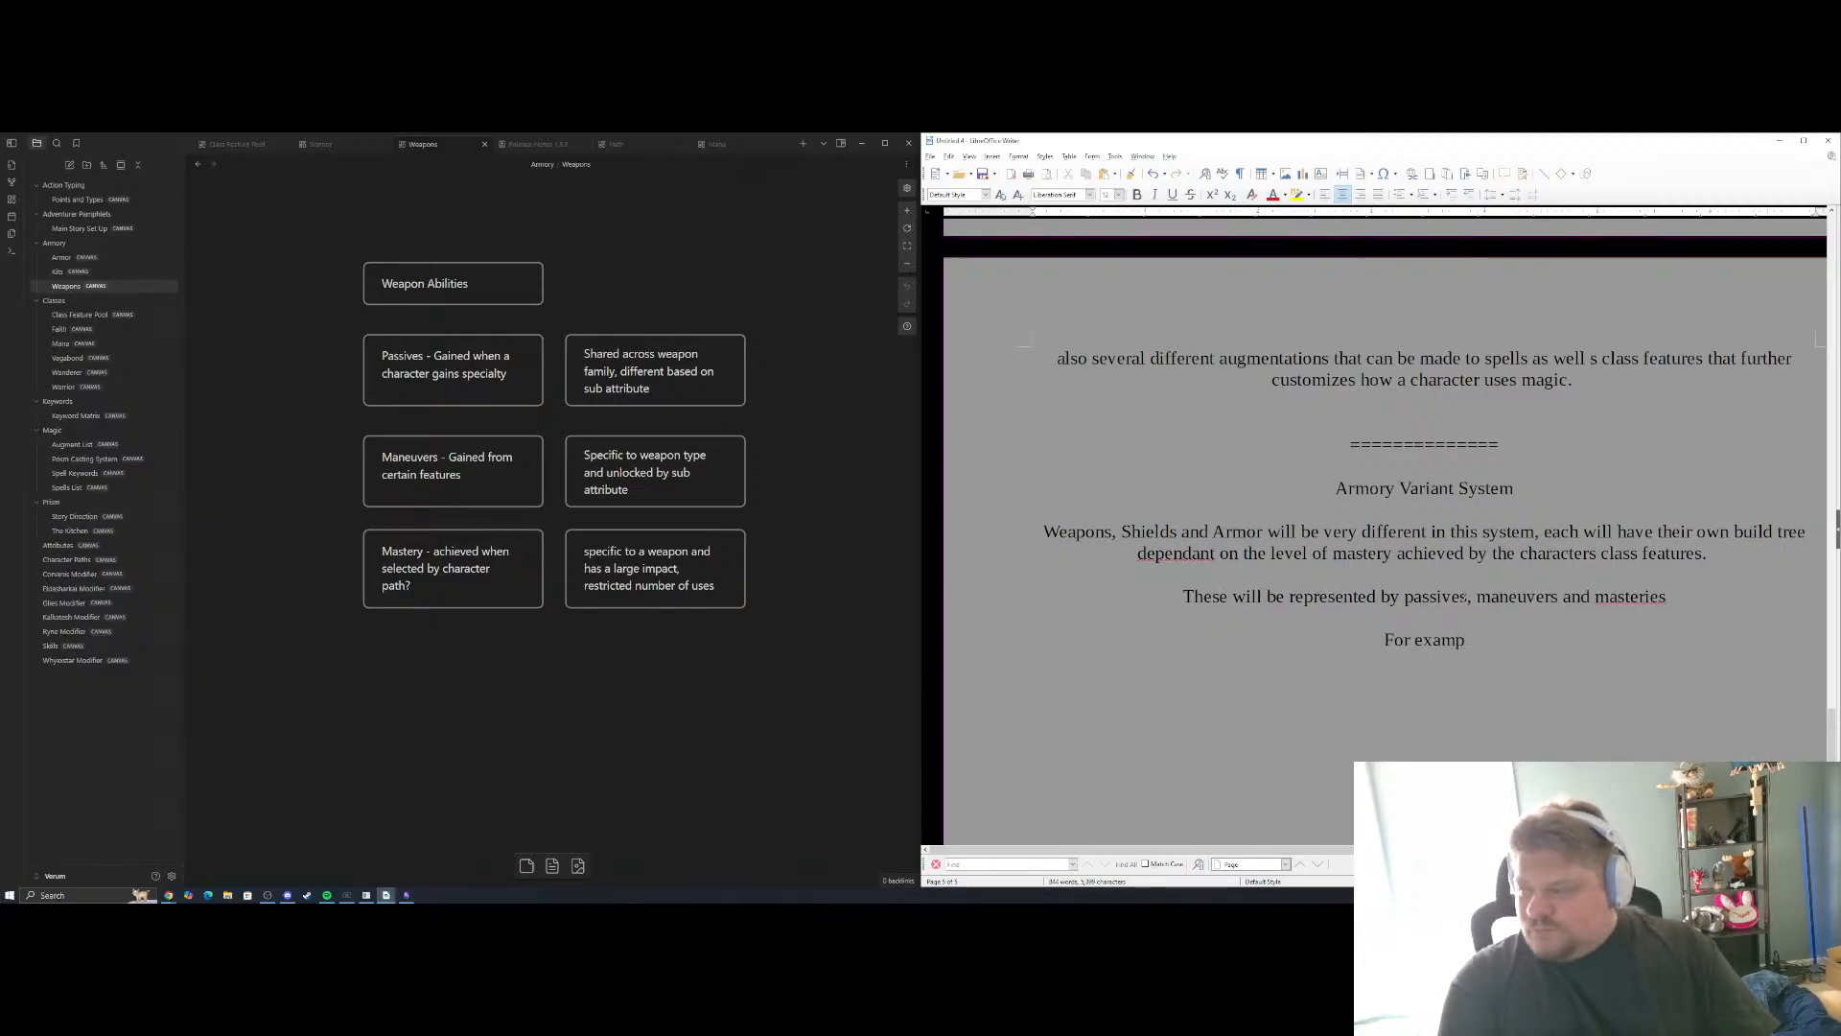
key("BackSpace")
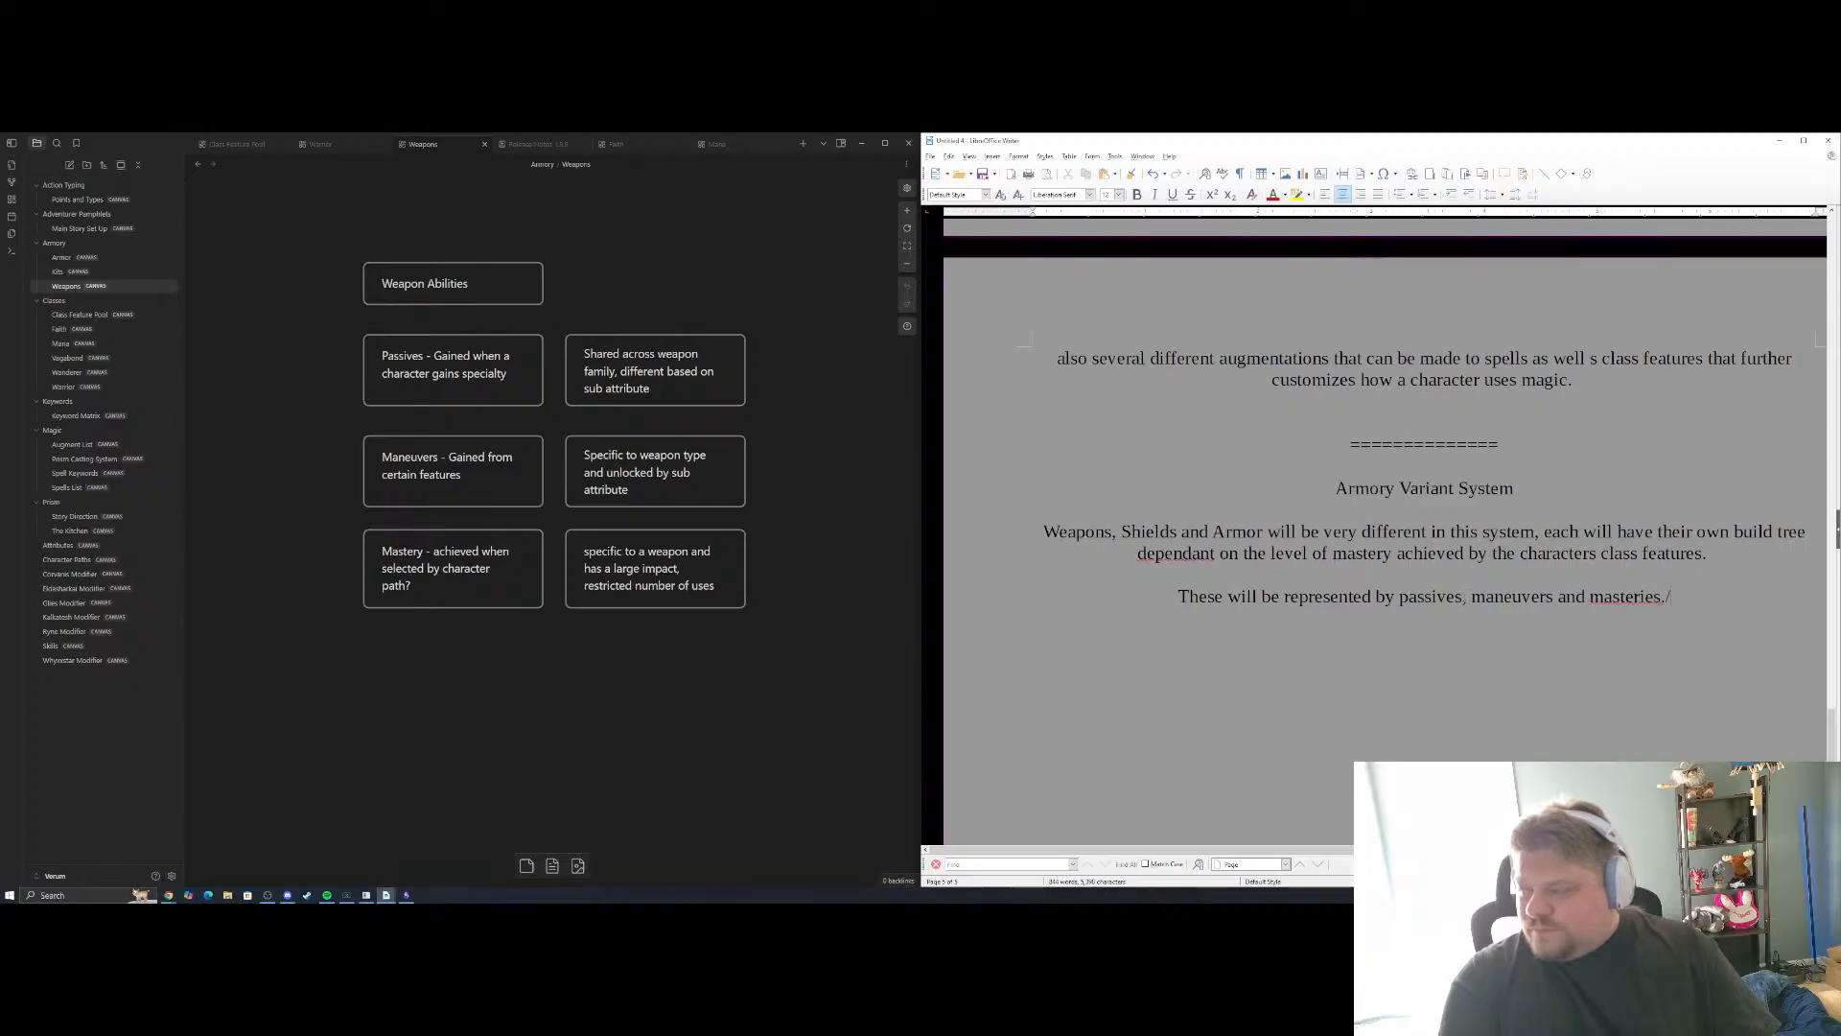
Continue the paragraph with "These will be arranged into weapon families that allow for abilities to be shared amongst certain weapon types." and start a new one
type(". These will be")
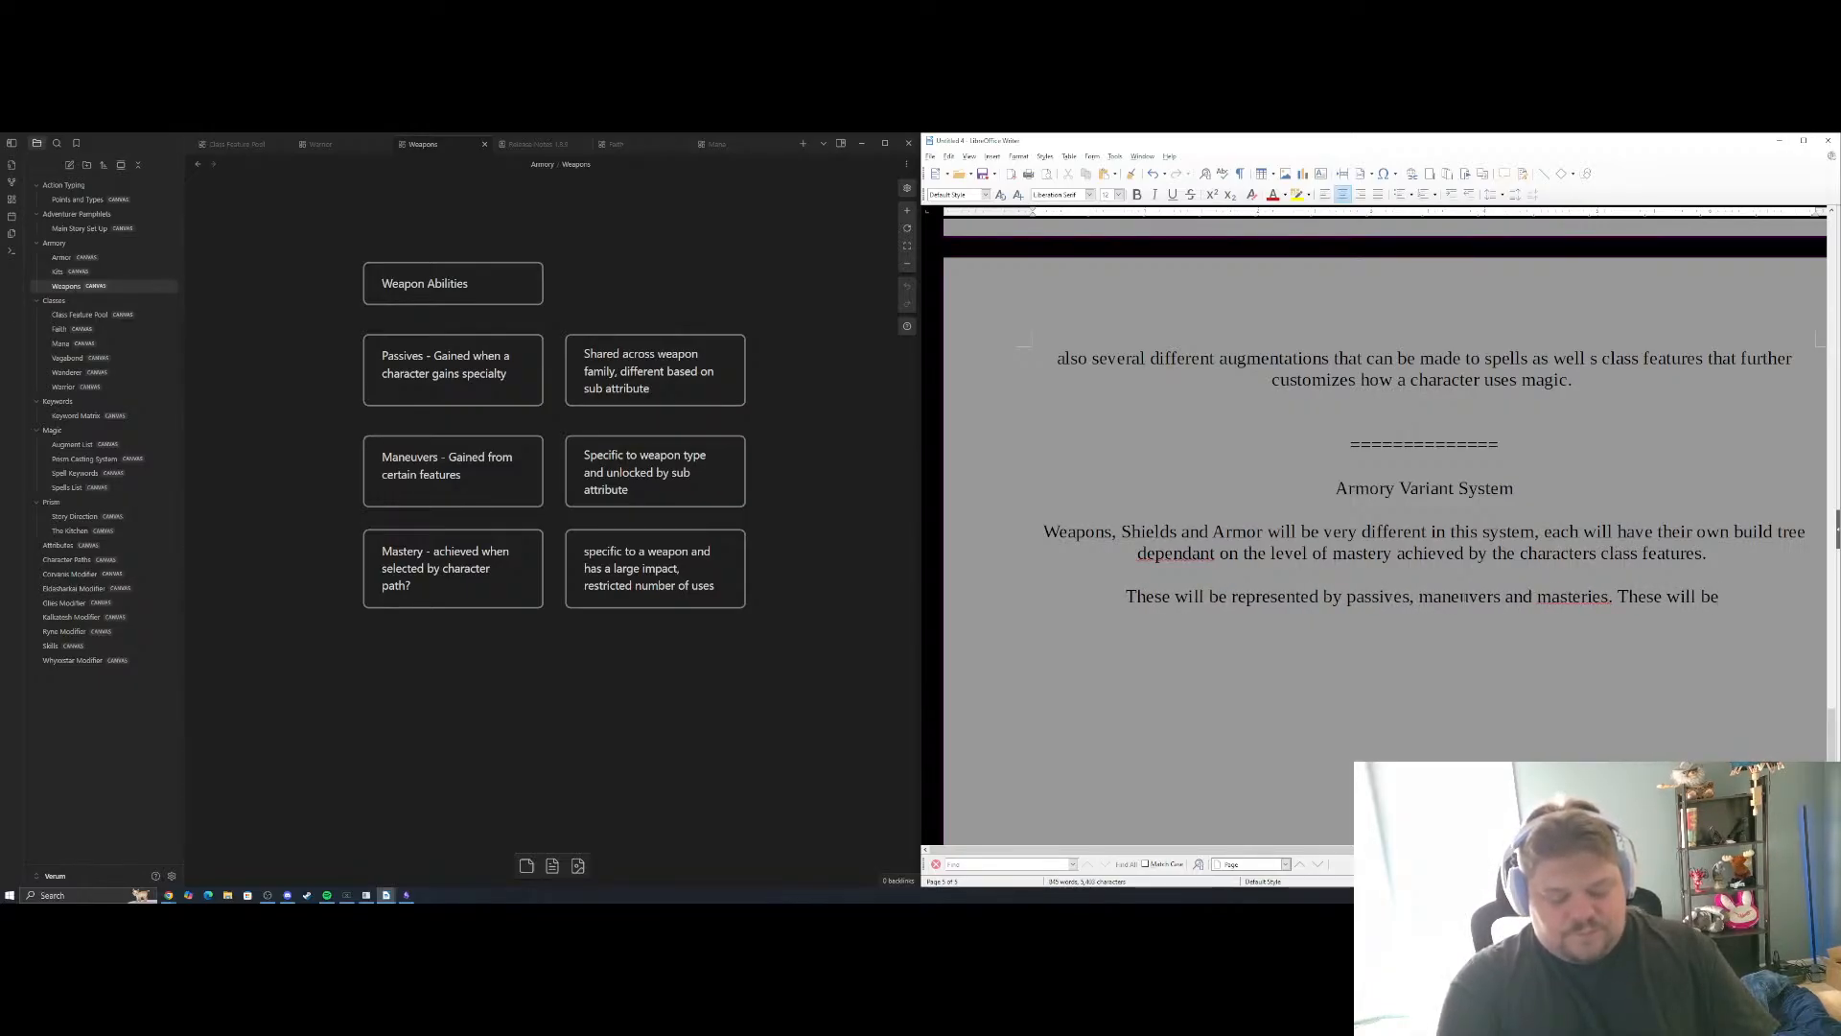
type(" arranged in")
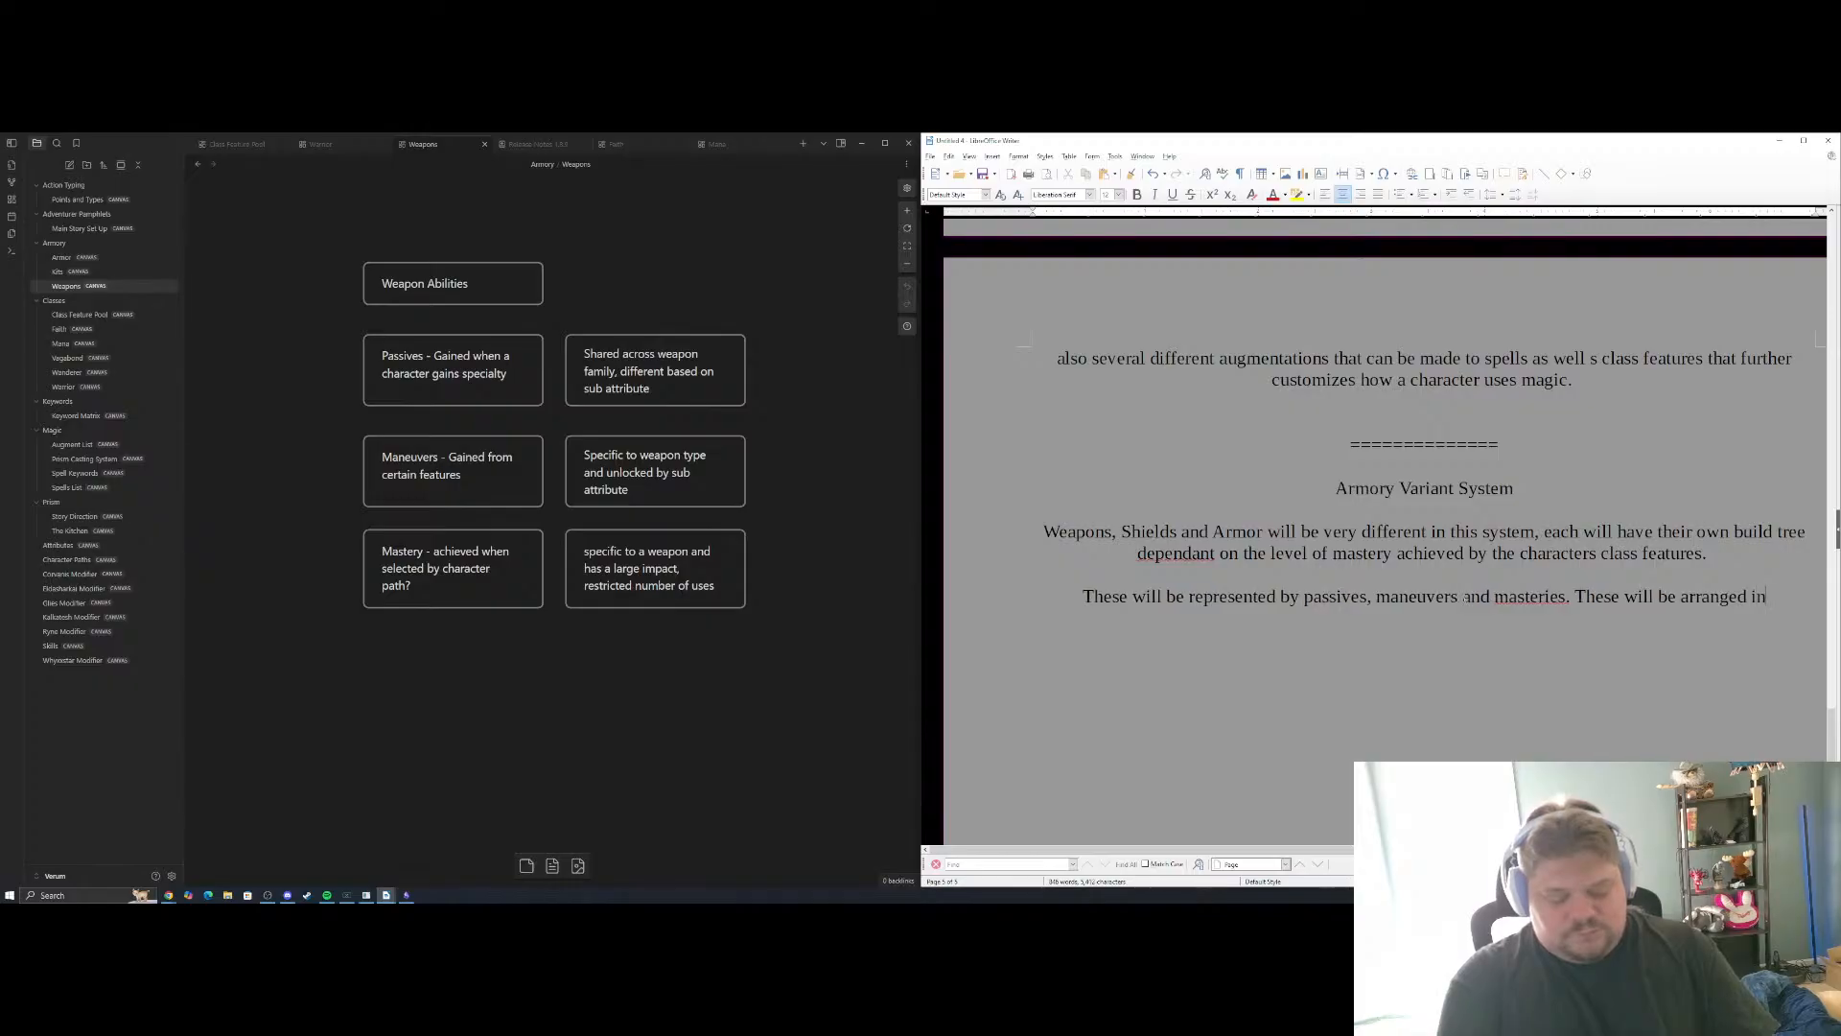
type("to weapon f")
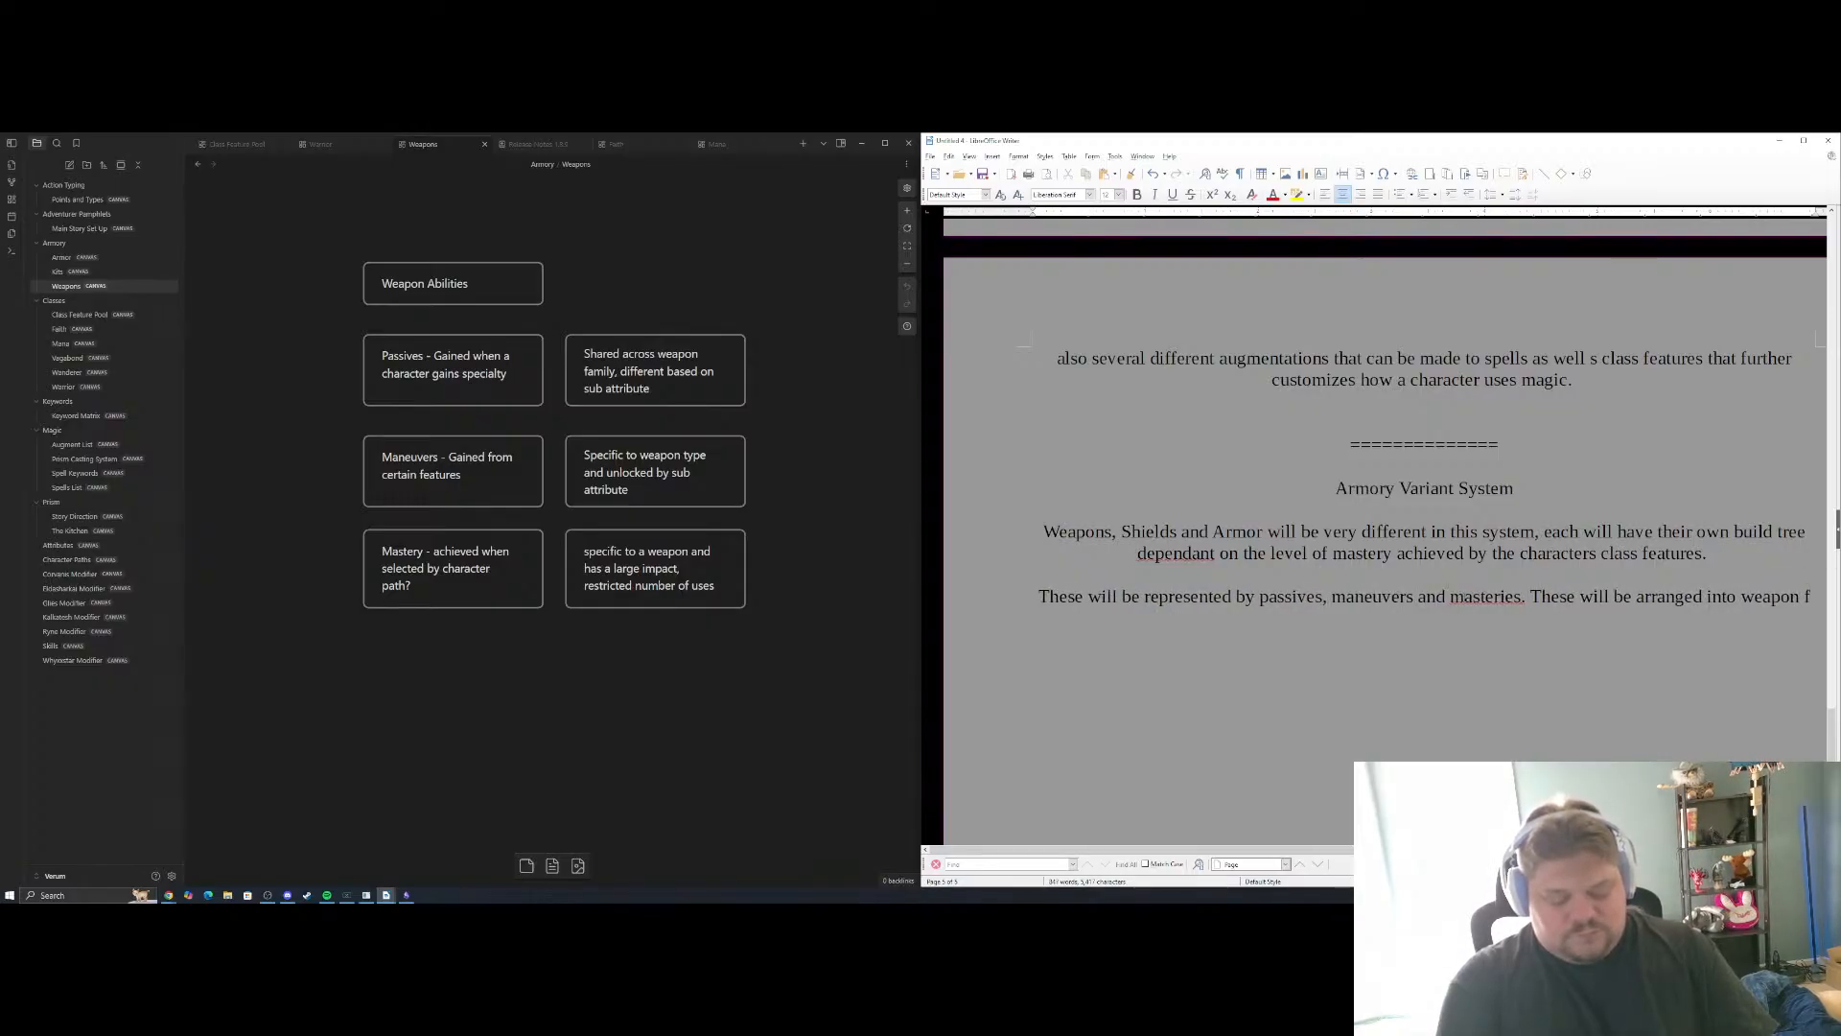
type("amilies that")
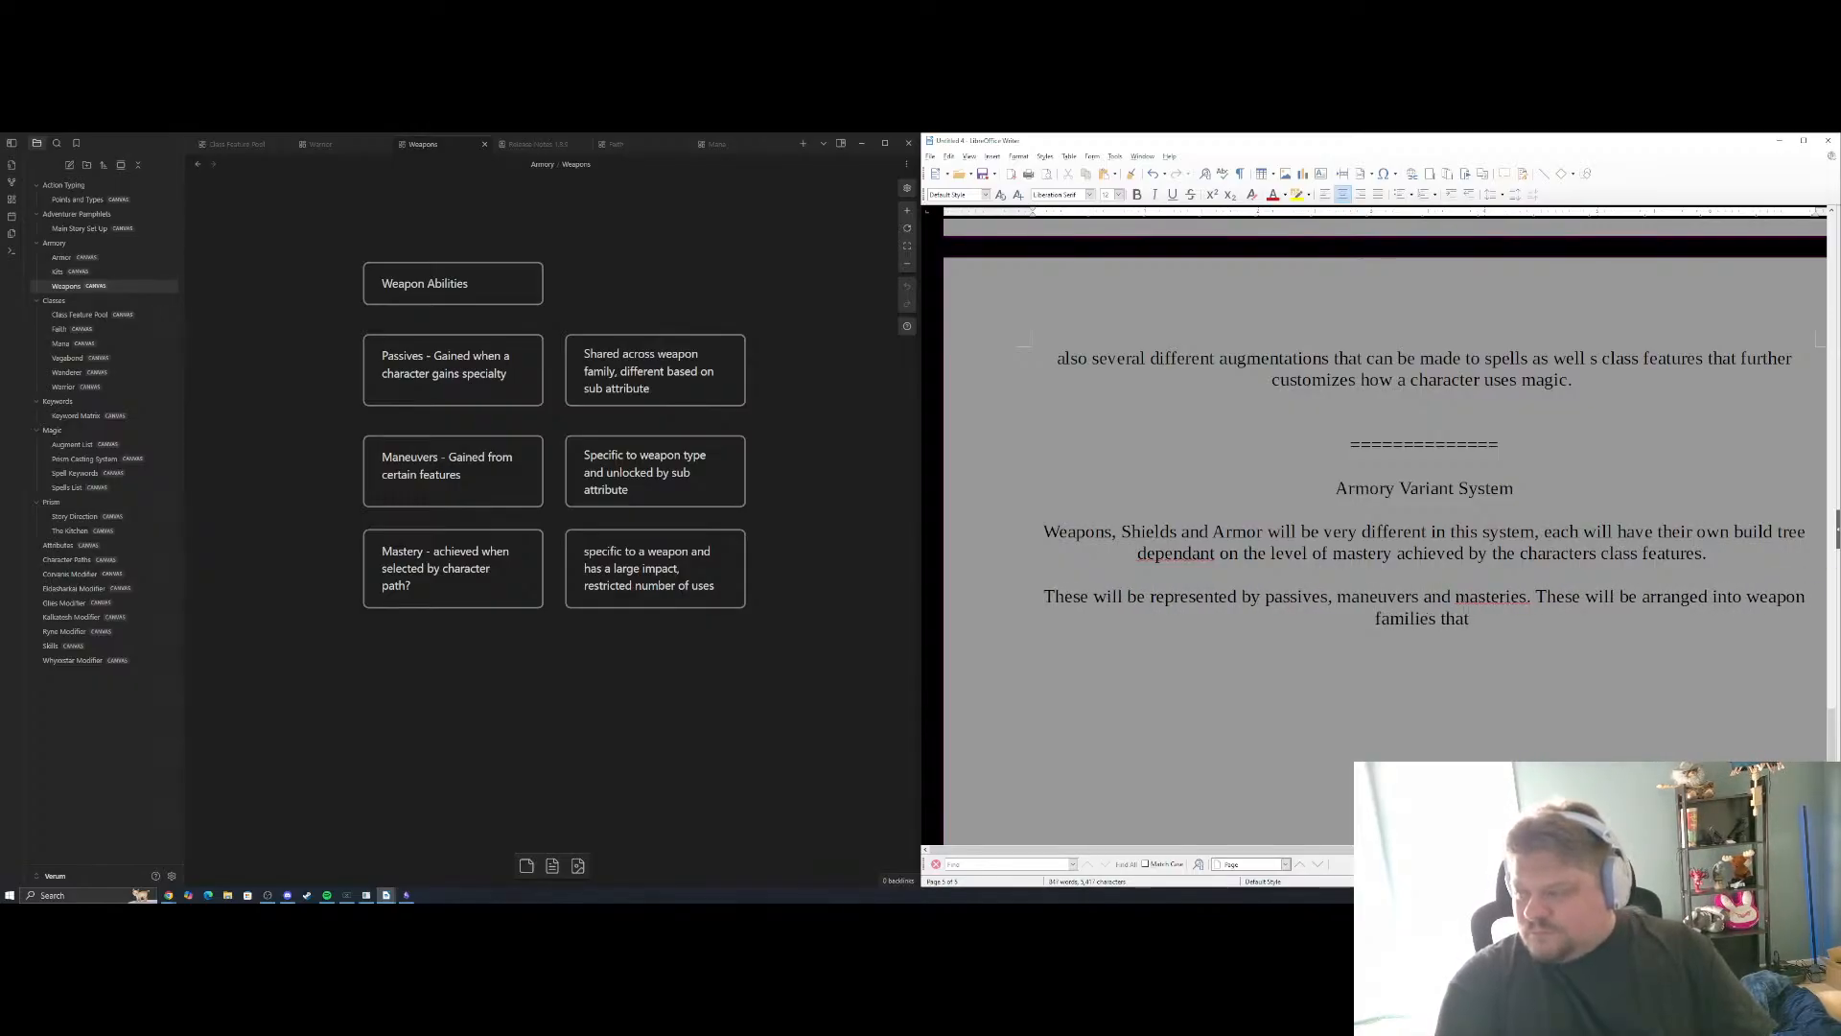
type(" allow for ")
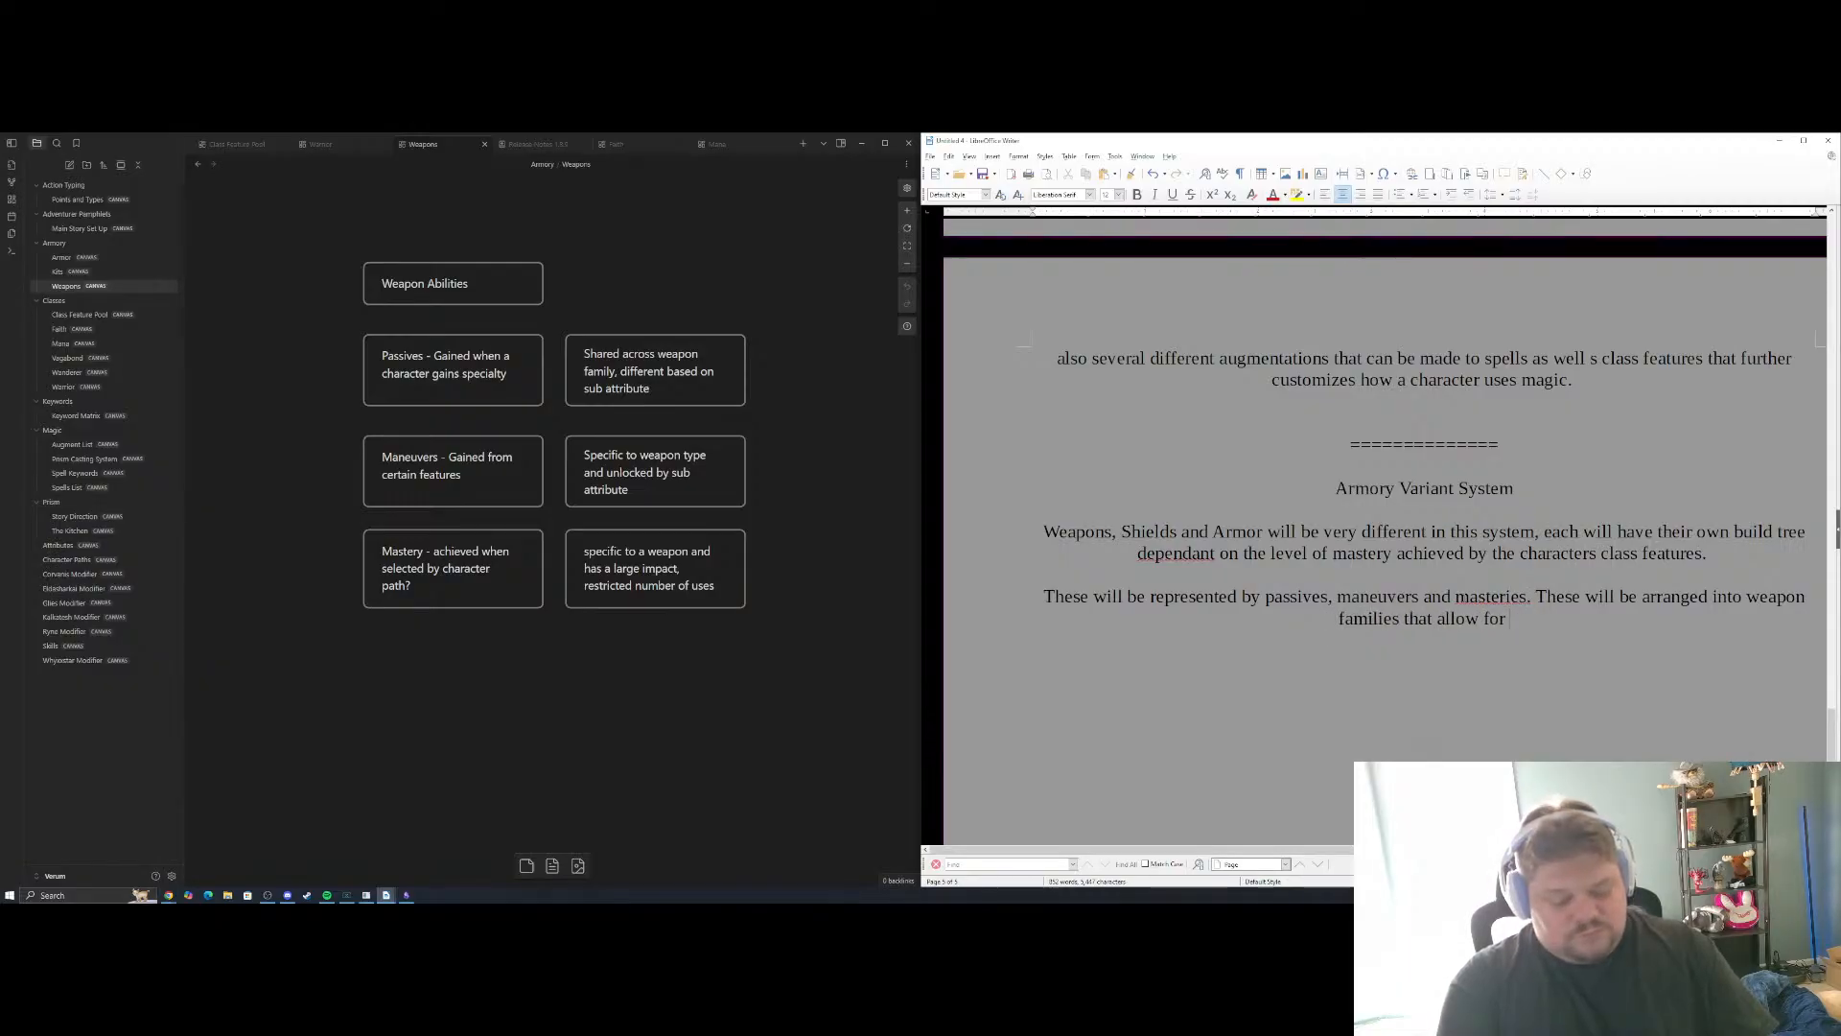
type("mailit")
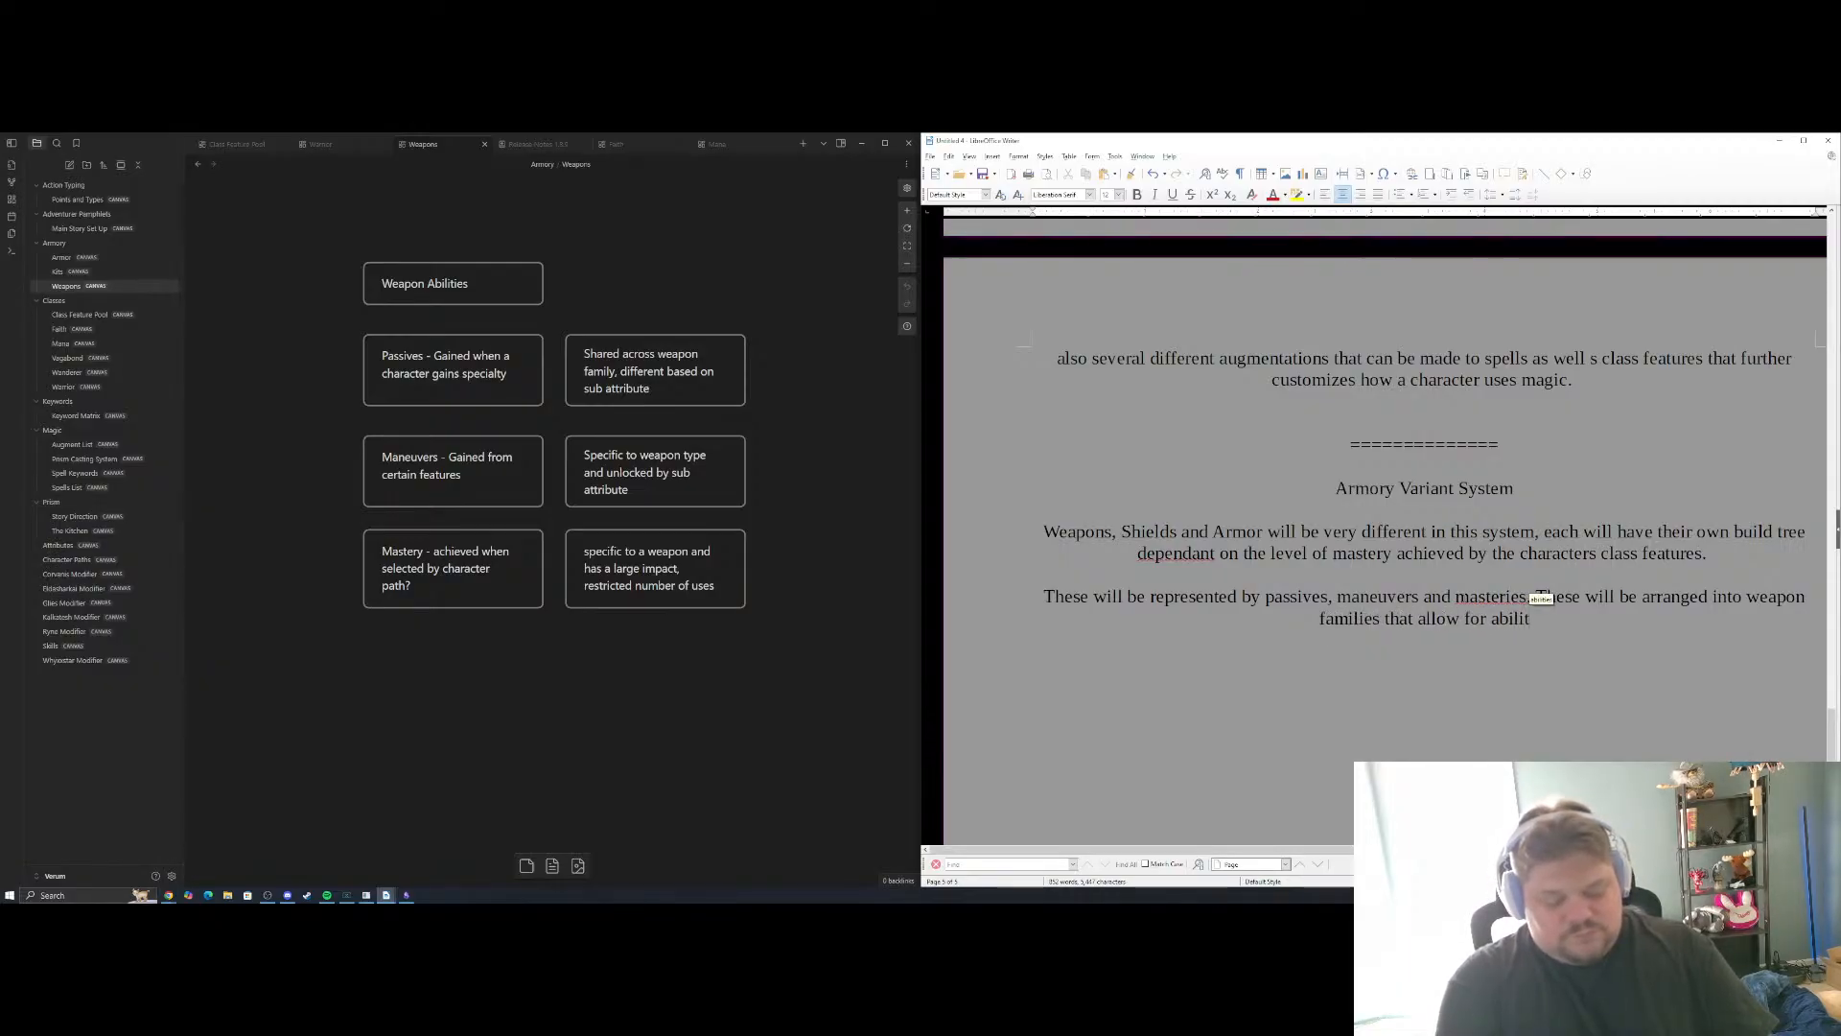
type("ies to be share")
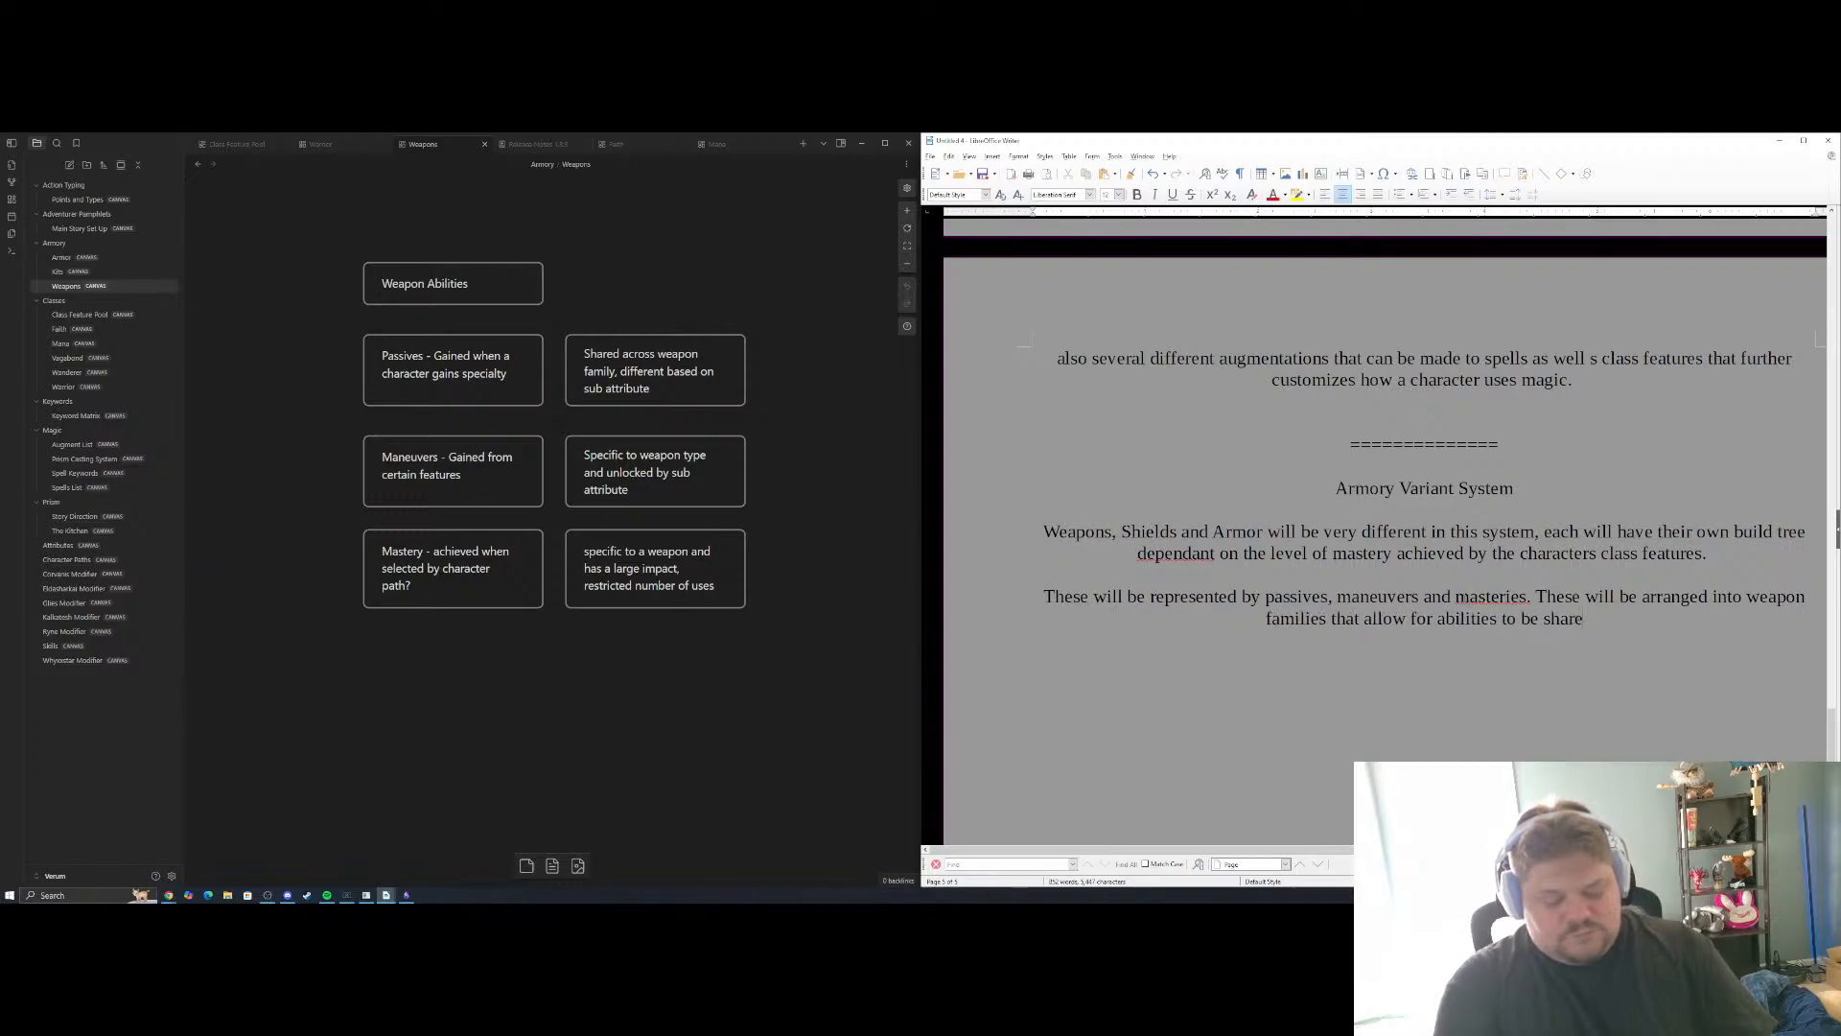
type("d amongst")
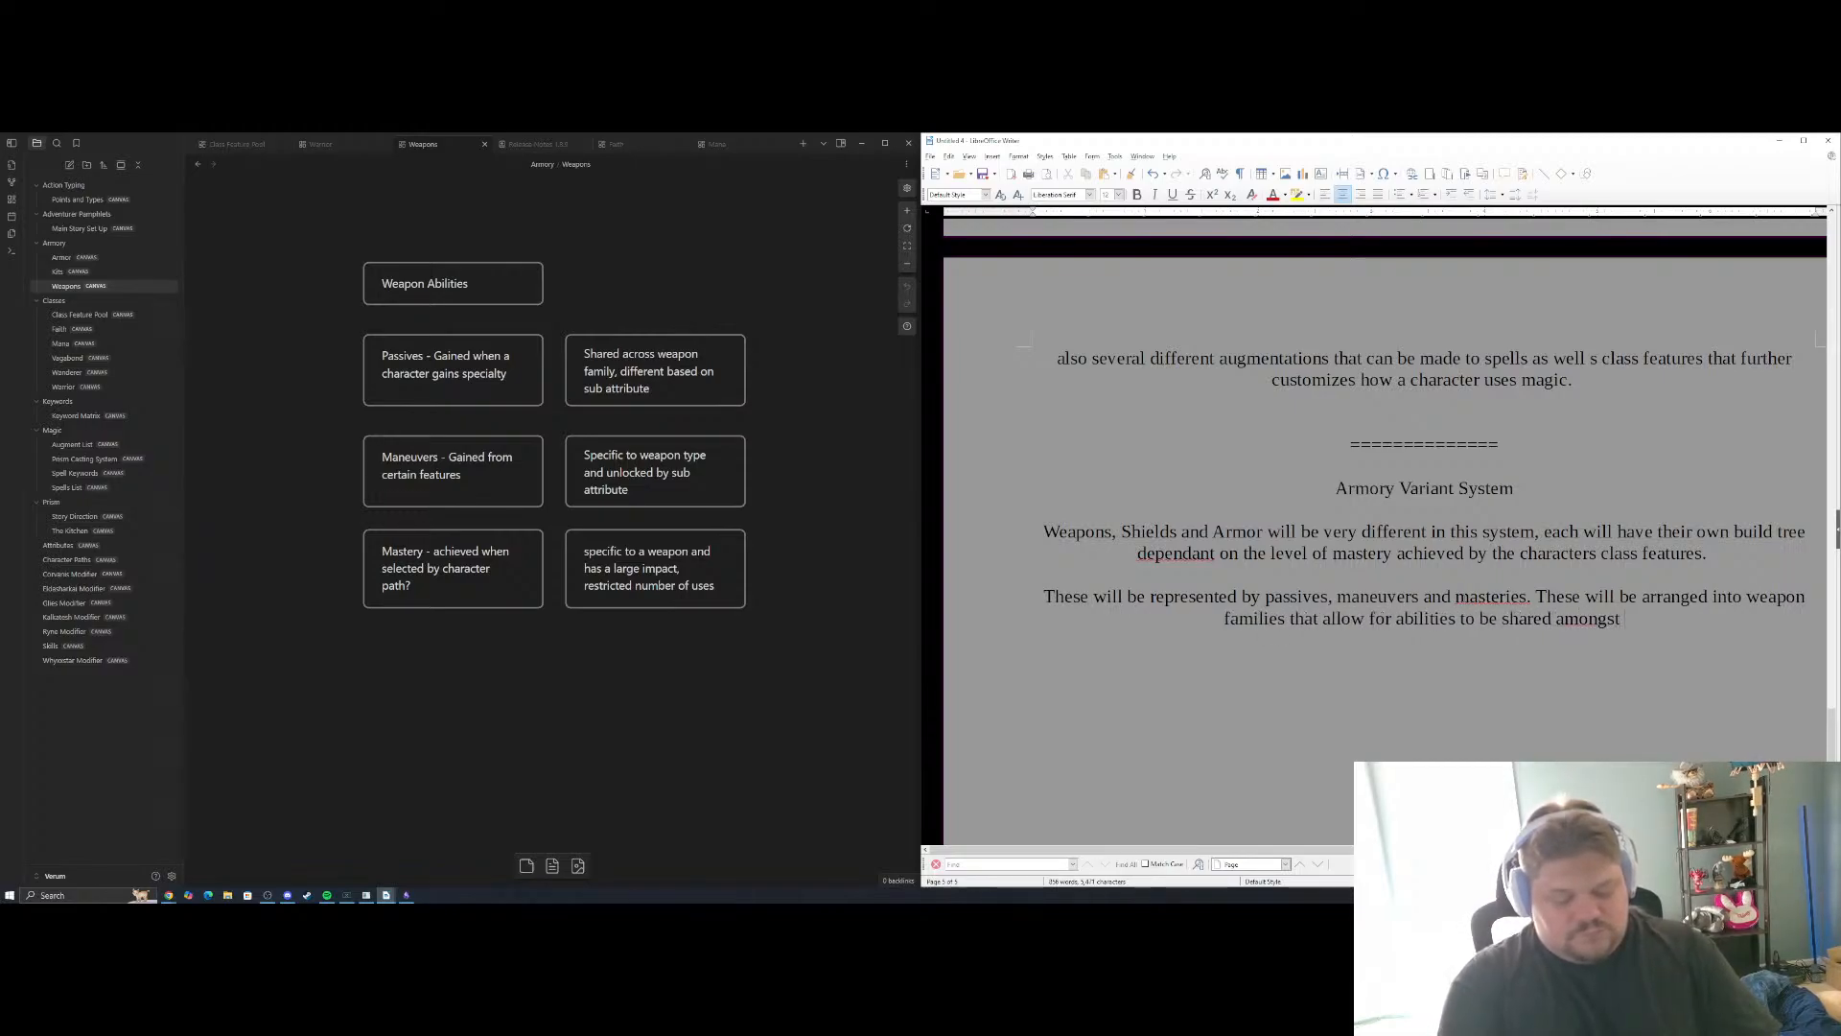
type(" certain weapon types.")
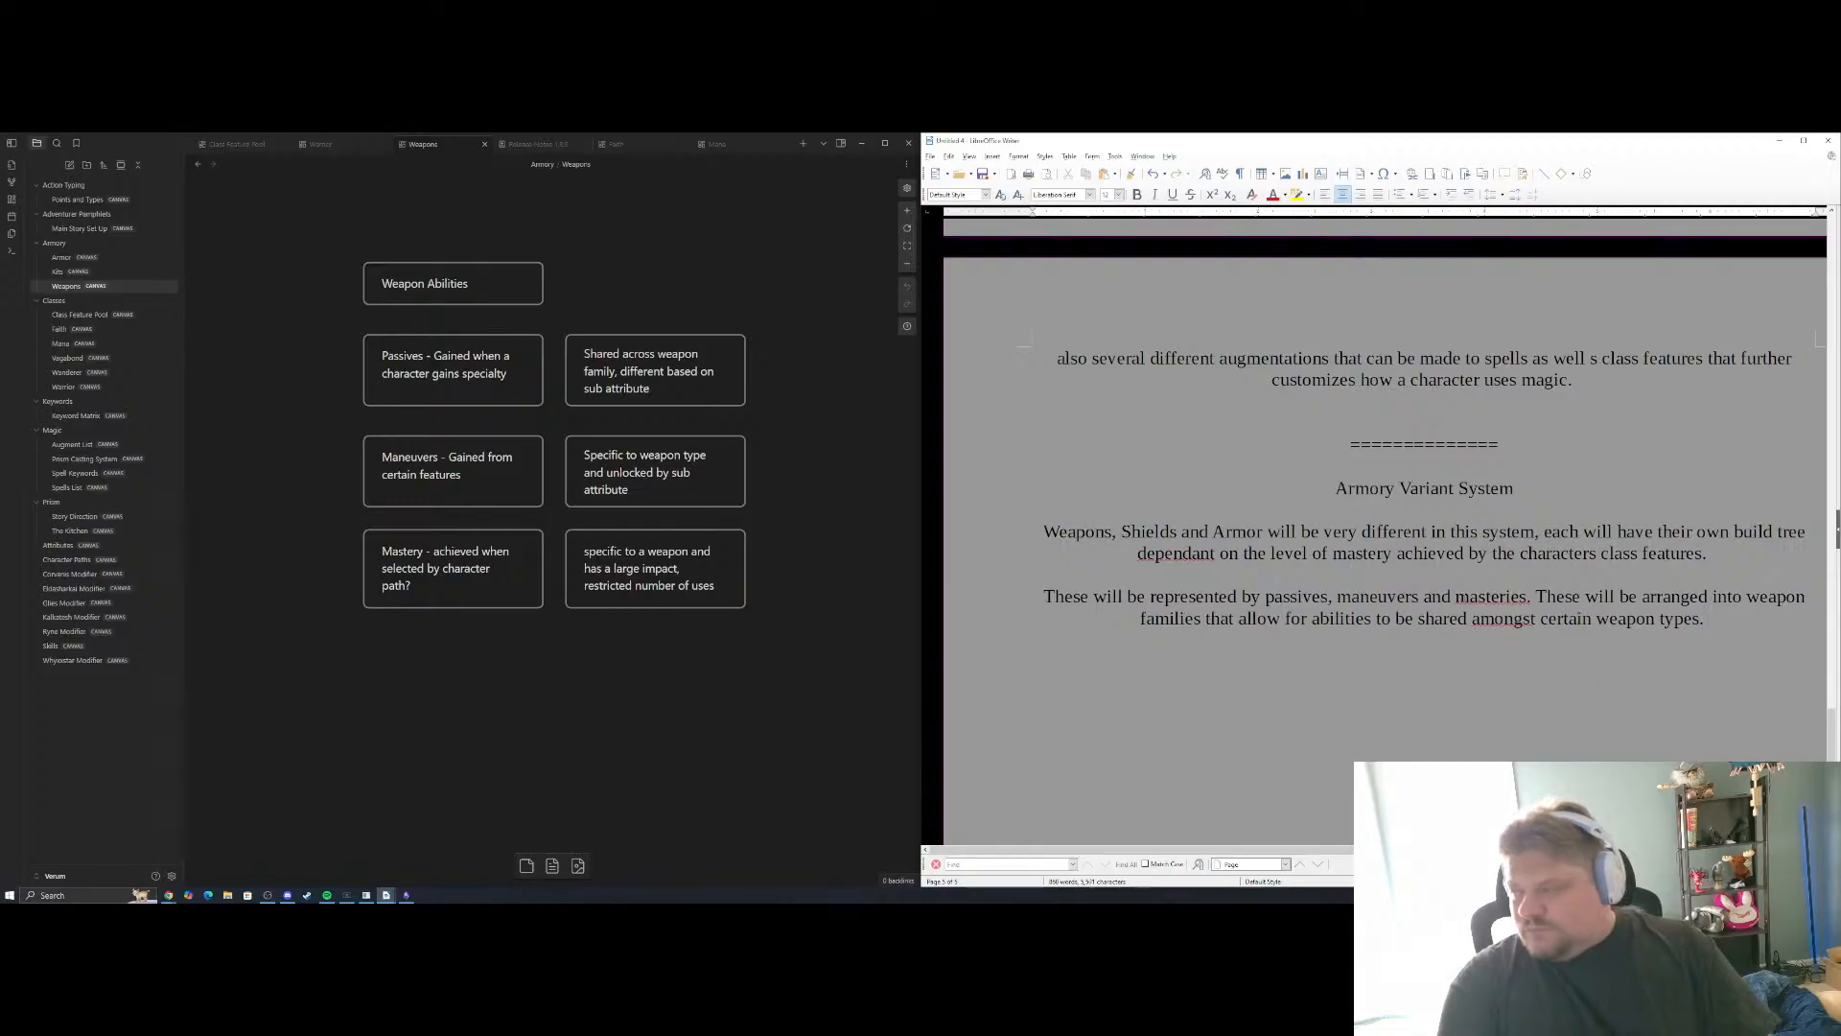
key("Return")
key("Return")
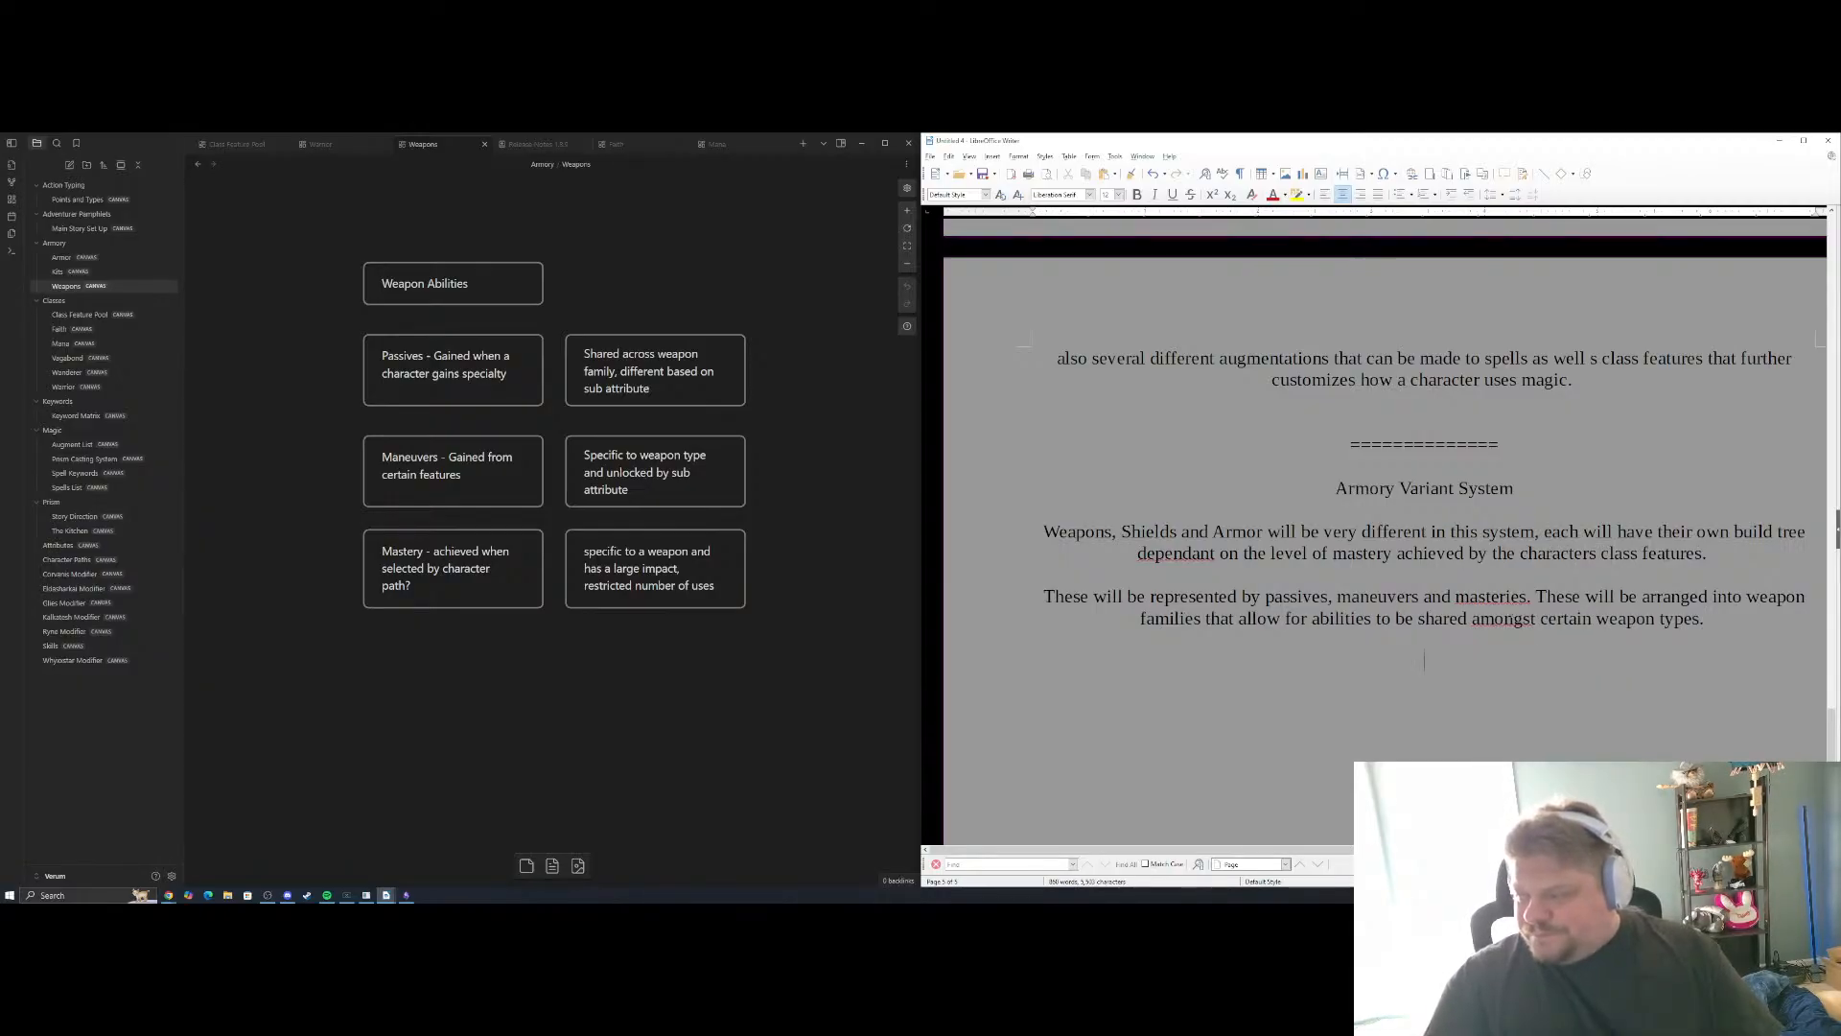
Replace the flagged word "amongst" with the spelling suggestion "among" and return the cursor to the blank line below the paragraph
right_click(1498, 620)
left_click(1498, 599)
right_click(1498, 620)
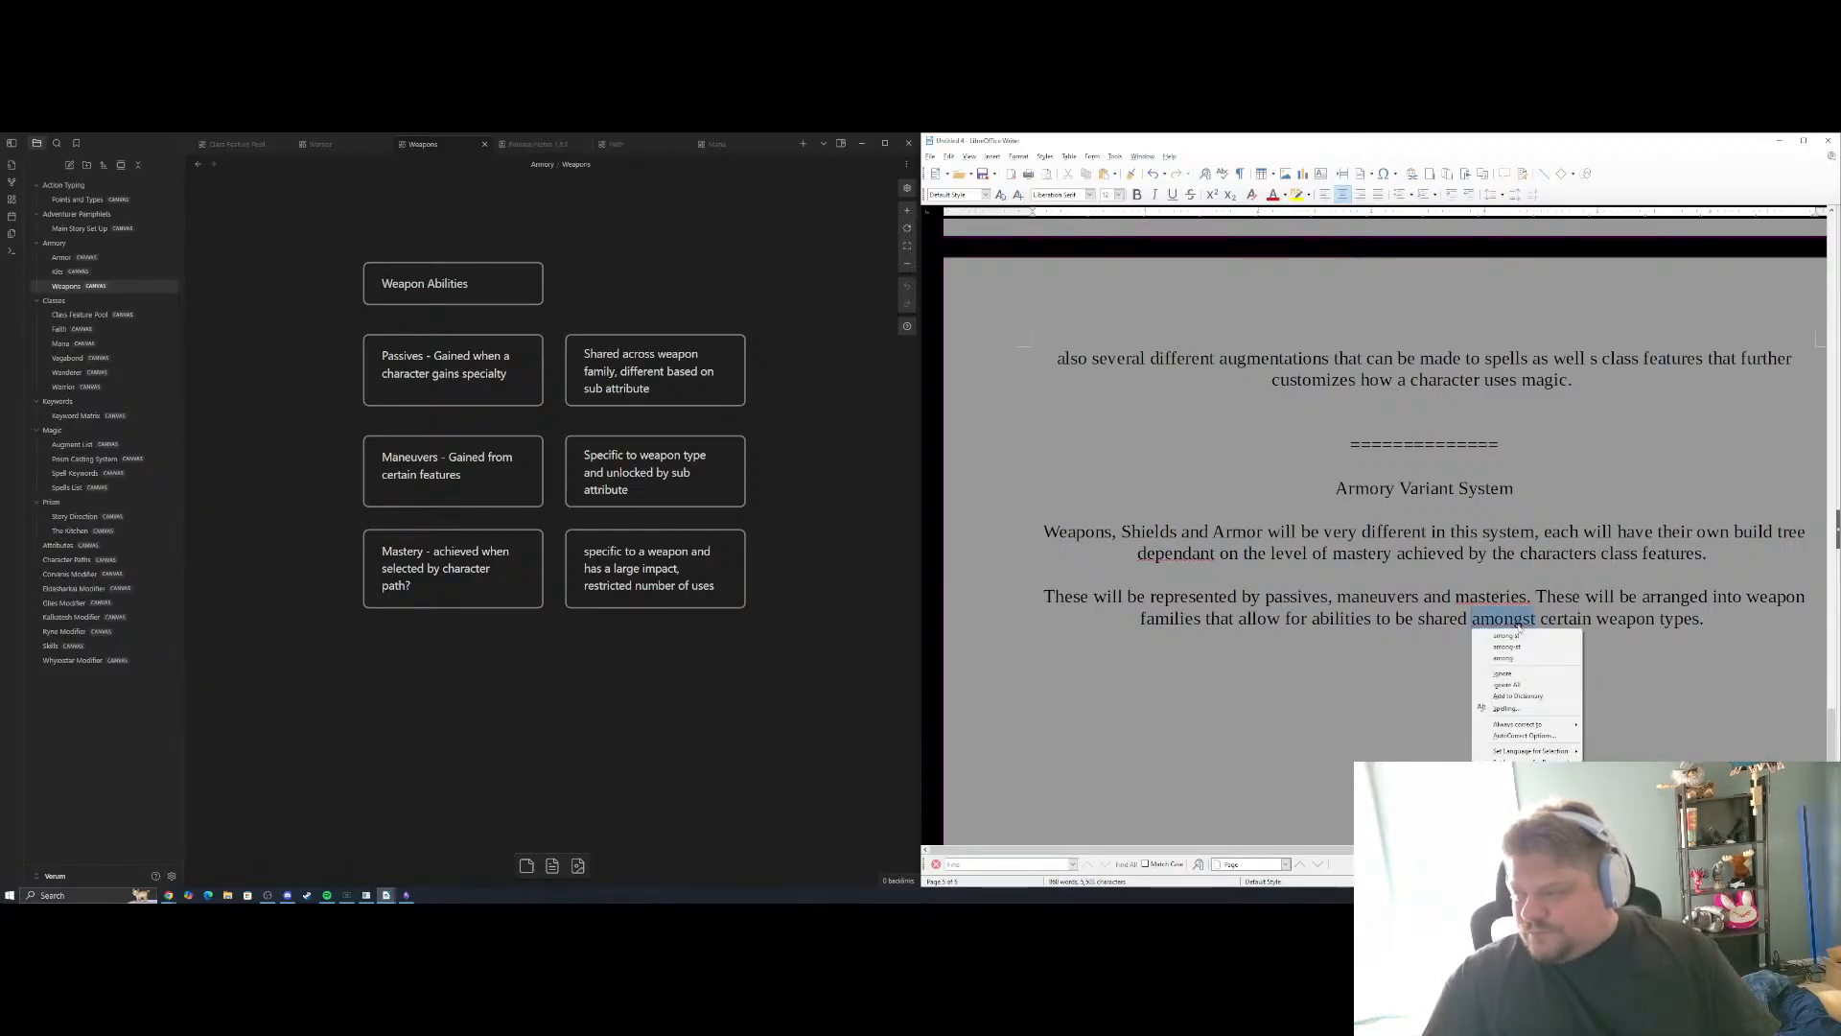
left_click(1510, 641)
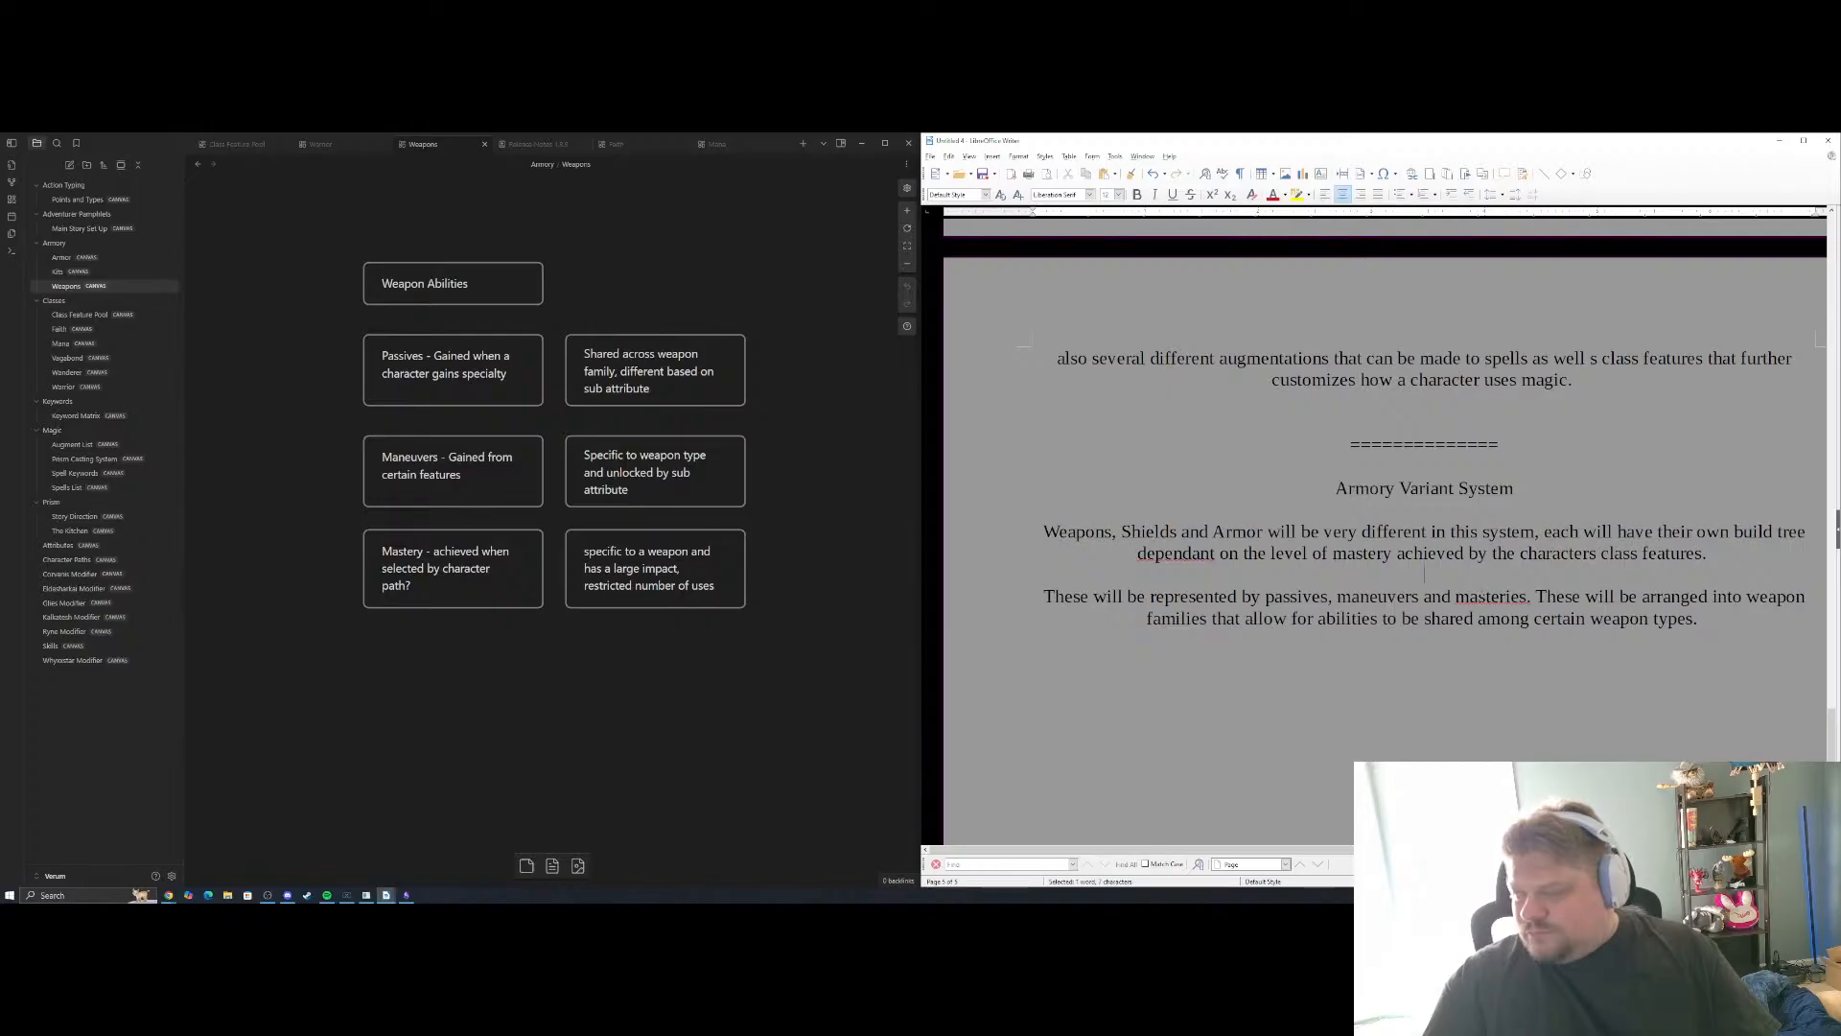
right_click(1487, 597)
left_click(1424, 646)
left_click(1424, 643)
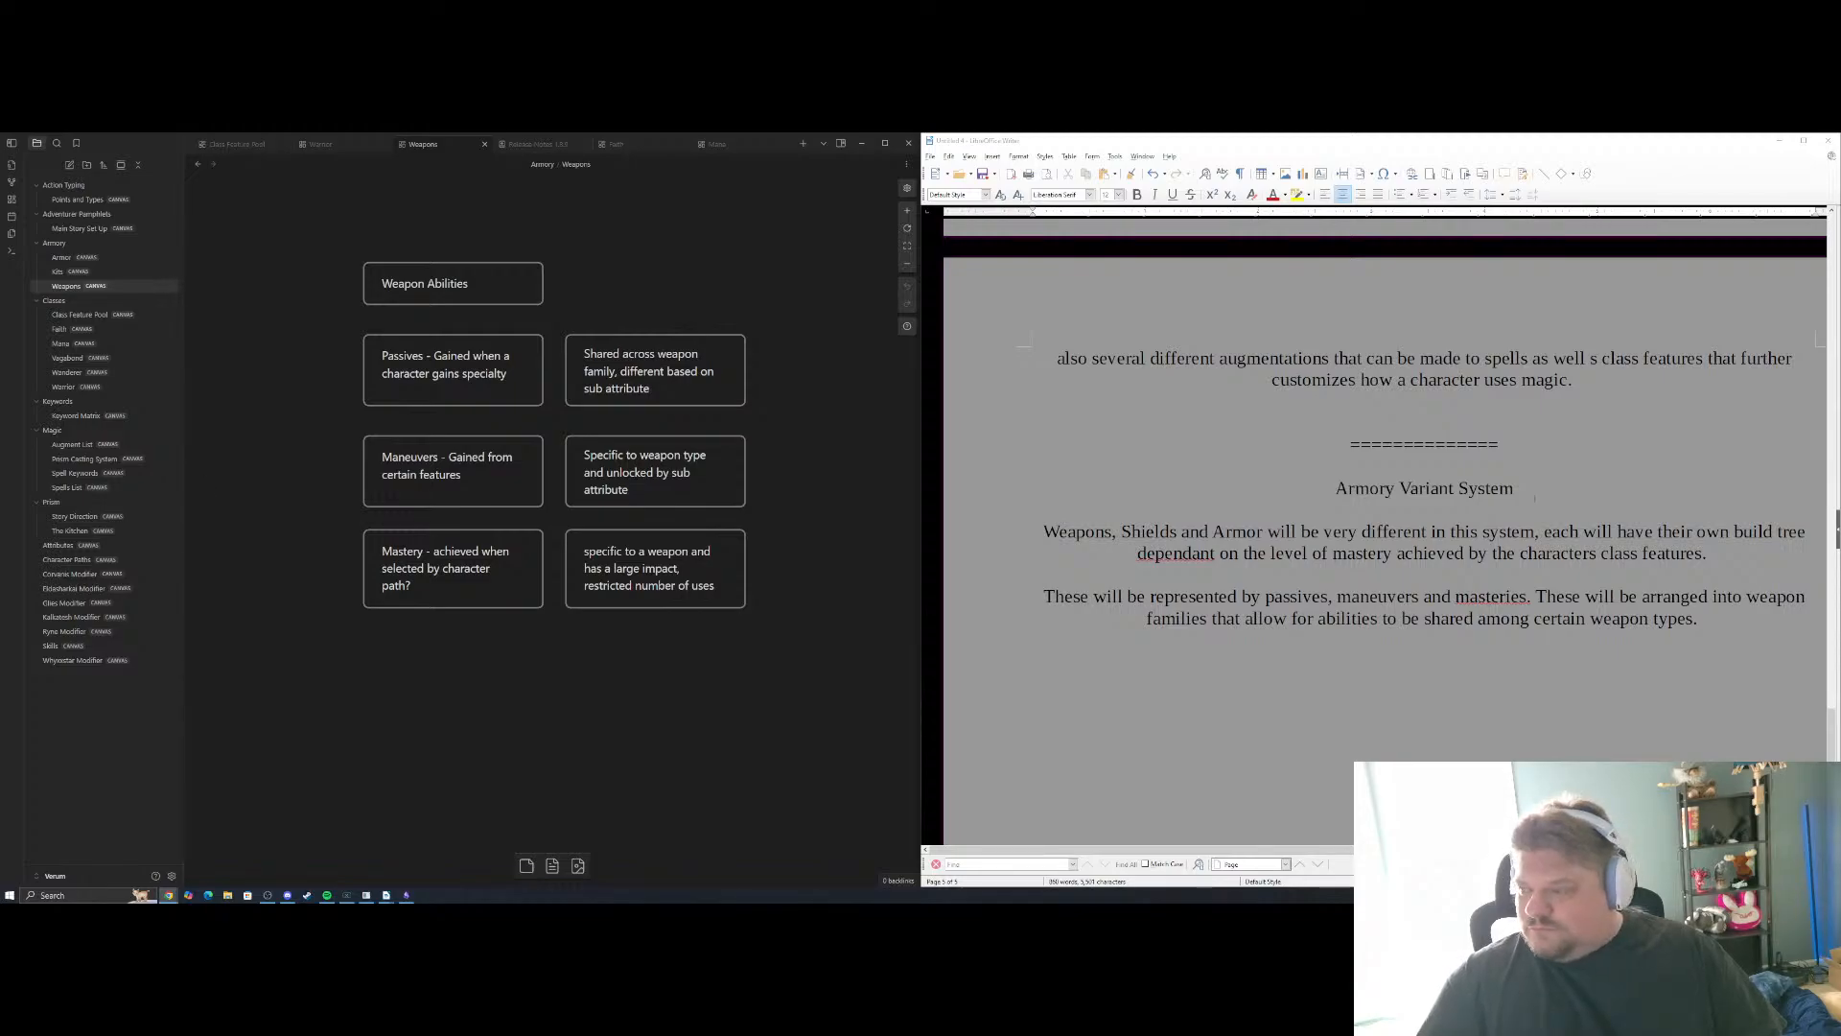
left_click(1424, 662)
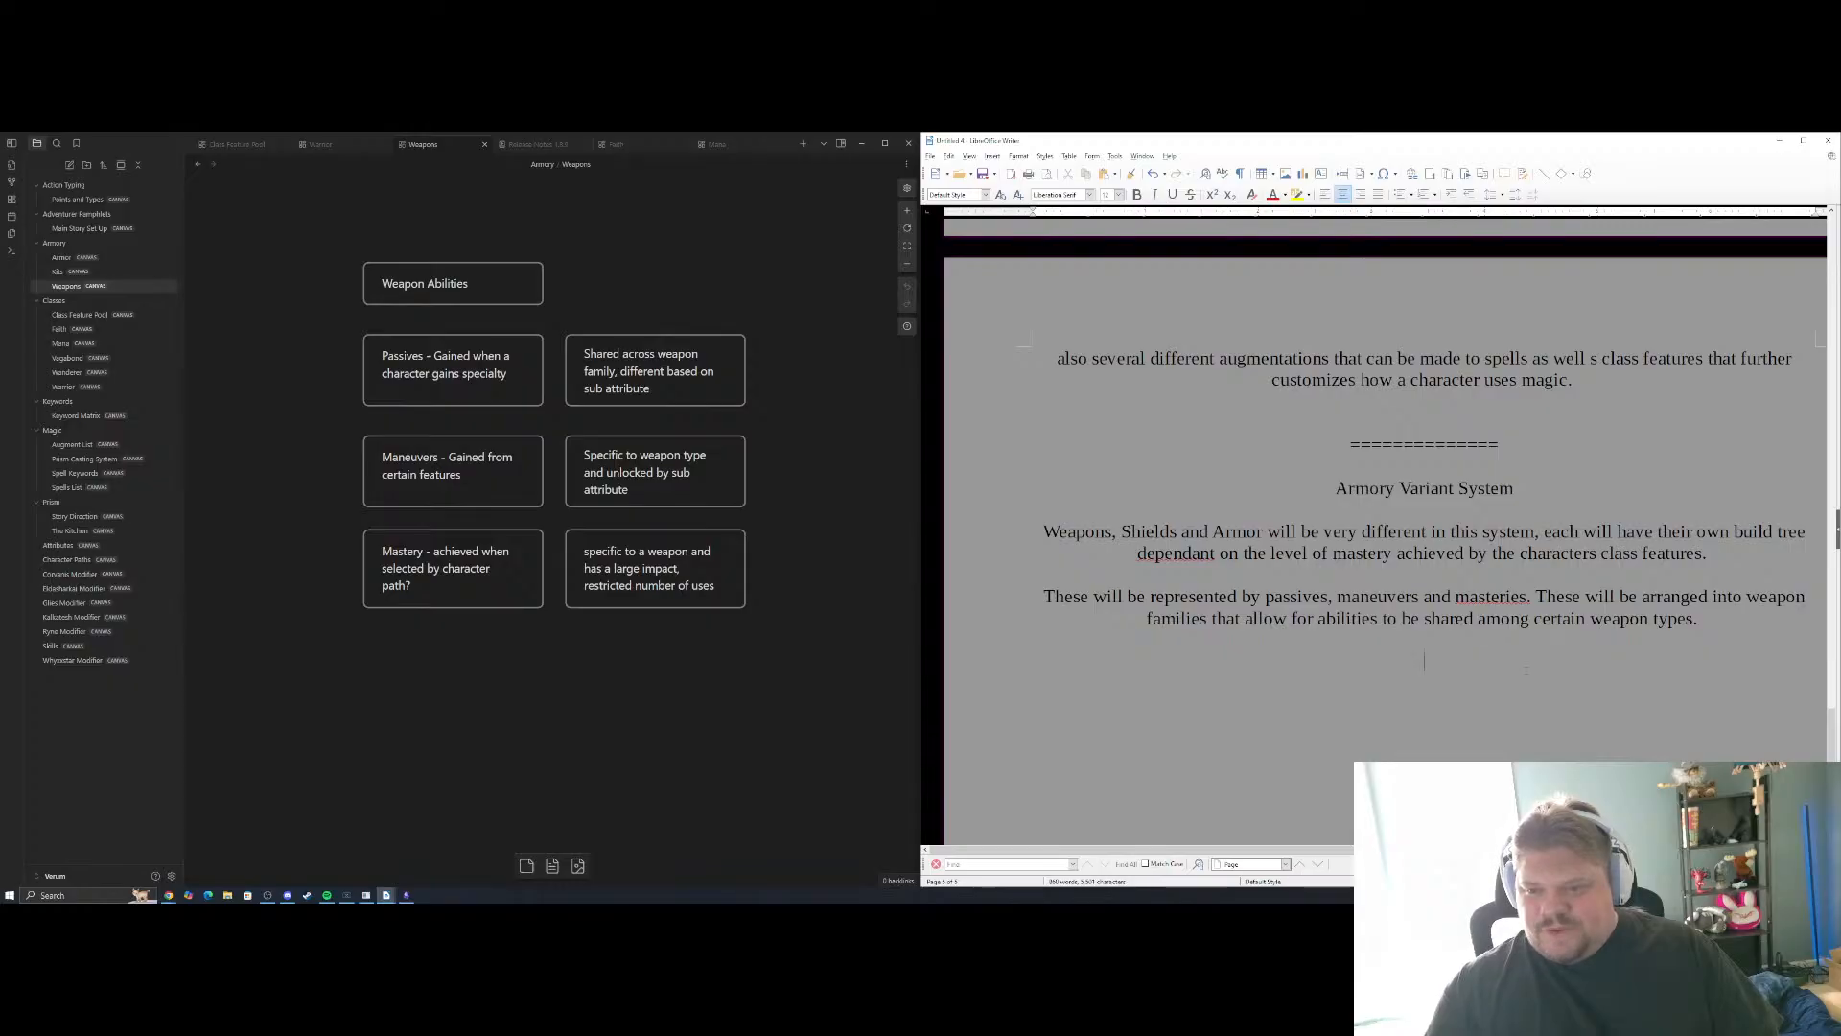
mouse_move(465, 678)
left_mouse_down()
mouse_move(829, 715)
mouse_move(472, 678)
left_mouse_up()
scroll(757, 708, "down", 4)
scroll(712, 677, "up", 3)
scroll(711, 676, "down", 2)
scroll(711, 676, "up", 1)
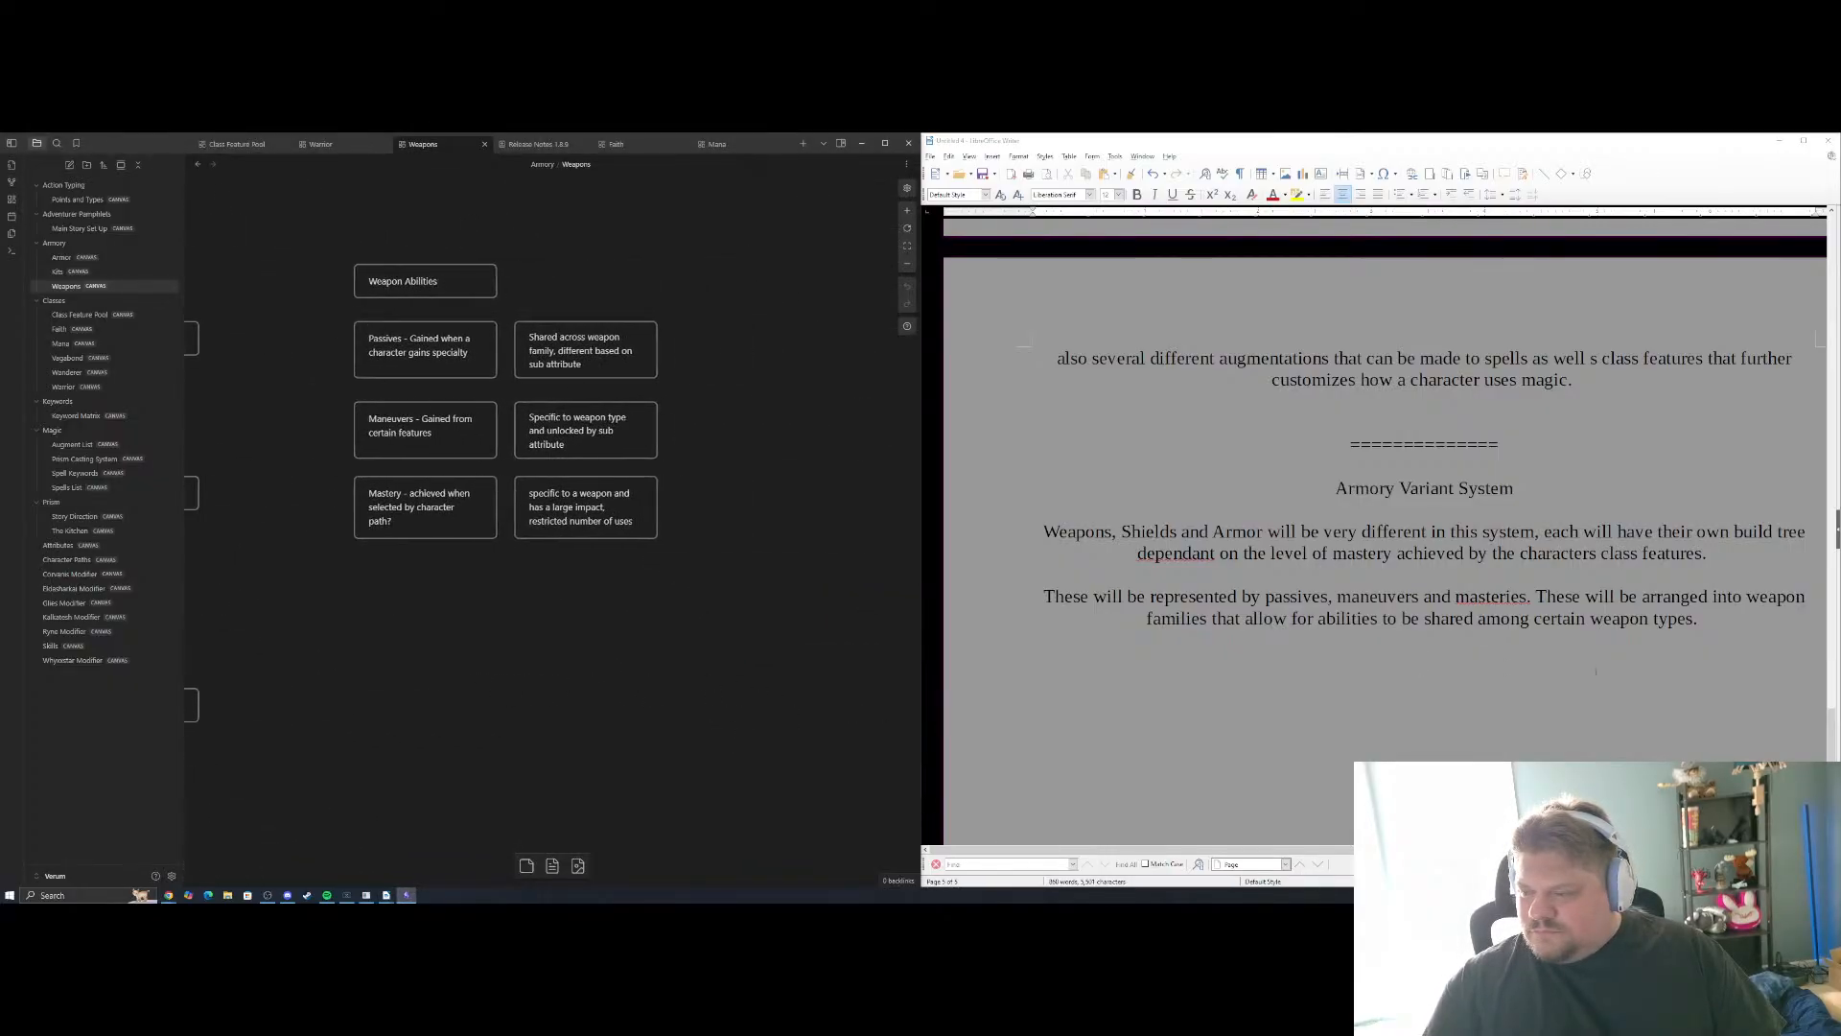
Add the heading line "Longsword Example" on the blank line below the weapon families paragraph
left_click(1434, 660)
type("Ex")
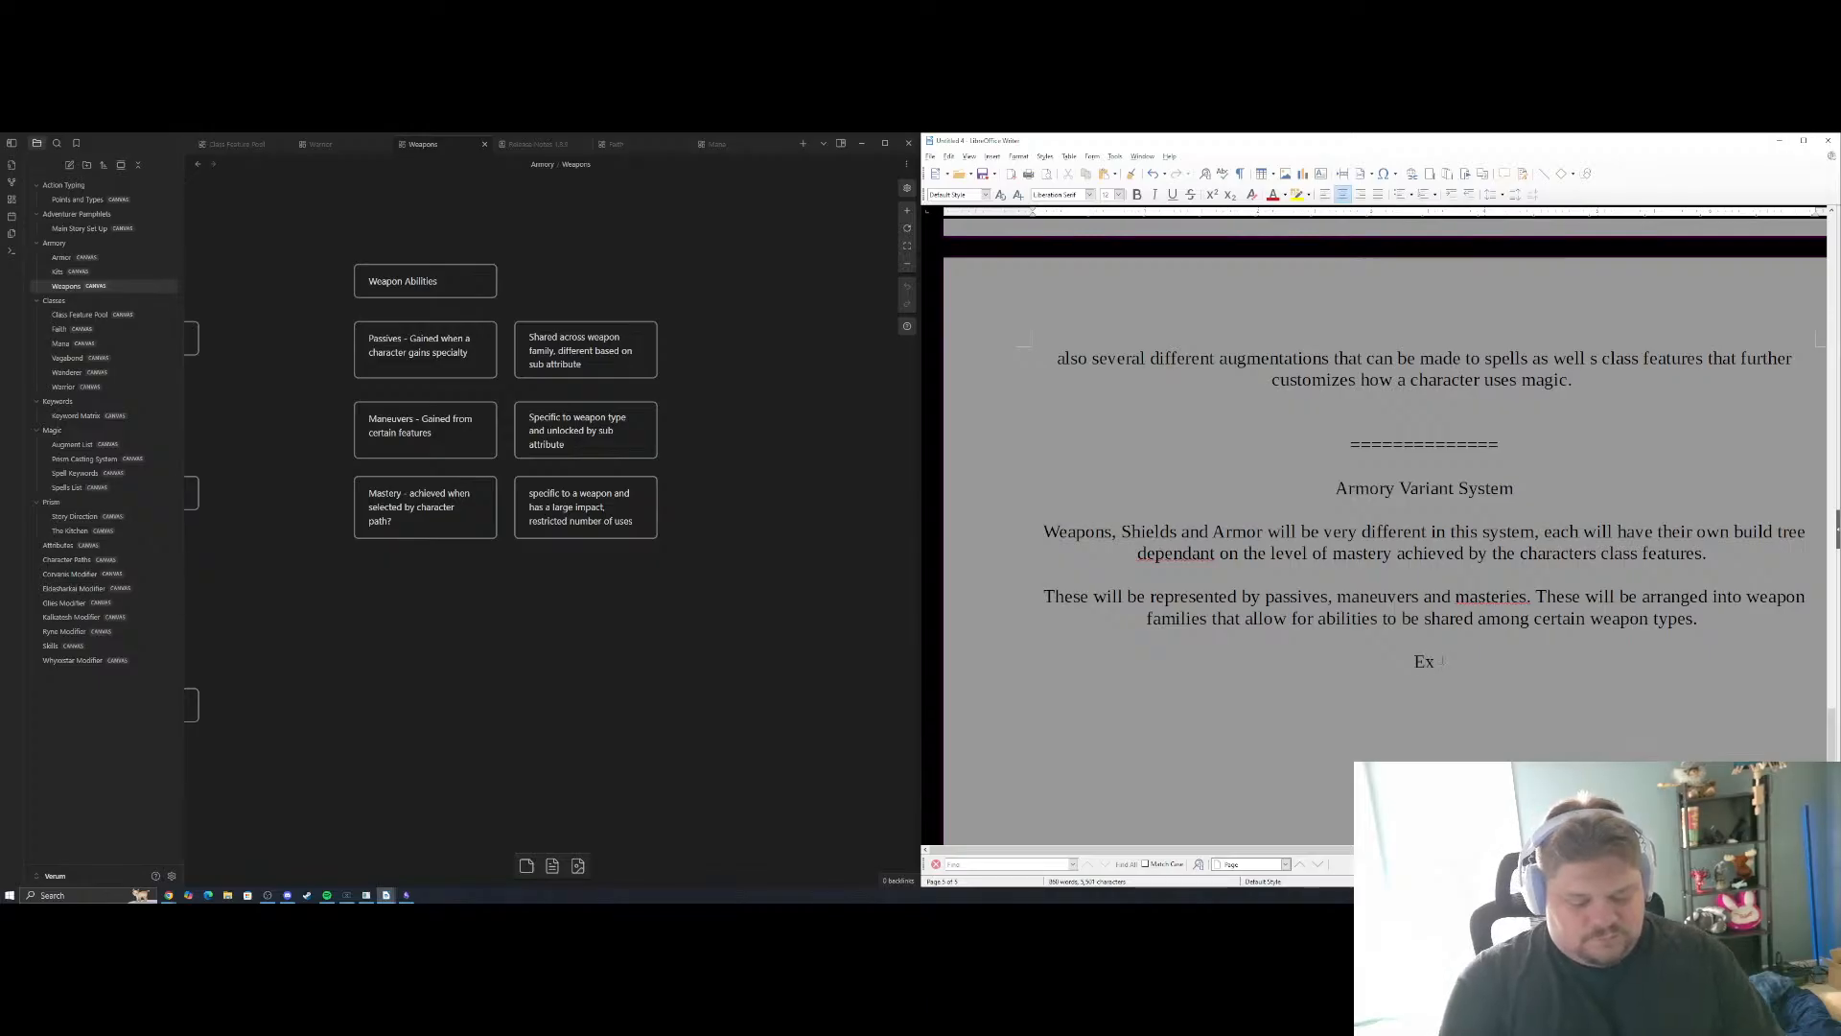
type("ample")
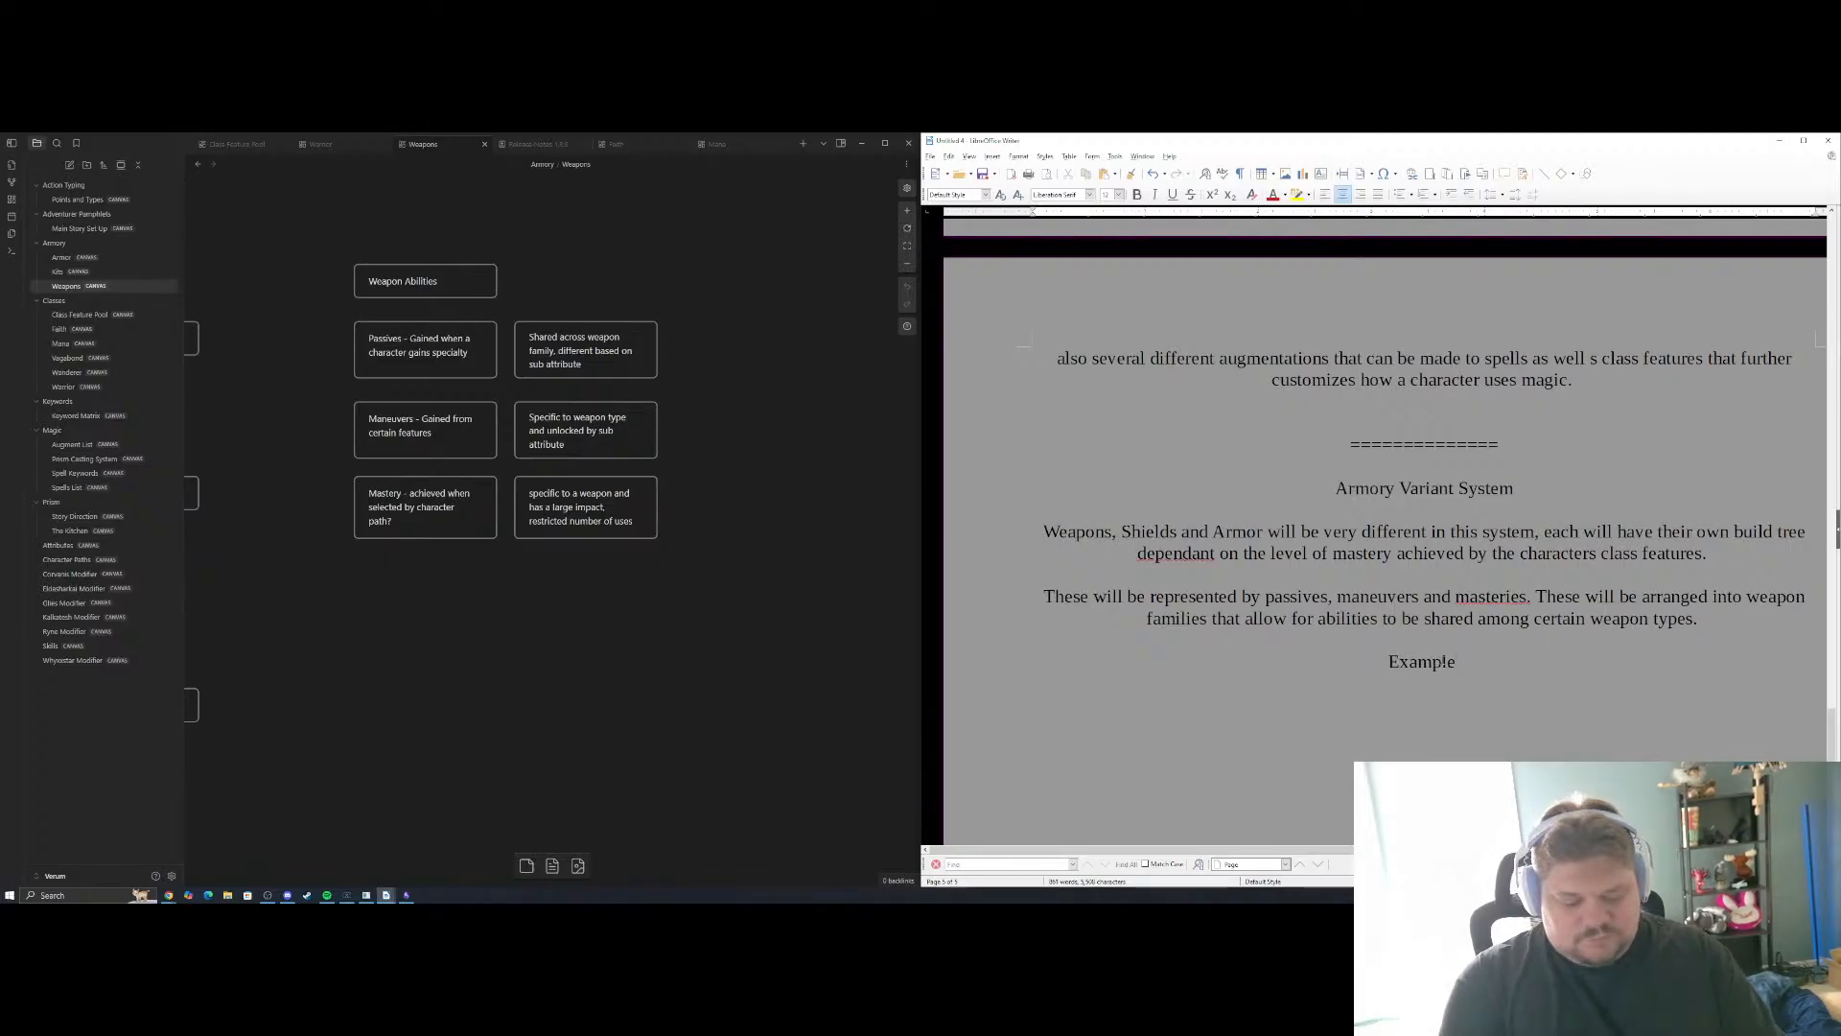
key("BackSpace")
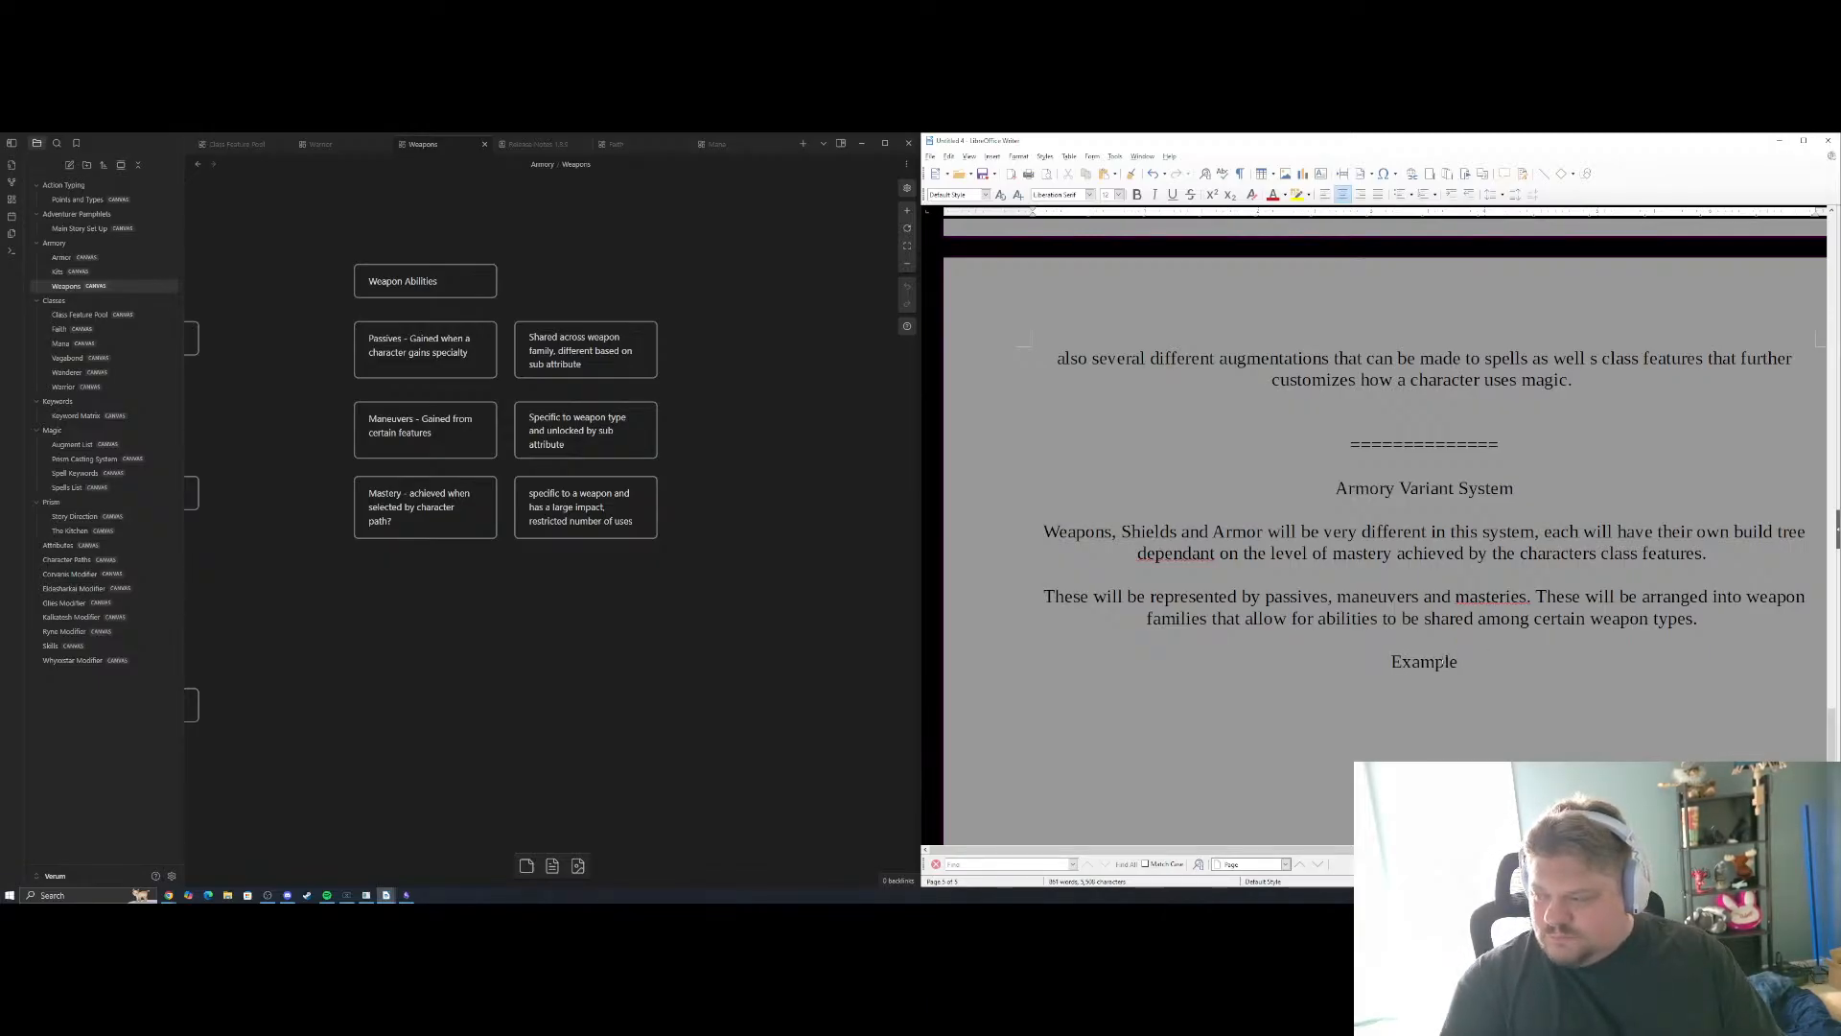
key("Up")
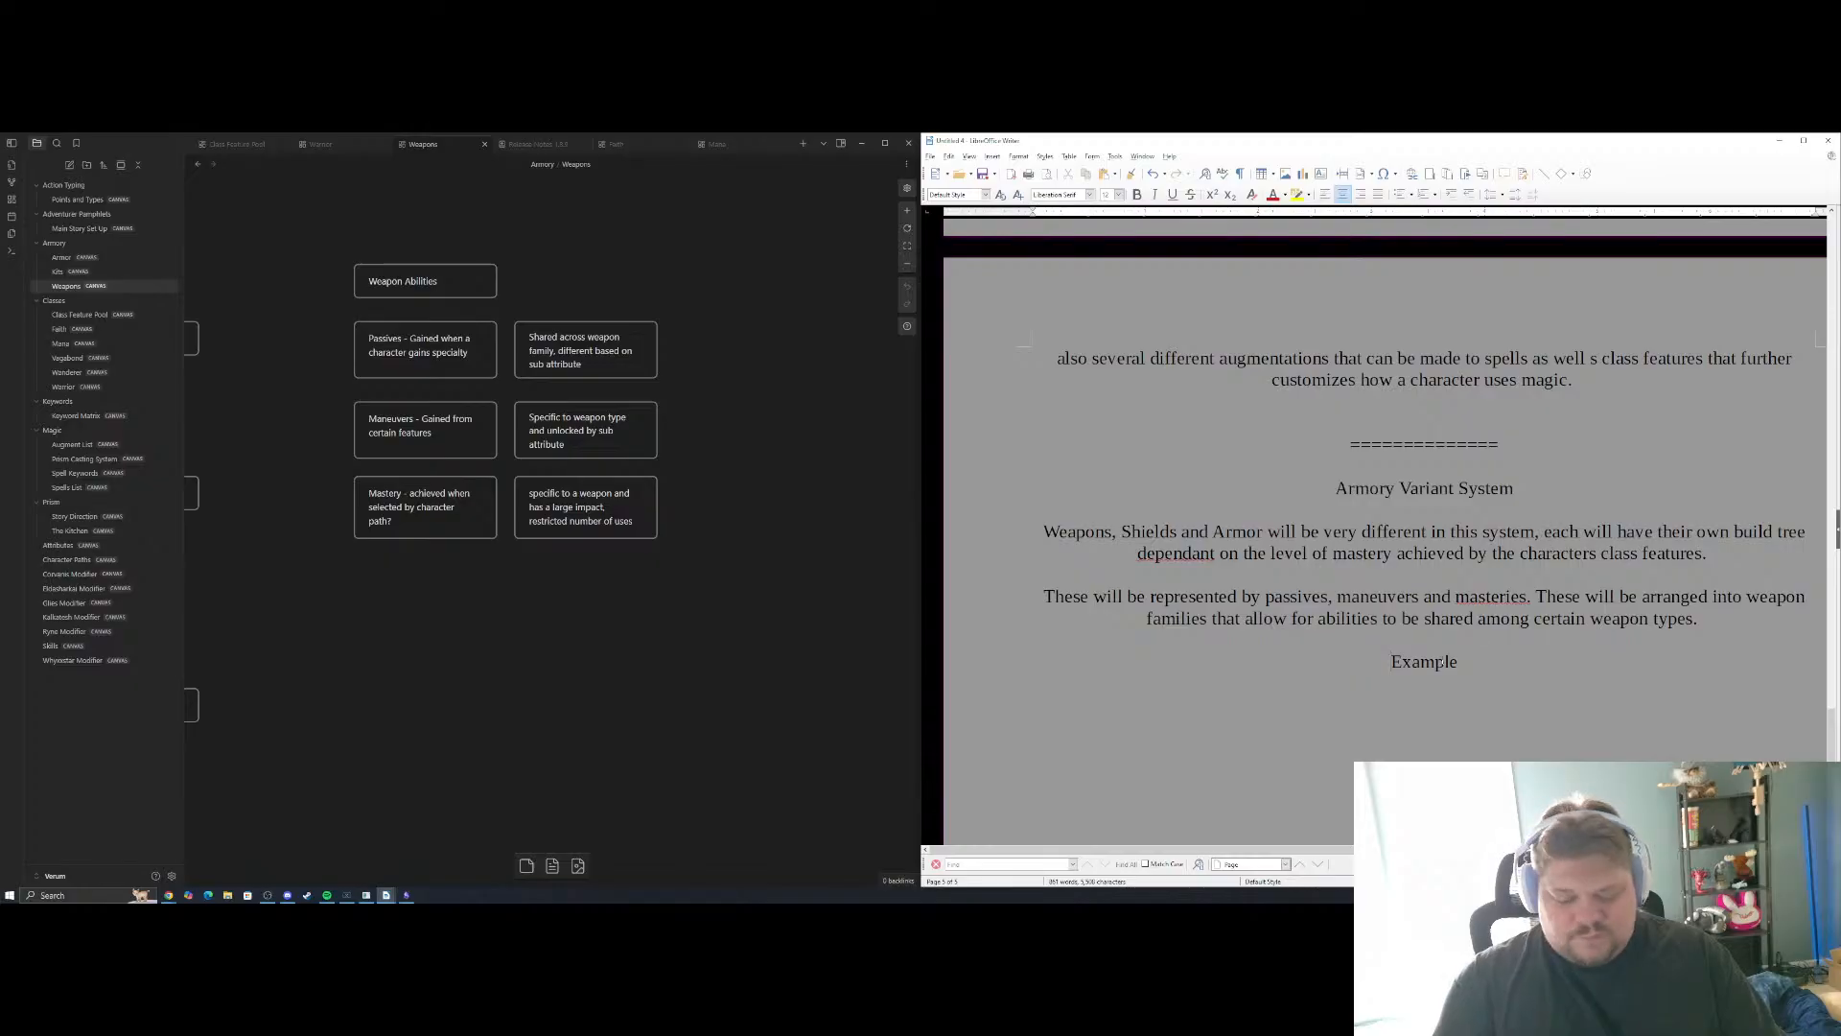
type("Longswort")
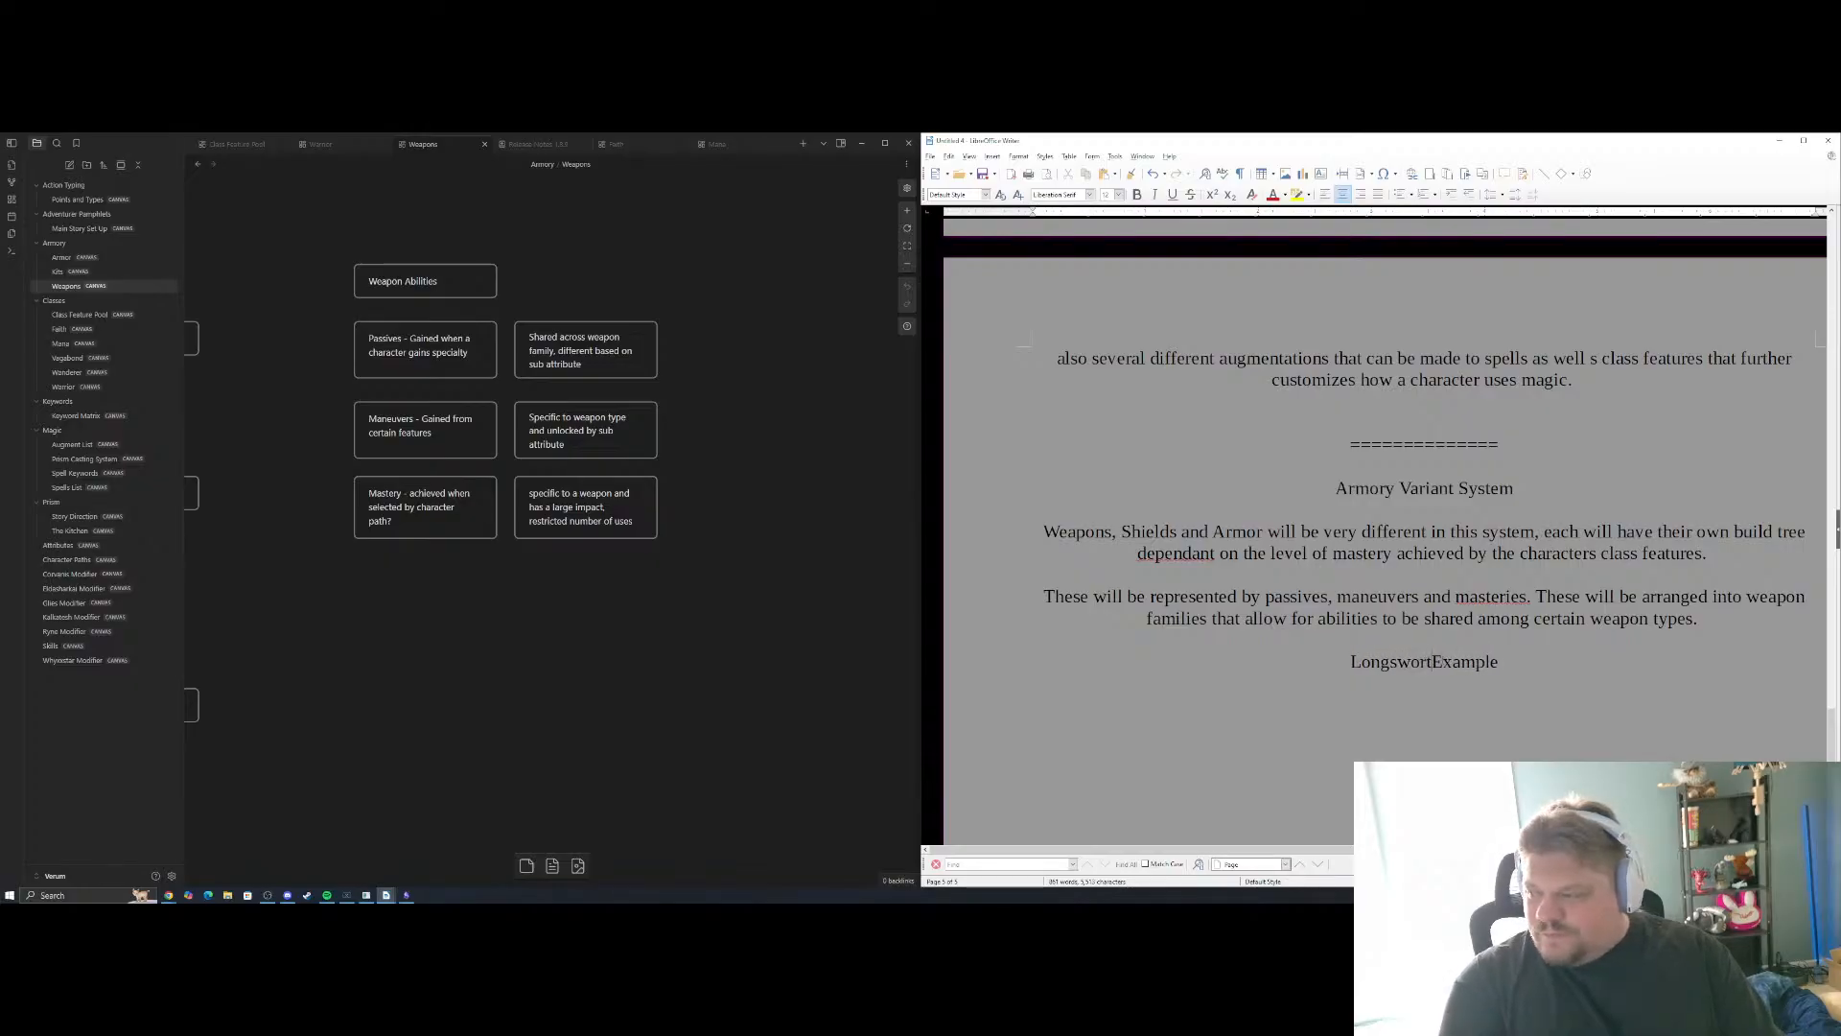
key("BackSpace")
type("d")
key("Return")
key("BackSpace")
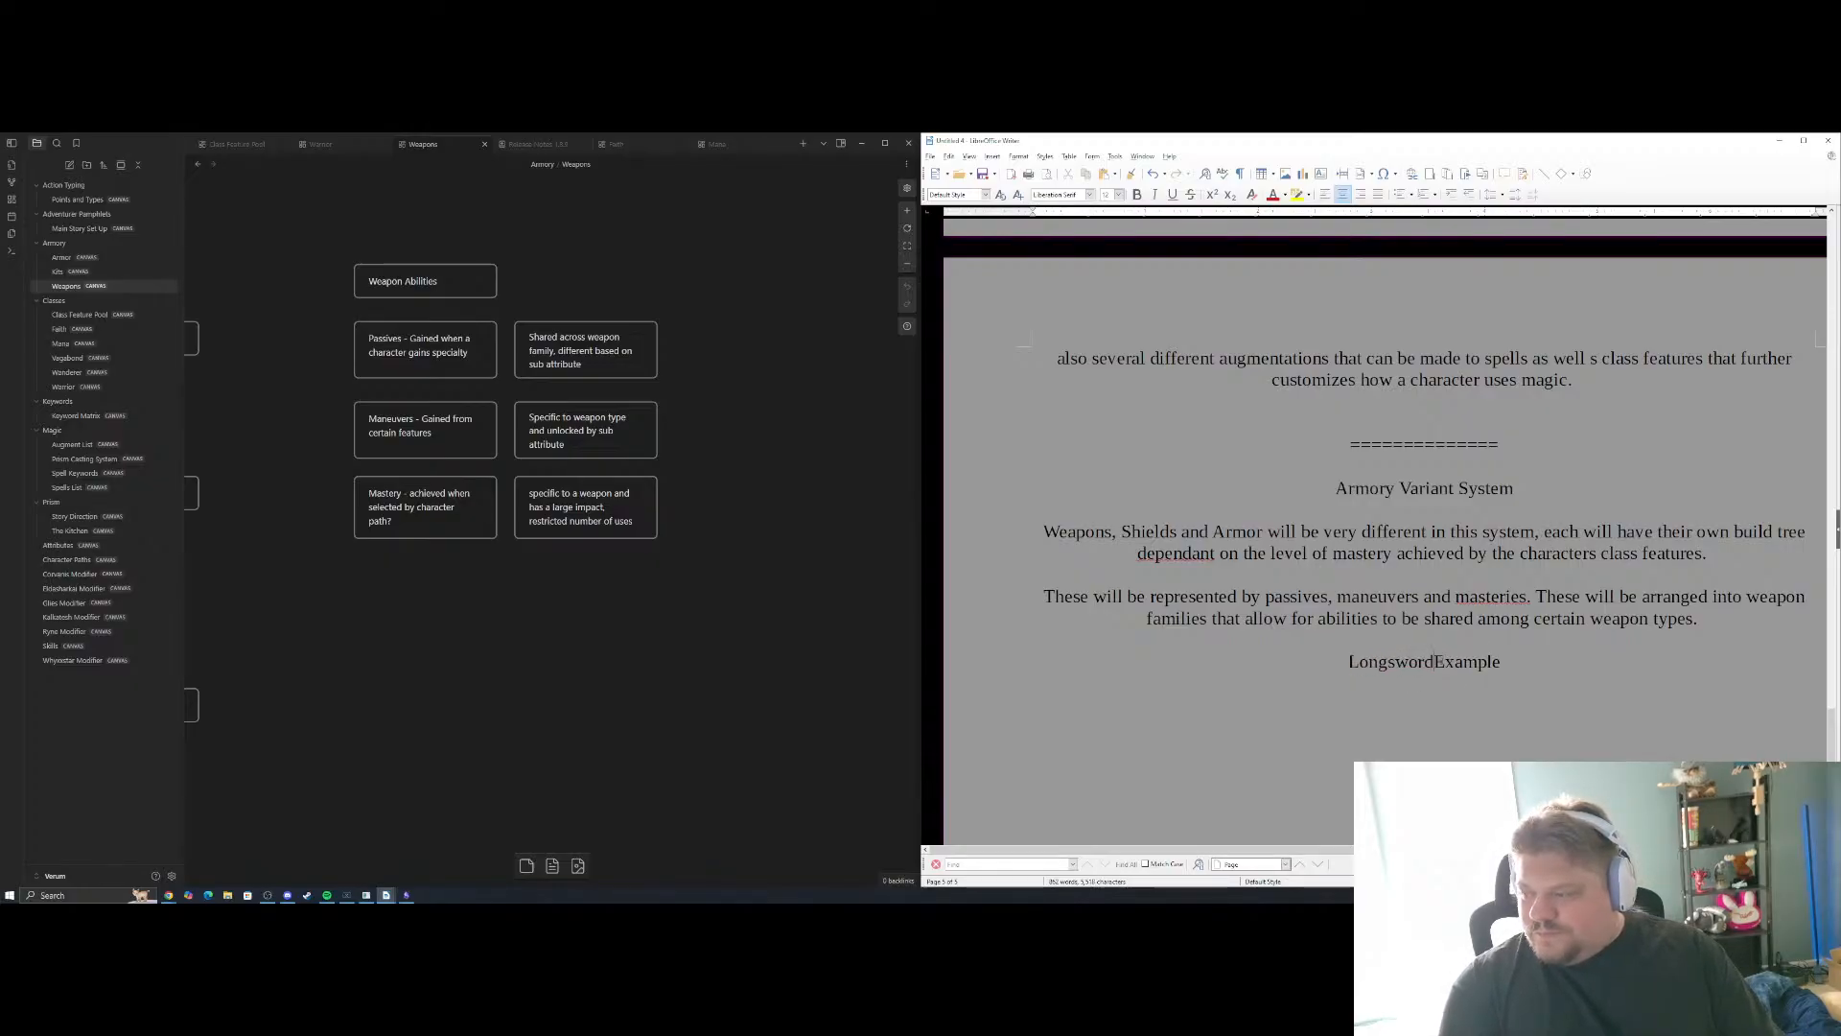
scroll(1522, 651, "down", 1)
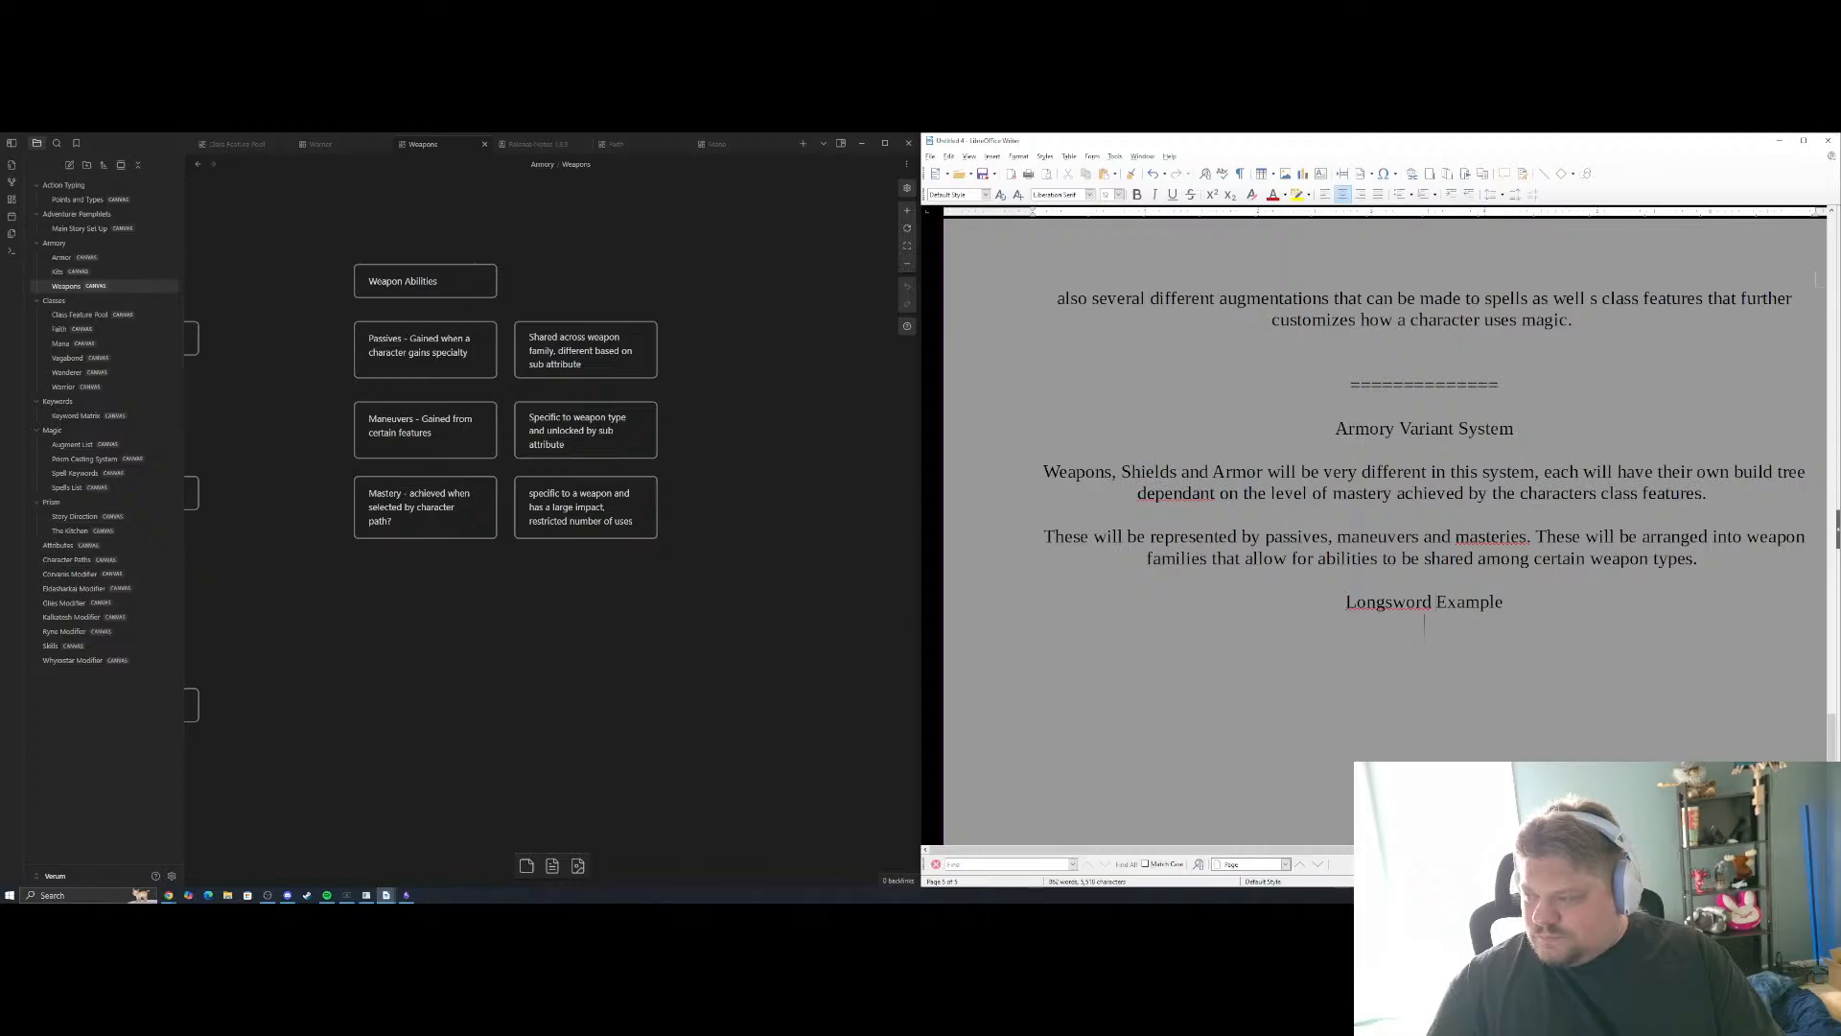
scroll(1566, 614, "down", 4)
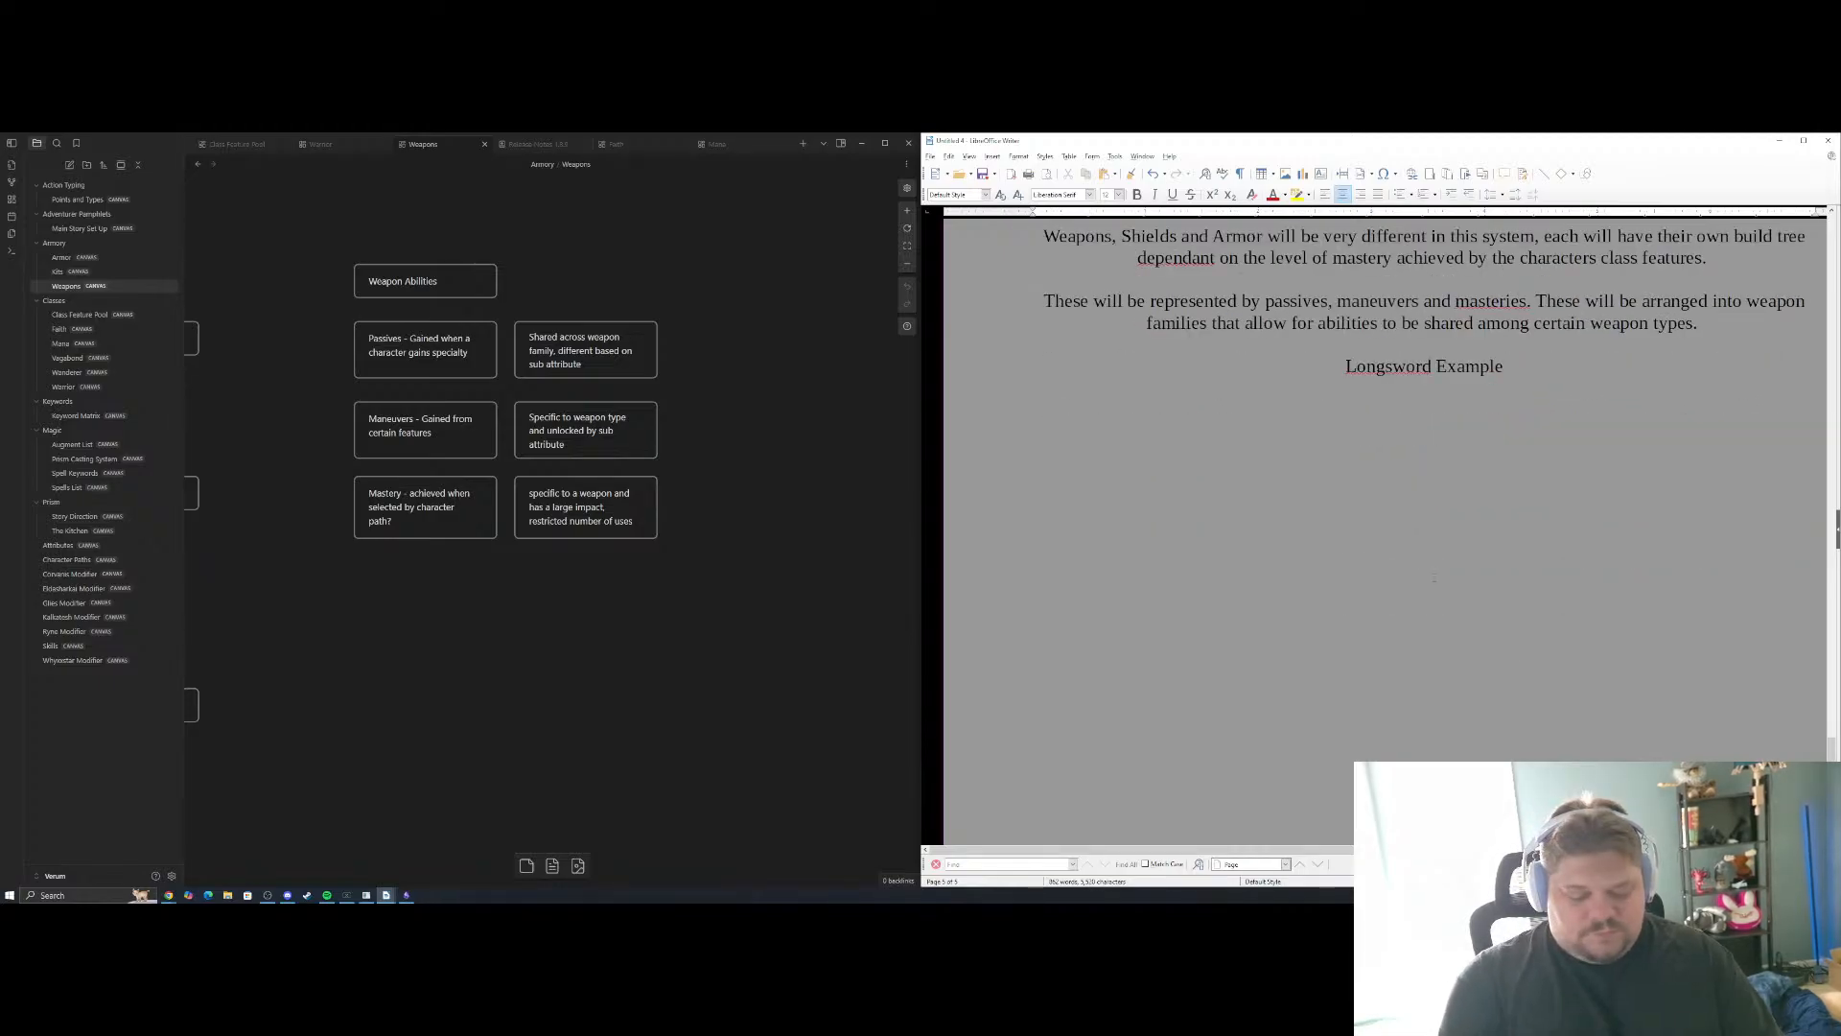
left_click(1529, 361)
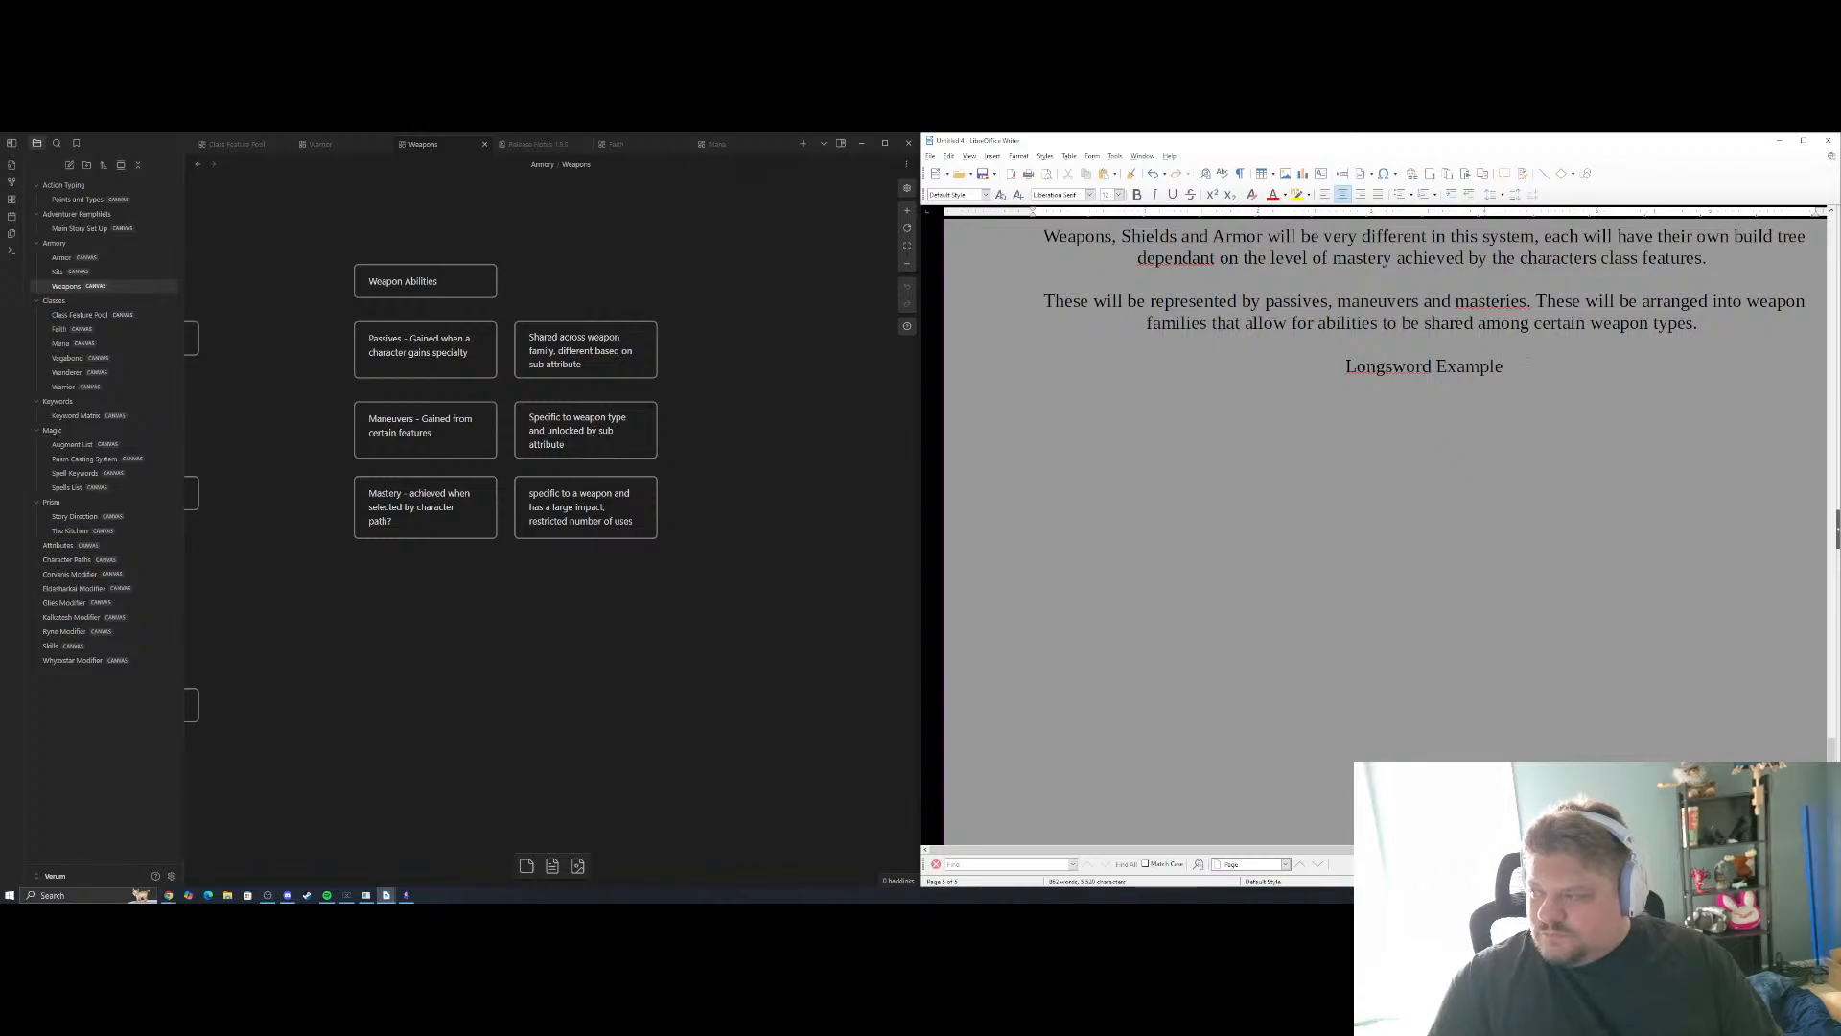
type("(Thes")
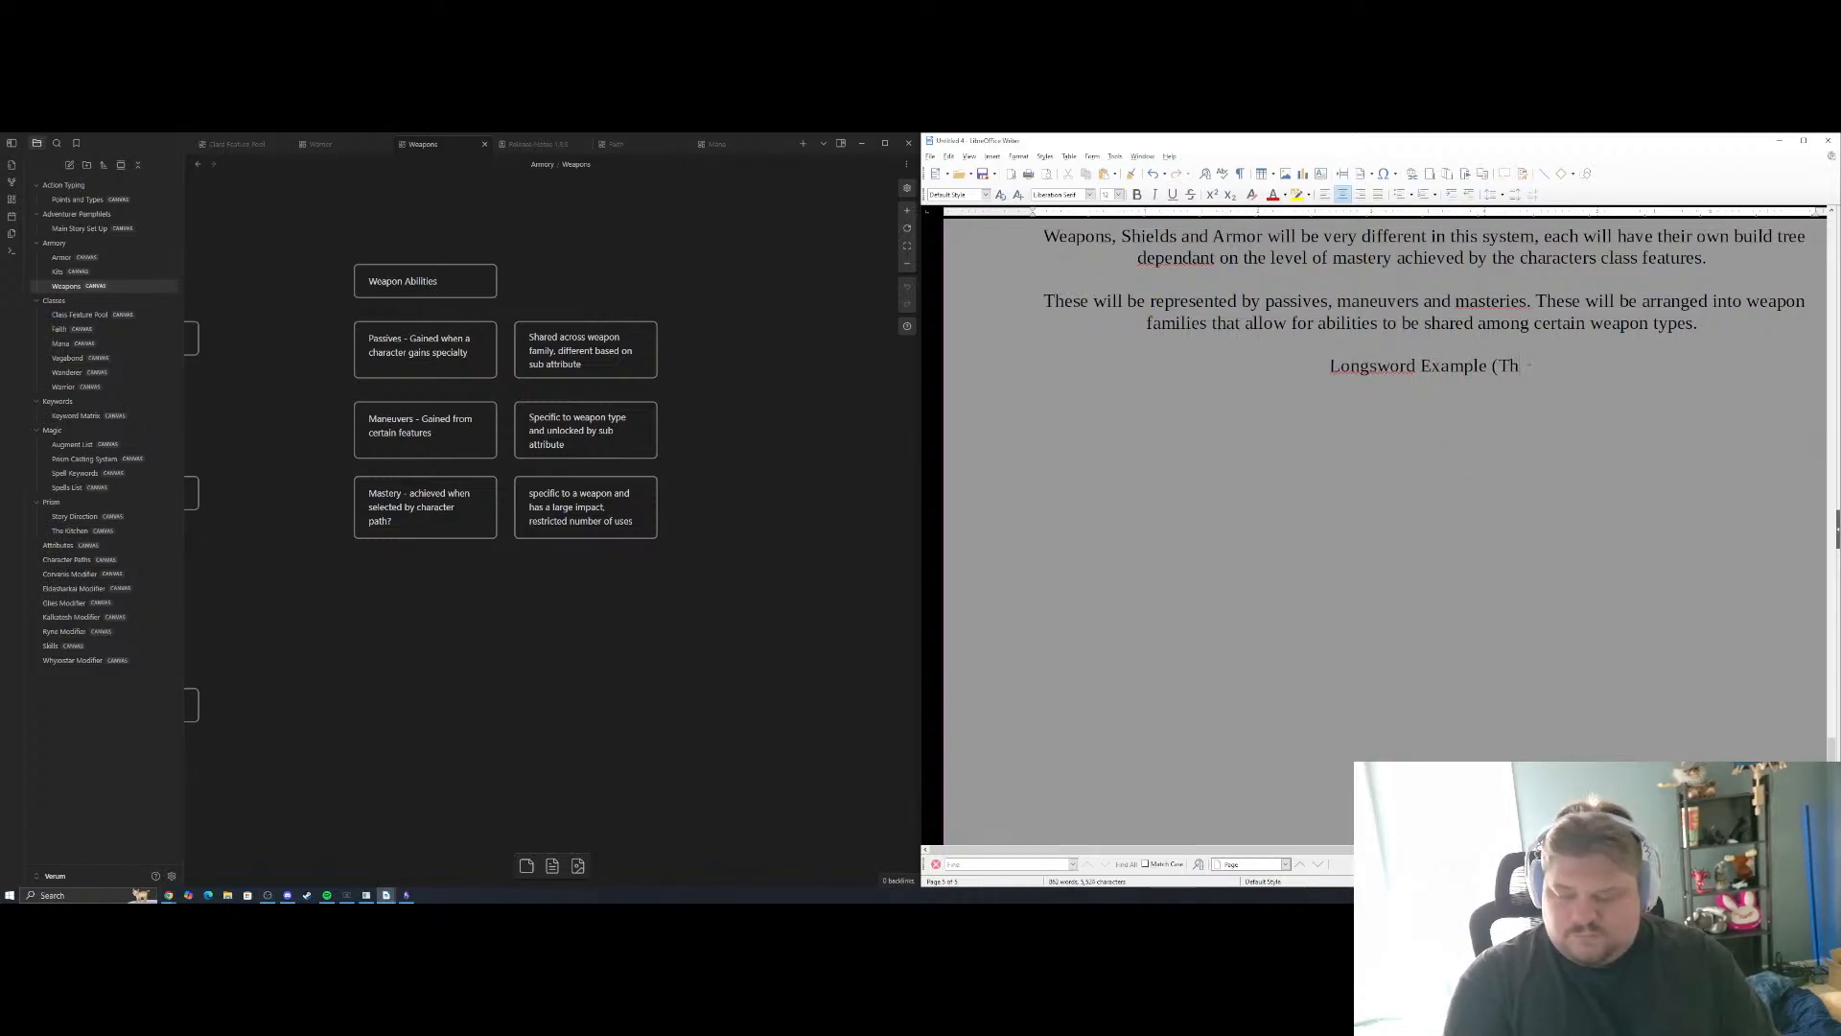
key("BackSpace")
key("BackSpace")
key("BackSpace")
key("BackSpace")
key("BackSpace")
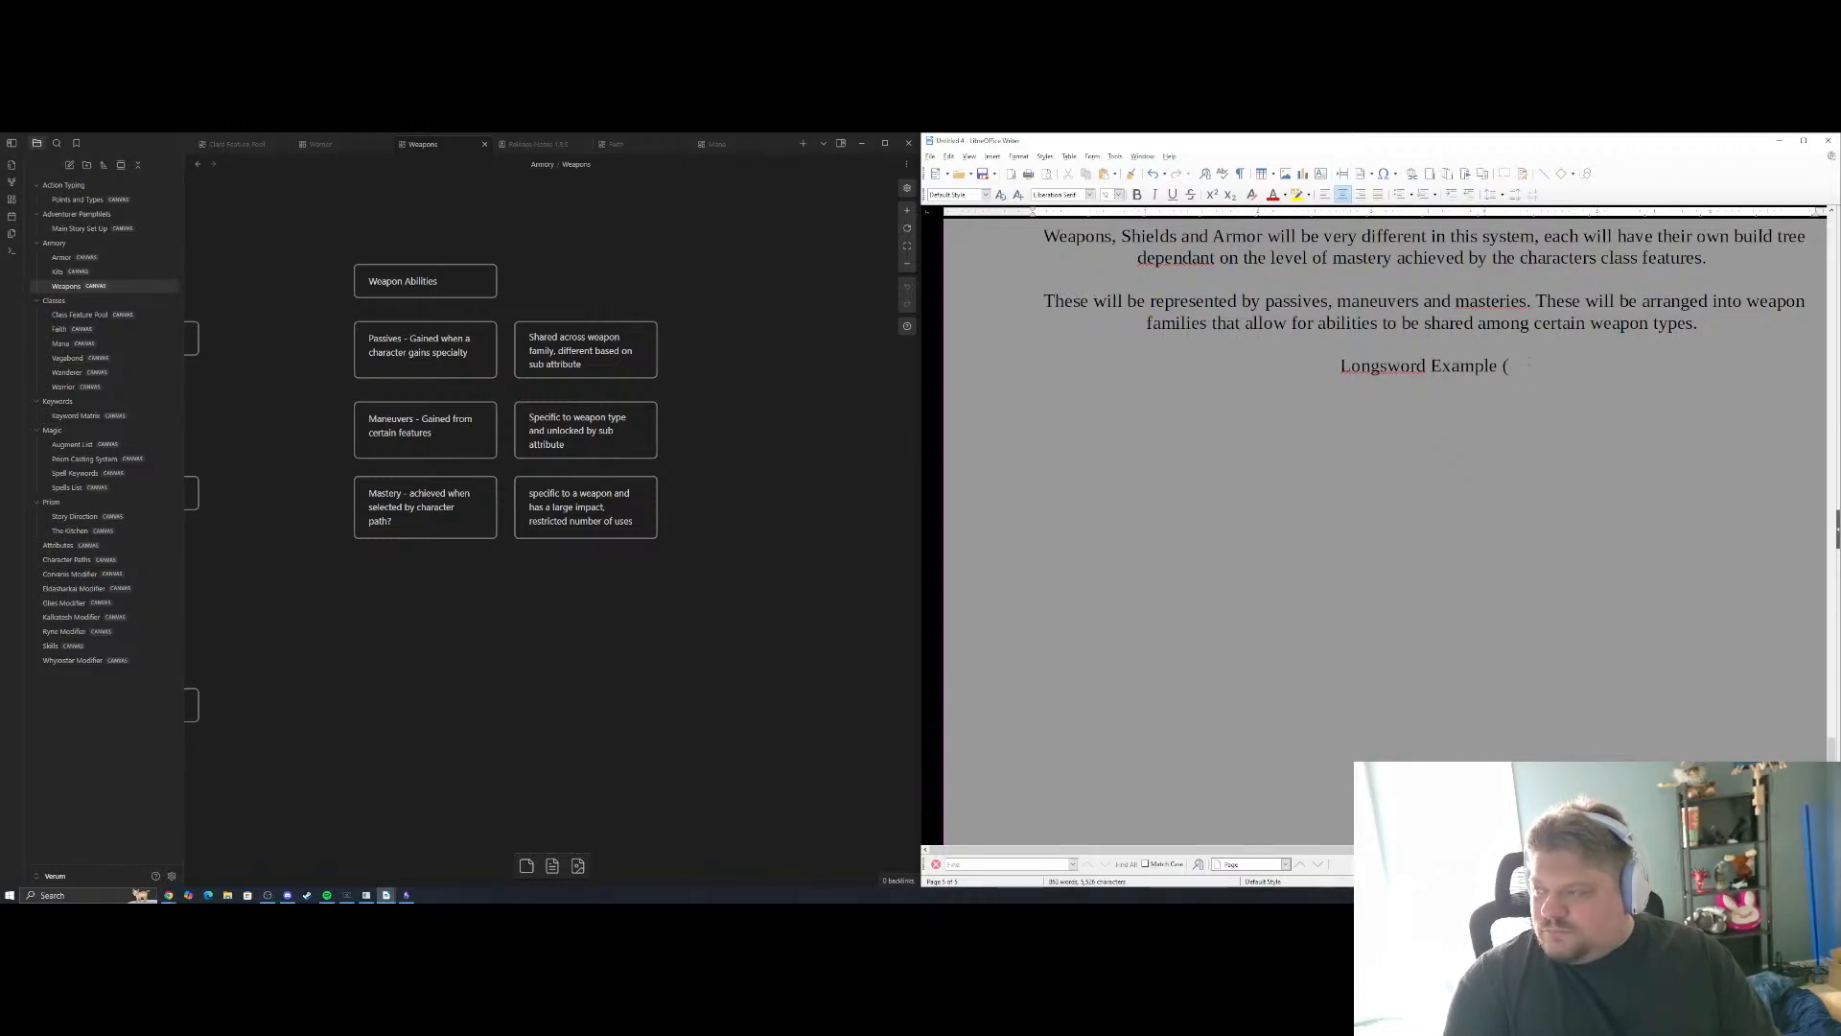
Leave blank space under the "Longsword Example" heading and start a line with the weapon name "Longsword"
key("Return")
key("Return")
key("Return")
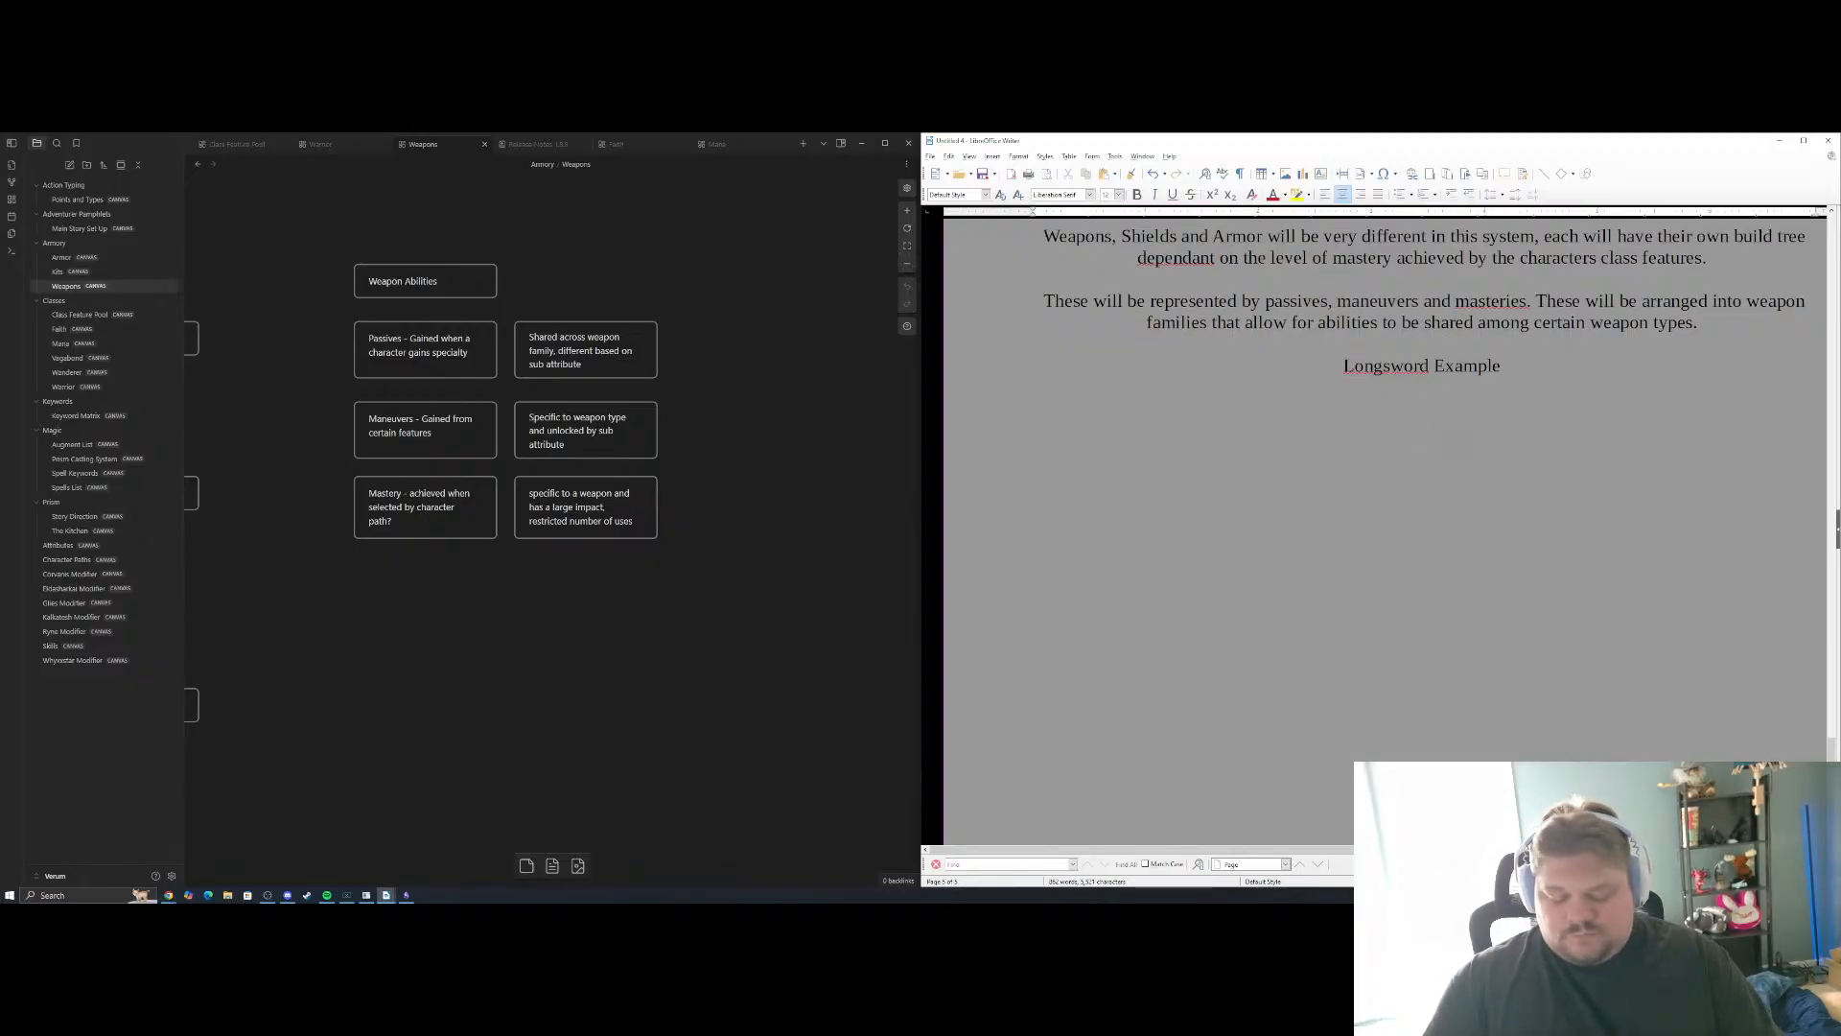
type("Long")
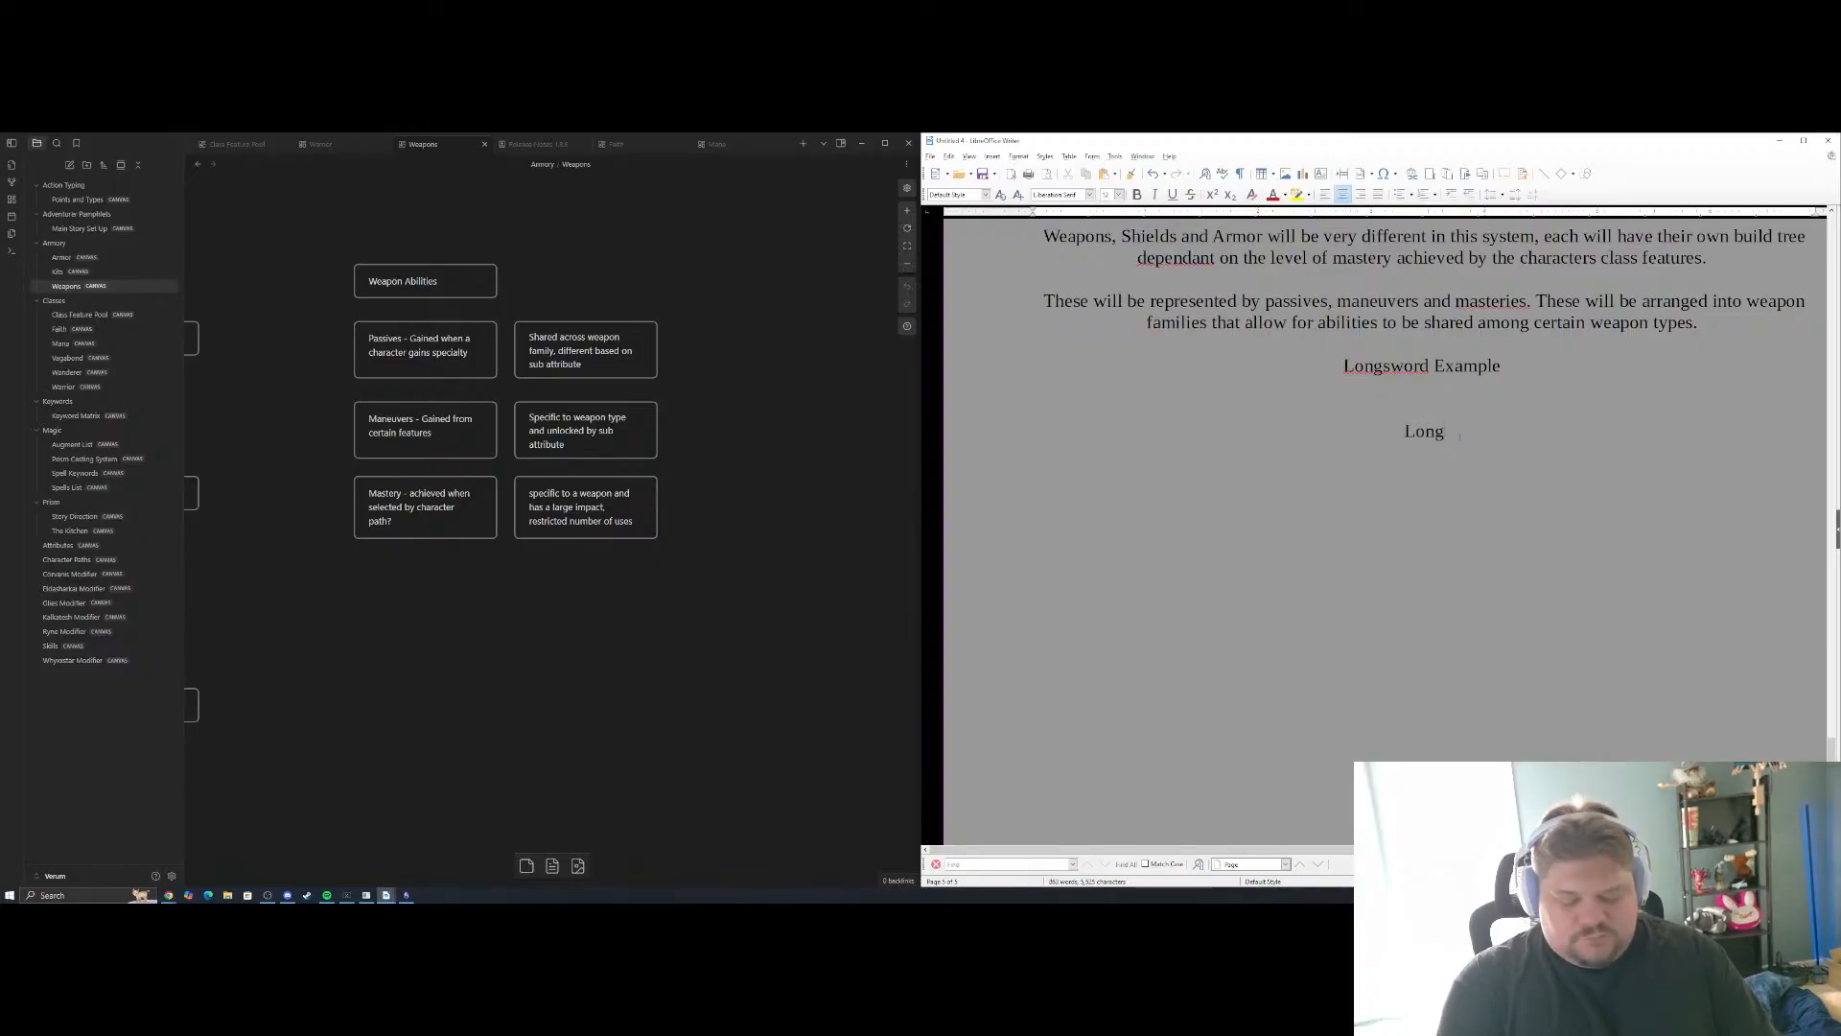
type("sword P")
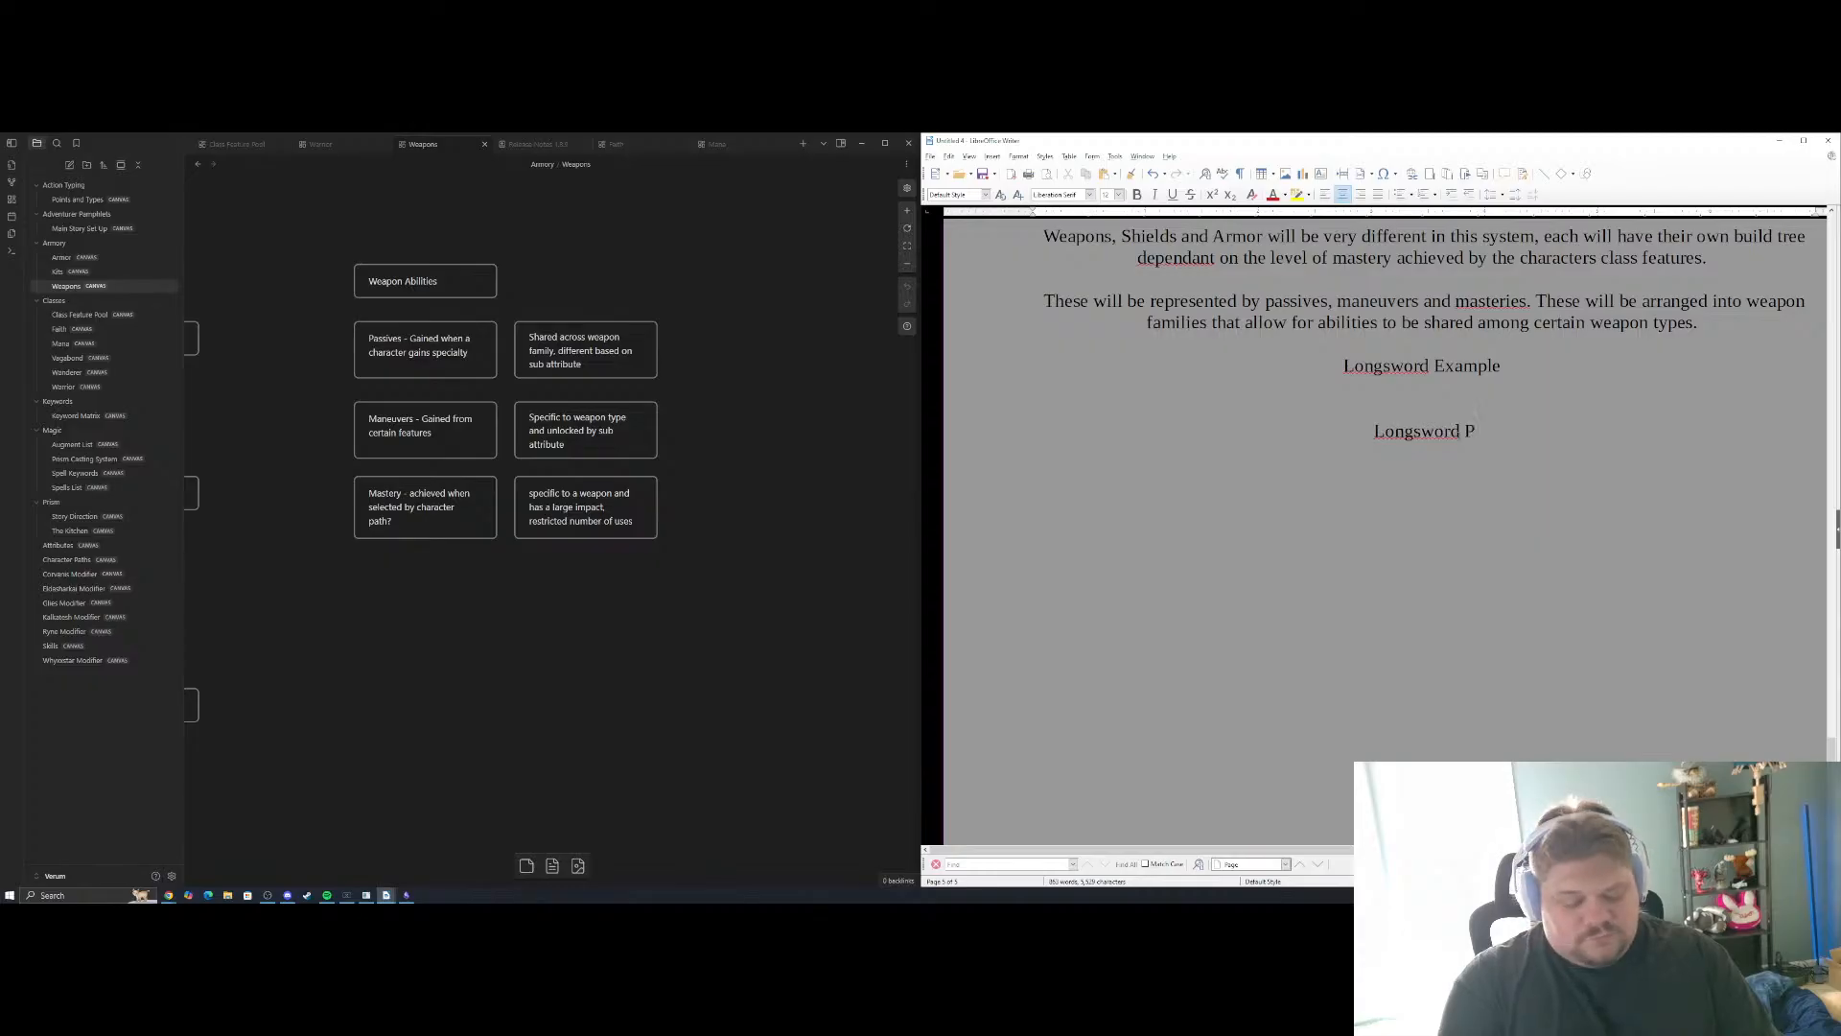
type("assive")
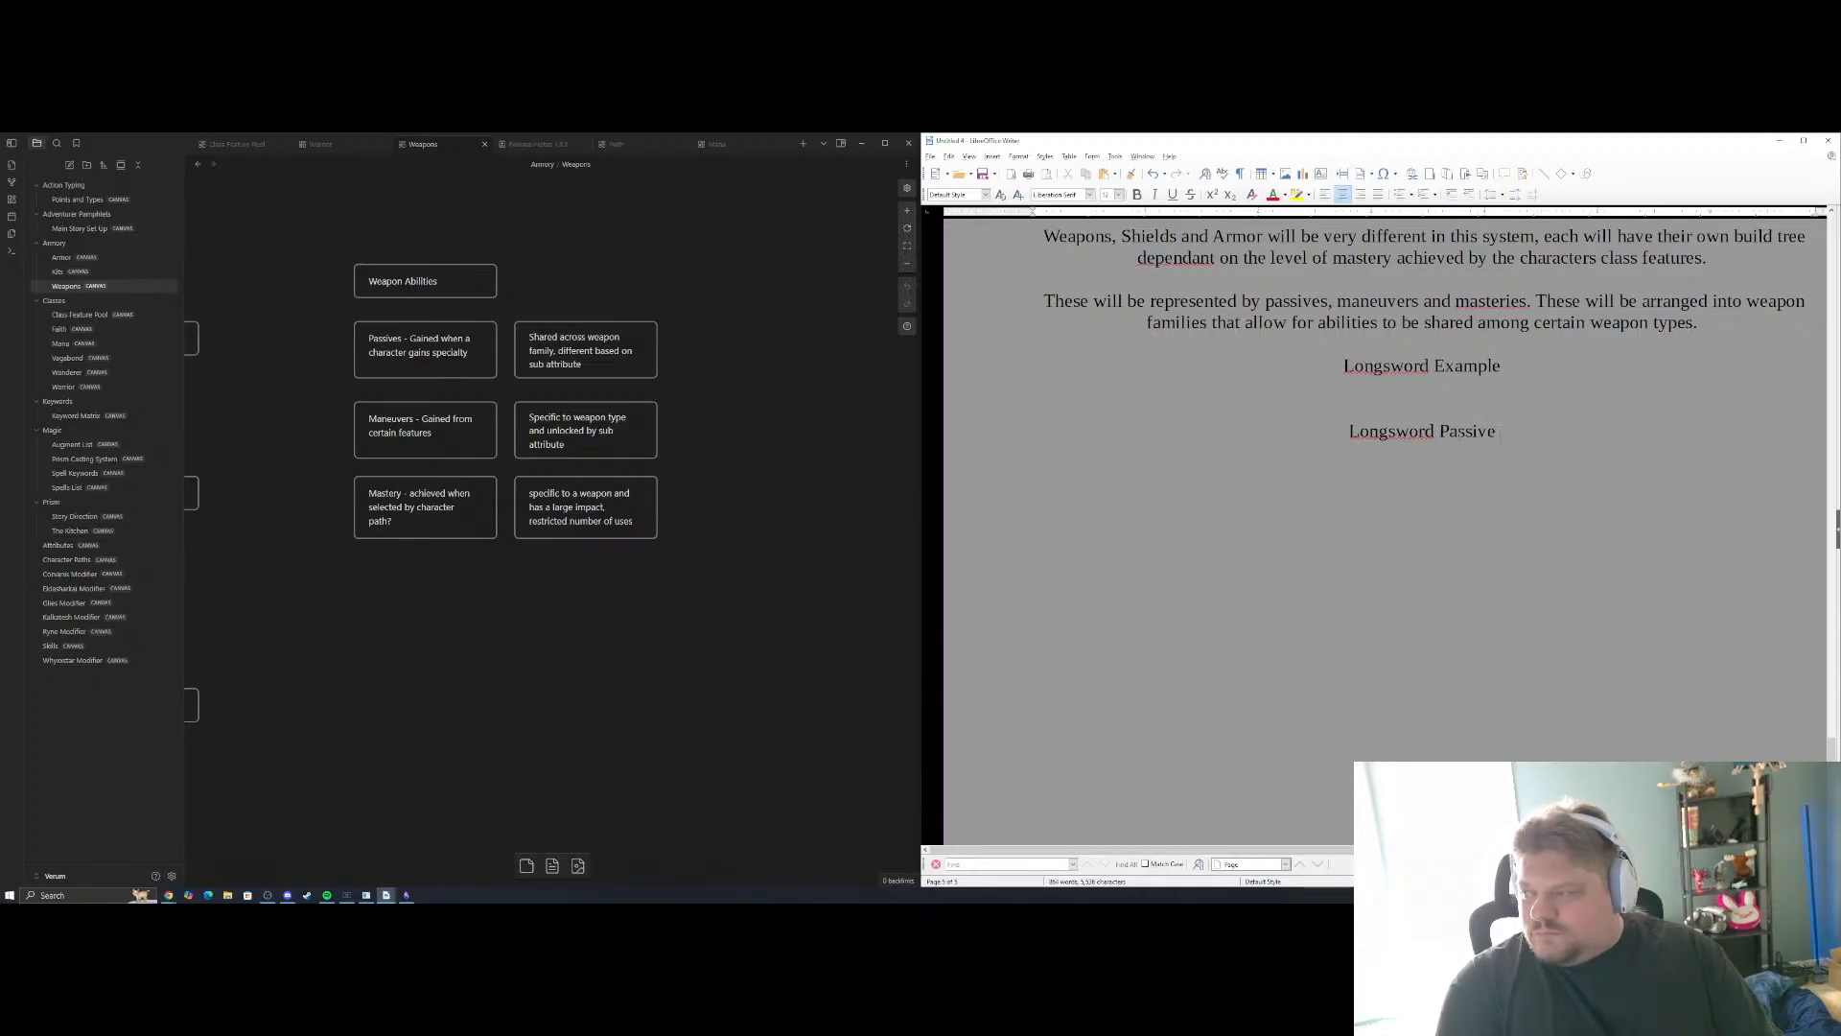
type(" -")
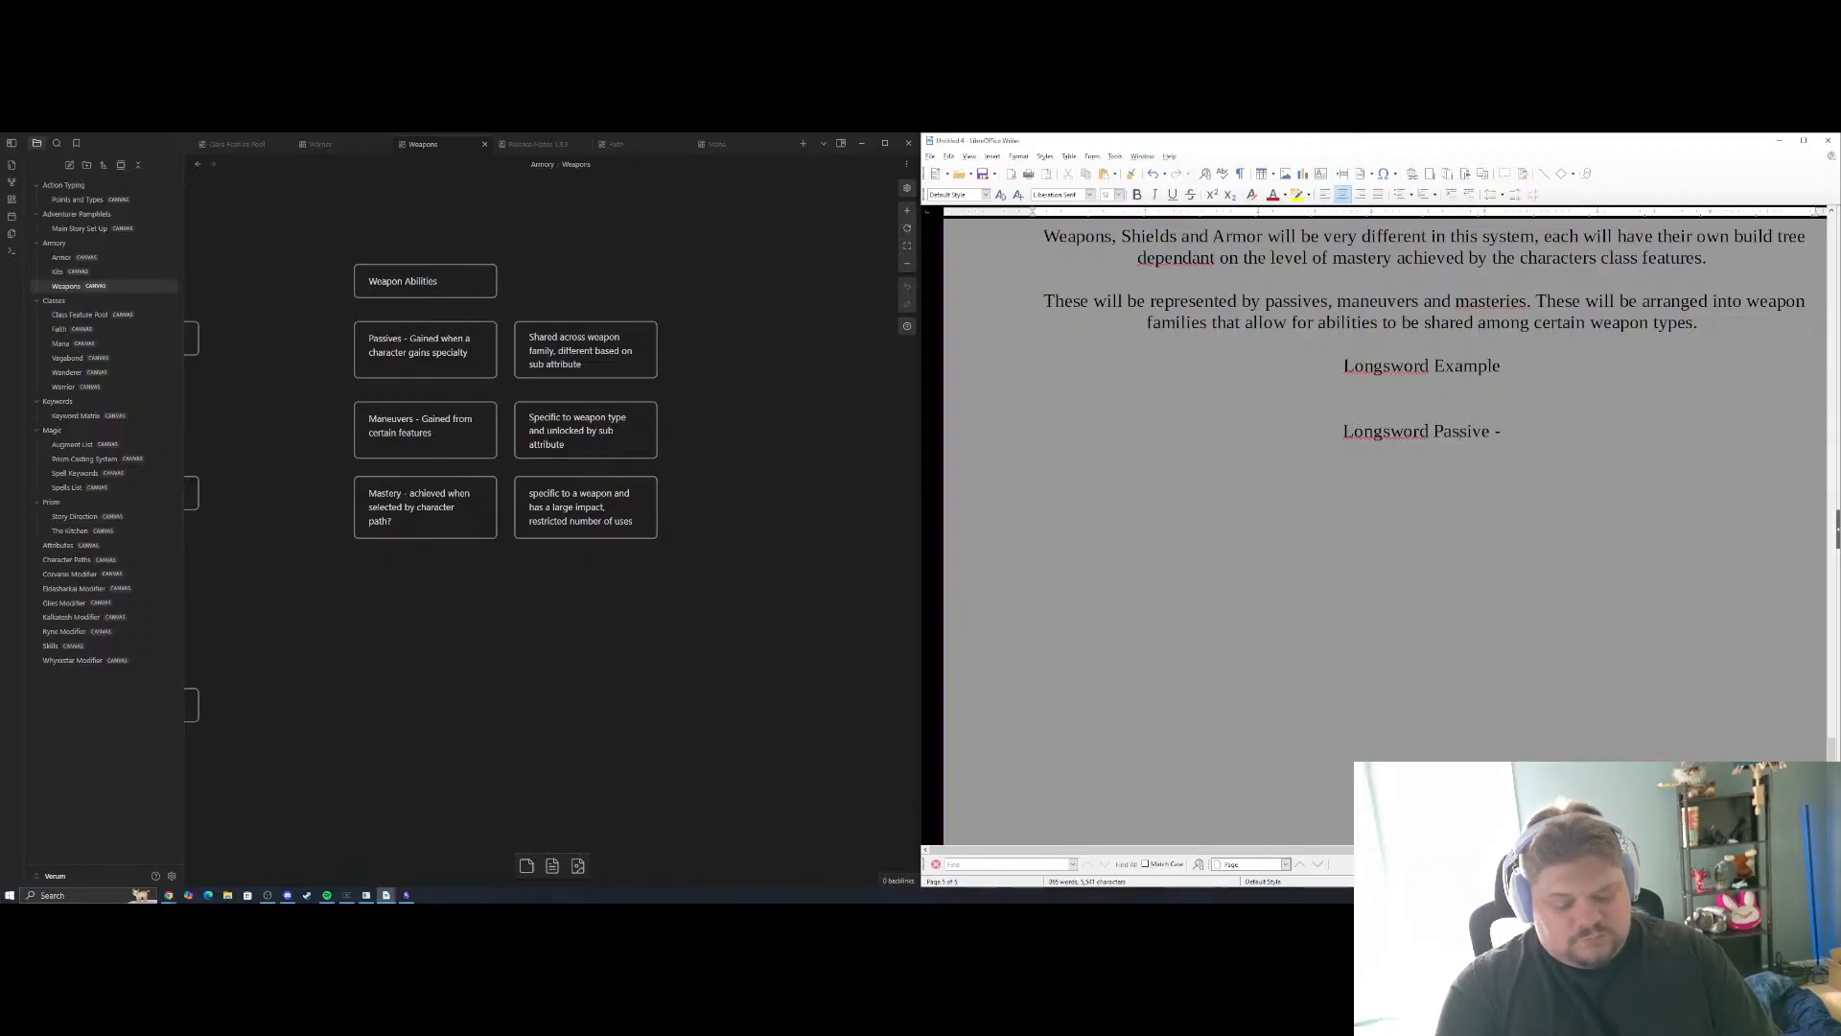
type("D")
key("BackSpace")
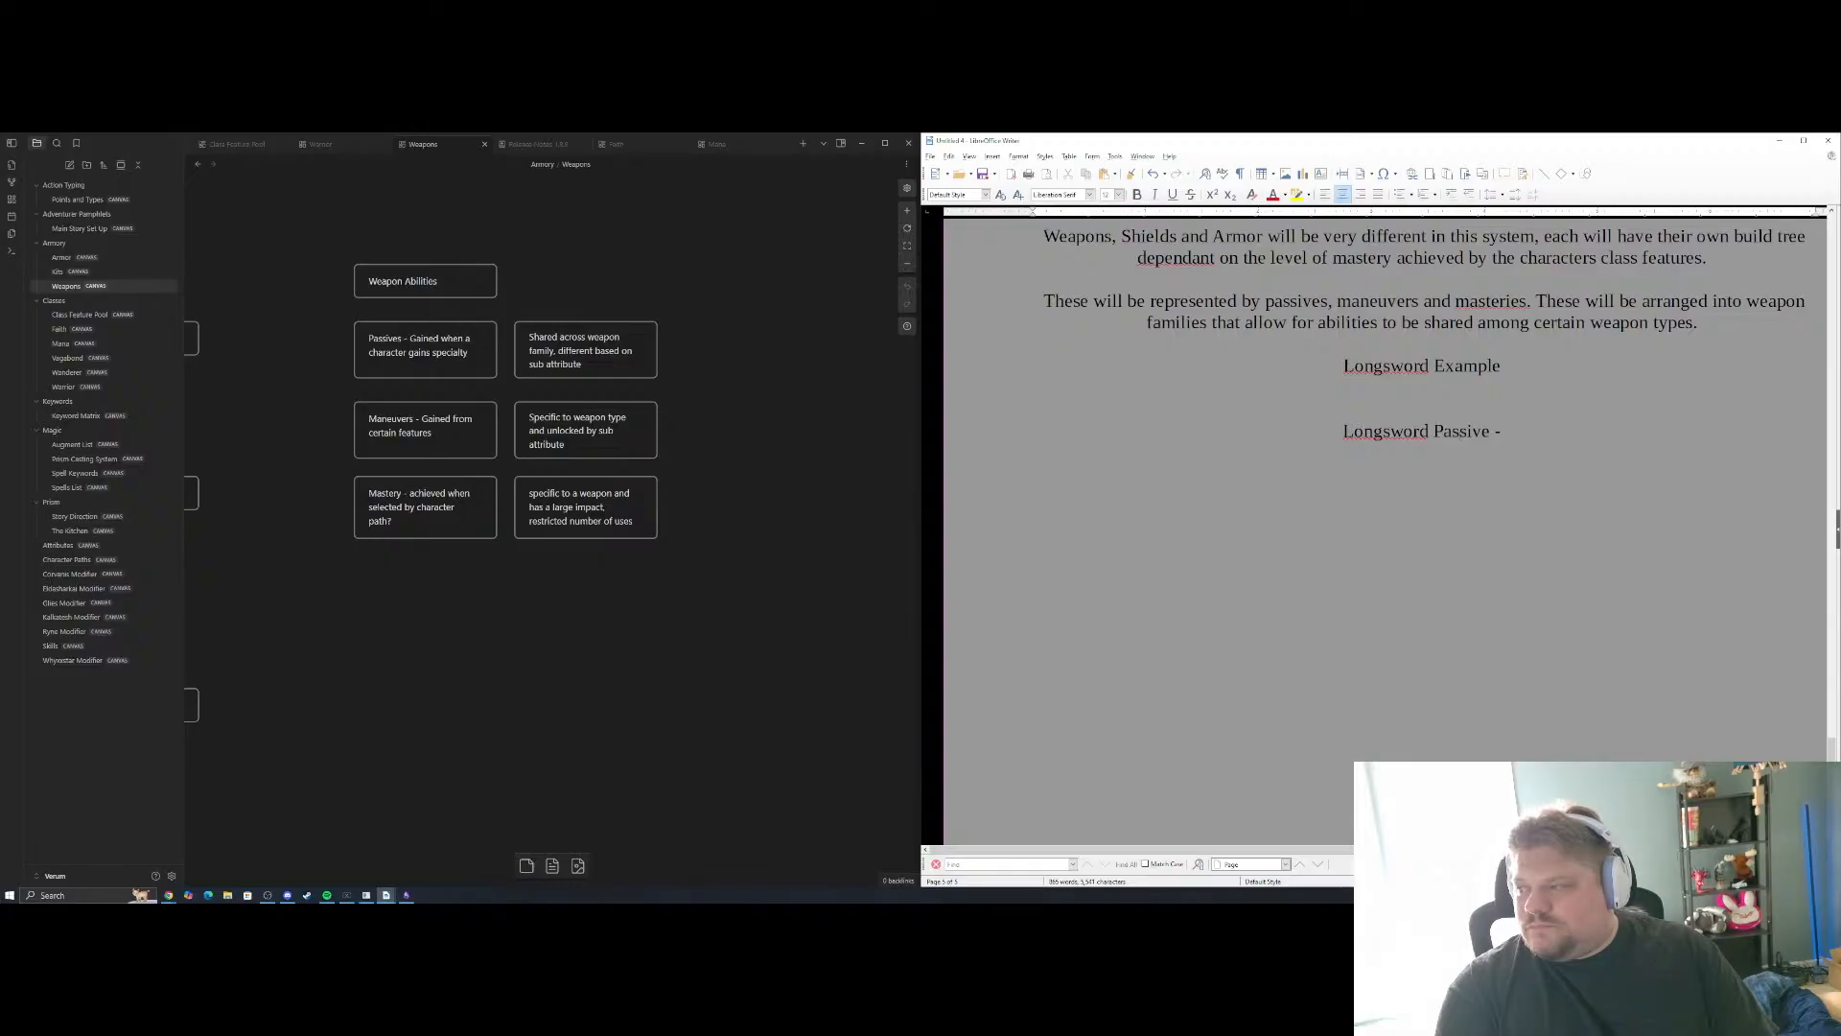
key("BackSpace")
key("BackSpace")
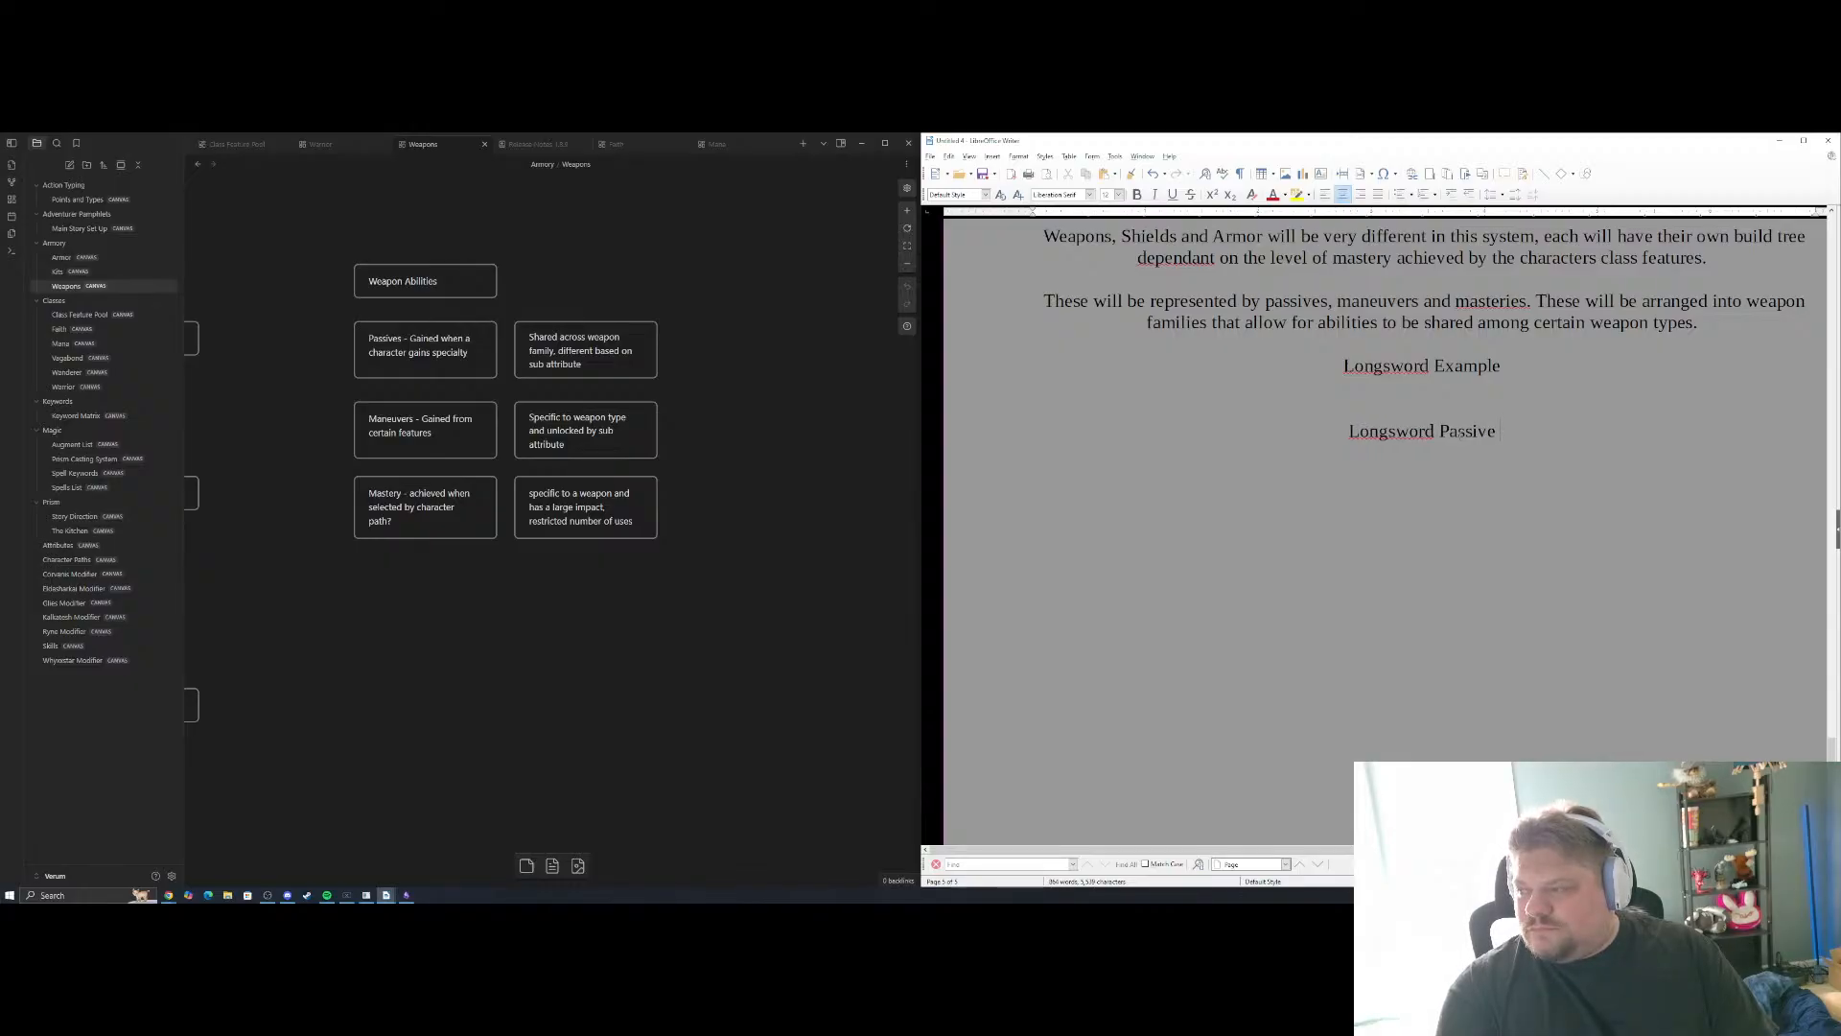
key("BackSpace")
key("BackSpace")
key("BackSpace")
key("BackSpace")
key("BackSpace")
key("BackSpace")
key("BackSpace")
key("BackSpace")
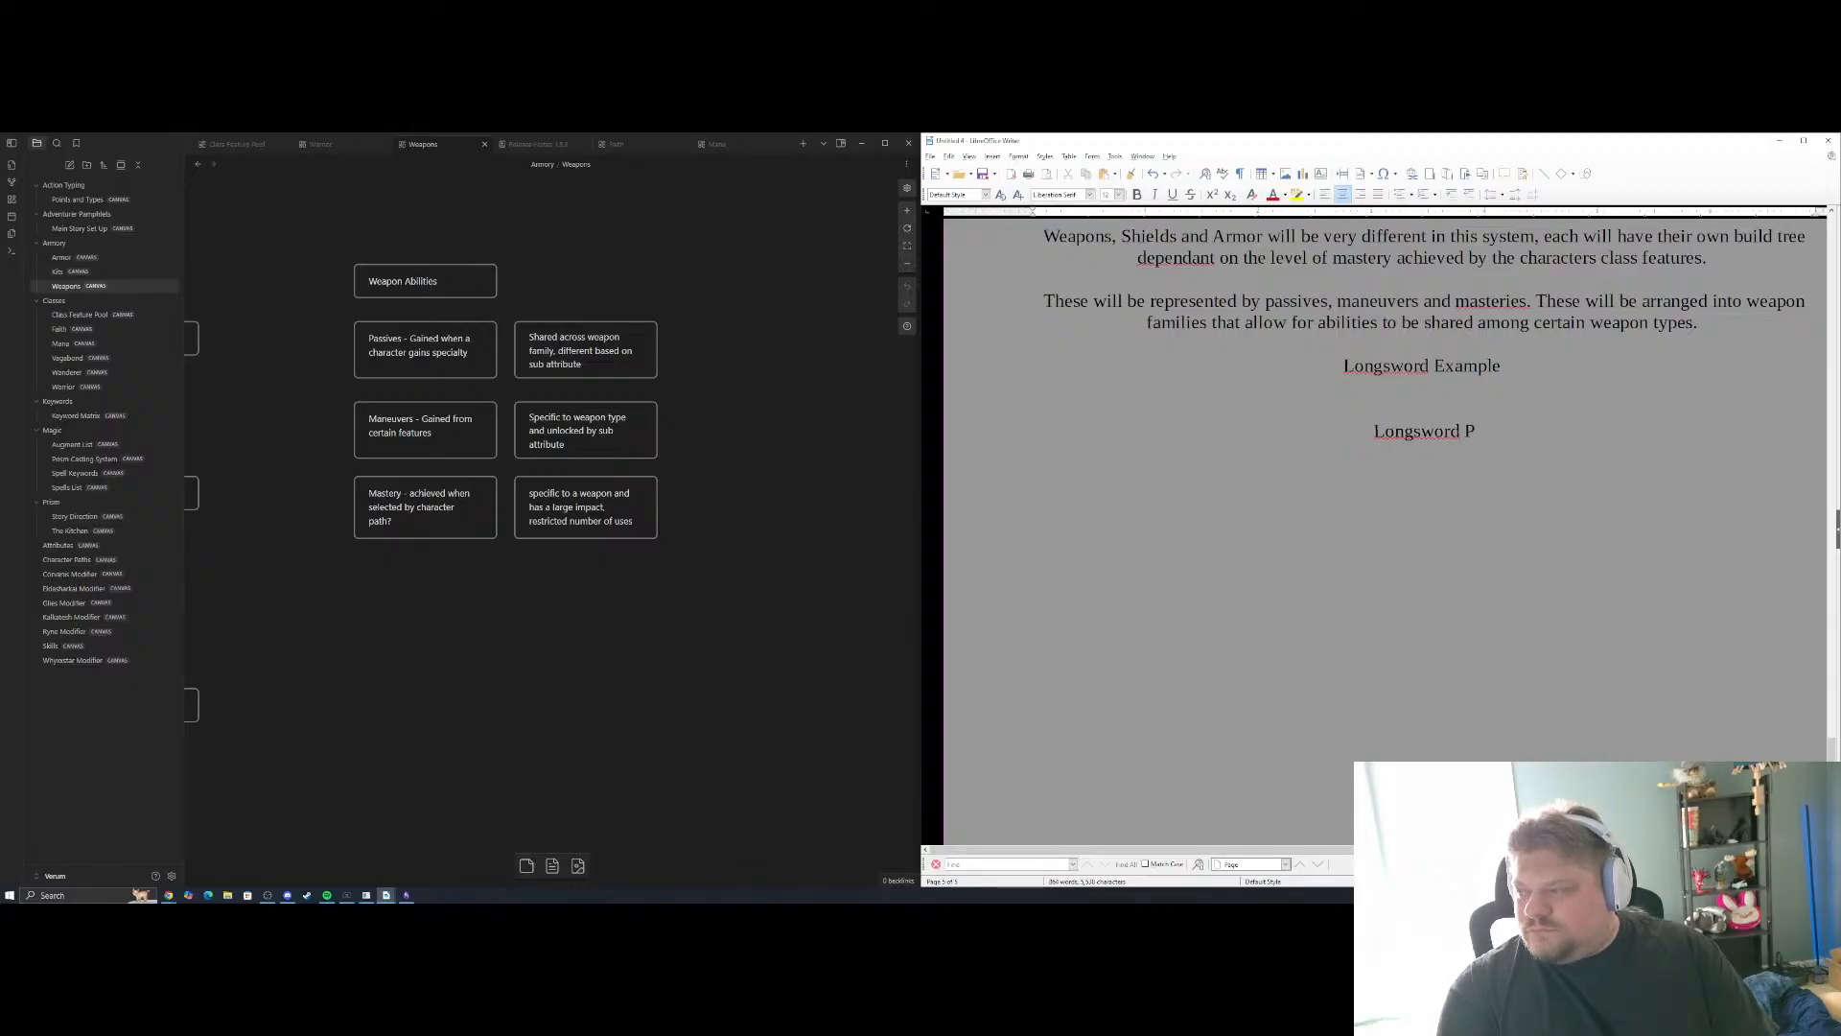
Below the "Longsword" line, add the labels "Passive -", "Maneuver -" and "Mastery -", each on its own line
key("Return")
key("Return")
type("Pa")
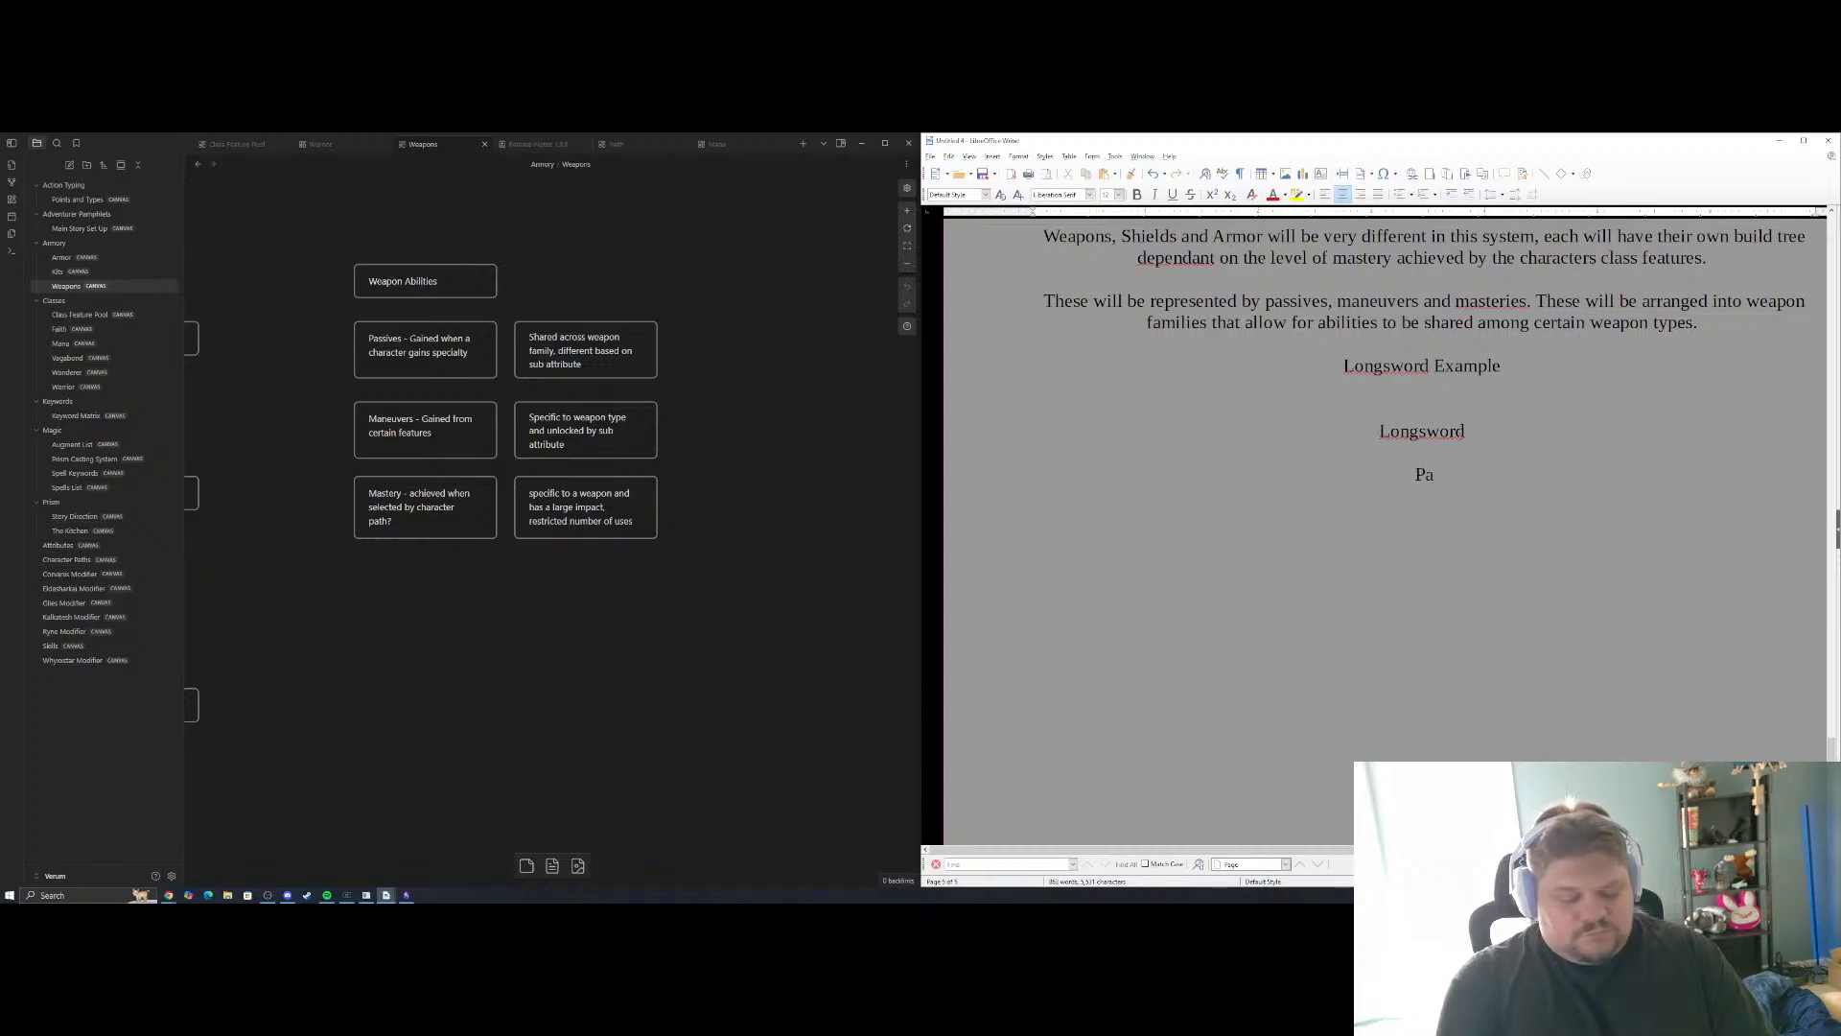
type("ssive -")
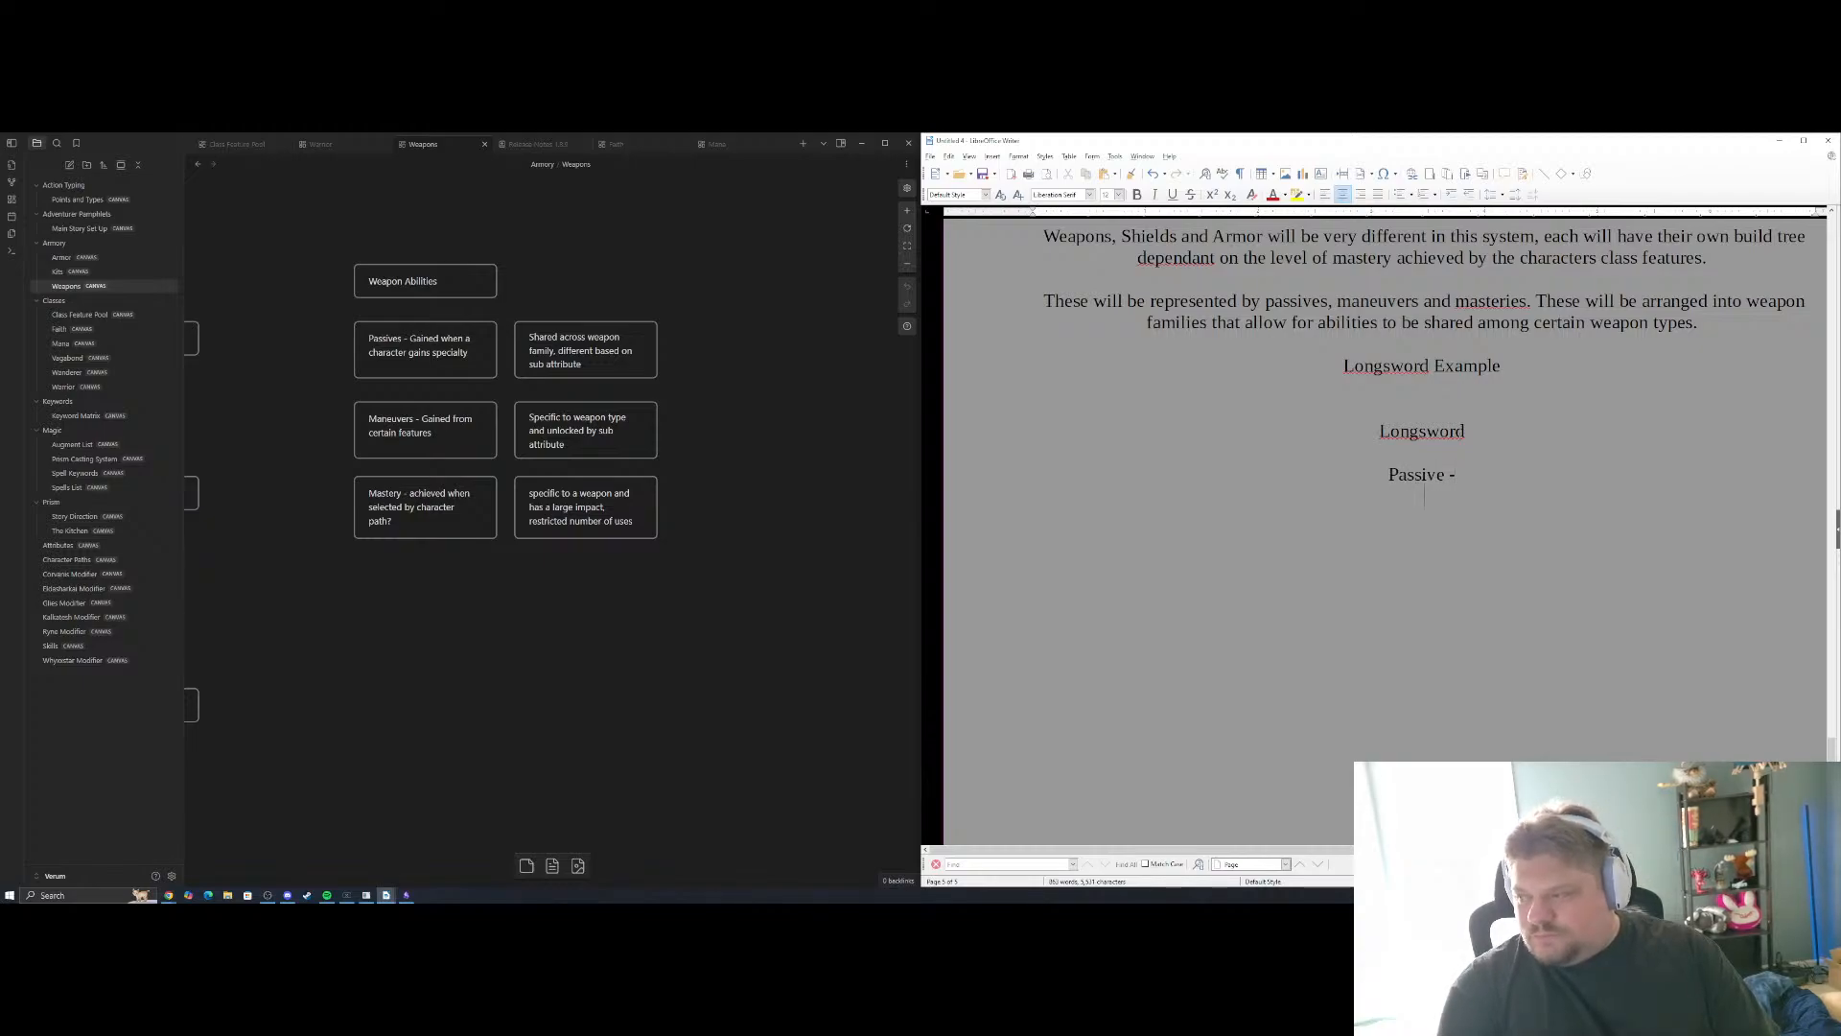
key("Return")
type("Mane")
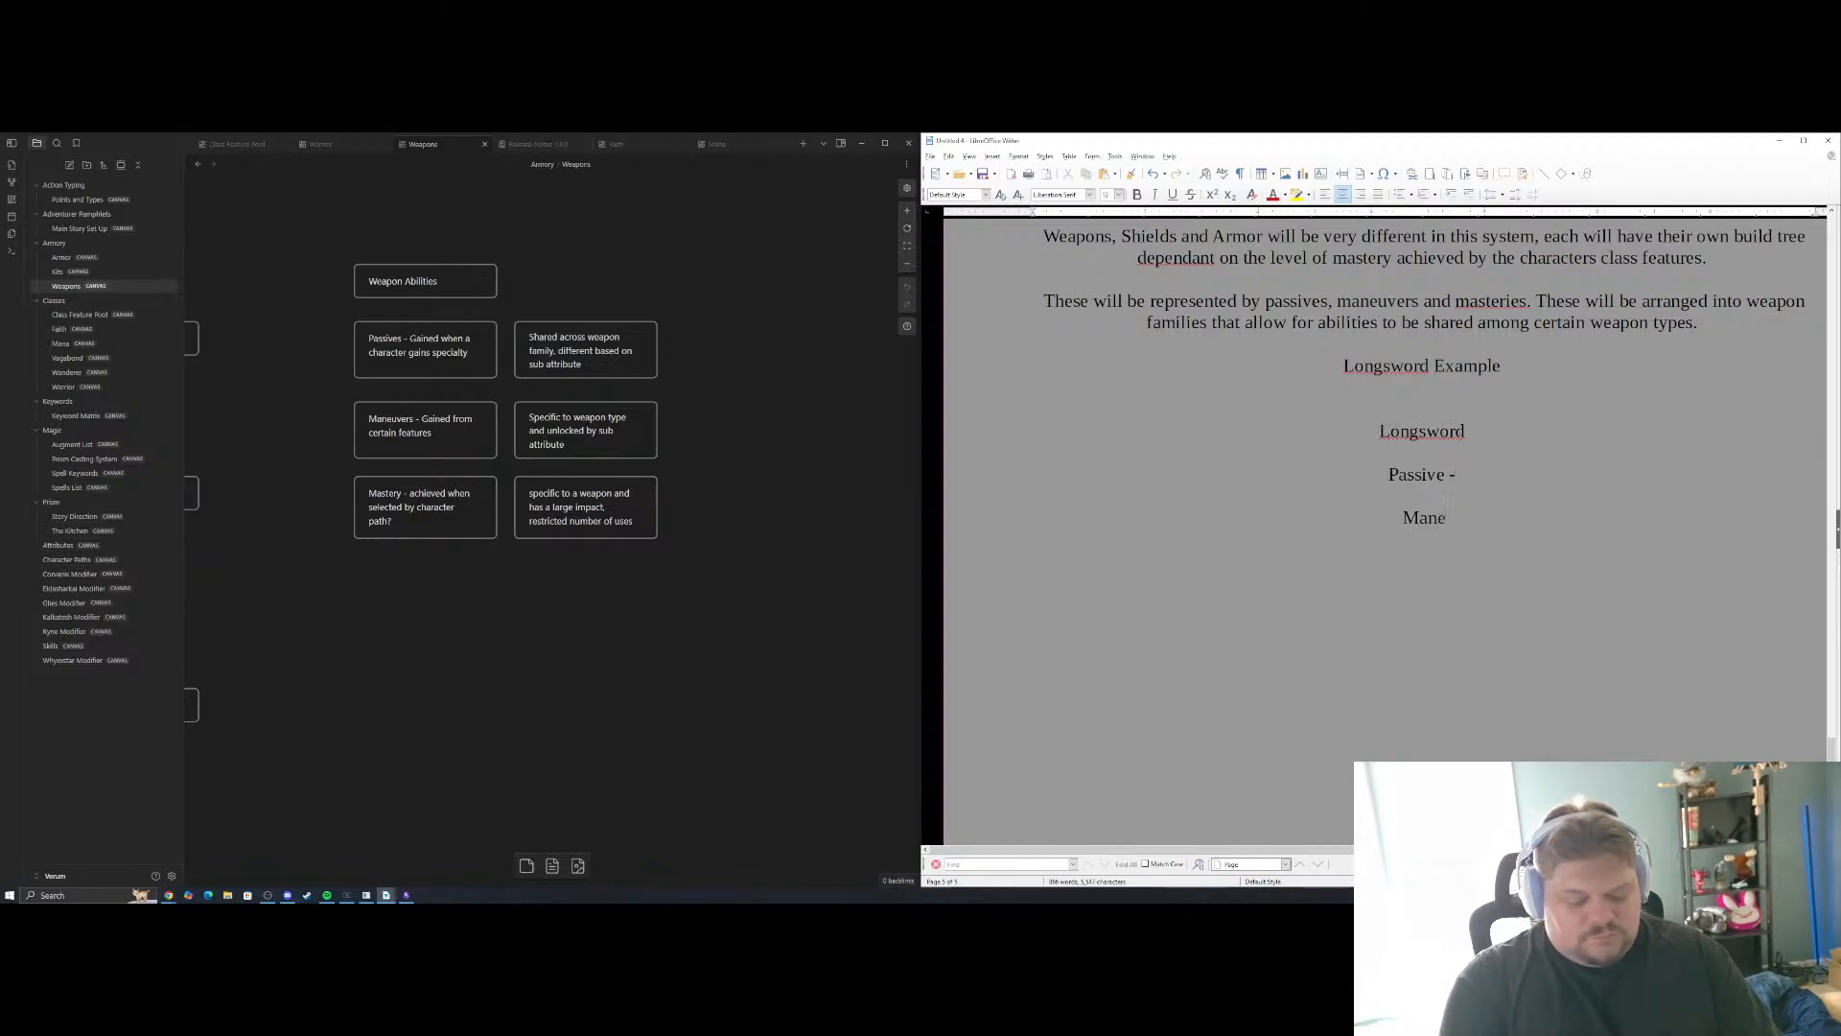
type("uver -")
key("Return")
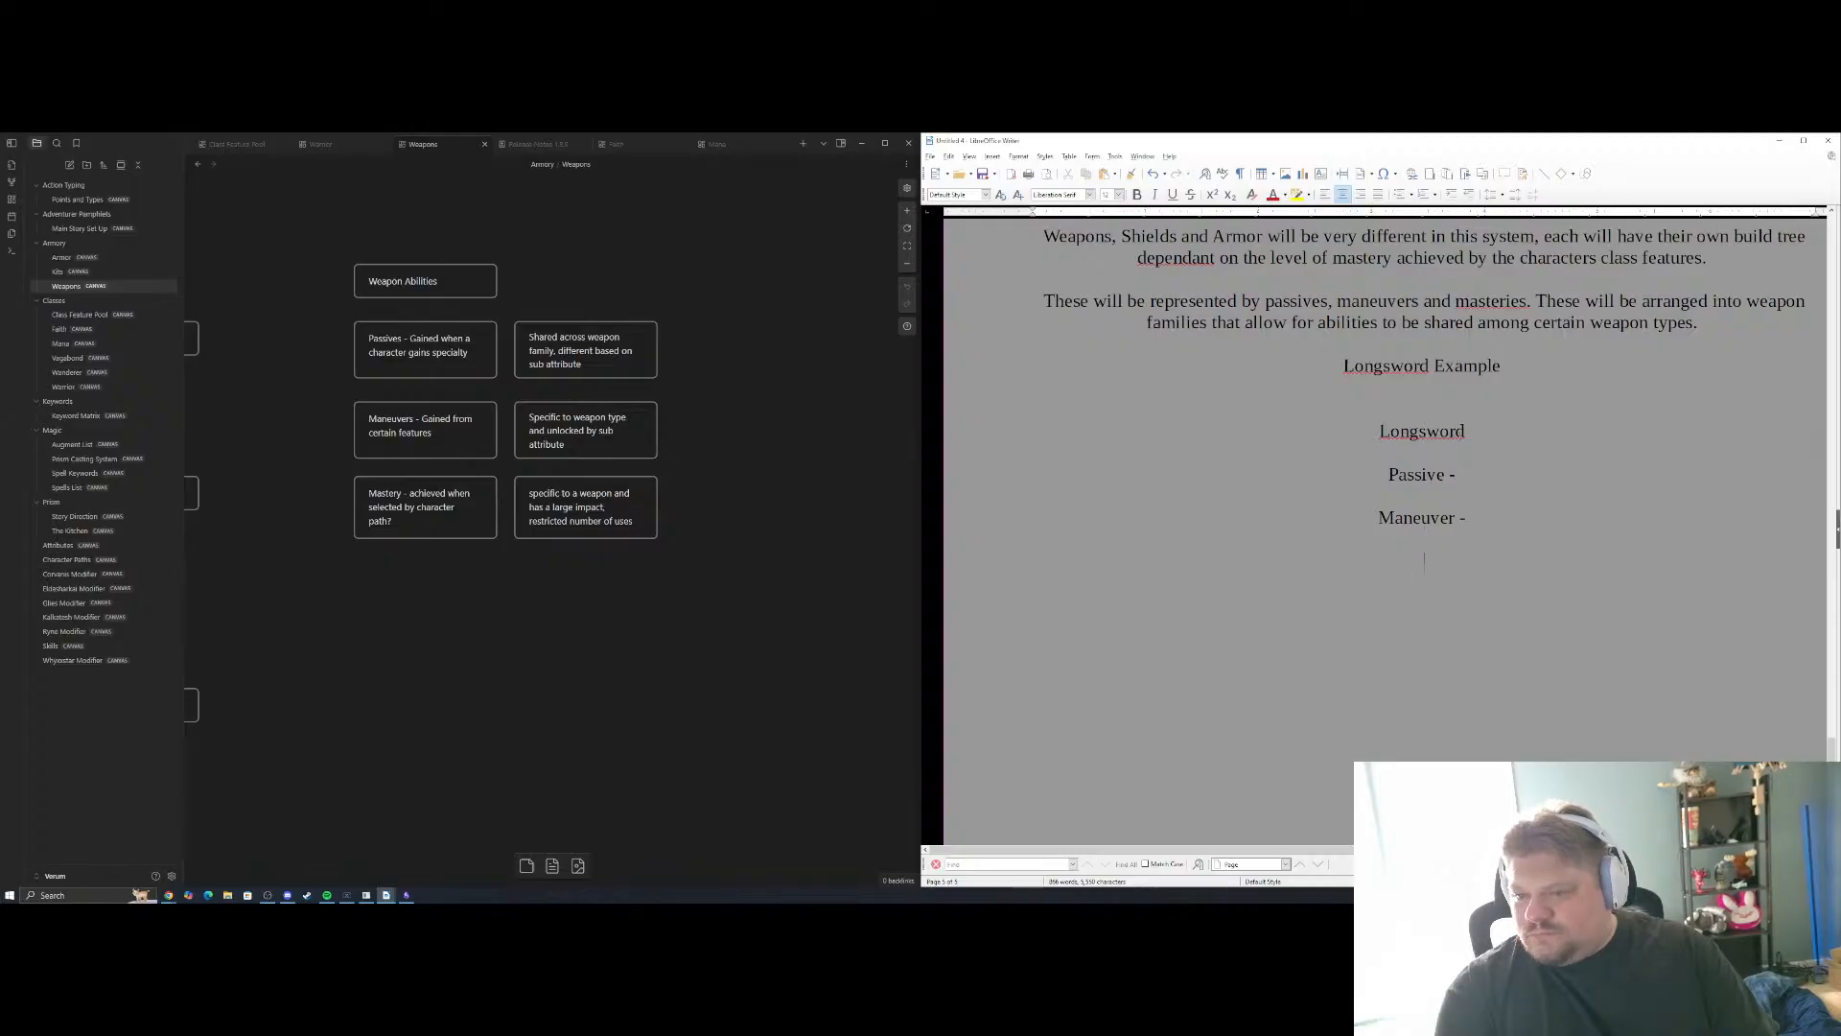
type("Mastery -")
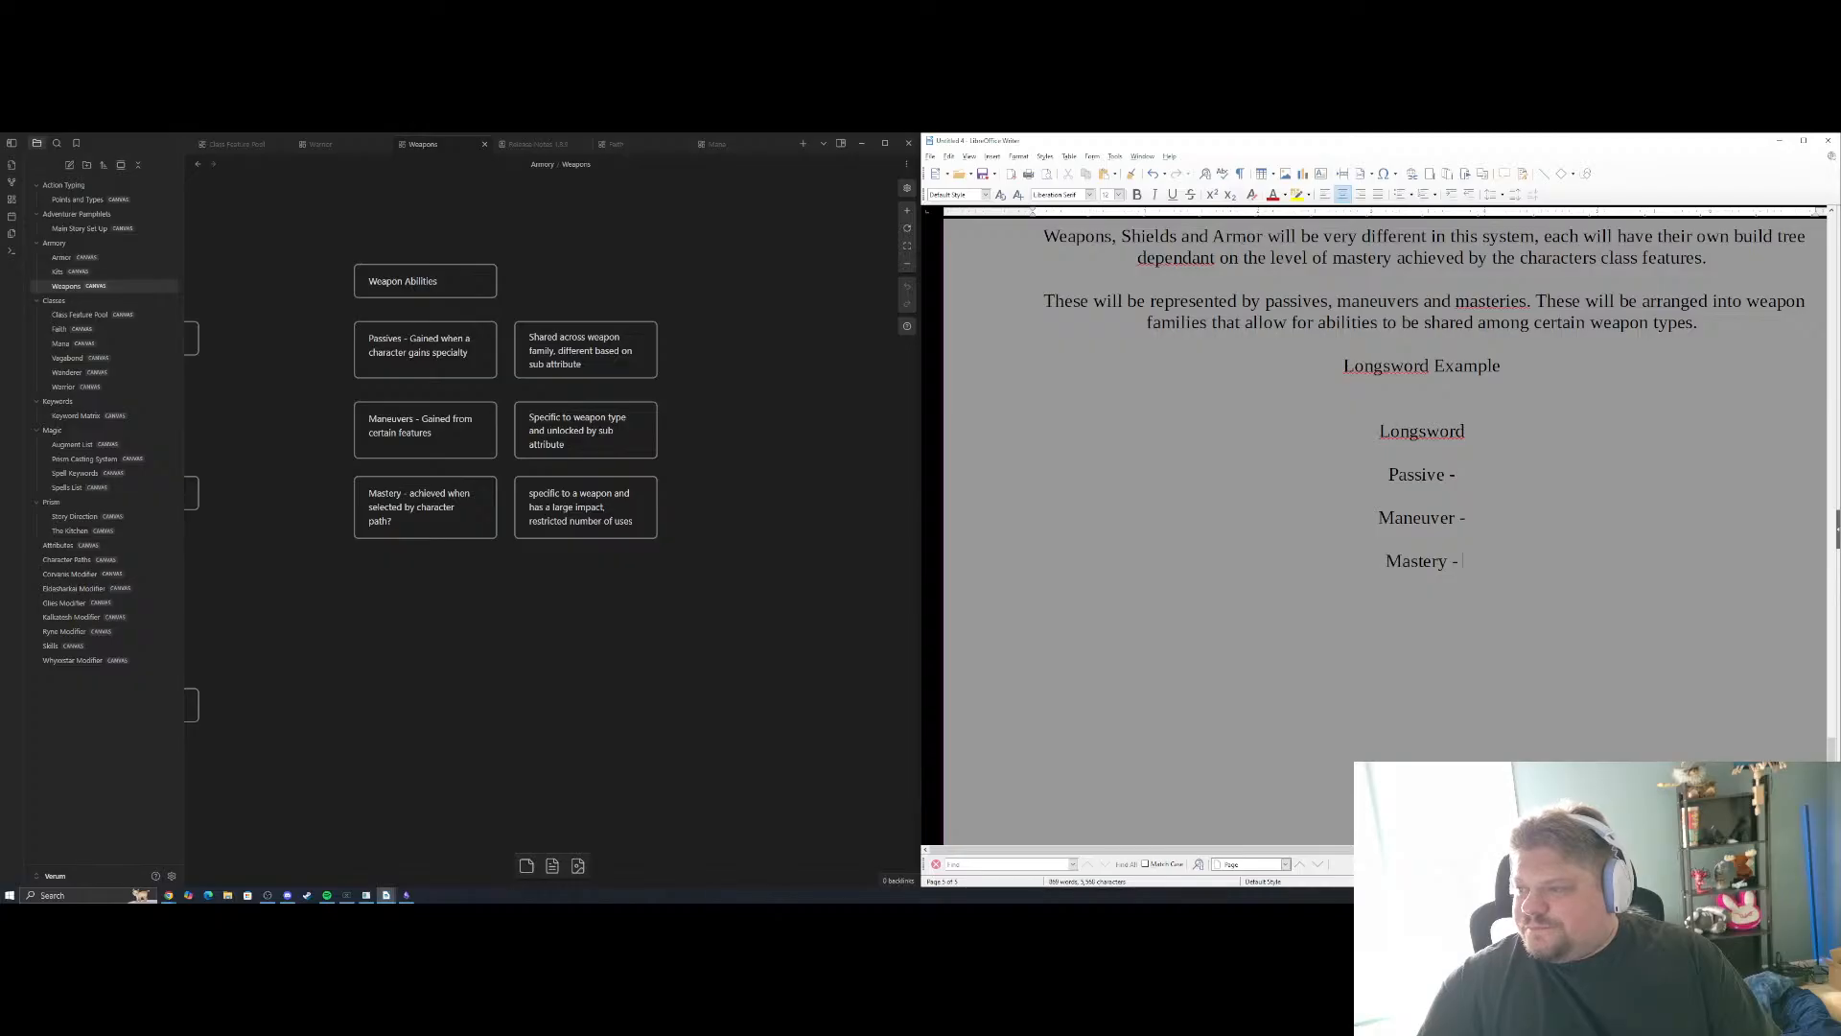
scroll(1439, 480, "up", 2)
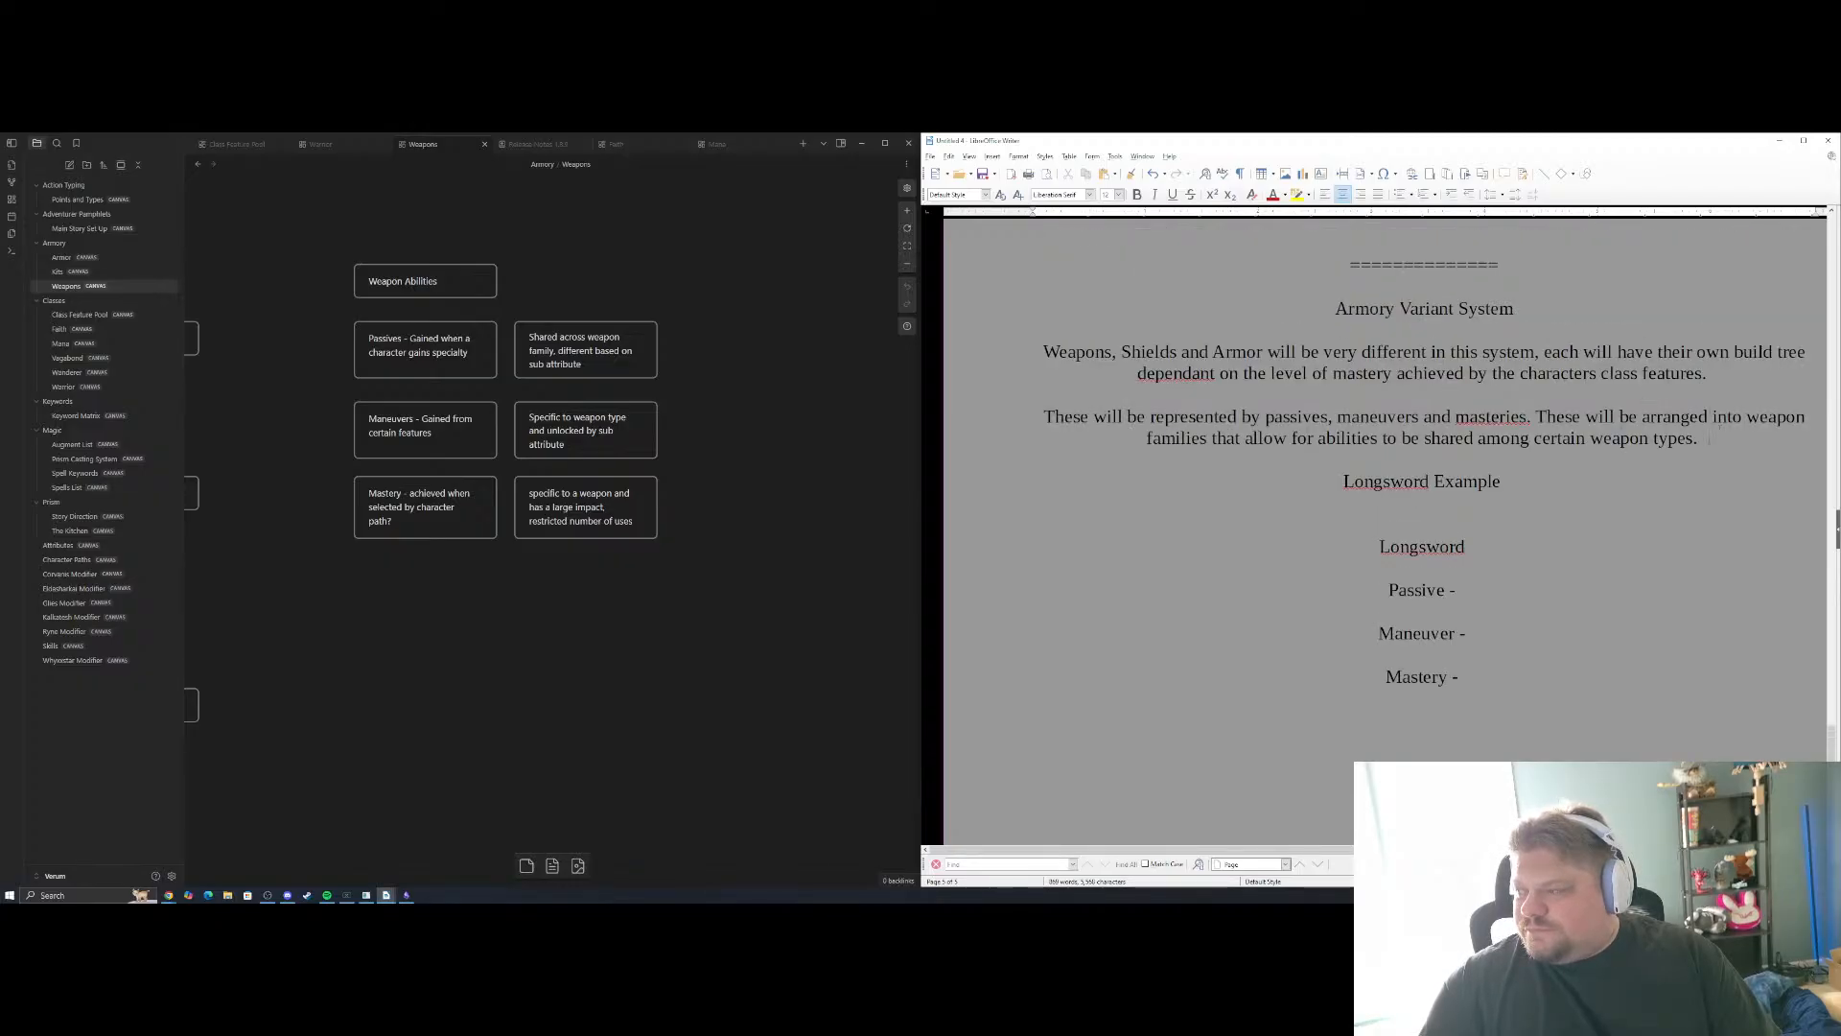
type("There")
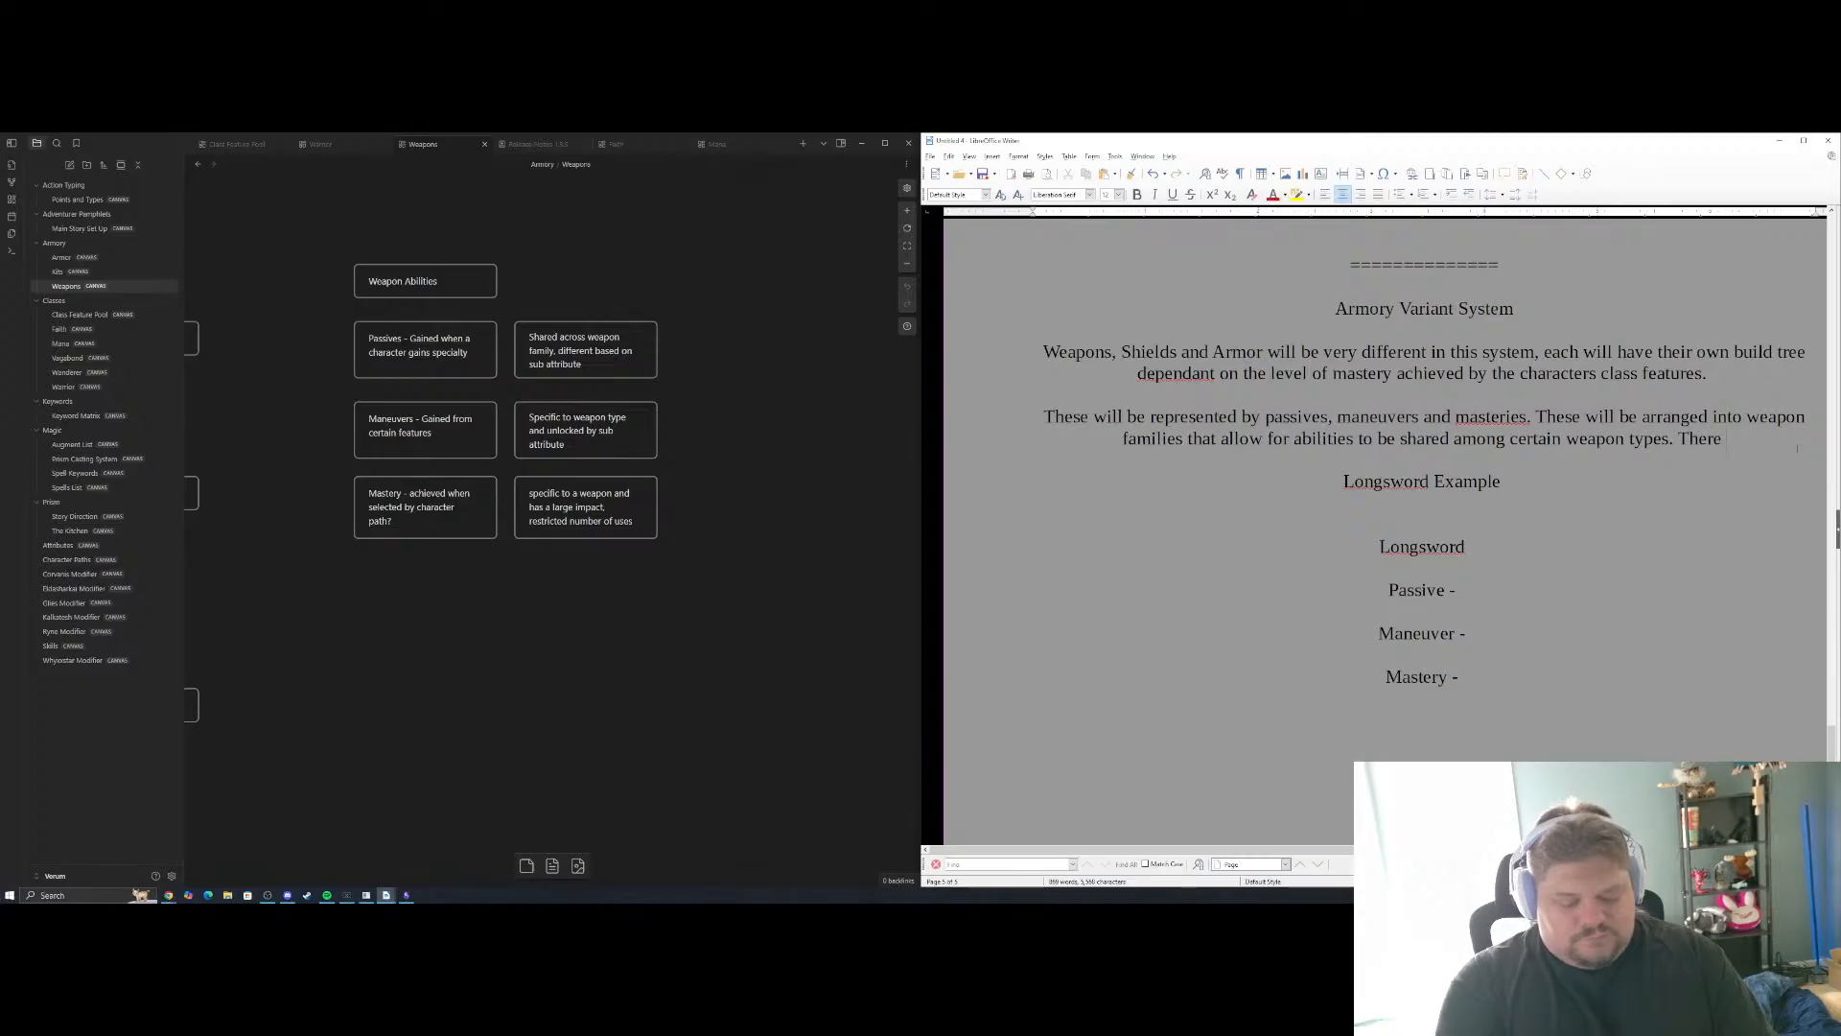
type(" will also be")
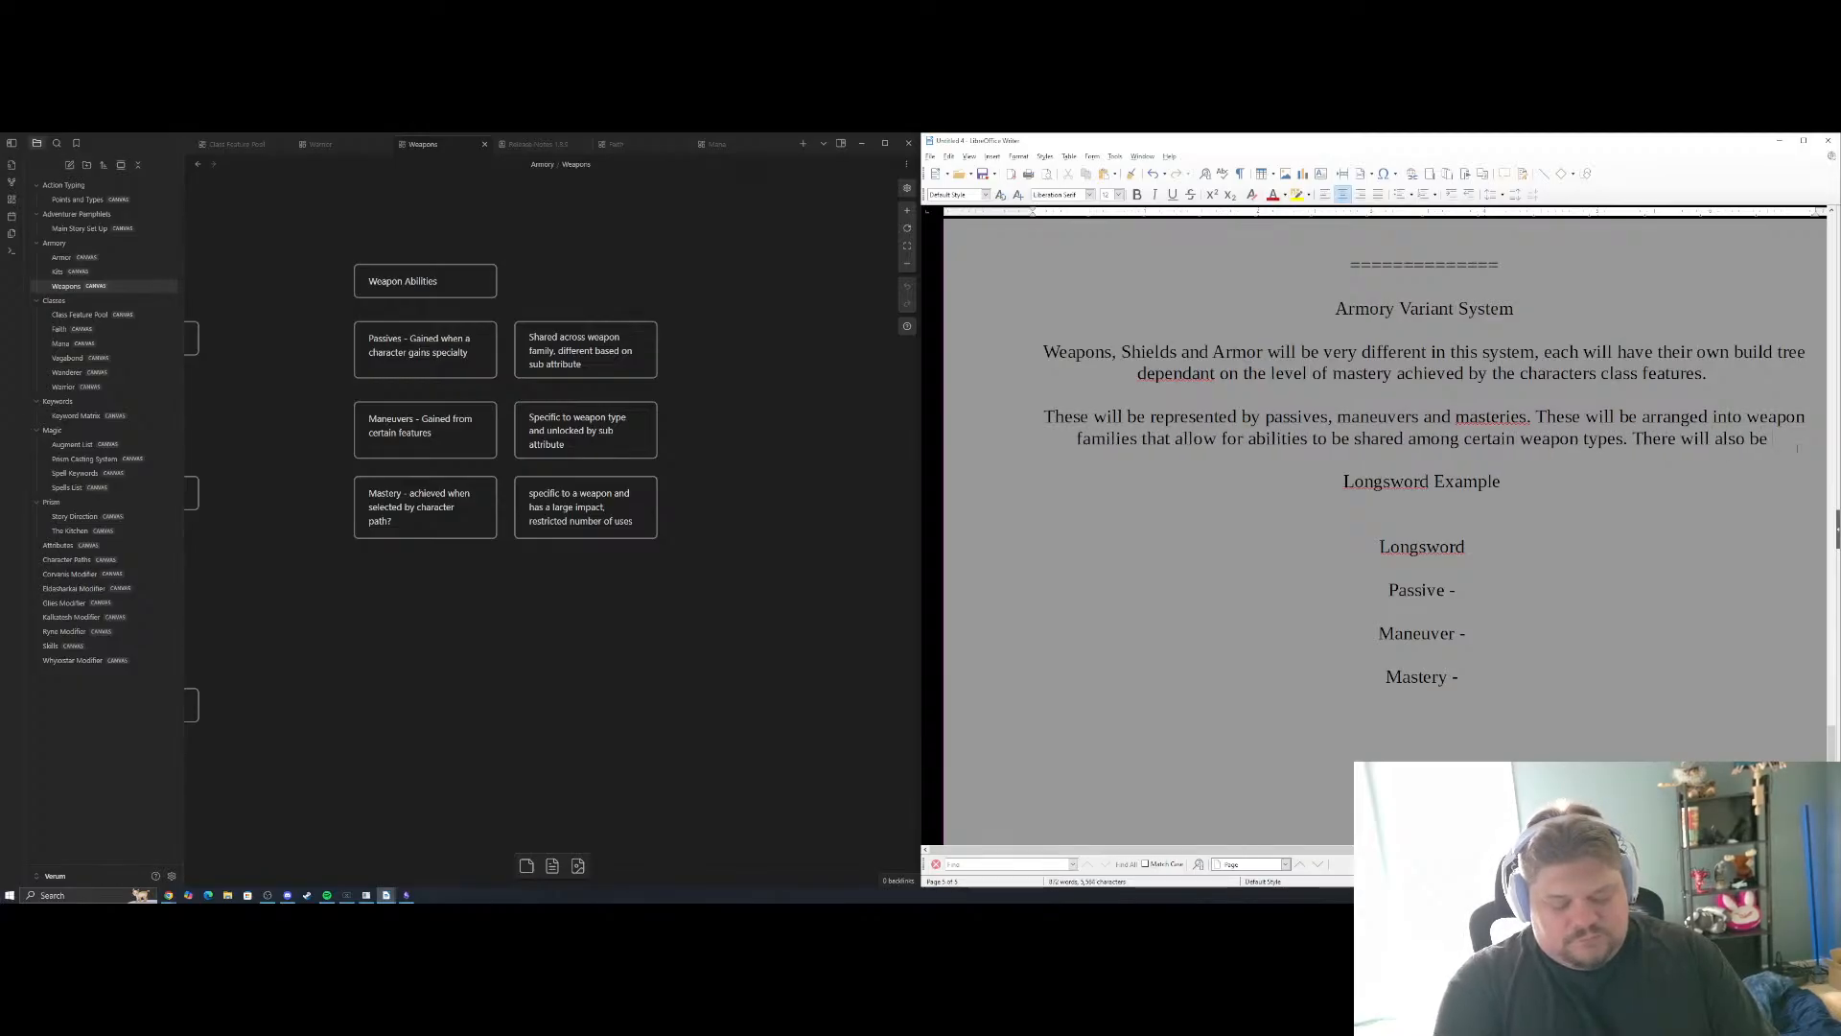
type(" multiple typ")
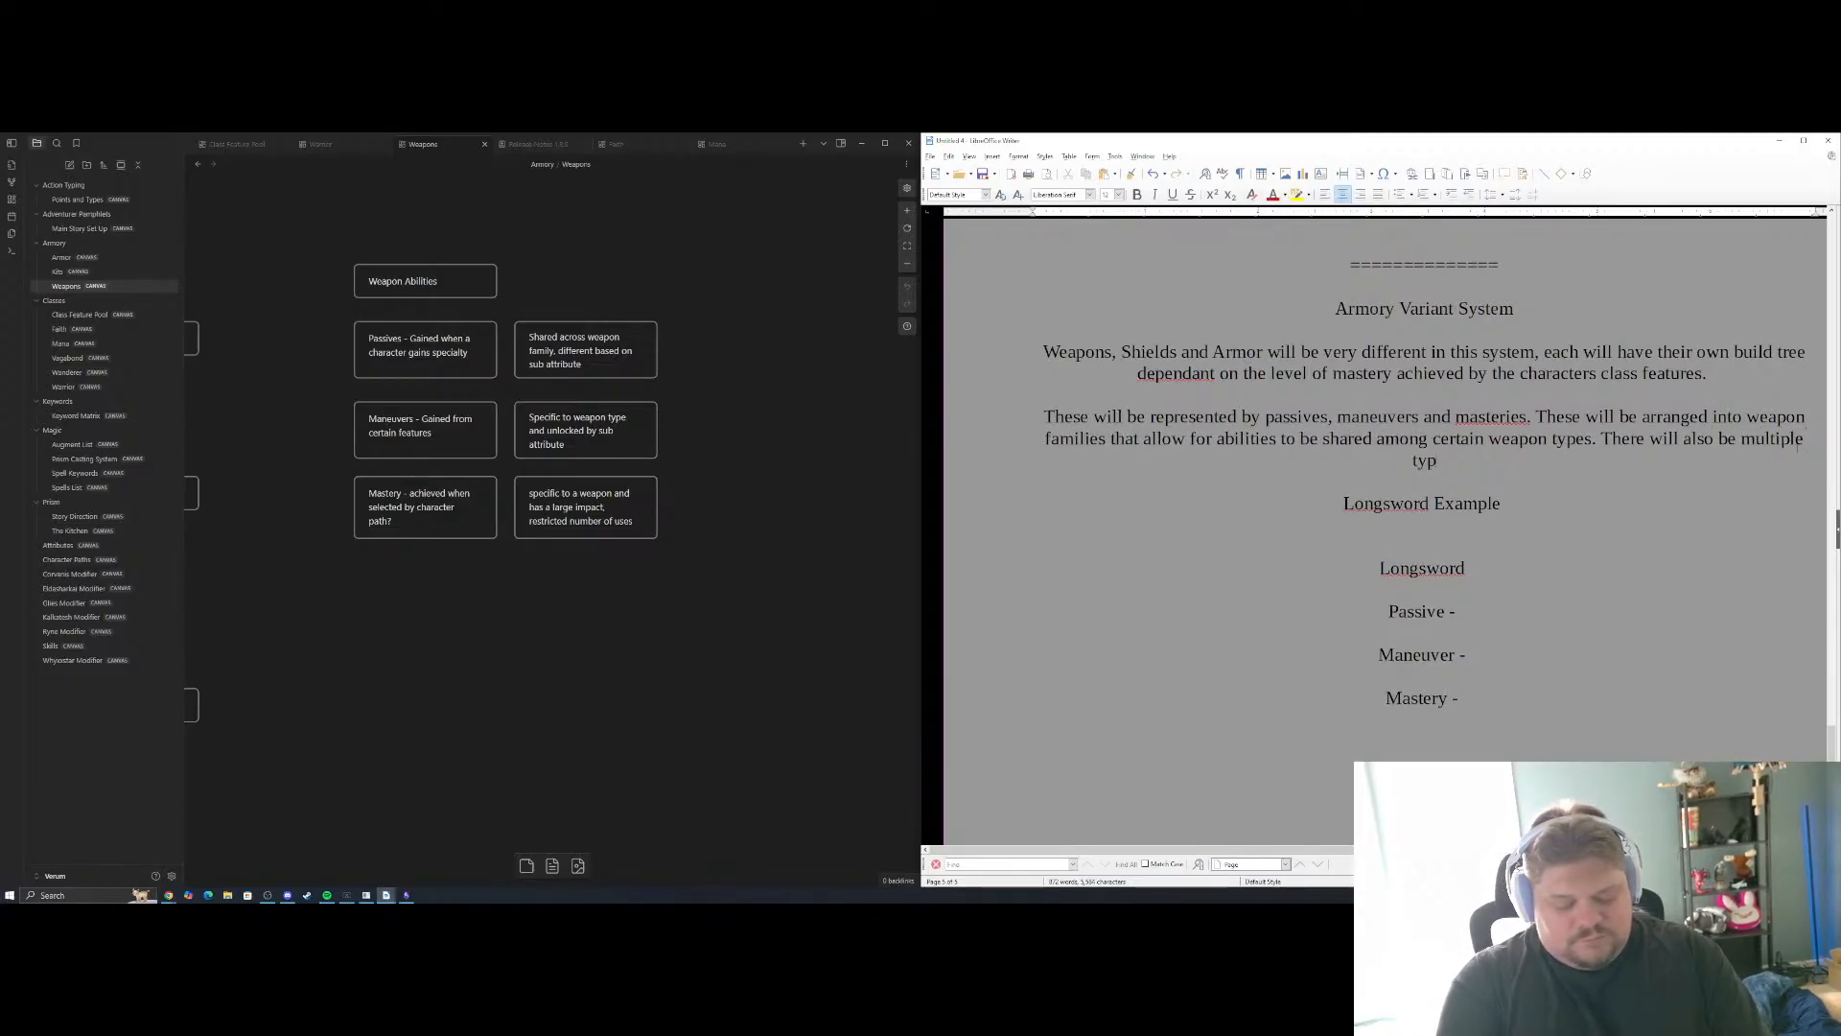
key("BackSpace")
key("BackSpace")
key("BackSpace")
key("BackSpace")
key("BackSpace")
key("BackSpace")
key("BackSpace")
key("BackSpace")
key("BackSpace")
key("BackSpace")
key("BackSpace")
key("BackSpace")
key("BackSpace")
key("BackSpace")
key("BackSpace")
key("BackSpace")
key("BackSpace")
key("BackSpace")
key("BackSpace")
key("BackSpace")
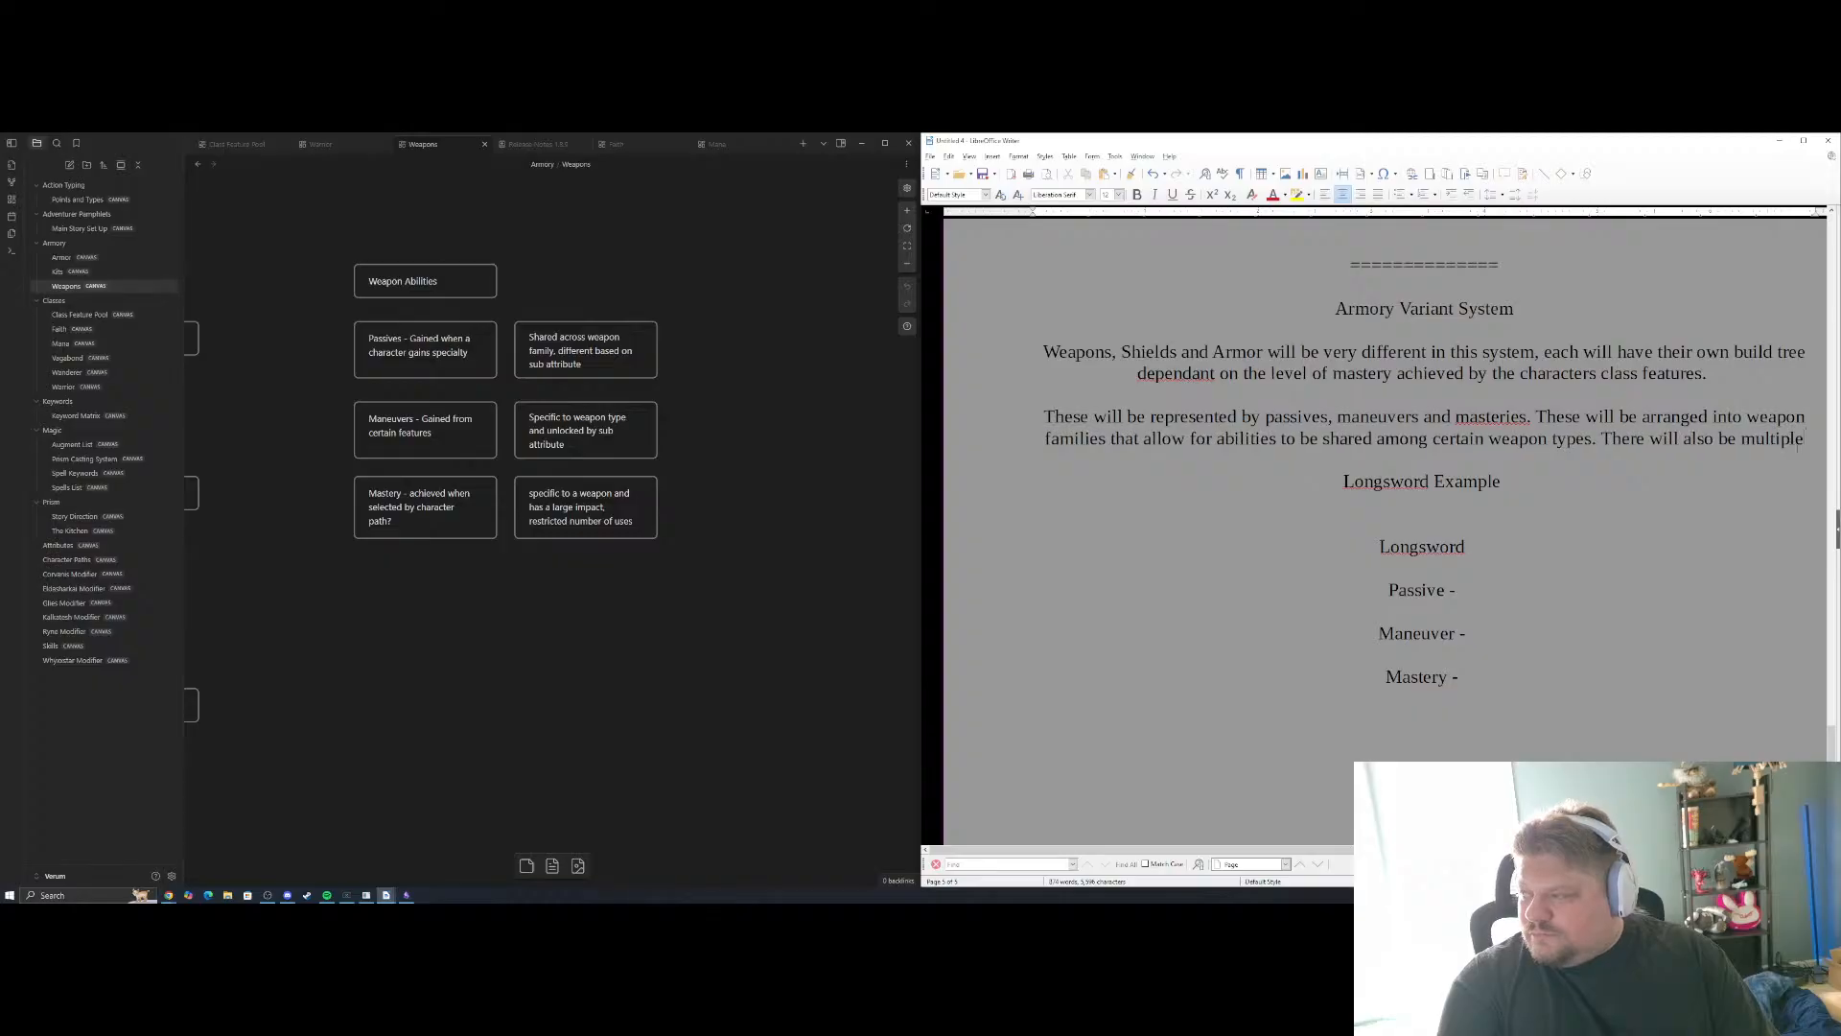
key("BackSpace")
key("BackSpace")
key("BackSpace")
key("BackSpace")
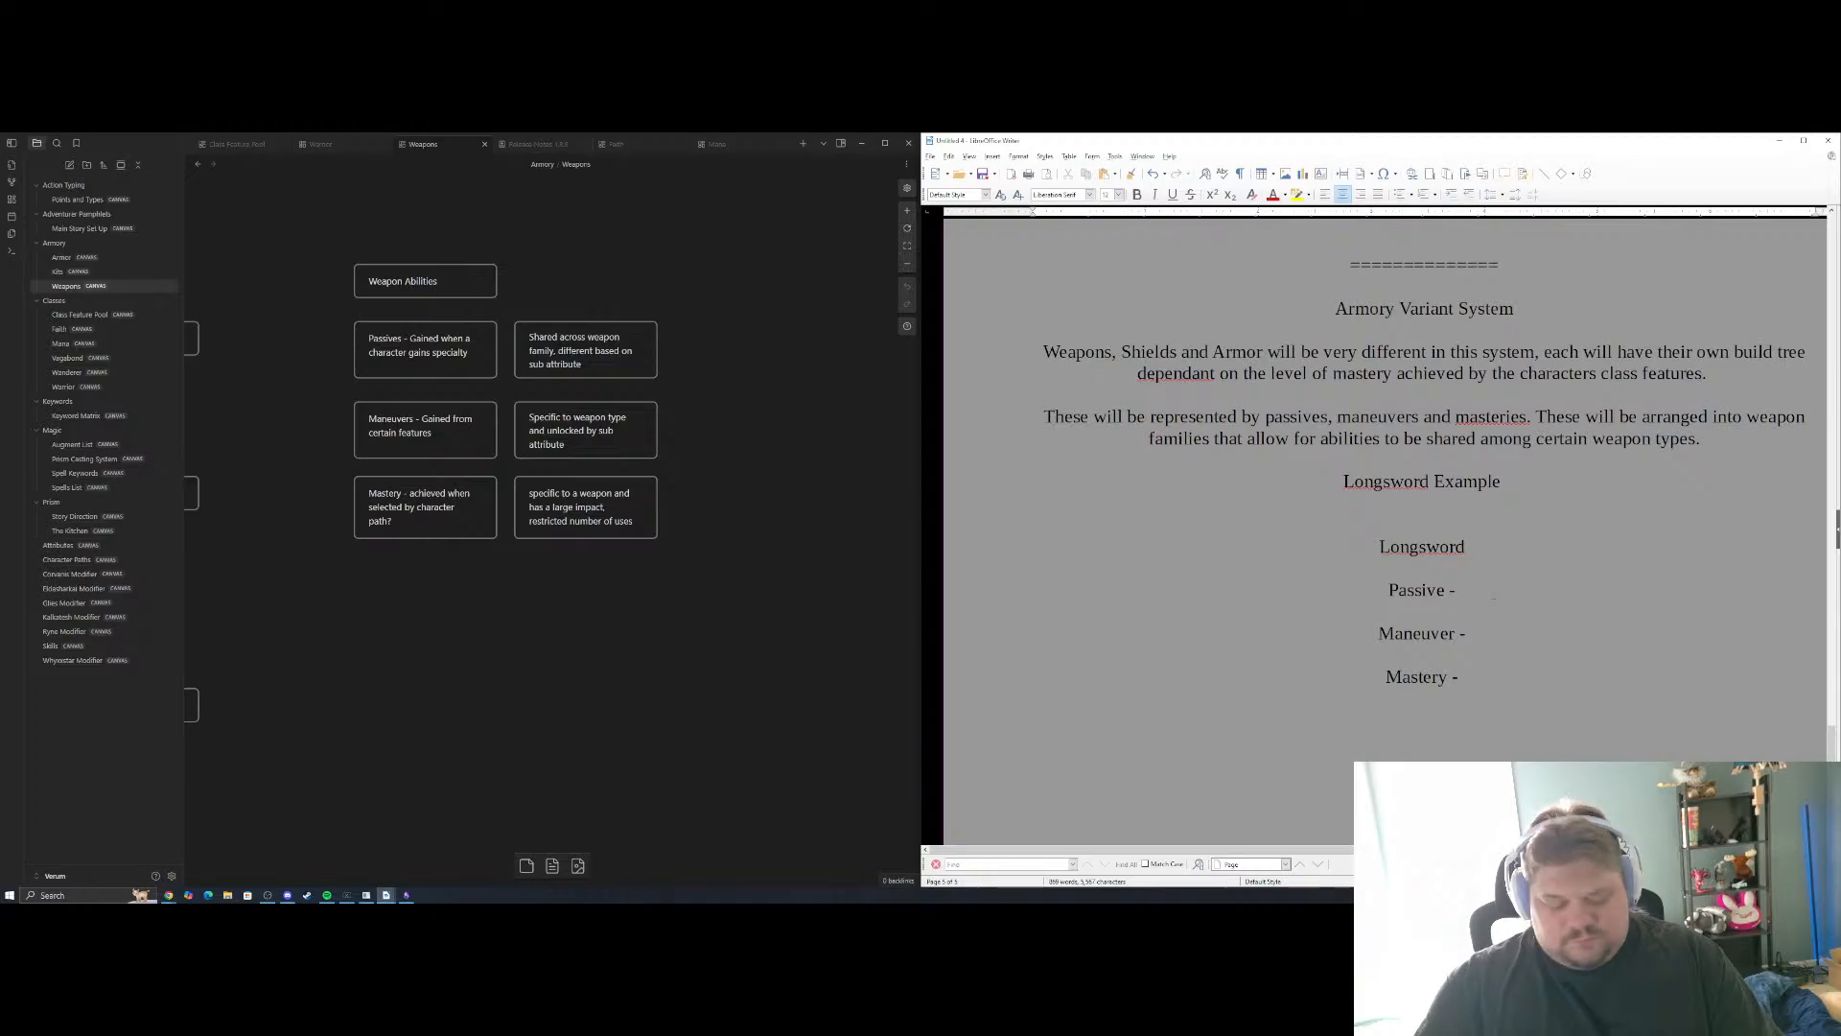
Complete the Passive line with the name "Hilted" and the description "This weapon can be used to parry", separated by a dash
type("Hilted")
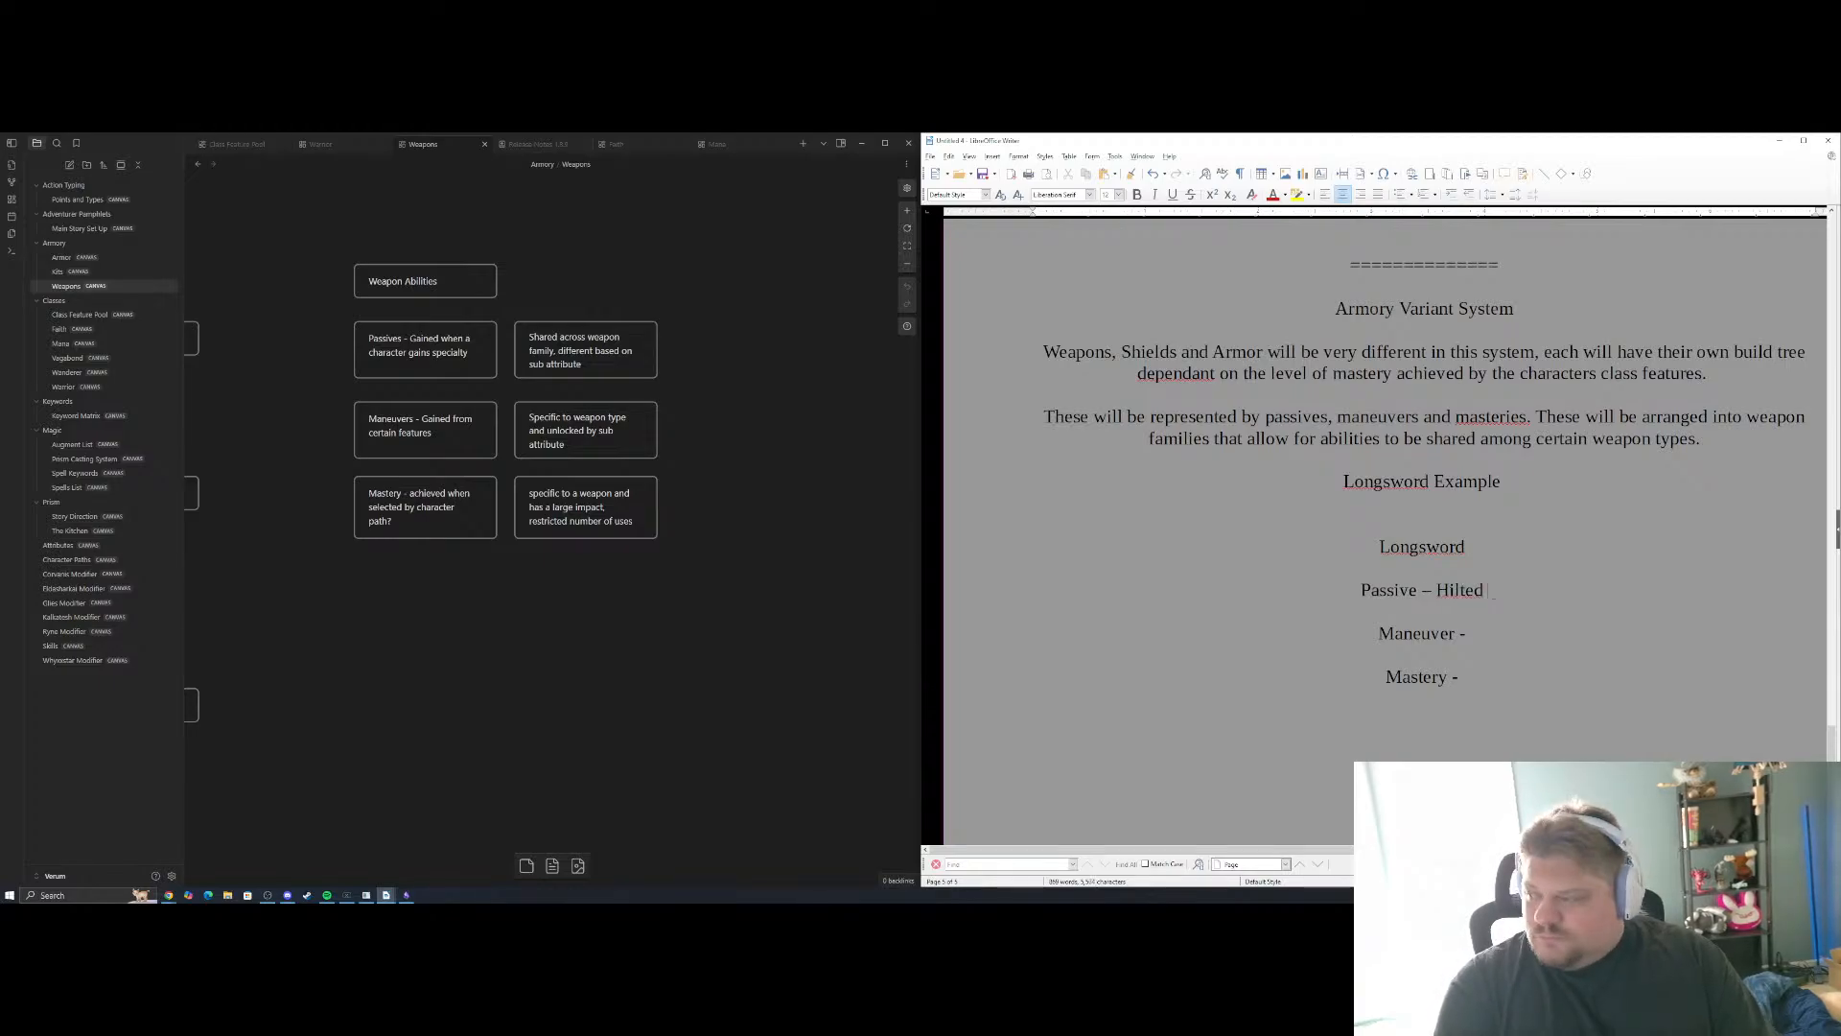
type(" - T")
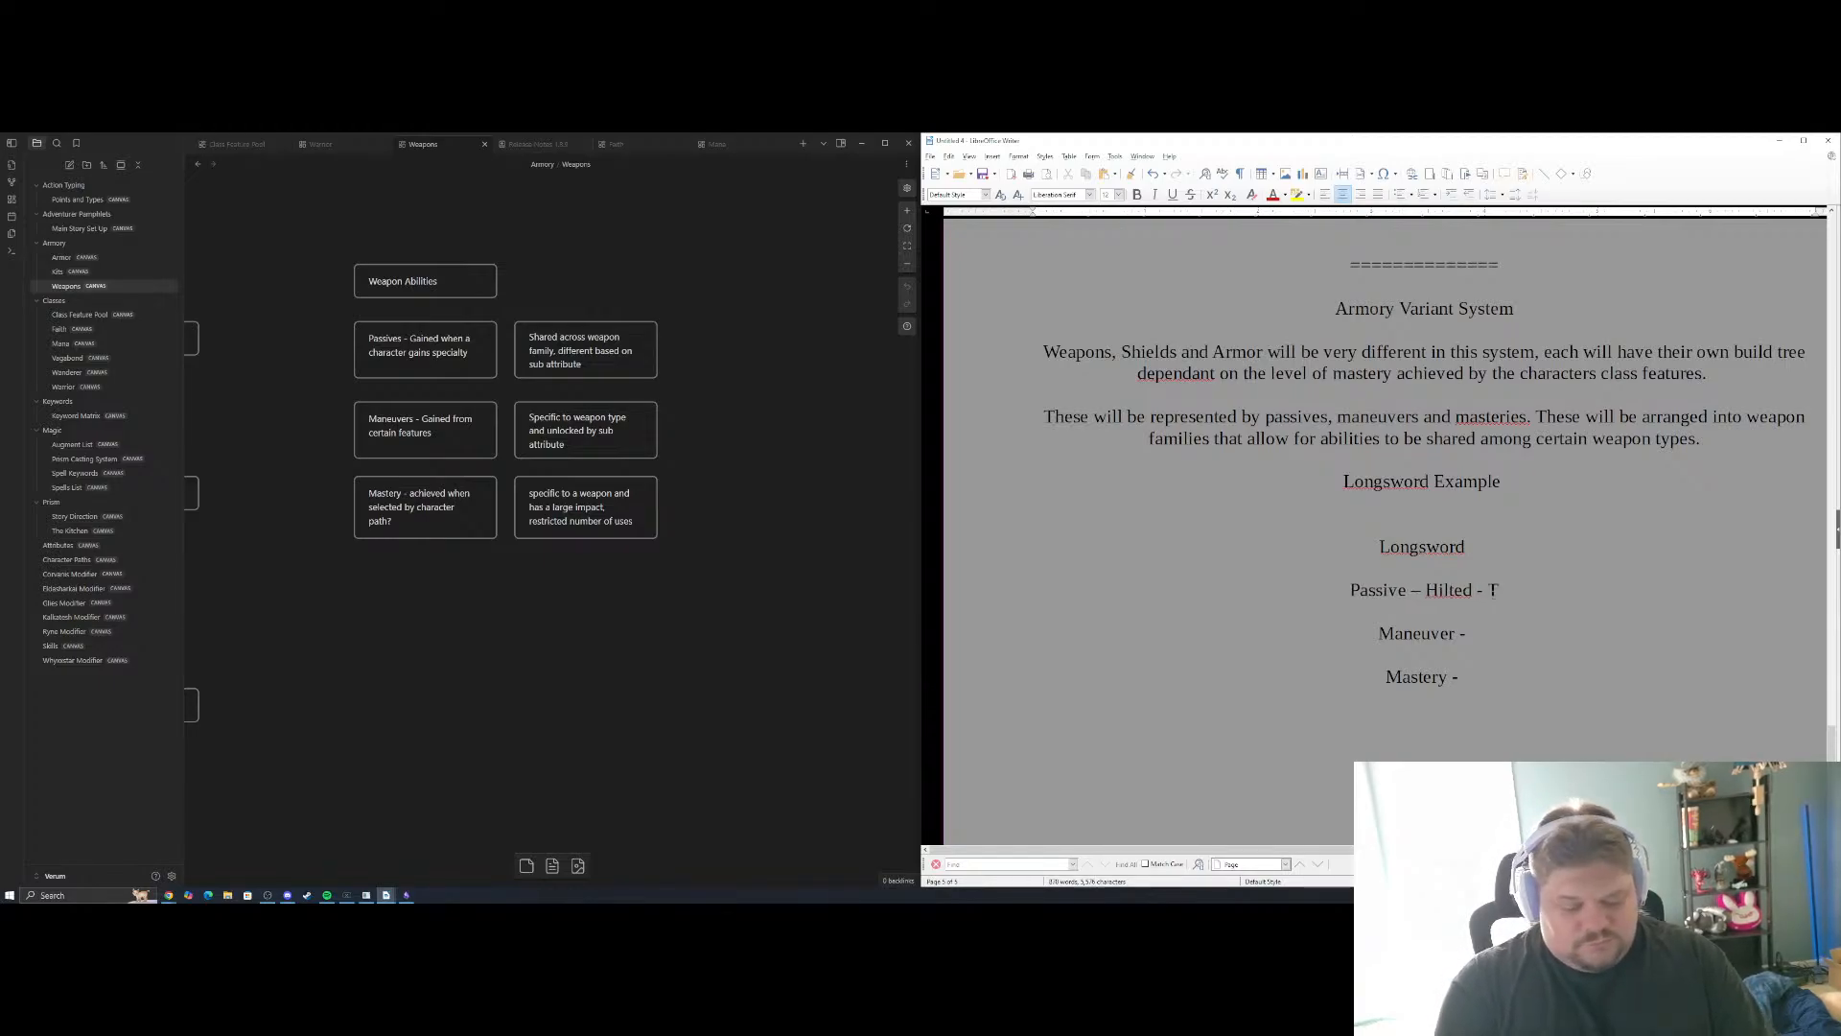
type("his weapon ")
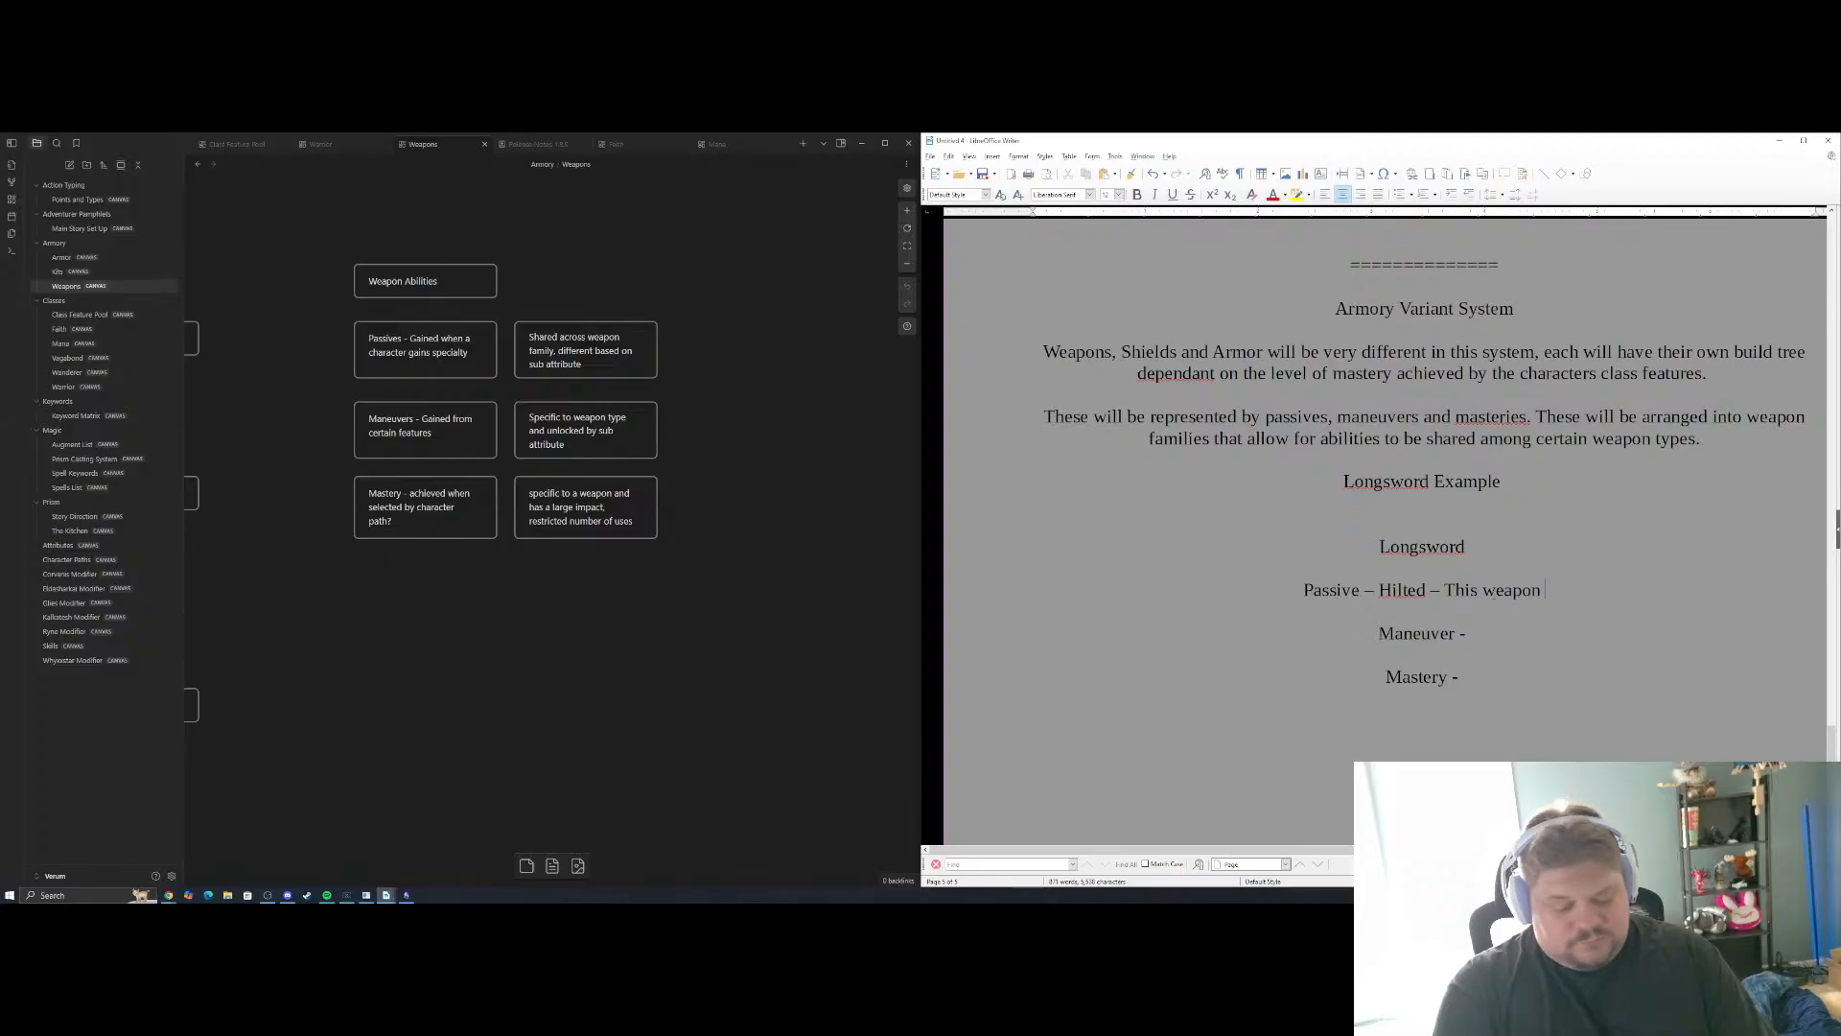
type("can be ")
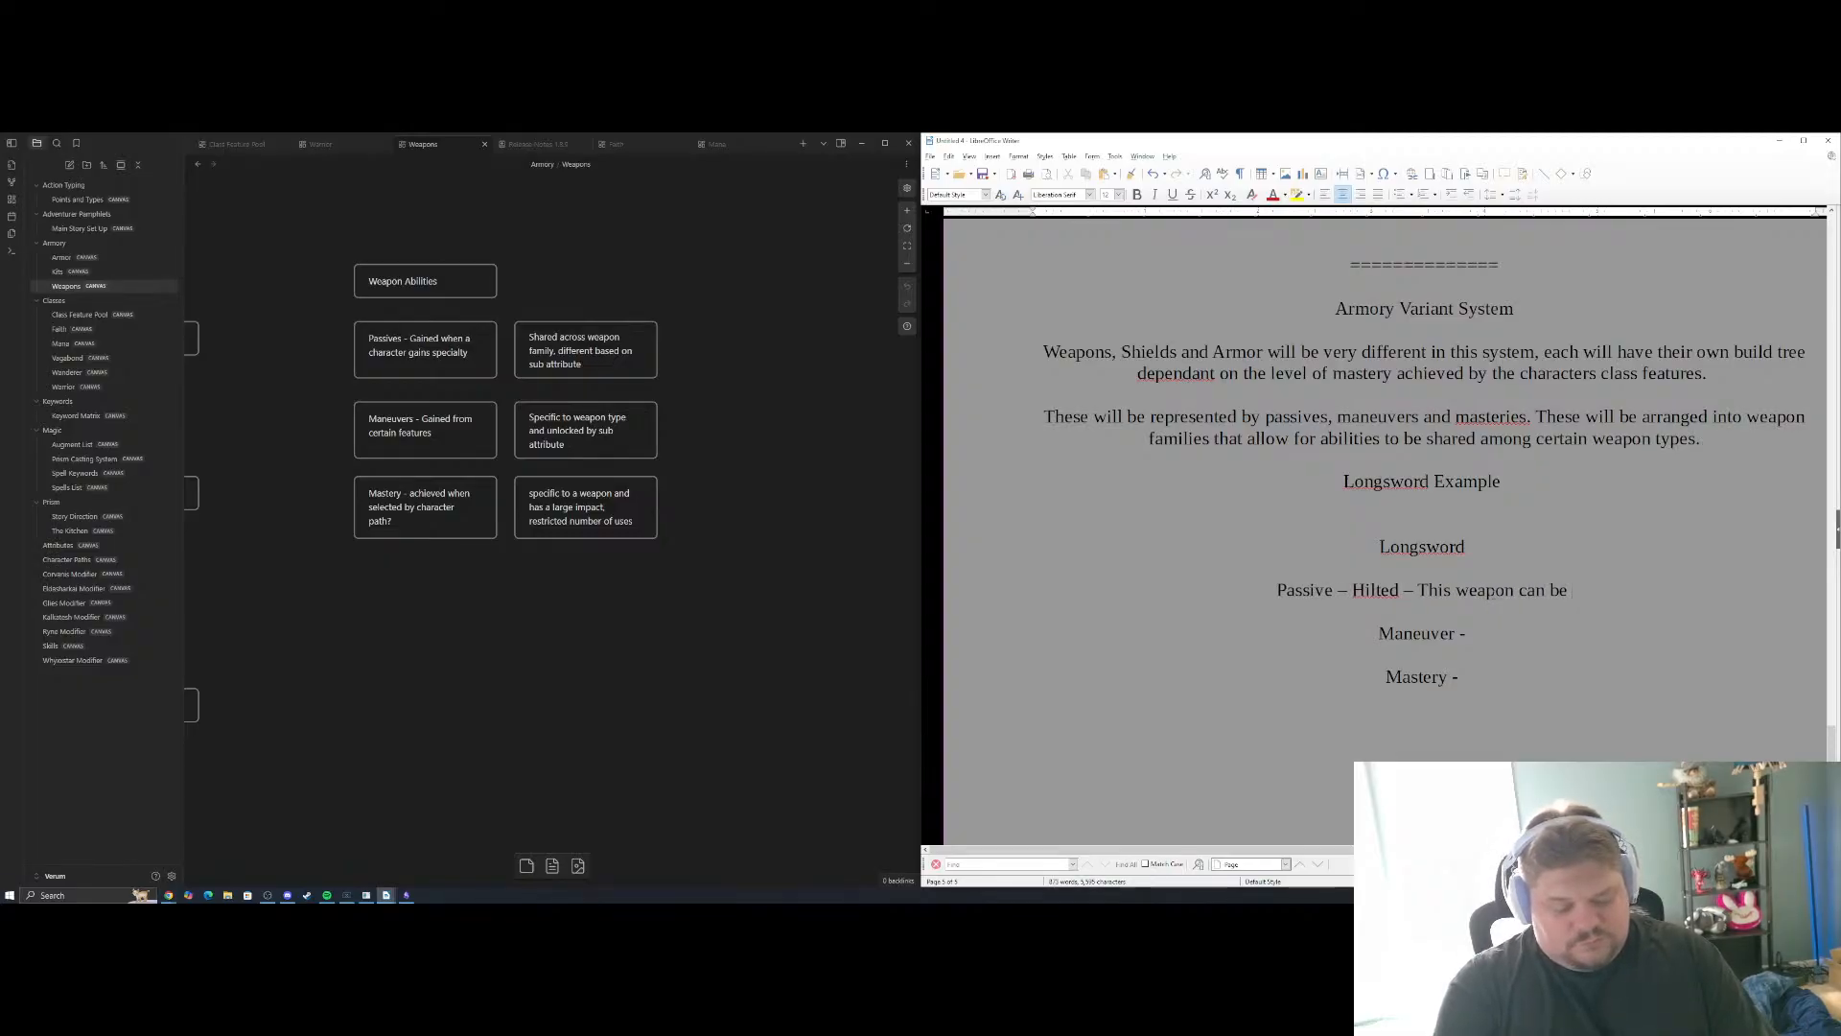
type("used to")
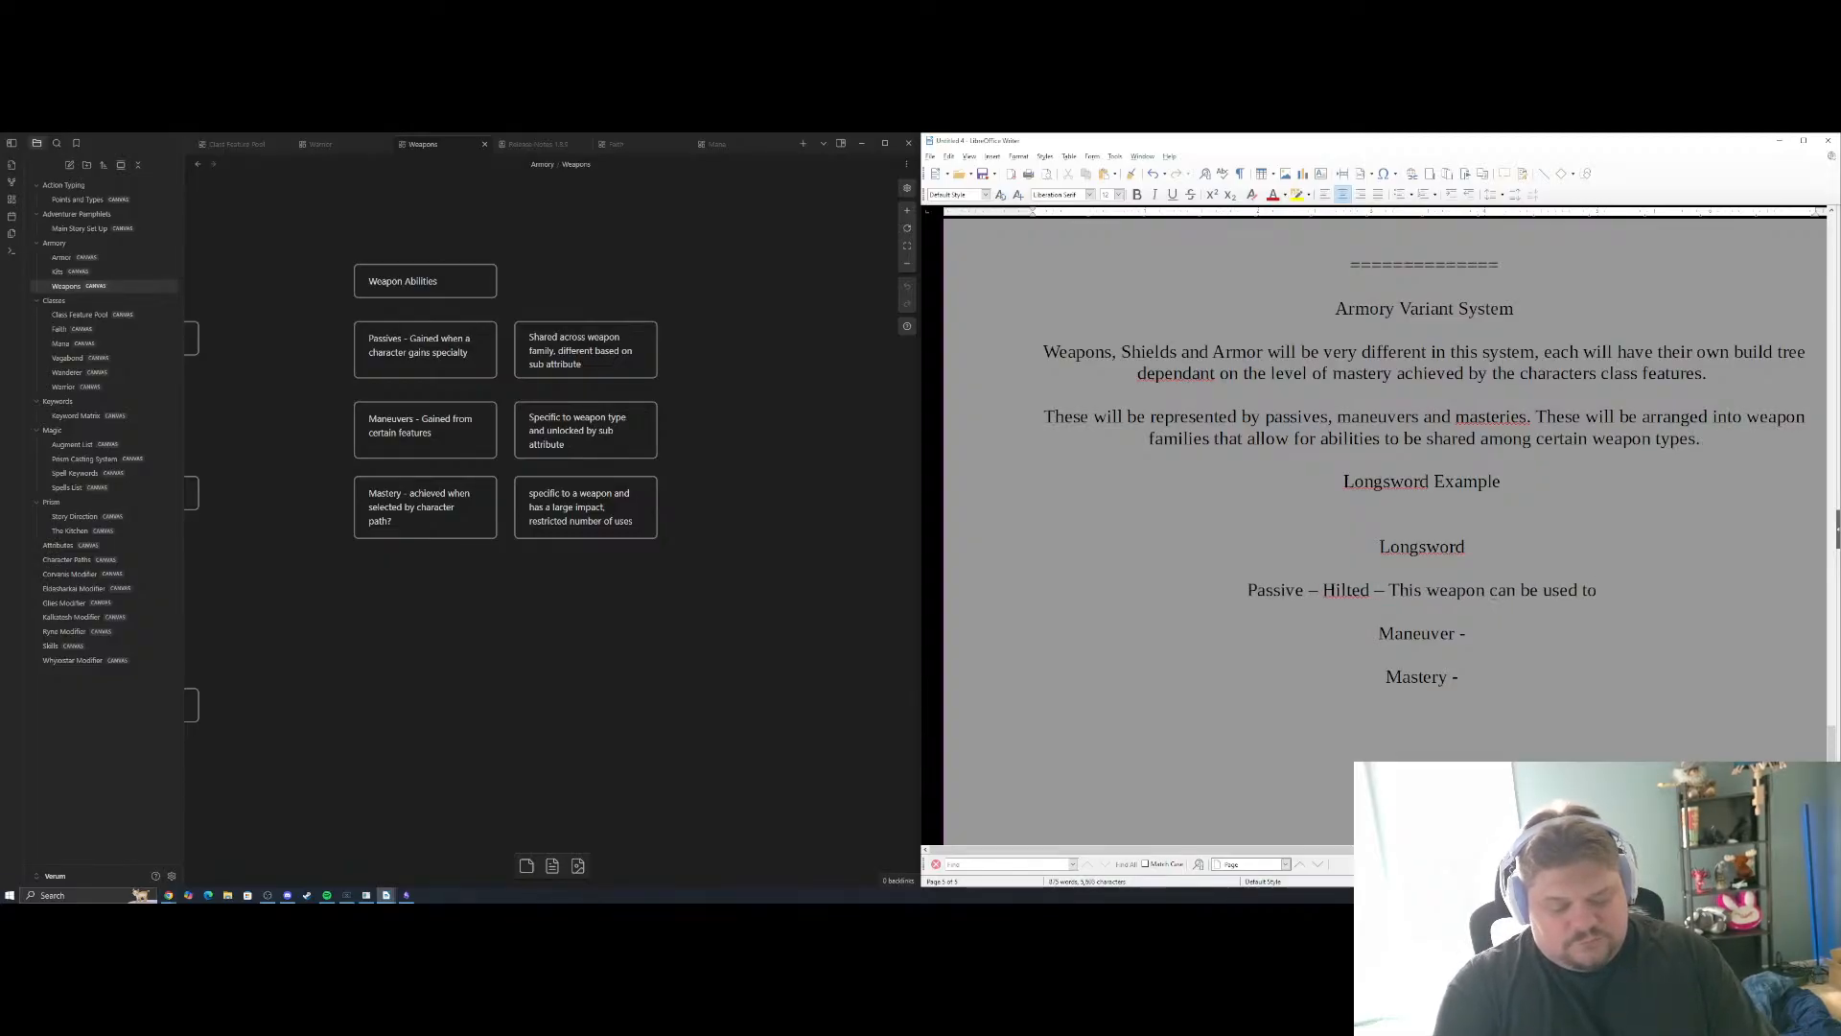
type(" parry")
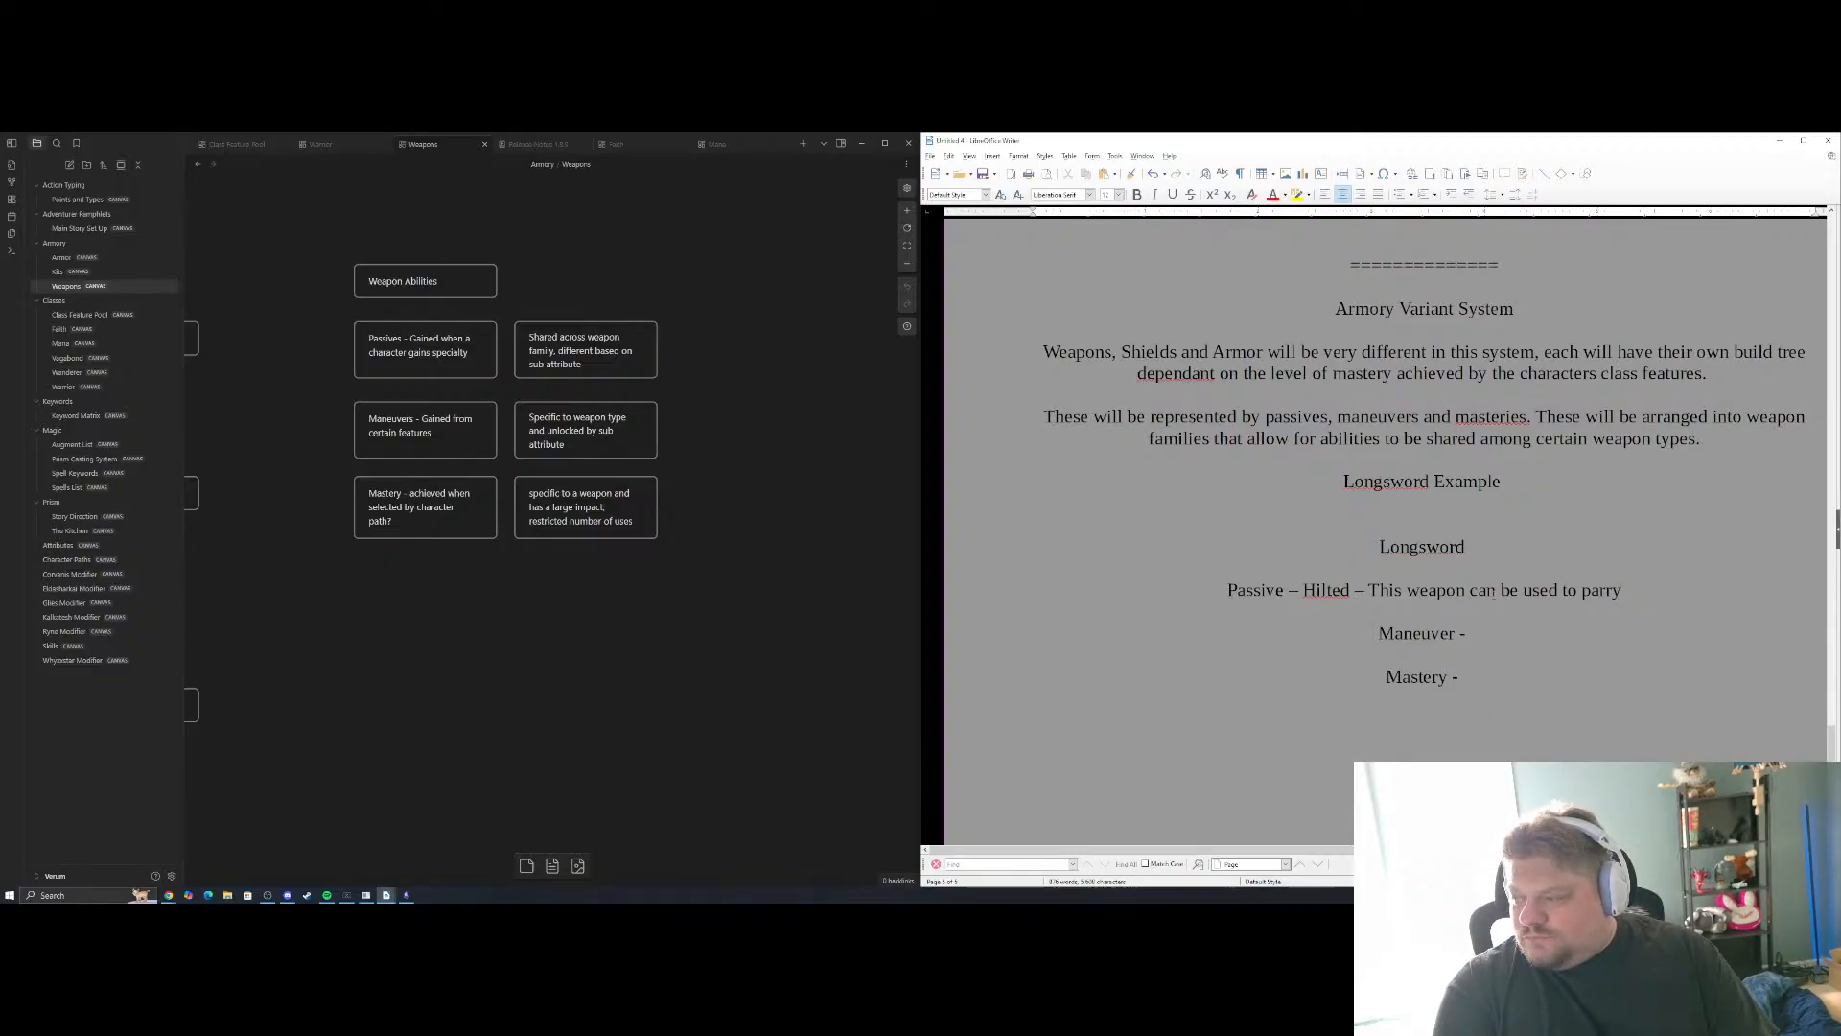
Fill in the Maneuver line with the maneuver name "Mordhau"
left_click(1472, 633)
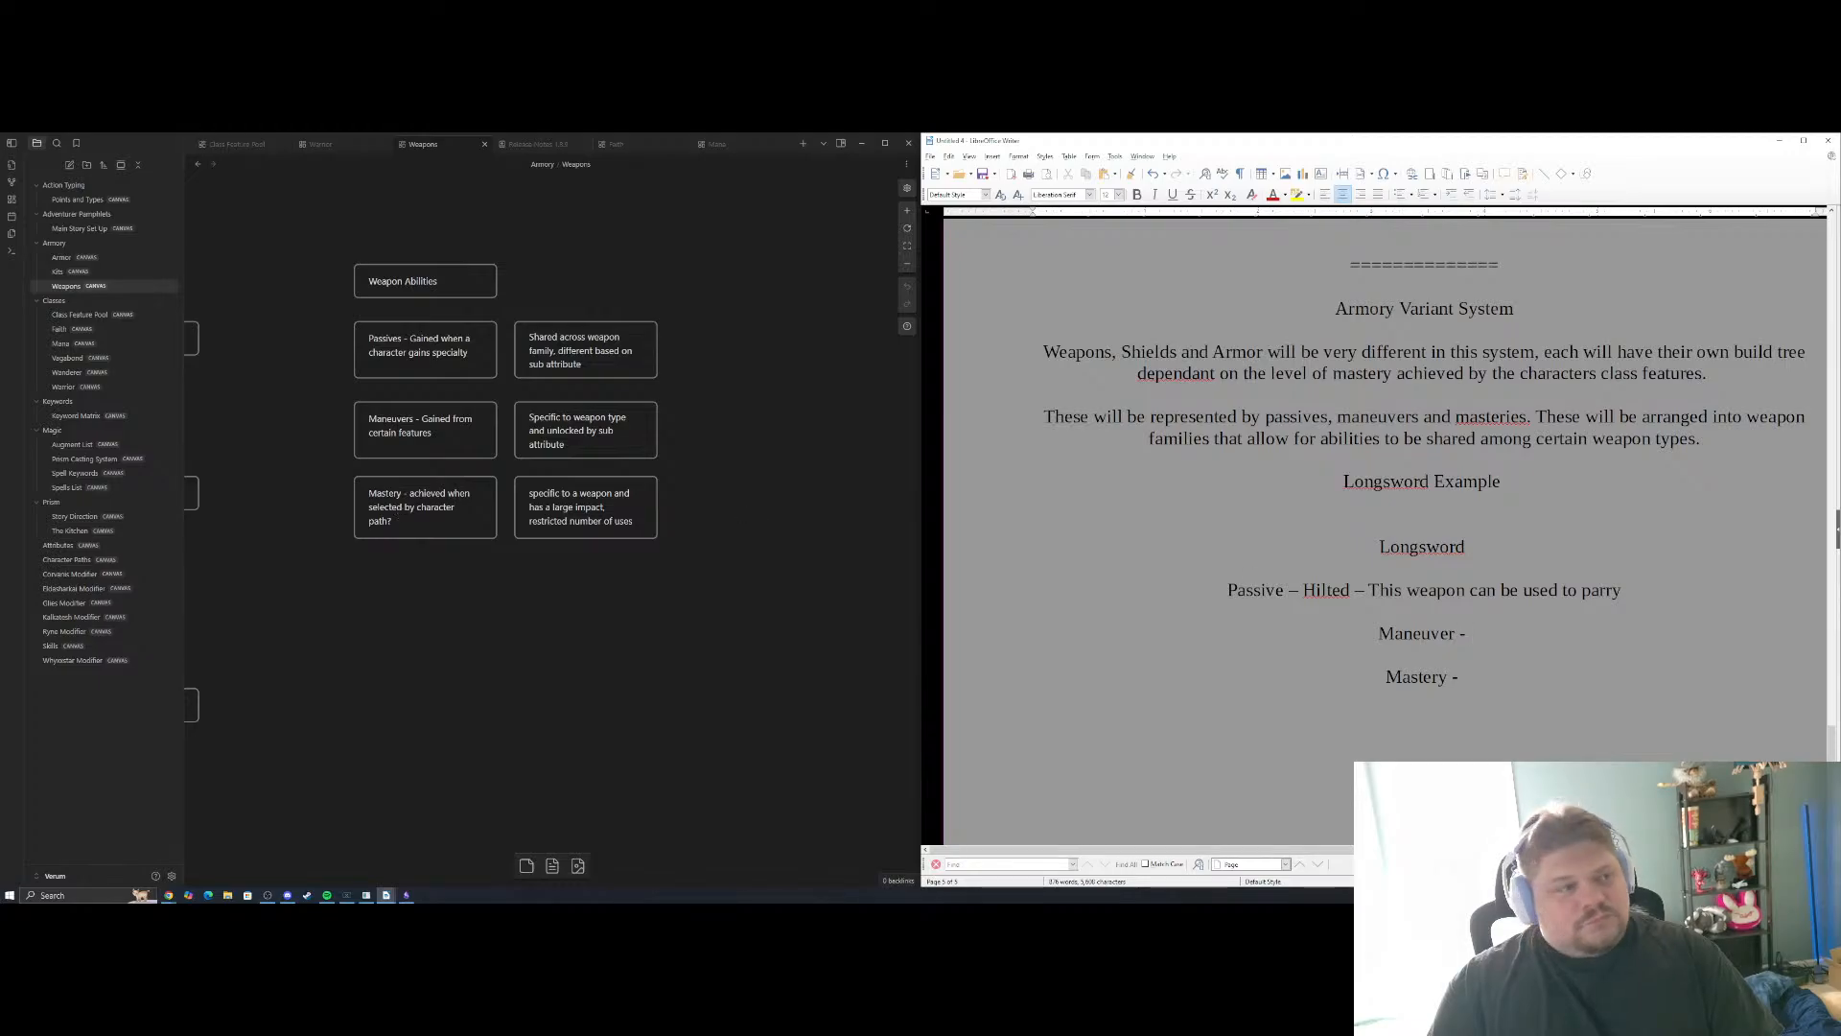
left_click(1471, 633)
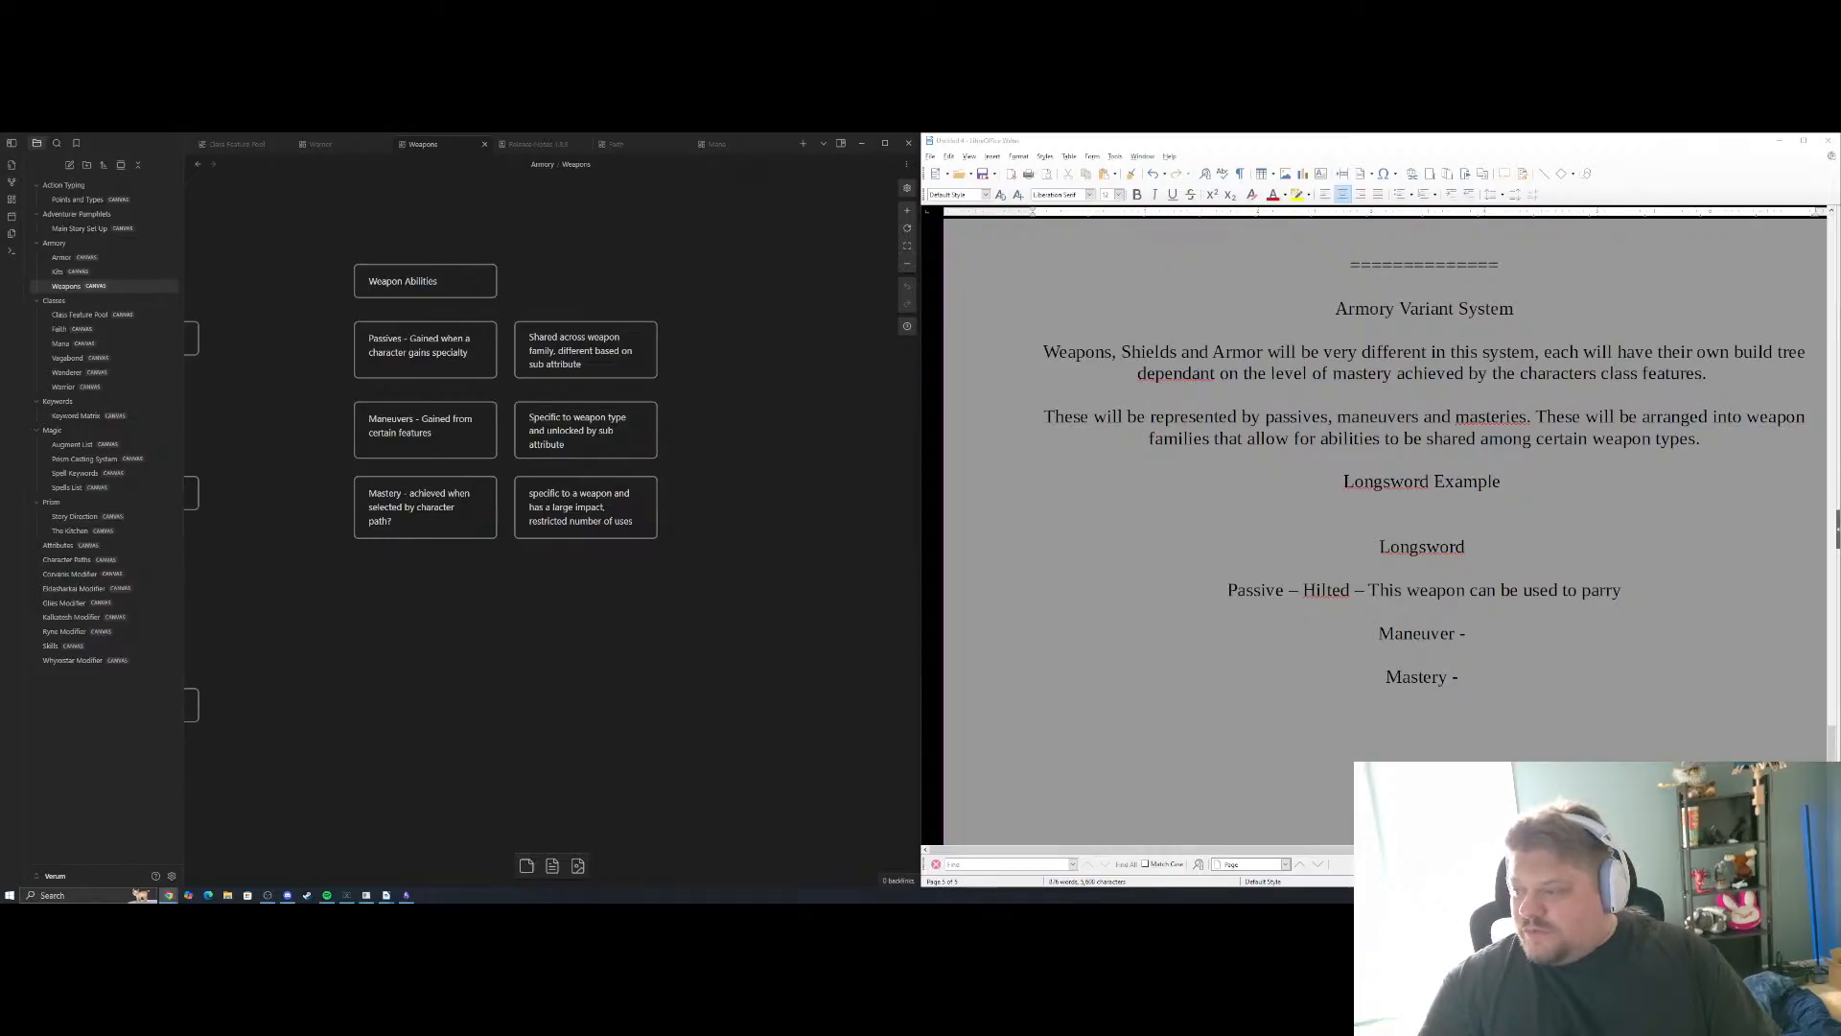
left_click(1470, 633)
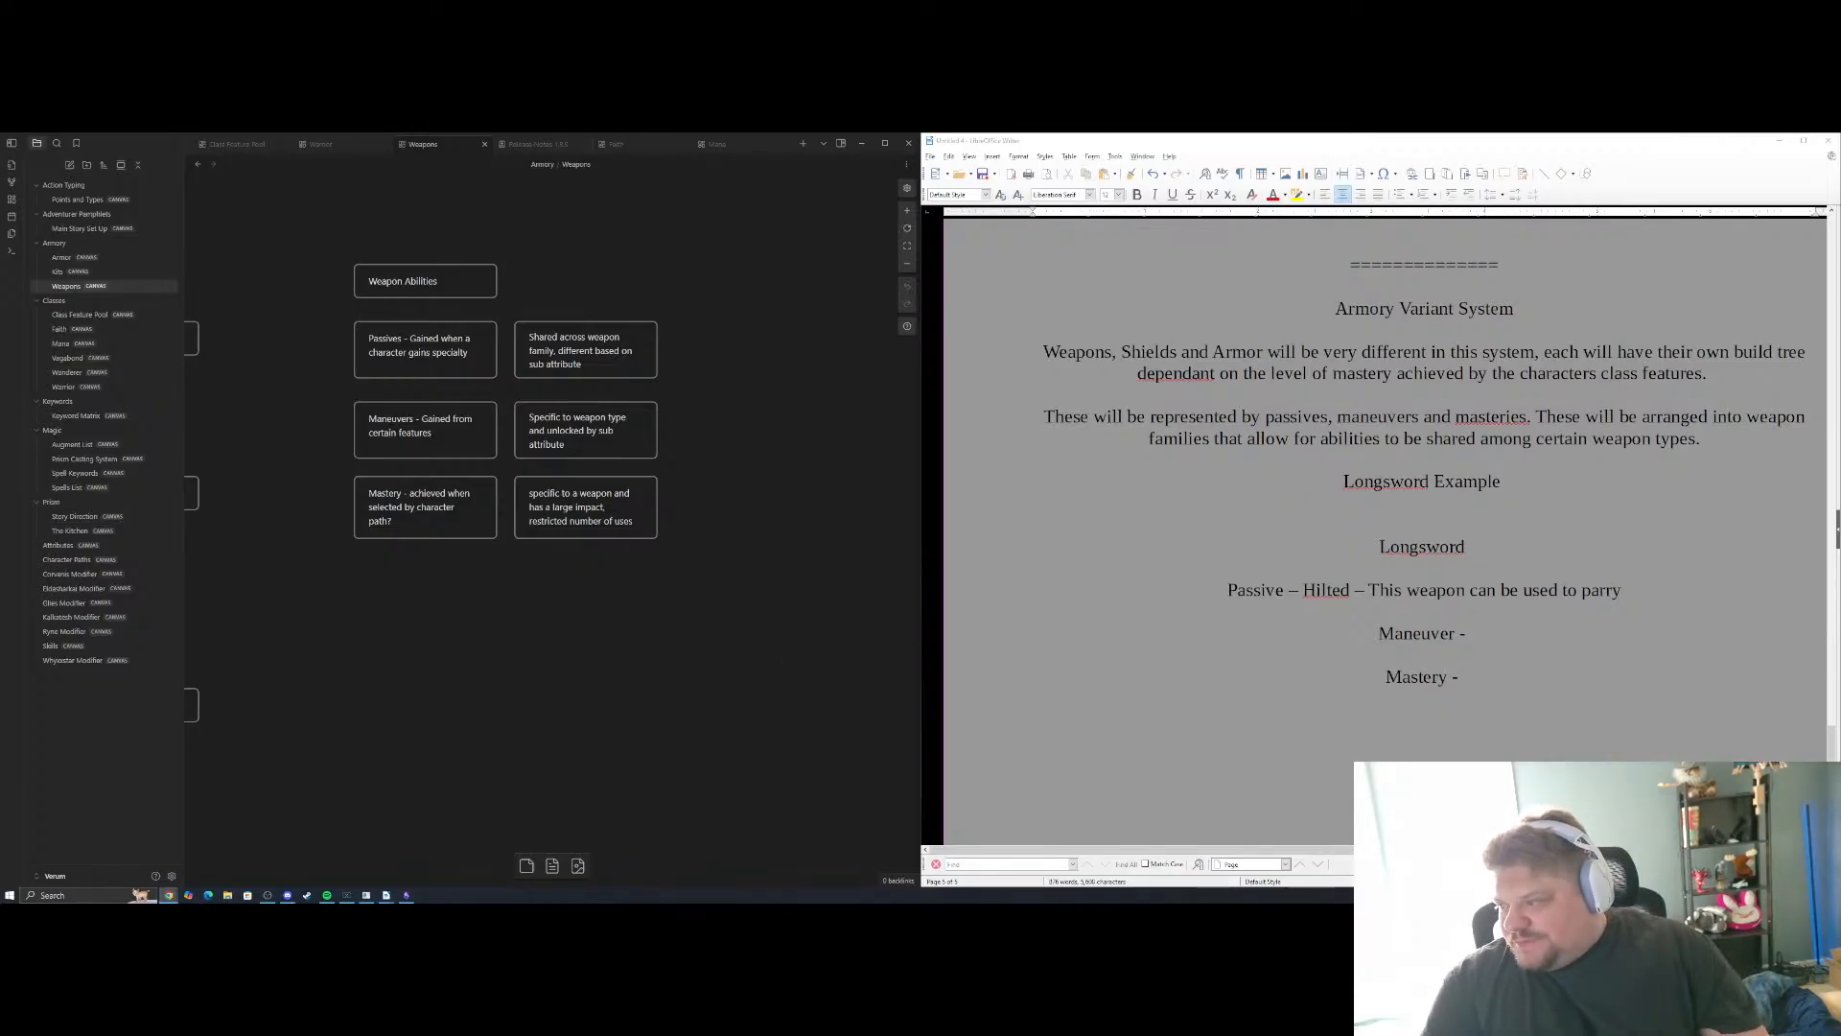
left_click(1471, 633)
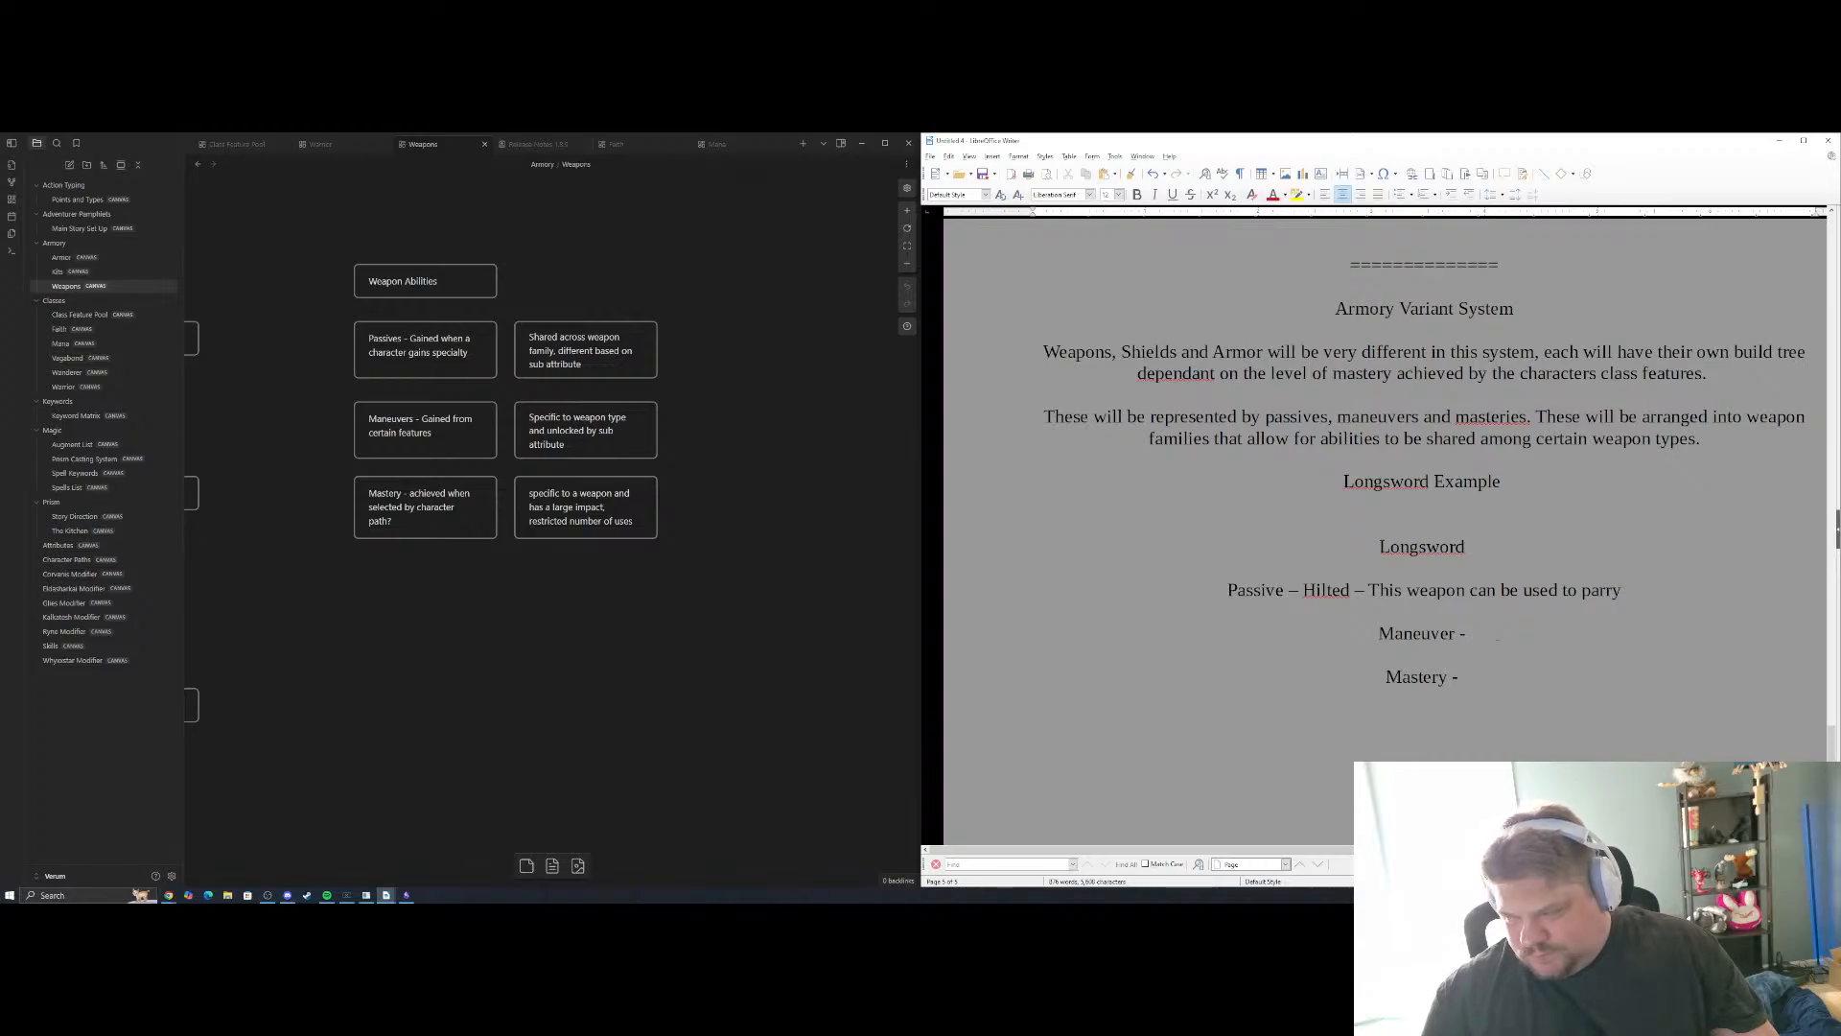
type("Mor")
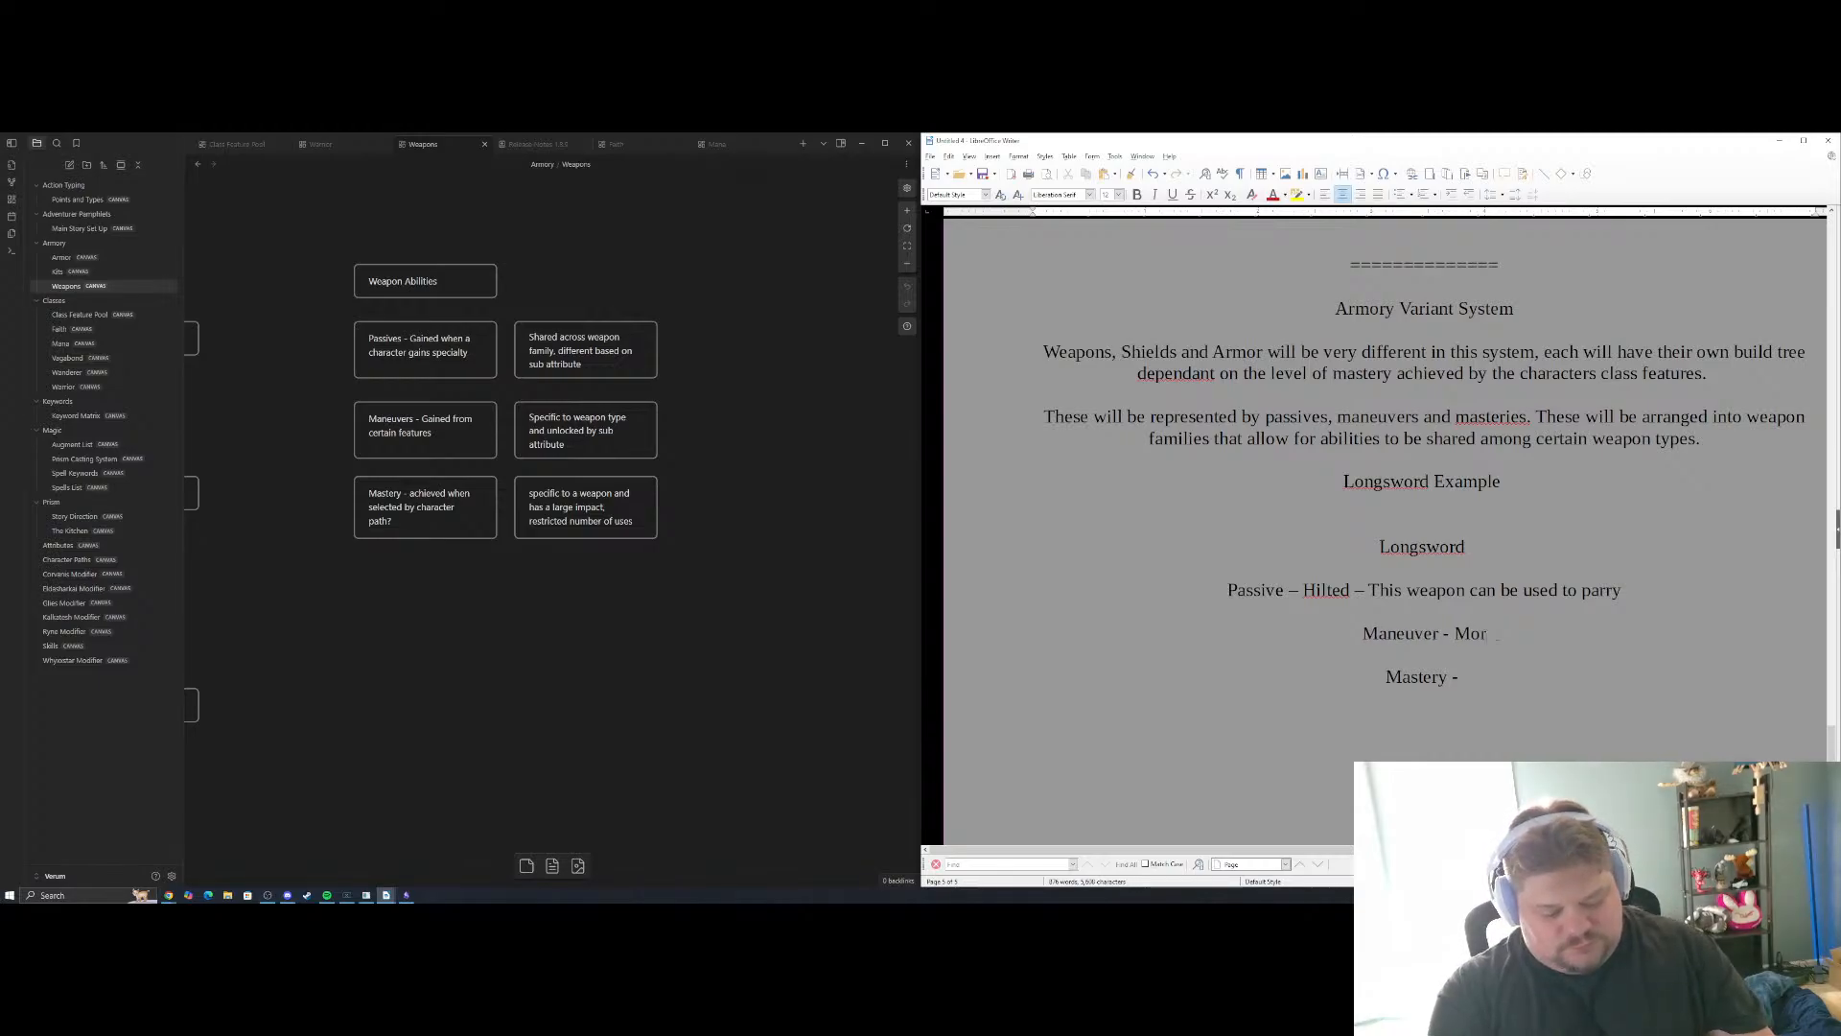
type("dhau -")
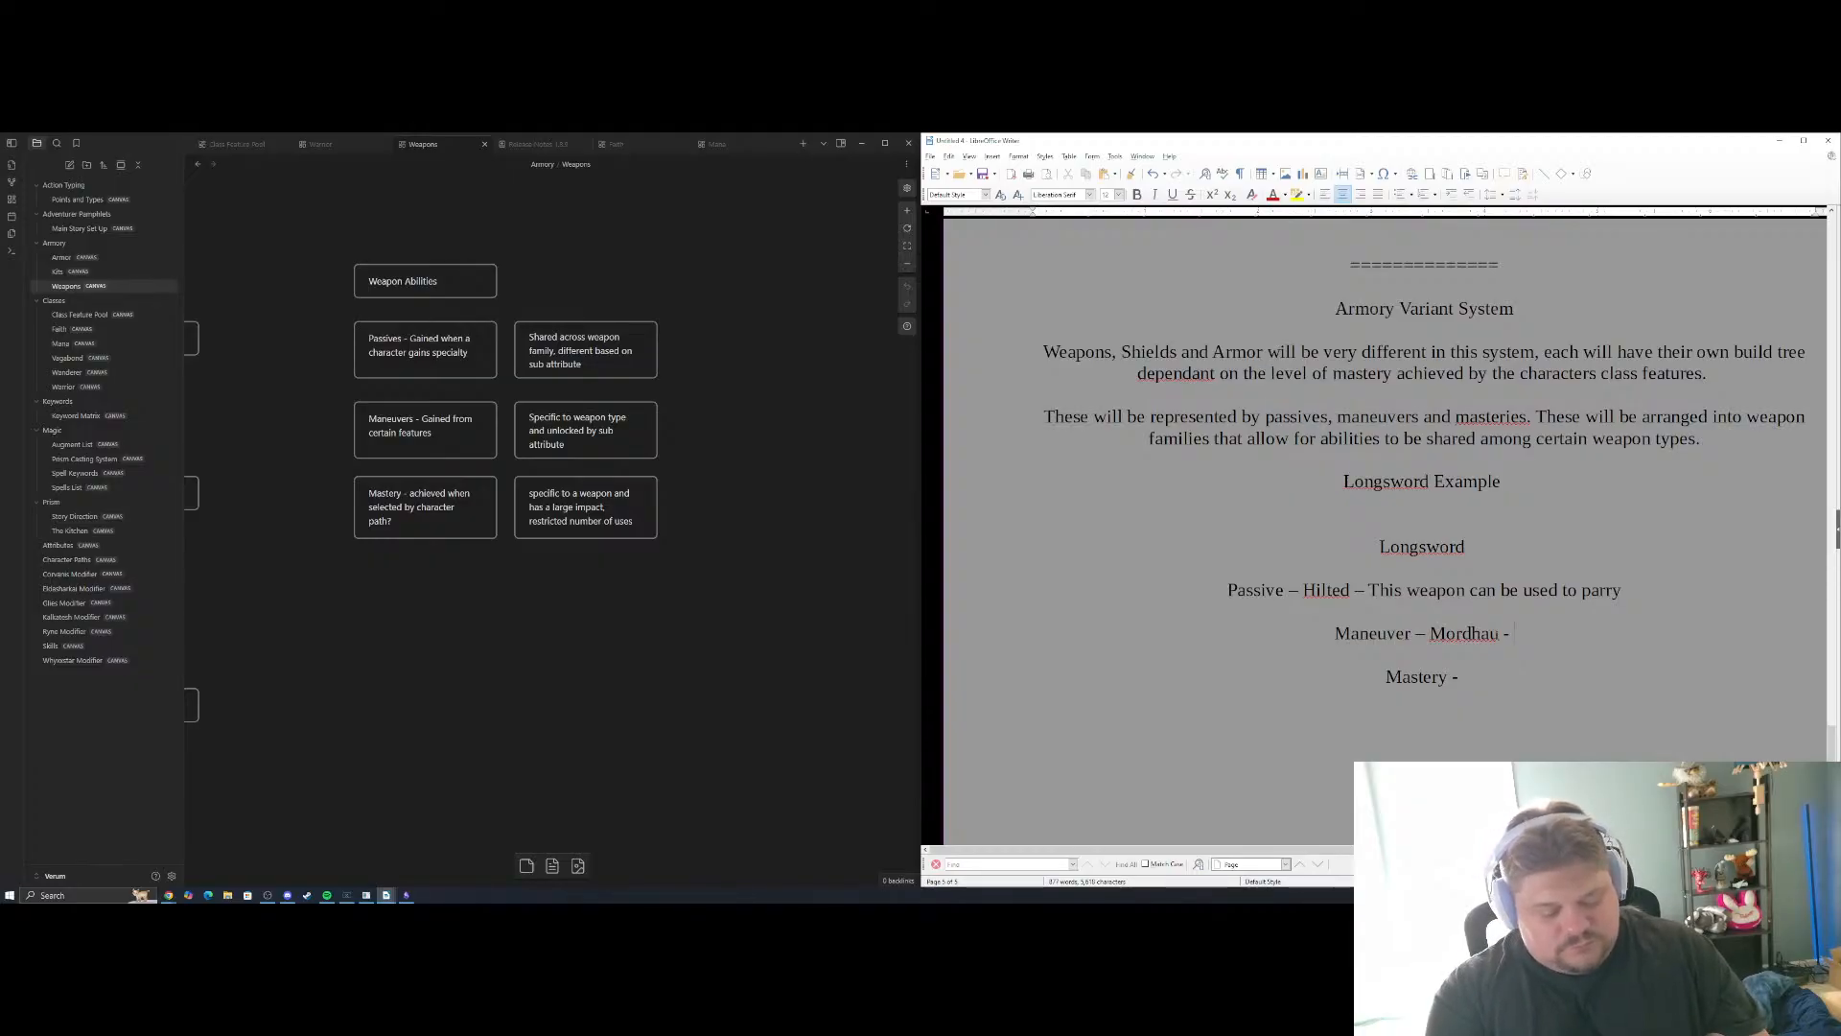
type("Att")
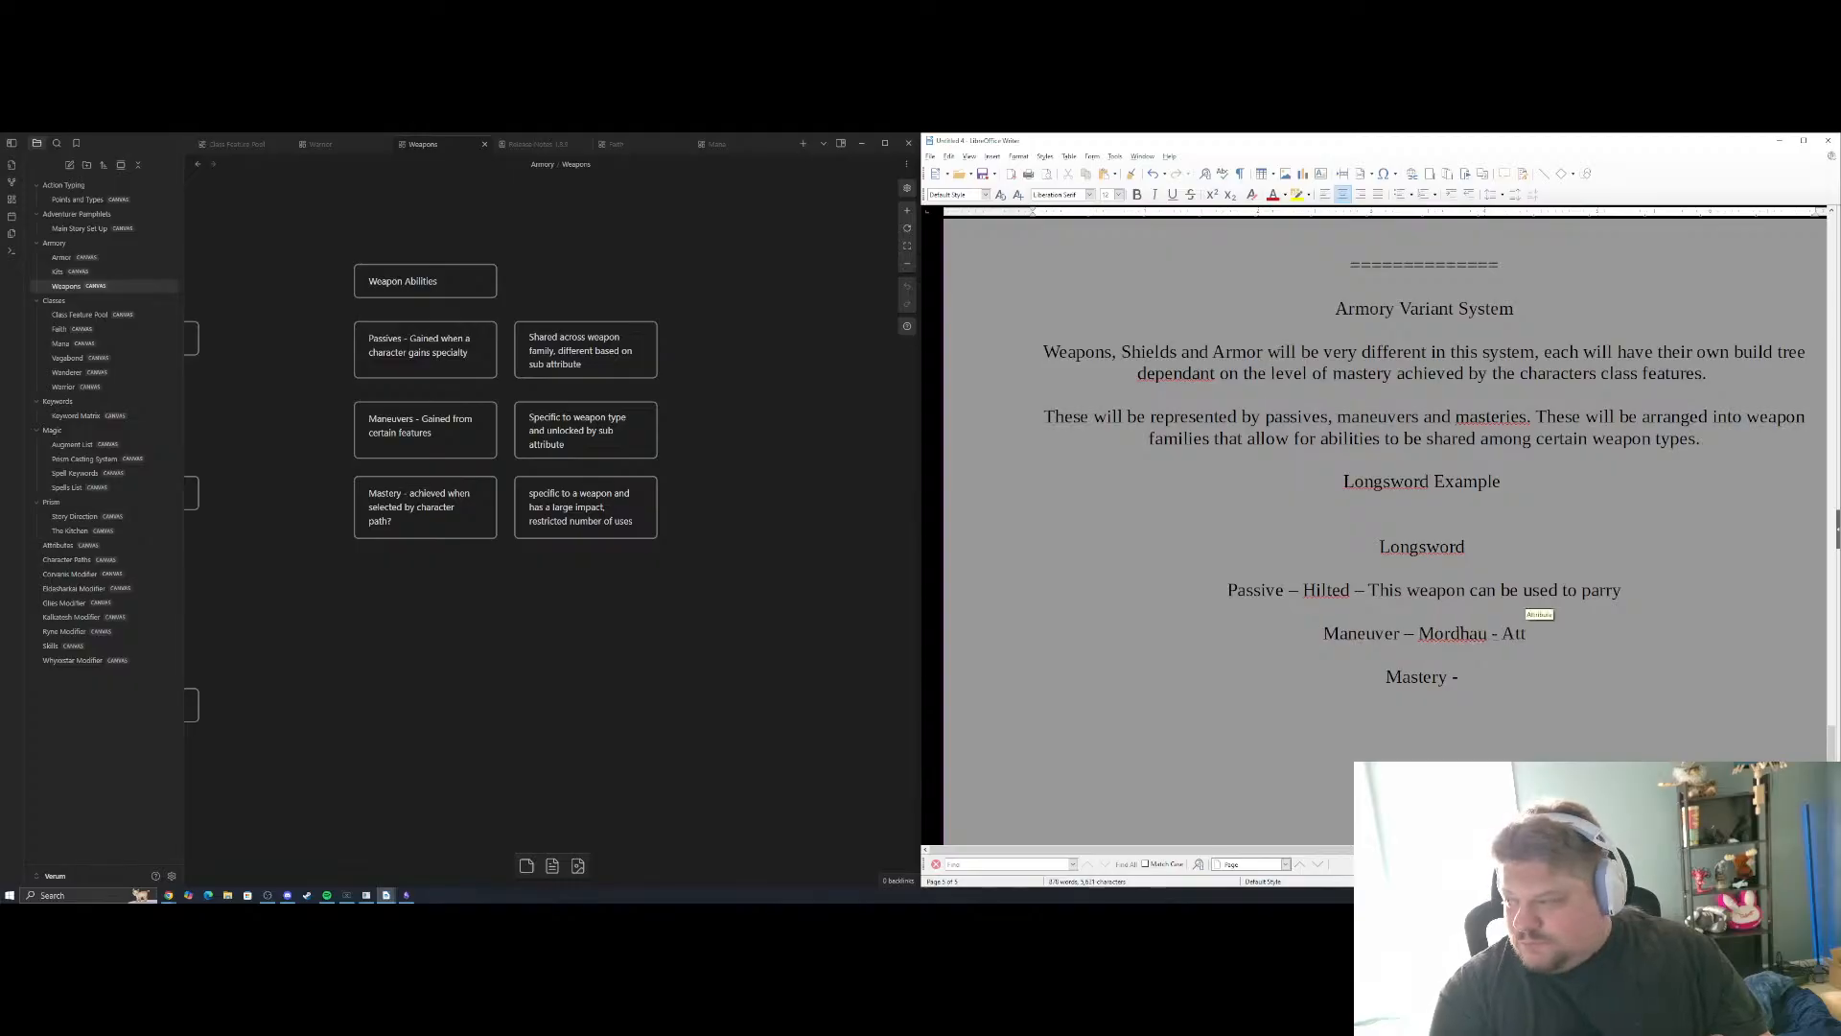
type("ack")
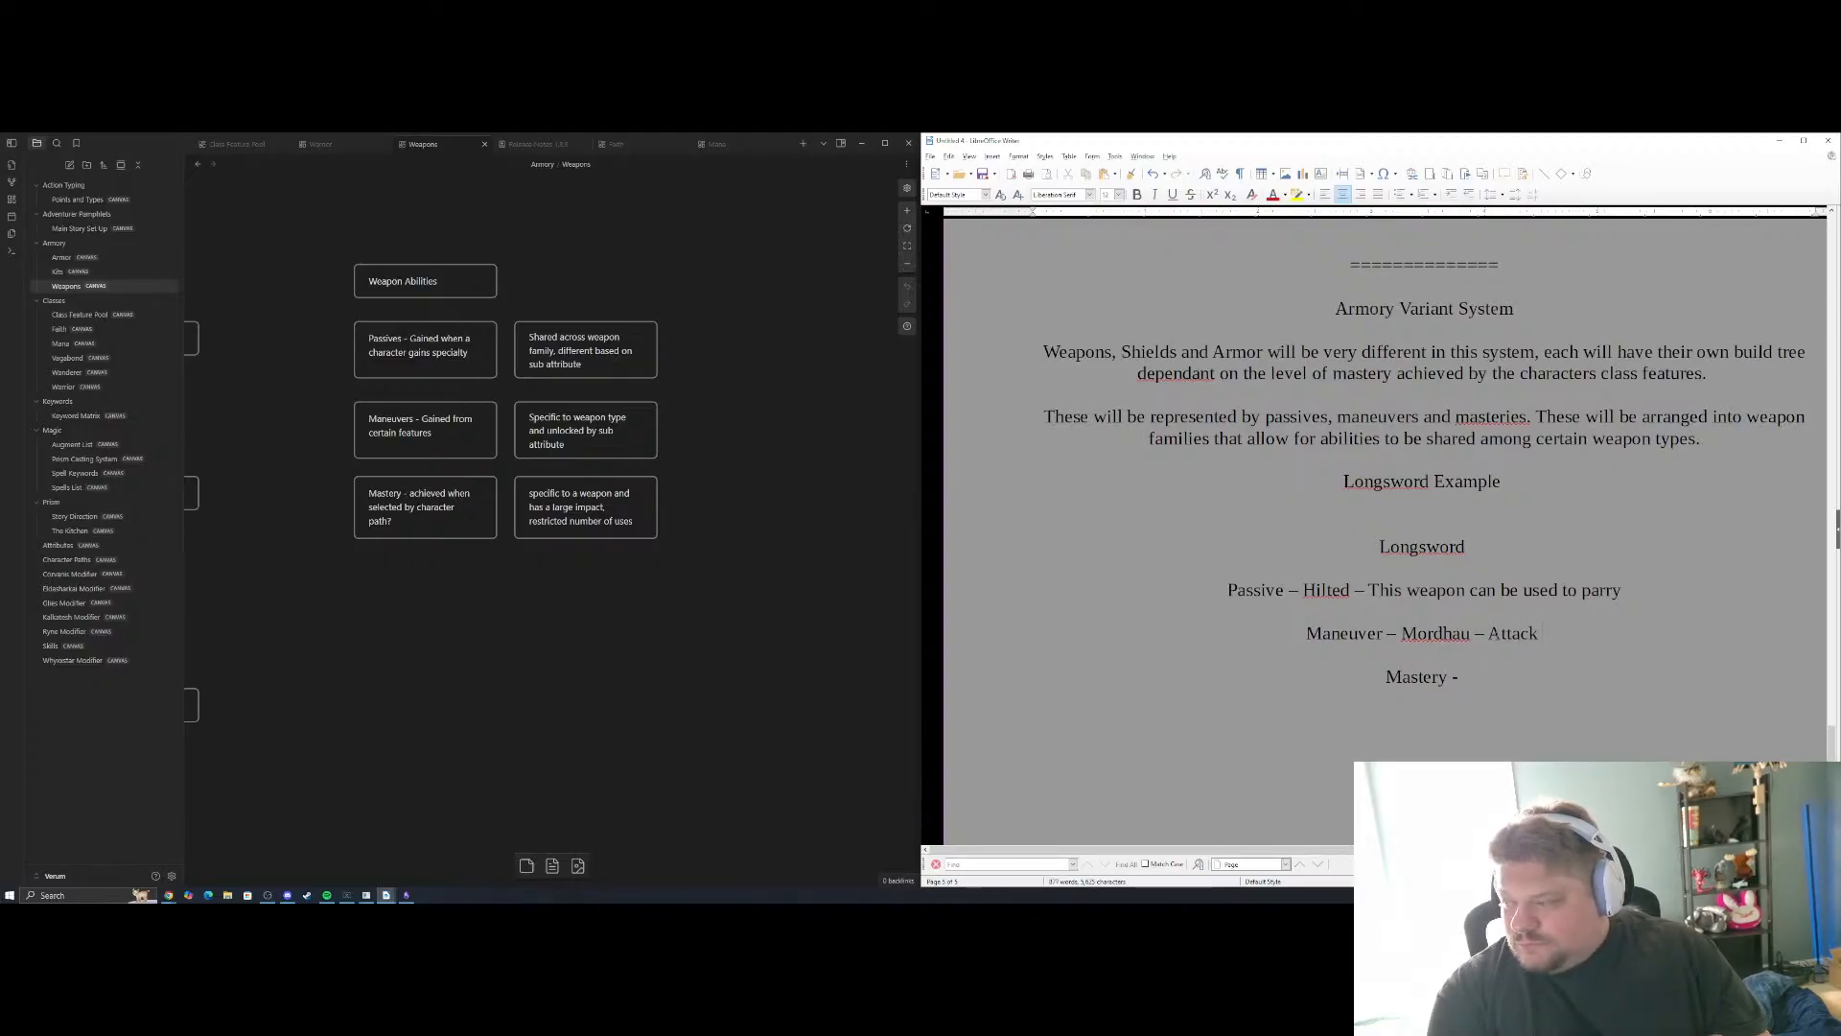
key("BackSpace")
key("BackSpace")
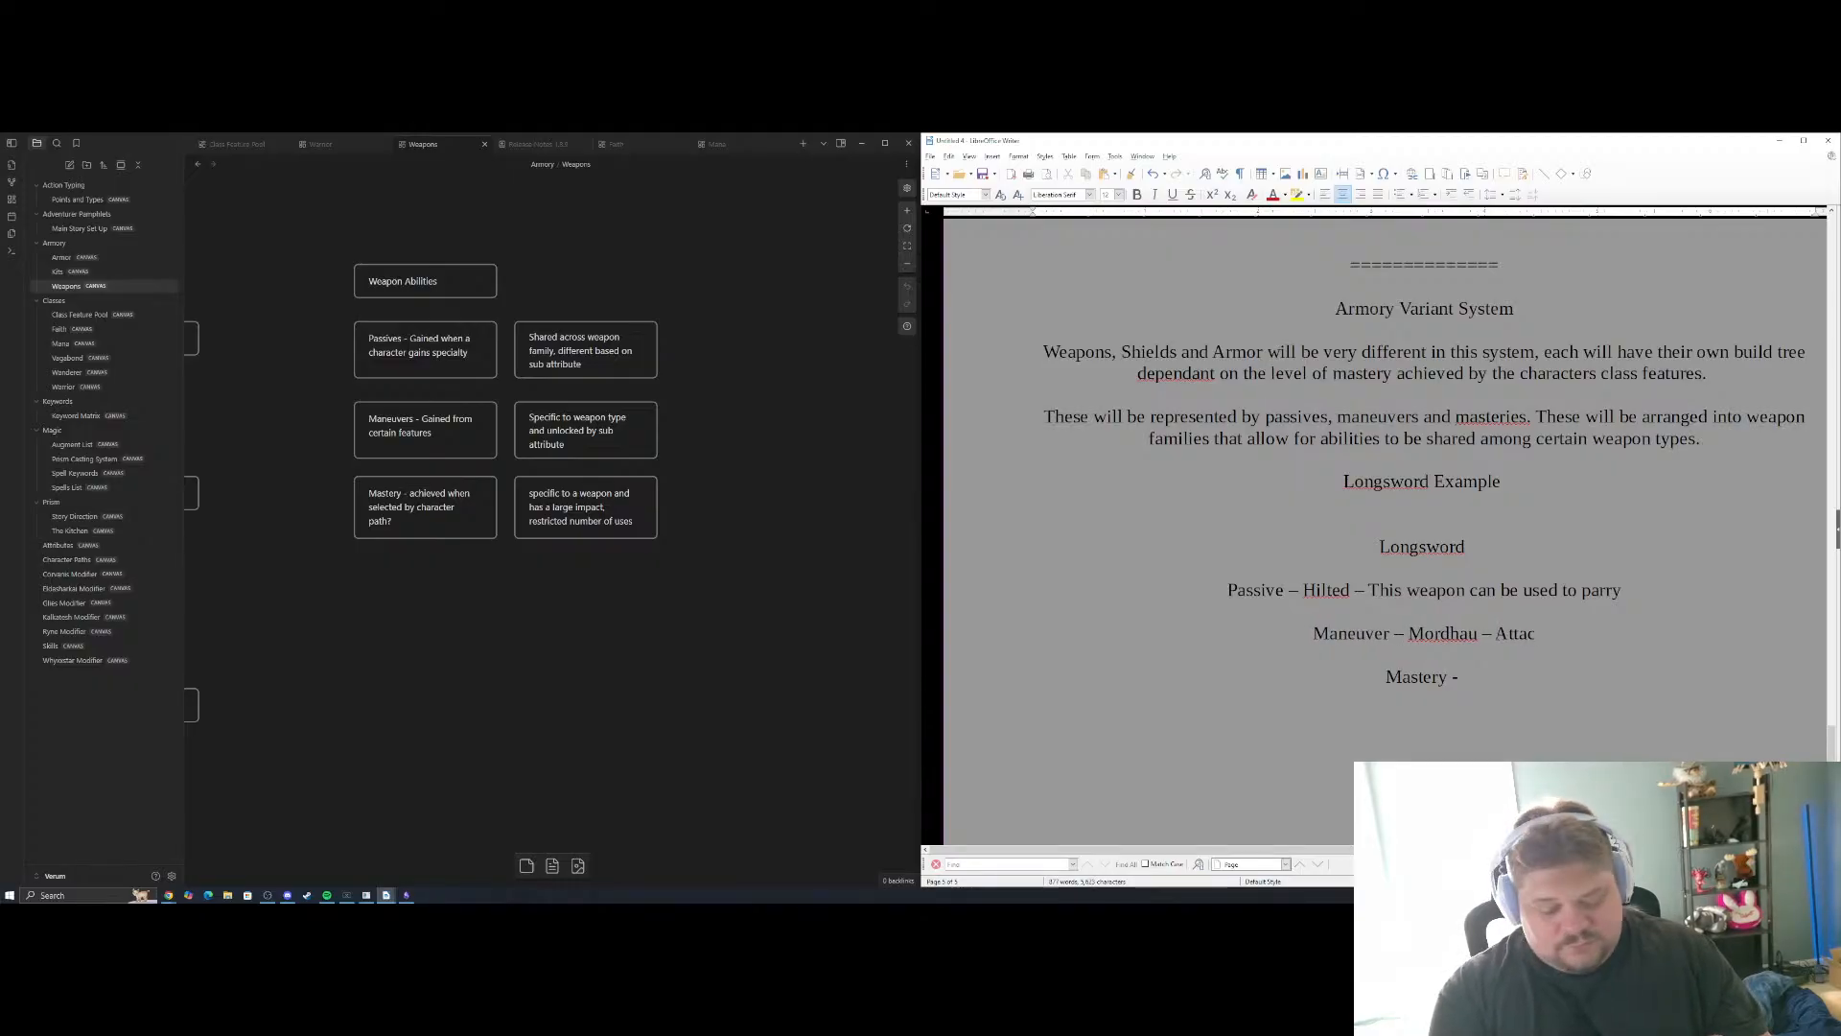
type("k -")
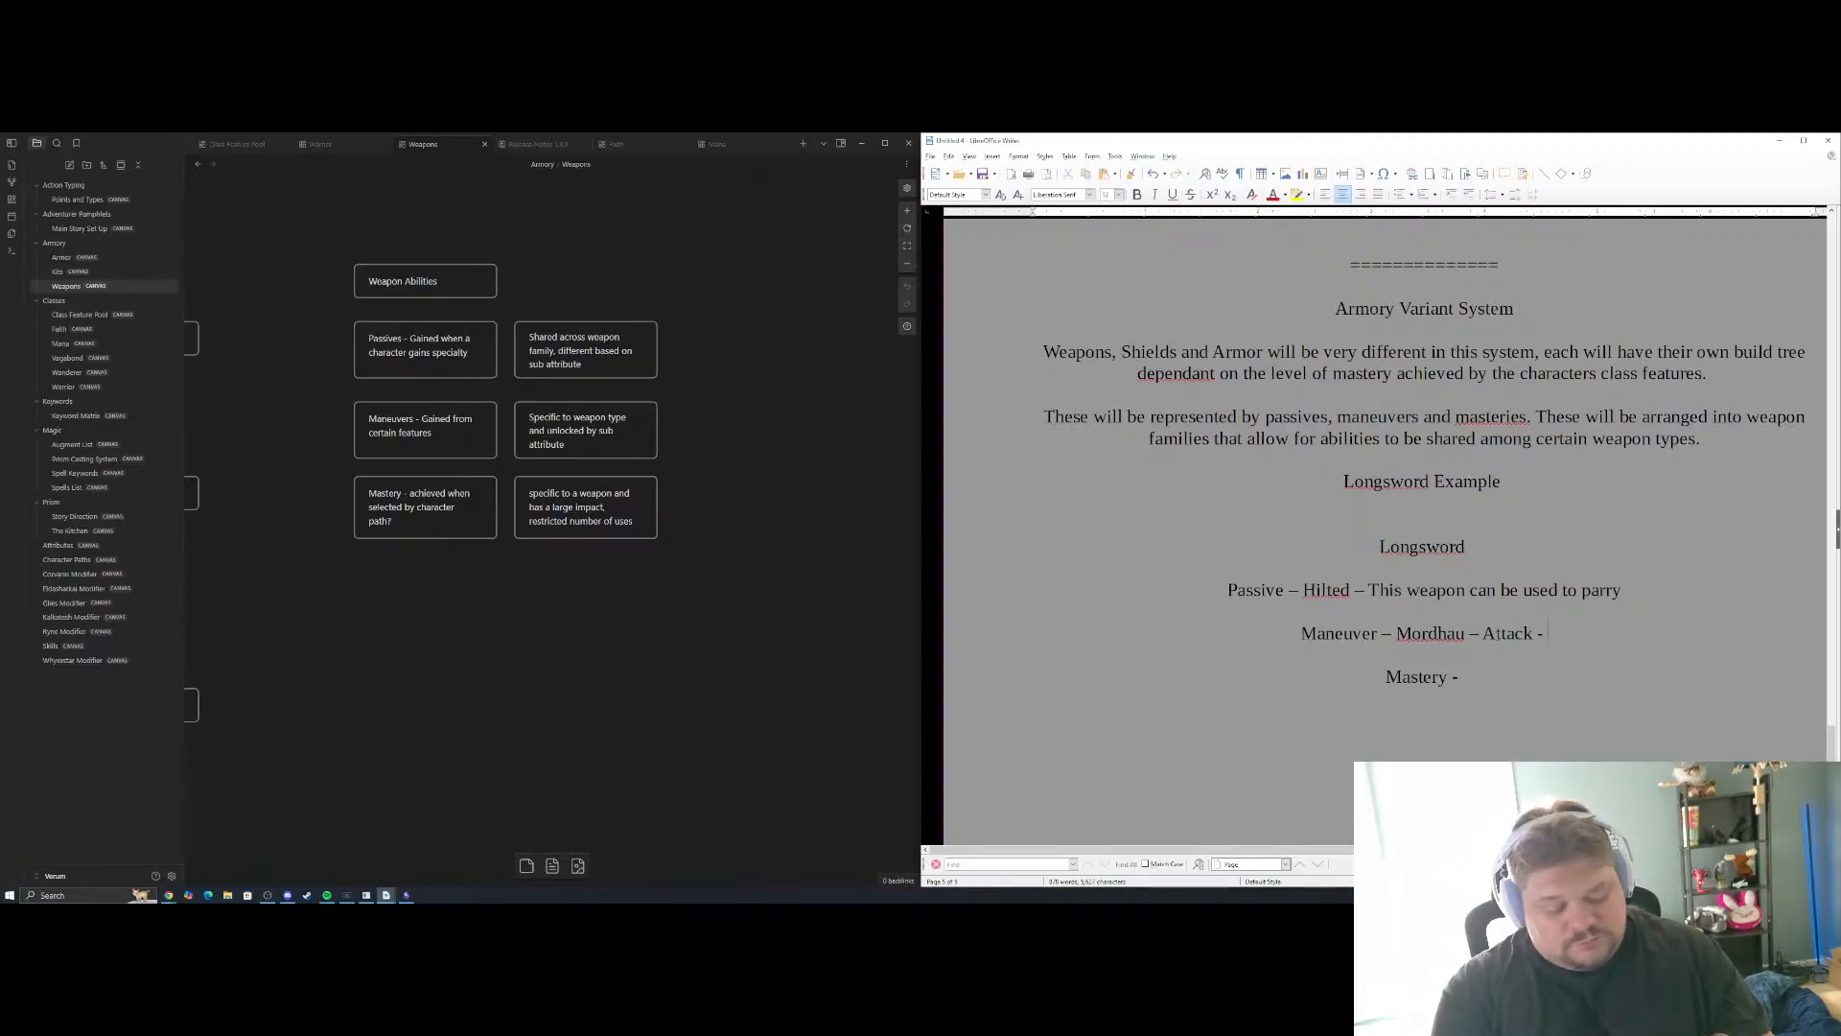
key("BackSpace")
key("BackSpace")
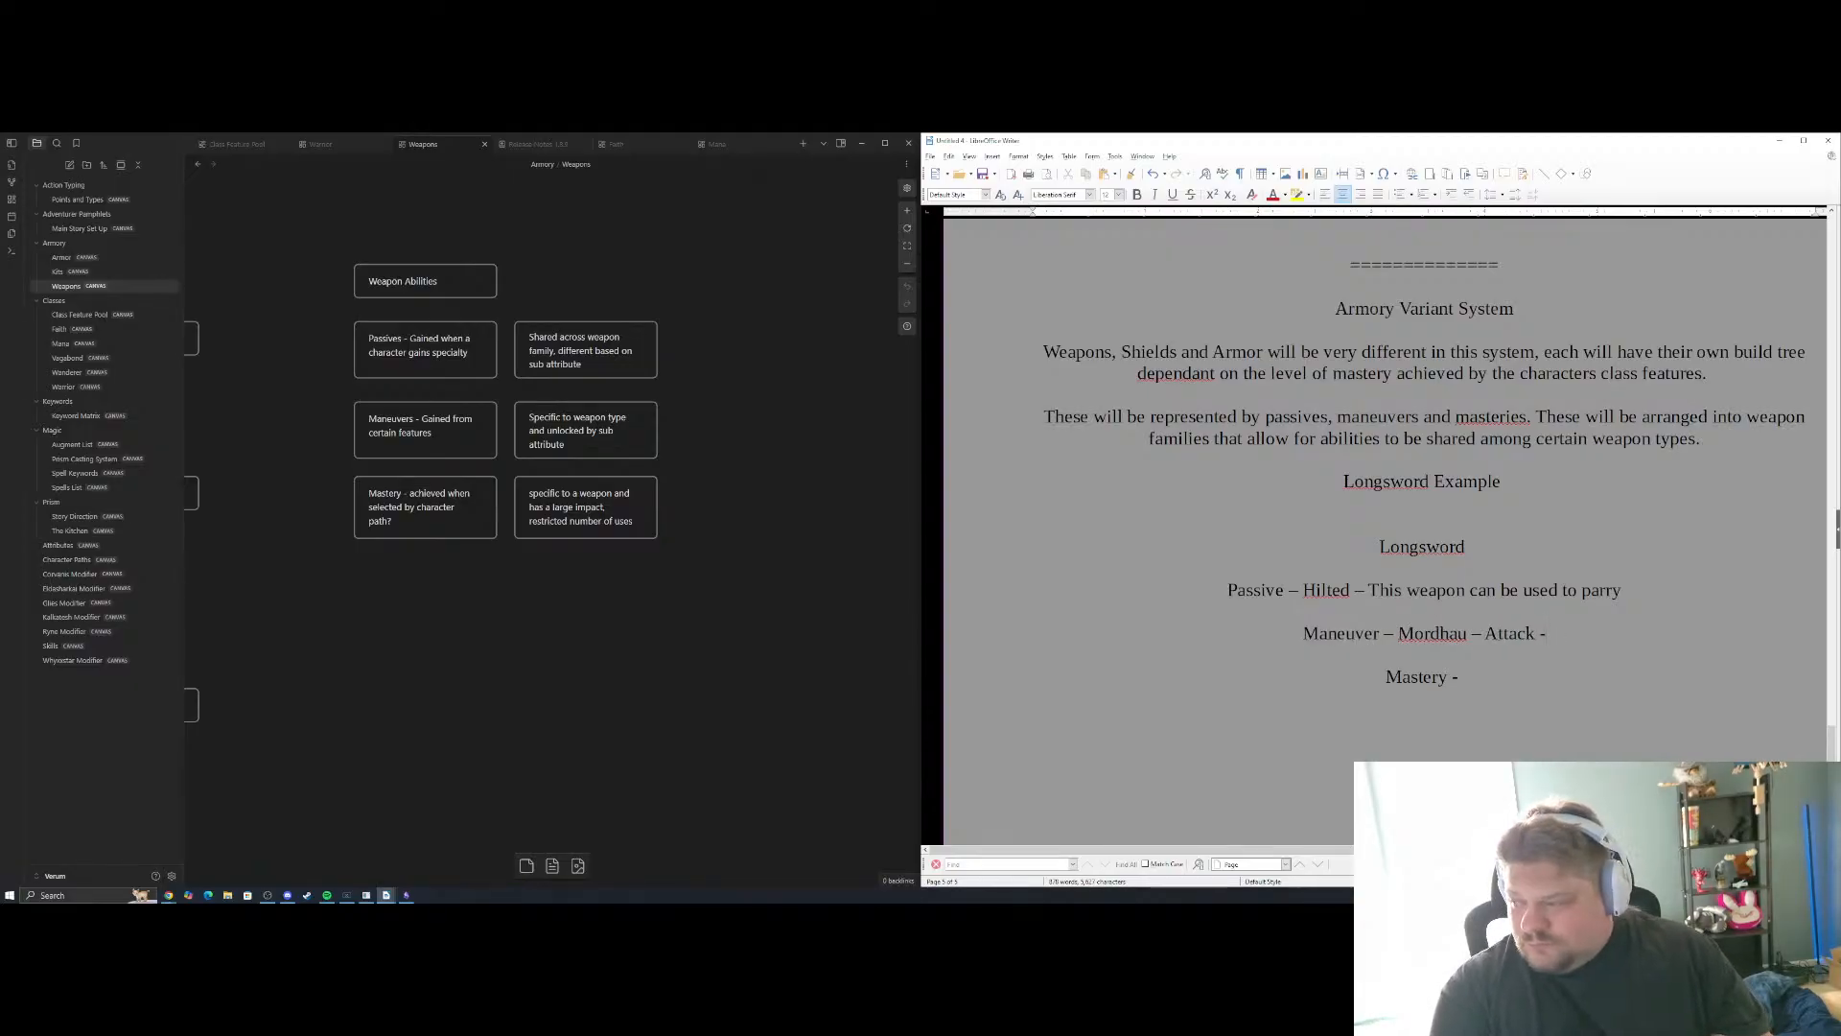
key("BackSpace")
key("BackSpace")
key("BackSpace")
key("BackSpace")
key("BackSpace")
key("BackSpace")
key("BackSpace")
key("BackSpace")
key("BackSpace")
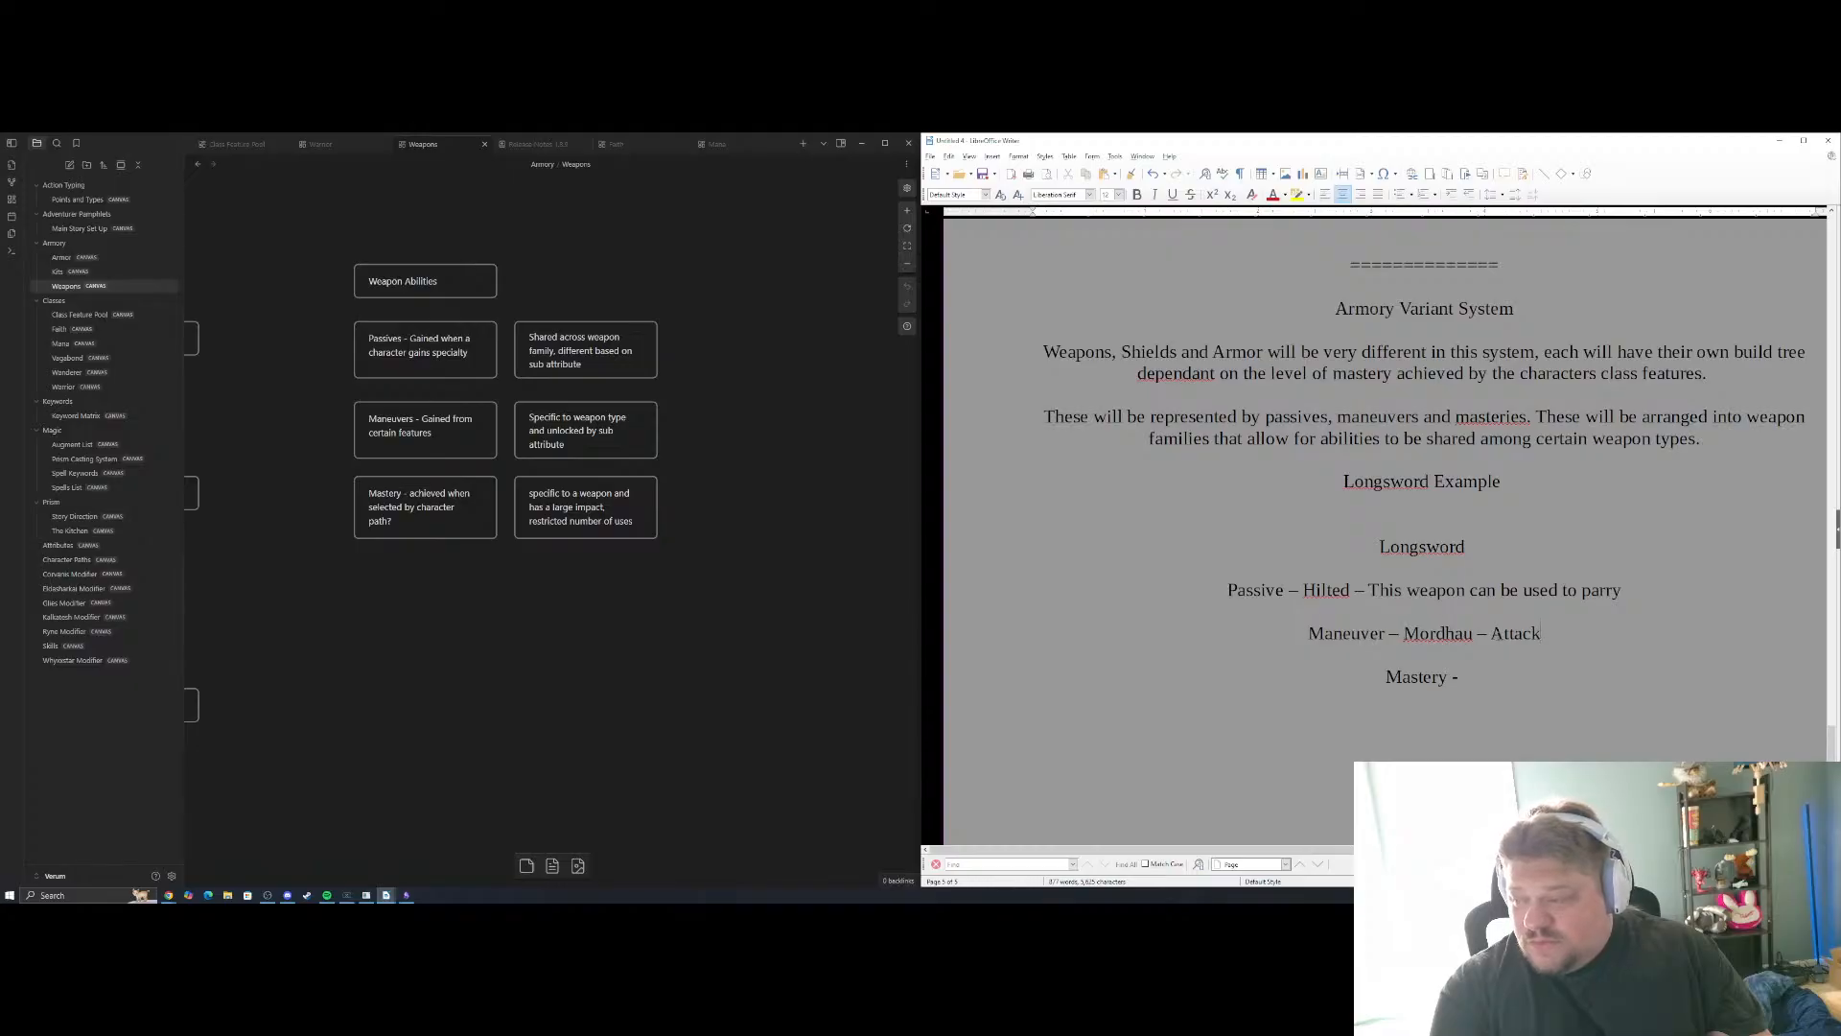
key("BackSpace")
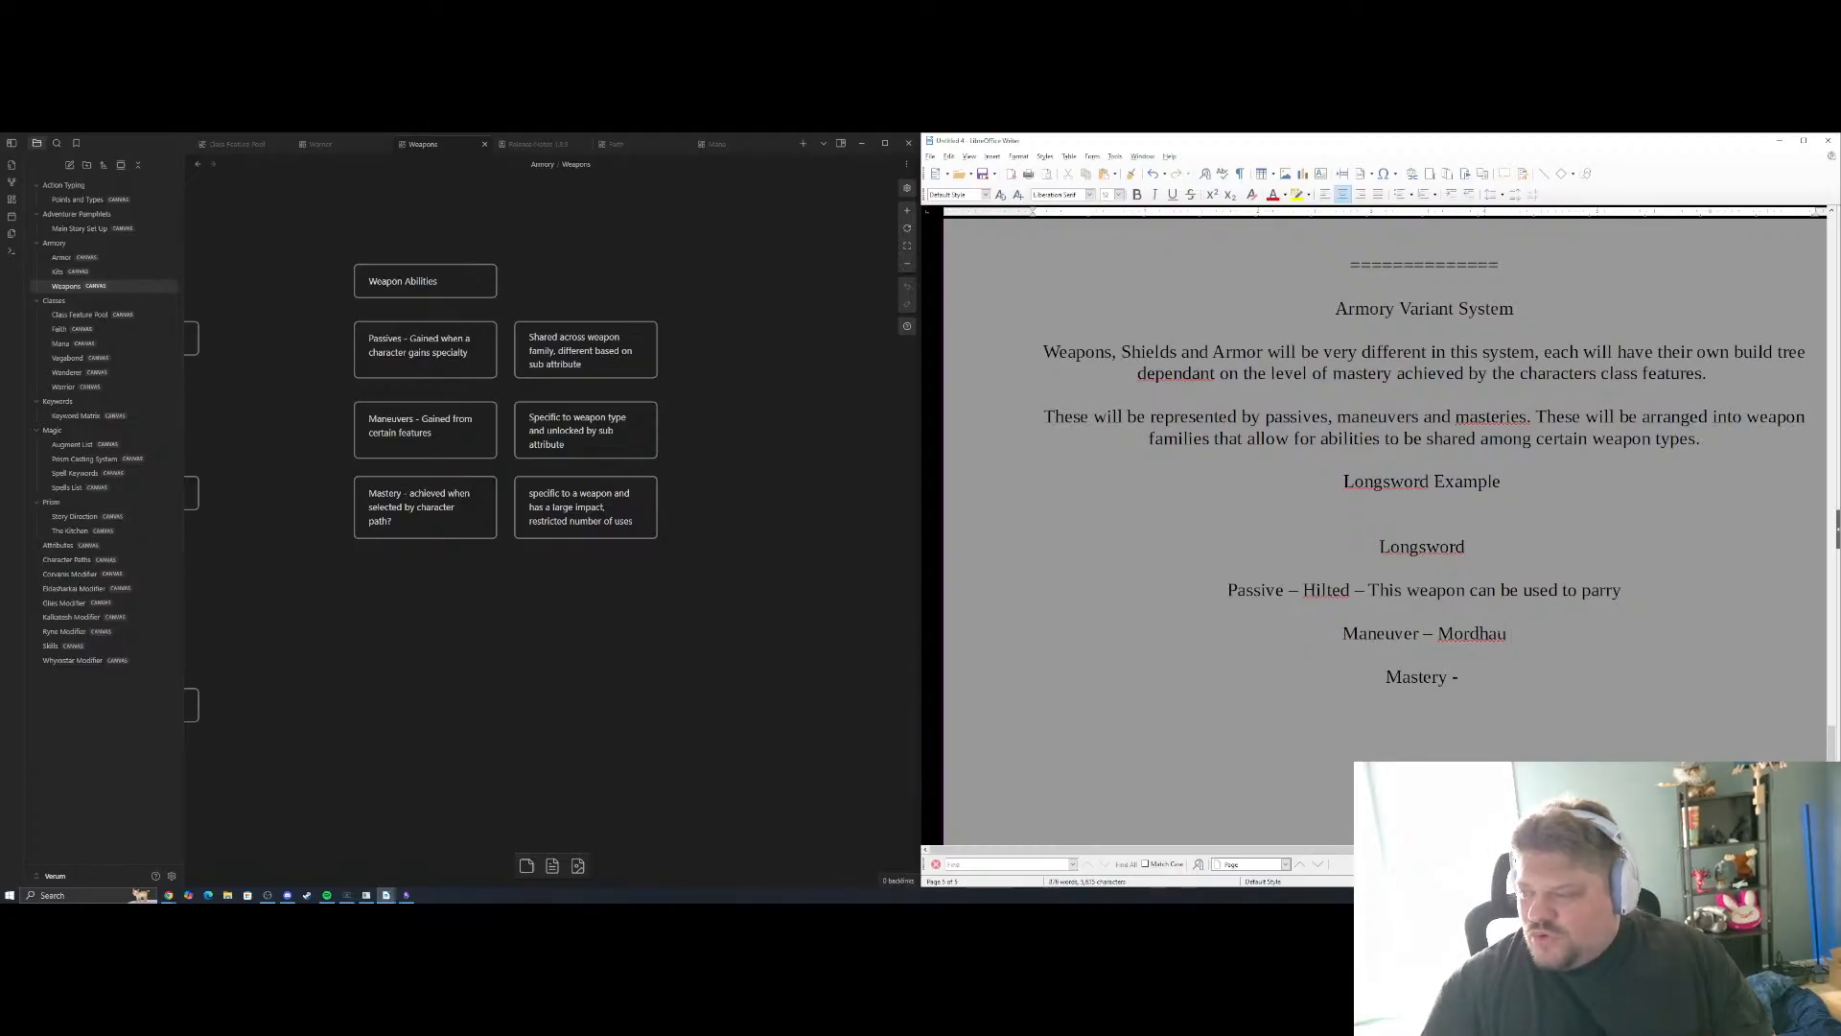
Remove the dash after "Hilted" and move "This weapon can be used to parry" onto its own line below
key("BackSpace")
key("BackSpace")
key("BackSpace")
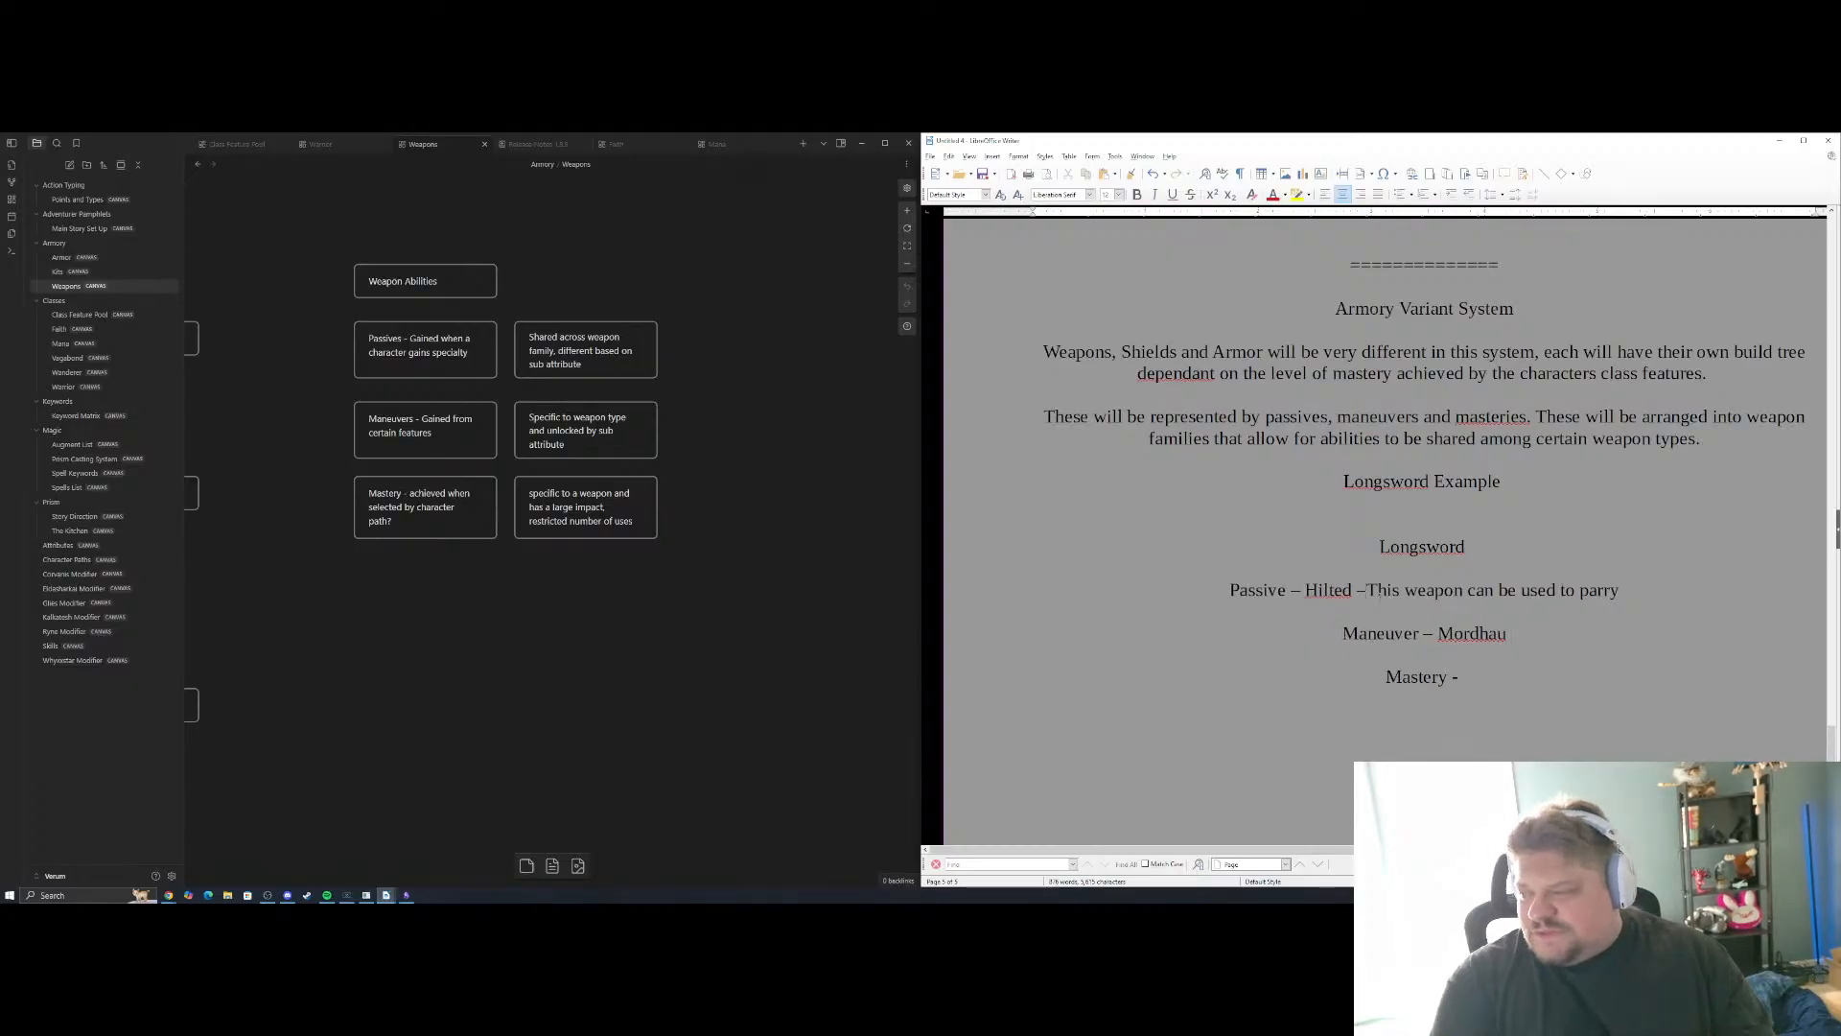
key("Return")
key("Return")
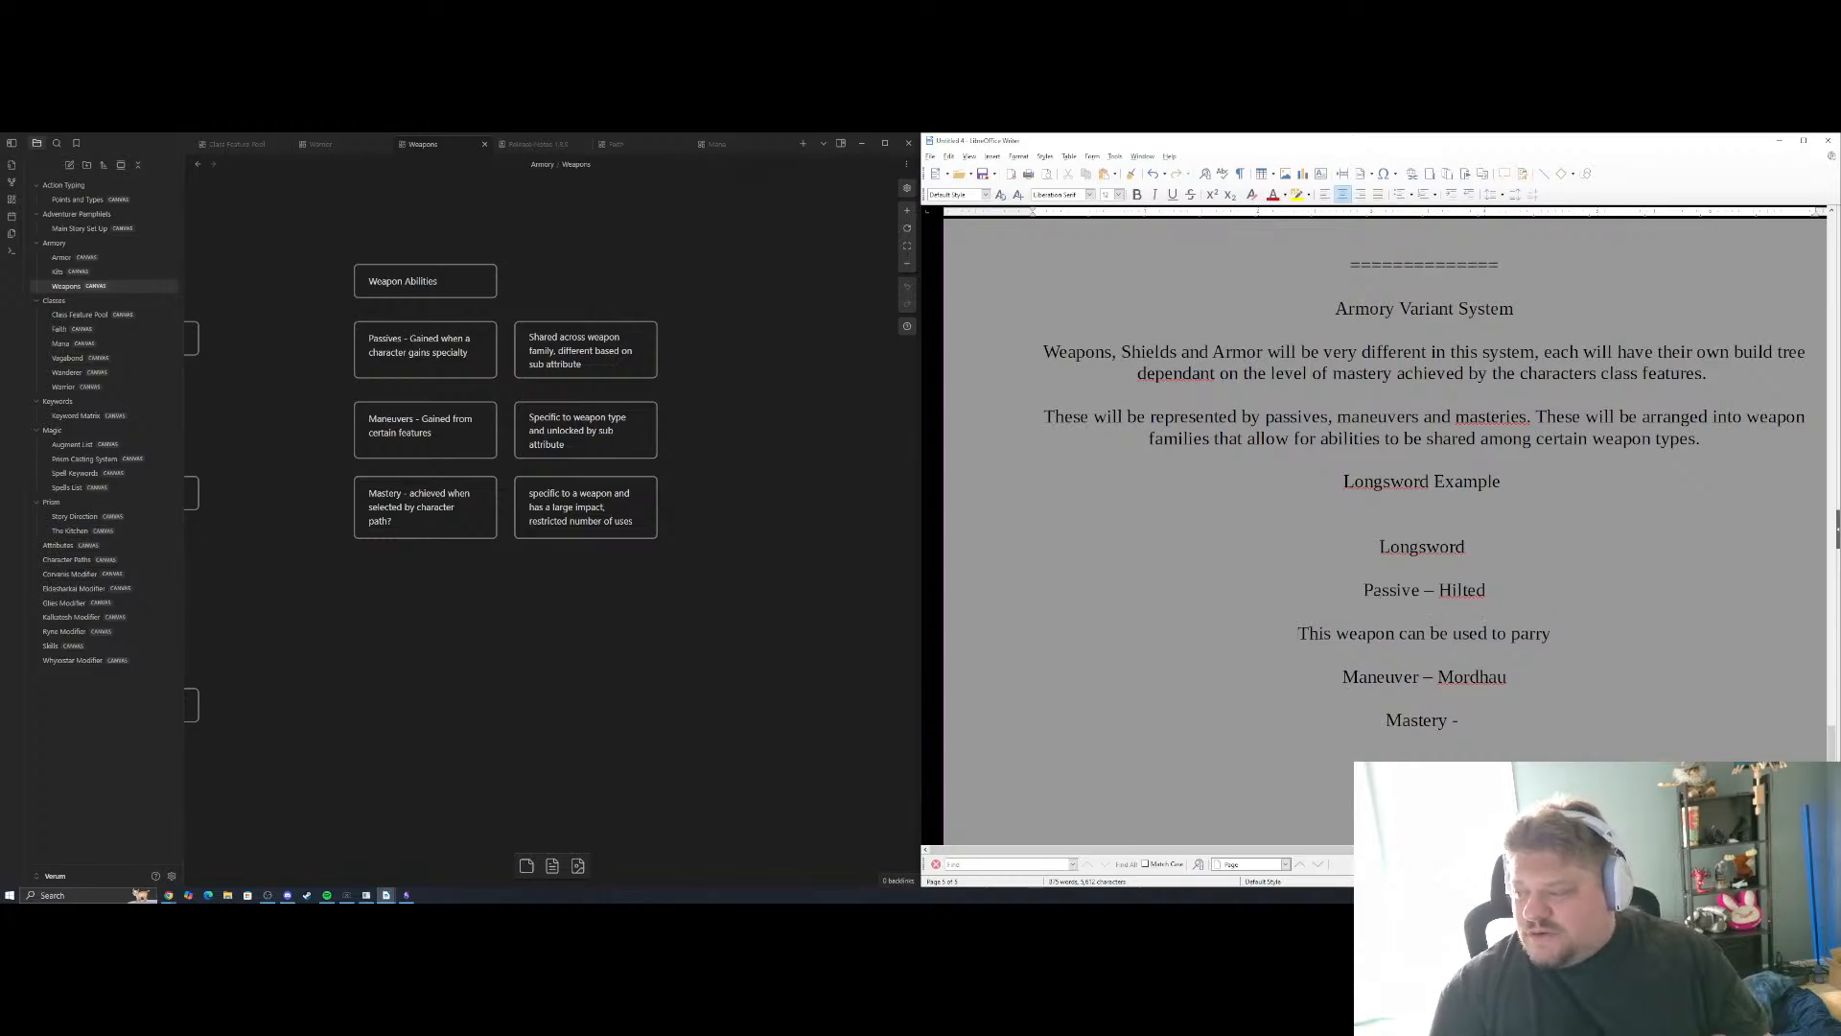
Italicize the "Passive – Hilted" line and make the "Longsword" weapon name above it bold
left_click_drag(1487, 591, 1342, 586)
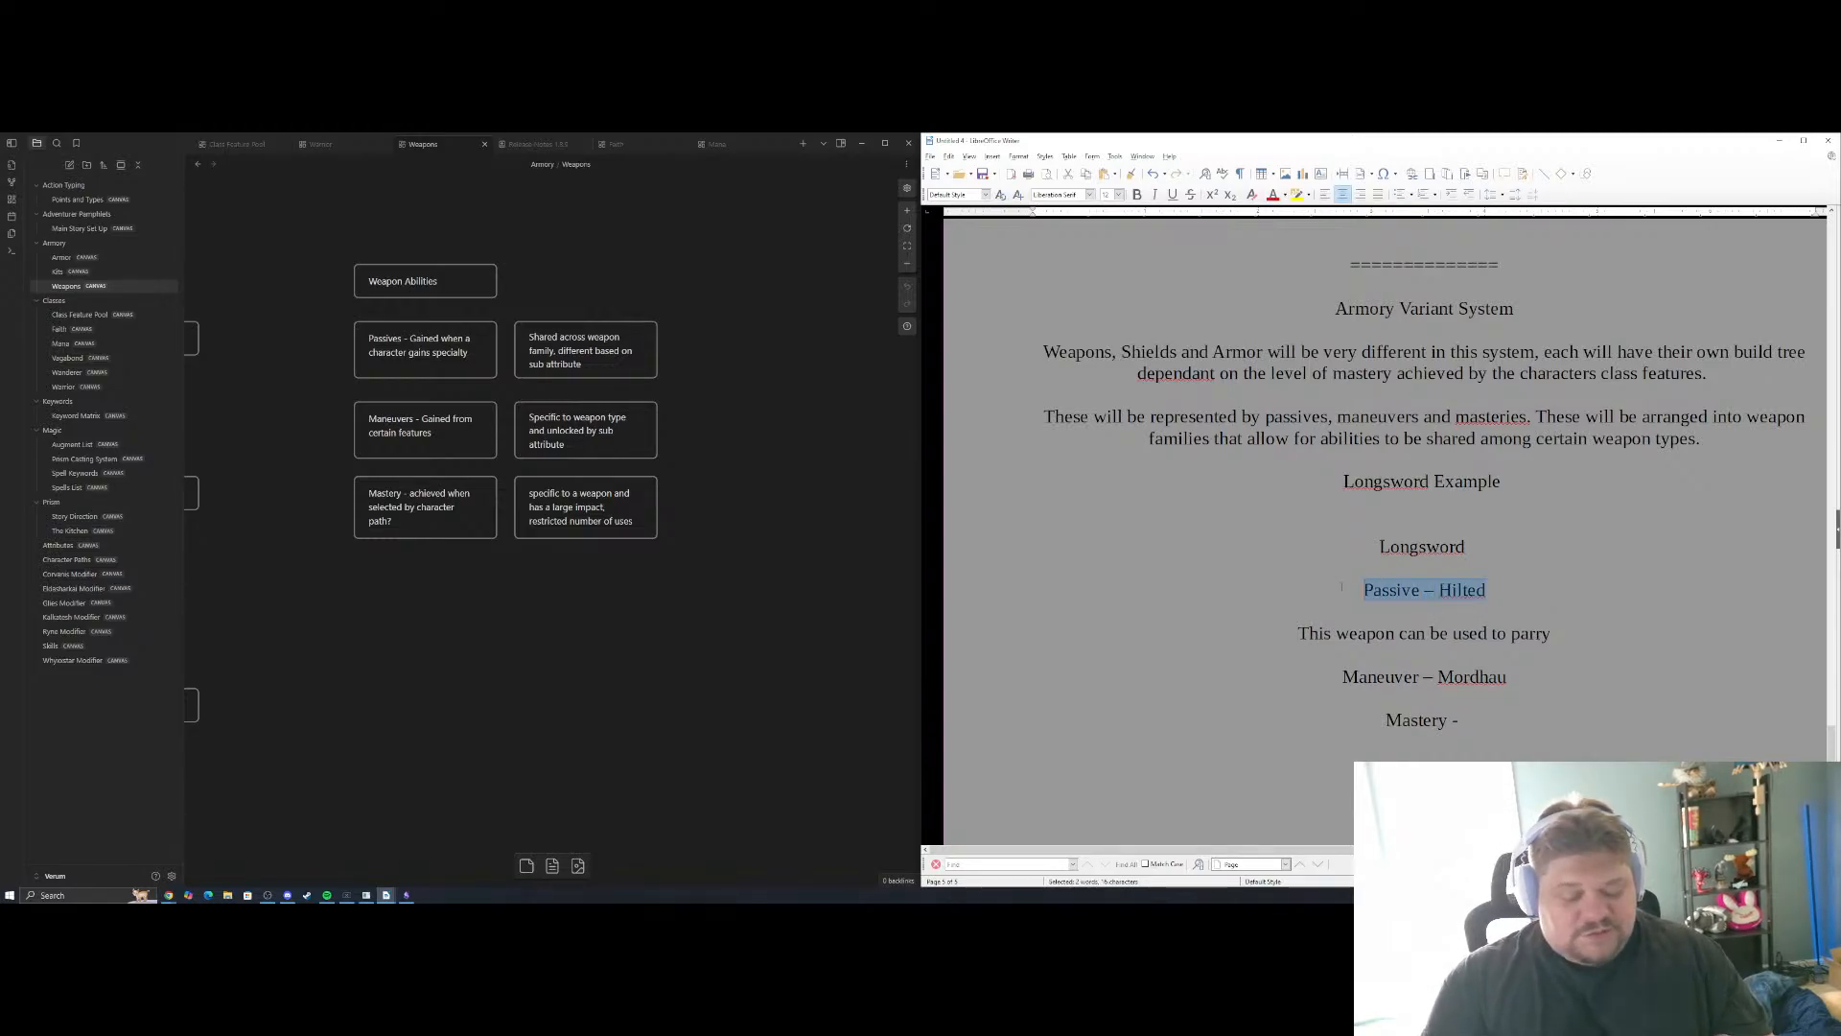
key("ctrl+i")
left_click_drag(1470, 547, 1371, 546)
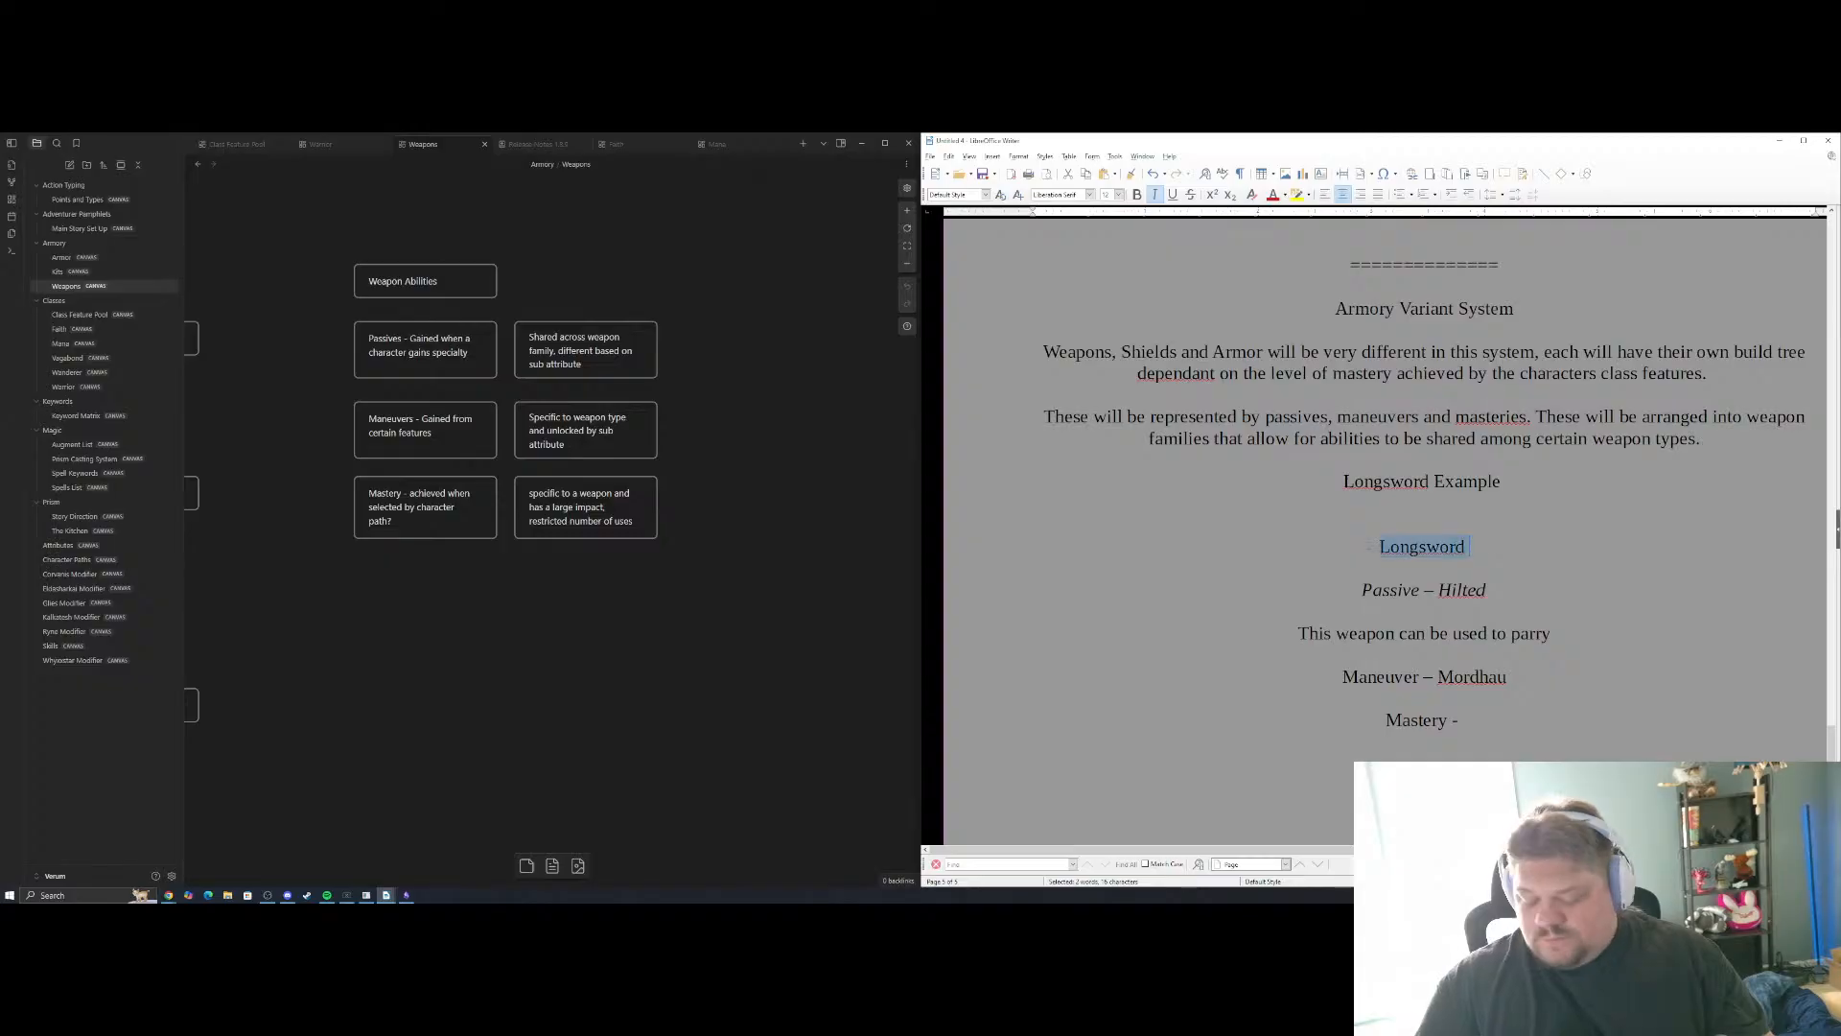
key("ctrl+b")
Add a new line below "Maneuver – Mordhau" and start it with the label "Attack -"
left_click(1448, 693)
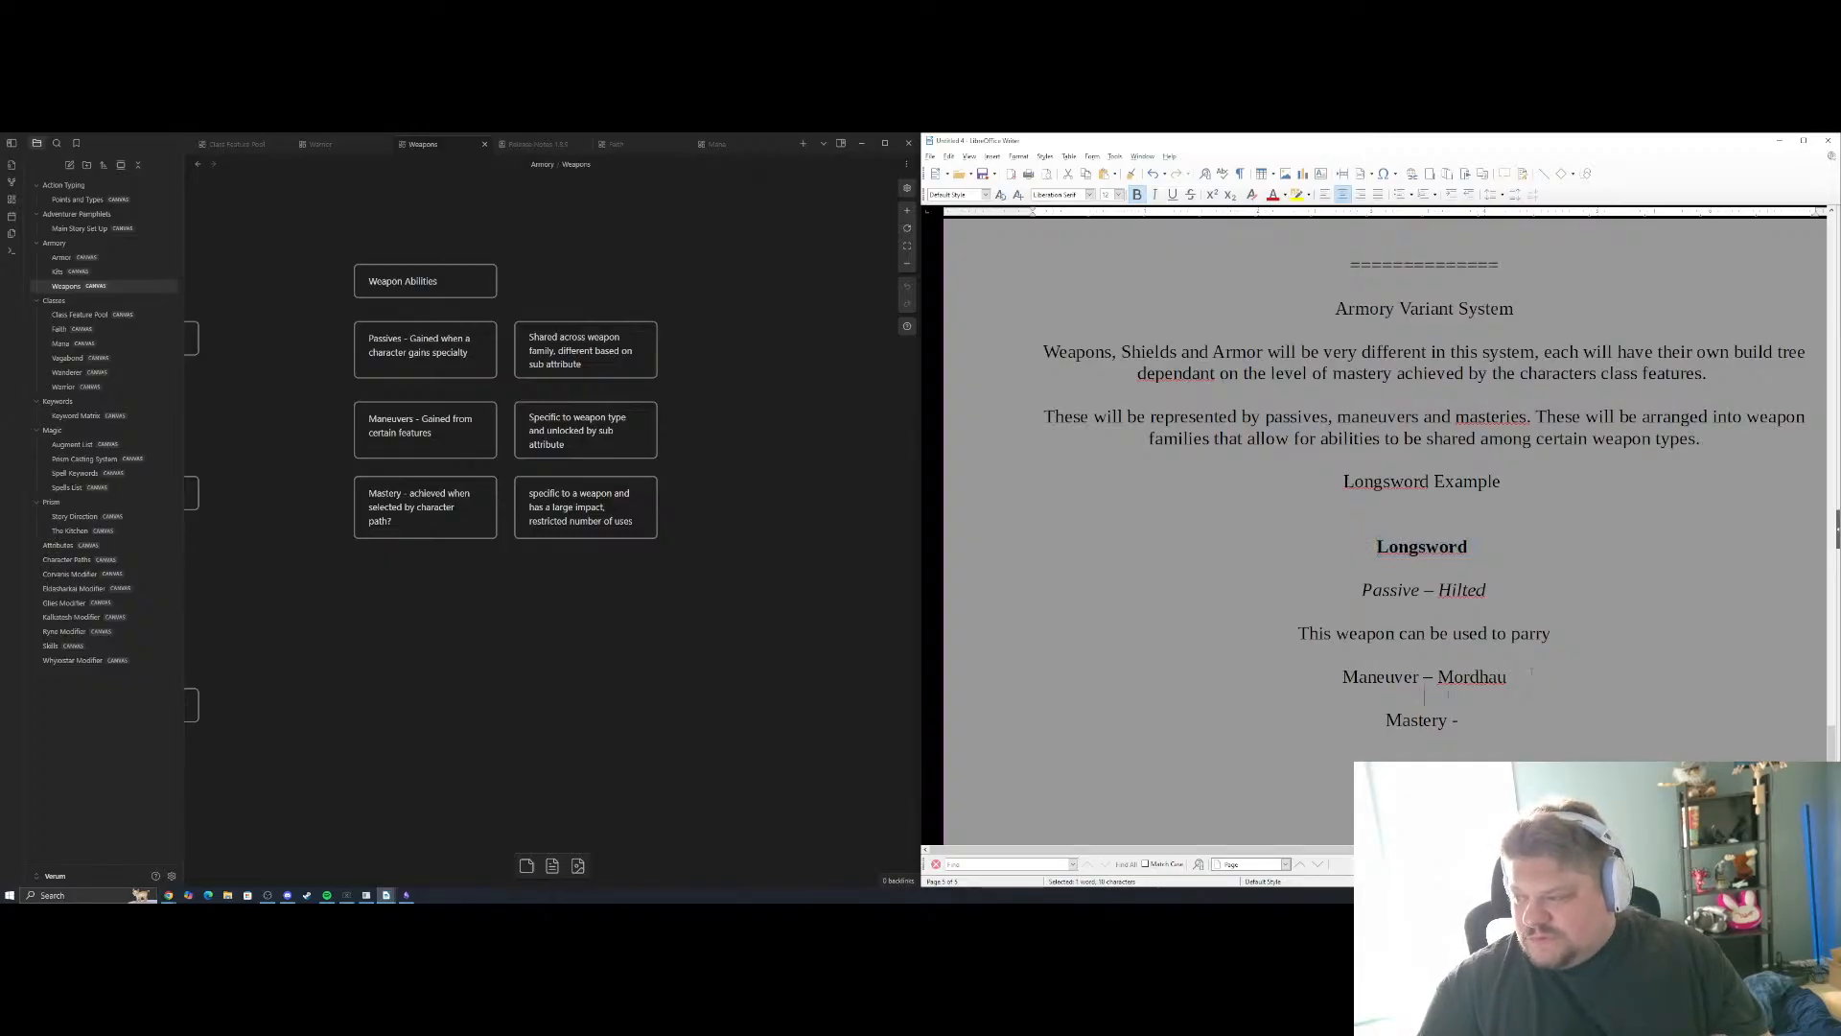
key("Return")
key("Return")
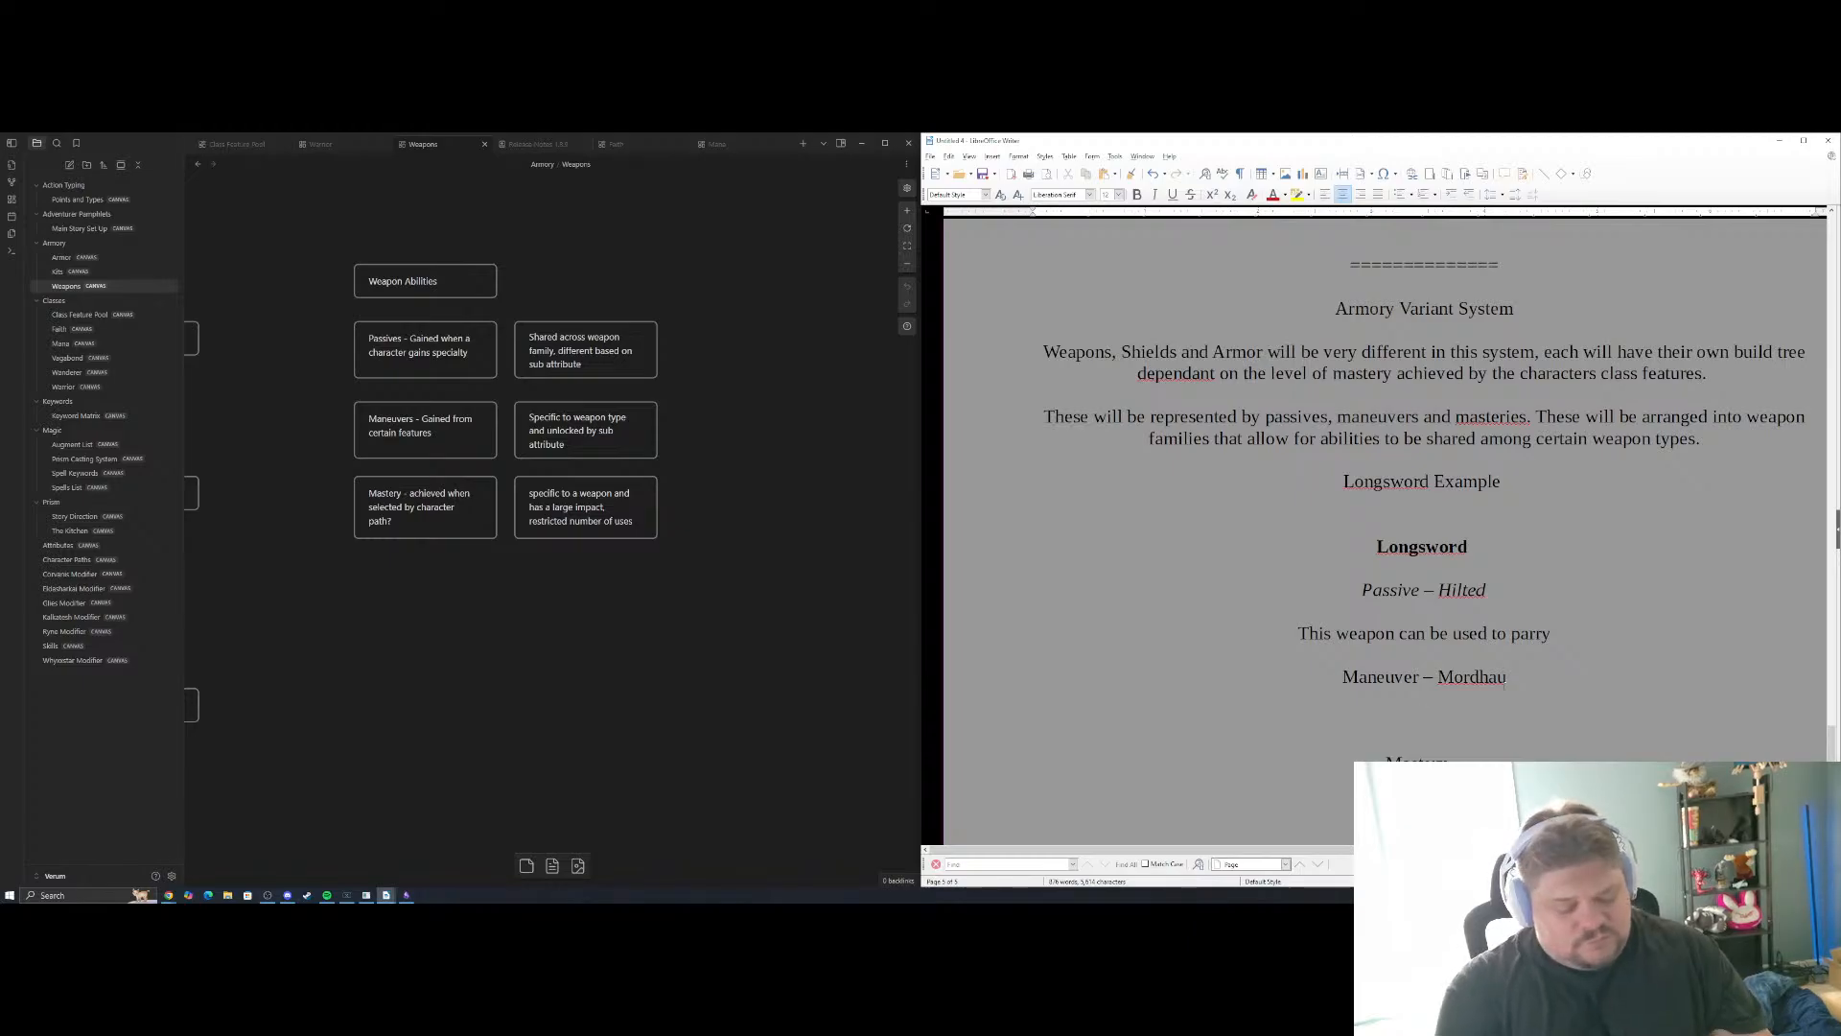
type("Attack -")
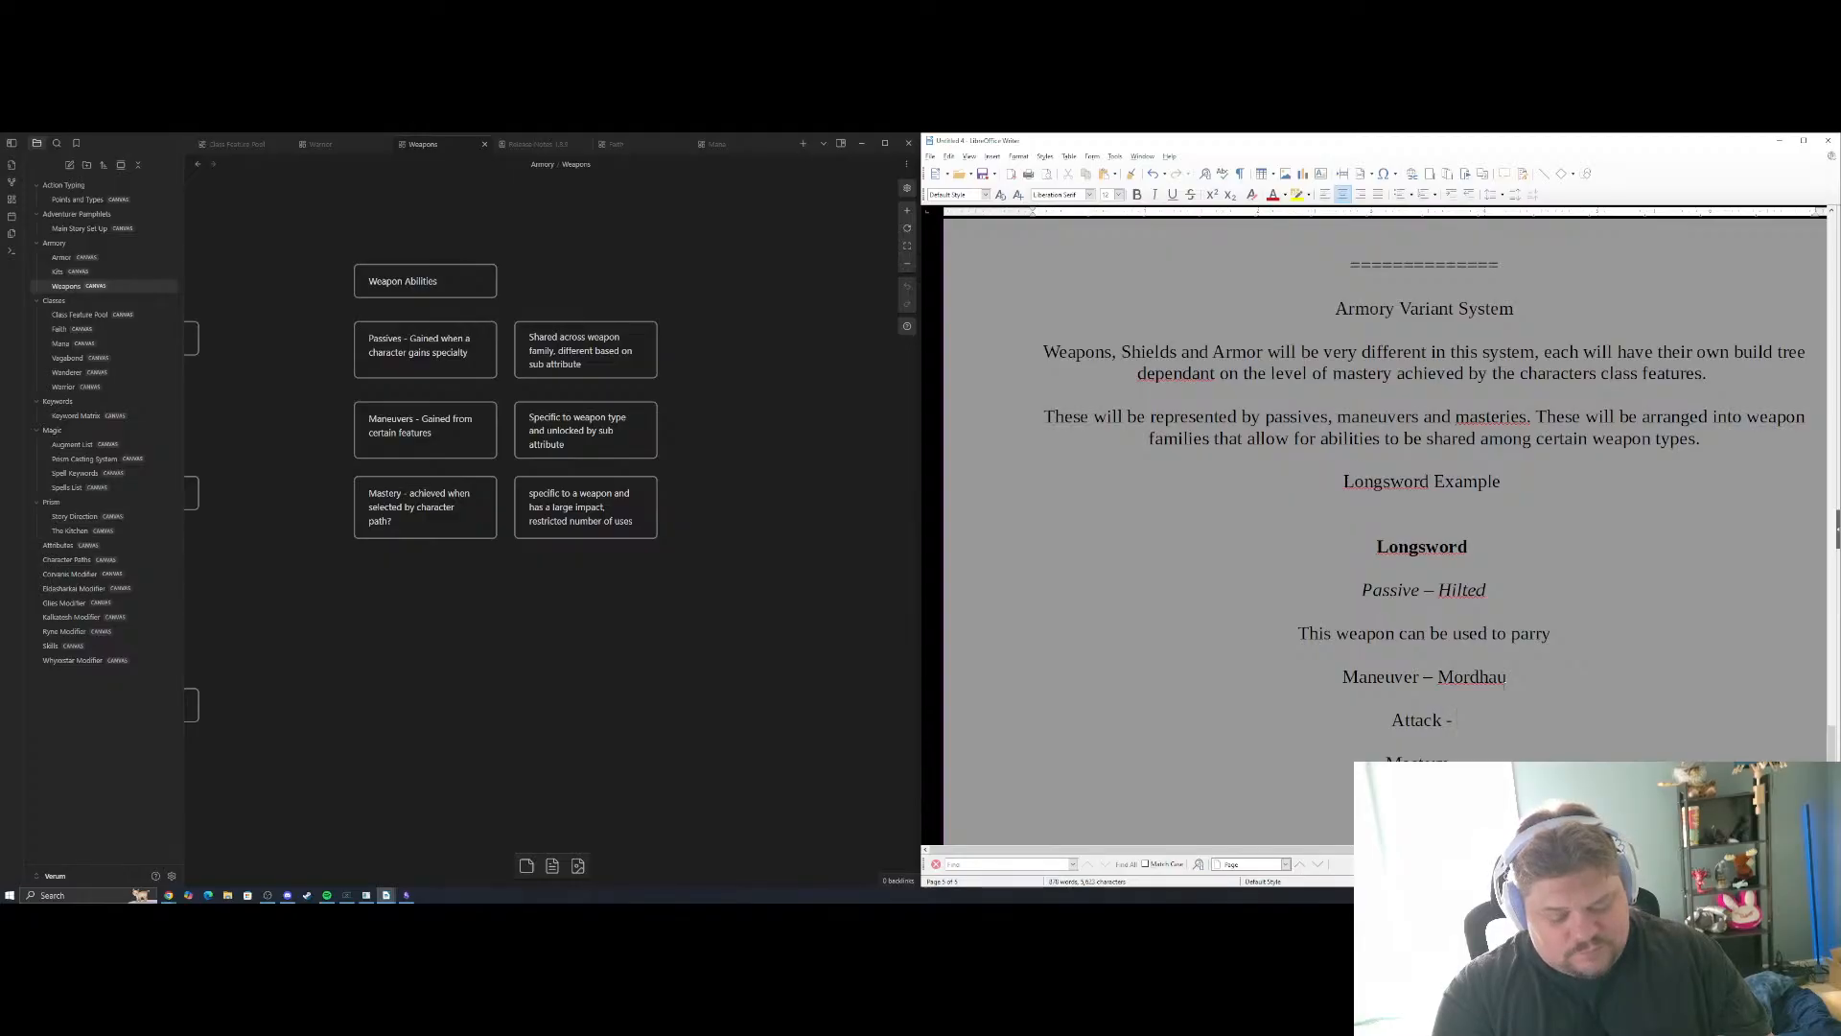
Continue the Attack line with "When this attack is made, the target must make an opposed roll of"
type("Whe")
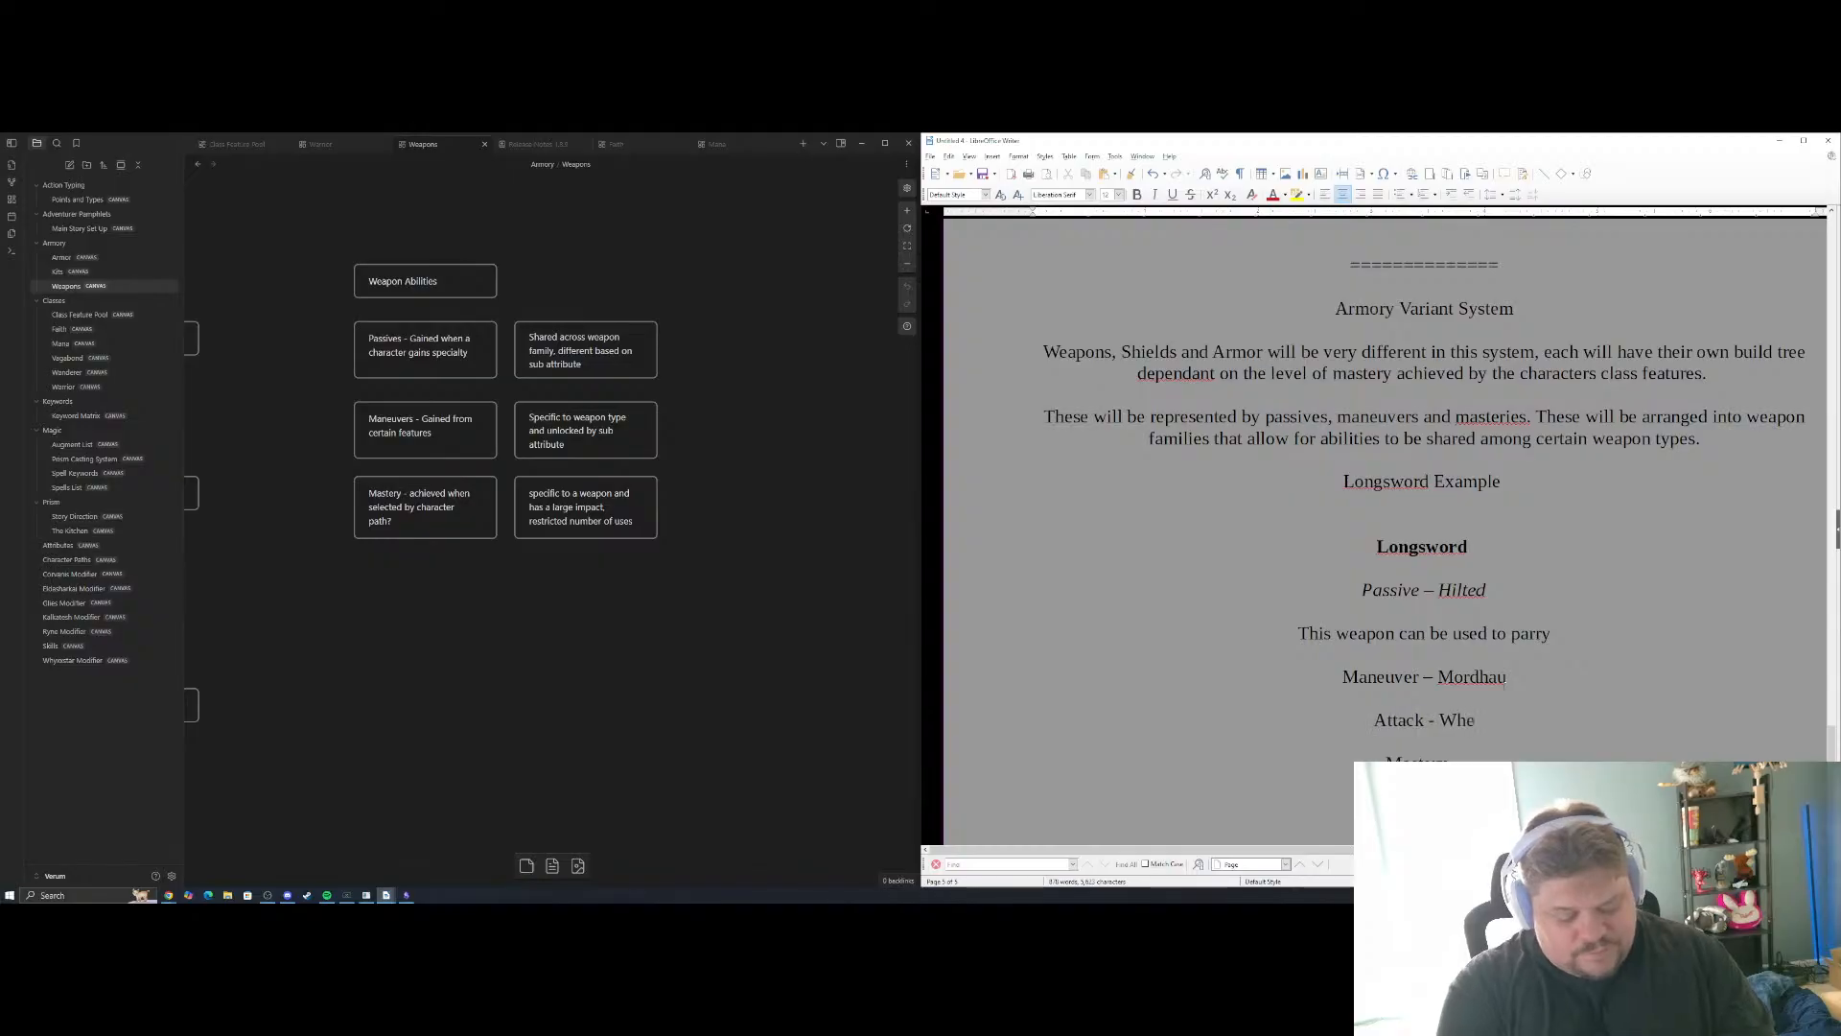
type("n this atta")
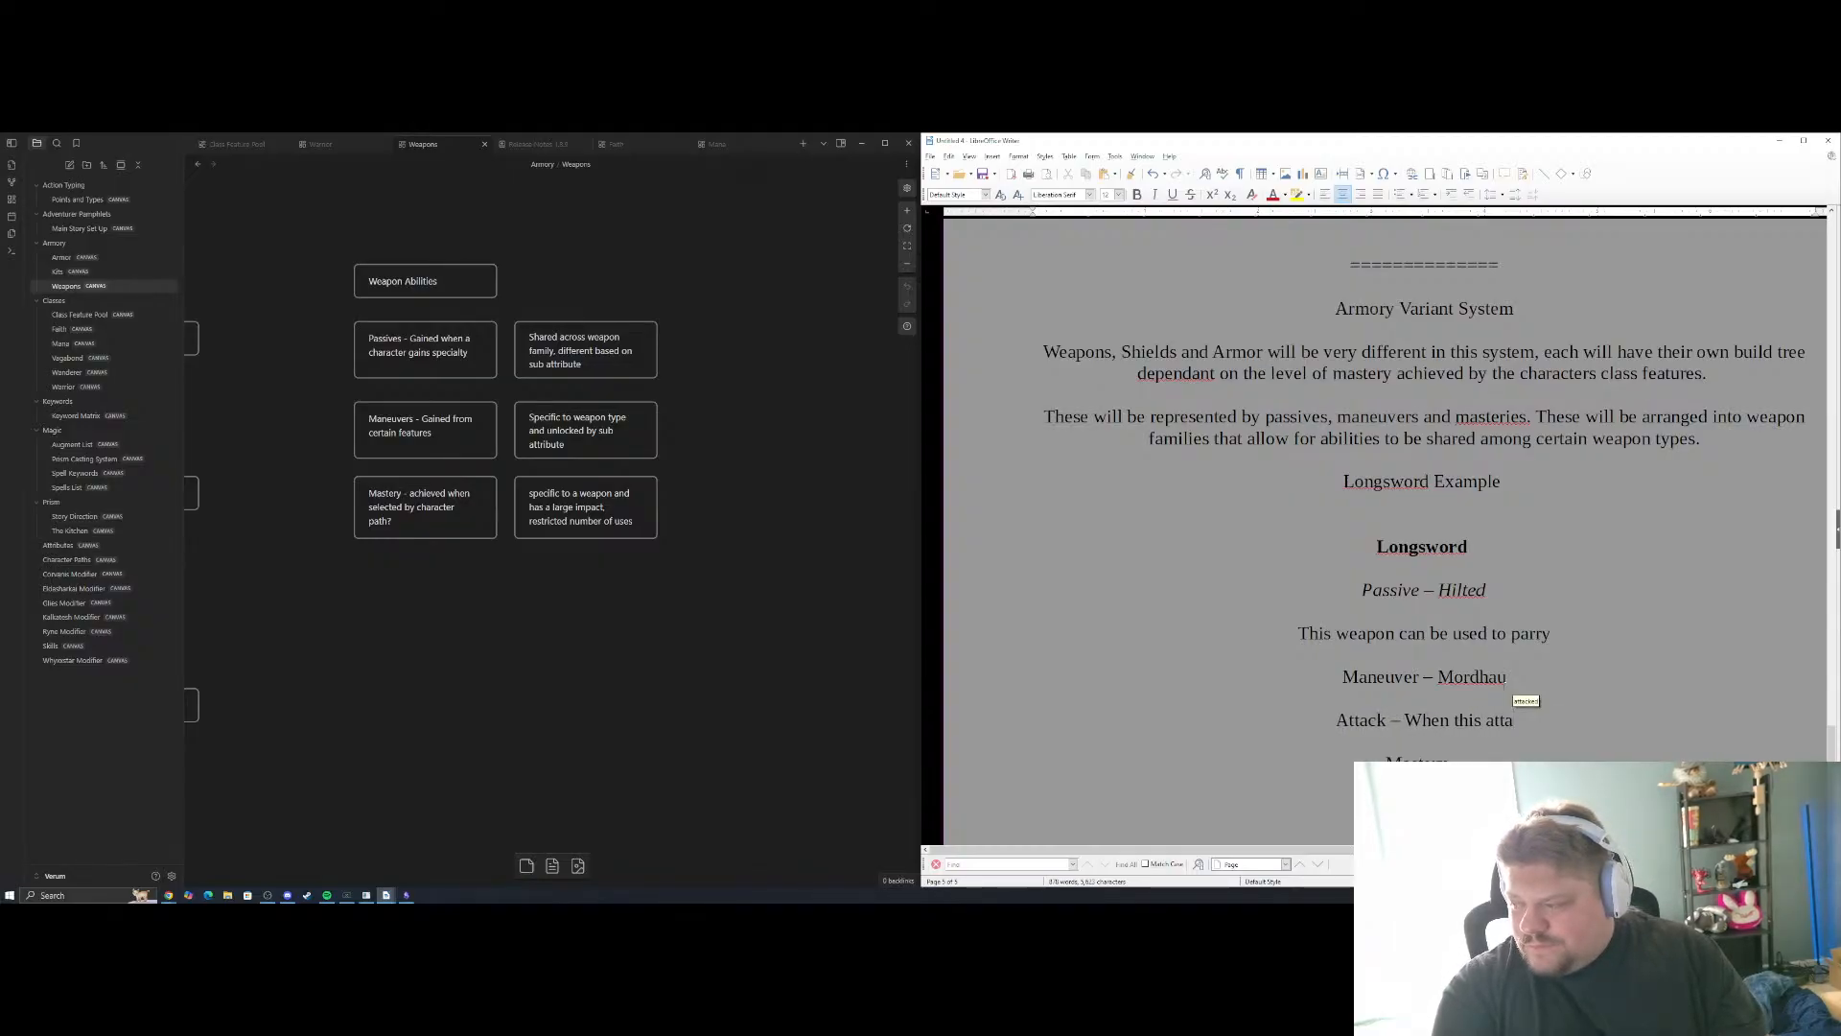
type("ck is made")
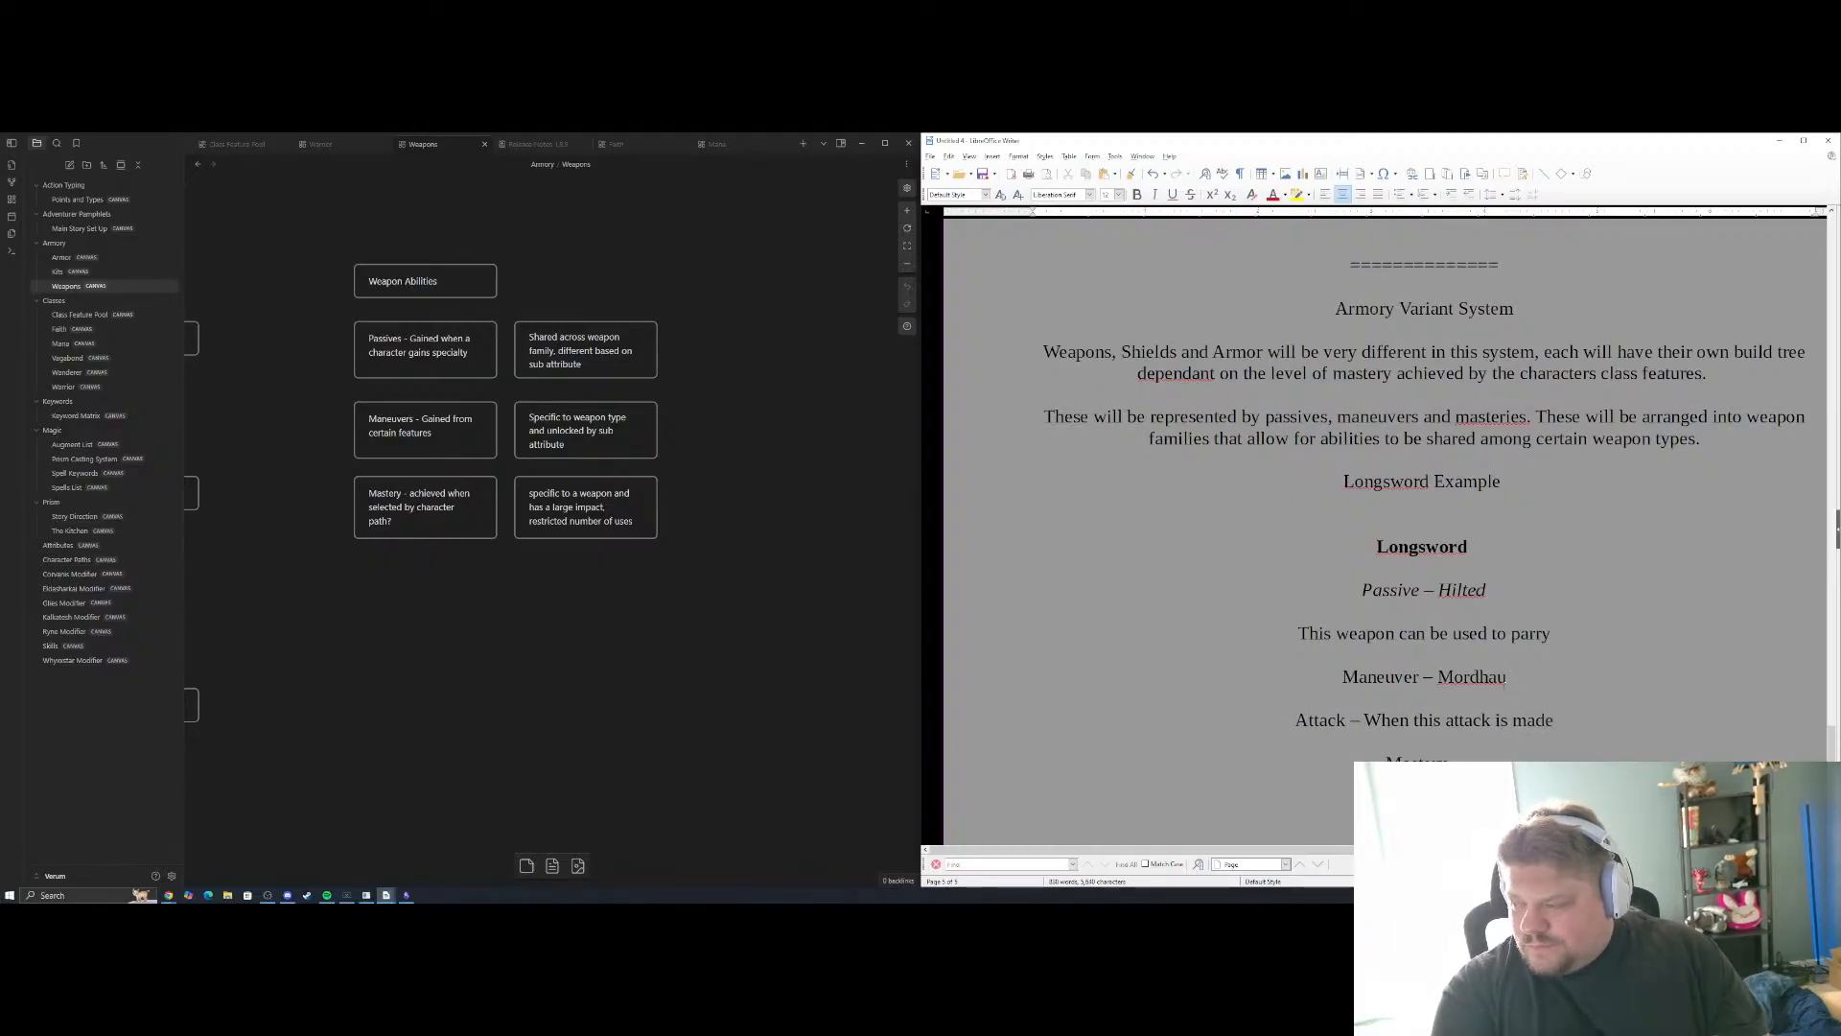
type(",")
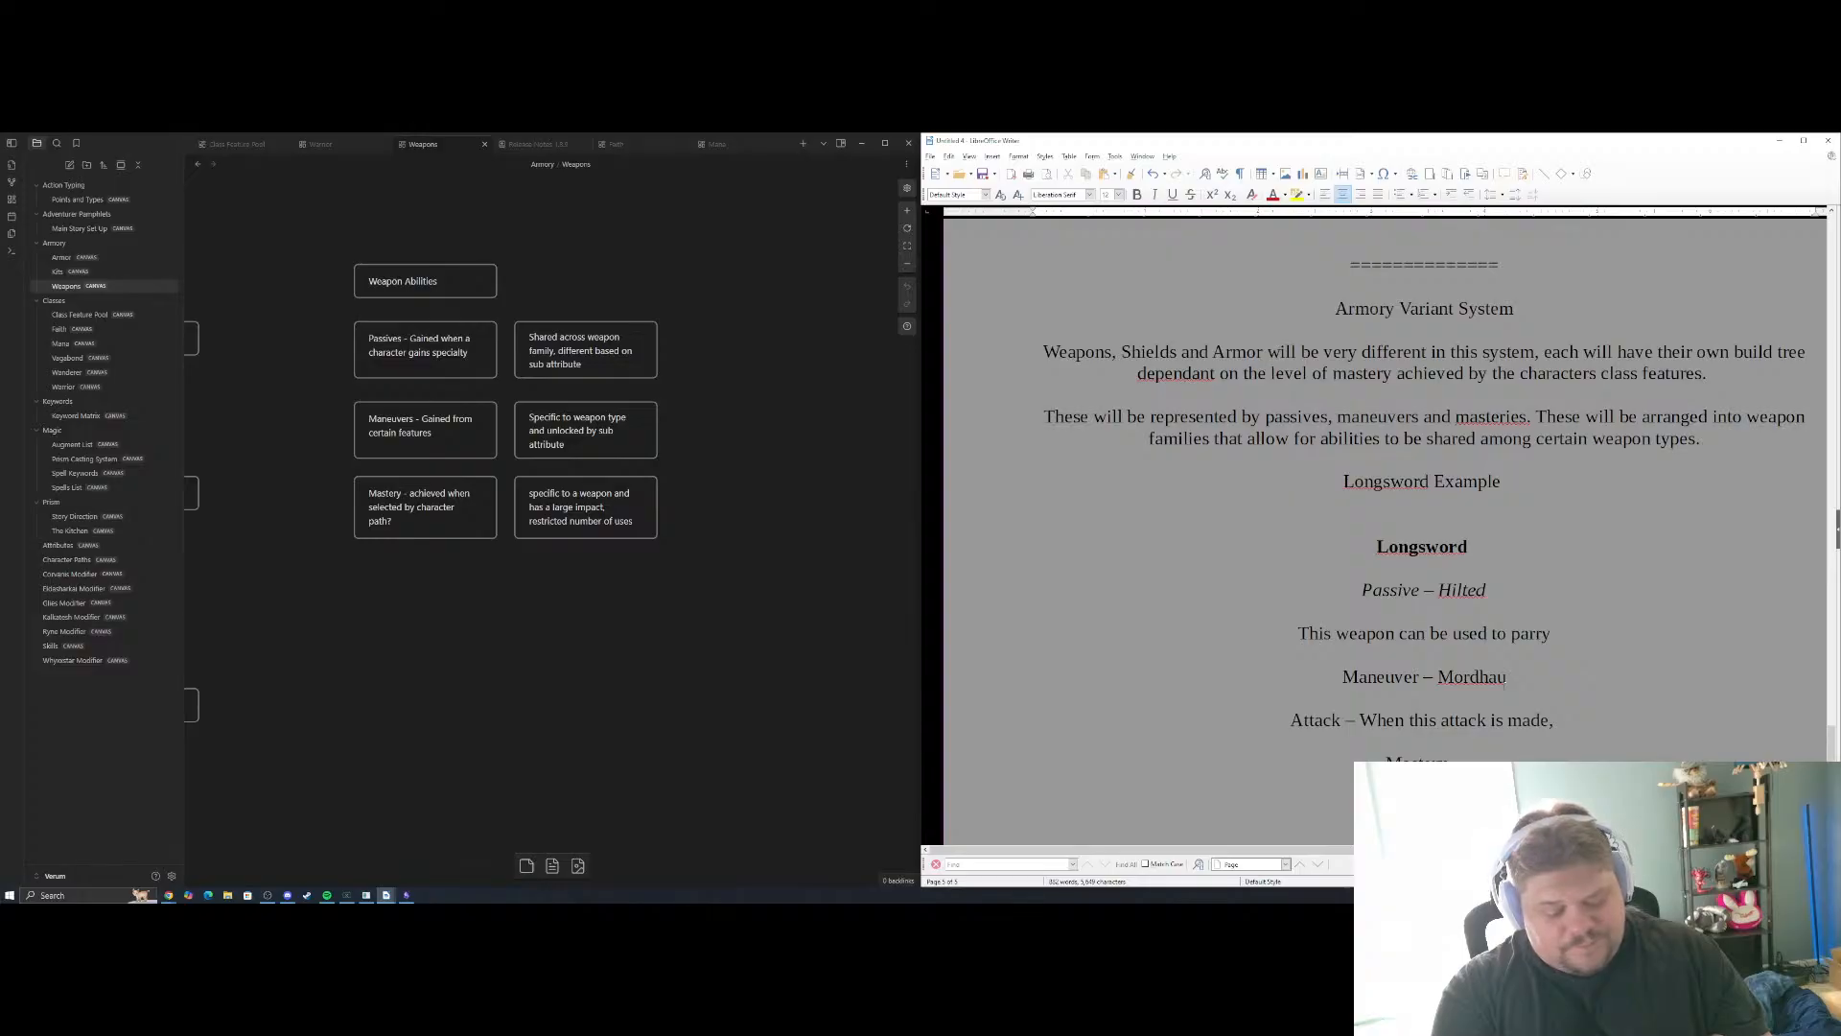
type(" the target mus")
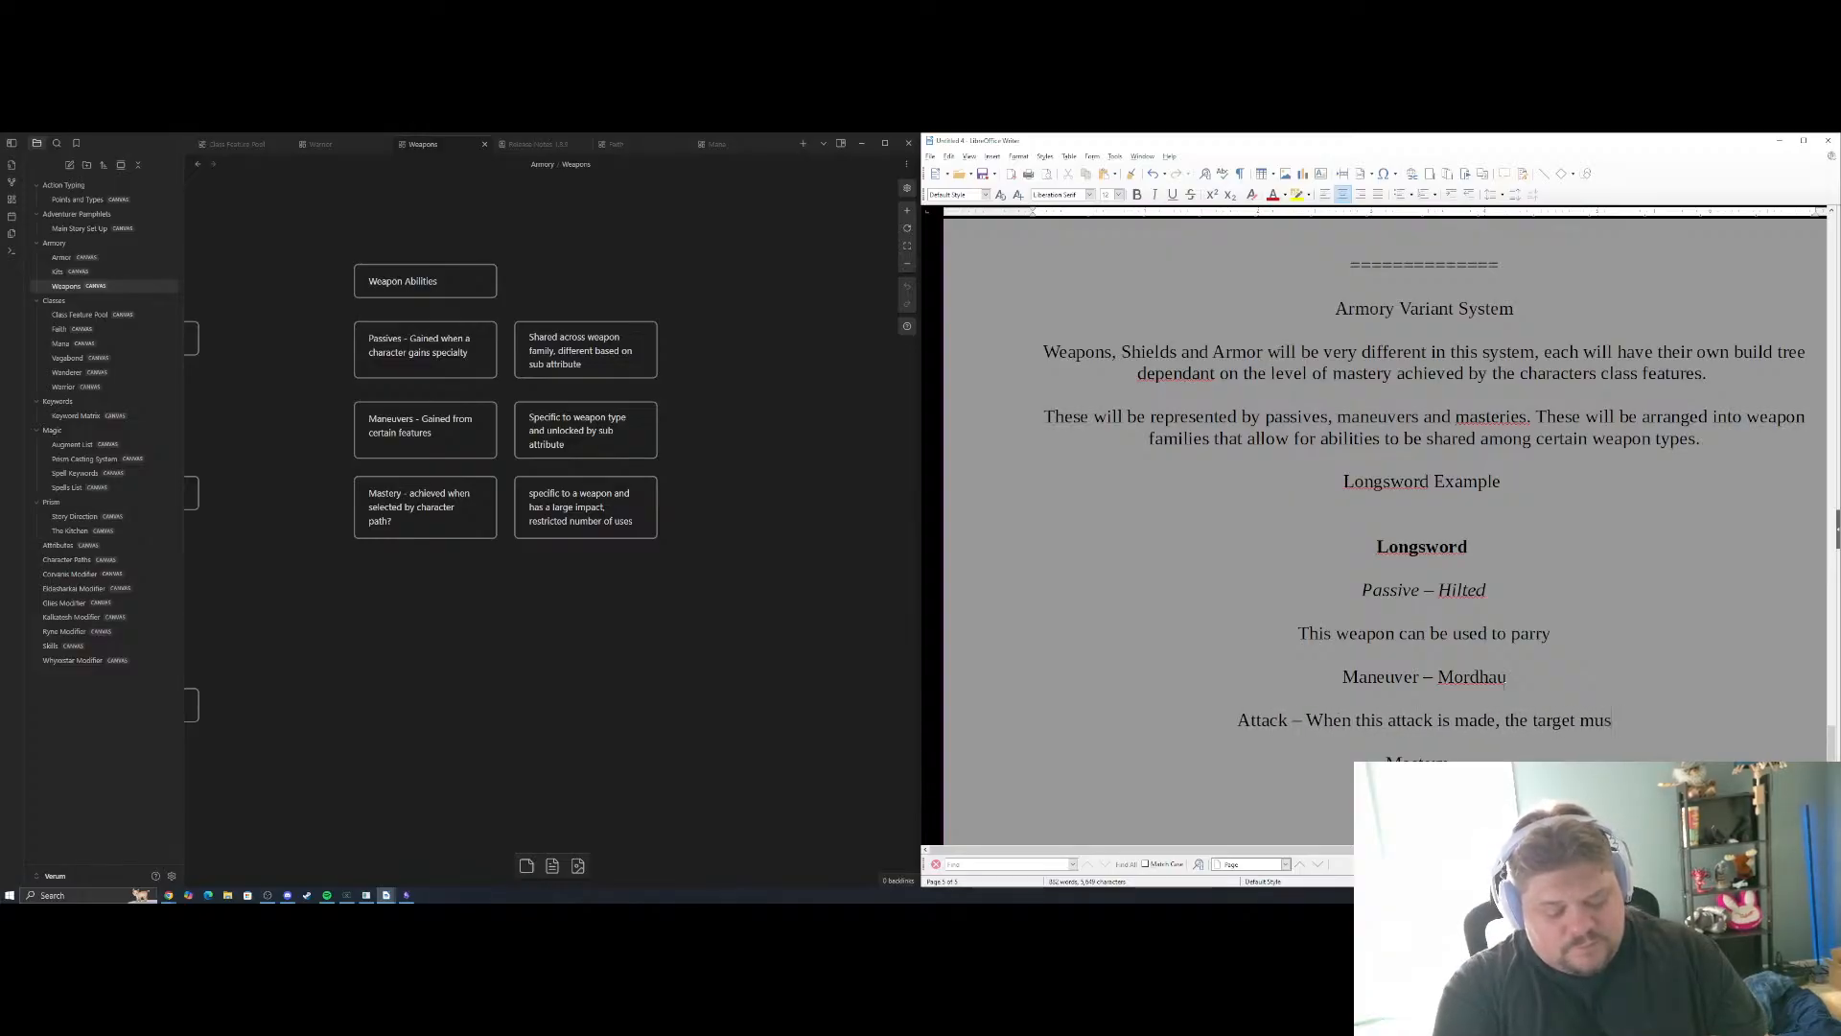
type("t make a")
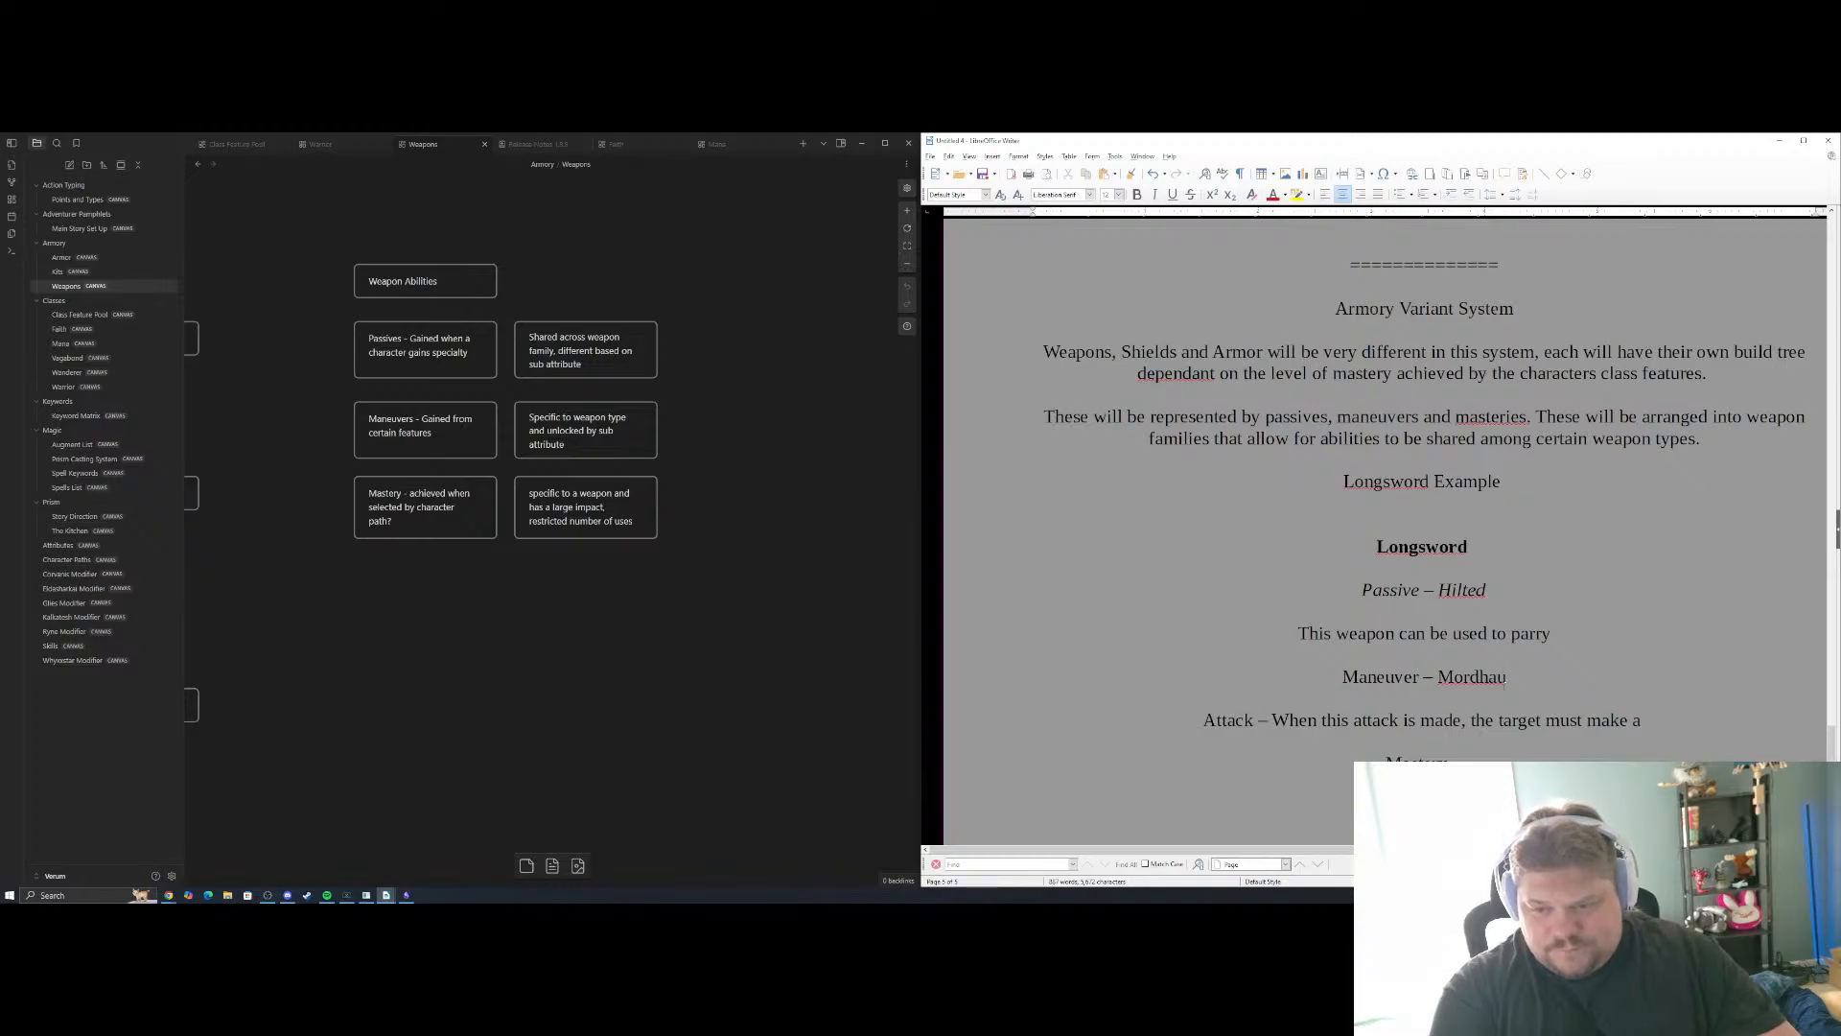
key("BackSpace")
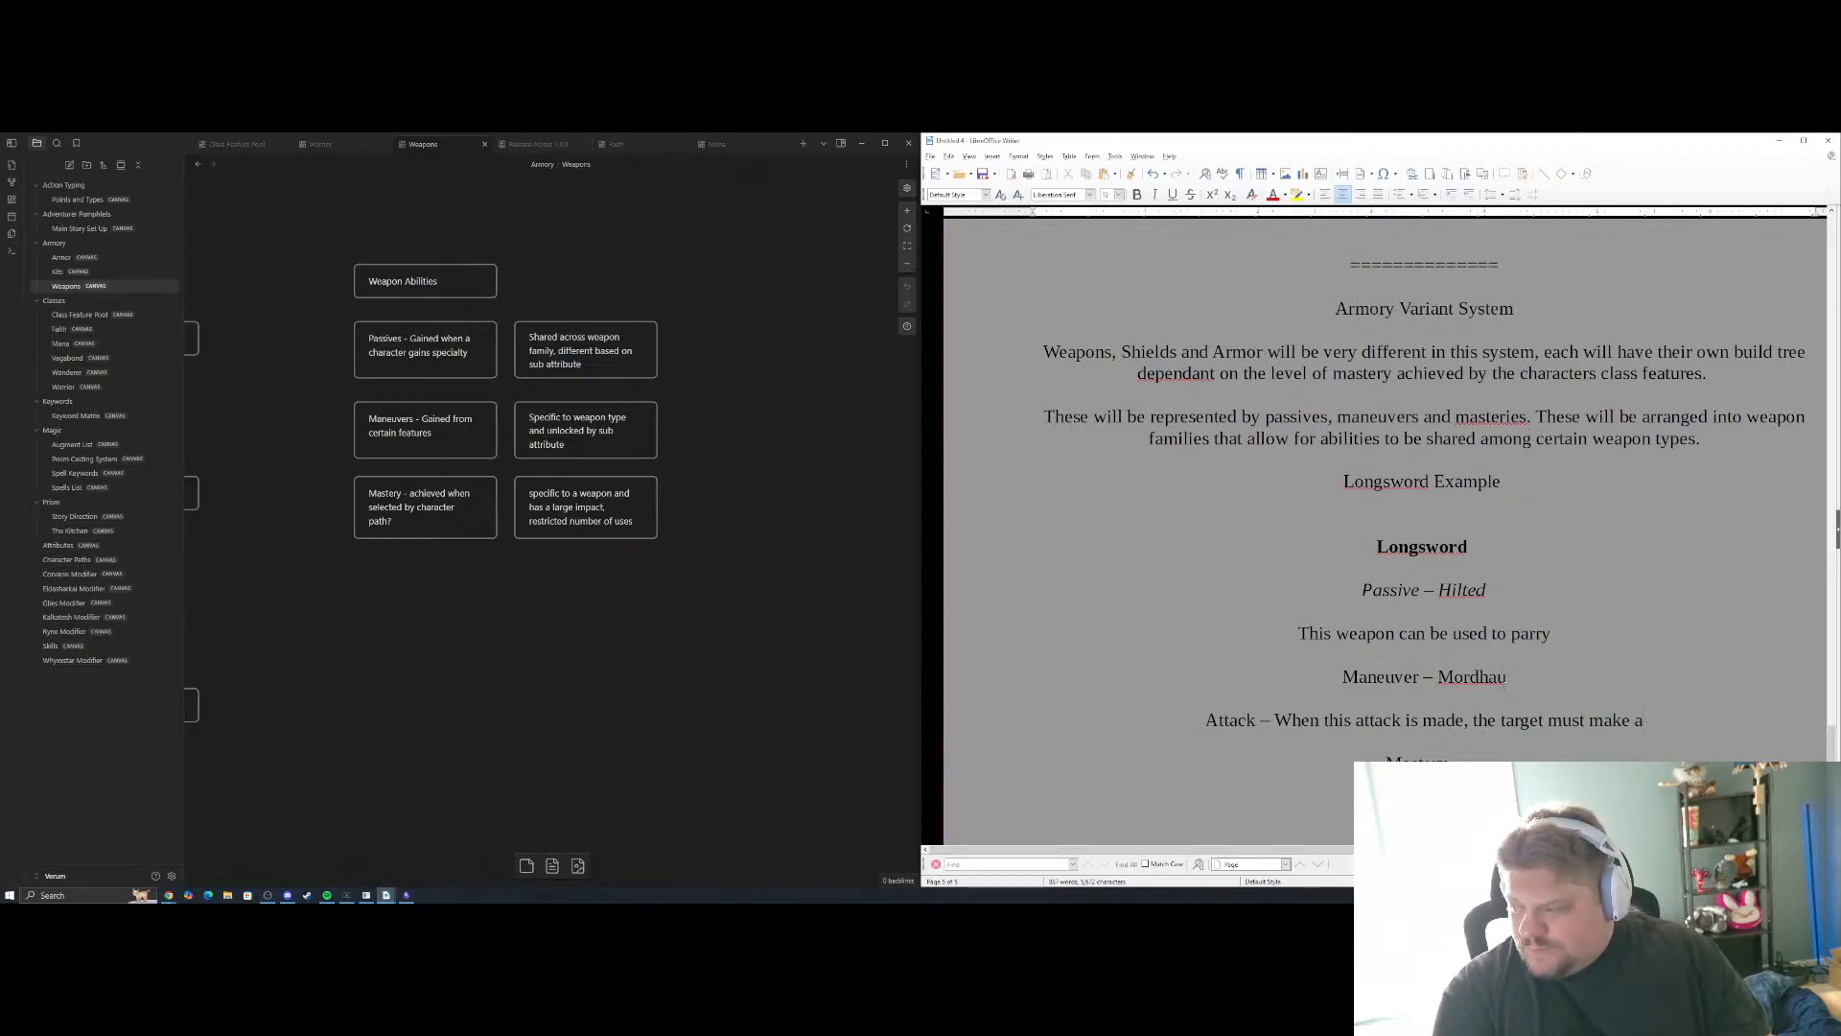
type("n op")
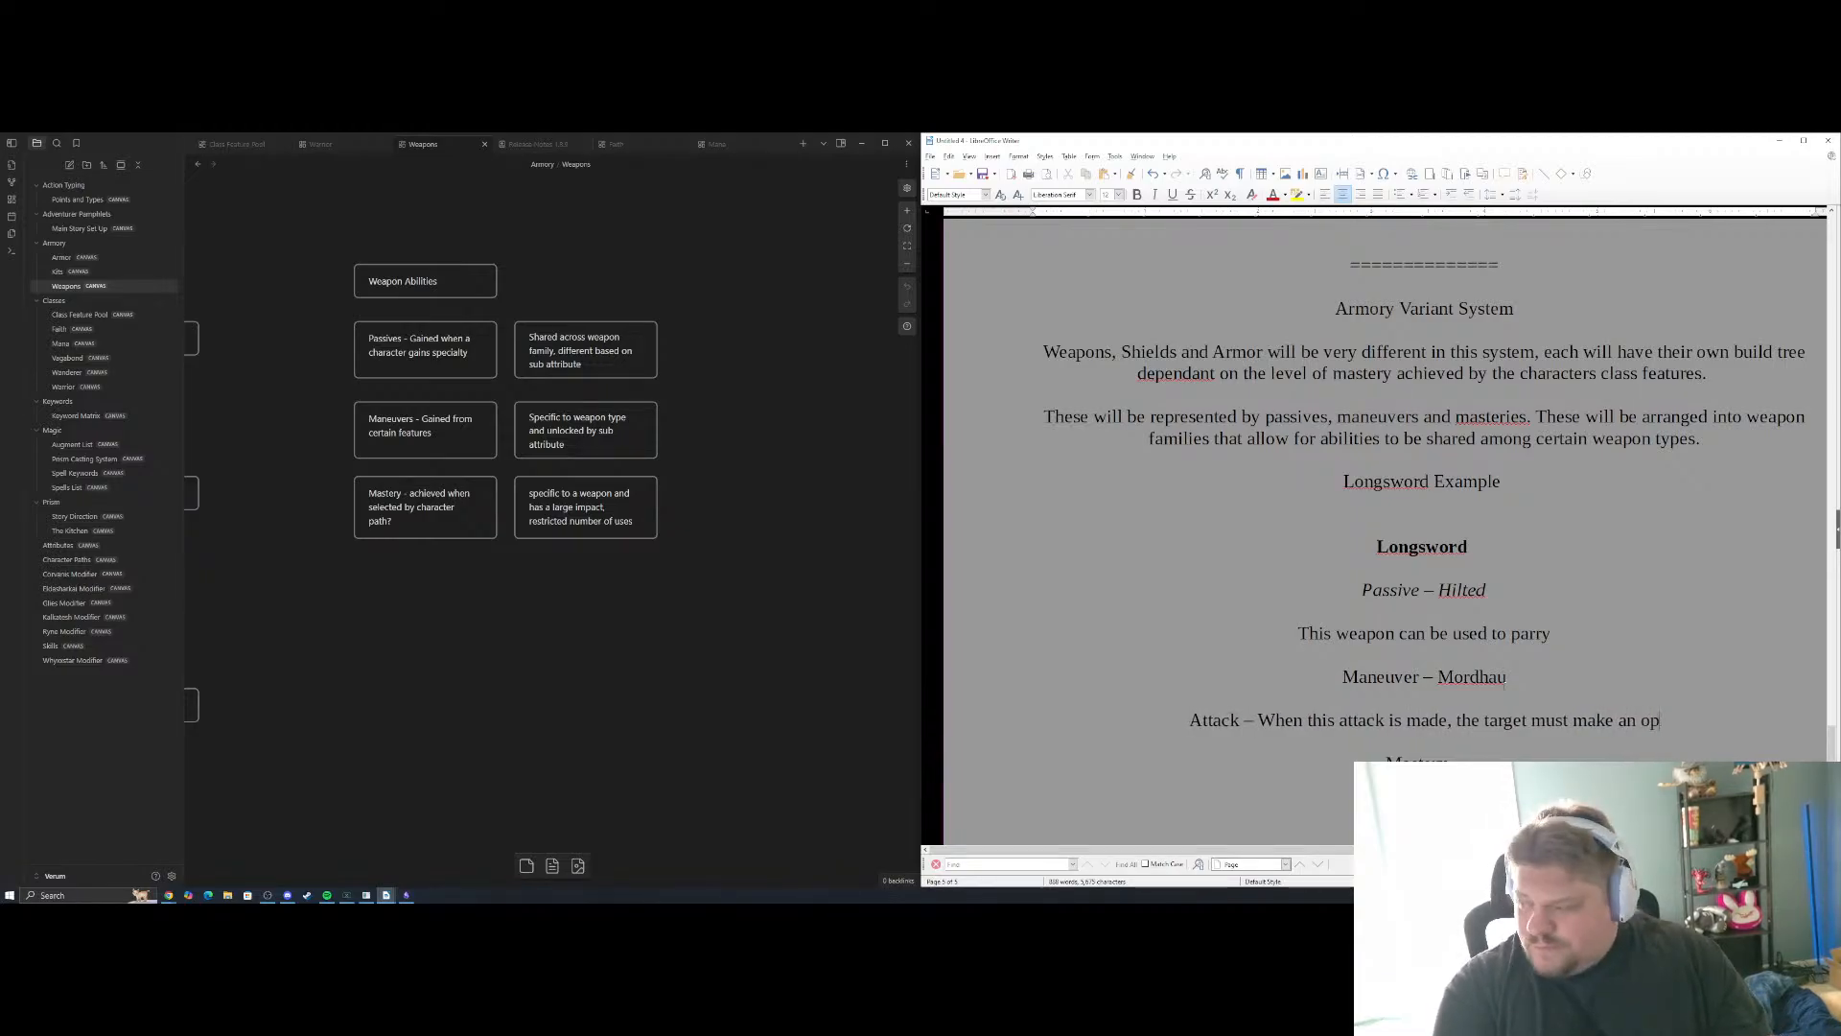
type("posed roll of")
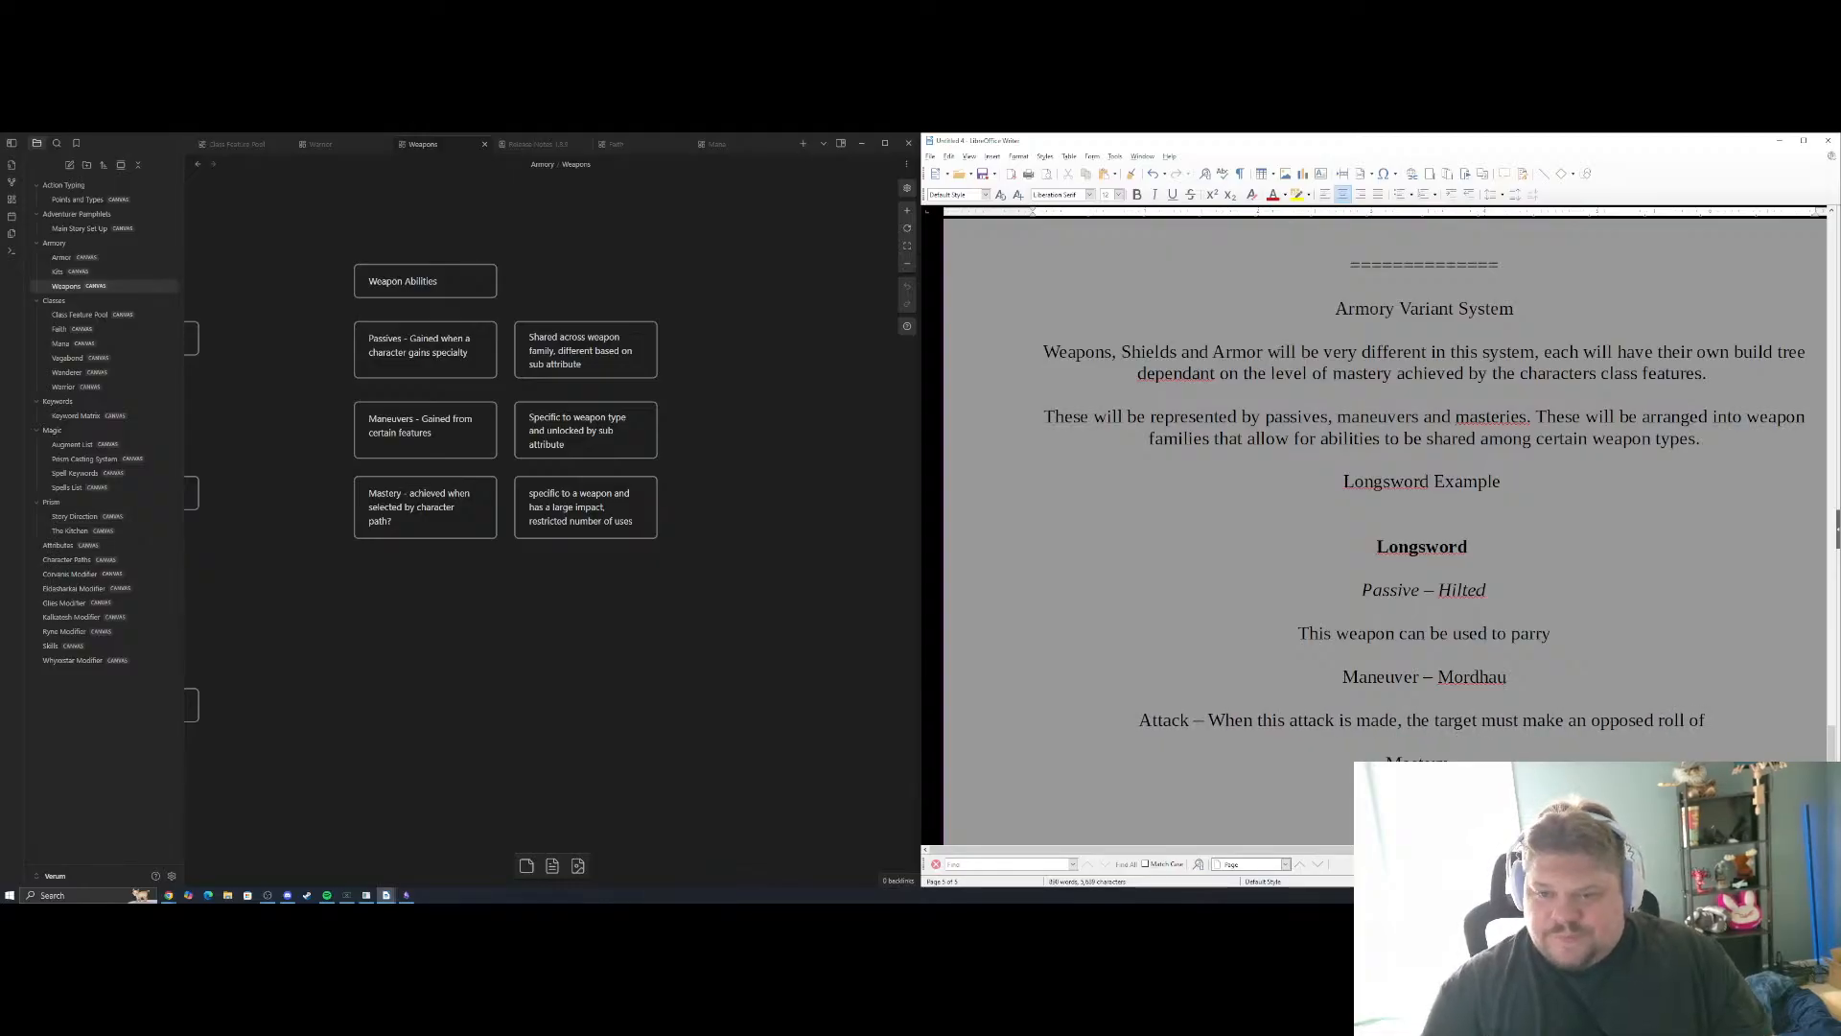
Consult the subattribute descriptions in Obsidian's Attributes canvas and extend the Attack line in the document with "your Prowess vs their Resilience"
left_click_drag(517, 606, 670, 551)
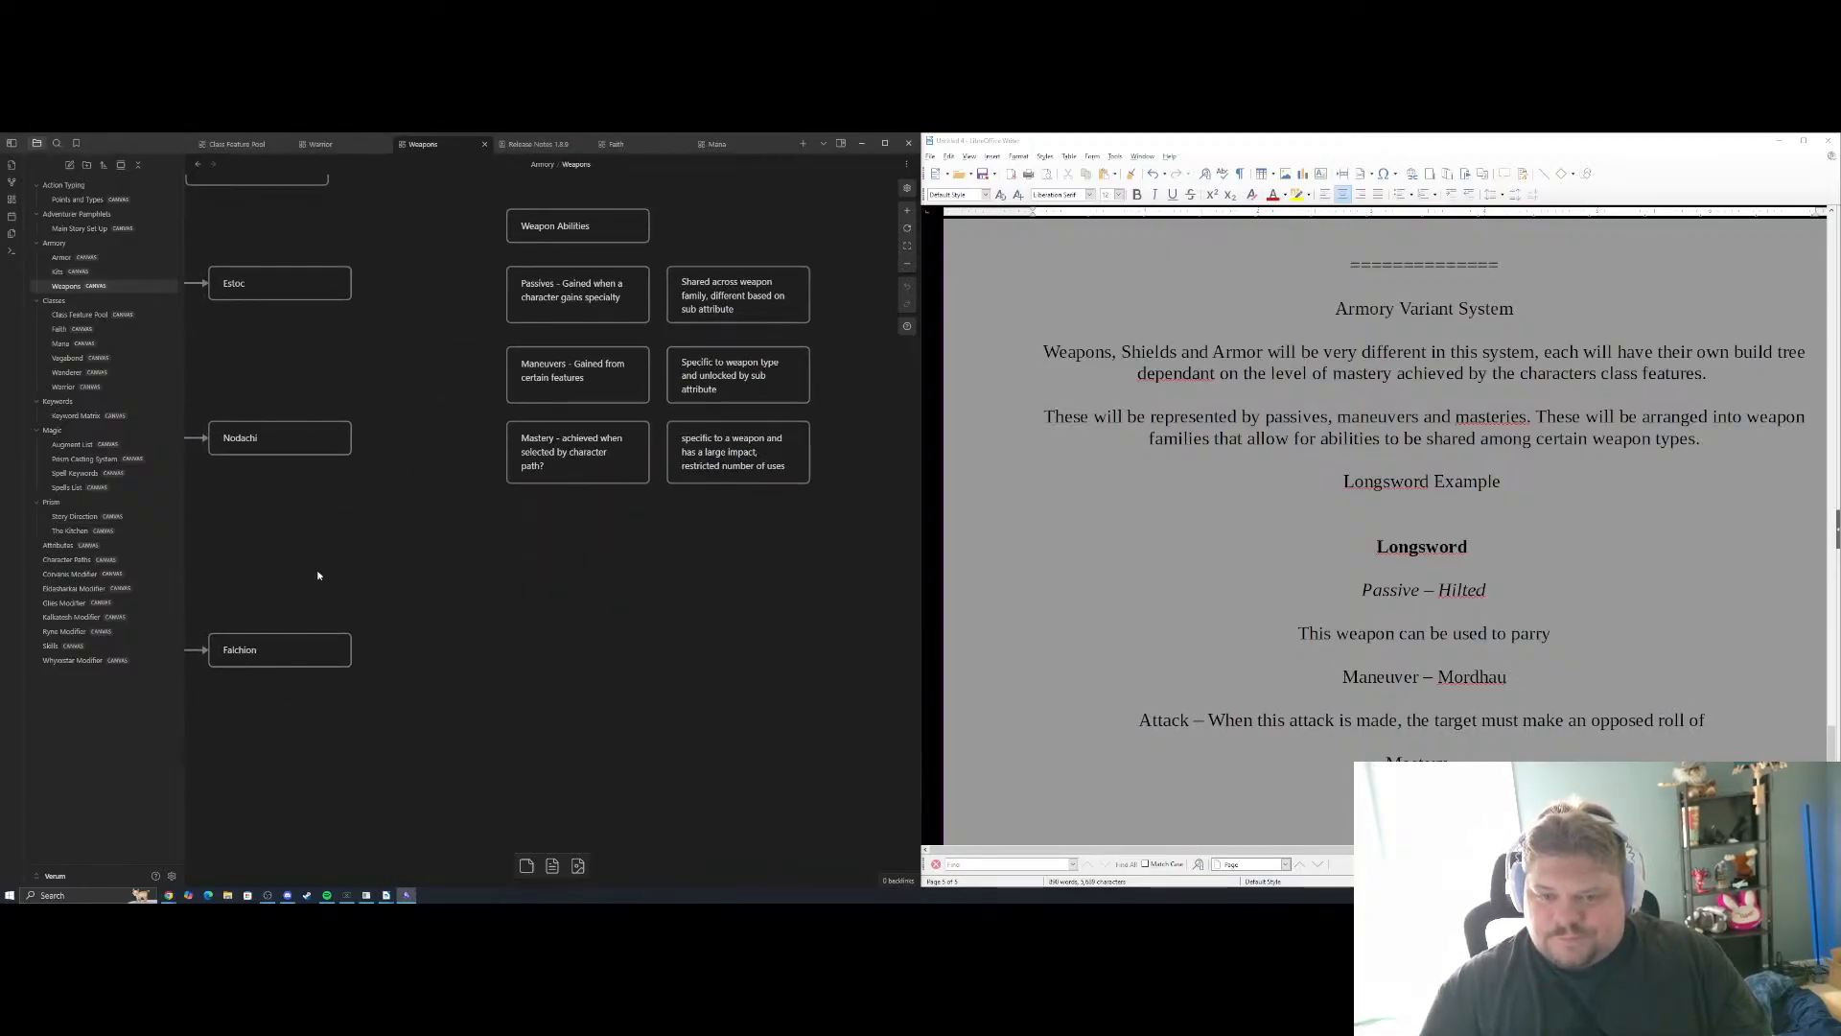
left_click(131, 545)
scroll(711, 500, "up", 6)
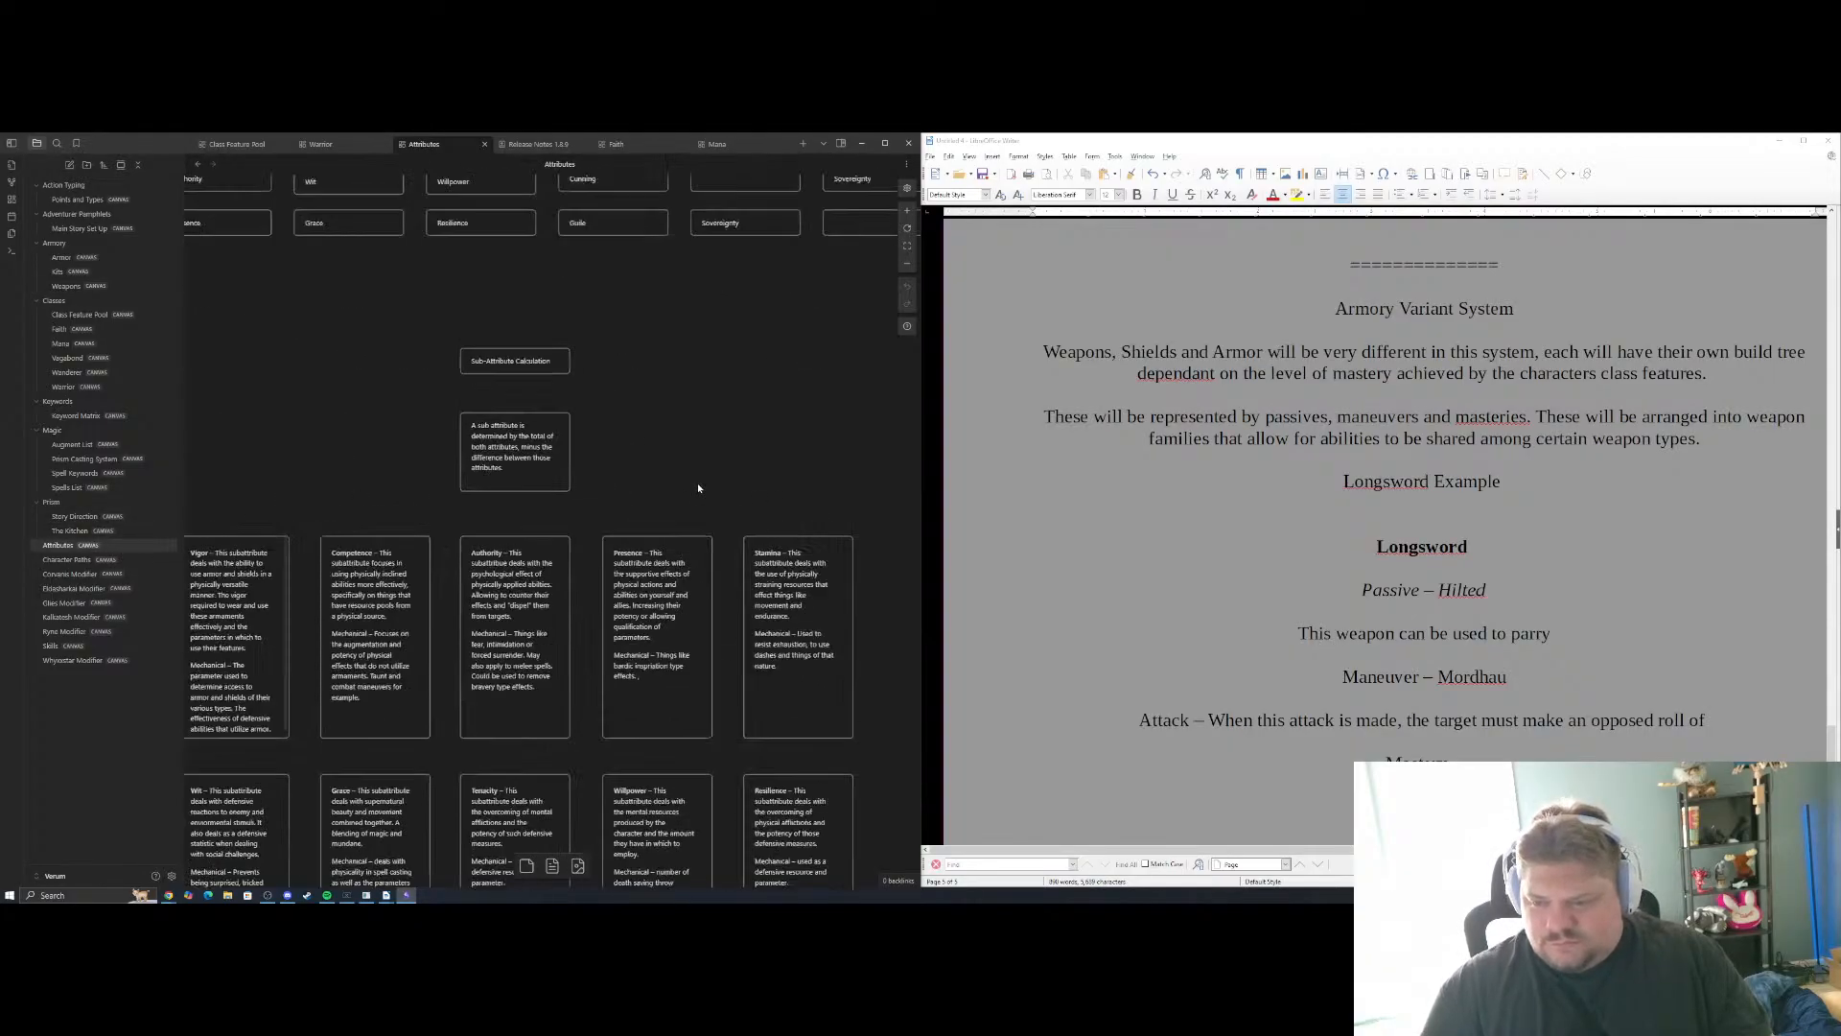
left_click_drag(480, 503, 336, 429)
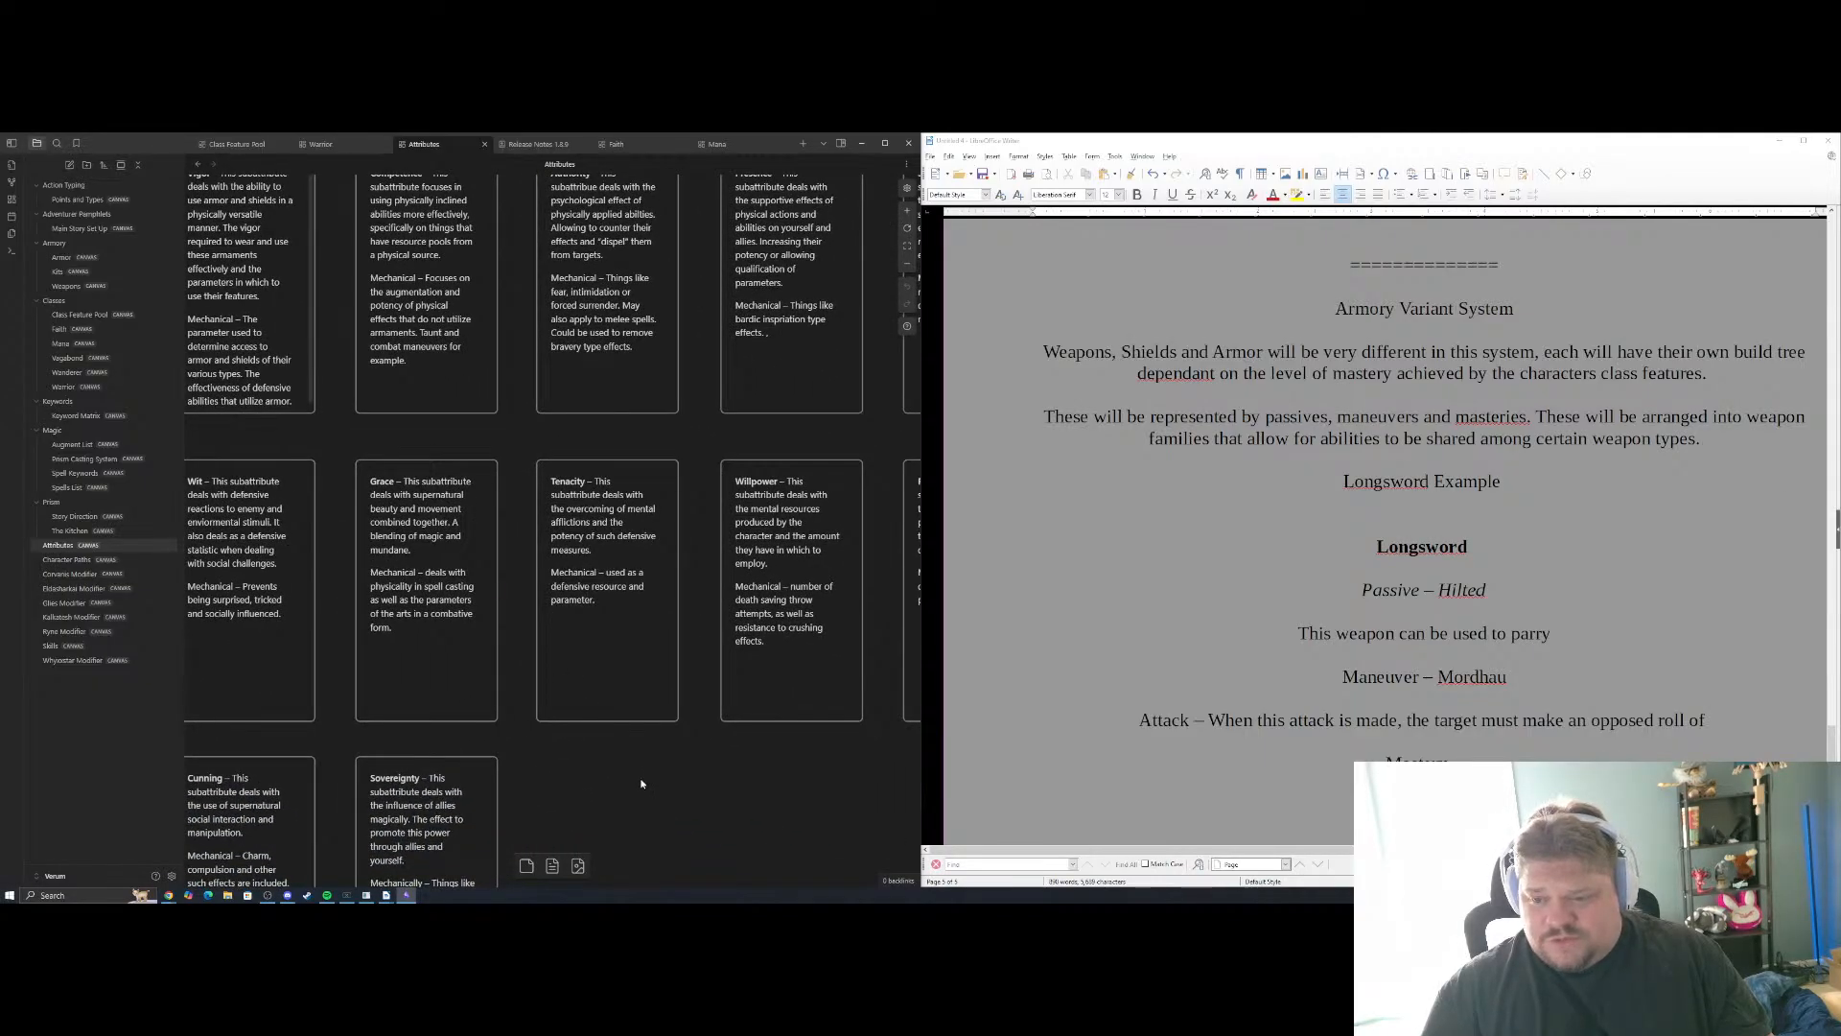
left_click_drag(610, 767, 499, 690)
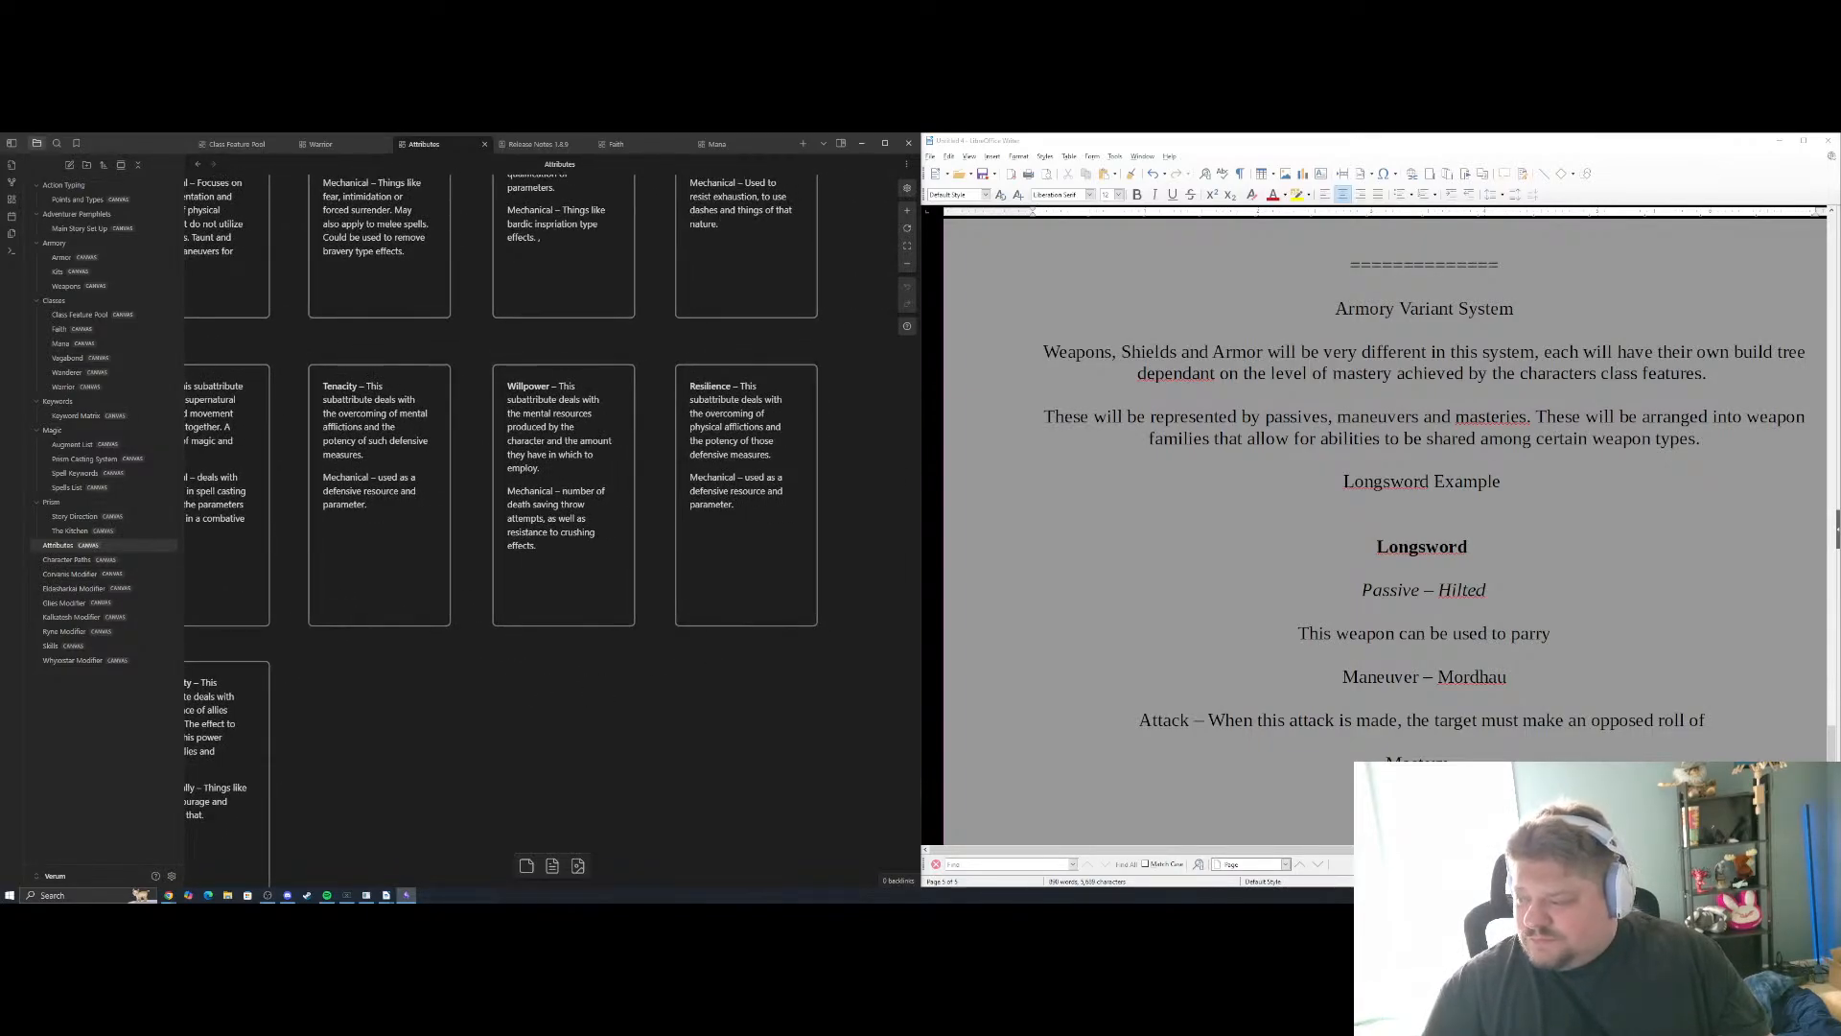
key("alt+Tab")
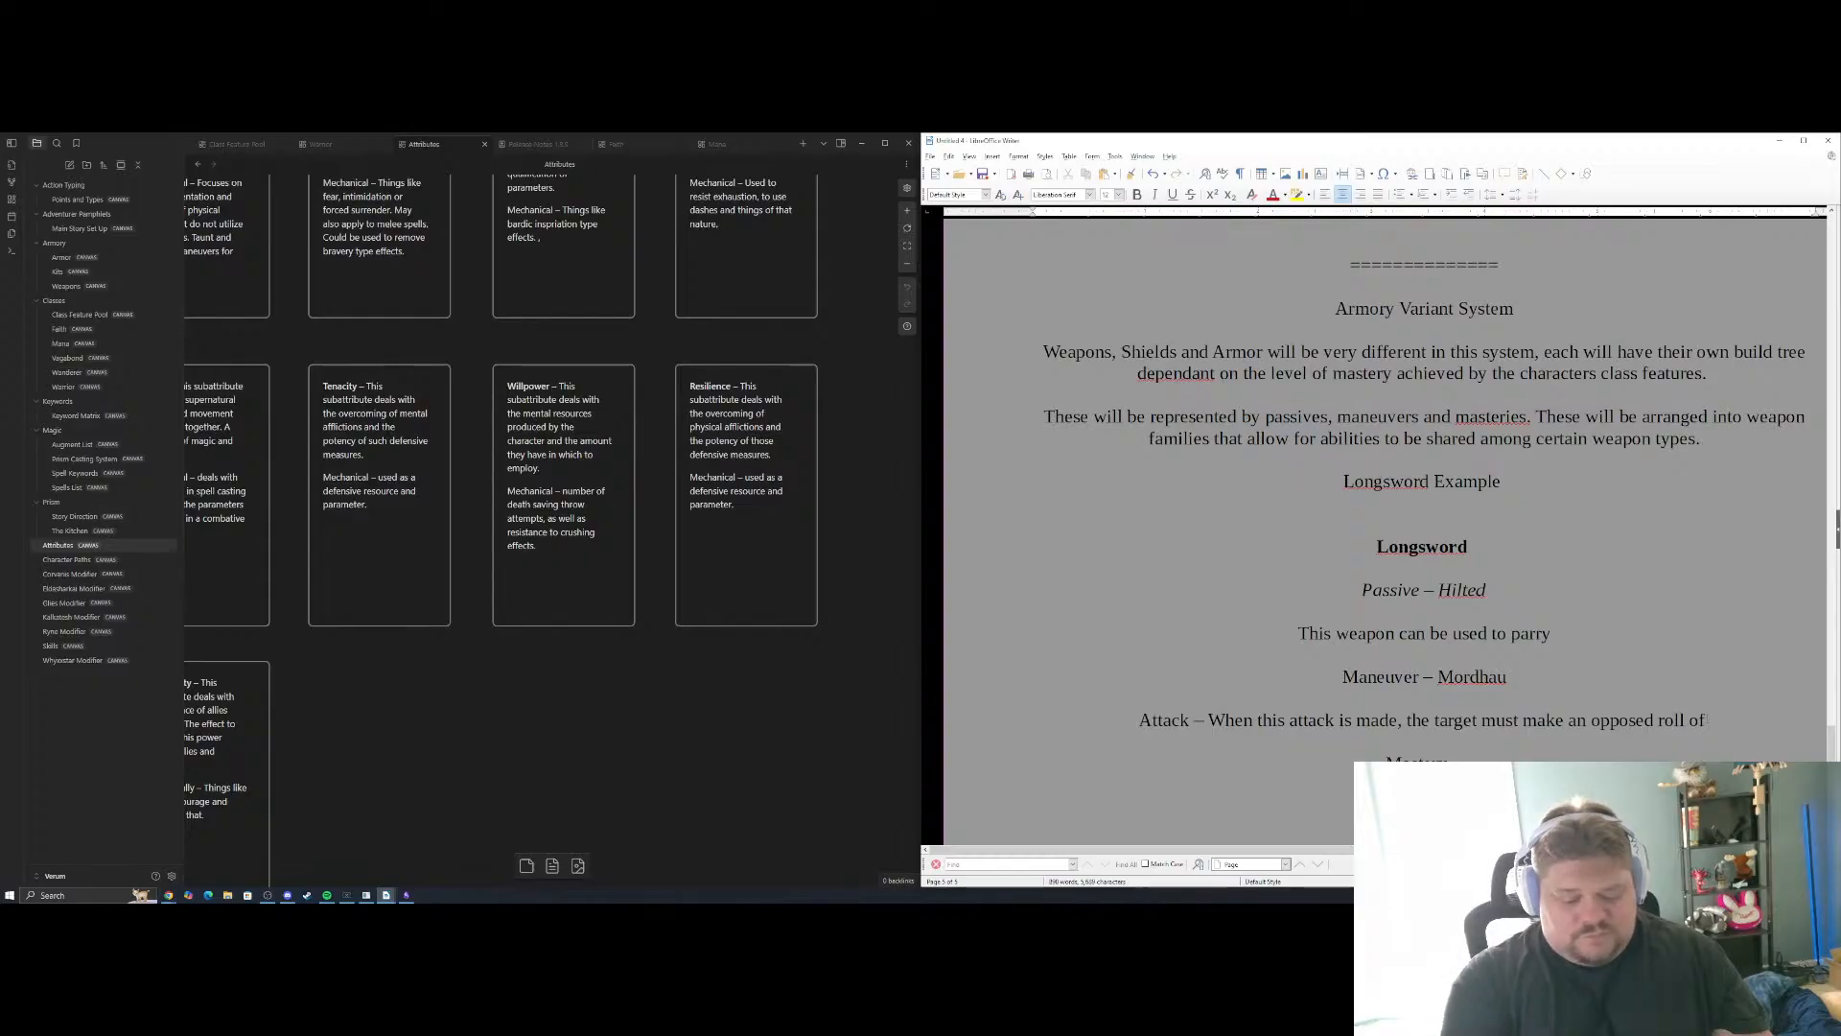
type("your P")
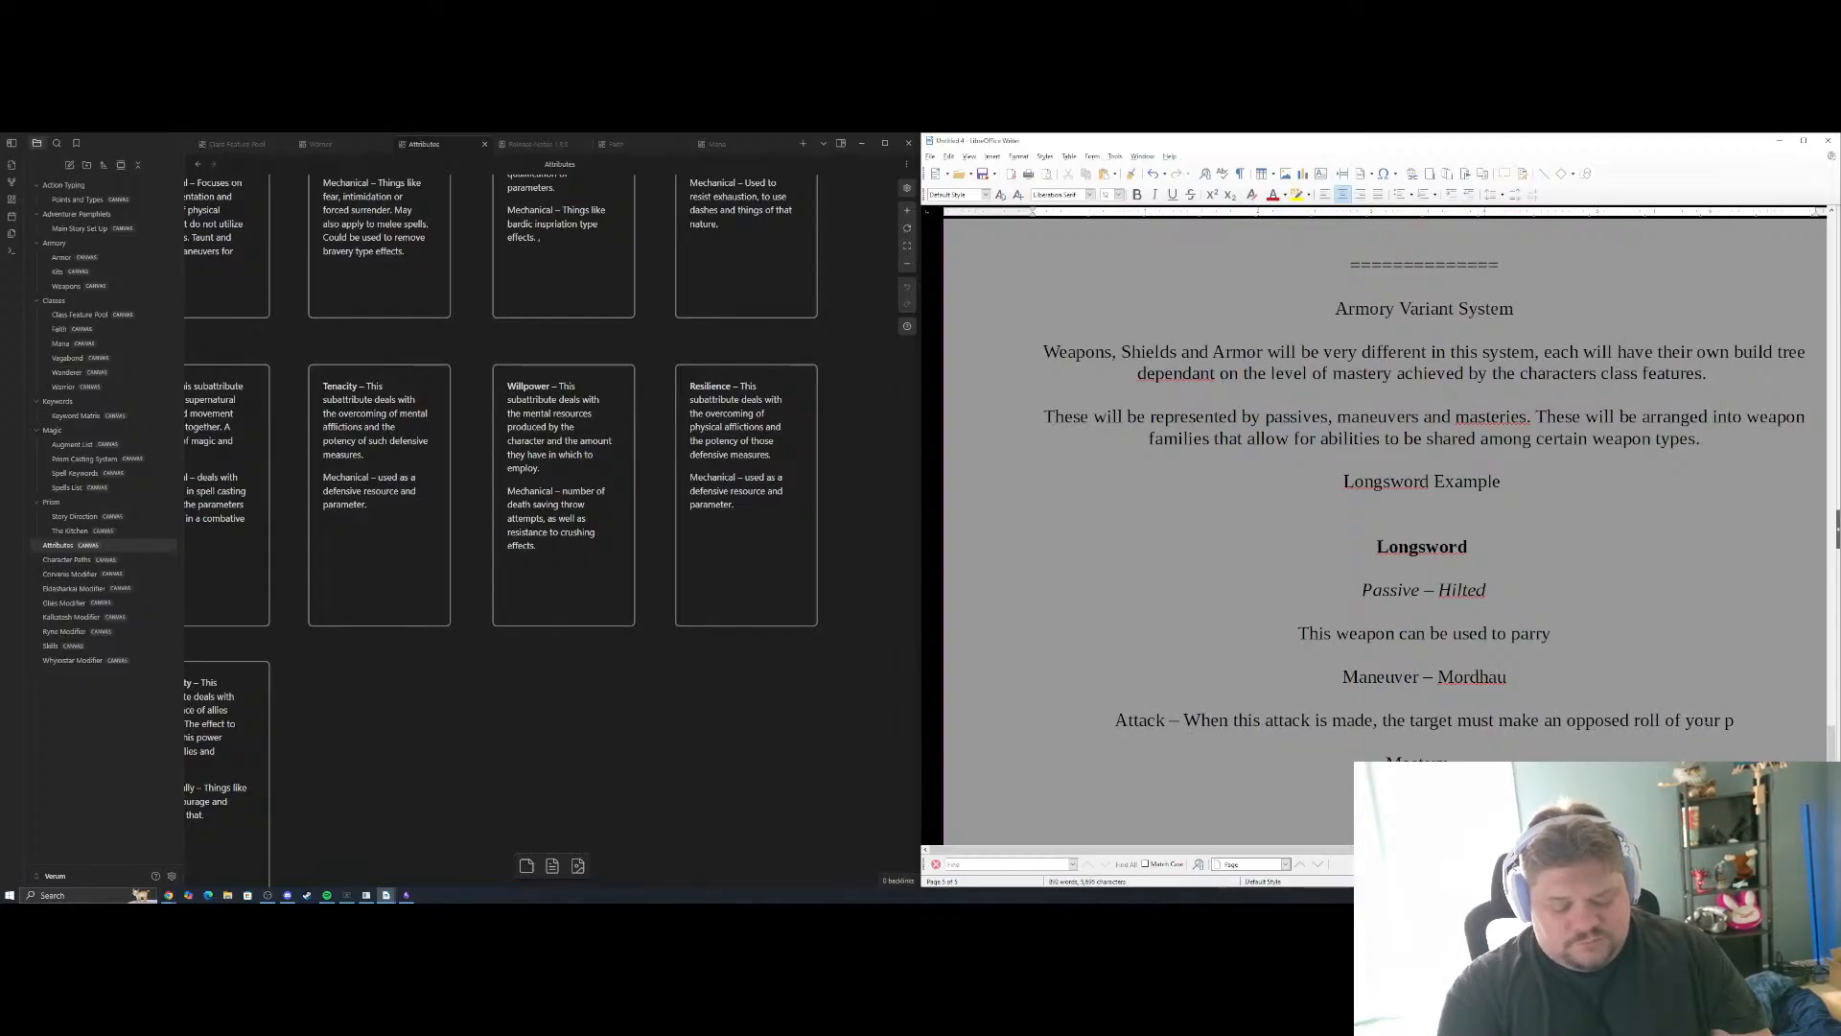
type("rowess v")
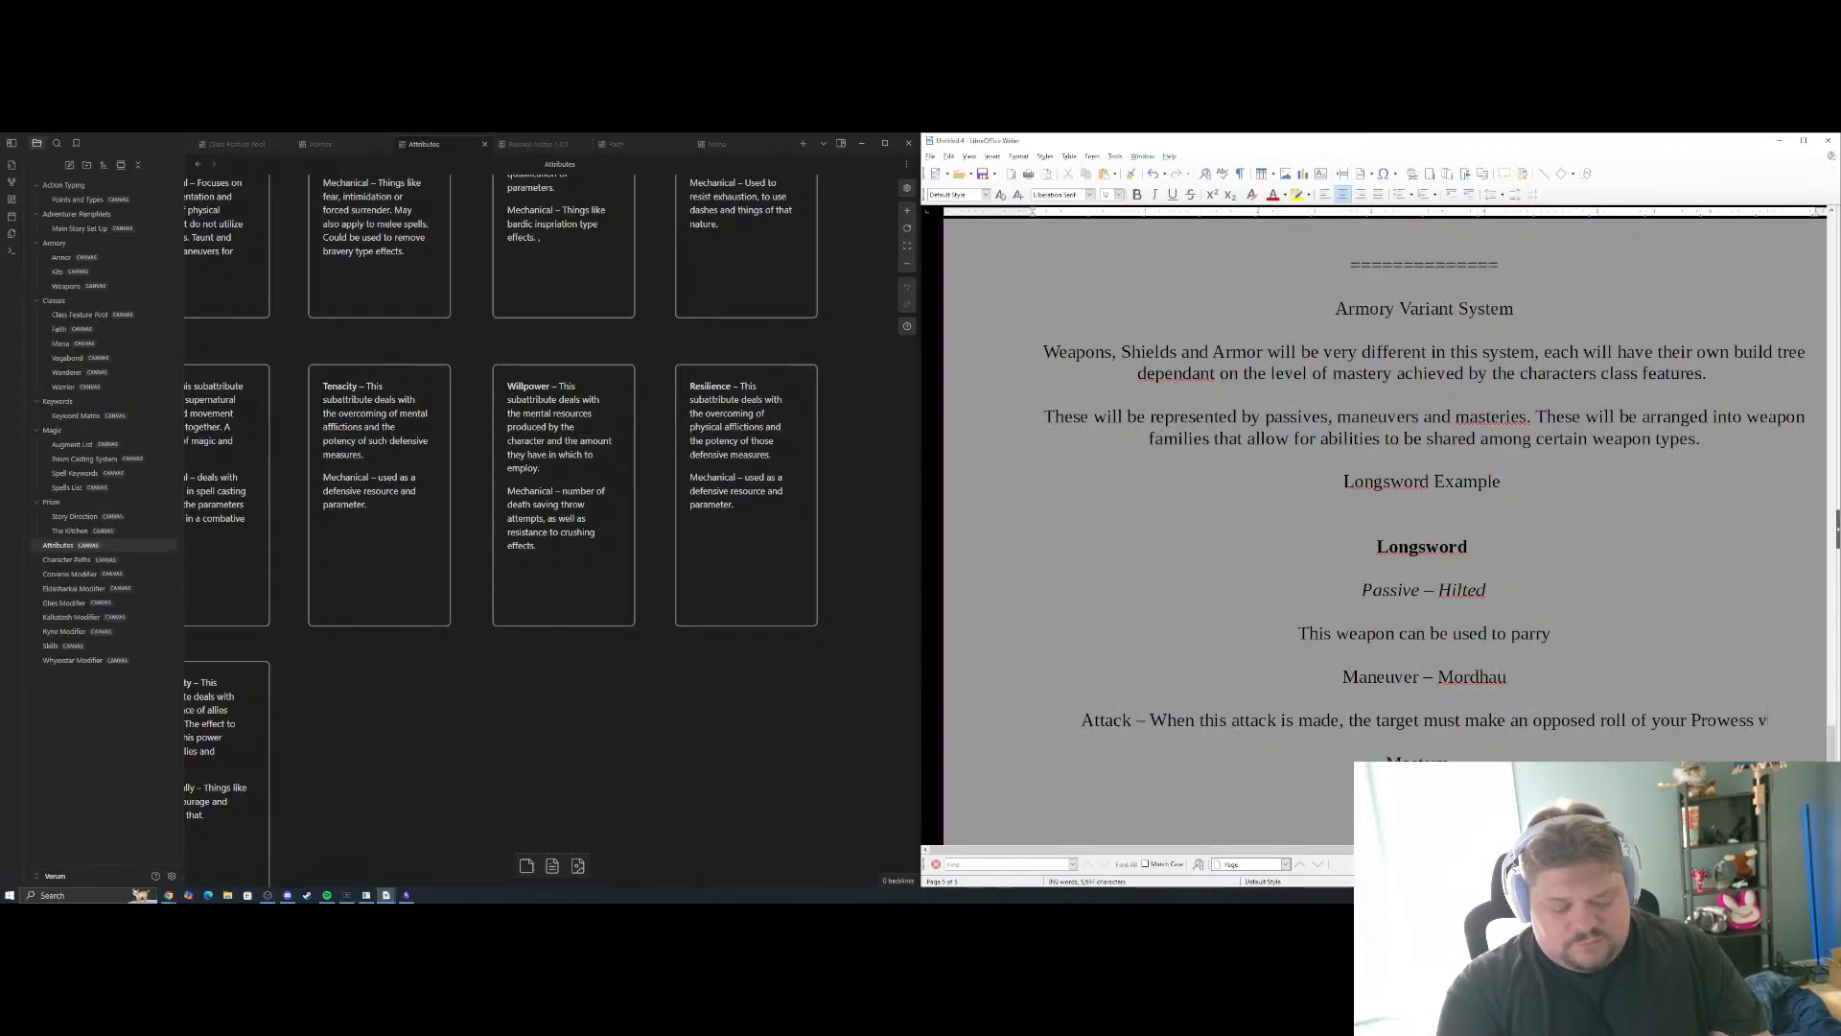
type("s their R")
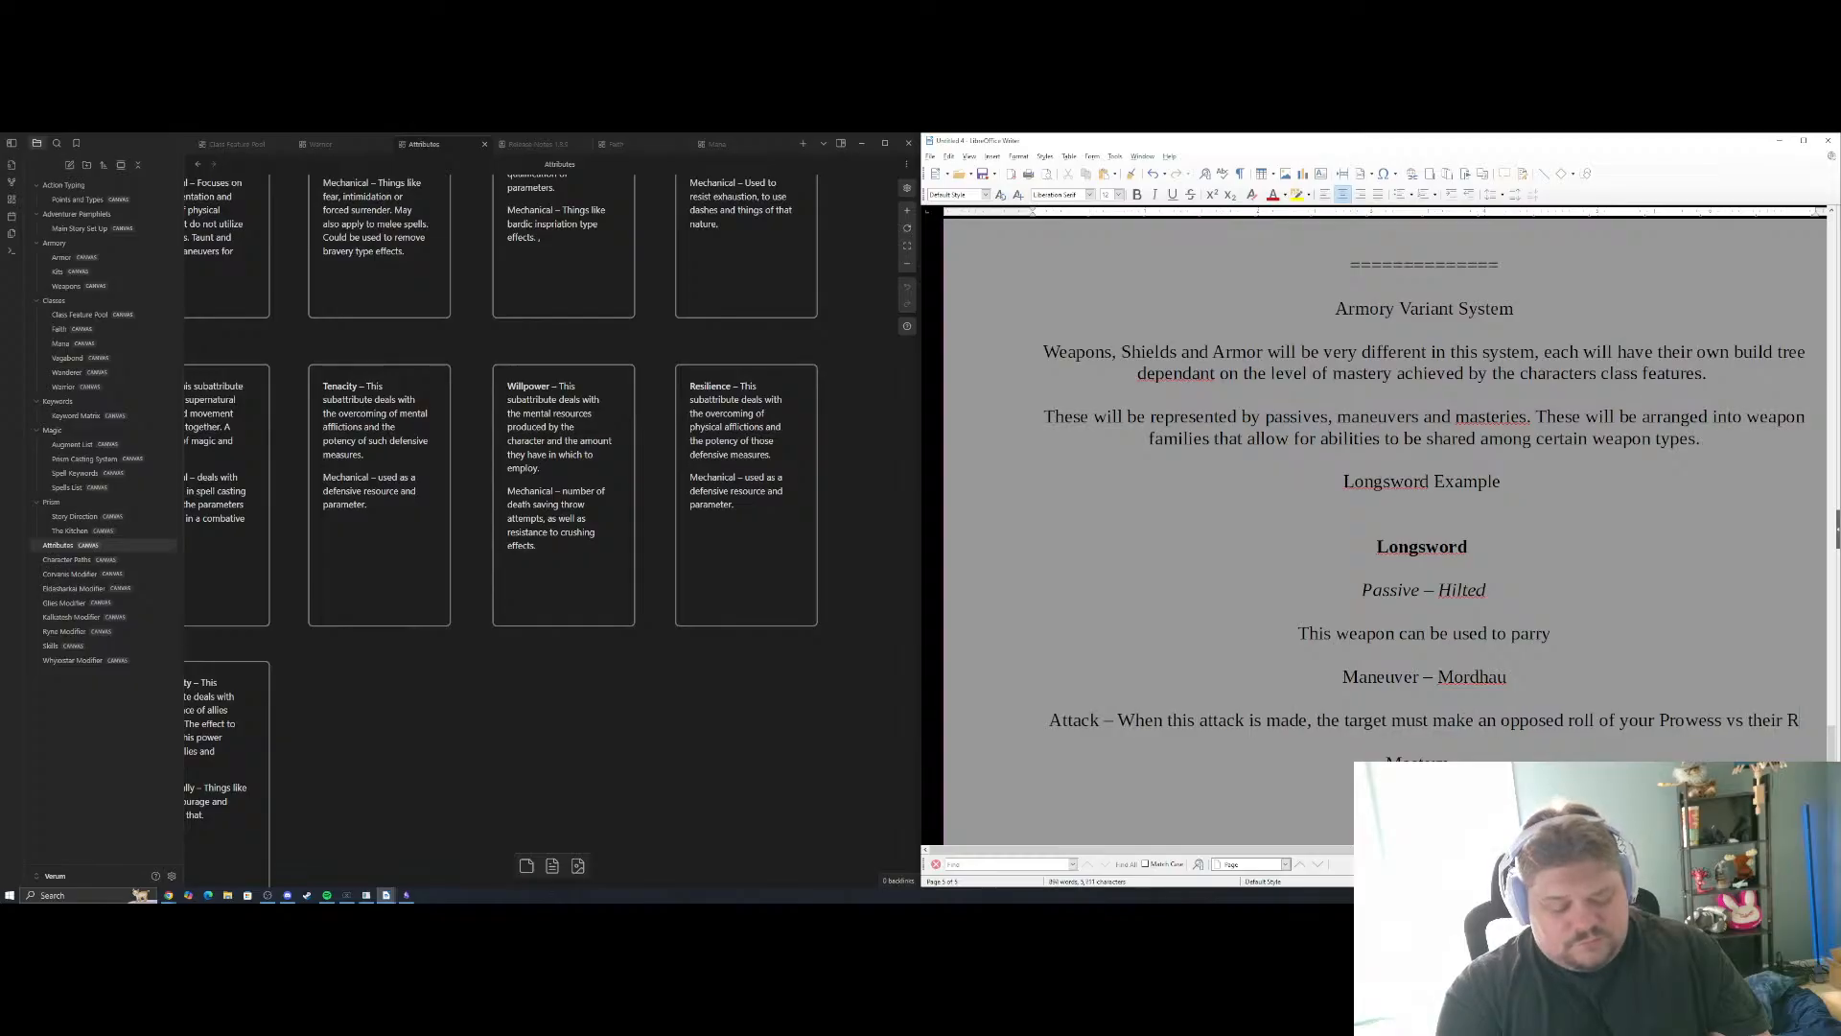
type("esilience")
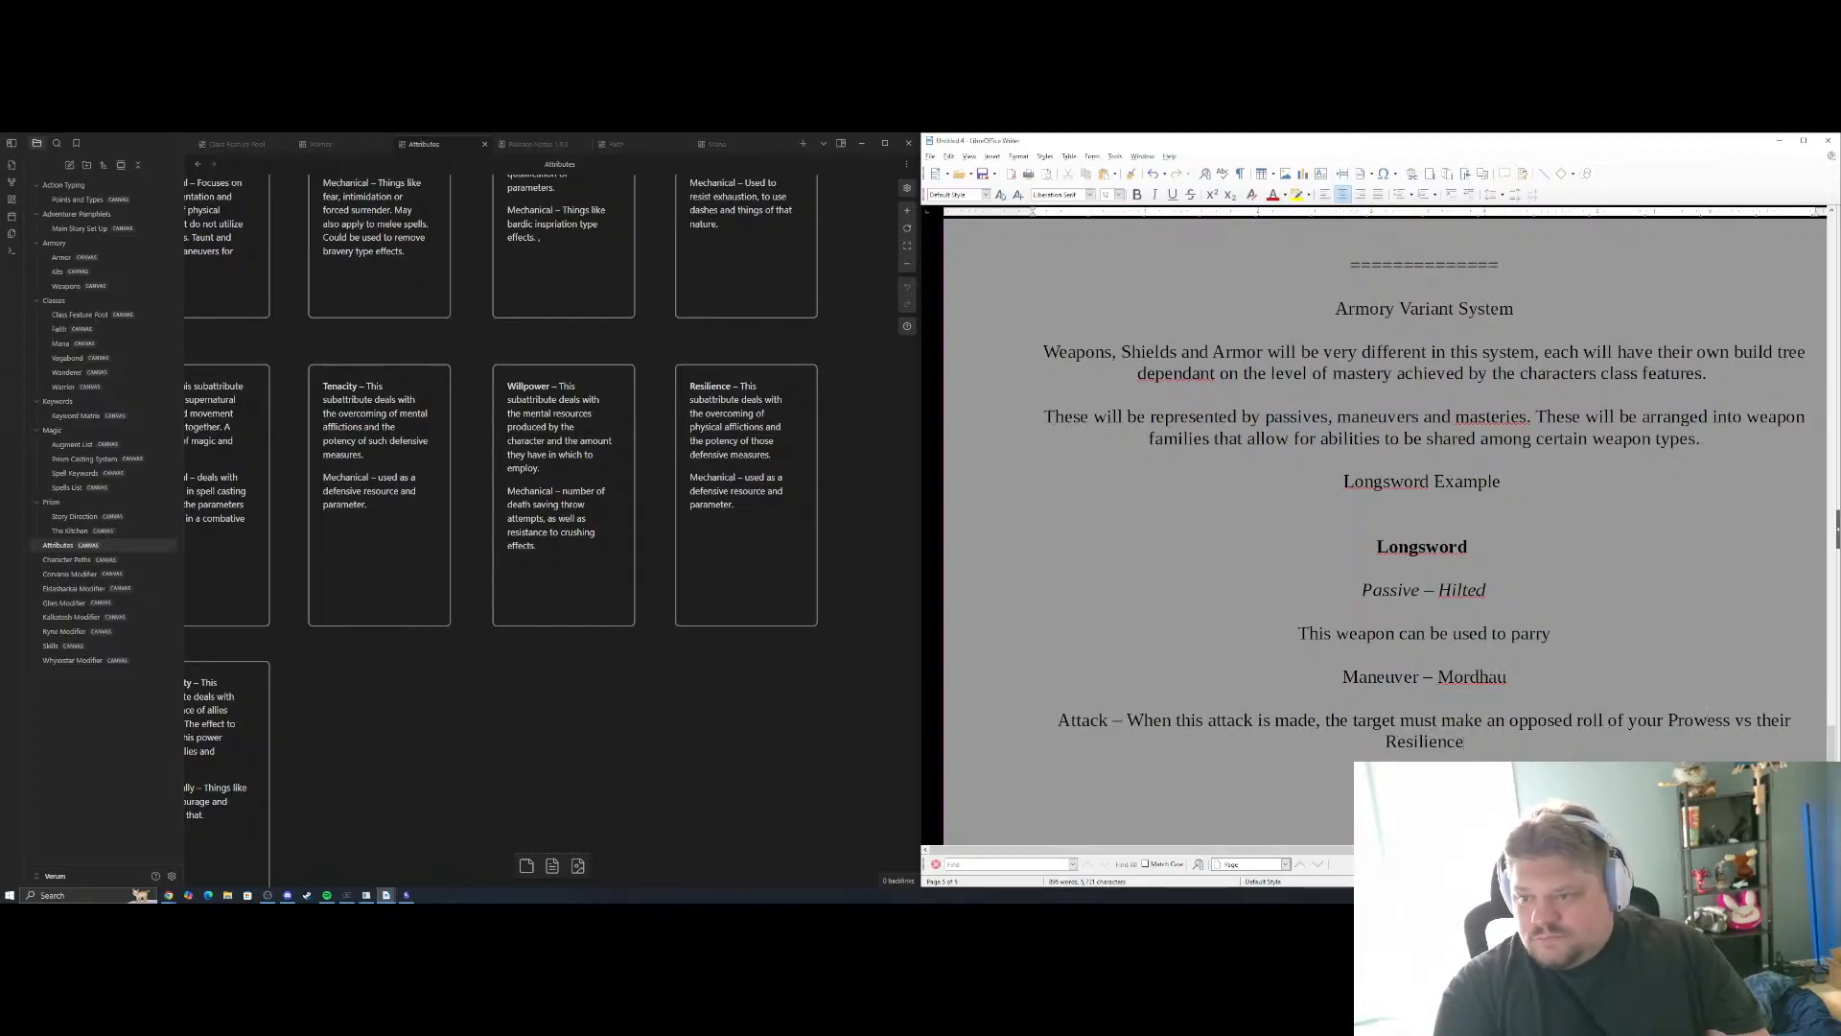
Review the subattribute grid on the Attributes canvas and replace "Resilience" in the document's Attack line with "Competence"
left_click(753, 669)
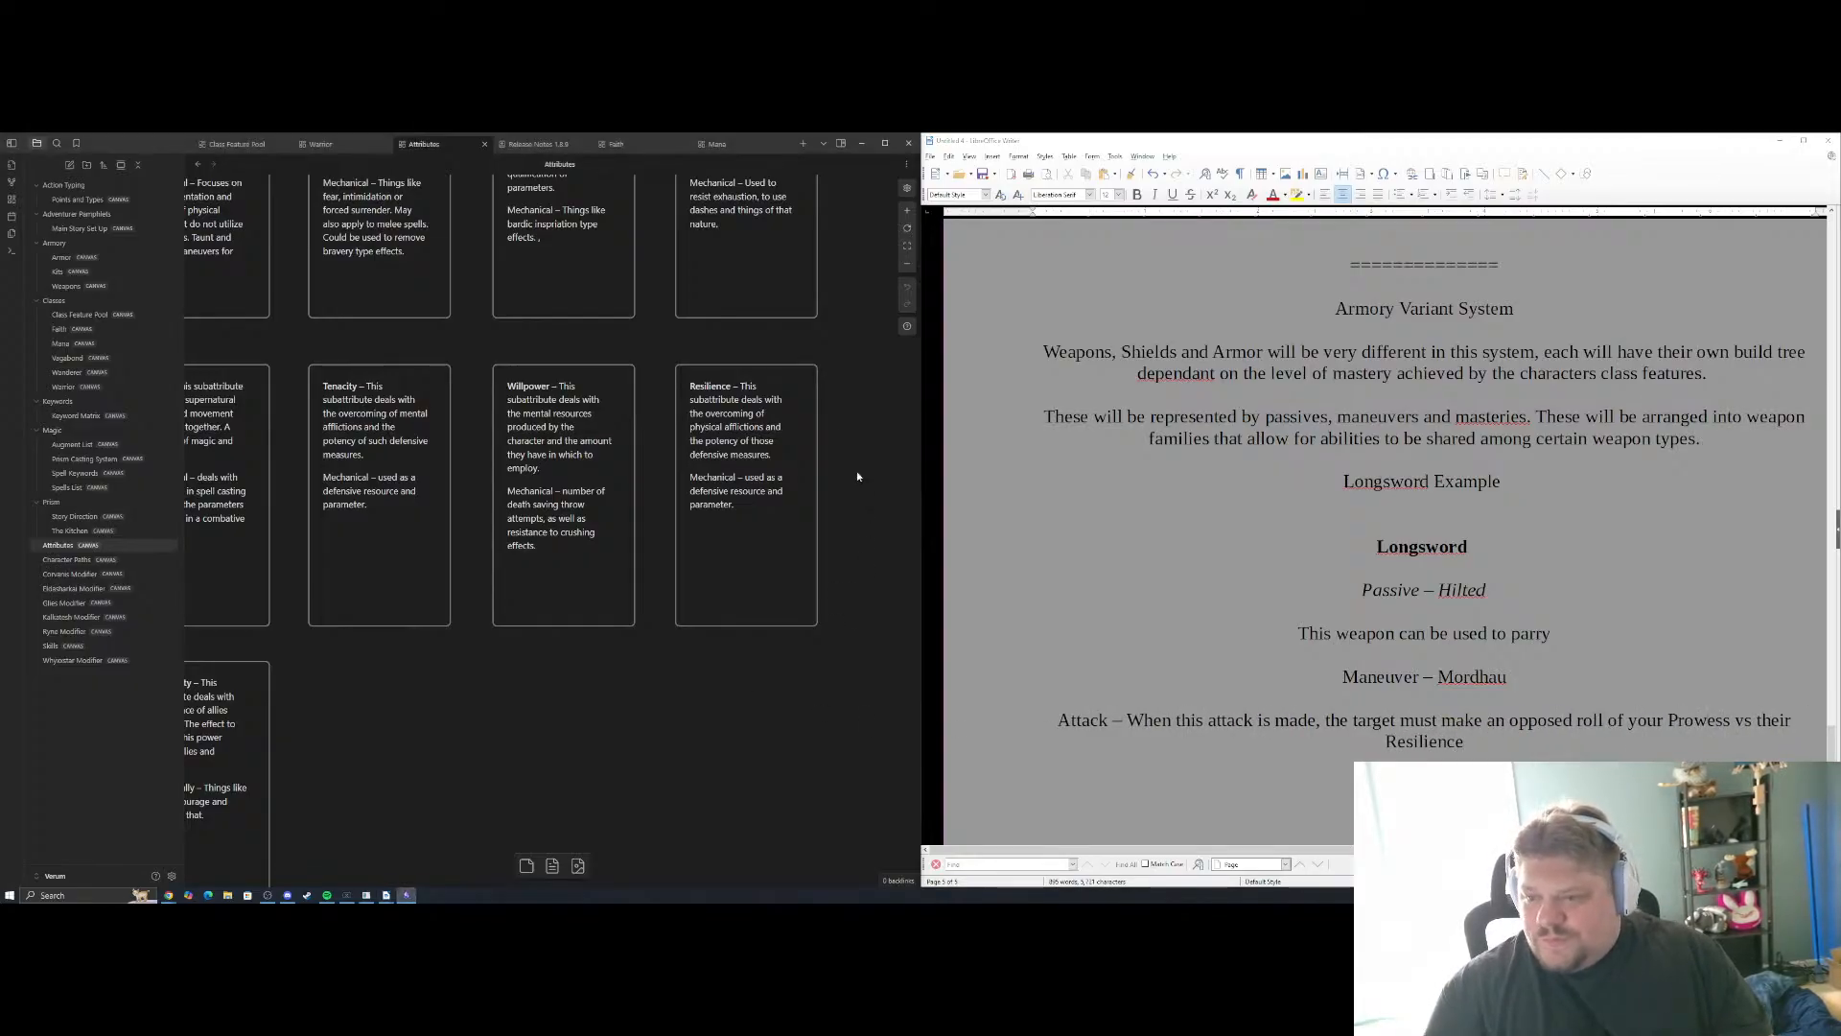
scroll(709, 690, "up", 10)
left_click_drag(636, 730, 876, 709)
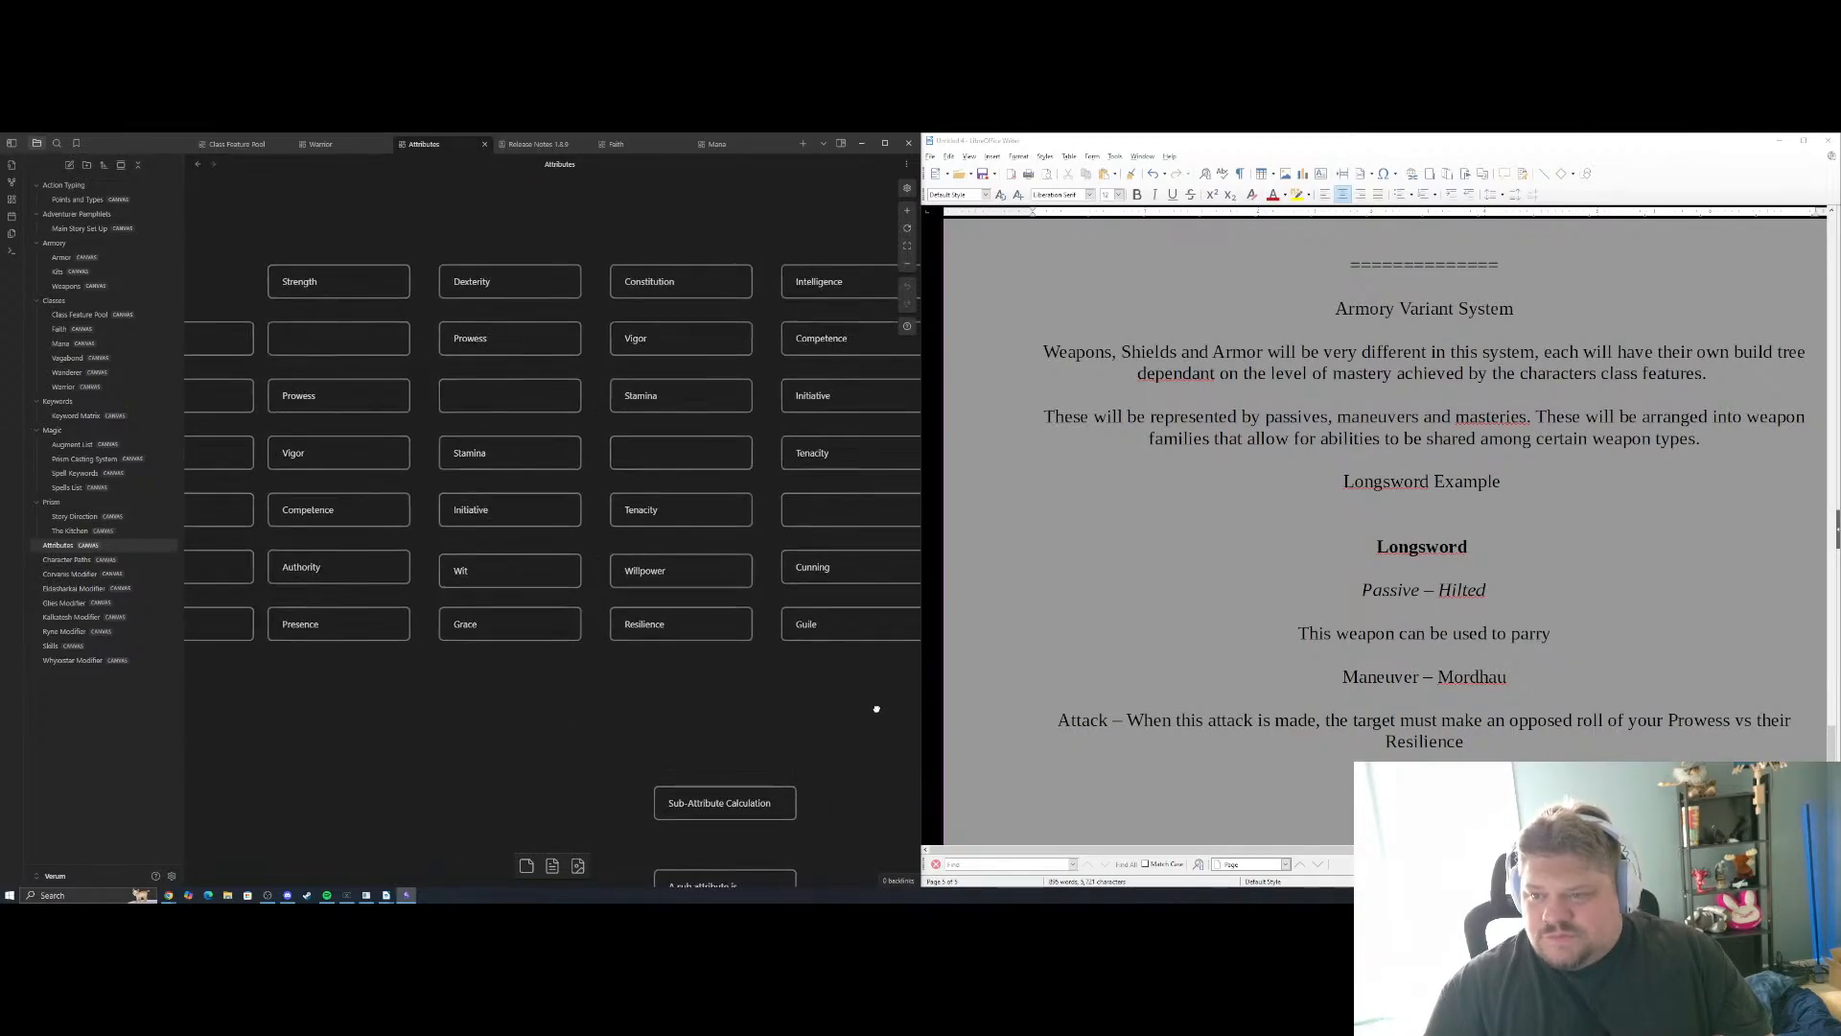
left_click_drag(516, 723, 601, 734)
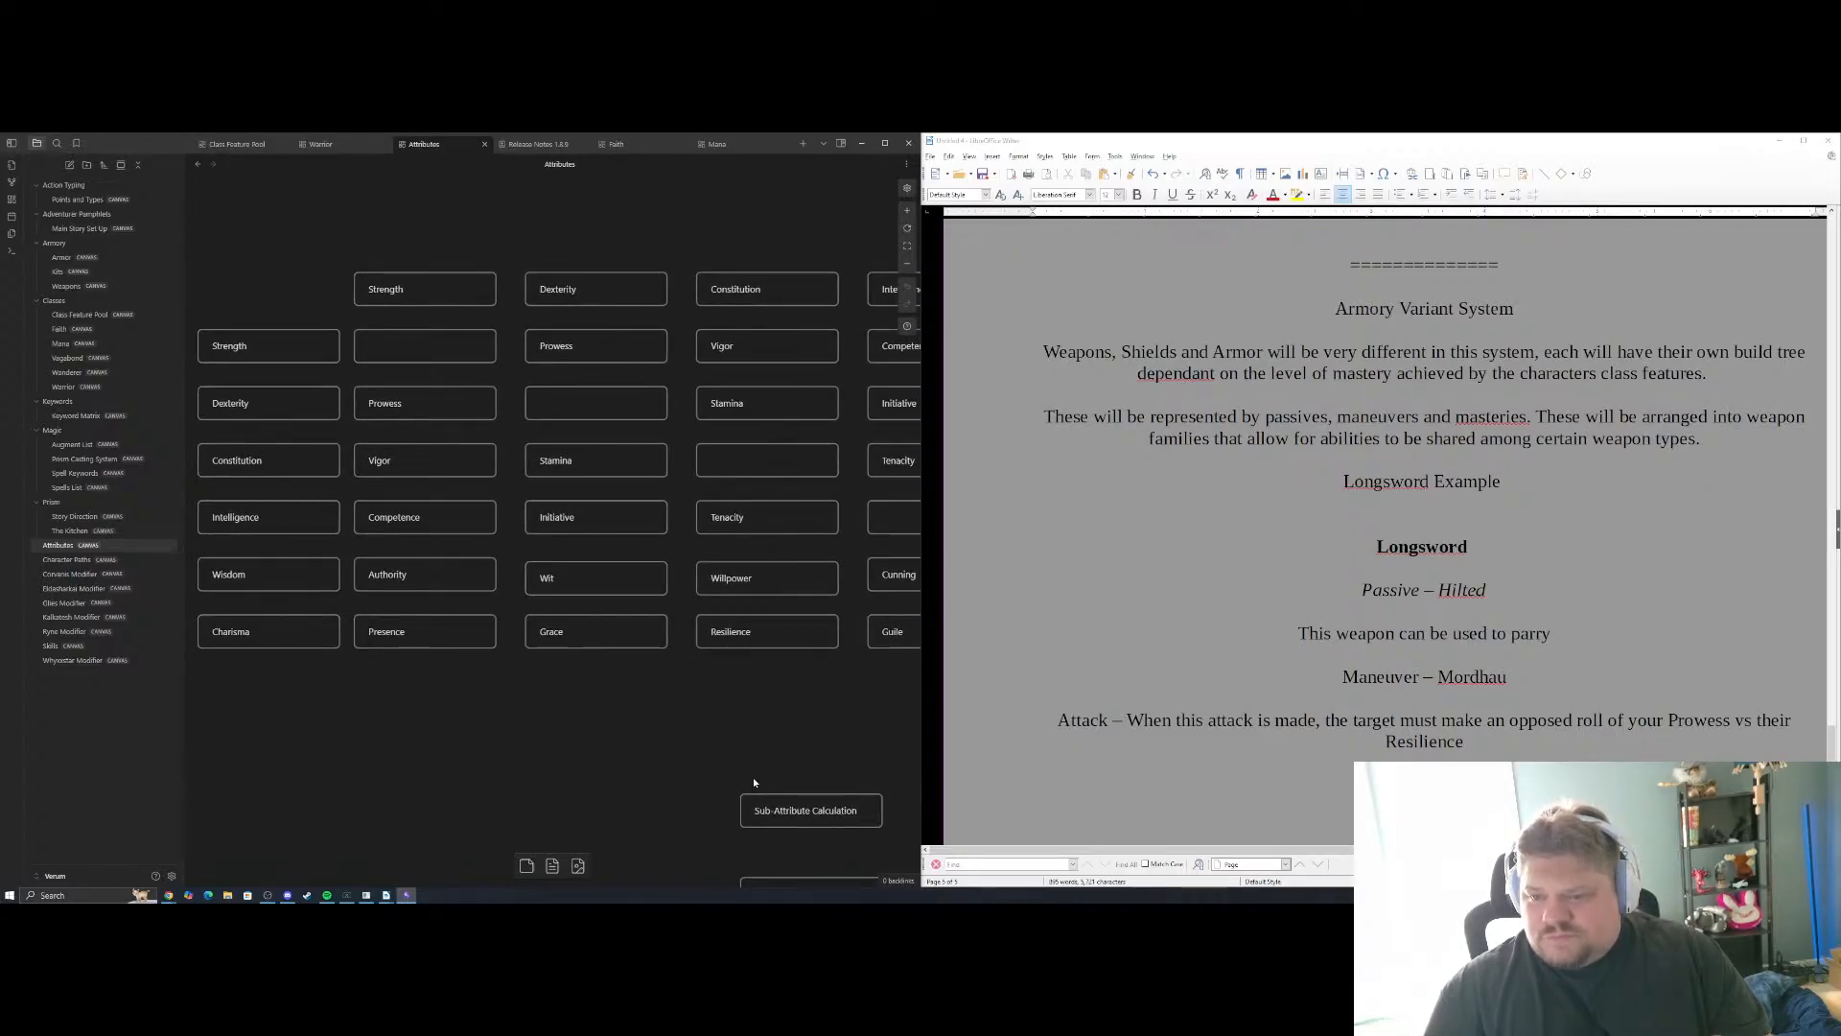
left_click_drag(753, 783, 575, 721)
left_click_drag(807, 784, 726, 617)
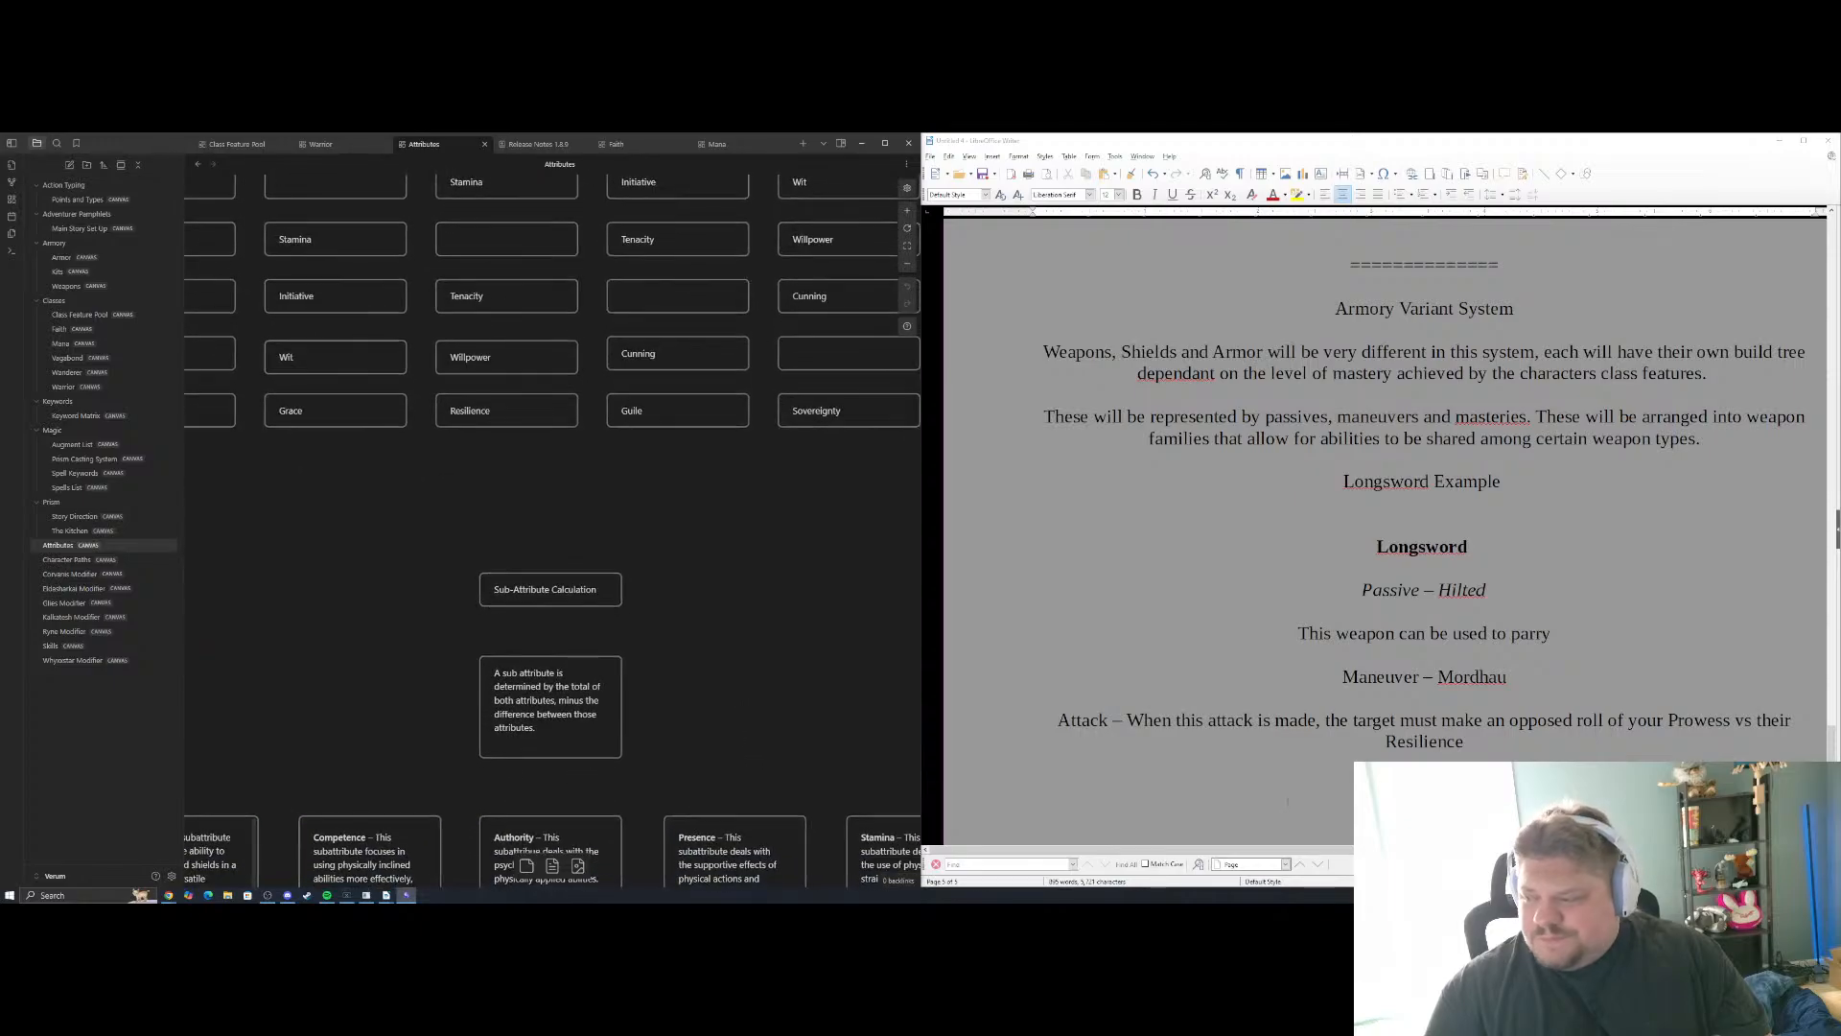
left_click_drag(1478, 741, 1387, 741)
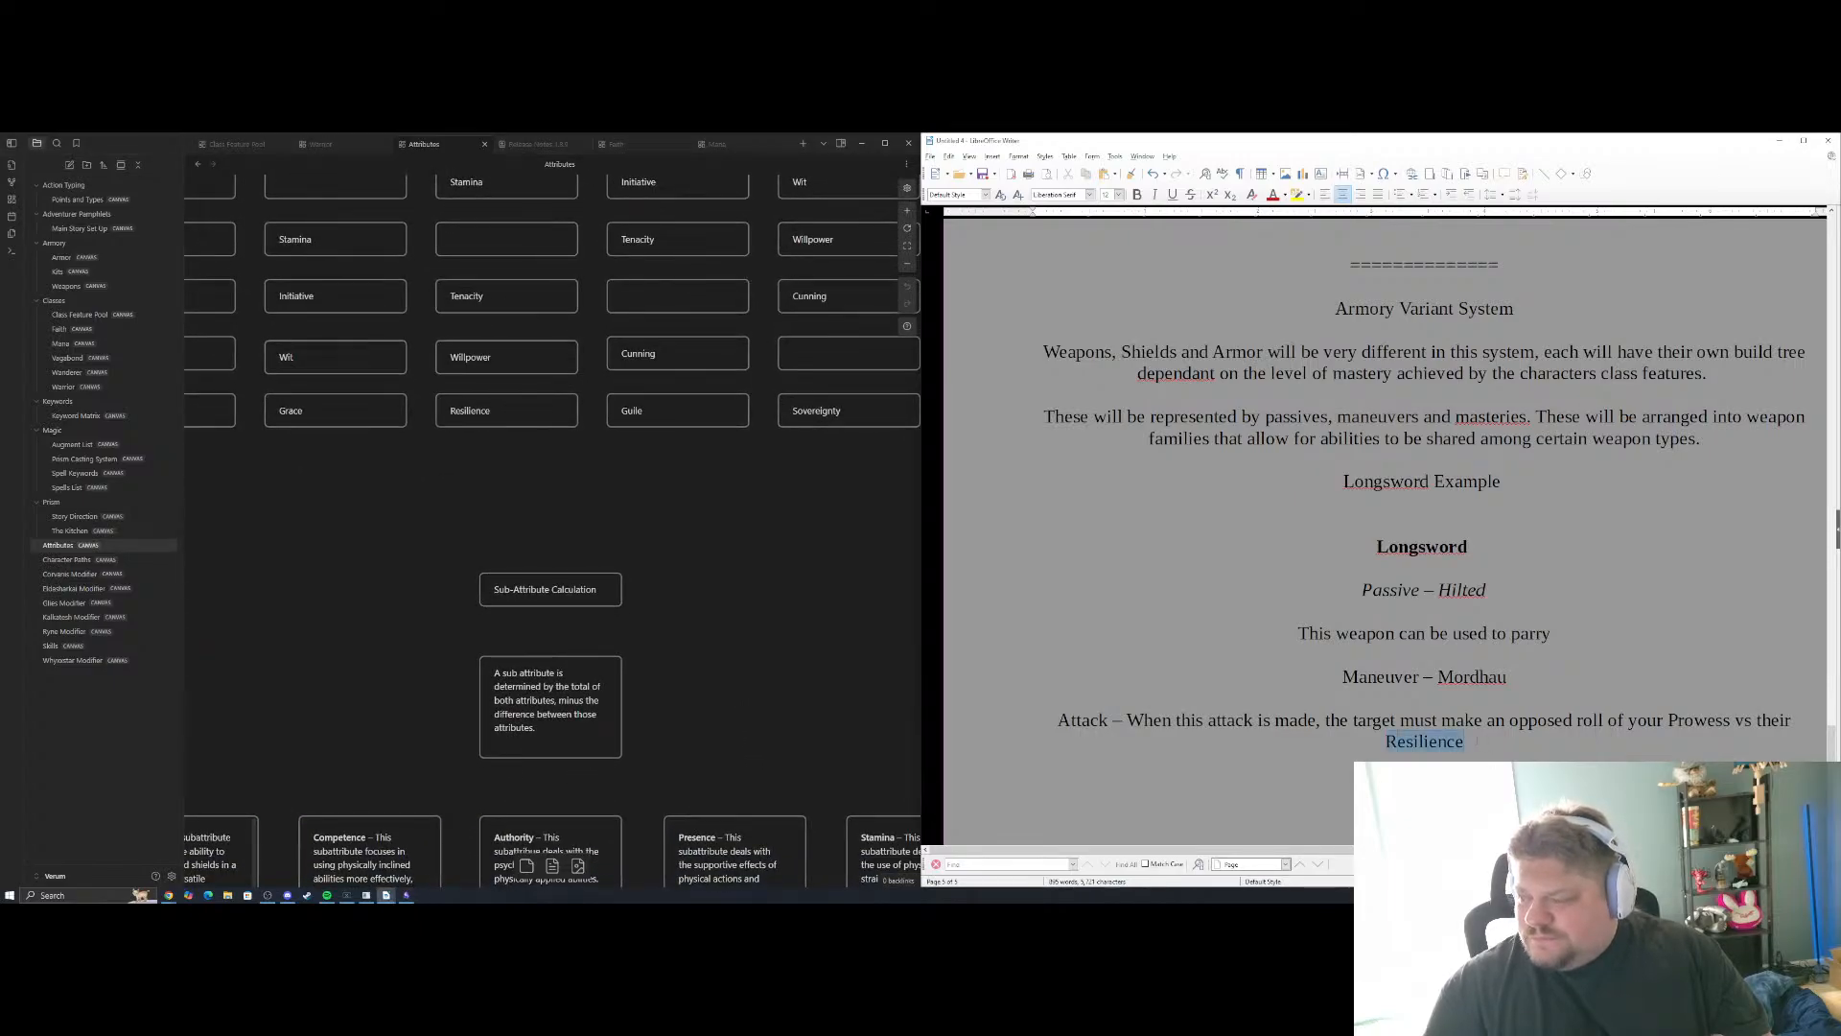
key("BackSpace")
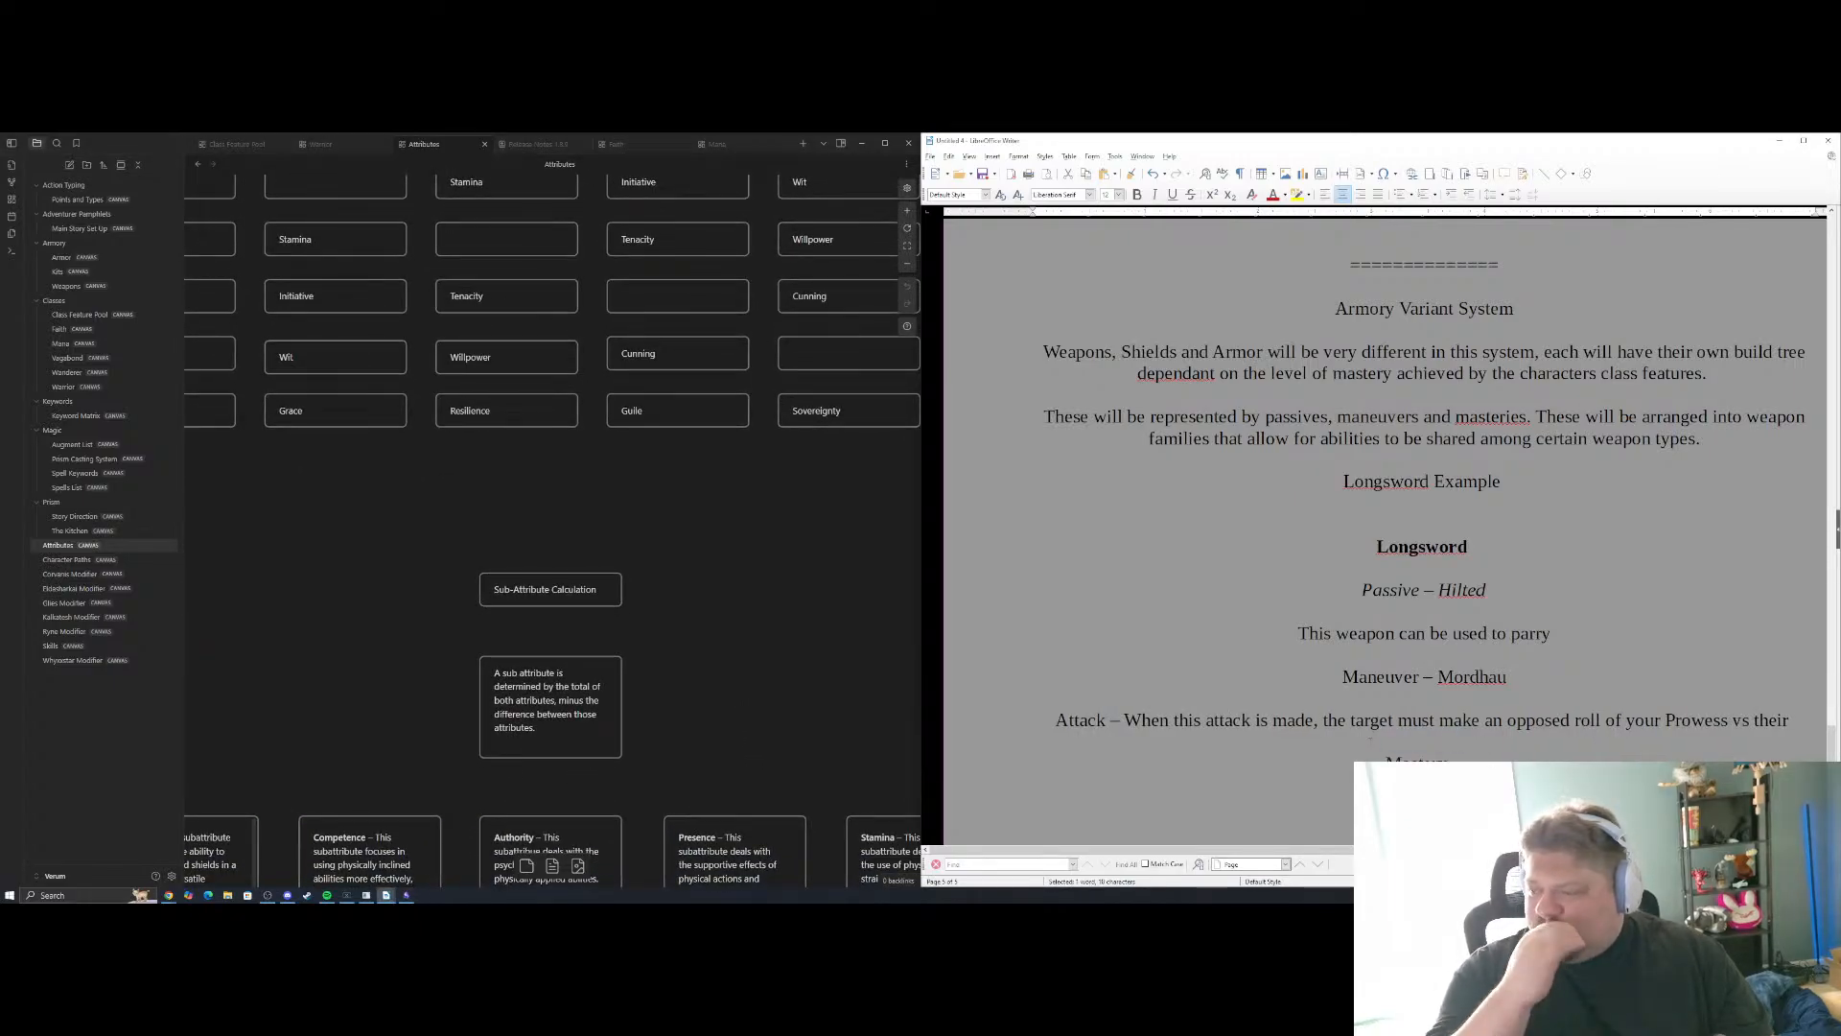
type("C")
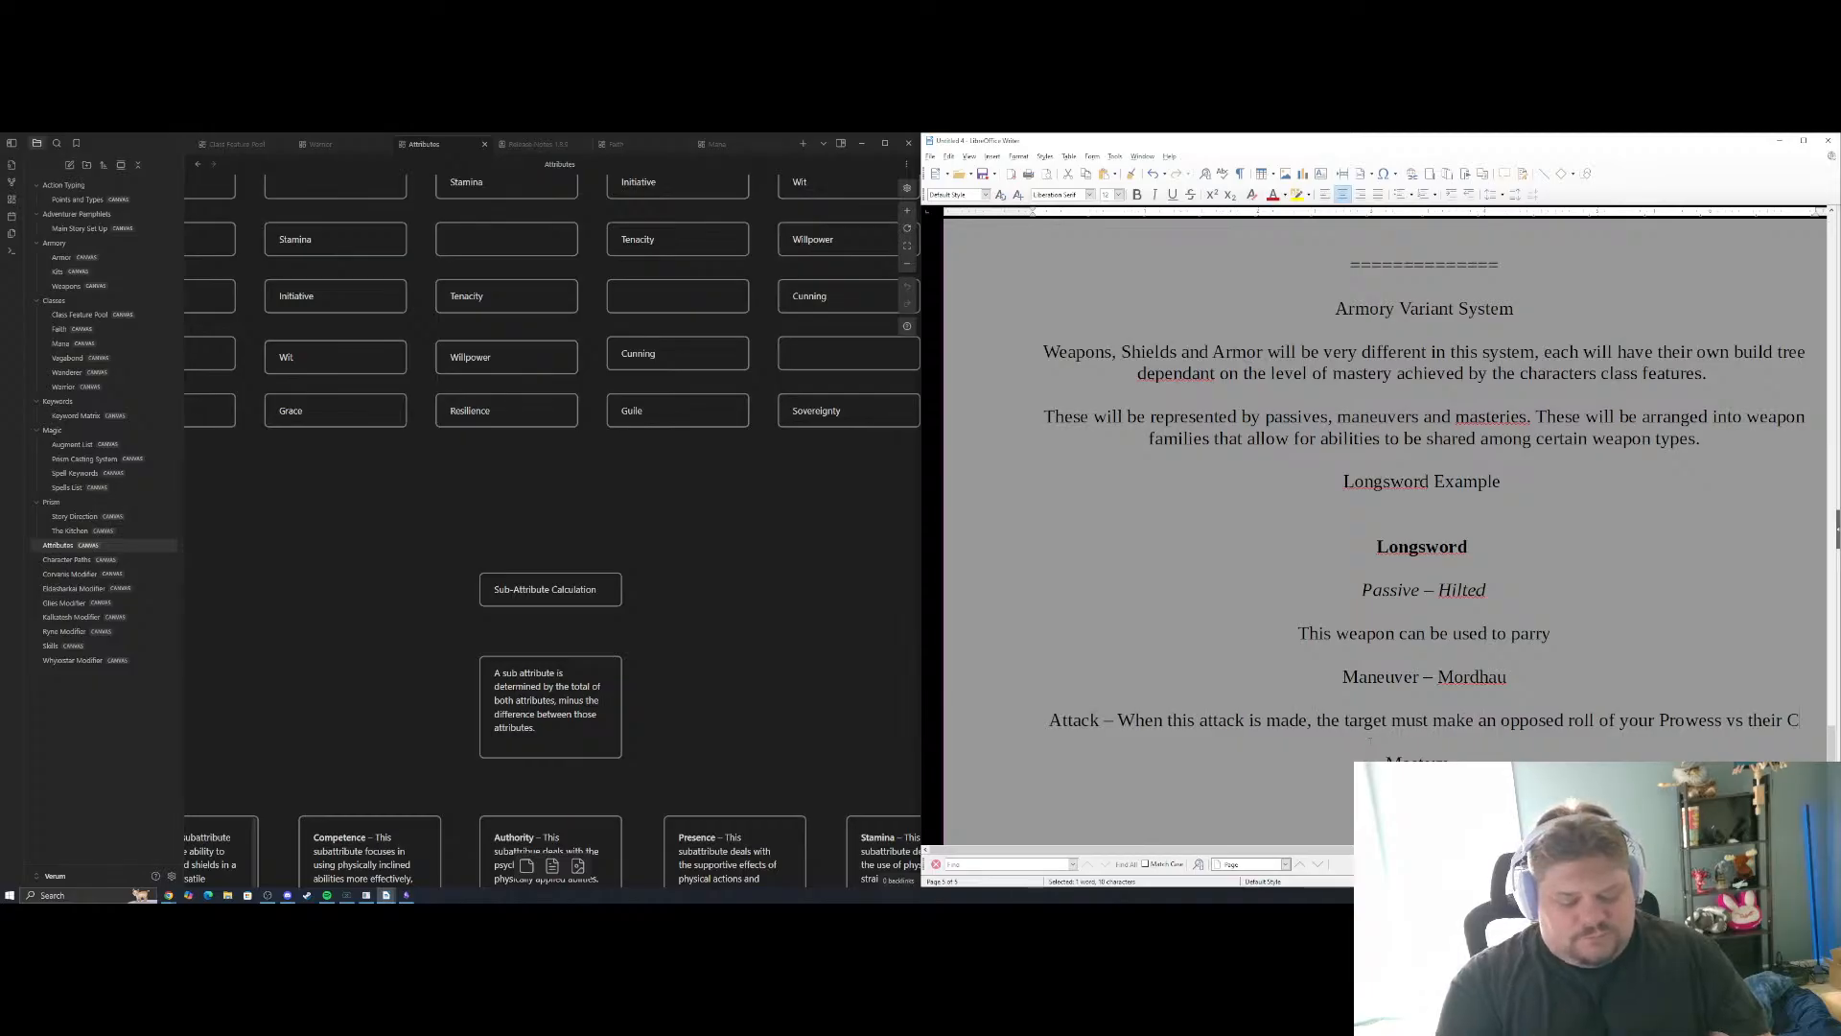
type("ompetence")
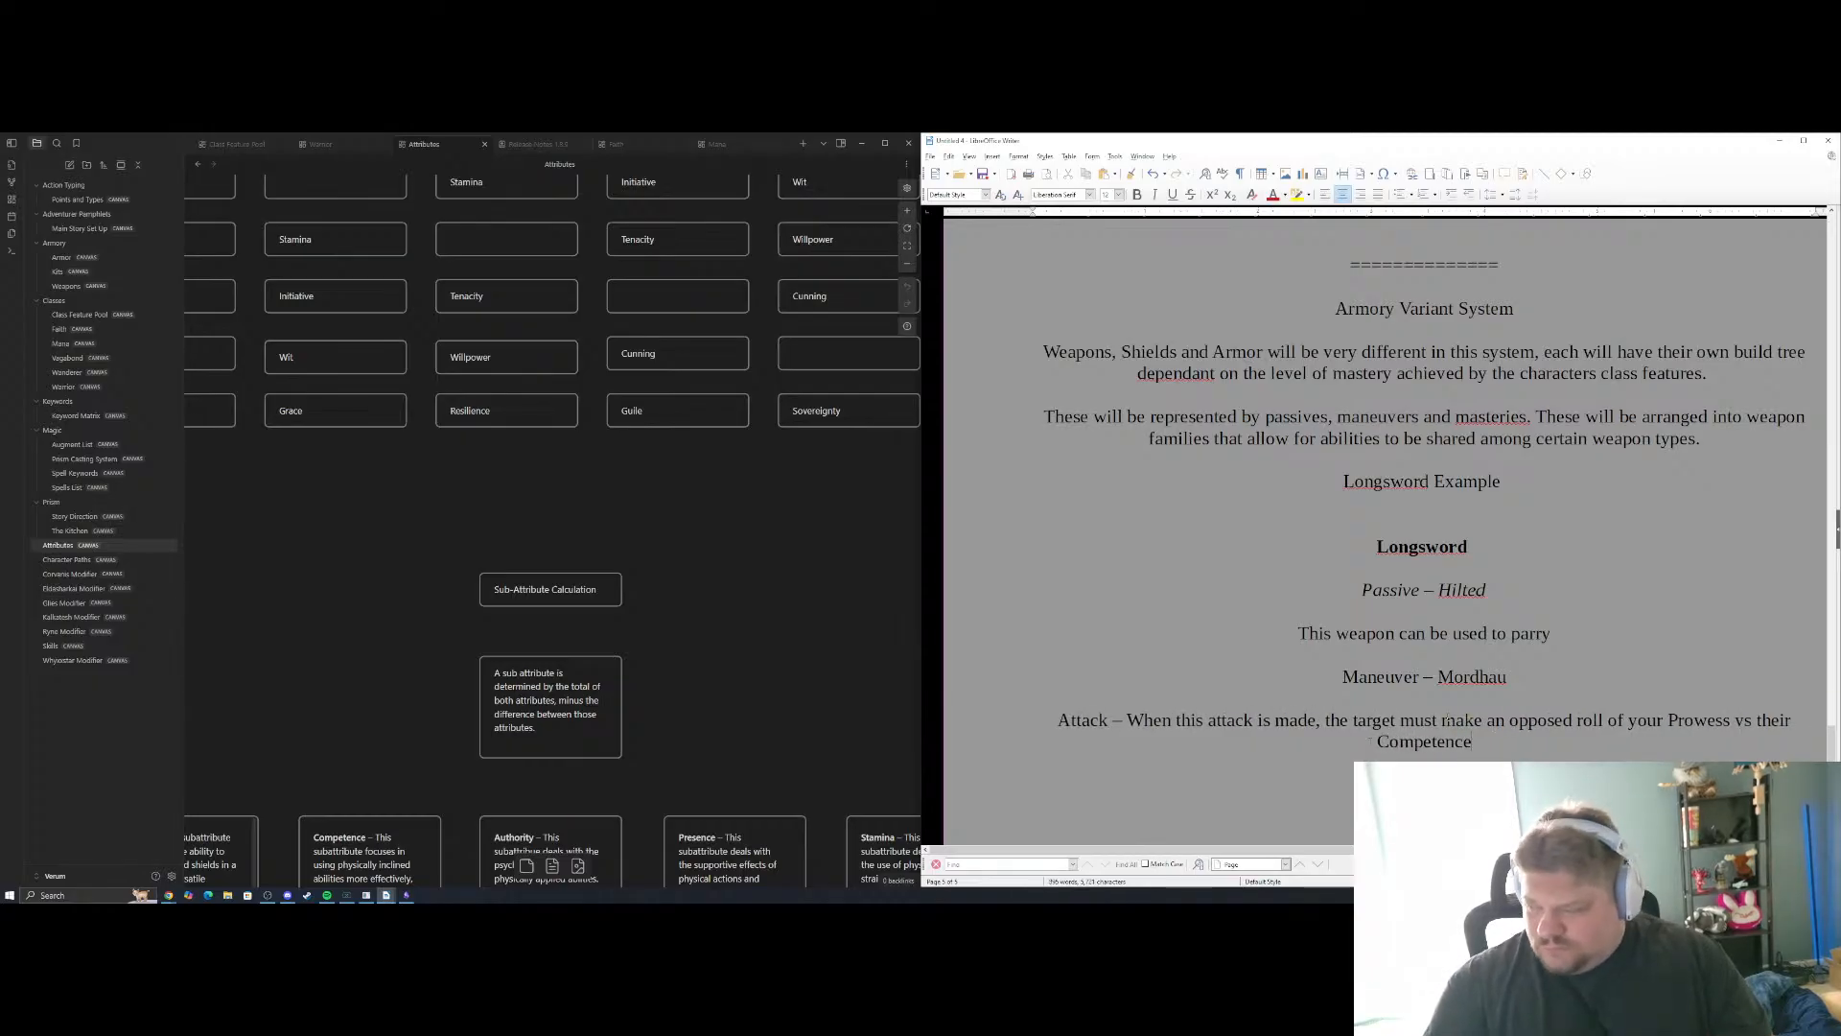
Finish the Attack description after "Competence" with ". Should you succeed, this attack cannot be blocked."
scroll(1424, 499, "down", 2)
scroll(1424, 498, "down", 2)
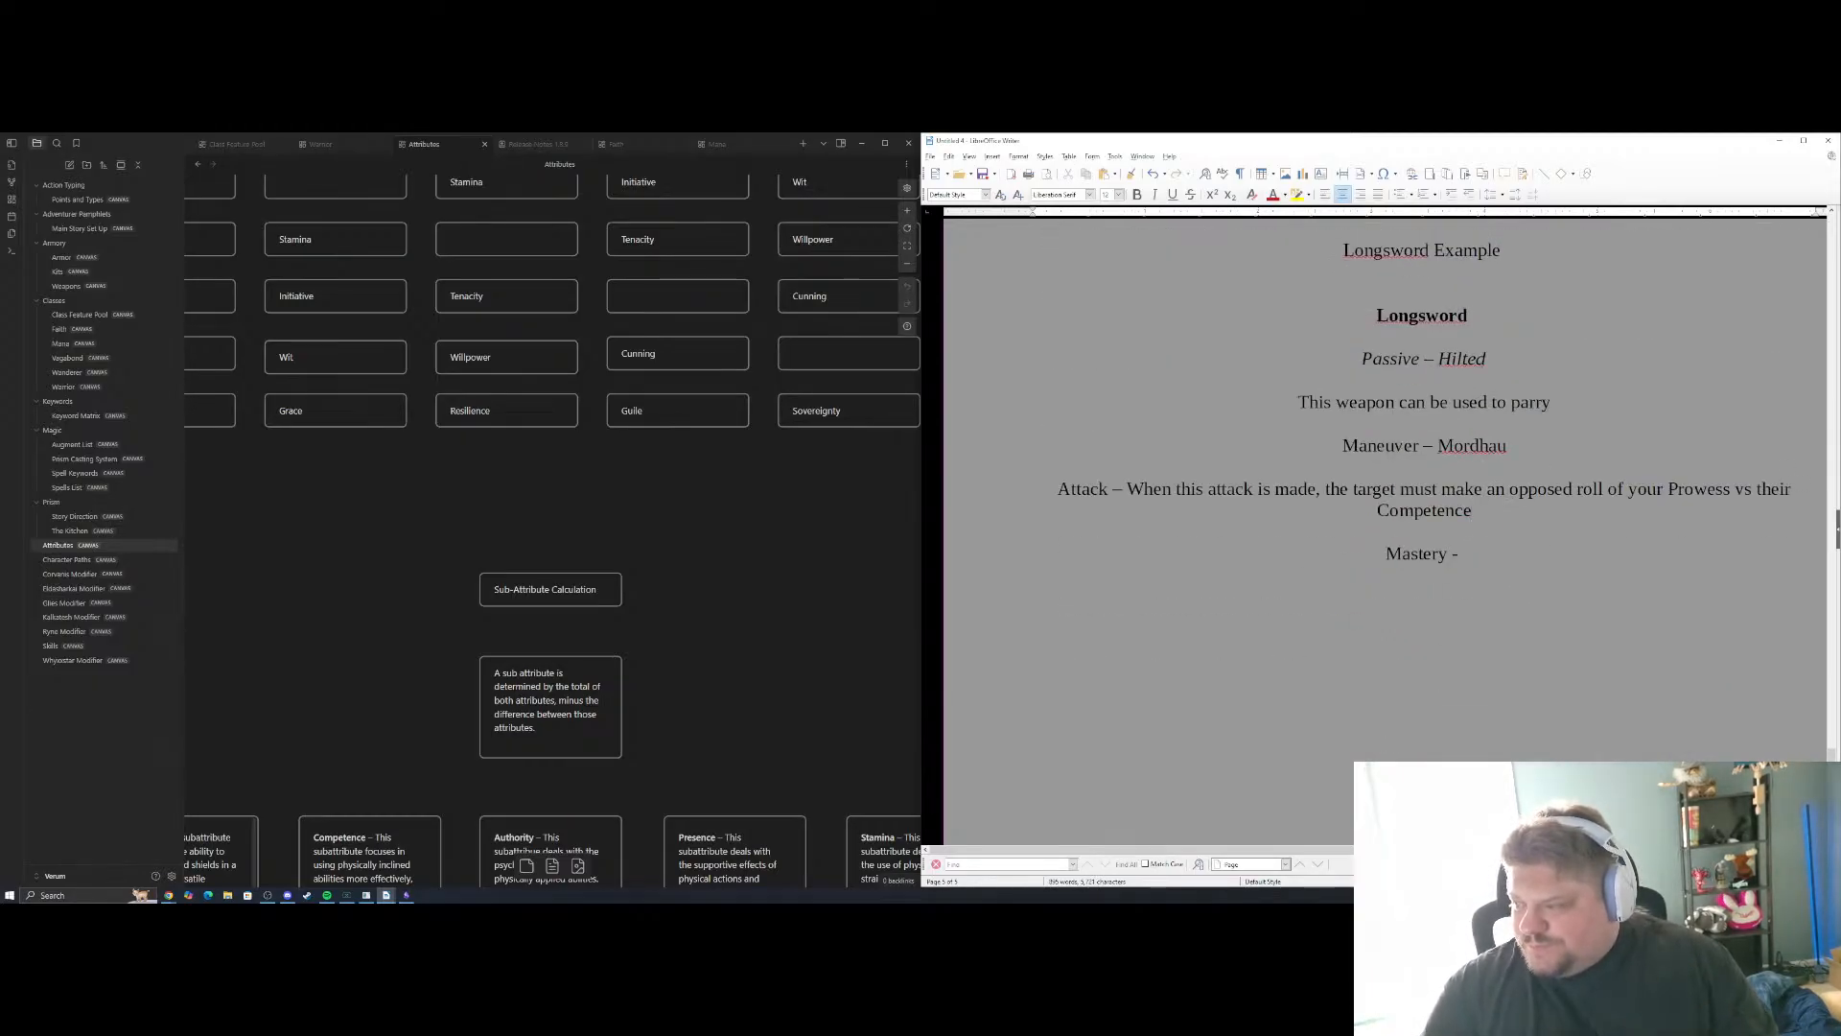
type(". Shou")
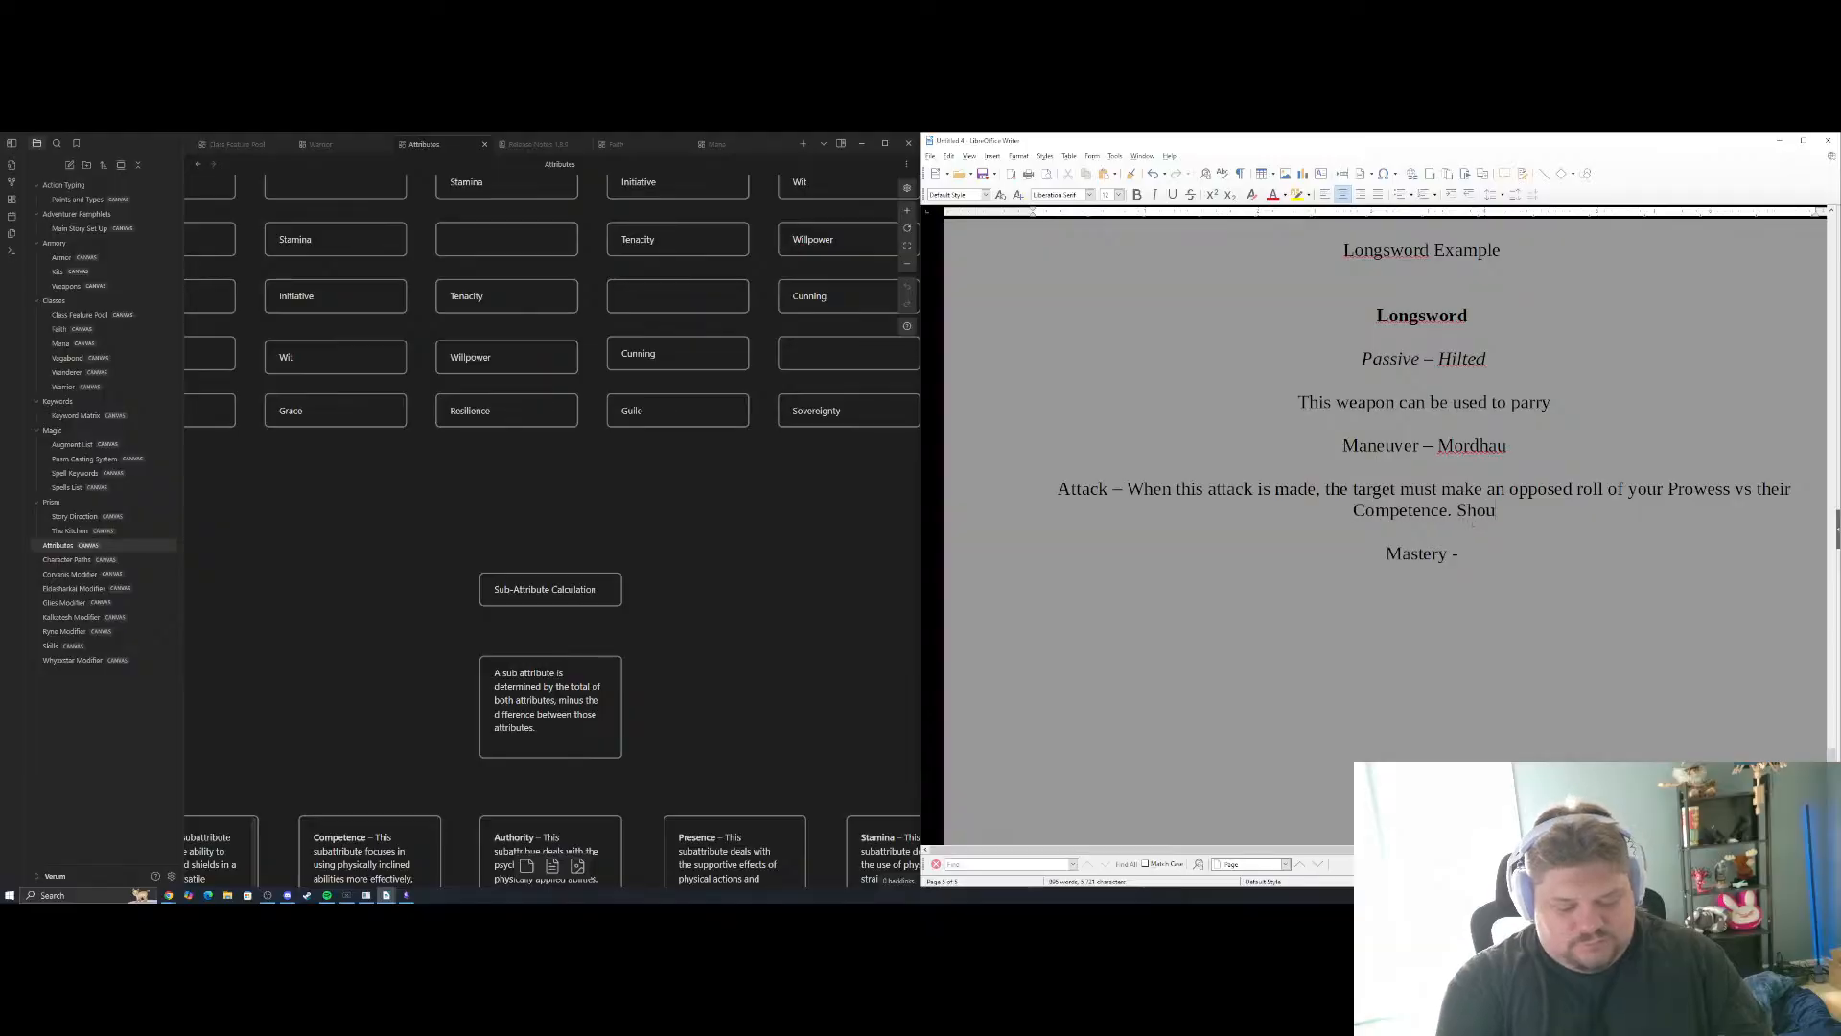
type("ld you")
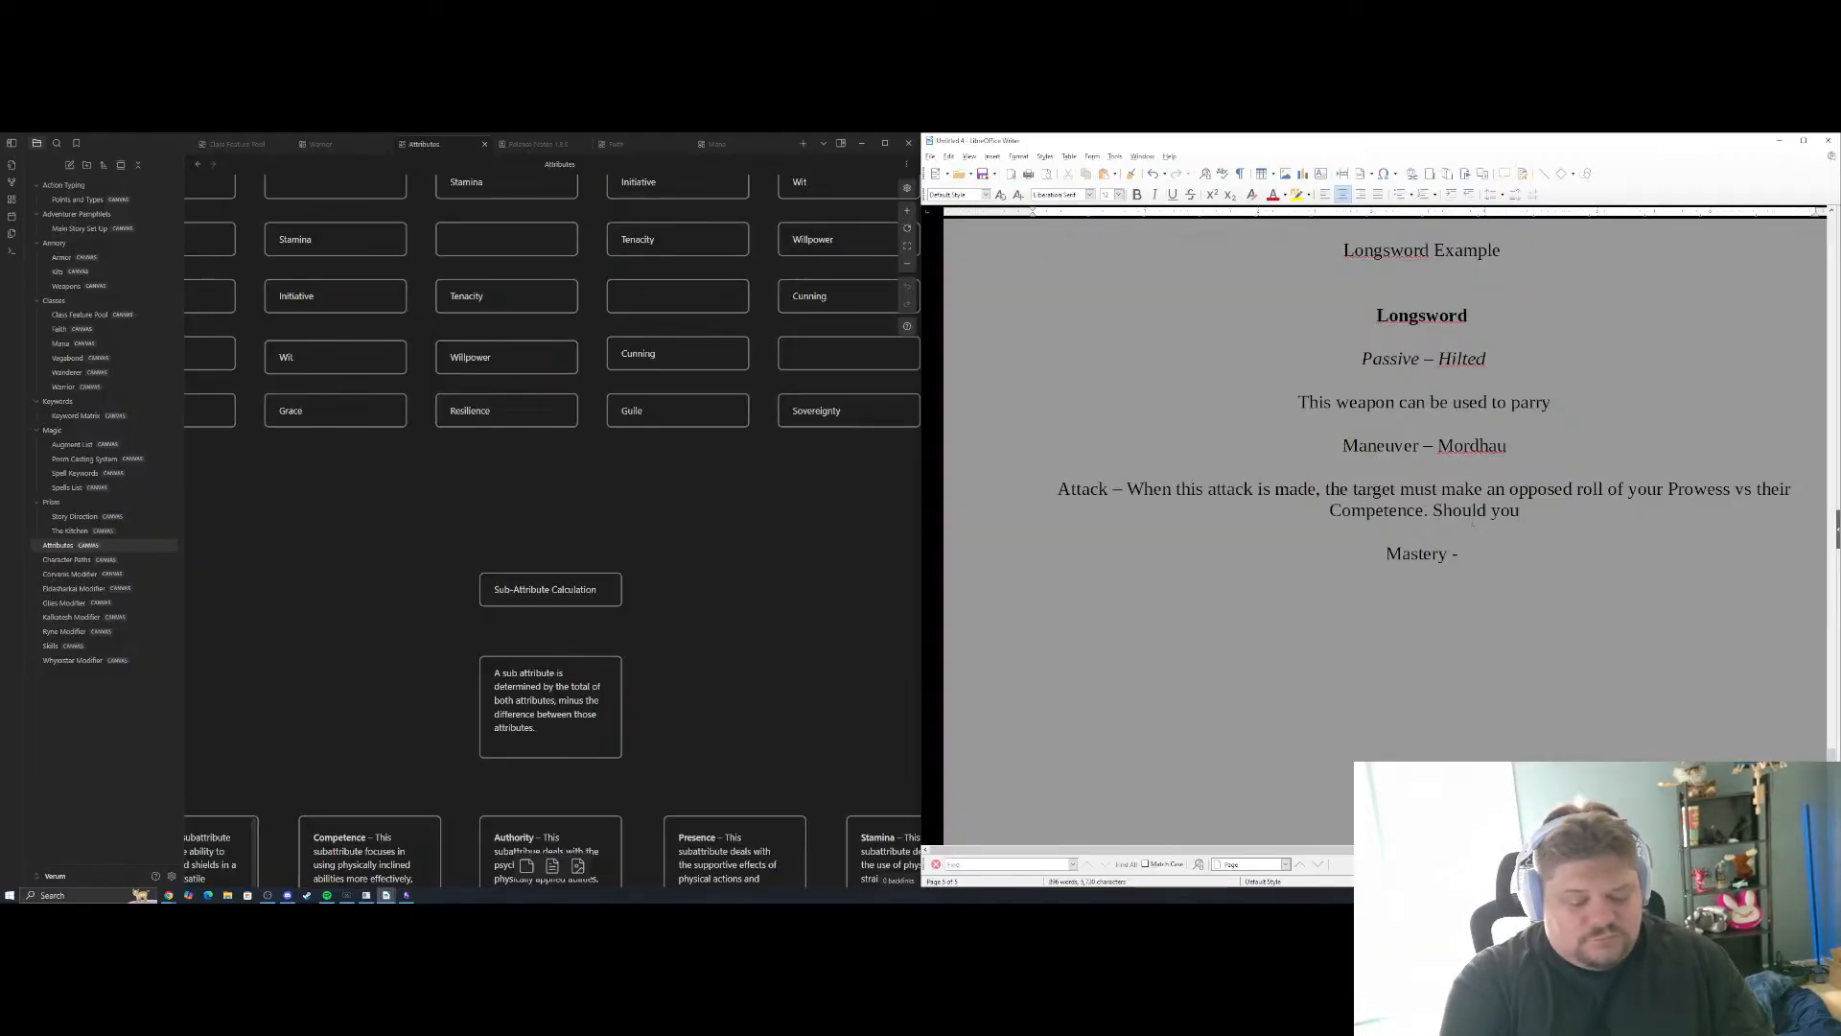
type(" succeed, ")
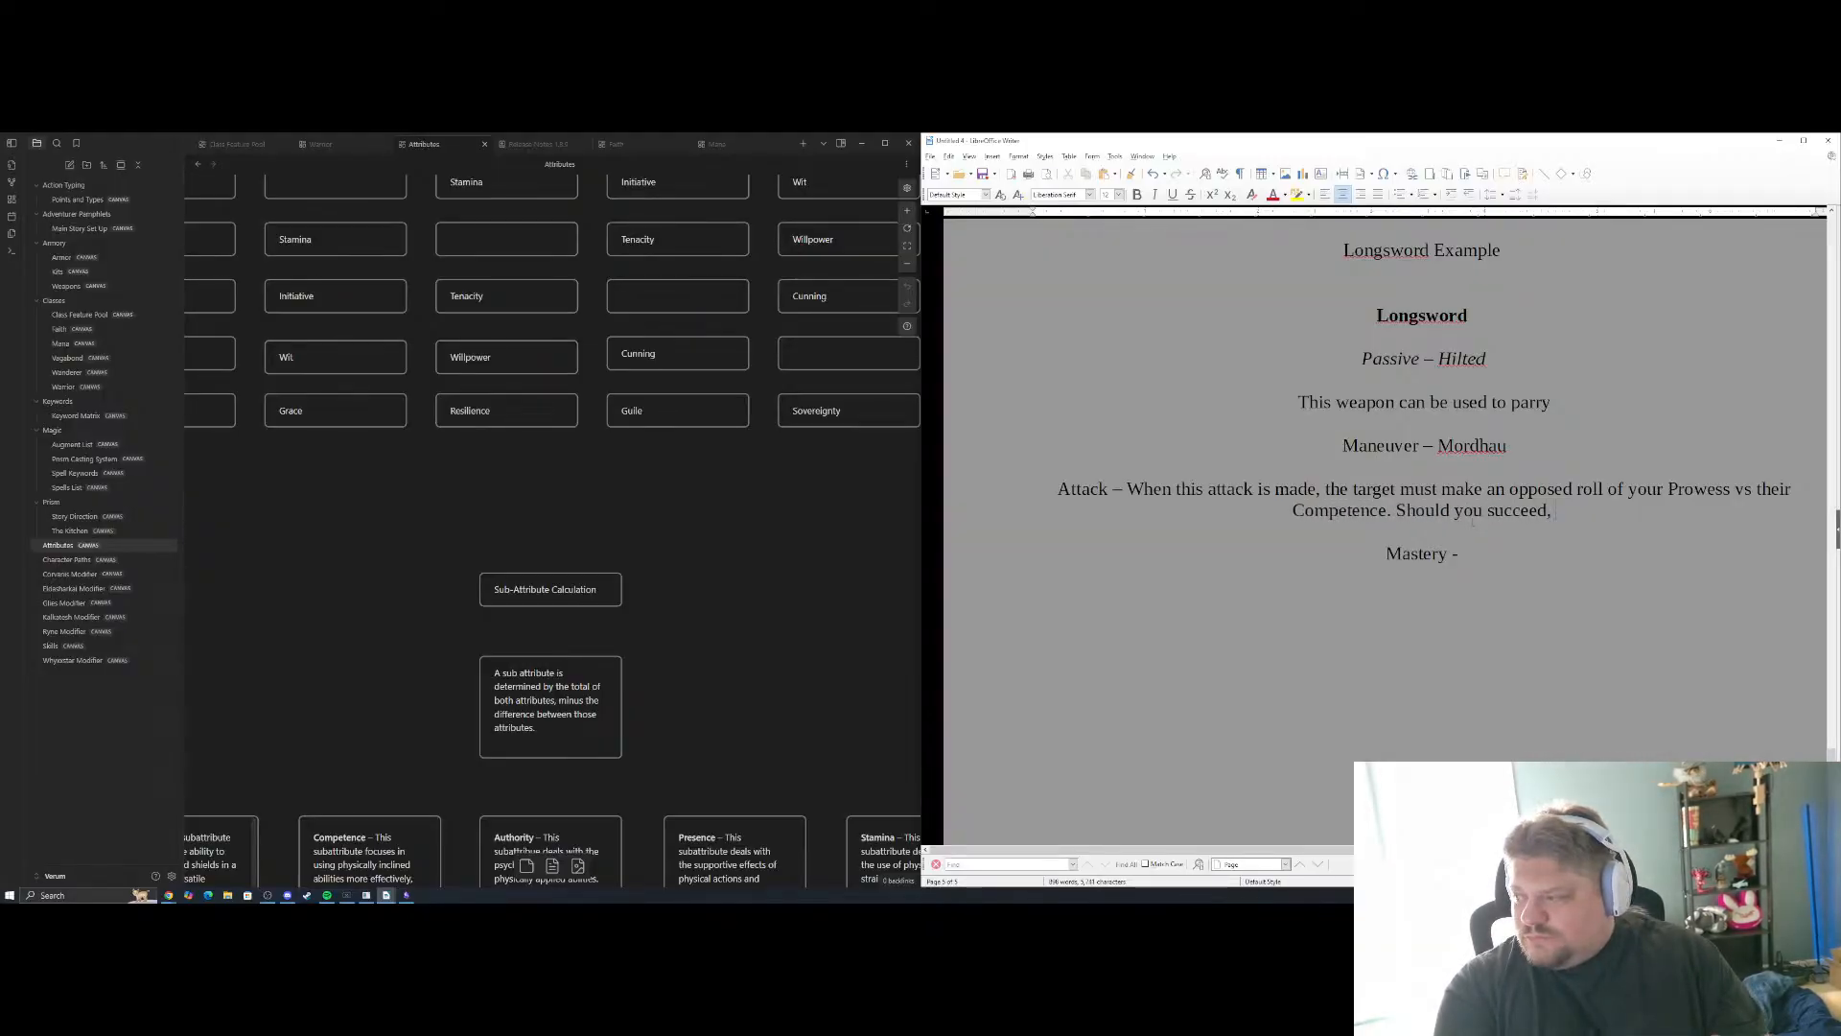
type("this at")
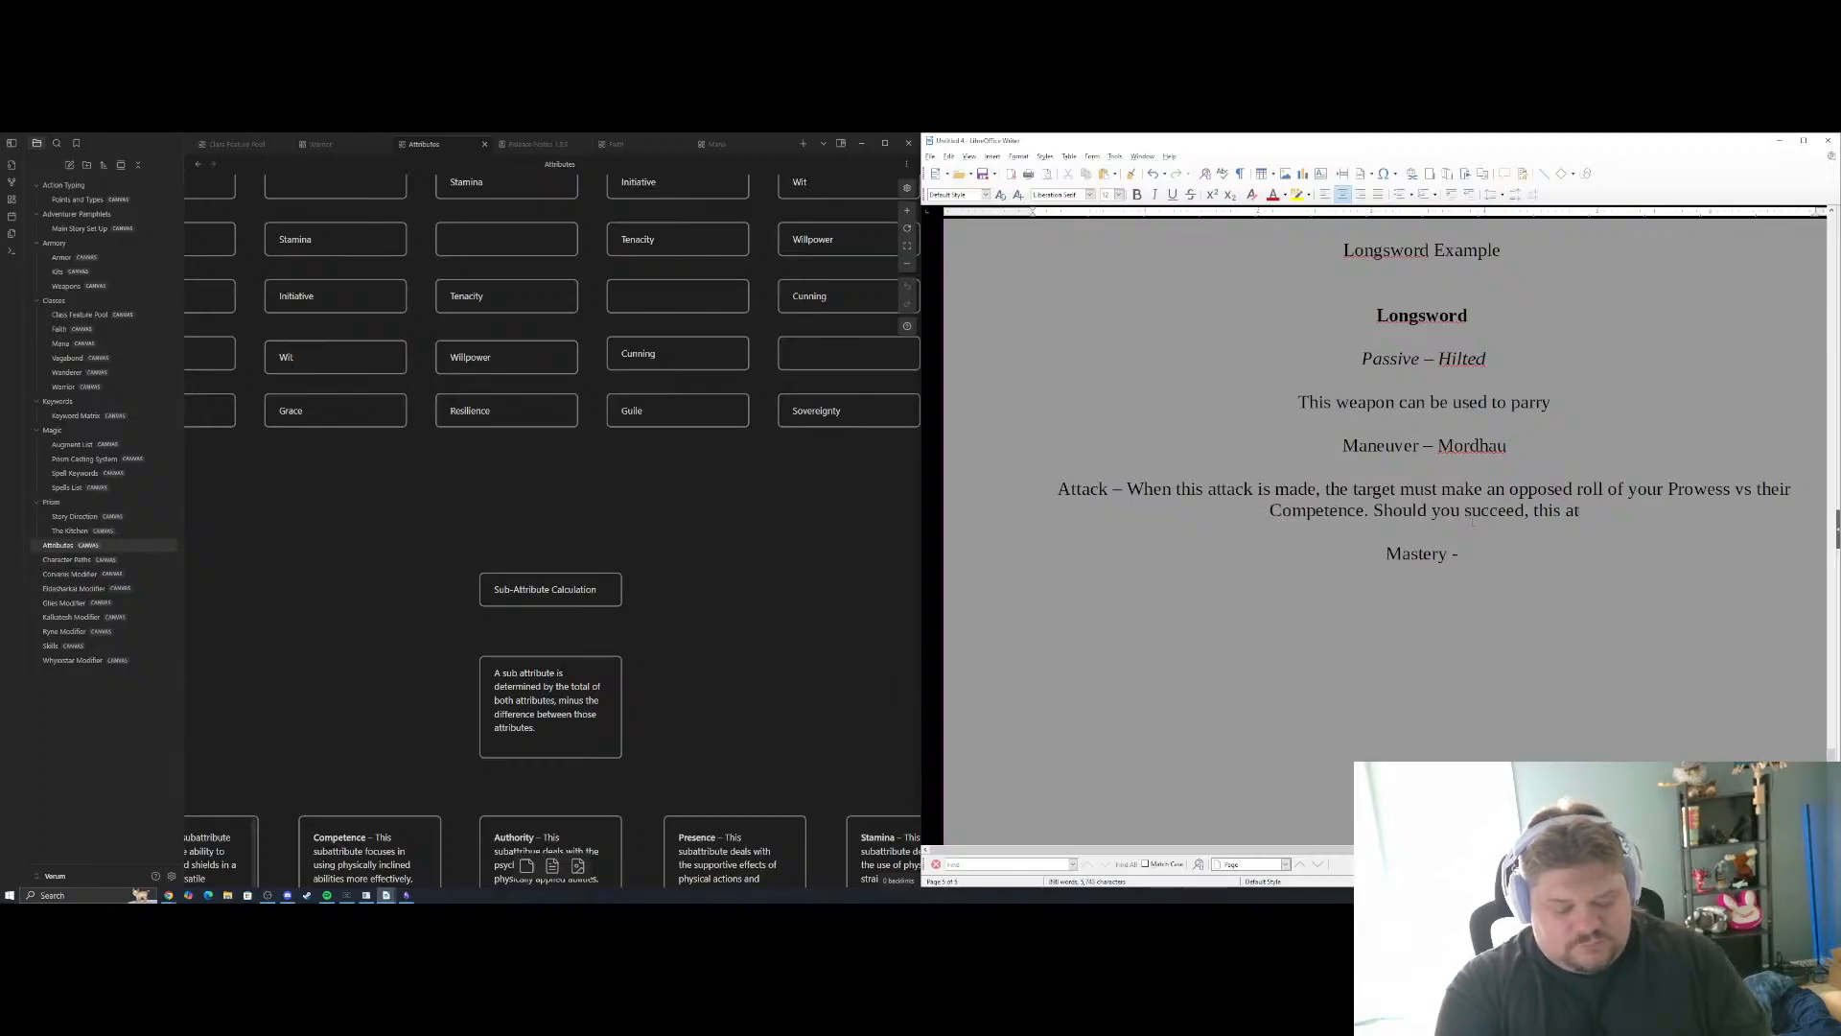
type("tack cannot")
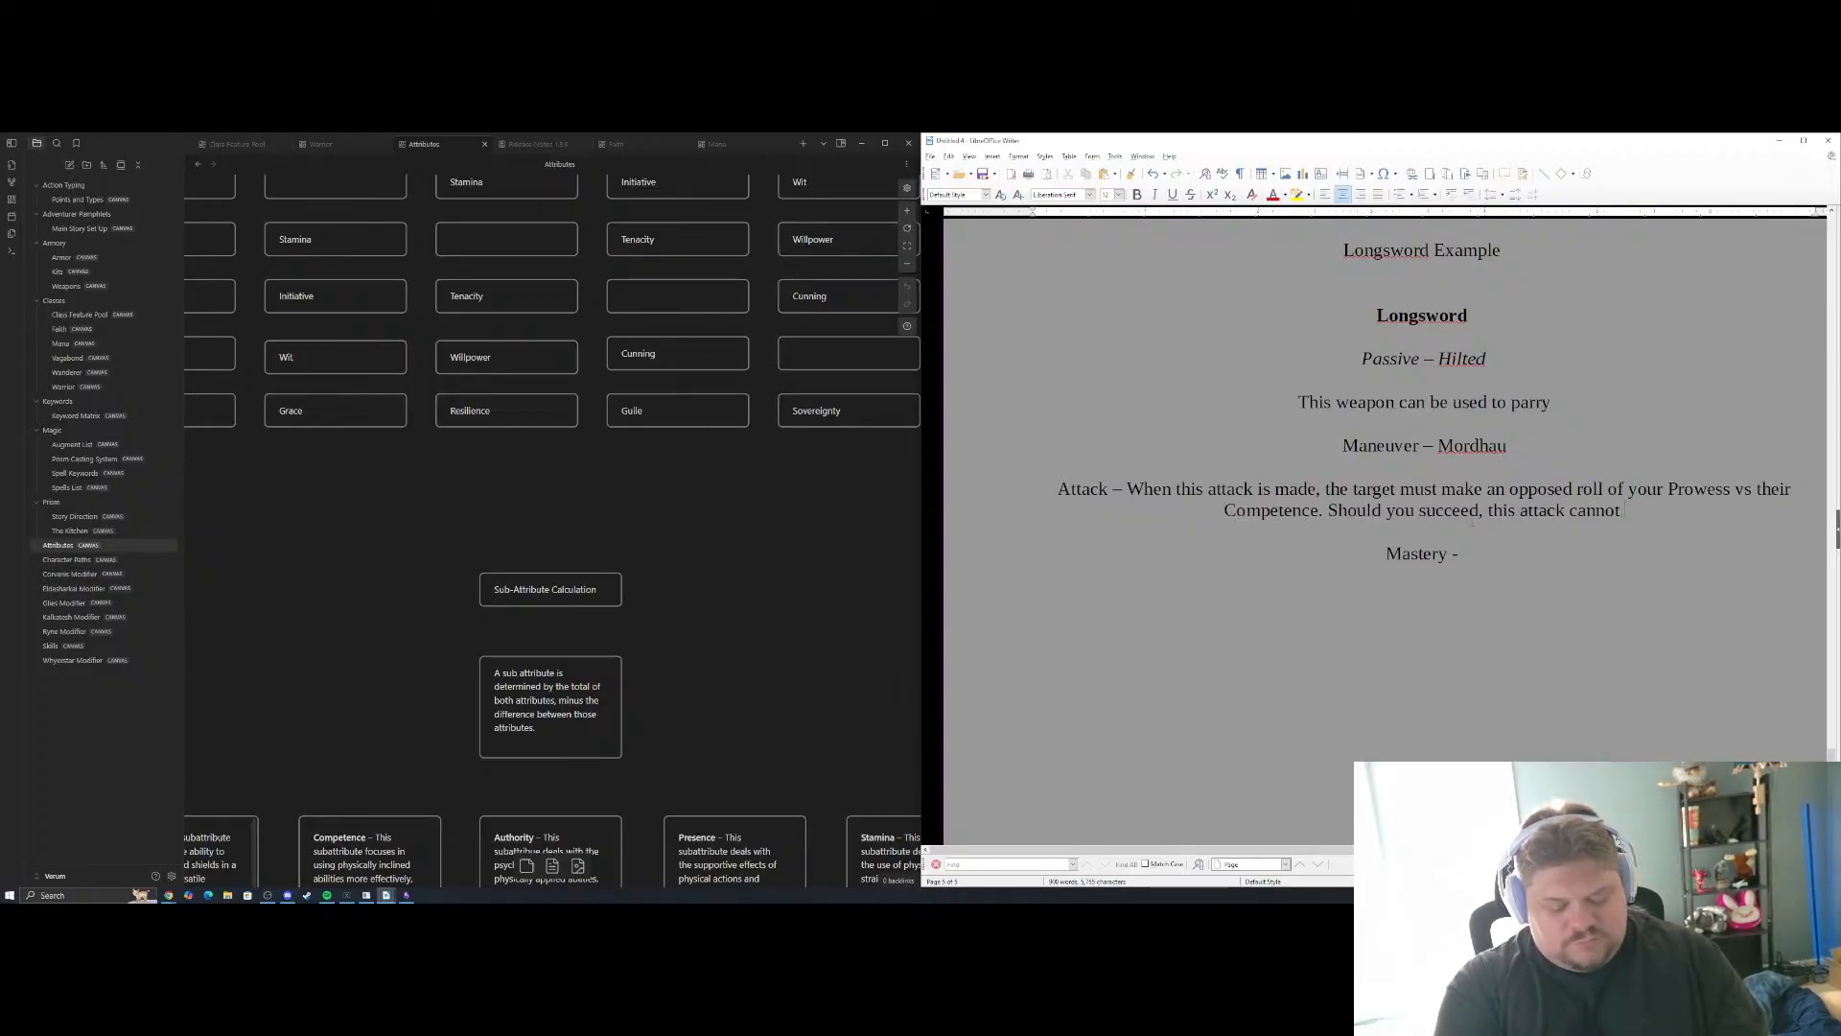
type(" be blocked.")
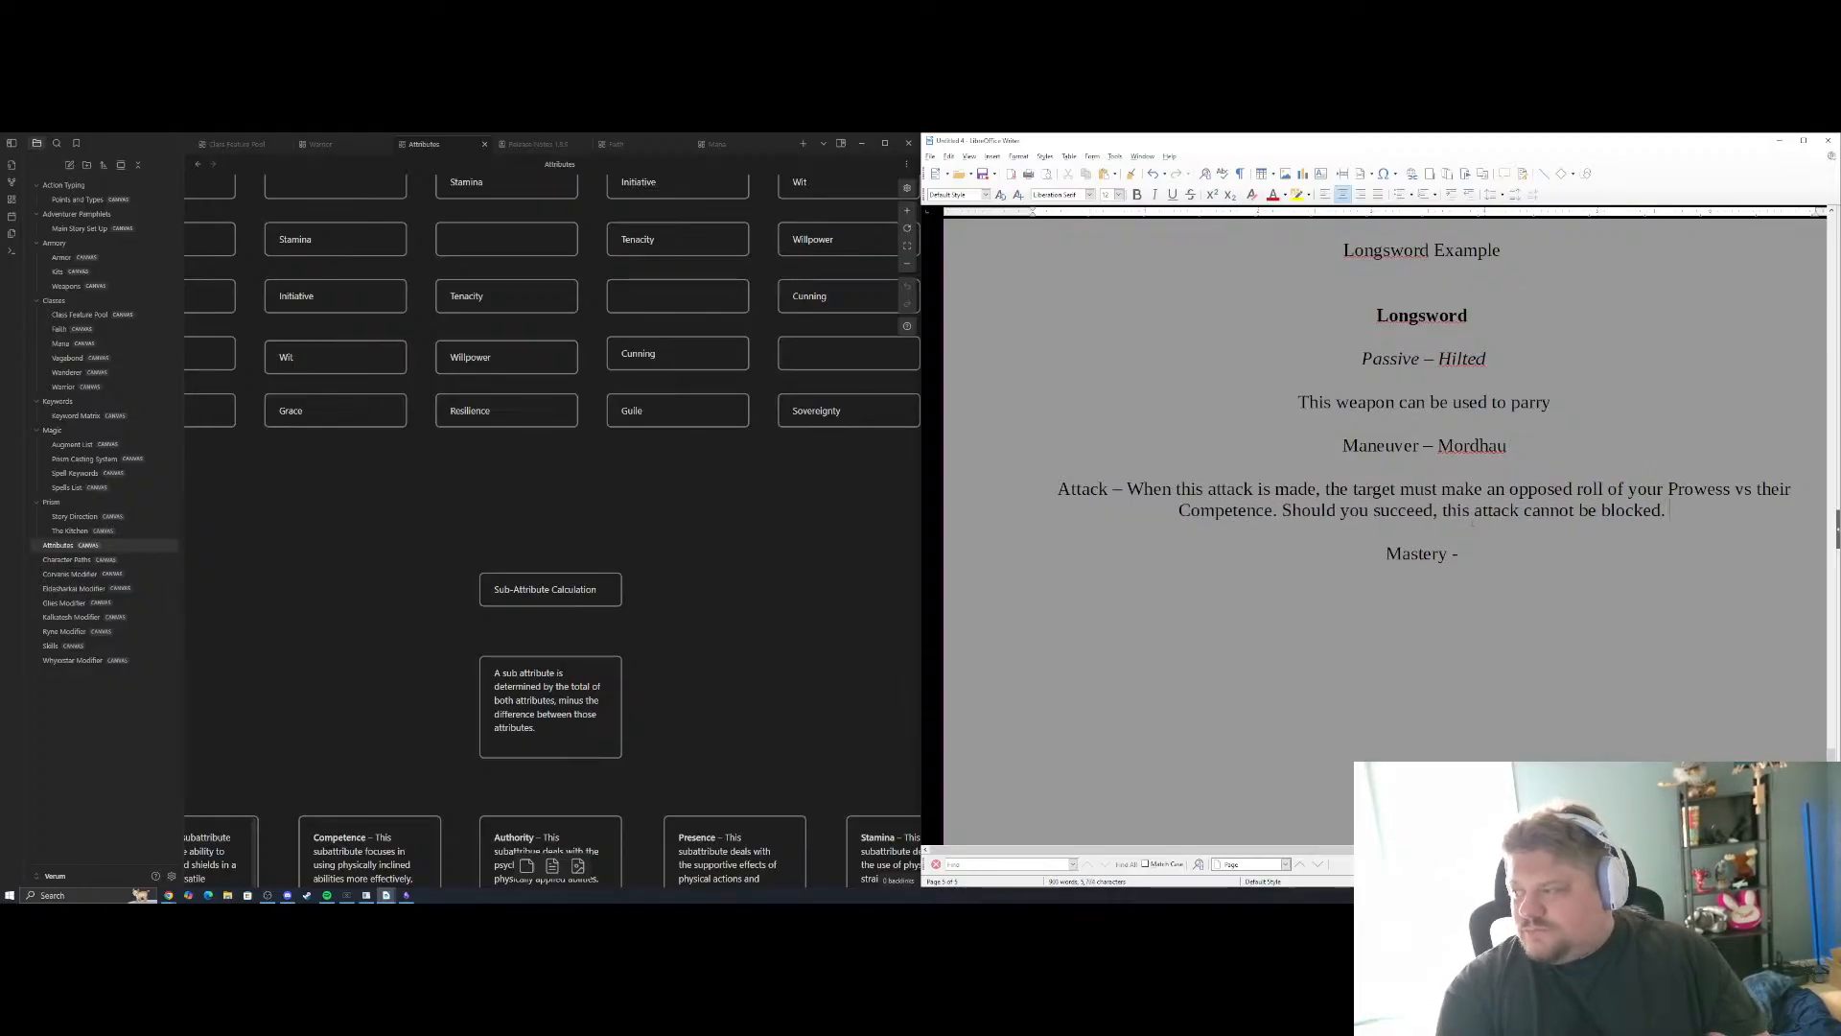
Clean up the end of the Attack description by removing the stray trailing space and closing "cannot be blocked" with a period
left_click(1479, 565)
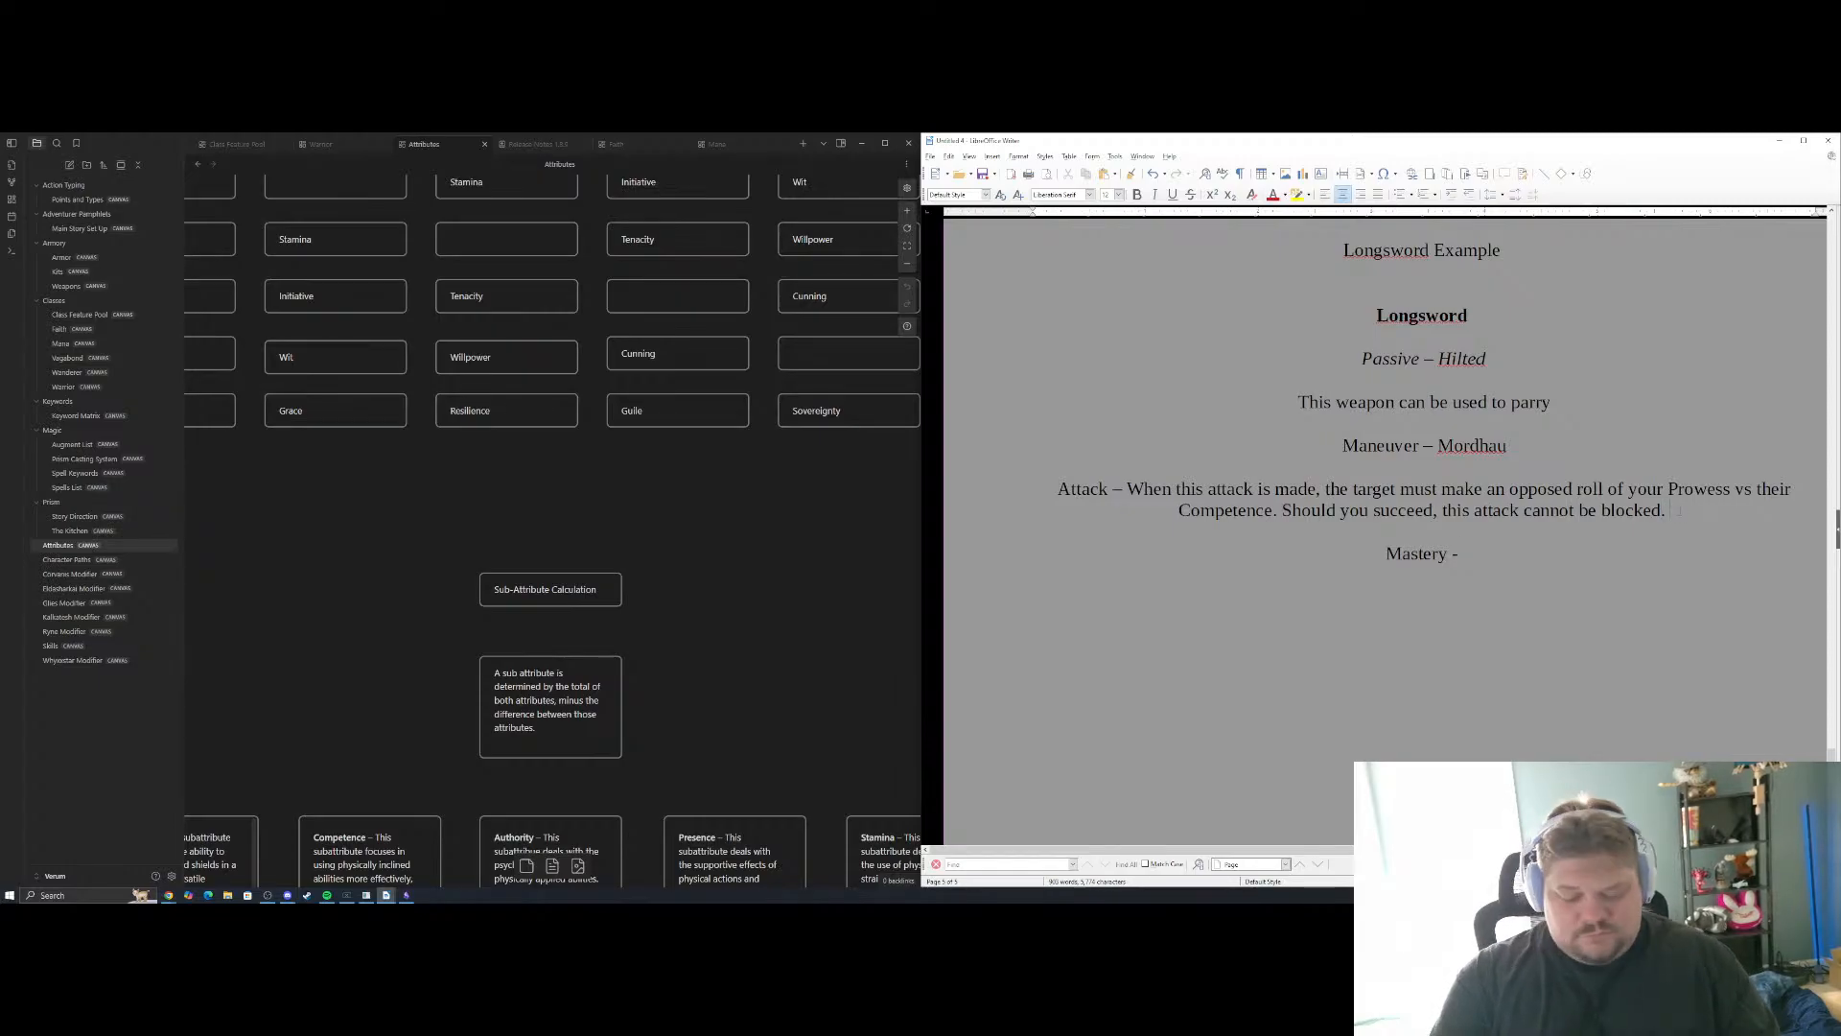
left_click(1671, 510)
key("BackSpace")
key("BackSpace")
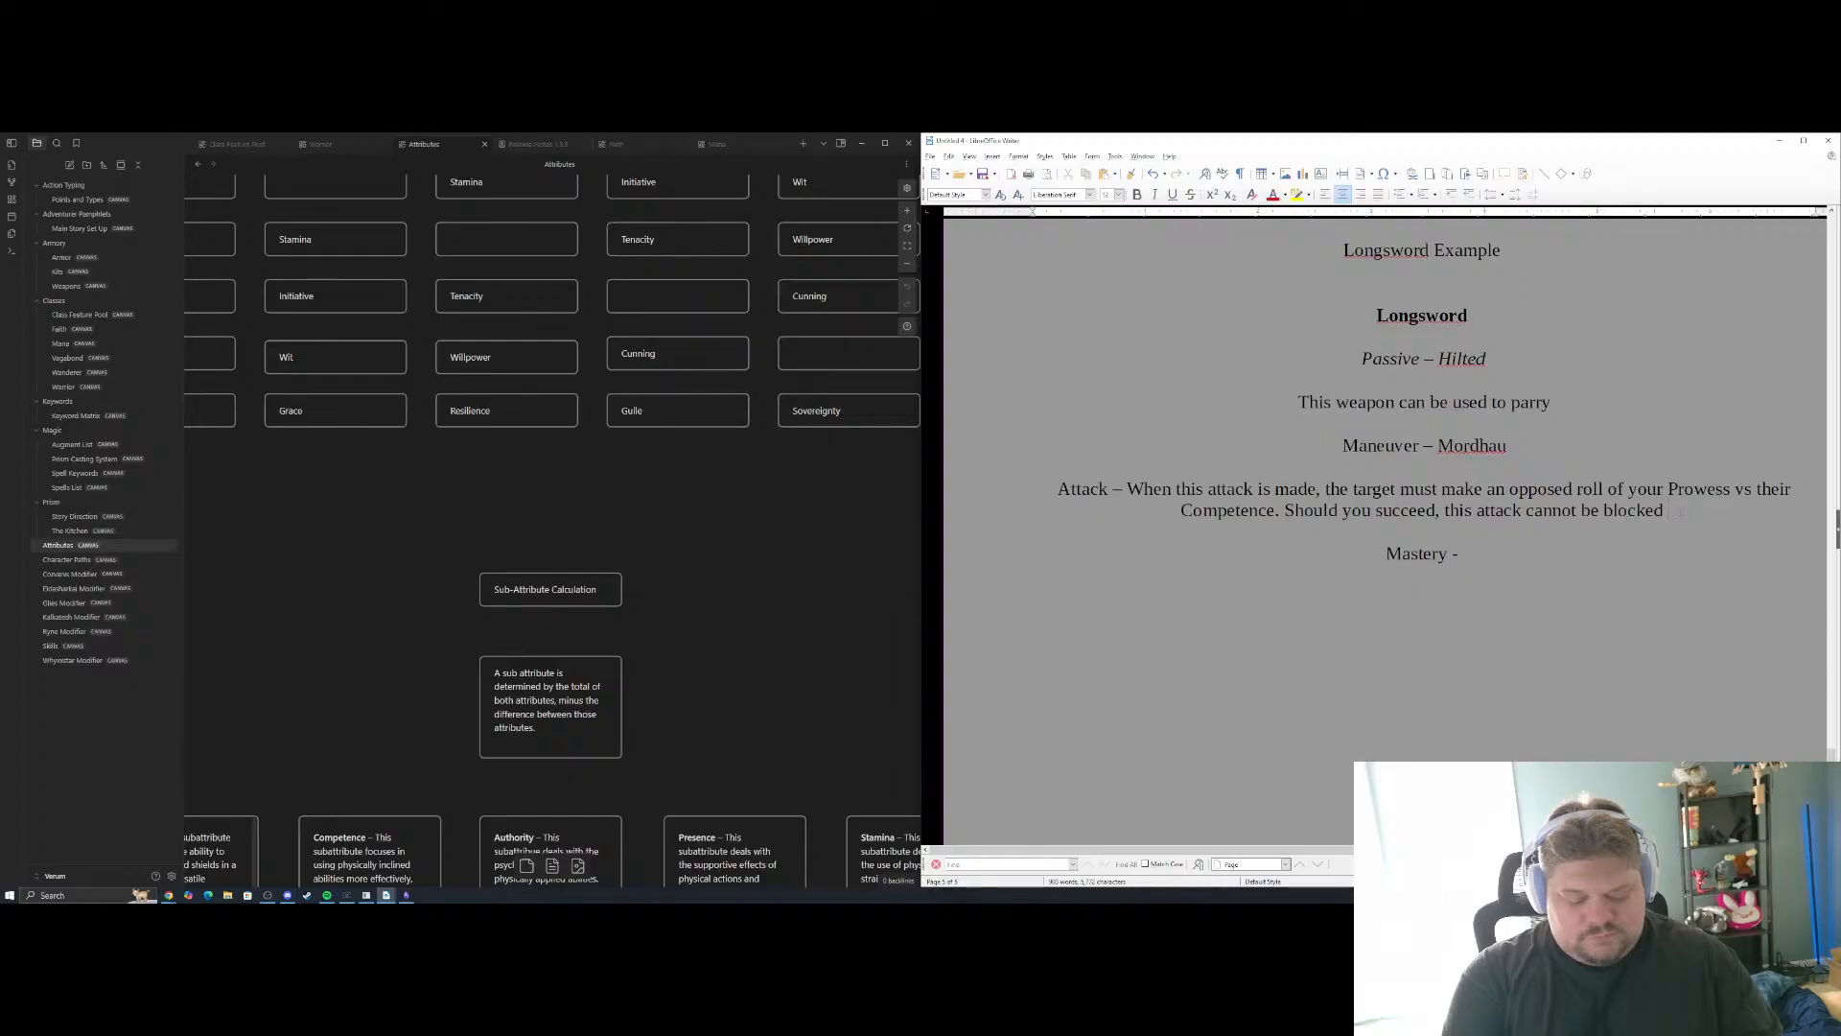
key("BackSpace")
type(".")
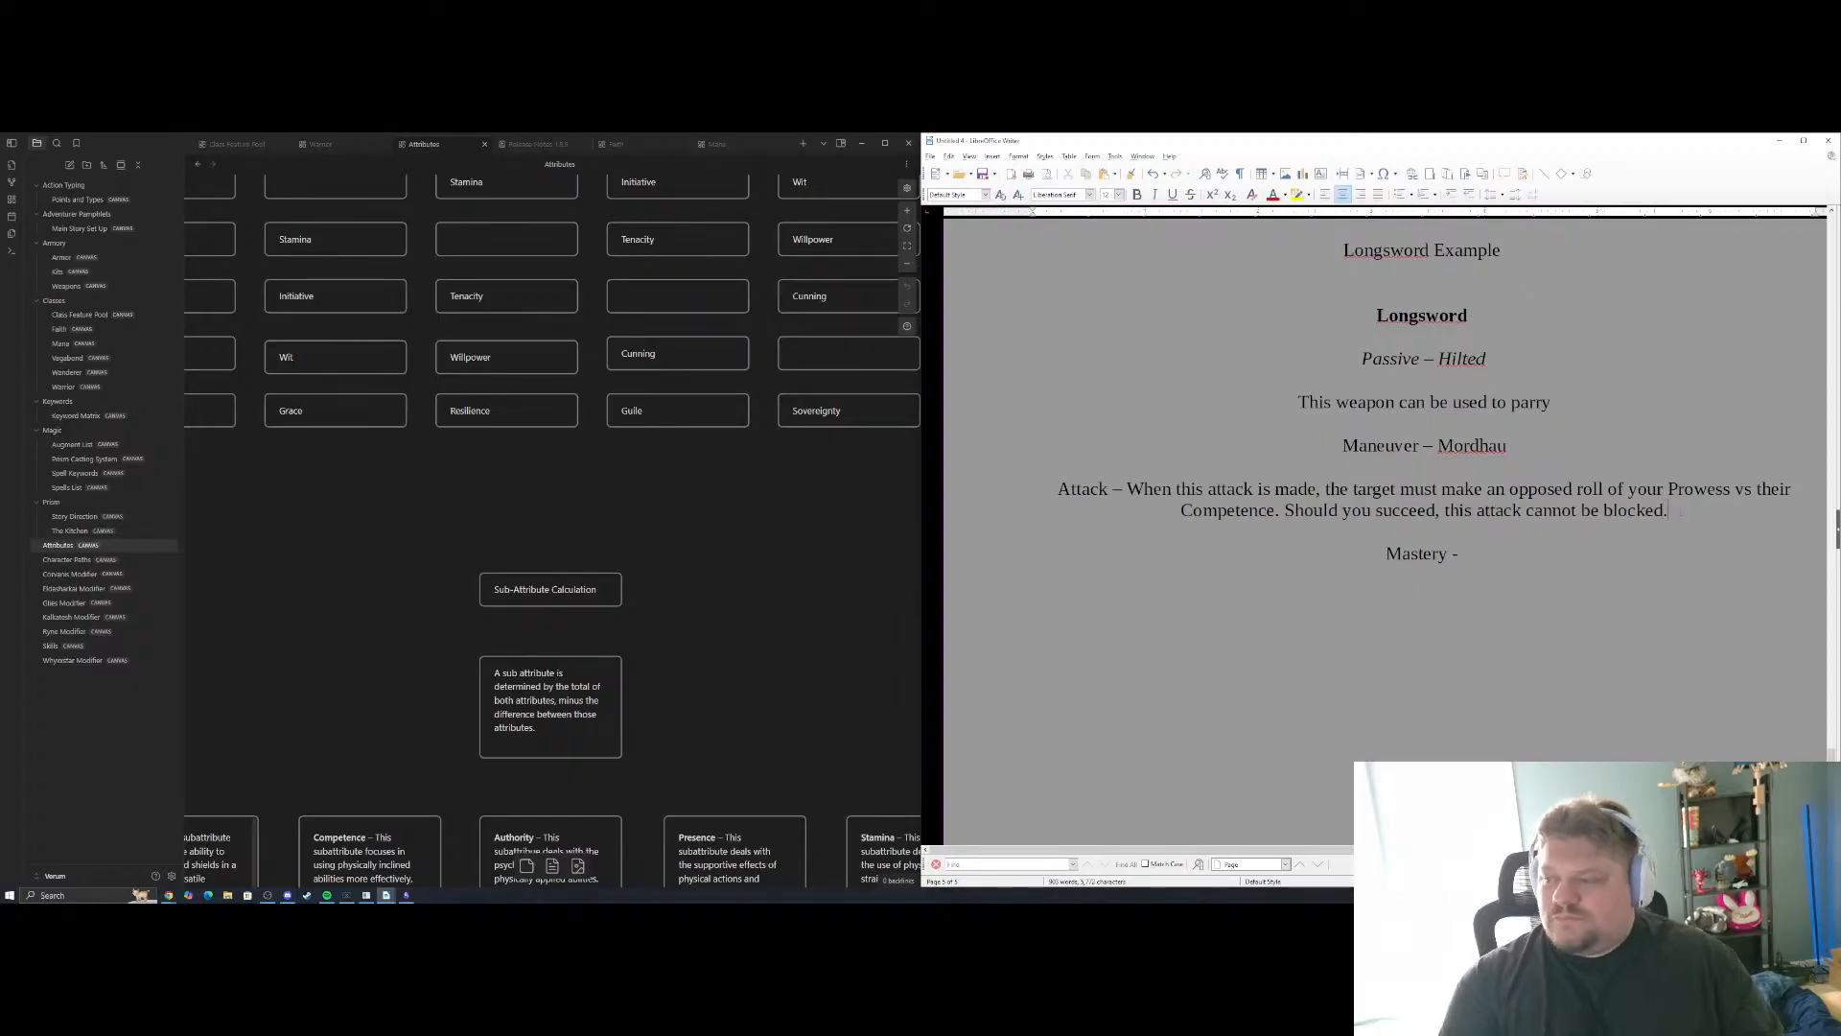
left_click(1464, 554)
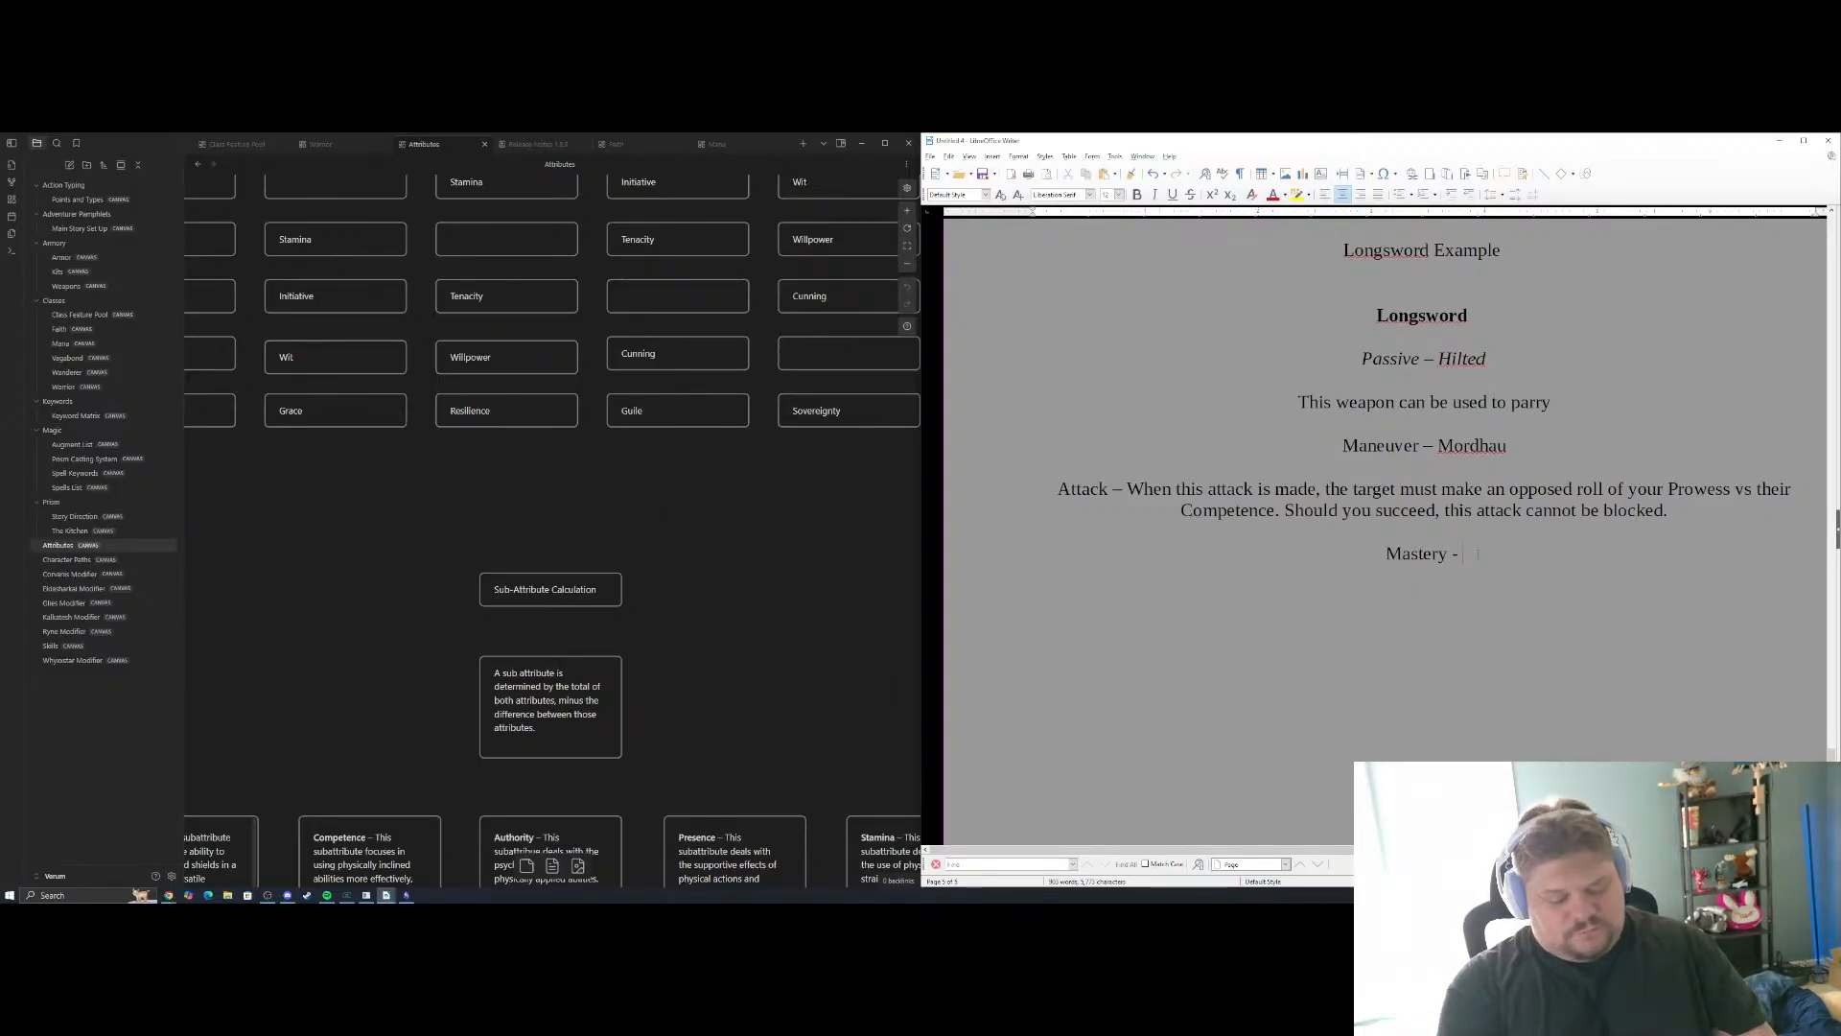
type("Wheen")
type("ver")
key("BackSpace")
key("BackSpace")
key("BackSpace")
key("BackSpace")
key("BackSpace")
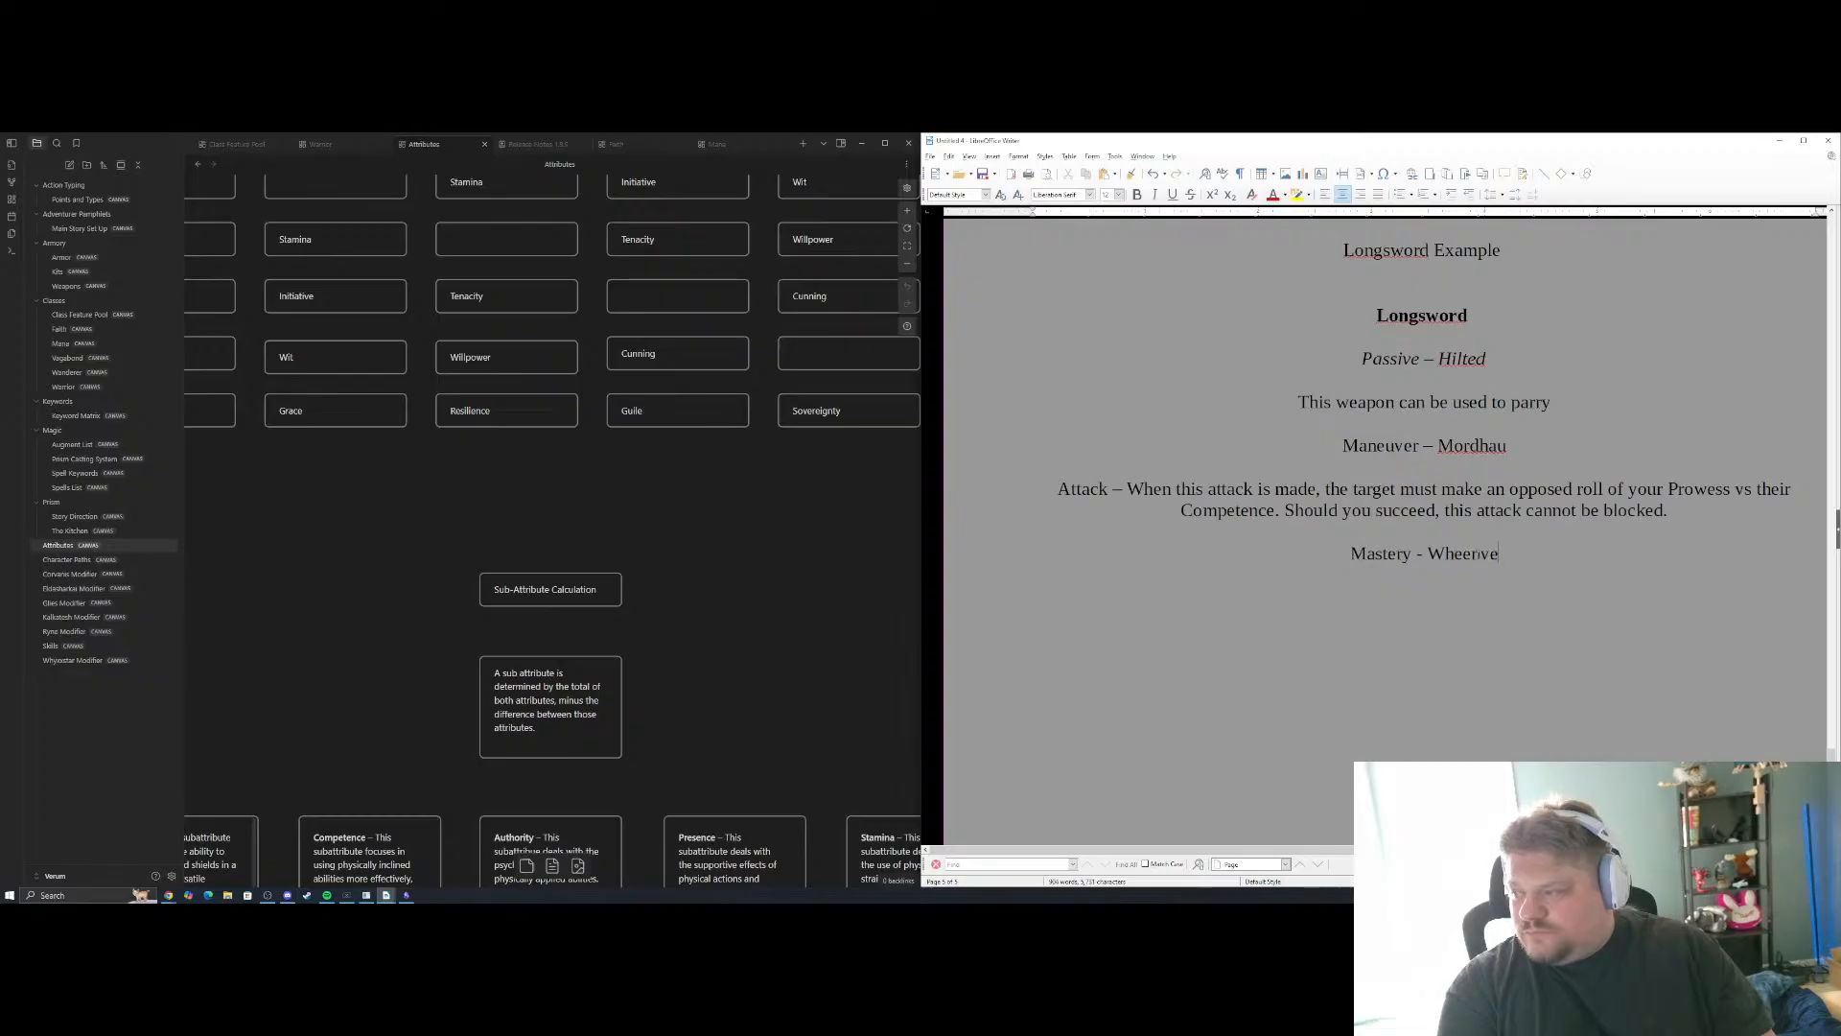
type("never thi")
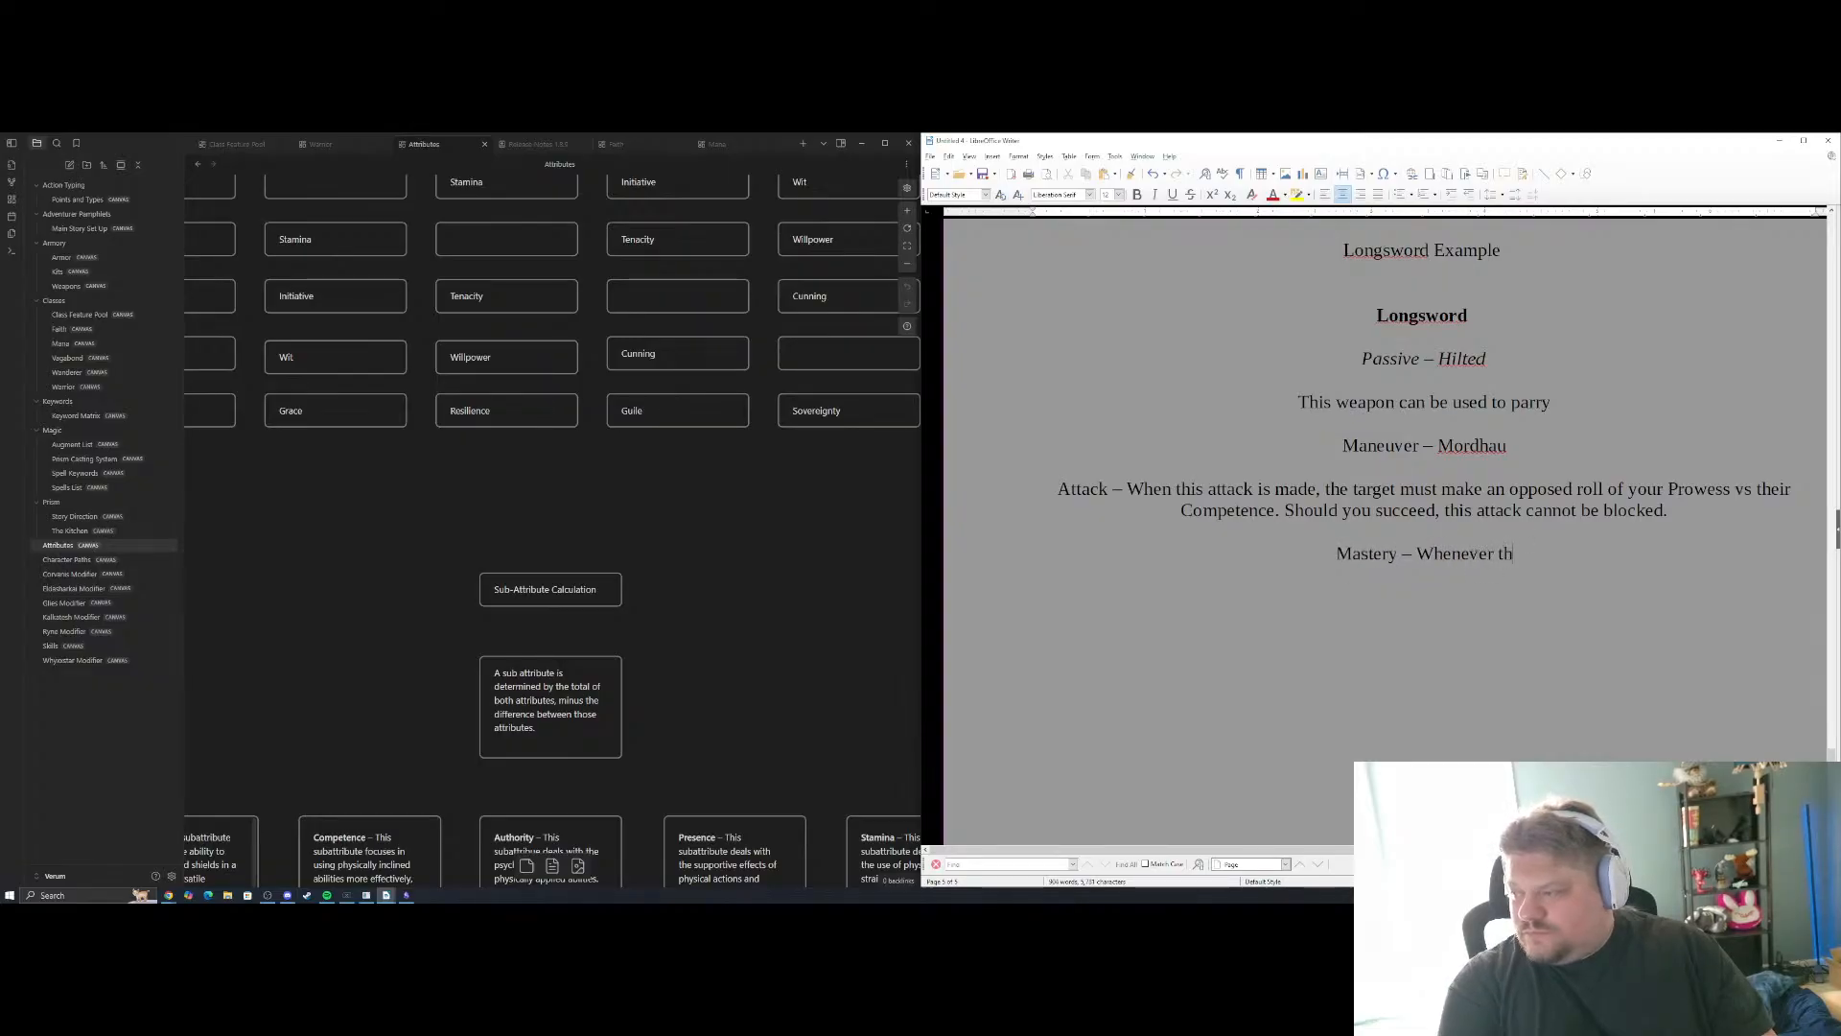
key("BackSpace")
key("BackSpace")
key("BackSpace")
key("BackSpace")
key("BackSpace")
key("BackSpace")
key("BackSpace")
key("BackSpace")
key("BackSpace")
key("BackSpace")
key("BackSpace")
key("BackSpace")
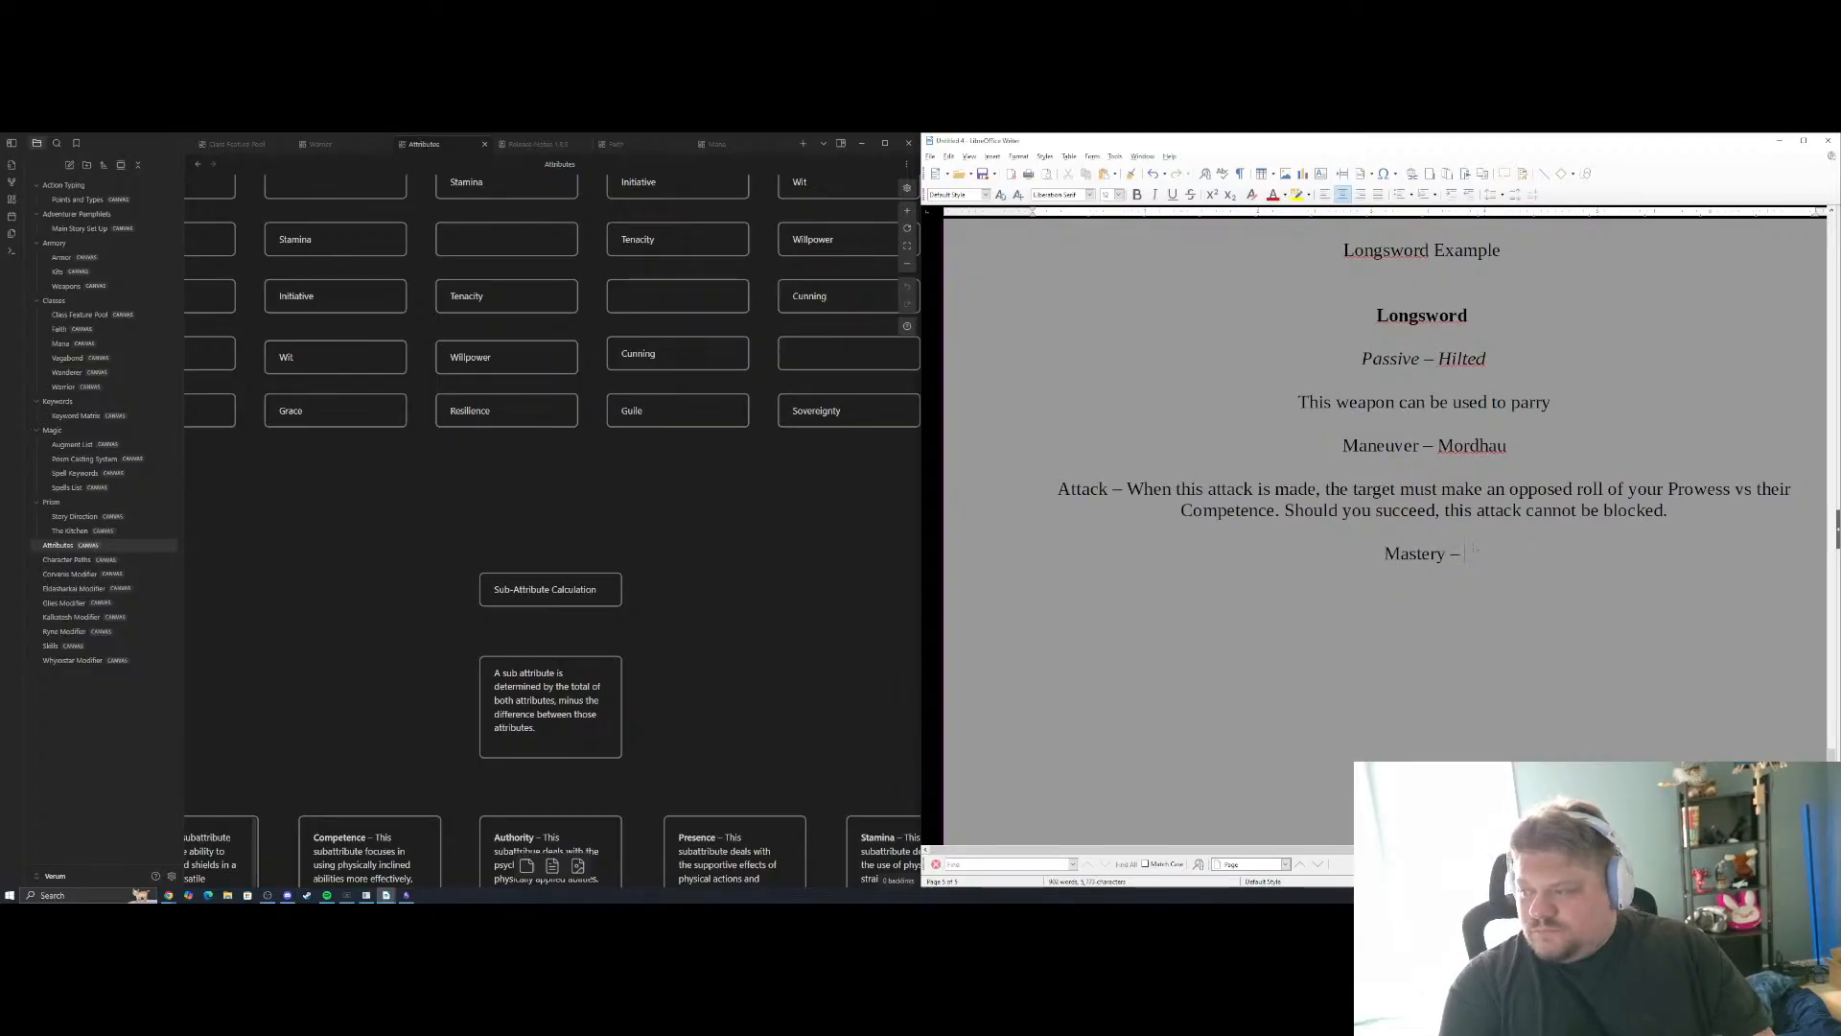
Name the Longsword's mastery "Overwhelm" on the Mastery line and start a new paragraph beneath it
type("Overwhelm")
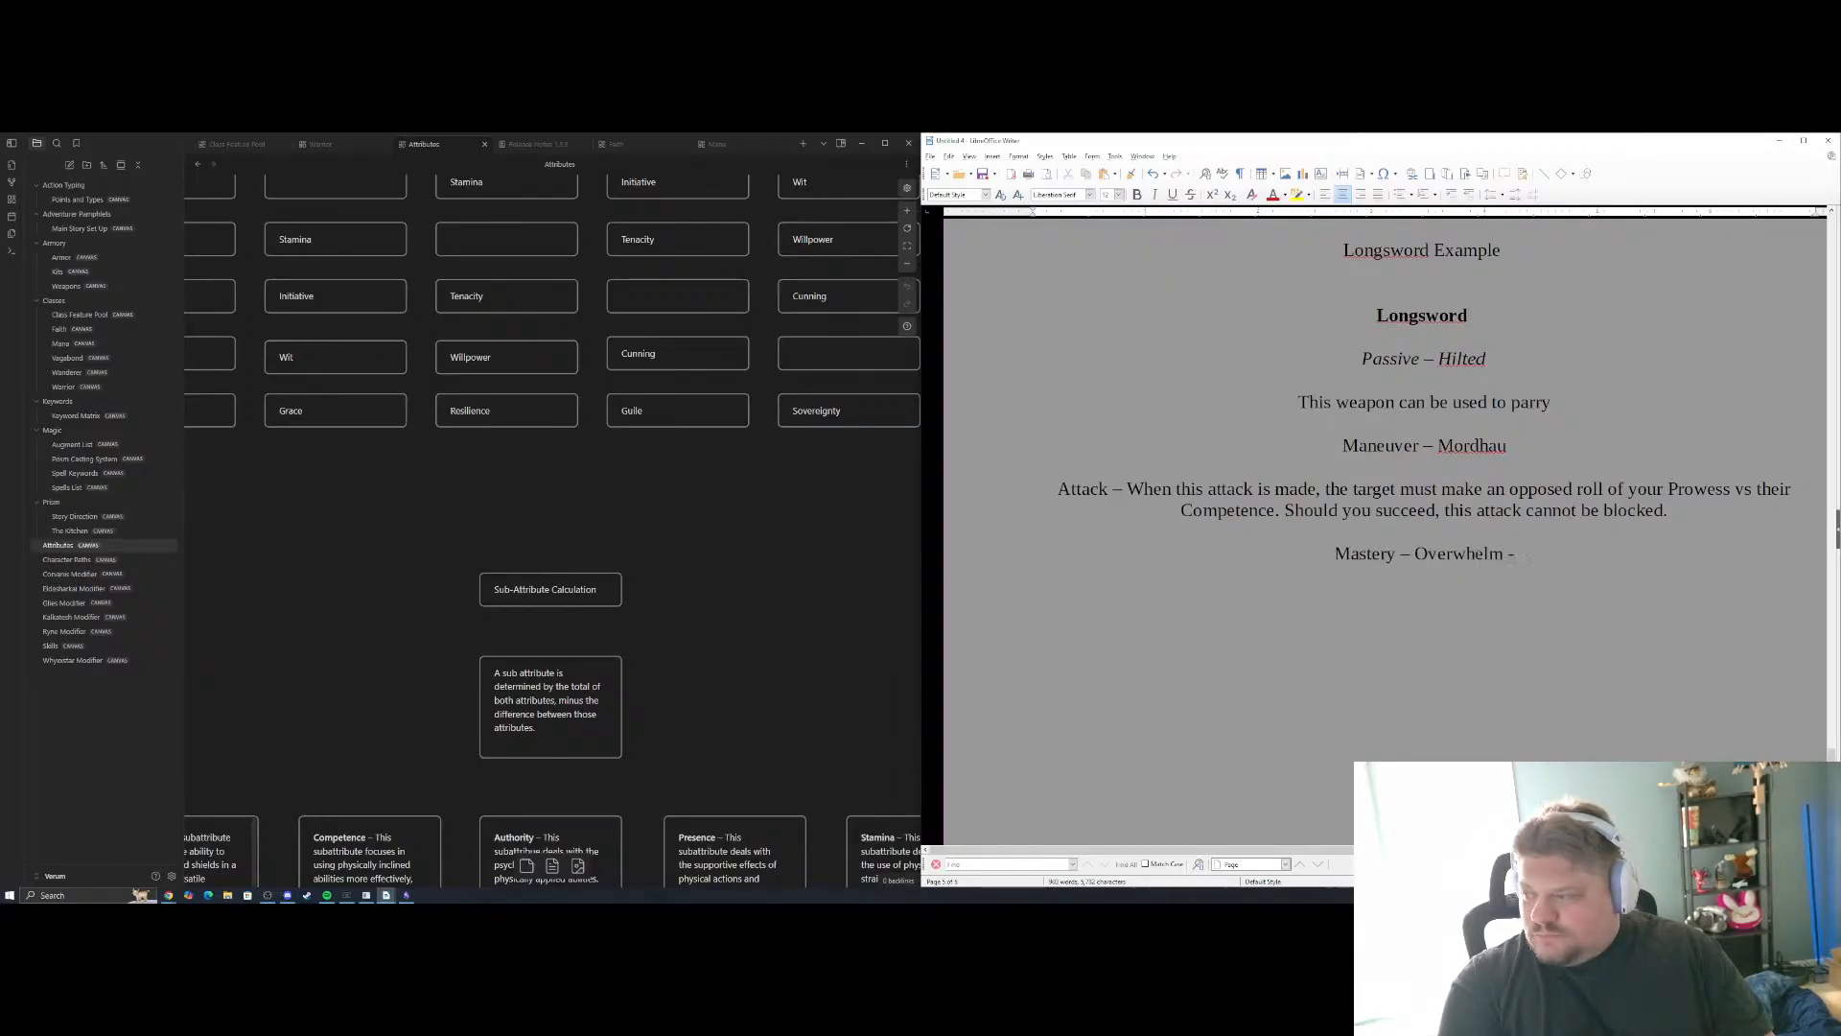
type(" - Whenev")
key("BackSpace")
key("BackSpace")
key("BackSpace")
key("BackSpace")
key("BackSpace")
key("BackSpace")
key("BackSpace")
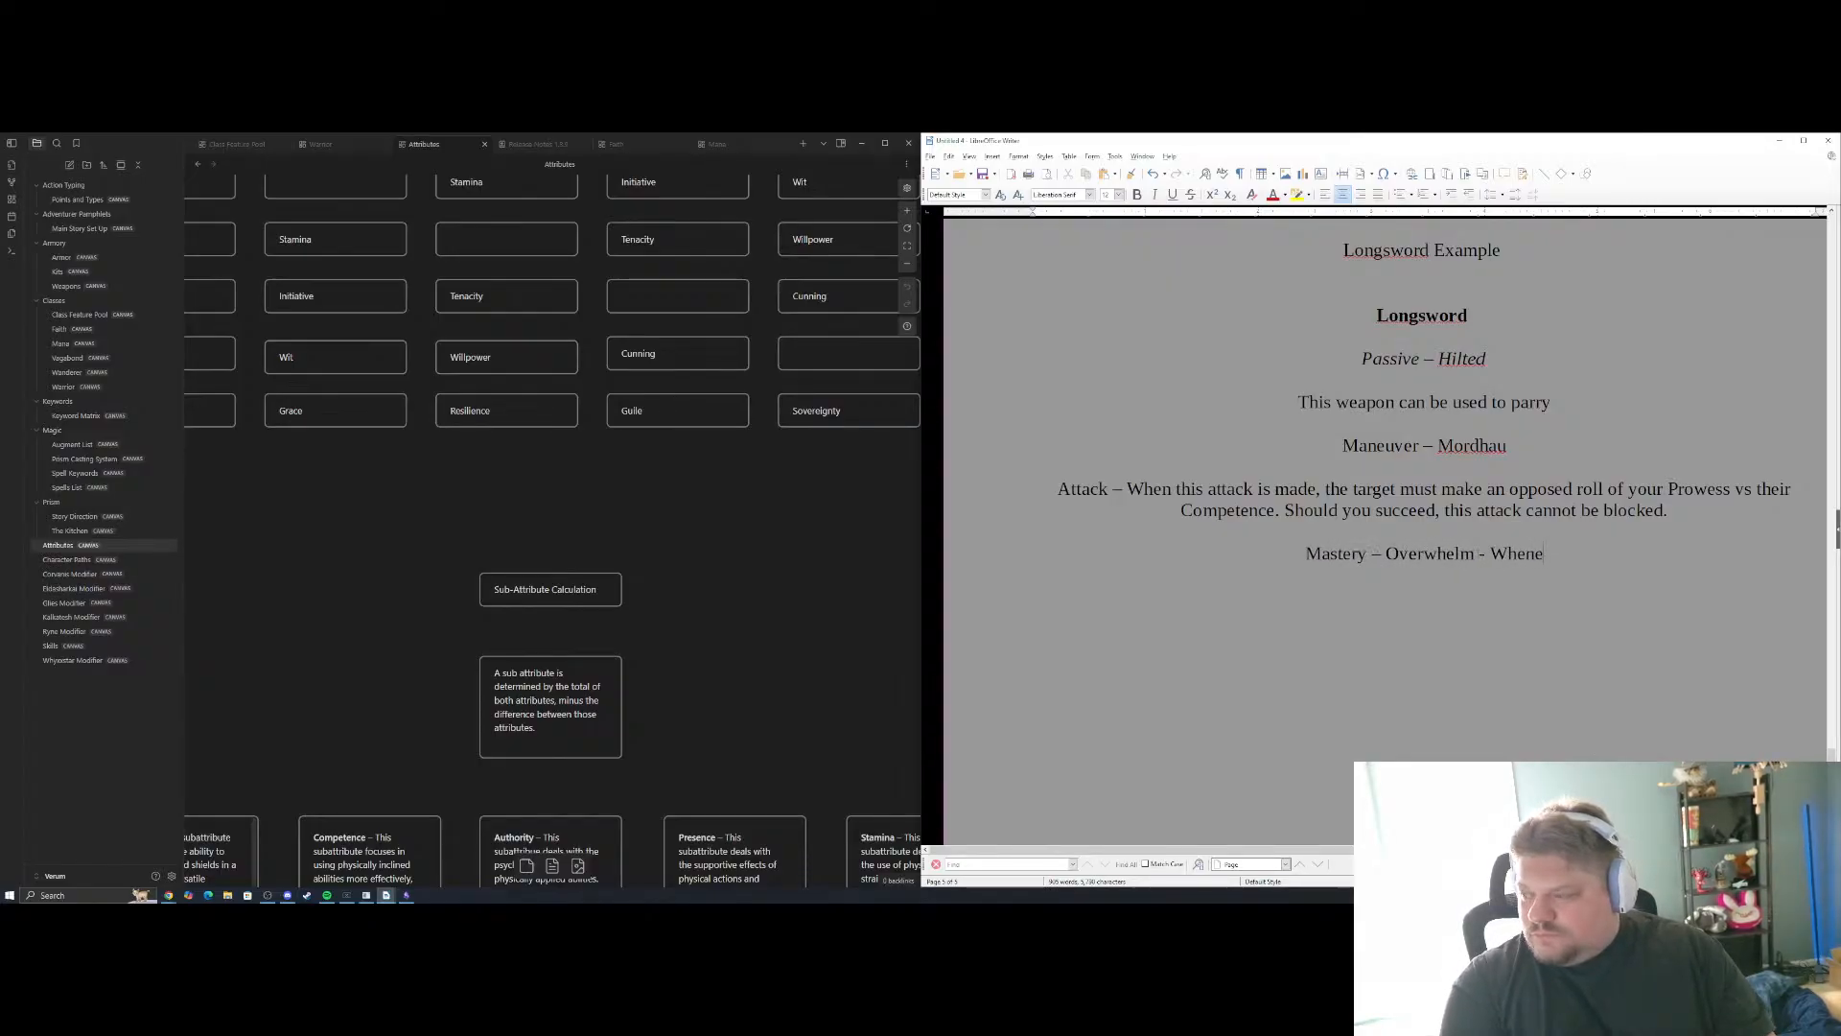
key("BackSpace")
key("BackSpace")
key("Return")
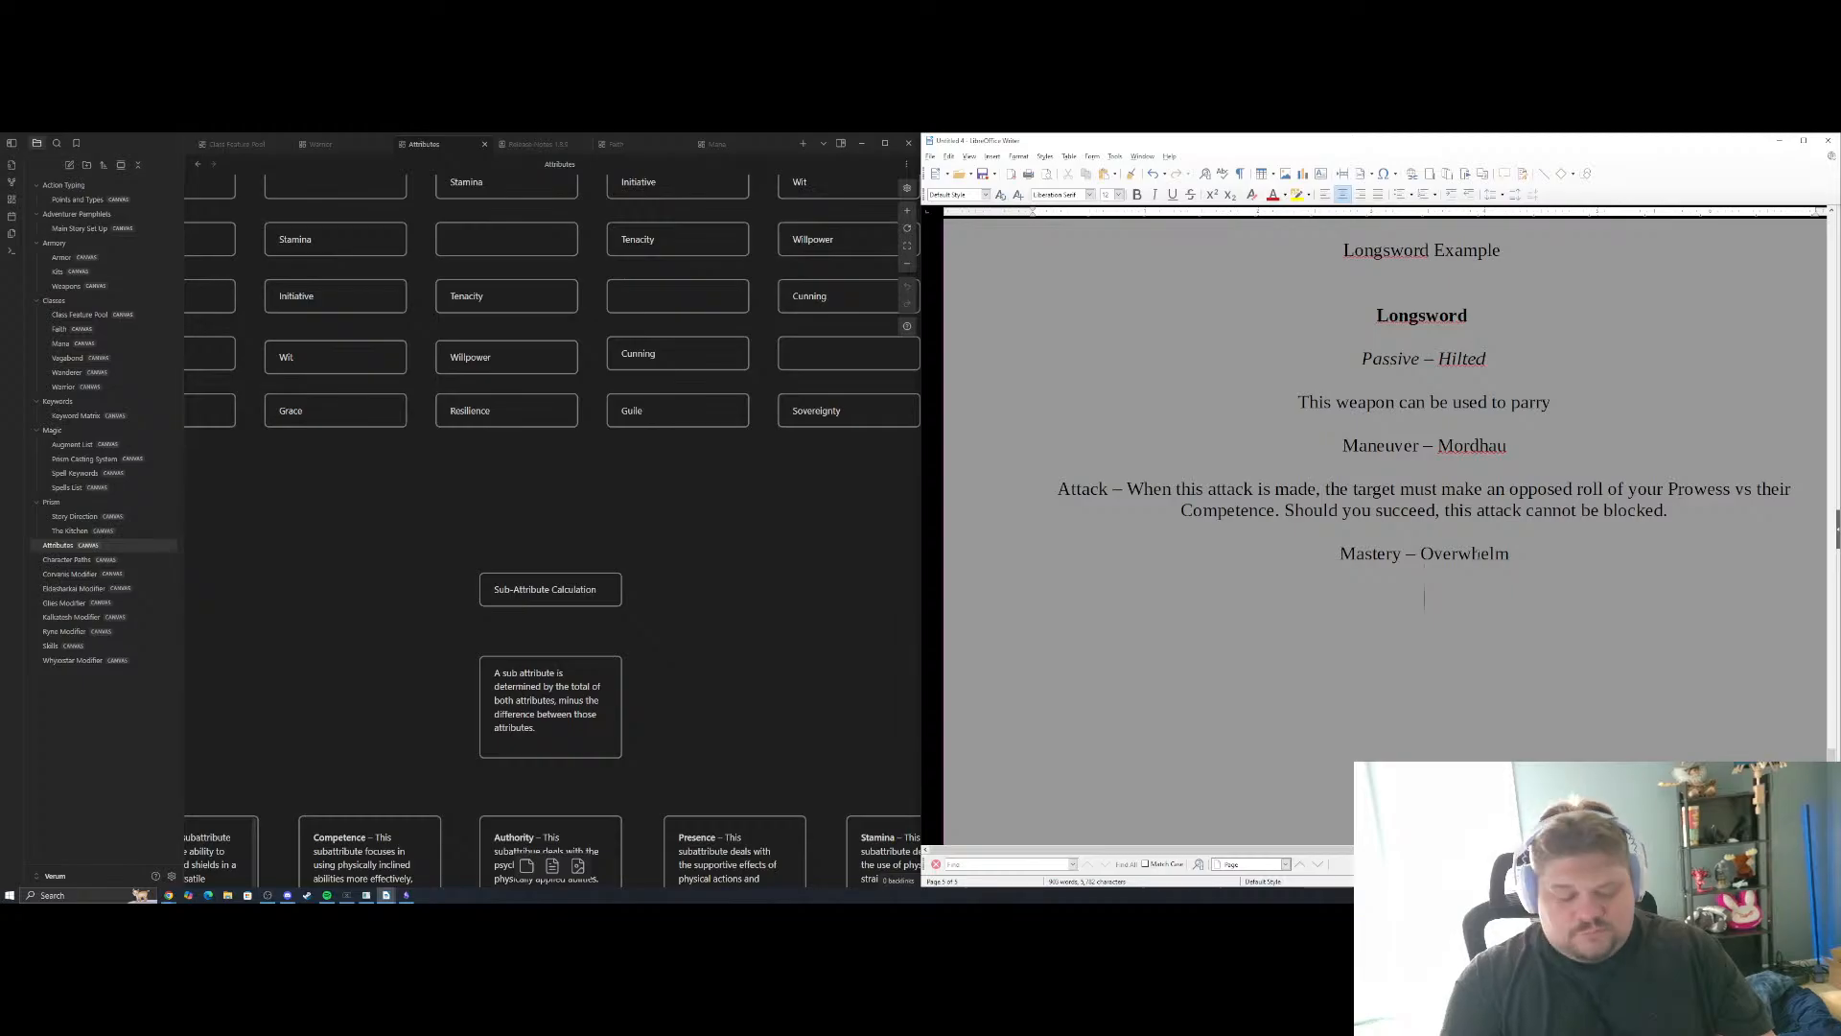
Begin the Overwhelm description with "Whenever this weapon's attack would not be blocked it"
type("Whenever this ")
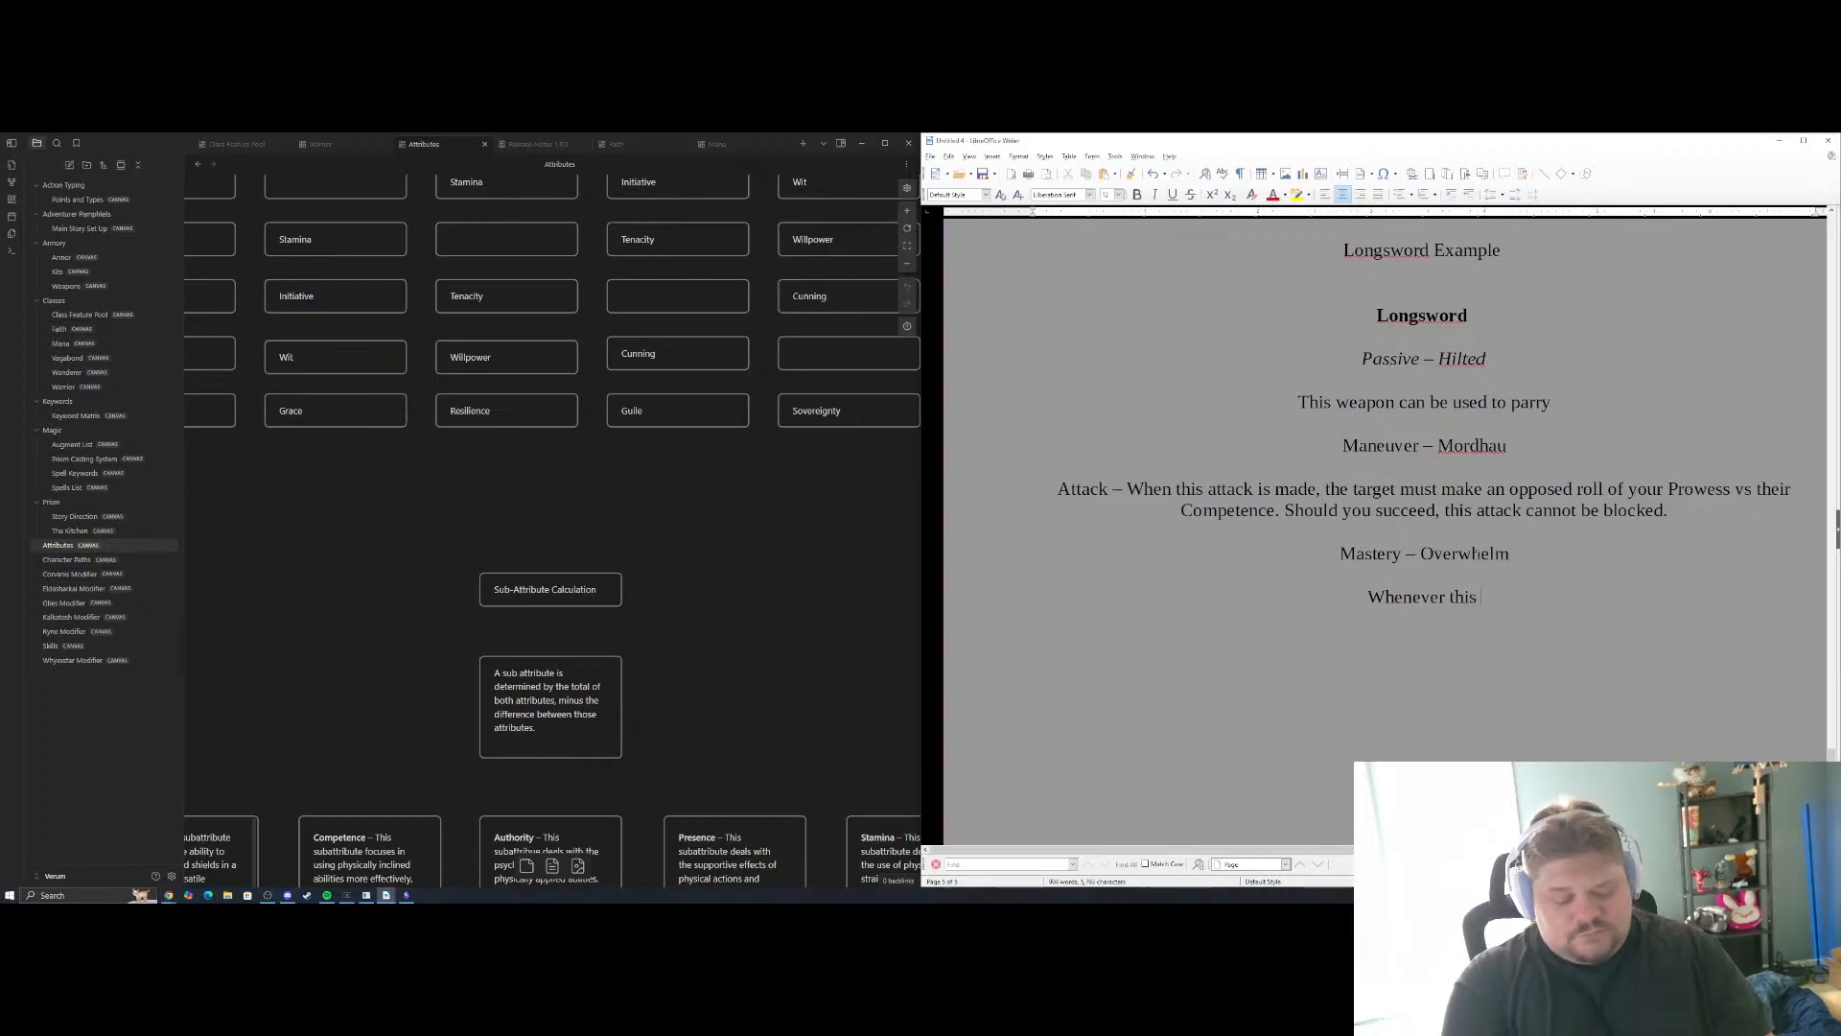
type("weapon ")
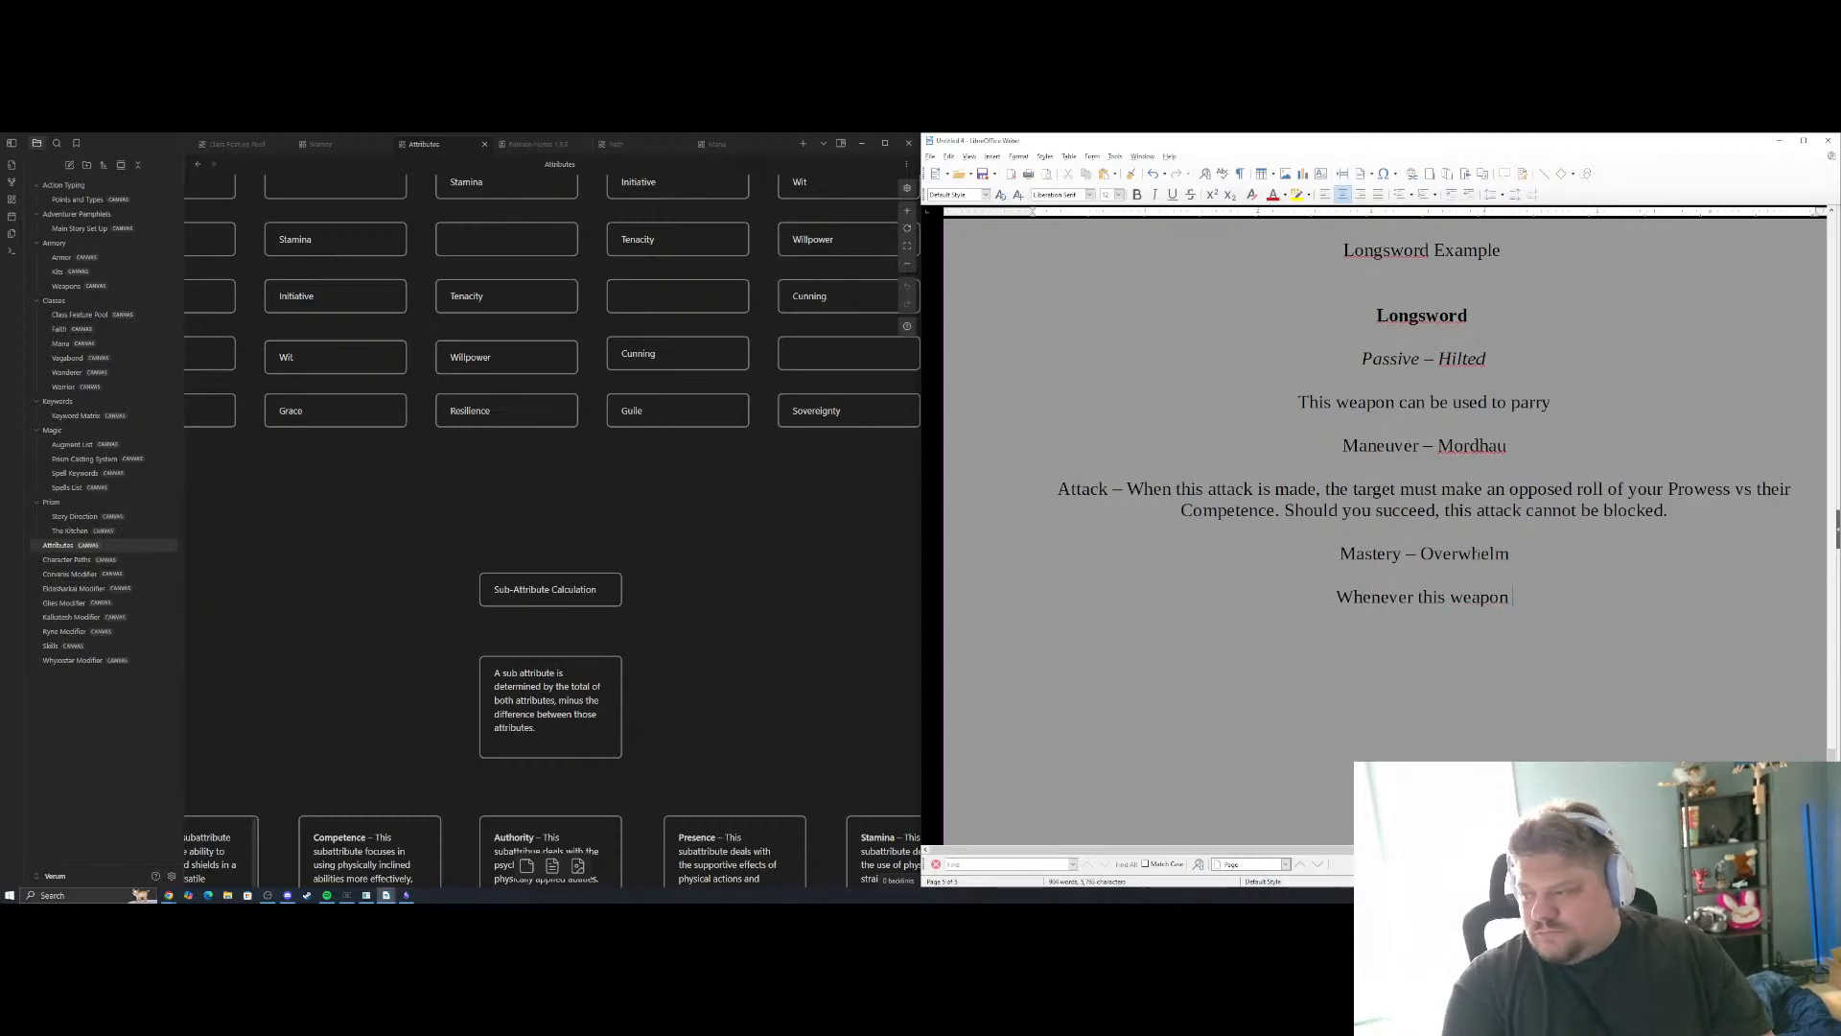
type("would")
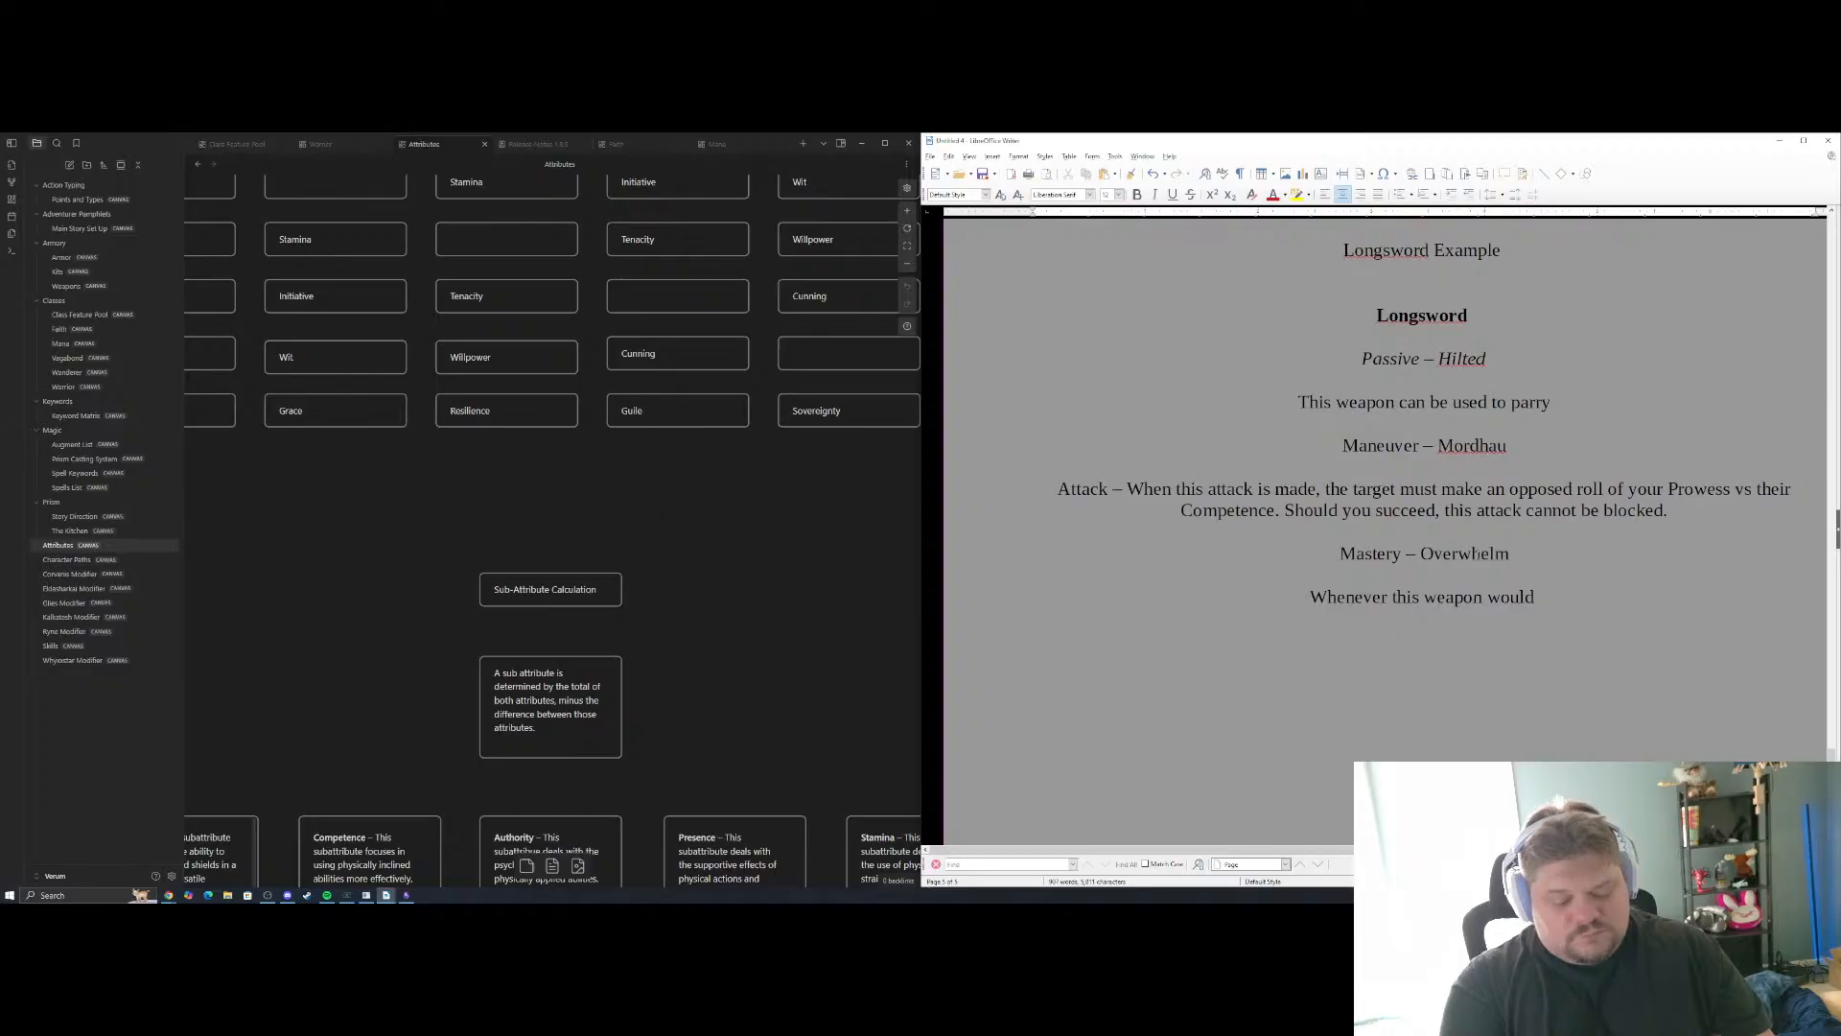
key("BackSpace")
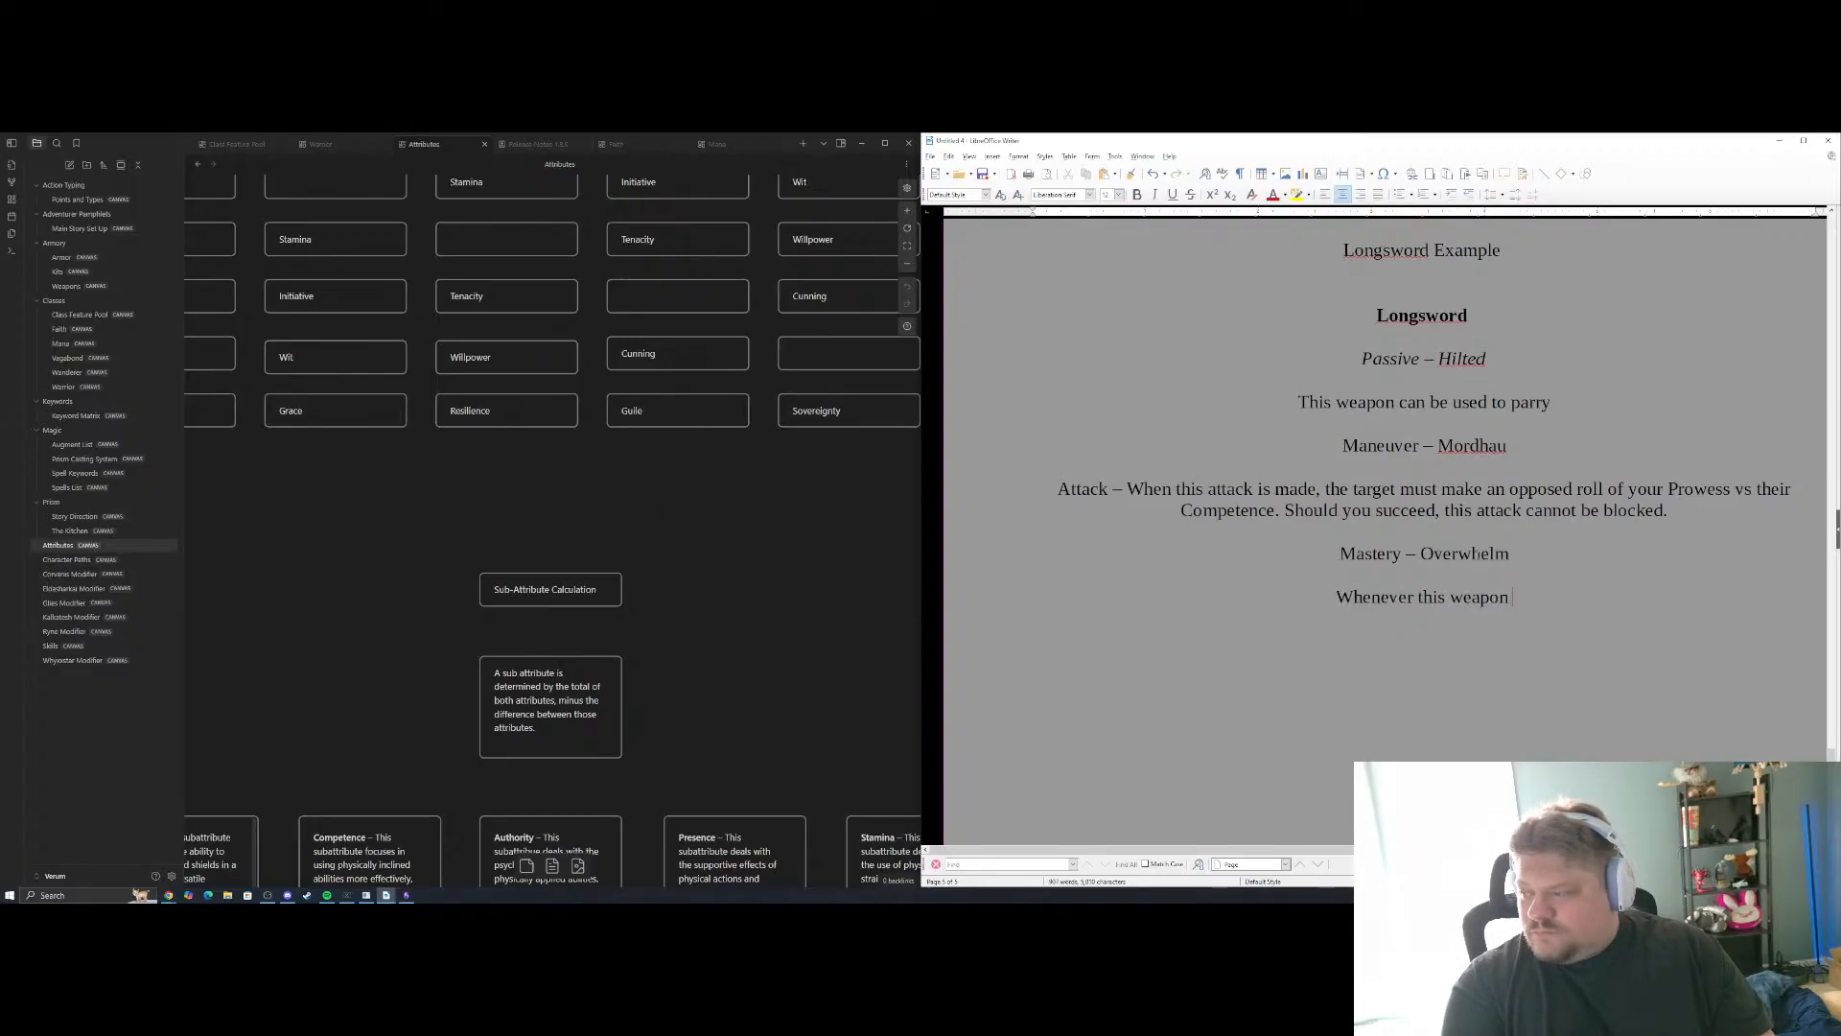
type("'s att")
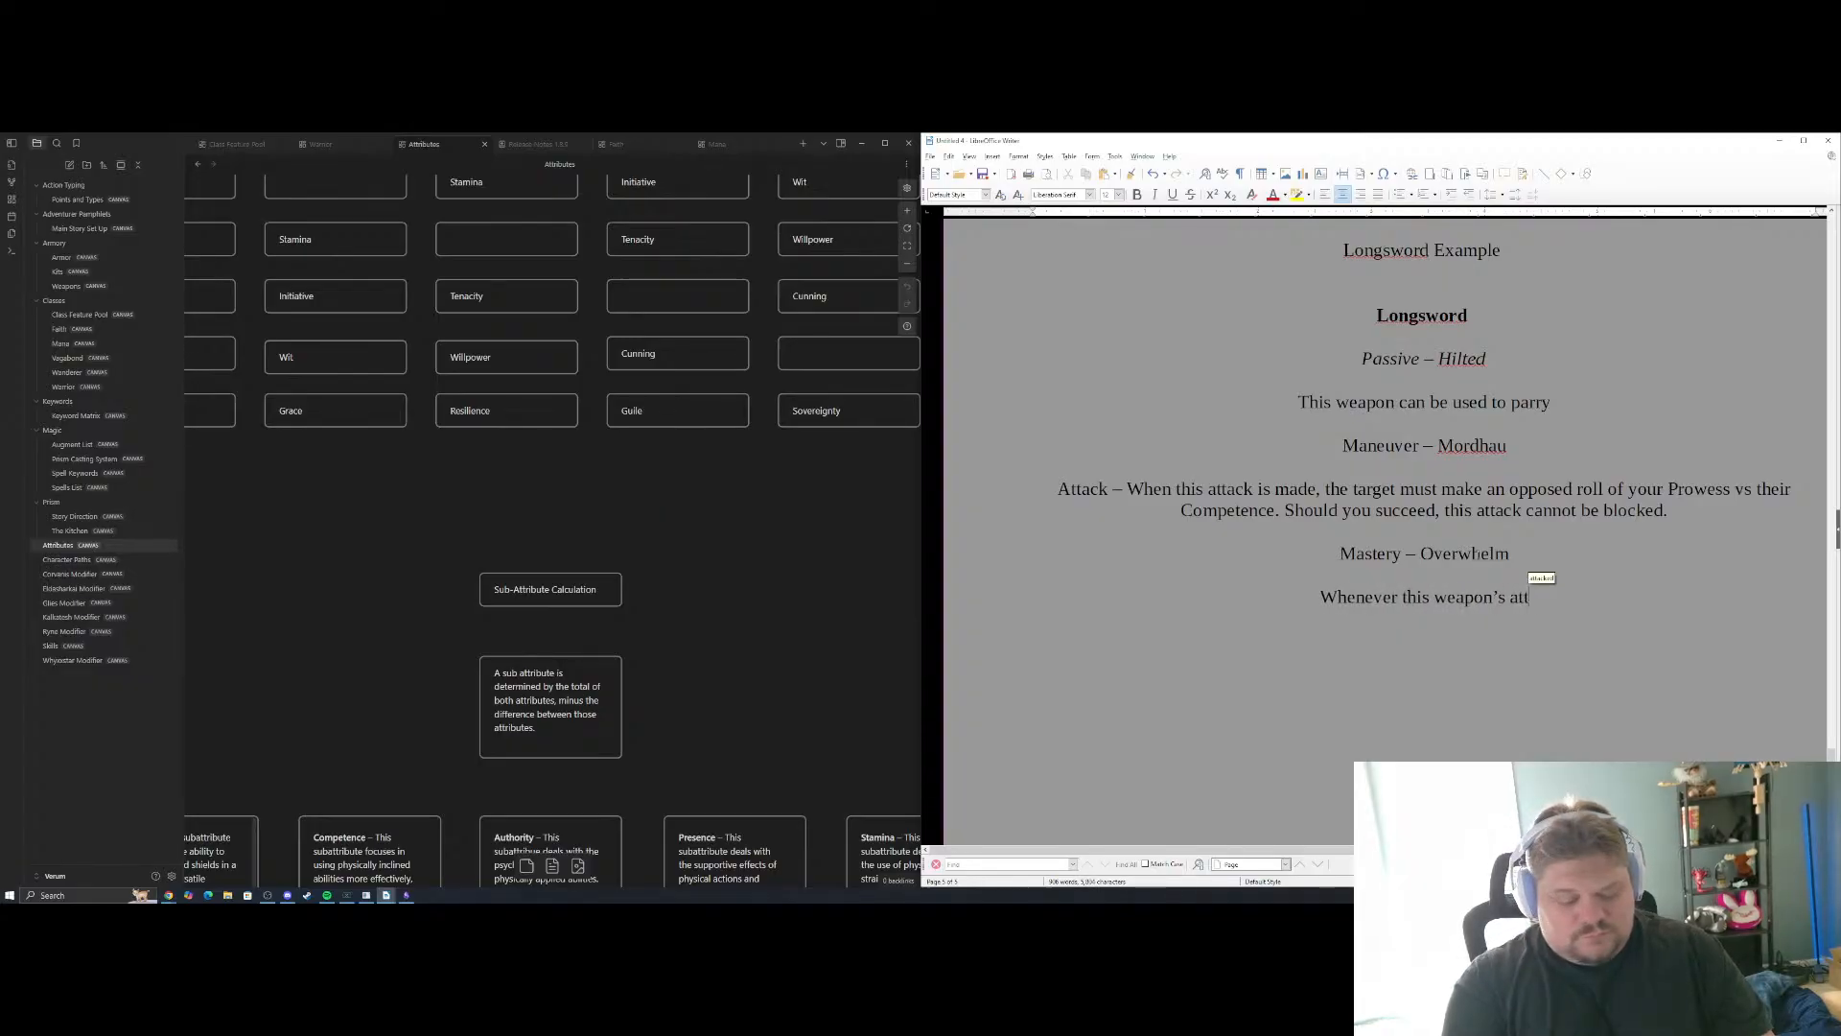
type("ack would not be")
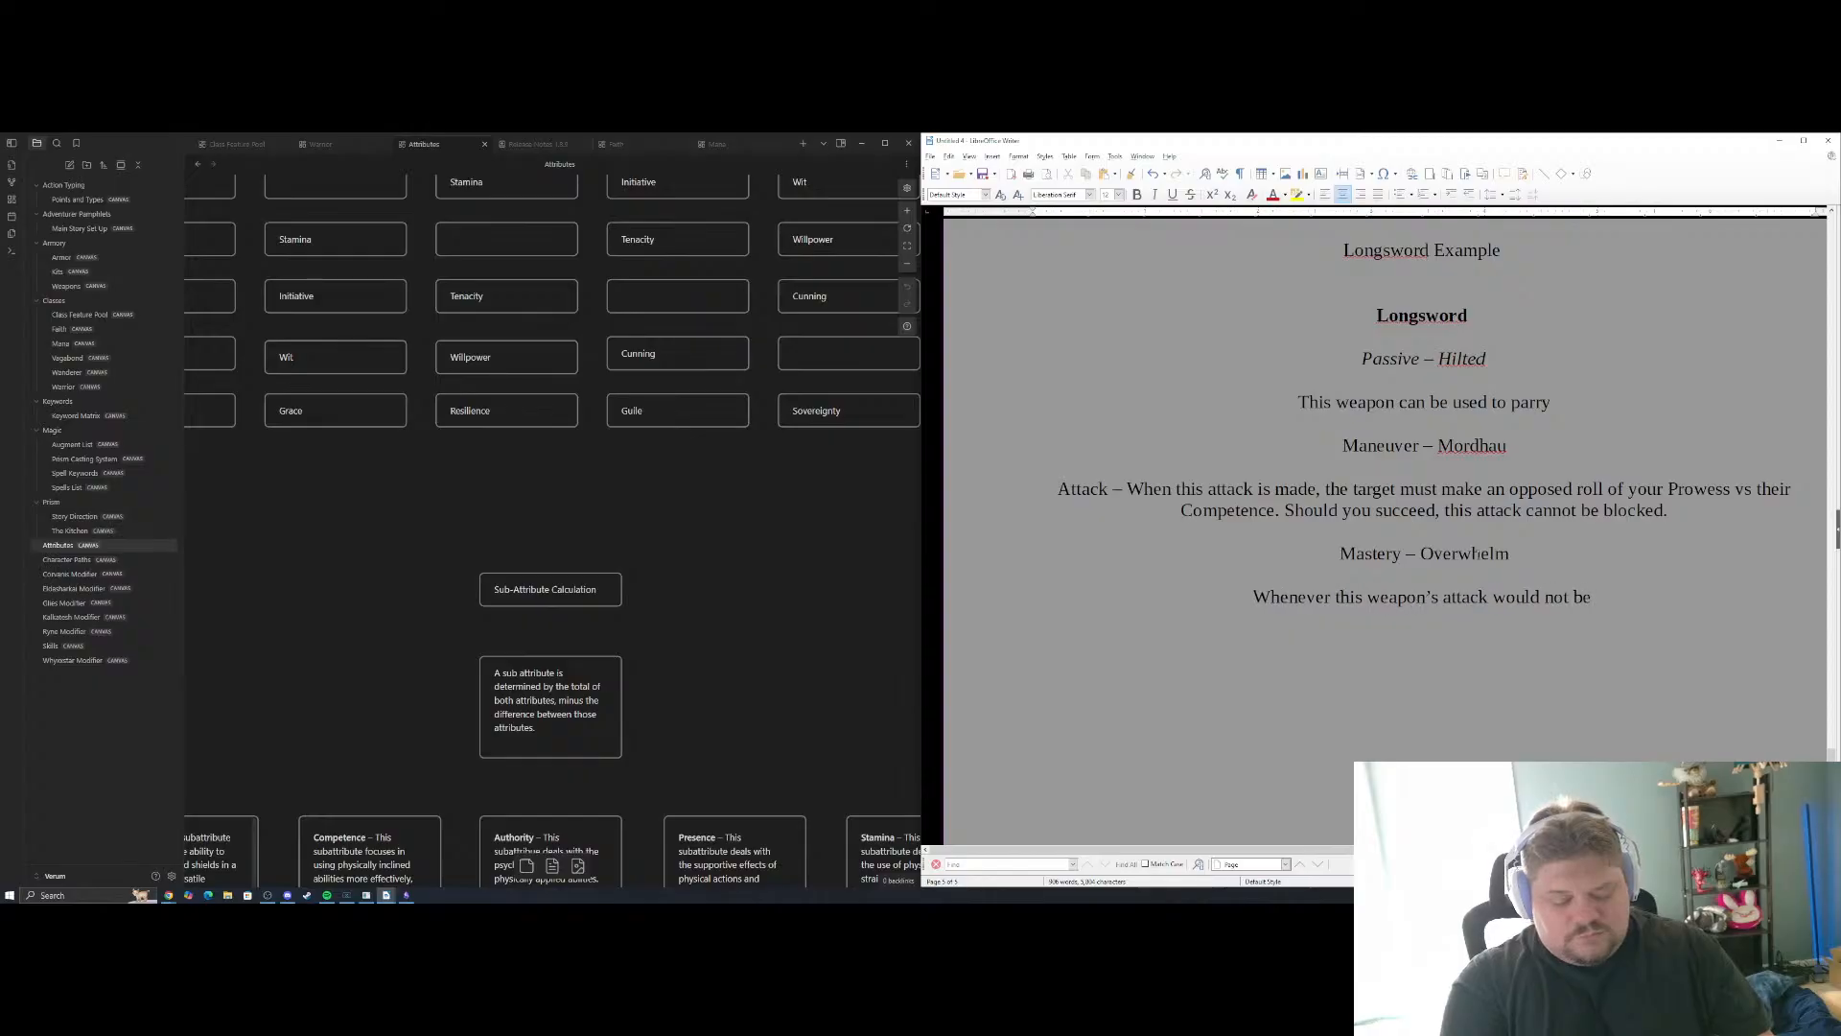
type(" blocked itr")
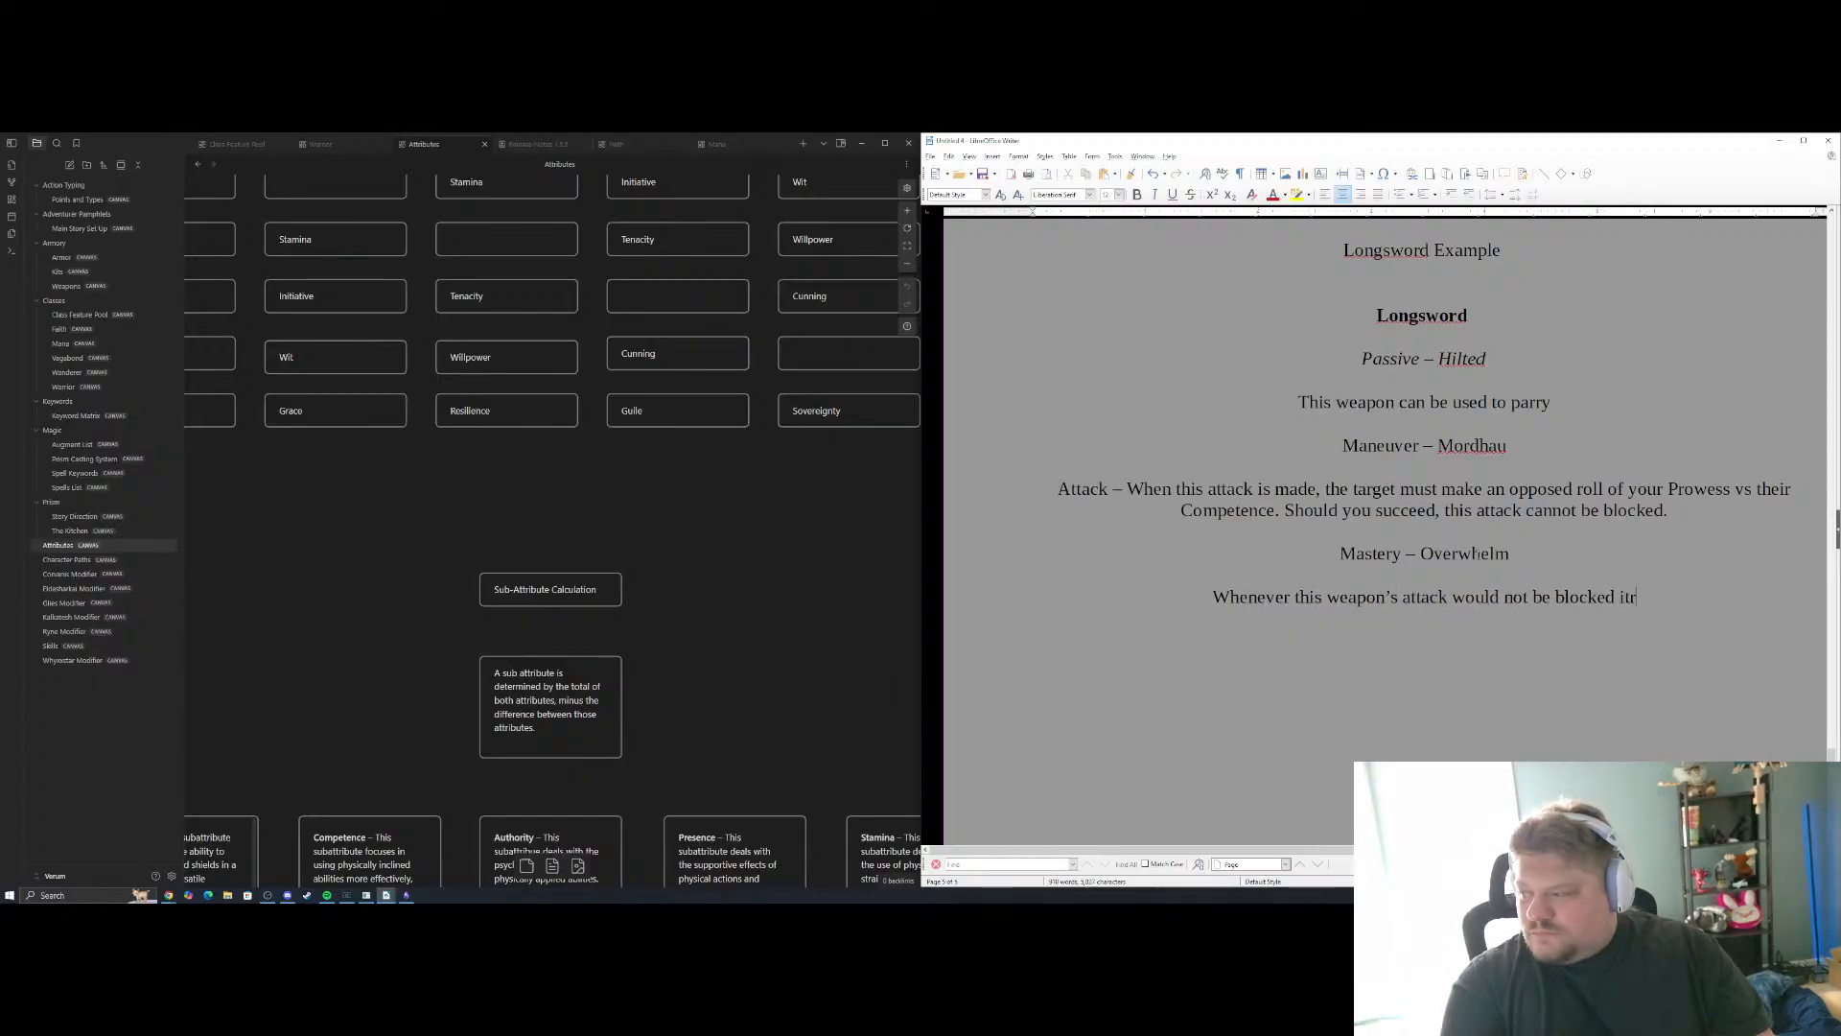
Finish the Overwhelm description with "also ignores the effects of Withstand."
key("BackSpace")
type("c")
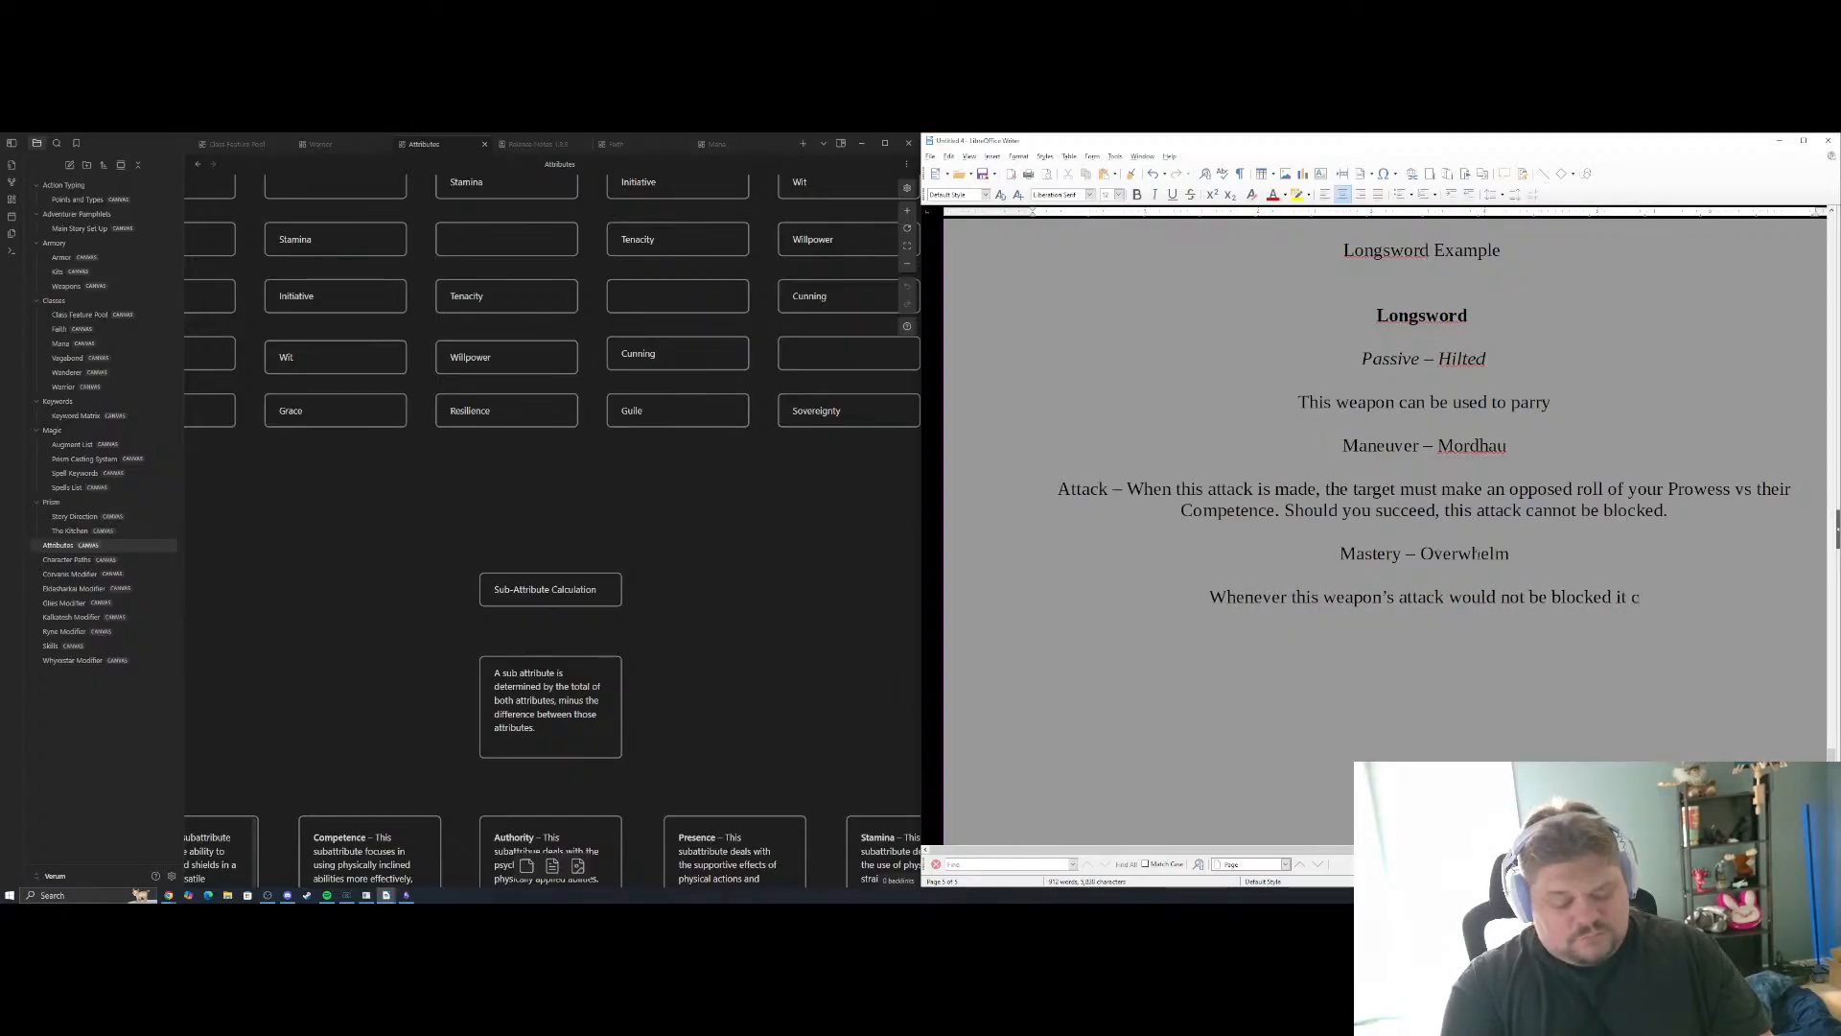
type("anno")
key("BackSpace")
key("BackSpace")
key("BackSpace")
key("BackSpace")
key("BackSpace")
key("BackSpace")
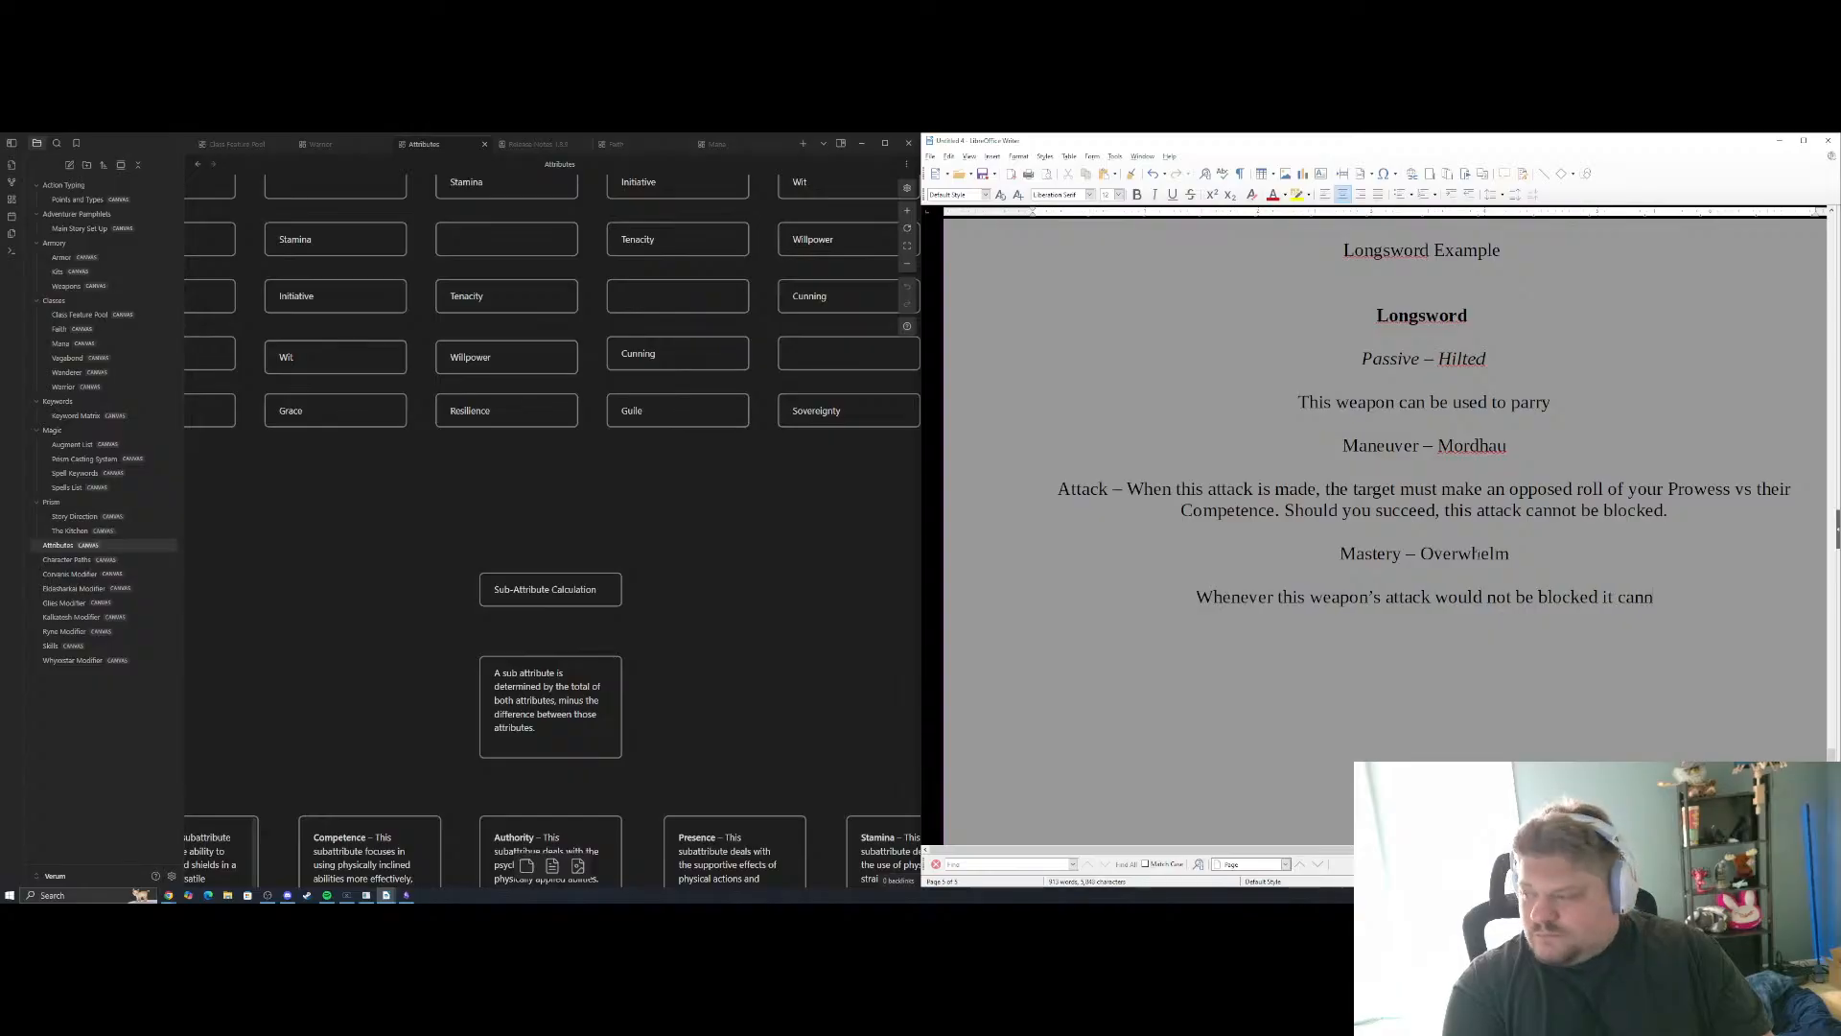
type("also")
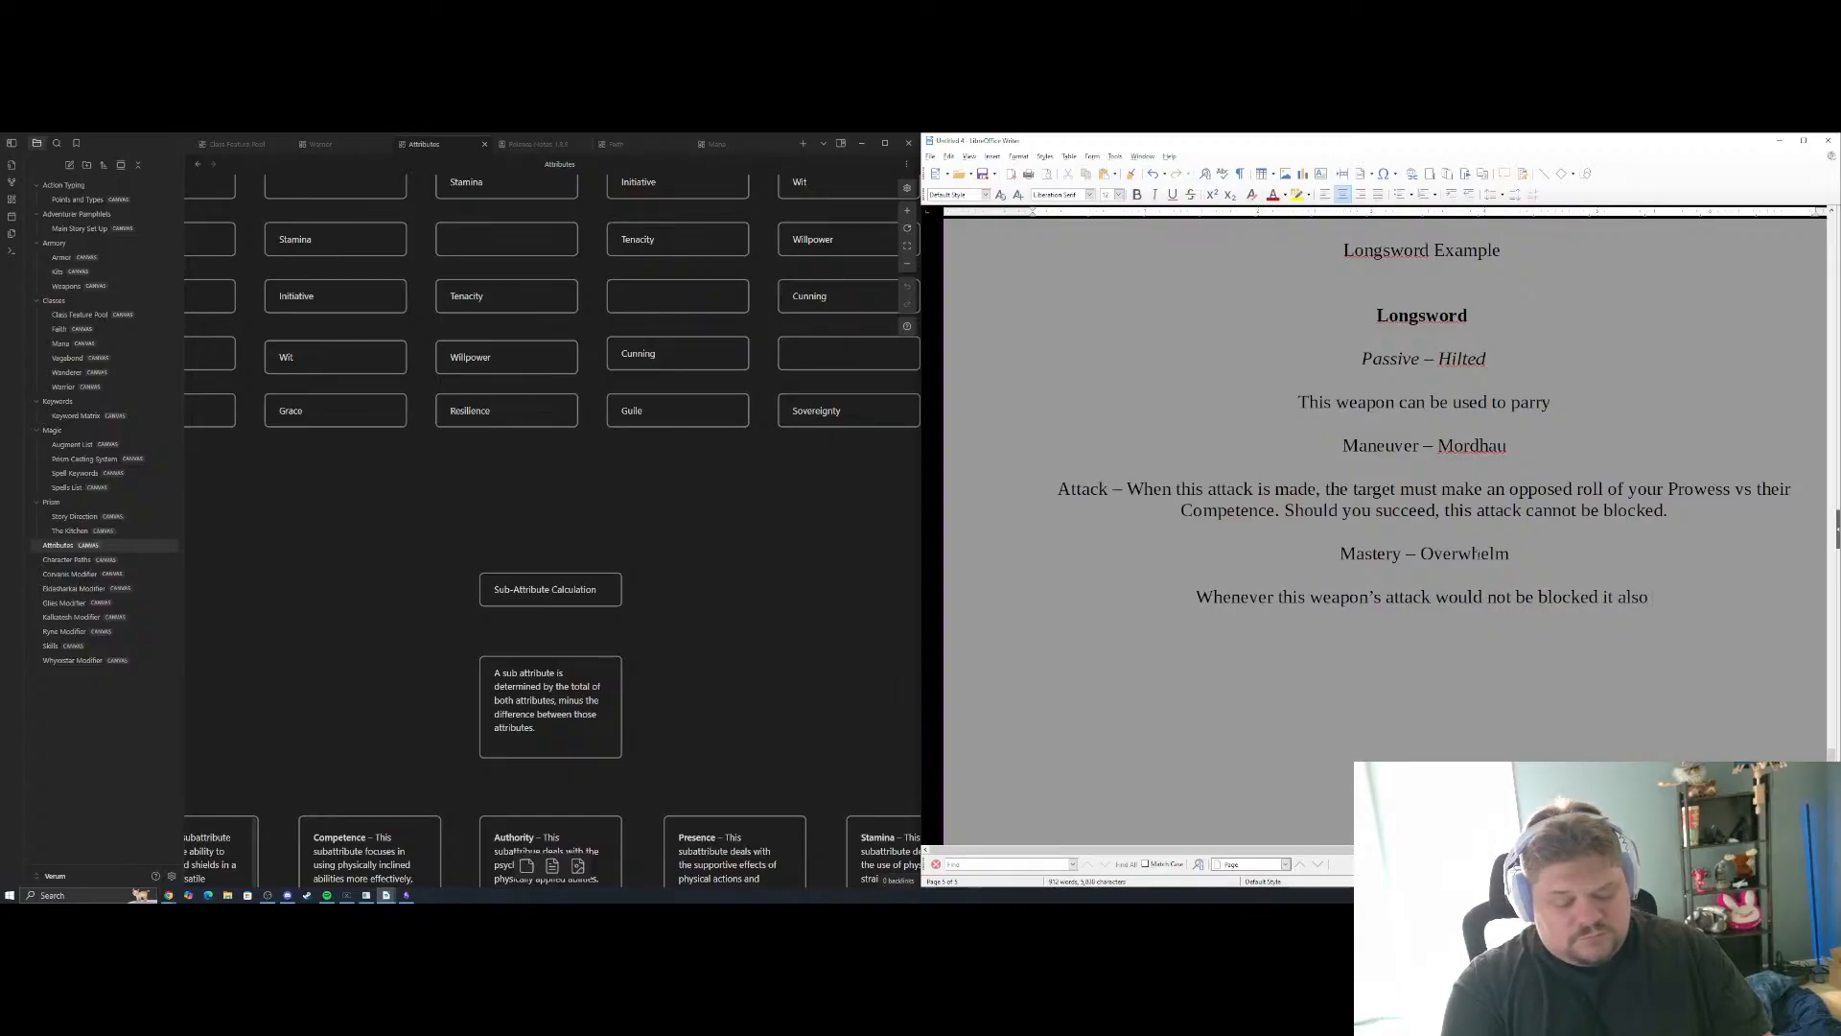
type(" ignores the e")
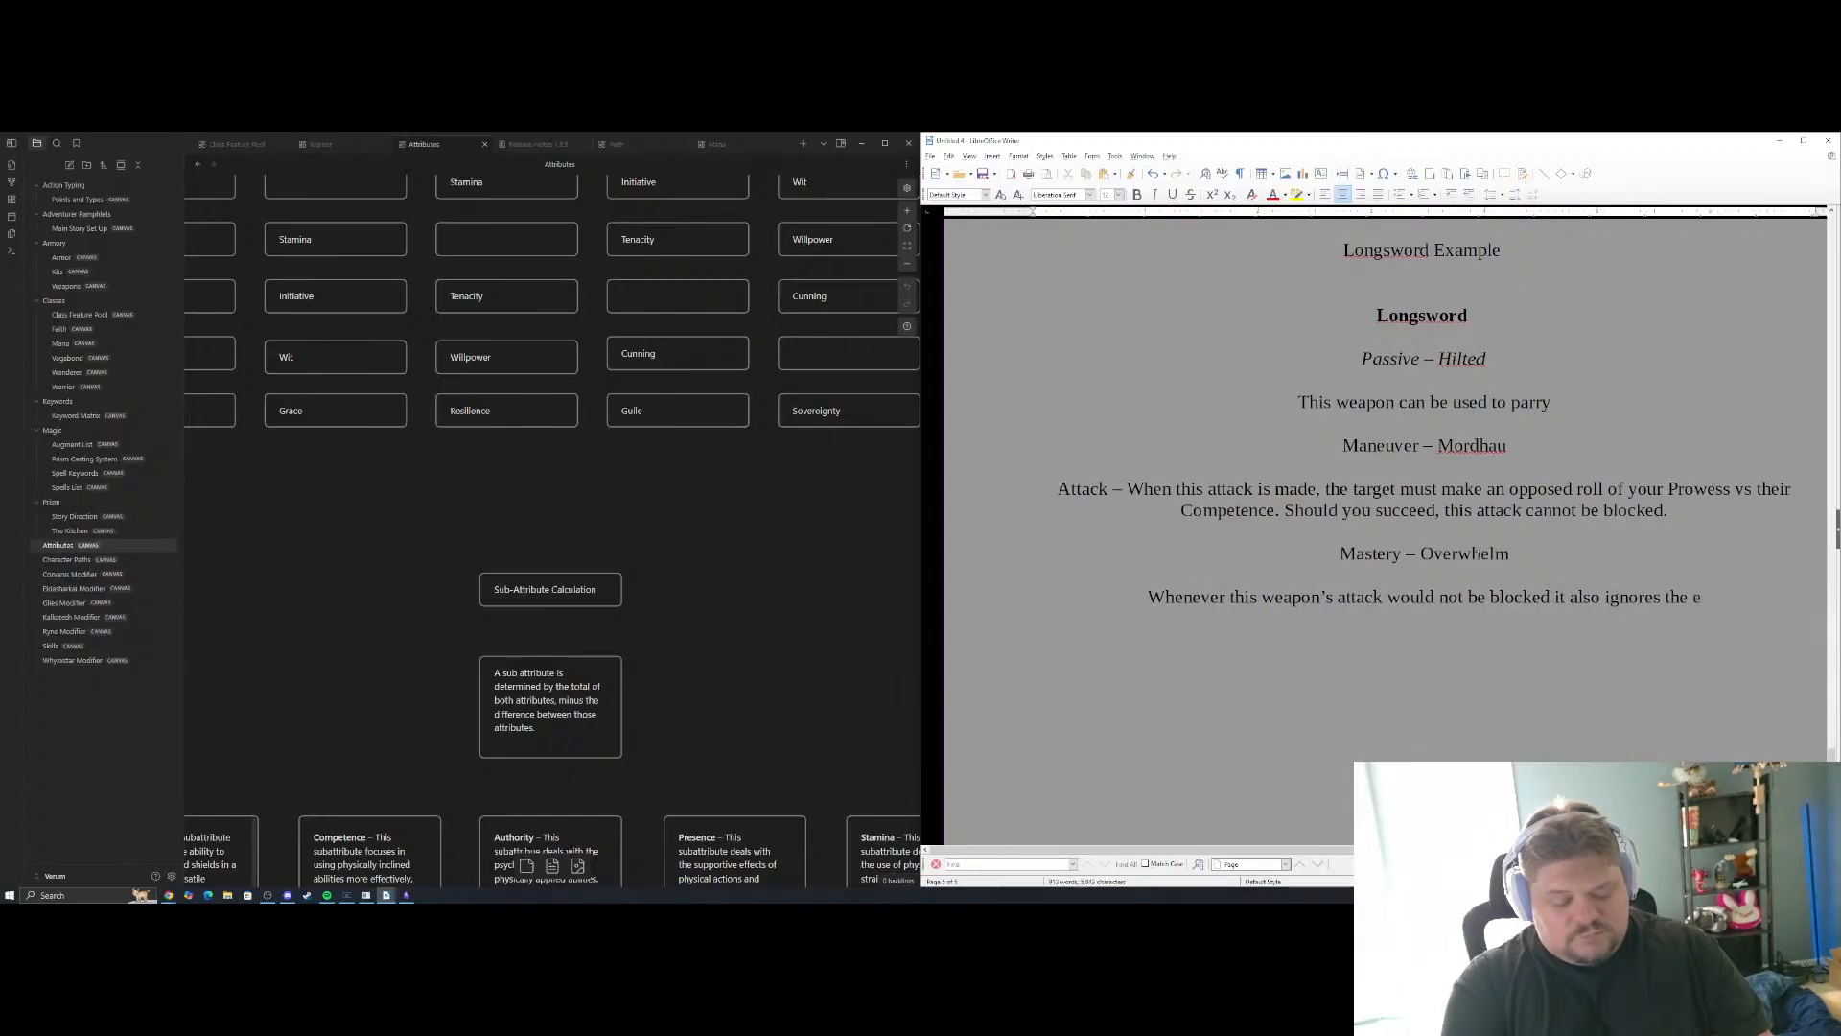
type("ffects of Withstand/")
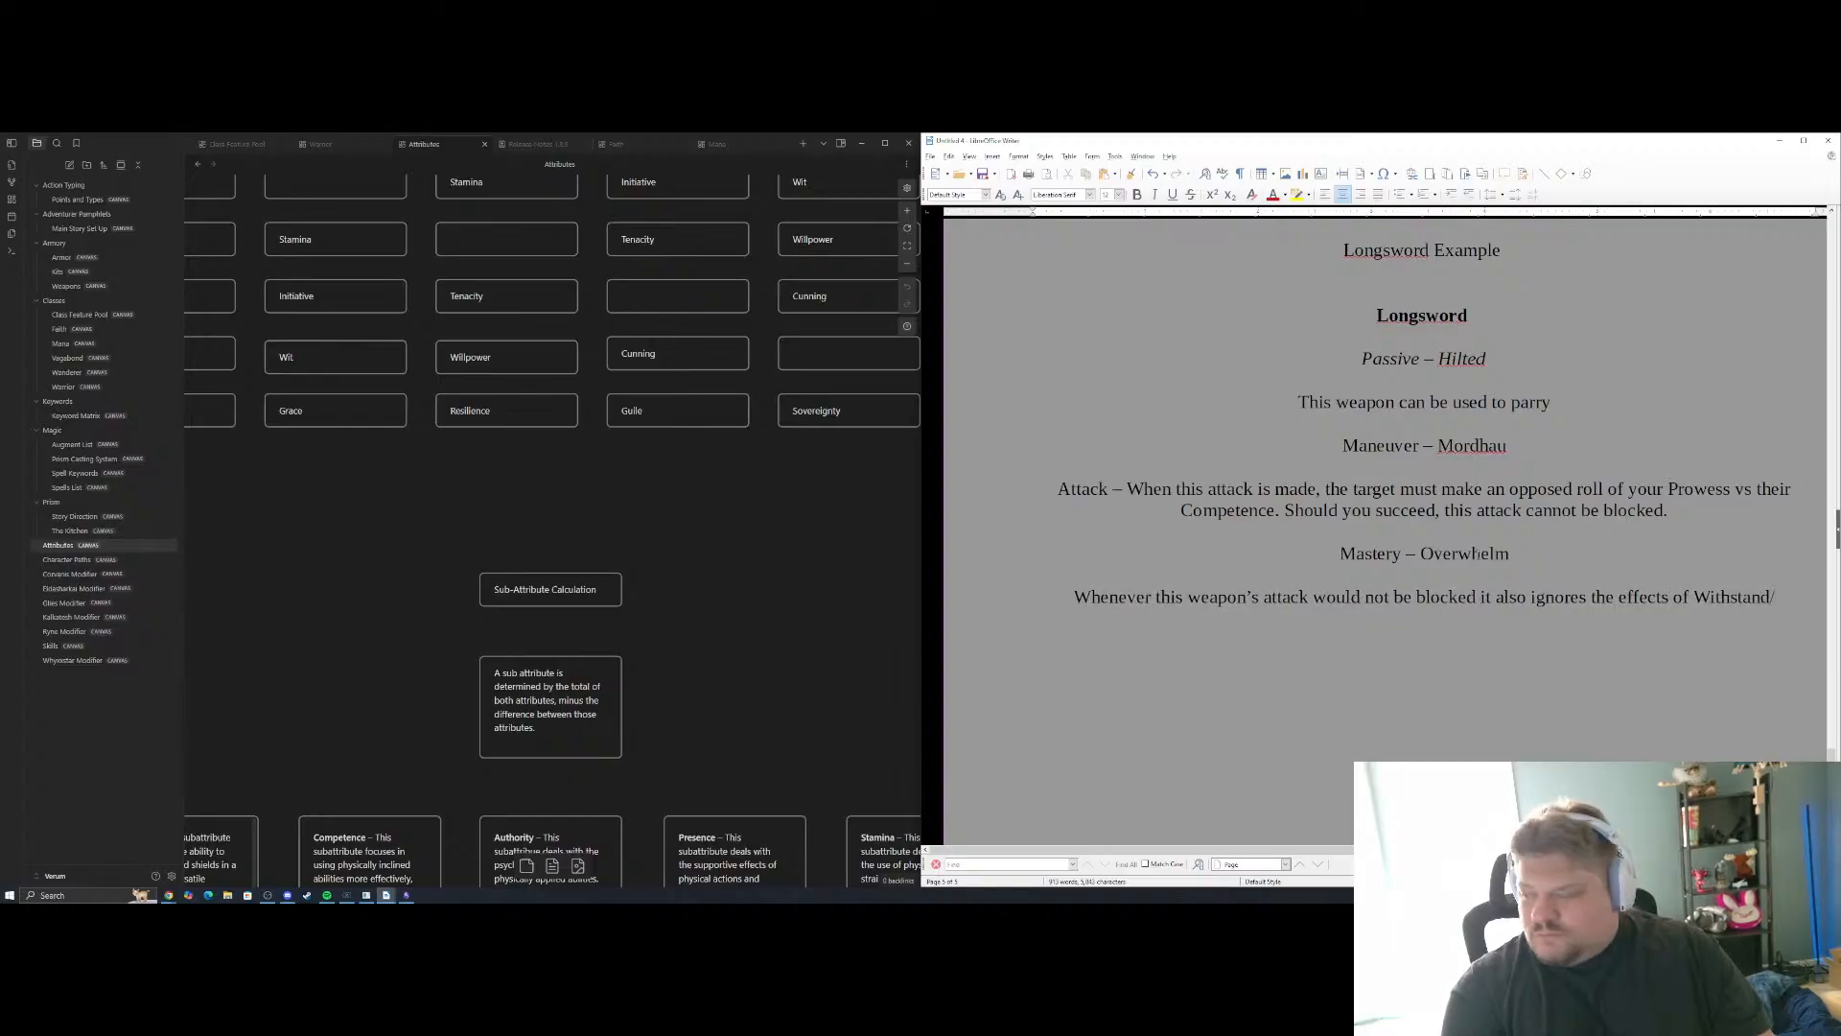
key("BackSpace")
type(".")
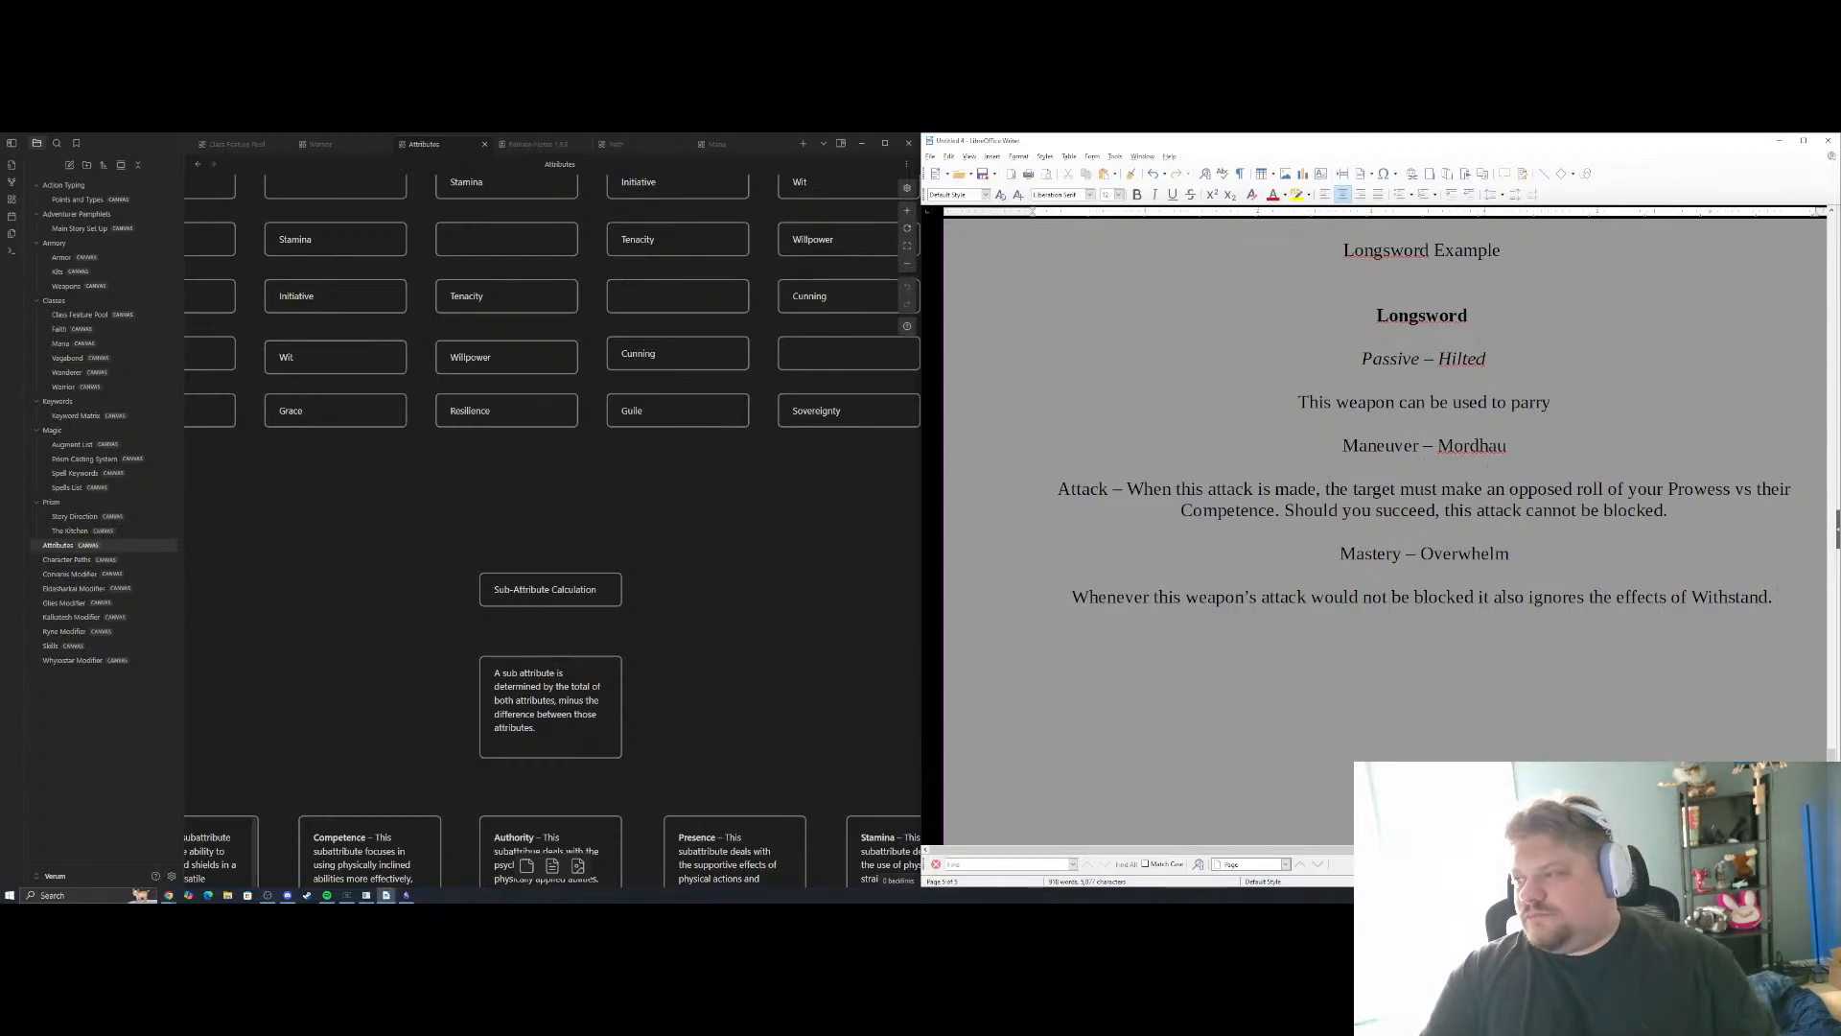
Italicize the "Maneuver – Mordhau" and "Mastery – Overwhelm" headings and place the cursor below the Longsword example
triple_click(1425, 447)
key("ctrl+i")
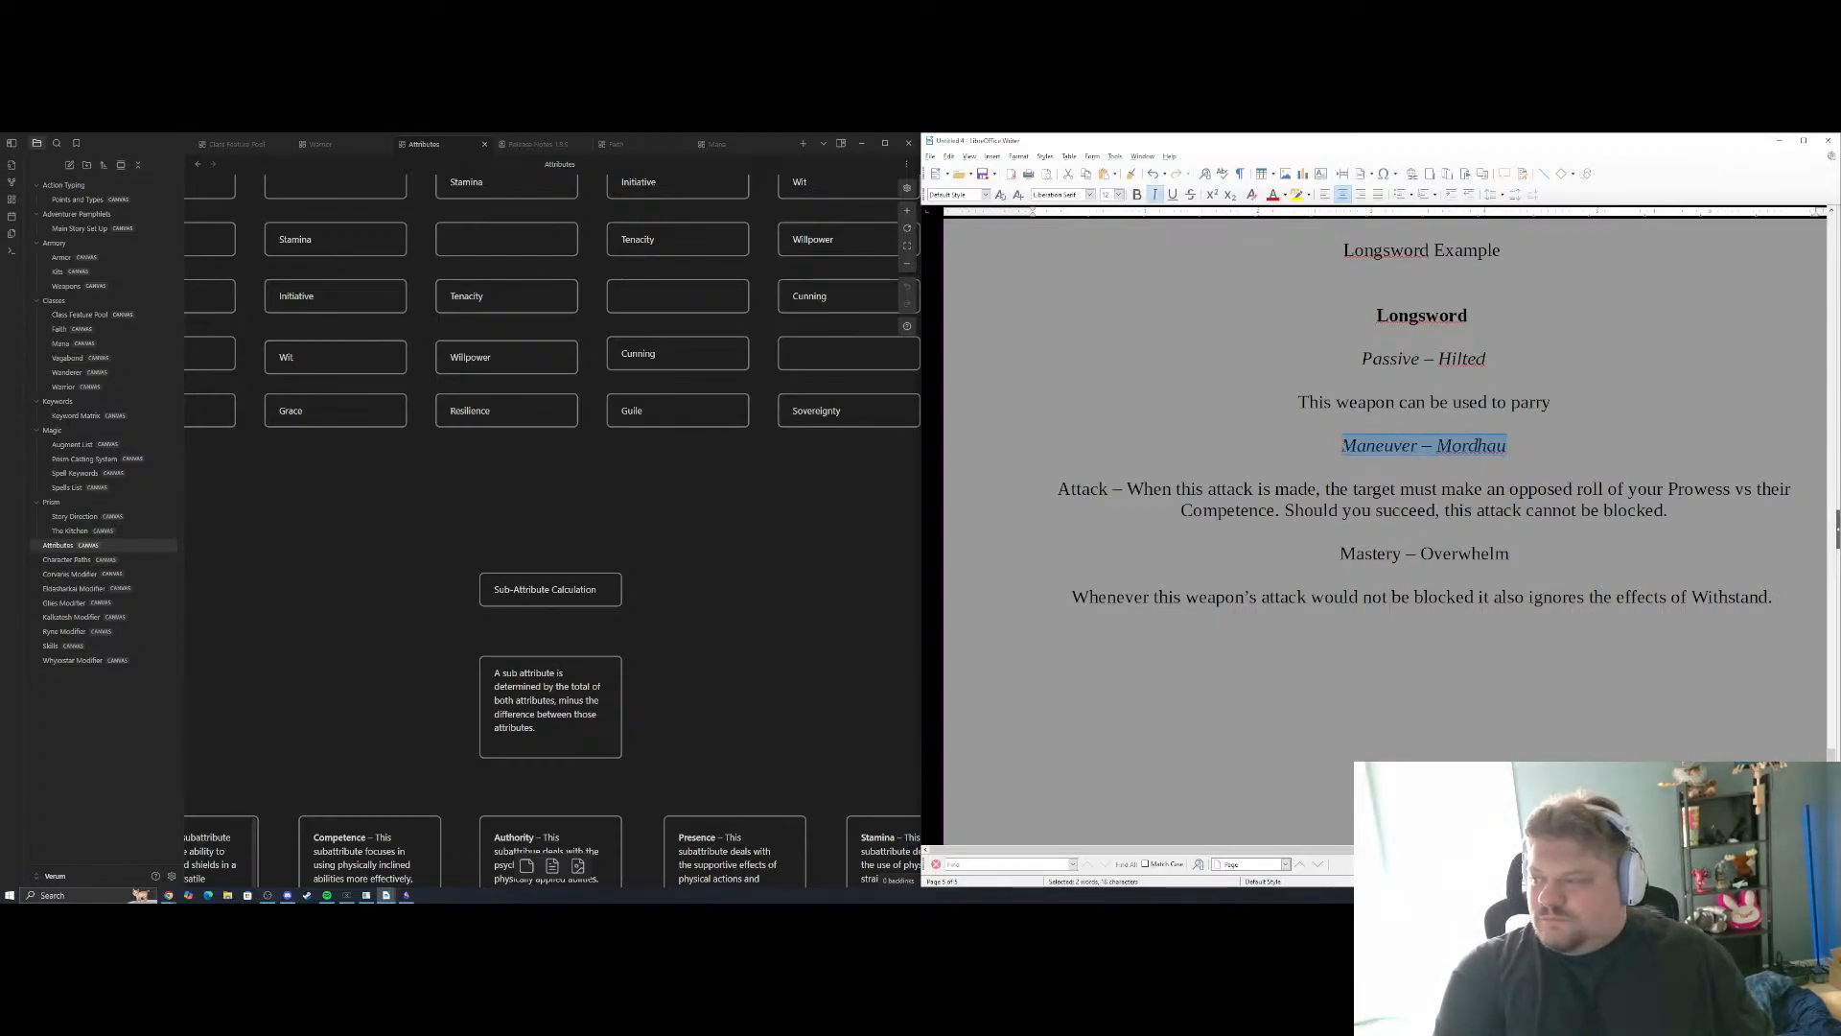
left_click_drag(1519, 554, 1356, 555)
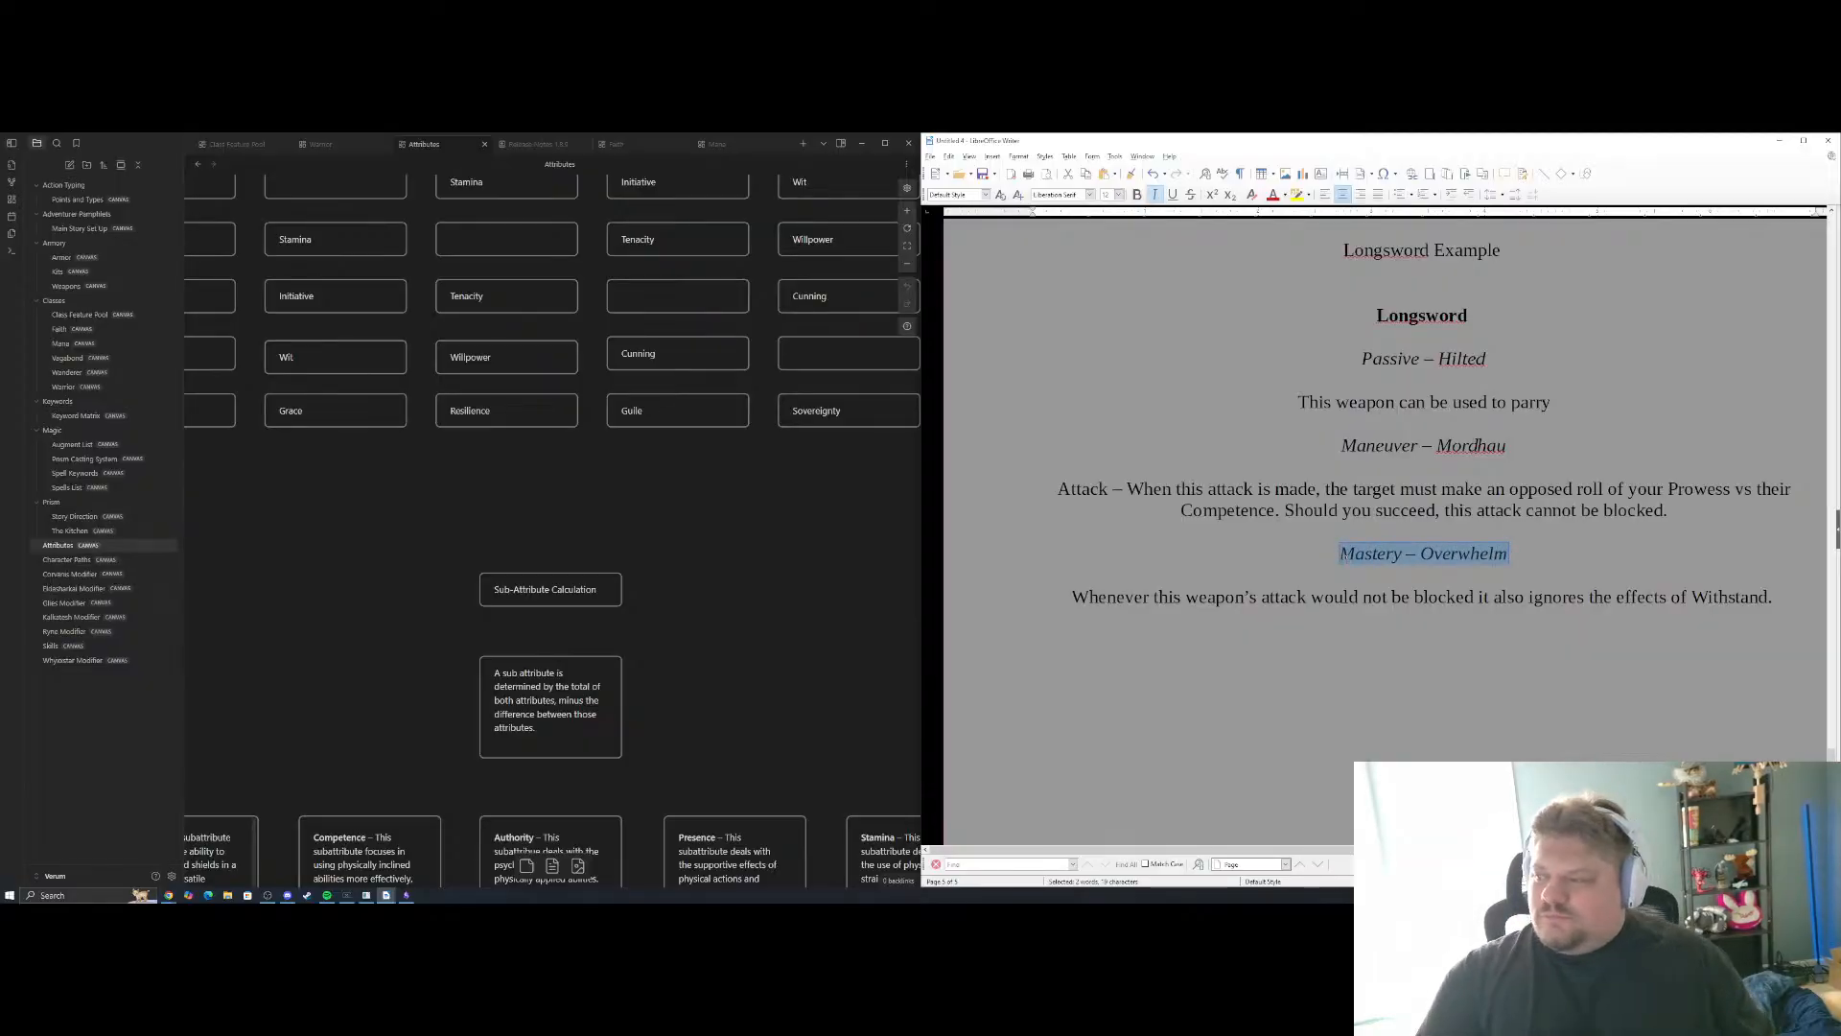
key("ctrl+i")
left_click(1400, 652)
scroll(1400, 652, "up", 4)
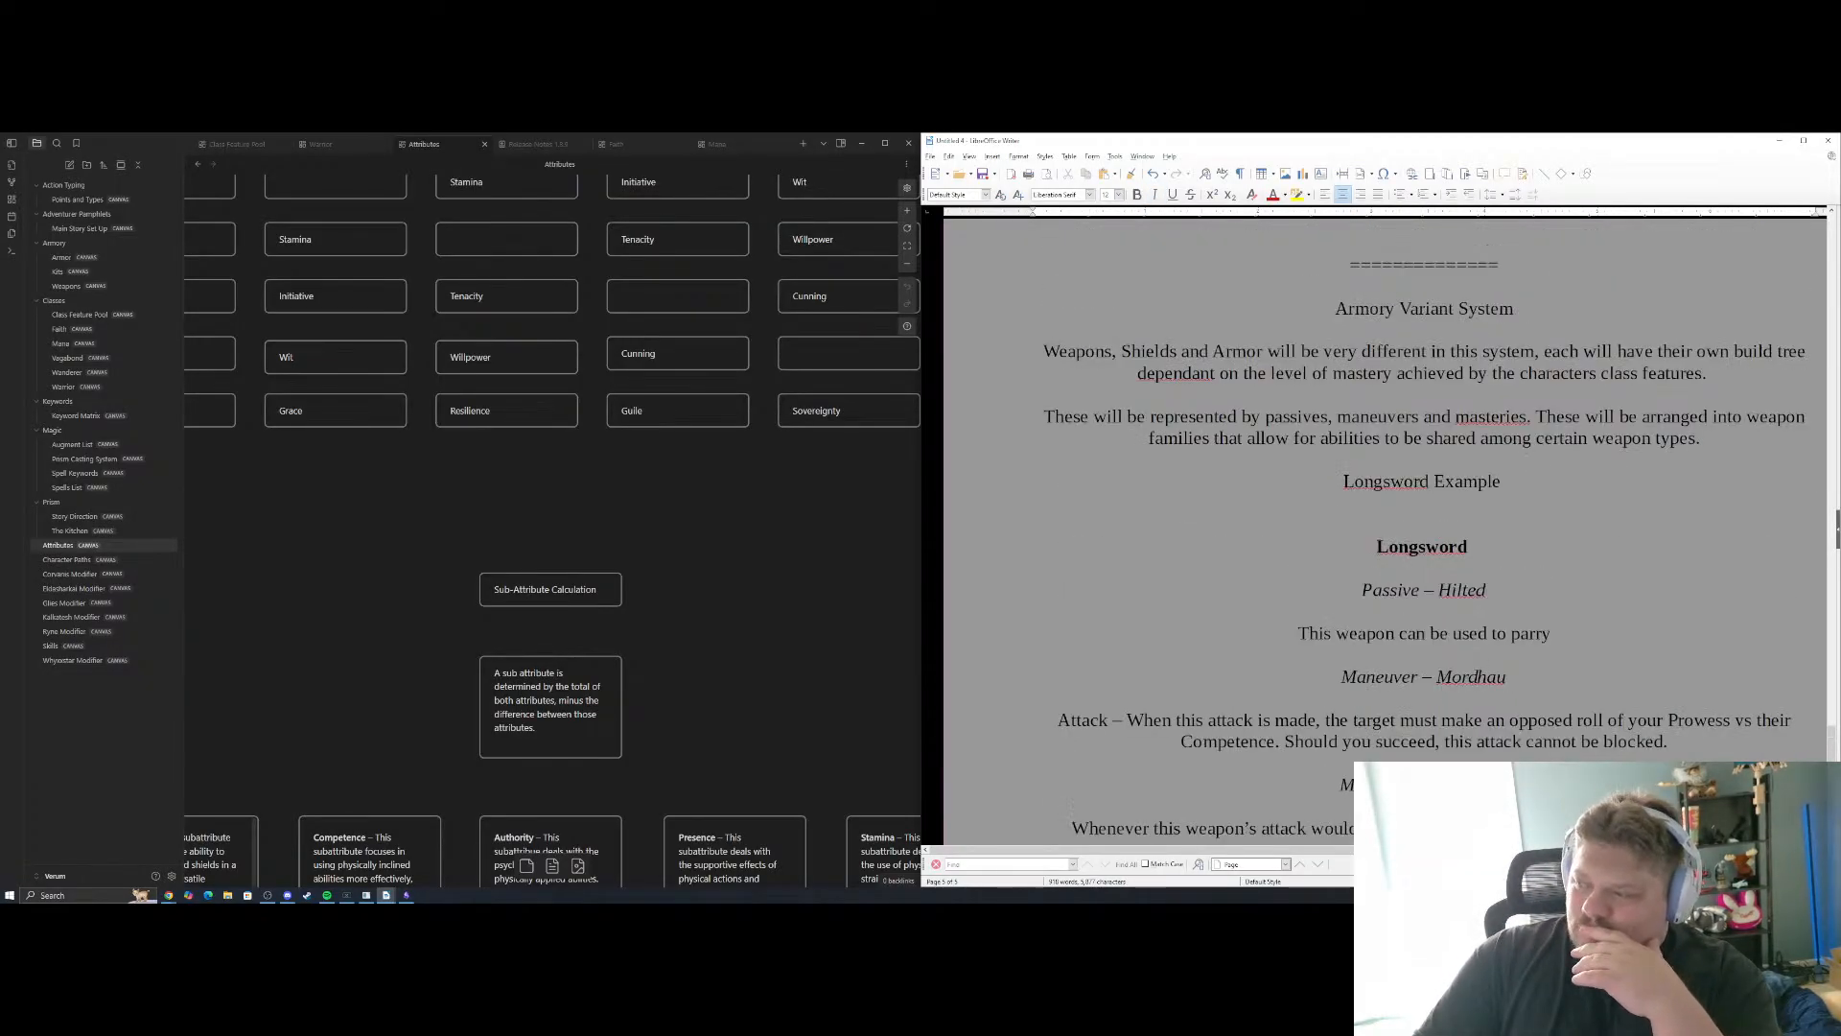
scroll(1401, 652, "down", 2)
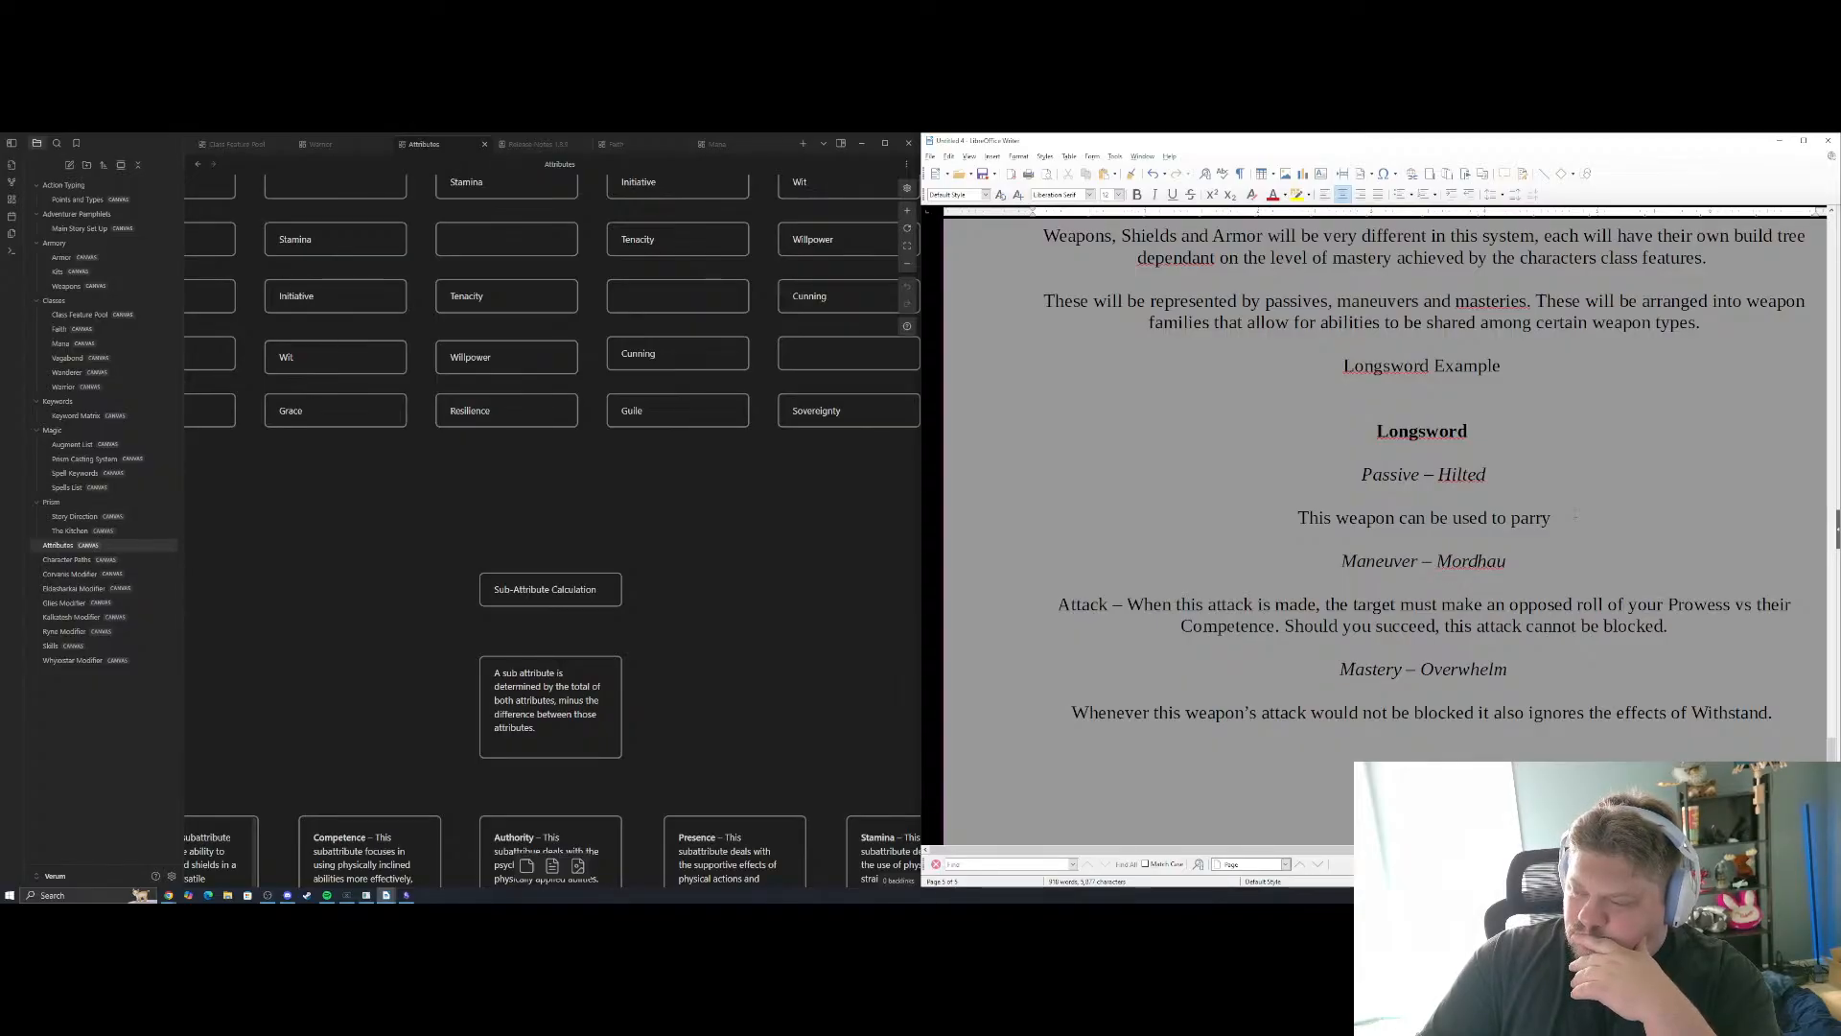
scroll(1576, 517, "down", 2)
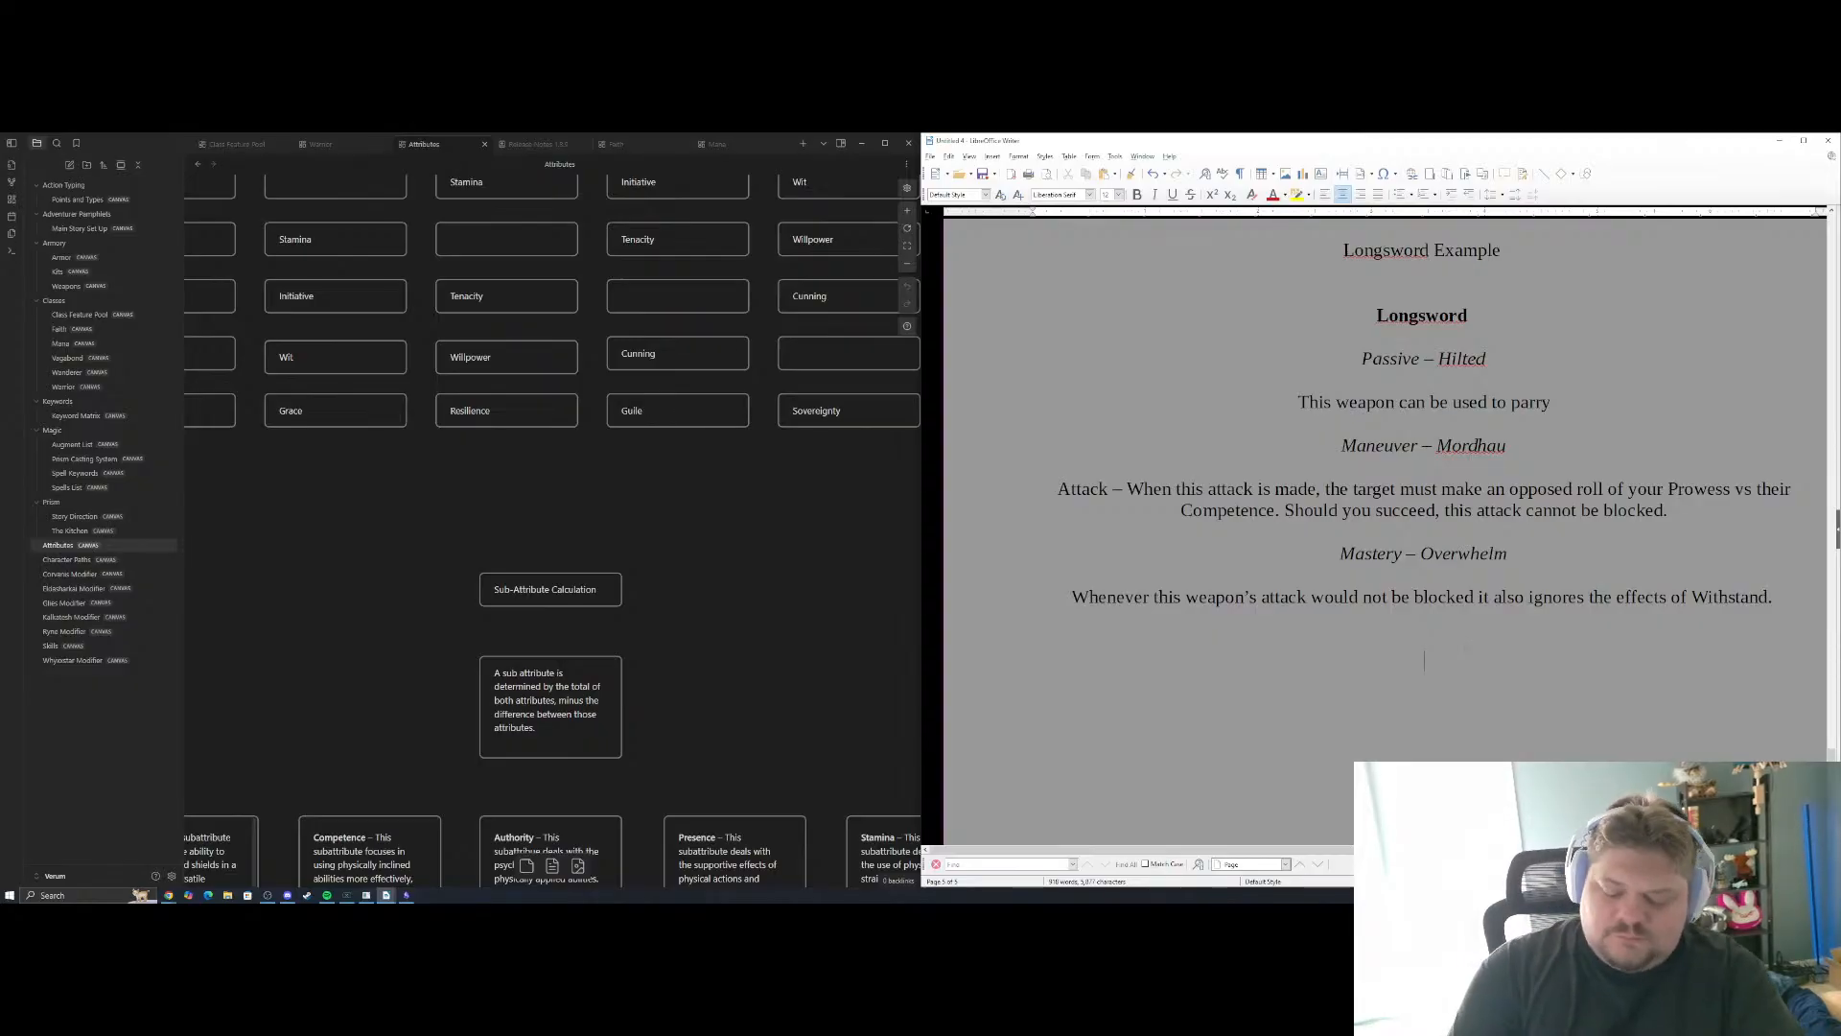
type("======")
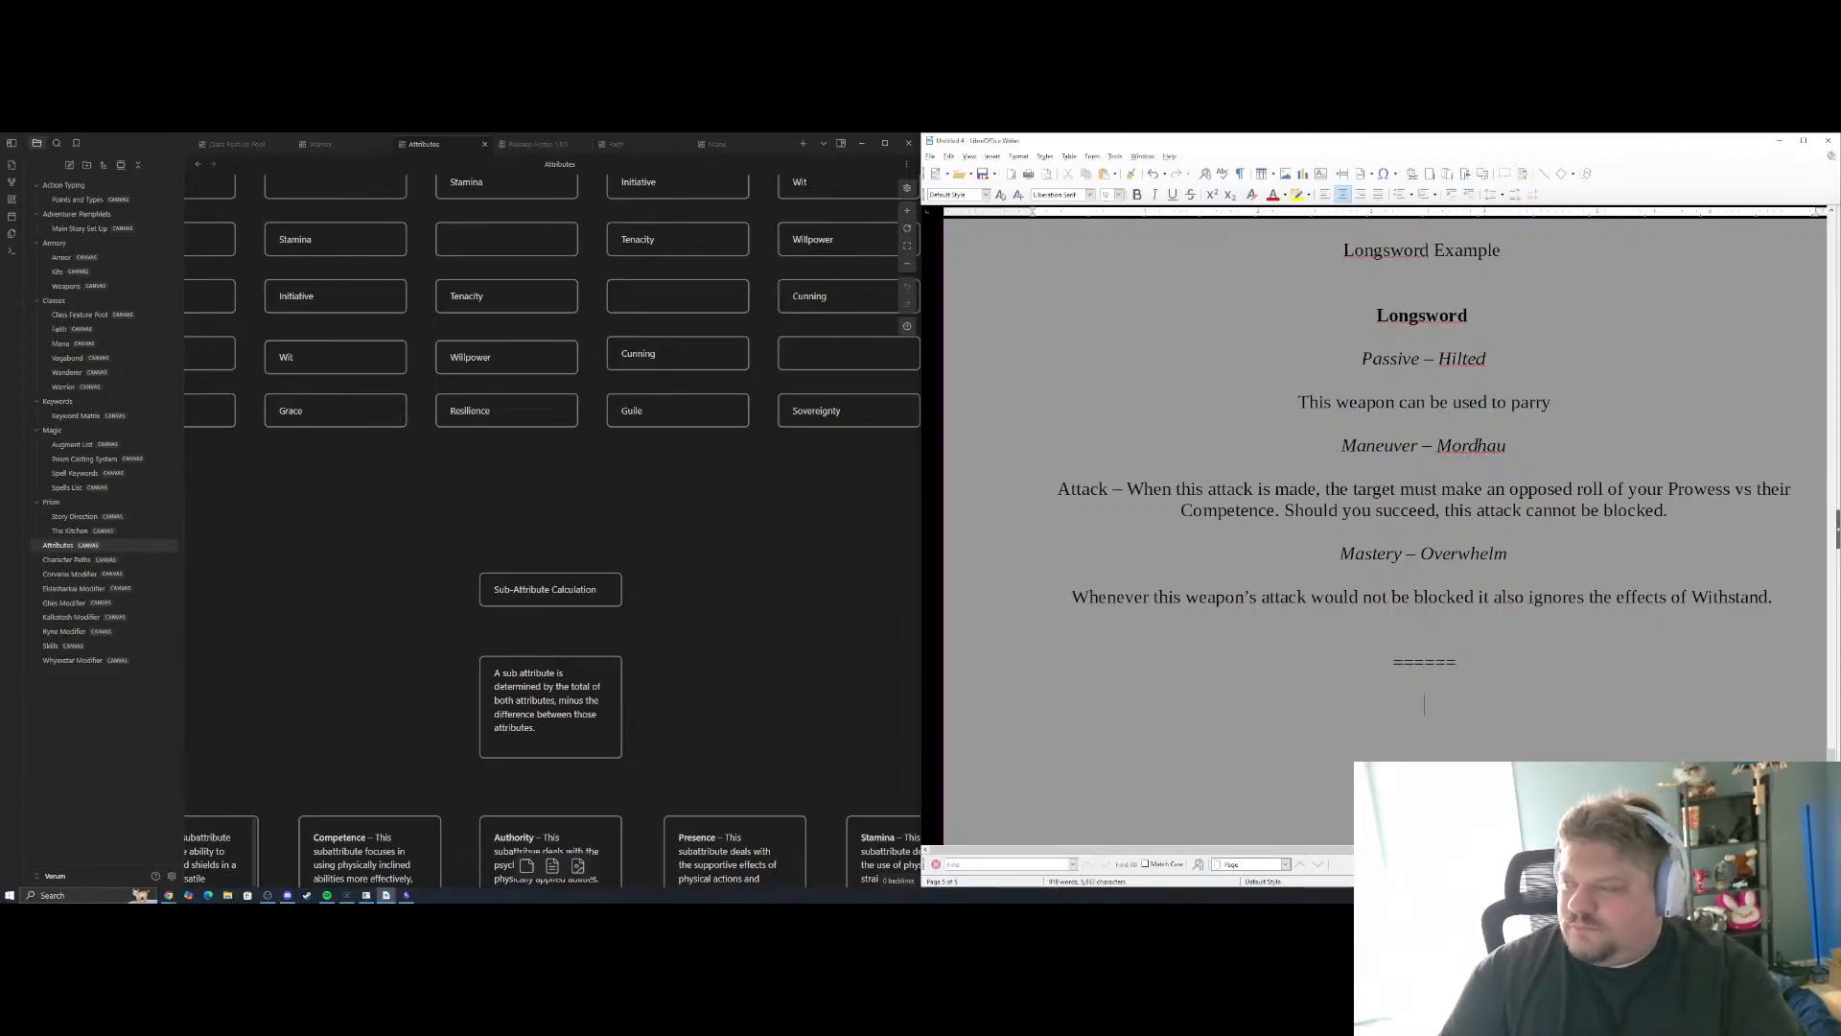
Begin a paragraph below the Longsword example with "Shields will be arranged in a similar fashion except their ability trees will lean towards"
scroll(1385, 499, "up", 5)
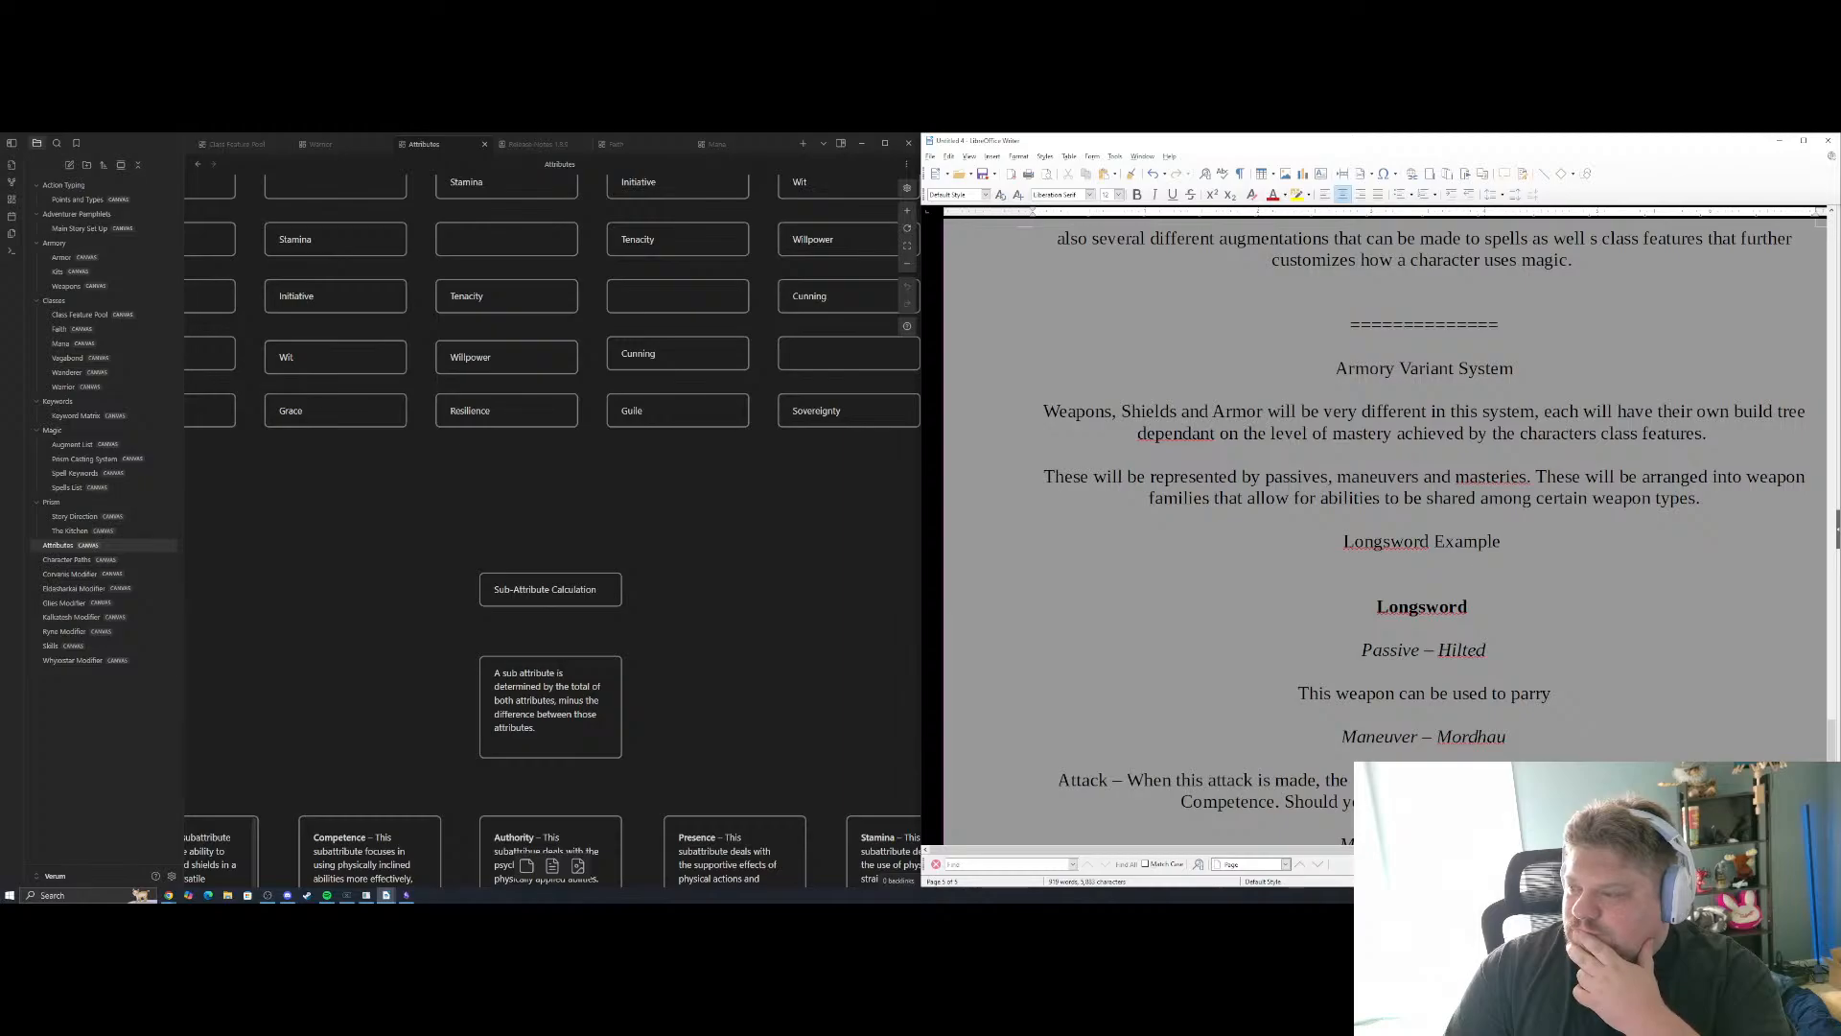
scroll(1508, 726, "down", 3)
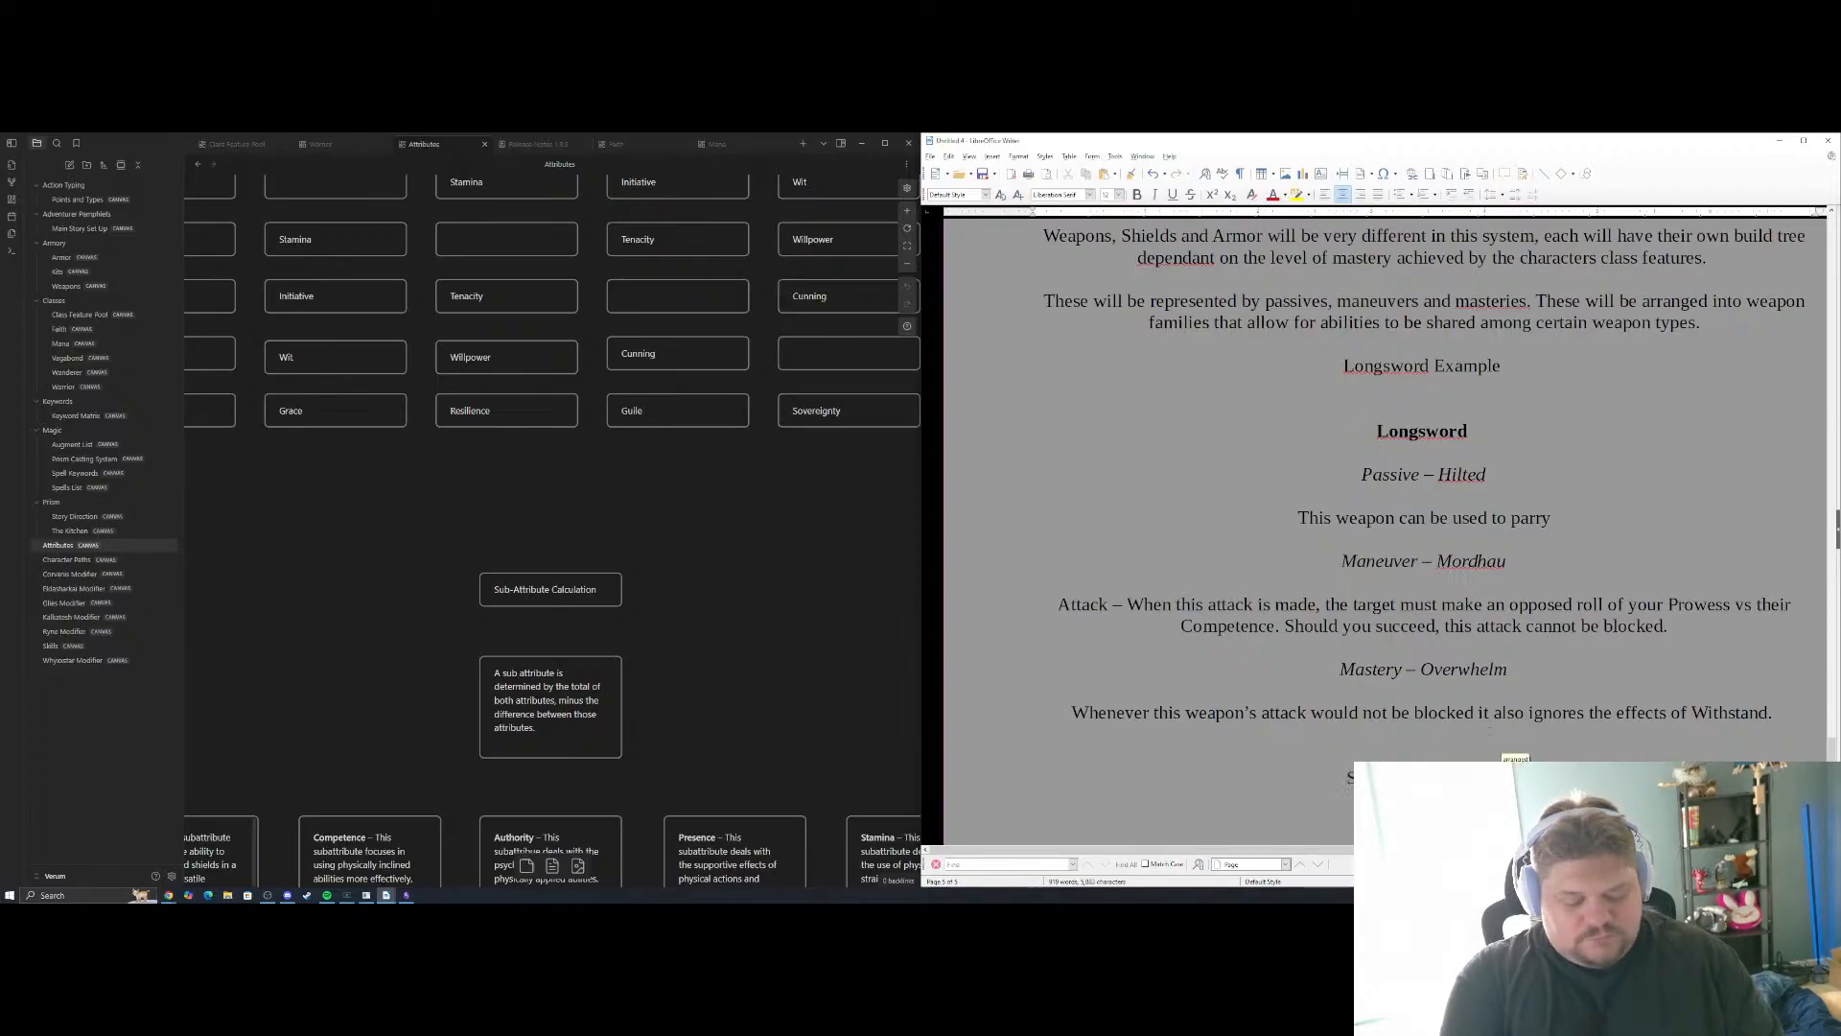
type("d in a similar")
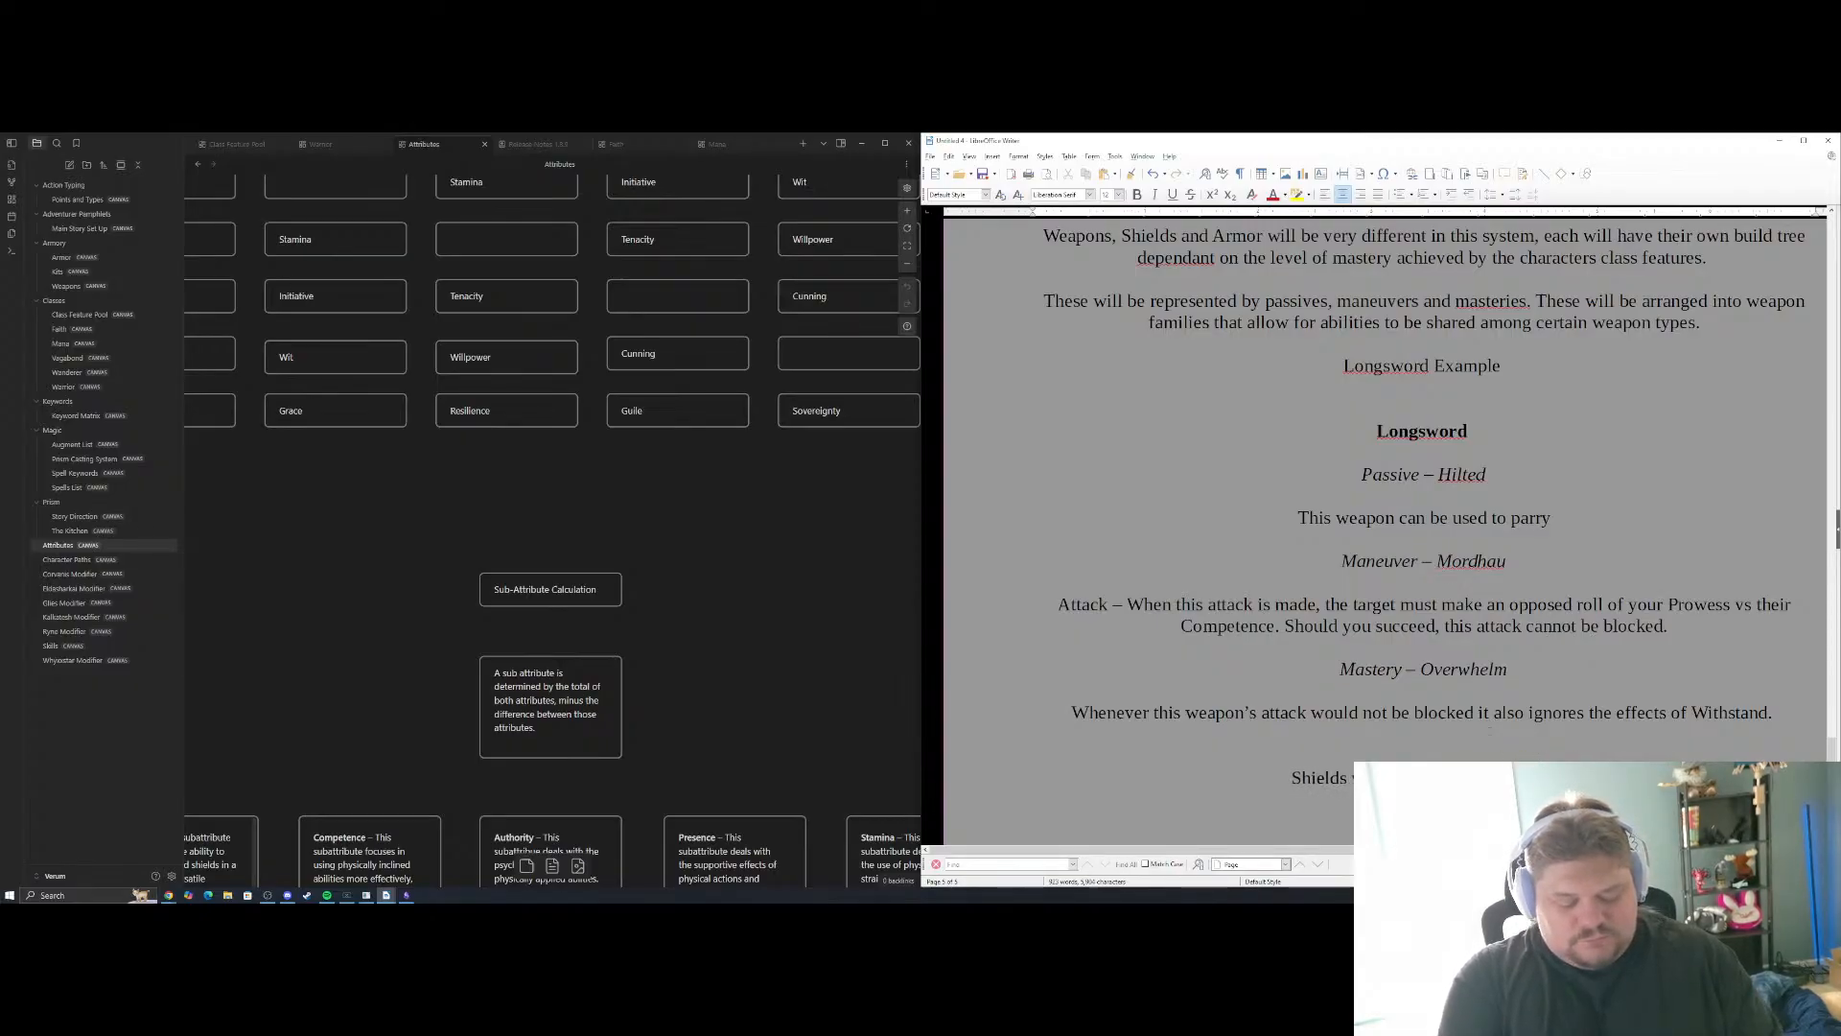
type(" fashion to w")
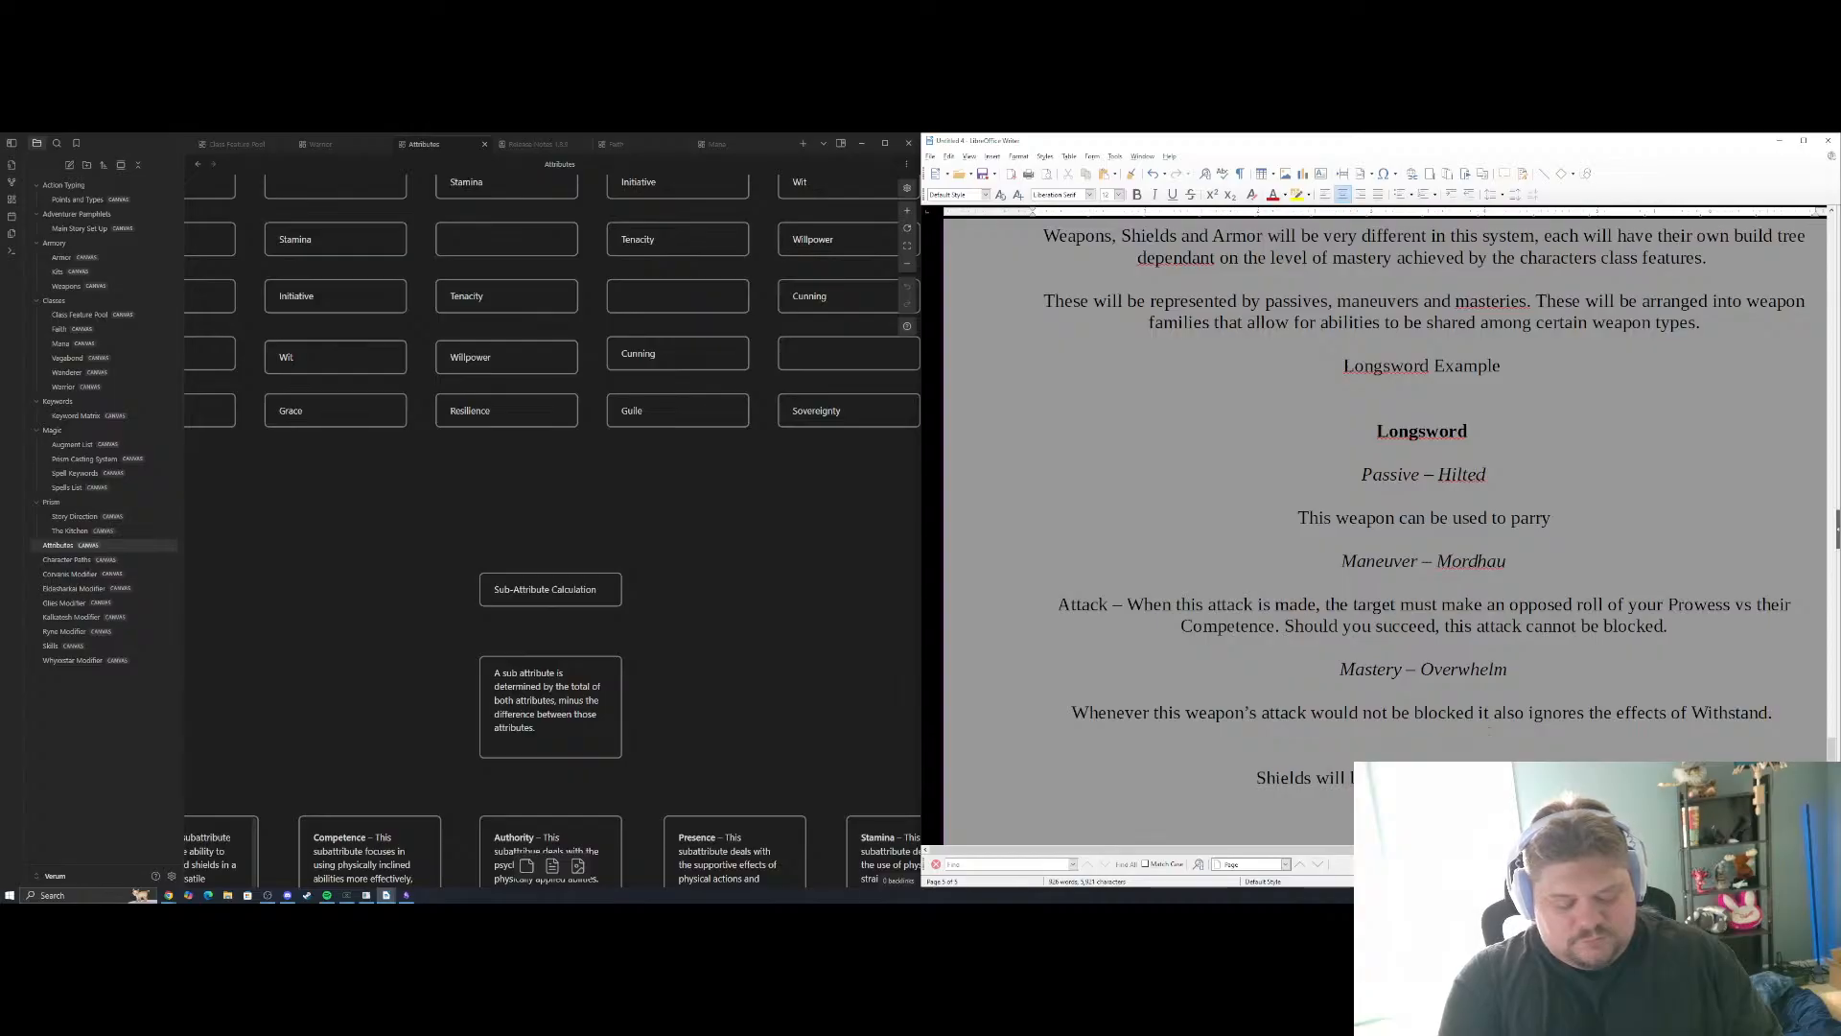
type("eapons, but")
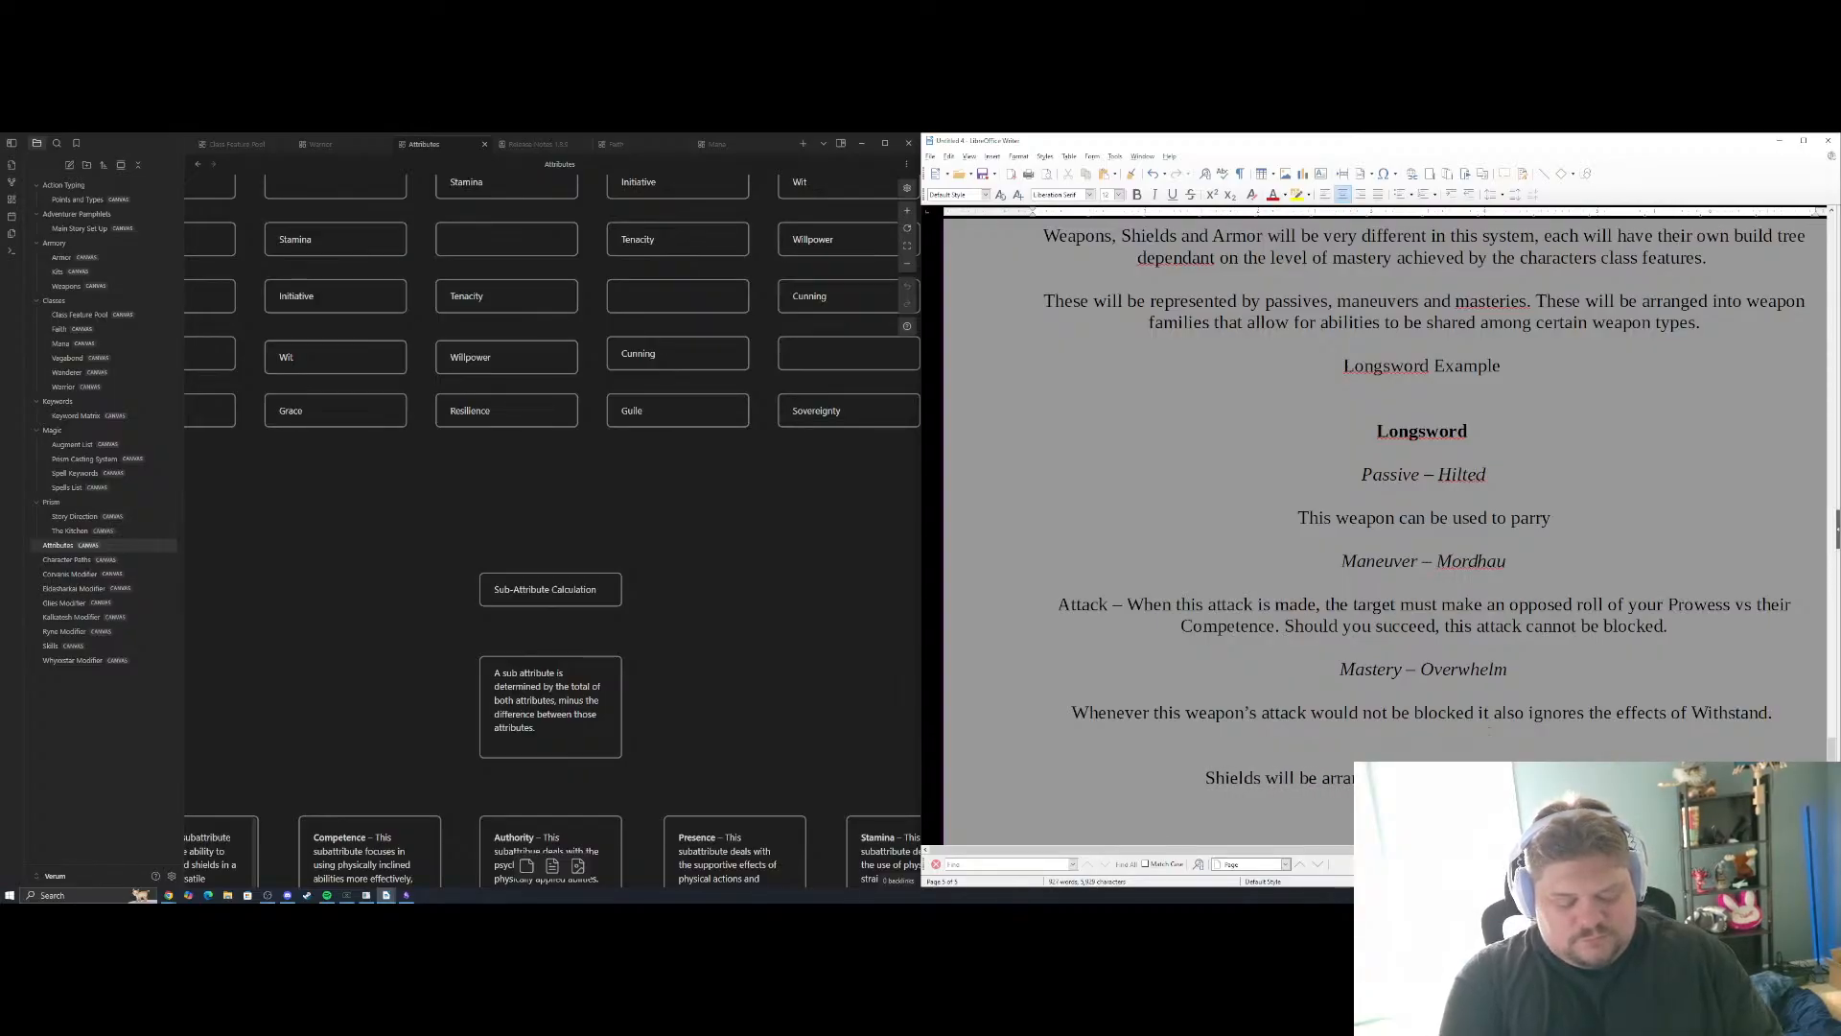
type(" will have ")
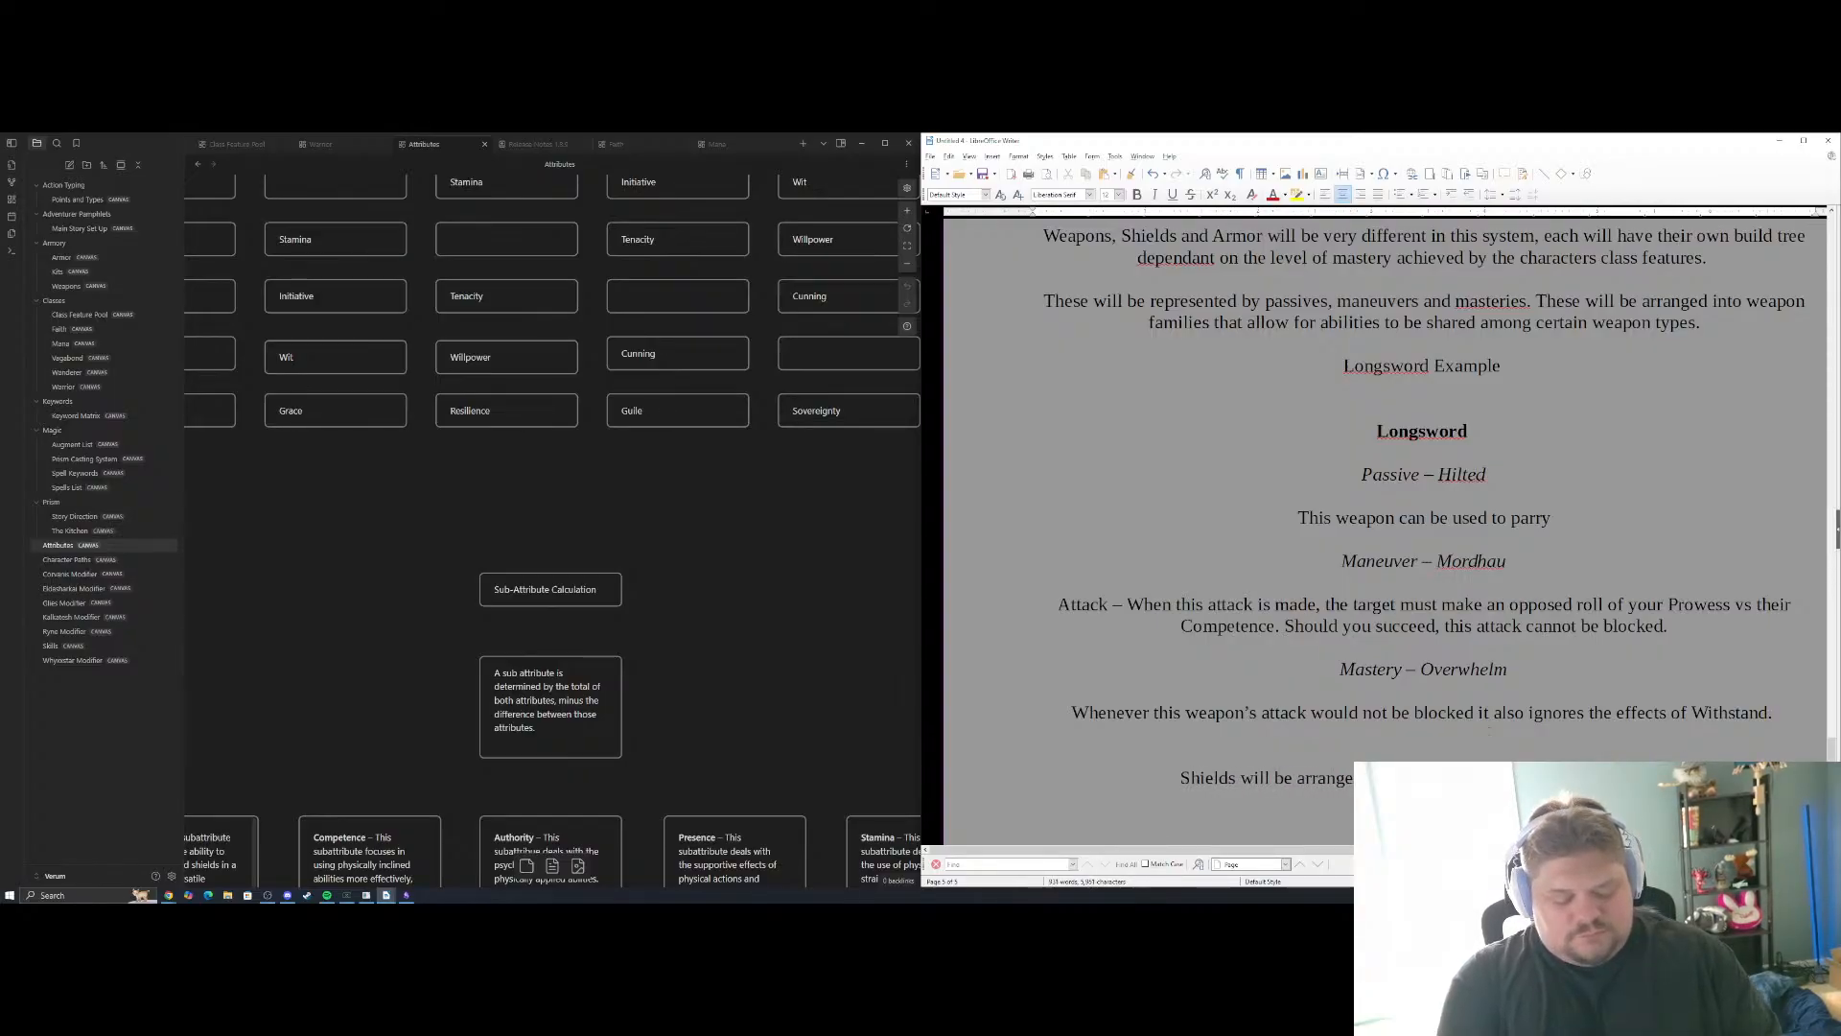
type("the")
key("BackSpace")
key("BackSpace")
key("BackSpace")
key("BackSpace")
key("BackSpace")
key("BackSpace")
key("BackSpace")
key("BackSpace")
key("BackSpace")
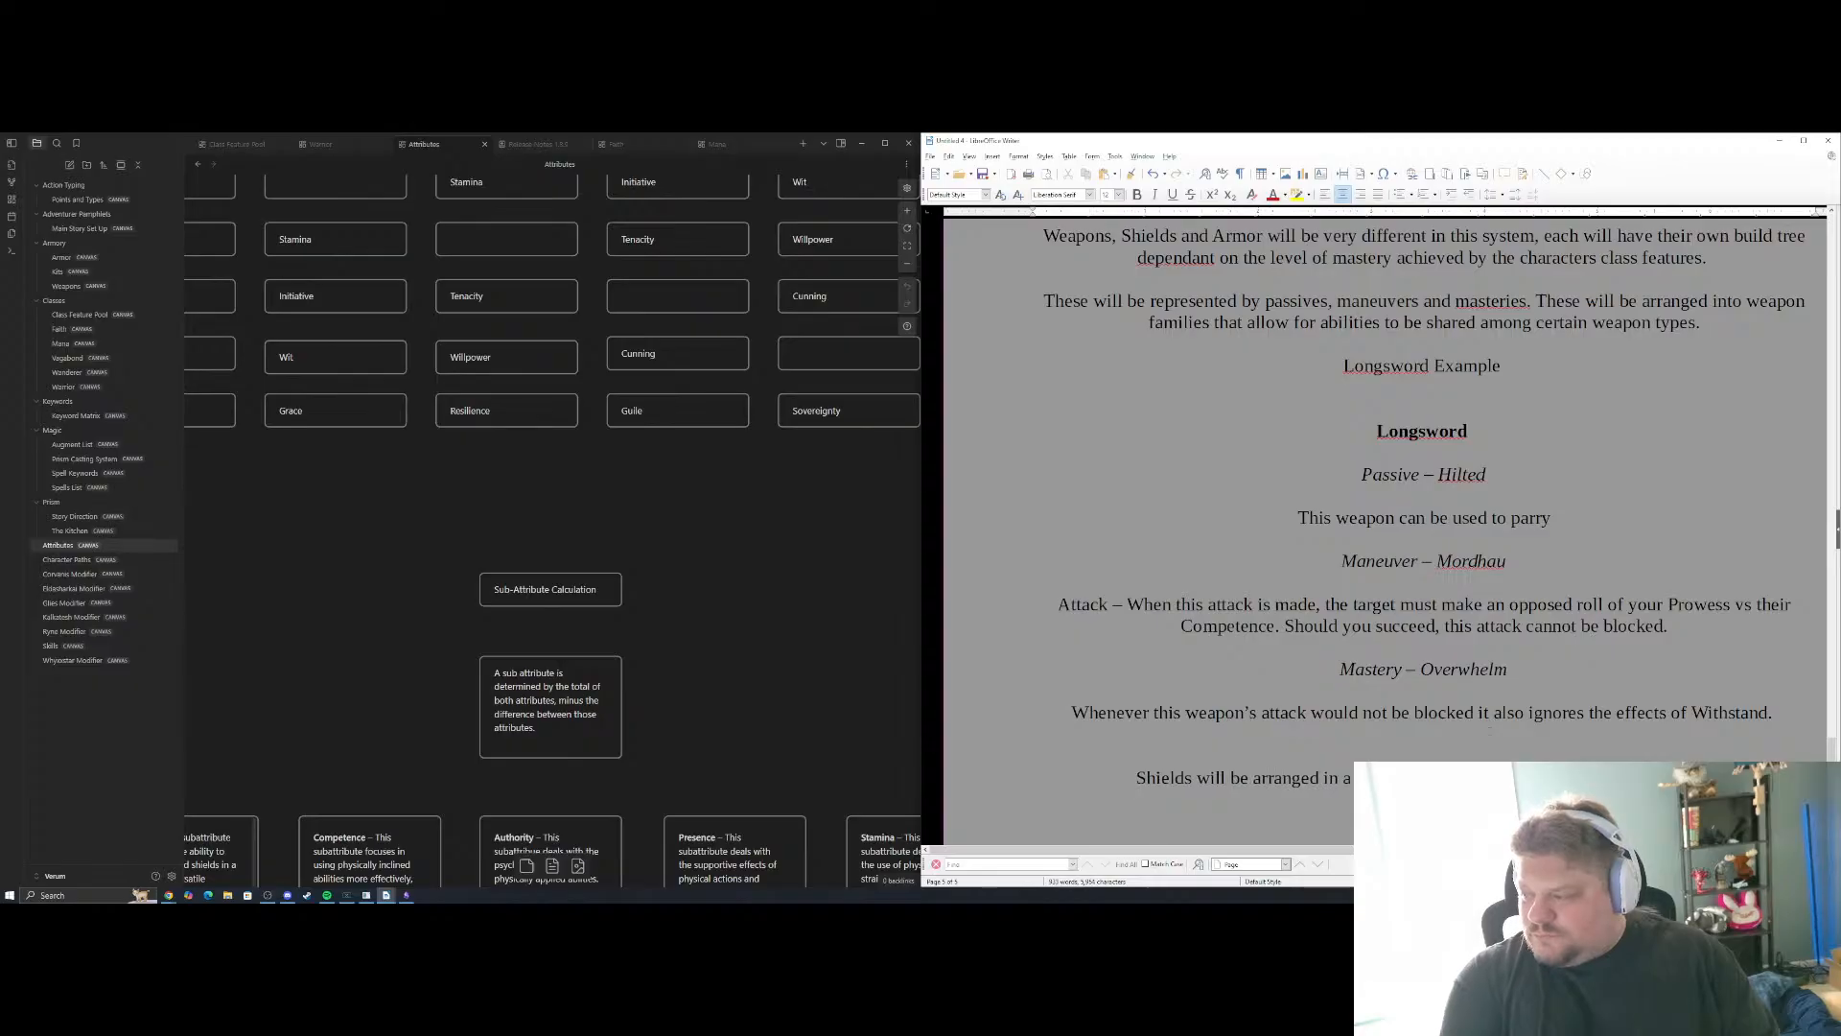
type("also have t")
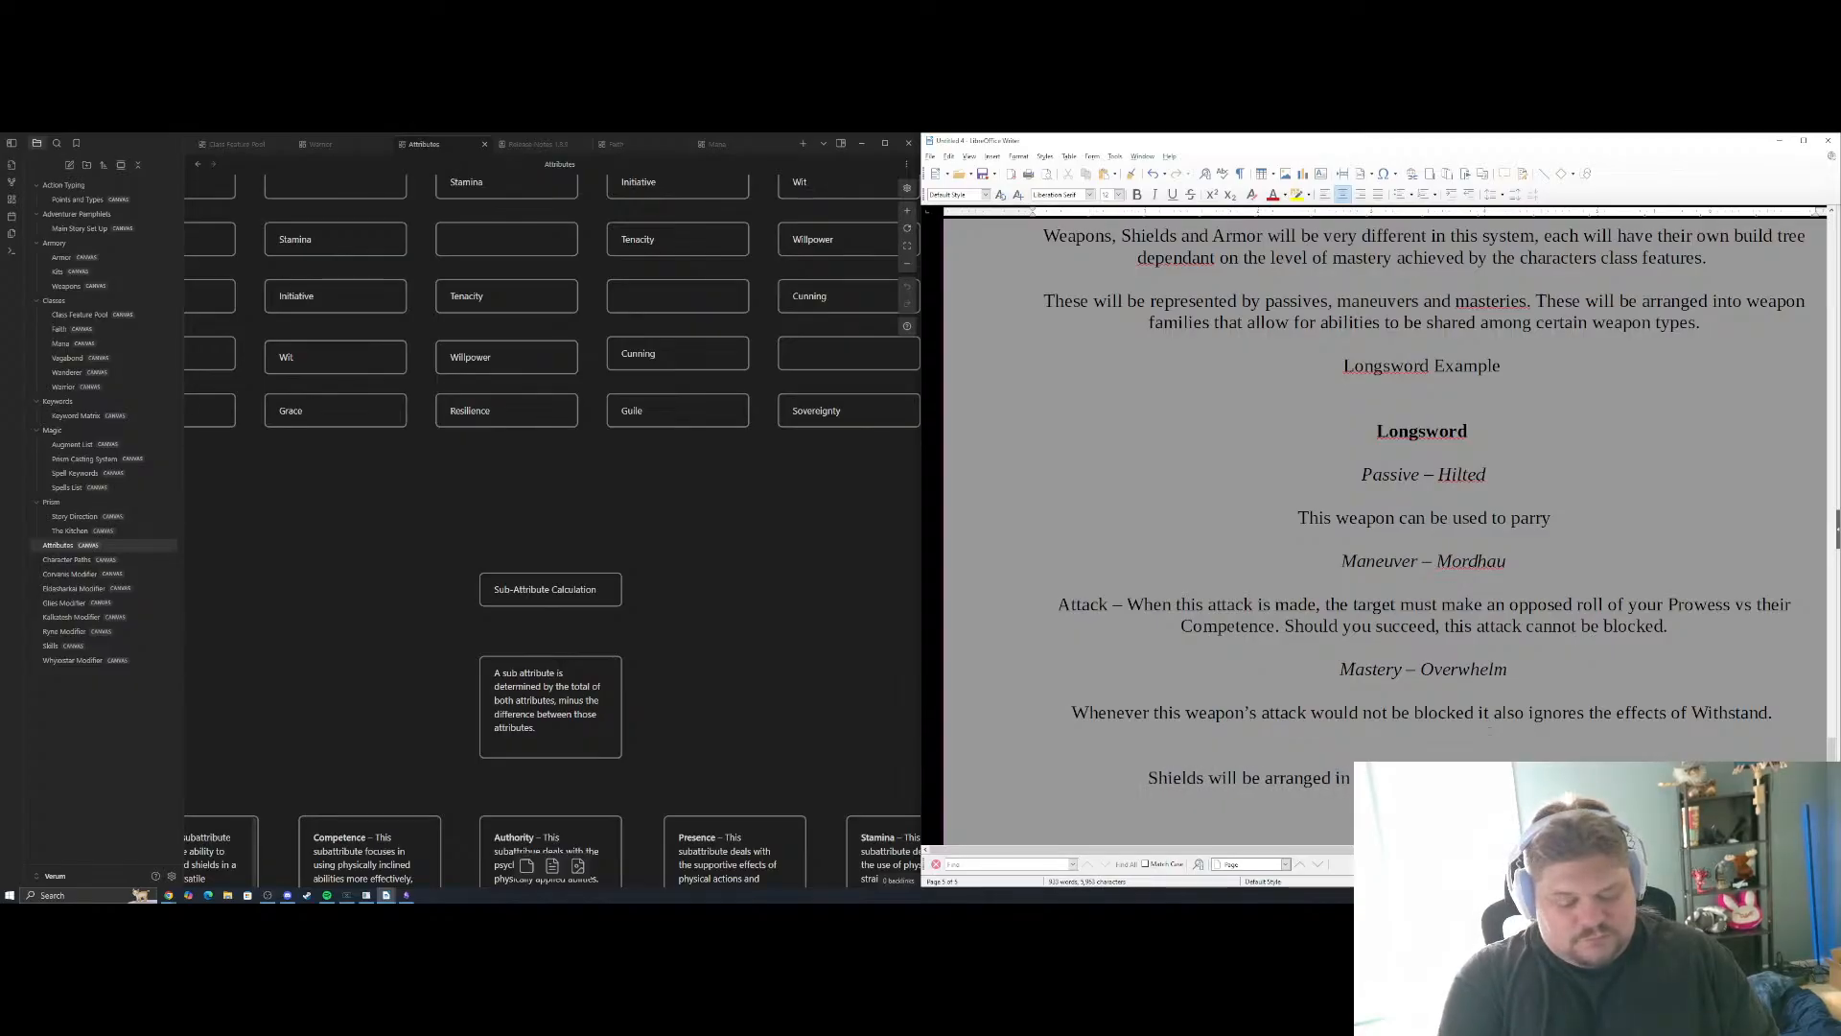
type("heir own passive")
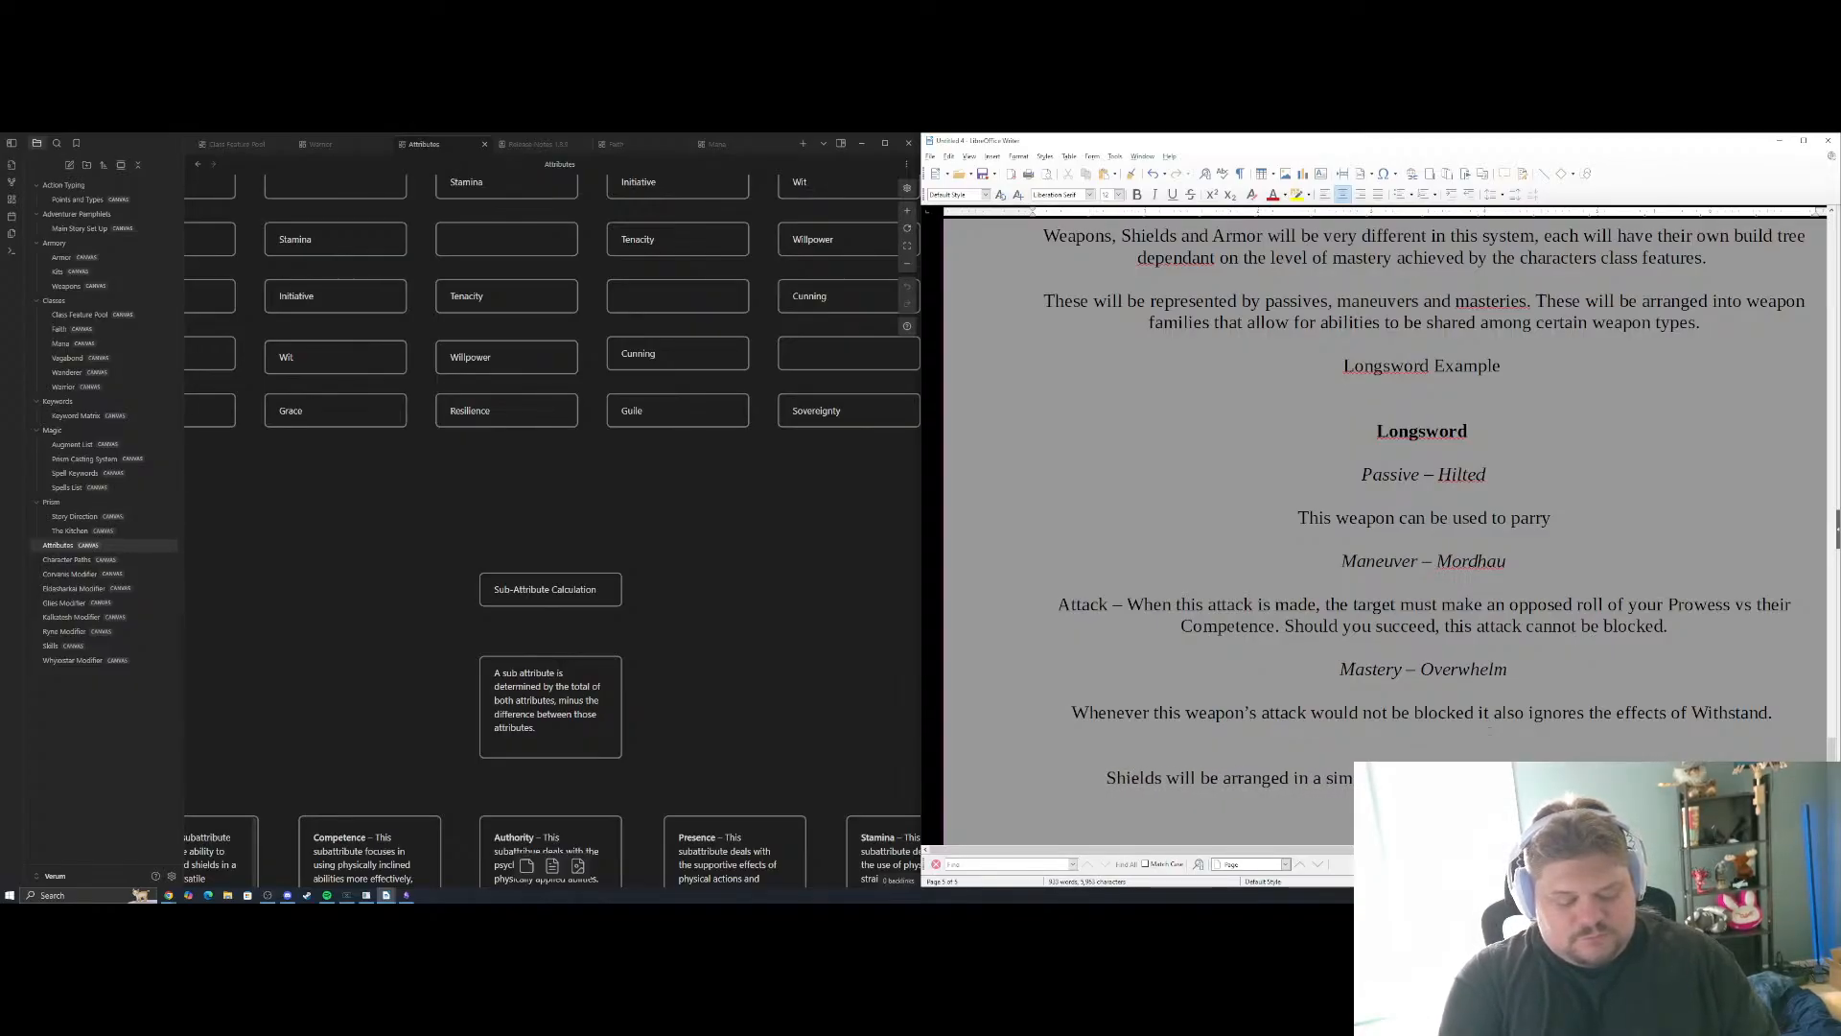
type("s, maneuv")
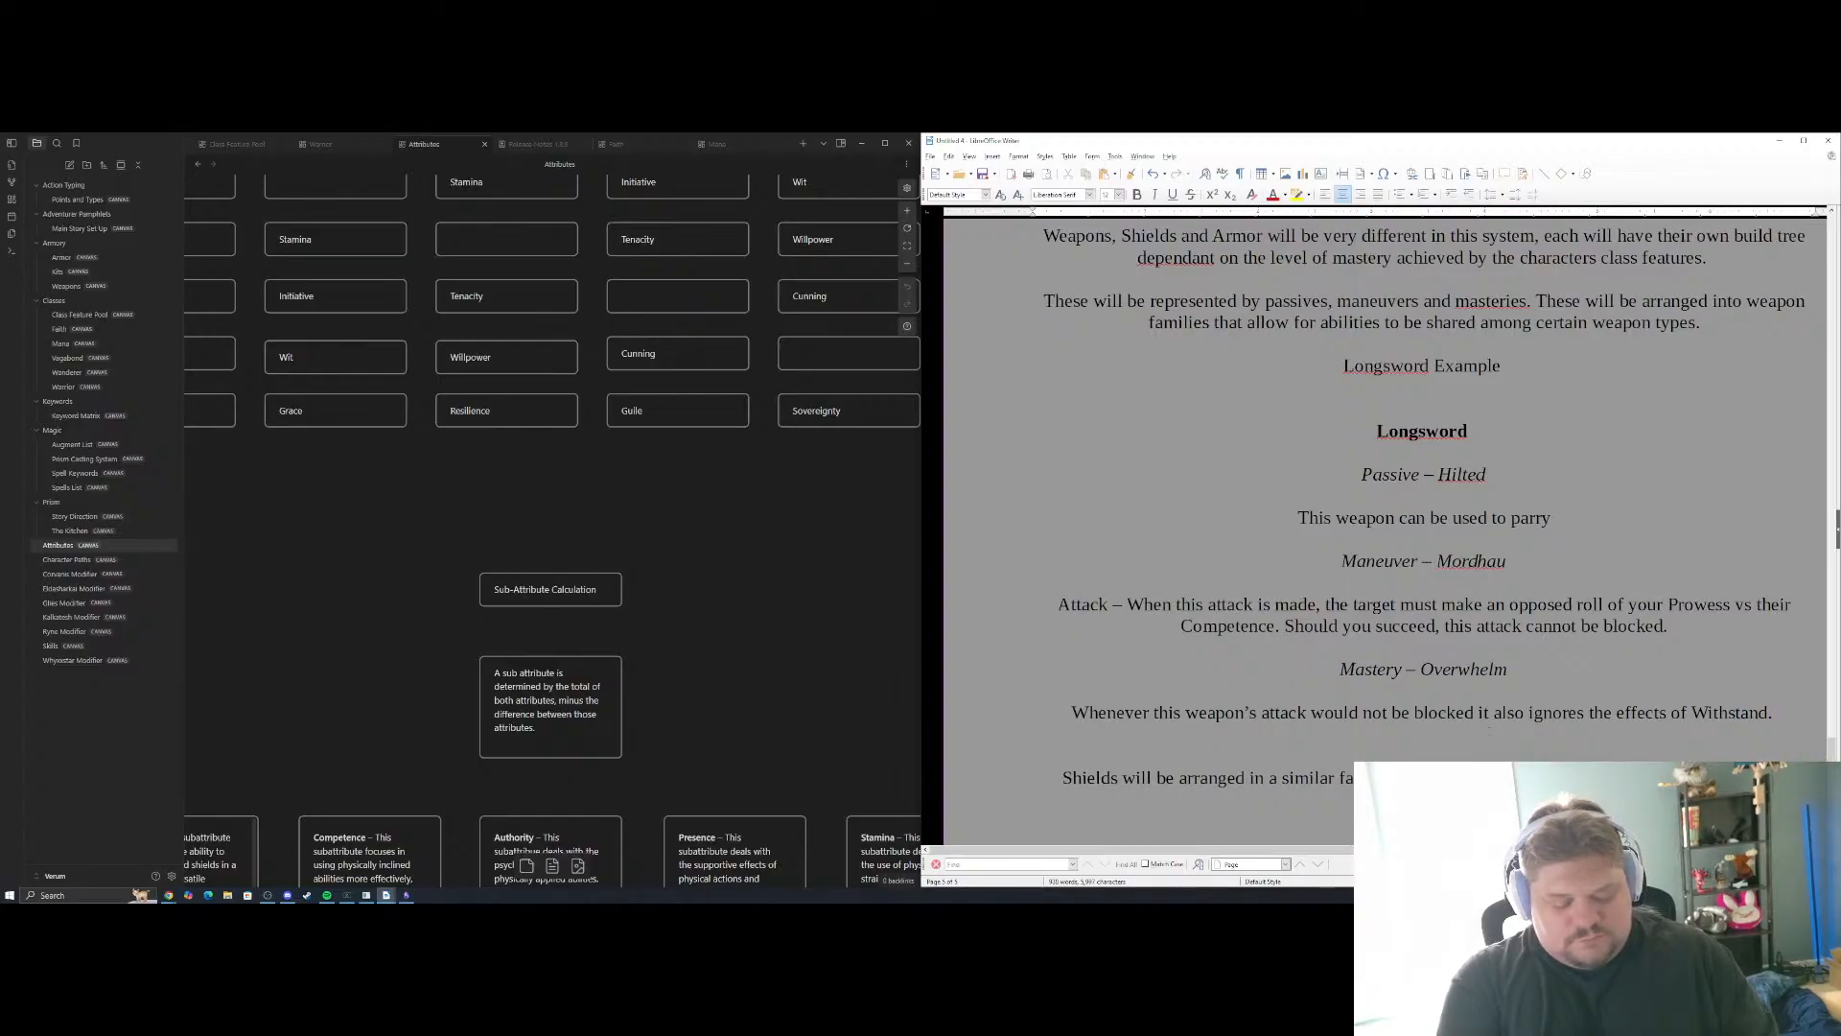
type("aneuv")
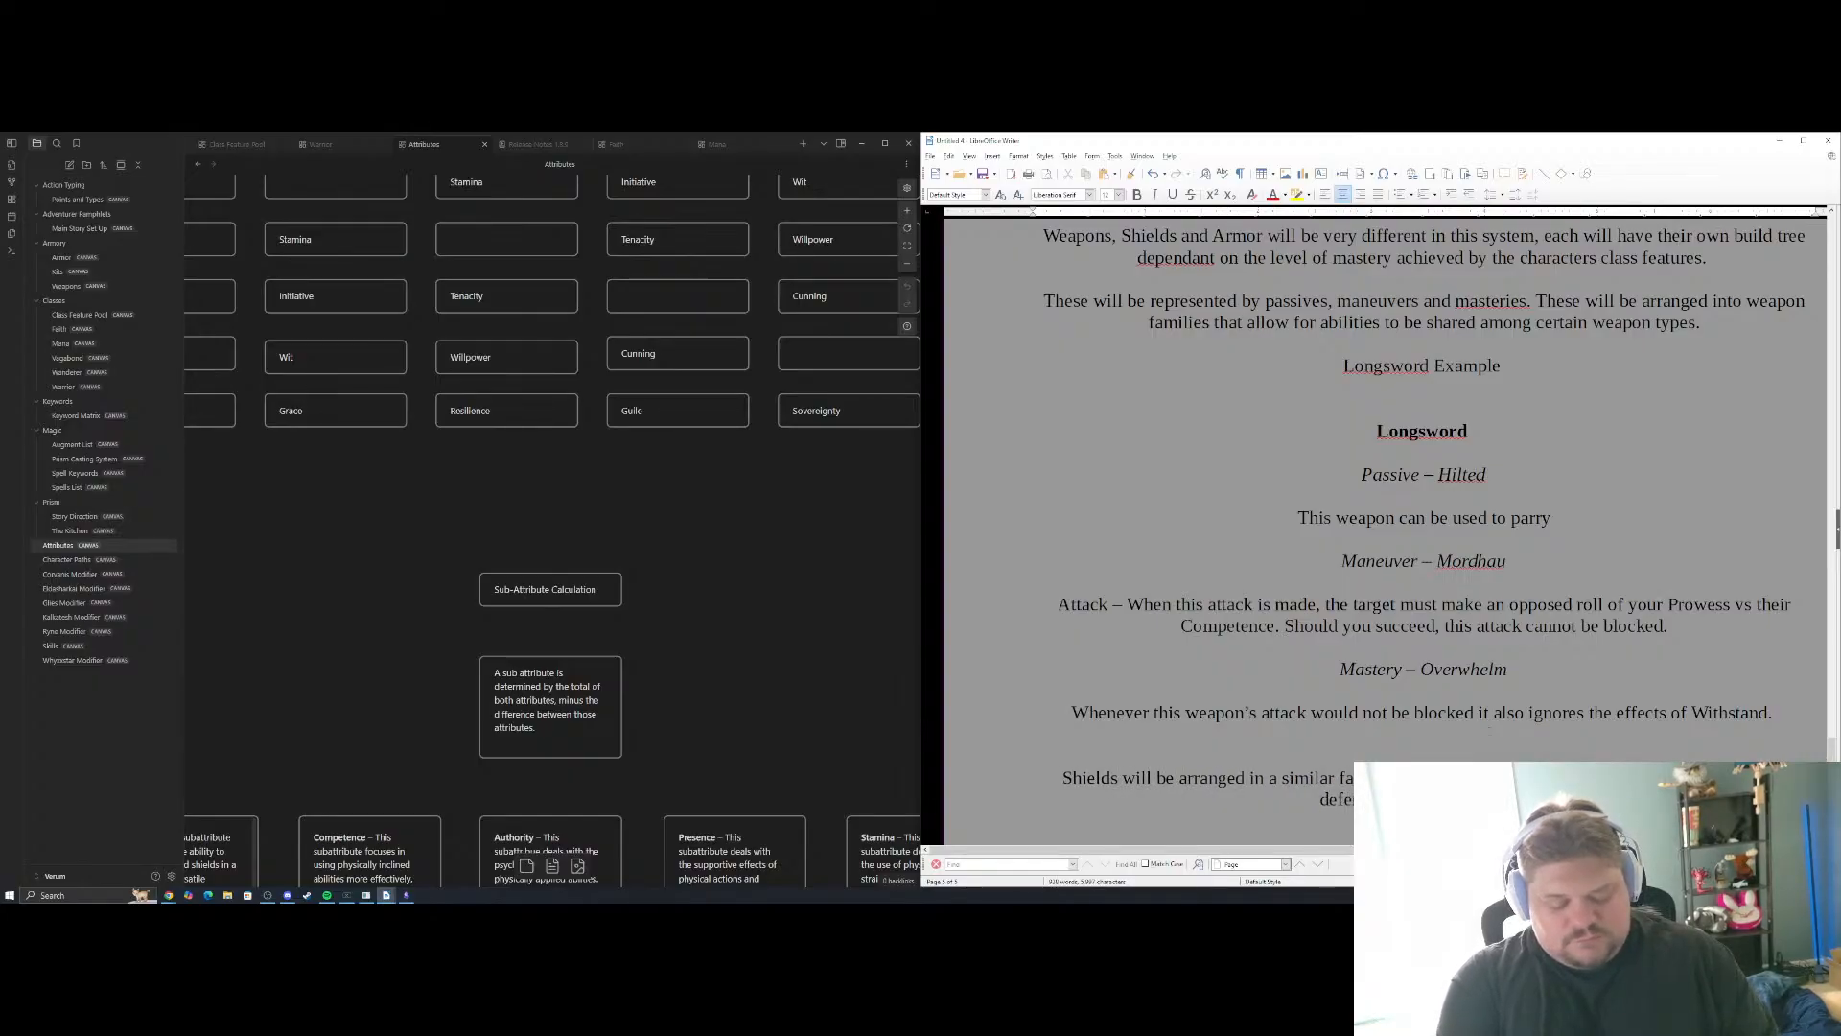
type("asteries.")
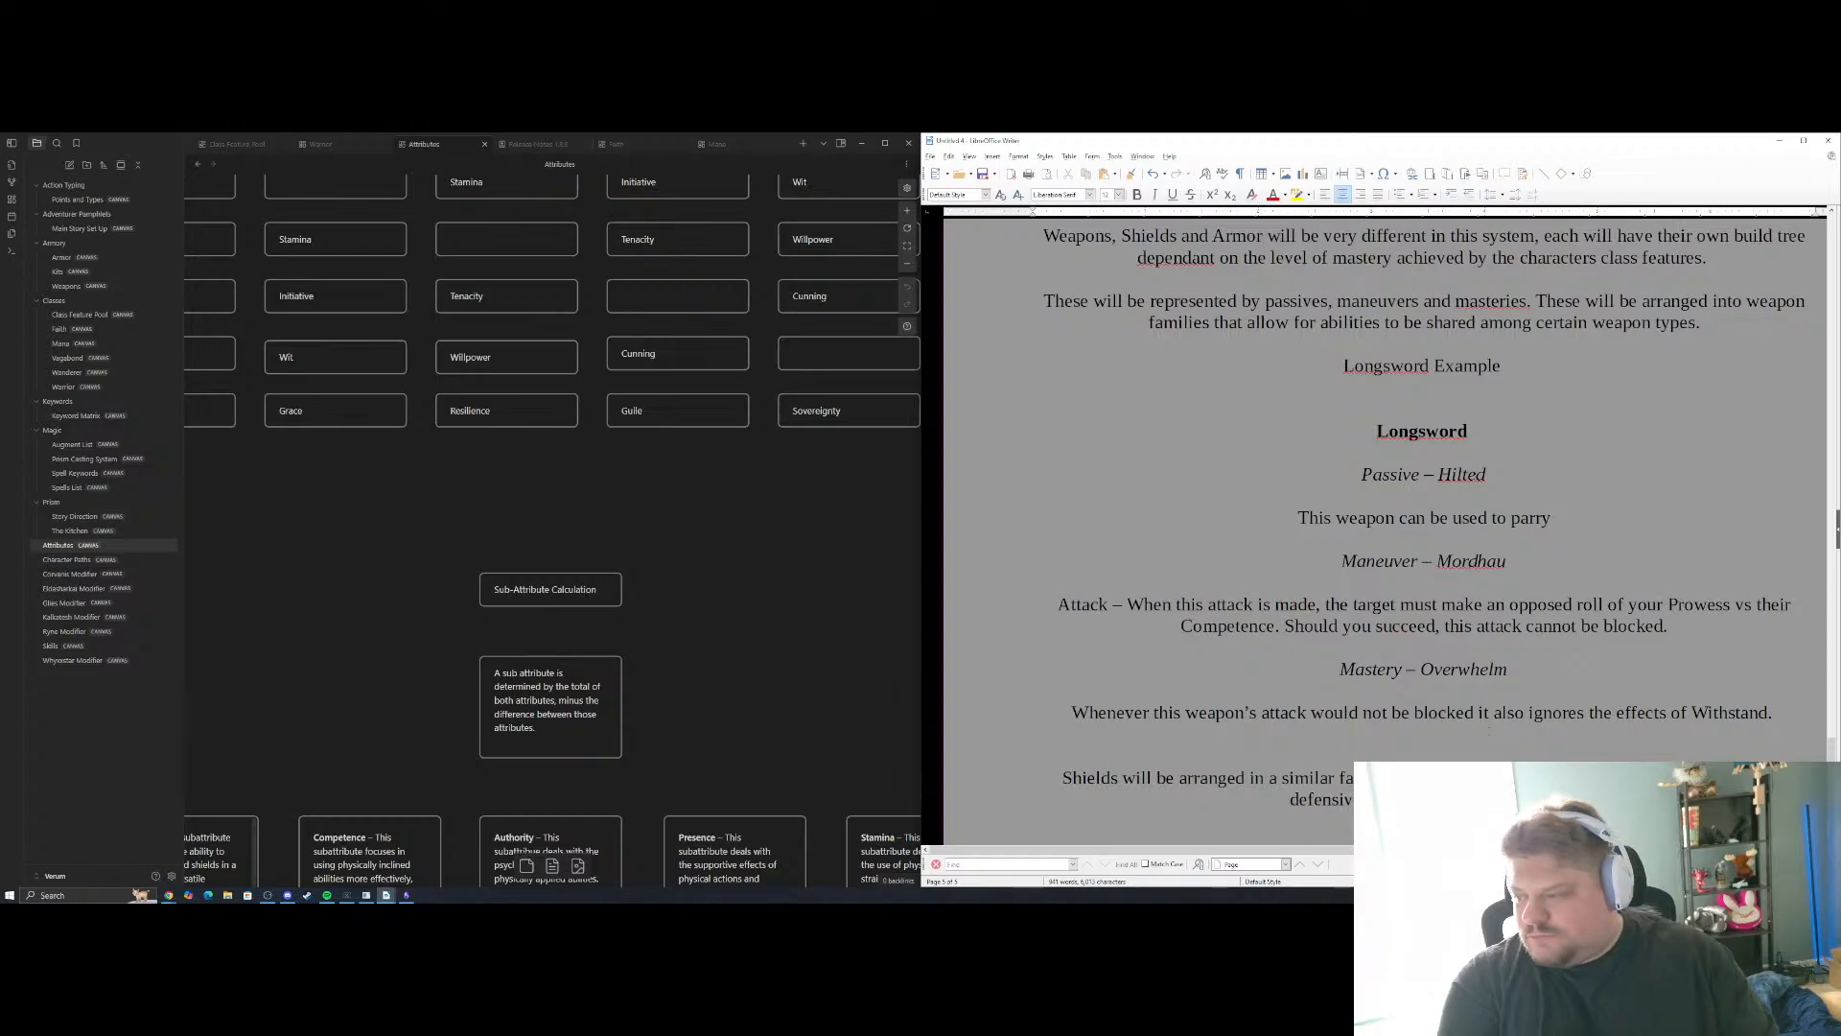
Finish the shields sentence with "the more defensive and utility side of effect." and start a new paragraph beneath it
key("BackSpace")
key("BackSpace")
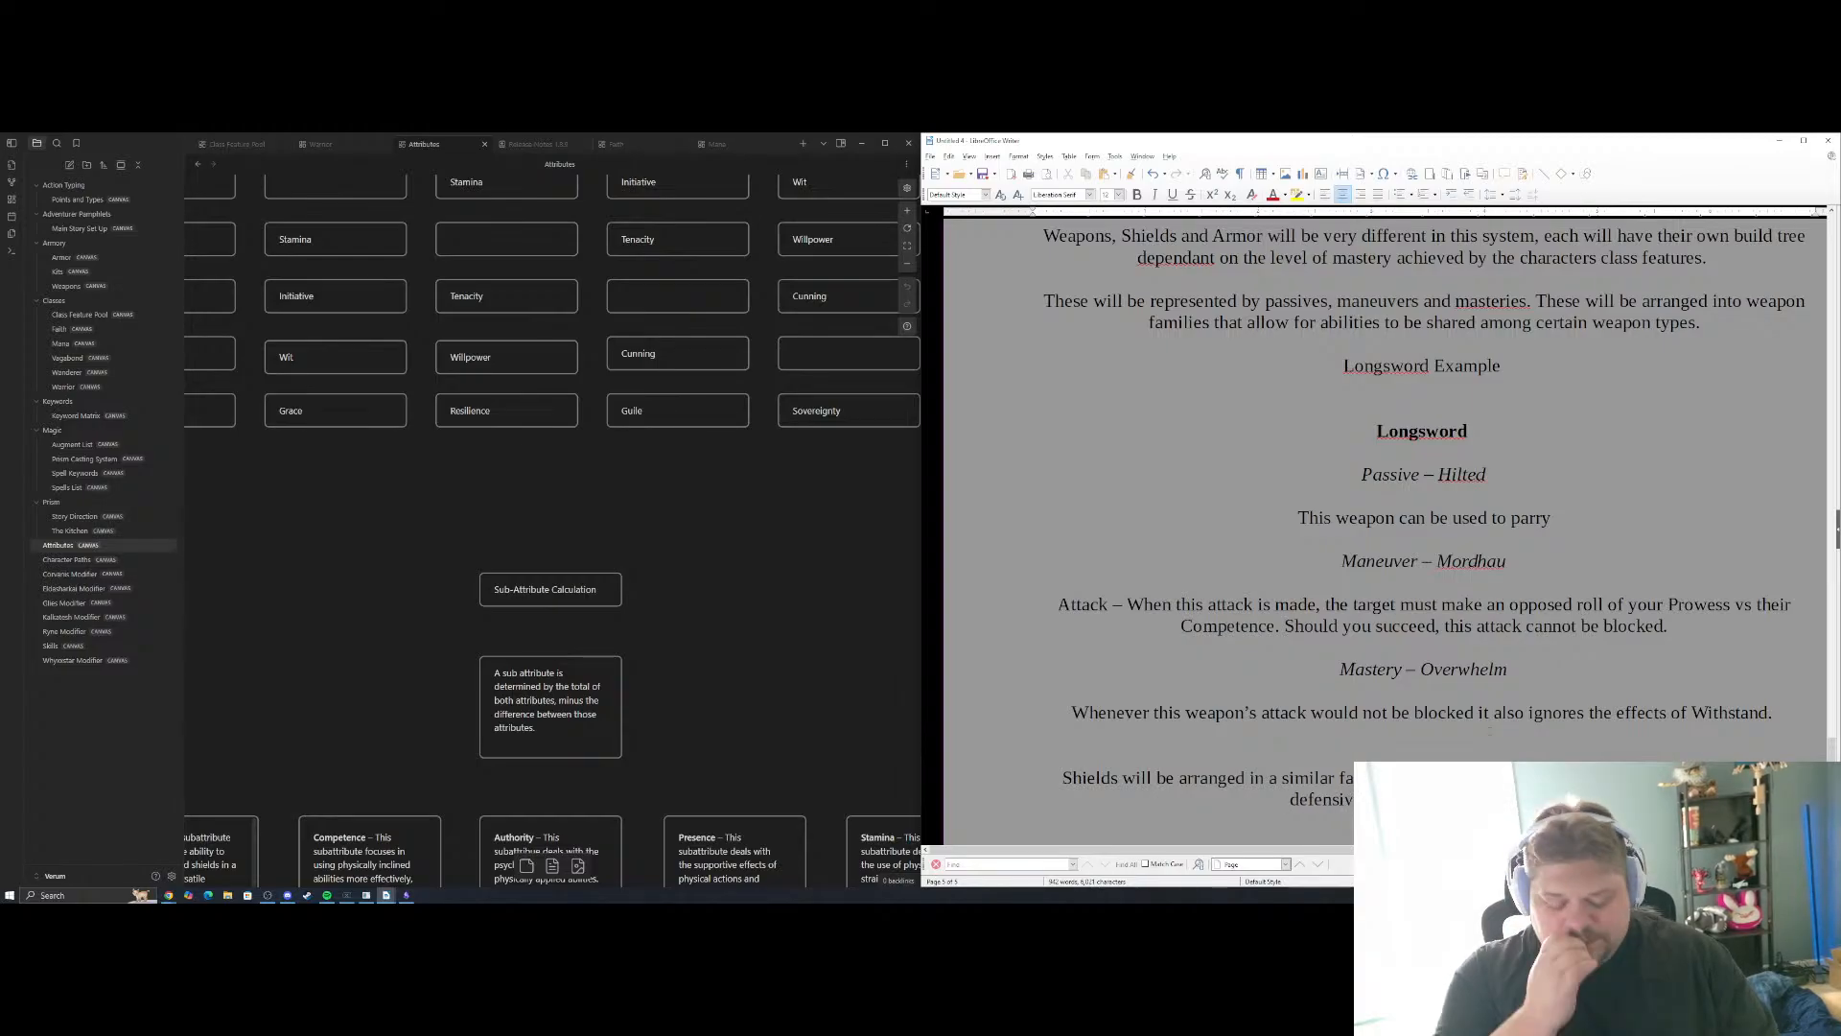
key("BackSpace")
key("BackSpace")
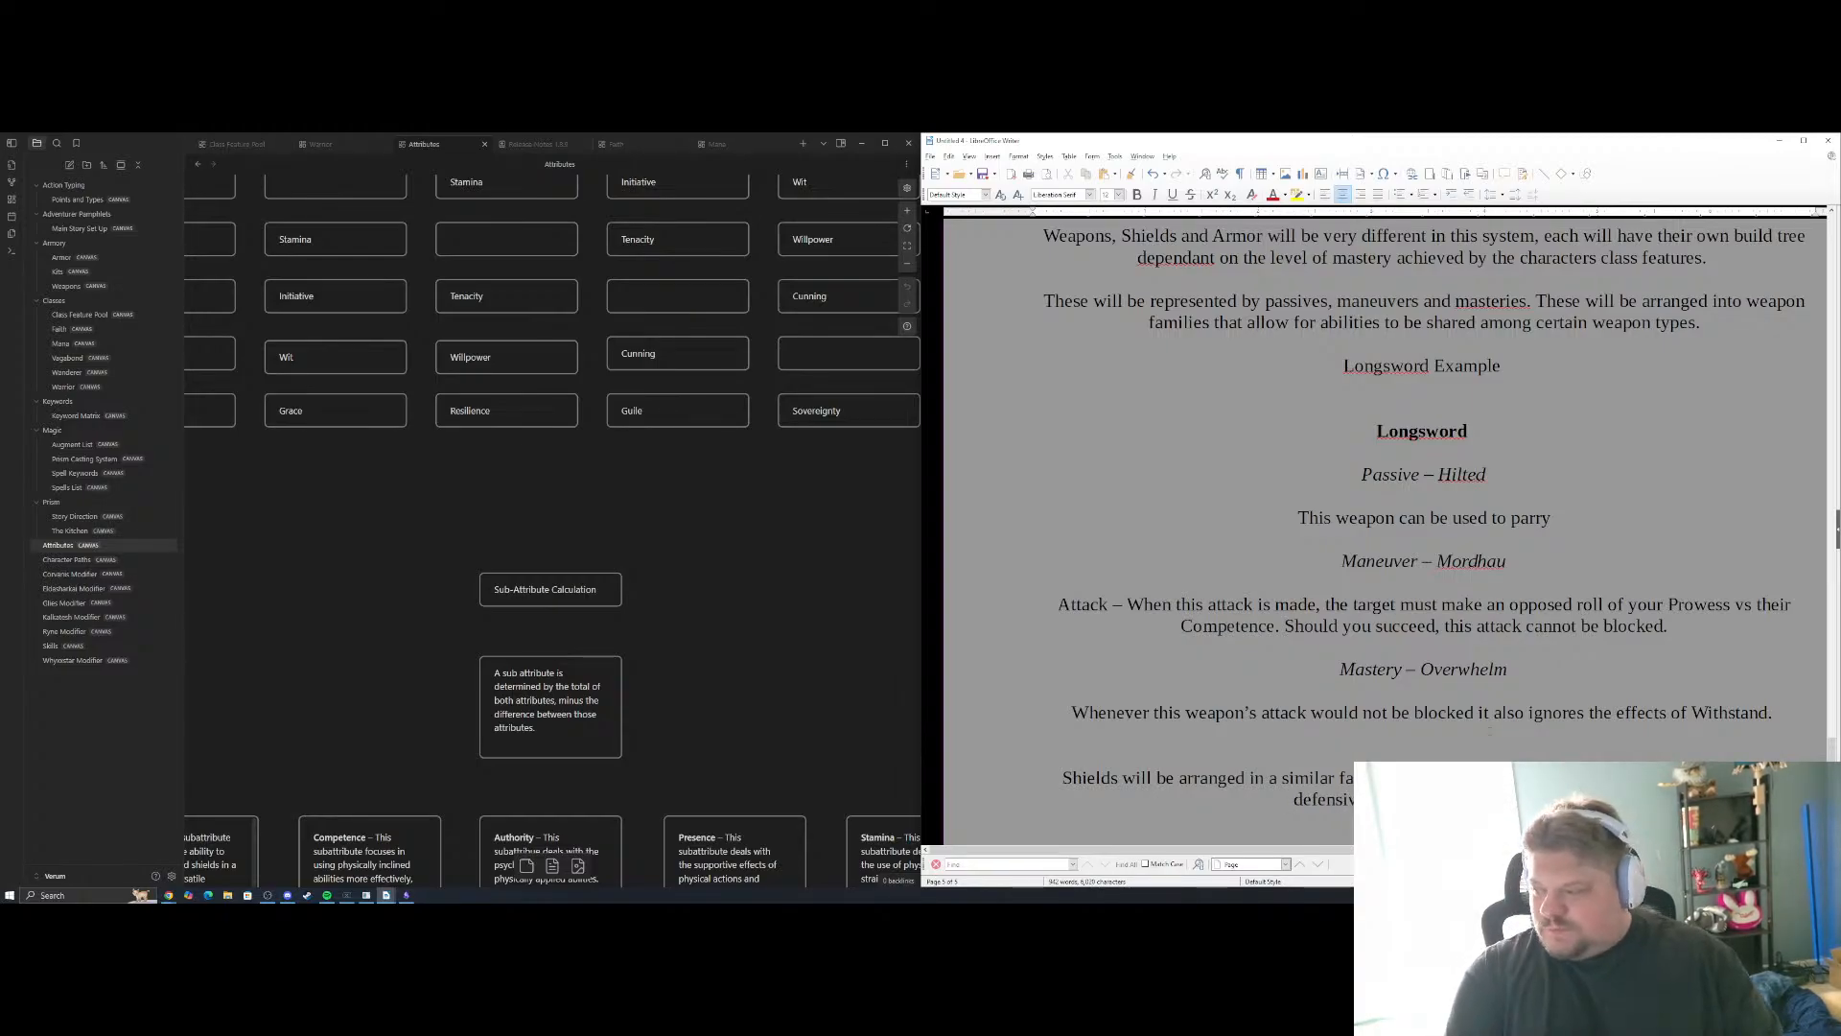
key("Return")
key("Return")
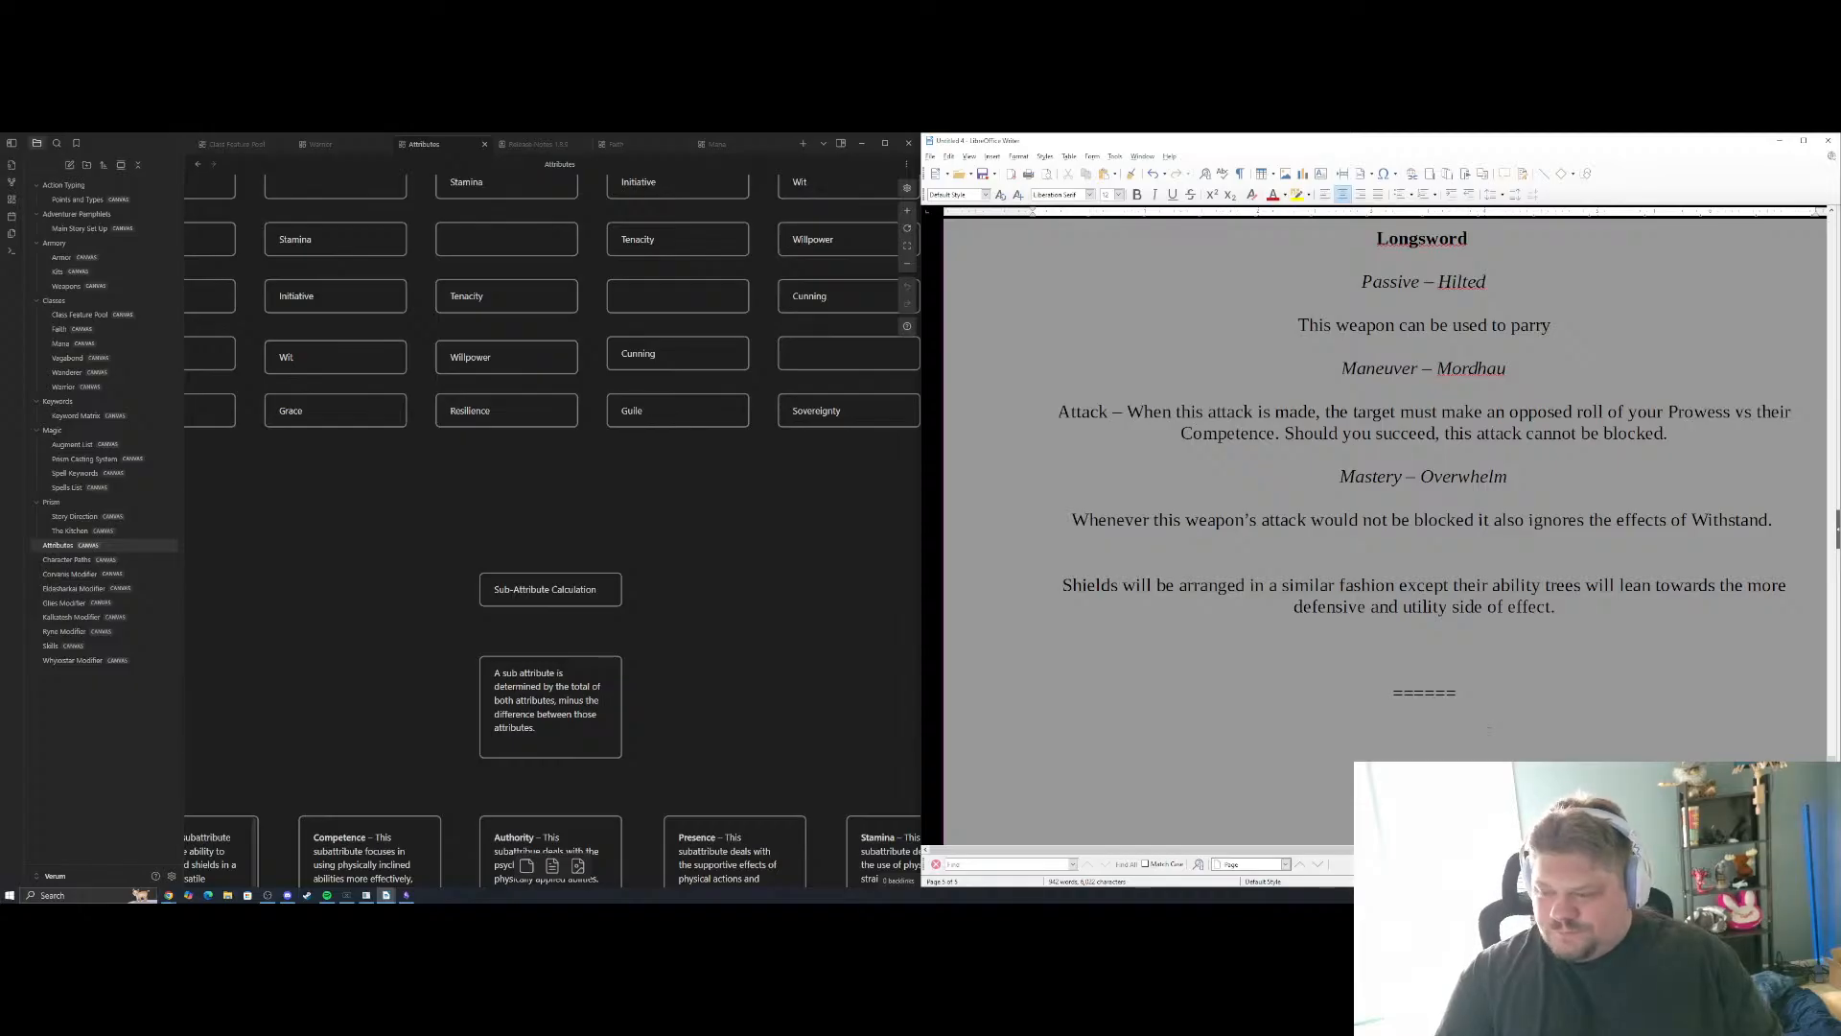
Begin the armor paragraph with "Armor will be a series of passive effects decided by the different layers of armor"
type("Armor will")
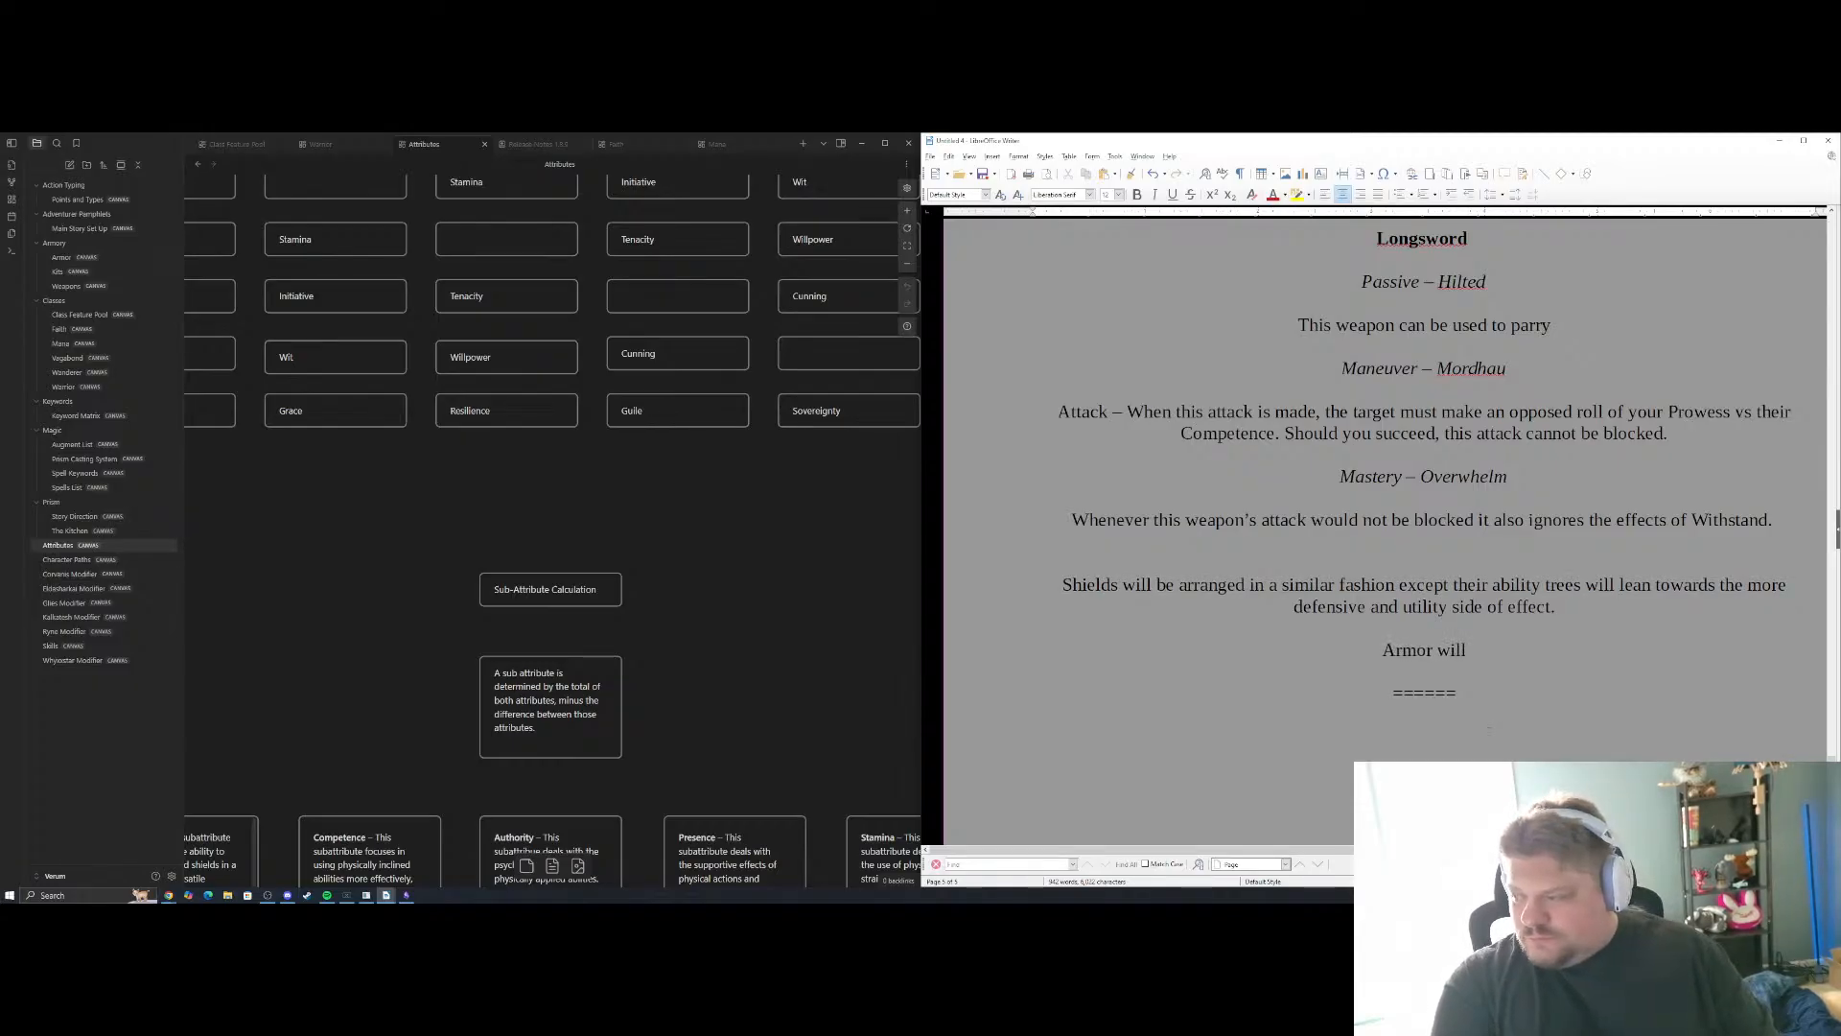
type(" be a s")
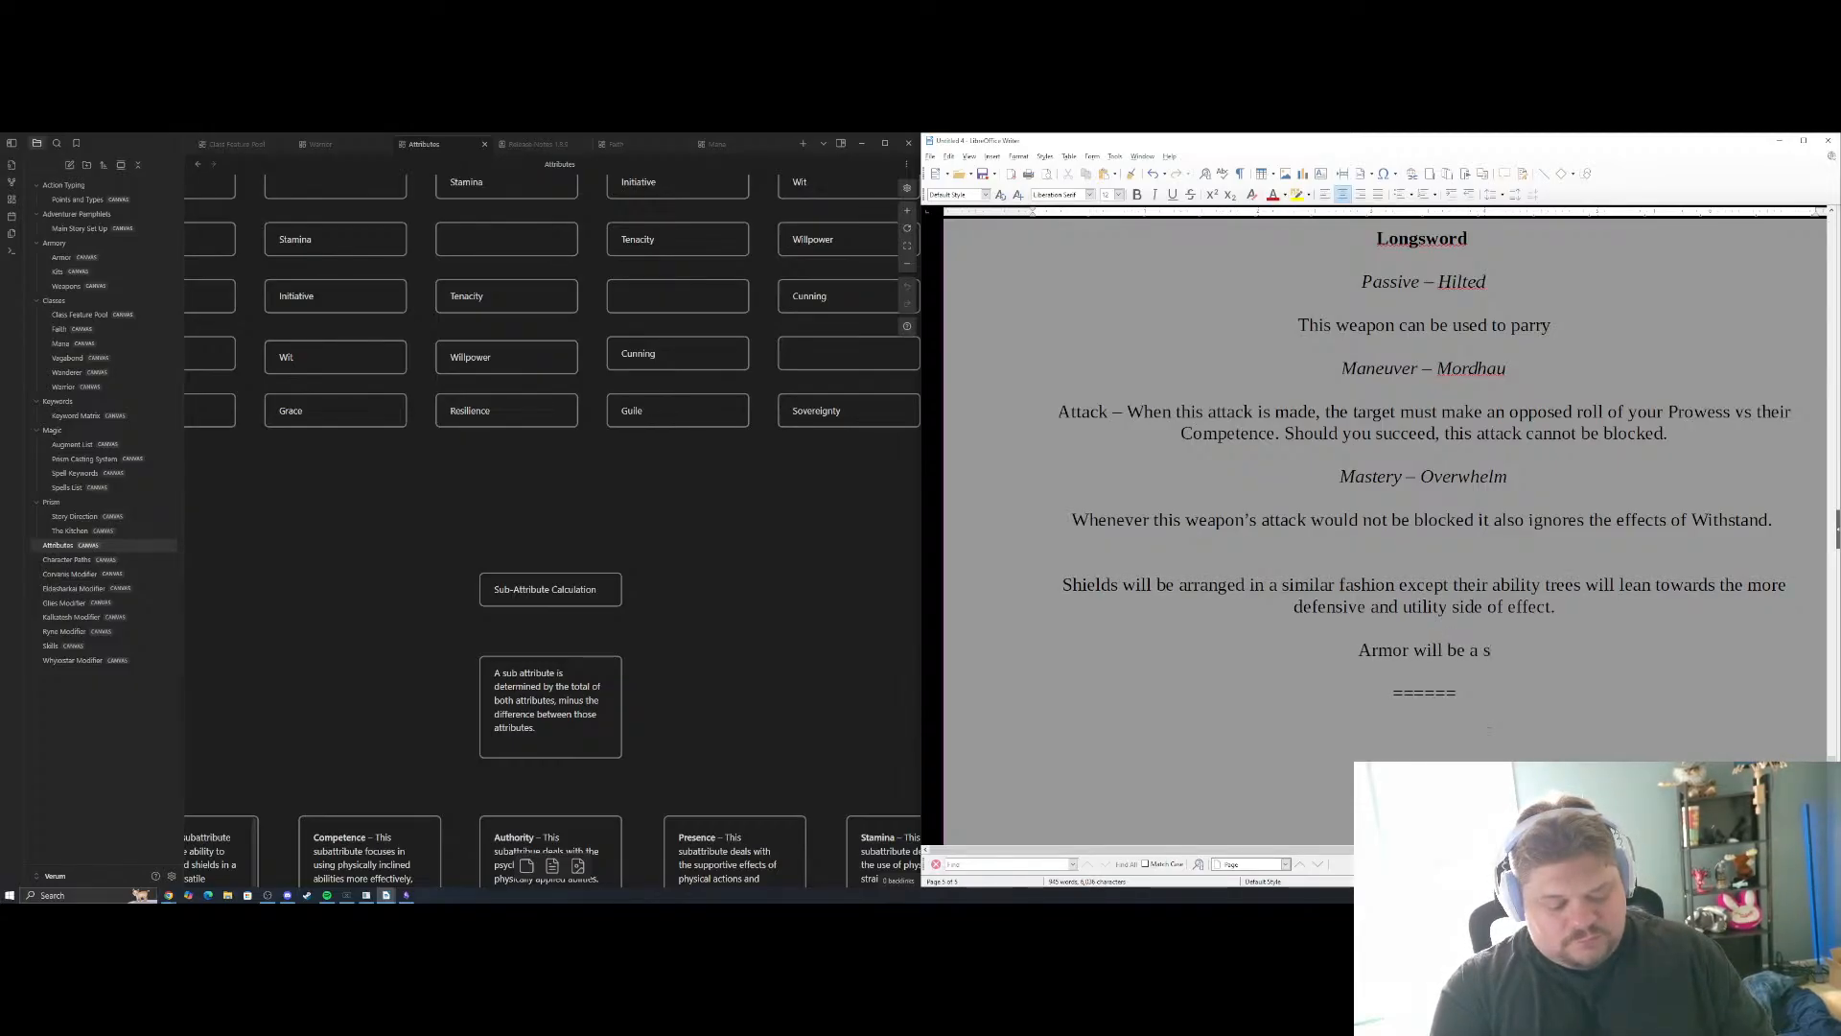
type("eries of passive")
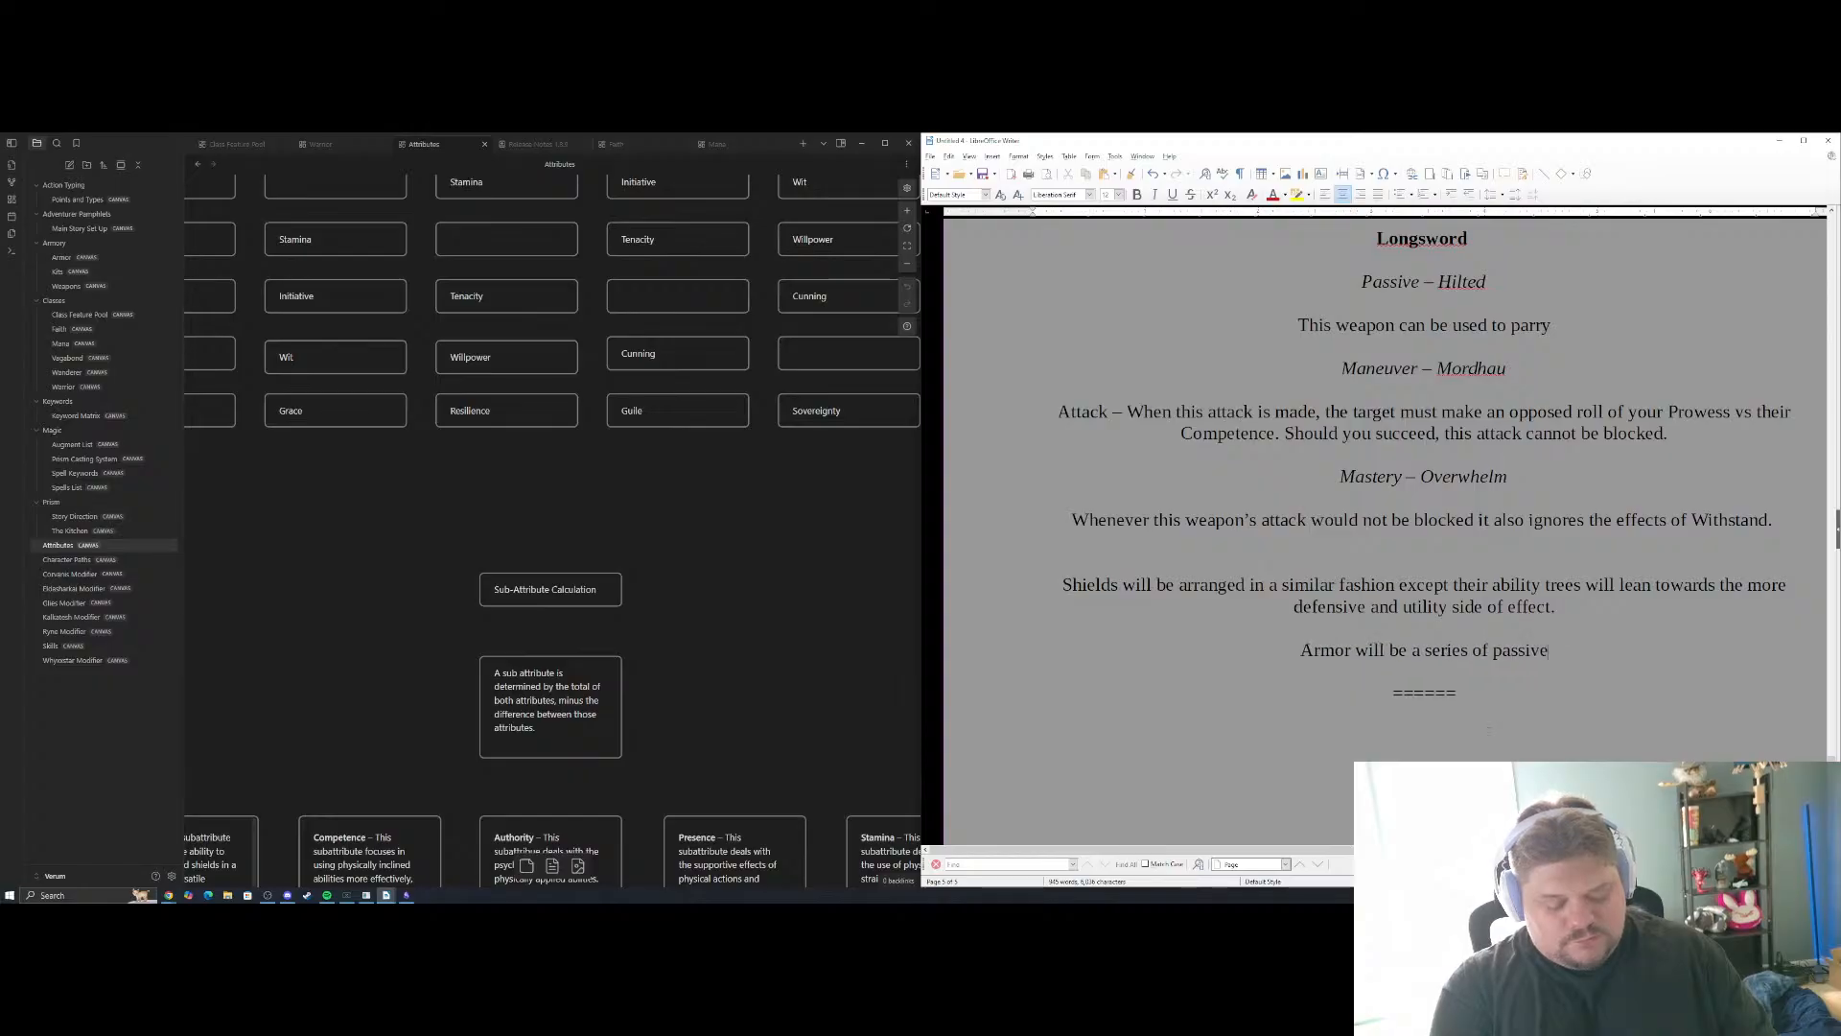
type(" effects de")
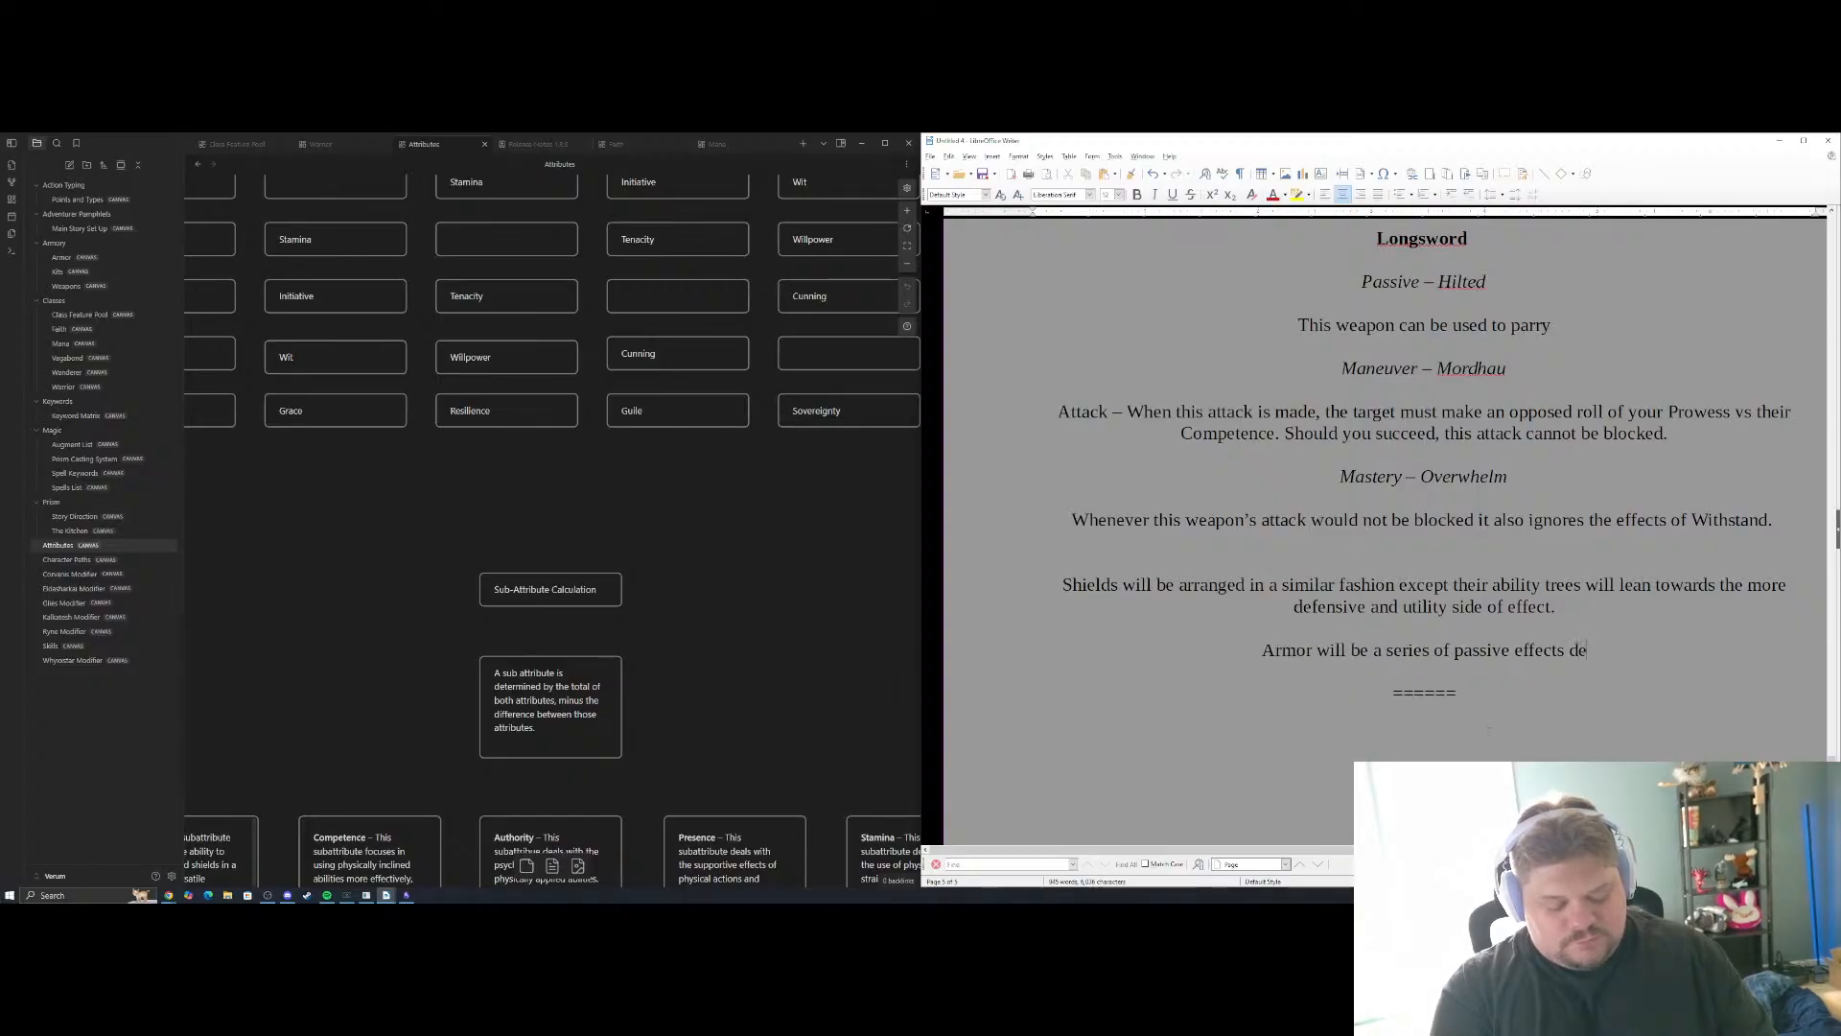
type("cided by the di")
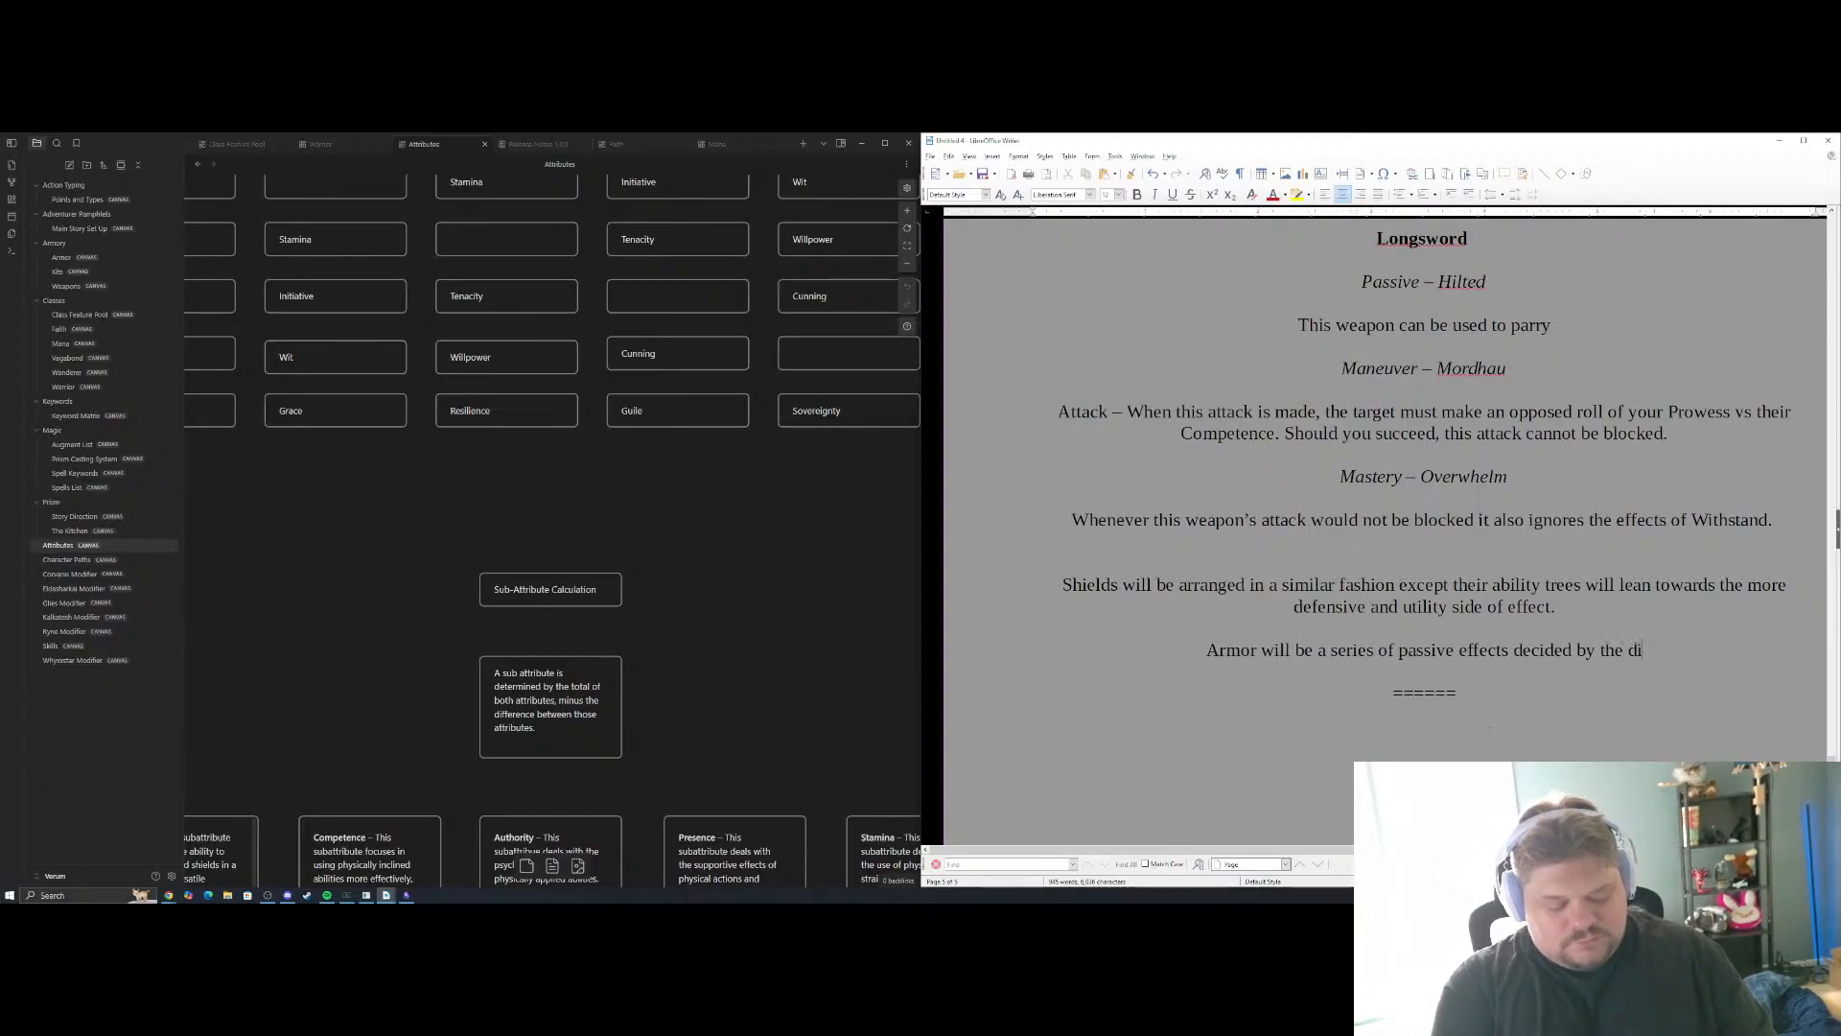
type("fferent la")
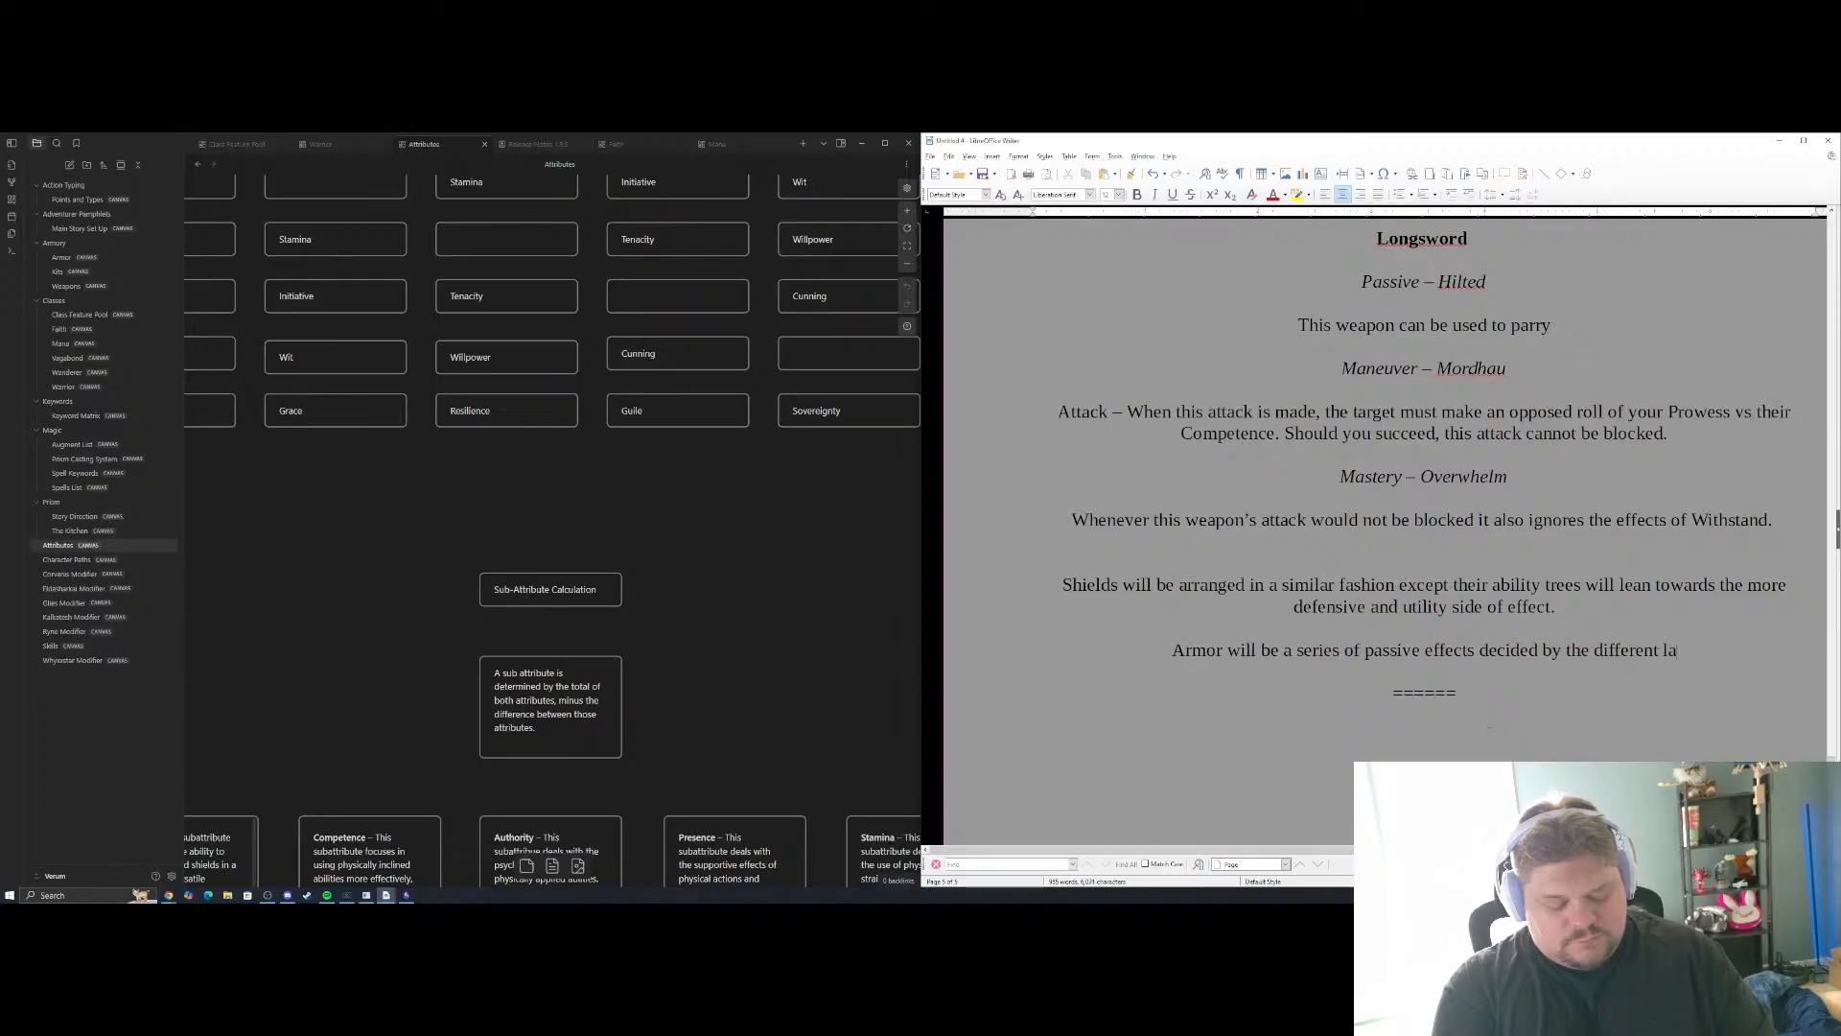
type("yers of armor")
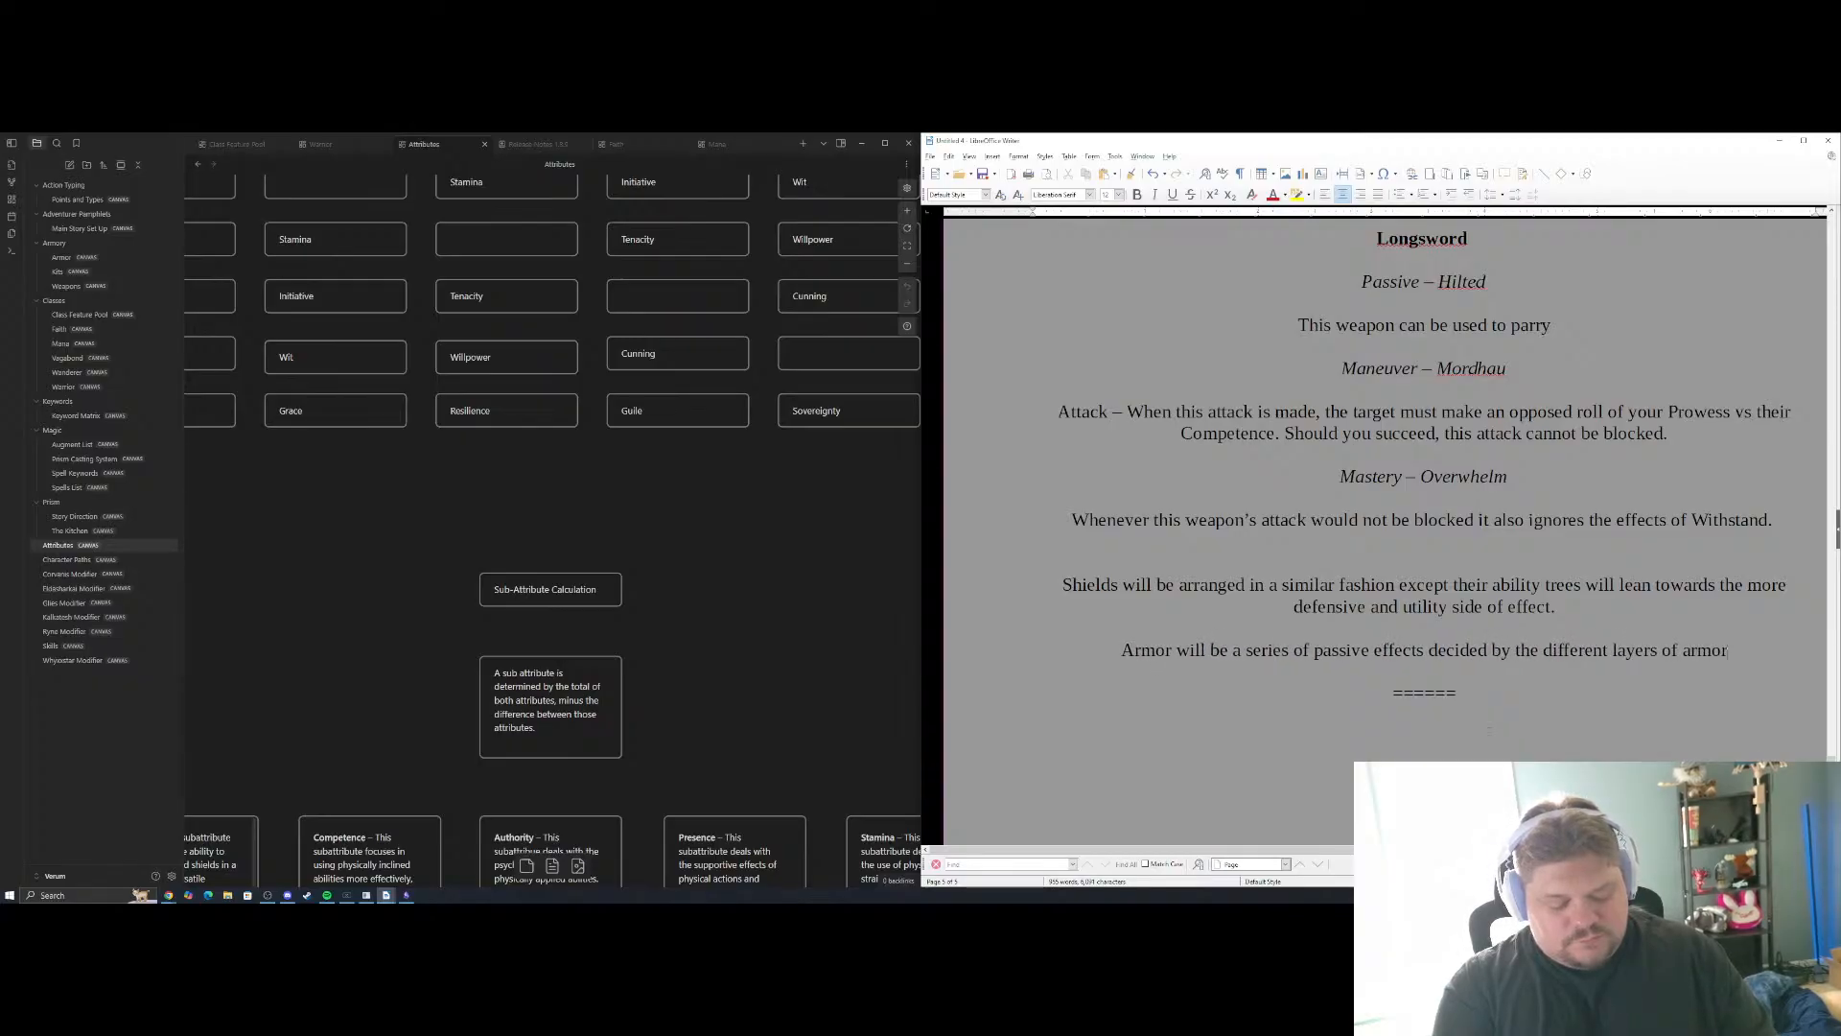
type(" that you w")
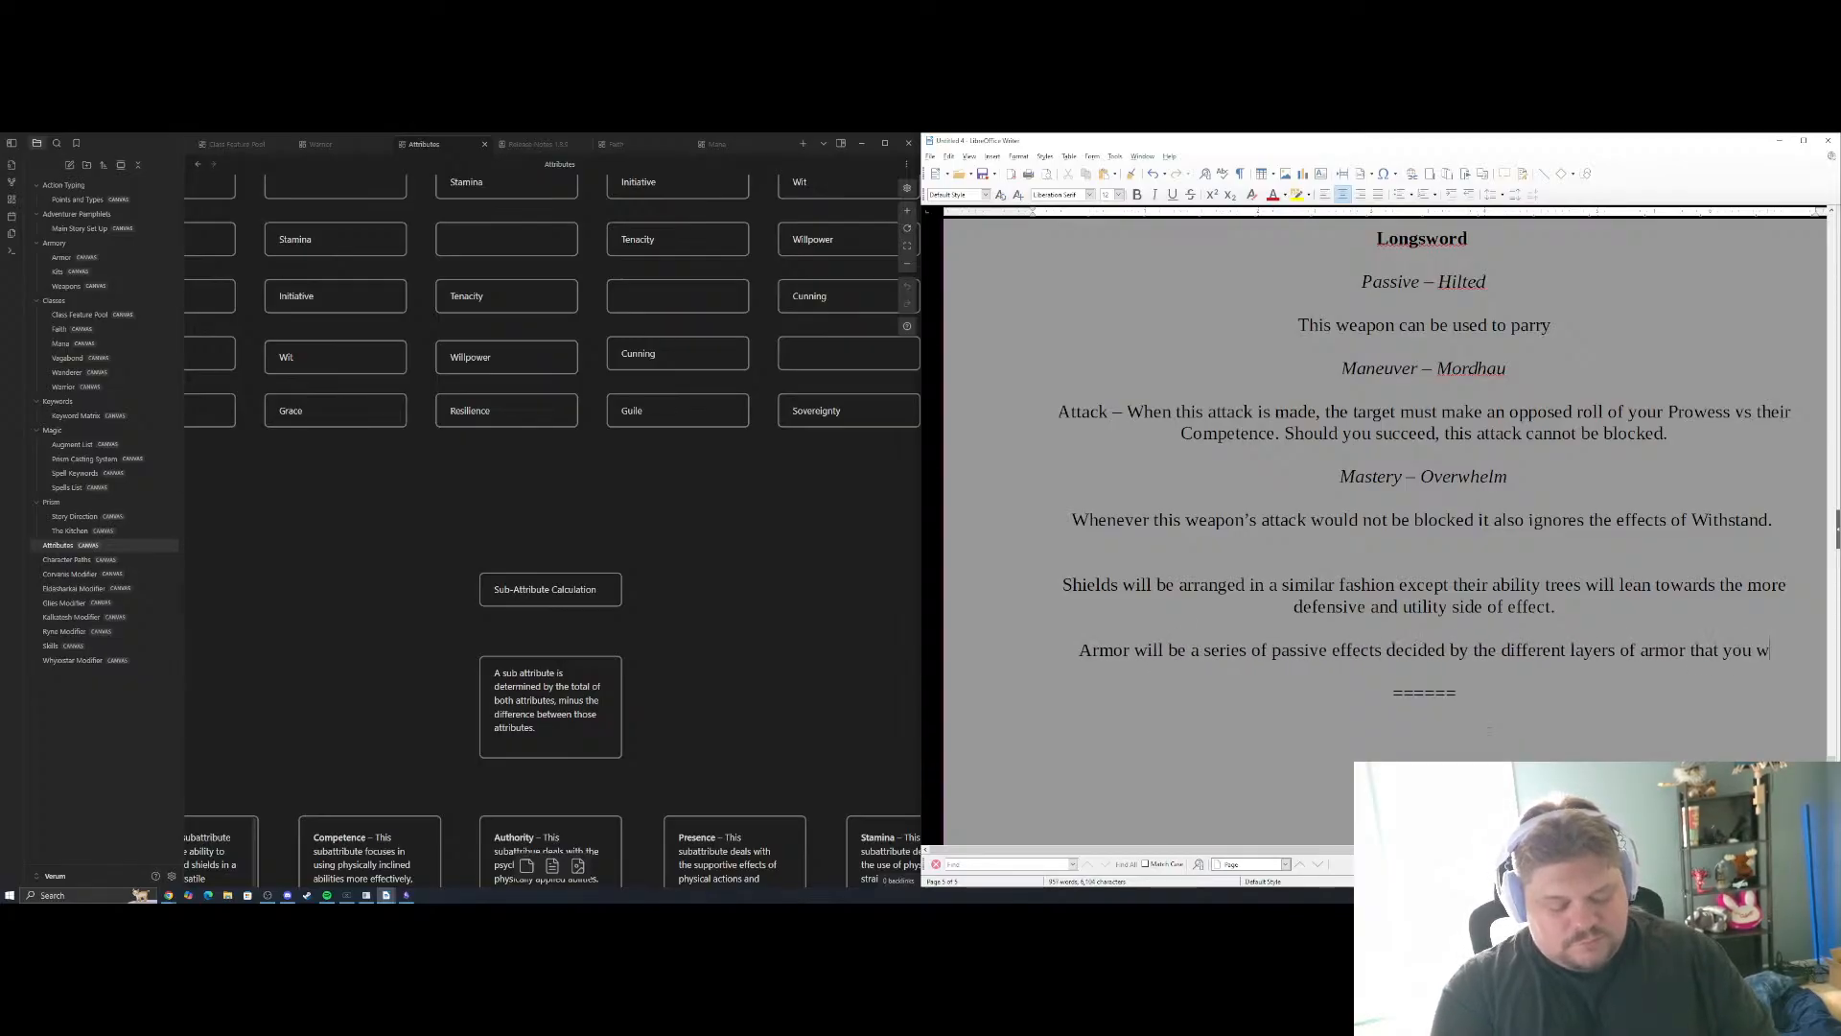
type("ear and the heavin")
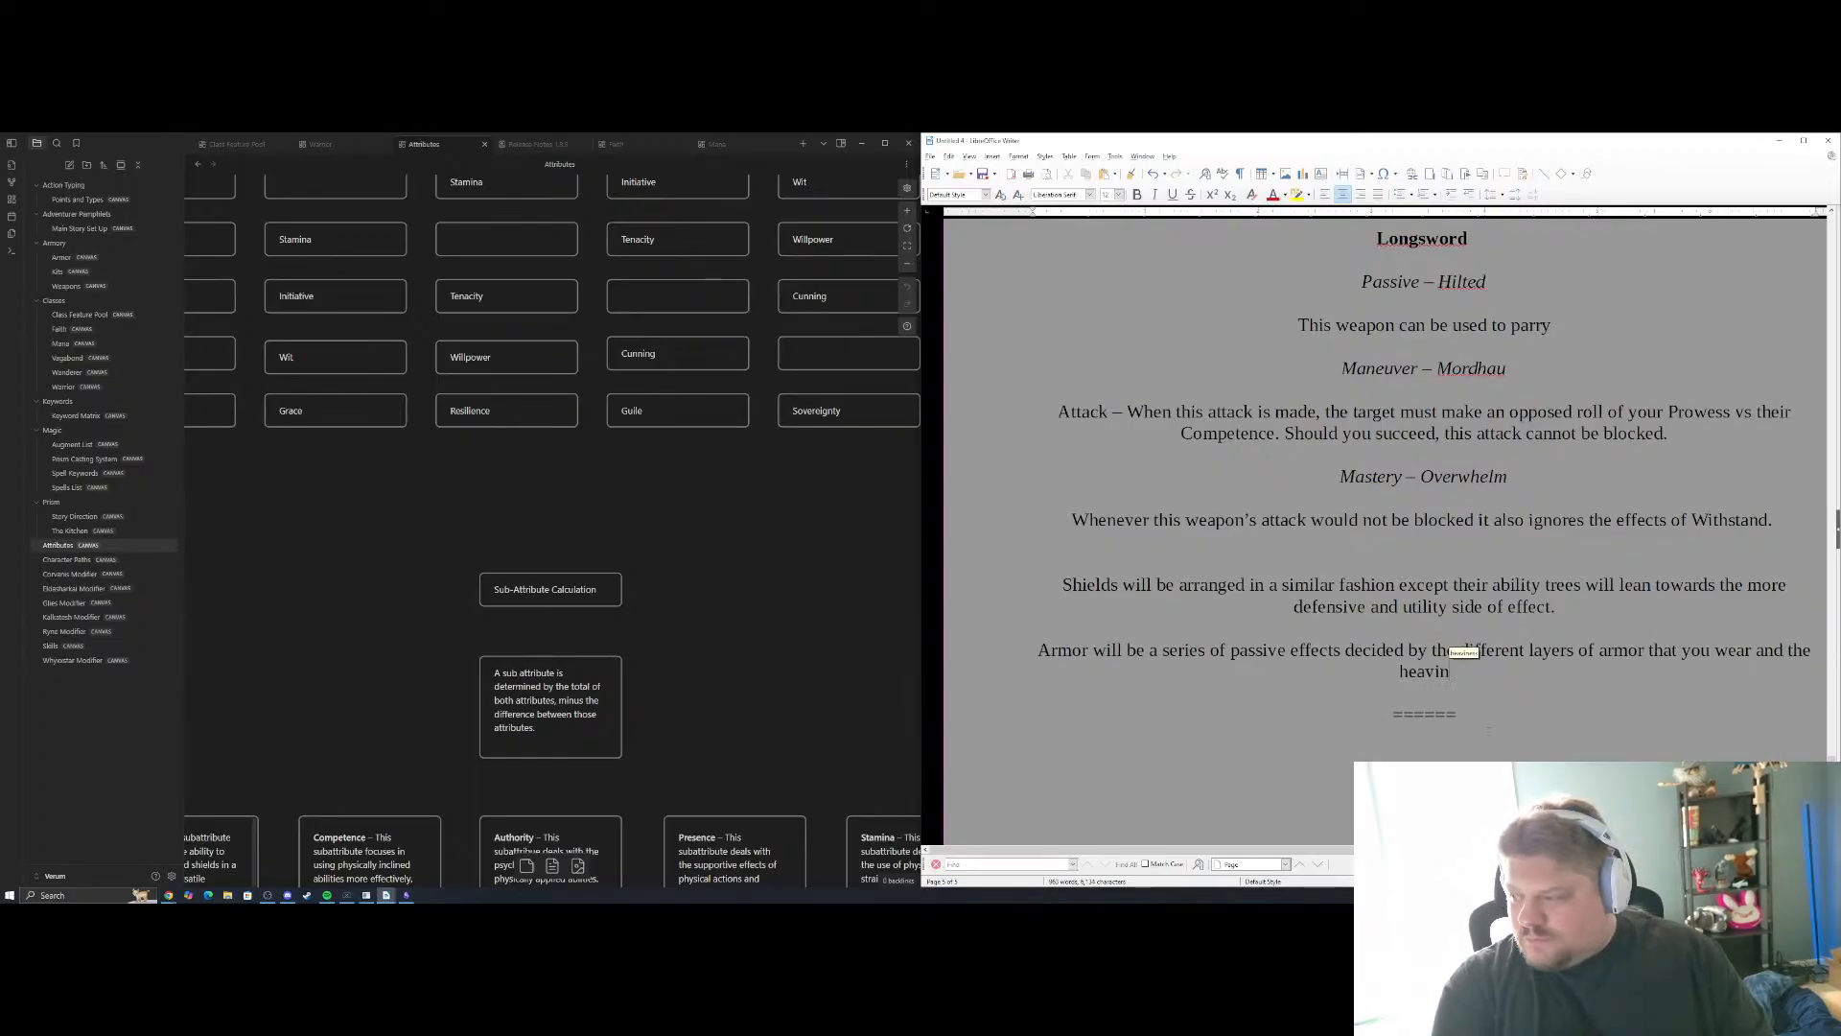
type("ess all of")
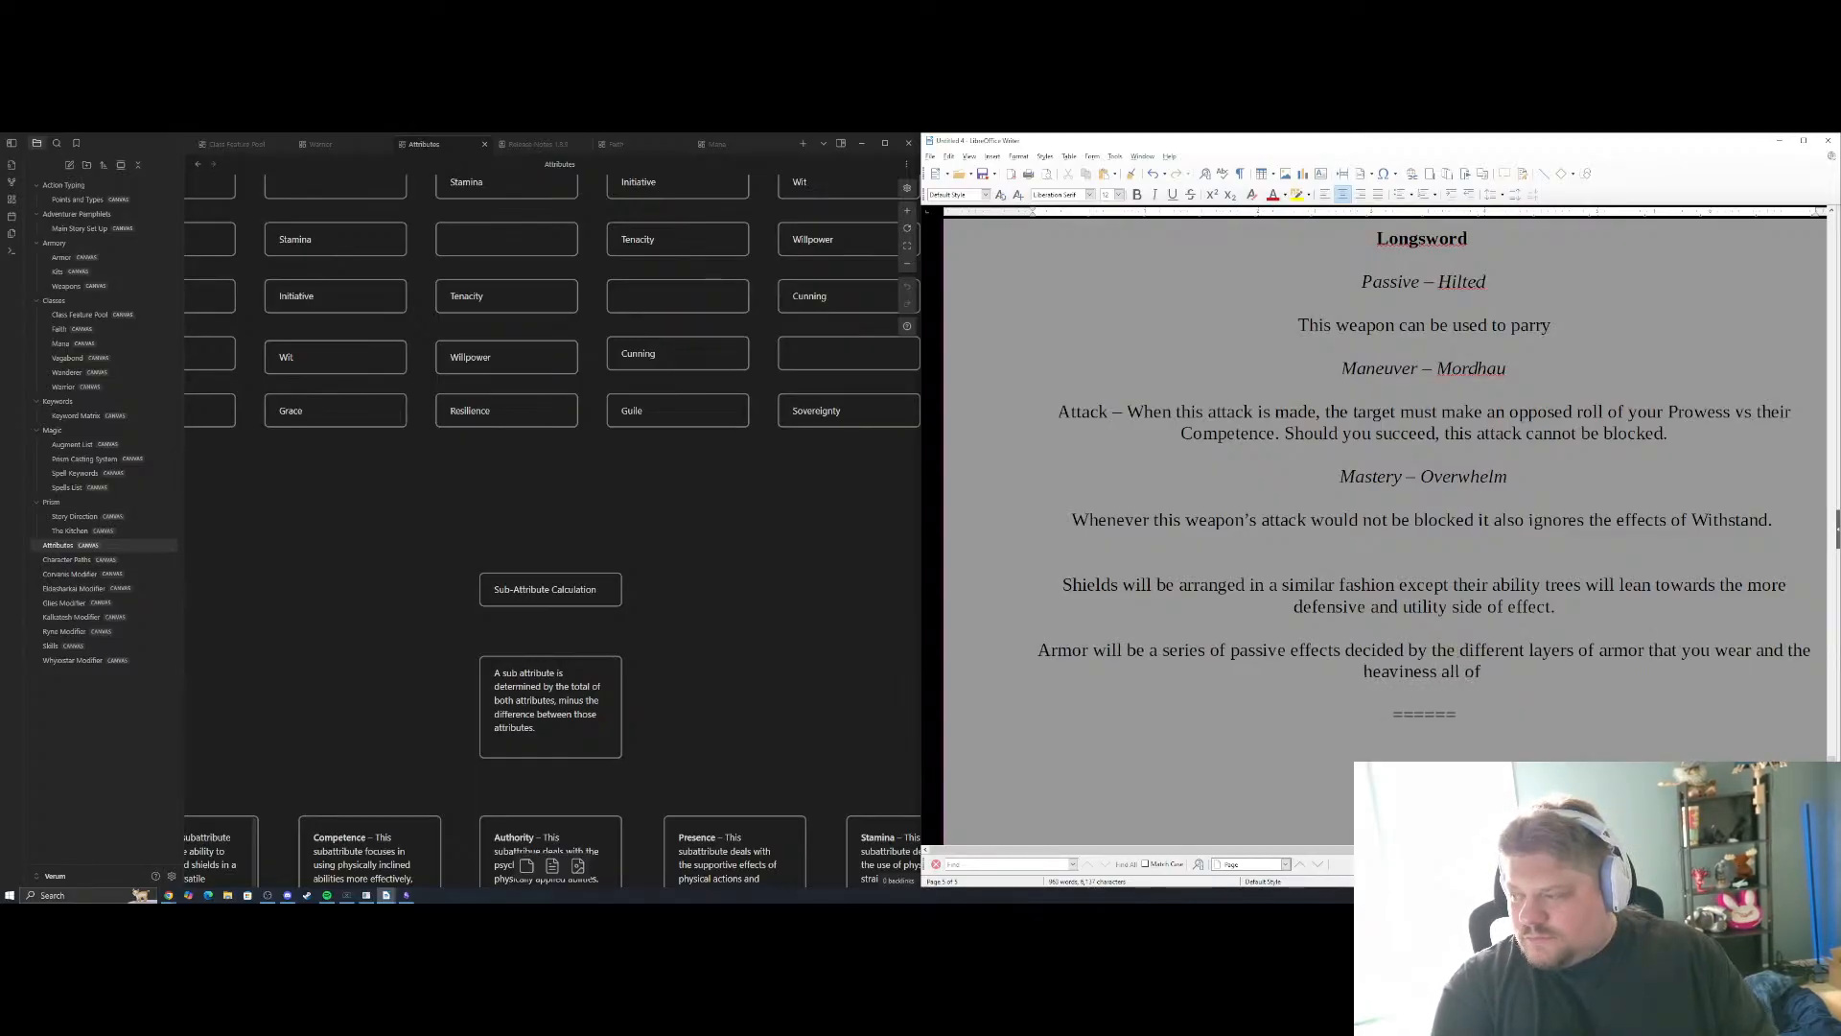
type(" thi")
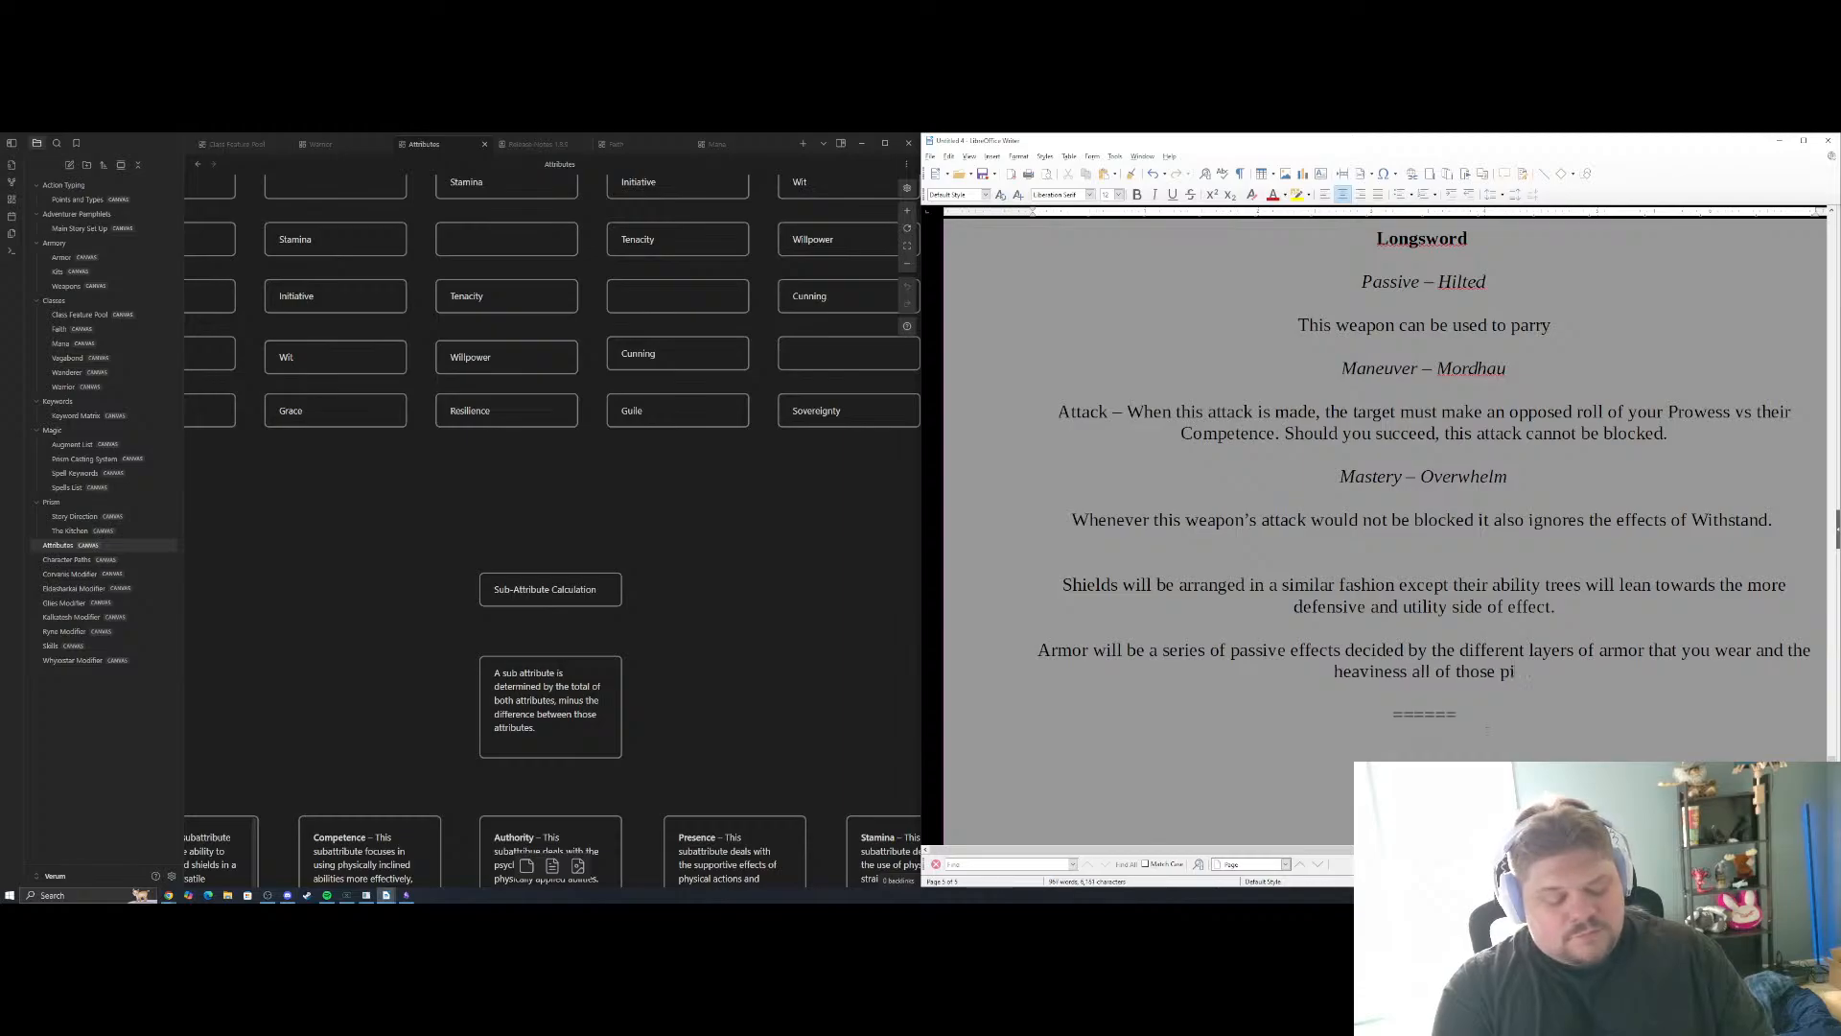
type("se pieces would be al")
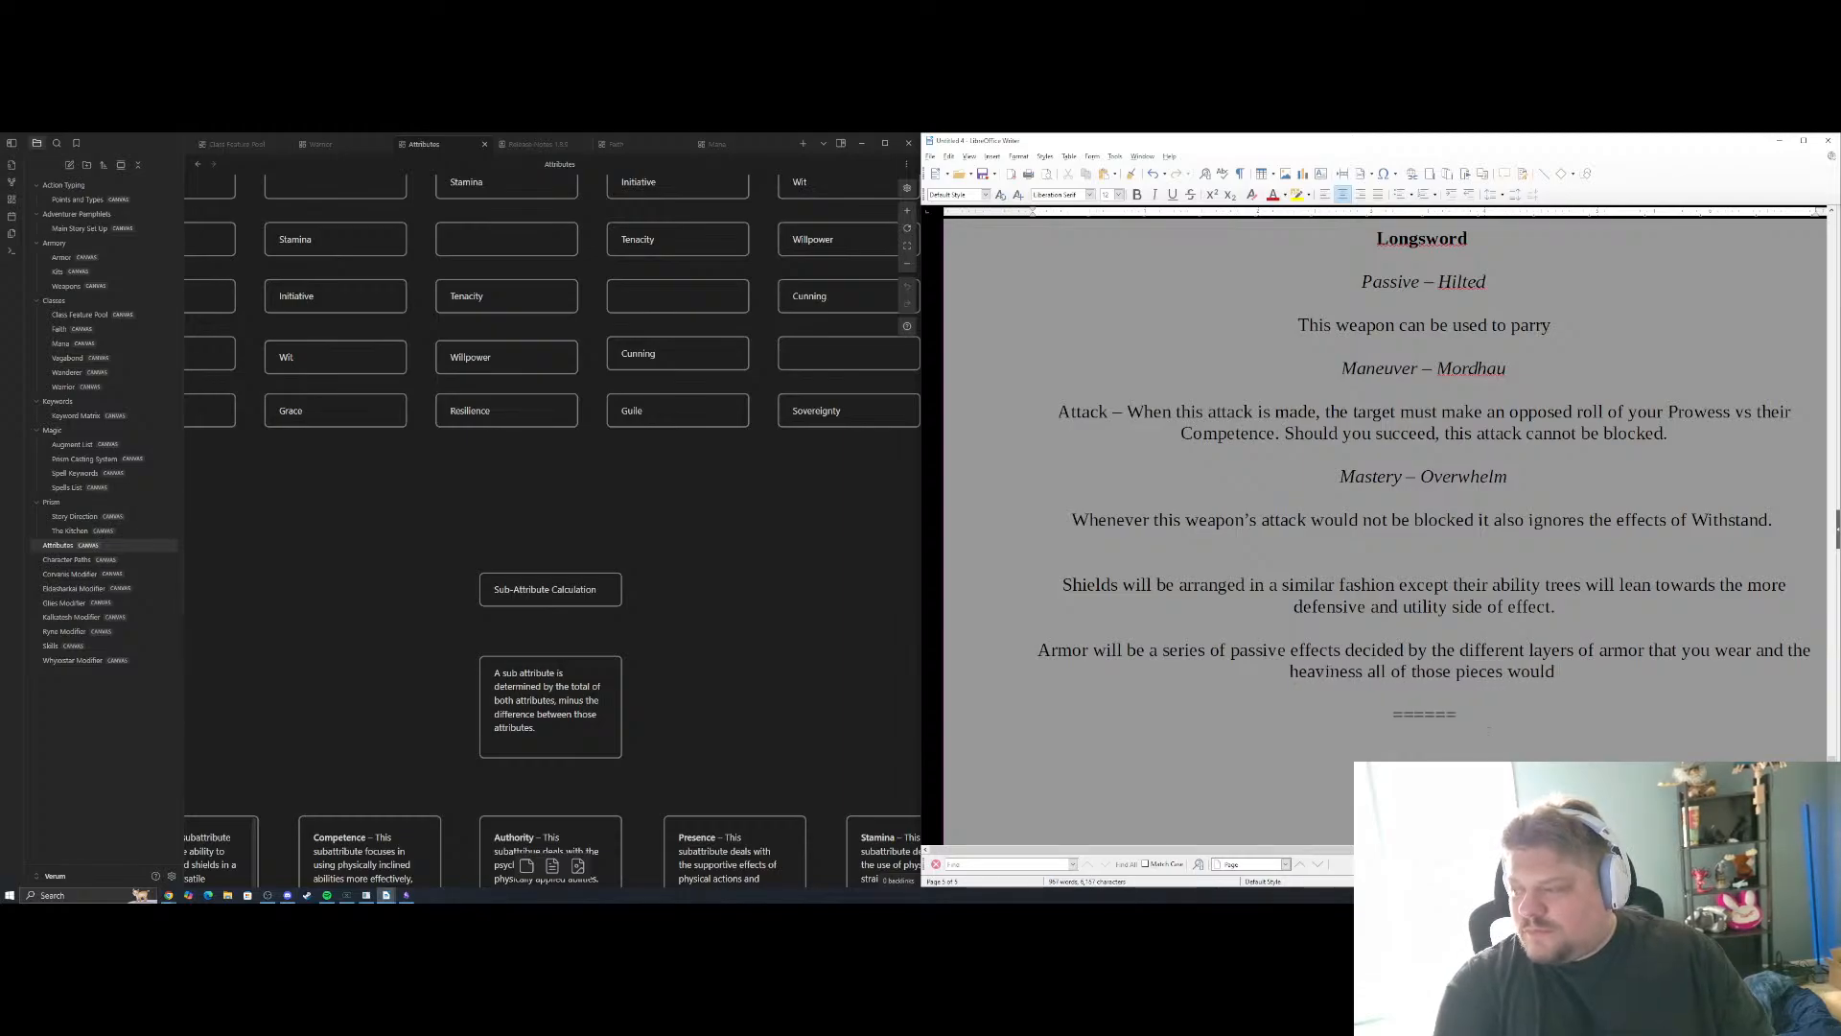
Finish the armor sentence with "that you wear and the heaviness all of those pieces would be when combined."
key("BackSpace")
key("BackSpace")
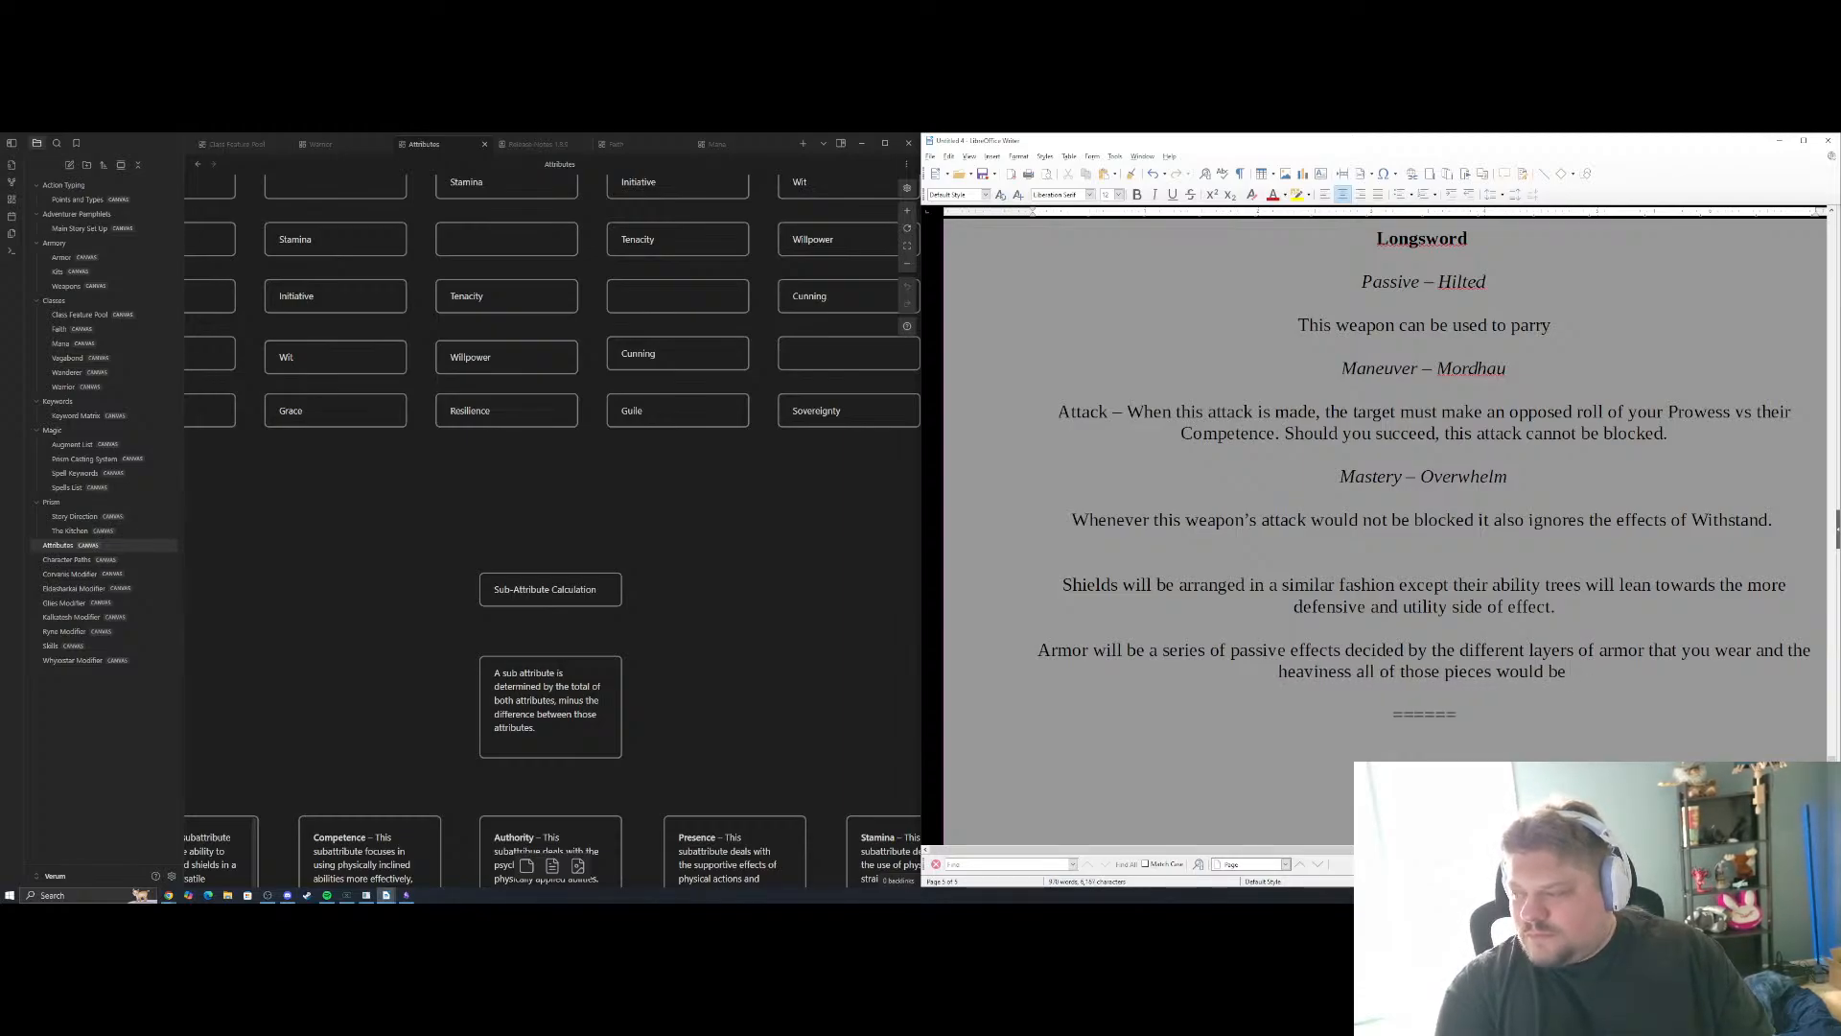
type("when combined.")
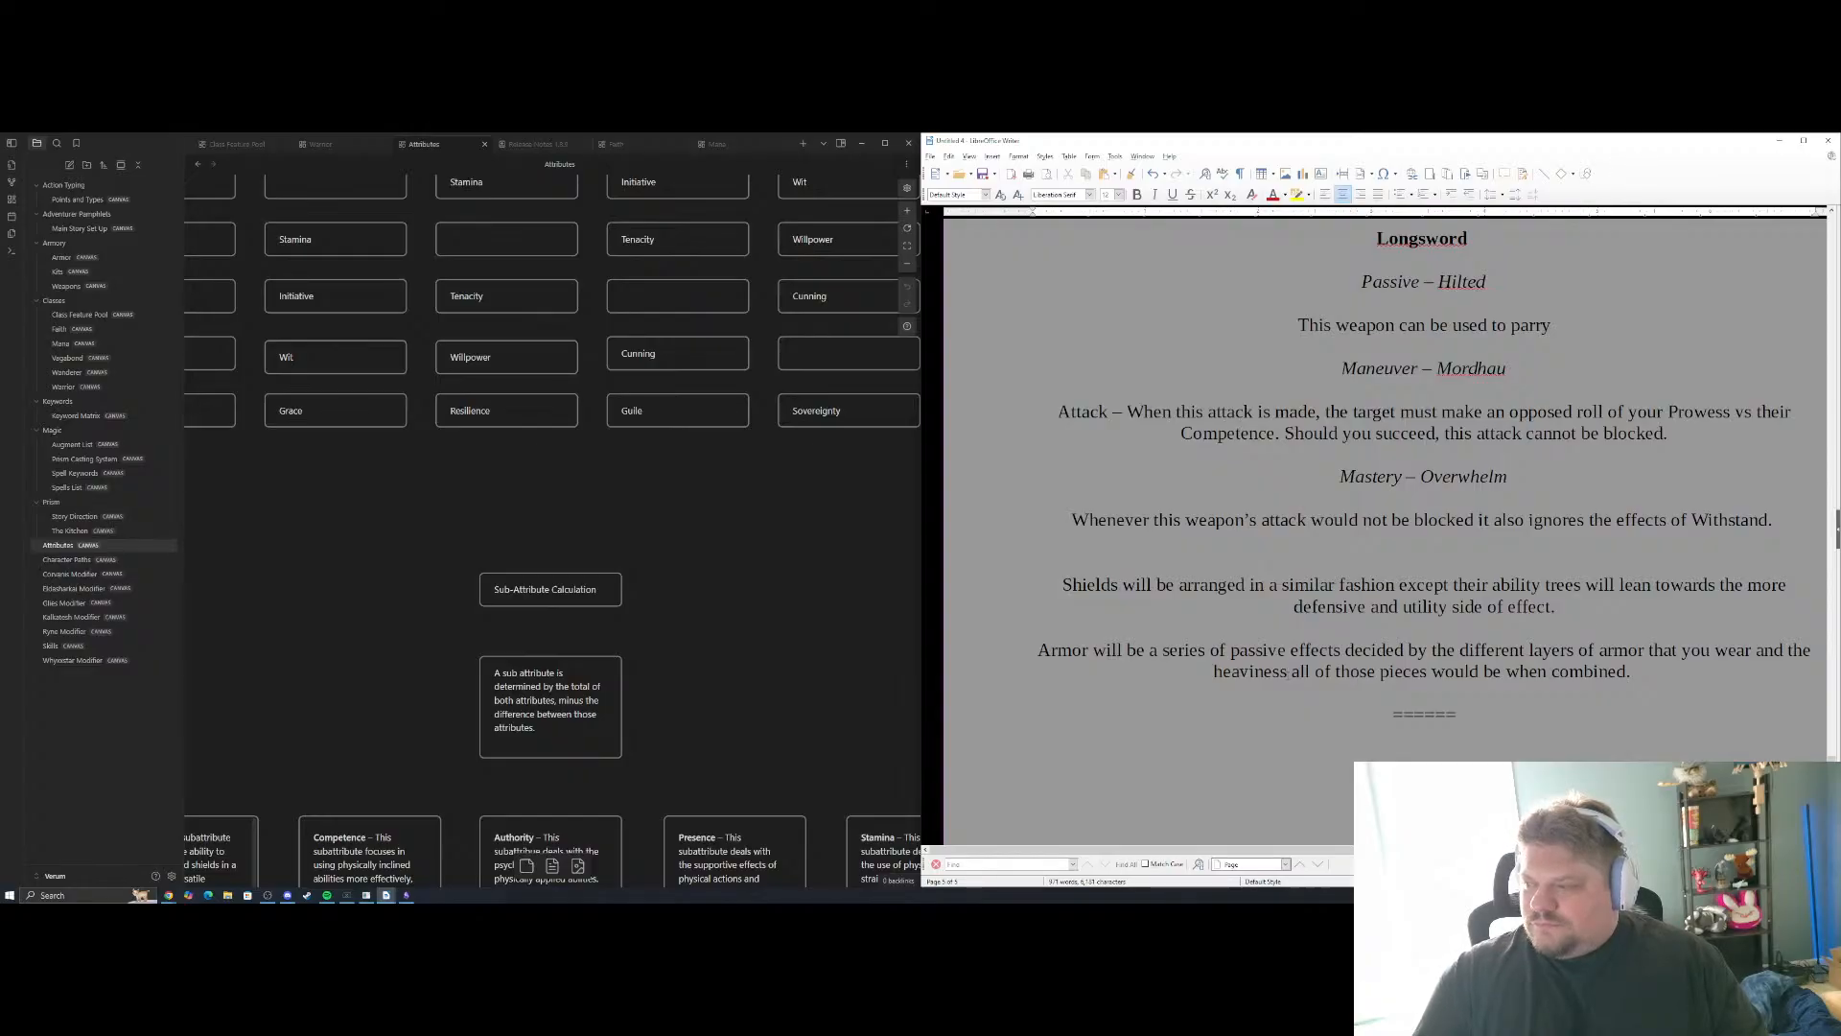
Make the "Armory Variant System" heading bold and look over the section beneath it
scroll(1386, 528, "up", 8)
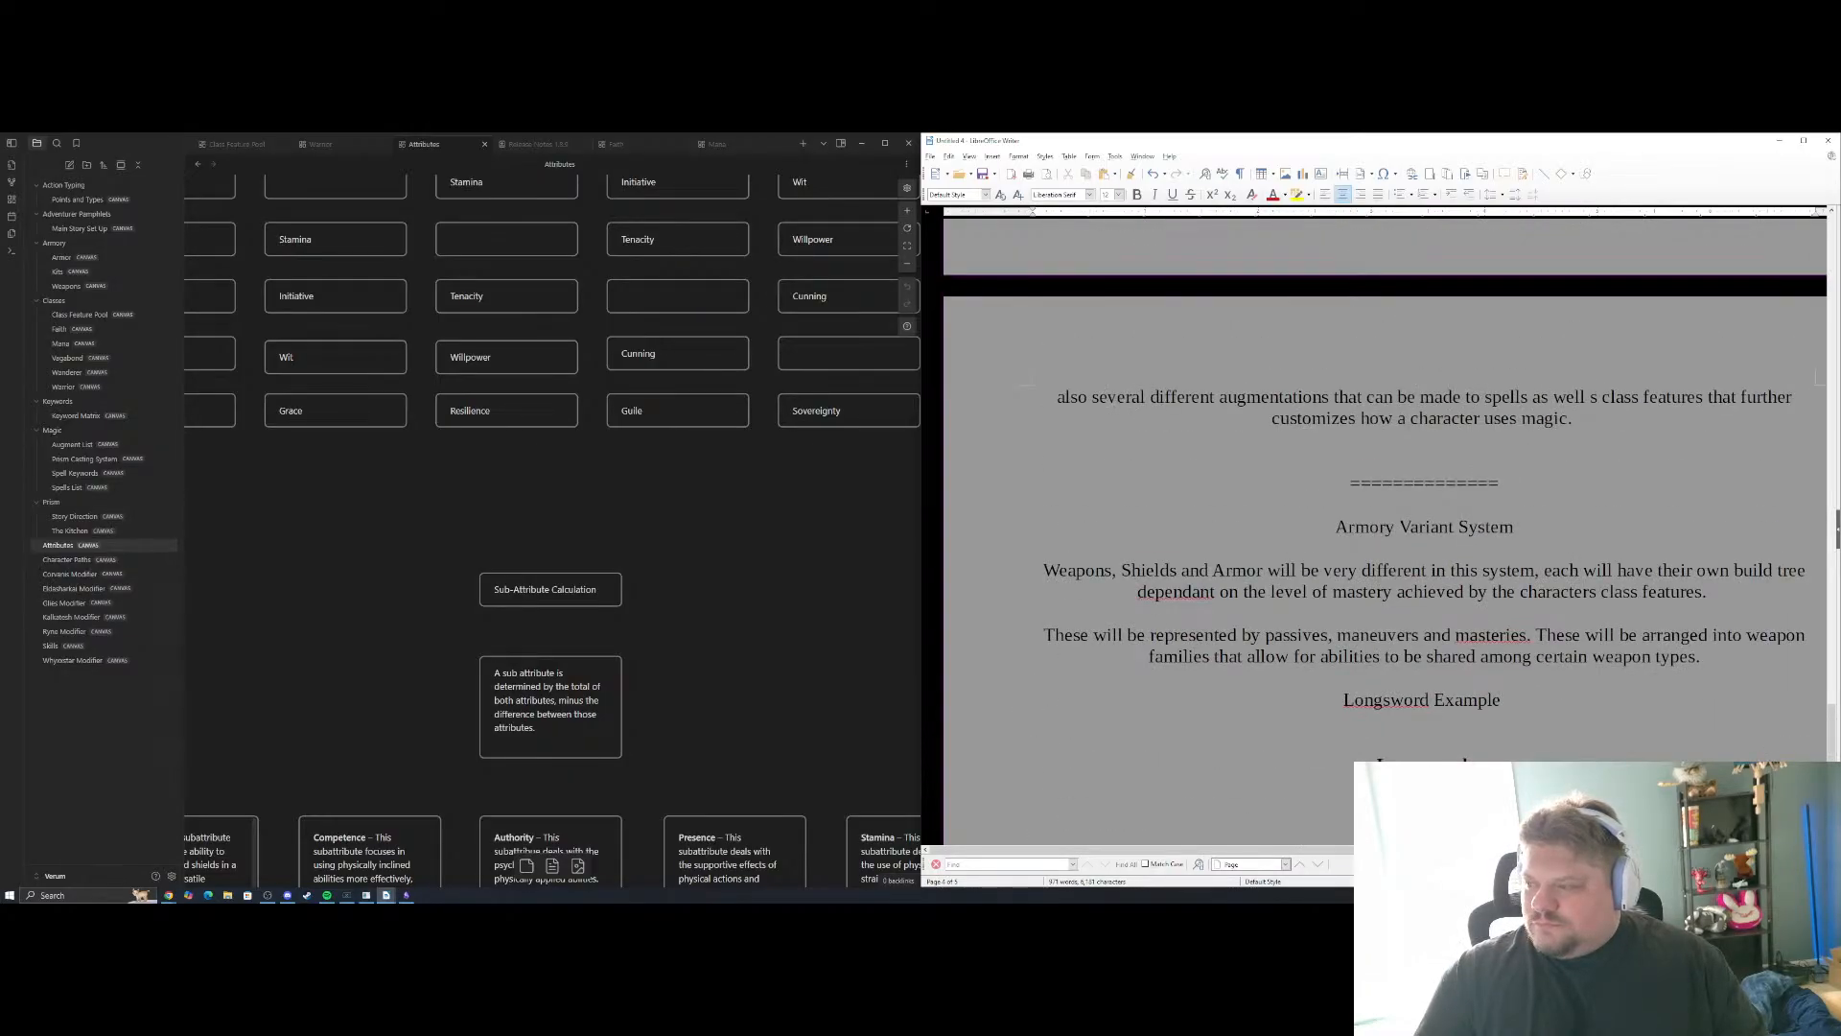
triple_click(1524, 531)
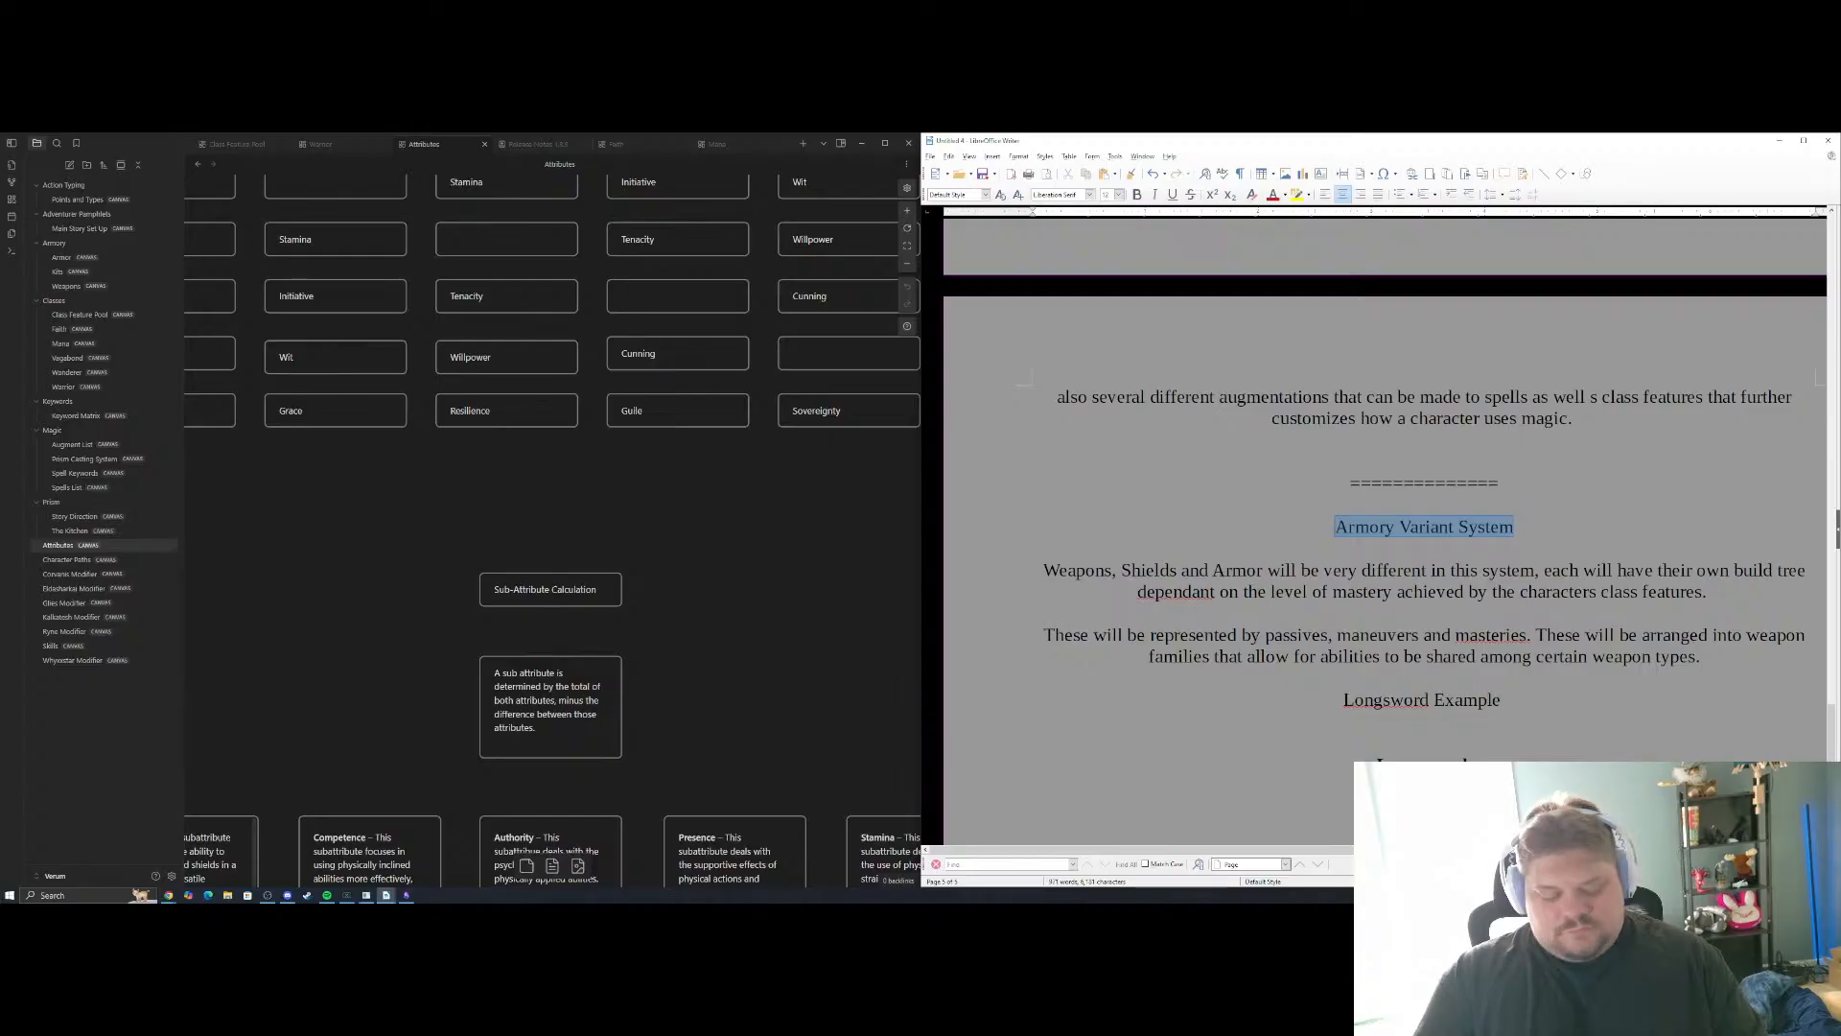
key("ctrl+b")
left_click(1462, 378)
scroll(1462, 377, "down", 5)
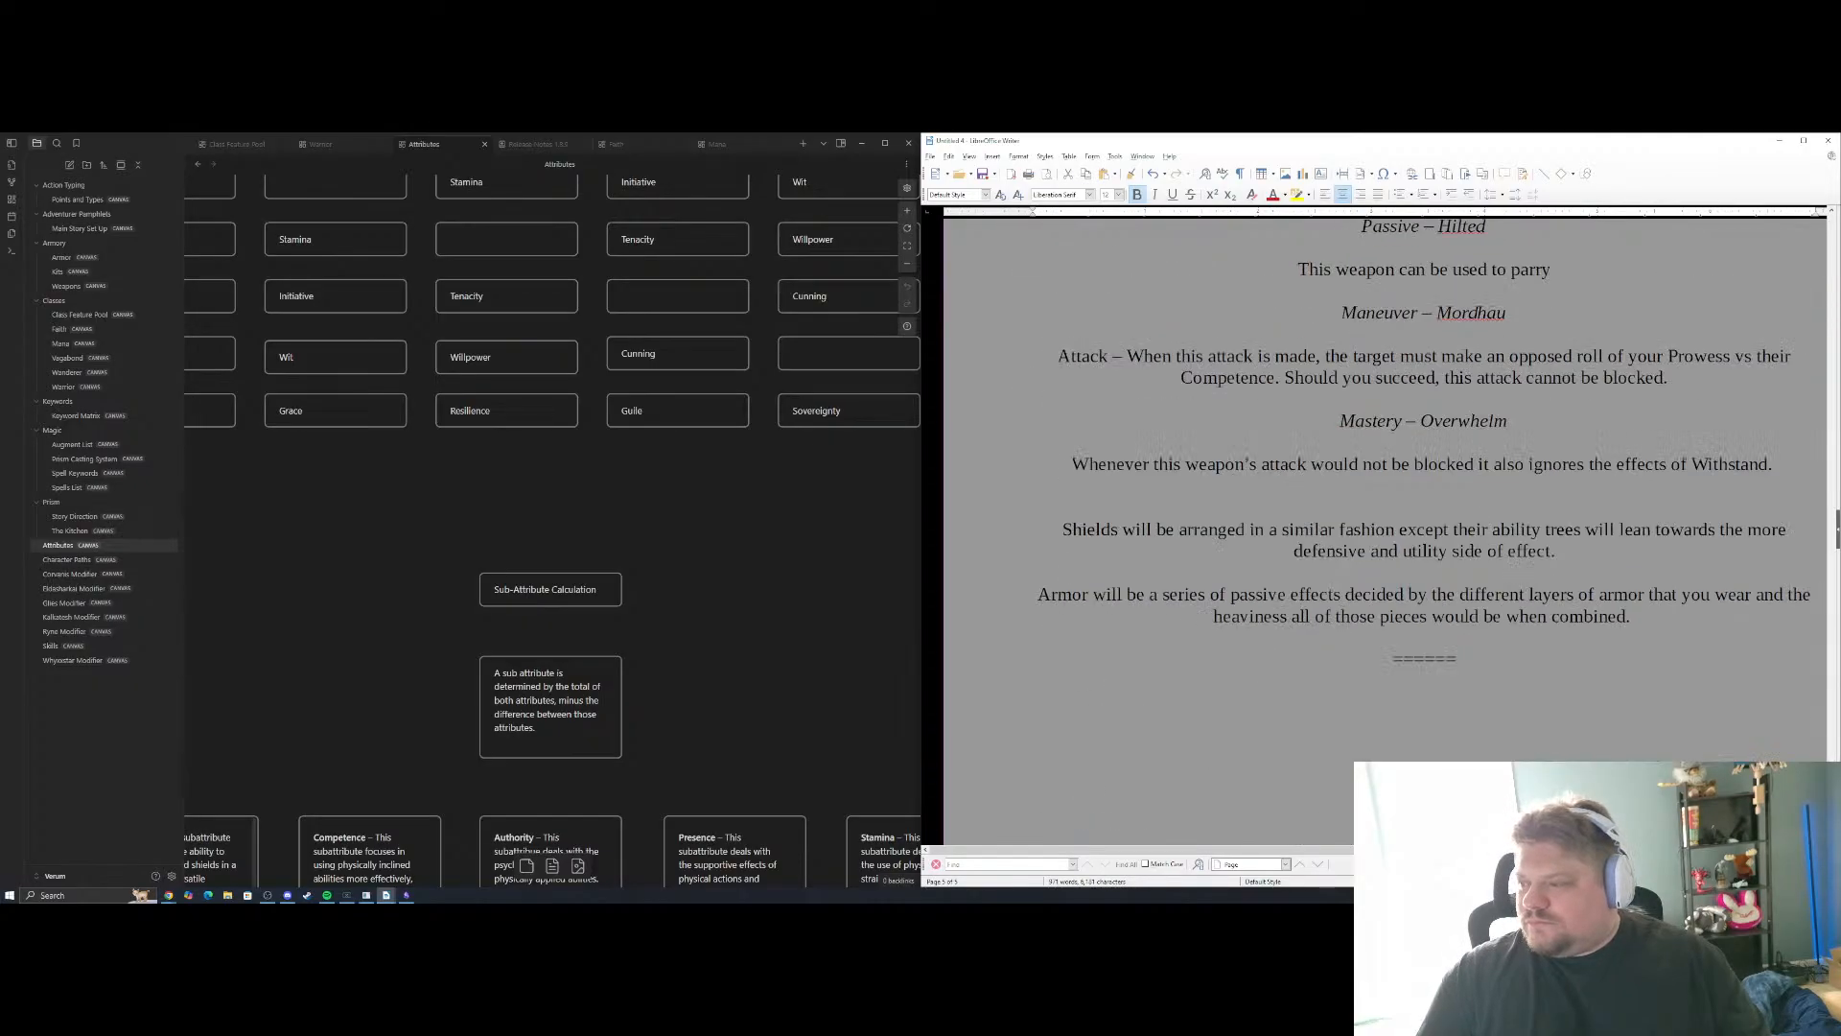
scroll(1425, 253, "down", 1)
scroll(1426, 253, "up", 3)
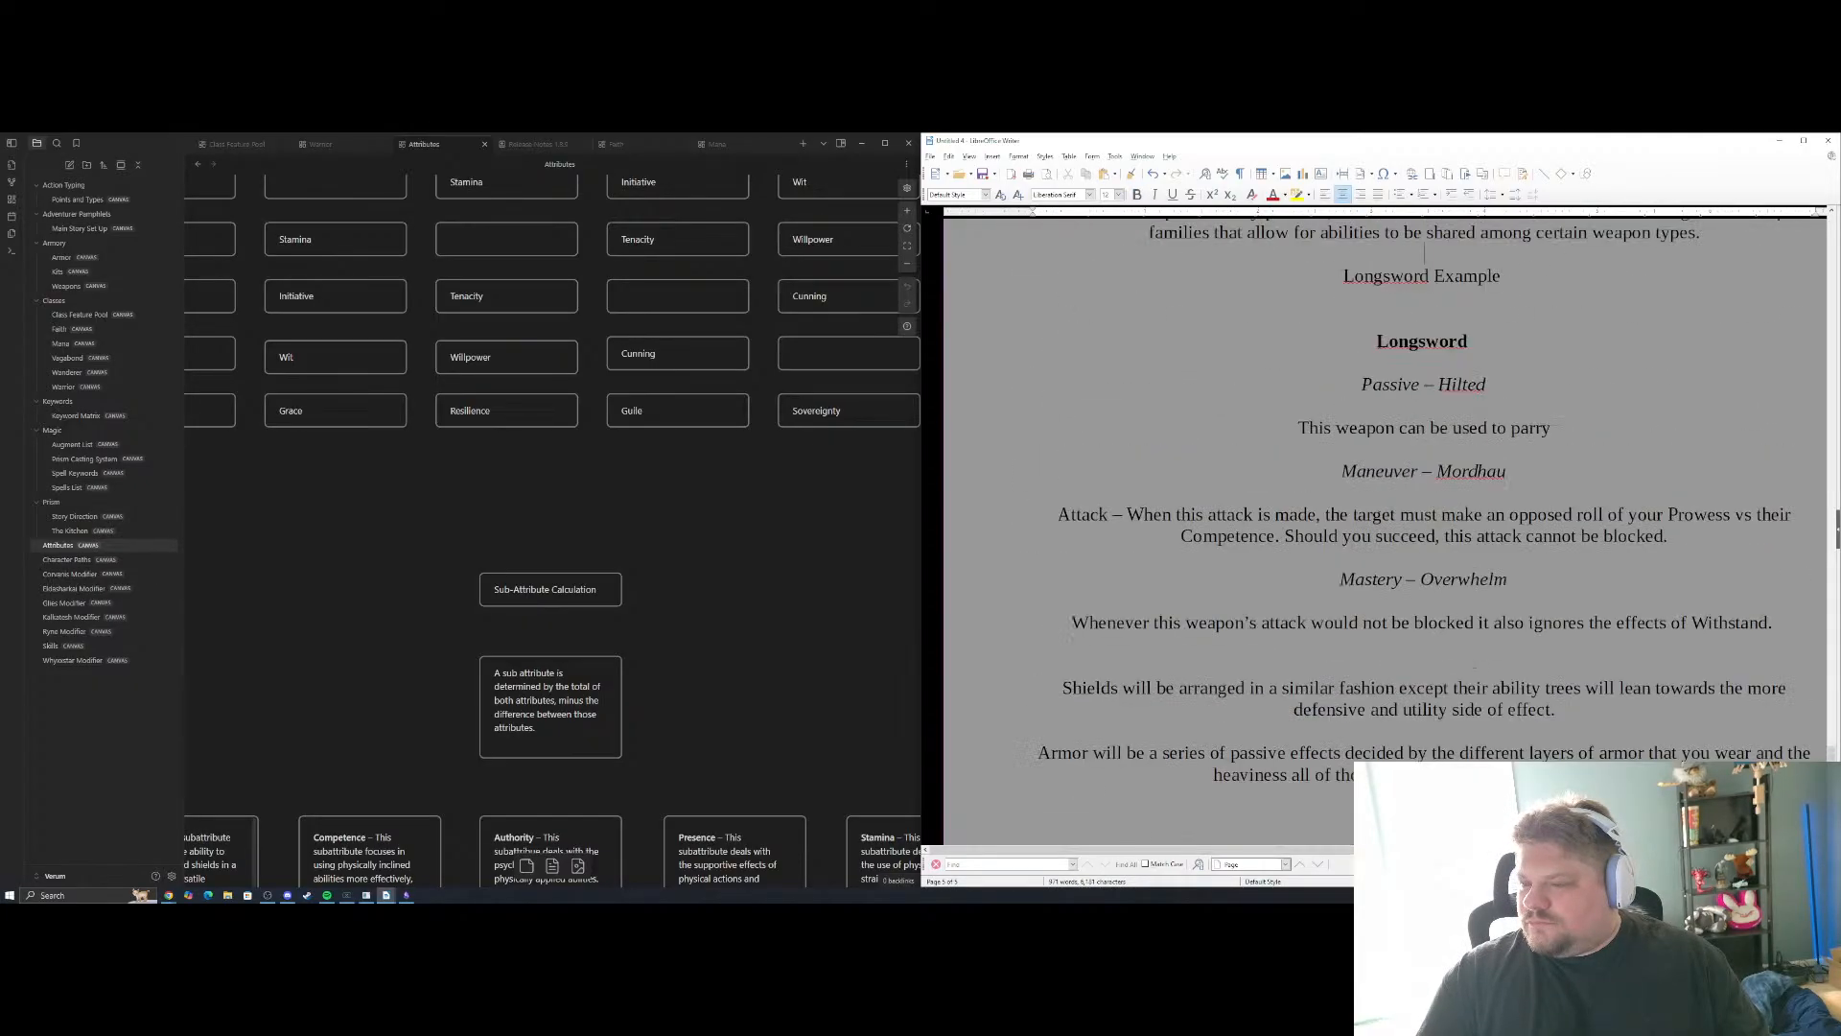
Bring the third of the open Writer documents to the front
left_click(387, 894)
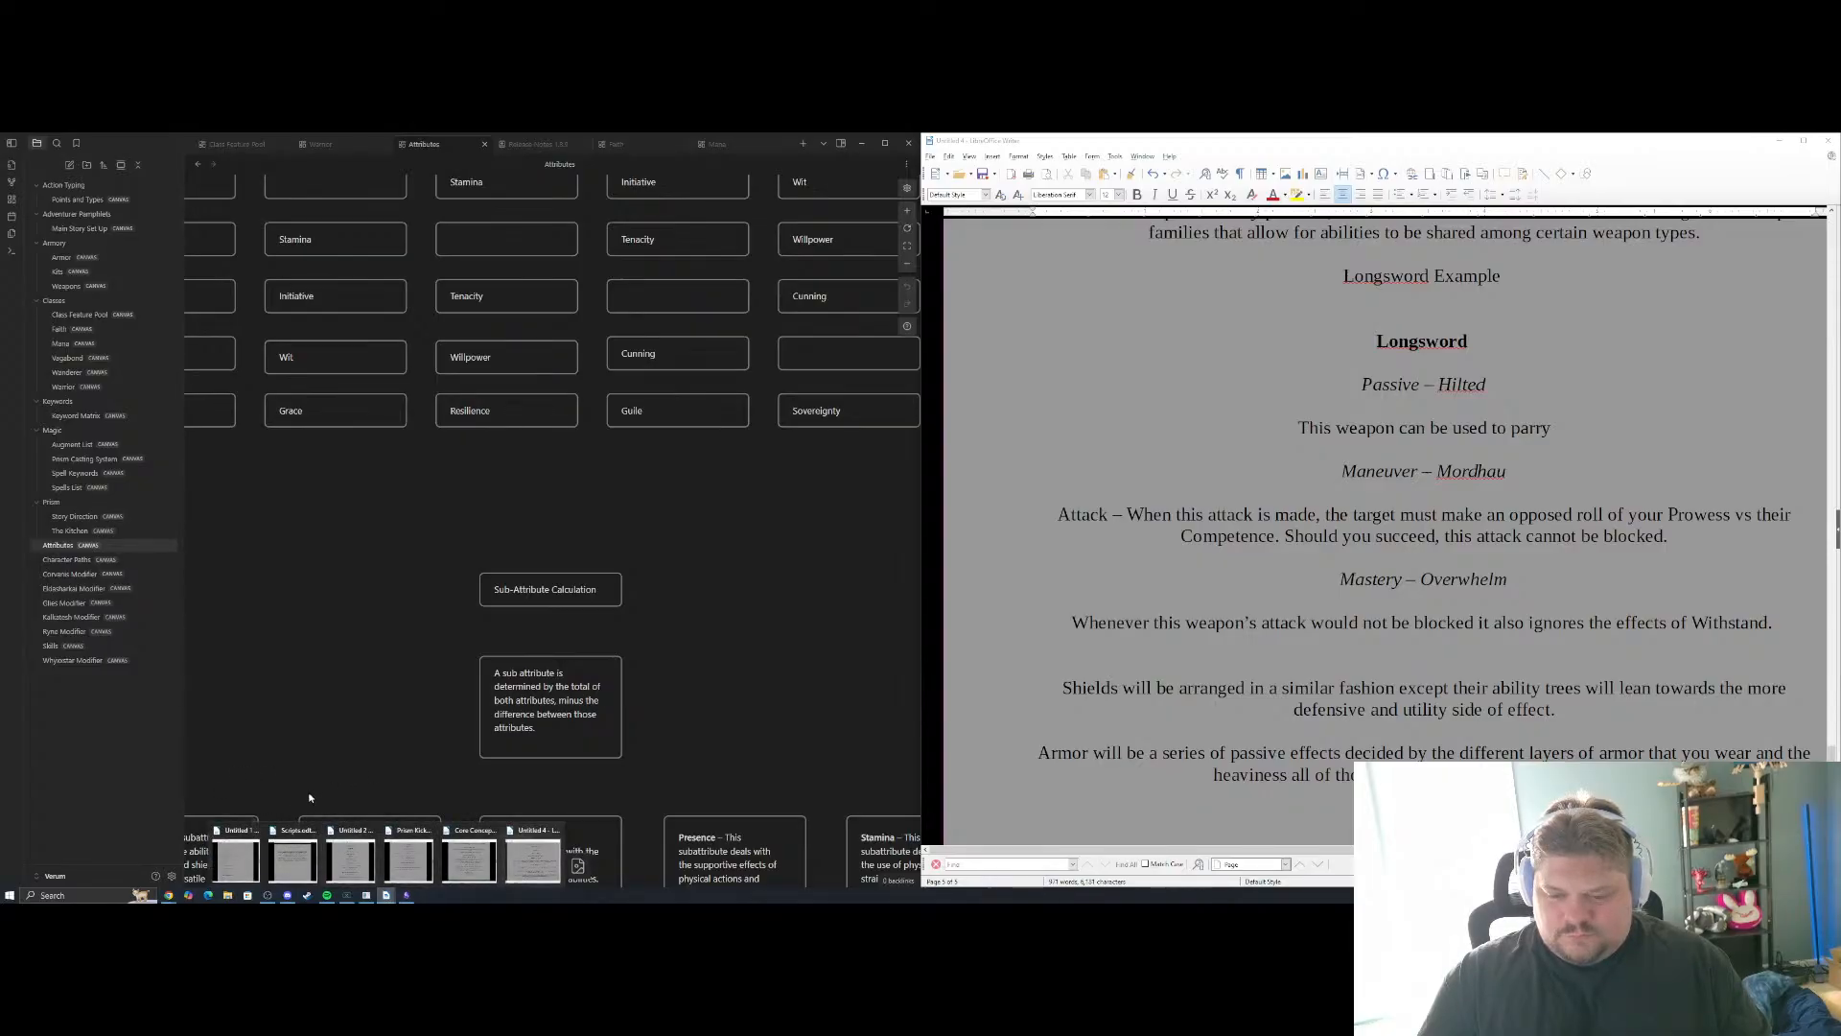
left_click(346, 866)
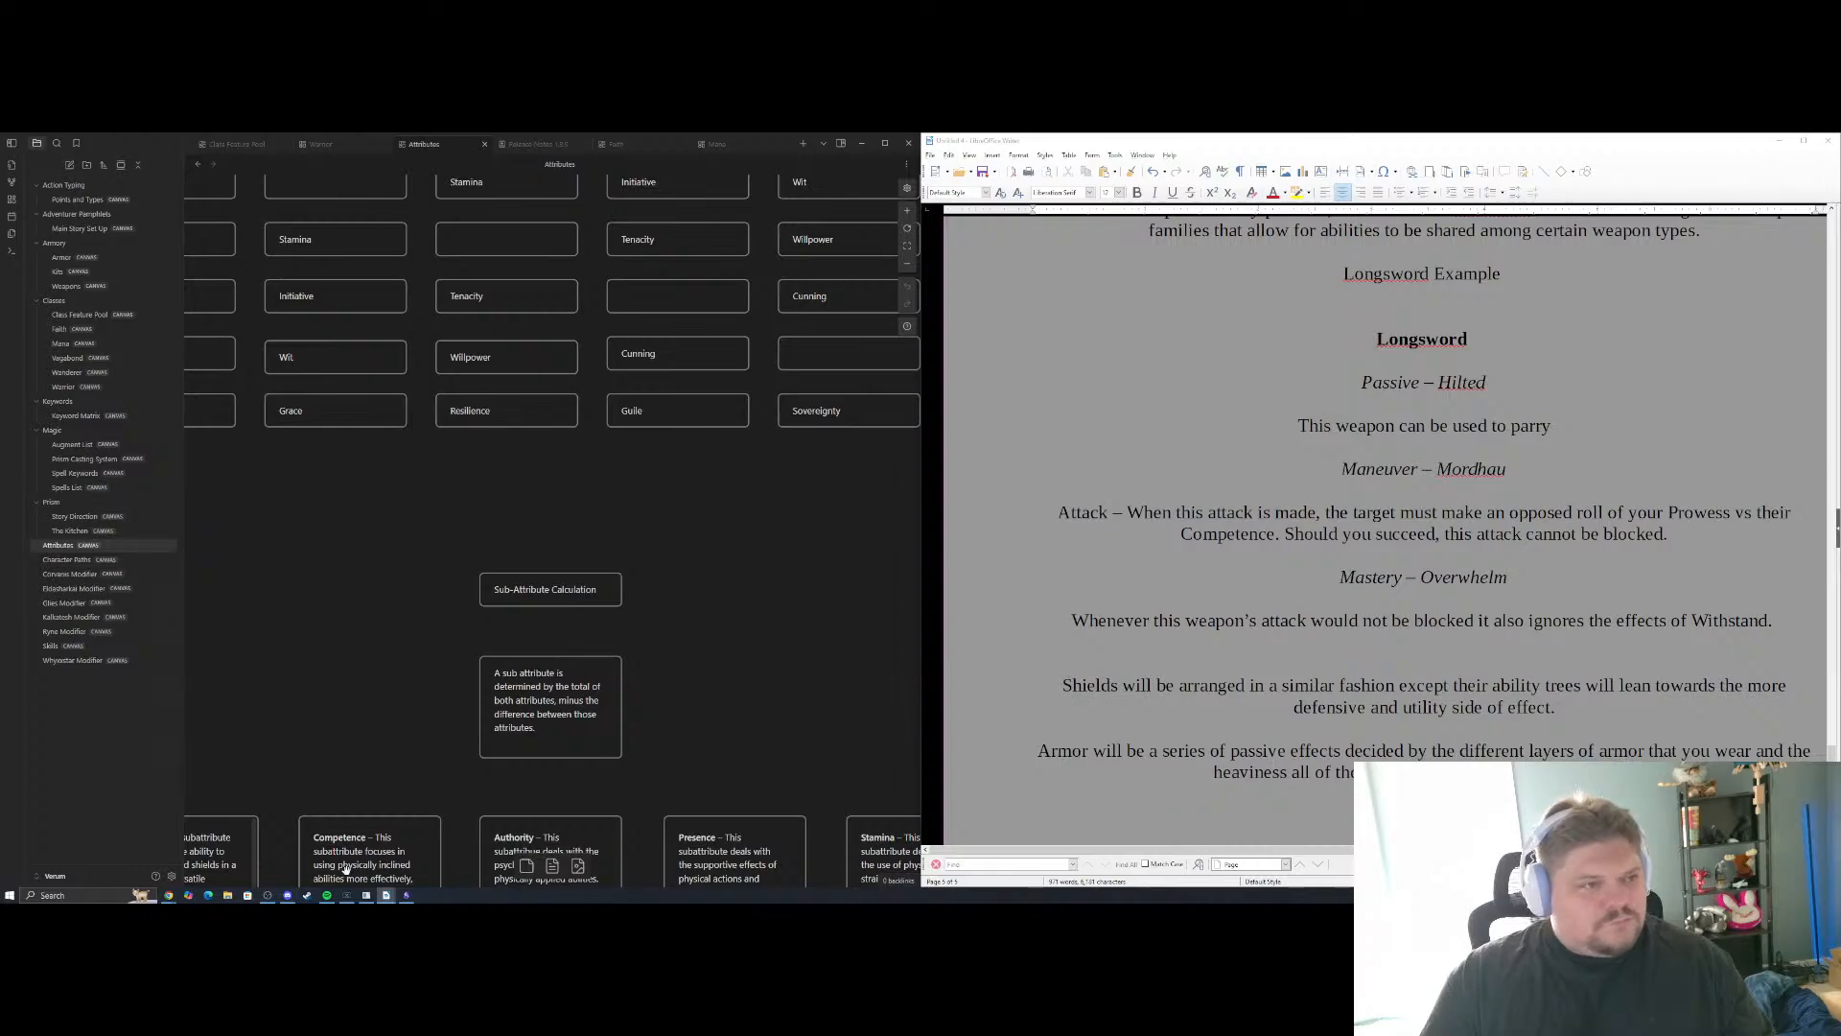
Bring the Core Concepts document to the front and review its notes on the multi select class system
left_click(387, 896)
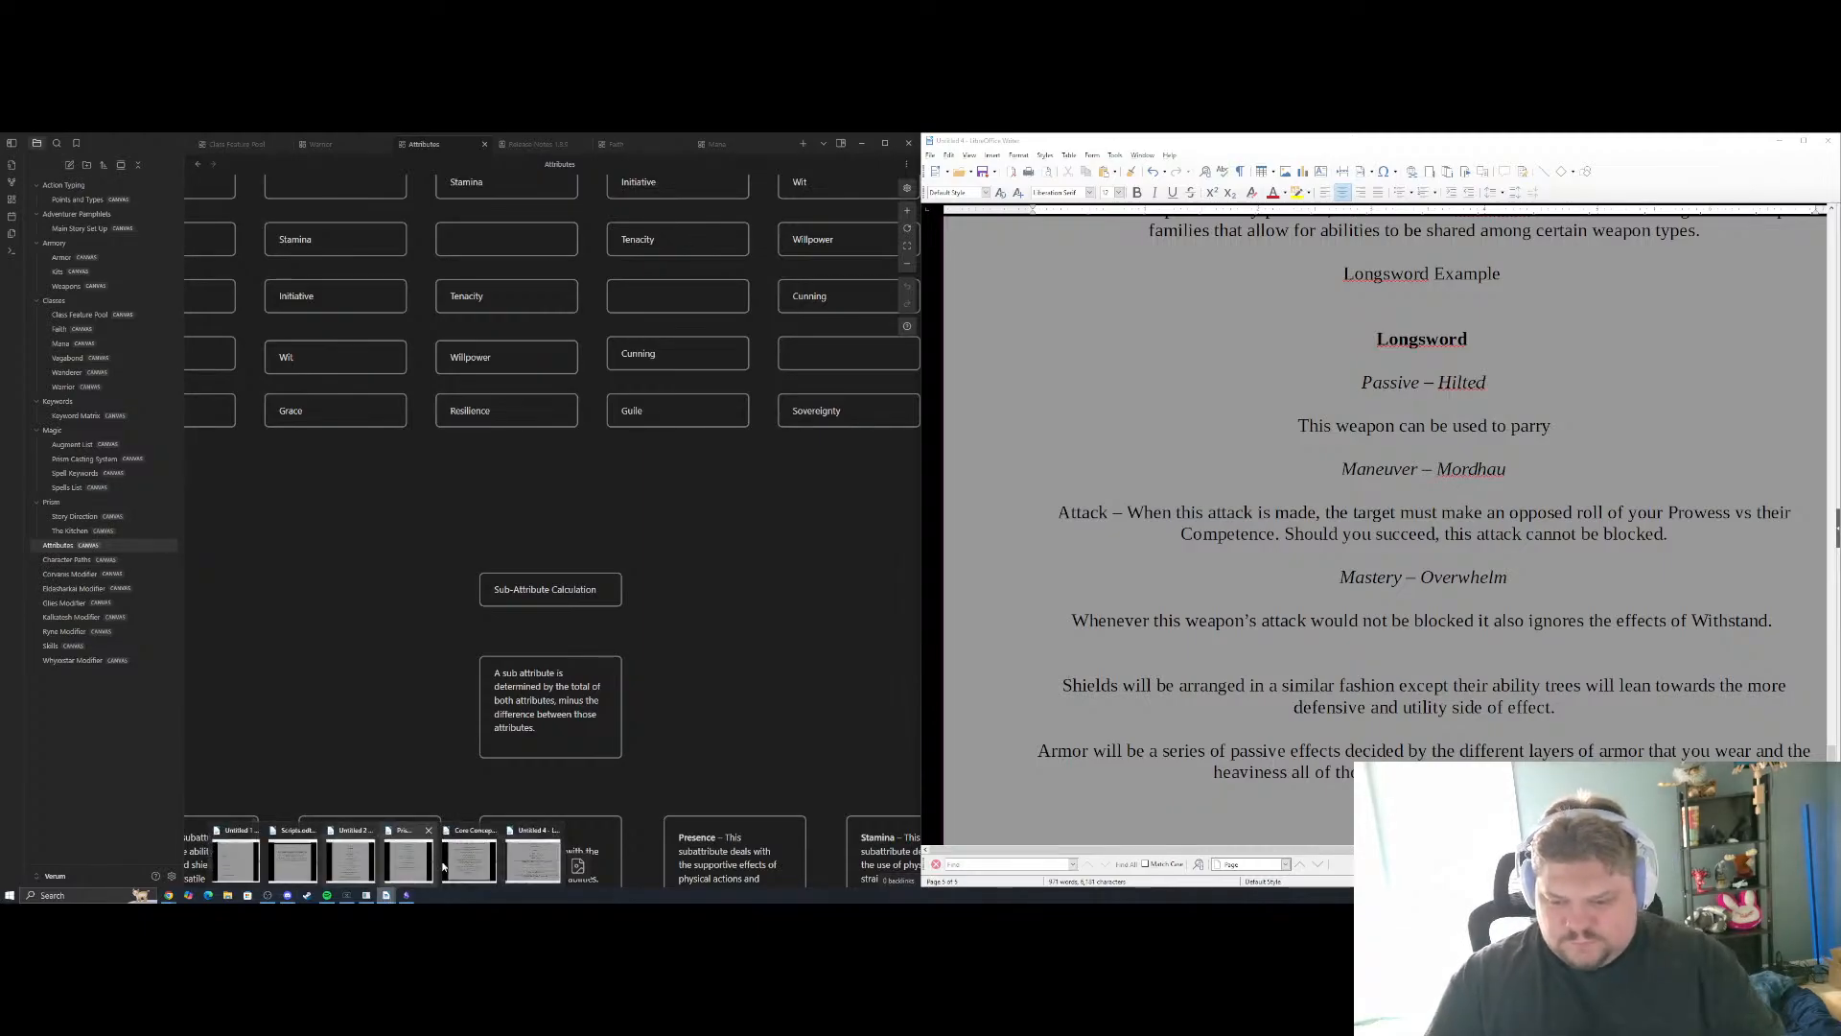
left_click(470, 858)
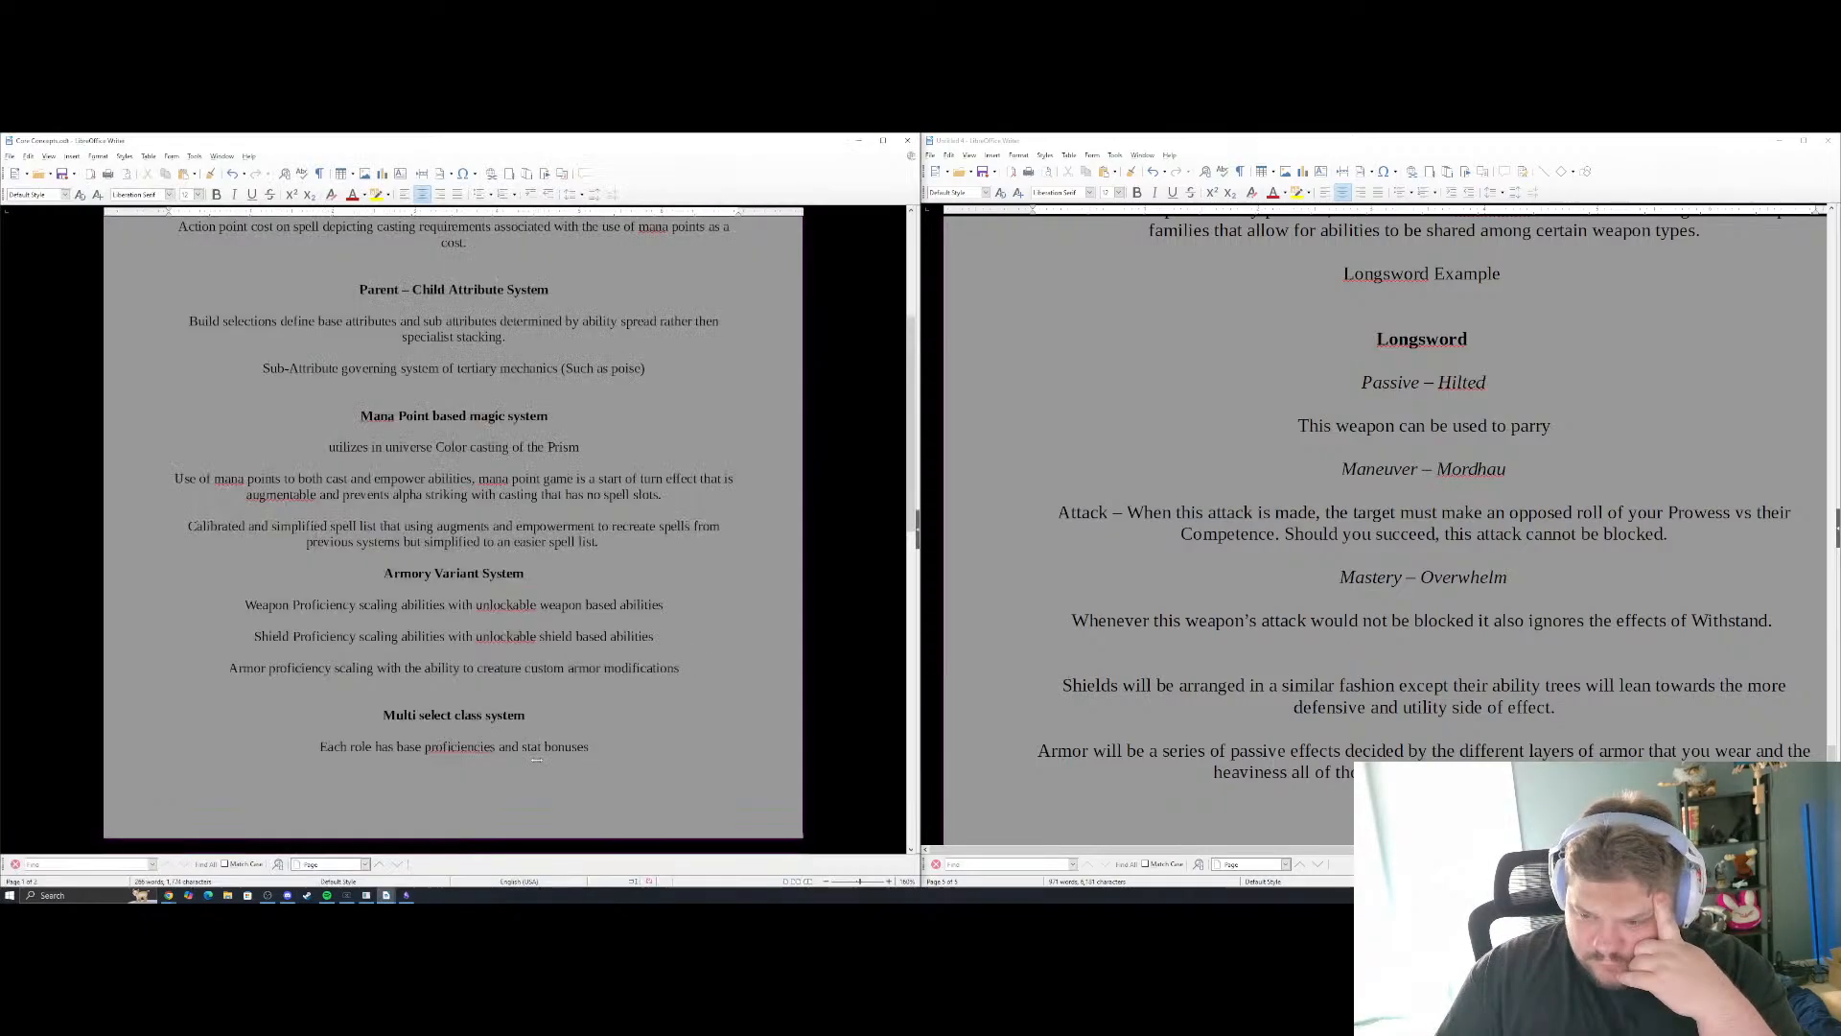
scroll(578, 606, "down", 5)
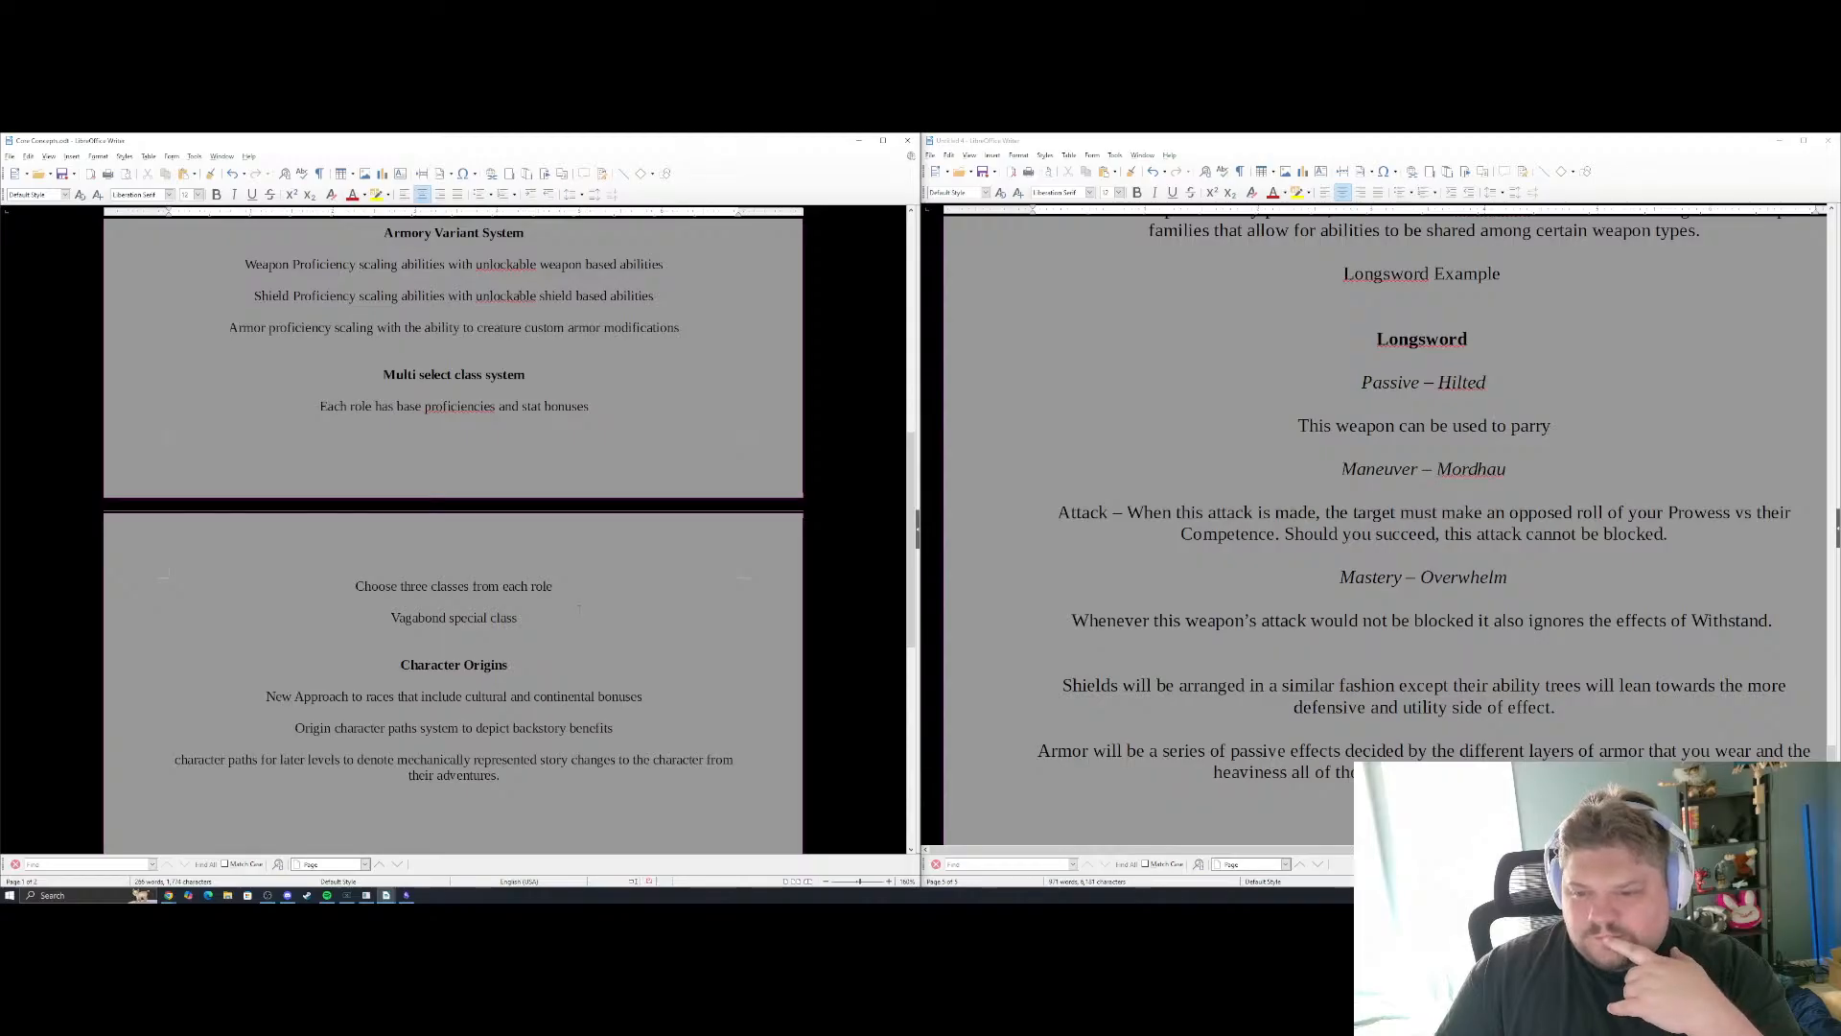
scroll(1573, 693, "down", 3)
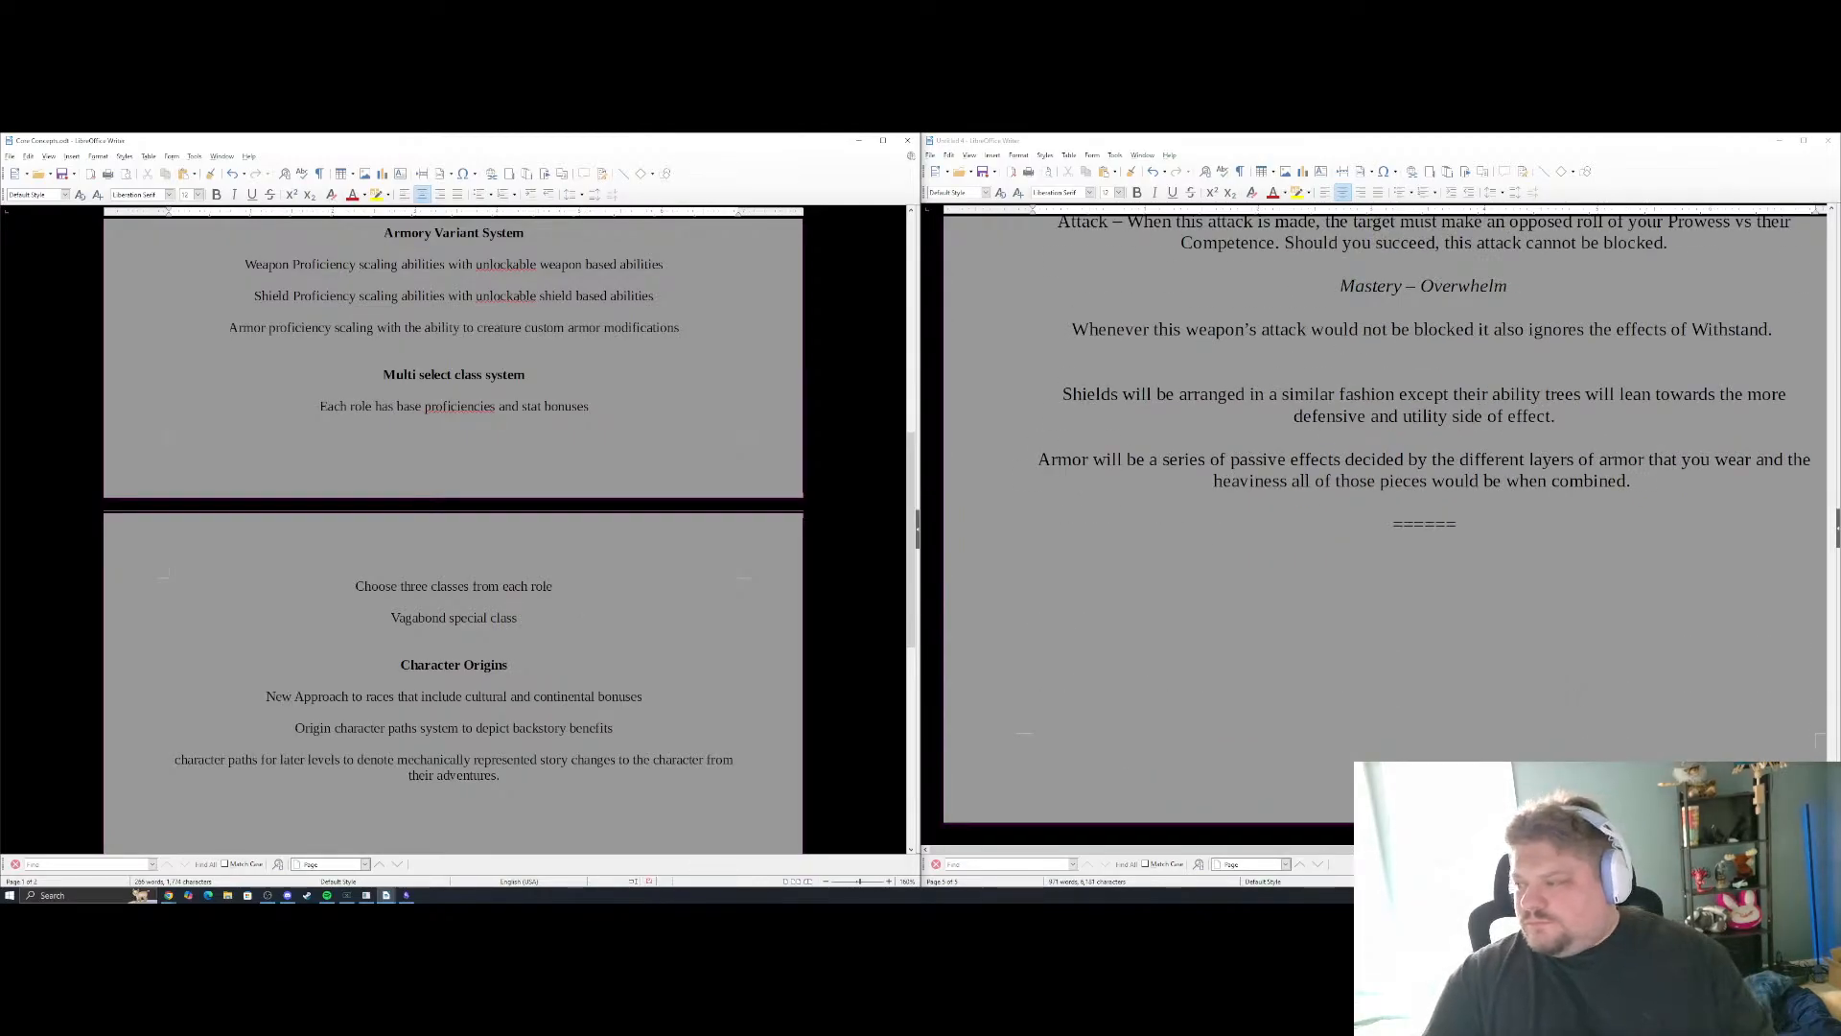
Add the heading "Class System" below the "======" divider that follows the armor paragraph
left_click(1440, 638)
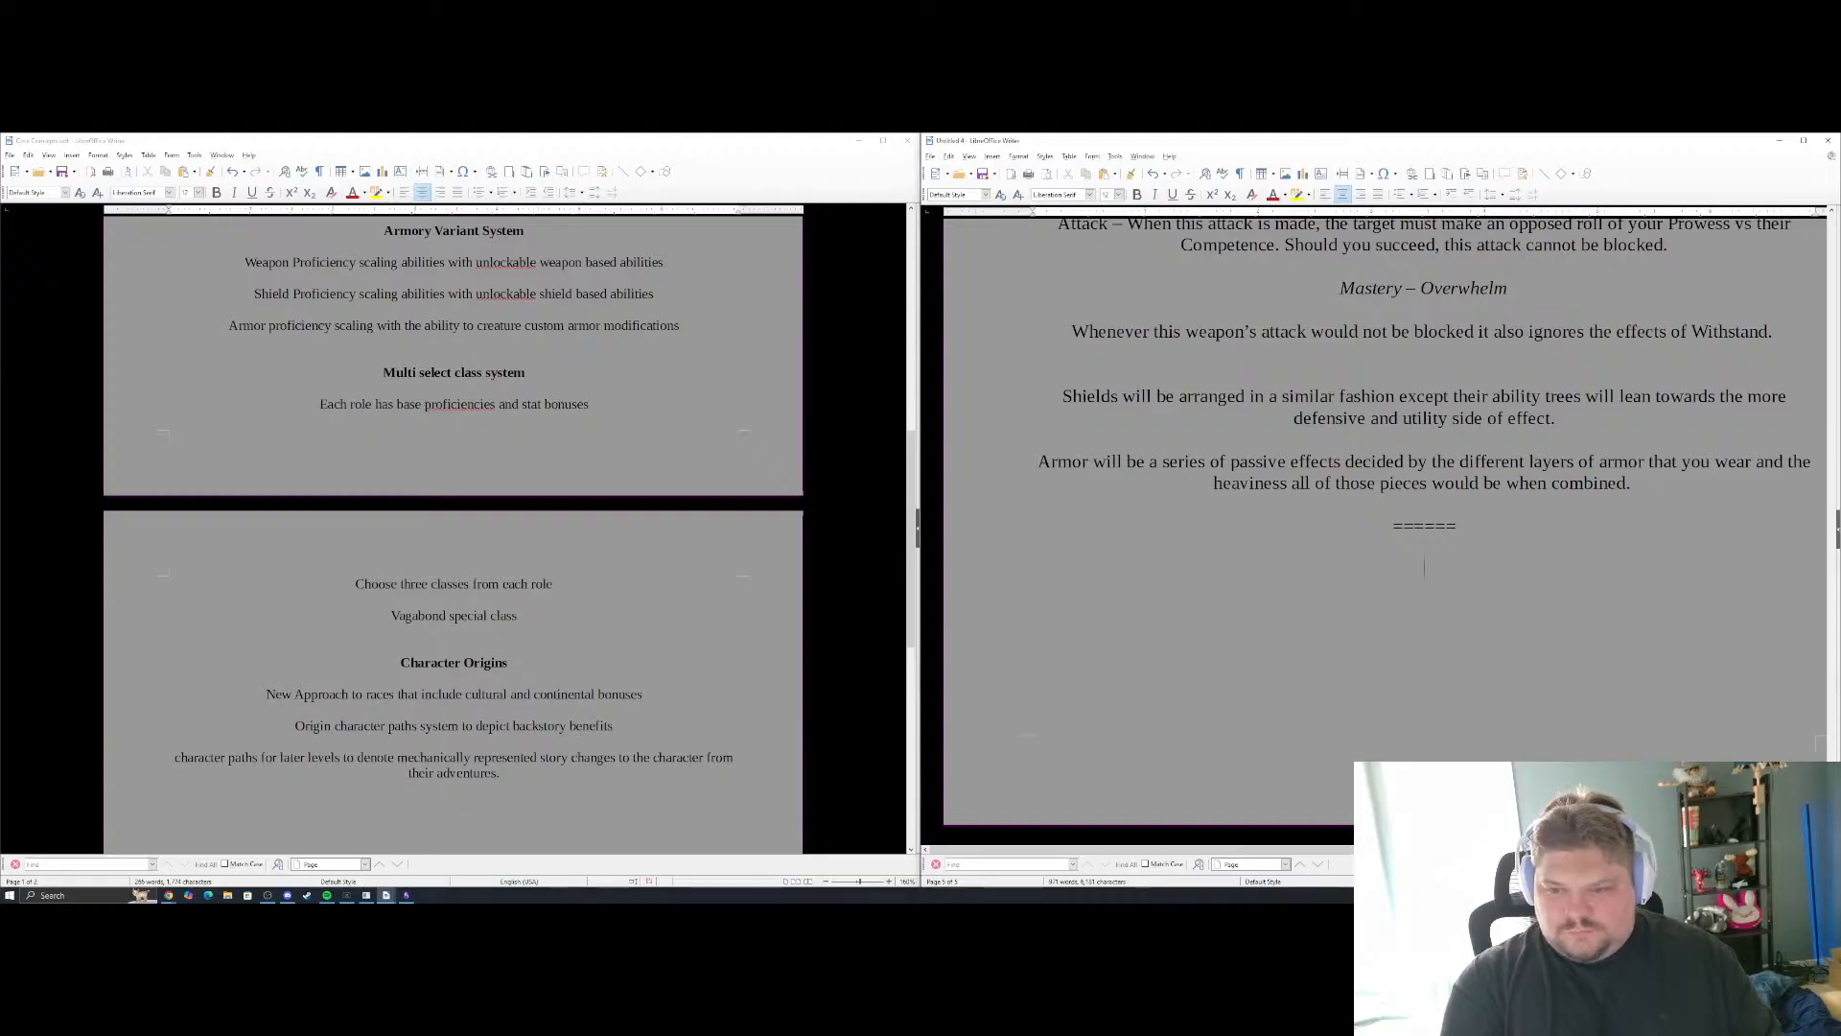
type("Cla")
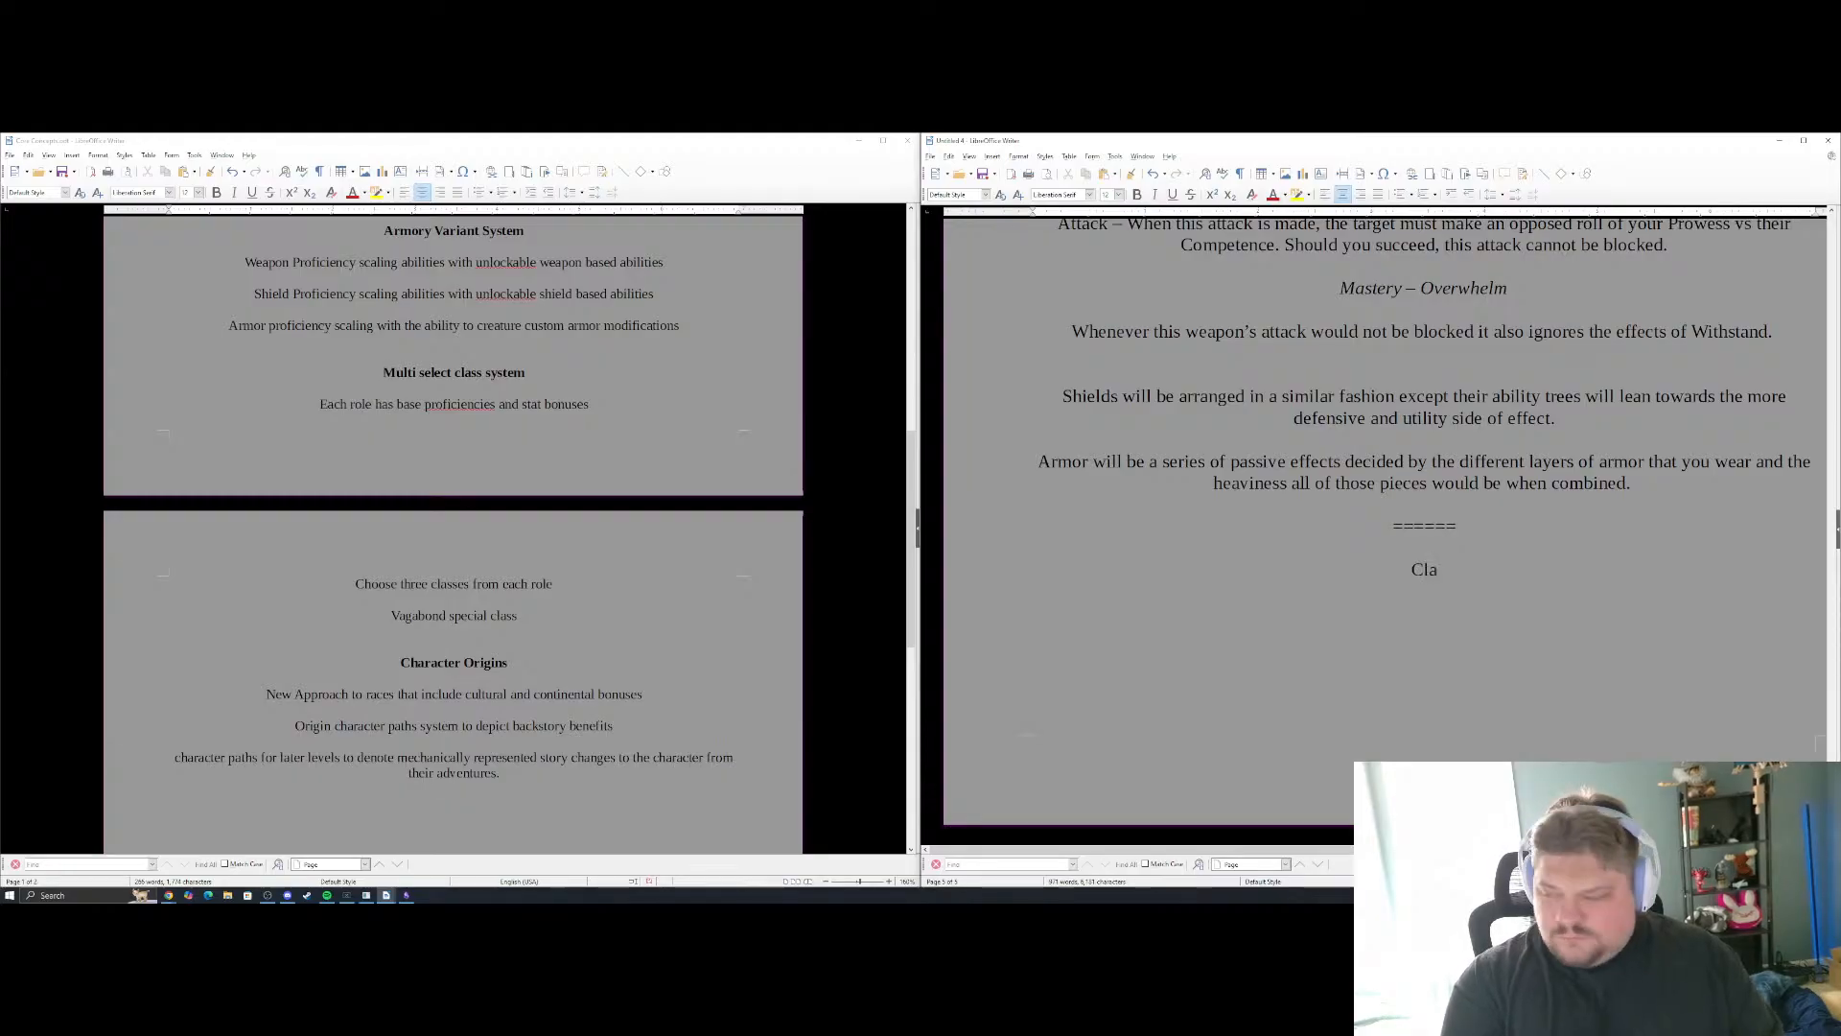
type("ss System")
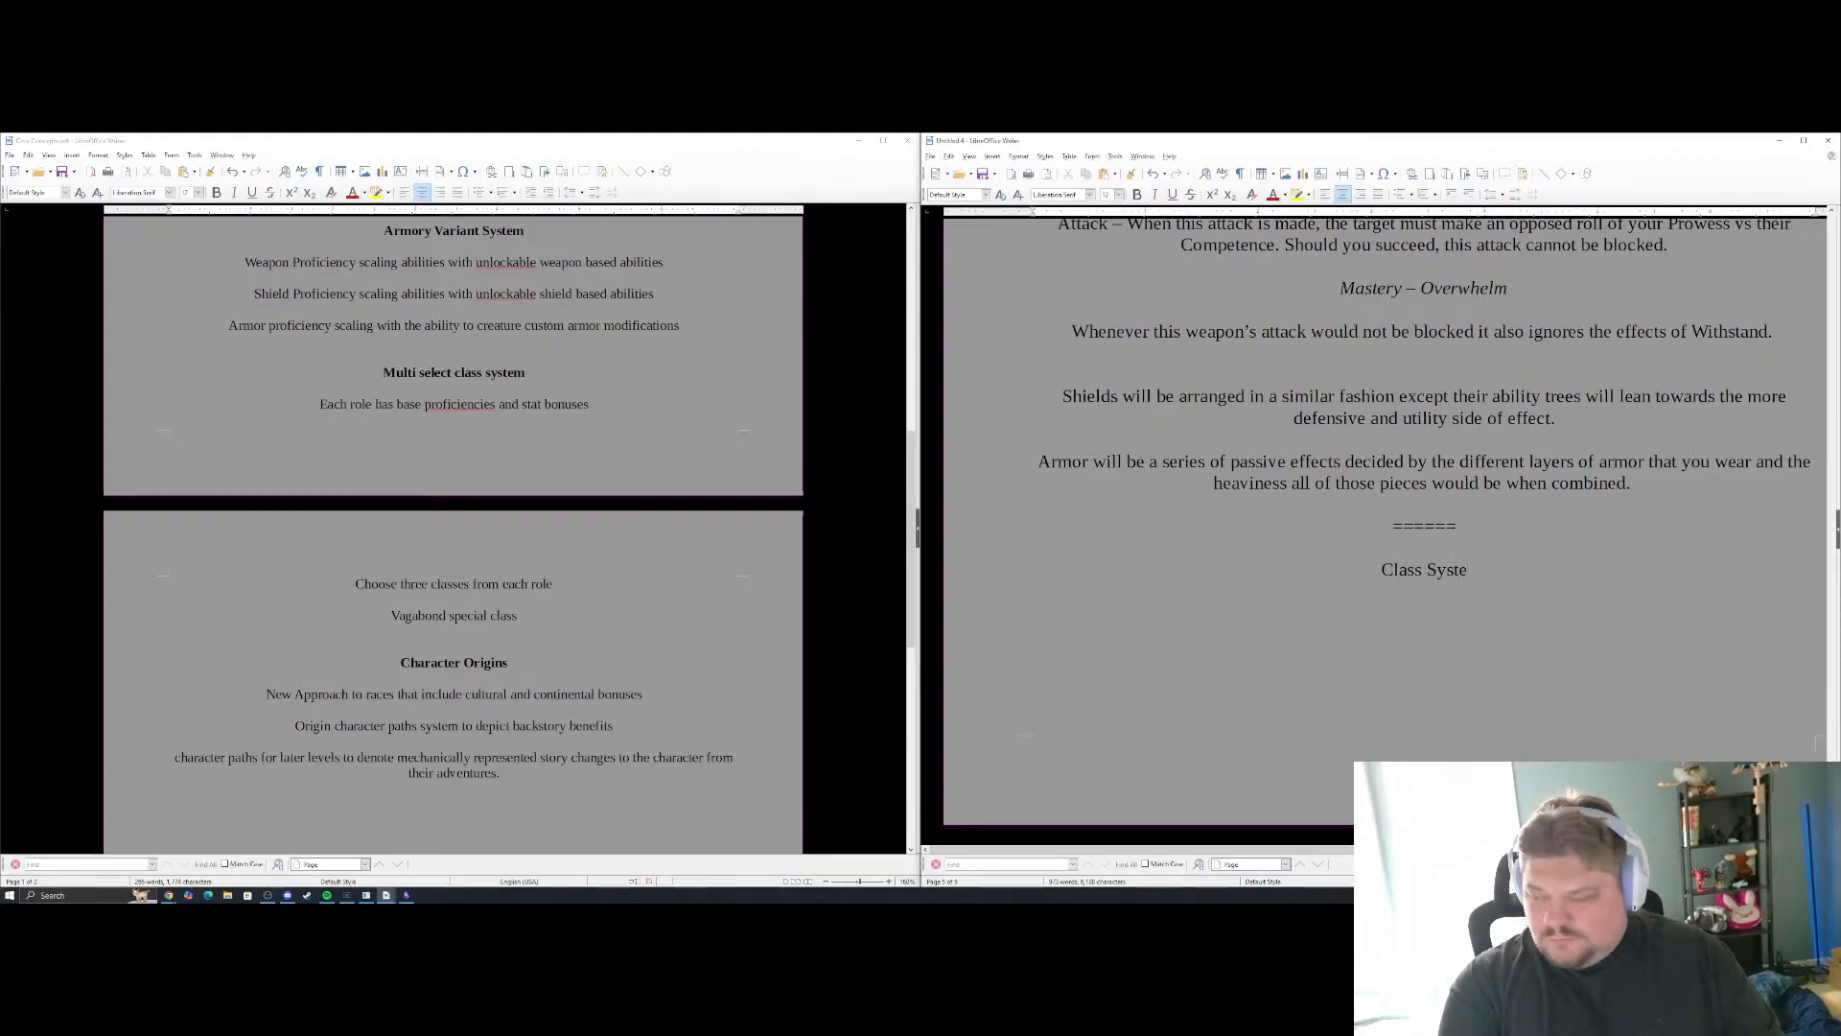
key("Return")
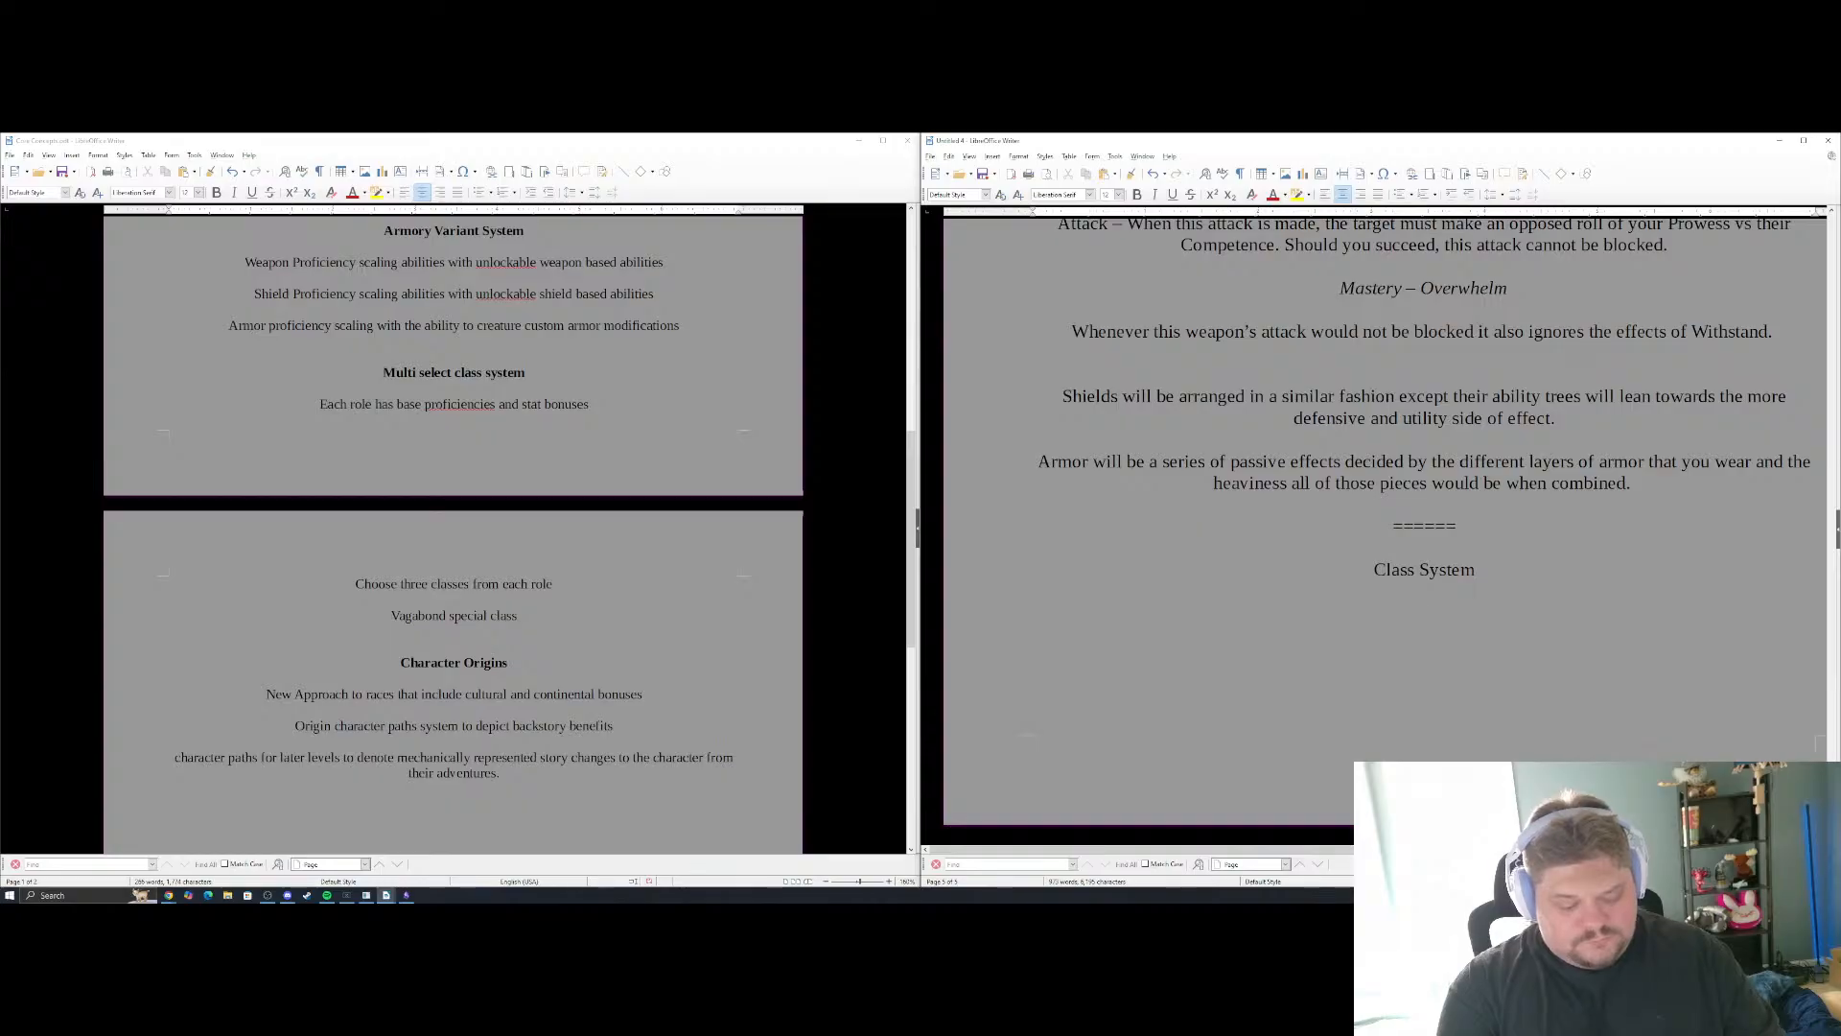
Begin the paragraph under the heading with "The class system of Prism allows a character to choose three classes"
type("The class sys")
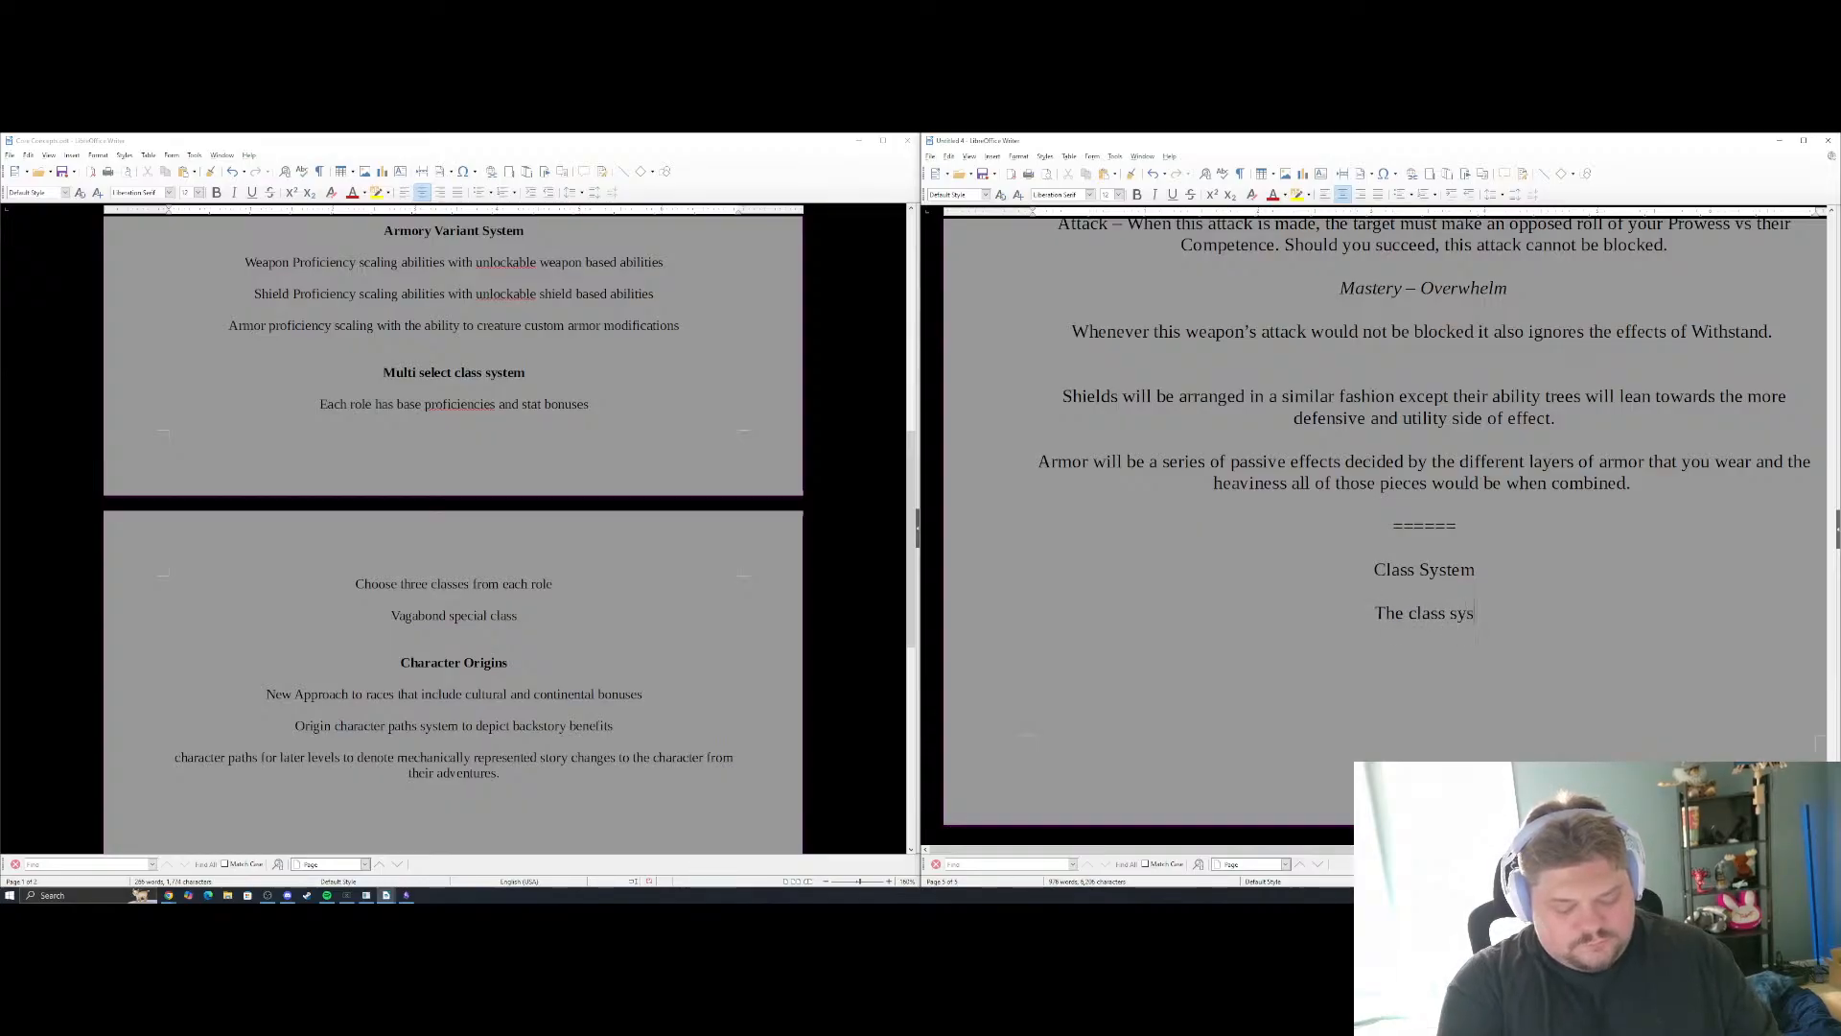
type("tem of Prism ")
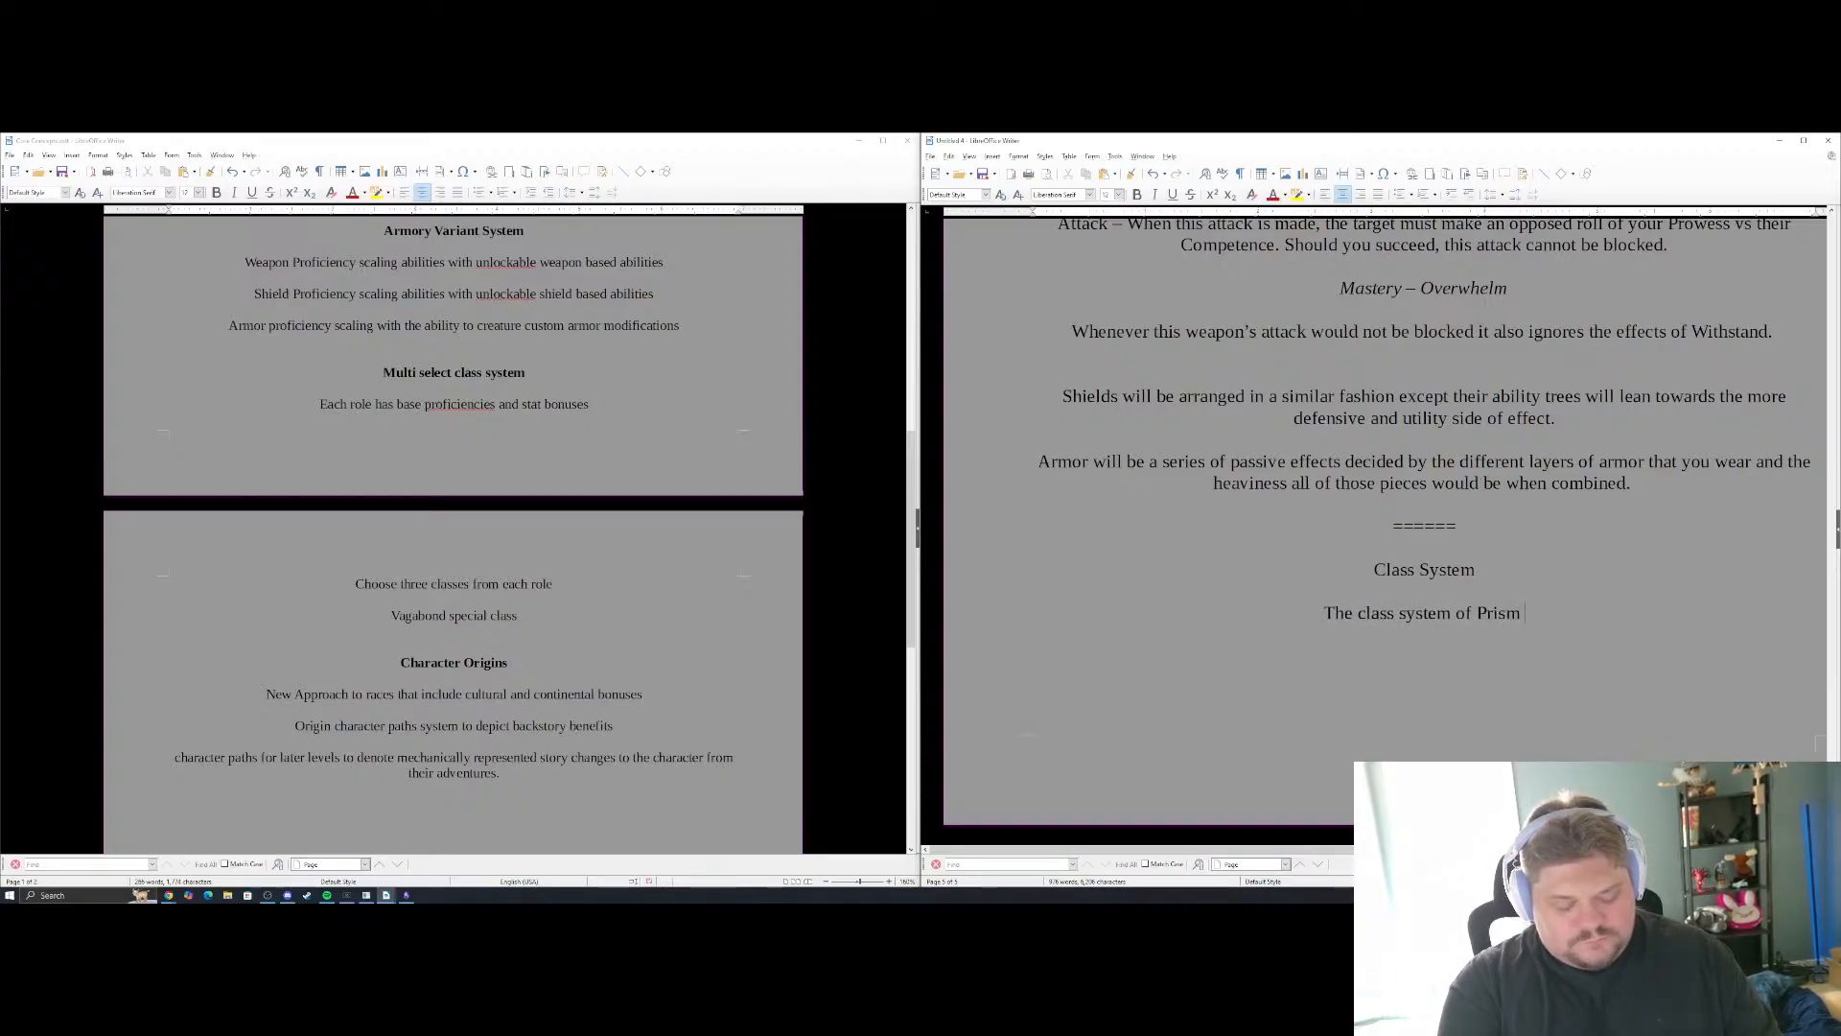
type("works")
key("BackSpace")
key("BackSpace")
key("BackSpace")
key("BackSpace")
key("BackSpace")
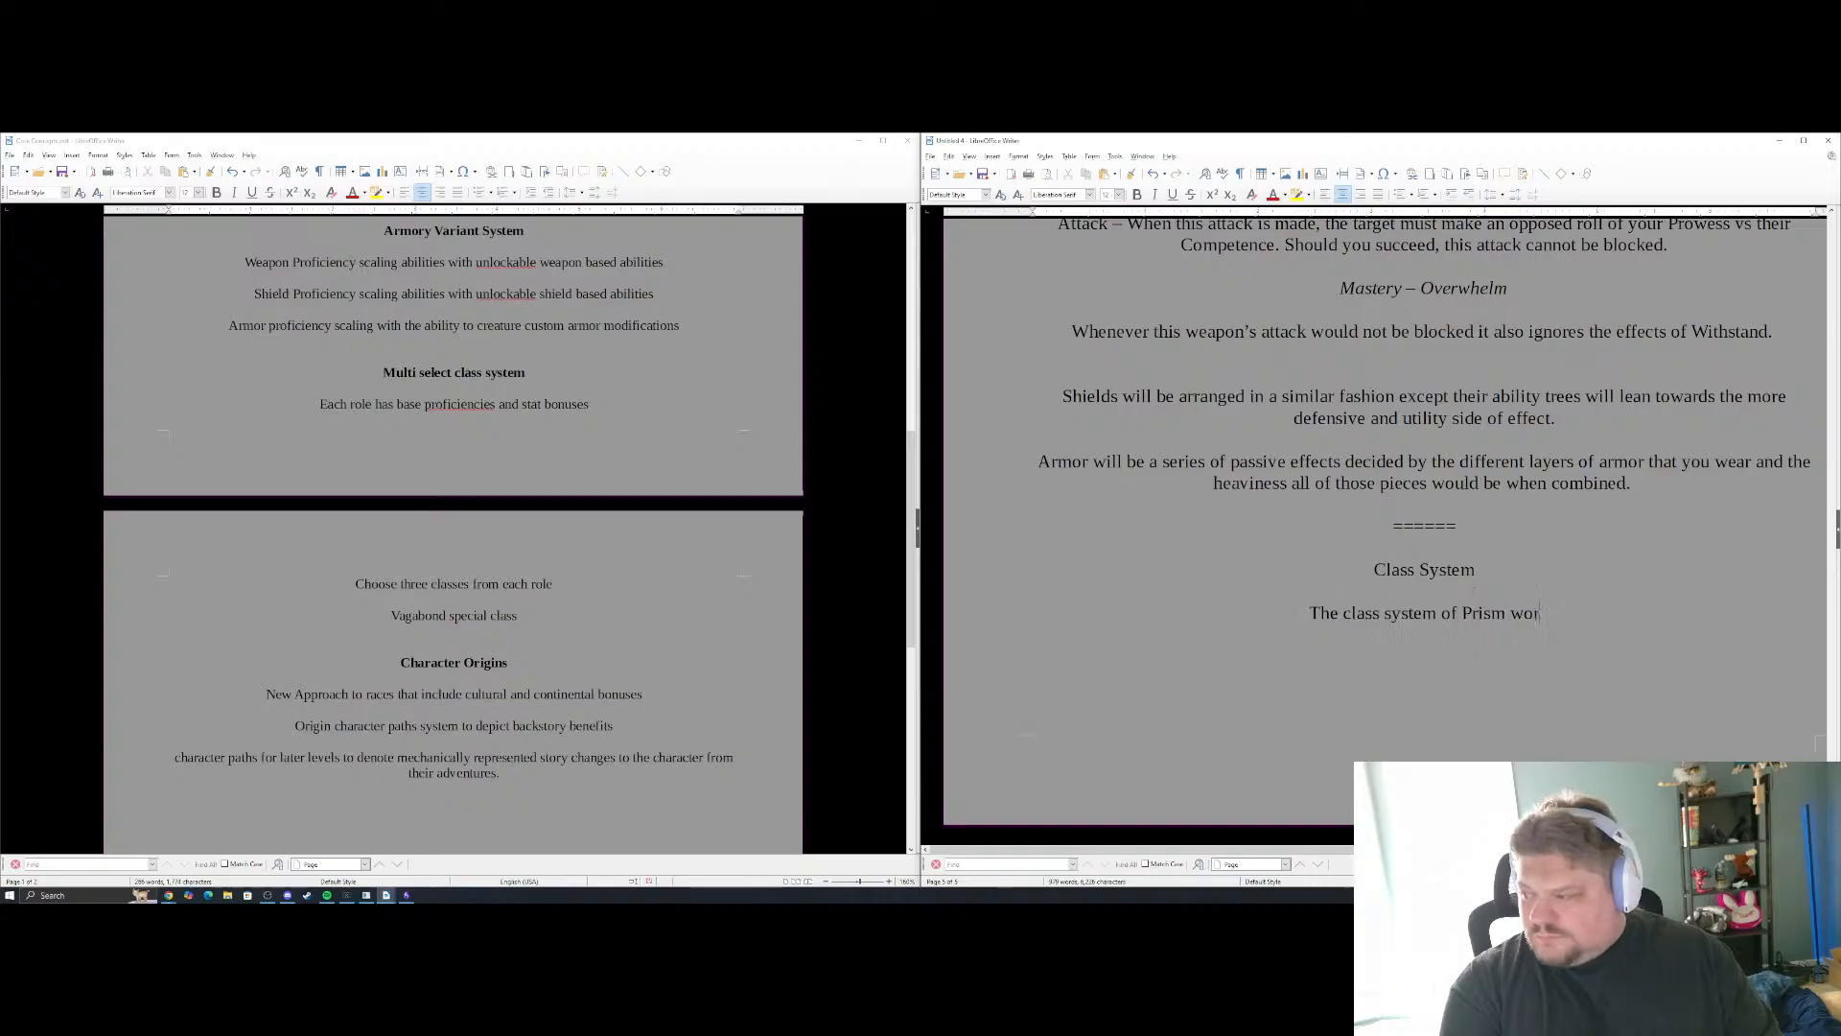
type("all")
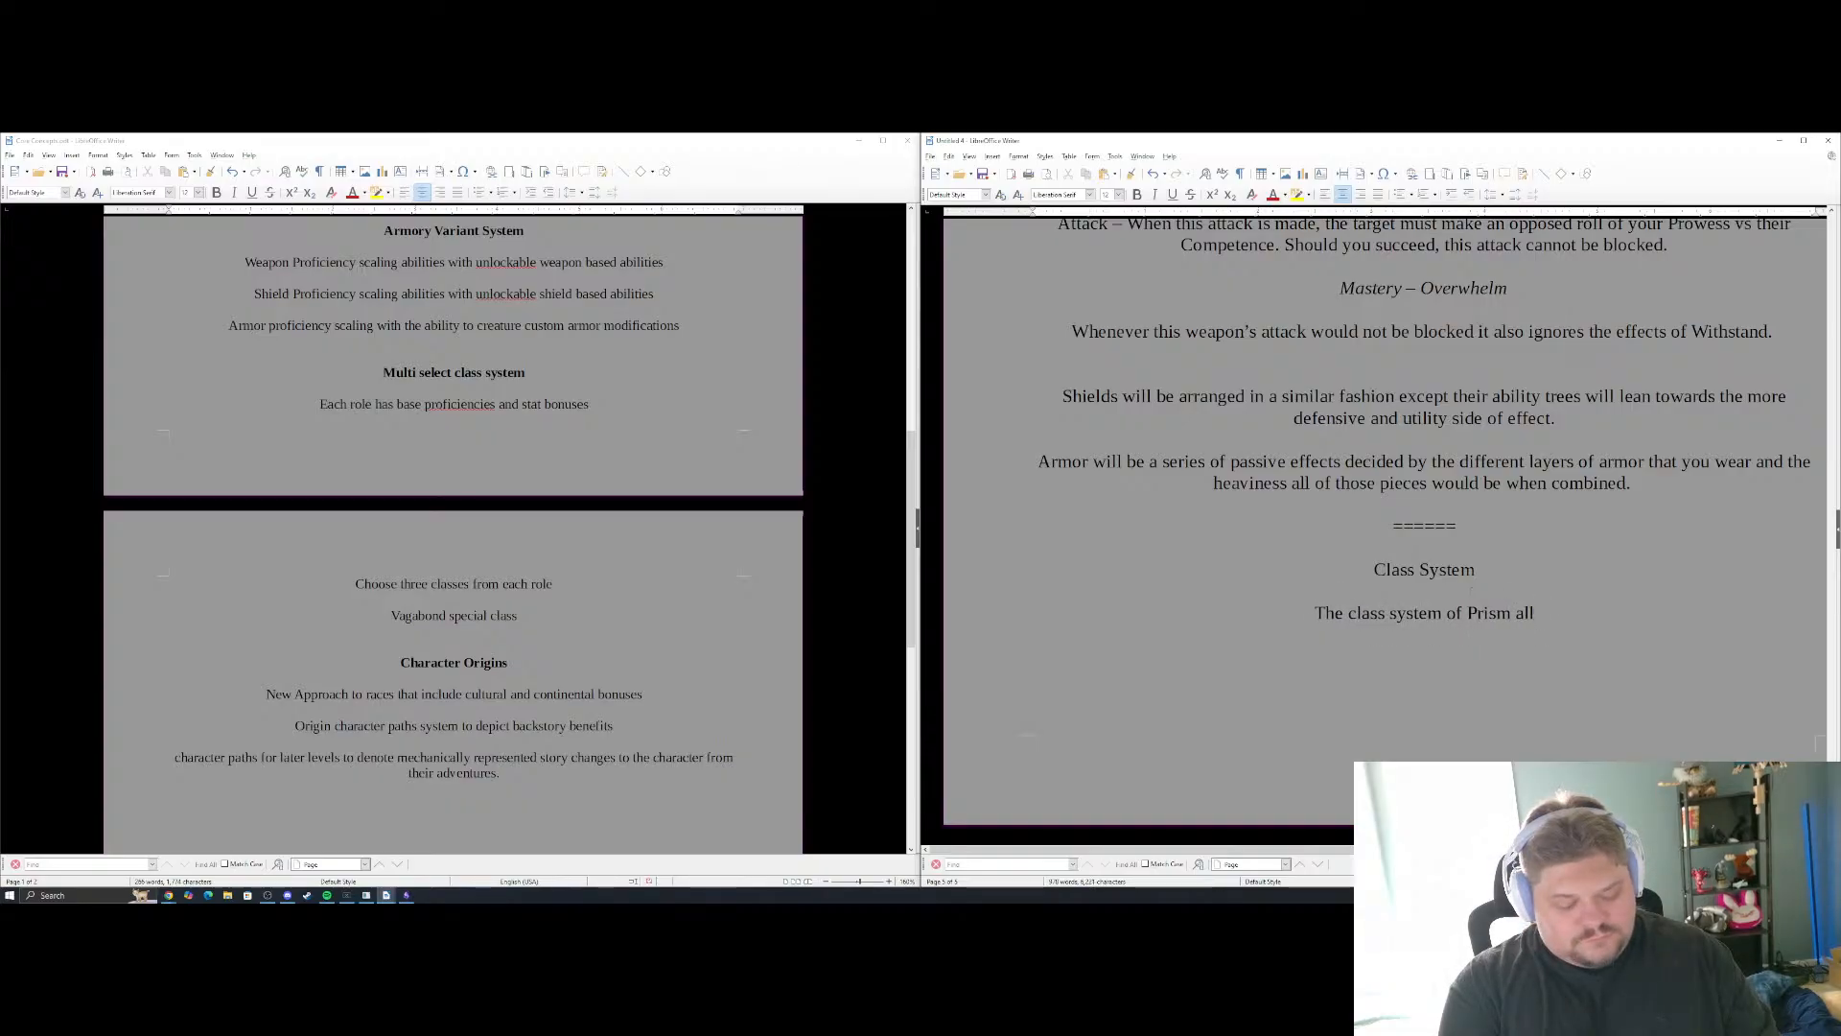
type("ows a characte")
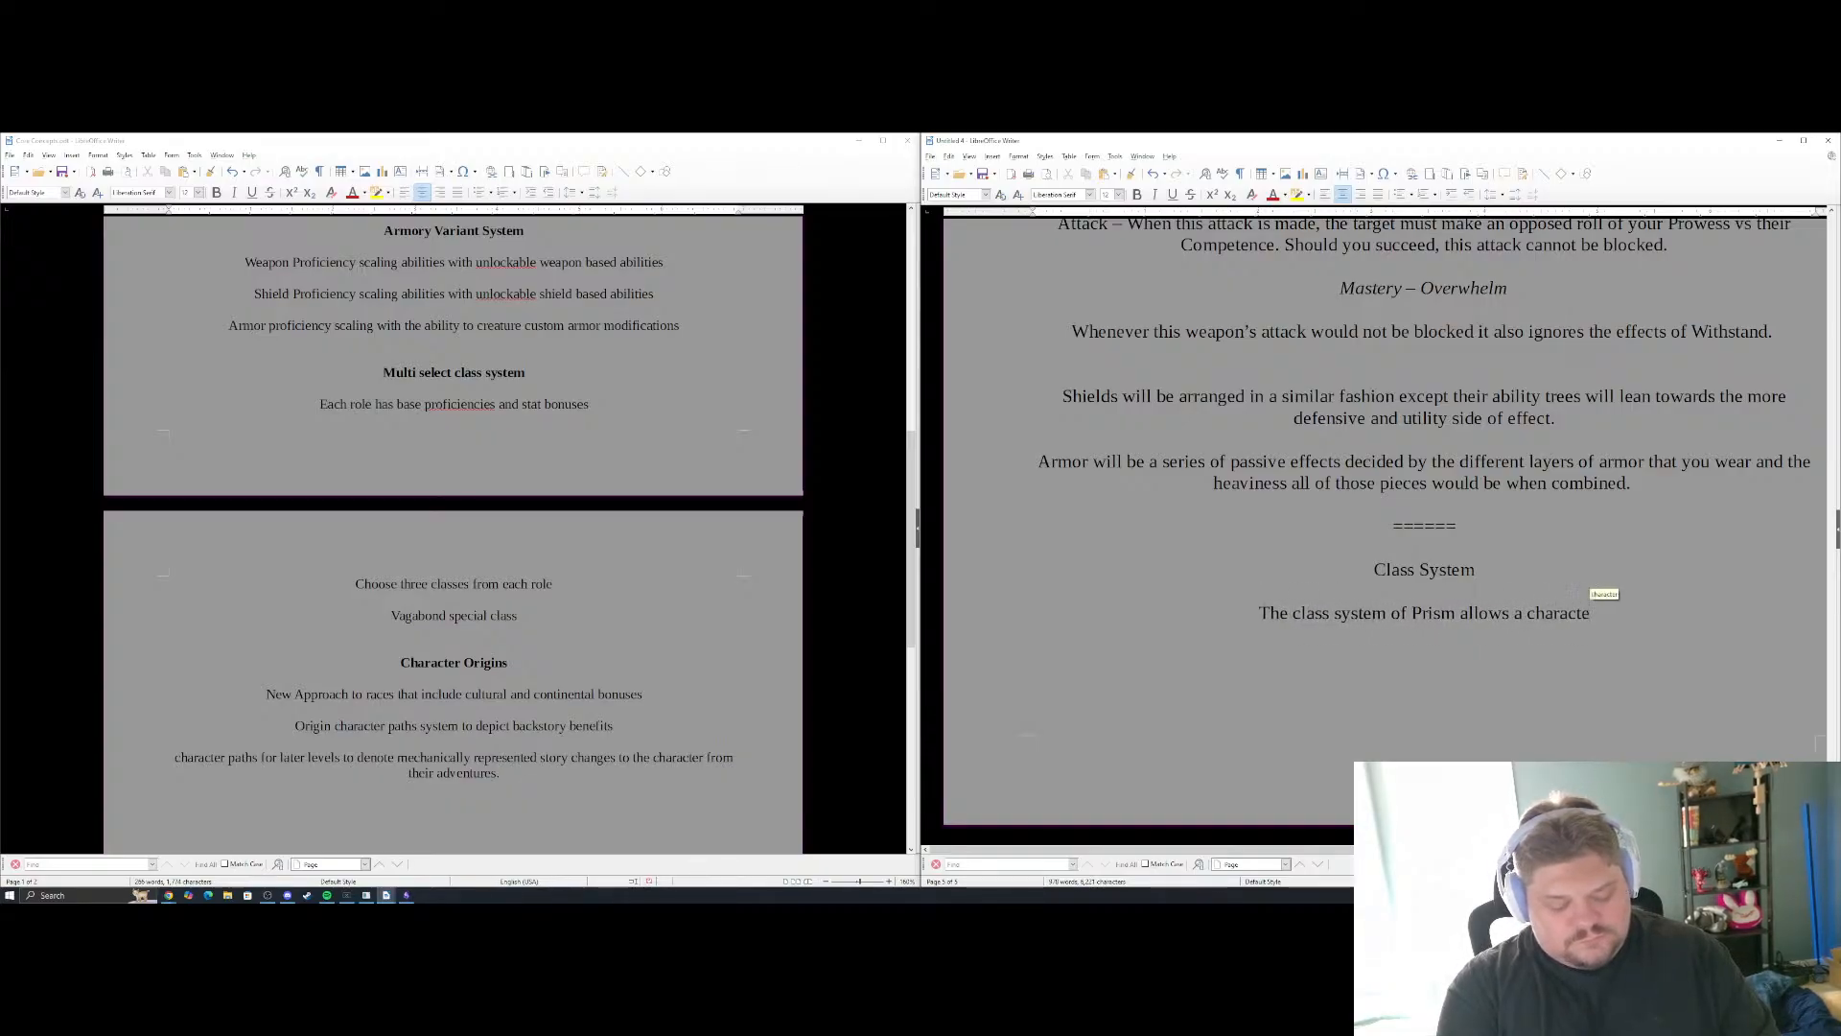
type("r to choose")
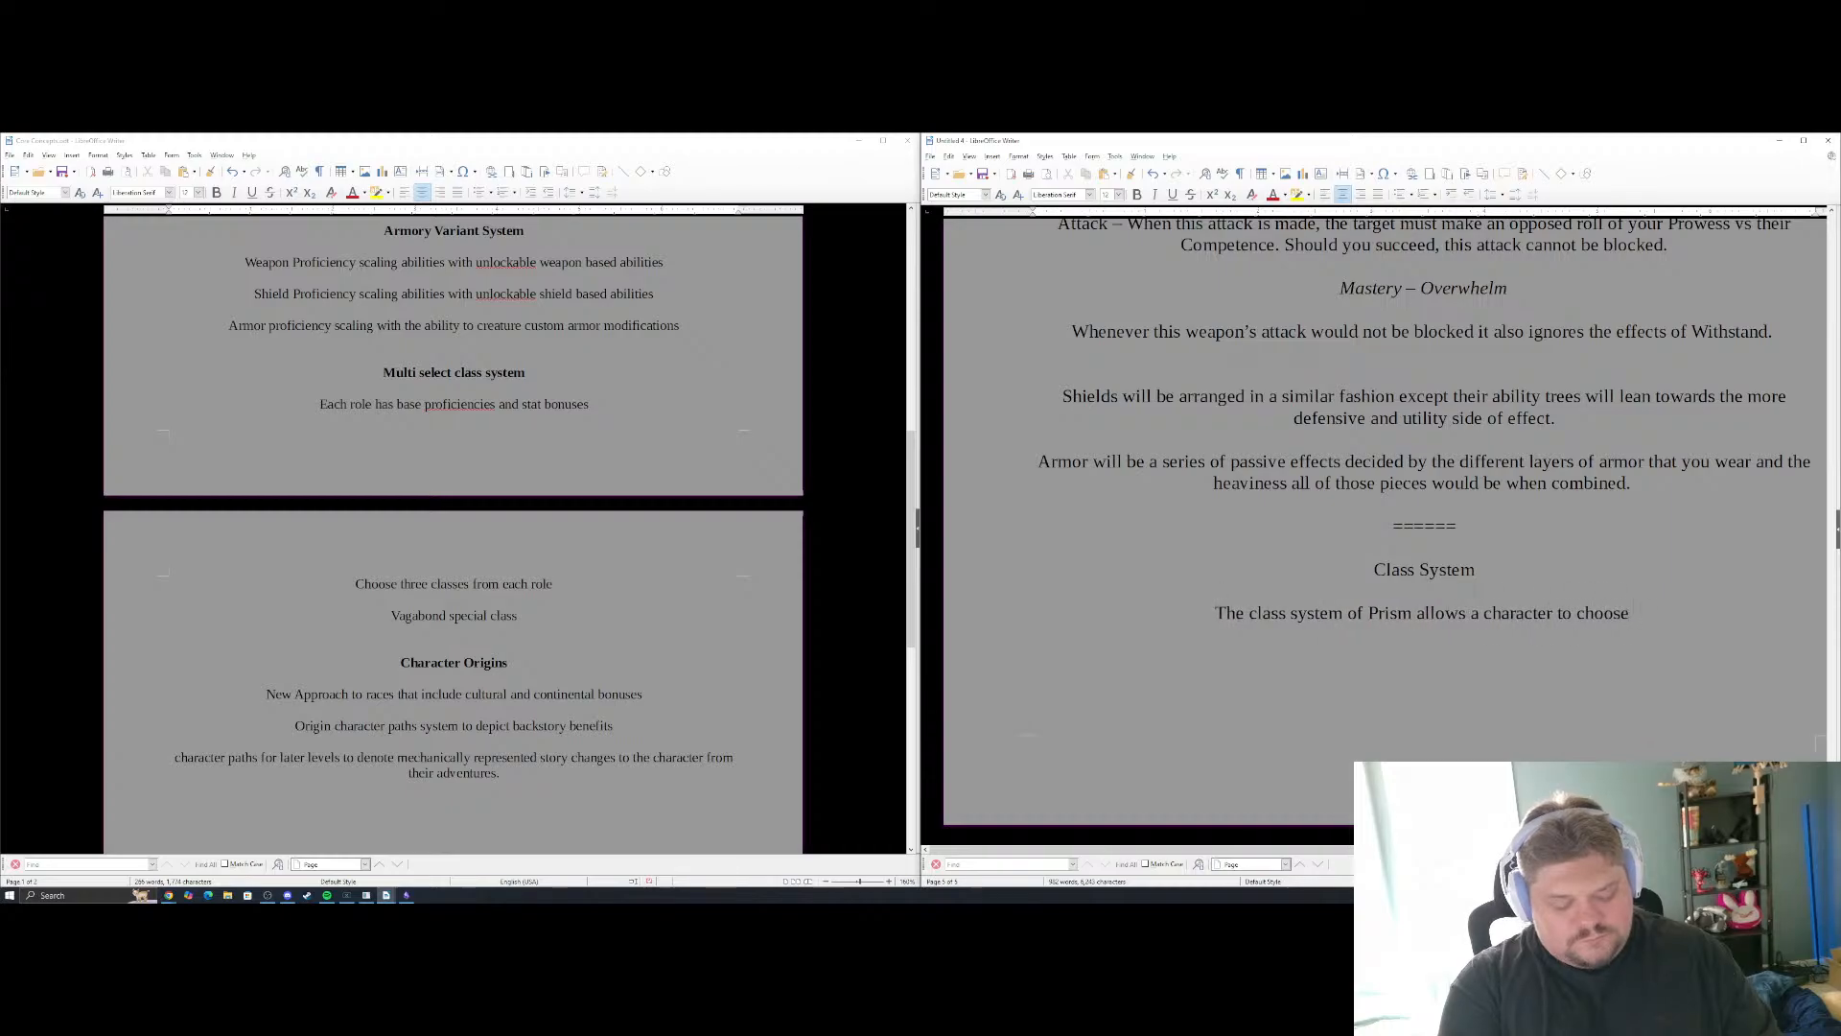
type(" three classes ")
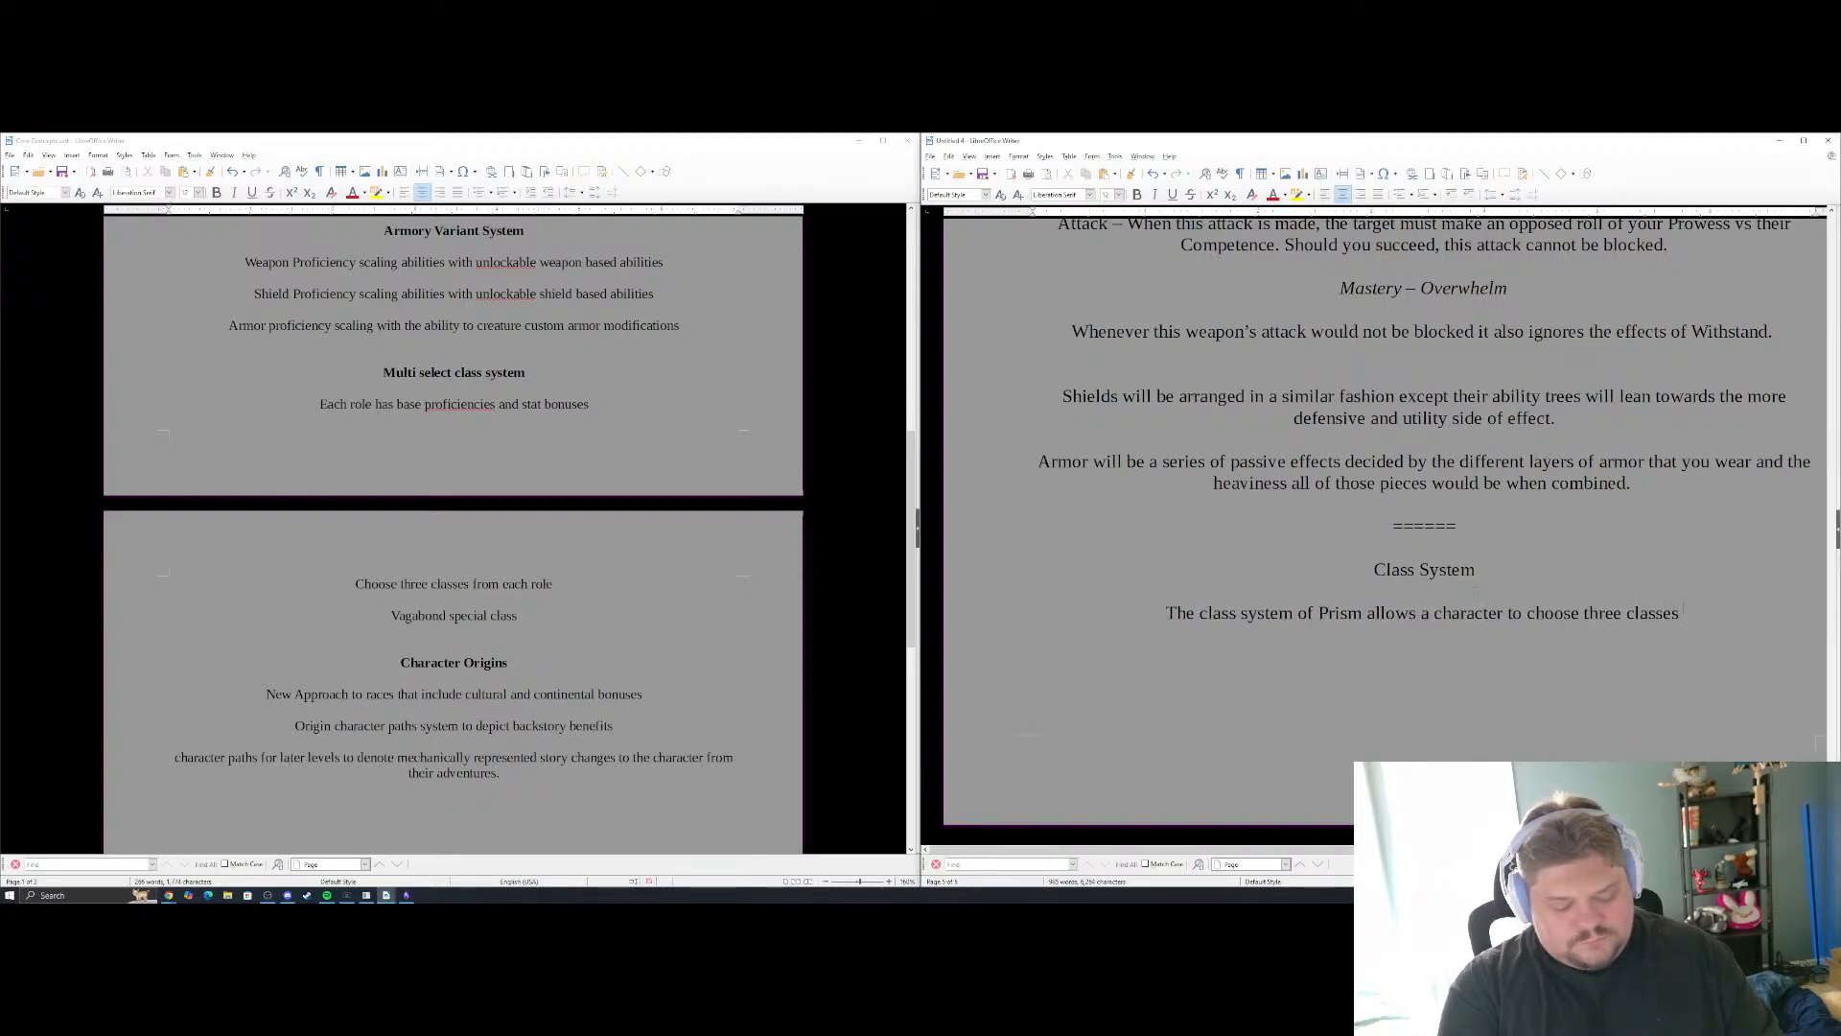
type("to advance si")
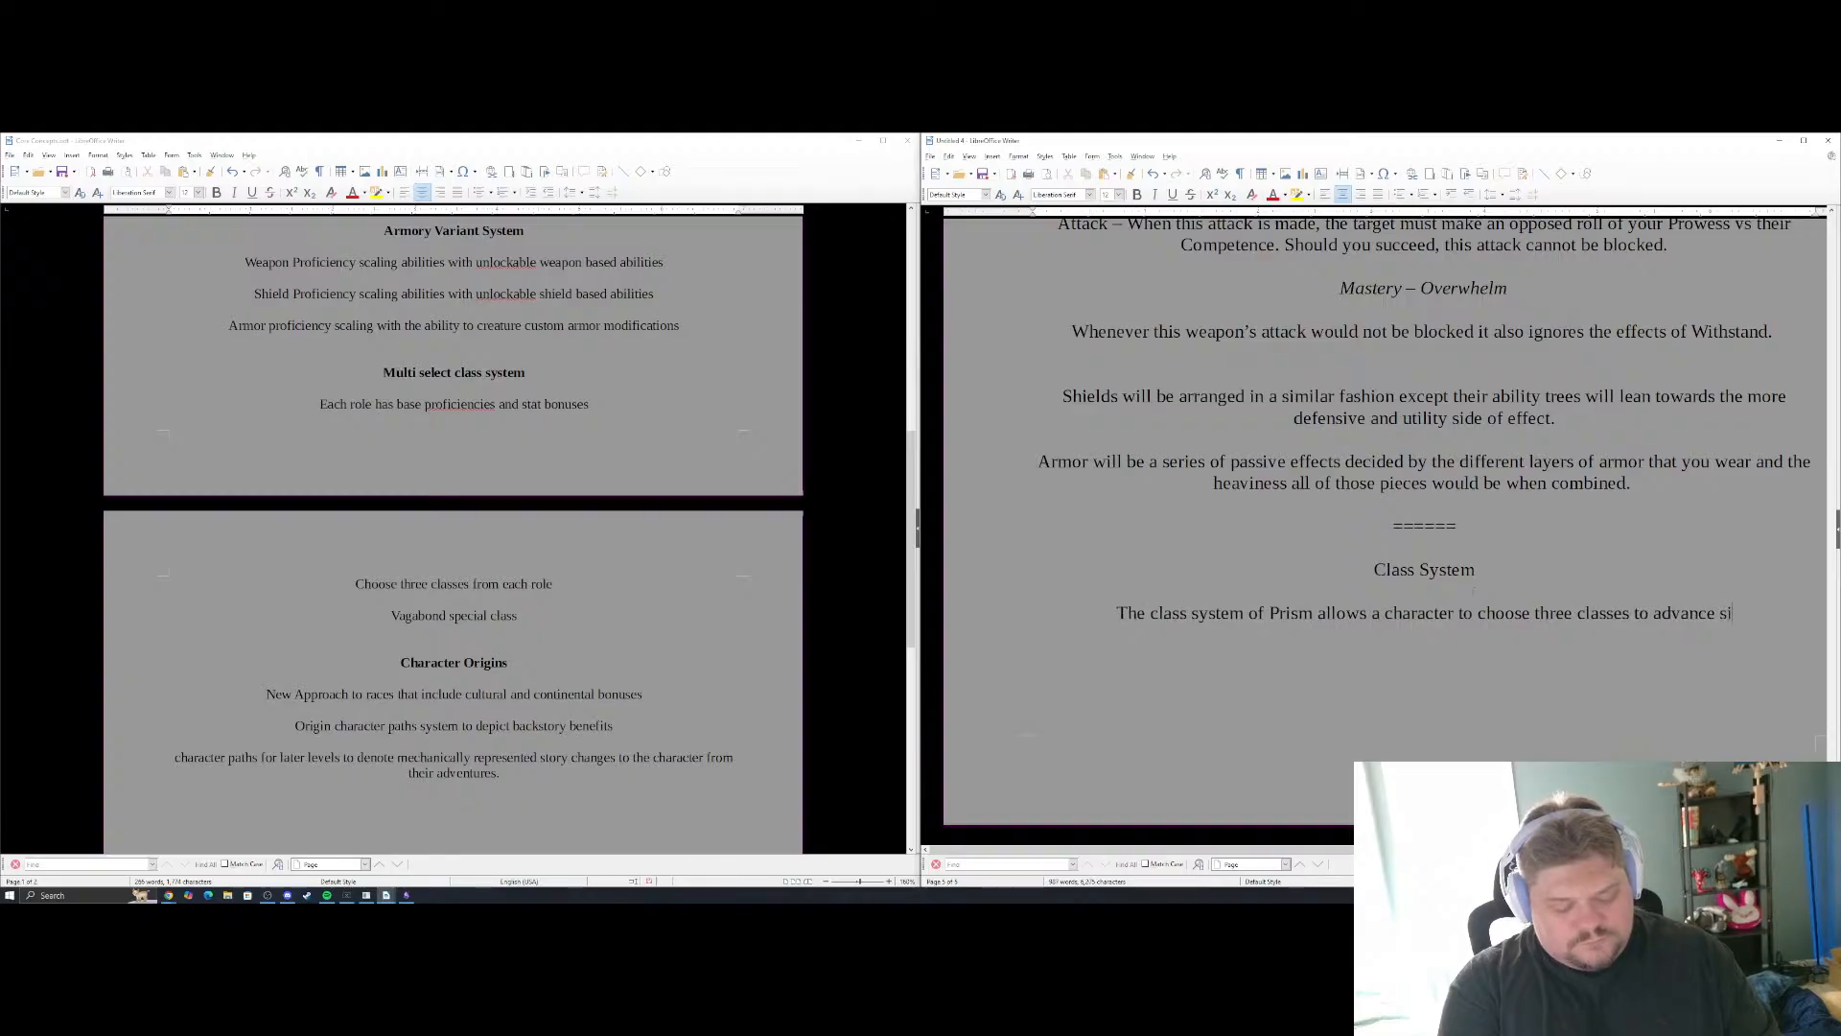
type("multaneousl")
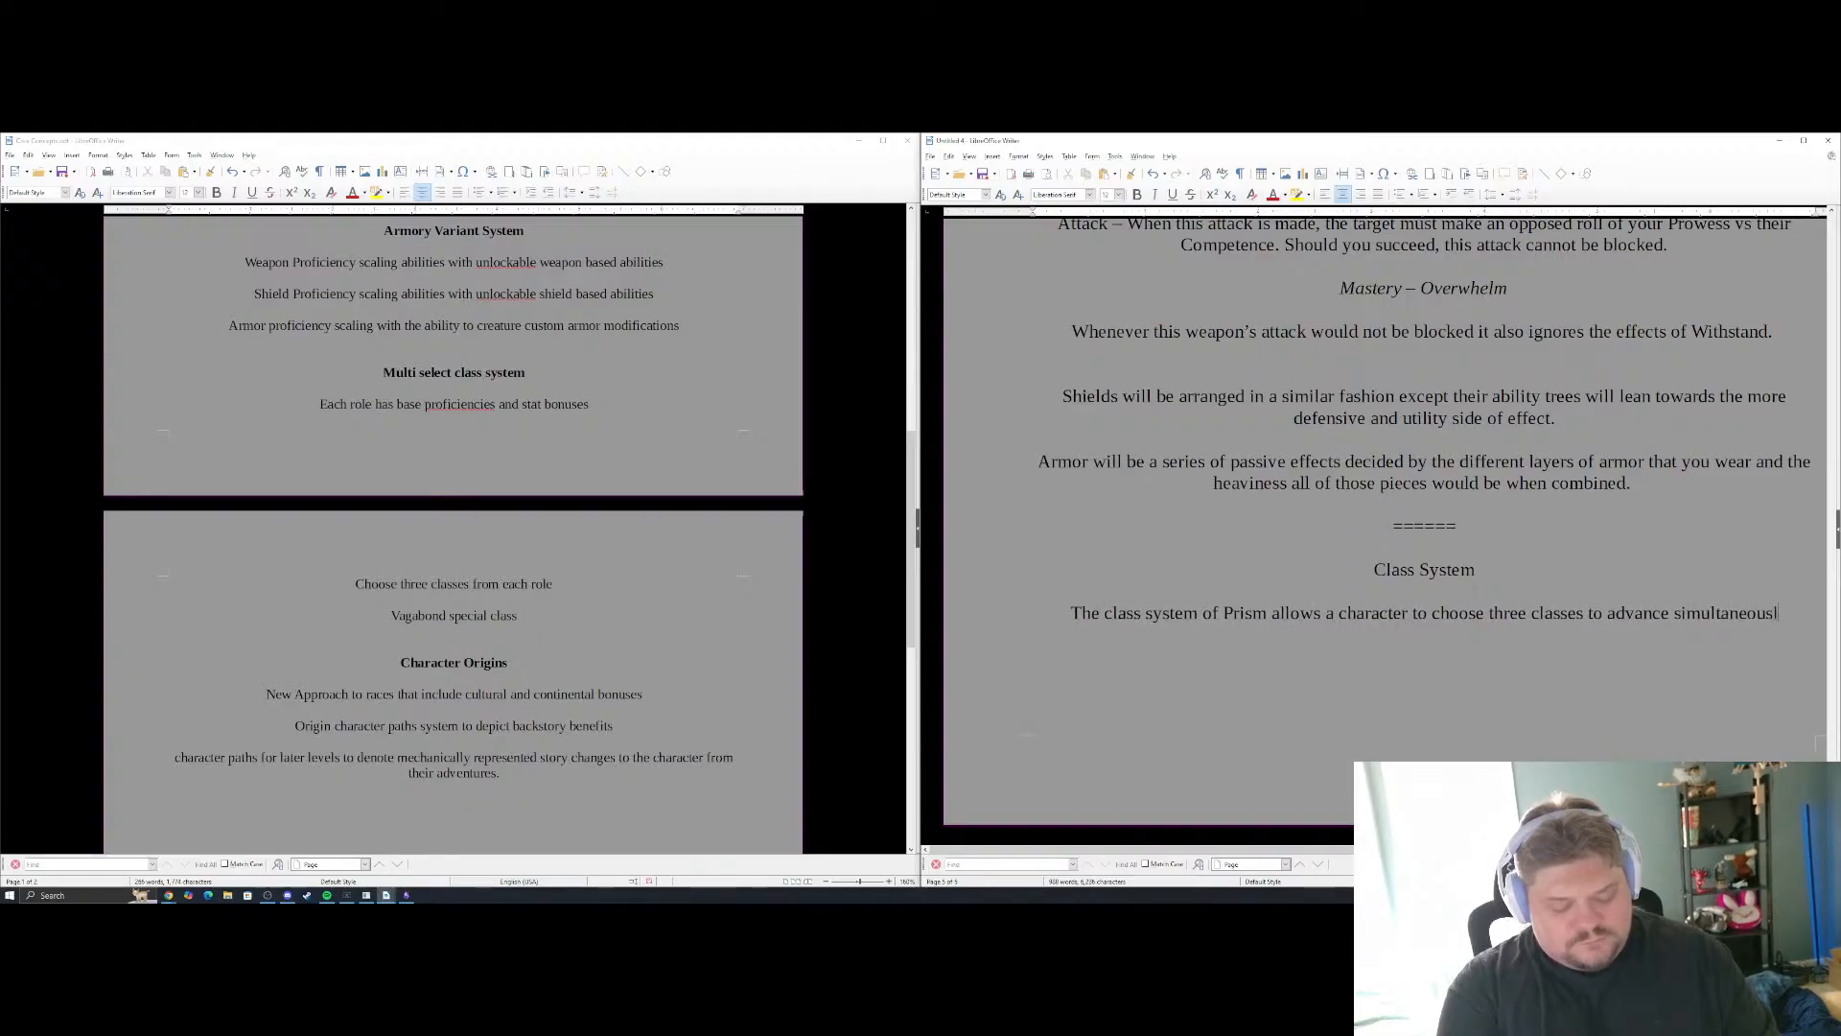
type("y, choosing f")
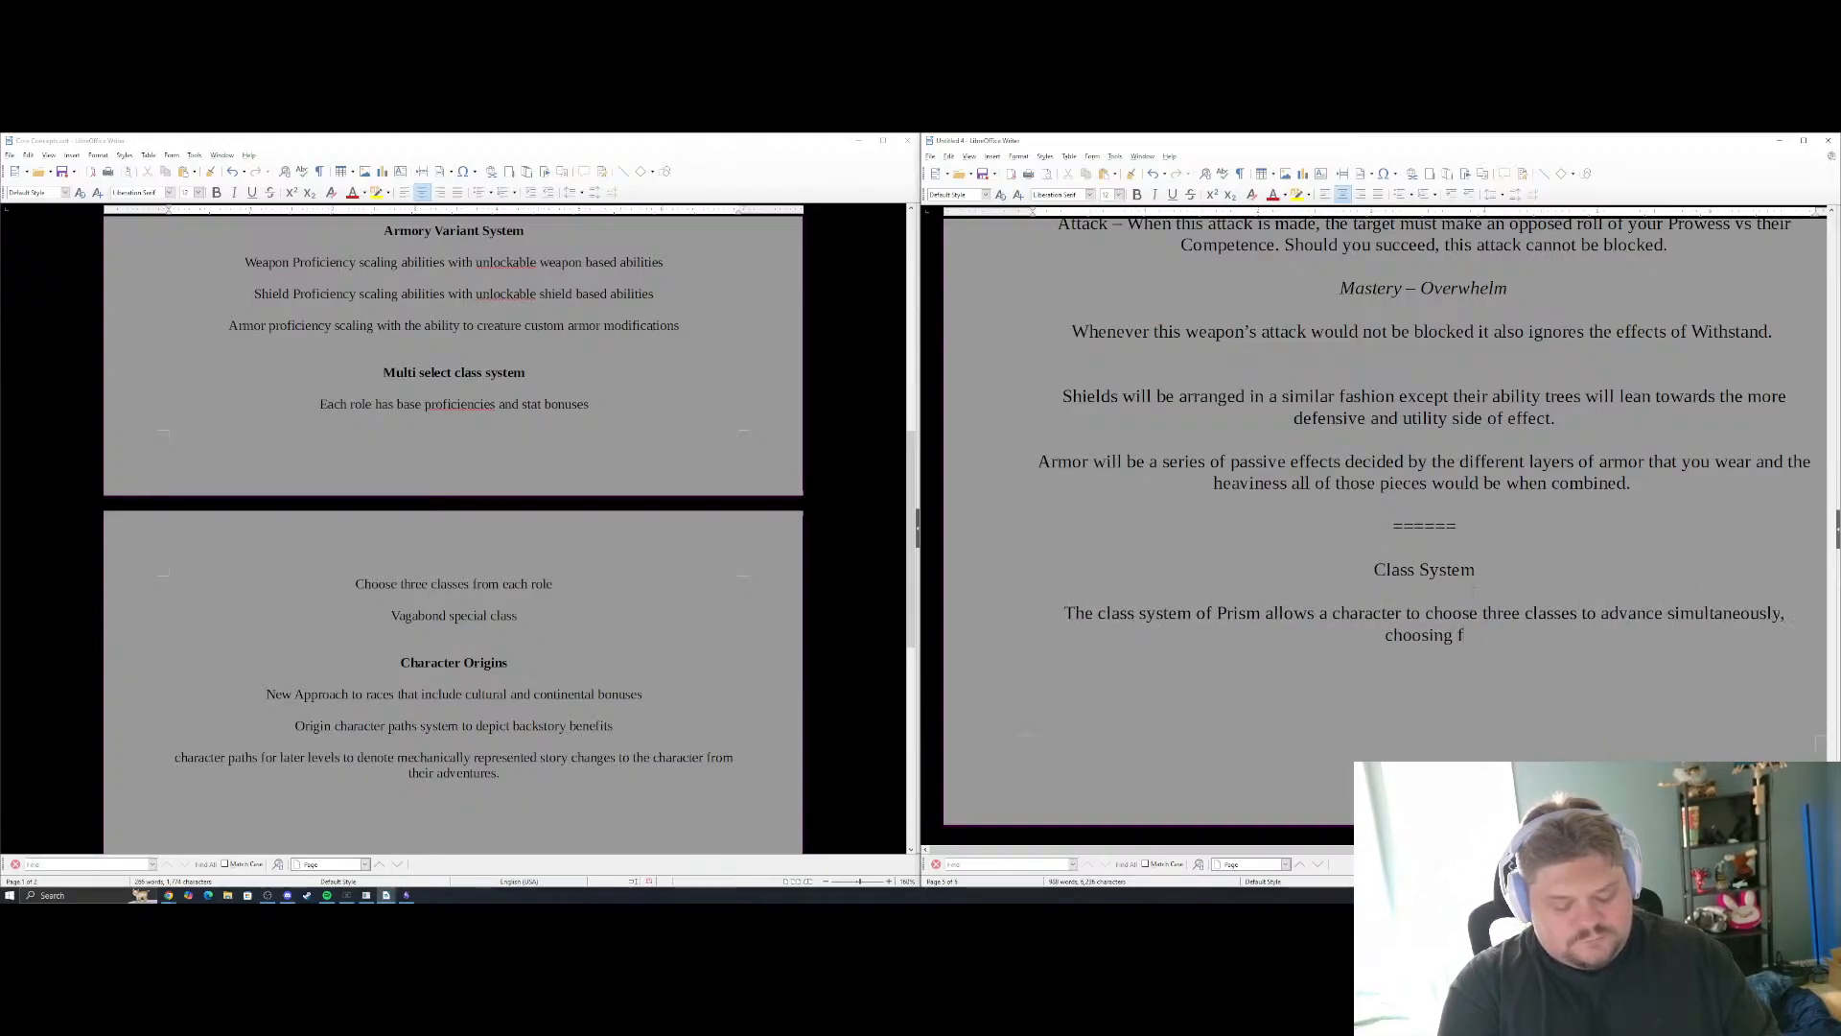
type("rom abiltiies")
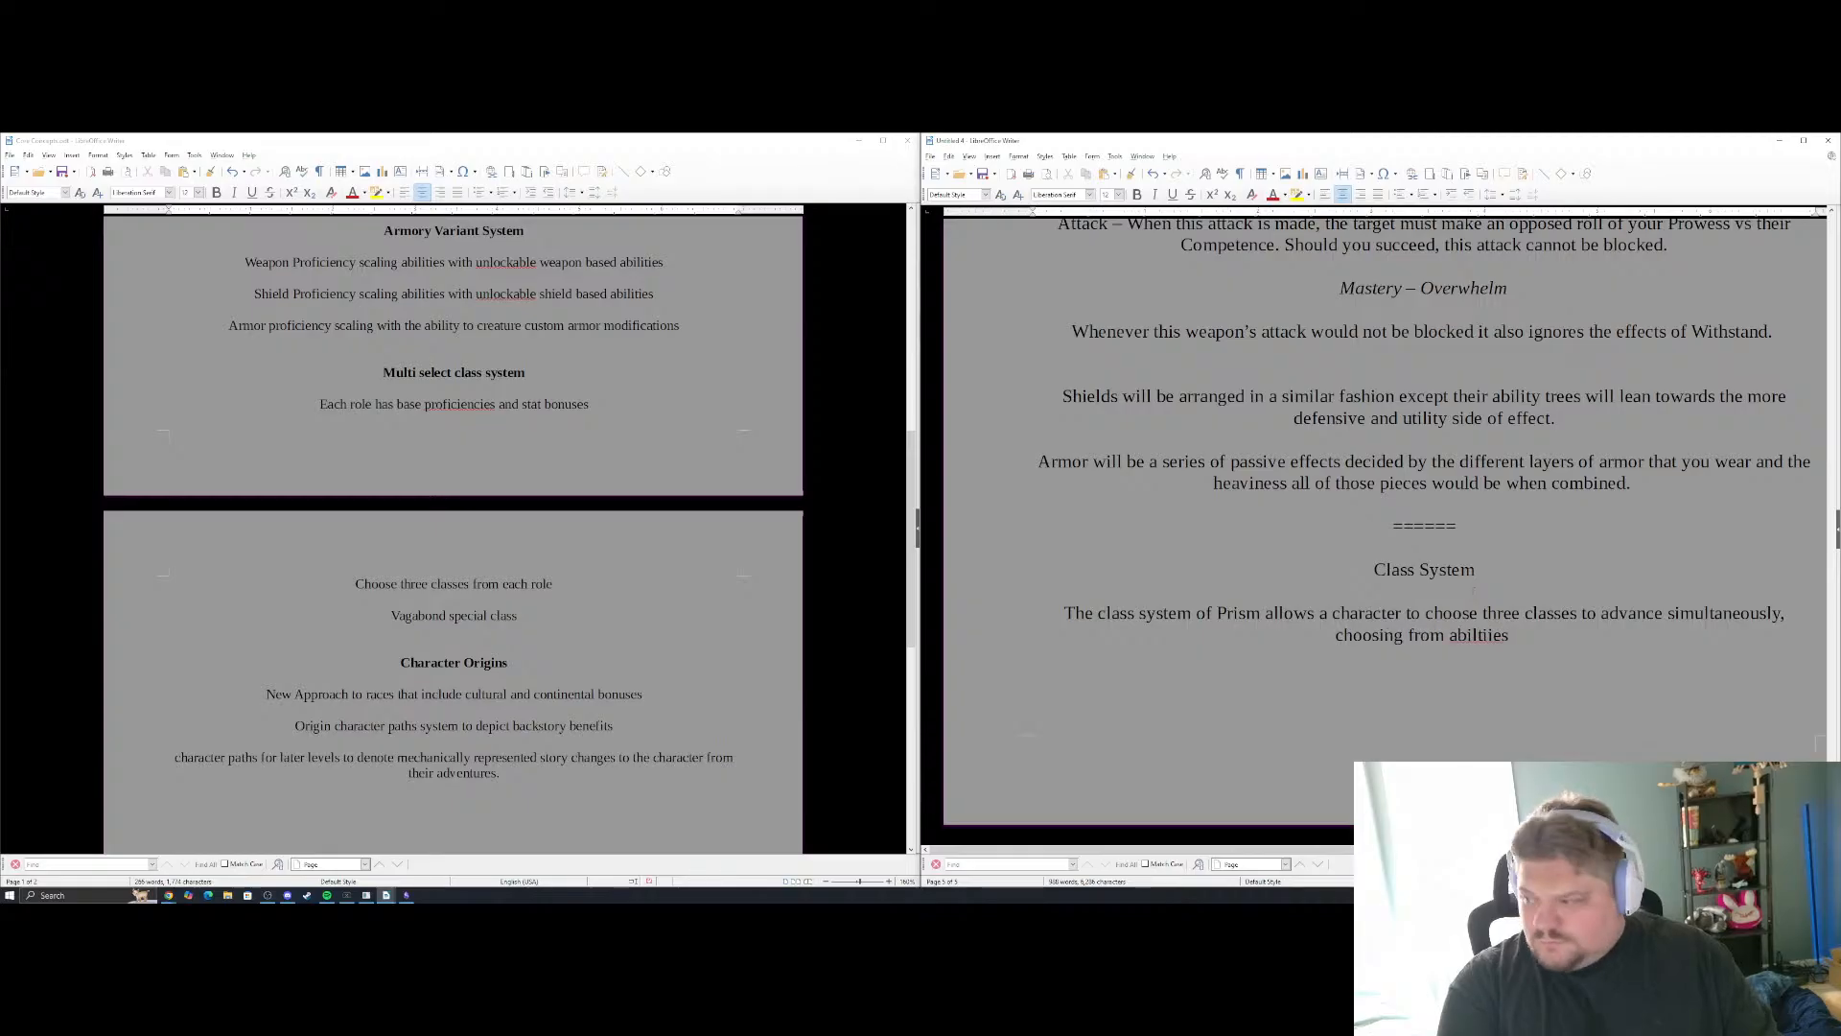
Continue the class system sentence with "to advance simultaneously, choosing from abilities"
key("BackSpace")
key("BackSpace")
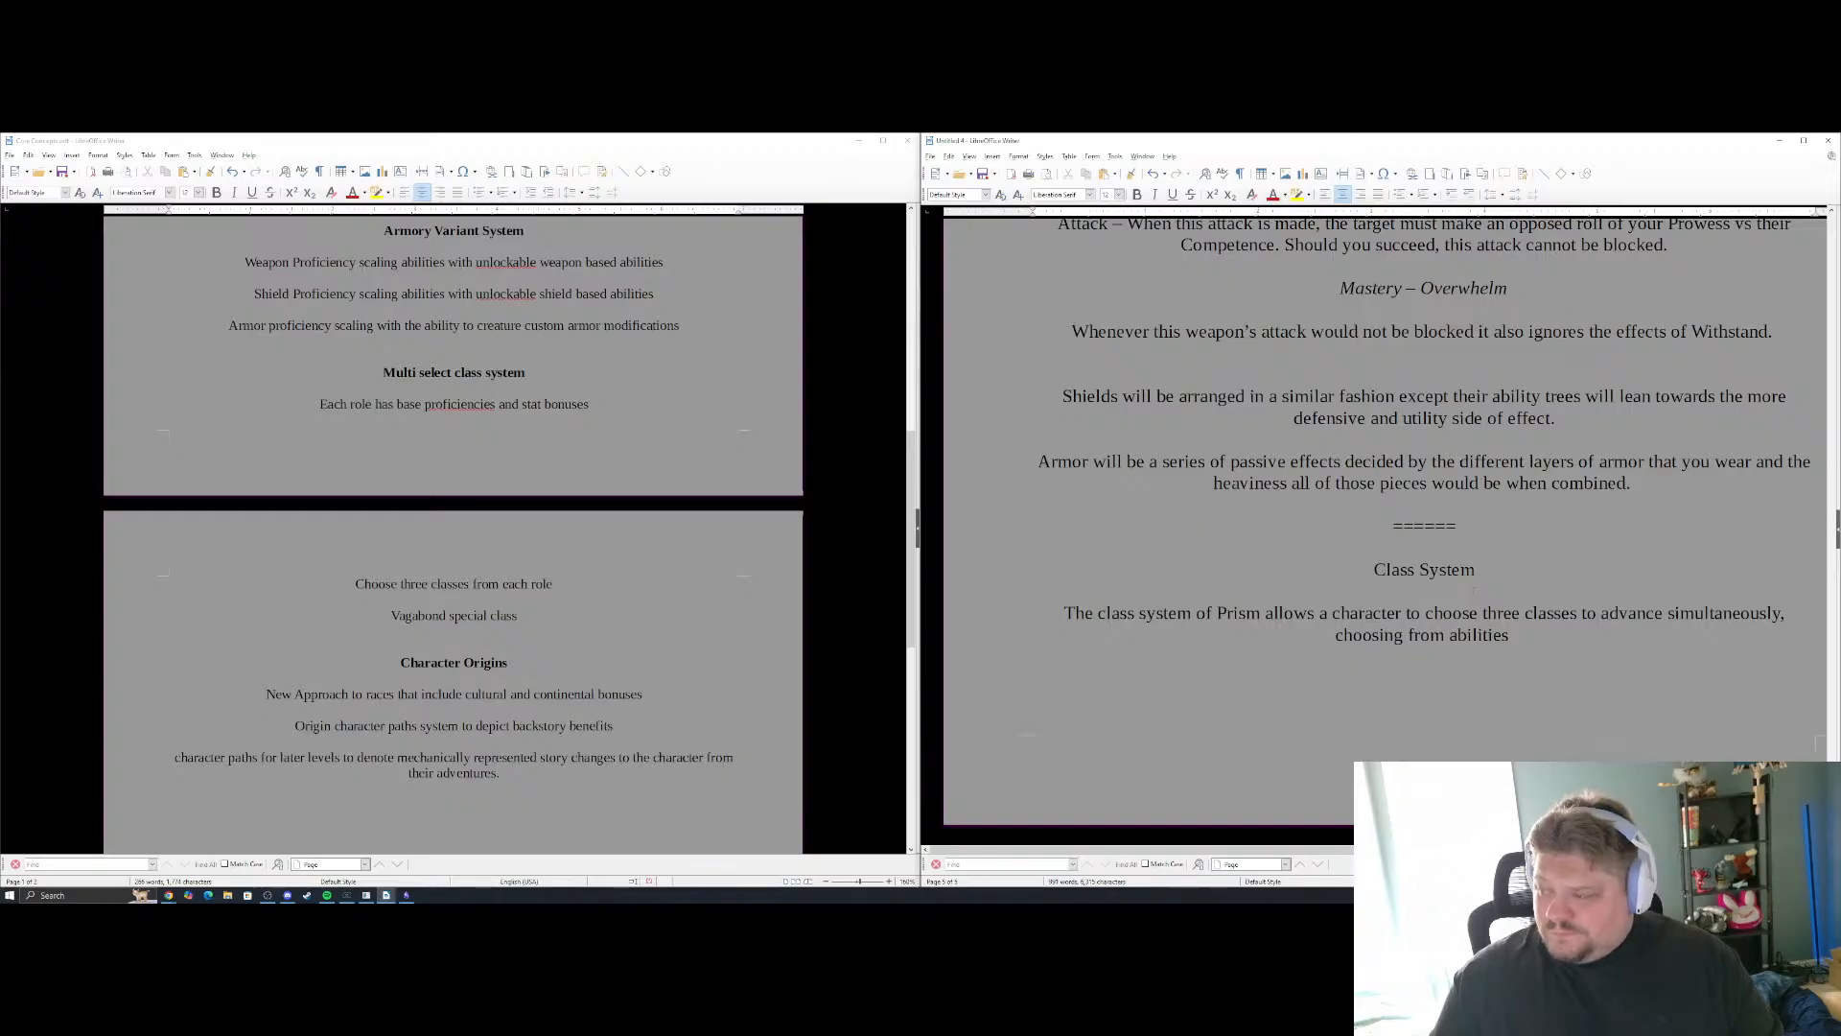
Finish the sentence with "between those three classes." and start the following one with "These"
type("twe")
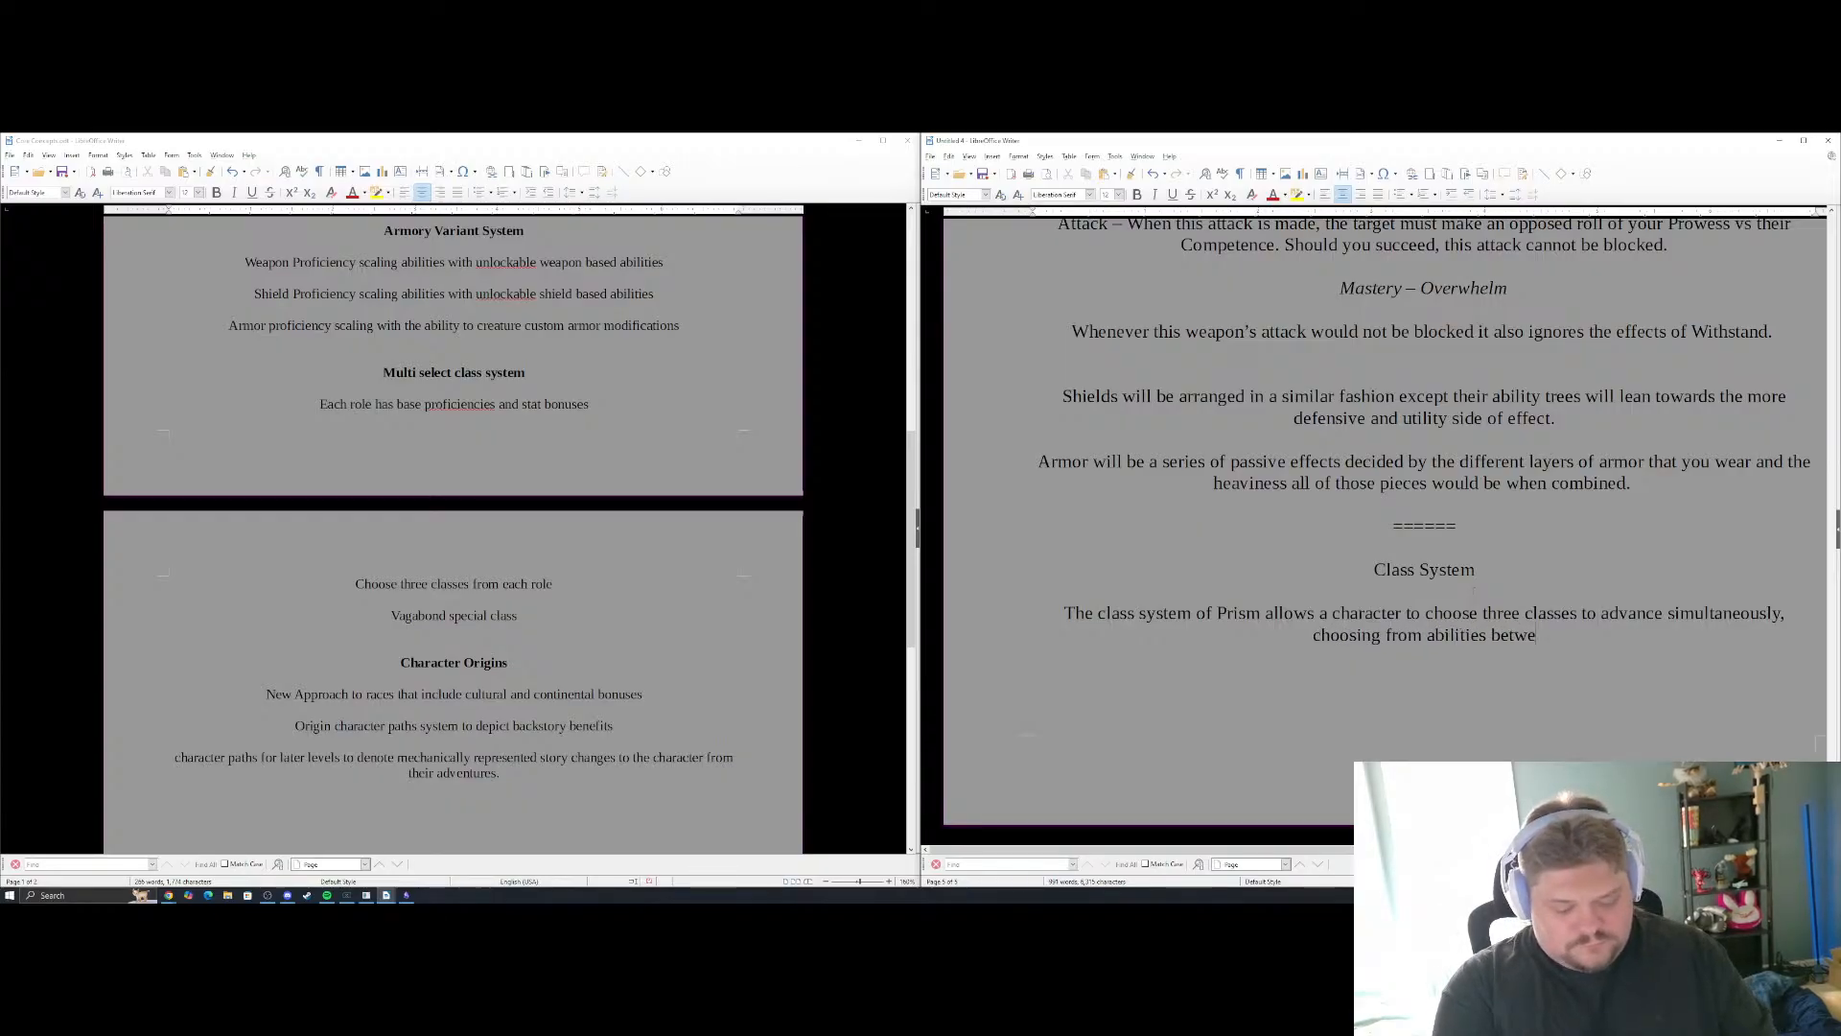
type("en the levels")
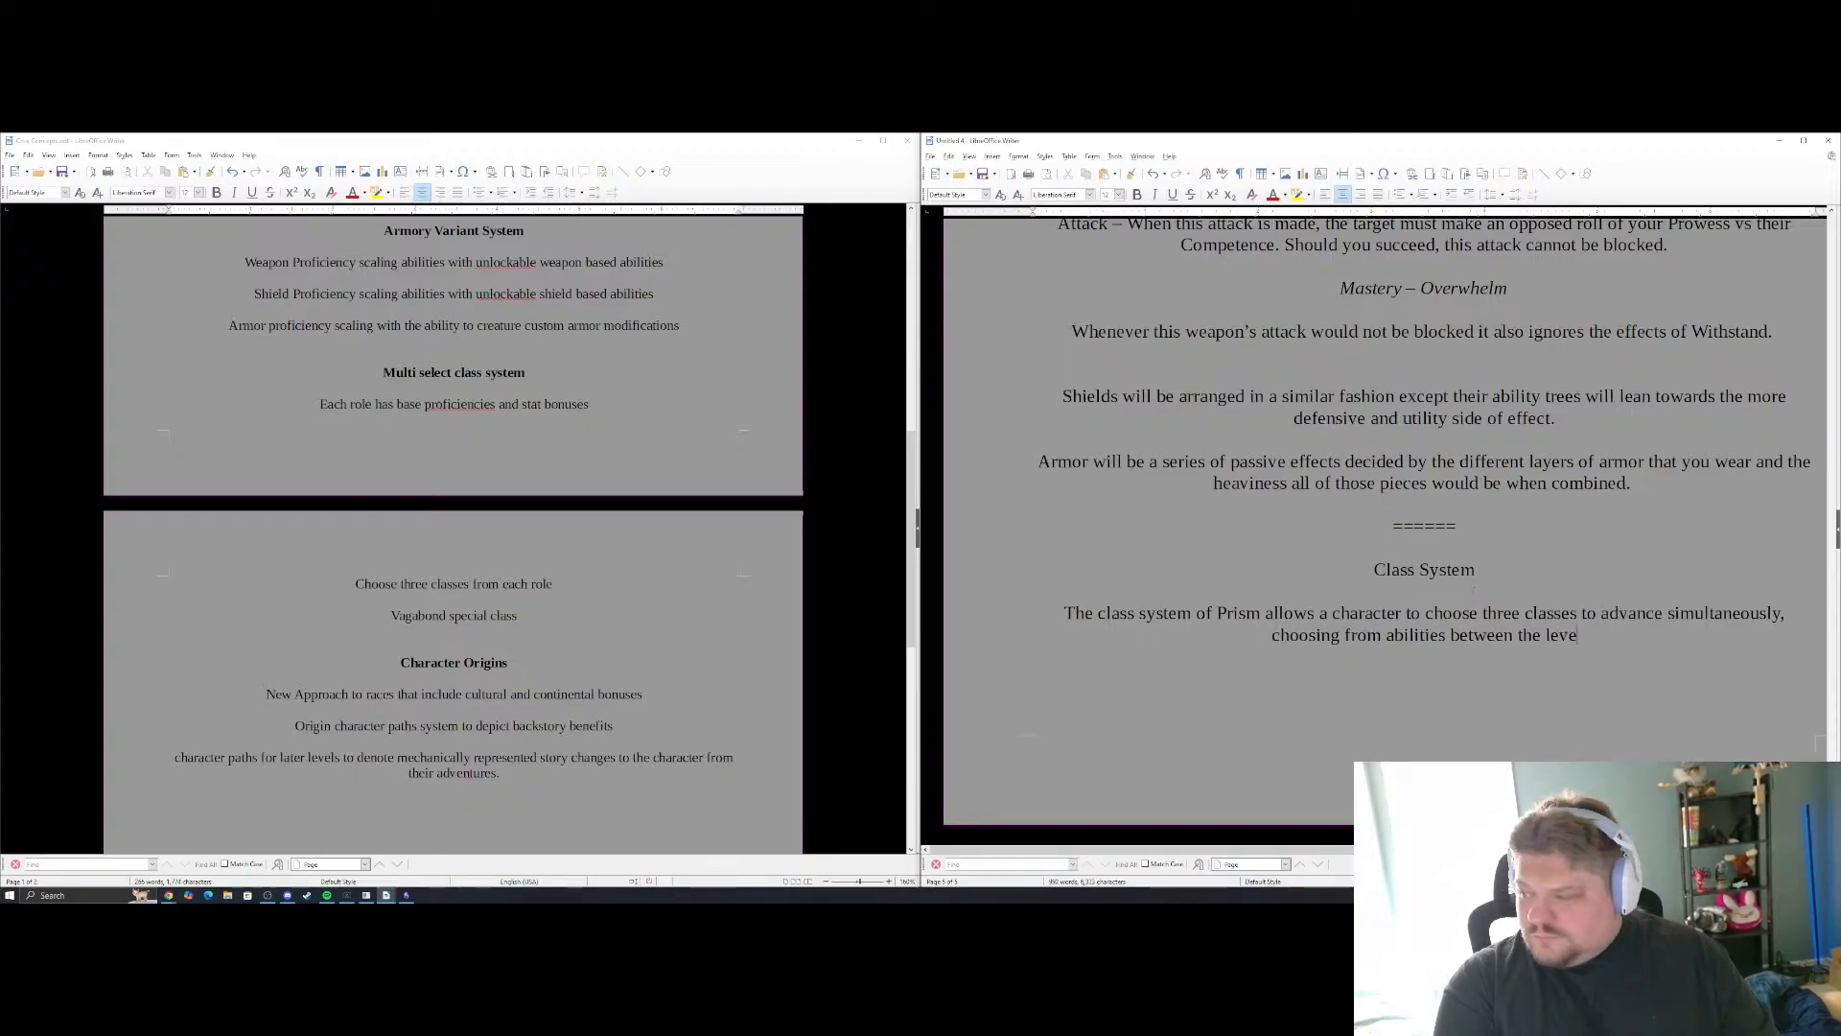
key("BackSpace")
key("BackSpace")
key("BackSpace")
key("BackSpace")
key("BackSpace")
key("BackSpace")
key("BackSpace")
key("BackSpace")
key("BackSpace")
key("BackSpace")
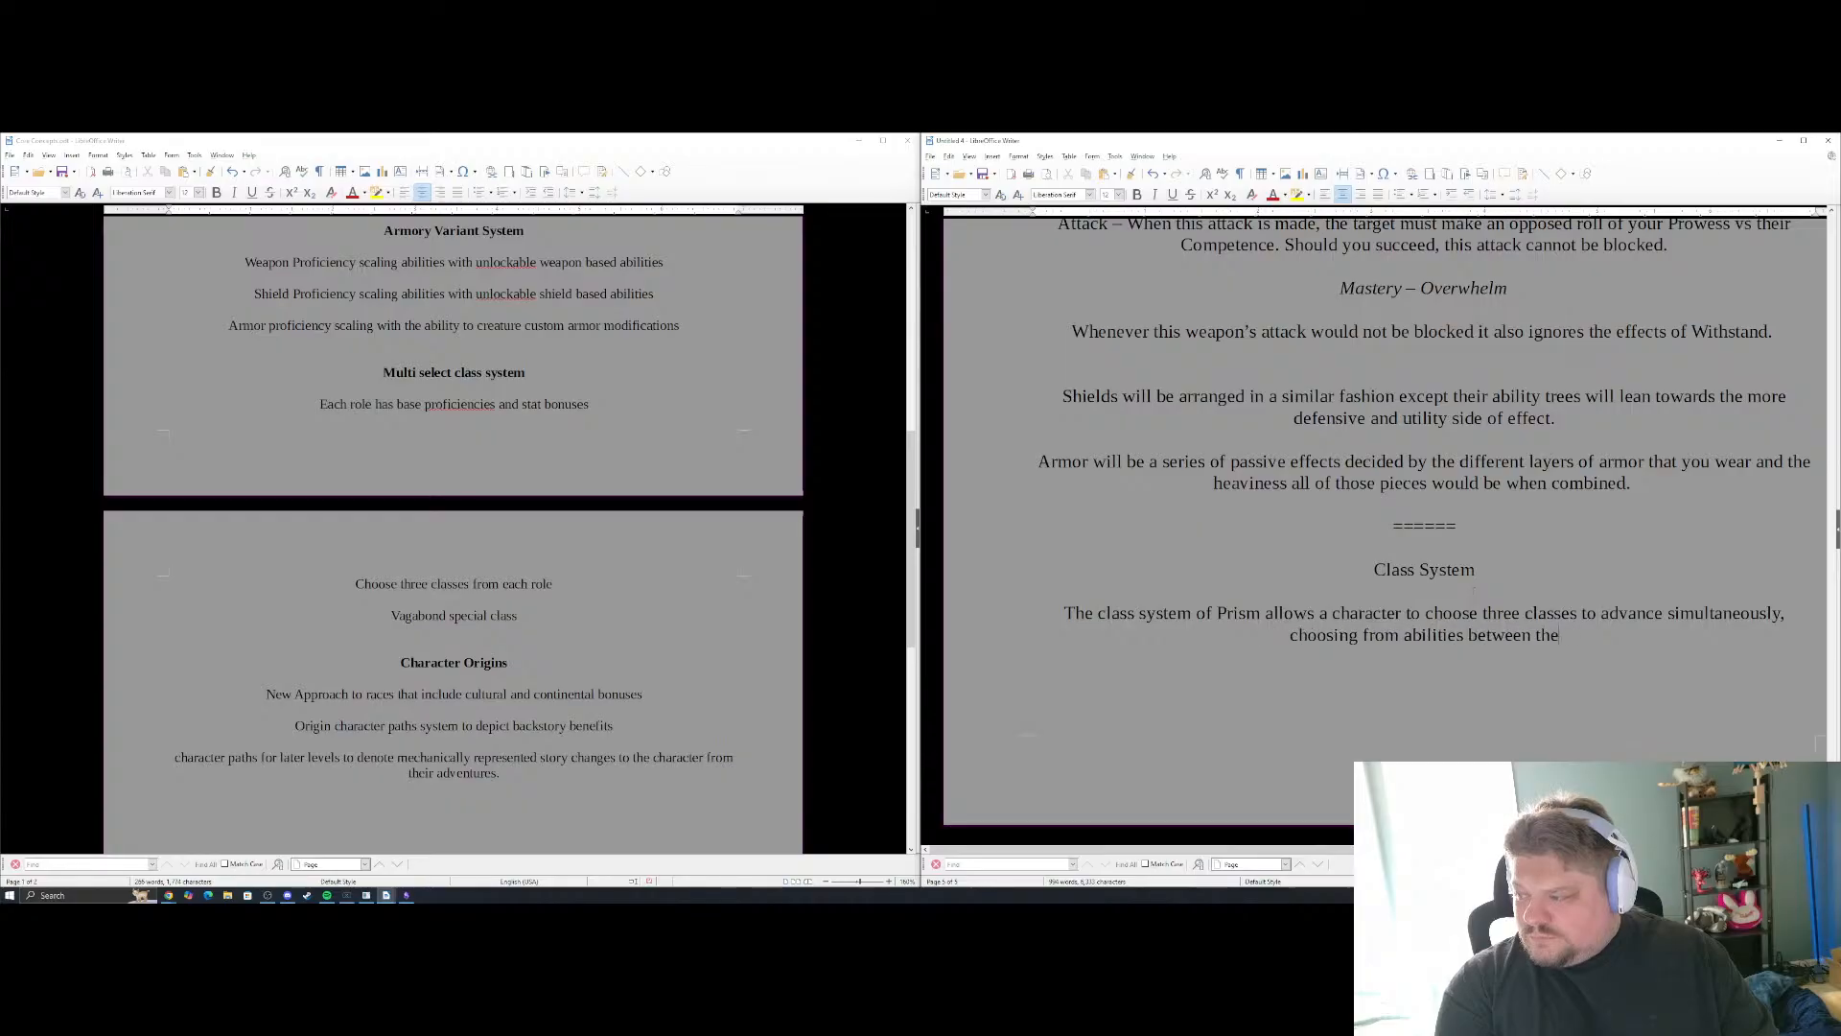
type("those three")
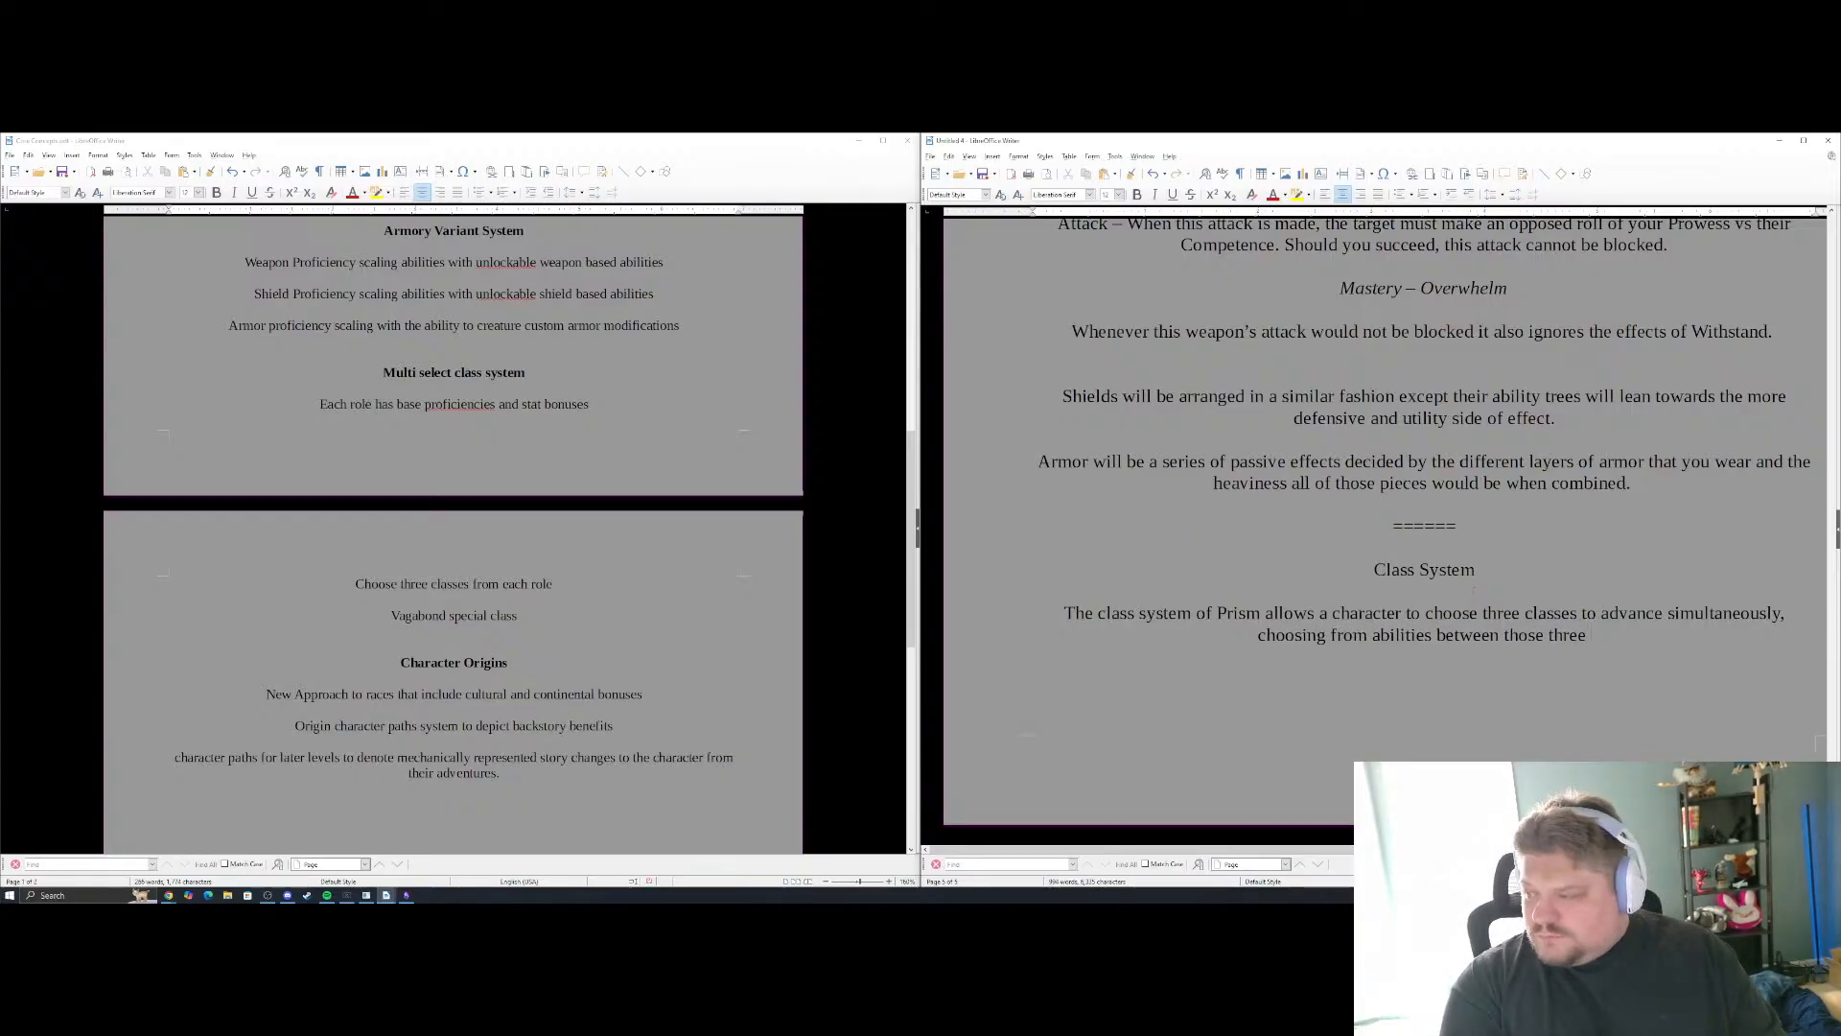
type(" classes.")
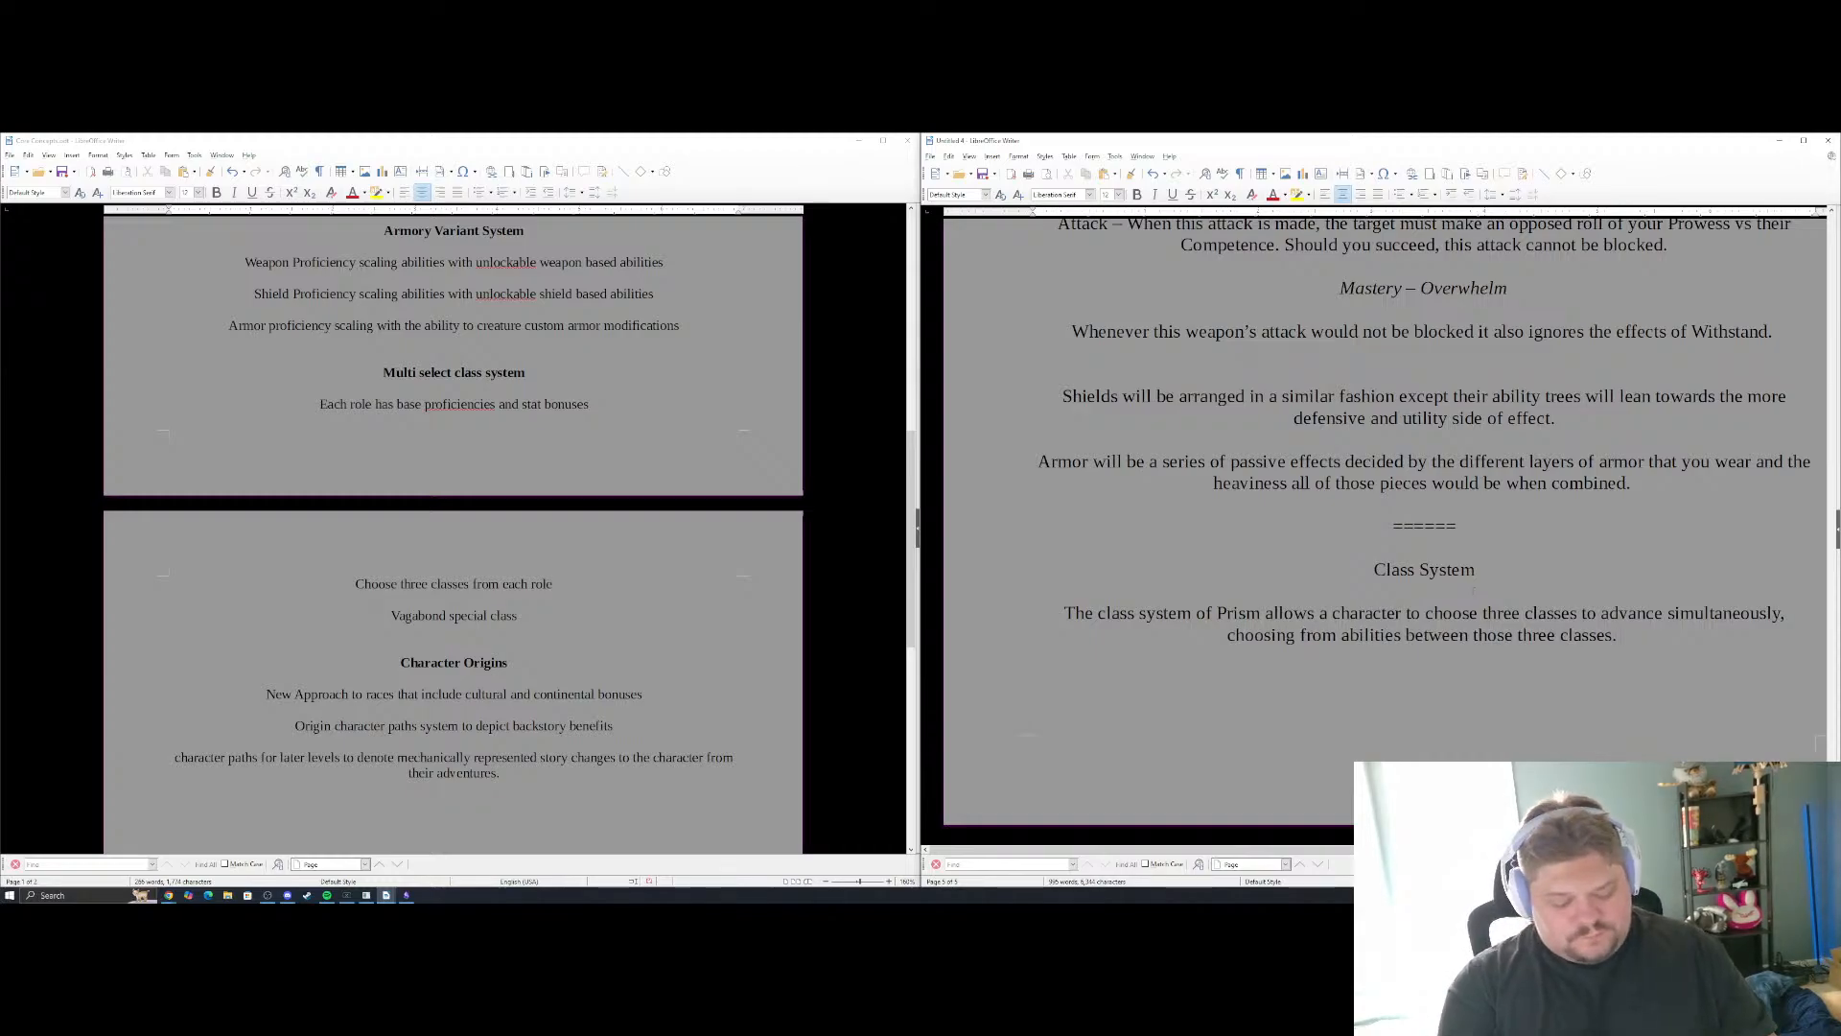
key("Return")
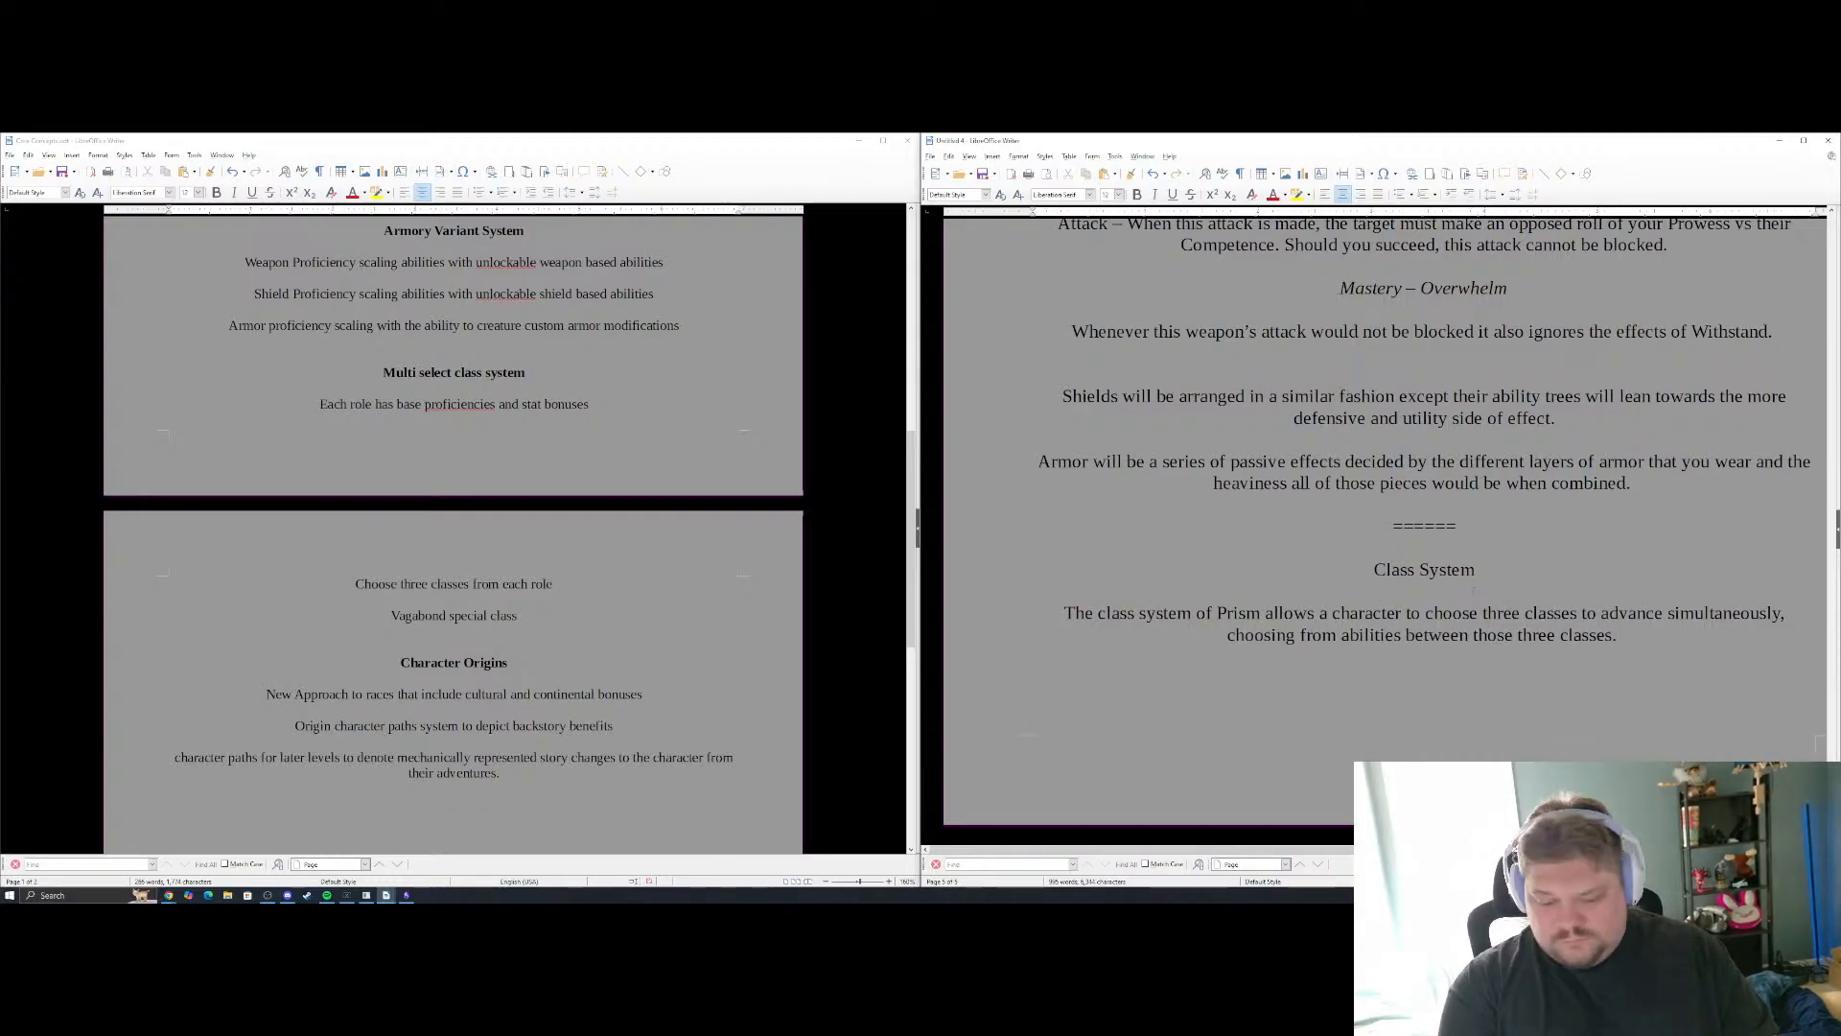
type("These")
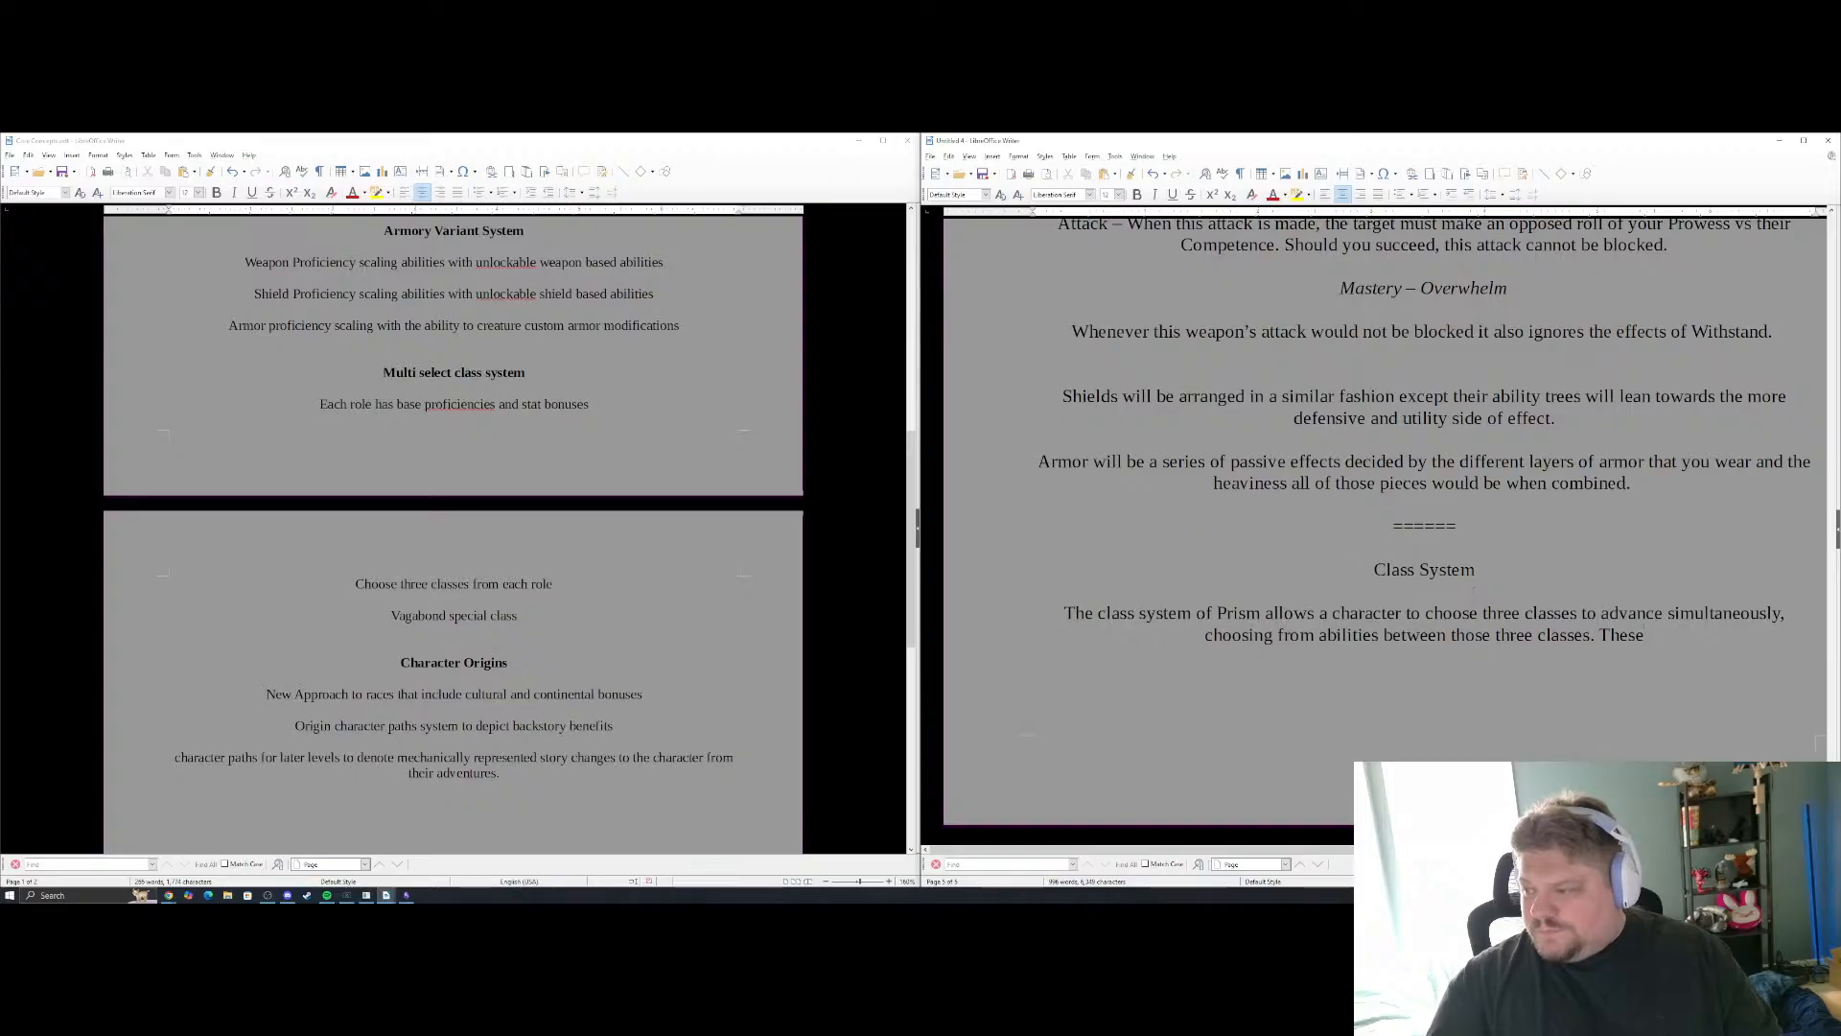
Insert a new paragraph between the "Class System" heading and its existing text, beginning "First a character must decide whether to"
left_click(1440, 595)
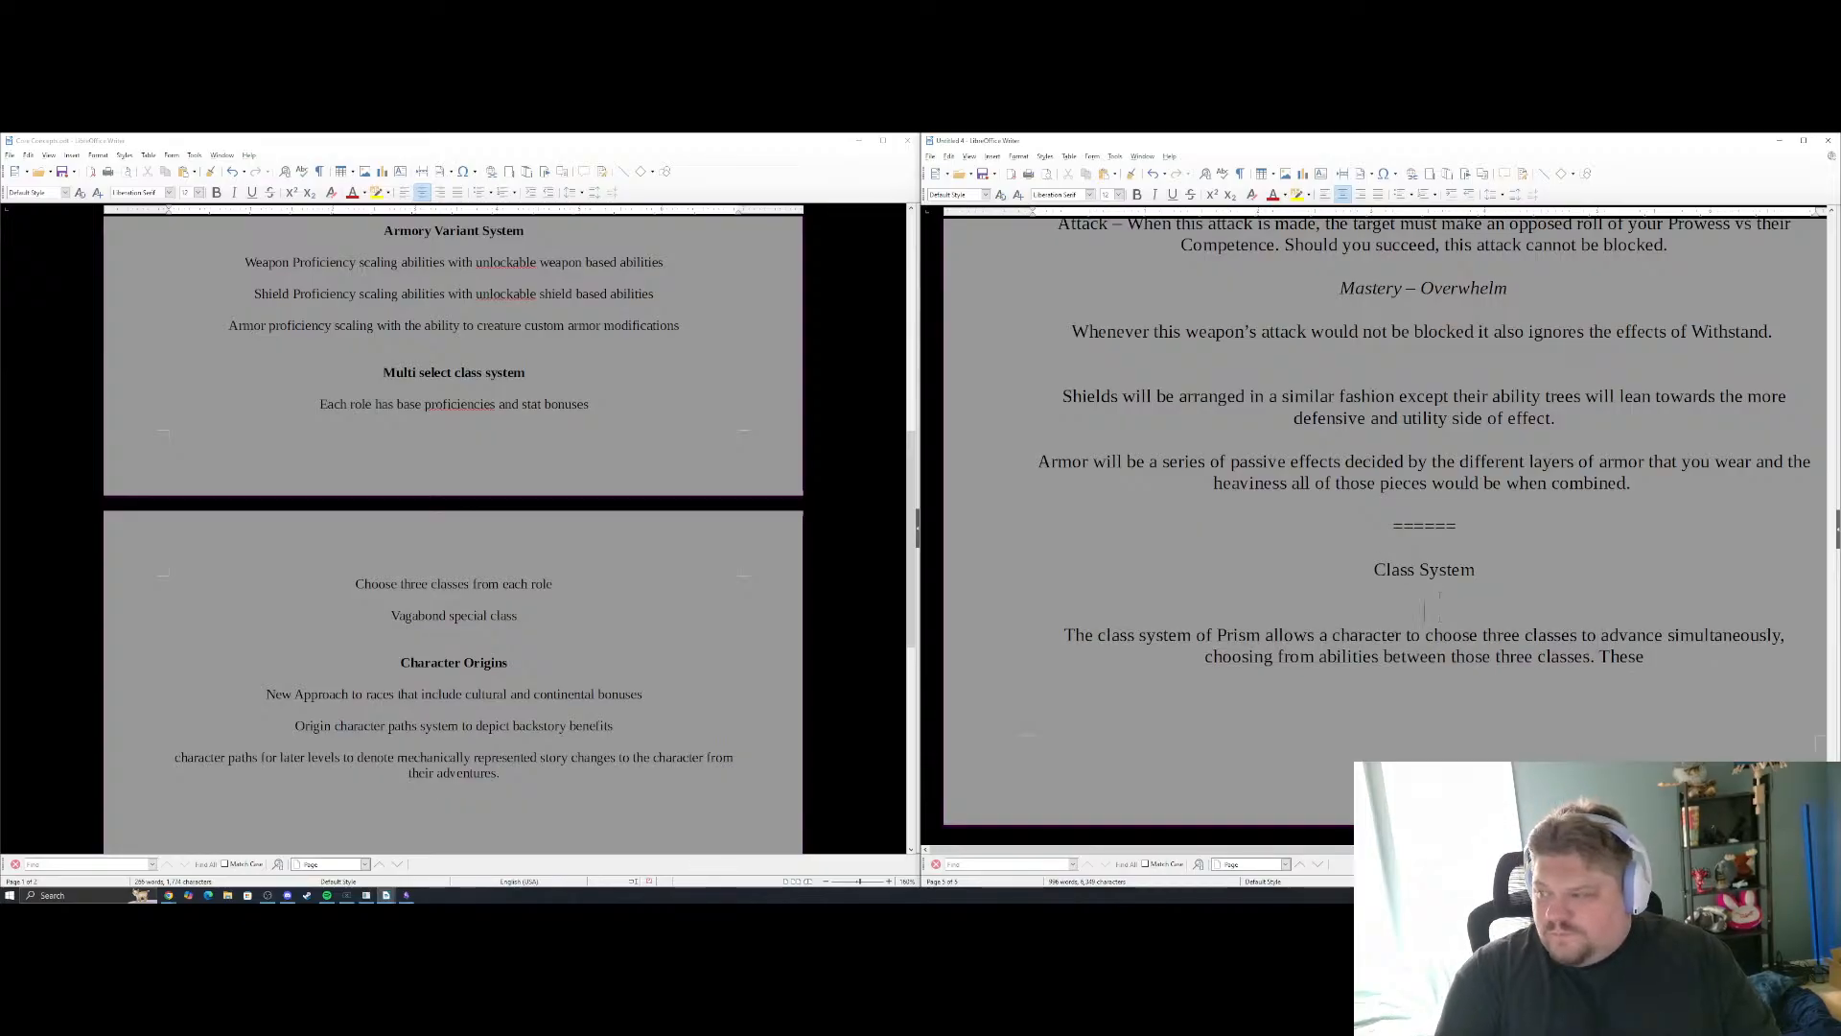
key("Return")
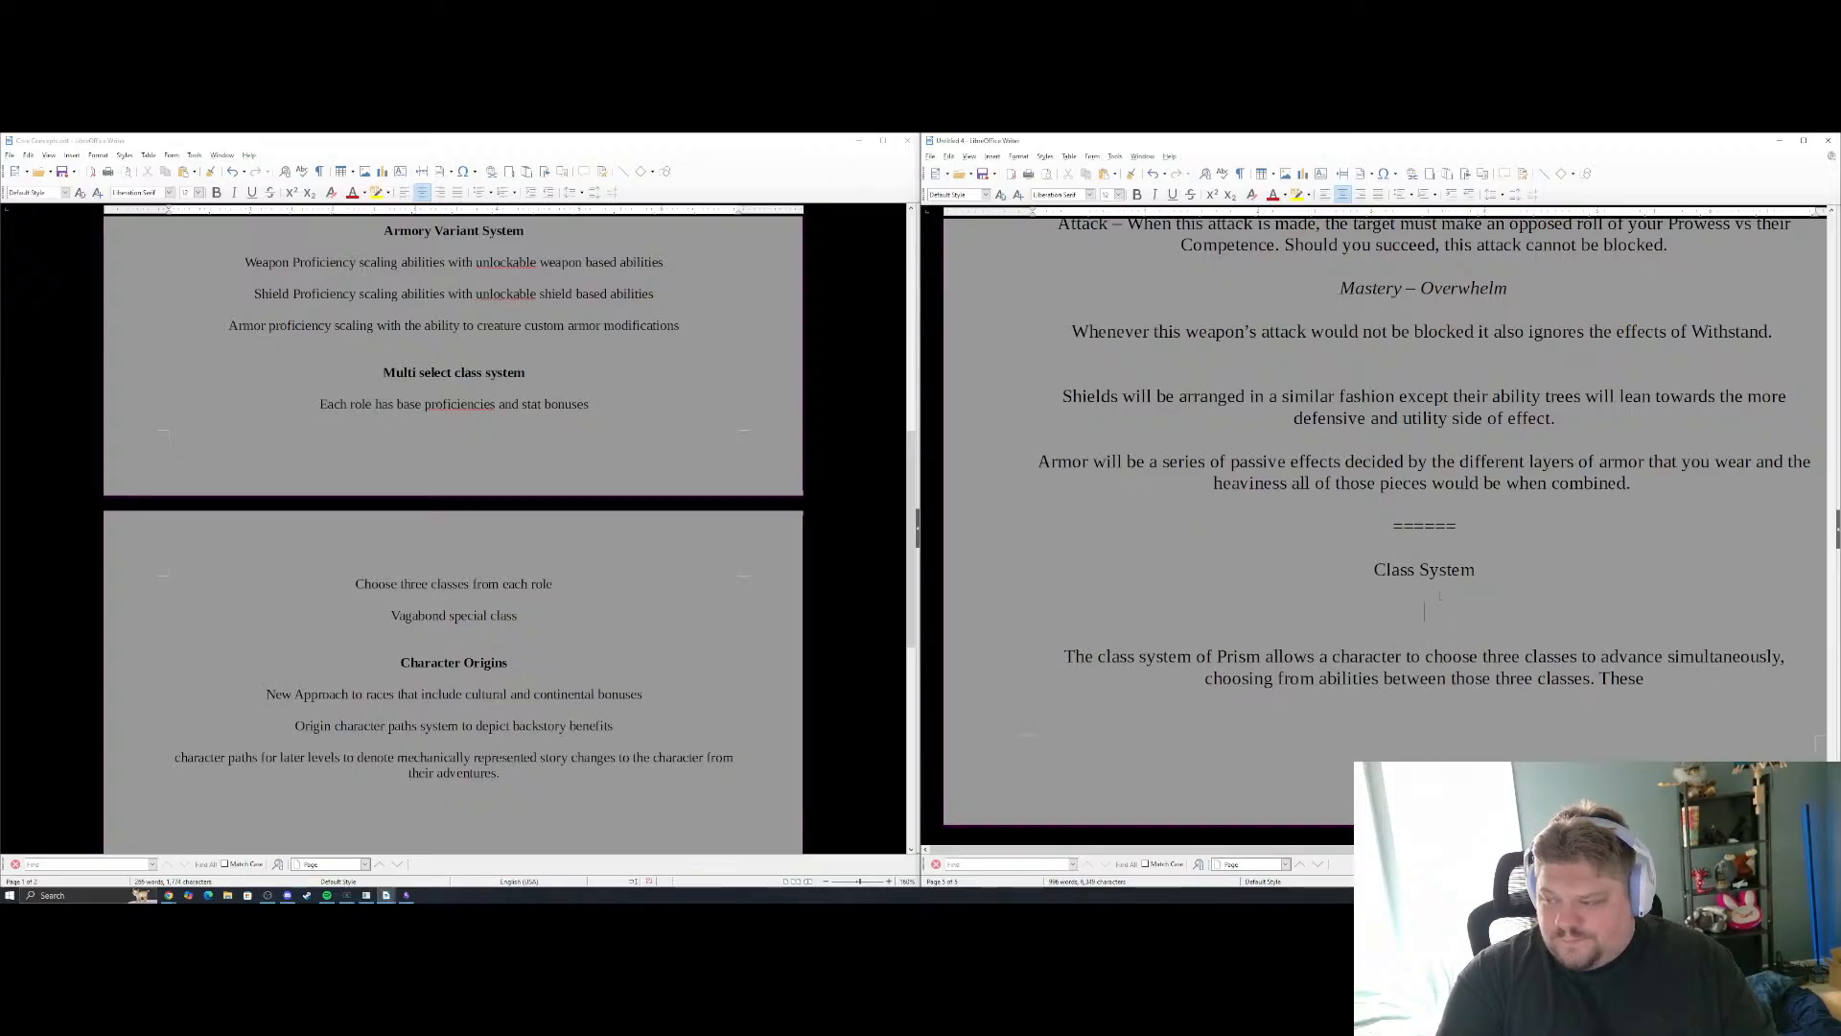
type("First")
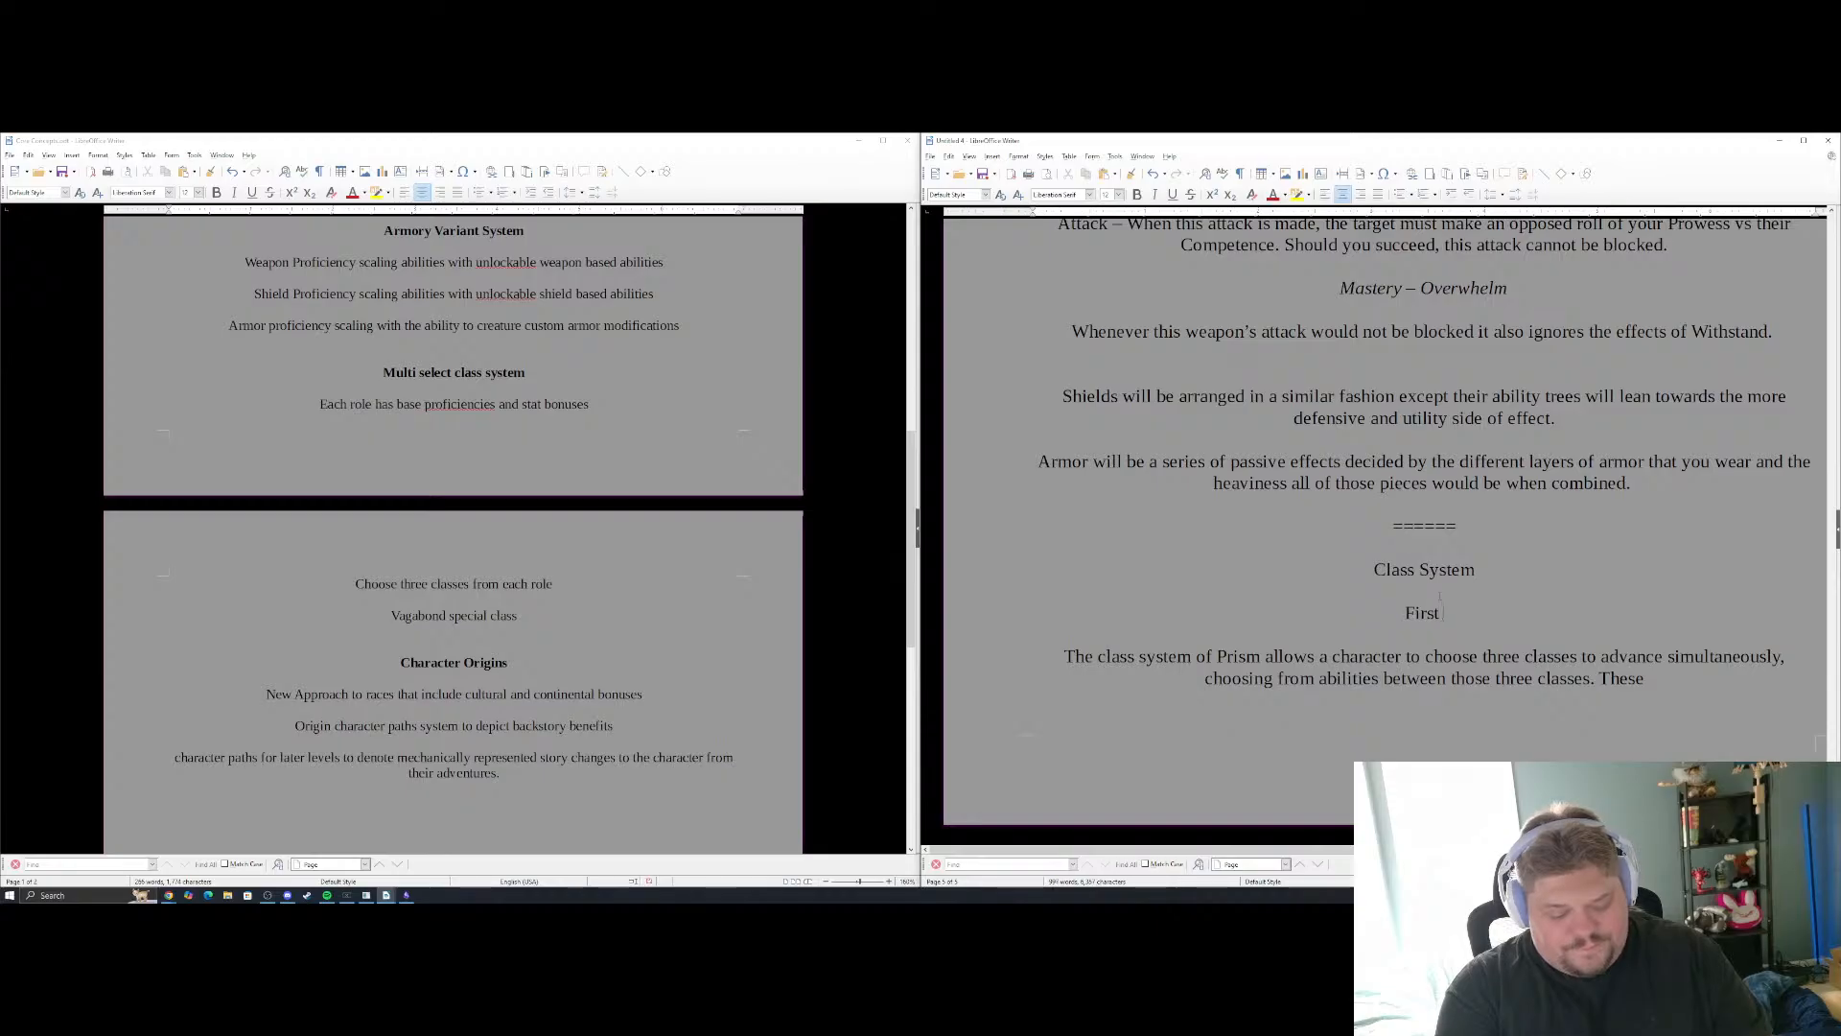
type(" a character")
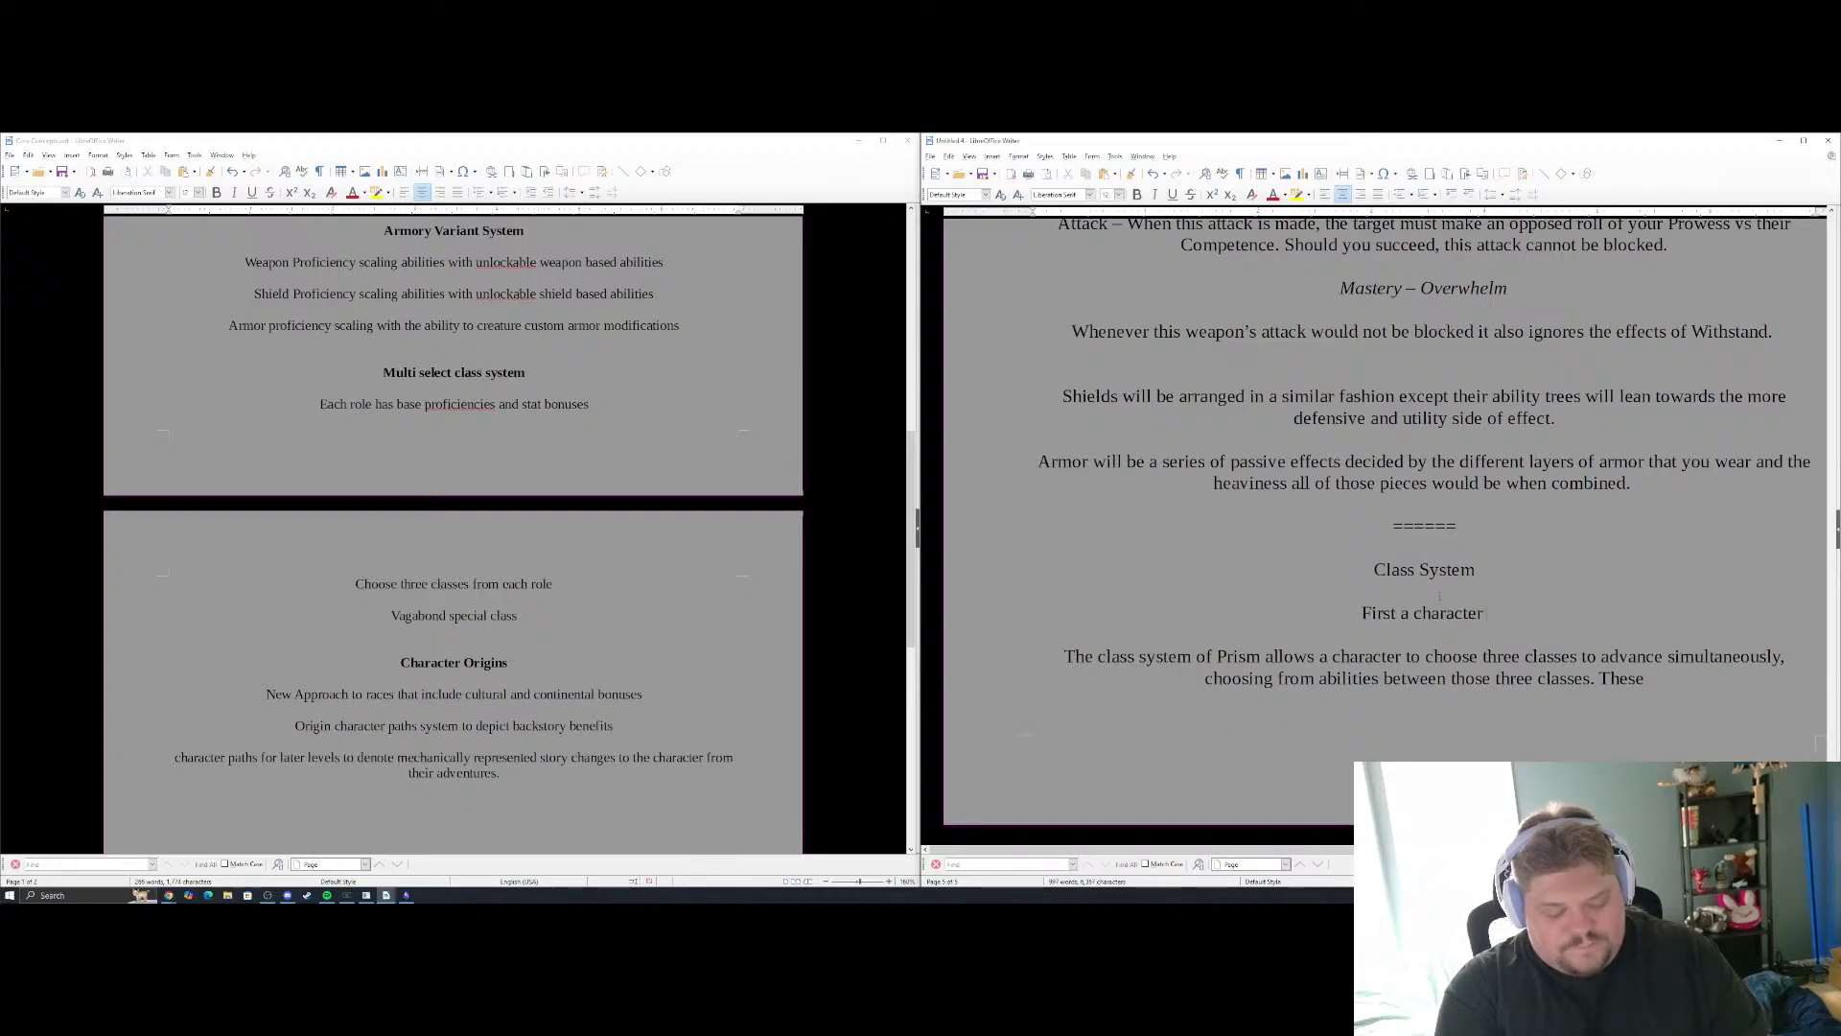
type(" must decide ")
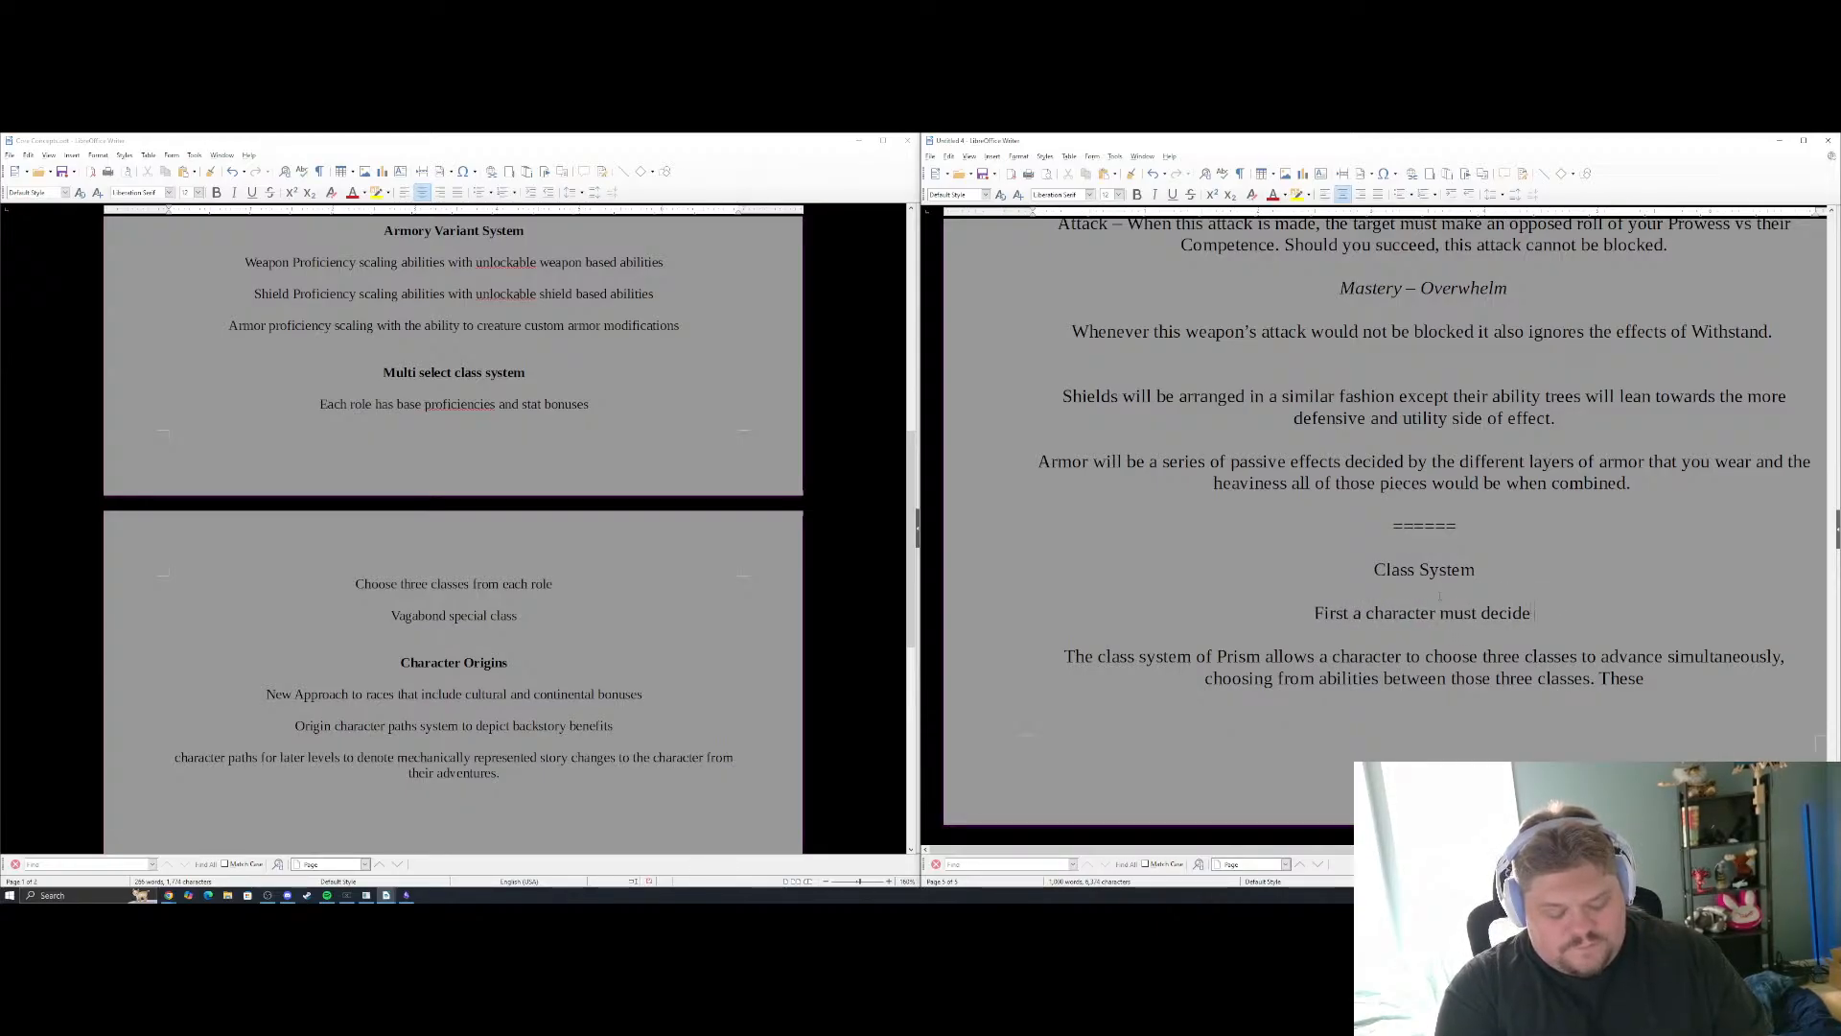
type("wheteher t")
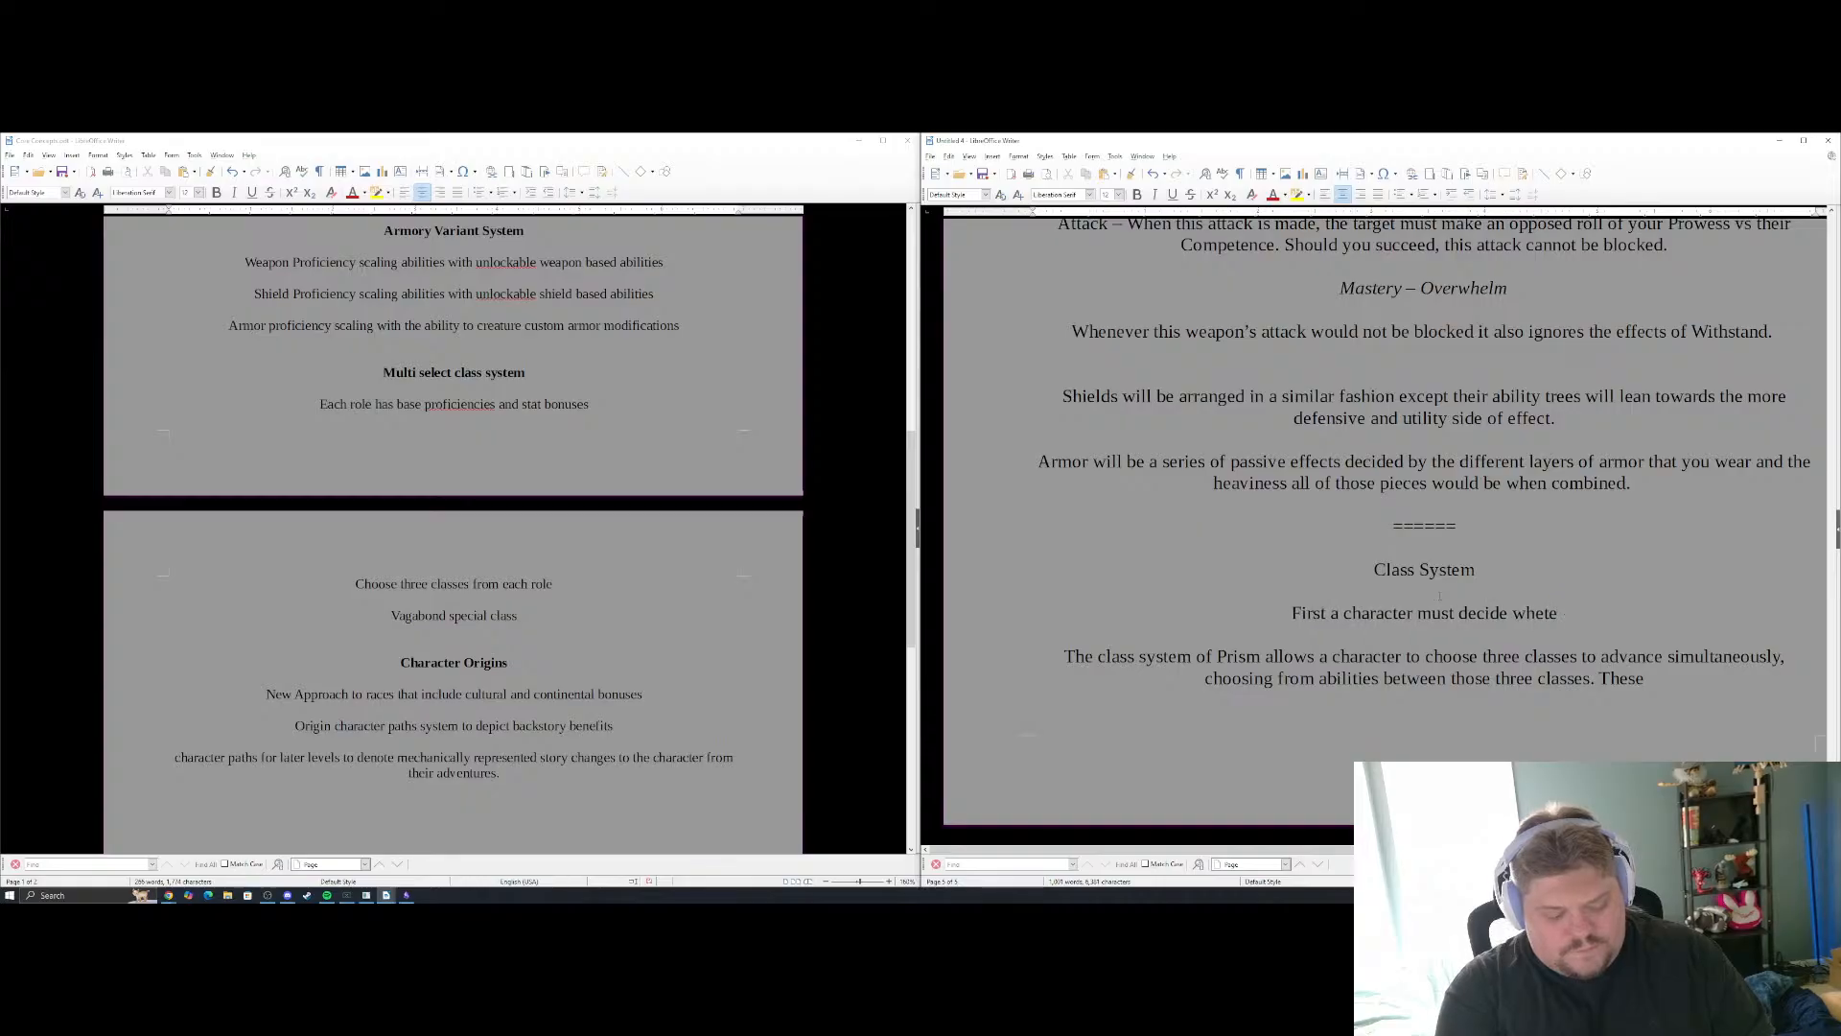
key("BackSpace")
key("BackSpace")
key("BackSpace")
key("BackSpace")
key("BackSpace")
key("BackSpace")
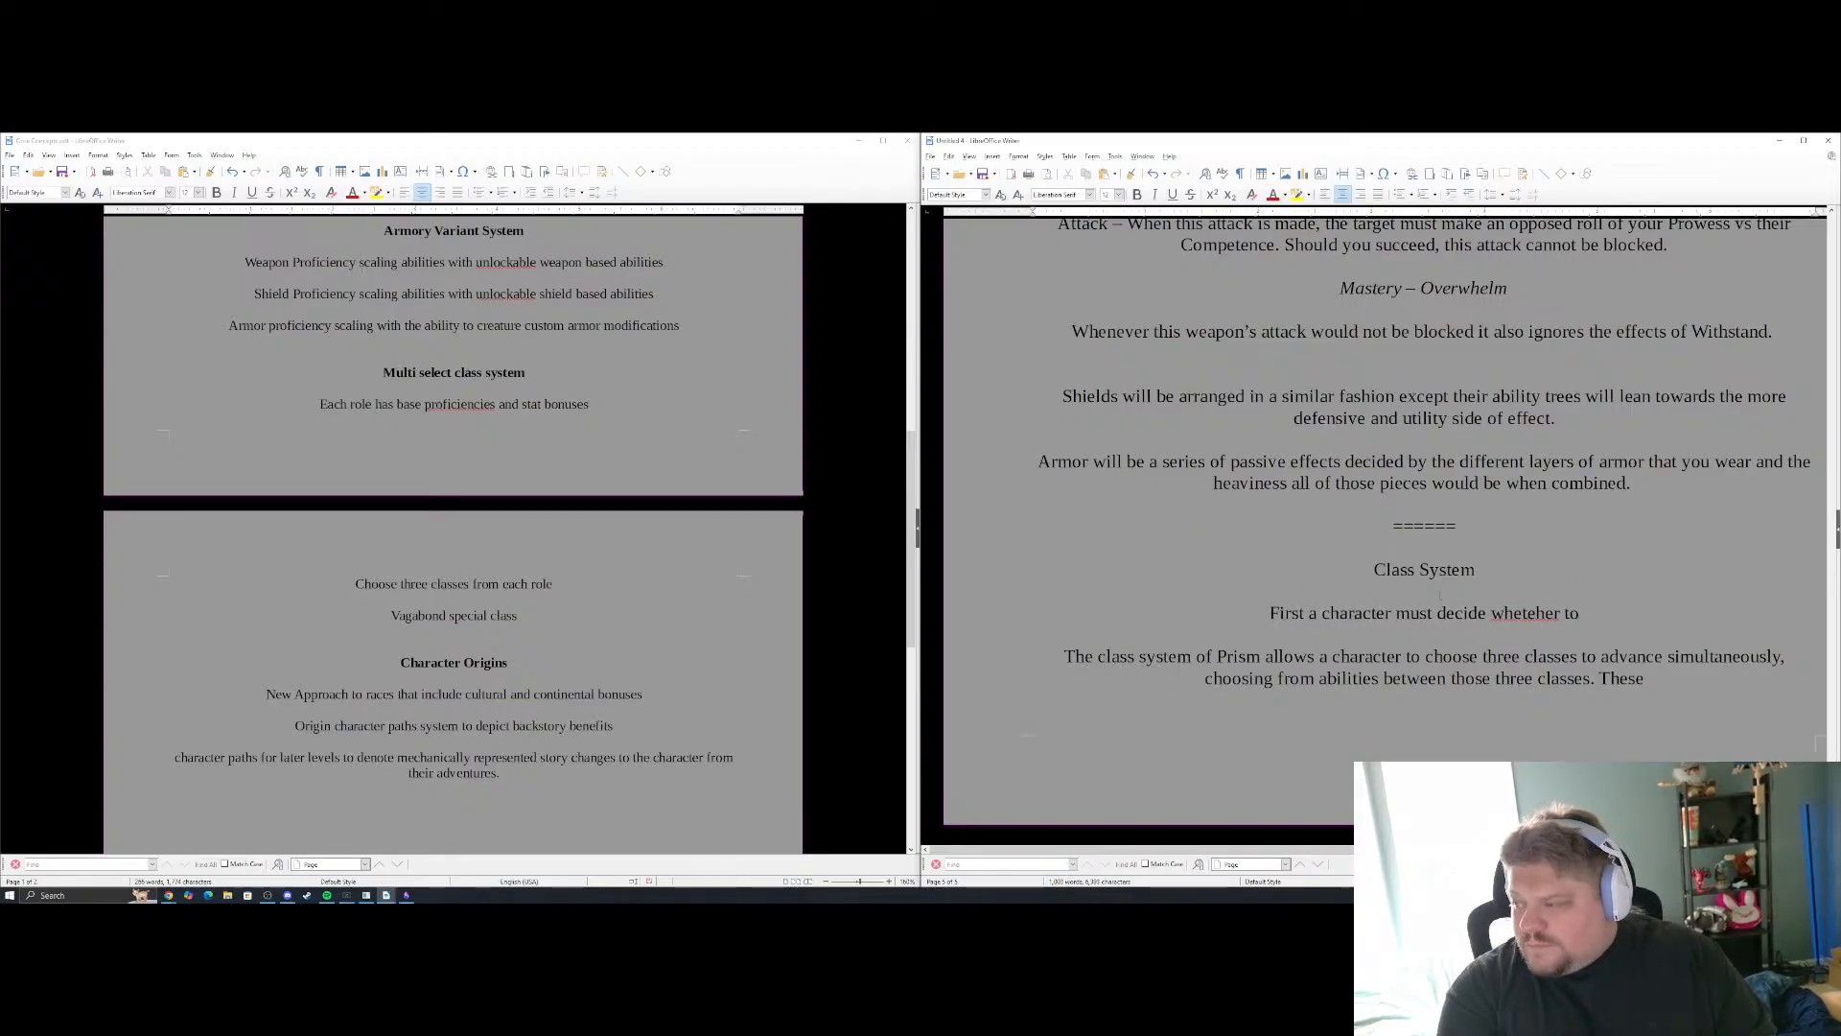
type("er to")
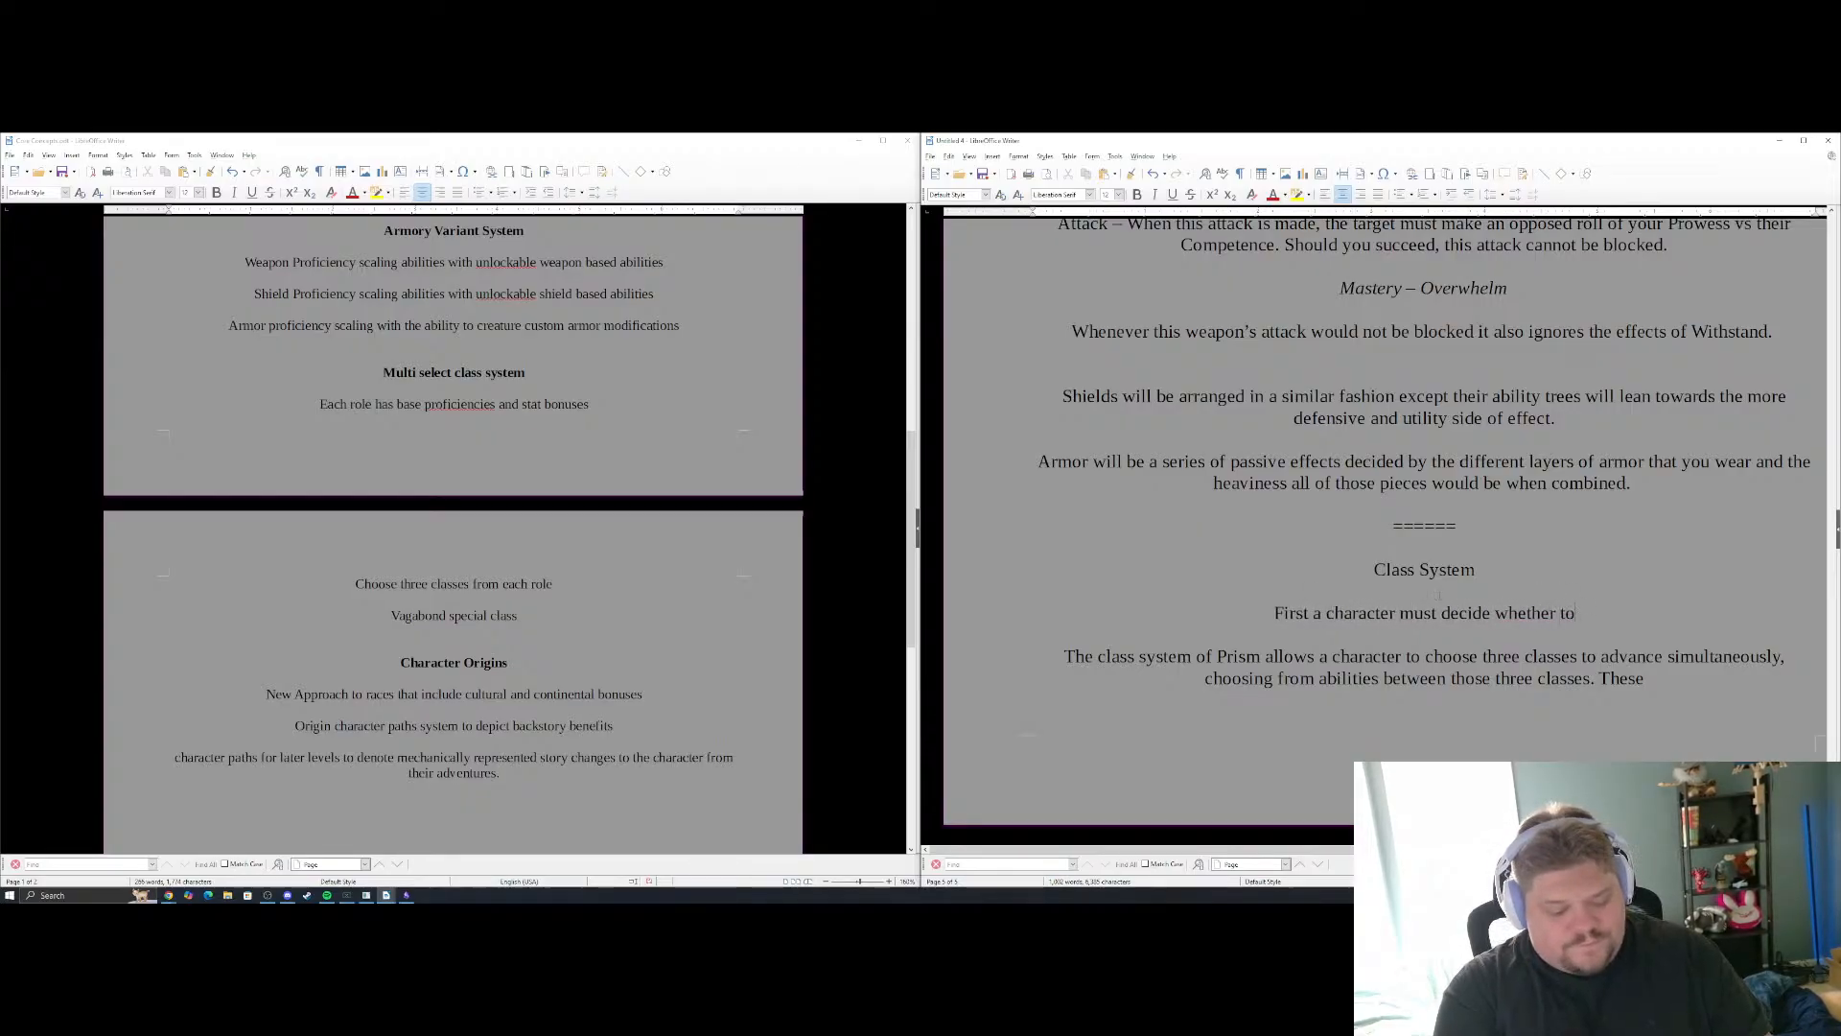
type(" be an advanturer or")
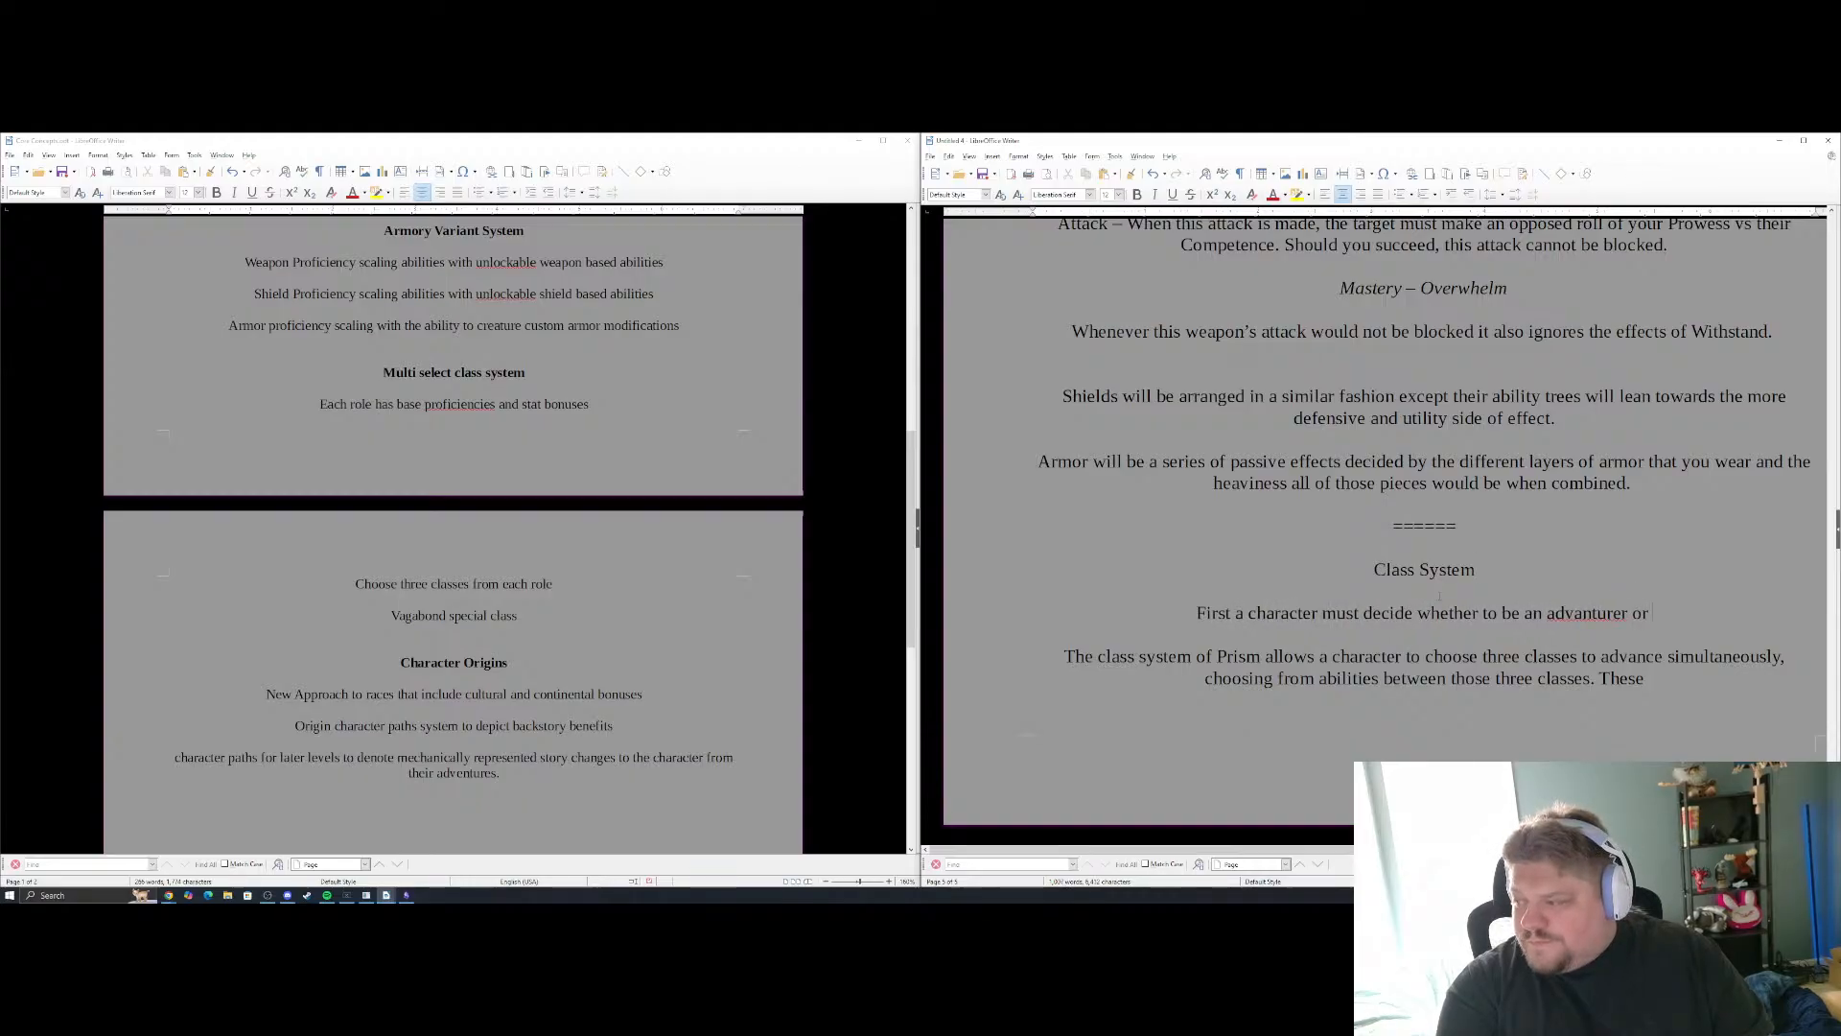
Finish the sentence with "be an adventurer or a vagabond." and start a new paragraph below it with "Adventurers"
key("BackSpace")
key("BackSpace")
key("BackSpace")
key("BackSpace")
key("BackSpace")
key("BackSpace")
key("BackSpace")
type("e")
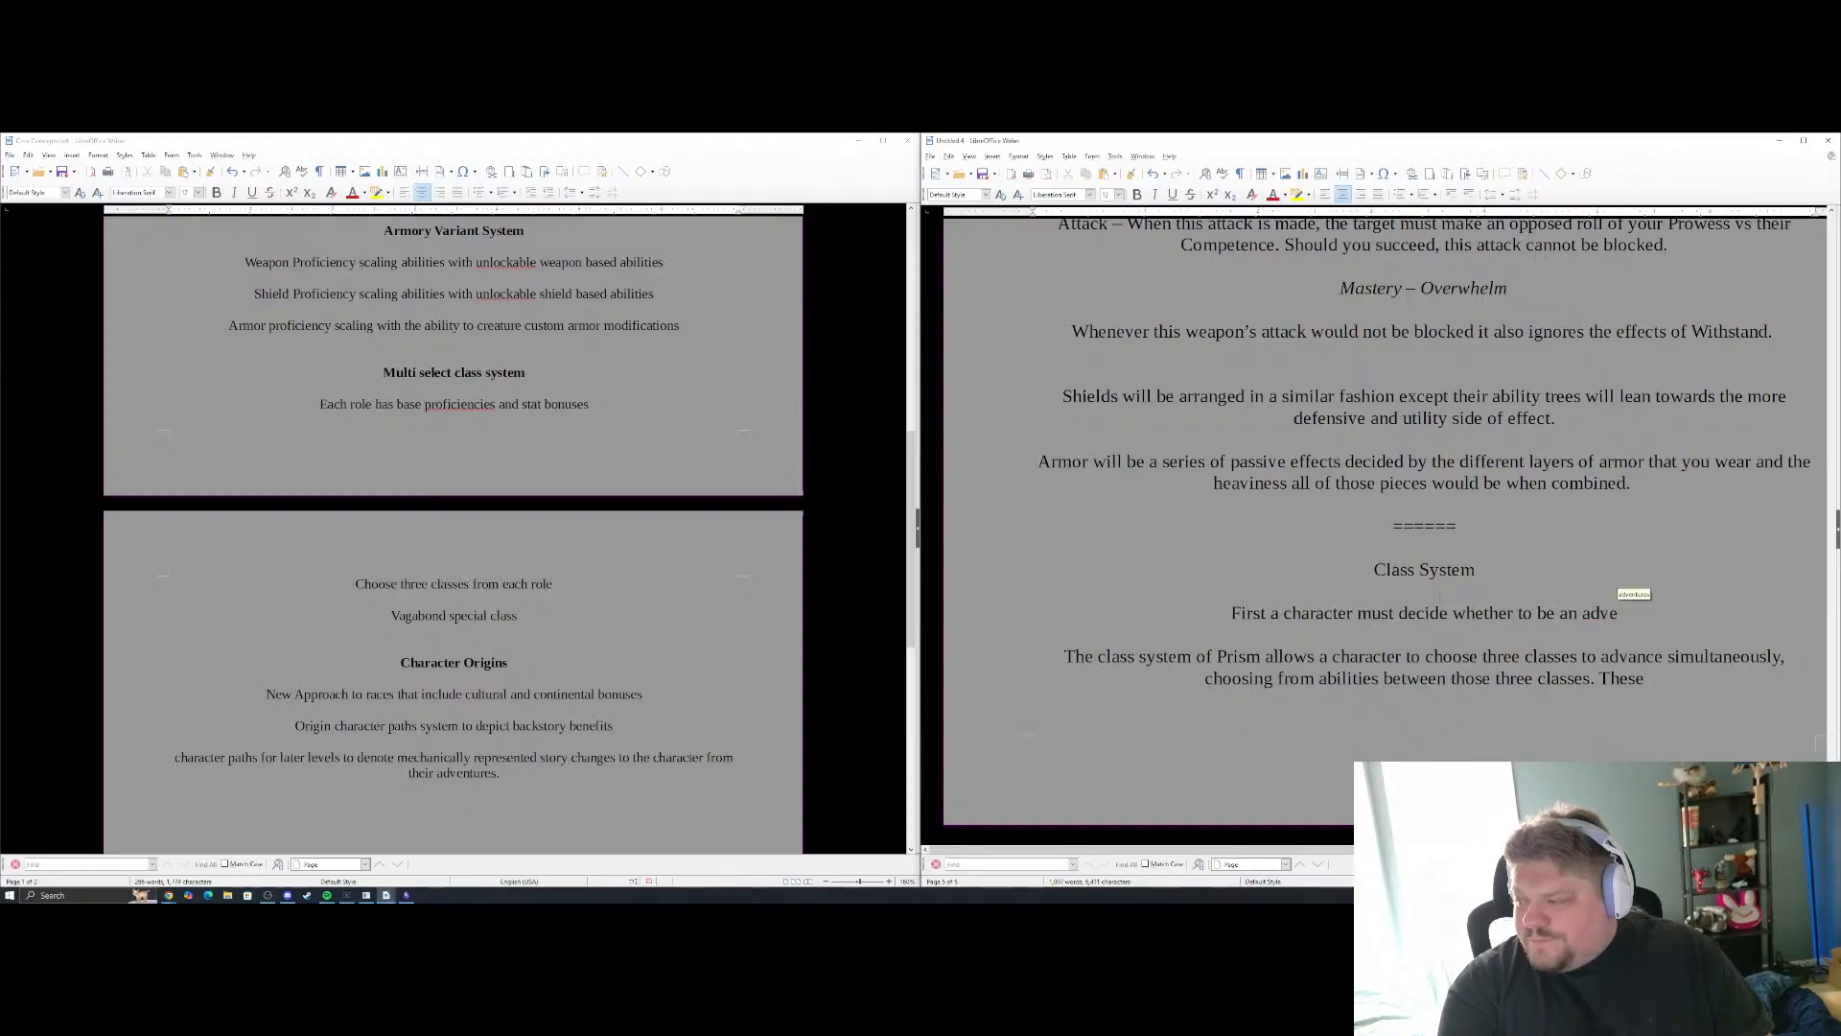
type("ntur")
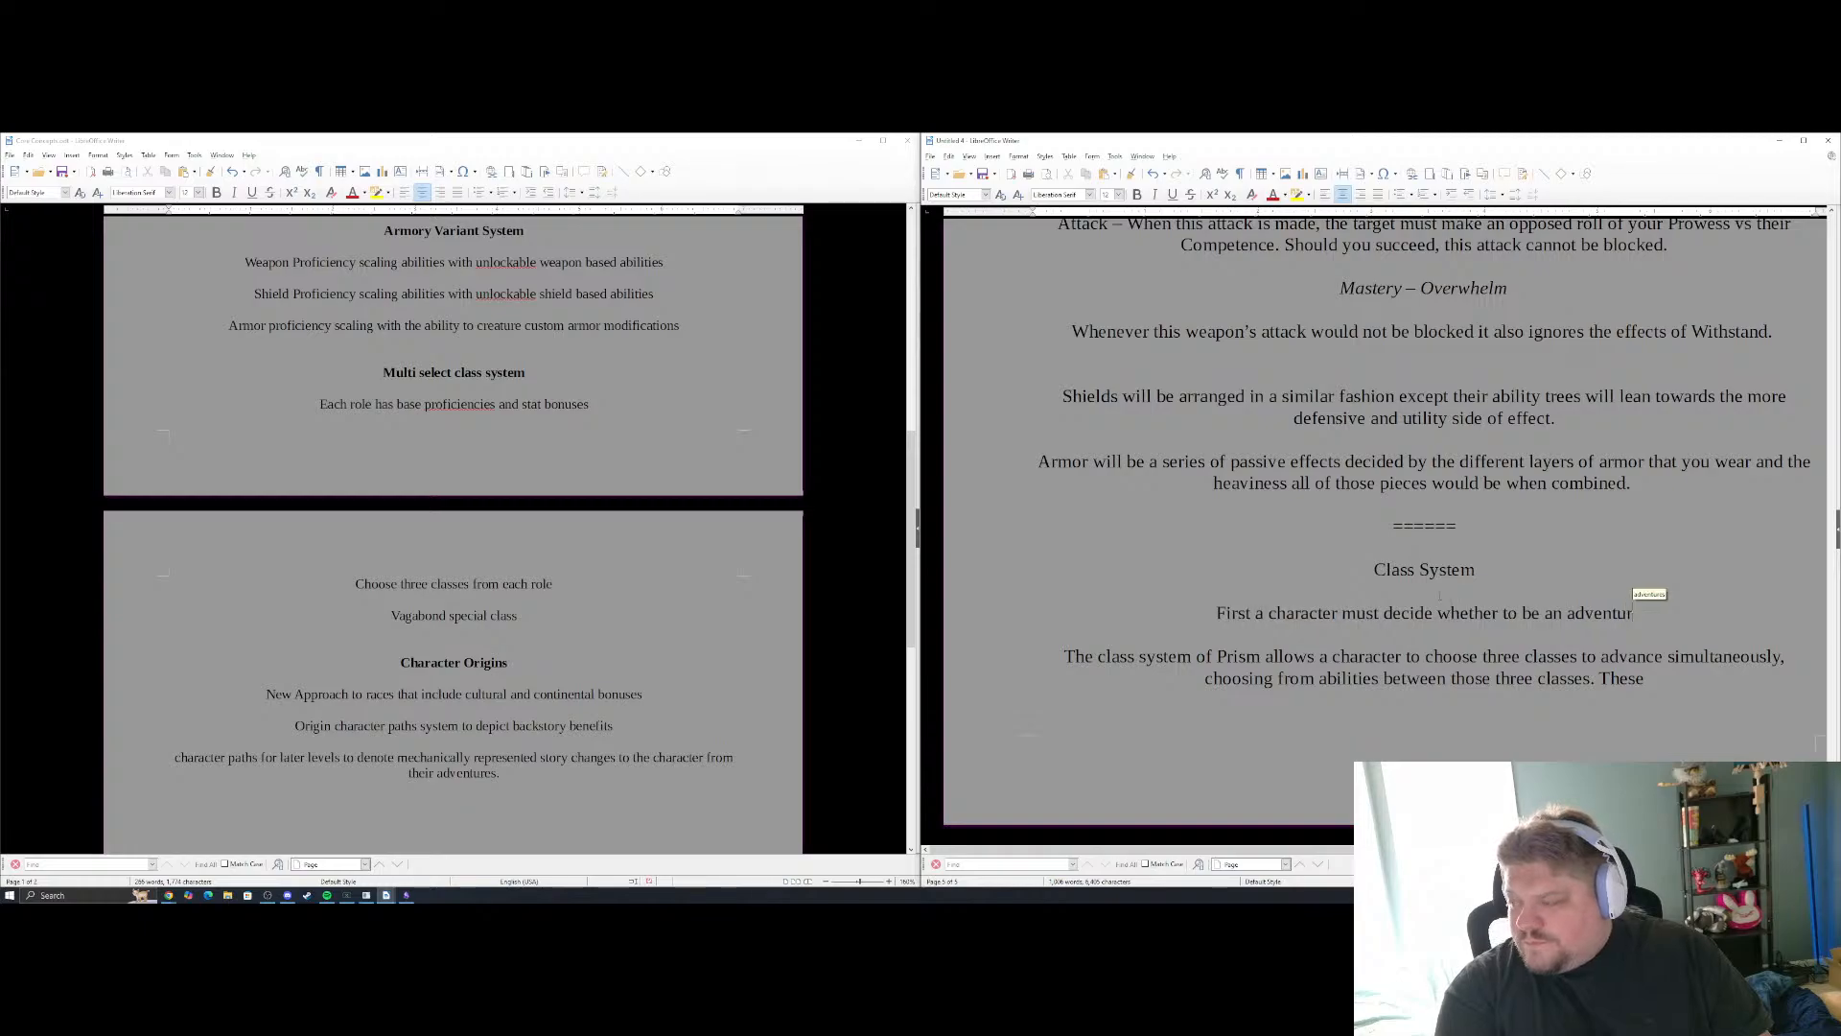
type("er or a")
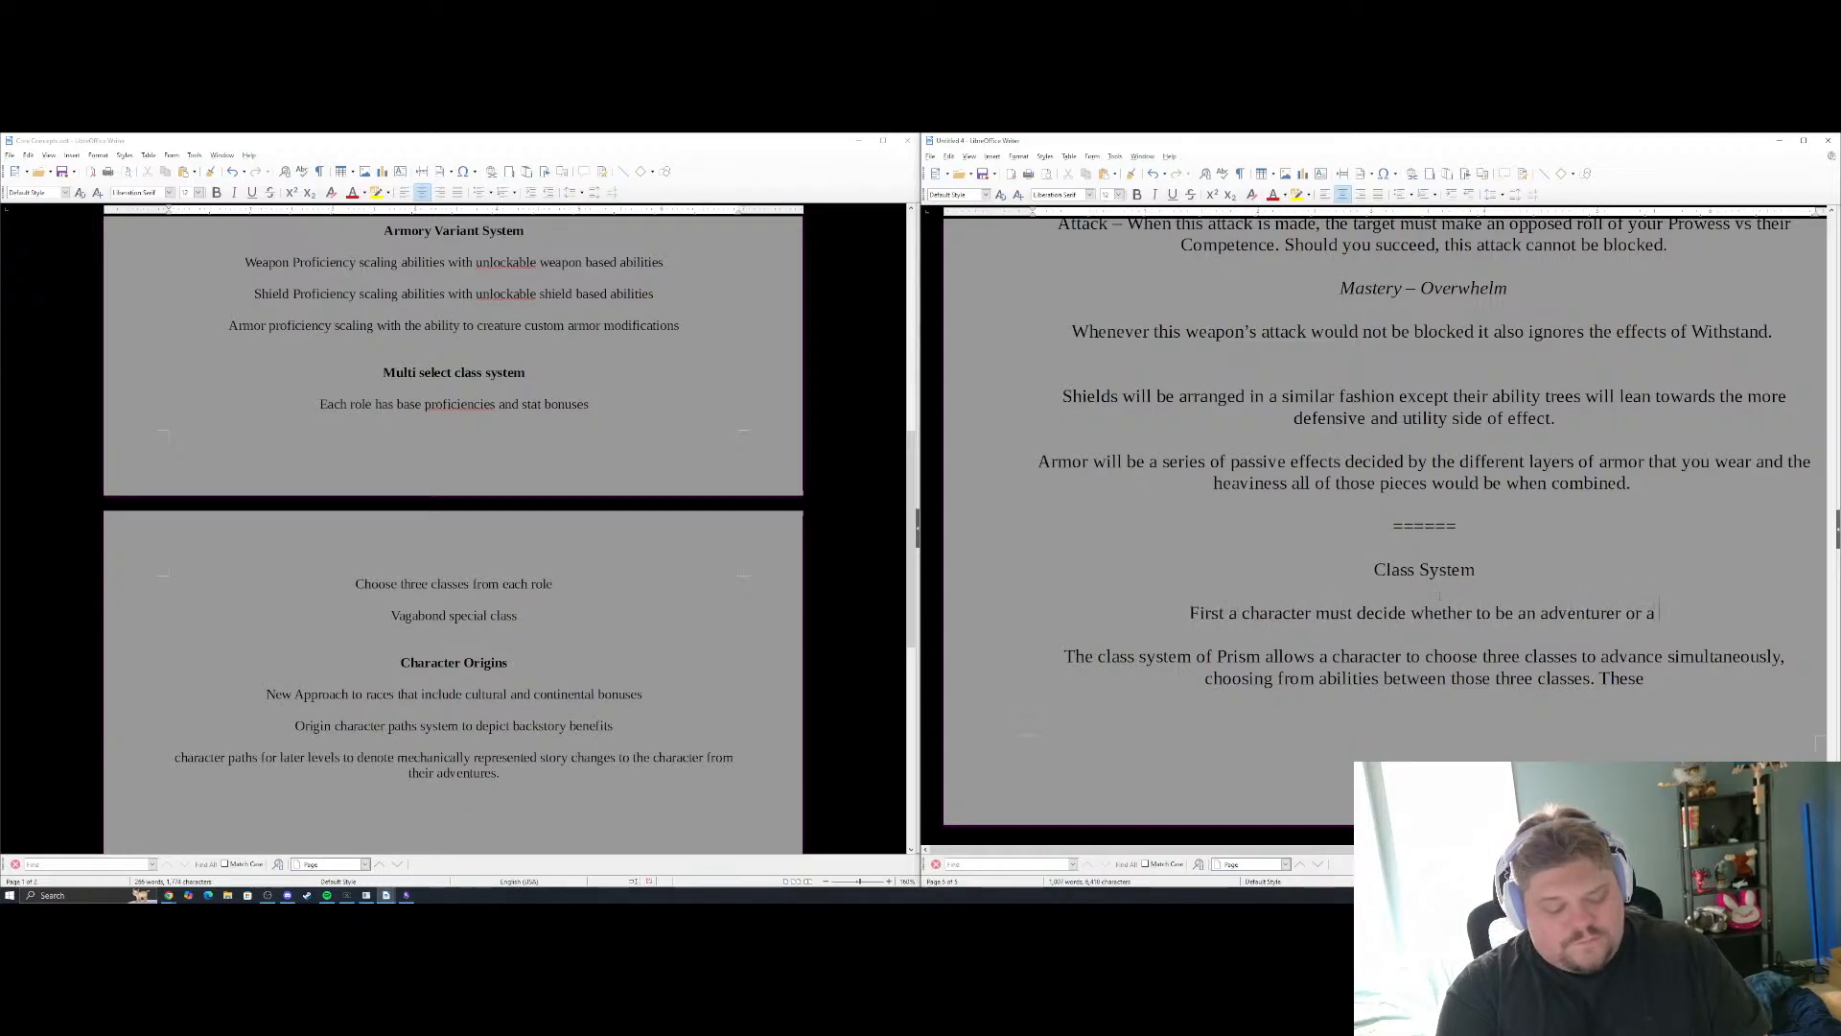
type(" vagabond.")
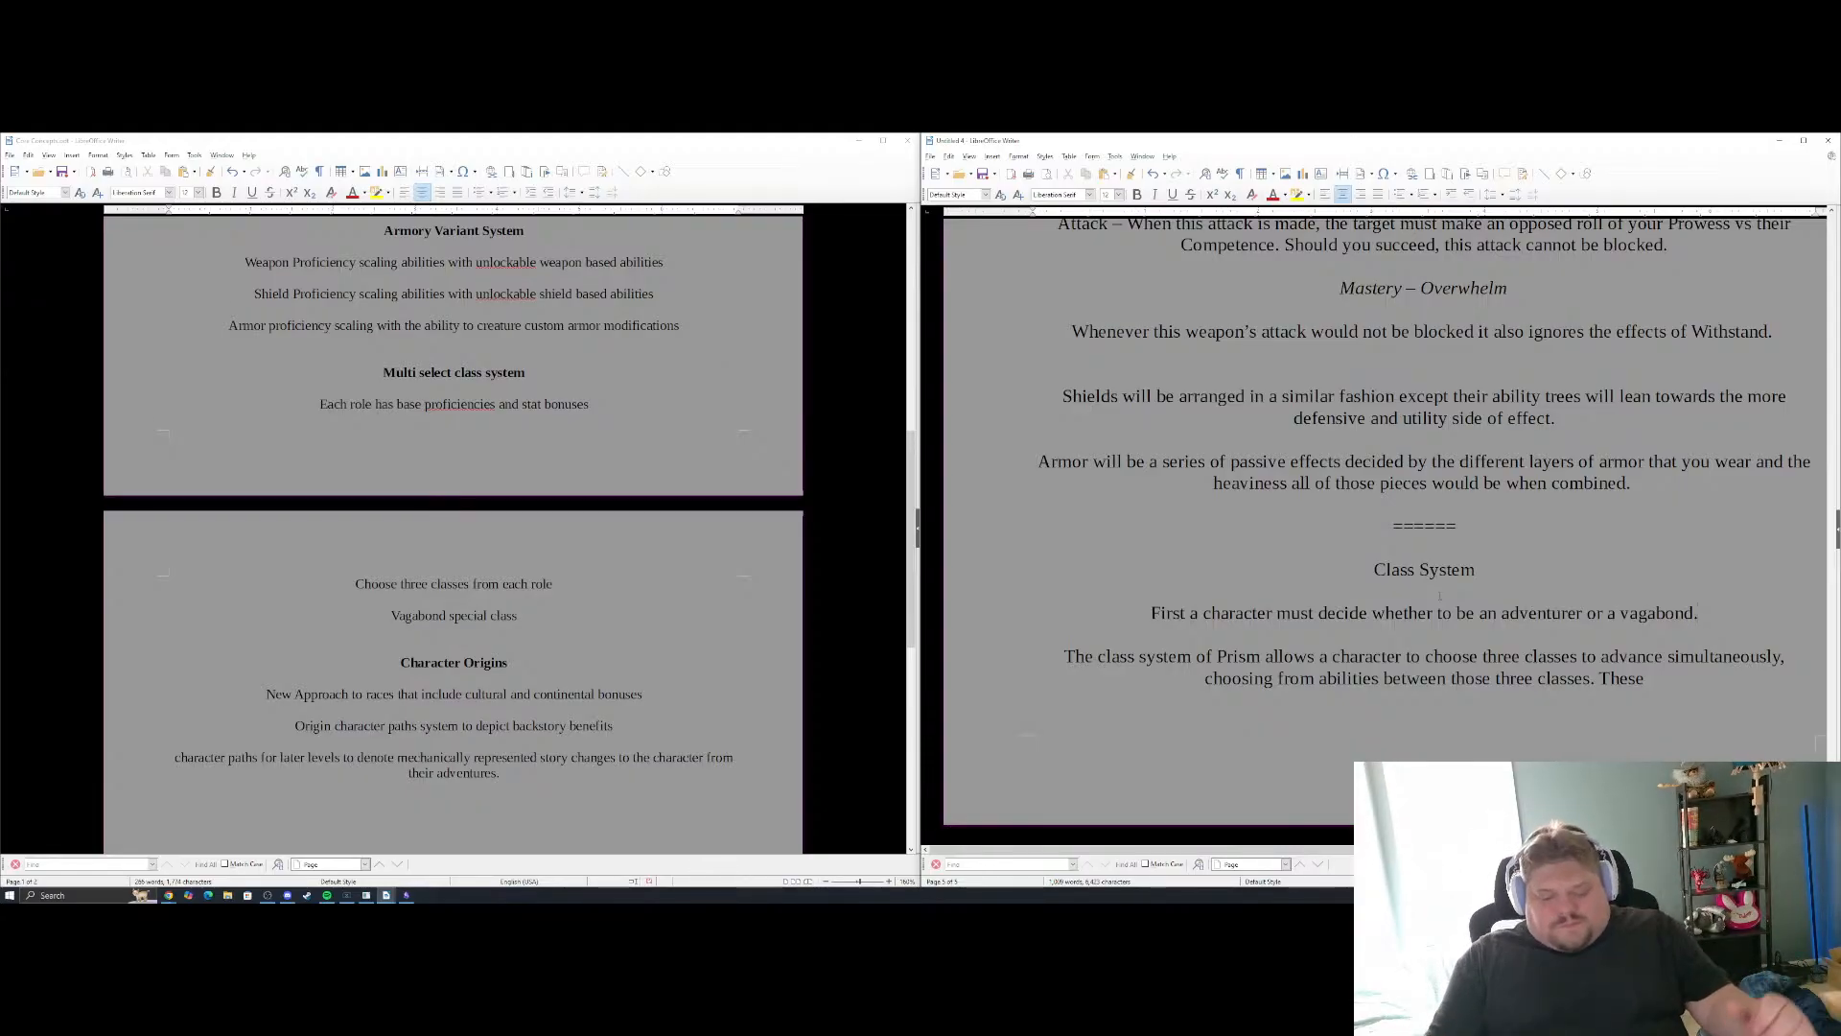
key("Return")
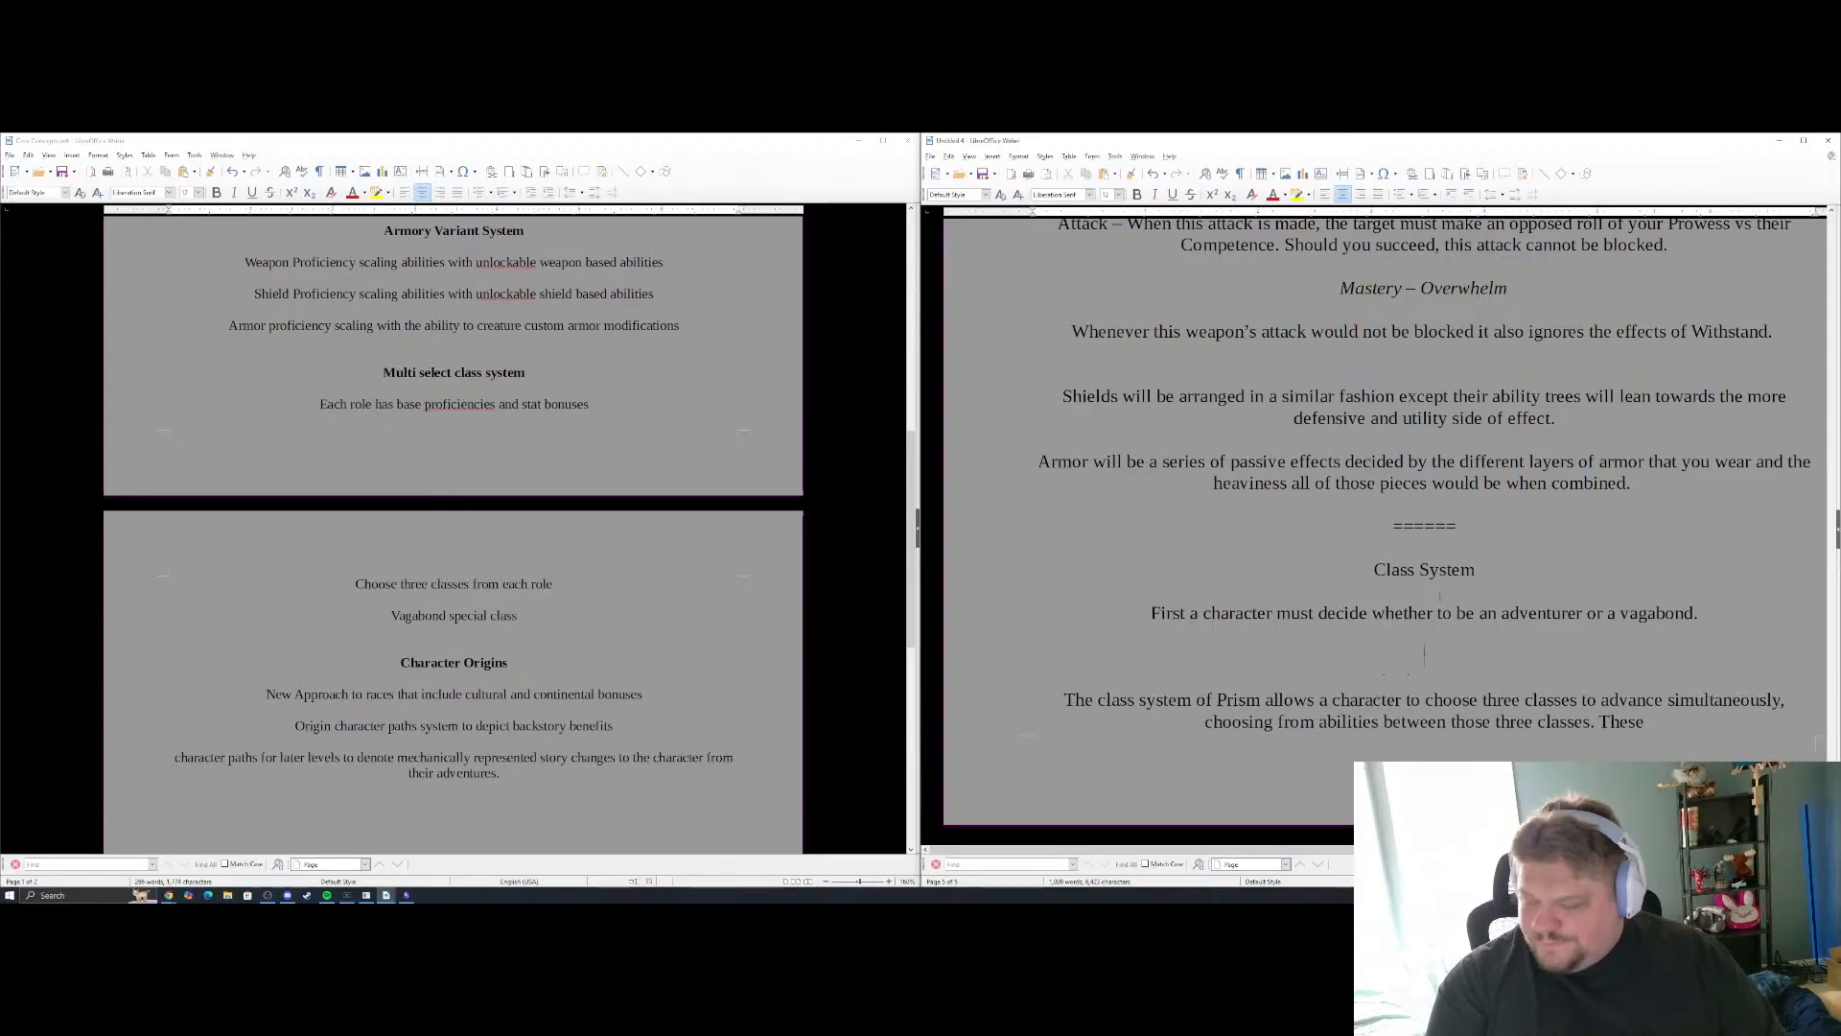
type("Adventu")
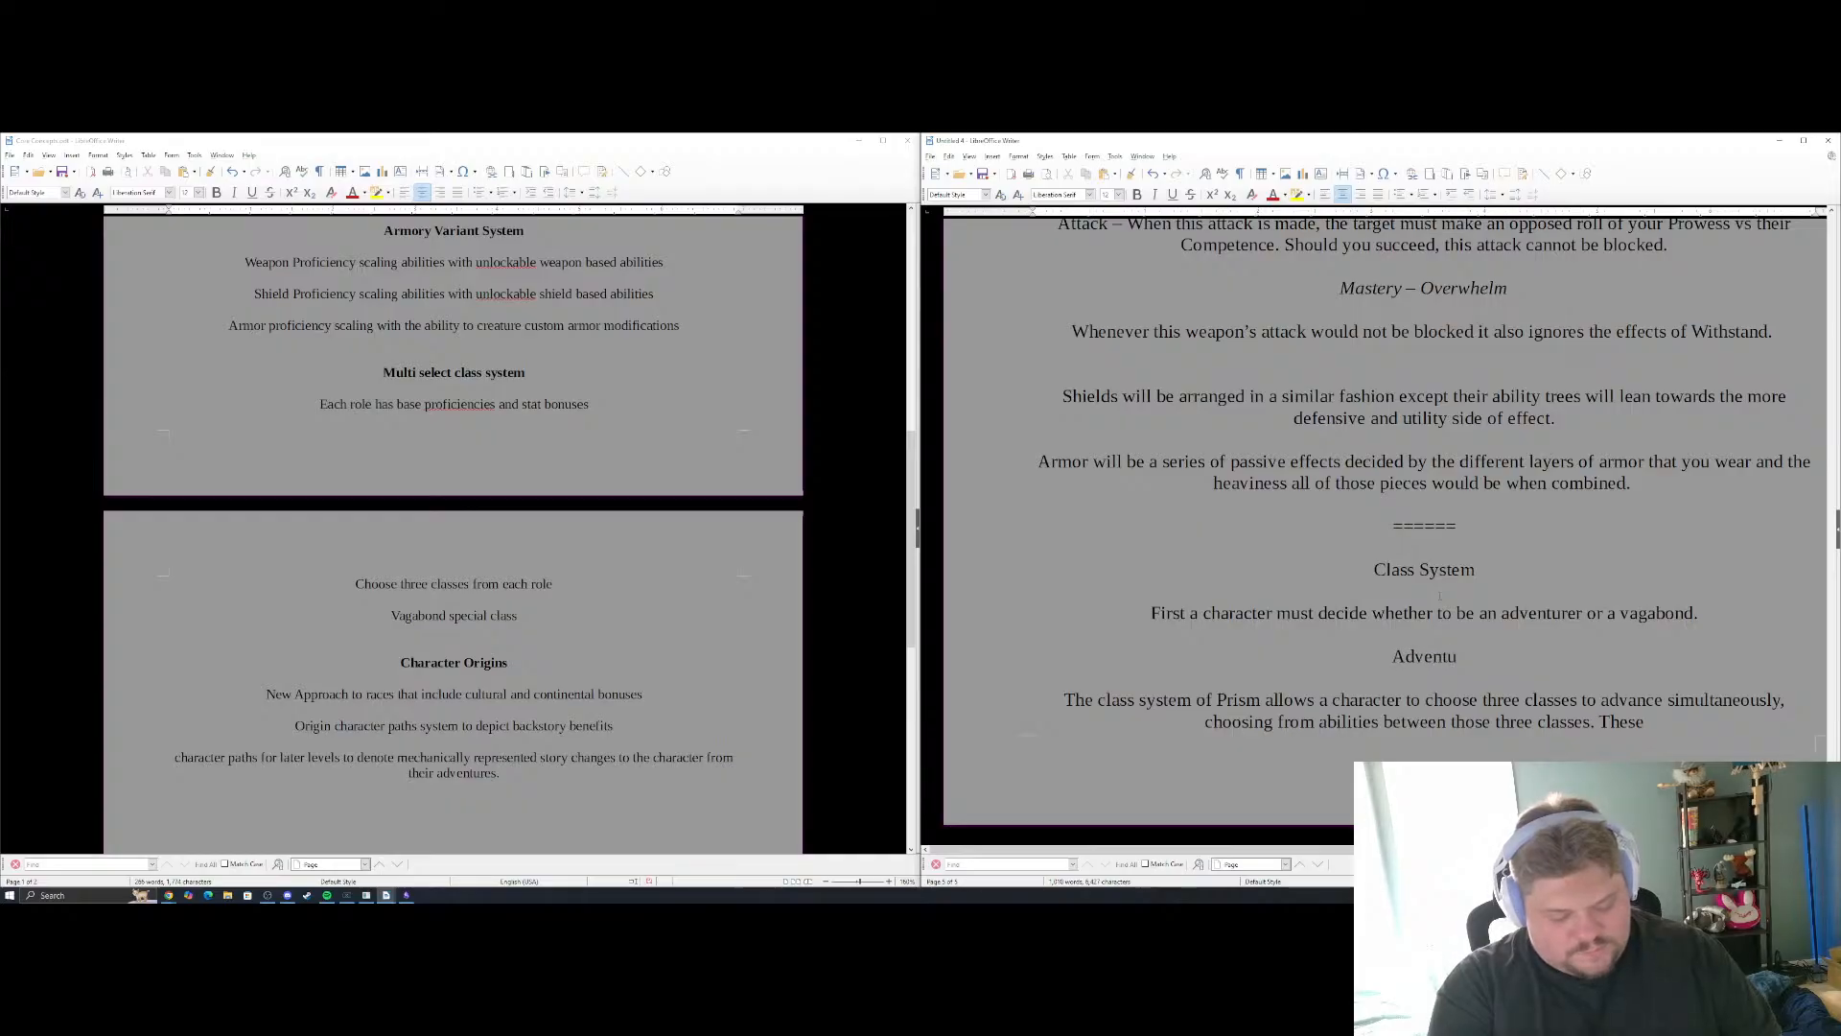
type("rers have")
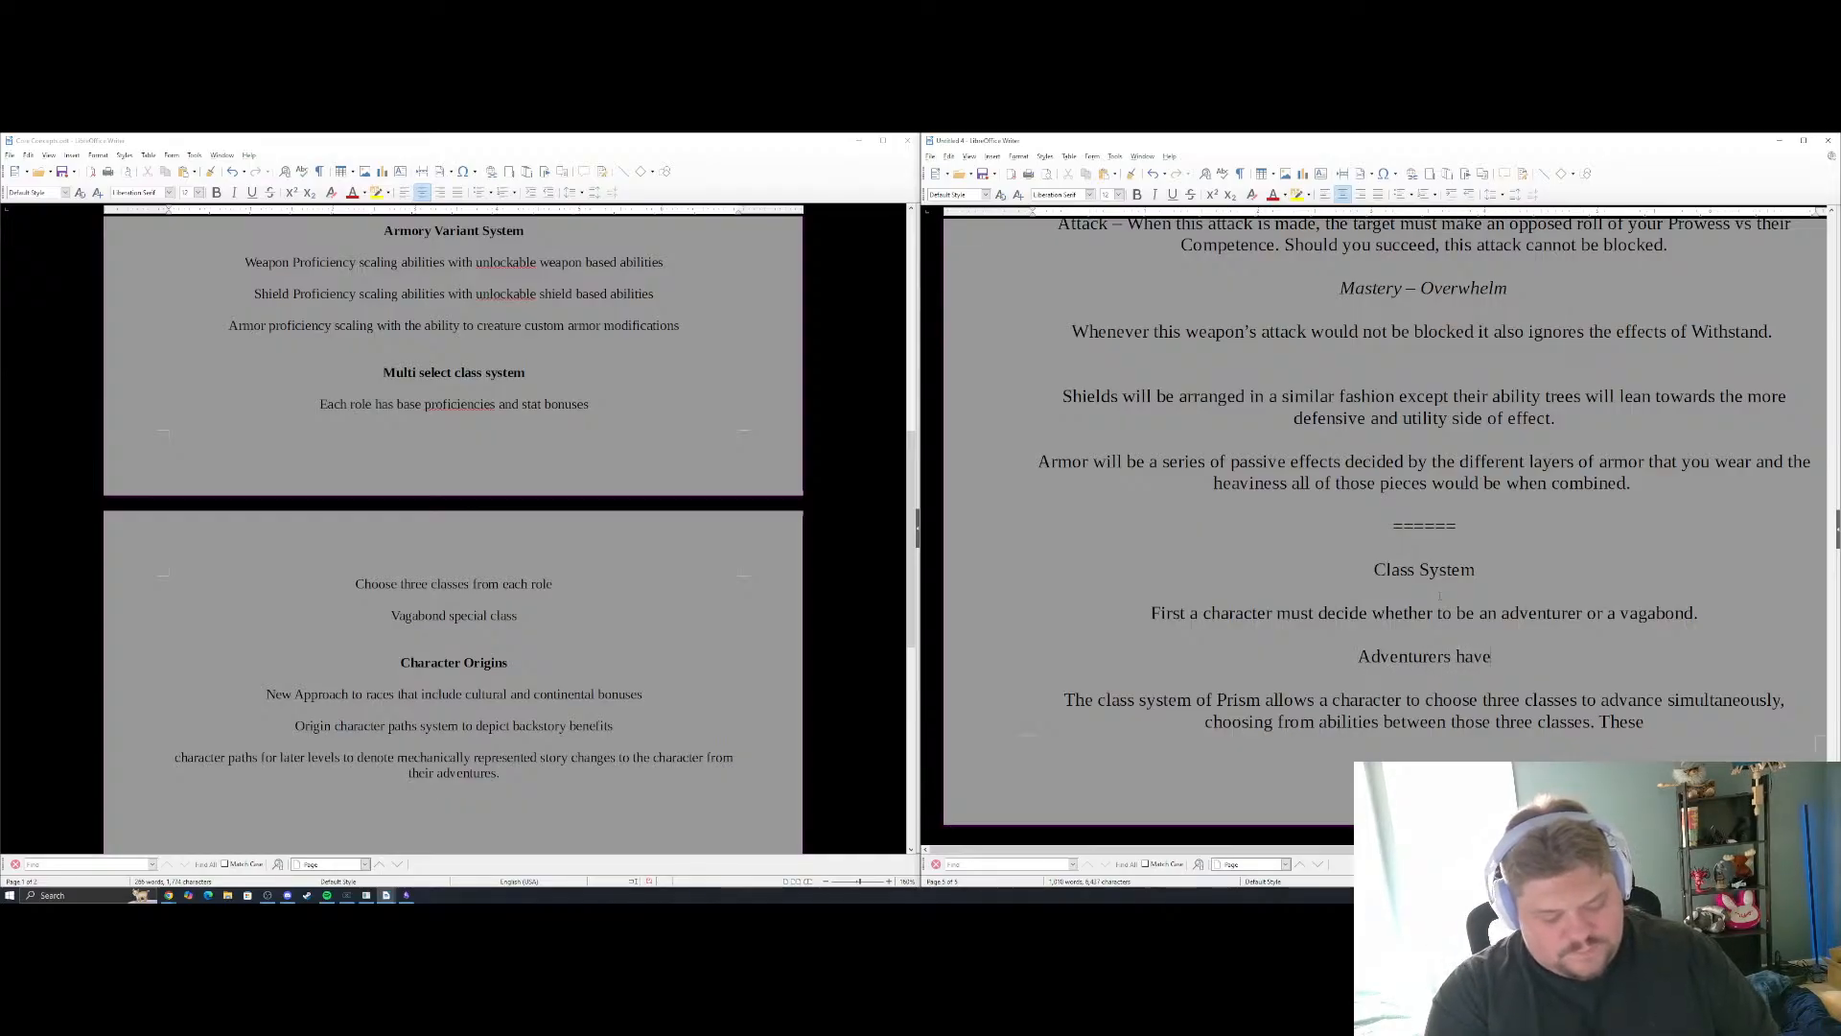
type(" access to")
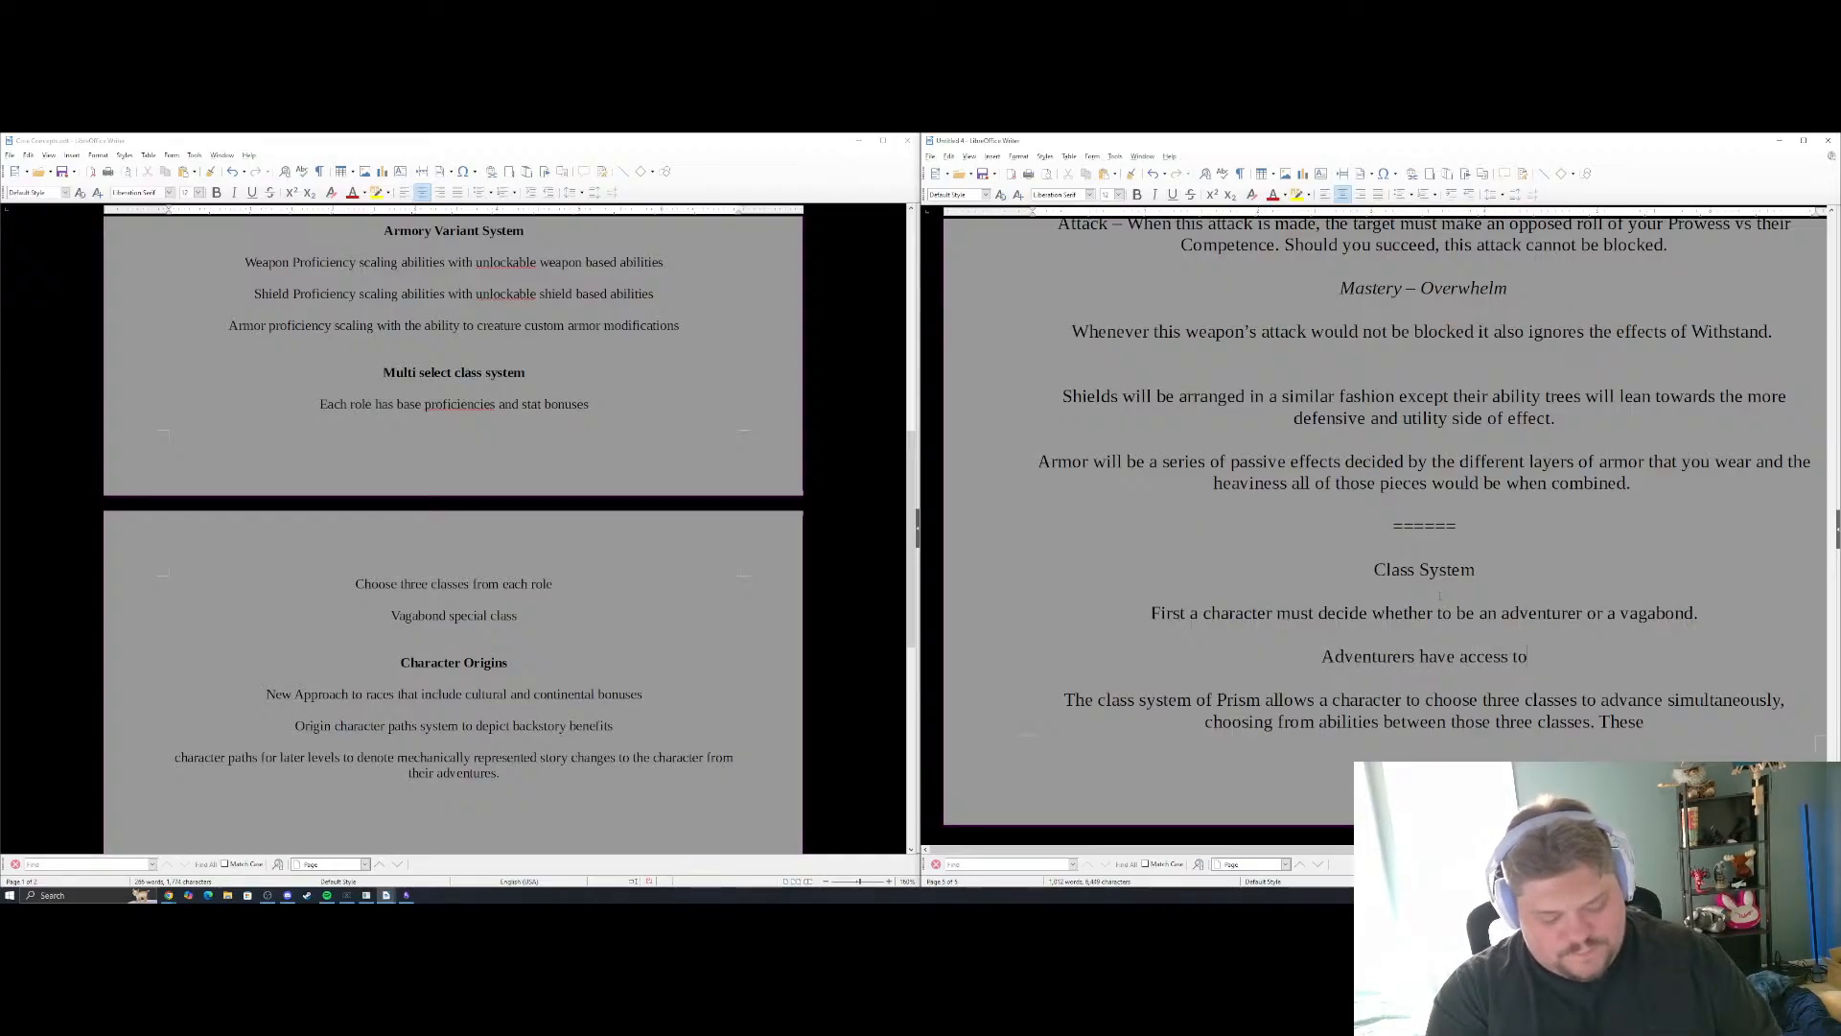
key("BackSpace")
key("BackSpace")
key("BackSpace")
key("BackSpace")
key("BackSpace")
key("BackSpace")
key("BackSpace")
key("BackSpace")
key("BackSpace")
key("BackSpace")
key("BackSpace")
key("BackSpace")
key("BackSpace")
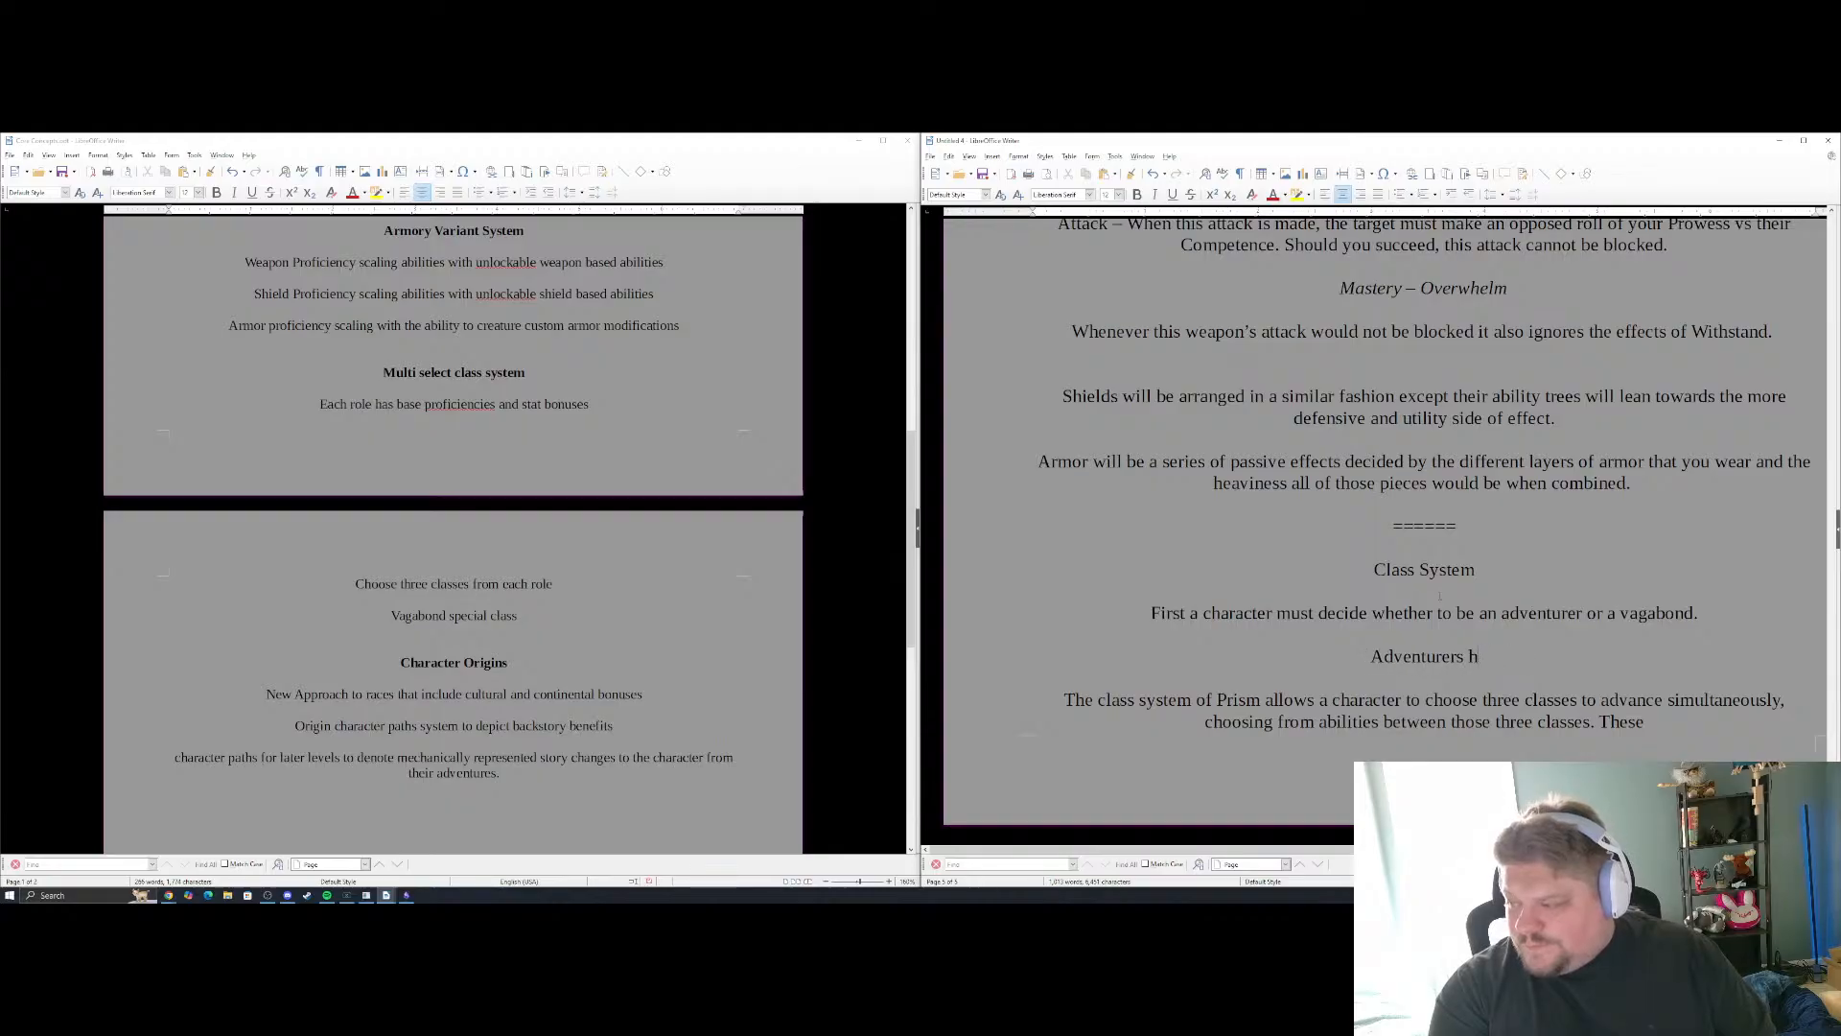
Continue the Adventurers sentence with "must choose one of the 4 arch-types"
type("must choose")
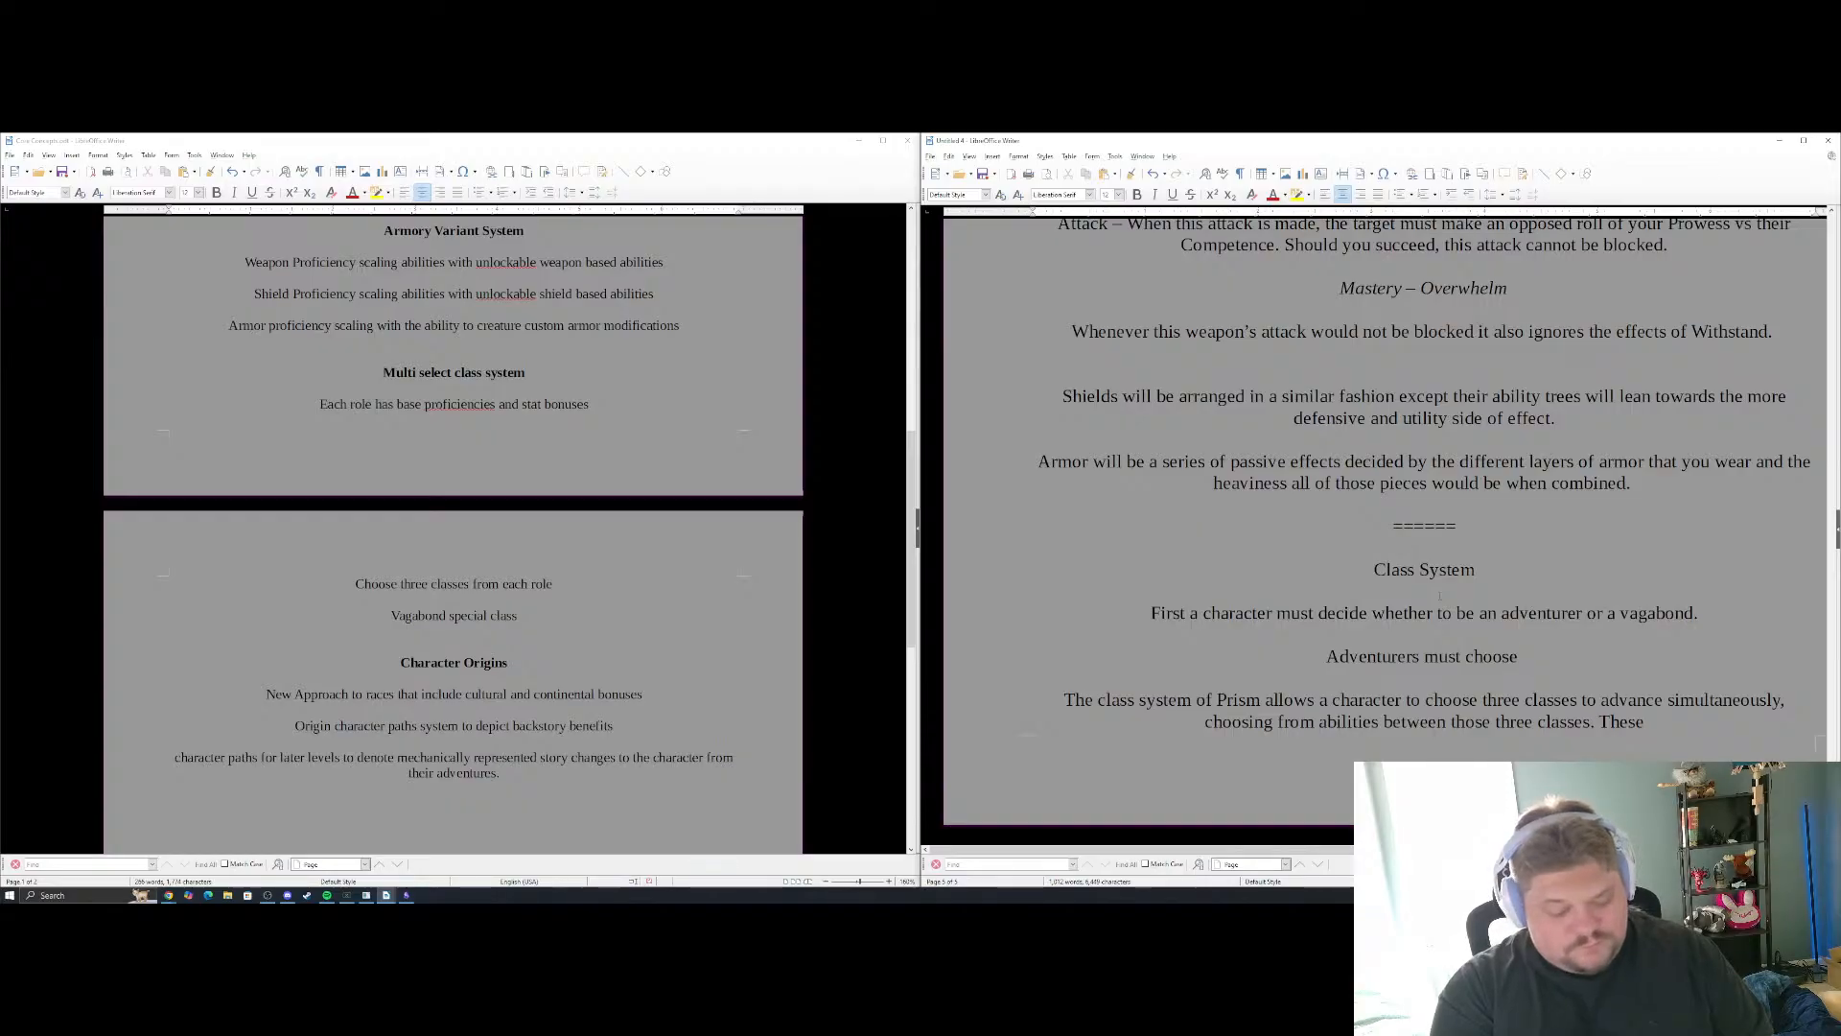
type("one of the ")
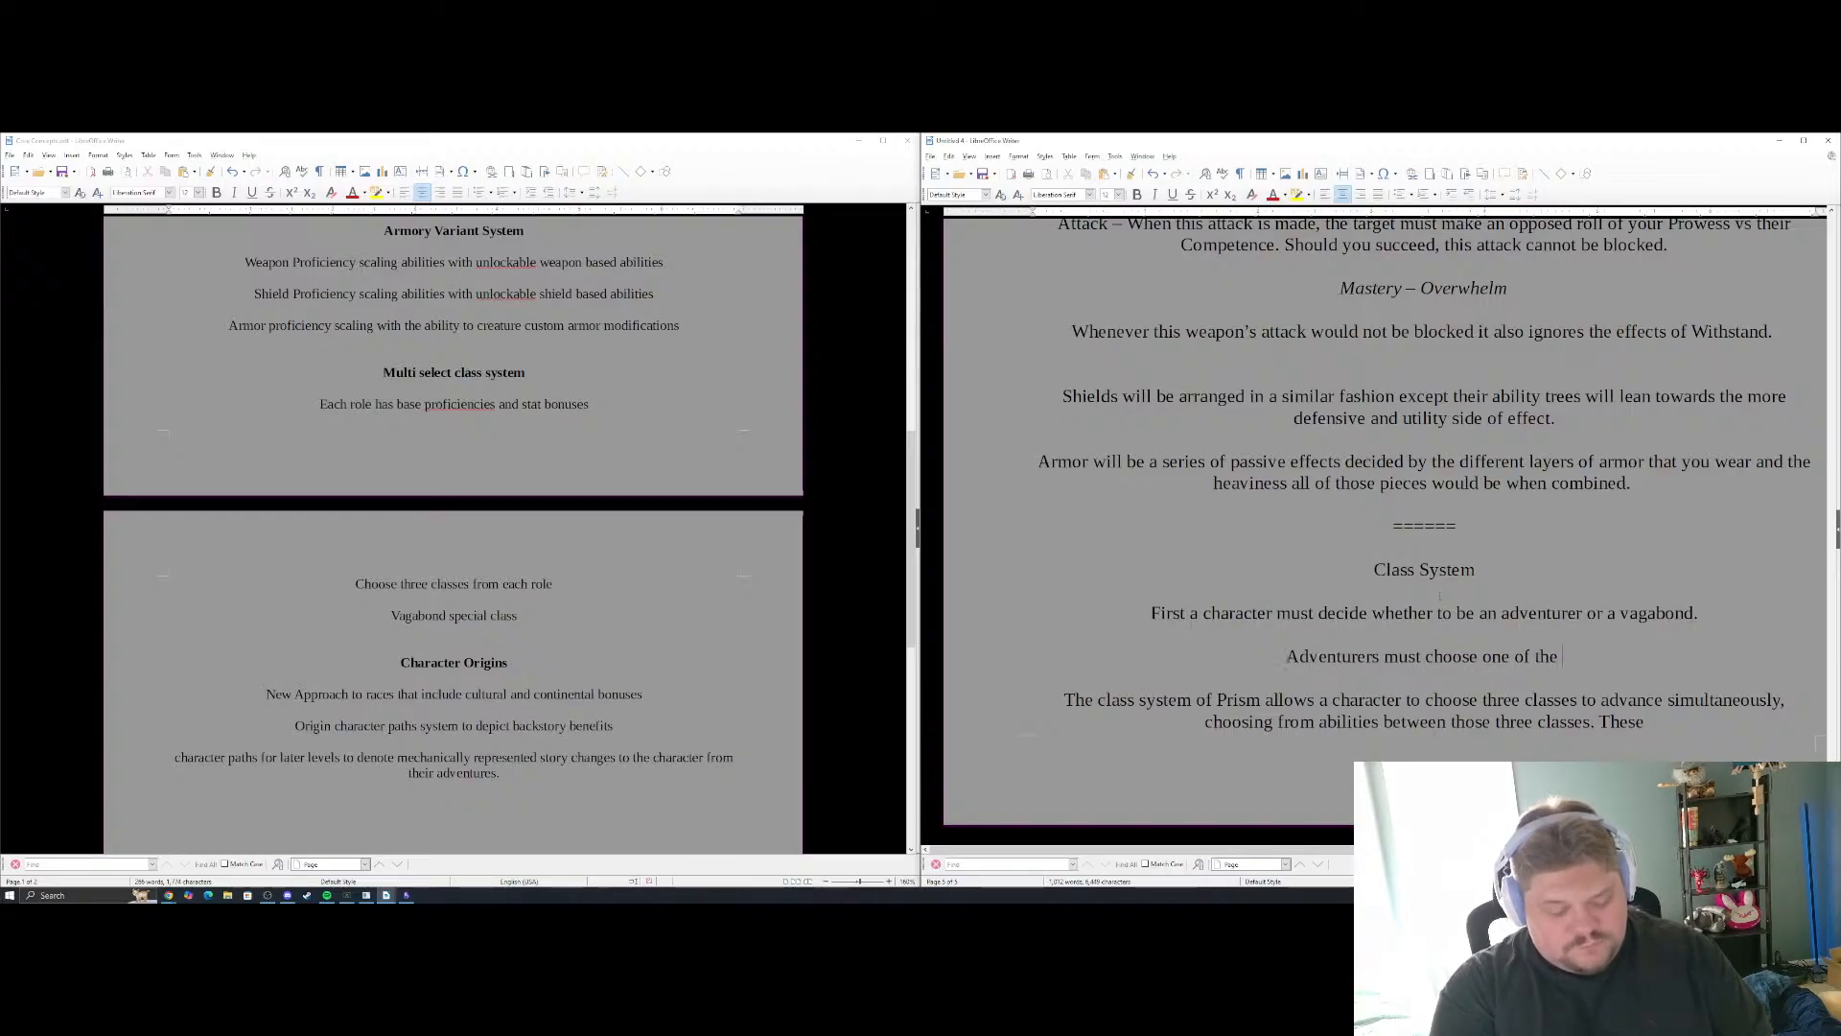
type("4 roles")
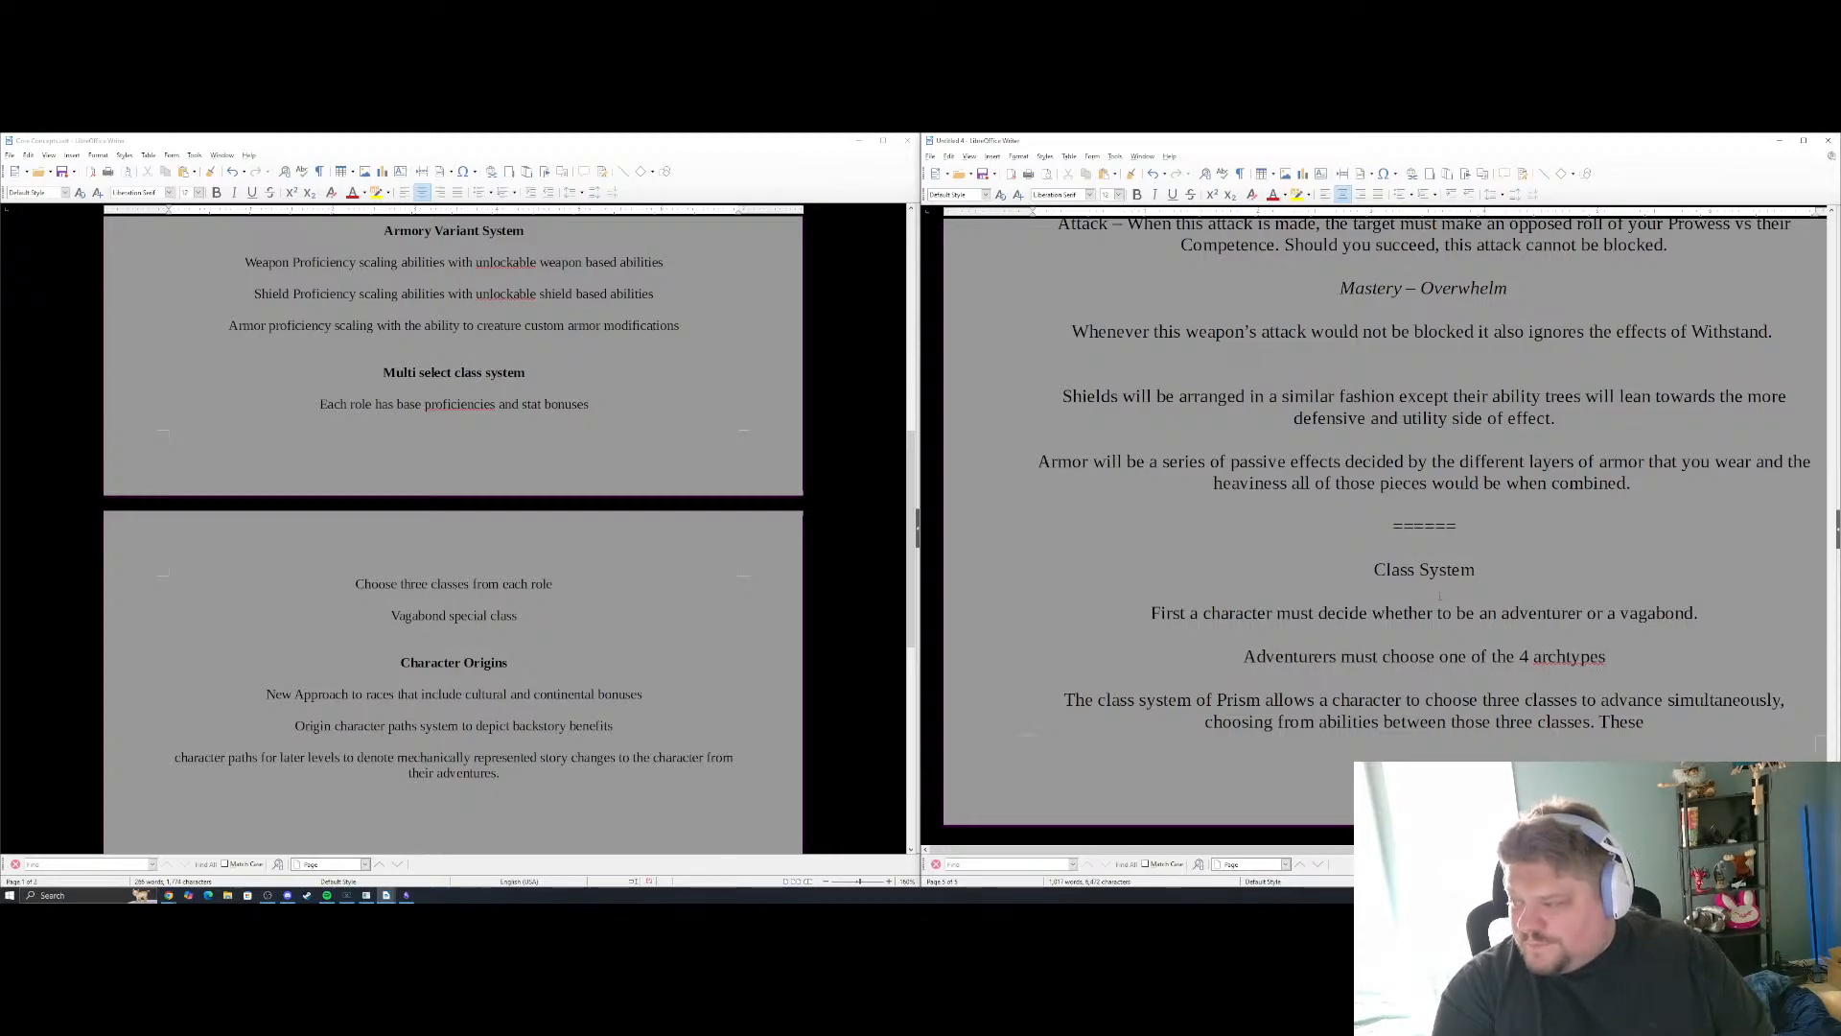
type("h")
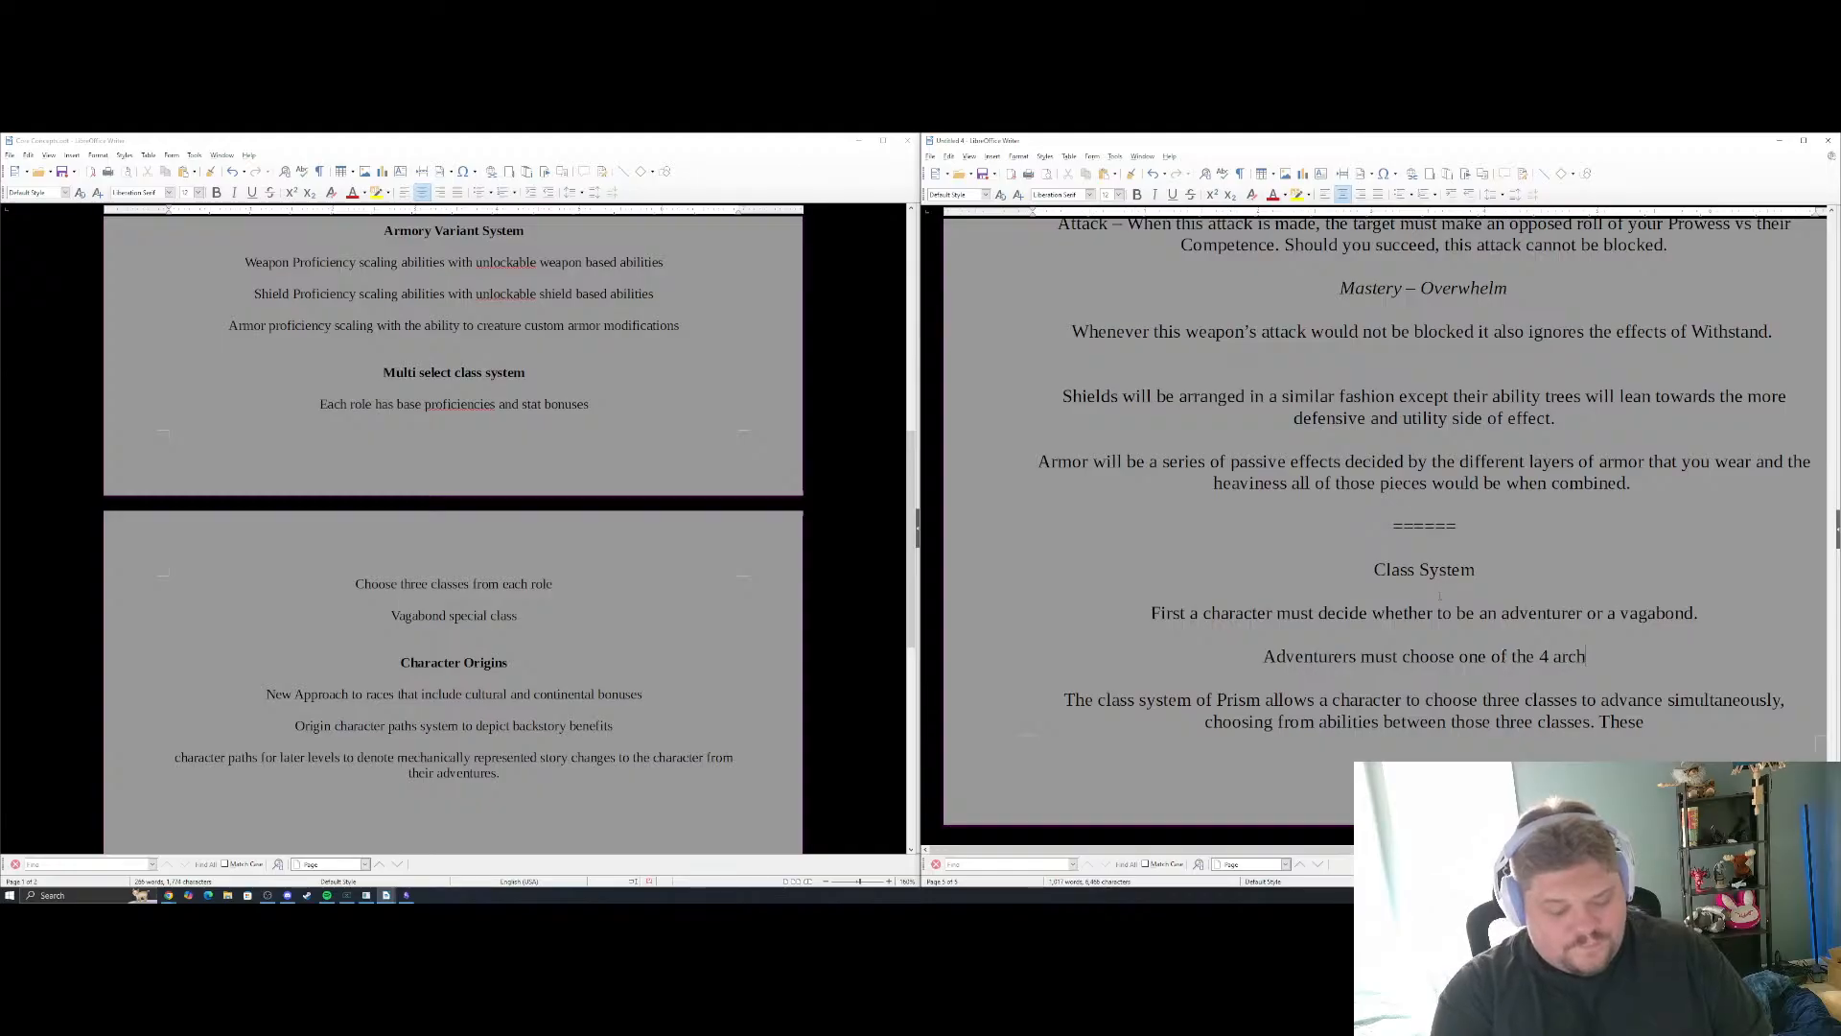
type("-types from")
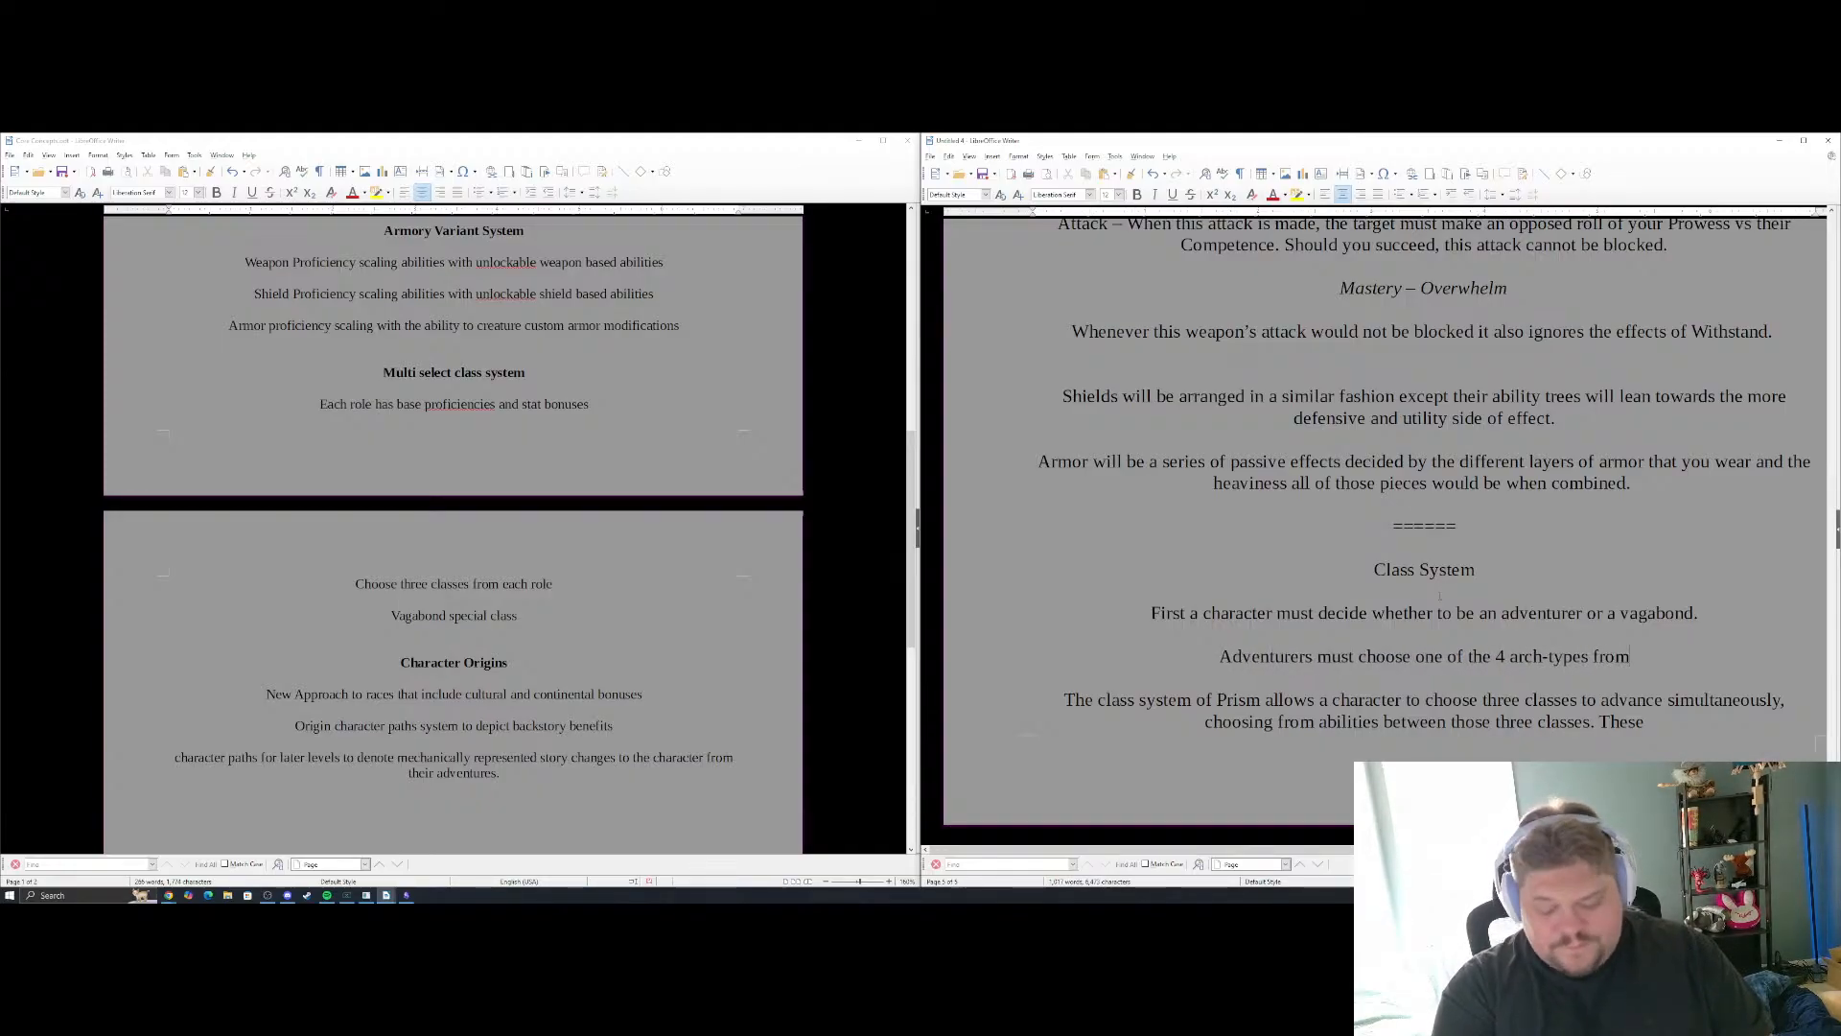
type(" warrior")
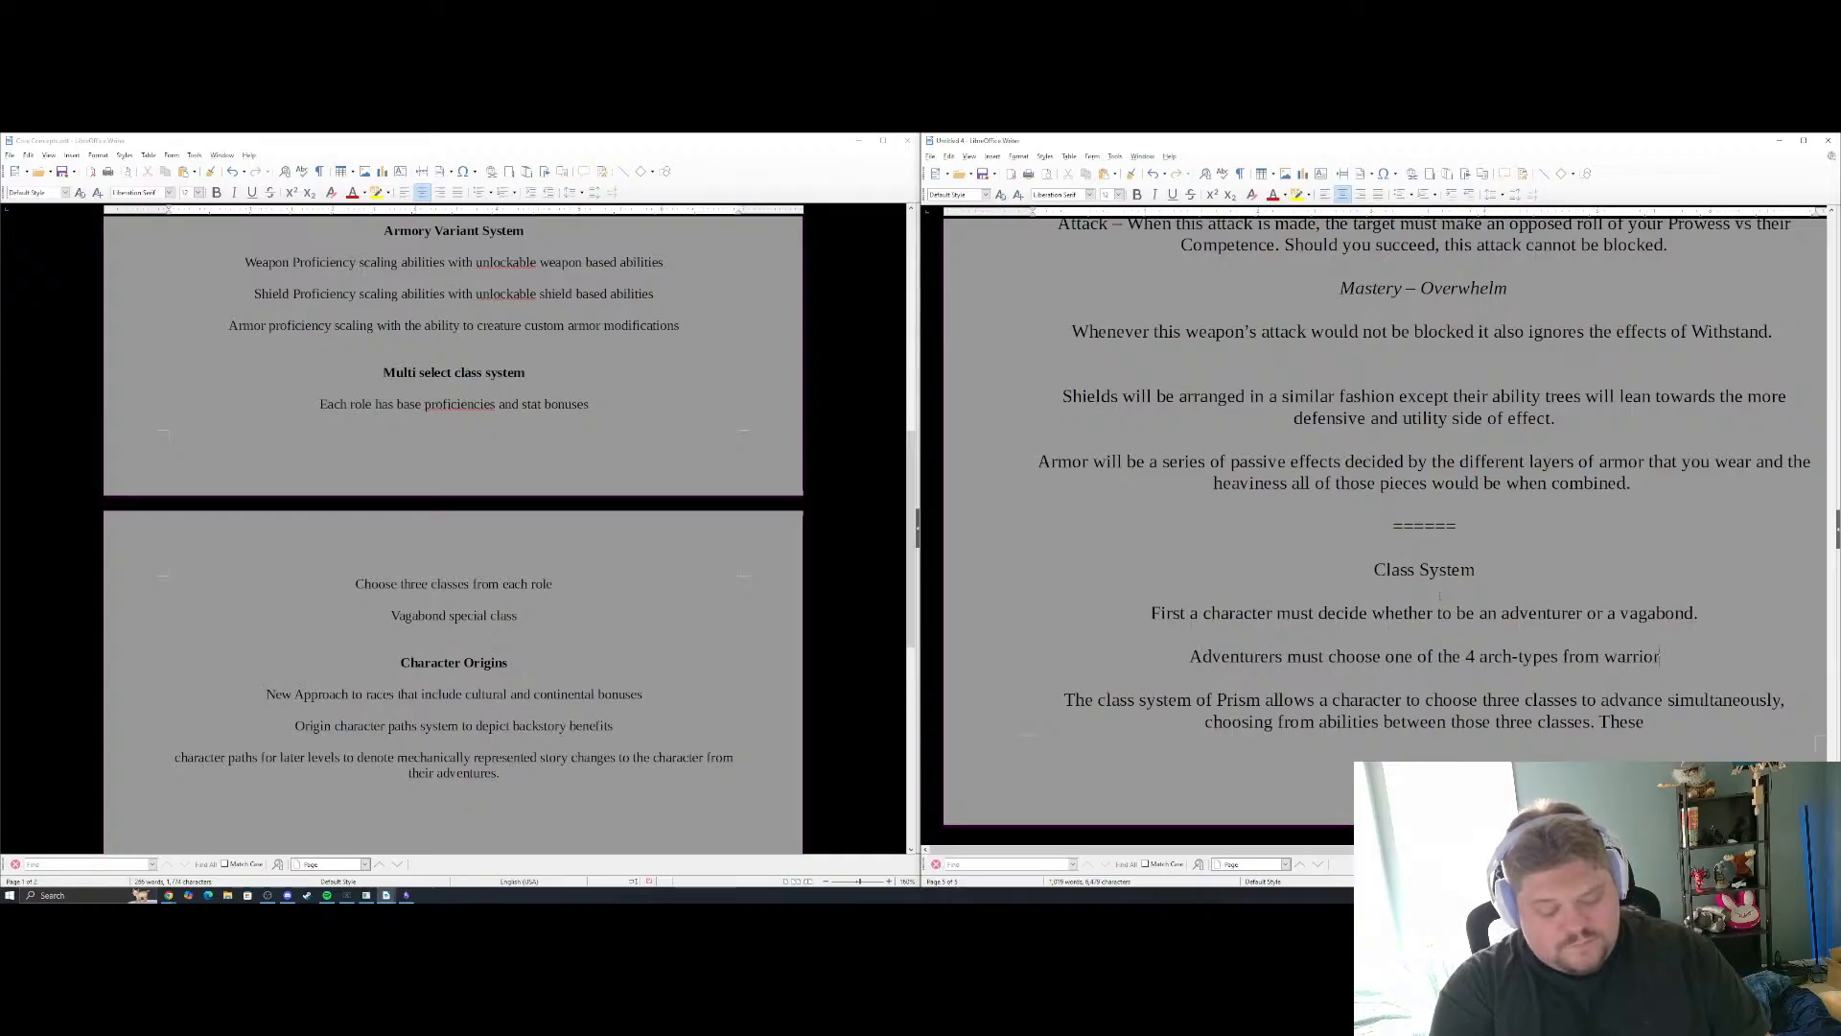
type(", mana,")
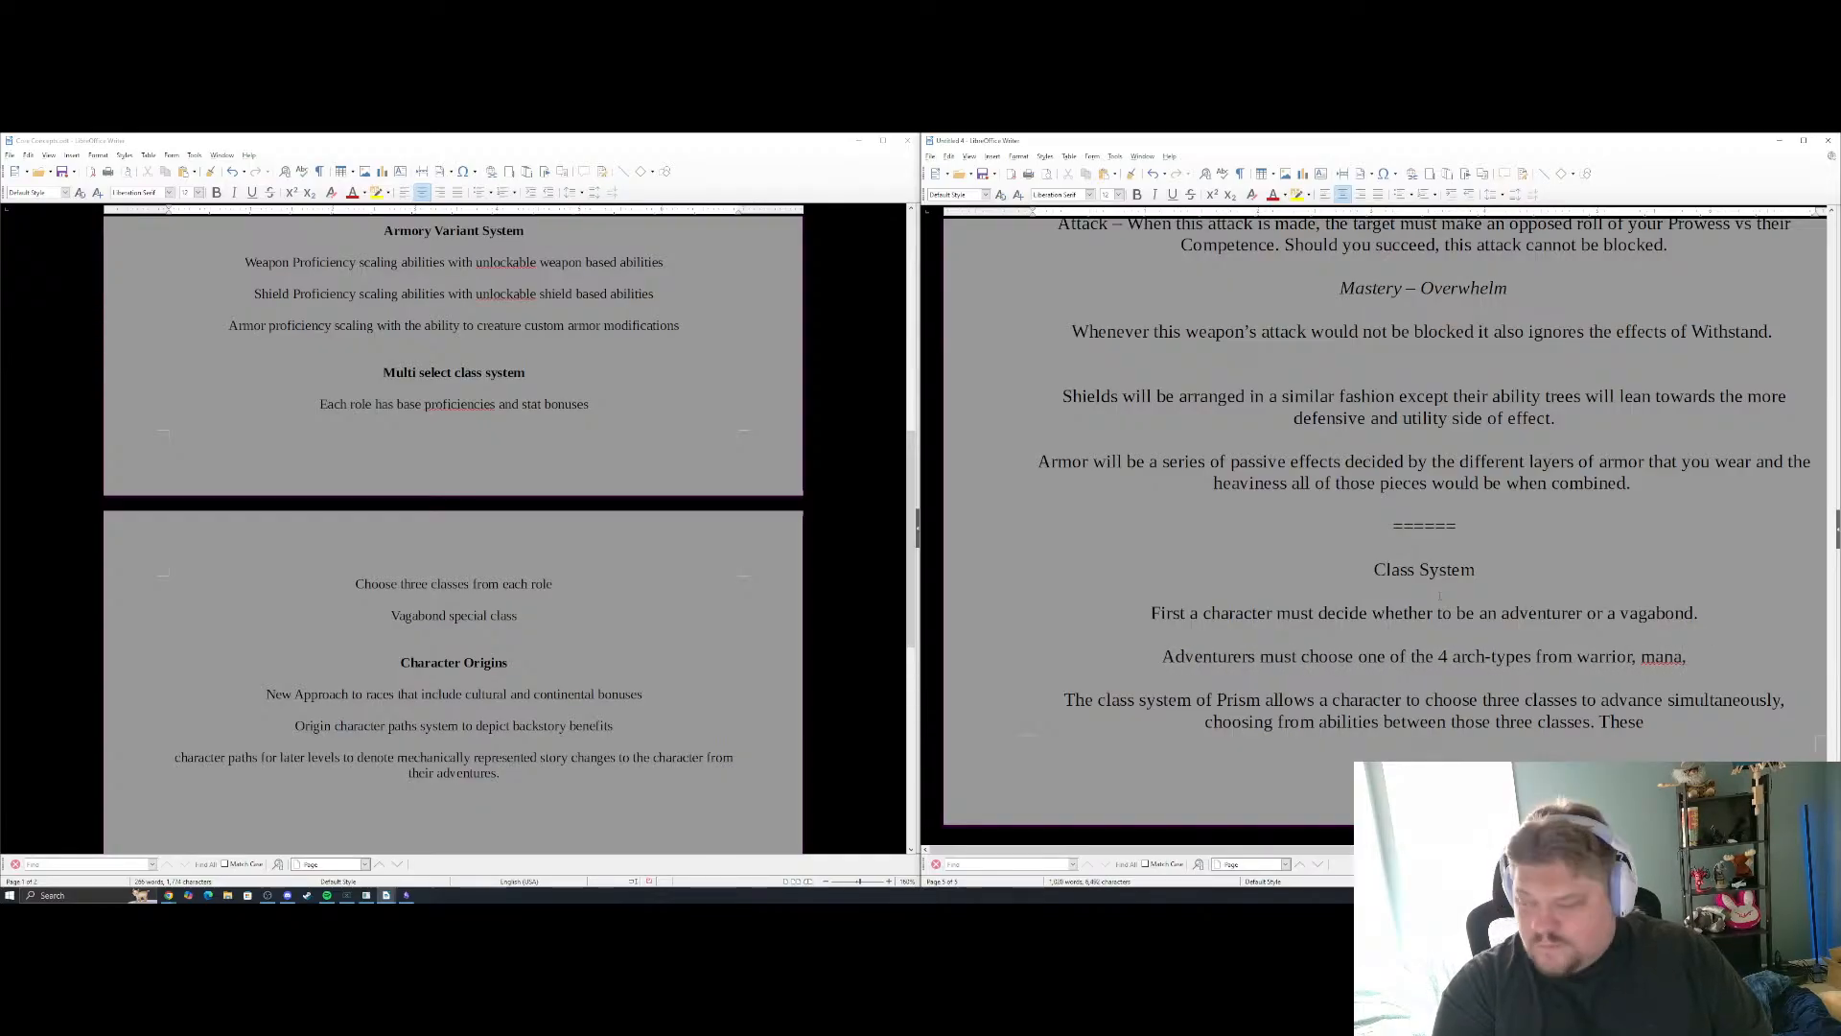
Complete the Adventurers sentence with the archetype list "from warrior, faith, mana and wanderer."
key("BackSpace")
key("BackSpace")
key("BackSpace")
key("BackSpace")
key("BackSpace")
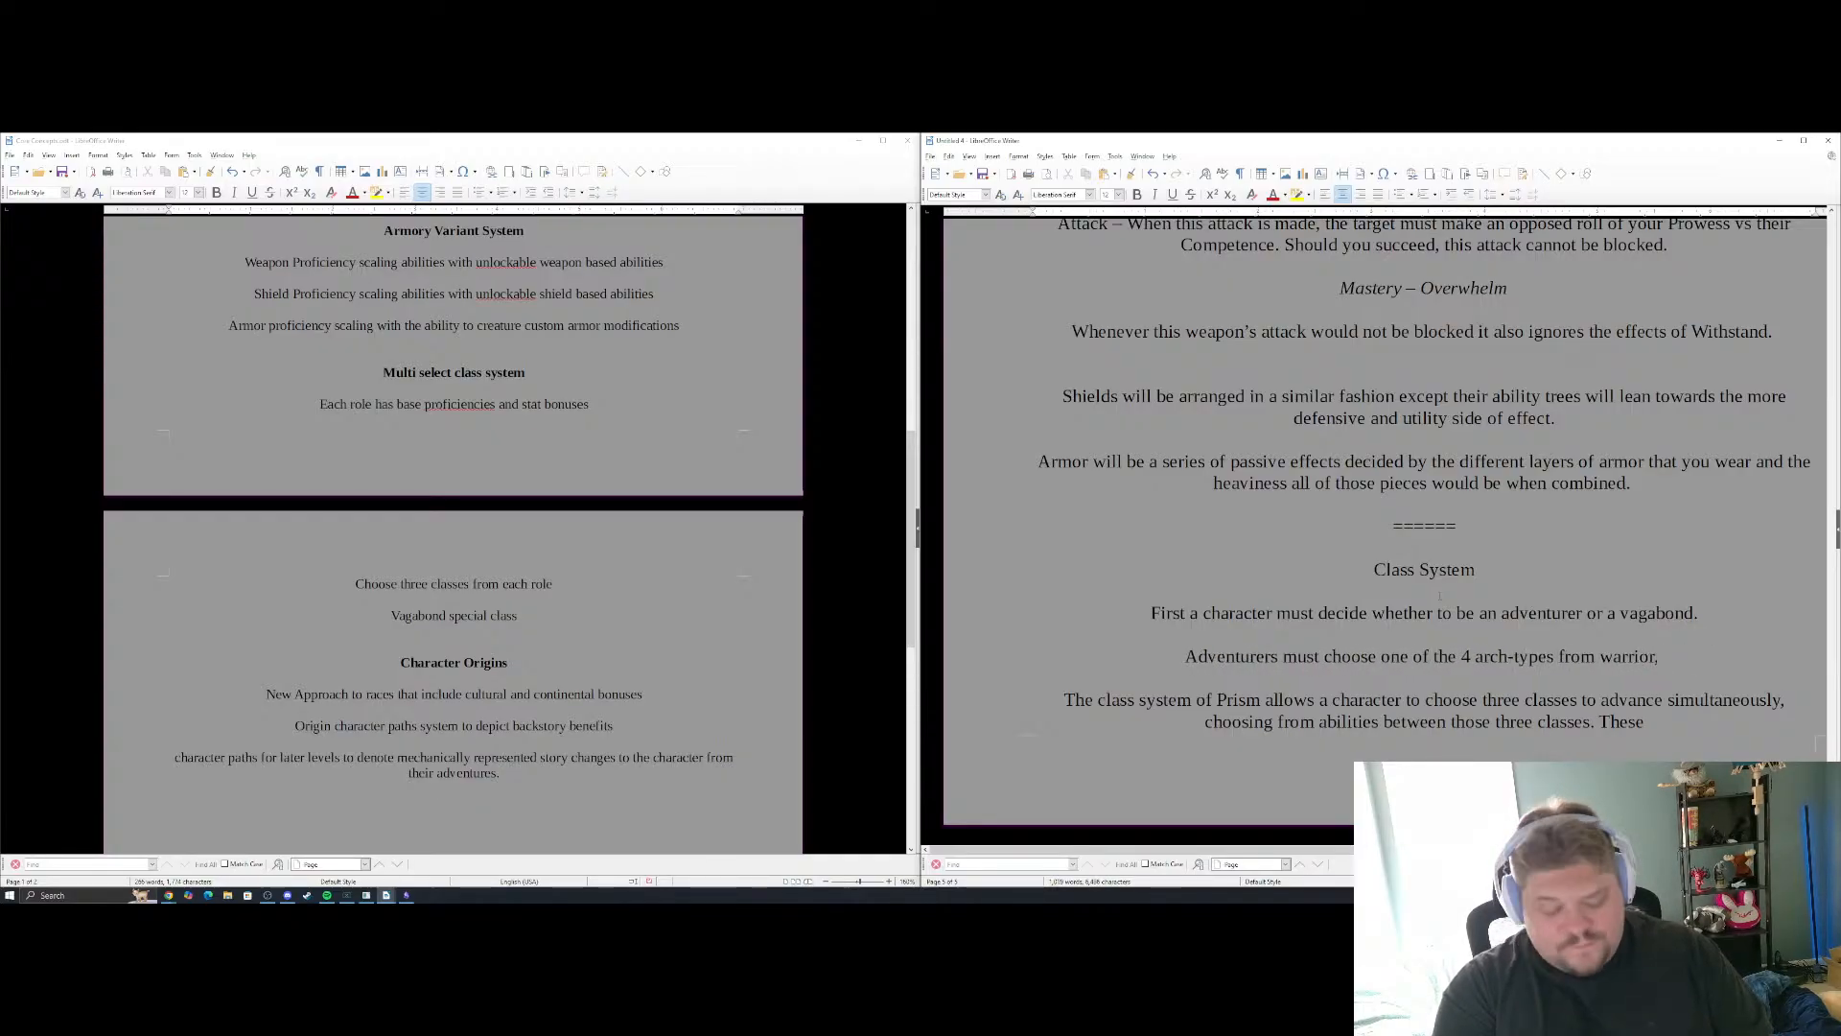
type("faith,")
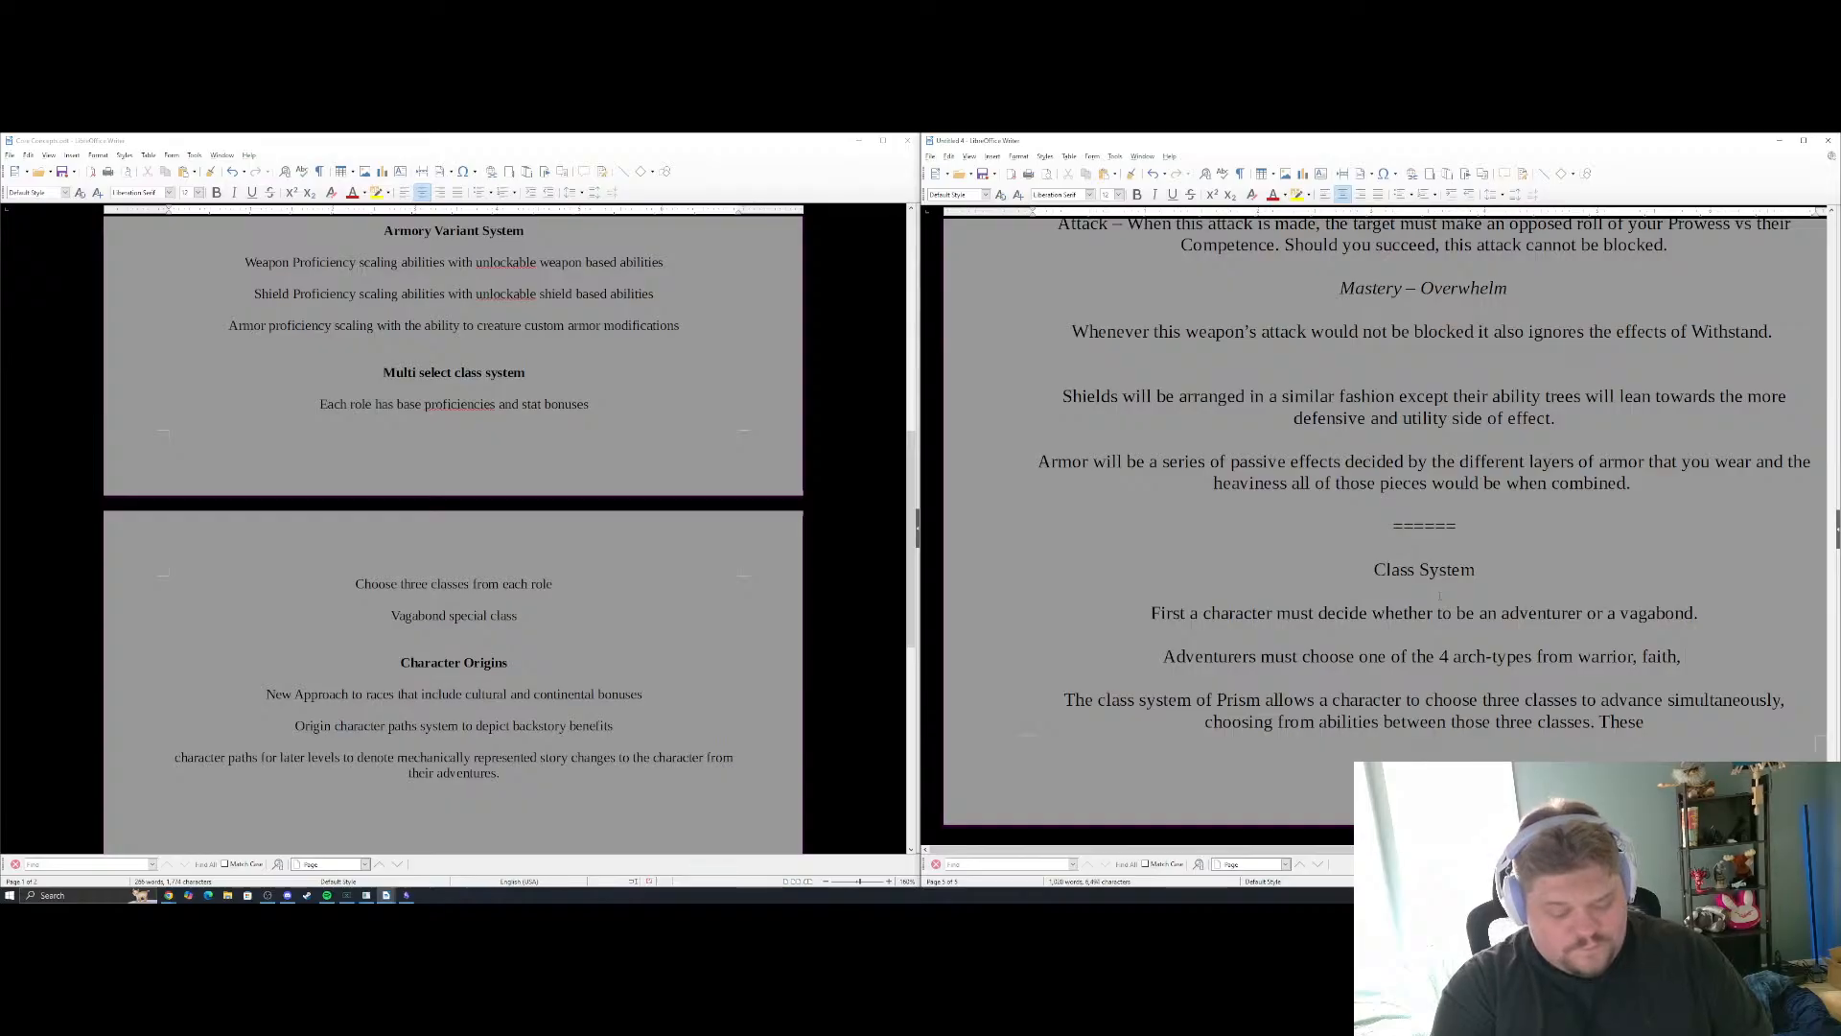
type(" mana,")
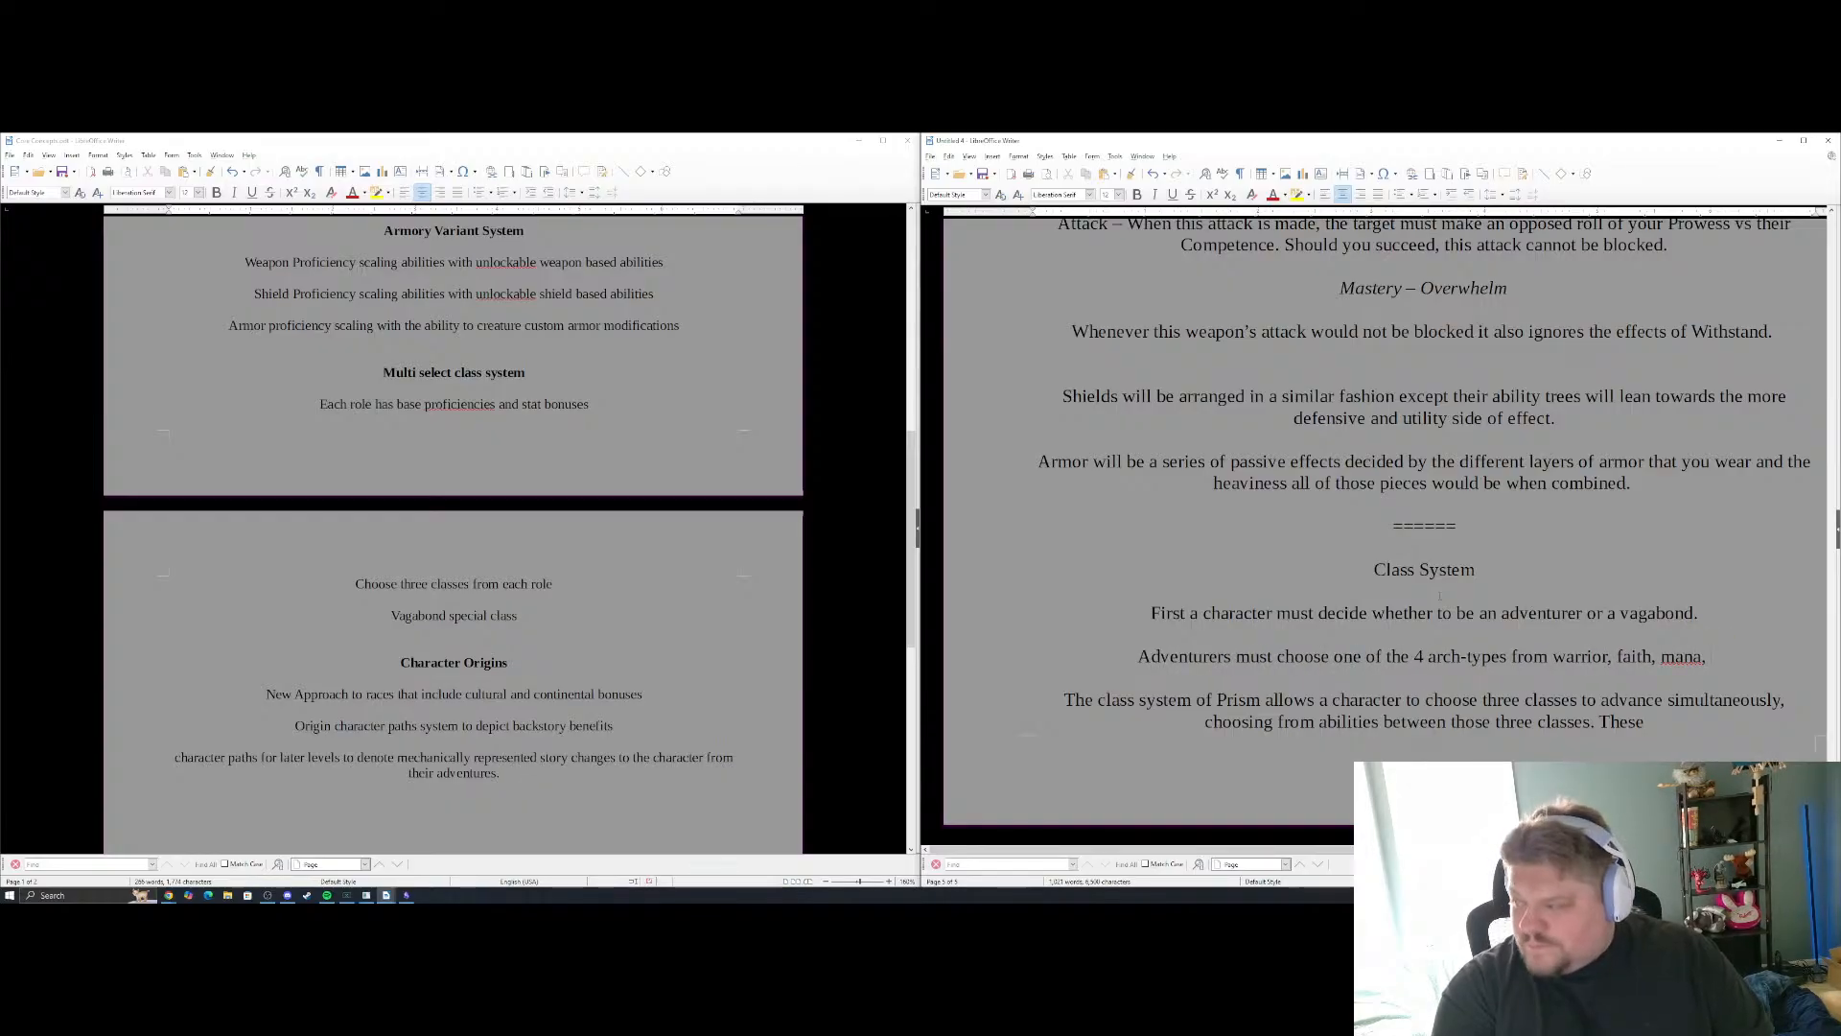
key("BackSpace")
type("an")
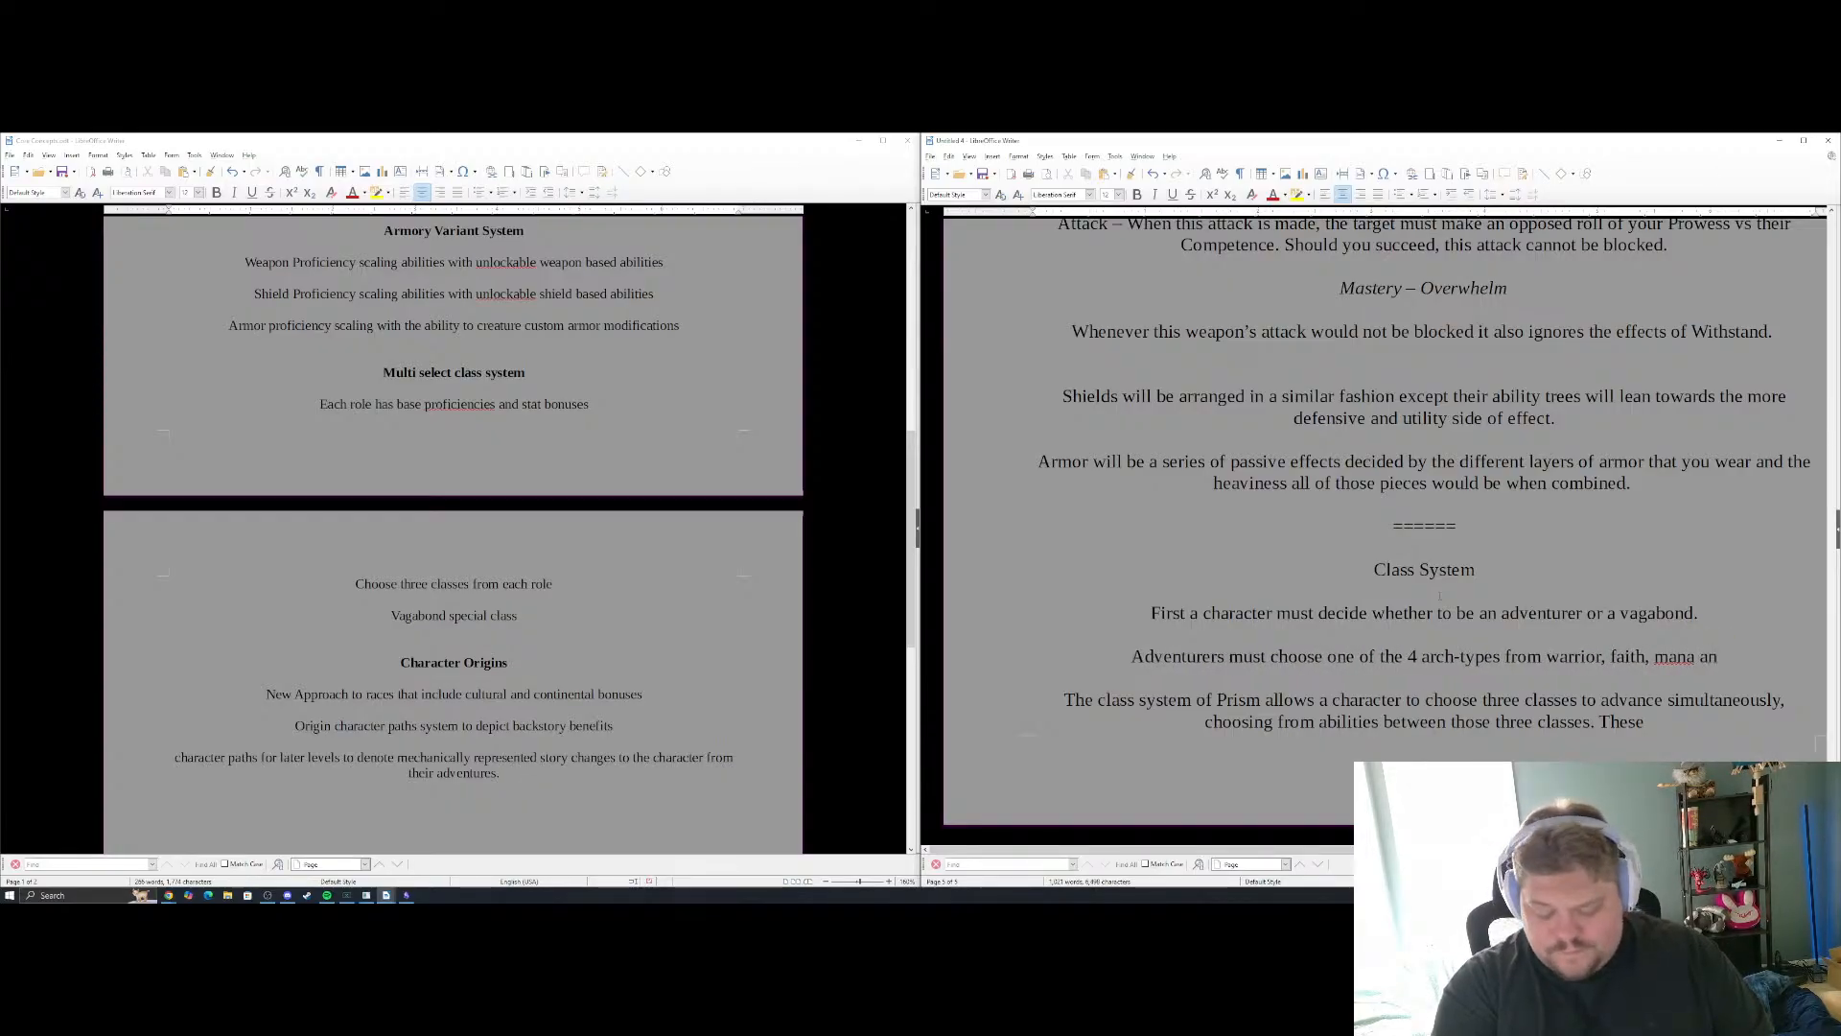
type("d wanderer")
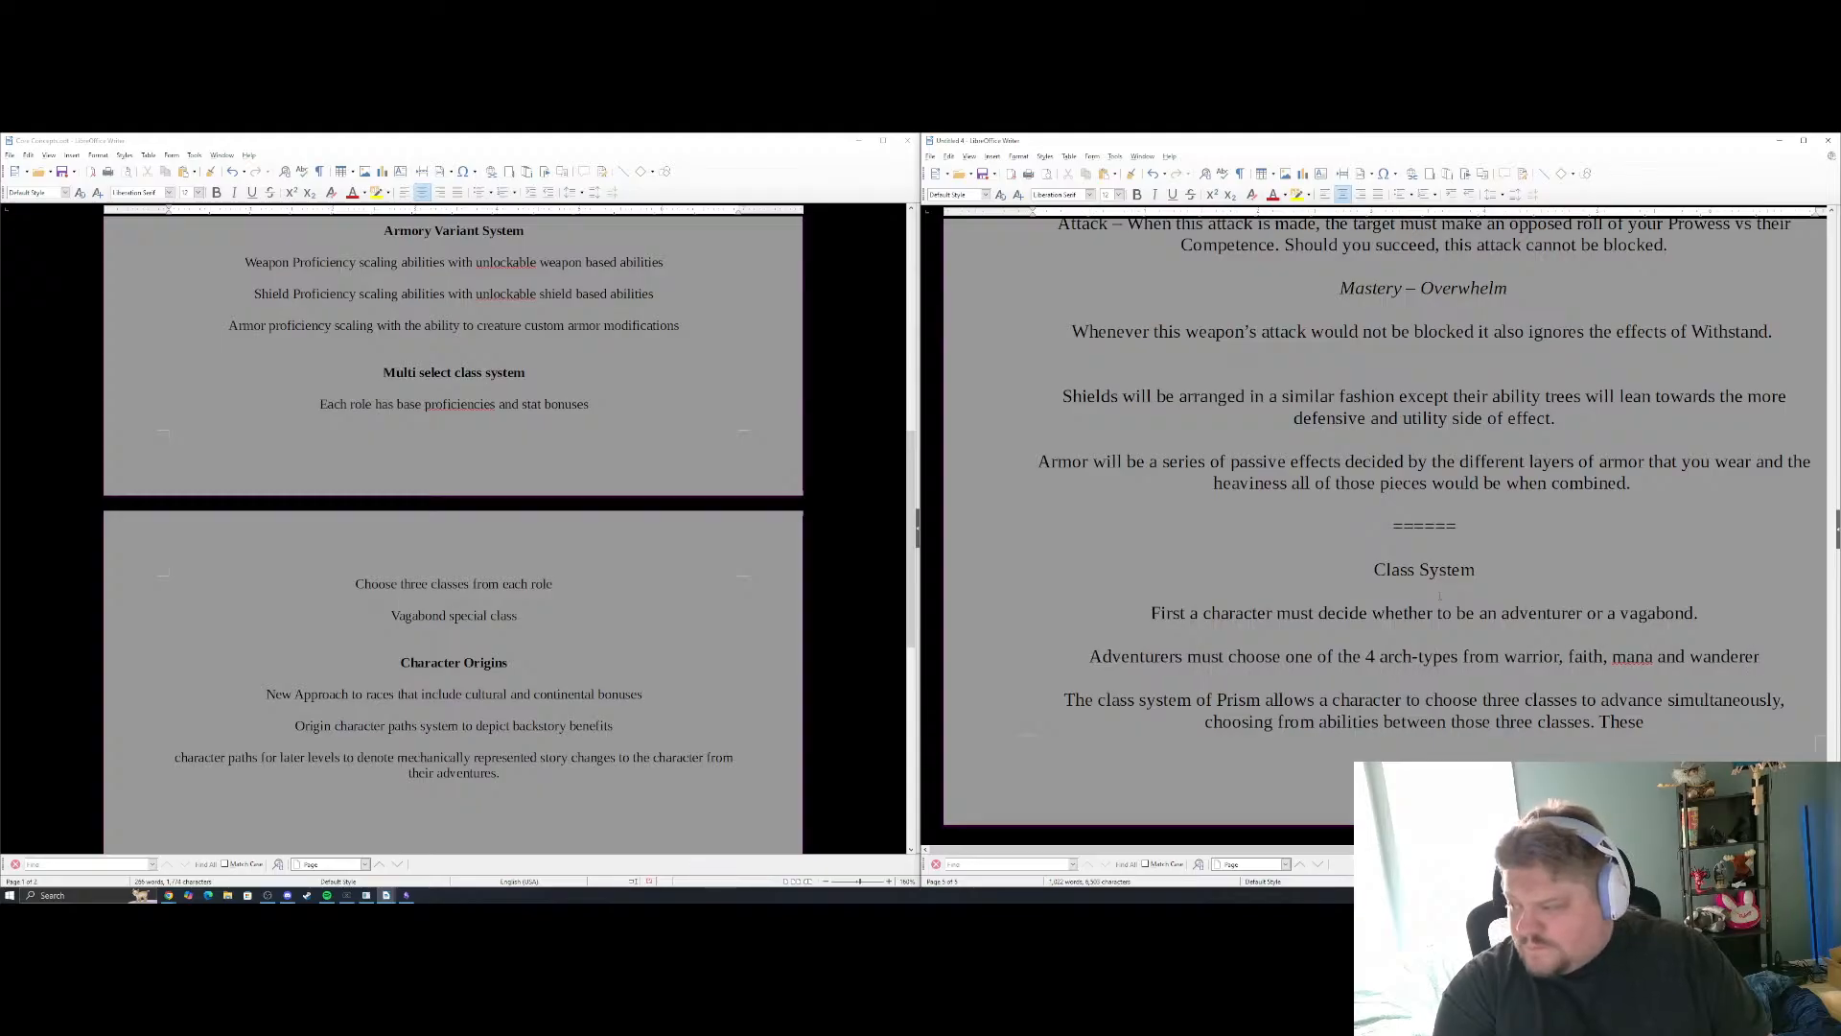
type(".")
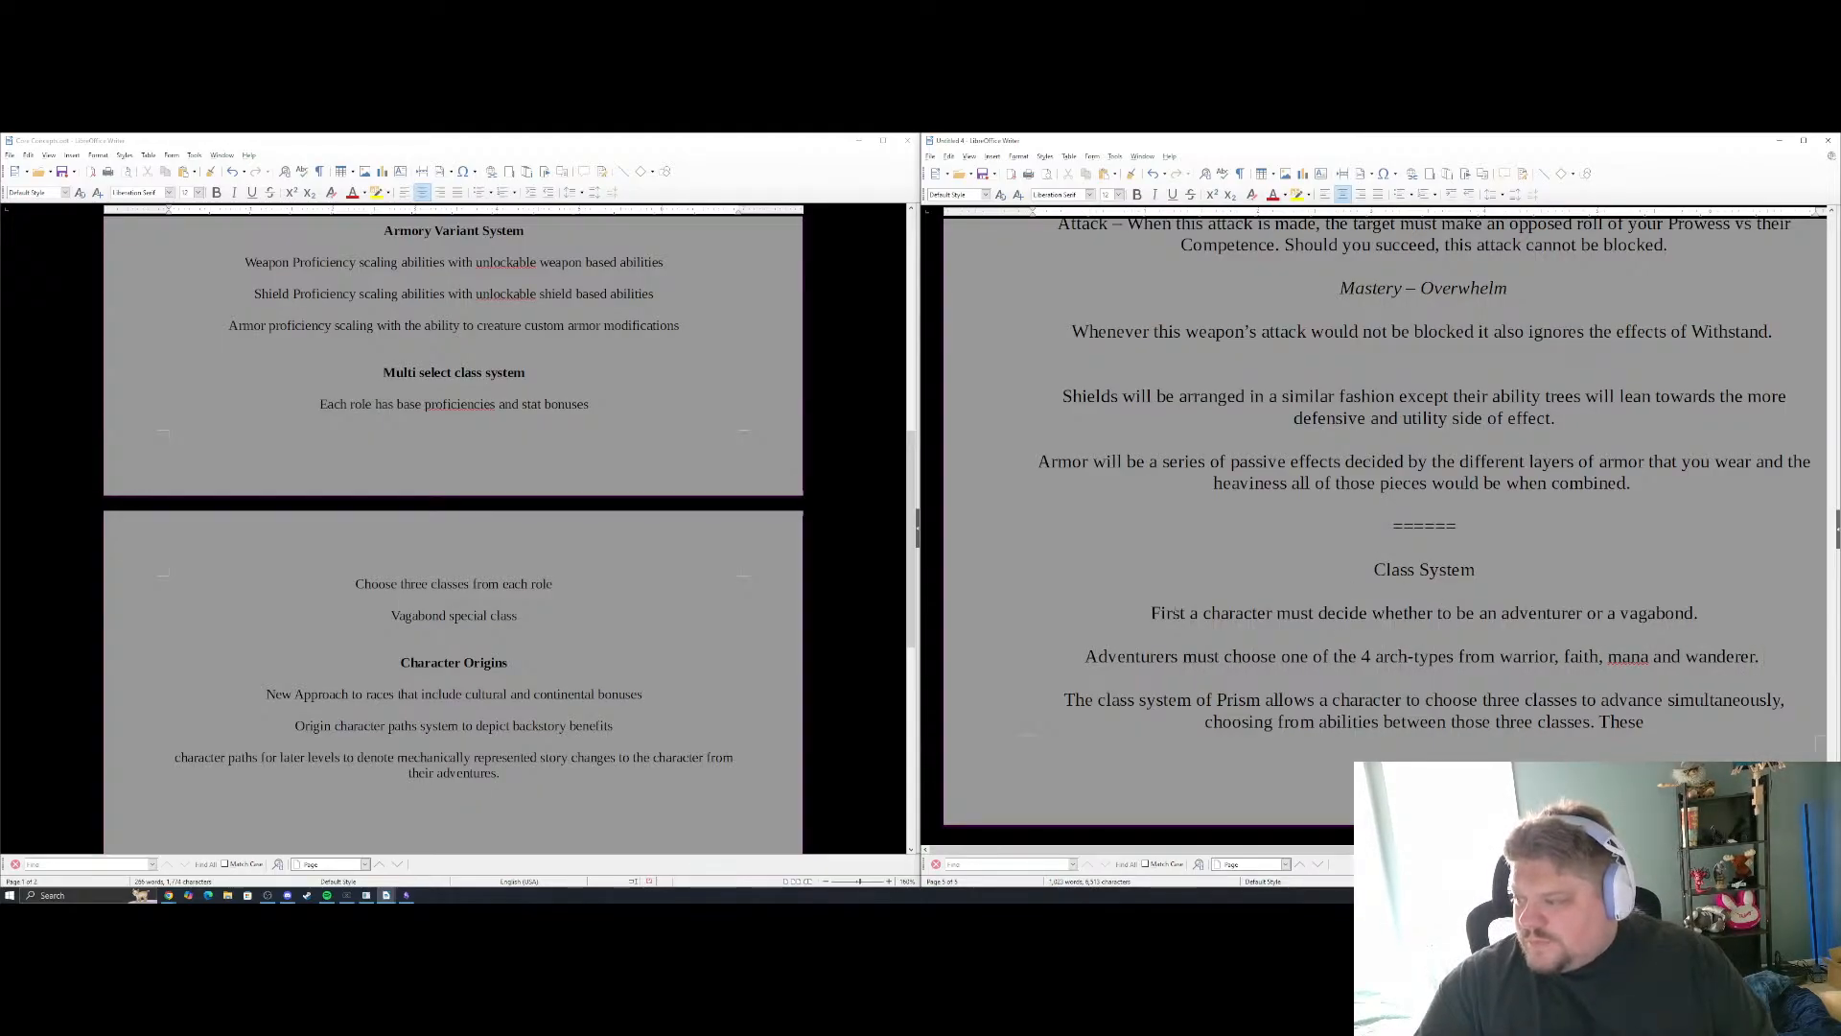
Correct the spelling of "arch-types" to "archetypes" in the Adventurers sentence
left_click(1411, 660)
type("e")
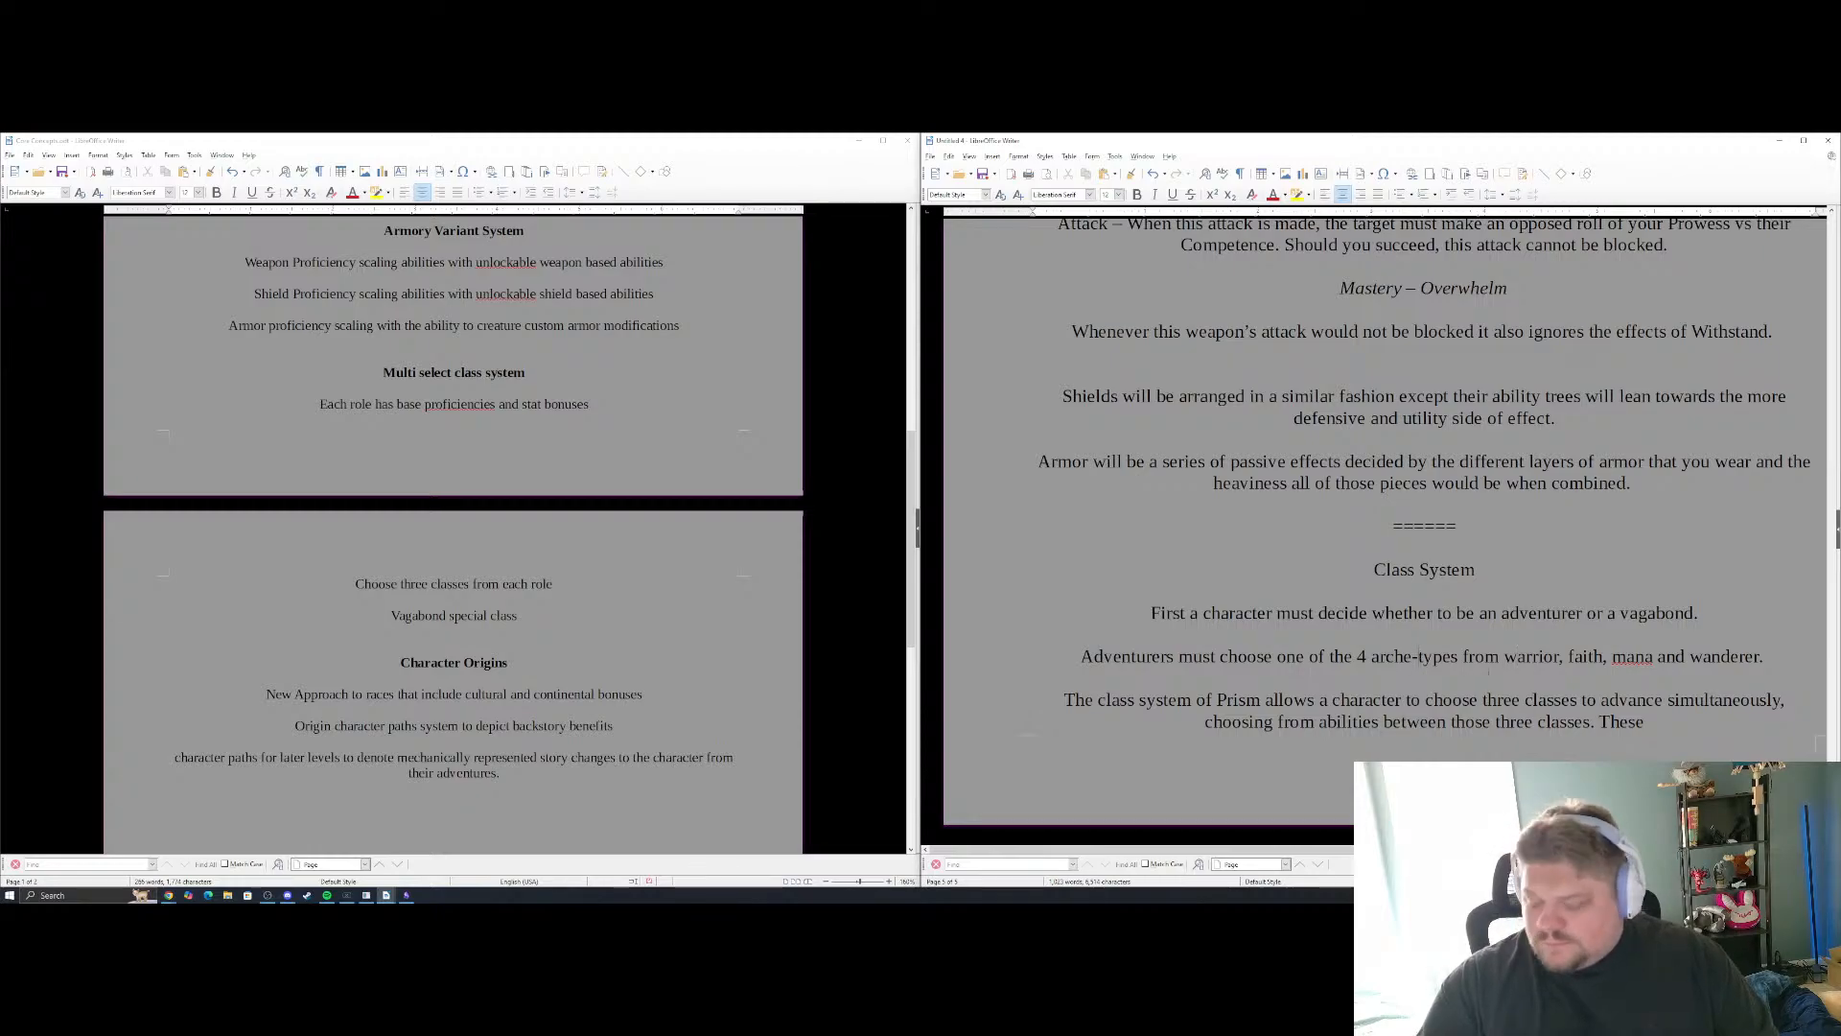
key("Delete")
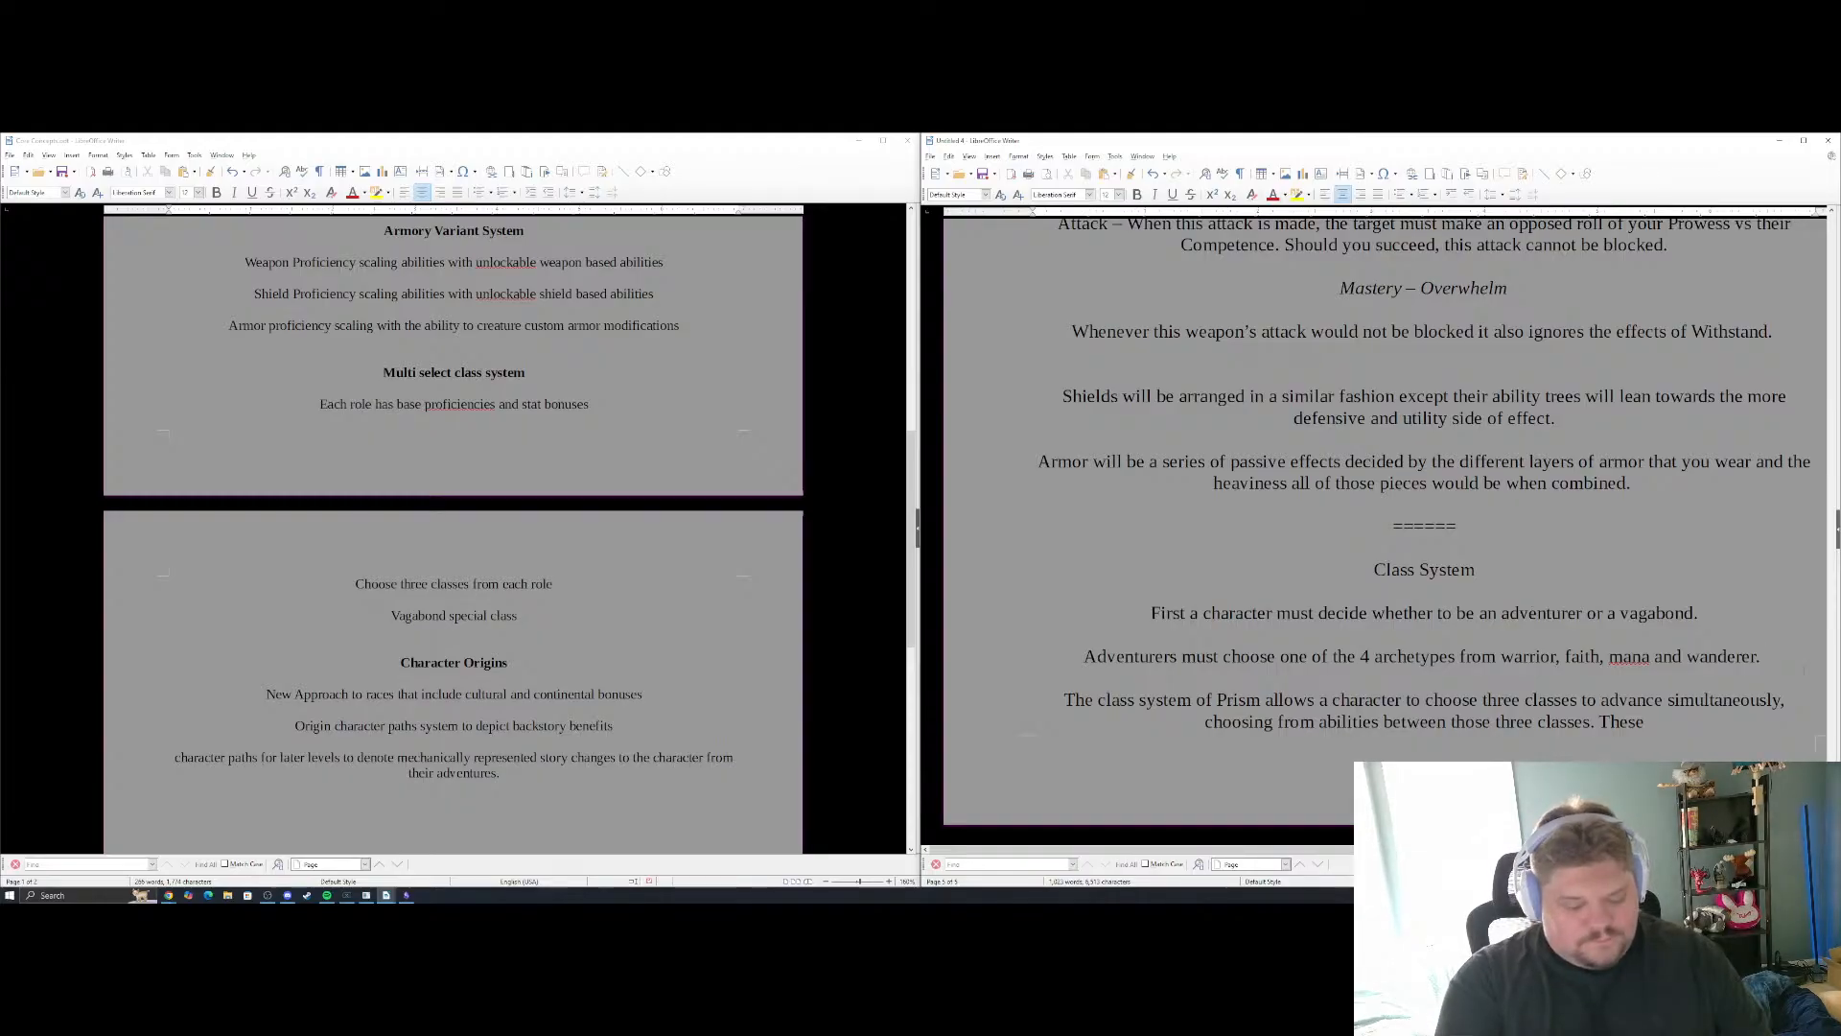
Add the sentence "Once chosen they may only choose from classes within that archetype." to the end of the Adventurers paragraph
type("Once chosen the")
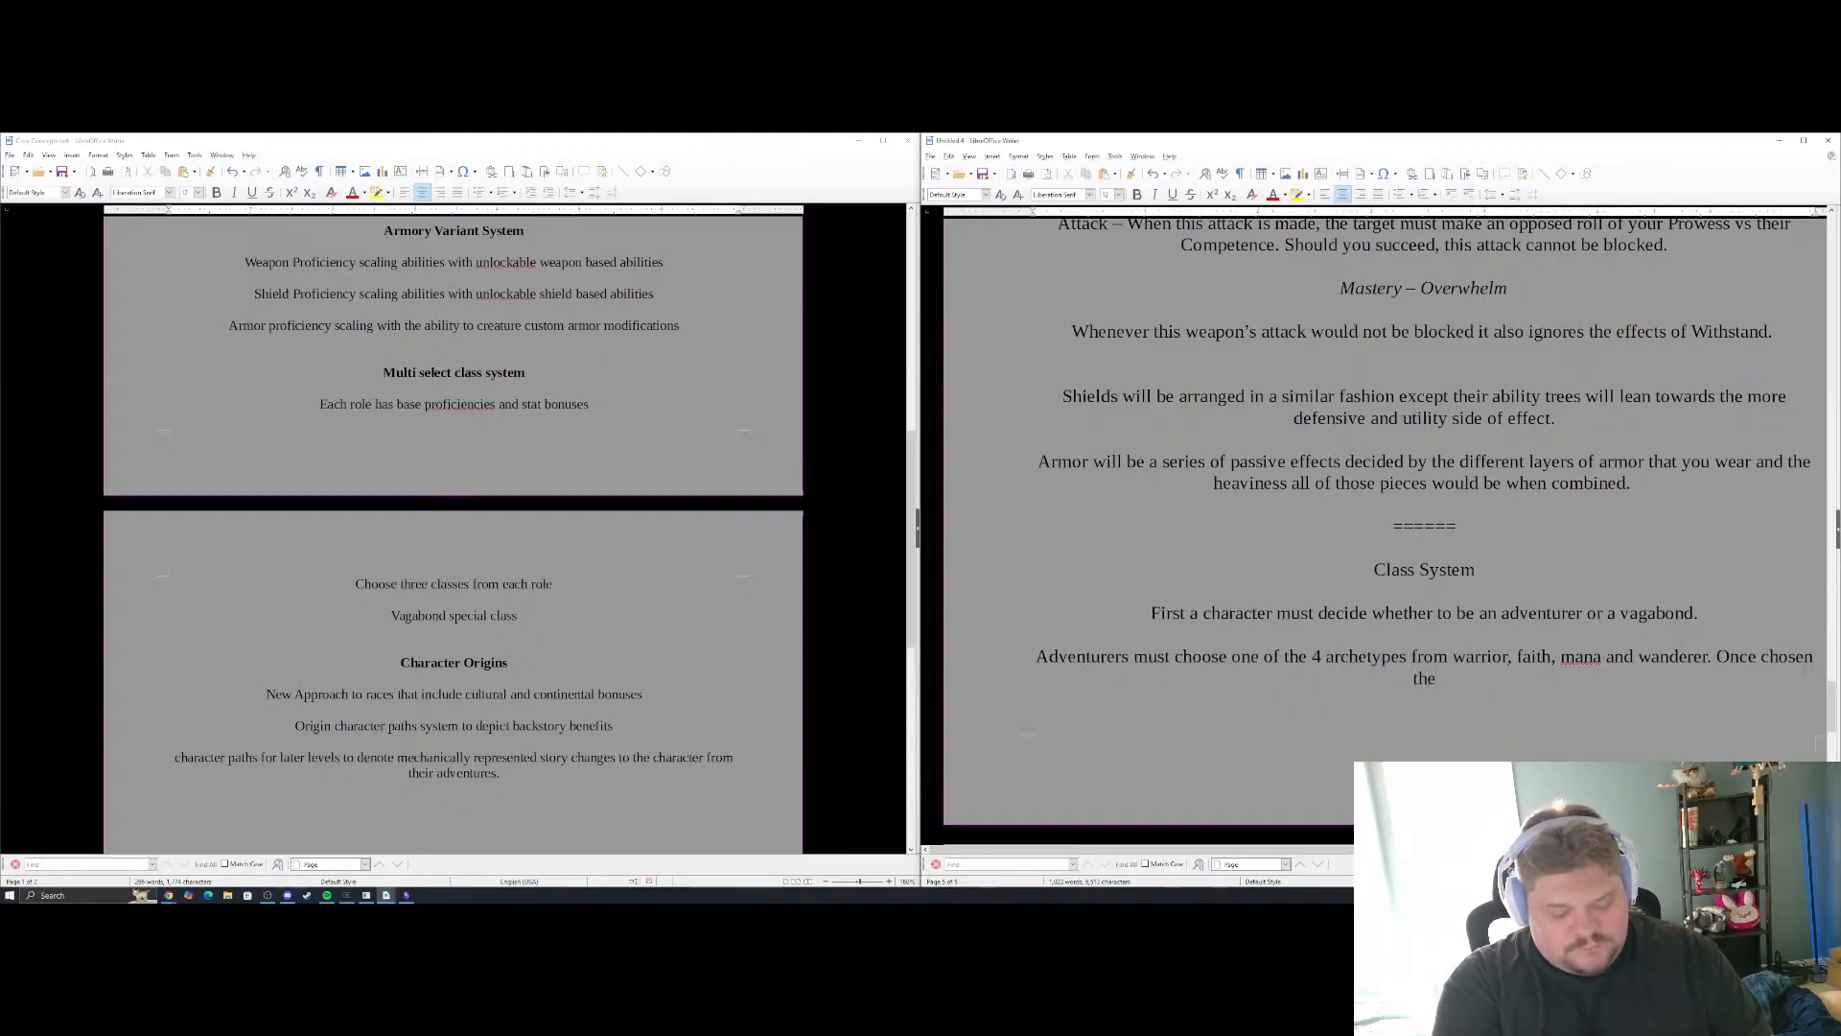
type("y may only choo")
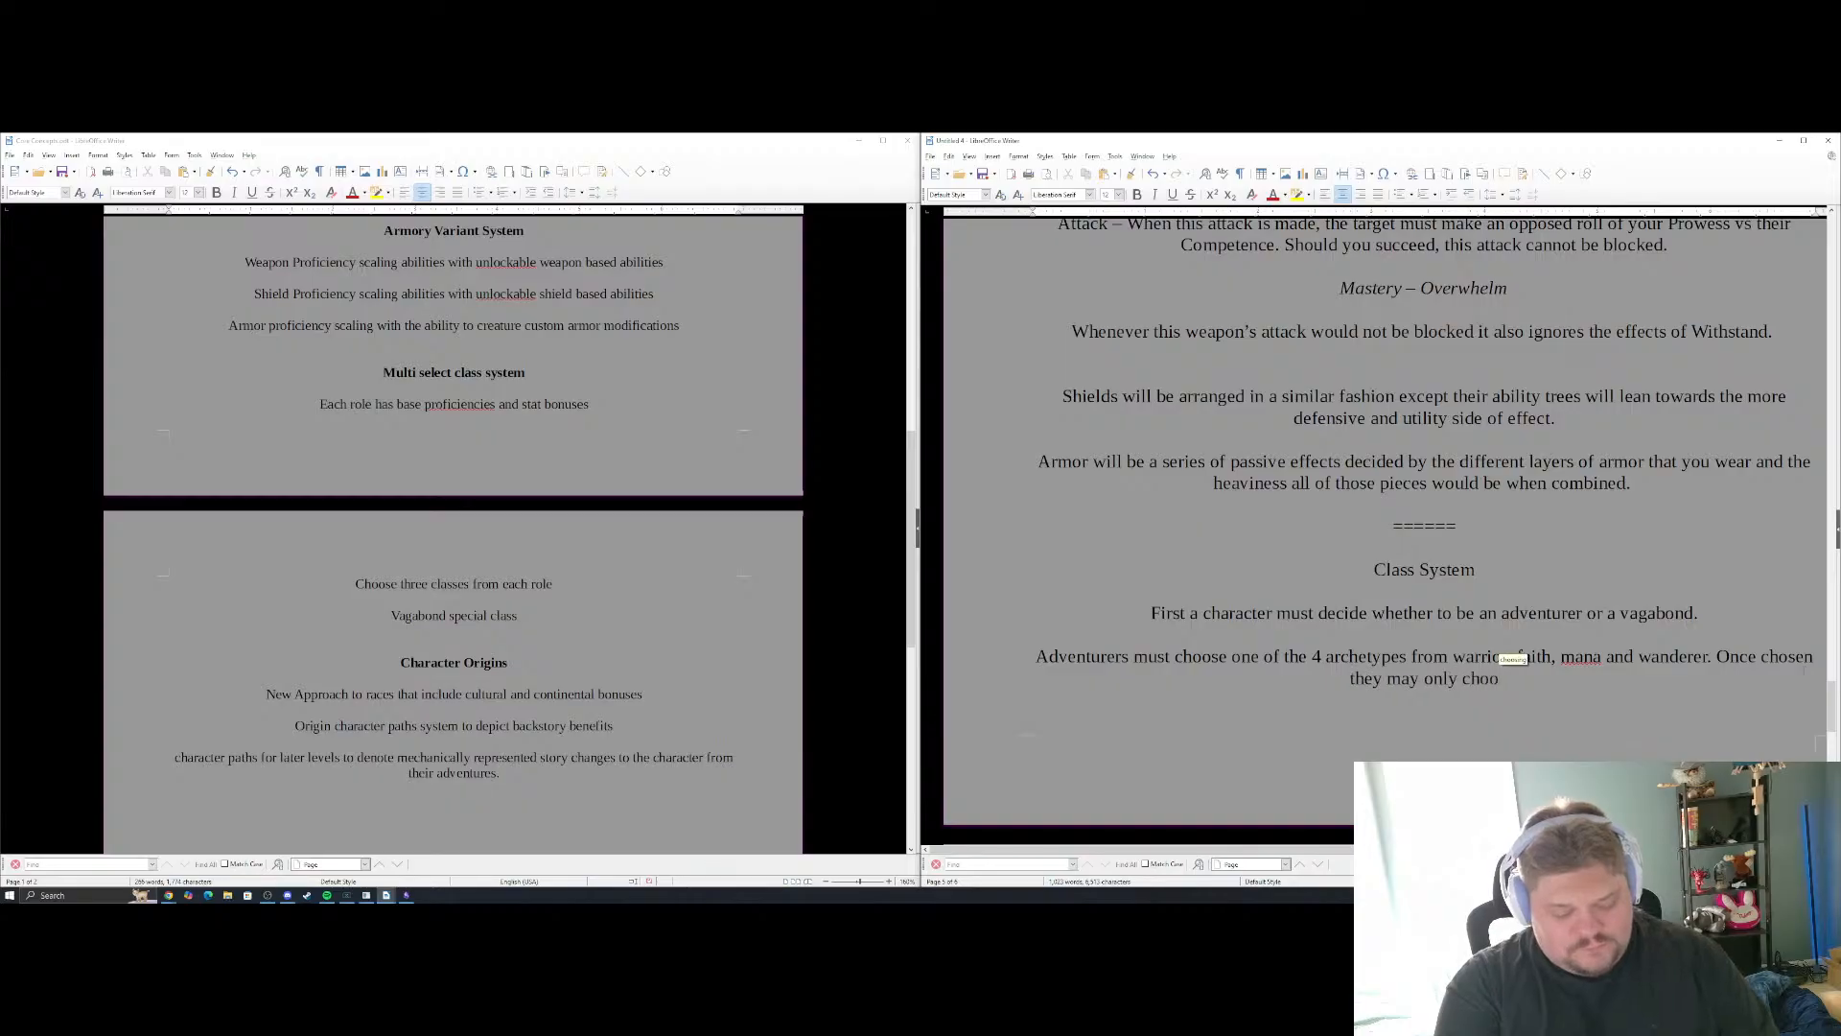
type("se from classes")
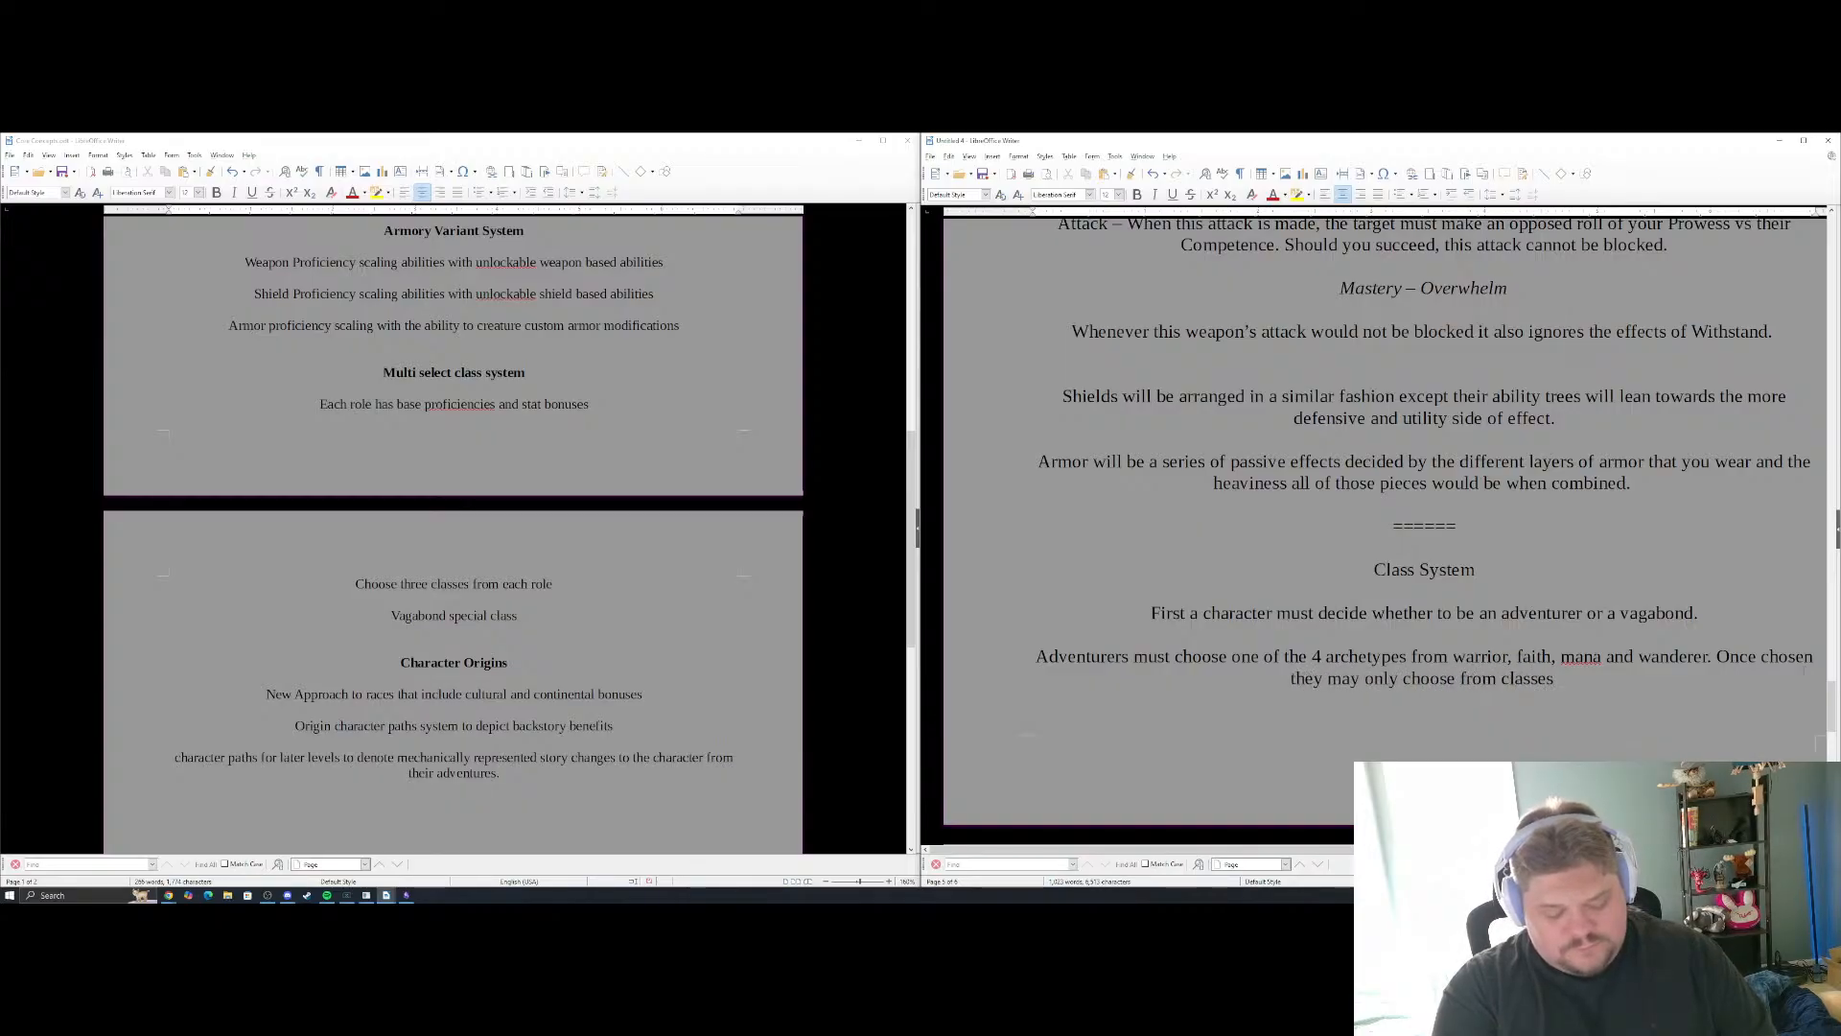
type(" within that arch")
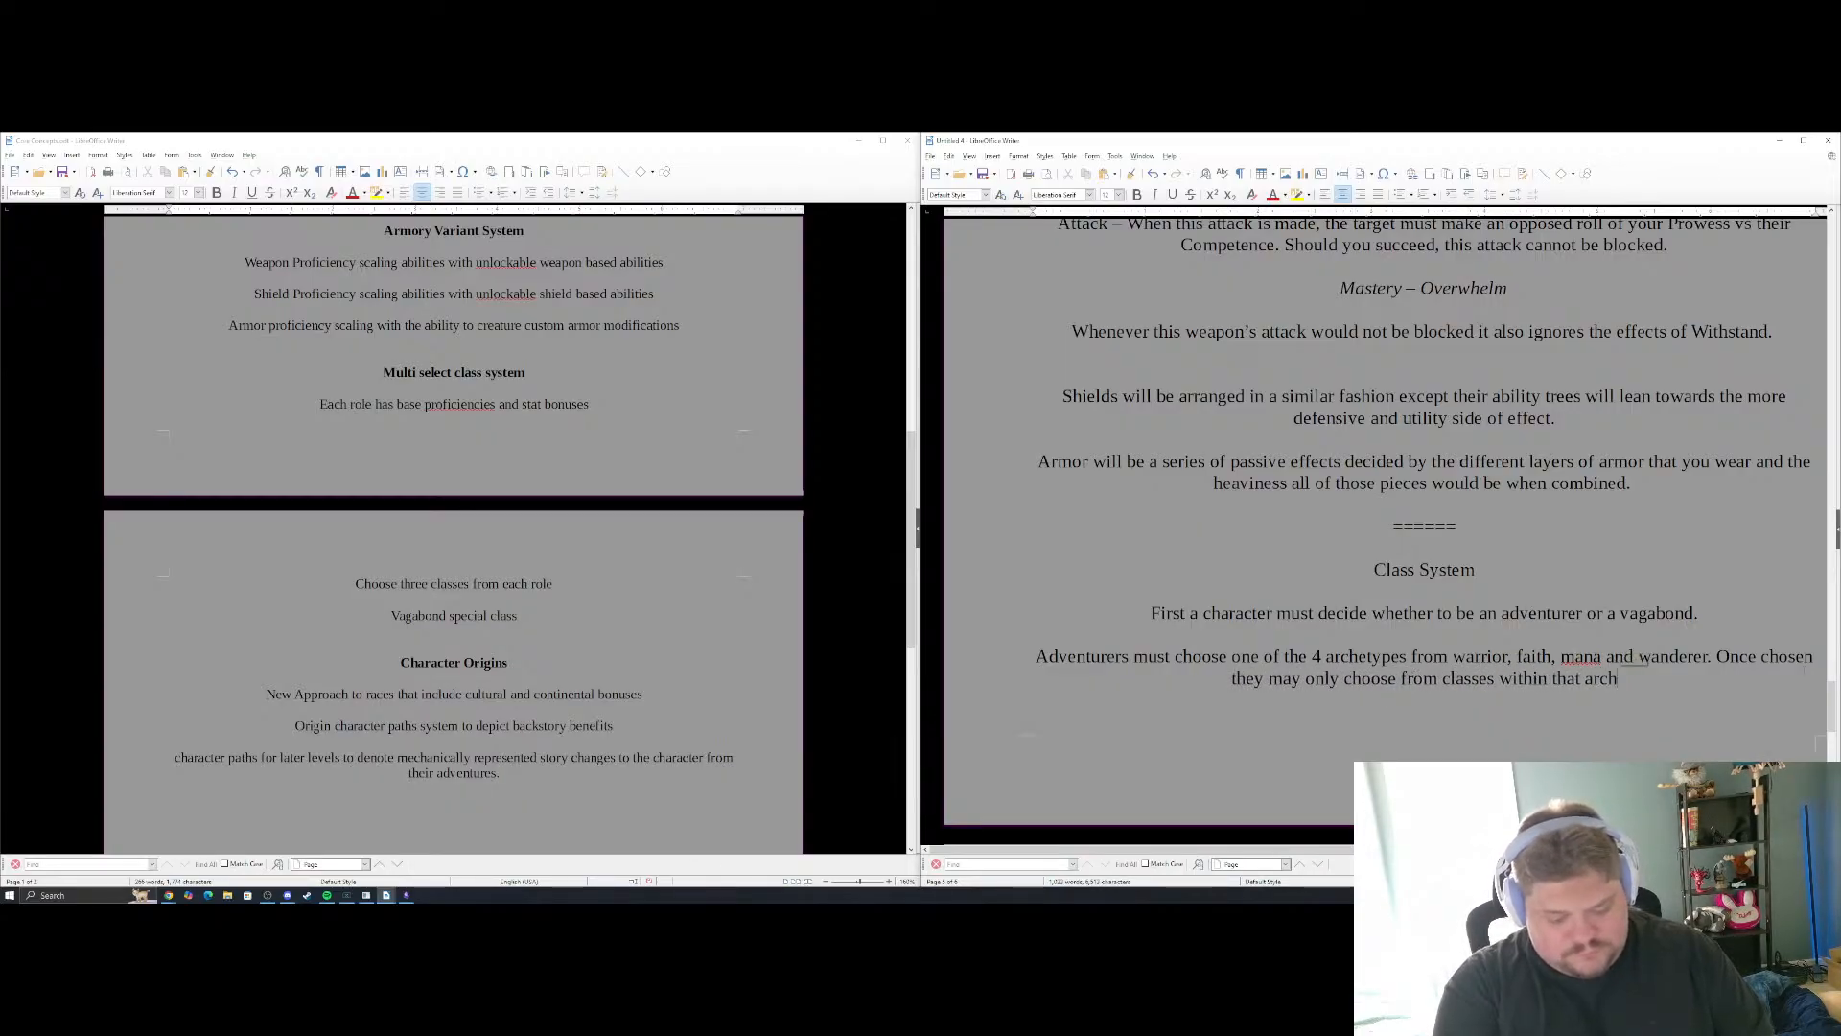
type("etype.")
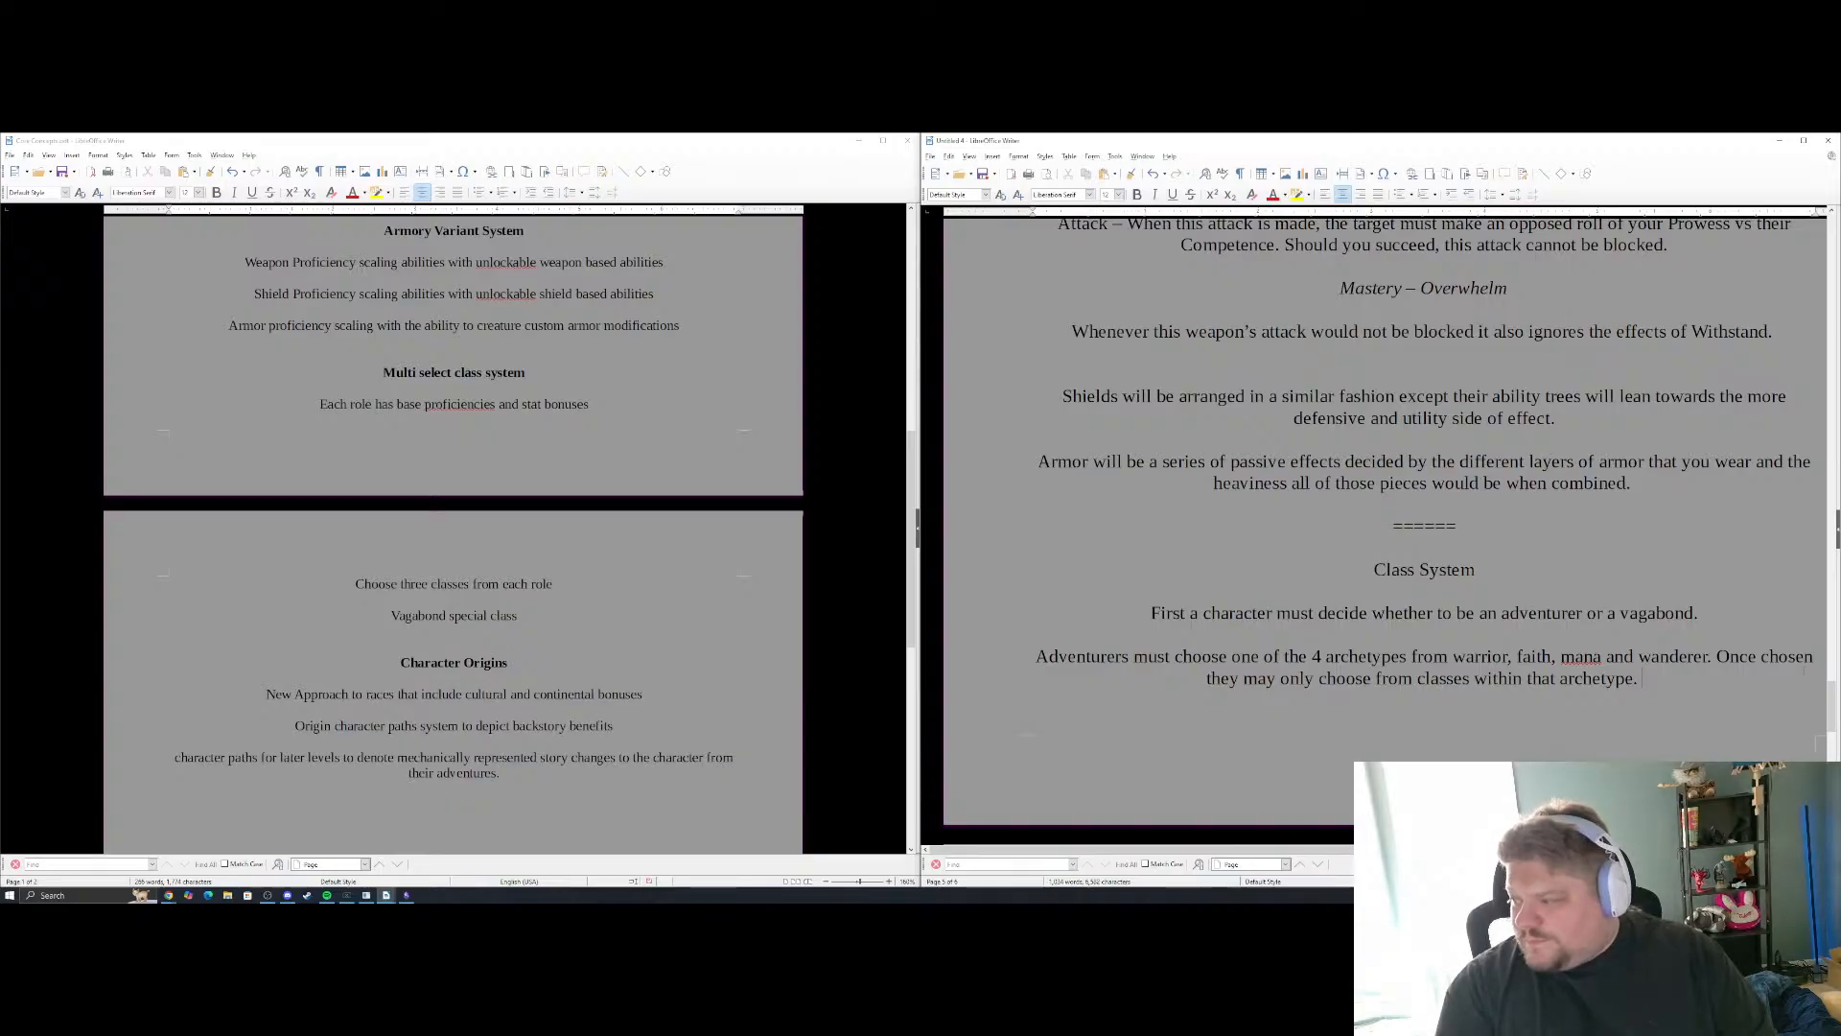
Start a new paragraph below the Adventurers one with "Vagabonds can choose any three classes they like"
scroll(1385, 528, "down", 3)
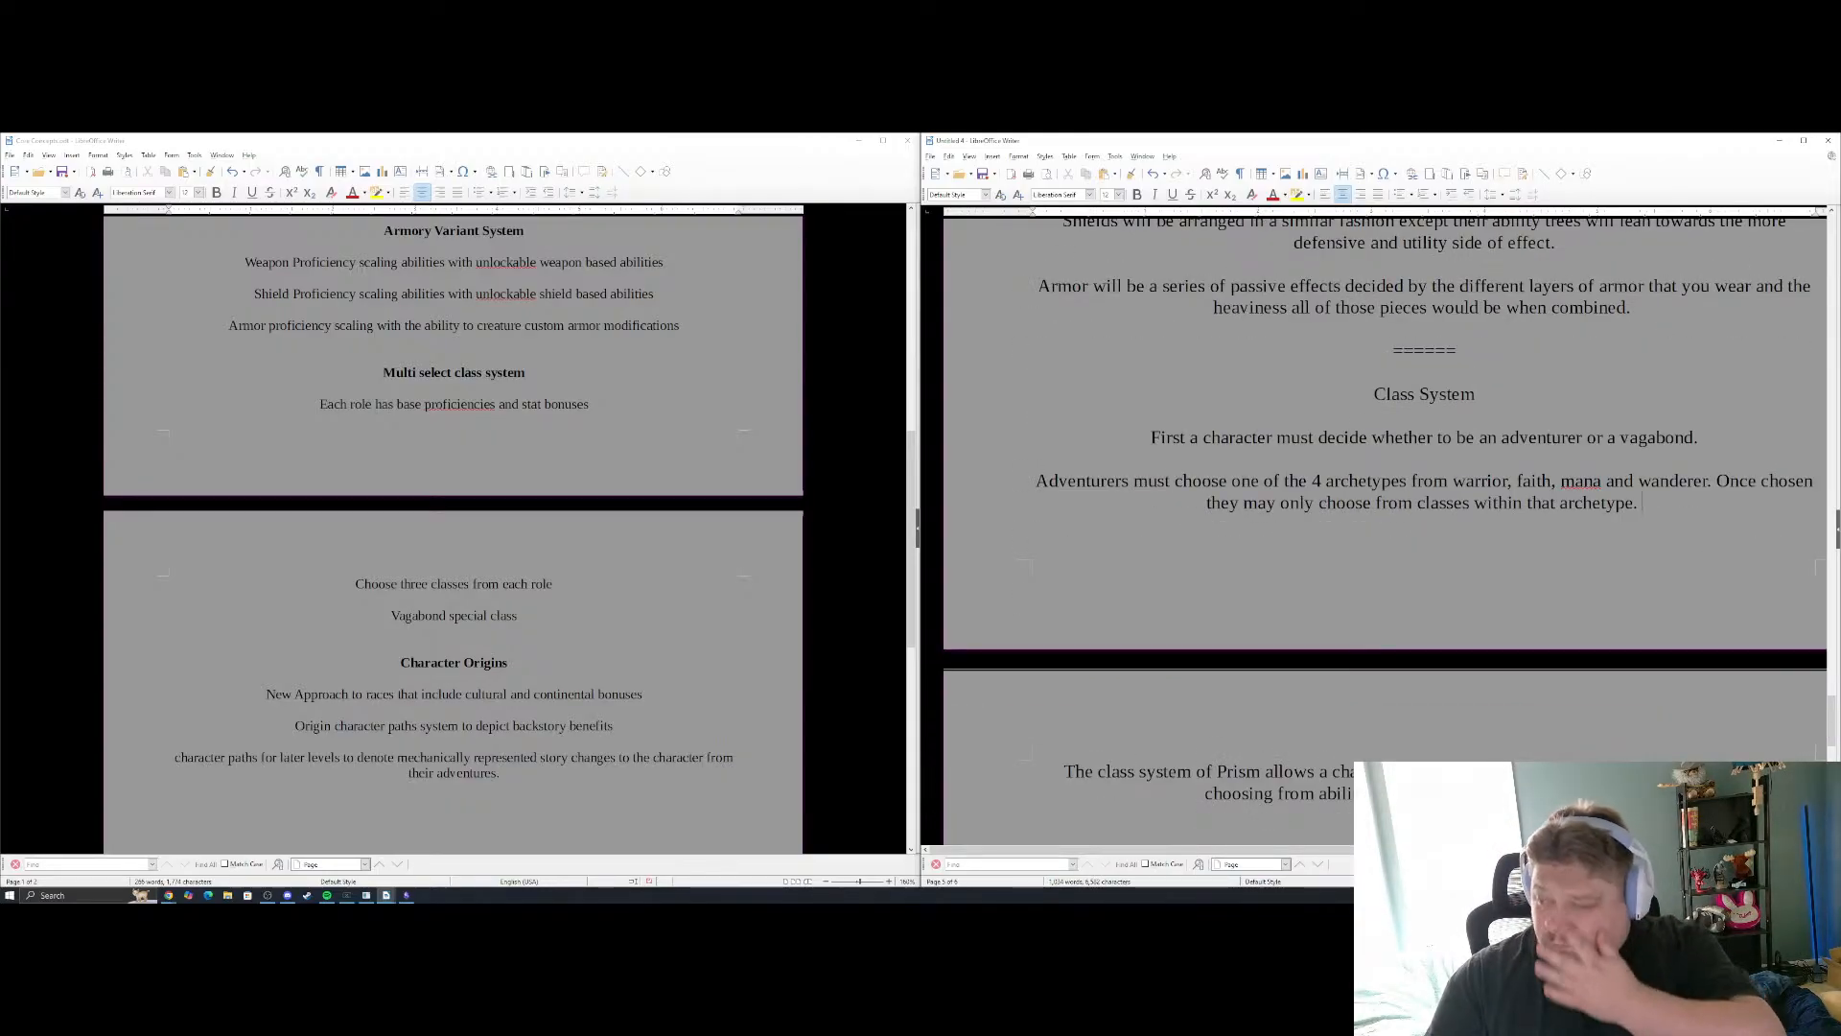
key("Return")
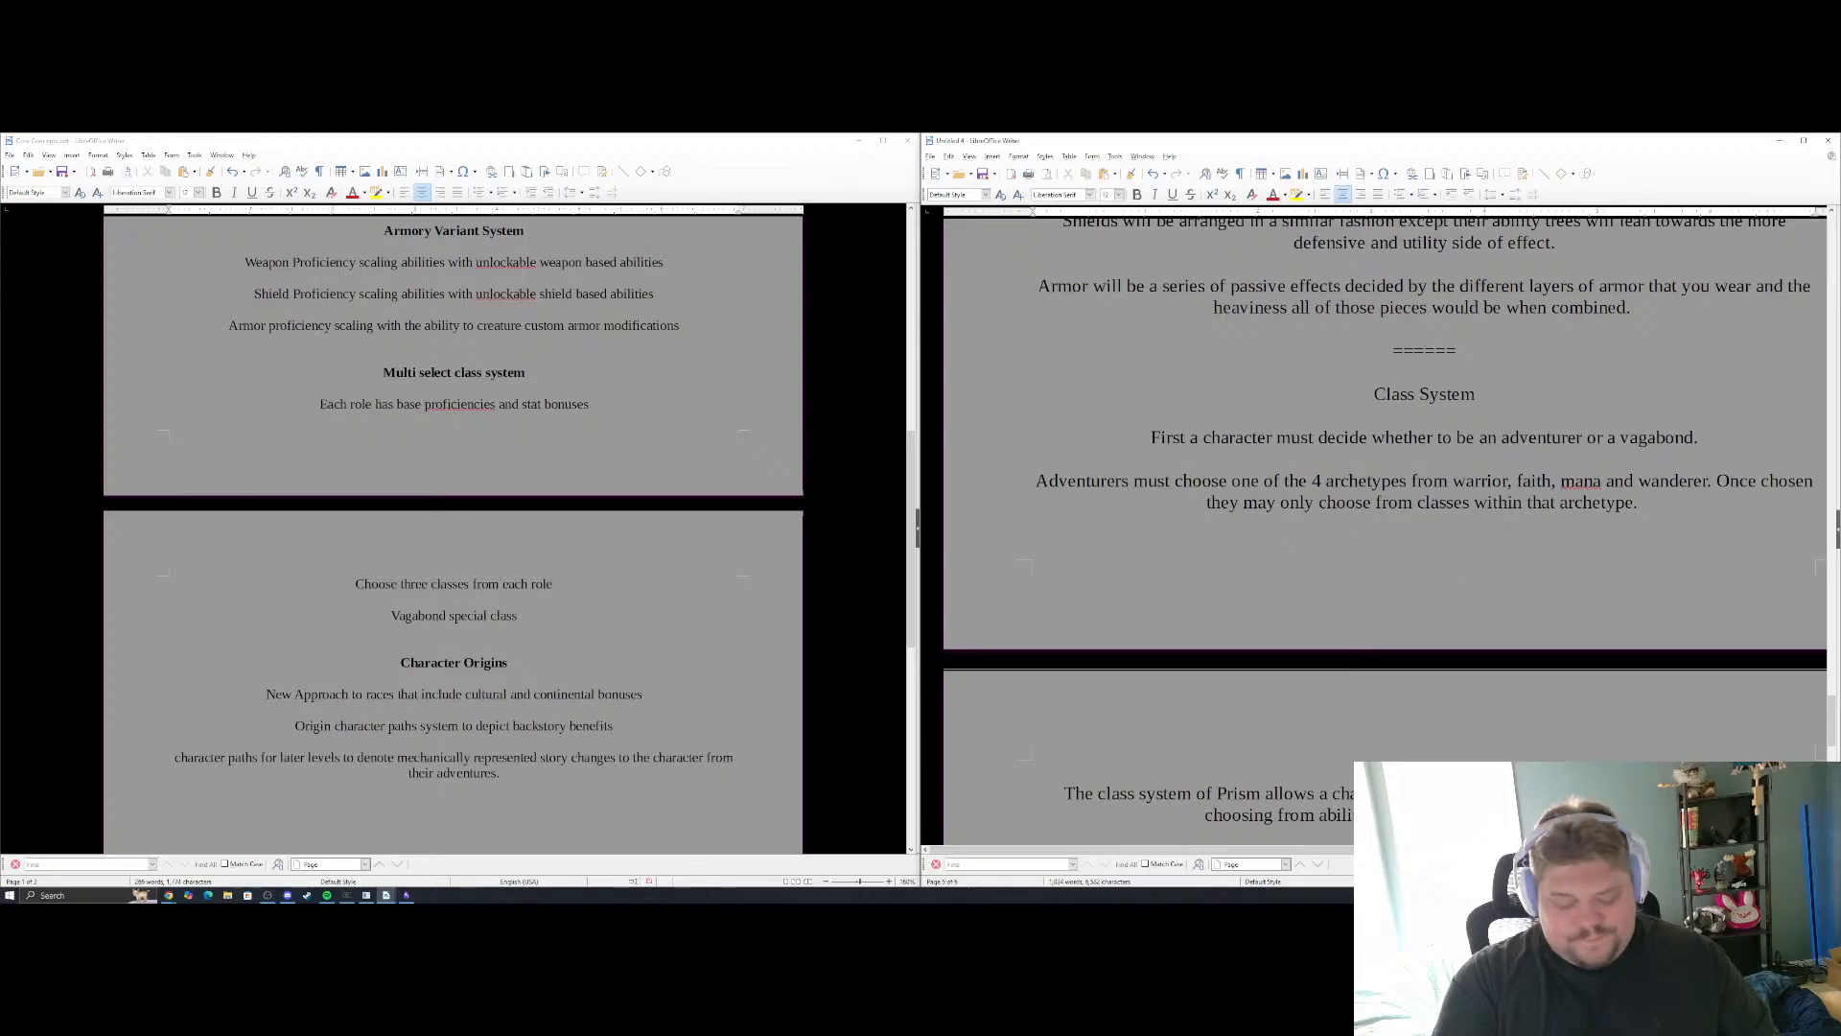
type("Vaga")
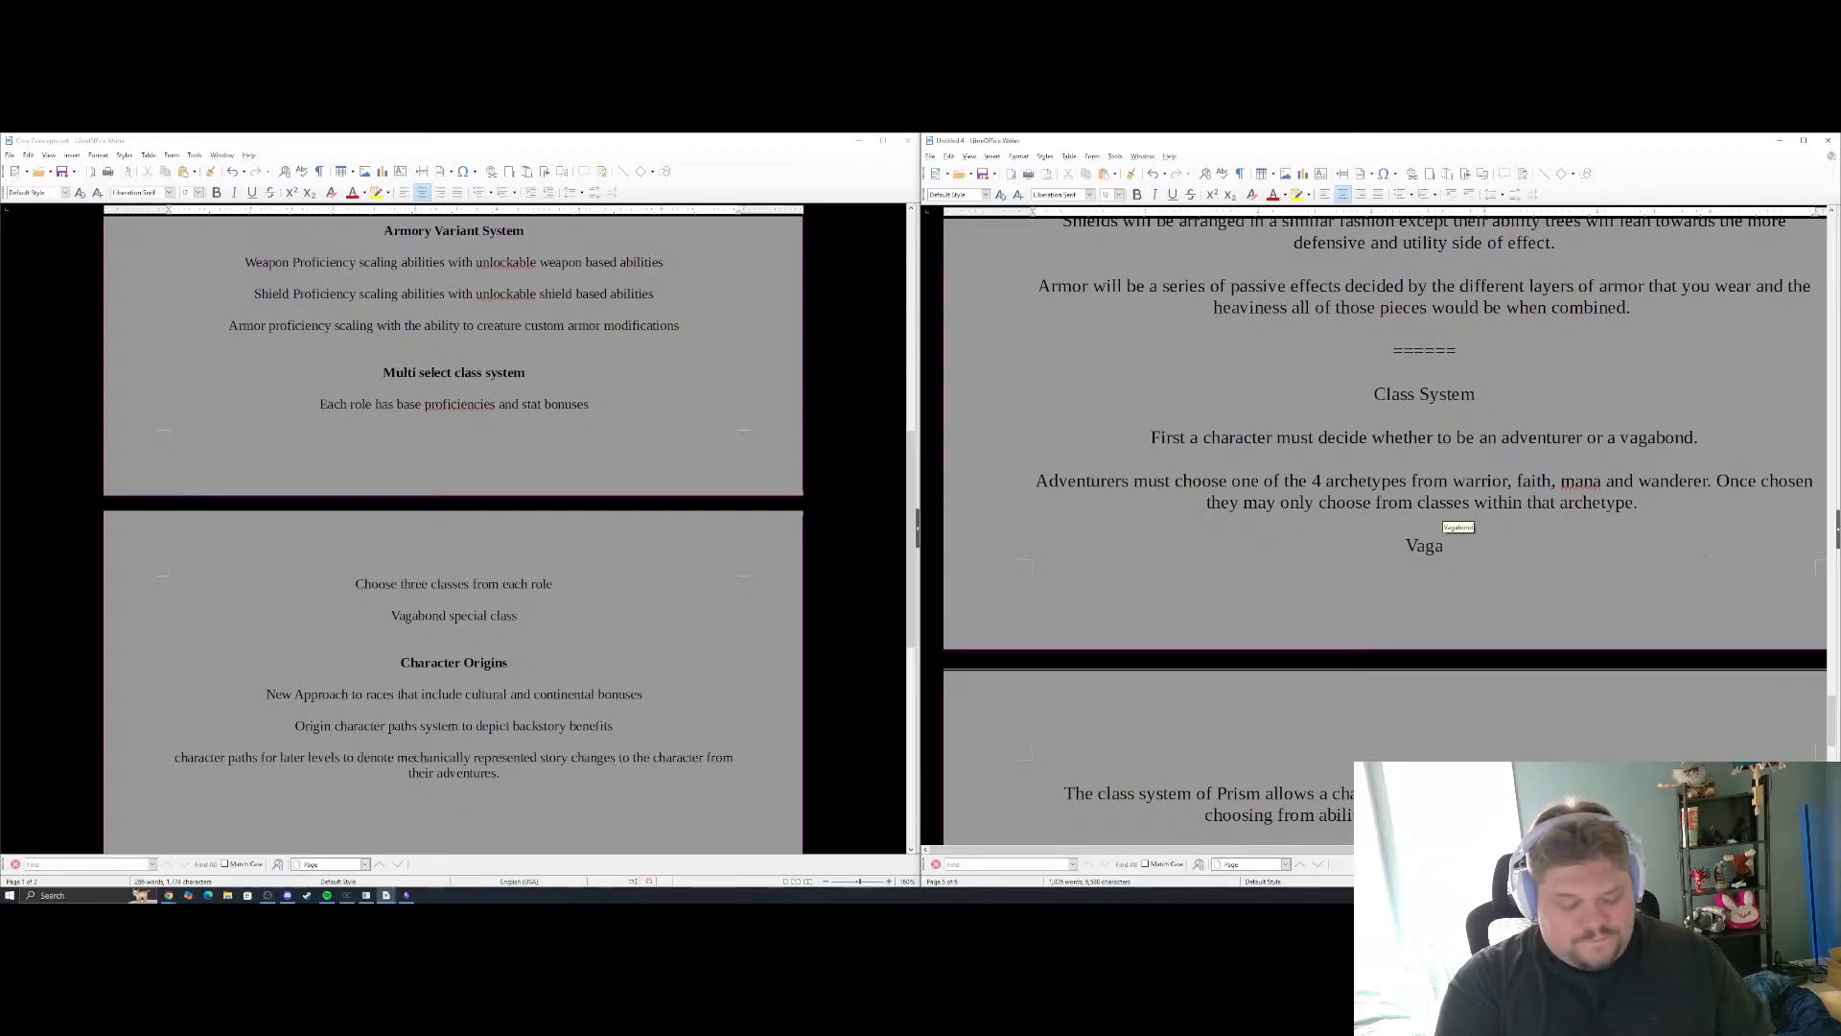
type("bonds m")
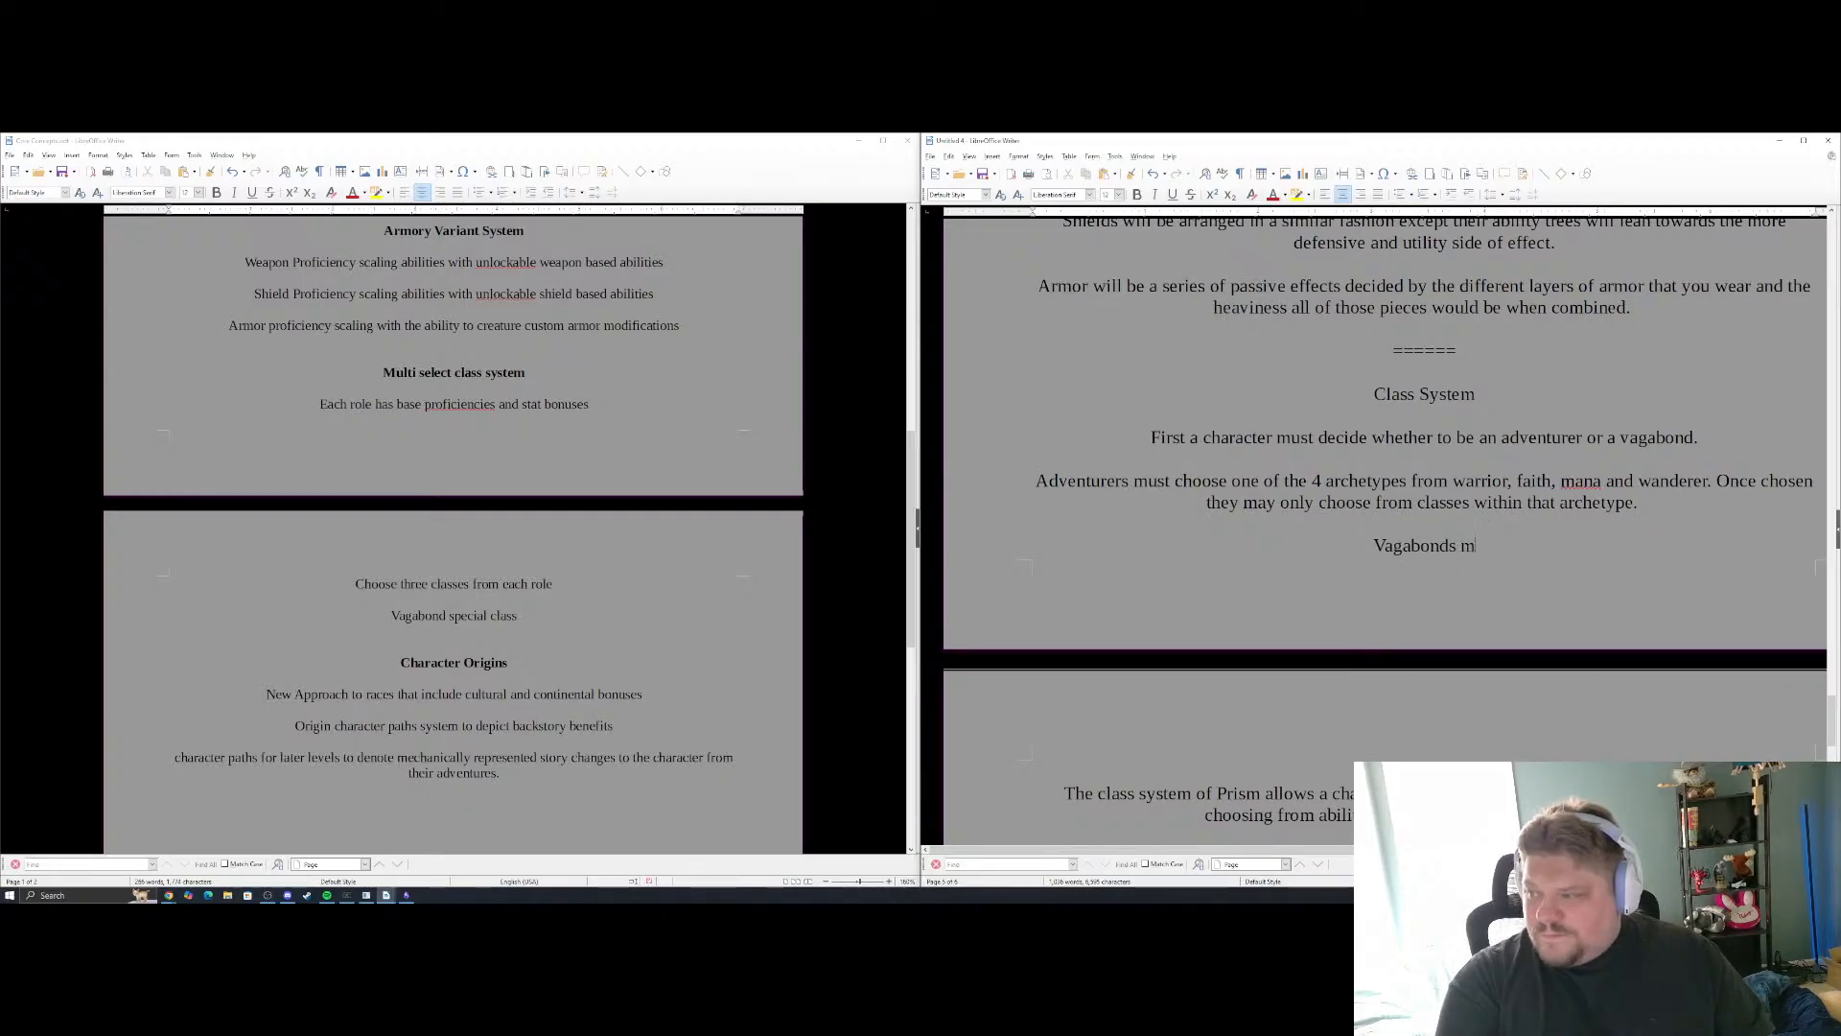
type("ust cho")
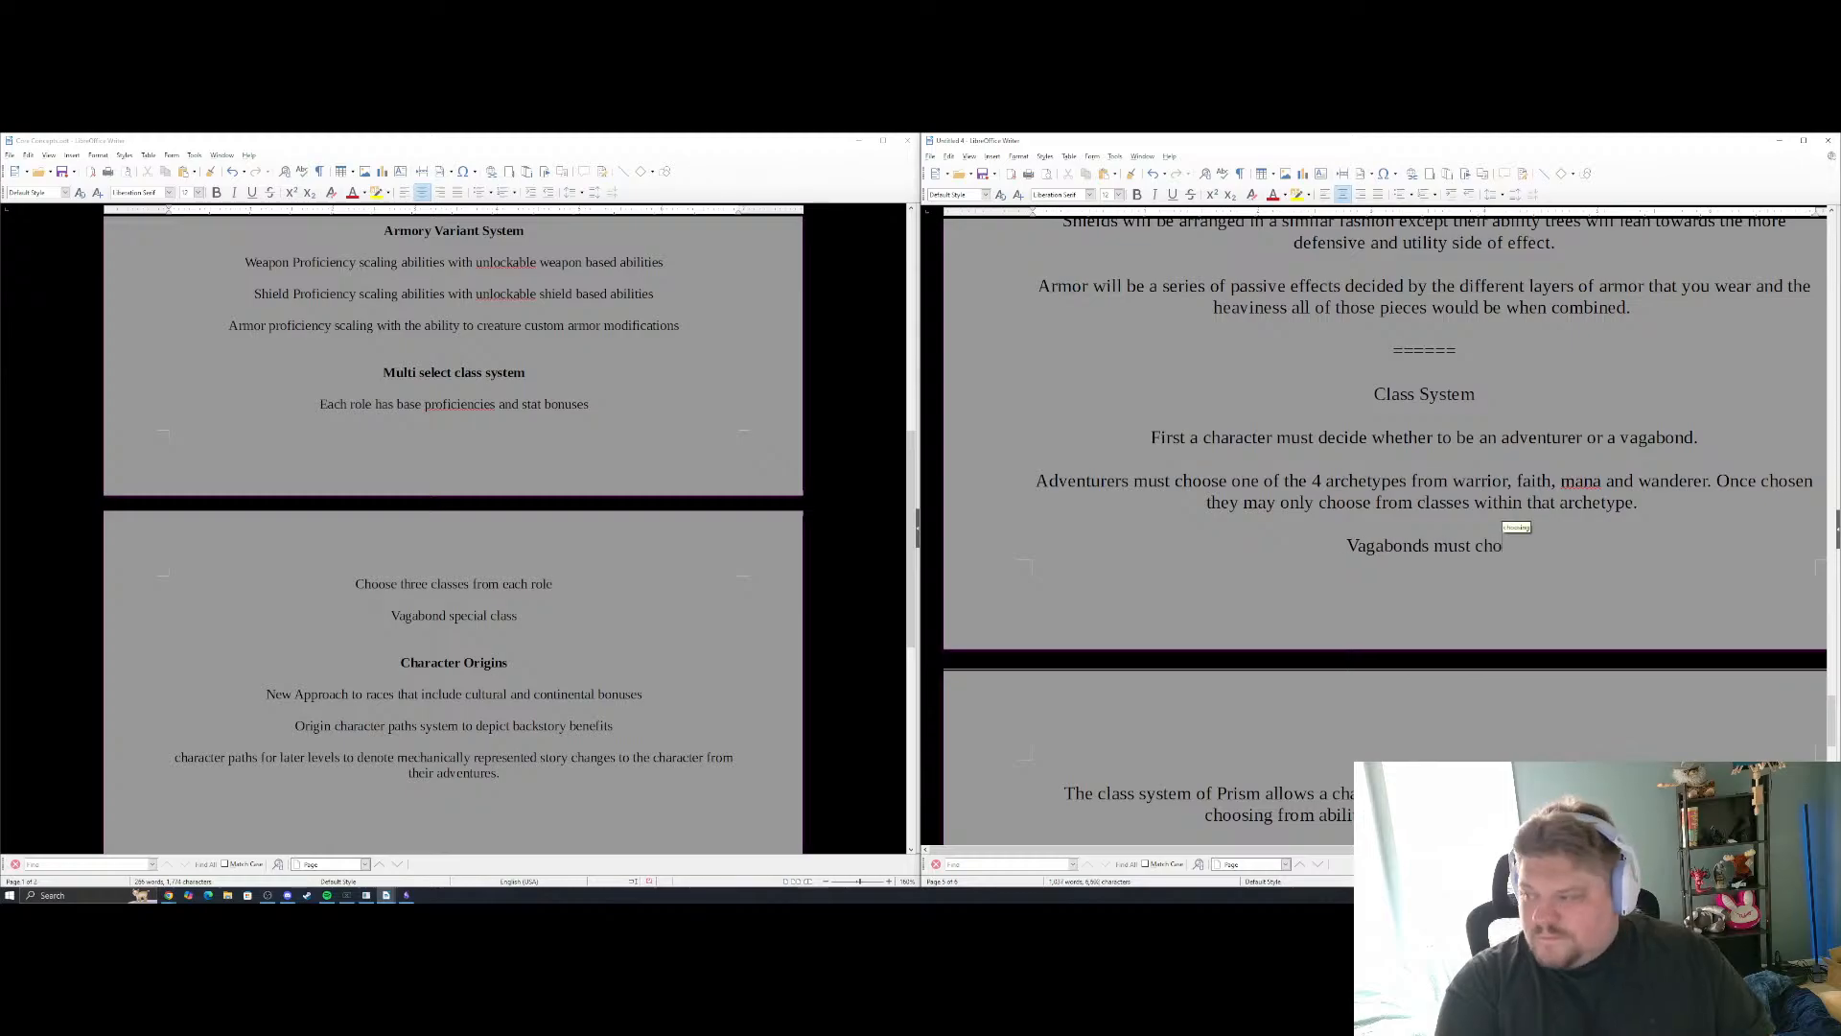
key("BackSpace")
key("BackSpace")
key("BackSpace")
key("BackSpace")
key("BackSpace")
key("BackSpace")
key("BackSpace")
type("can")
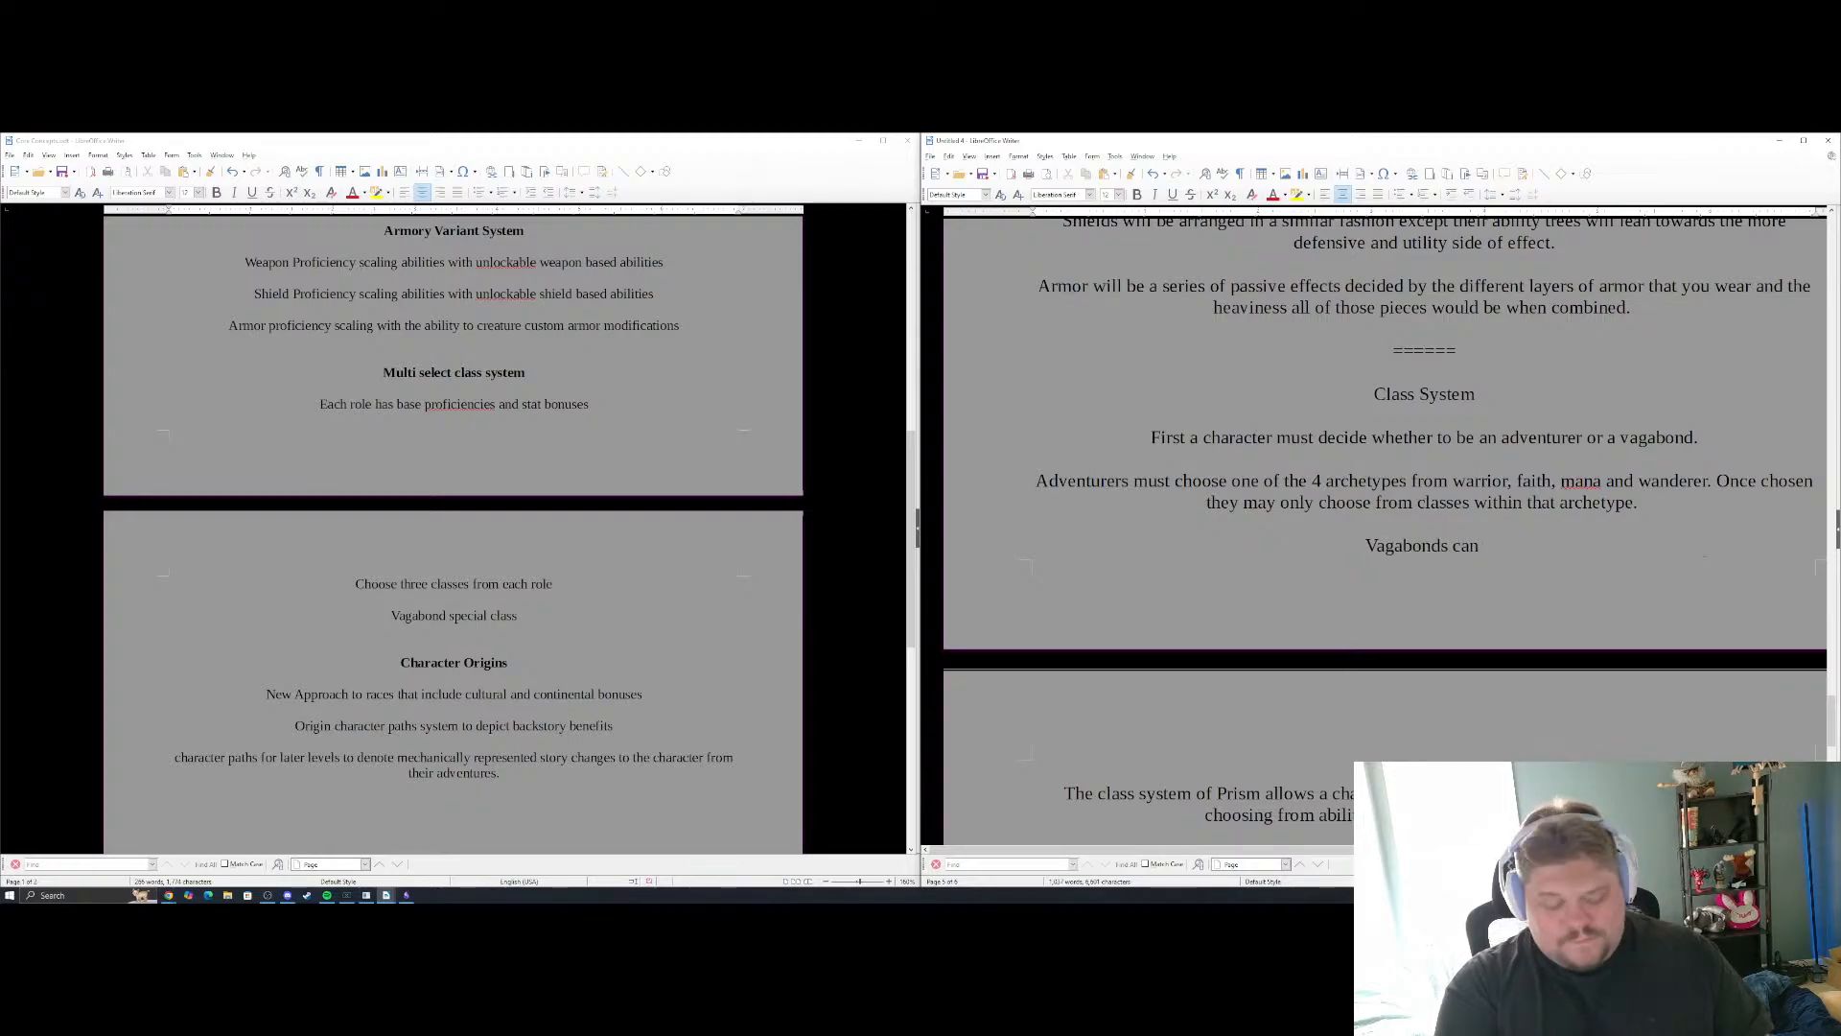
type(" choose any three")
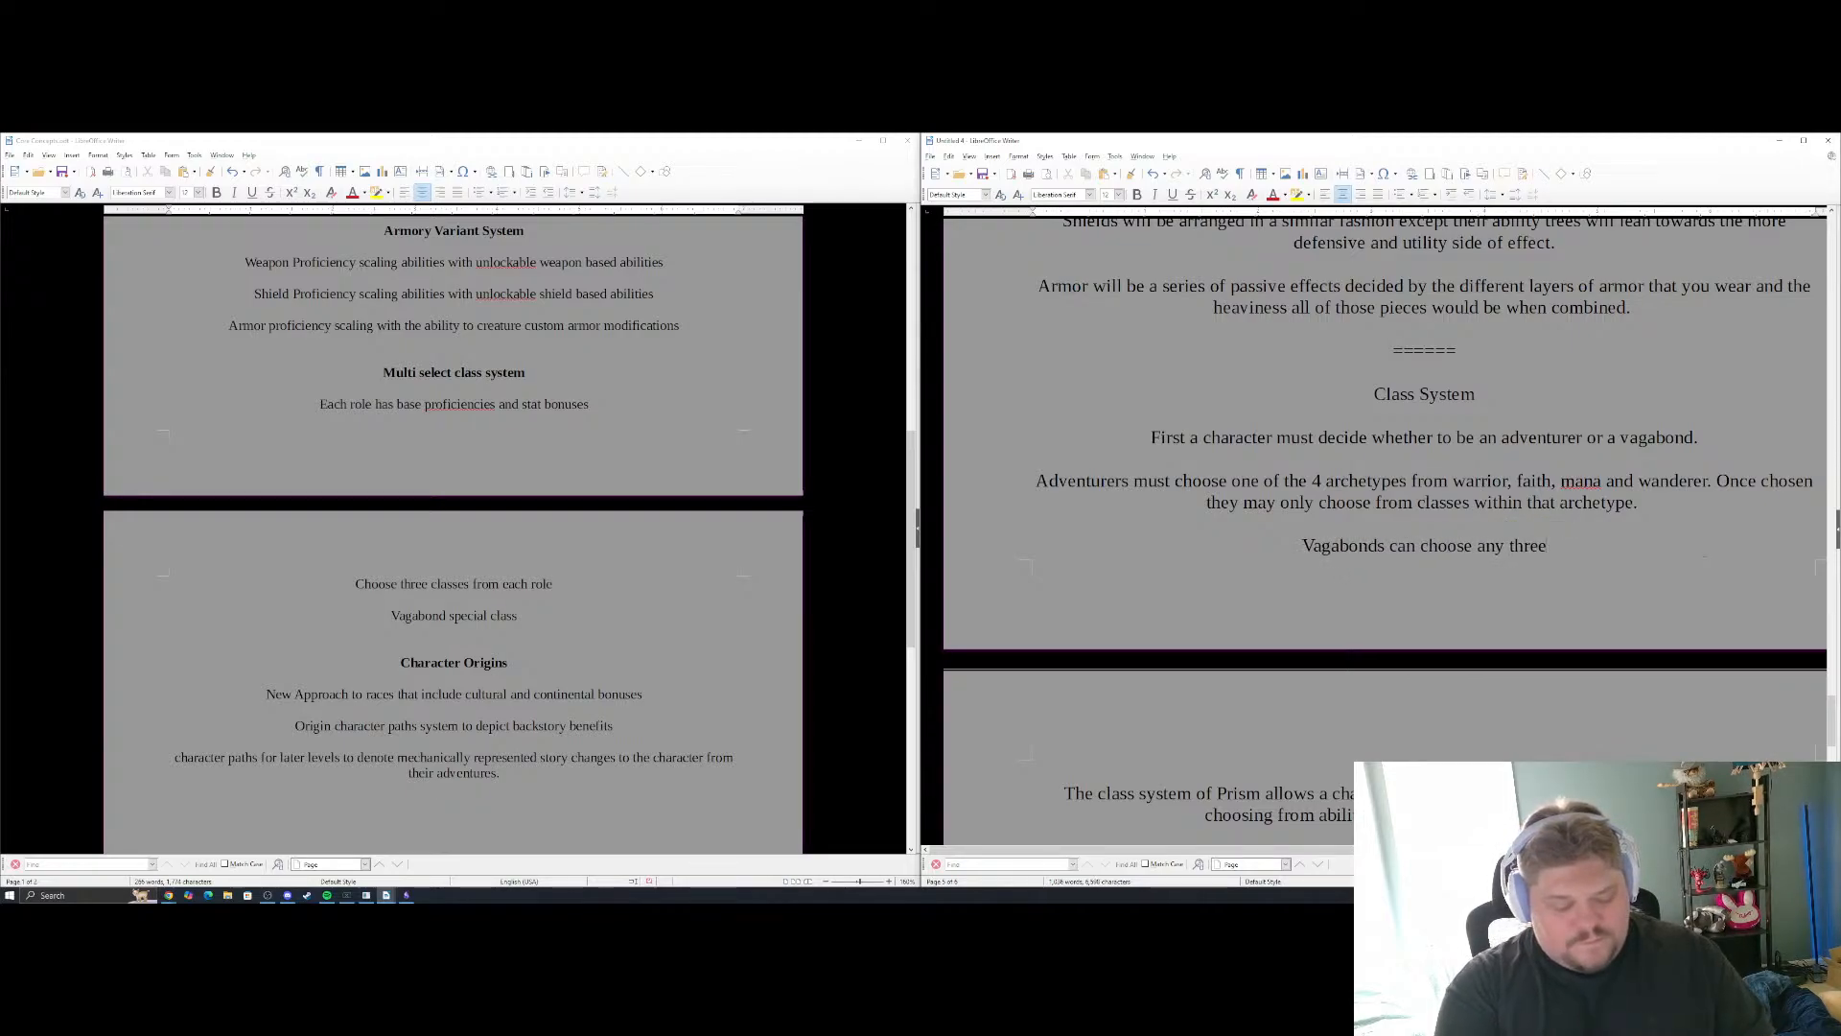
type(" classes they l")
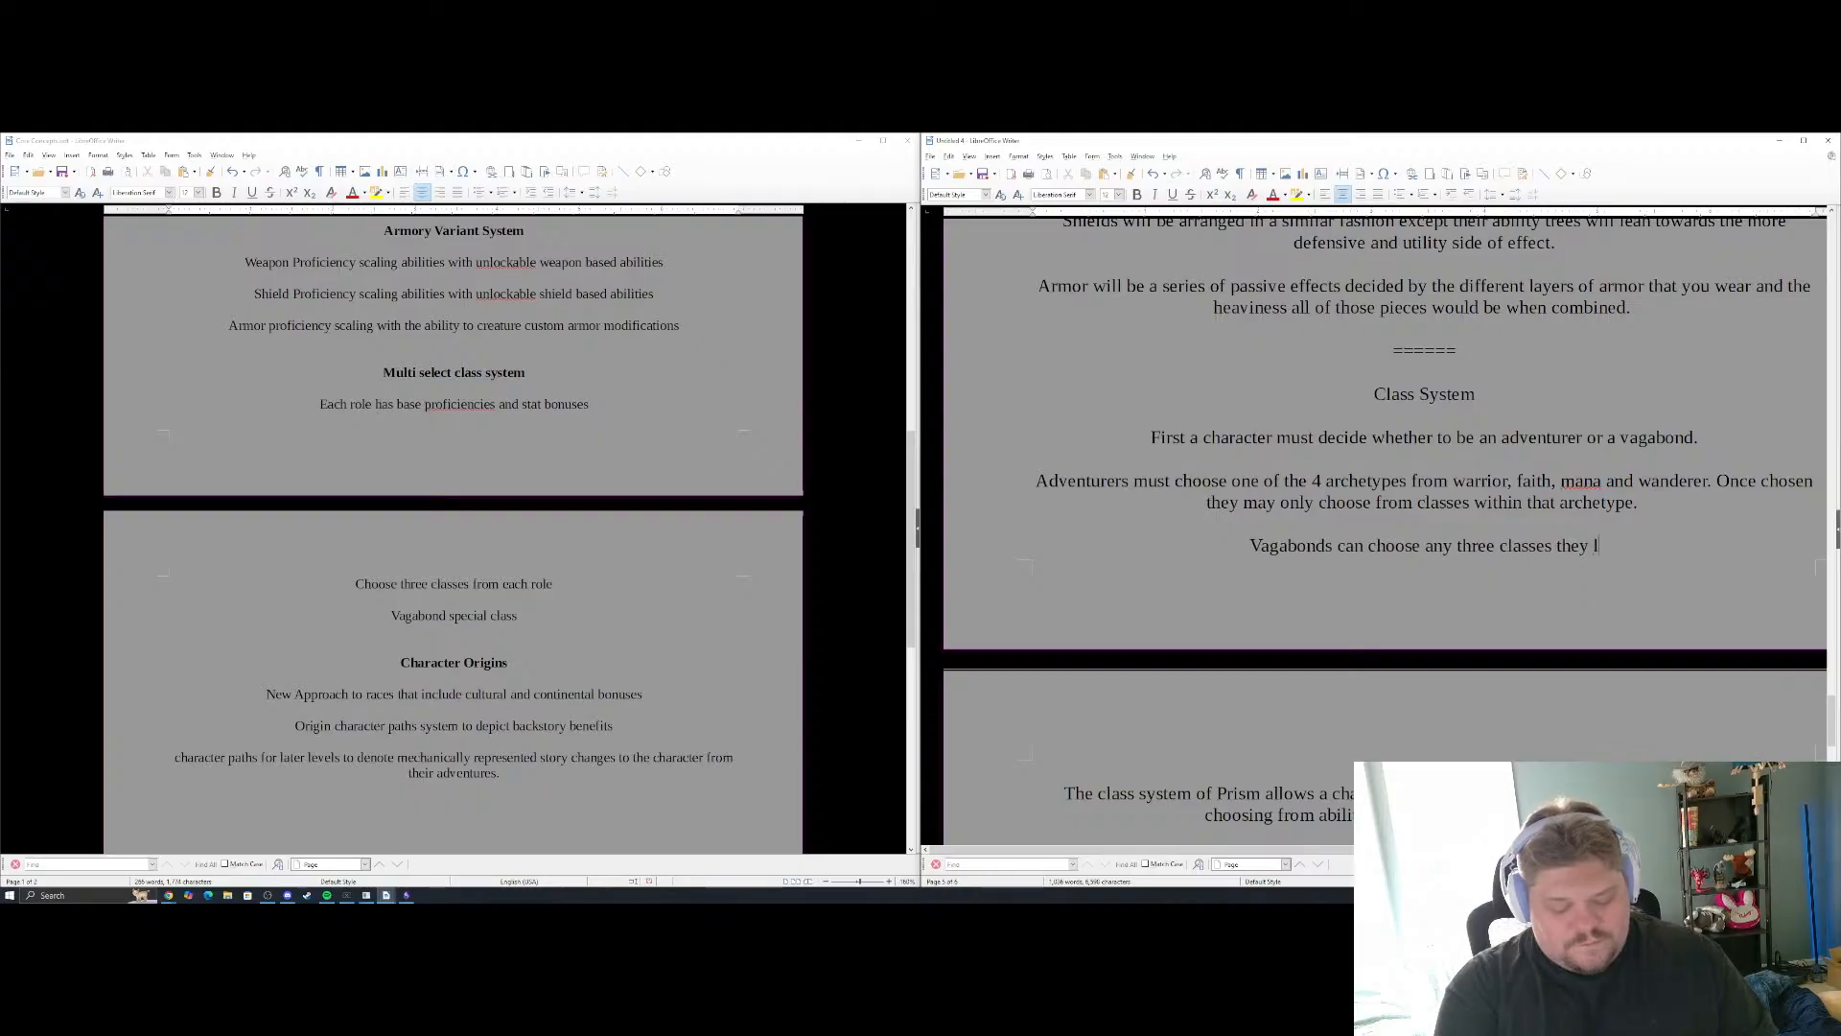
type("ike from ")
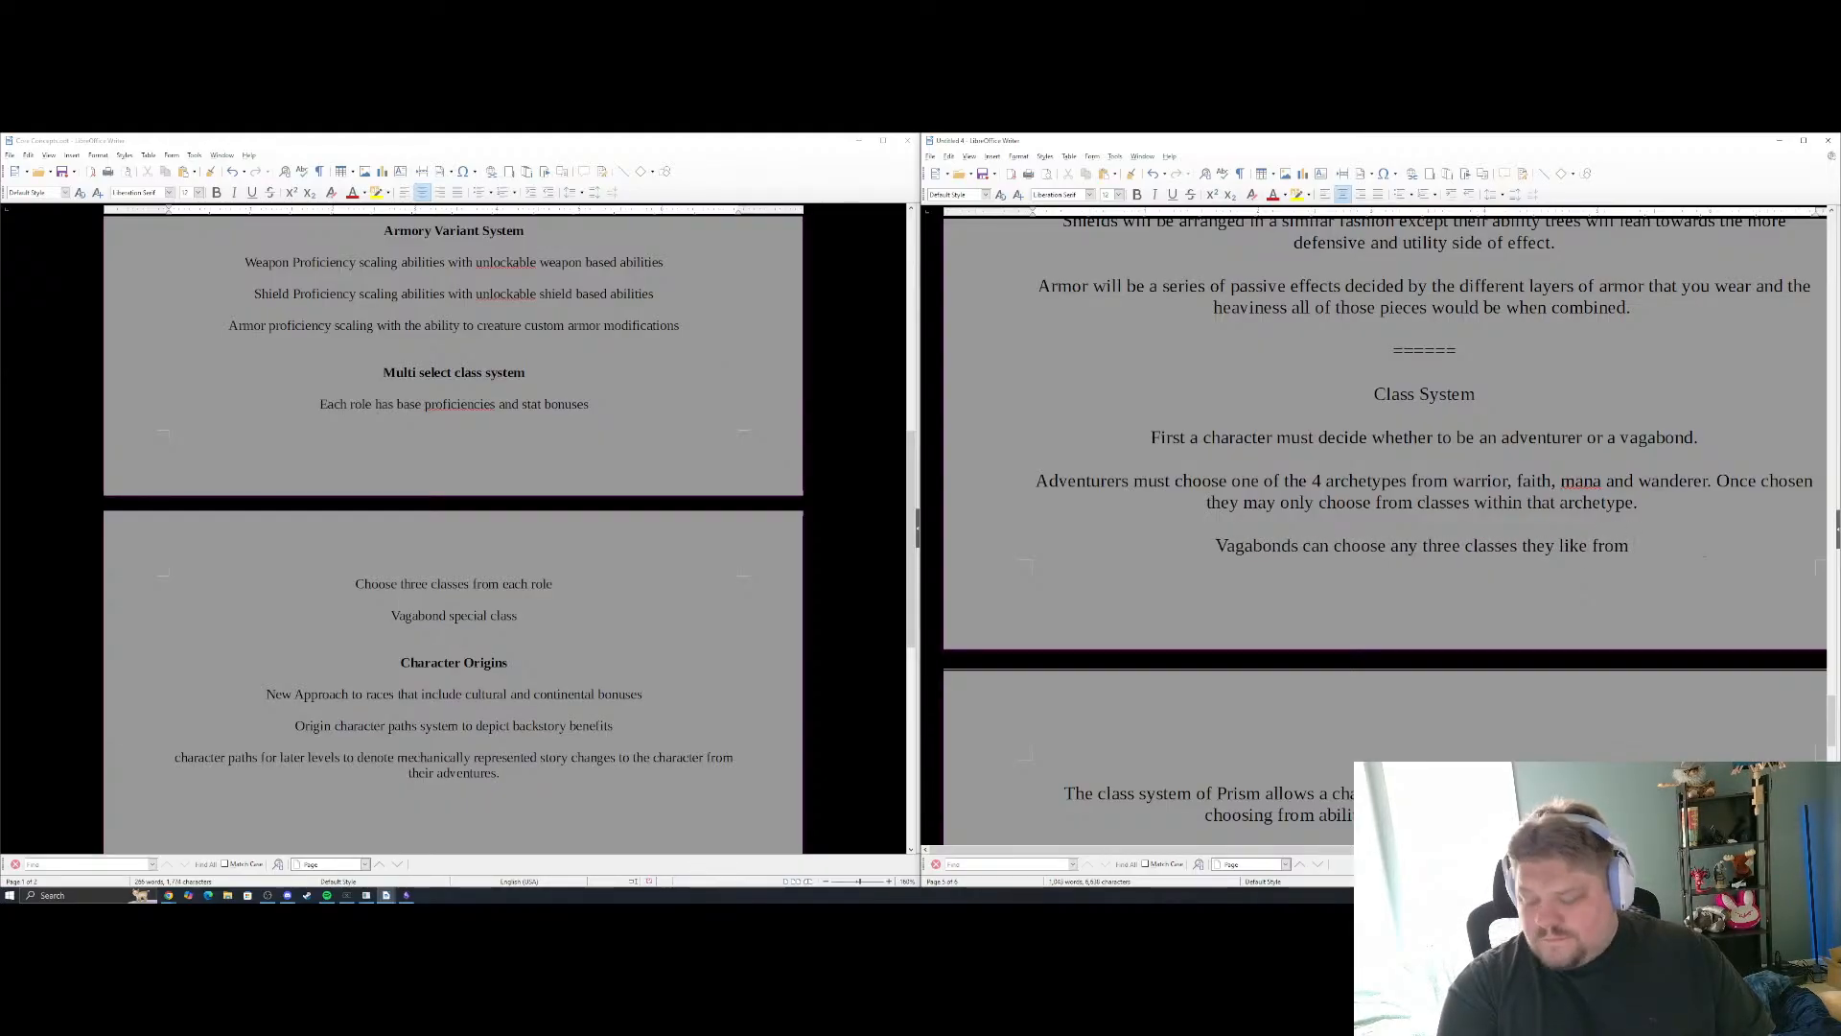
type("any of the")
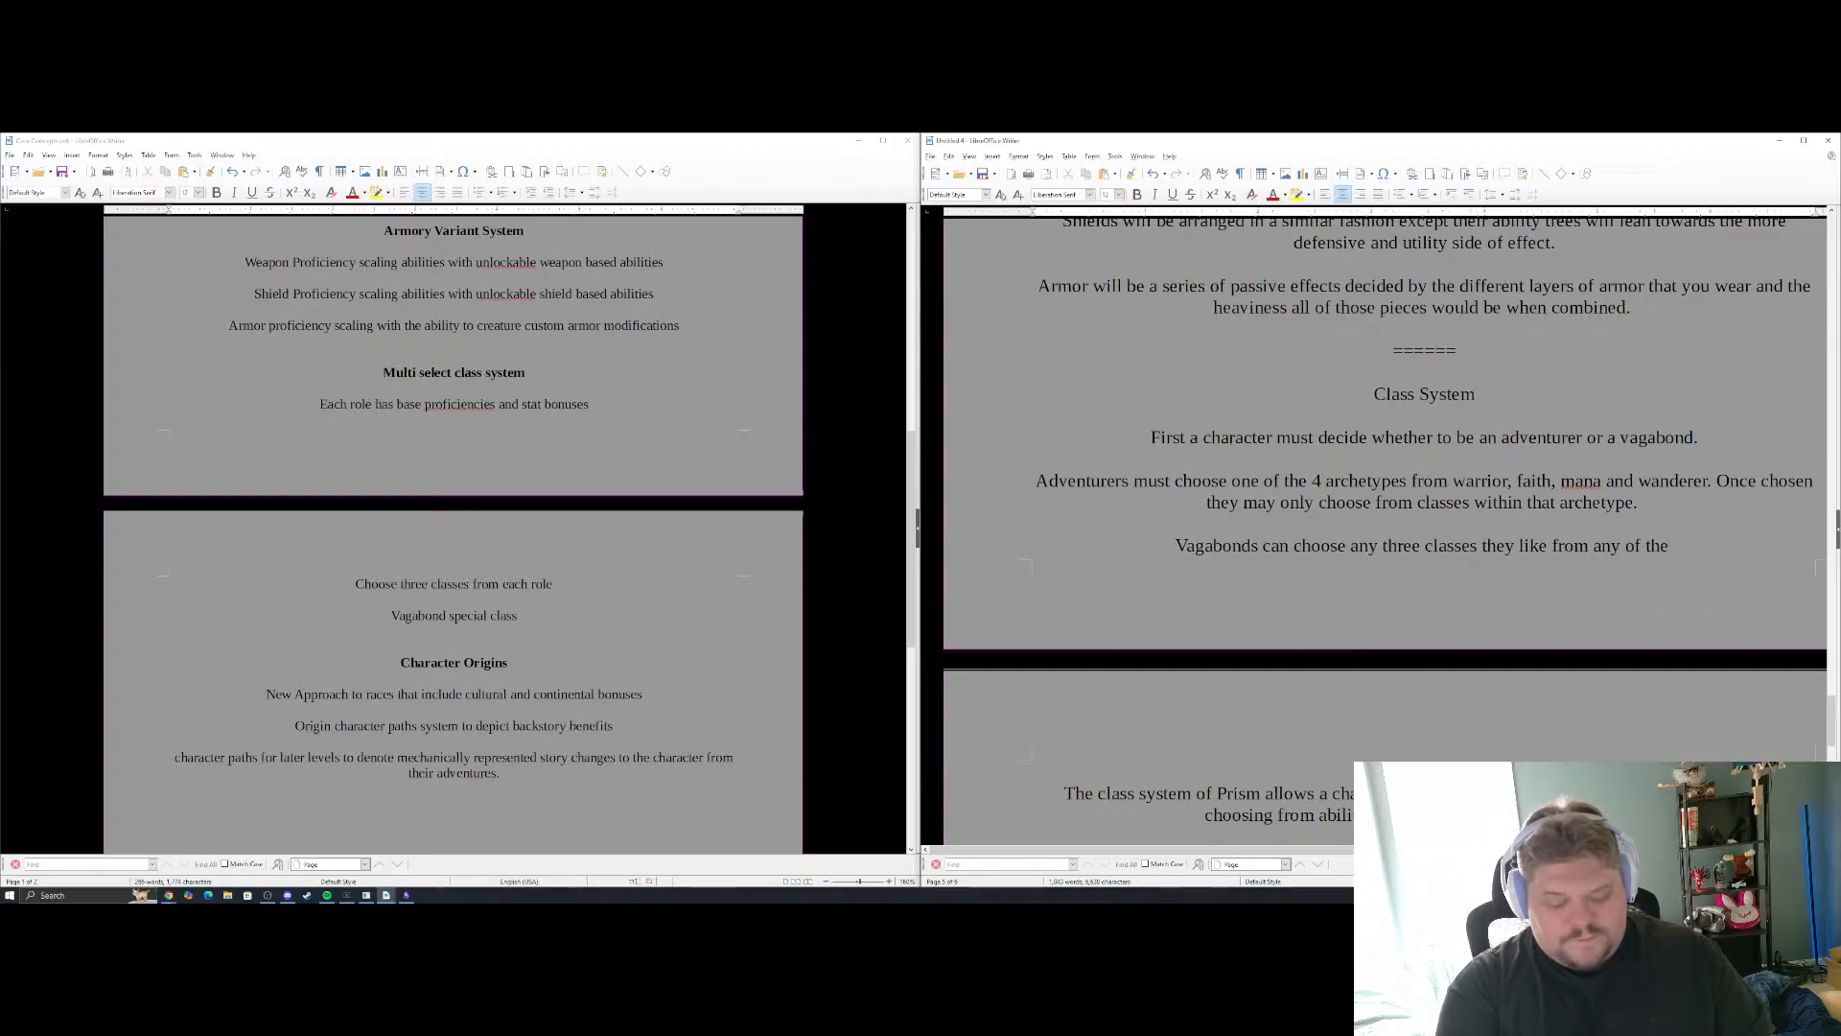
type(" Arch")
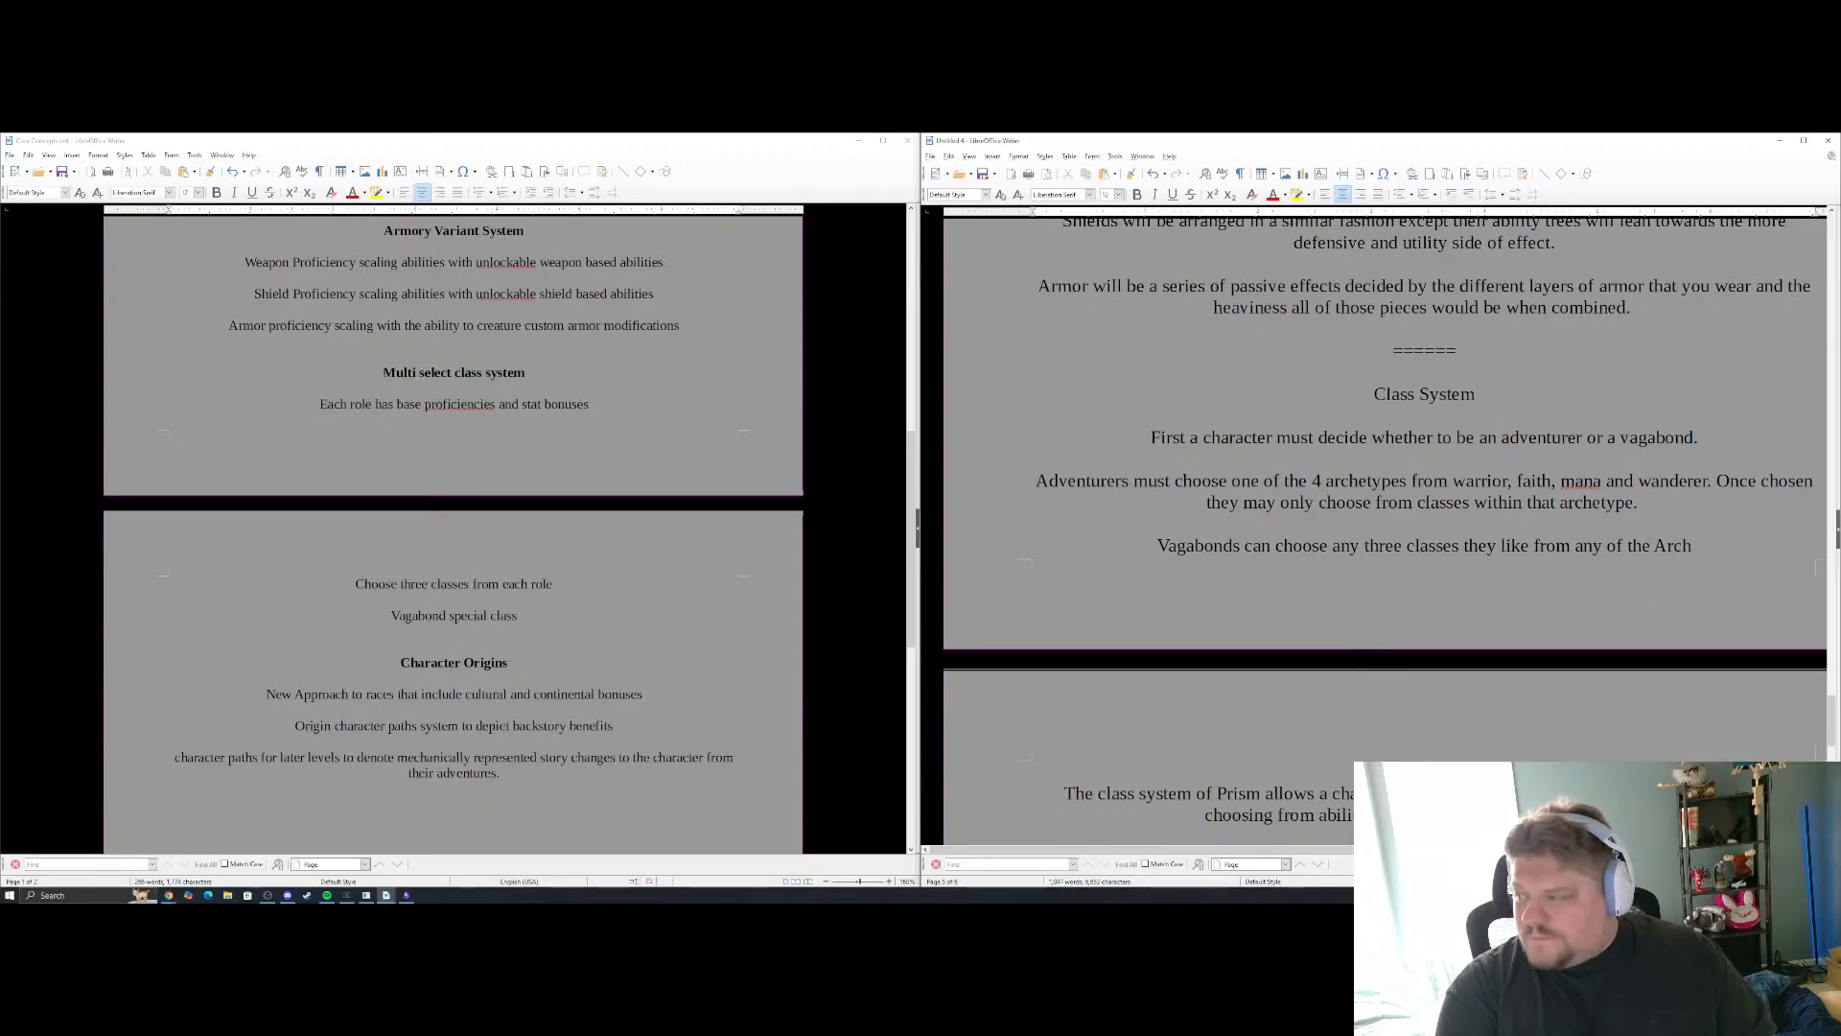
type("etypes.")
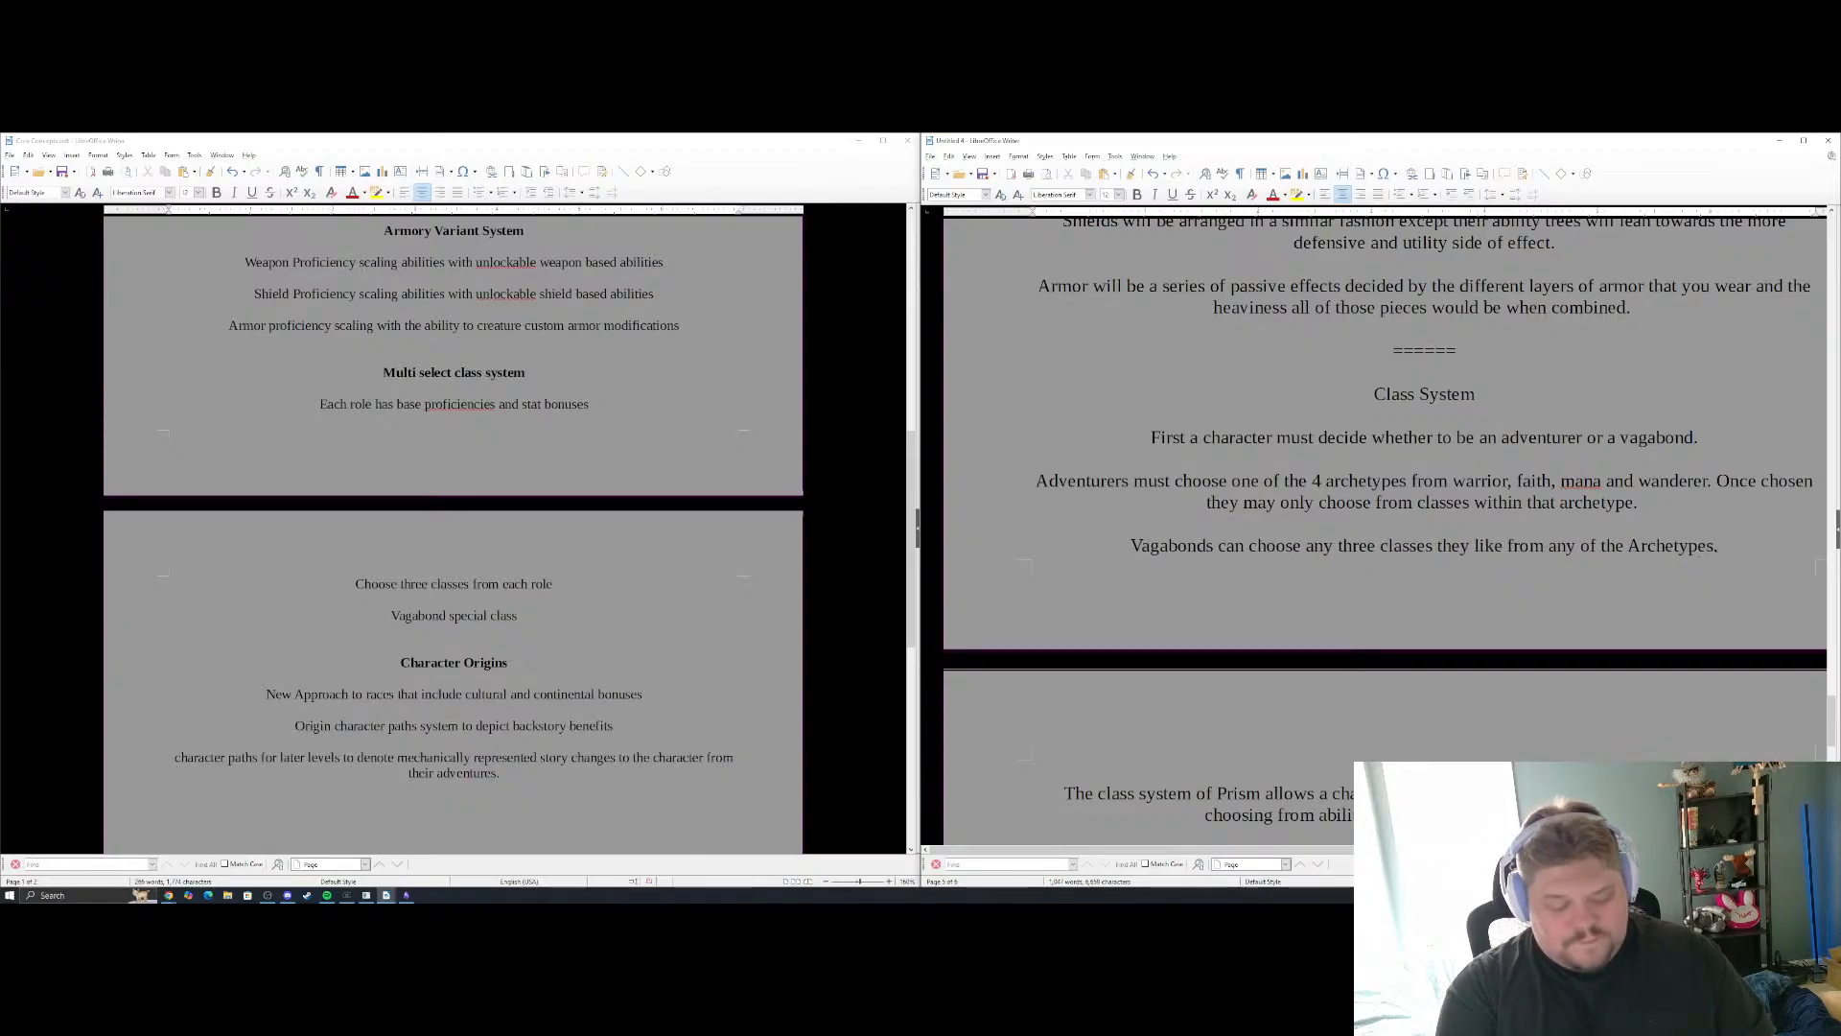
Replace the period ending the Vagabonds sentence with the clause ", but they do not gain"
key("BackSpace")
type(", b ut they")
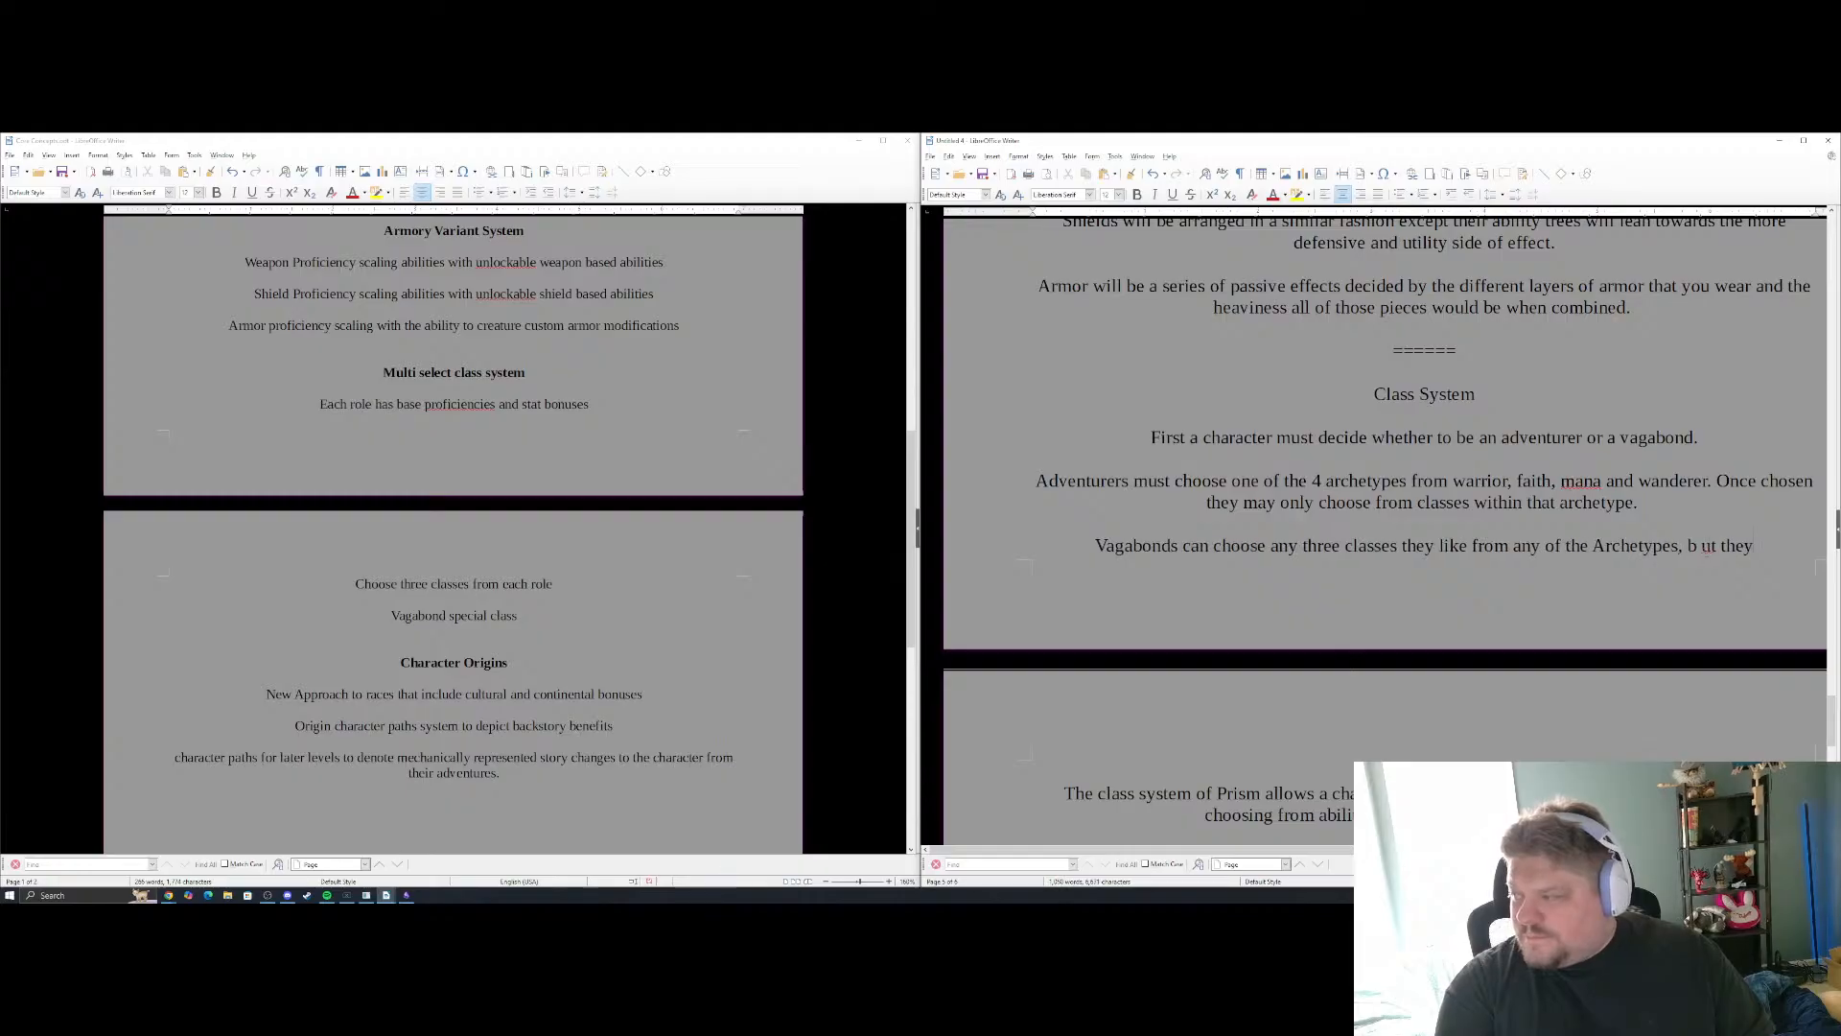
key("BackSpace")
key("BackSpace")
key("BackSpace")
key("BackSpace")
key("BackSpace")
key("BackSpace")
key("BackSpace")
key("BackSpace")
type("ut th")
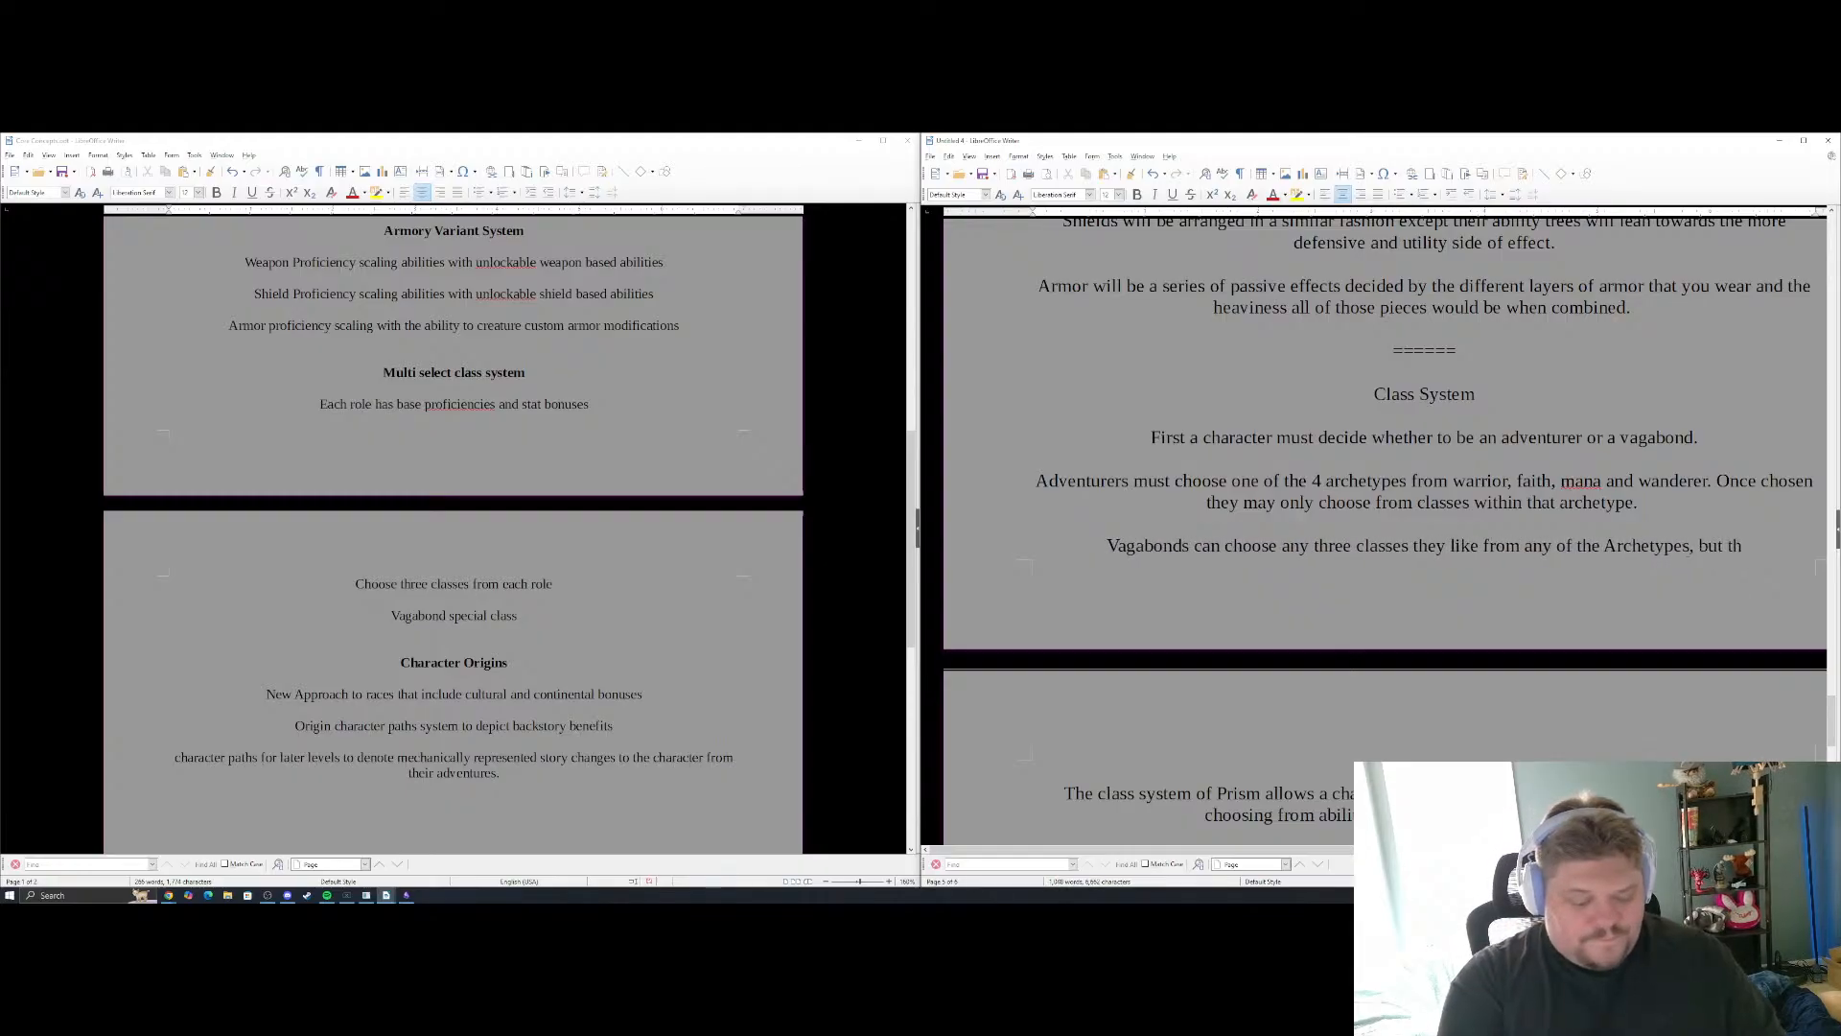
type("ey do not ga")
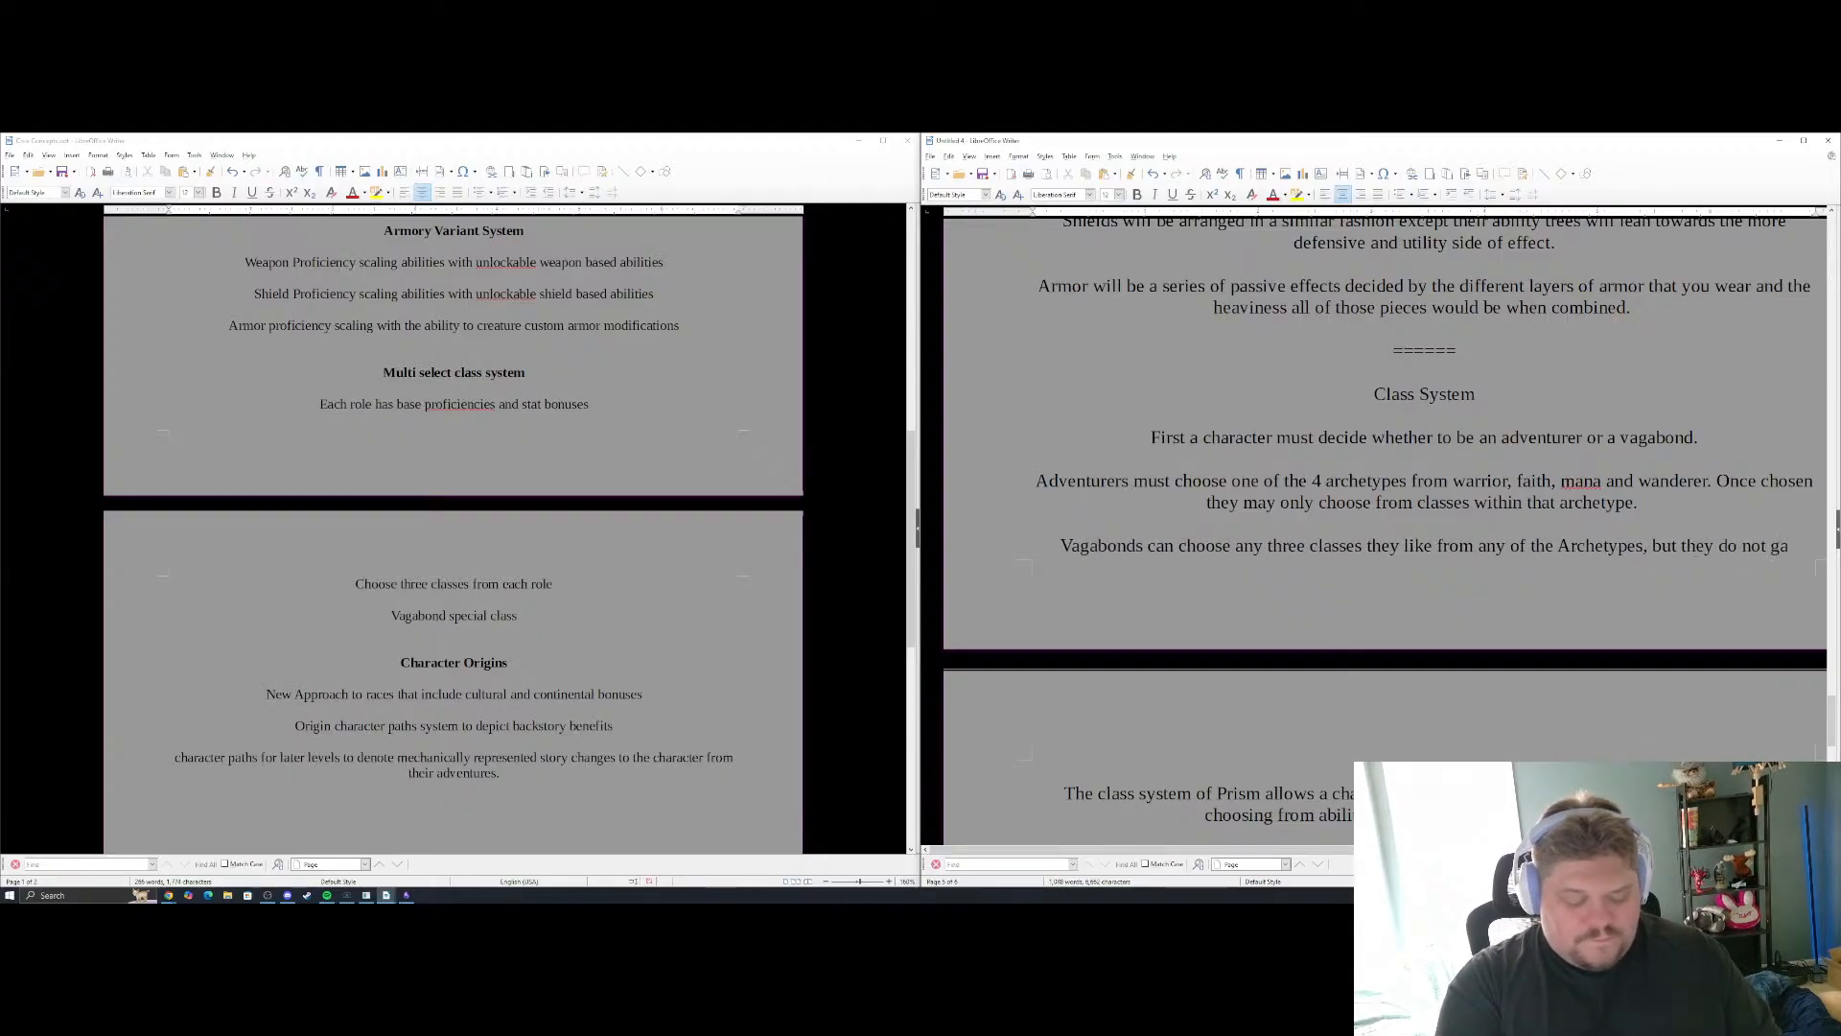
type("in")
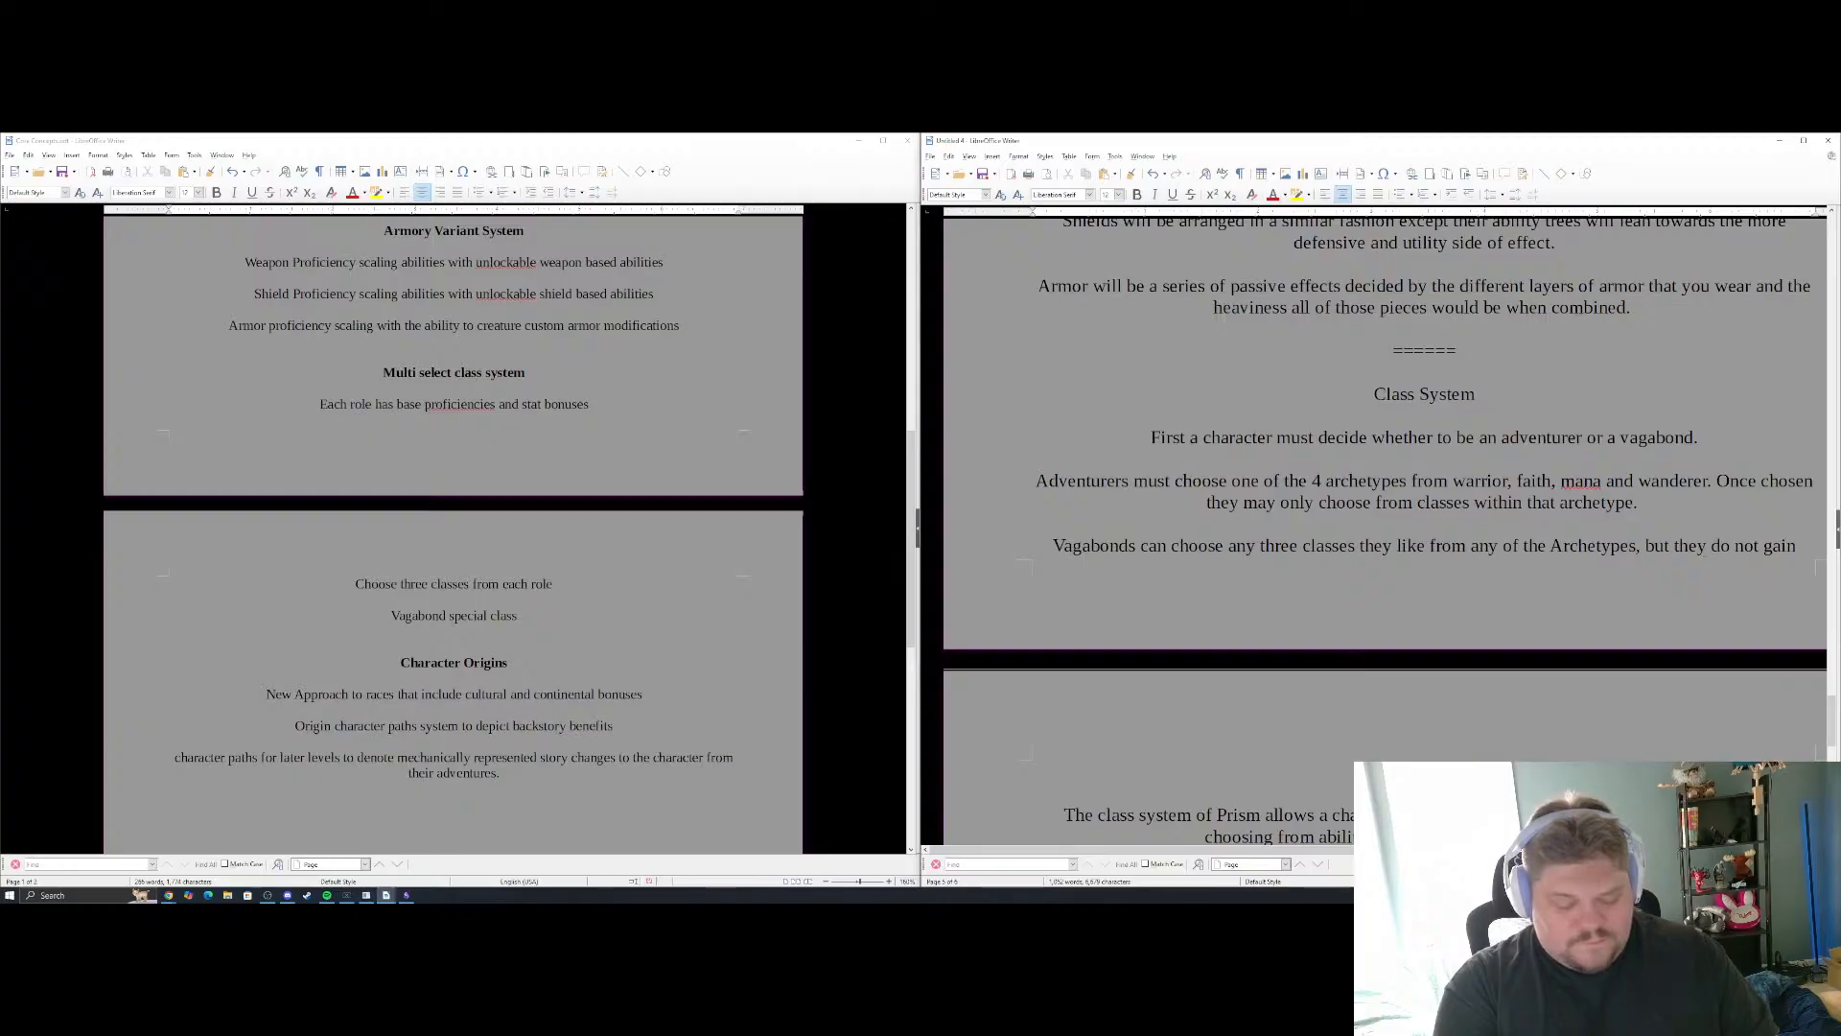
type("inental ")
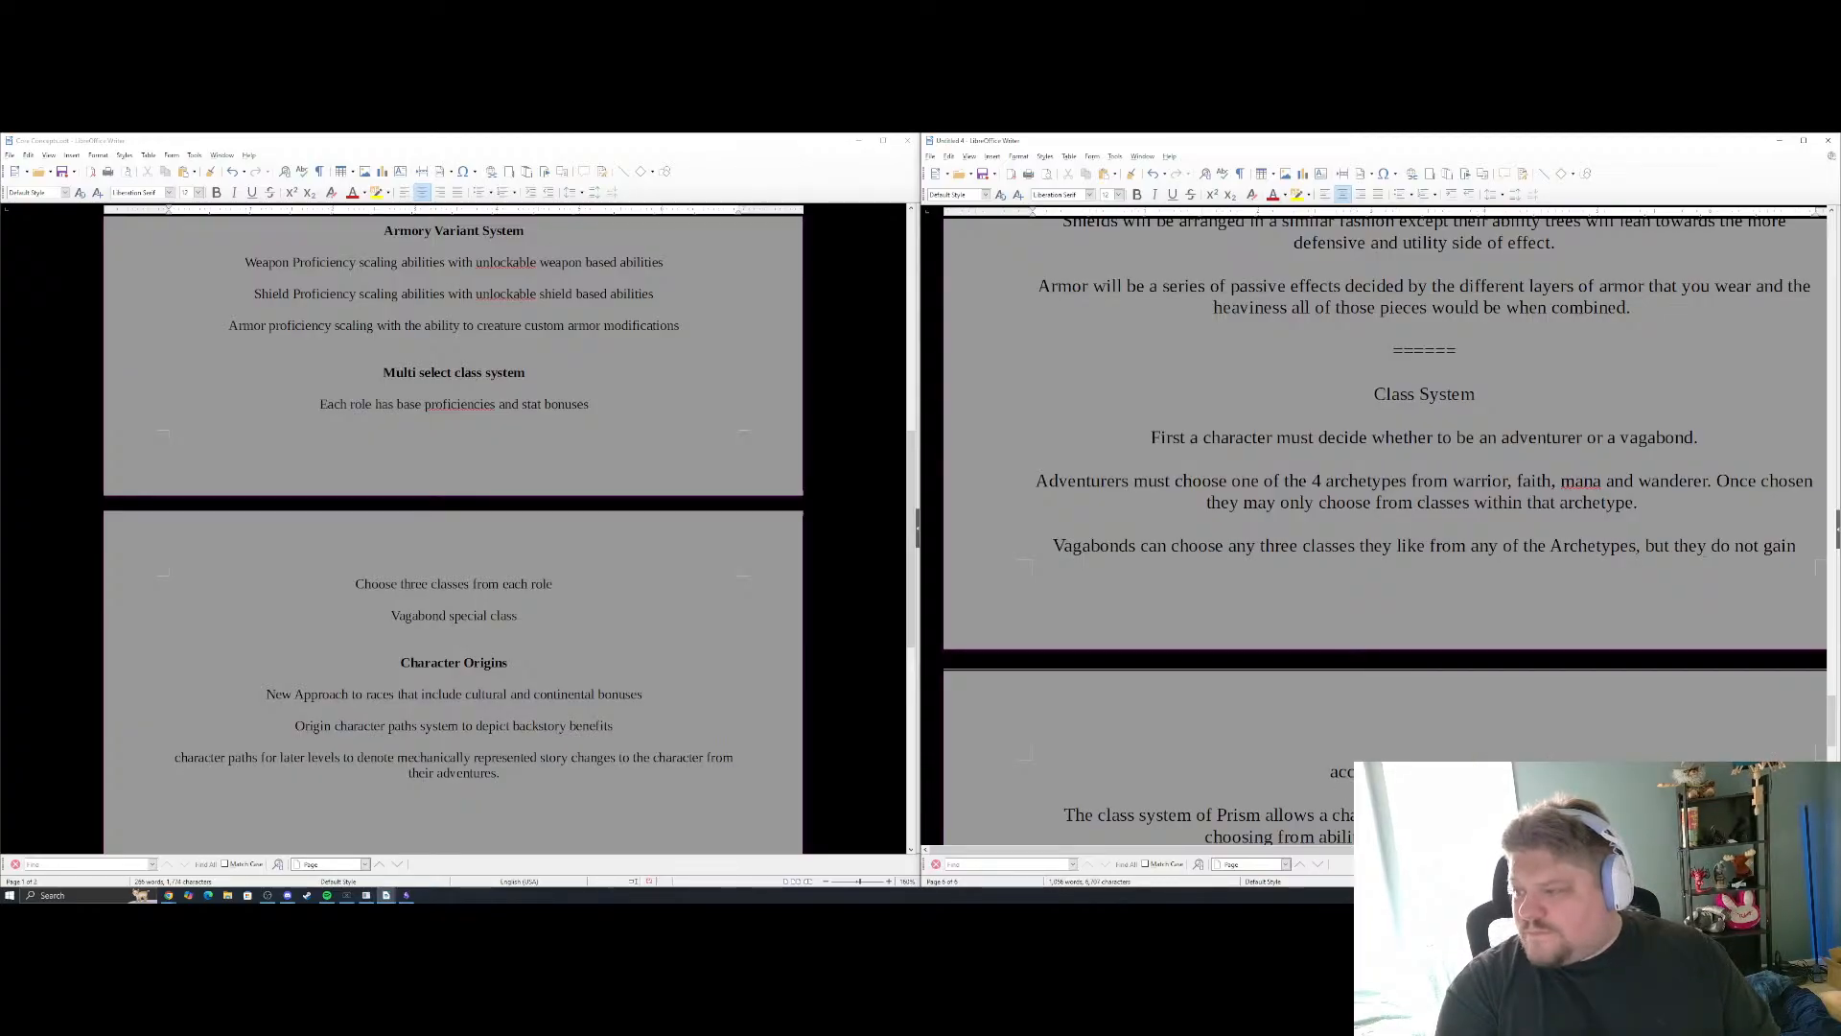
type("t")
Continue the Vagabonds sentence after "do not gain" by writing about the access that vagabonds lack
key("BackSpace")
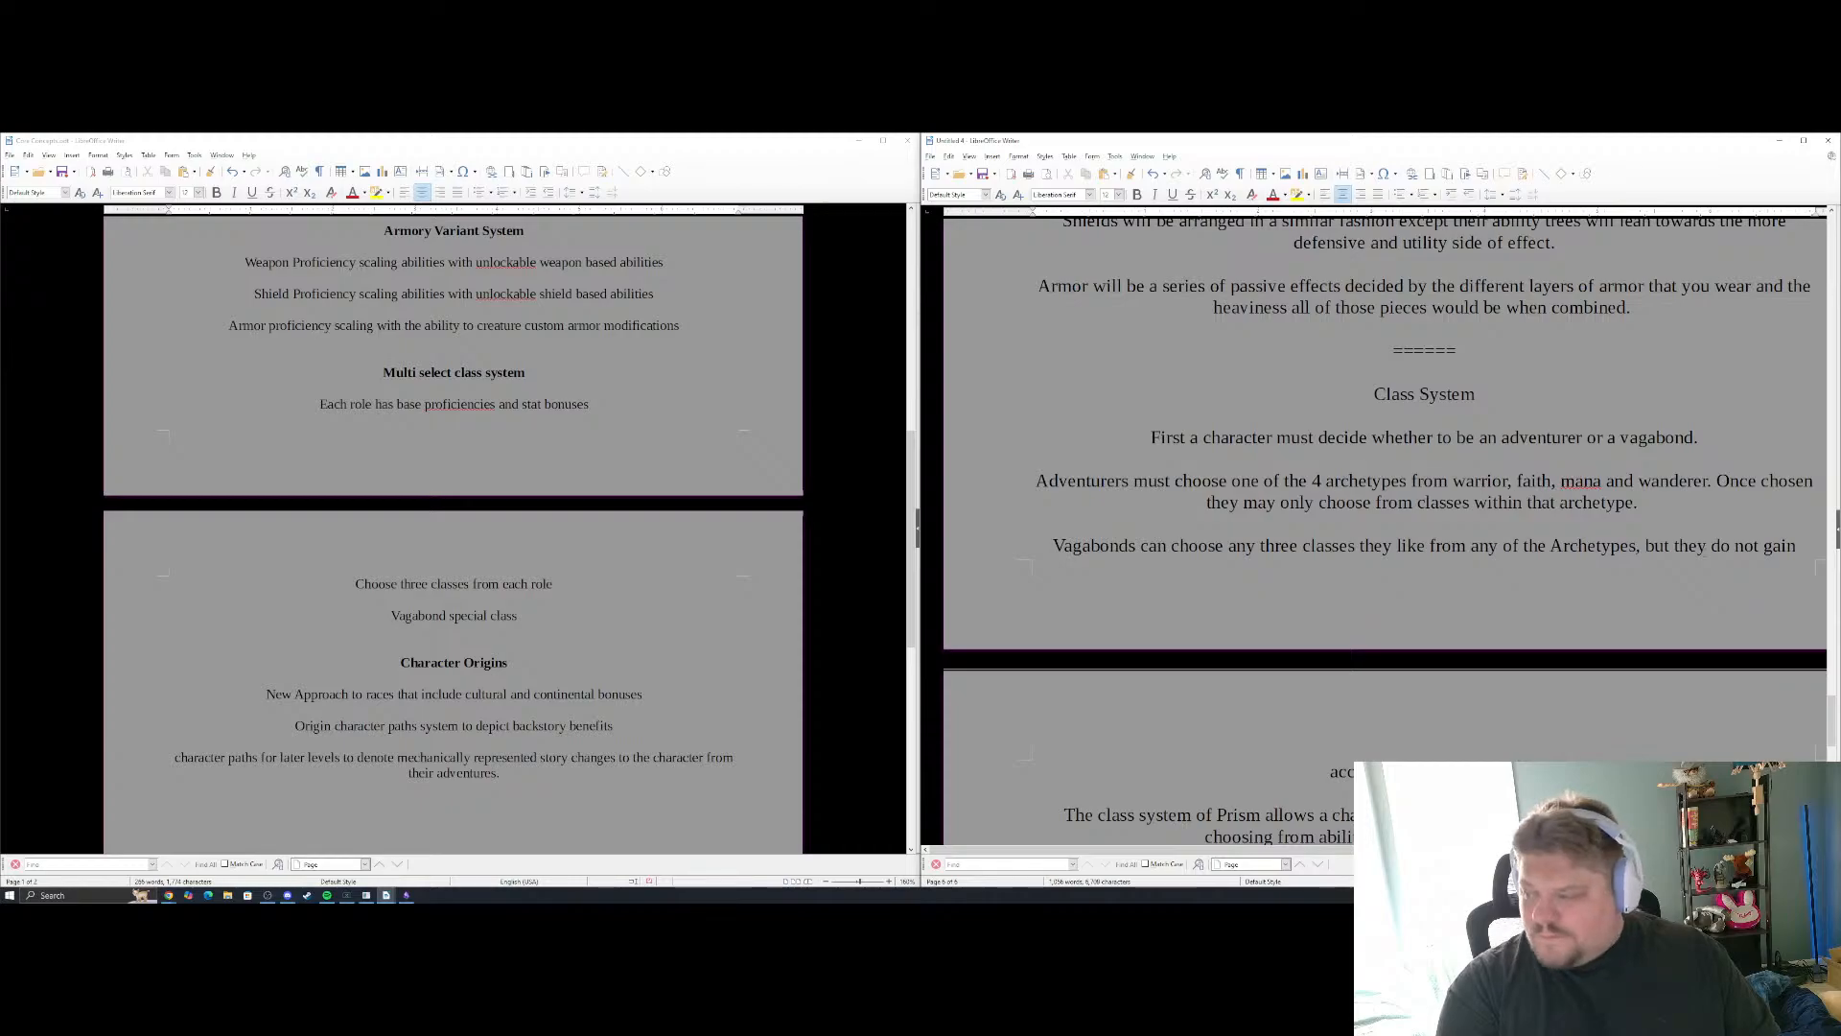
type("s")
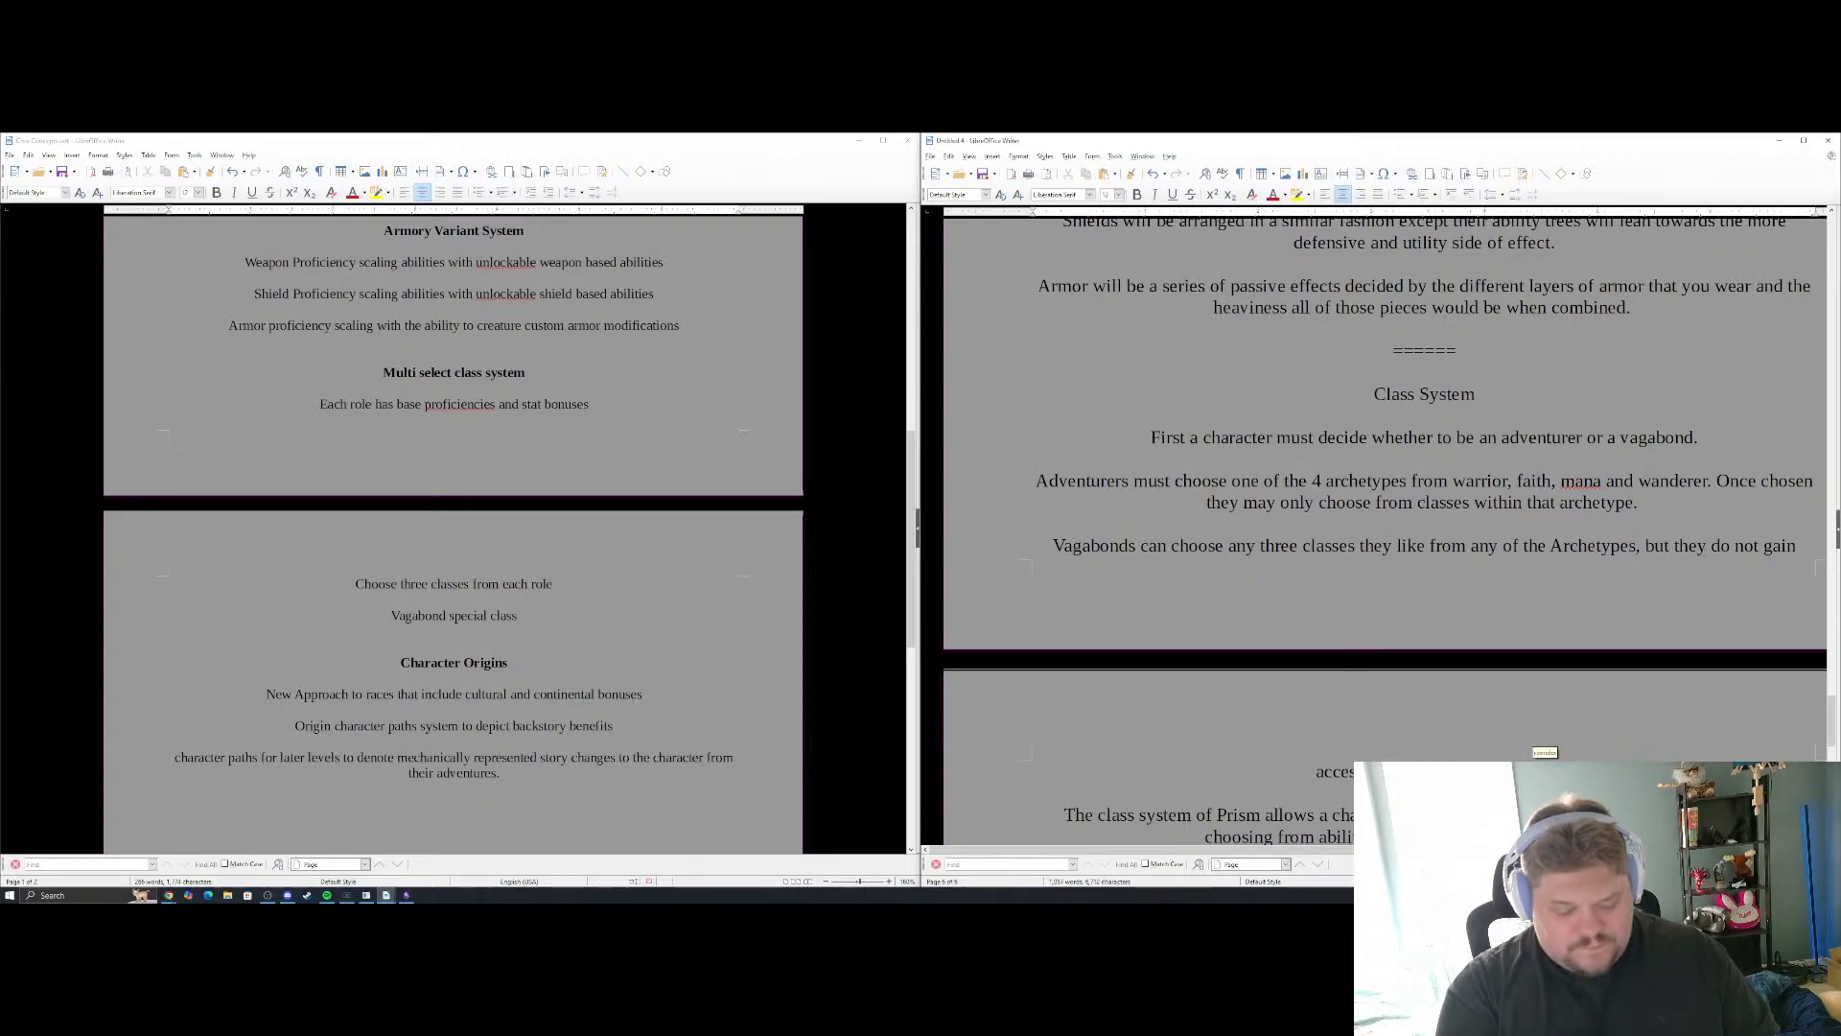
type("trelate")
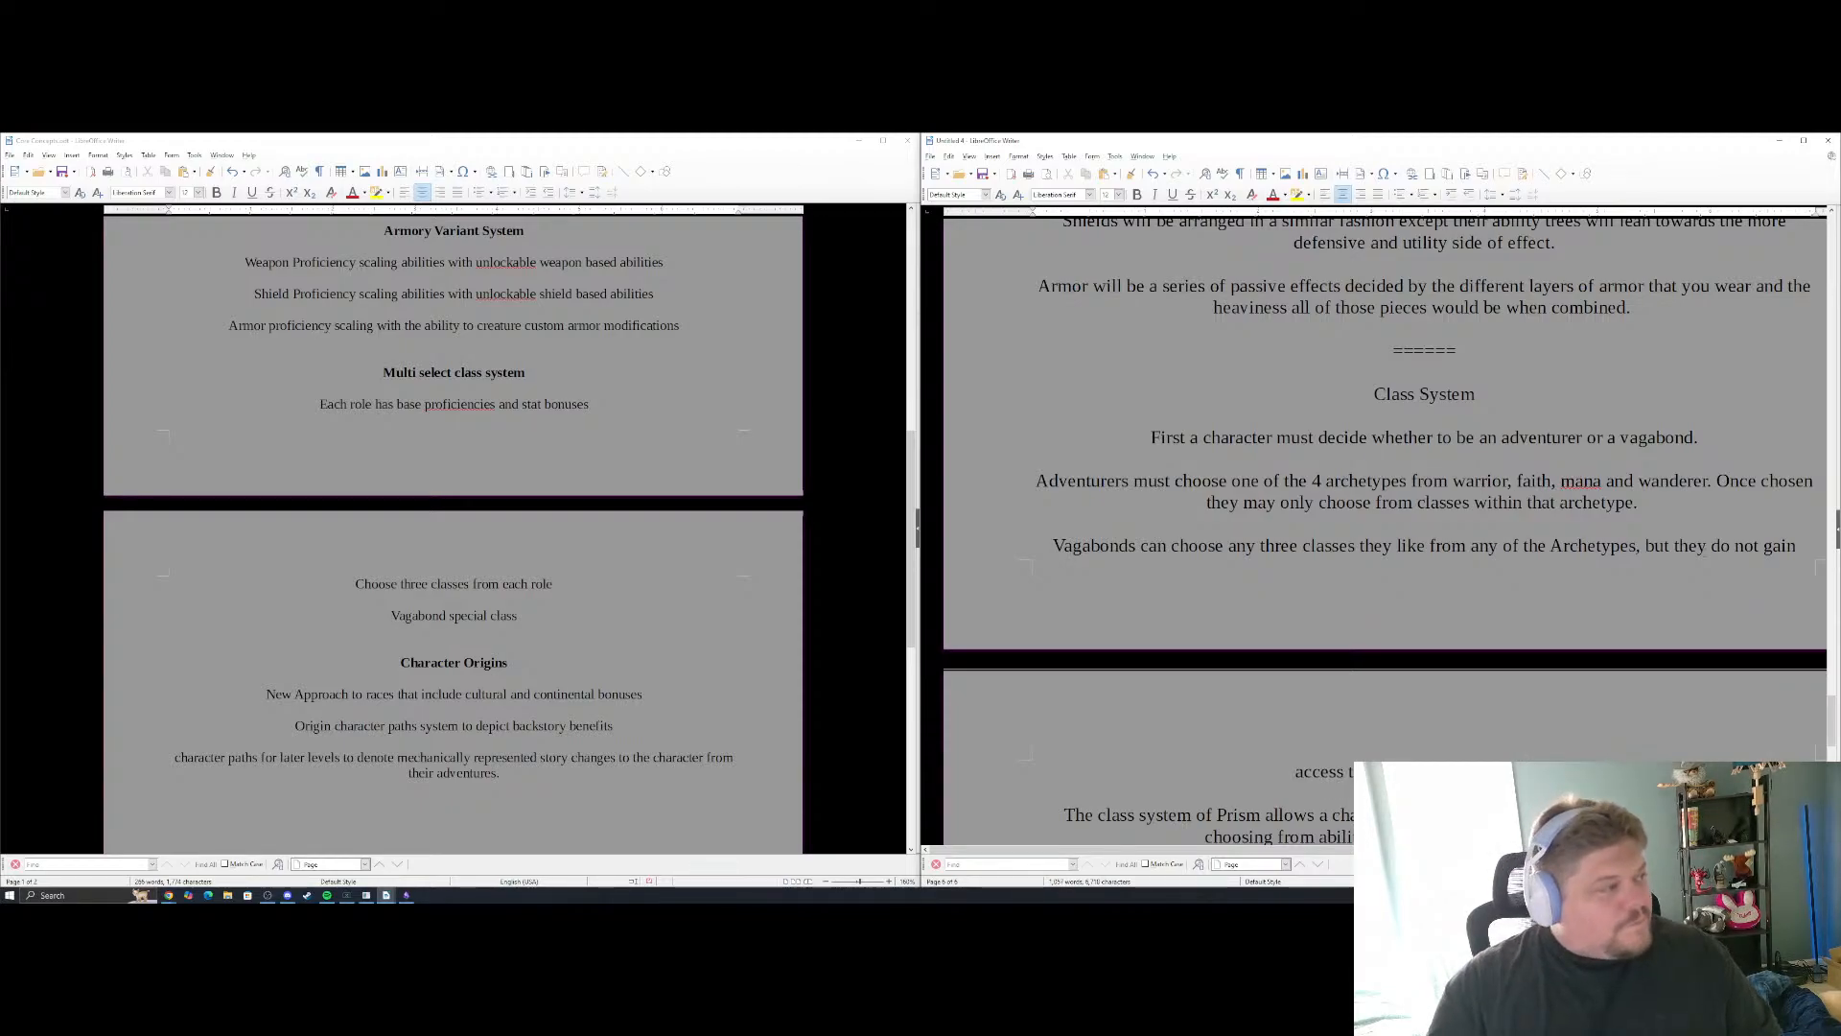
key("alt+Tab")
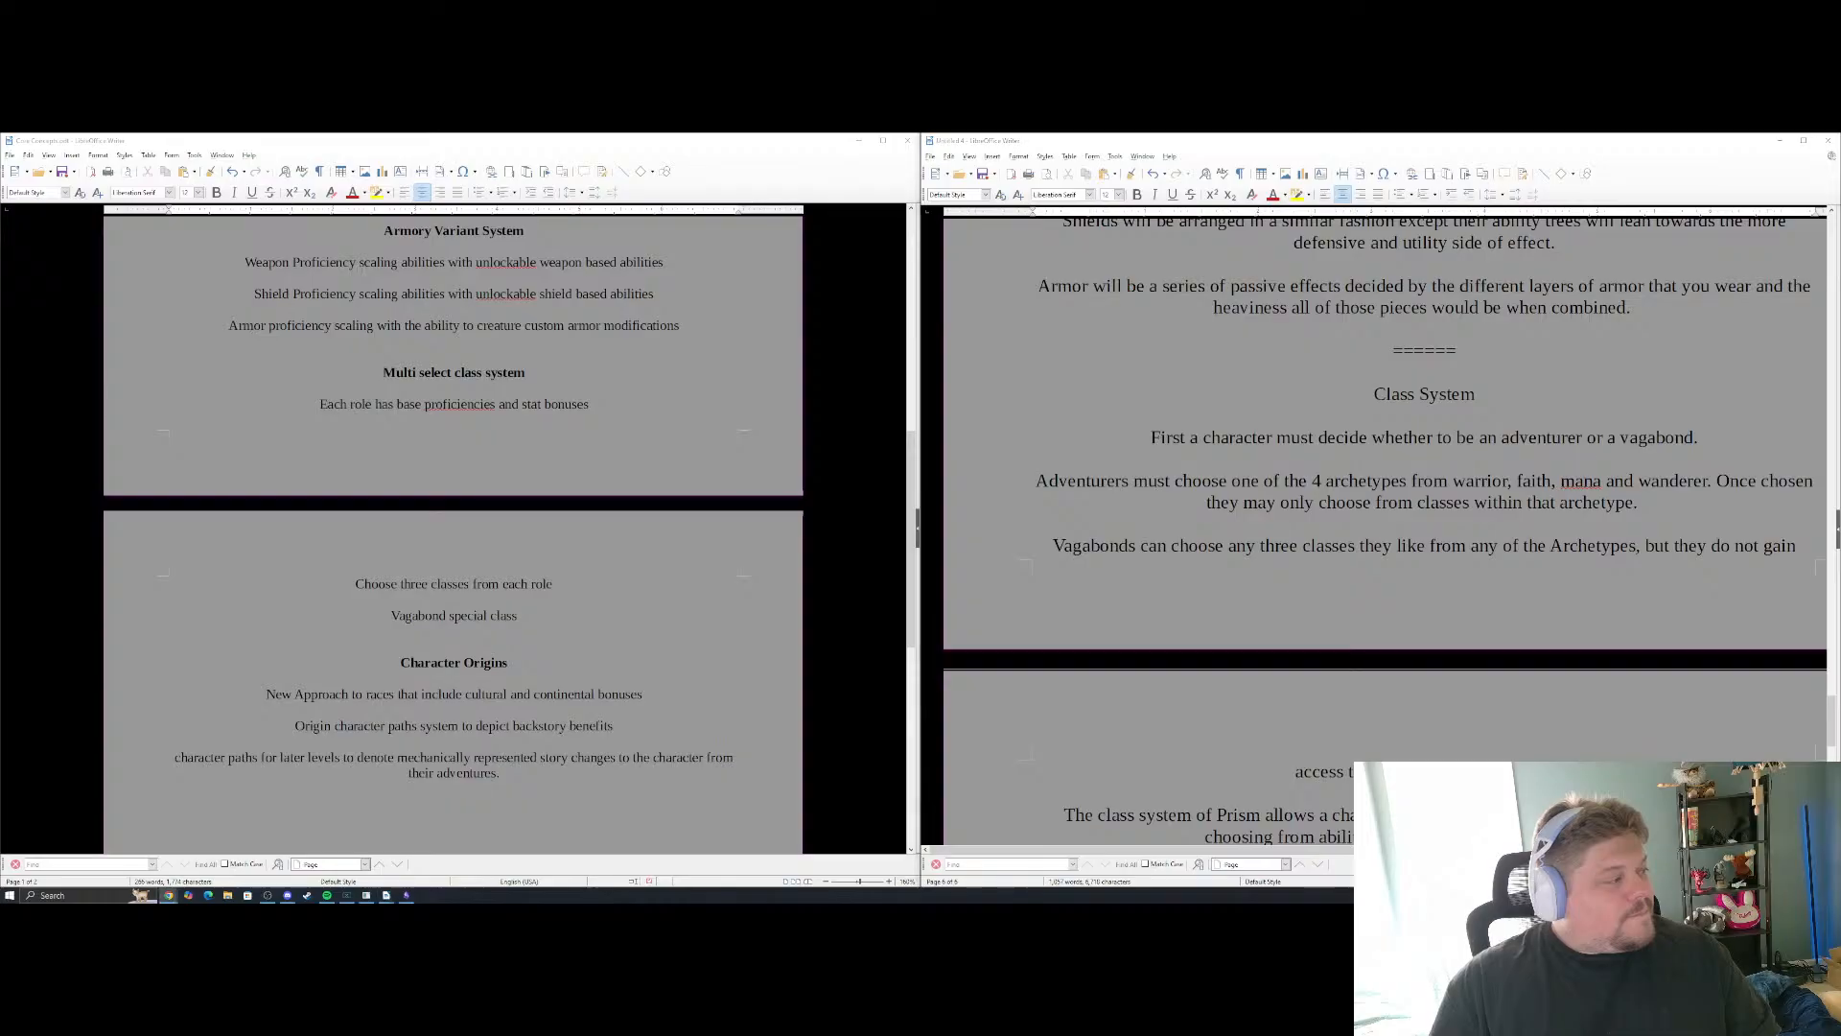
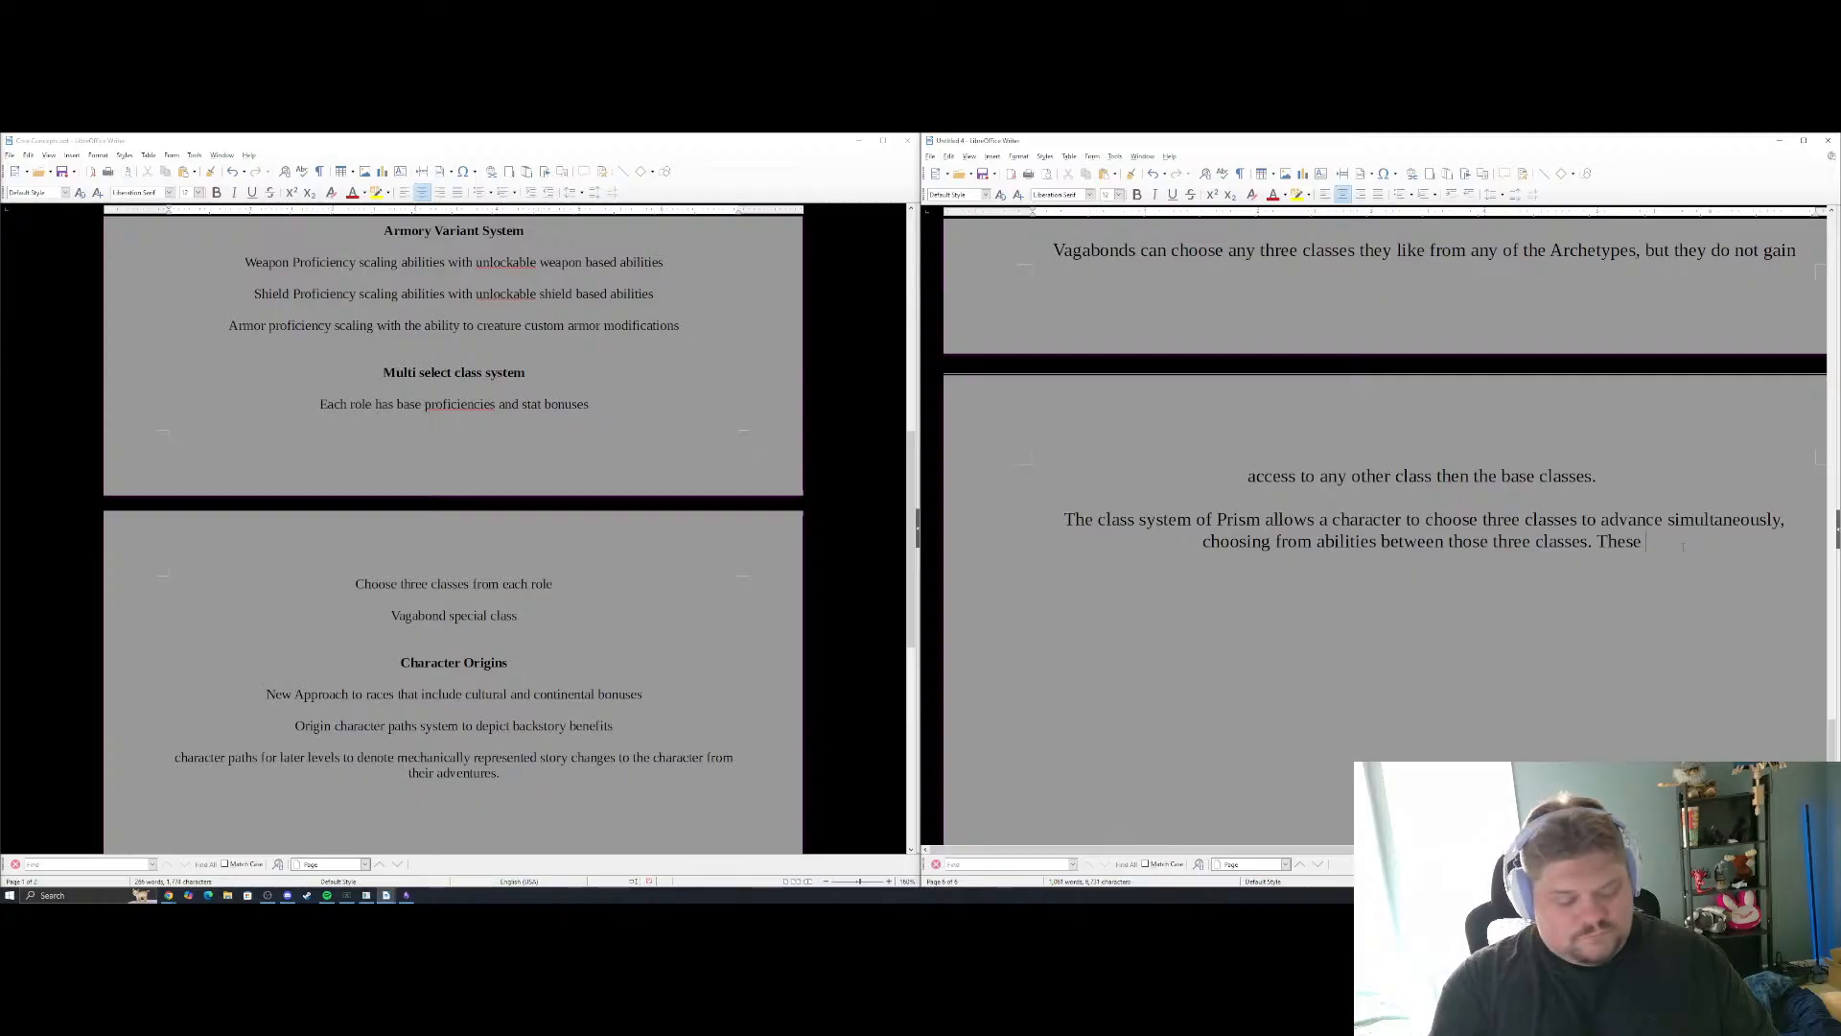
type("classes allow")
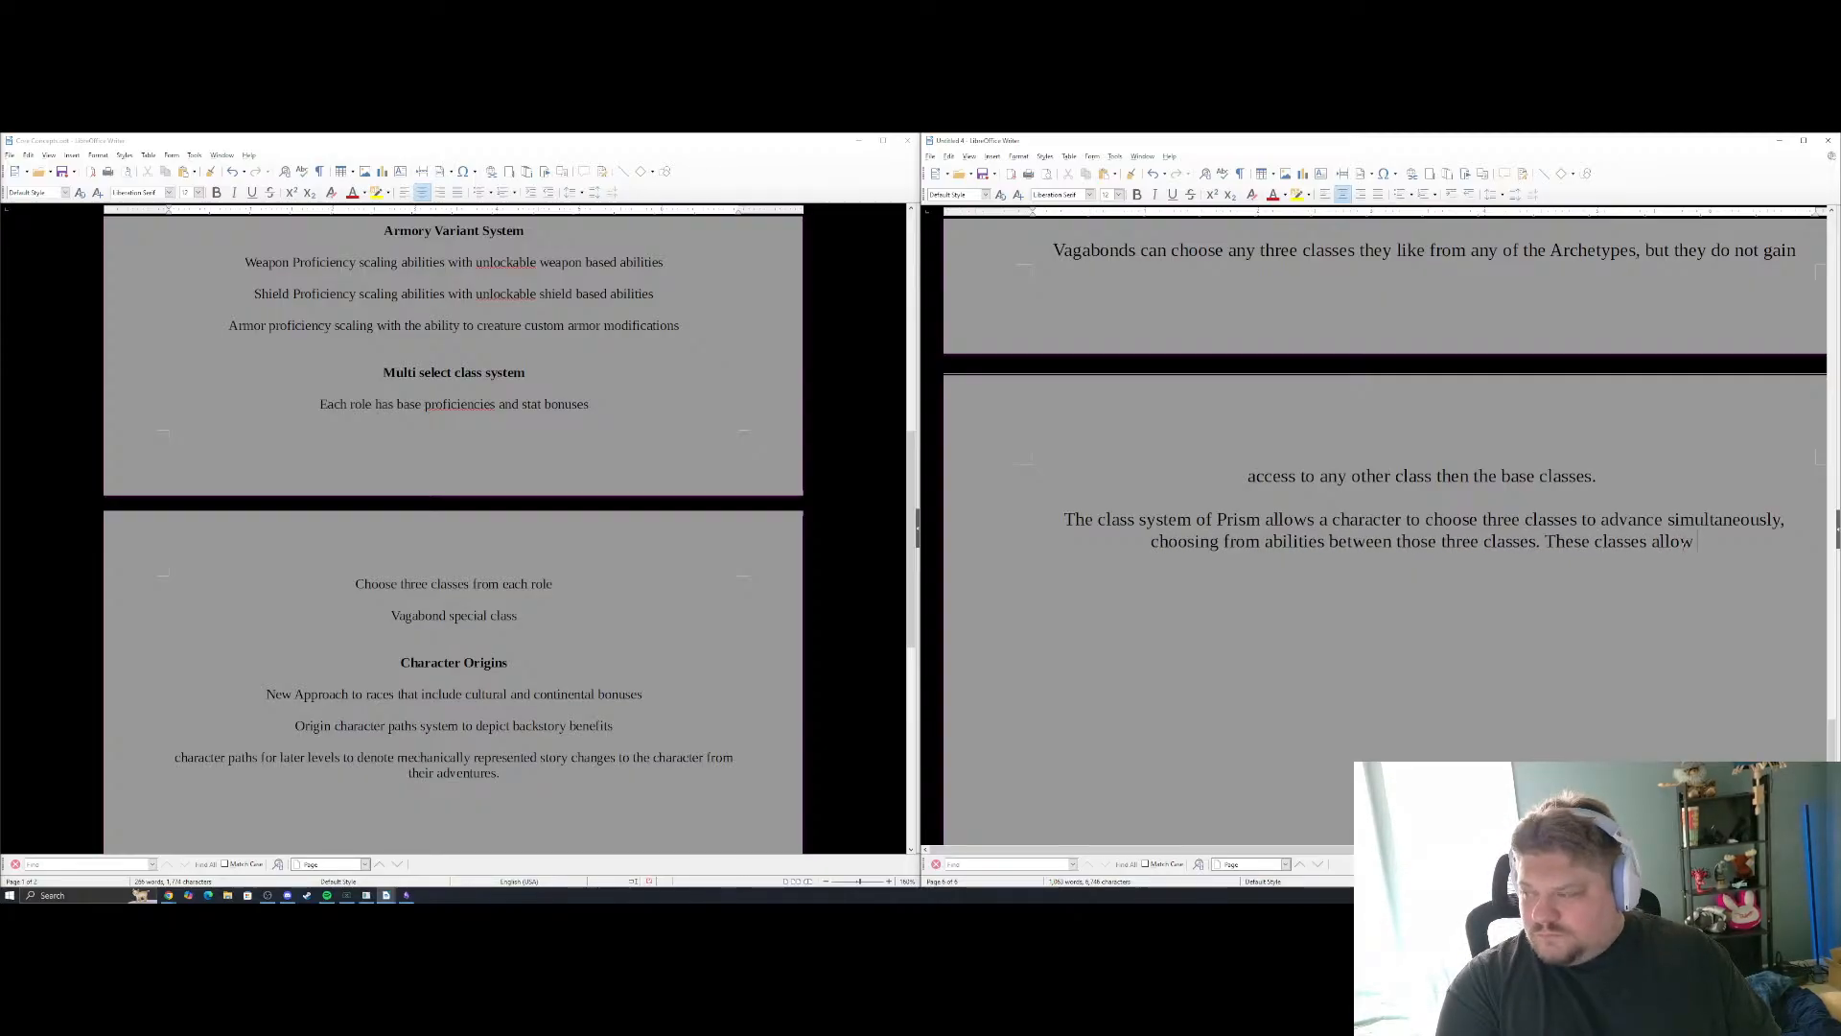
key("BackSpace")
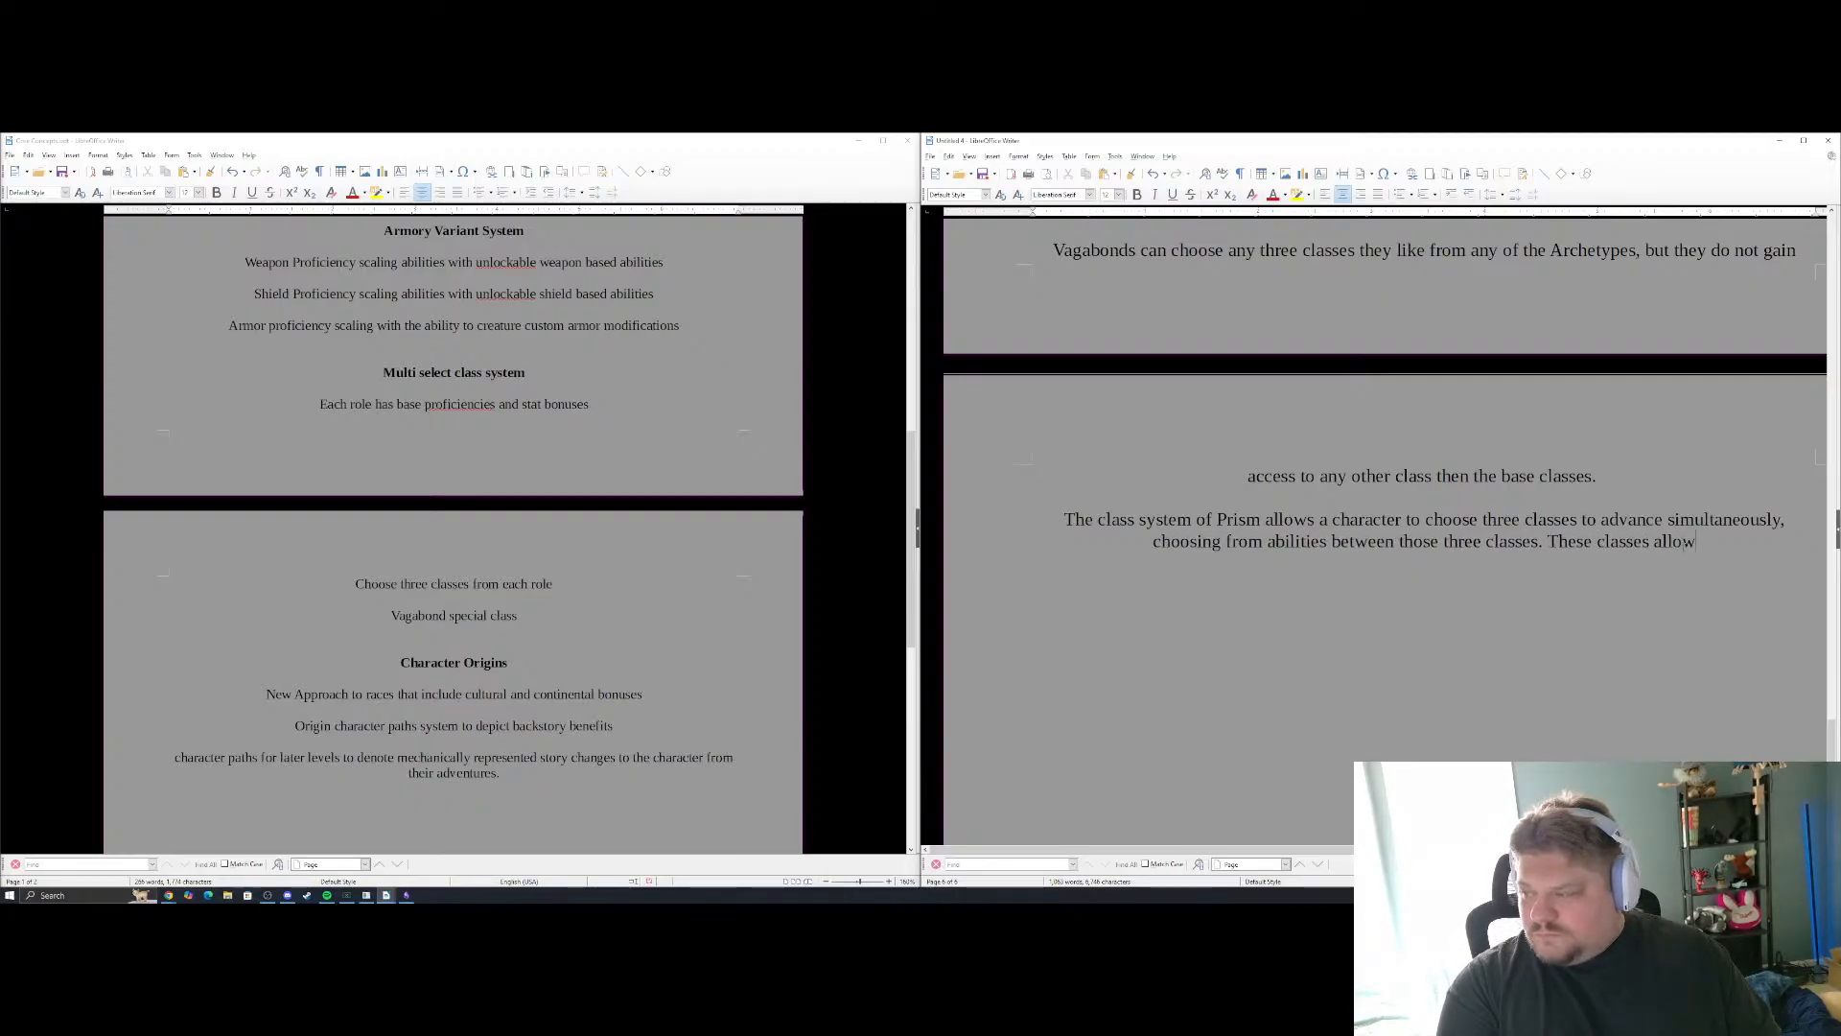
key("BackSpace")
key("BackSpace")
key("BackSpace")
key("BackSpace")
key("BackSpace")
key("BackSpace")
key("BackSpace")
key("BackSpace")
key("BackSpace")
key("BackSpace")
key("BackSpace")
key("BackSpace")
key("BackSpace")
key("BackSpace")
key("BackSpace")
key("BackSpace")
key("BackSpace")
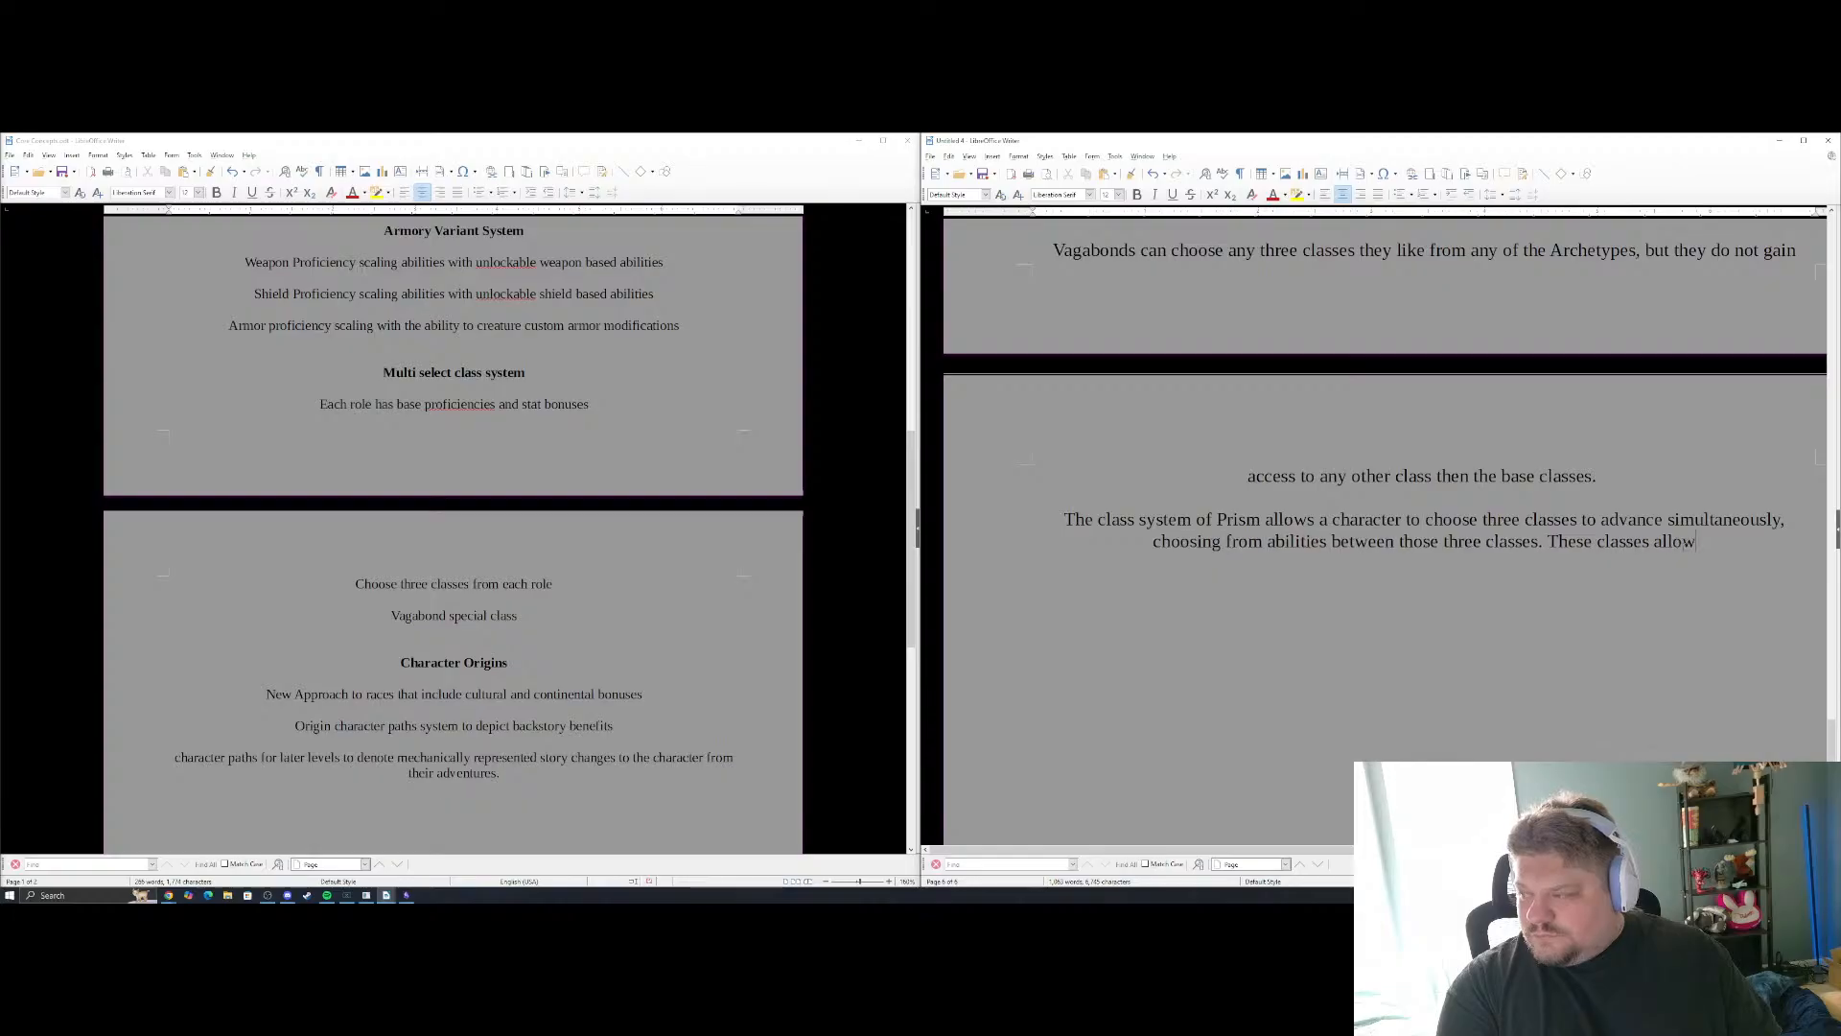
key("BackSpace")
key("BackSpace")
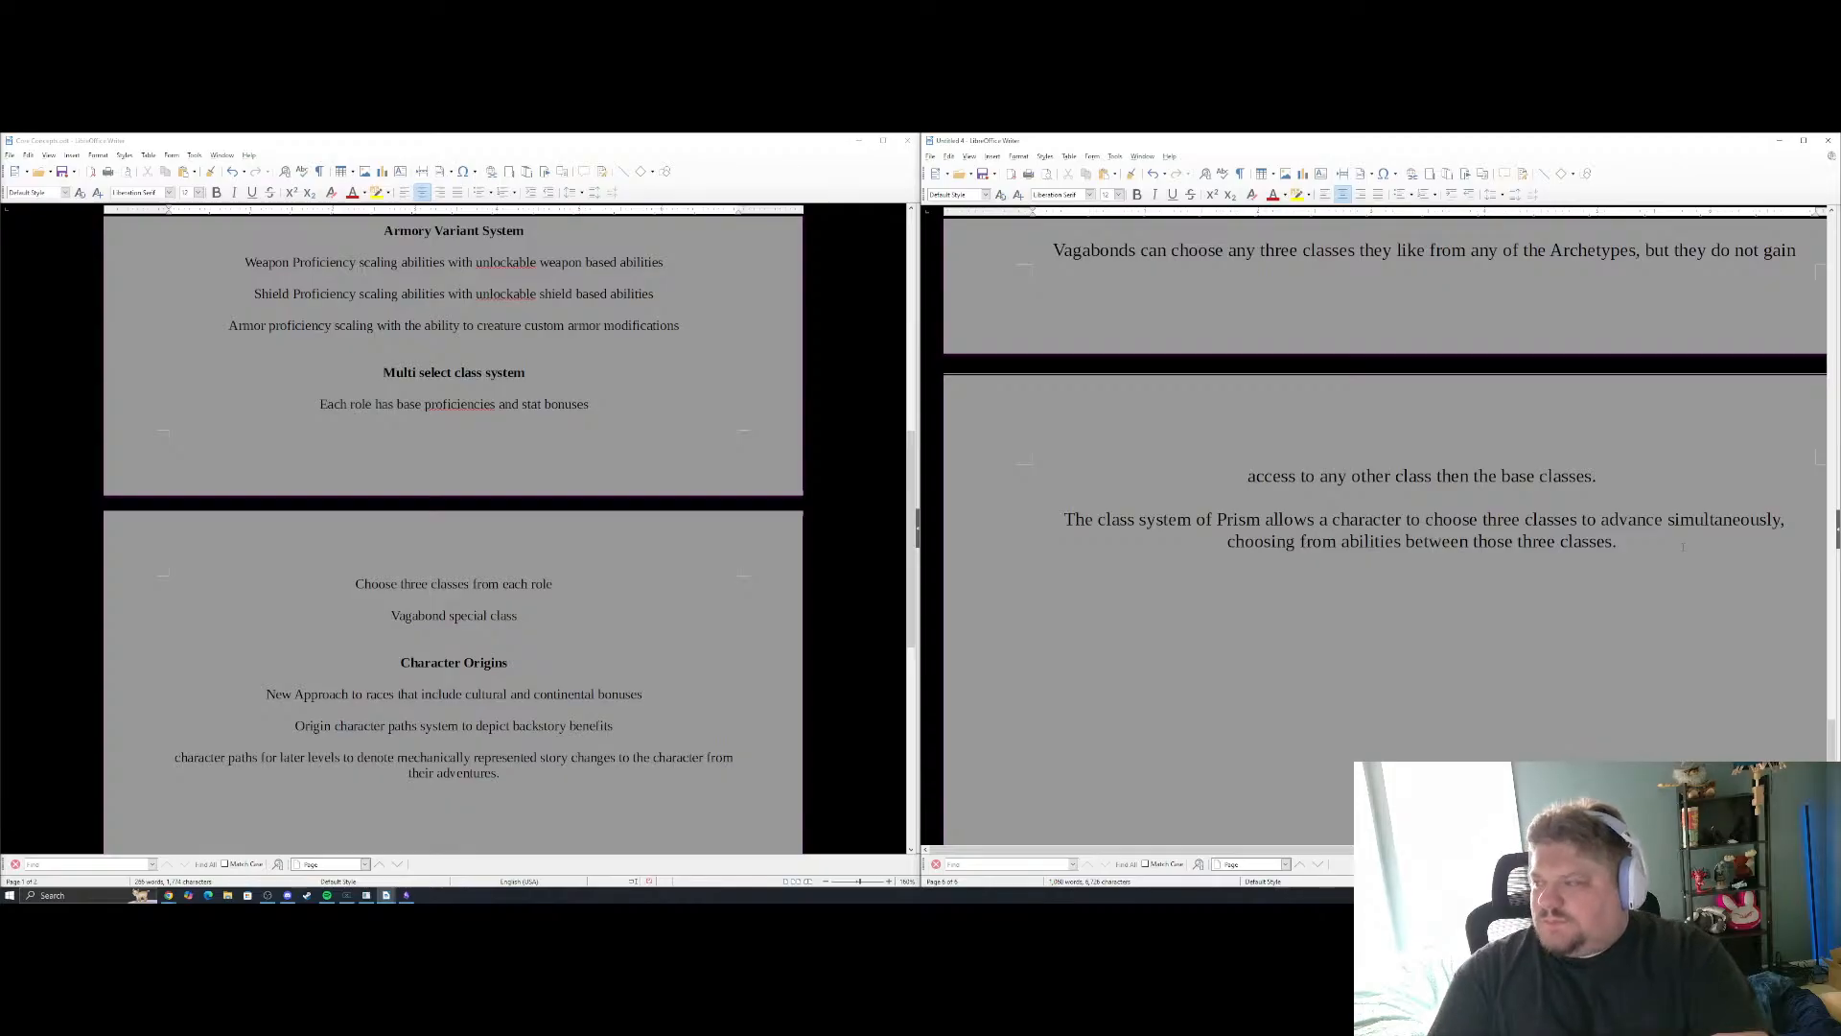
Make the "Class System" heading bold
scroll(1683, 547, "up", 5)
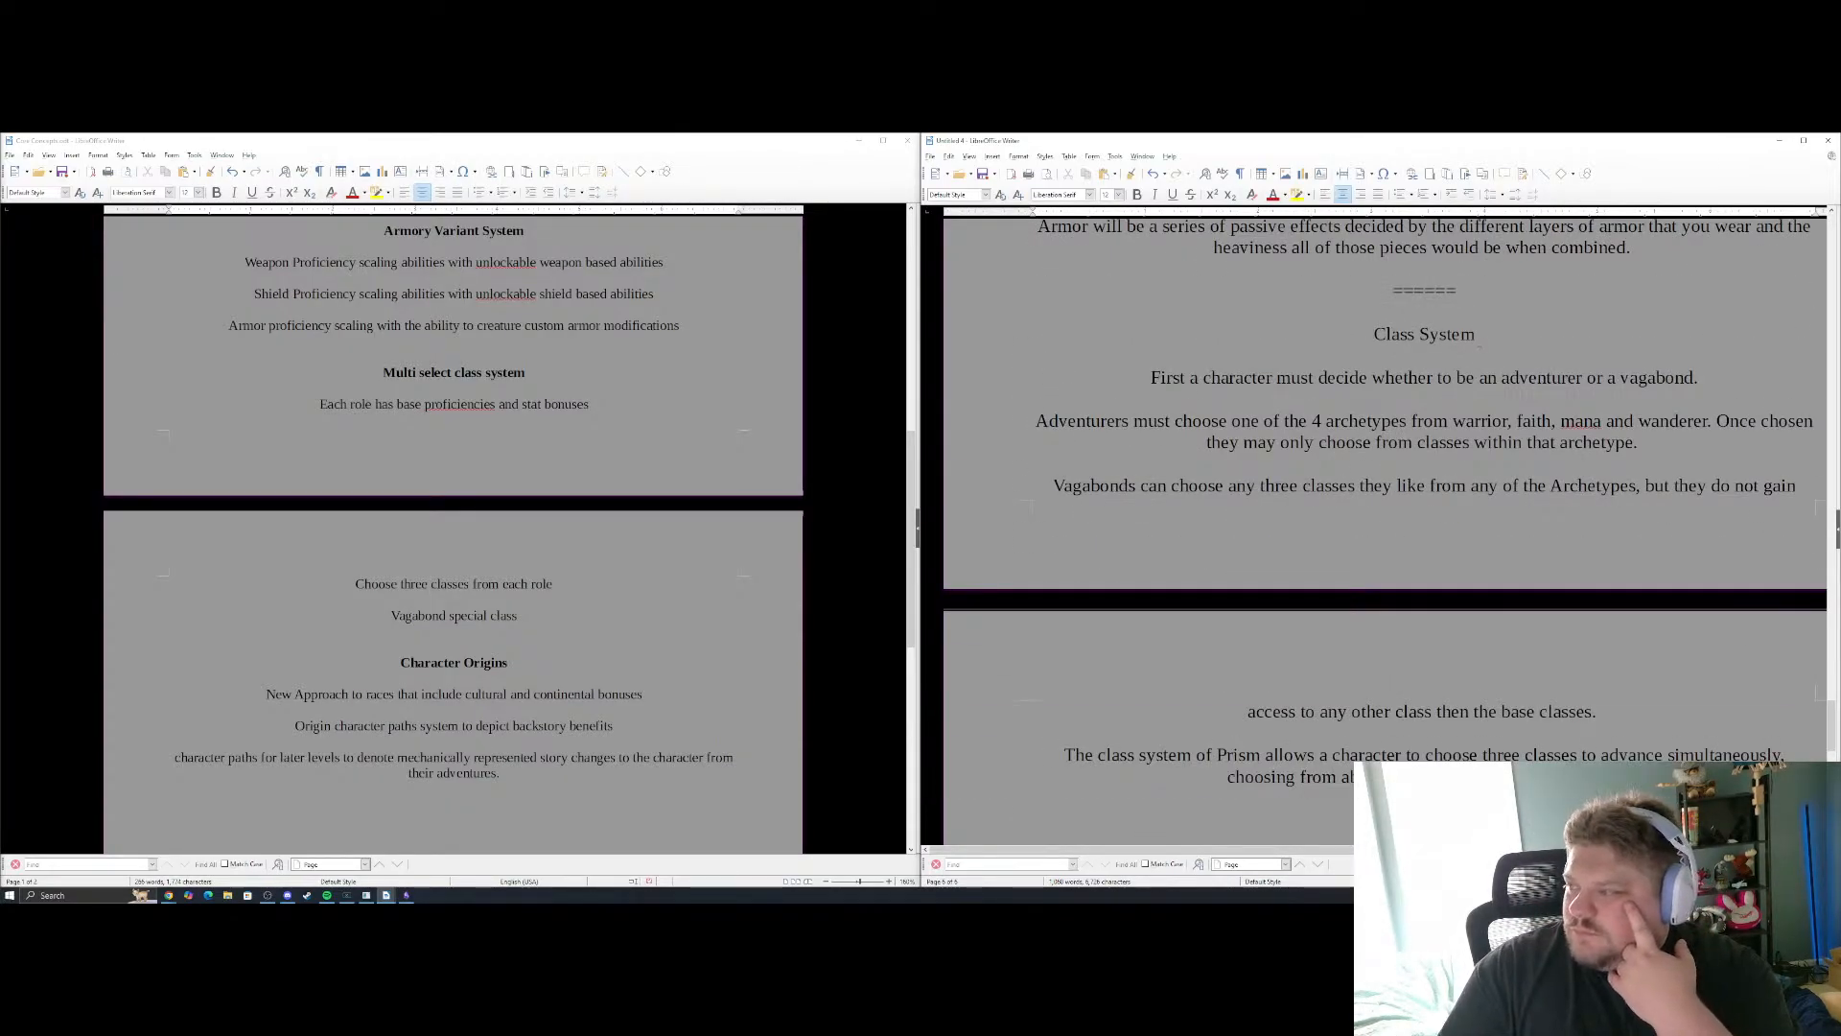
left_click_drag(1478, 338, 1375, 335)
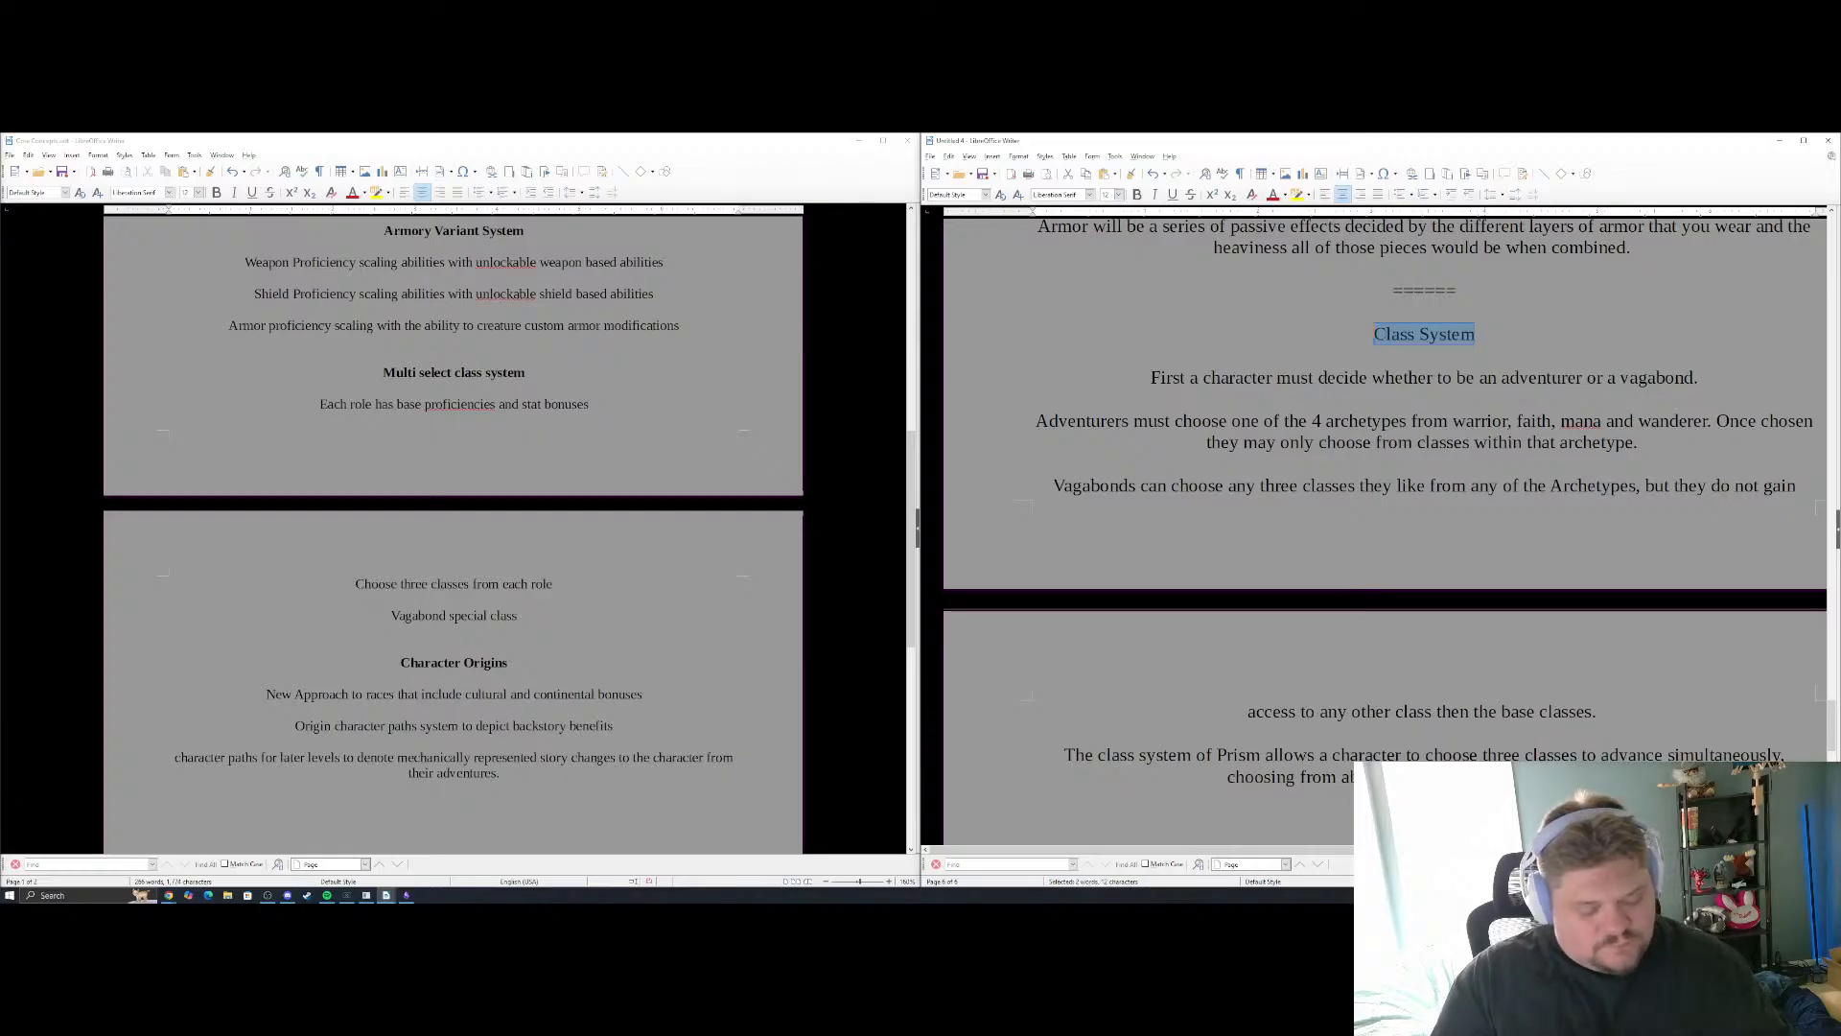
key("ctrl+b")
left_click(1578, 431)
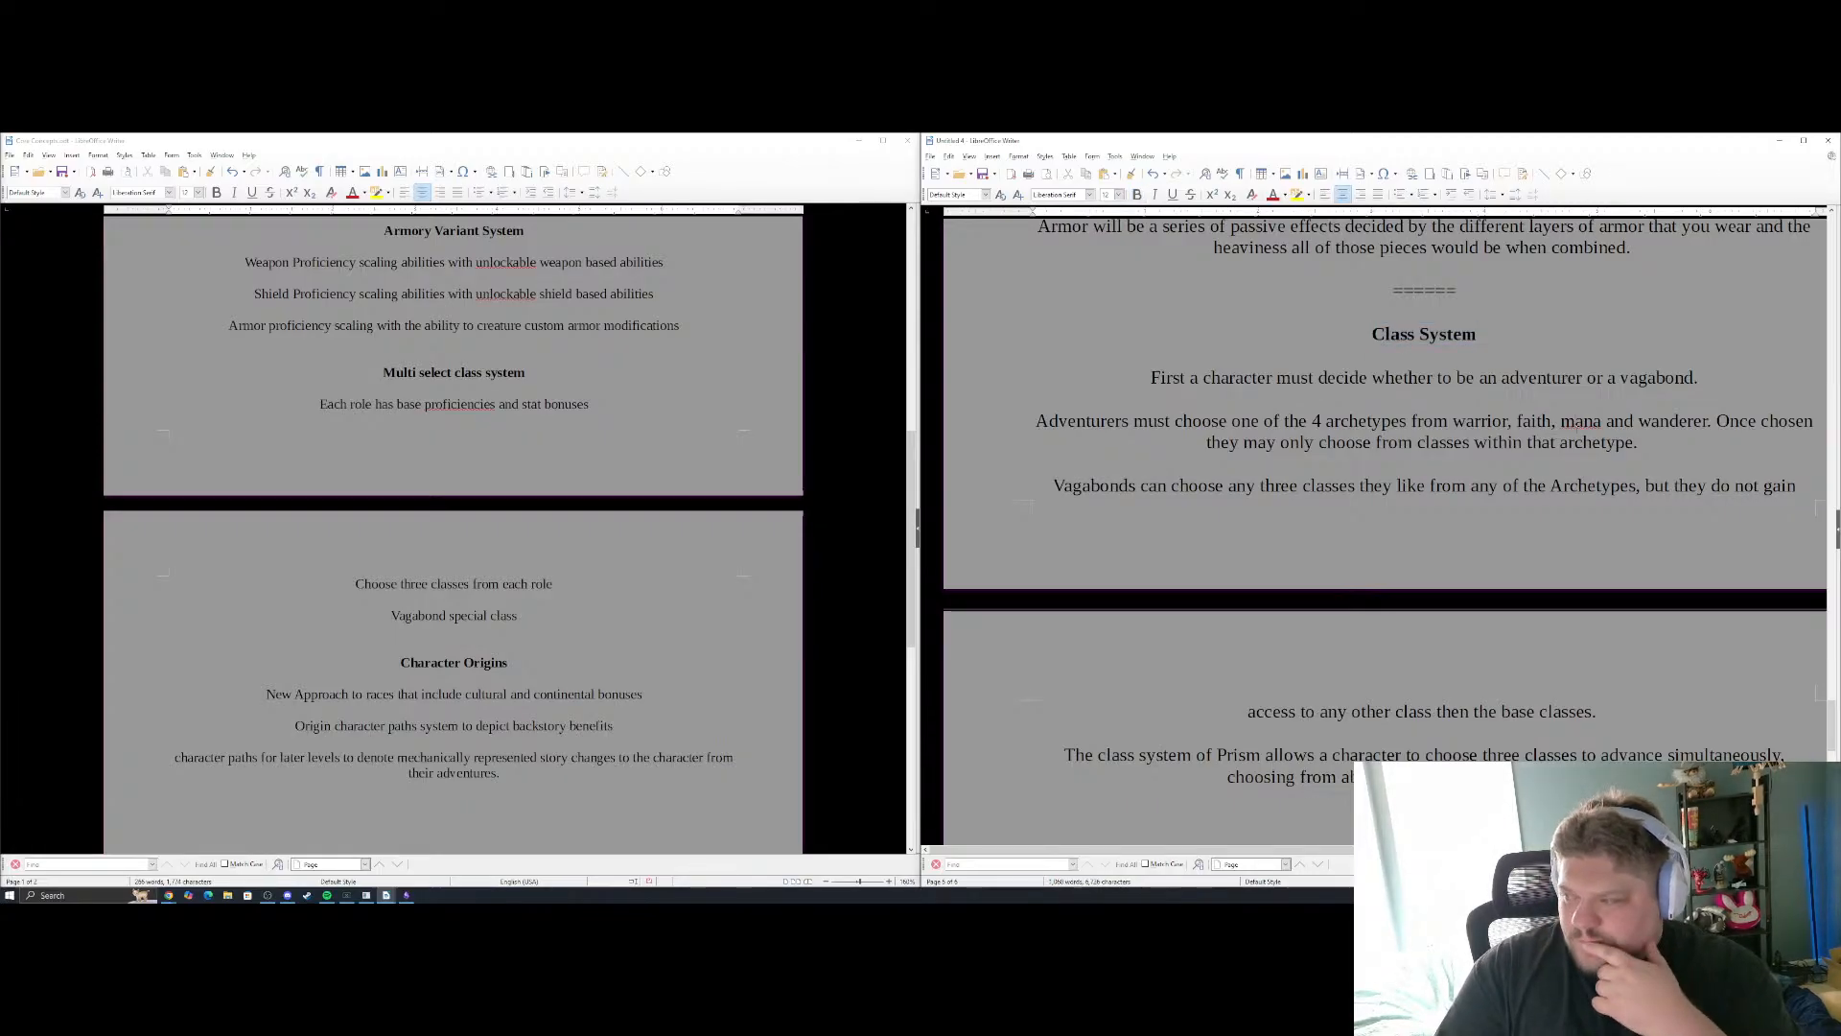
Add the placeholder line "(Example chart)" below the paragraph about advancing three classes simultaneously
scroll(1578, 427, "down", 3)
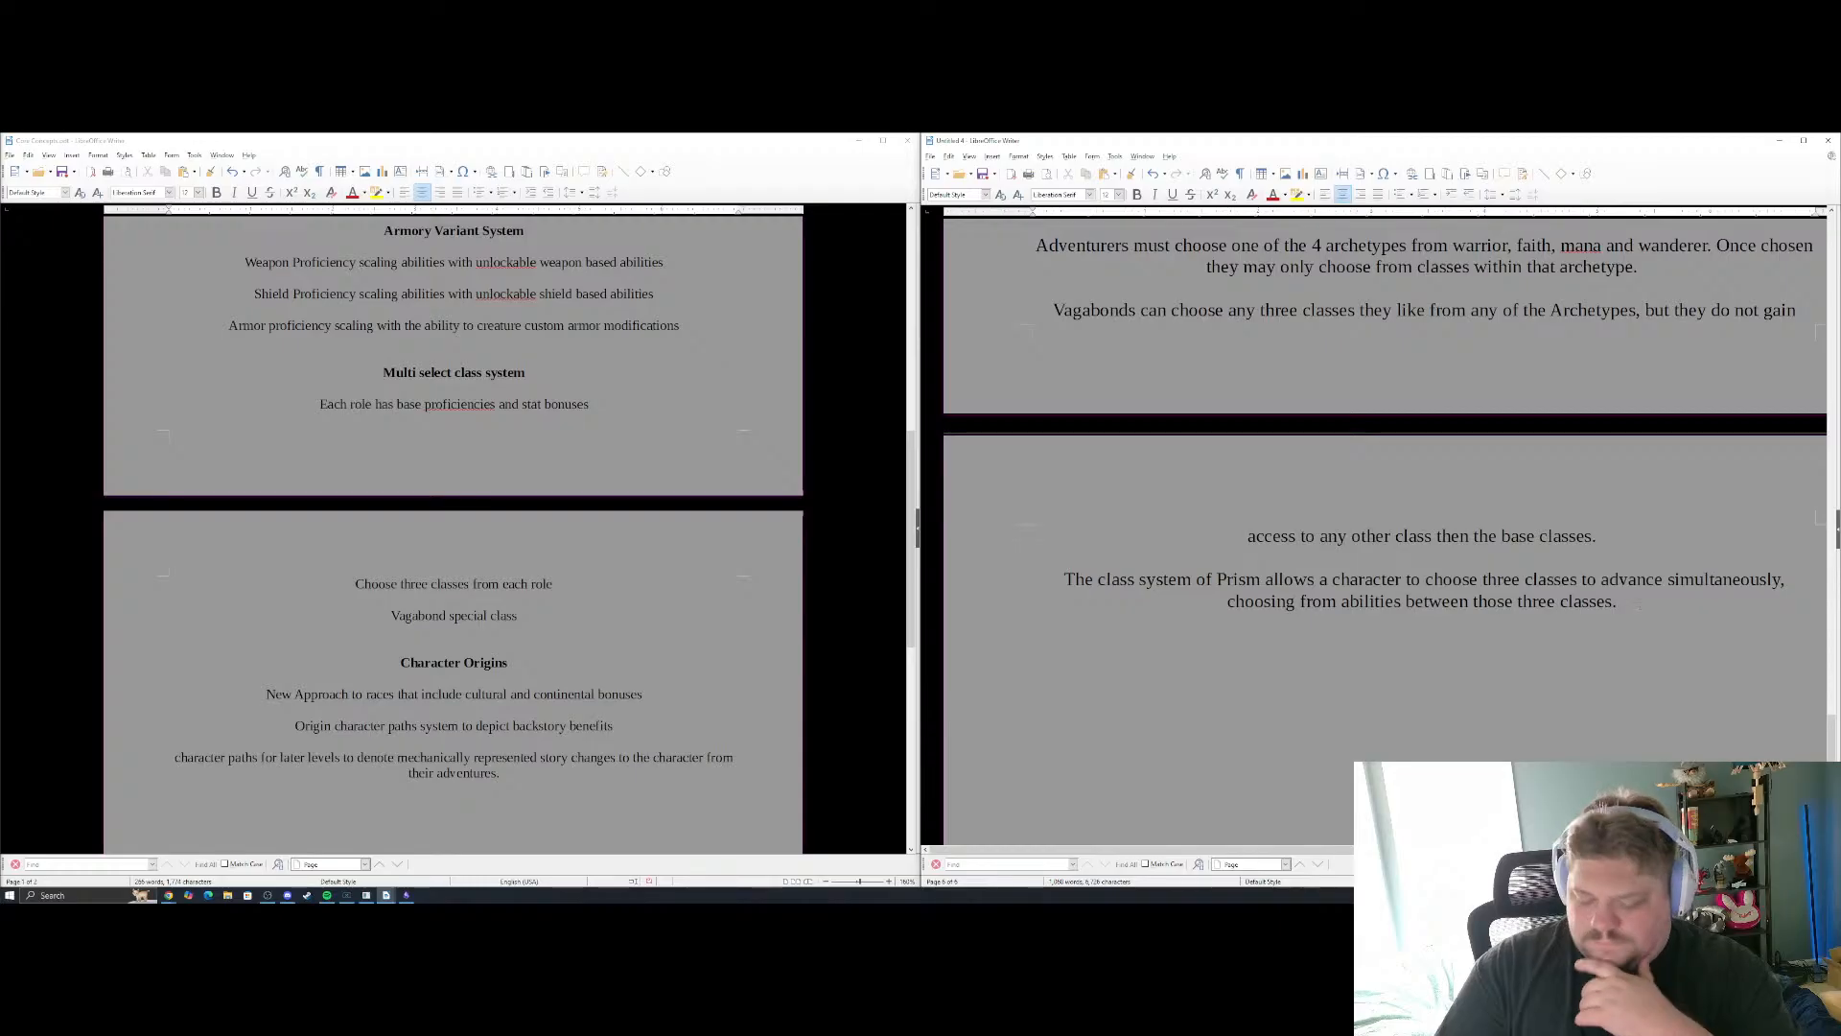
key("Return")
key("Return")
type("(E")
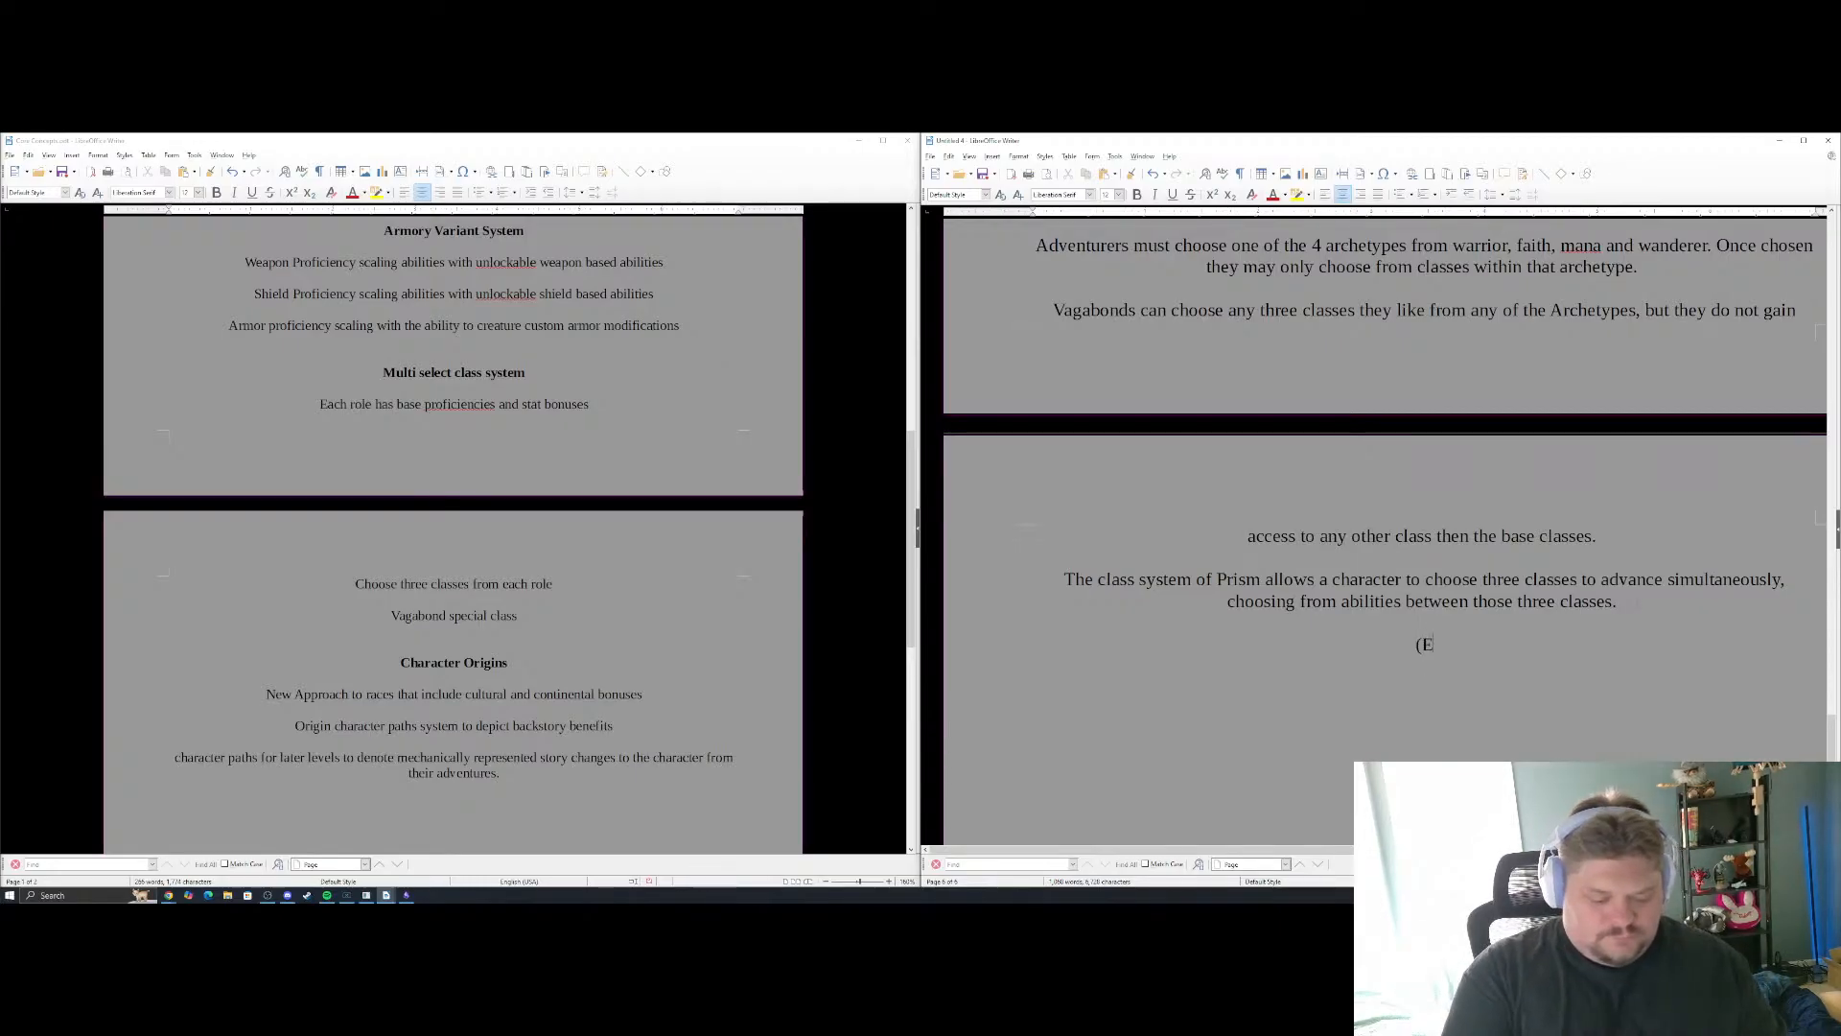
type("xample chart)")
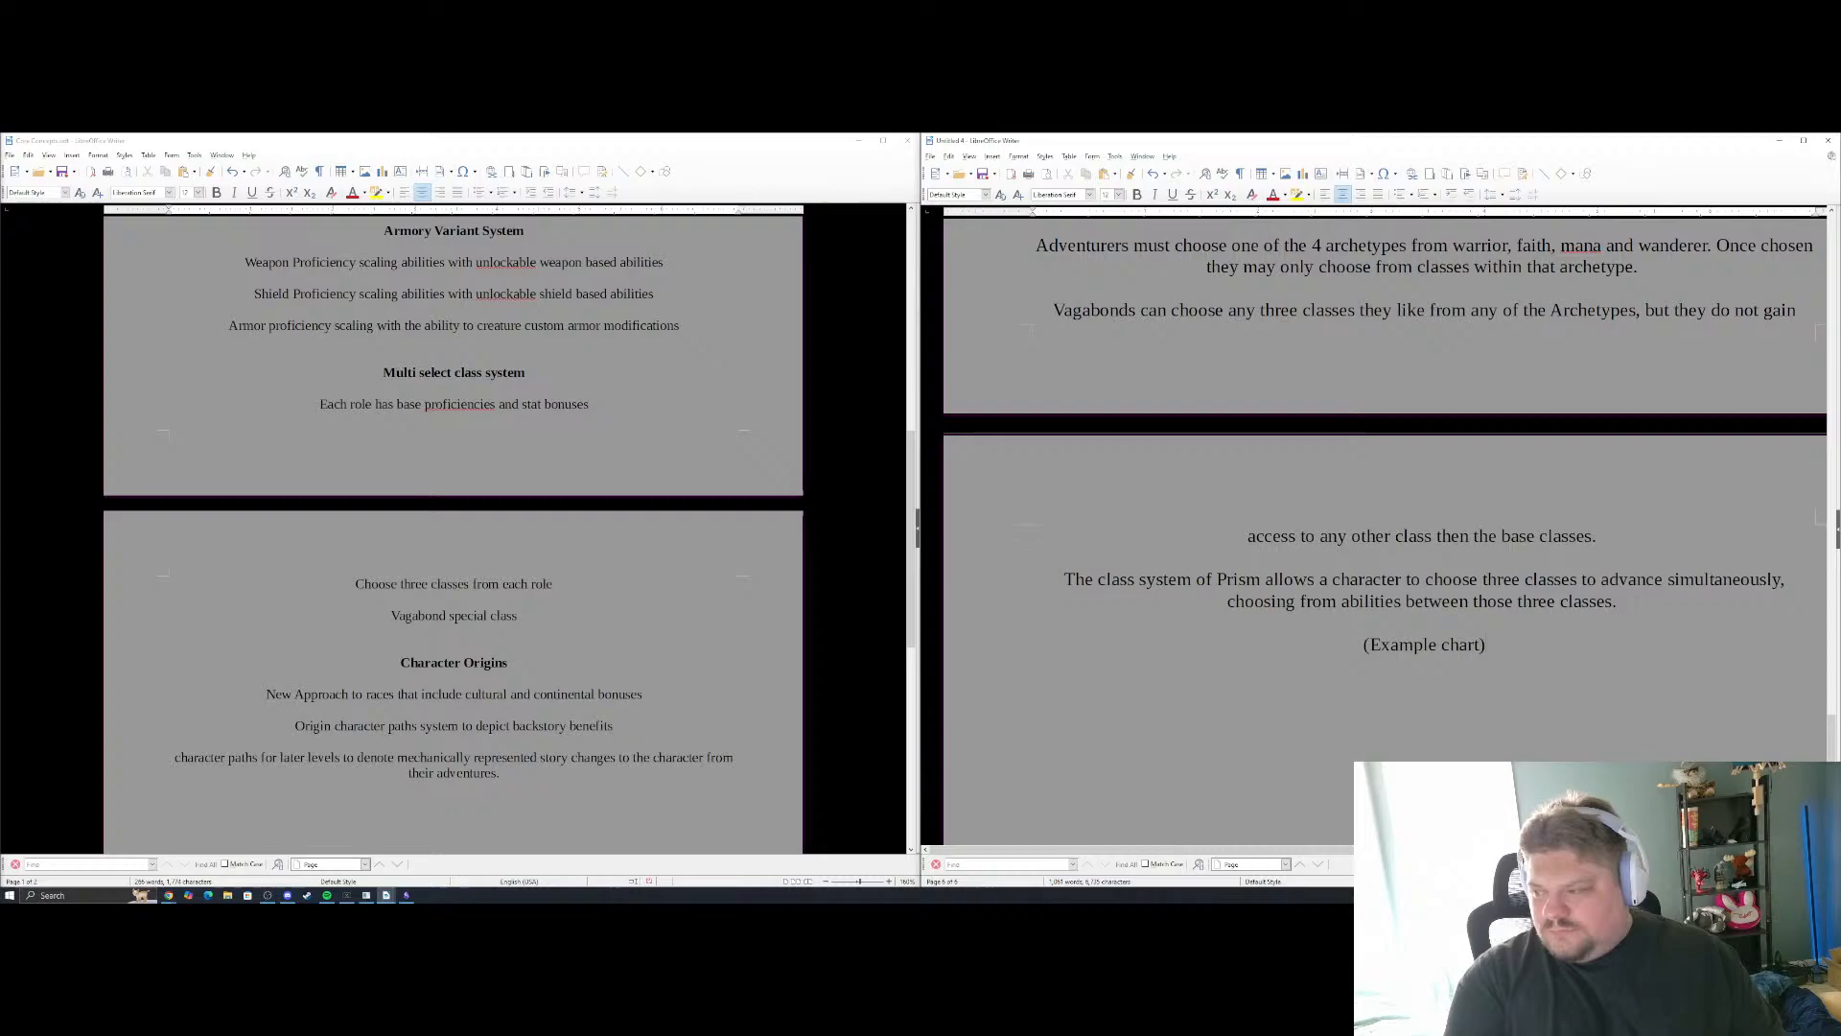
key("Return")
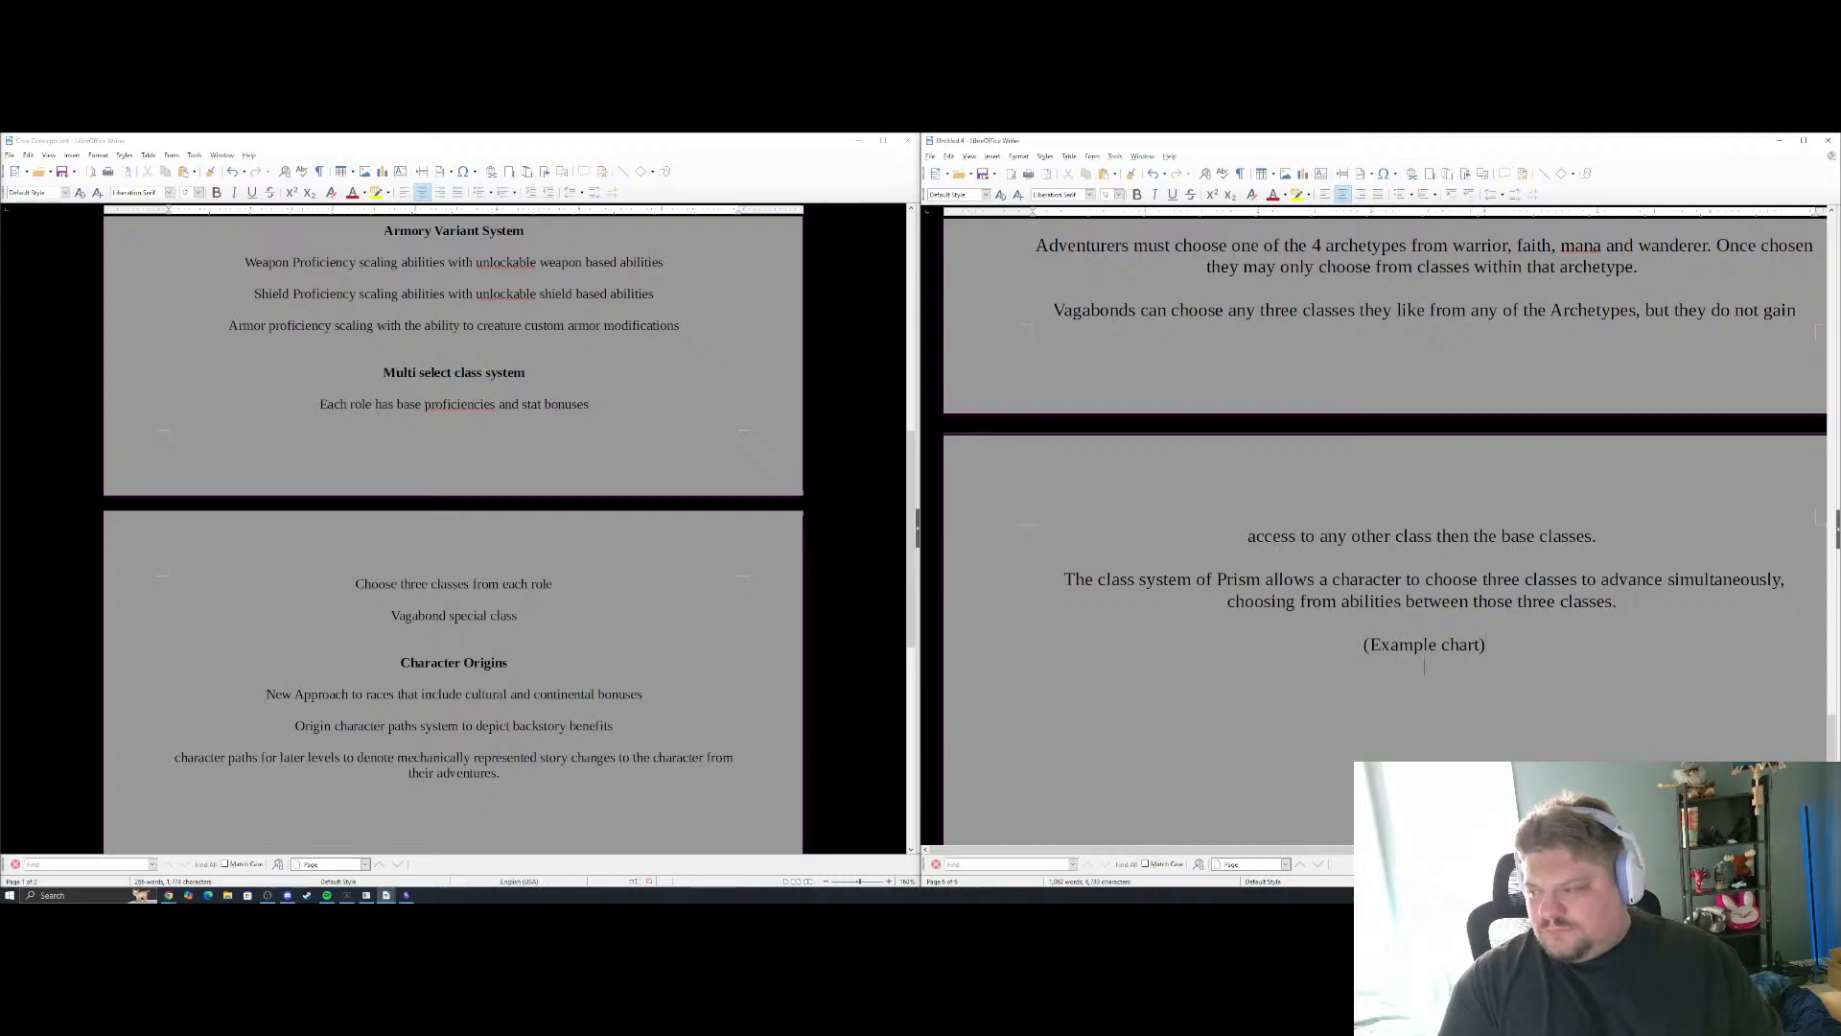
Close the Class System section with a "======" divider line below the example chart placeholder, matching the divider above its heading
scroll(1386, 528, "up", 5)
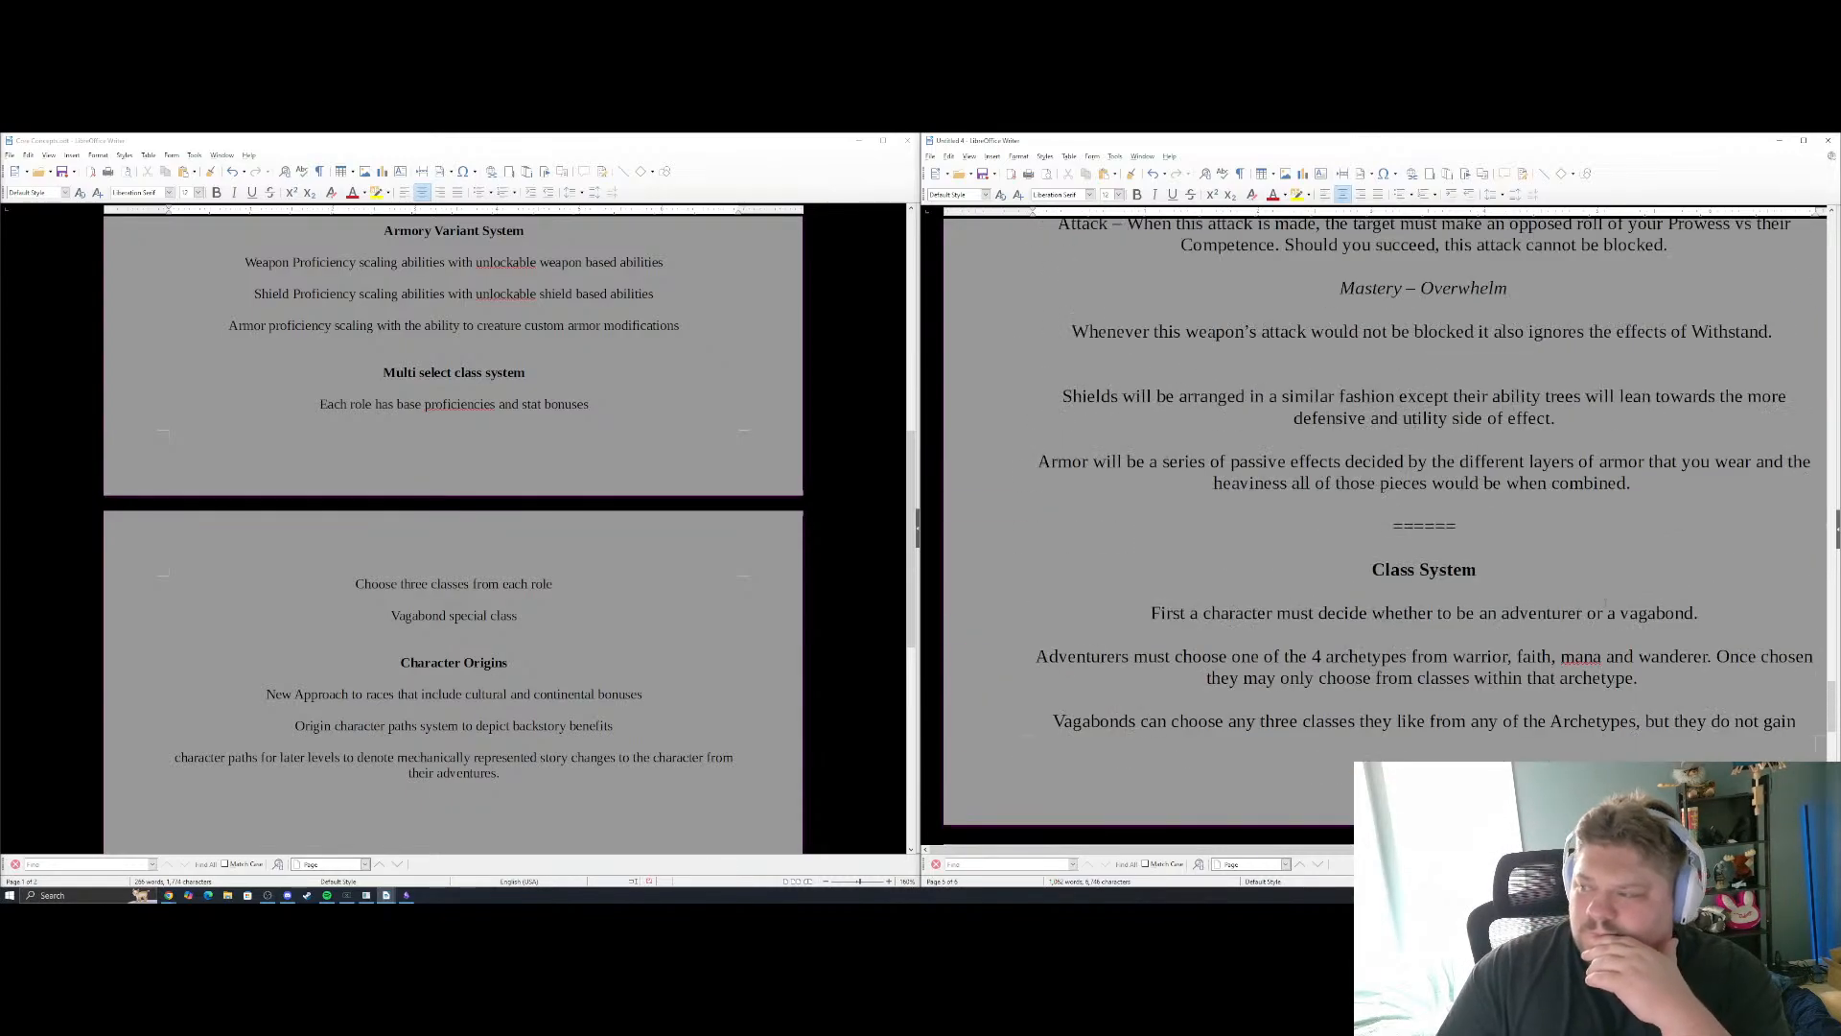
scroll(1386, 528, "down", 6)
type("======")
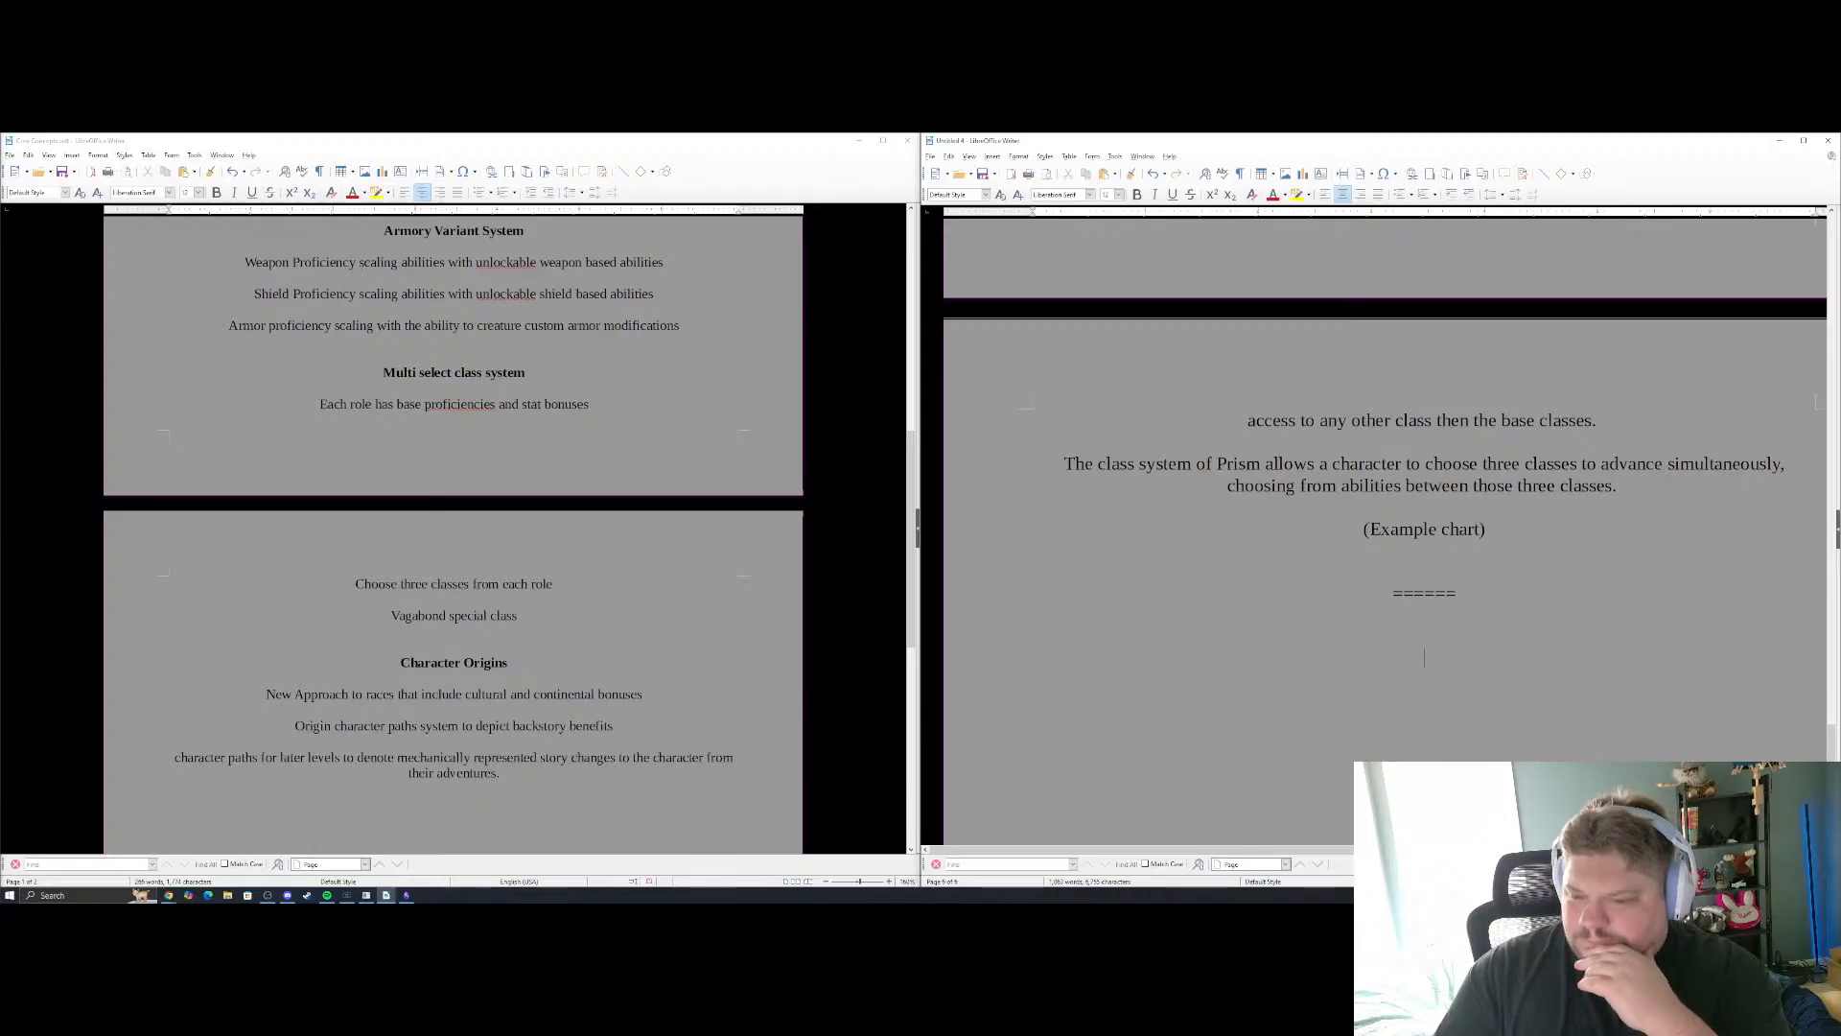
Review the overview document's attribute, magic, armory and class sections against the remaining Character Origins notes
scroll(701, 483, "down", 2)
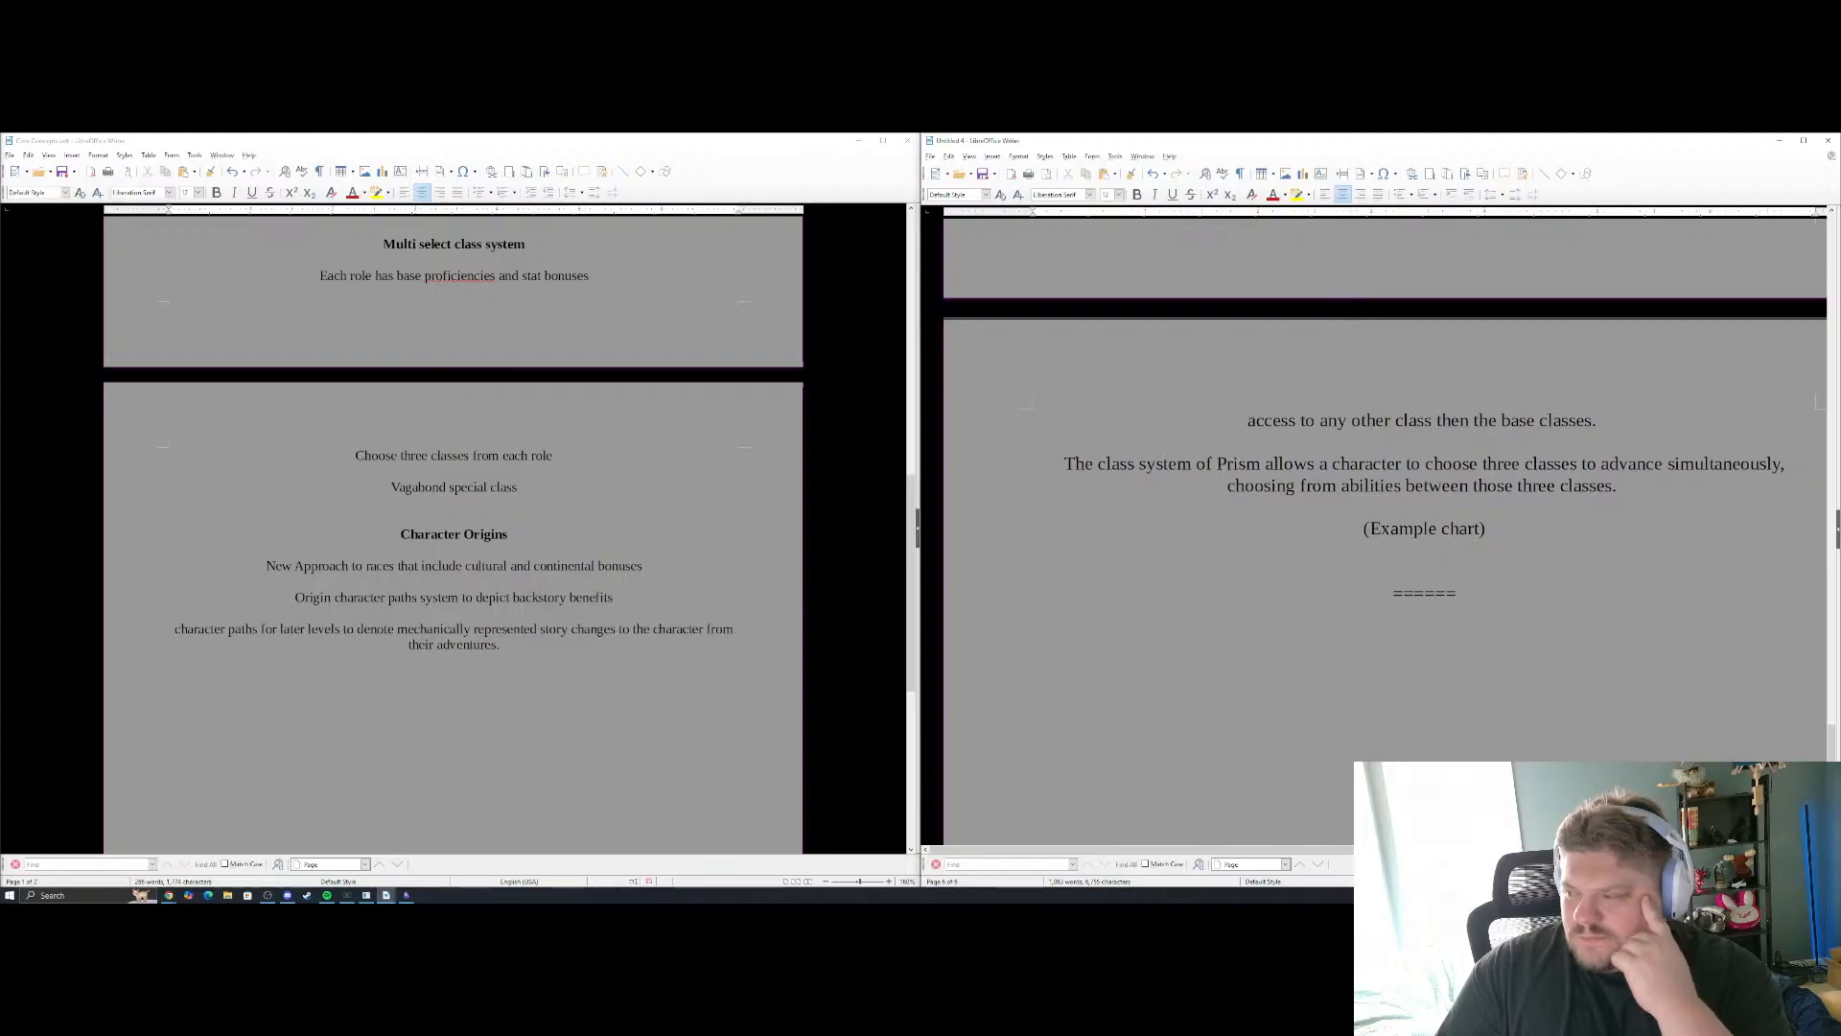
scroll(1385, 528, "up", 10)
scroll(1516, 570, "up", 15)
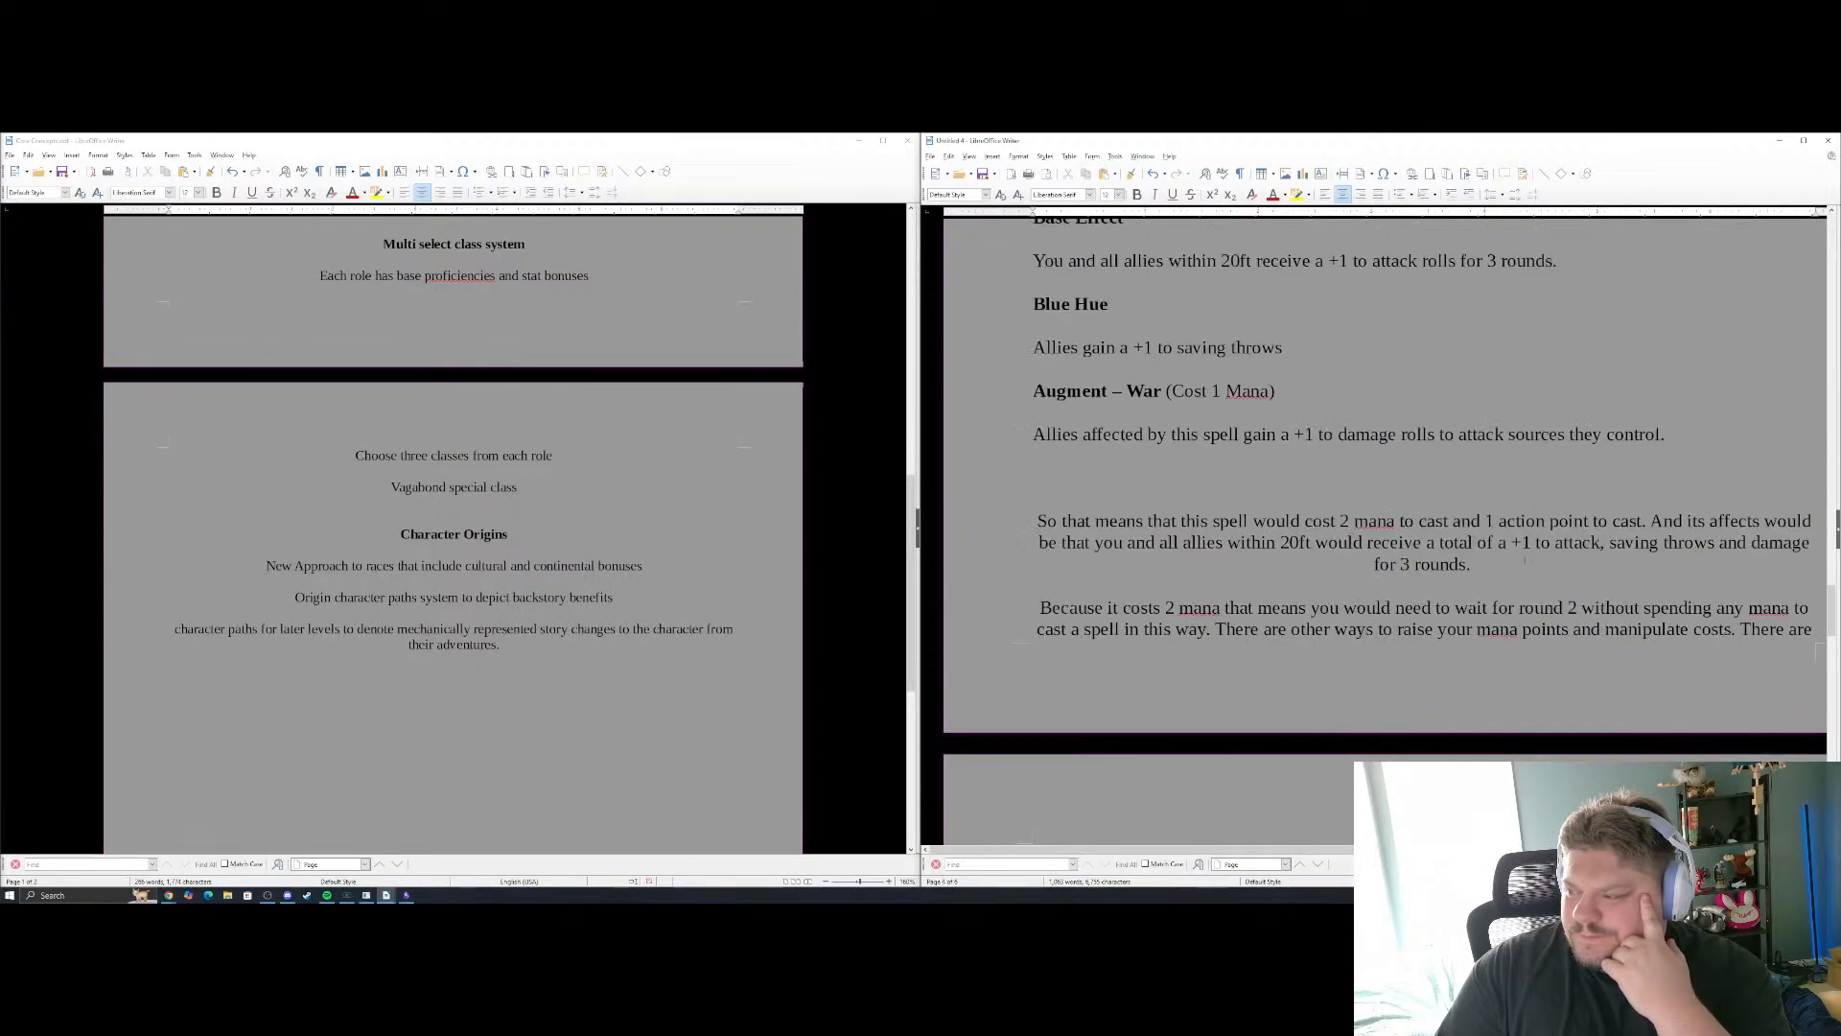
scroll(1525, 558, "up", 10)
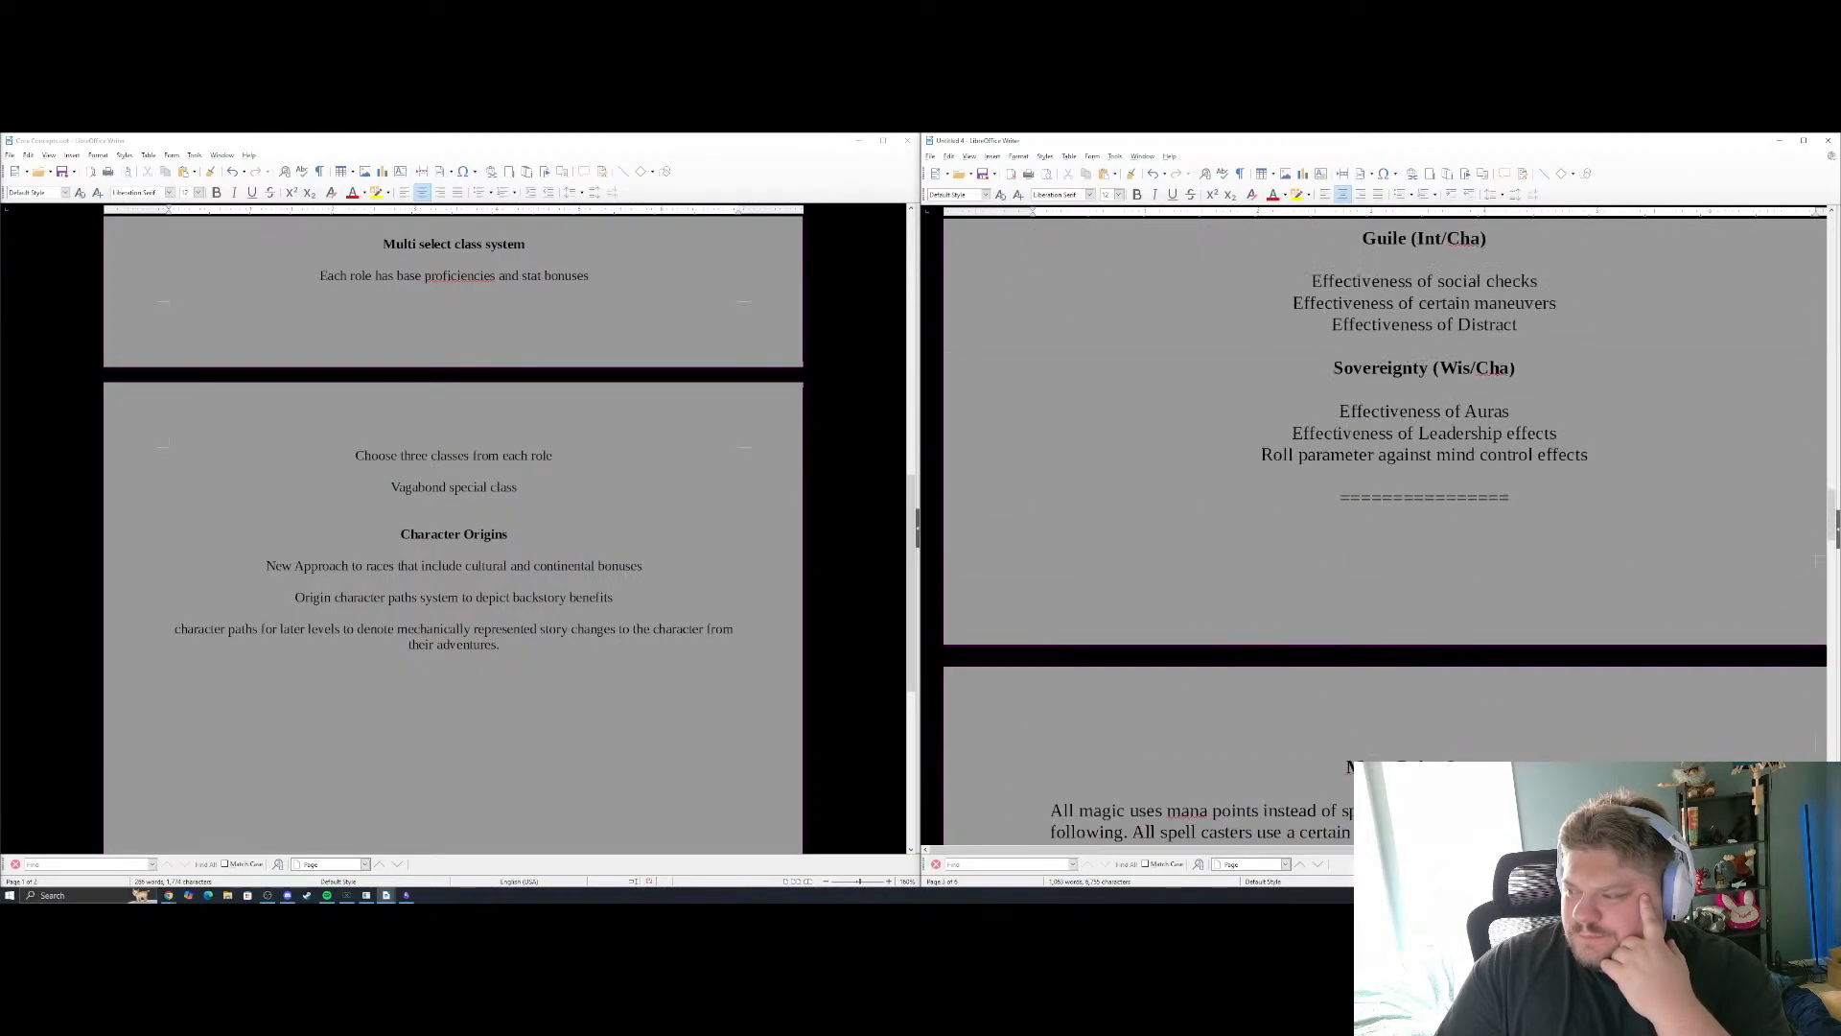
scroll(1385, 528, "up", 15)
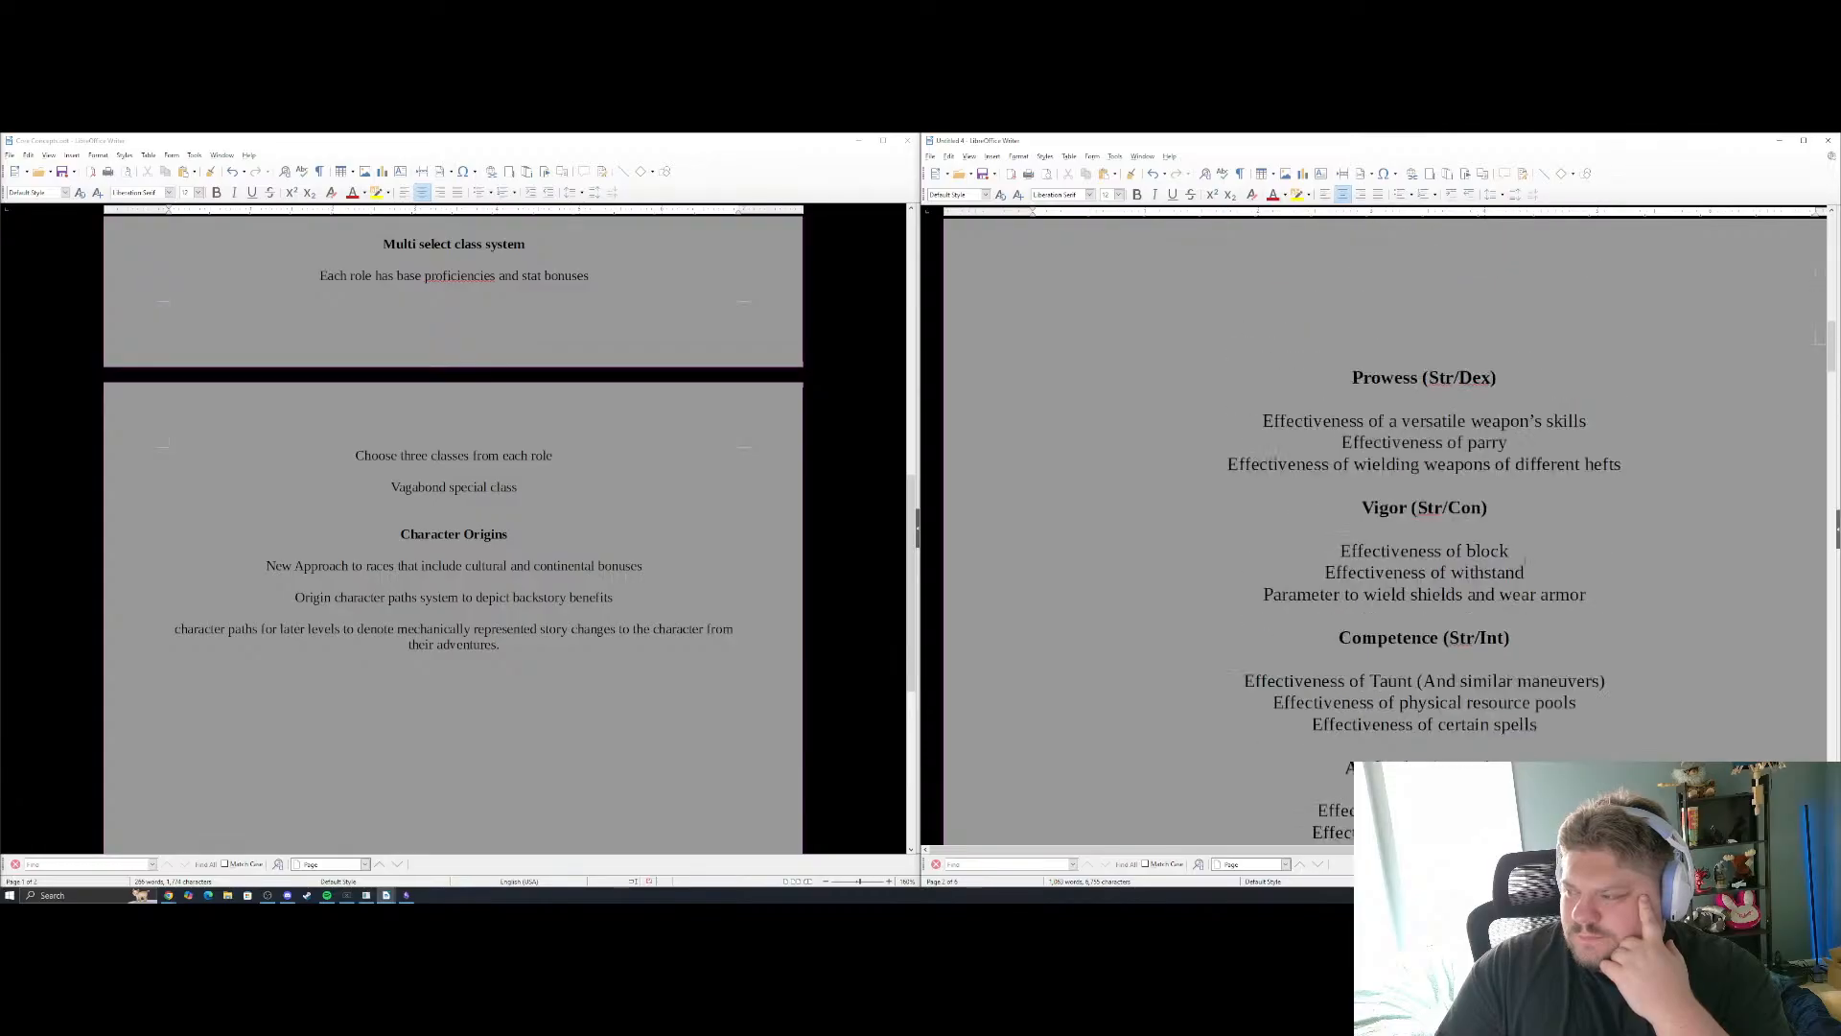
scroll(1385, 528, "down", 15)
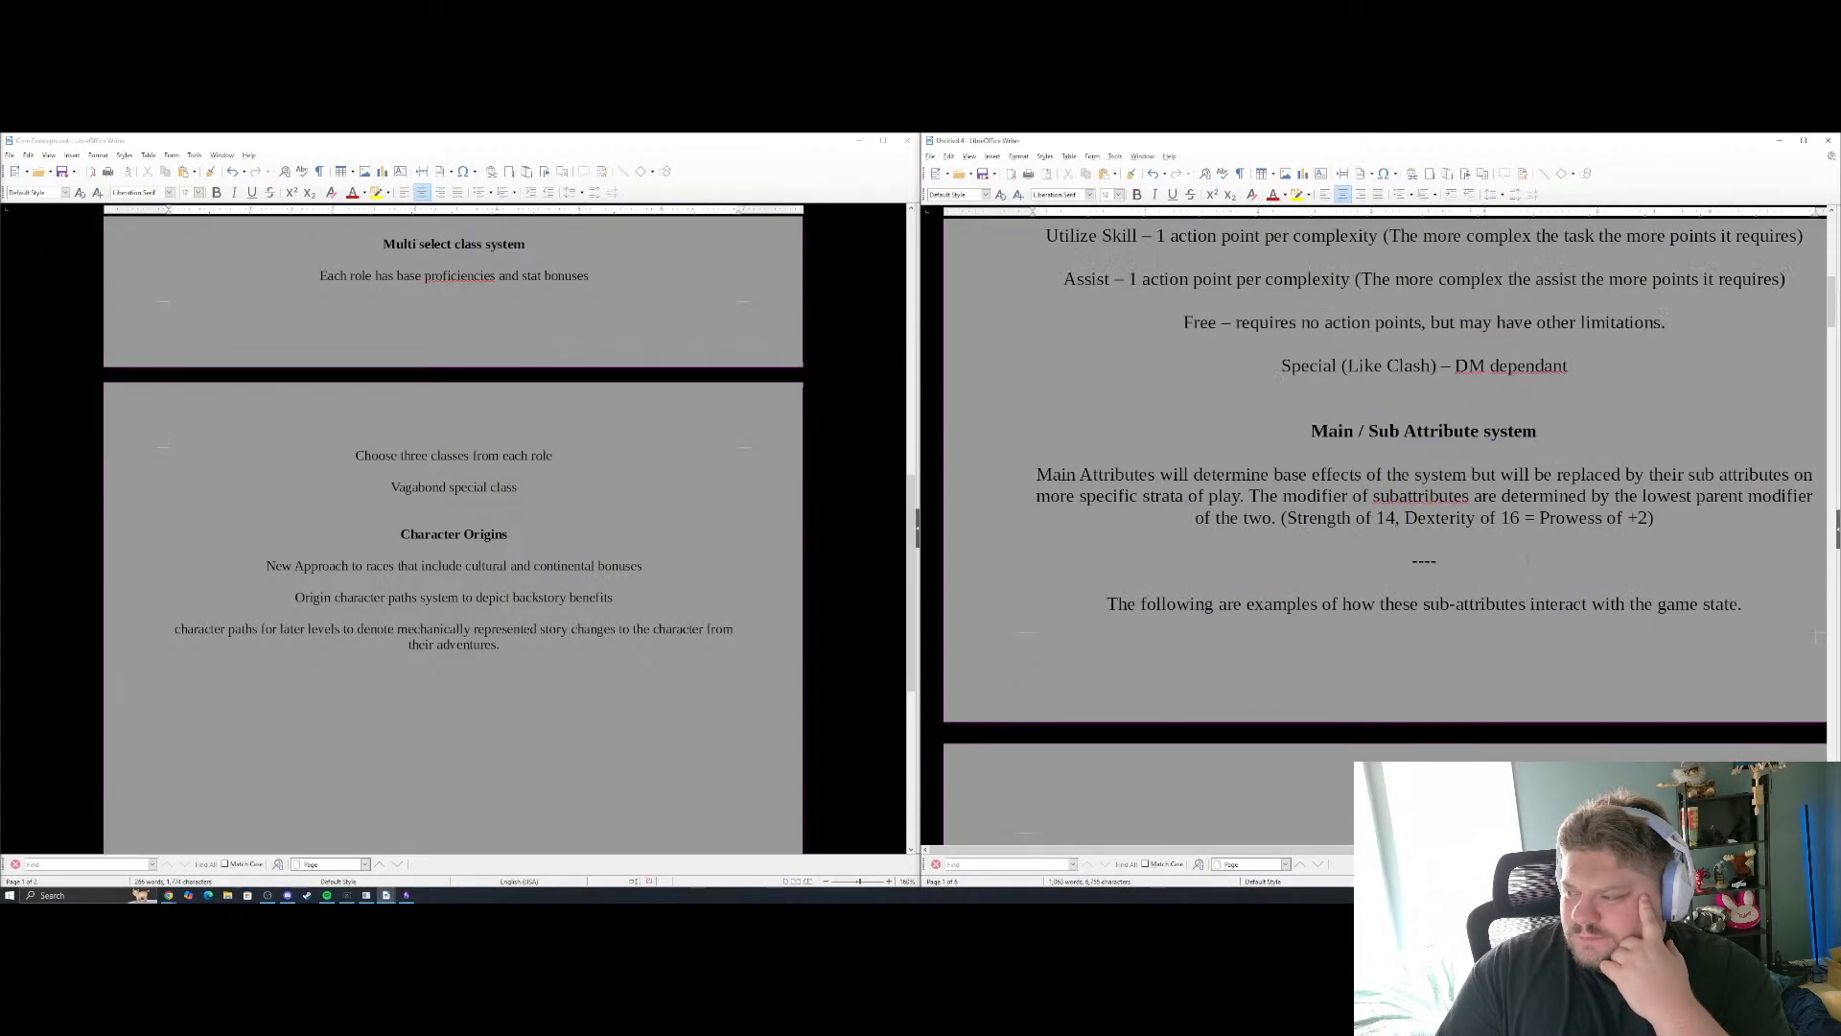
scroll(1537, 546, "down", 15)
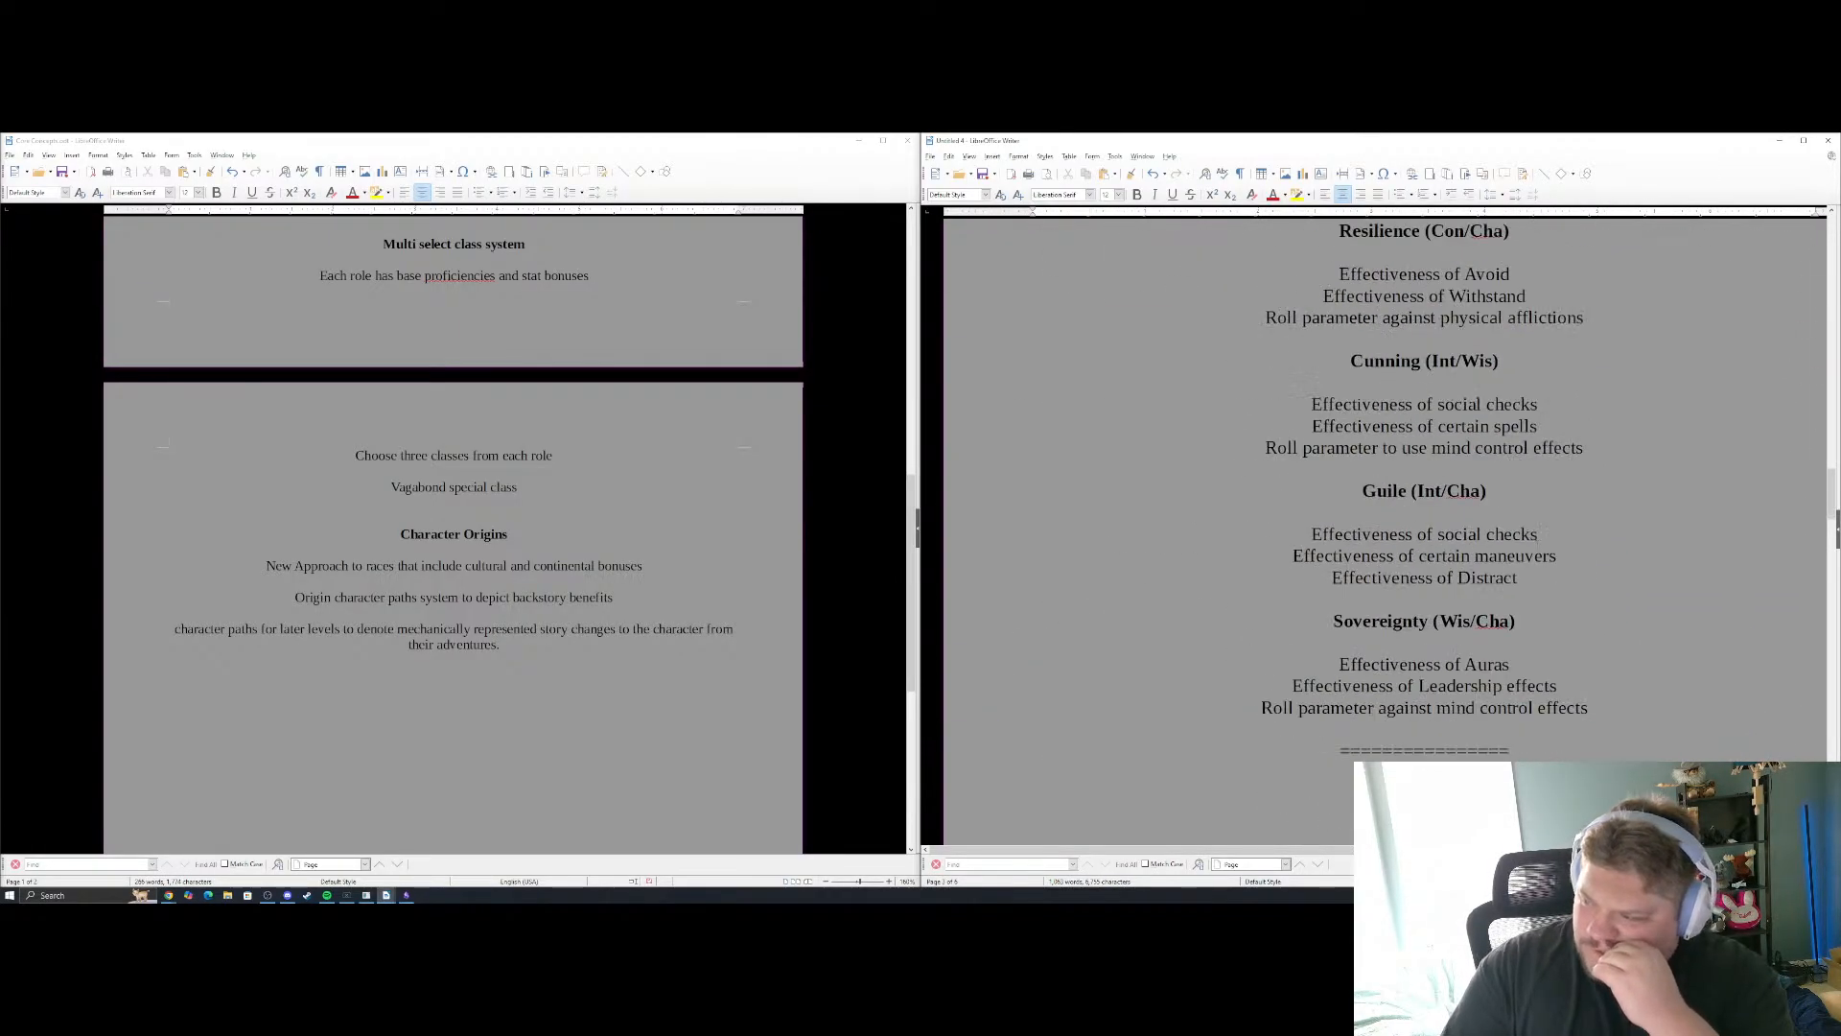
scroll(1526, 551, "down", 10)
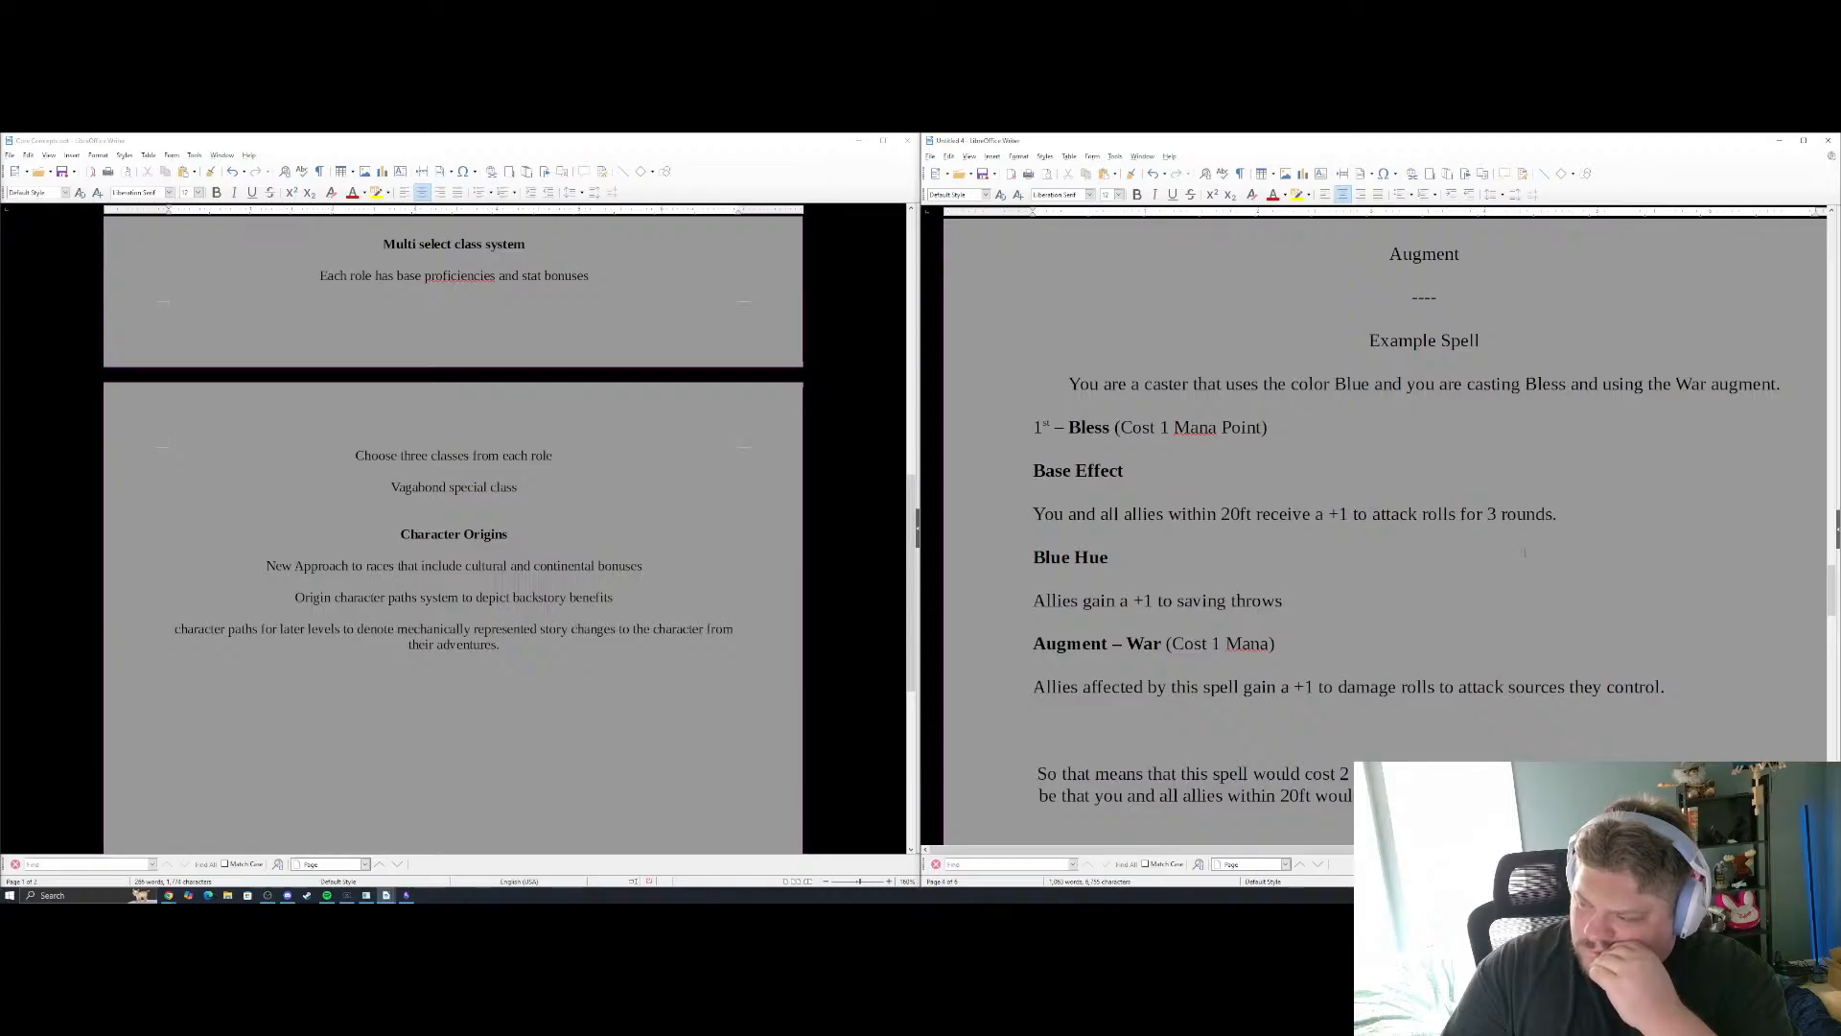
scroll(1385, 528, "down", 3)
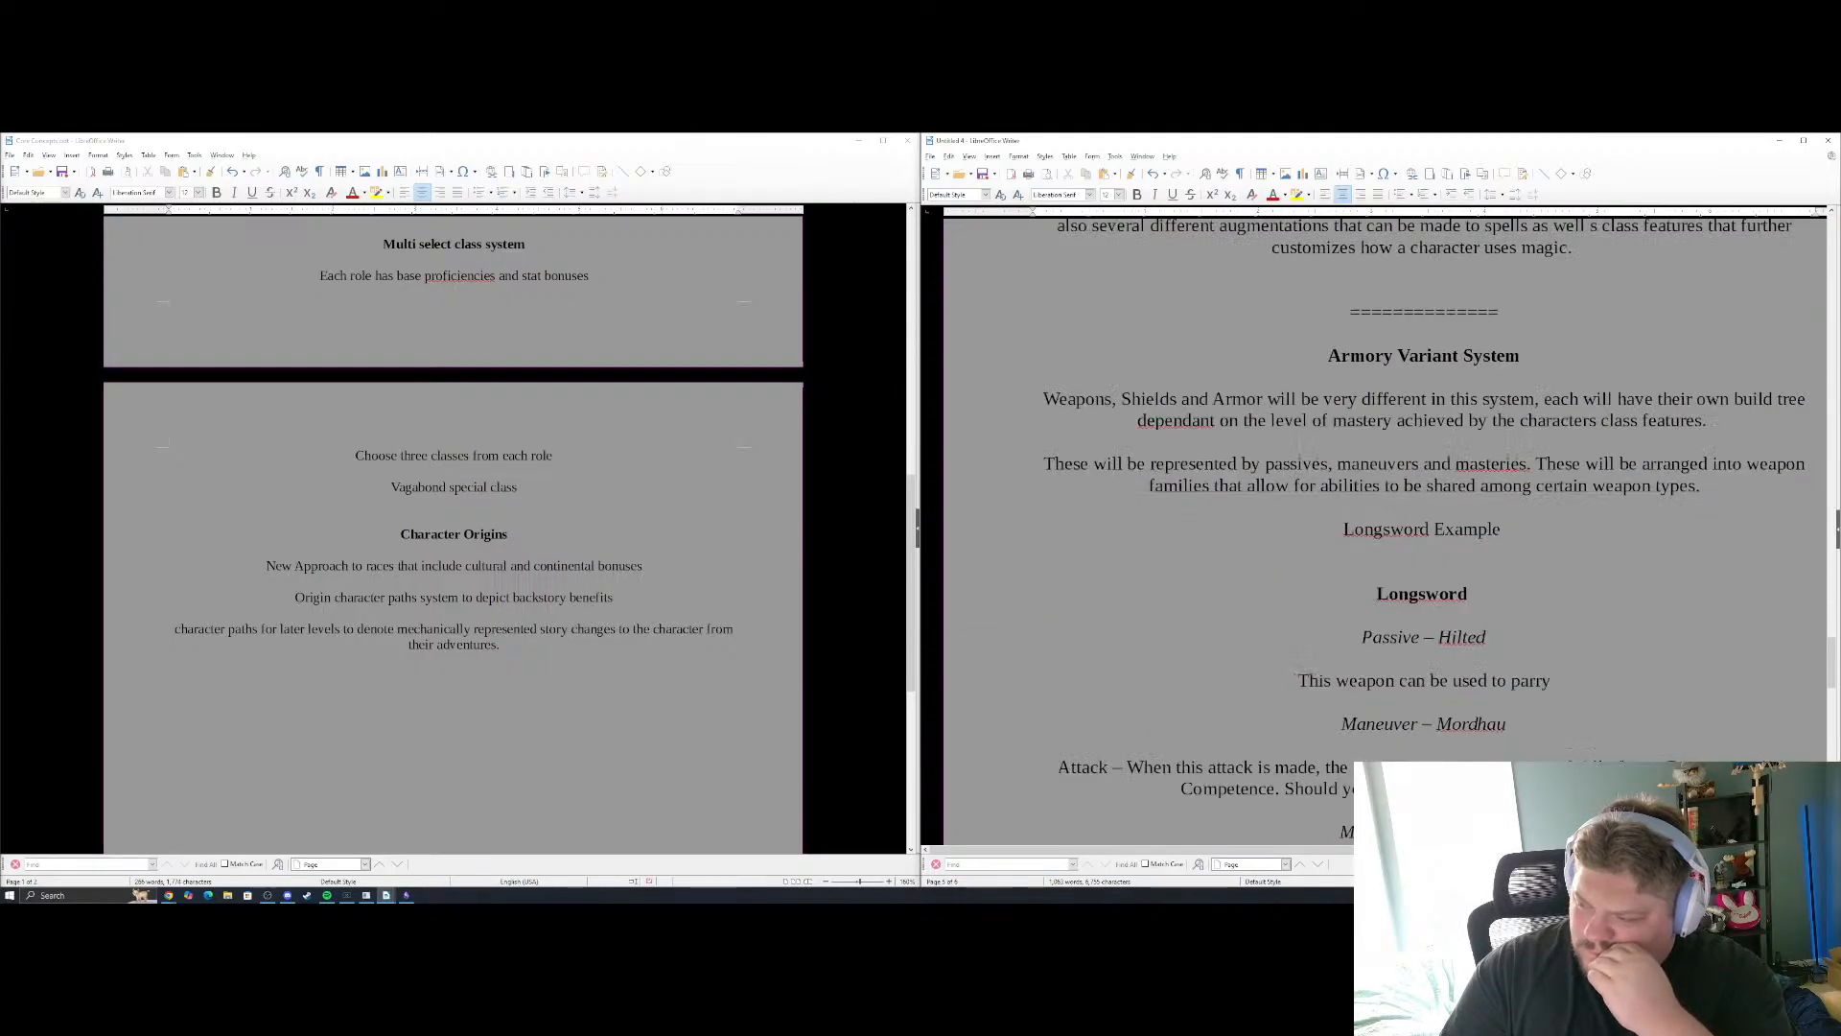
scroll(1384, 527, "down", 3)
scroll(1521, 551, "down", 6)
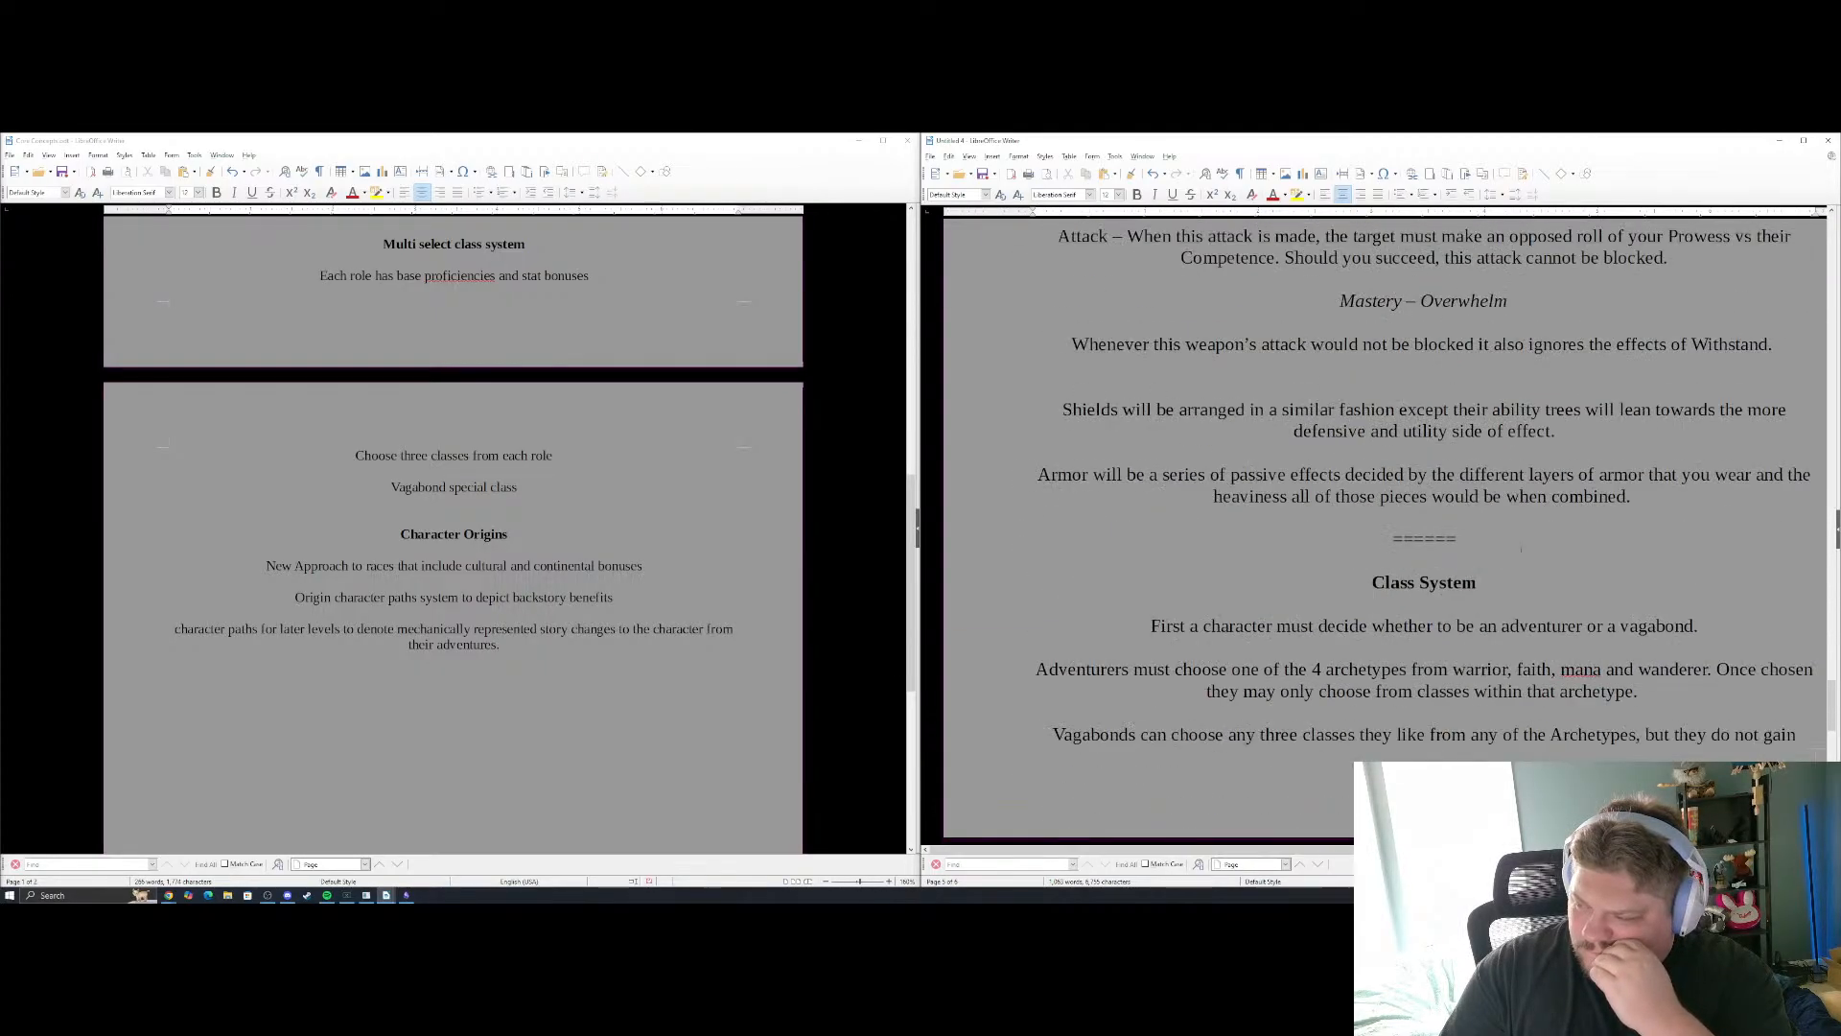
scroll(1521, 550, "down", 3)
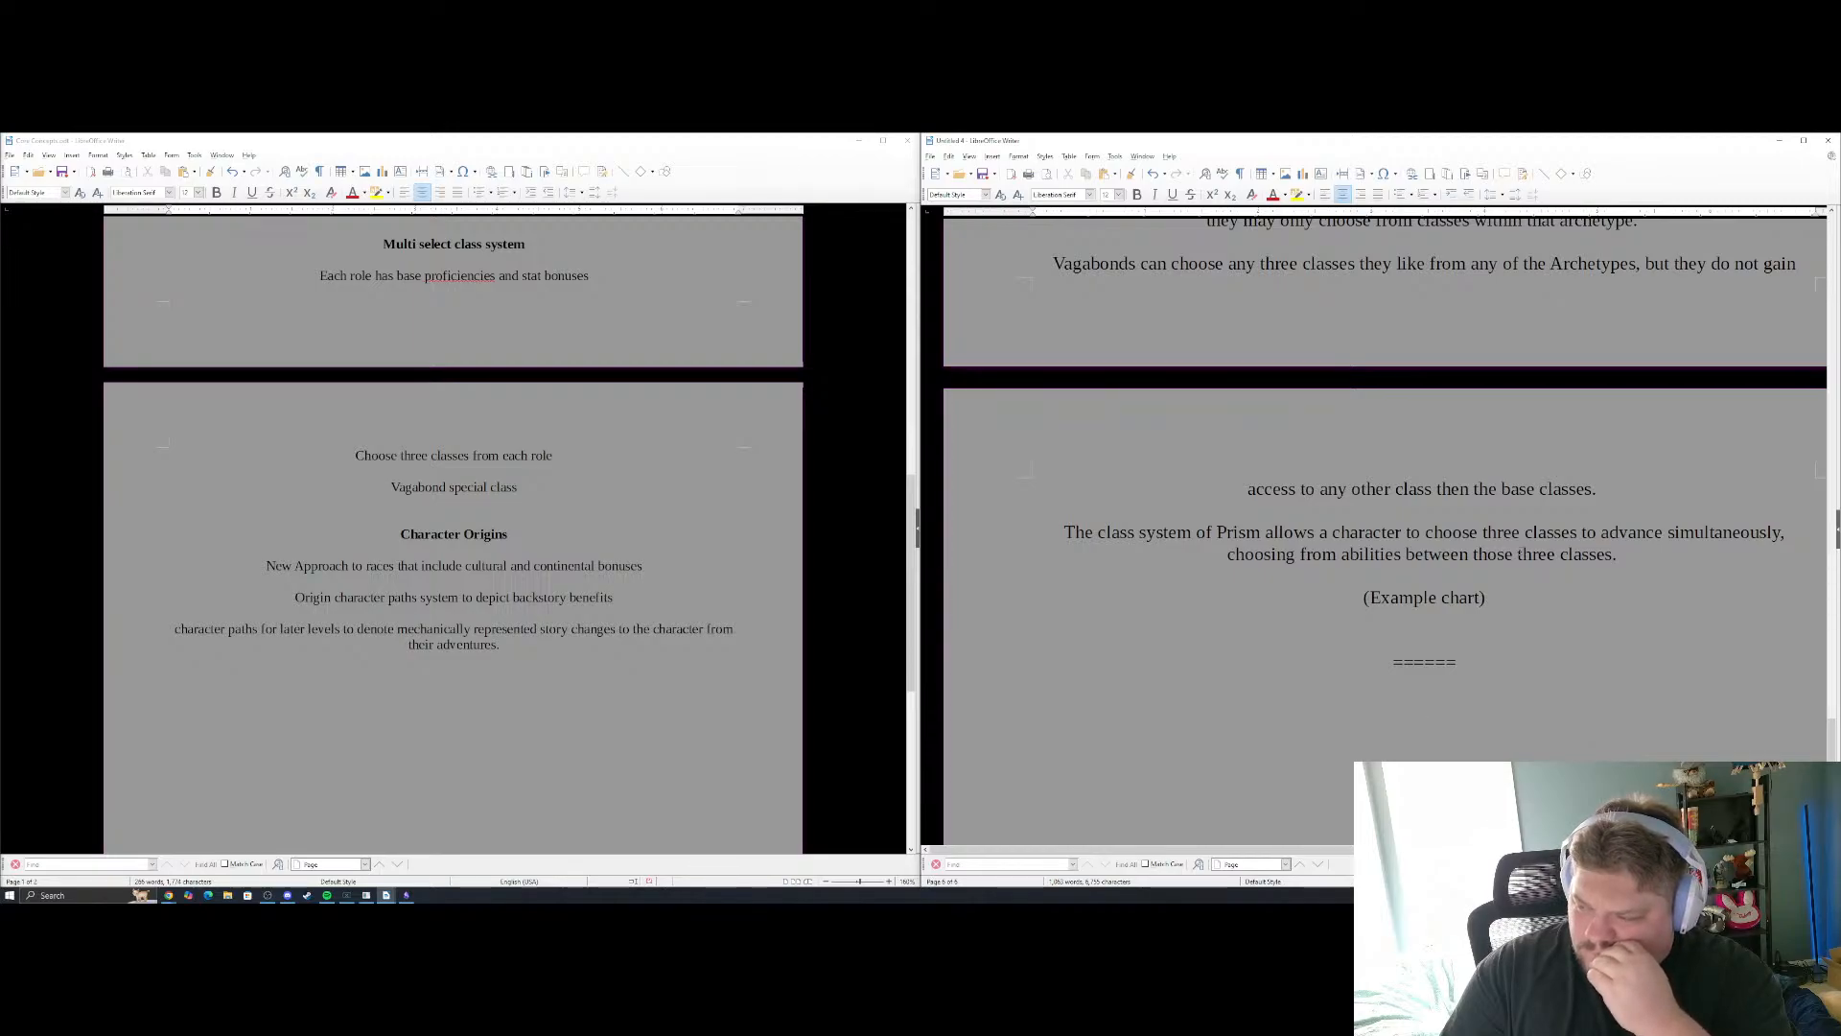
scroll(1386, 528, "down", 1)
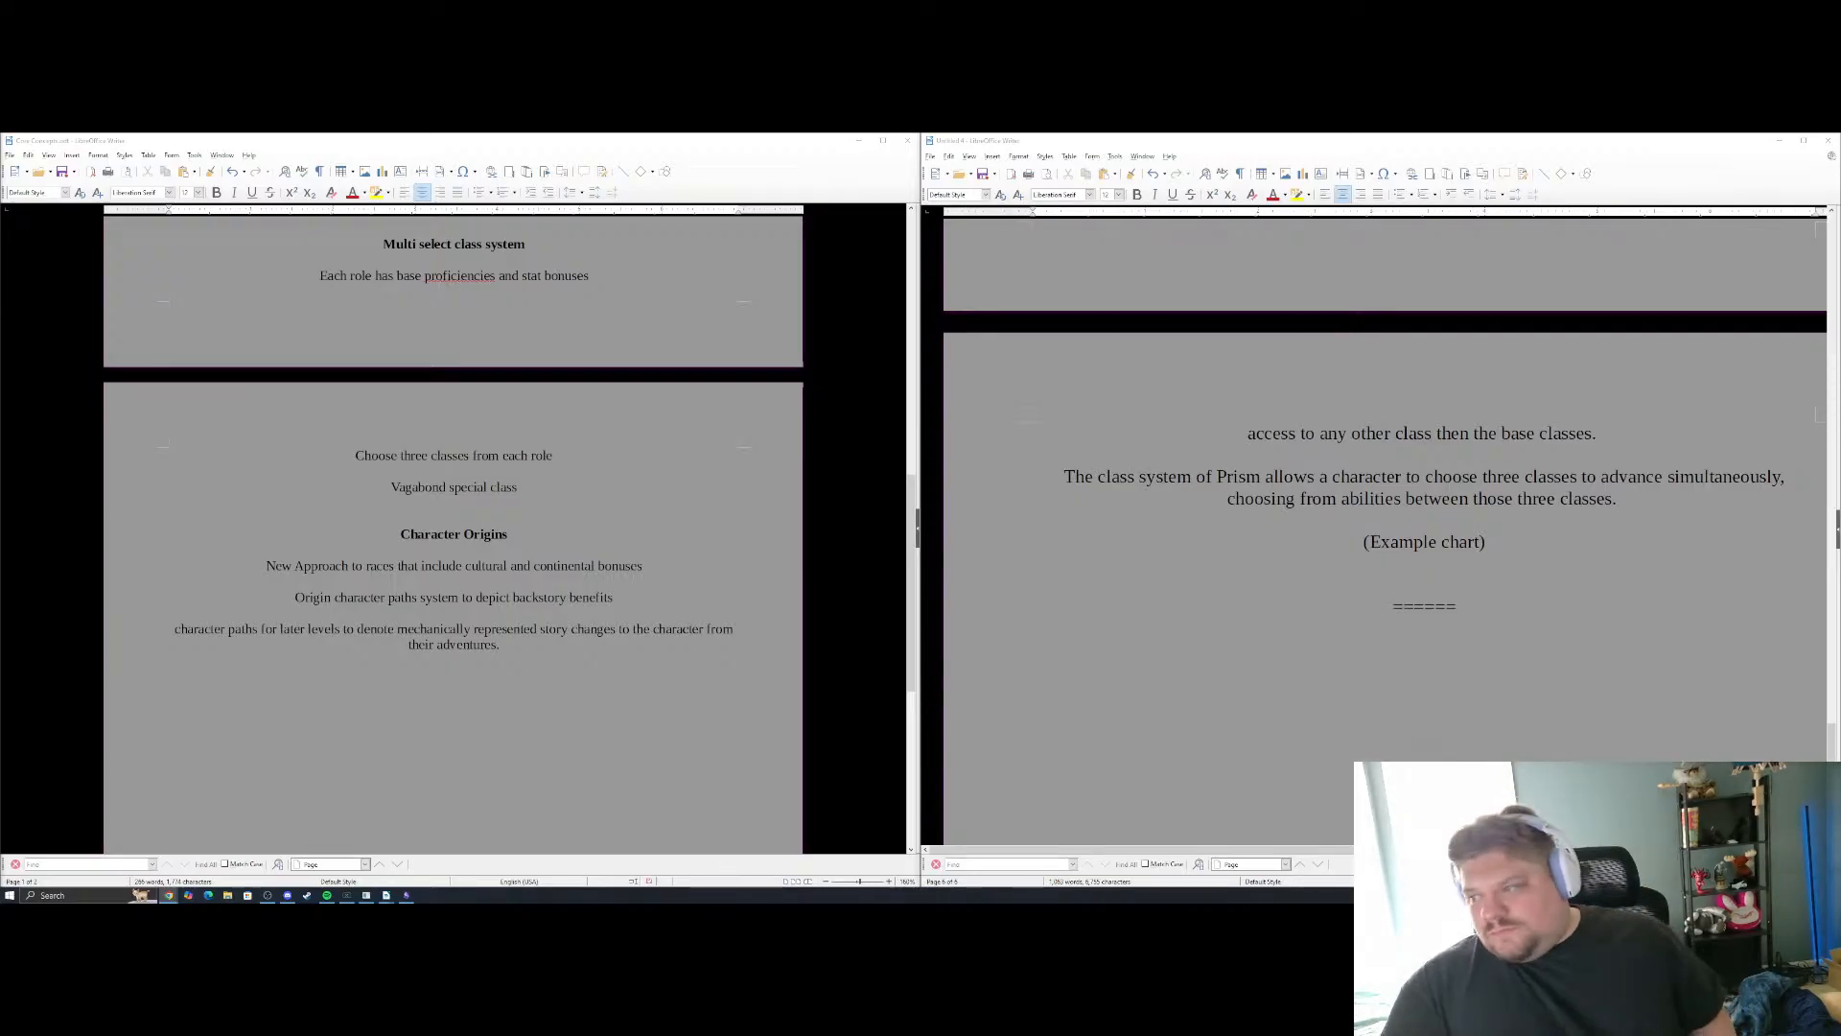
Add a bold "Races" heading below the last divider and start its paragraph with "The"
left_click(1425, 628)
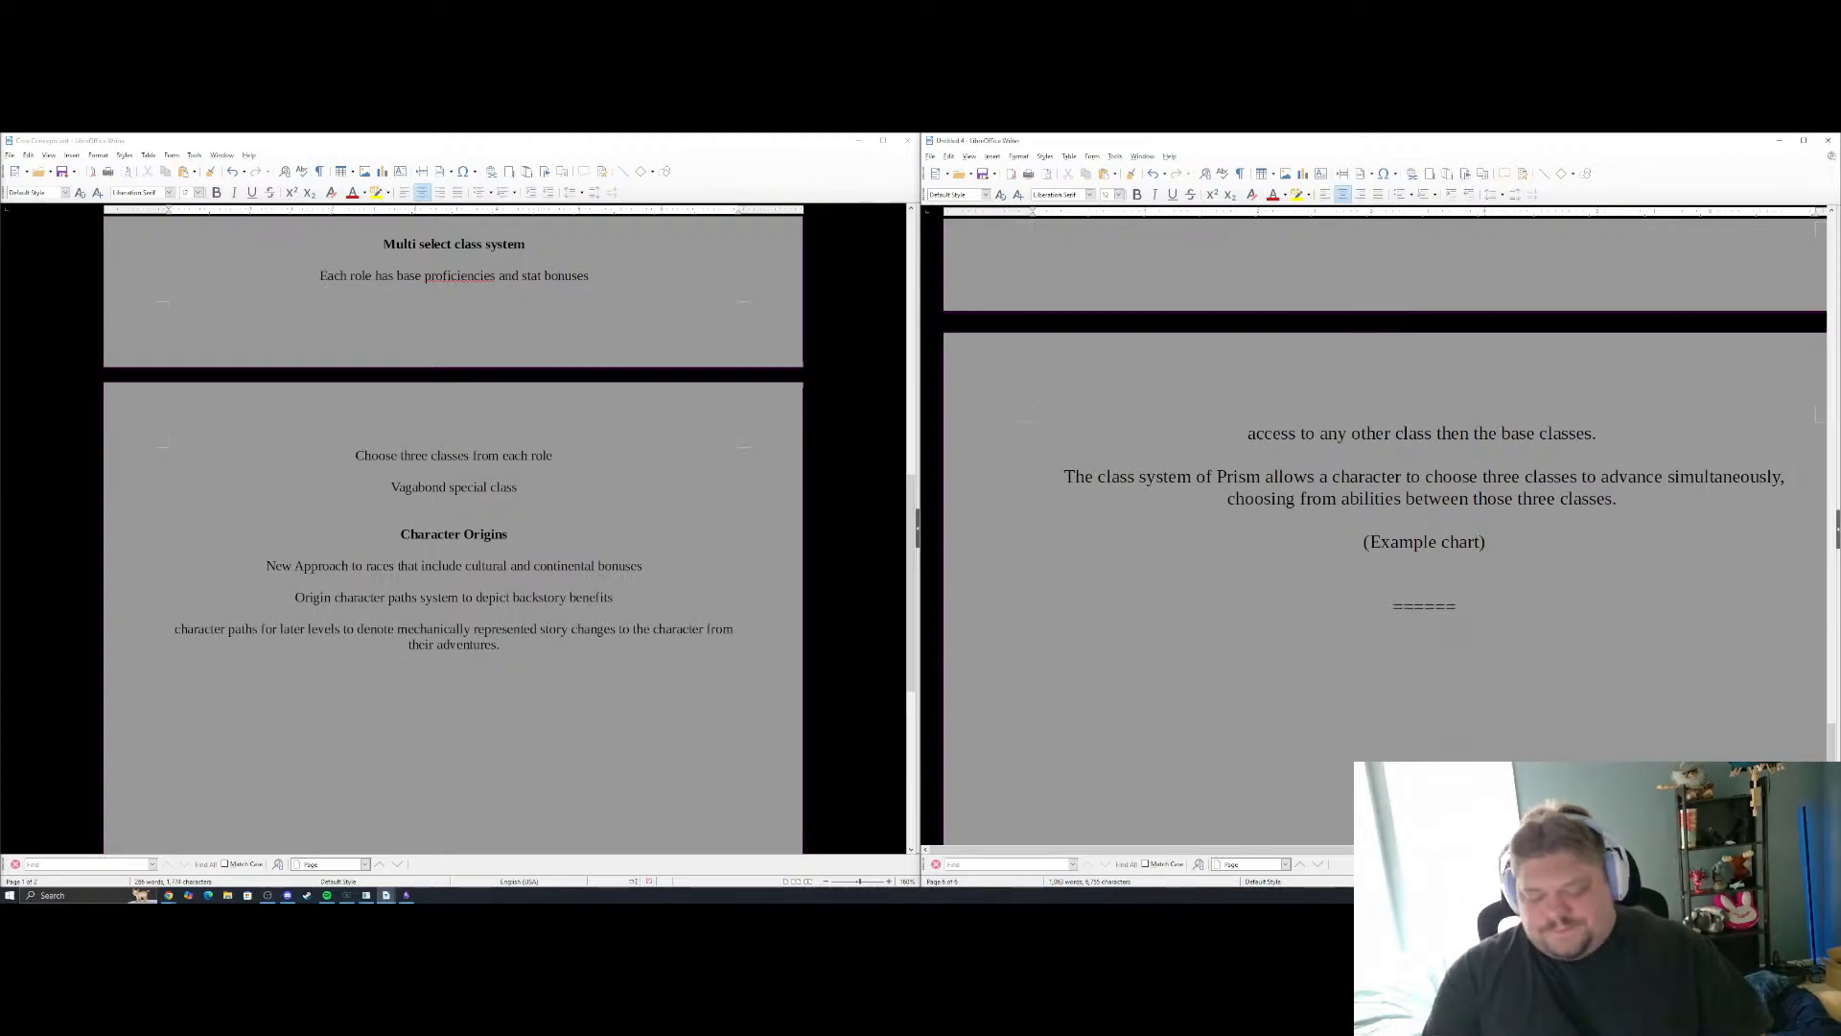
type("Races")
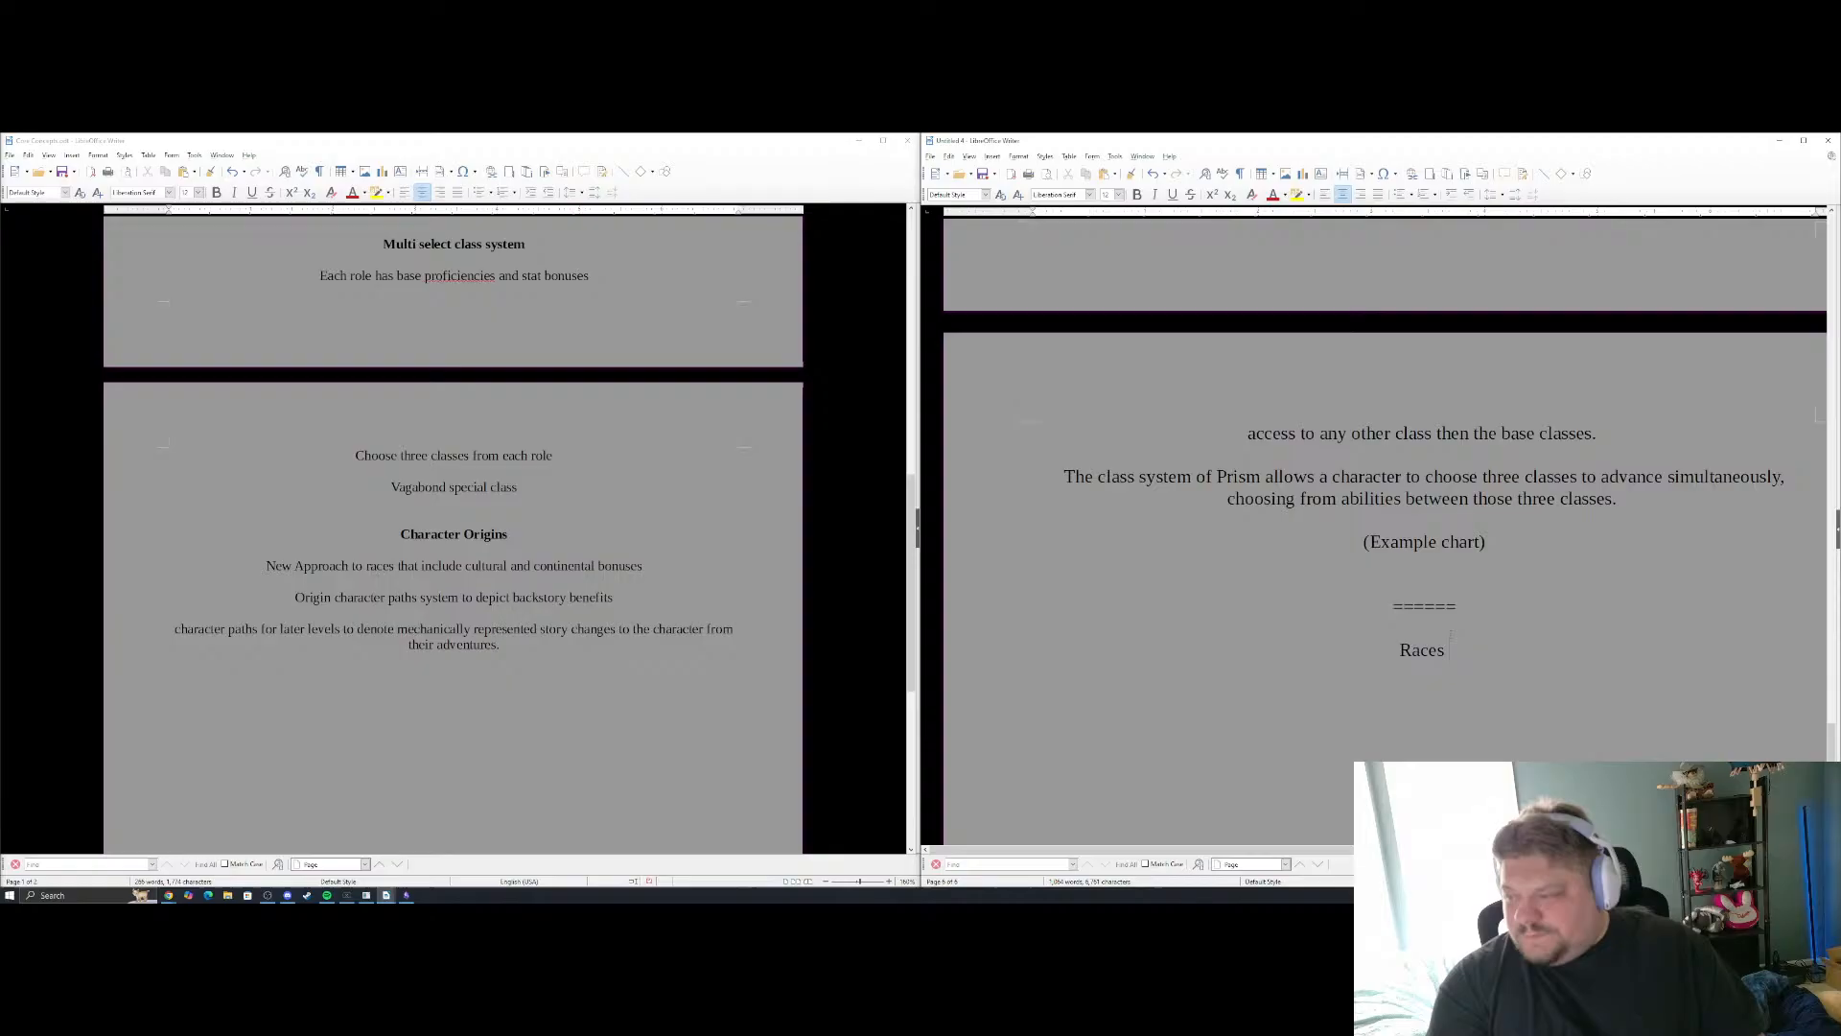
key("Return")
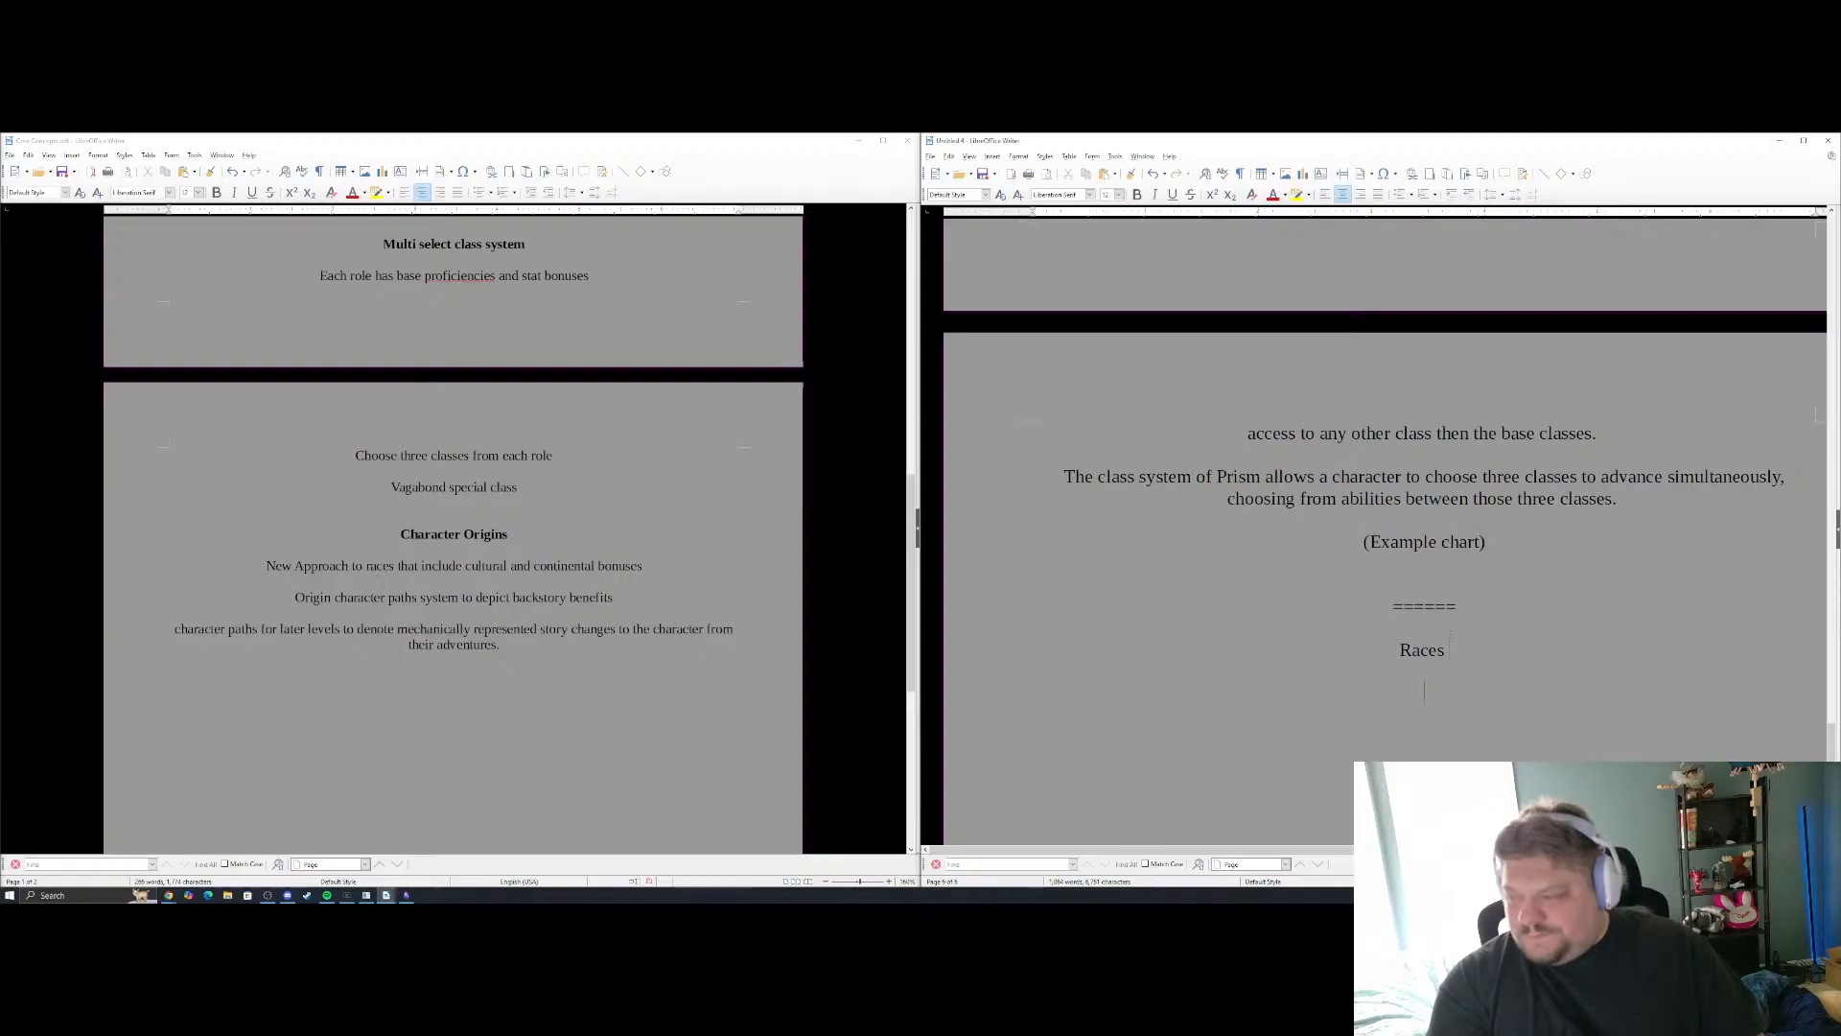
type("Th")
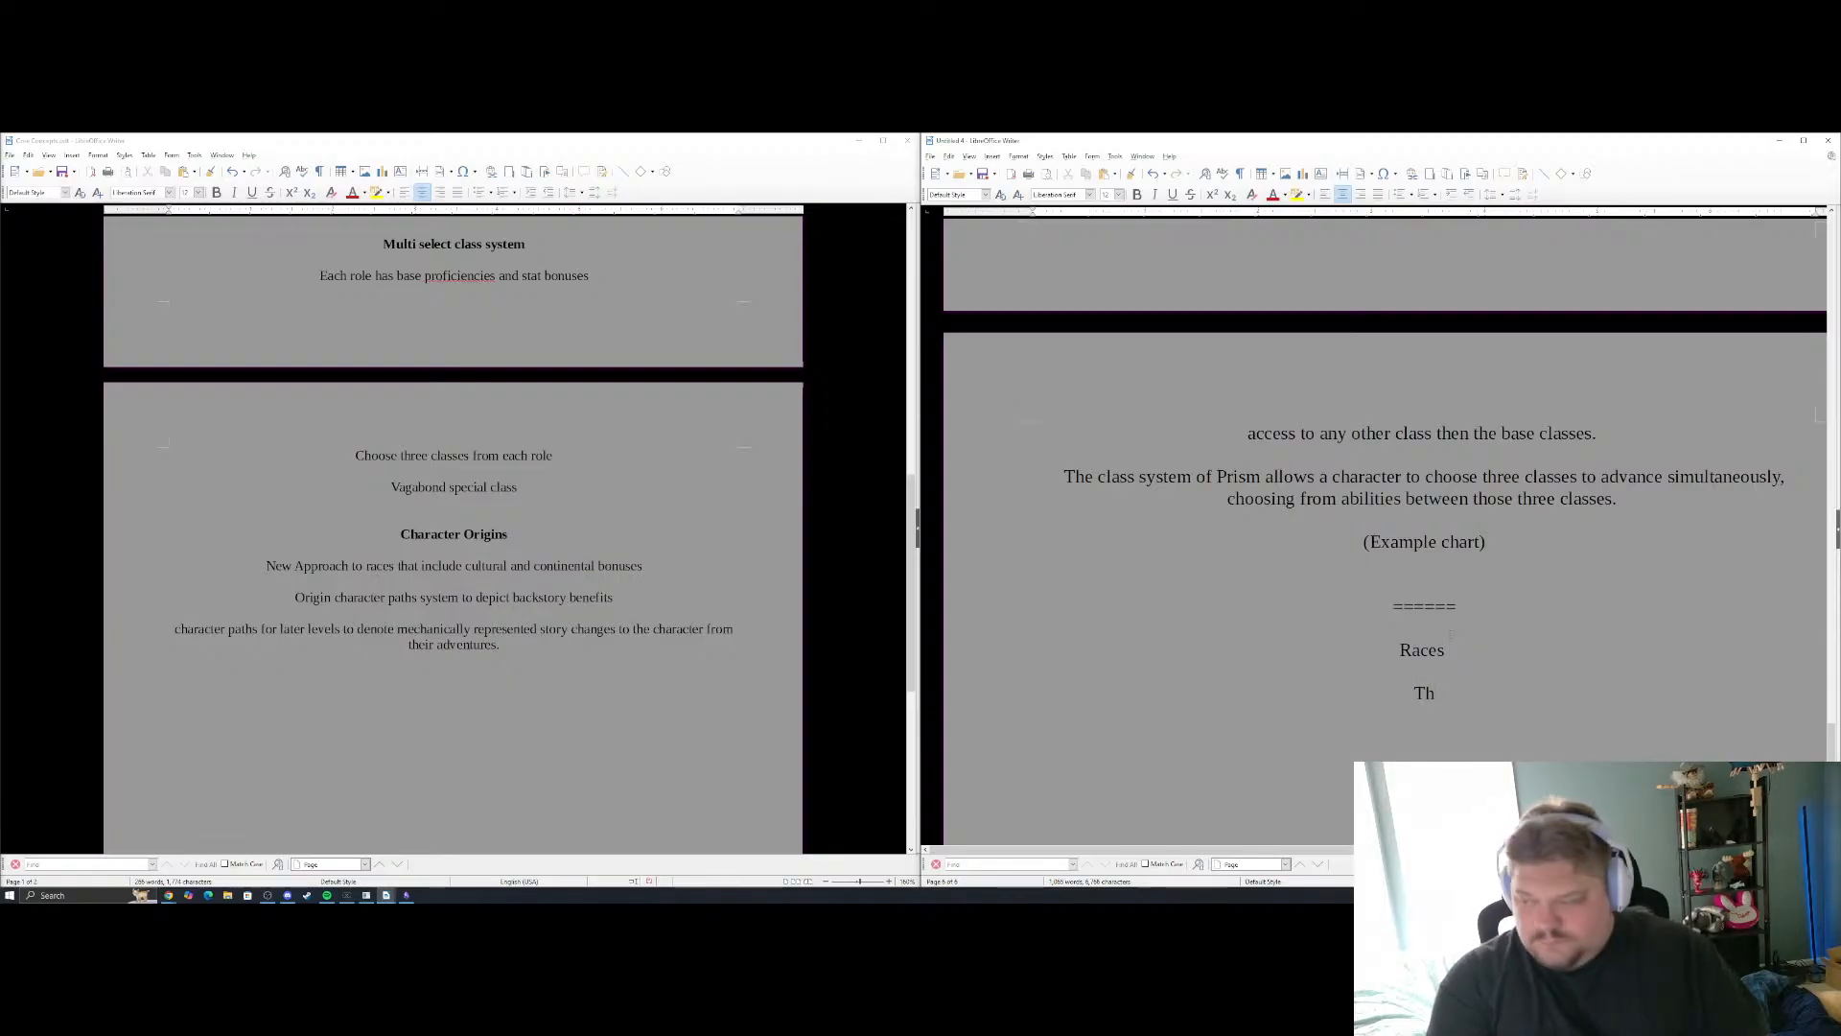
type("e")
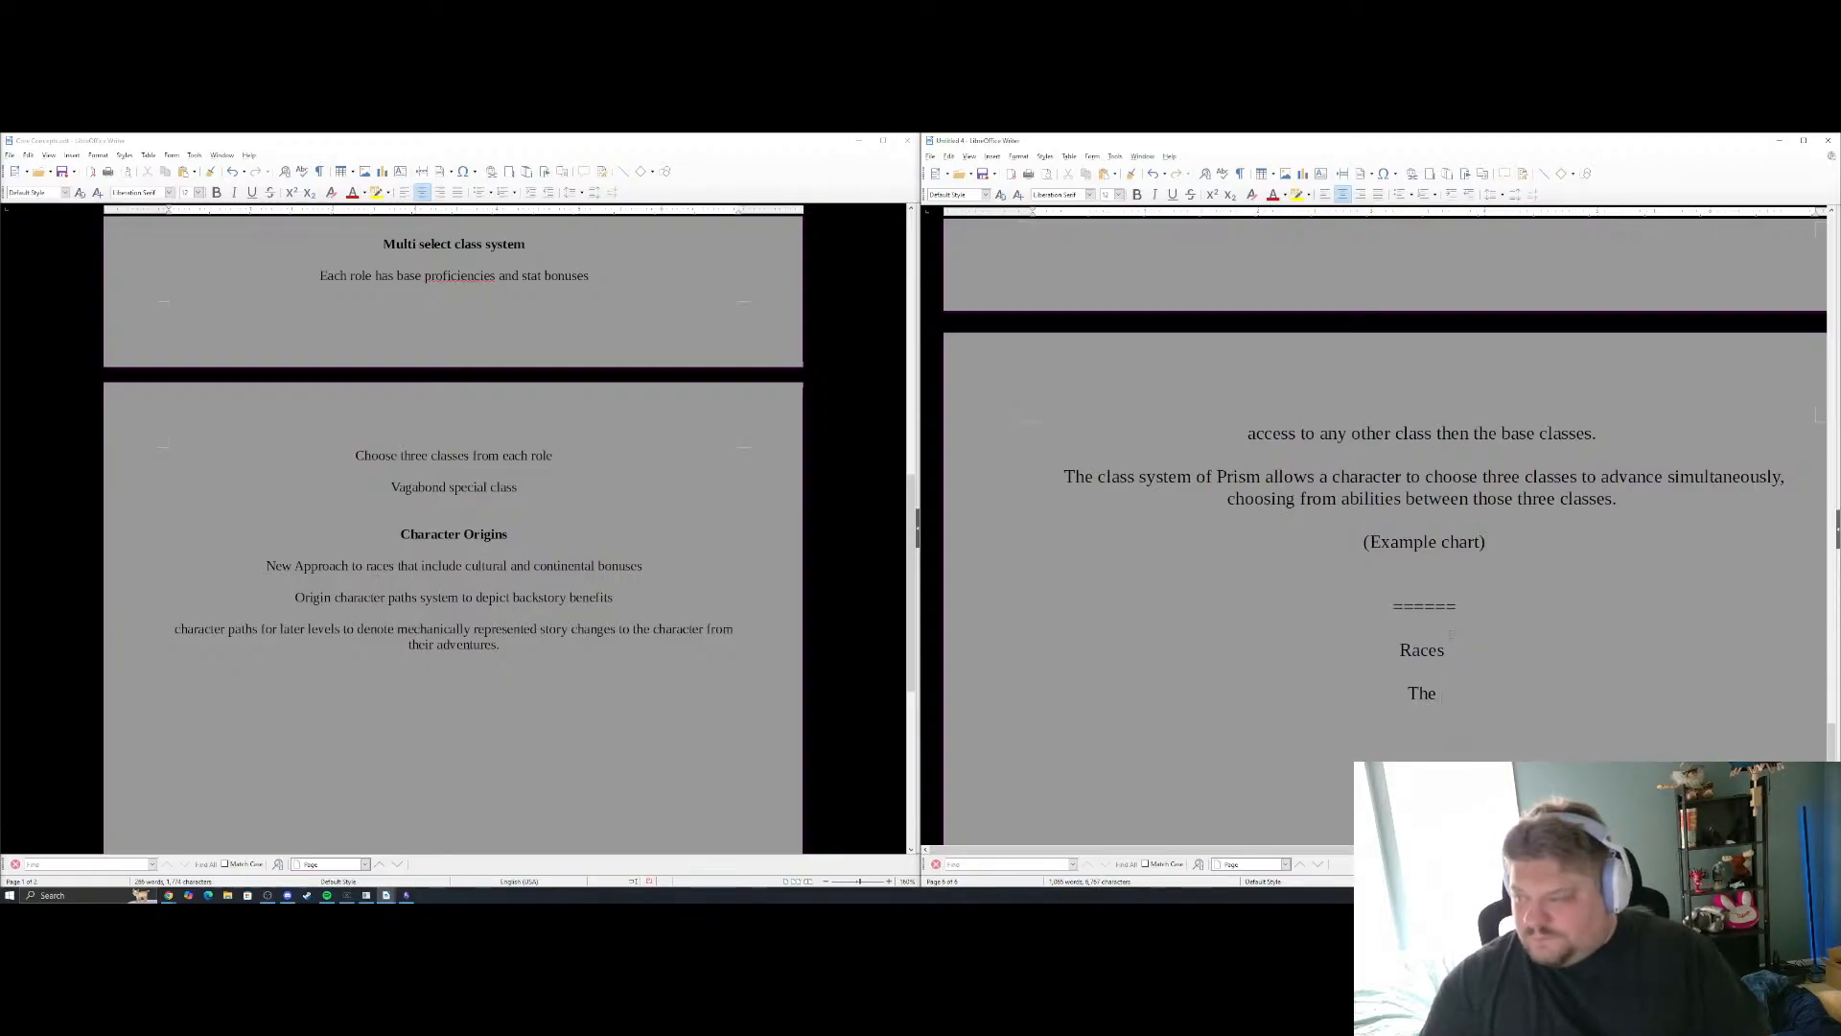
left_click_drag(1449, 651, 1371, 648)
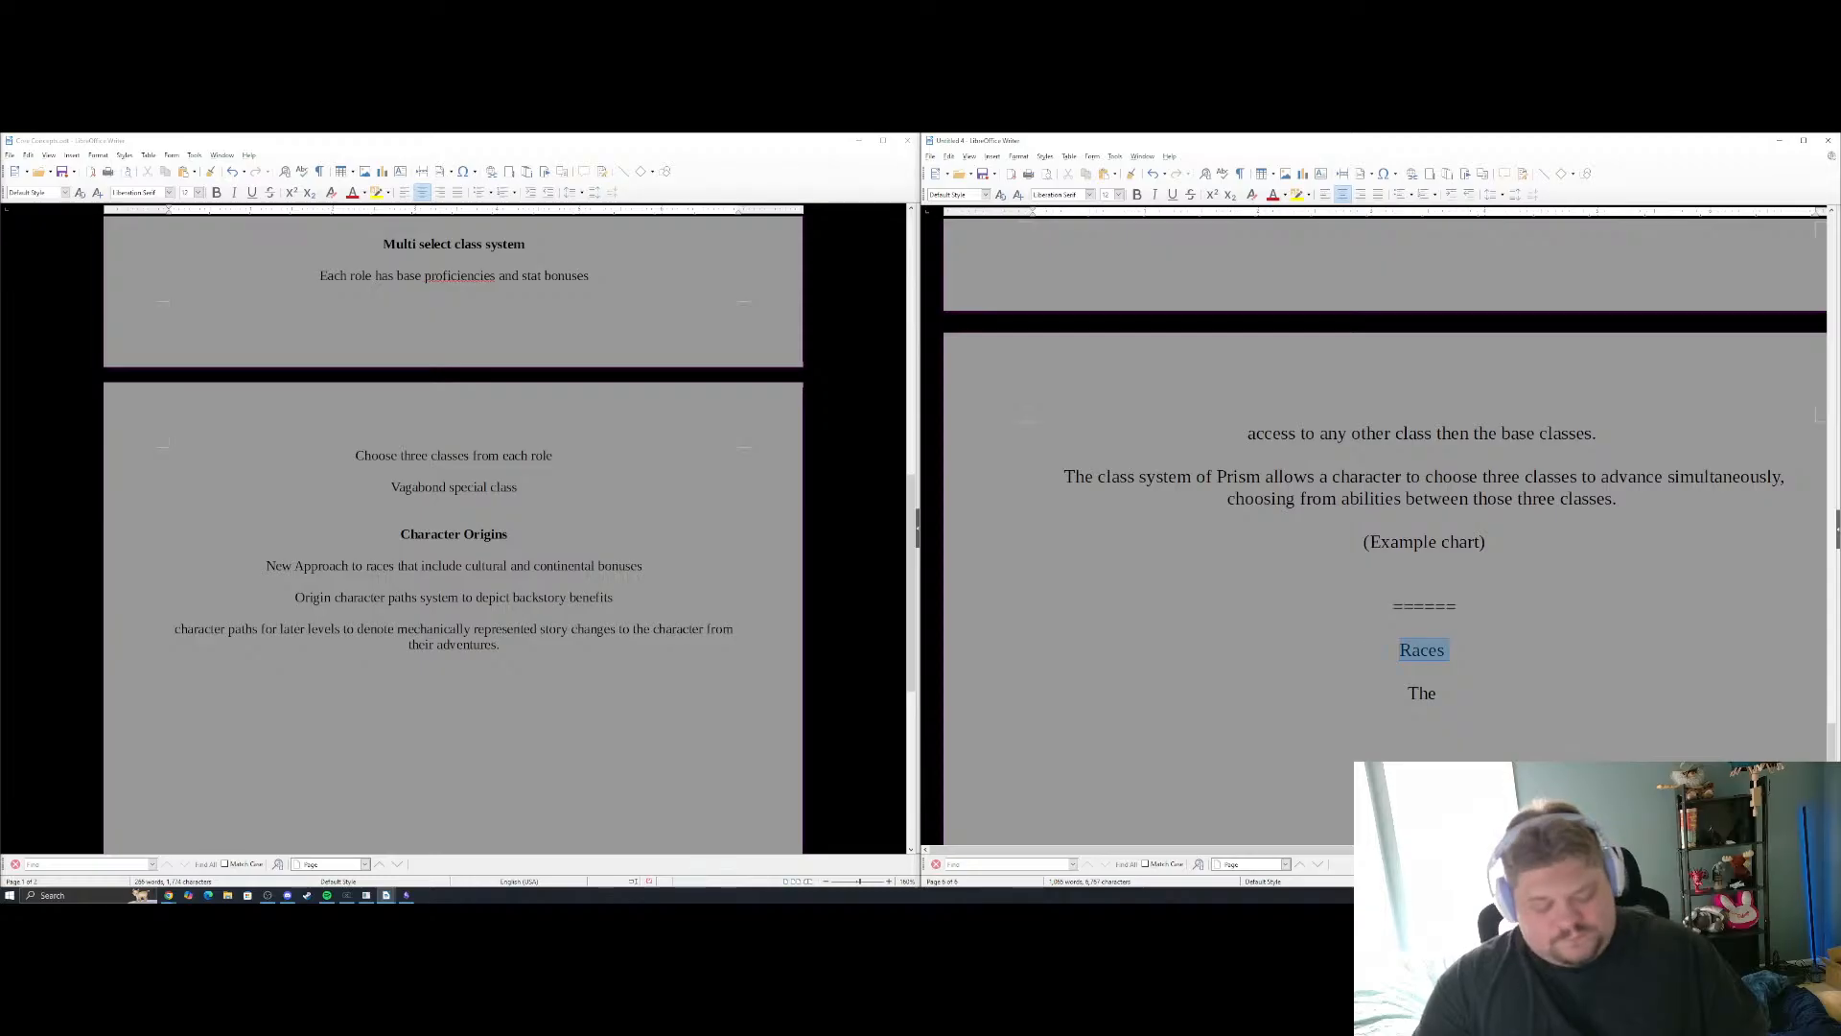
key("ctrl+b")
left_click(1462, 699)
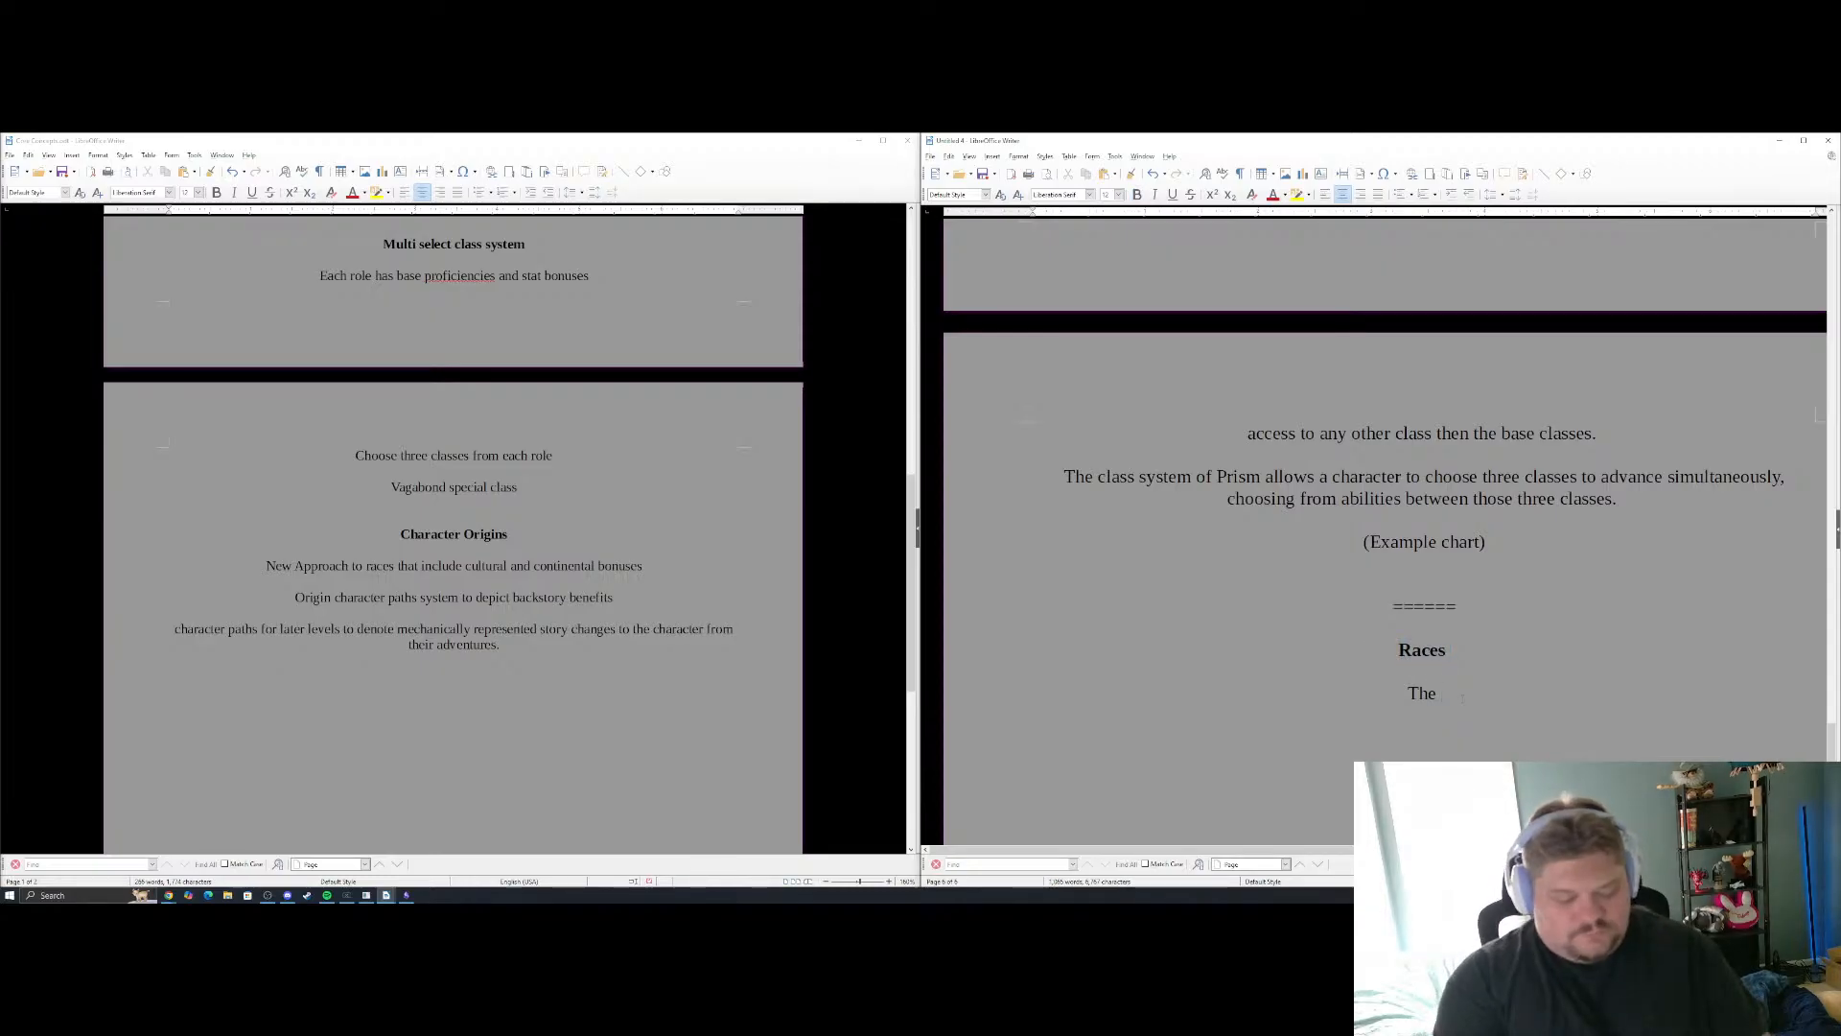
type("races of veru")
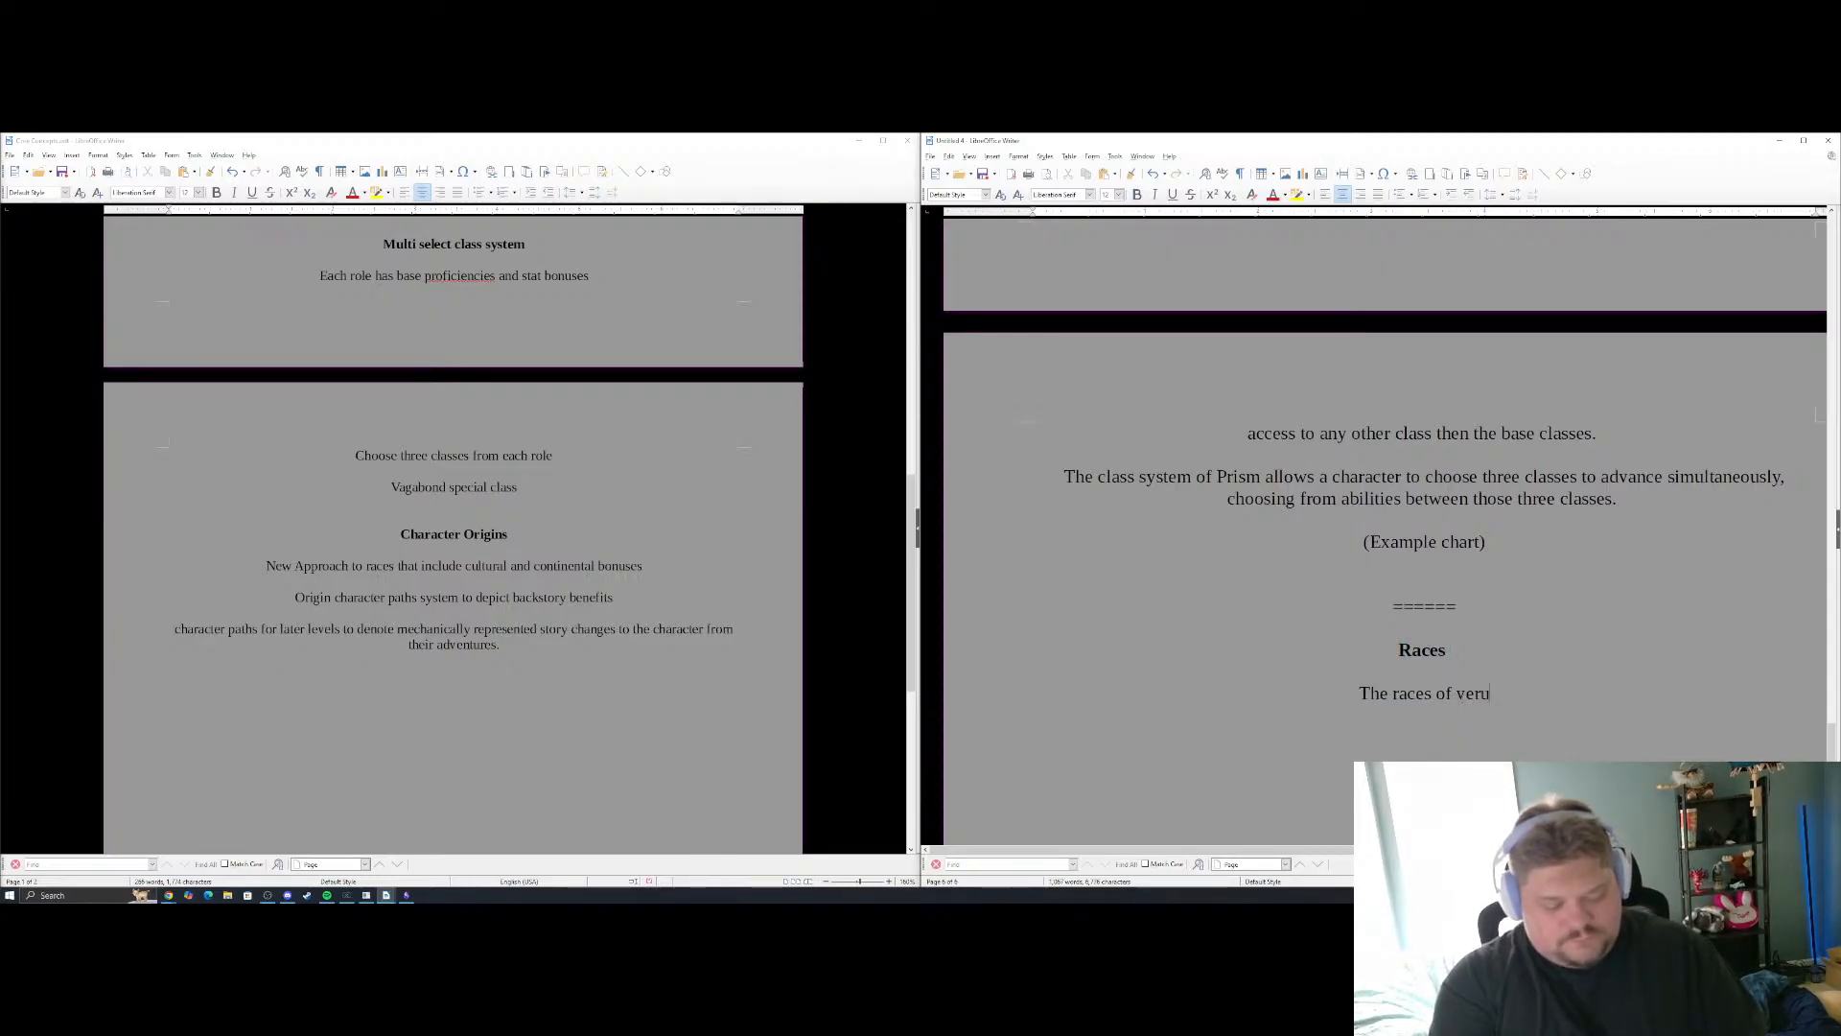
type("m")
key("BackSpace")
key("BackSpace")
key("BackSpace")
key("BackSpace")
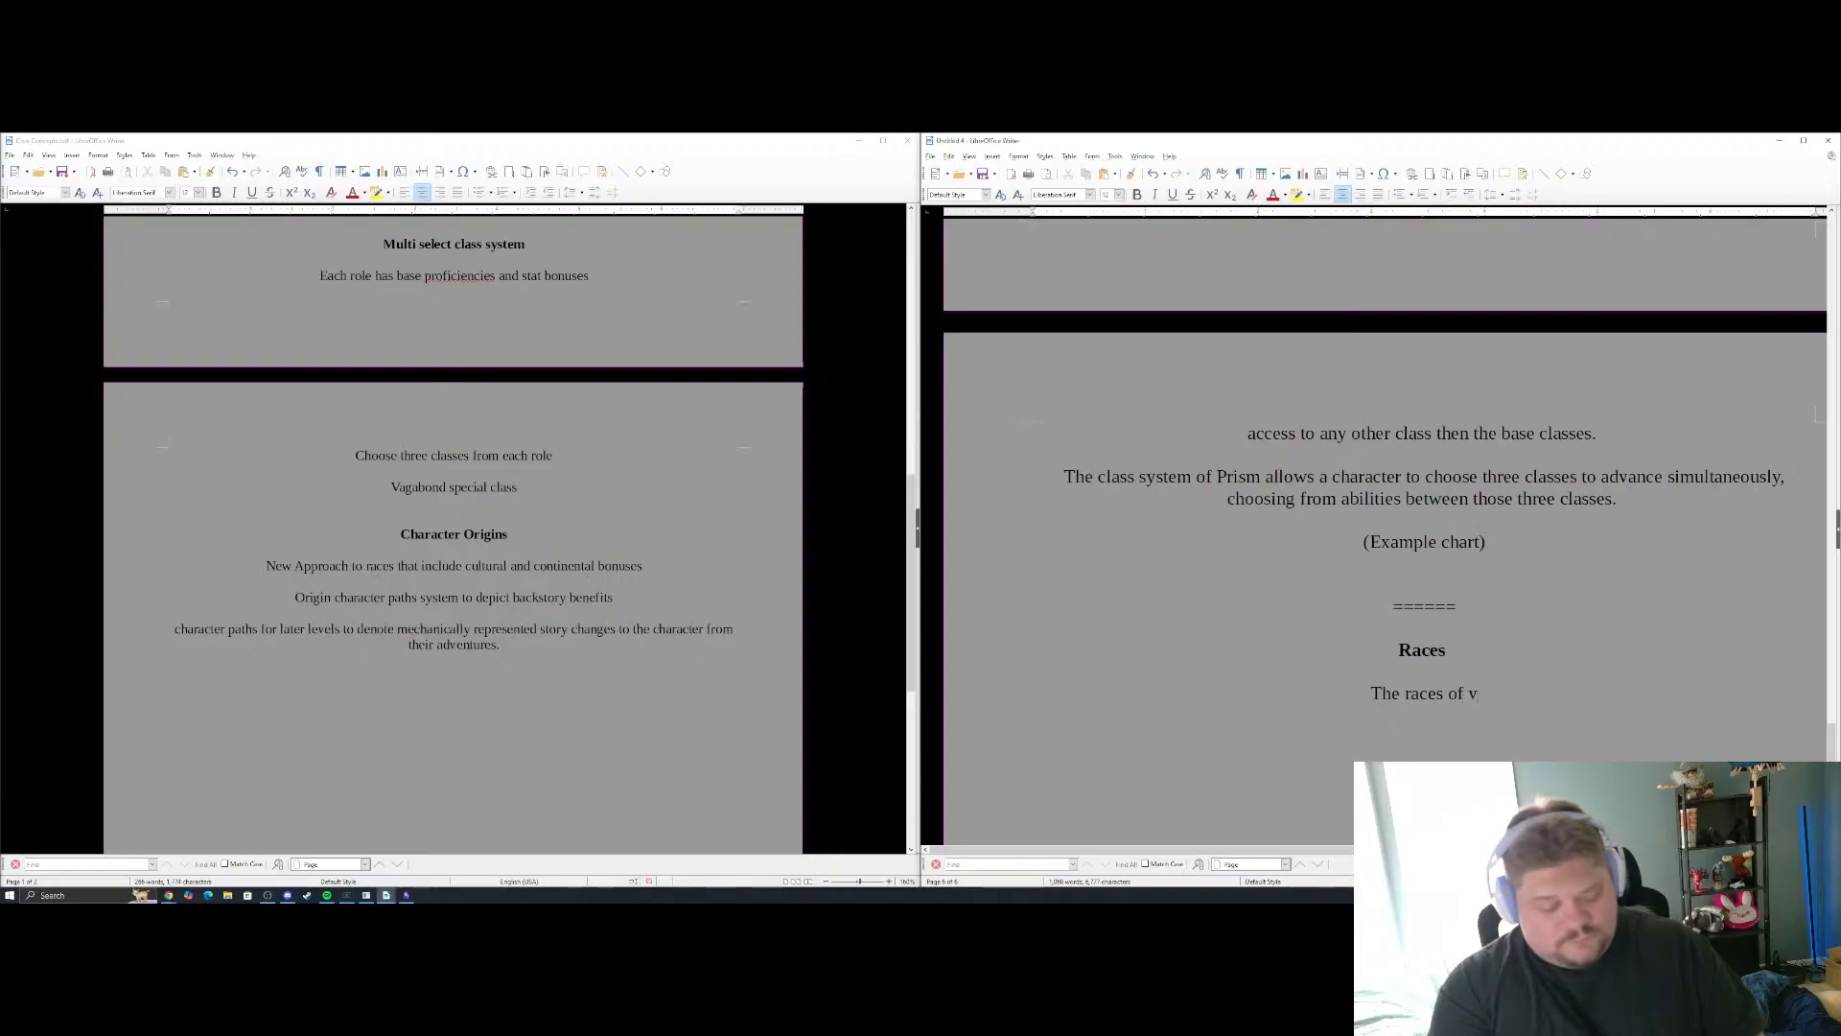
type("erum")
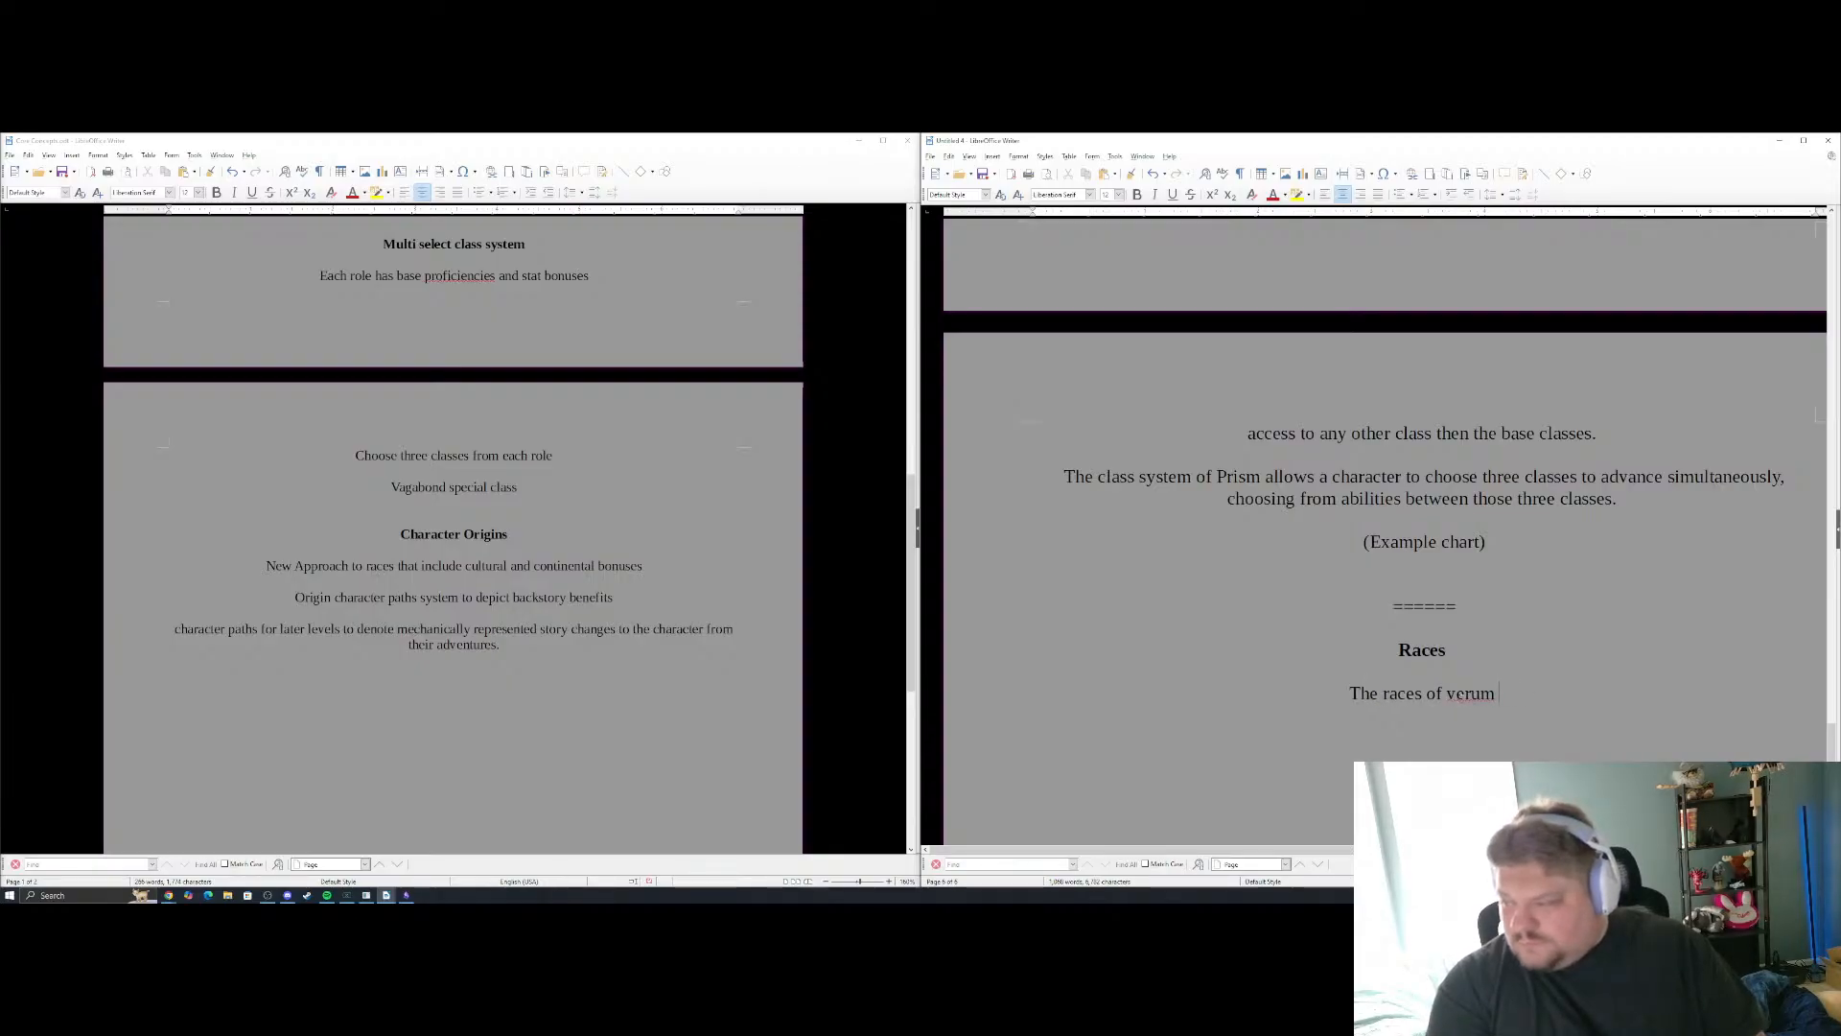
key("BackSpace")
key("BackSpace")
key("BackSpace")
key("BackSpace")
key("BackSpace")
key("BackSpace")
key("BackSpace")
key("BackSpace")
key("BackSpace")
key("BackSpace")
key("BackSpace")
key("BackSpace")
key("BackSpace")
key("BackSpace")
key("BackSpace")
key("BackSpace")
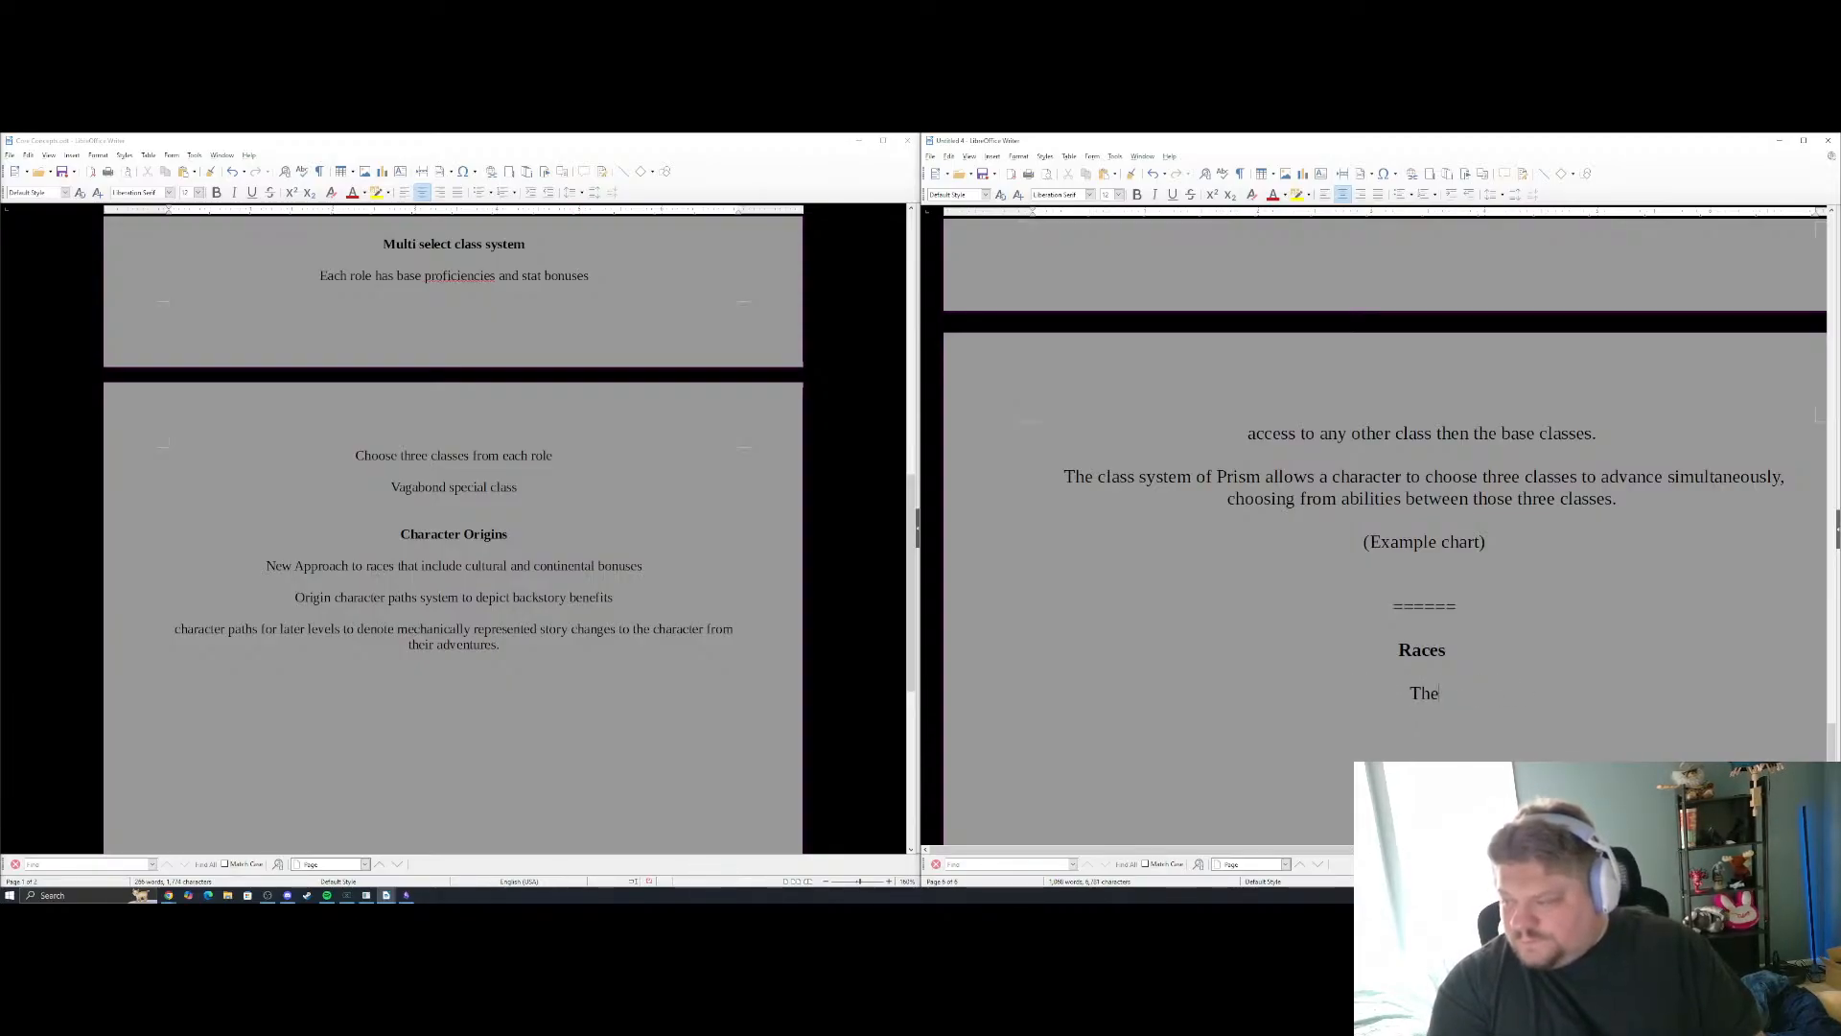
Replace the opening "The" under the Races heading with the sentence "Prism uses the races of Verum as its base."
type("Prism wil")
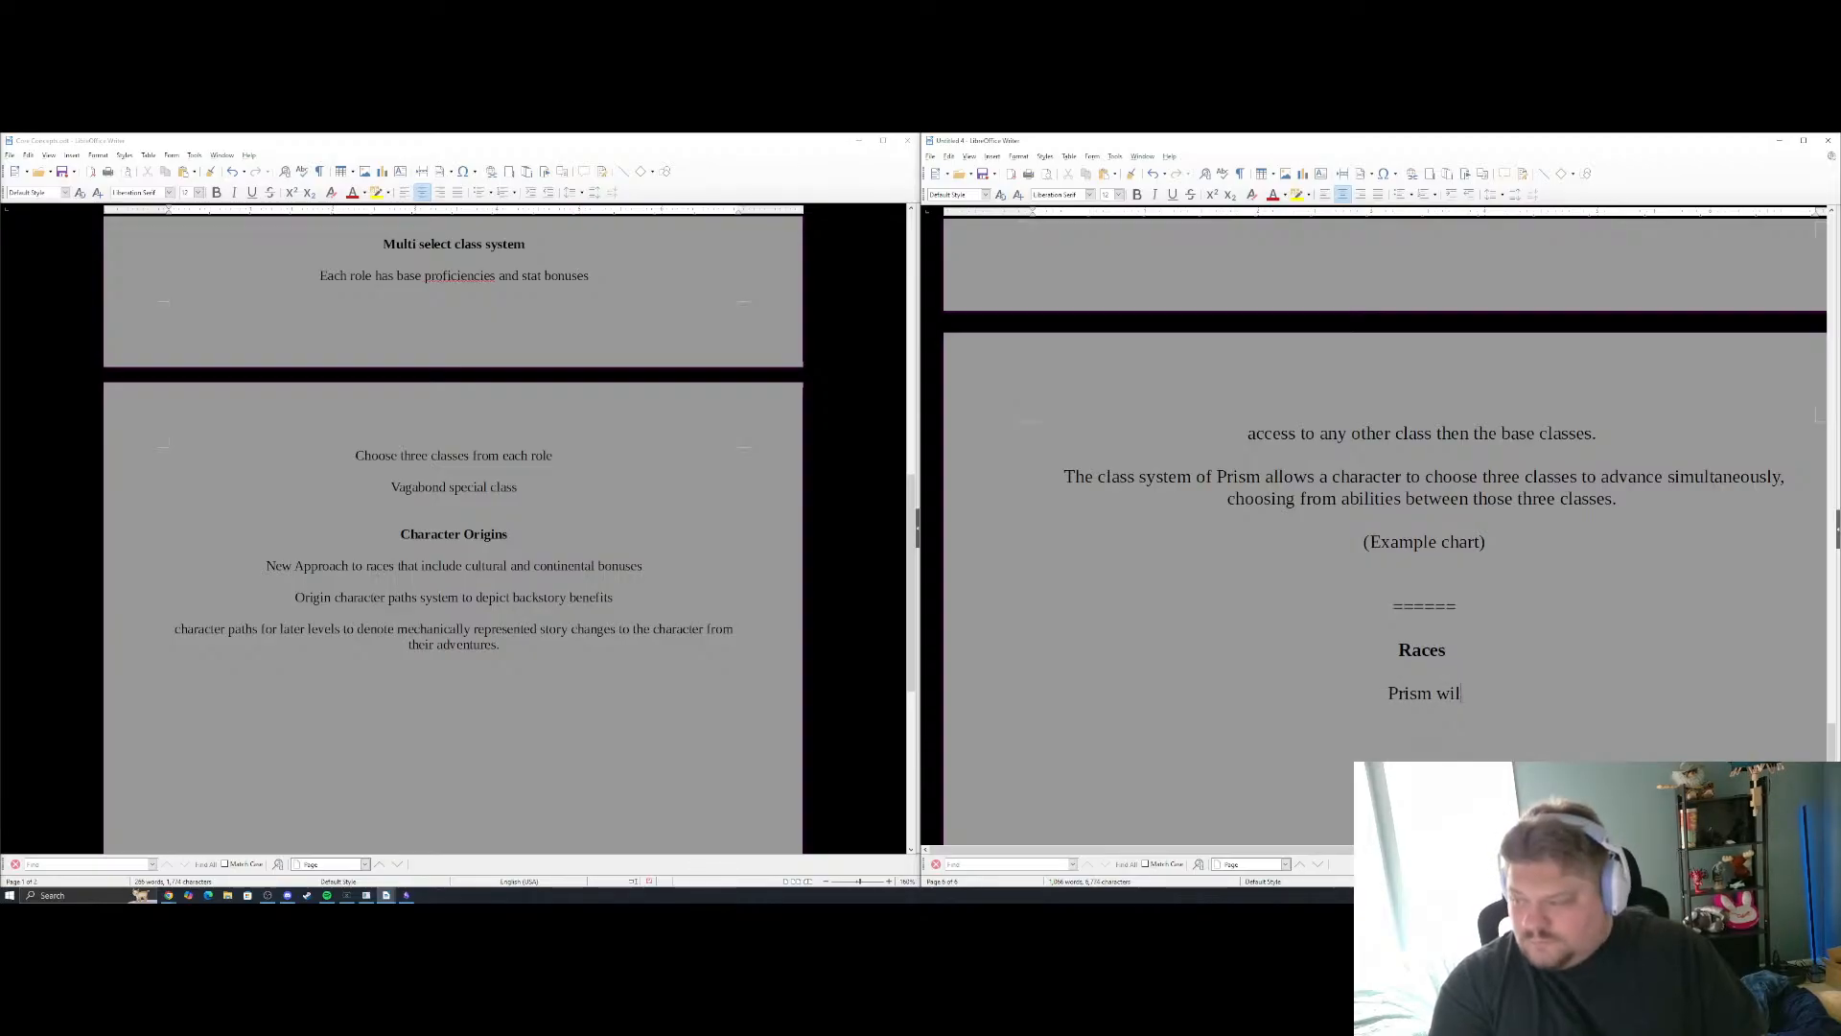
key("BackSpace")
key("BackSpace")
key("BackSpace")
type("uses the ")
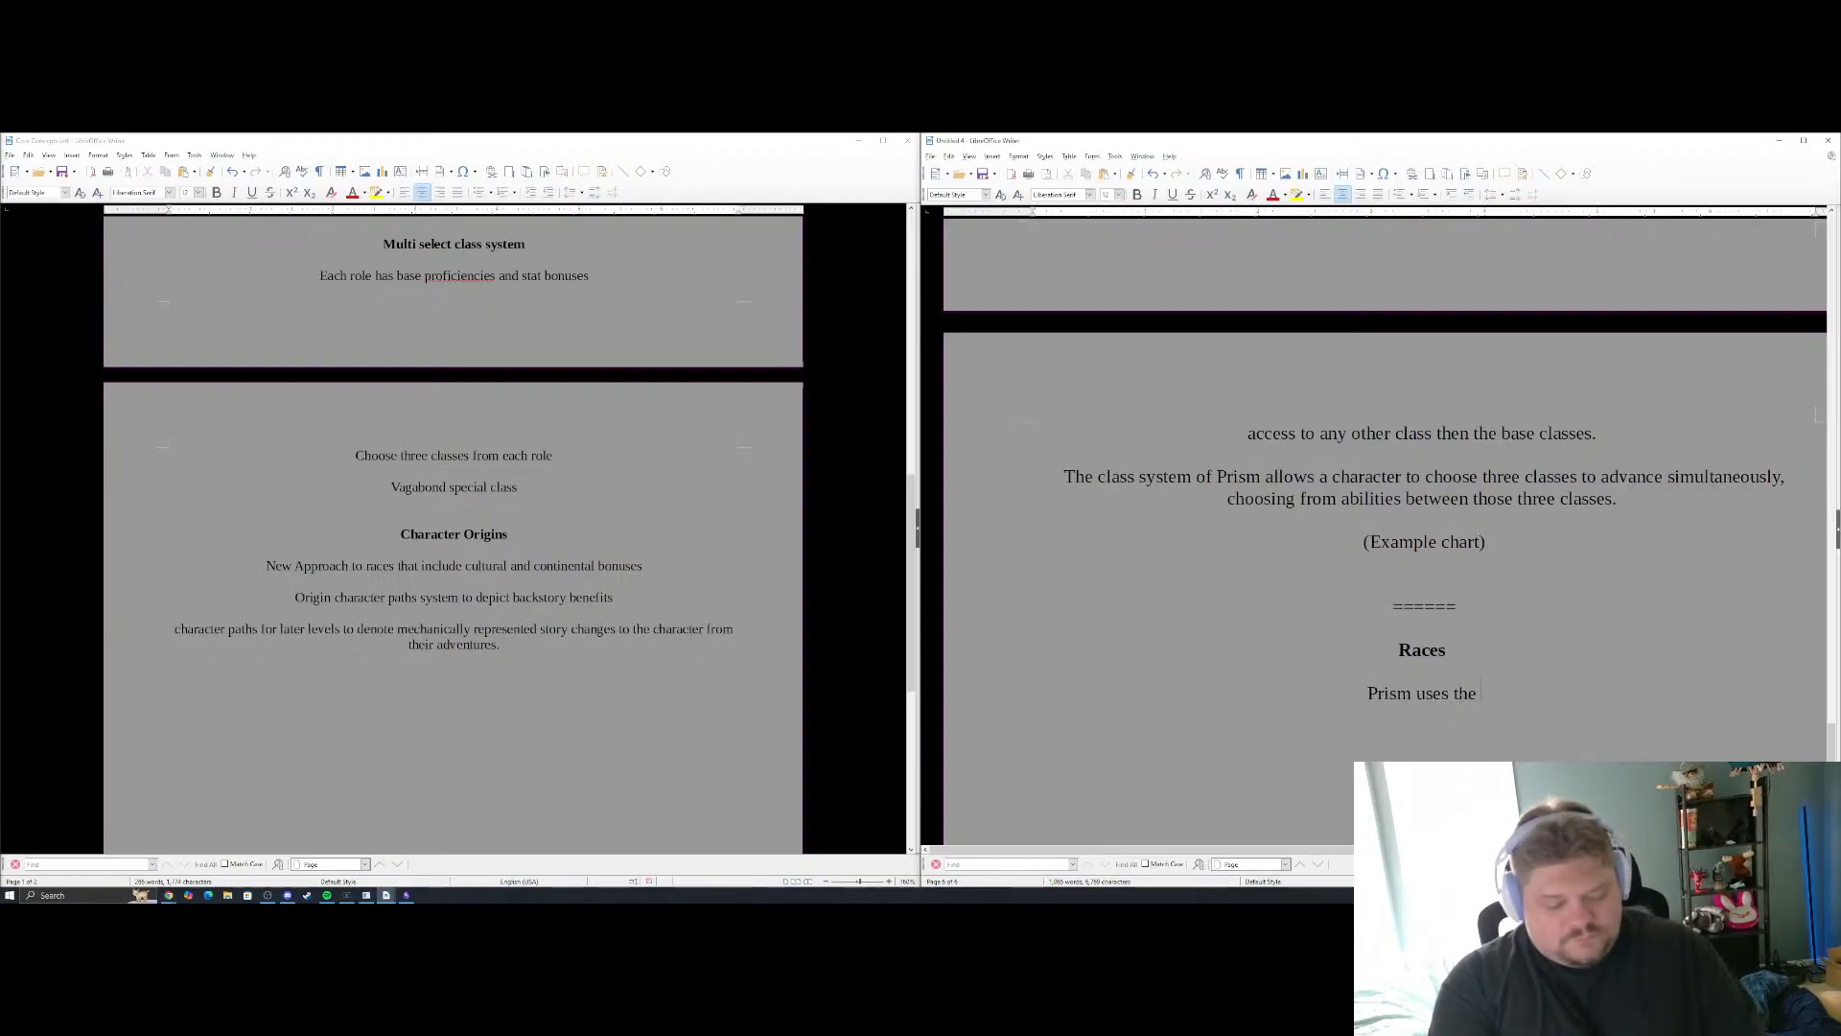
type("rac")
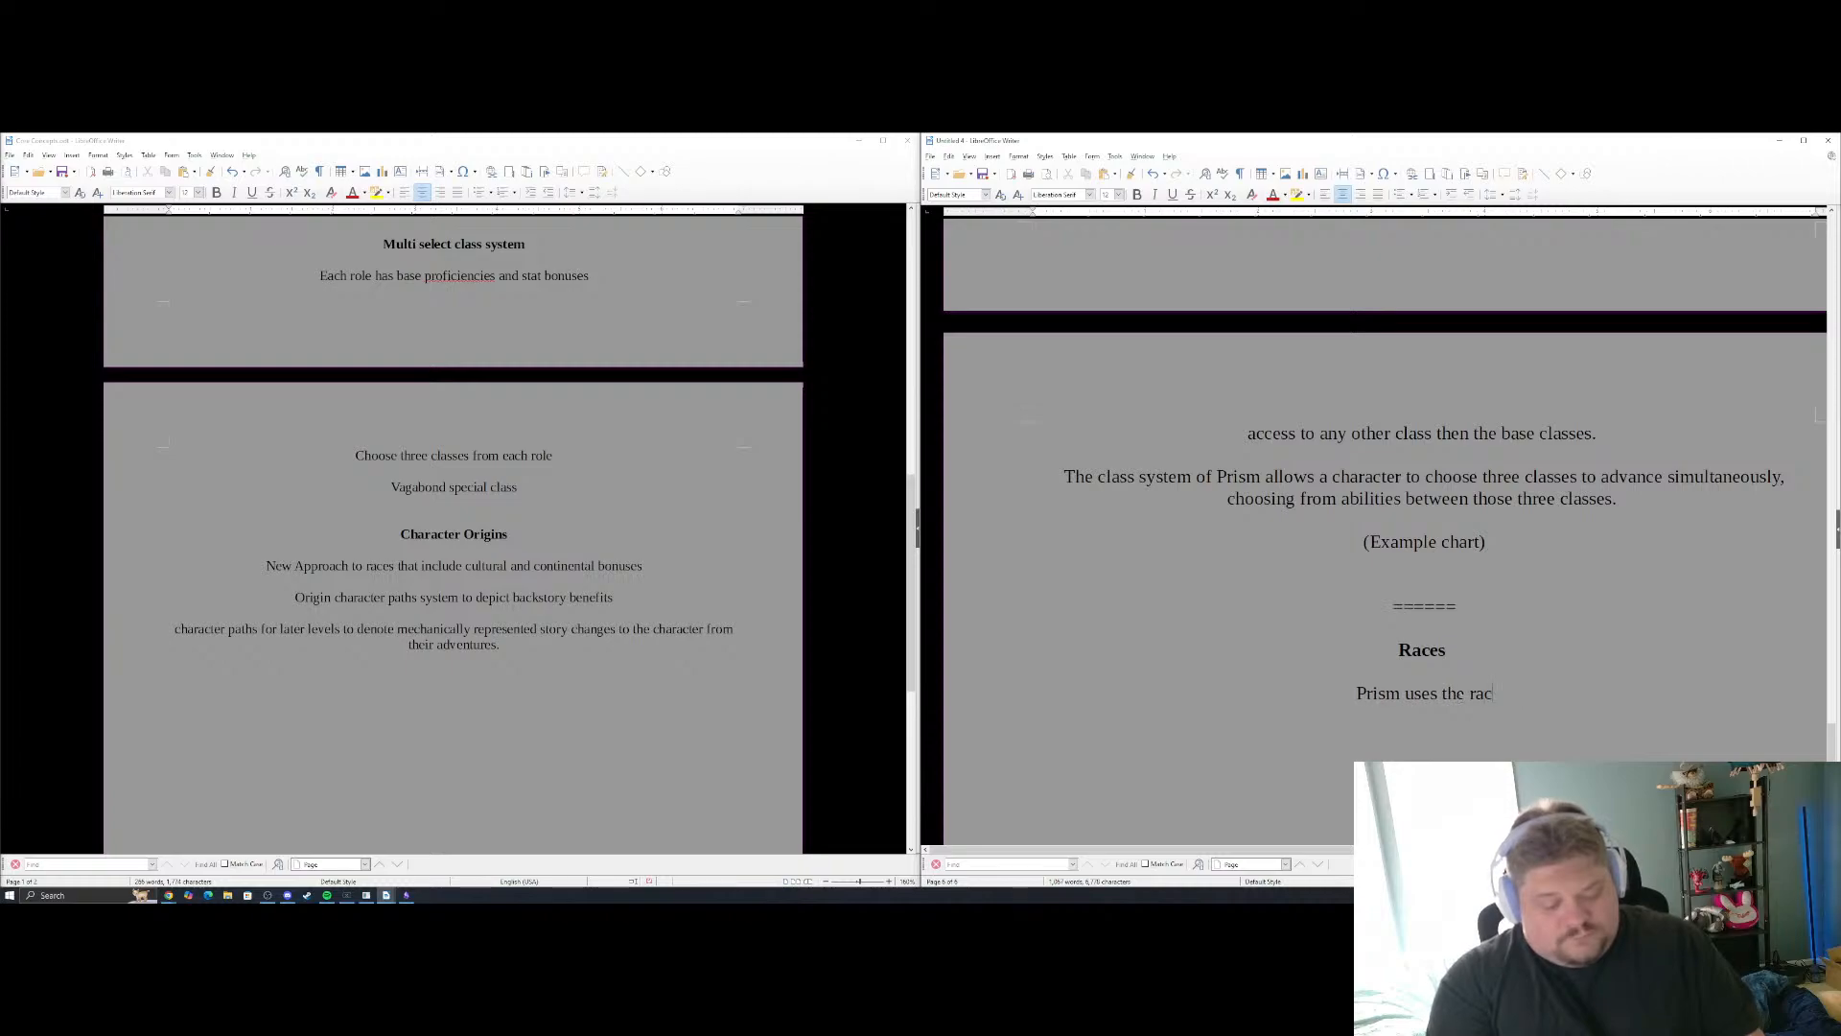
type("es of Verum as ")
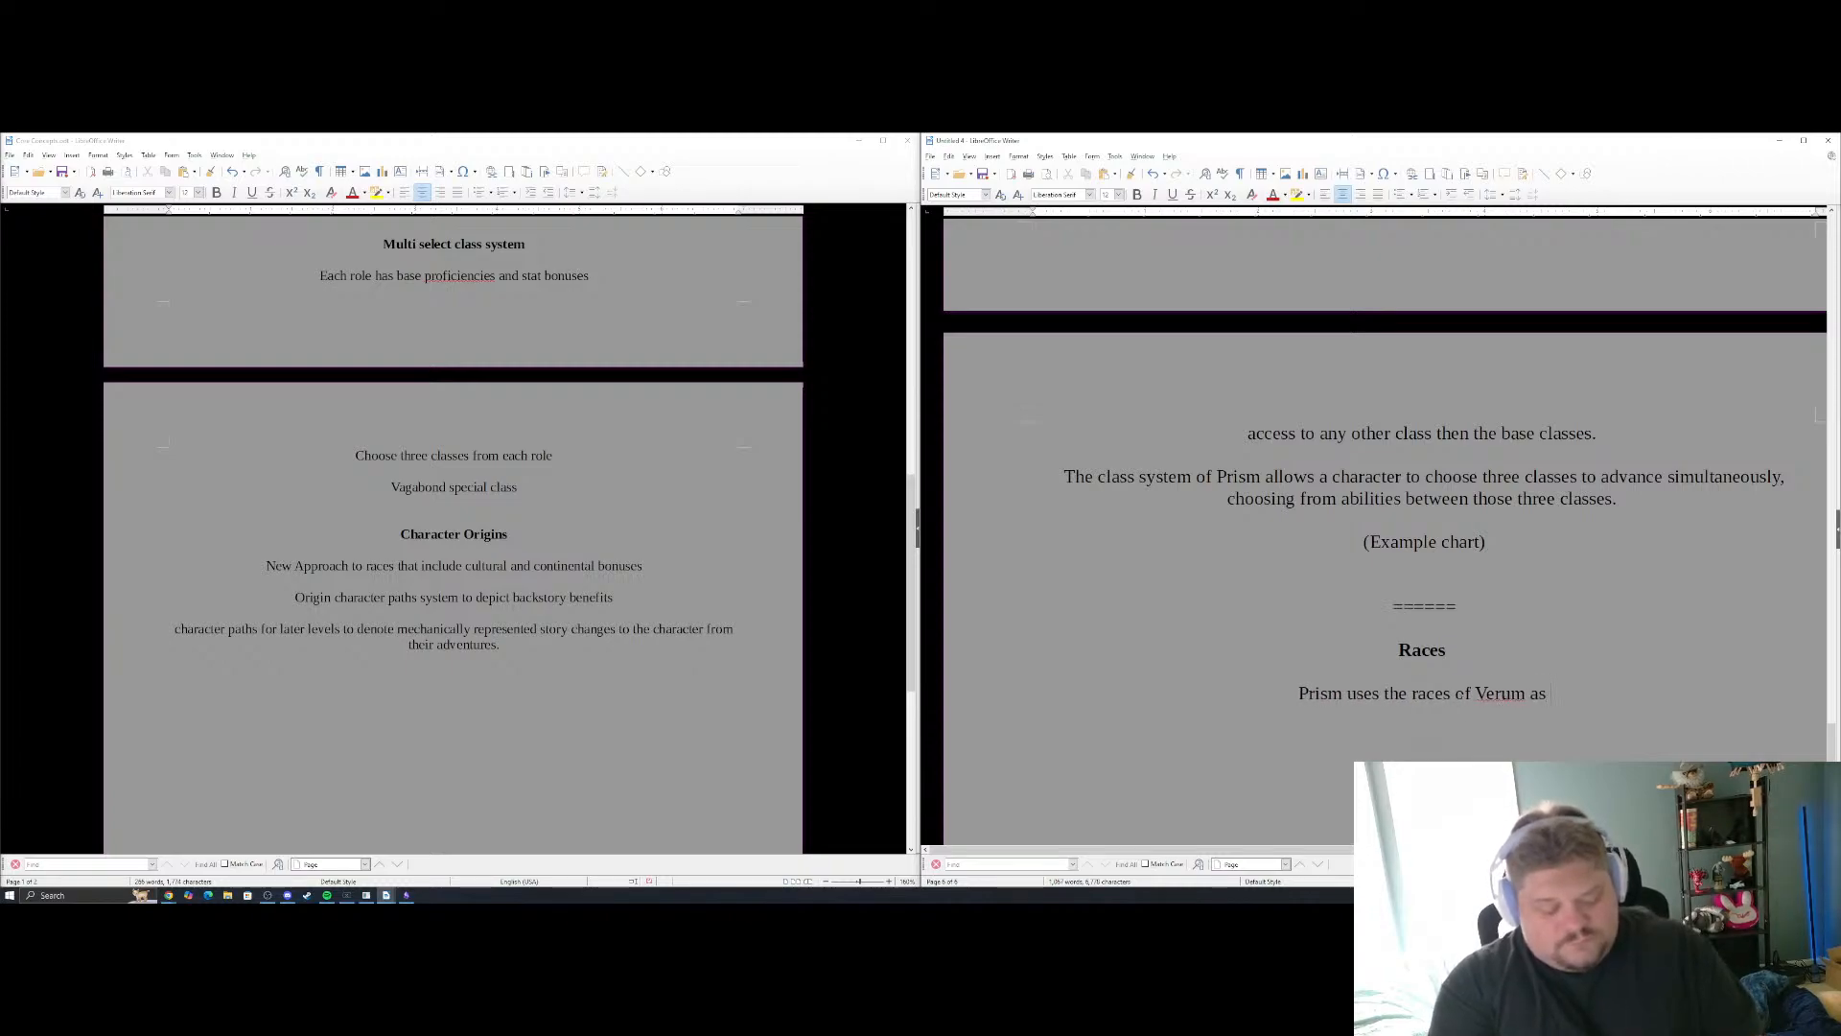
type("its base. ")
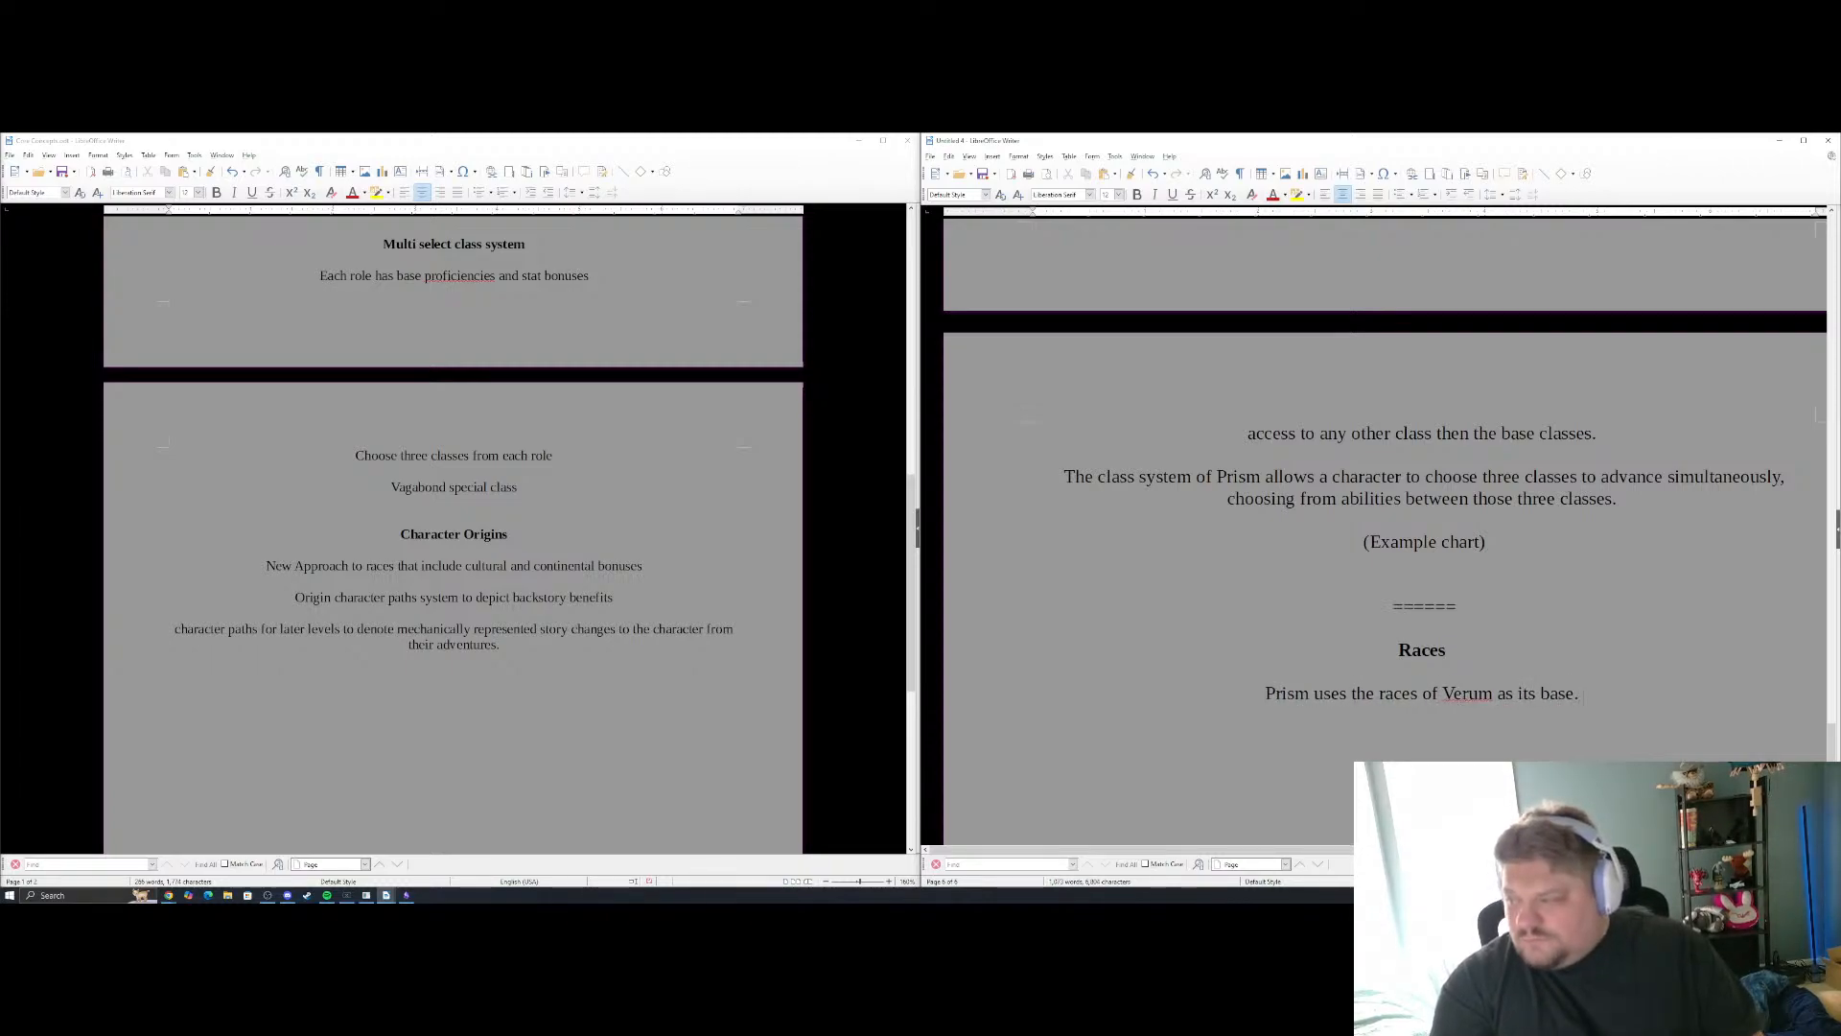
type("These race")
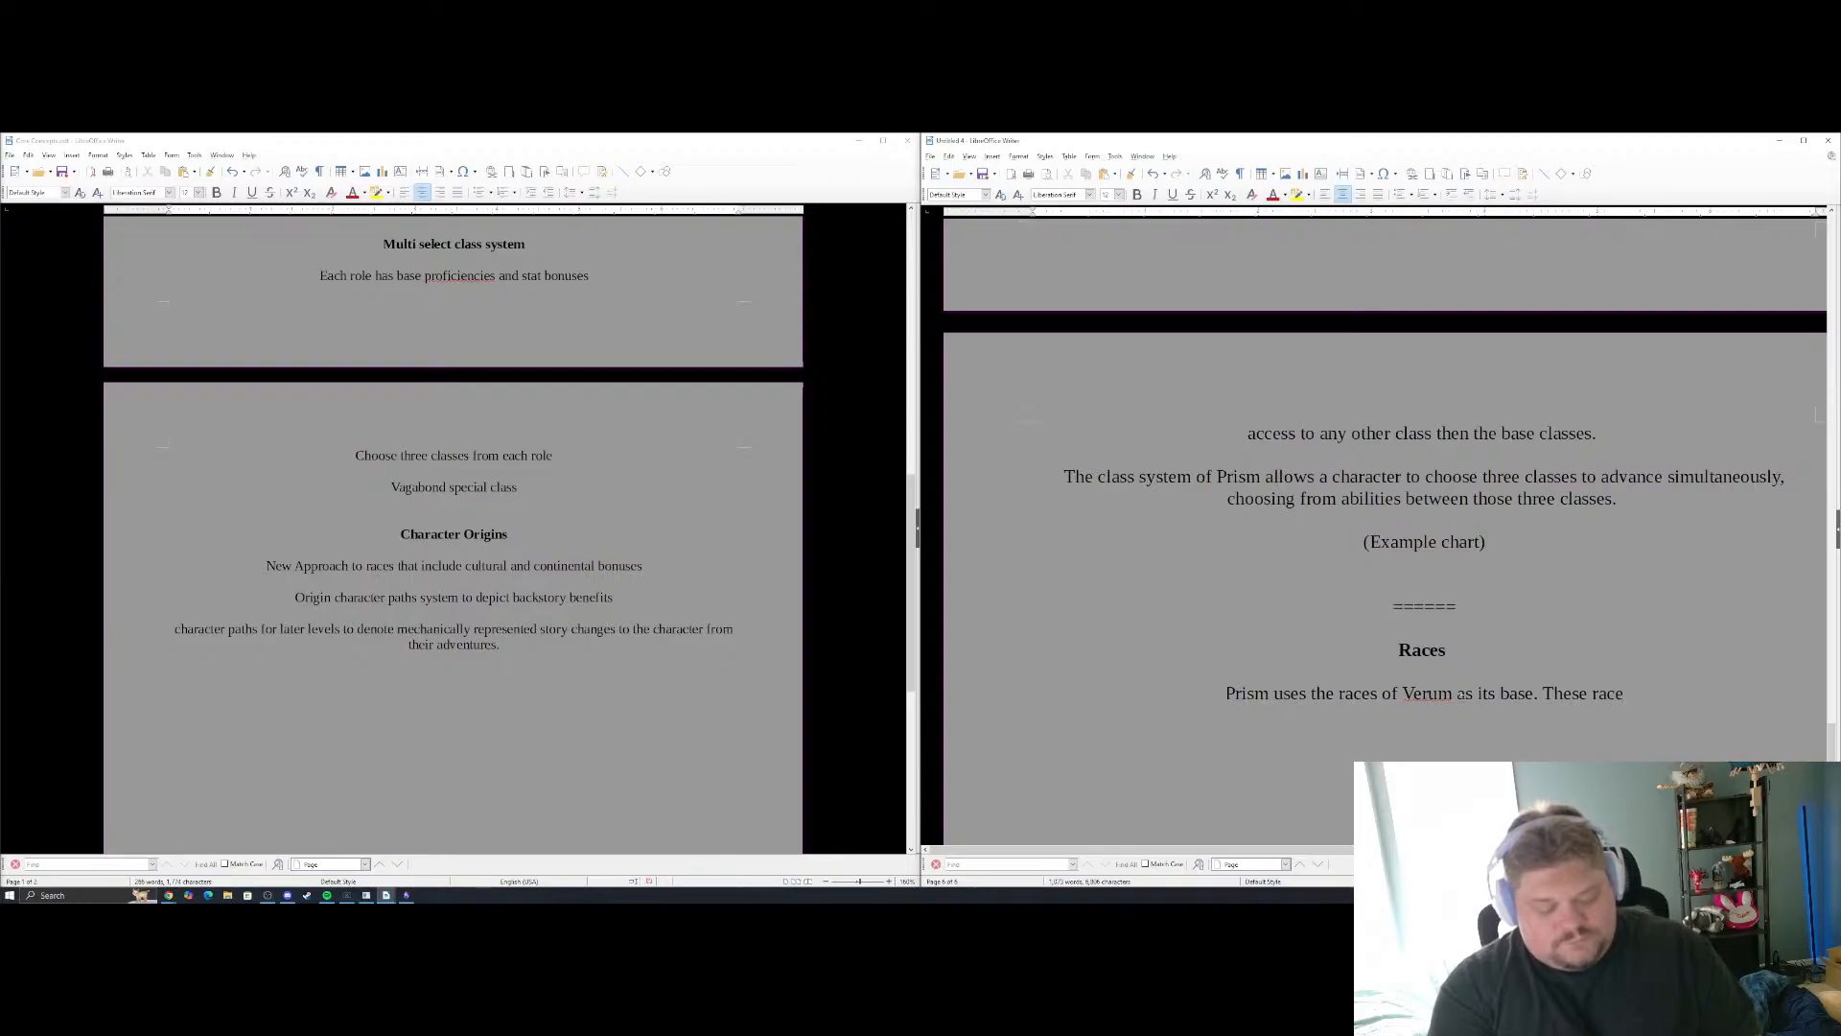
type("s are v")
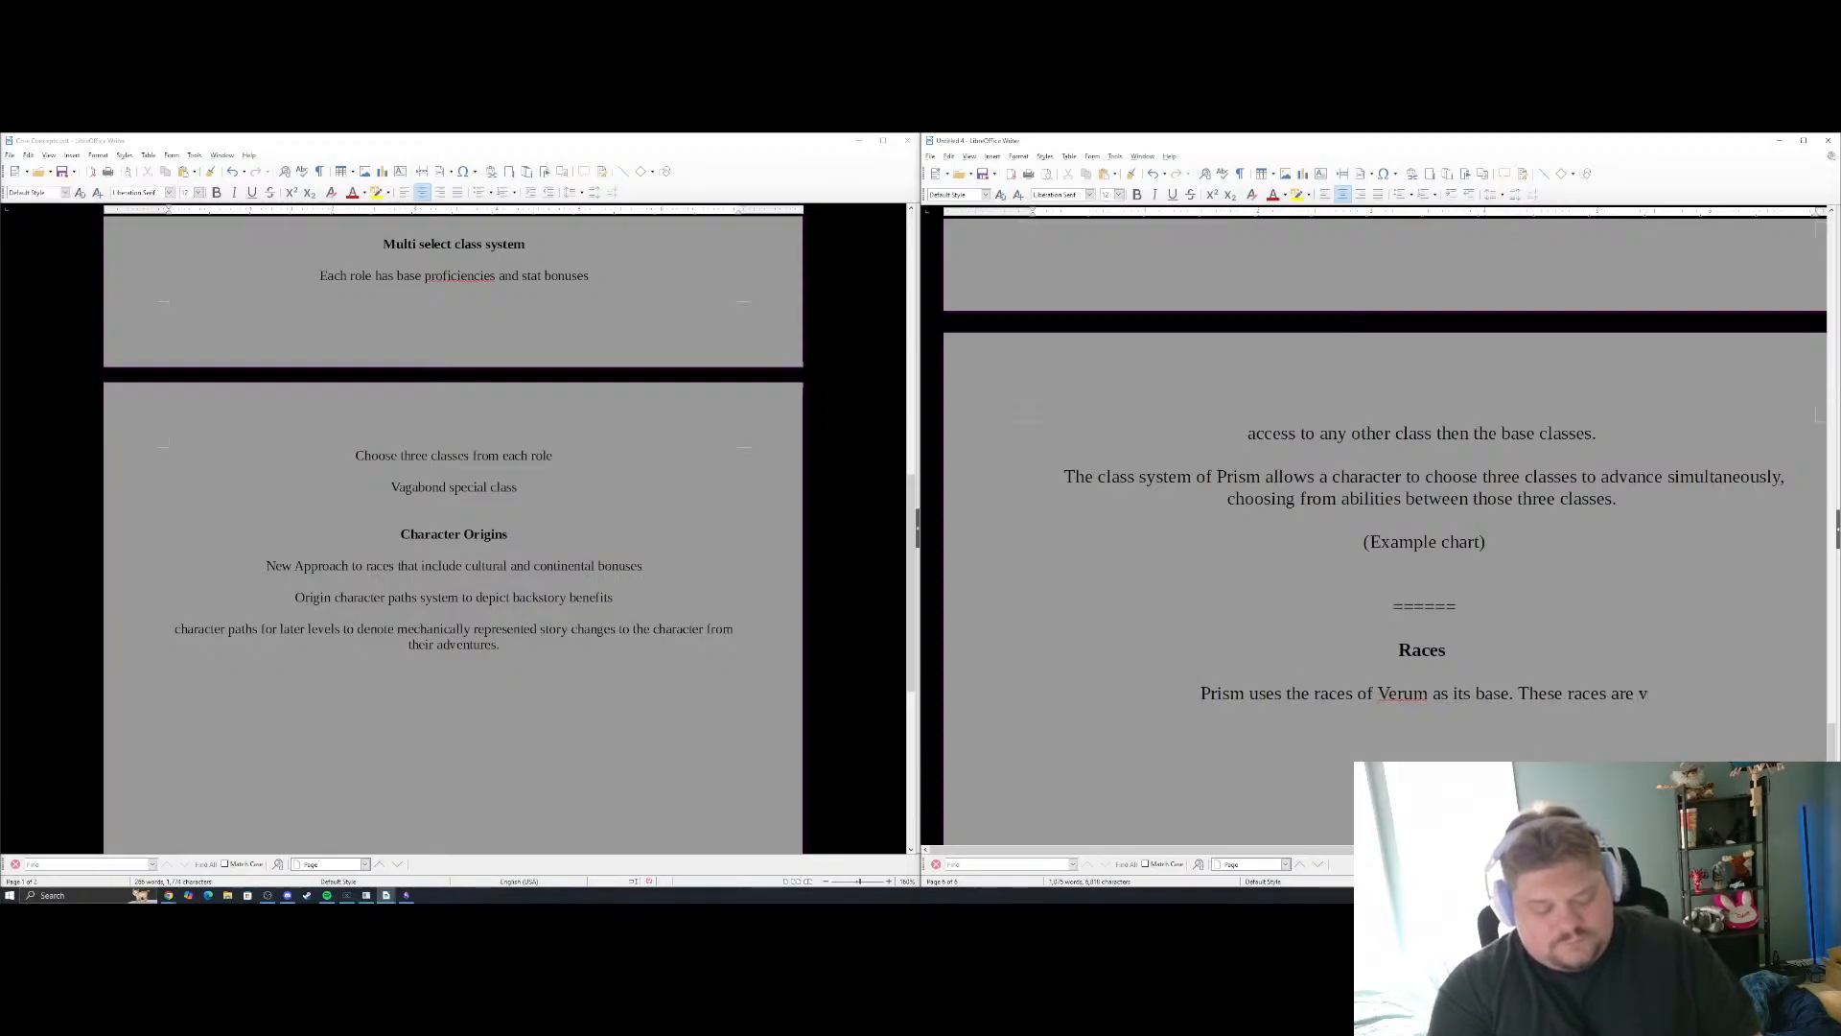
type("aried an")
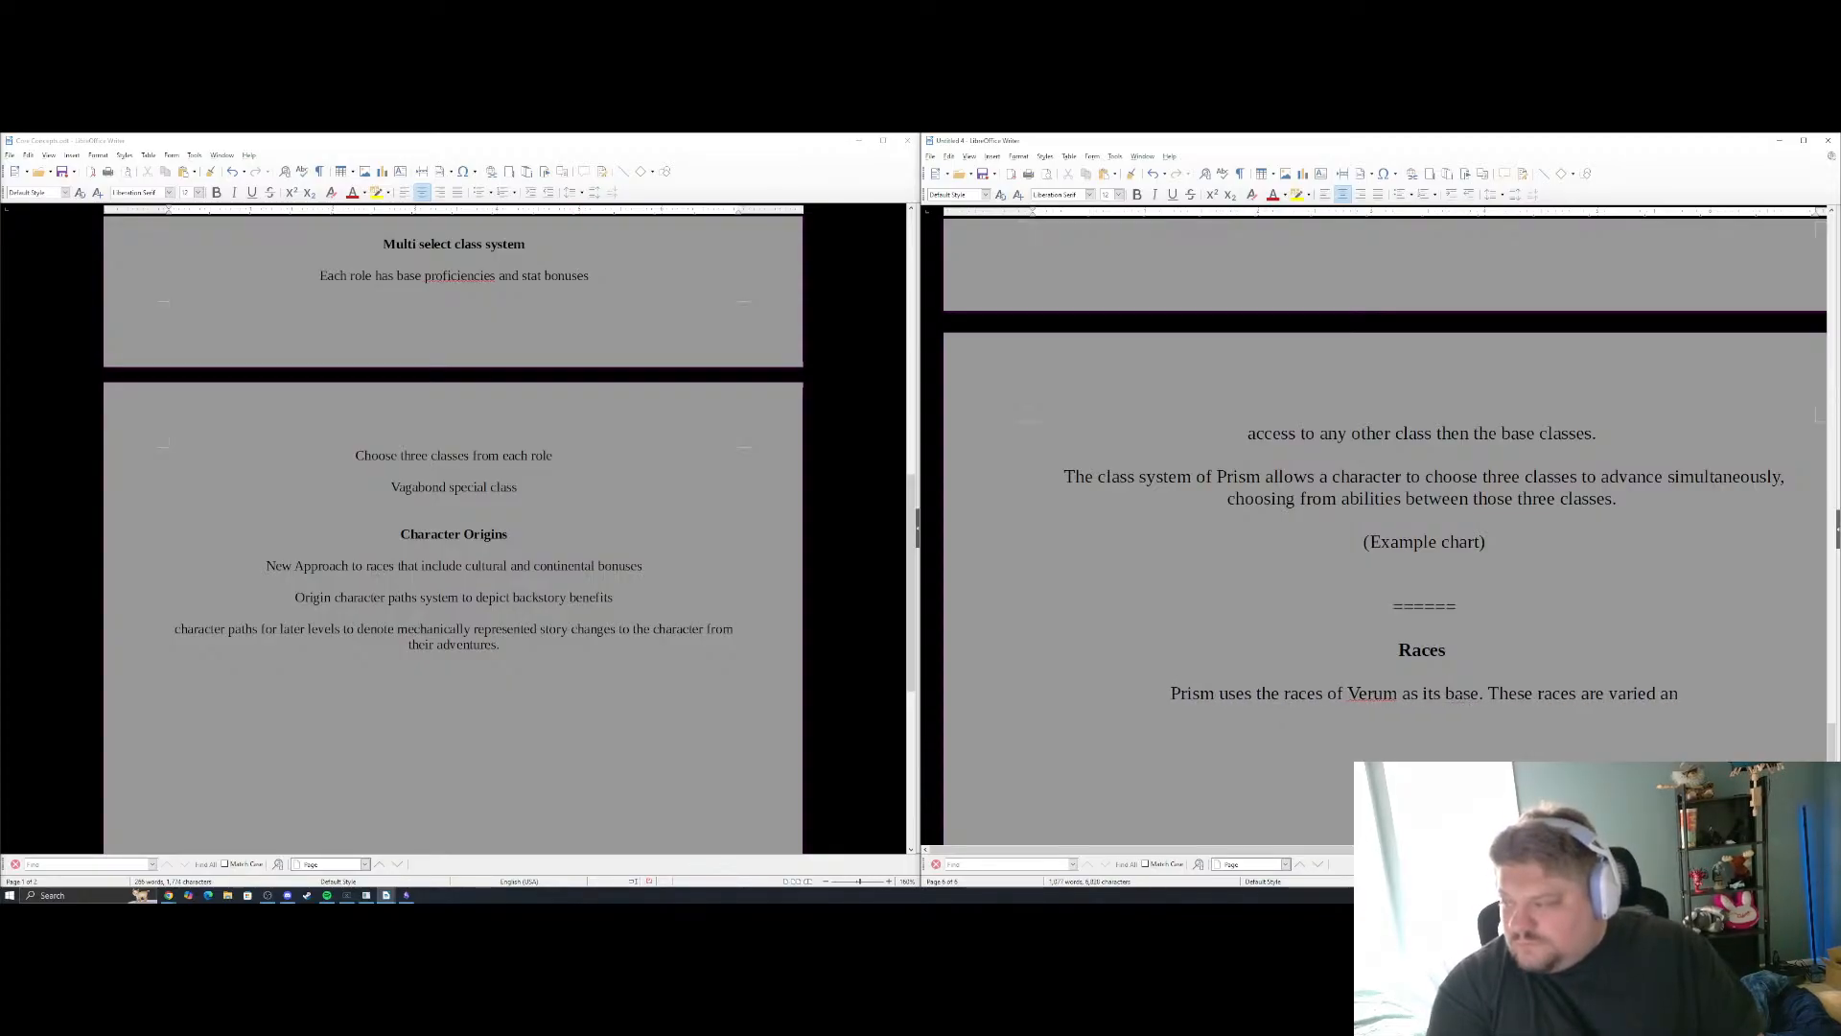
type("d ")
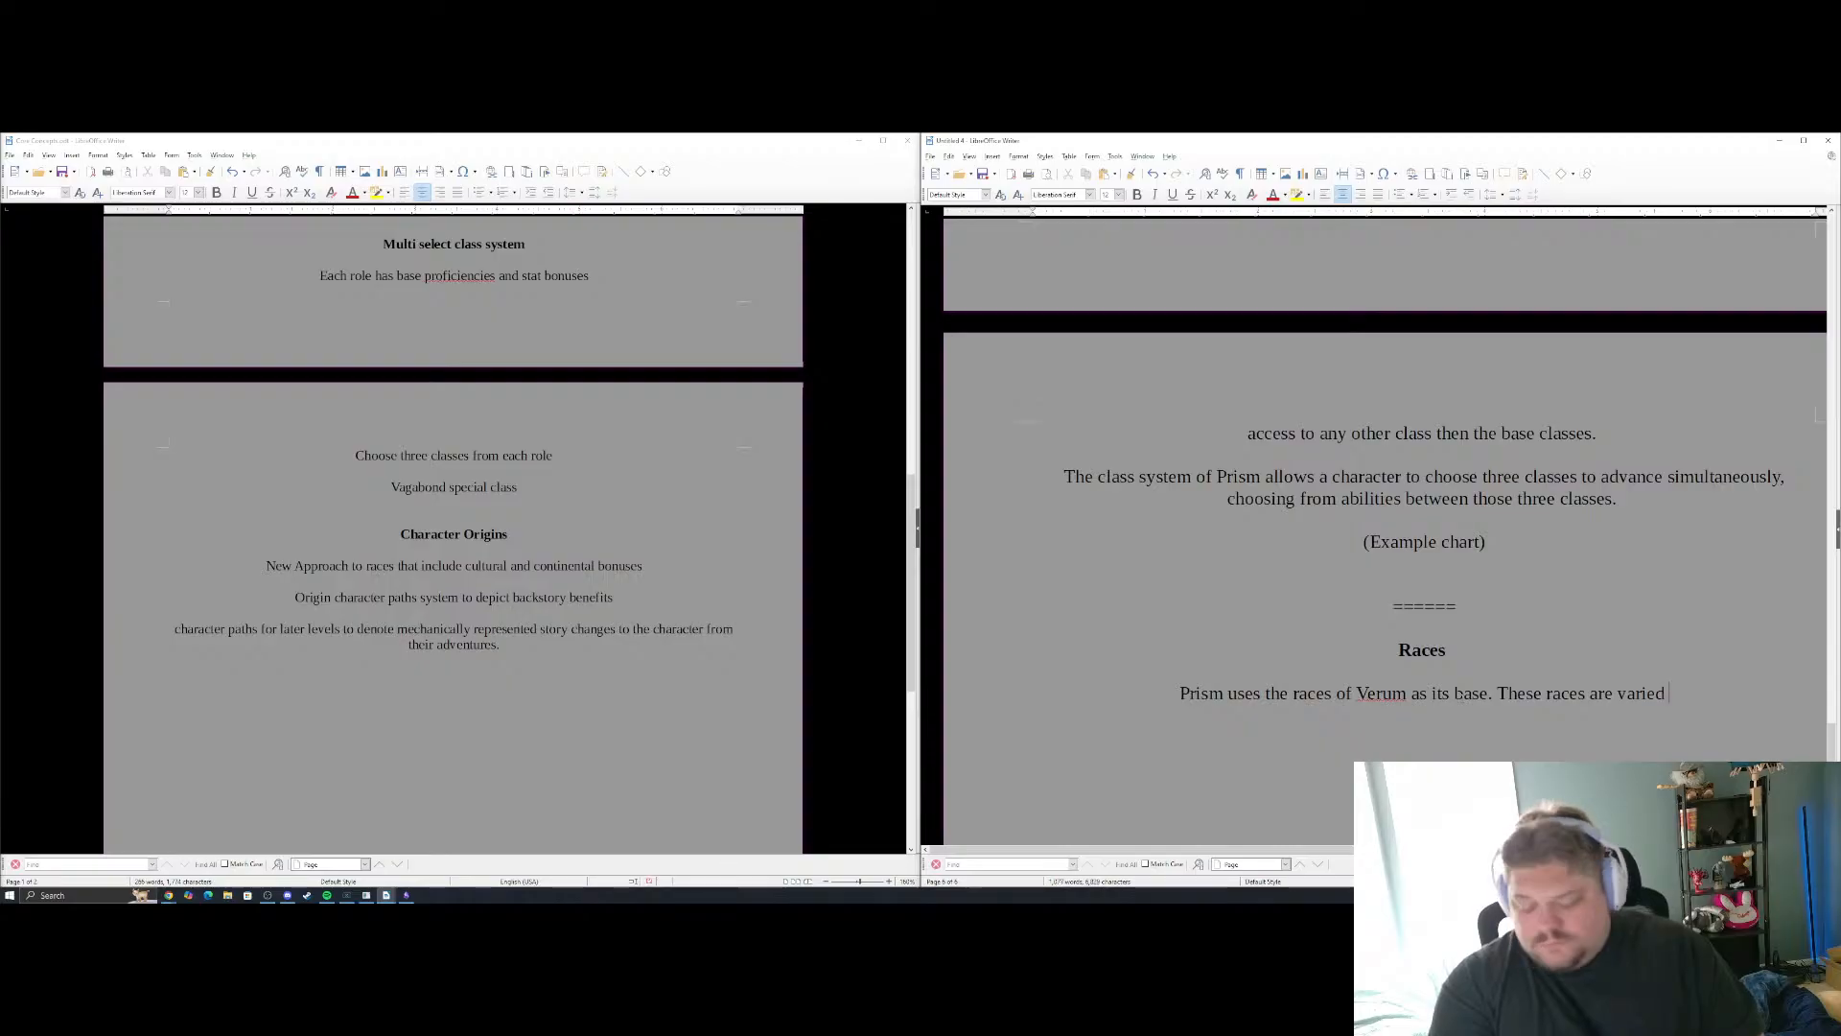
type("and many, o")
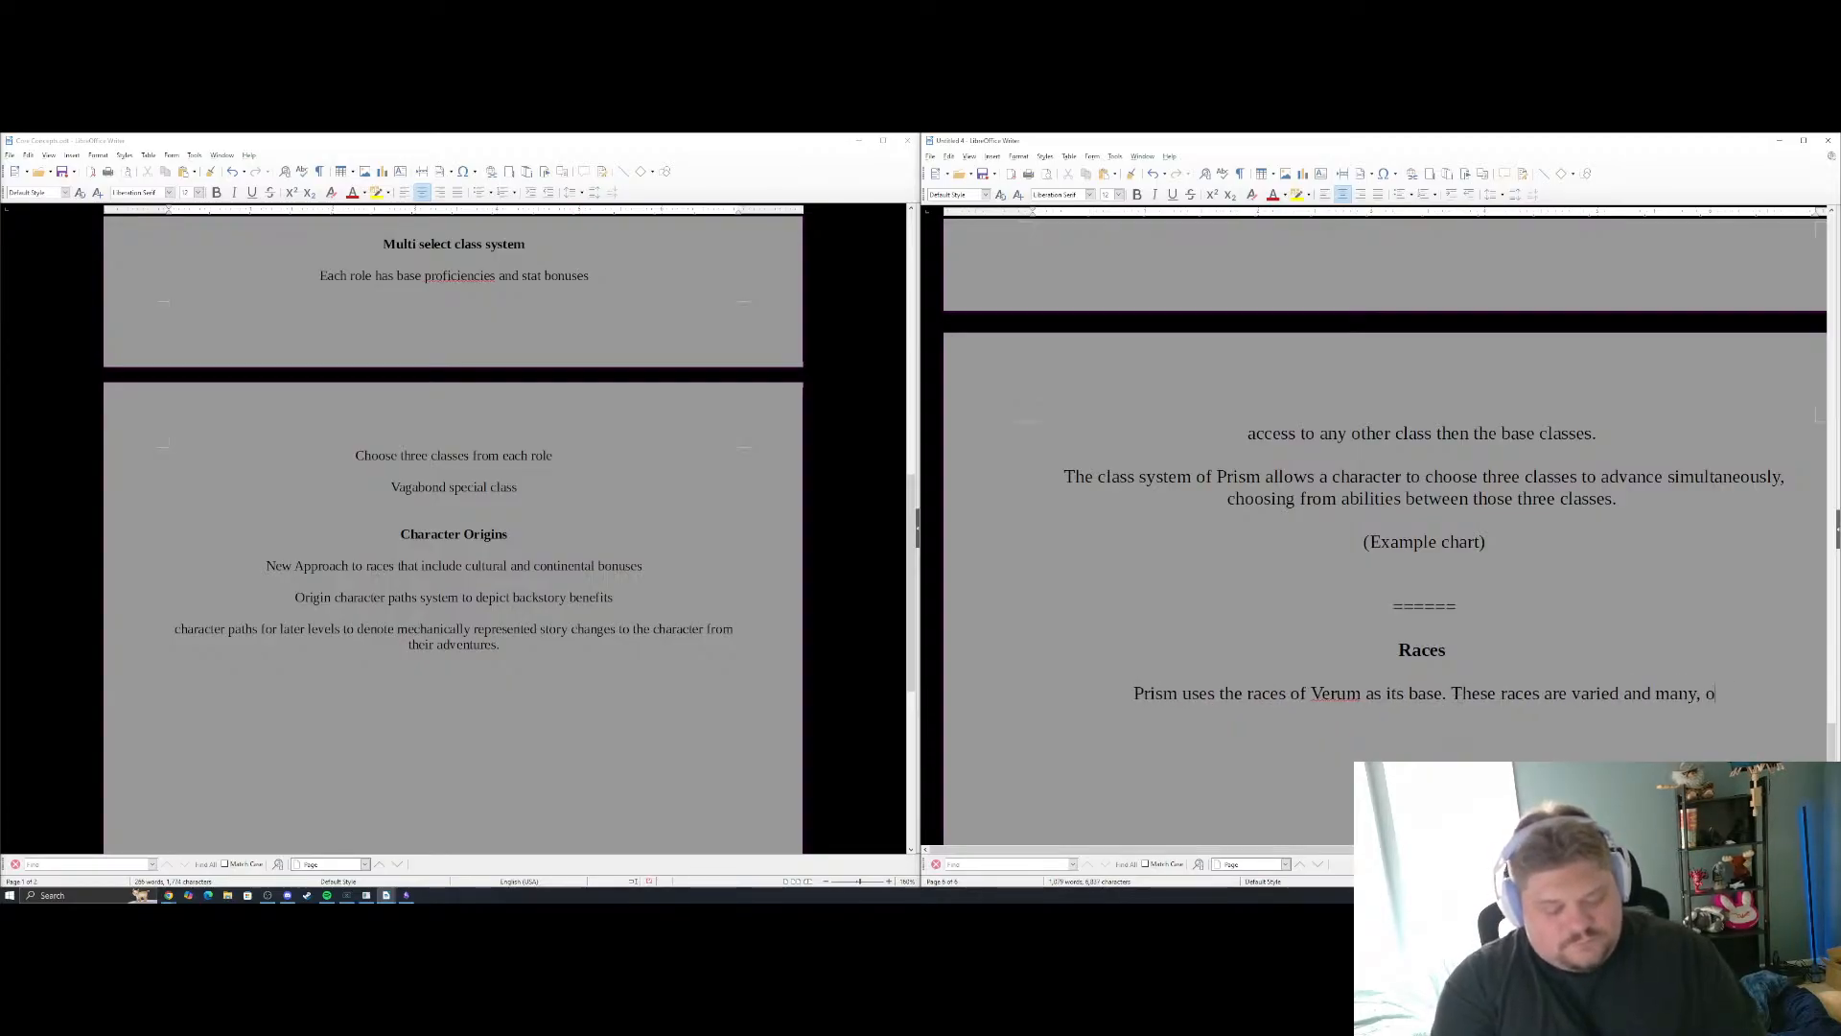
type("ne of the most n")
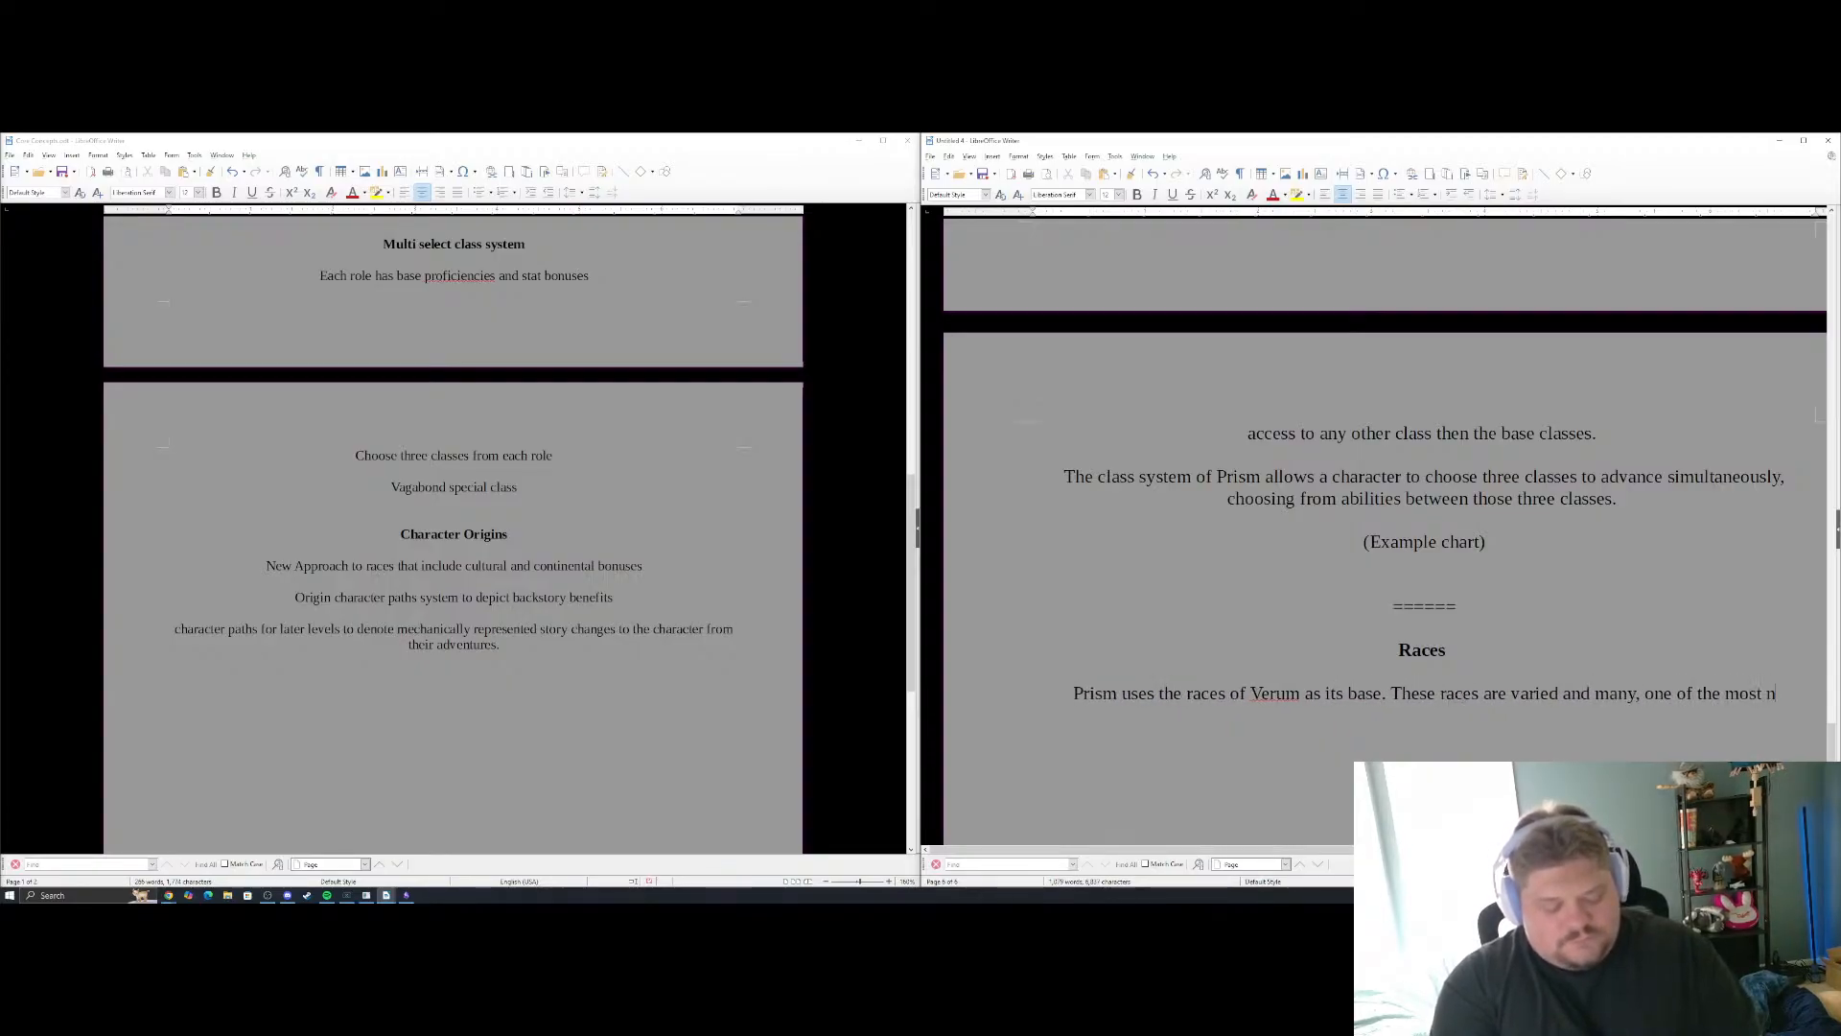
type("otable ")
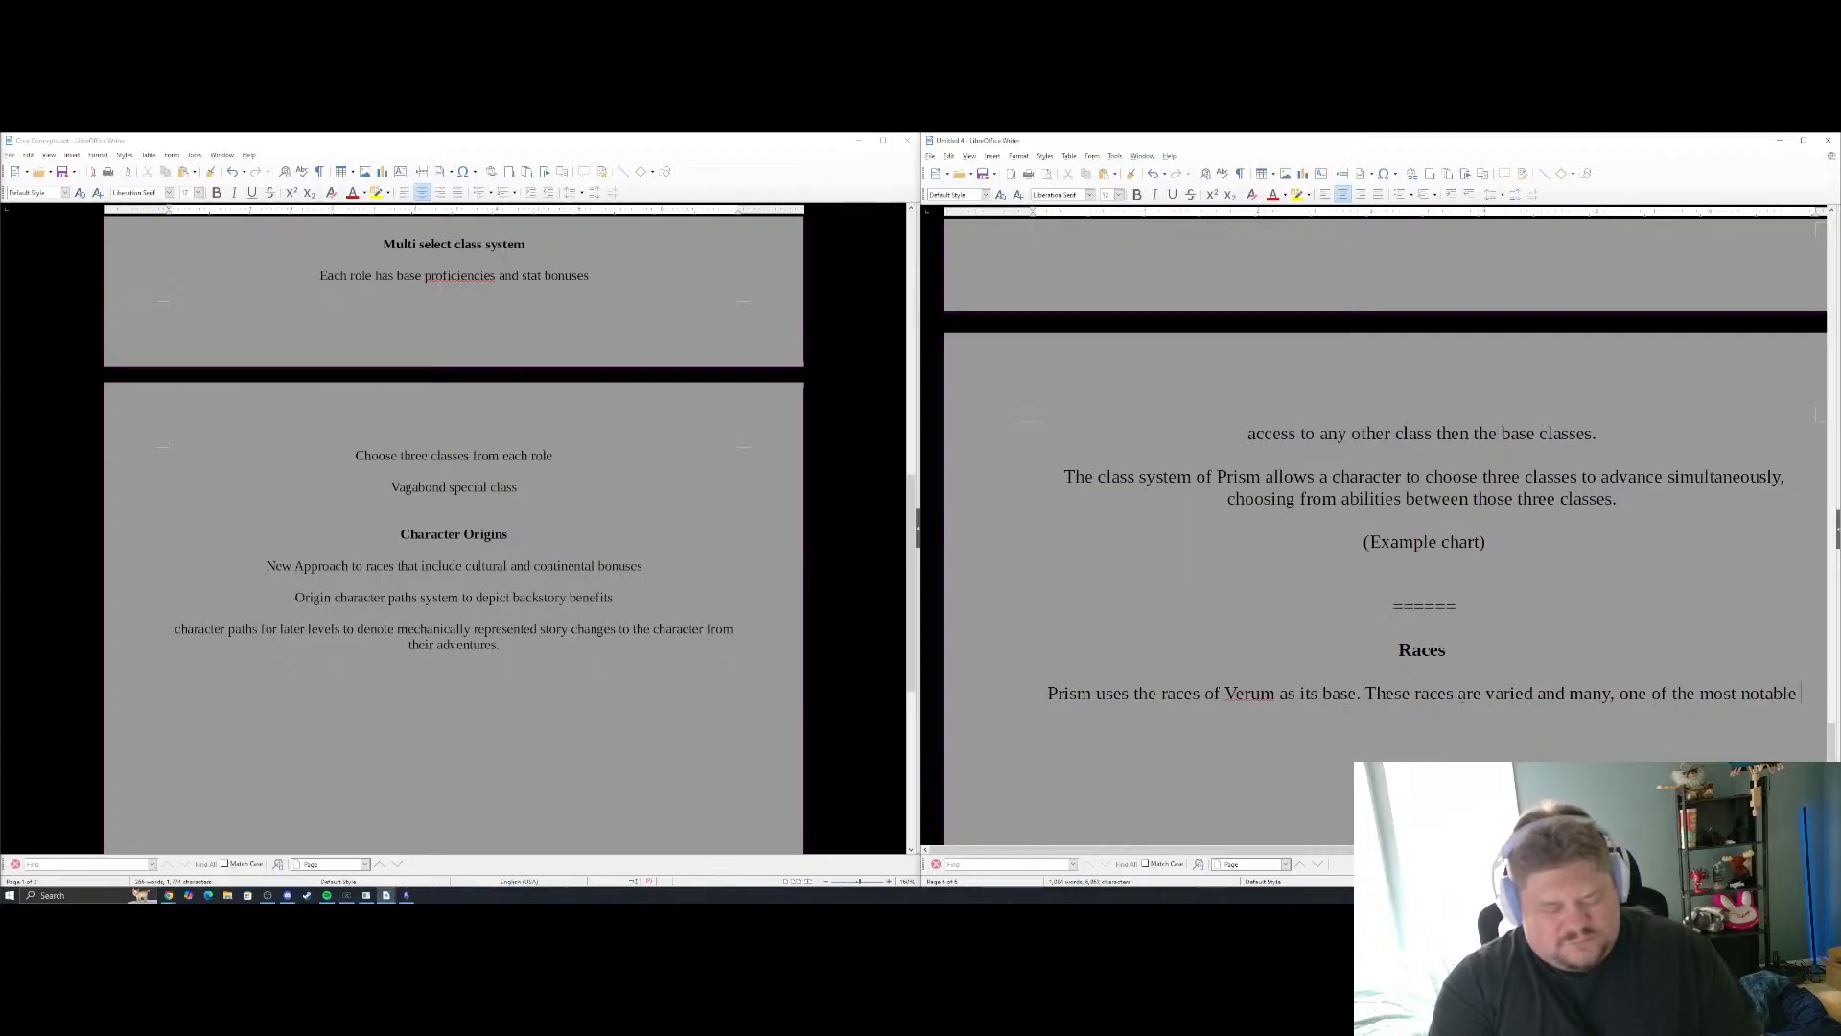
type("aspects ")
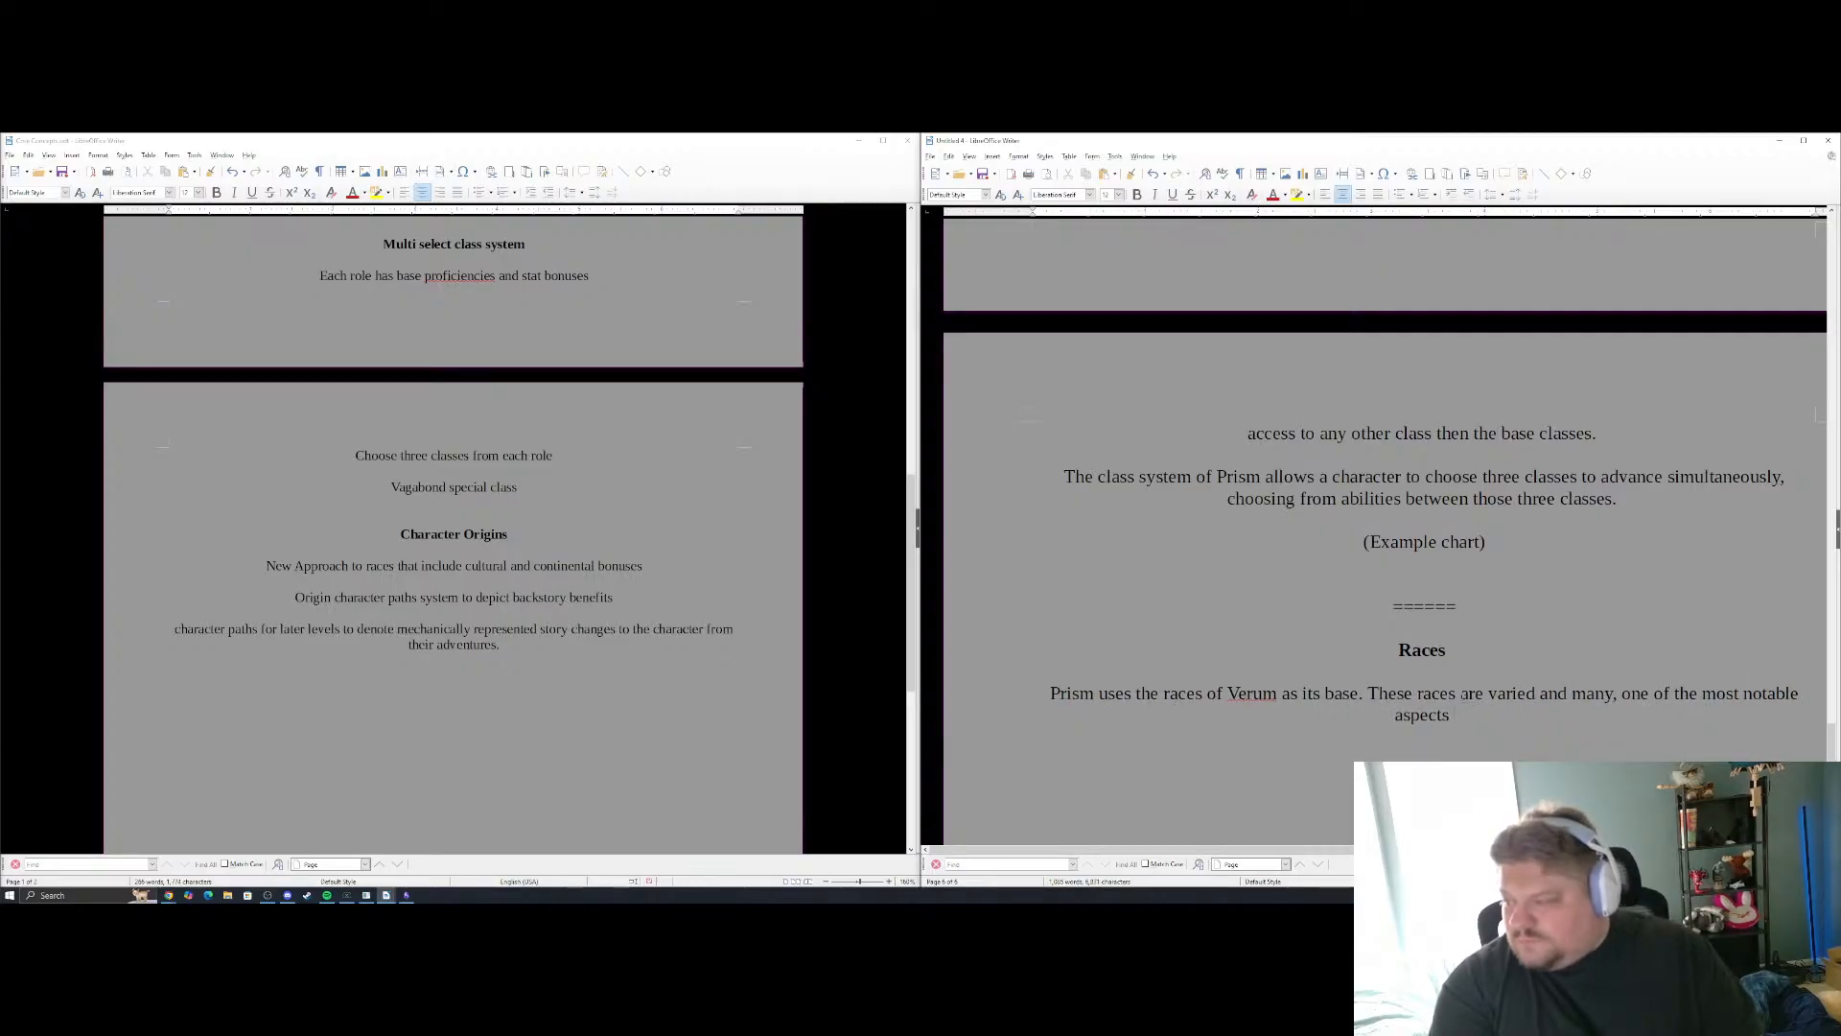
type("of the")
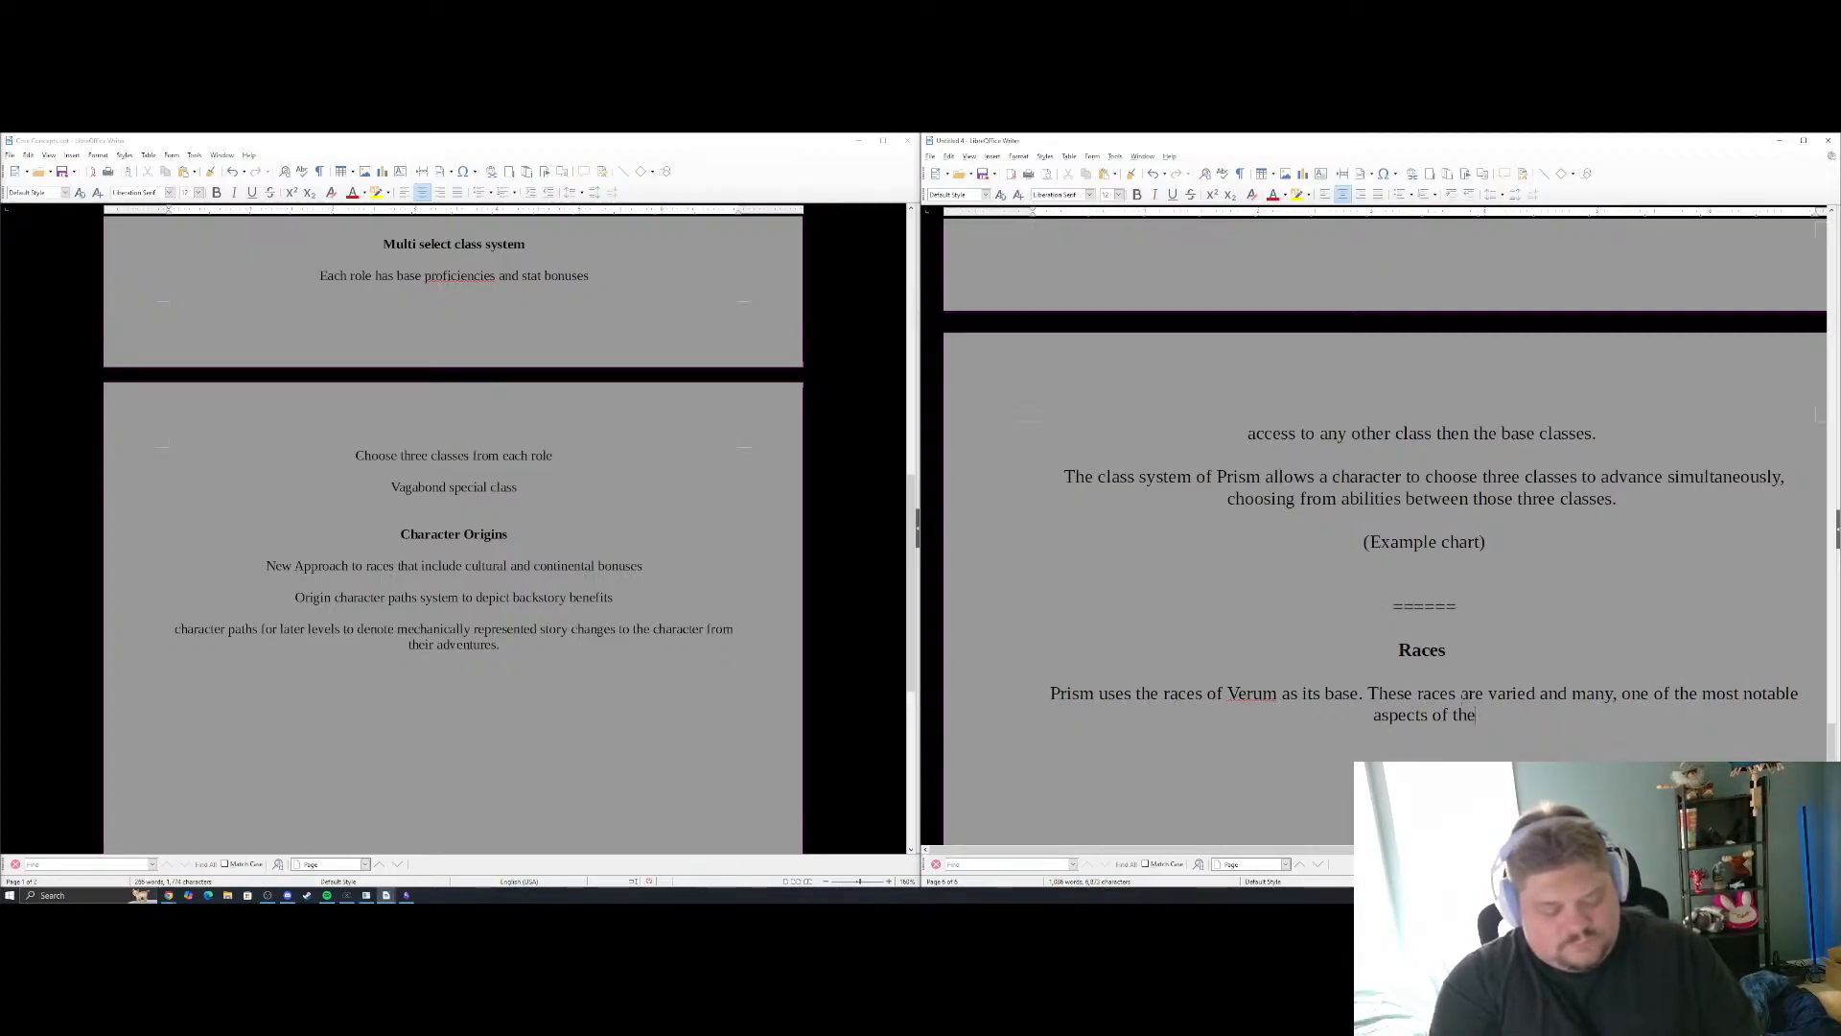
type("m, is that ")
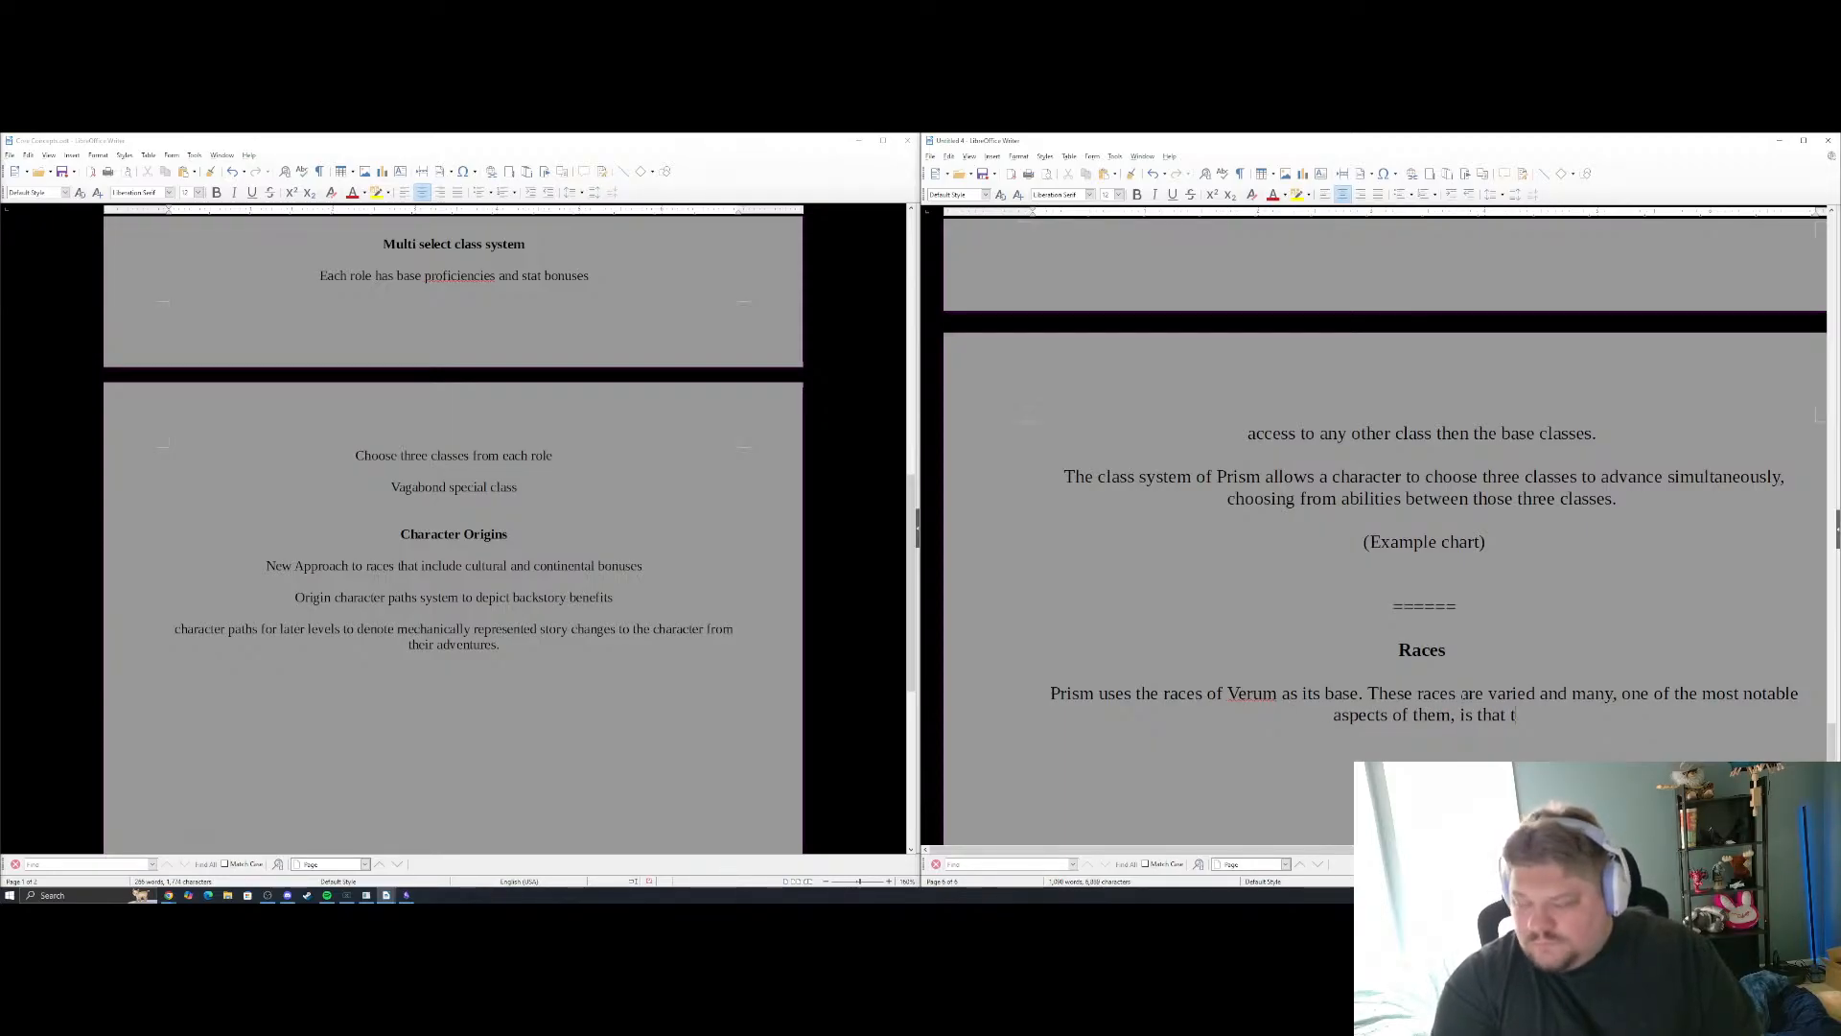
type("the races in ")
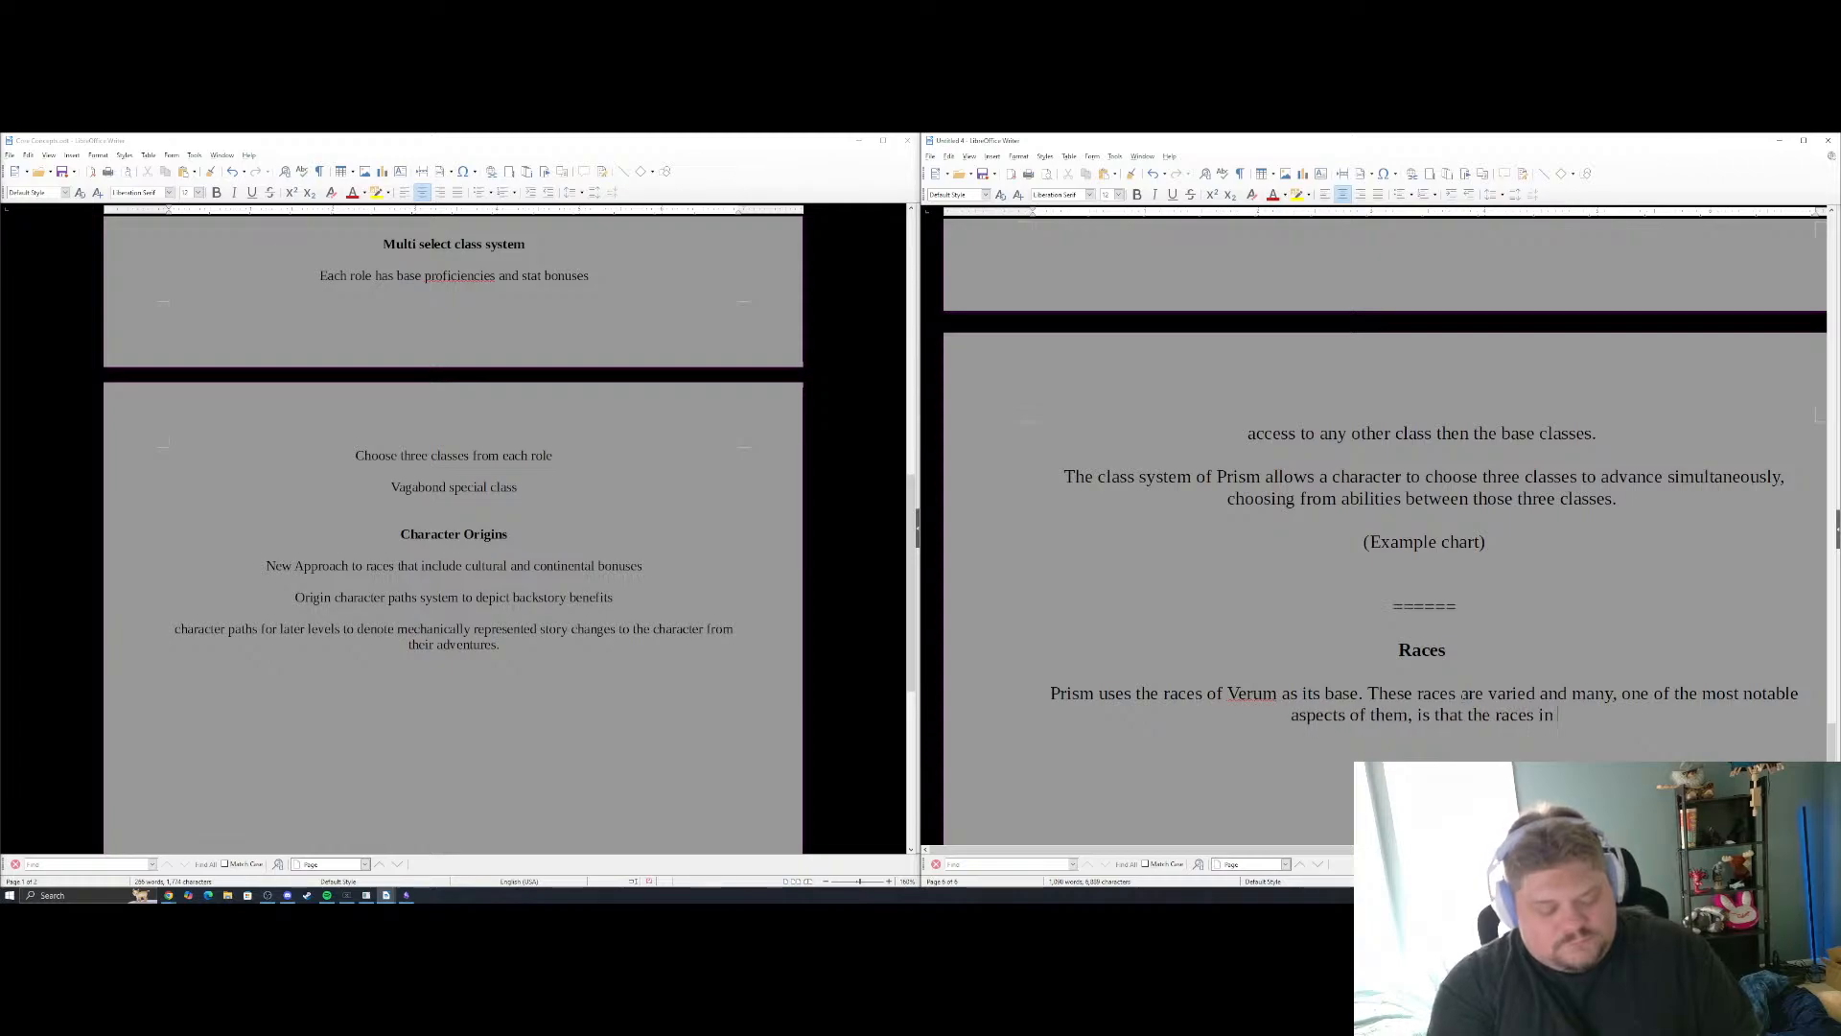
type("Prism w")
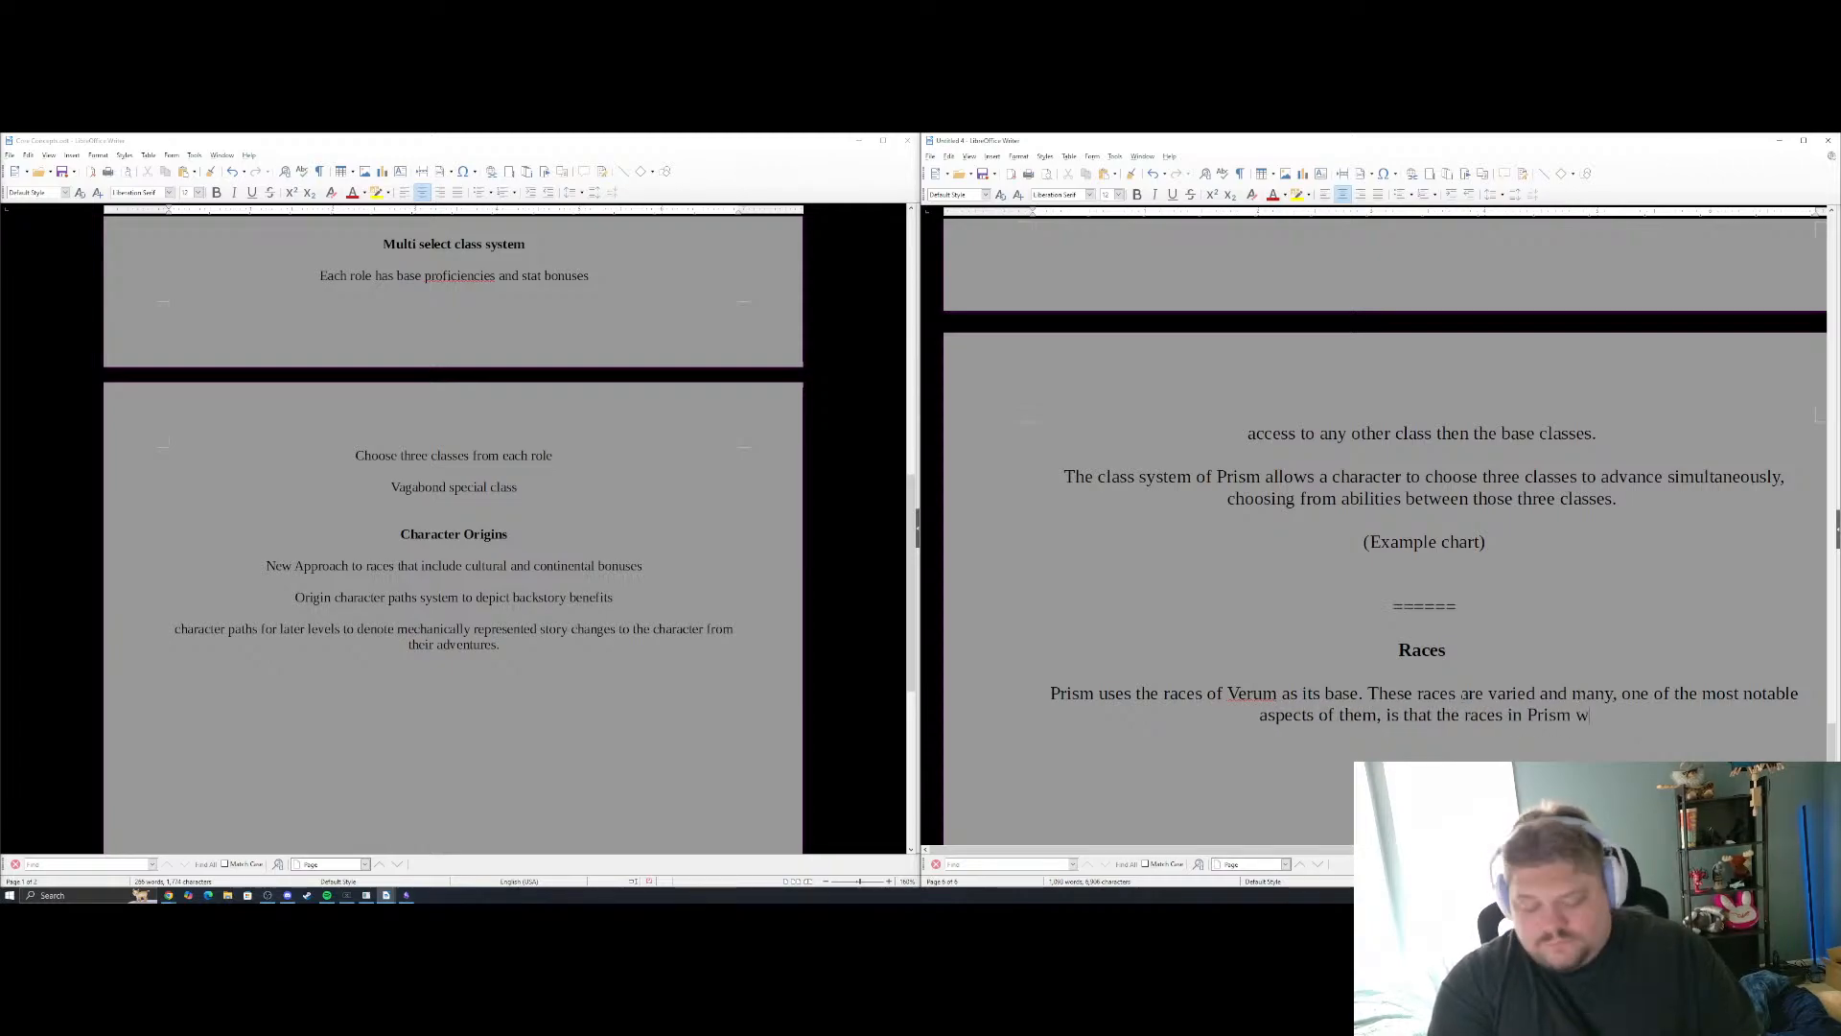
type("ill have more st")
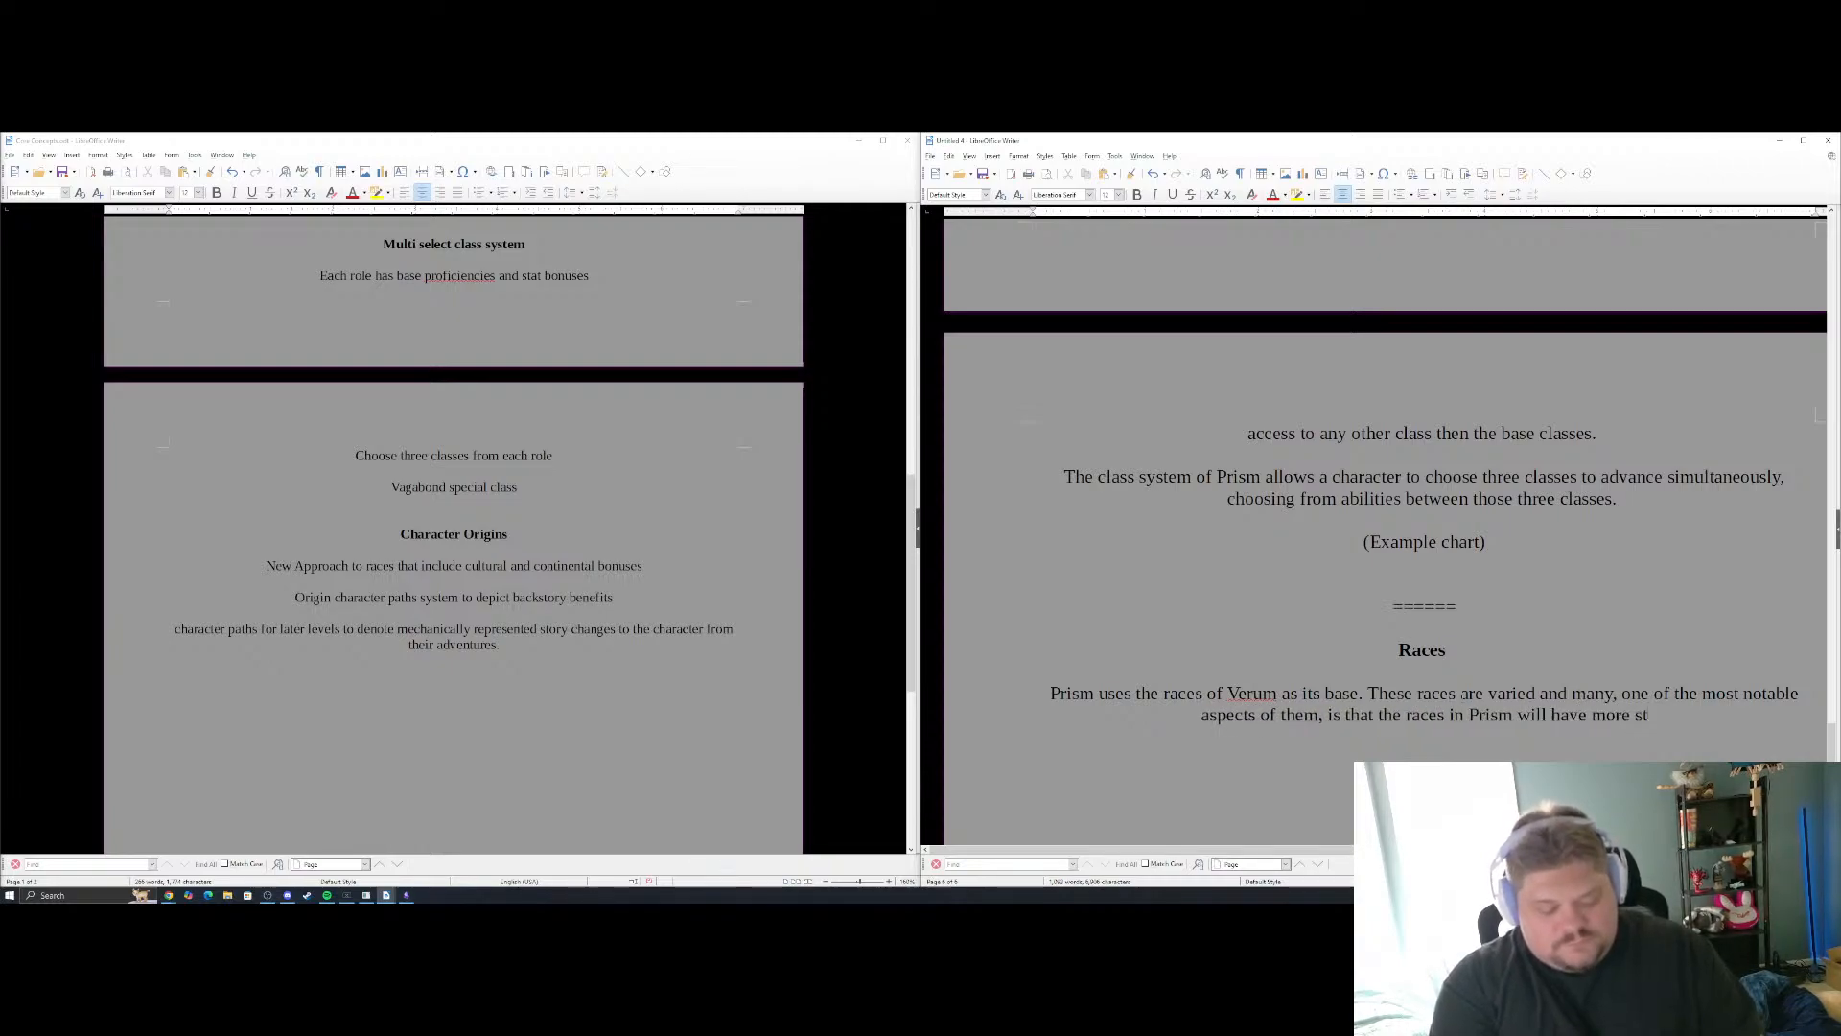
type("ory related me")
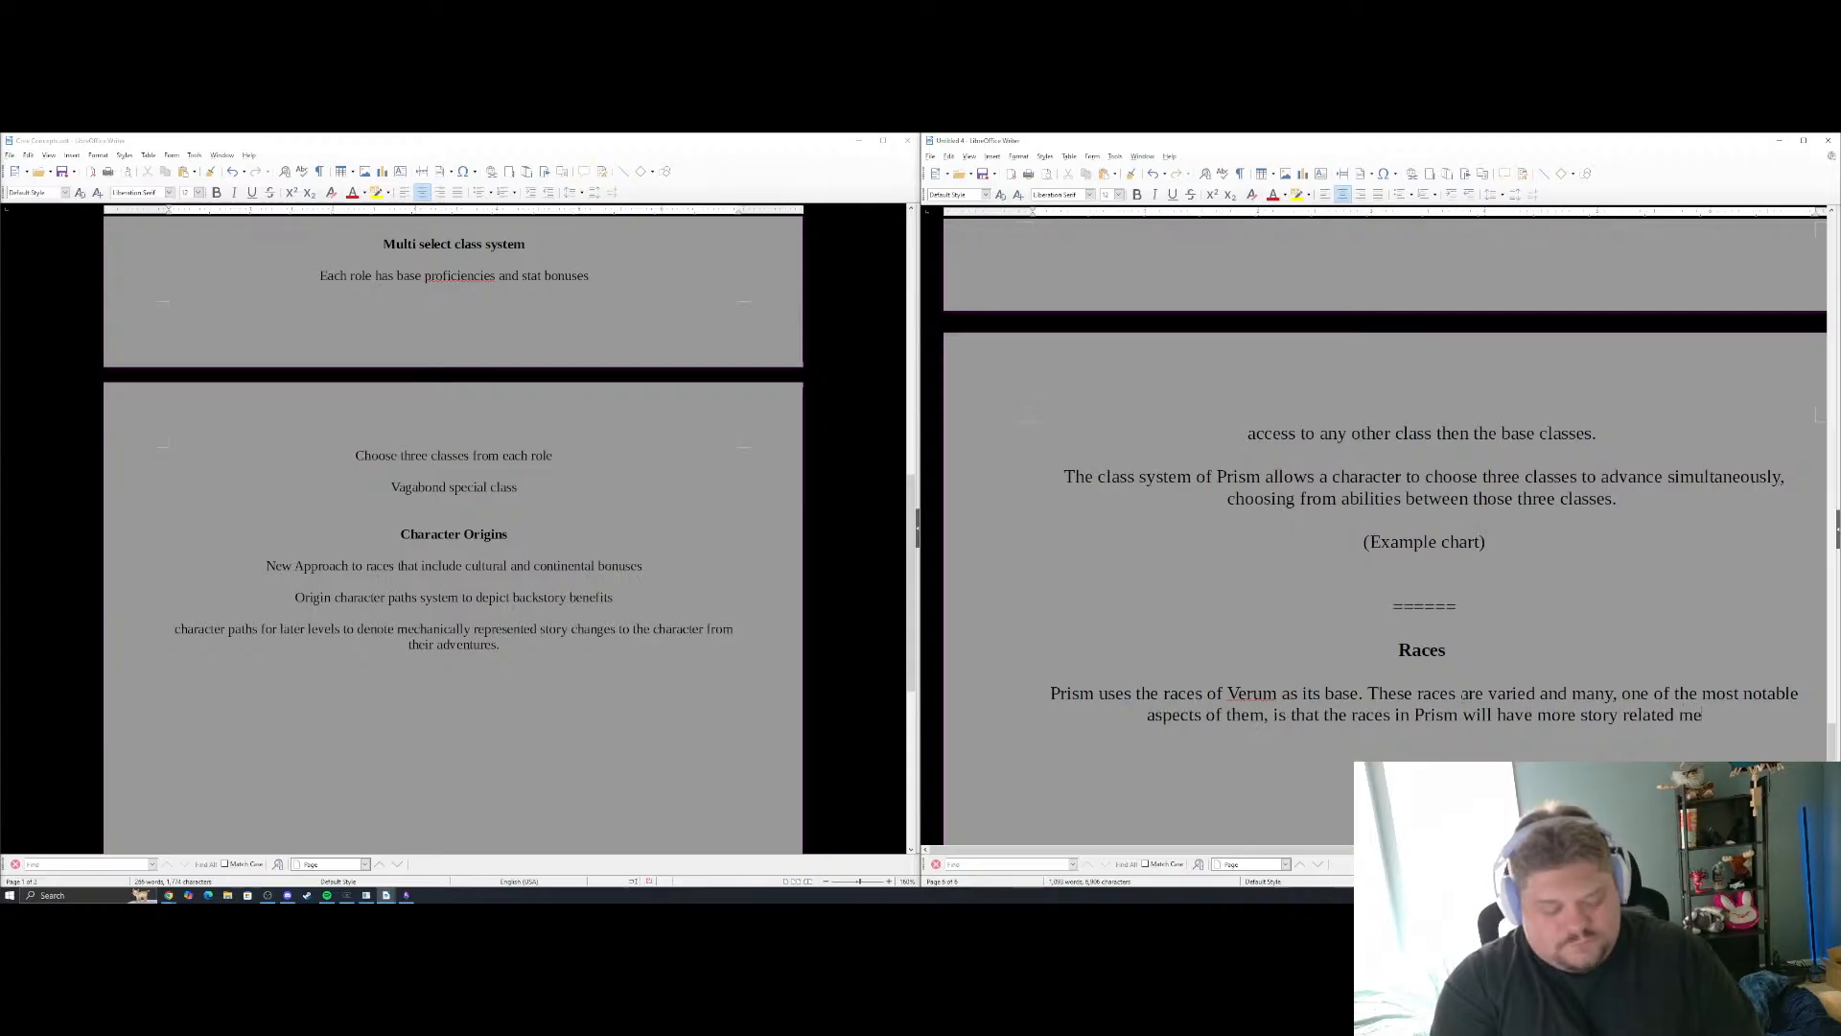
type("chanical ab")
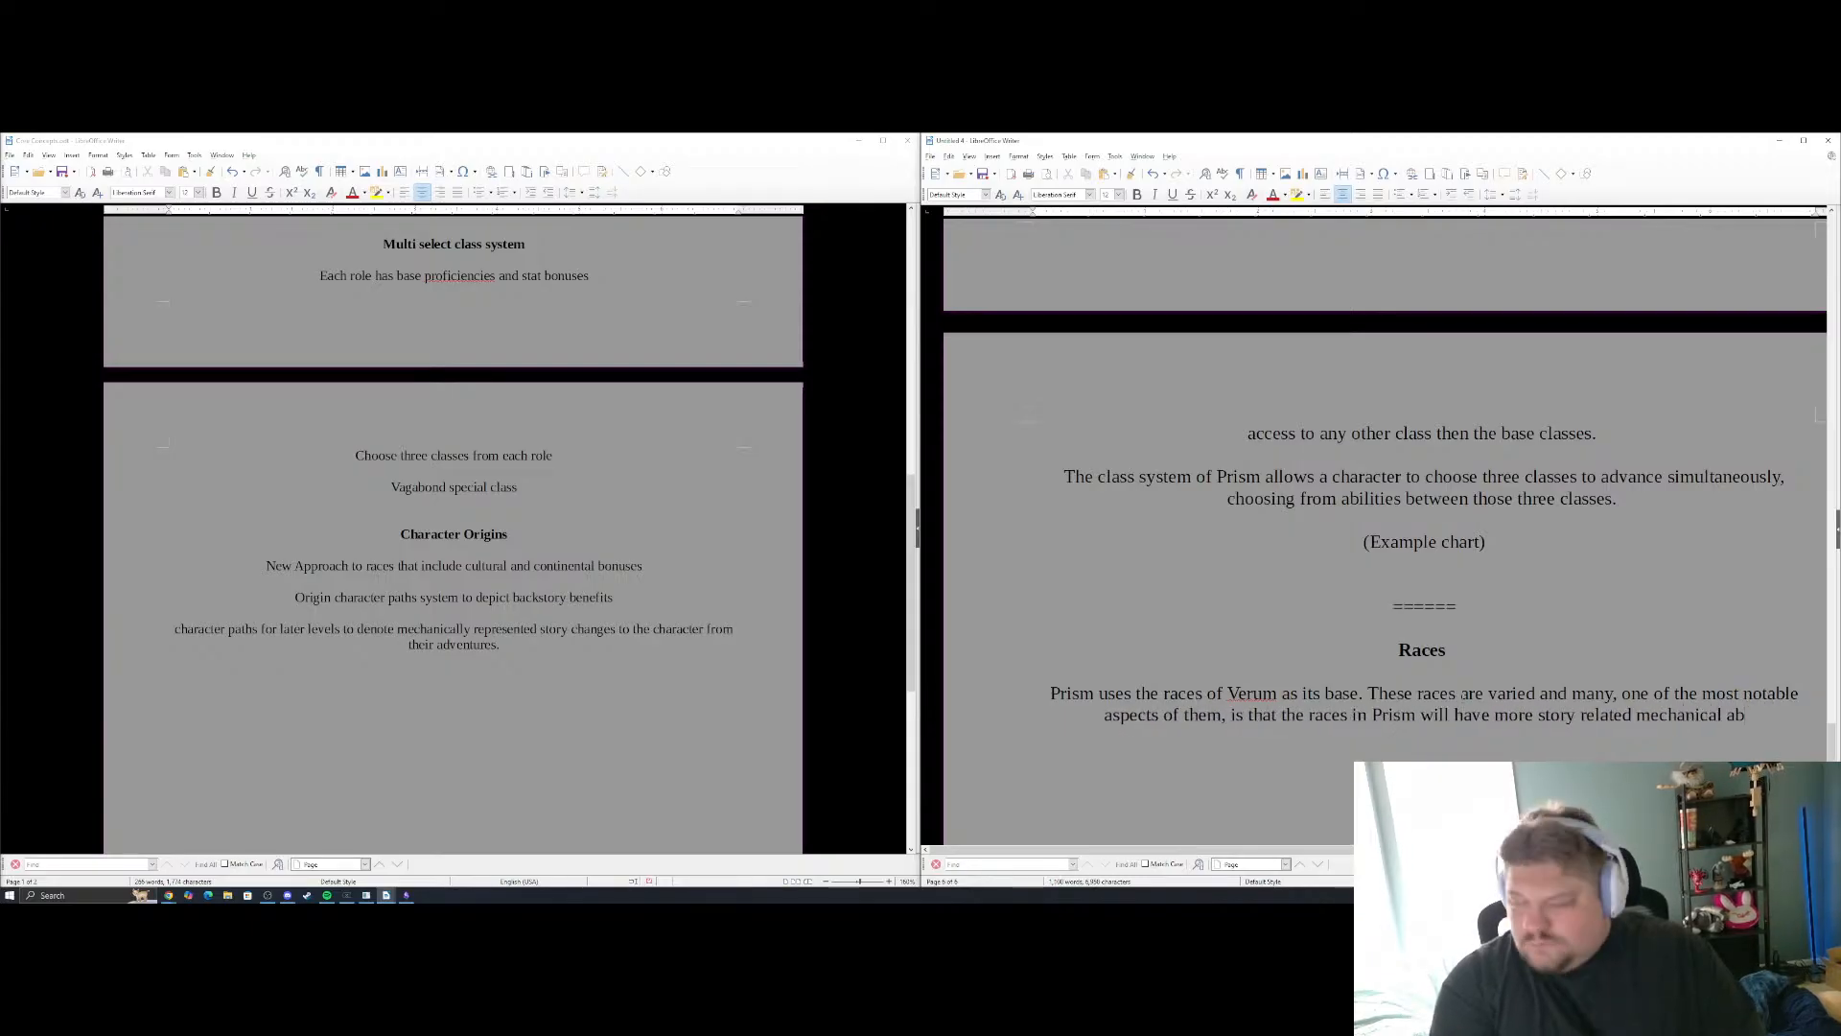
Continue the Races sentence with "that the races in Prism will have more story related abiltiies"
key("BackSpace")
key("BackSpace")
key("BackSpace")
key("BackSpace")
key("BackSpace")
key("BackSpace")
key("BackSpace")
key("BackSpace")
key("BackSpace")
key("BackSpace")
type("abi")
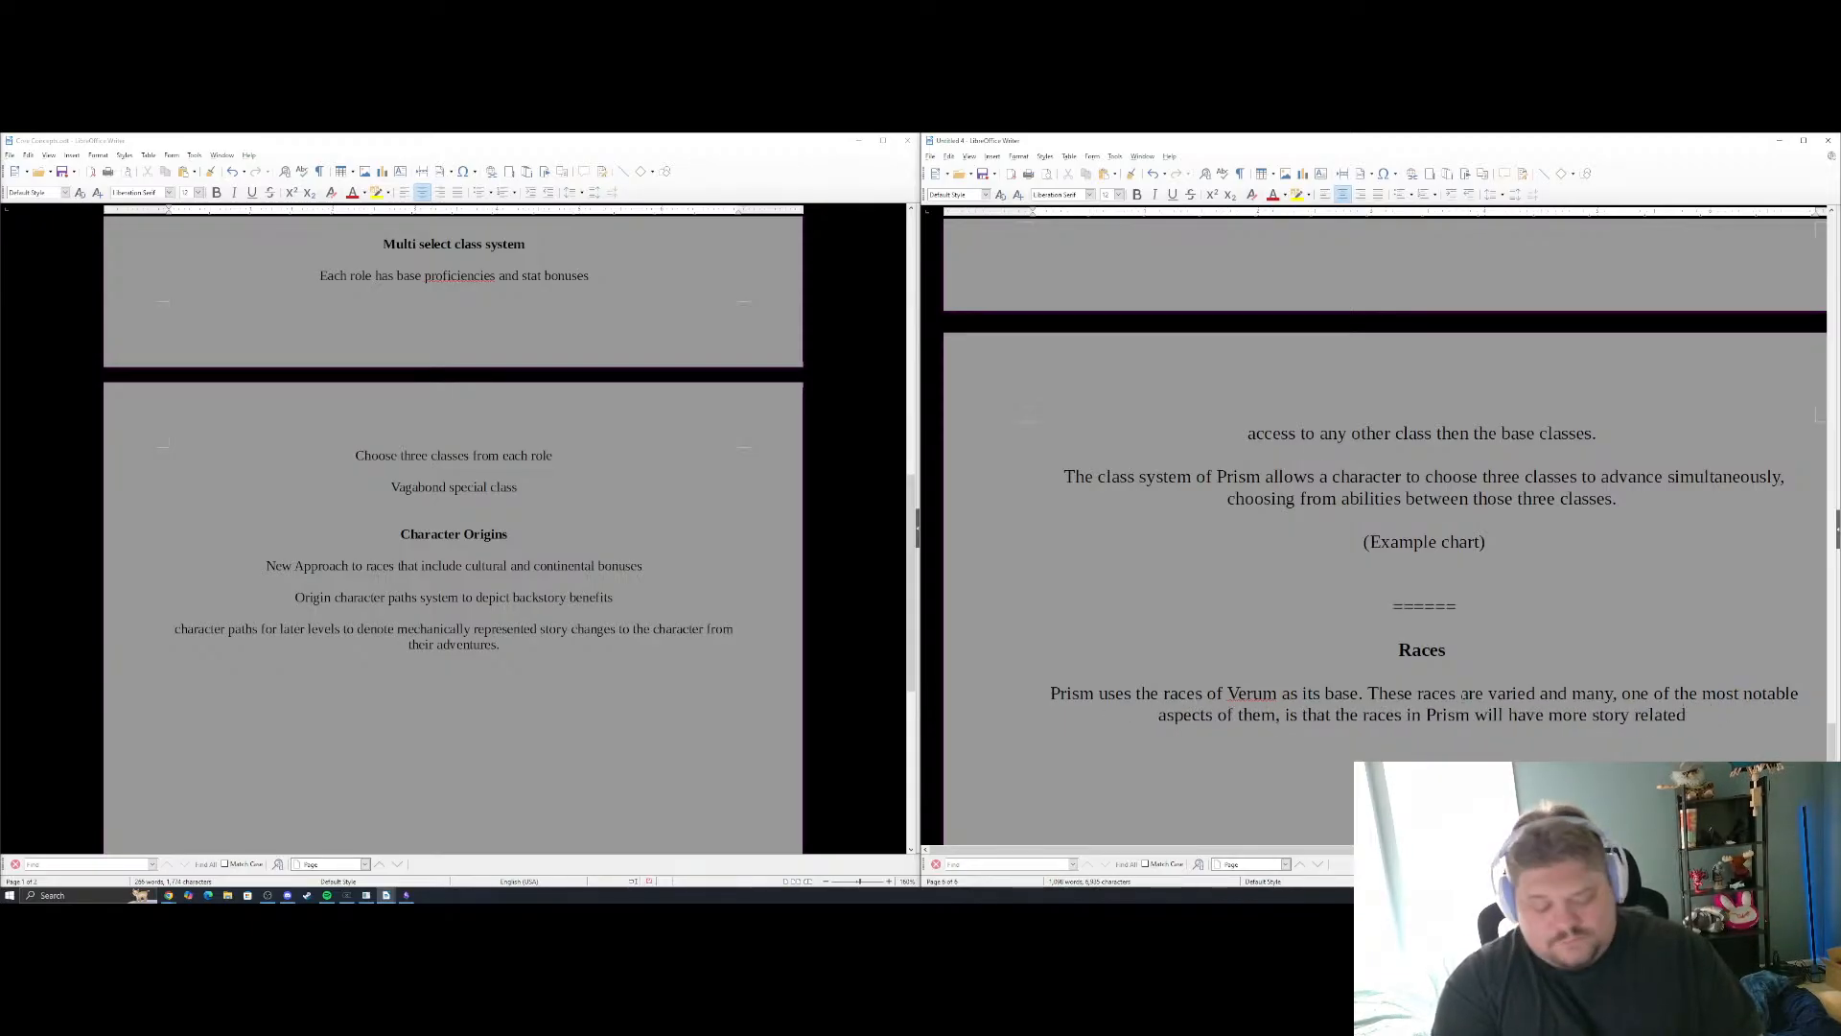
type("ltiies ")
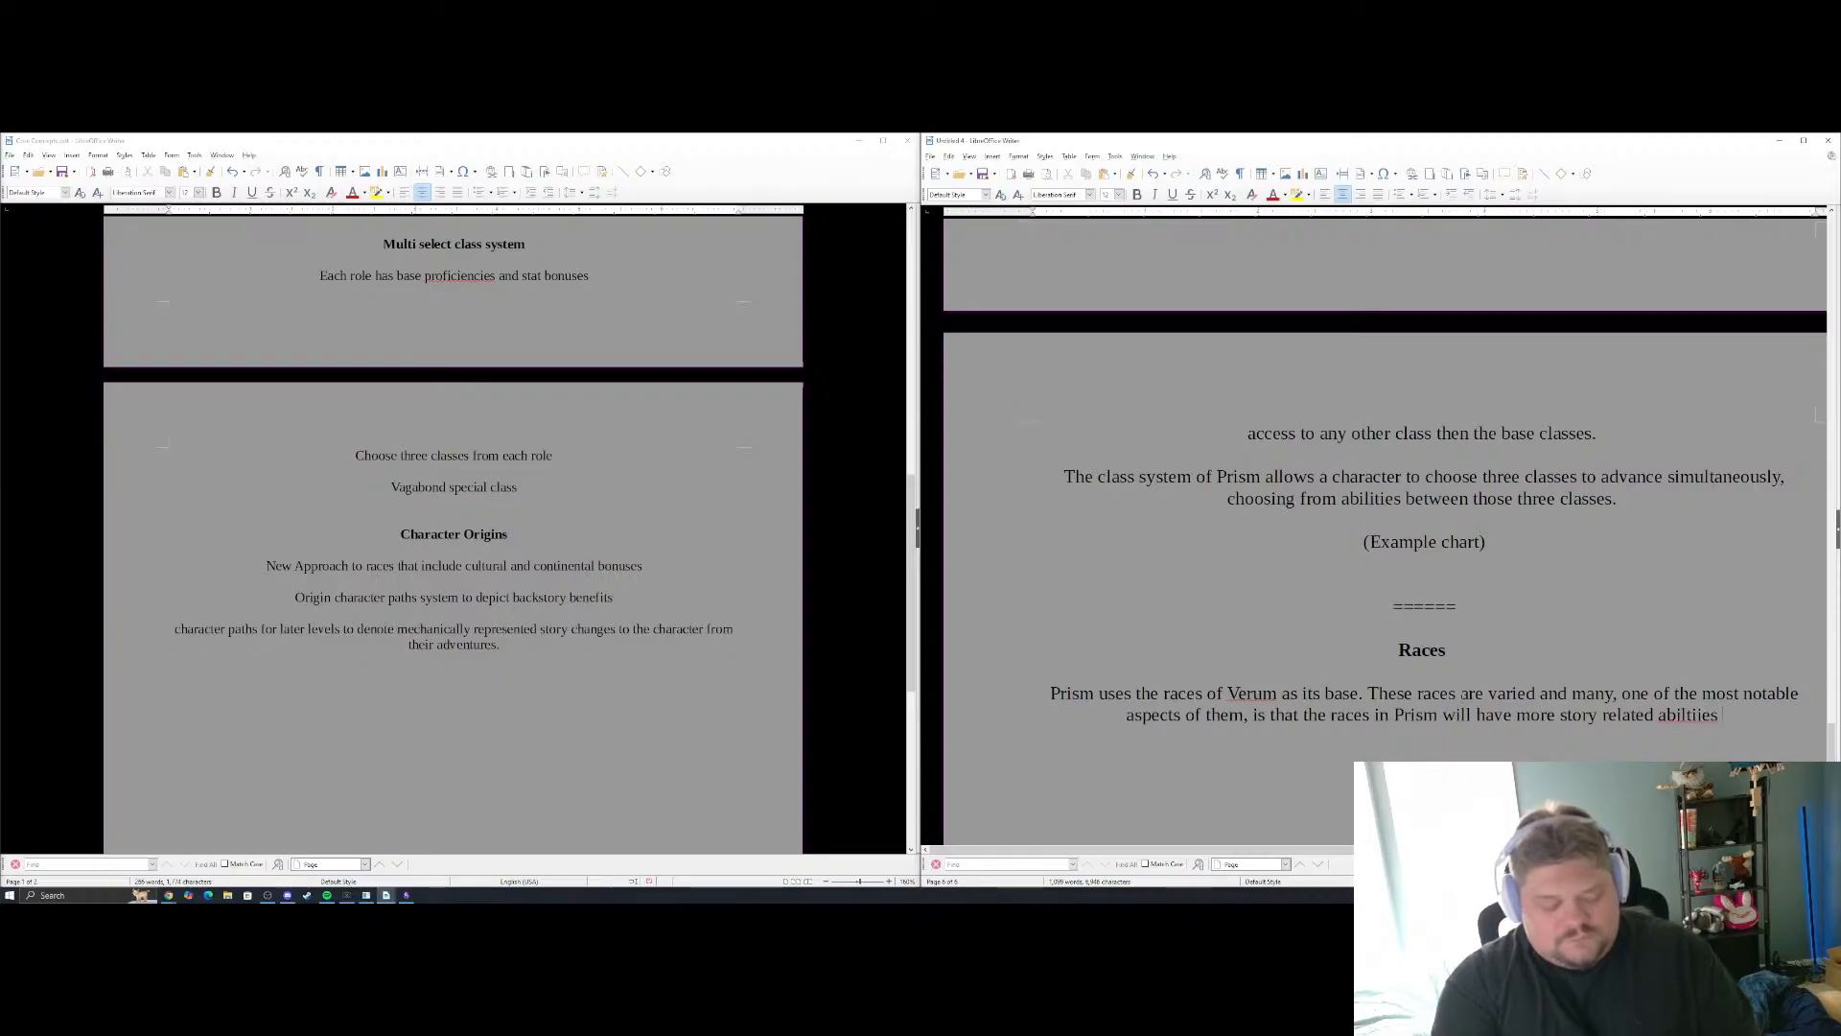
type("rather then sp")
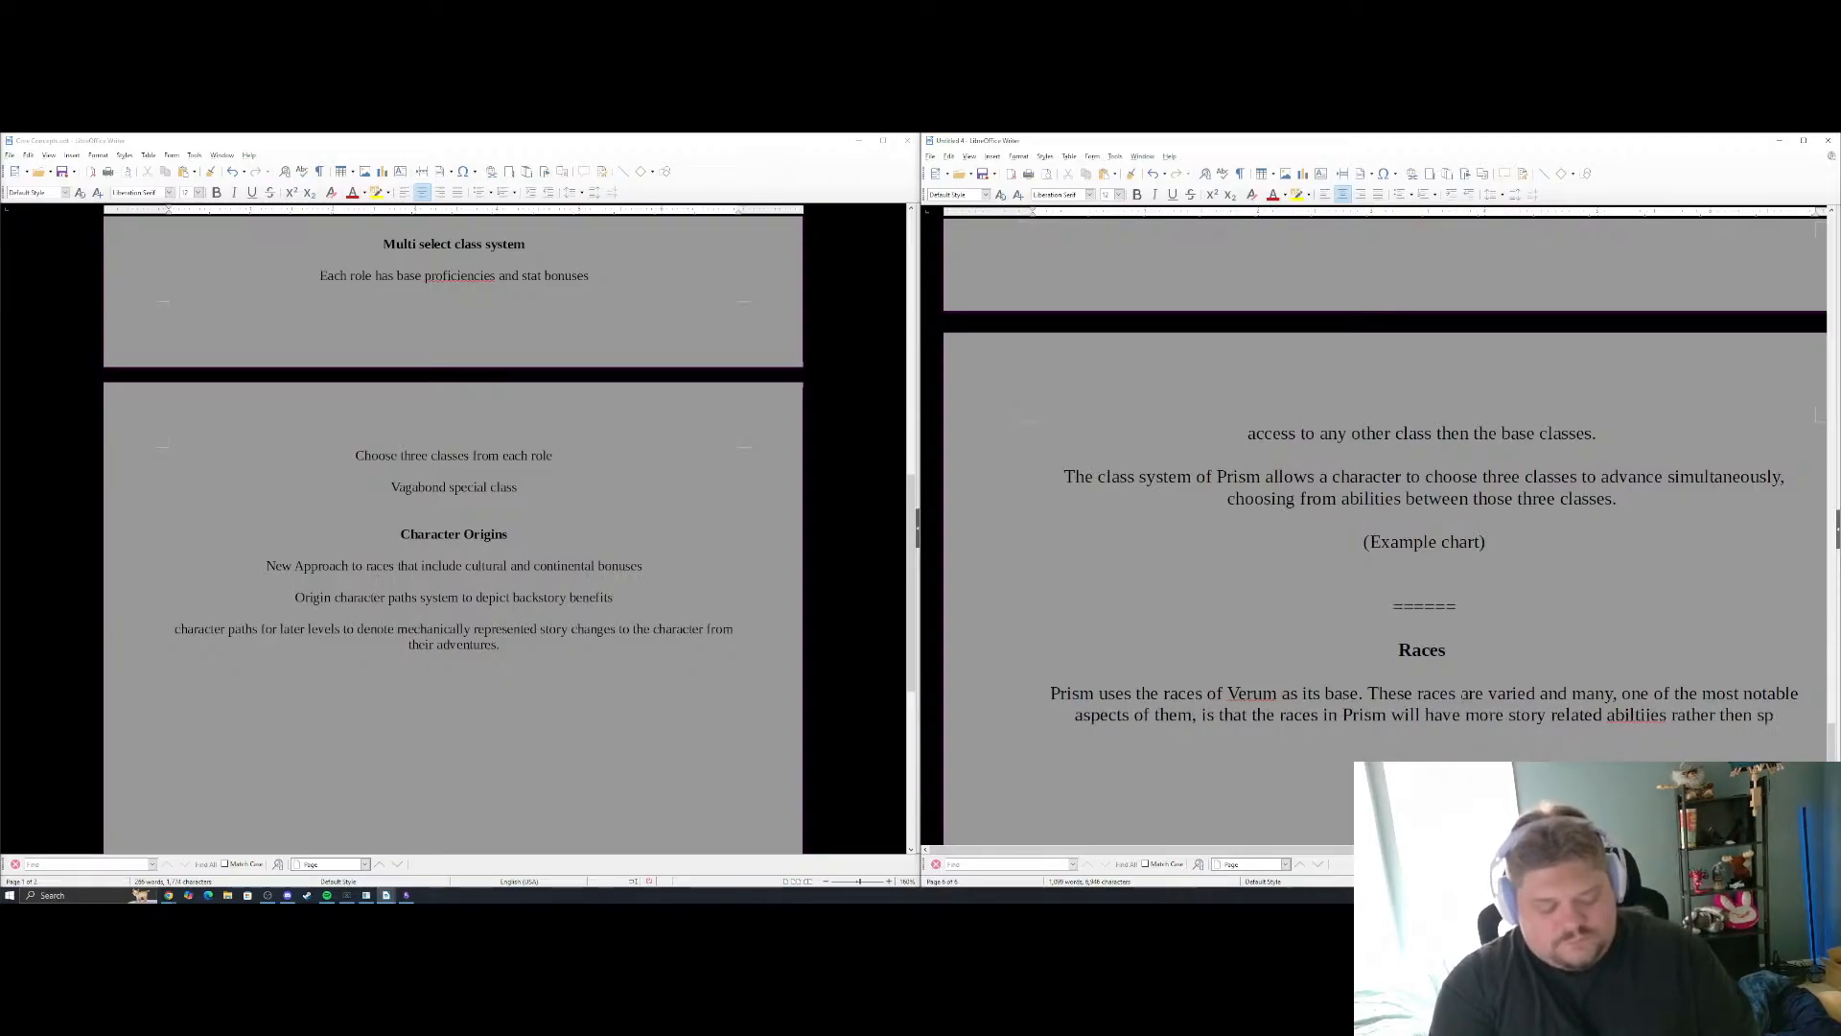
type("eicifc")
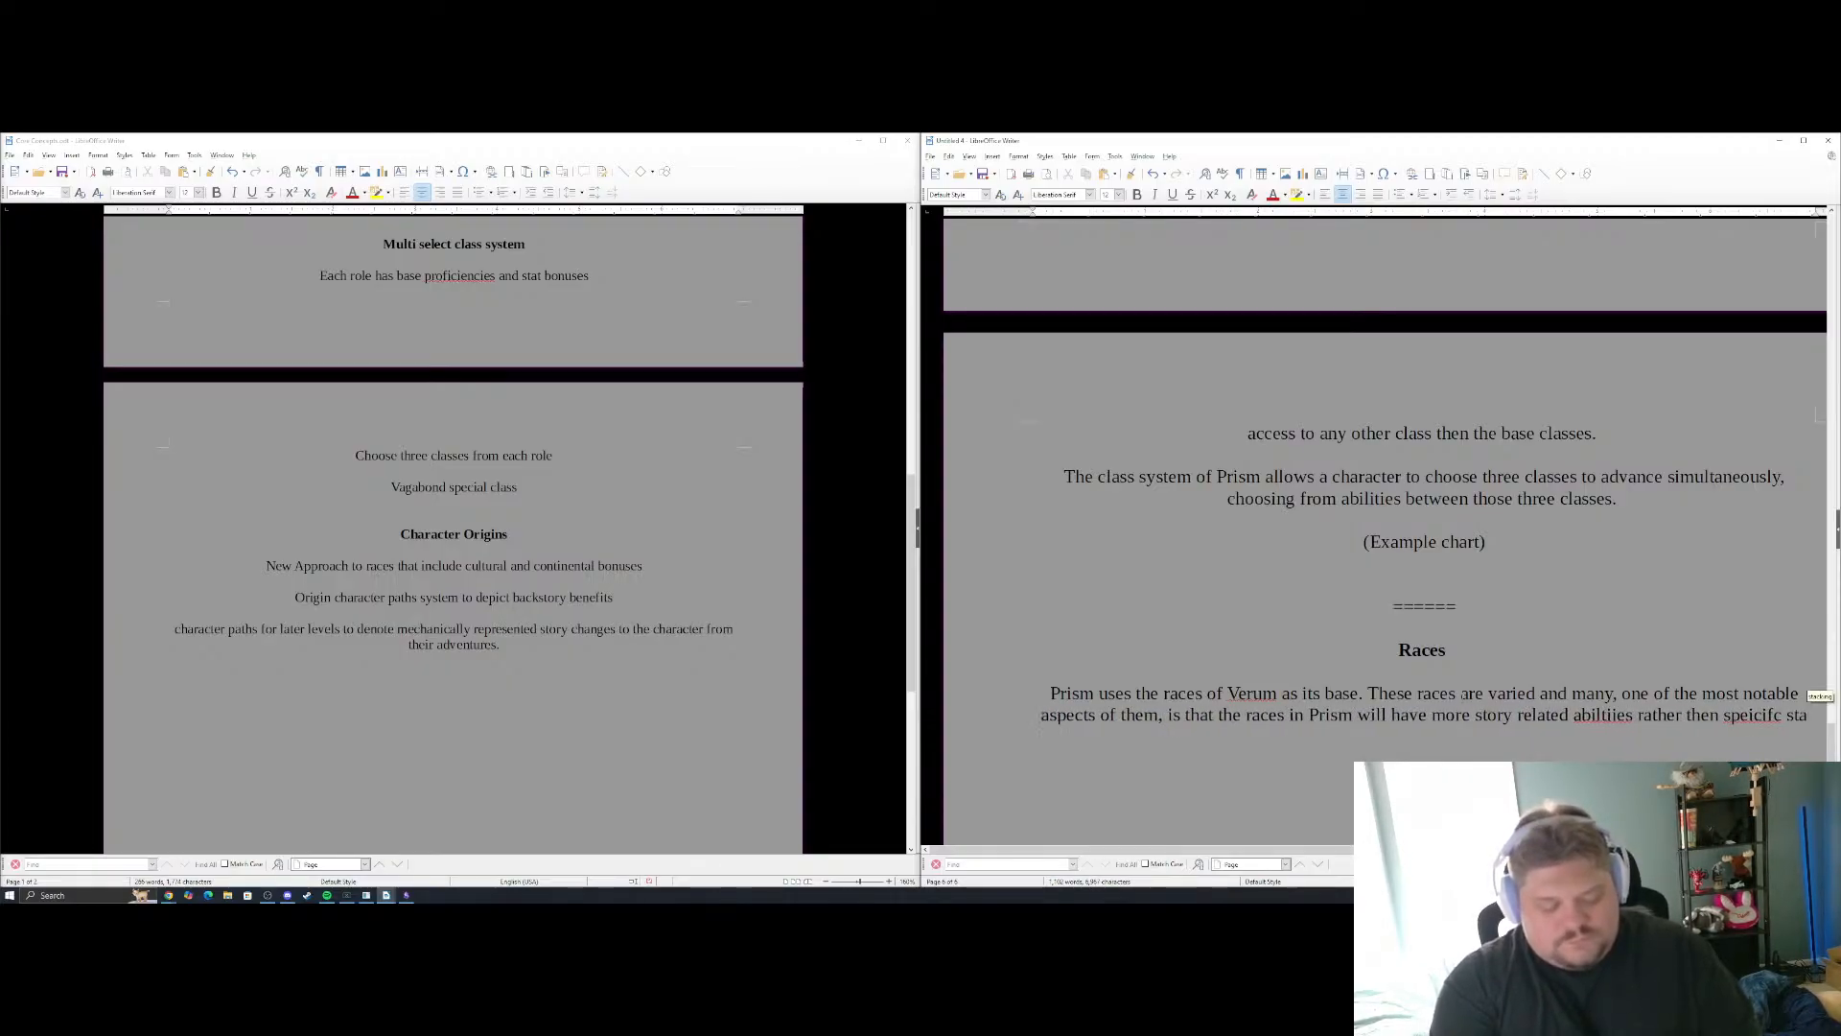
Add the contrast "rather then speicific mechanical affects" after the story related abilities wording in the Races paragraph
key("BackSpace")
type("ic")
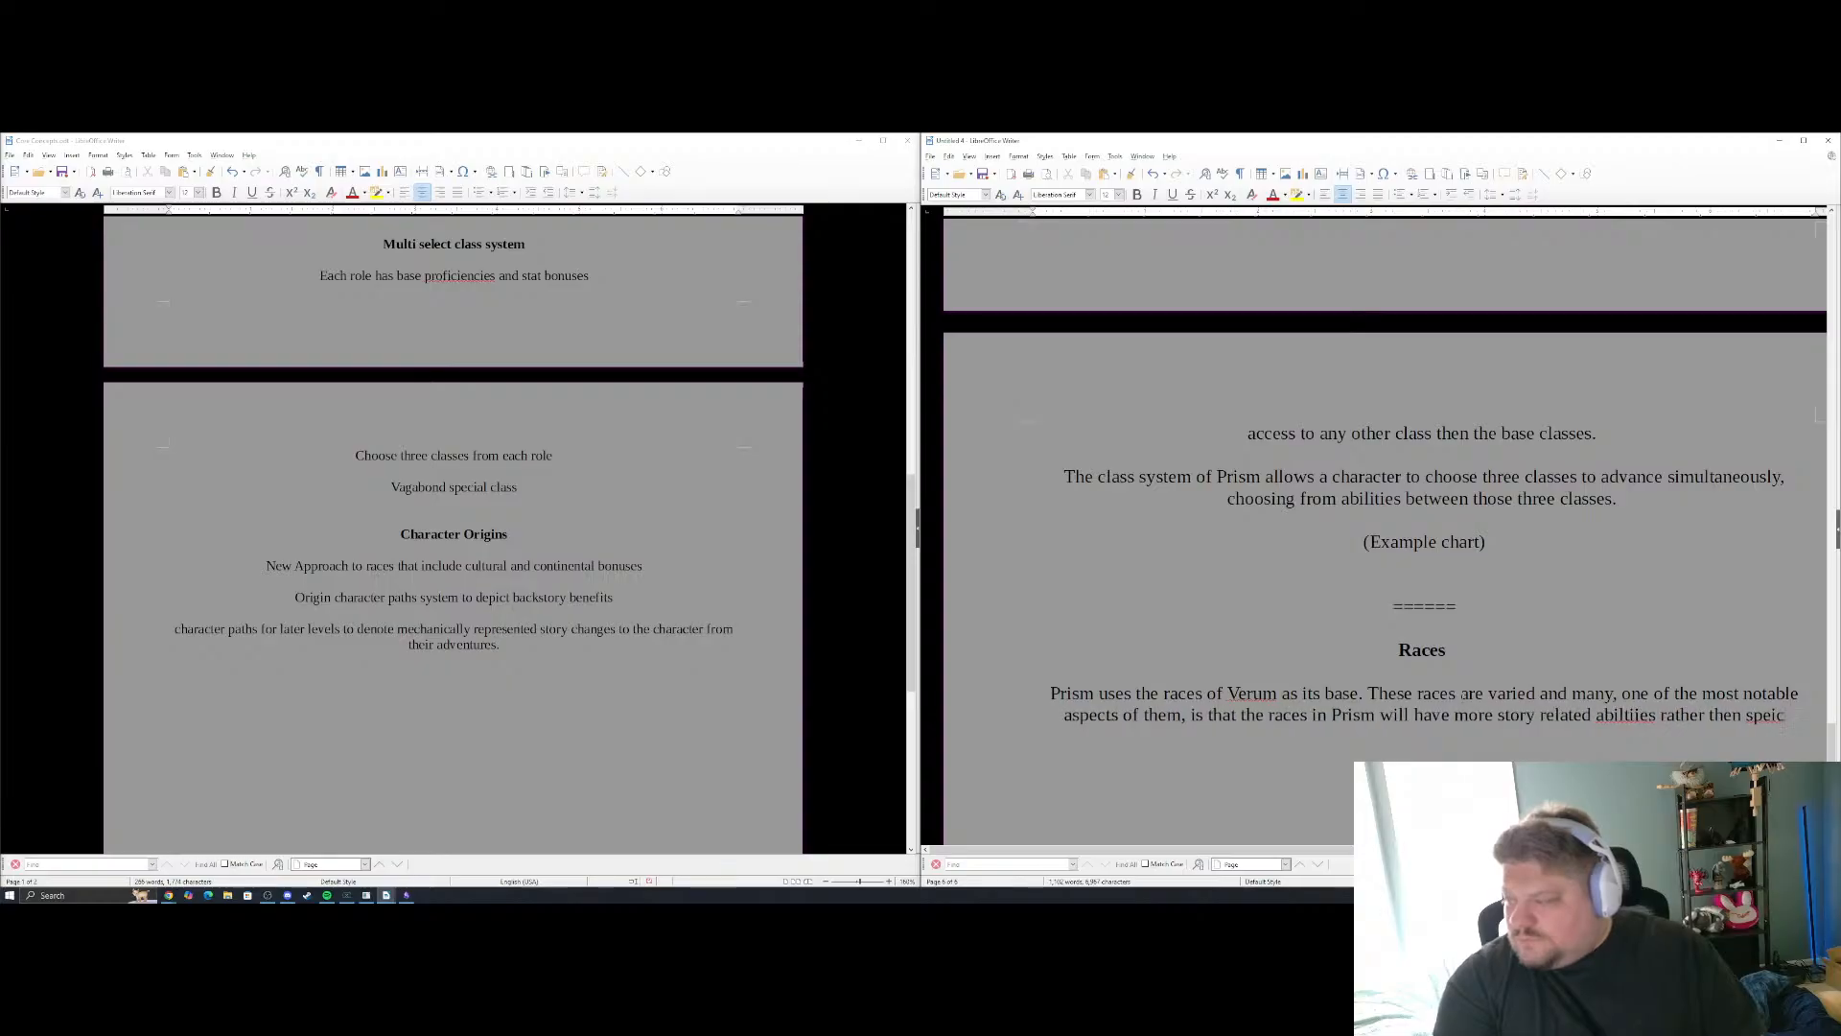
type("ific mechanical affects")
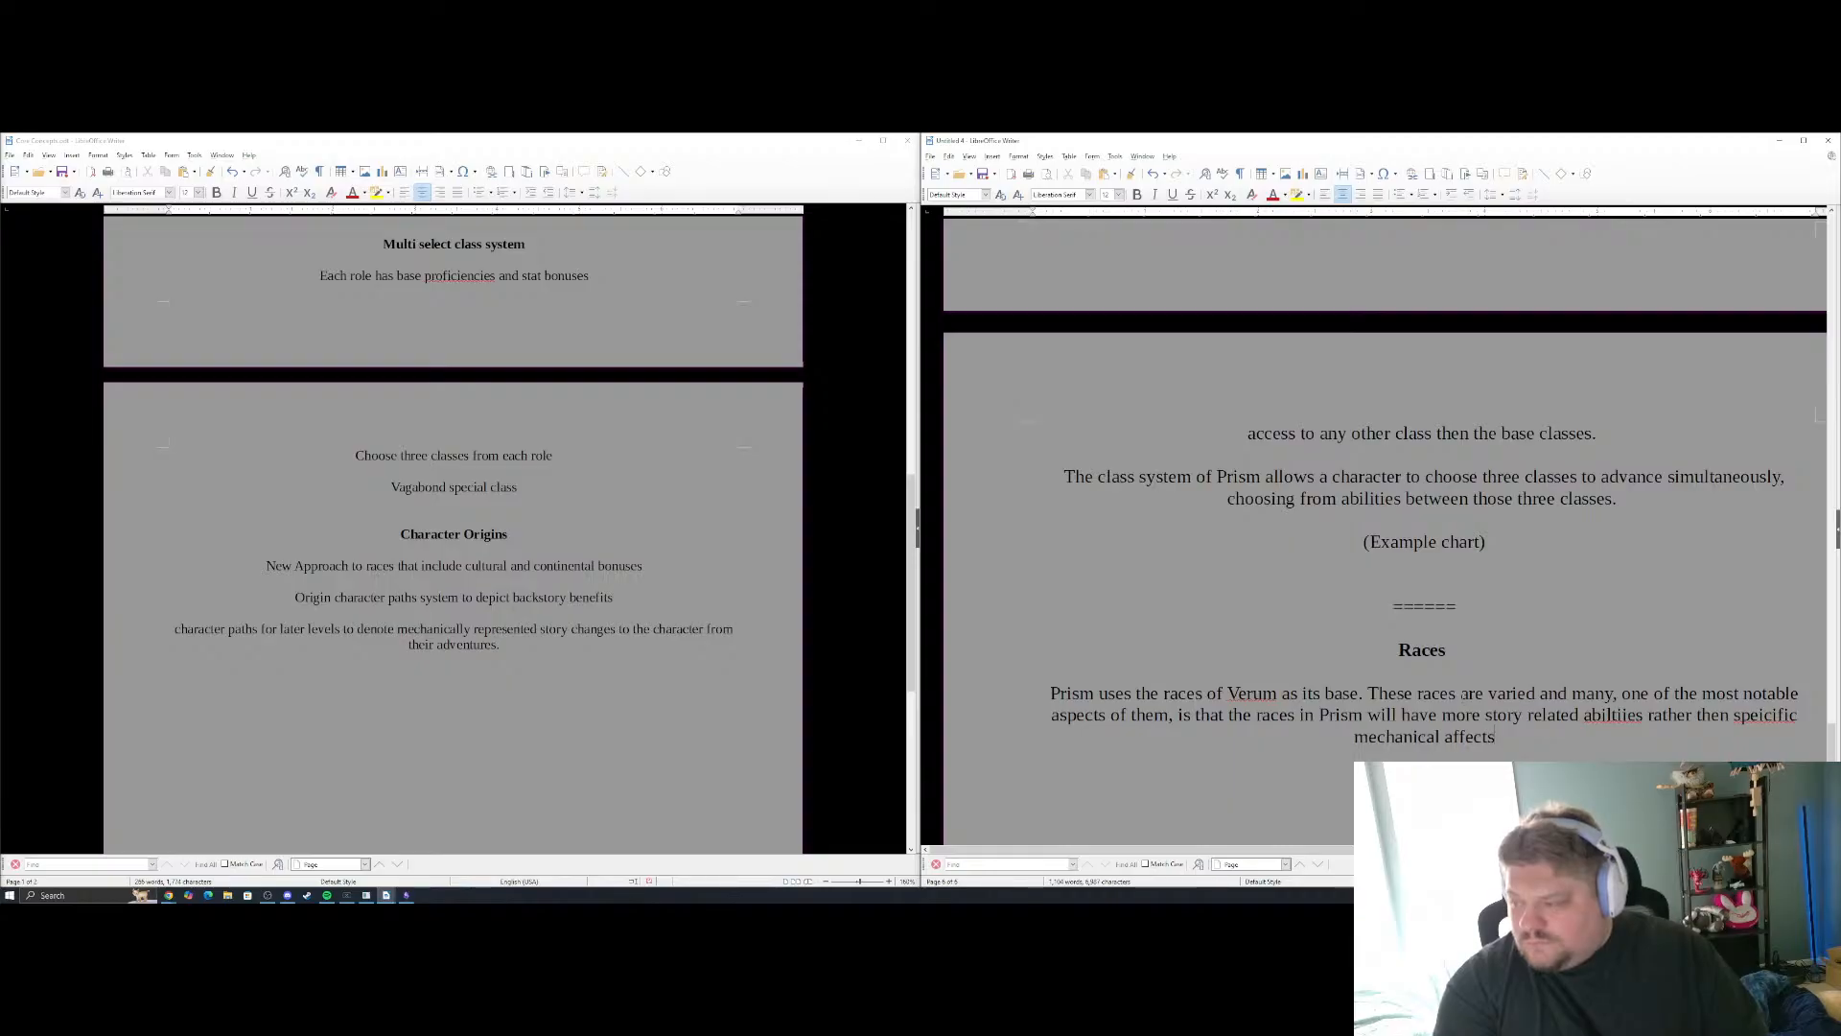
Finish the Races sentence after "mechanical affects" with ", for example, races offer no racial adjustments to ability scores."
type("fo")
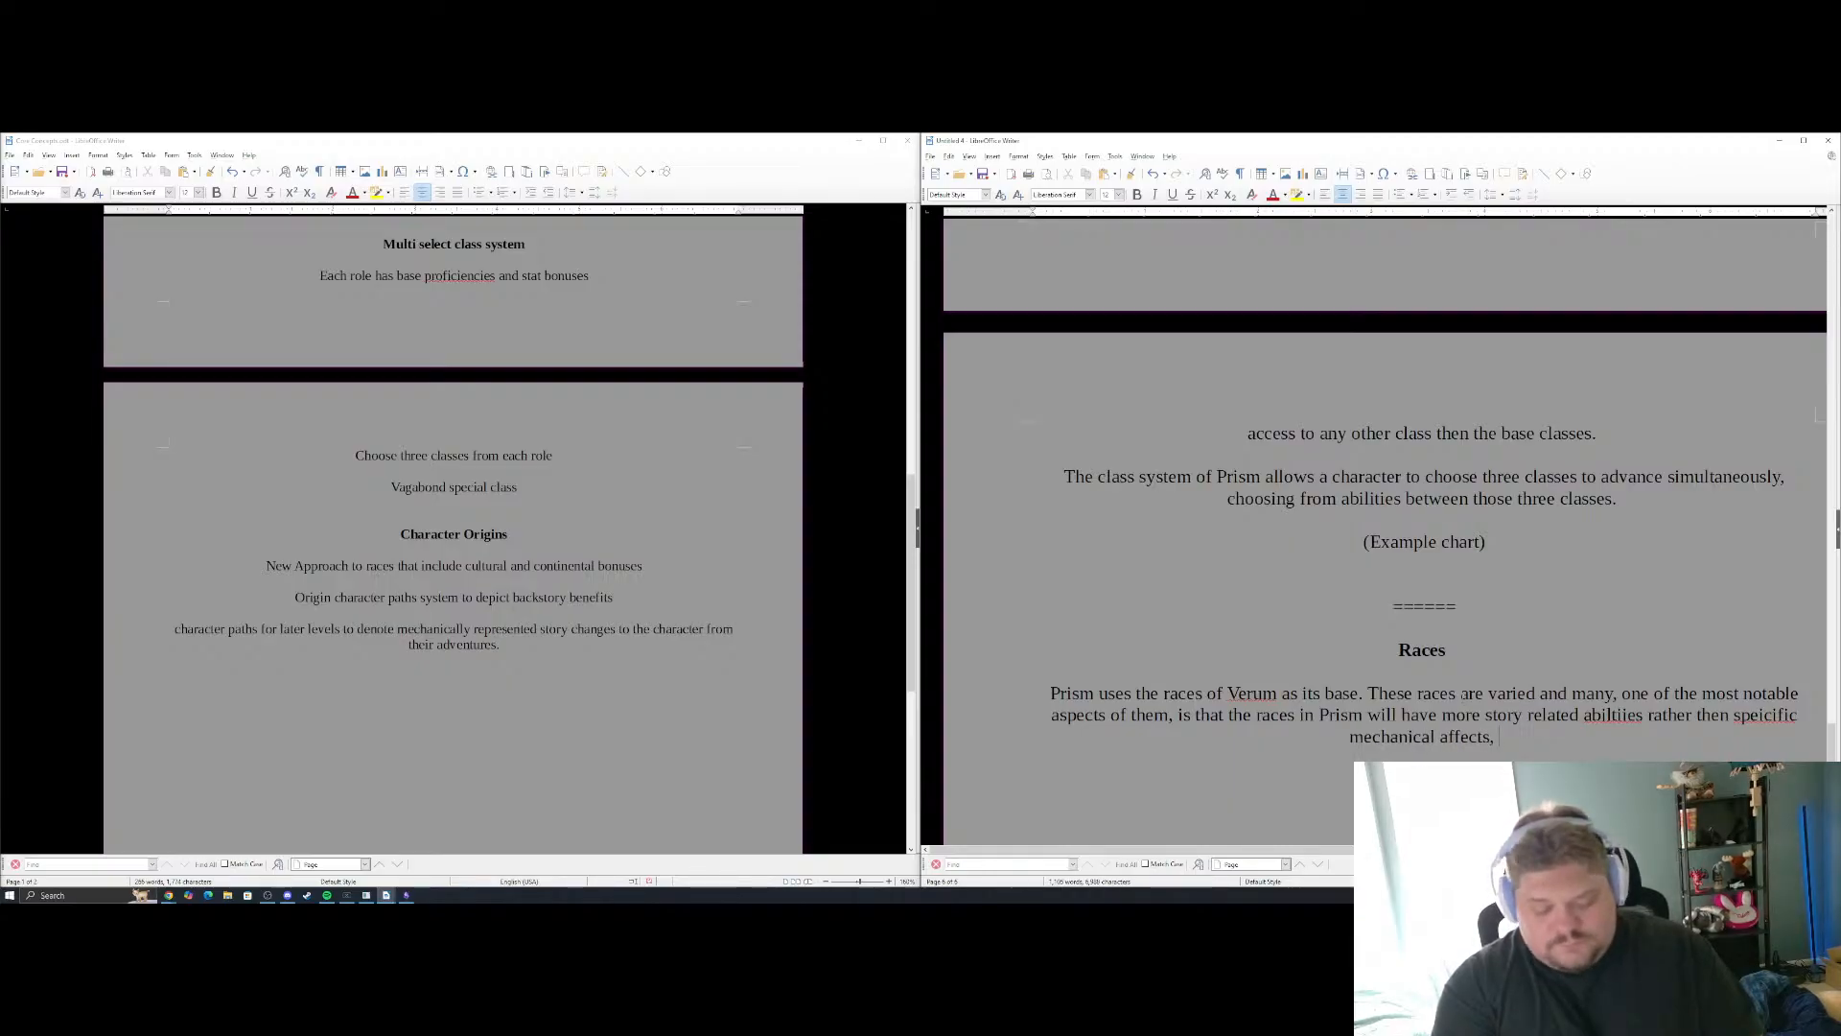
type("r example")
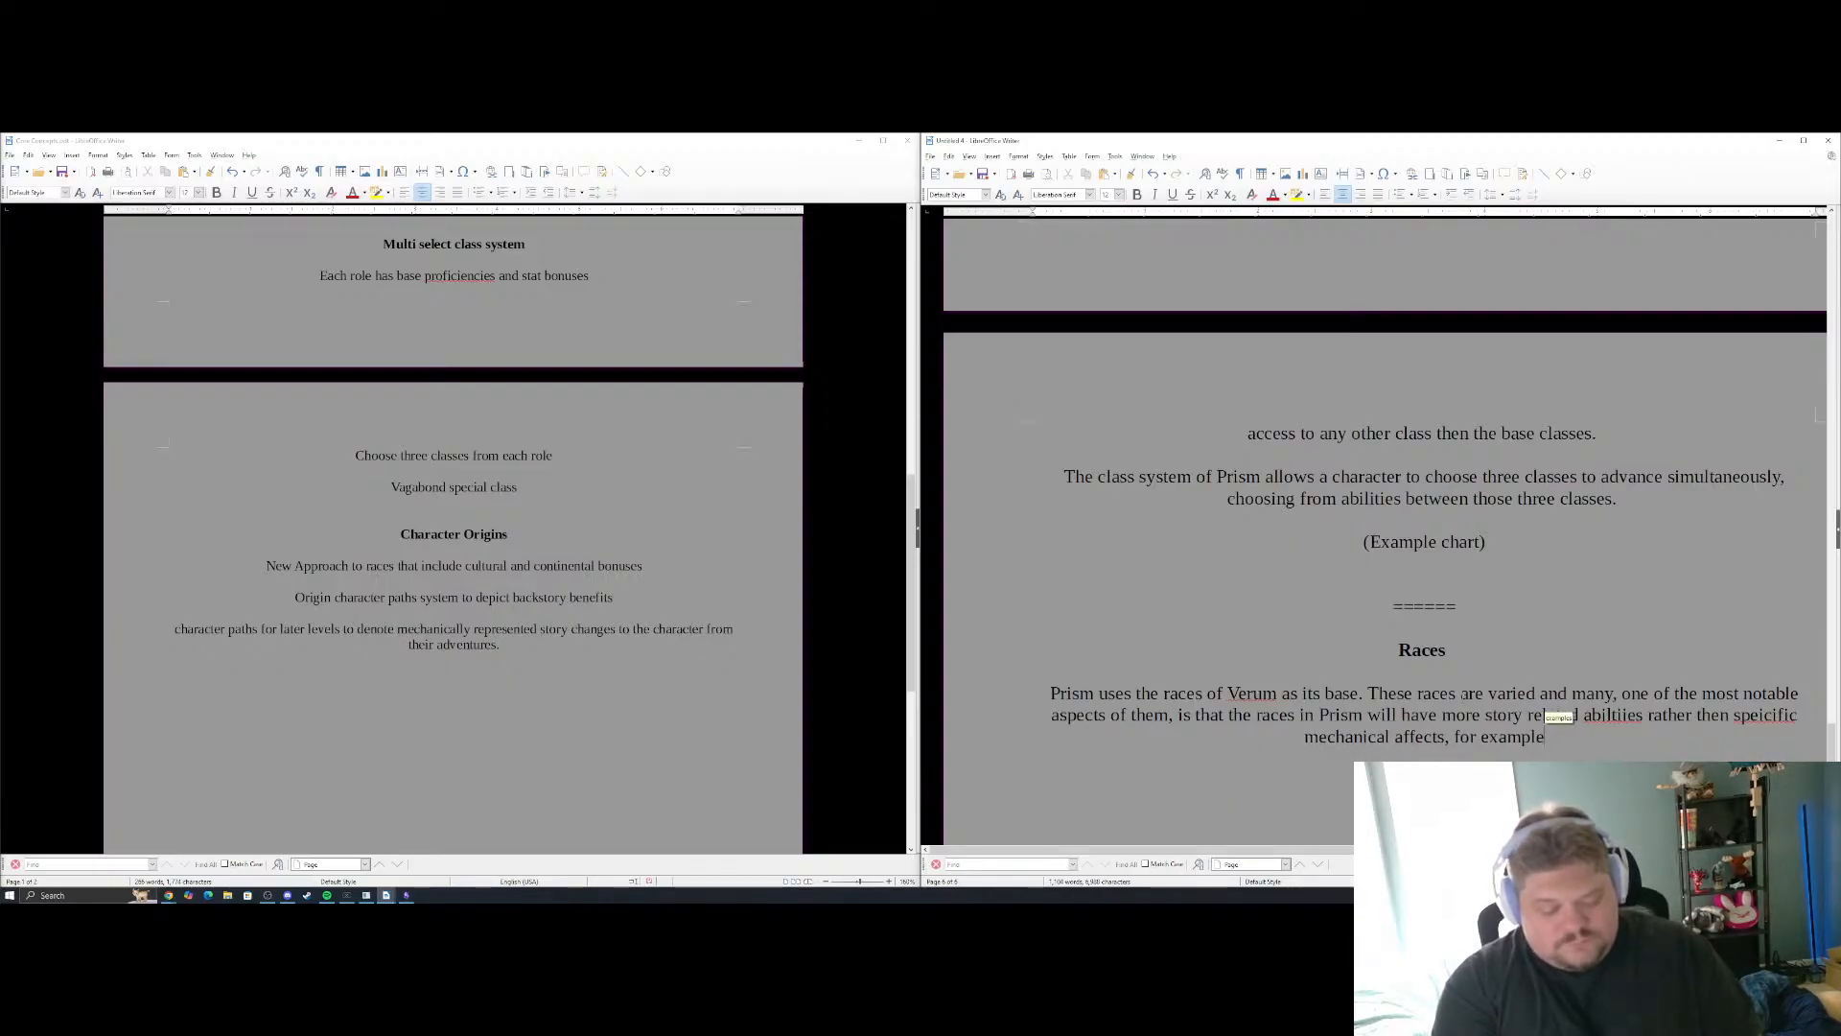
type(", rac")
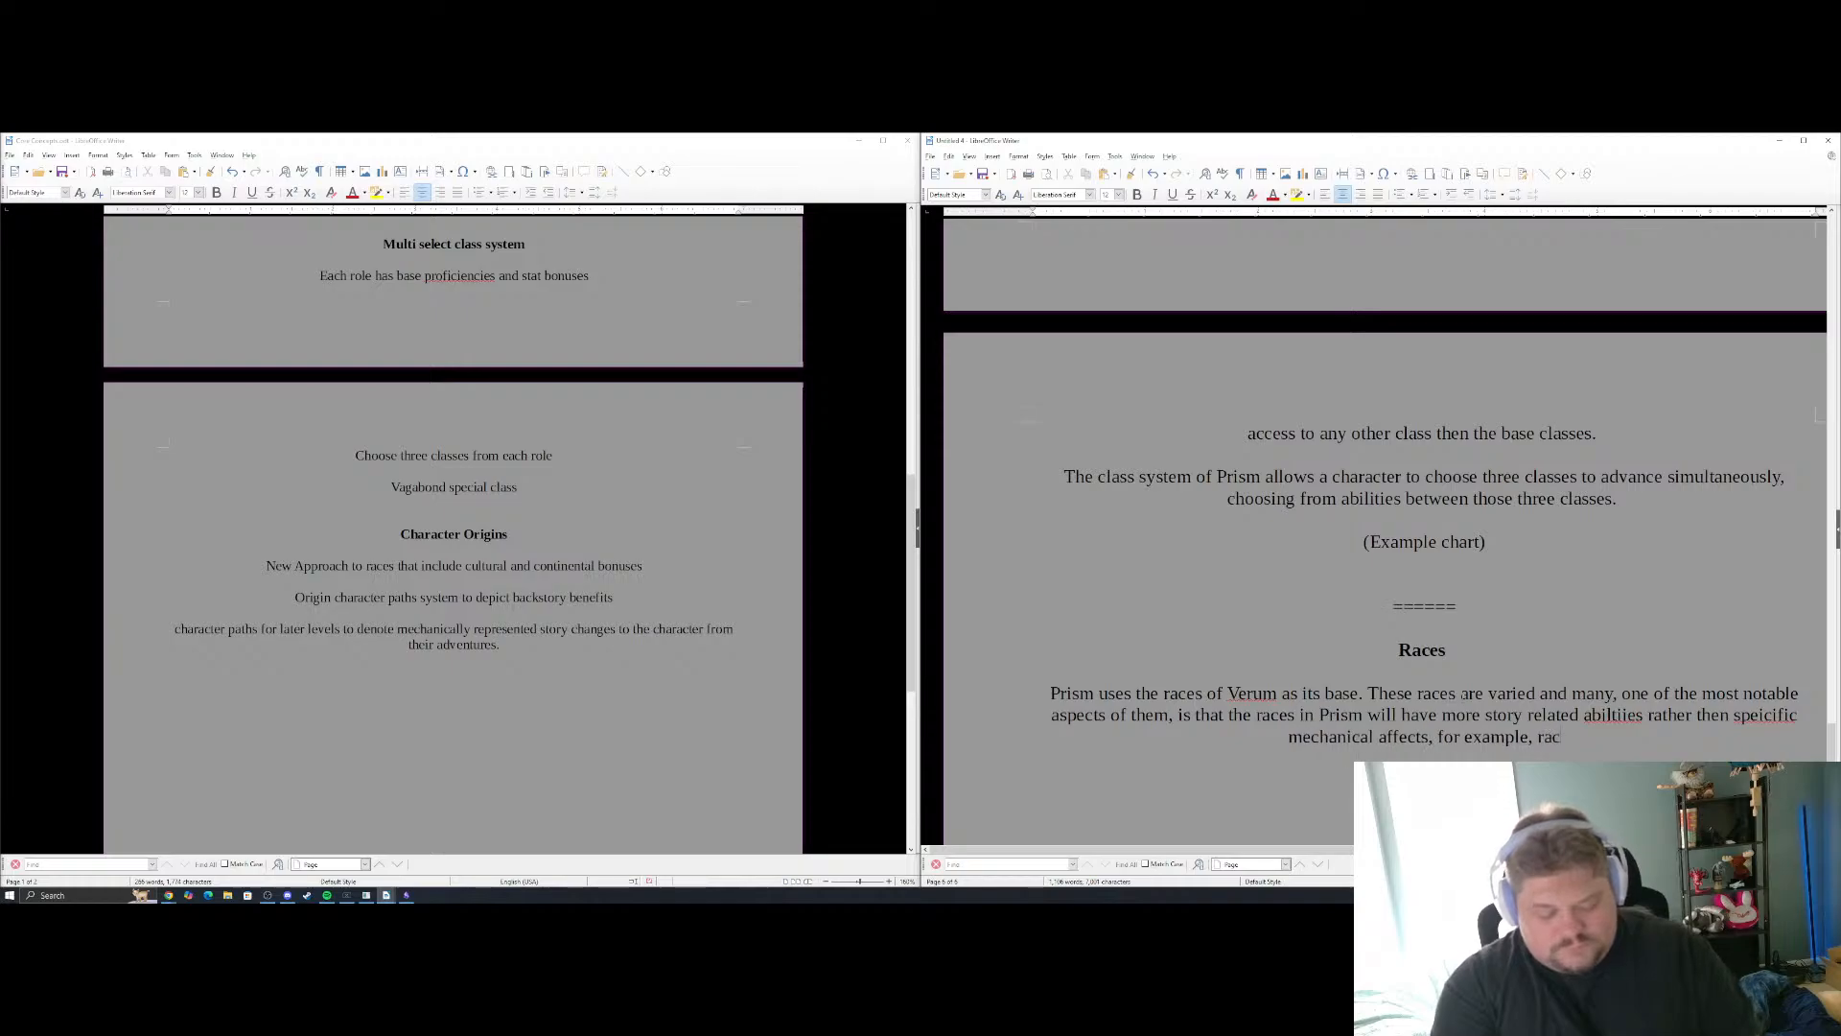
type("es offer no")
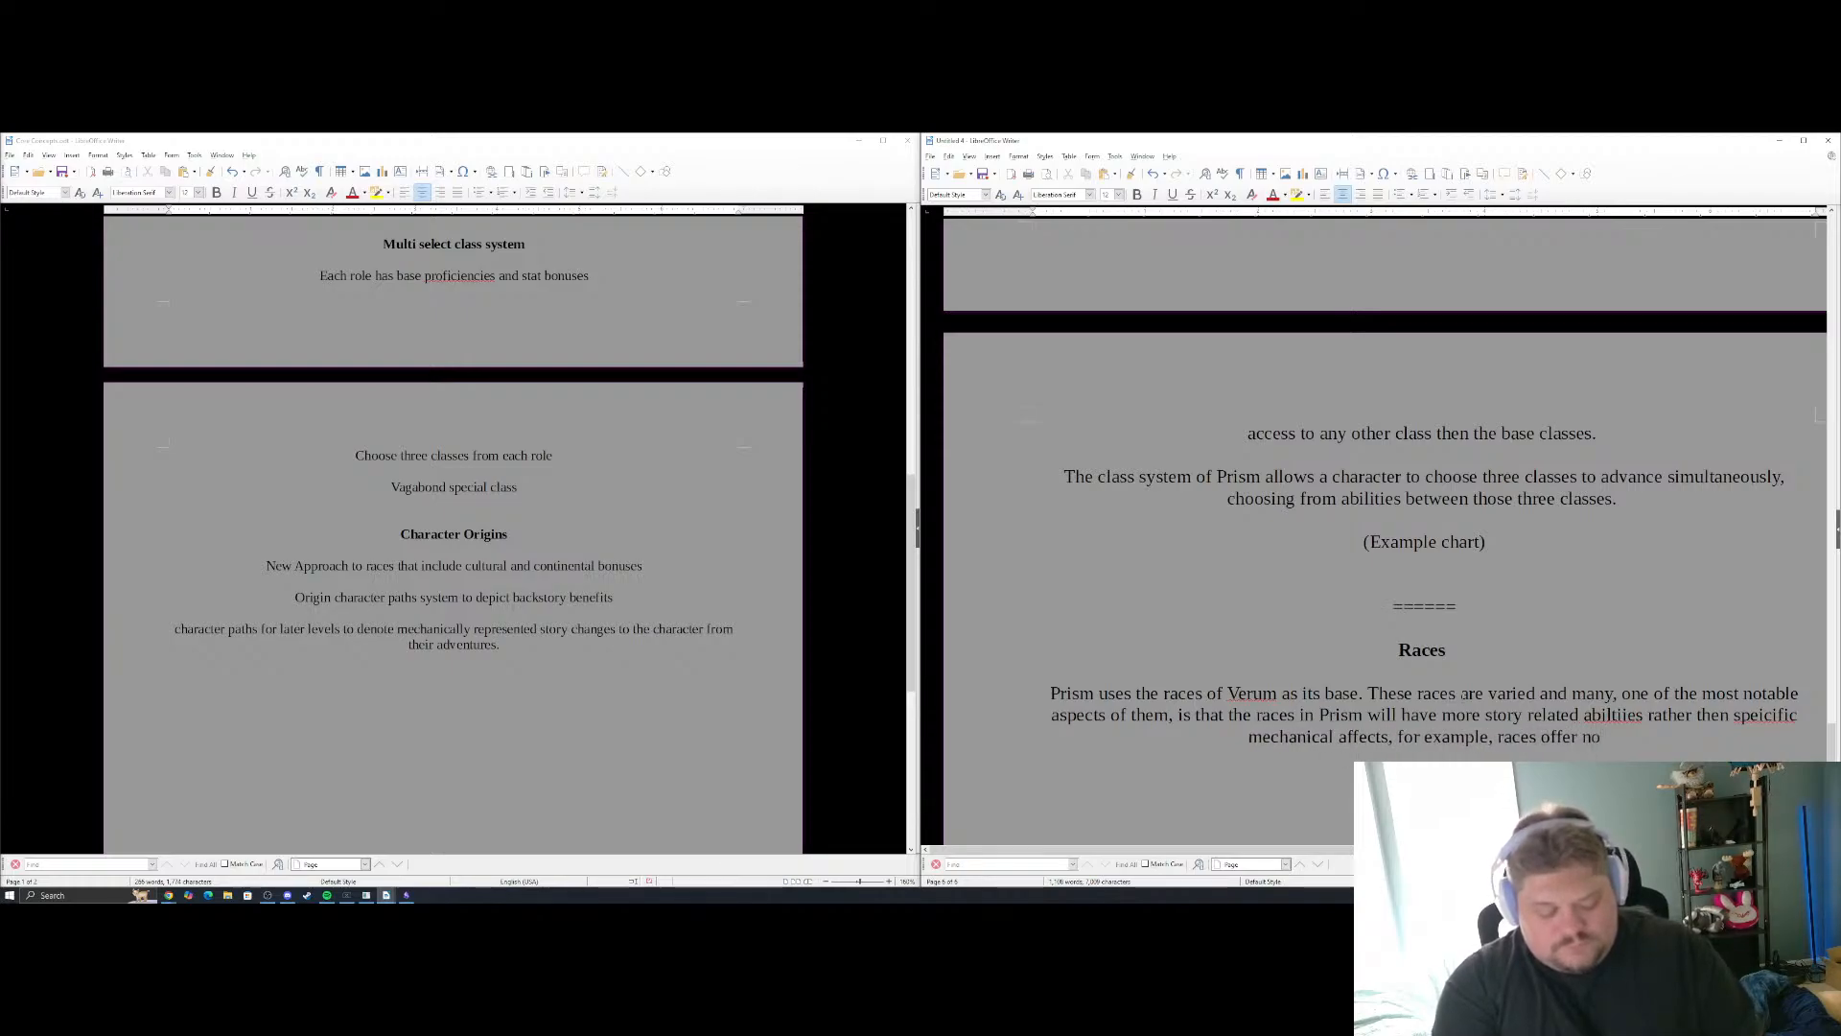
type(" r")
type("acial")
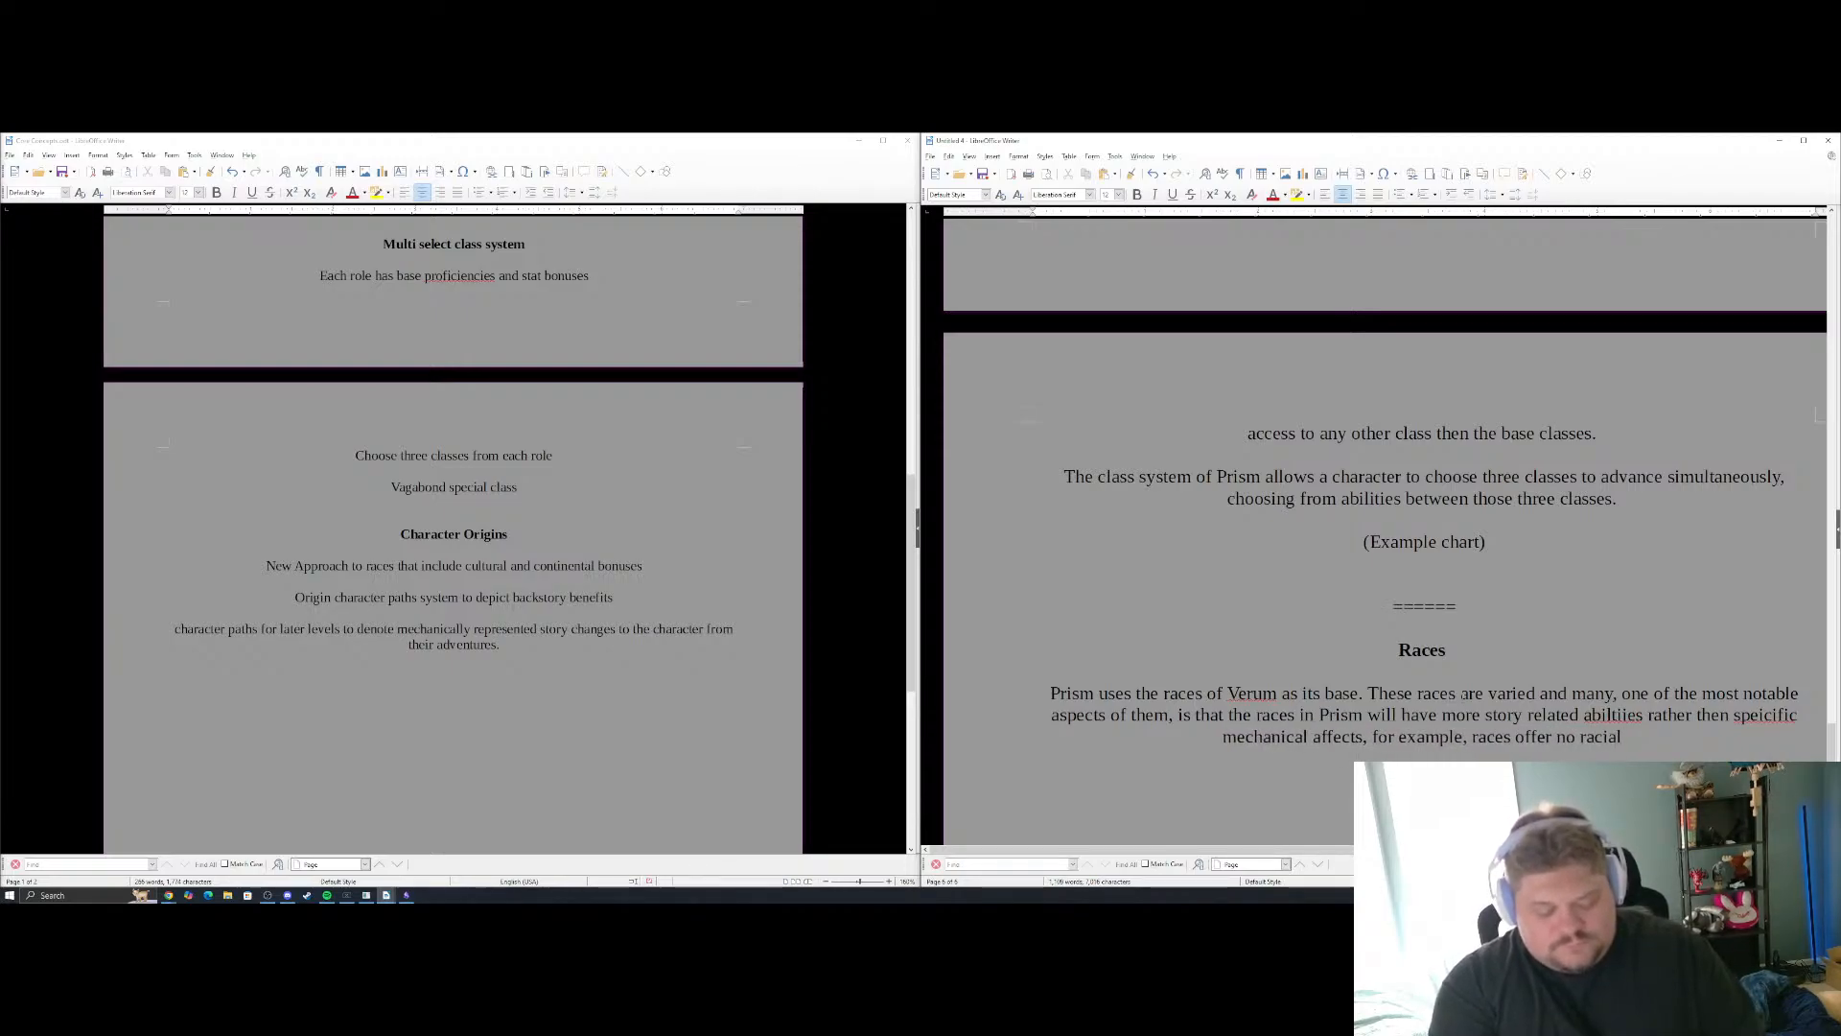
type(" adjustments")
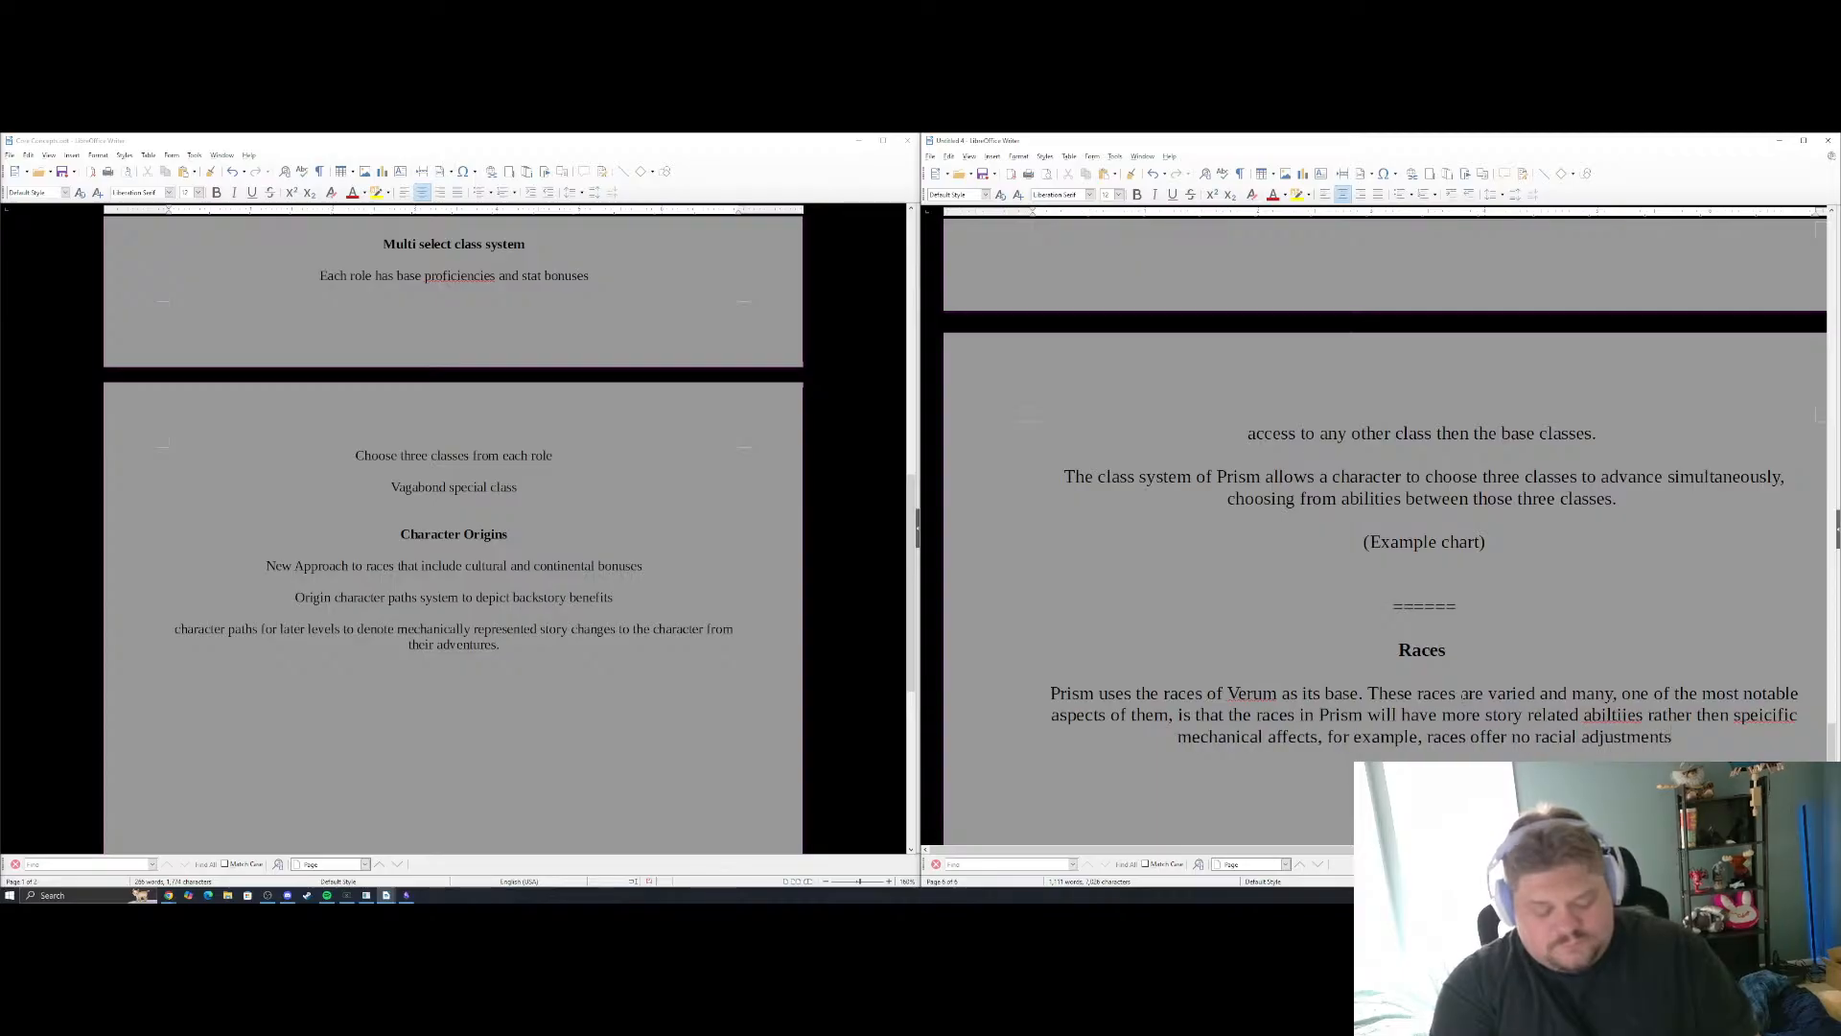
type(" to abiltie")
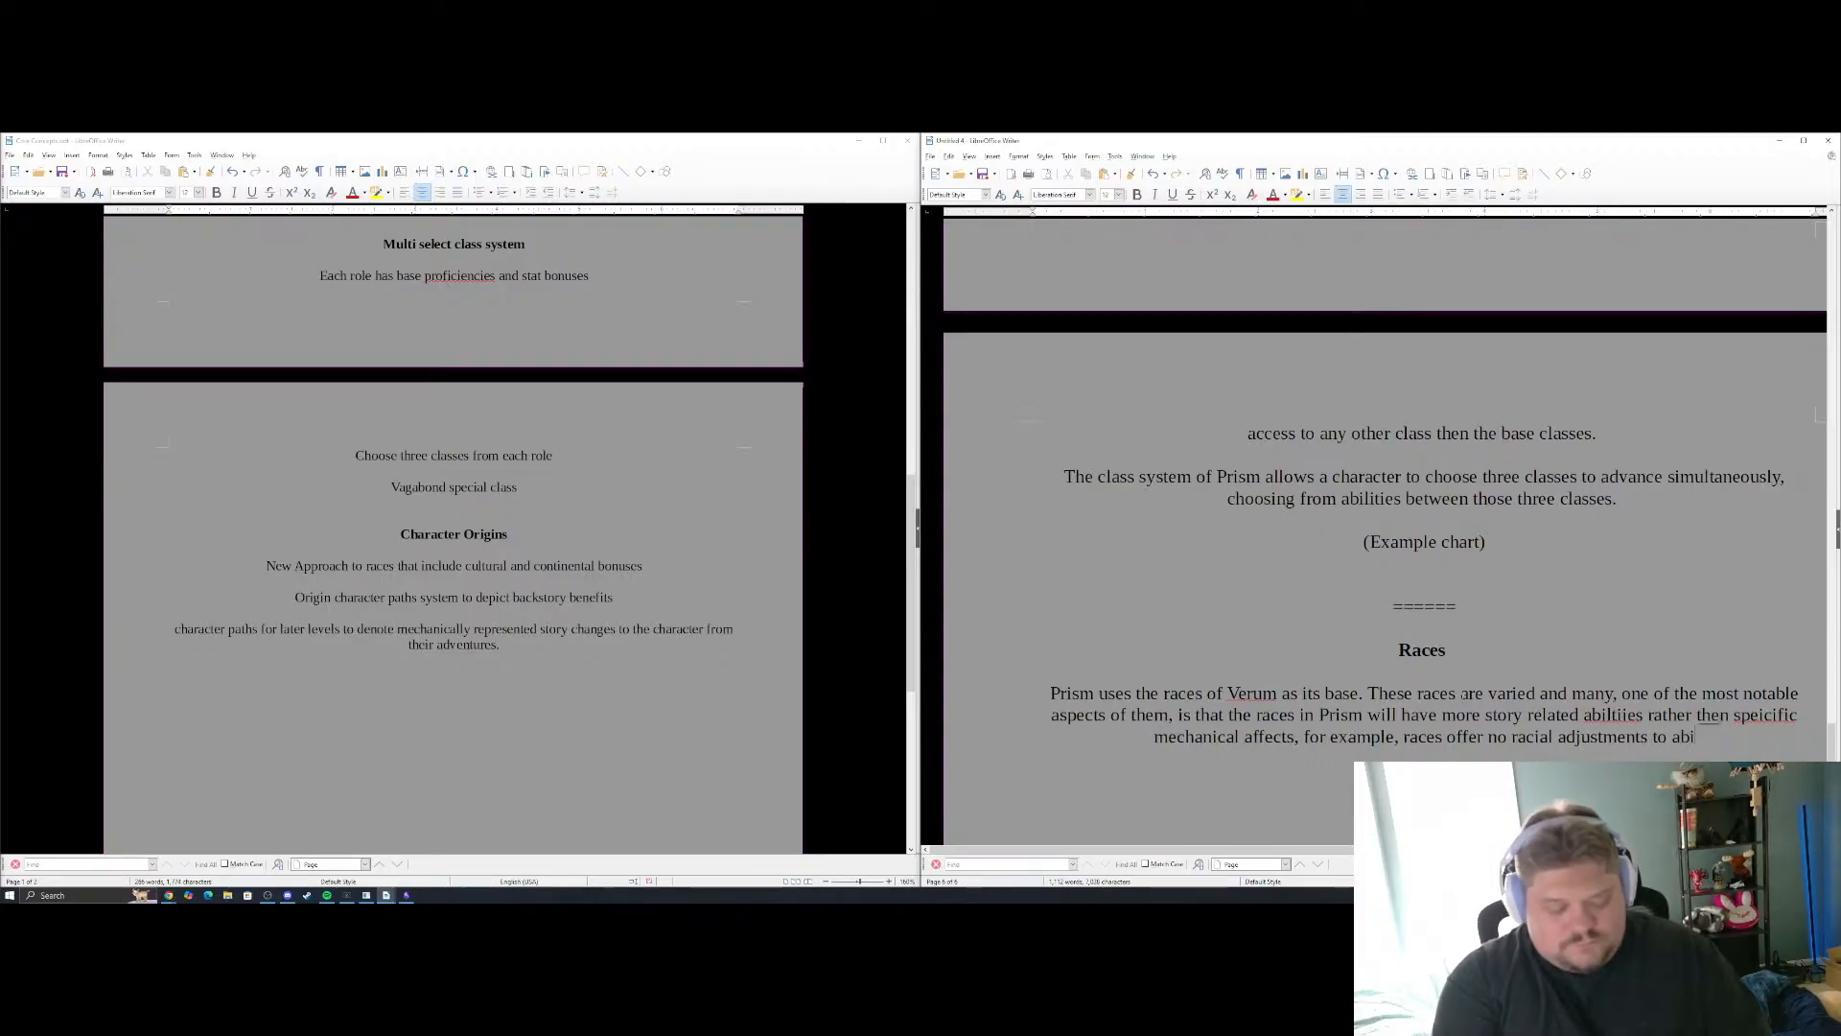
key("BackSpace")
key("BackSpace")
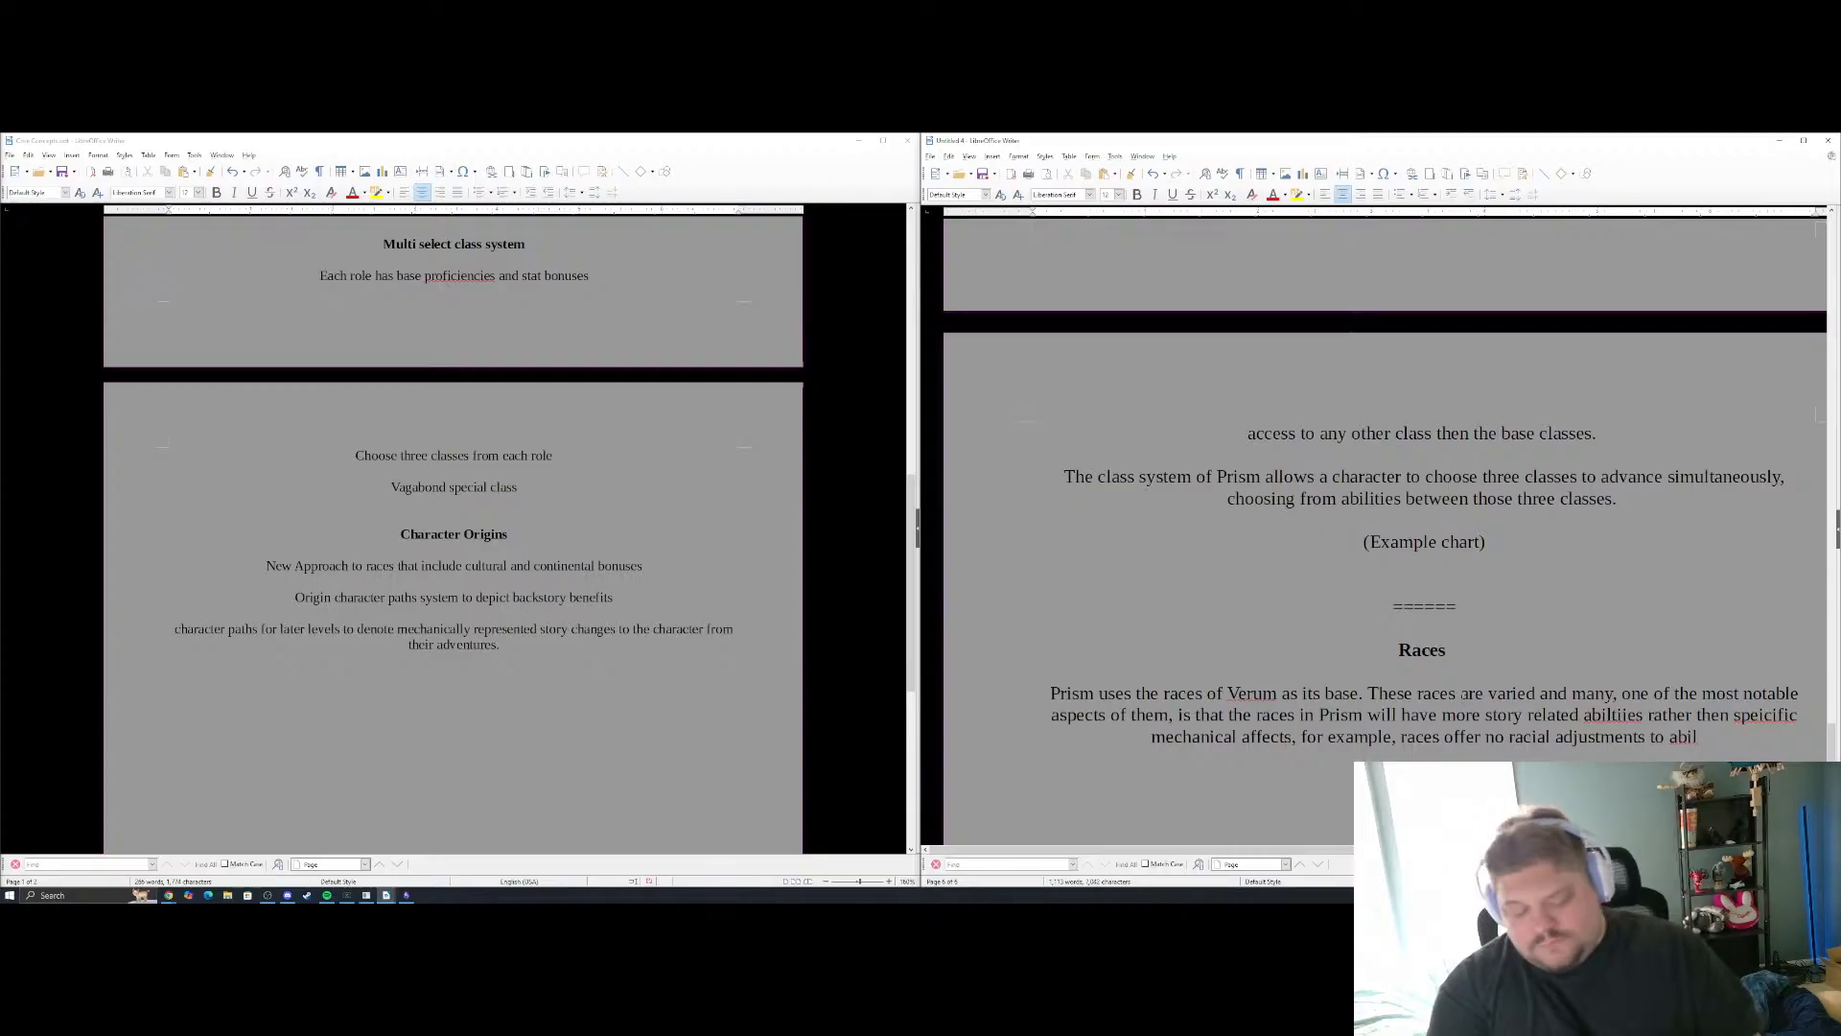
type("ity scor")
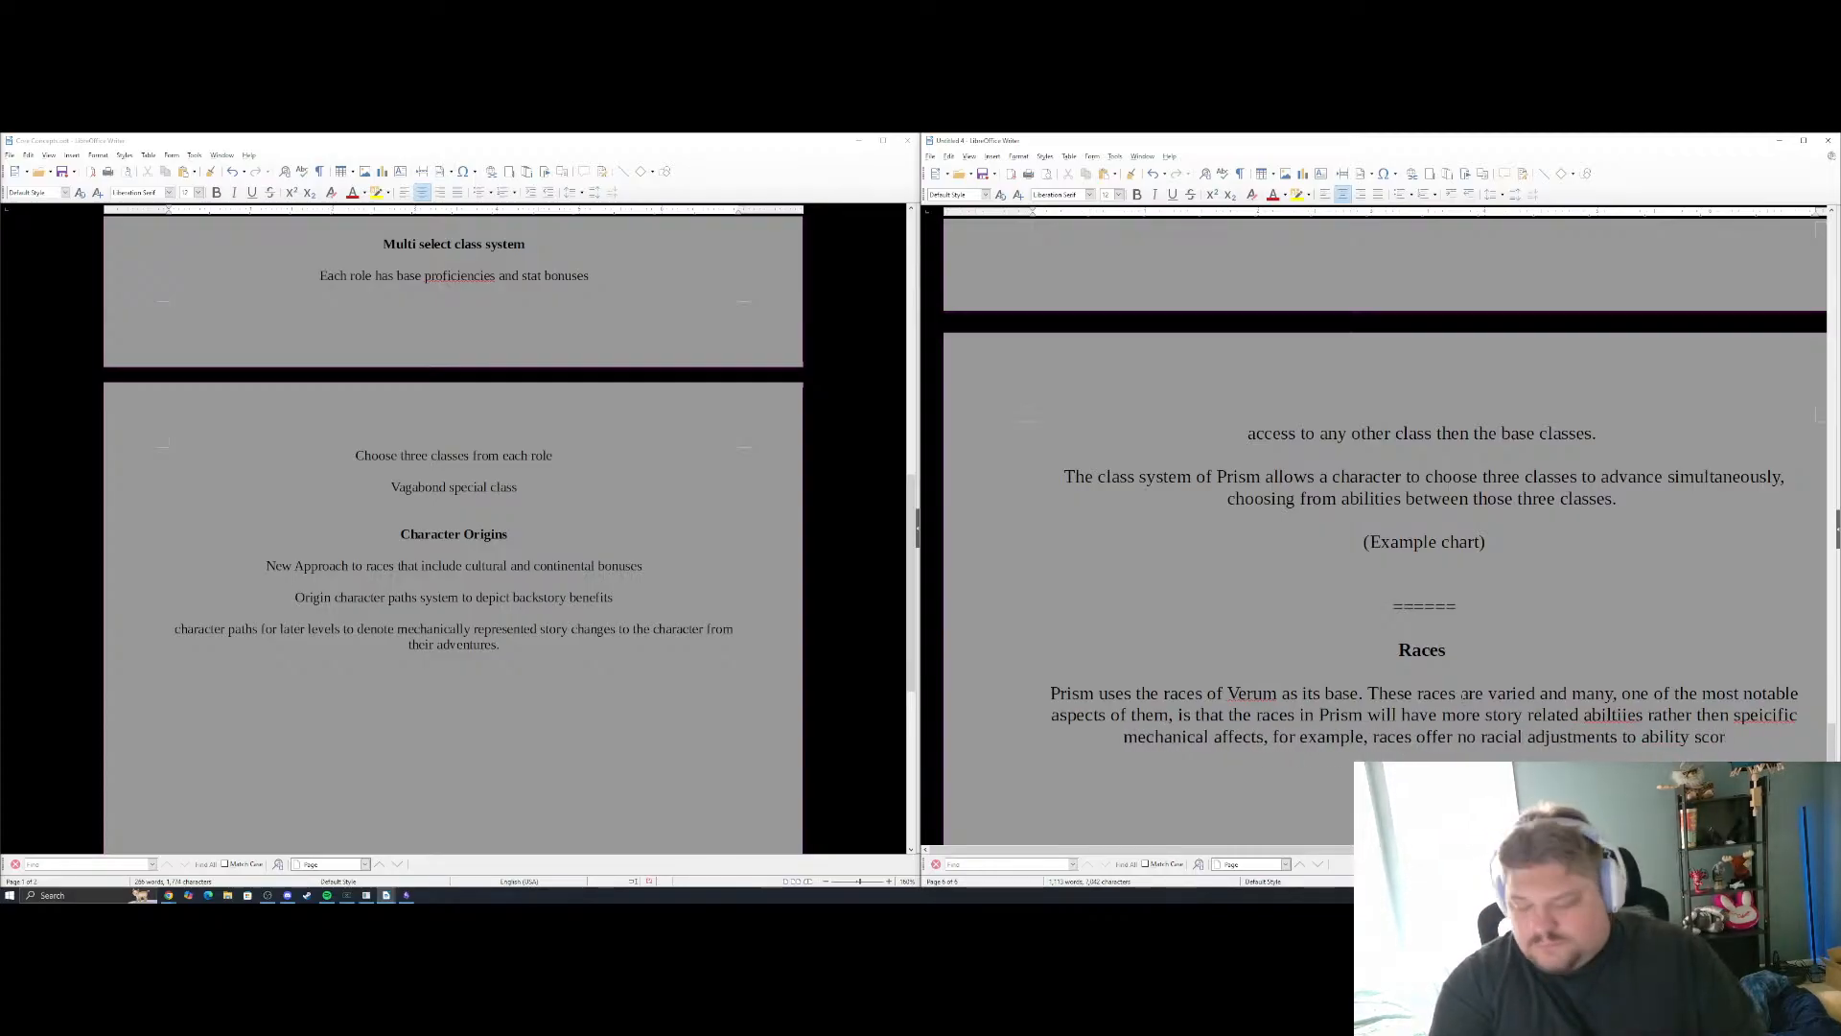
type("es.")
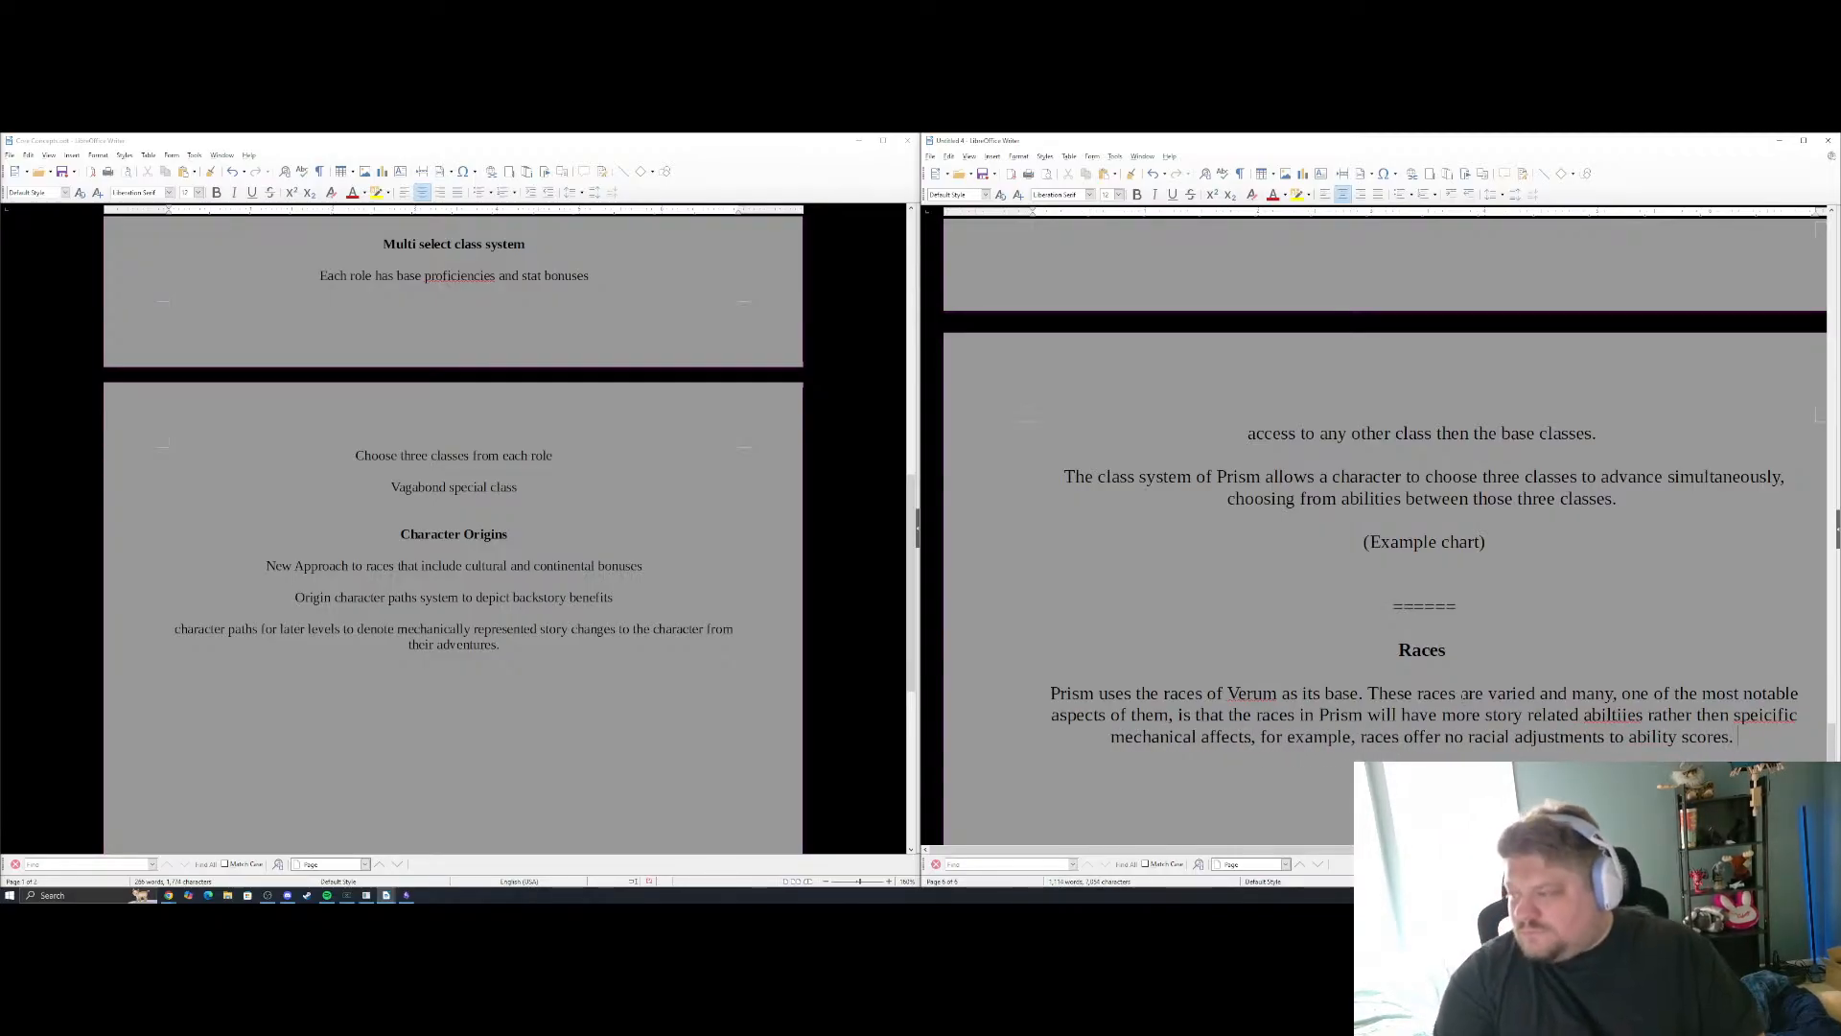
Correct the misspelled words in the Races paragraph to "specific" and "abilities" using the spelling suggestions
right_click(1776, 716)
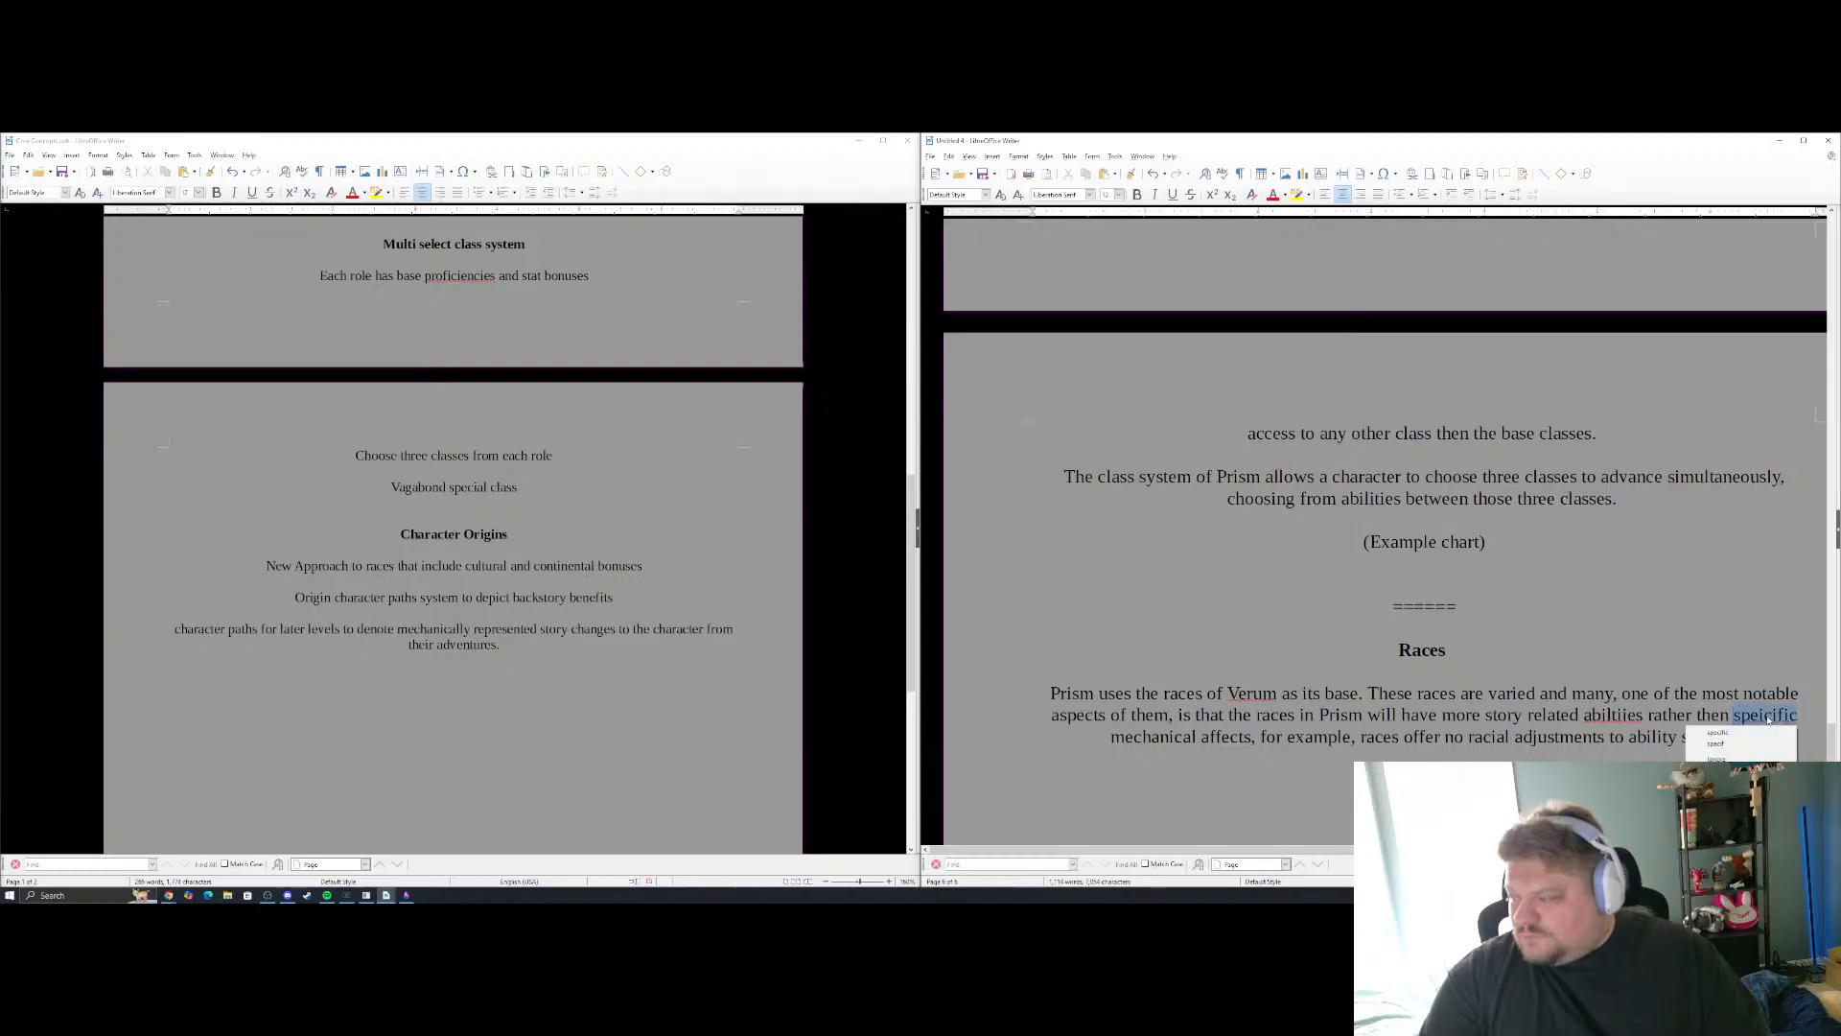
left_click(1746, 732)
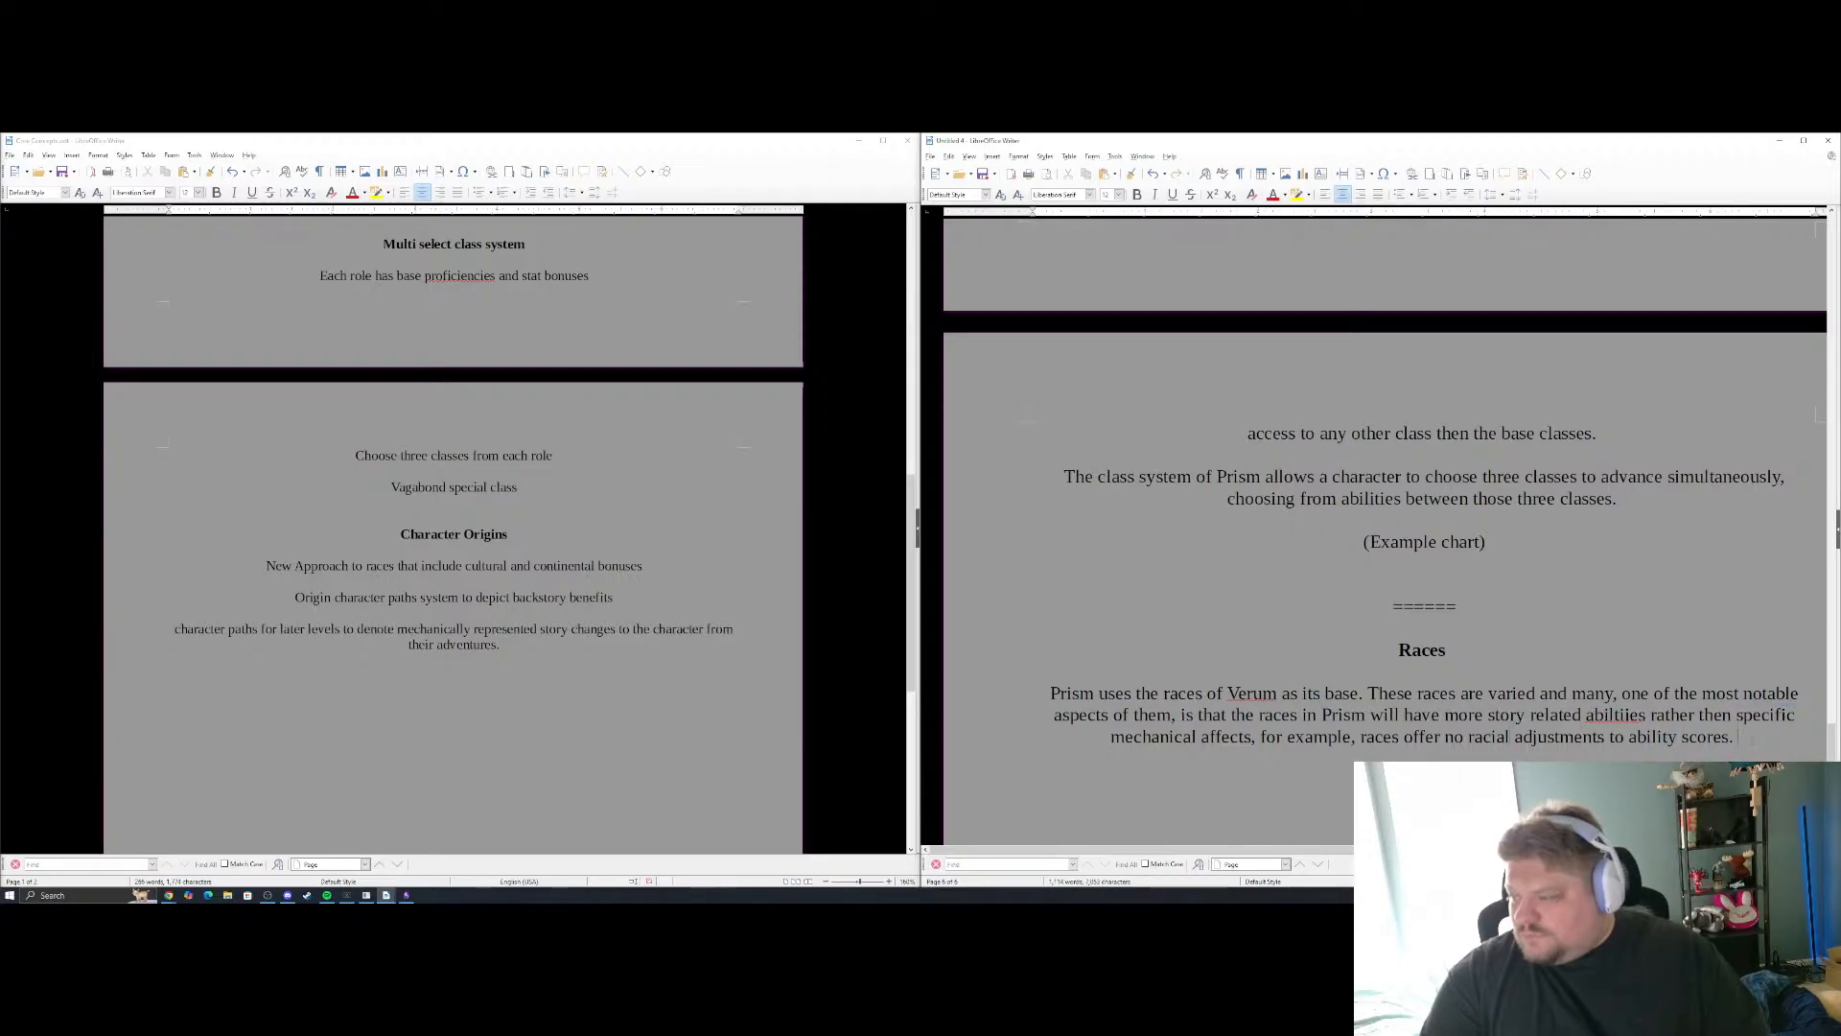
right_click(1616, 717)
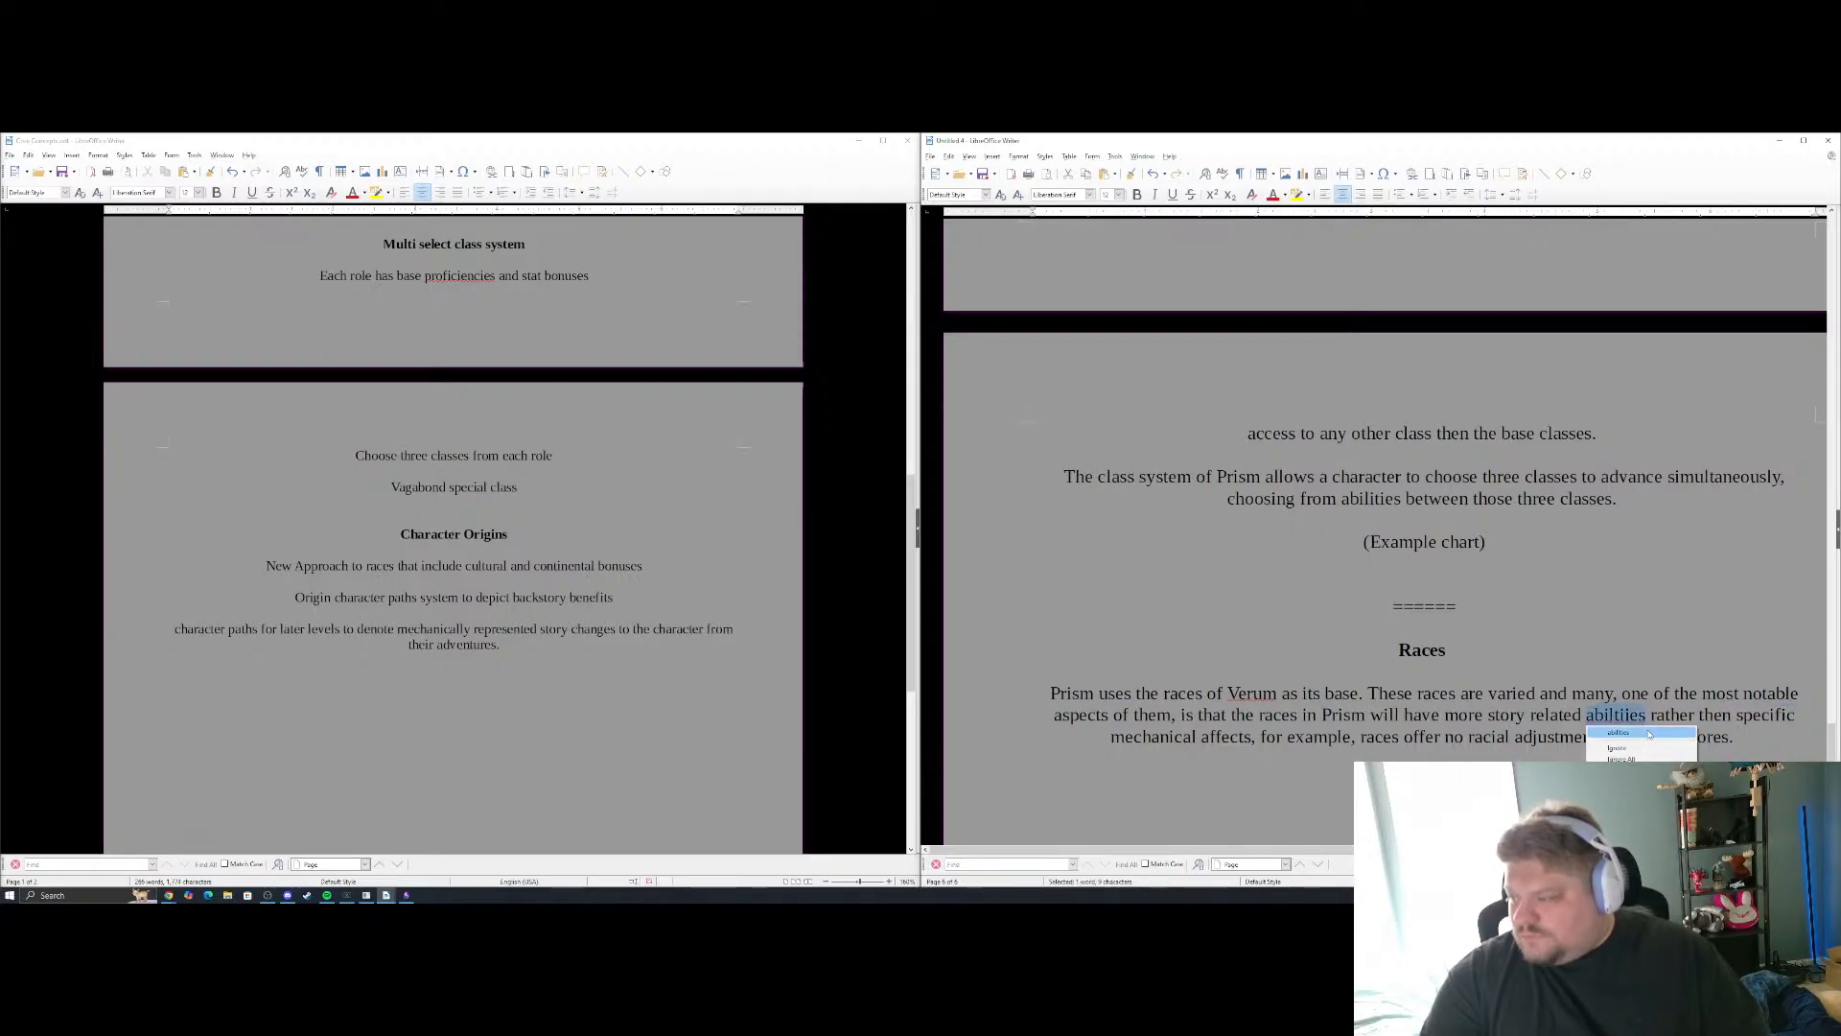
left_click(1631, 732)
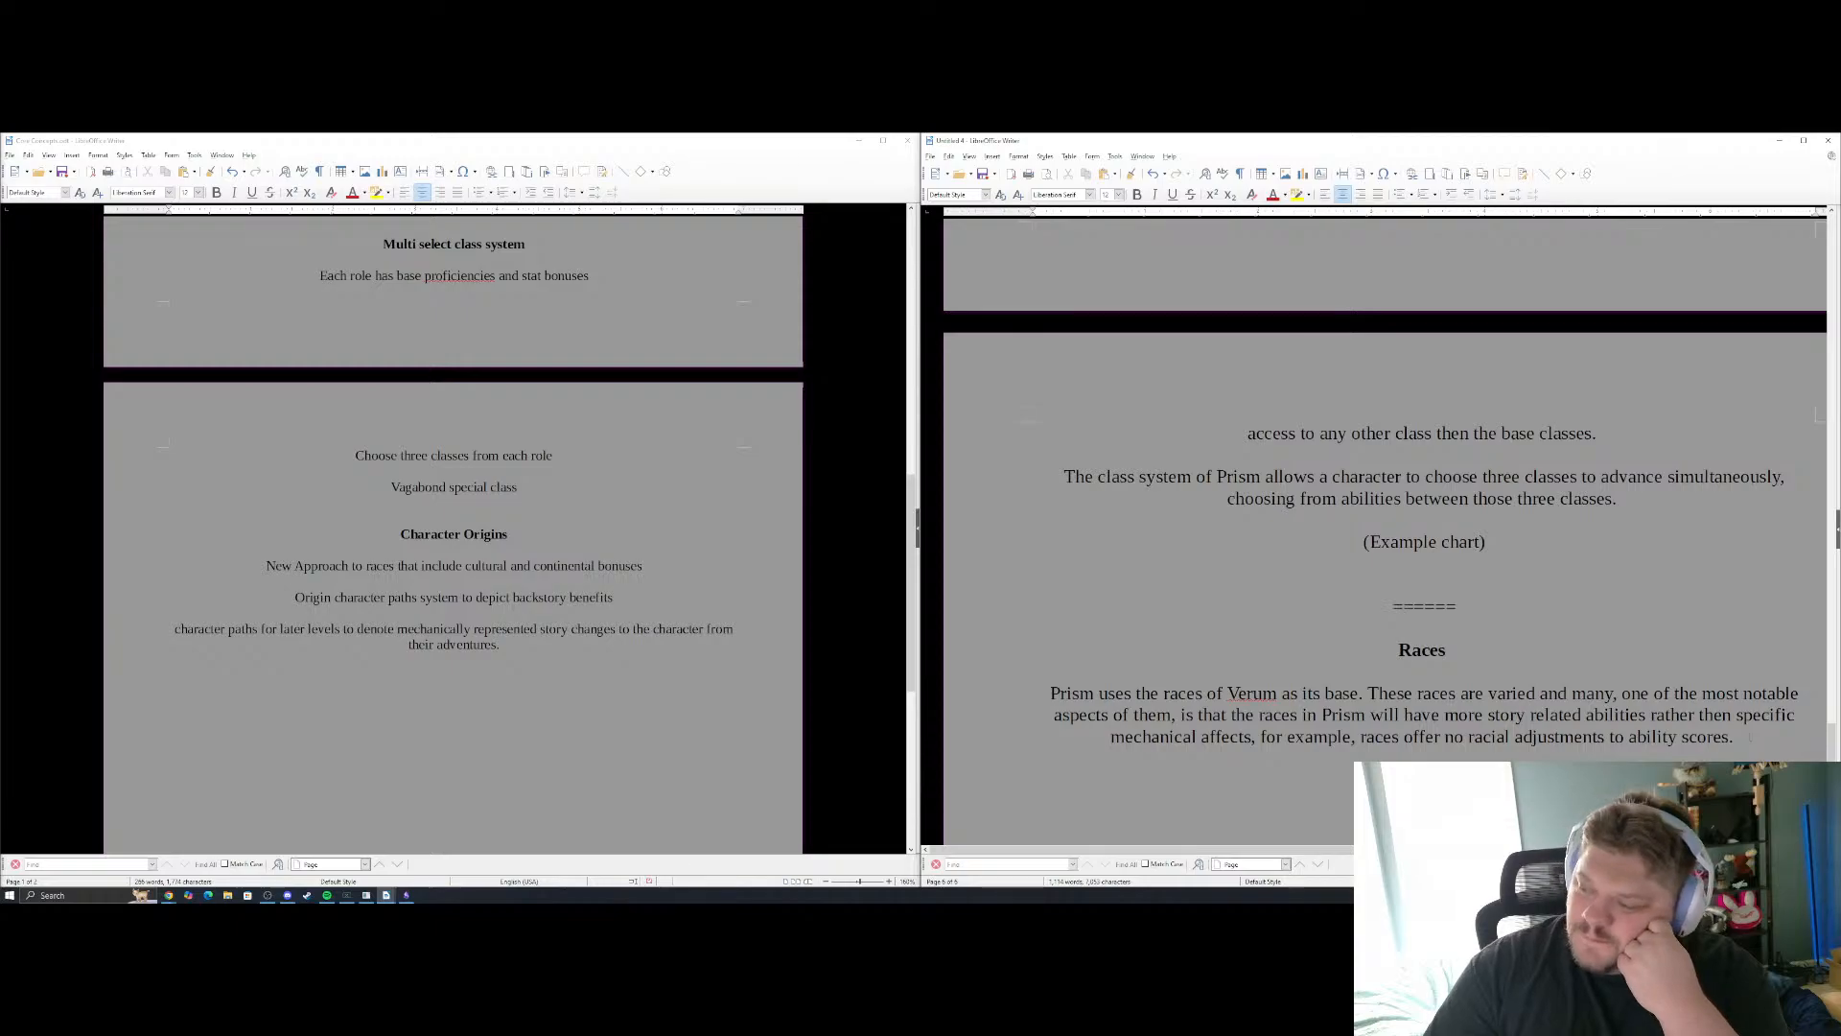
Add a "=====" separator below the Races paragraph, followed by the heading text "Character Origins"
scroll(1747, 737, "down", 3)
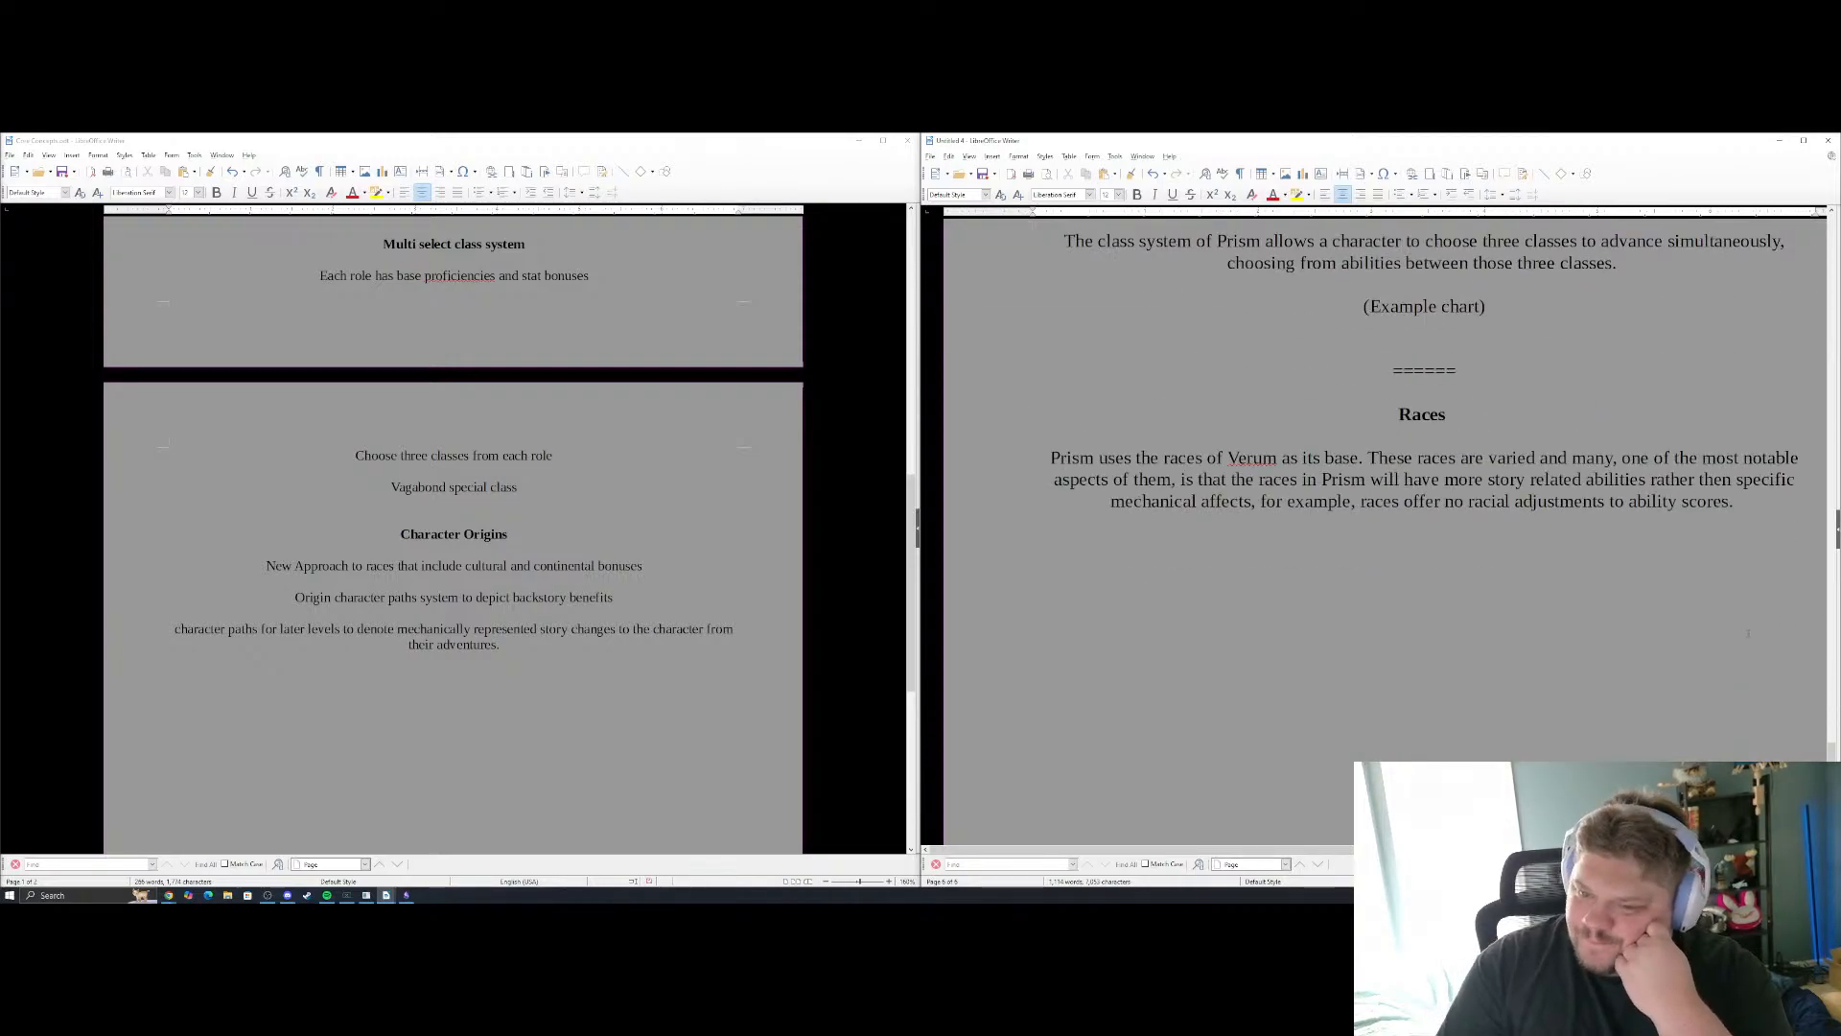
key("Return")
type("=====")
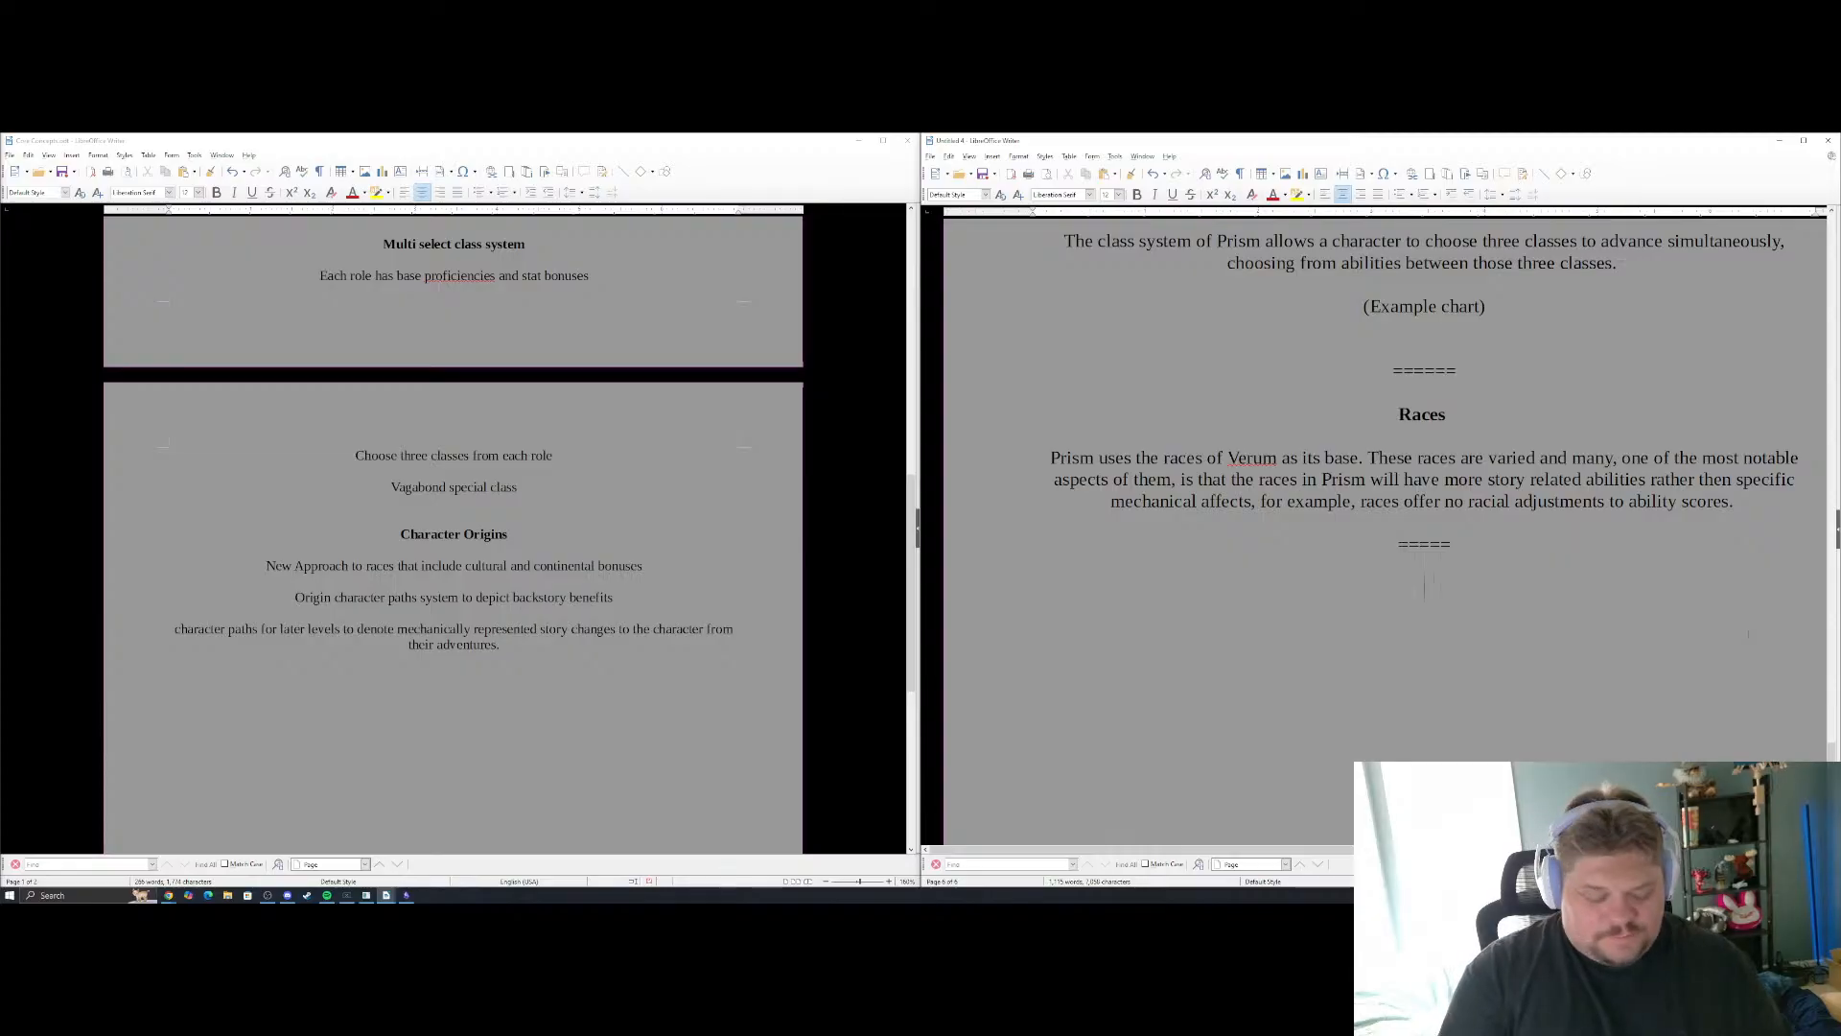
type("Character Origfi")
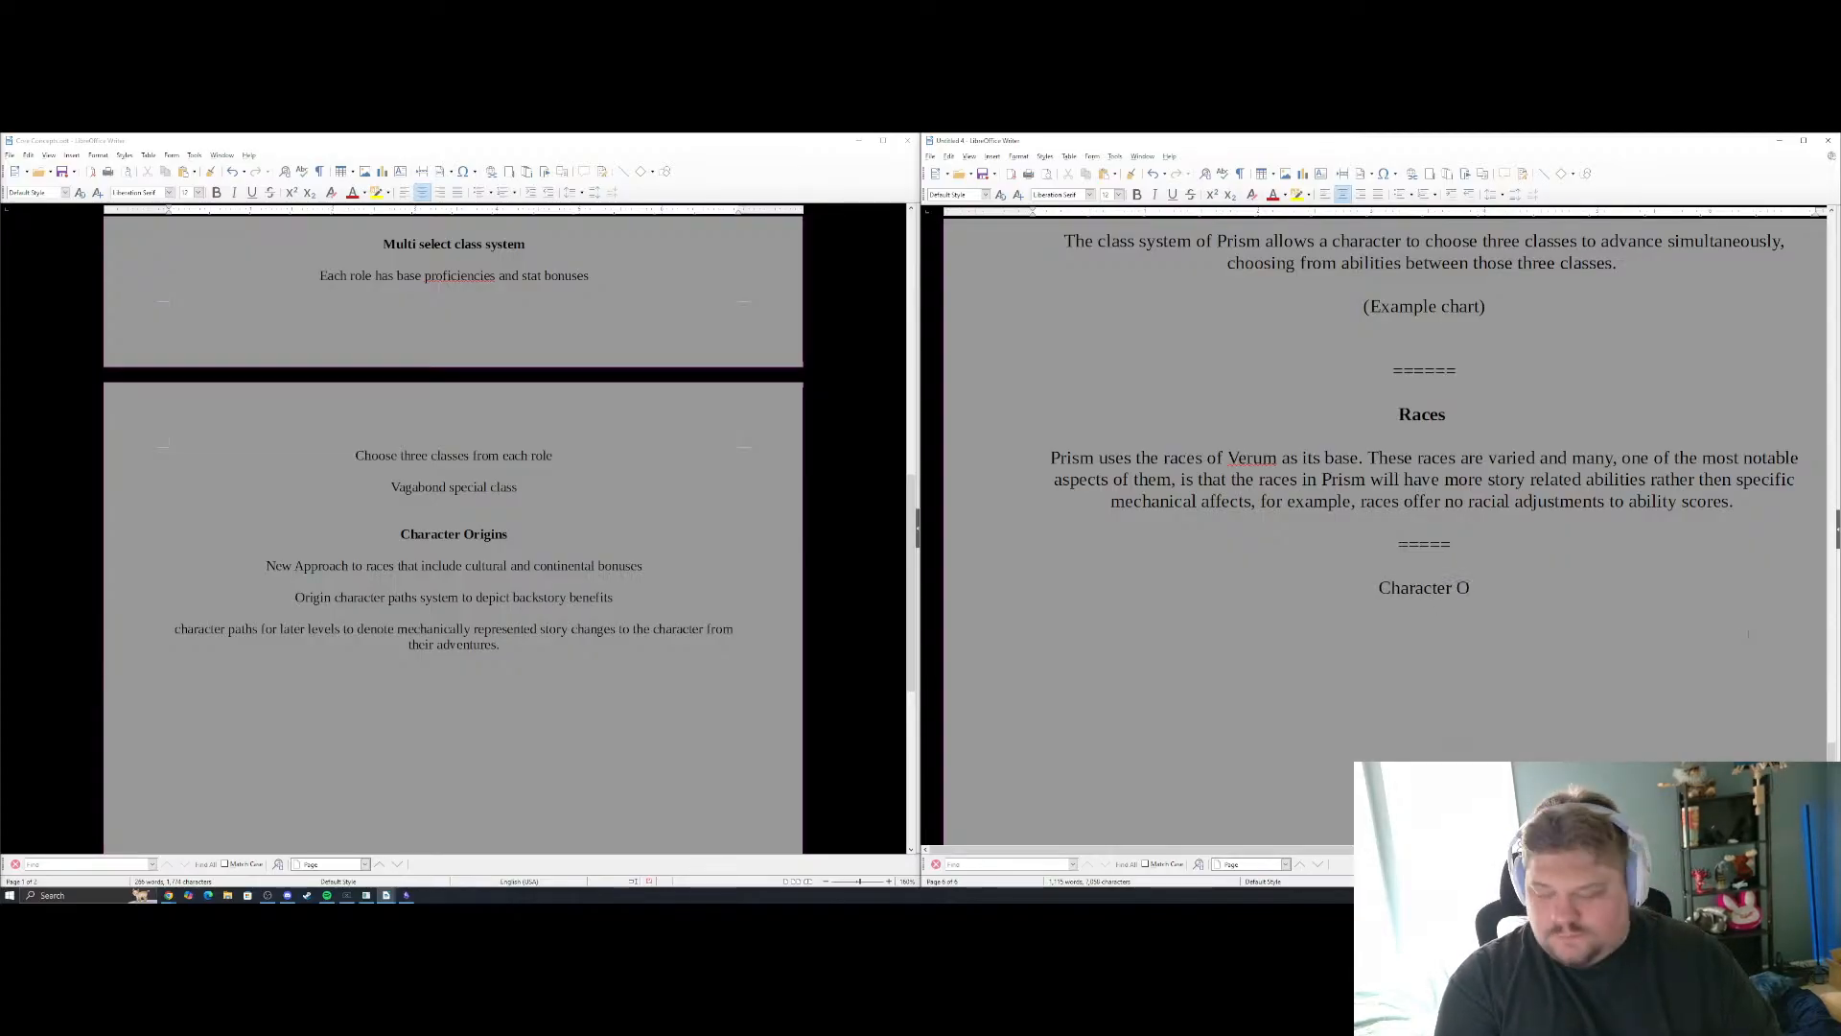
key("BackSpace")
key("BackSpace")
type("ins")
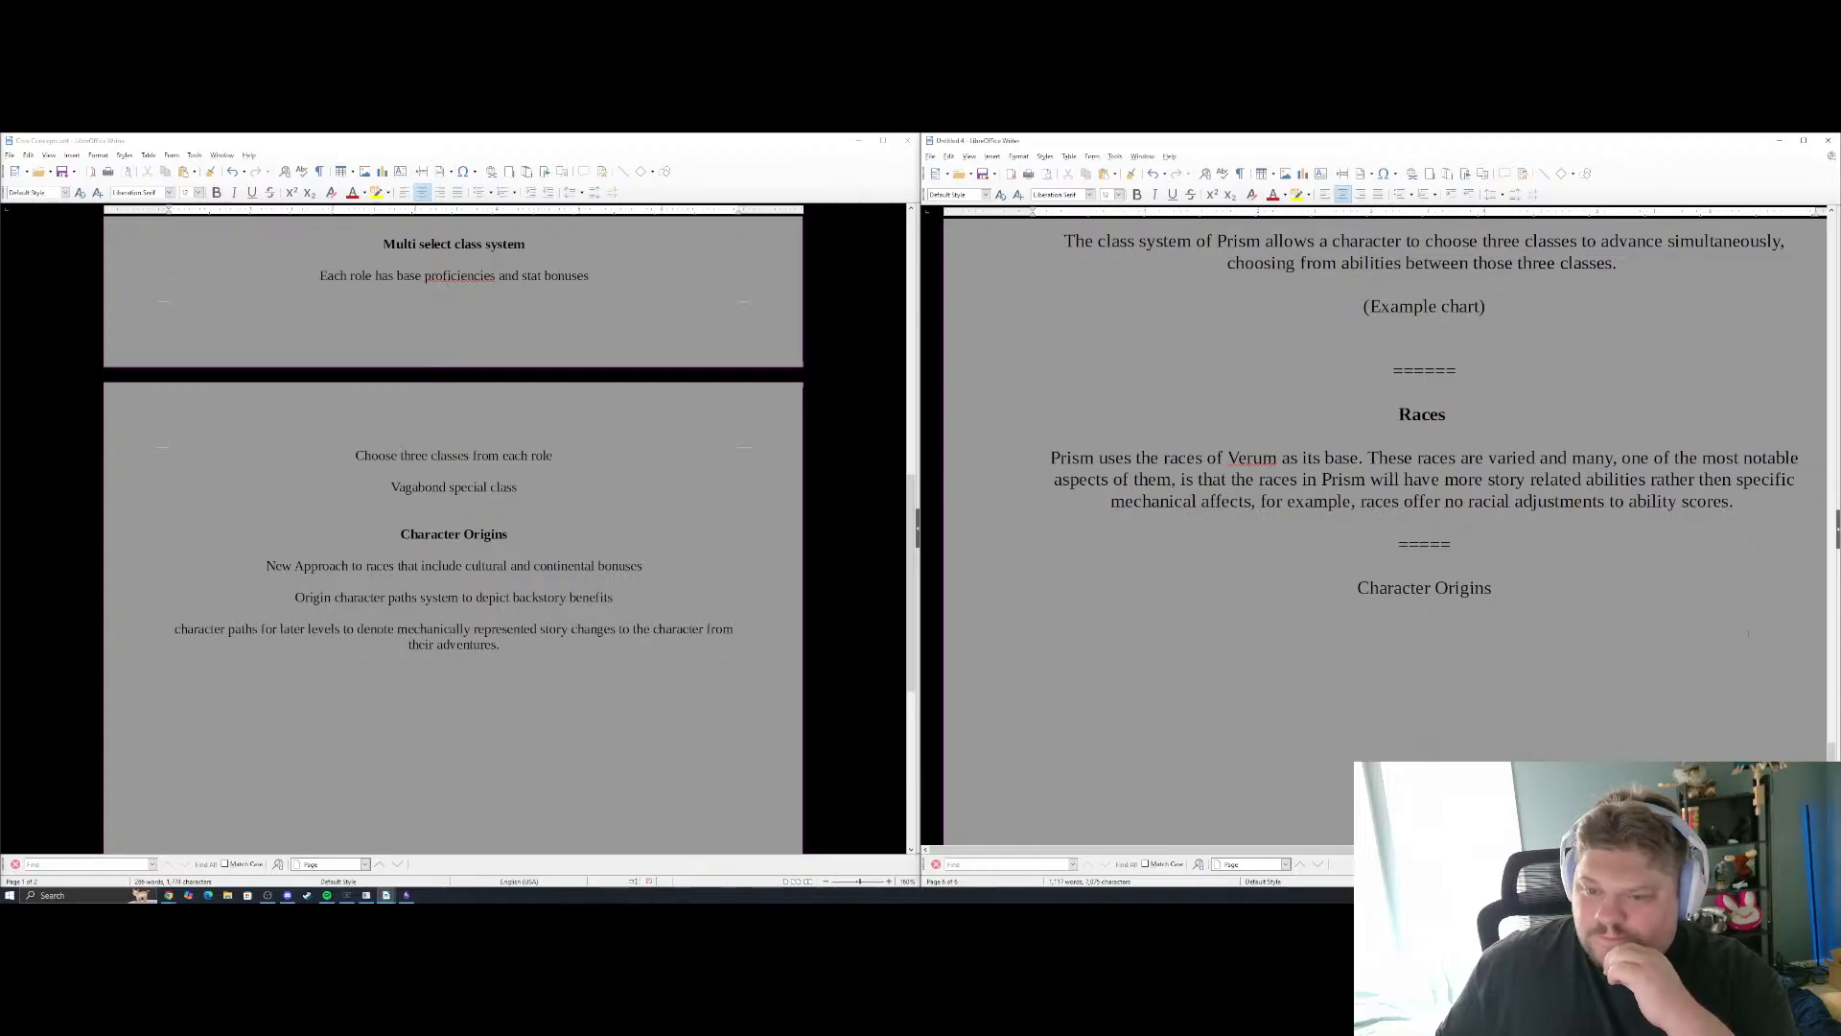
Add the line "Base Intro Version" beneath the "Core Mechanics" title at the start of the document
scroll(1386, 527, "up", 20)
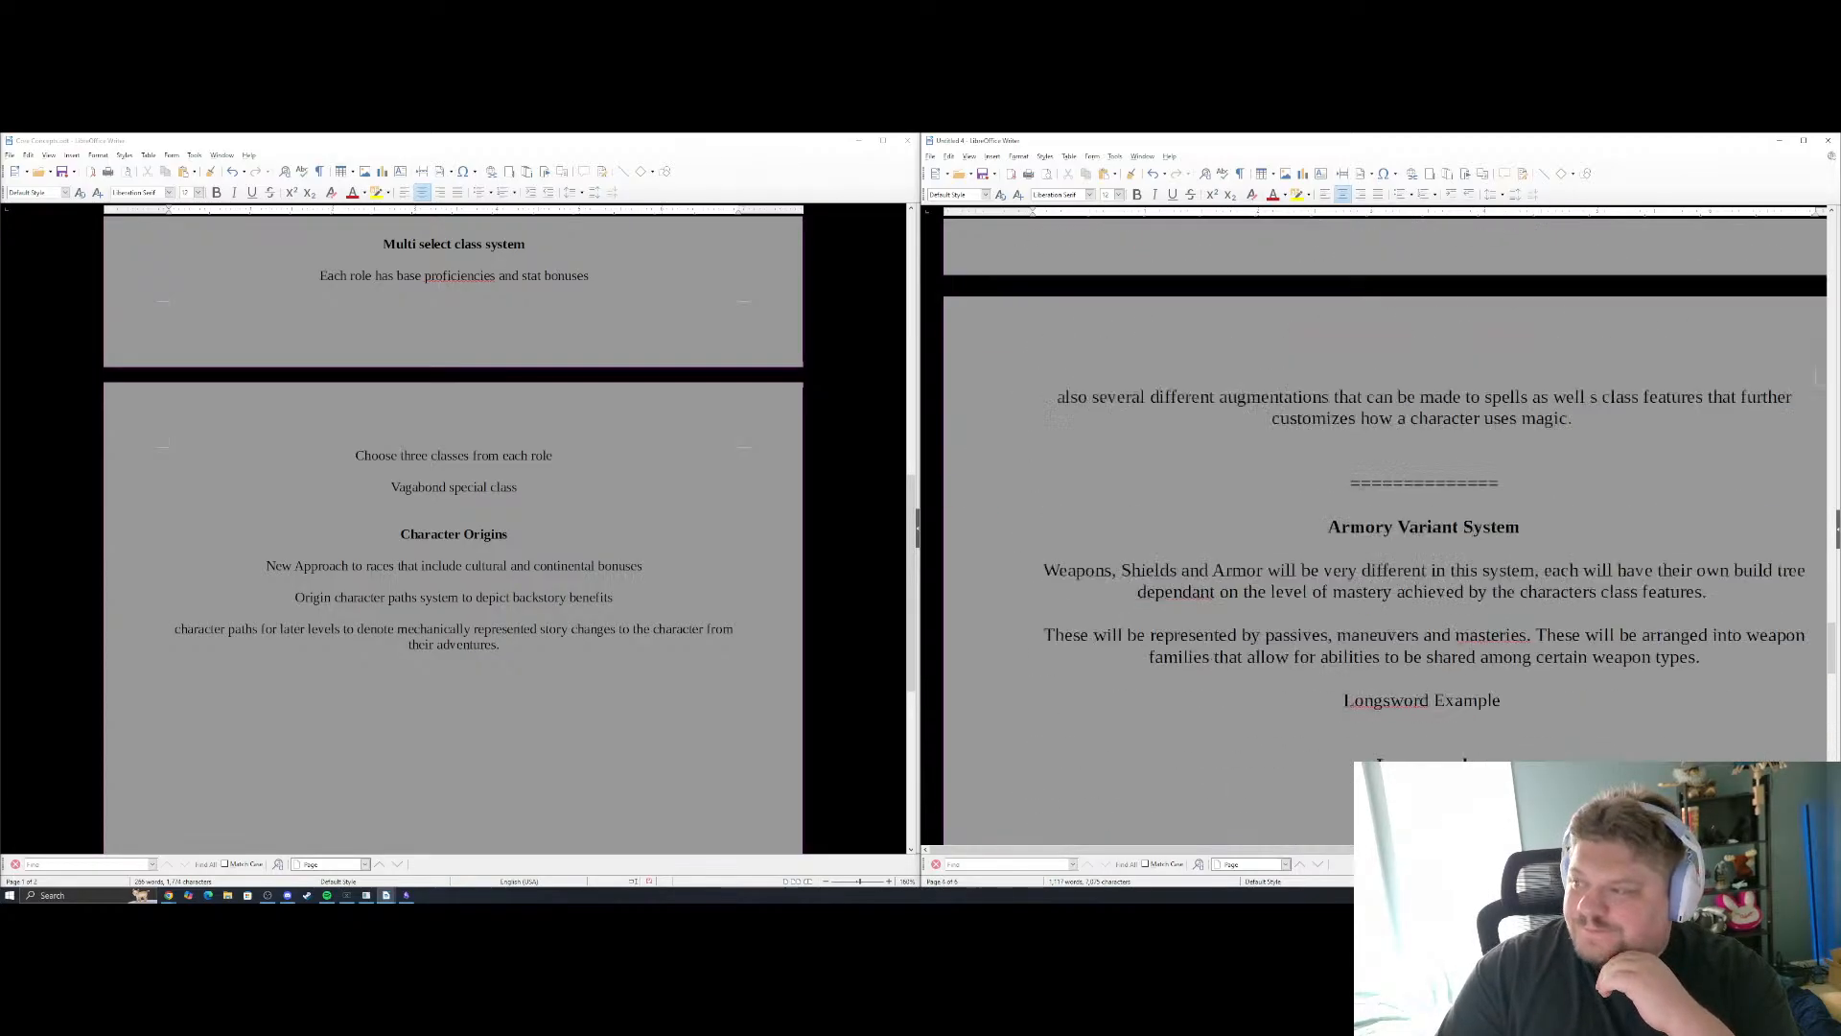
scroll(1386, 527, "up", 20)
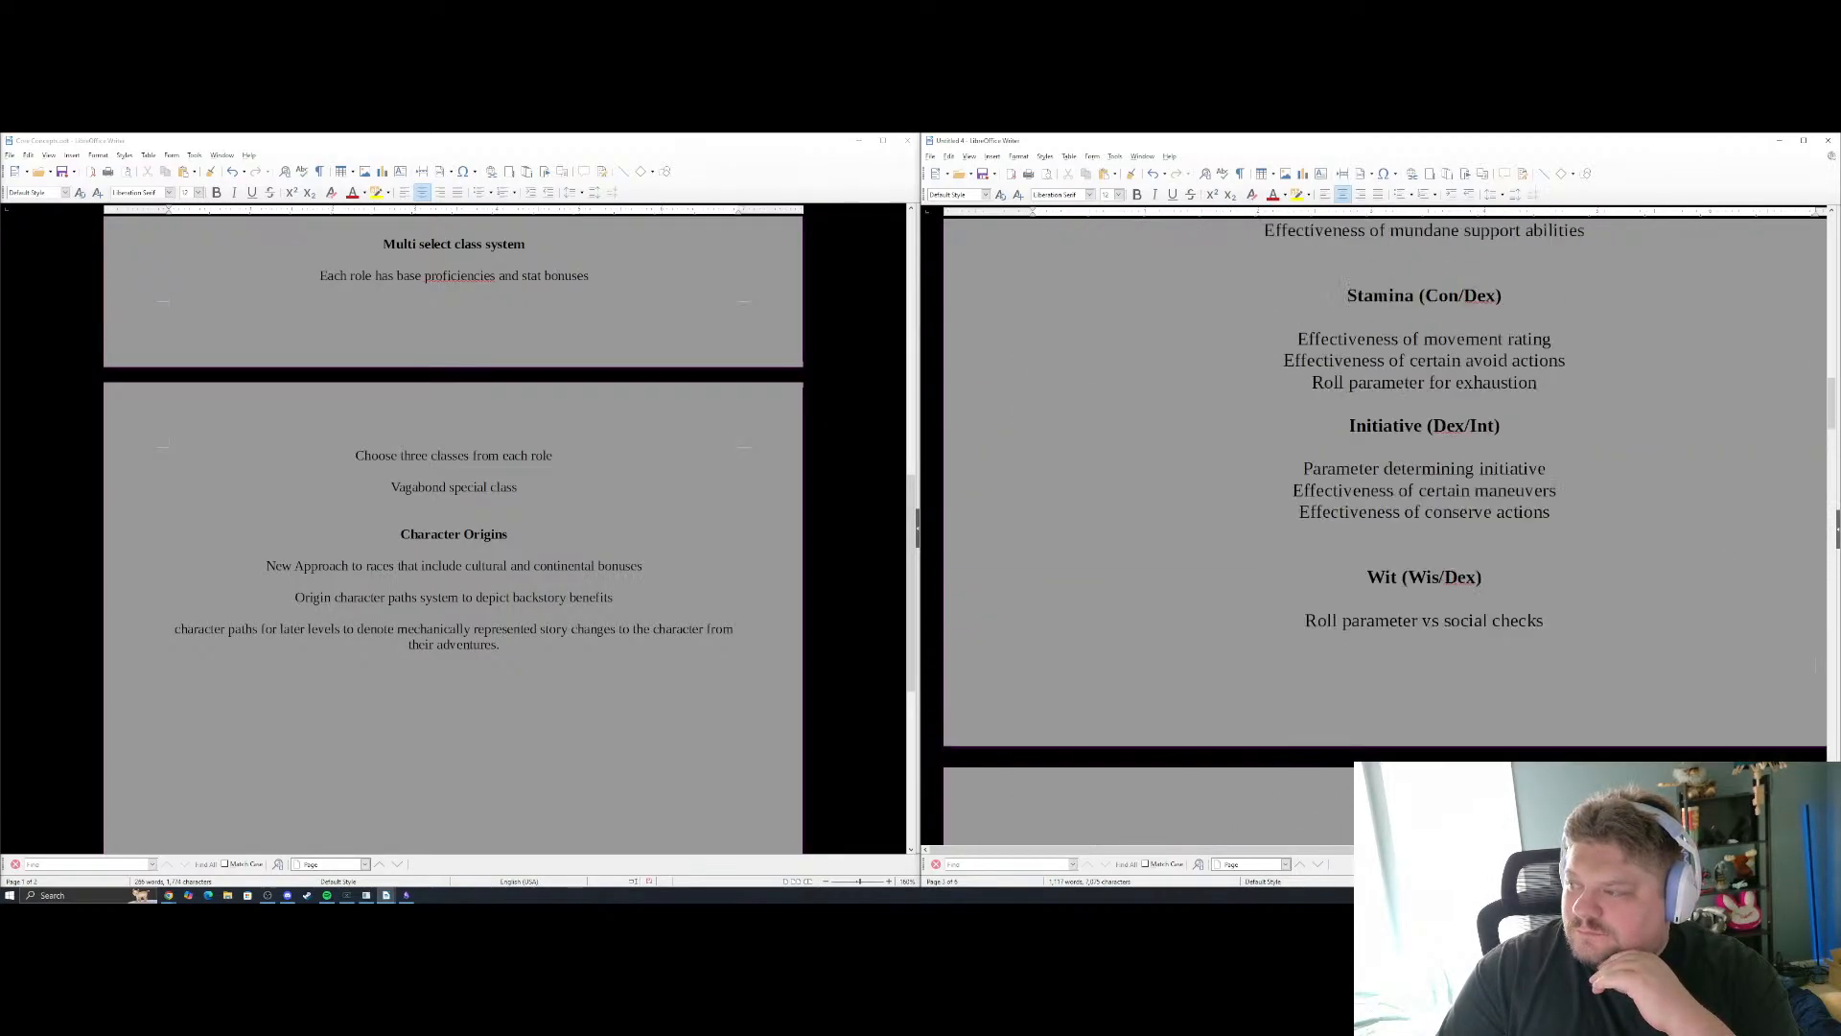
scroll(1386, 528, "up", 8)
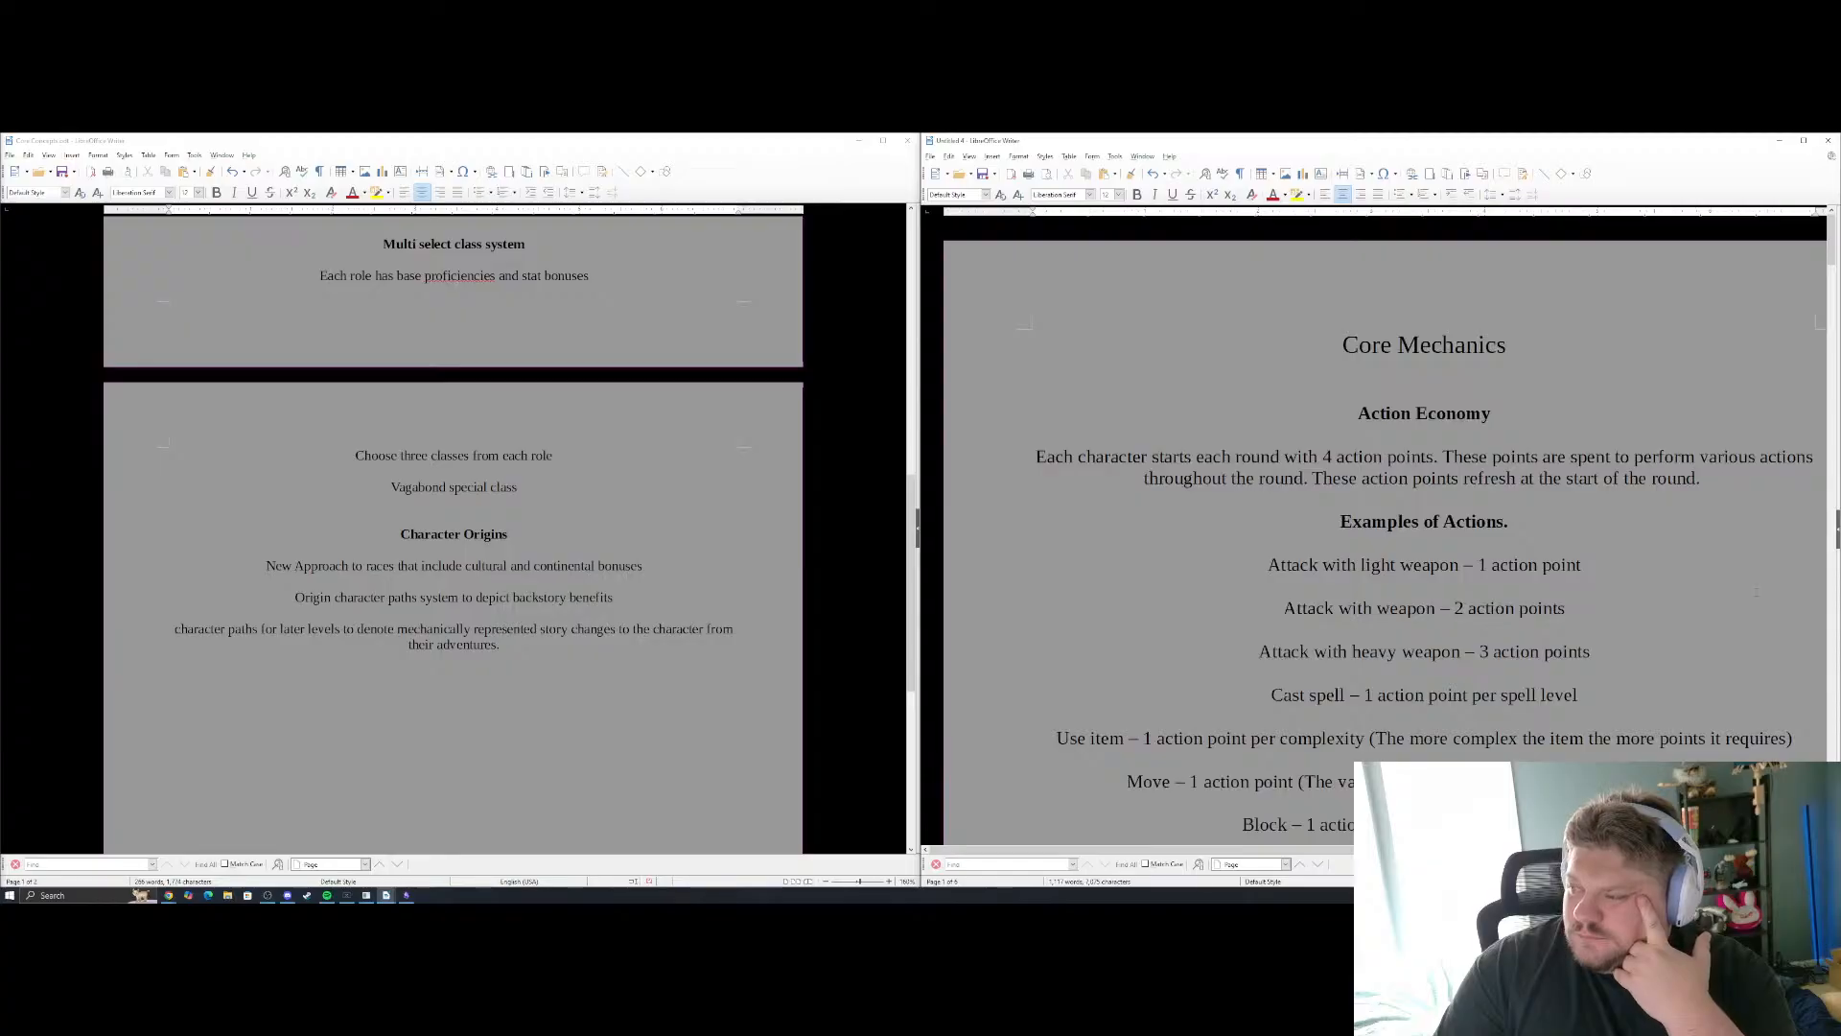
scroll(1386, 527, "down", 8)
scroll(1386, 528, "up", 8)
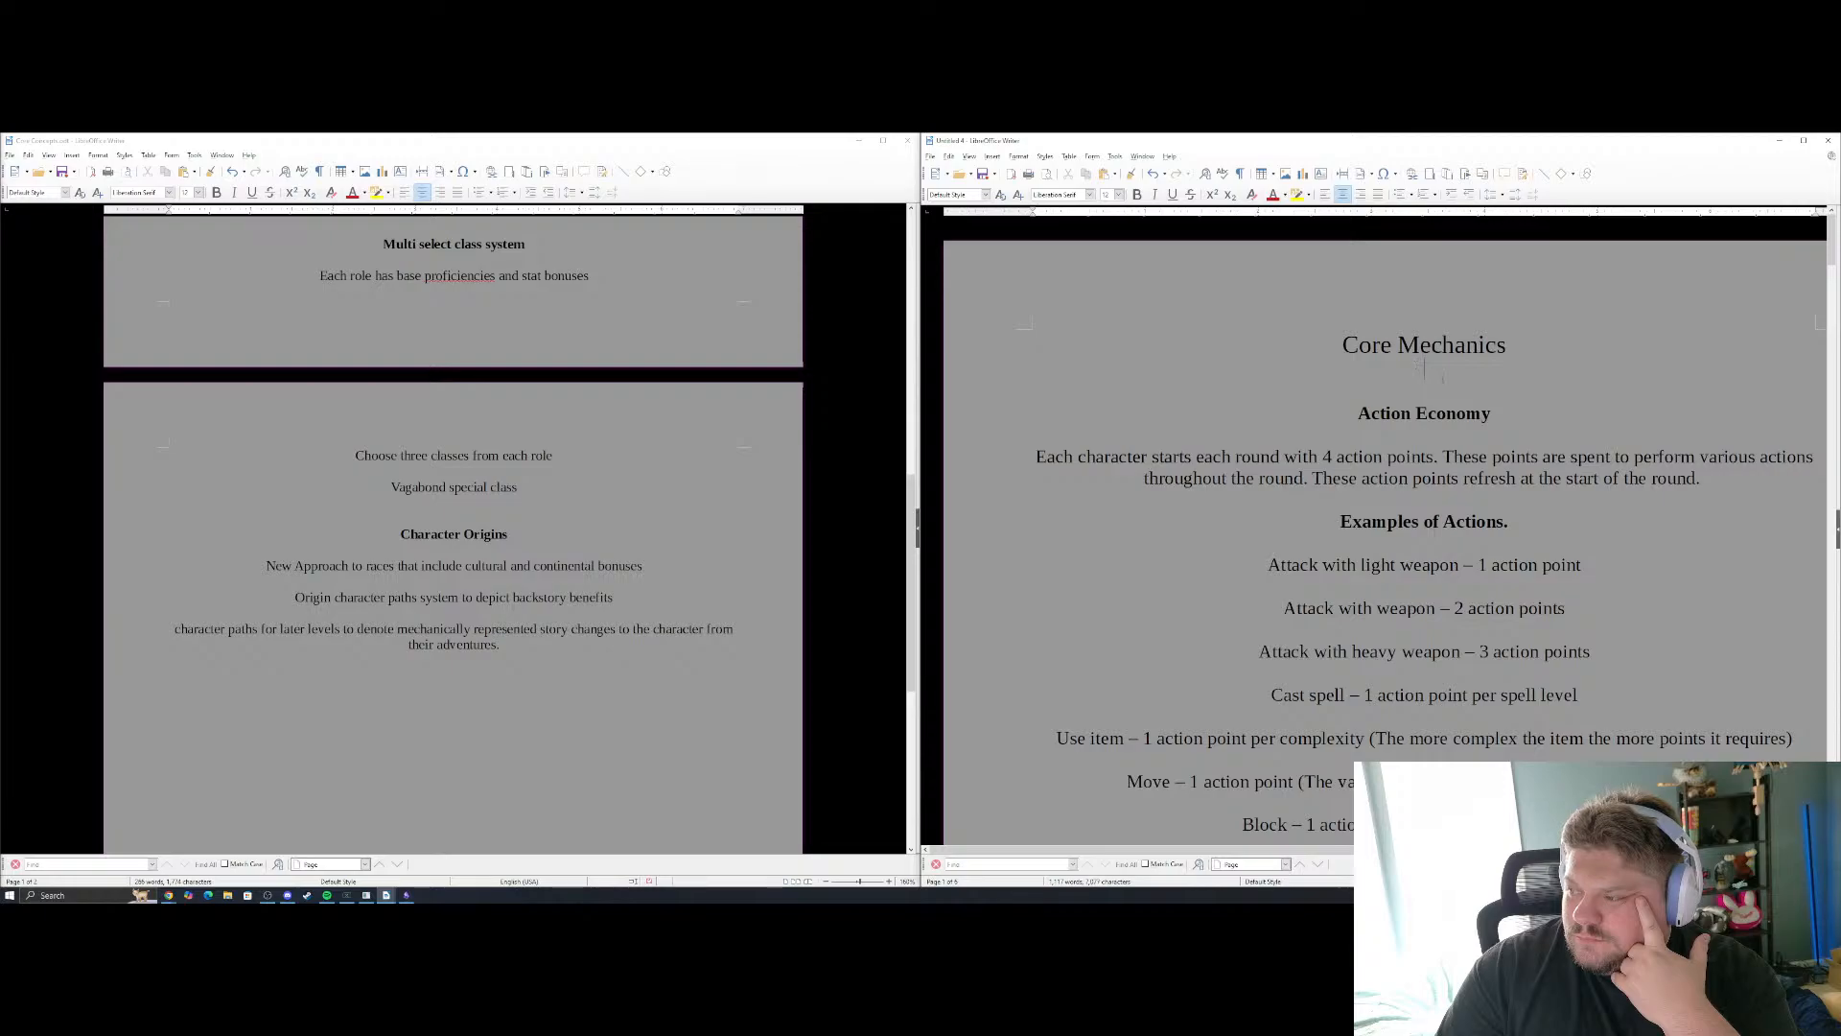
key("Return")
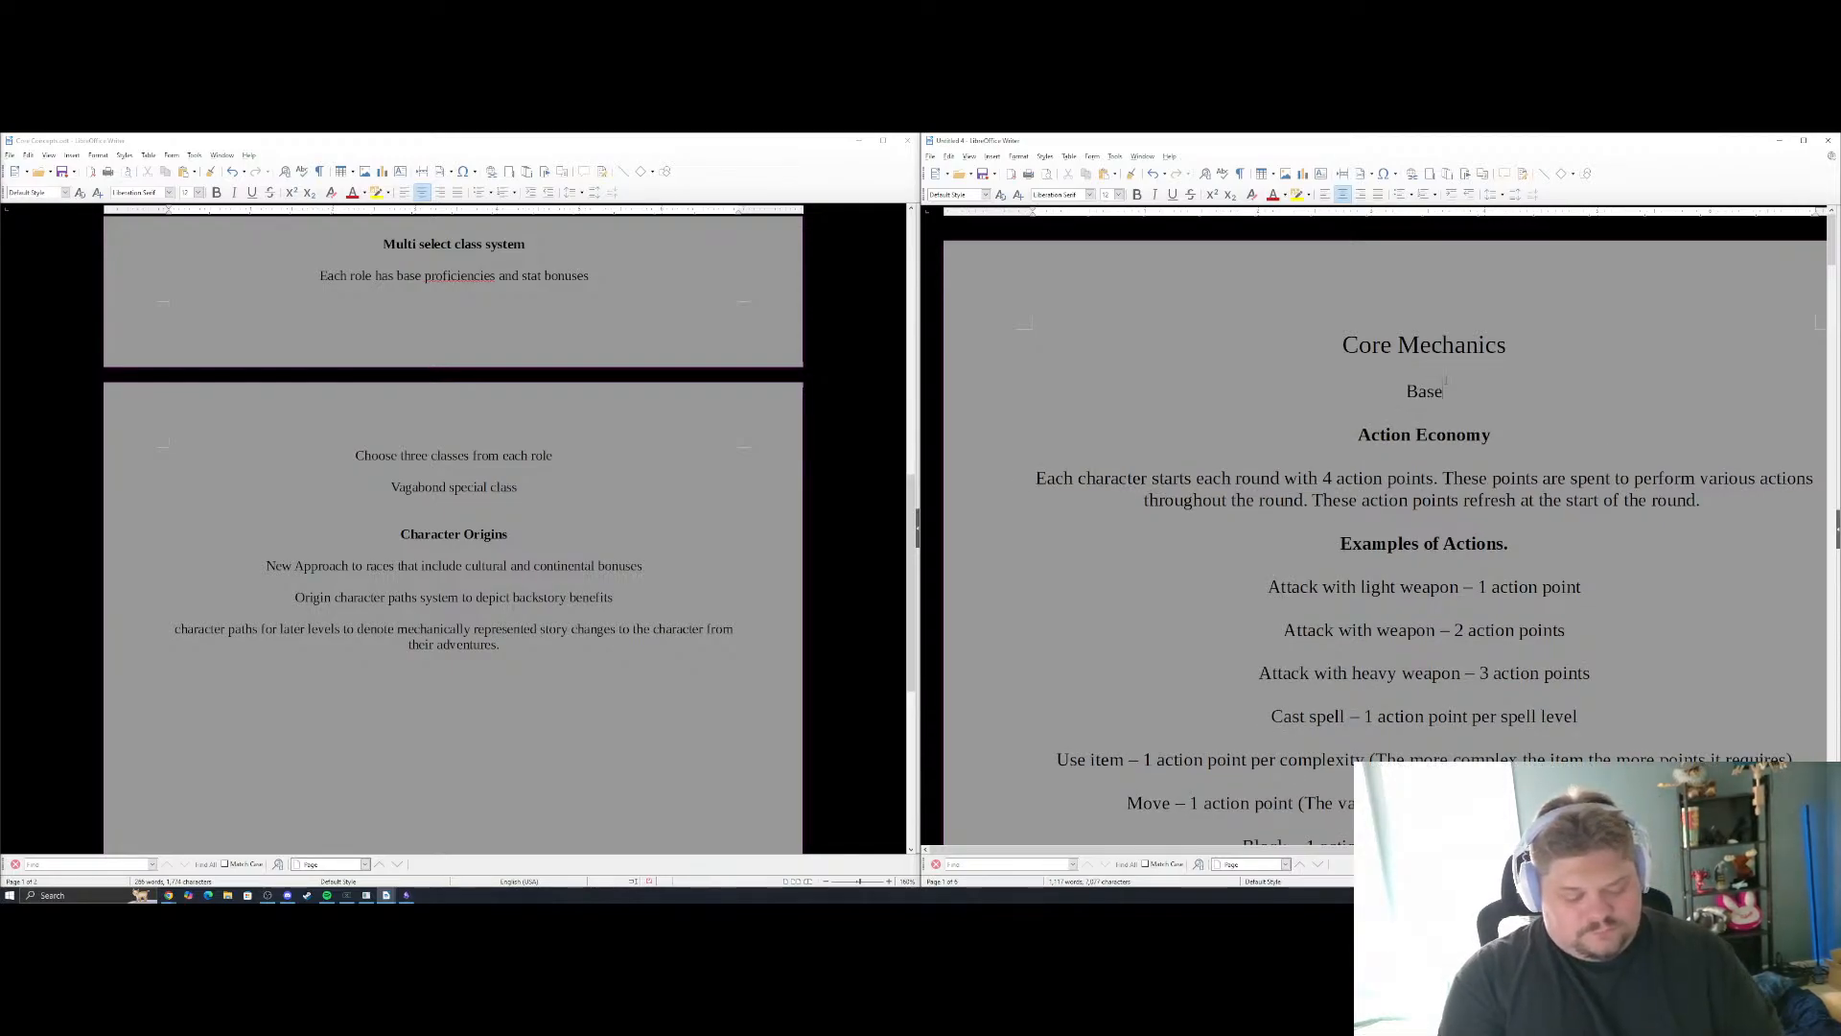
type("Base Intro ")
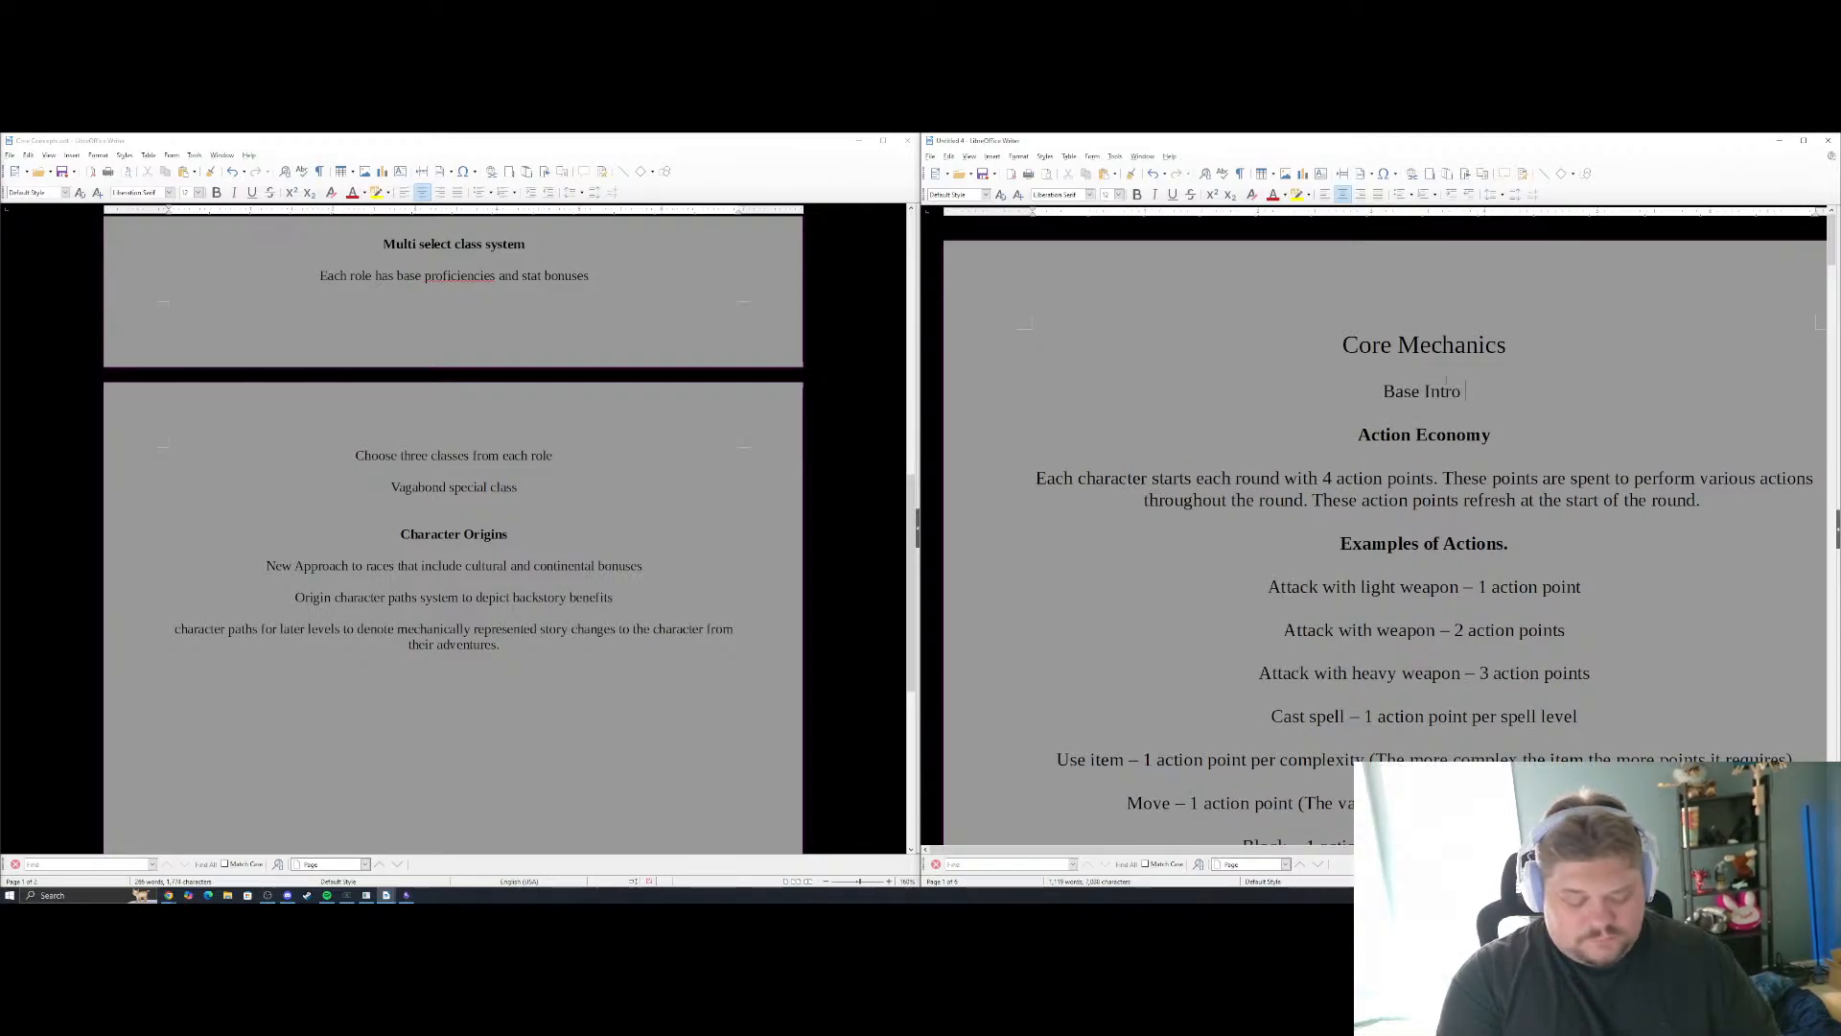
type("Version")
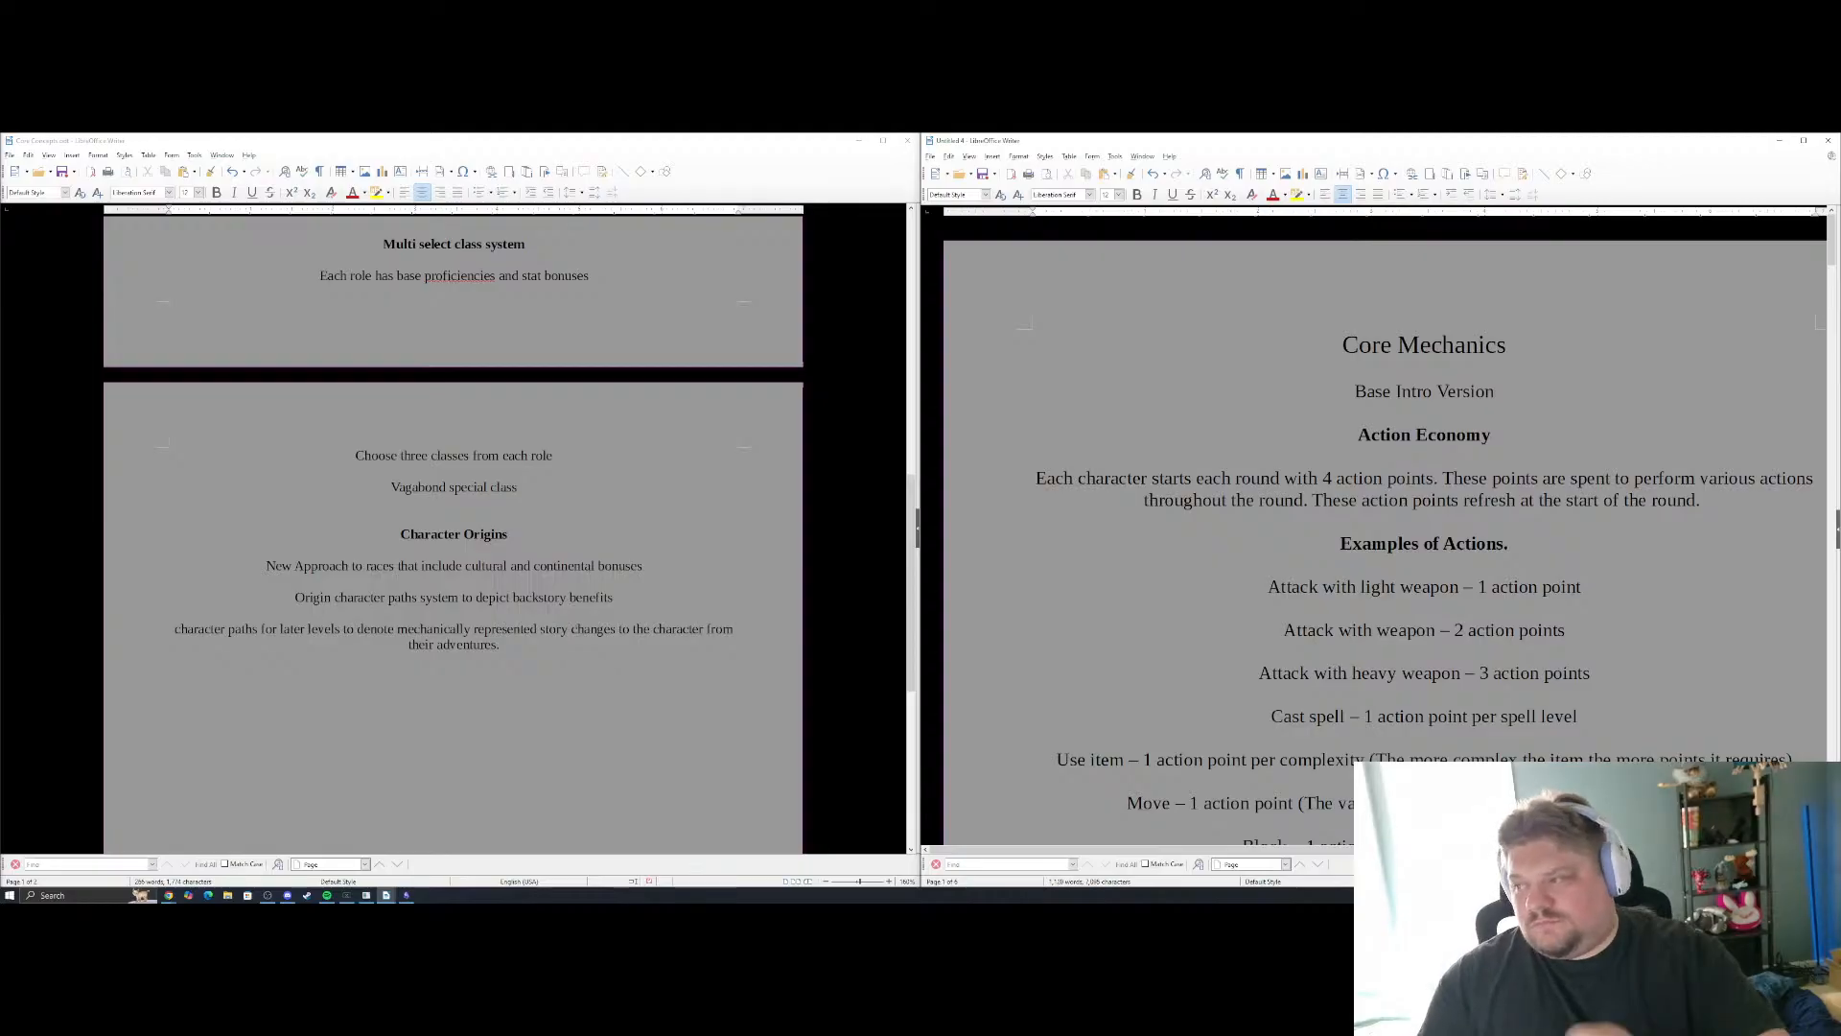
Change the "Character Origins" heading at the end of the document to "Character Paths"
scroll(1520, 573, "down", 1)
scroll(1520, 574, "down", 5)
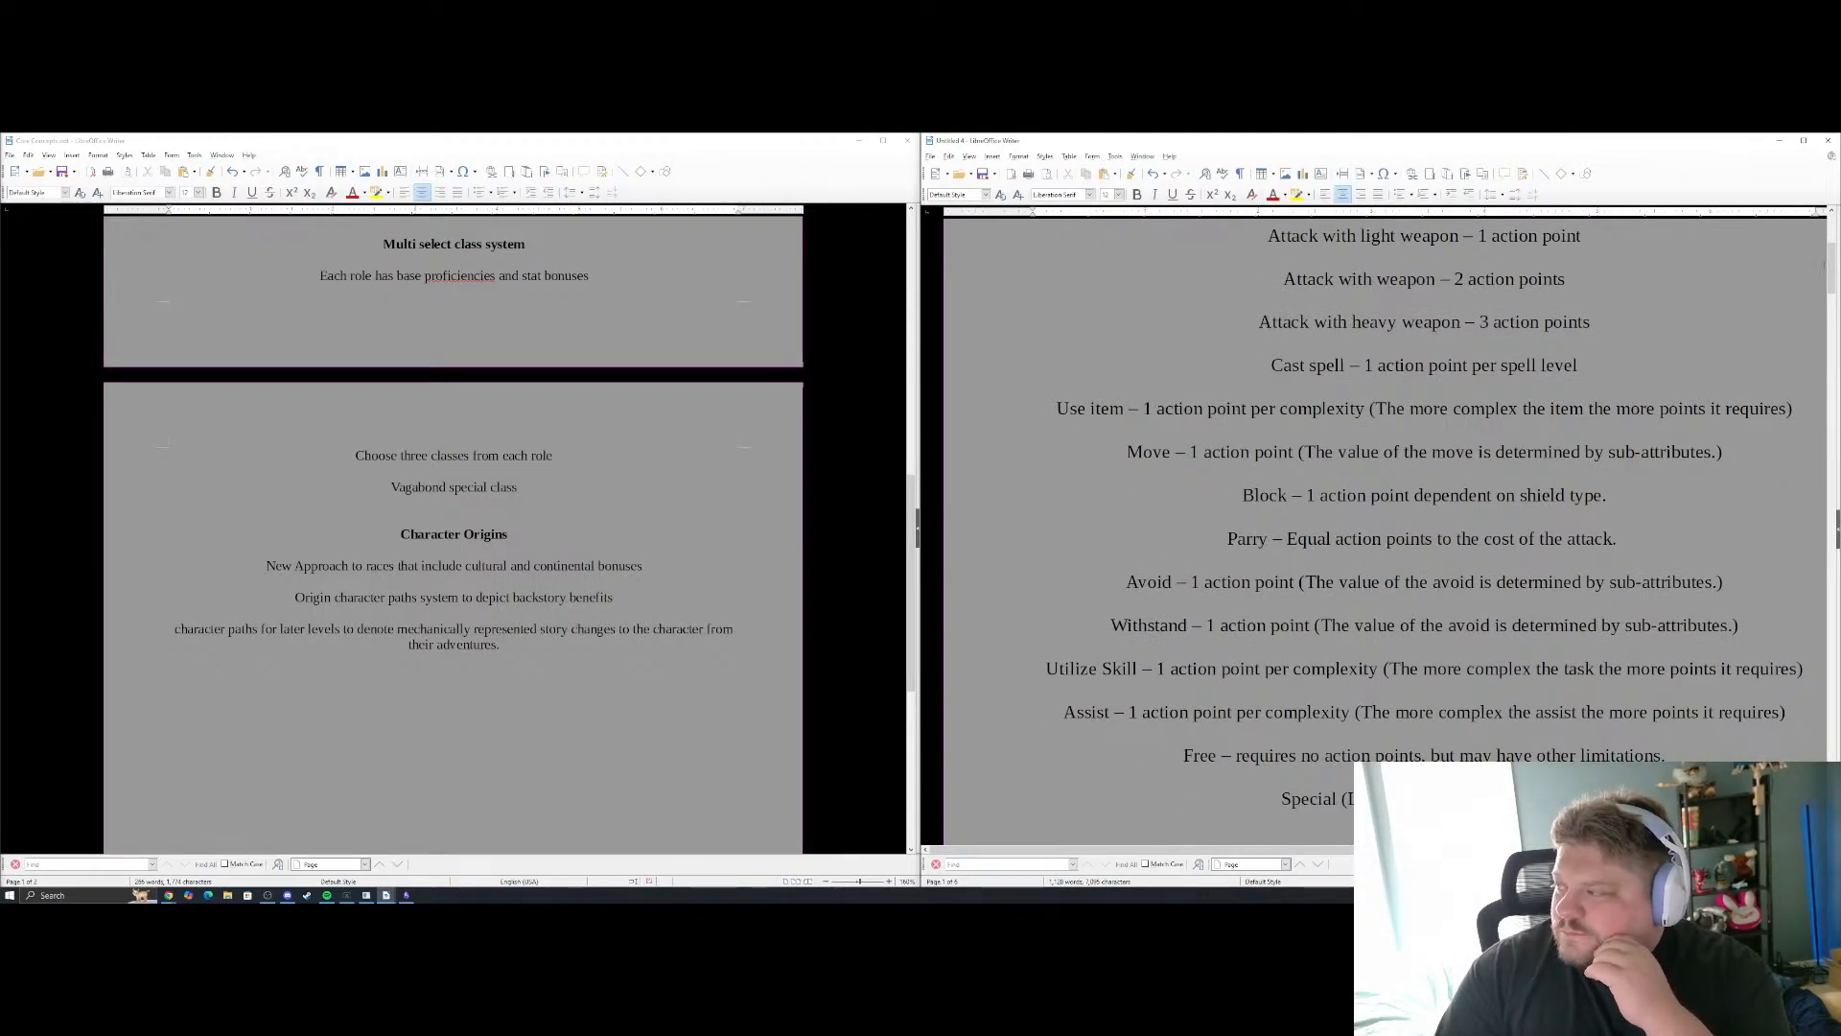
left_click_drag(1831, 266, 1831, 773)
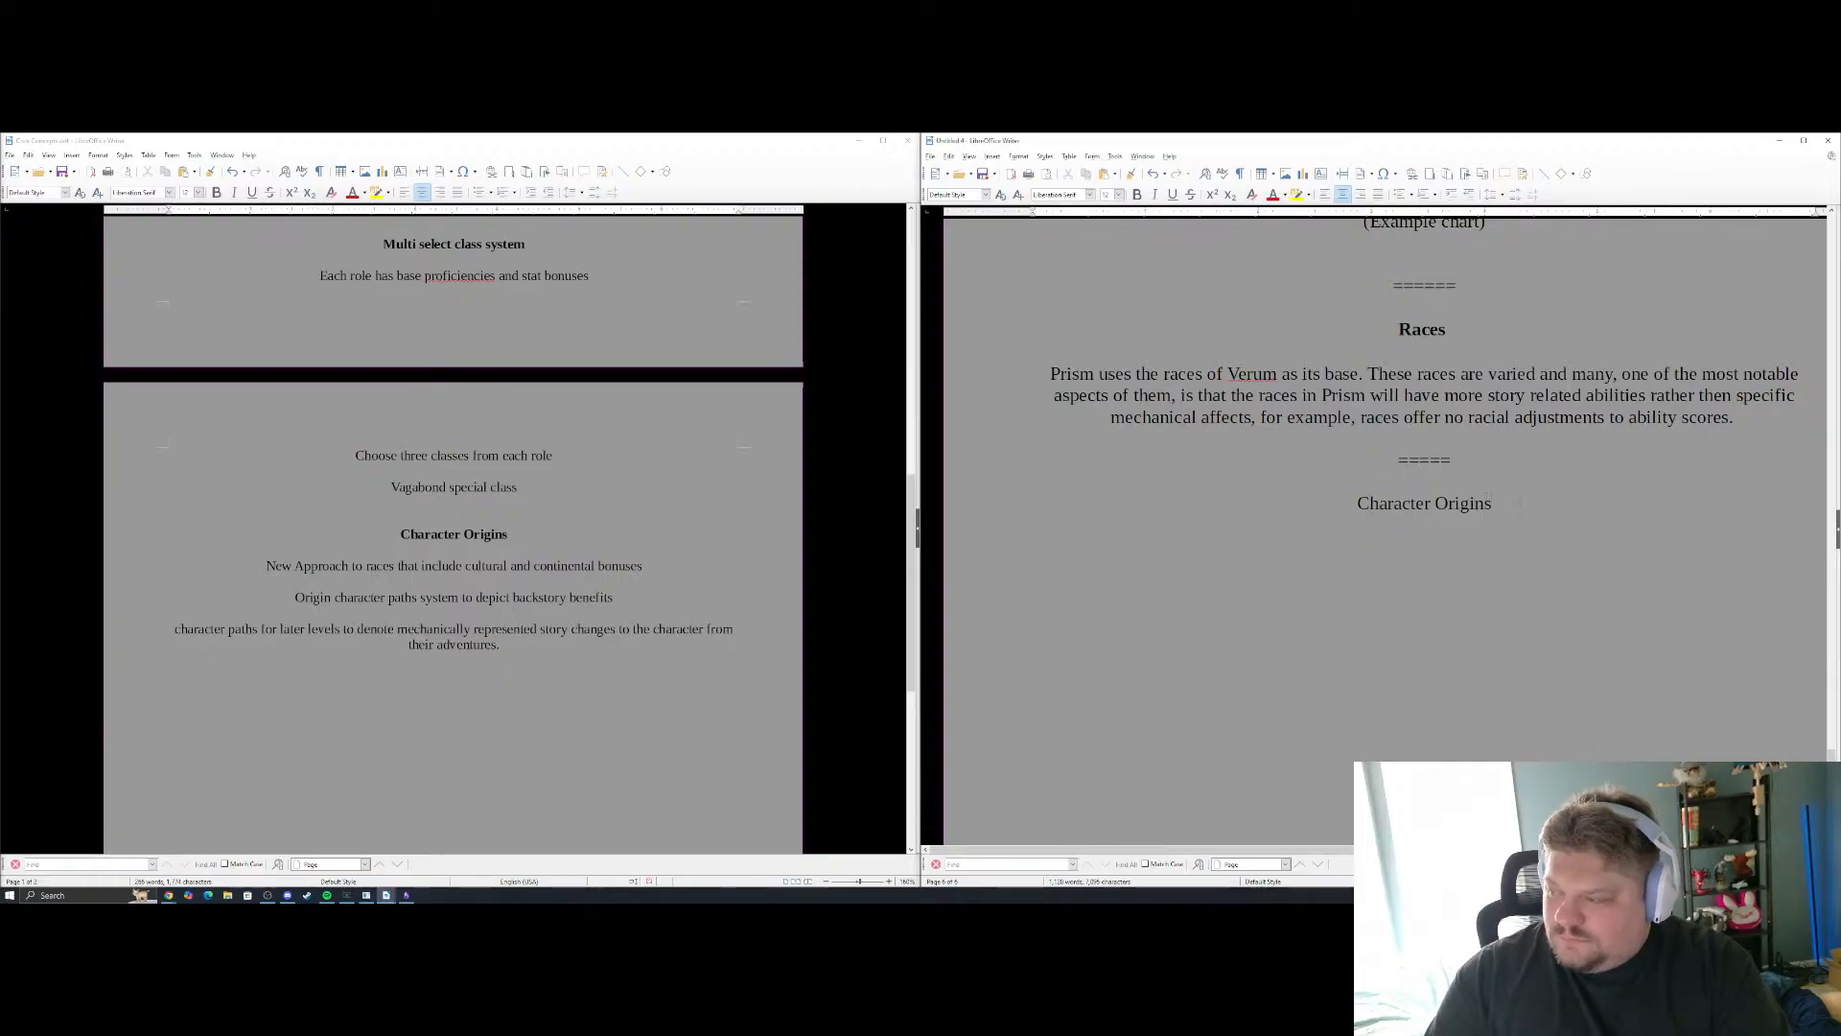
key("BackSpace")
key("BackSpace")
key("BackSpace")
key("BackSpace")
key("BackSpace")
key("BackSpace")
key("BackSpace")
key("BackSpace")
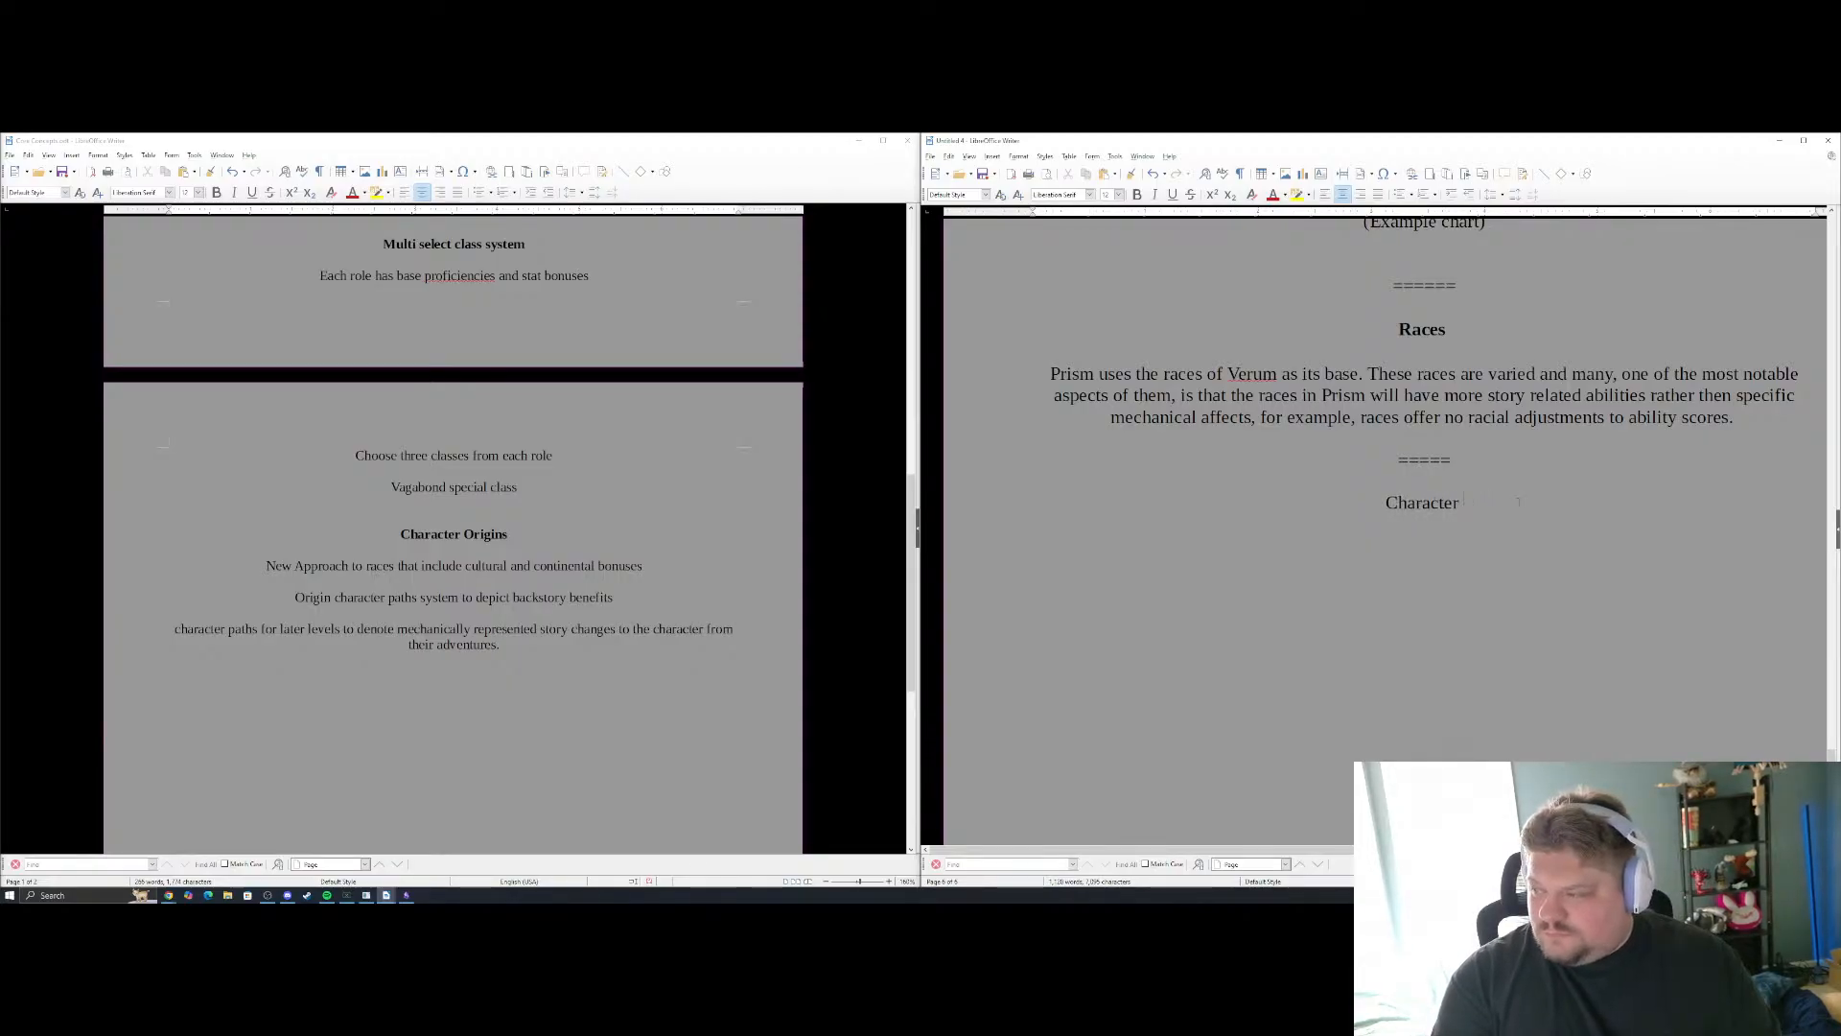
type("Paths")
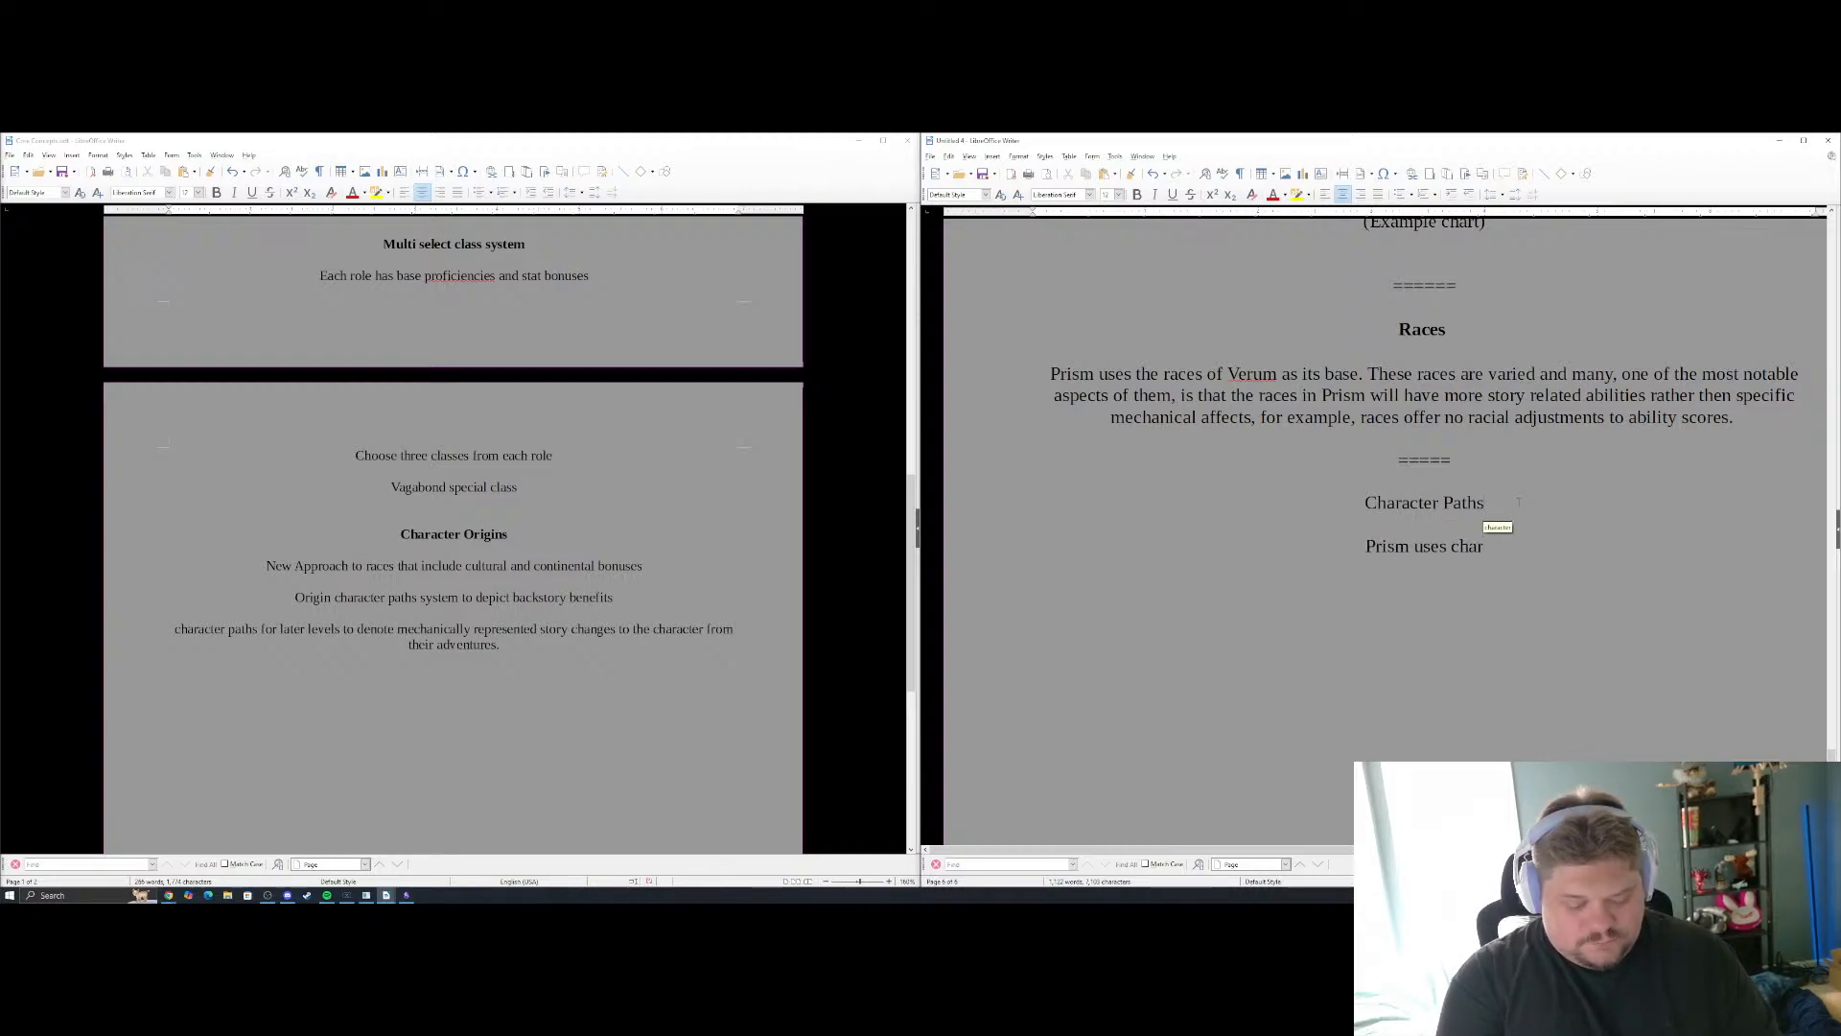
Continue the opening Character Paths sentence: Prism uses character paths to replace feats as substantial milestones in a characters journey that not
type("paths")
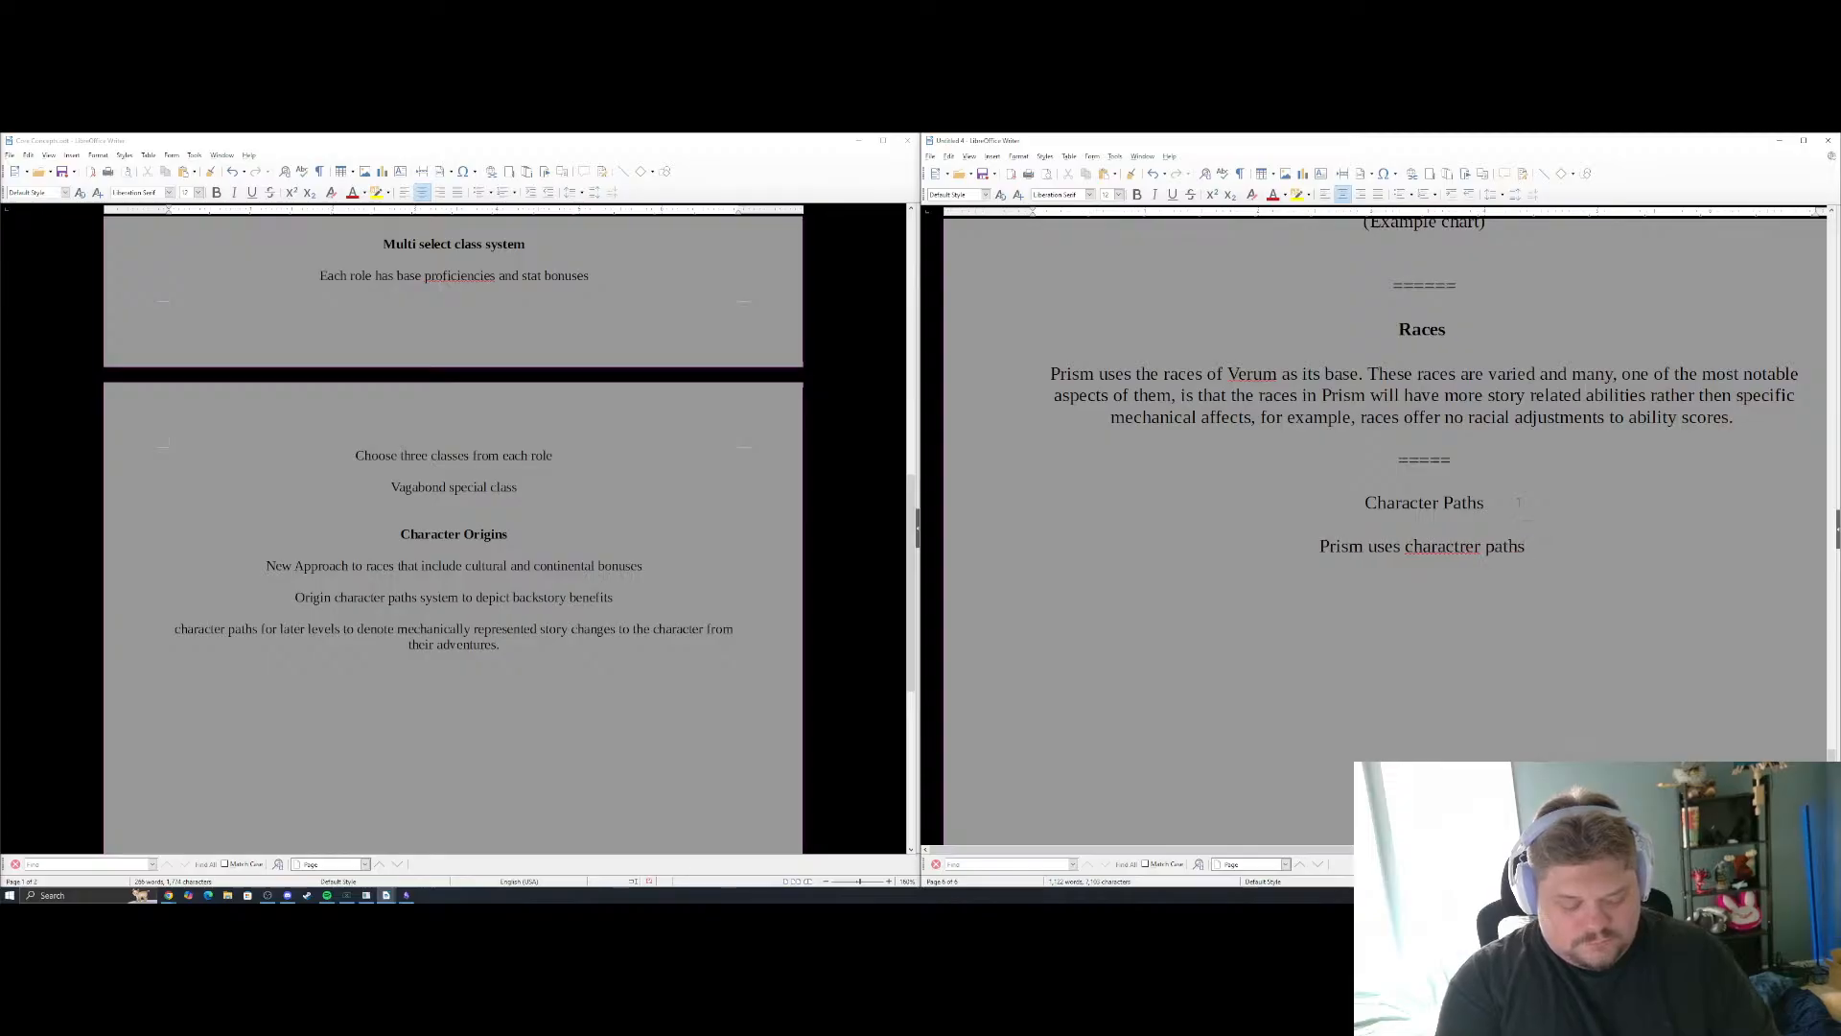
type(" to replace fea")
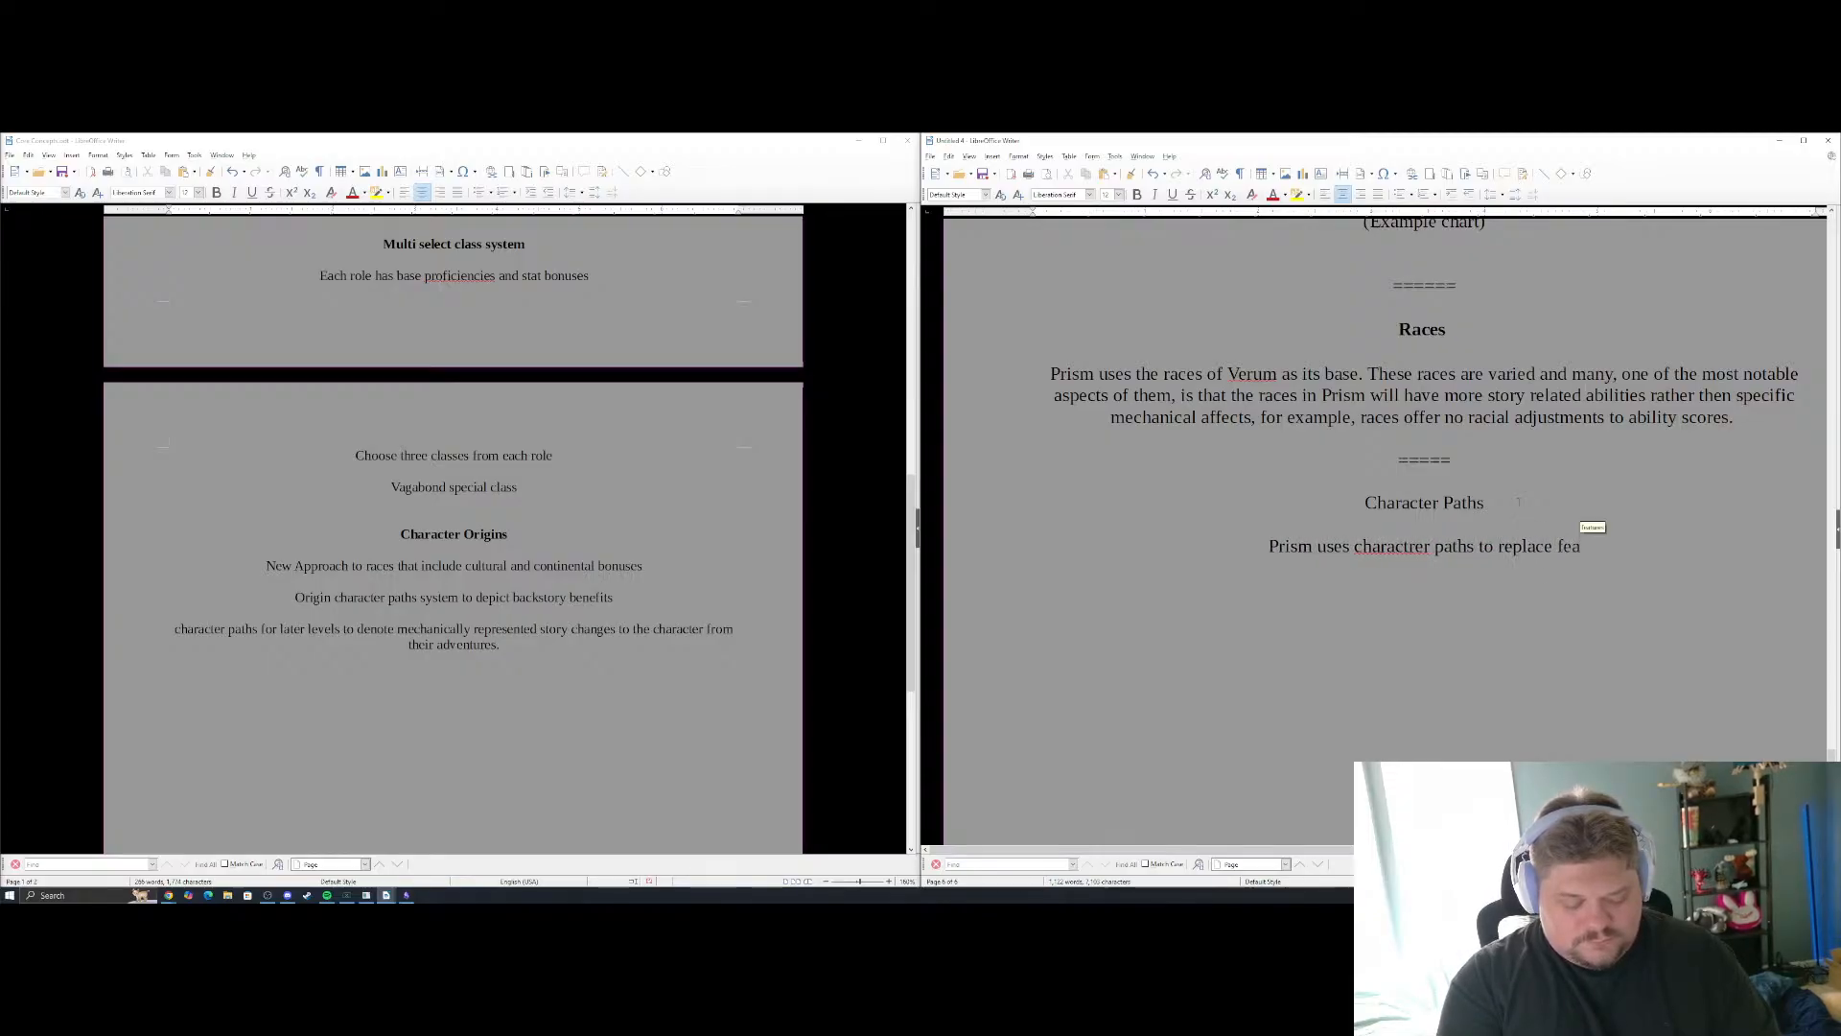
type("ts as sub")
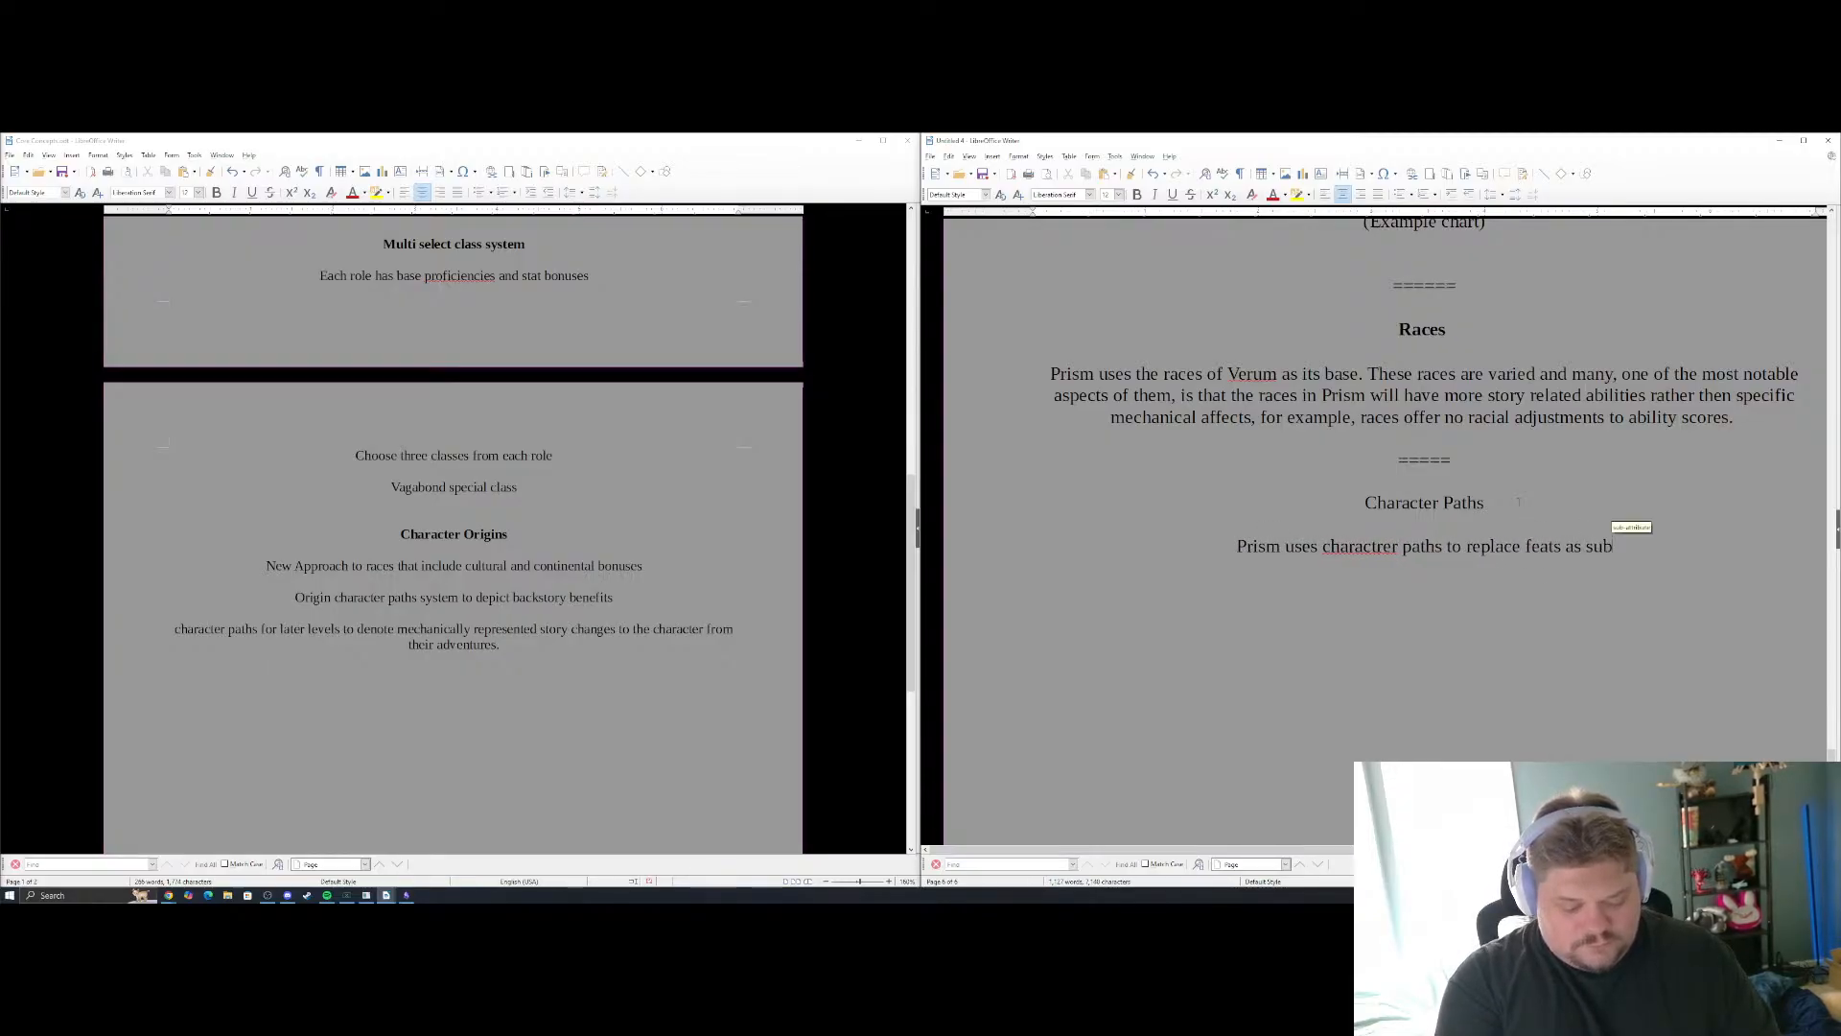
type("stantial mi")
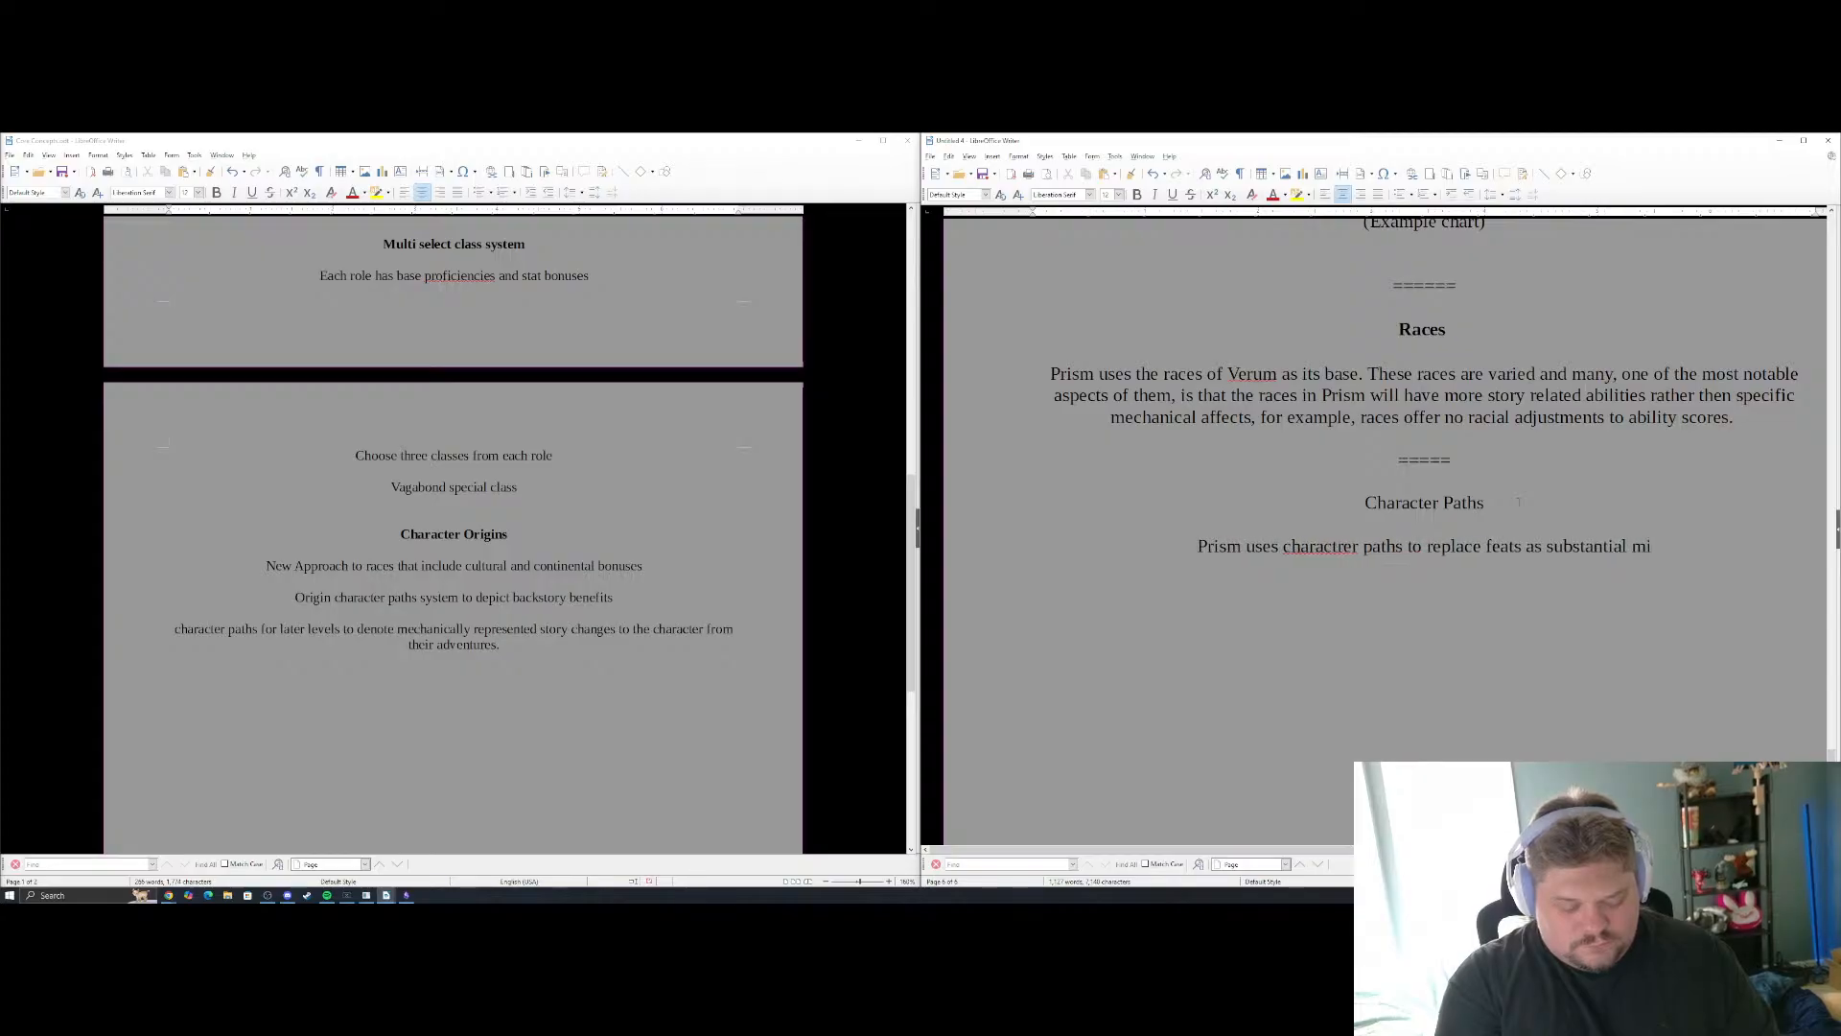
type("lestones in a")
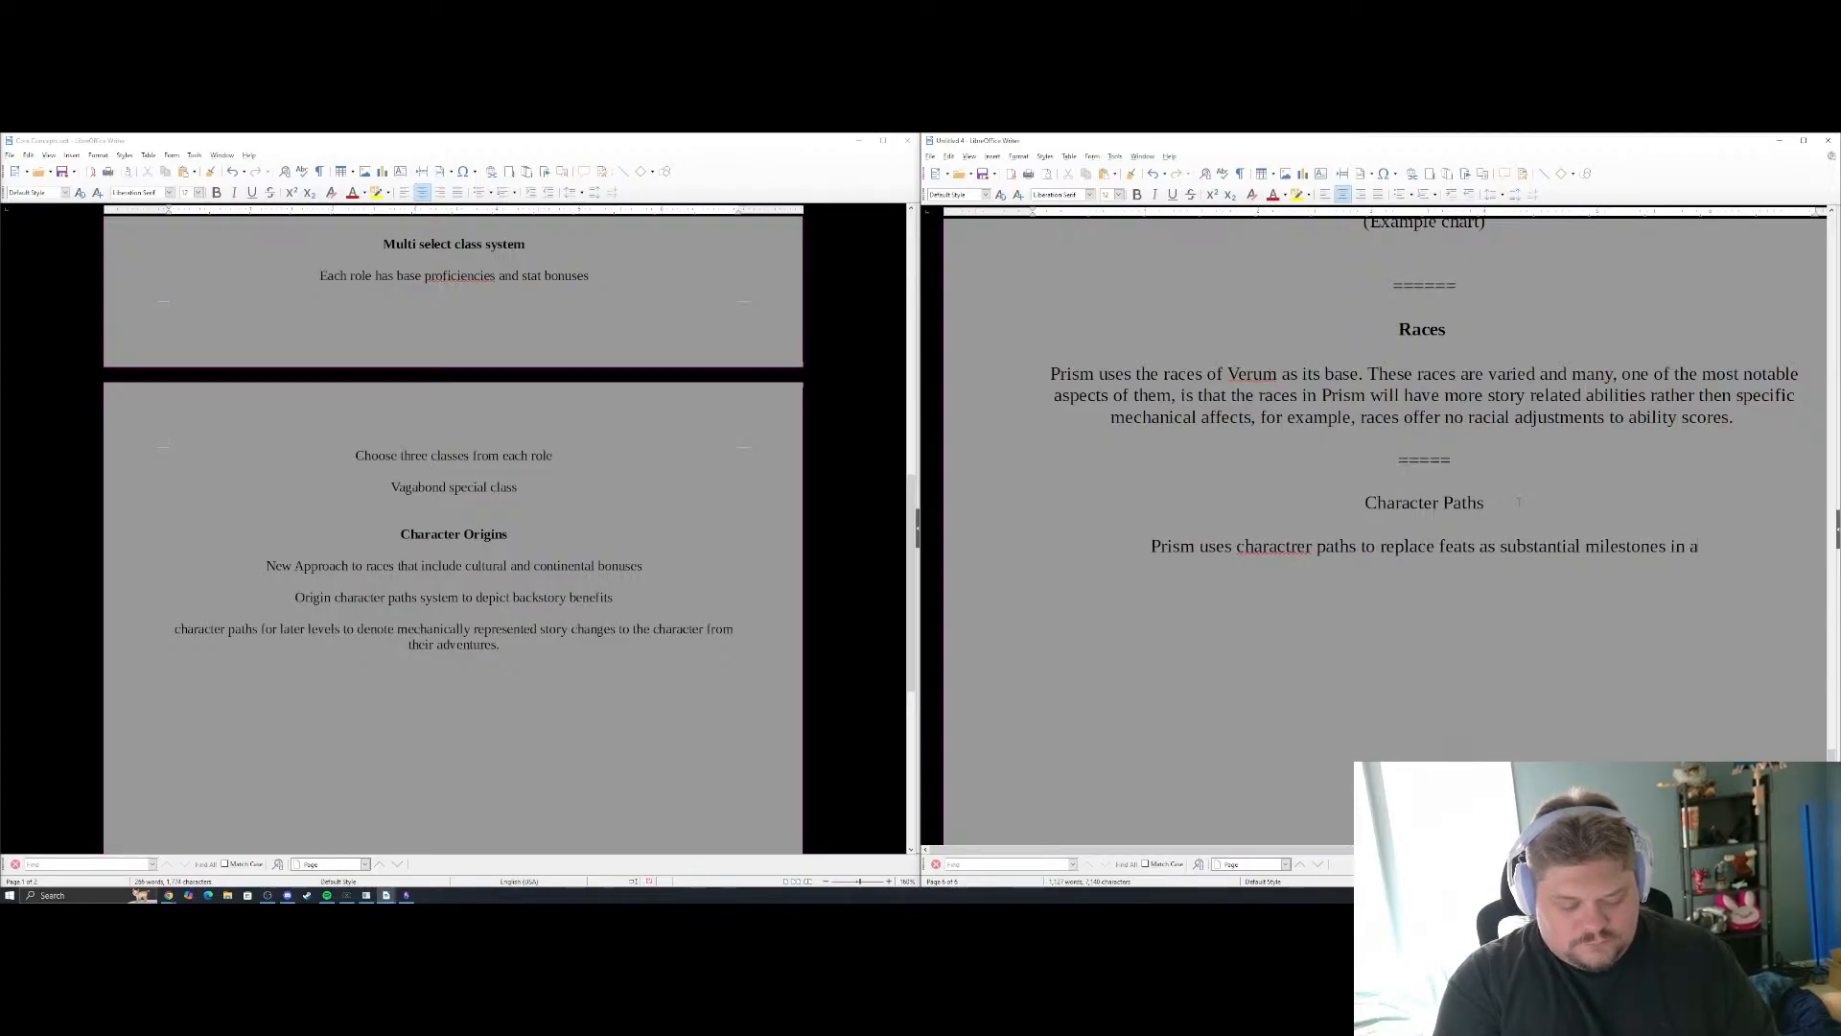
type(" characters ")
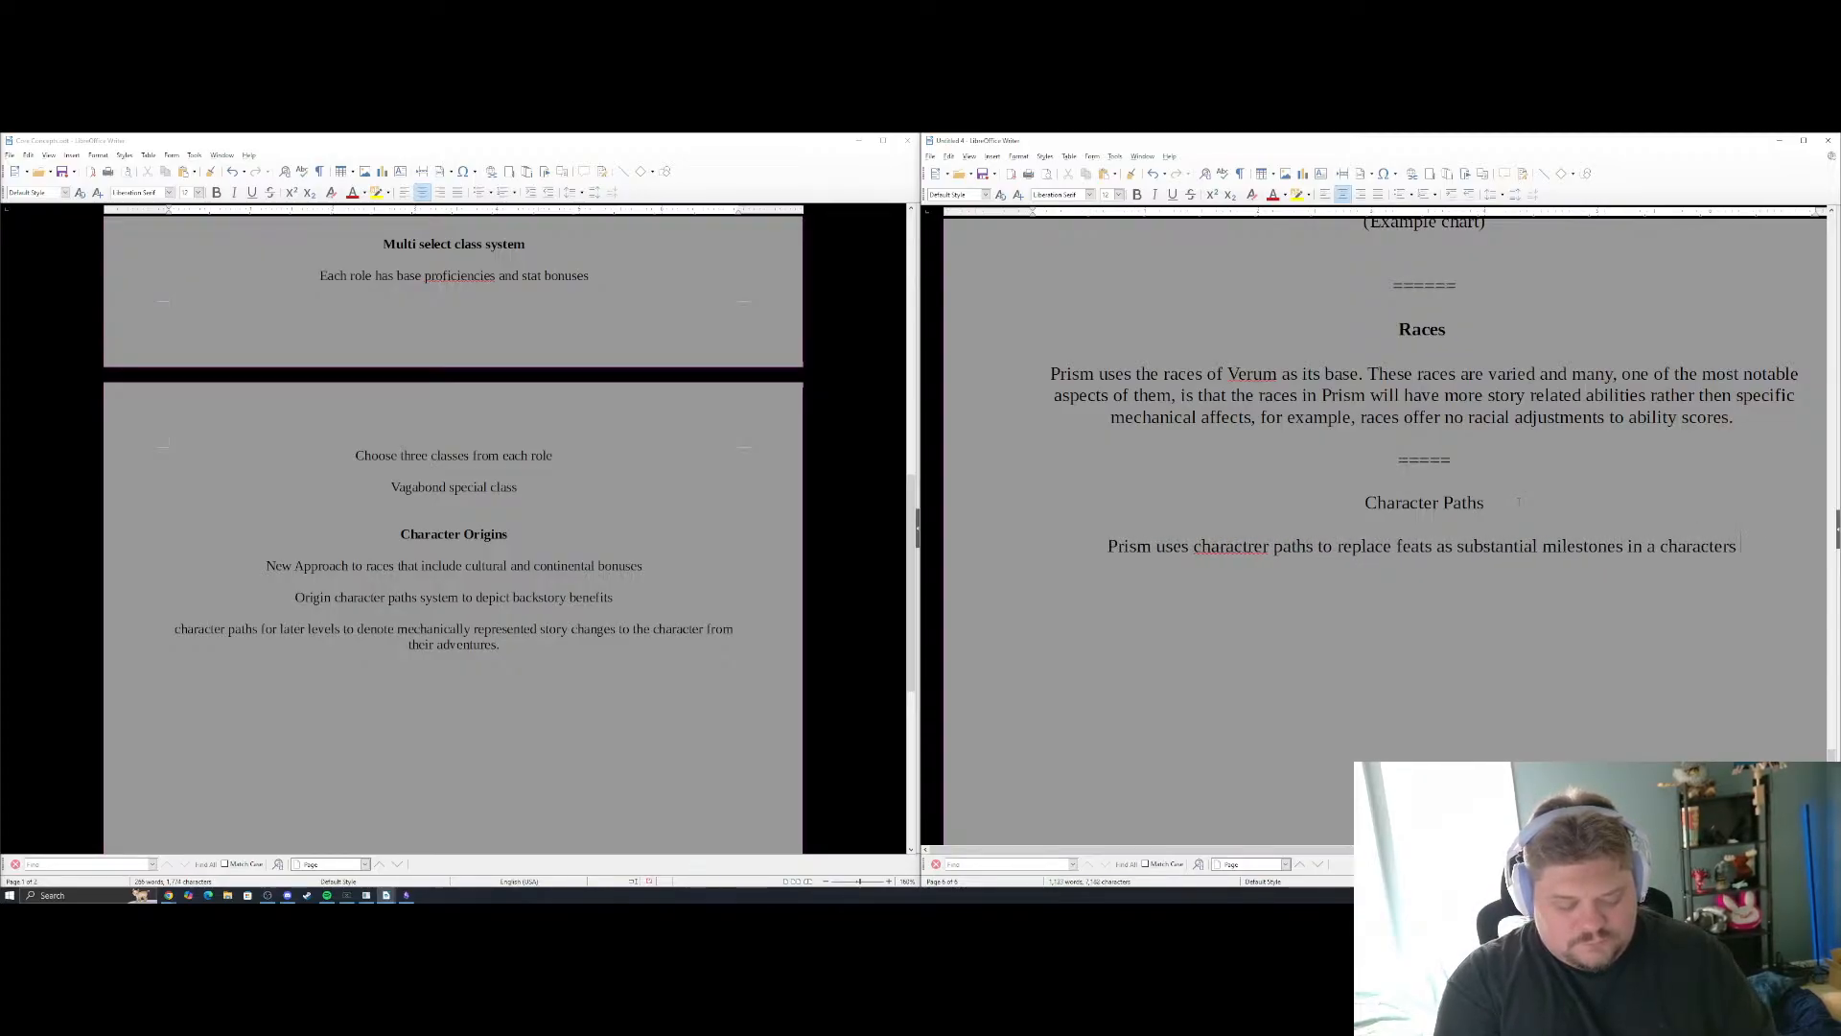
type("journ ey thhat not")
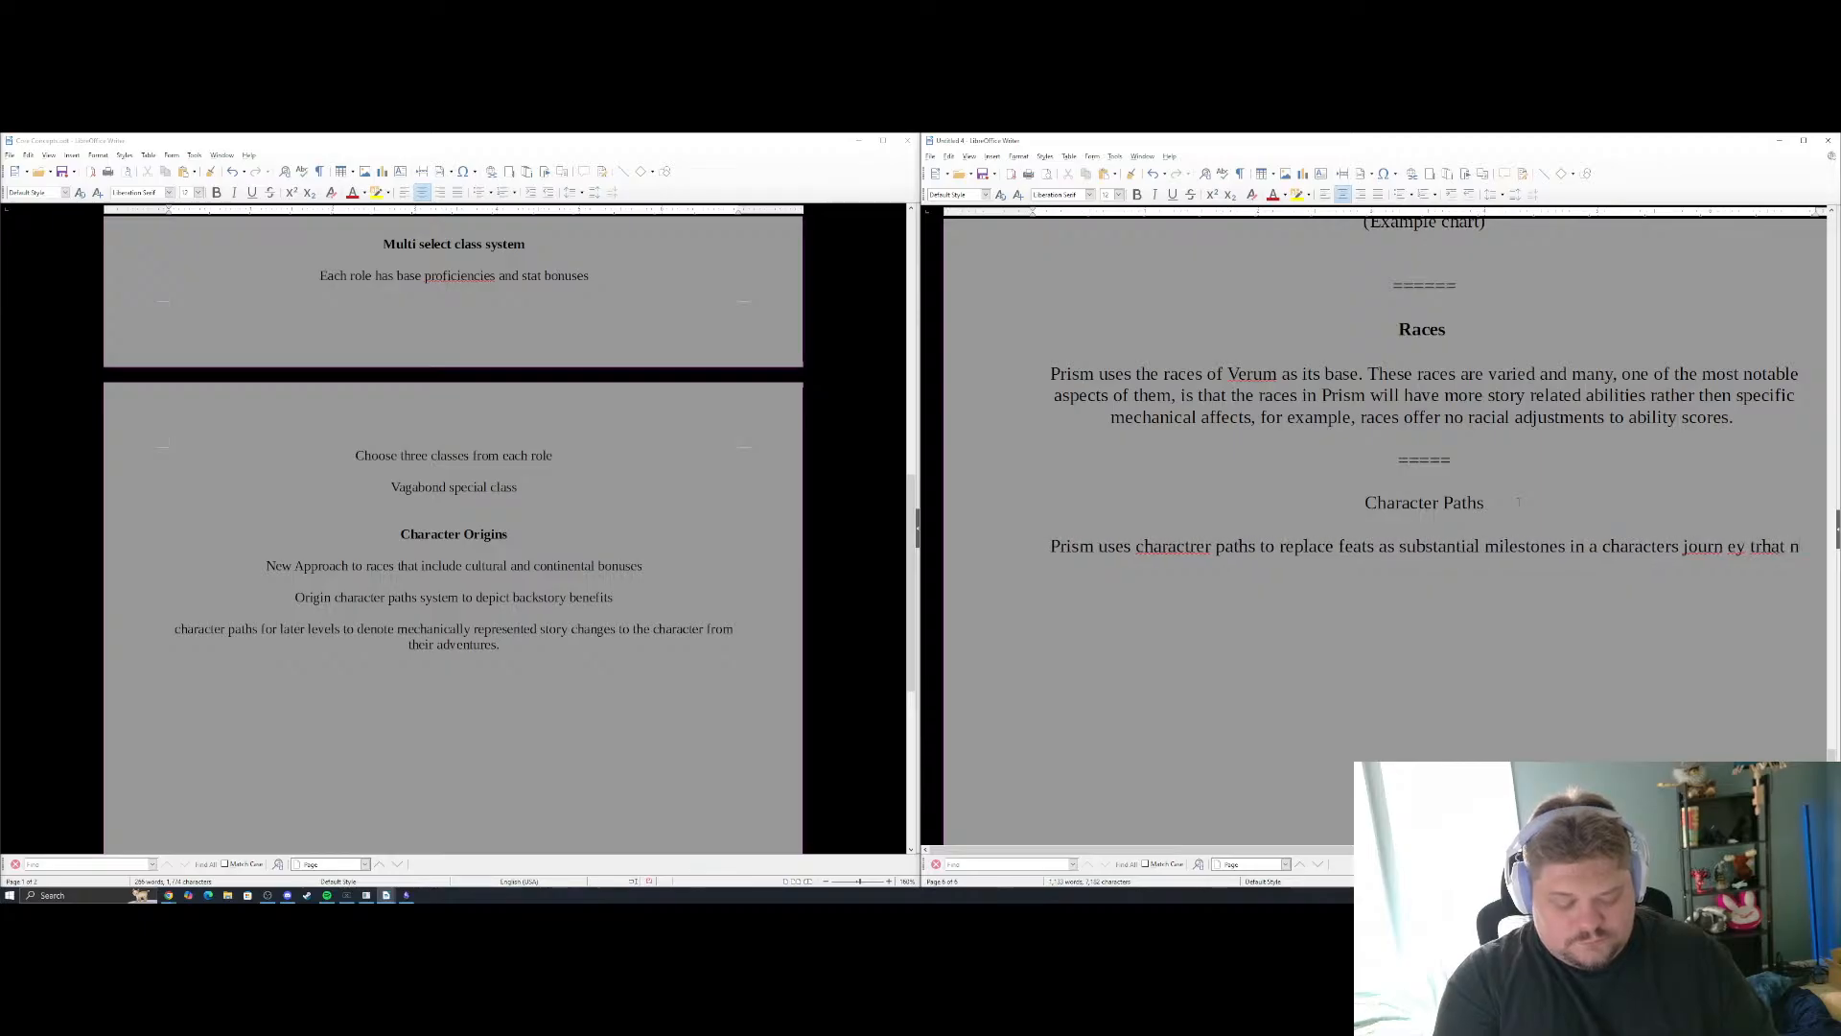
type(" only giv")
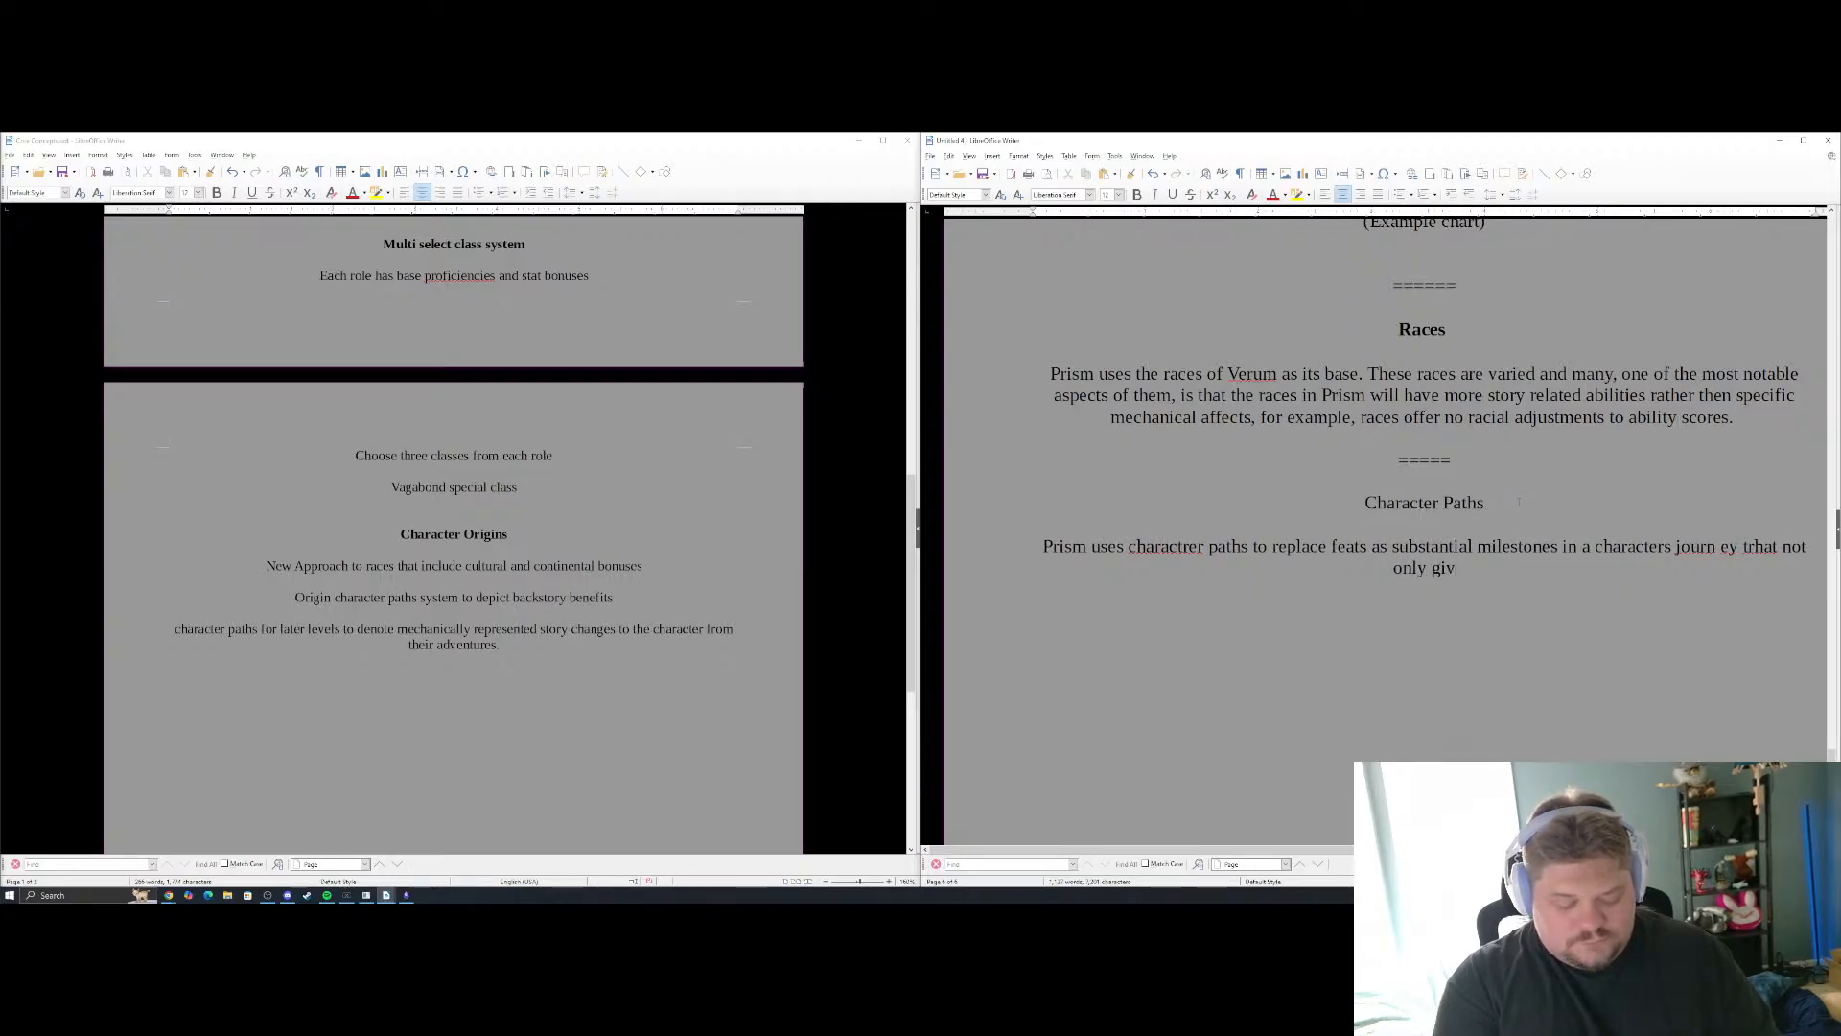
type("es them uniqu")
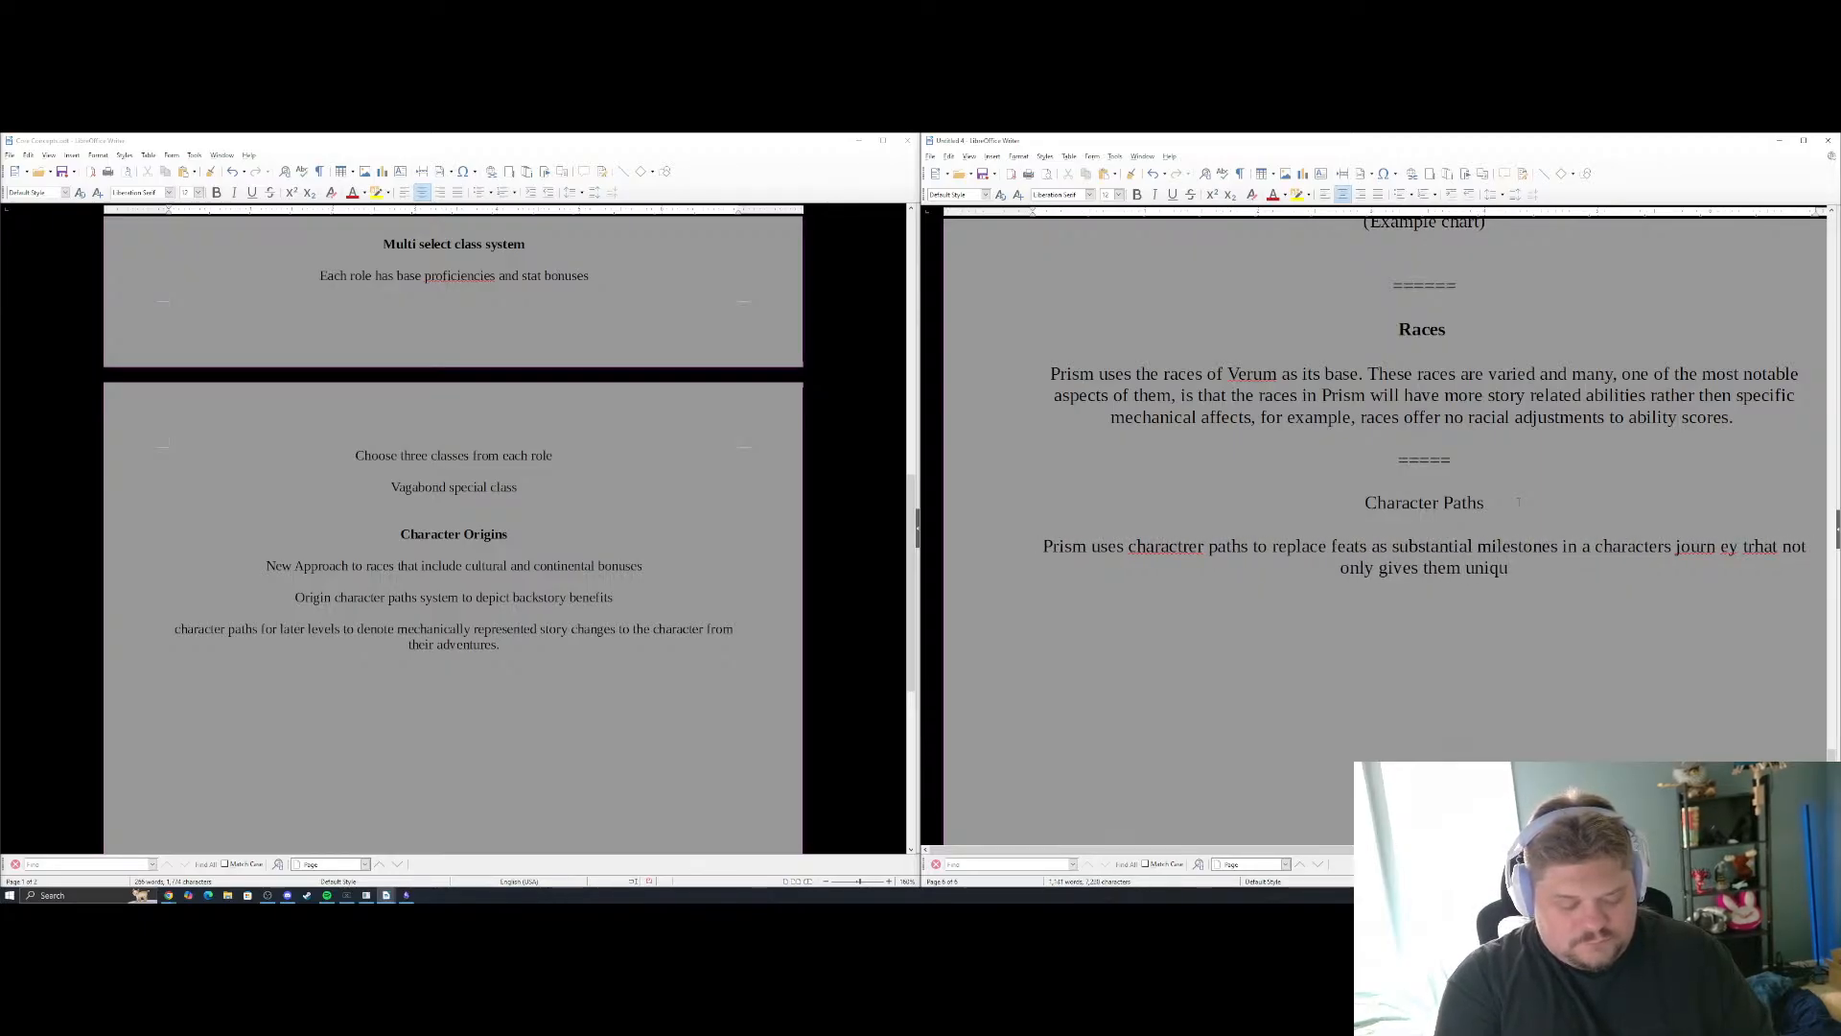
type("e story bene")
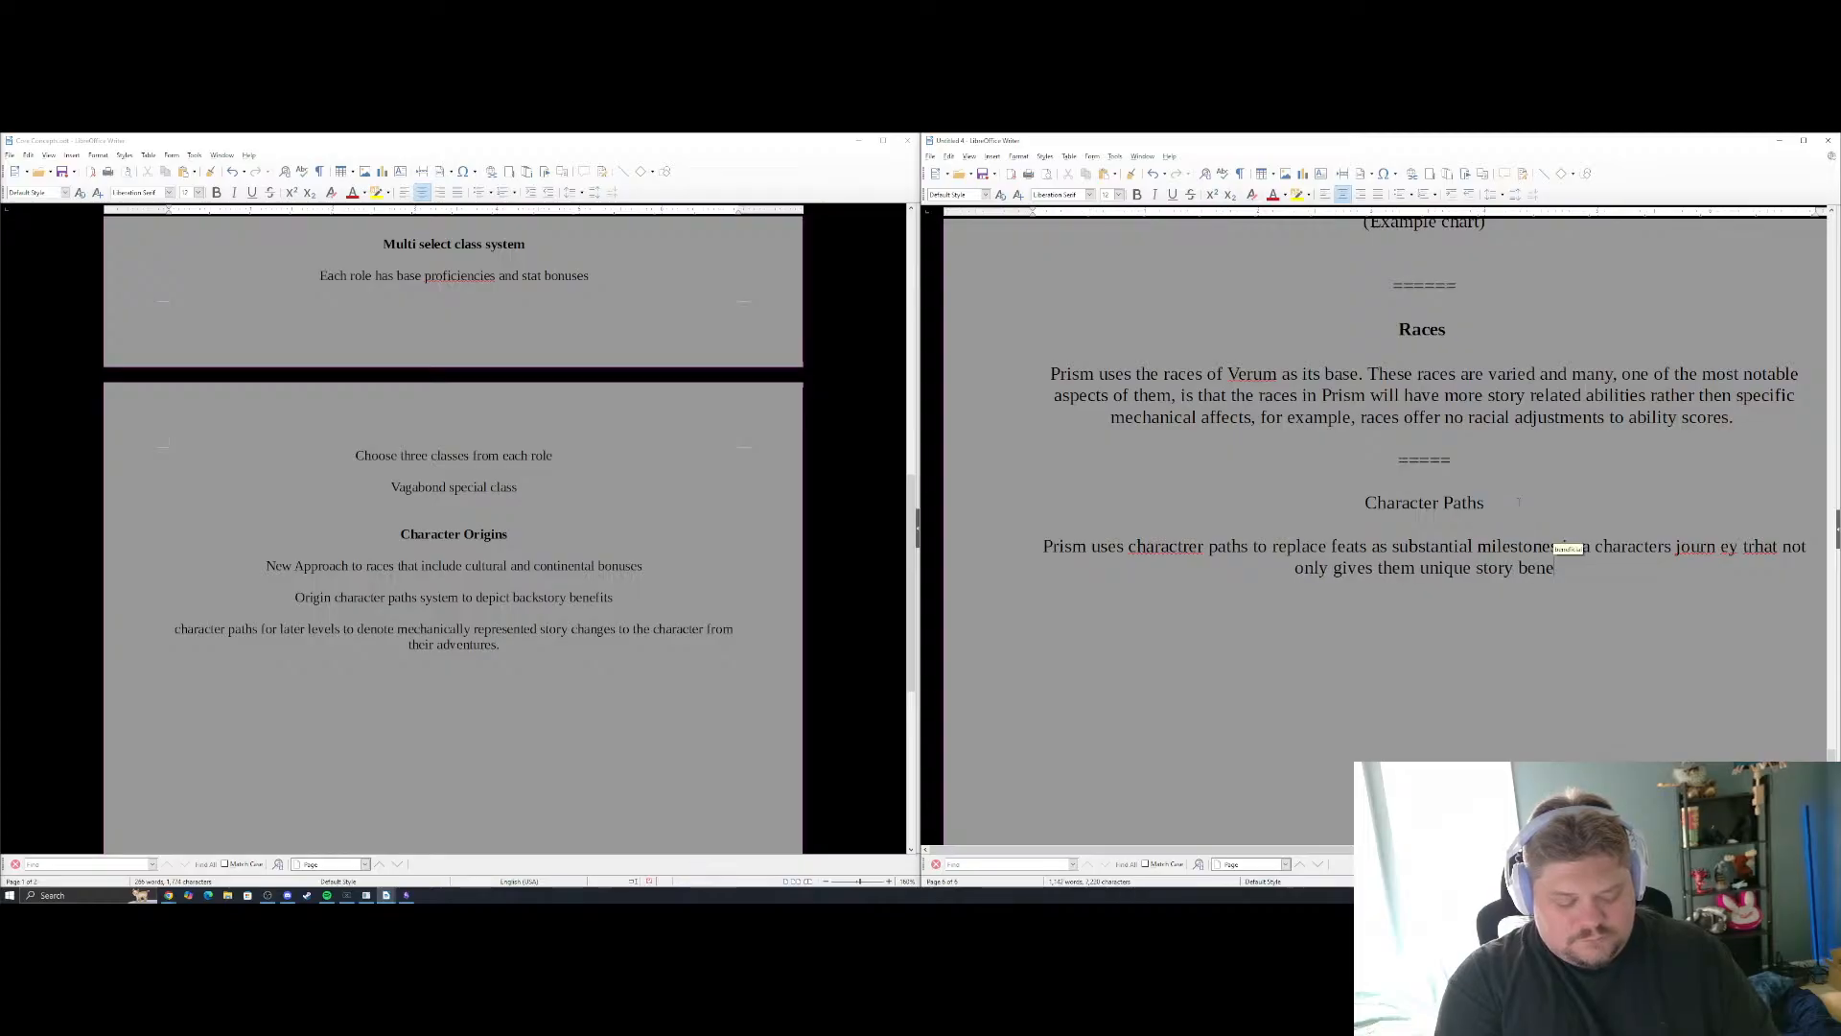
type("fits")
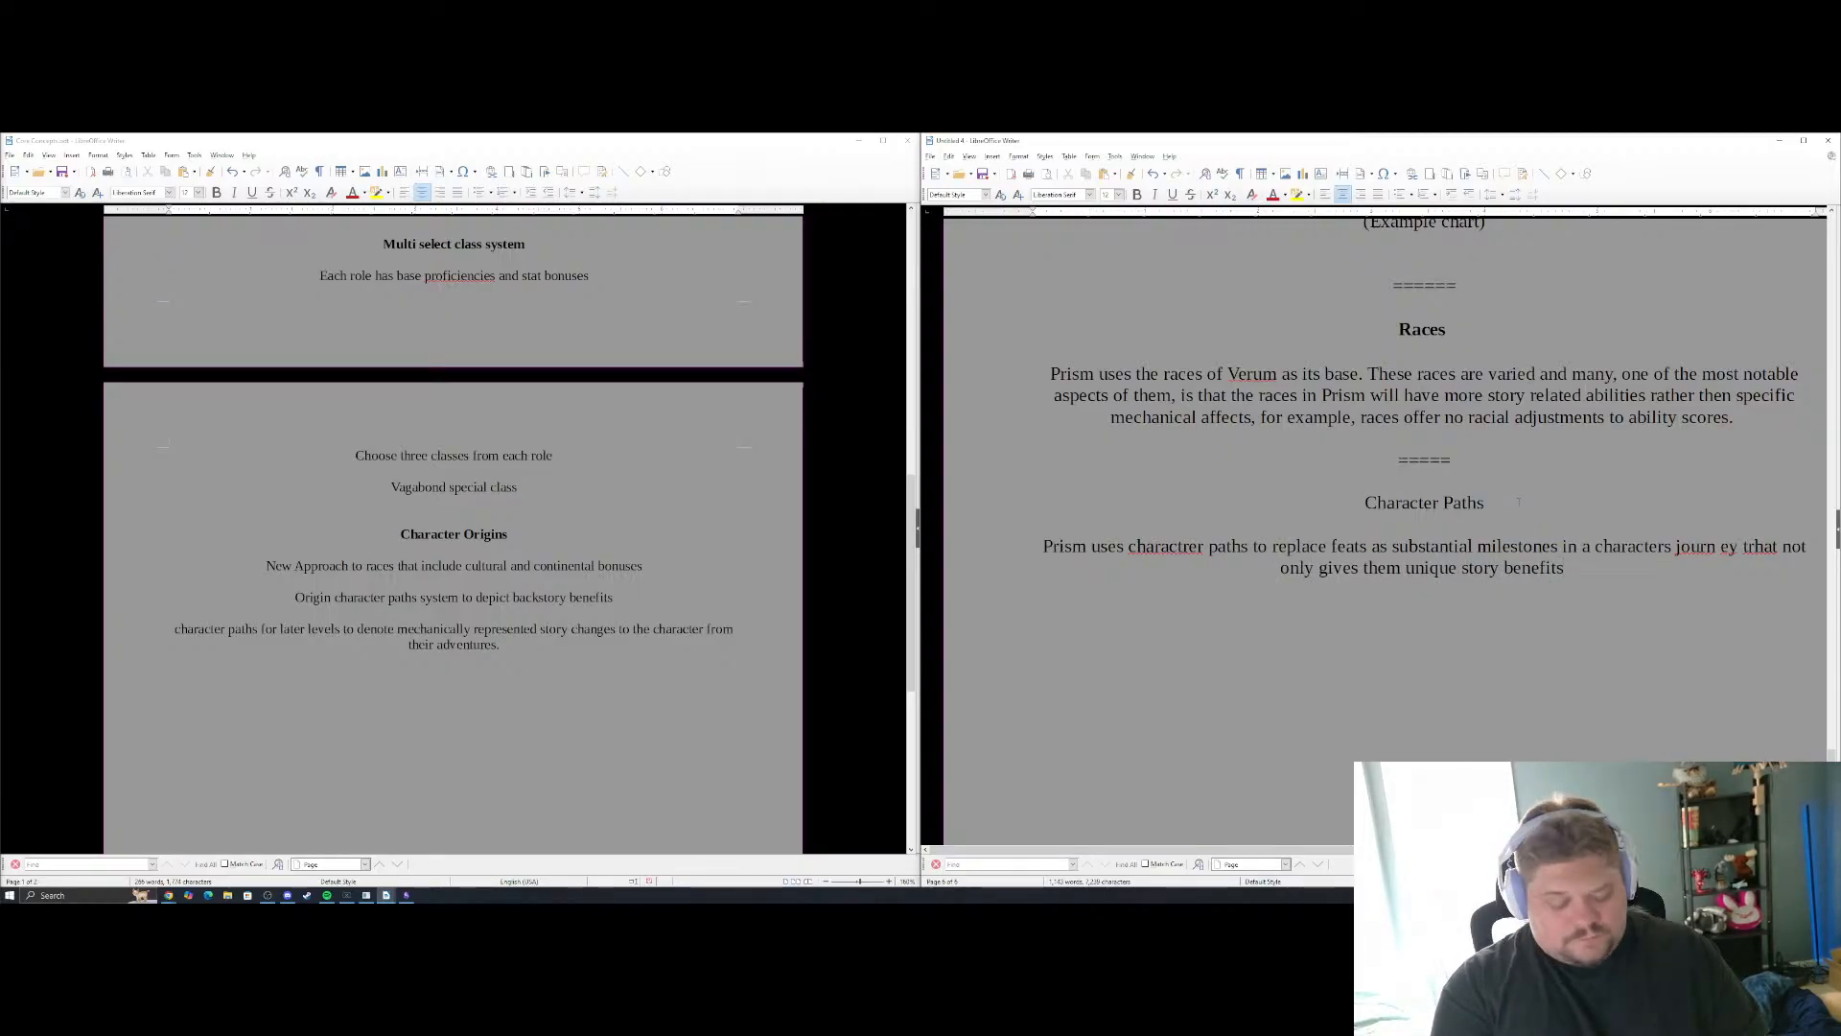
type(" but also mar")
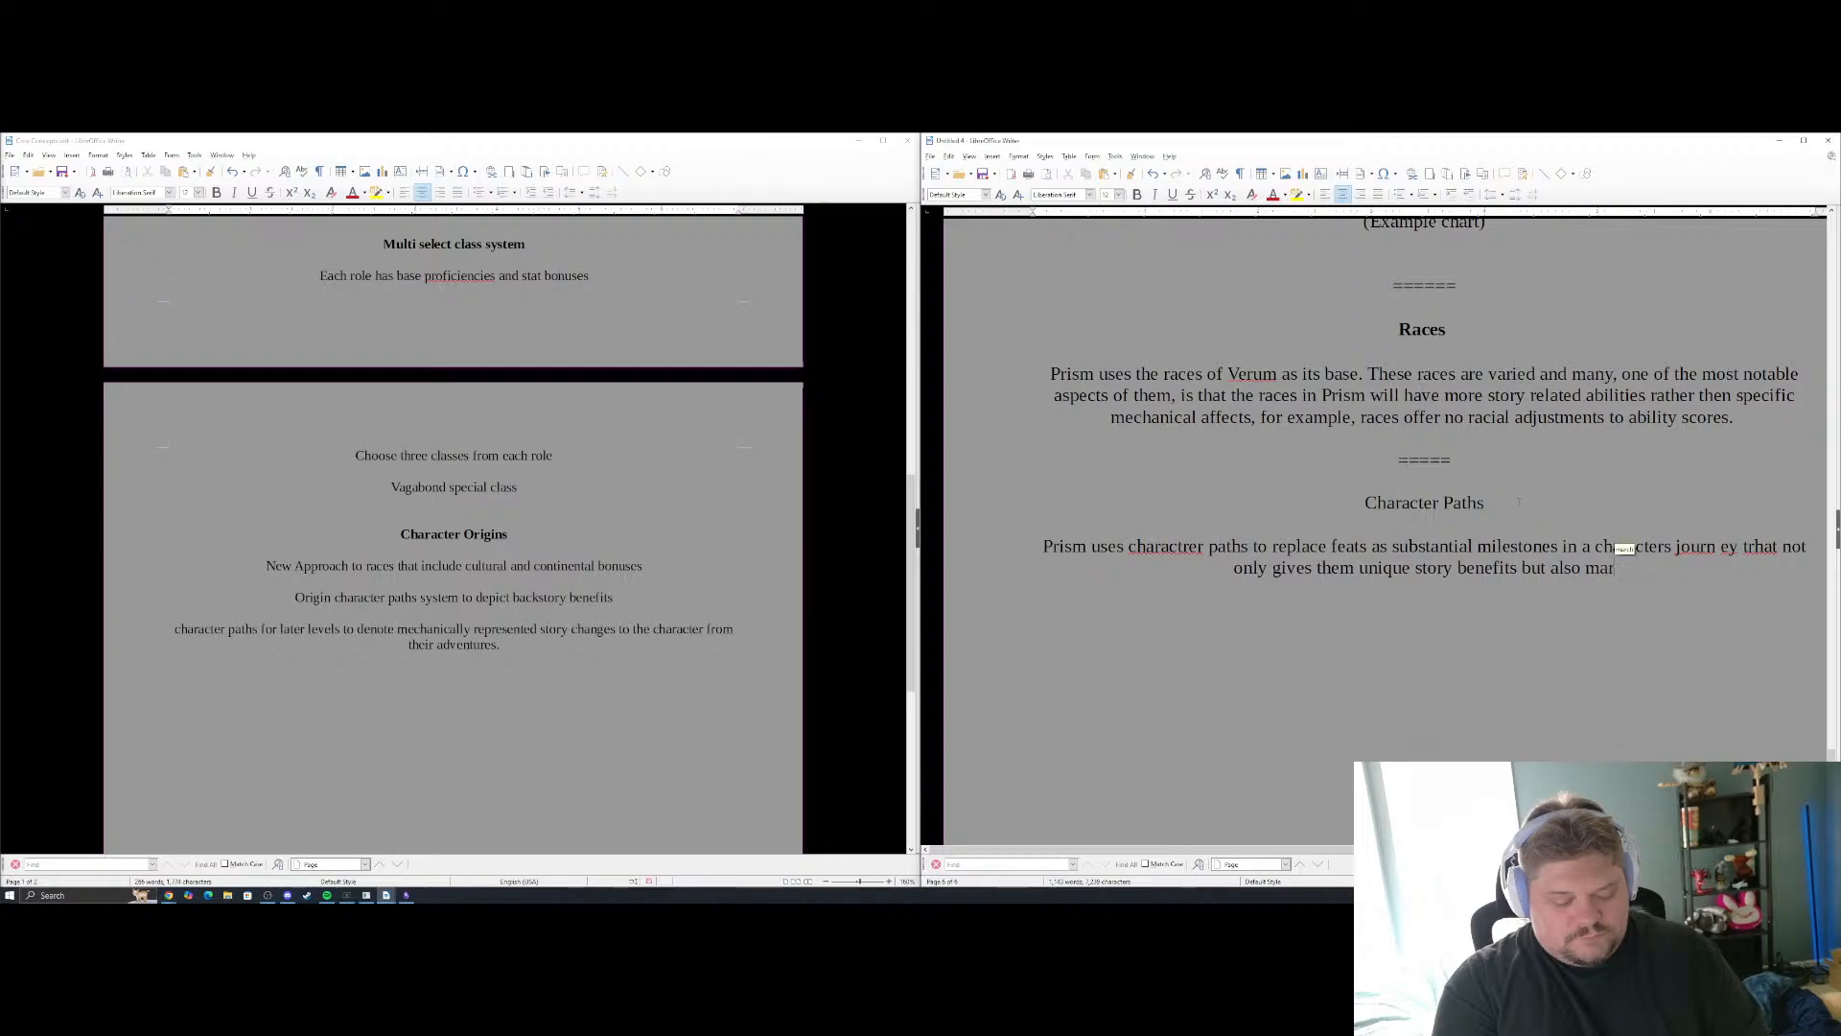
type("ks an increa")
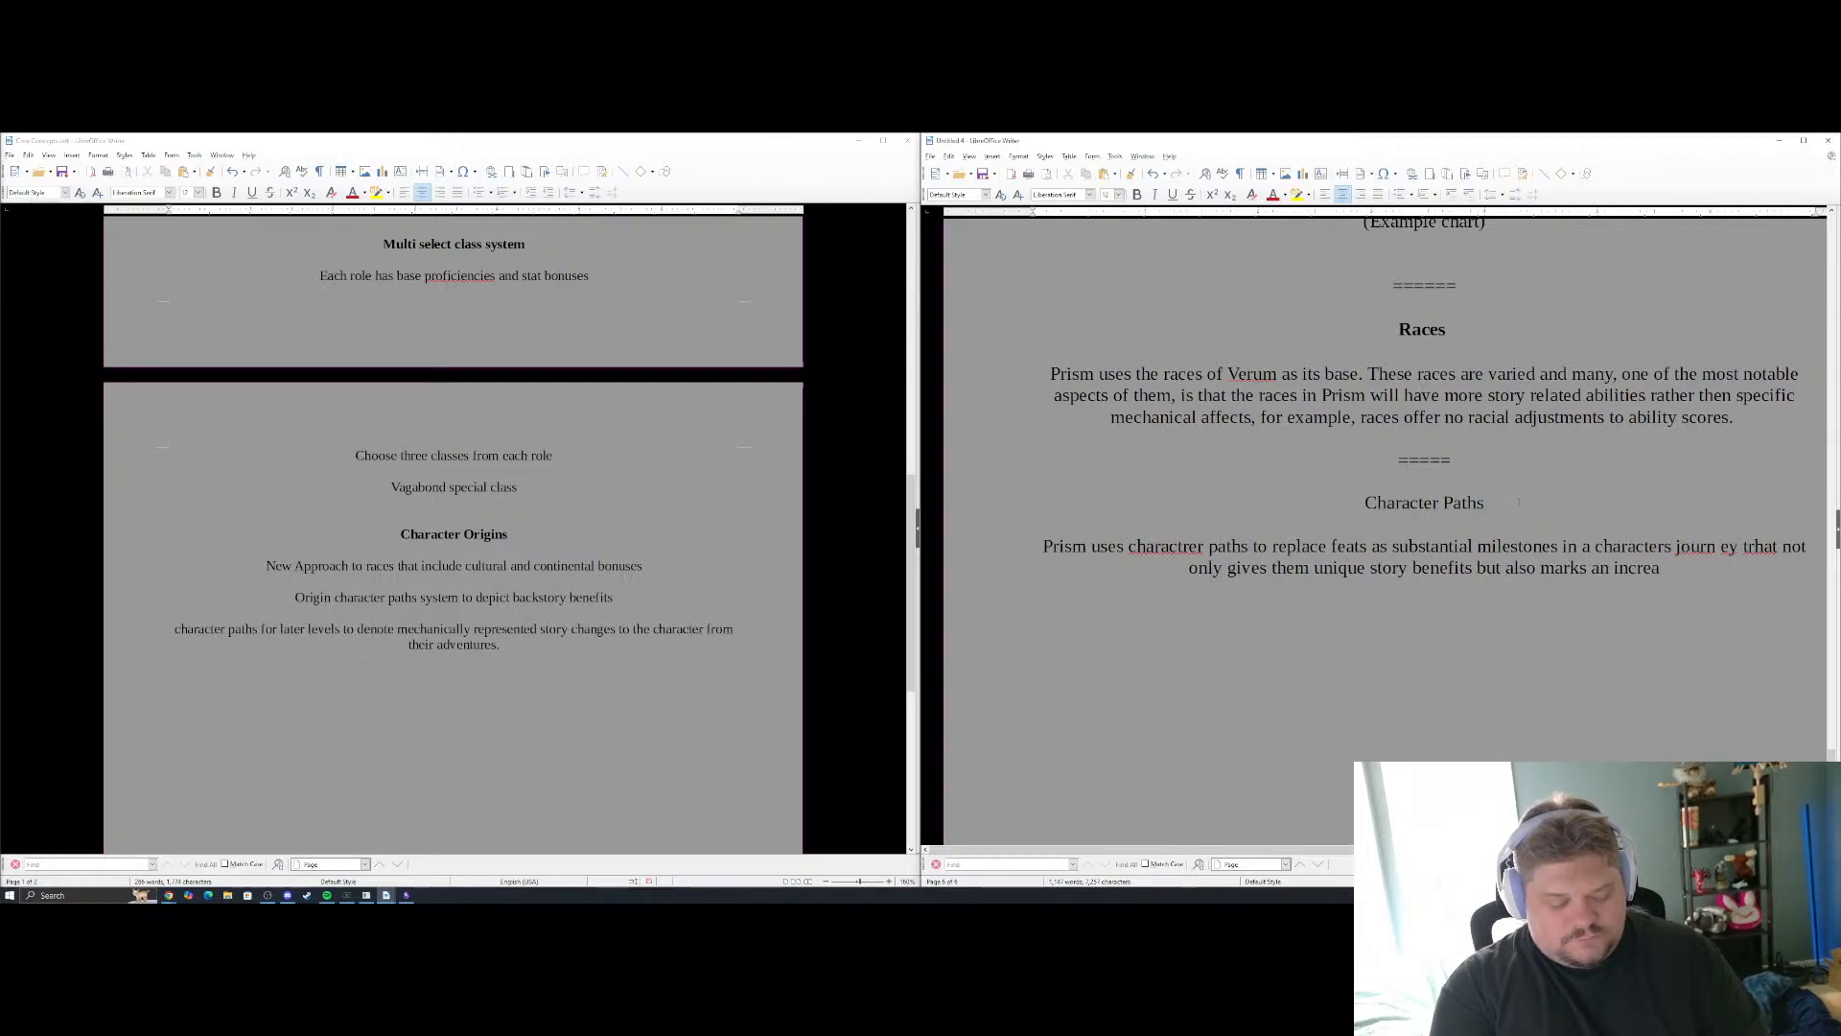
type("se to total ac")
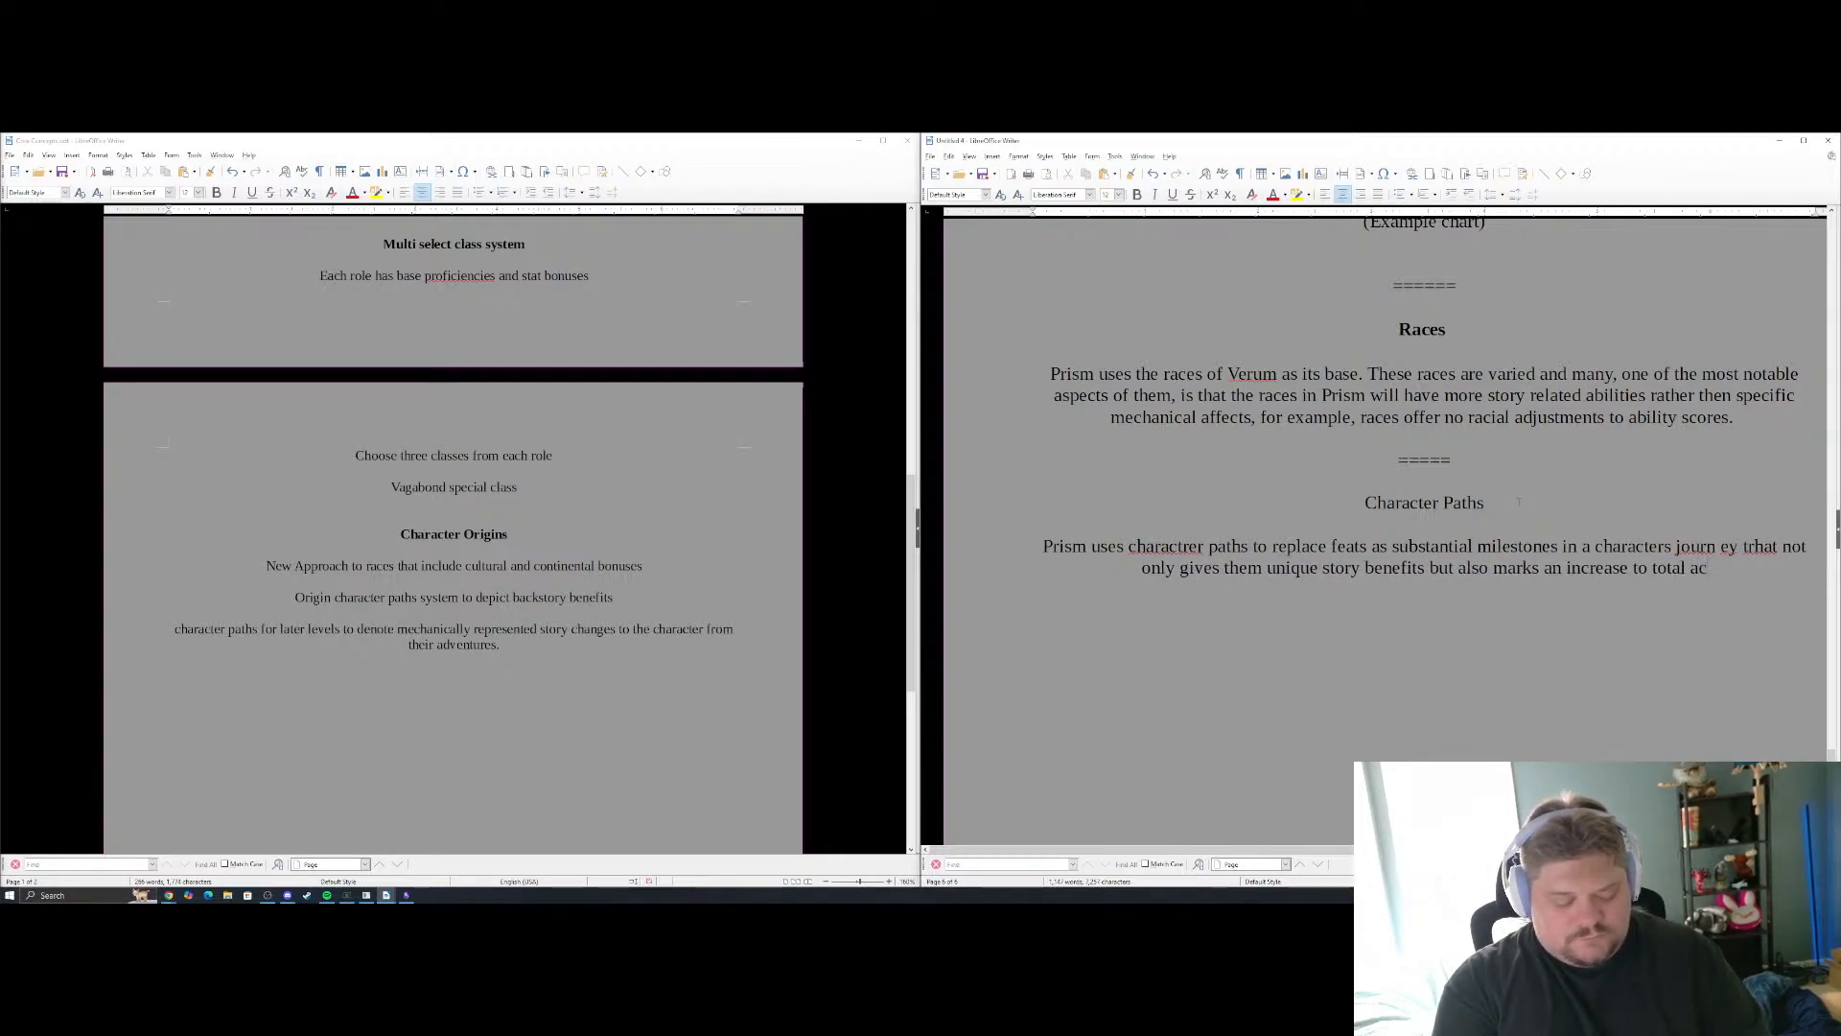
type("tion point")
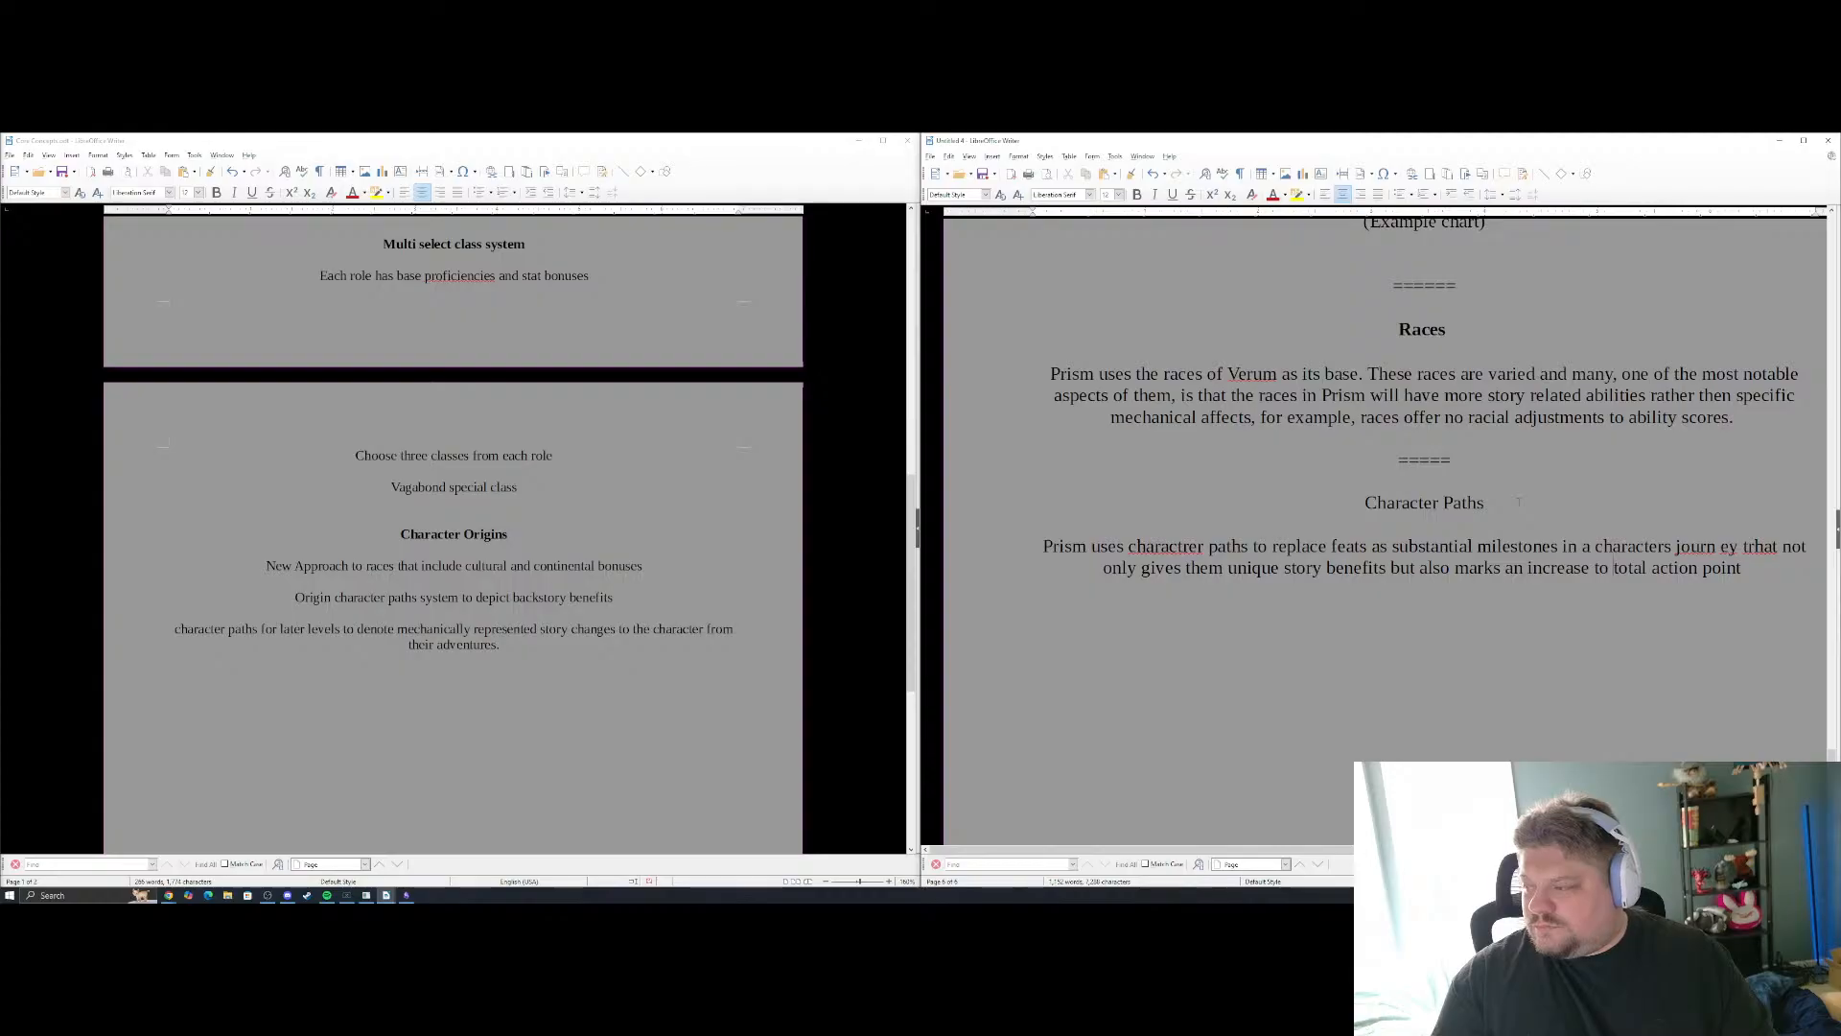
Reword the end of the Character Paths sentence to "an increase to the maximum of the action point pool."
key("ctrl+Left")
key("ctrl+Left")
key("ctrl+Left")
type("the")
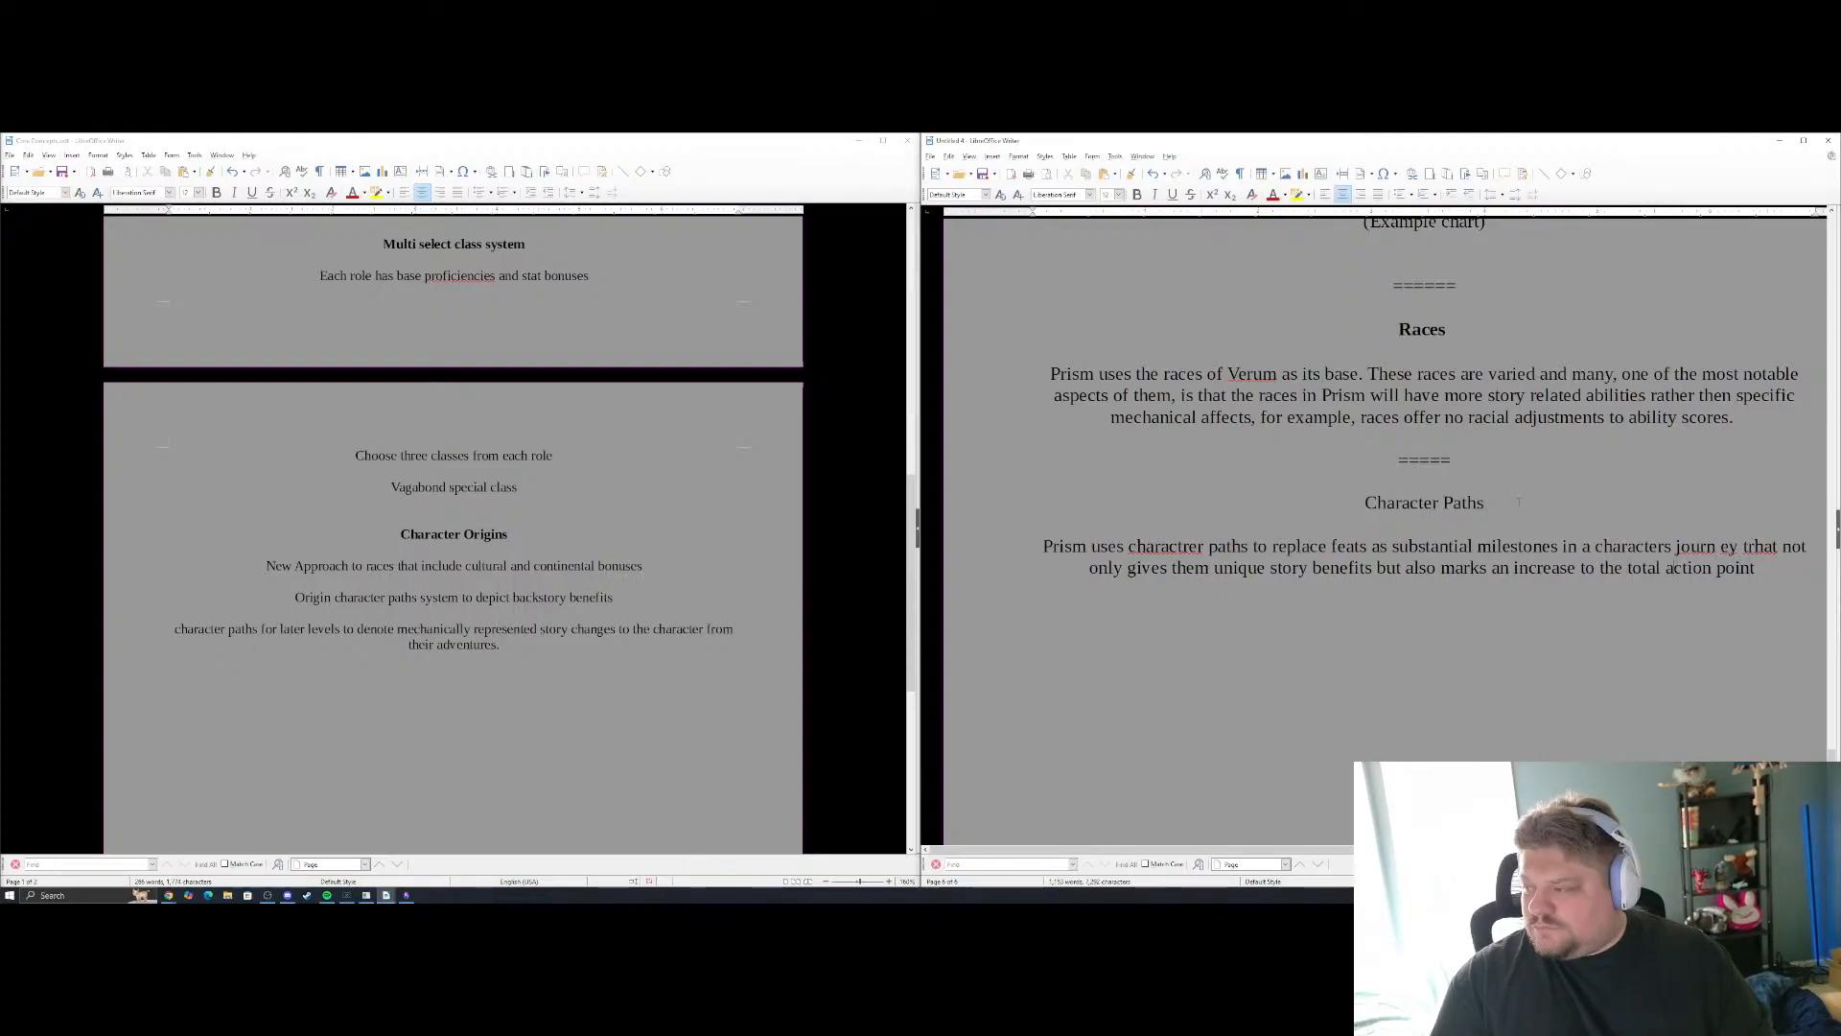
key("Delete")
key("Delete")
key("Delete")
key("Delete")
key("Delete")
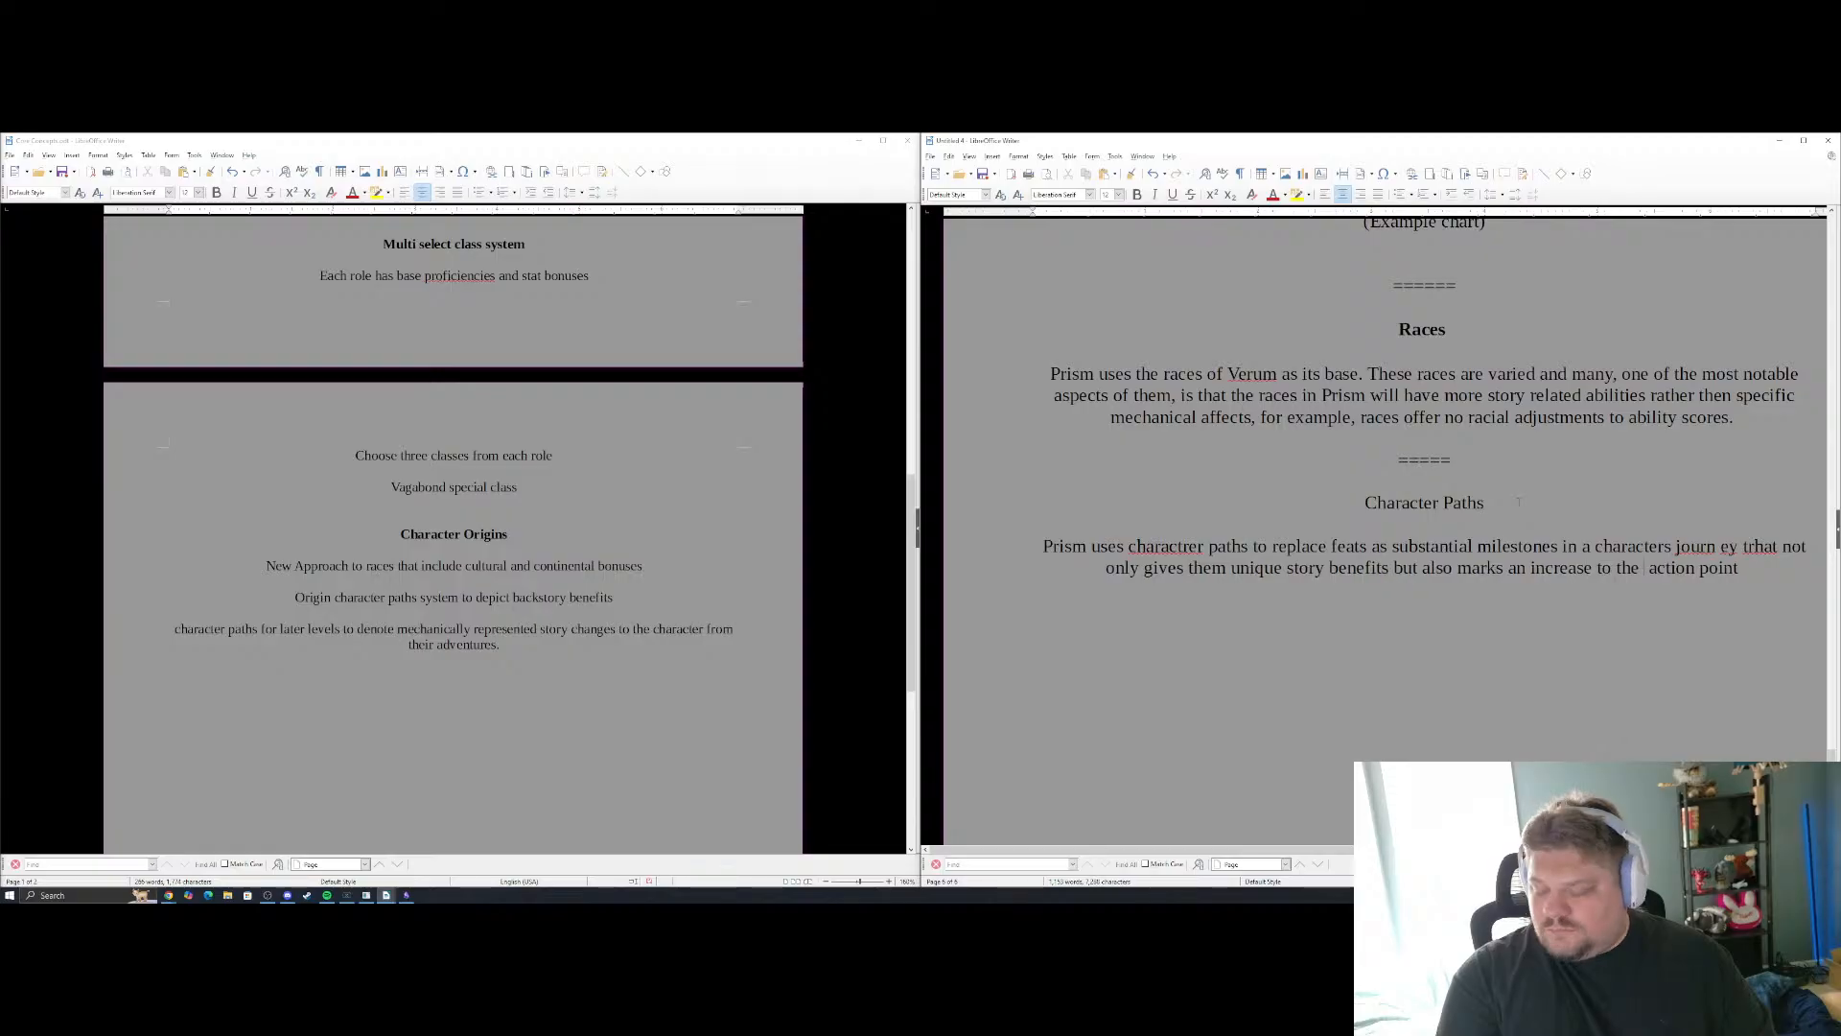
type("maximum")
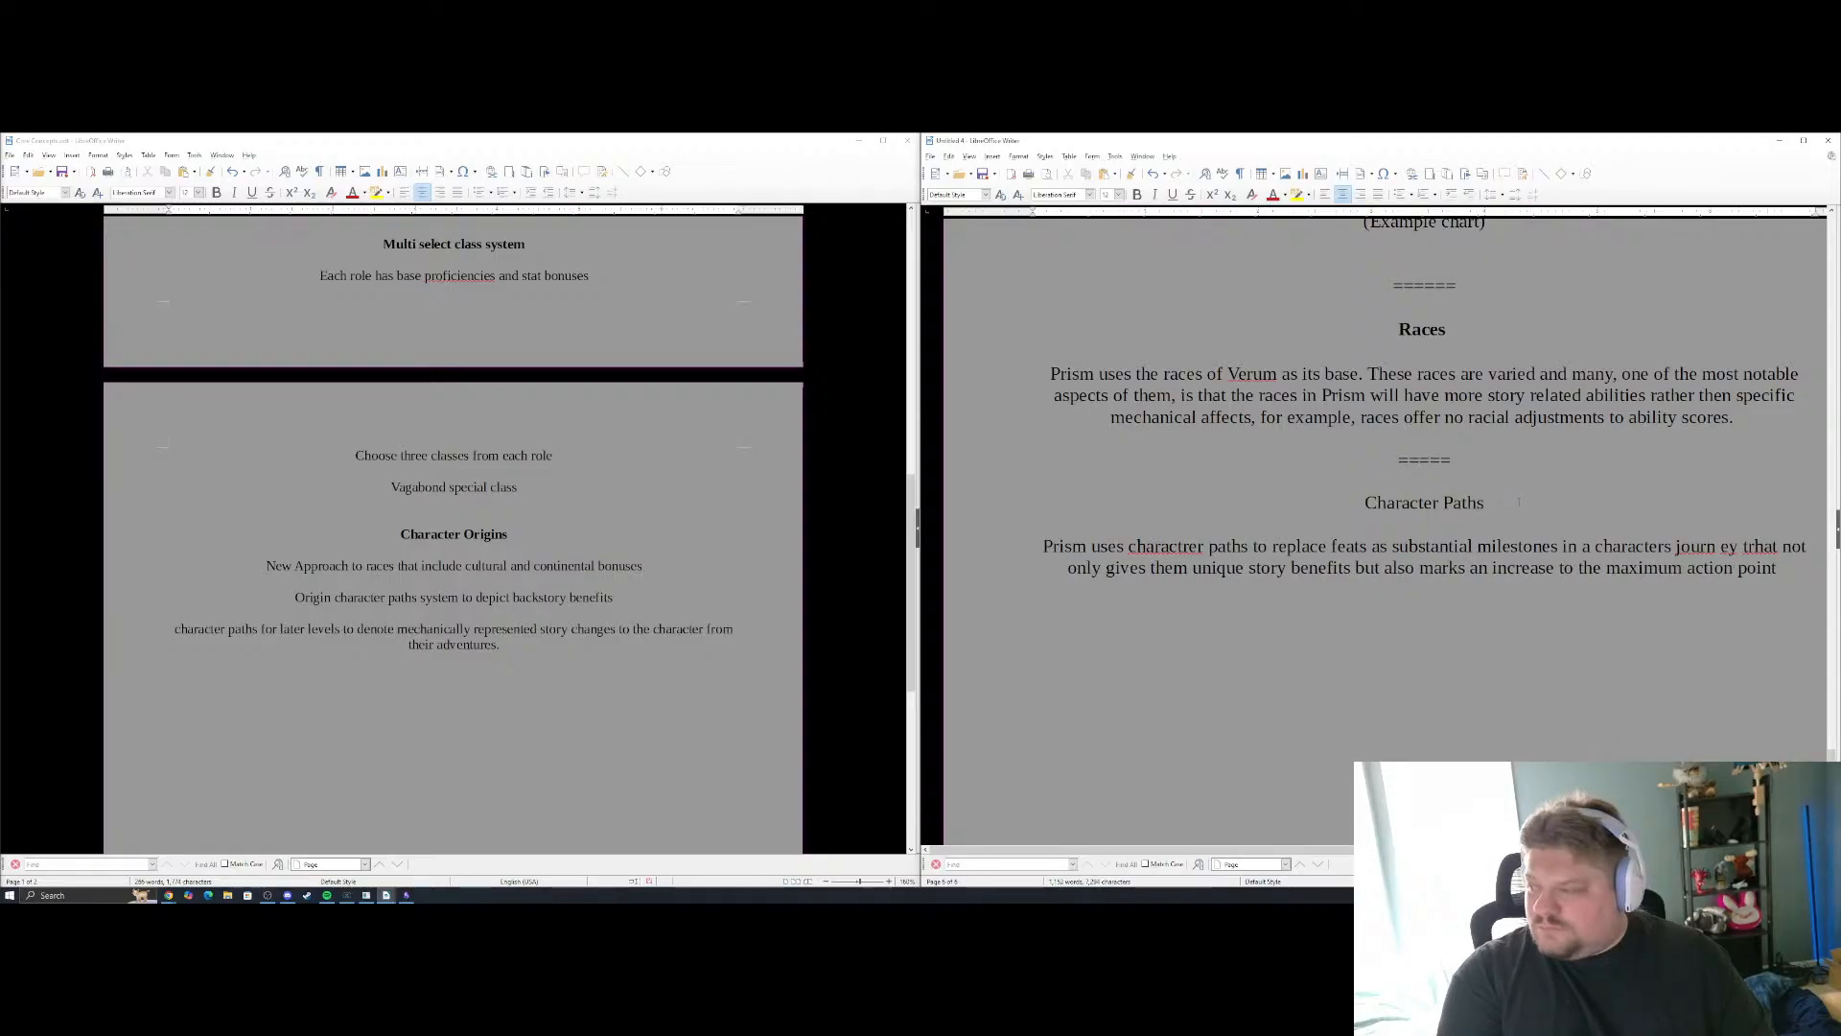
type(" of")
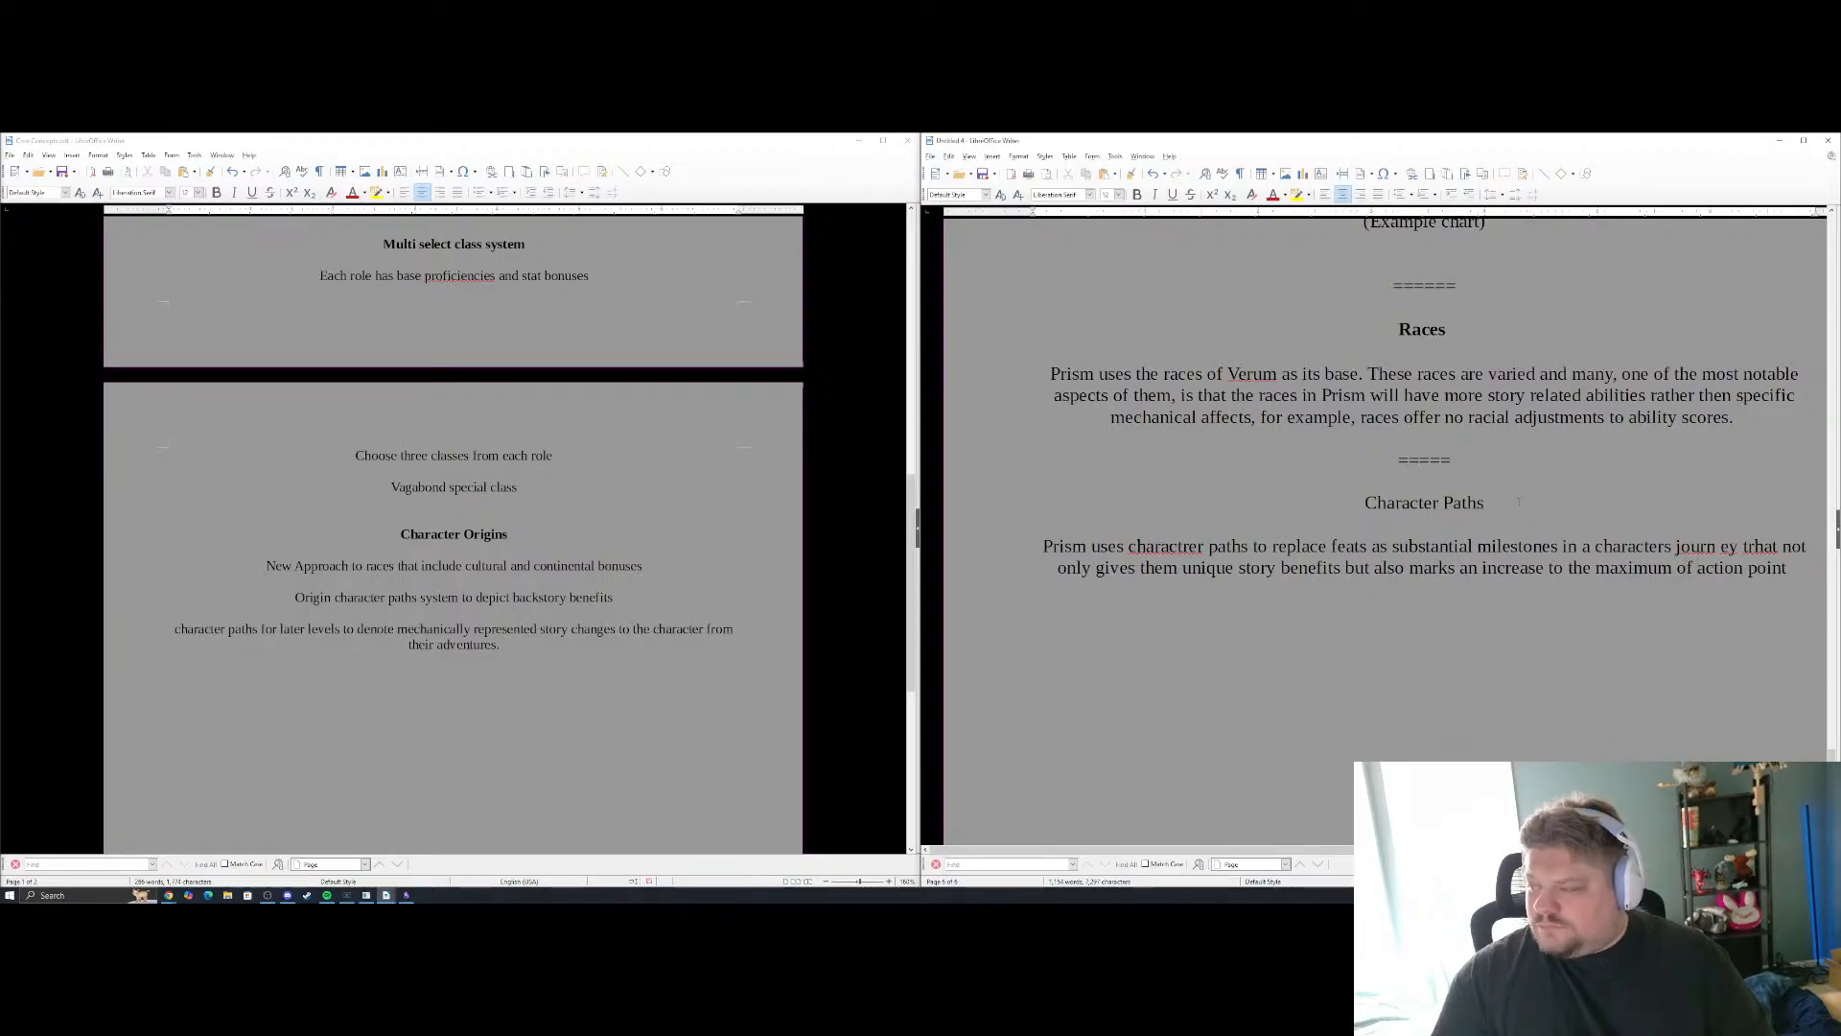
type(" the")
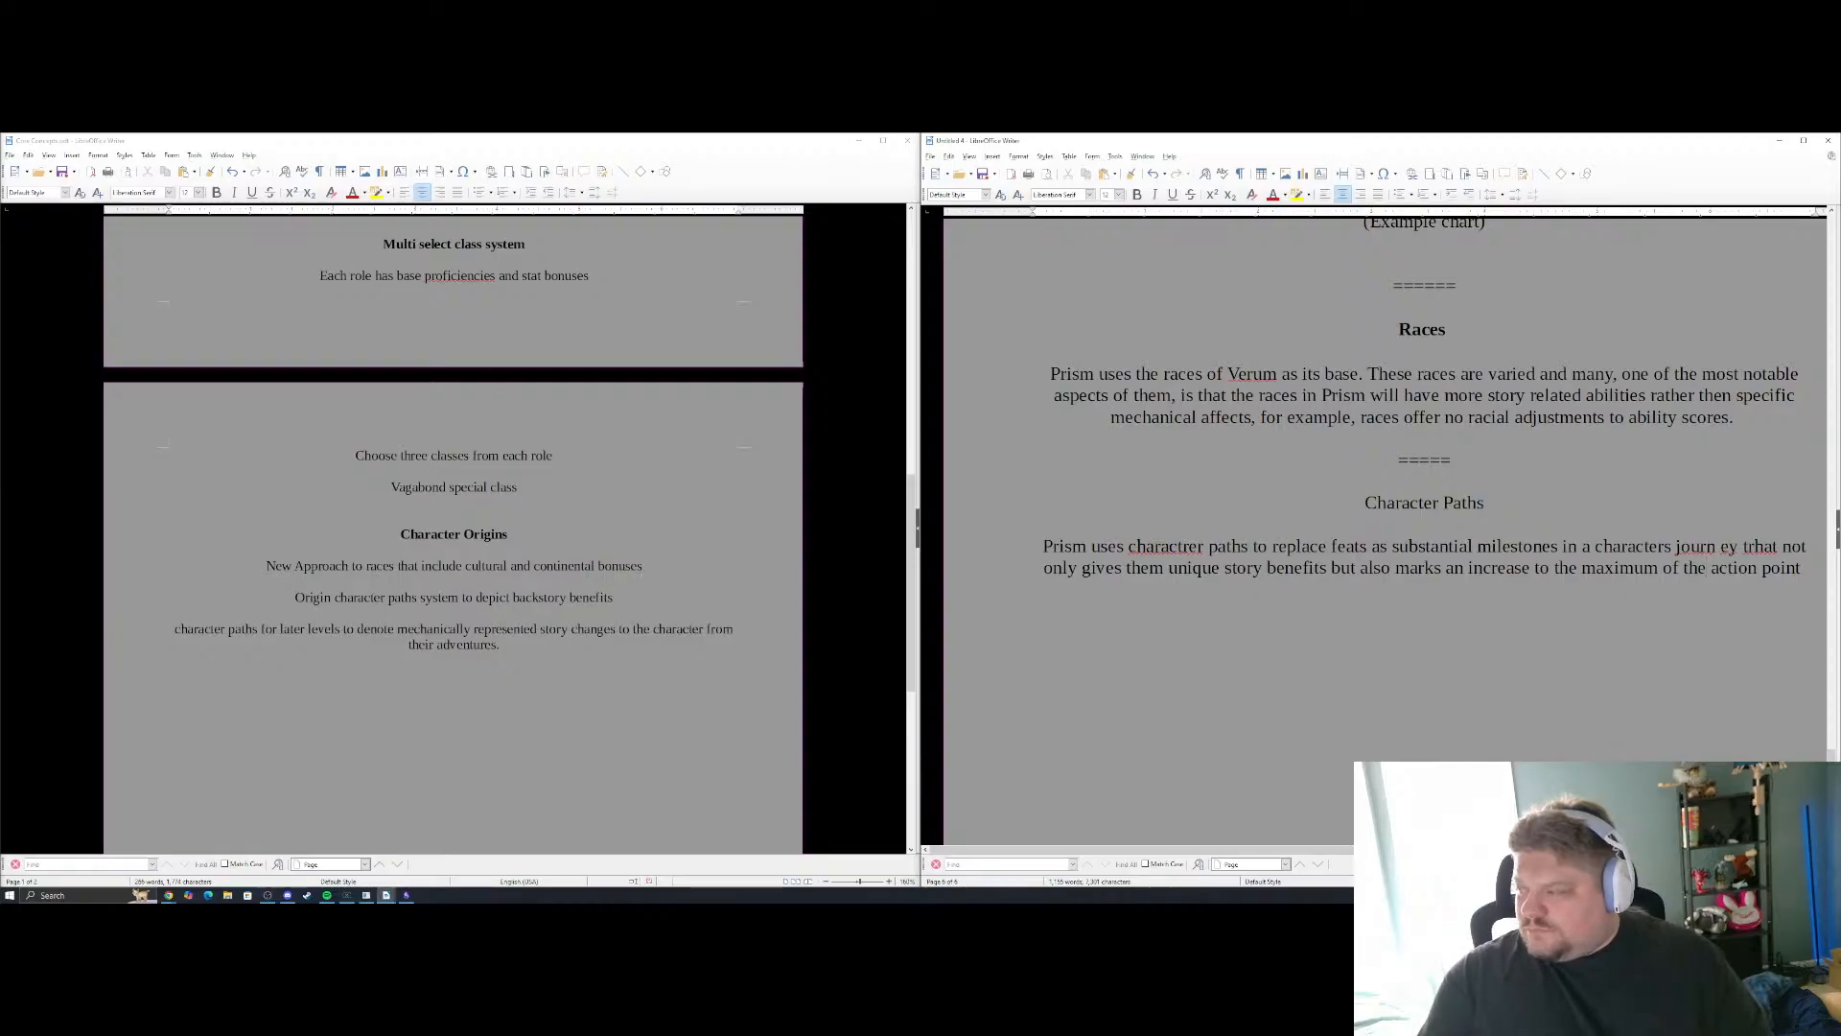
left_click(1809, 567)
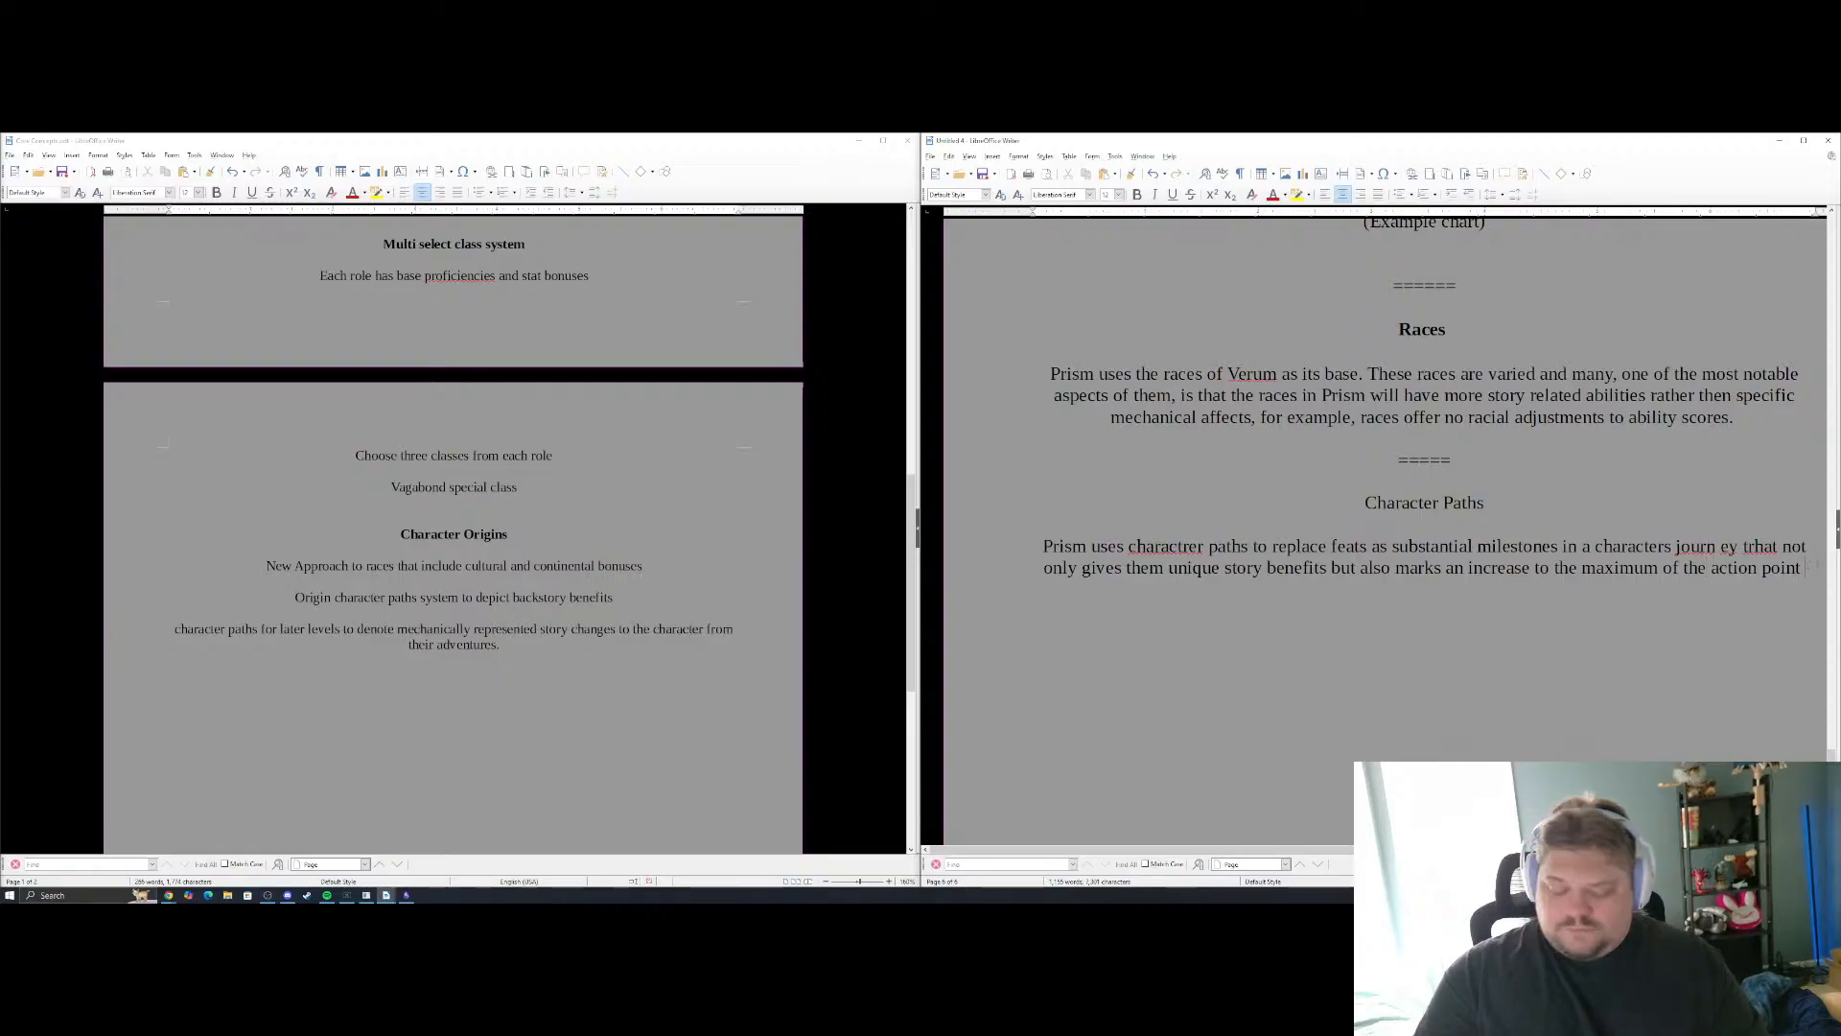
type("pool.")
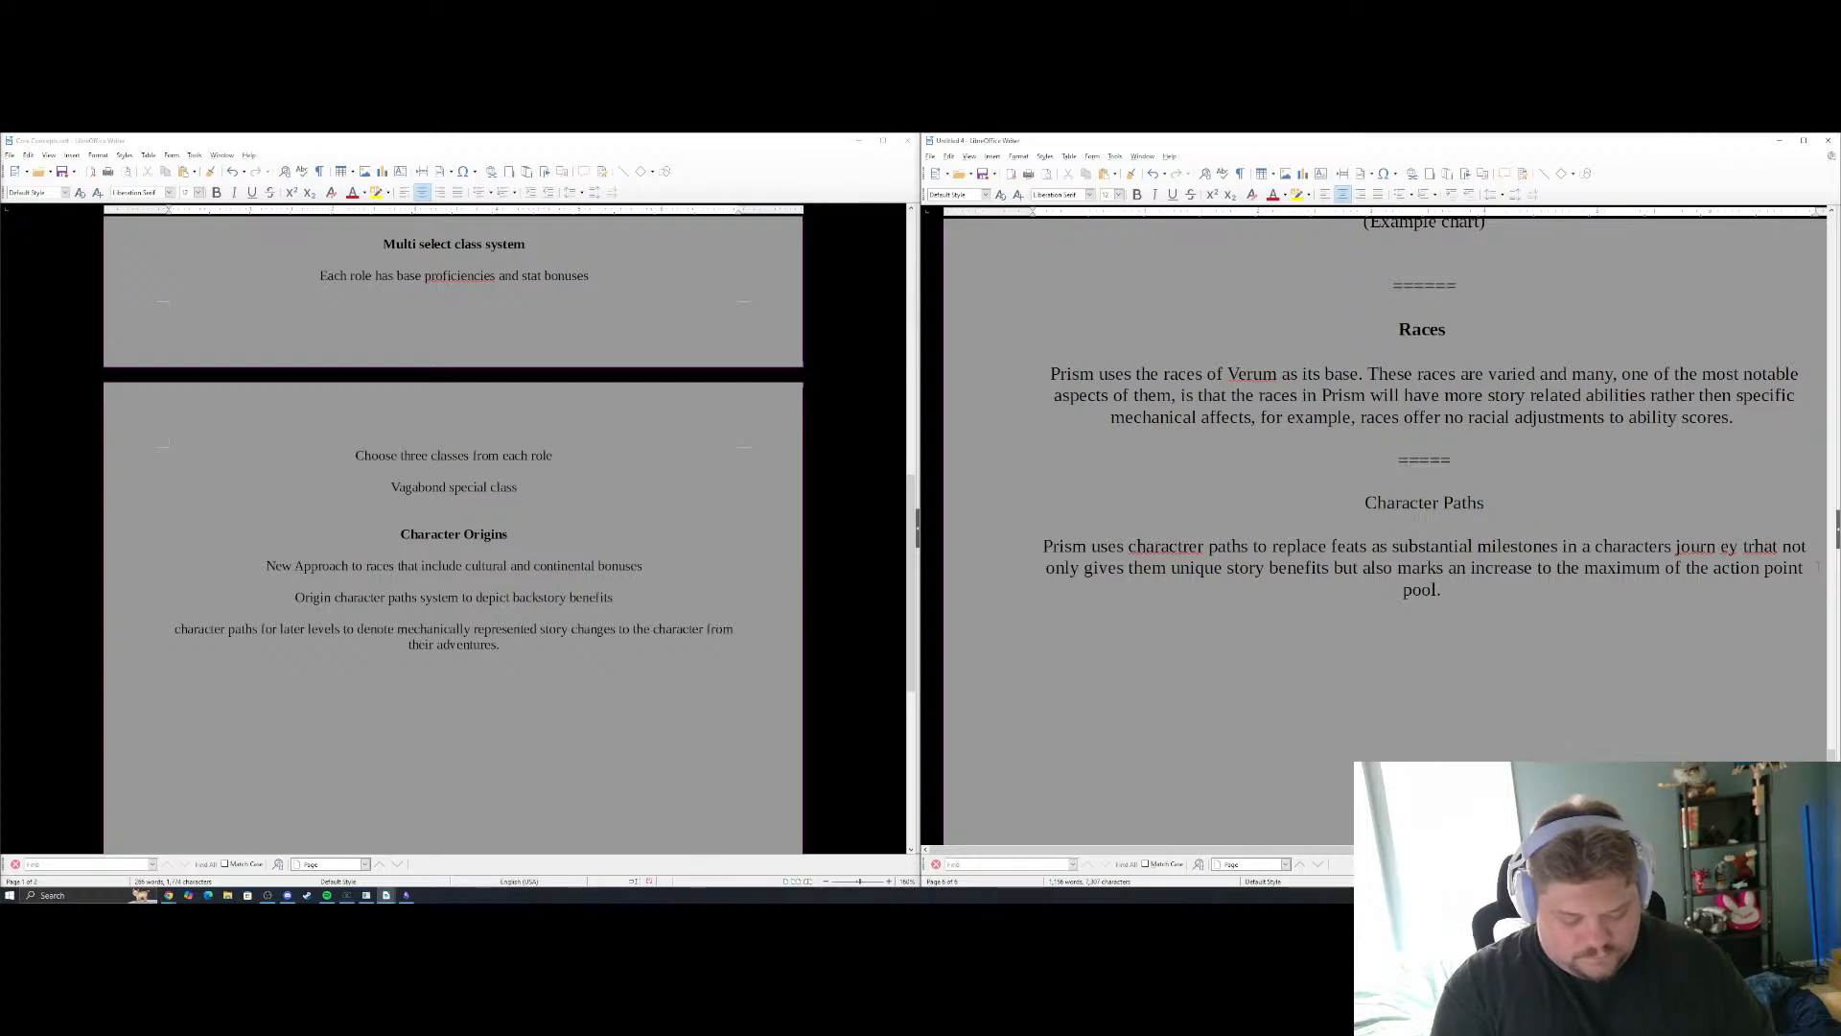
type(" Character pa")
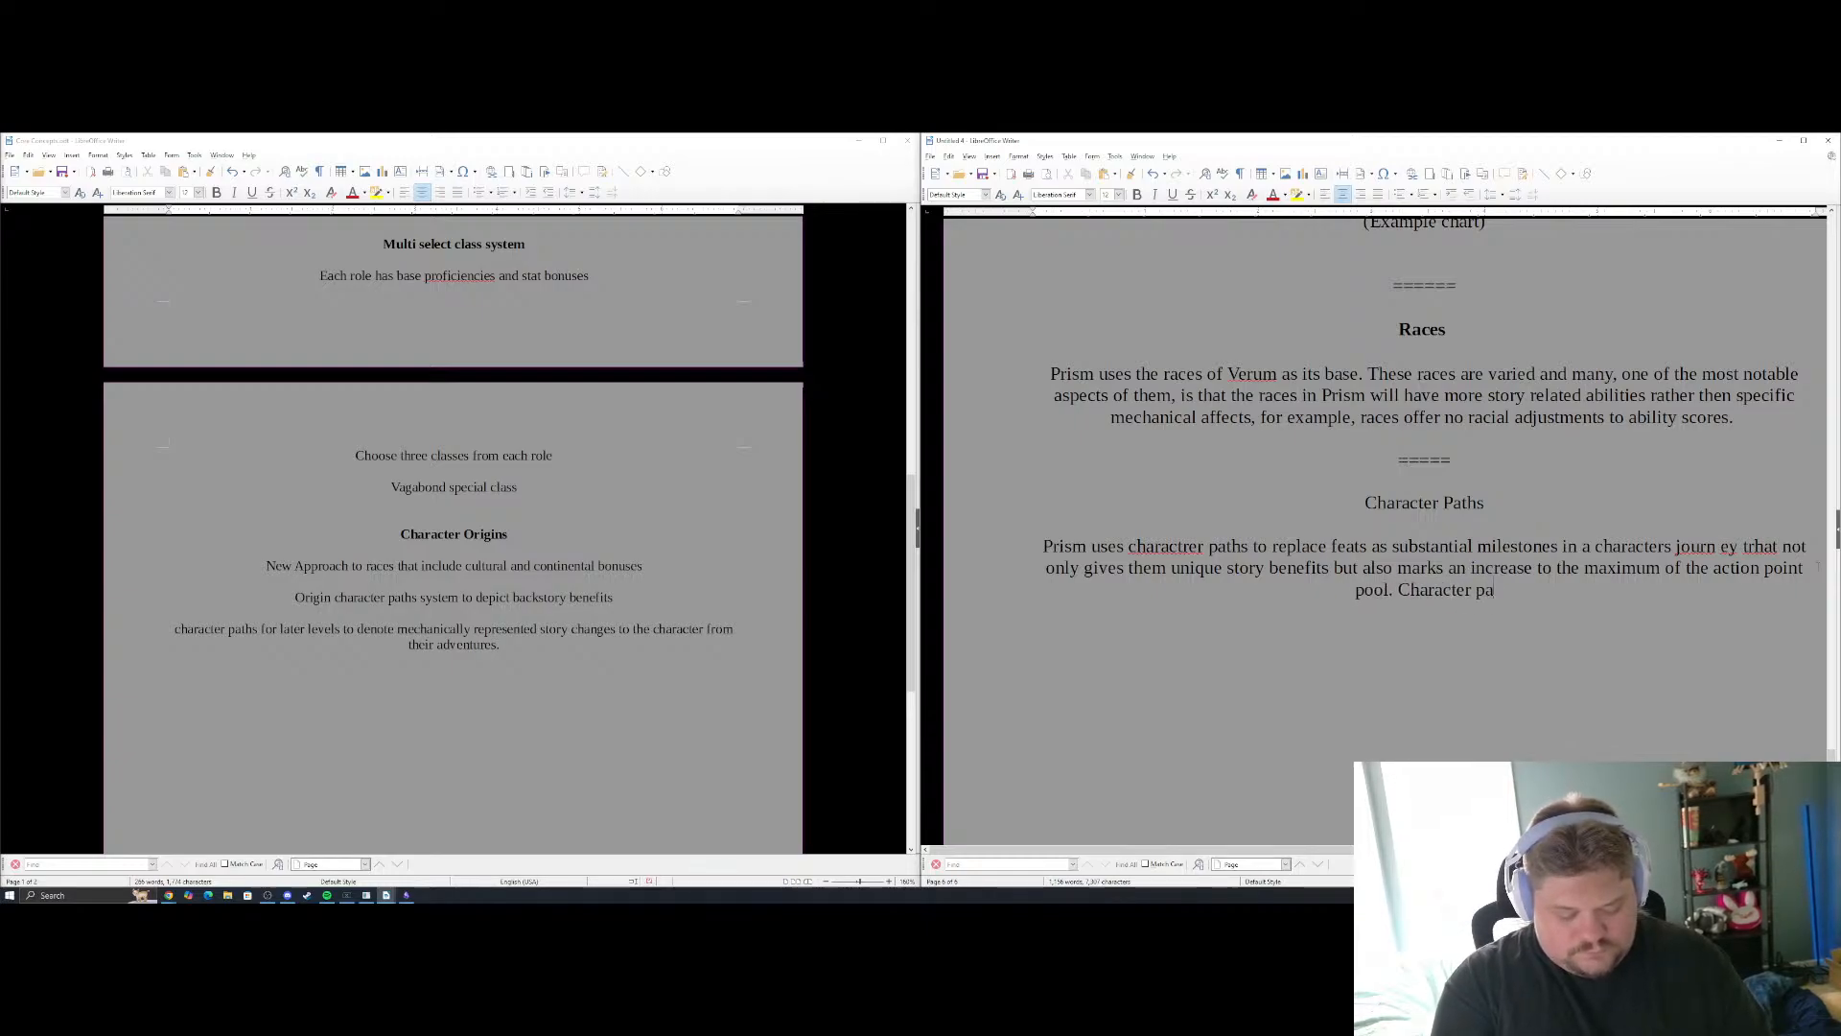
type("ths at")
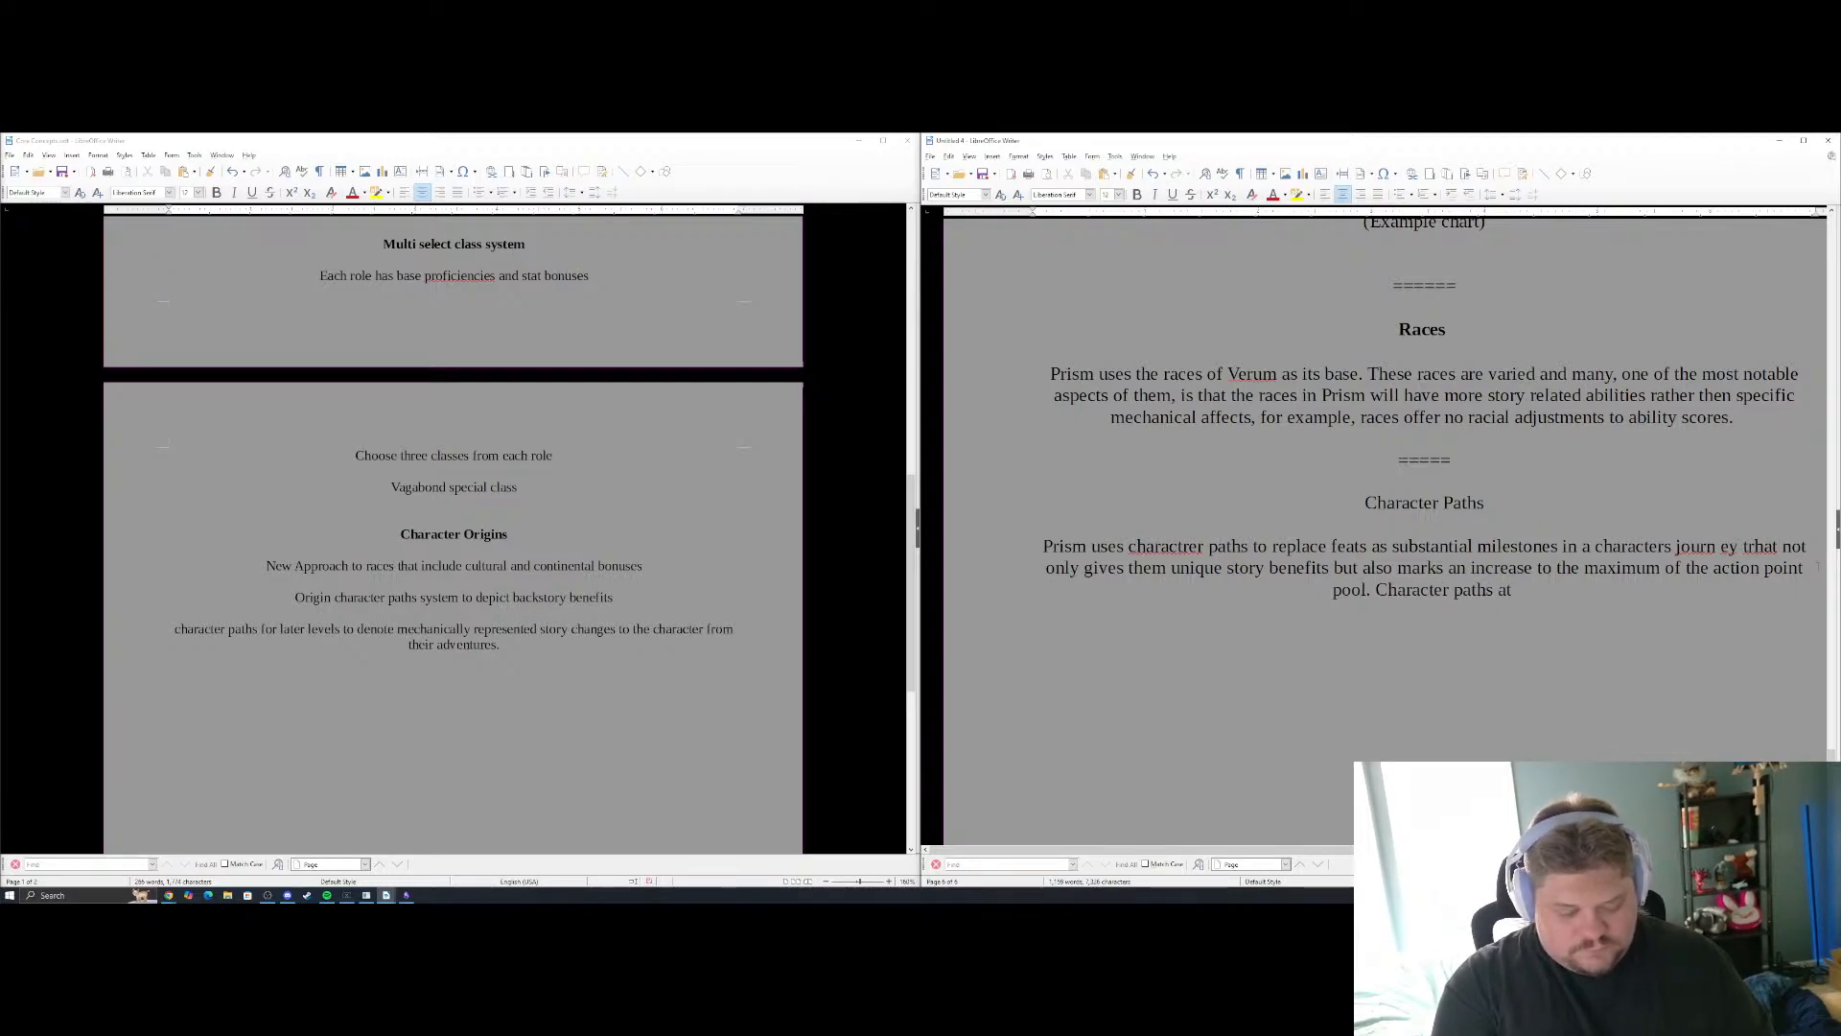
type(" 3rd,")
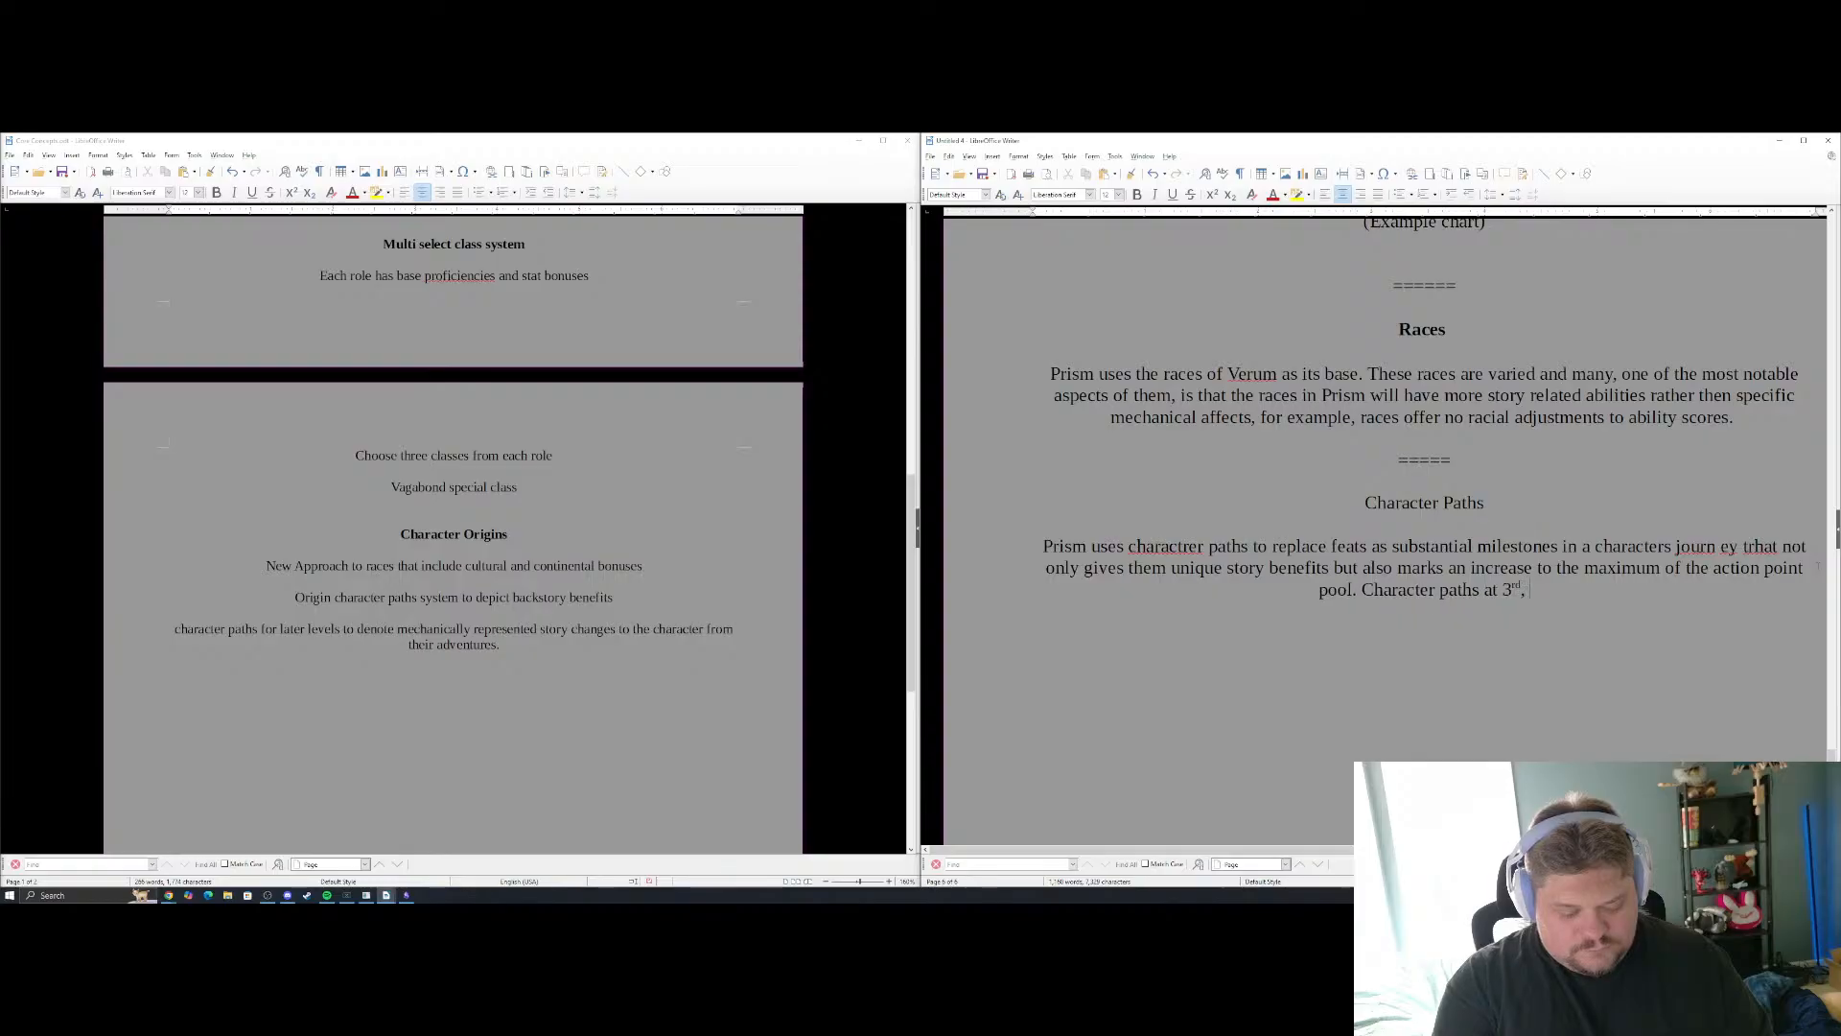
type(" 6th")
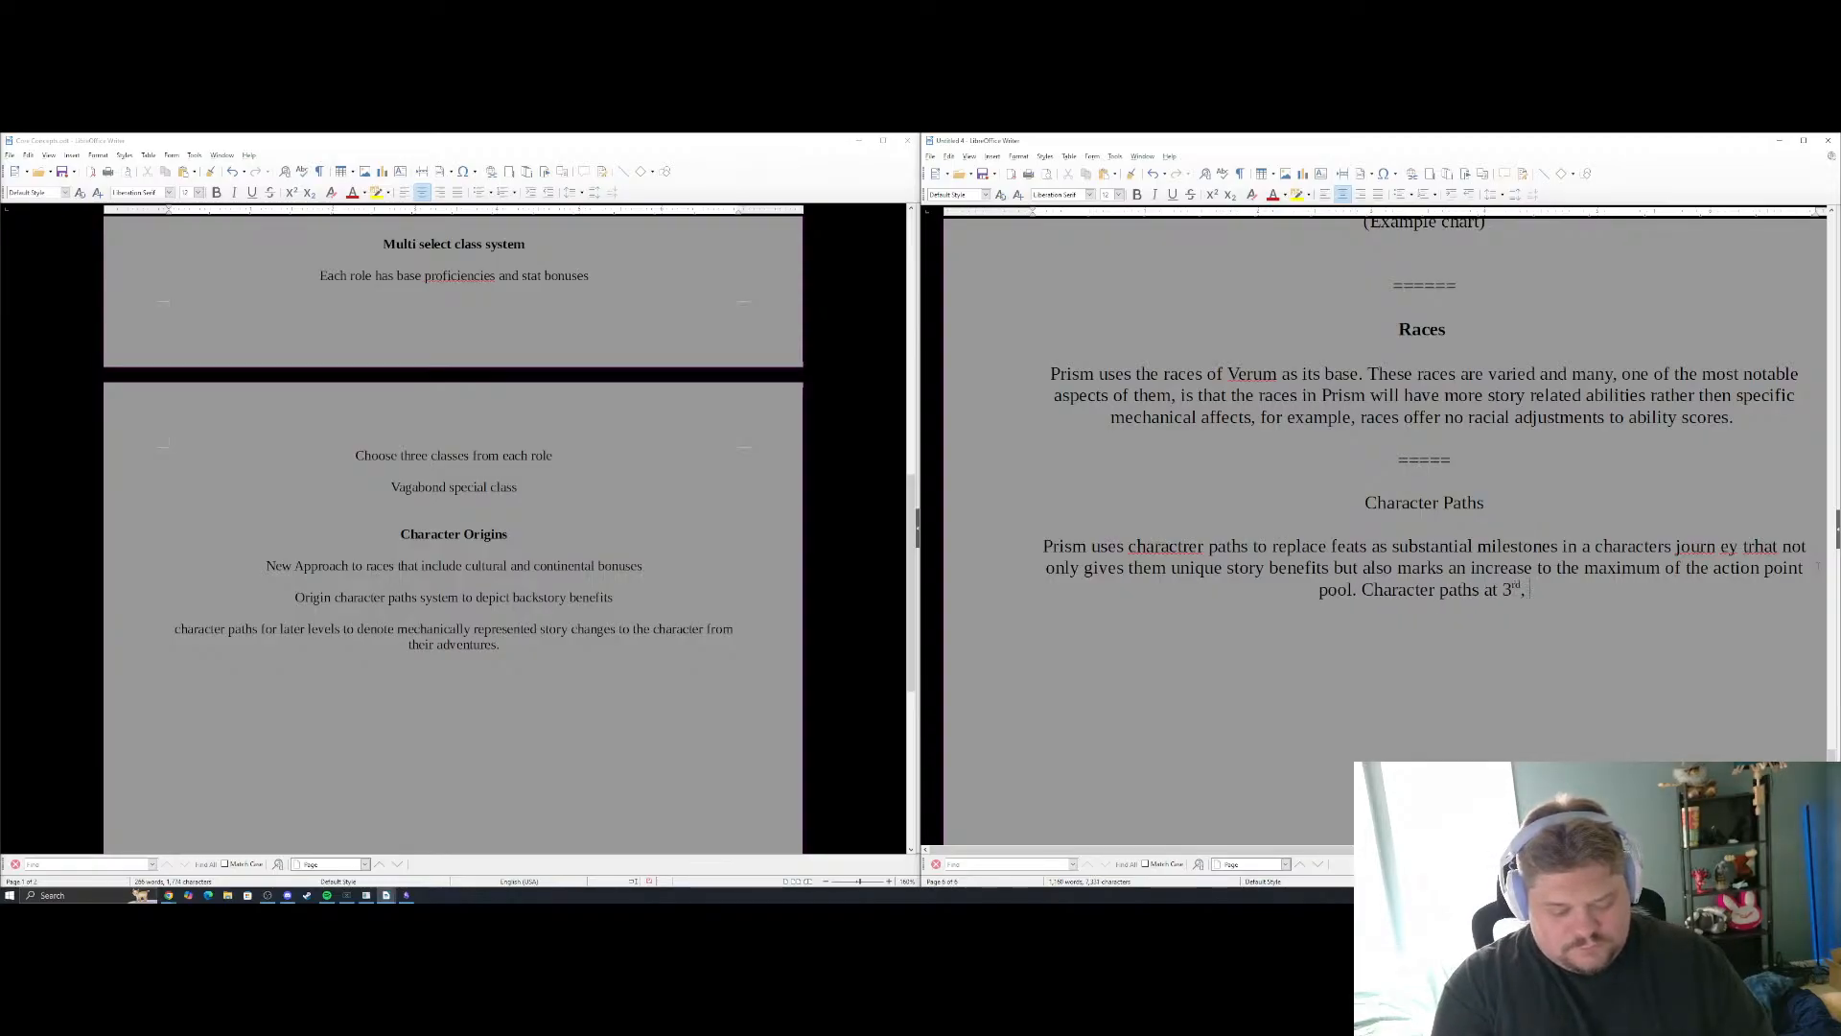
type(" and")
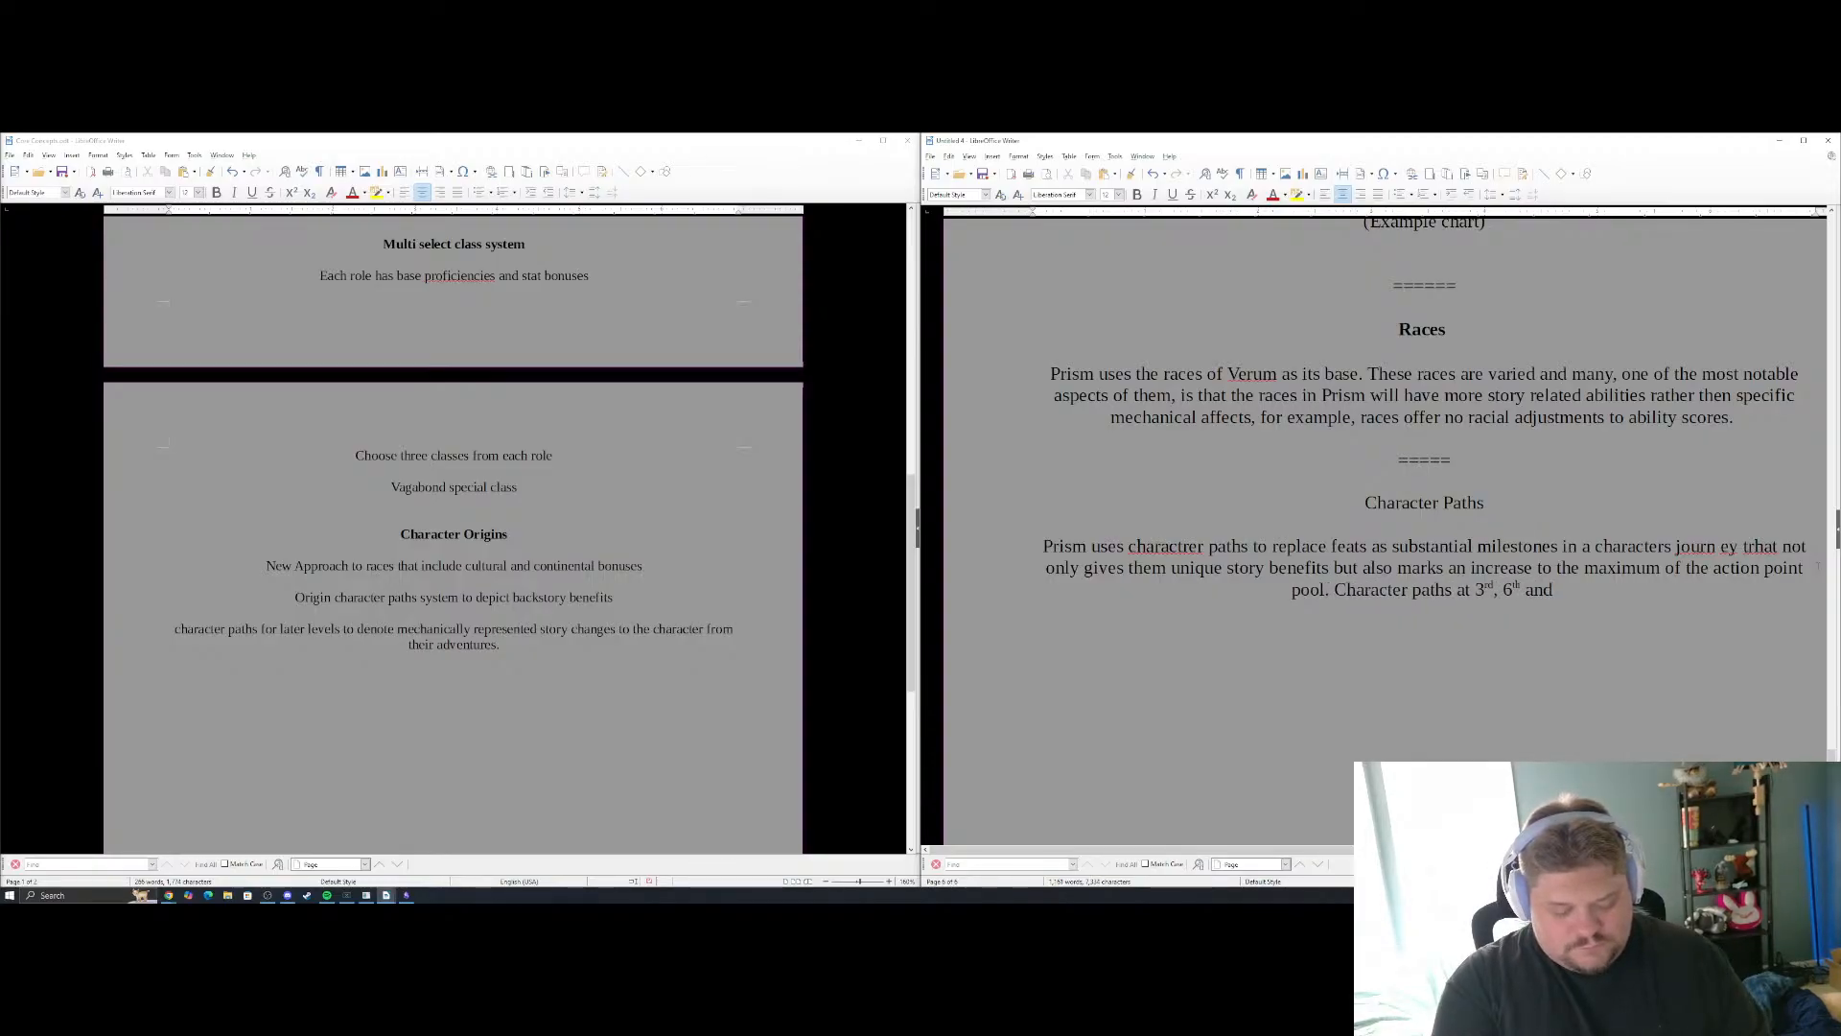
type(" 9th ")
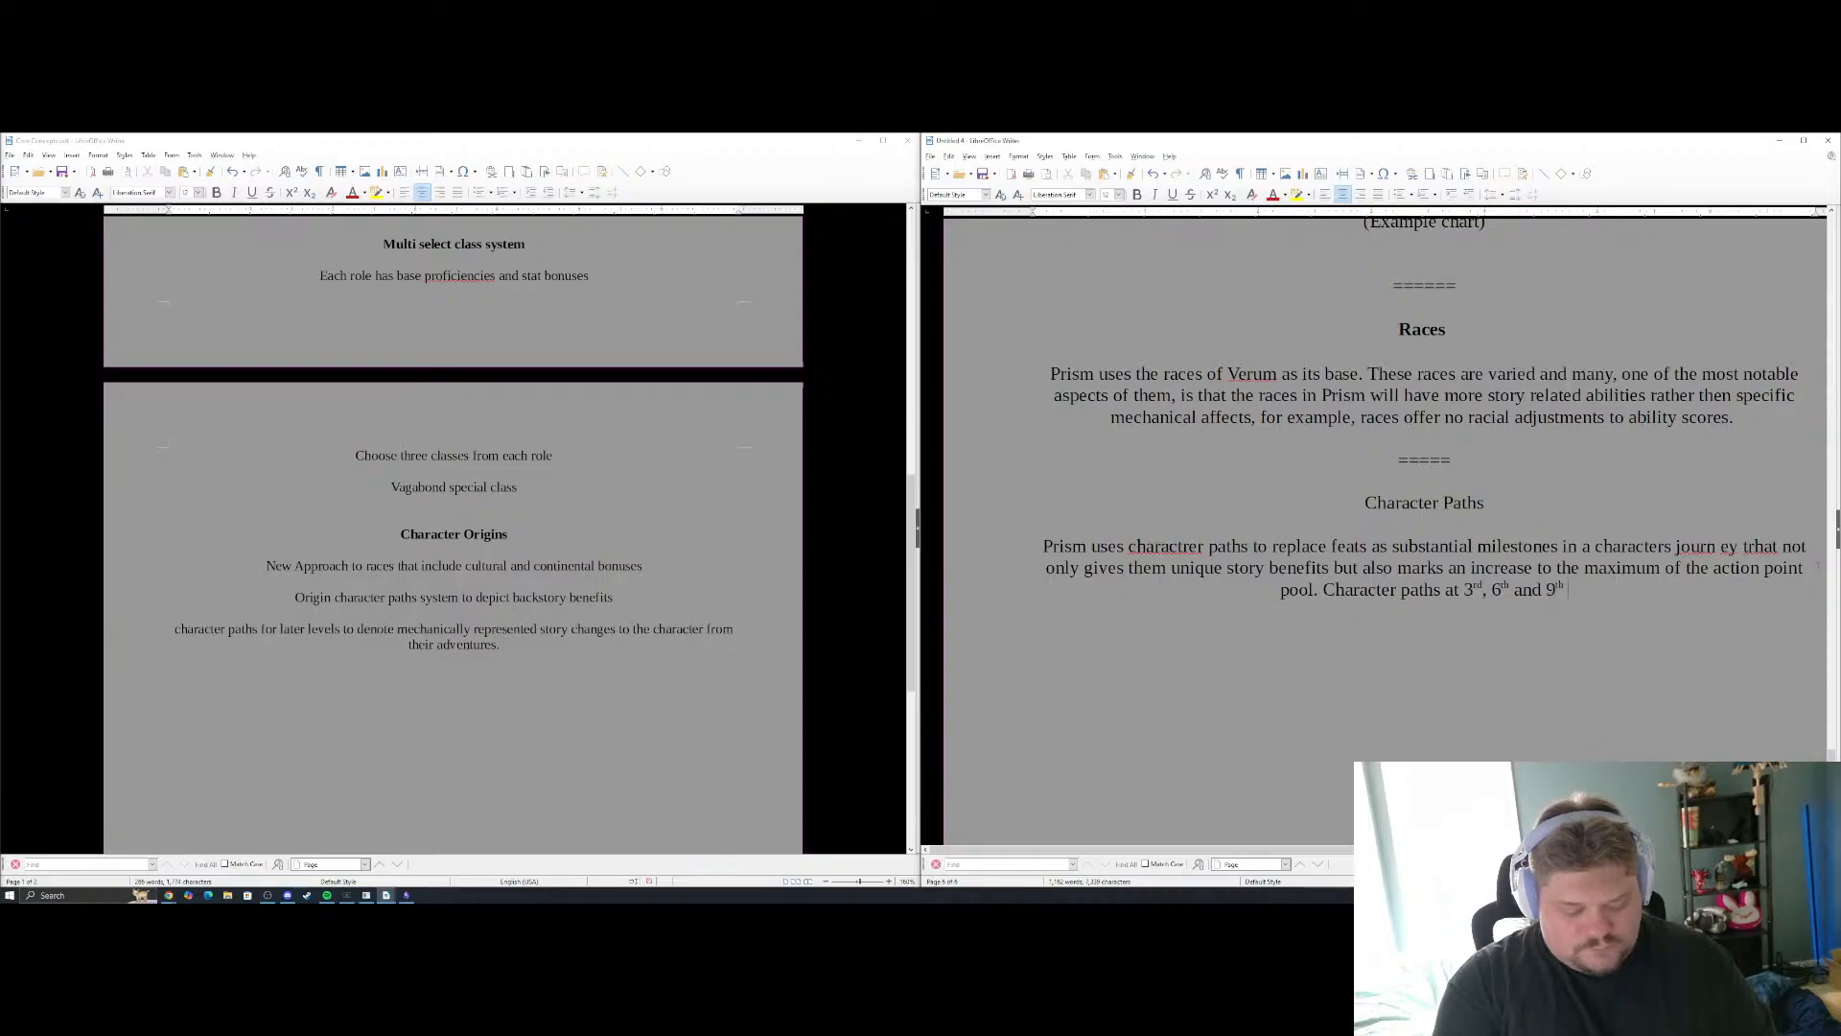
type("each increas")
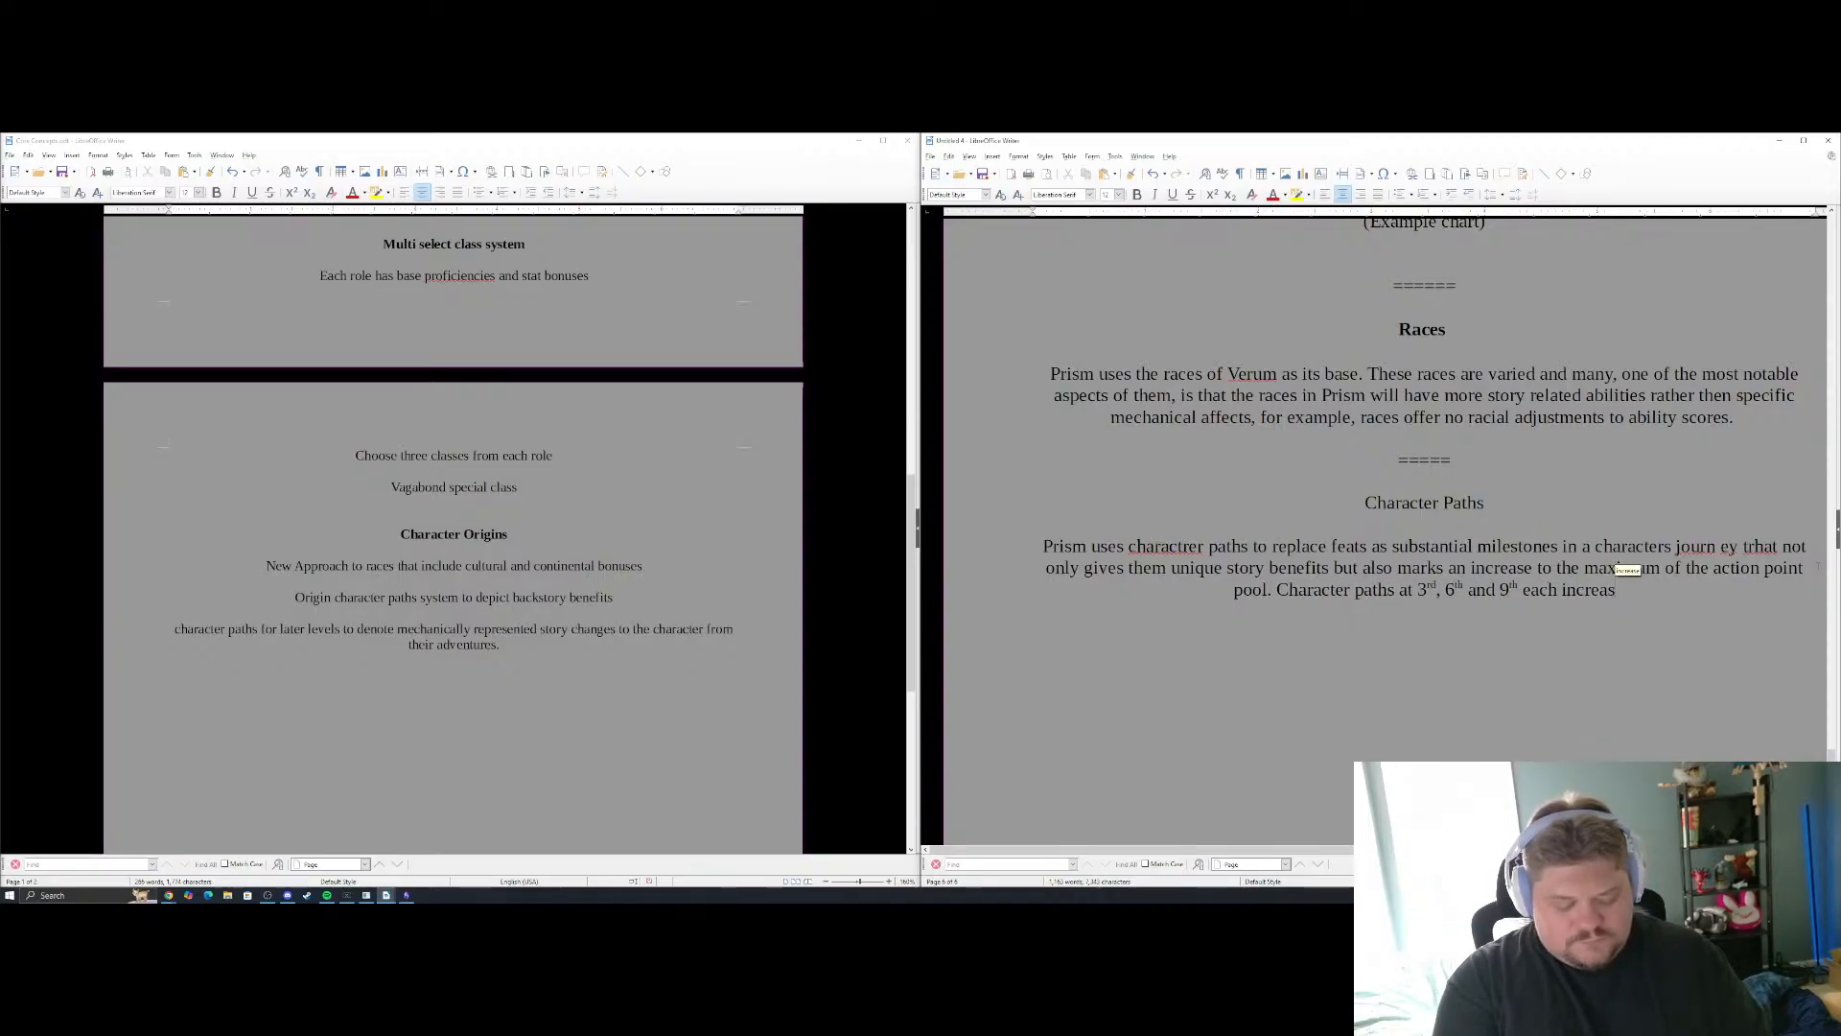
type("es the pool by ")
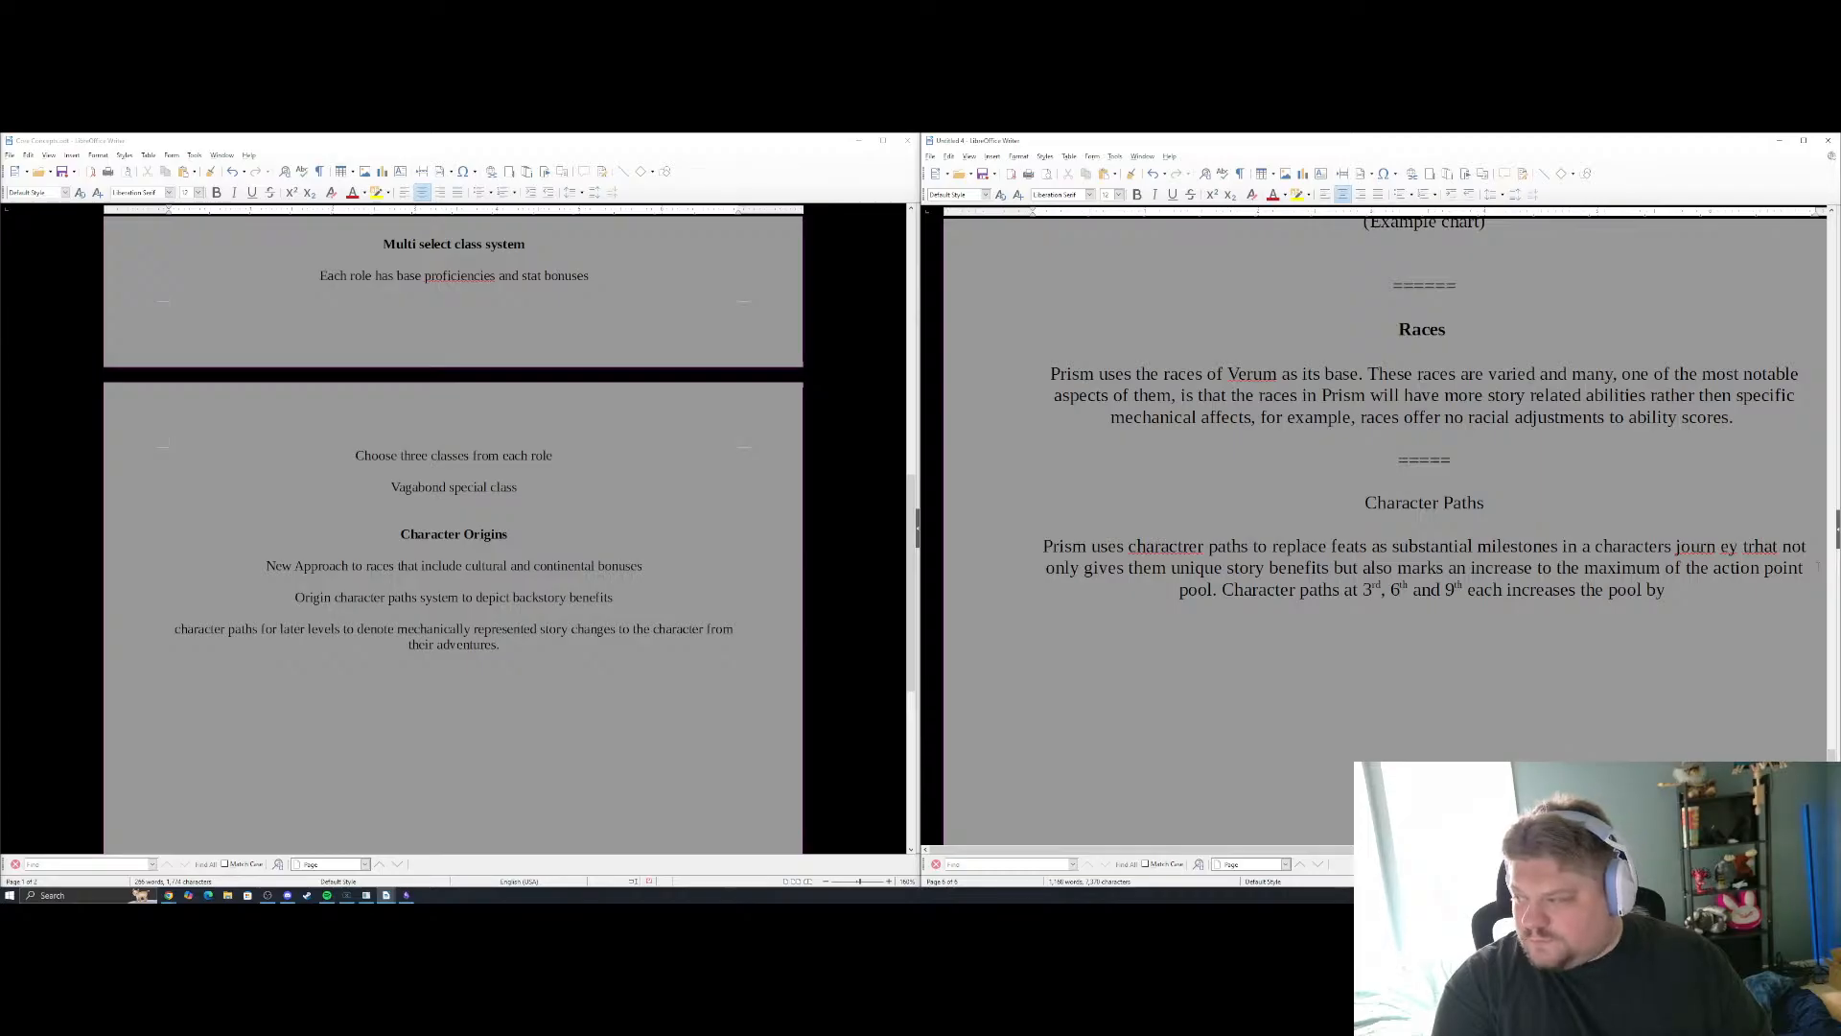
type("1 to a m")
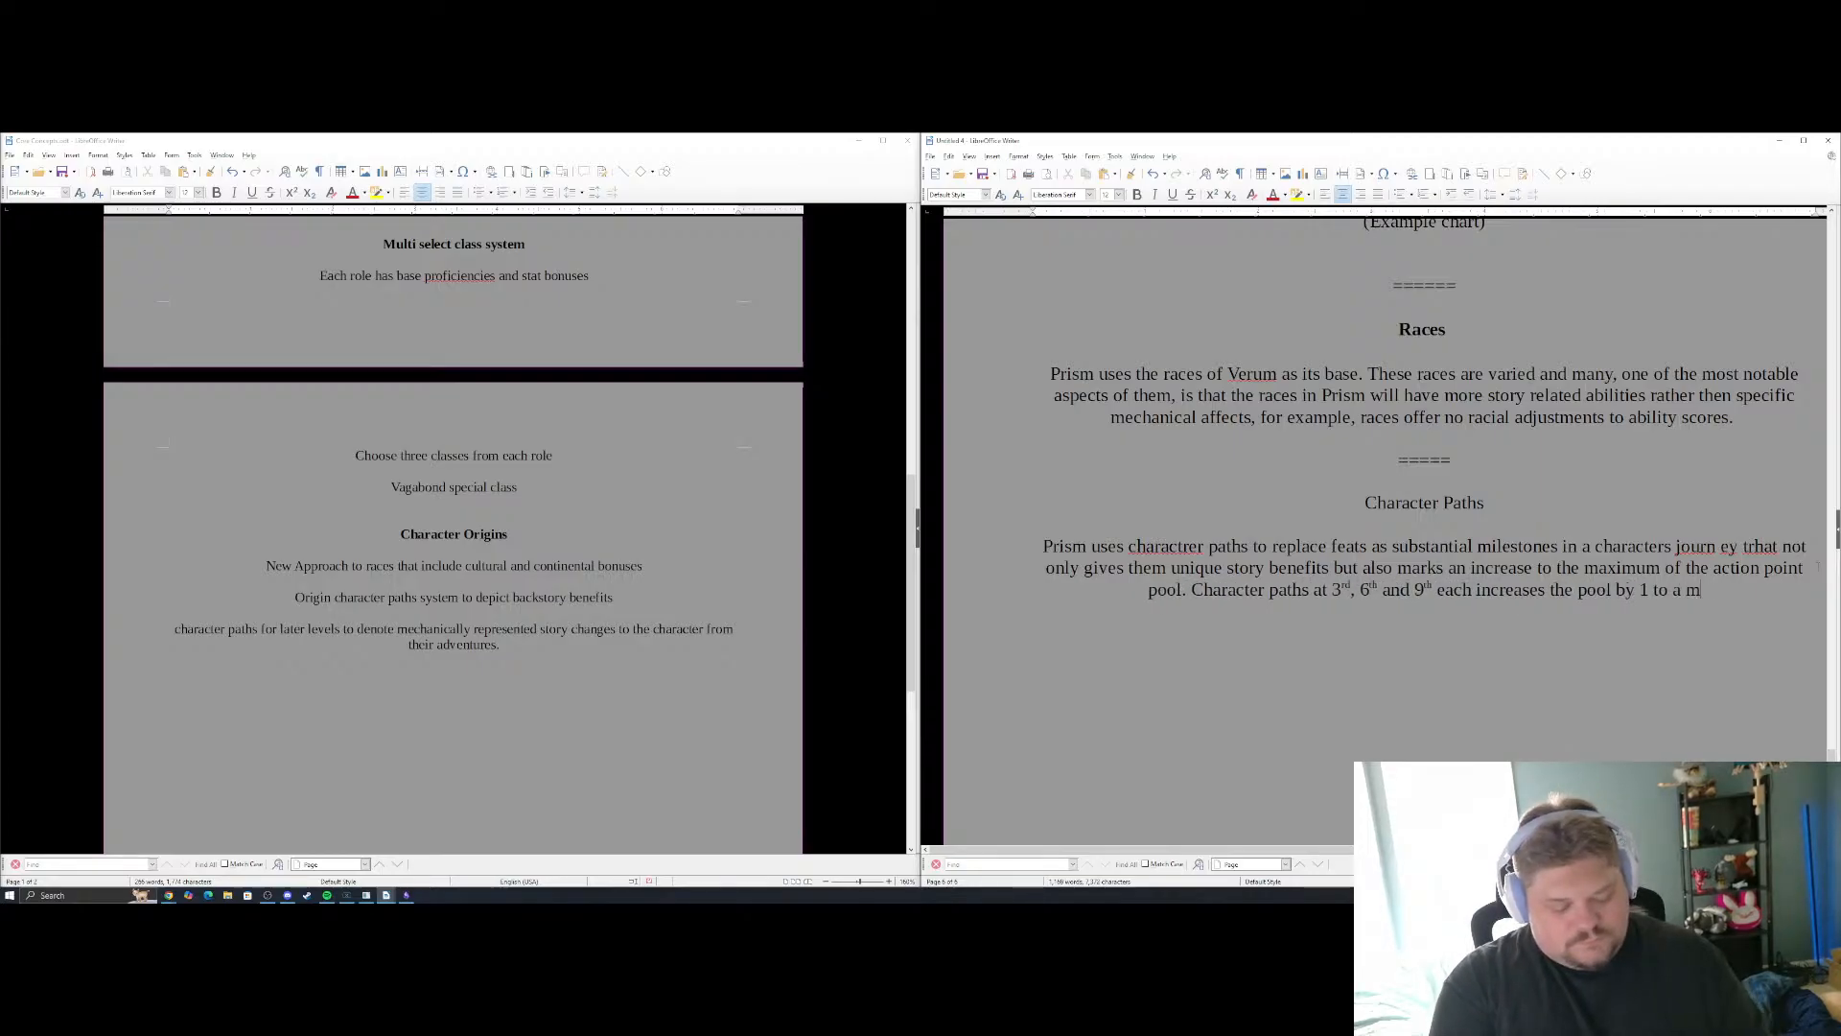
type("aximum of ")
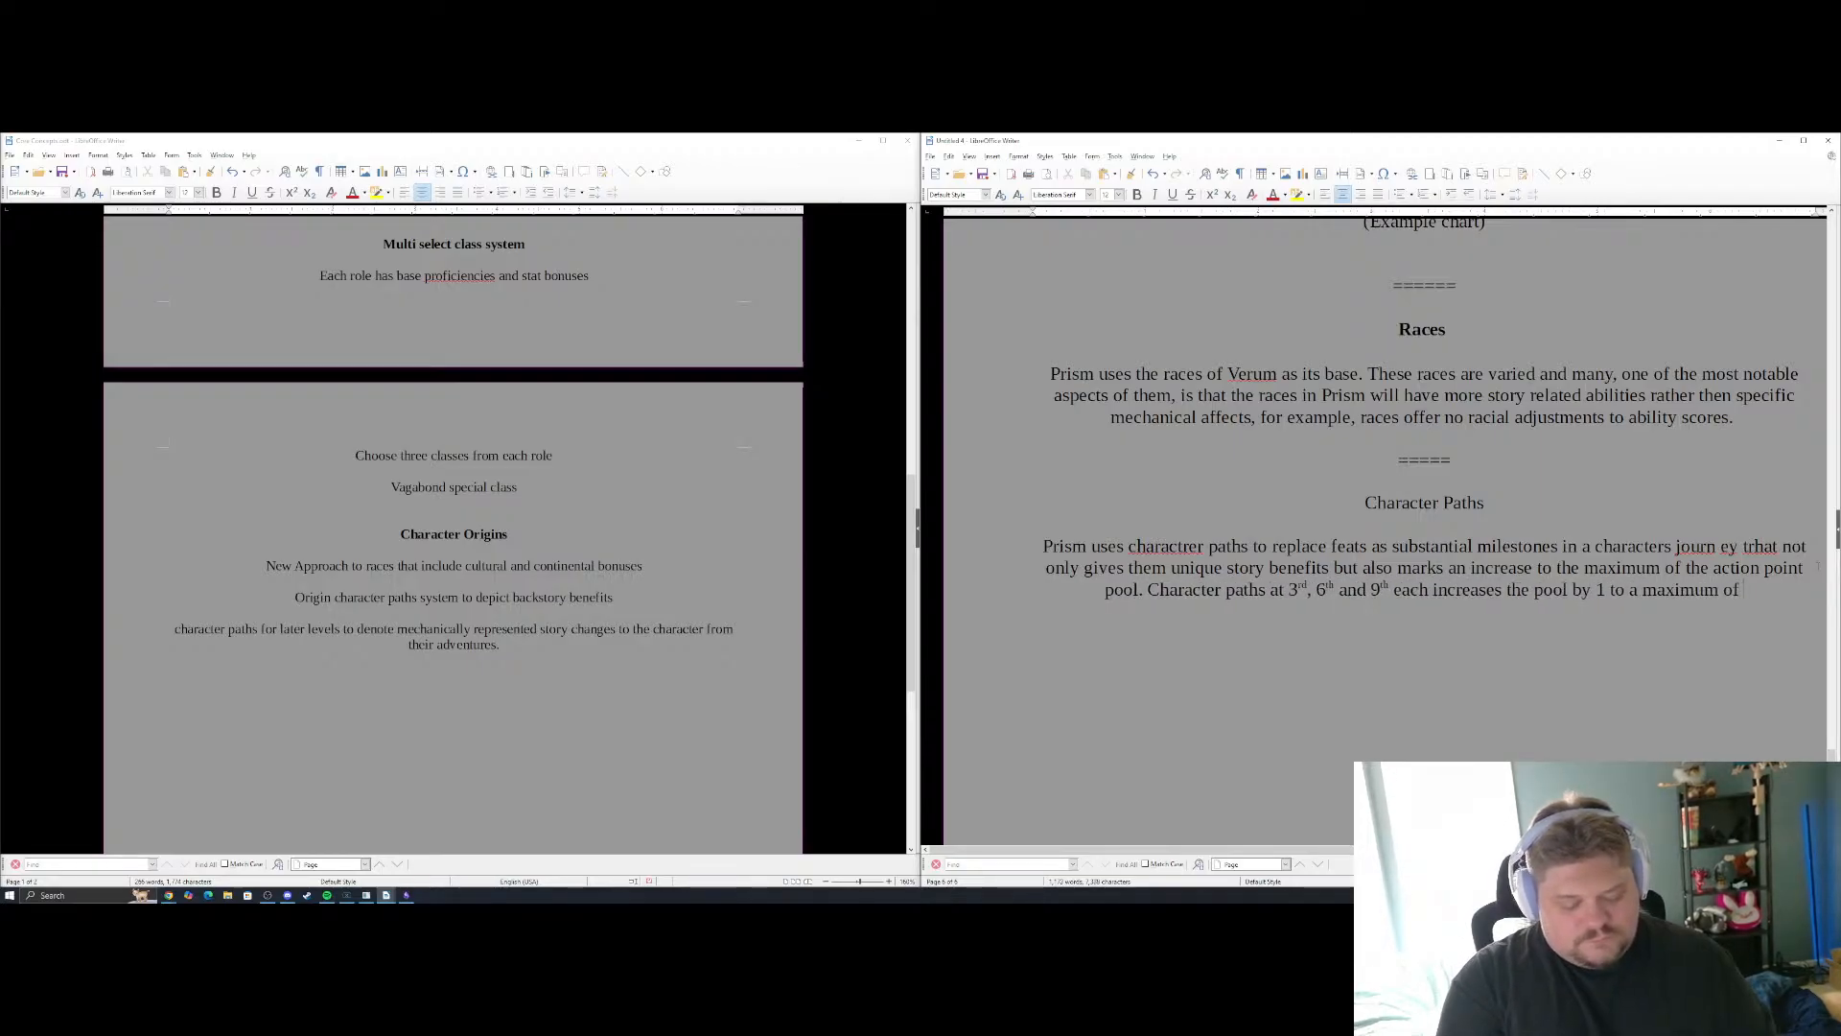
type("7. ")
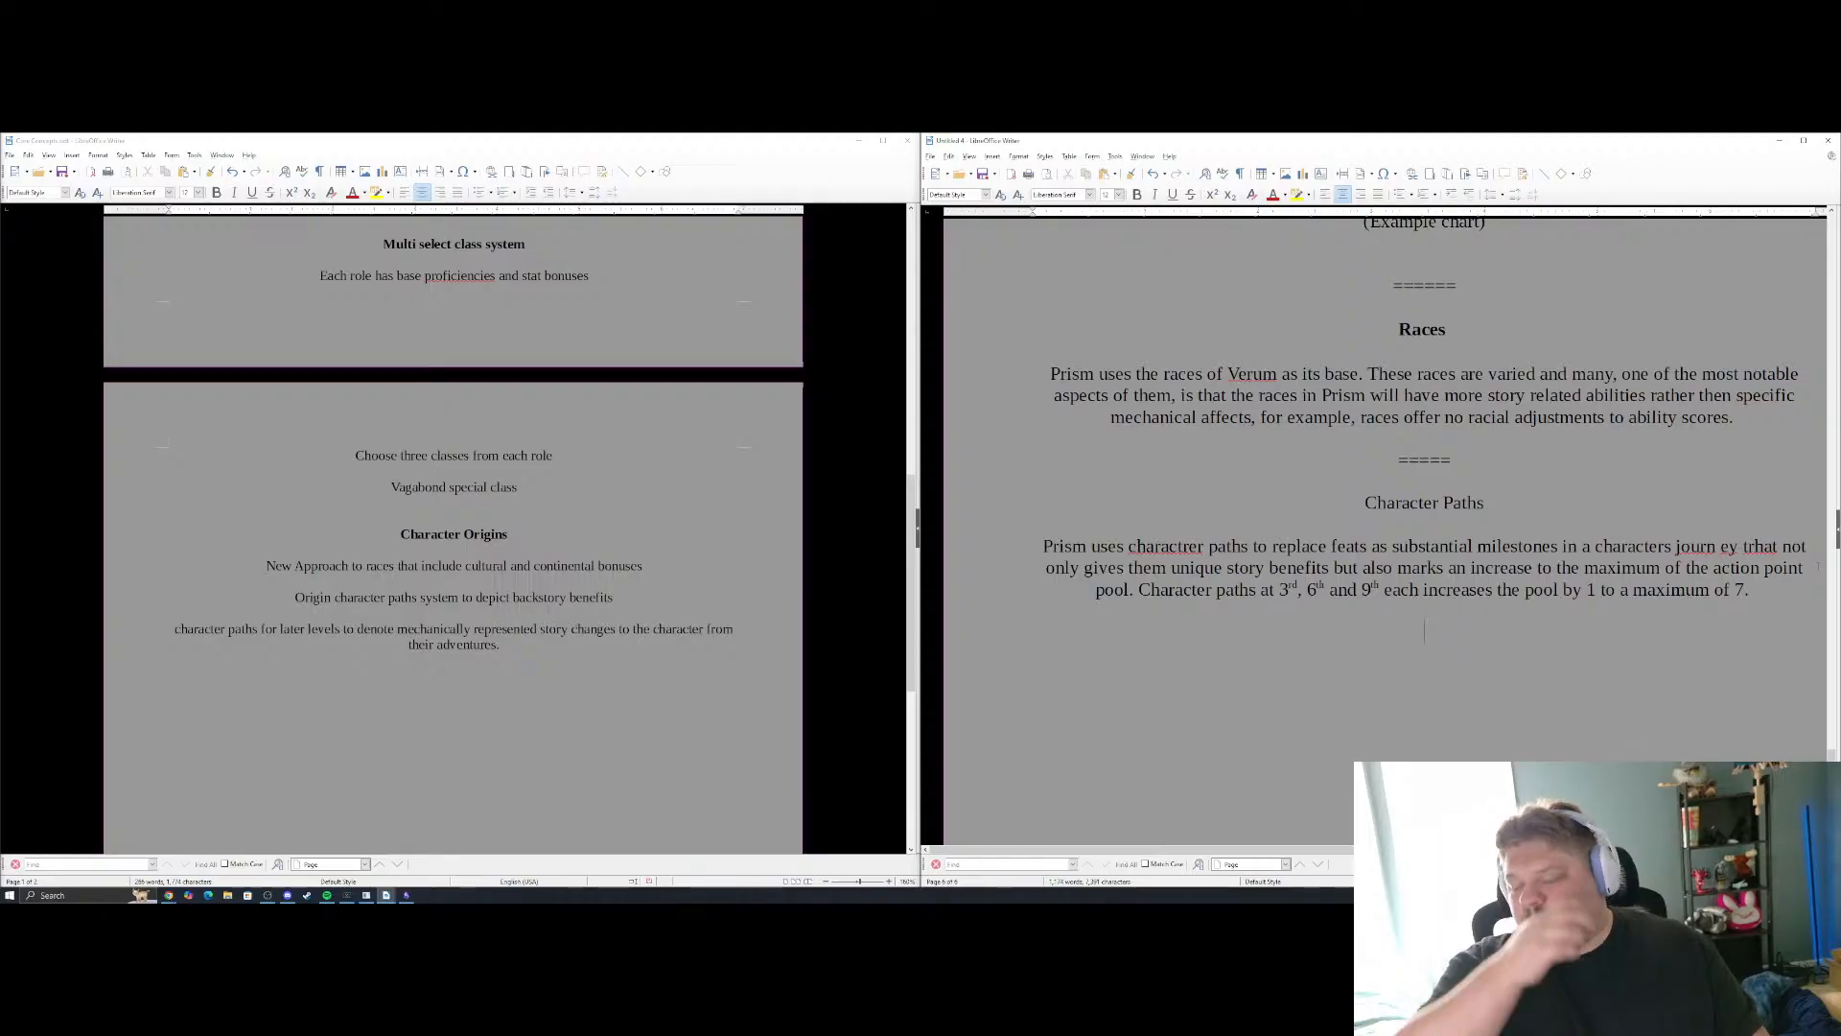
type("O")
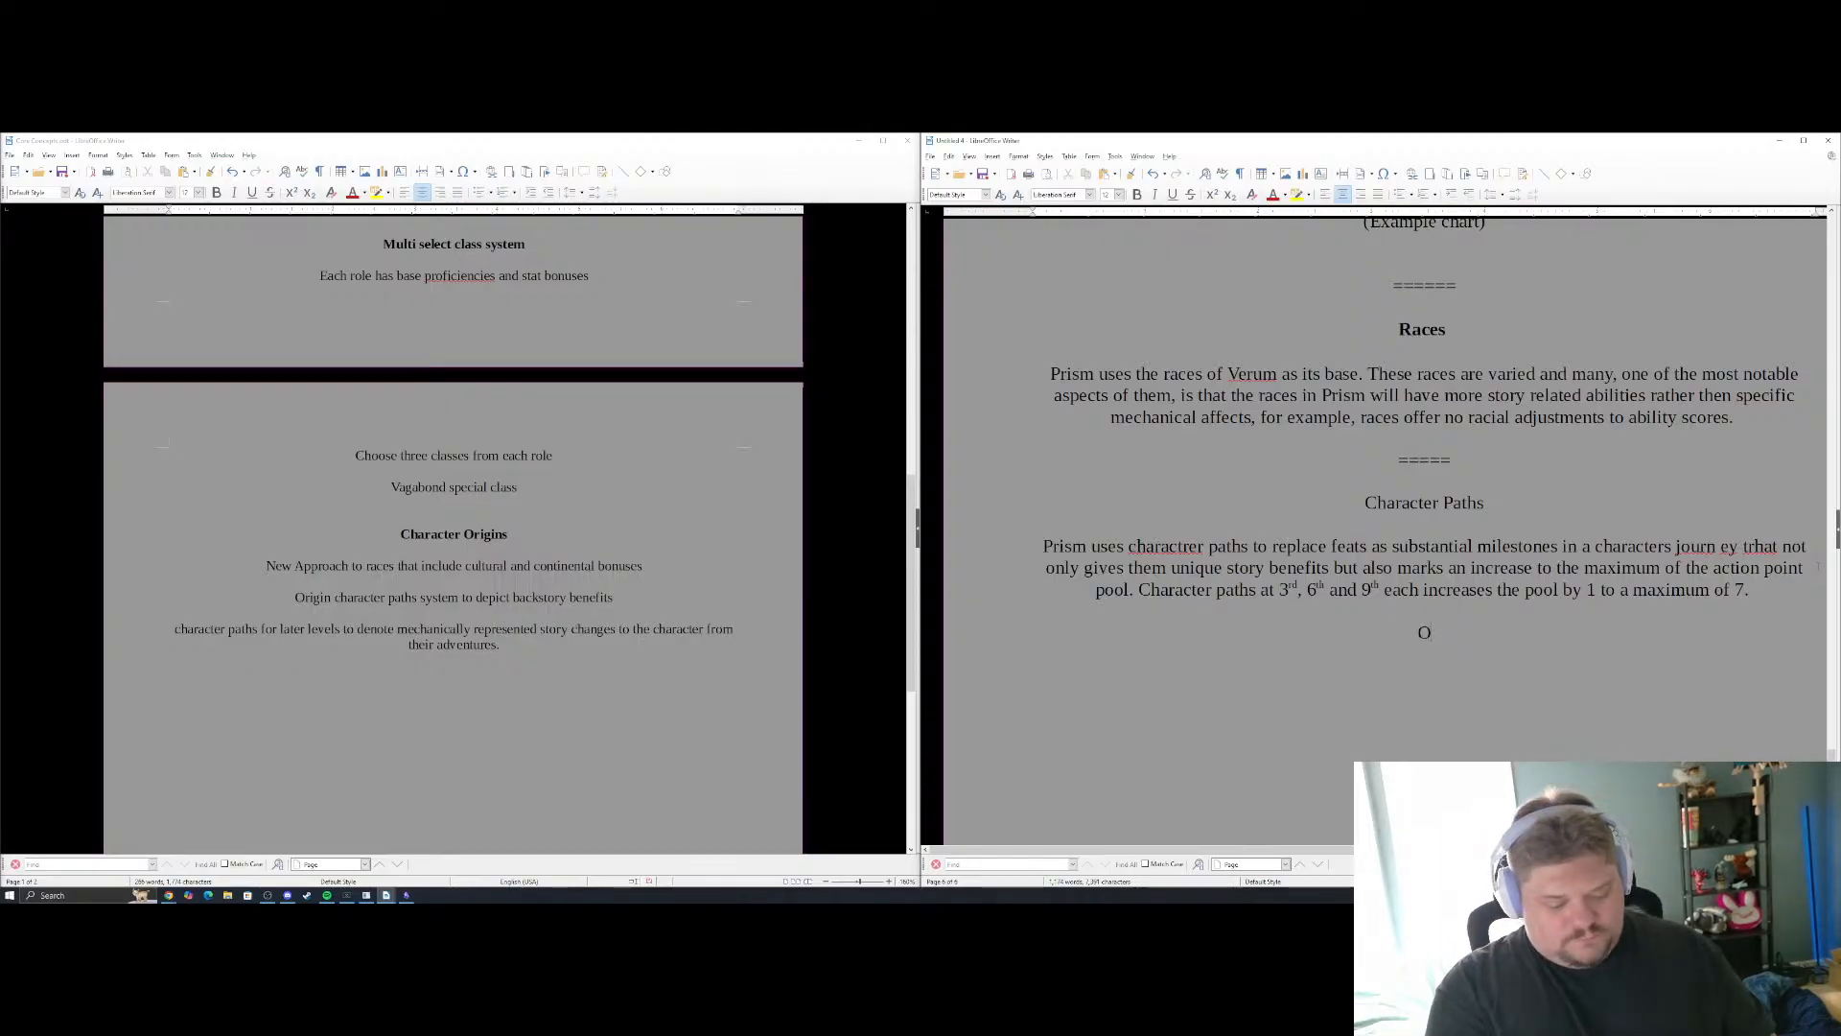
type("rigin Paths wi")
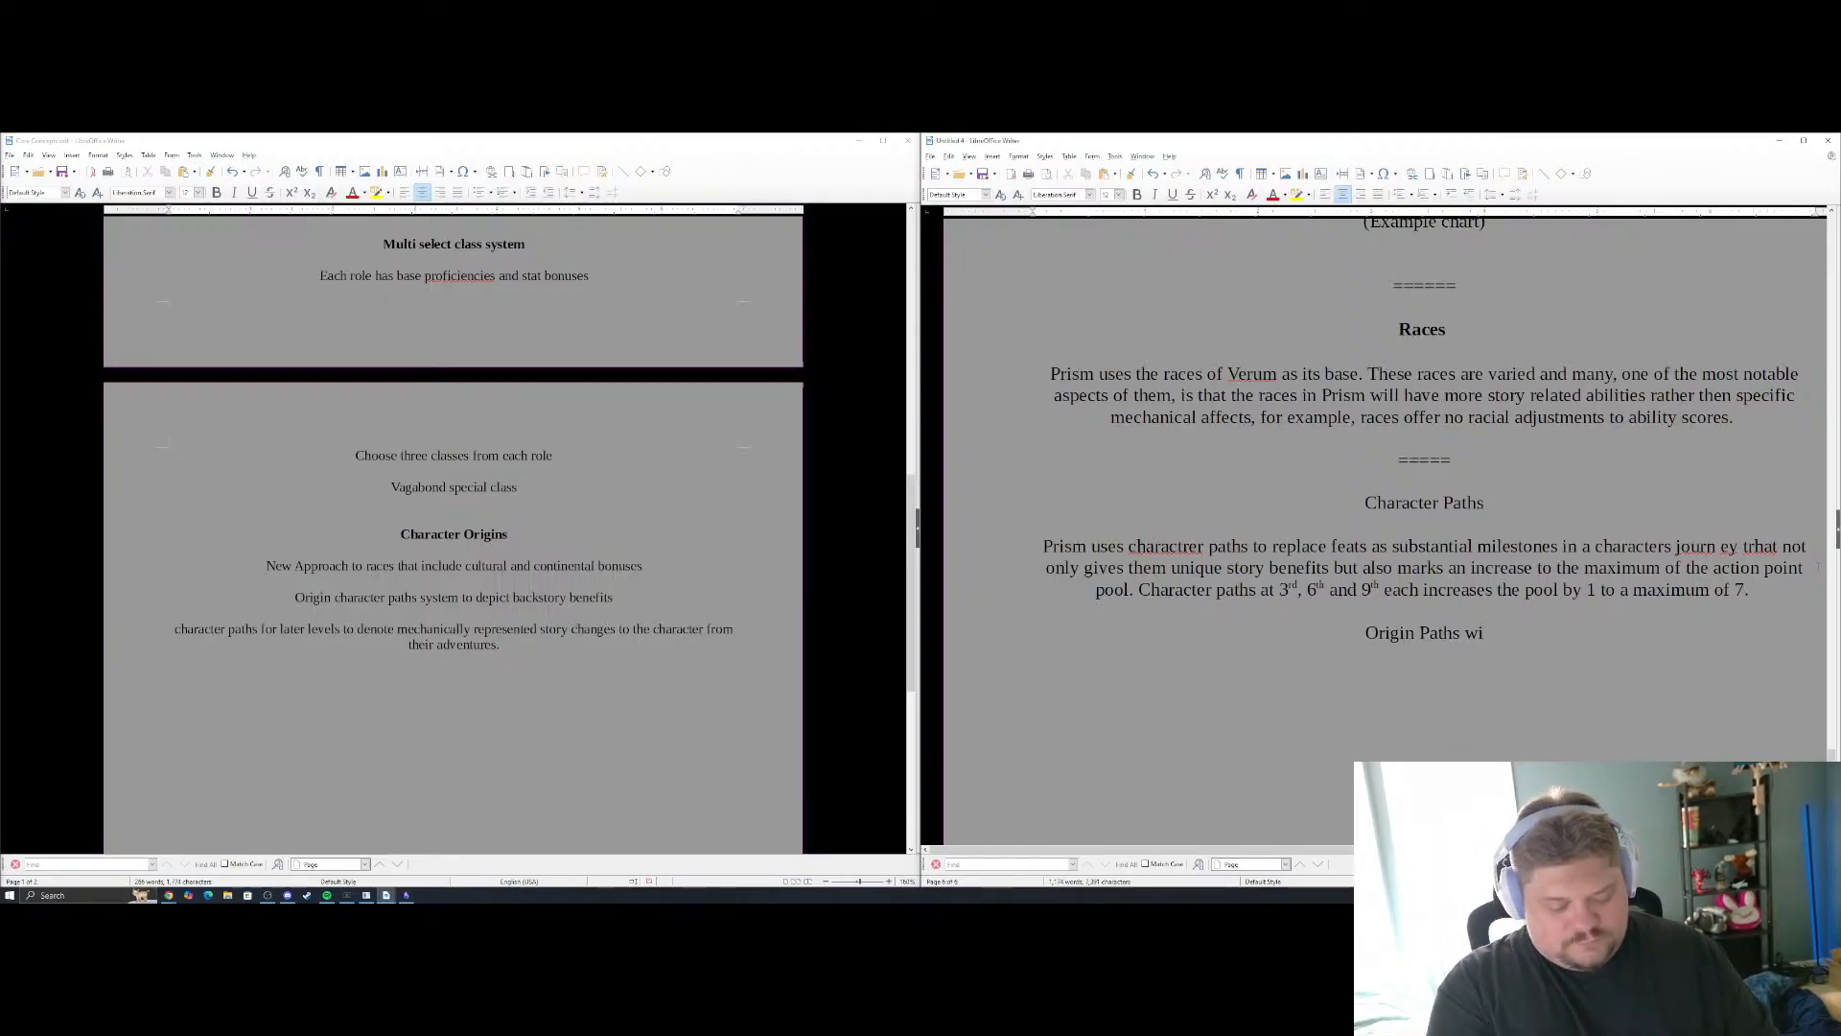
type("ll also be mad")
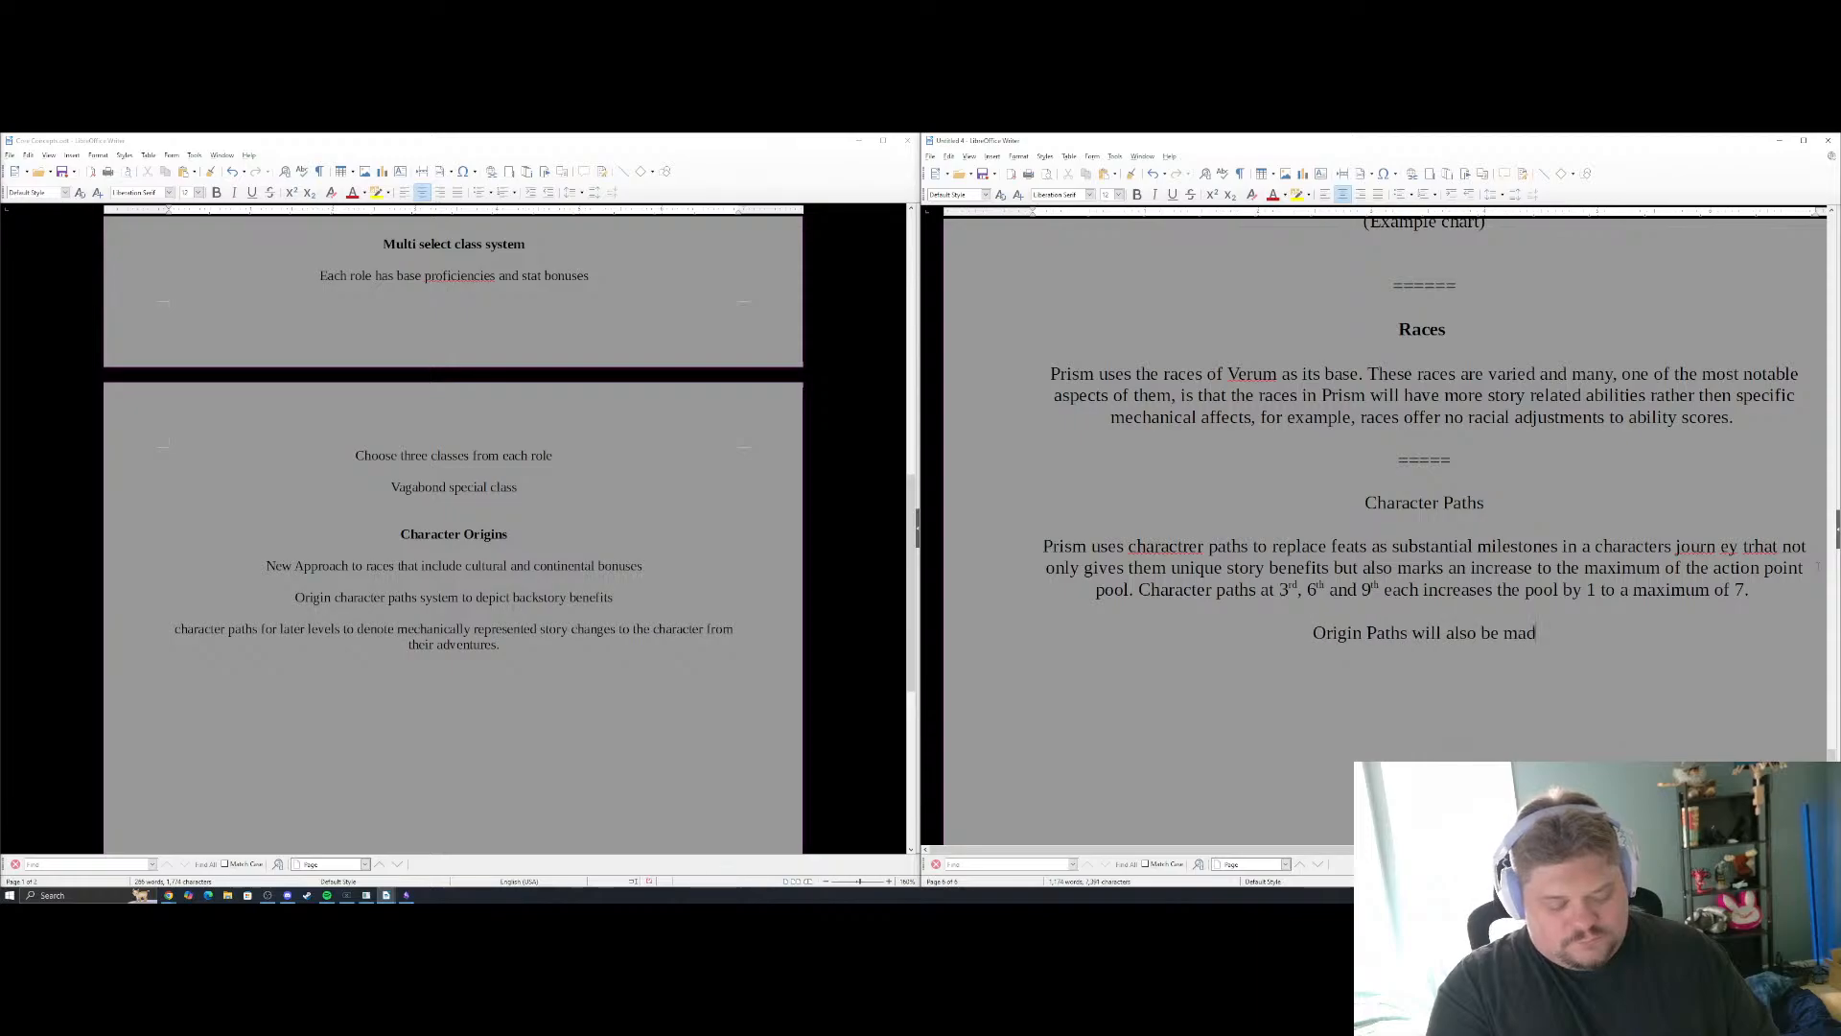
type("e to repres")
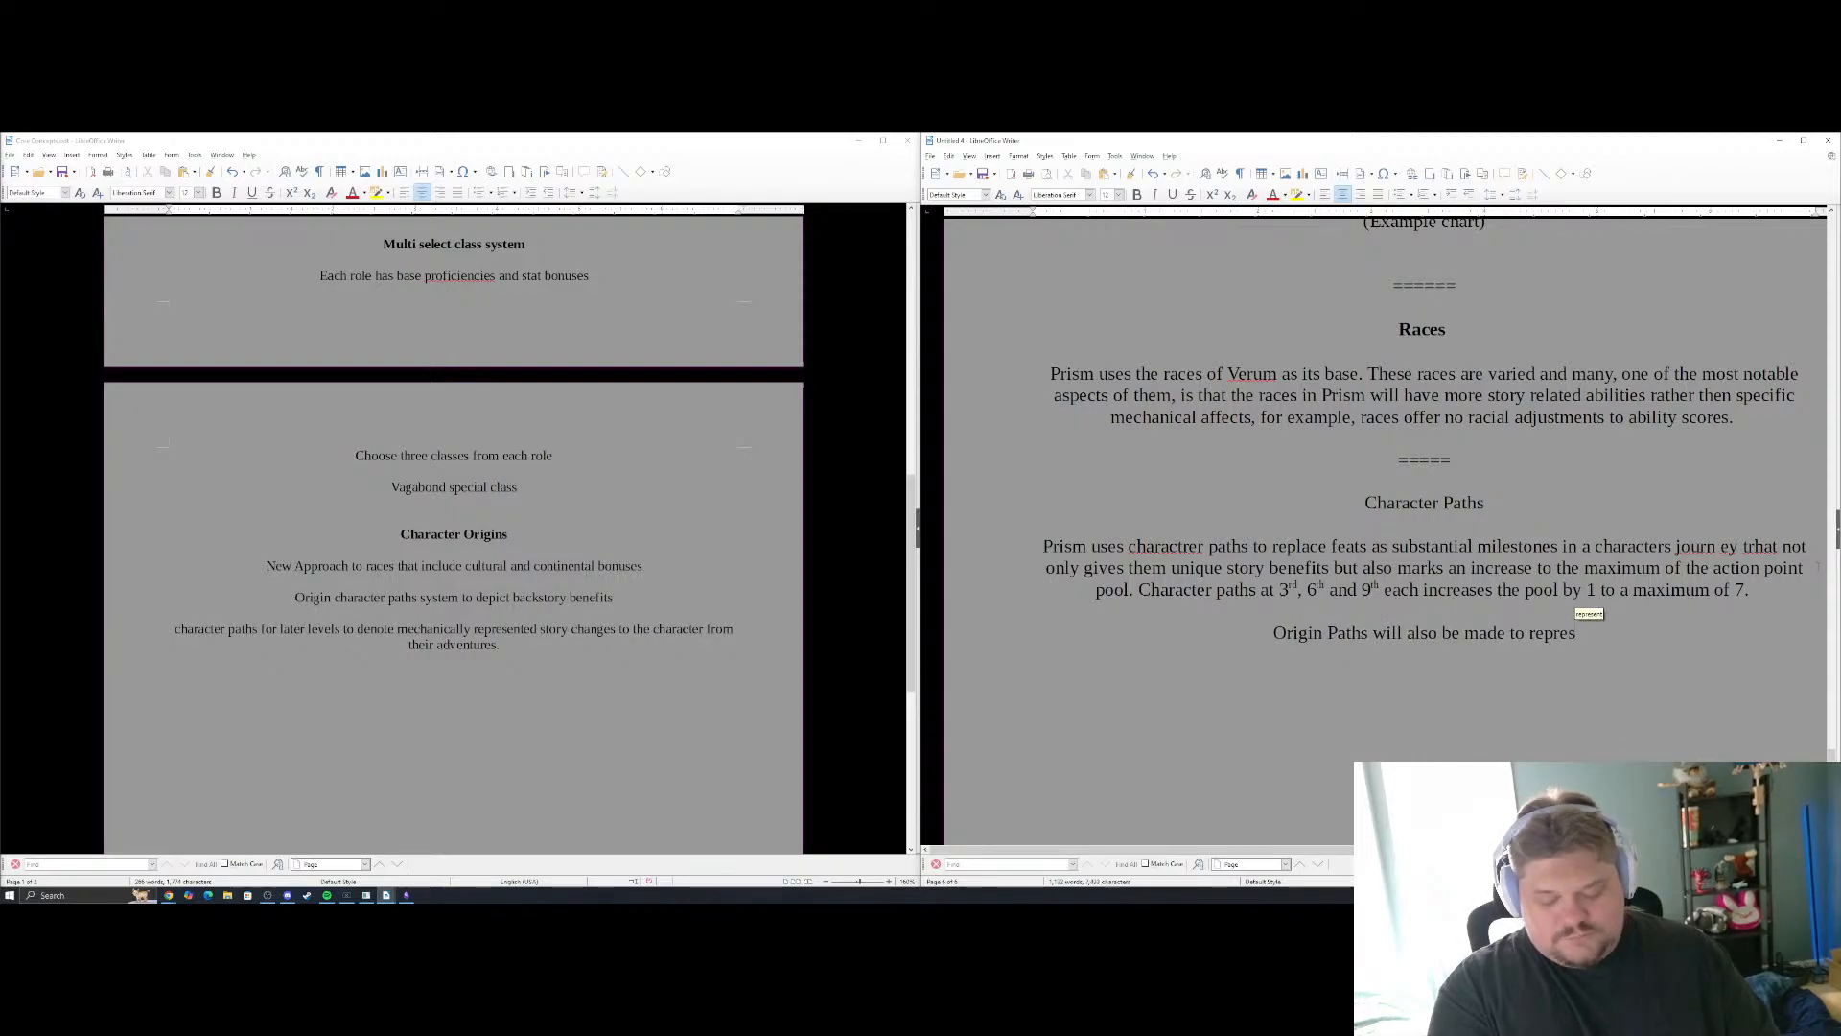
type("ent chara")
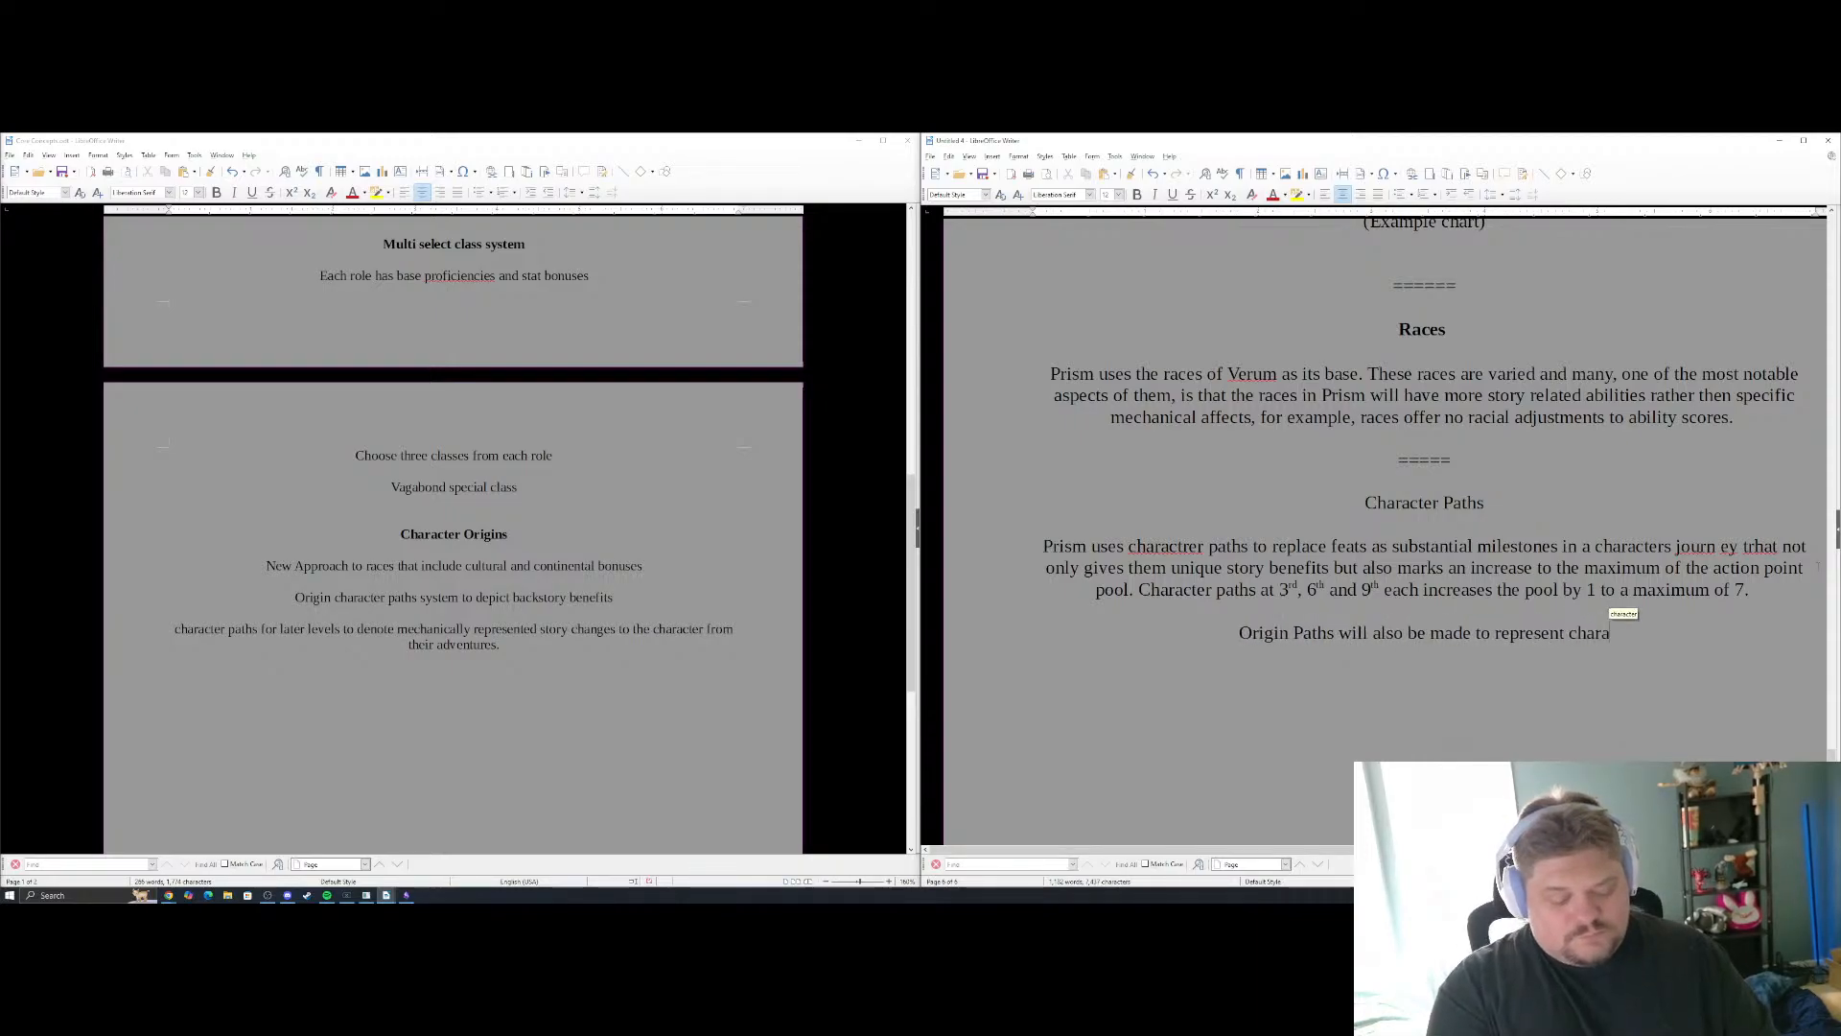
type("cter bacstor")
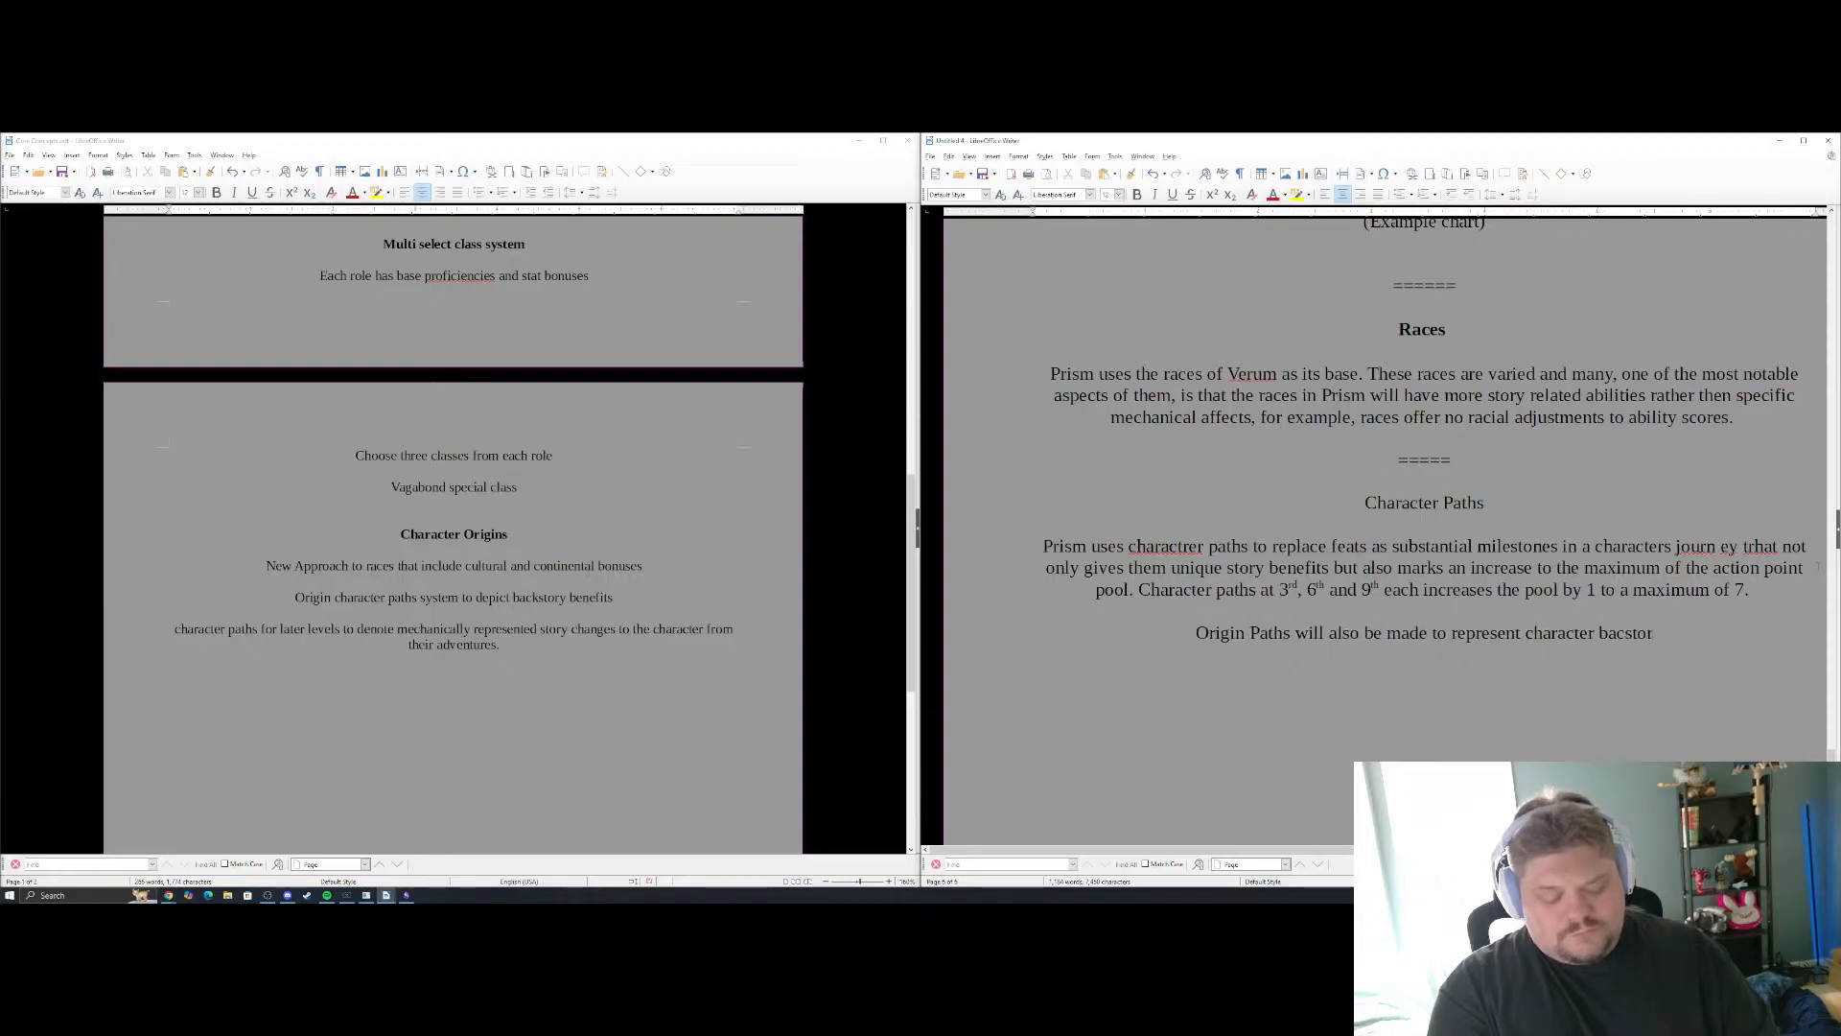
type("y and to gfive a ")
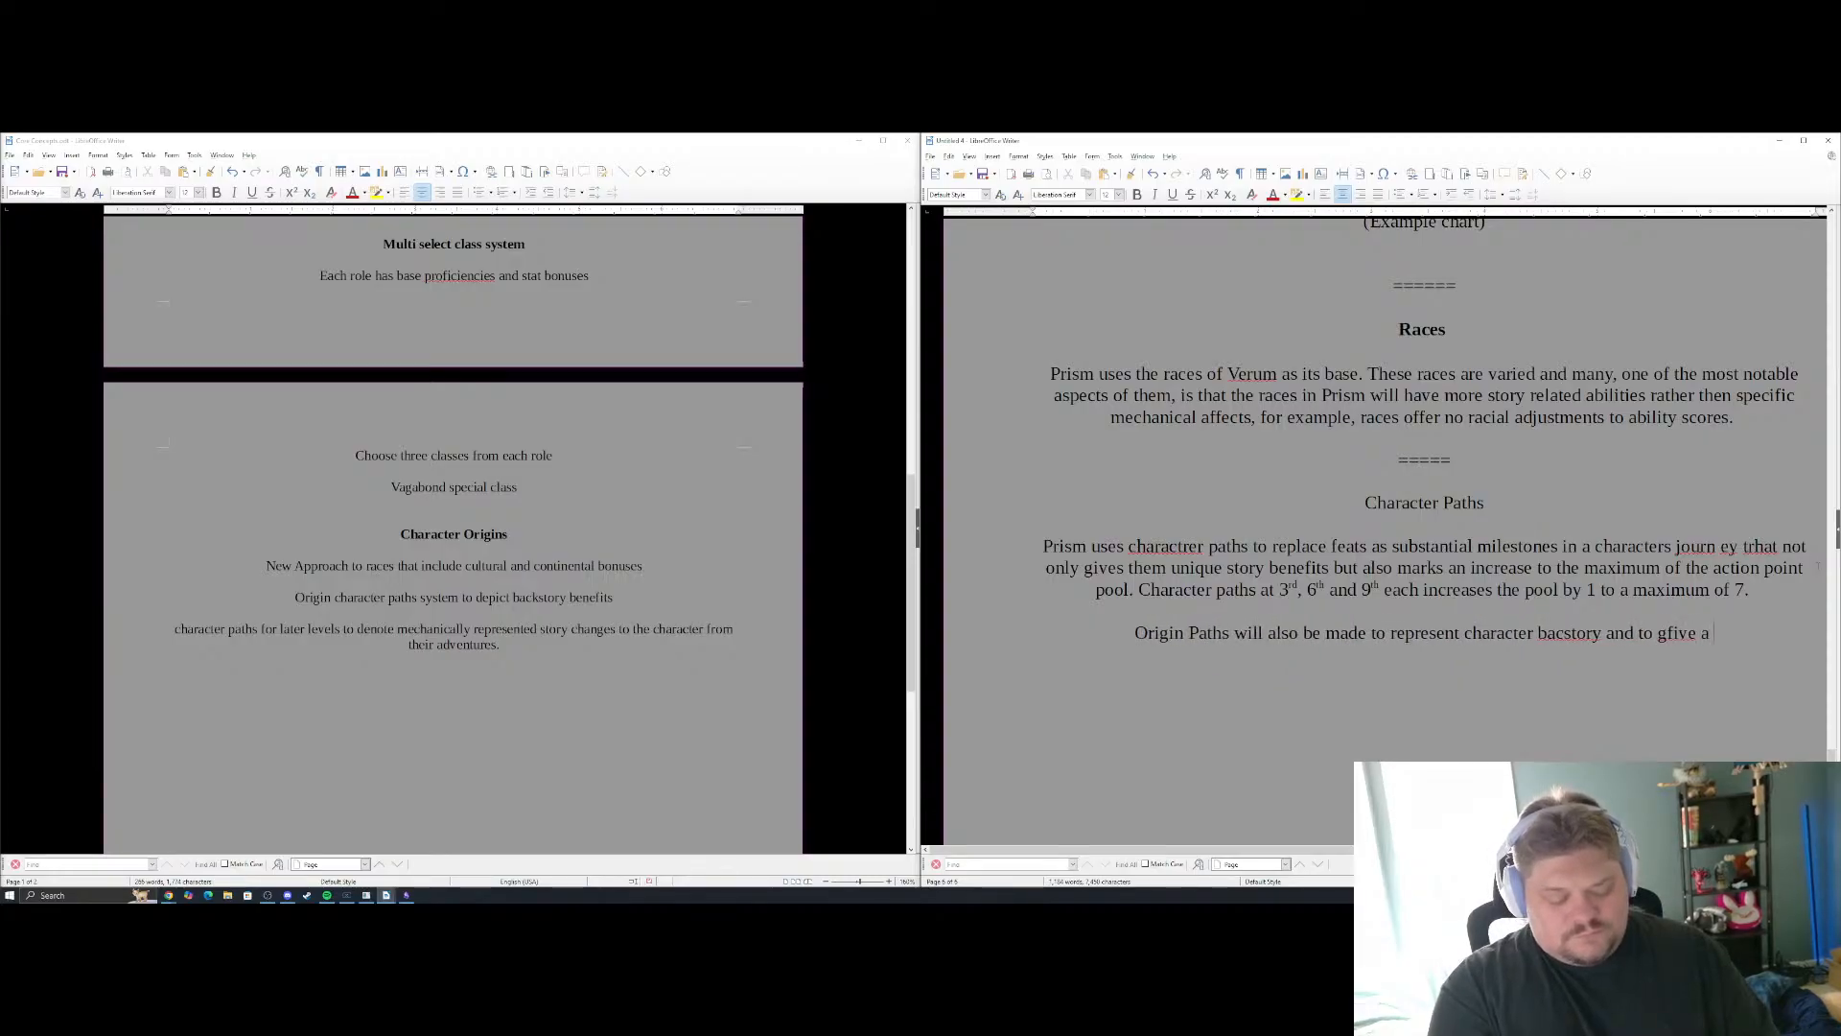
type("unique qu")
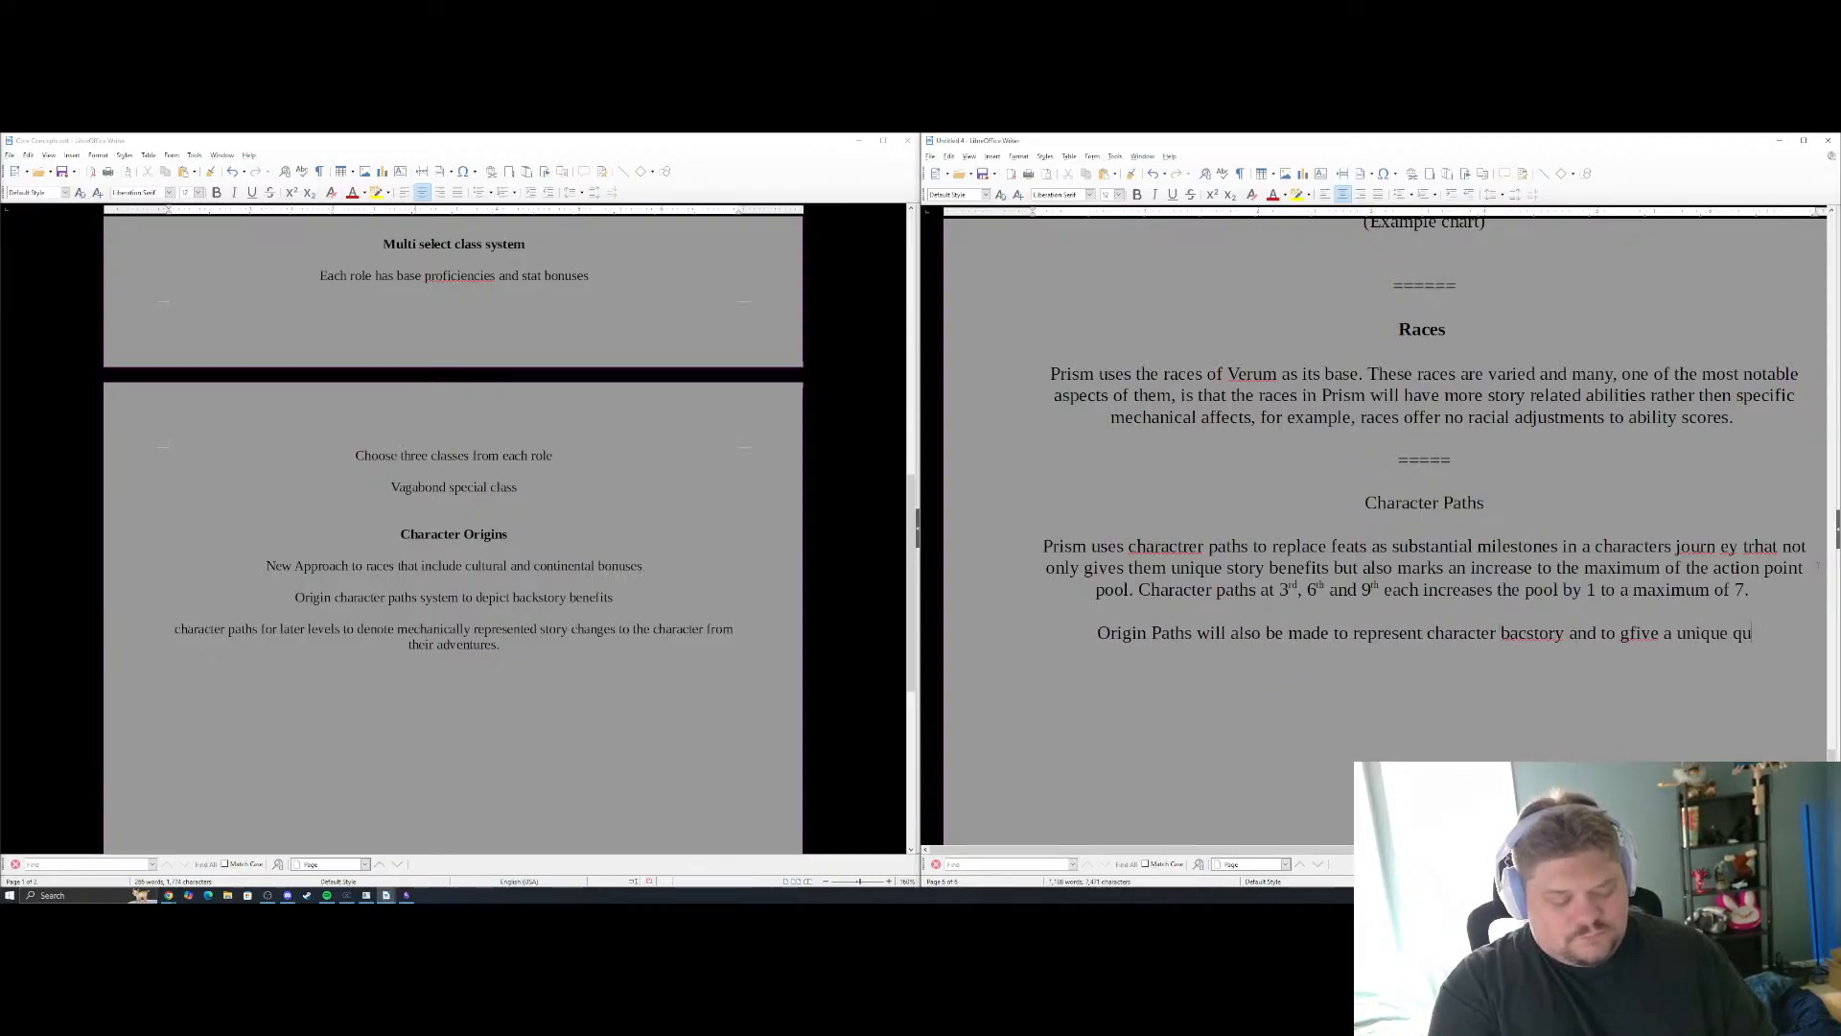
type("irk or ")
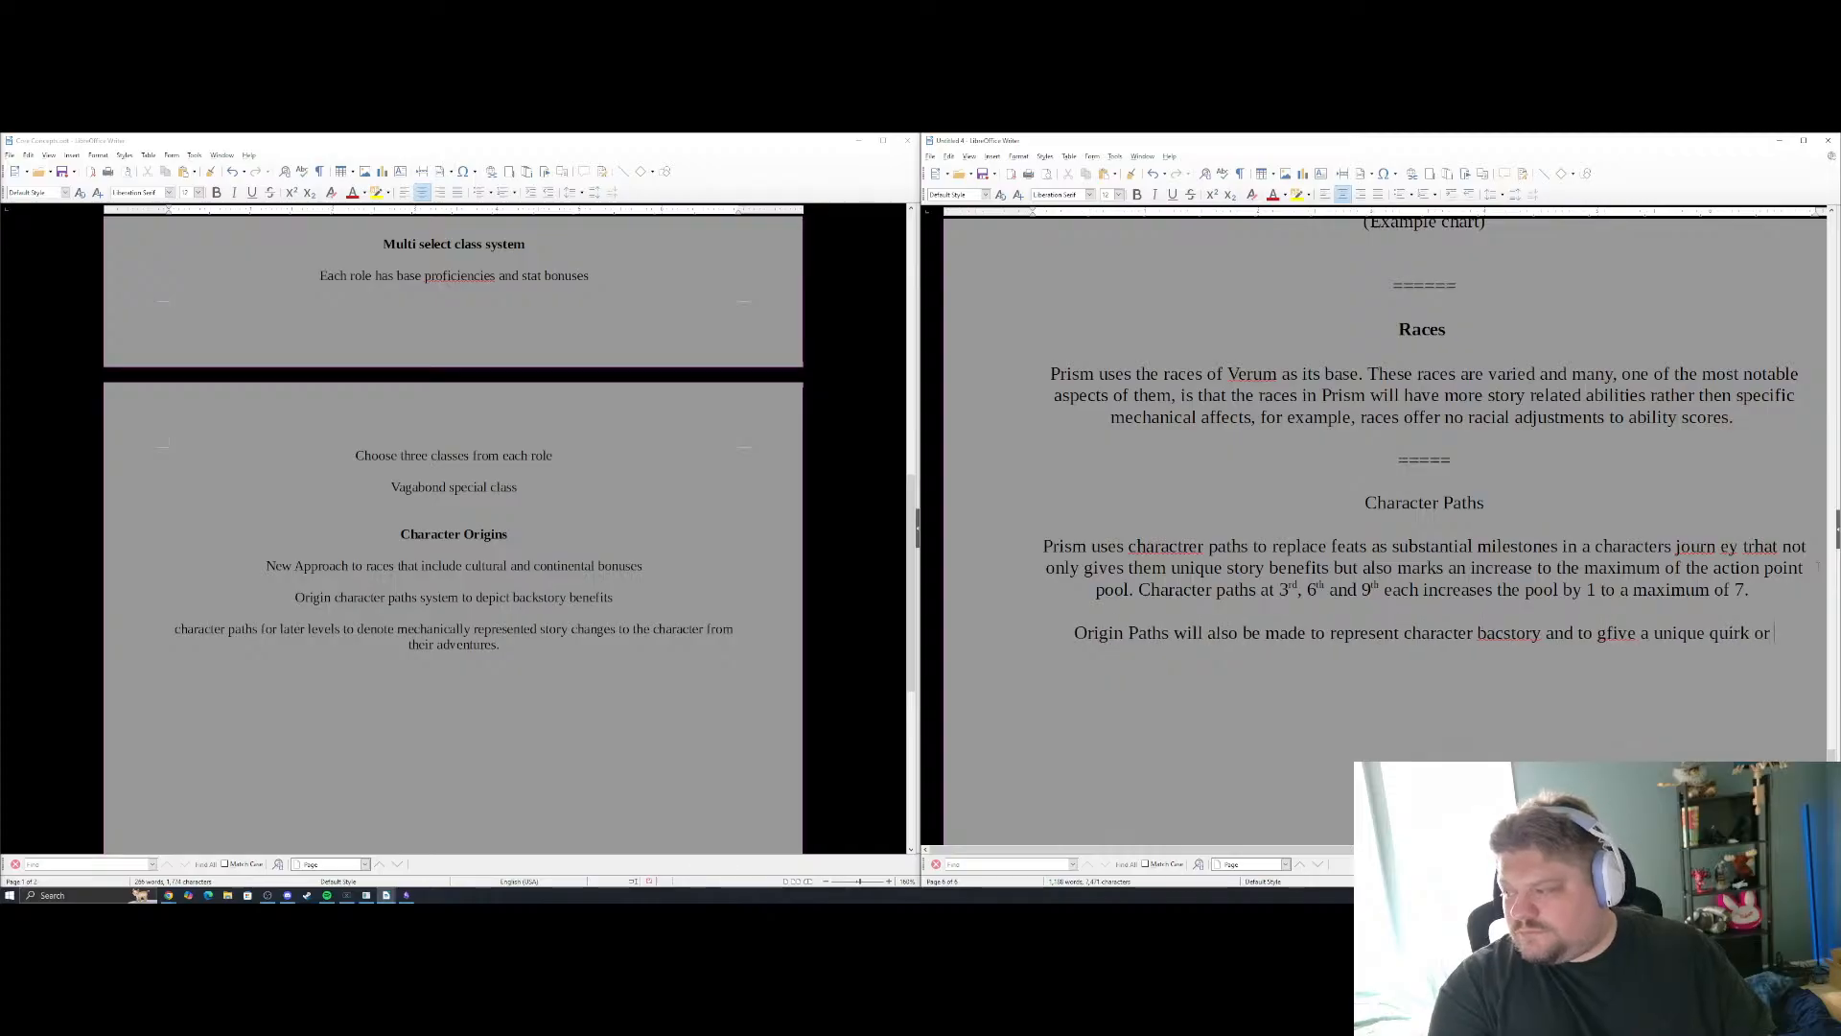
type("factor ")
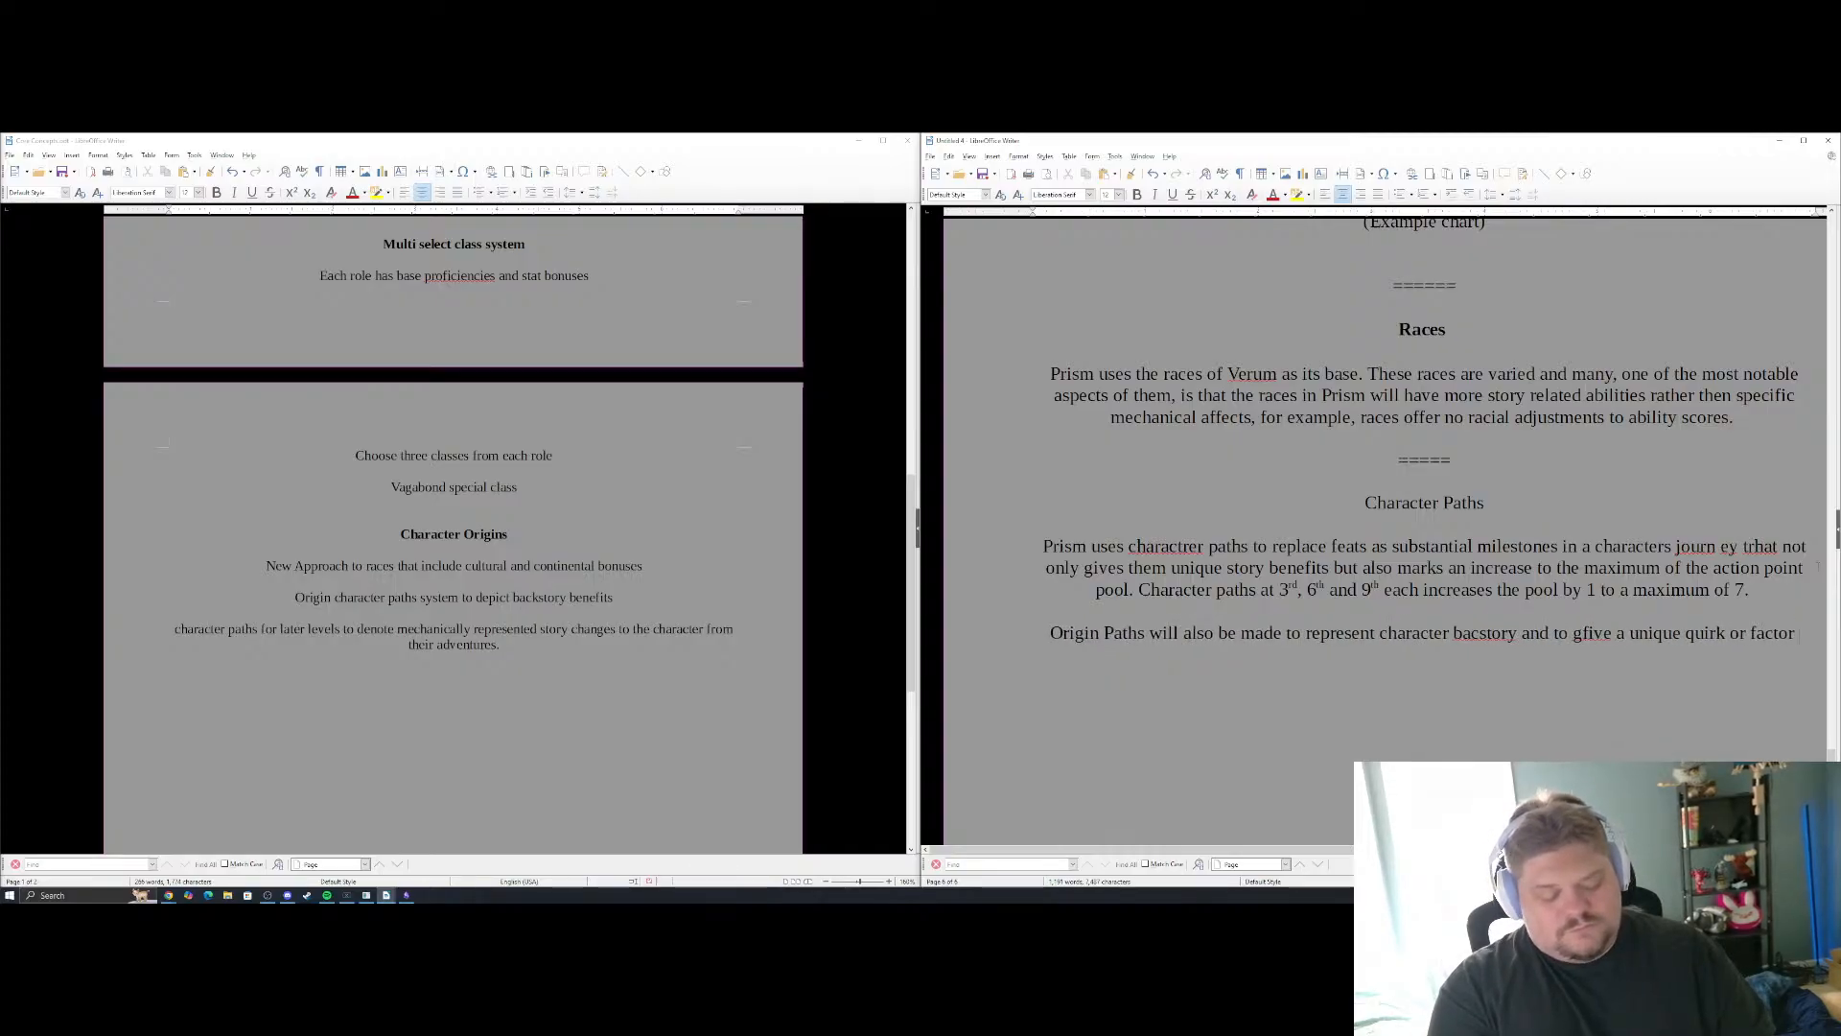
type("to that char")
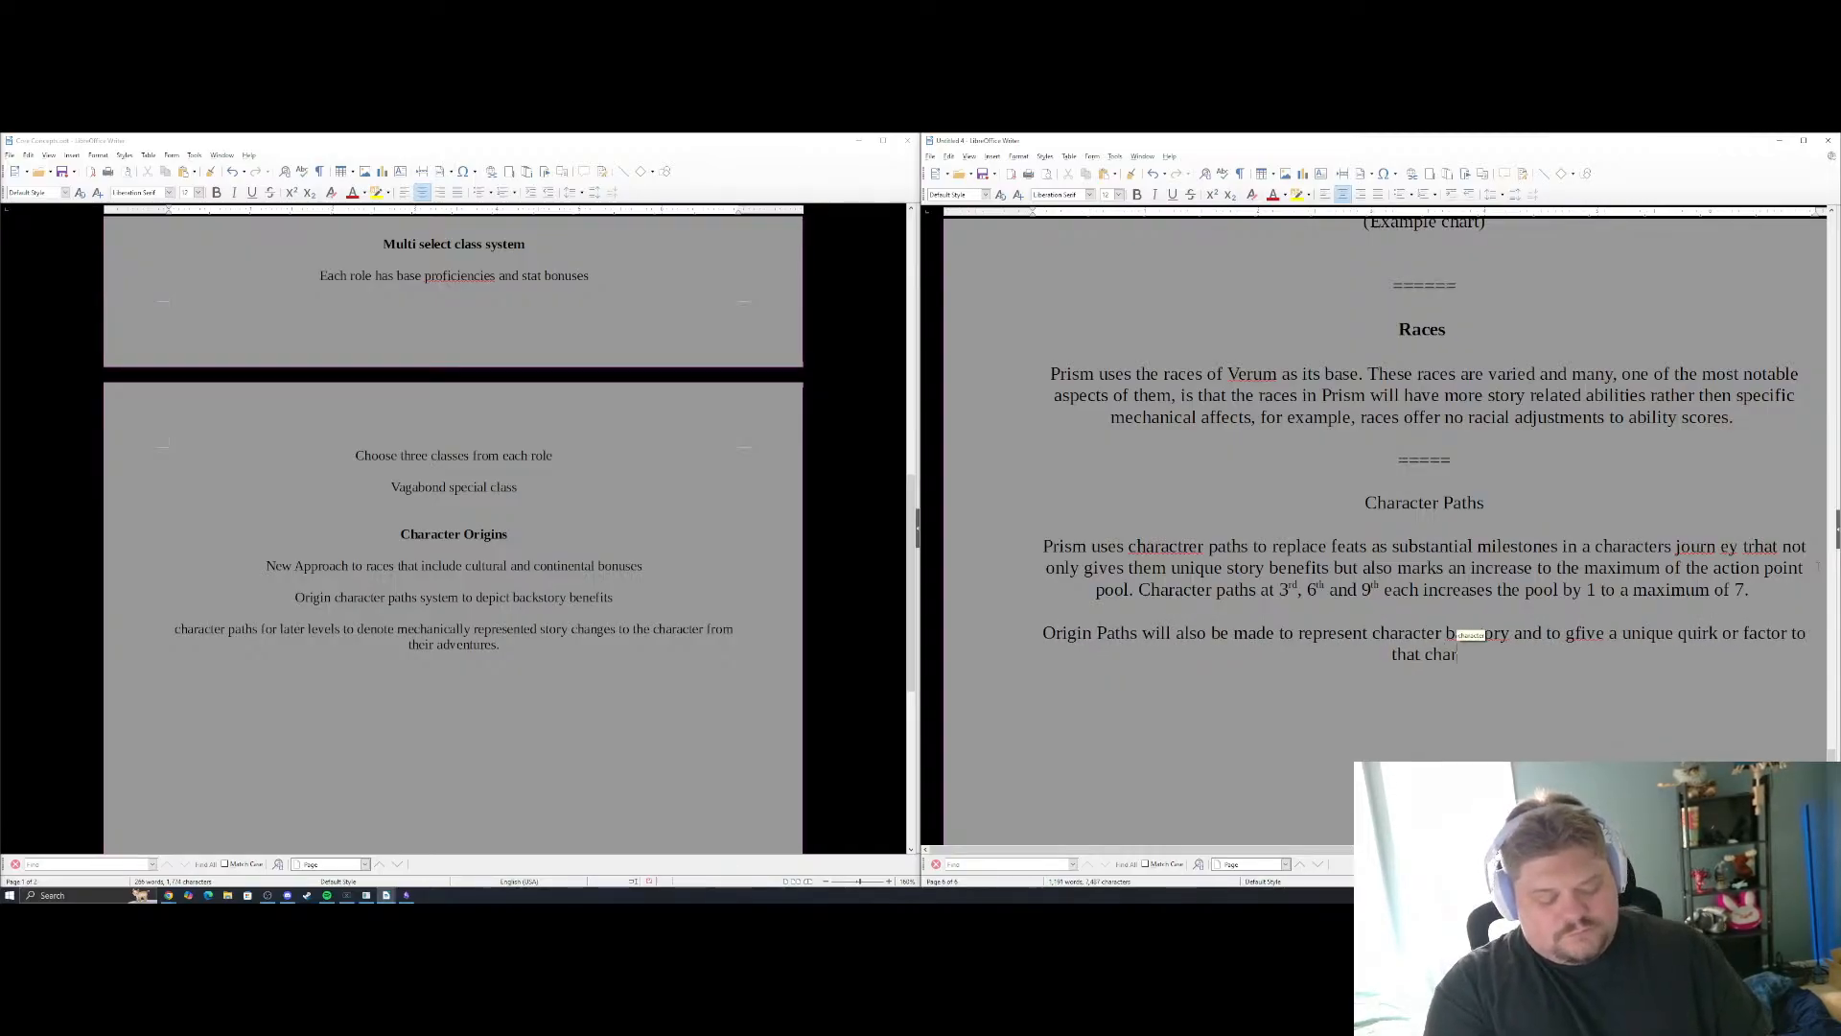
type("acter to flesh")
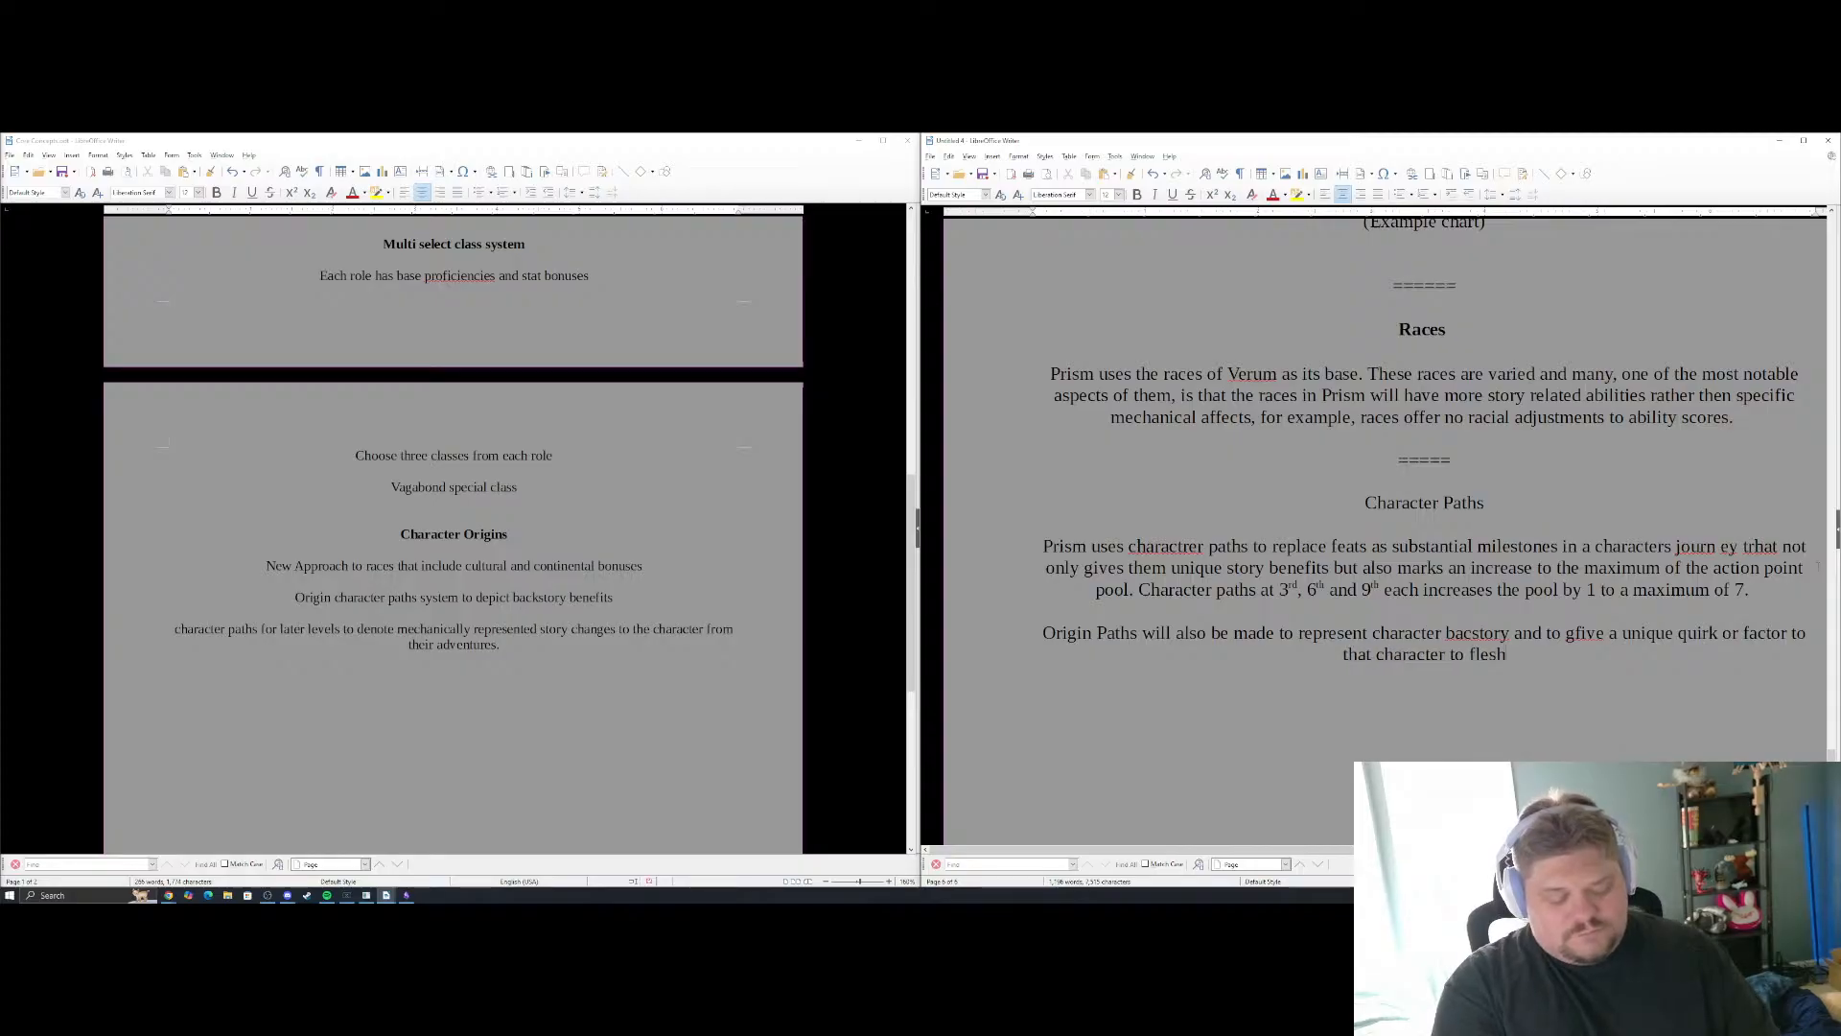
type(" out its mechanic")
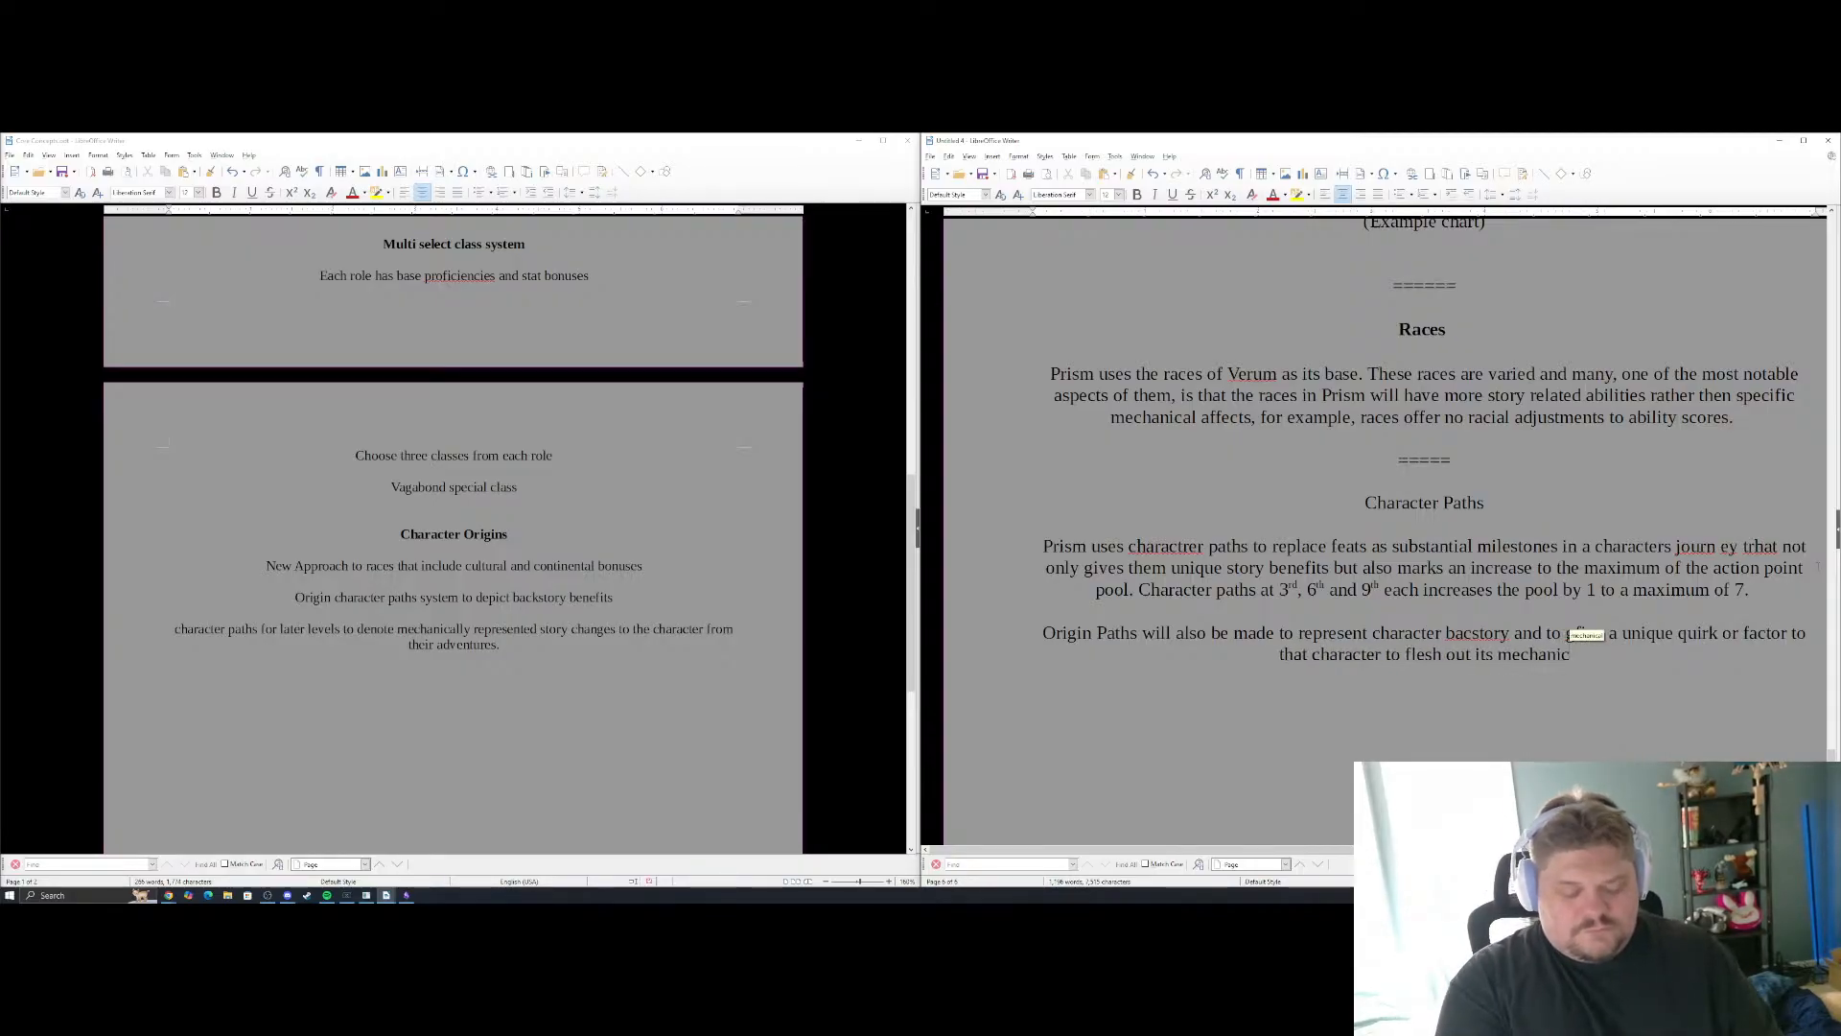
type("al identity.")
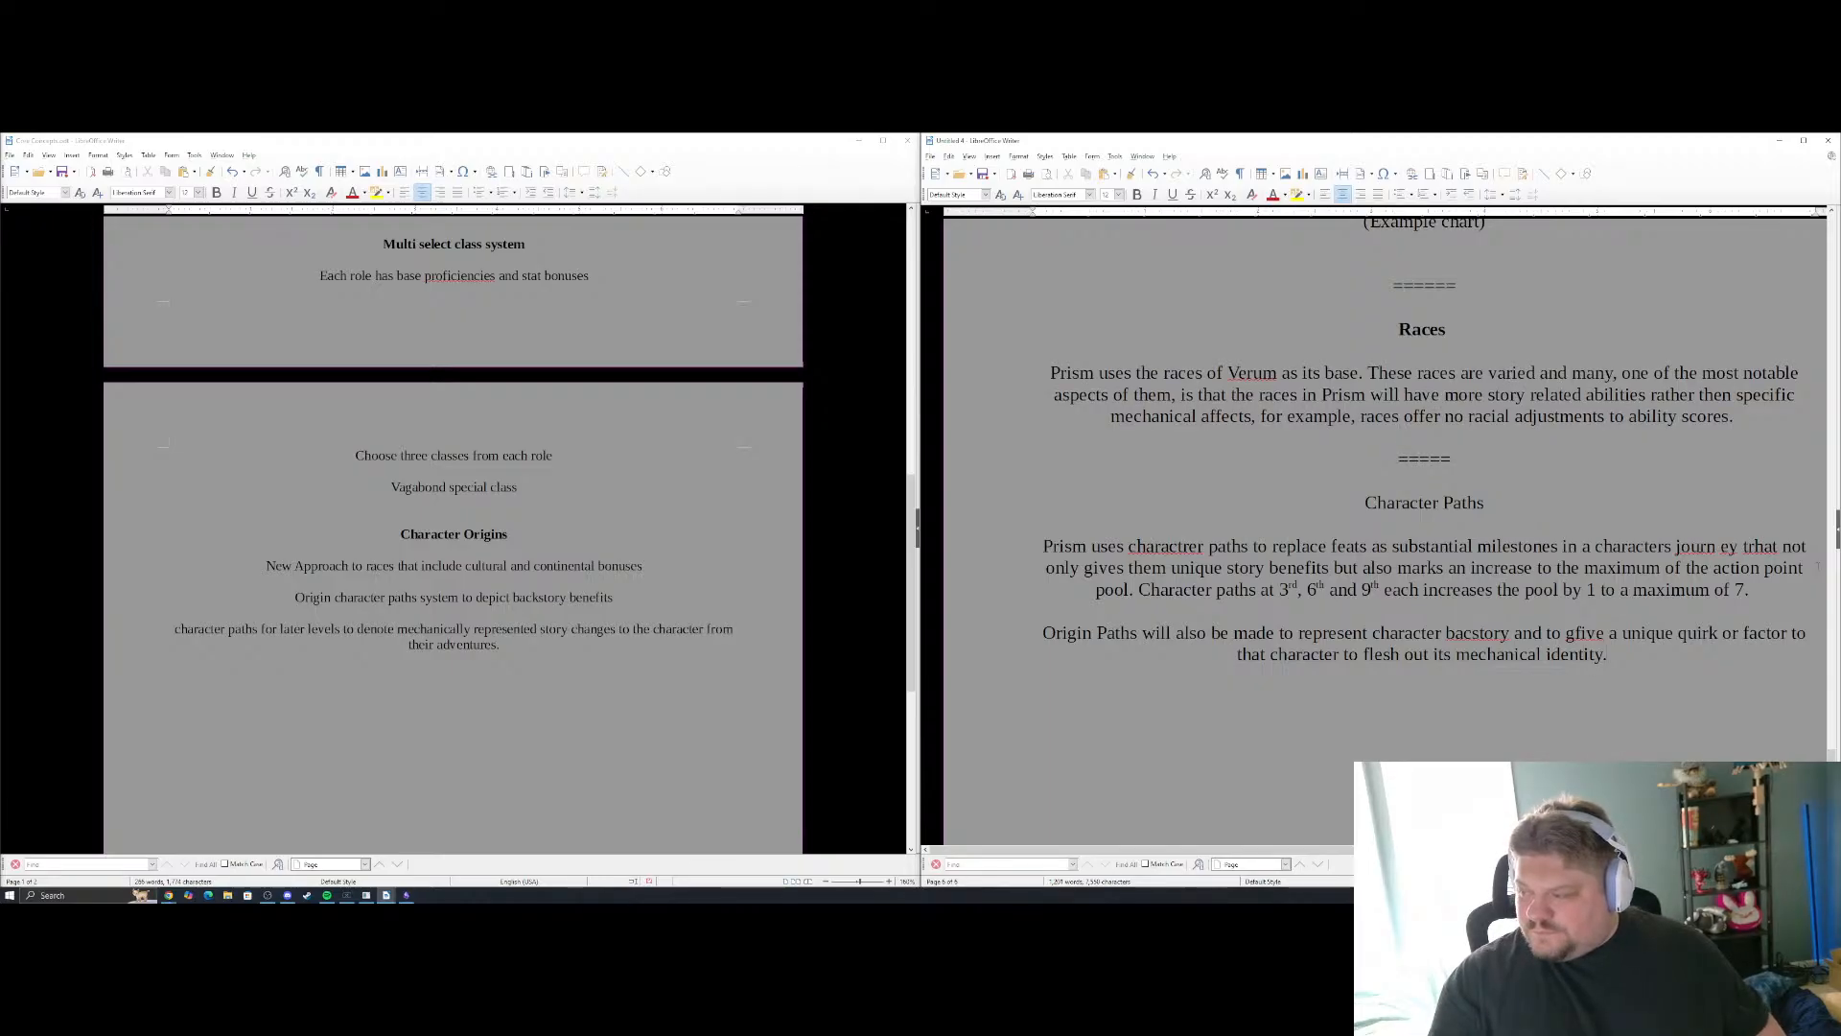
Remove the word "mechanical" so the Origin Paths sentence ends with "flesh out its identity."
key("BackSpace")
key("BackSpace")
key("BackSpace")
key("BackSpace")
key("BackSpace")
key("BackSpace")
key("BackSpace")
key("BackSpace")
key("BackSpace")
key("BackSpace")
key("BackSpace")
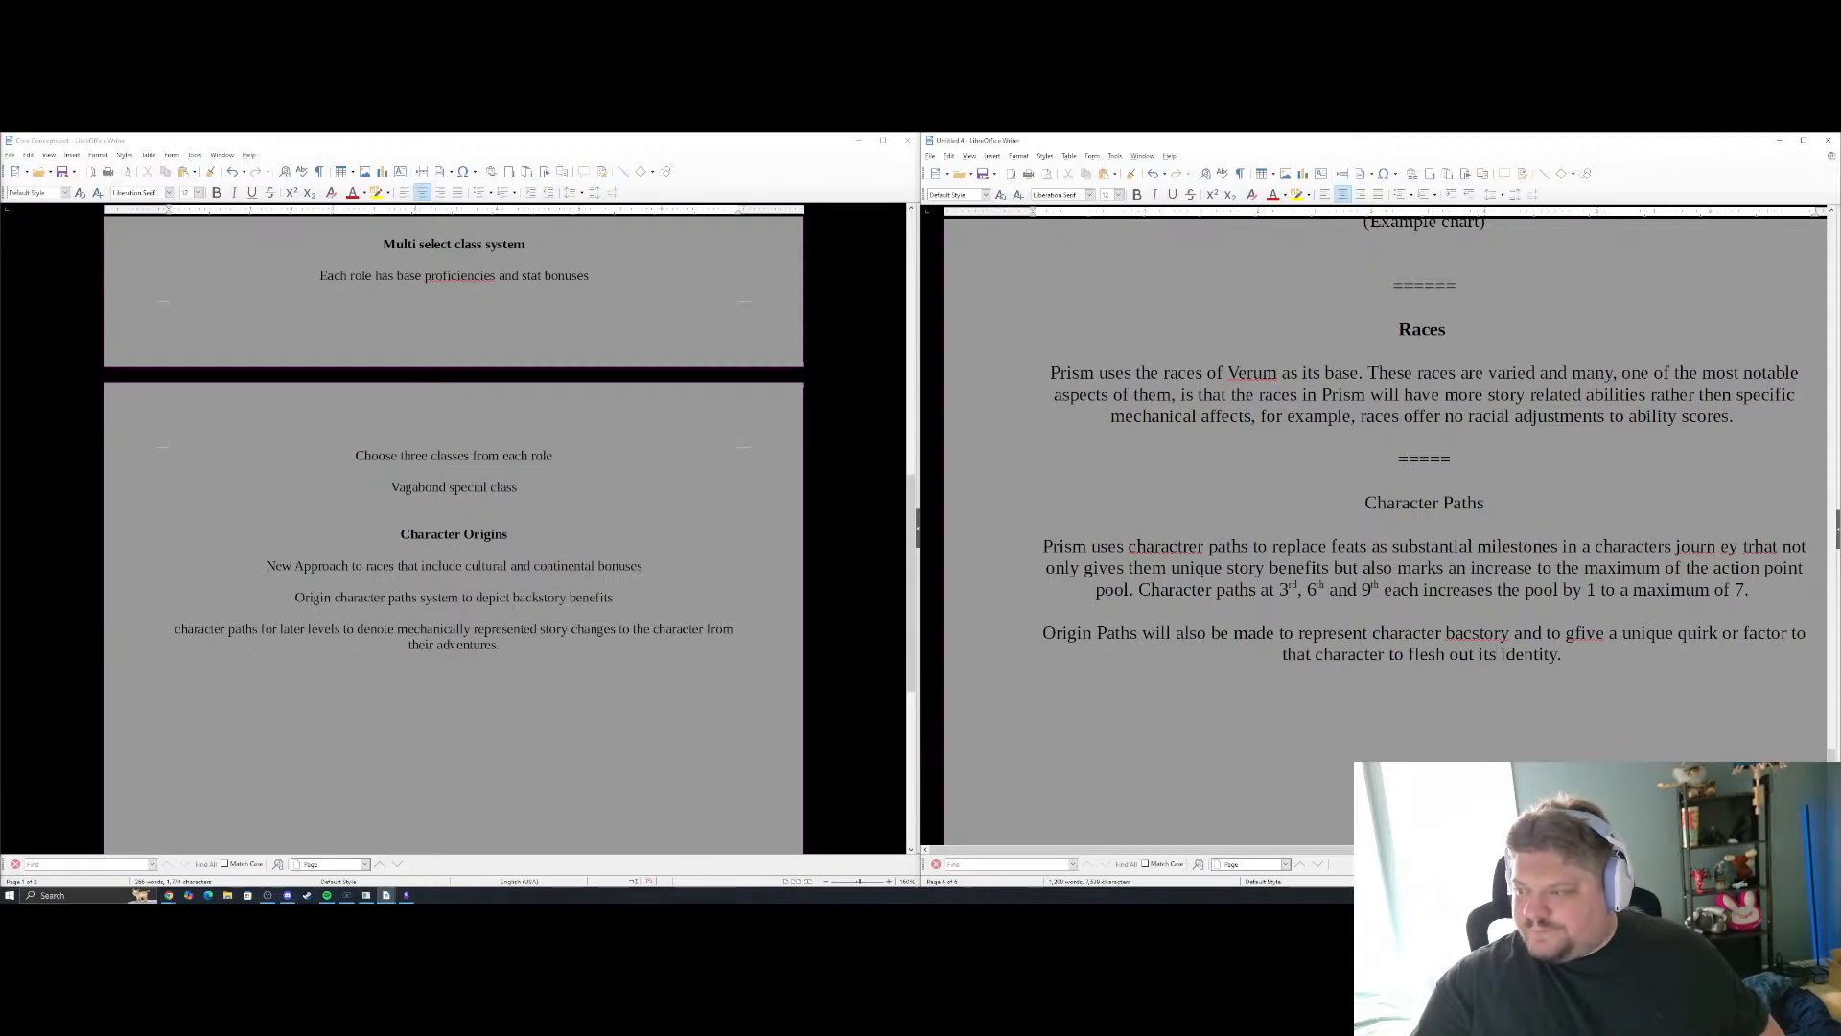
Correct the misspellings "bacstory" and "gfive" in the Origin Paths sentence to "backstory" and "give"
right_click(1450, 633)
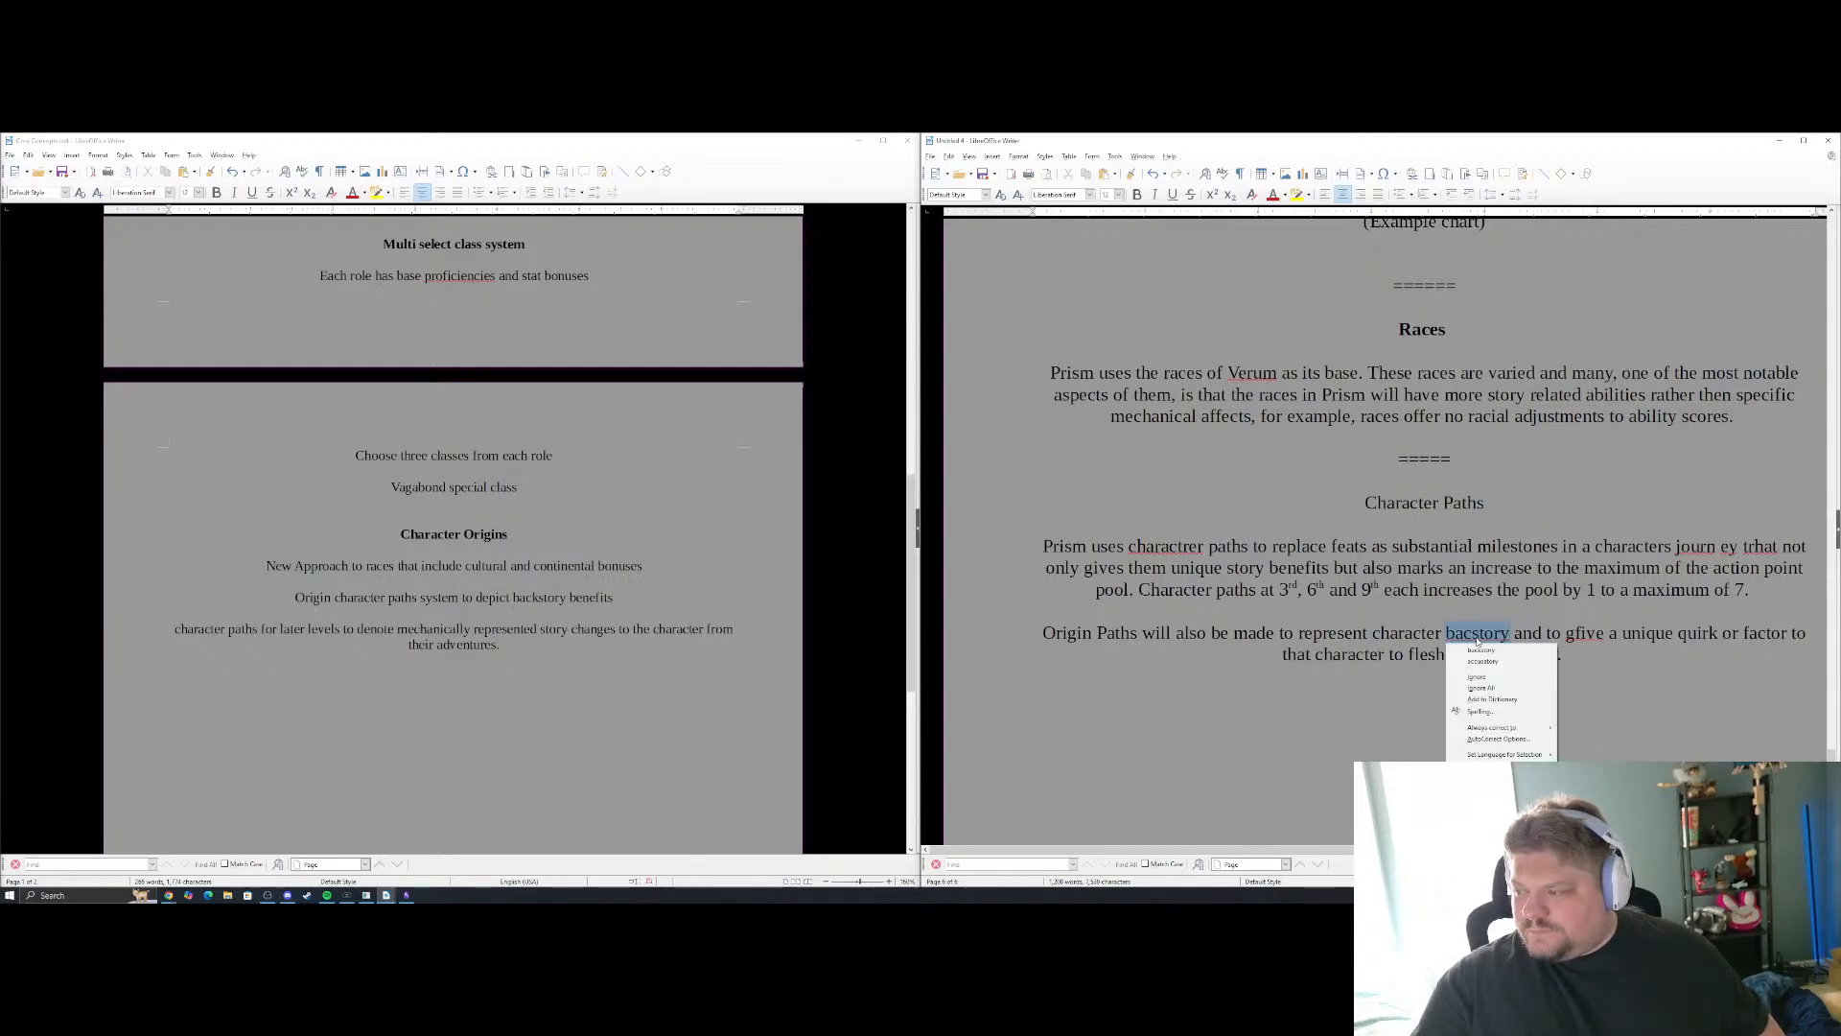
left_click(1497, 651)
left_click(1587, 633)
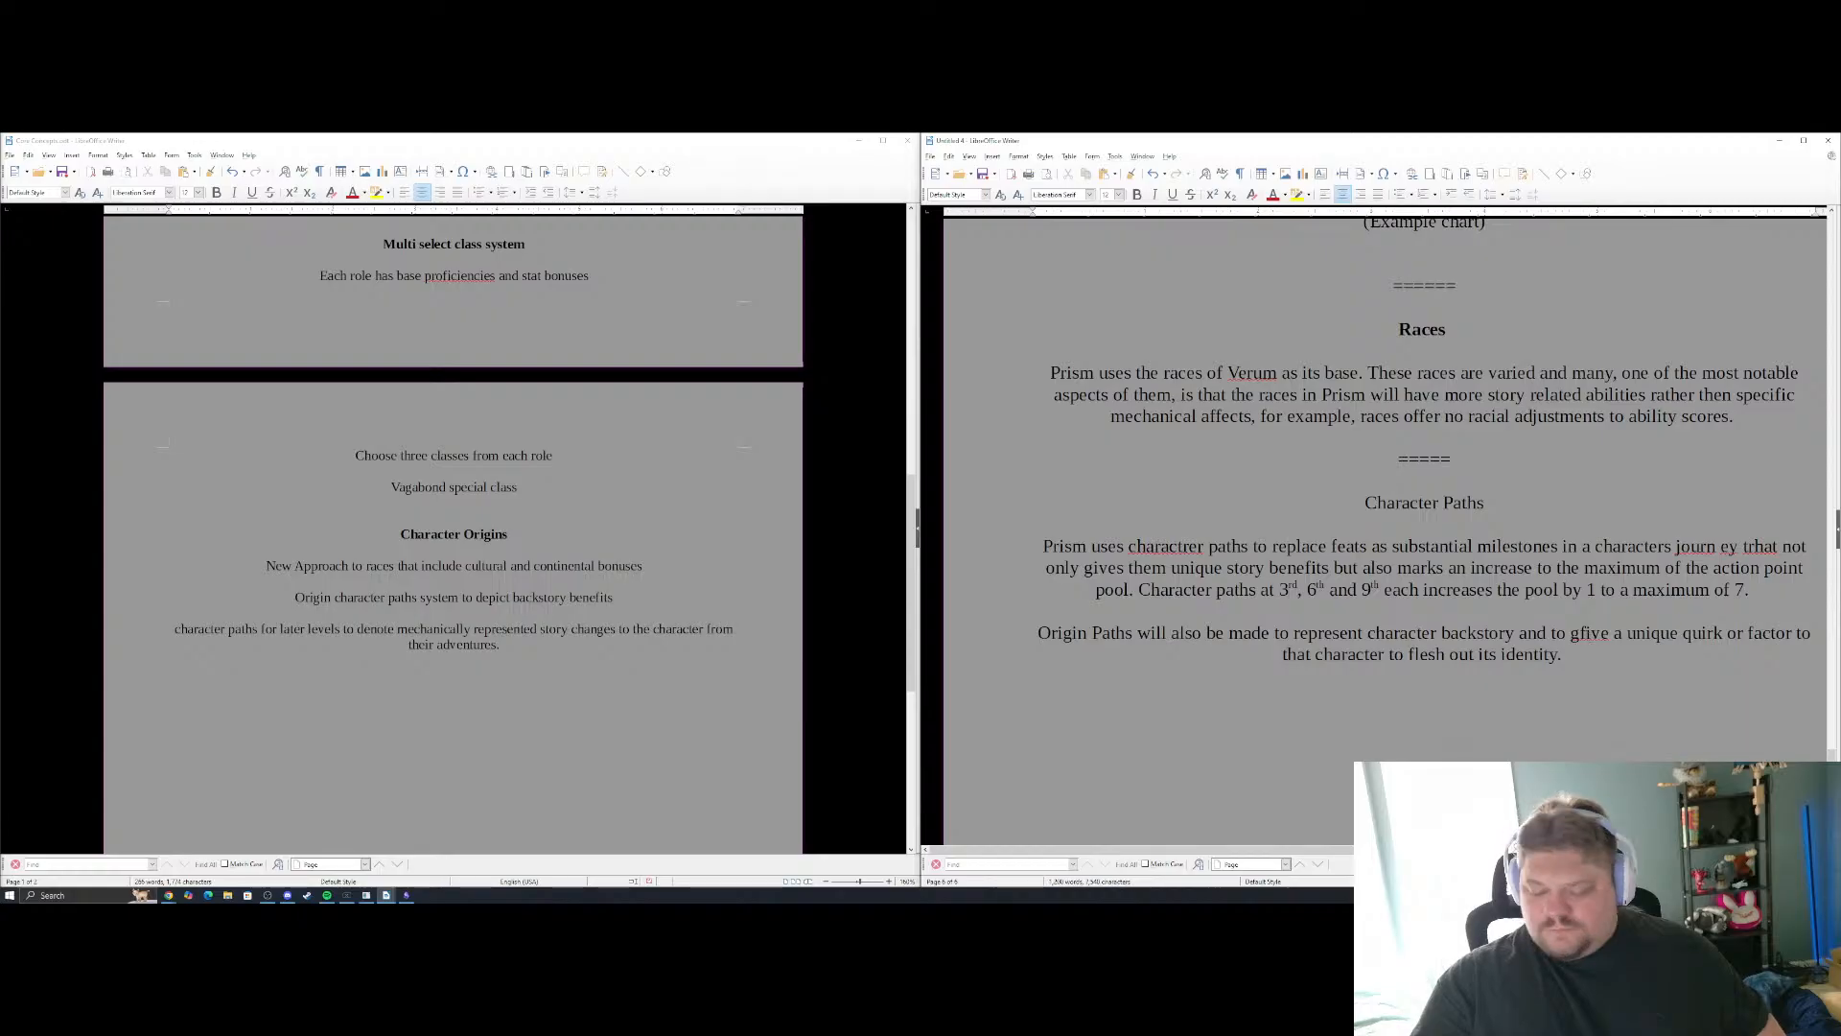
key("BackSpace")
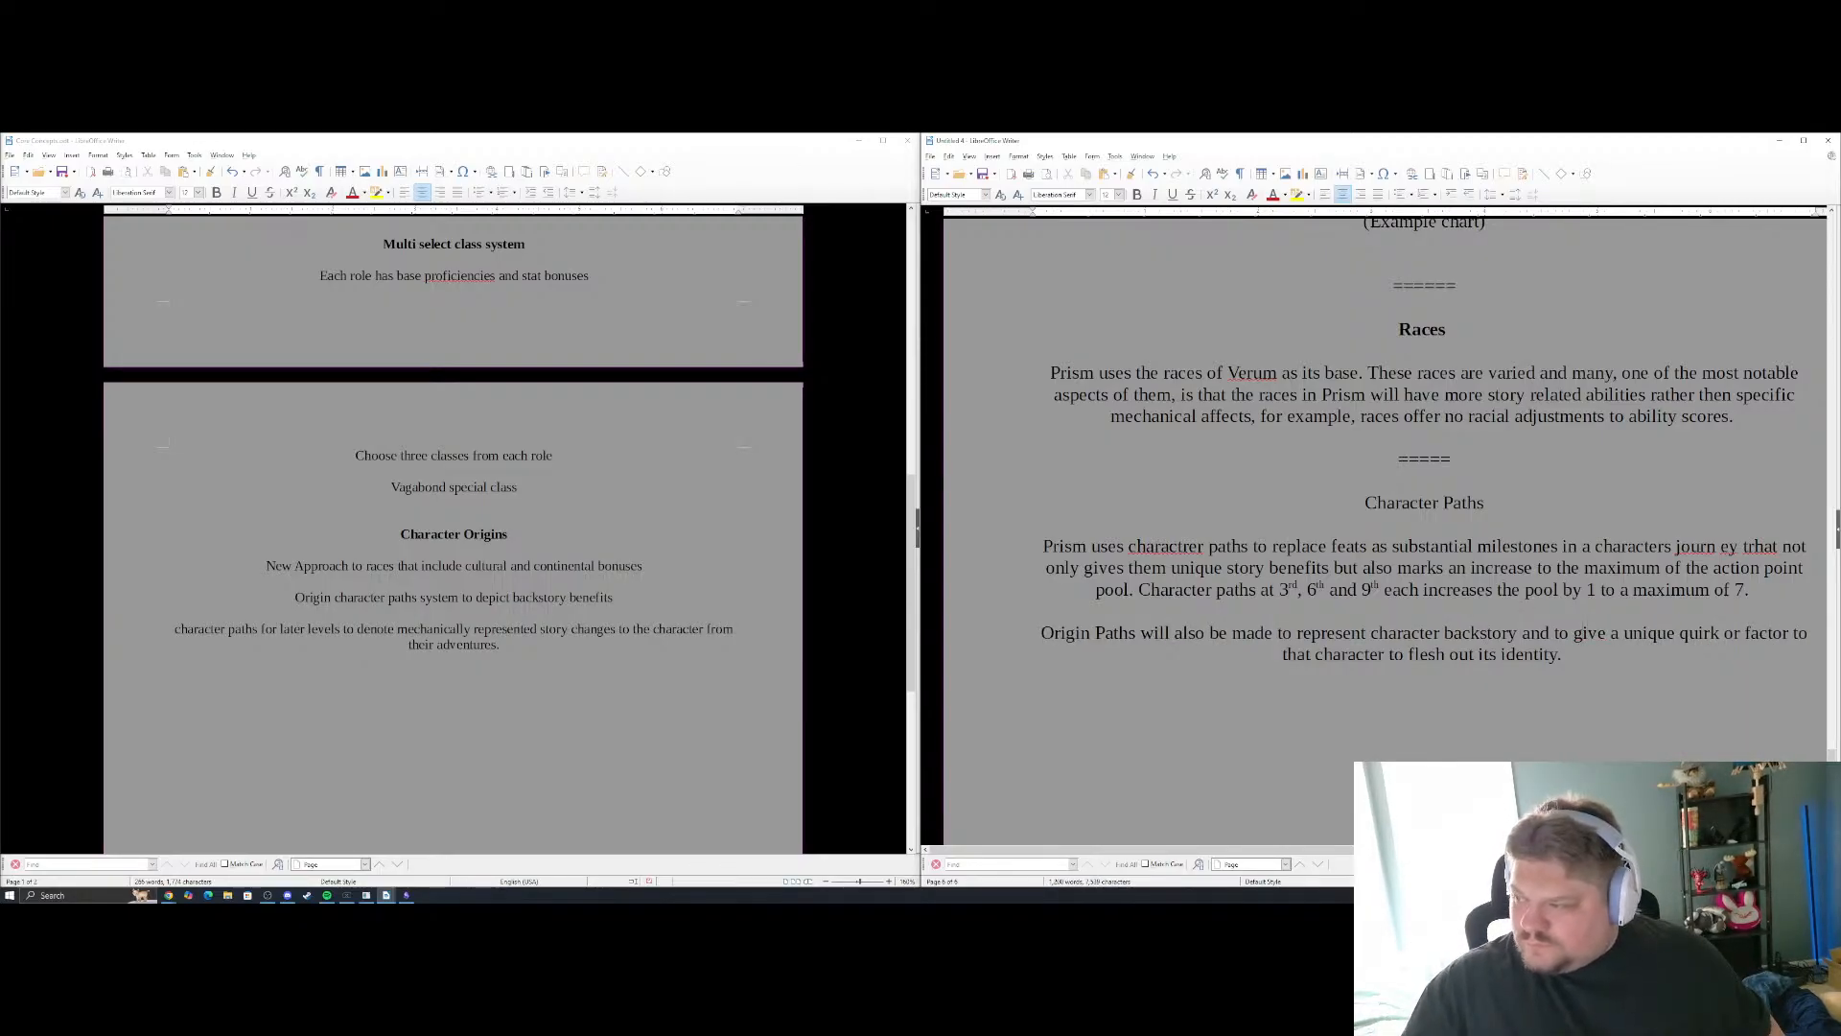
Make the Character Paths heading bold
triple_click(1424, 503)
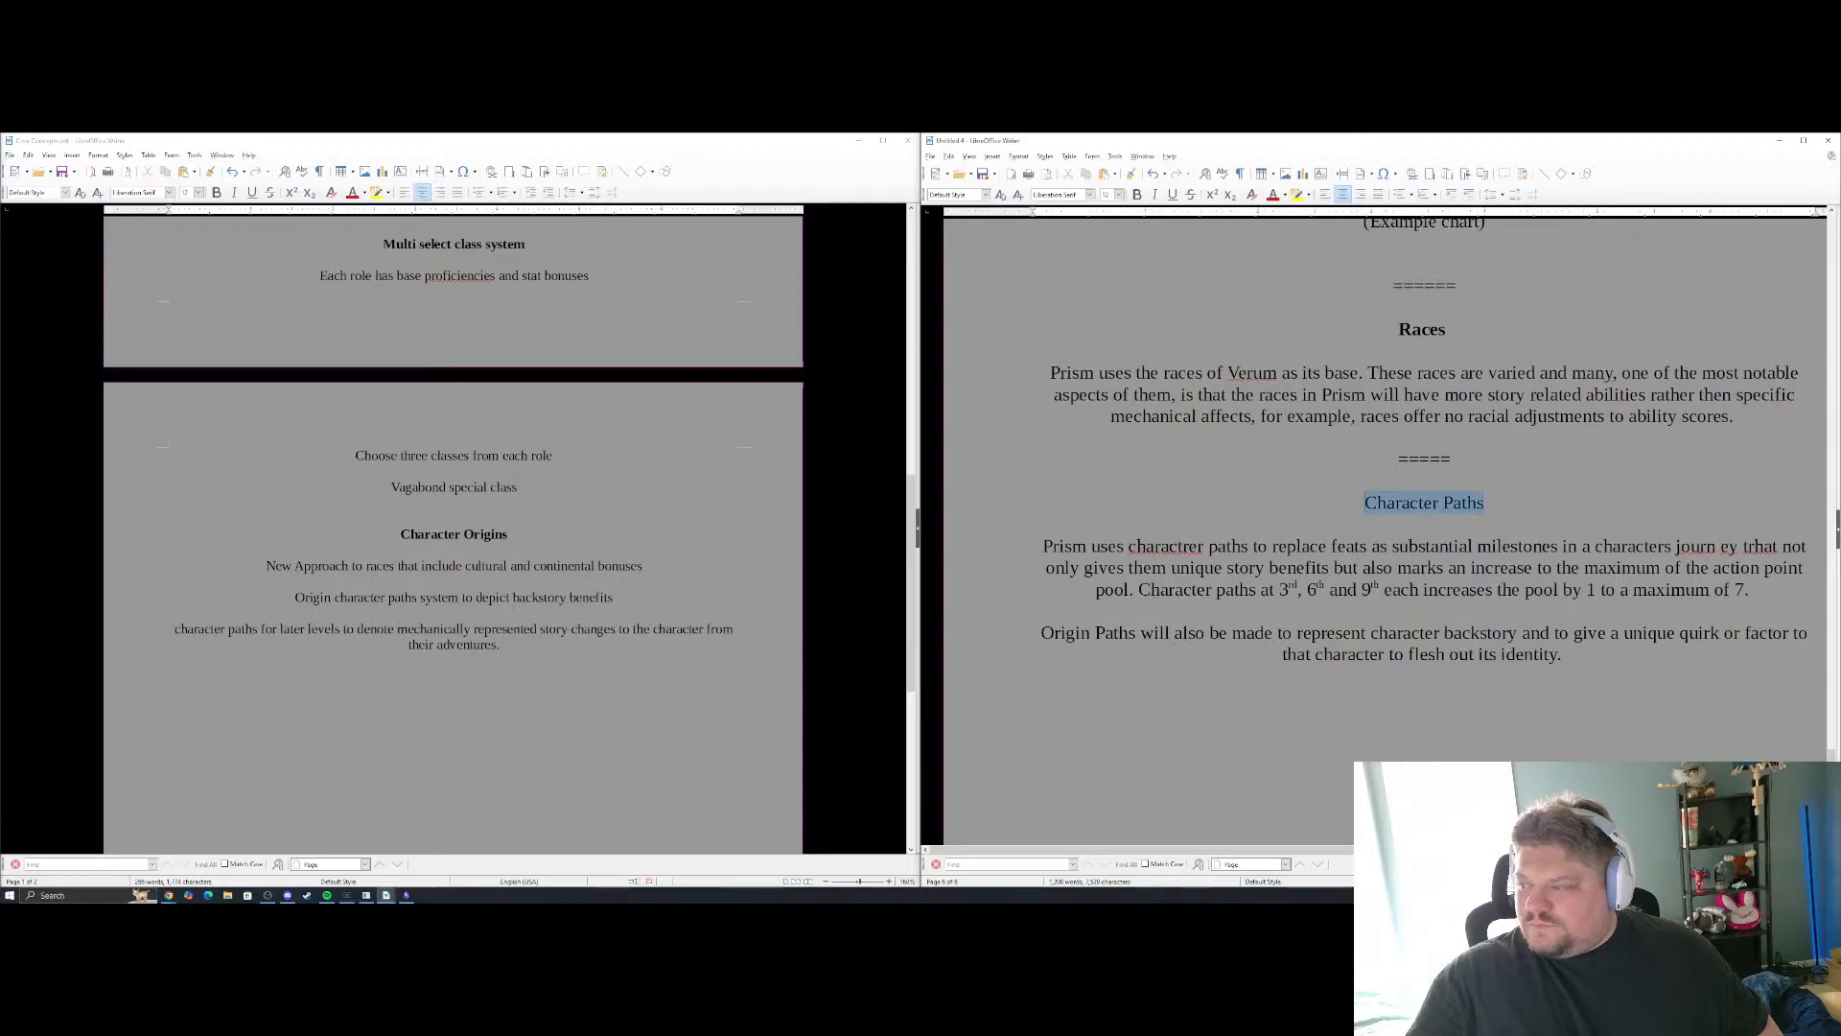
key("ctrl+b")
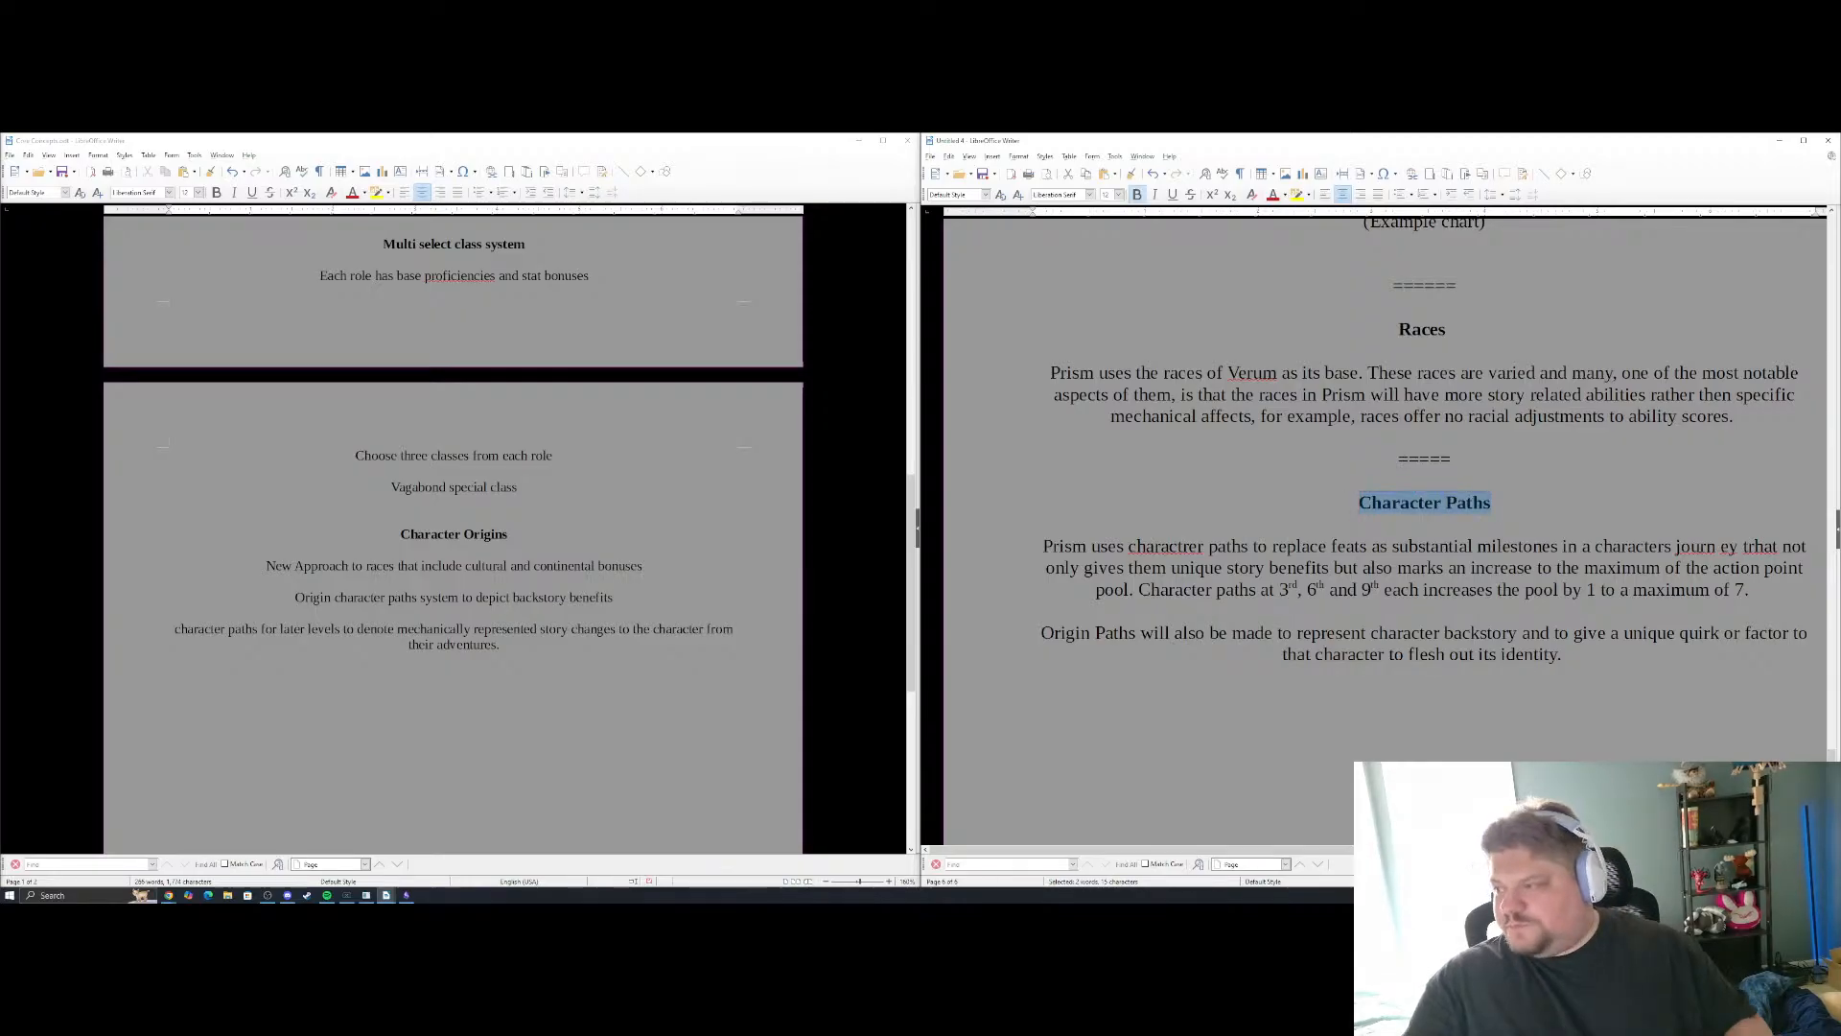
left_click(1370, 637)
Look back through the overview document's earlier sections up to the Core Mechanics title
scroll(1369, 637, "up", 20)
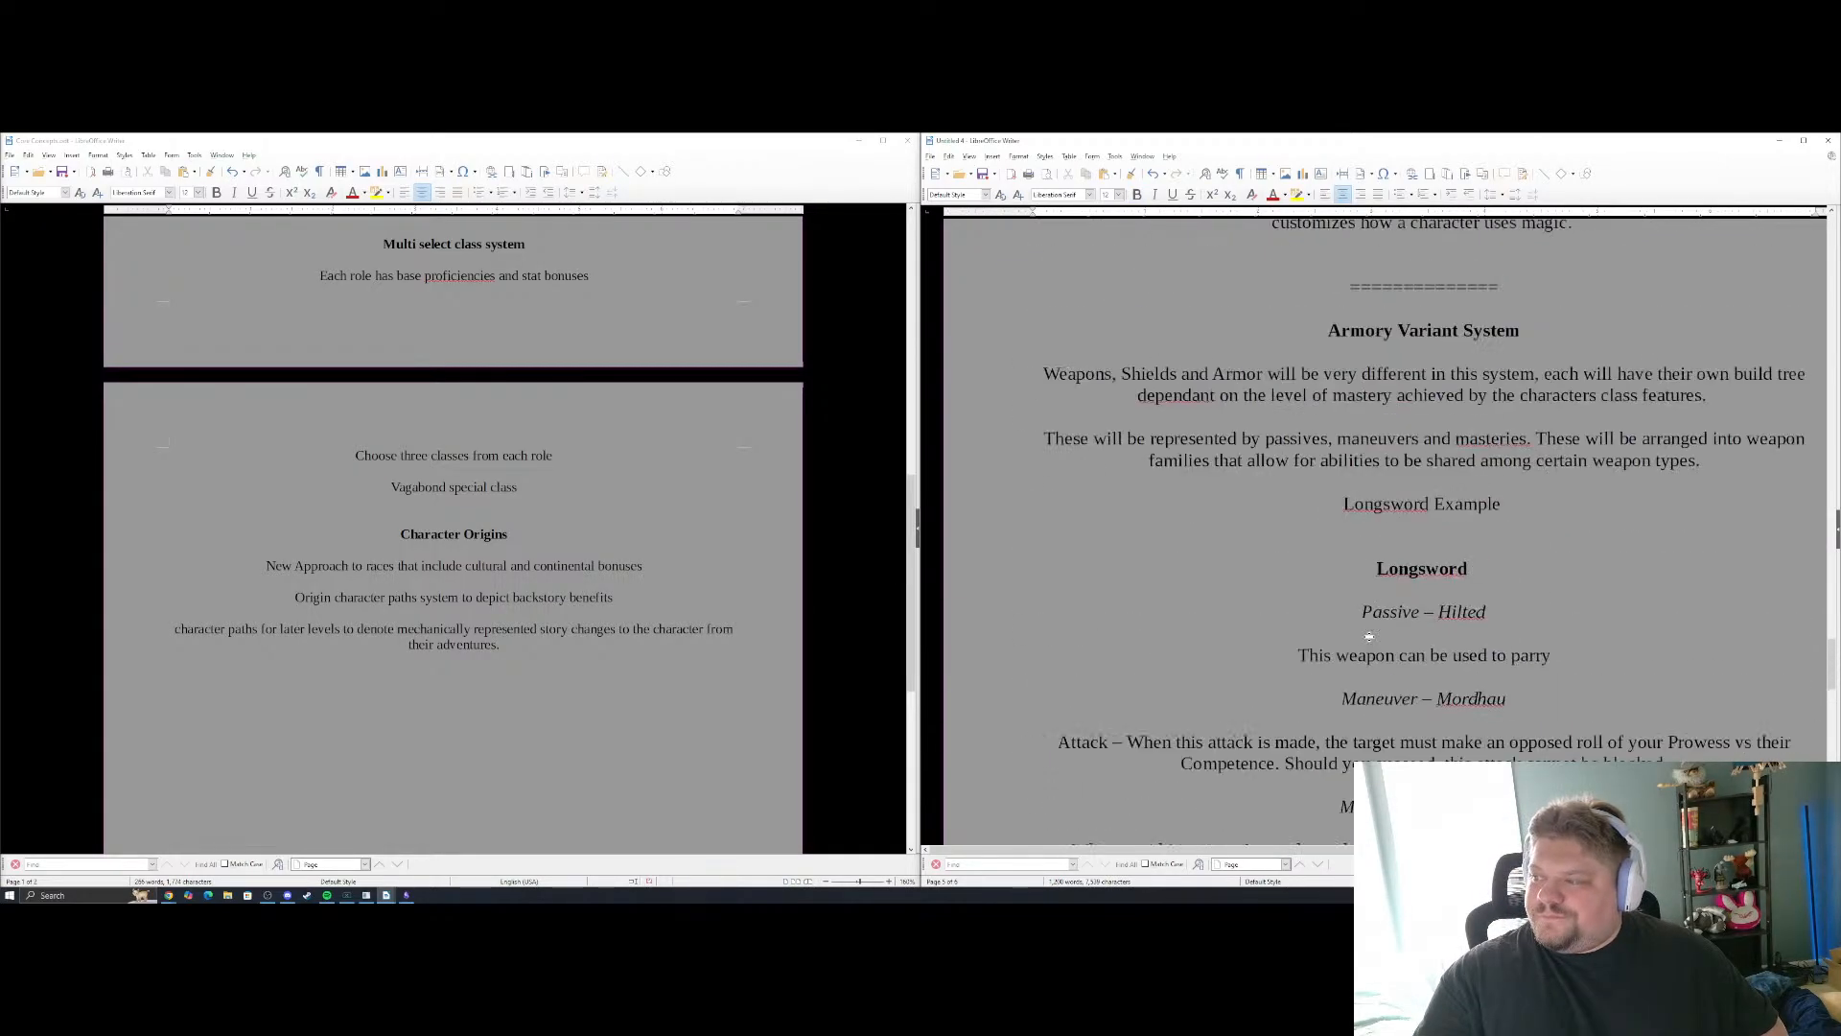
scroll(1369, 636, "up", 20)
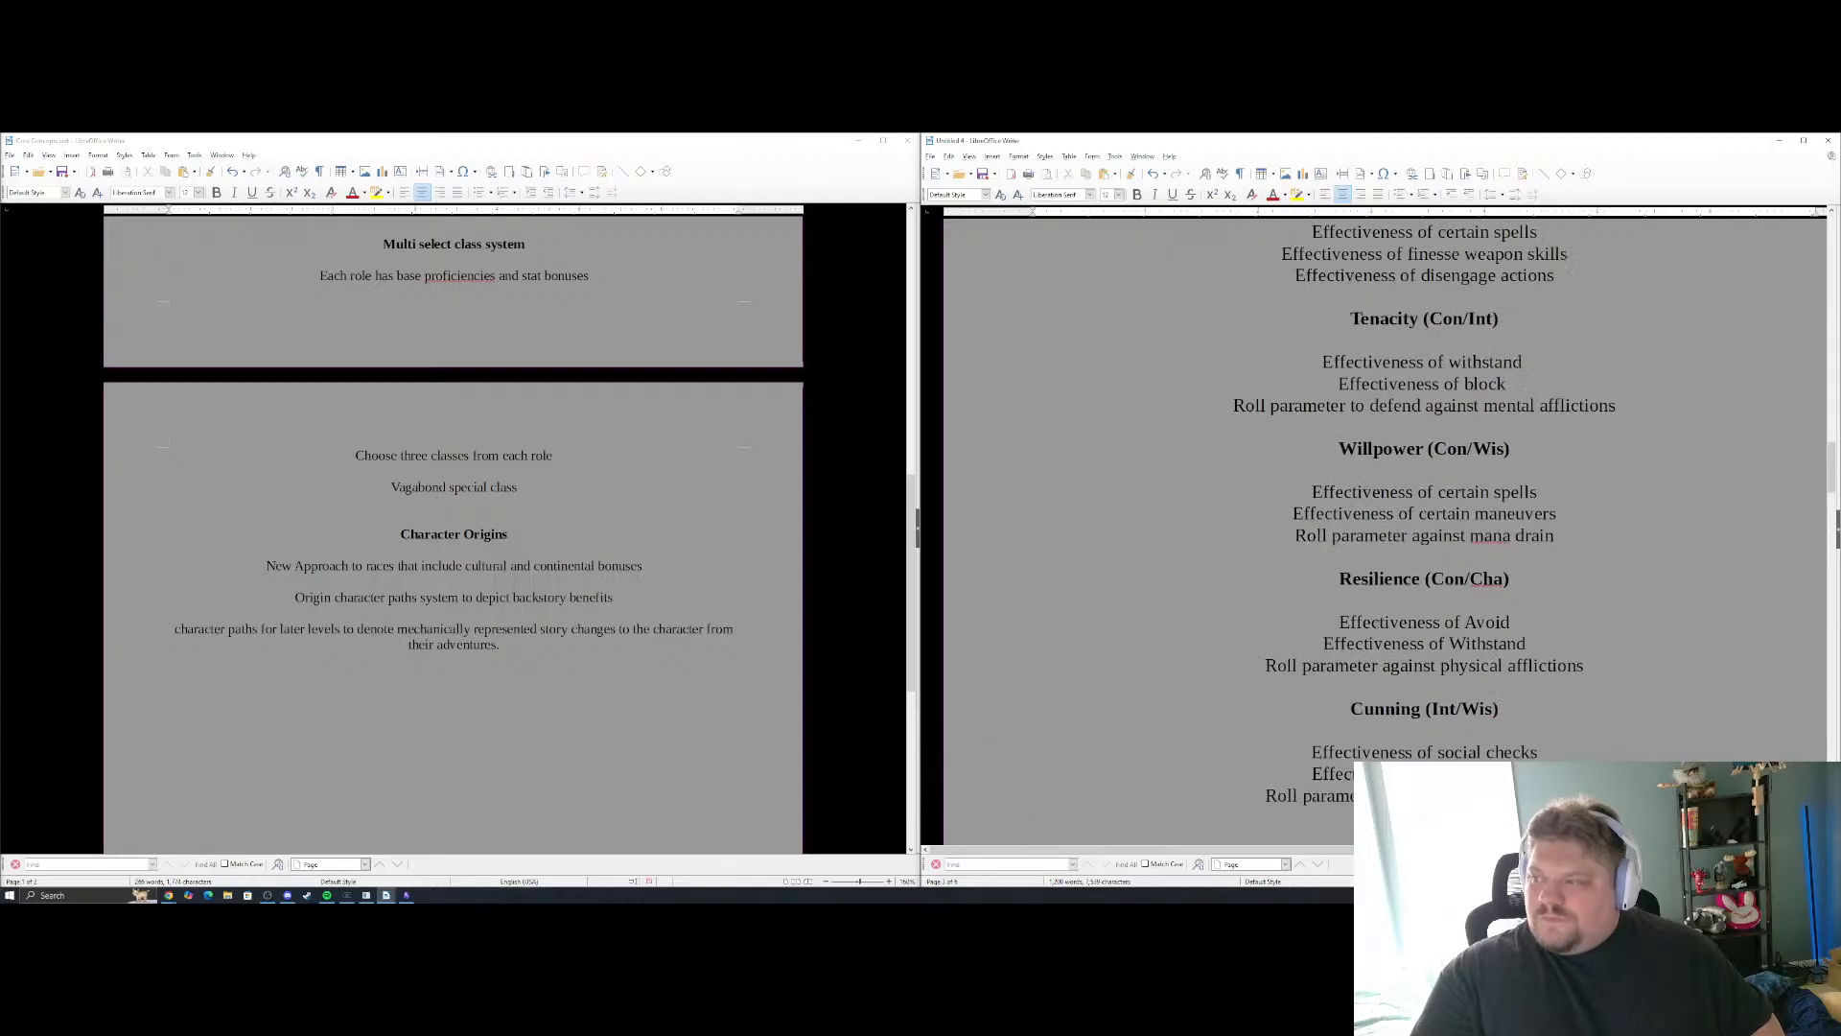
scroll(1369, 637, "up", 20)
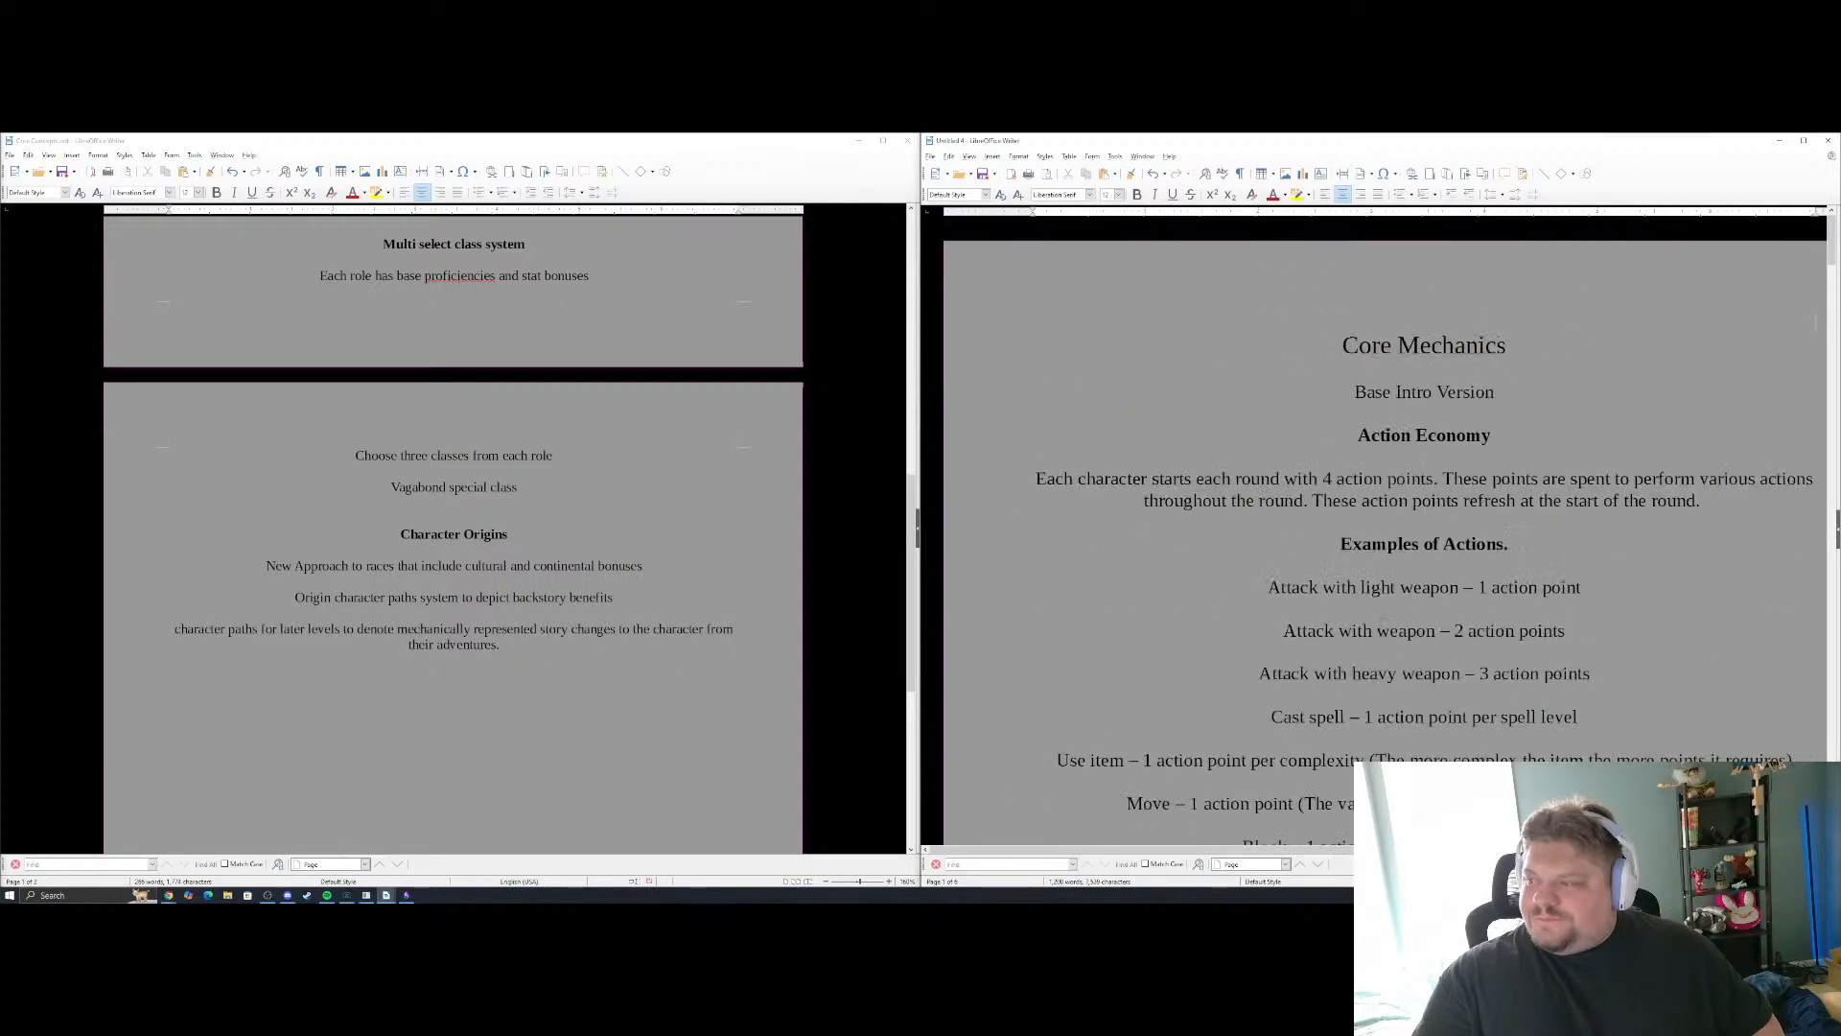
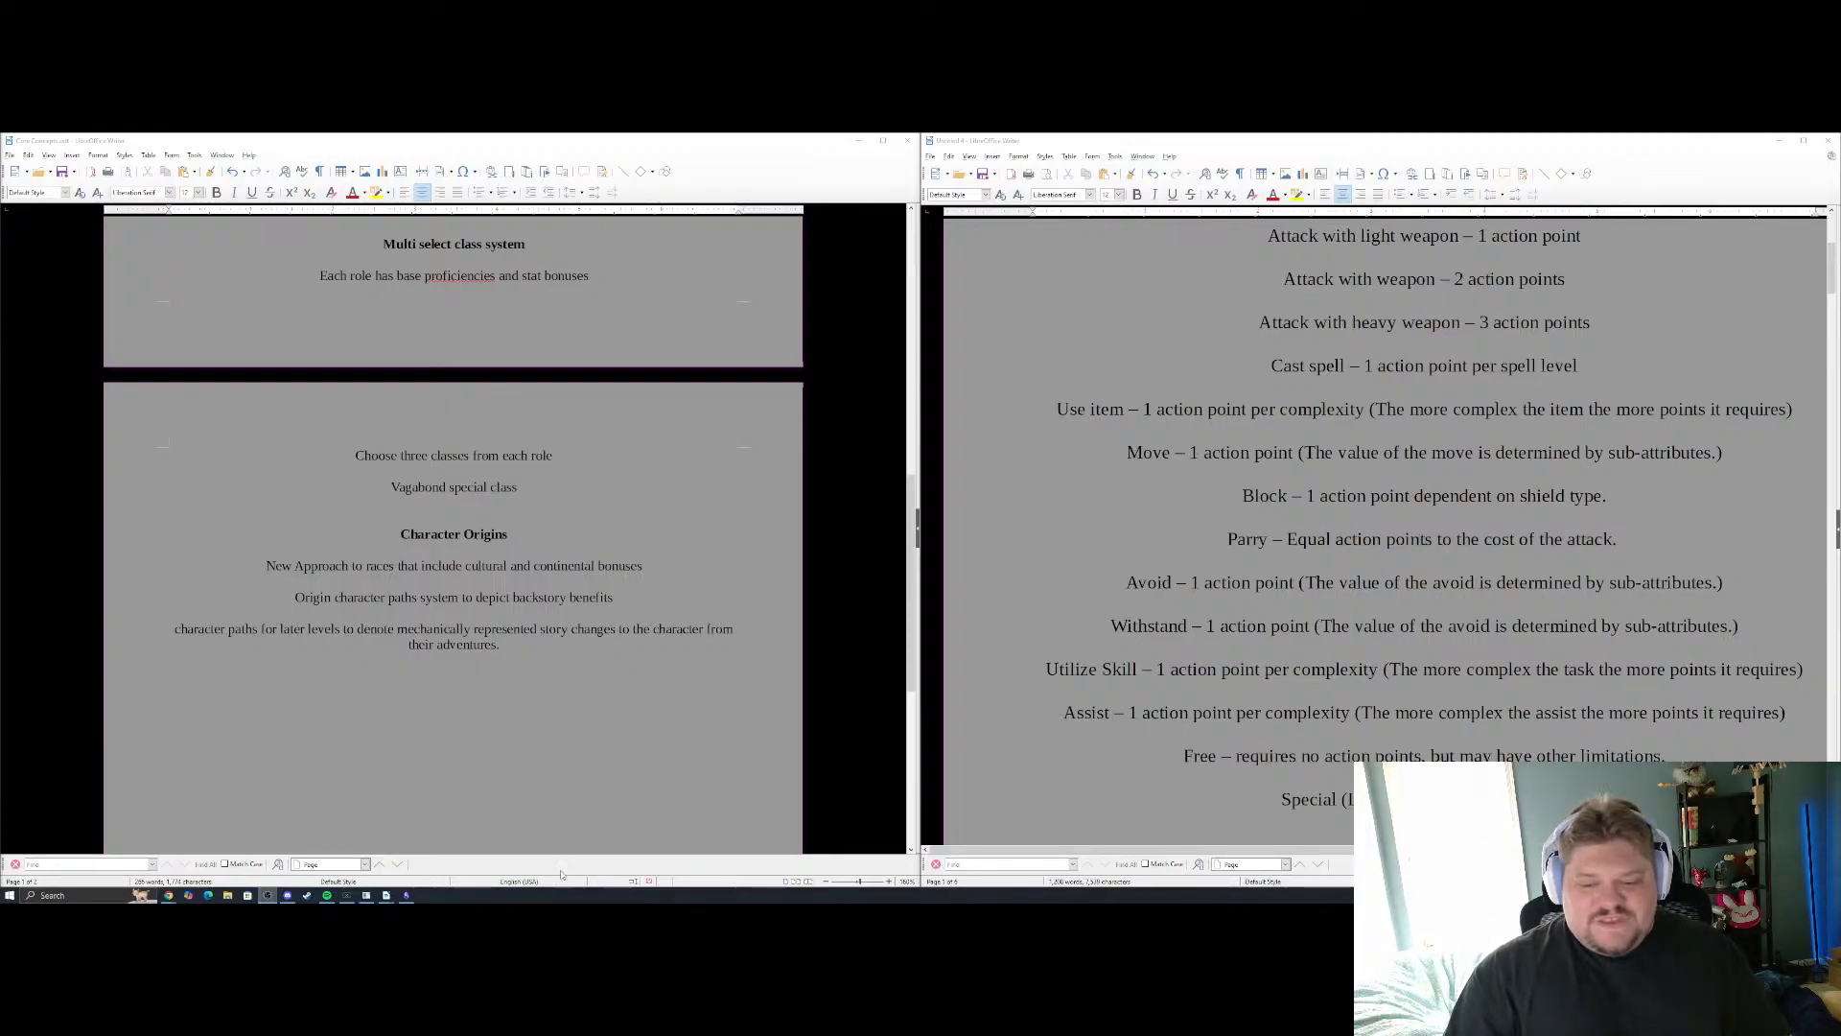
Switch to the Obsidian notes and examine the path tiers and their categories on the Character Paths canvas
left_click(407, 895)
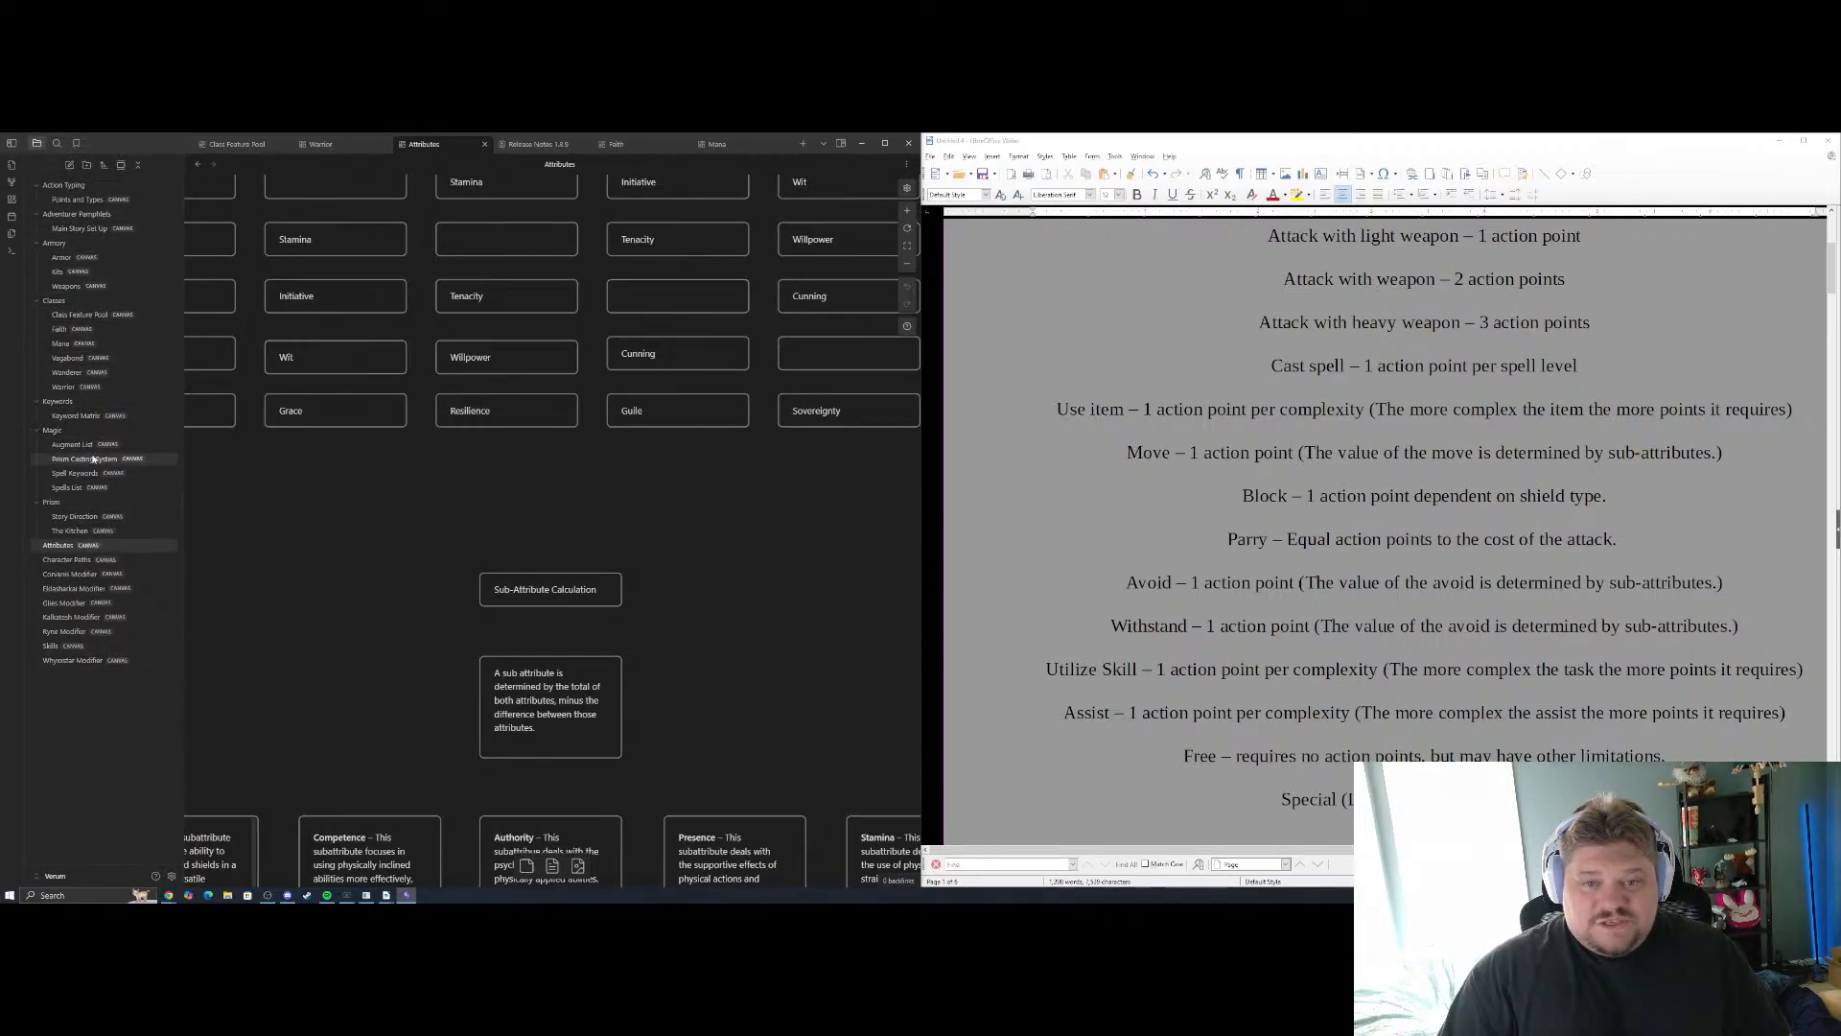
left_click(79, 315)
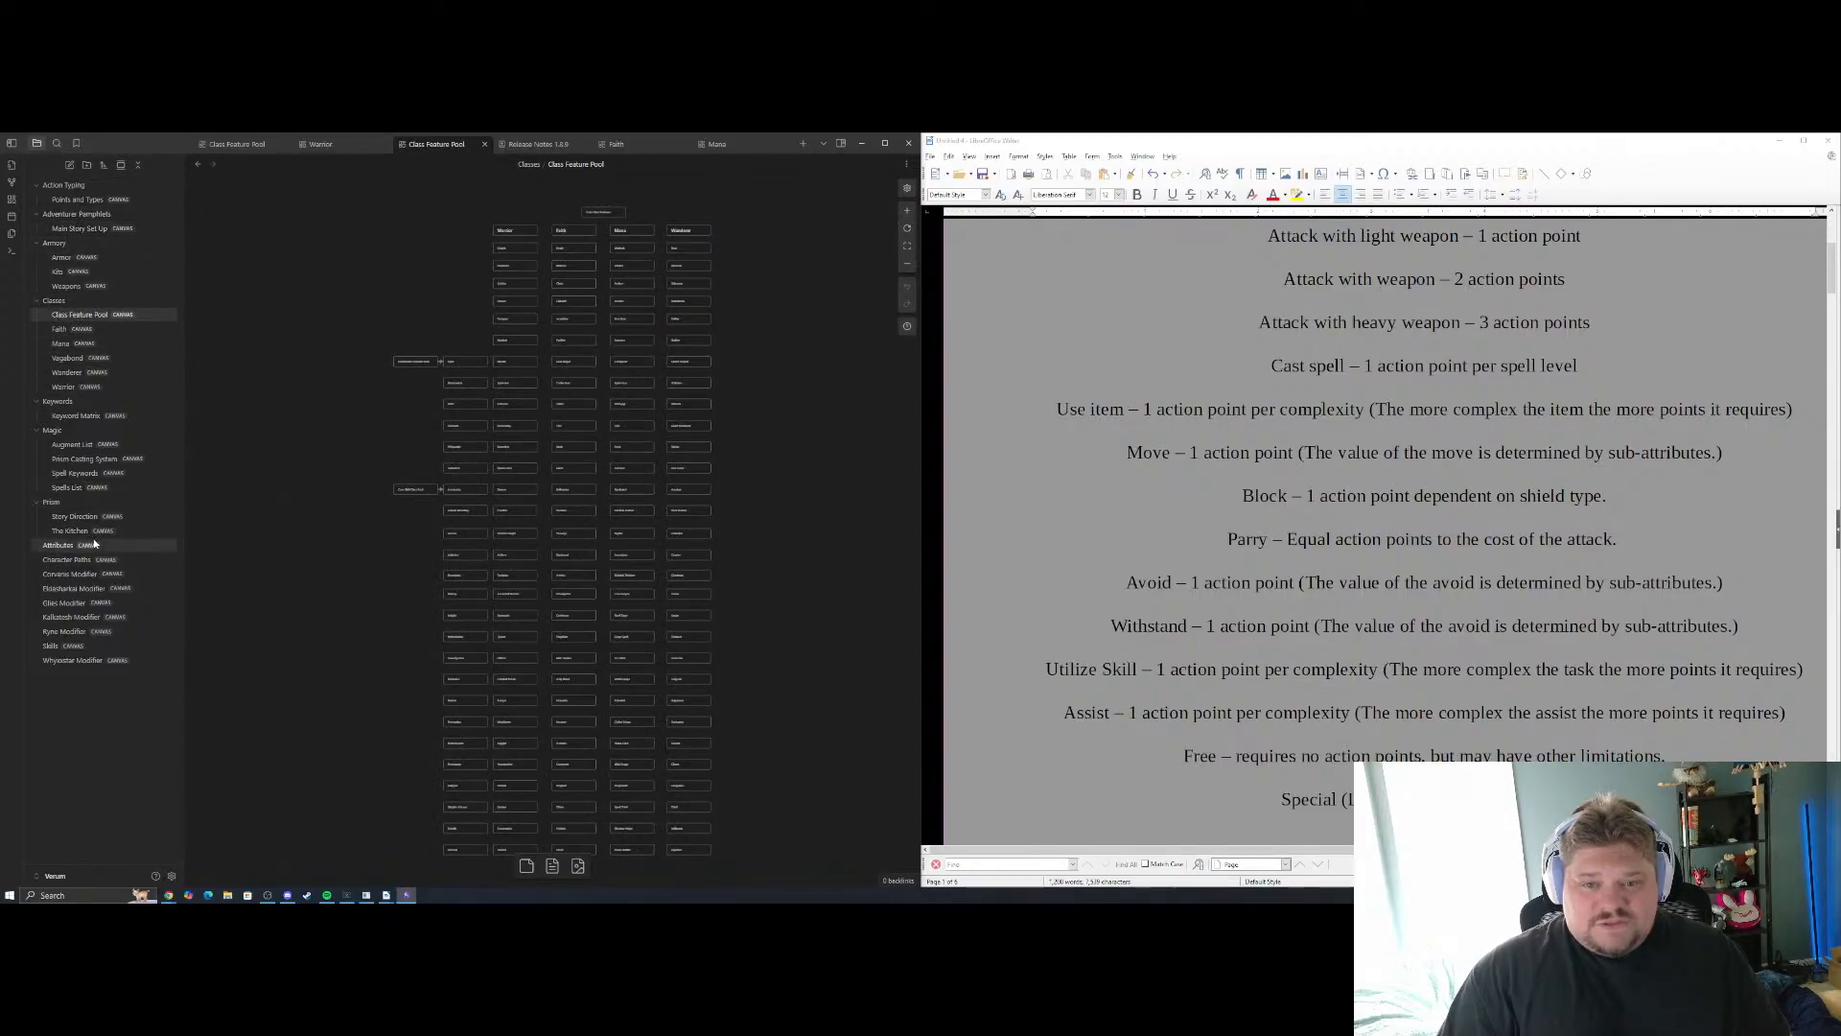
left_click(69, 560)
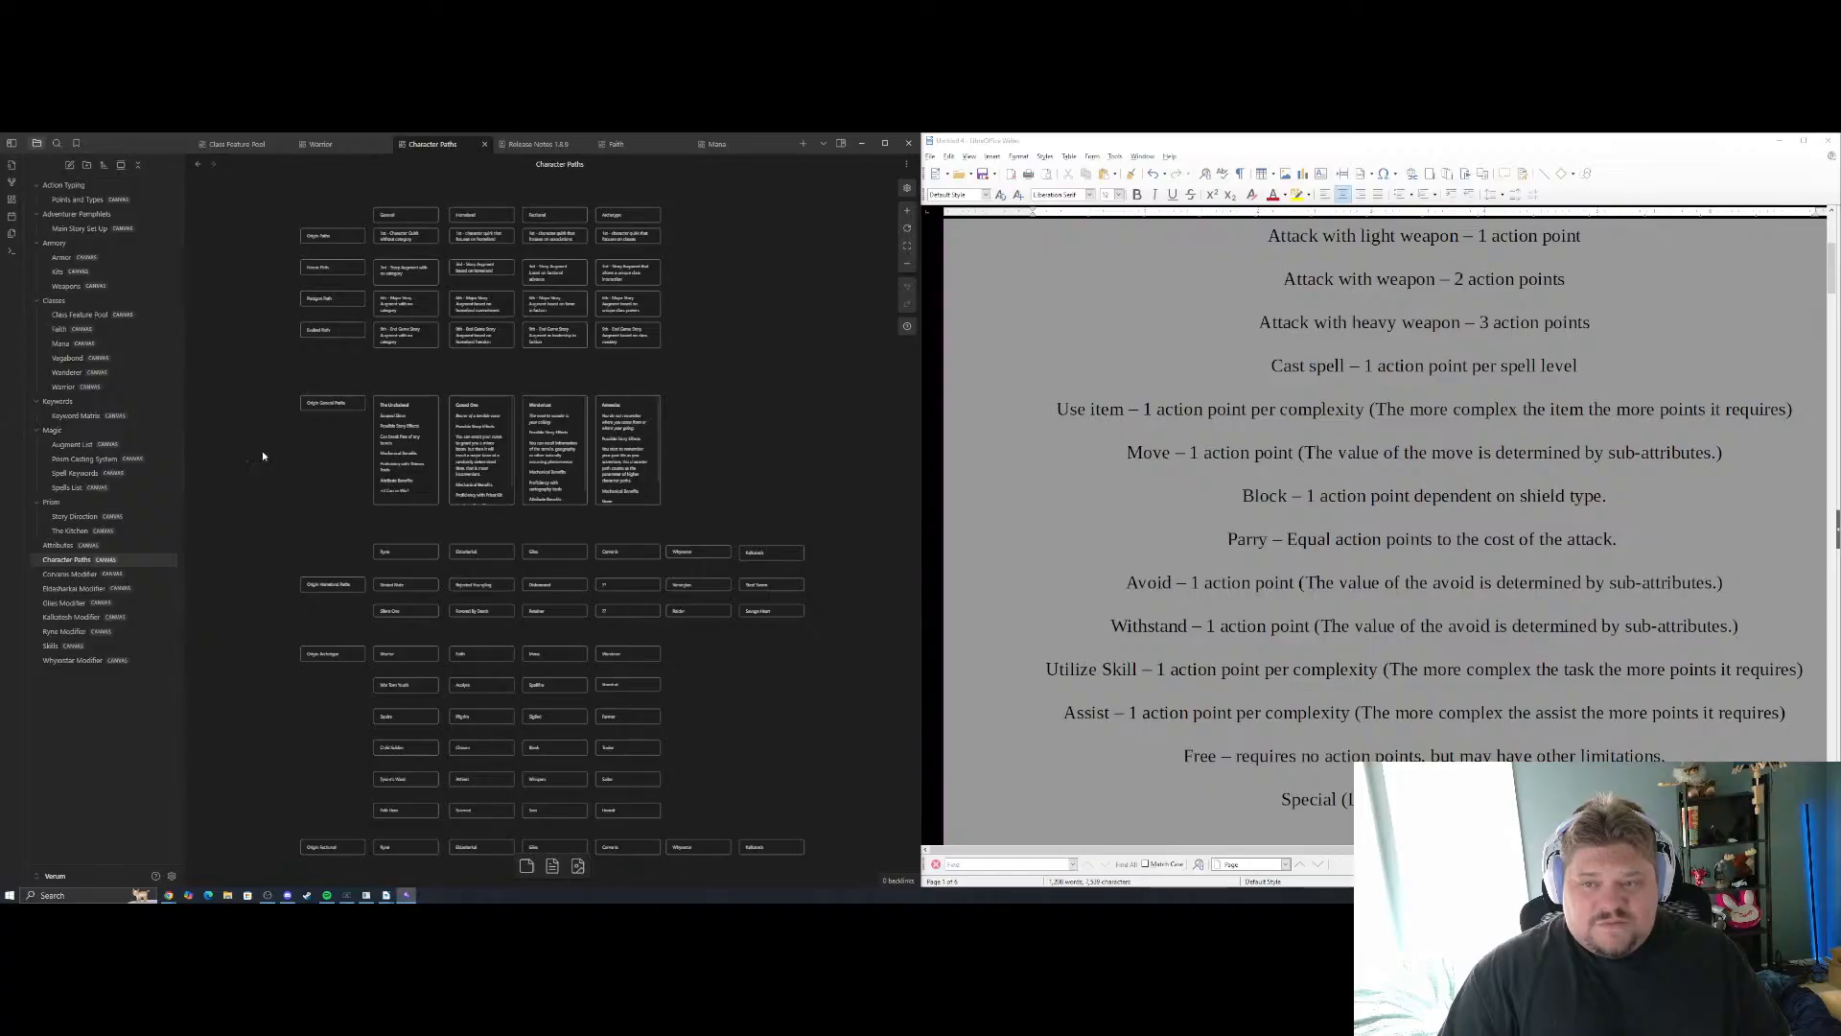
scroll(283, 501, "up", 4)
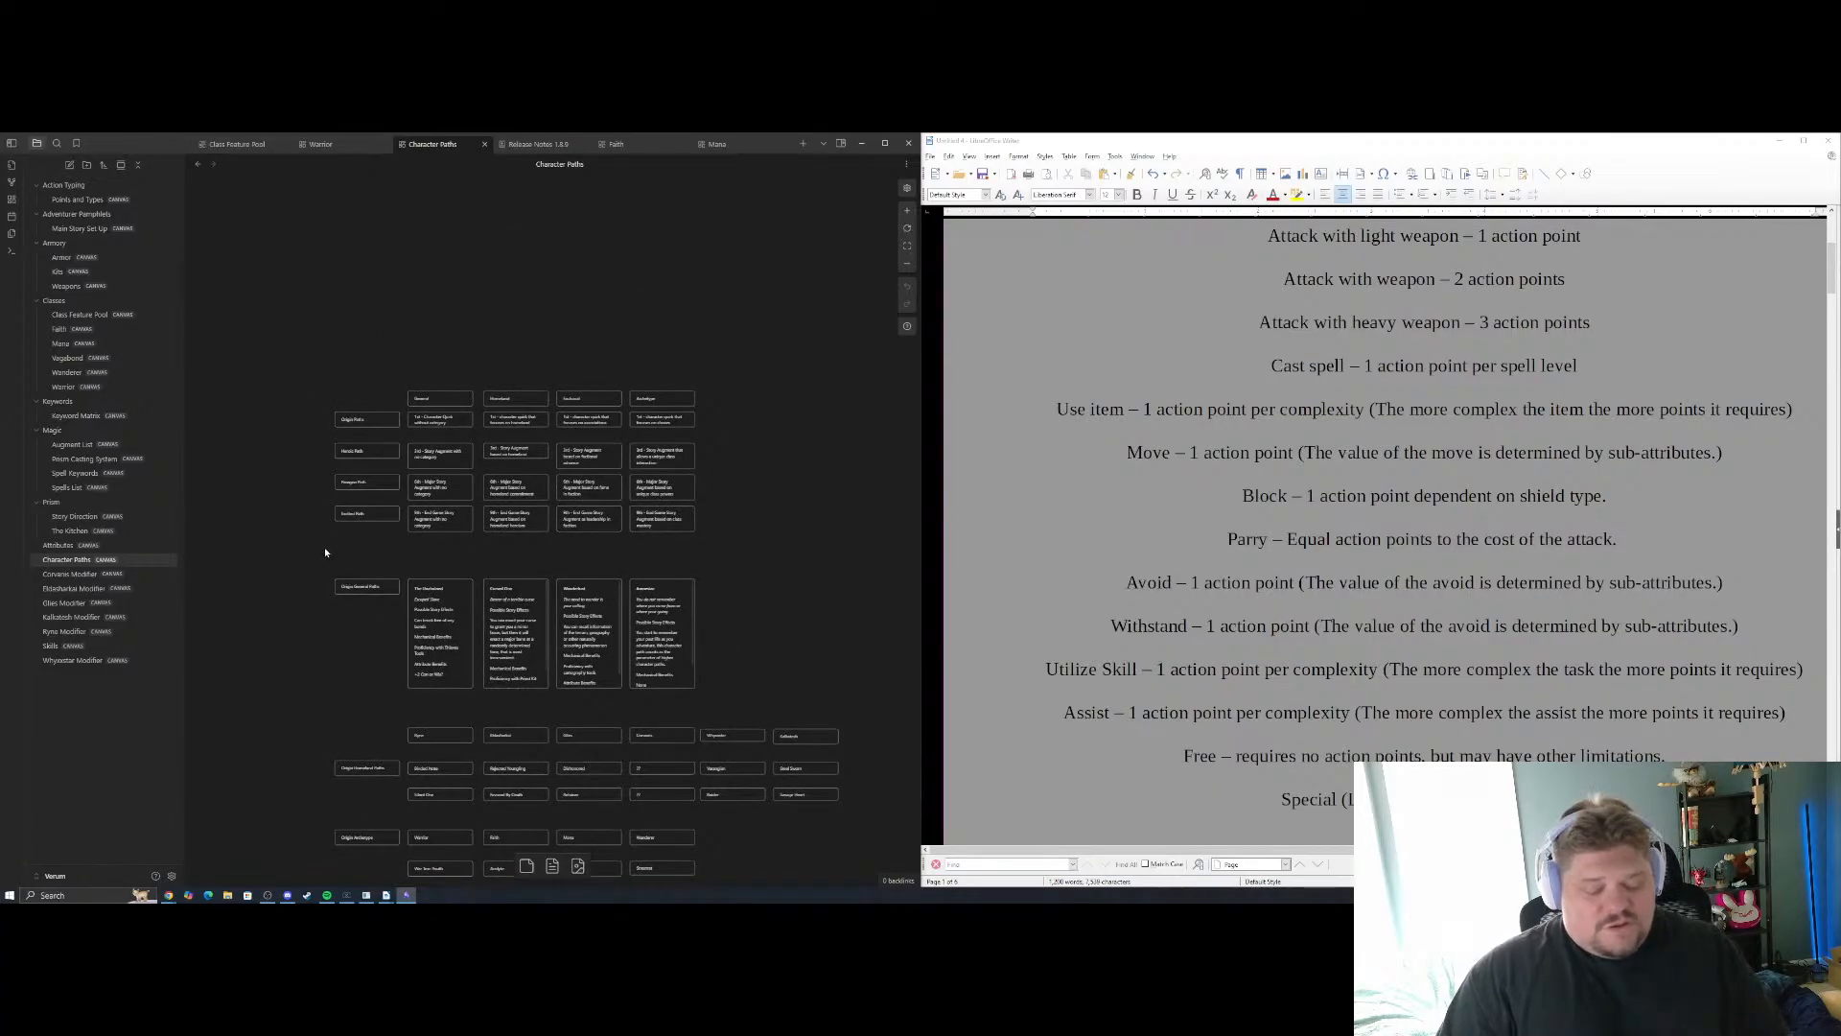
scroll(324, 547, "up", 5)
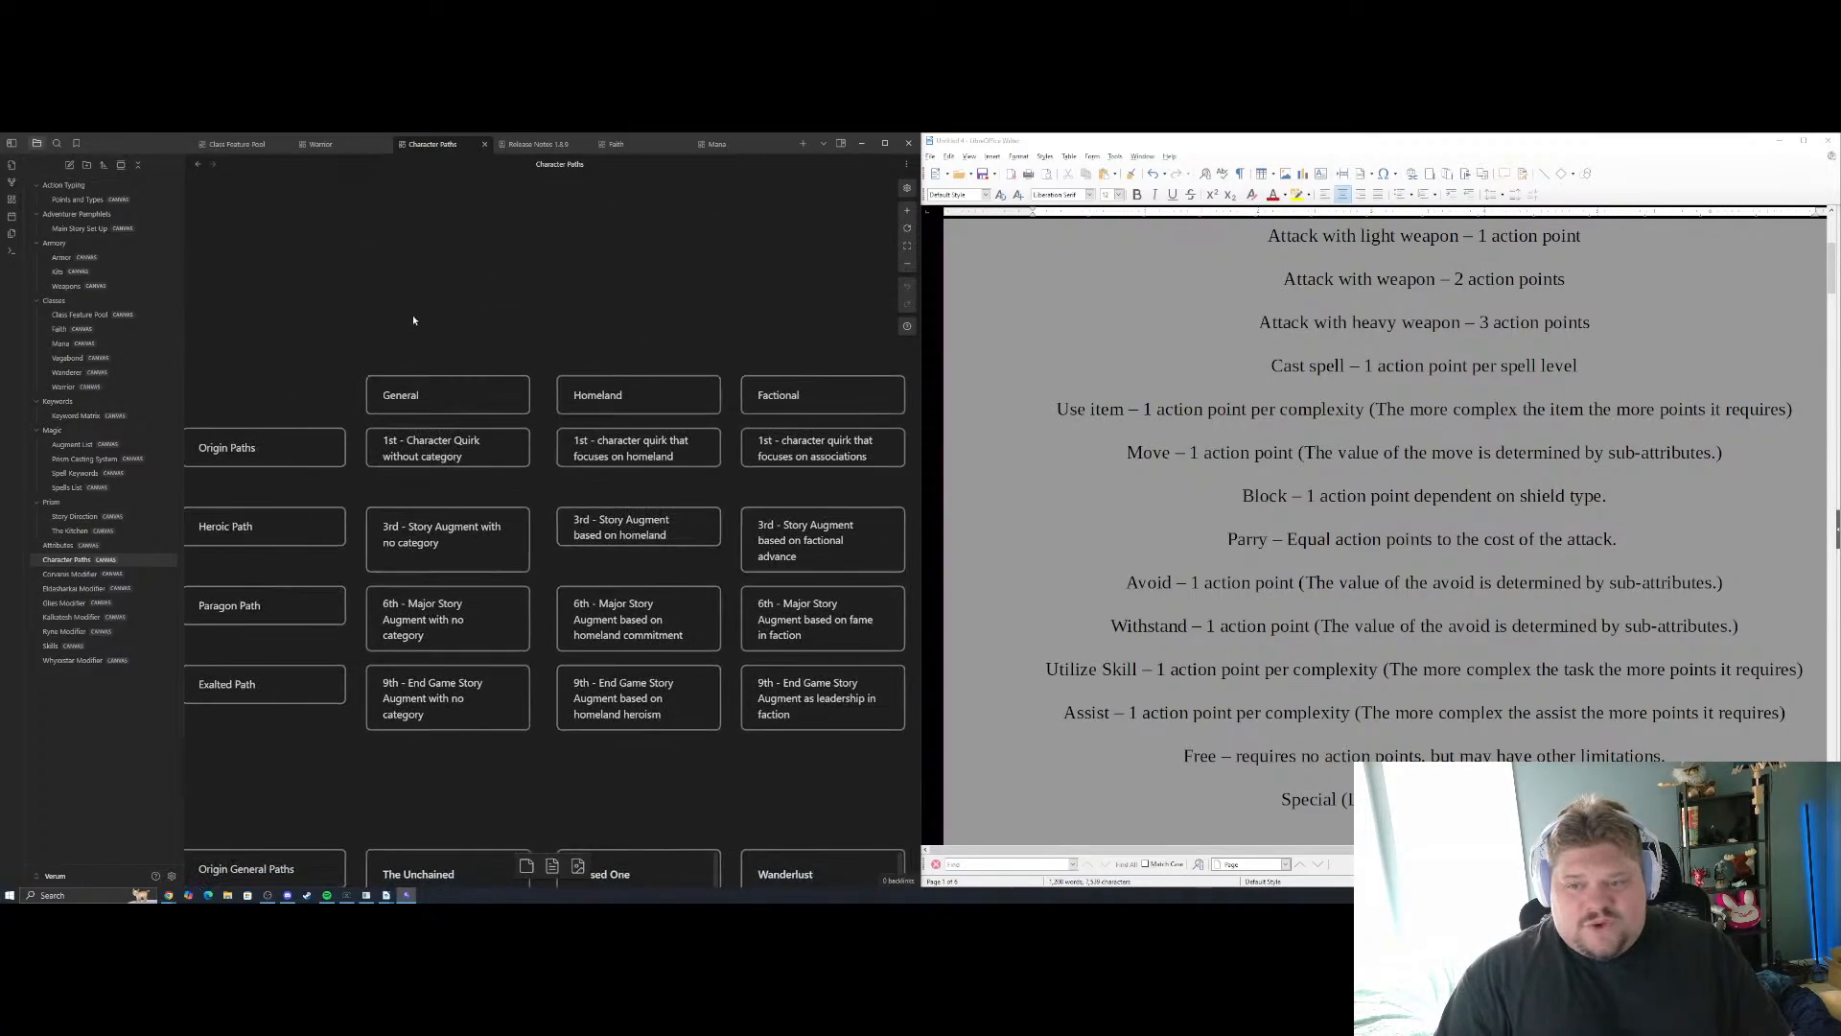
scroll(413, 320, "down", 4)
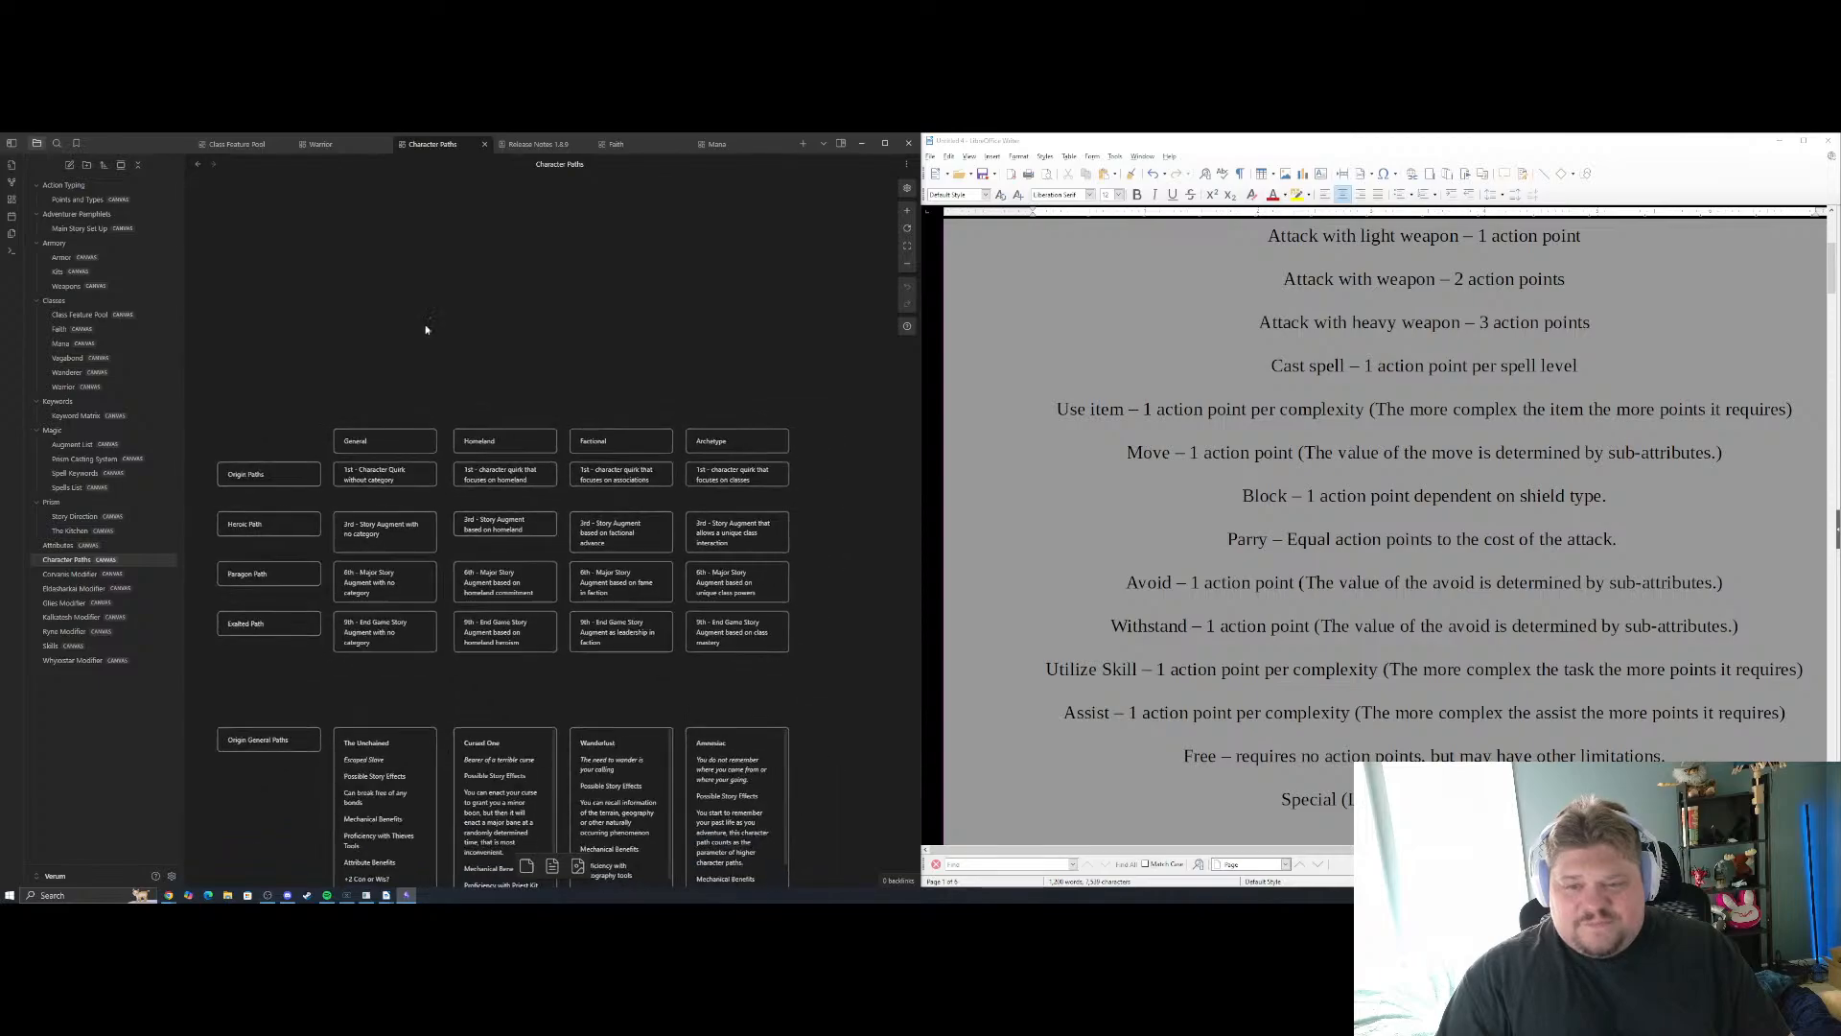
Open the Warrior class canvas and check at which levels from 1st to 9th the classes receive a Character Path
left_click(63, 387)
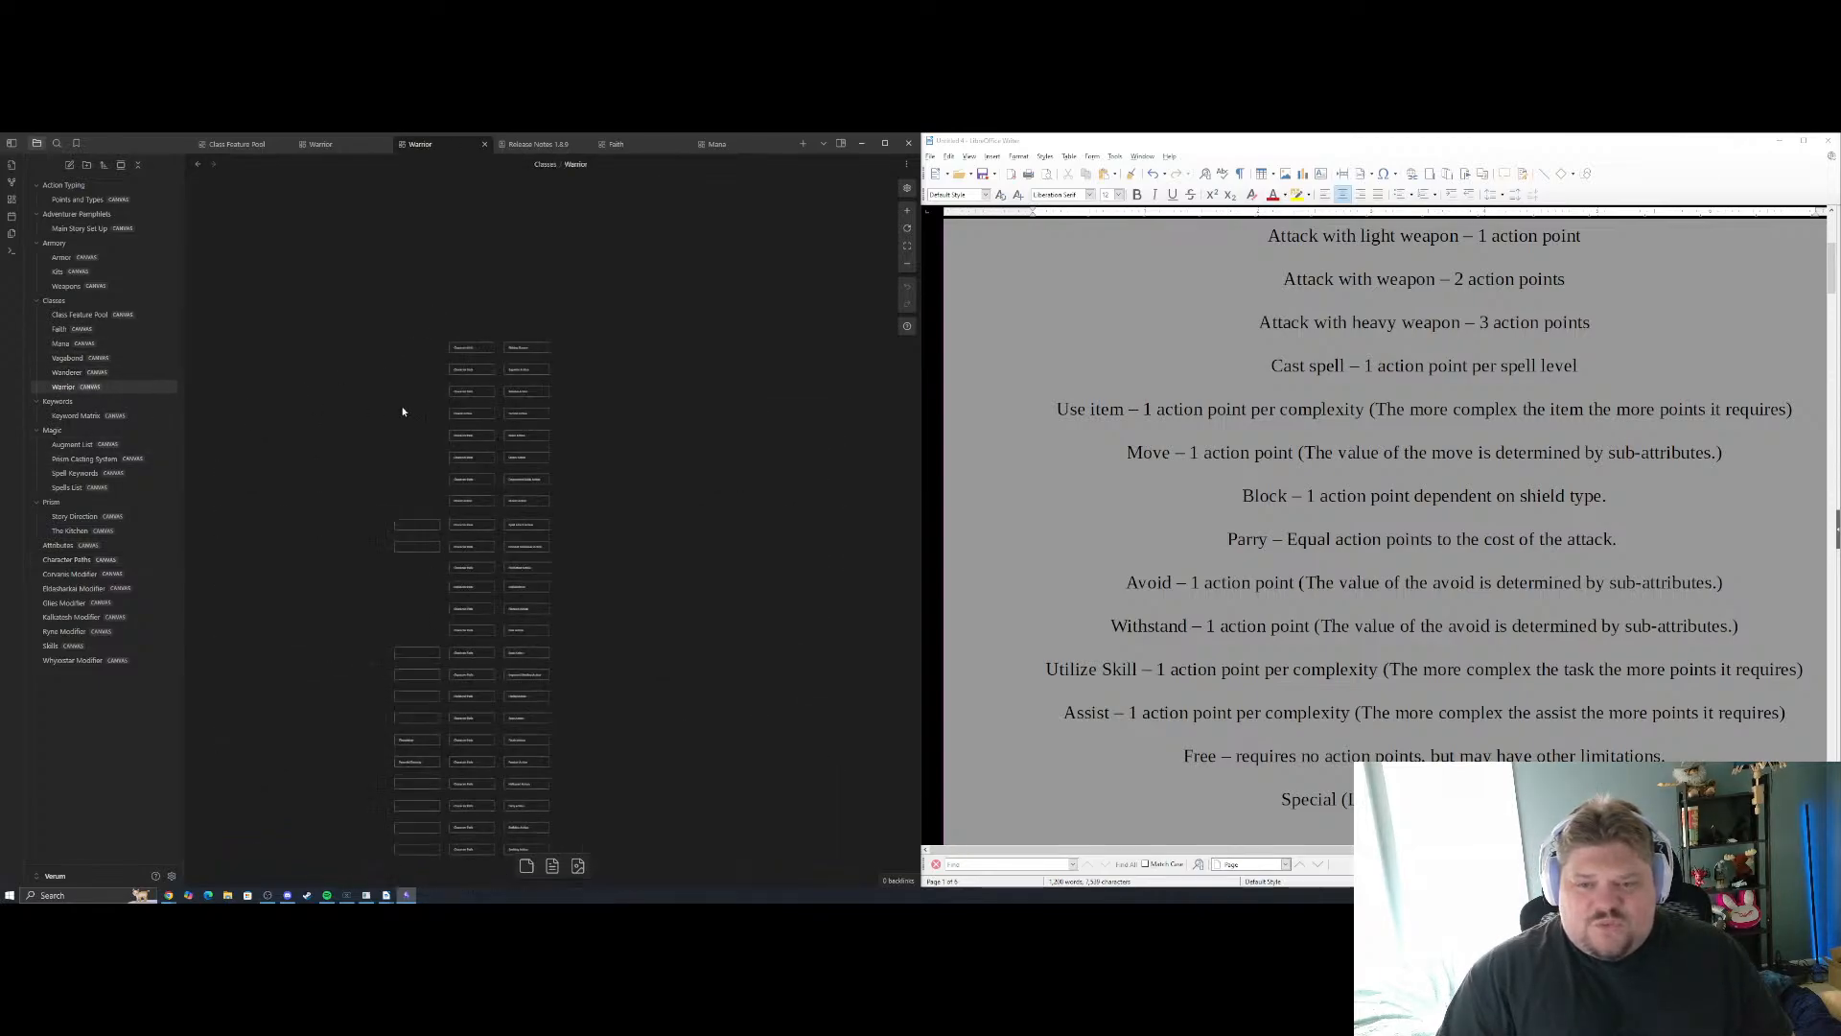
left_click_drag(232, 276, 308, 446)
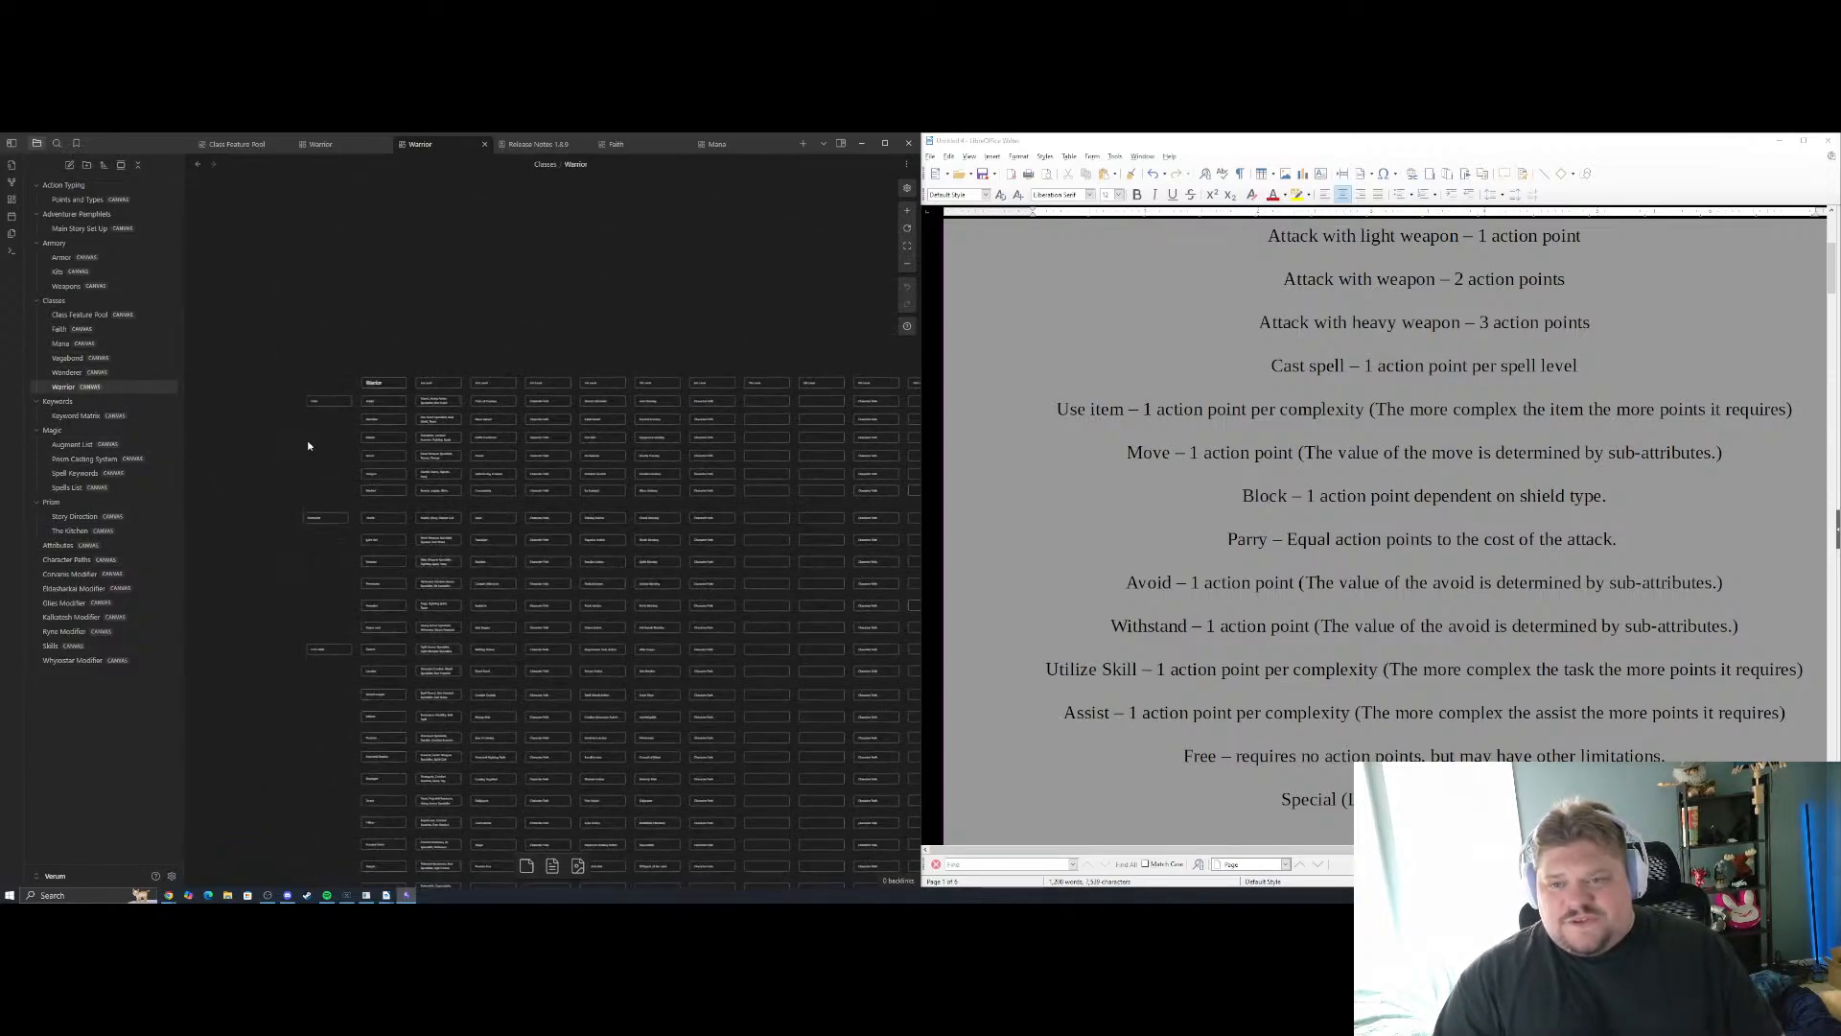
scroll(324, 422, "up", 5)
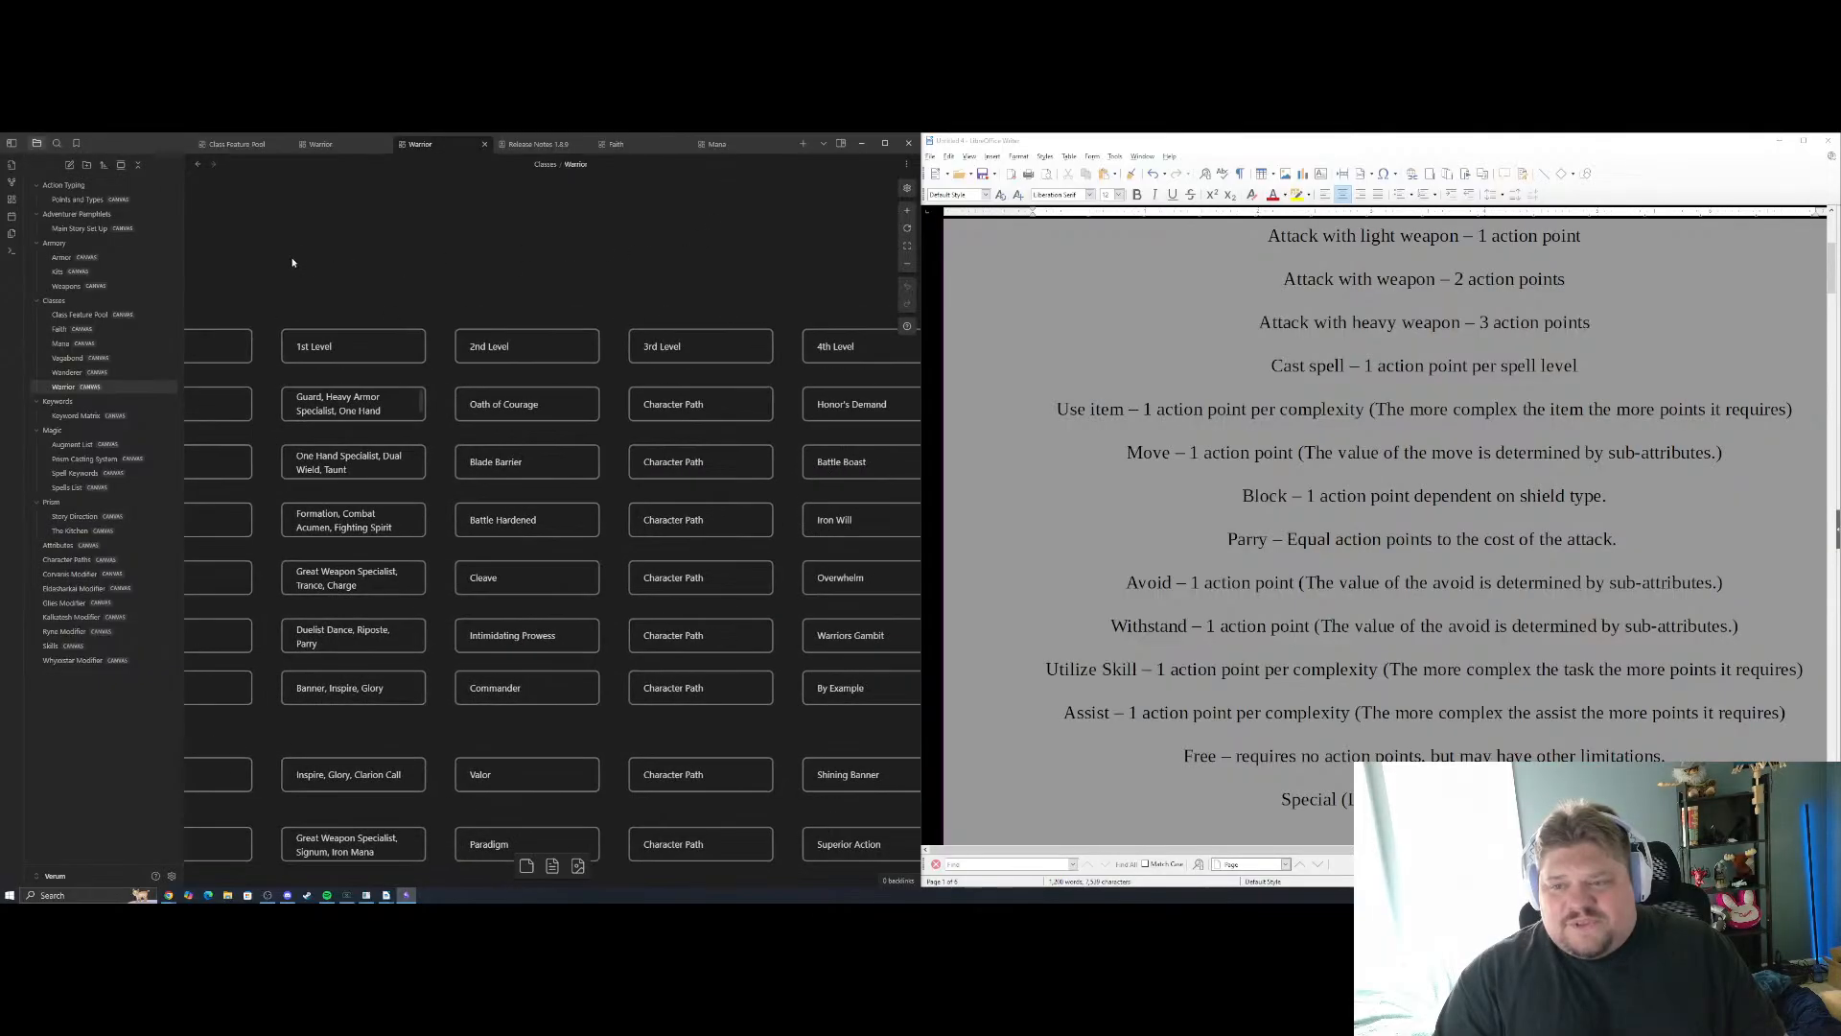
left_click_drag(535, 288, 424, 255)
left_click_drag(685, 247, 299, 255)
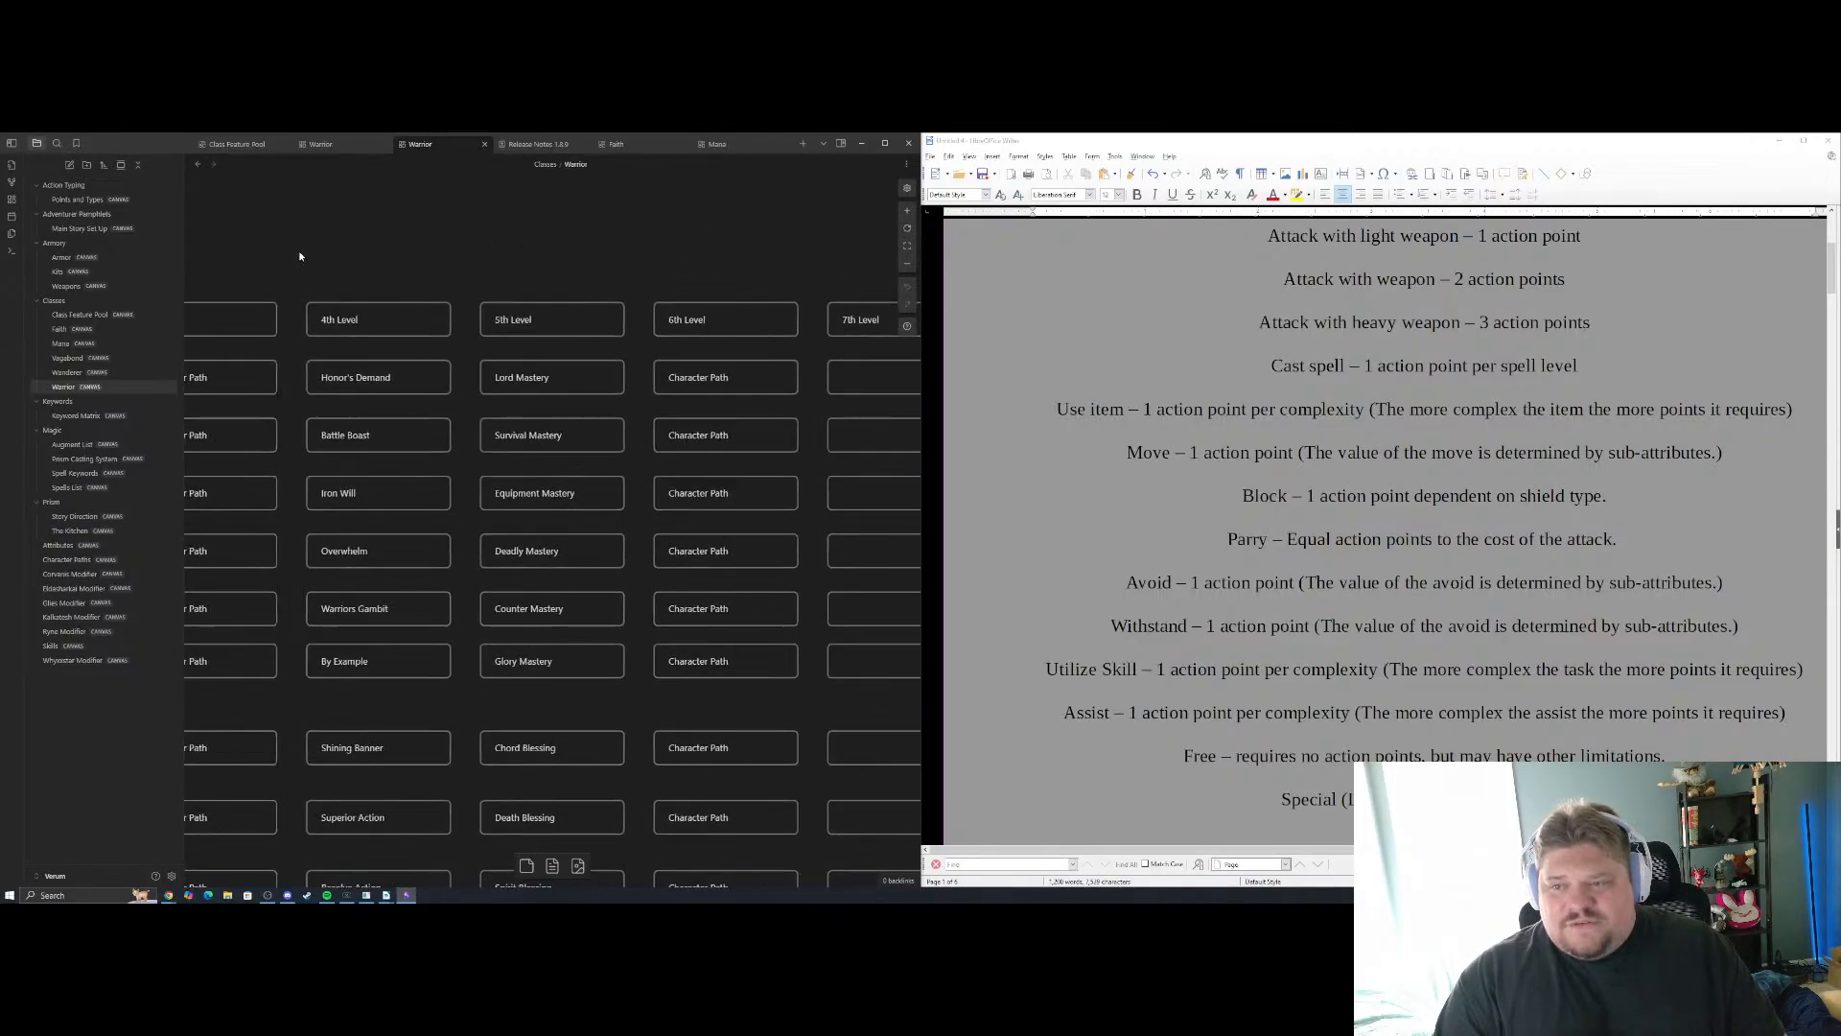
left_click_drag(619, 246, 207, 262)
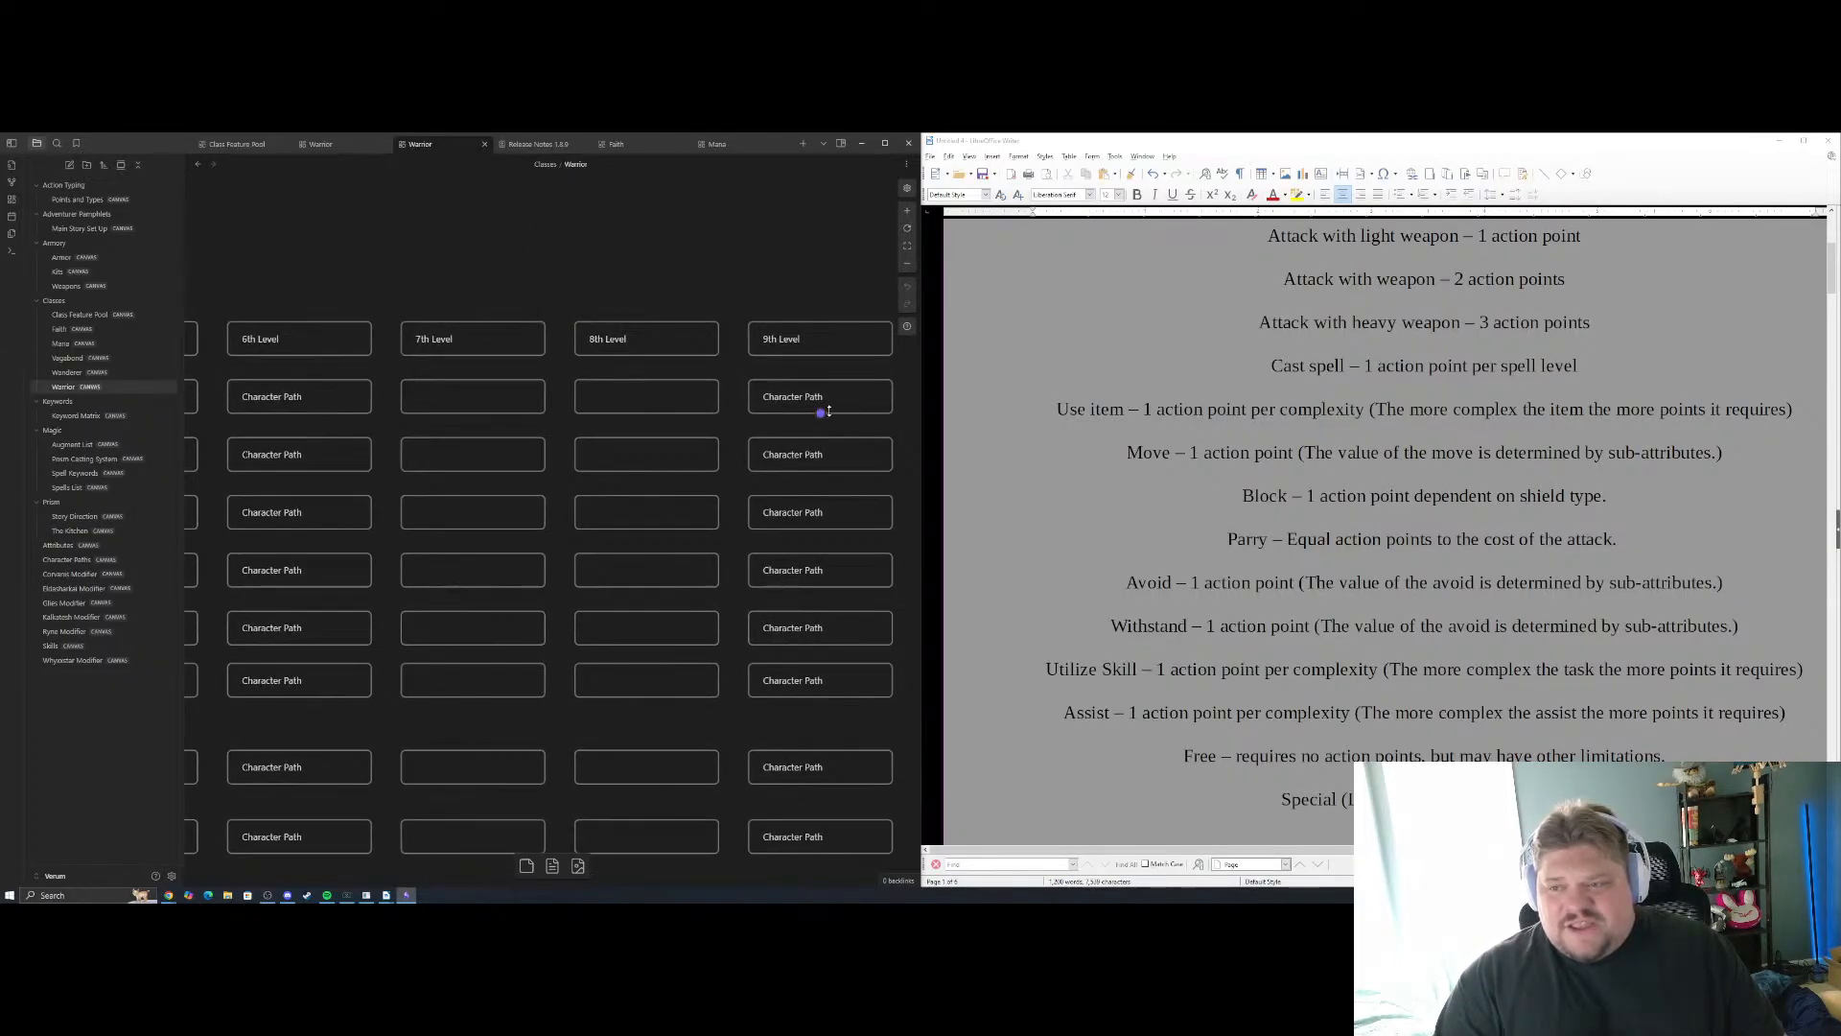
left_click_drag(485, 268, 781, 302)
left_click_drag(393, 254, 882, 209)
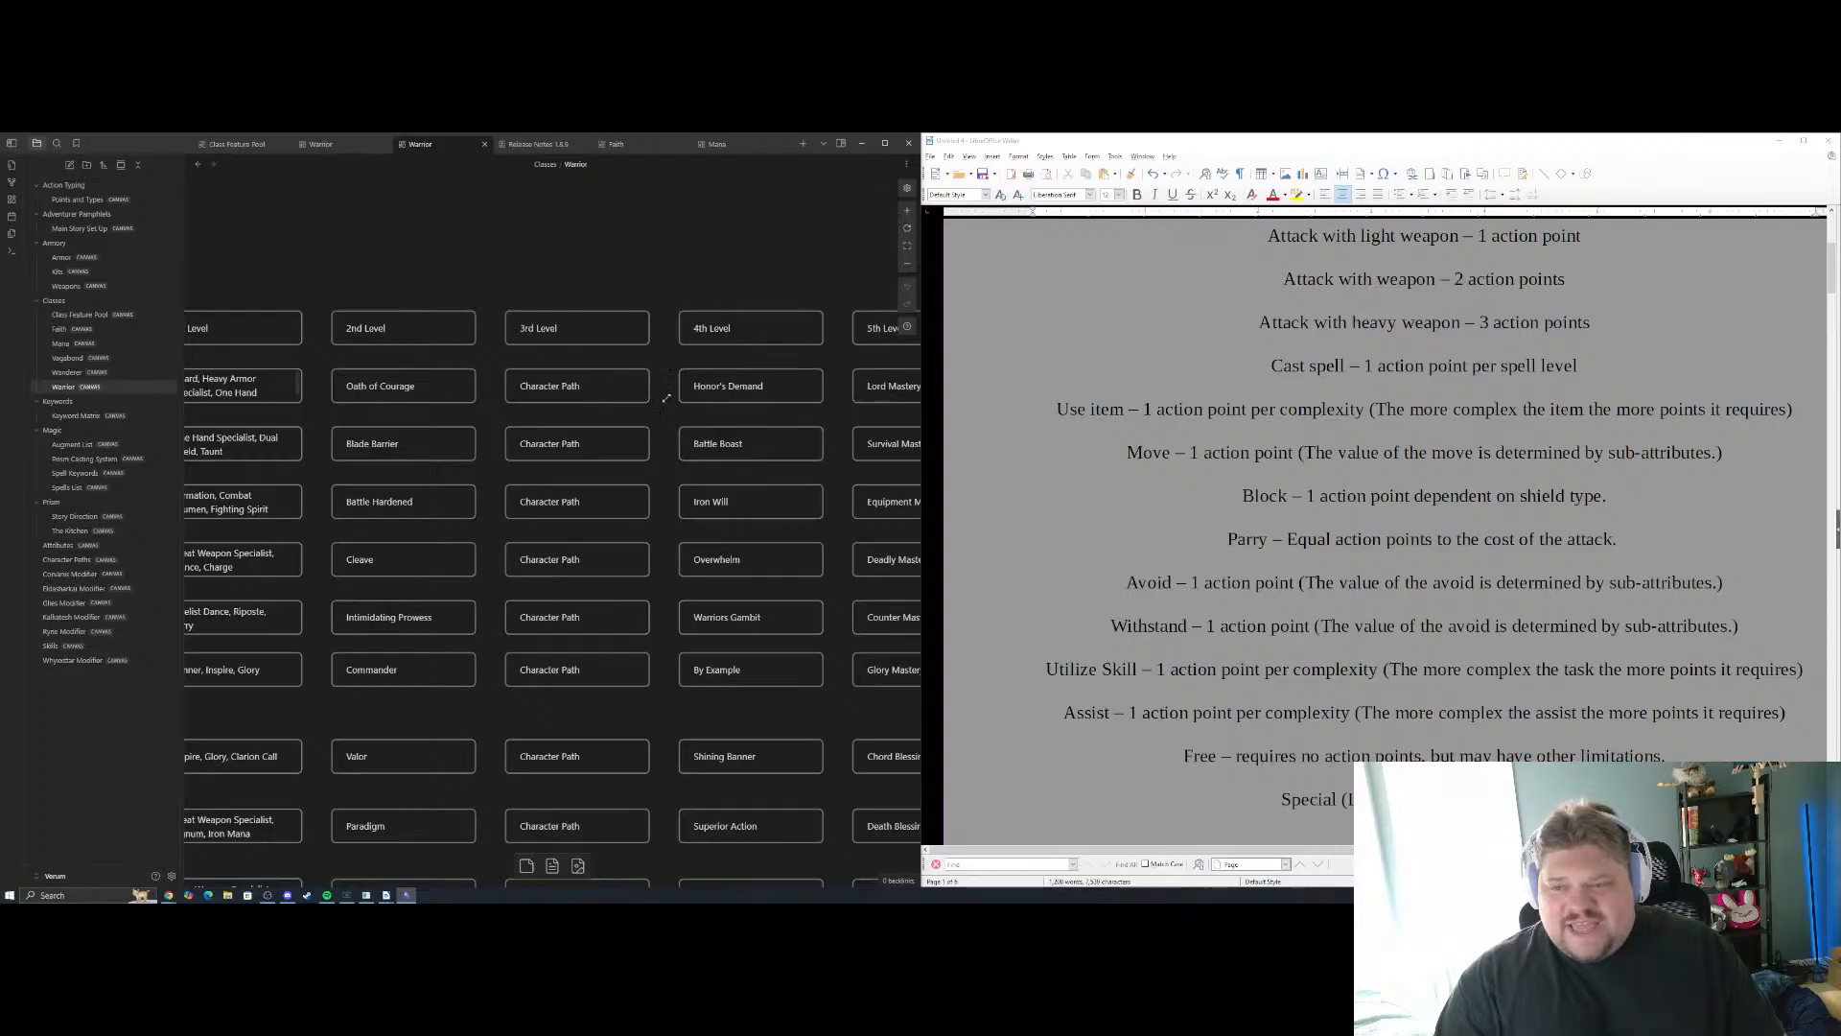
left_click(559, 381)
left_click_drag(456, 259, 692, 279)
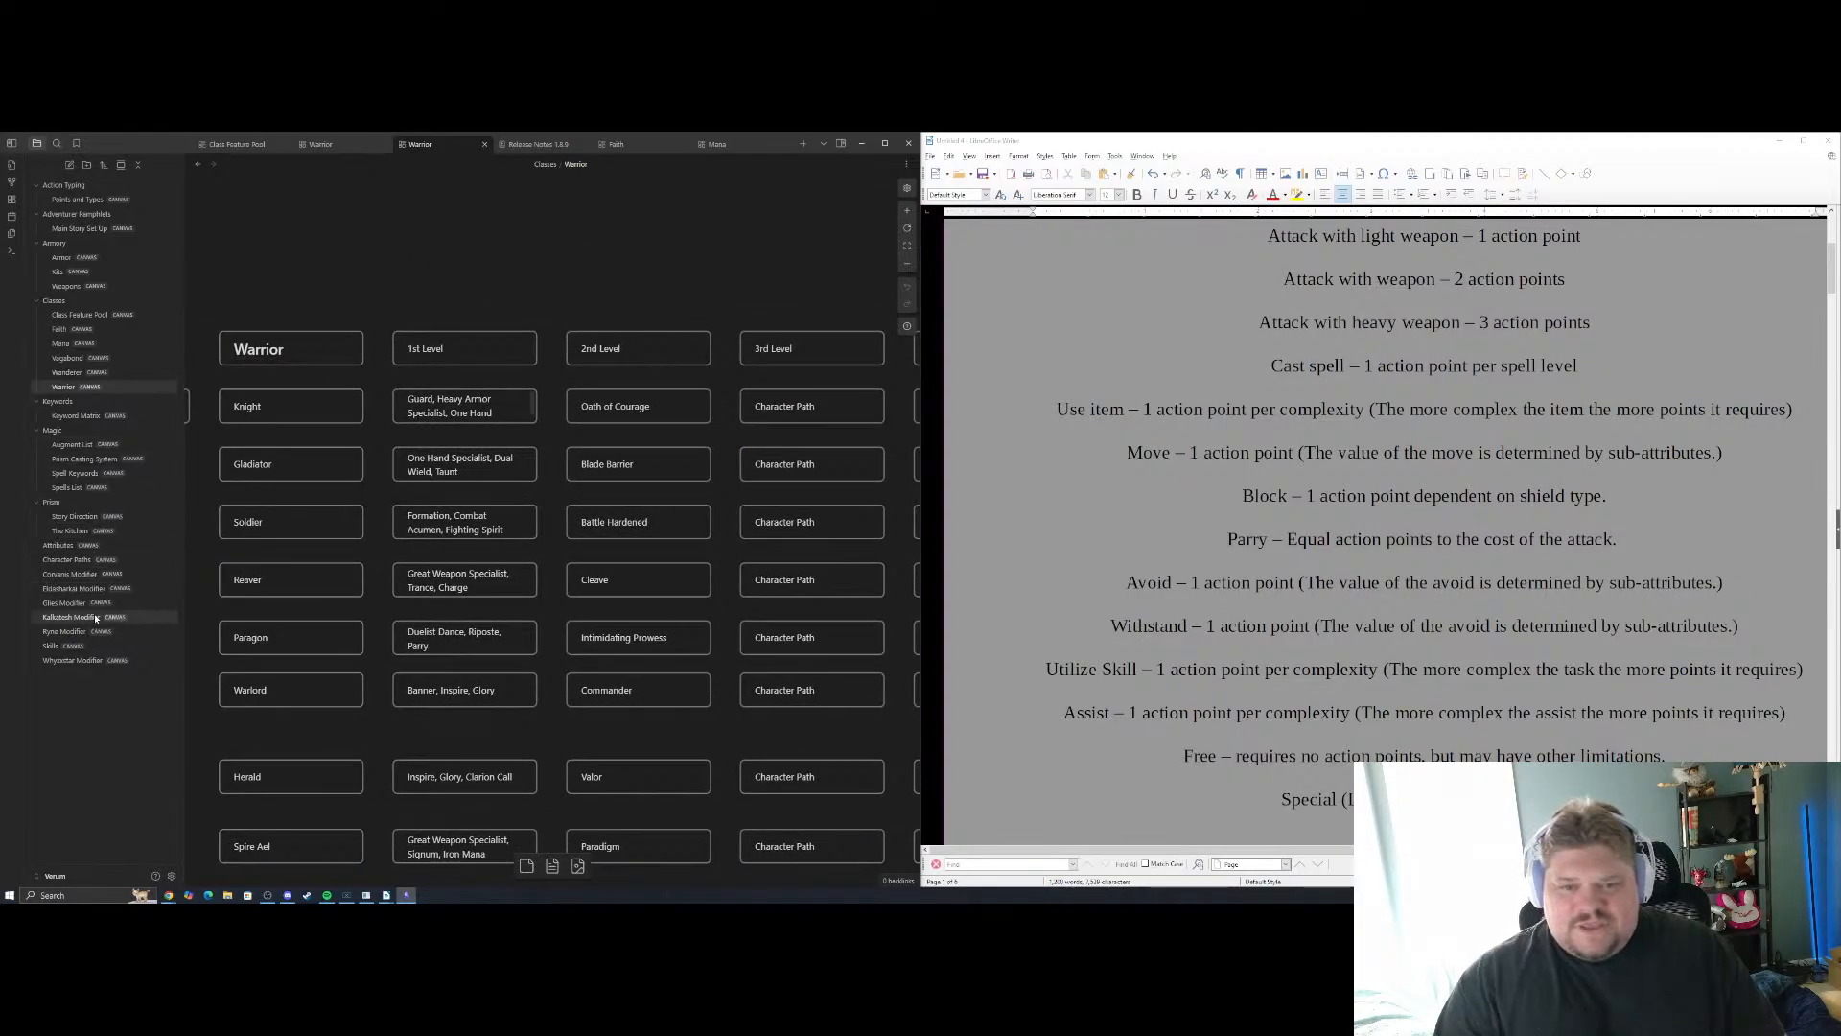
Return to the Character Paths canvas and read the Origin, Heroic, Paragon and Exalted rows for the General and Homeland categories
left_click(89, 564)
scroll(464, 371, "up", 3)
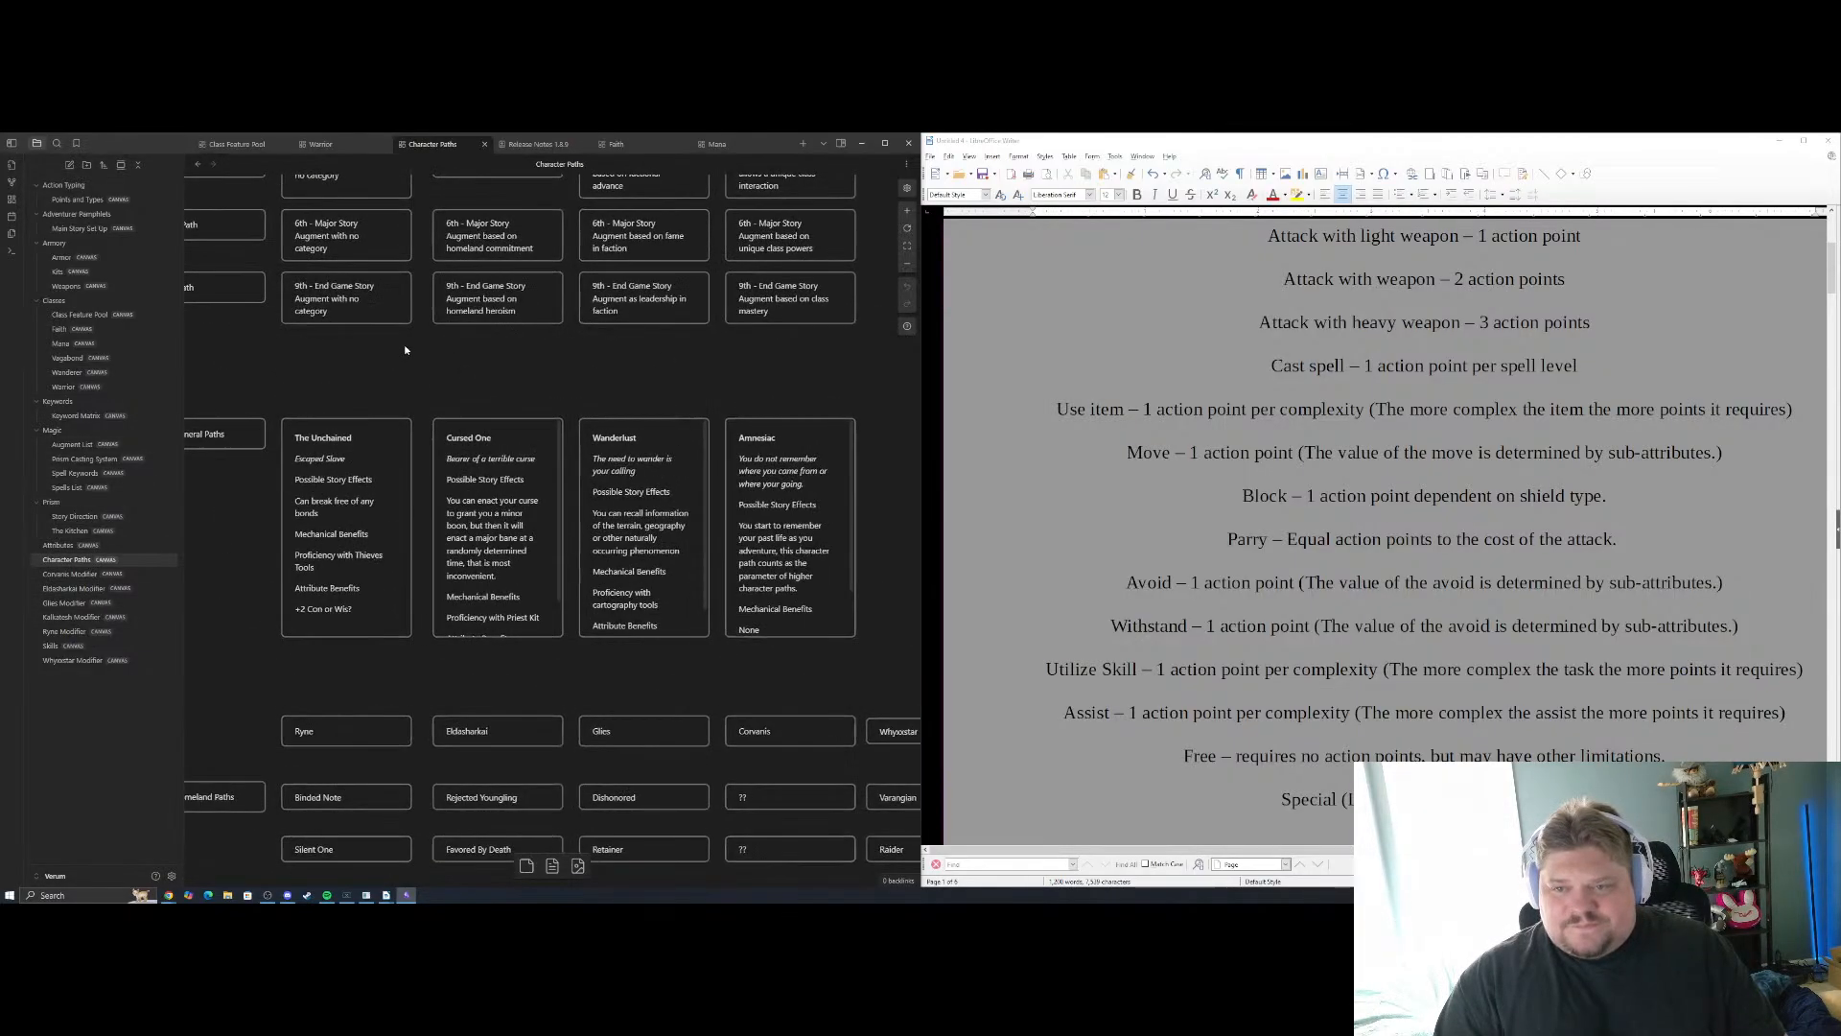
left_click_drag(403, 350, 499, 551)
scroll(508, 383, "up", 2)
left_click_drag(499, 296, 612, 420)
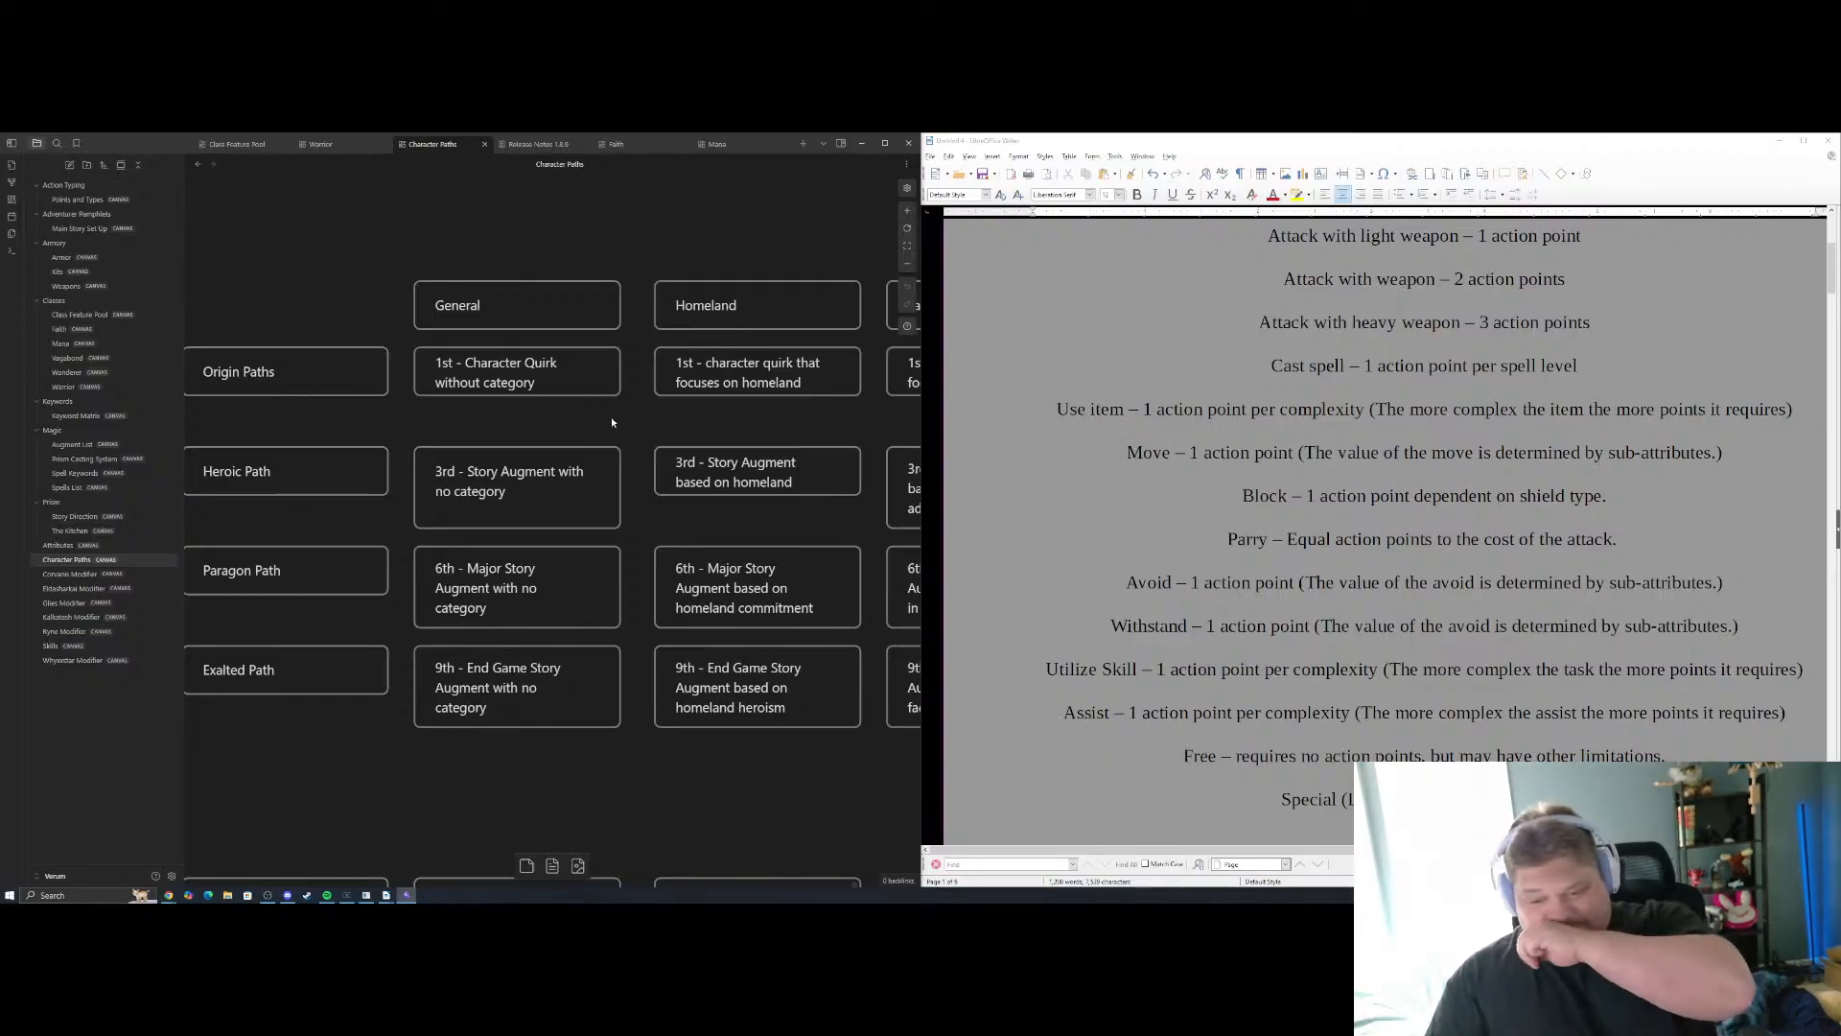
scroll(575, 422, "down", 3)
scroll(432, 439, "up", 3)
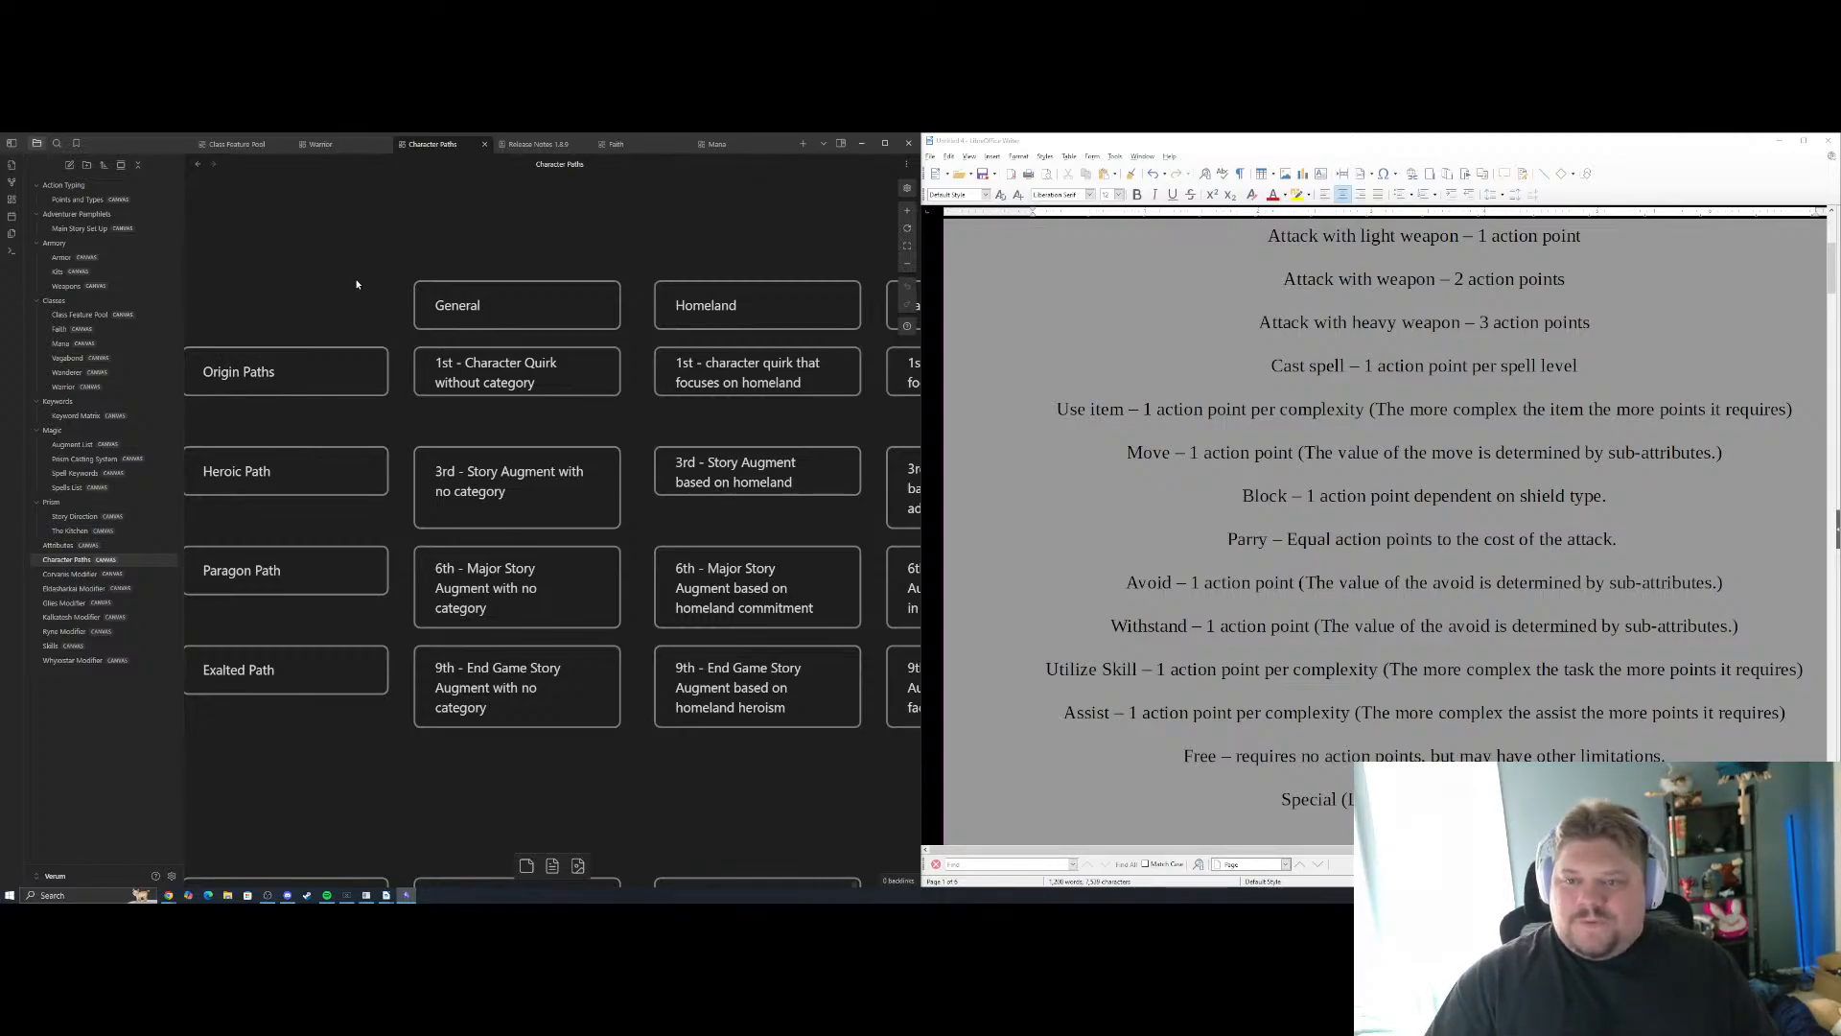
scroll(367, 264, "down", 2)
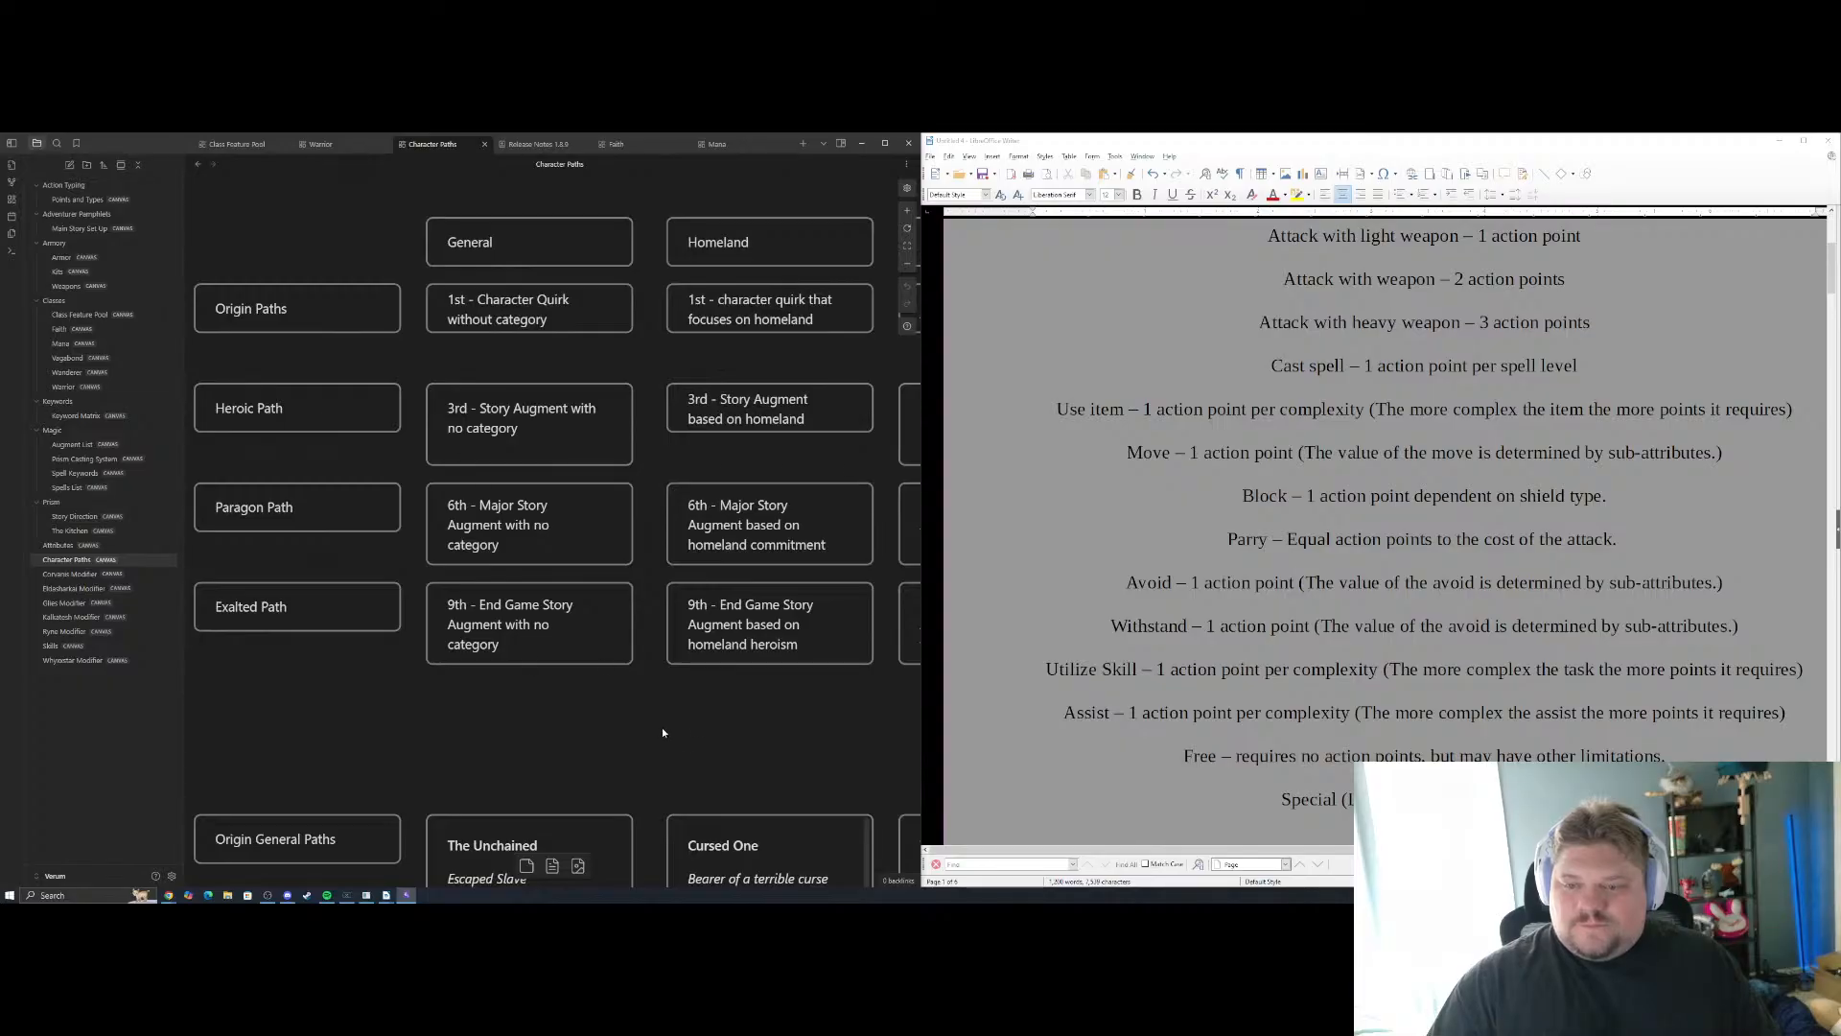
scroll(662, 733, "right", 4)
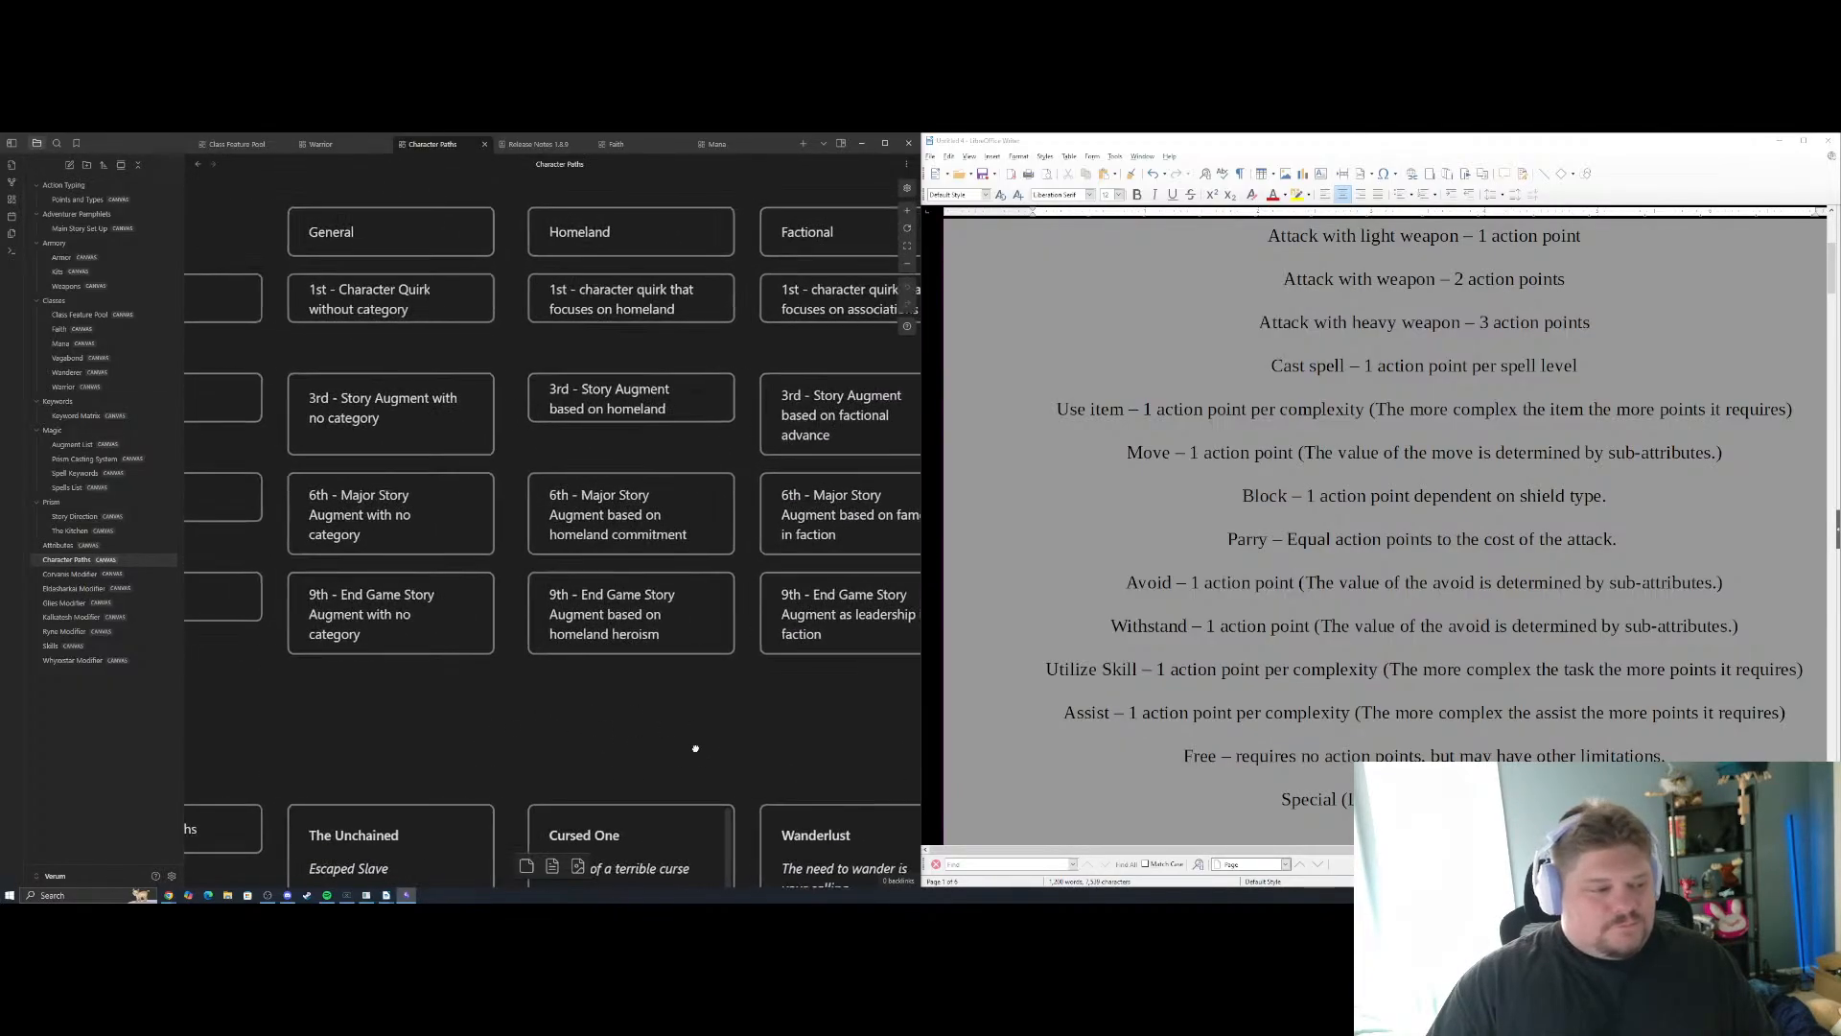
scroll(695, 748, "left", 2)
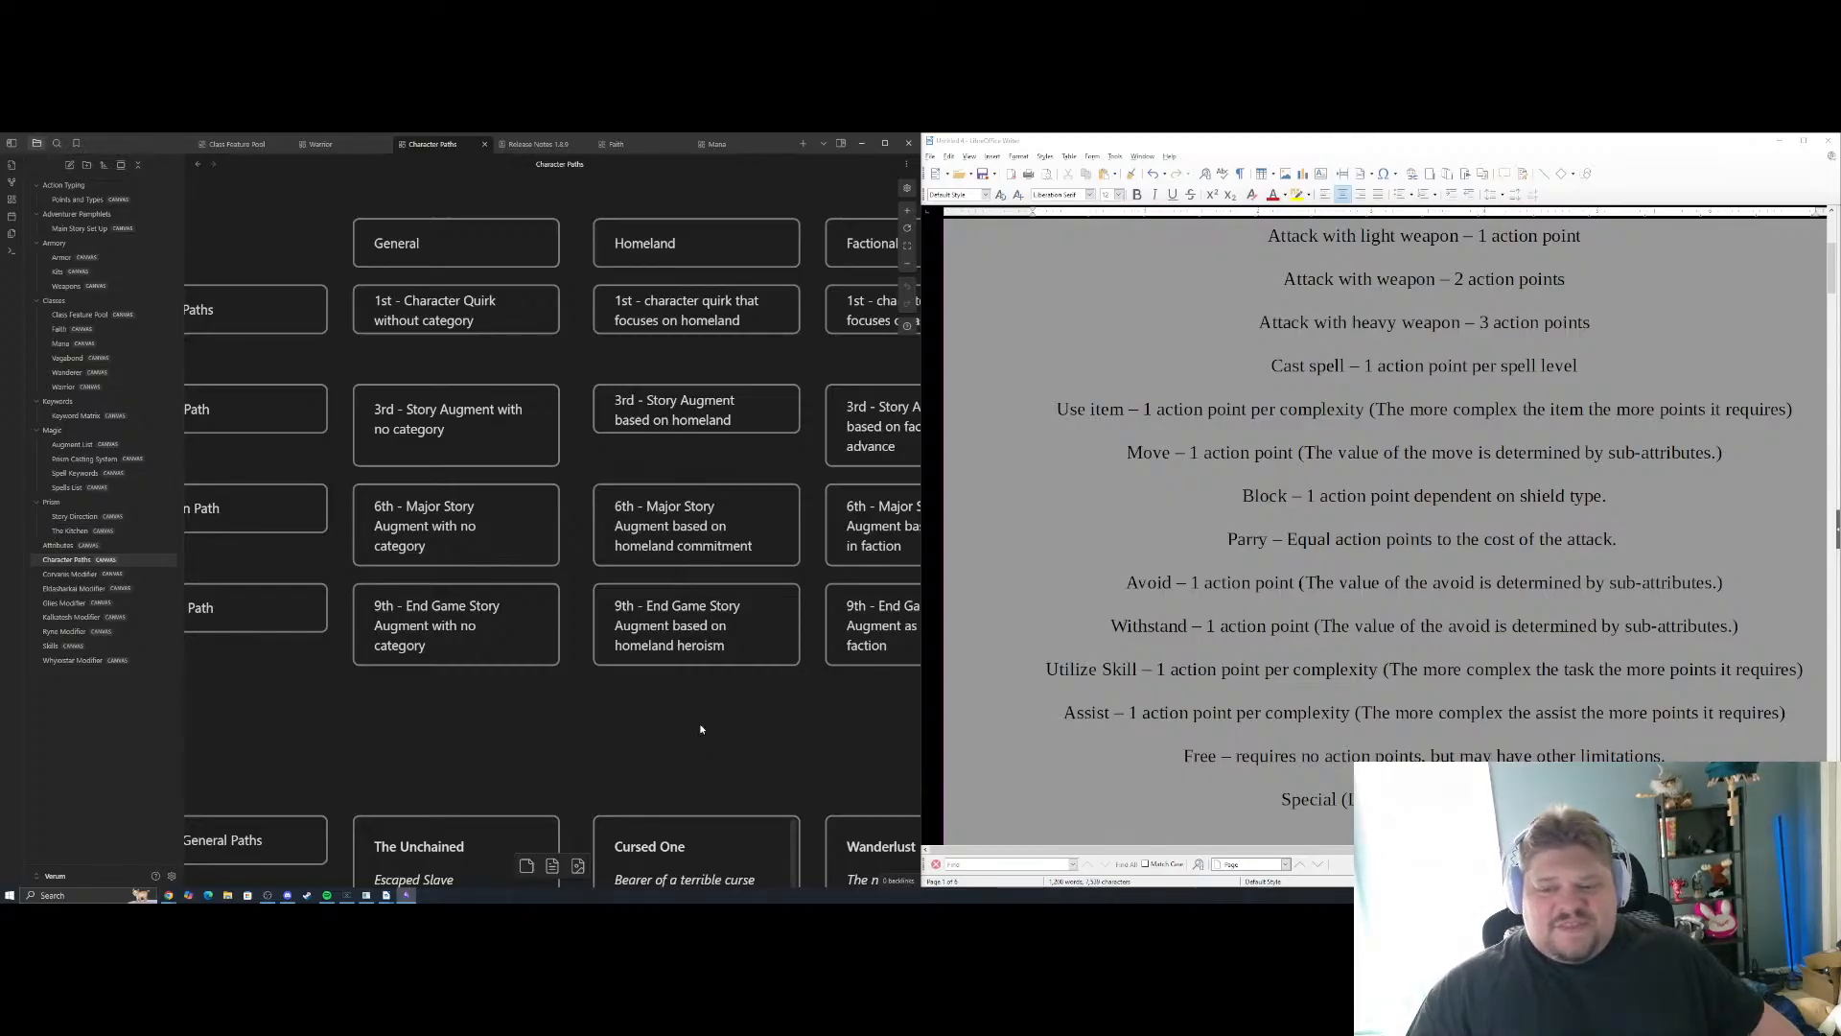
Examine the Origin General Paths and Origin Homeland Paths cards below the path tier grid
scroll(530, 682, "down", 5)
scroll(597, 422, "down", 3)
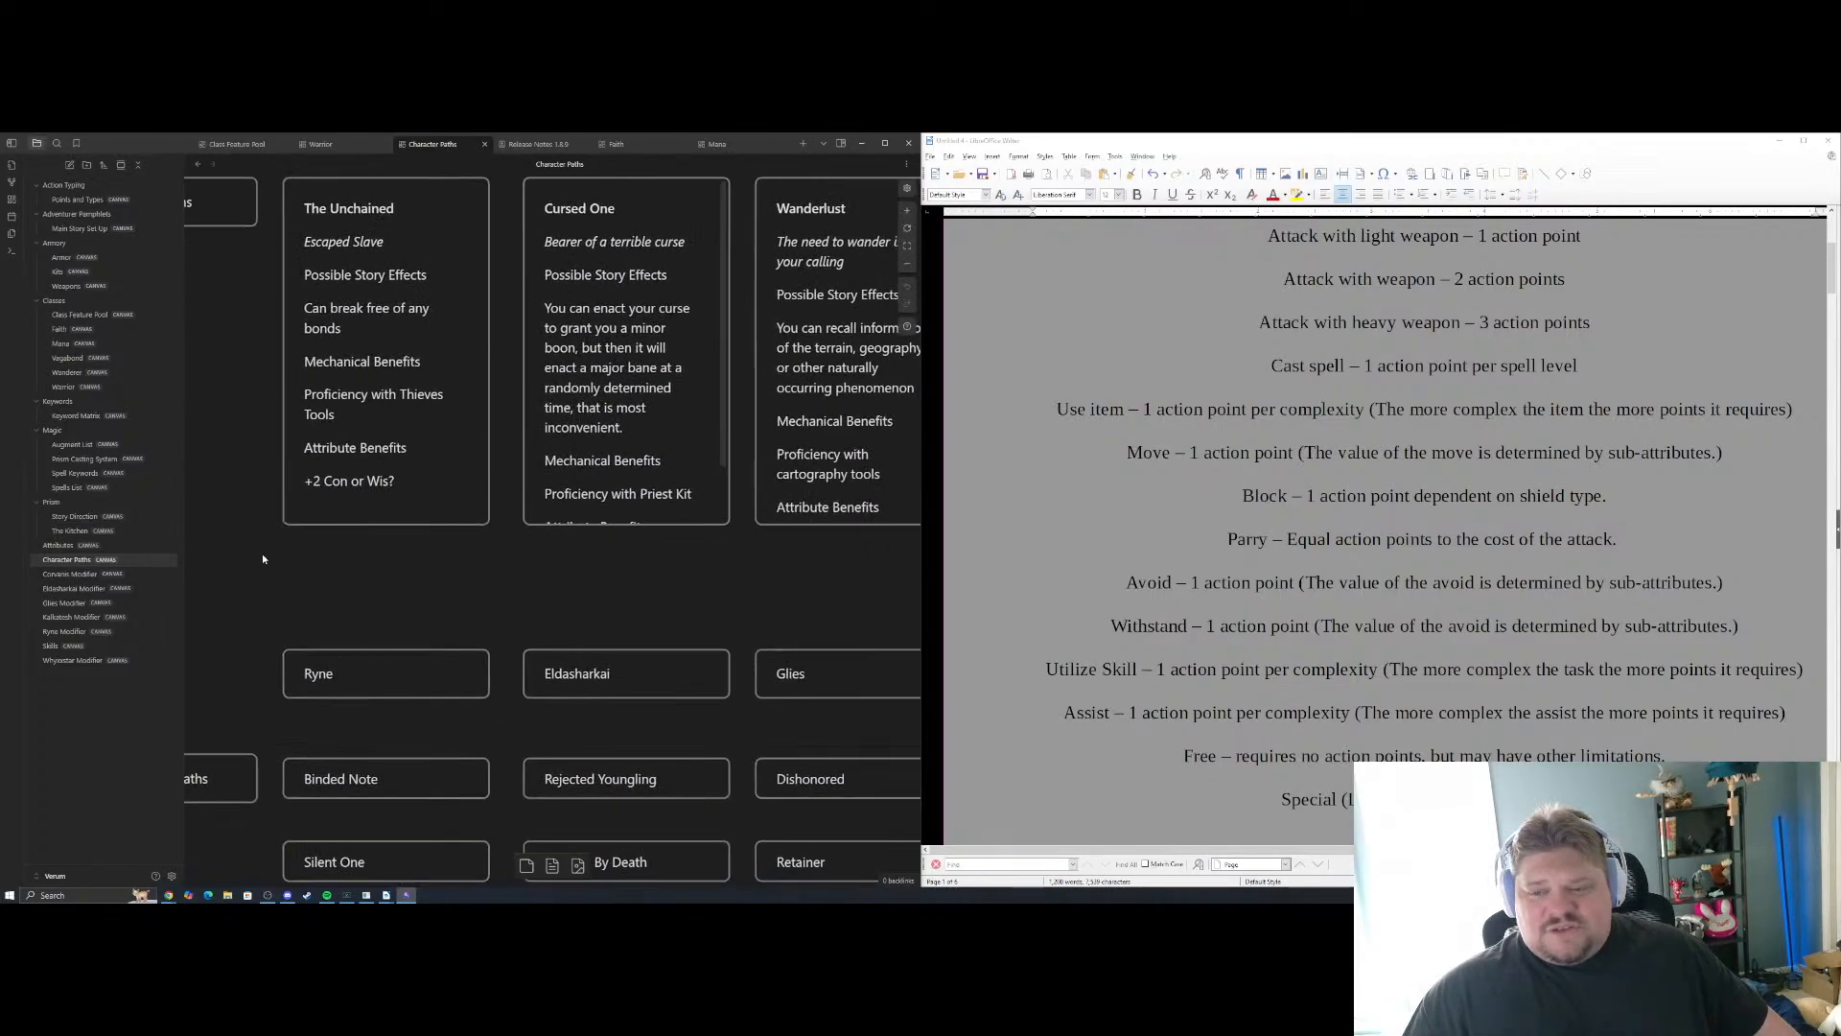
scroll(261, 554, "right", 2)
scroll(508, 511, "up", 5)
scroll(460, 574, "left", 1)
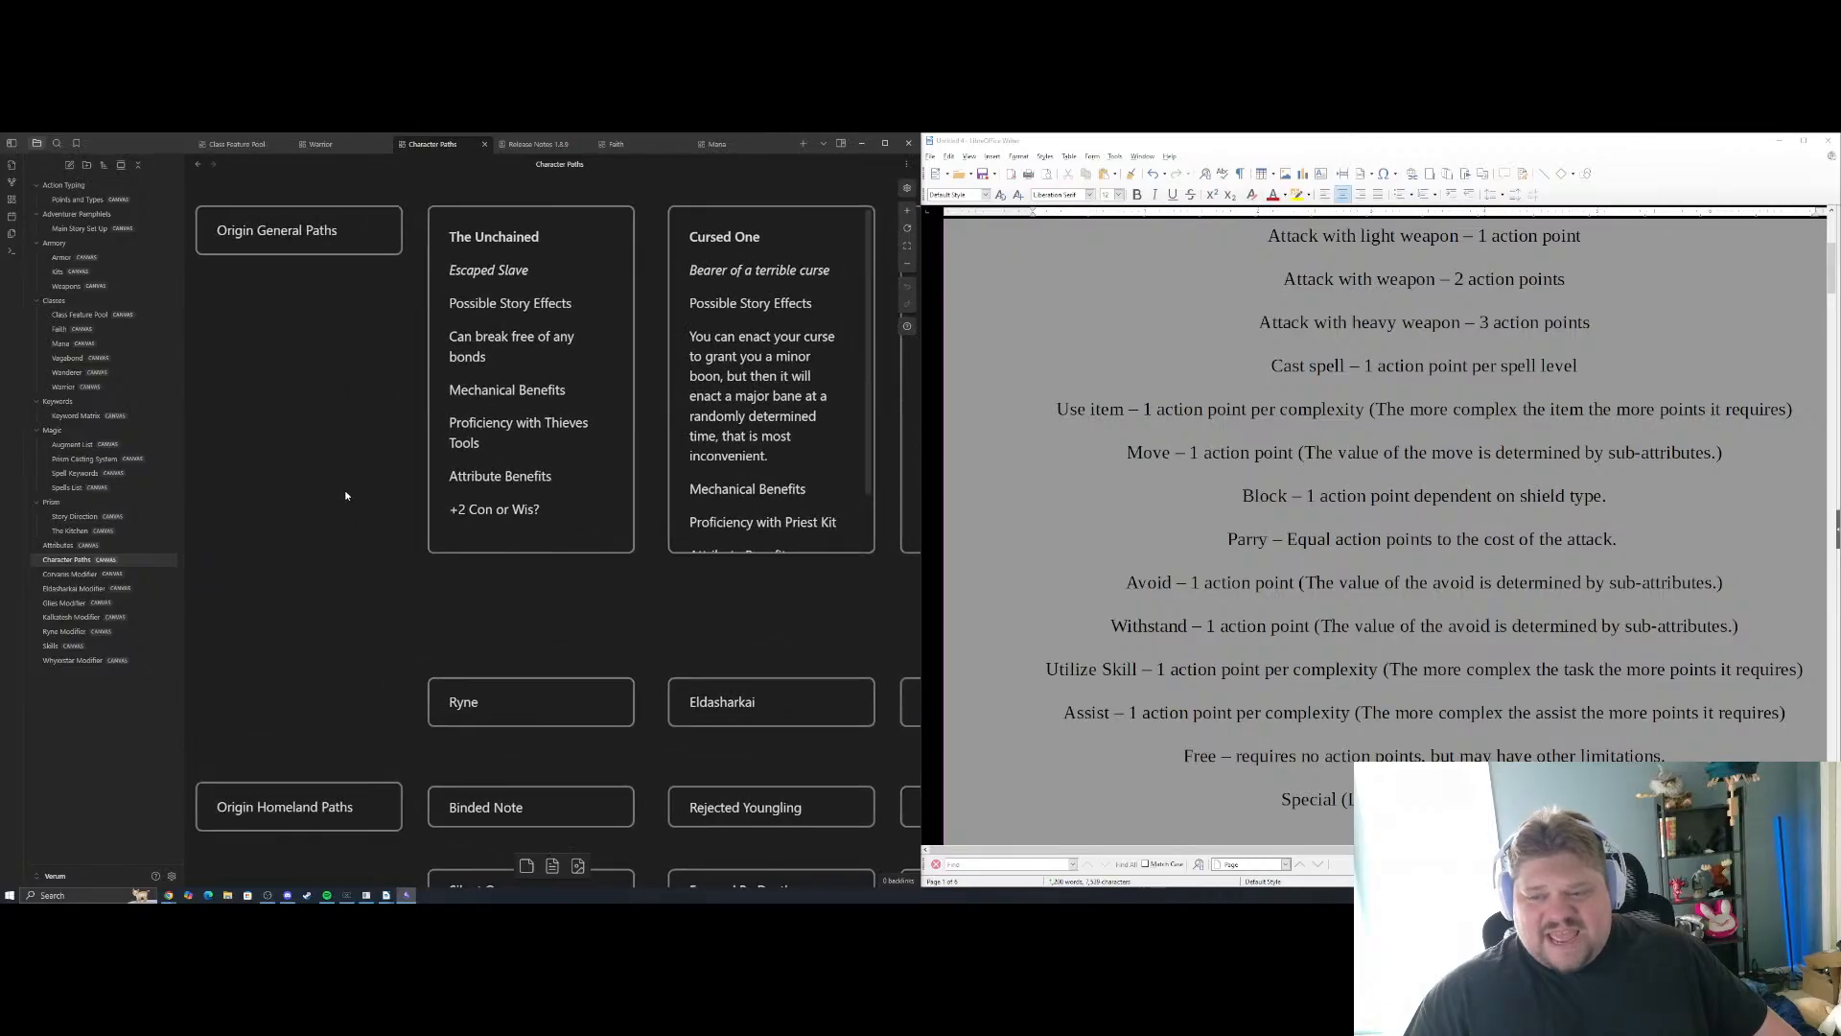
scroll(526, 523, "up", 3)
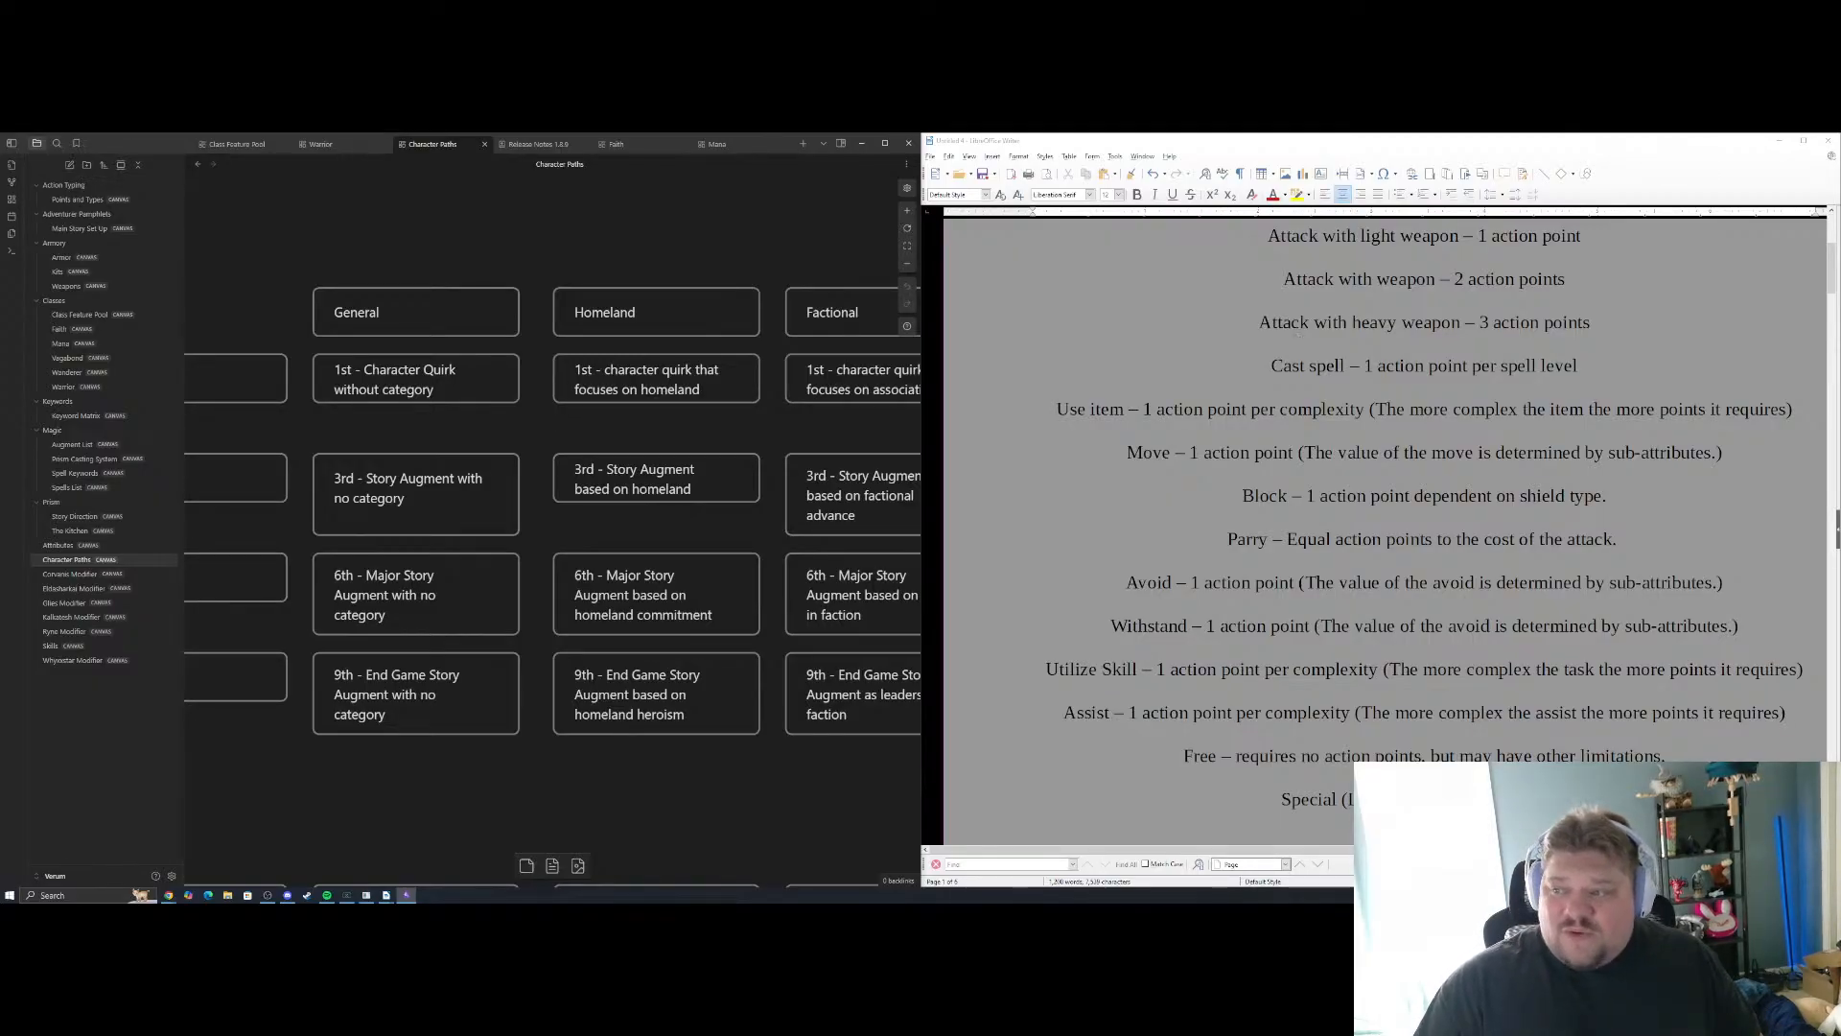
Review the whole path tier grid across the General, Homeland, Factional and Archetype columns
left_click(1177, 335)
scroll(1178, 335, "up", 3)
scroll(1178, 335, "down", 3)
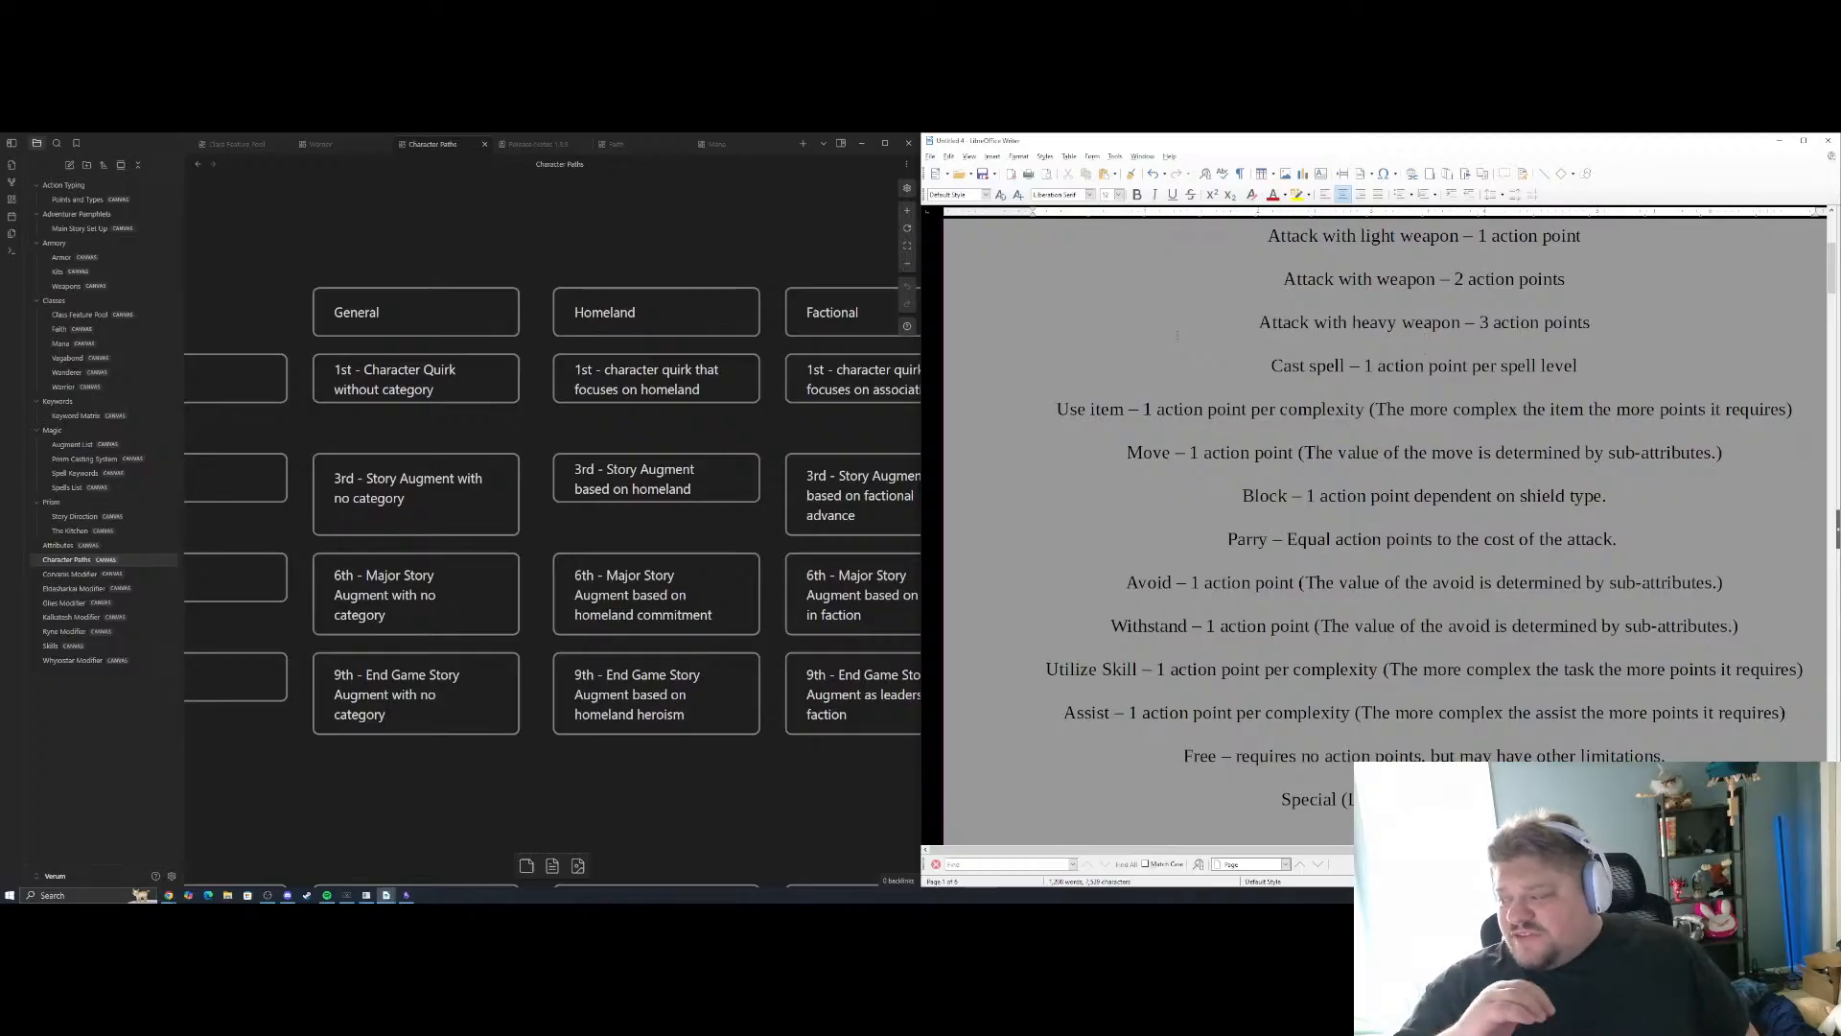
left_click(276, 325)
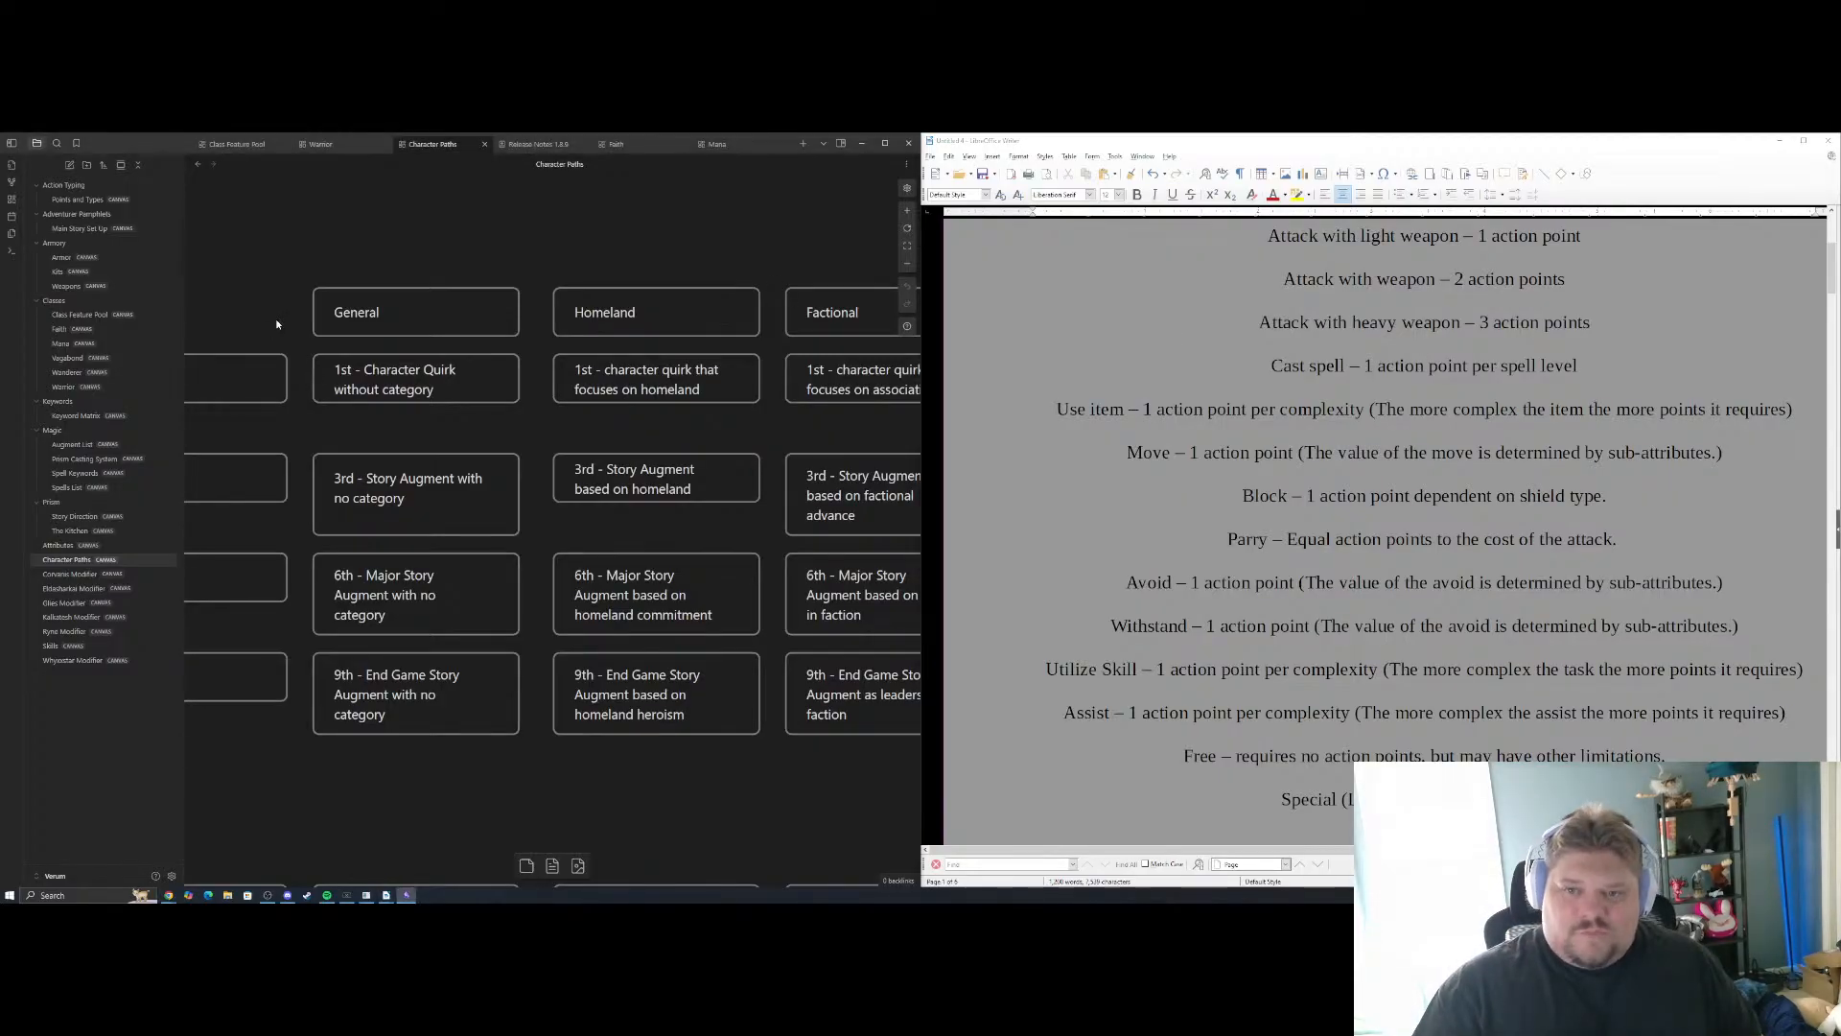
scroll(276, 325, "down", 2)
left_click_drag(425, 323, 360, 283)
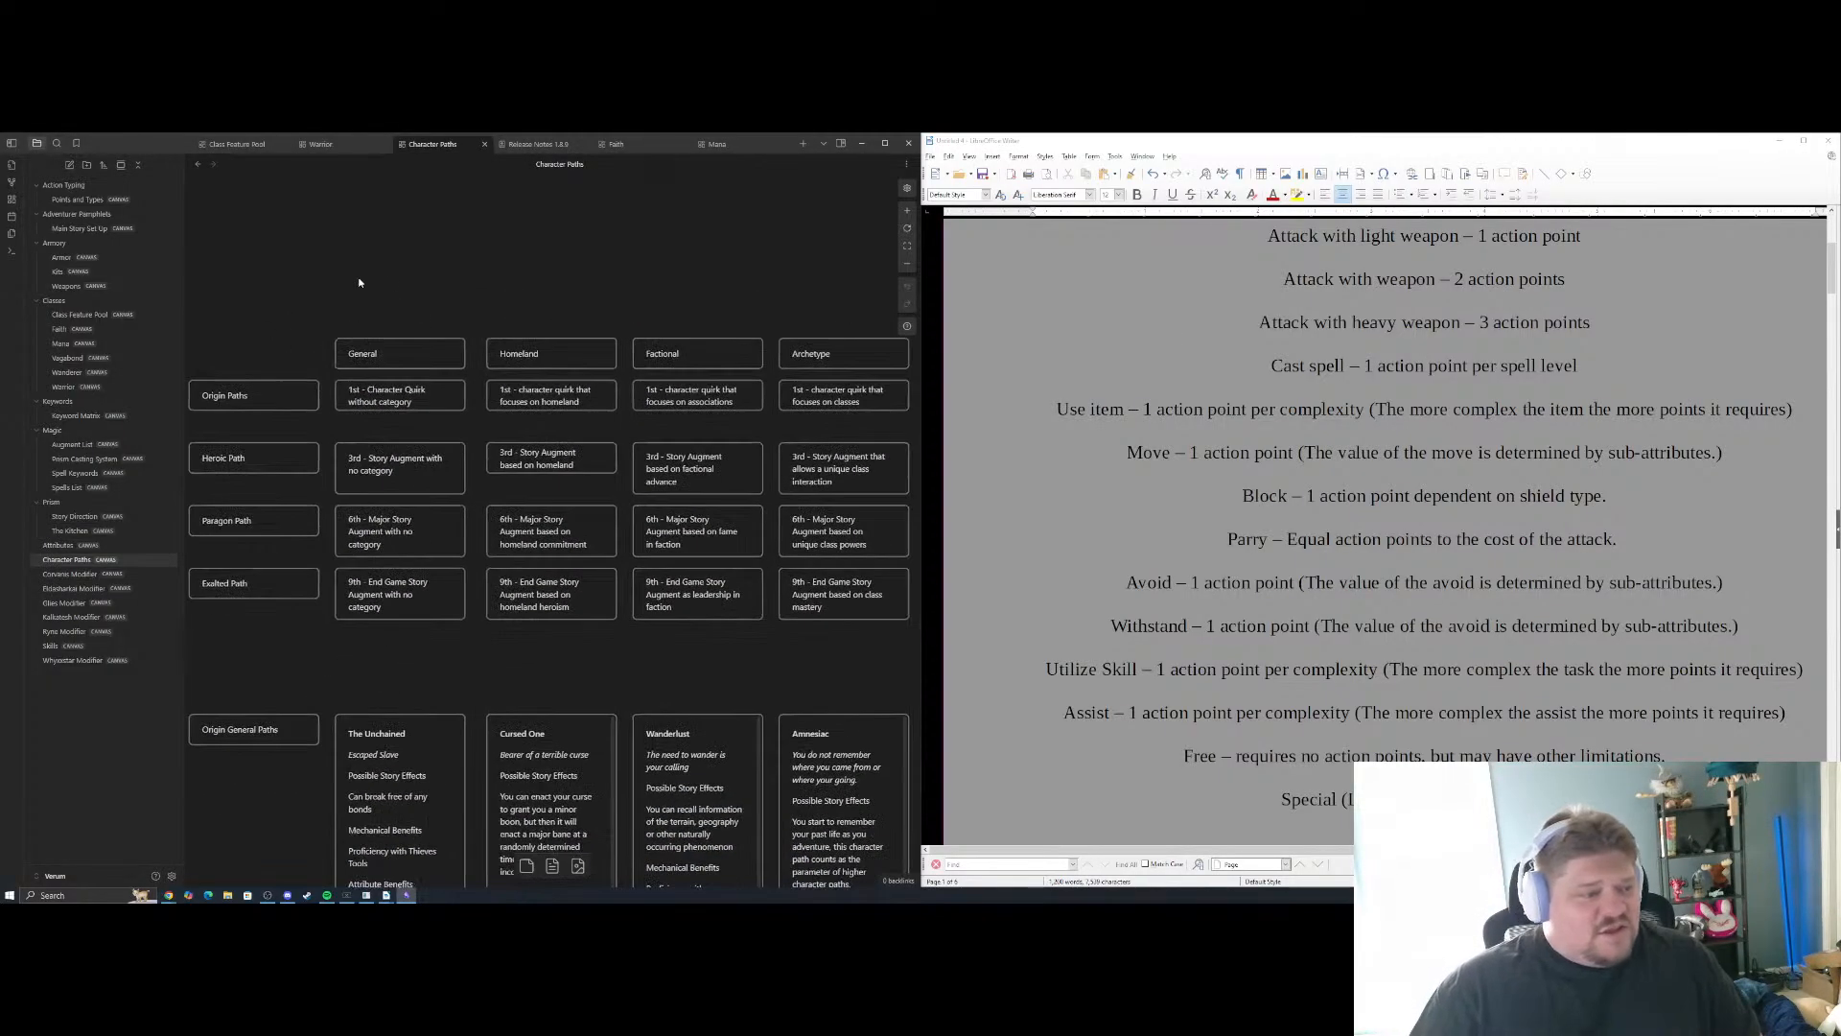